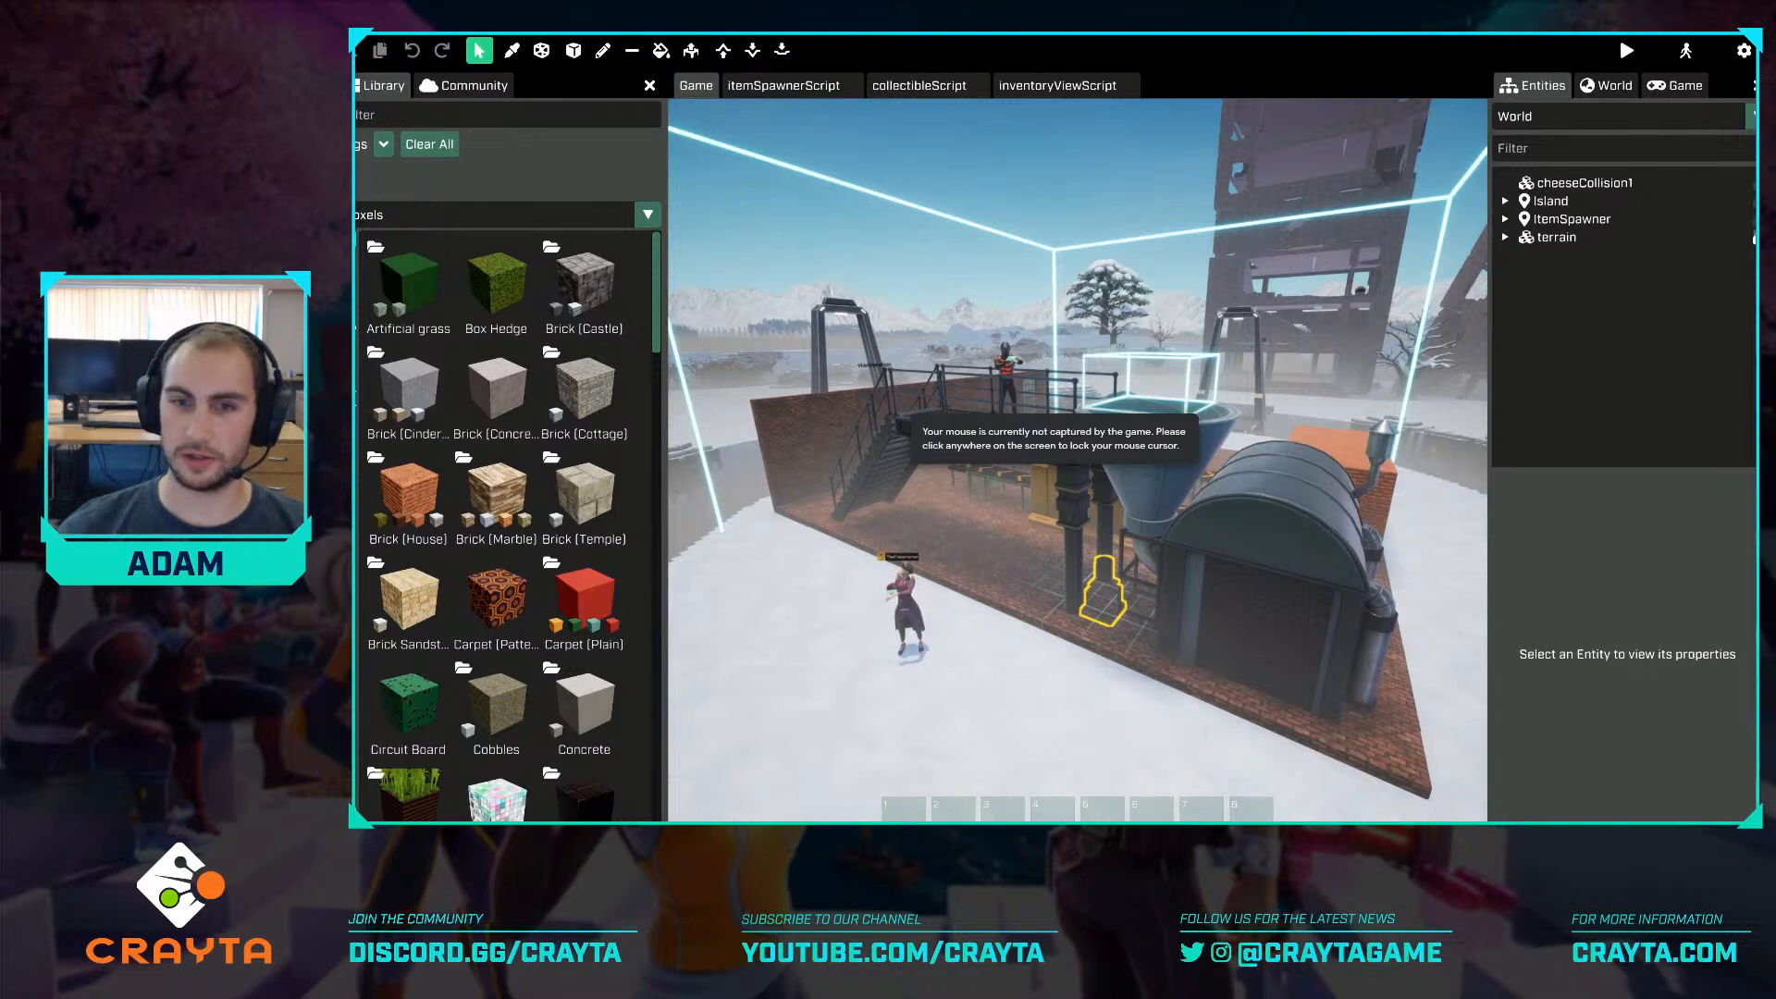
Survey the factory island and its surrounding trigger volumes from near and far in the world editor.
click(1110, 584)
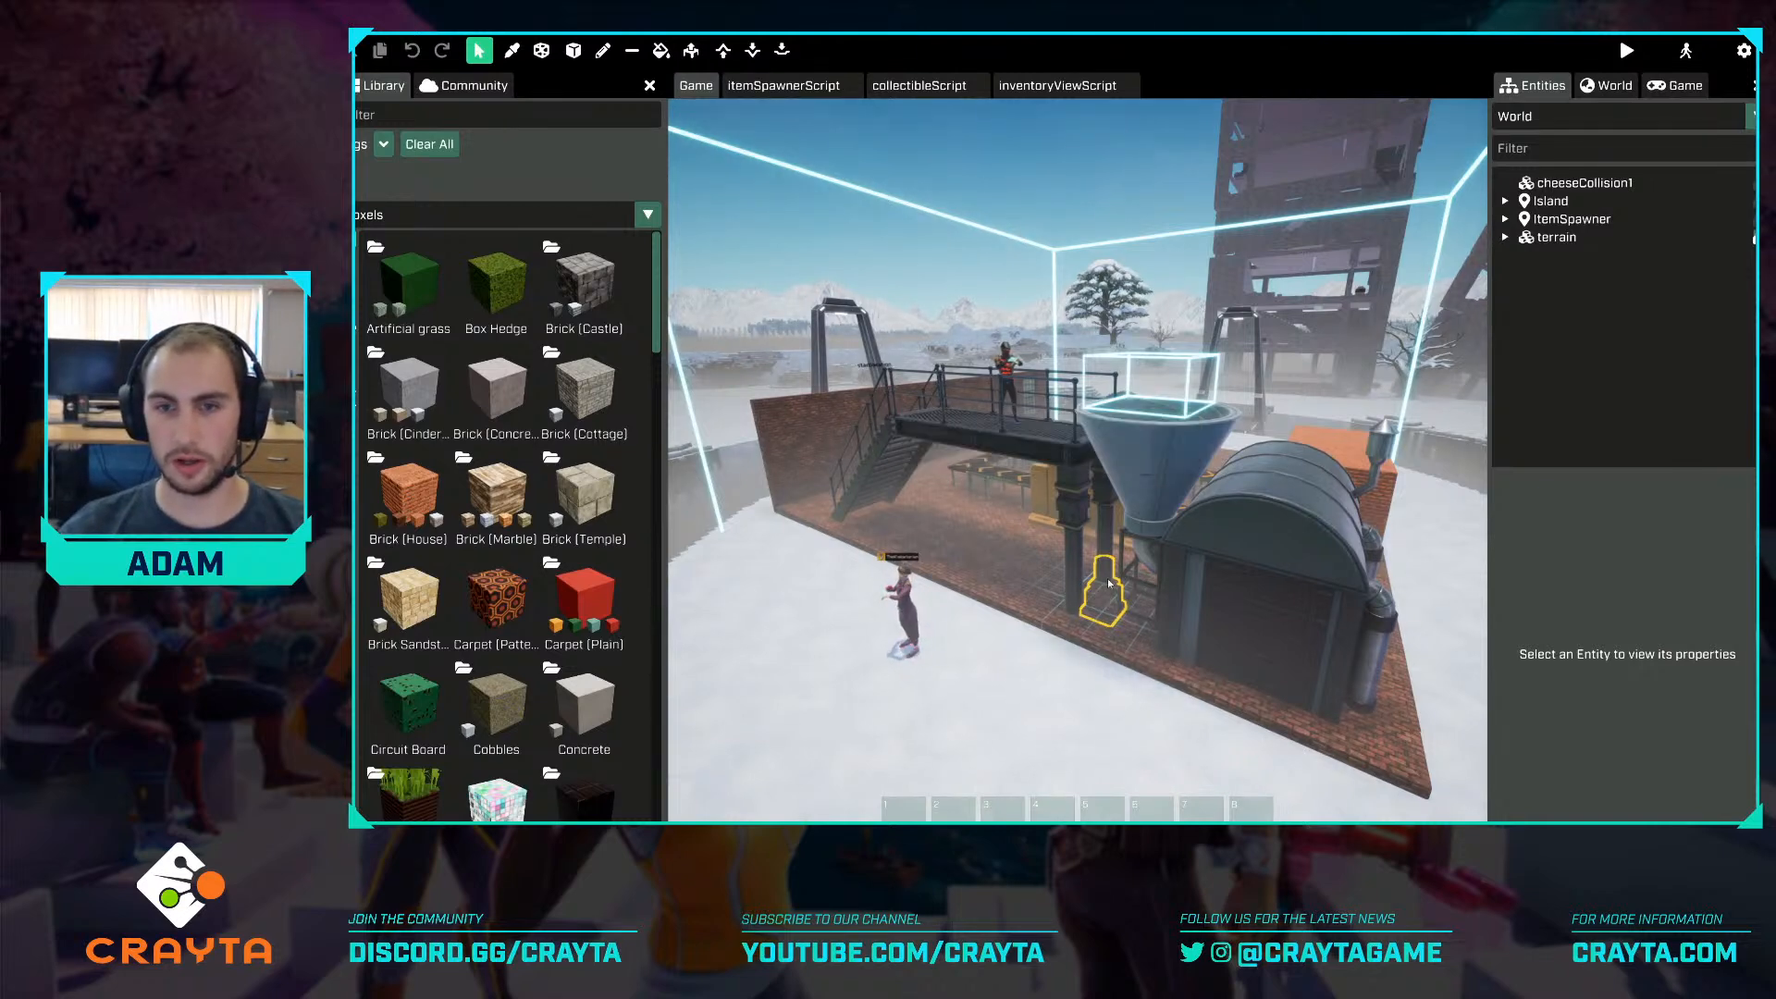
key(s)
right_drag(1126, 644, 1074, 629)
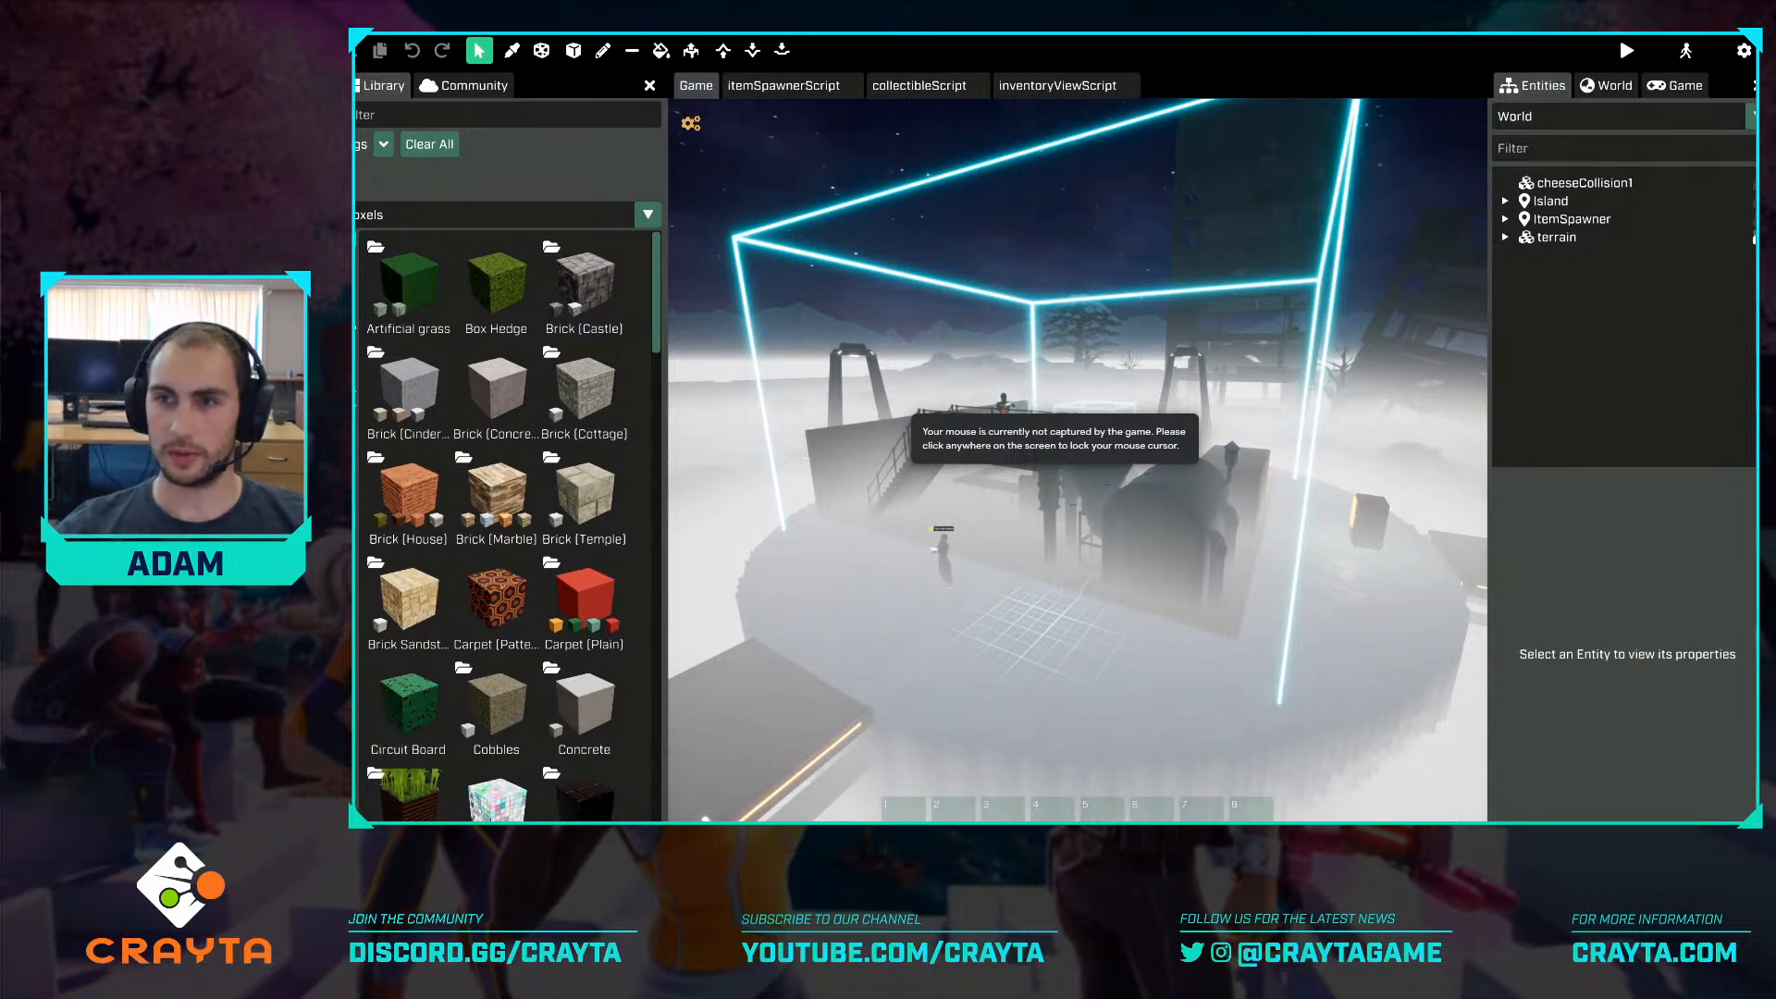
click(1271, 86)
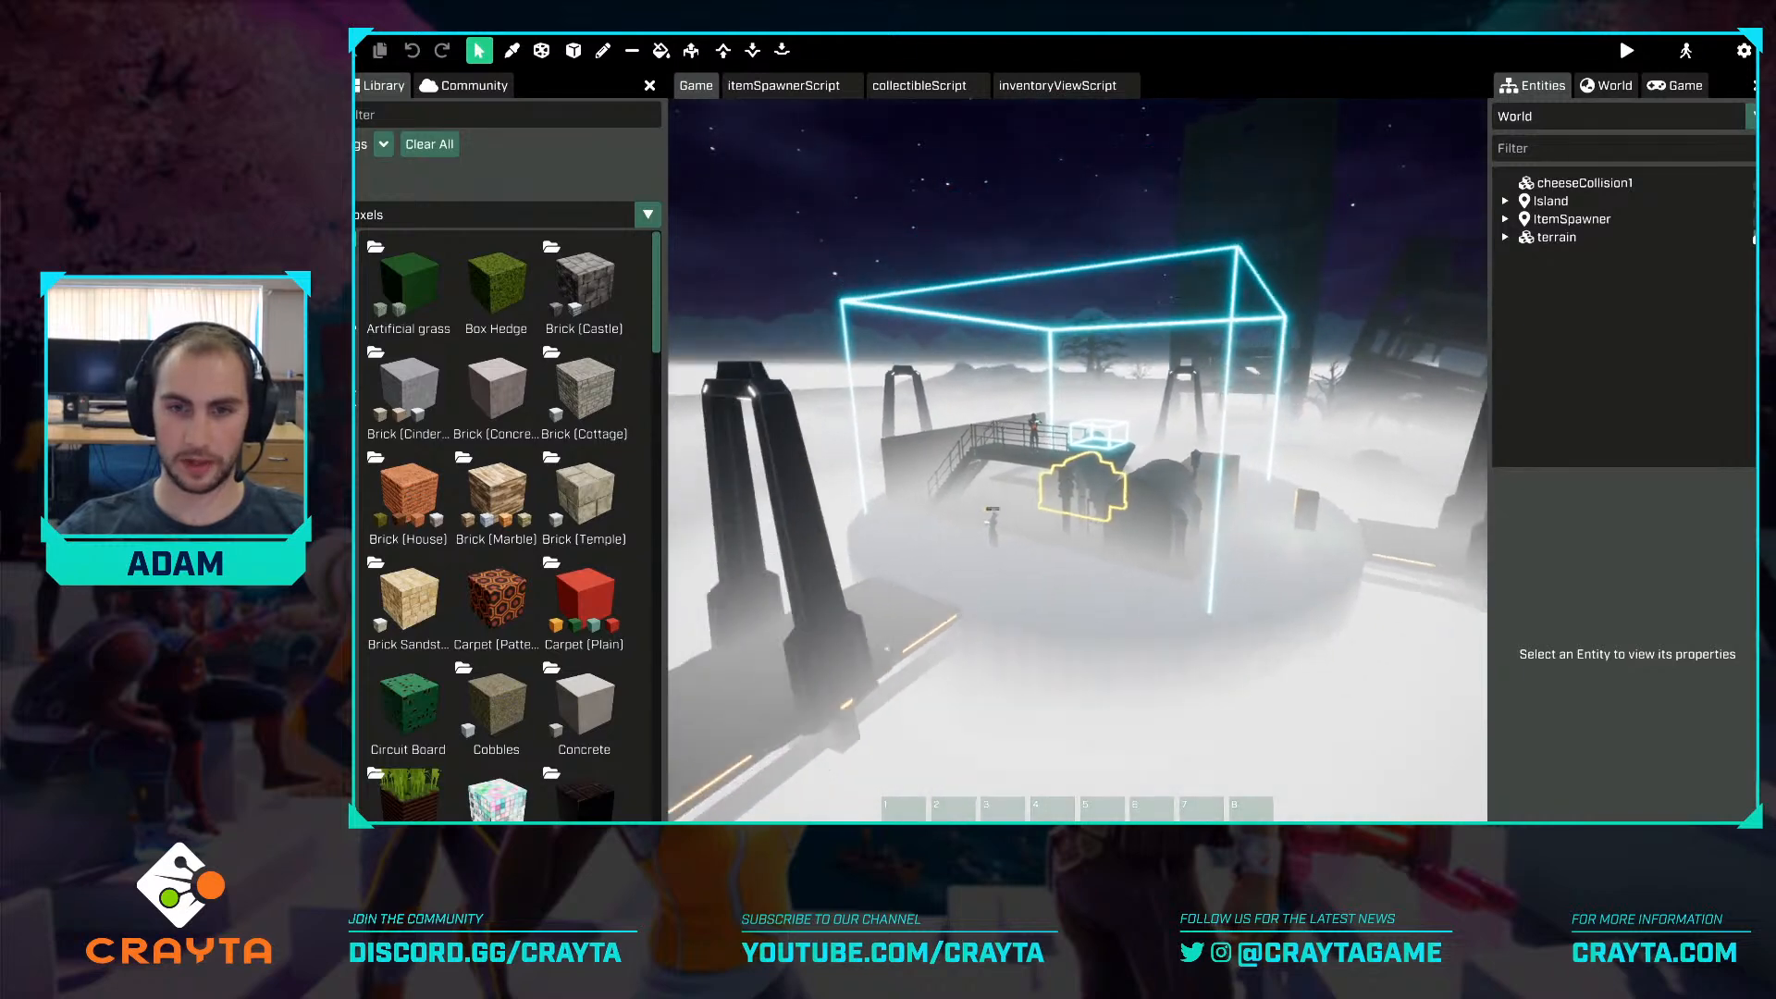
key(w)
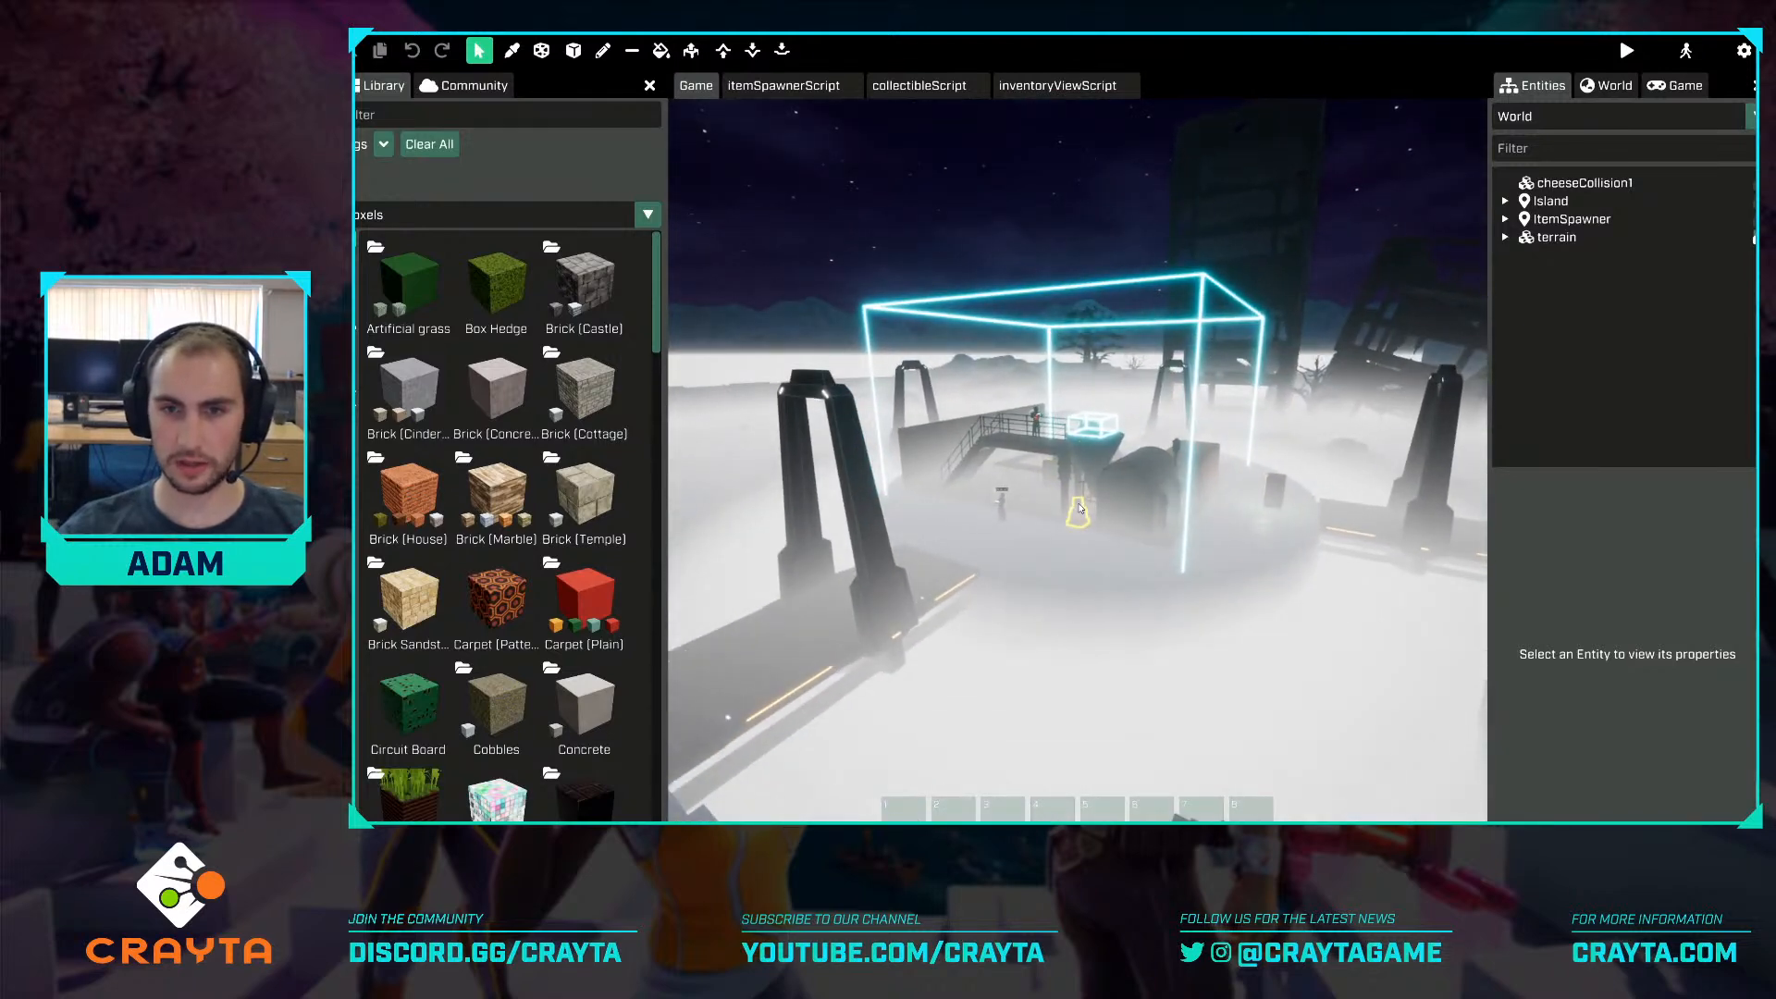
key(w)
key(s)
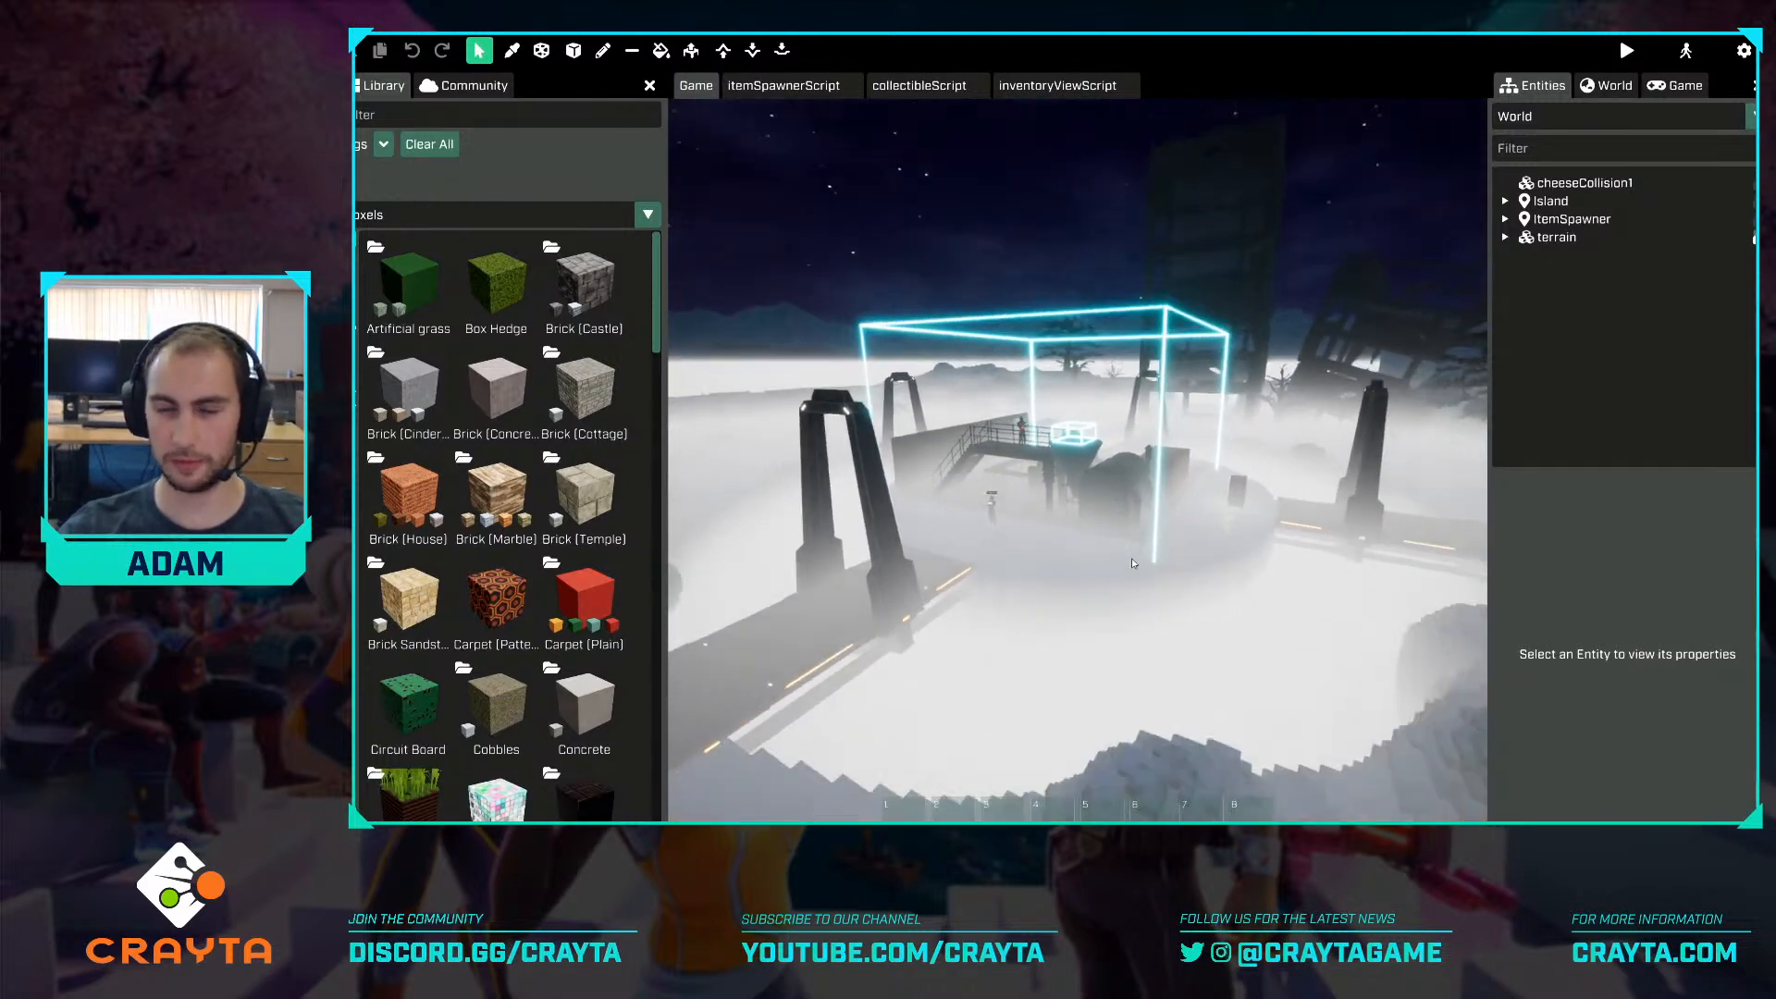
key(w)
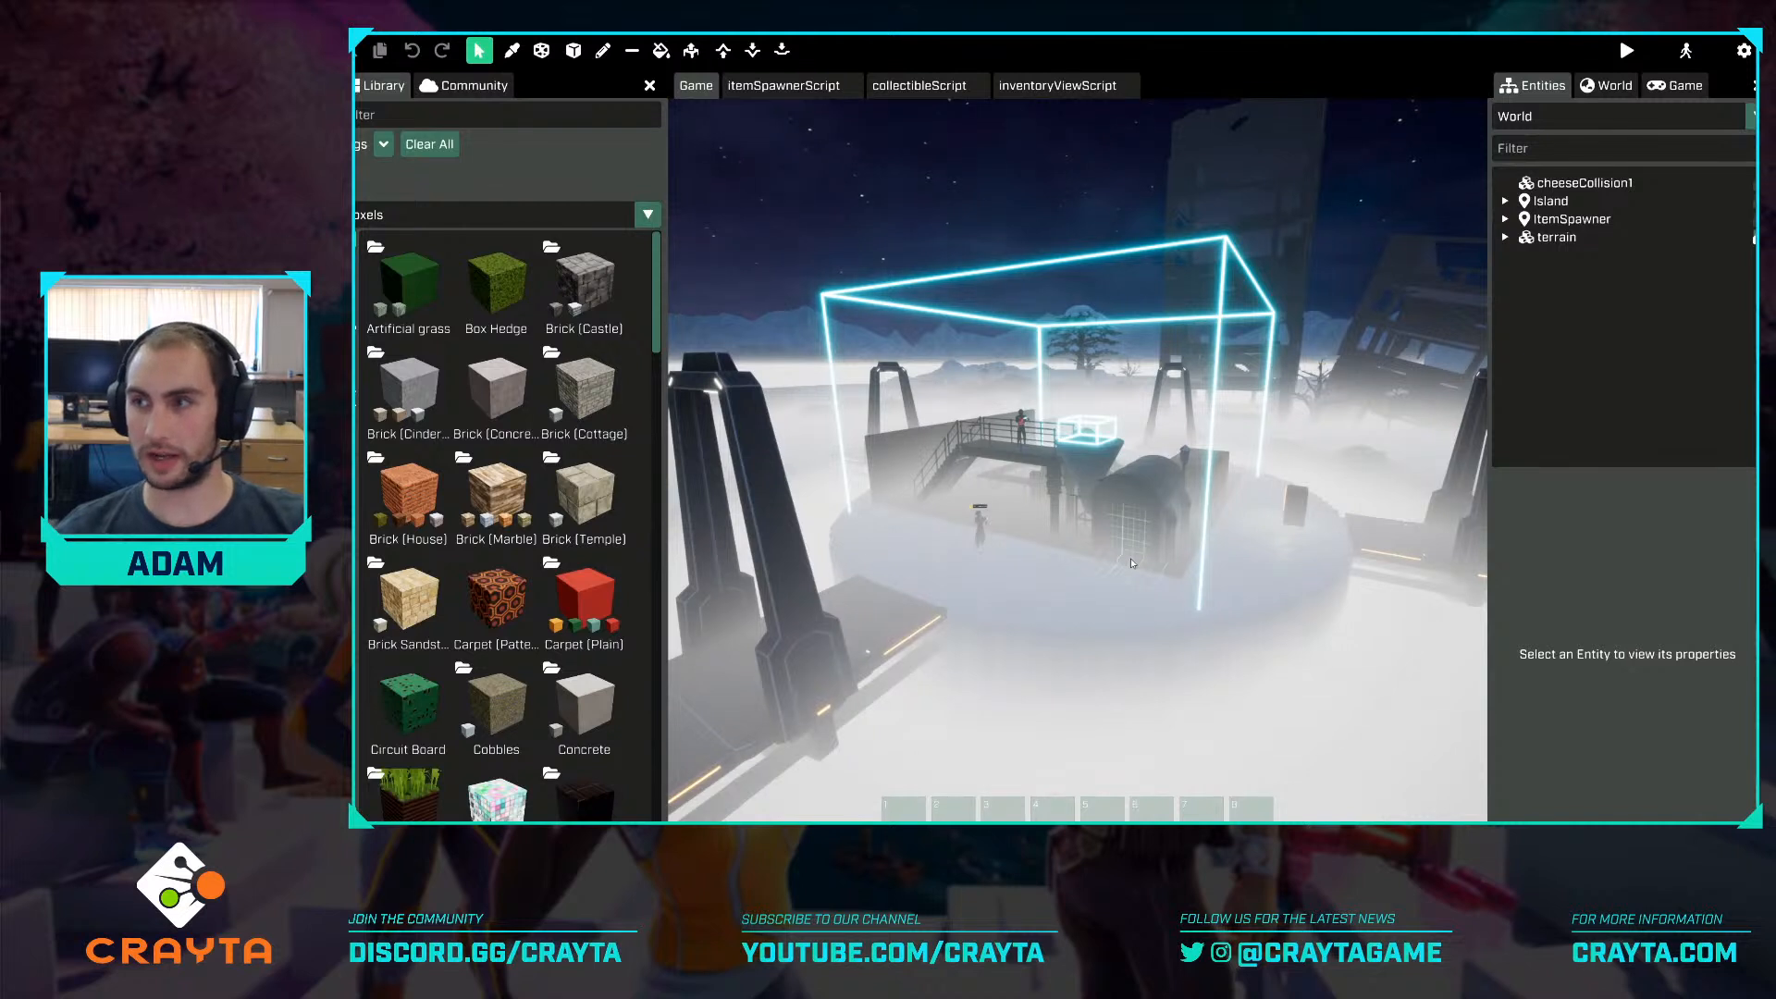
key(alt+Tab)
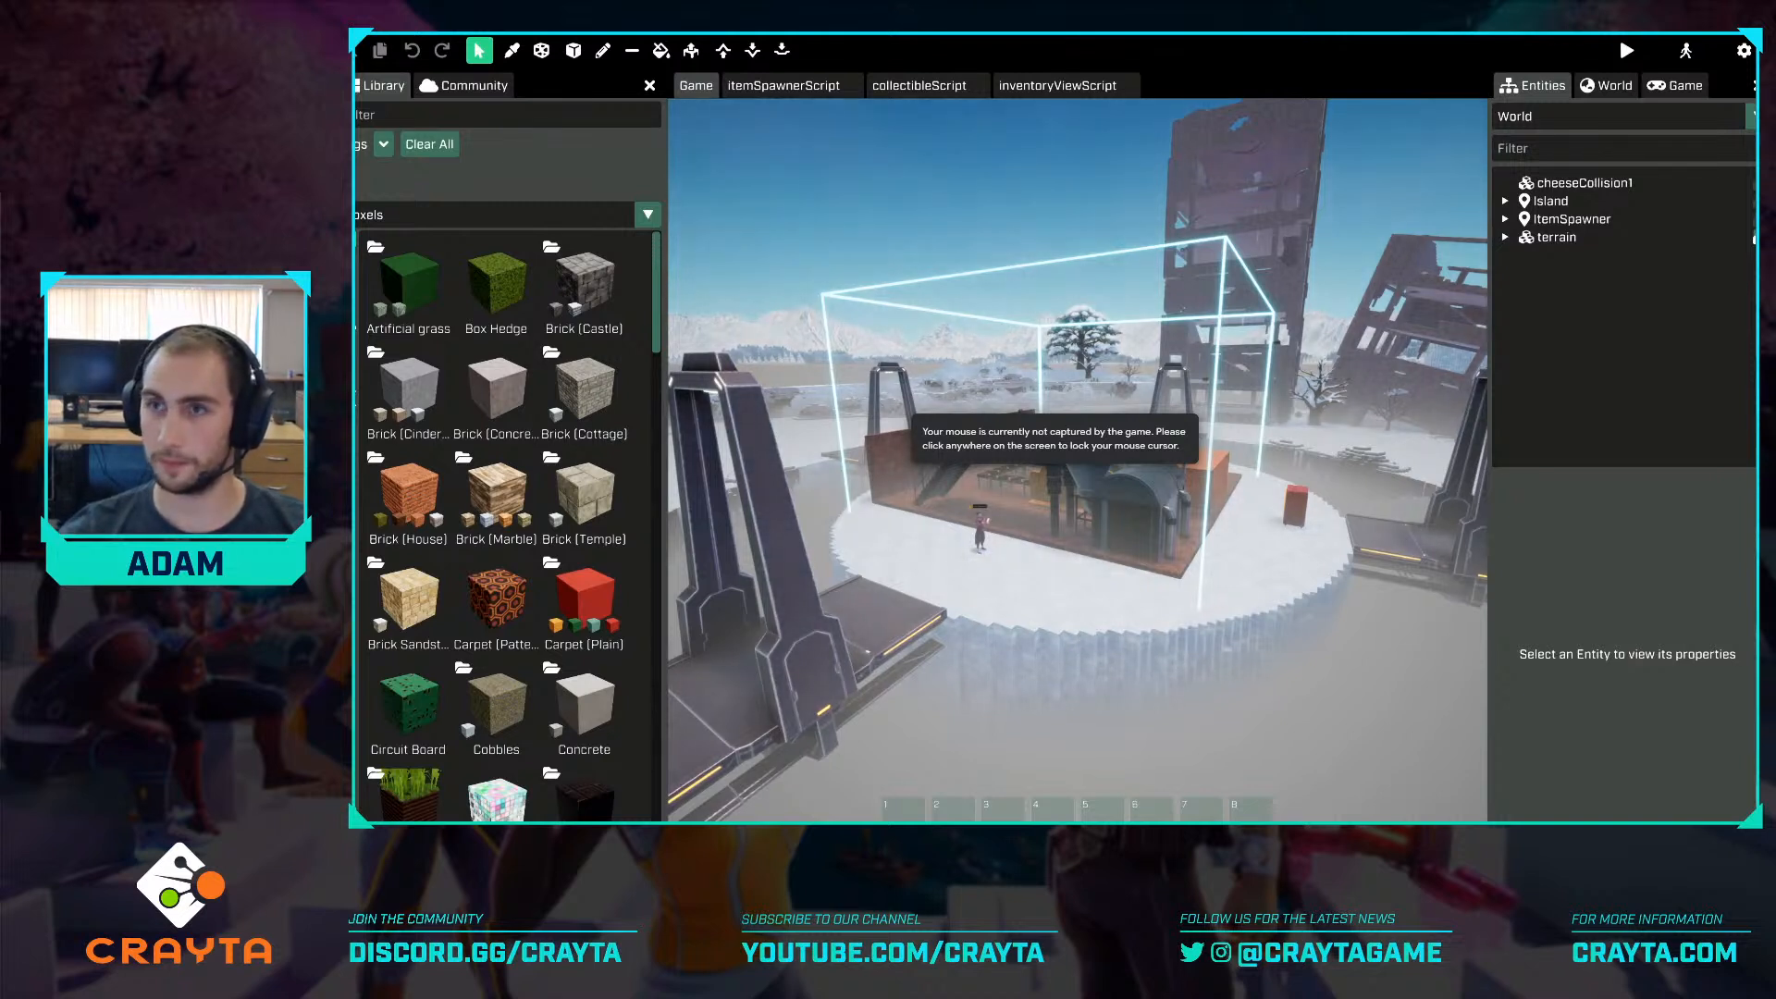
click(1352, 37)
key(w)
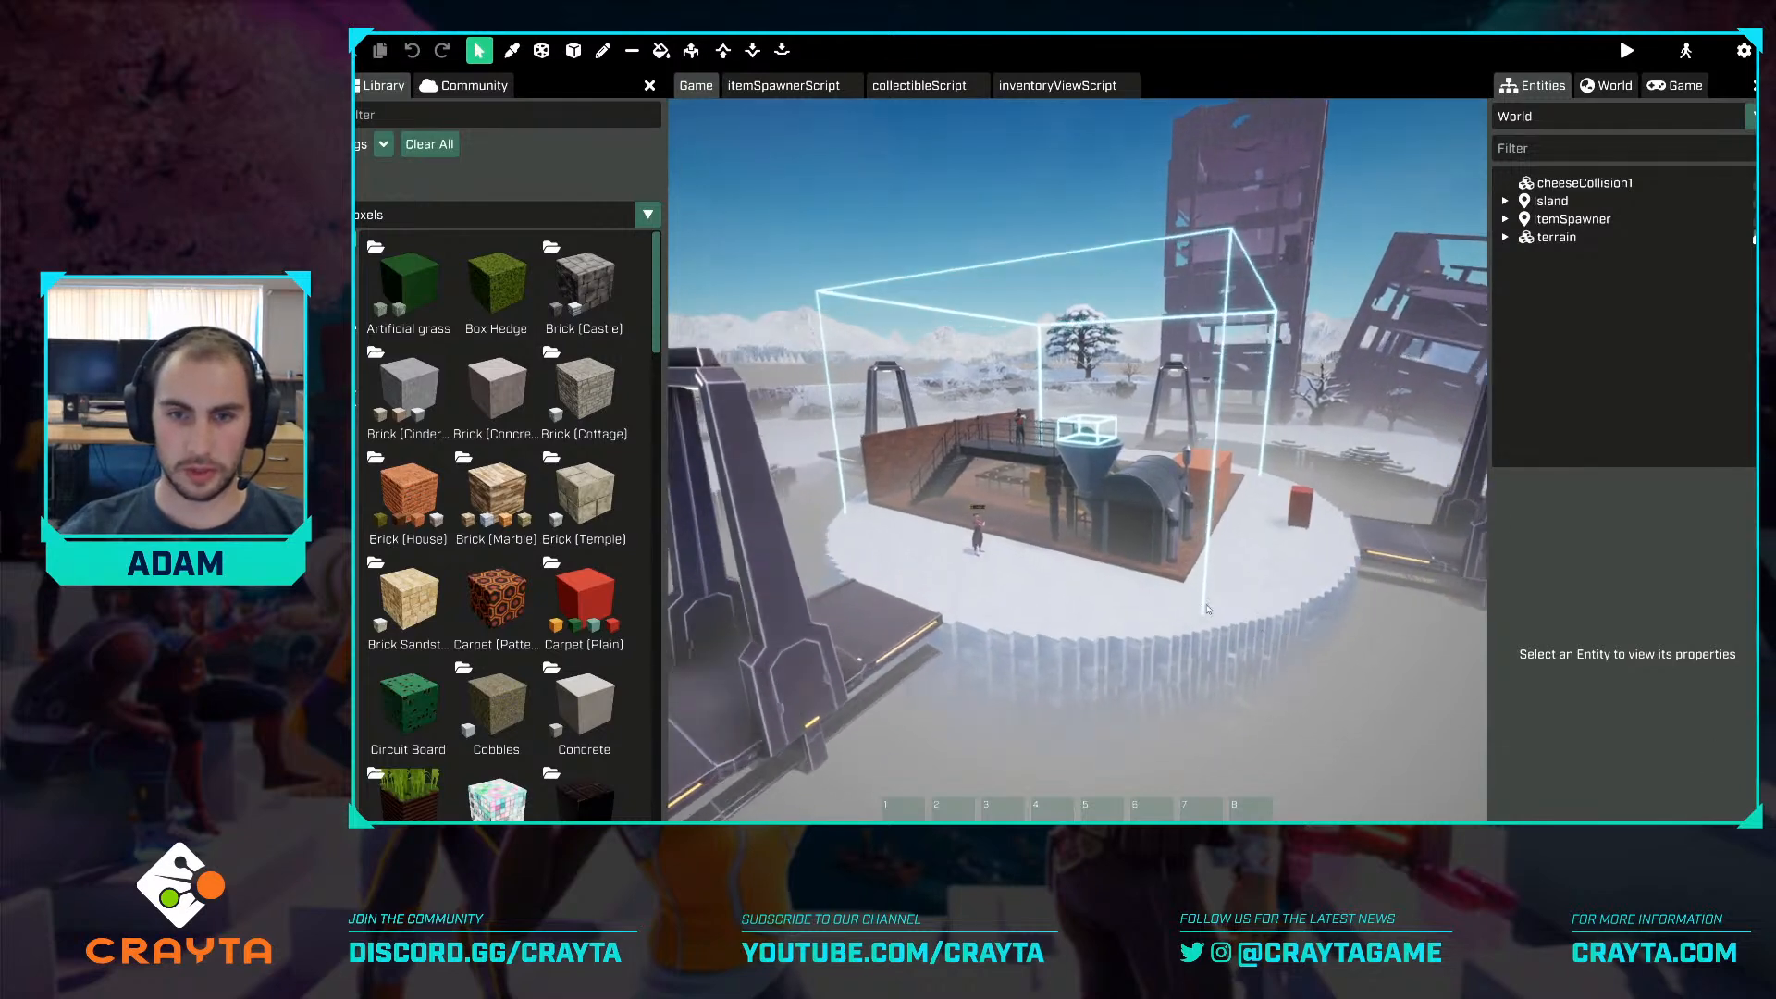
key(w)
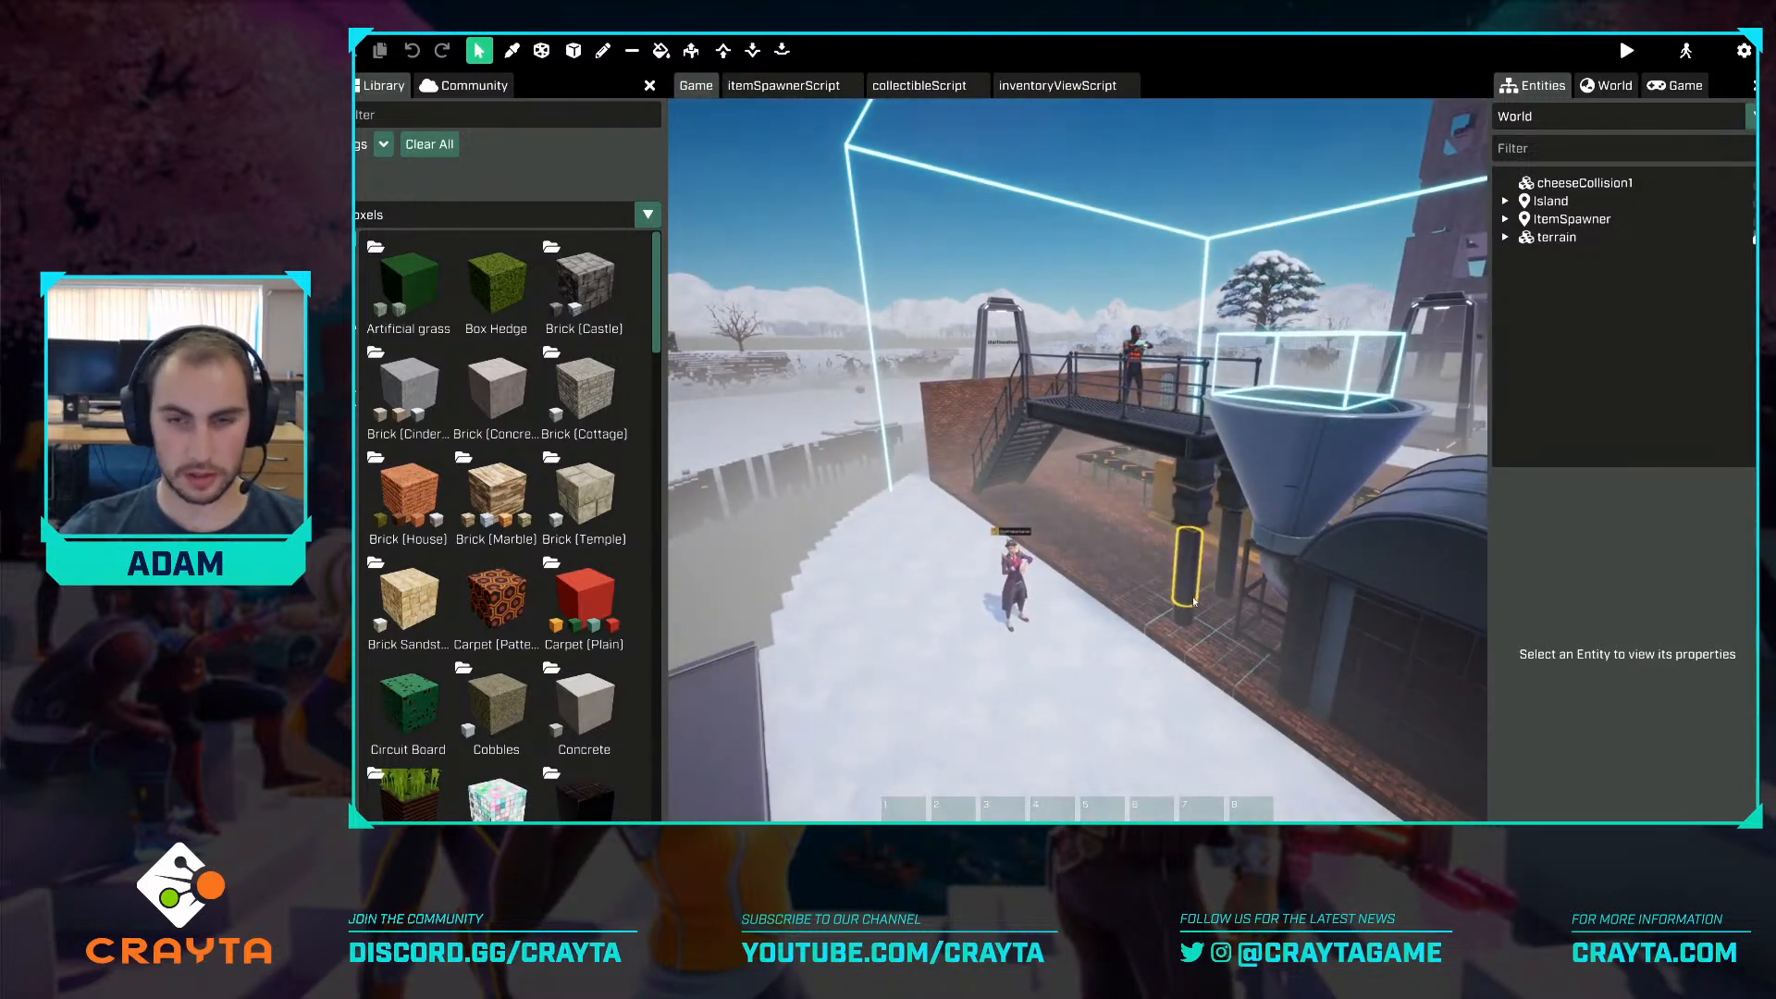
Preview the game in play mode, view the fallen character, and return to edit mode.
key(F5)
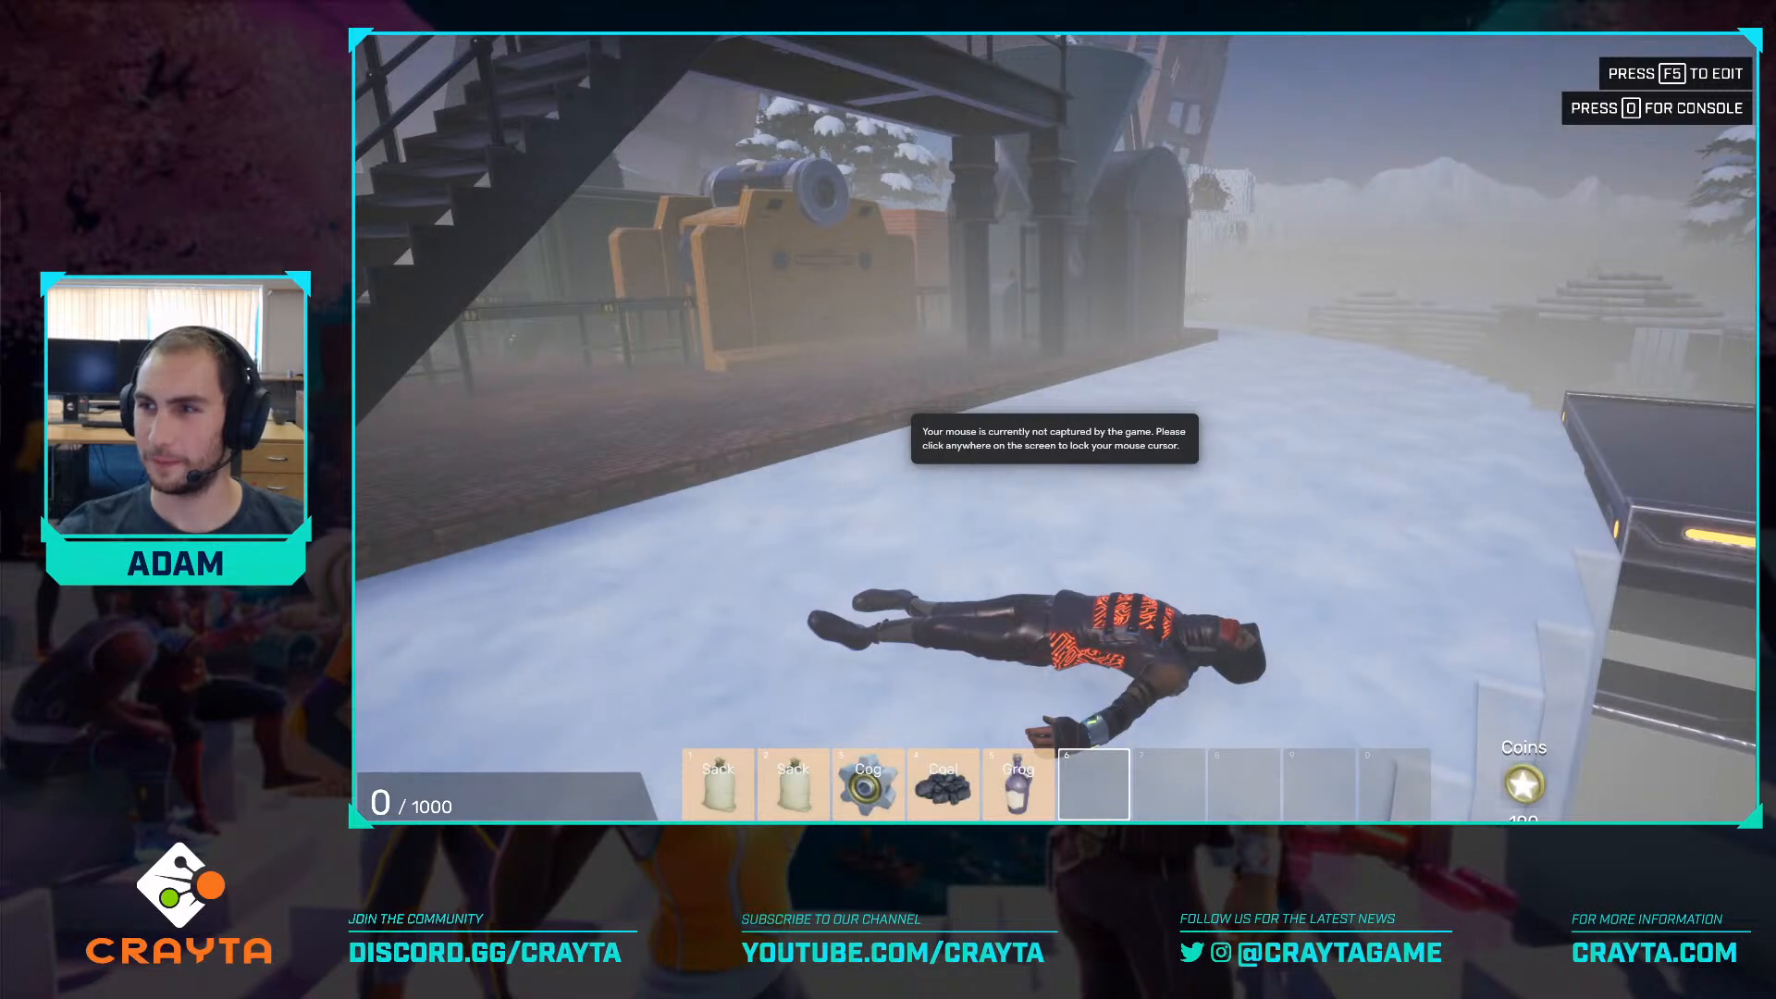
click(1632, 281)
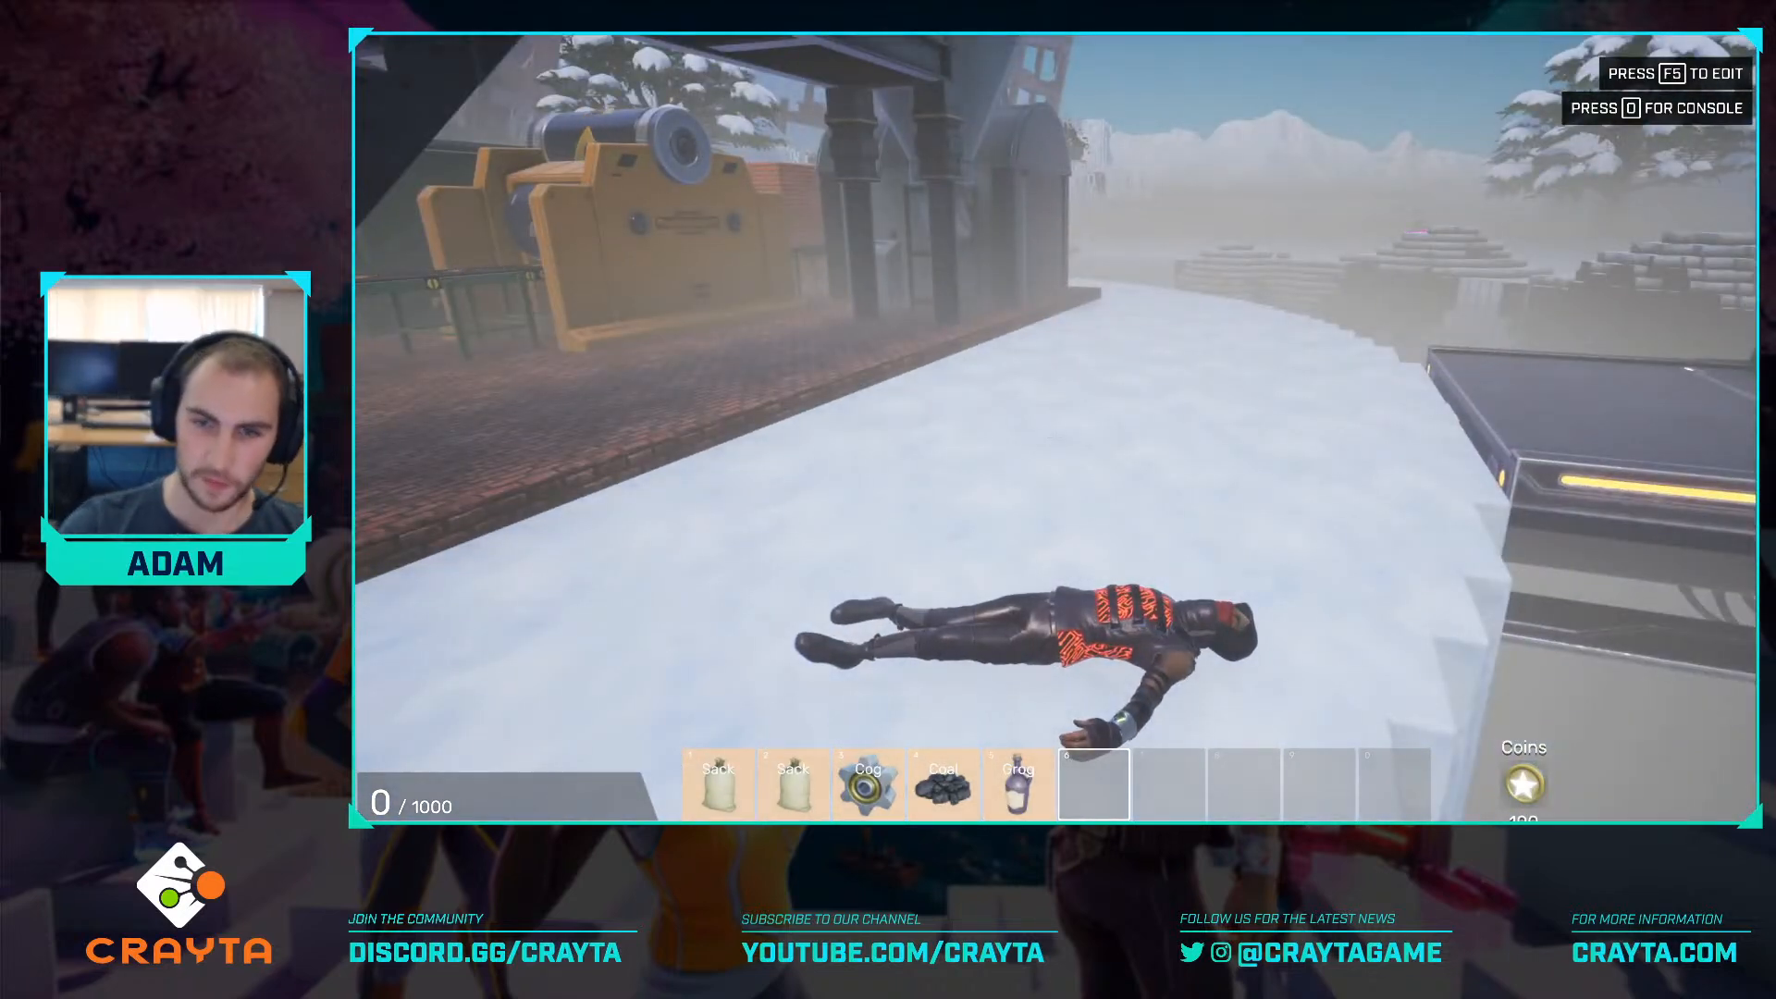
key(F5)
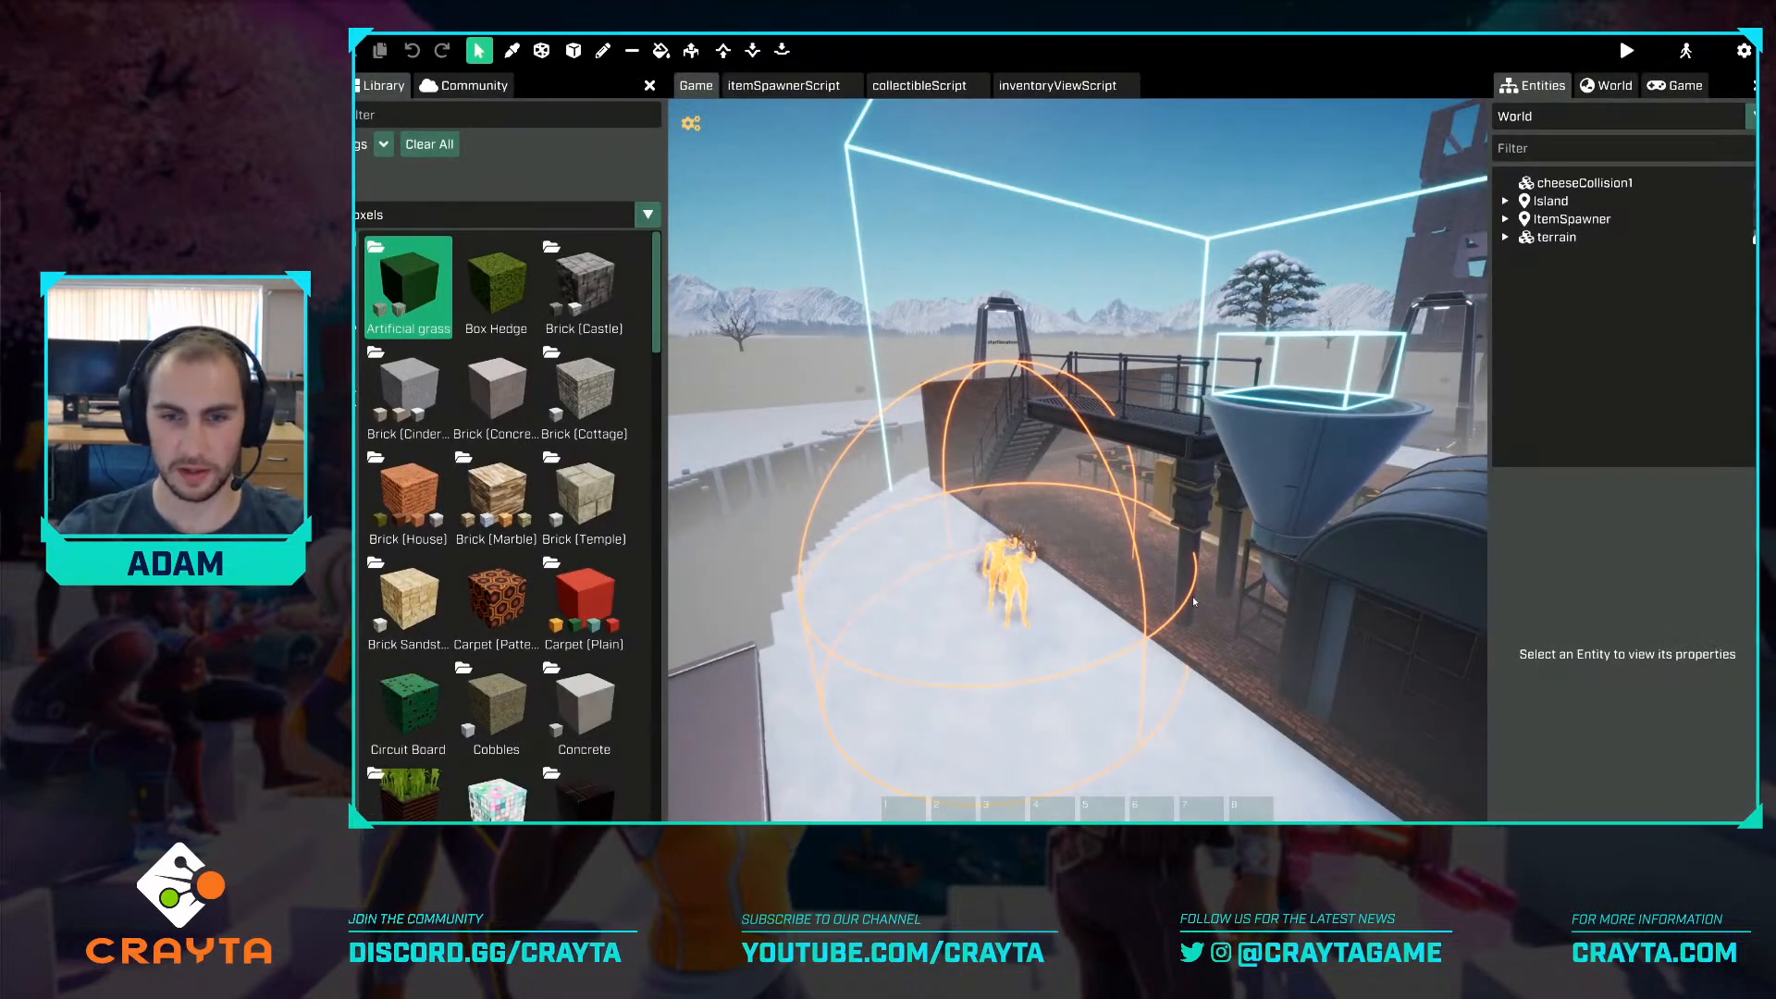
Restart the play test, select the empty sixth inventory slot, and run the character into the brick-walled base.
key(s)
right_drag(1093, 532, 1134, 592)
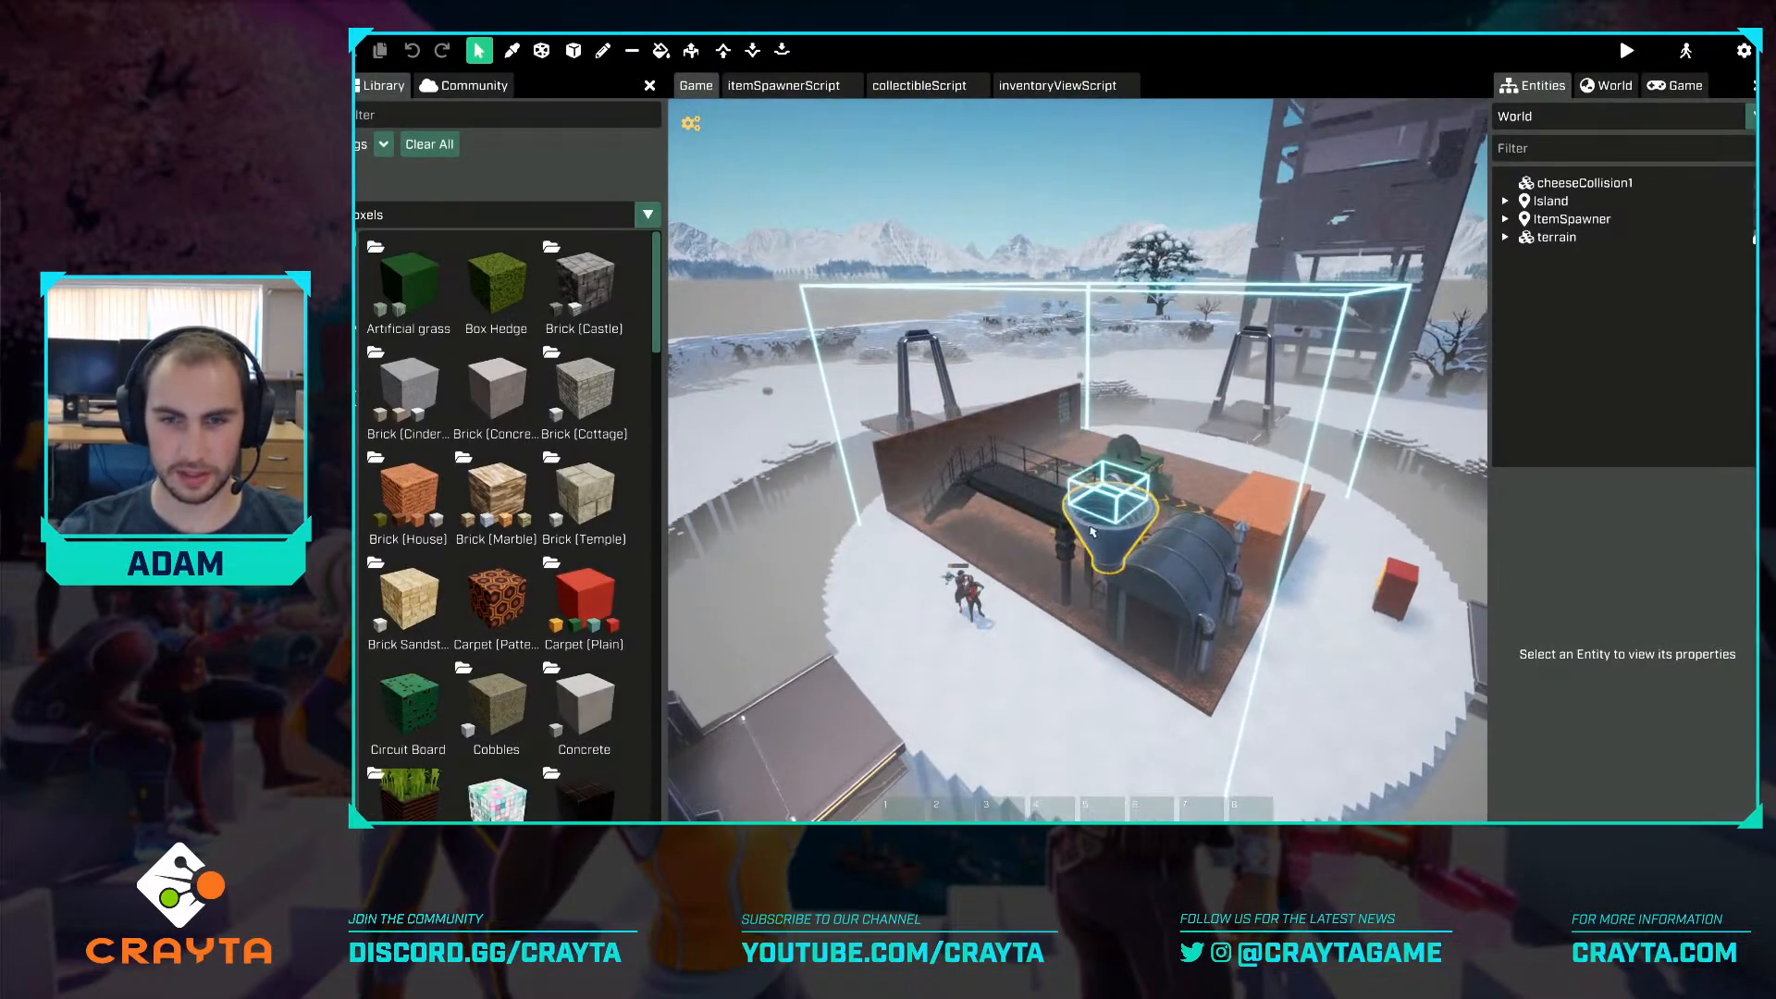
key(w)
key(a)
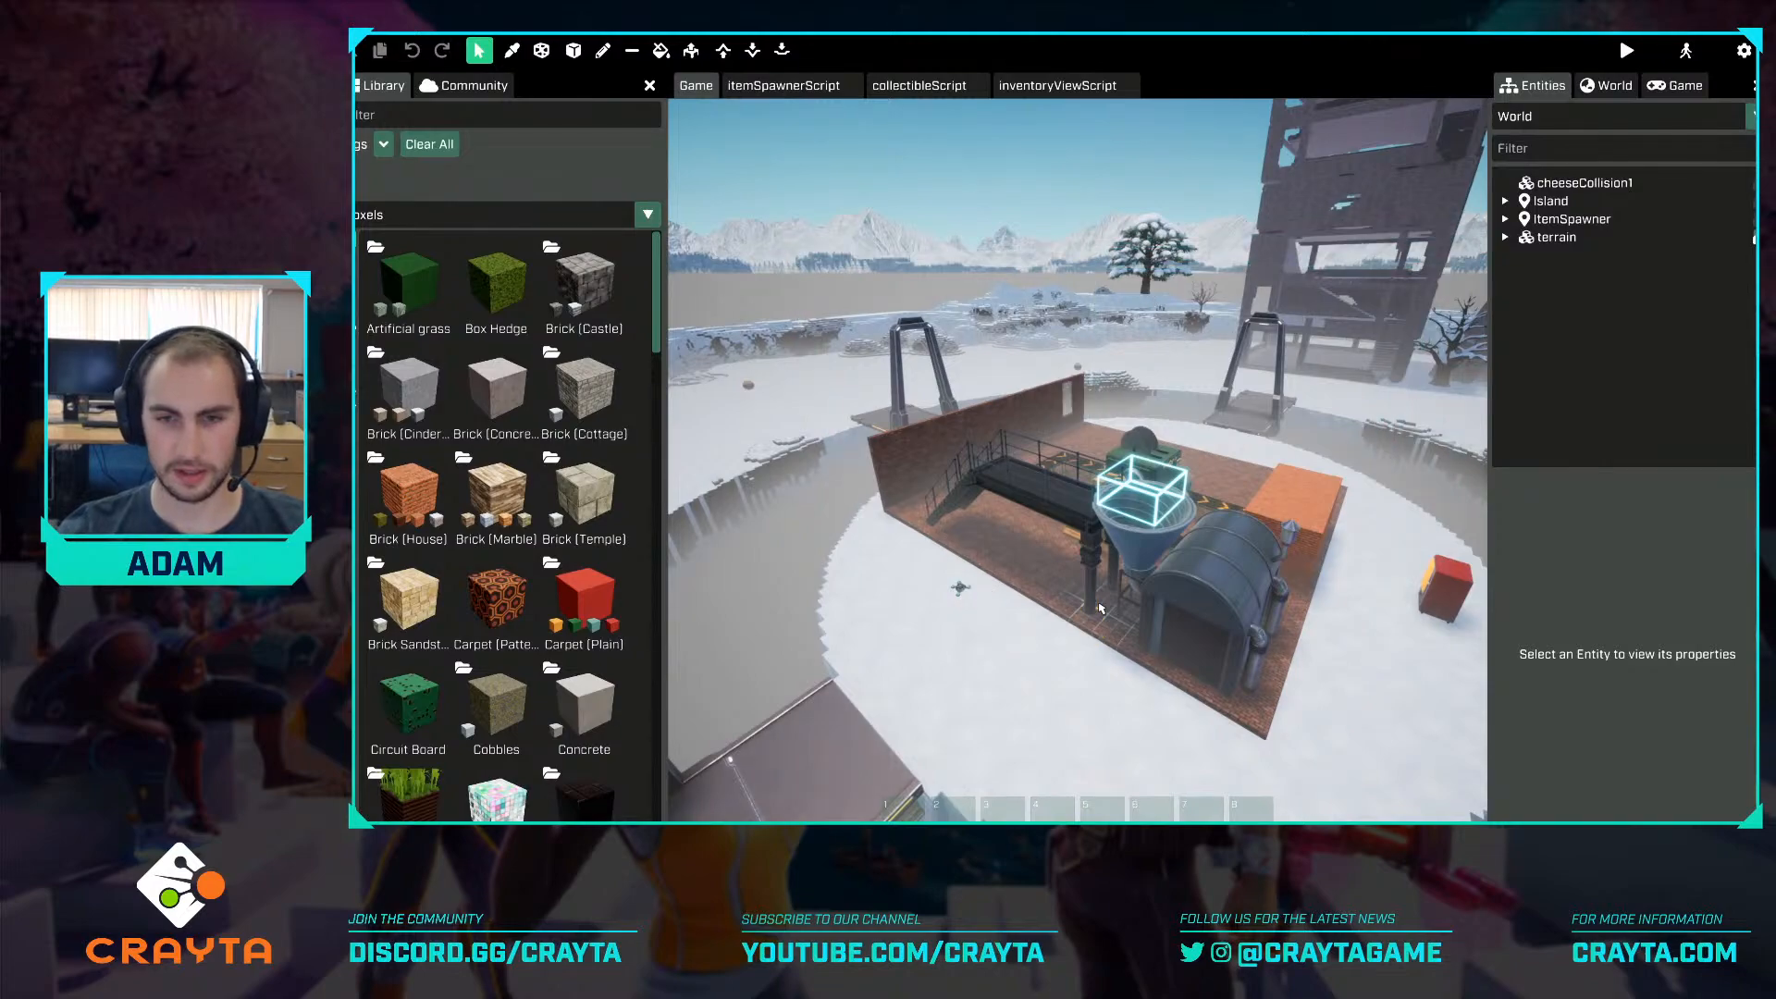
key(F5)
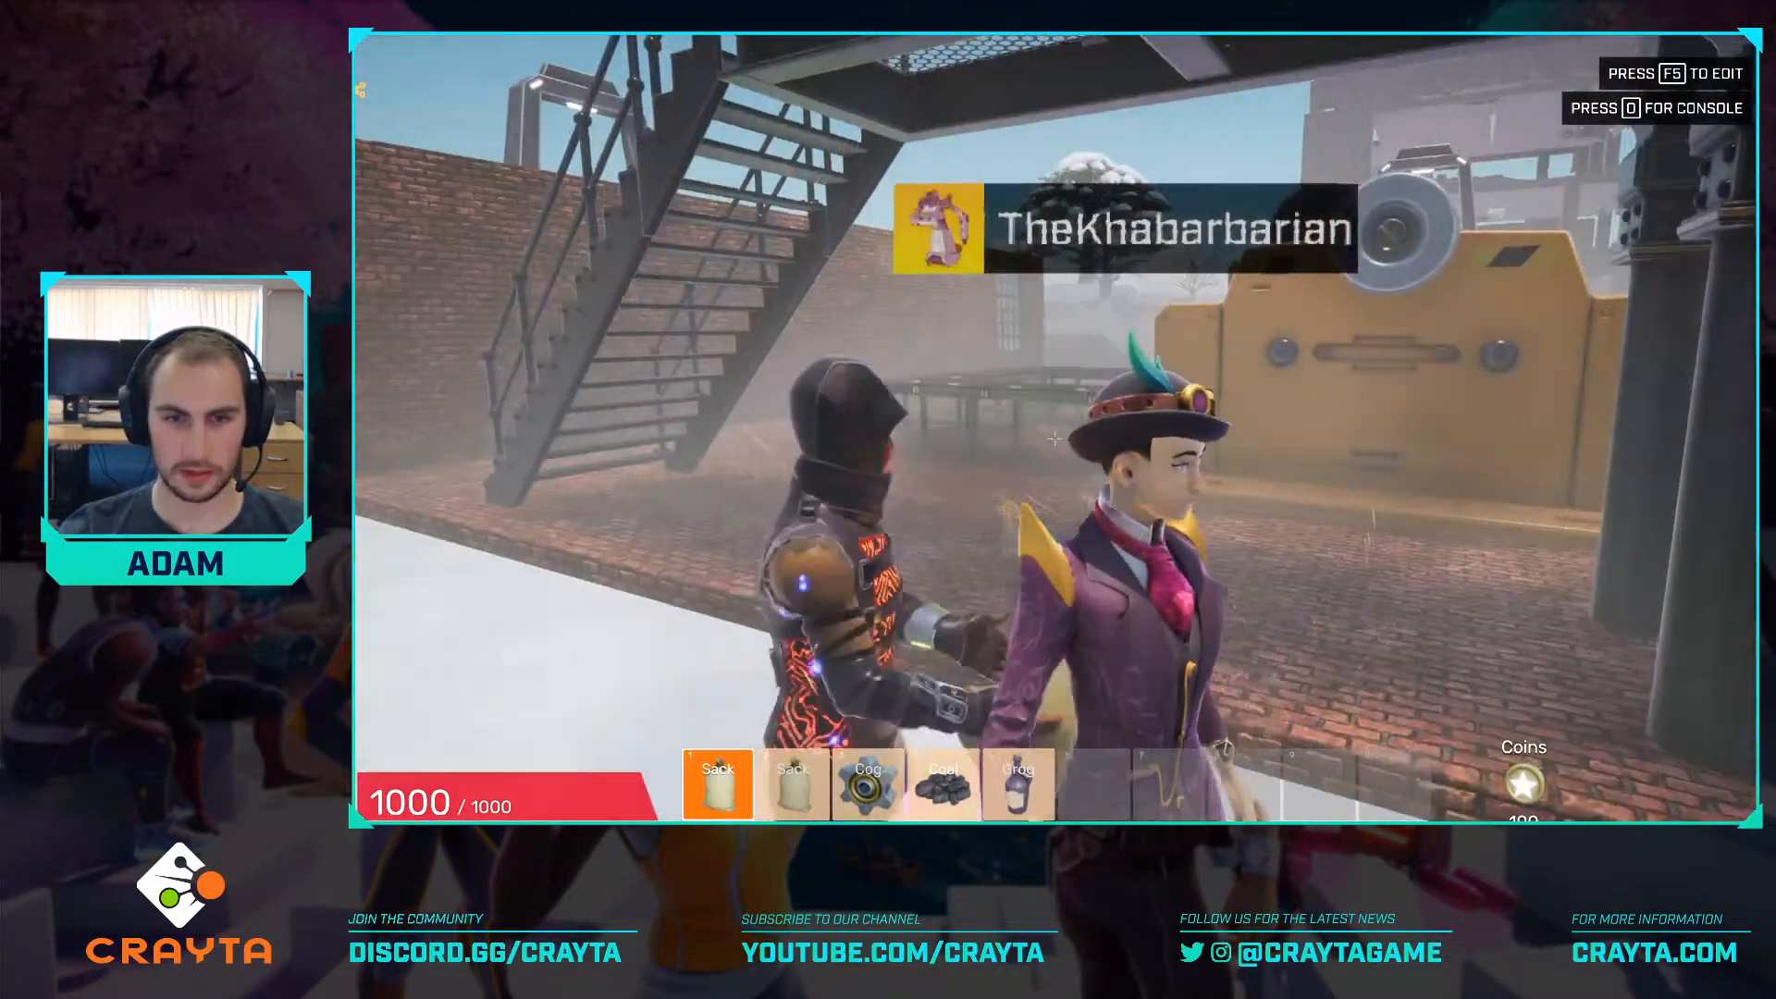
key(w)
scroll(1054, 438, down, 5)
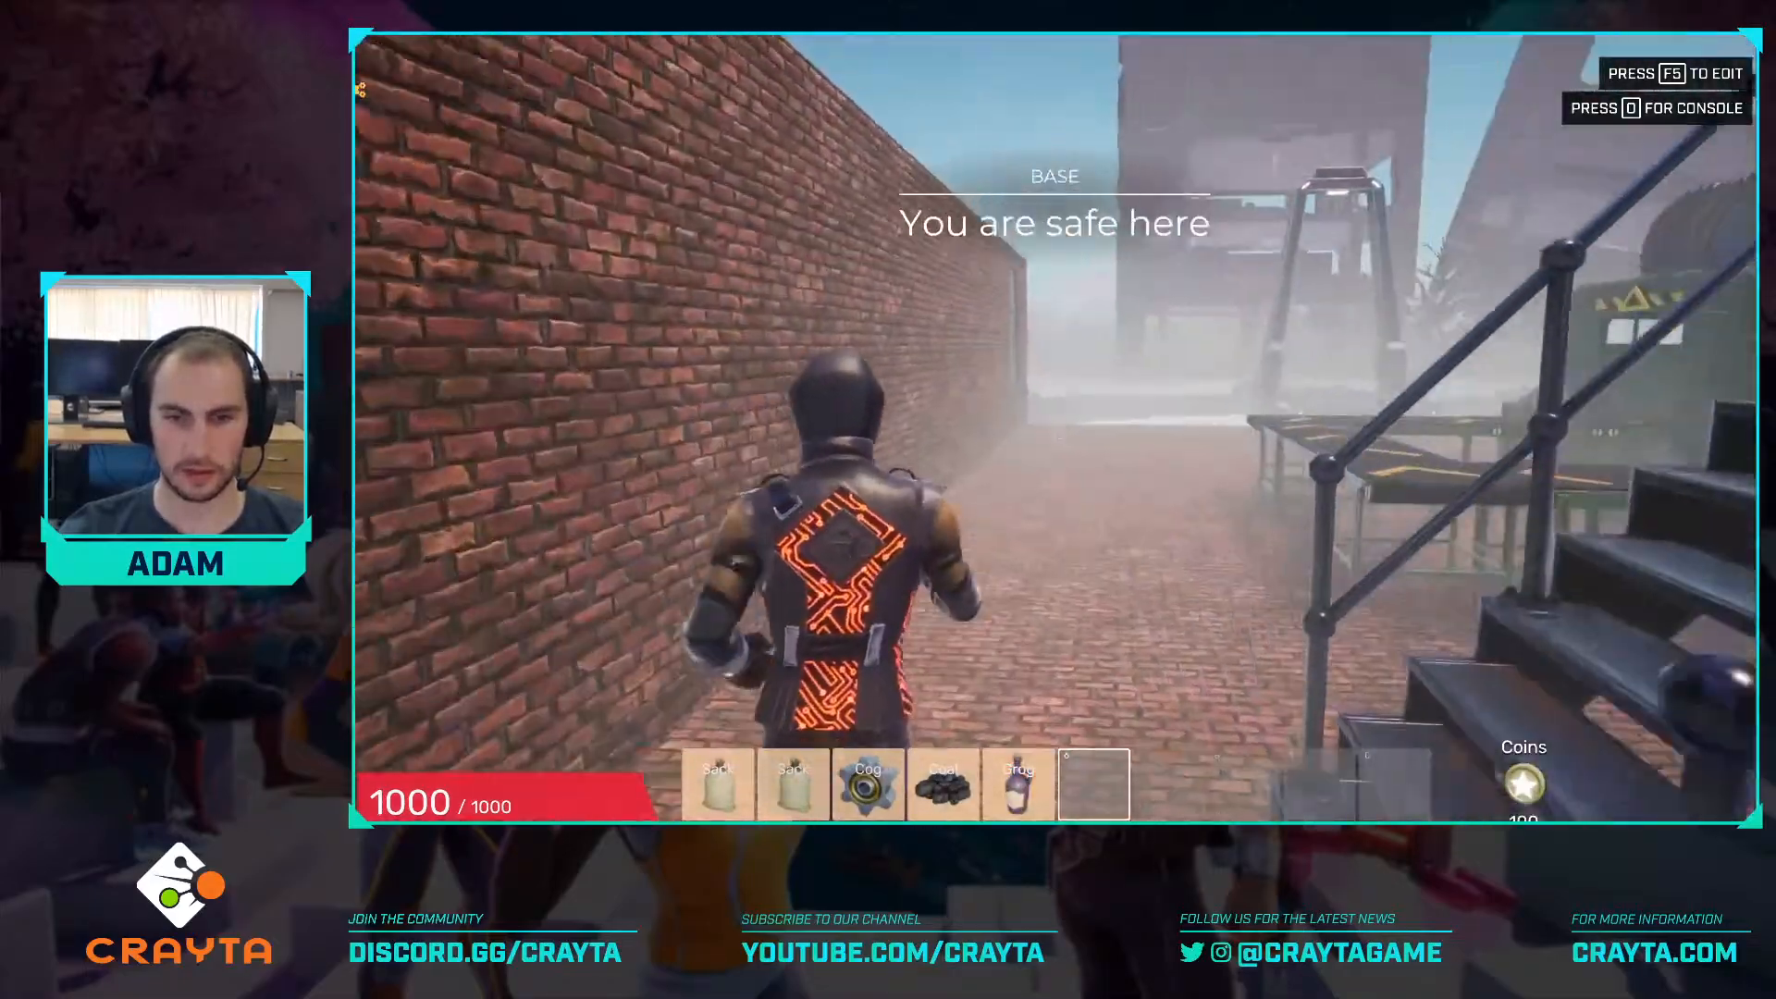
key(w)
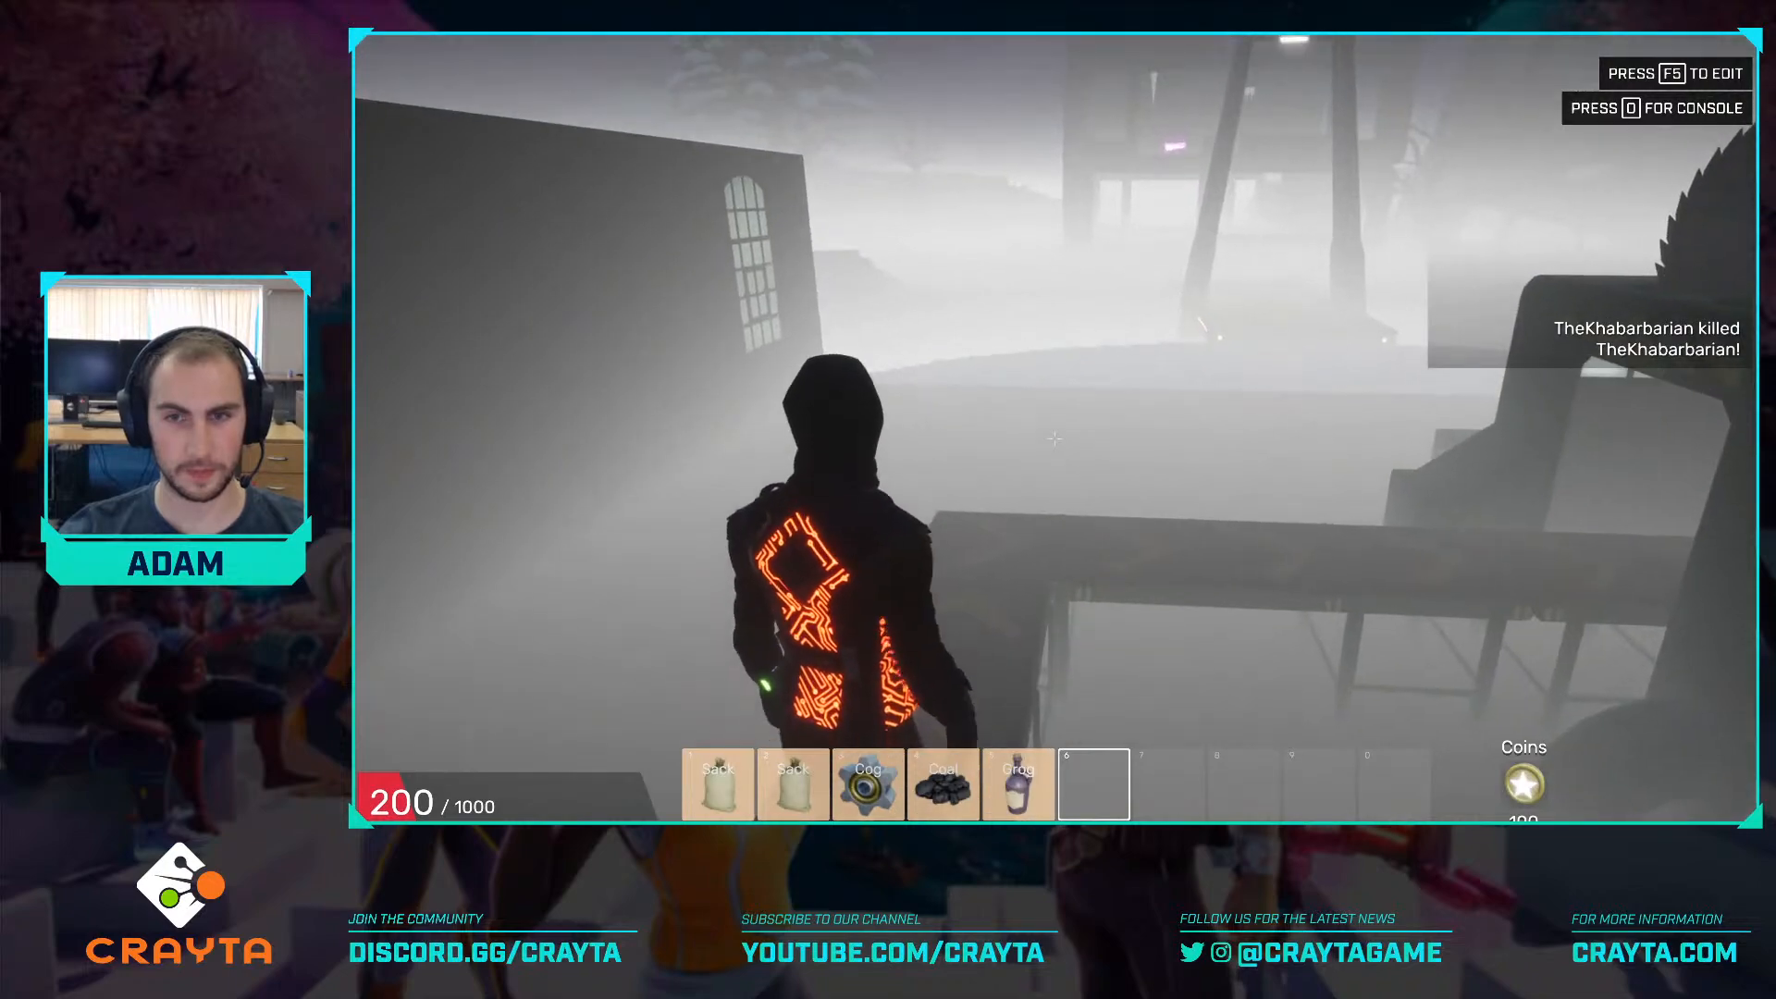
Explore the base at night, going past the conveyors, up to the raised walkway and across the large hopper.
key(w)
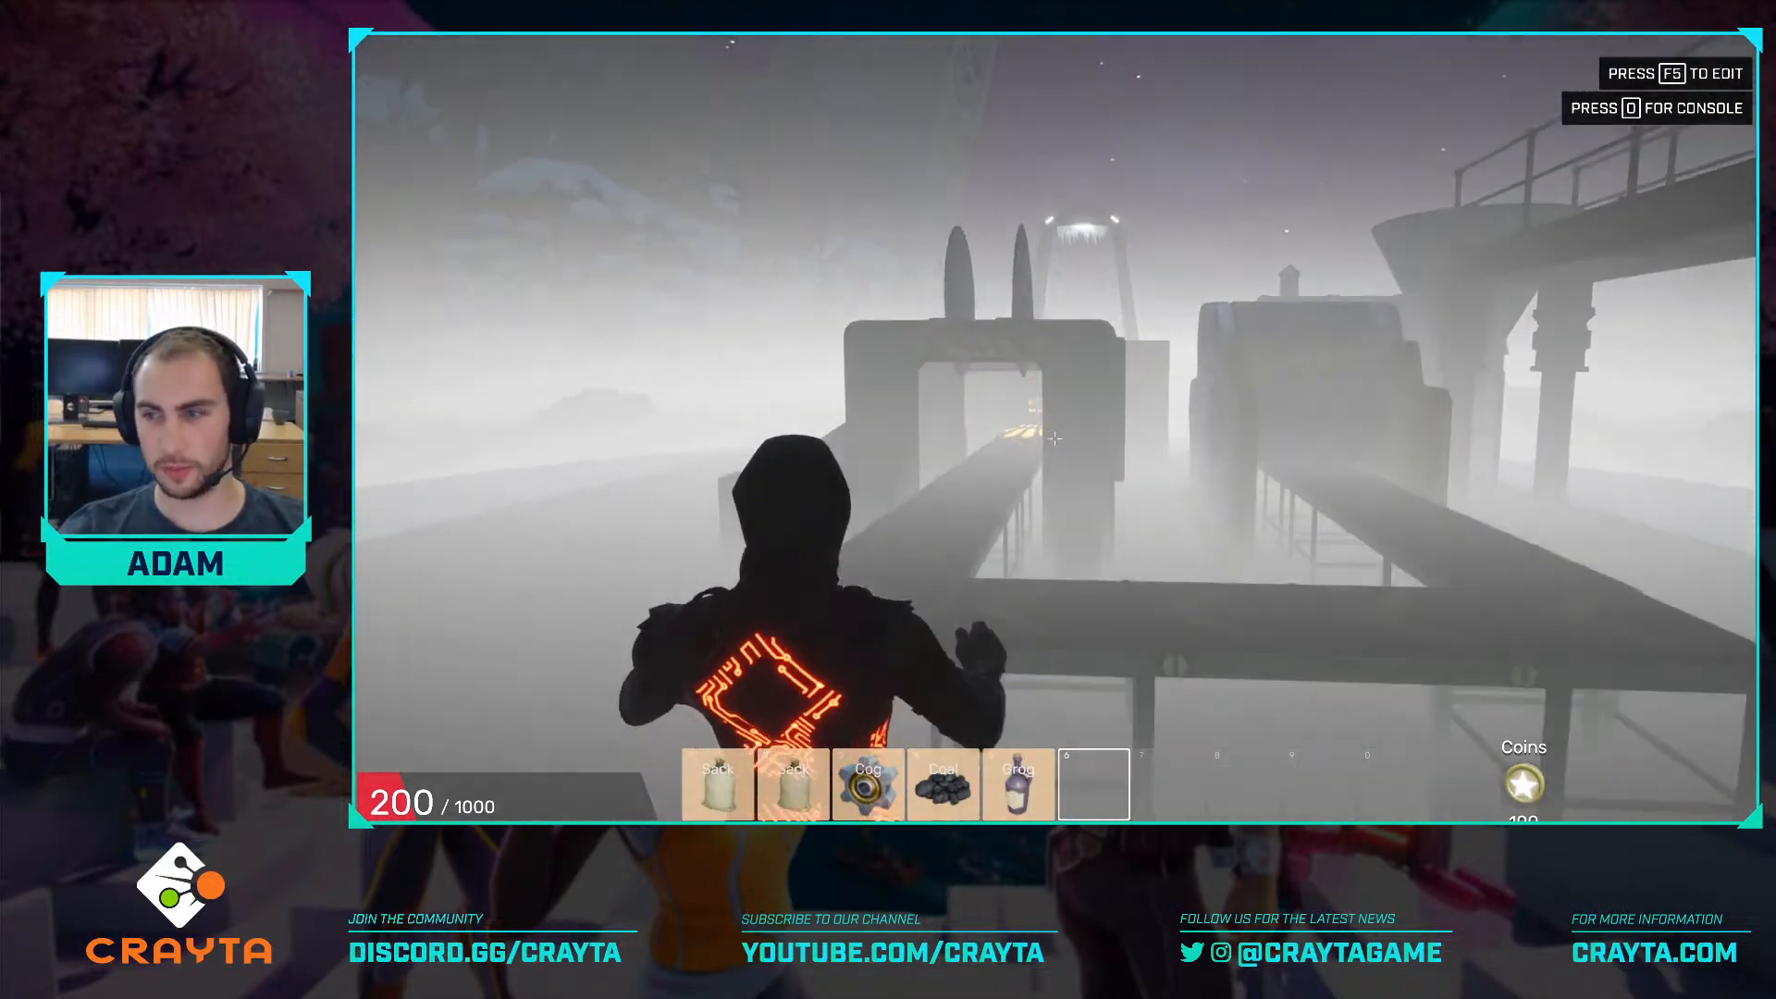
key(w)
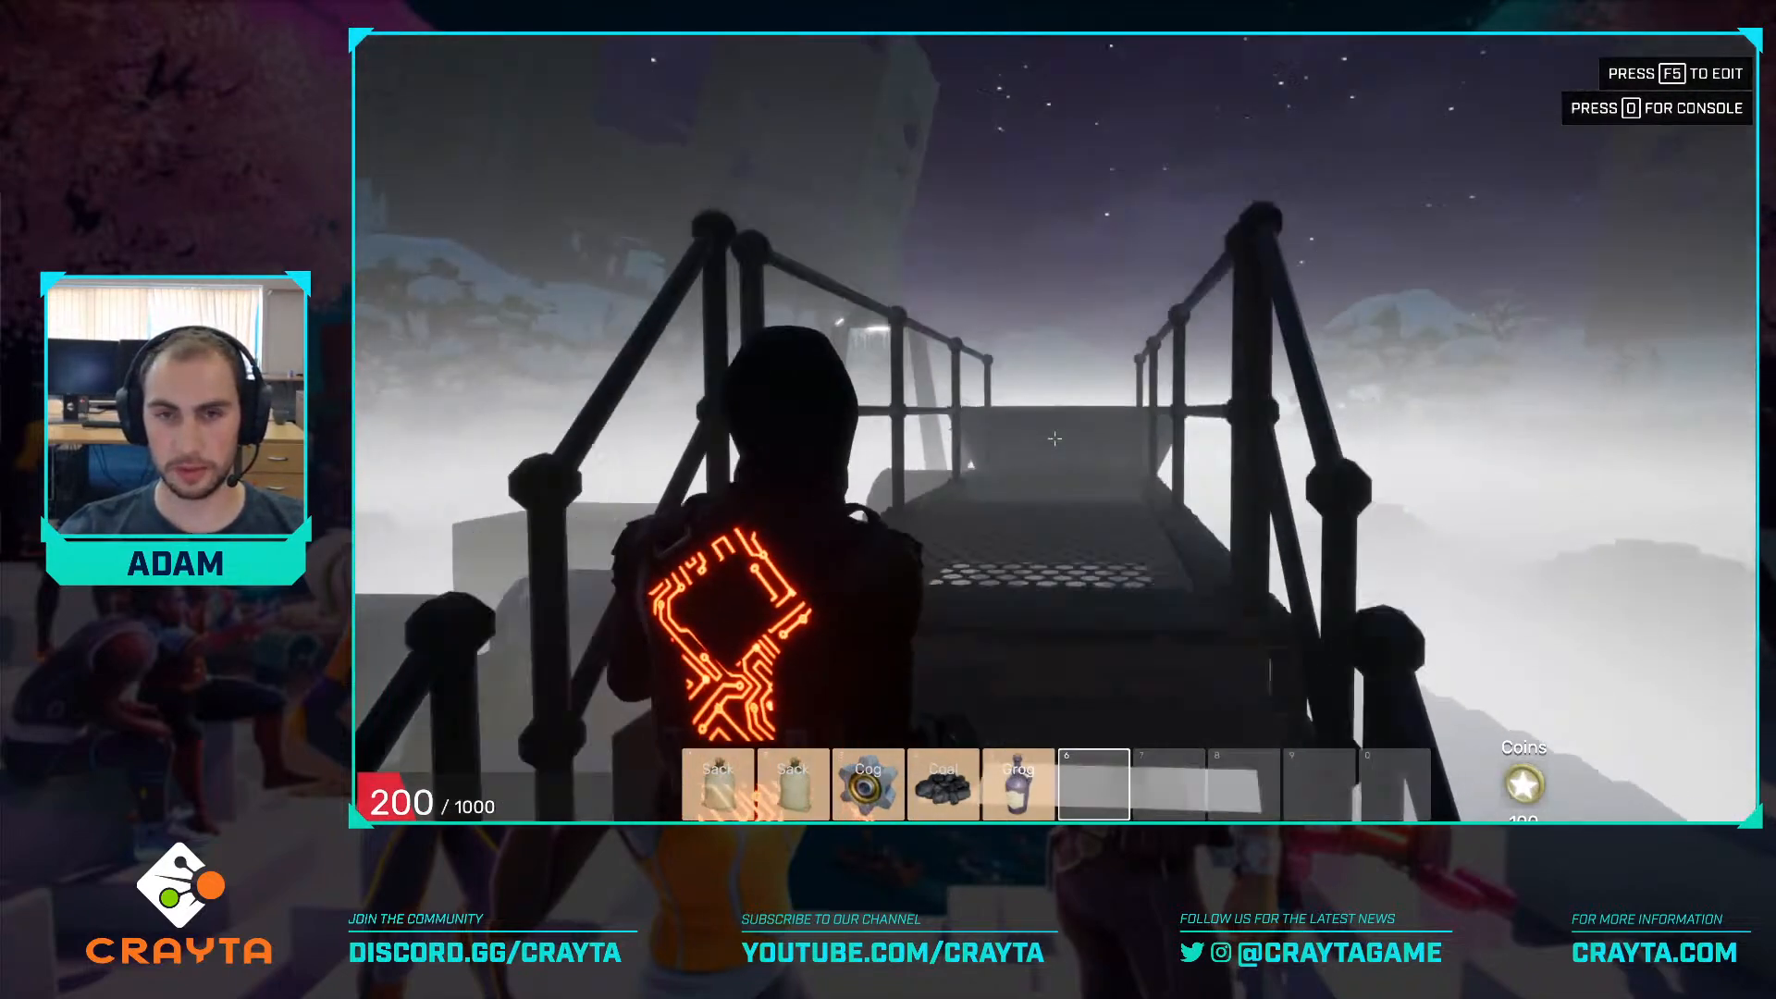
key(w)
key(space)
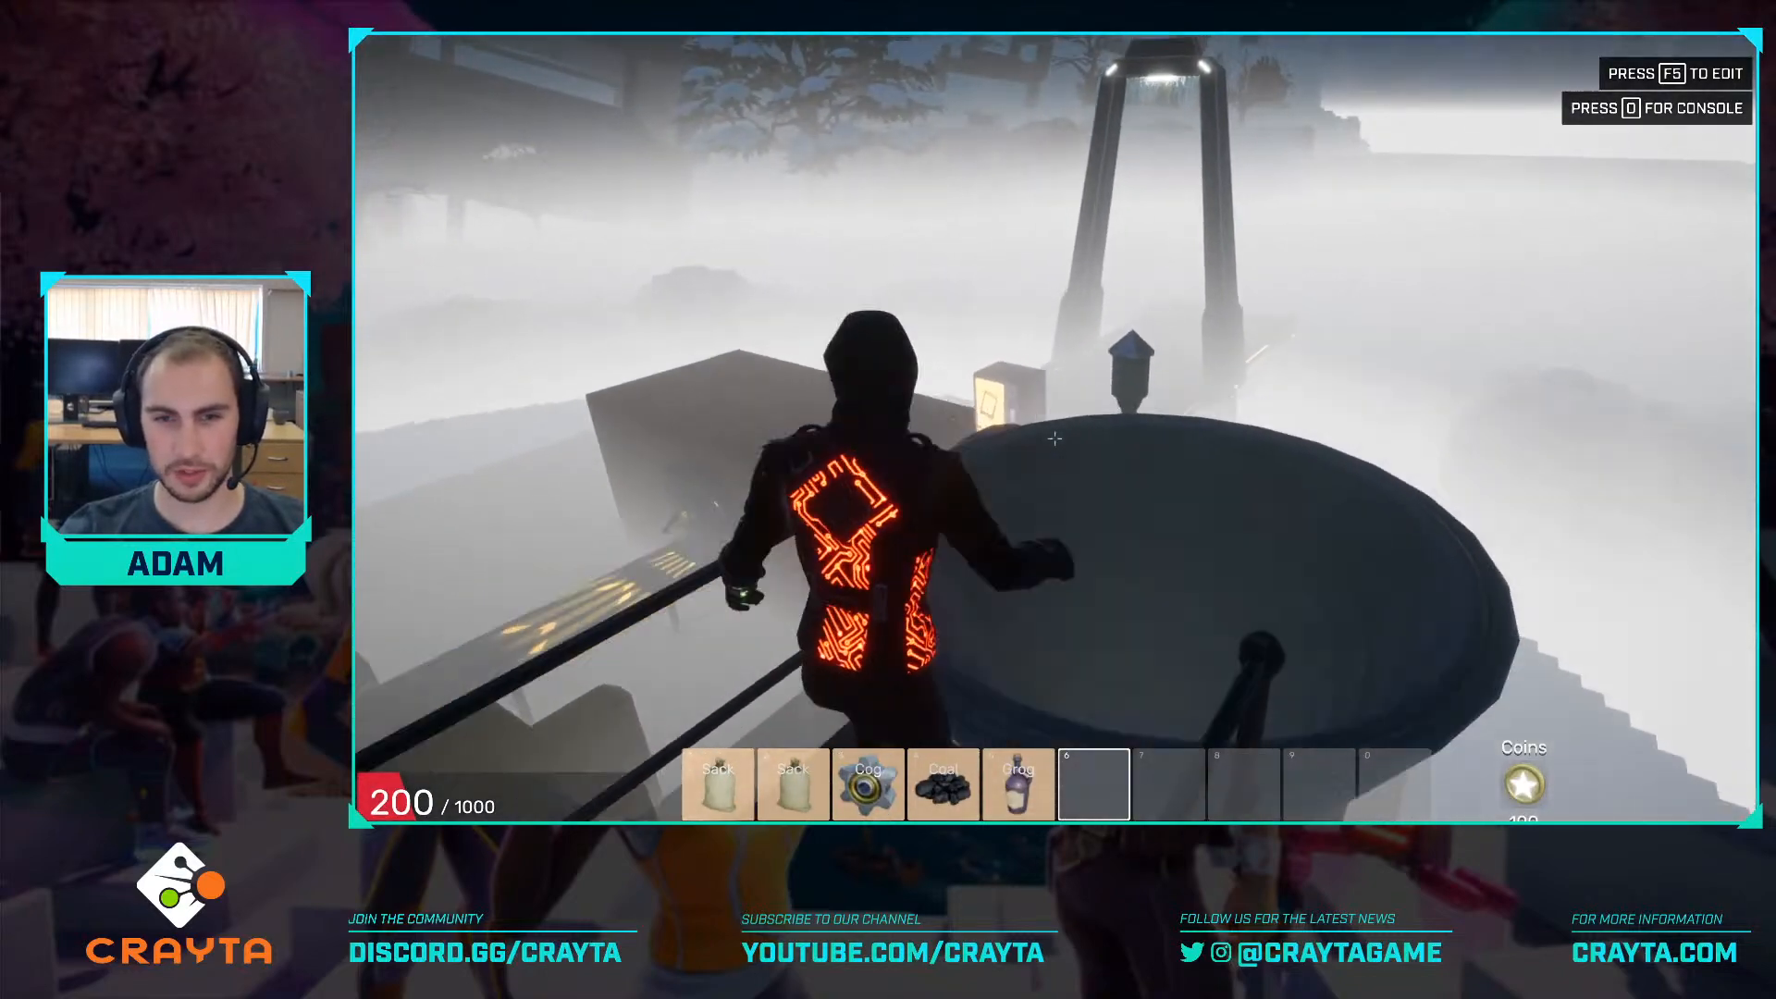
key(w)
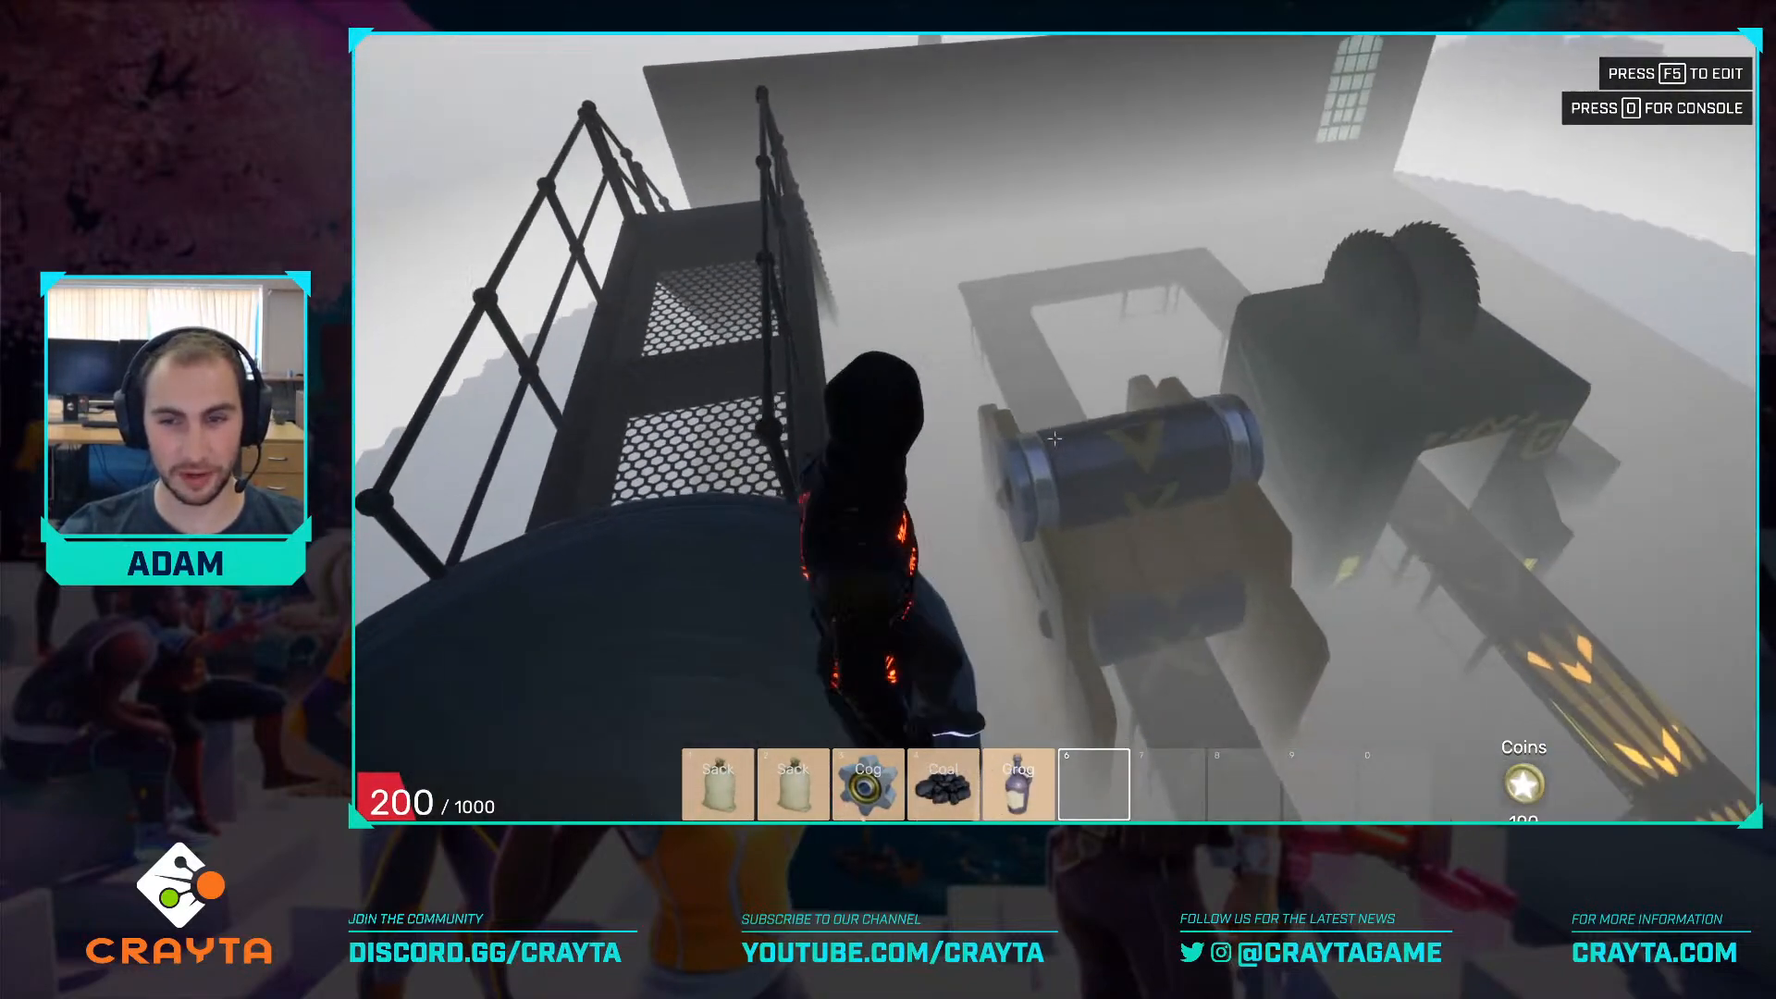
key(w)
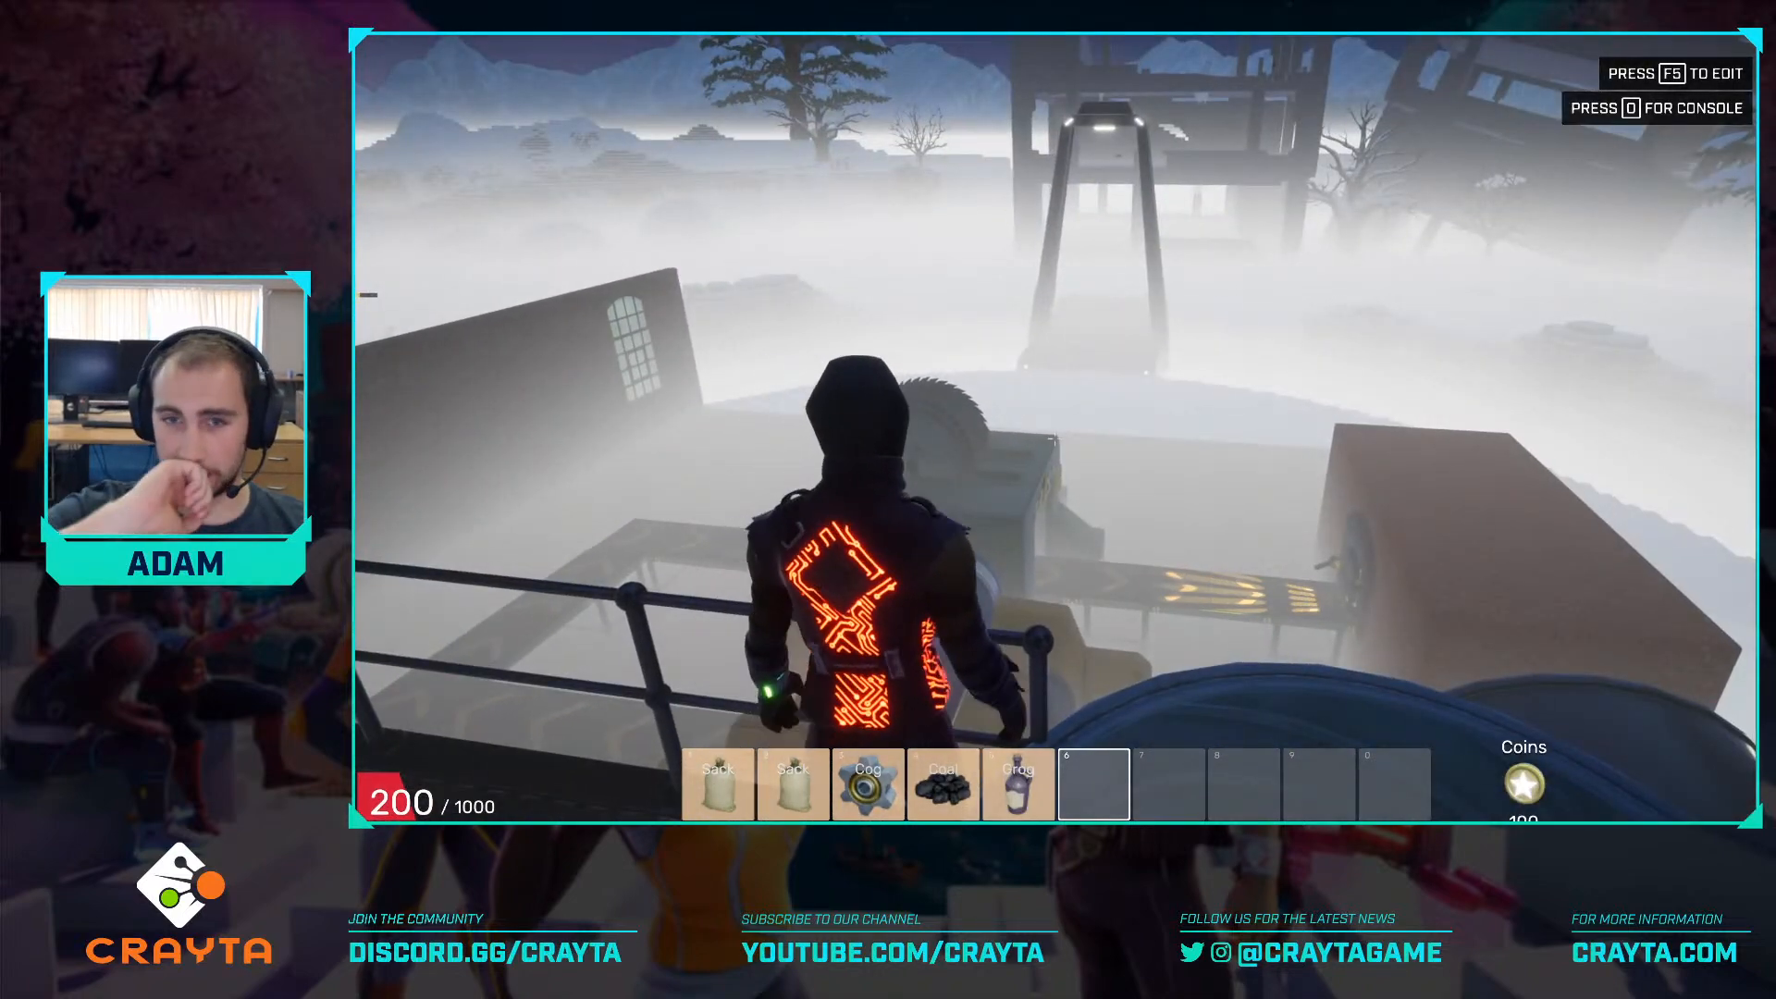
key(a)
key(w)
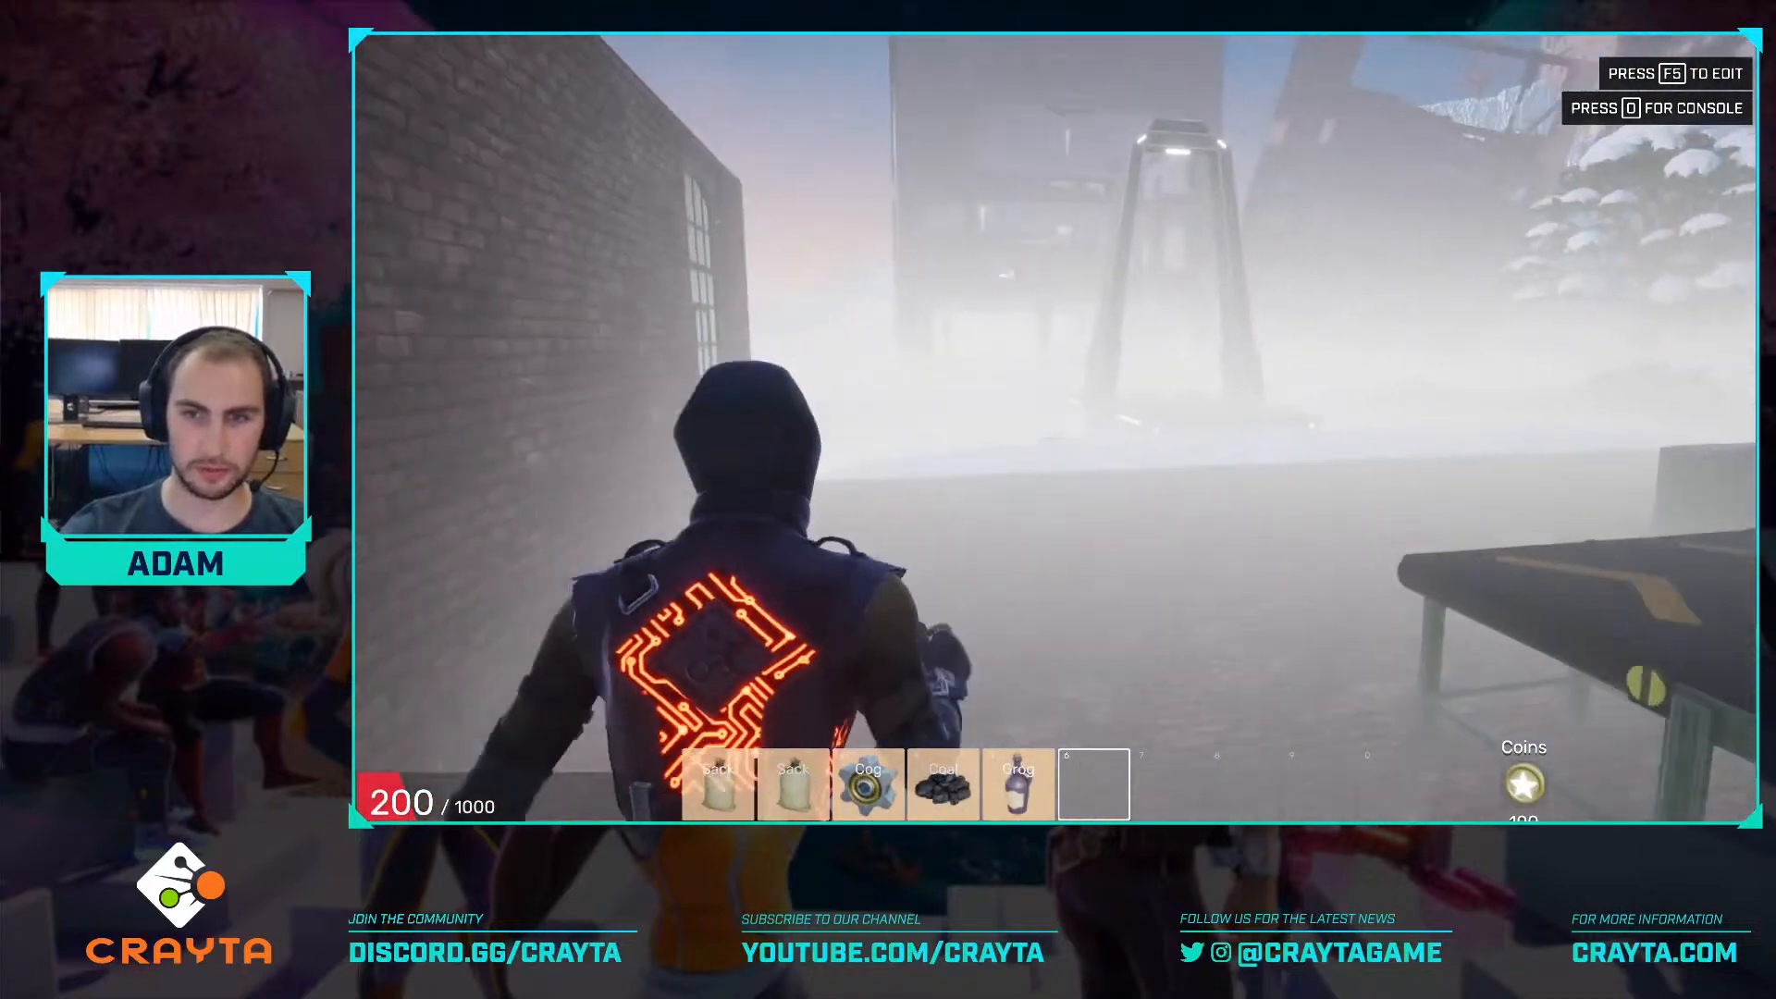
Leave the base over the bridge, explore the ruined building, and inspect the fallen player on the snow.
key(w)
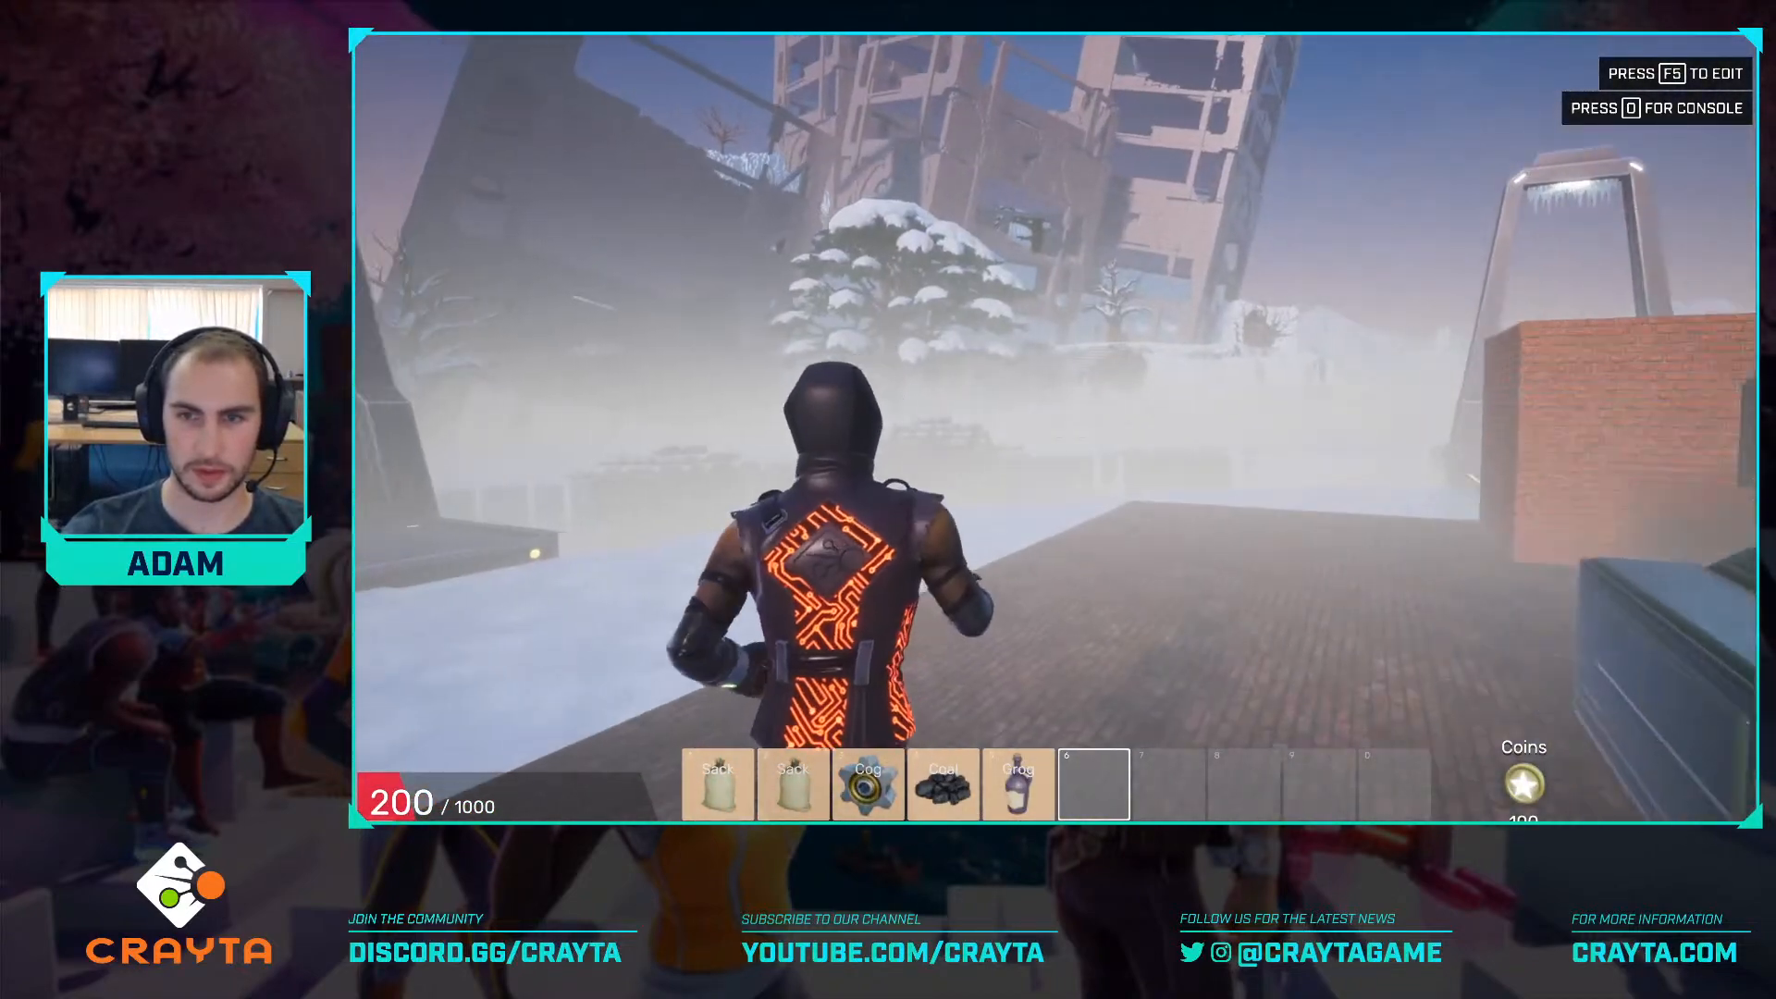
key(w)
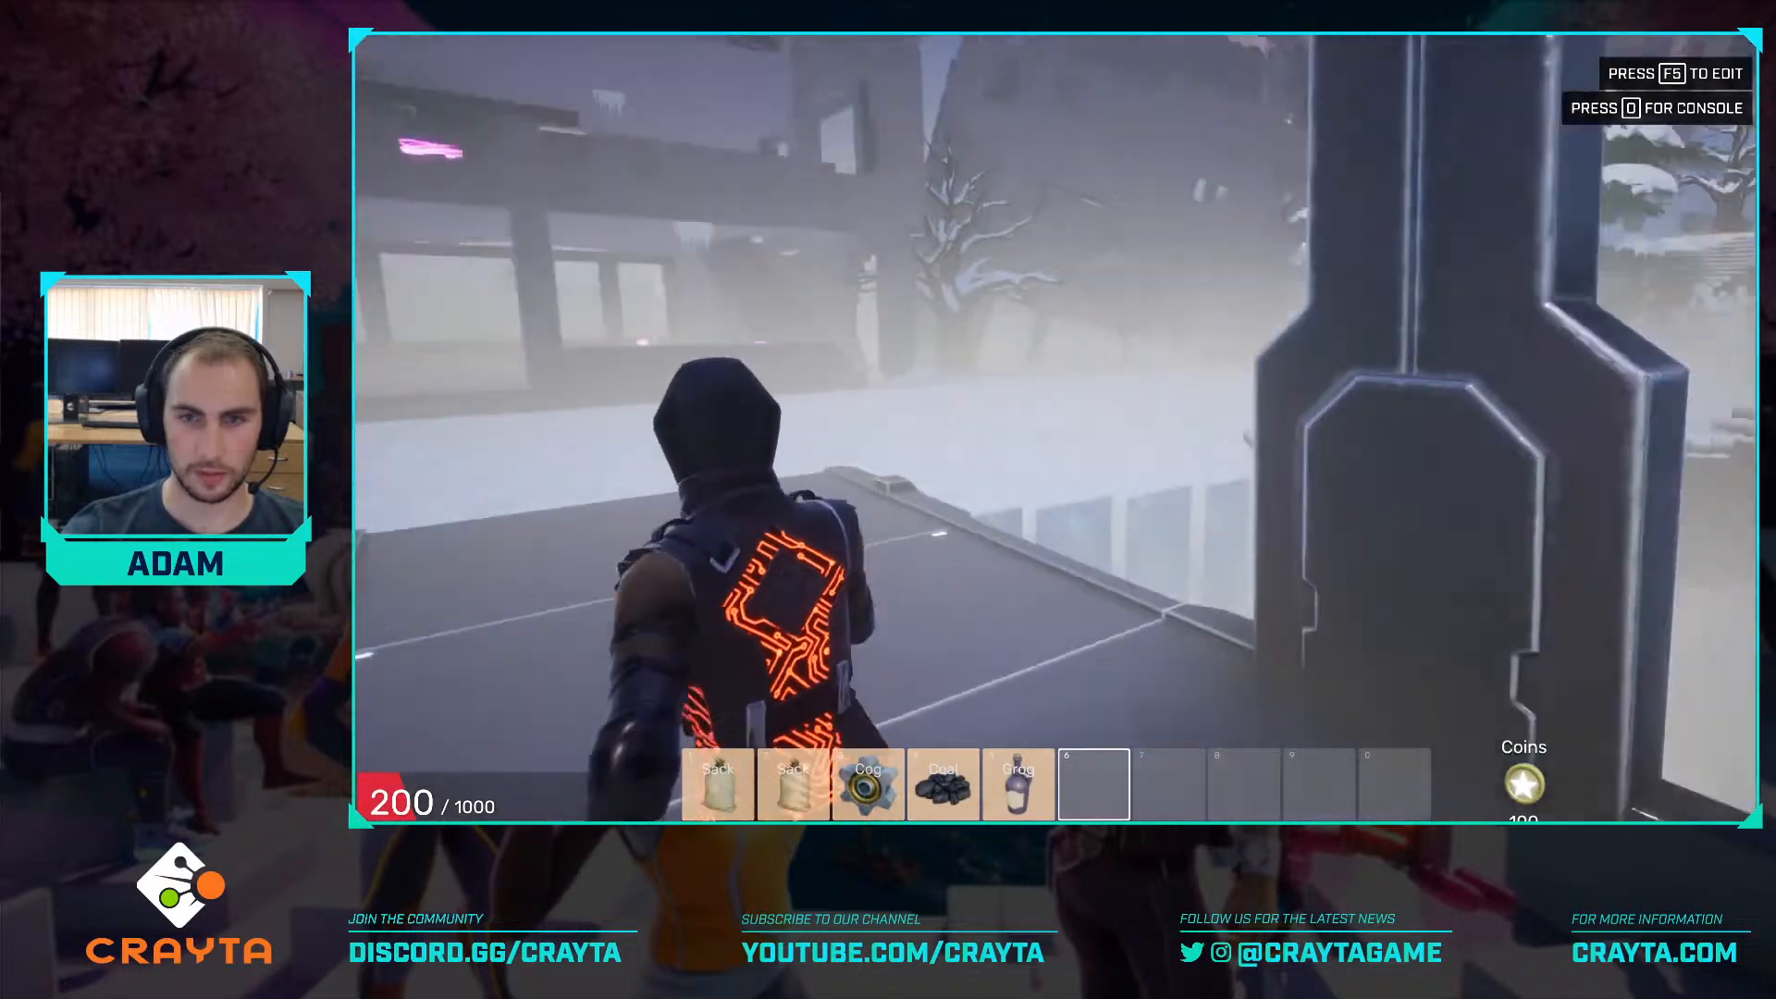
key(w)
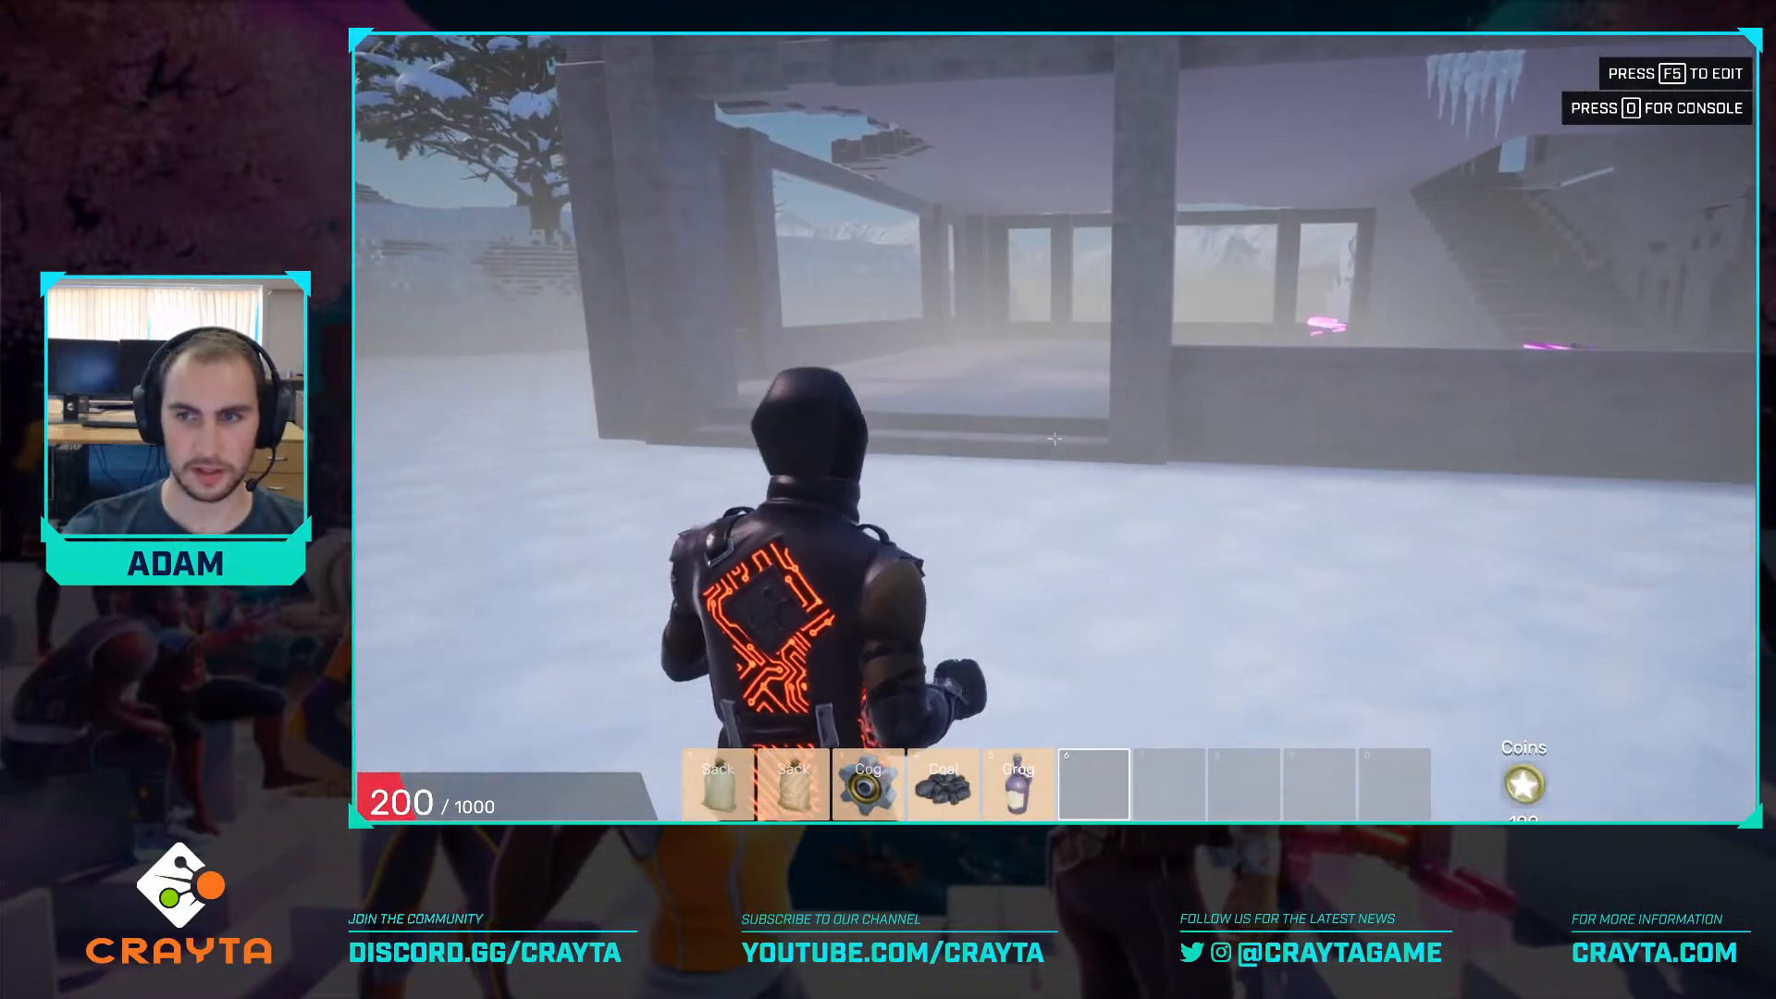
key(w)
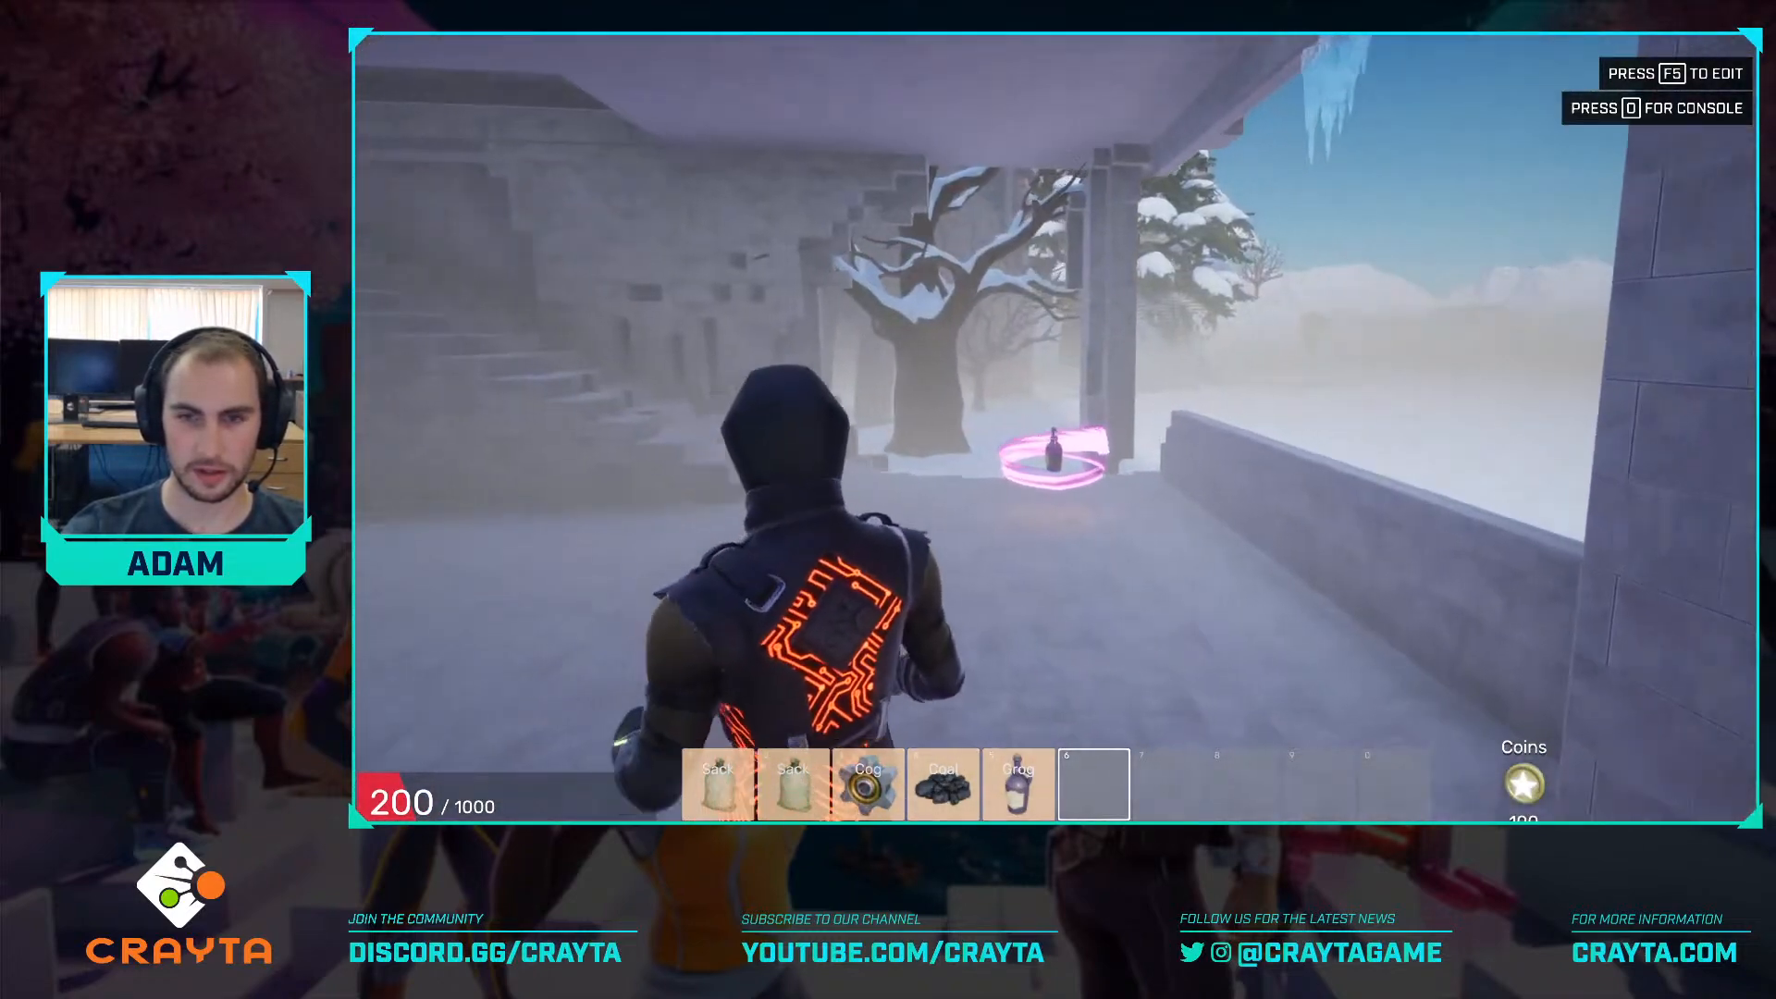
key(w)
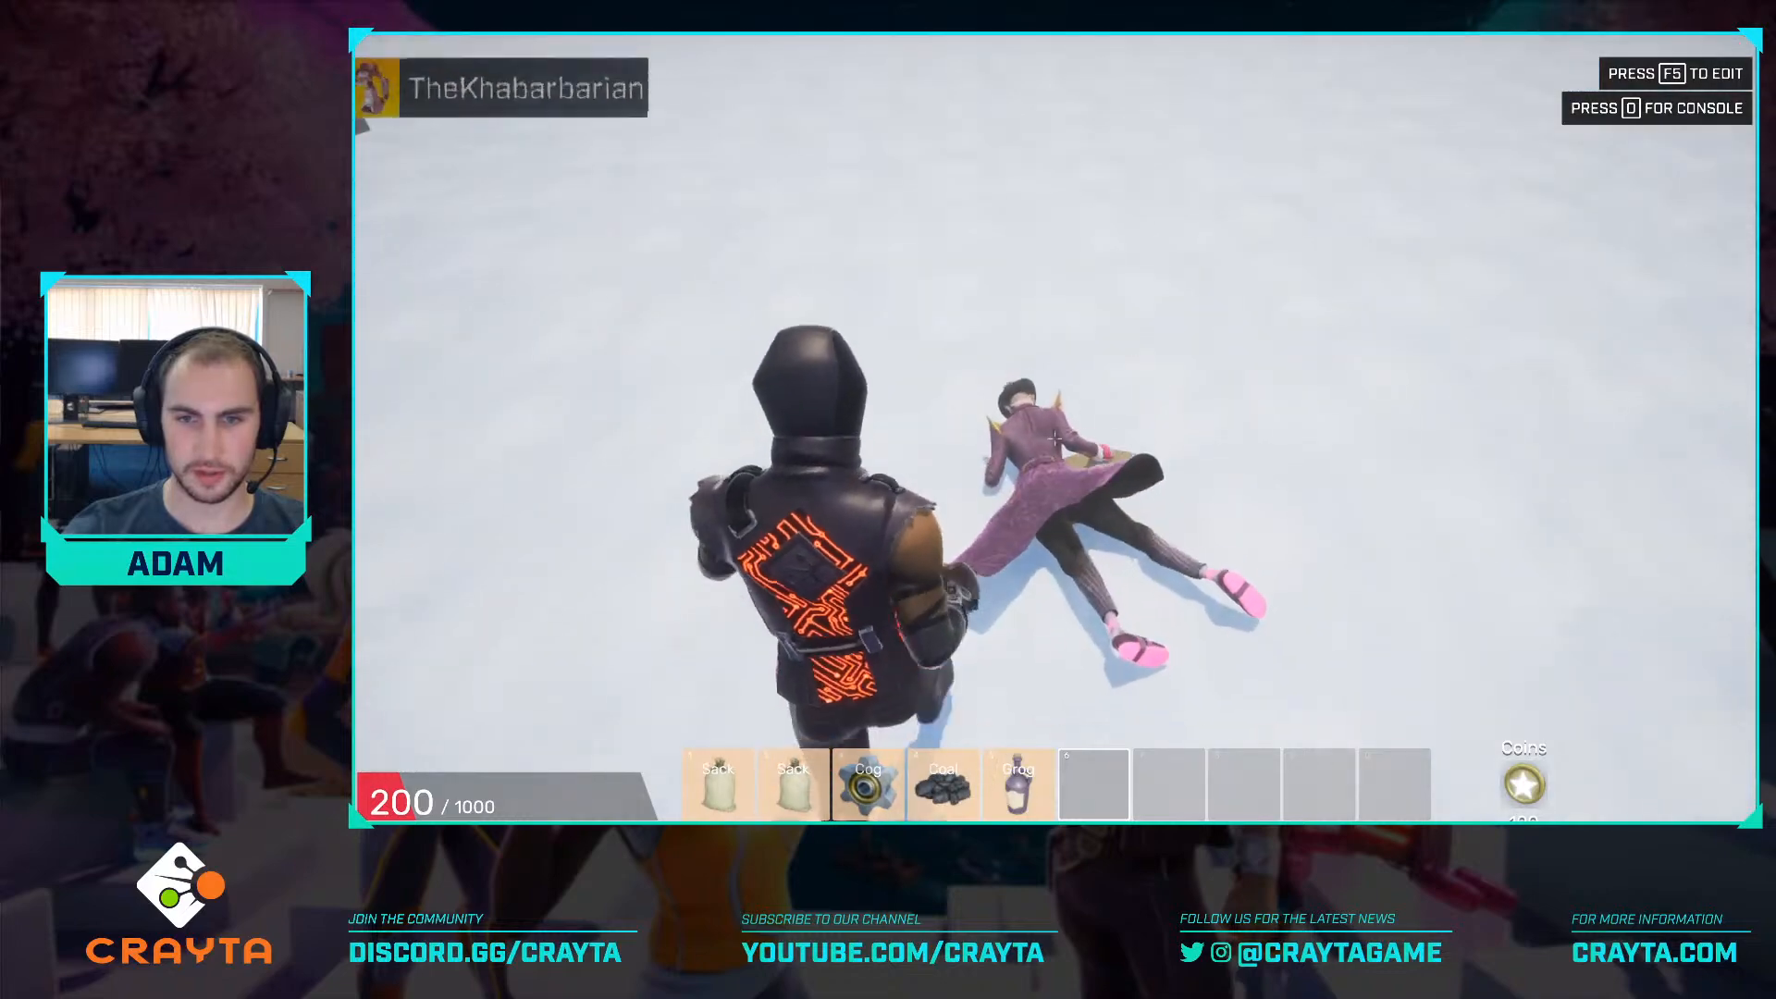
key(d)
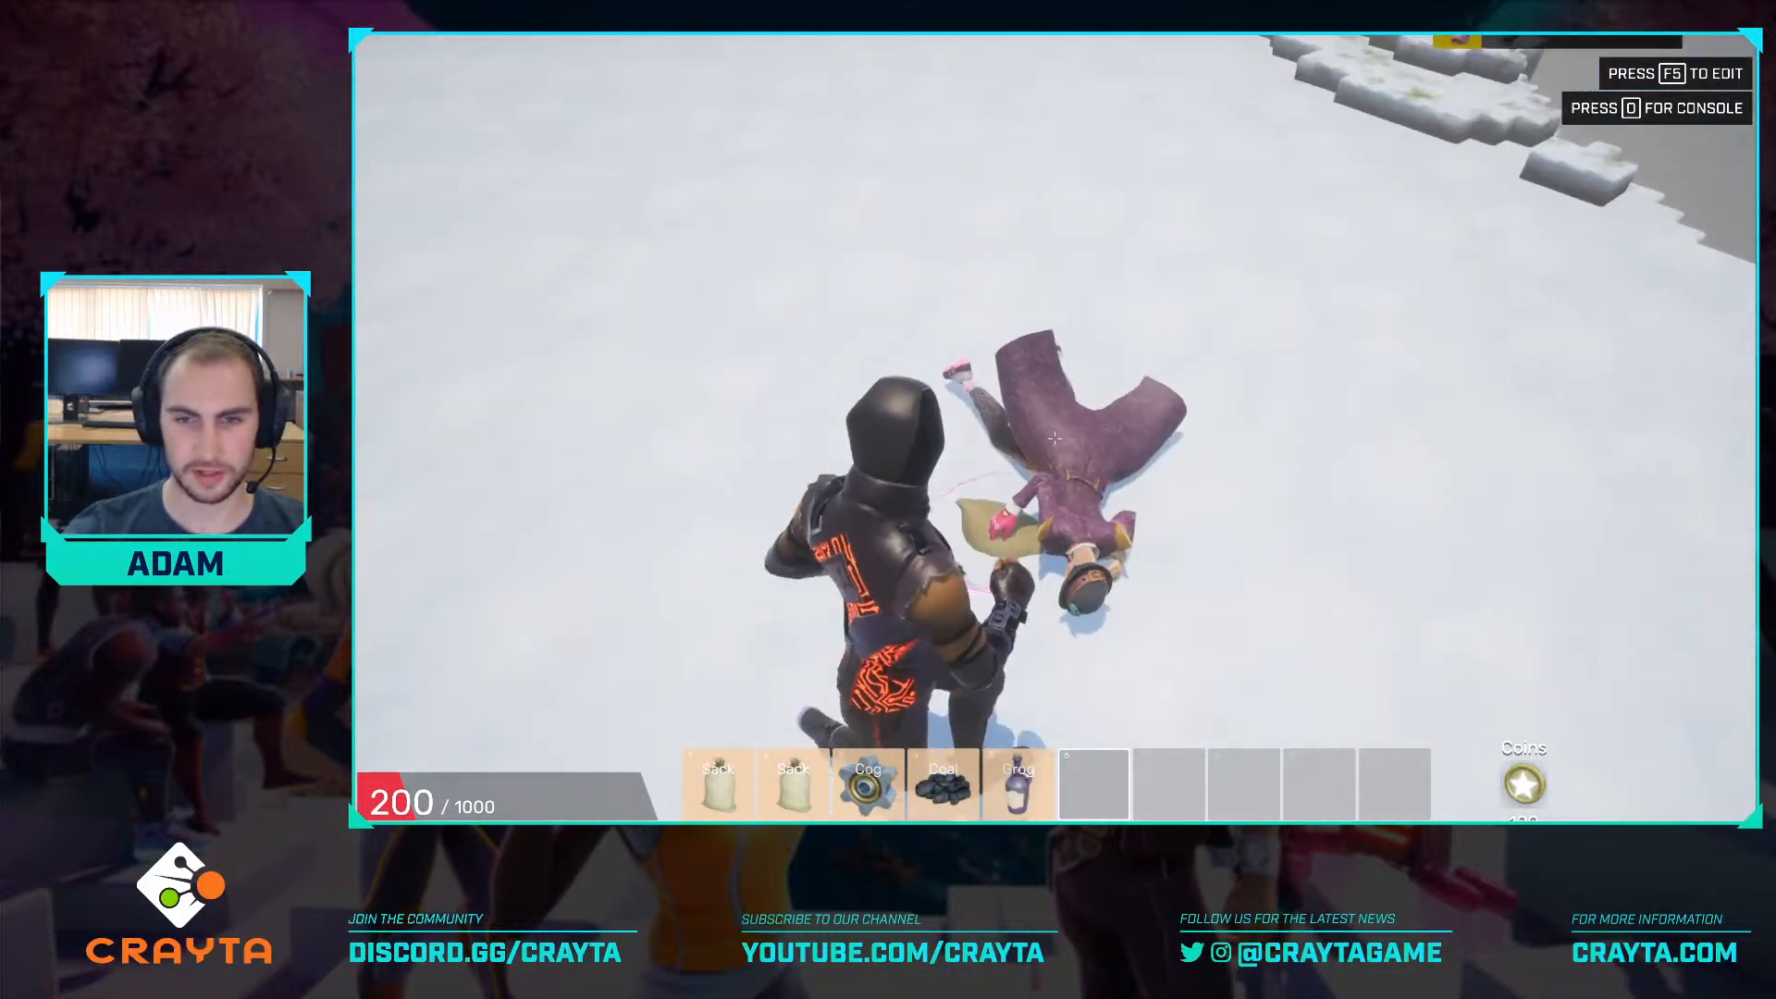
Run back over the snow and bridge to the base and pass the conveyors to its far edge.
key(w)
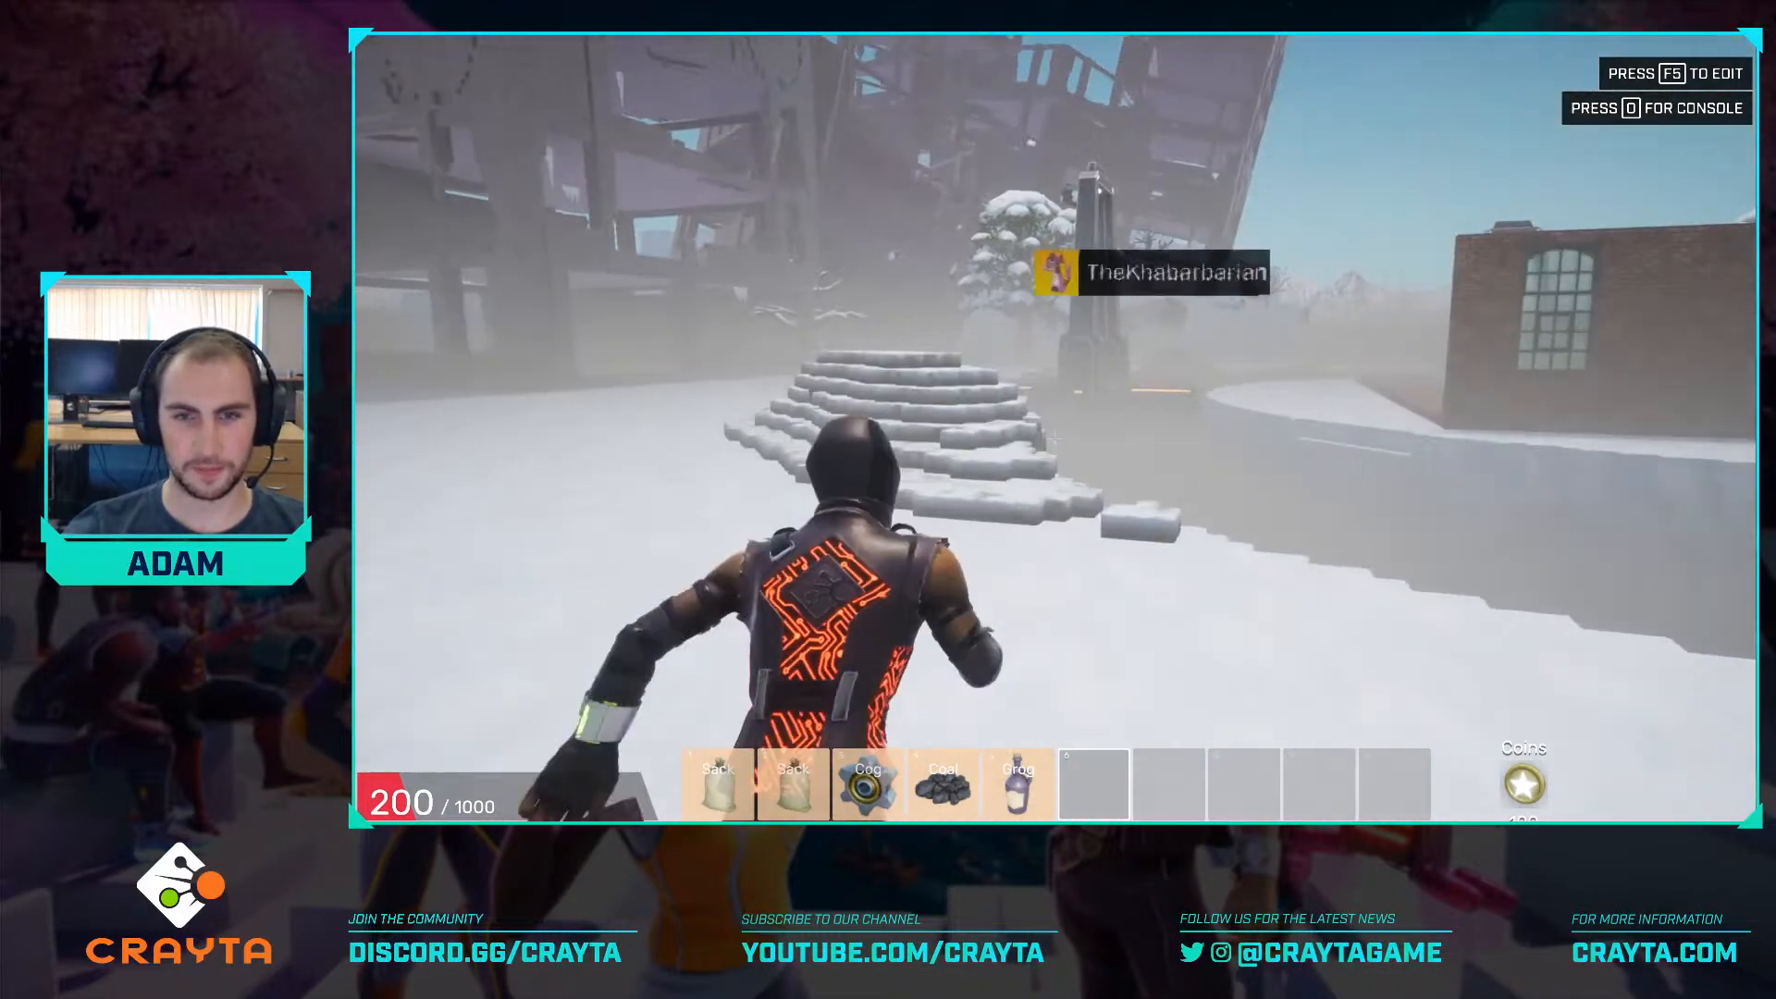
key(w)
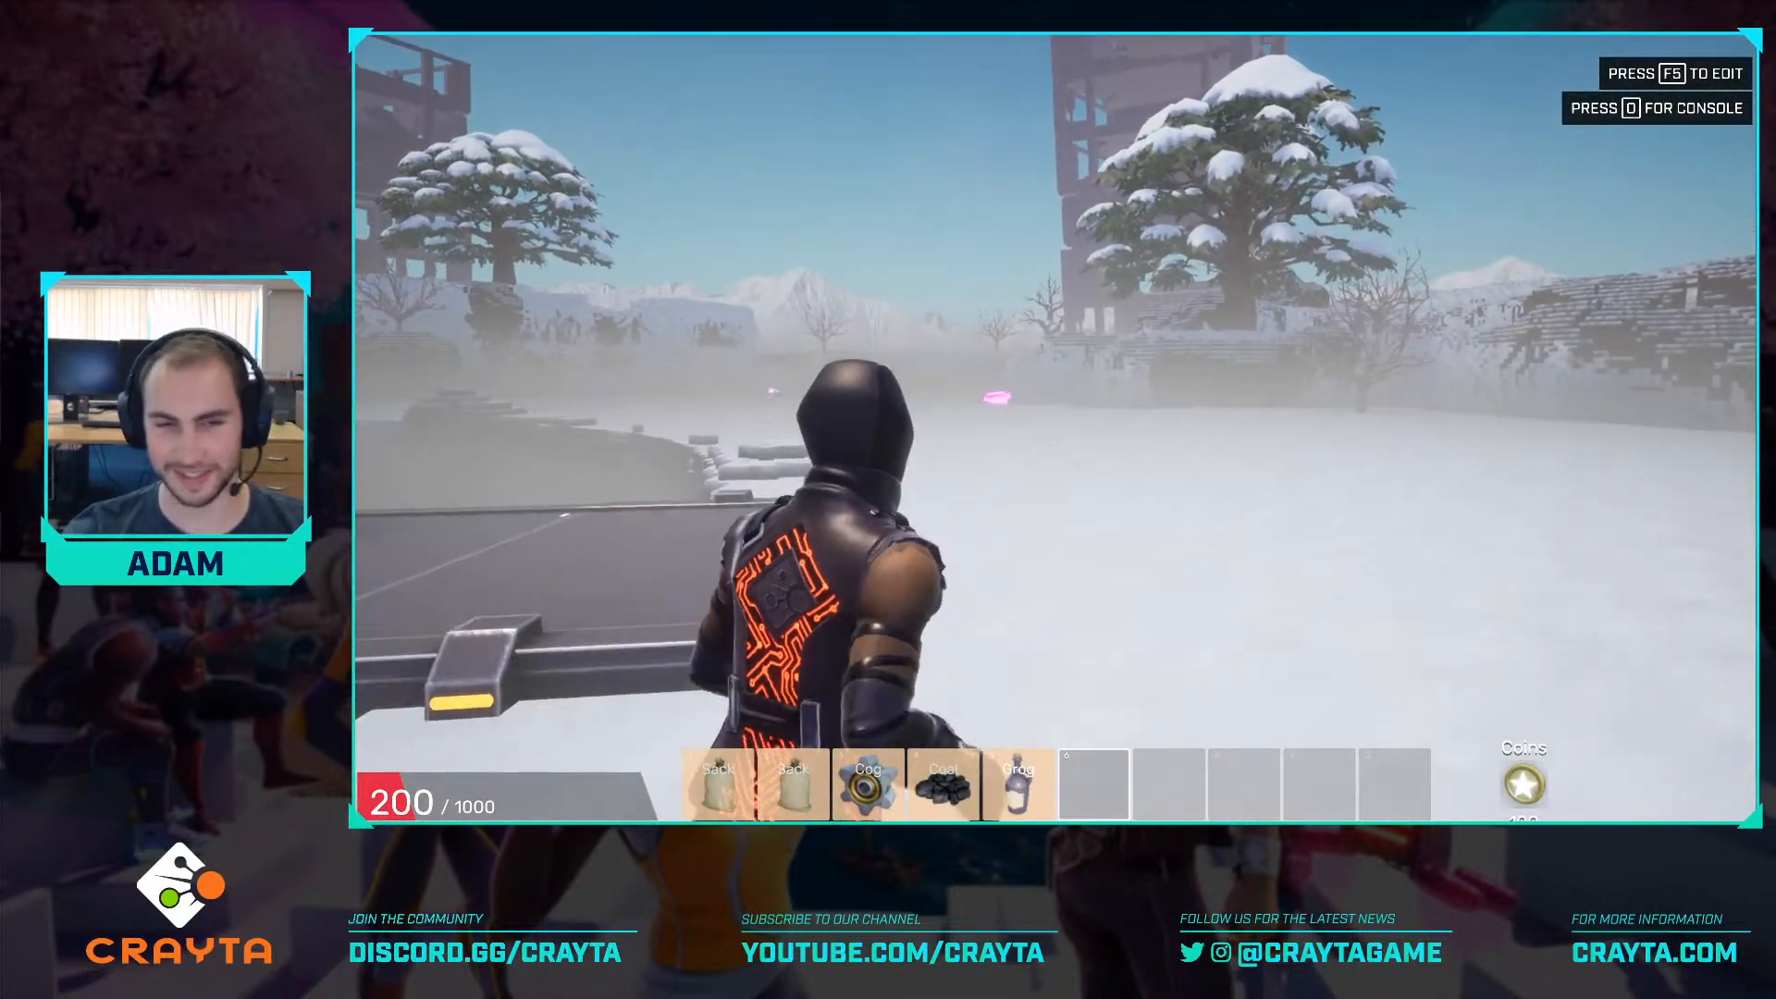
key(w)
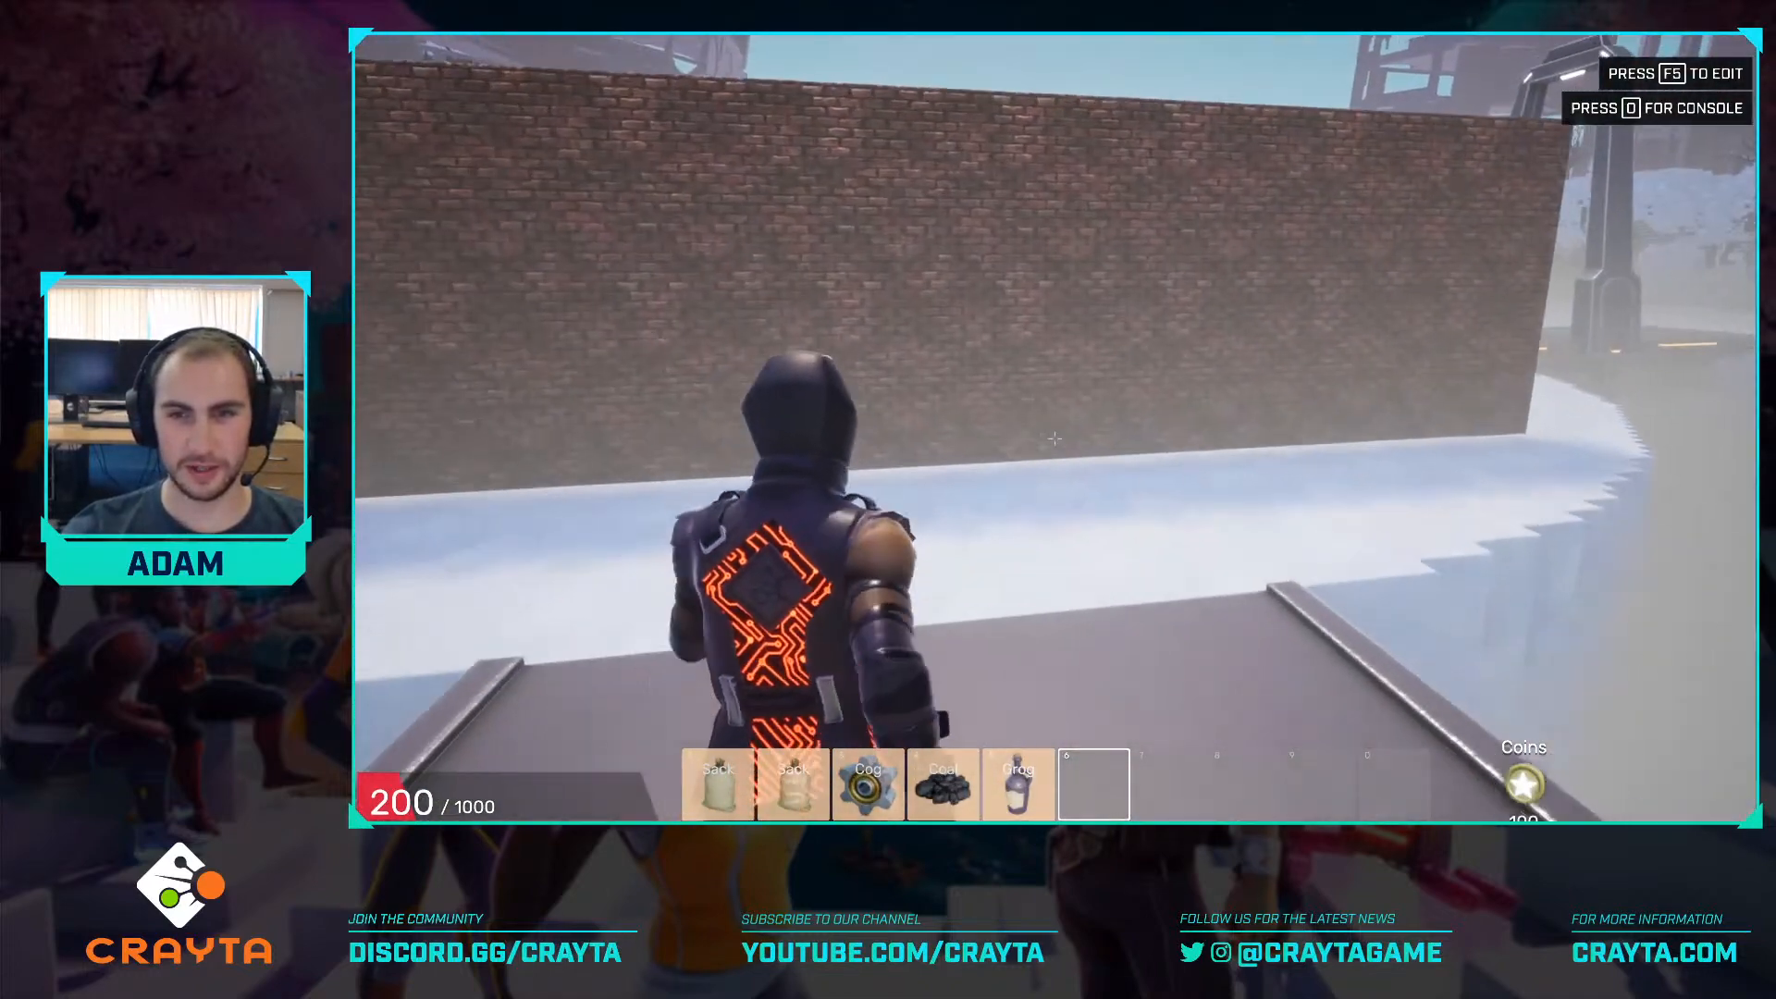
key(w)
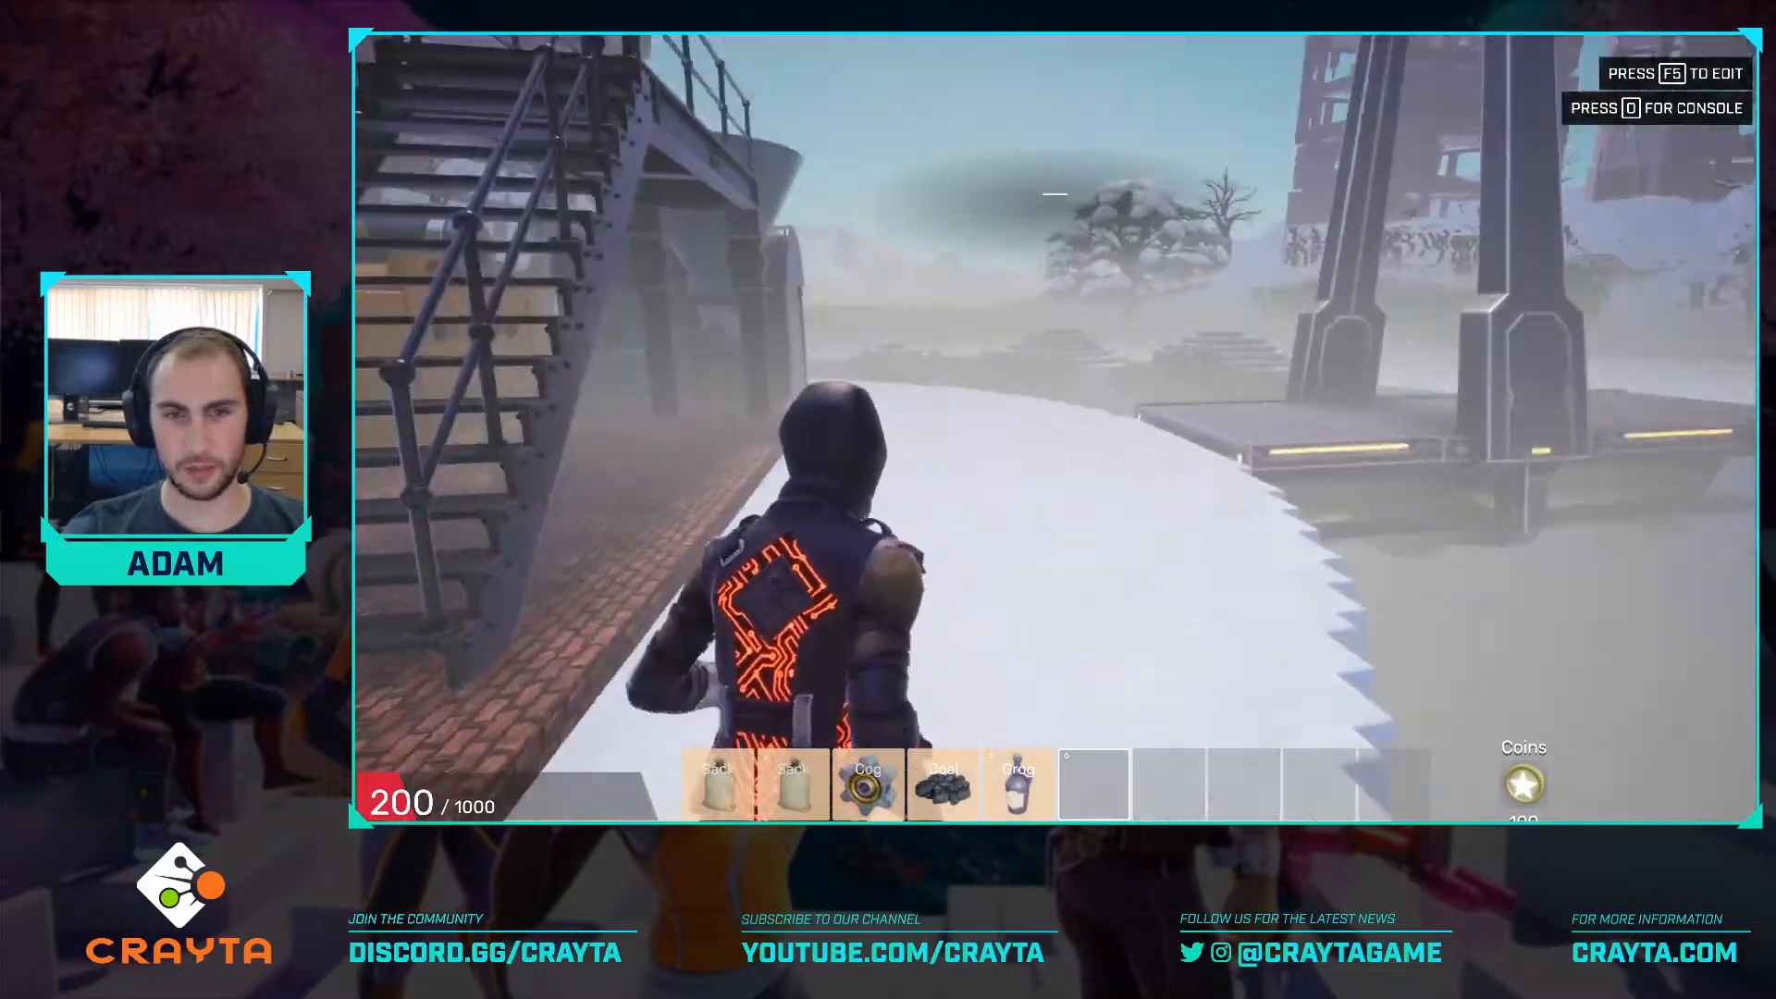
key(w)
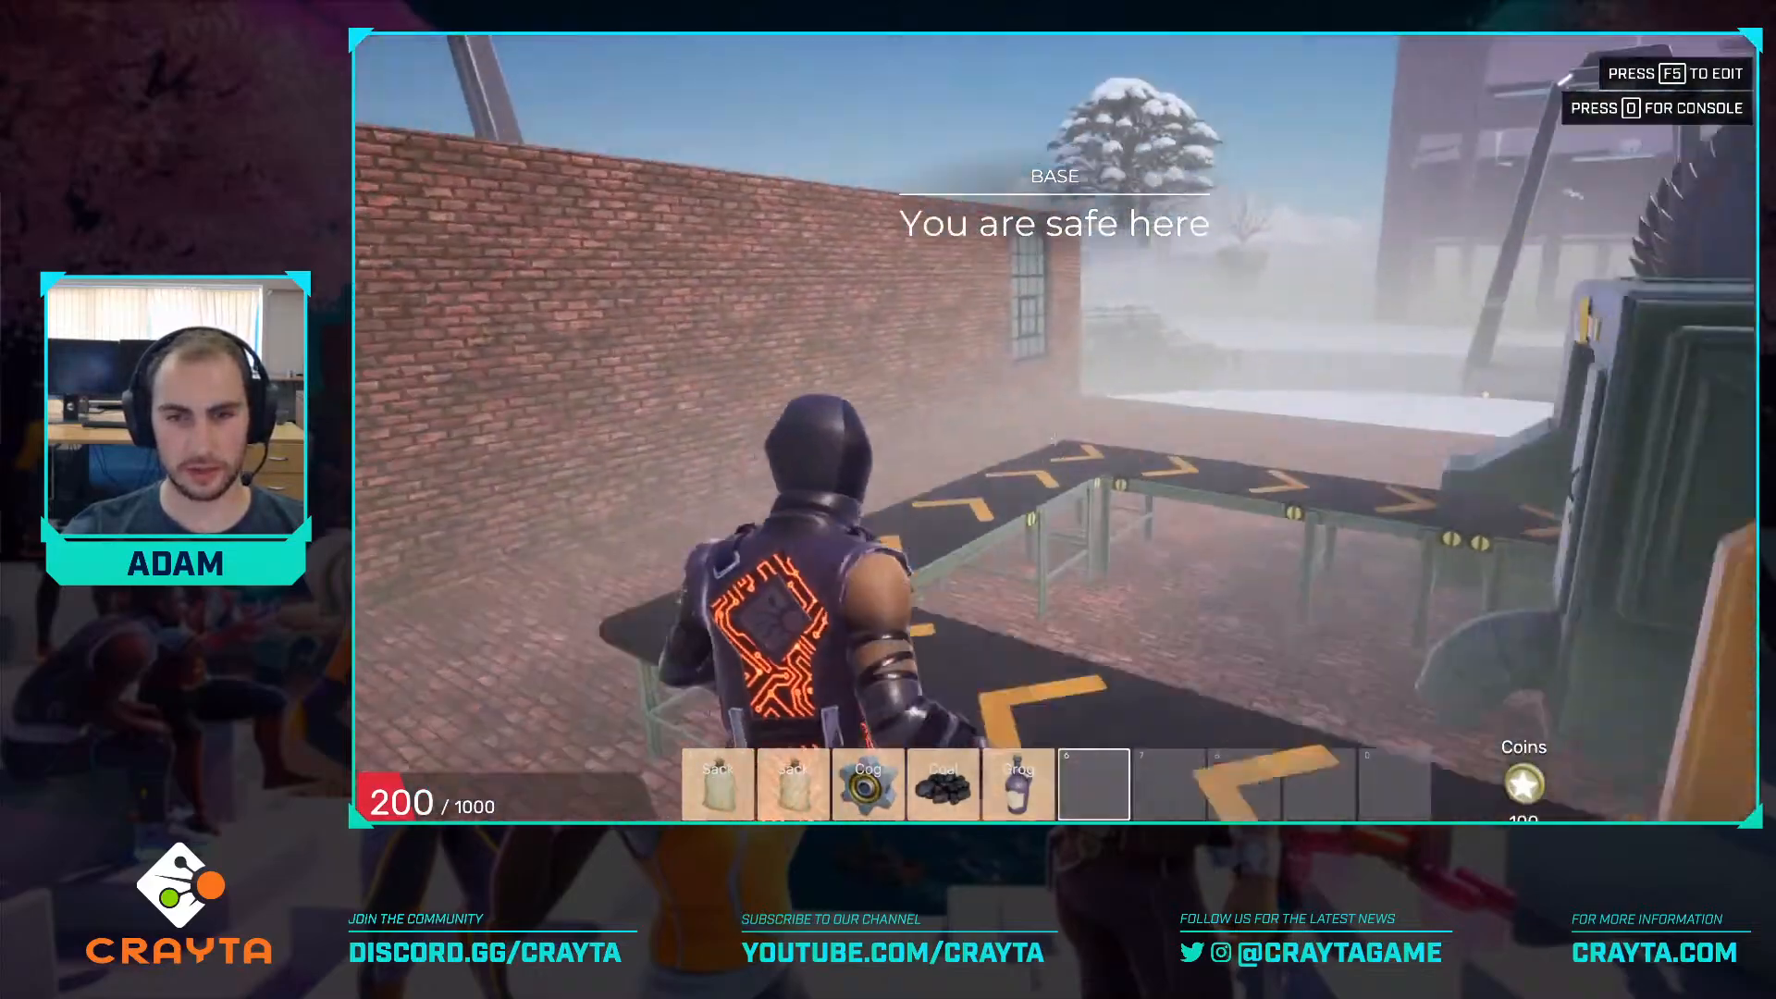
key(w)
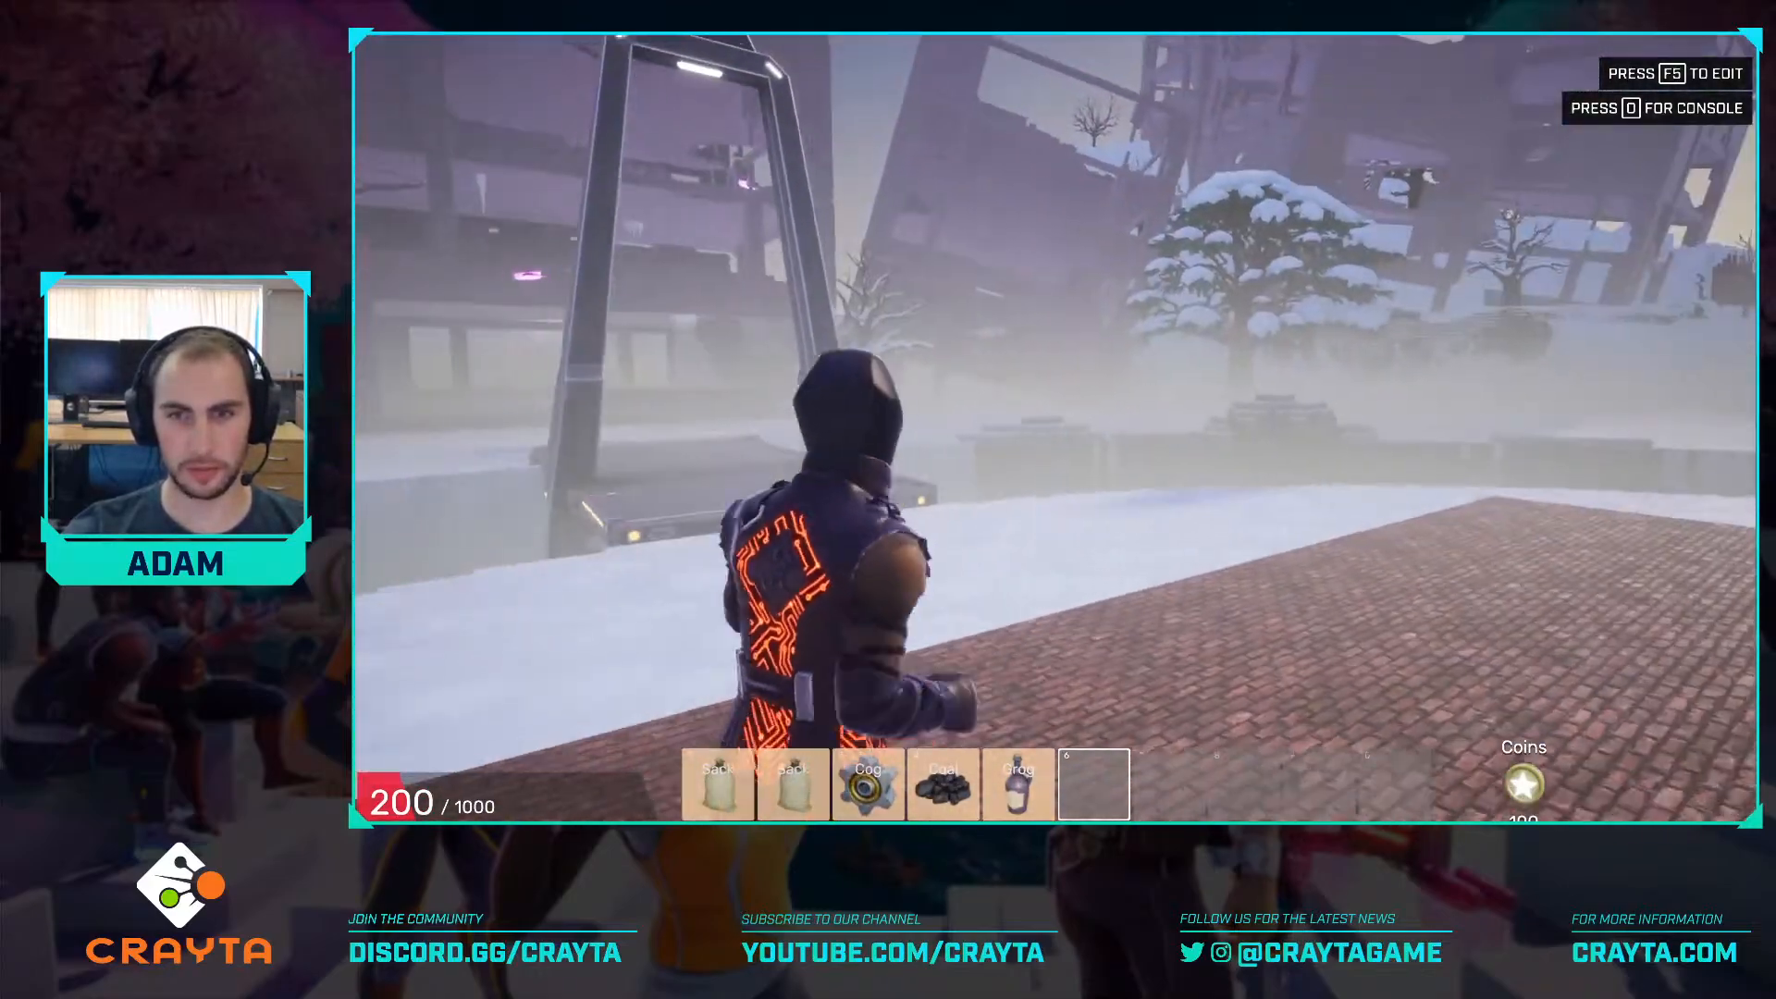
Run the character around the base's snowy edge, back past the brick wall at night and out onto the open snow.
key(w)
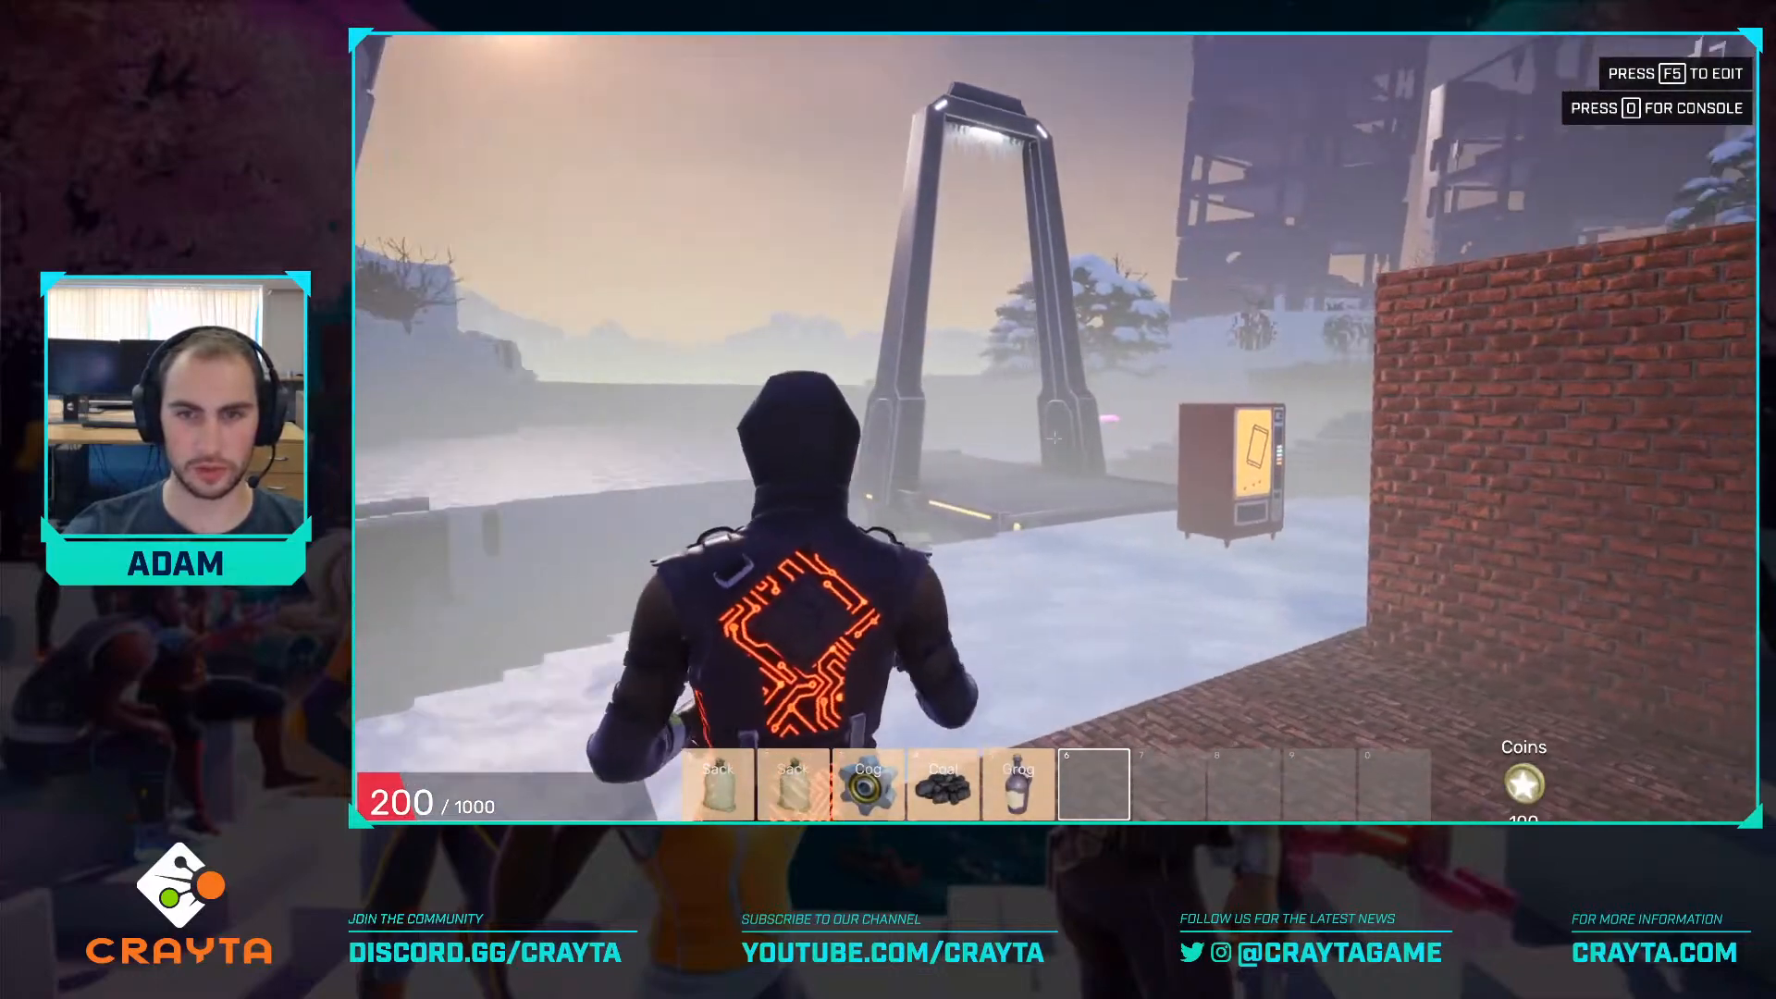
key(w)
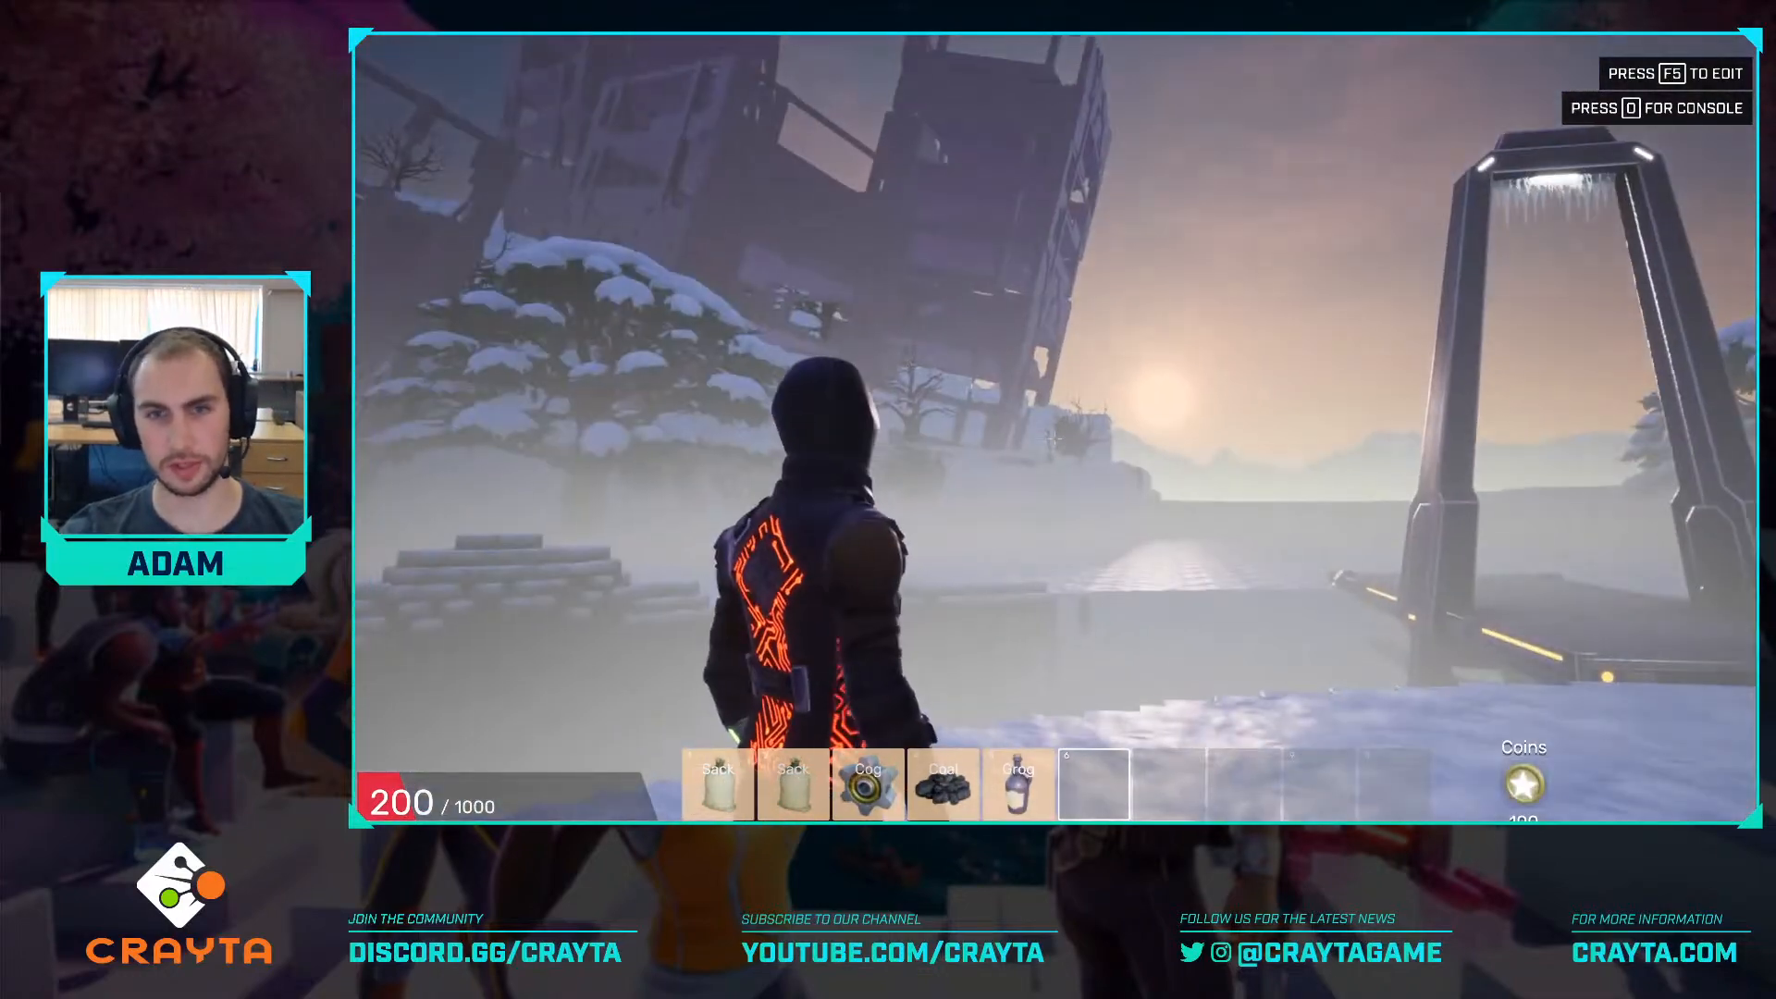
key(w)
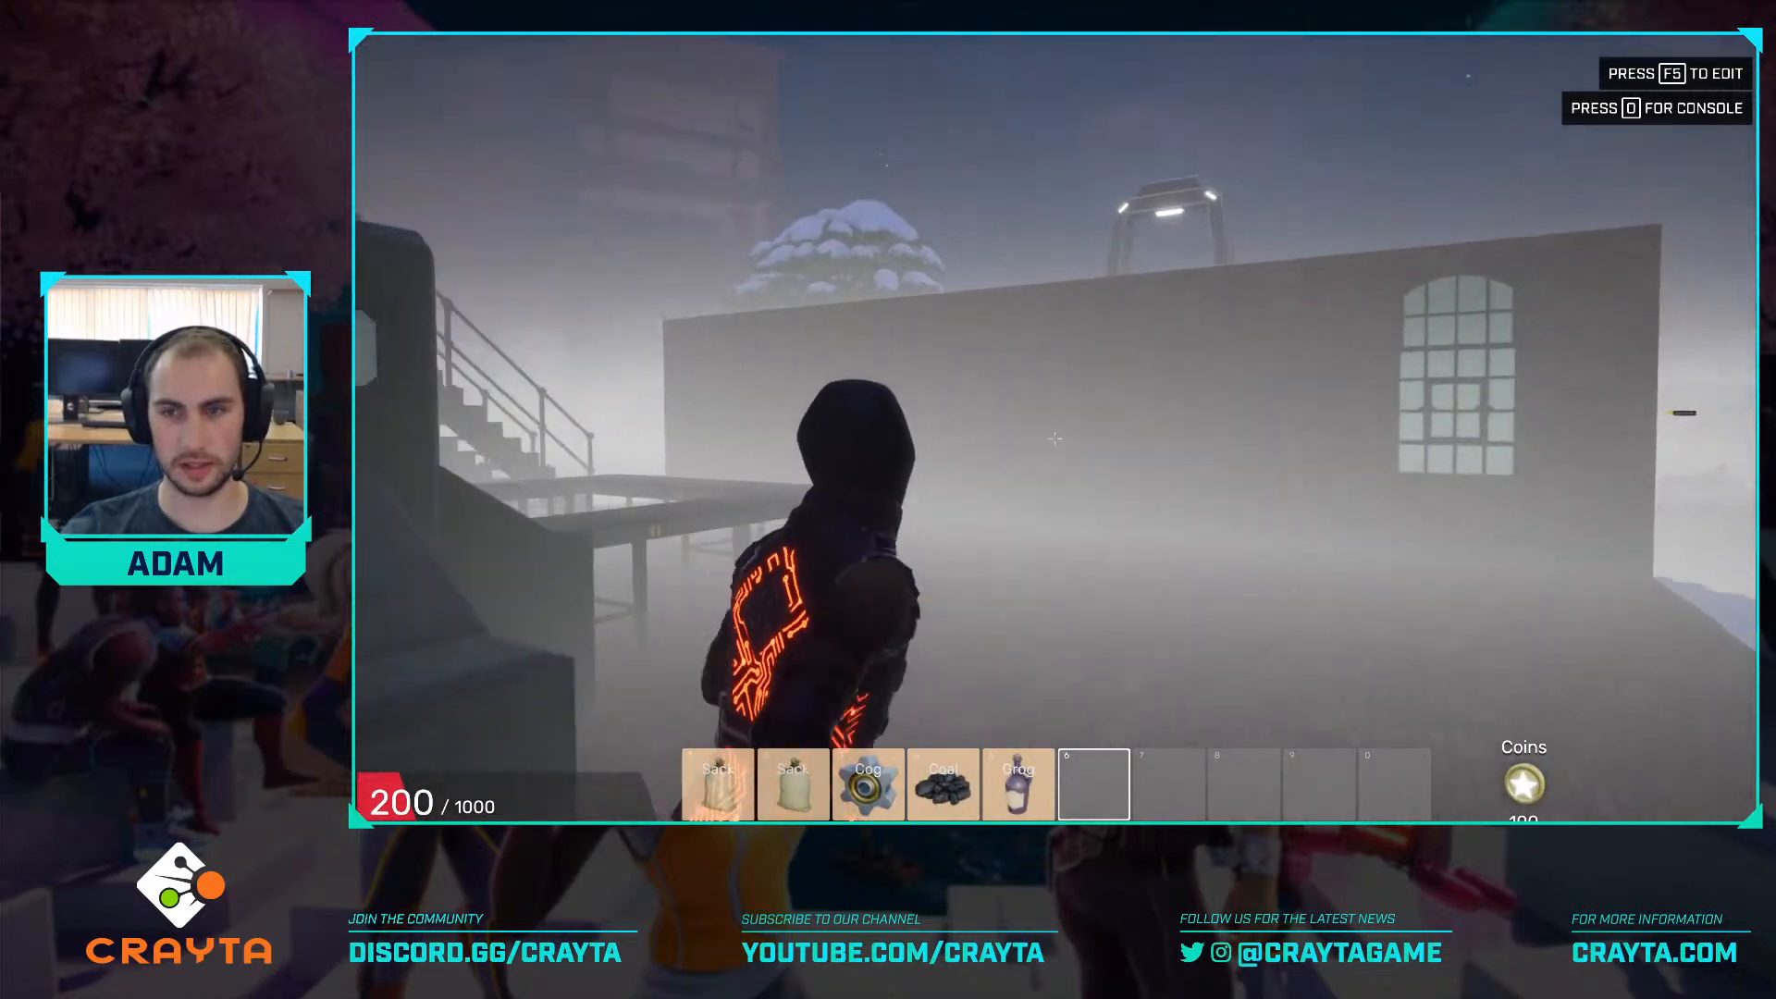
key(w)
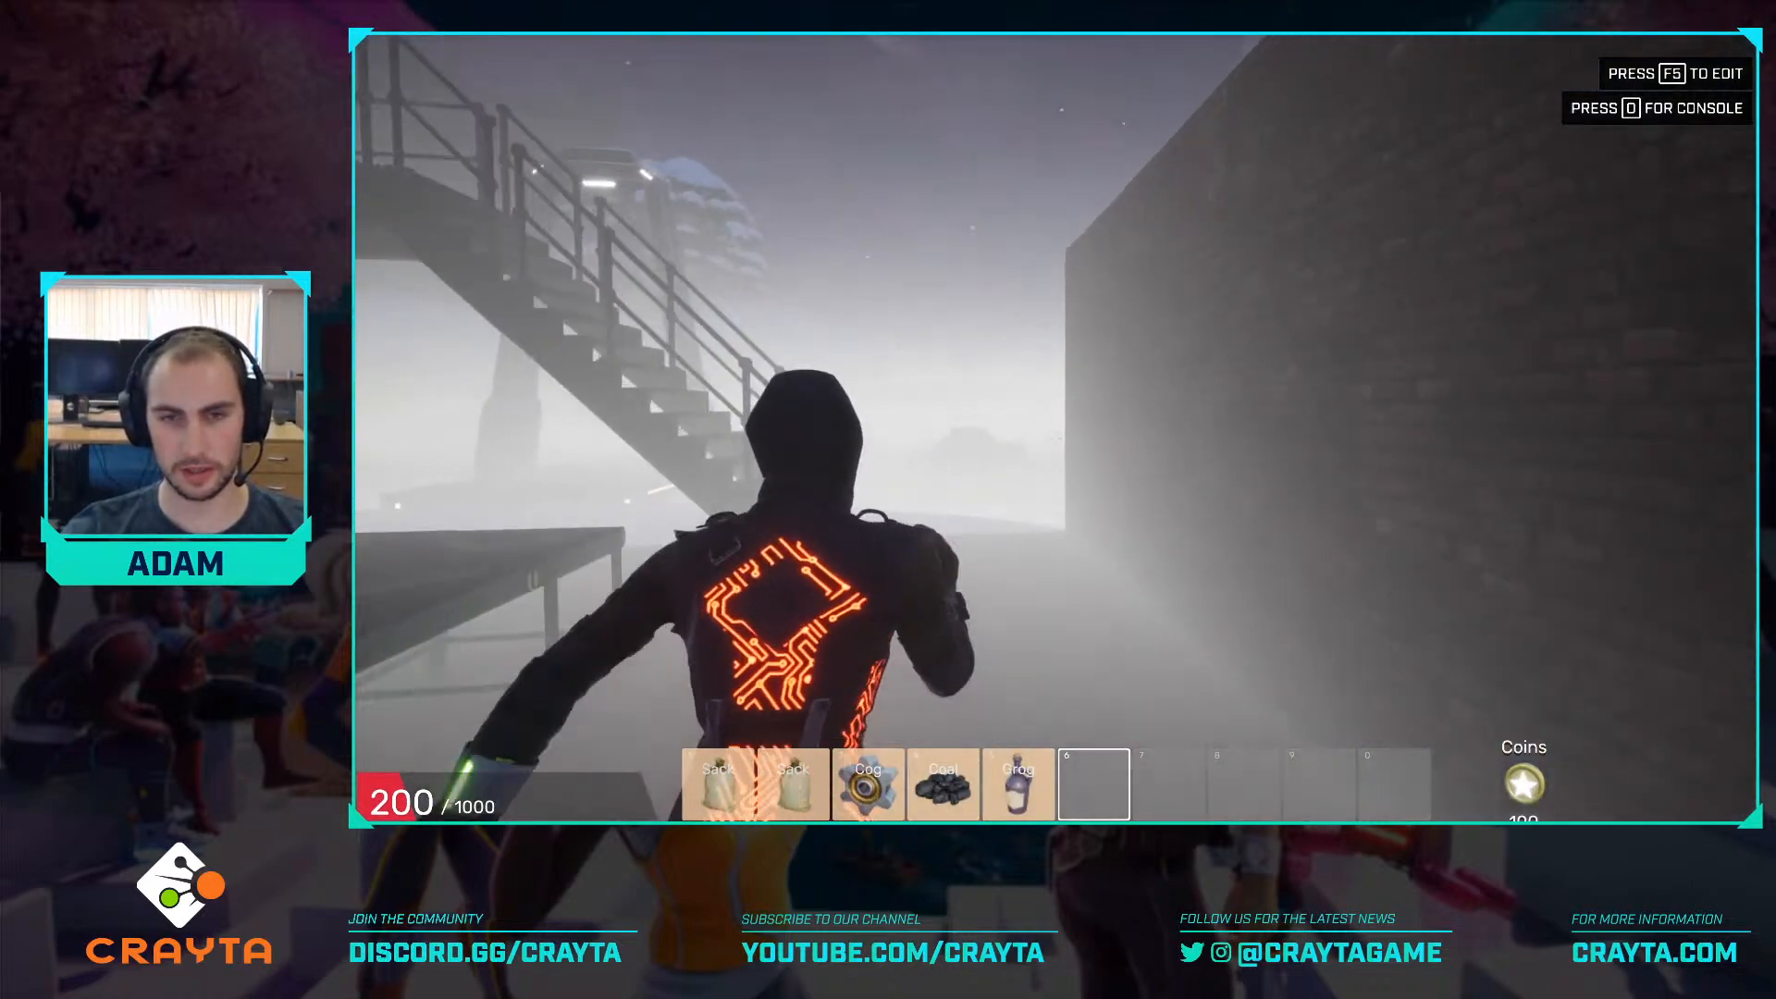
key(w)
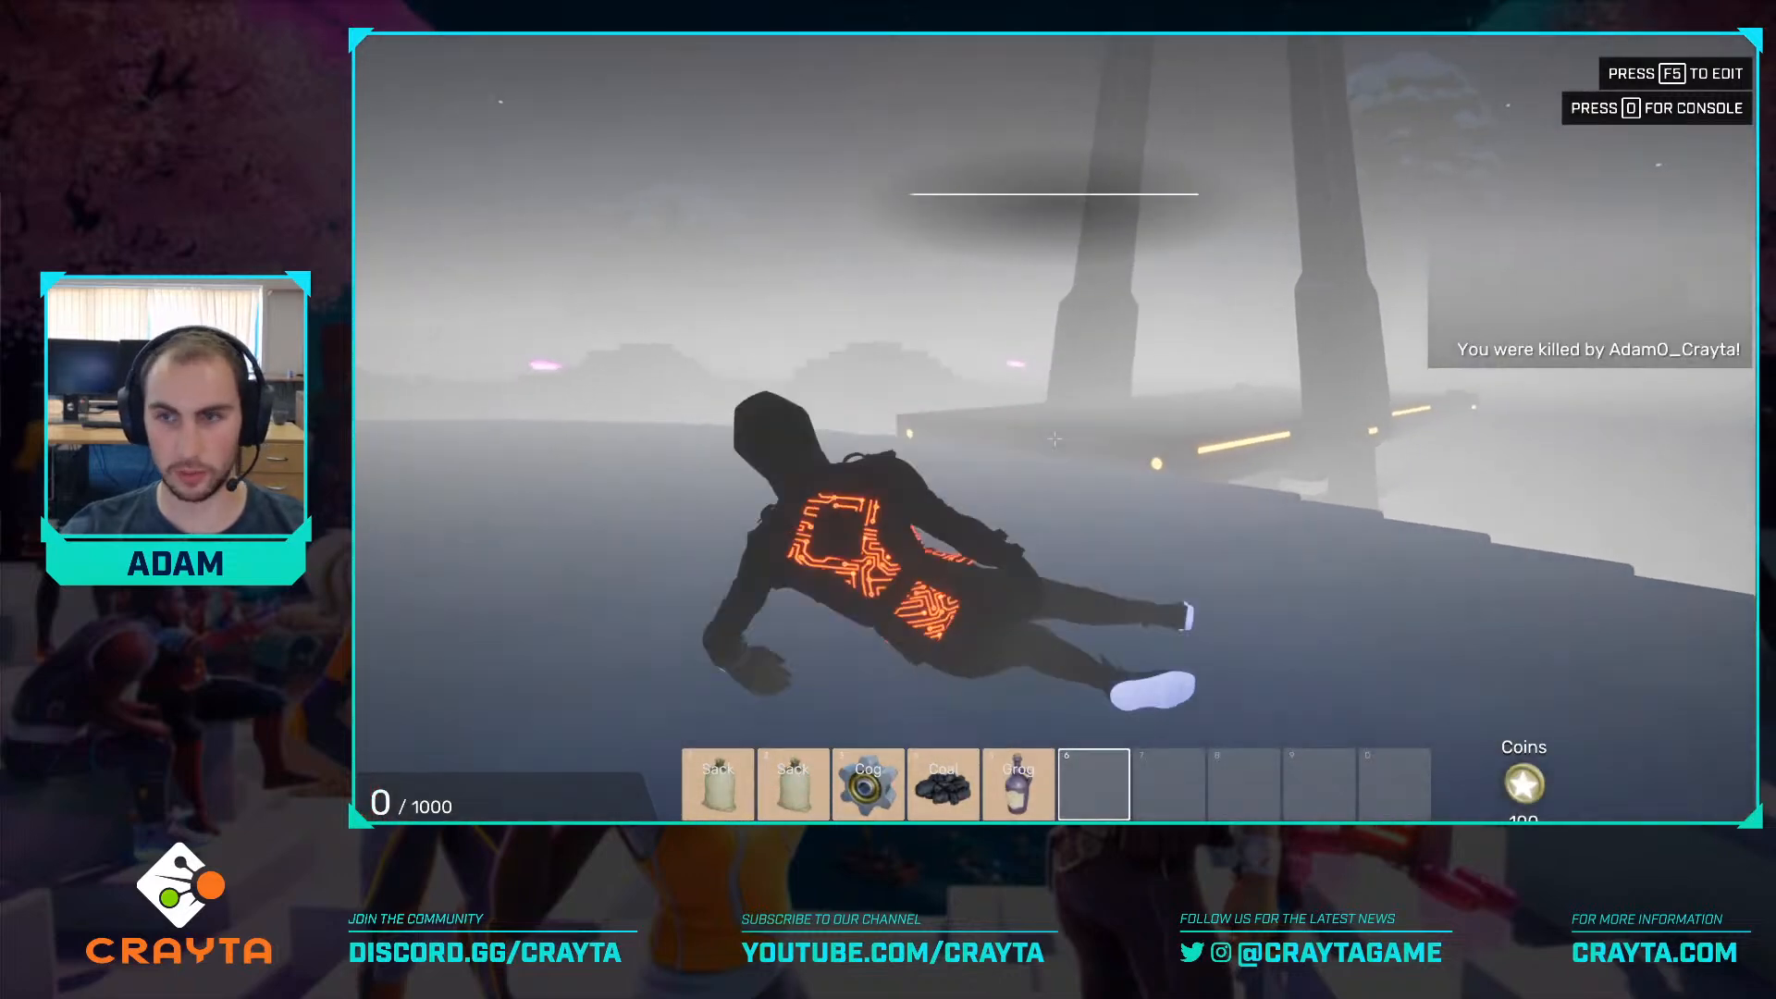
Leave the play test and set the hour of the world's start time to 17 in the rendering settings.
key(F5)
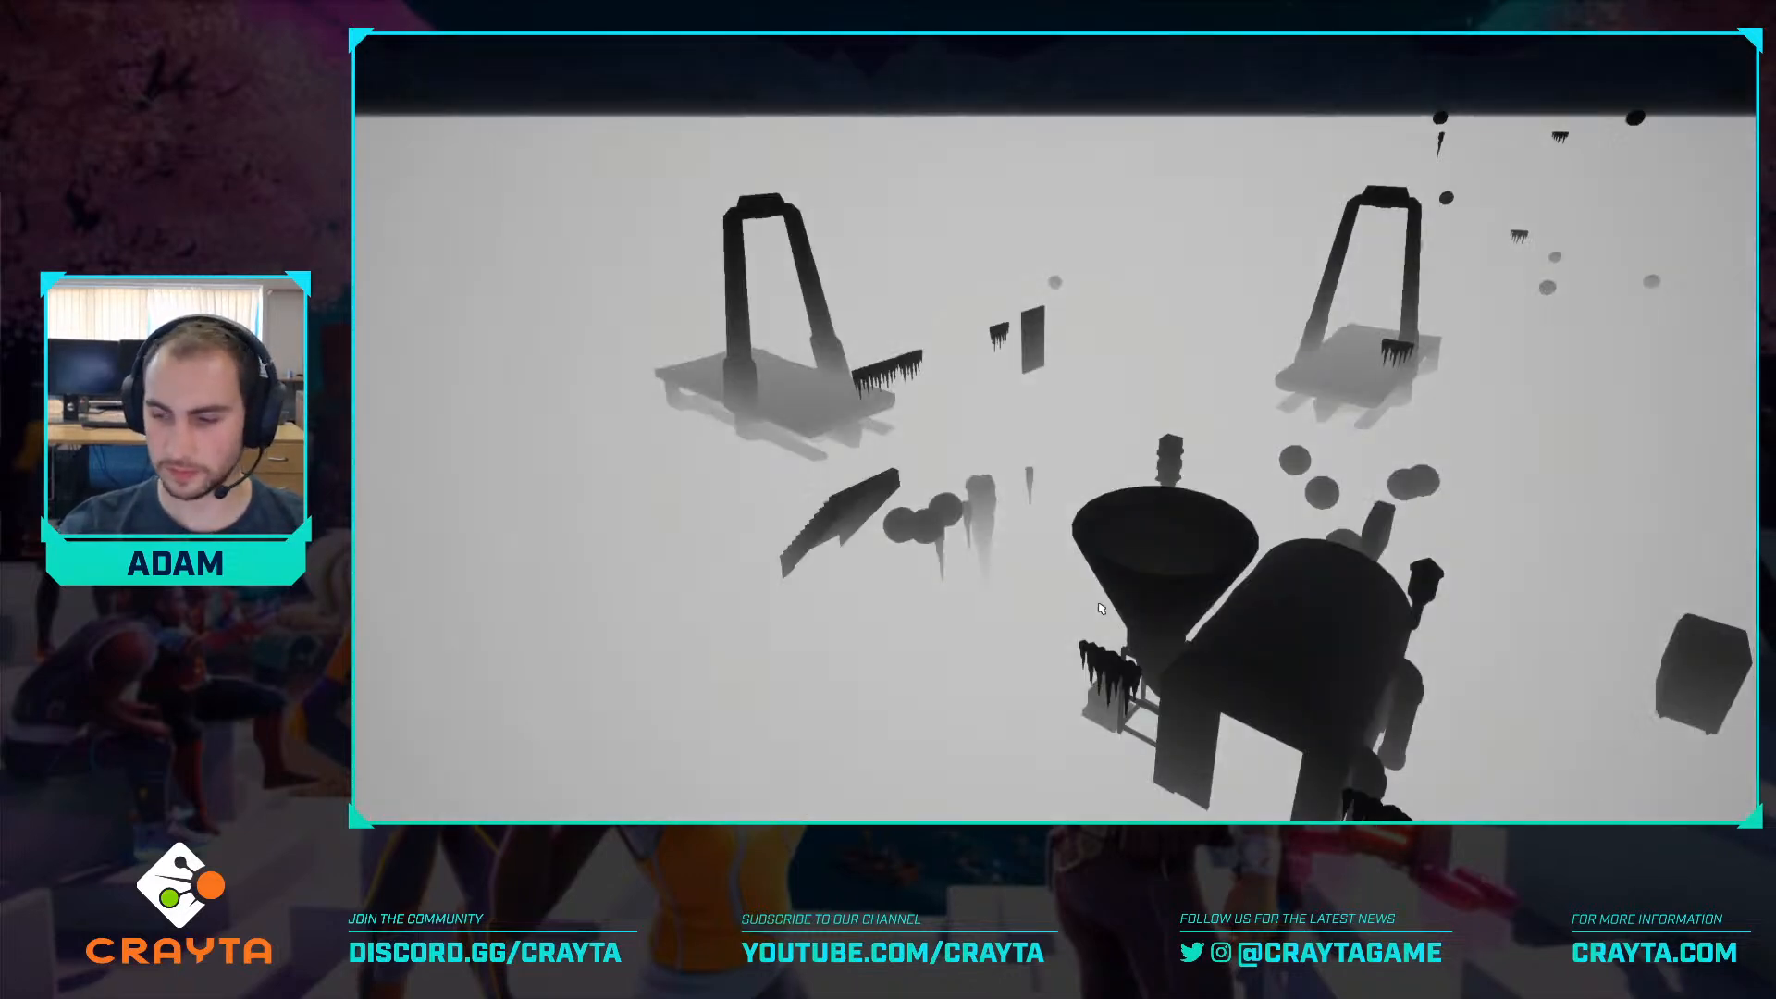
key(s)
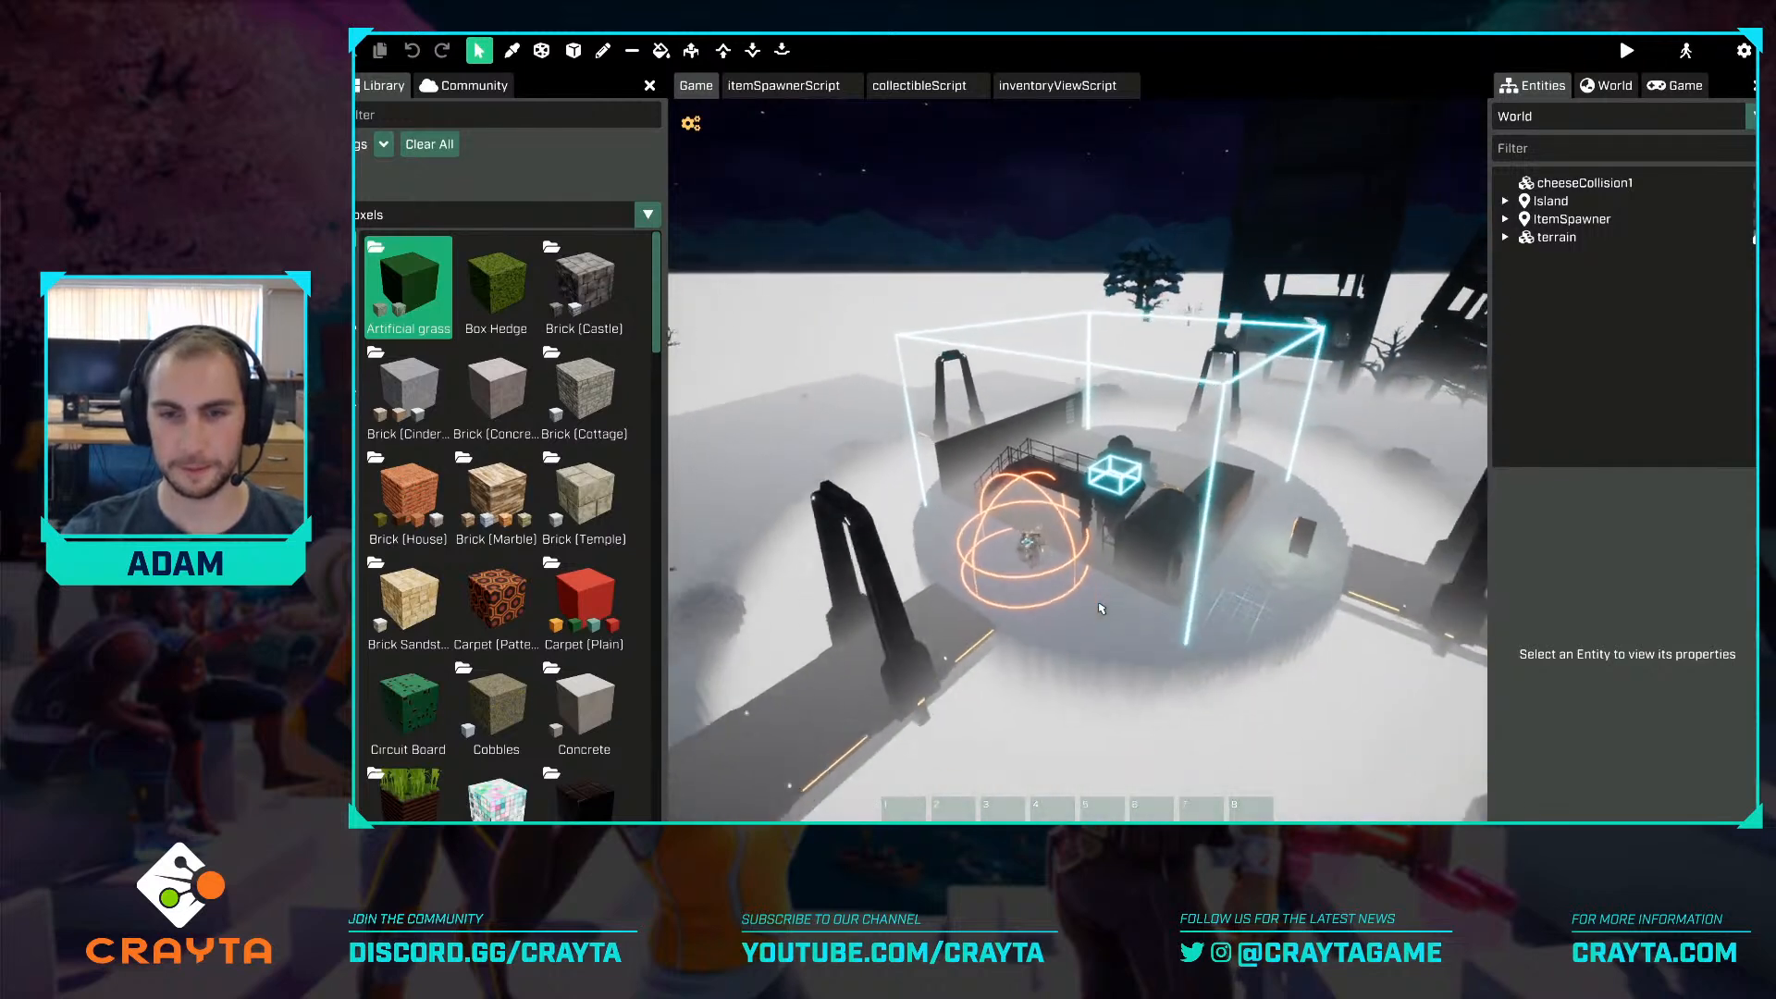
key(w)
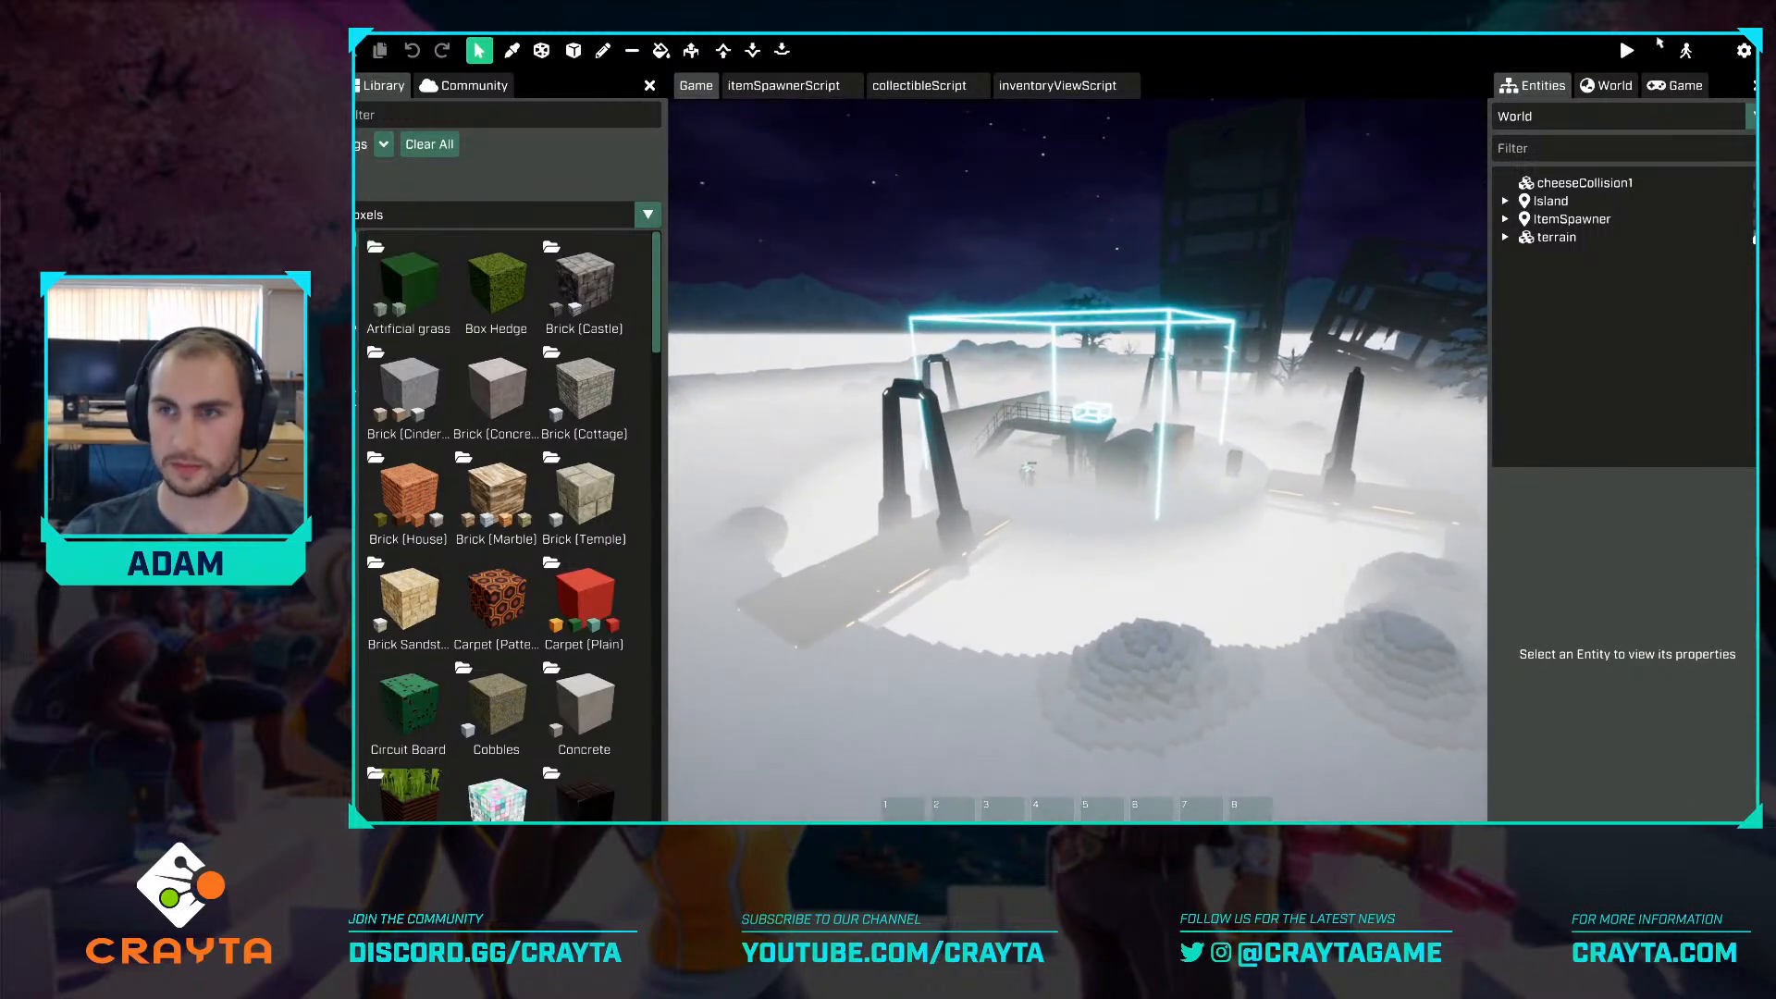
click(1610, 85)
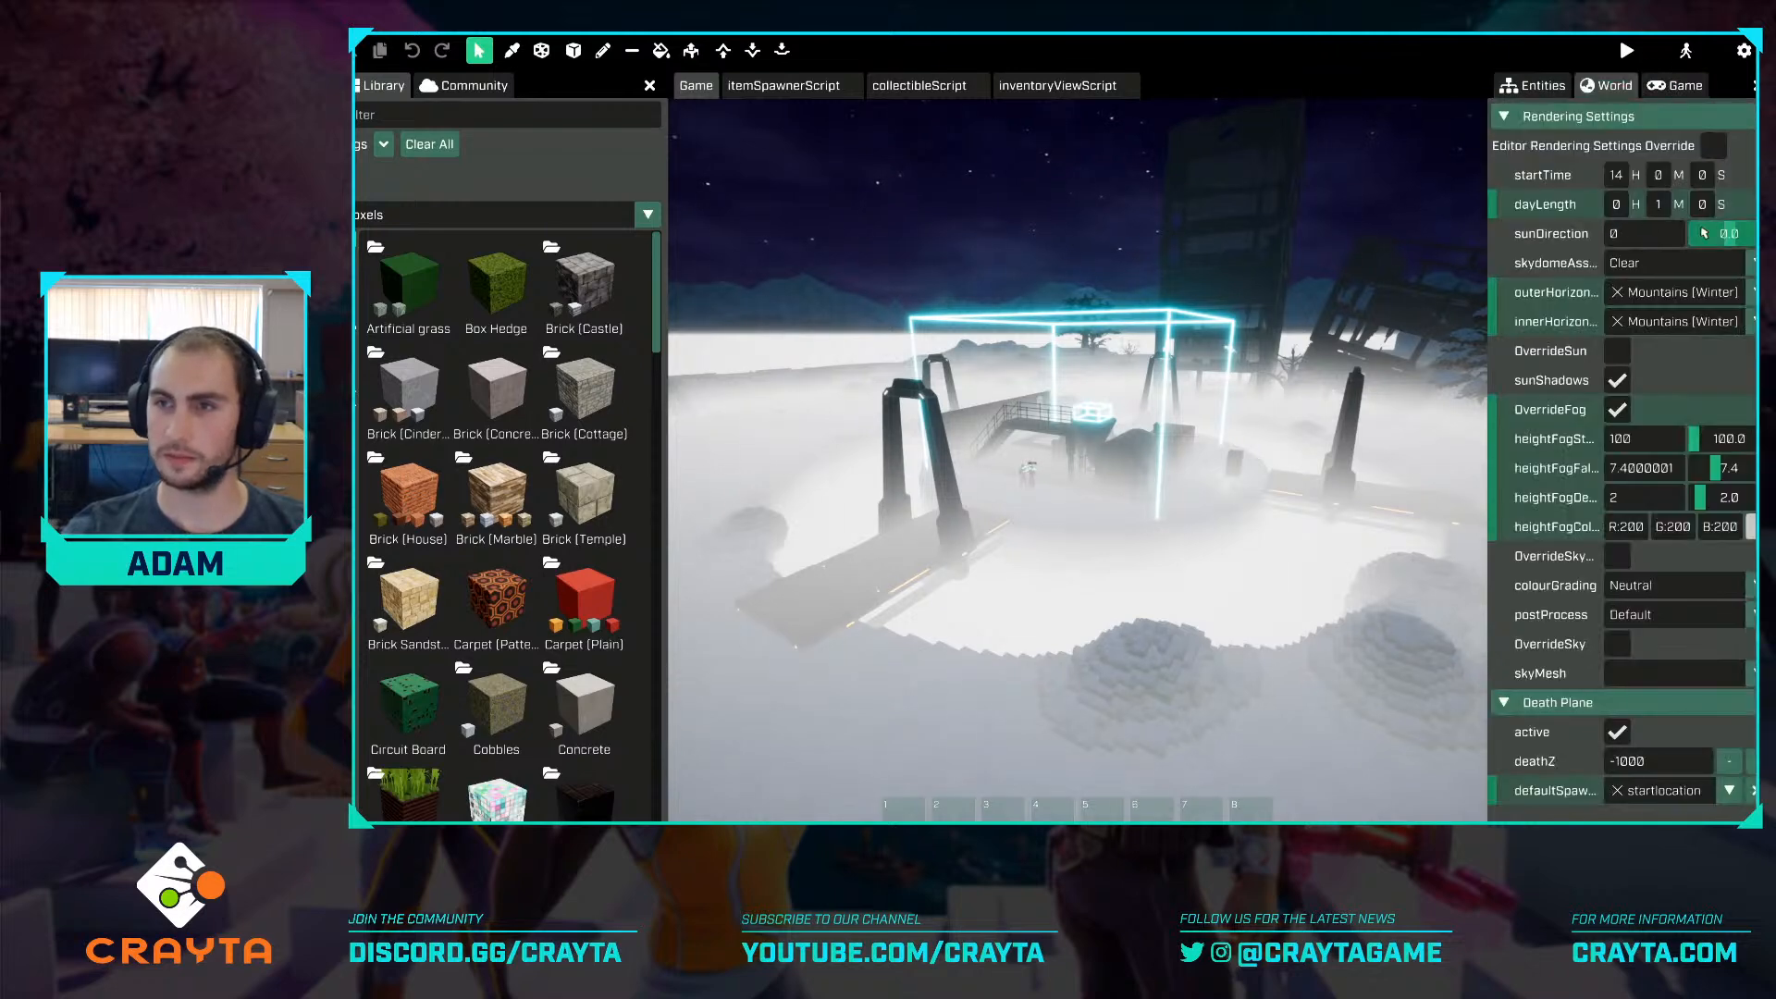
middle_click(1577, 207)
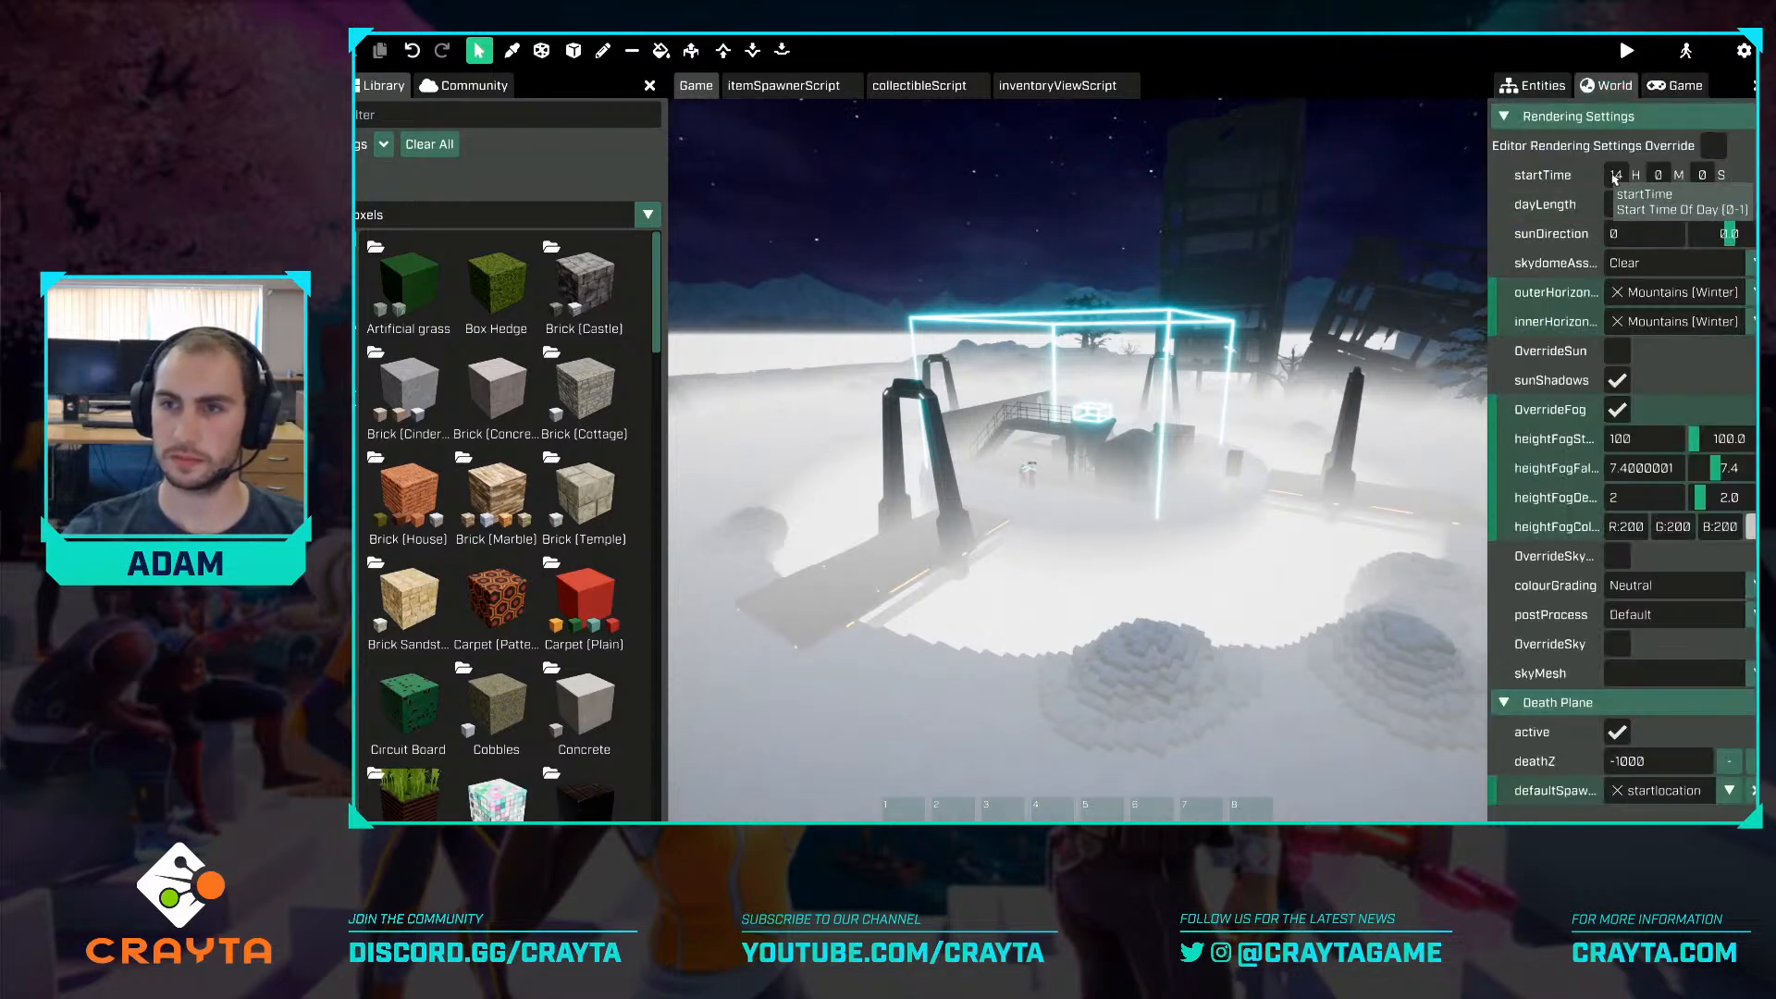
double_click(1614, 178)
text(17)
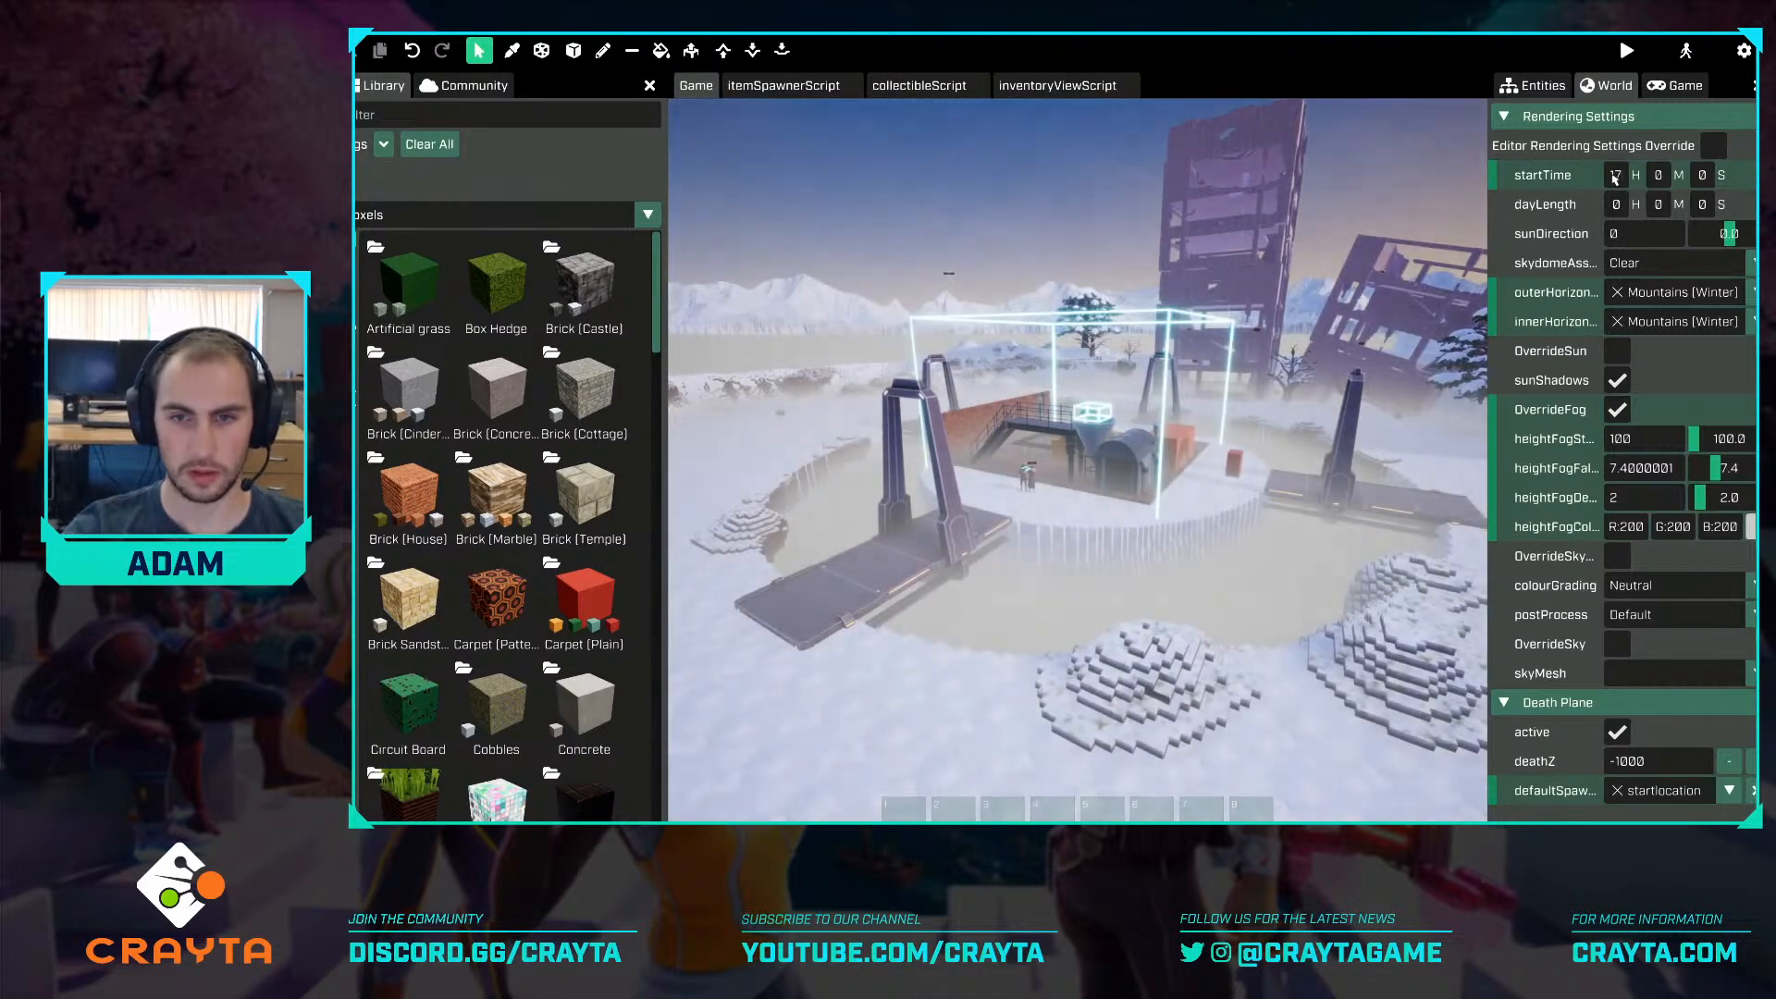
Examine the base, its bridges and the surrounding snowfield in the evening light, from afar and near a circus ball.
key(s)
right_drag(1078, 611, 1295, 578)
key(a)
key(w)
key(a)
key(s)
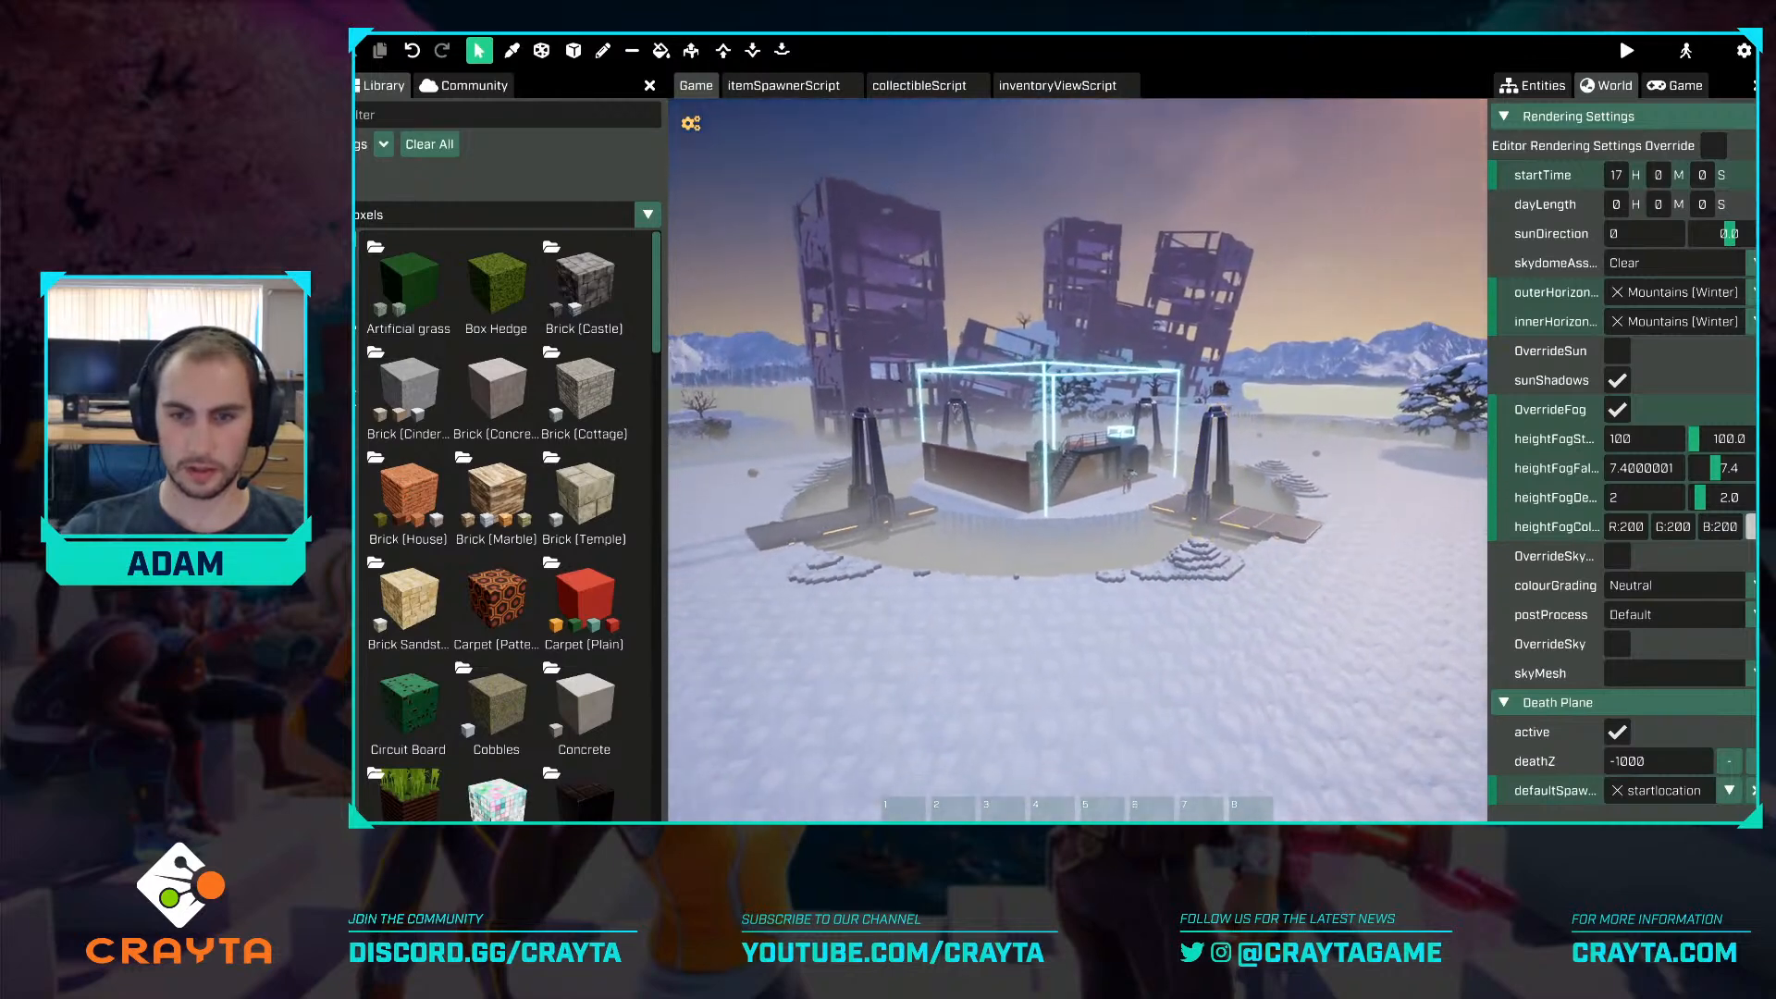
right_click(1181, 555)
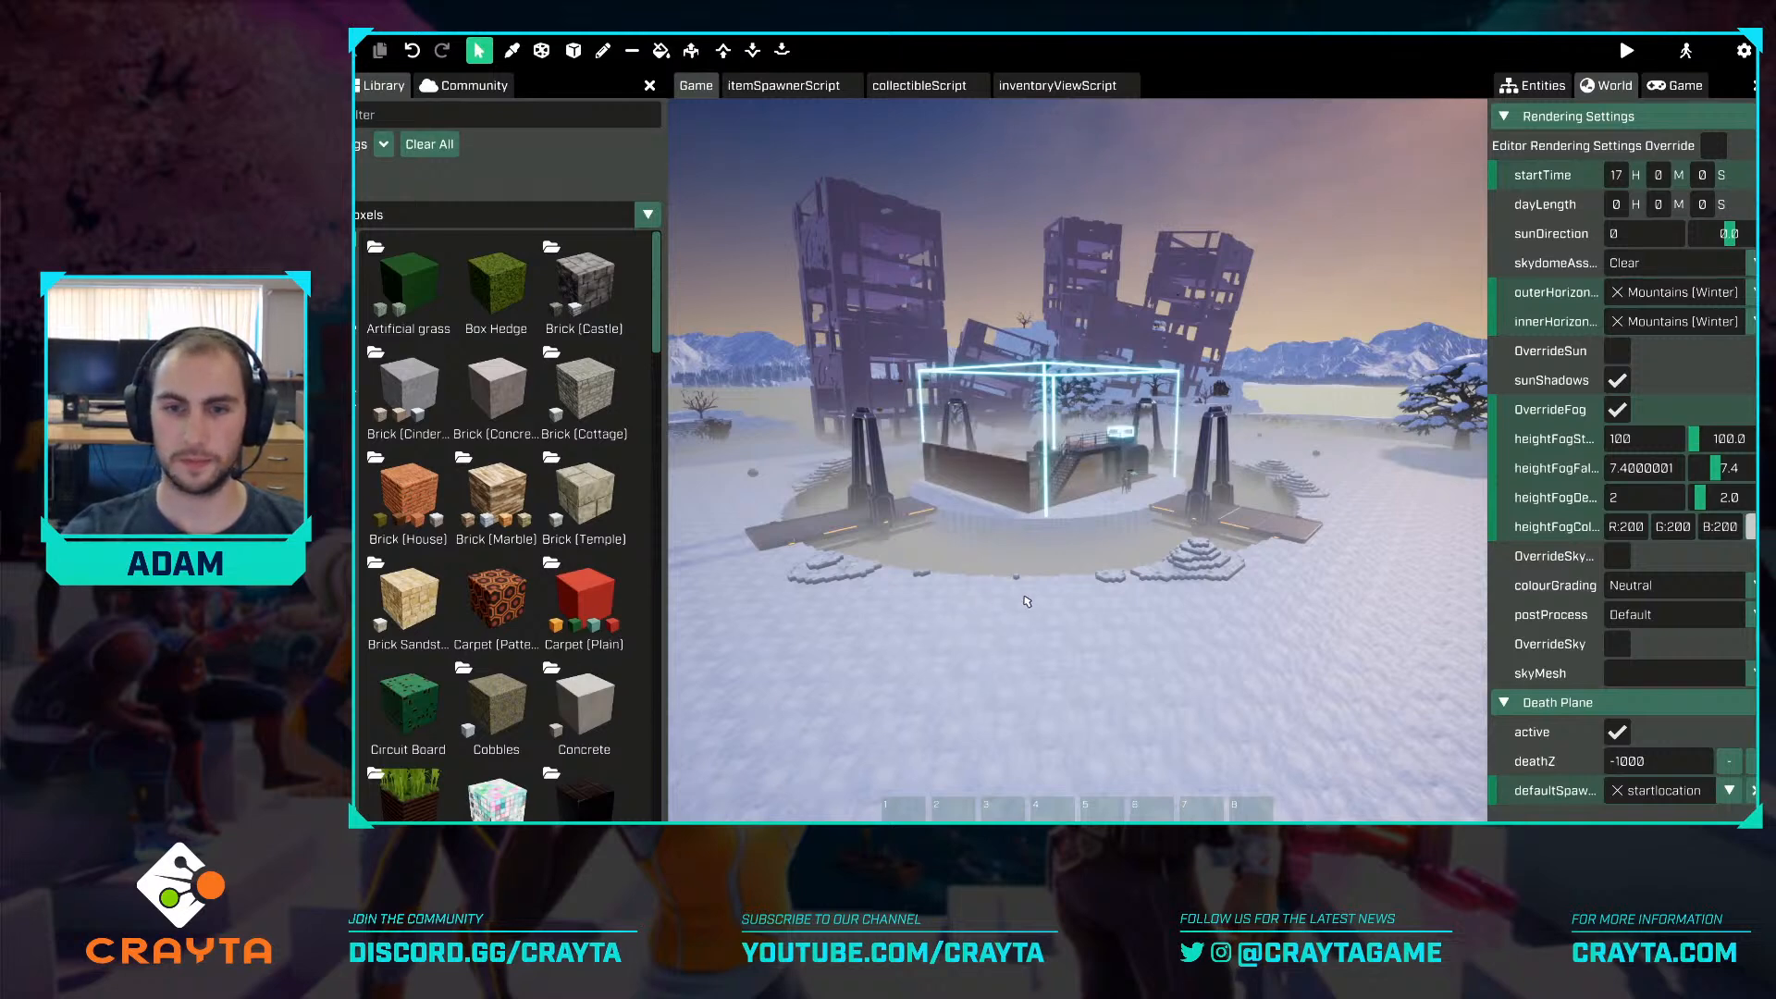
key(w)
right_drag(1026, 601, 934, 597)
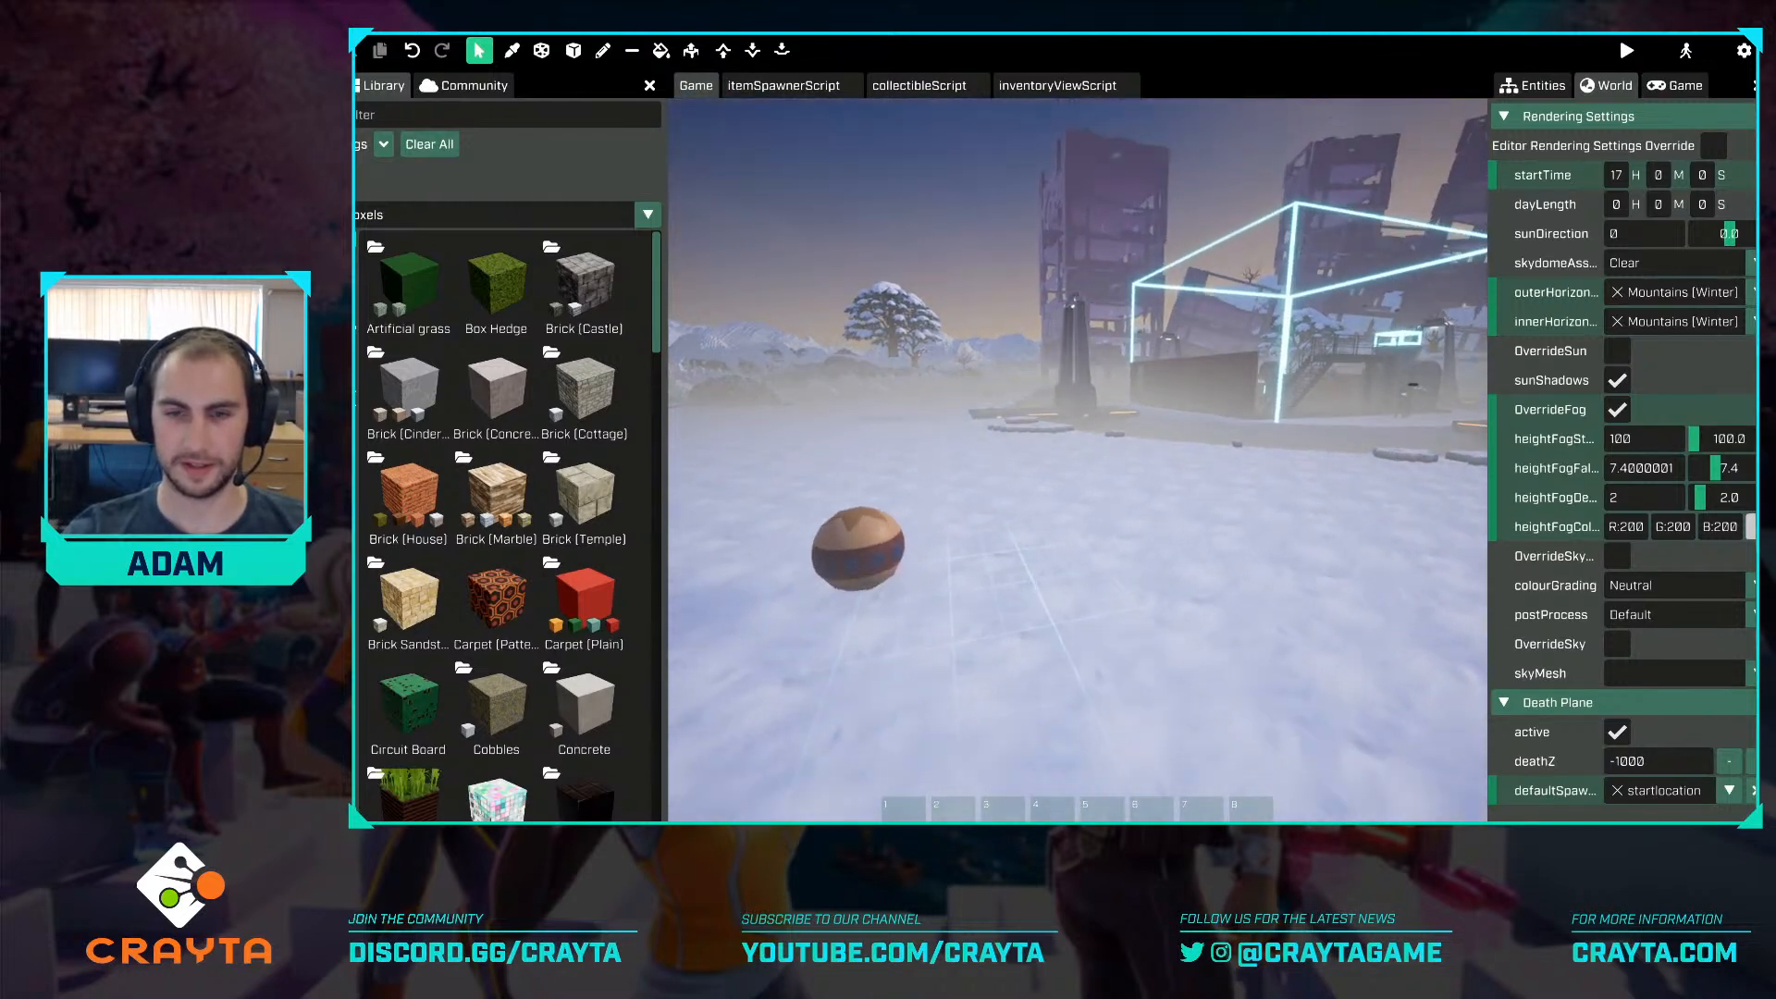
Bring back the world's entity list and inspect the base island and the ruined buildings on the snowy cliffs.
click(1525, 83)
key(w)
right_drag(1100, 453, 1232, 434)
key(s)
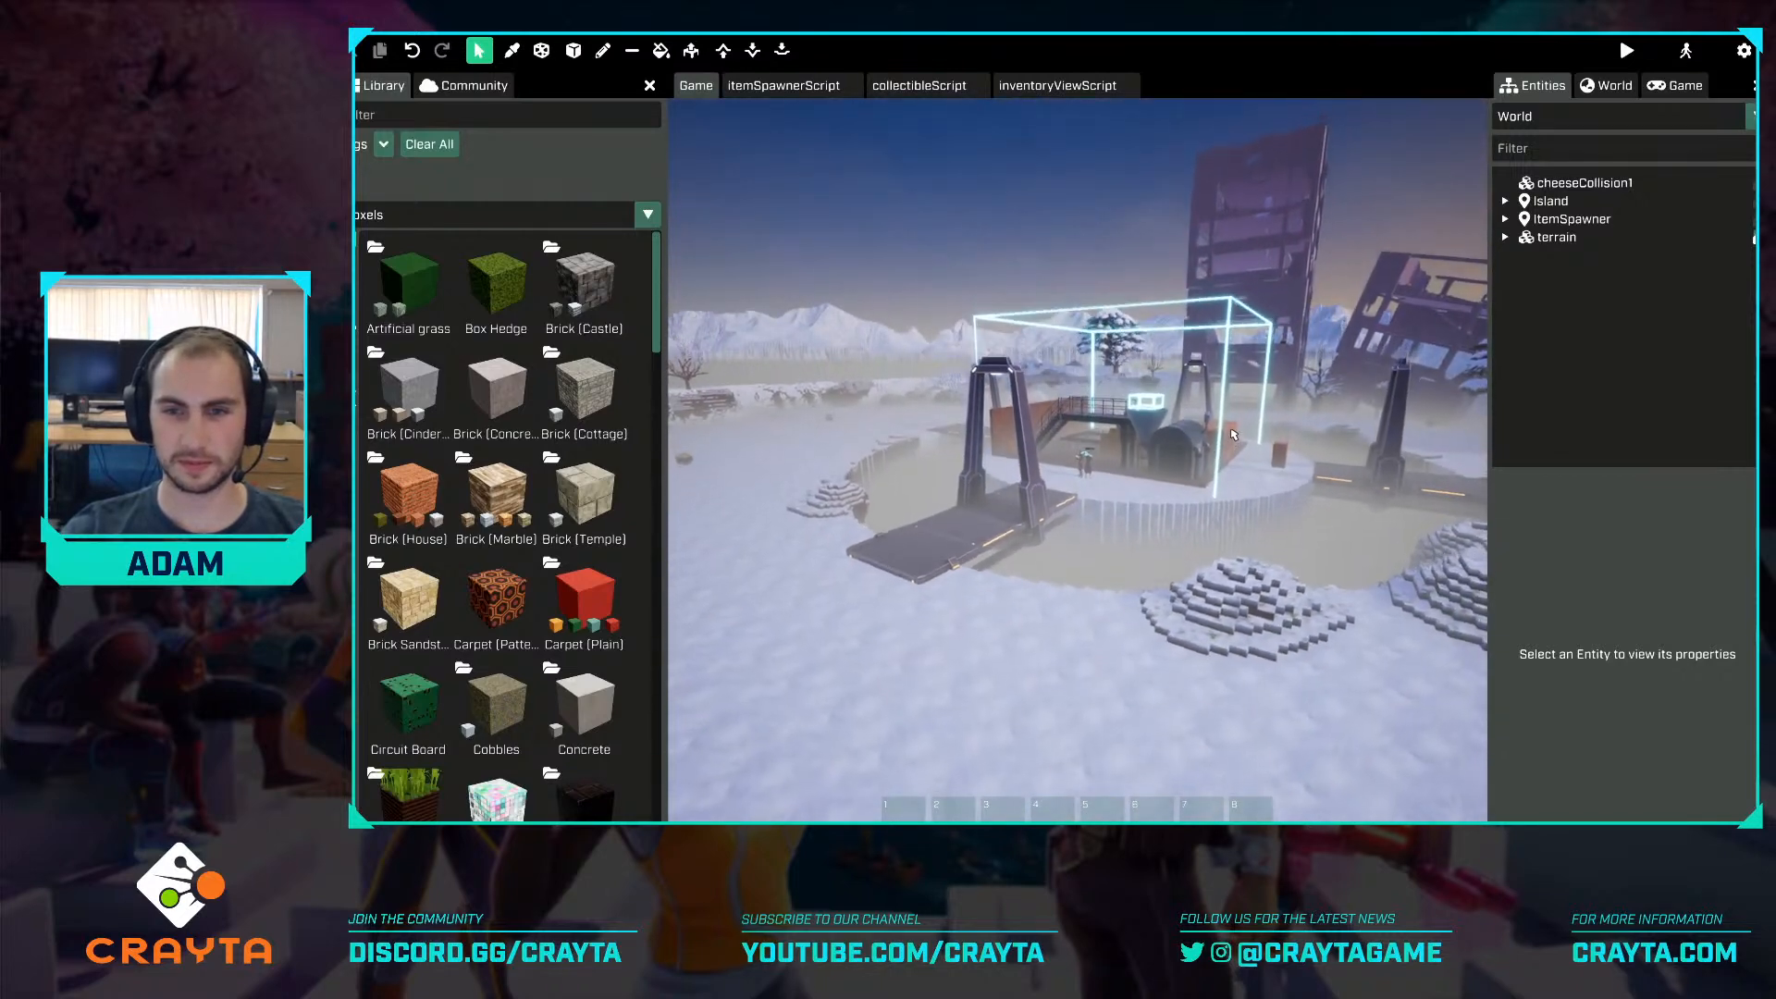
key(e)
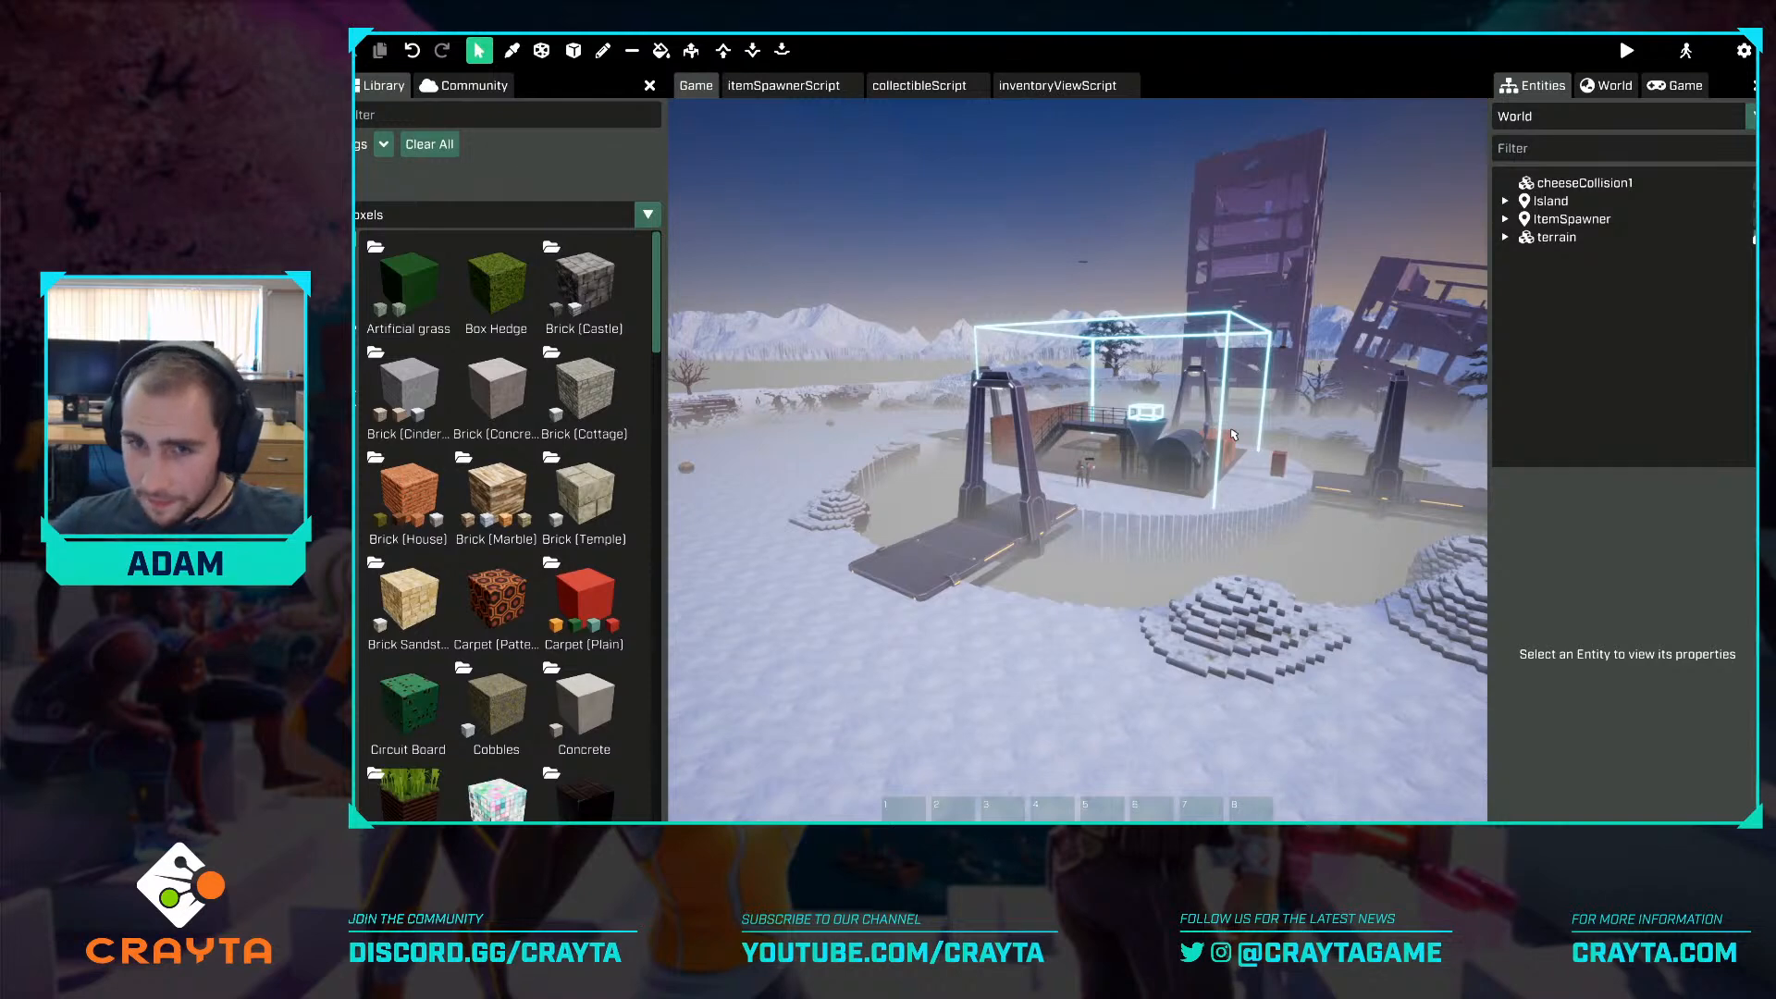
key(w)
right_drag(1233, 435, 1182, 425)
key(w)
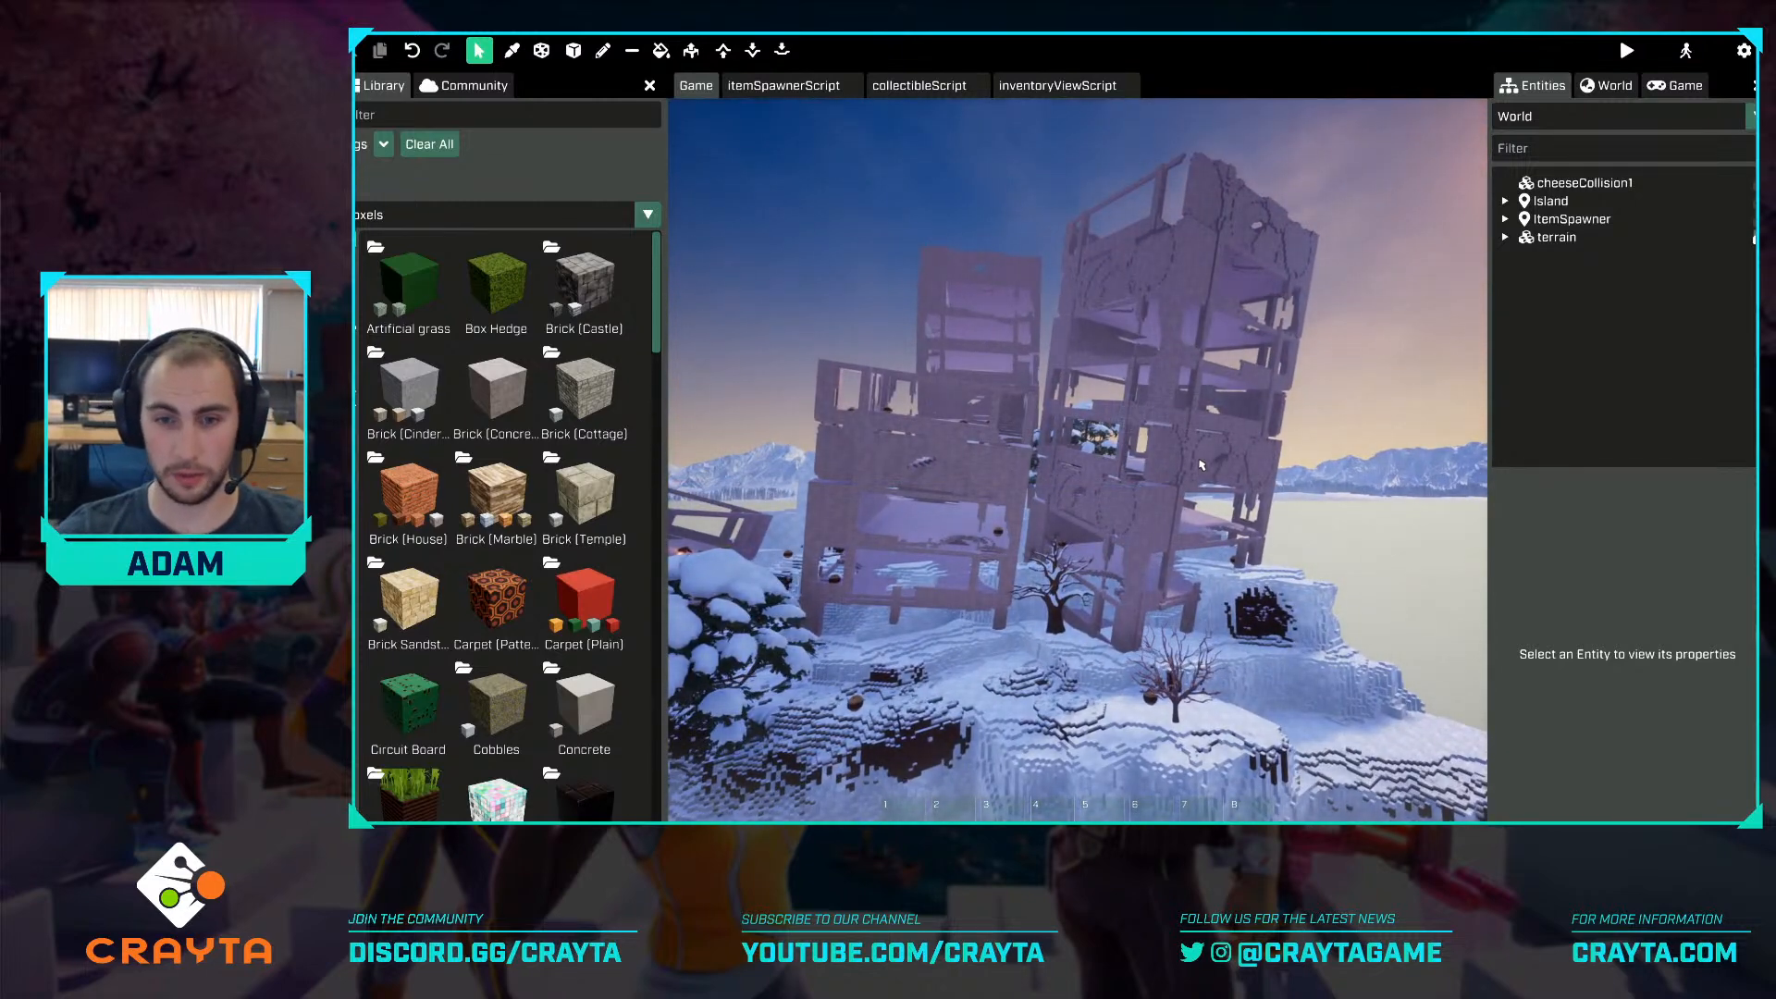
key(s)
mouse_move(1202, 465)
right_down()
mouse_move(1194, 509)
mouse_move(1078, 498)
mouse_move(1163, 170)
mouse_move(1258, 198)
mouse_move(886, 222)
mouse_move(902, 185)
mouse_move(930, 188)
mouse_move(1202, 464)
right_up()
key(s)
key(s)
key(w)
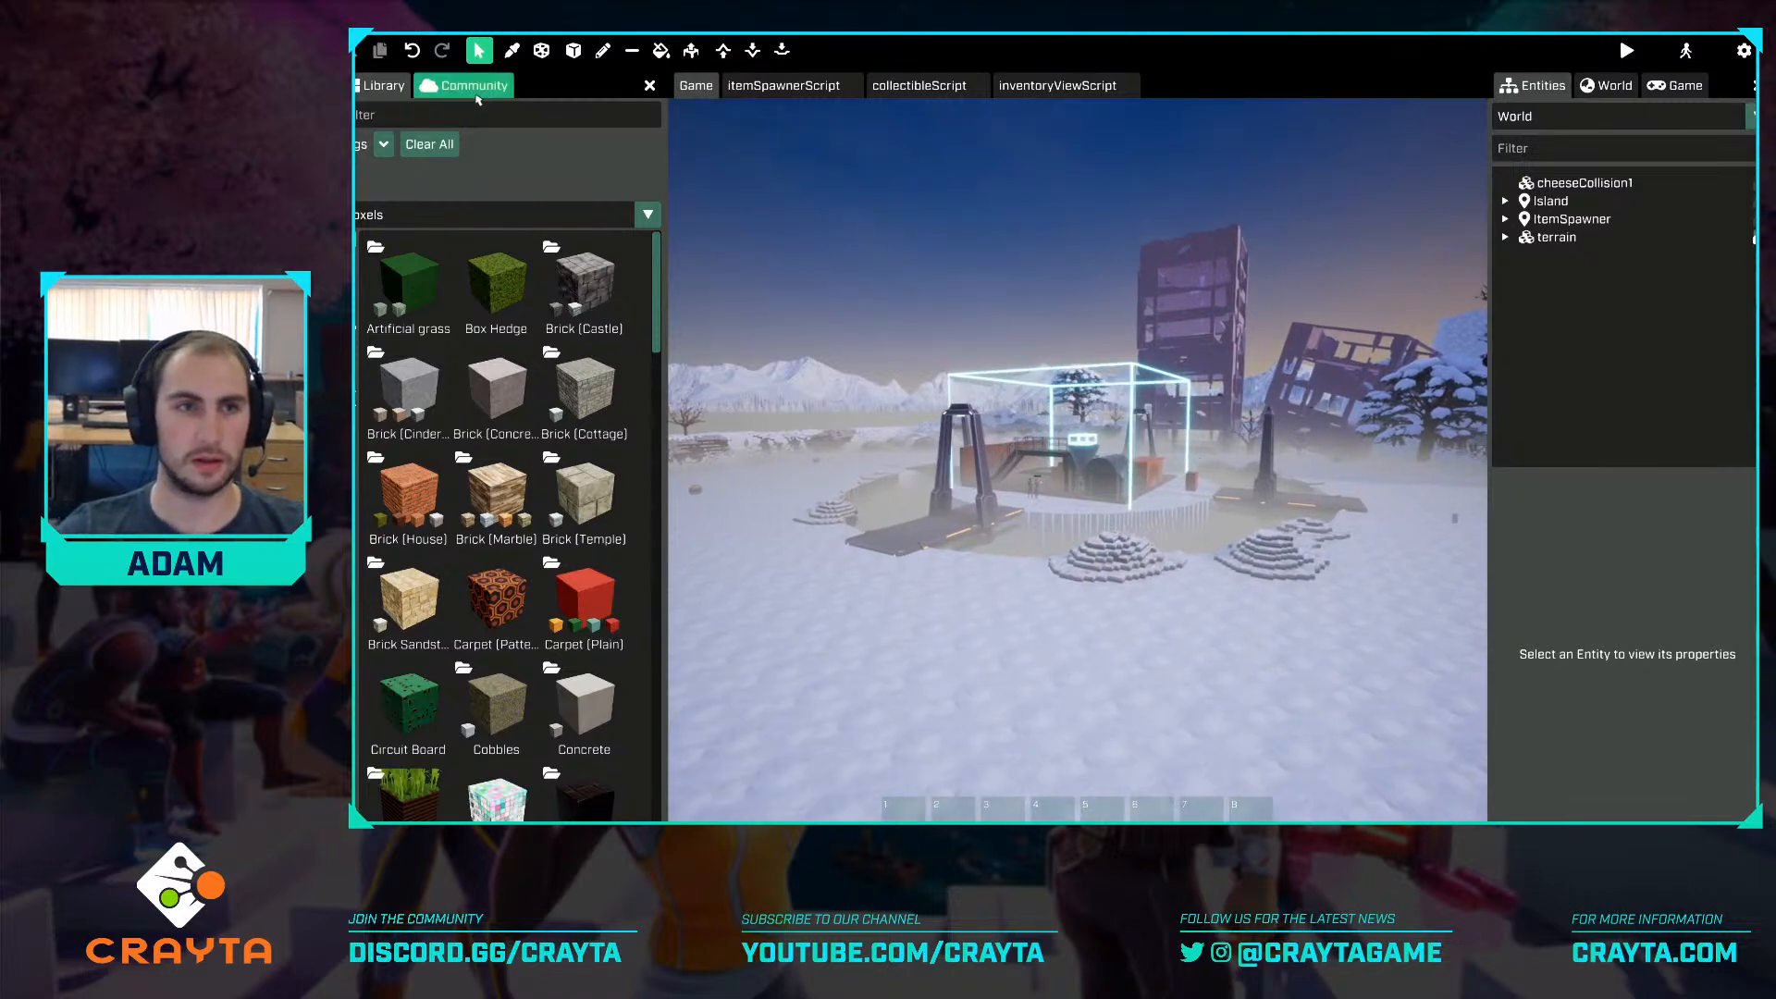
Install the Vault Heist Buildings package from the community packages.
click(475, 93)
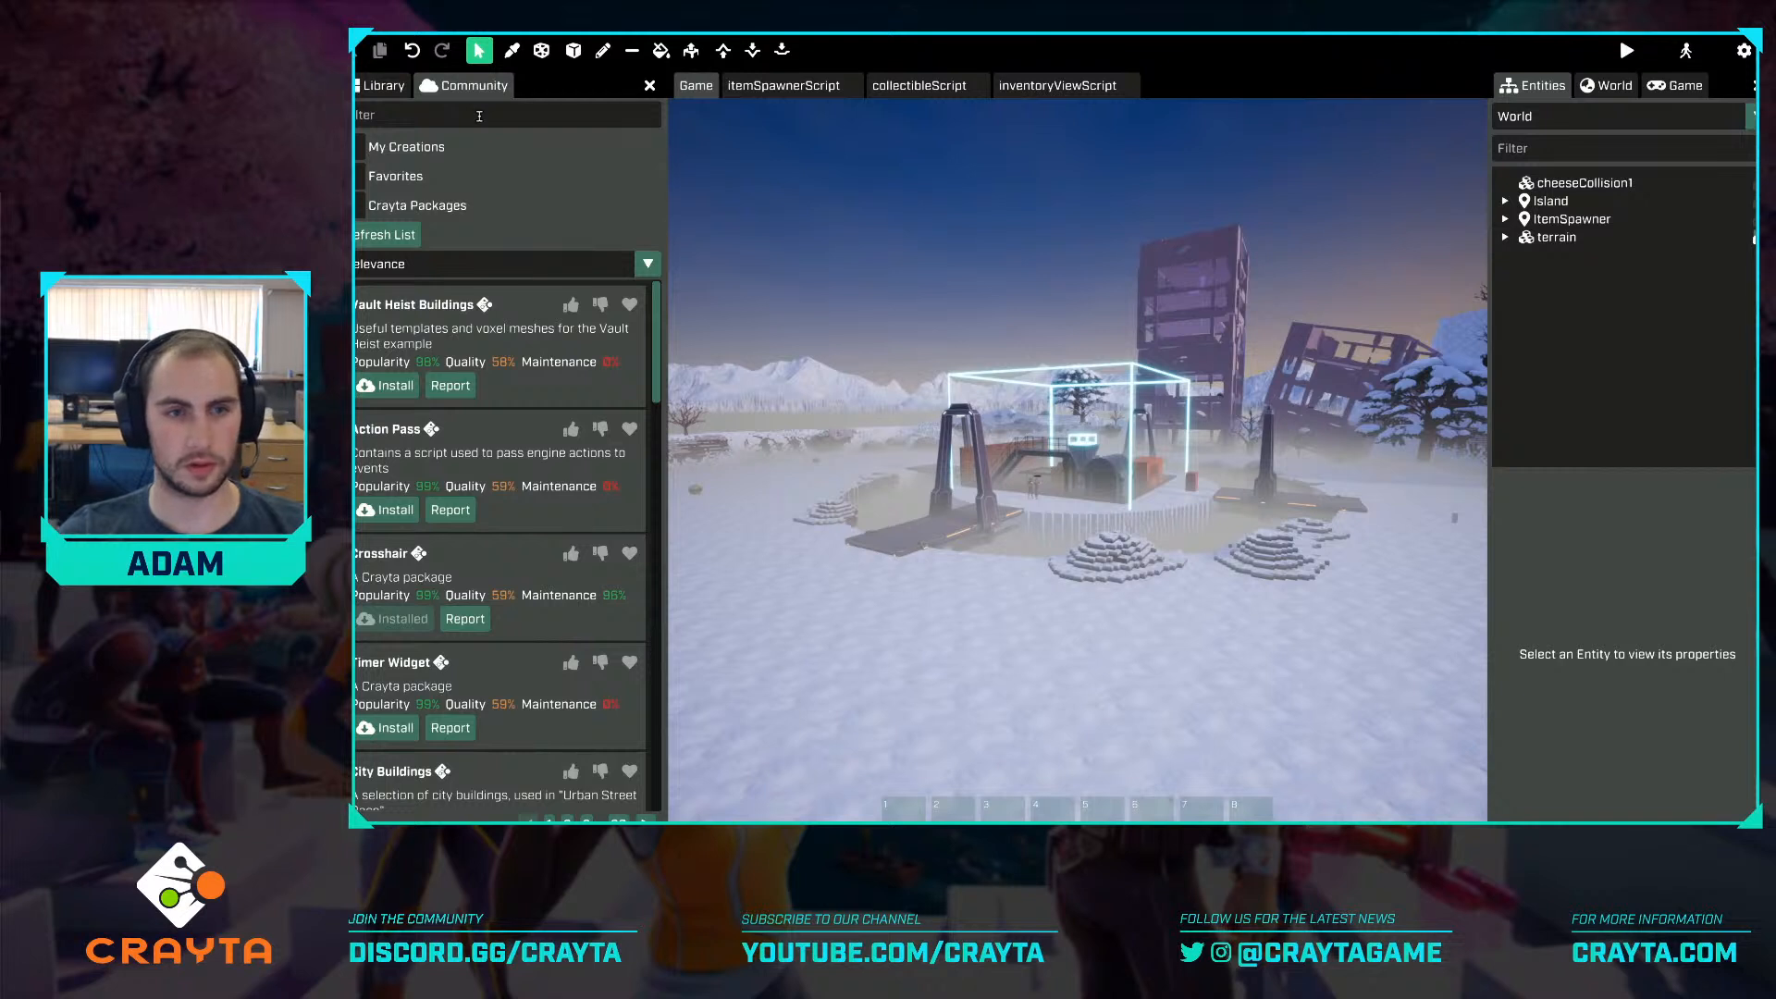
mouse_move(1083, 498)
right_down()
mouse_move(1113, 505)
mouse_move(1090, 495)
right_up()
key(d)
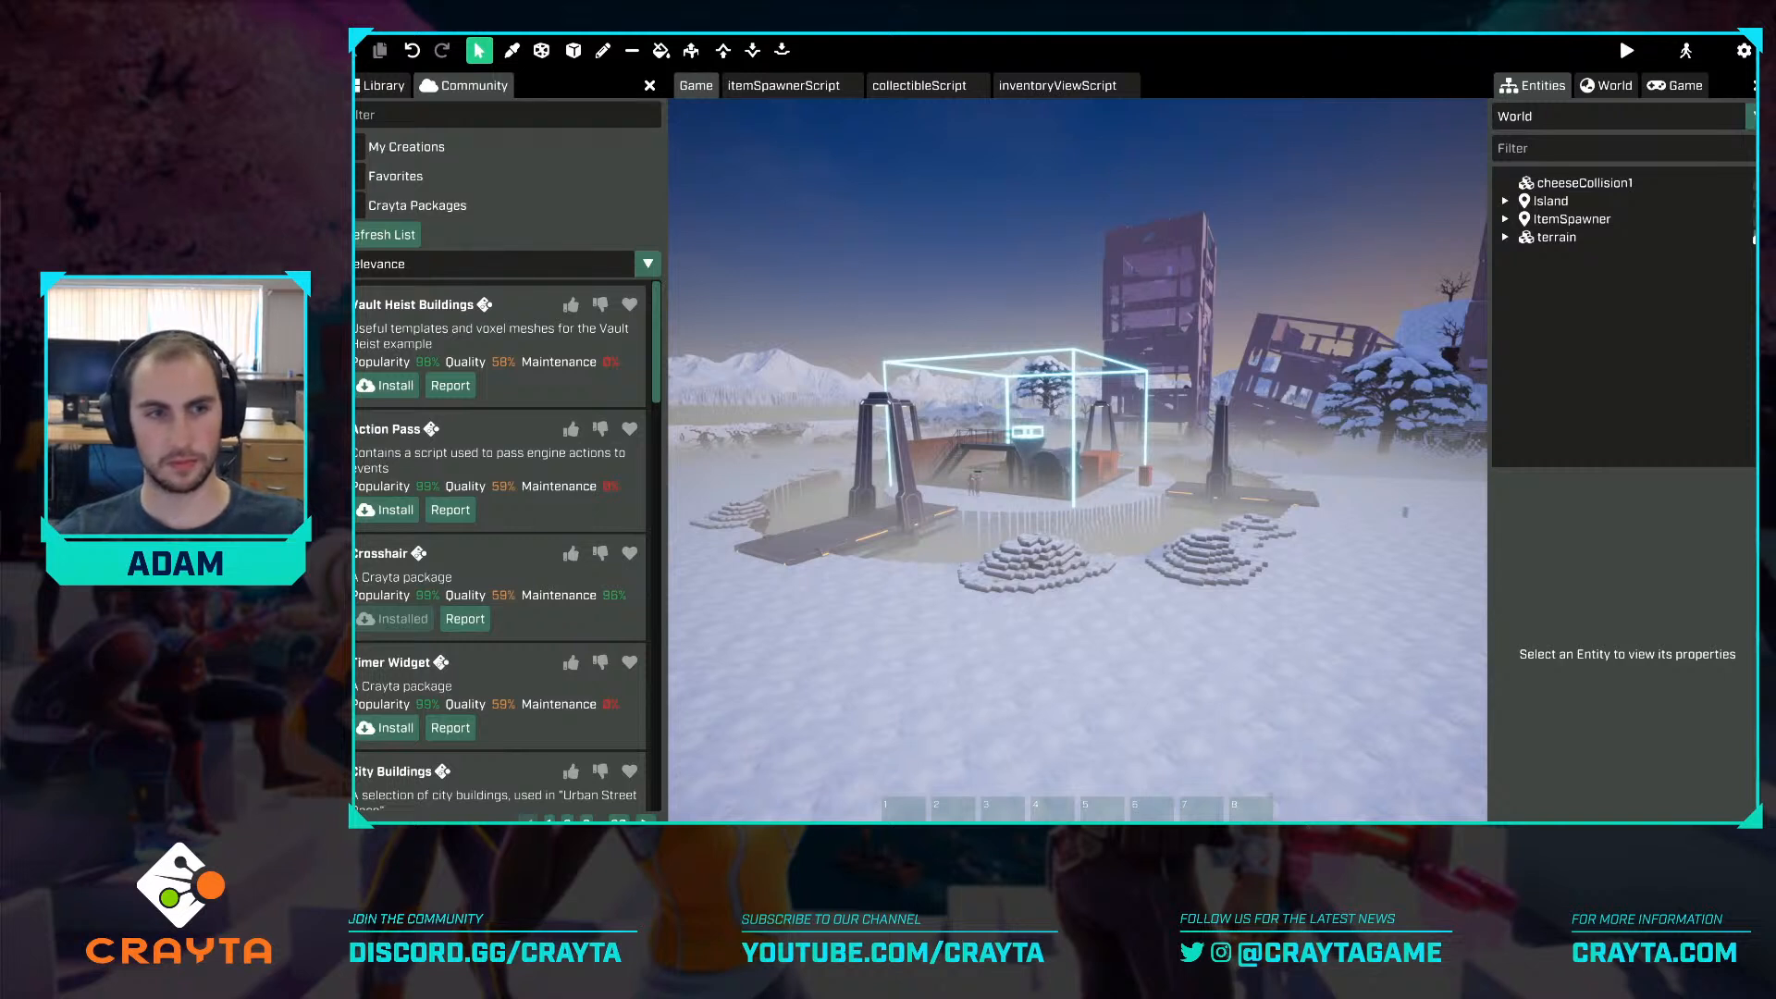
click(393, 390)
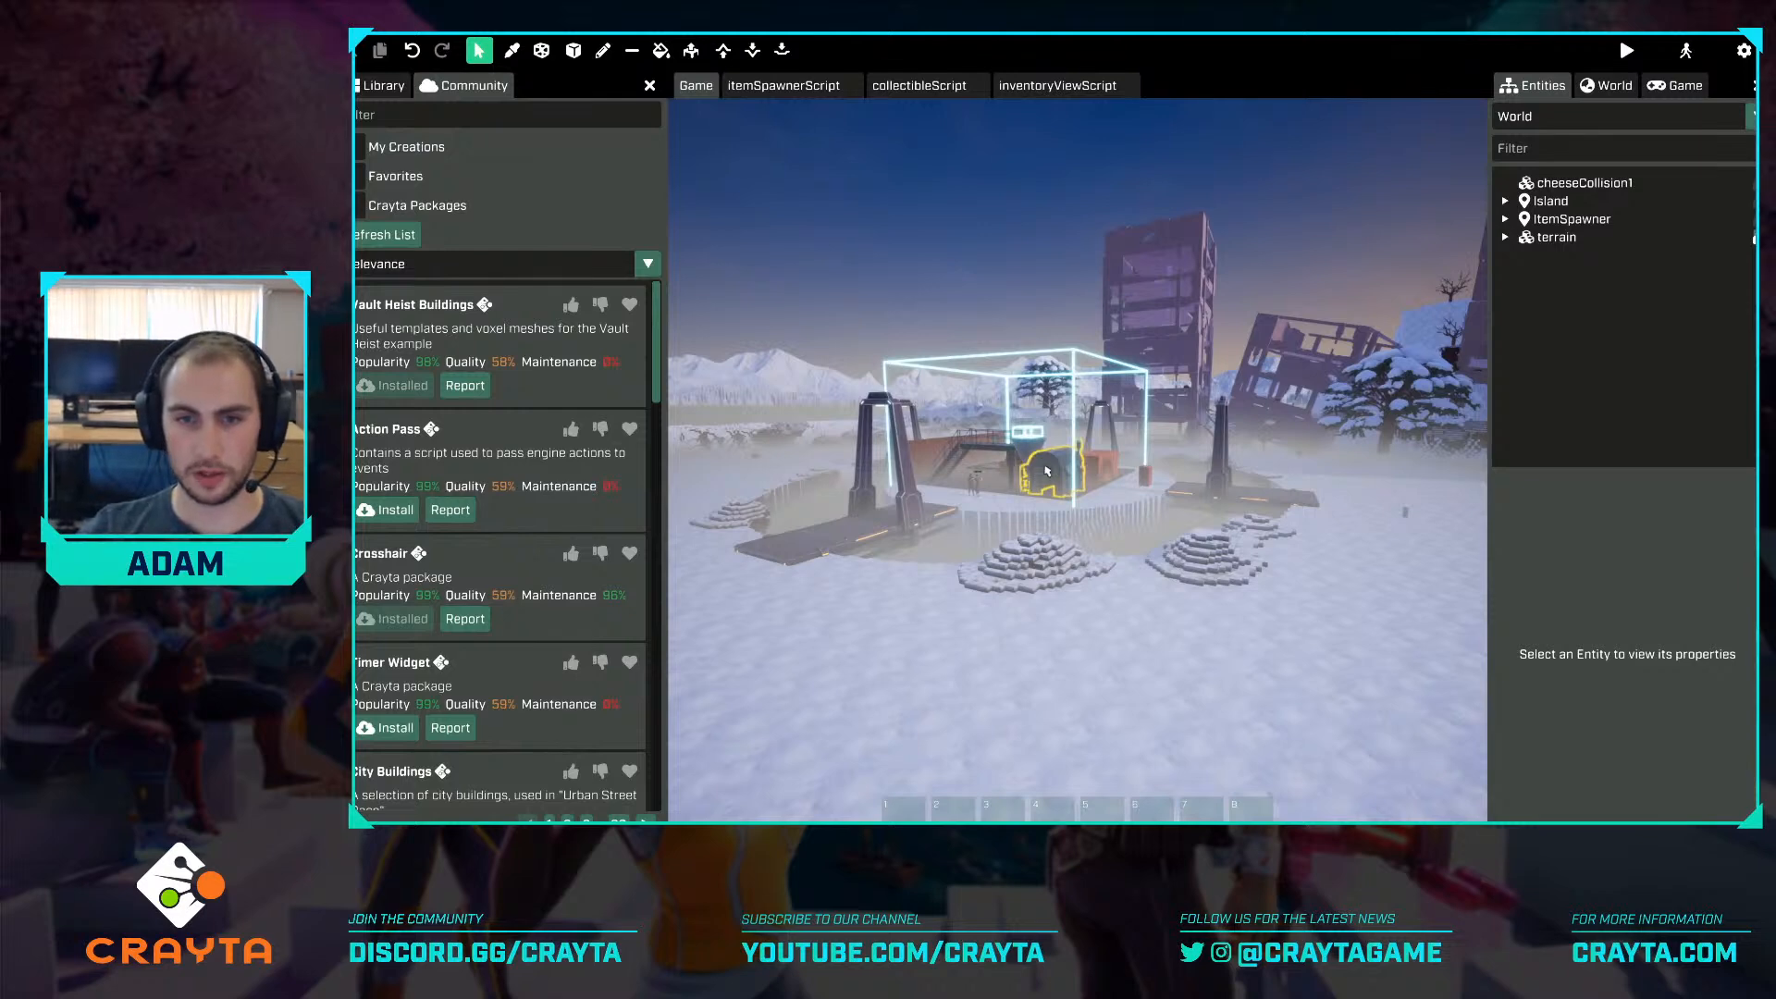
Survey the base island from above, checking its bridges, moat, factory machines and the surrounding snowfields.
key(w)
right_drag(1046, 471, 1046, 471)
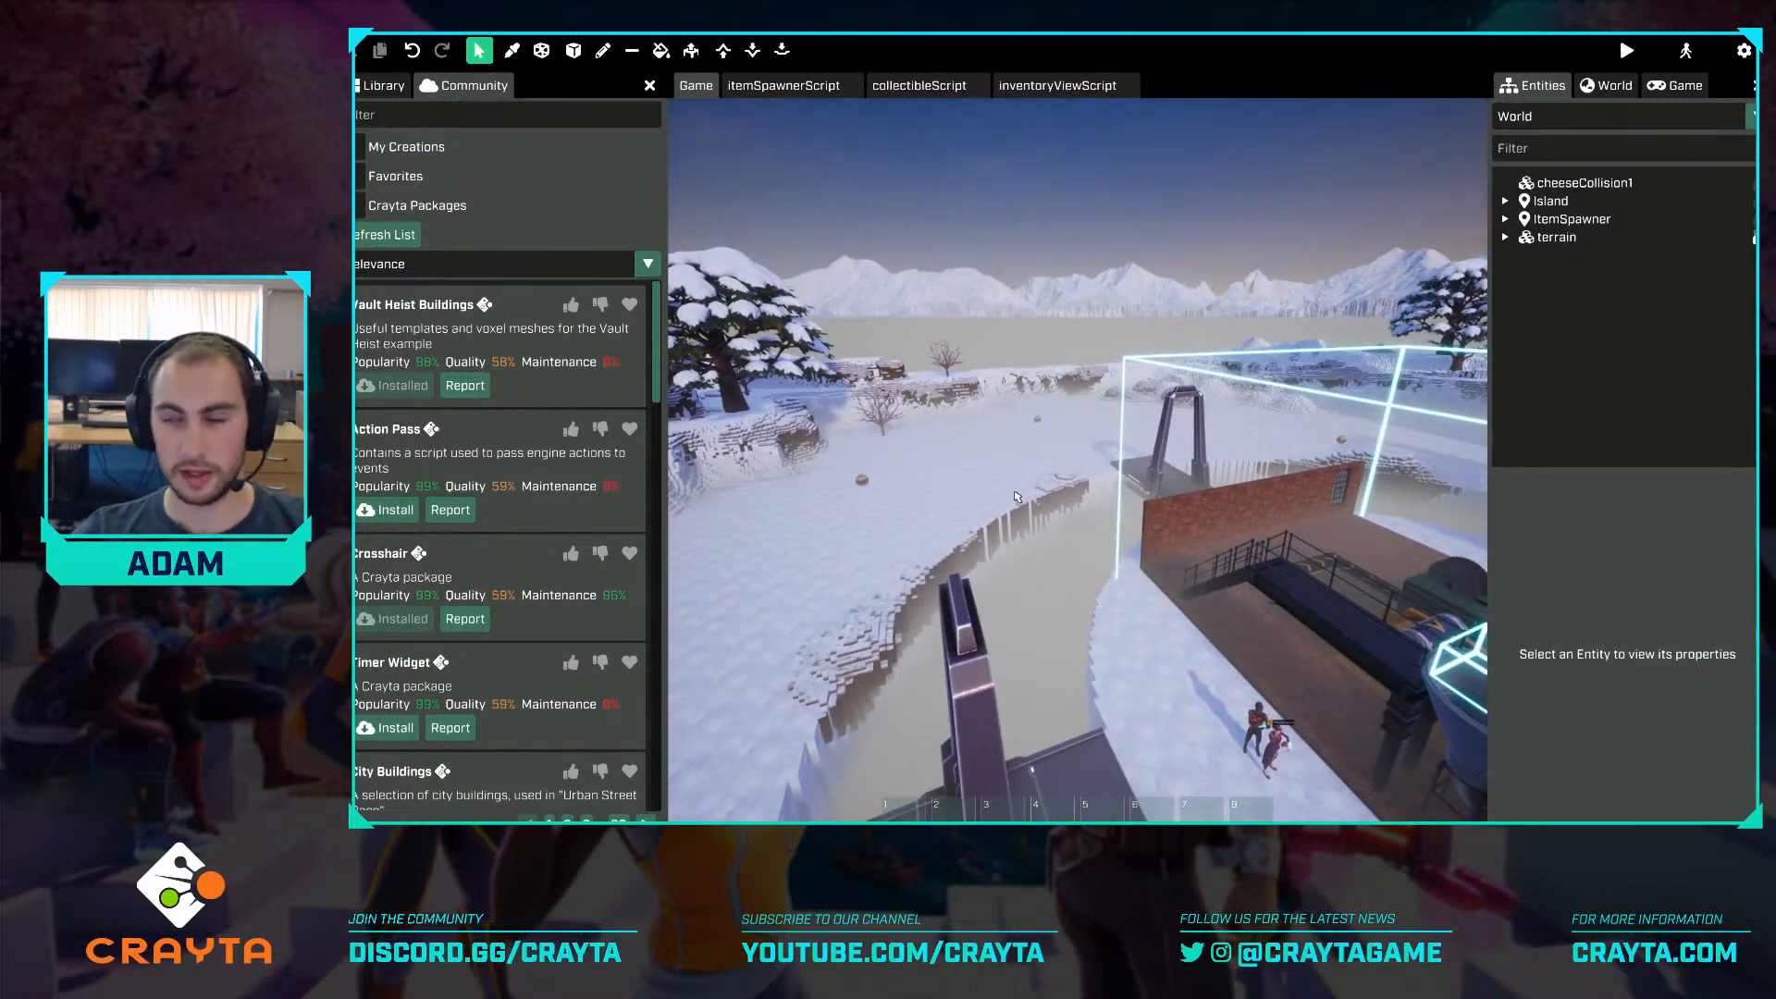
key(w)
mouse_move(1014, 498)
right_down()
mouse_move(1039, 484)
mouse_move(1031, 513)
right_up()
key(s)
key(w)
key(w)
key(s)
key(s)
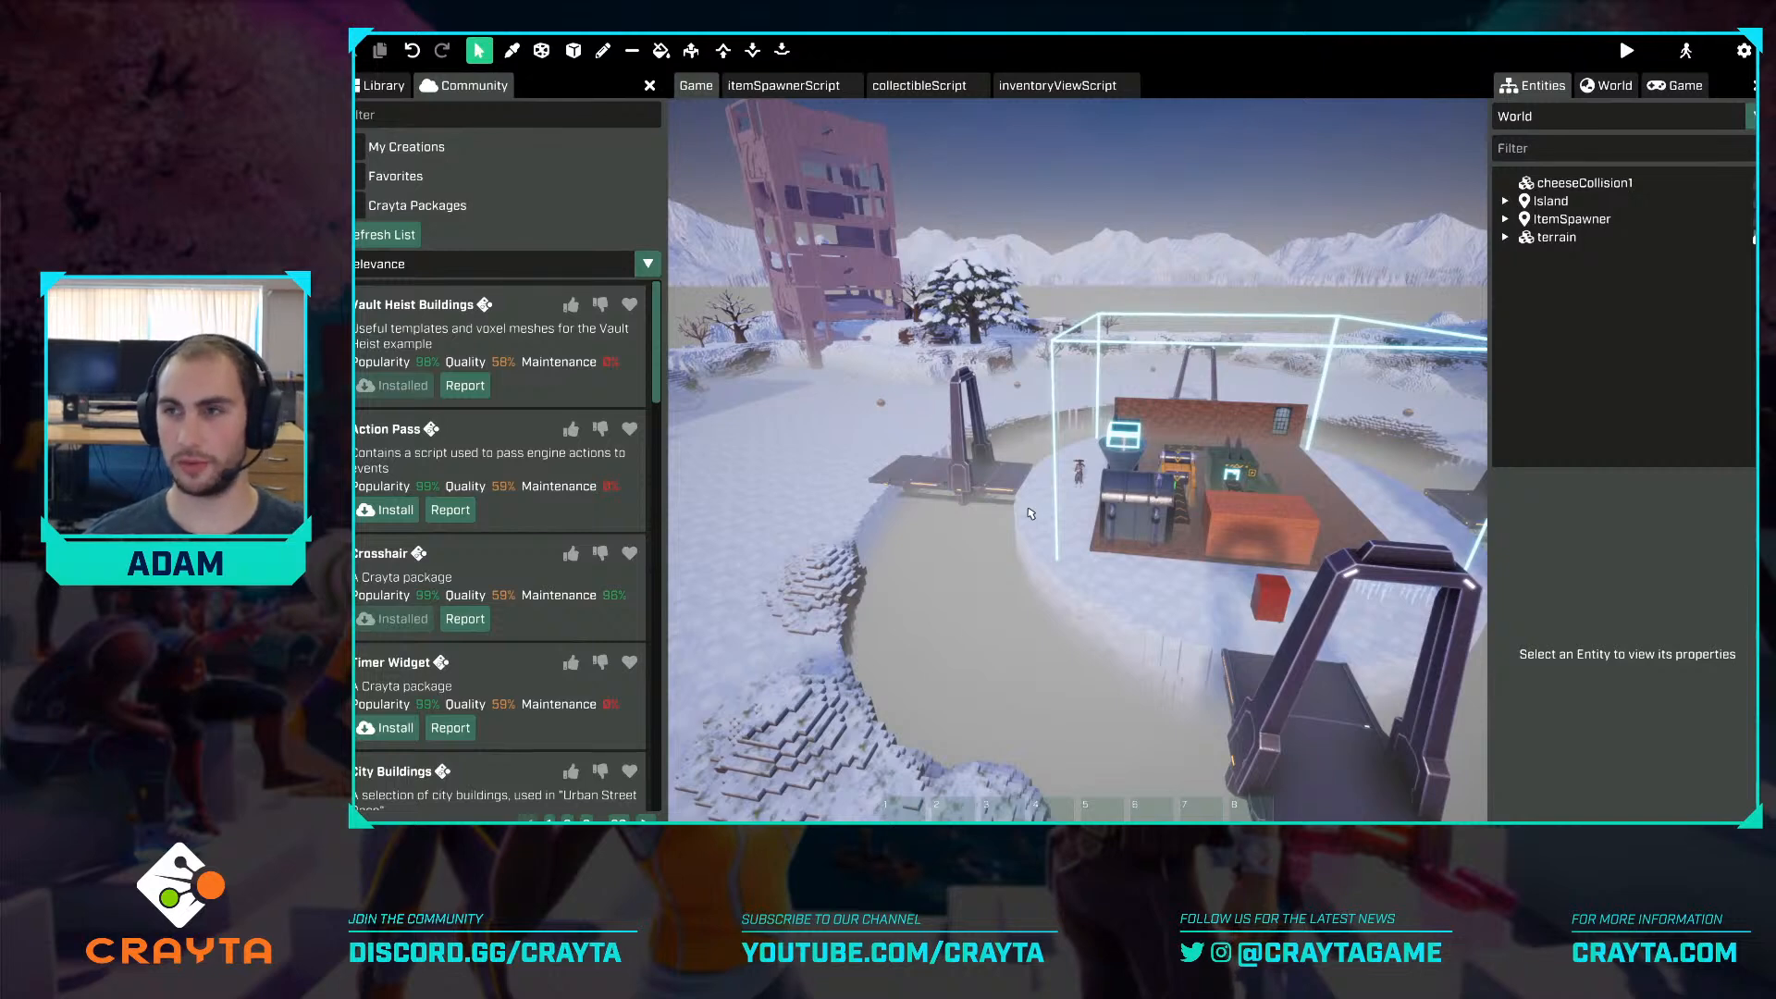
key(s)
right_drag(1031, 513, 1119, 493)
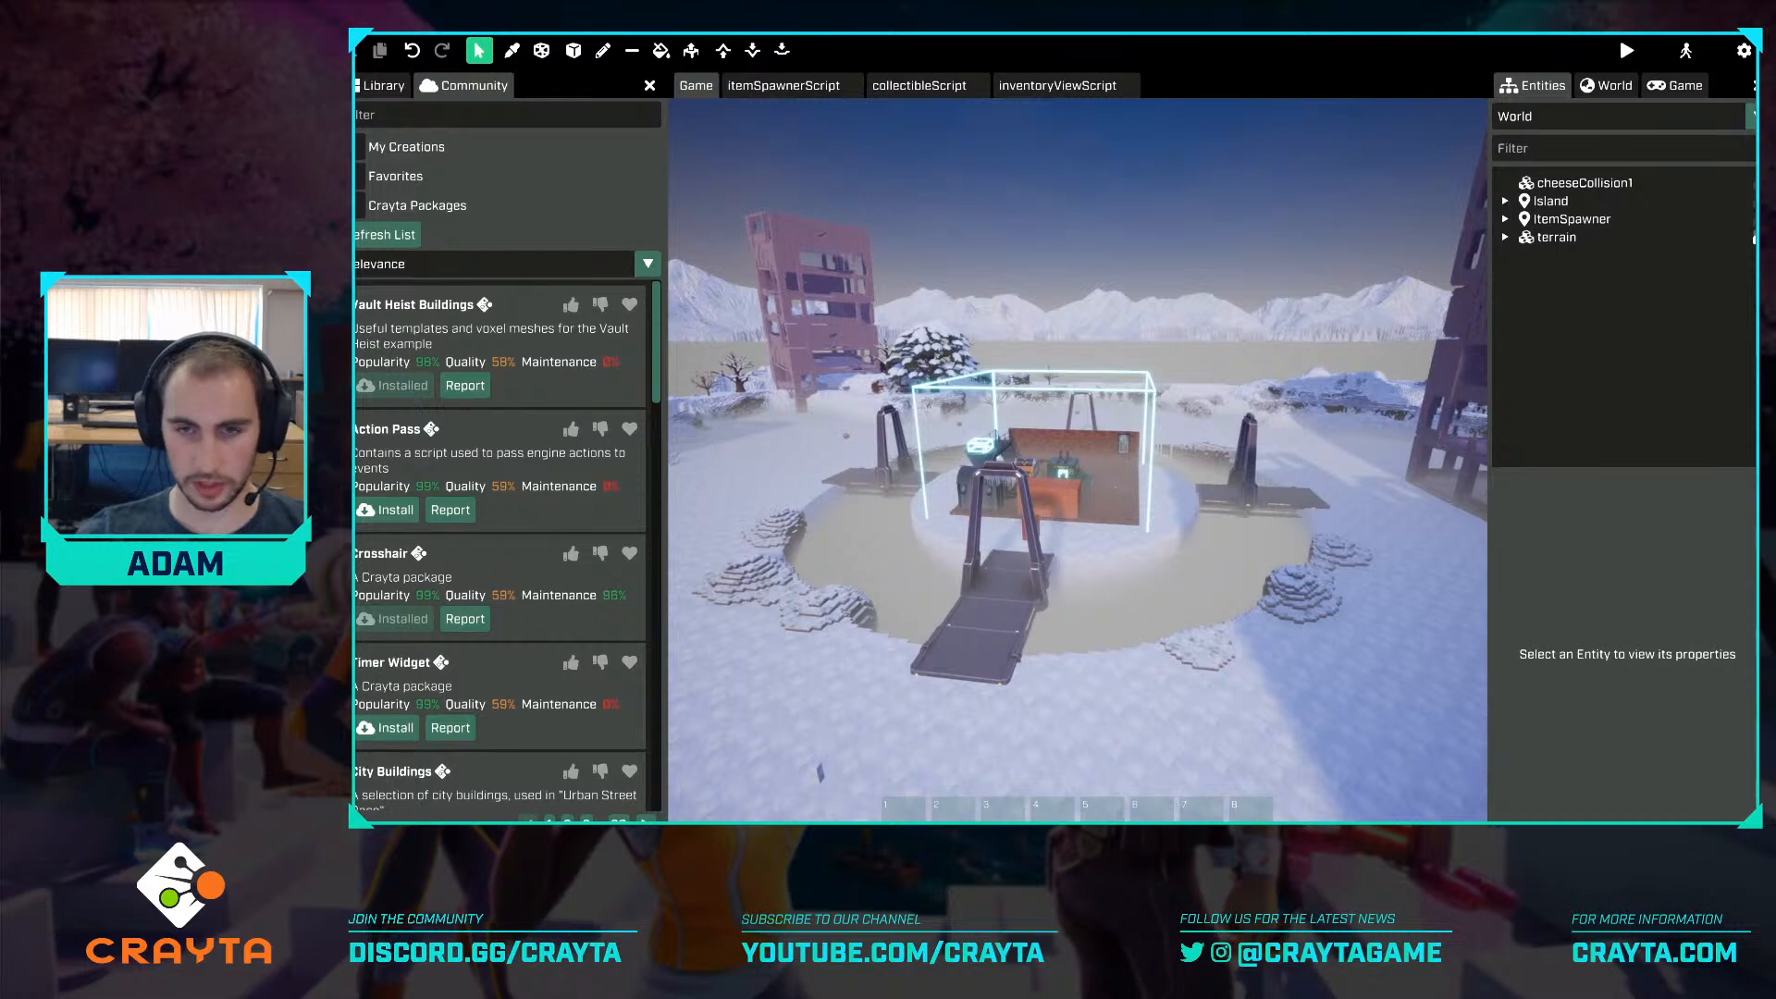
key(w)
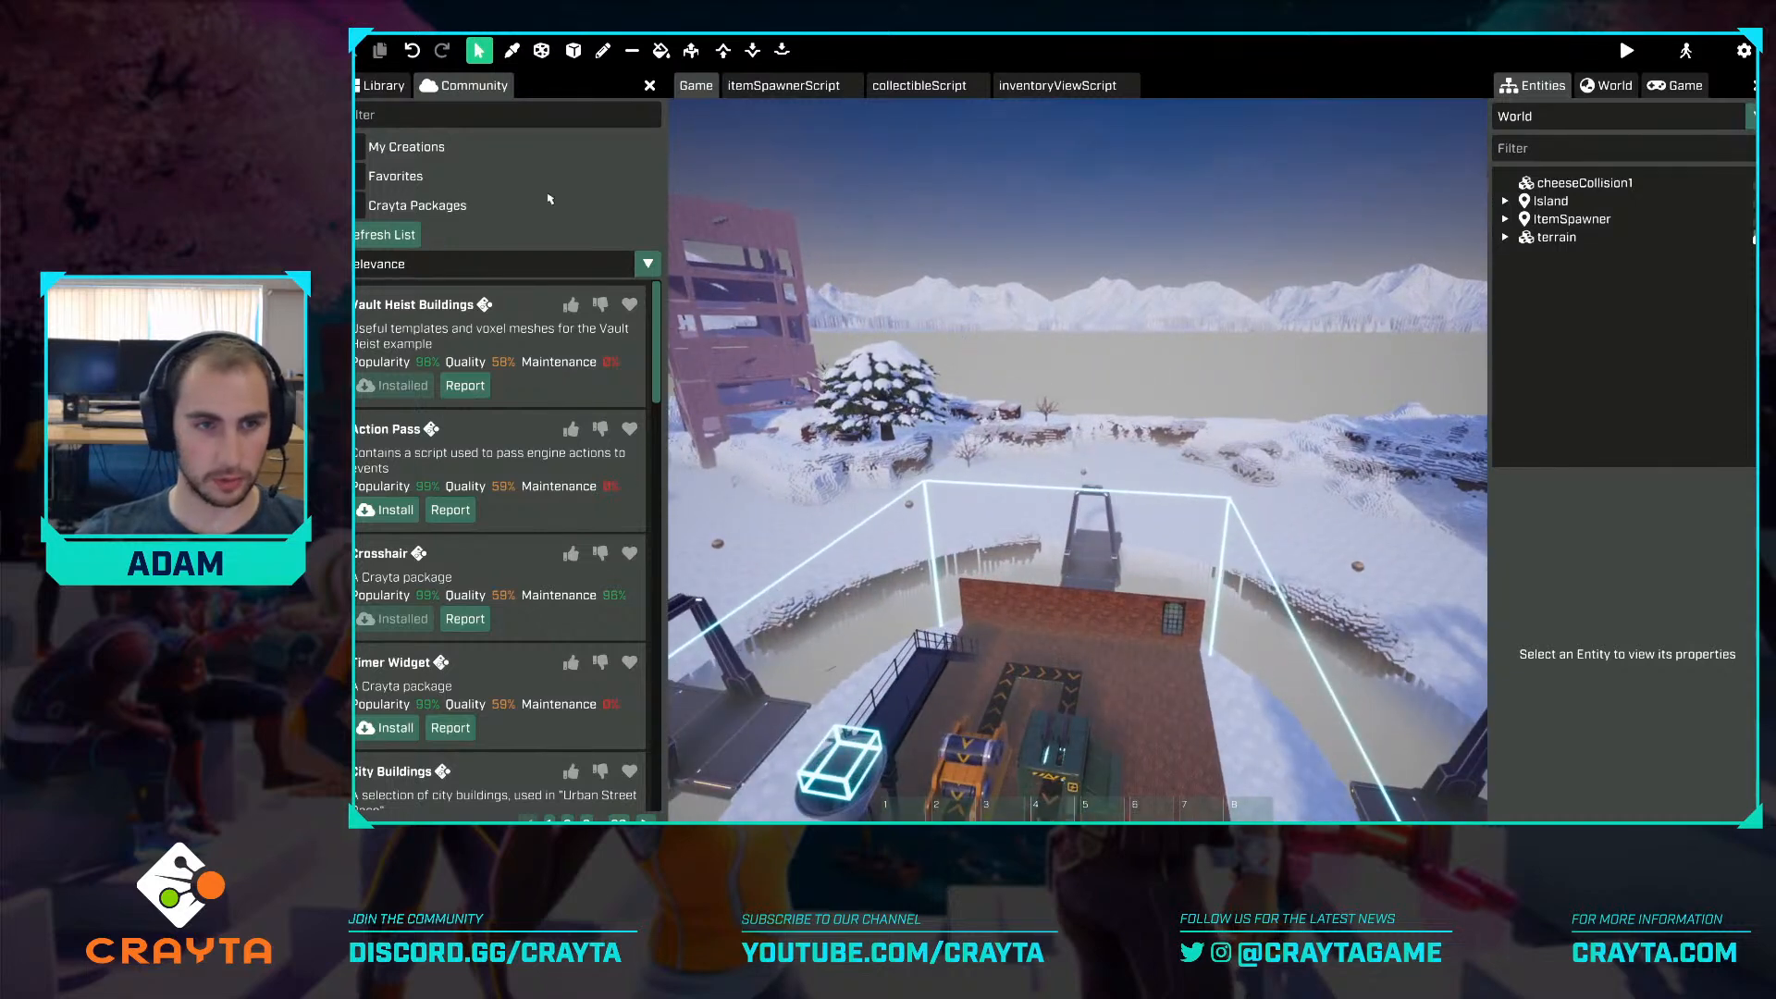
List the installed packages in the library and expand the assets of the Vault Heist Buildings package.
click(383, 85)
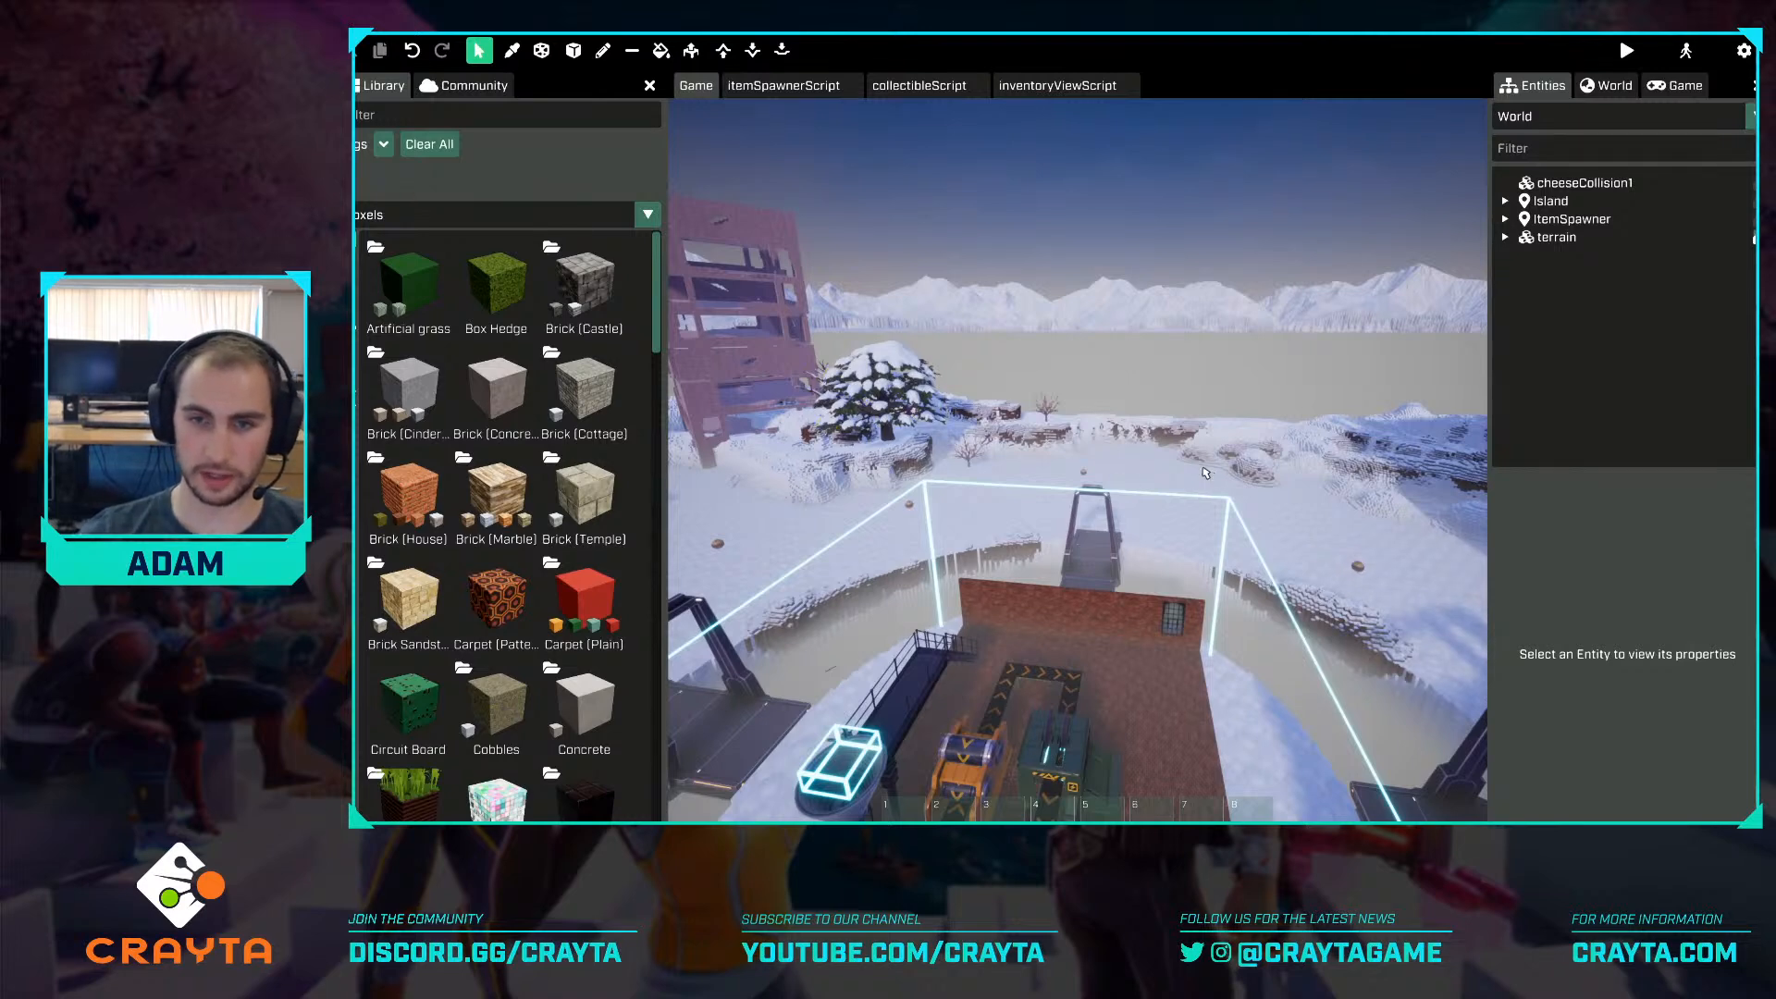
key(w)
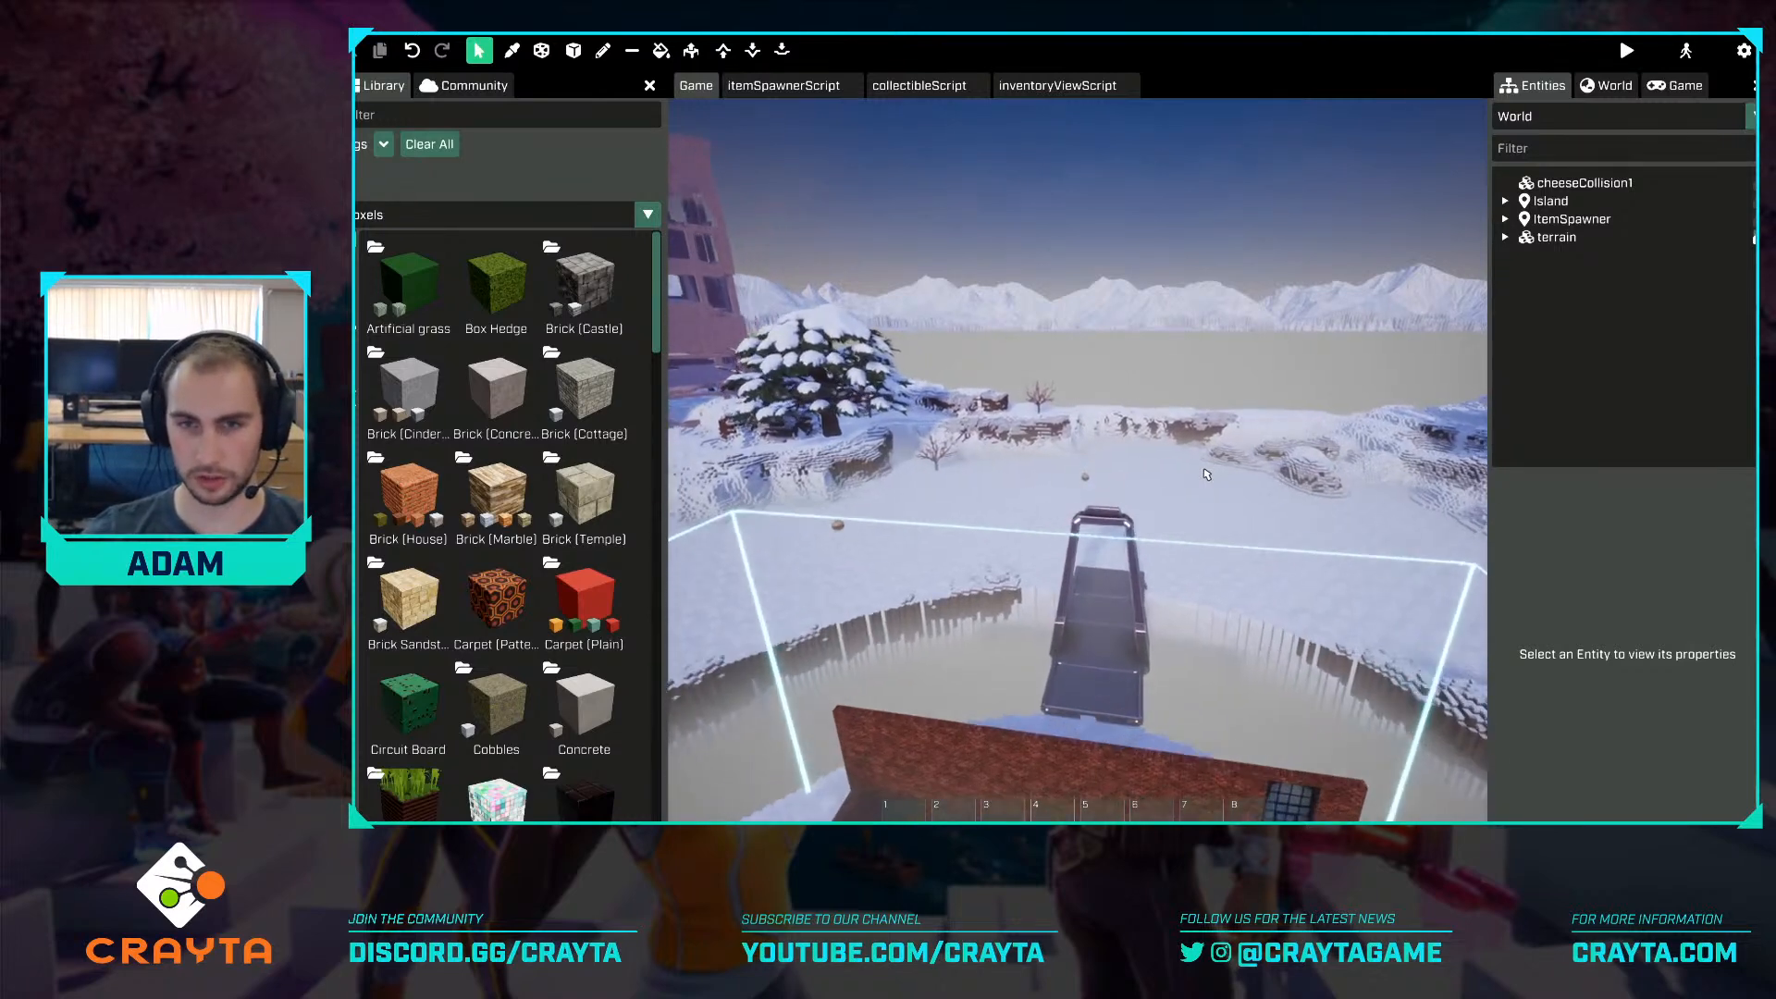
key(w)
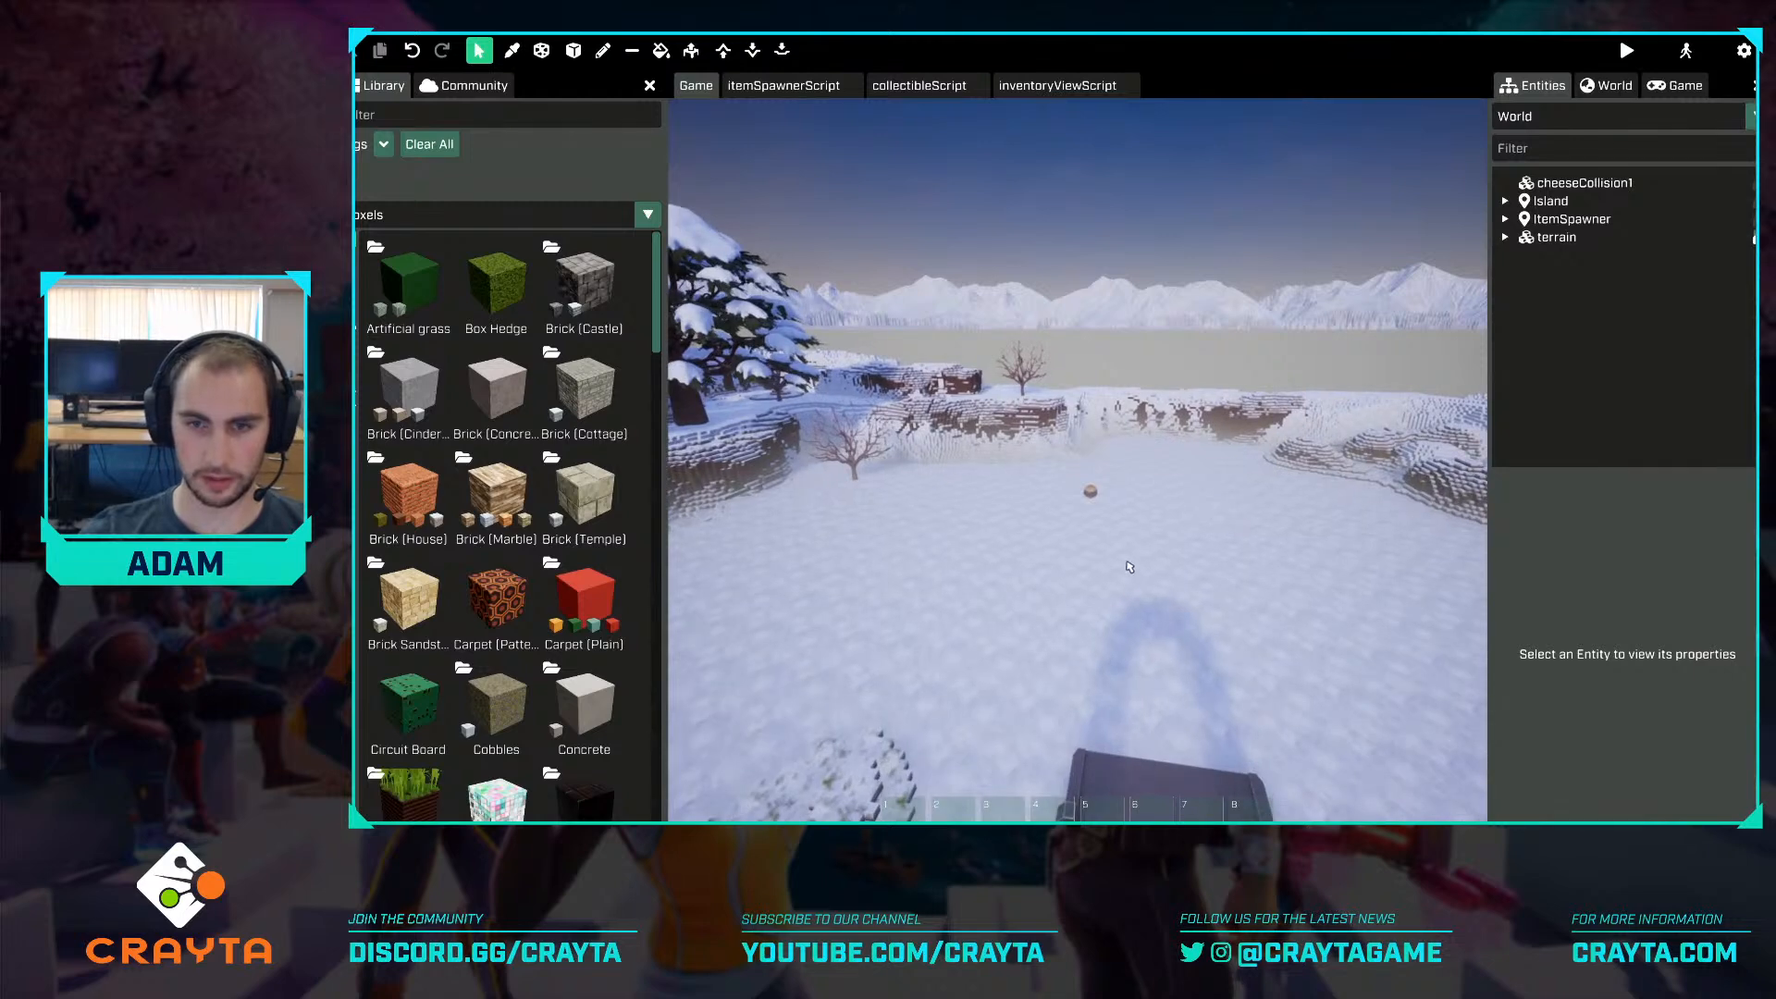
key(a)
right_drag(1129, 566, 1126, 579)
key(s)
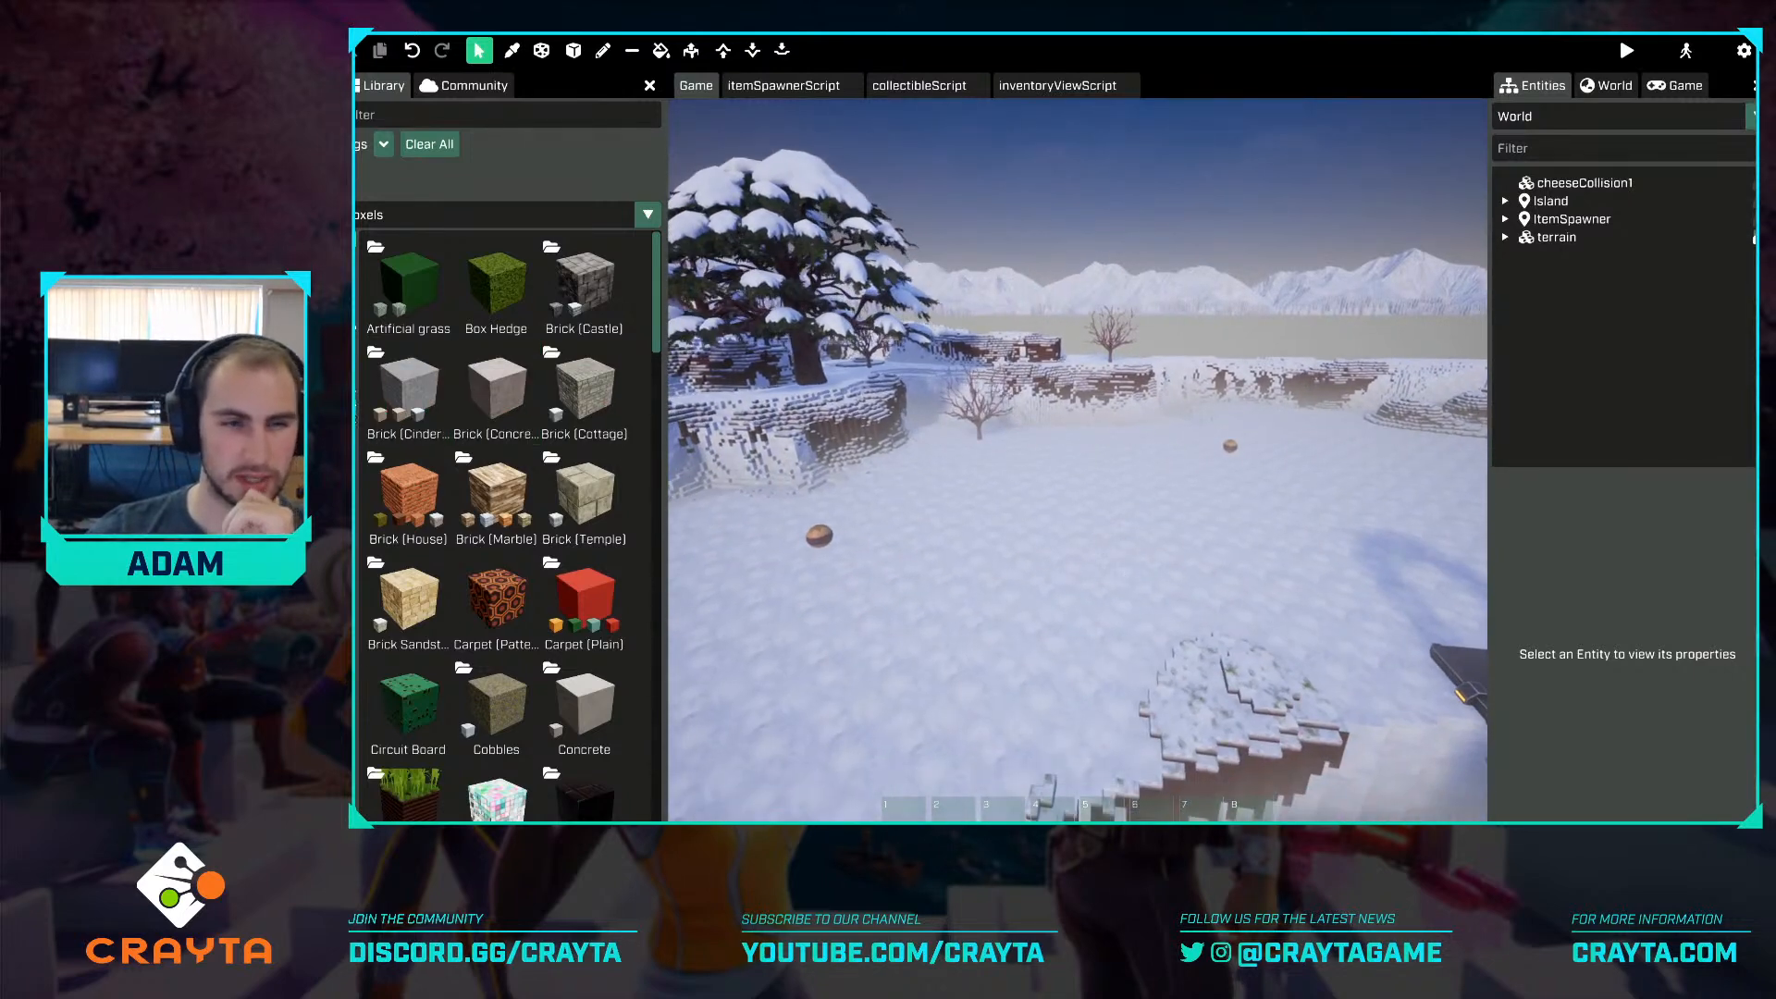
click(355, 406)
scroll(505, 538, down, 4)
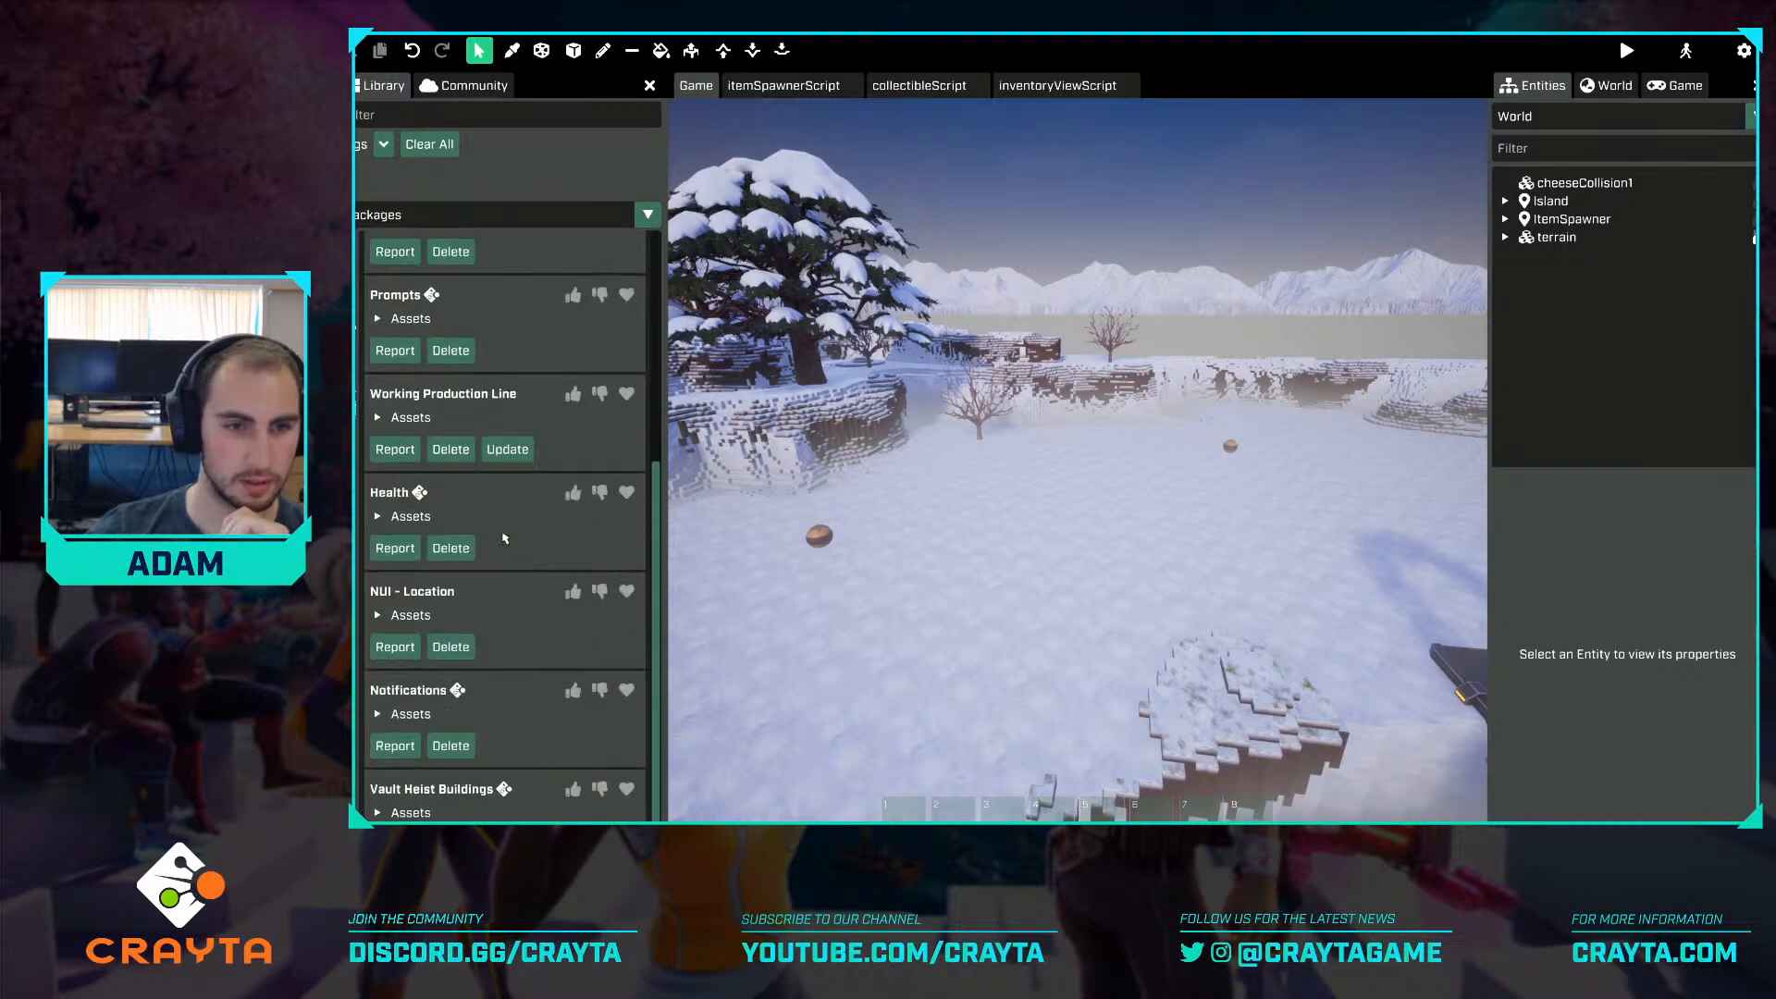
scroll(505, 538, down, 1)
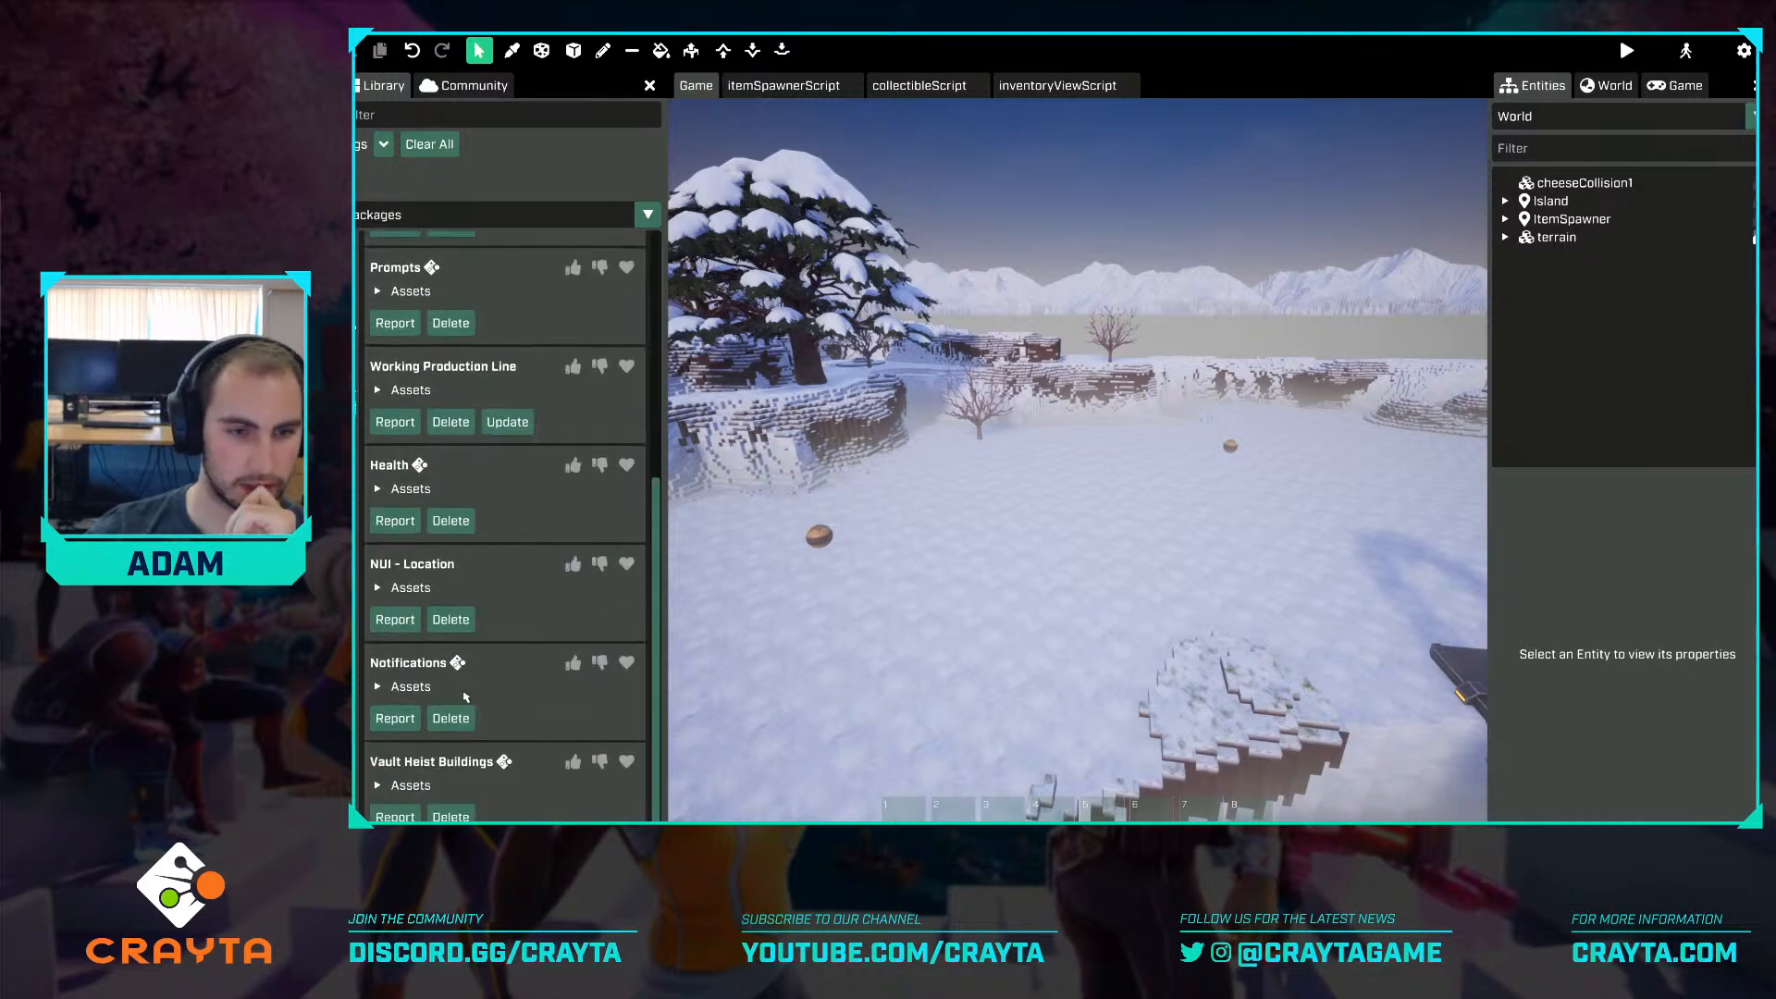
click(378, 785)
scroll(465, 718, down, 5)
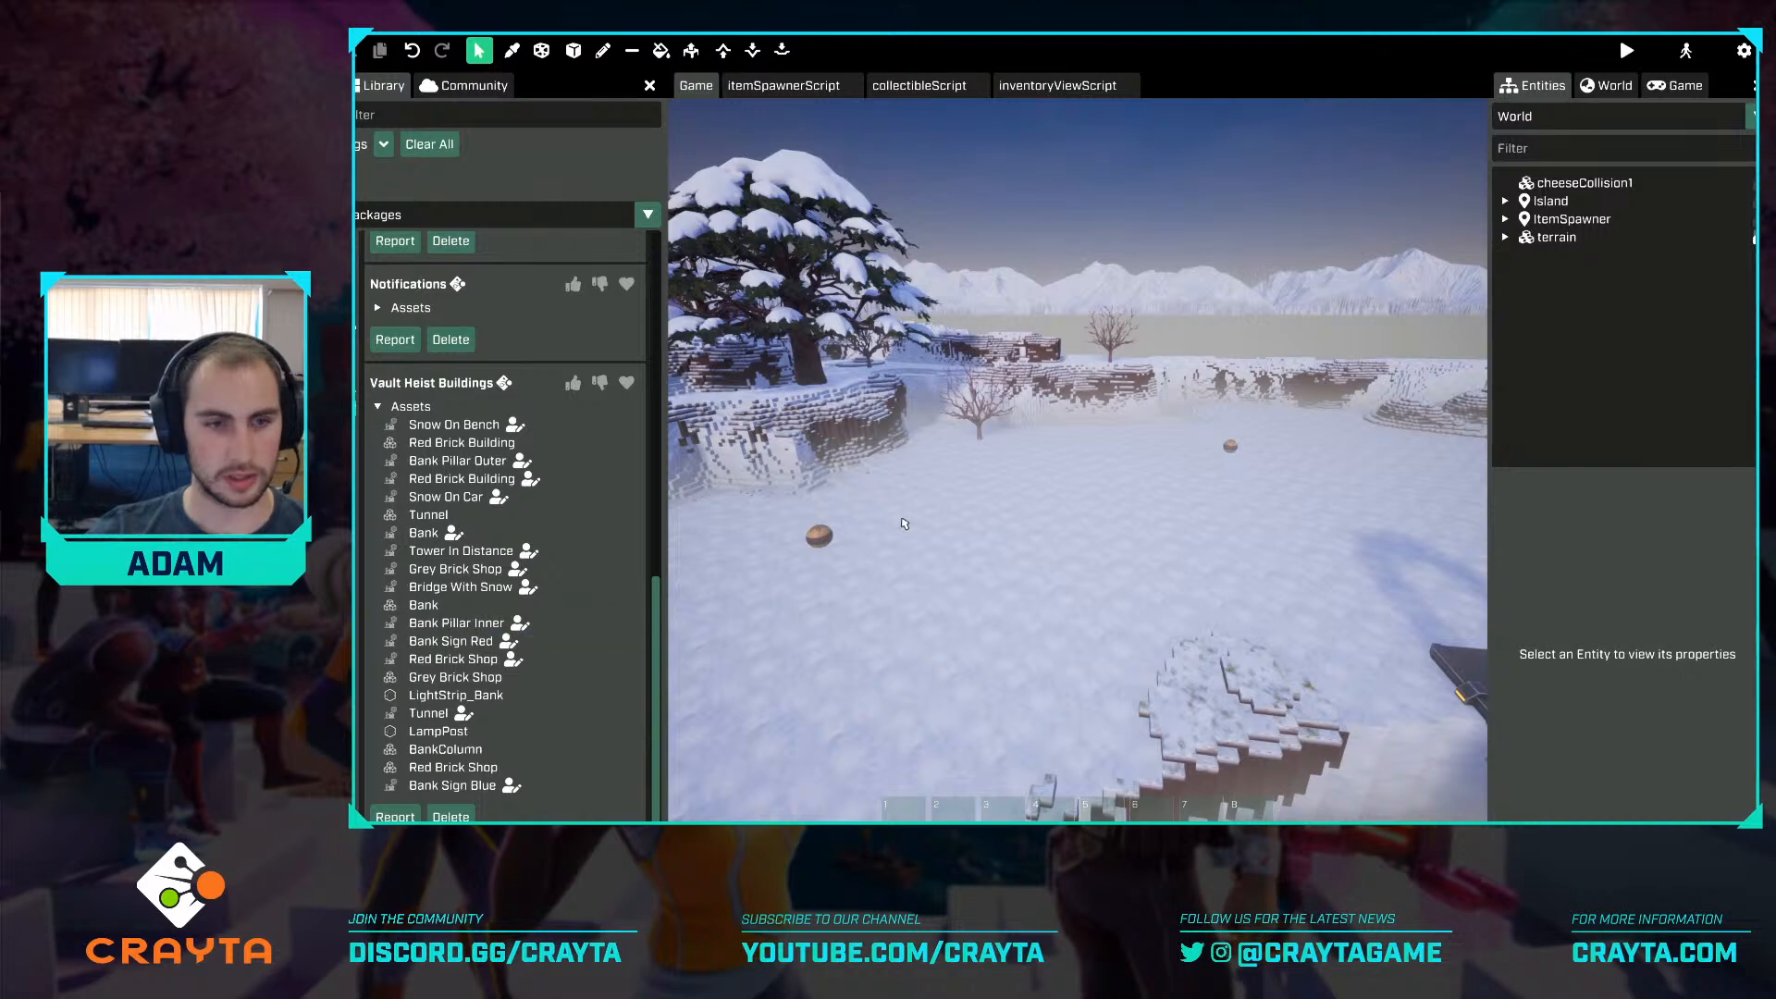
Move the itemSpawnPos1 spawn point across the snowfield to about X -2825, Y -3950.
key(w)
mouse_move(906, 524)
right_down()
mouse_move(905, 541)
mouse_move(907, 525)
right_up()
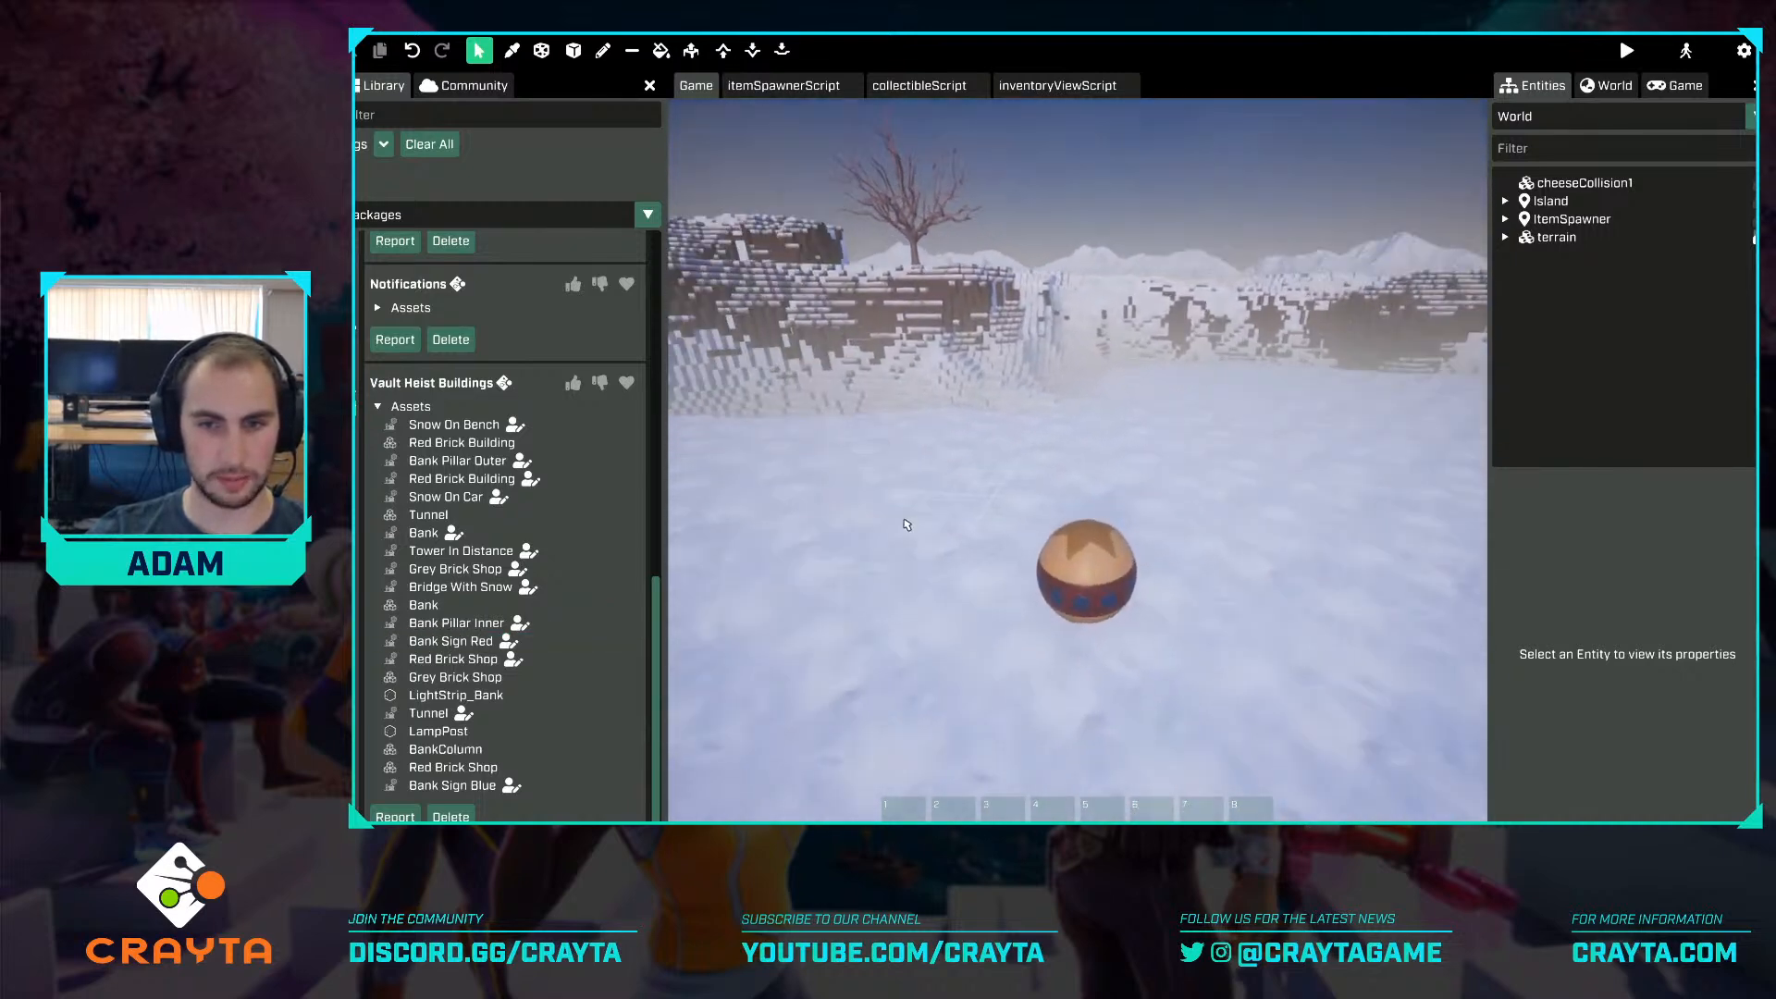
click(1125, 580)
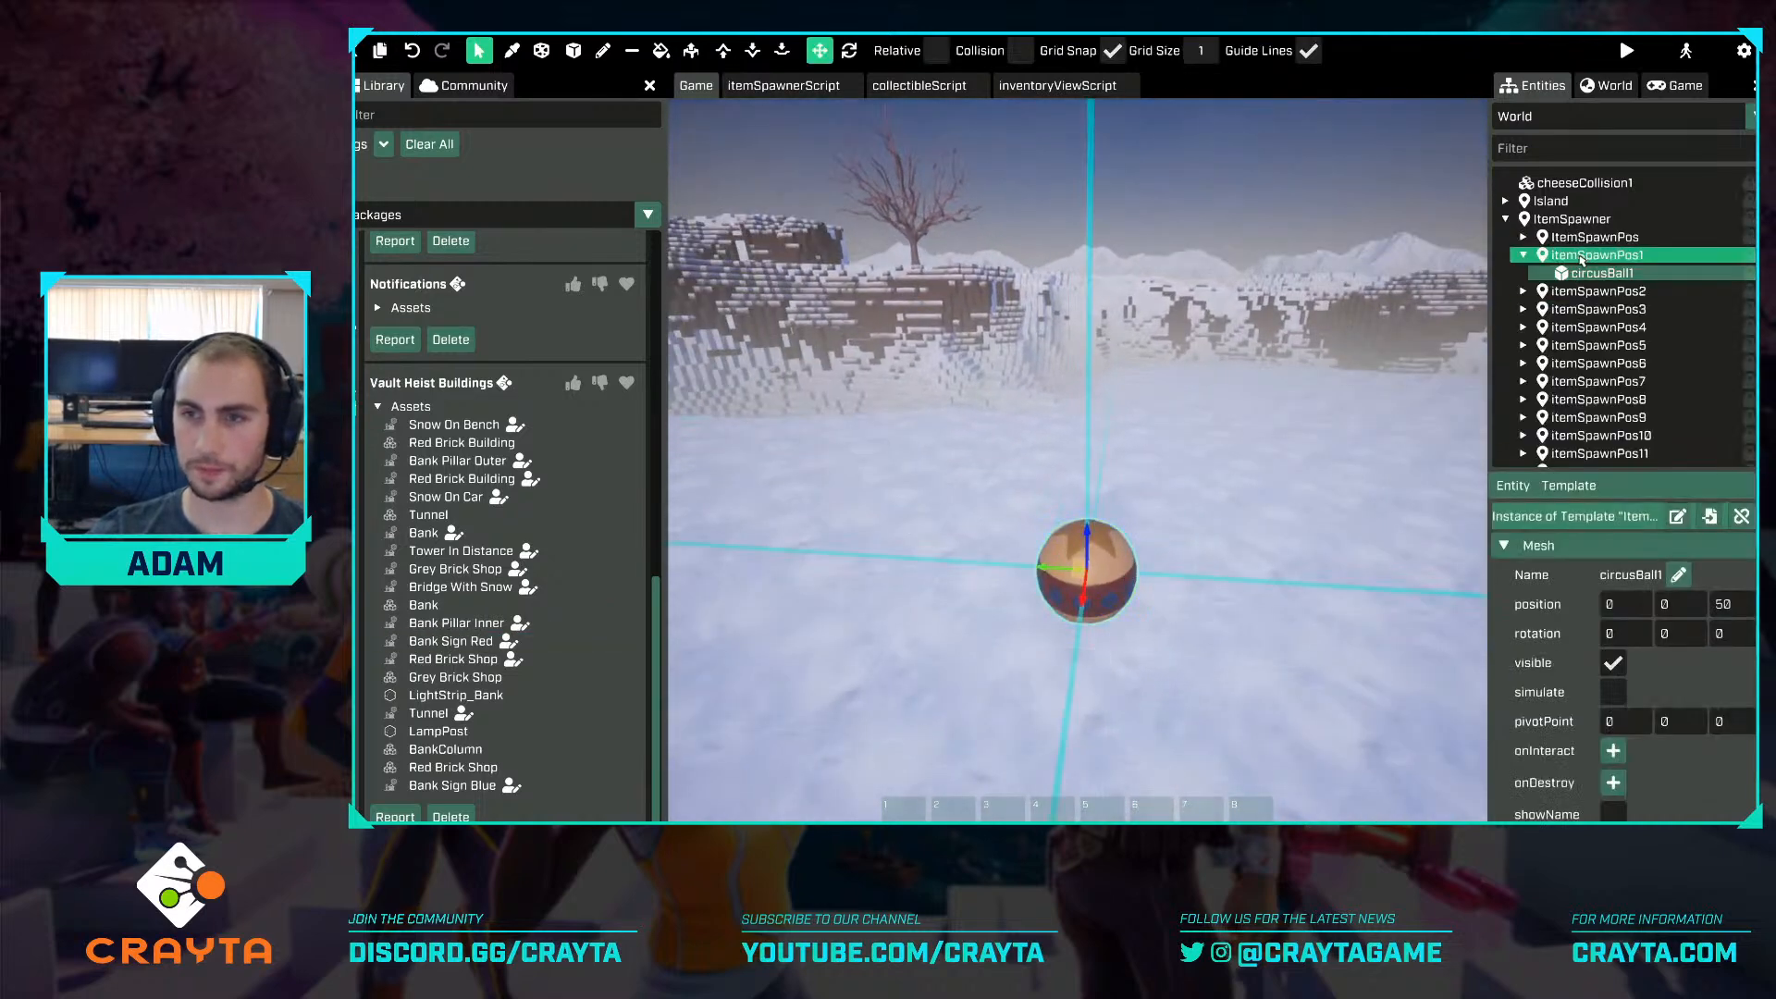
key(s)
right_drag(1407, 345, 1341, 344)
key(w)
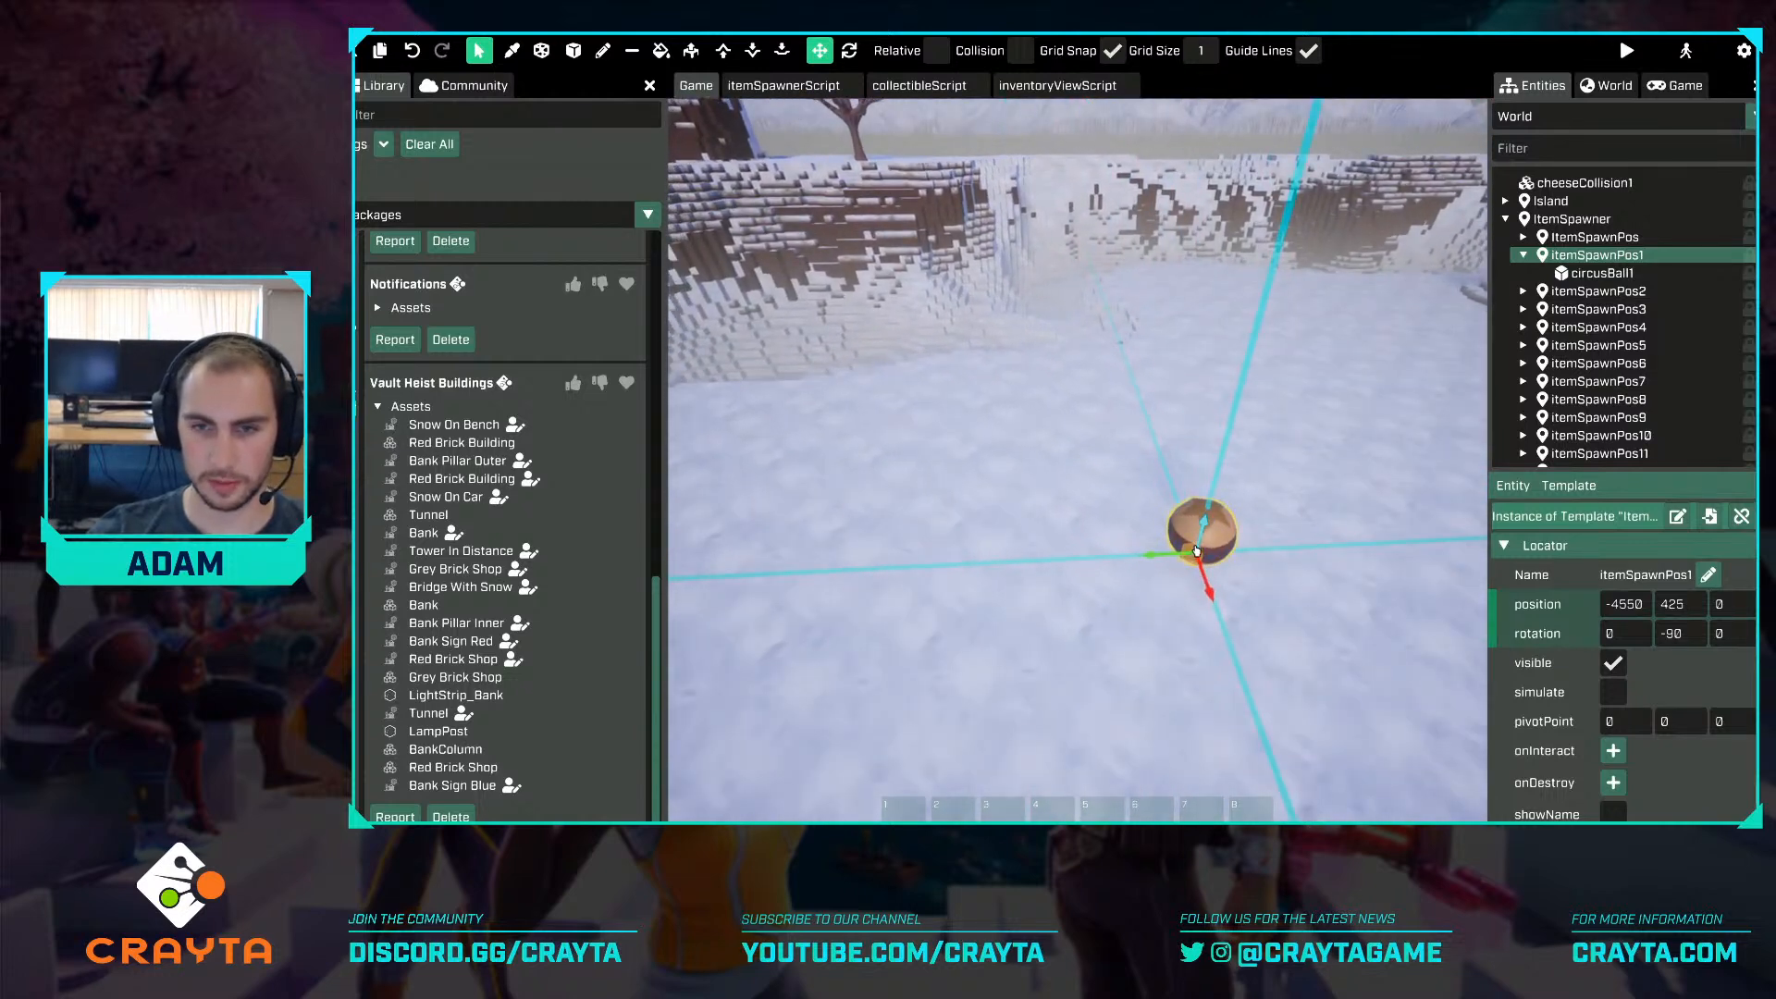
key(s)
shift+drag(1192, 572, 1330, 511)
key(s)
key(d)
key(w)
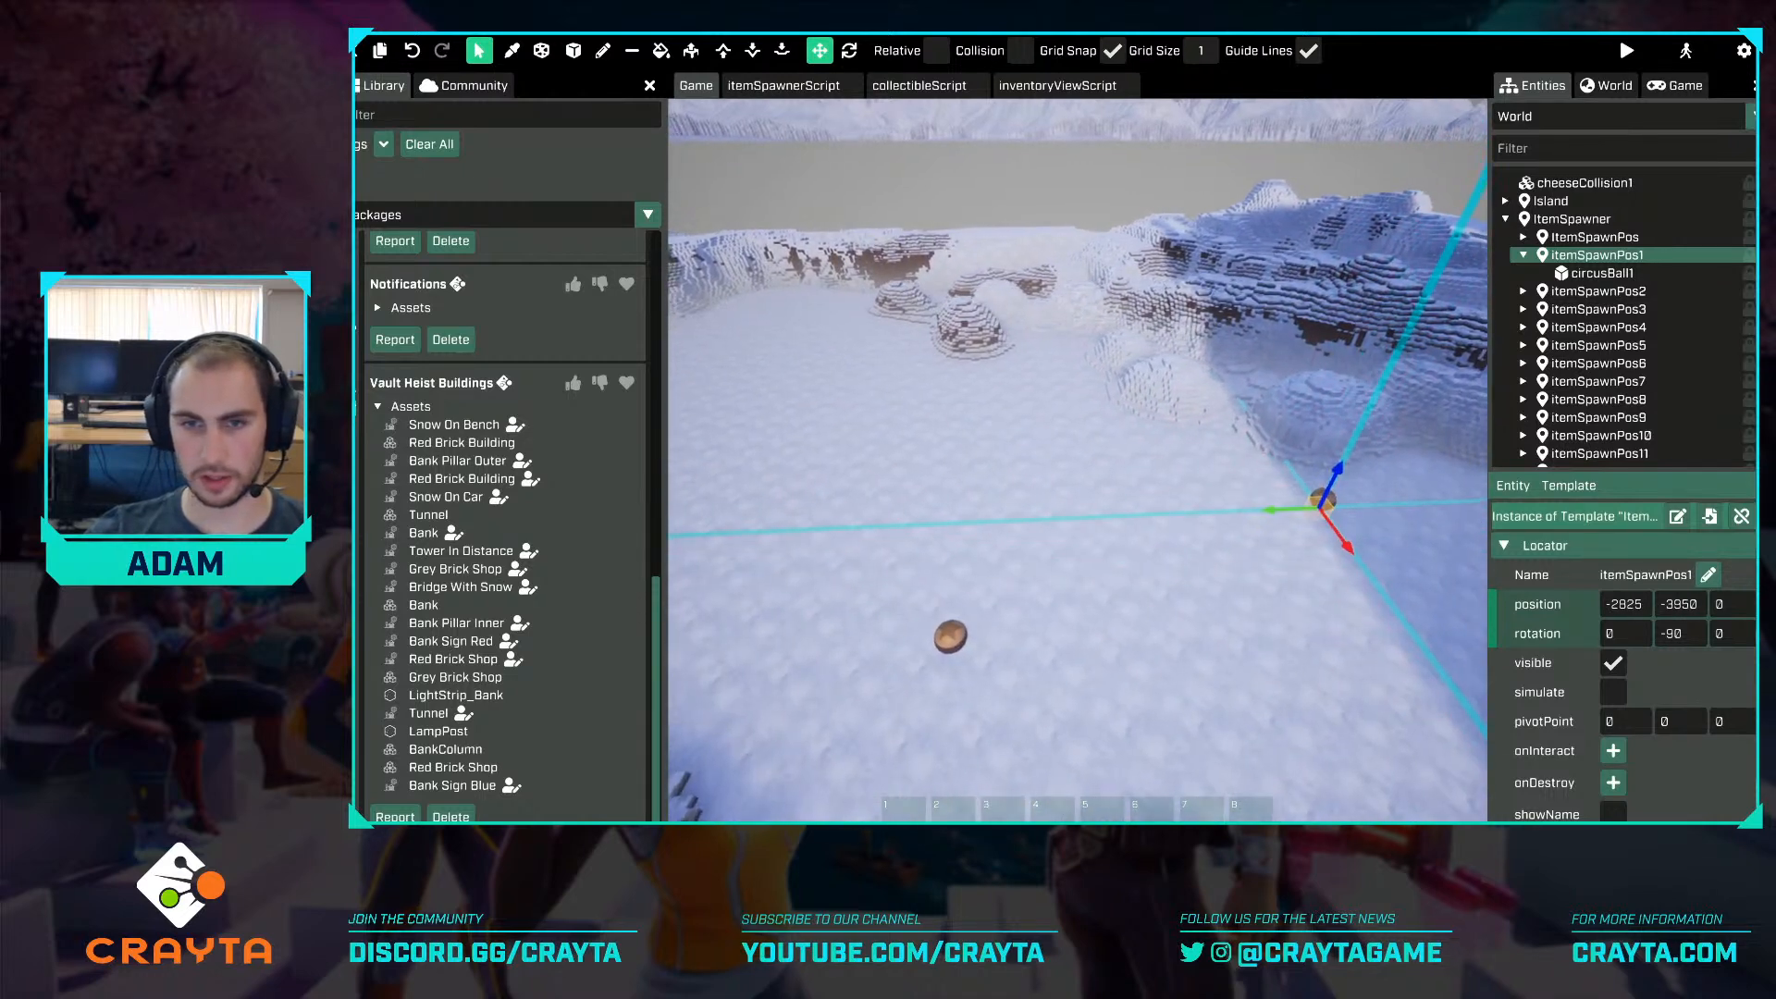
Delete the treeCherryBlossomWinter4 tree from the snowfield facing the base island's bridge.
key(w)
right_drag(1331, 510, 1189, 583)
key(s)
mouse_move(935, 462)
right_down()
mouse_move(981, 483)
mouse_move(959, 466)
right_up()
click(860, 430)
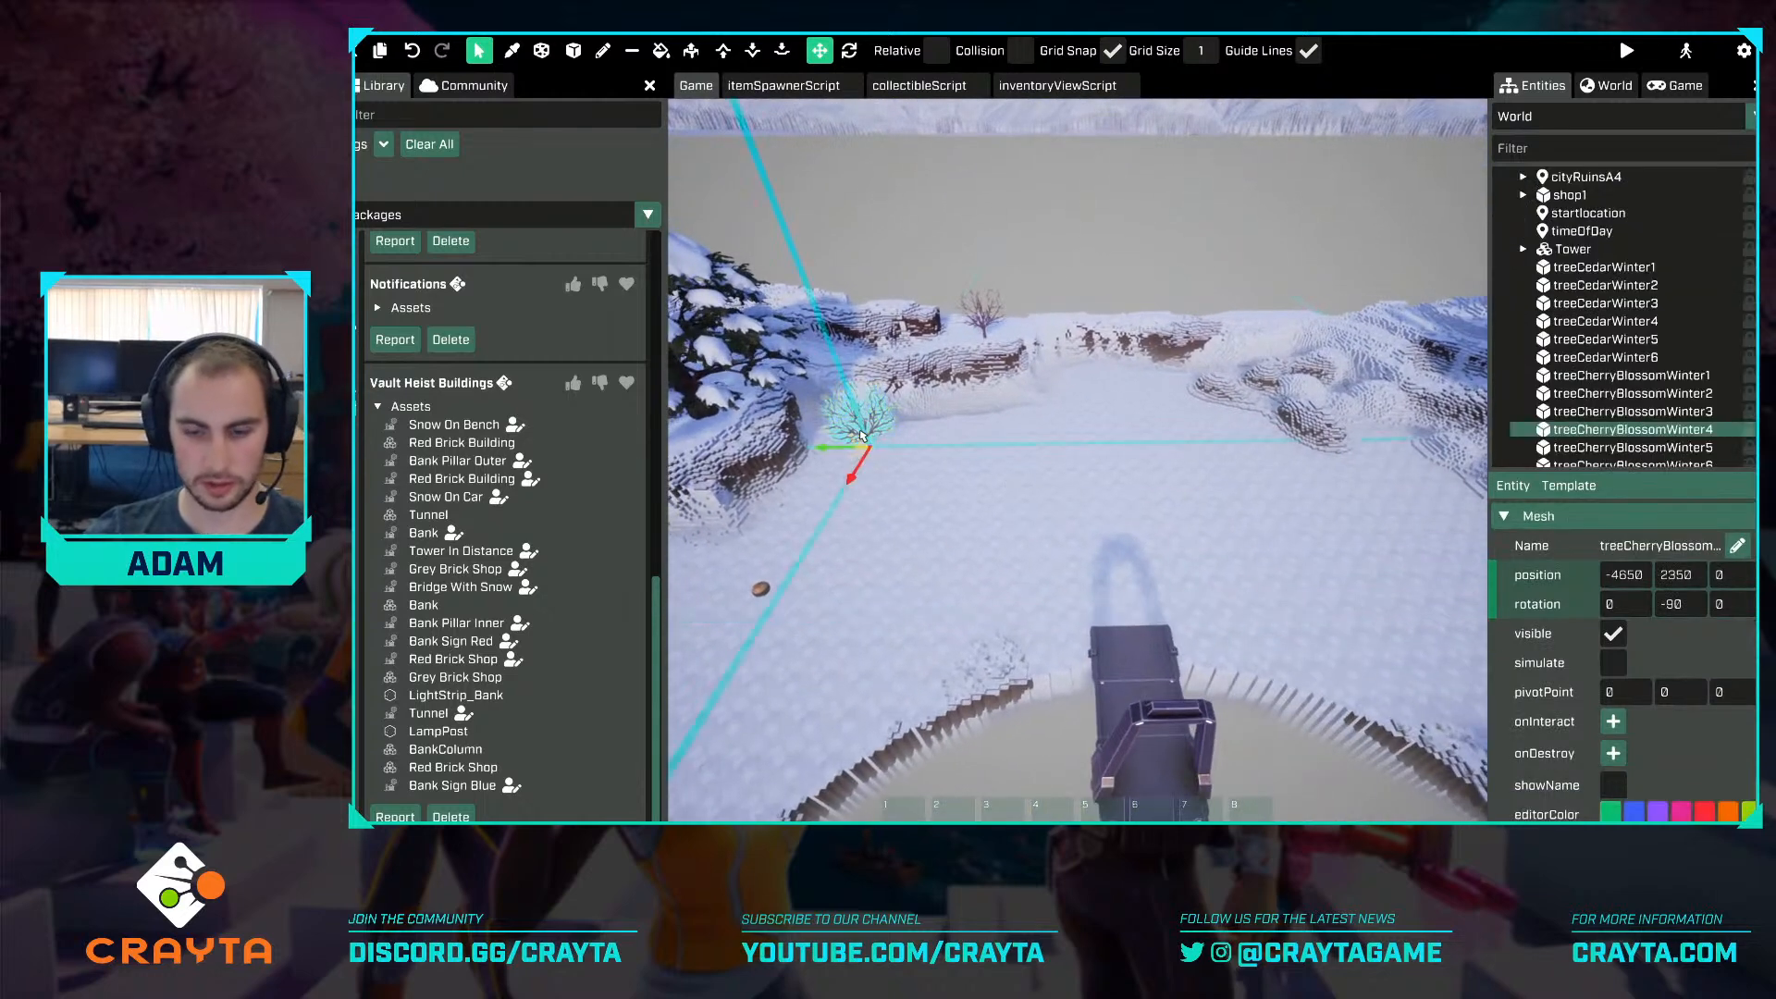
key(Delete)
Place the Bank building from the Vault Heist Buildings package on the snowfield facing the bridge, at about X -4625, Y 475.
click(407, 515)
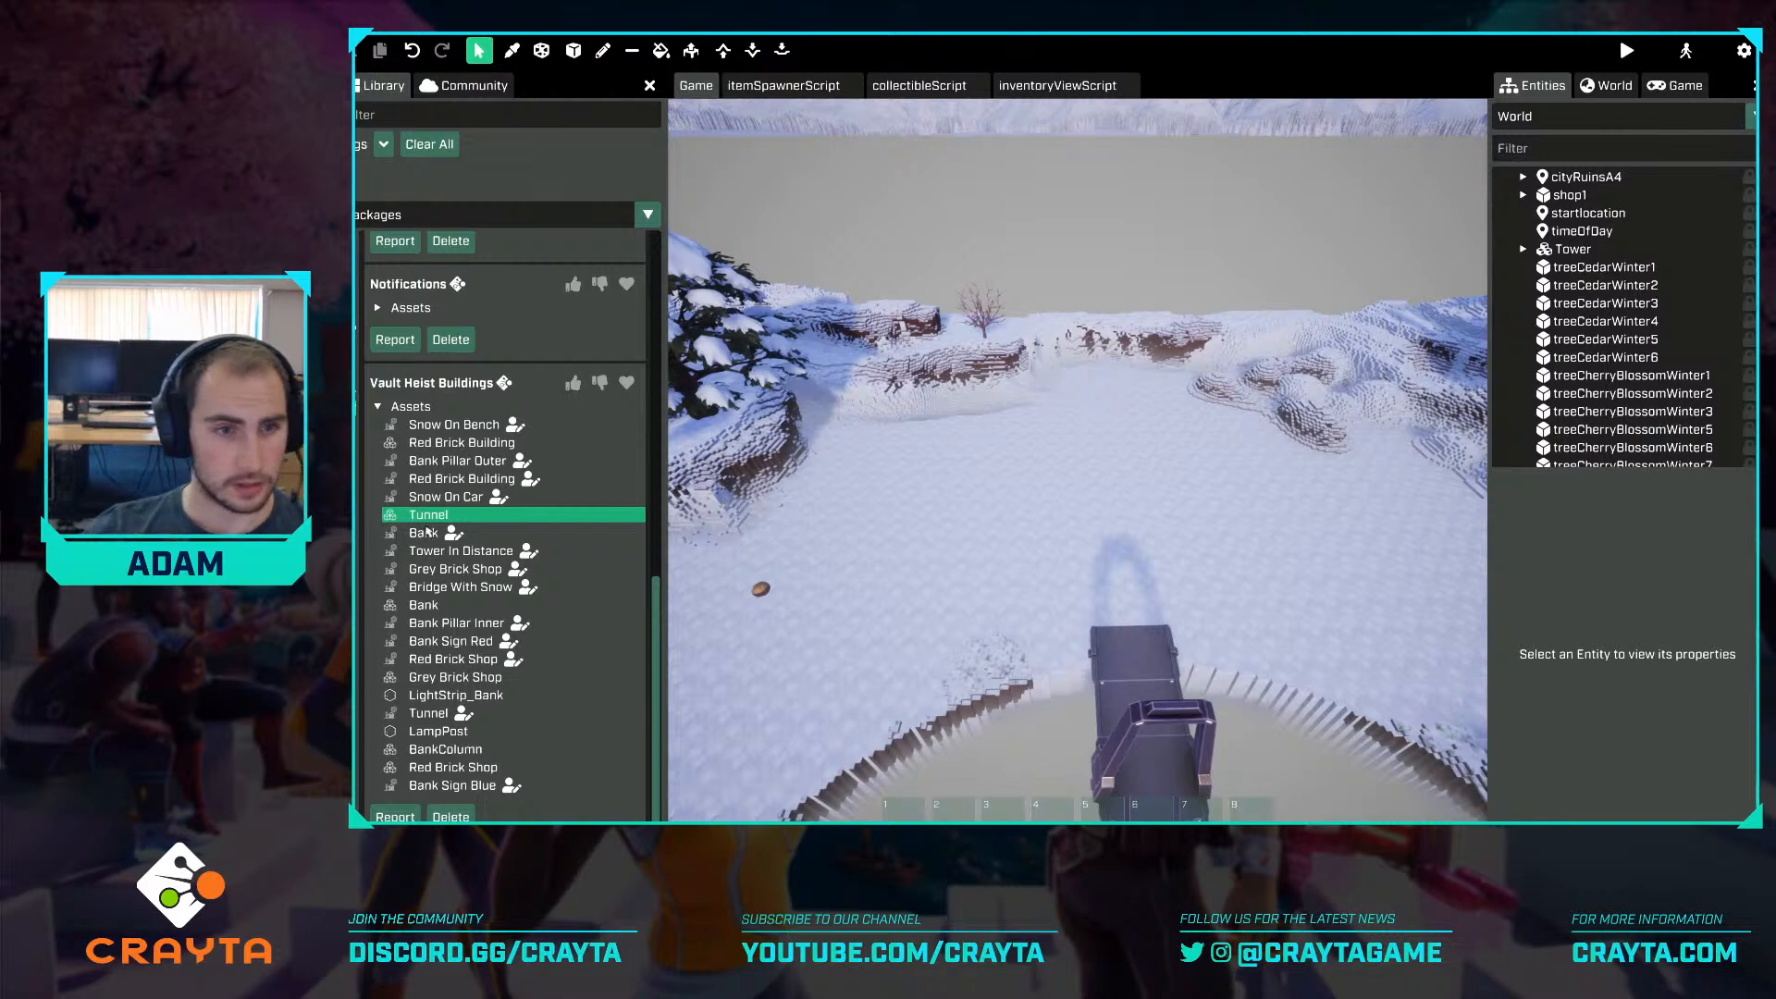
drag(424, 605, 1292, 451)
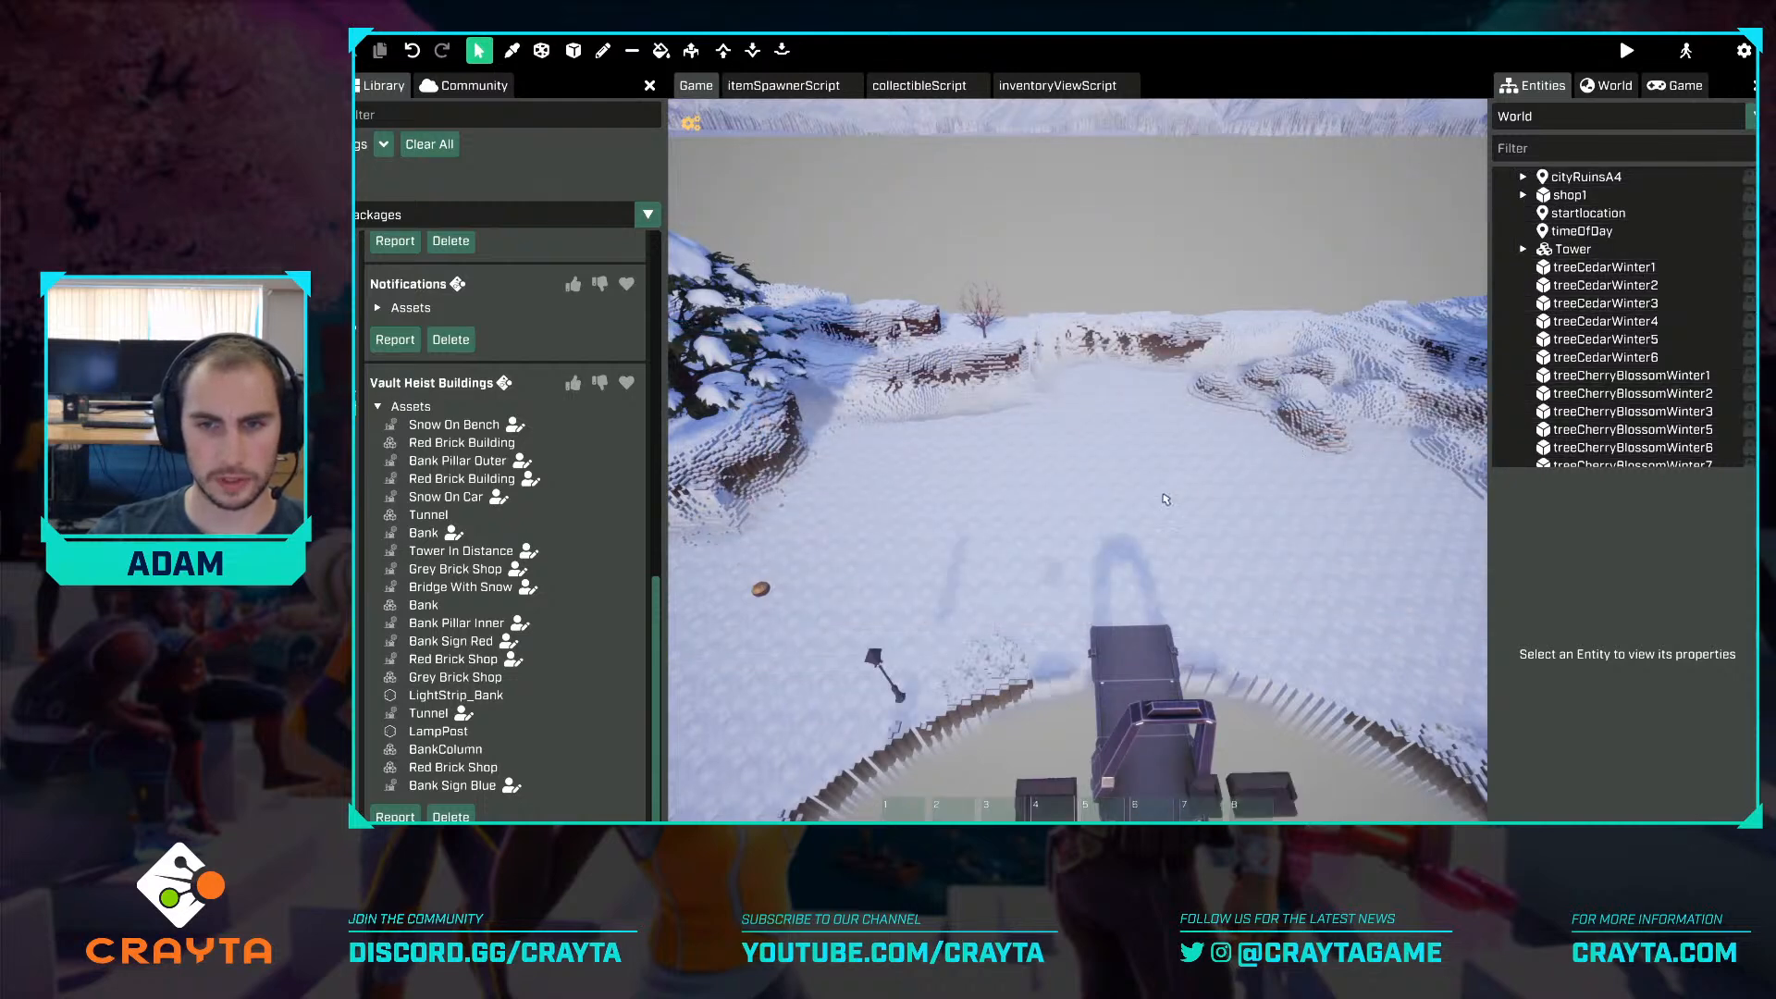
key(s)
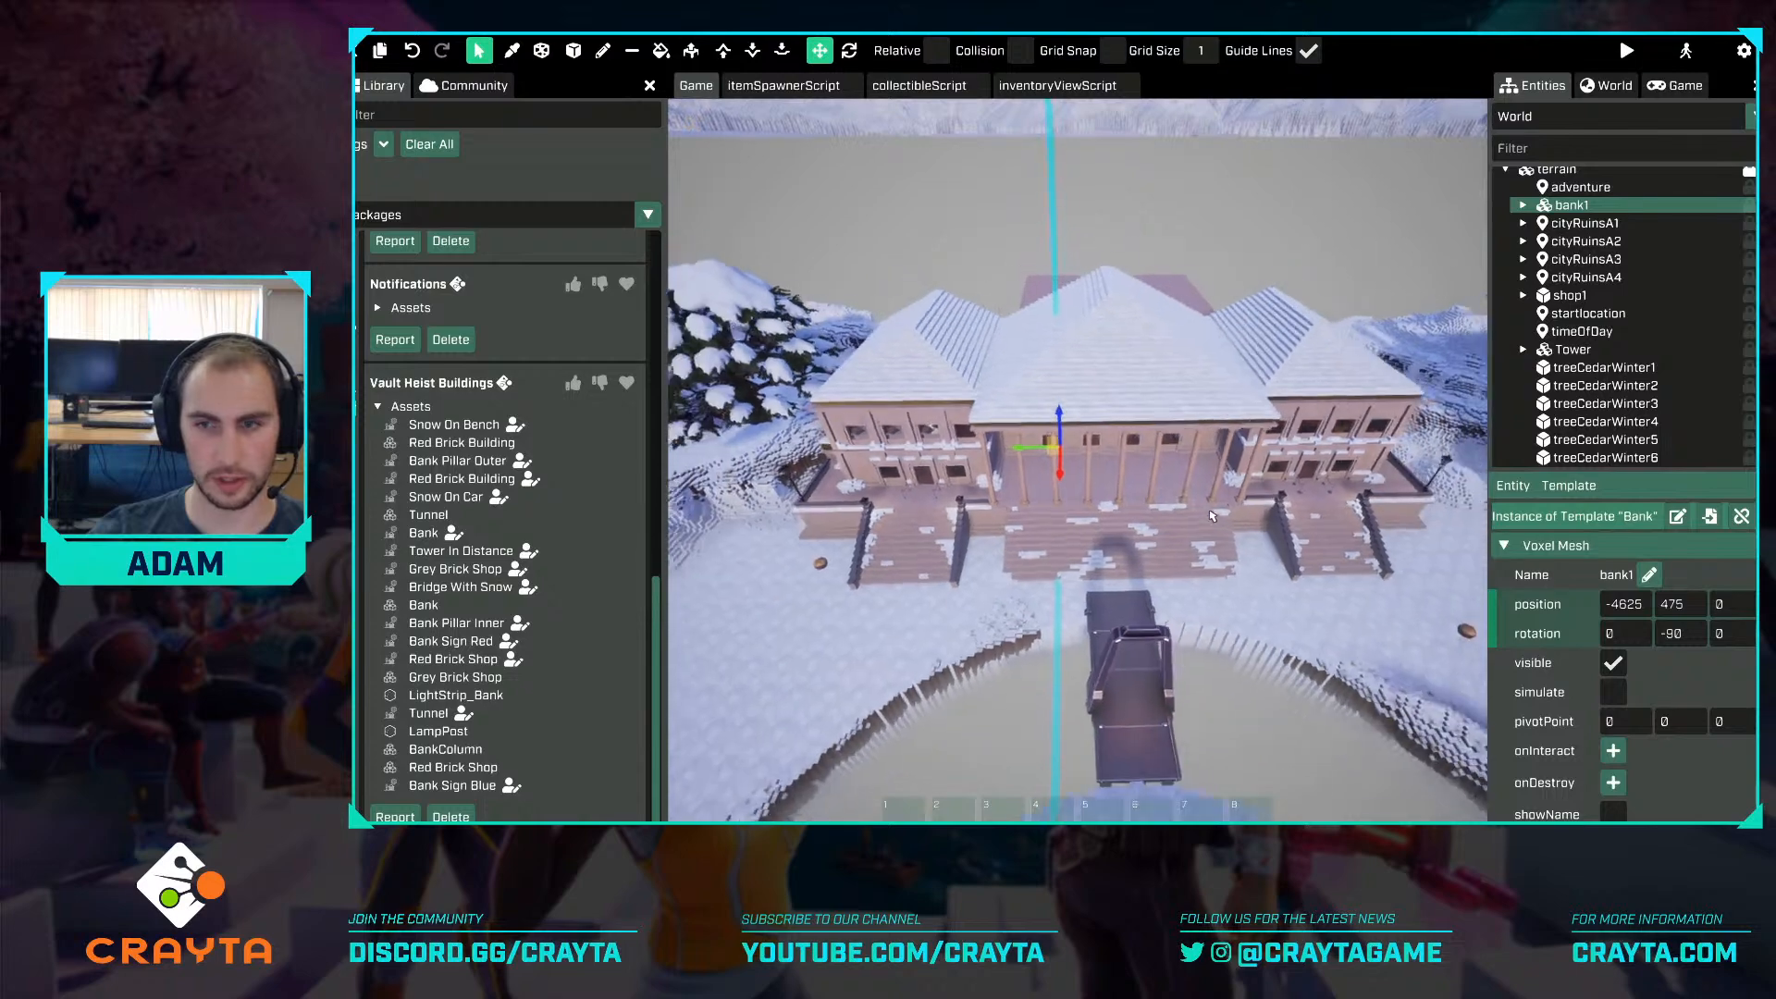
key(d)
key(w)
key(w)
key(d)
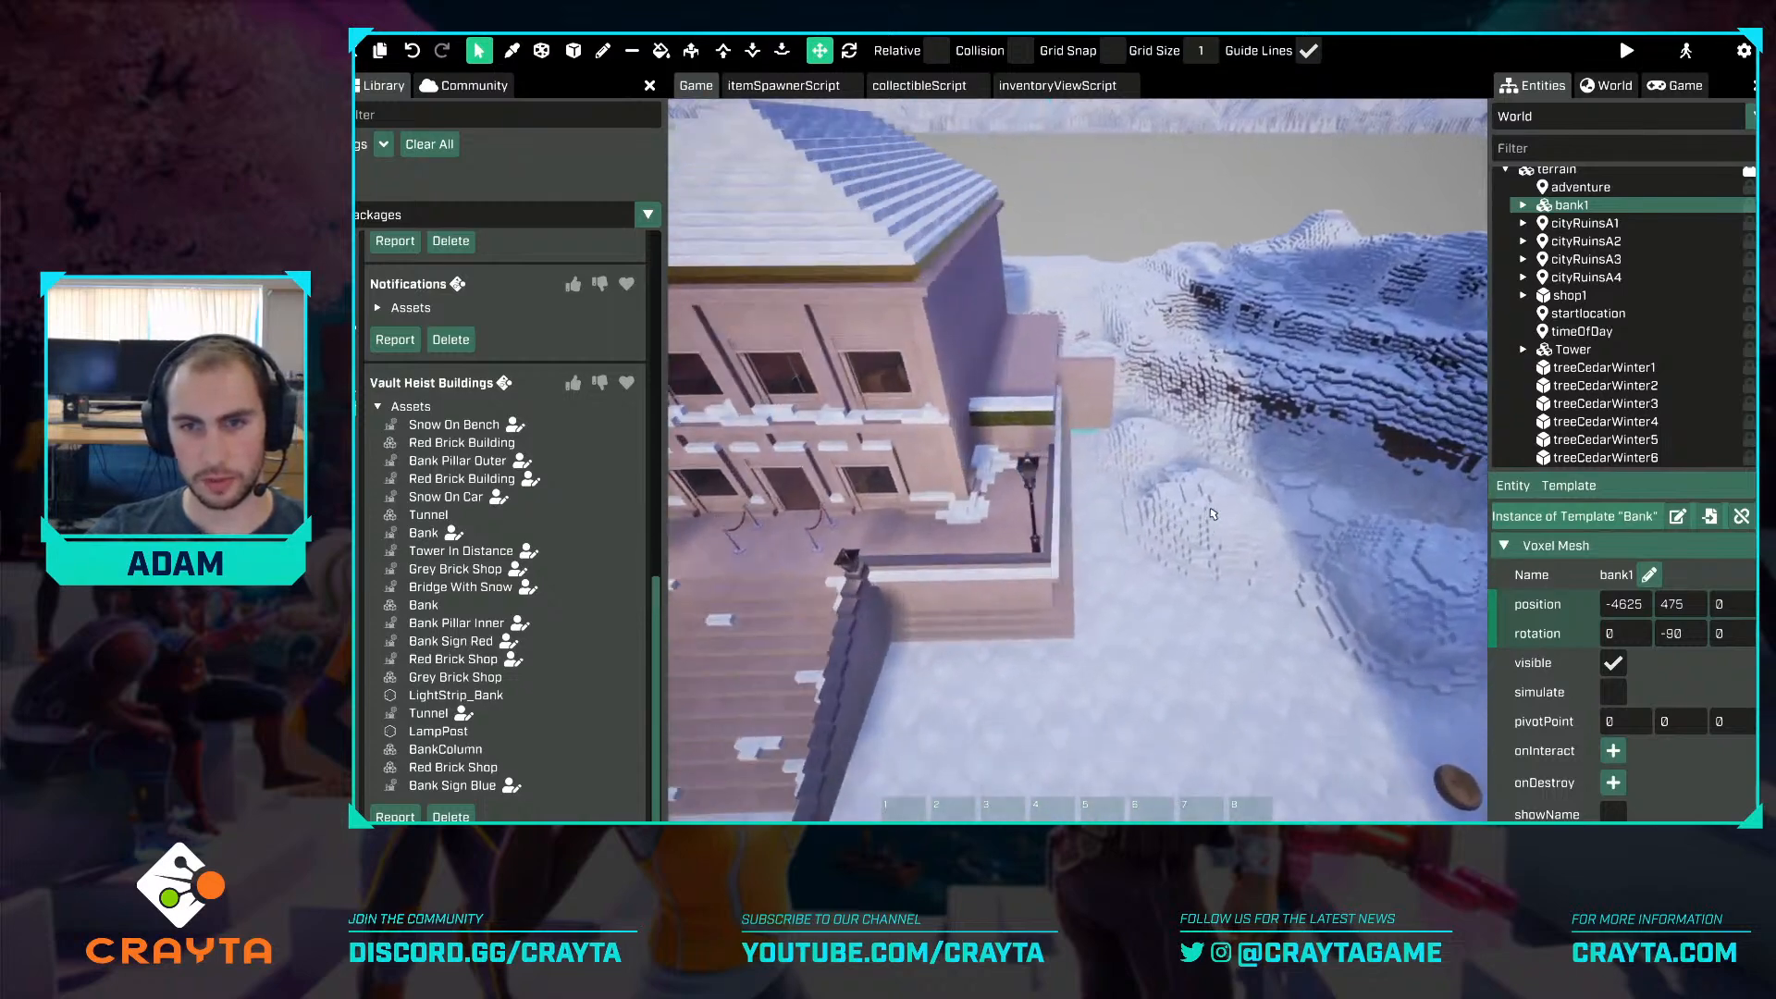
Draw a box-shaped voxel erase volume over the rocky terrain at the bank's side and extend it to about 118 voxels deep.
right_drag(1173, 526, 889, 583)
key(shift)
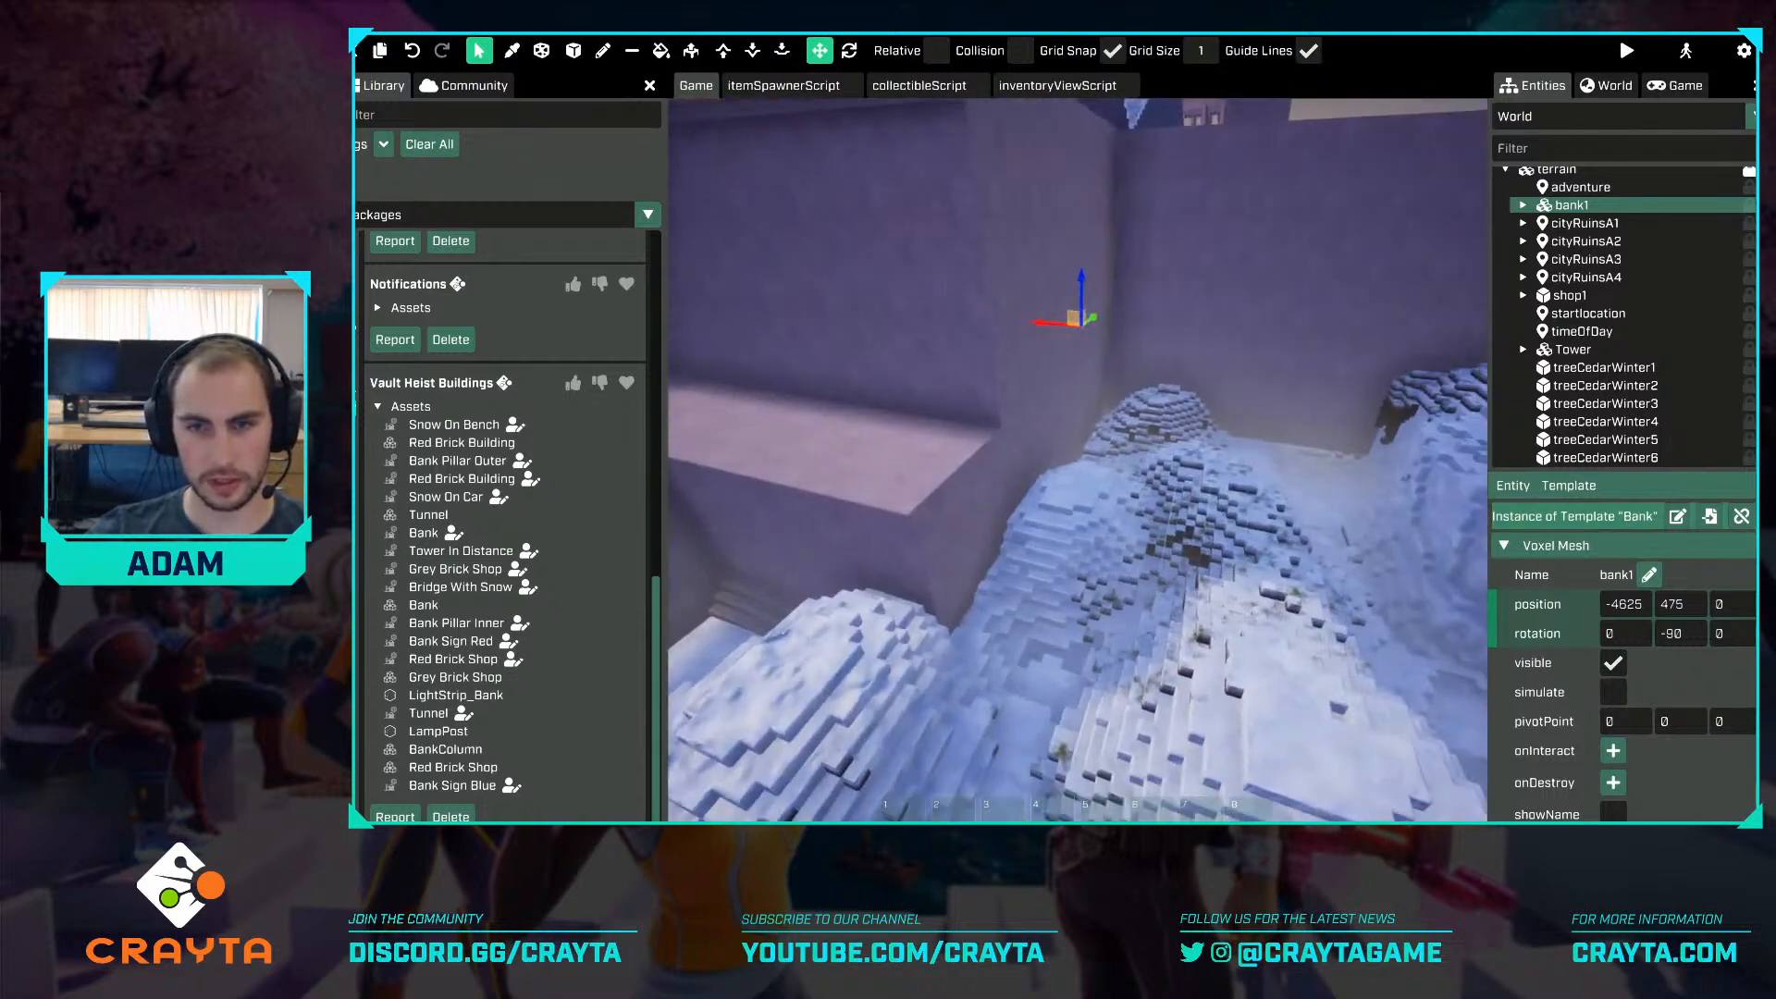
key(s)
right_drag(1039, 396, 1013, 435)
key(w)
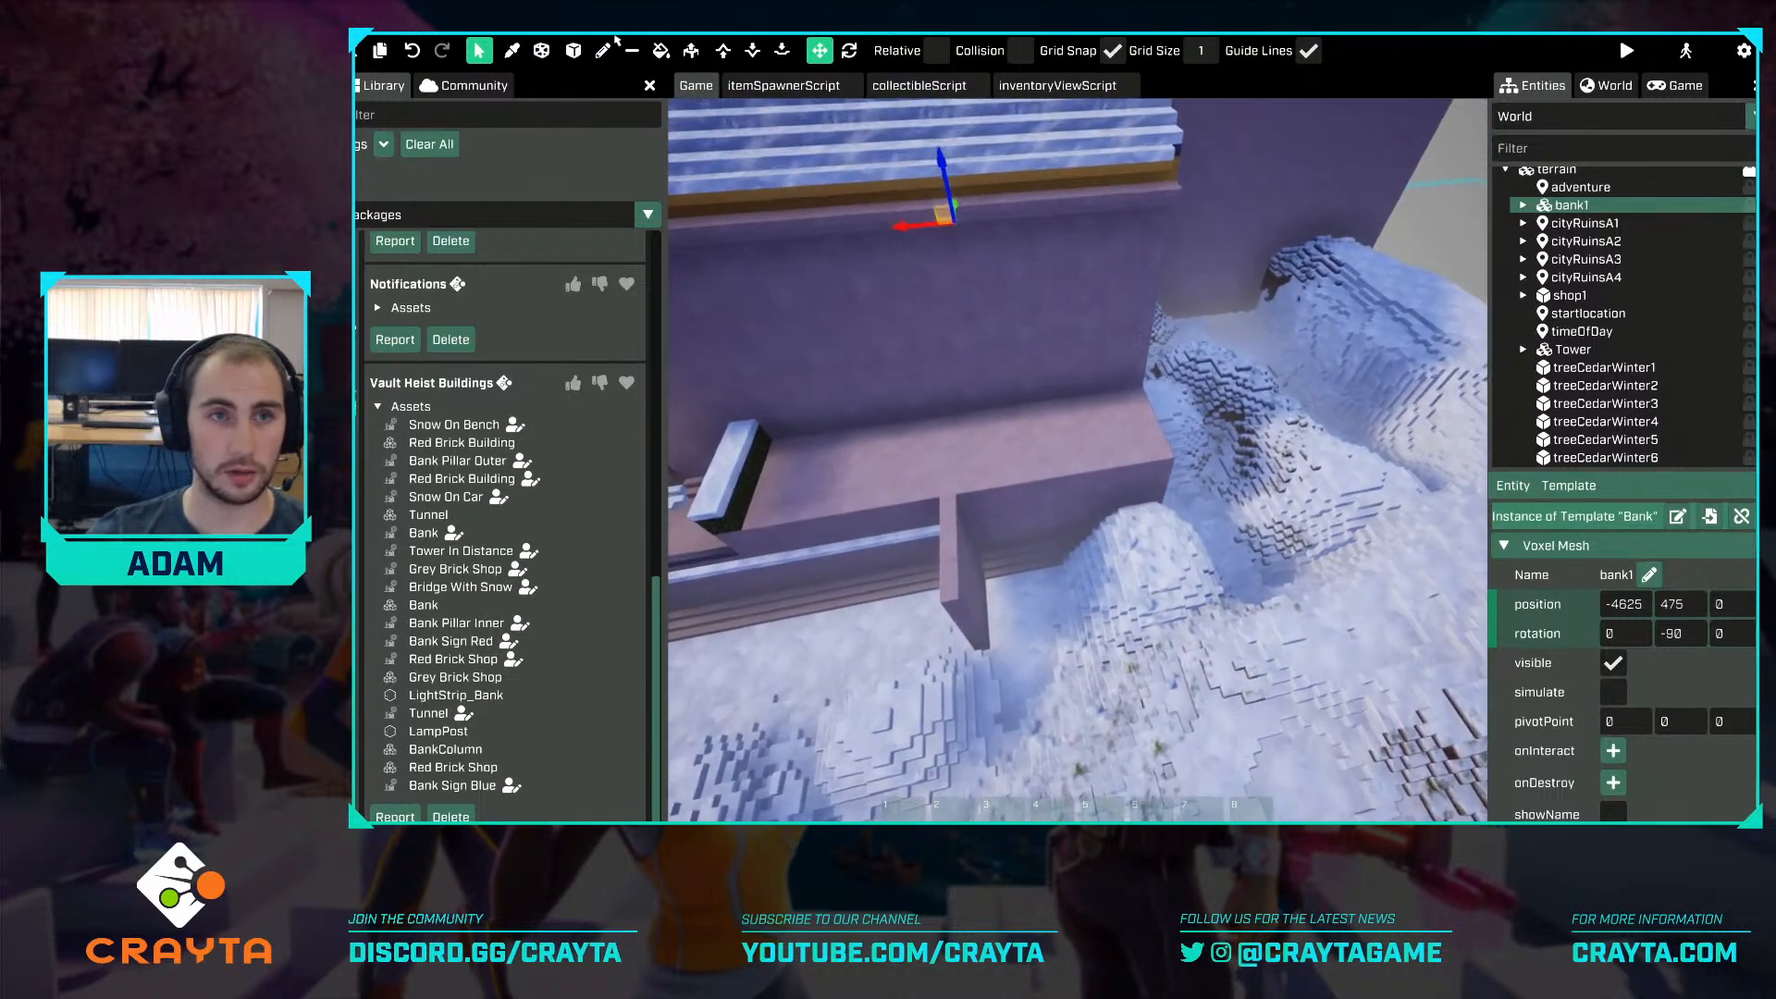
click(572, 54)
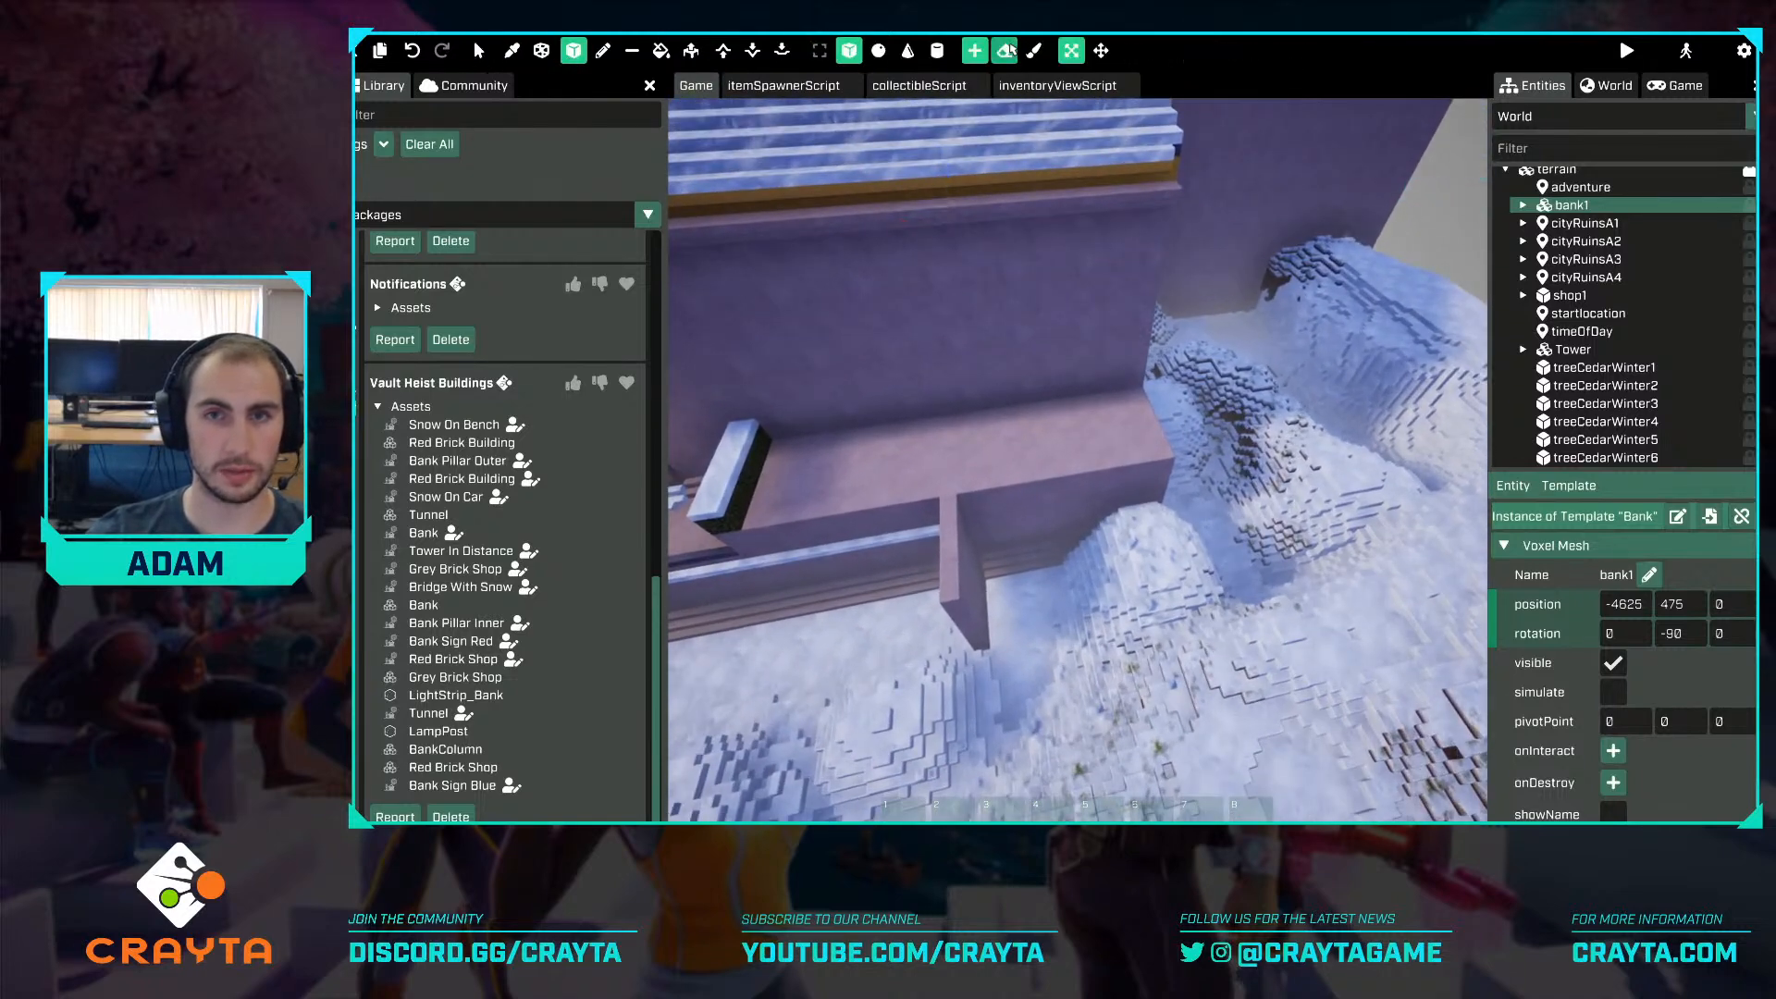
key(w)
right_drag(1097, 794, 1151, 555)
key(e)
mouse_move(1179, 542)
mouse_down()
mouse_move(1051, 314)
mouse_move(777, 431)
mouse_up()
right_drag(1165, 251, 1075, 420)
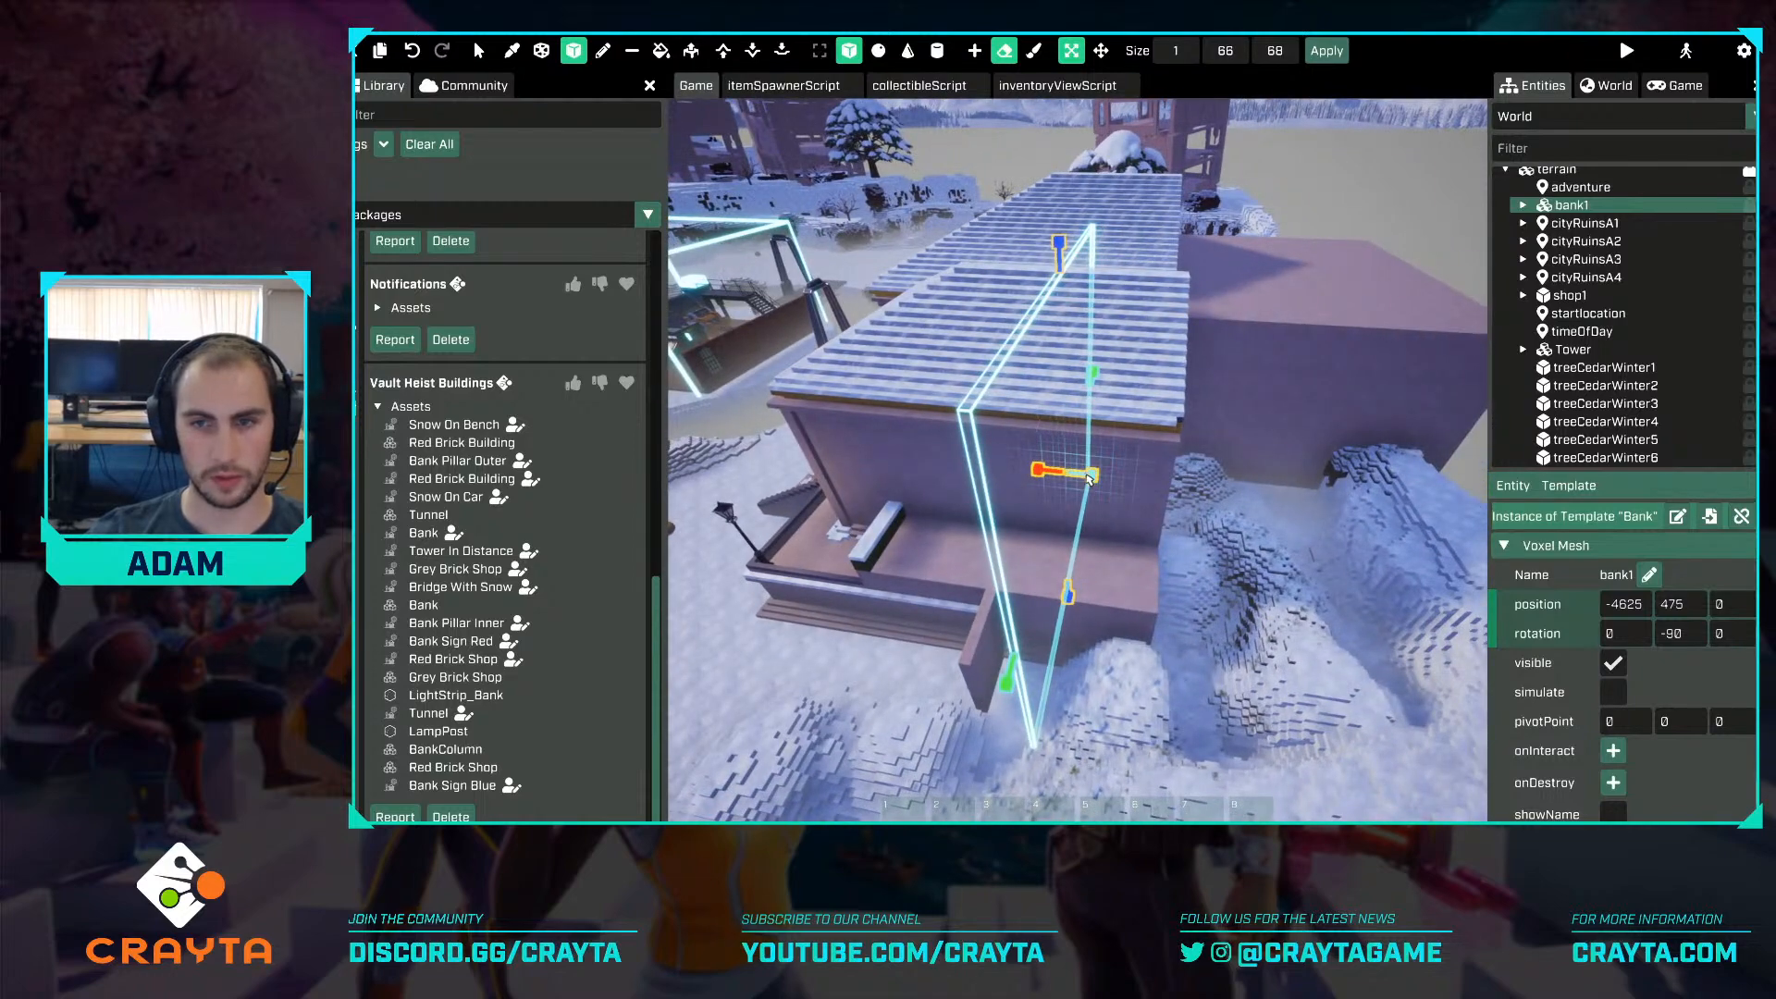
drag(1088, 478, 1114, 499)
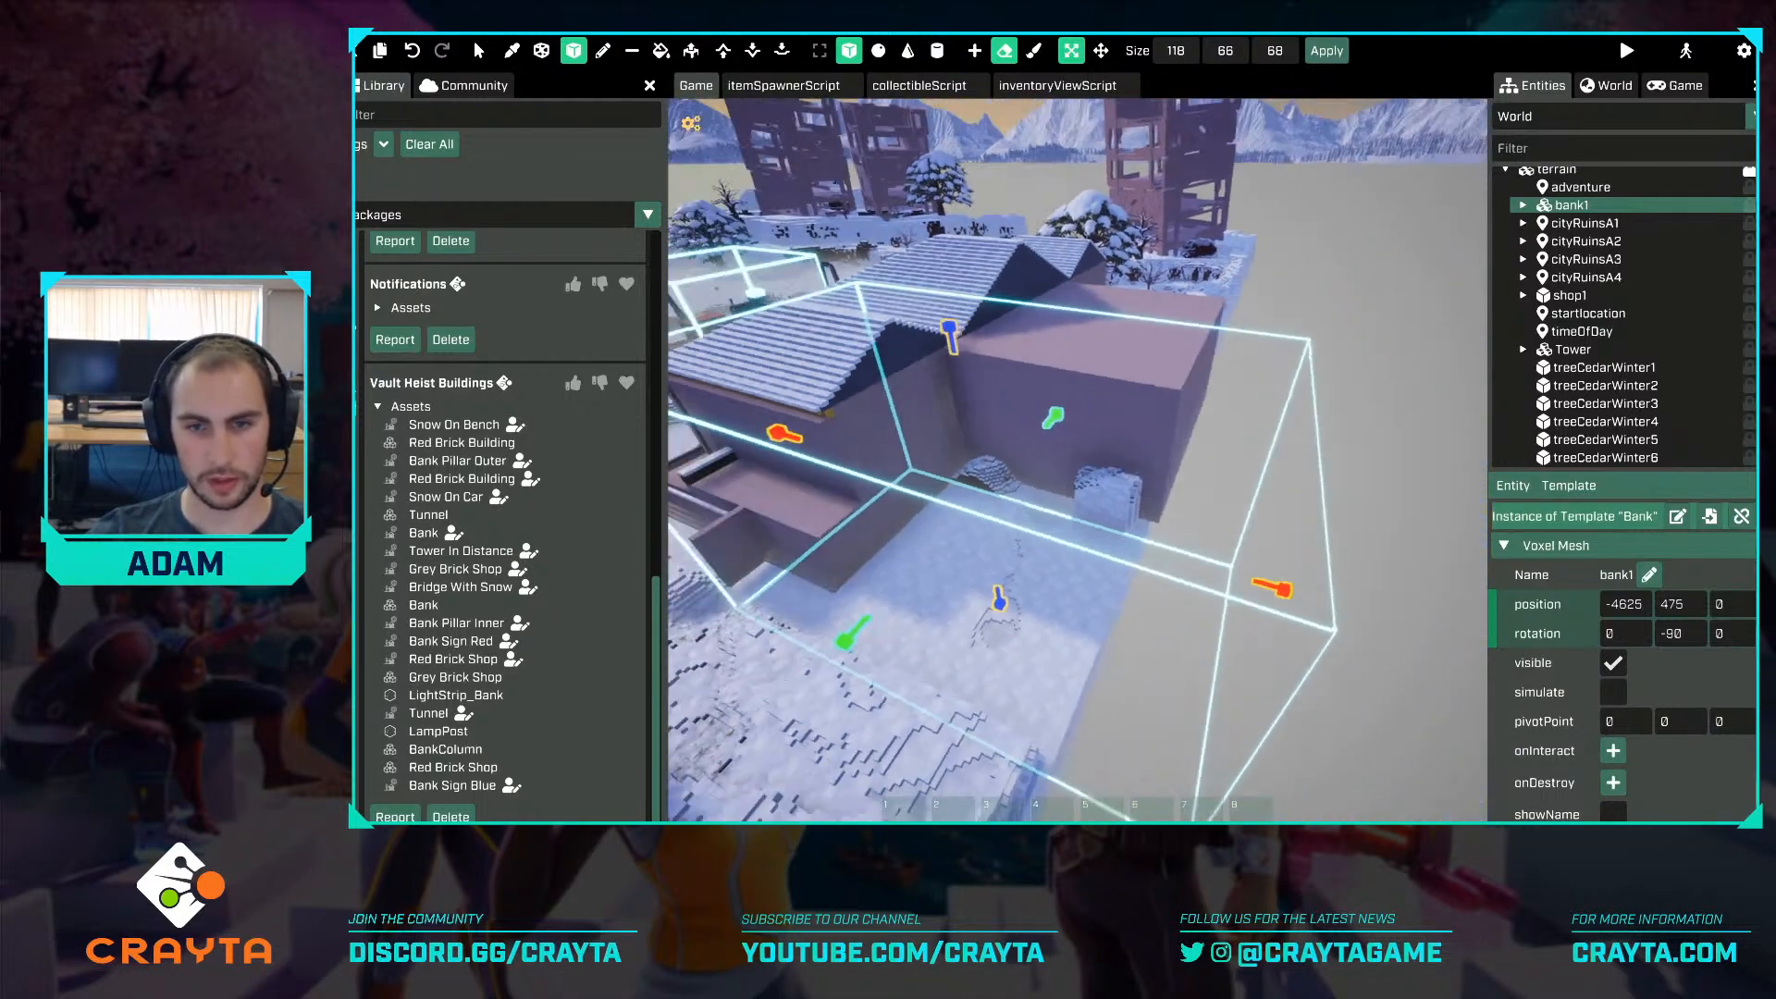
Stretch the erase volume across the back of the bank to about 168 voxels wide and erase the terrain inside it.
right_drag(1082, 361, 1104, 380)
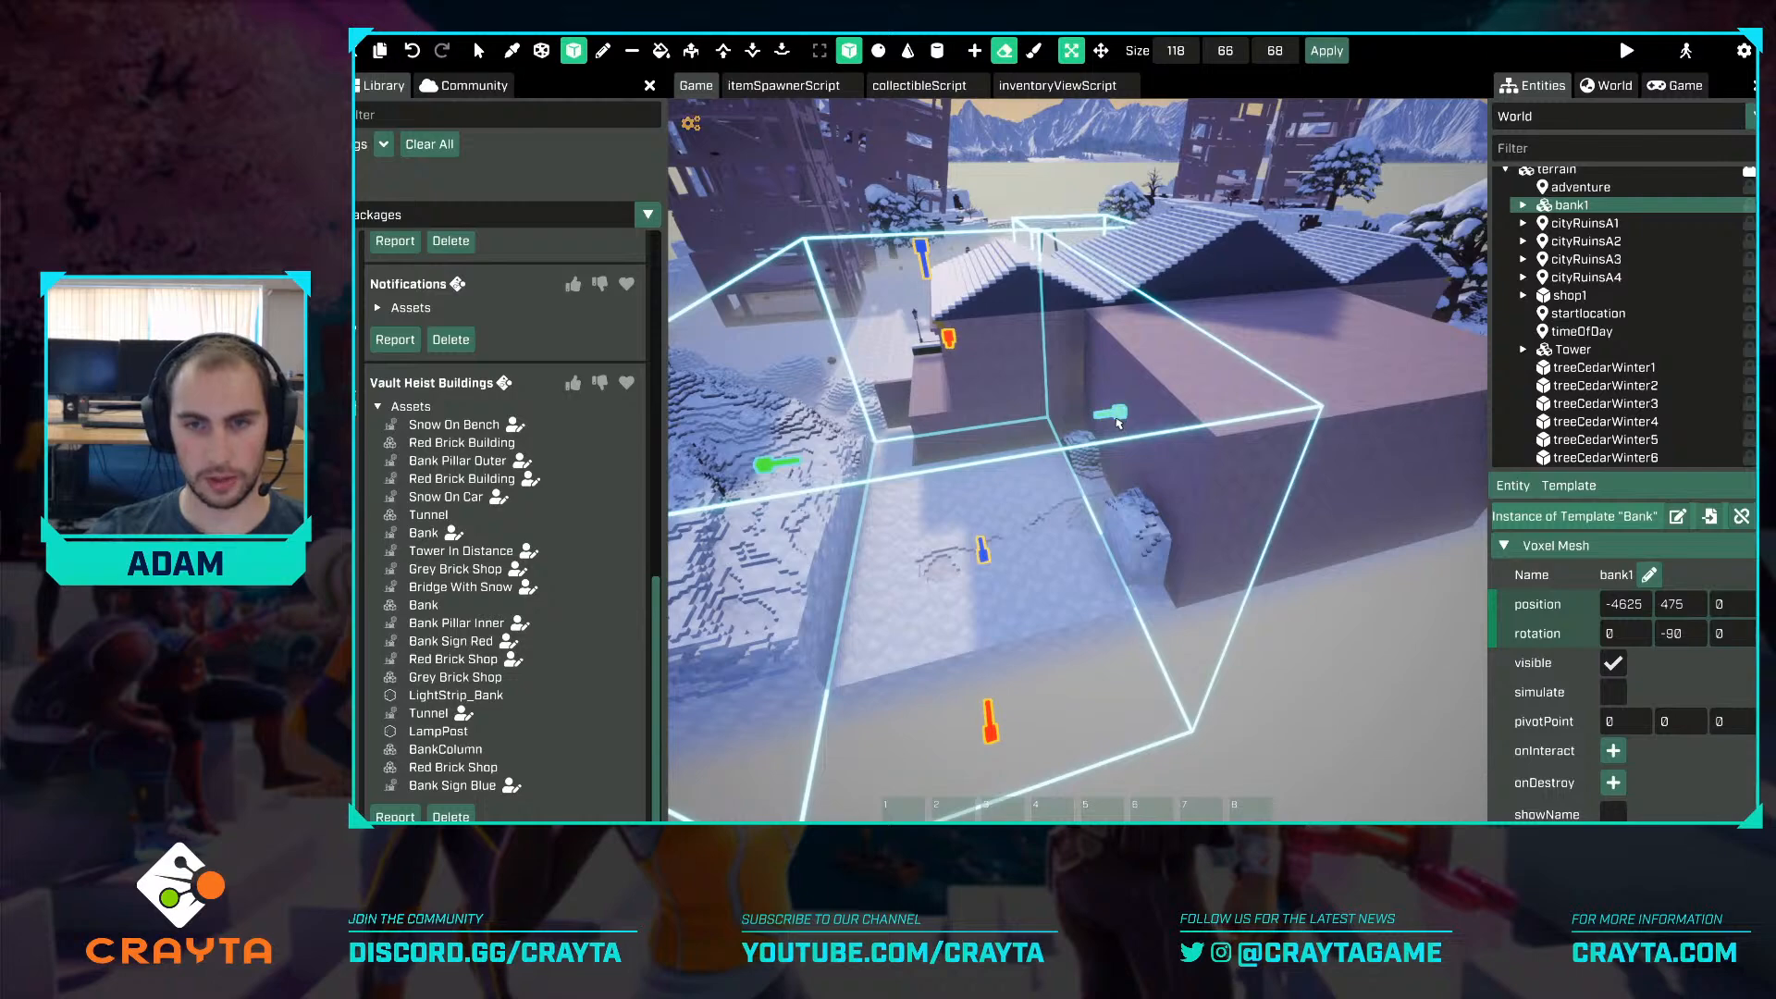
key(d)
mouse_move(1117, 423)
mouse_down()
mouse_move(1071, 555)
mouse_move(1005, 617)
mouse_up()
key(w)
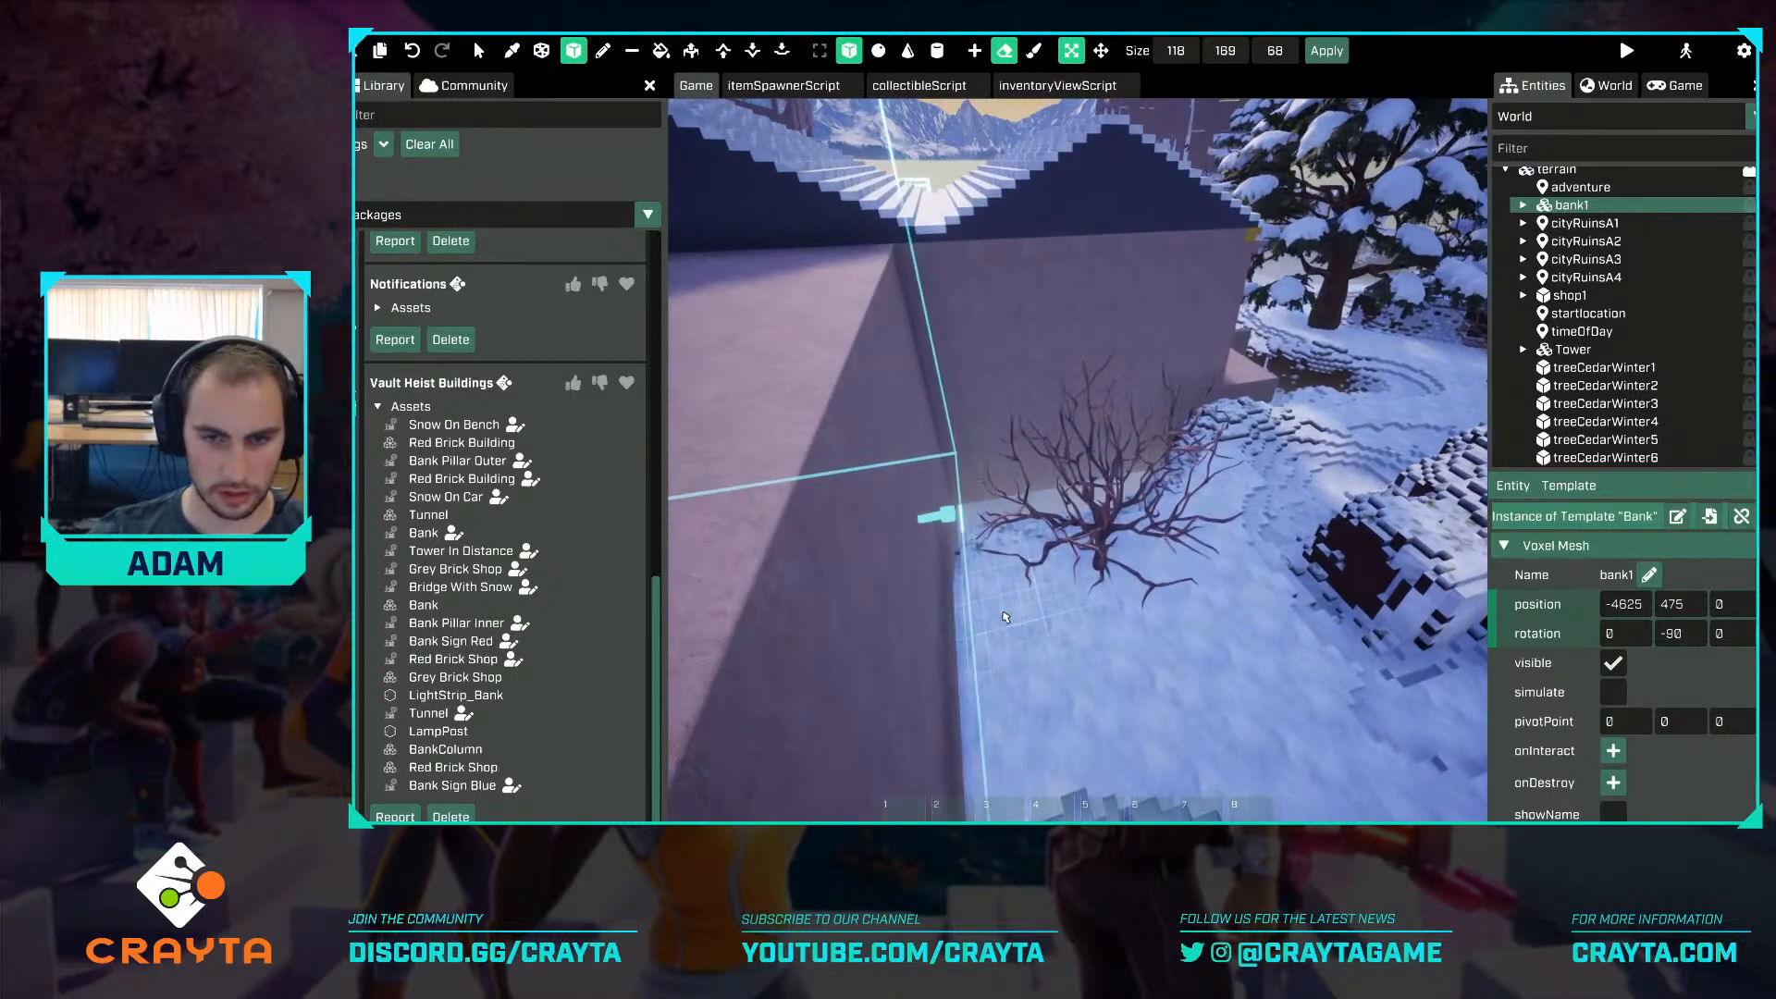
key(s)
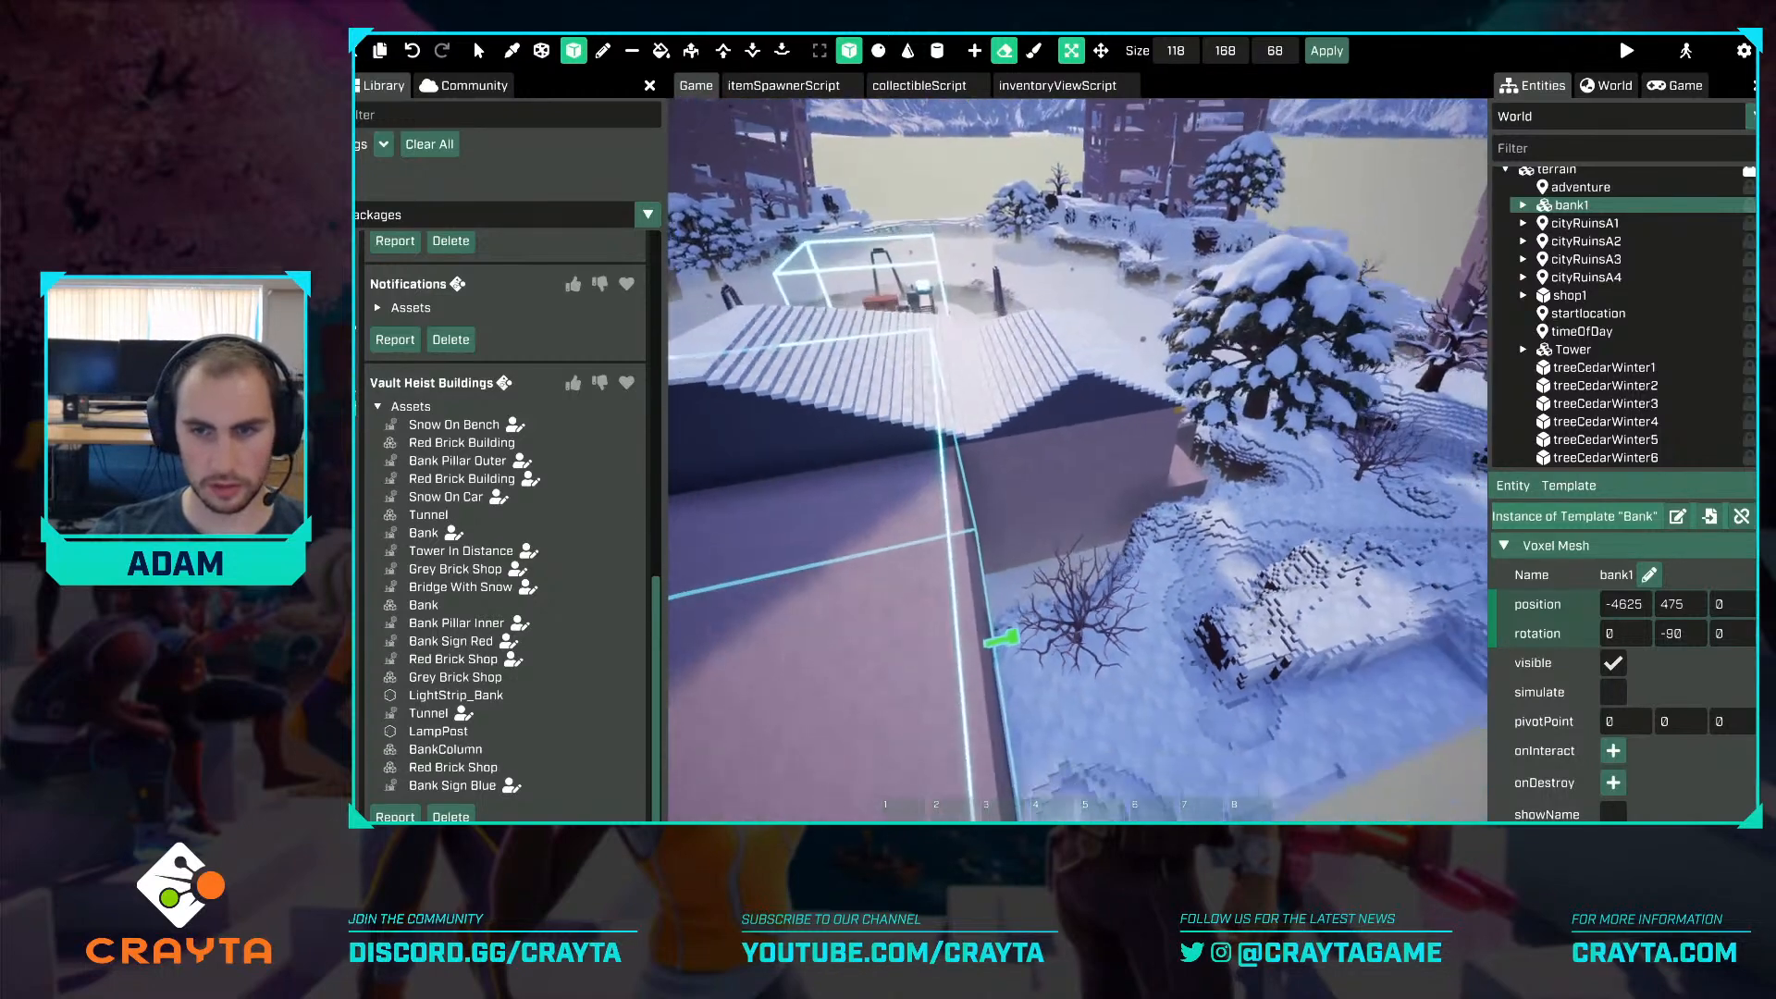
right_drag(998, 617, 1116, 588)
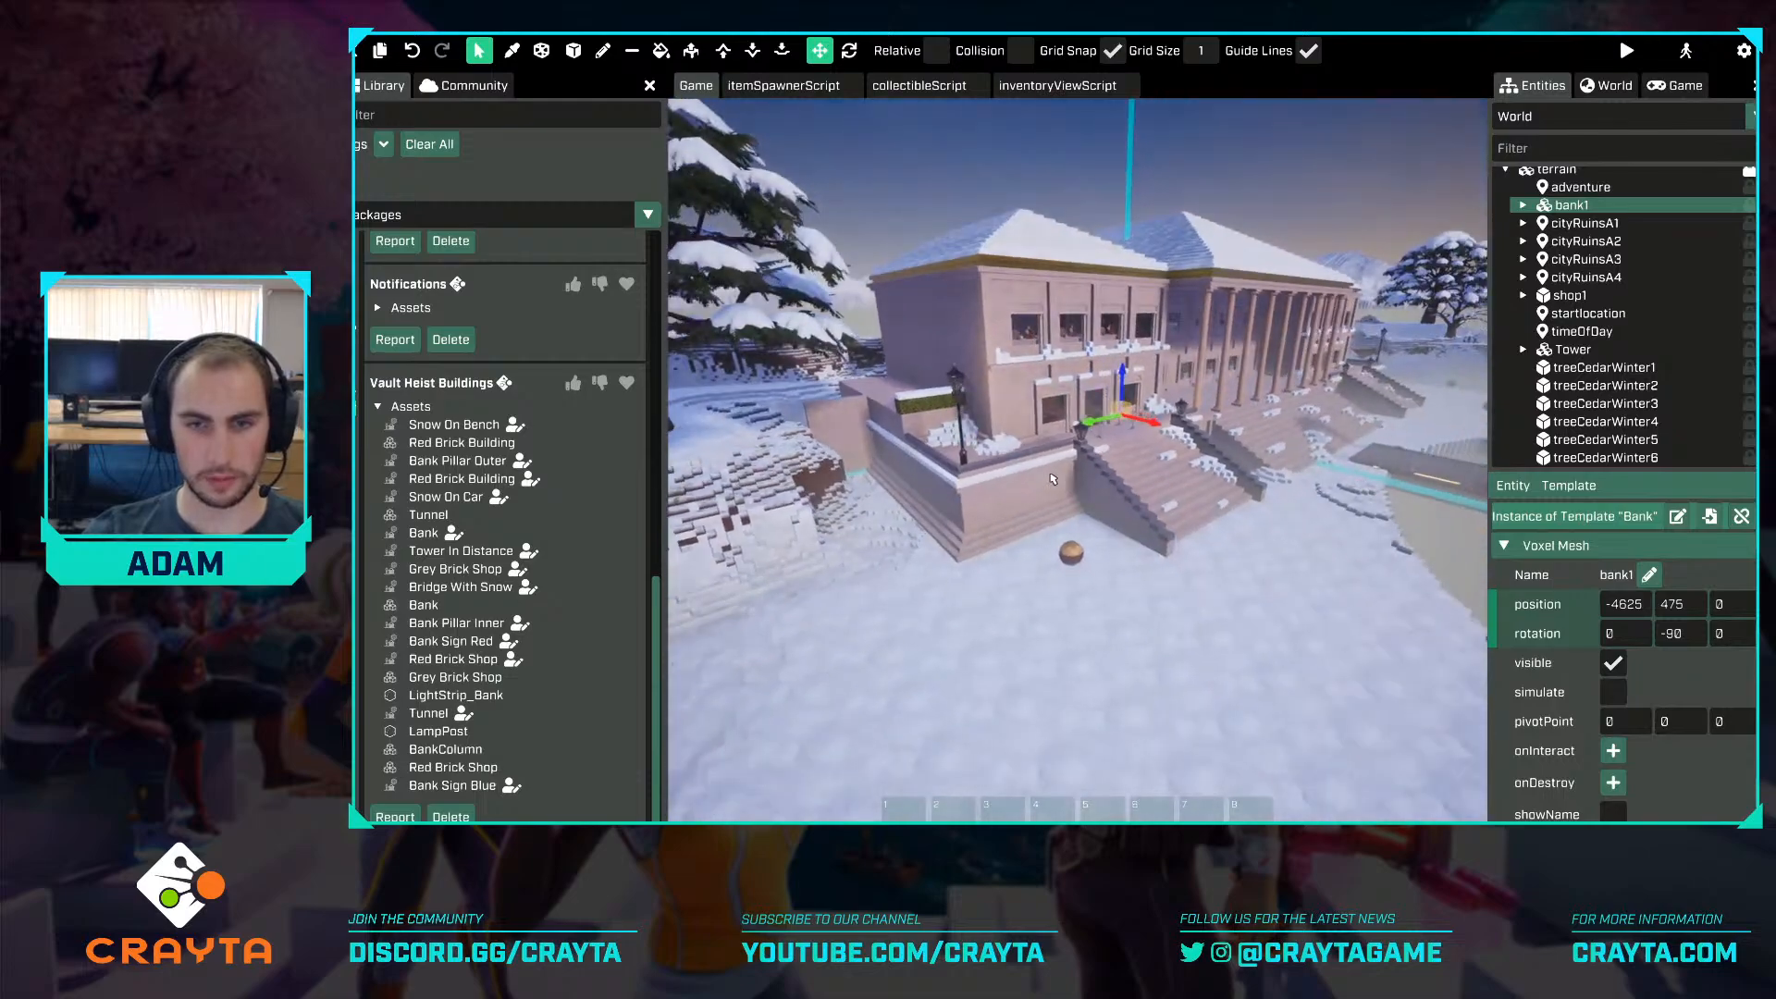
Leave the advanced editor and walk through the bank's lobby, checking the floor for terrain poking through, then return to the editor.
key(Tab)
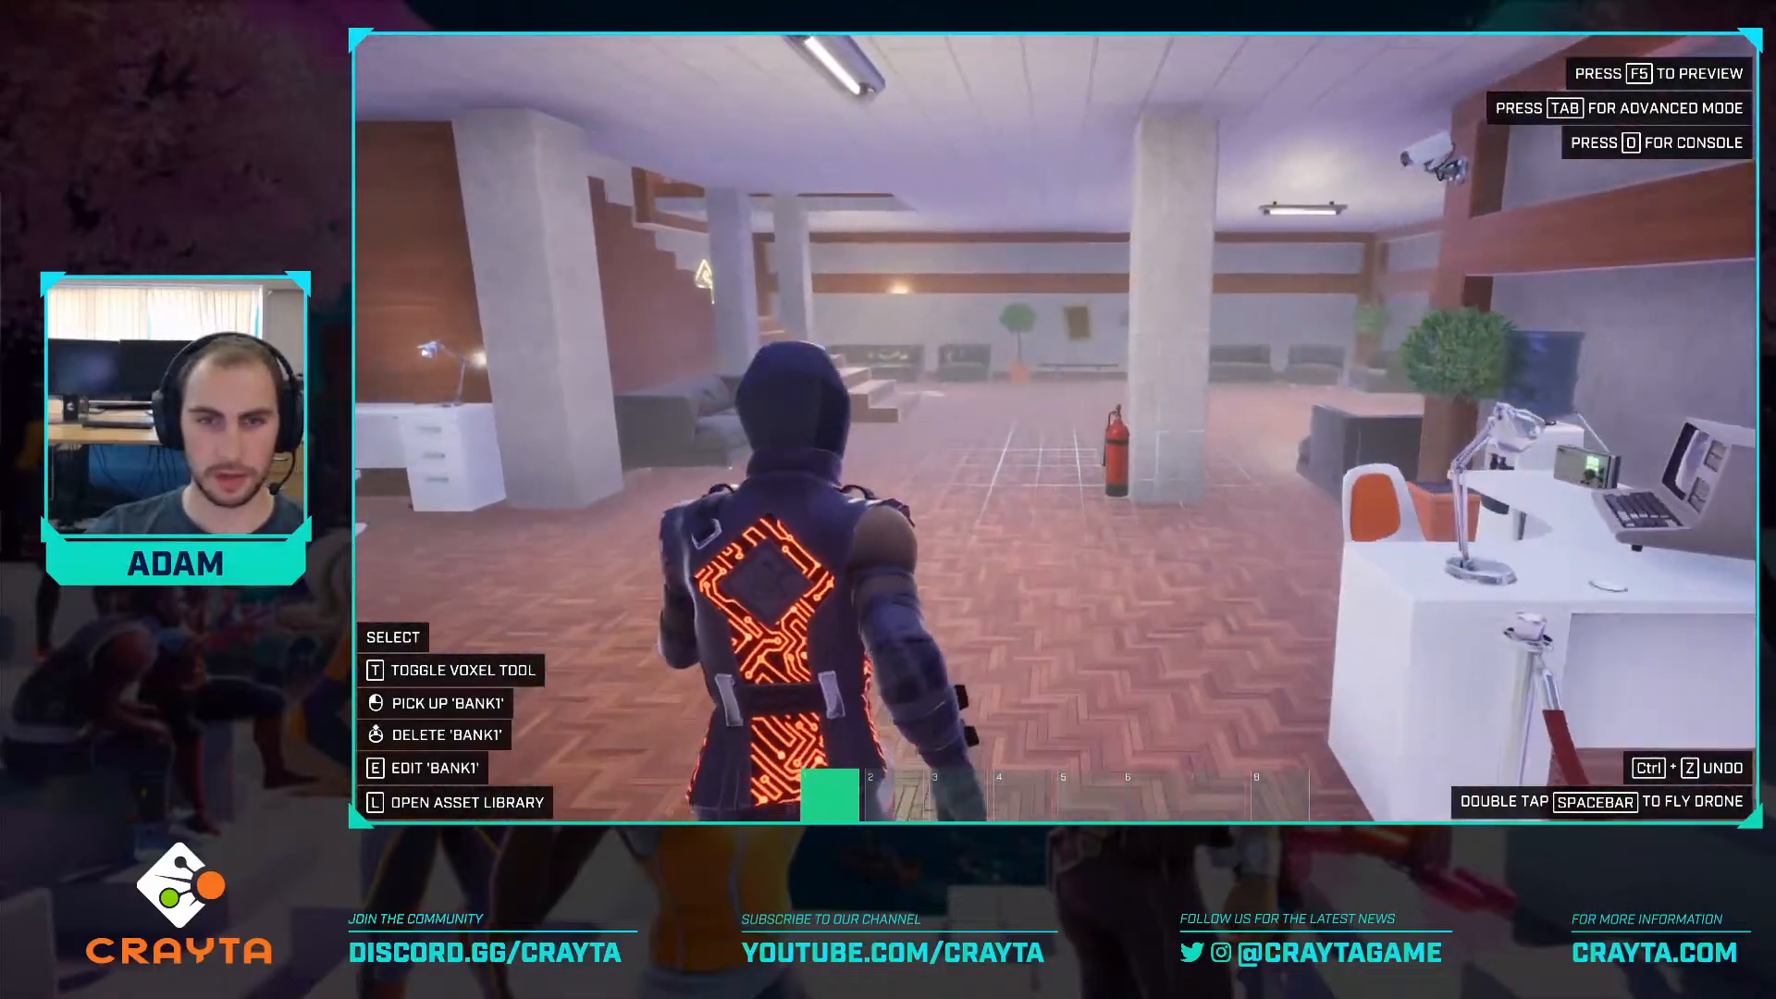
key(w)
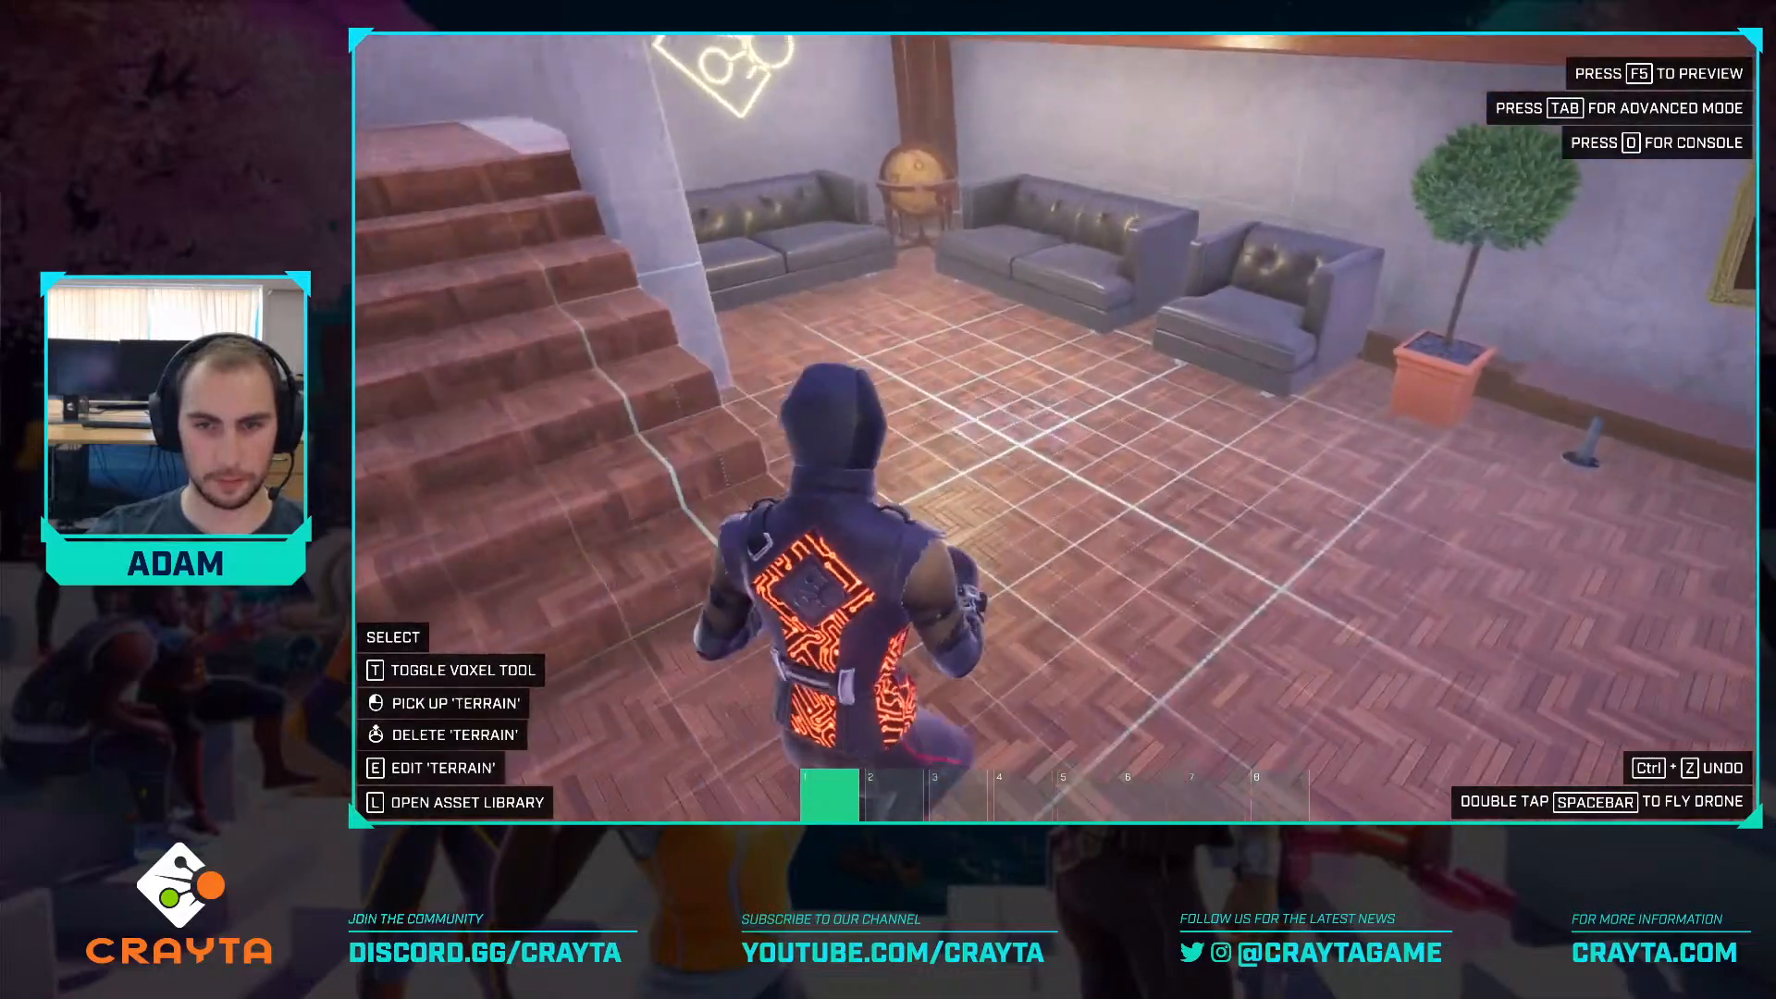
key(s)
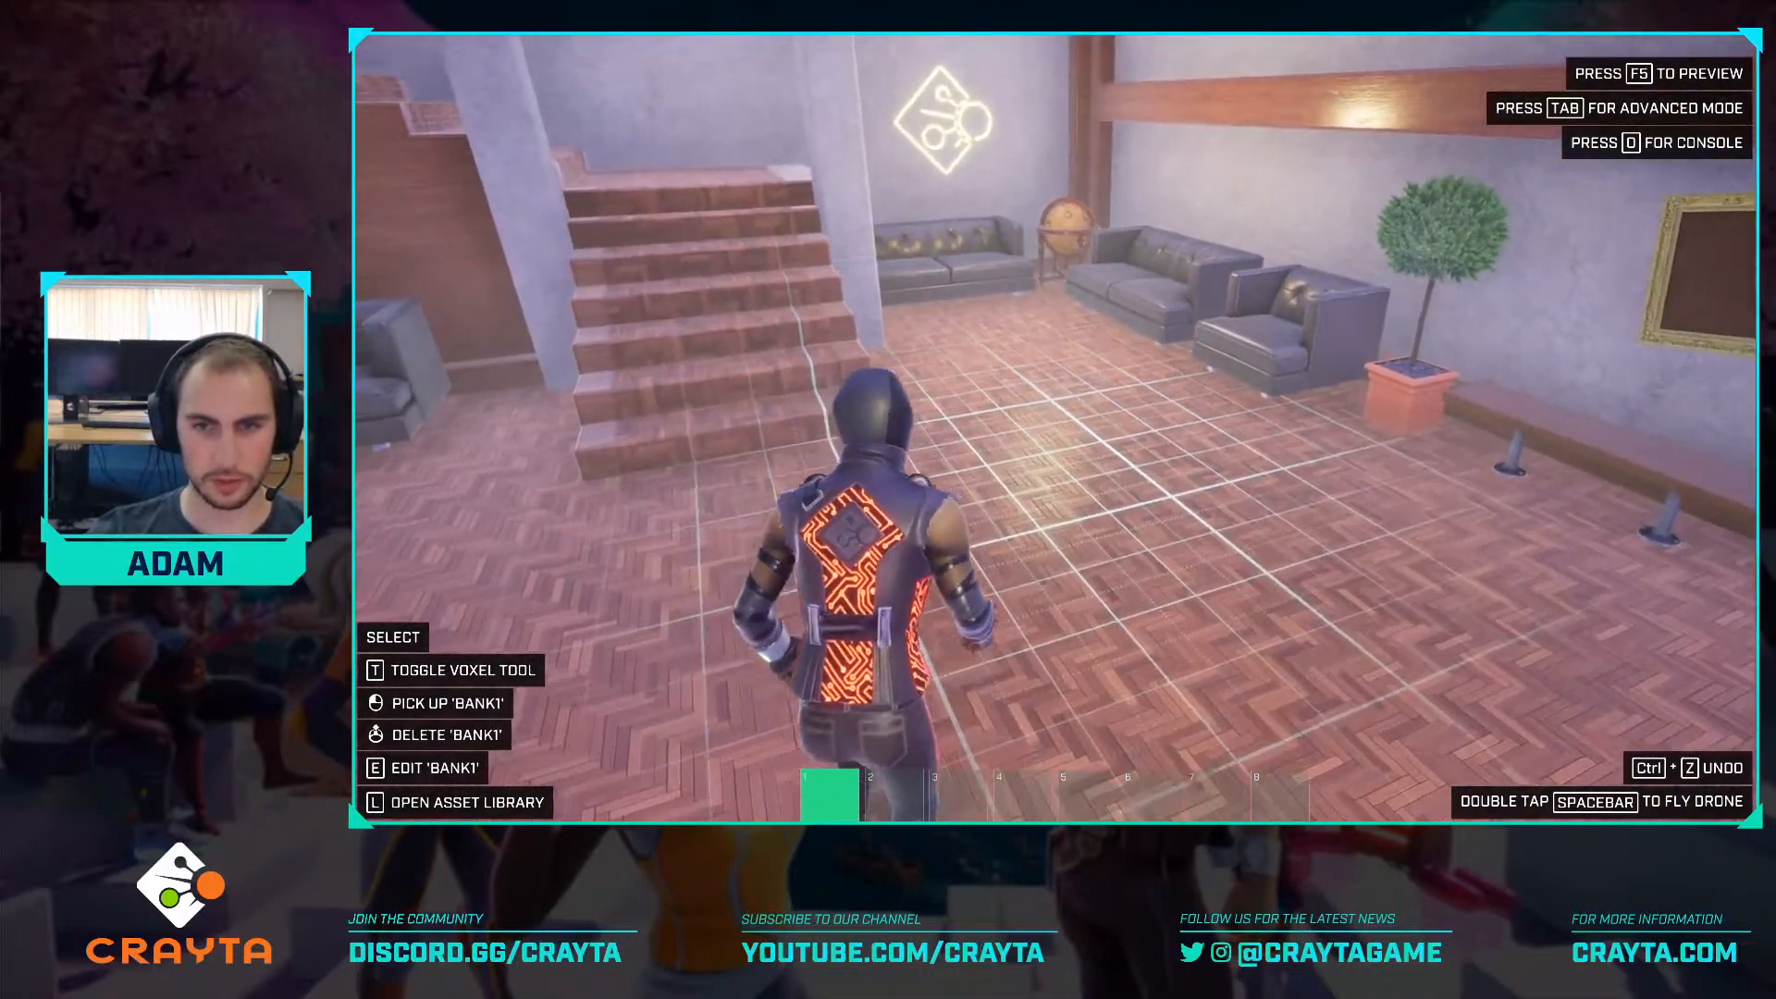
key(w)
key(w)
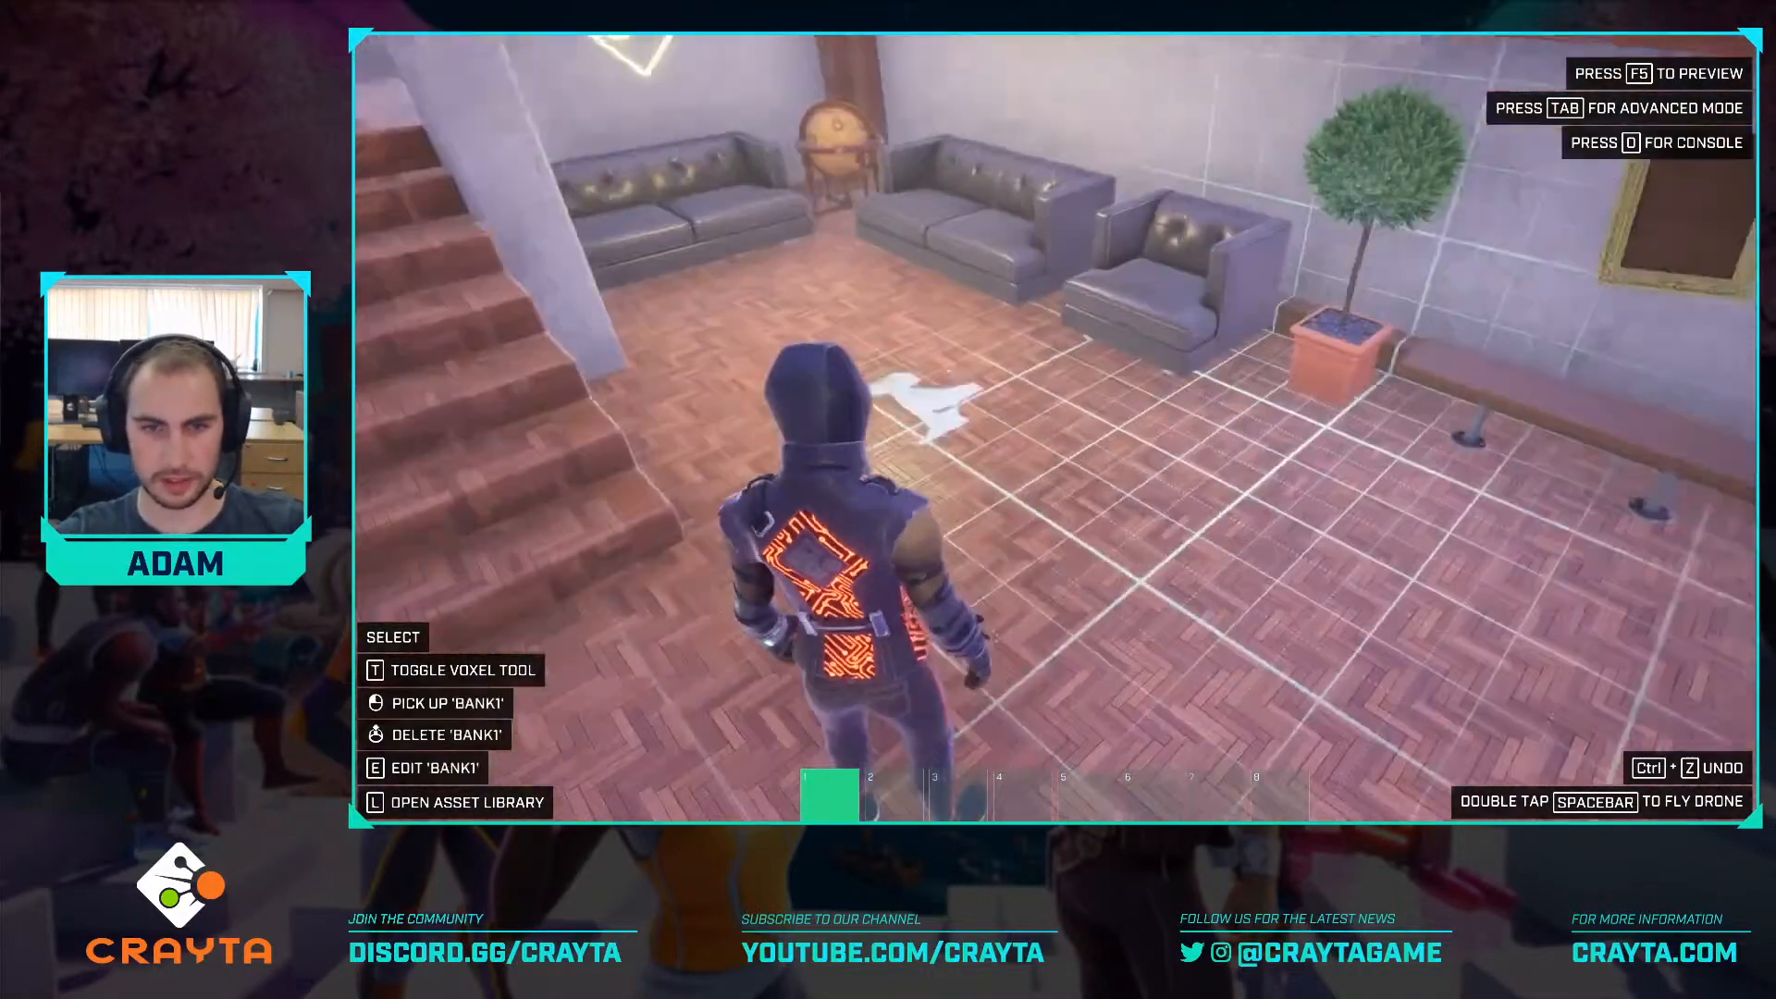
key(w)
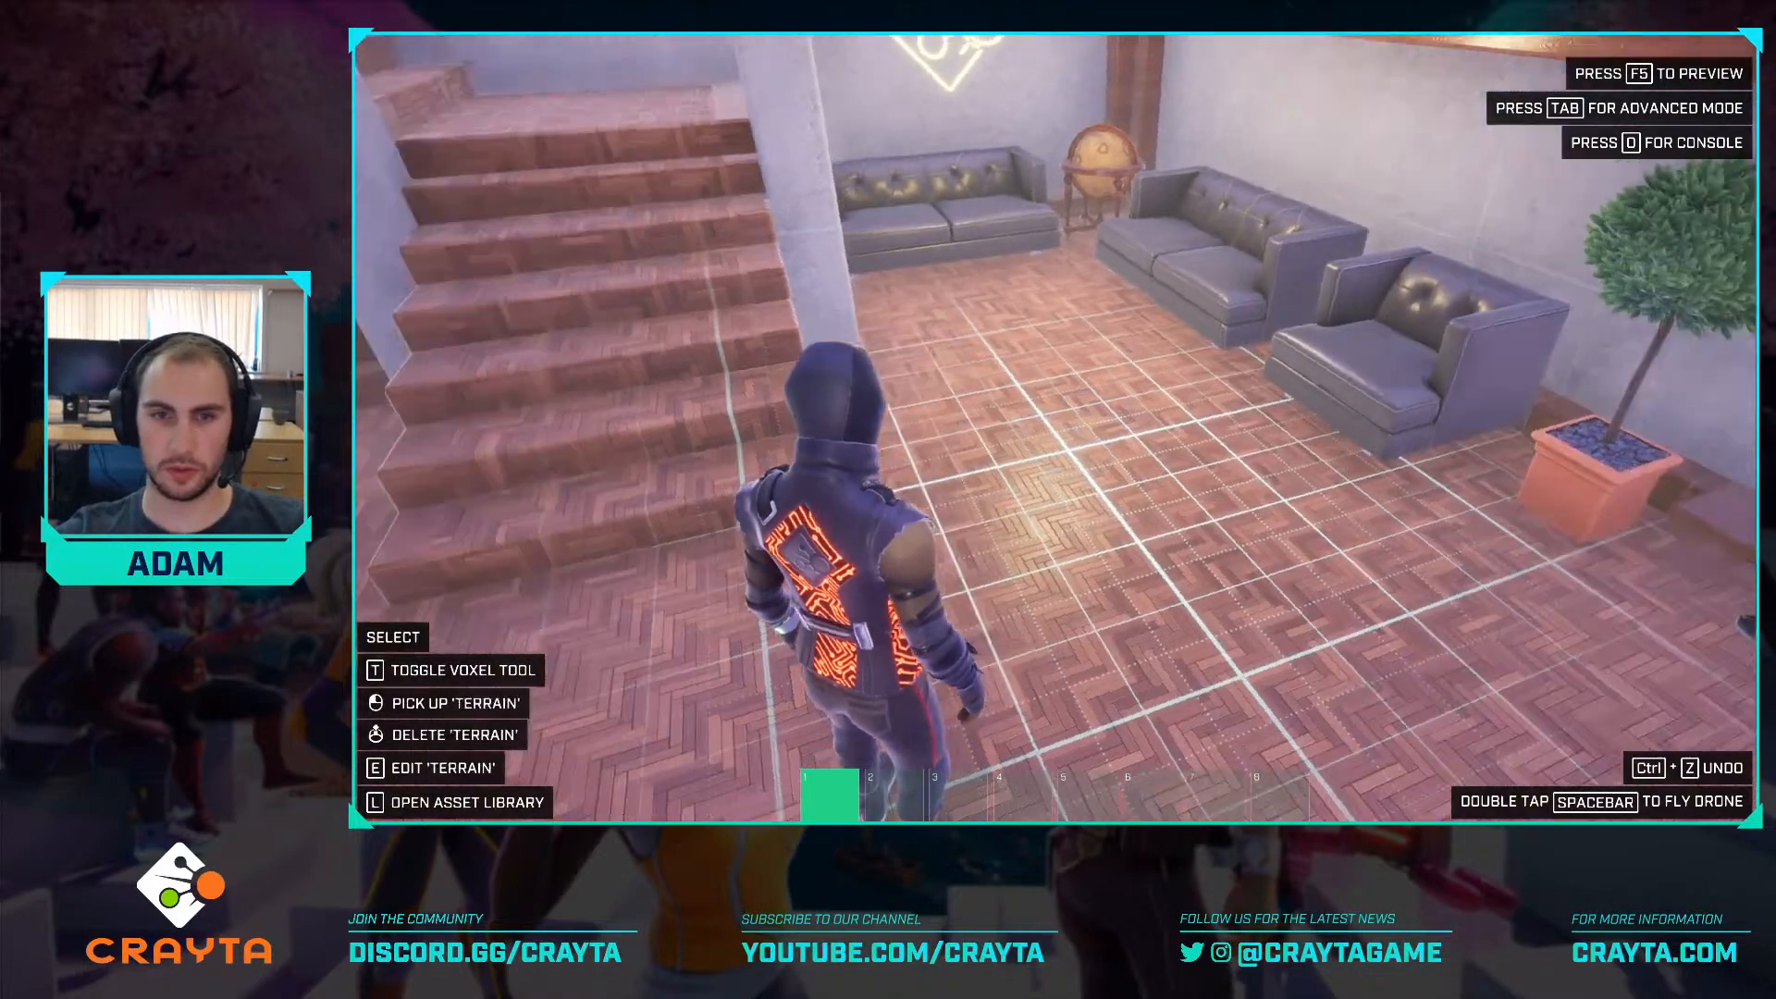
key(space)
key(space)
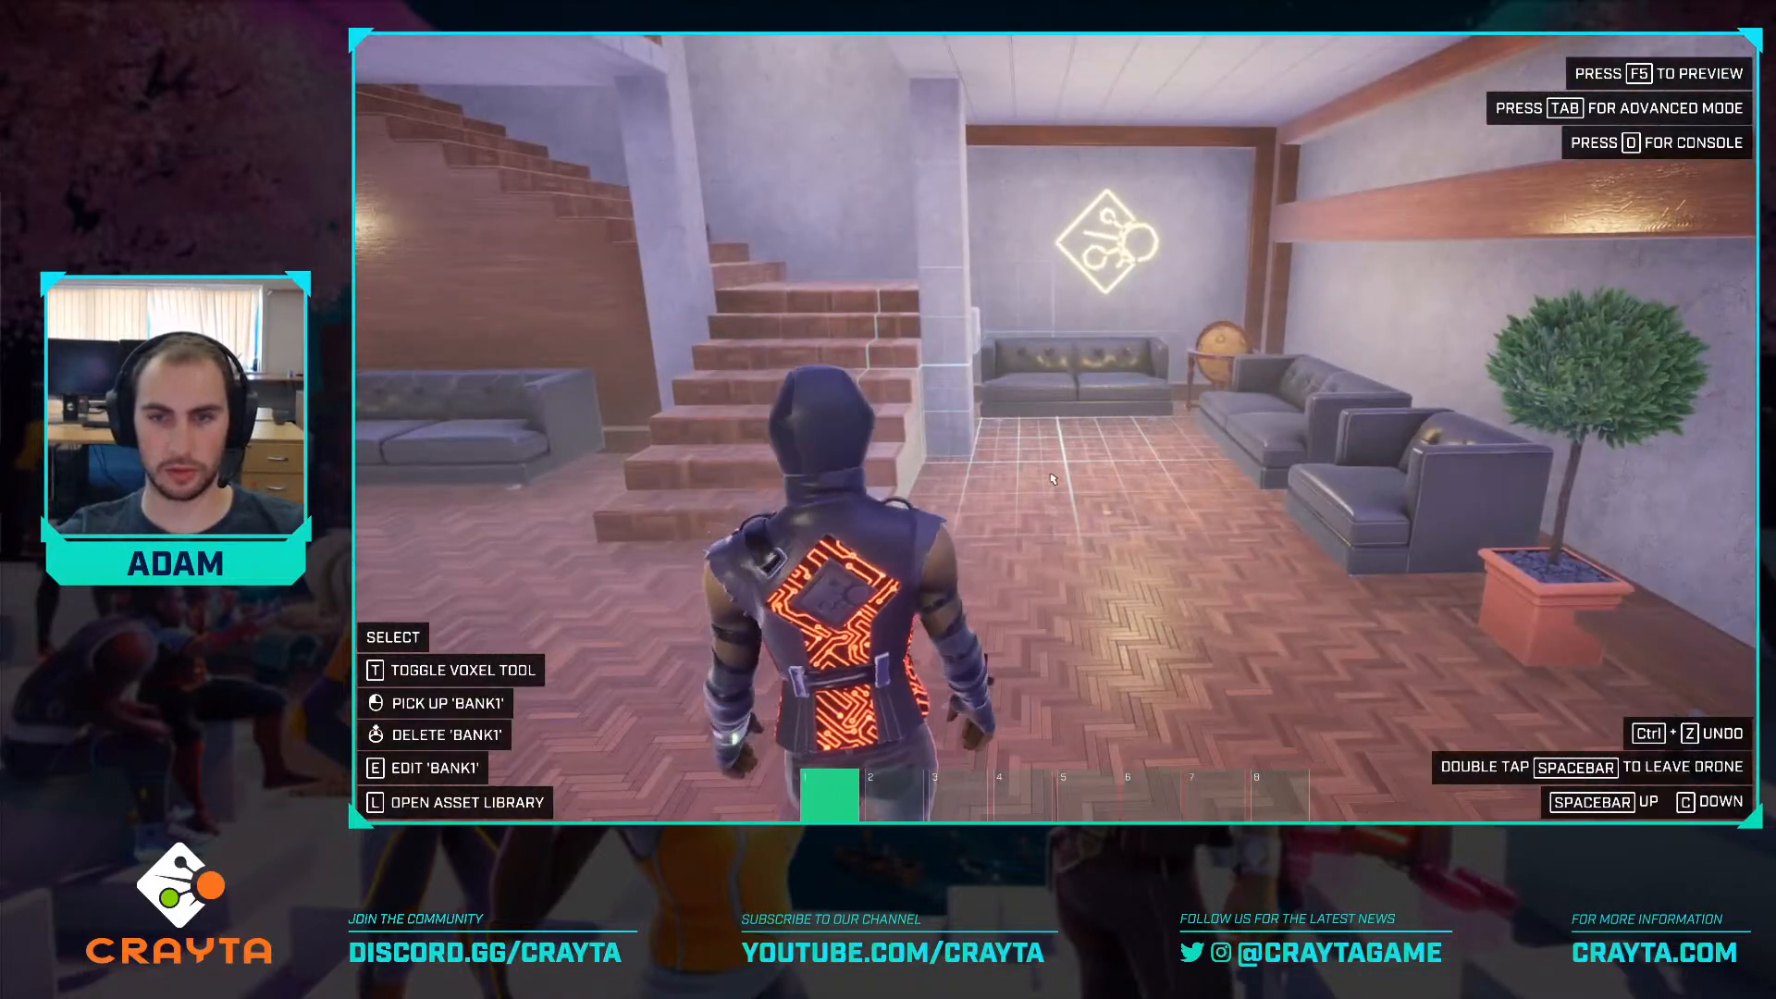
key(Tab)
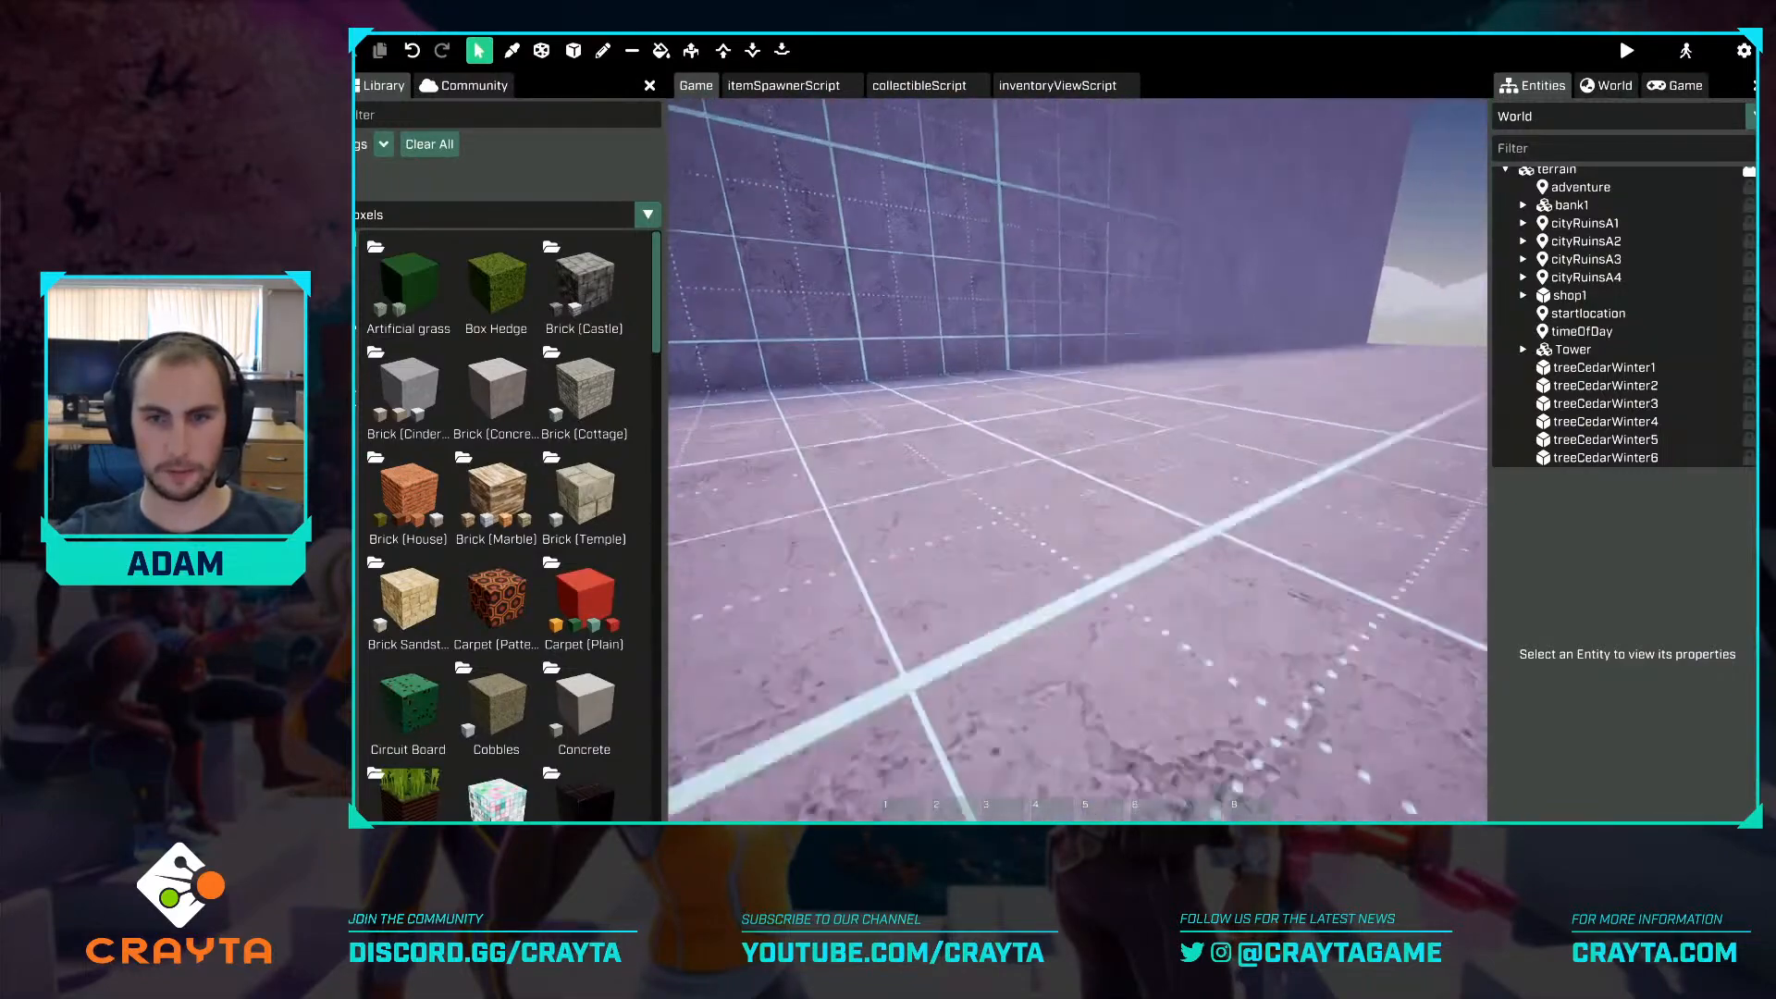
Raise the bank building above the snowfield to a height of about 1450.
key(s)
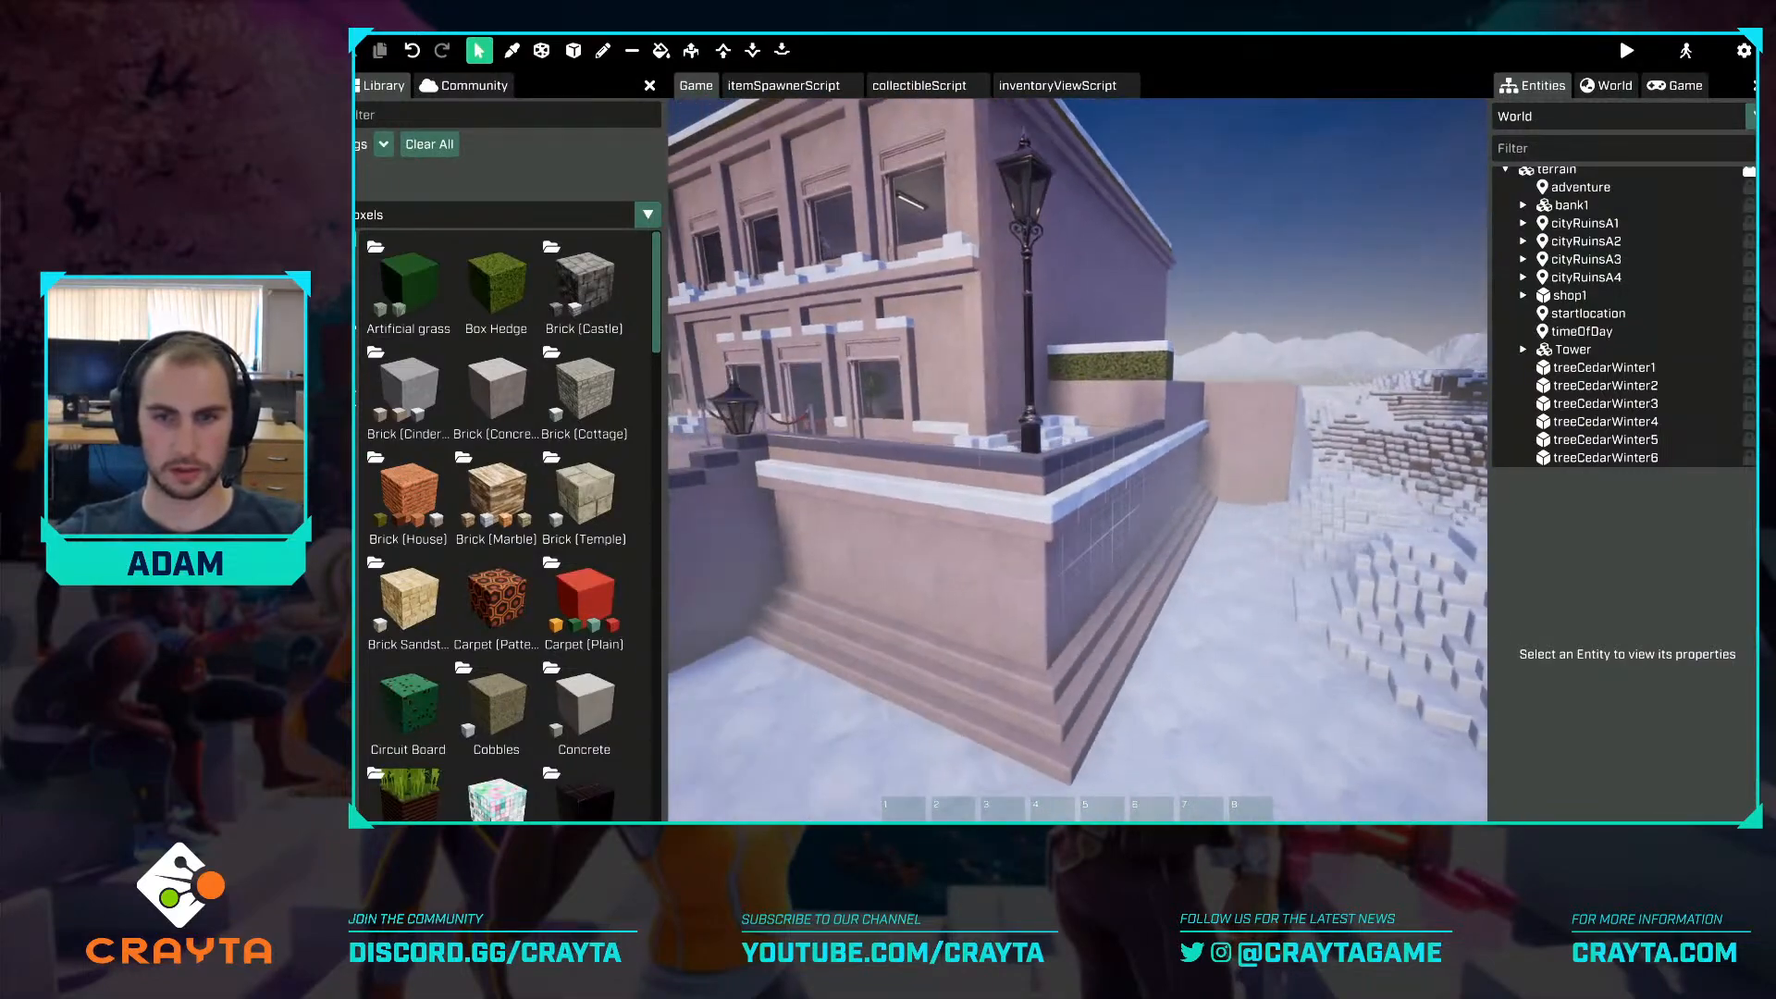
click(1136, 596)
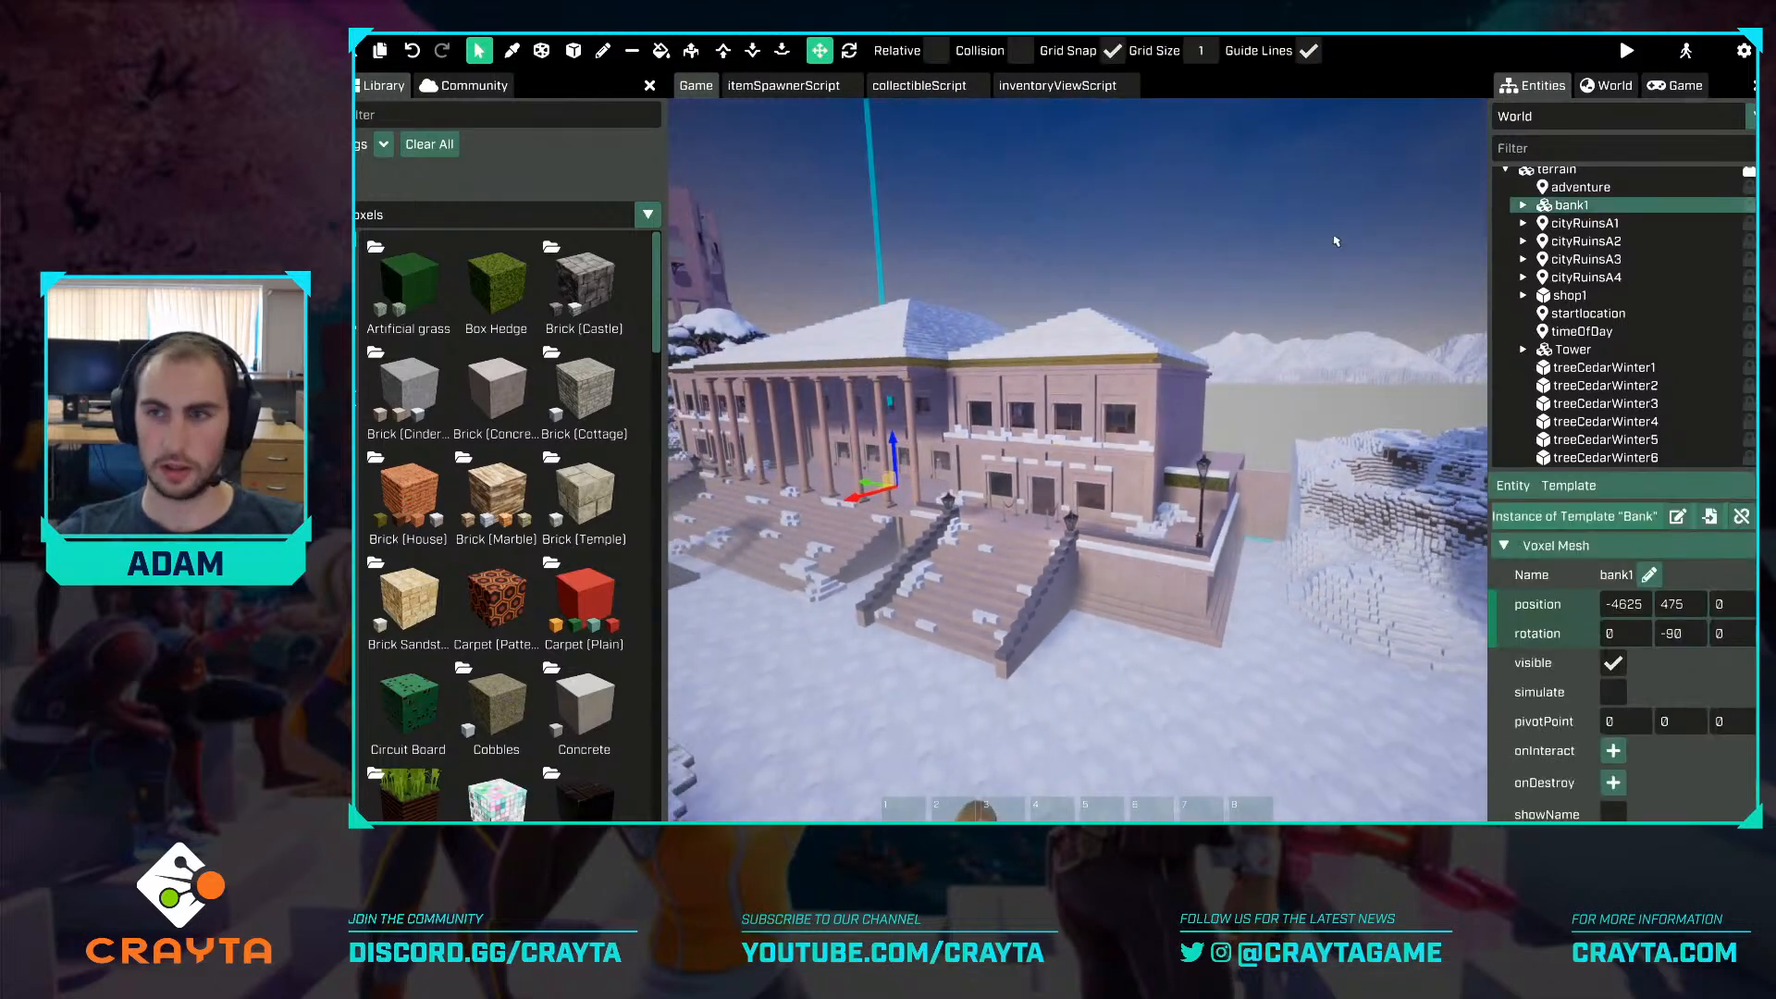
drag(890, 401, 885, 269)
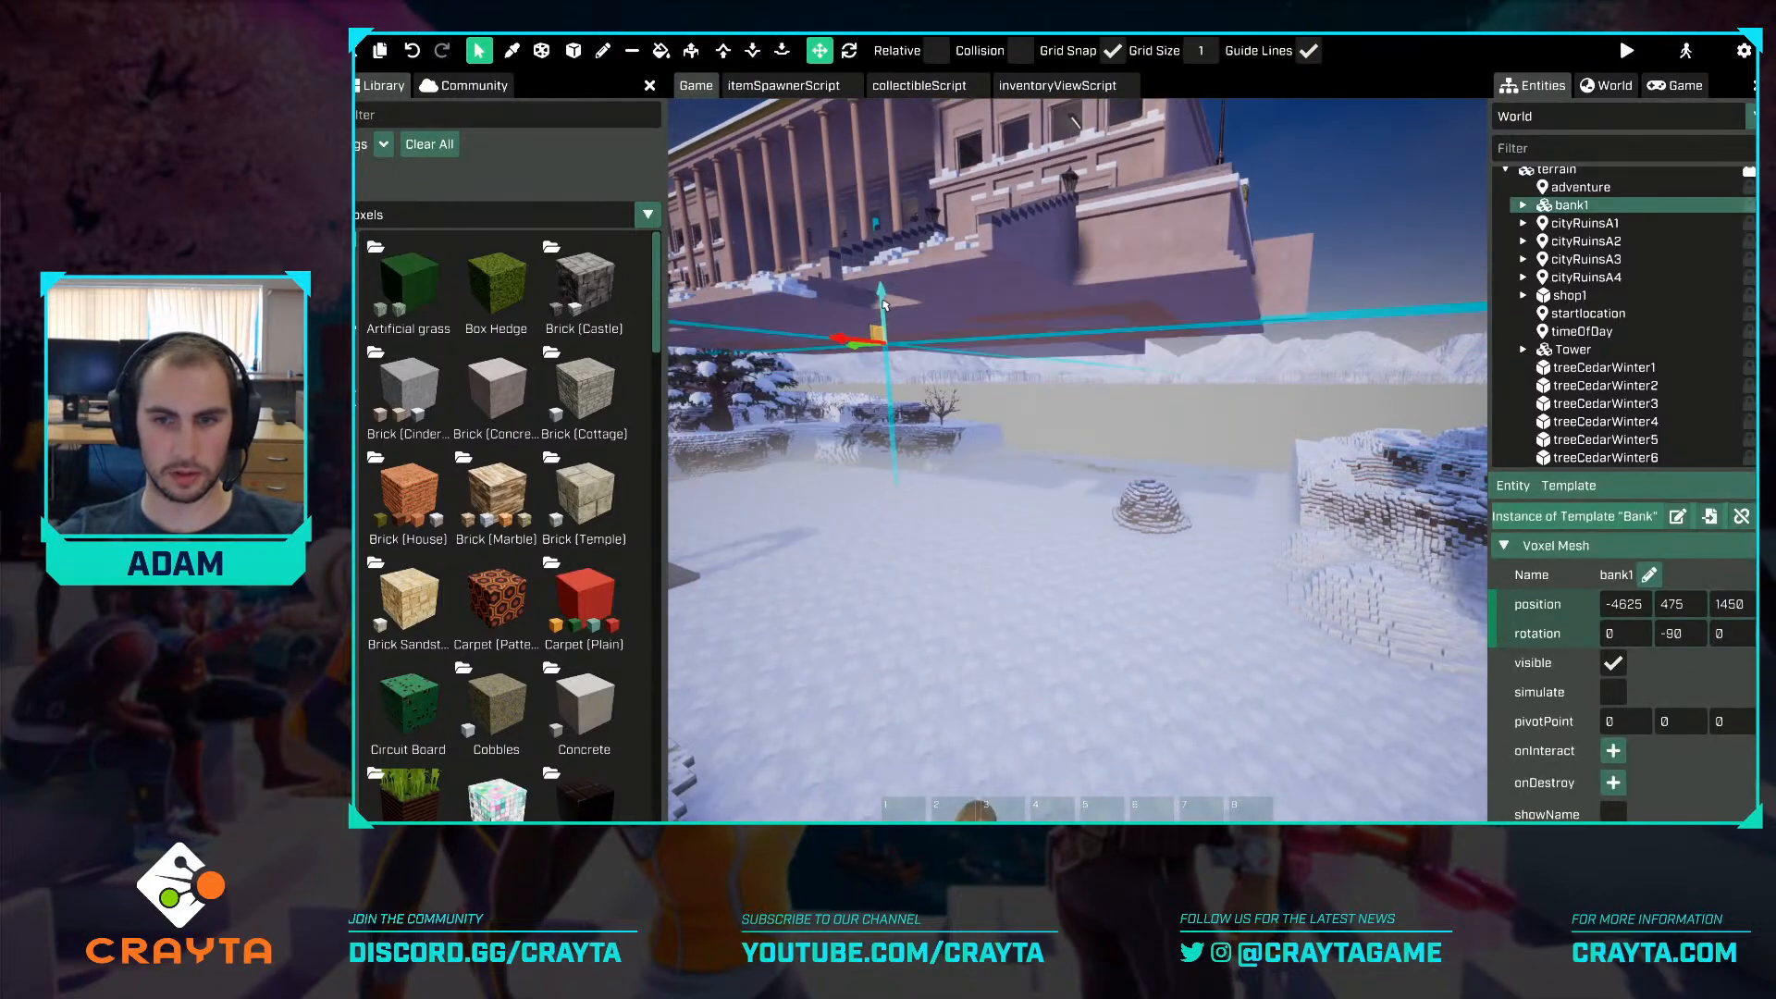
Erase the snowy rock mound beneath the raised bank with a box volume of about 27 by 32 by 20 voxels.
key(w)
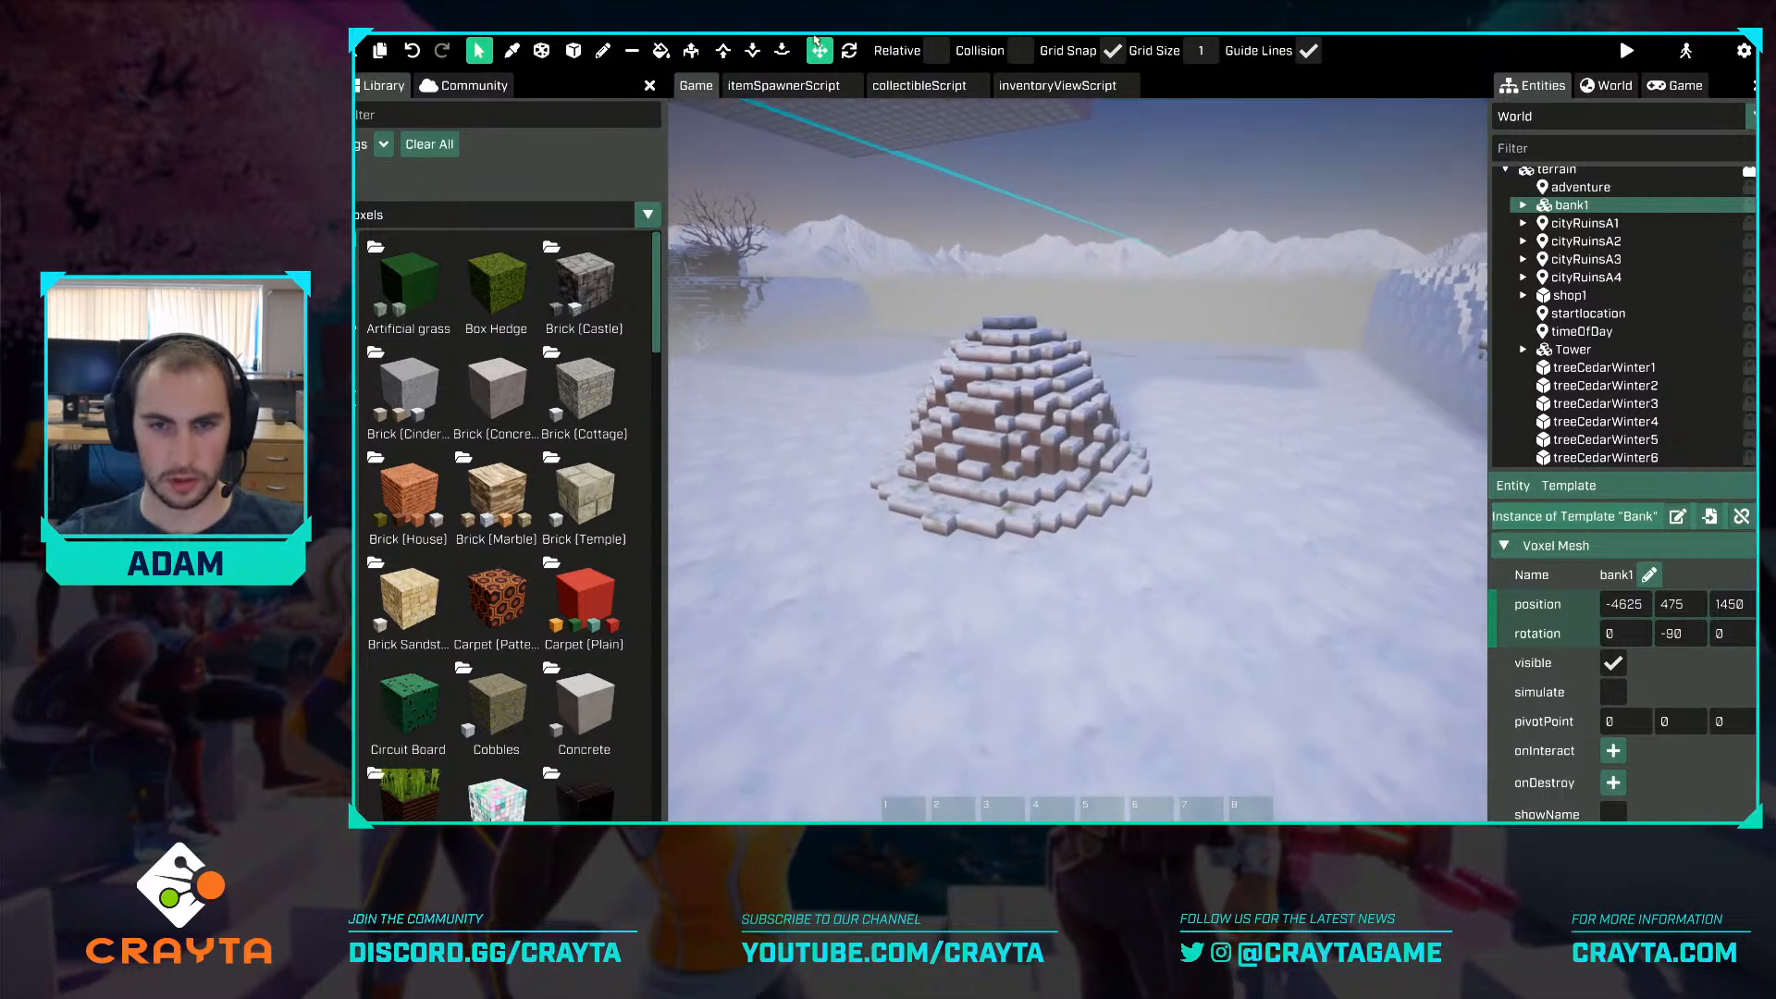
click(574, 51)
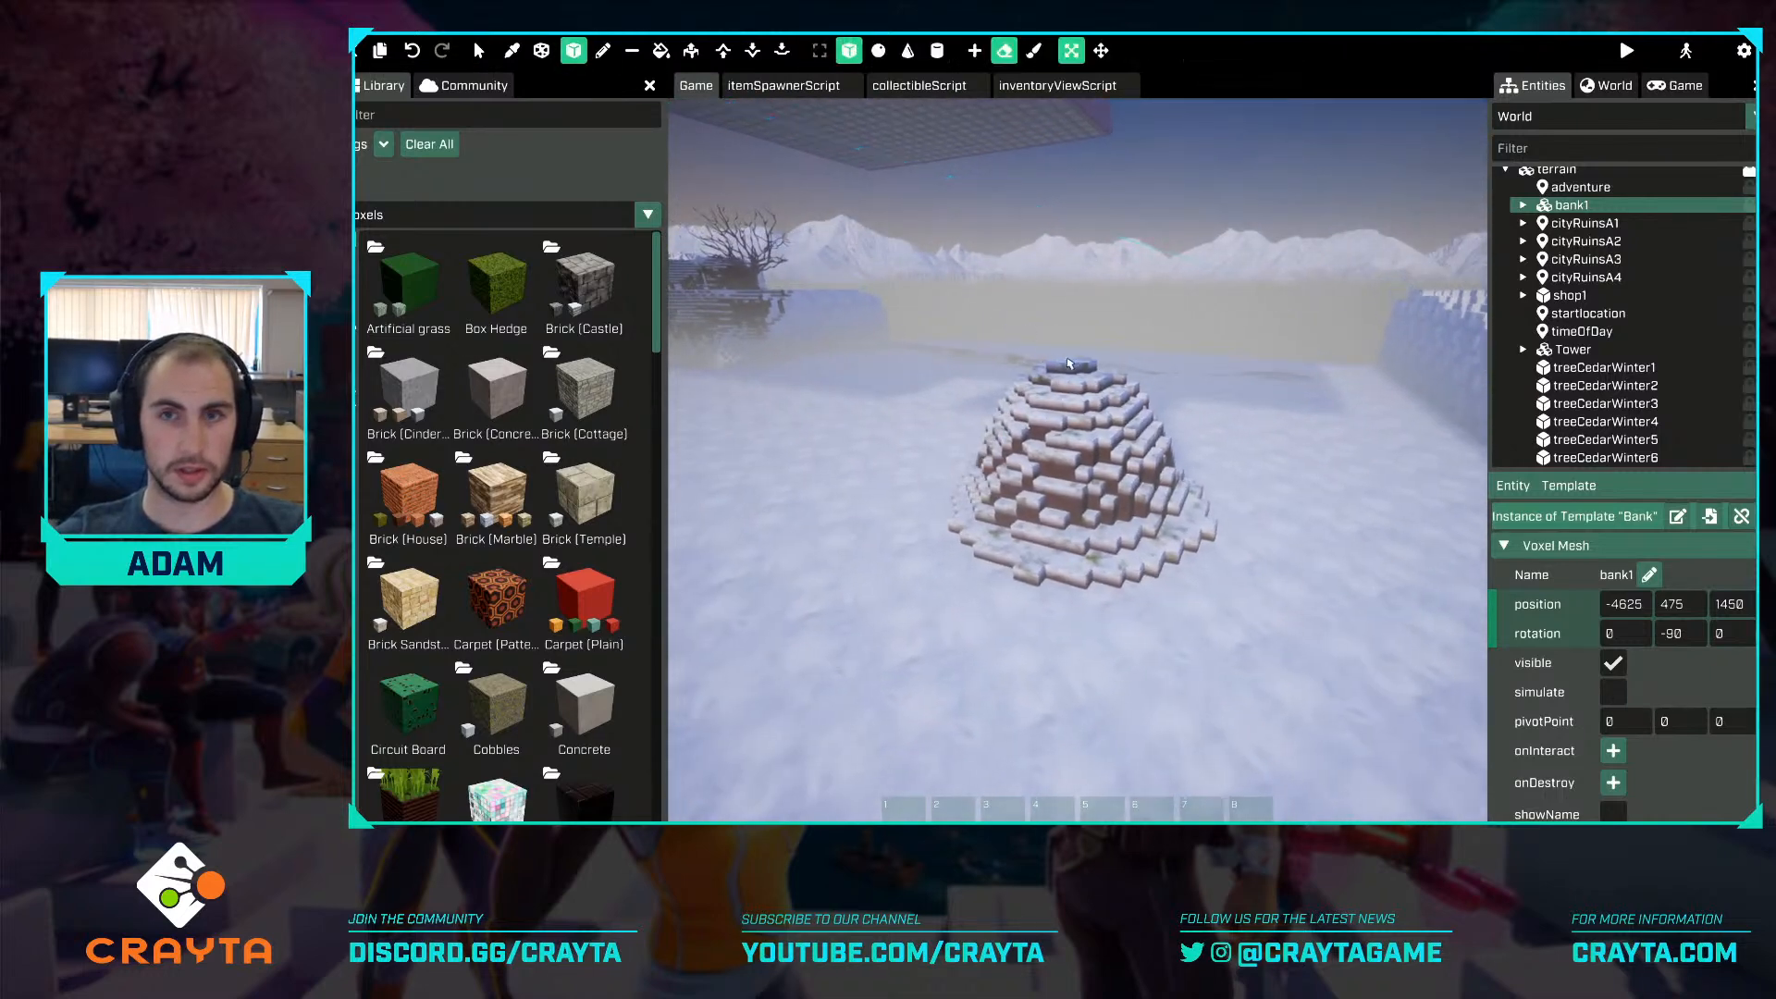
key(w)
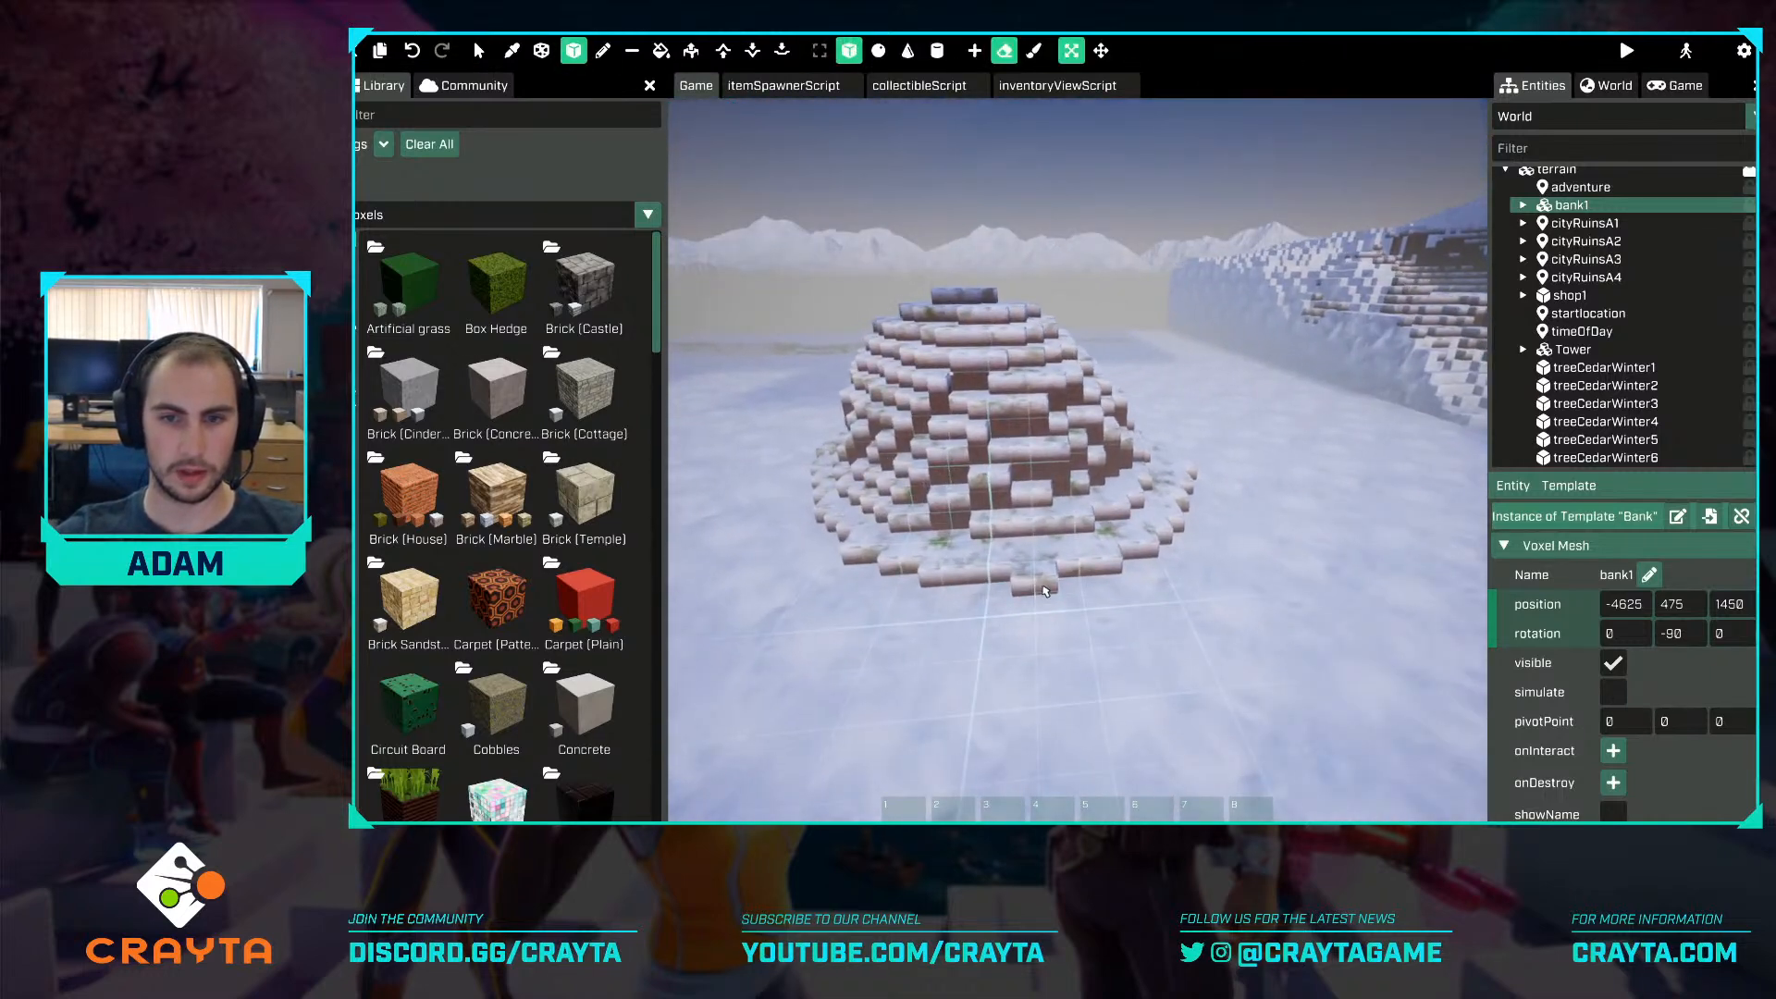
key(s)
drag(1045, 590, 788, 186)
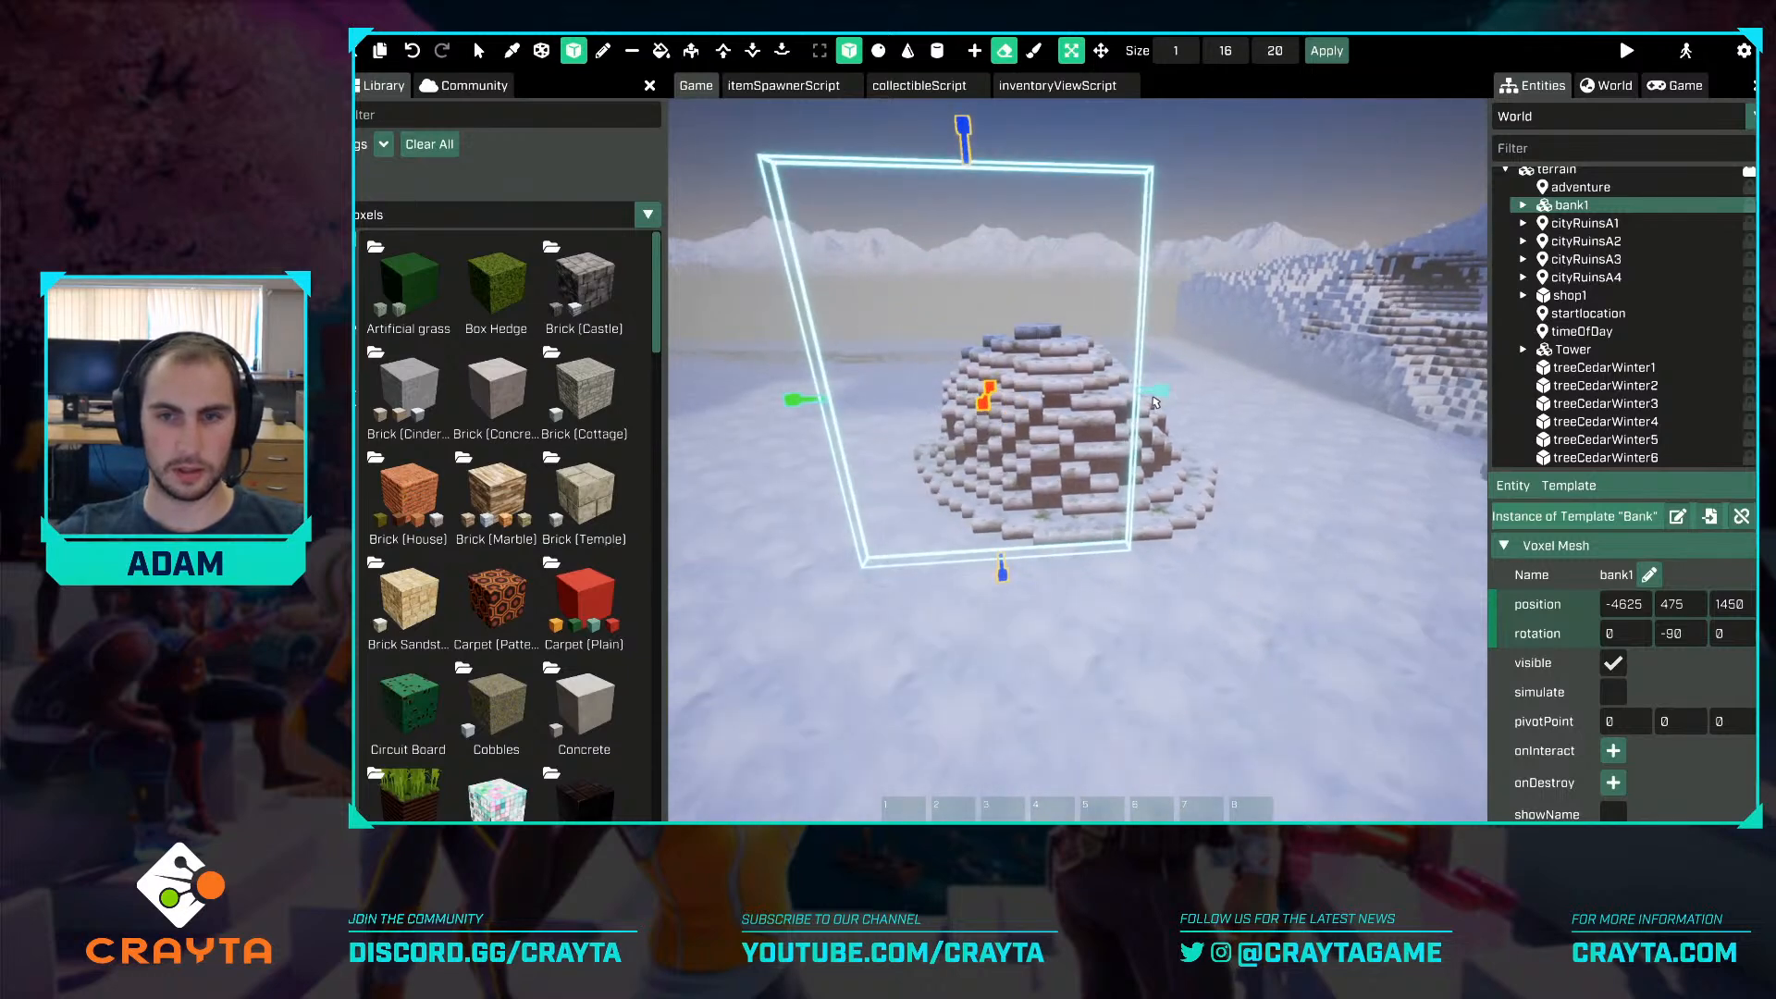
drag(1155, 403, 1268, 411)
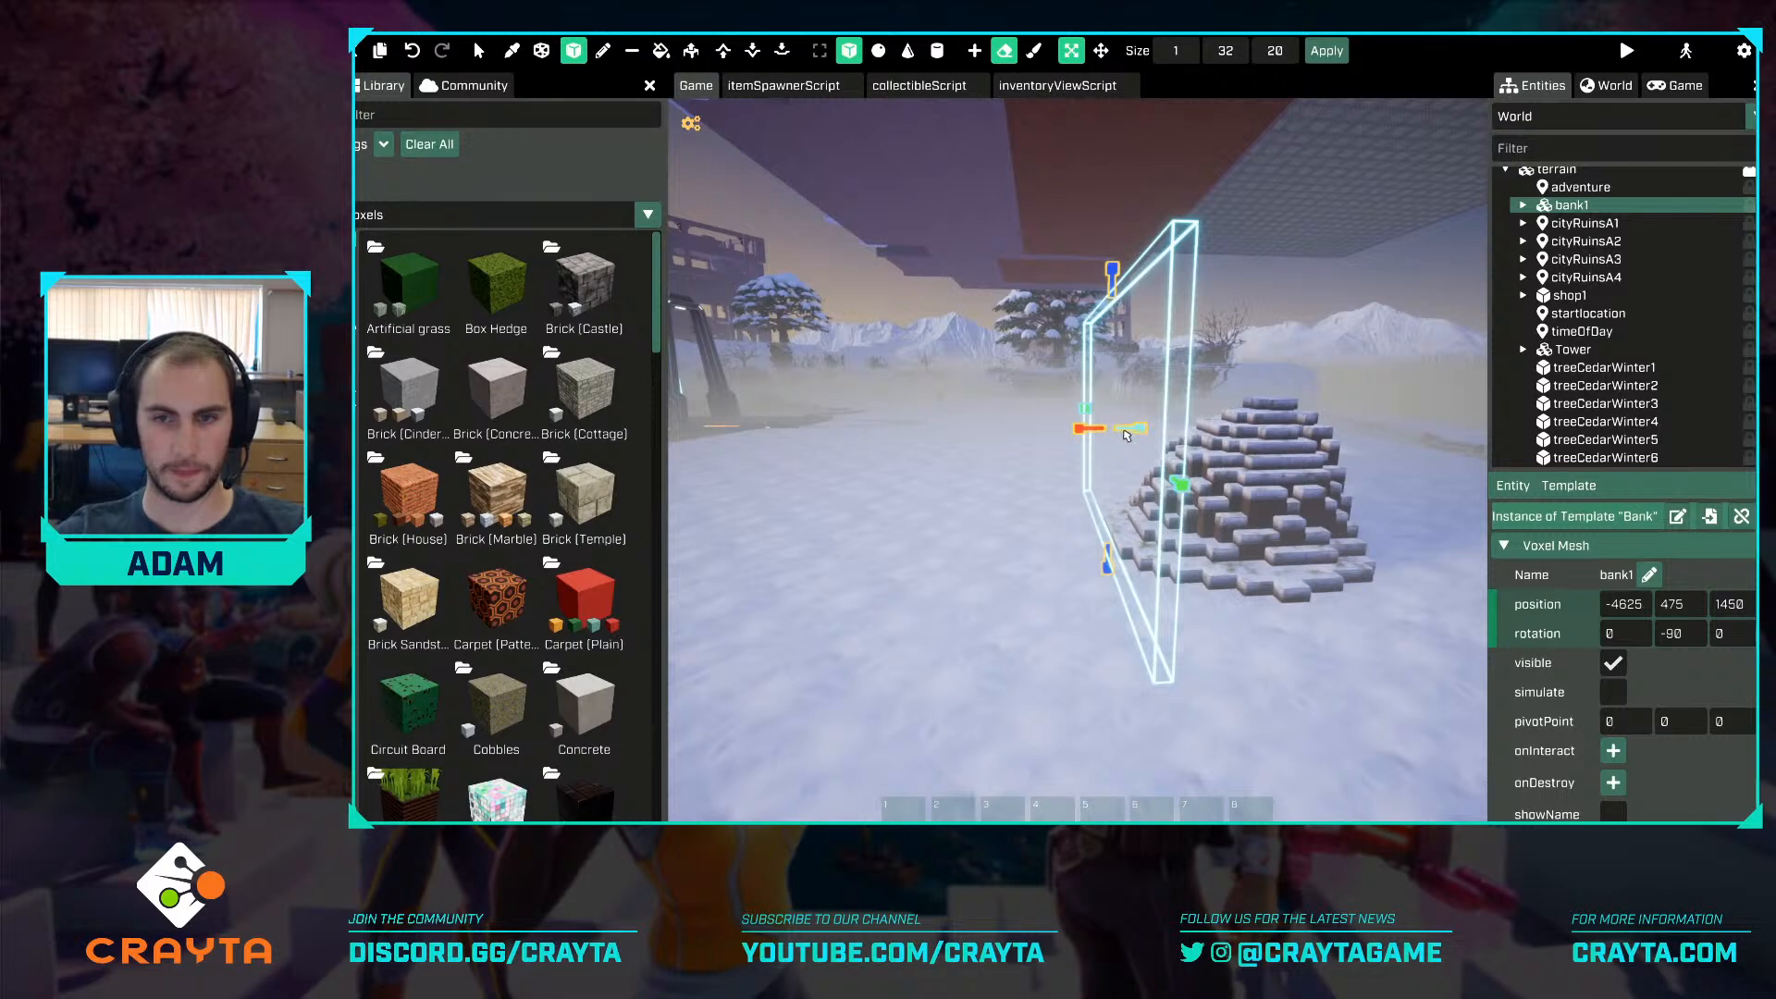
mouse_move(1124, 433)
mouse_down()
mouse_move(1271, 448)
mouse_move(1323, 427)
mouse_up()
key(Return)
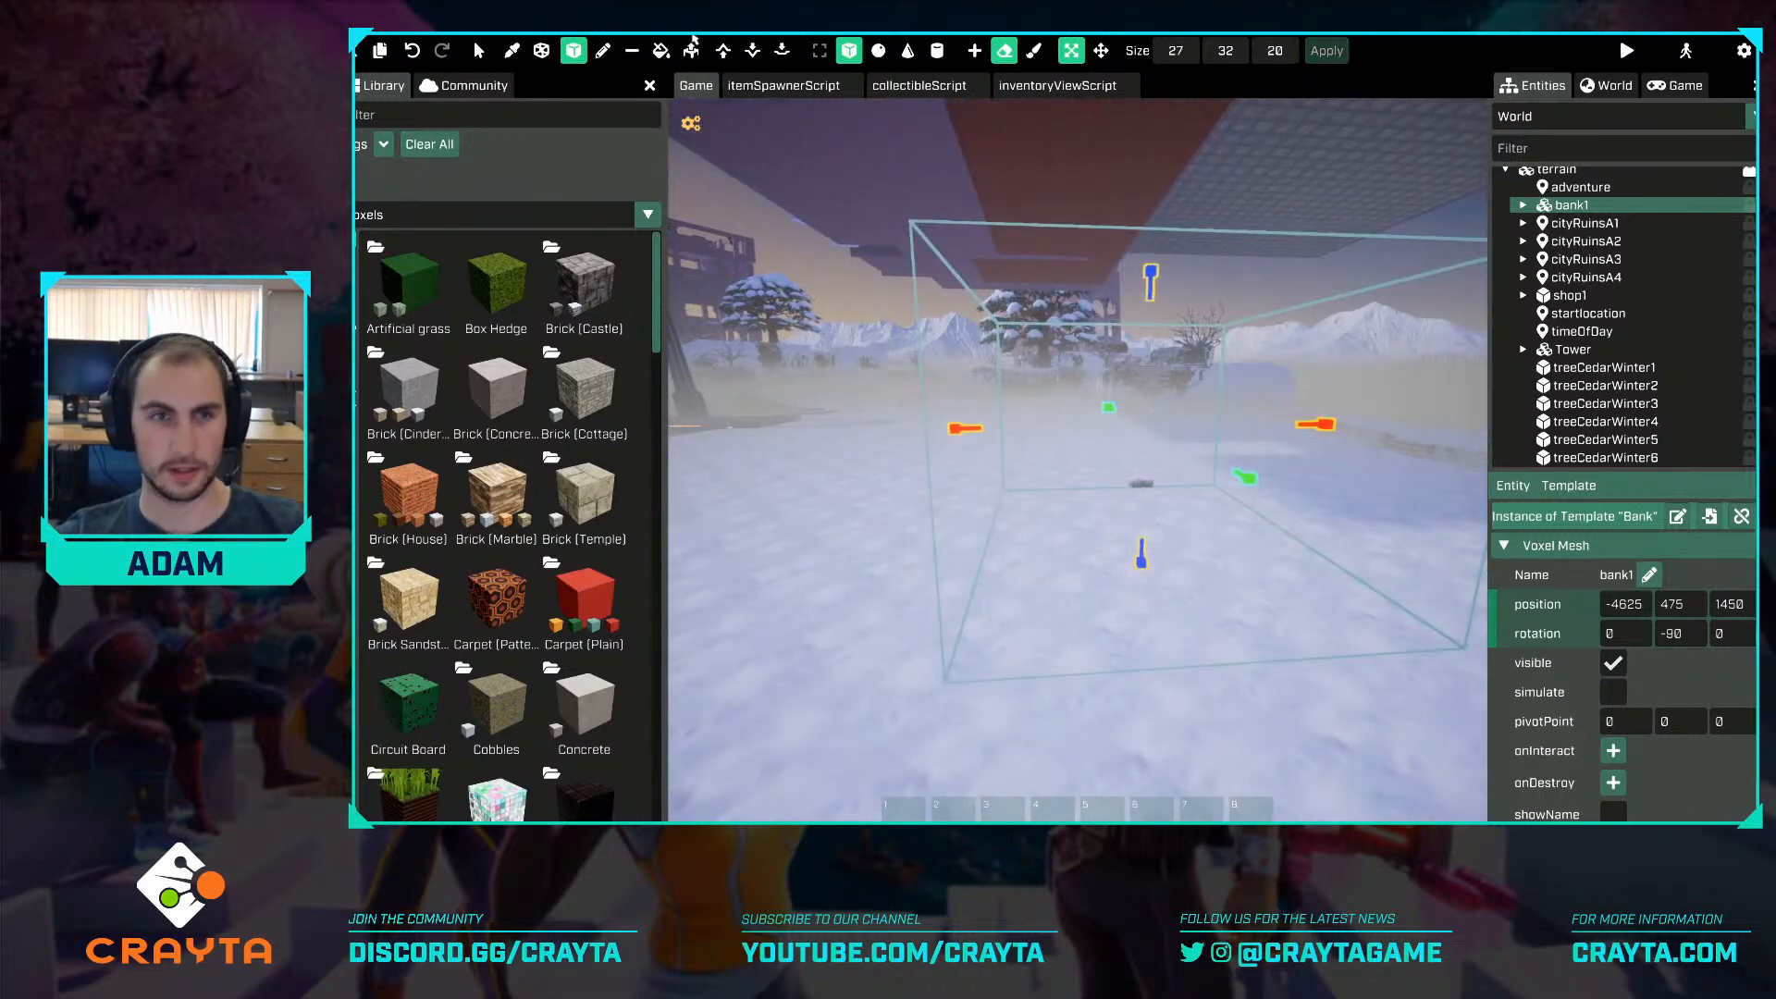
key(a)
right_drag(1052, 395, 1108, 391)
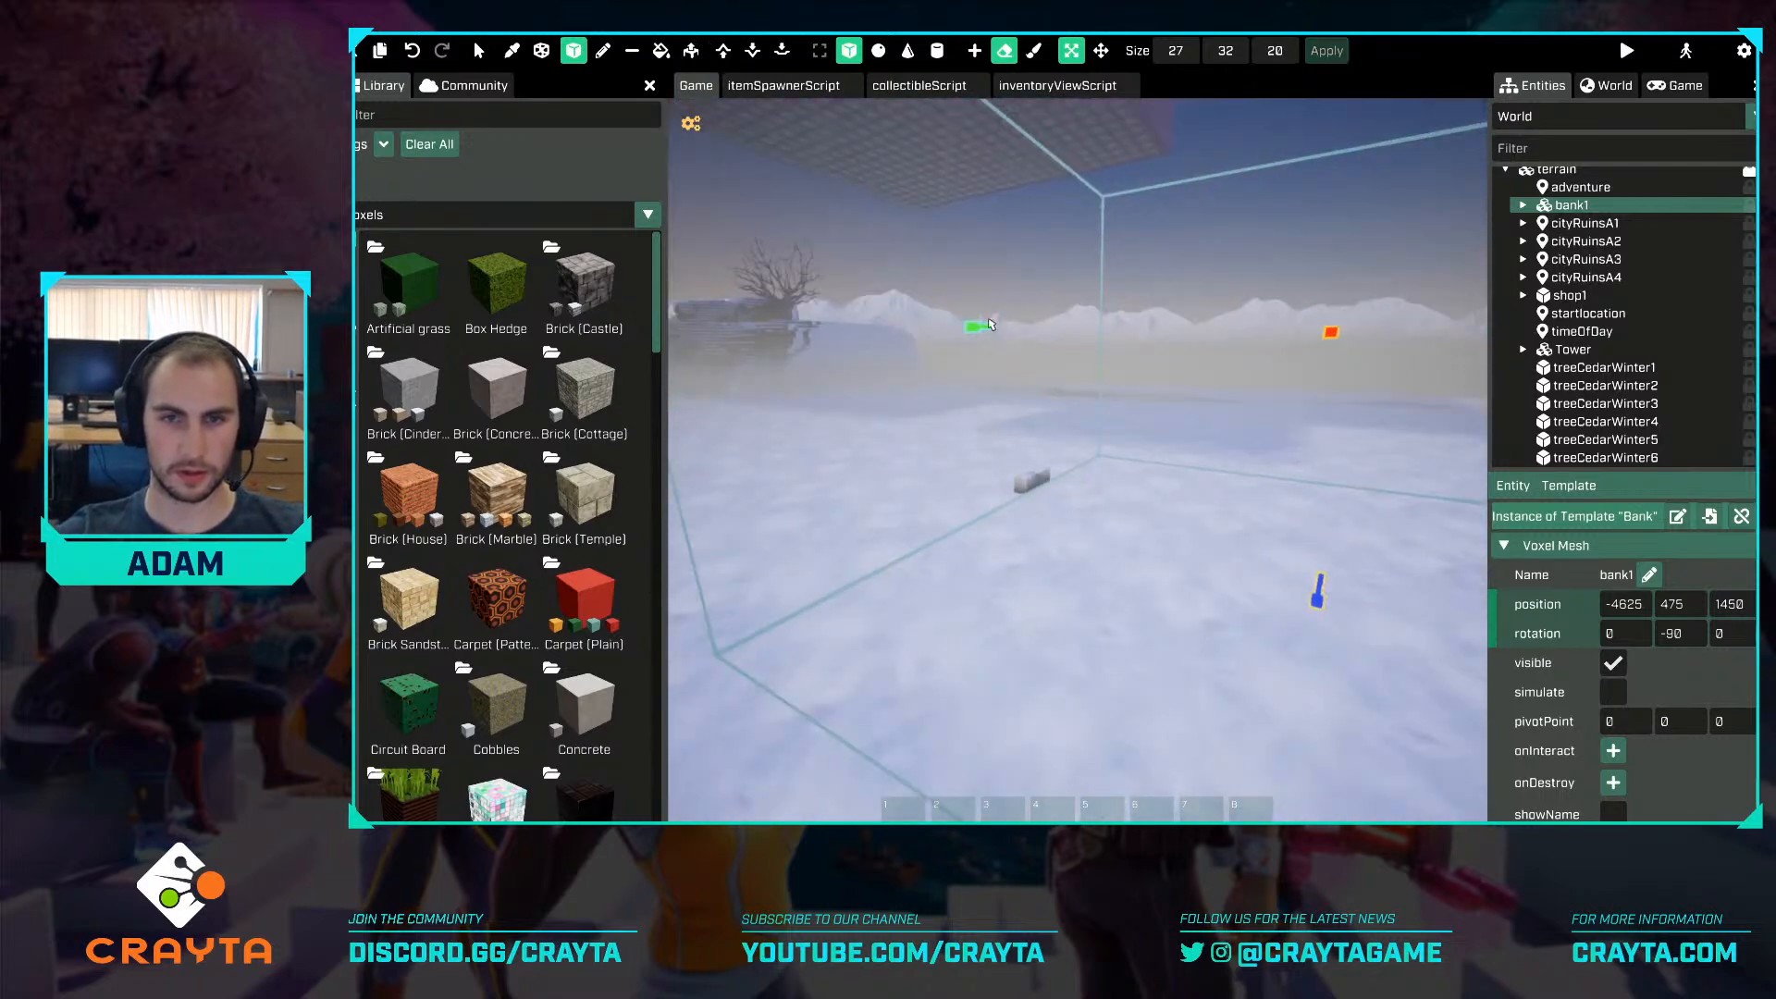
Extend the box volume to about 27 by 38 by 20 voxels and erase the rock left beneath the raised bank.
drag(988, 335, 931, 333)
key(Return)
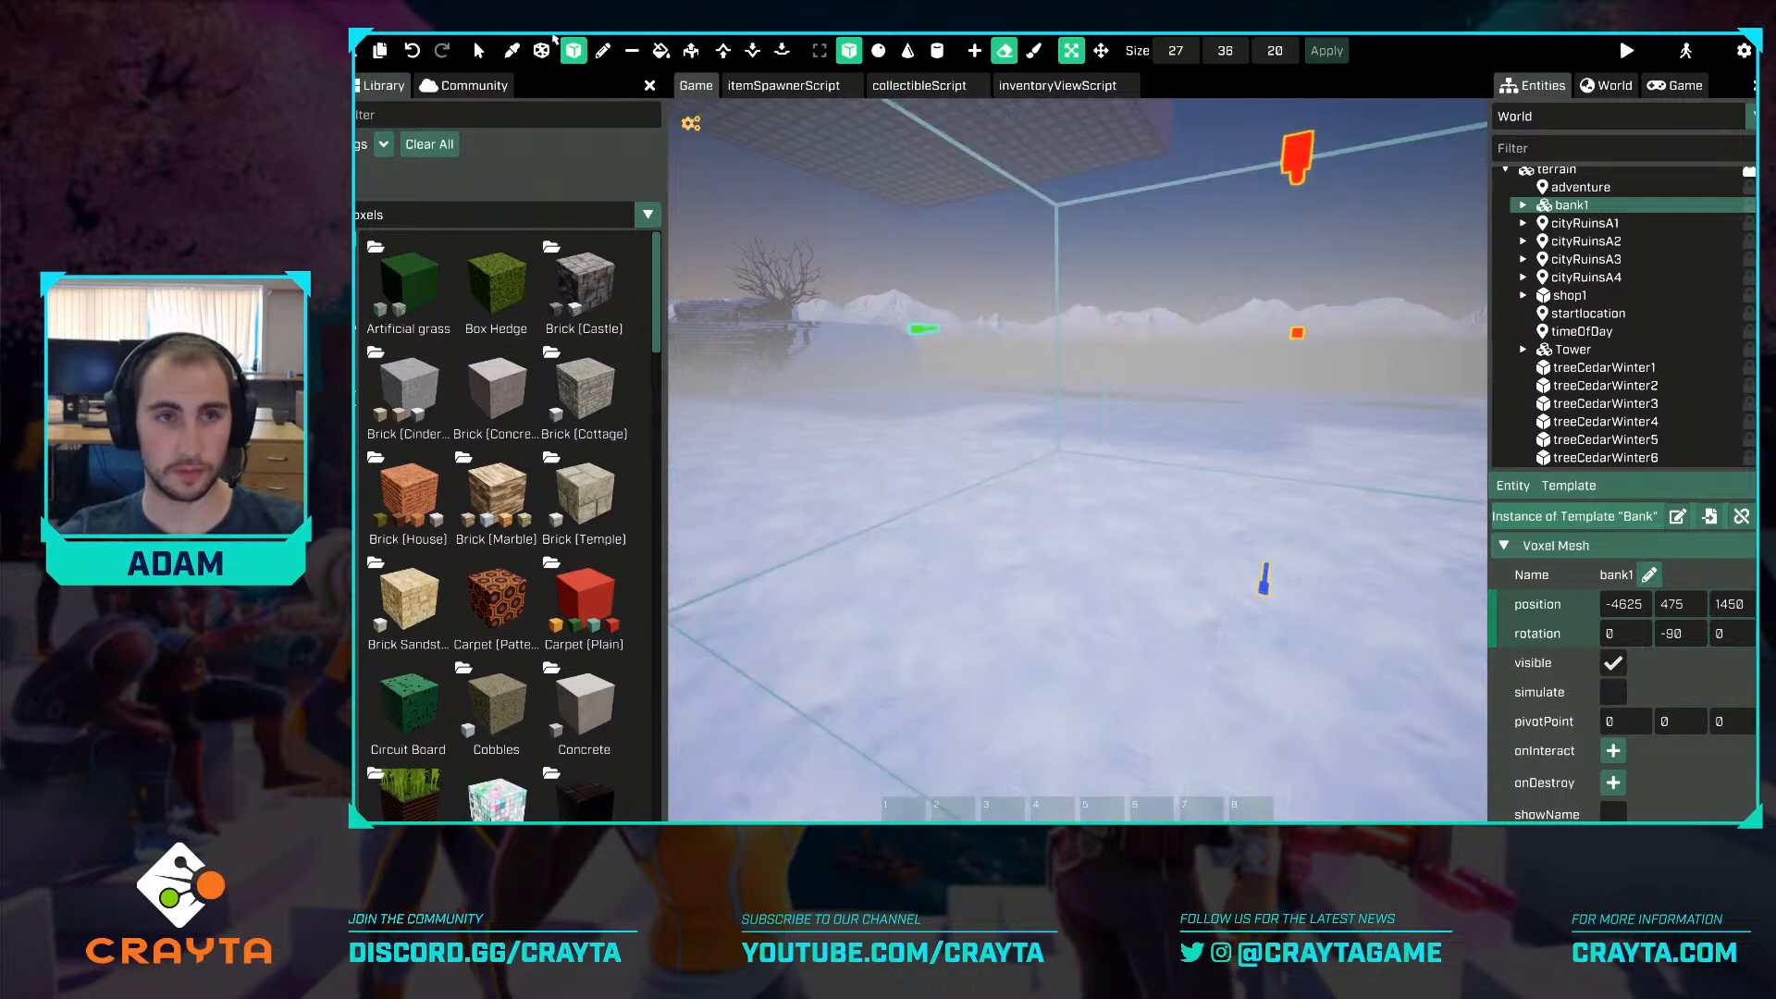
Lower the raised bank building back down onto the cleared snowfield and deselect it.
click(479, 51)
key(s)
key(s)
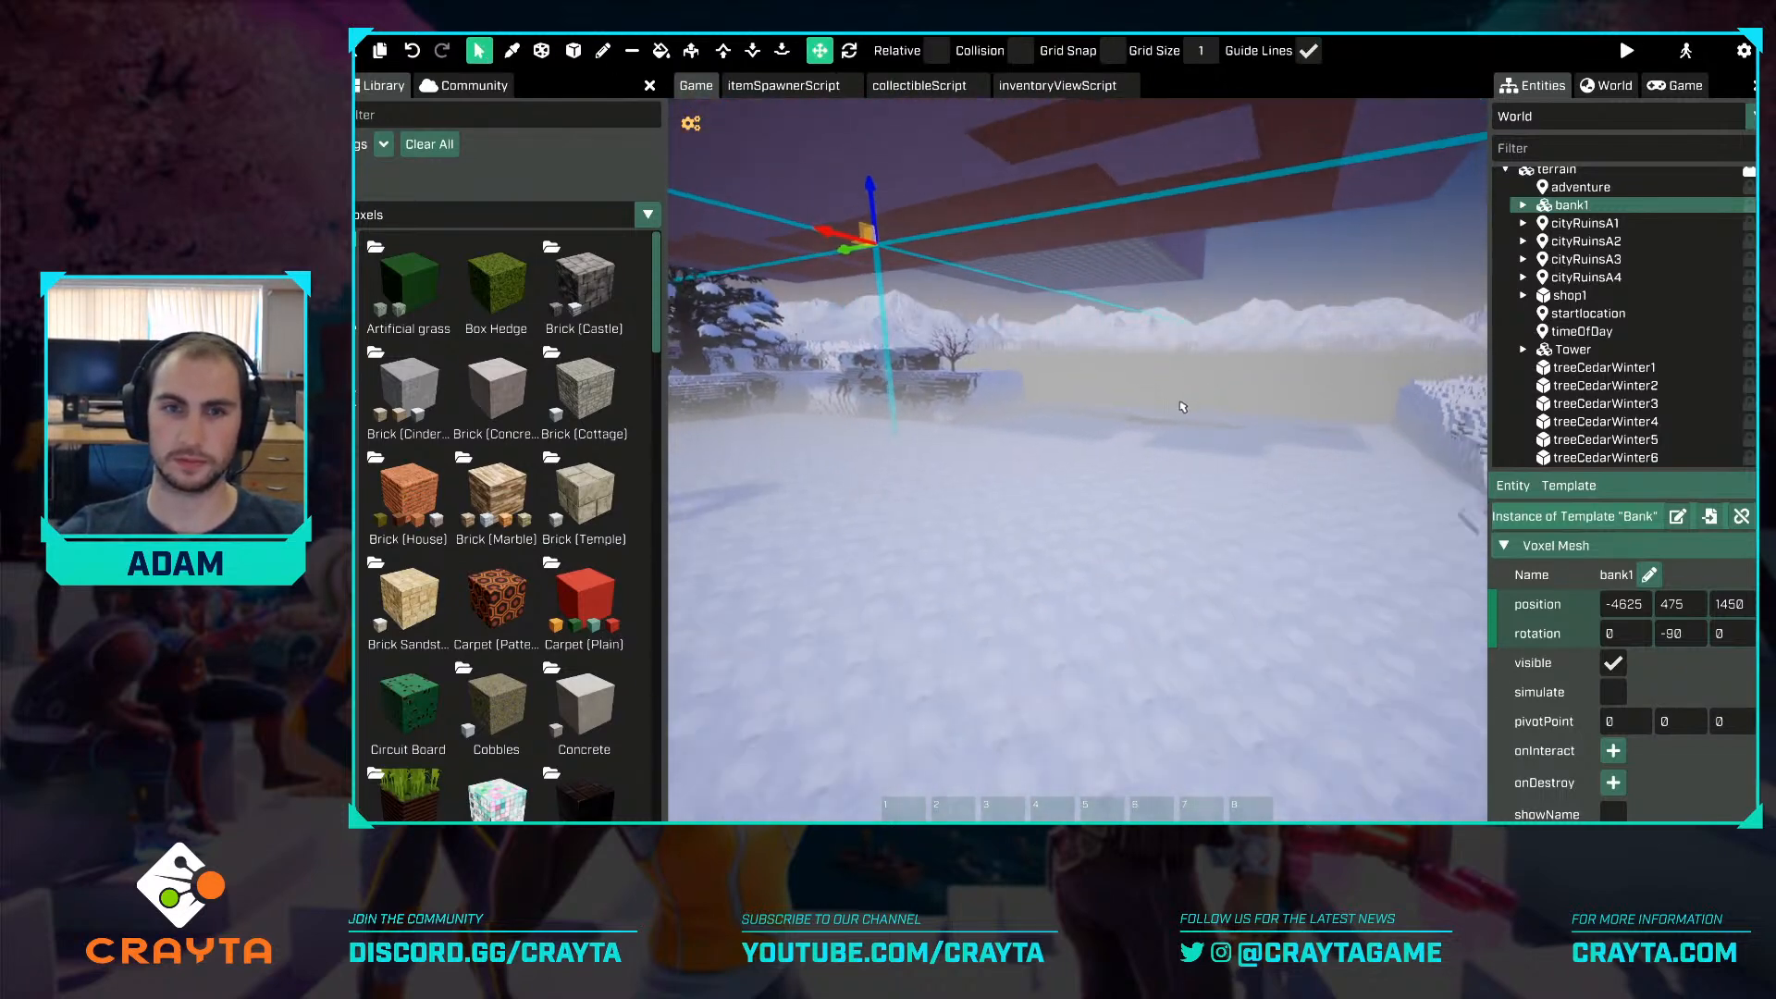
drag(979, 305, 1015, 433)
click(1253, 253)
Inspect the ruined tower beside the bank, including the view from its upper floors.
right_drag(1254, 253, 1013, 264)
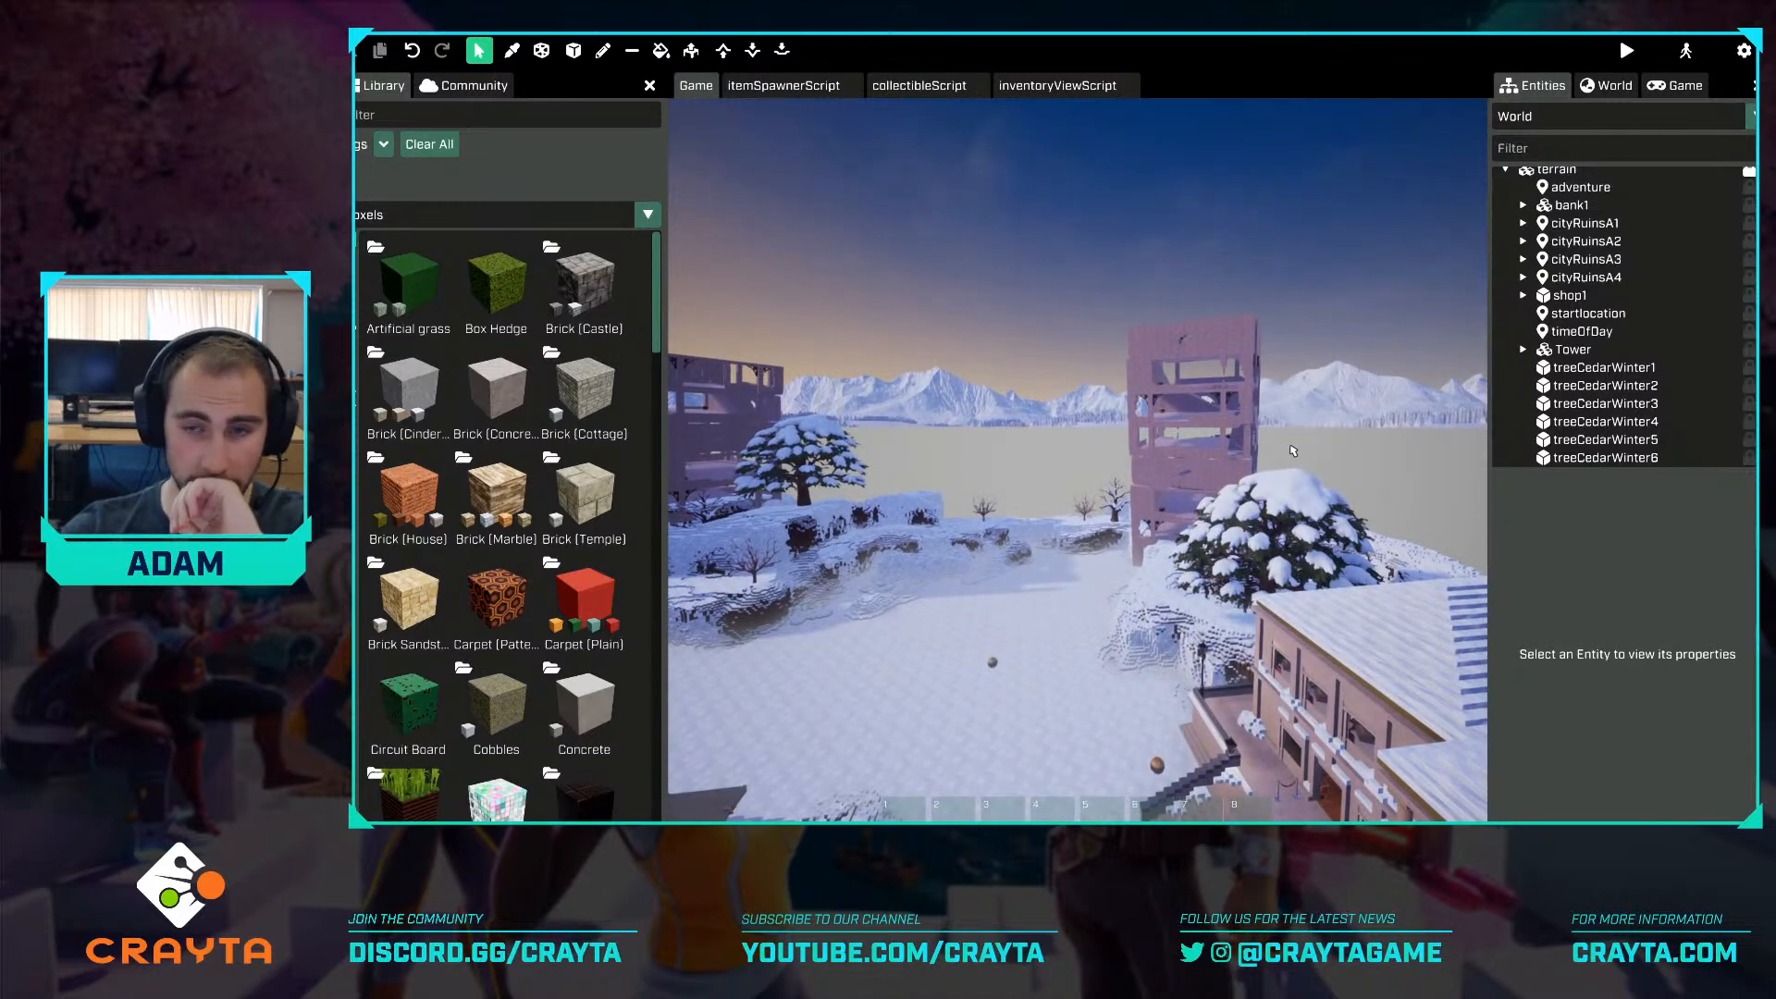
right_drag(1212, 466, 1387, 462)
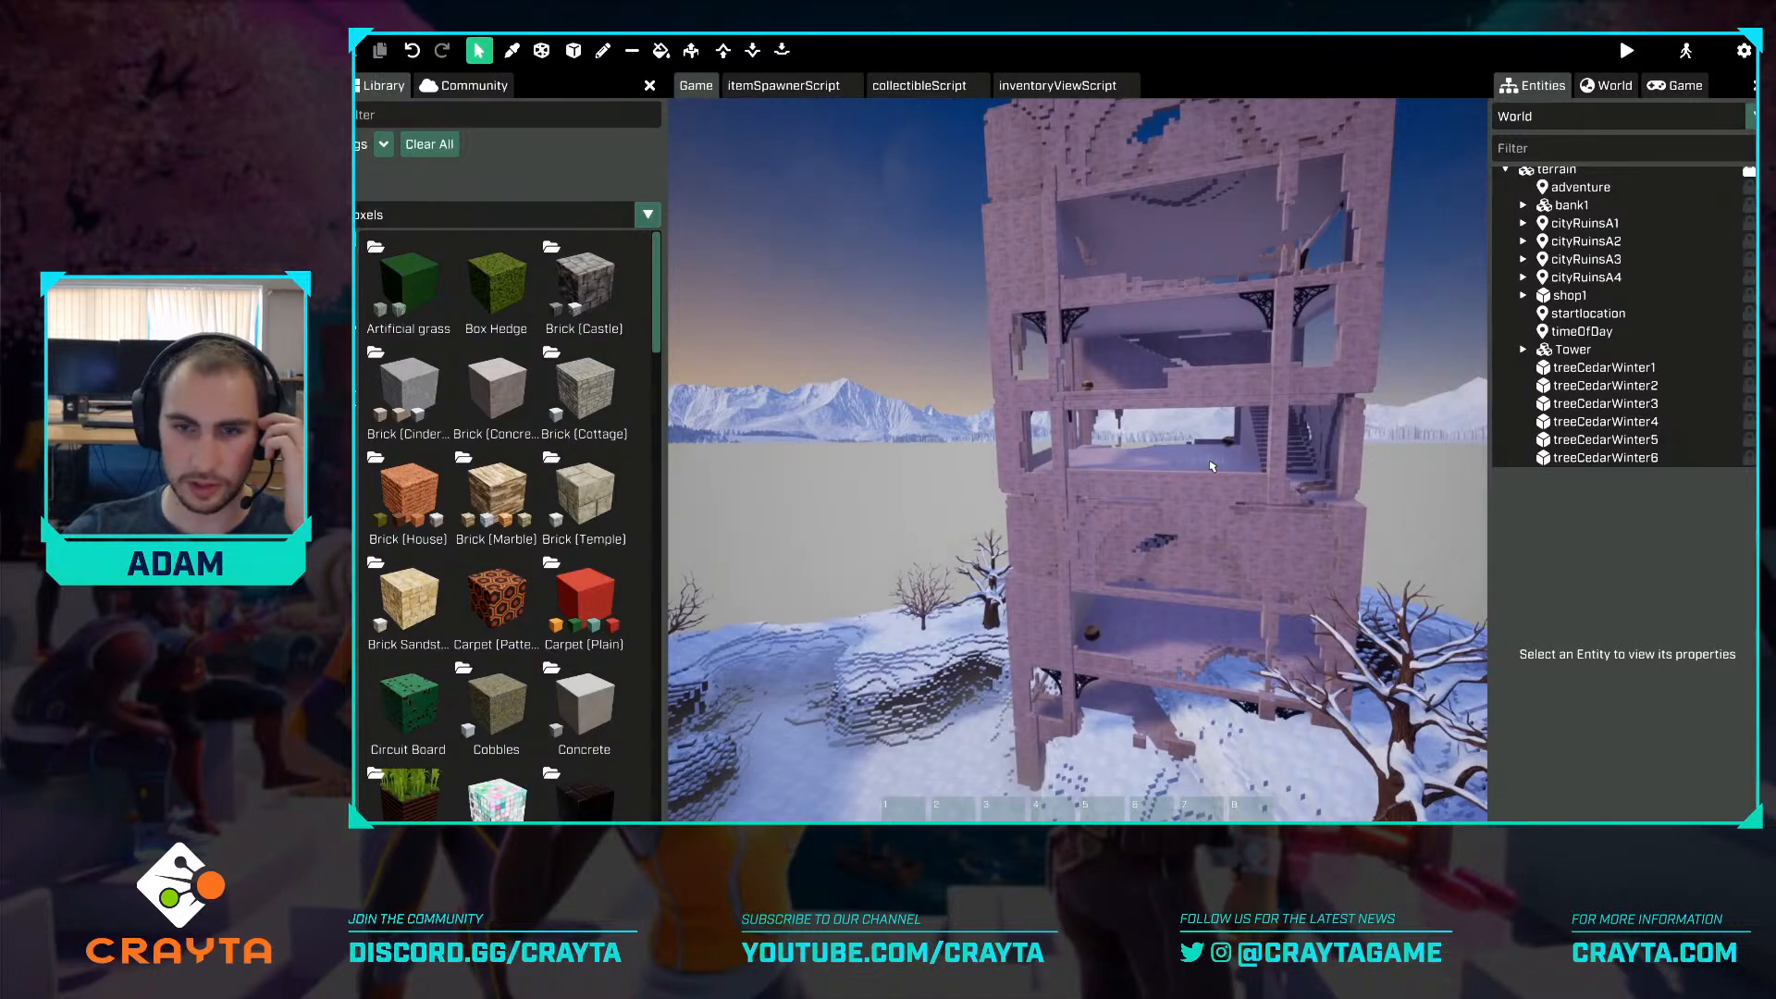
right_drag(1100, 398, 1138, 305)
key(w)
key(w)
right_drag(1110, 462, 1296, 504)
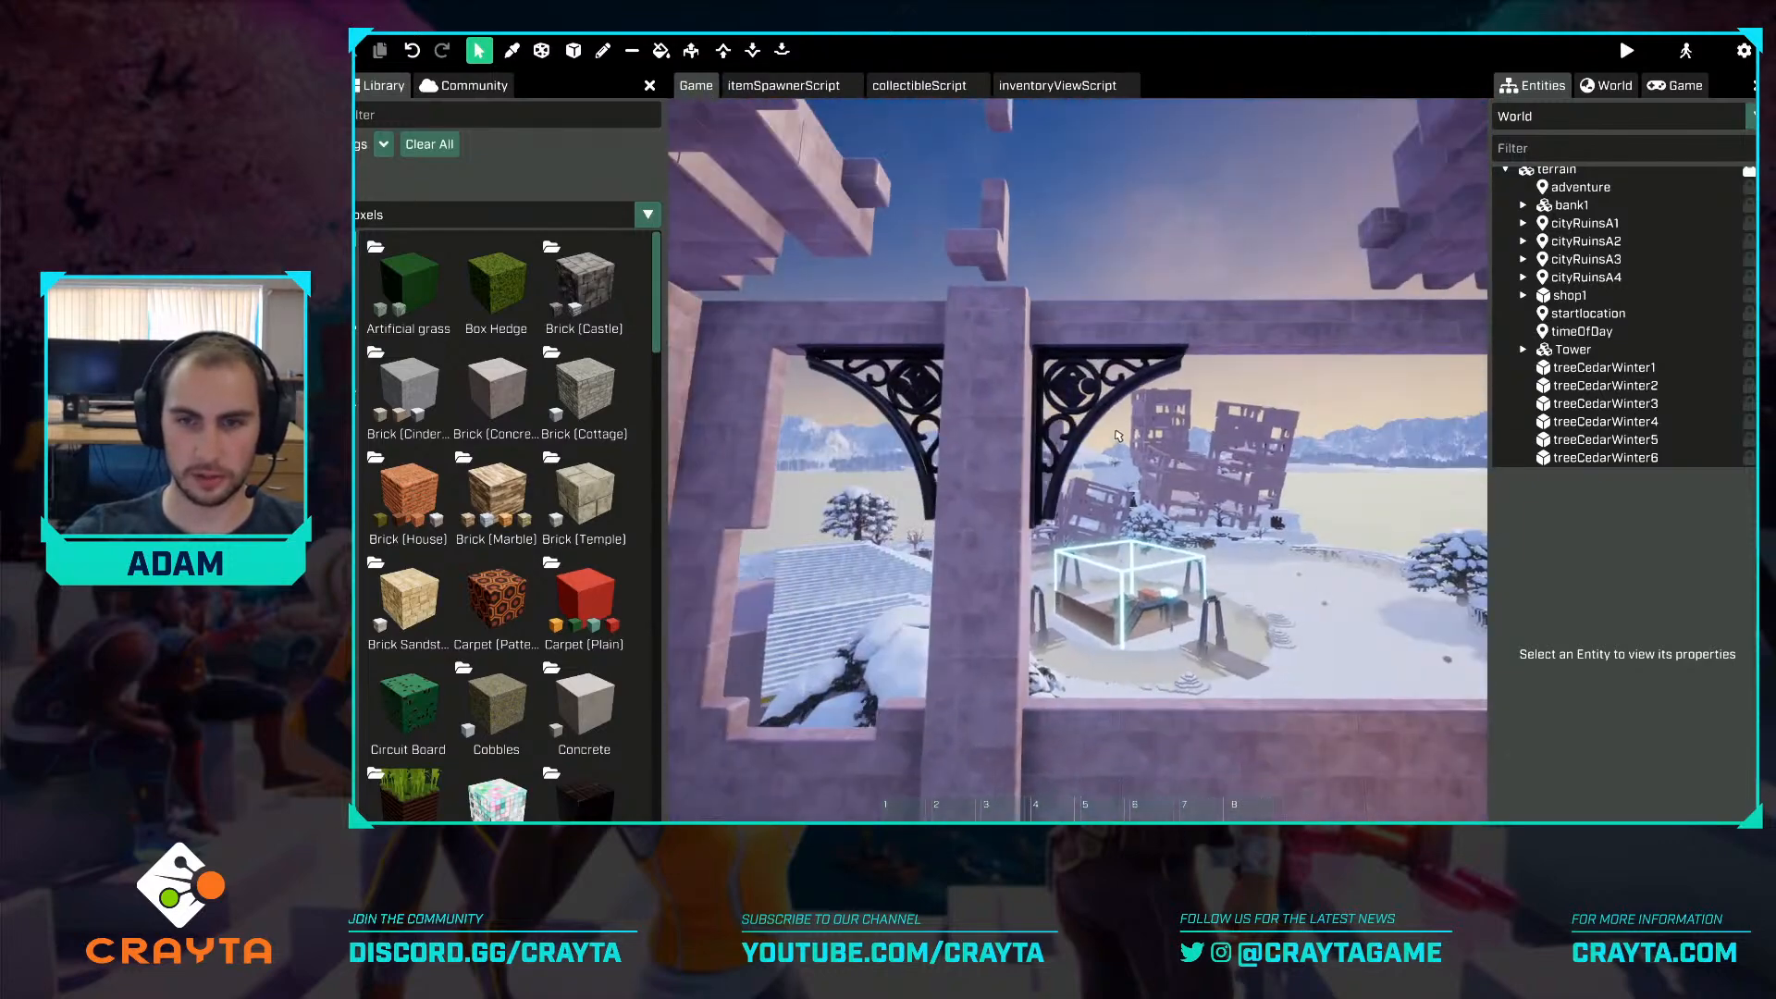
right_drag(1101, 407, 1240, 370)
right_drag(1078, 444, 879, 504)
Examine the bank's exterior, covering its roof, front steps, entrance and side terrace, to check how it sits in the snow.
key(s)
key(w)
key(w)
key(s)
key(w)
right_drag(1099, 403, 1045, 402)
key(d)
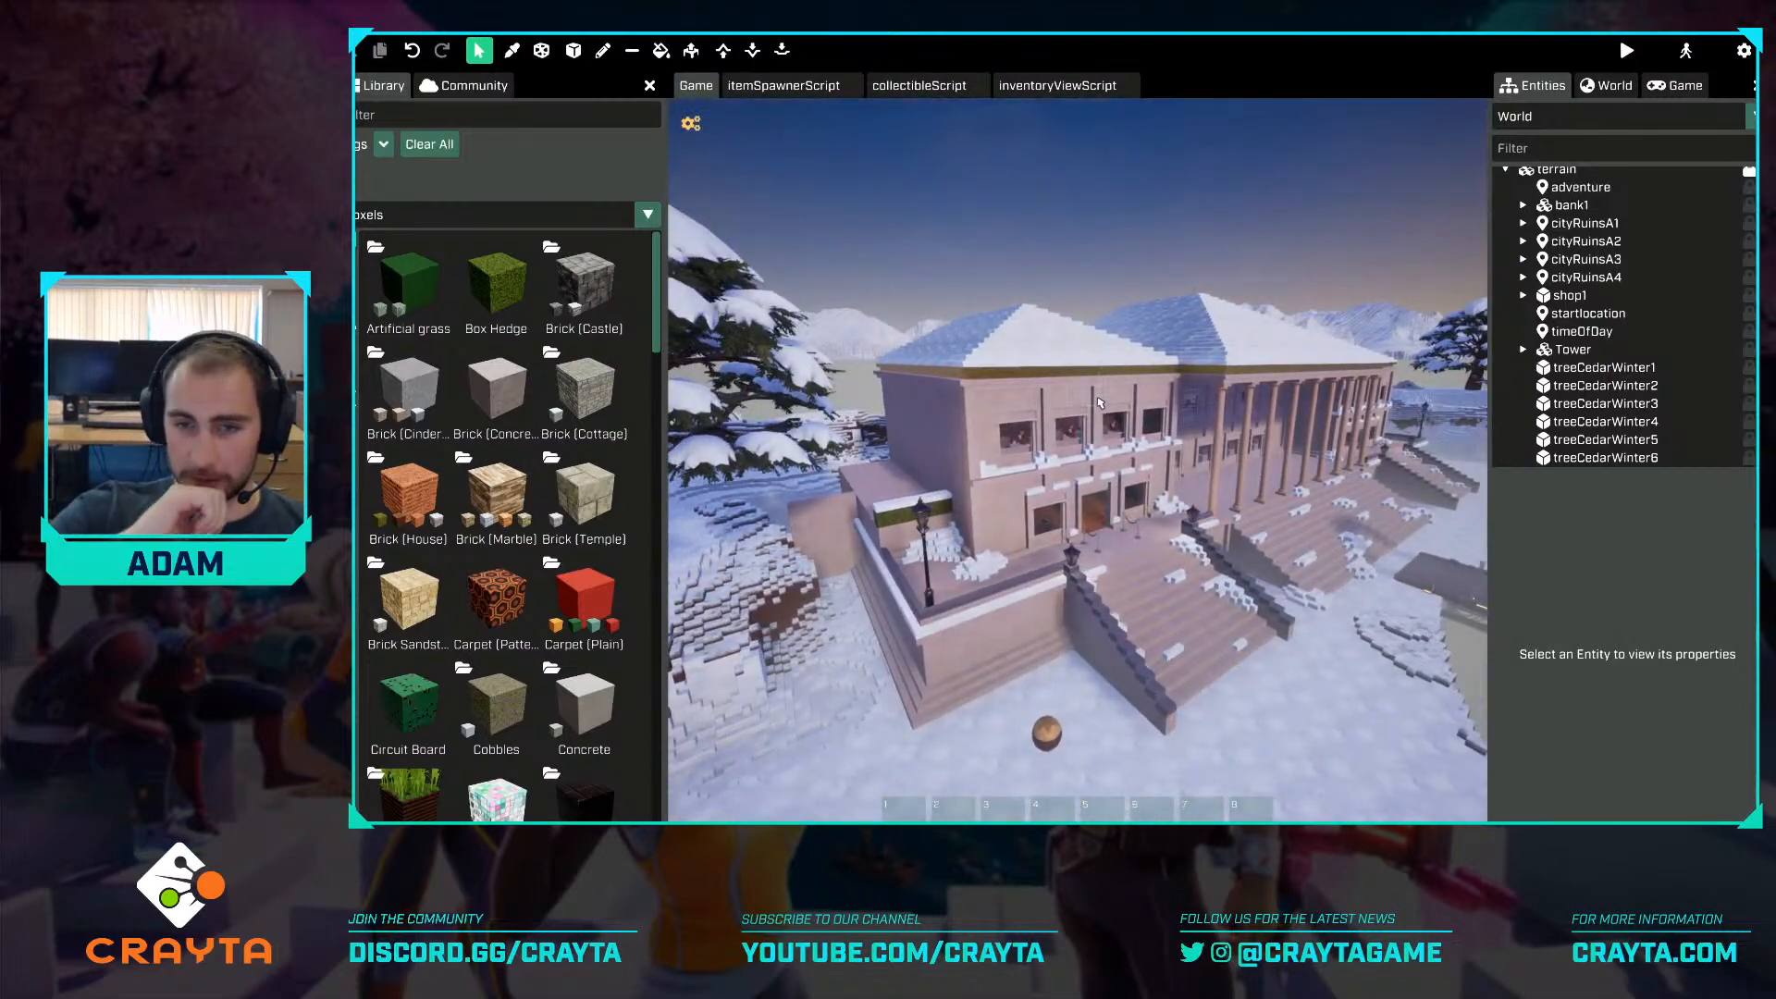
key(w)
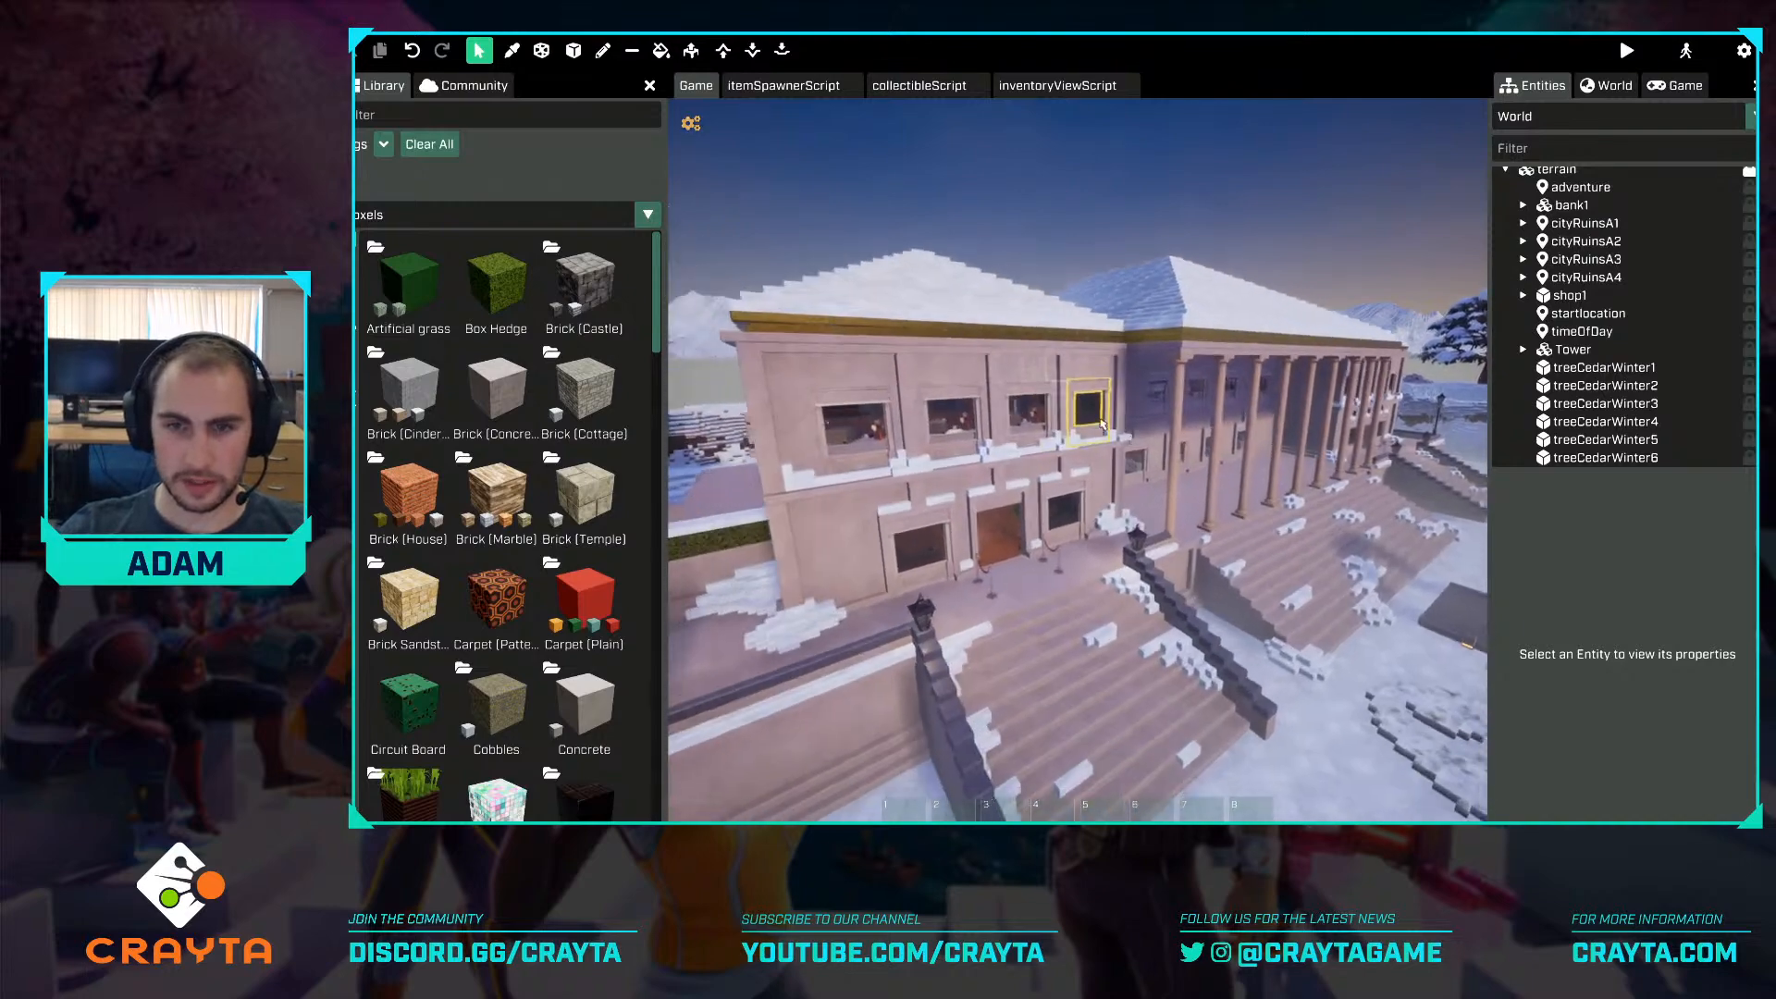
key(s)
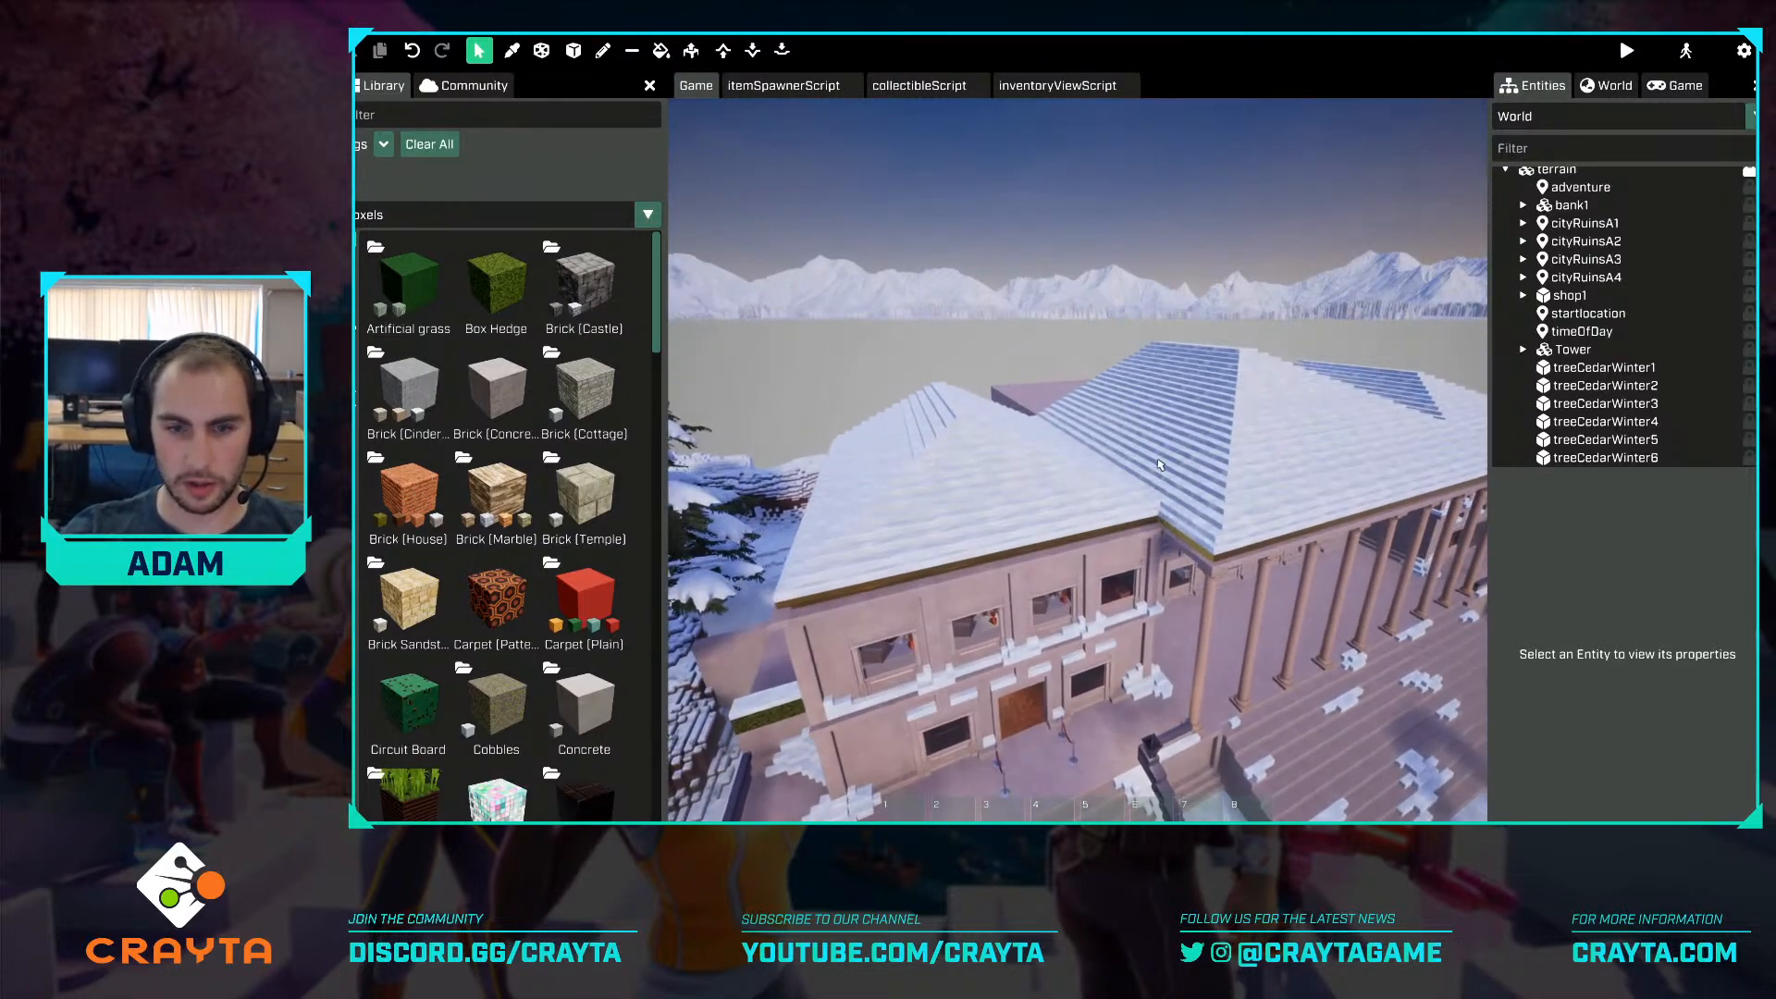
key(q)
key(s)
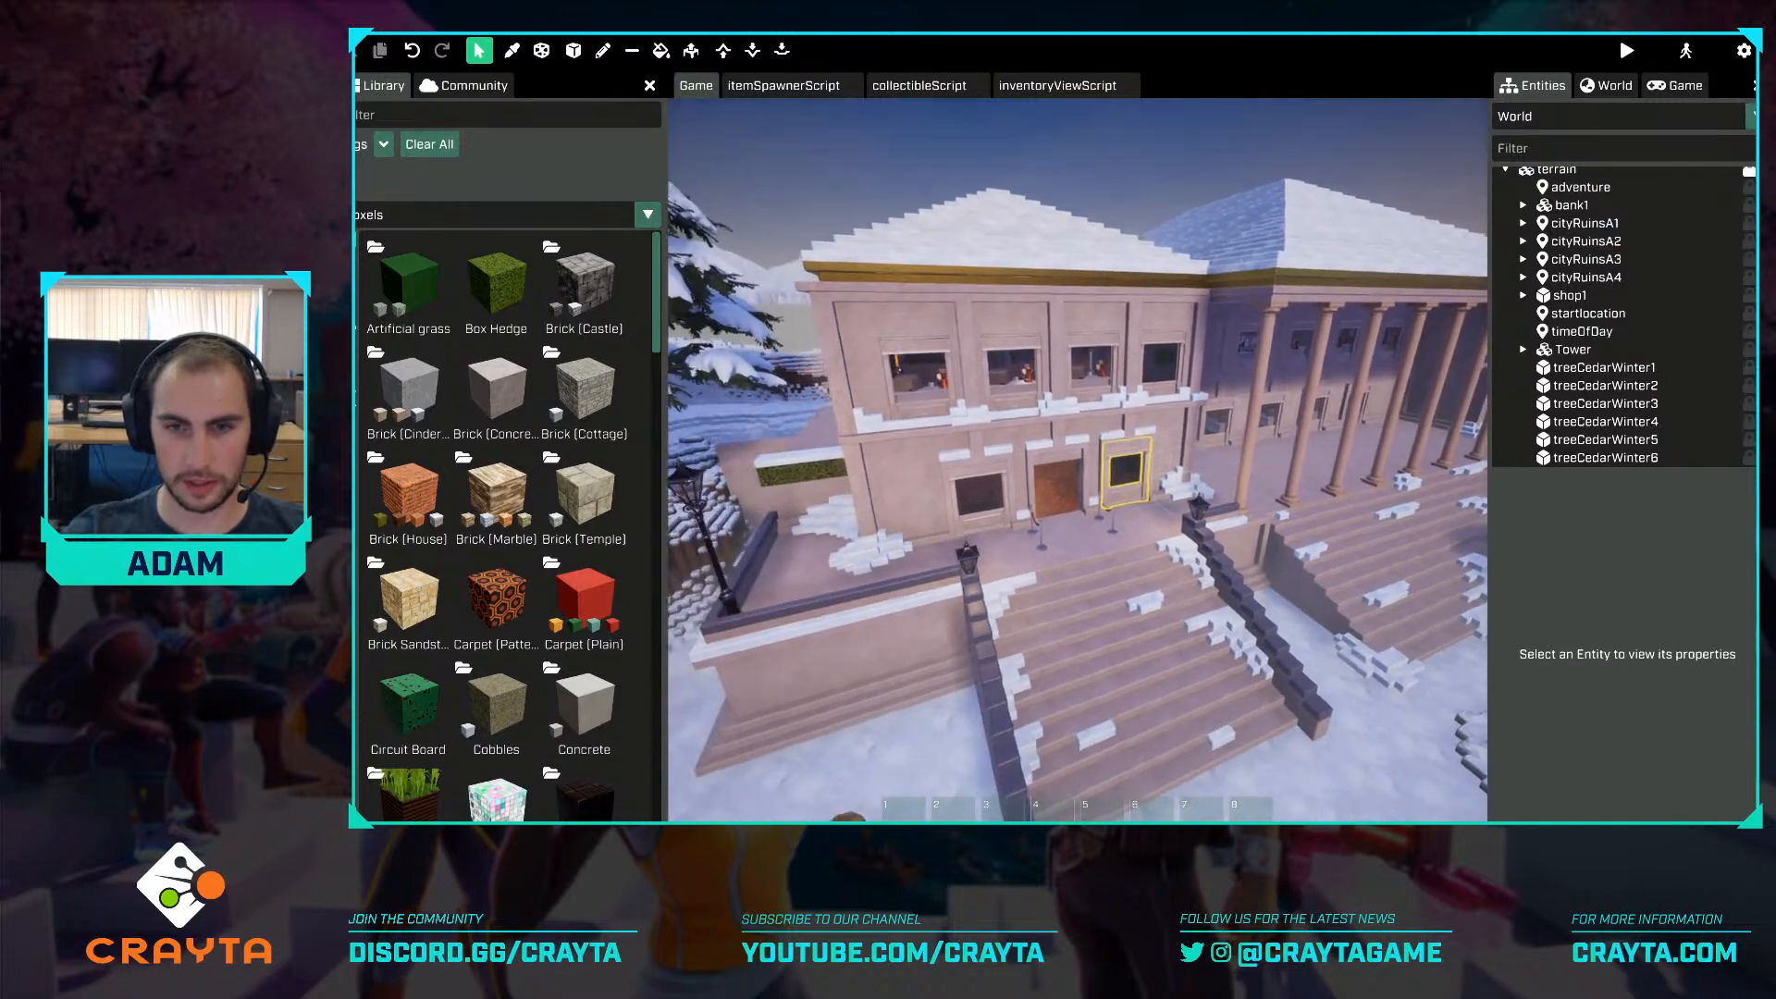
key(d)
right_drag(1140, 499, 925, 492)
key(w)
key(d)
key(a)
key(s)
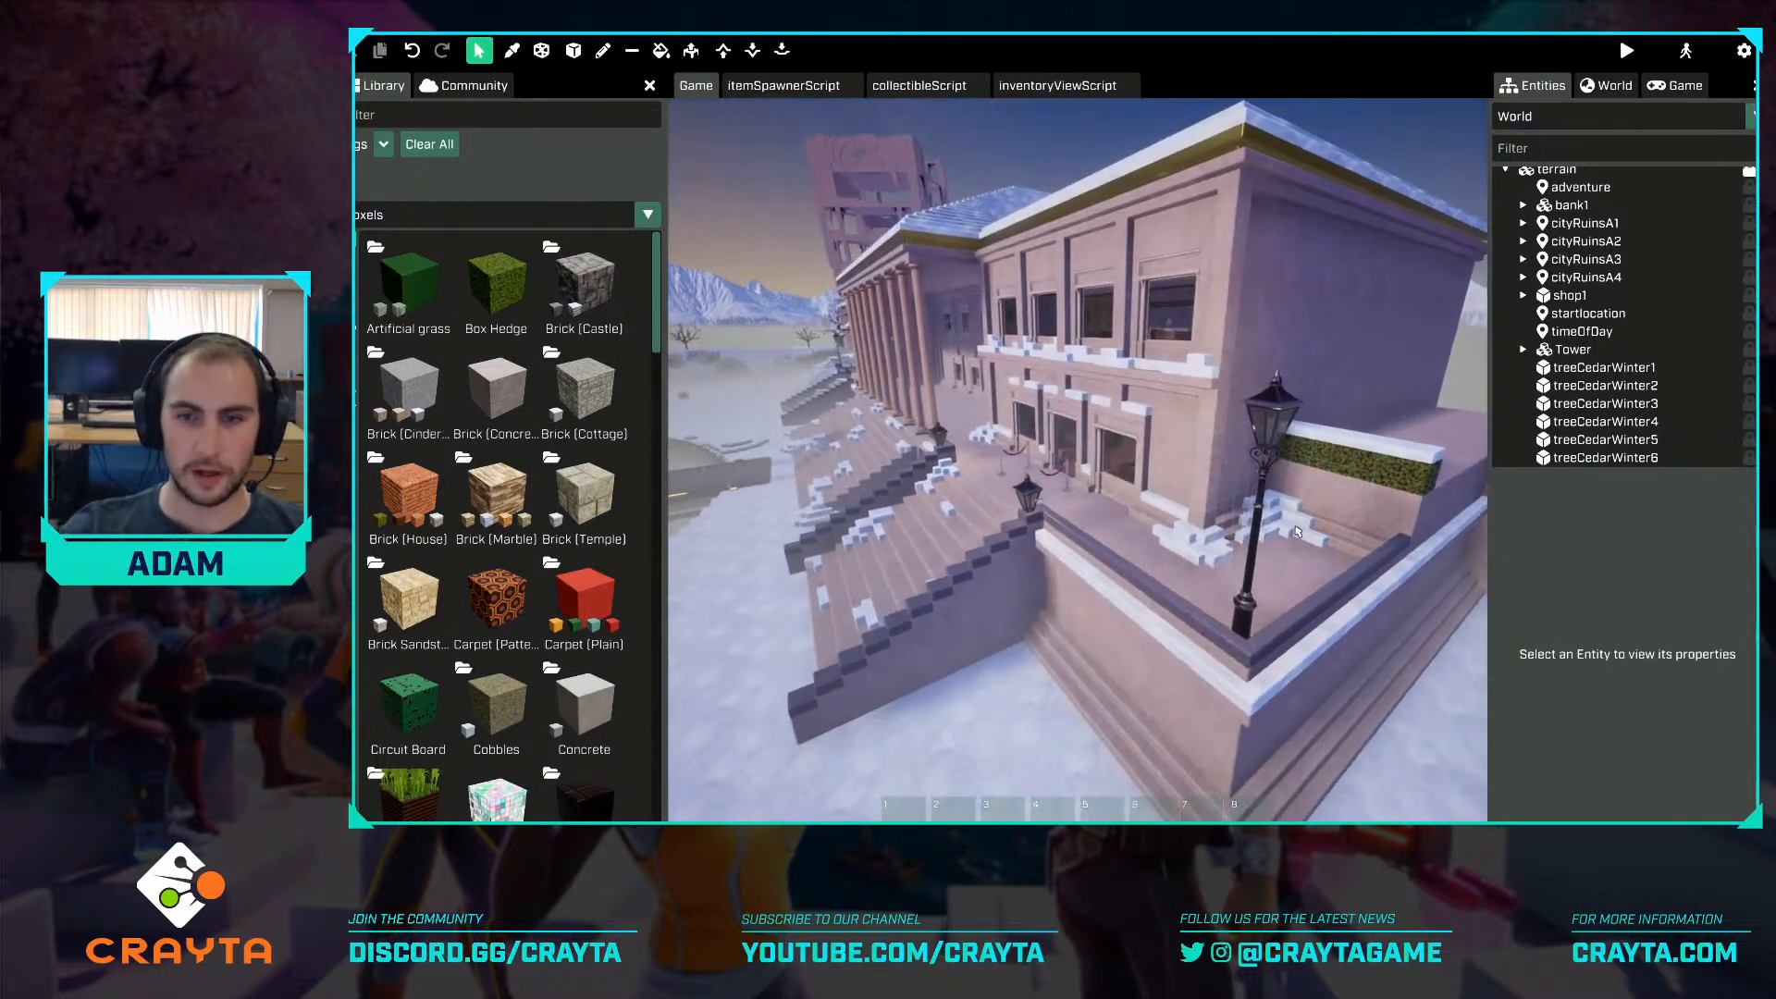
Tilt the street lamp on the bank terrace's corner by about 18.7 and 13.3 degrees and sink it to a height of about 249.5.
click(1247, 620)
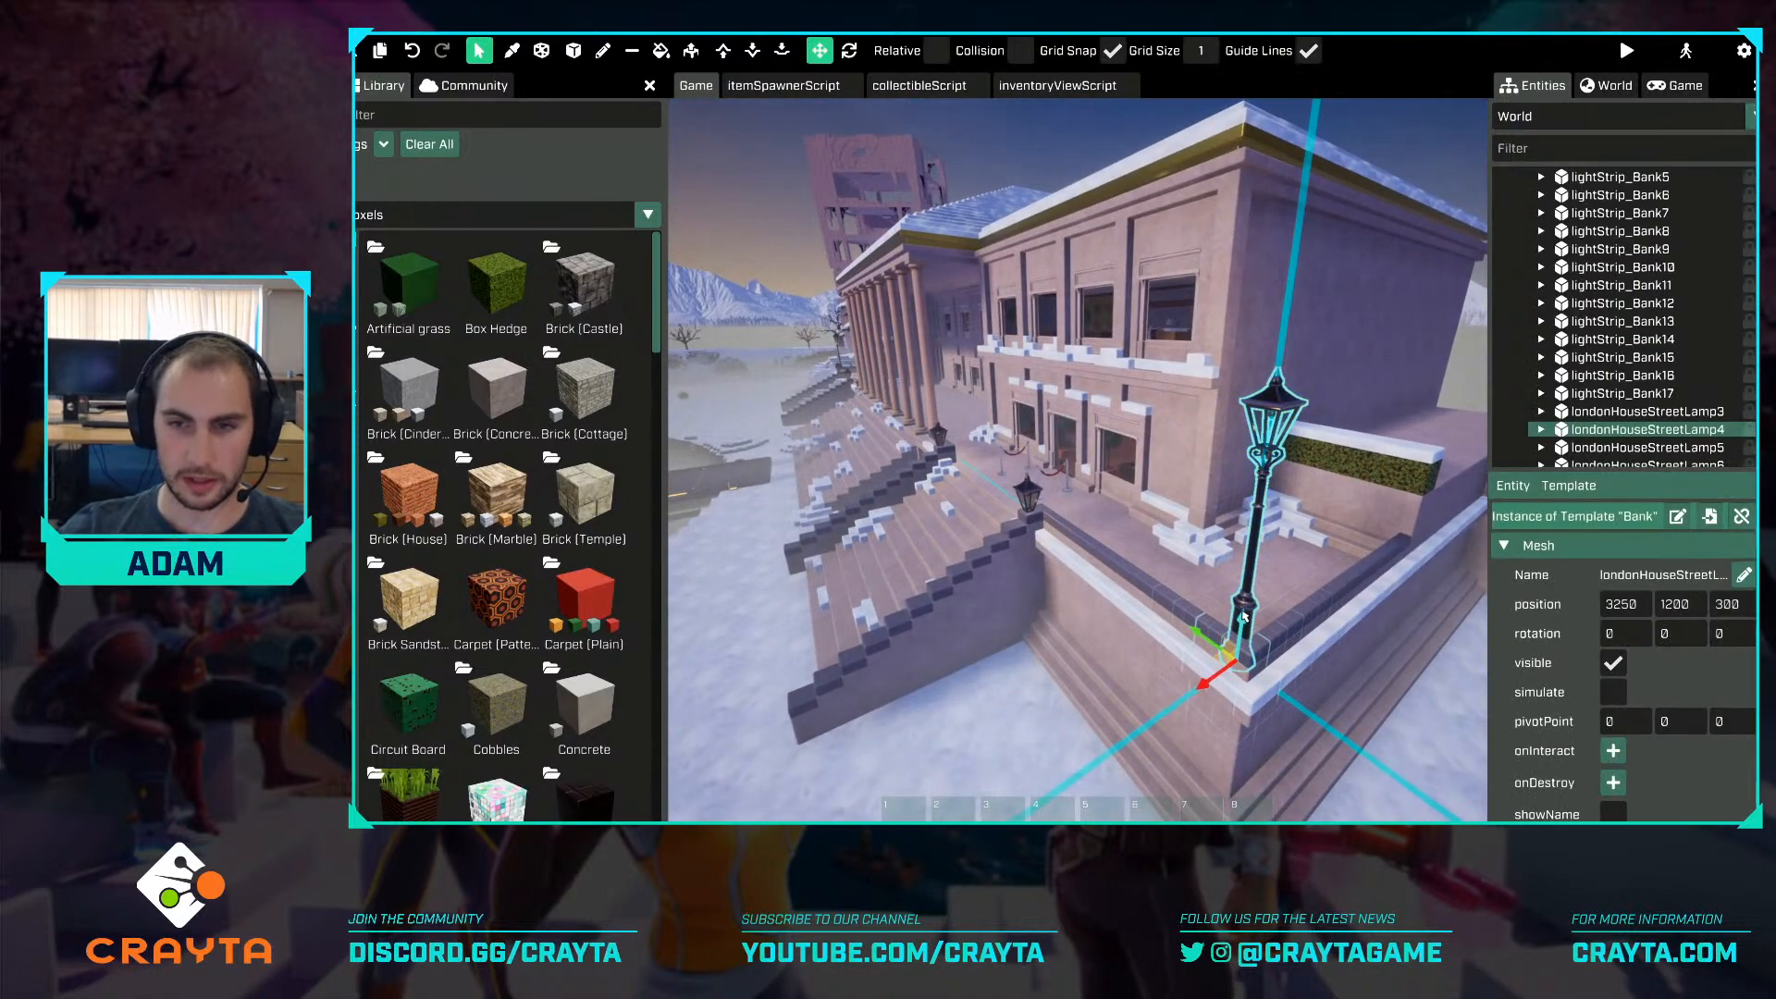
key(w)
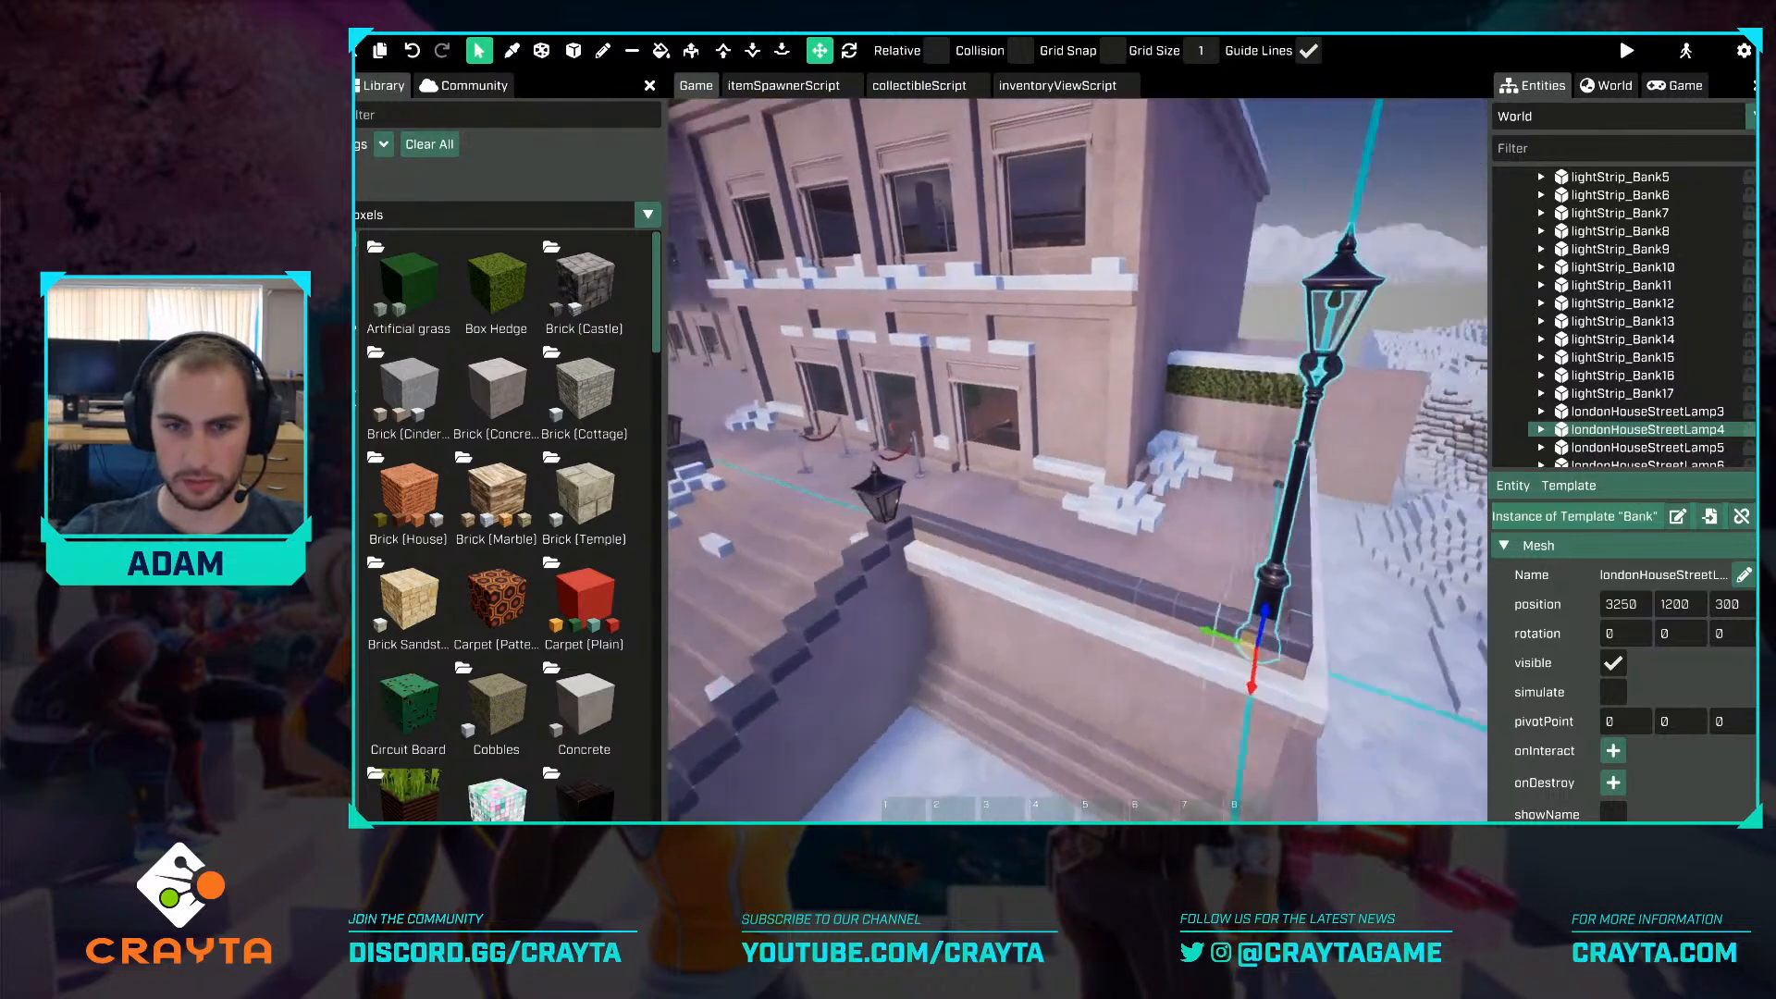
key(r)
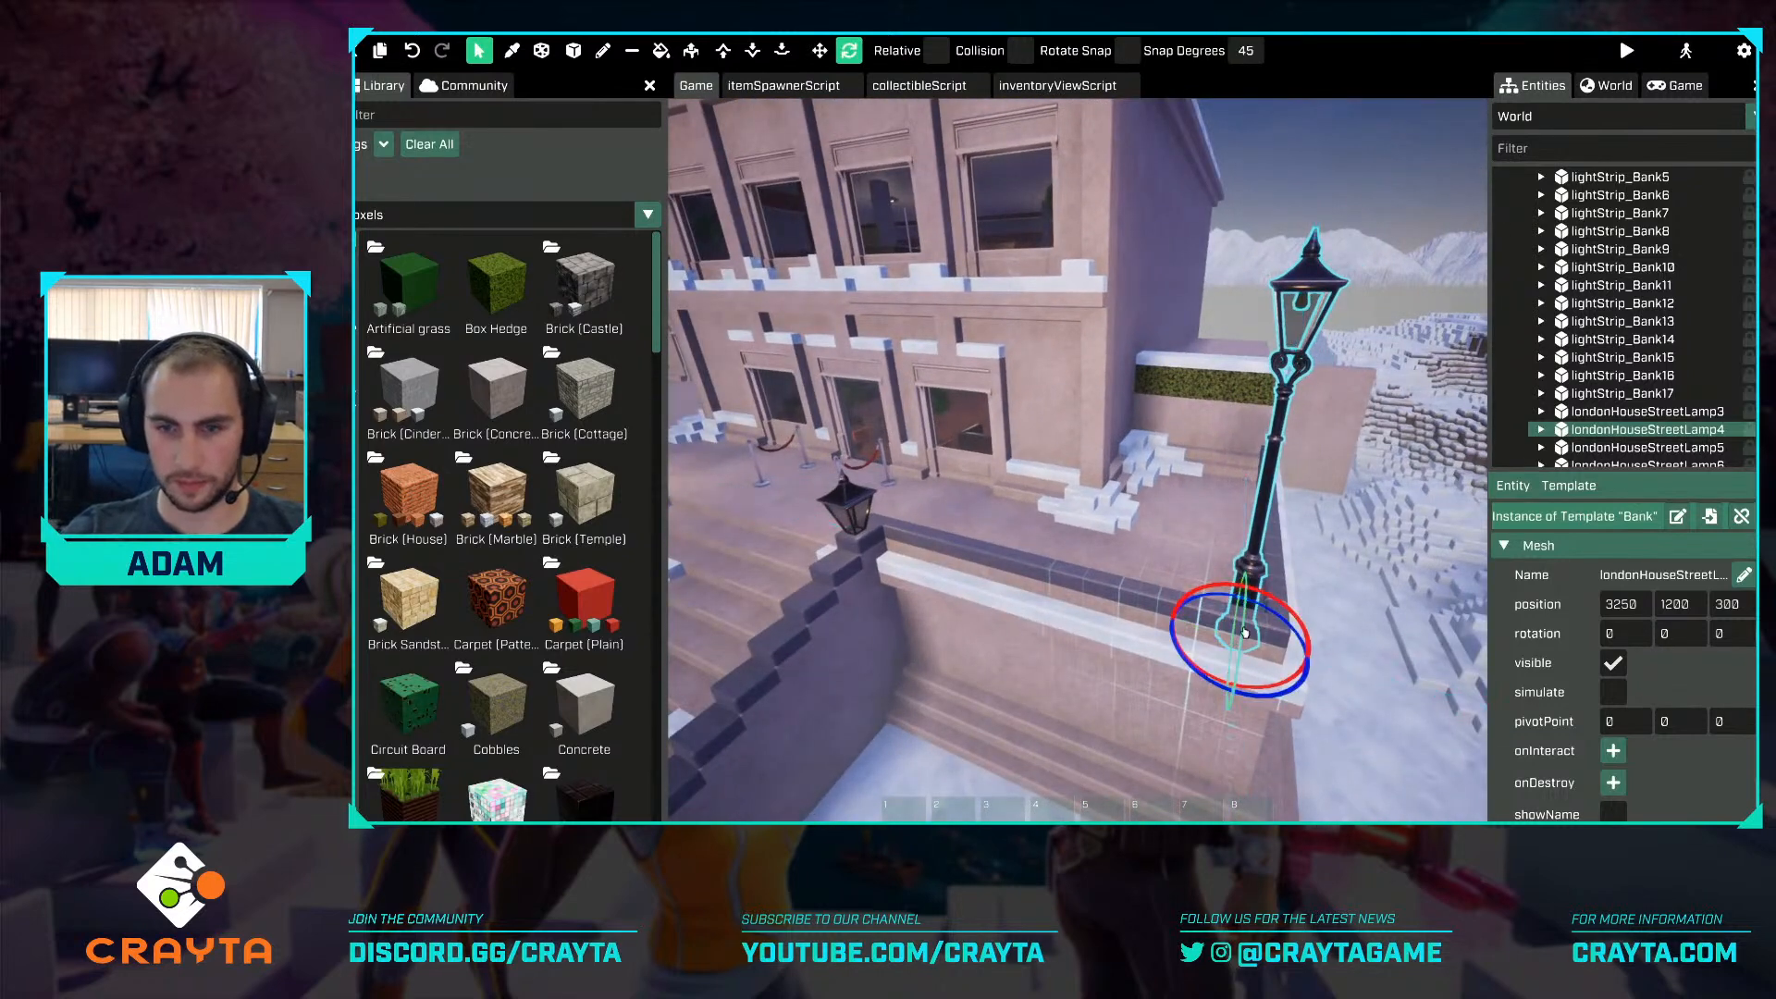
drag(1222, 588, 1199, 590)
mouse_move(1231, 651)
ctrl+mouse_down()
mouse_move(1235, 633)
mouse_move(1247, 653)
ctrl+mouse_up()
key(r)
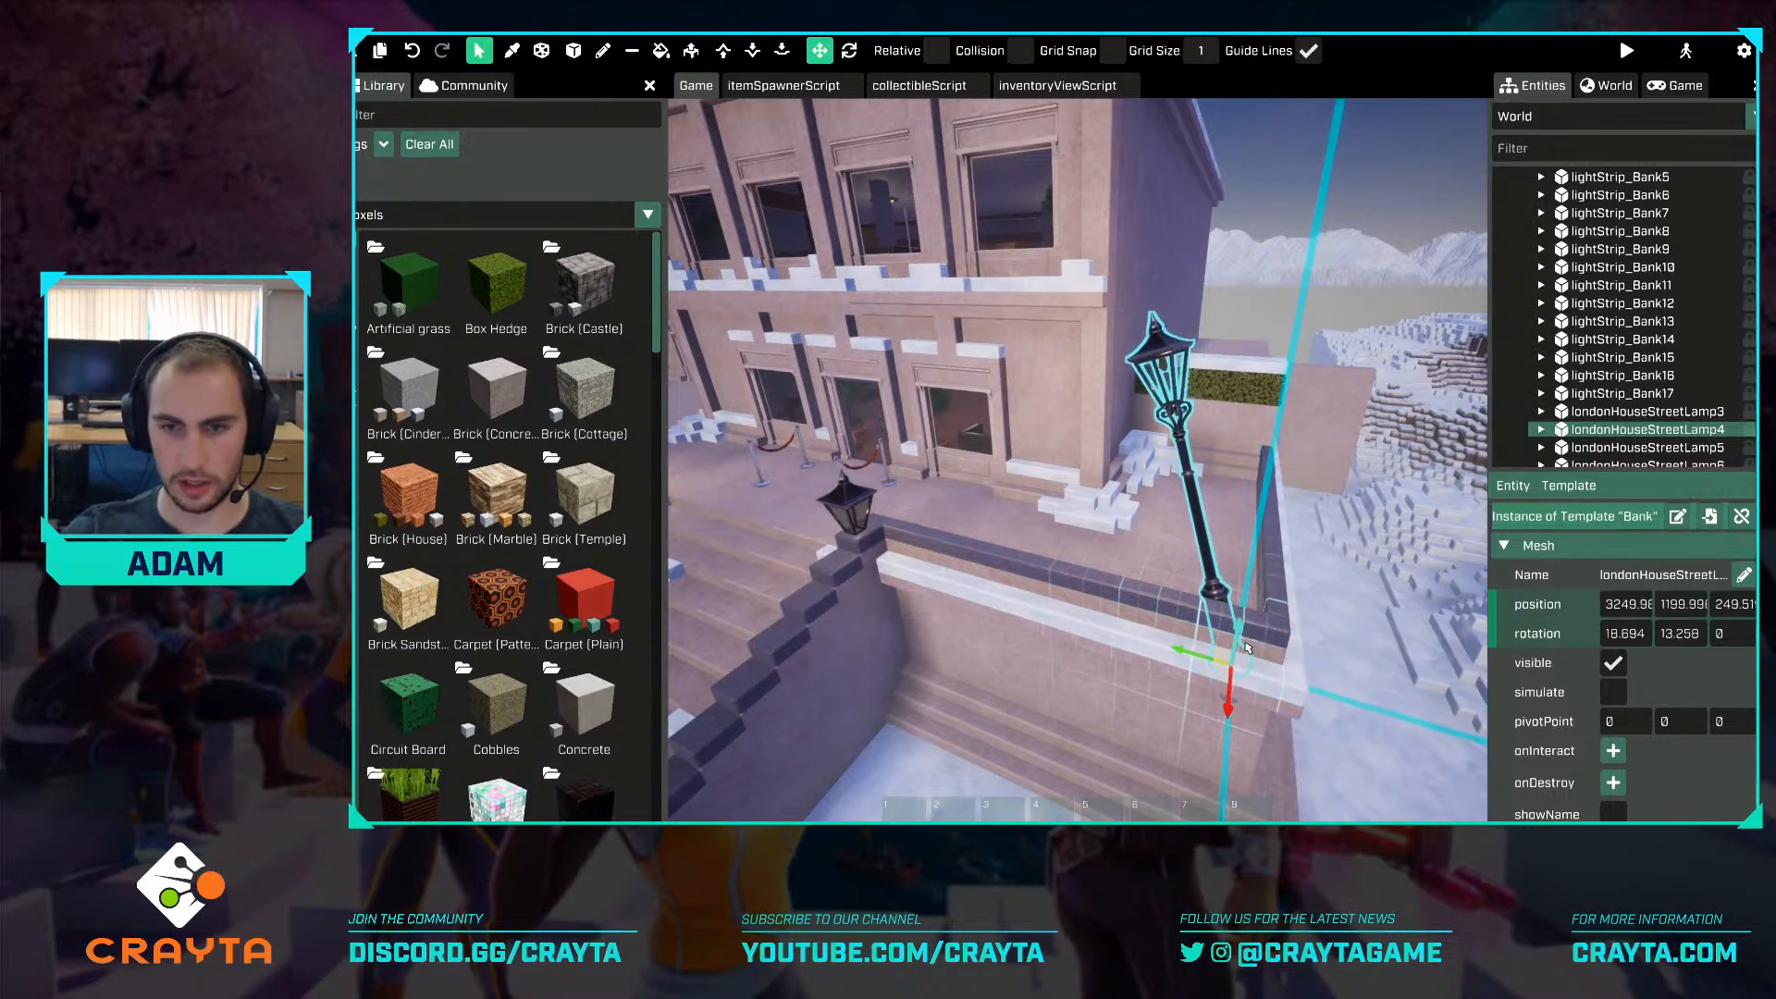
key(s)
right_drag(1248, 654, 1245, 611)
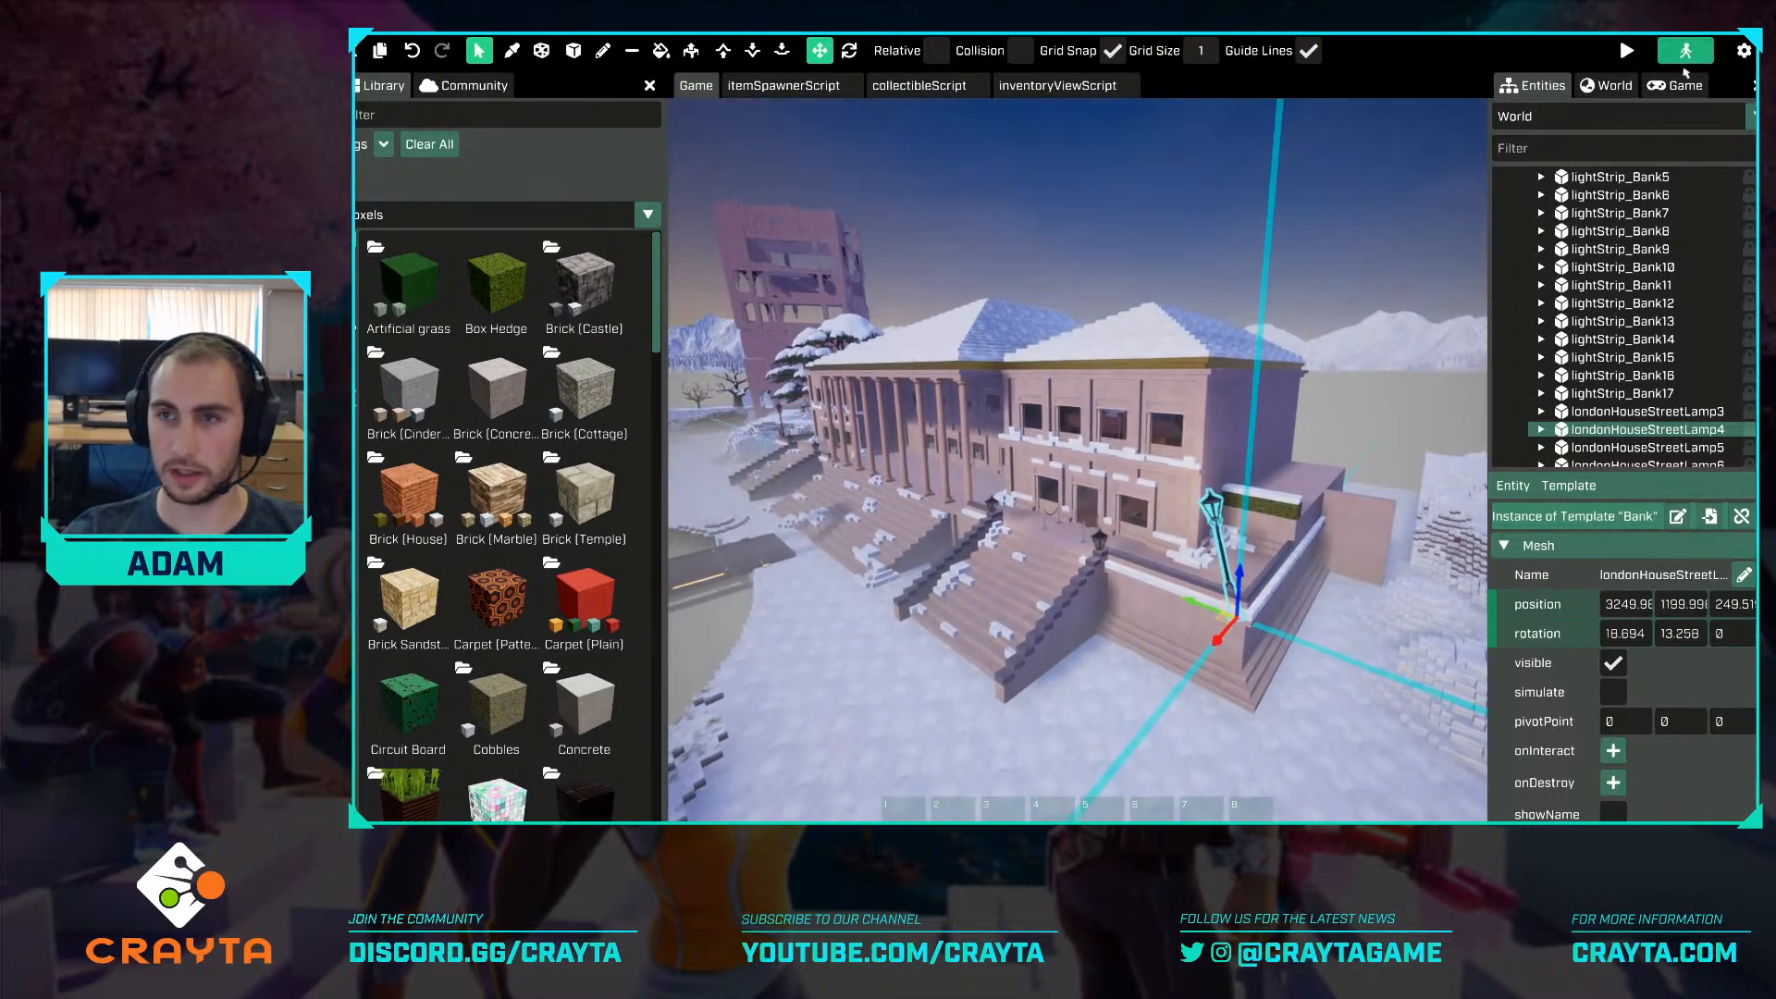
Set the world's start time to 0 hours and check the bank's lighting at night.
click(1607, 85)
text(24)
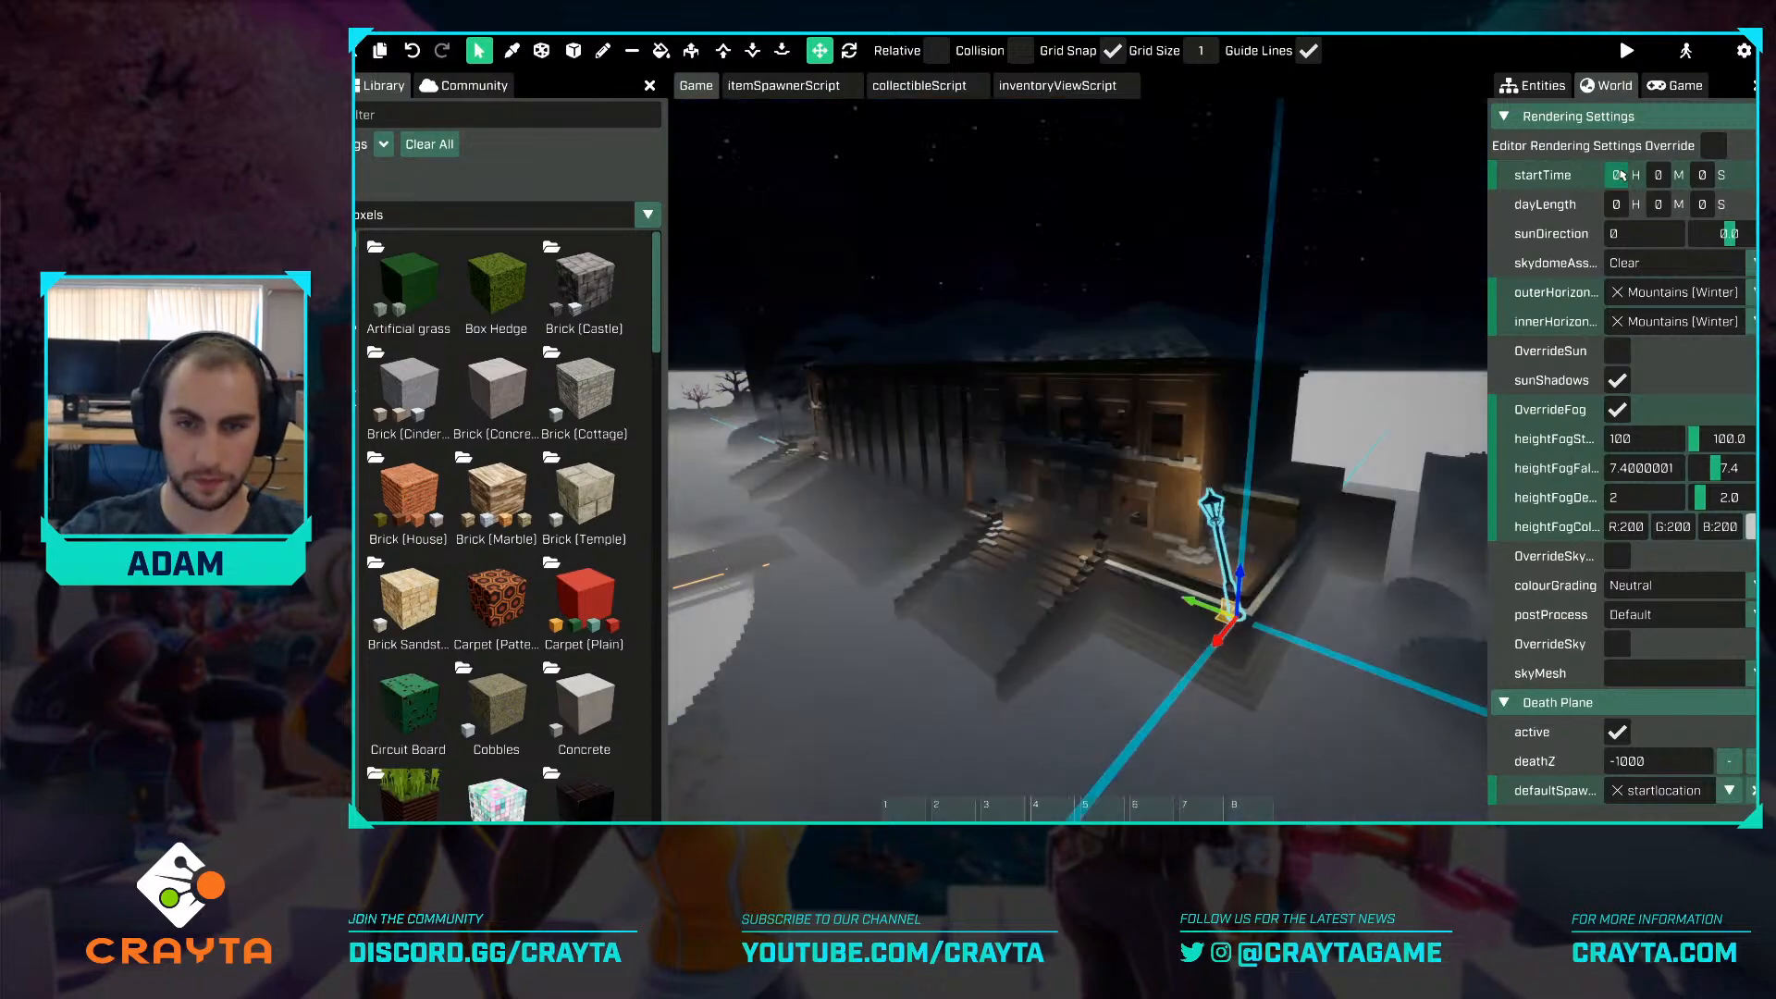
key(Return)
click(1186, 266)
key(w)
key(w)
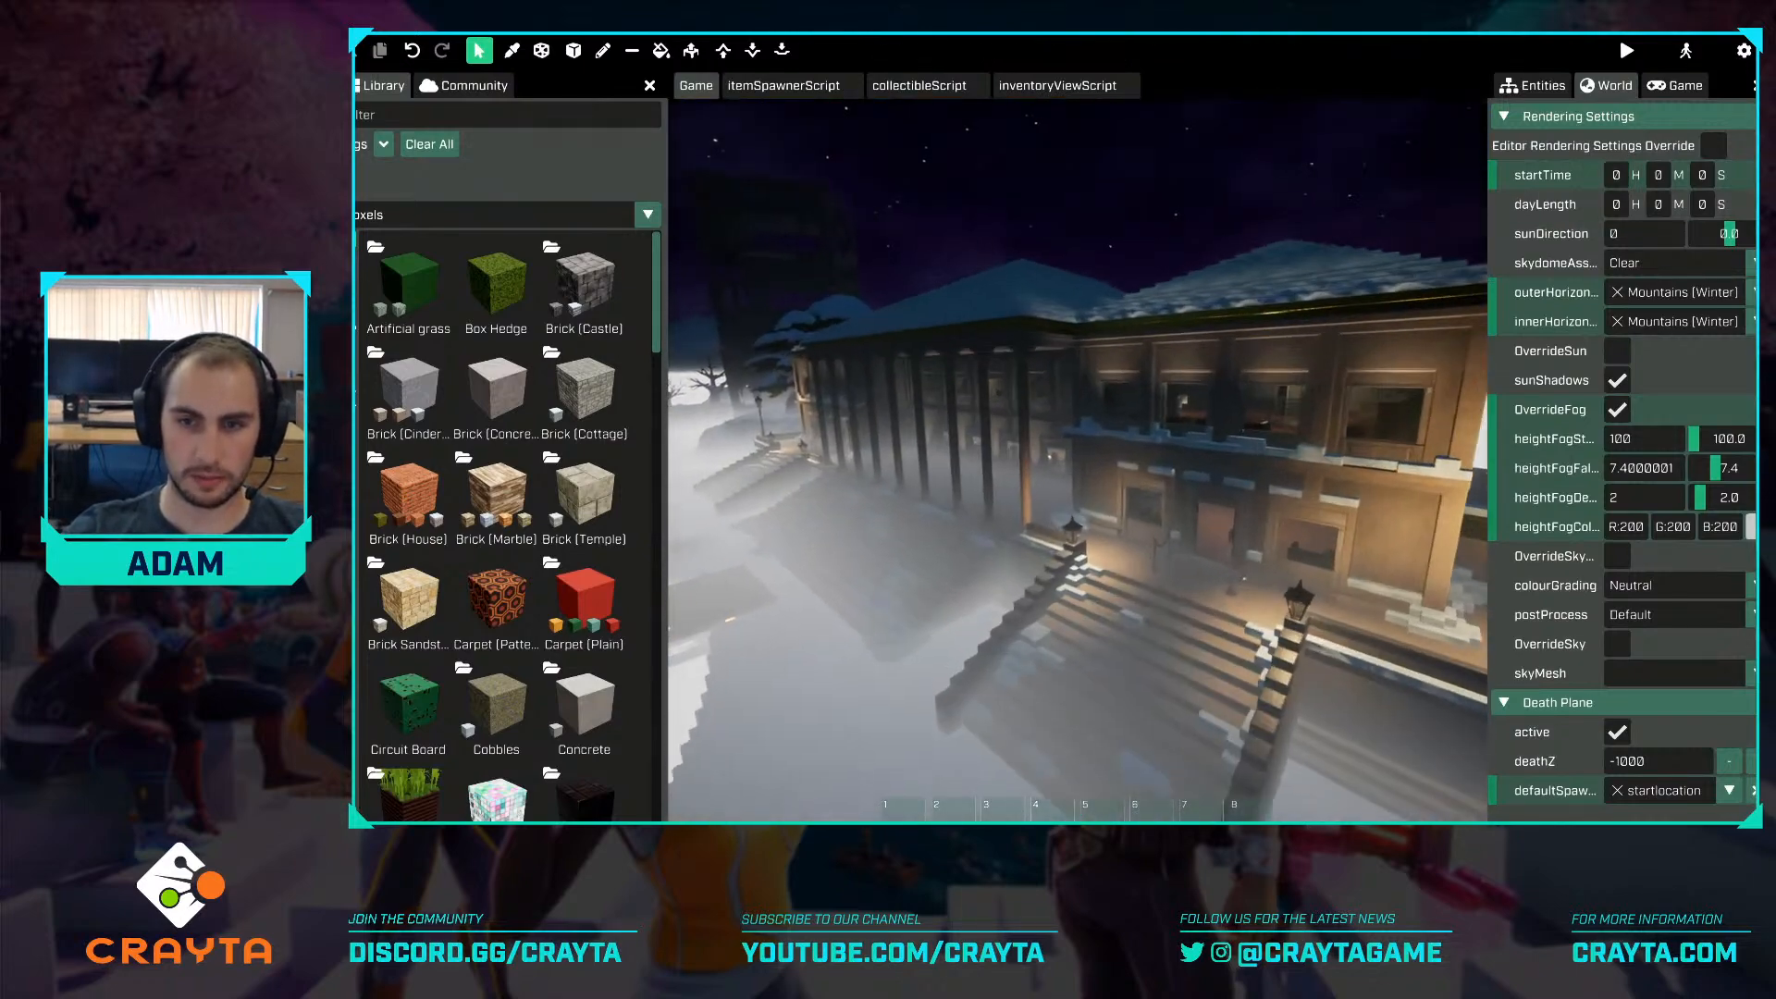
right_drag(1186, 266, 1228, 206)
right_drag(1147, 370, 1061, 380)
key(s)
Delete the light entity under lightStrip_Bank7 in the bank's lobby.
click(1060, 380)
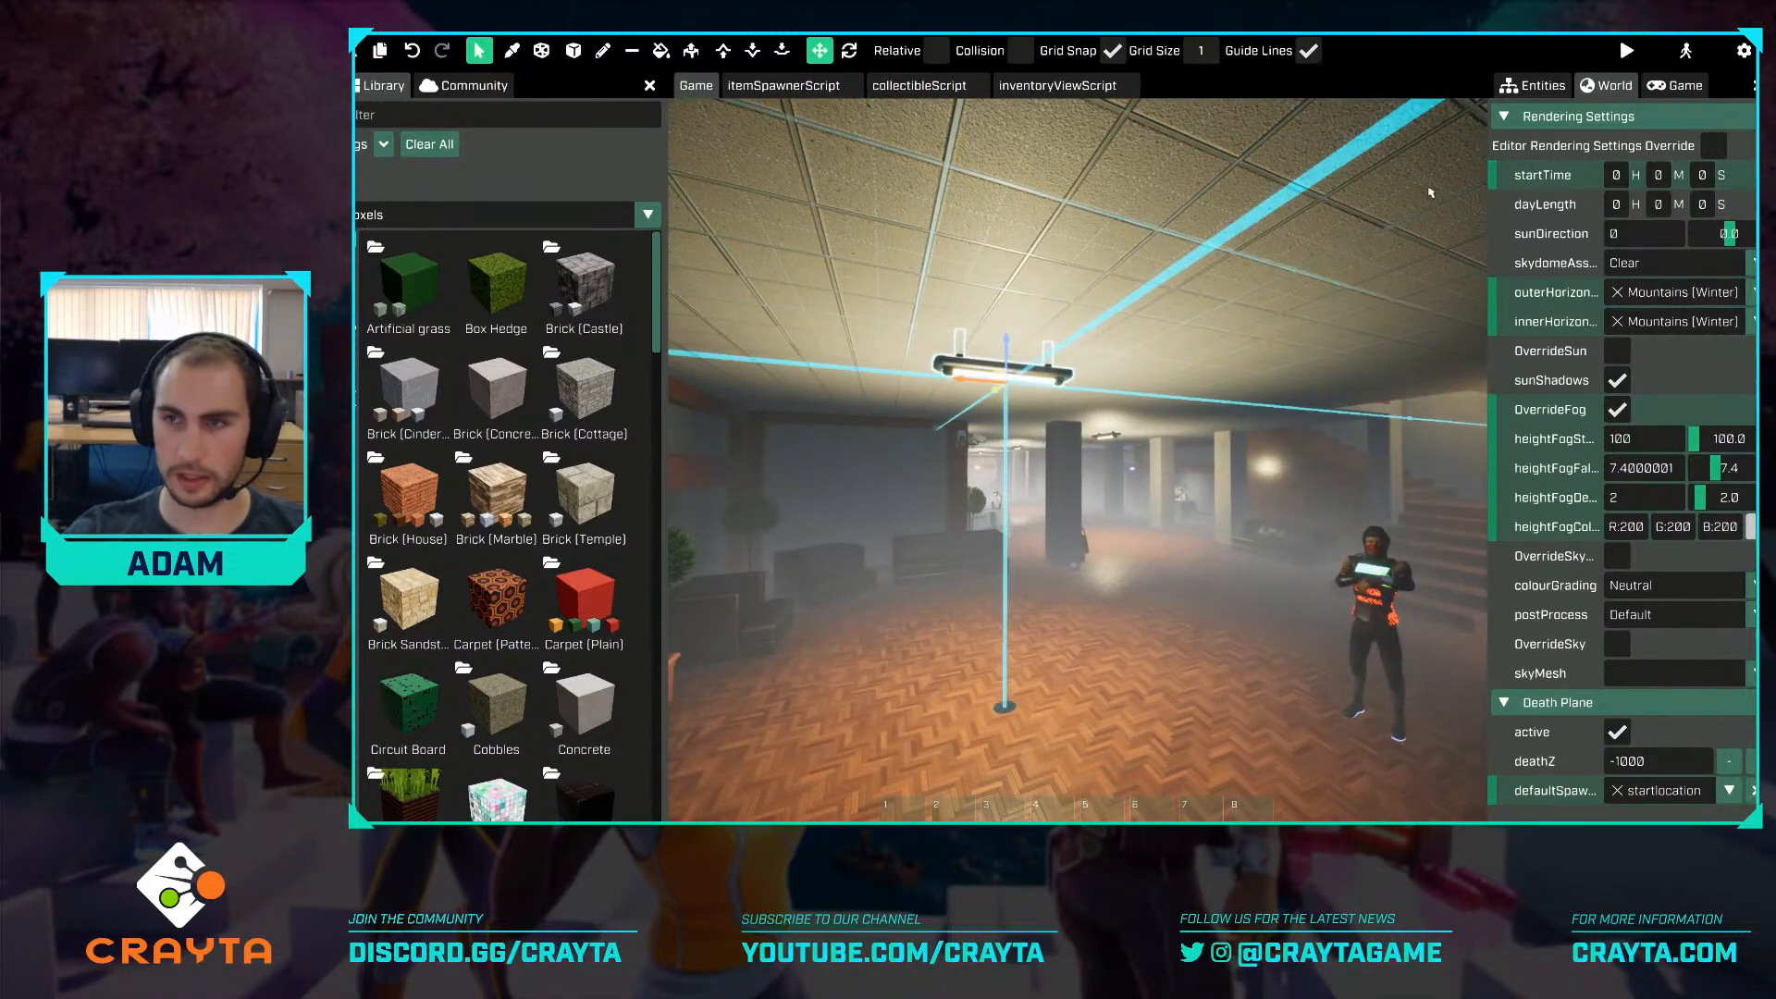
click(1537, 86)
key(w)
key(a)
key(d)
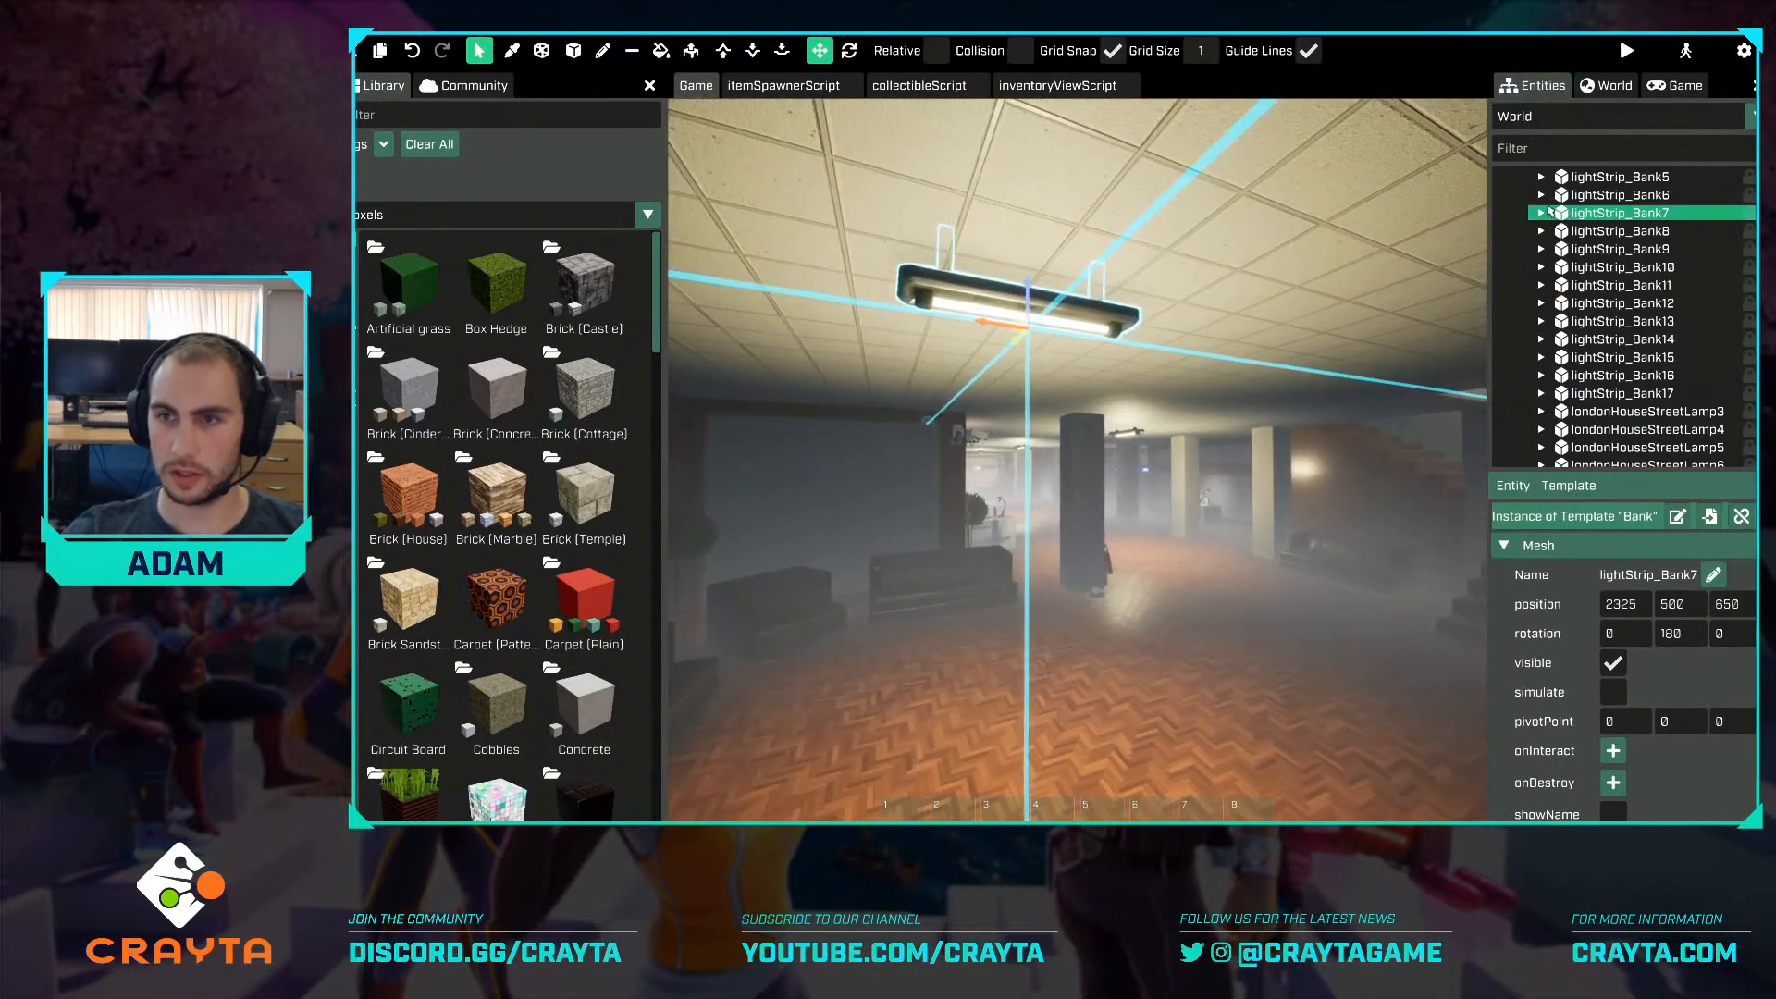
click(1542, 213)
click(1605, 231)
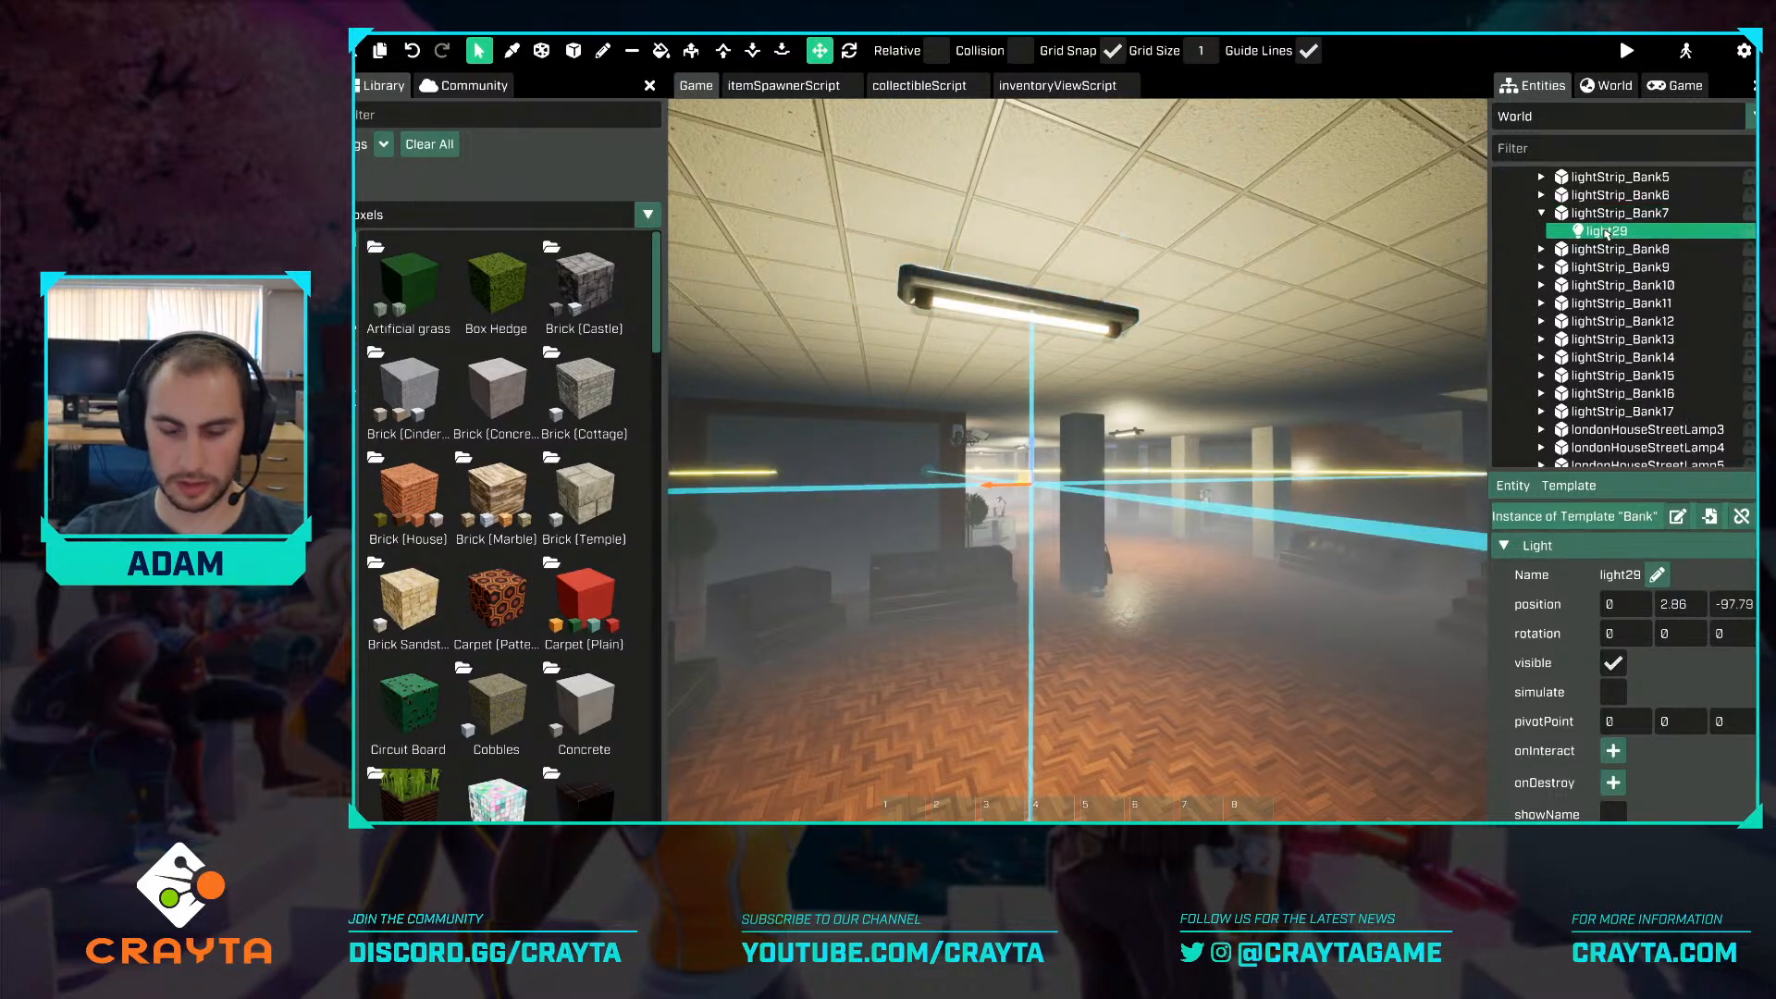
key(Delete)
Search the community packages for "flicker" and install the Flickering Light package.
key(w)
mouse_move(1161, 490)
right_down()
mouse_move(1369, 491)
mouse_move(1313, 462)
mouse_move(1133, 448)
mouse_move(1147, 444)
mouse_move(1133, 495)
mouse_move(1151, 495)
right_up()
key(w)
key(s)
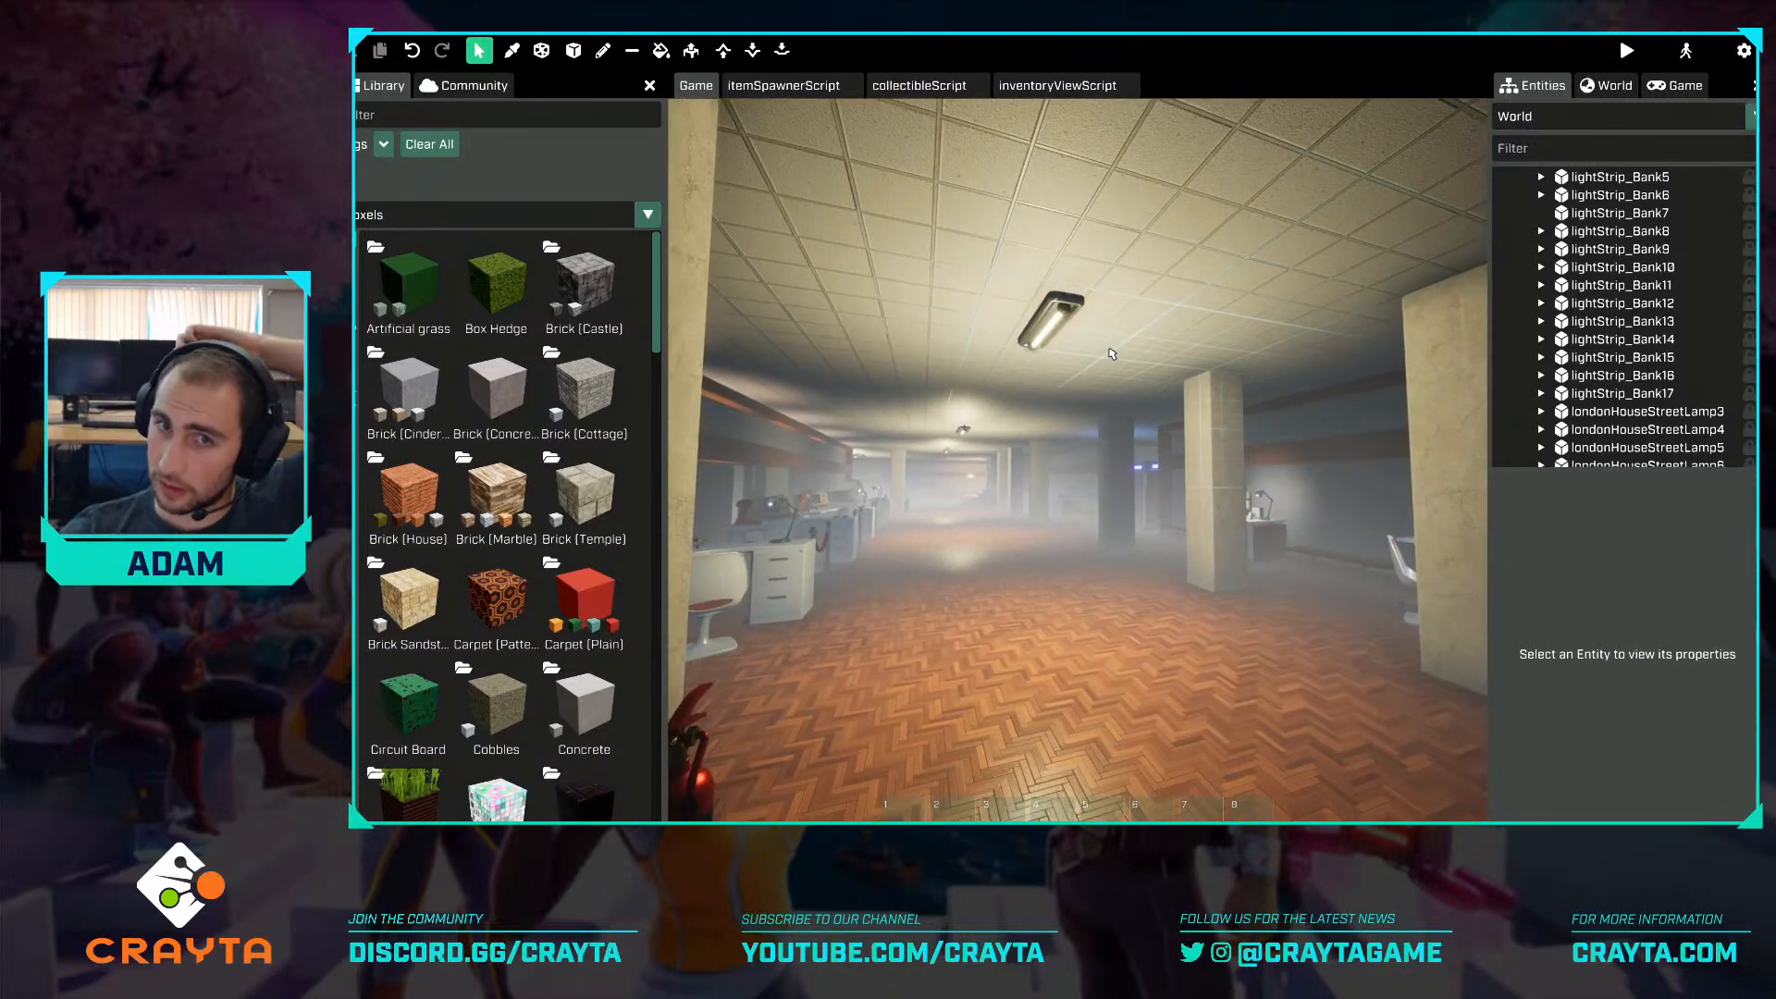
click(455, 86)
click(444, 106)
text(flicker)
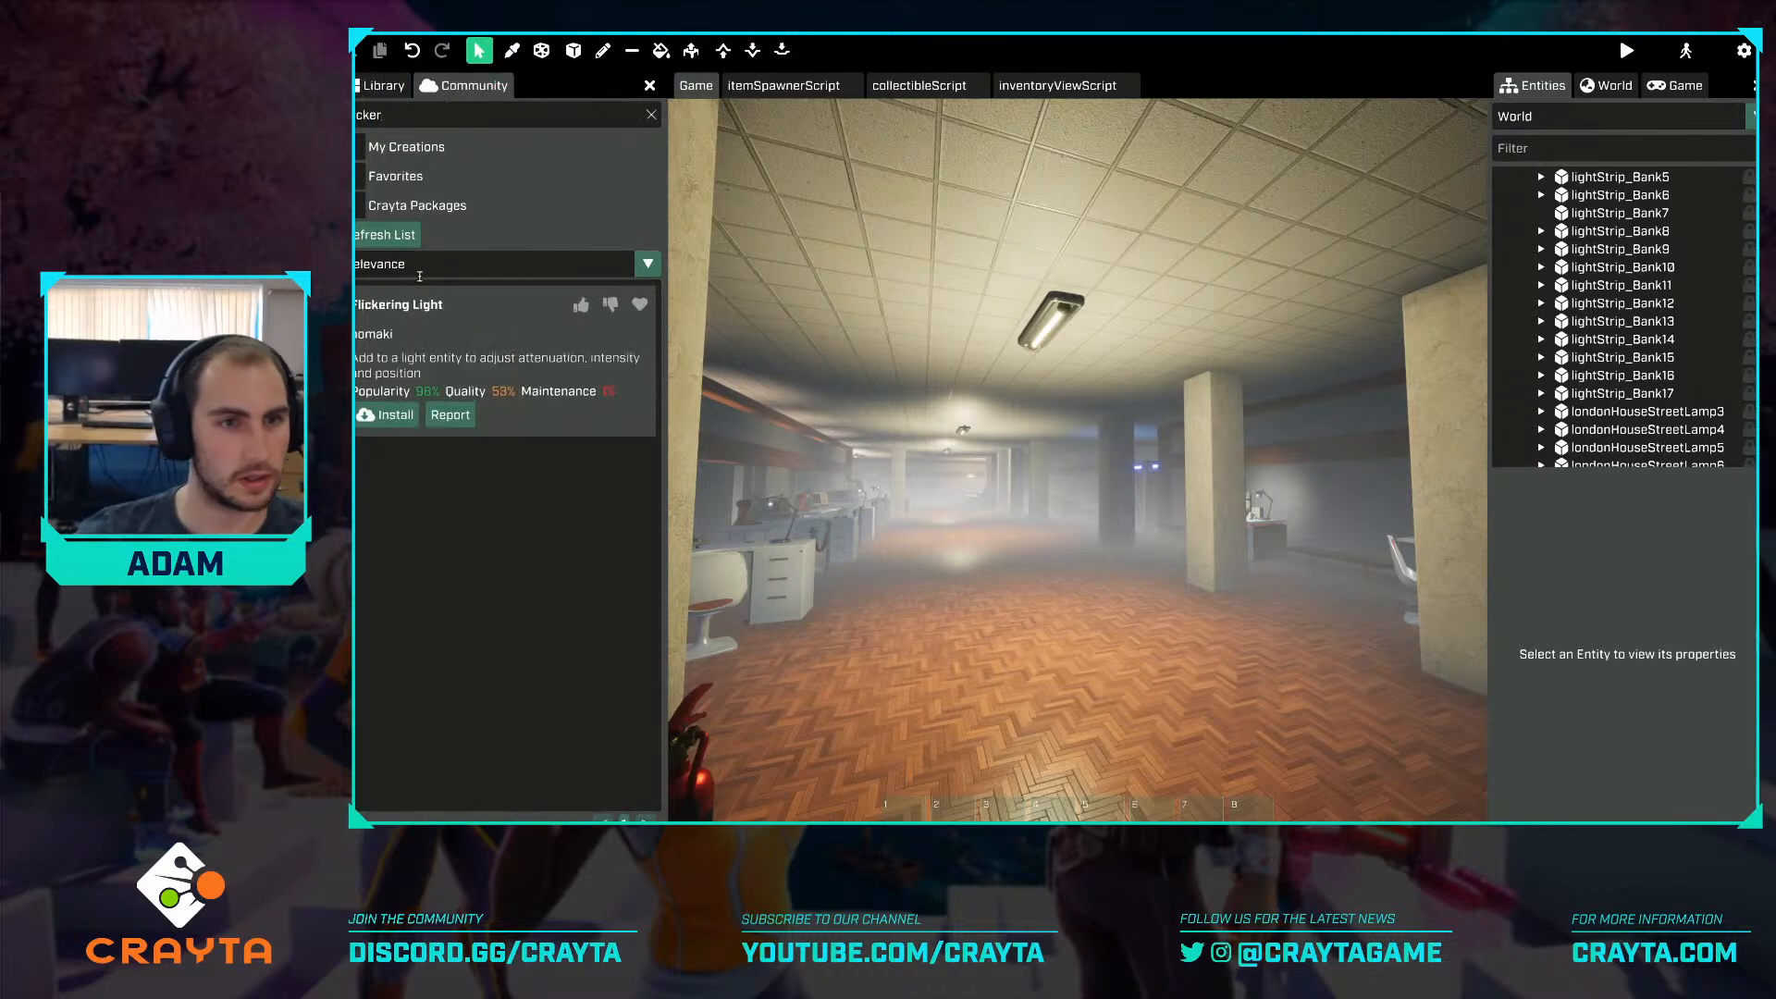
click(389, 414)
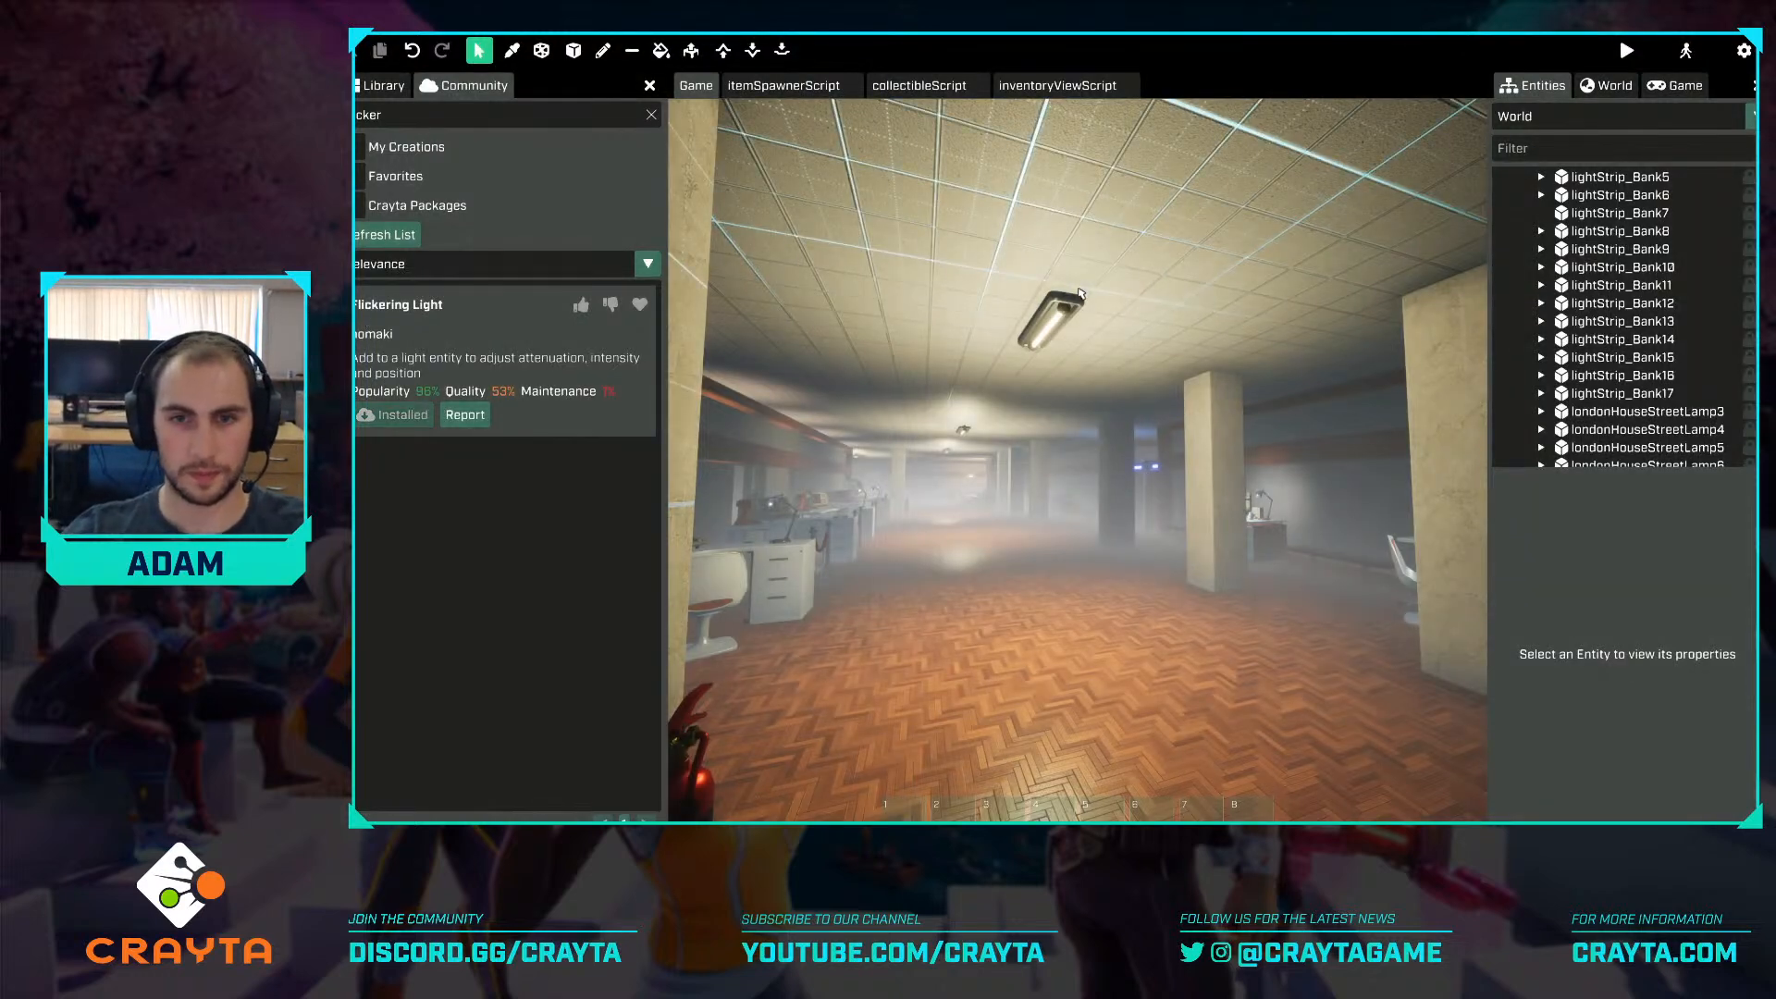
Add the flickeringLight script to the light under lightStrip_Bank8.
click(1079, 294)
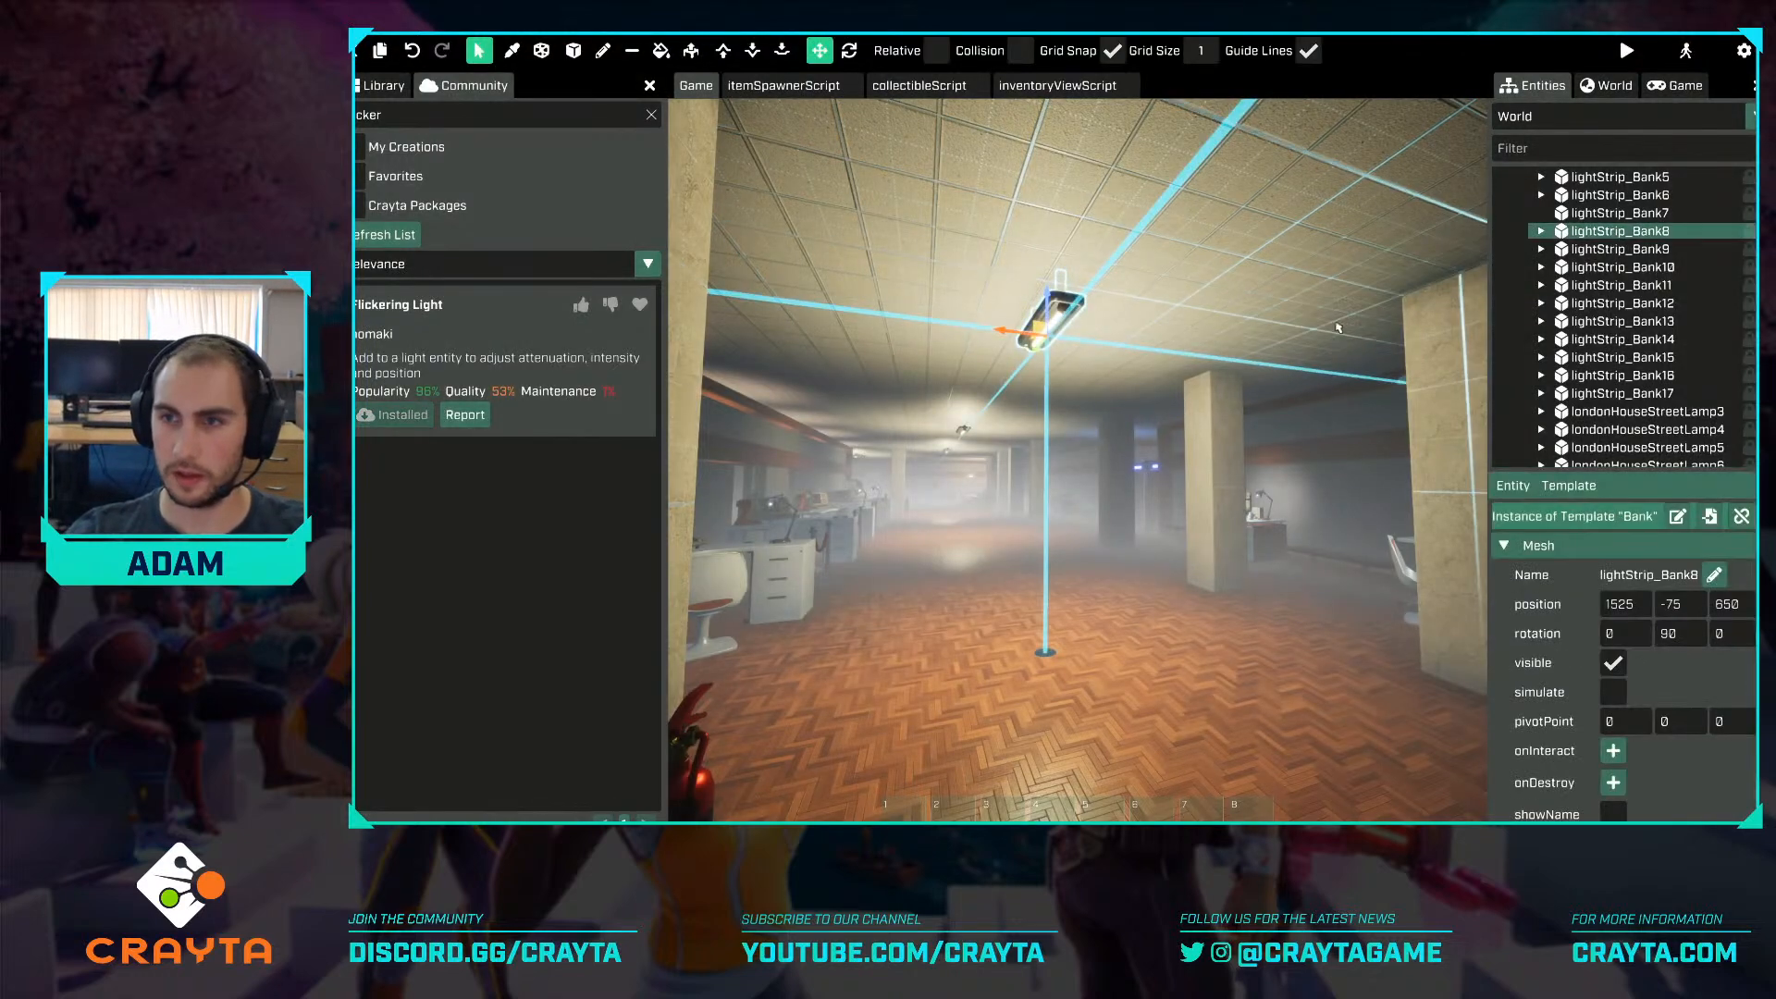
click(1542, 231)
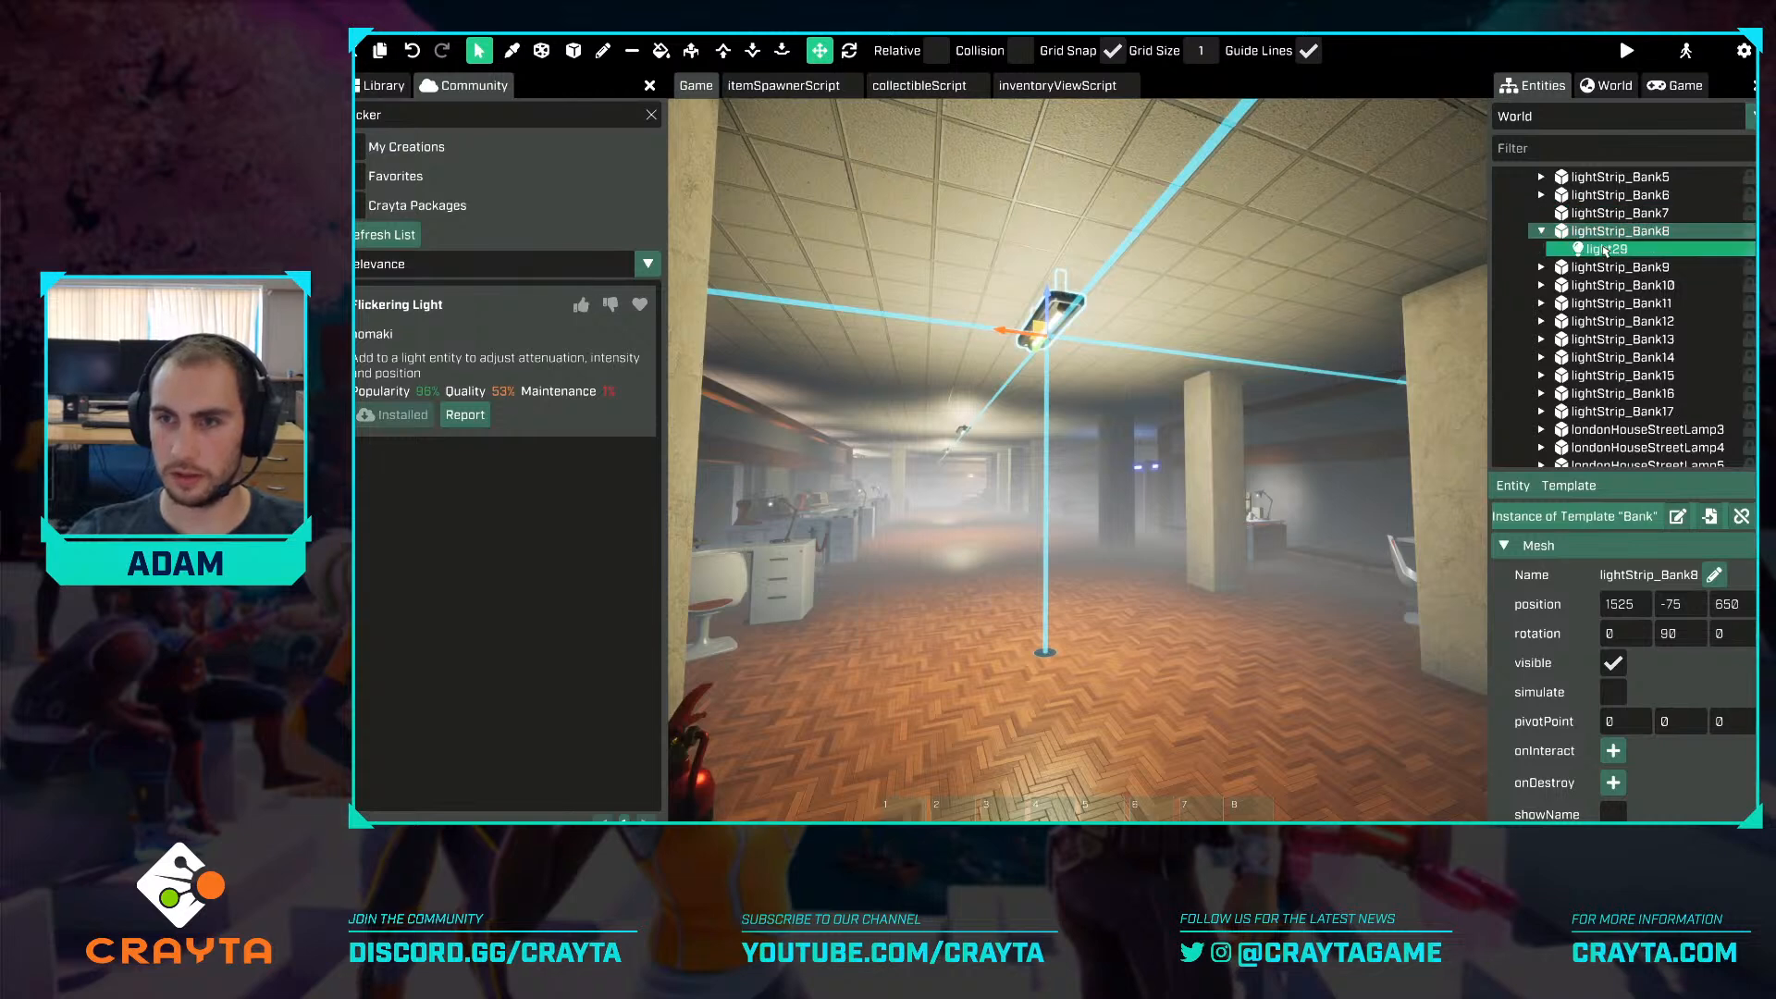
click(1607, 249)
scroll(1677, 581, down, 3)
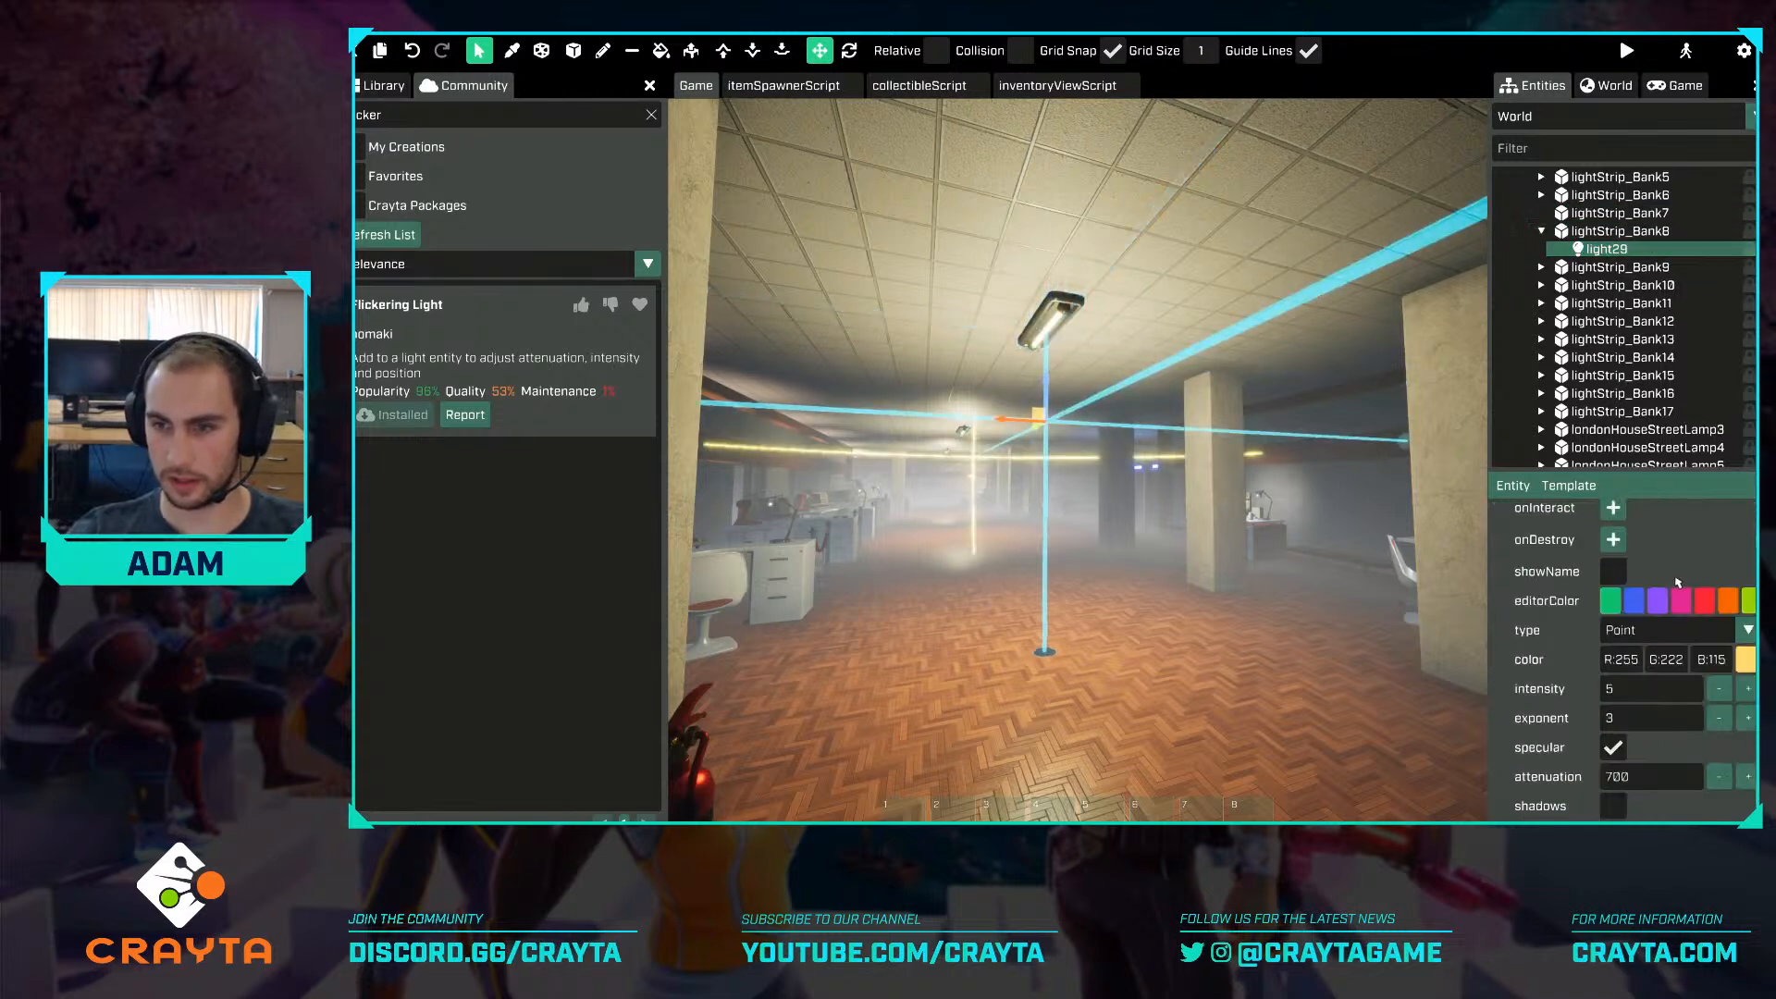
click(1513, 486)
mouse_move(1531, 528)
mouse_move(1629, 534)
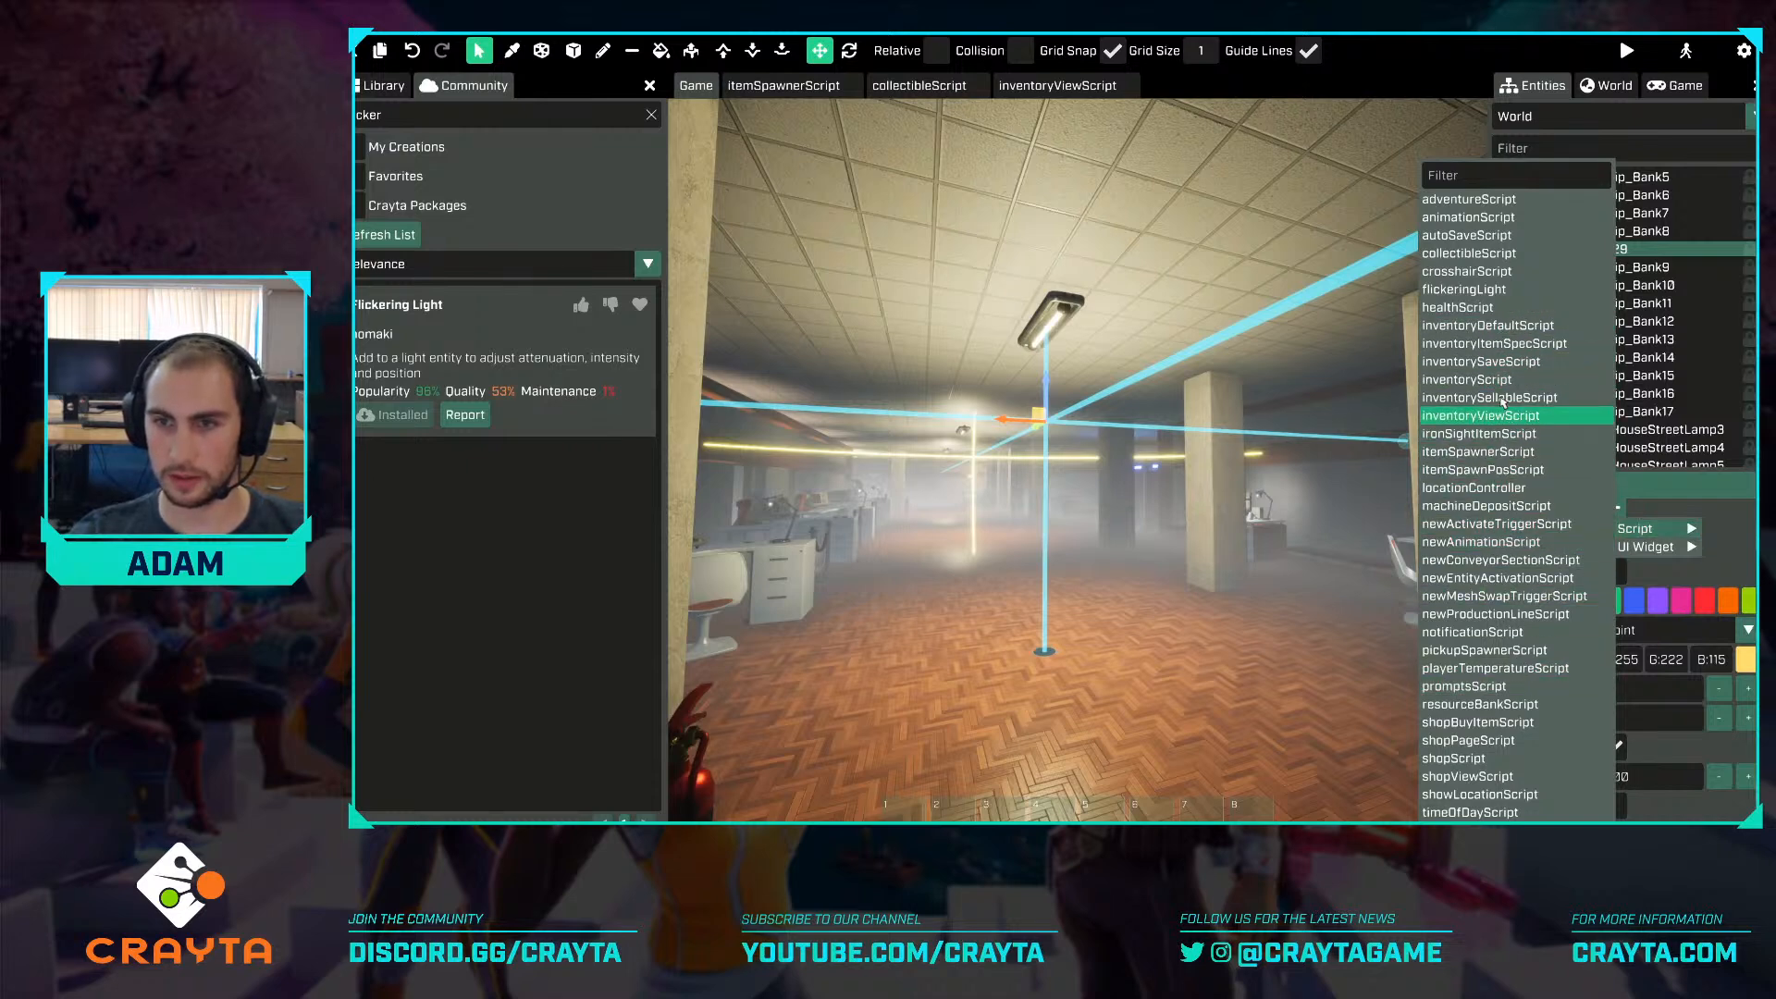
click(1462, 288)
scroll(1697, 724, down, 5)
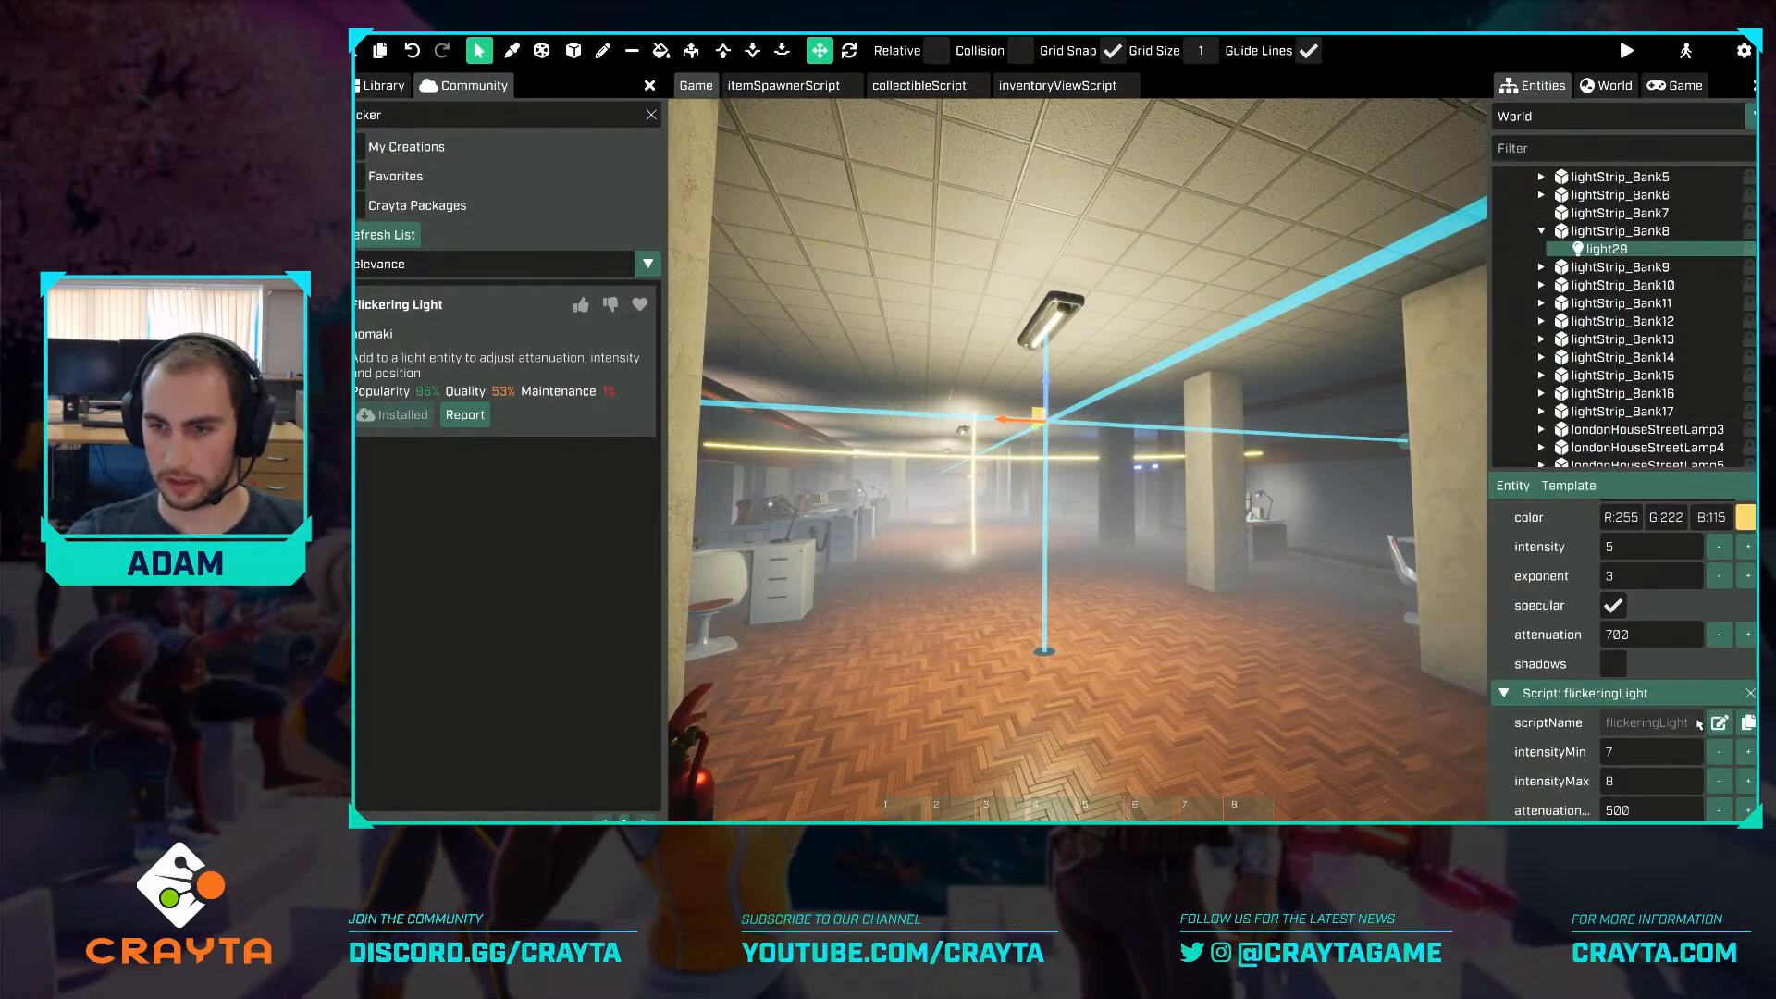
Turn on simulate for the lightStrip_Bank8 light and watch its flicker from across the lobby.
scroll(1636, 724, up, 3)
scroll(1636, 723, up, 3)
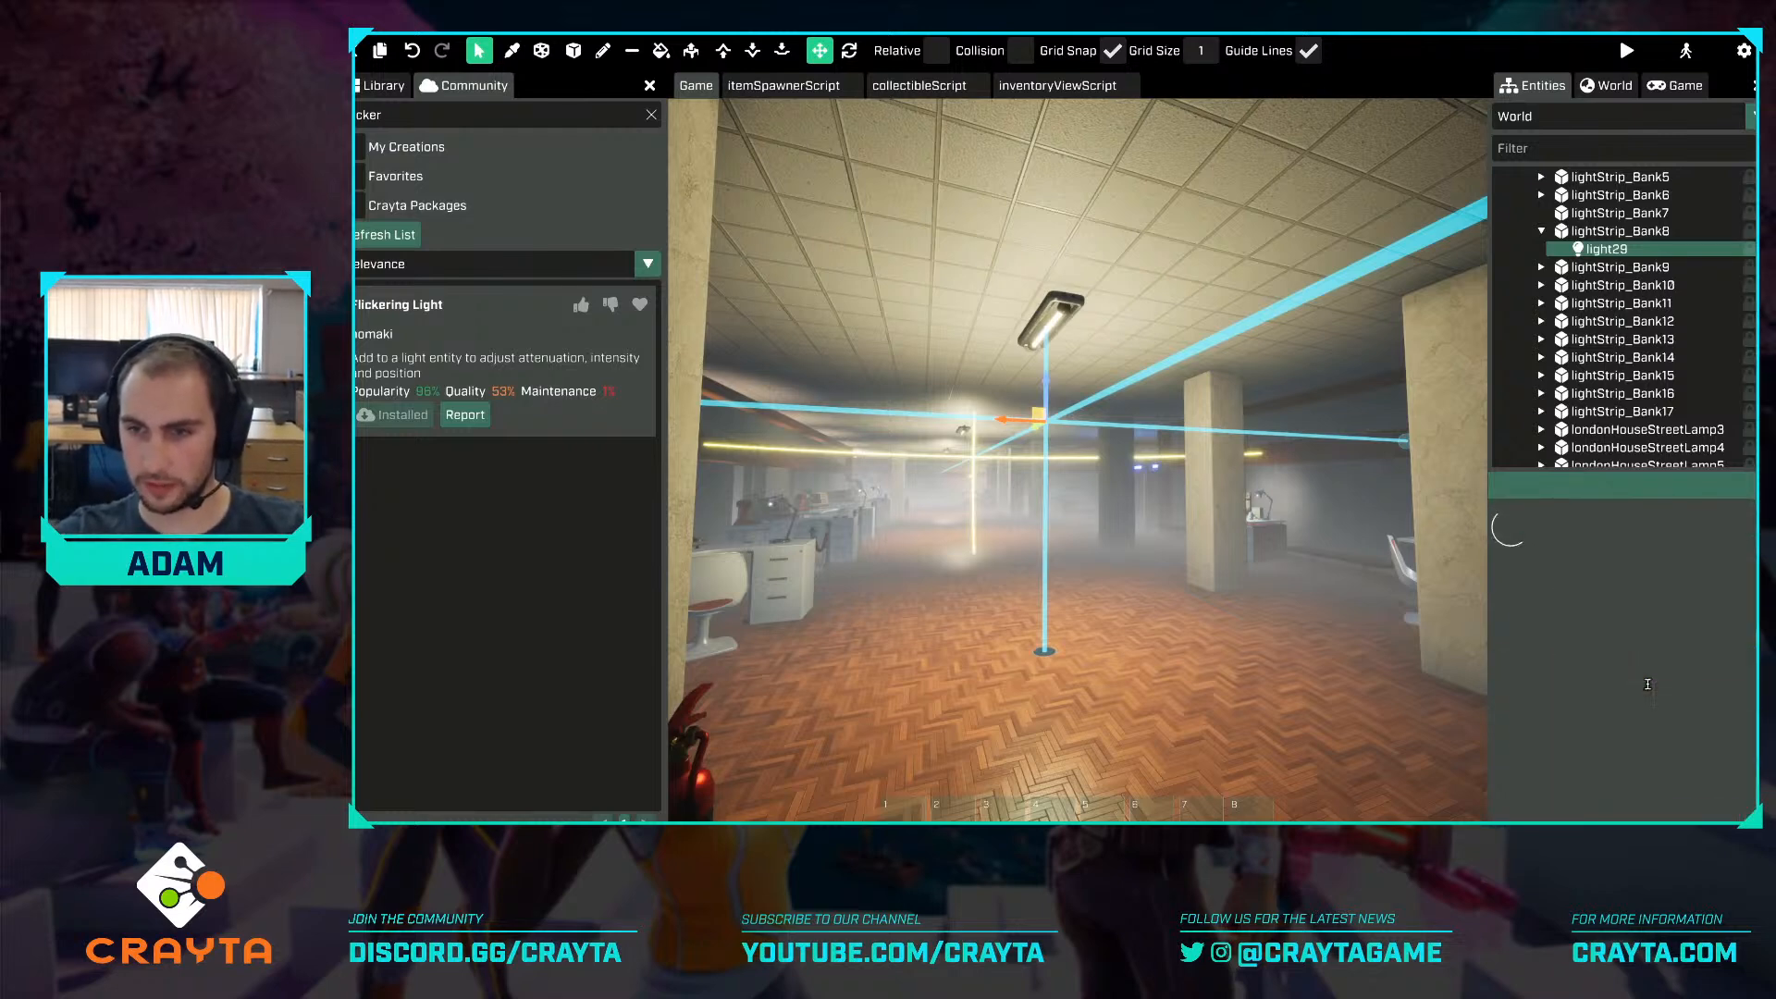
click(1613, 692)
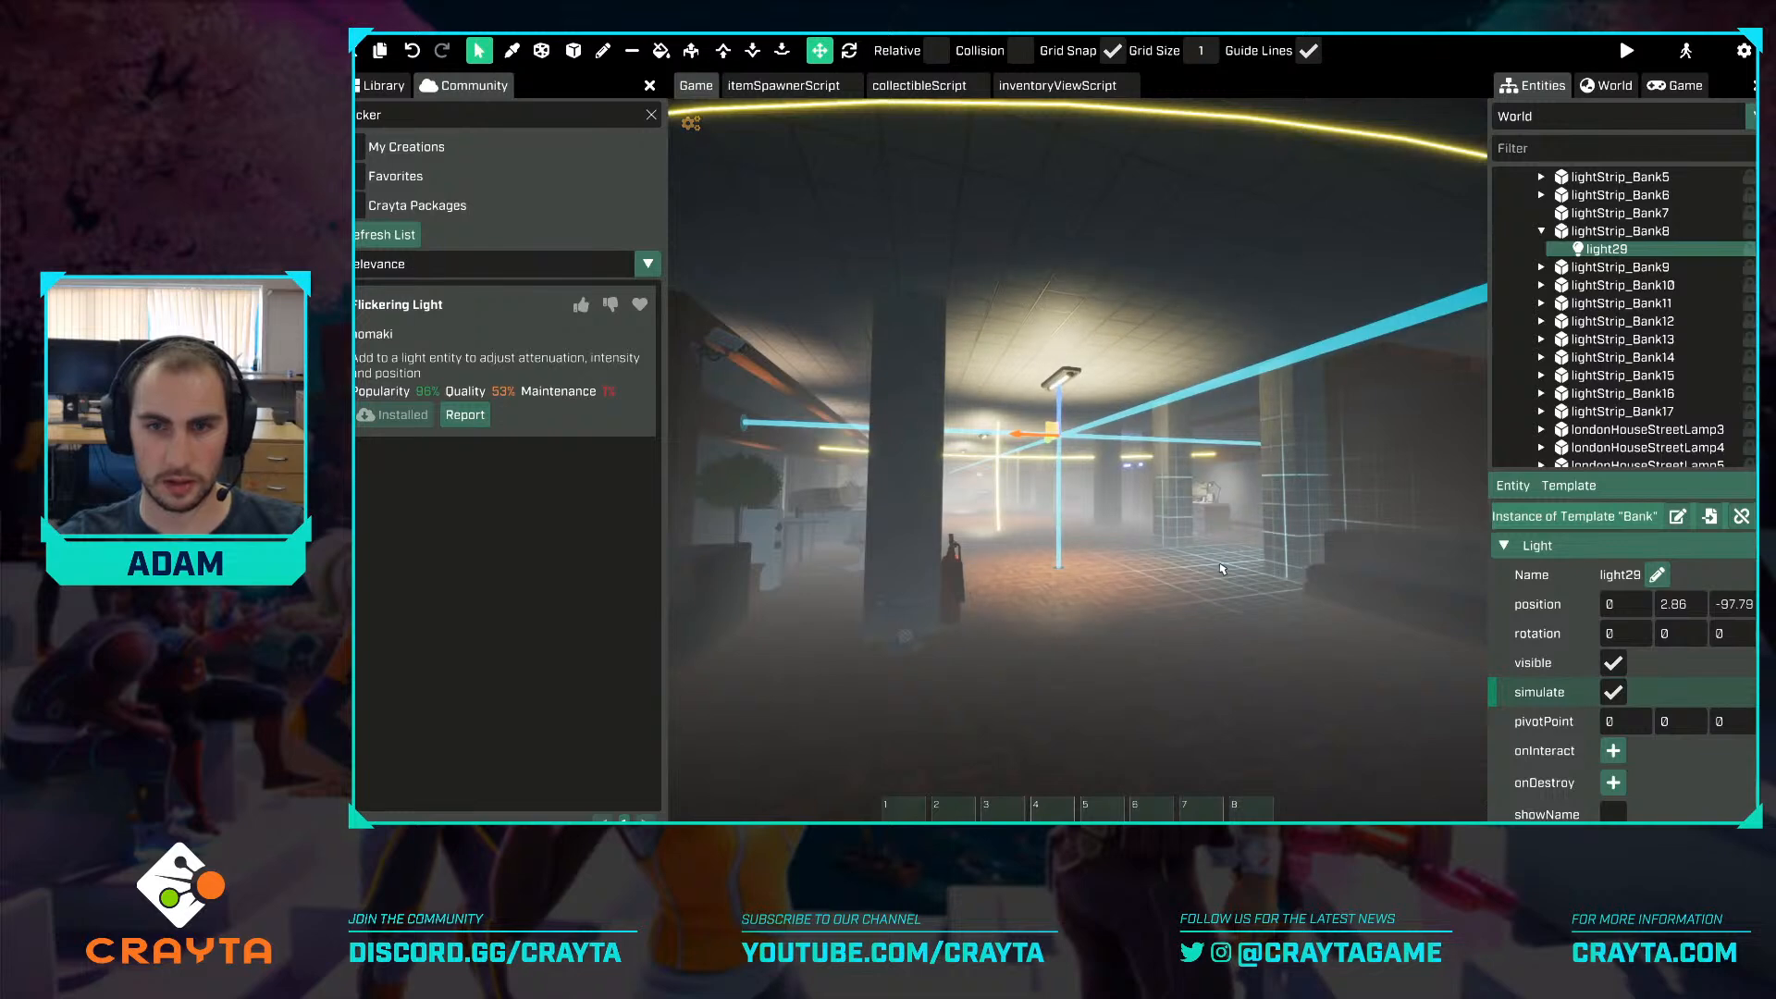
key(w)
key(w)
key(w)
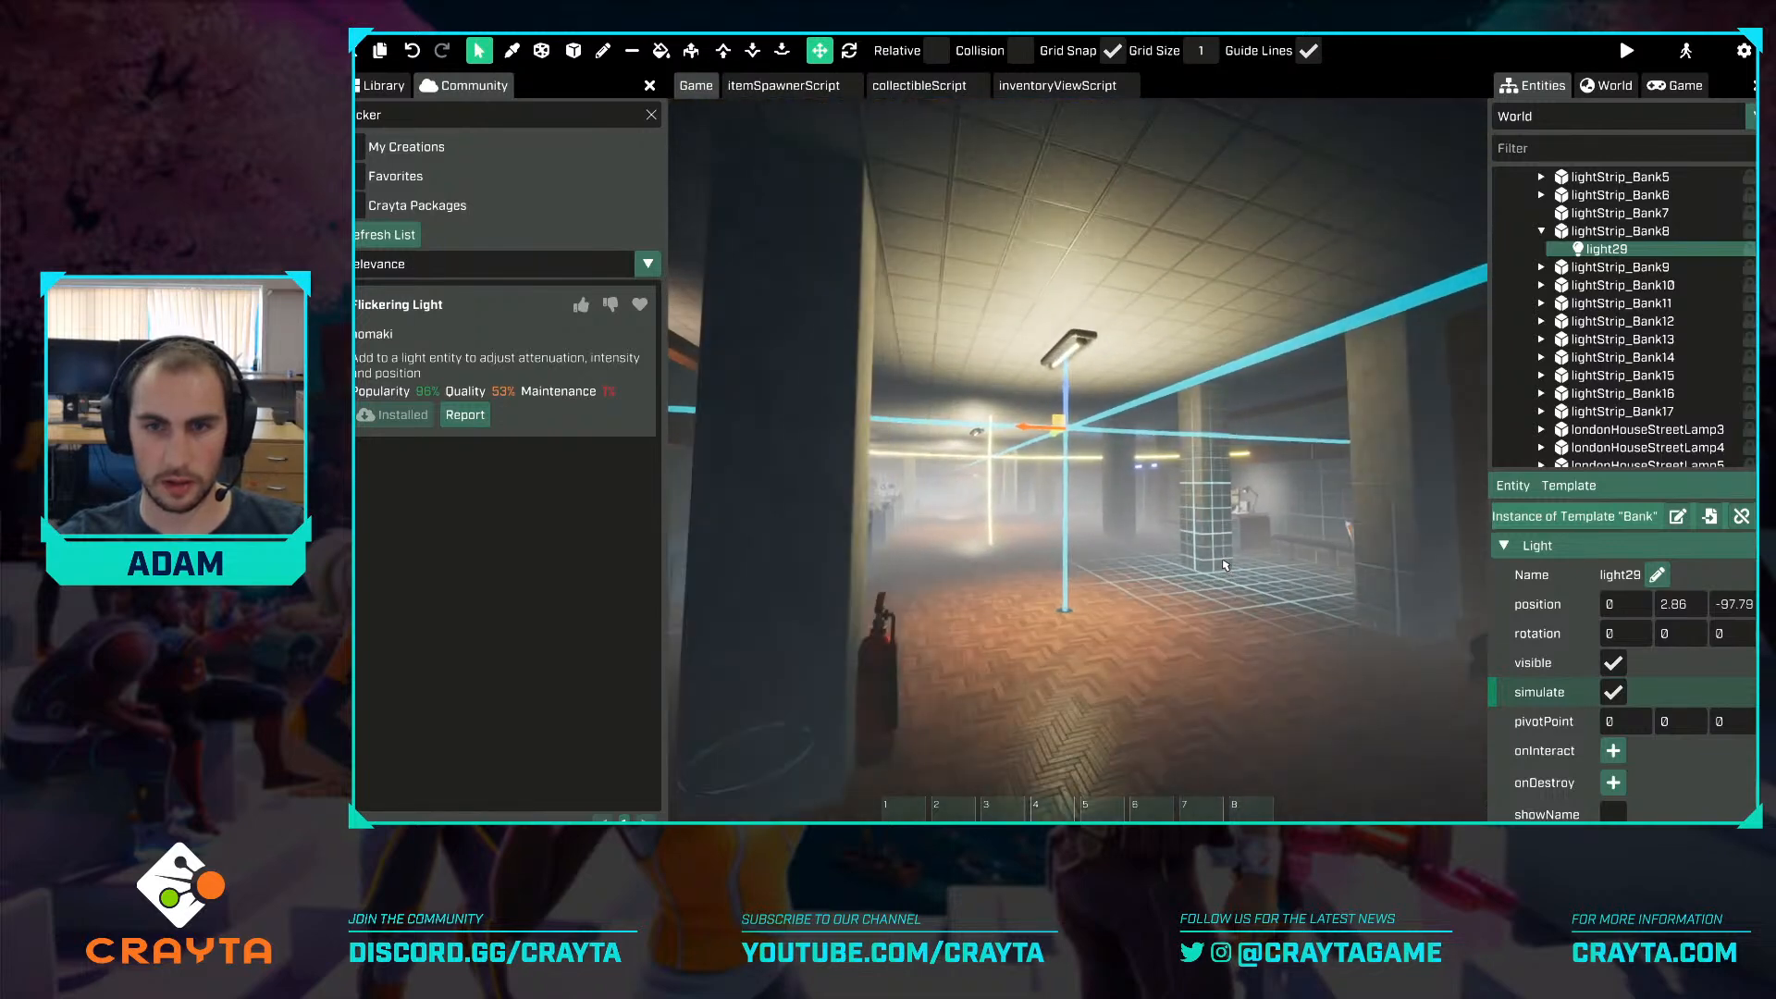
key(space)
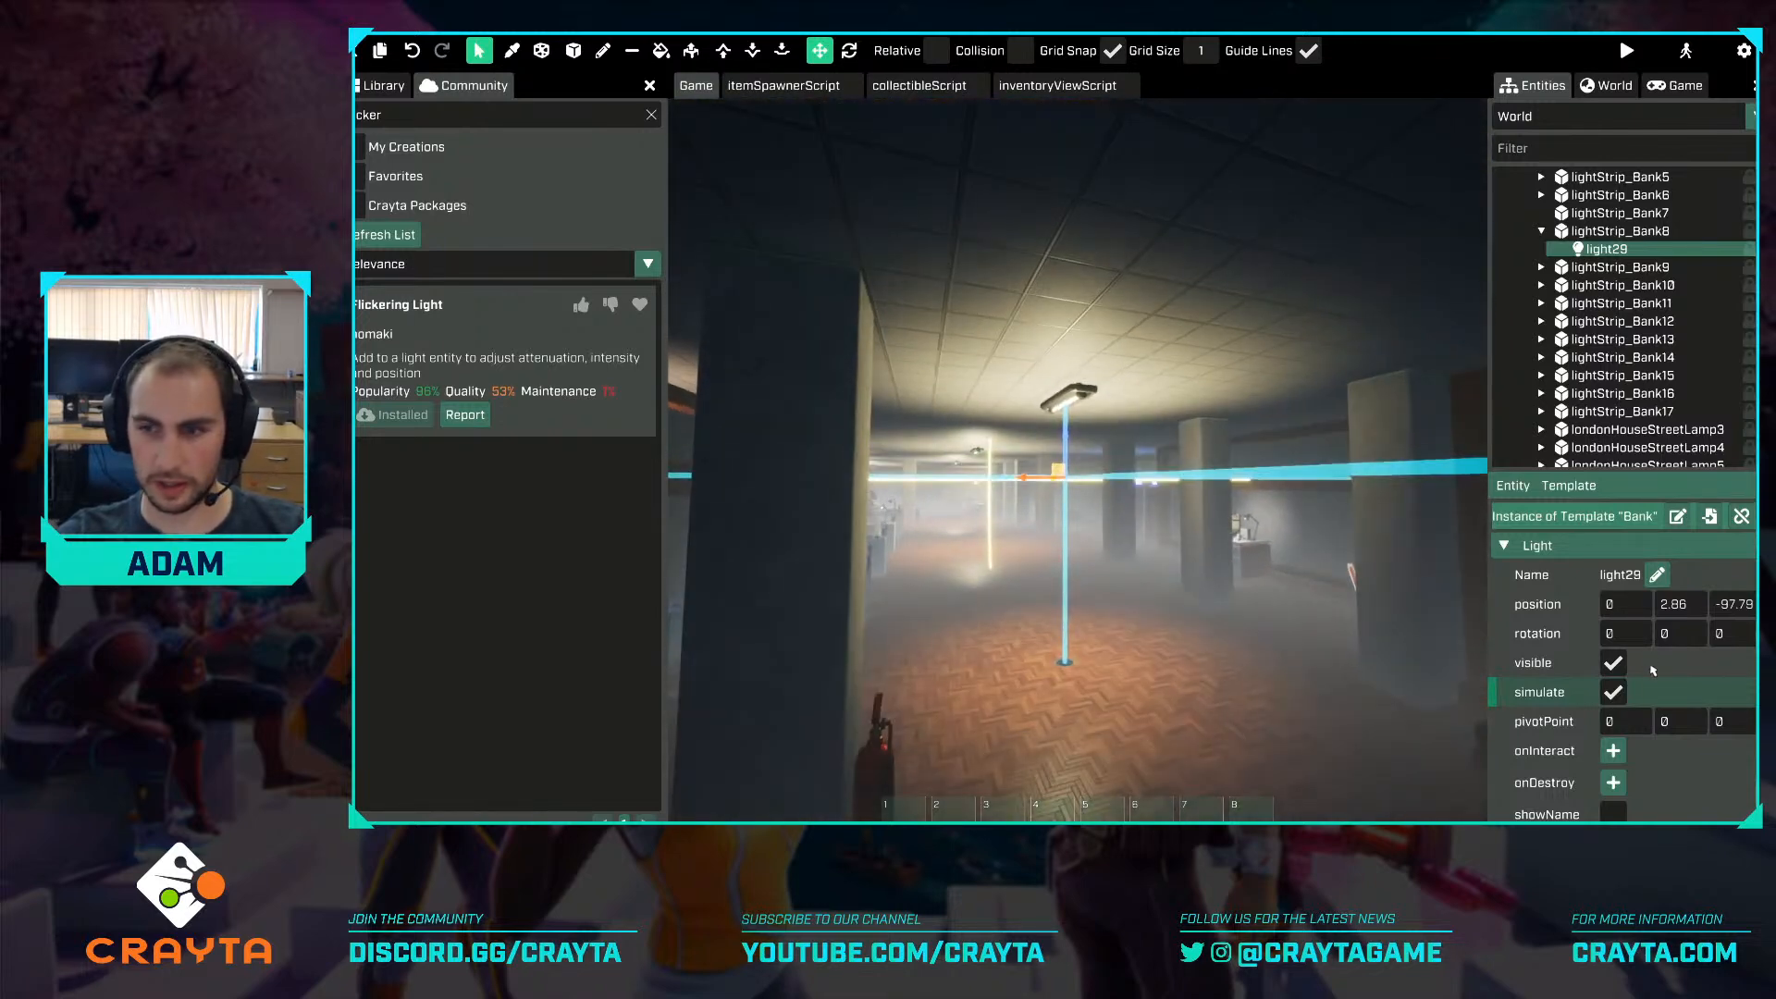
Delete the light under lightStrip_Bank8 and undo the deletion.
key(Delete)
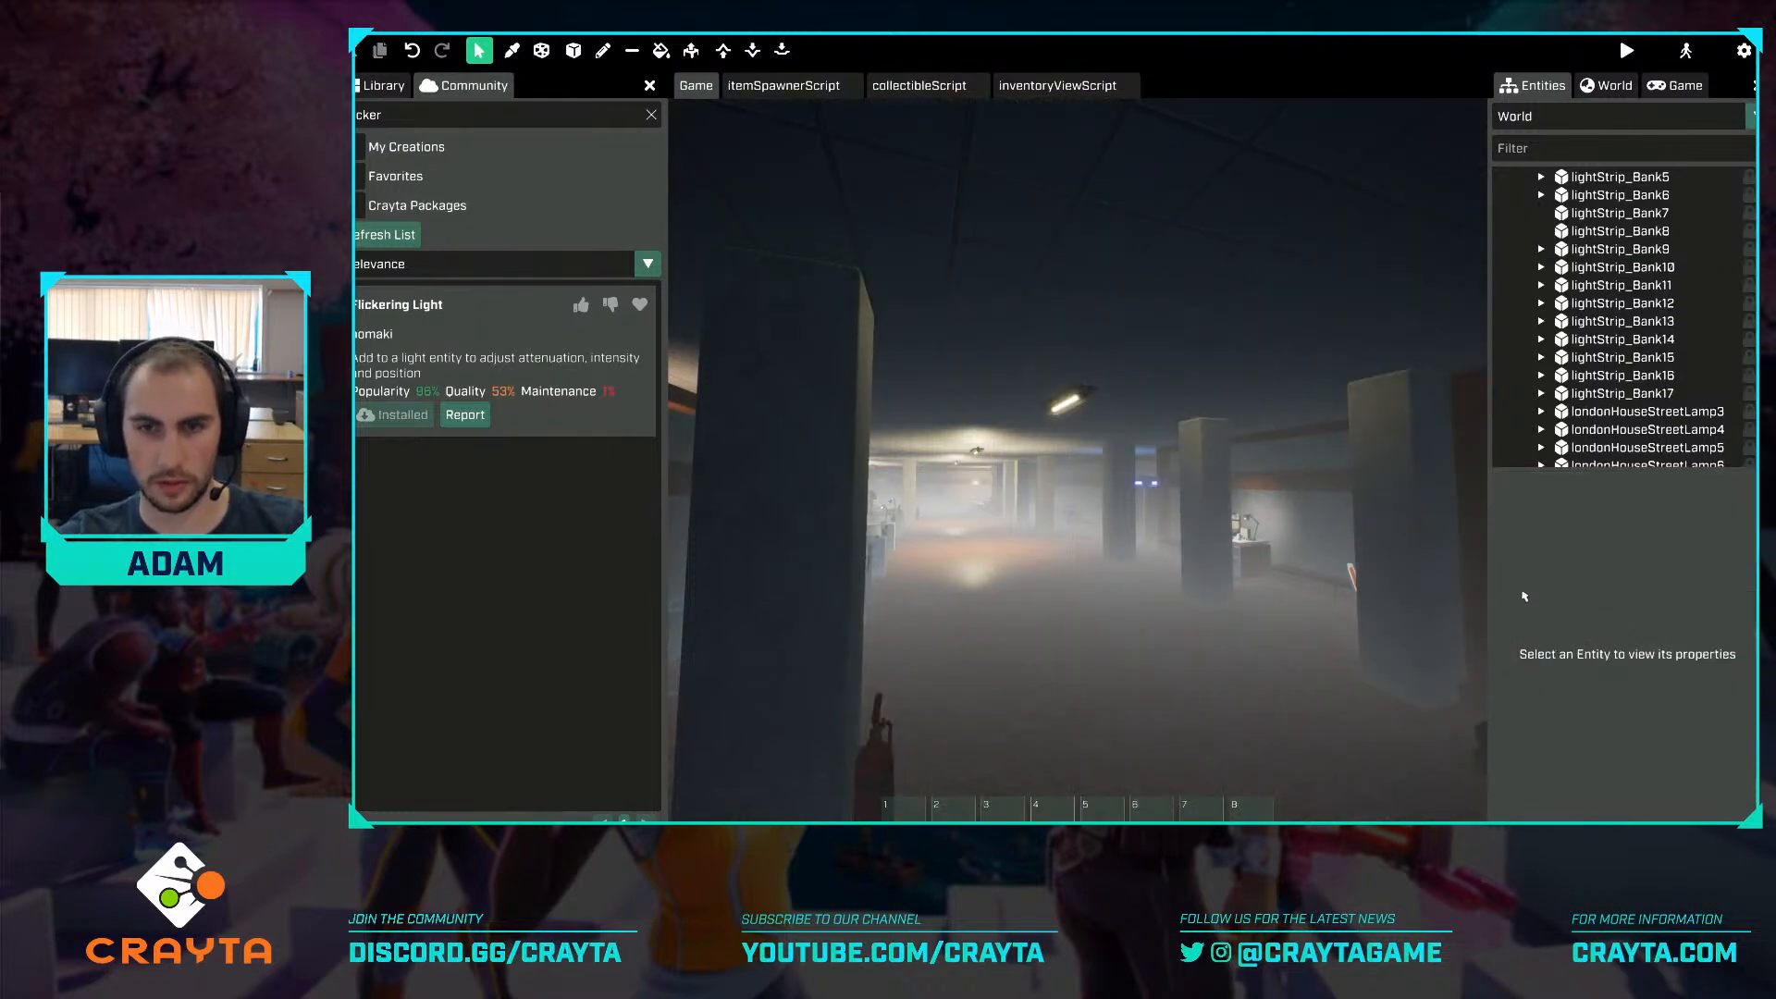
key(ctrl+z)
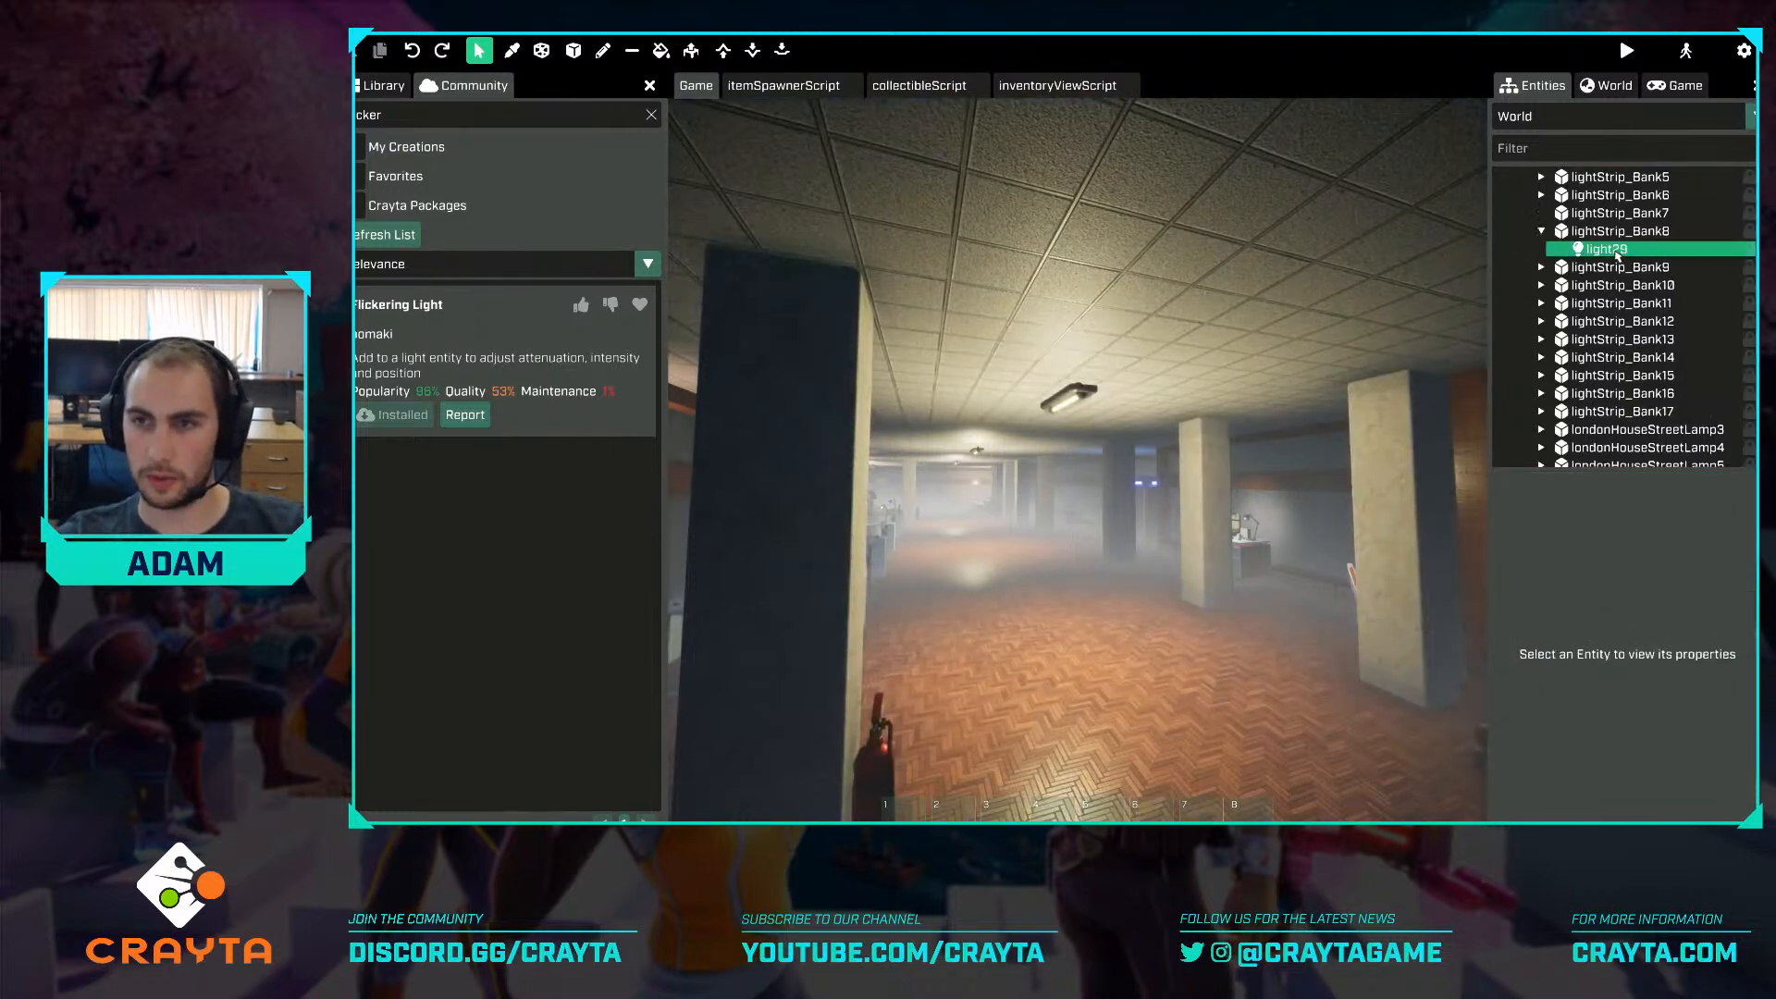
Set intensityMin to 0 and intensityMax to 4 in the flickeringLight script of the light under lightStrip_Bank8.
scroll(1679, 696, down, 6)
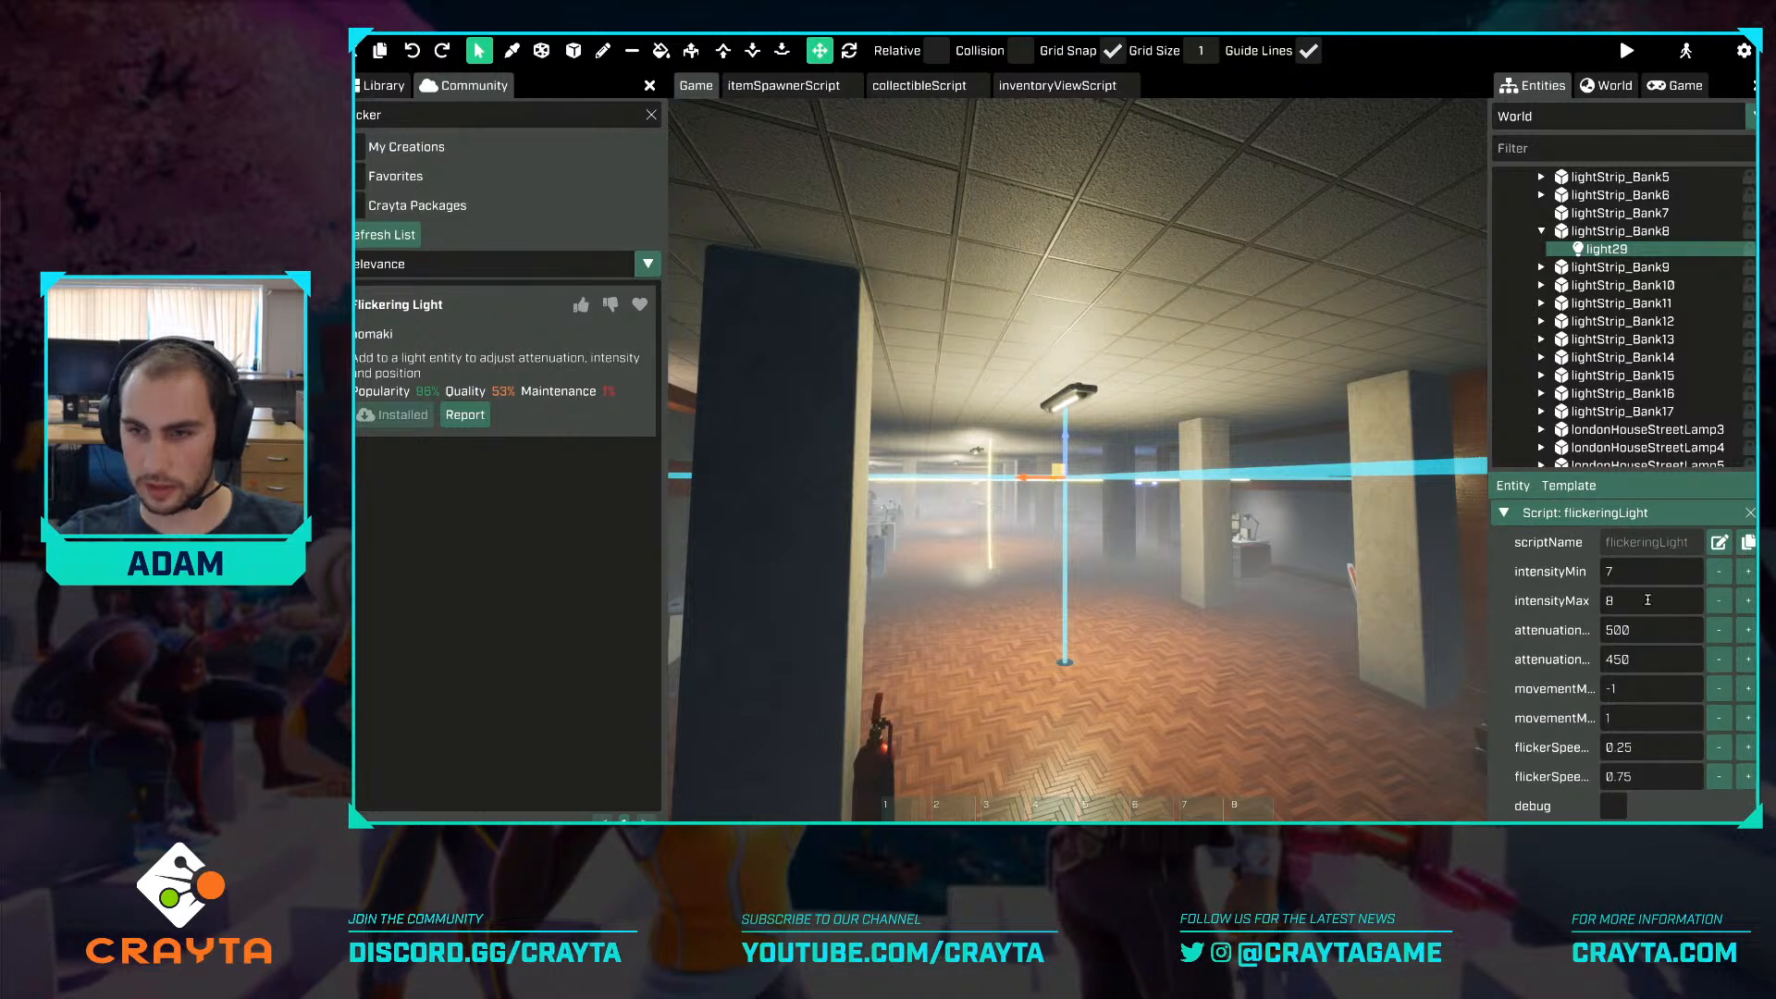
click(1621, 573)
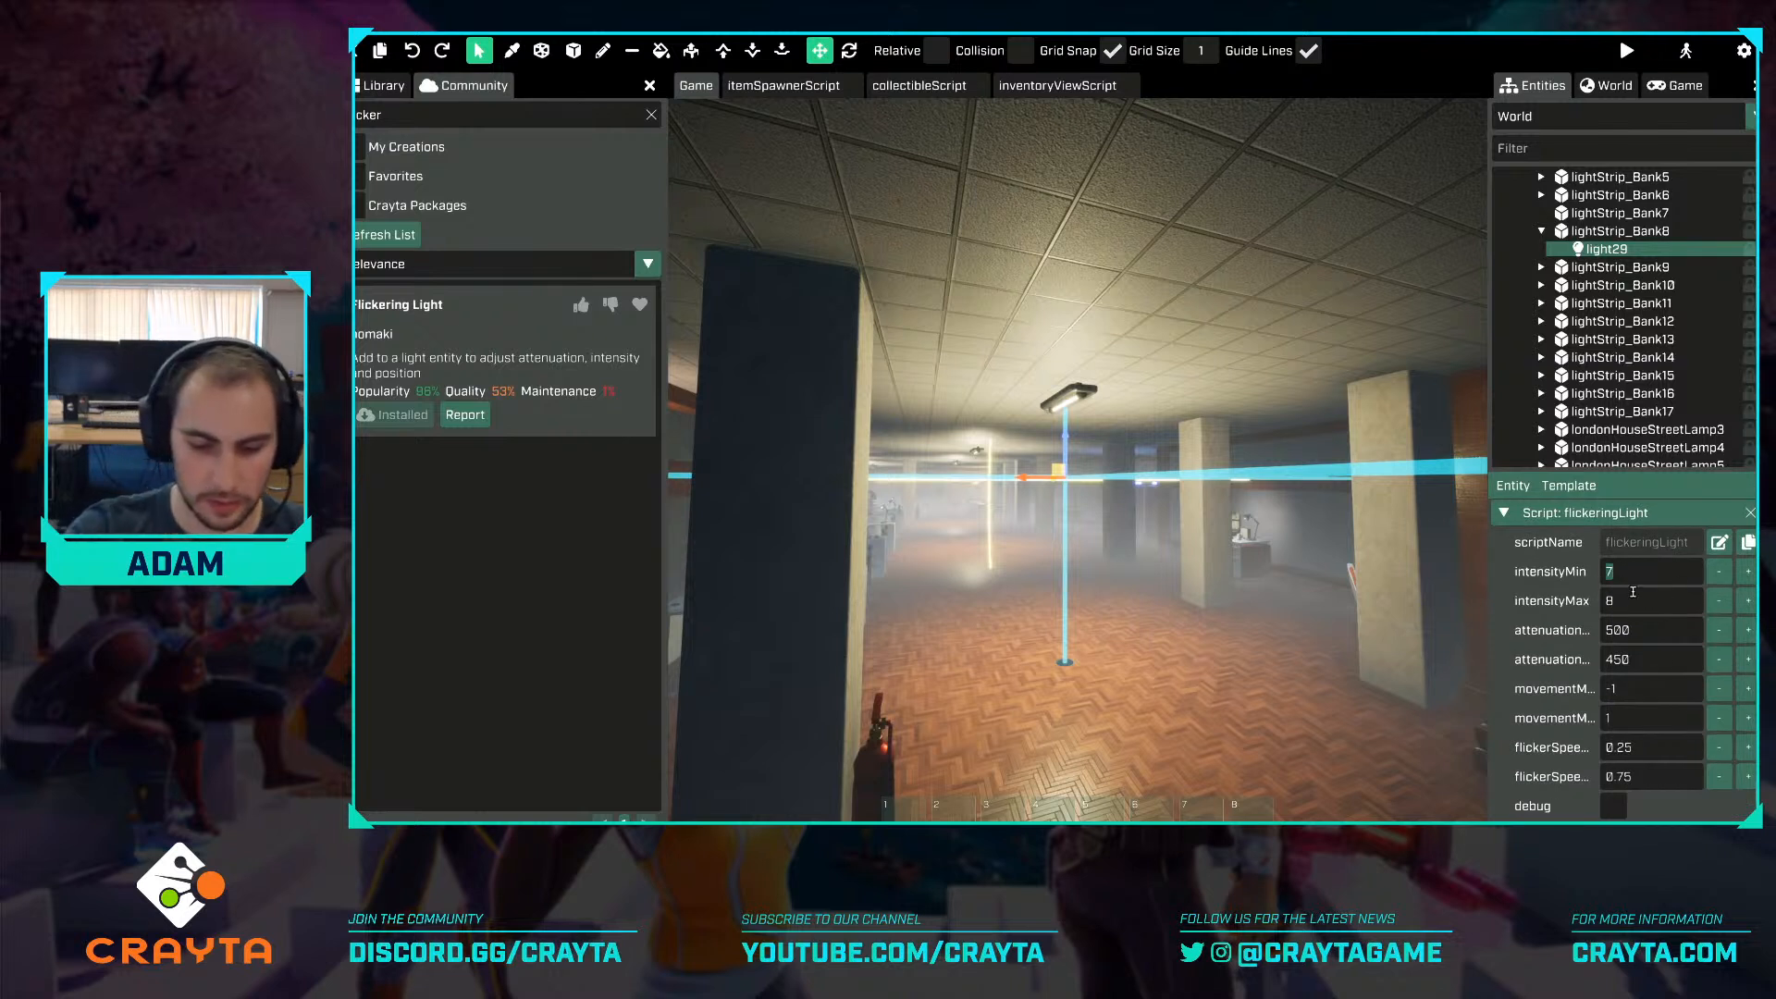
text(0)
key(Return)
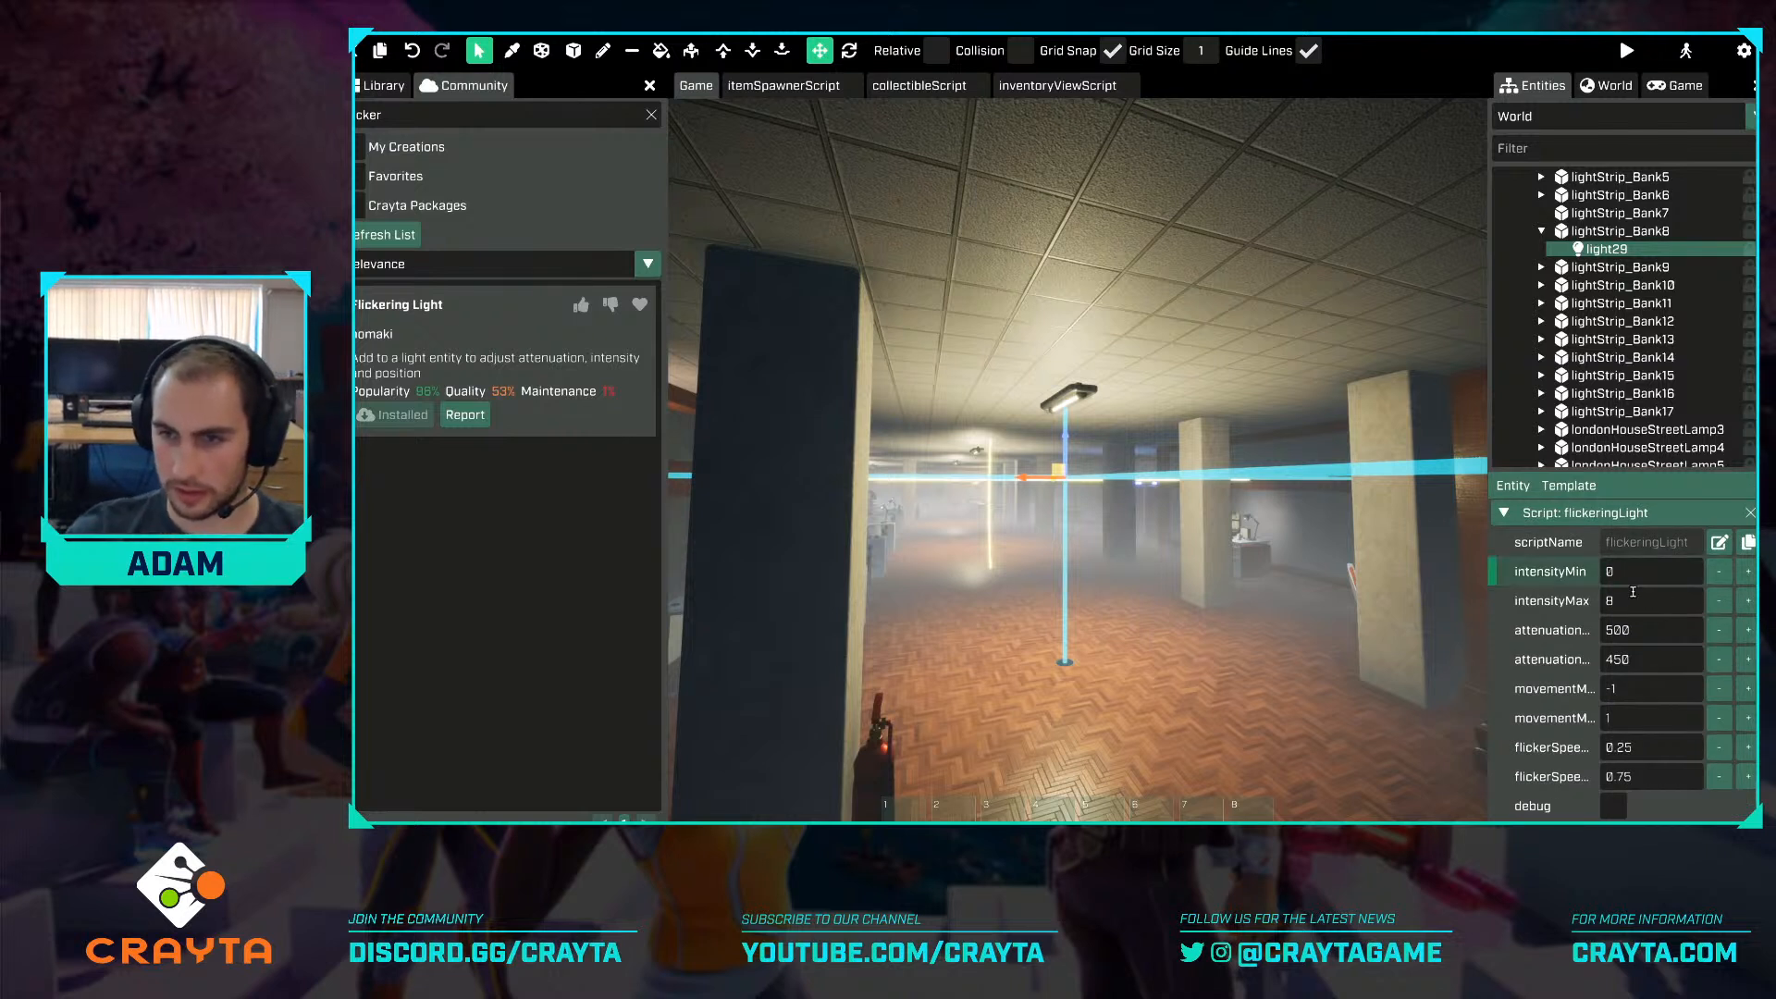
text(4)
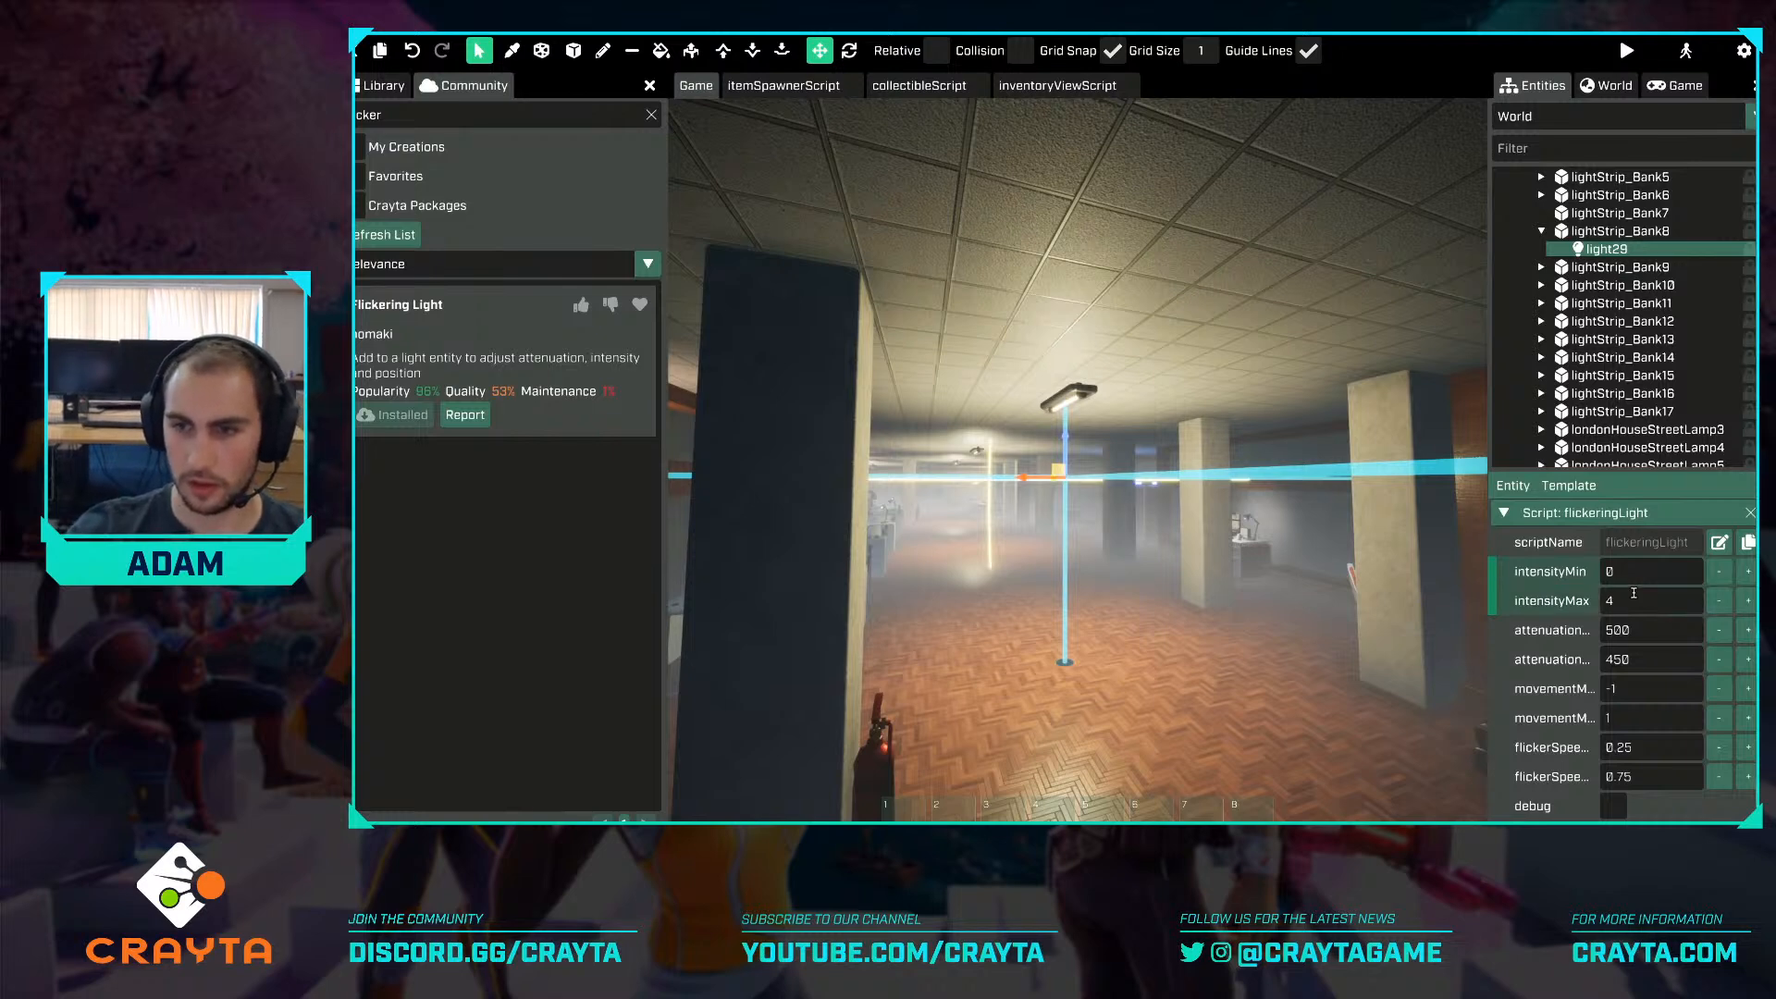
Set the base intensity of the light under lightStrip_Bank8 to 4.
scroll(1644, 663, up, 5)
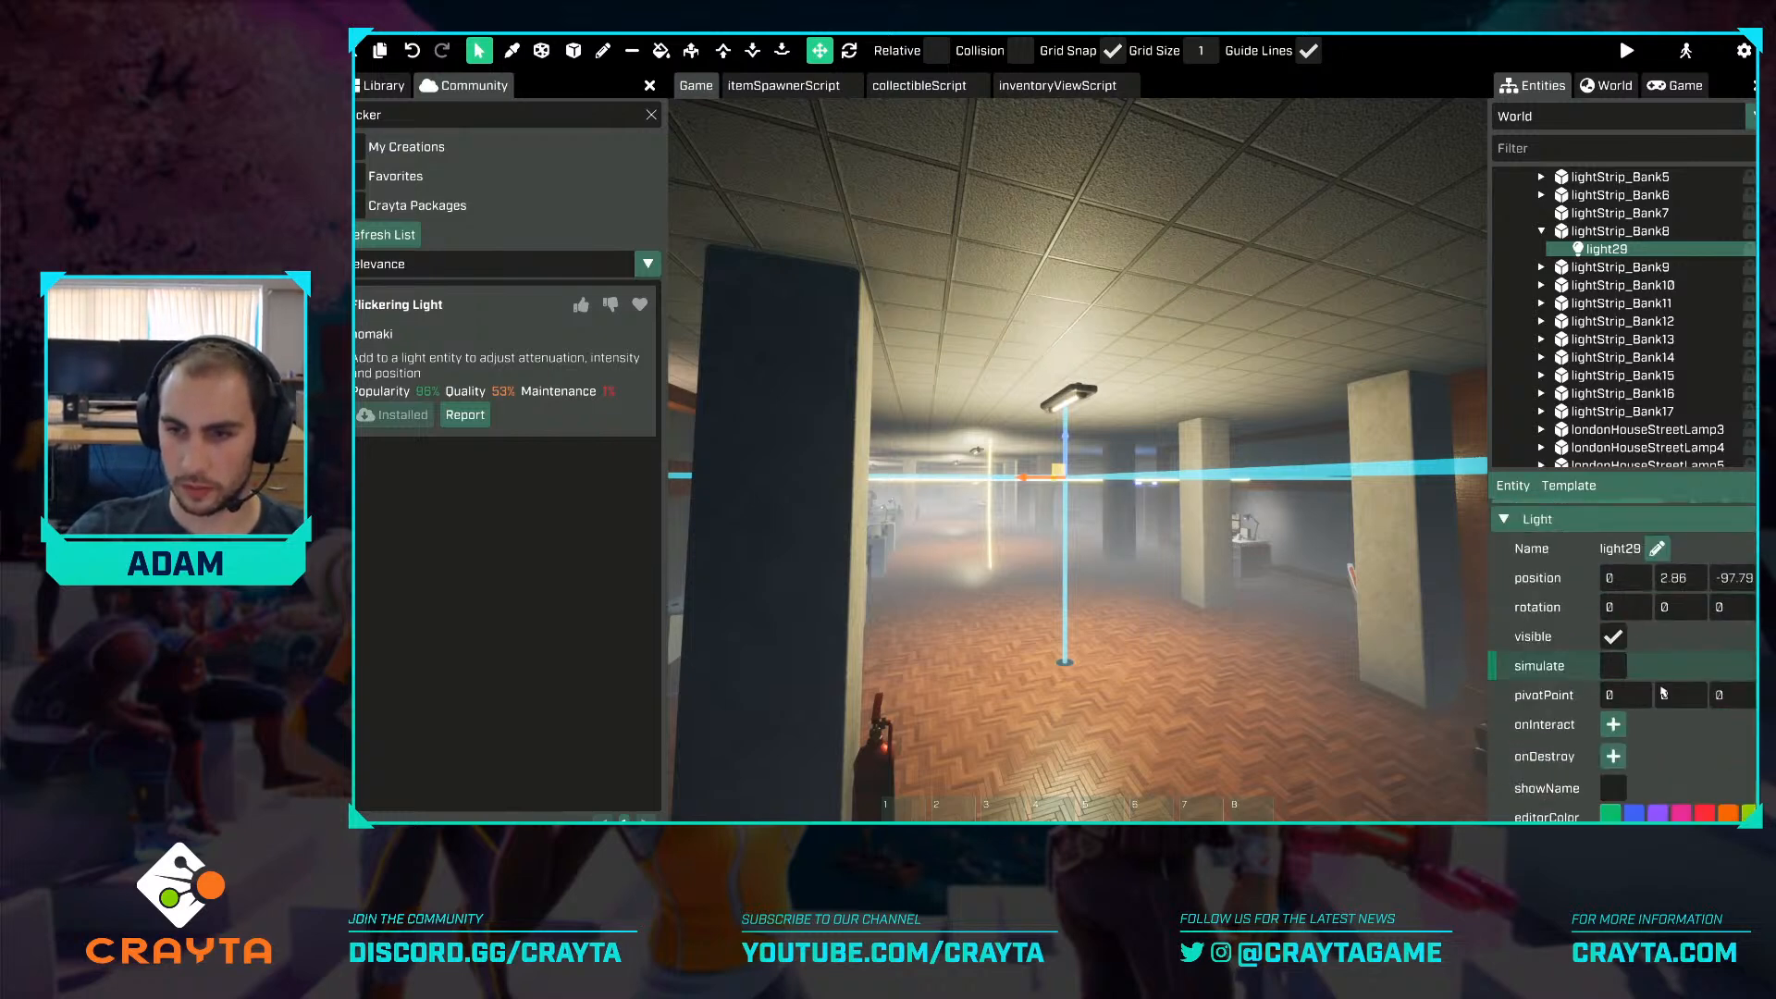
text(4)
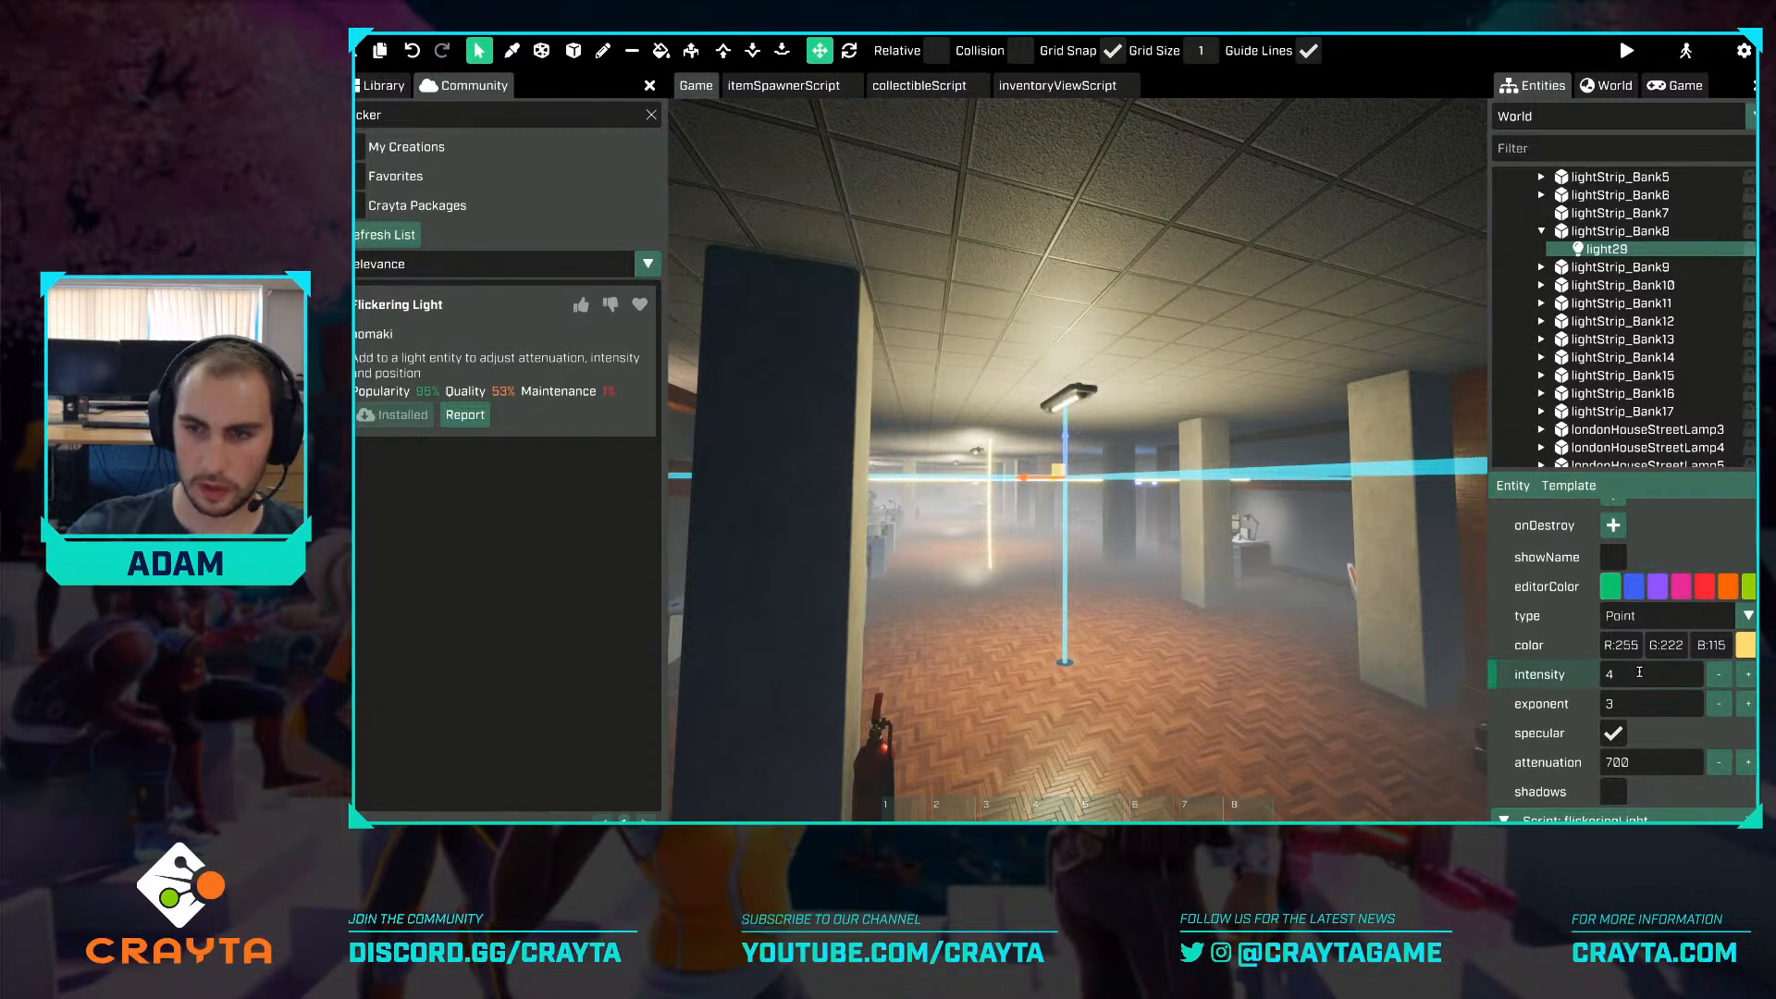
scroll(1640, 672, down, 5)
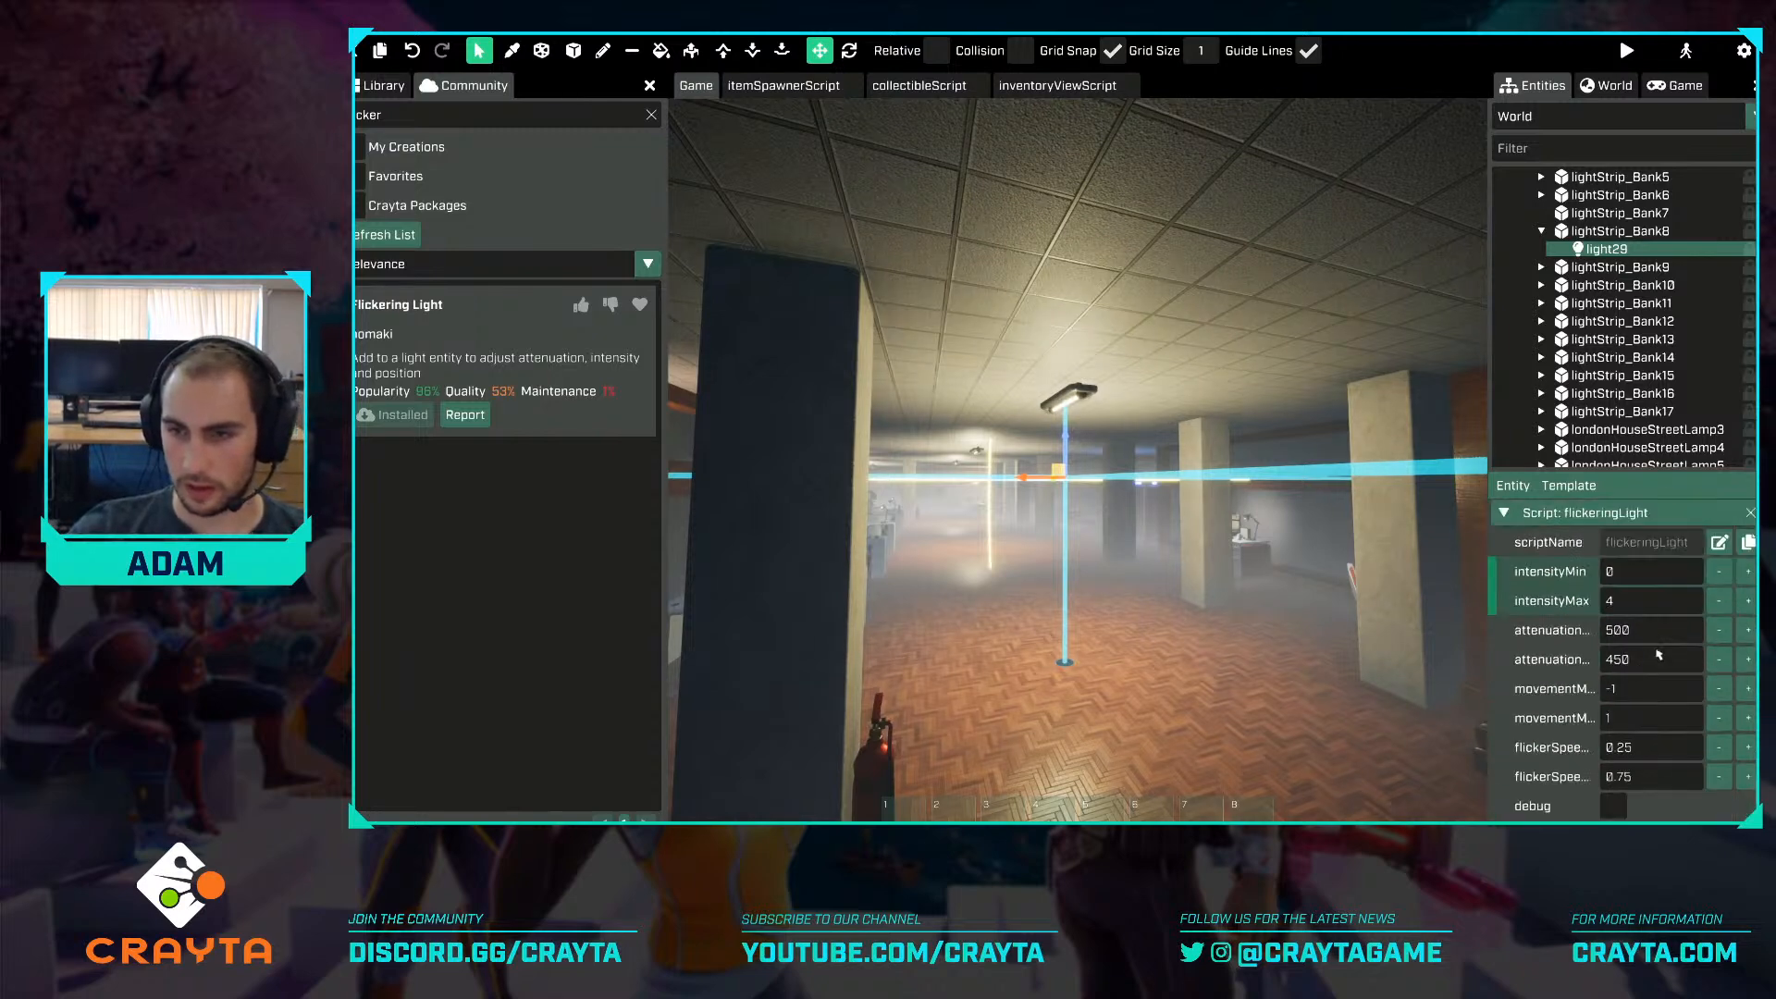
scroll(1656, 673, up, 5)
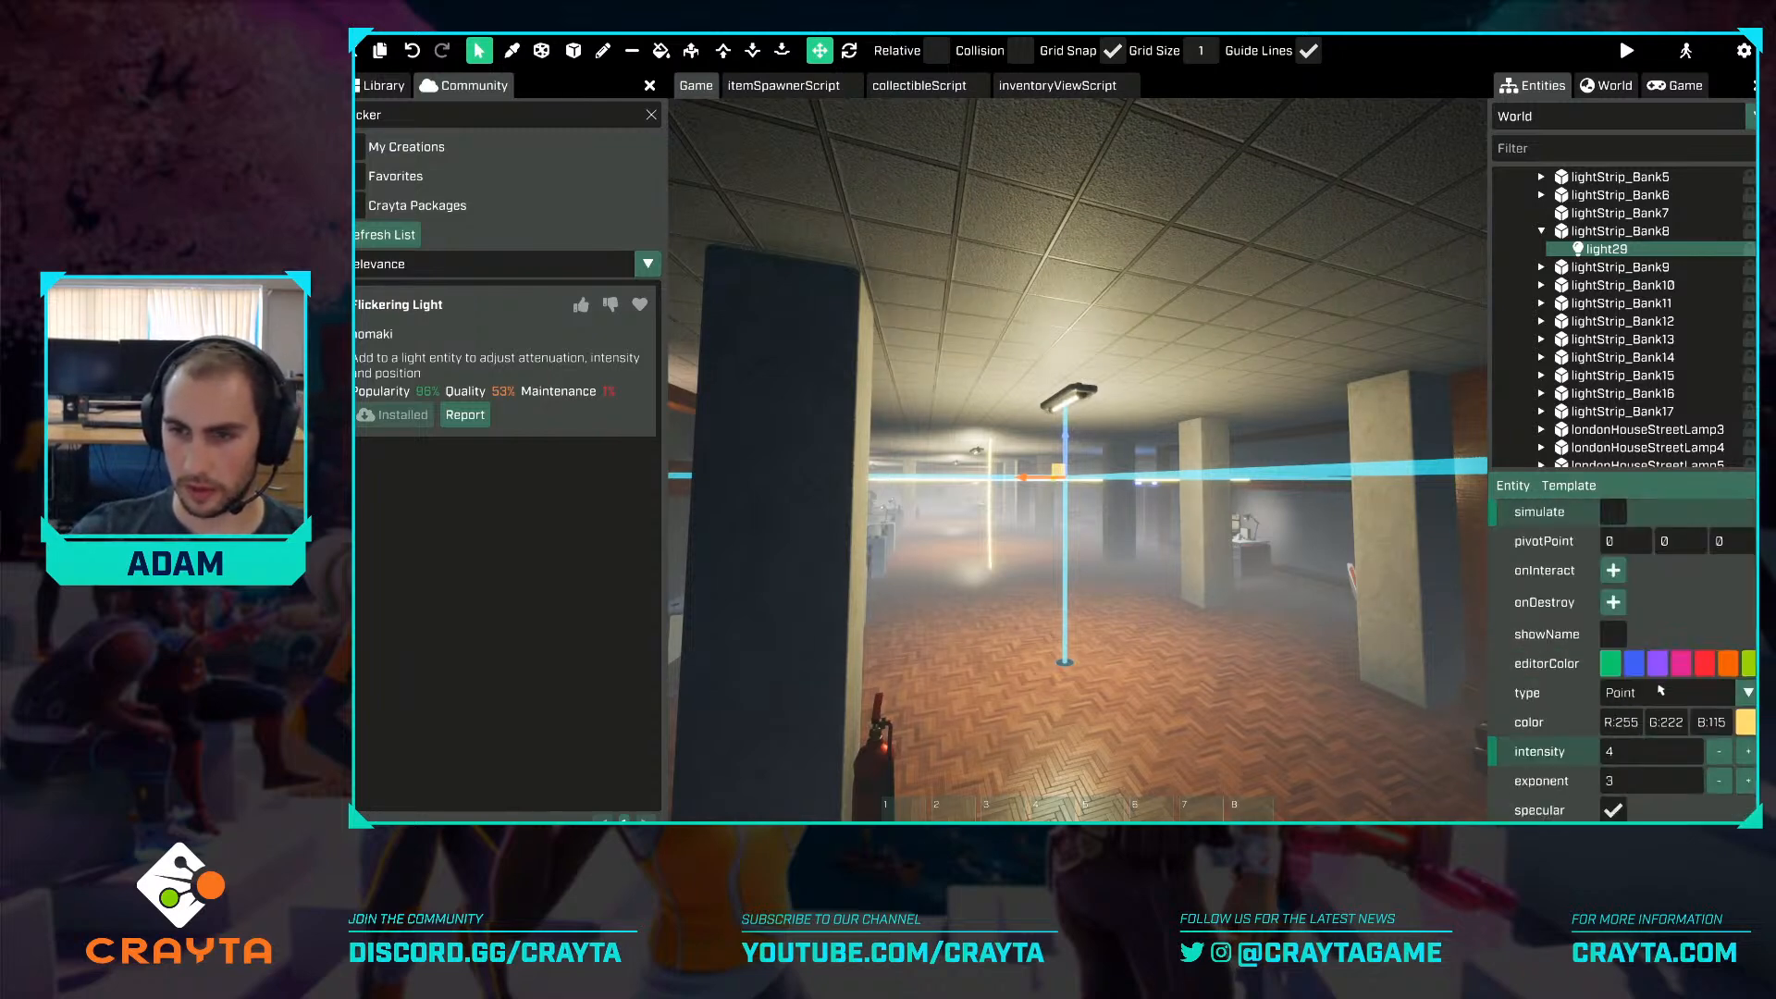
Turn simulate back on for the light under lightStrip_Bank8 and check its adjusted flicker from nearer and farther away.
click(1614, 516)
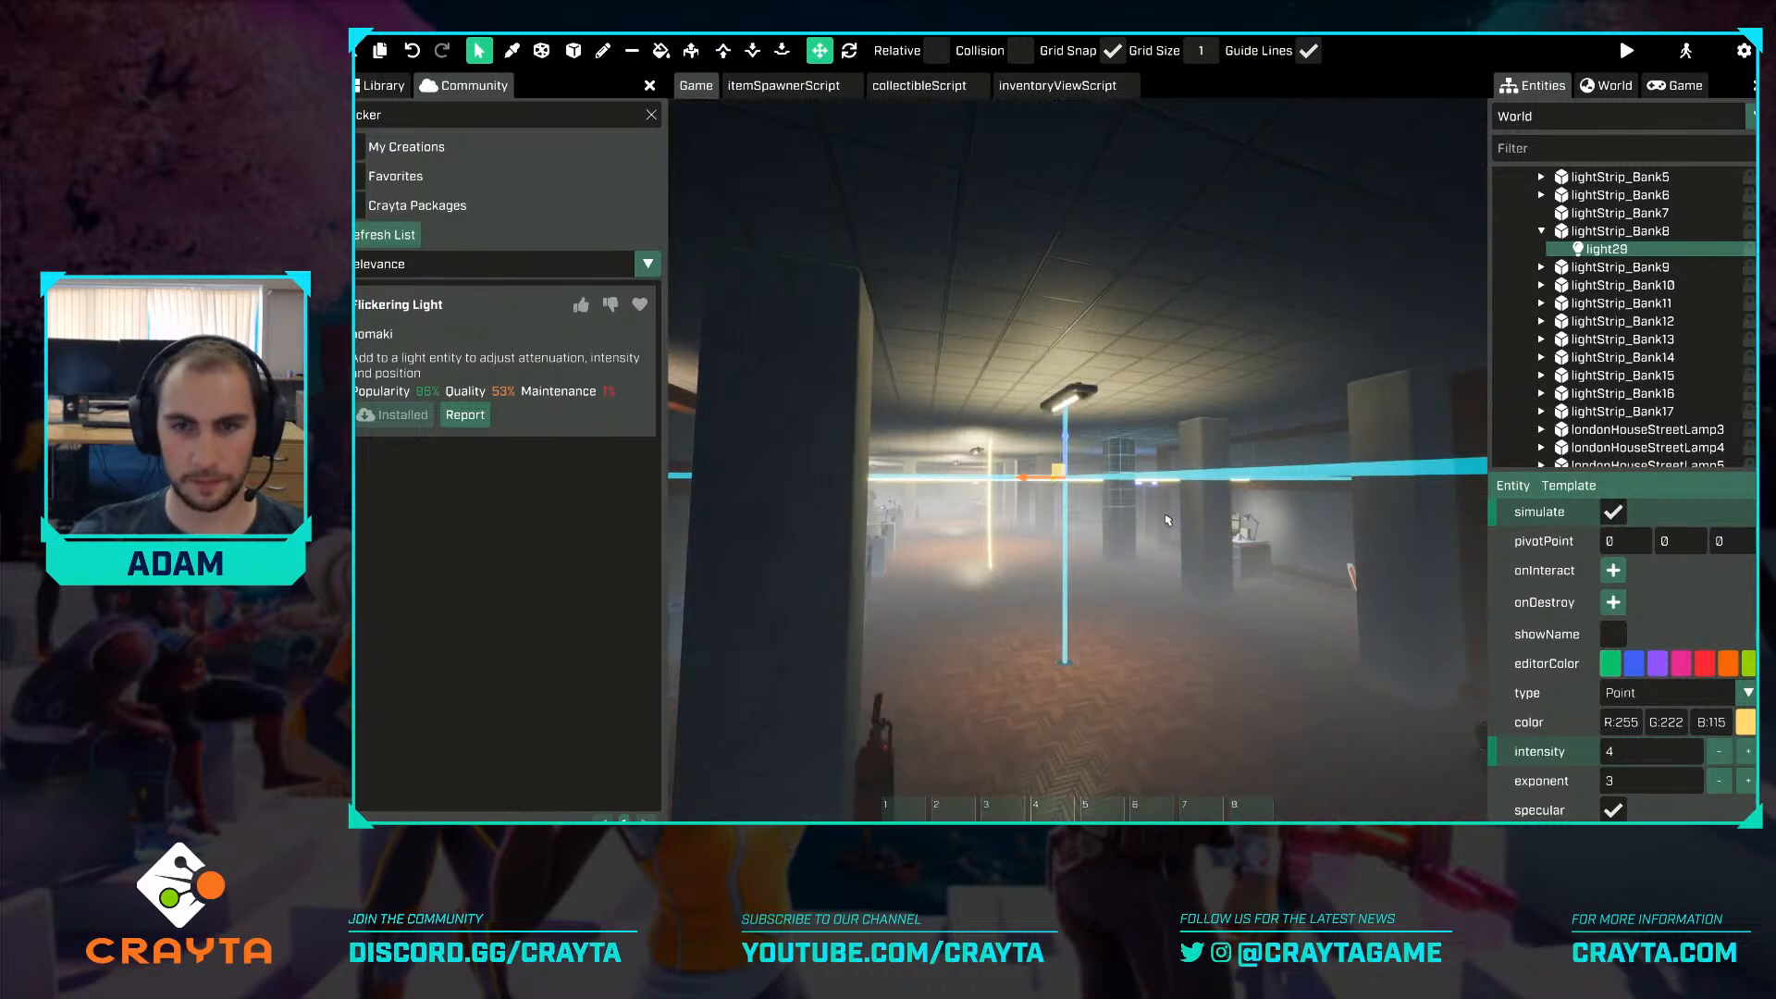
key(s)
key(w)
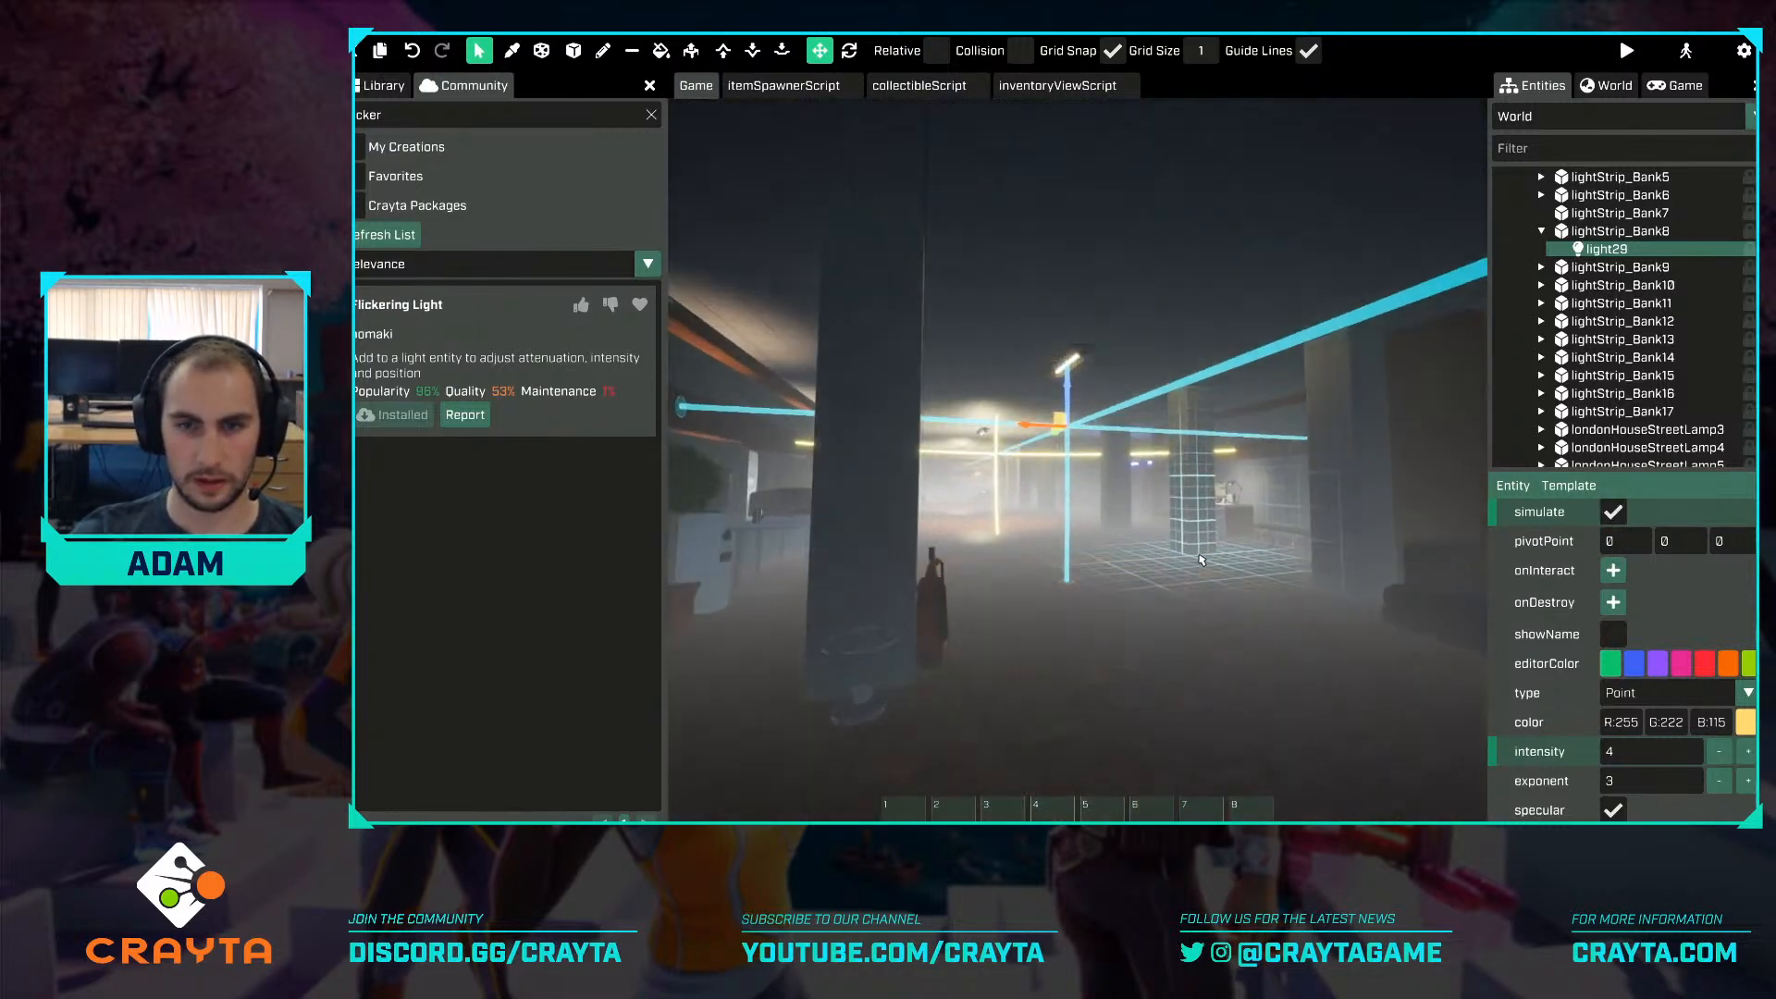
key(s)
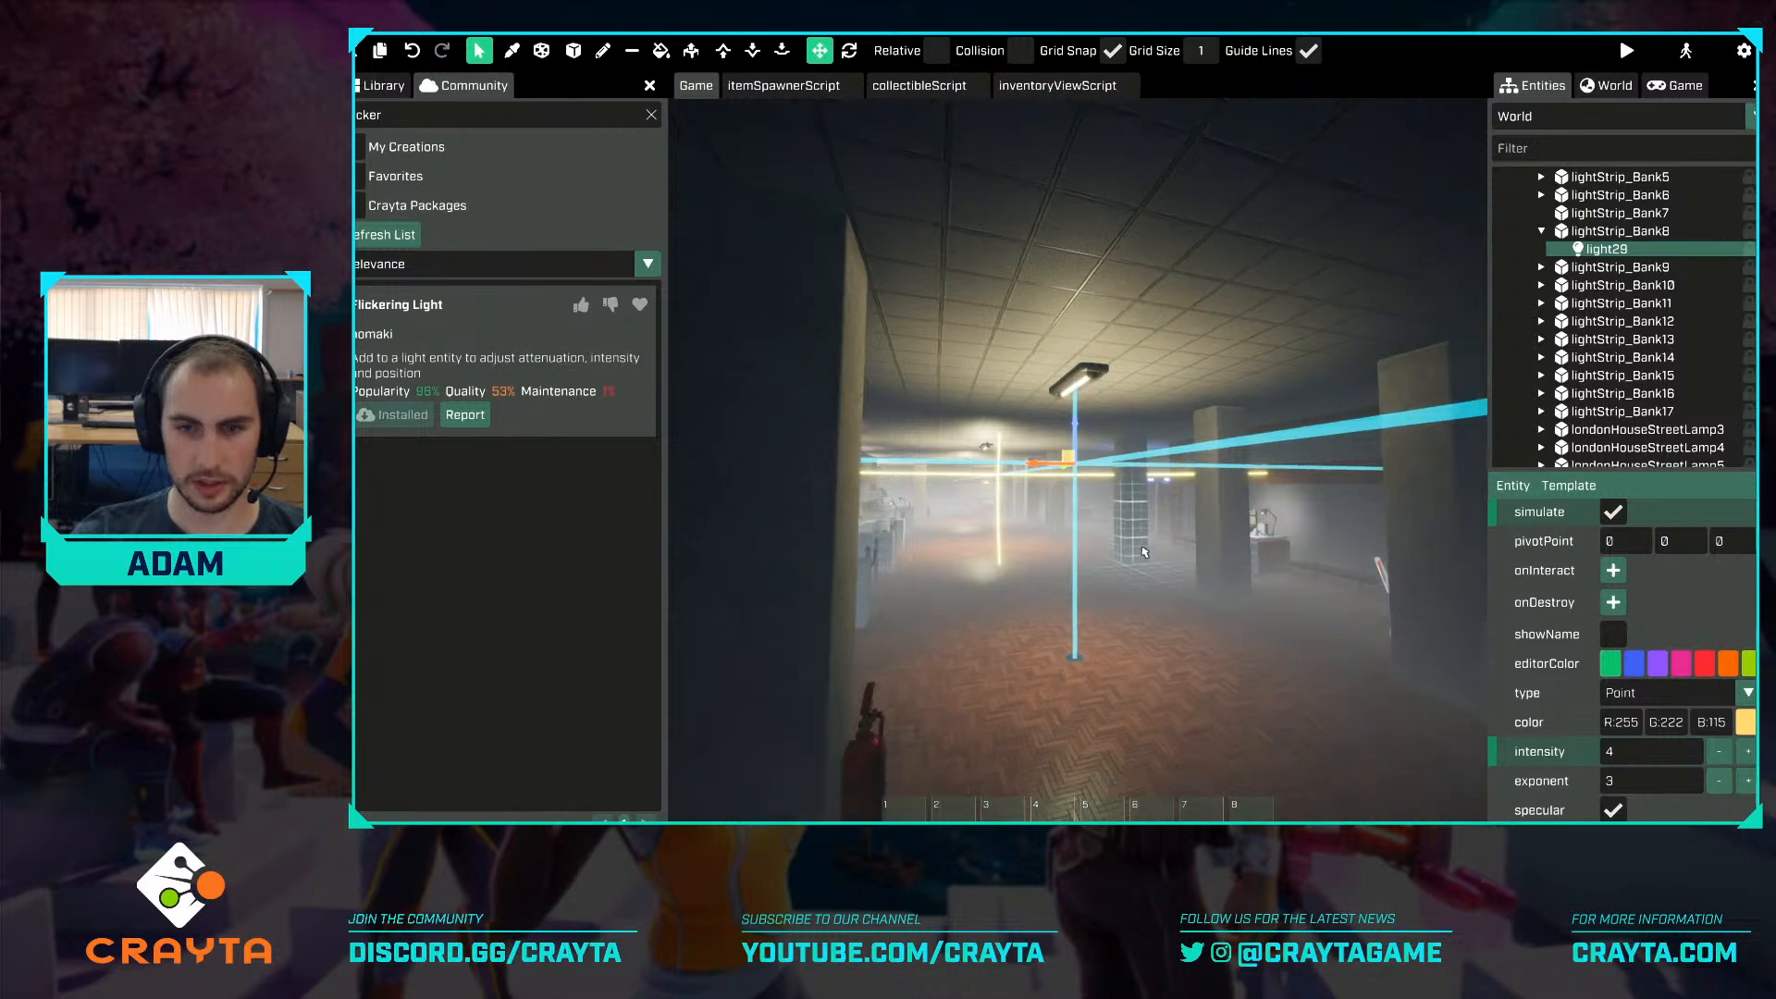
key(w)
Tilt the lightStrip_Bank8 fixture to about -27.3 degrees with rotation snapping off so one end hangs lower.
click(1637, 232)
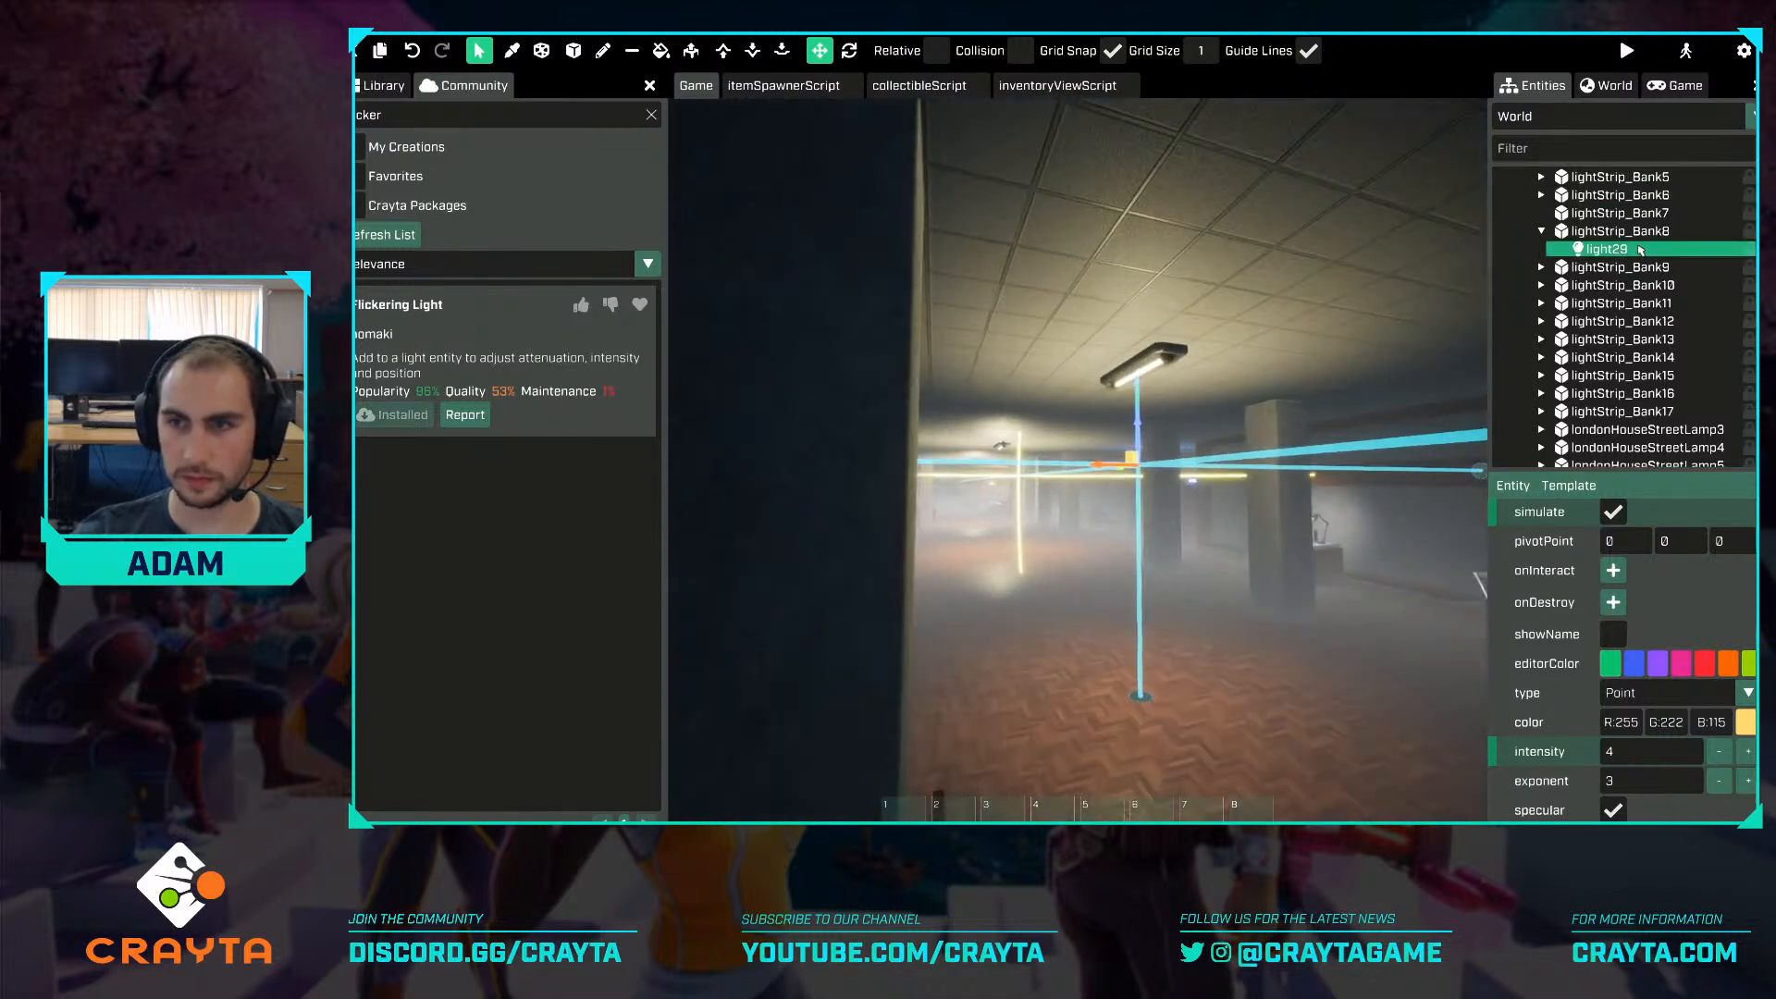
double_click(1637, 232)
key(r)
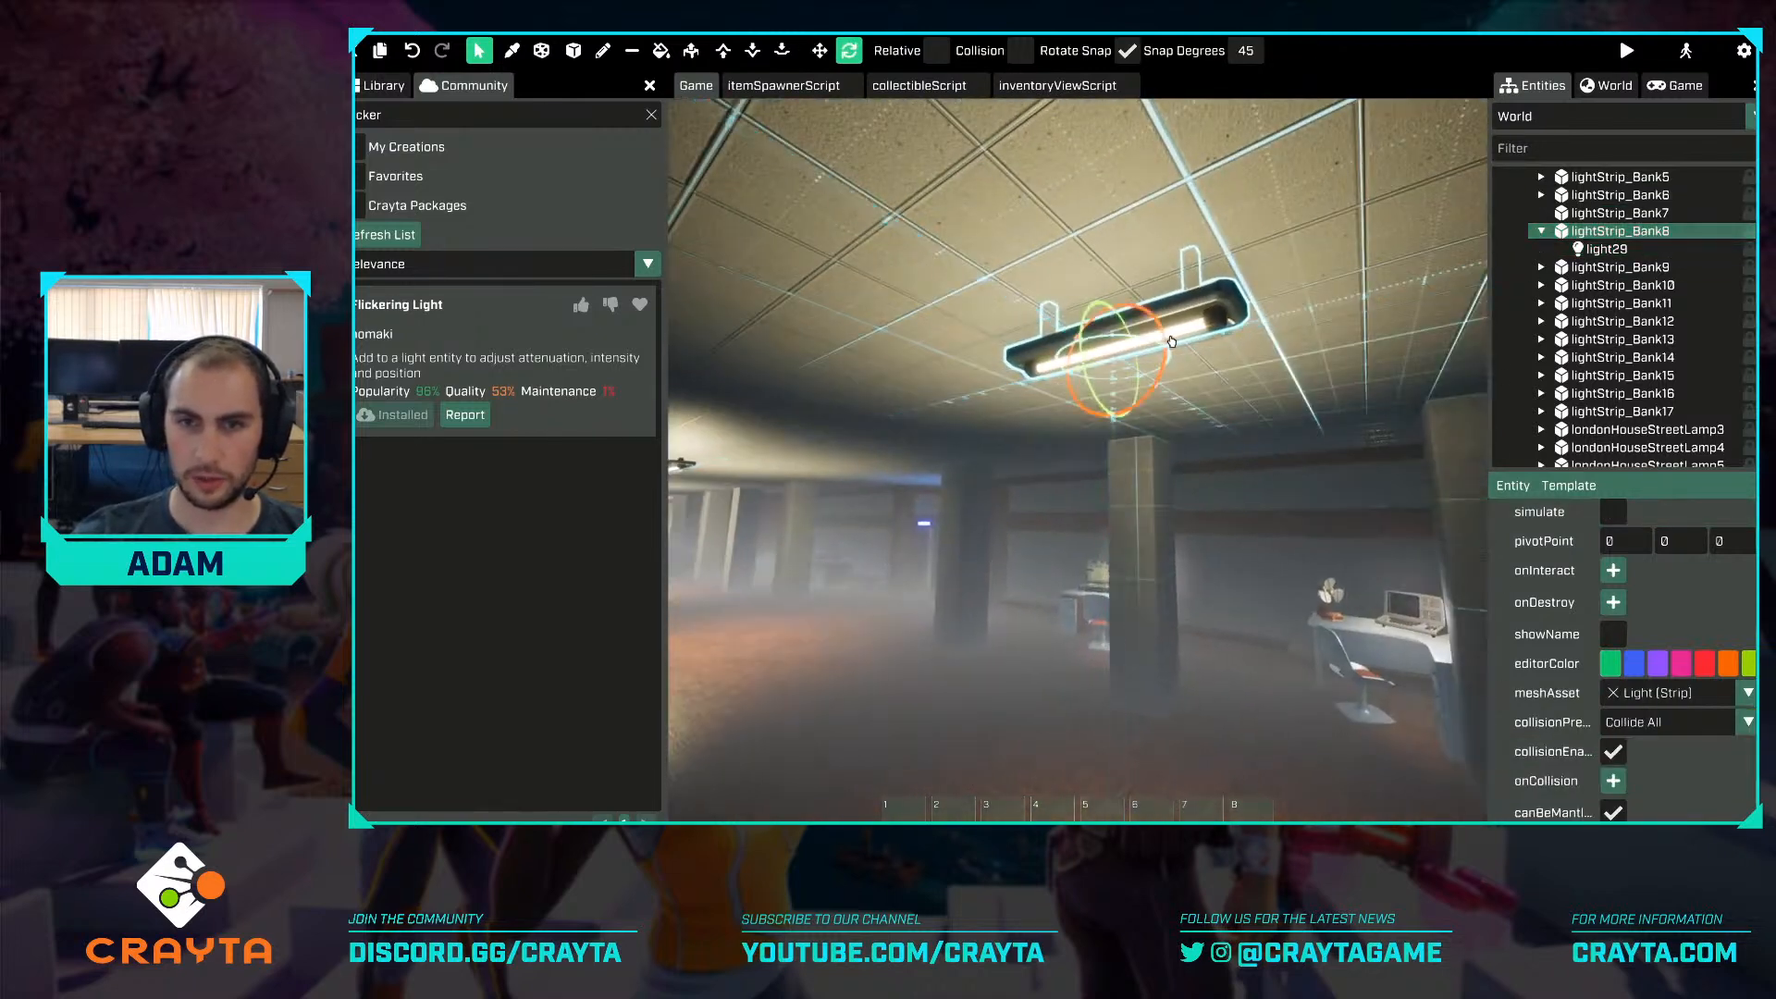
drag(1161, 342, 1156, 323)
key(ctrl+z)
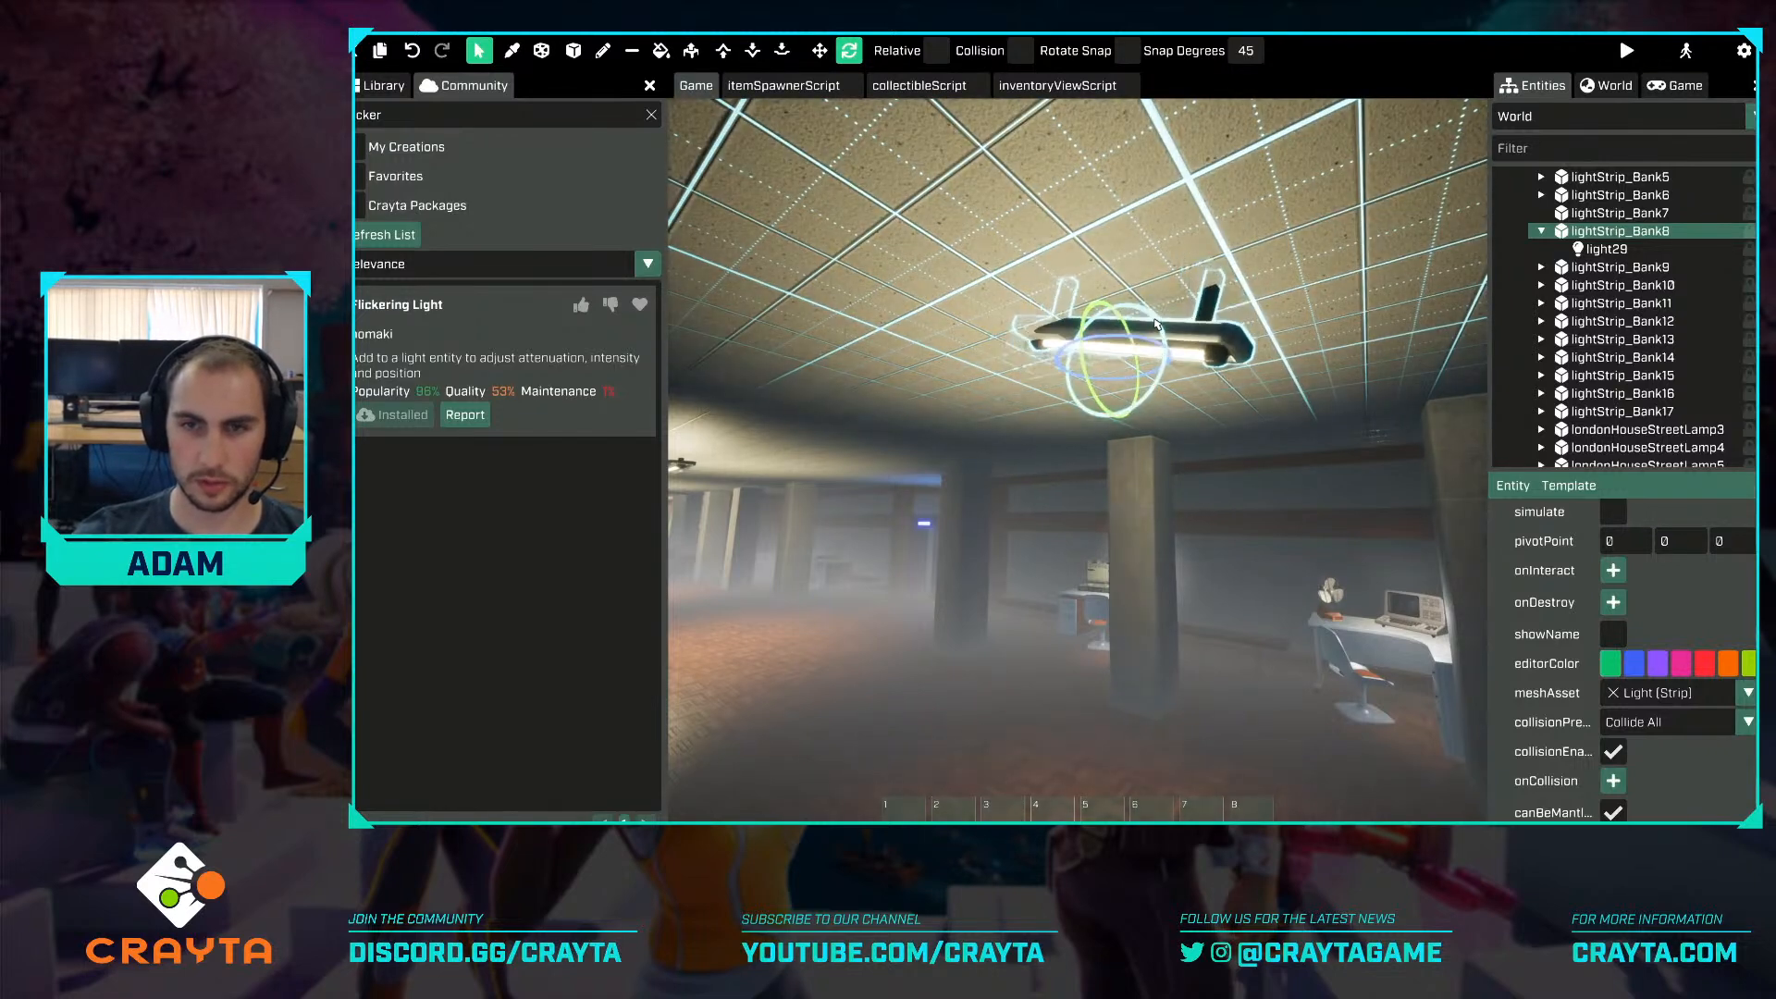
Lower the tilted lightStrip_Bank8 fixture away from the ceiling to a height of about 620.5.
key(w)
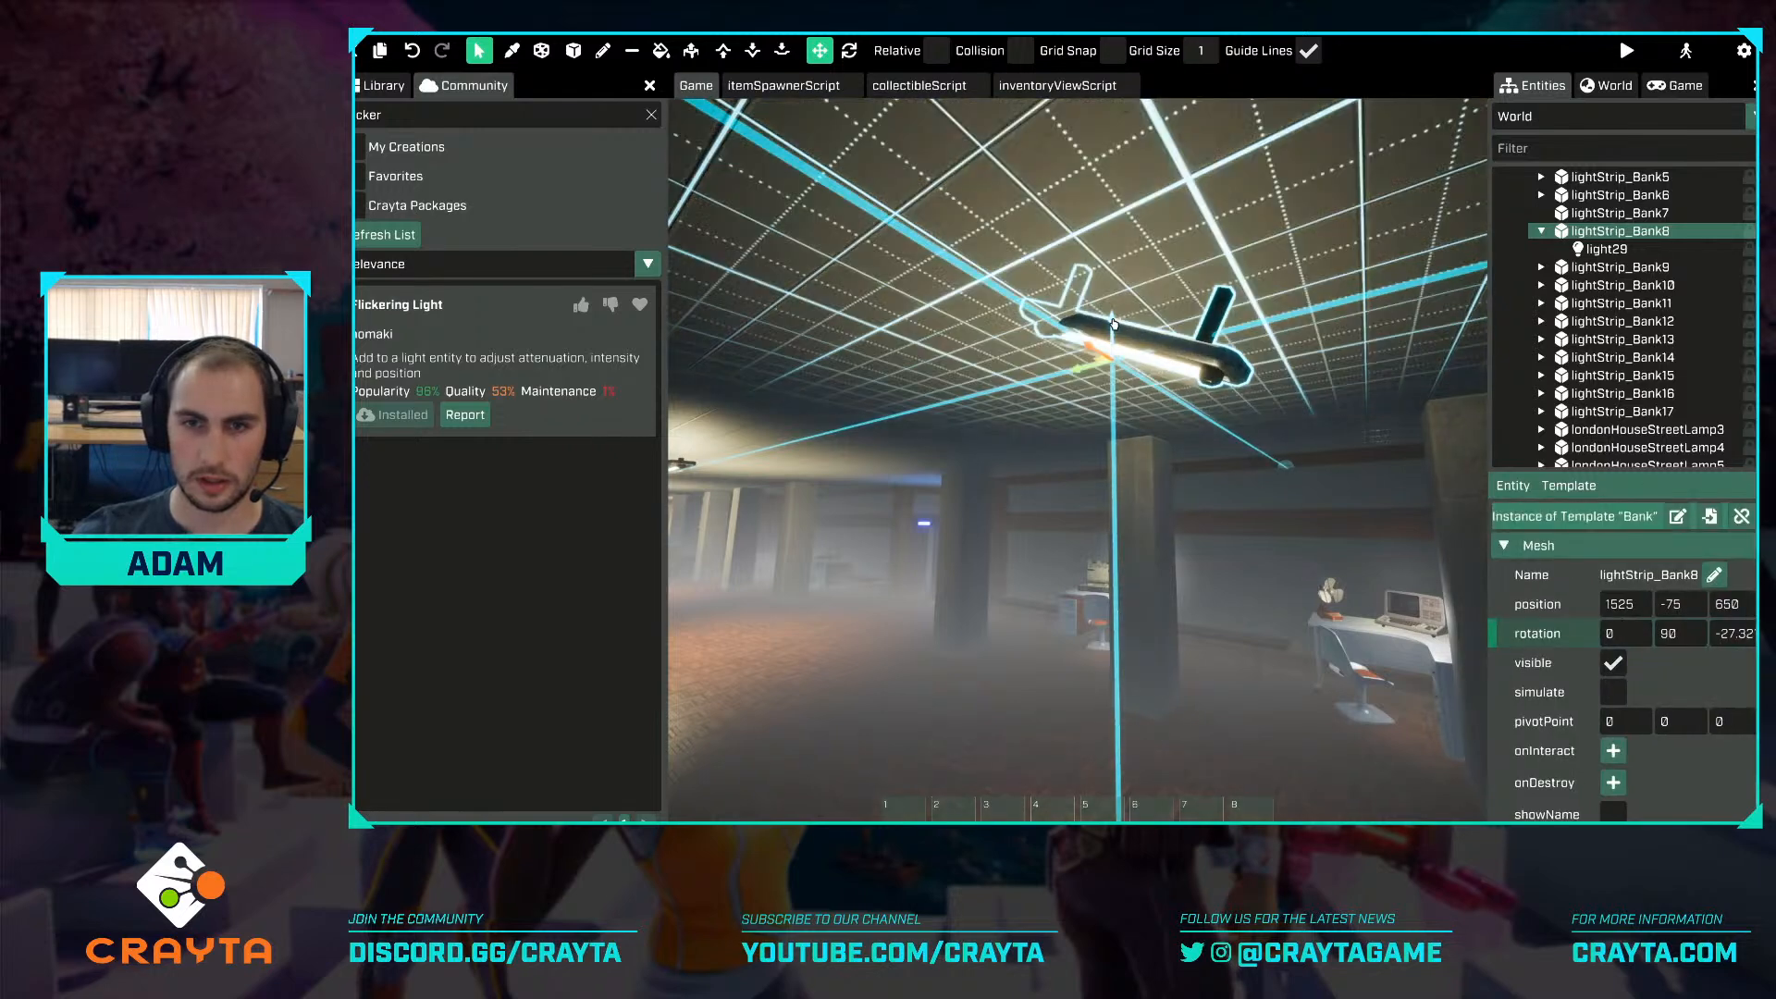
key(g)
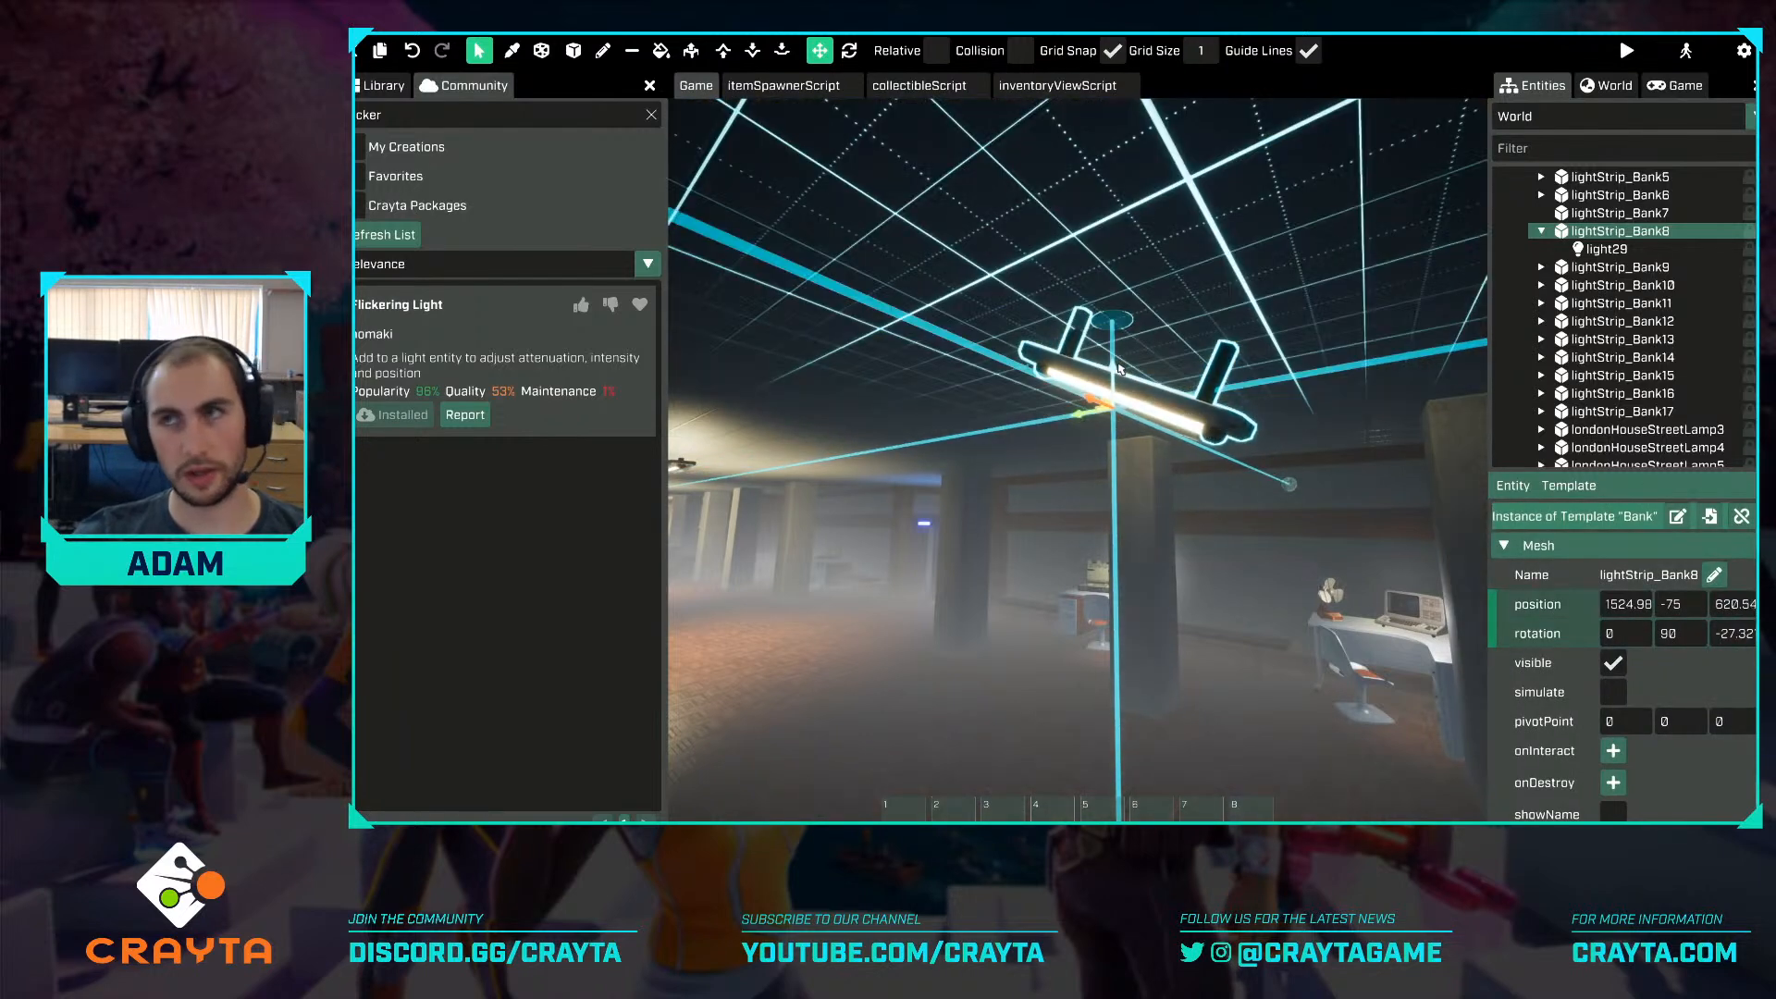
key(d)
right_drag(1220, 373, 1201, 373)
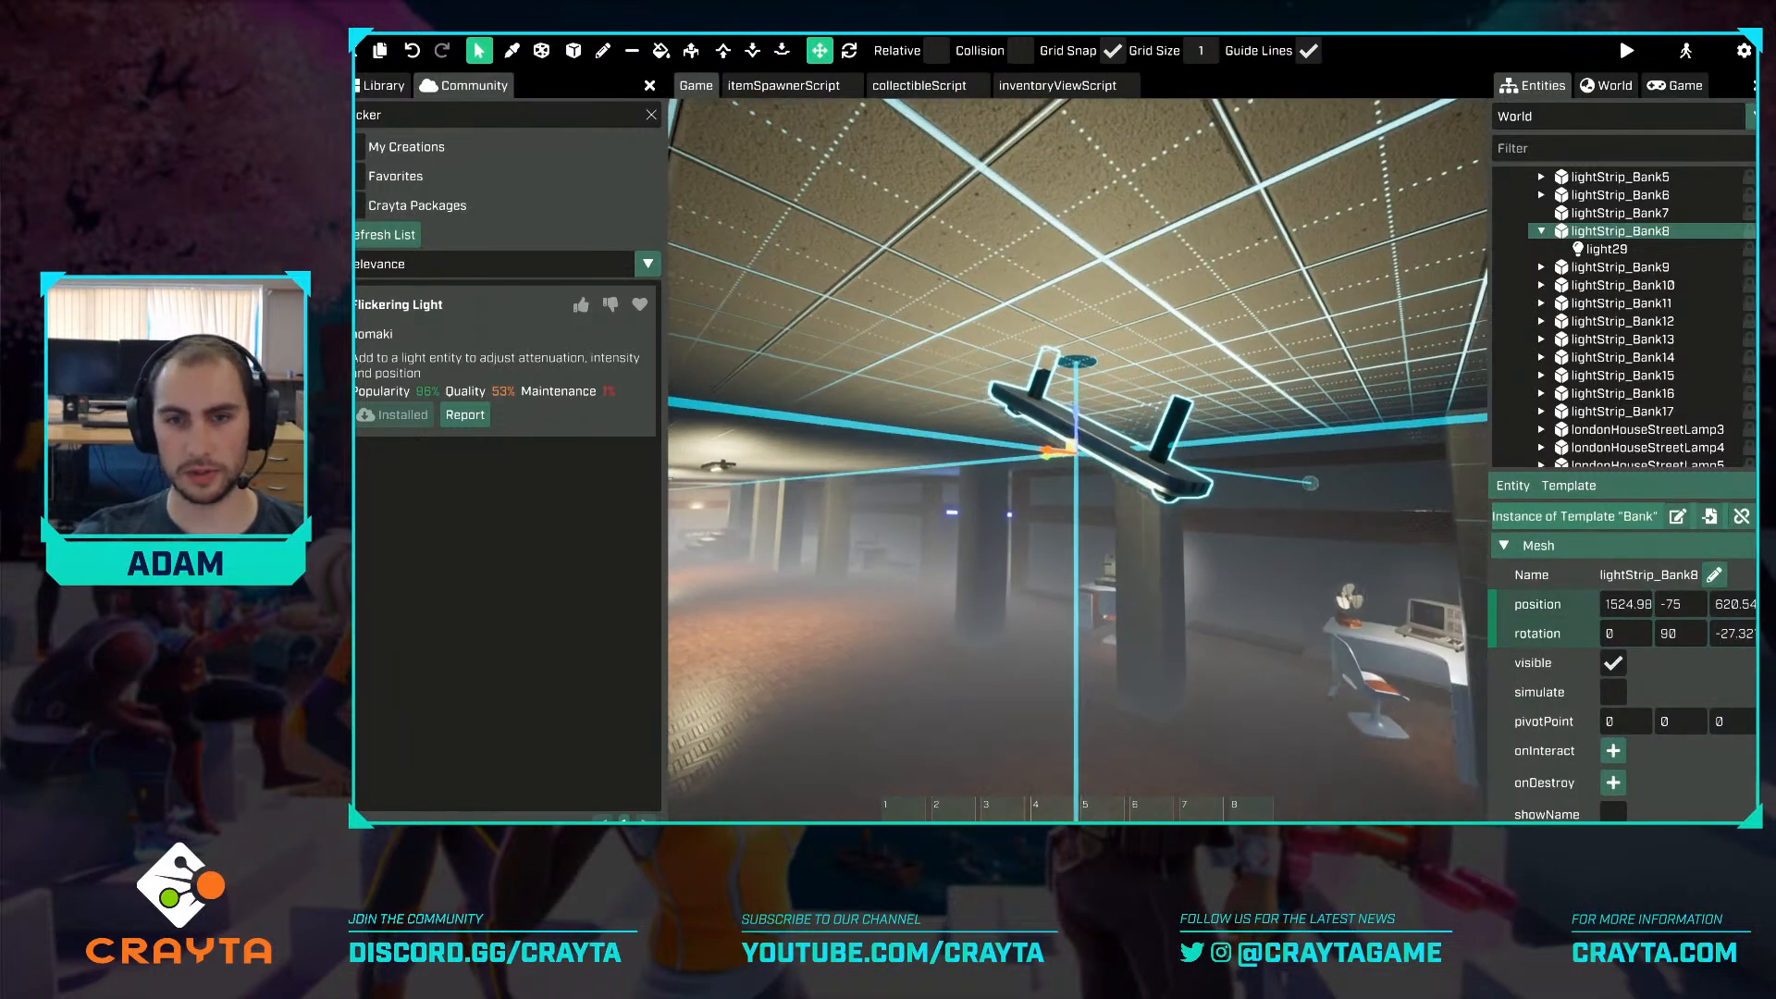
Search the library for "cable" and add the mirrored elbow-bend Cables mesh as a child of lightStrip_Bank8.
click(390, 89)
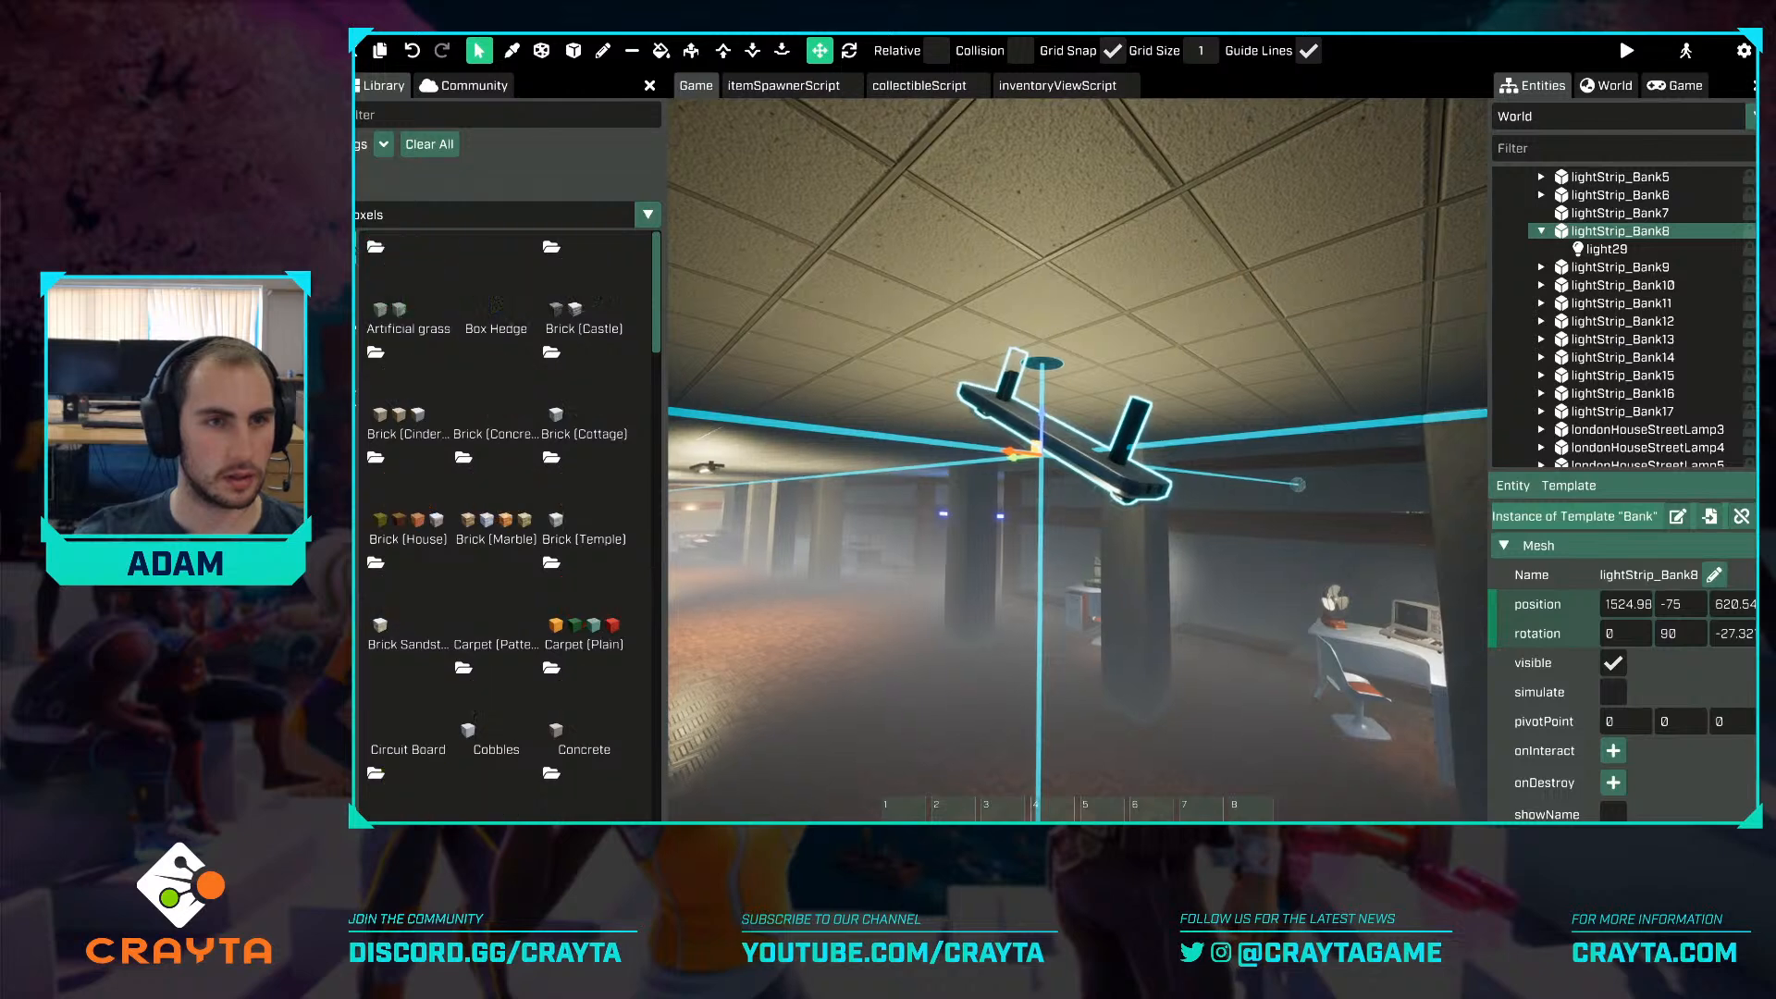
click(445, 114)
text(cabl)
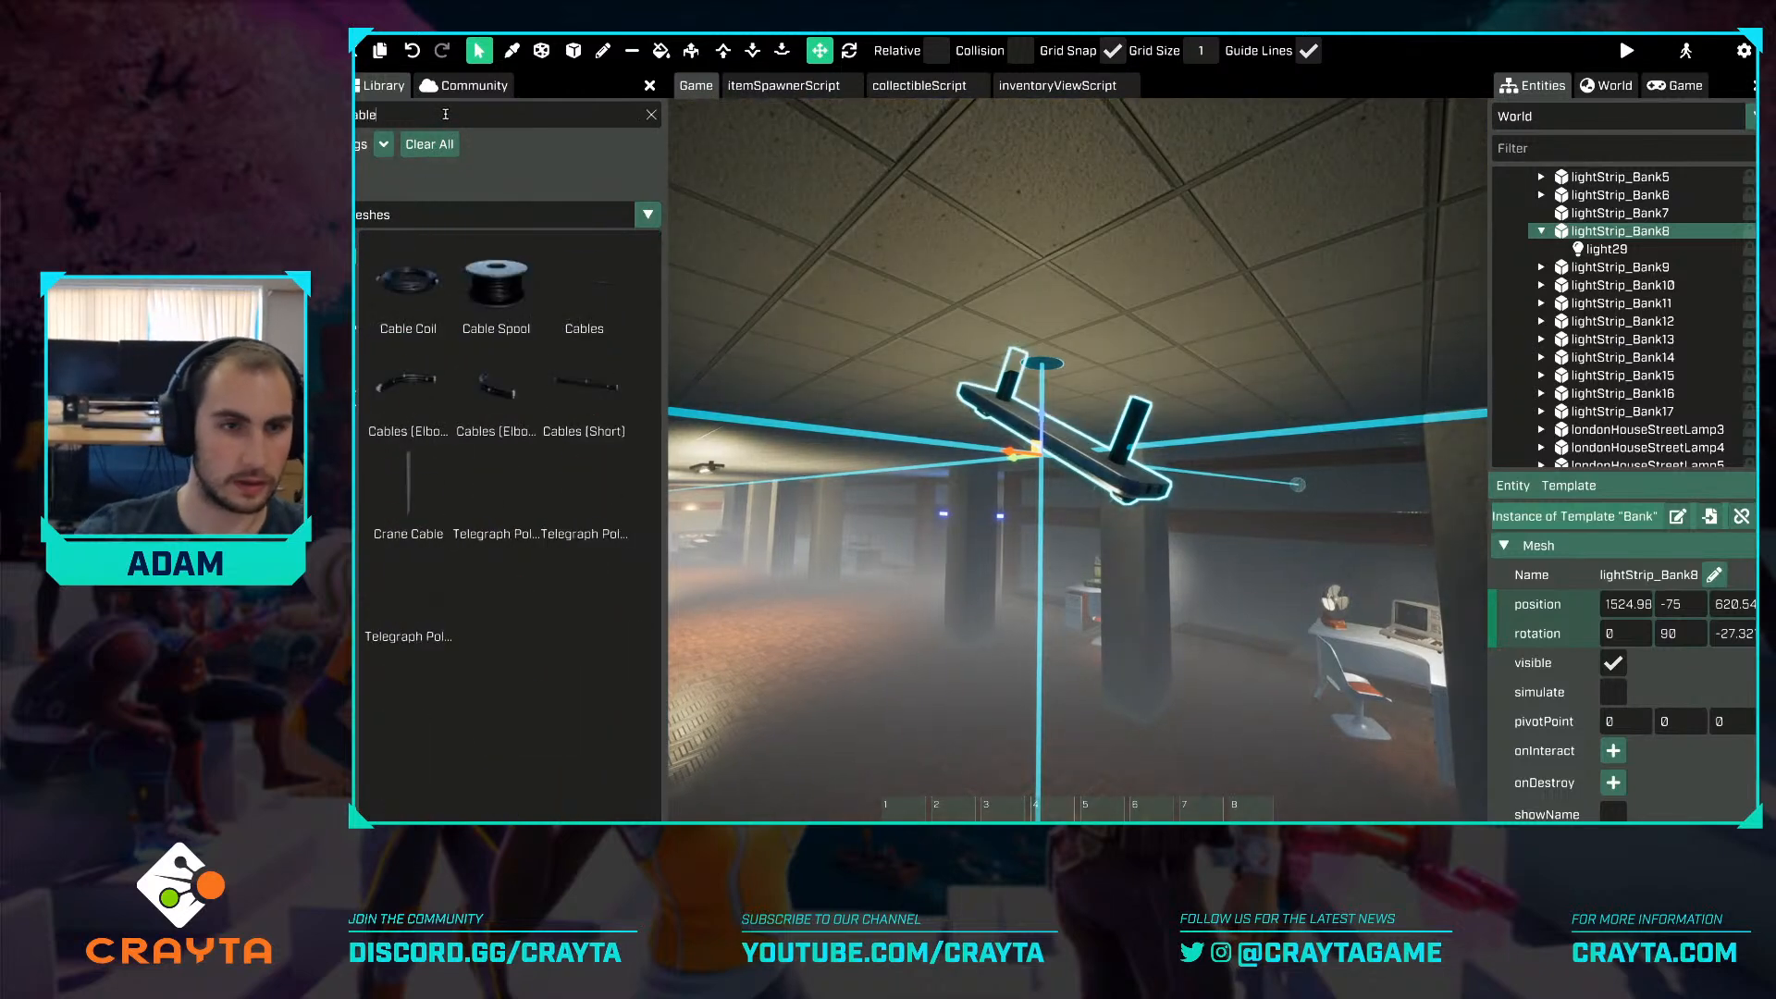
drag(405, 381, 1554, 230)
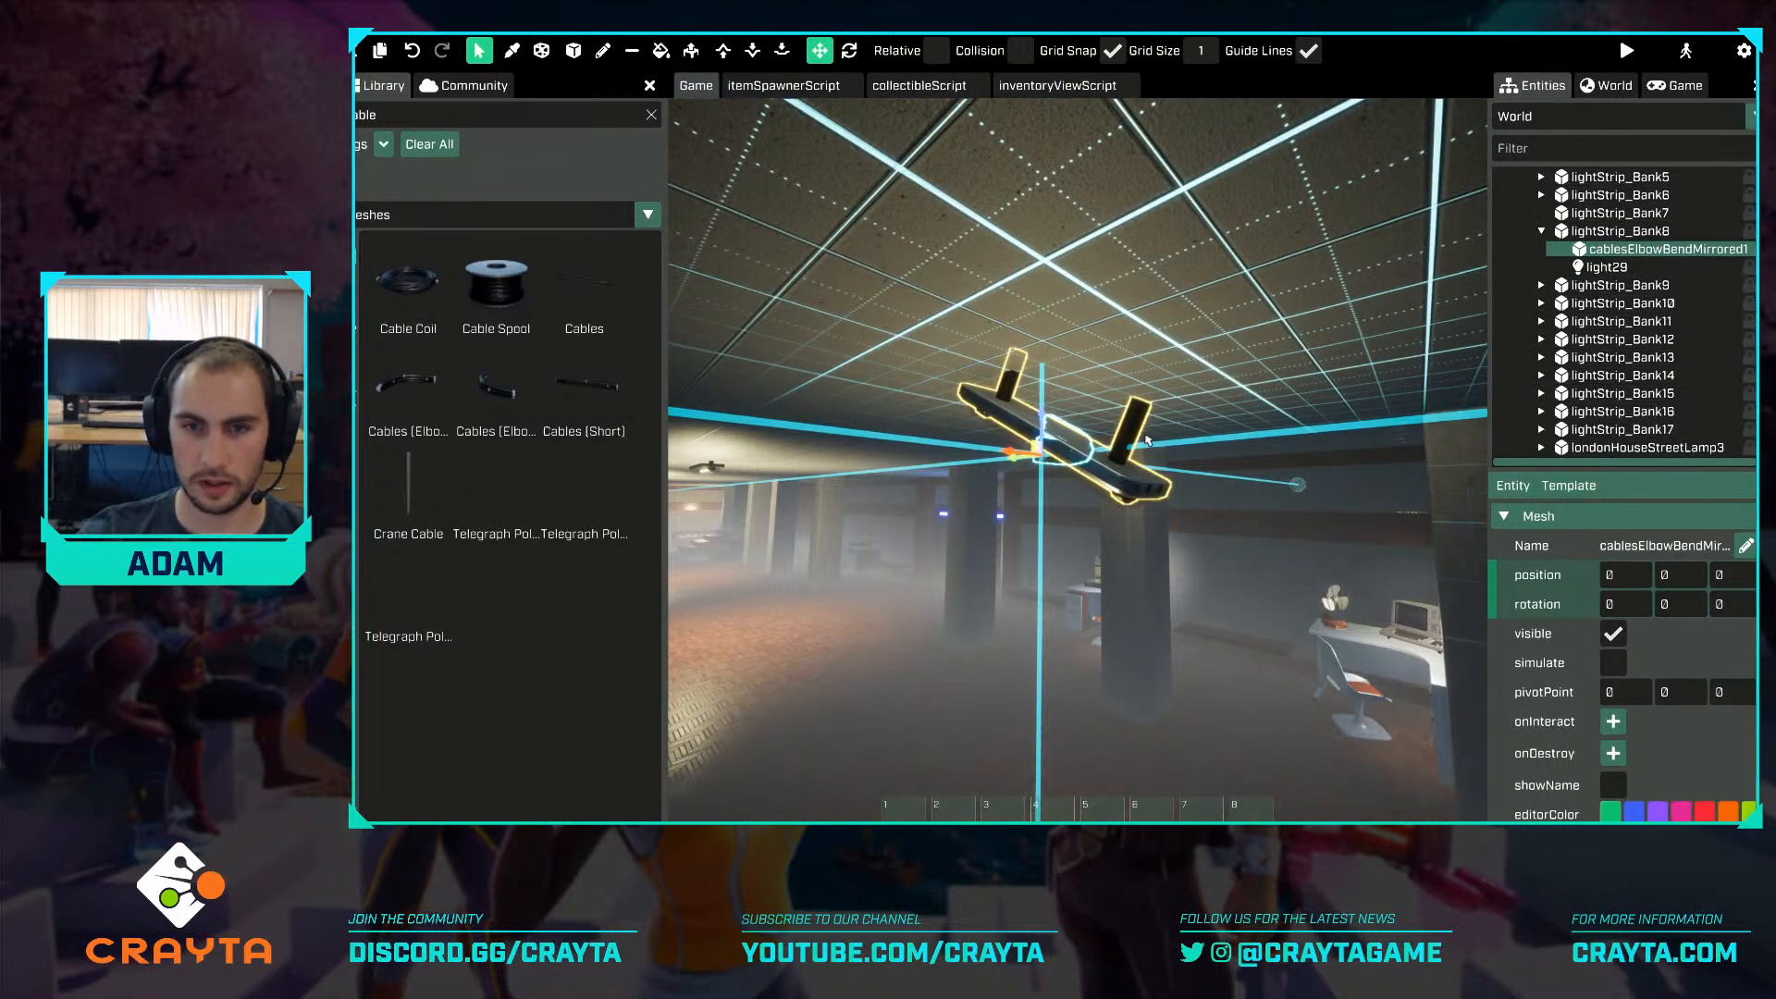
Rotate the cable mesh upright to about -72.3, 90, -117.3 so it curves from the fixture towards the ceiling.
key(e)
scroll(1033, 425, up, 2)
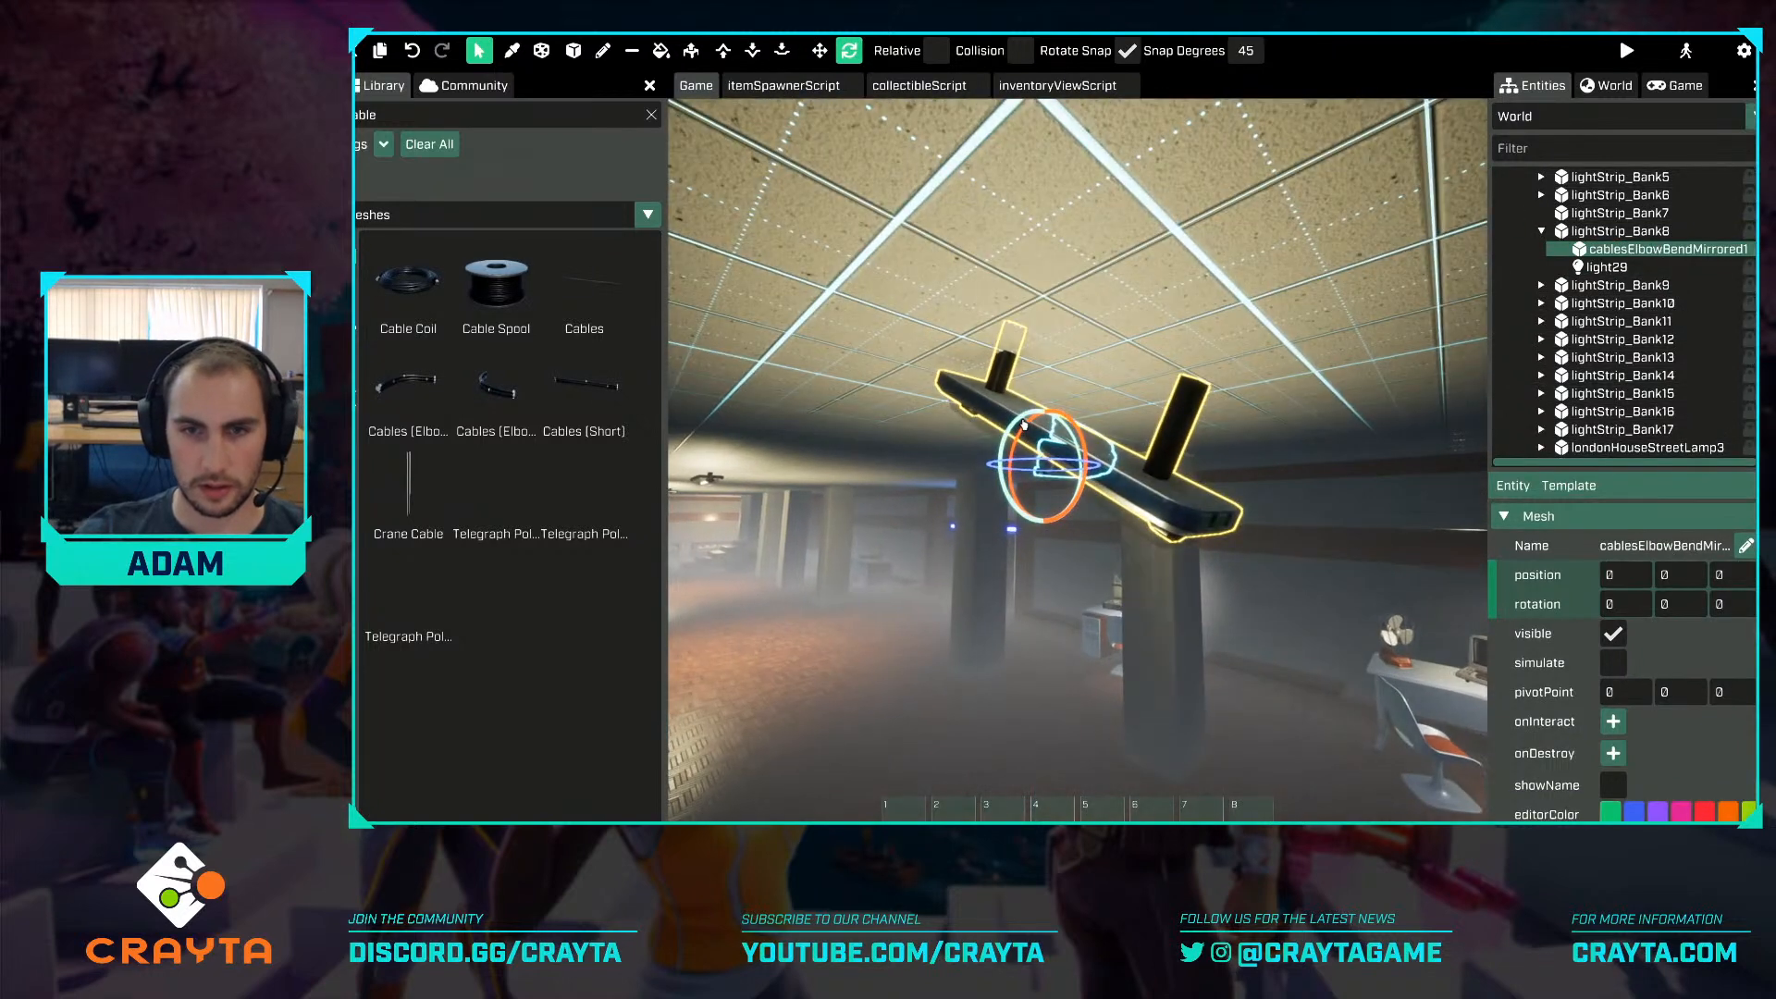
drag(989, 463, 1078, 433)
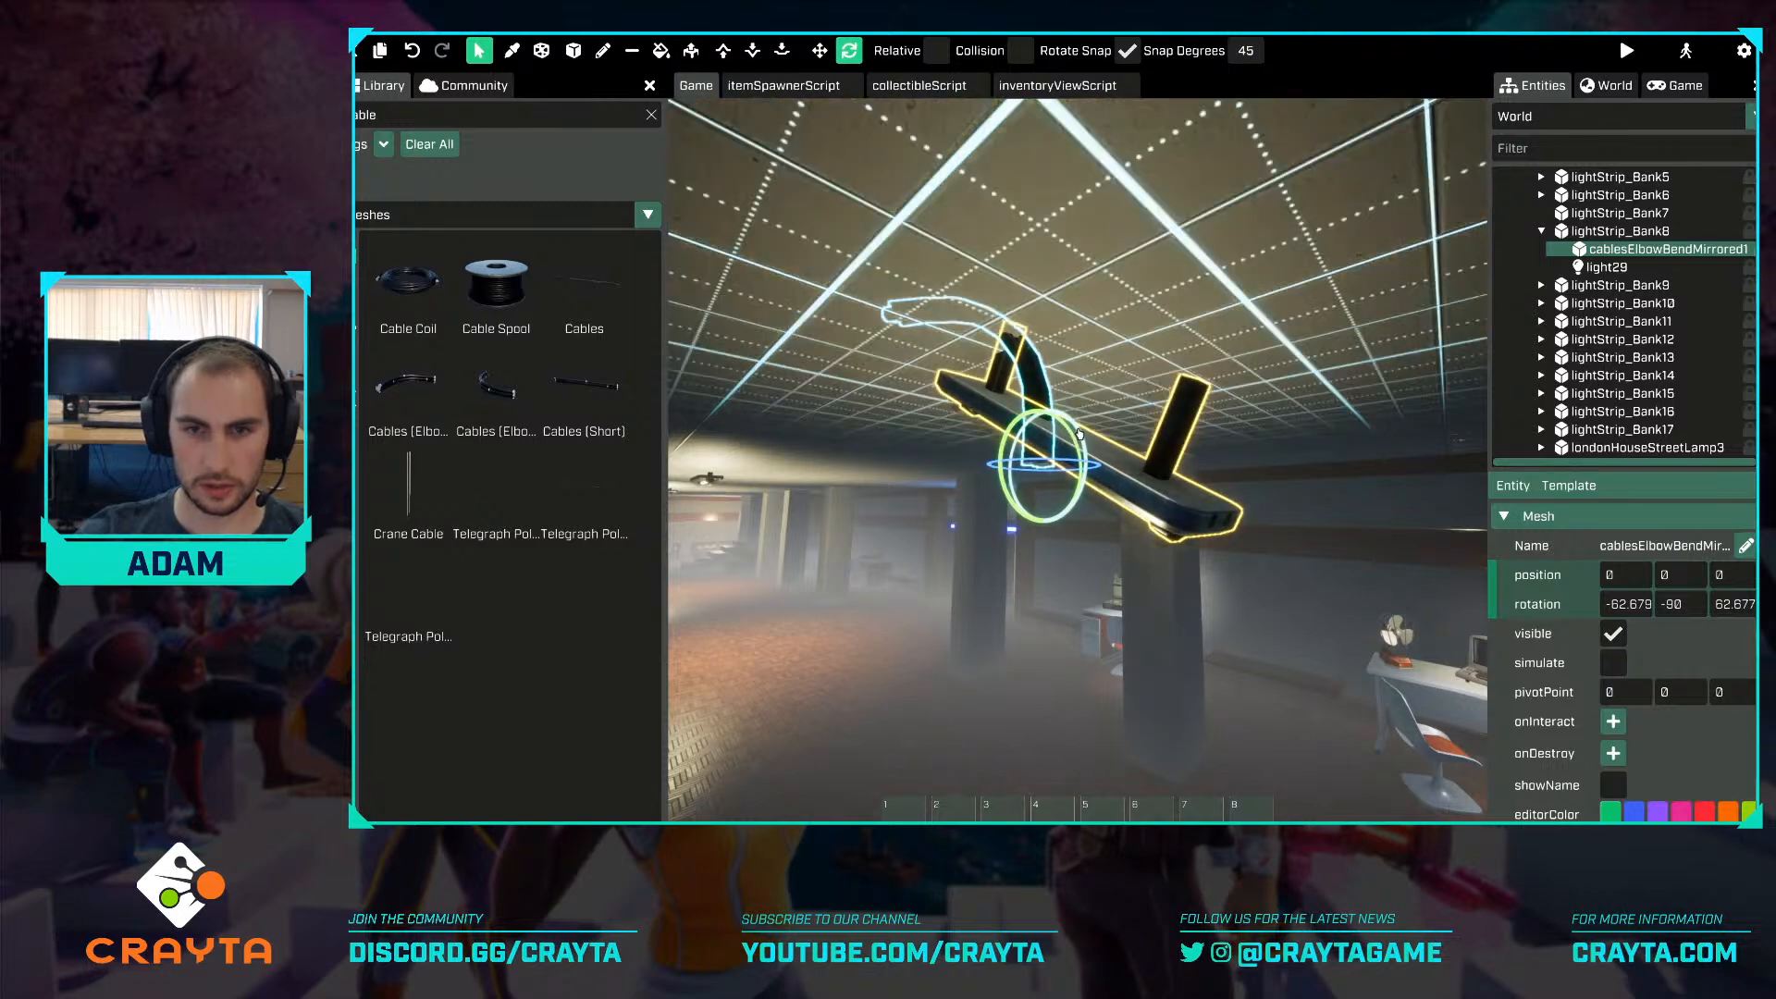
key(w)
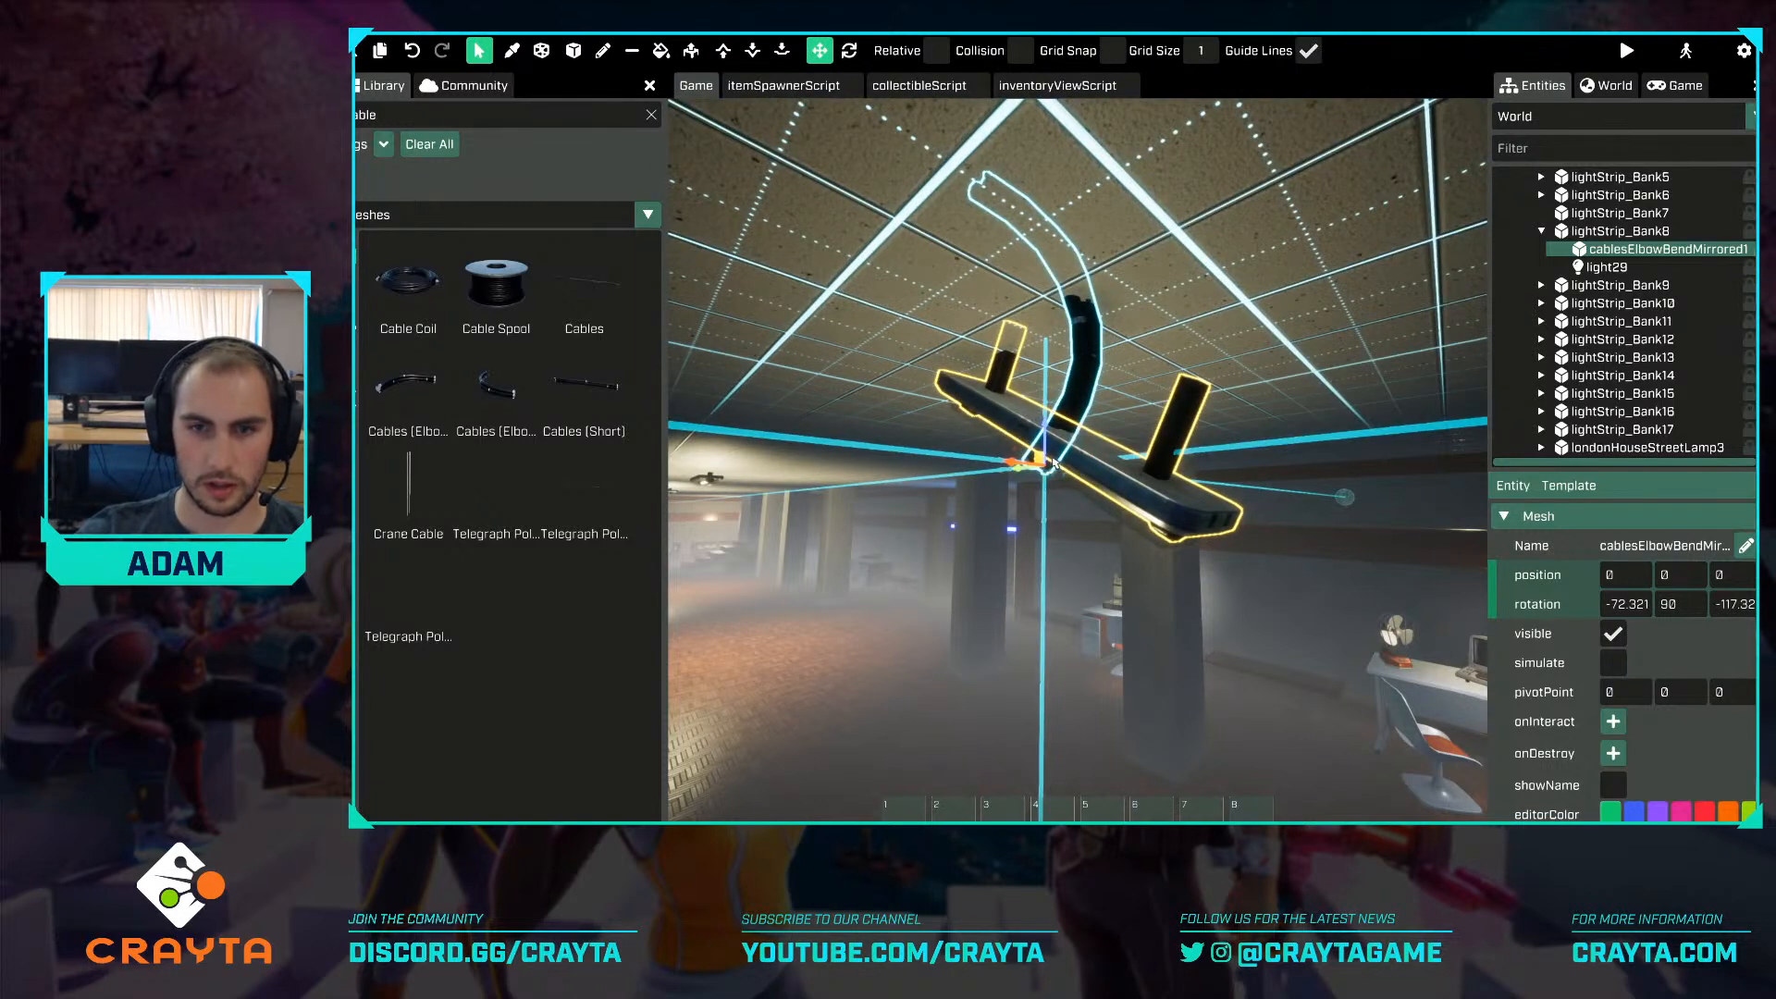
Move the cable along the hanging fixture to the bracket at its lower end and check the placement from several distances.
right_drag(1055, 462, 1099, 446)
key(g)
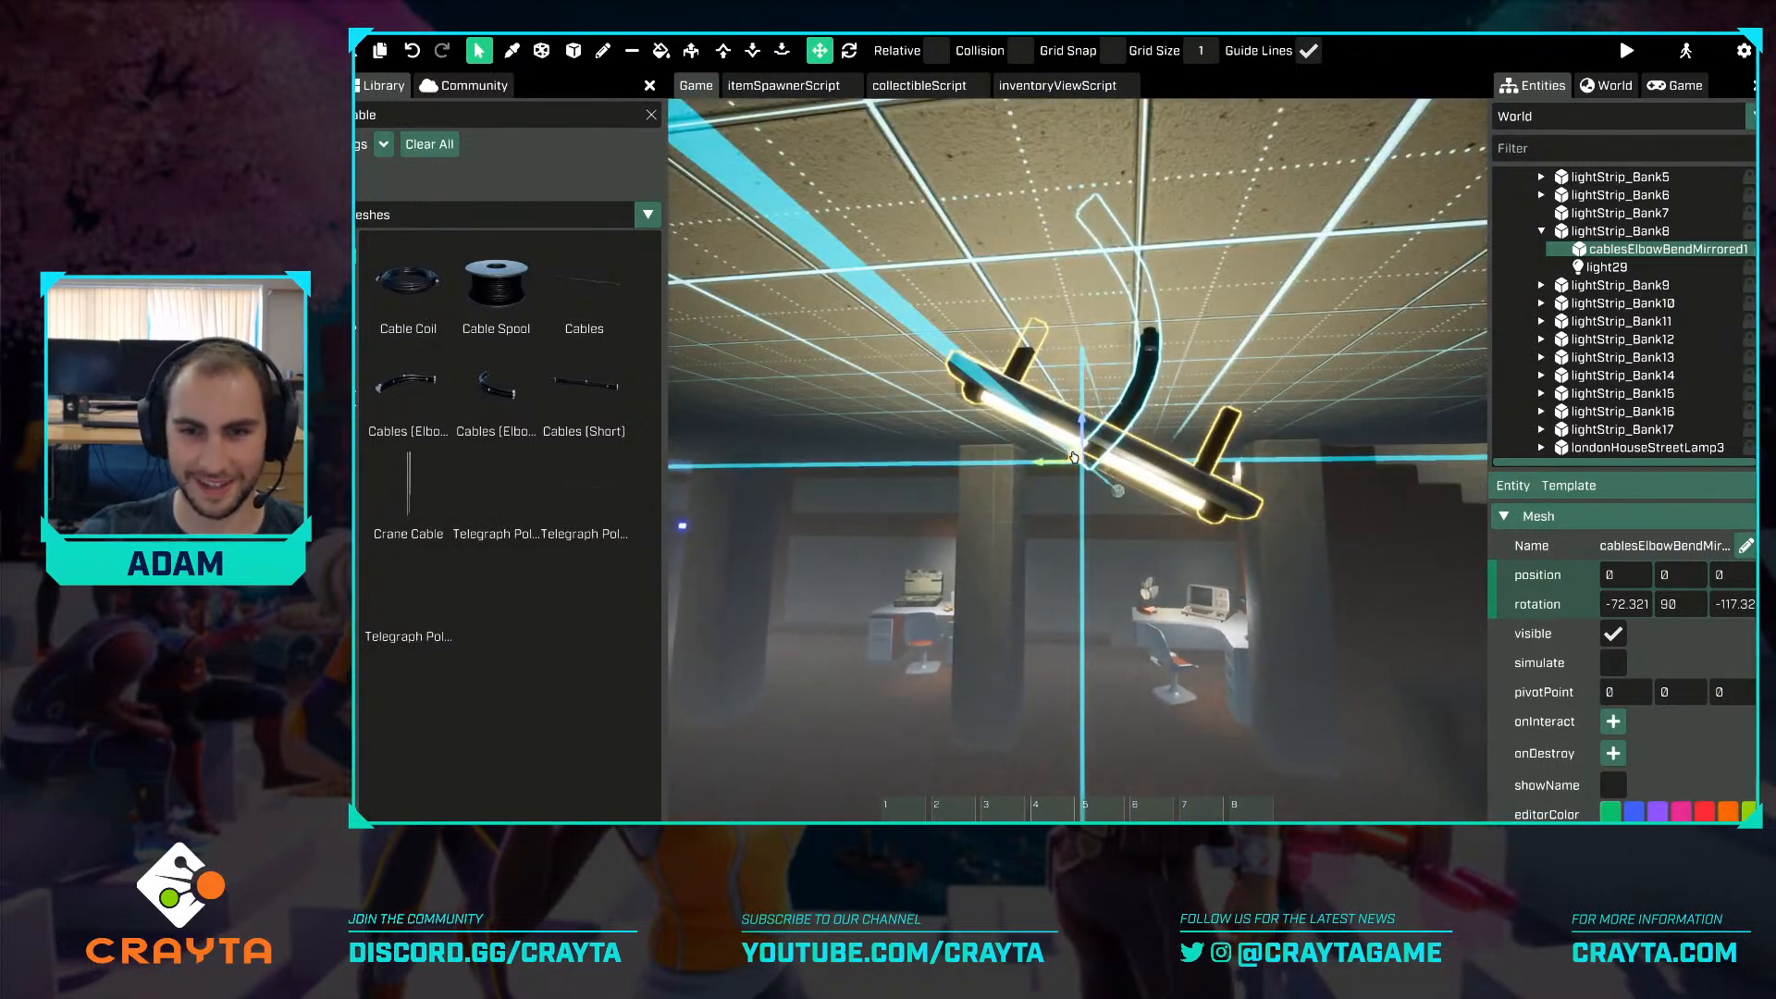
drag(1073, 457, 1177, 470)
key(g)
key(g)
click(1376, 467)
key(w)
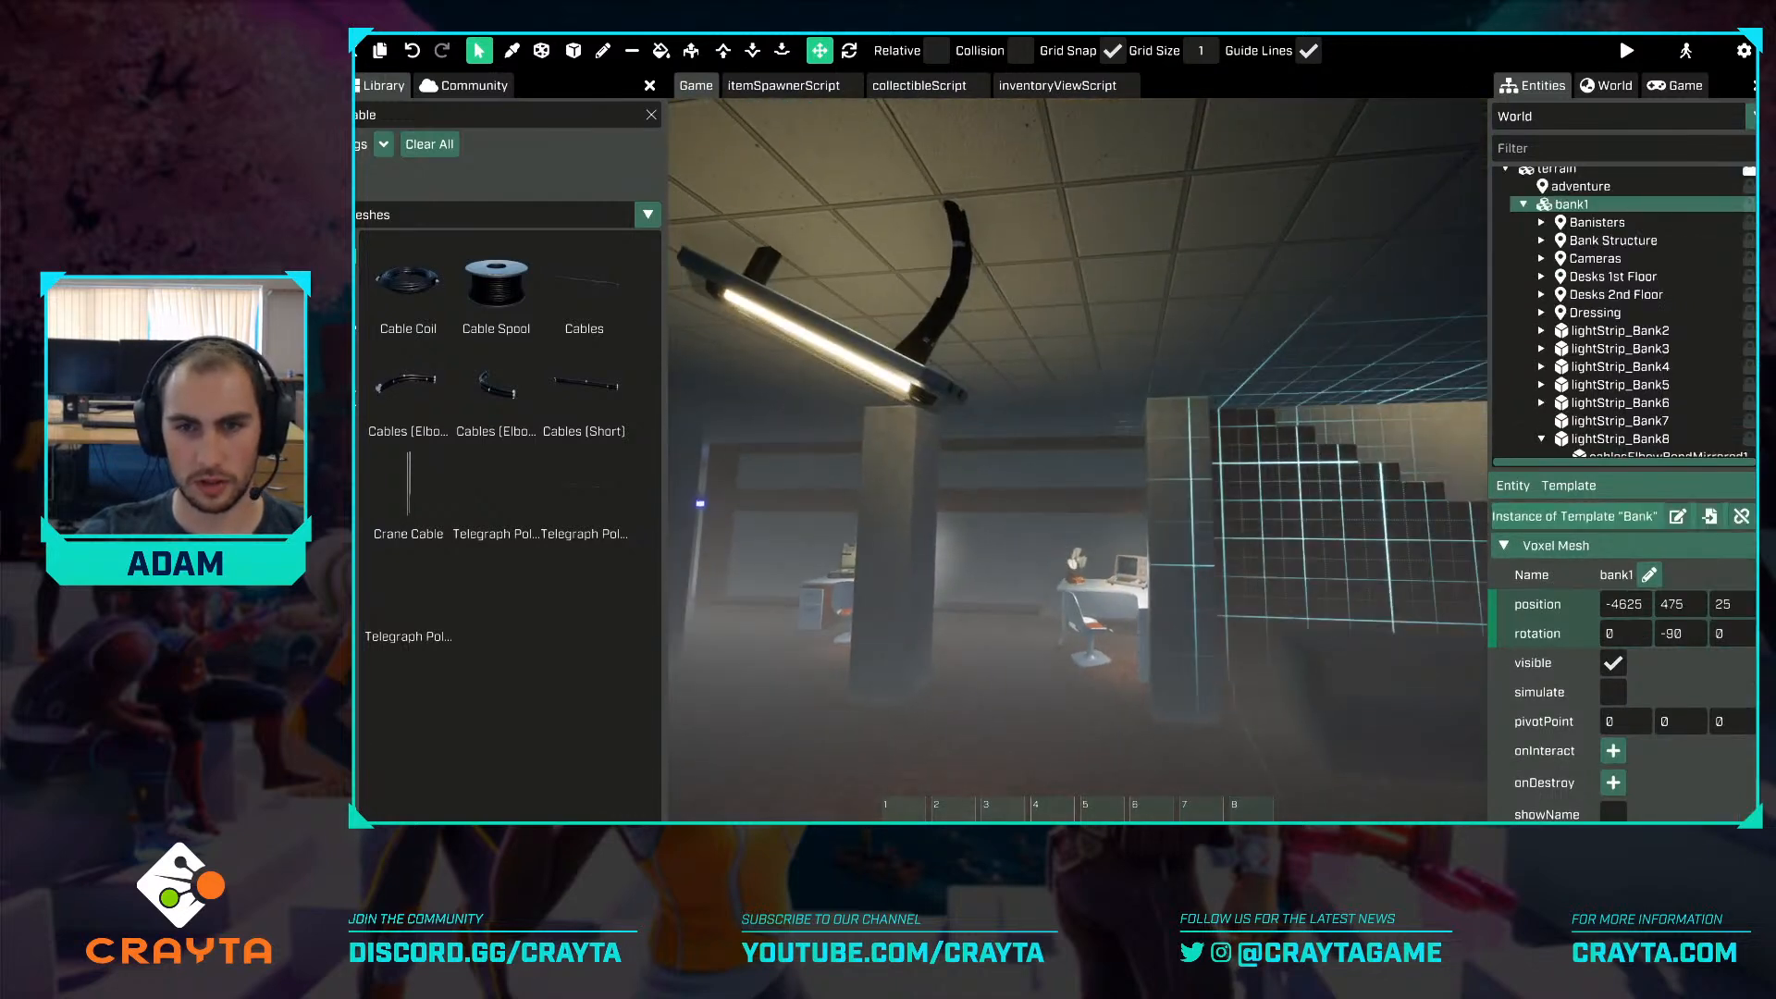
key(s)
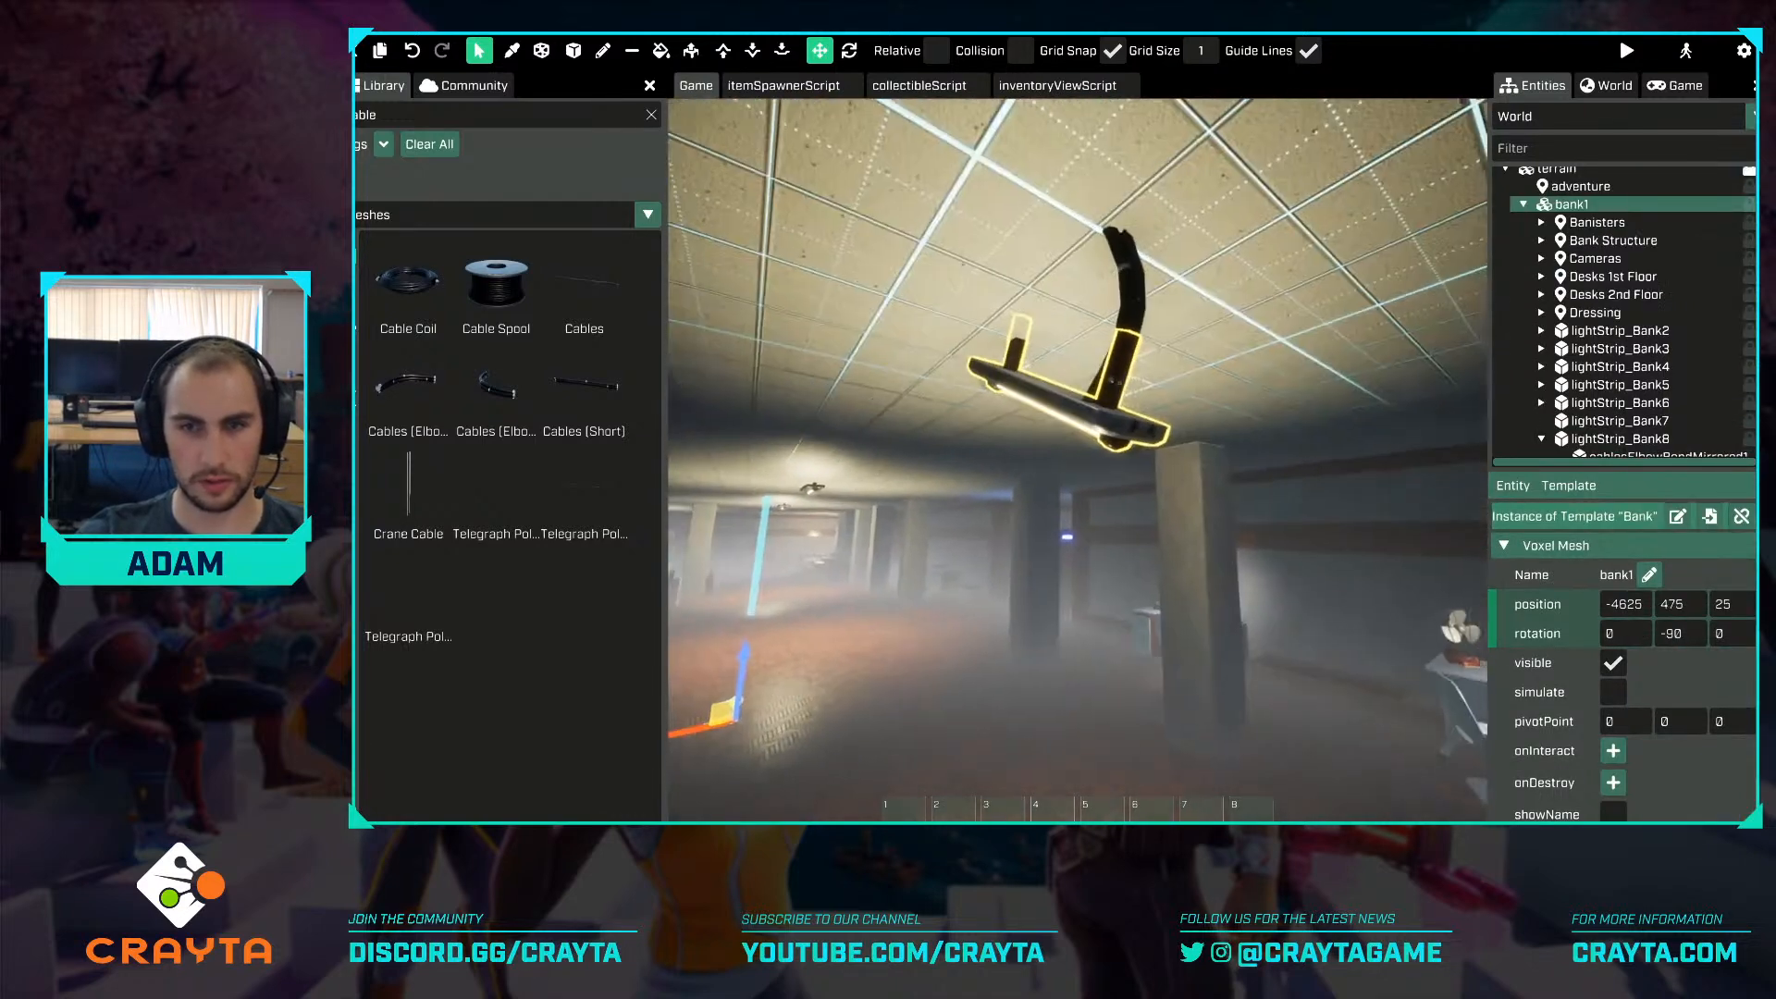
key(s)
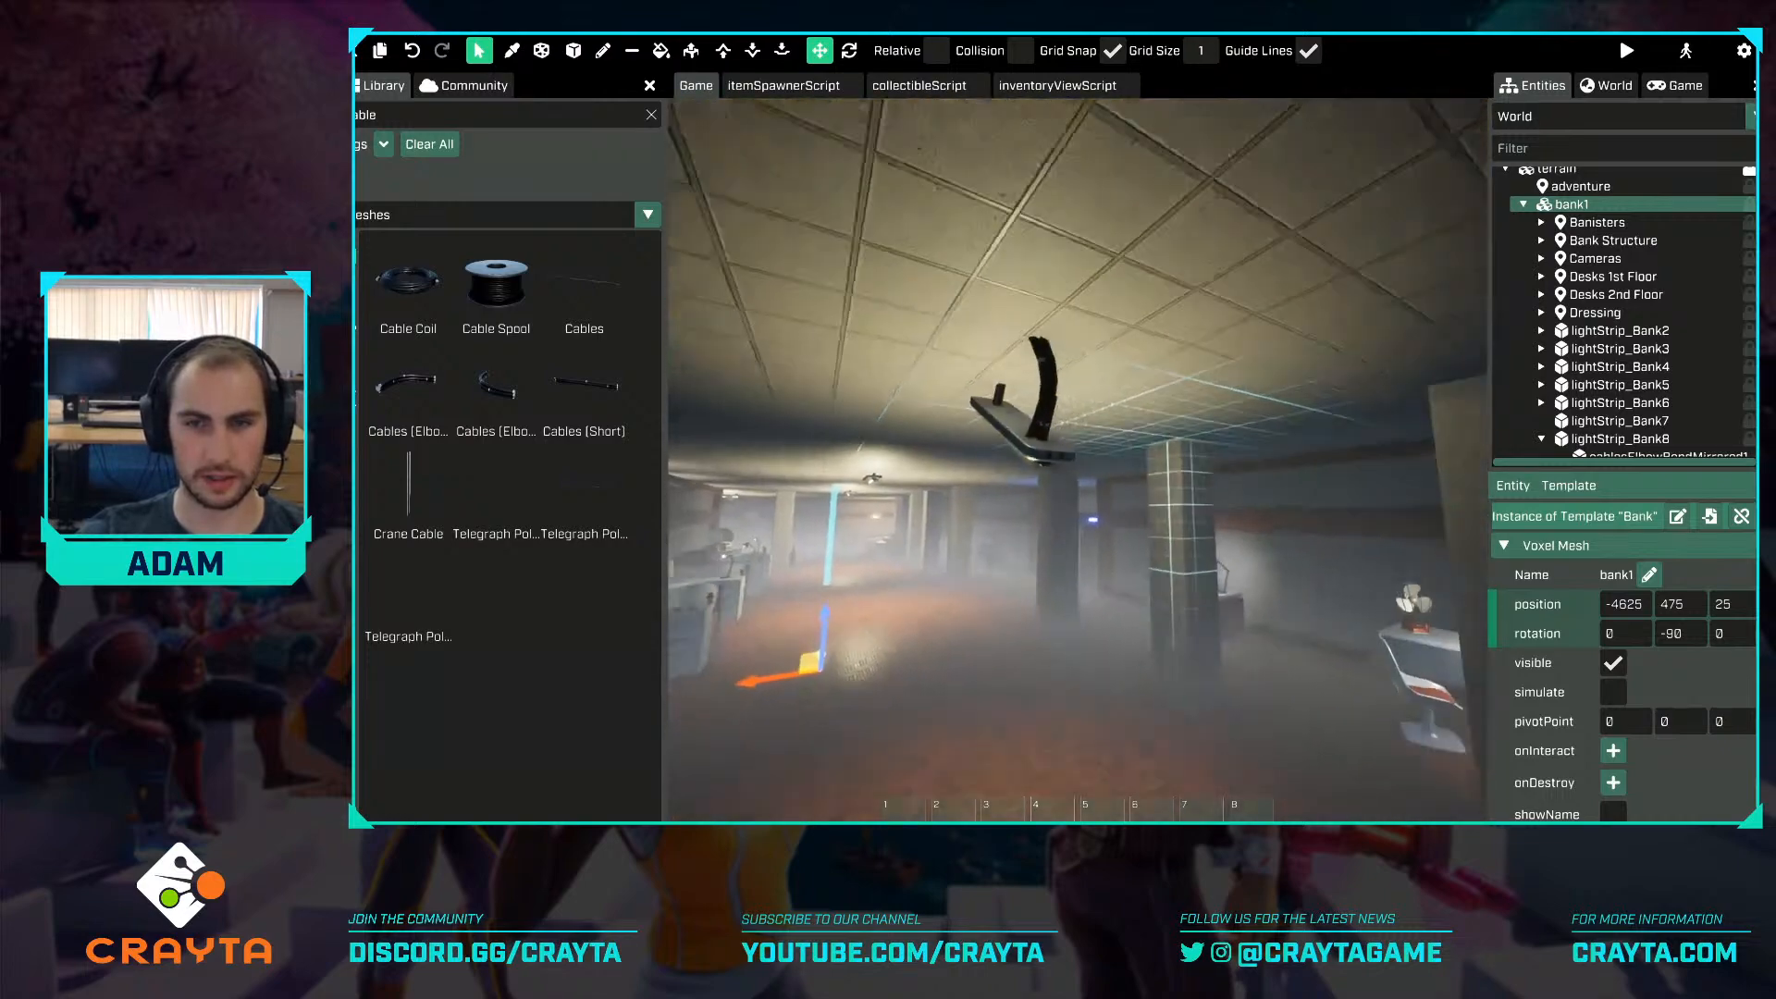
key(w)
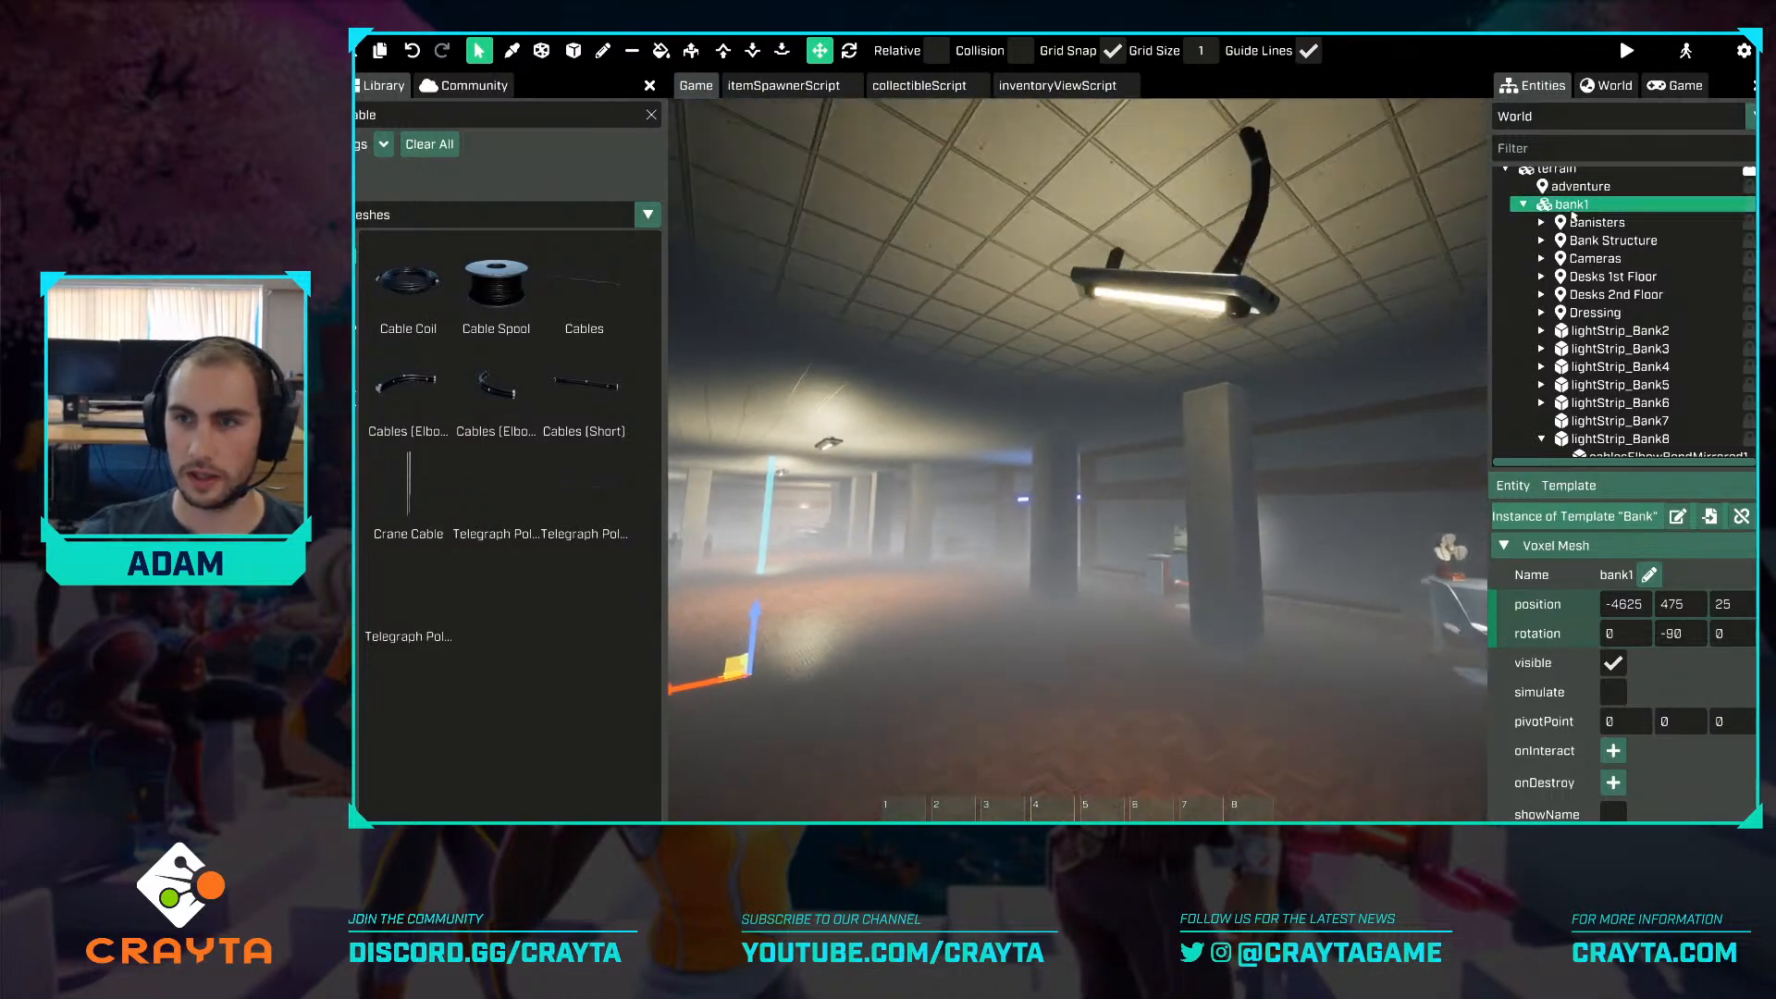
Add an Electric Spark Rain effect as a child of lightStrip_Bank8 and move it to the bracket beside the cable.
click(1228, 282)
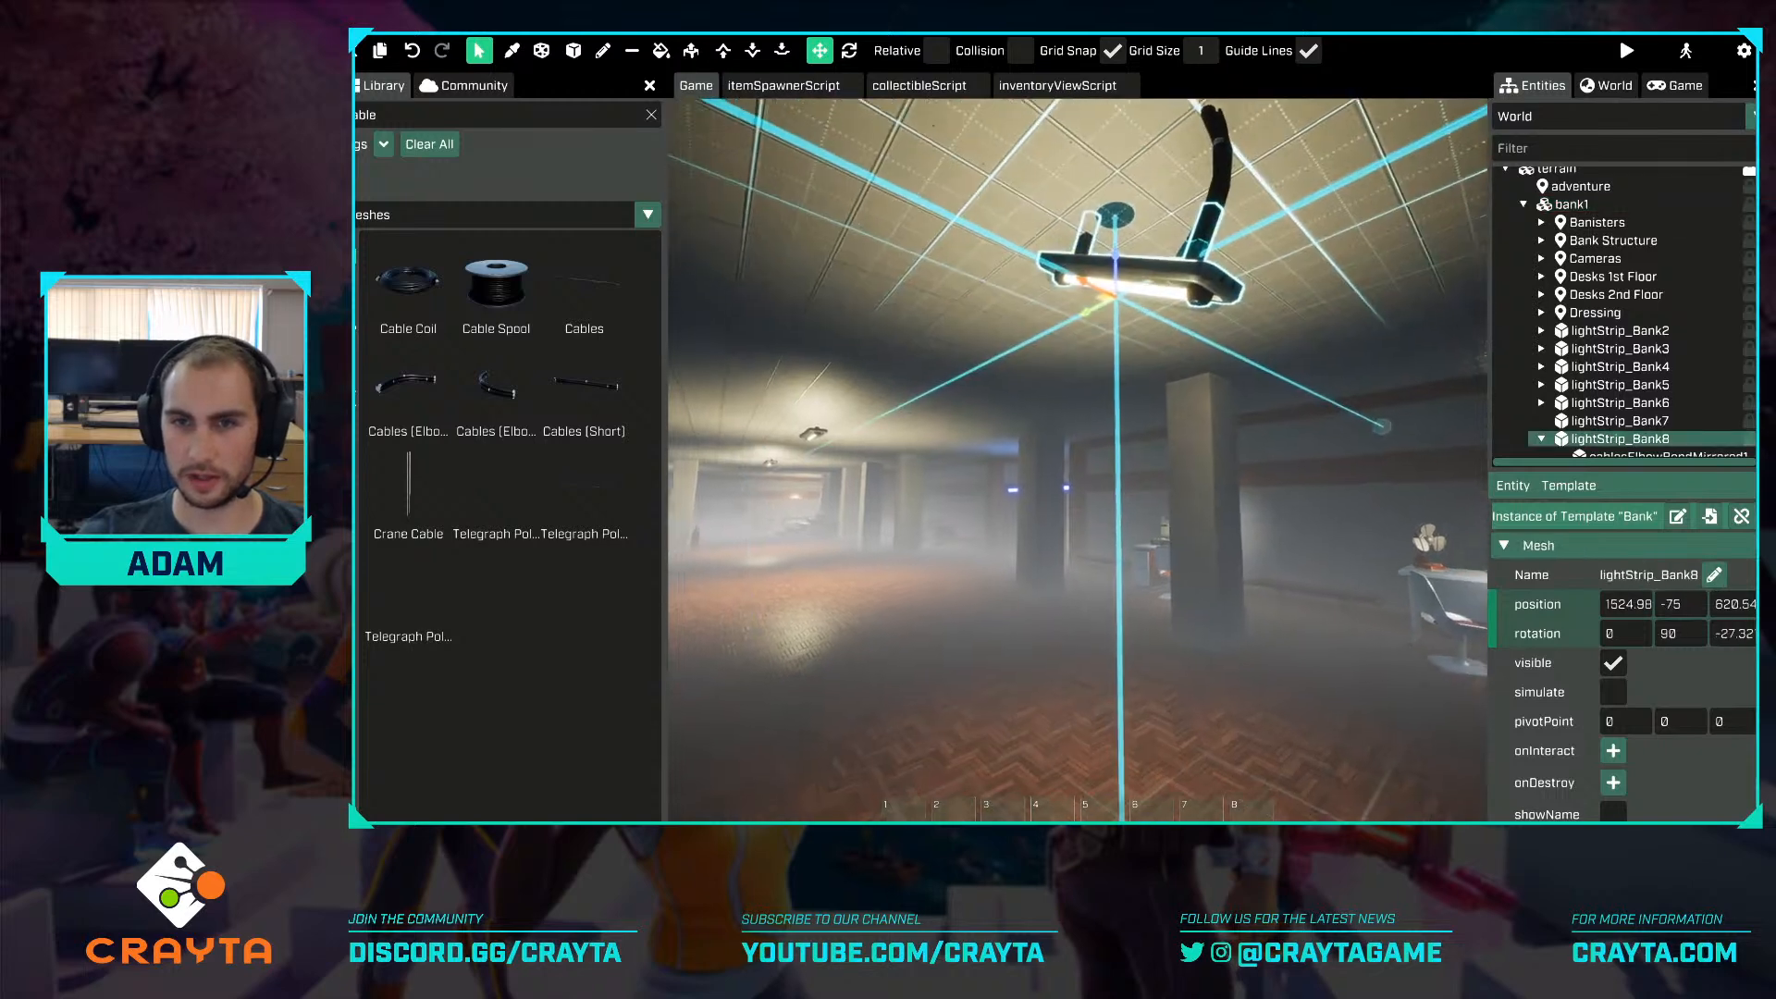
scroll(1656, 351, down, 2)
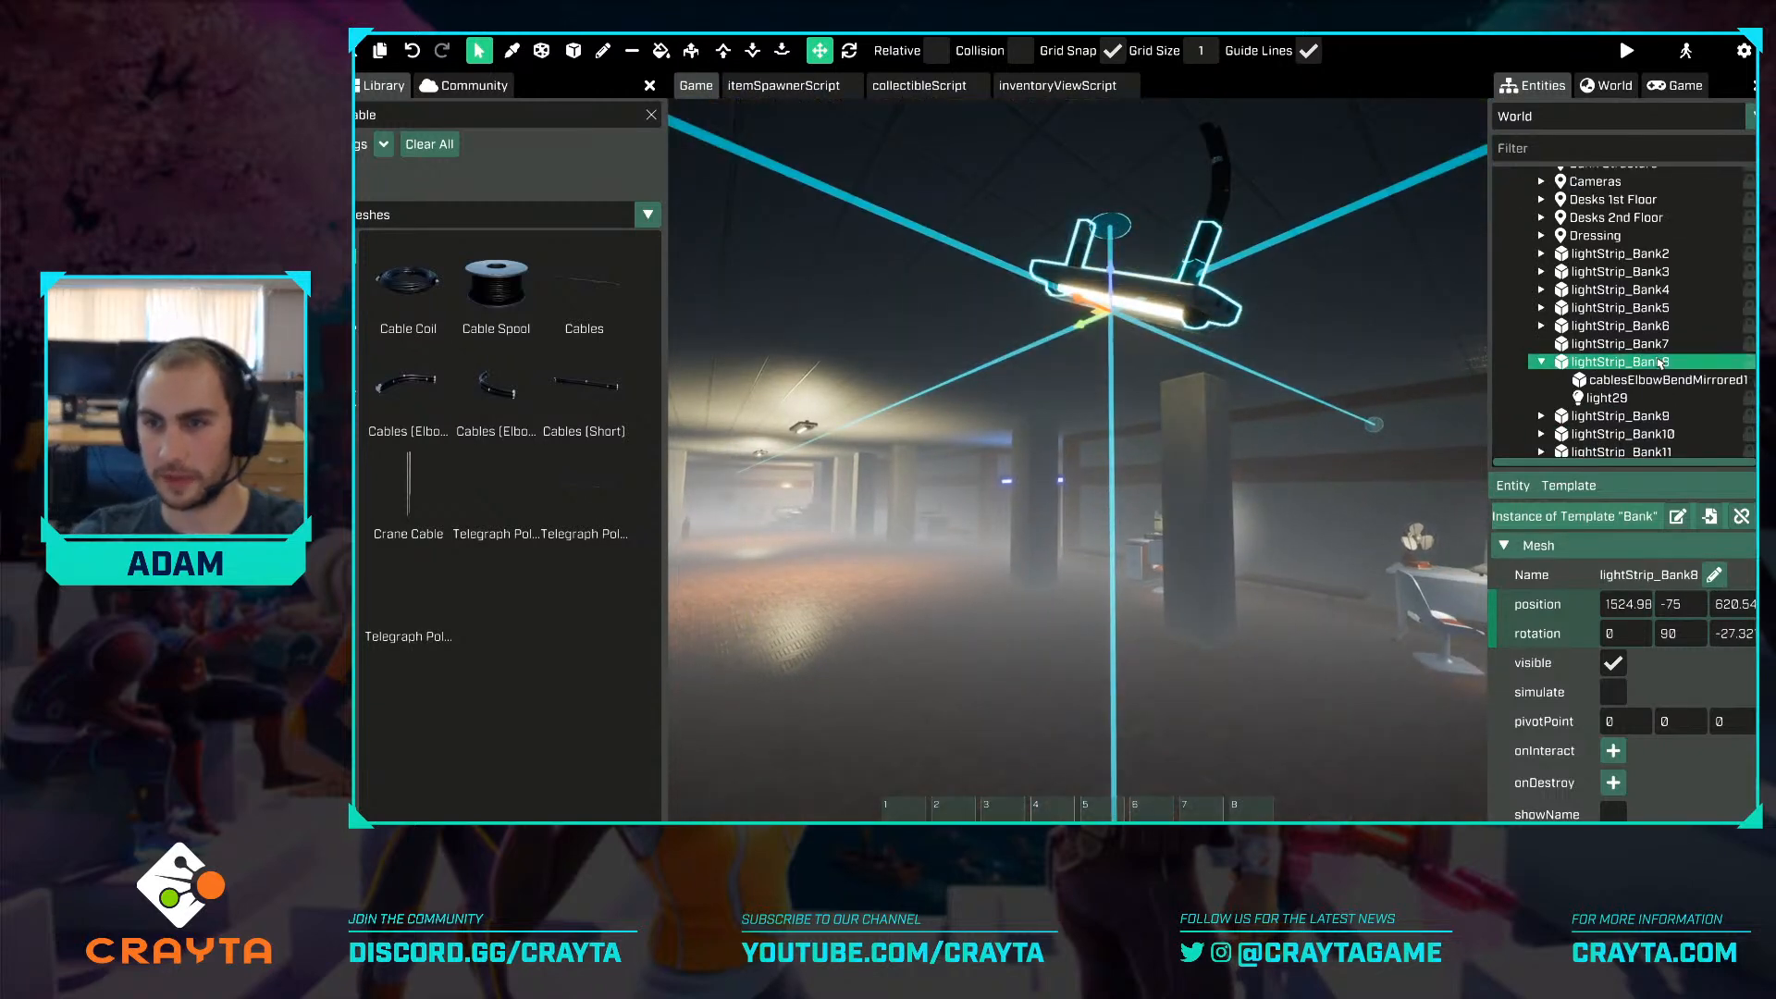
right_click(1661, 363)
mouse_move(1666, 424)
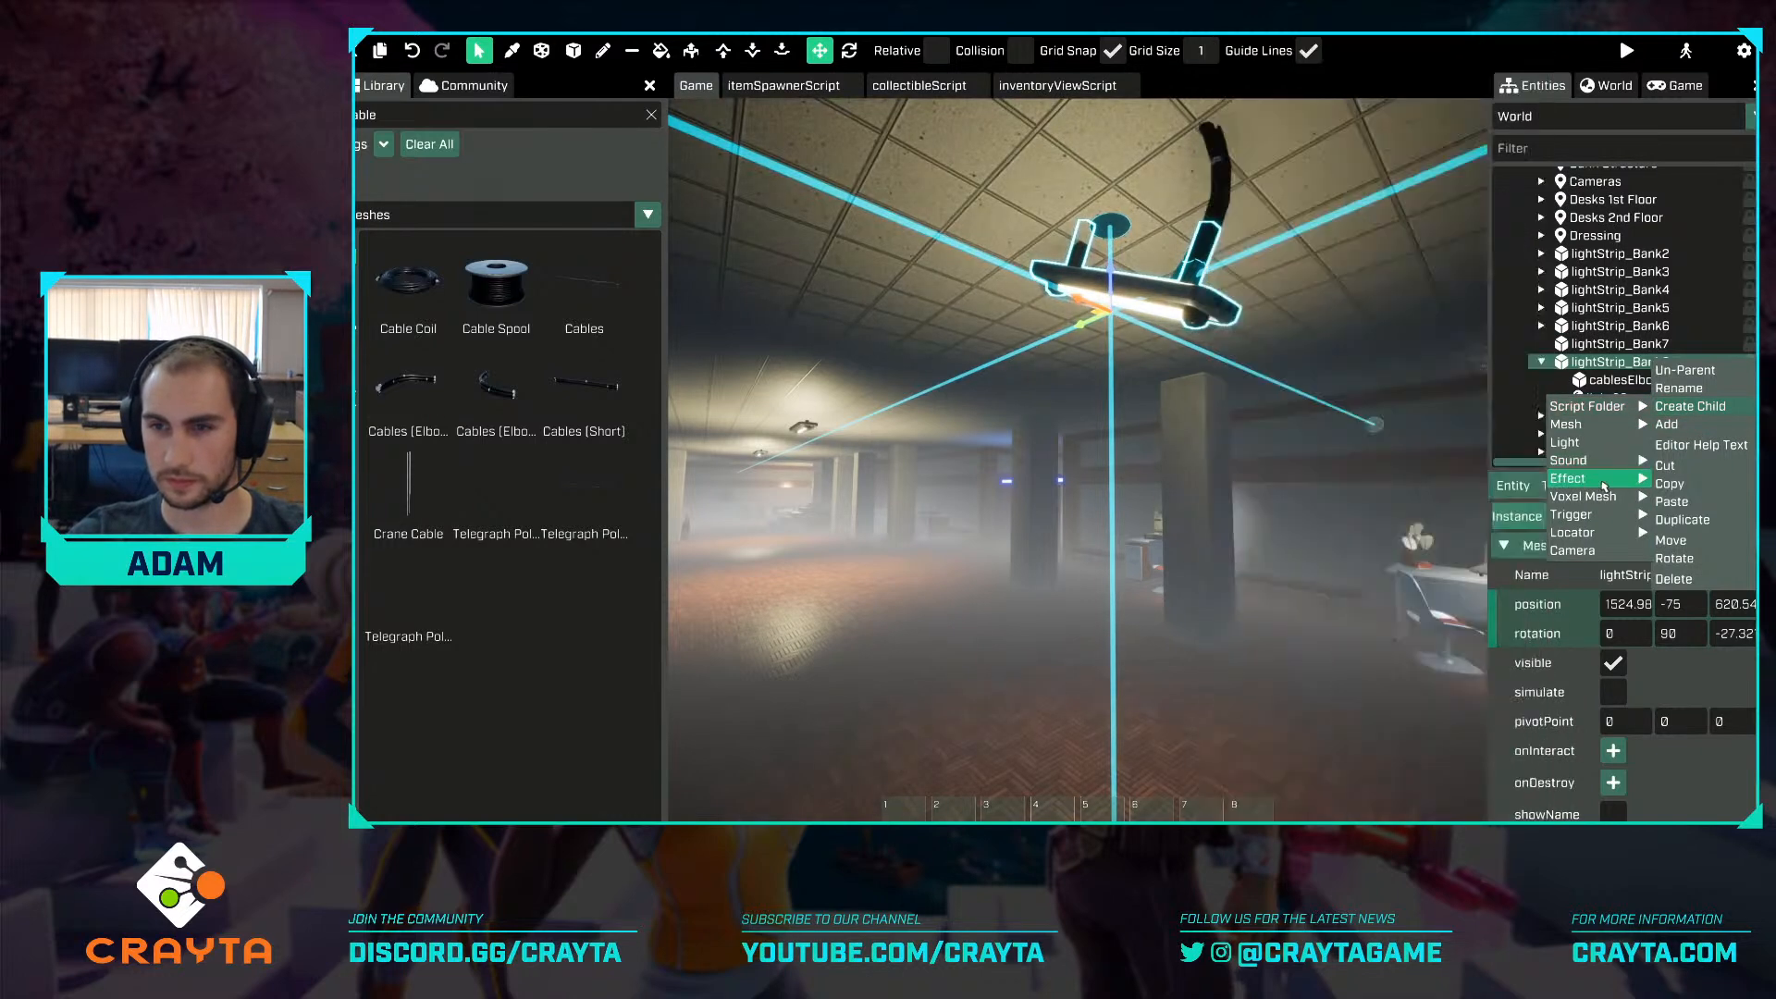
mouse_move(1591, 498)
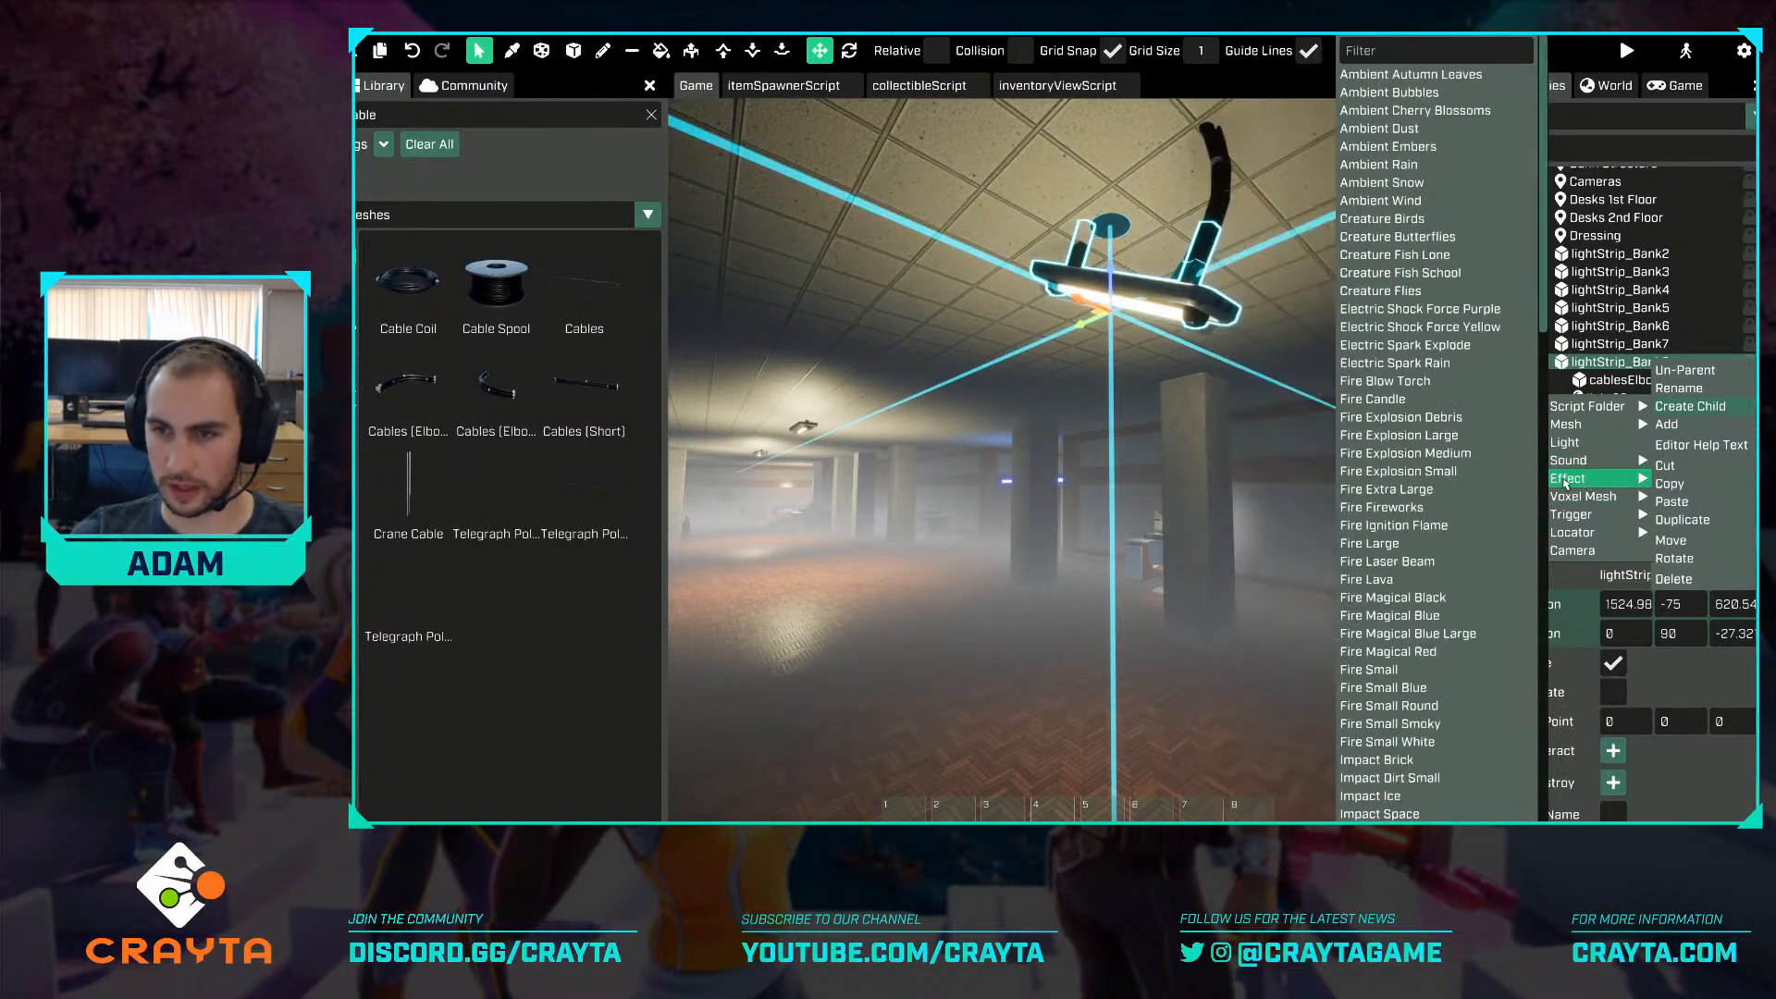
click(1383, 50)
text(spark)
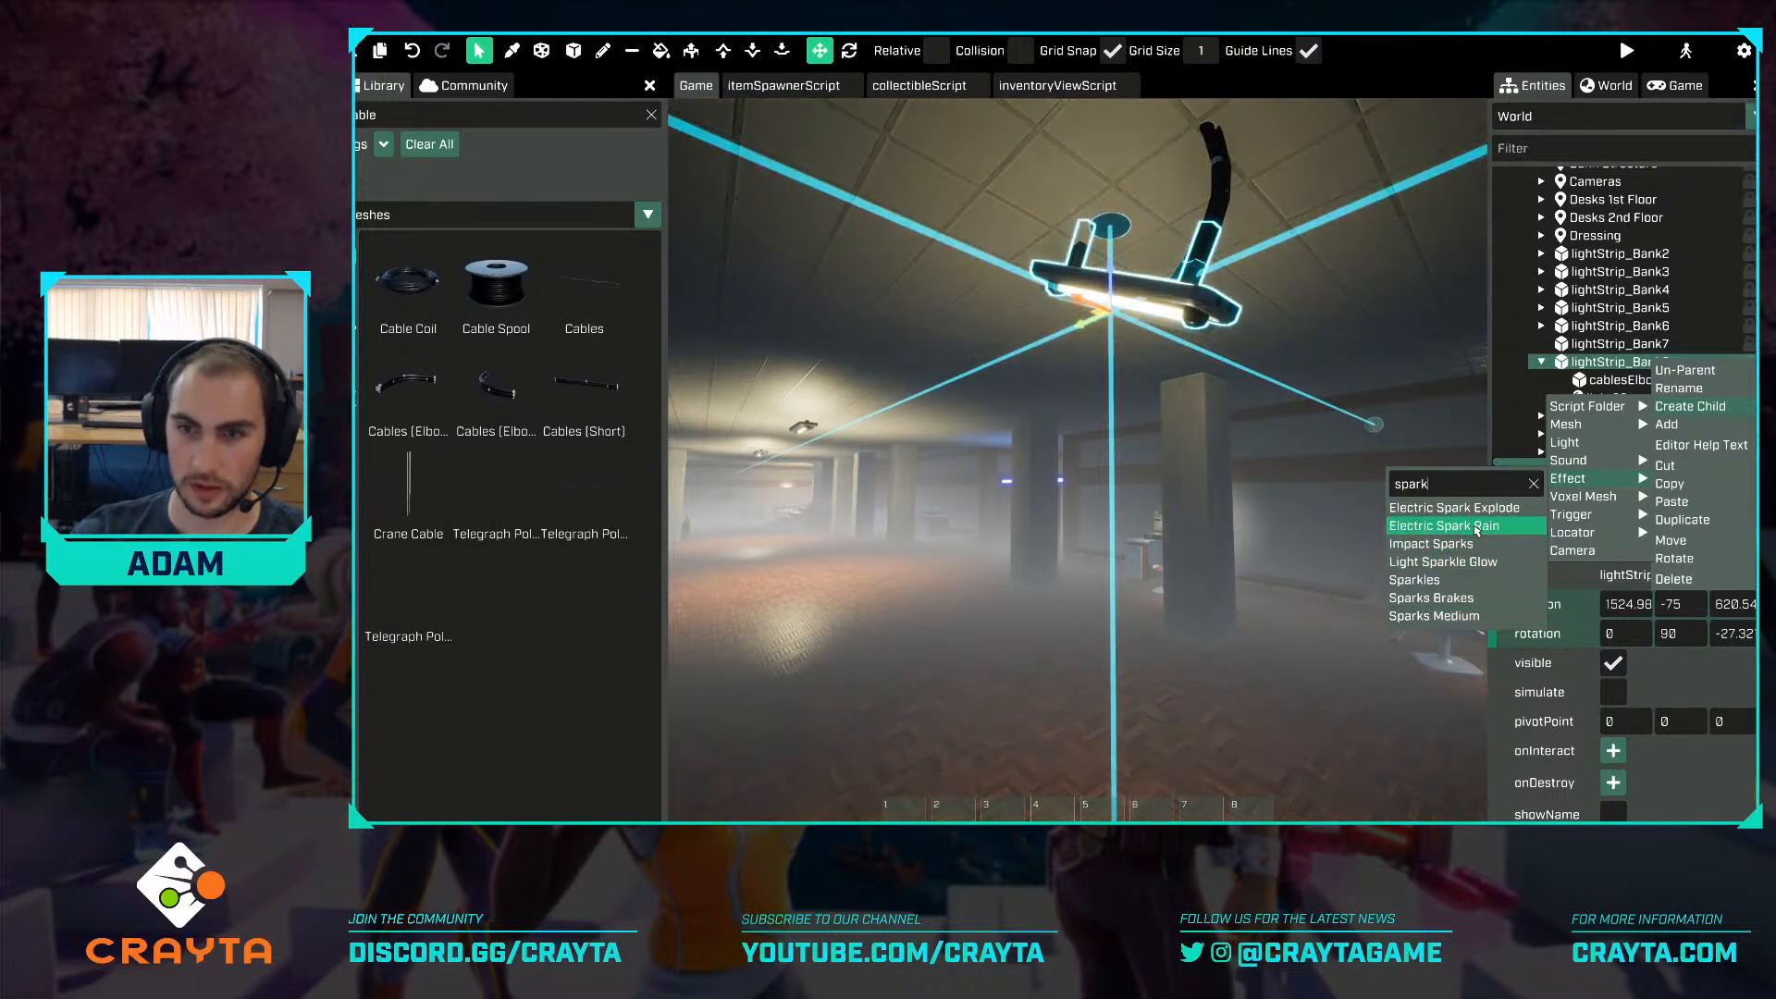
click(1477, 527)
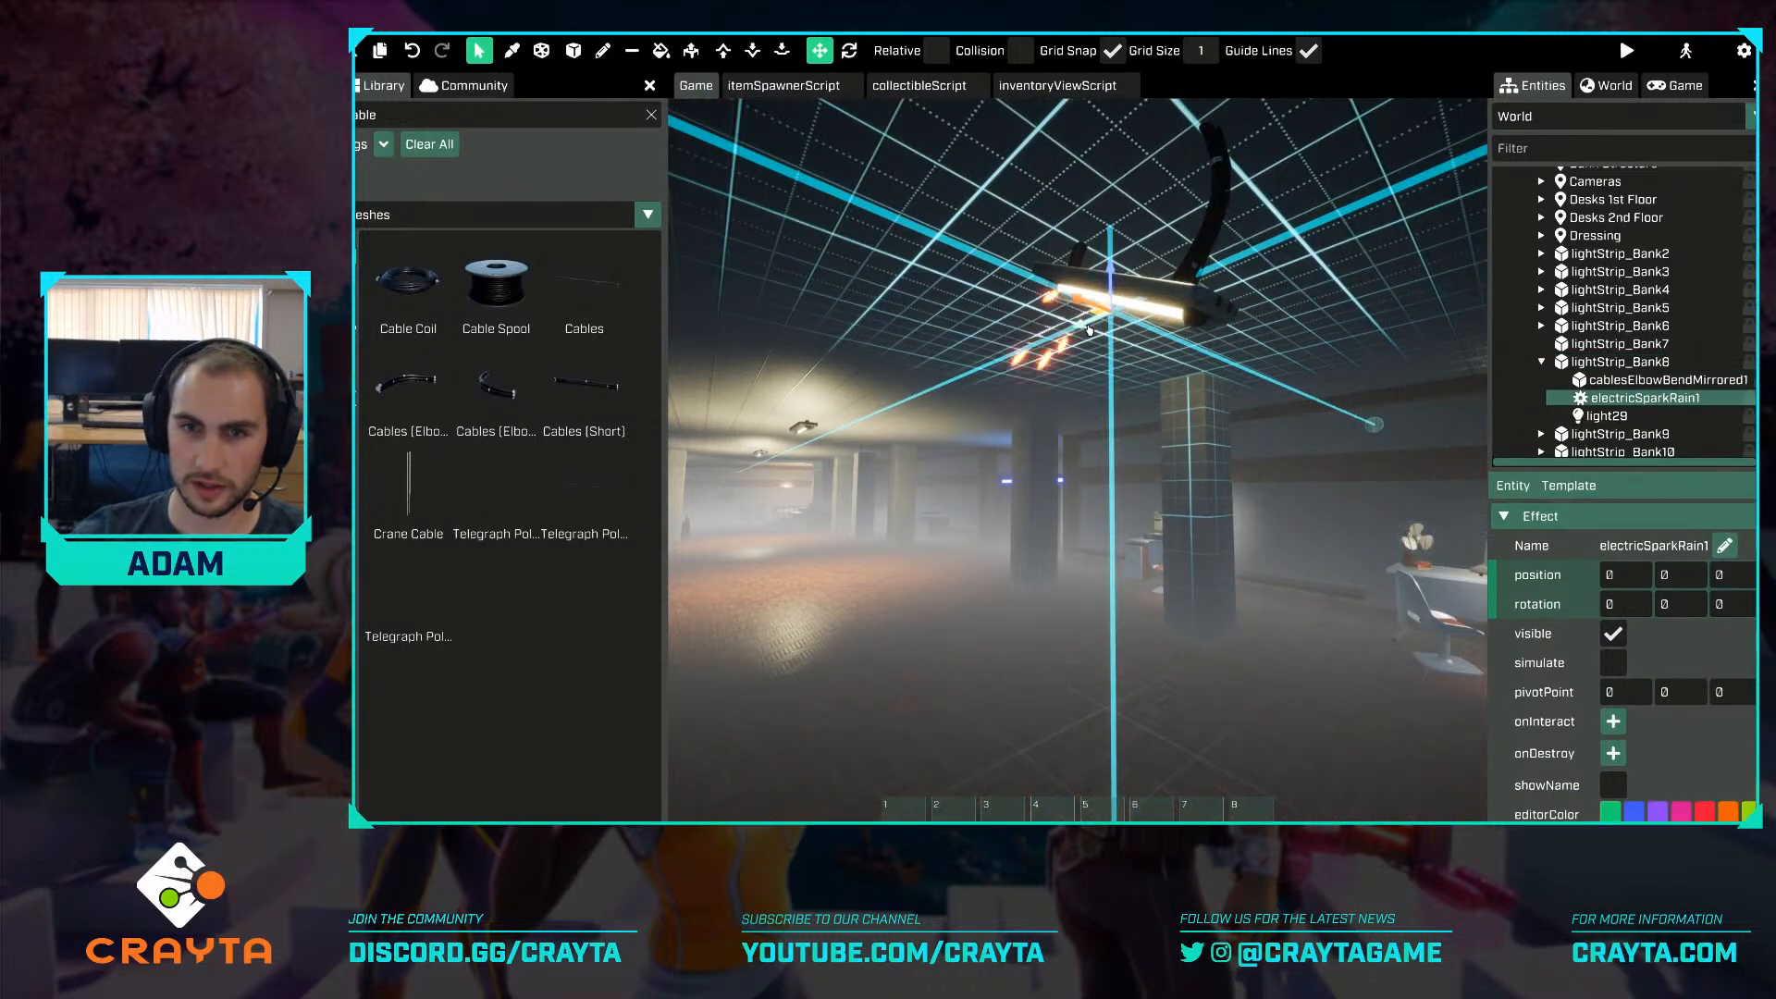
drag(1113, 319, 1192, 282)
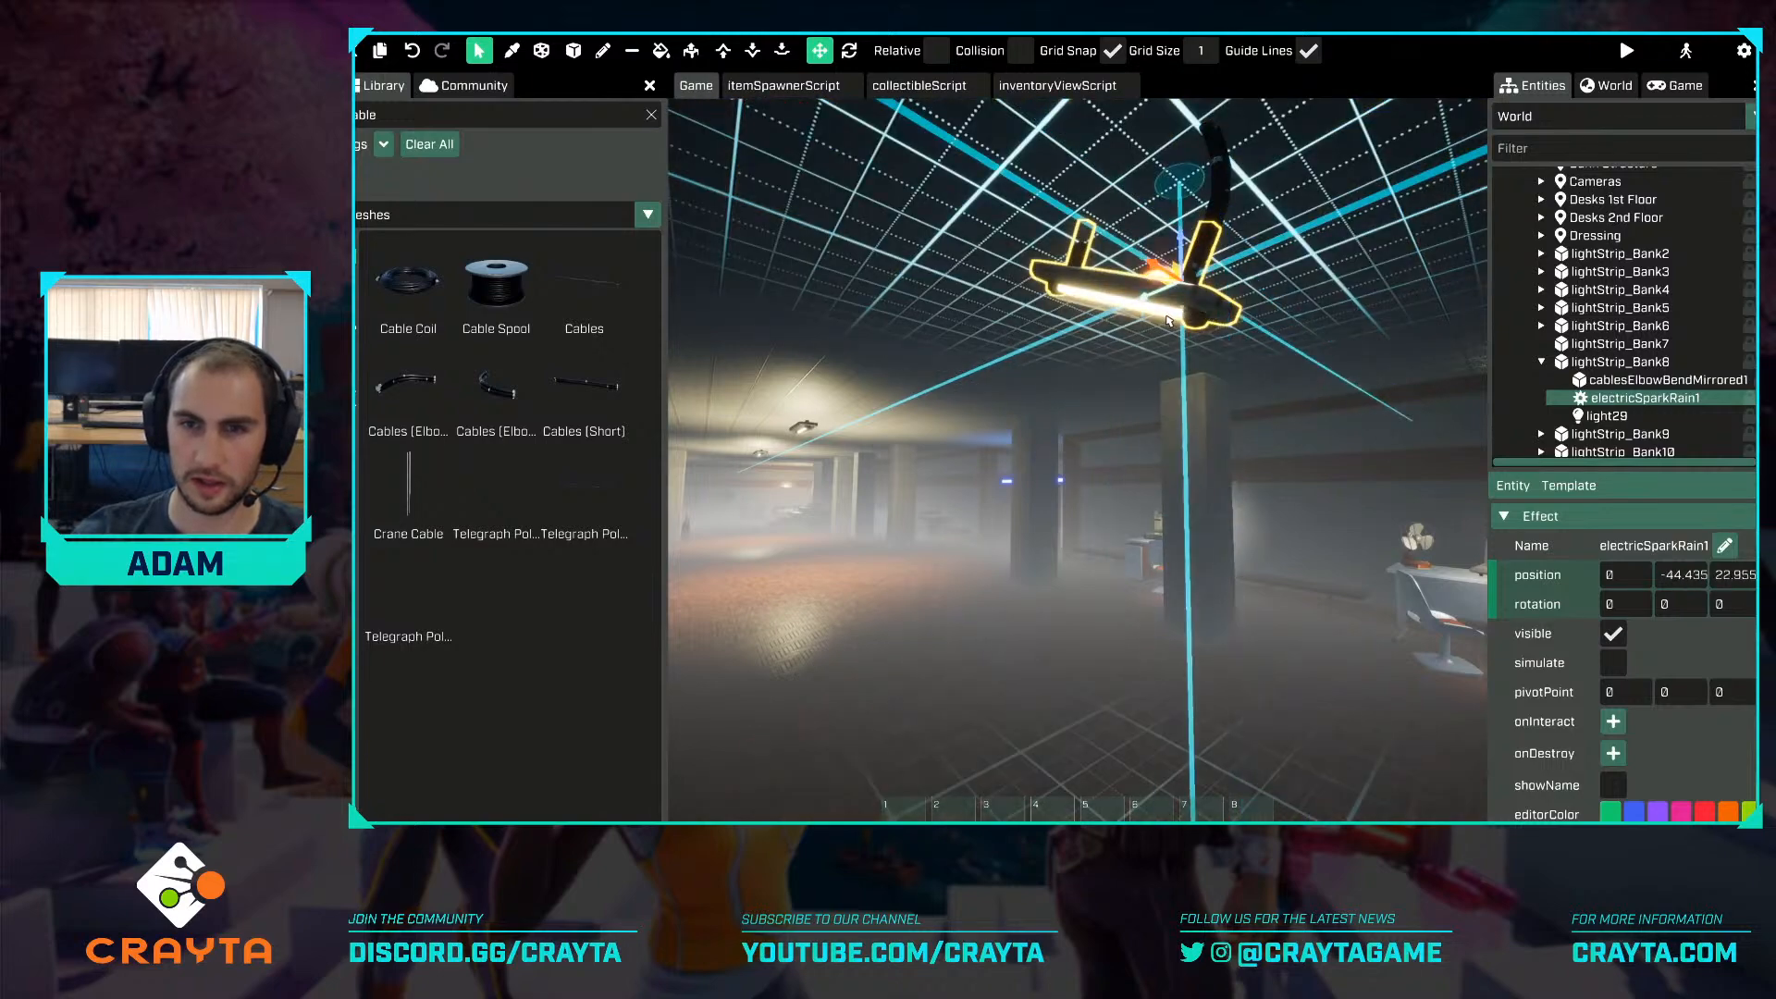
Rotate the electric spark effect to about 27.3, -90, -27.3 and move it along the fixture to 0, -55.225, 22.731.
right_drag(1192, 282, 1191, 339)
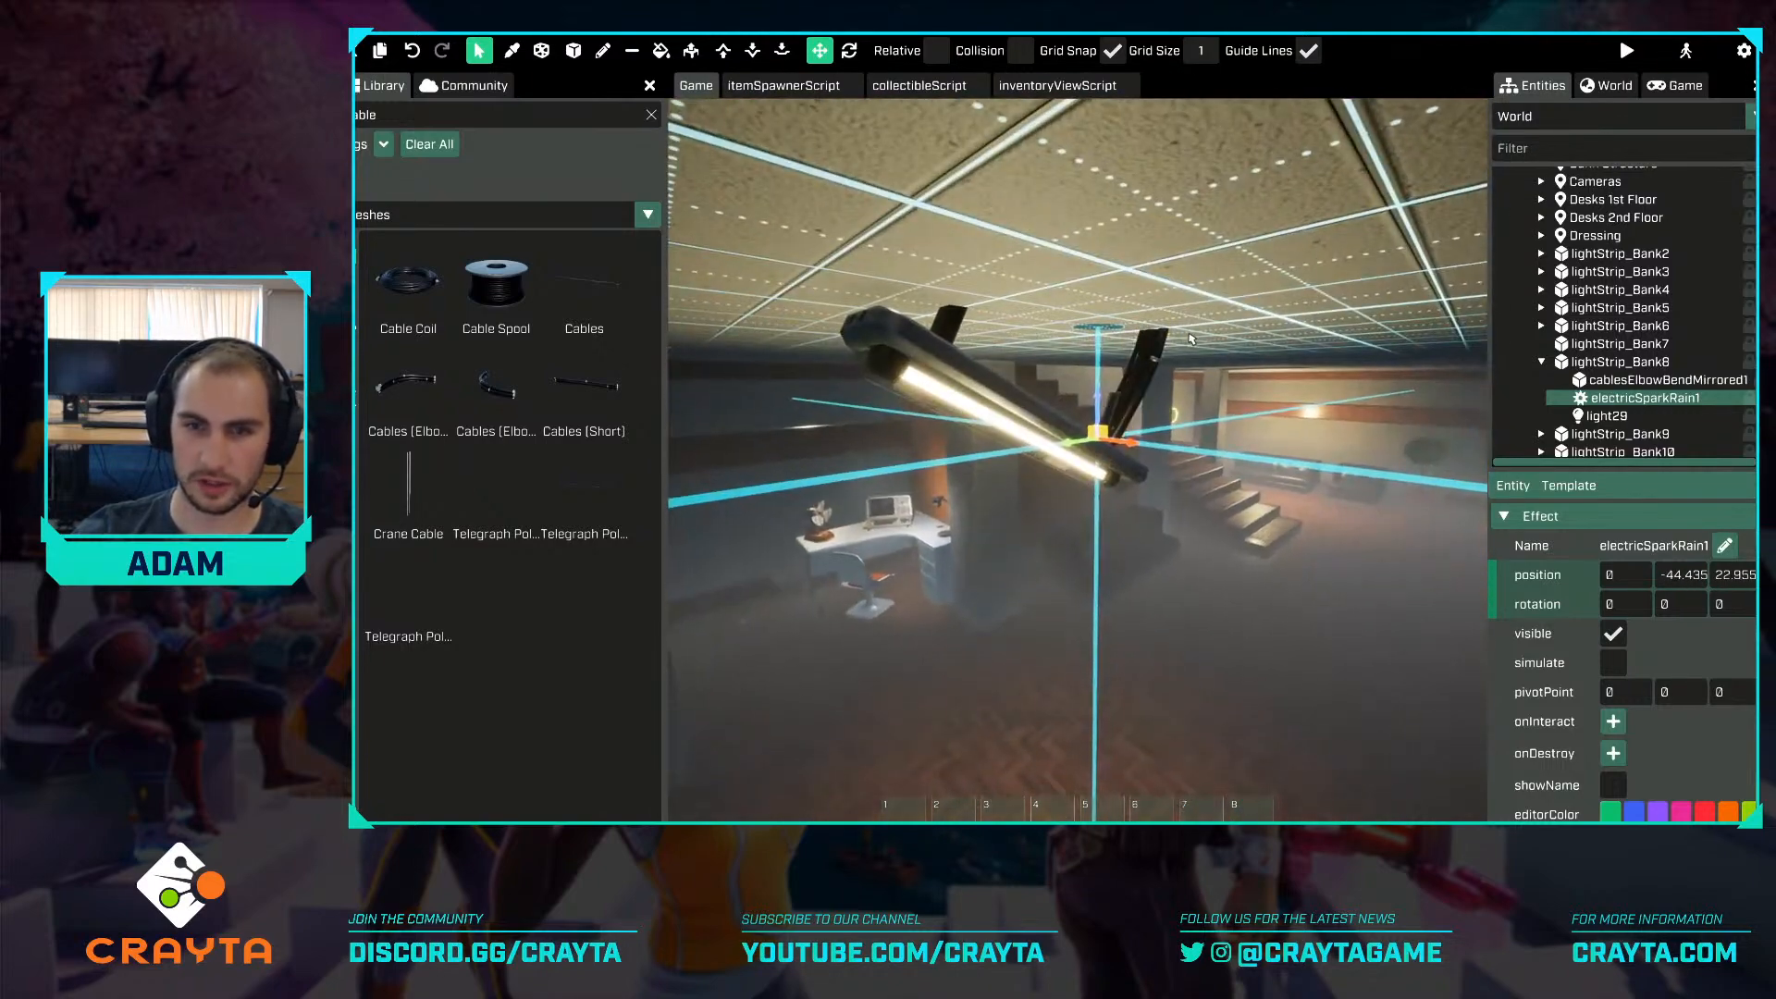
key(r)
drag(1143, 446, 1177, 462)
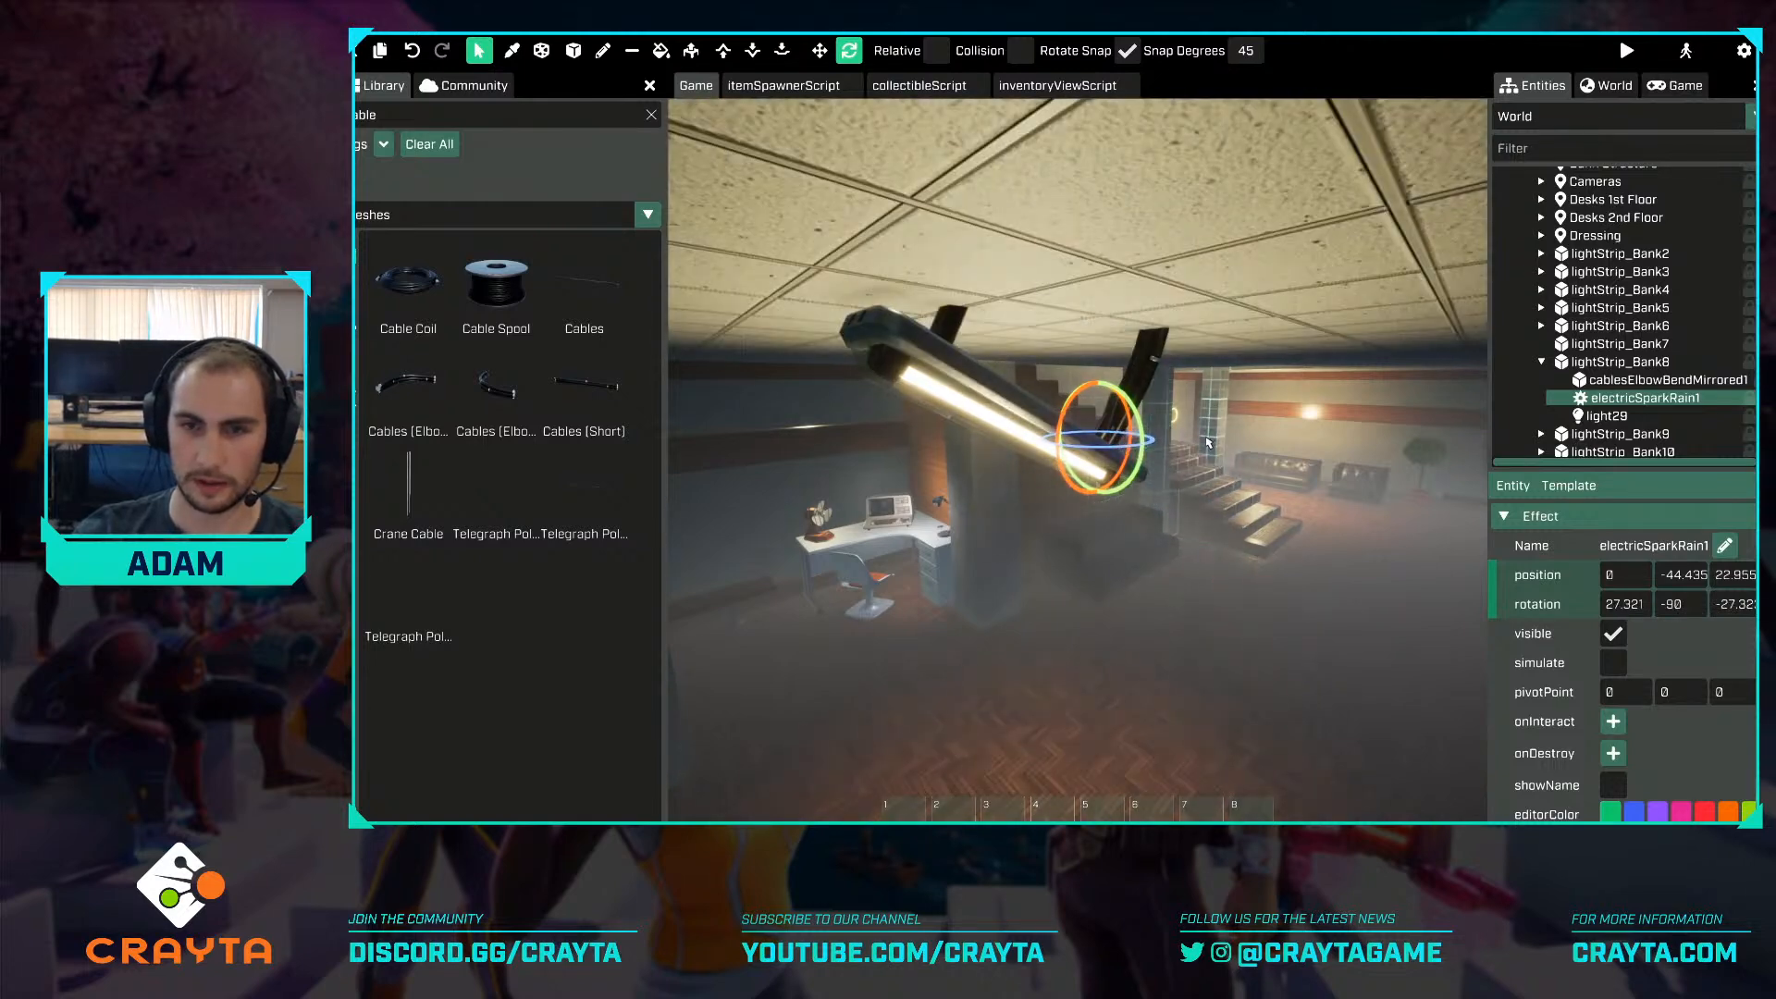
key(r)
right_drag(1263, 528, 1235, 520)
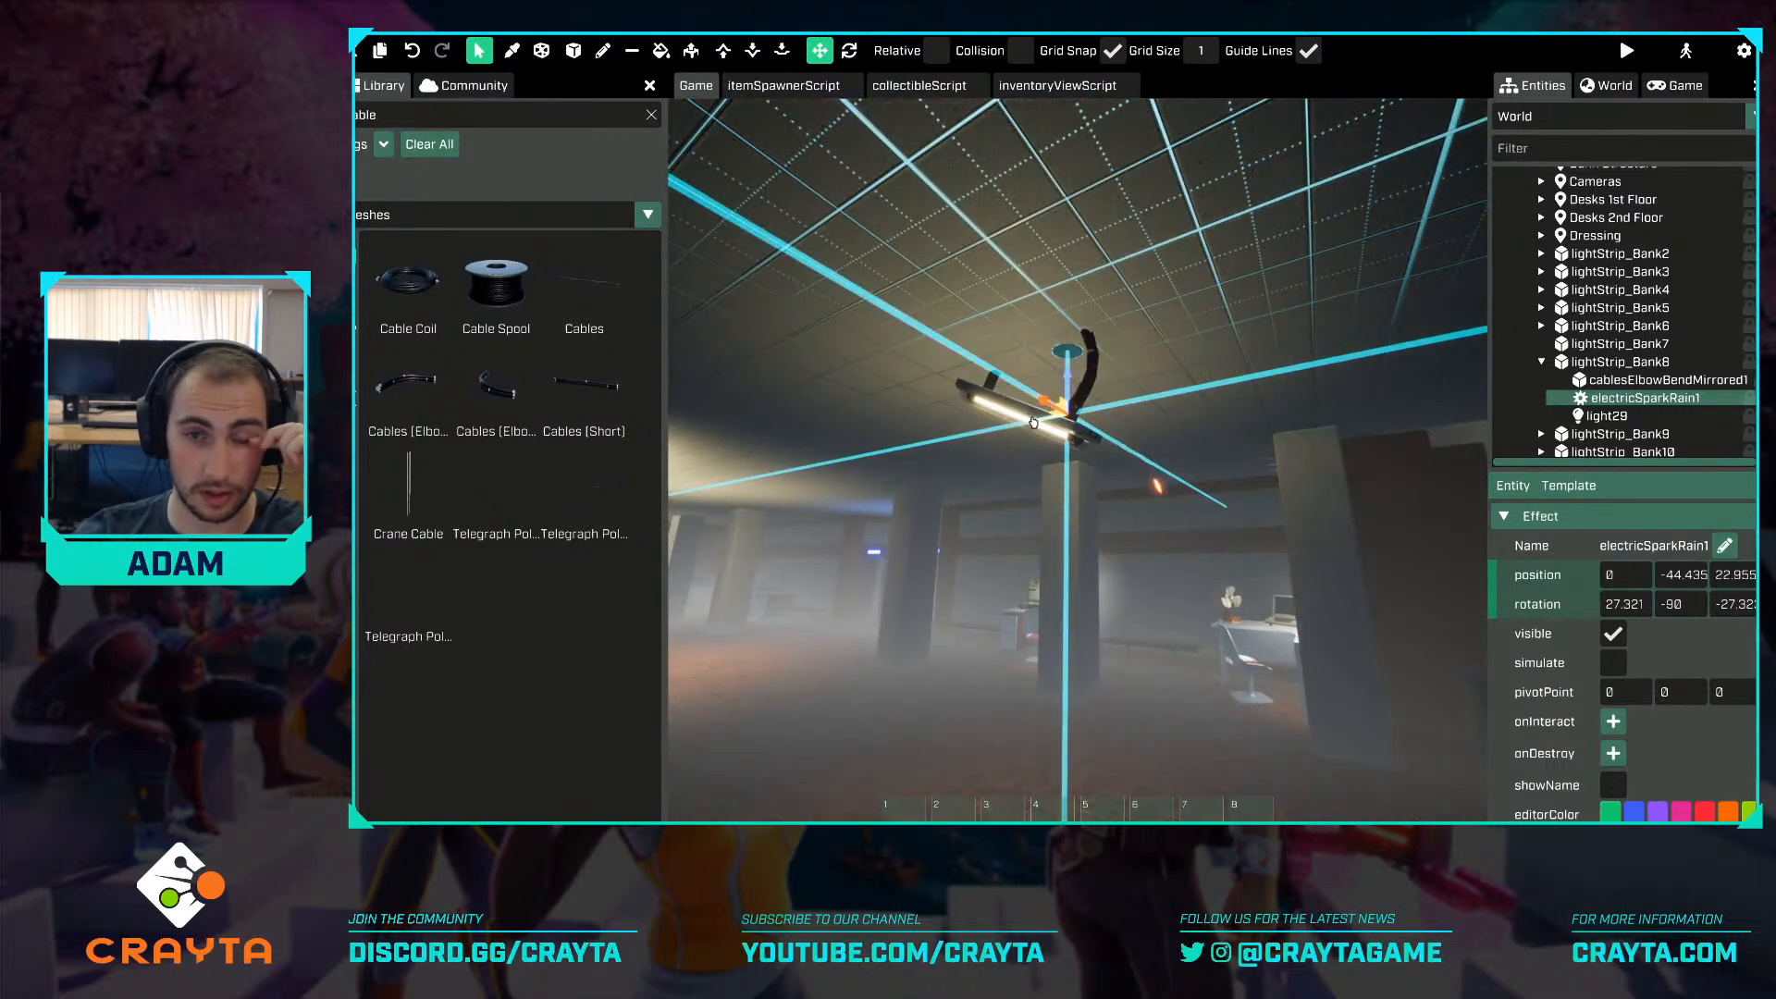
drag(1033, 422, 1073, 374)
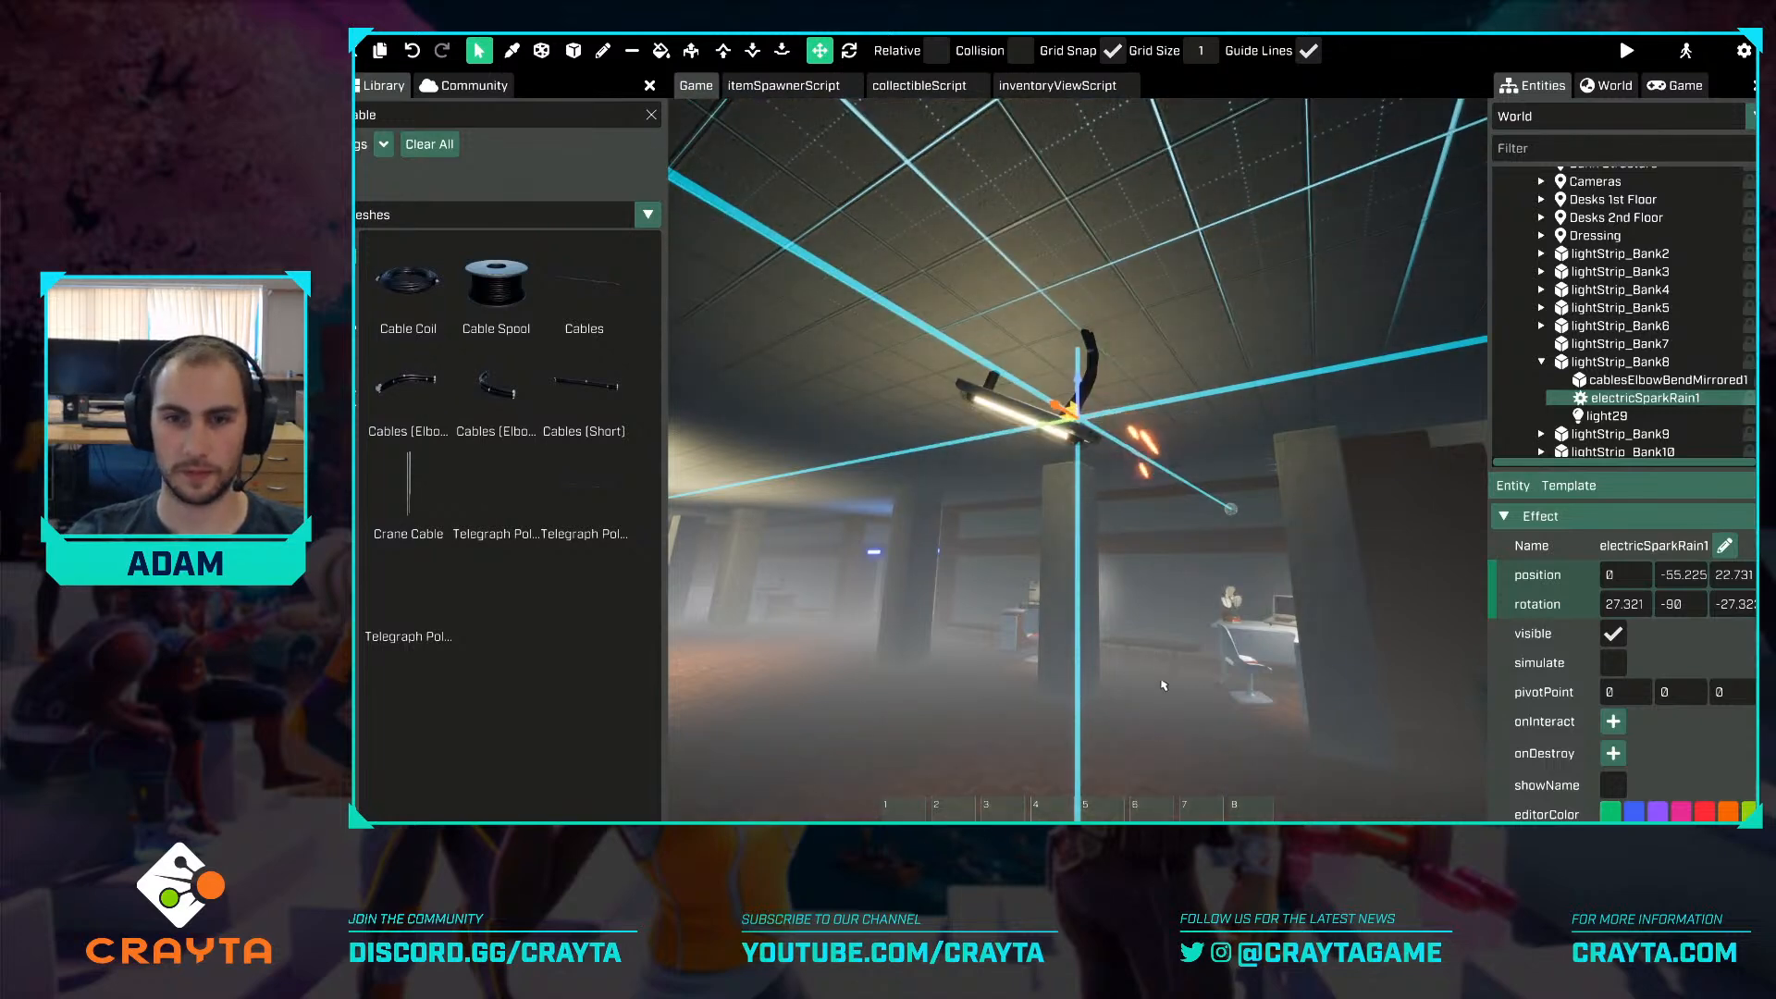
Erode a ragged hole in the ceiling where the cable meets it, with brush size 5, 5, 5 and strength 0.1.
key(w)
right_drag(1164, 686, 1101, 629)
key(d)
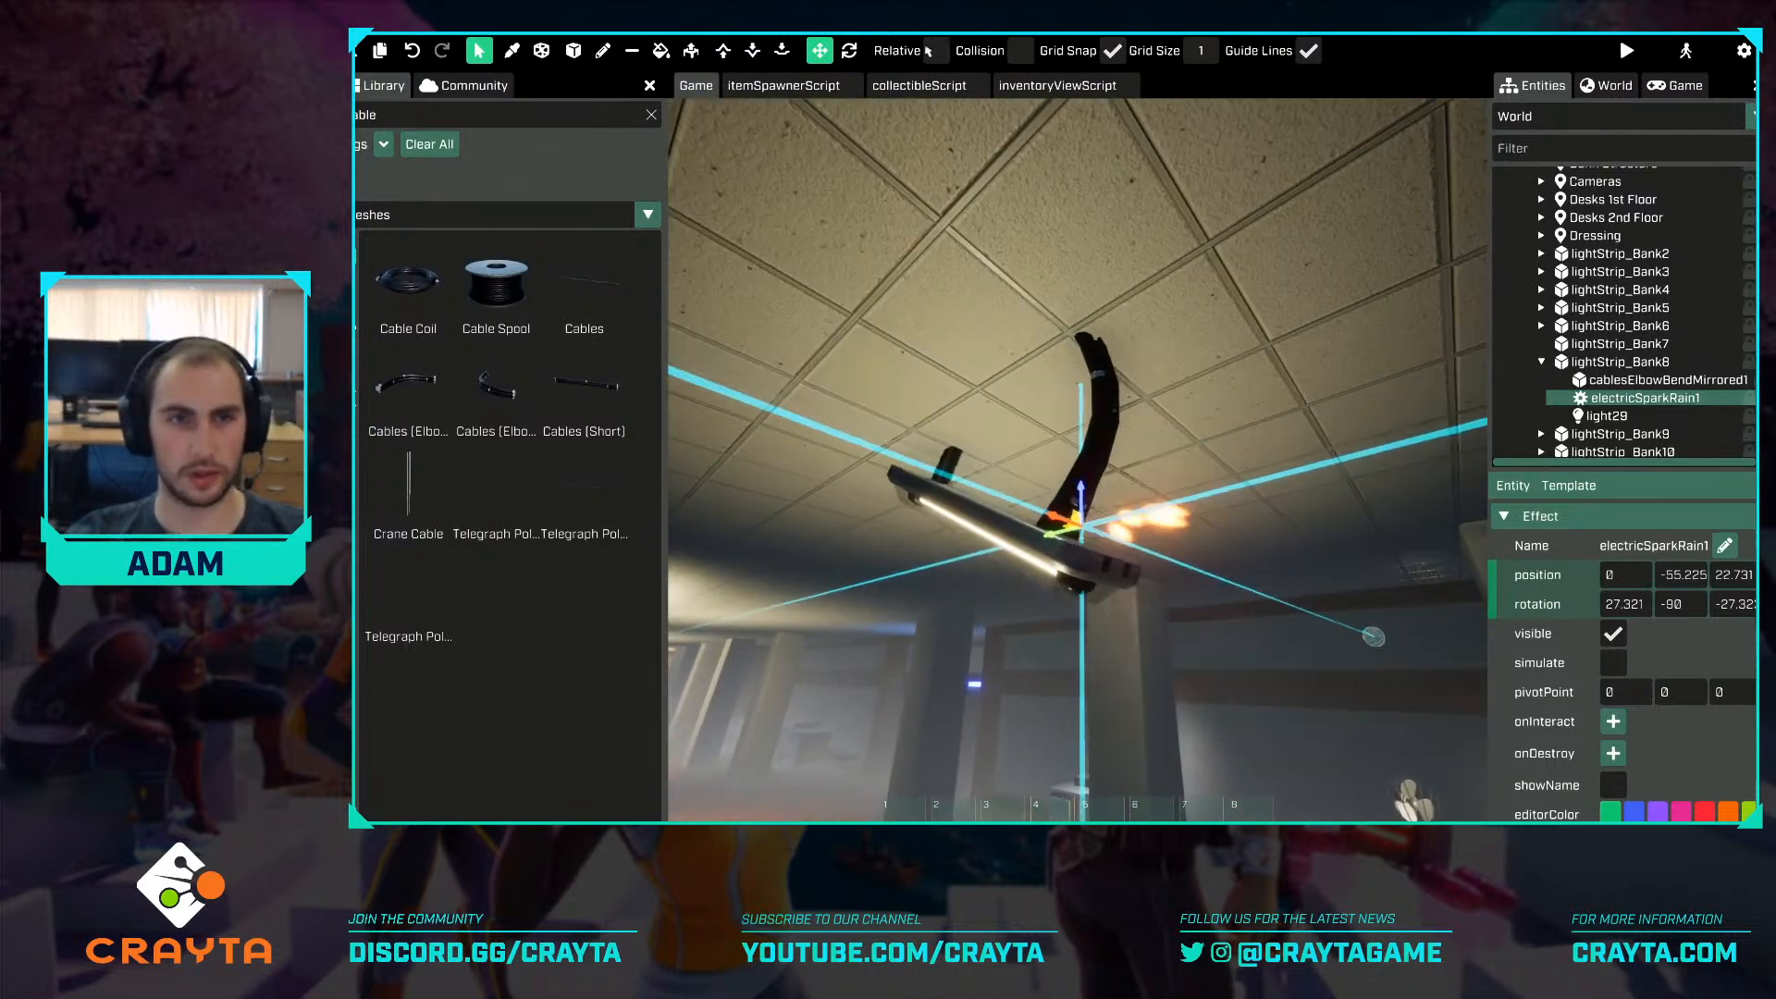
click(753, 51)
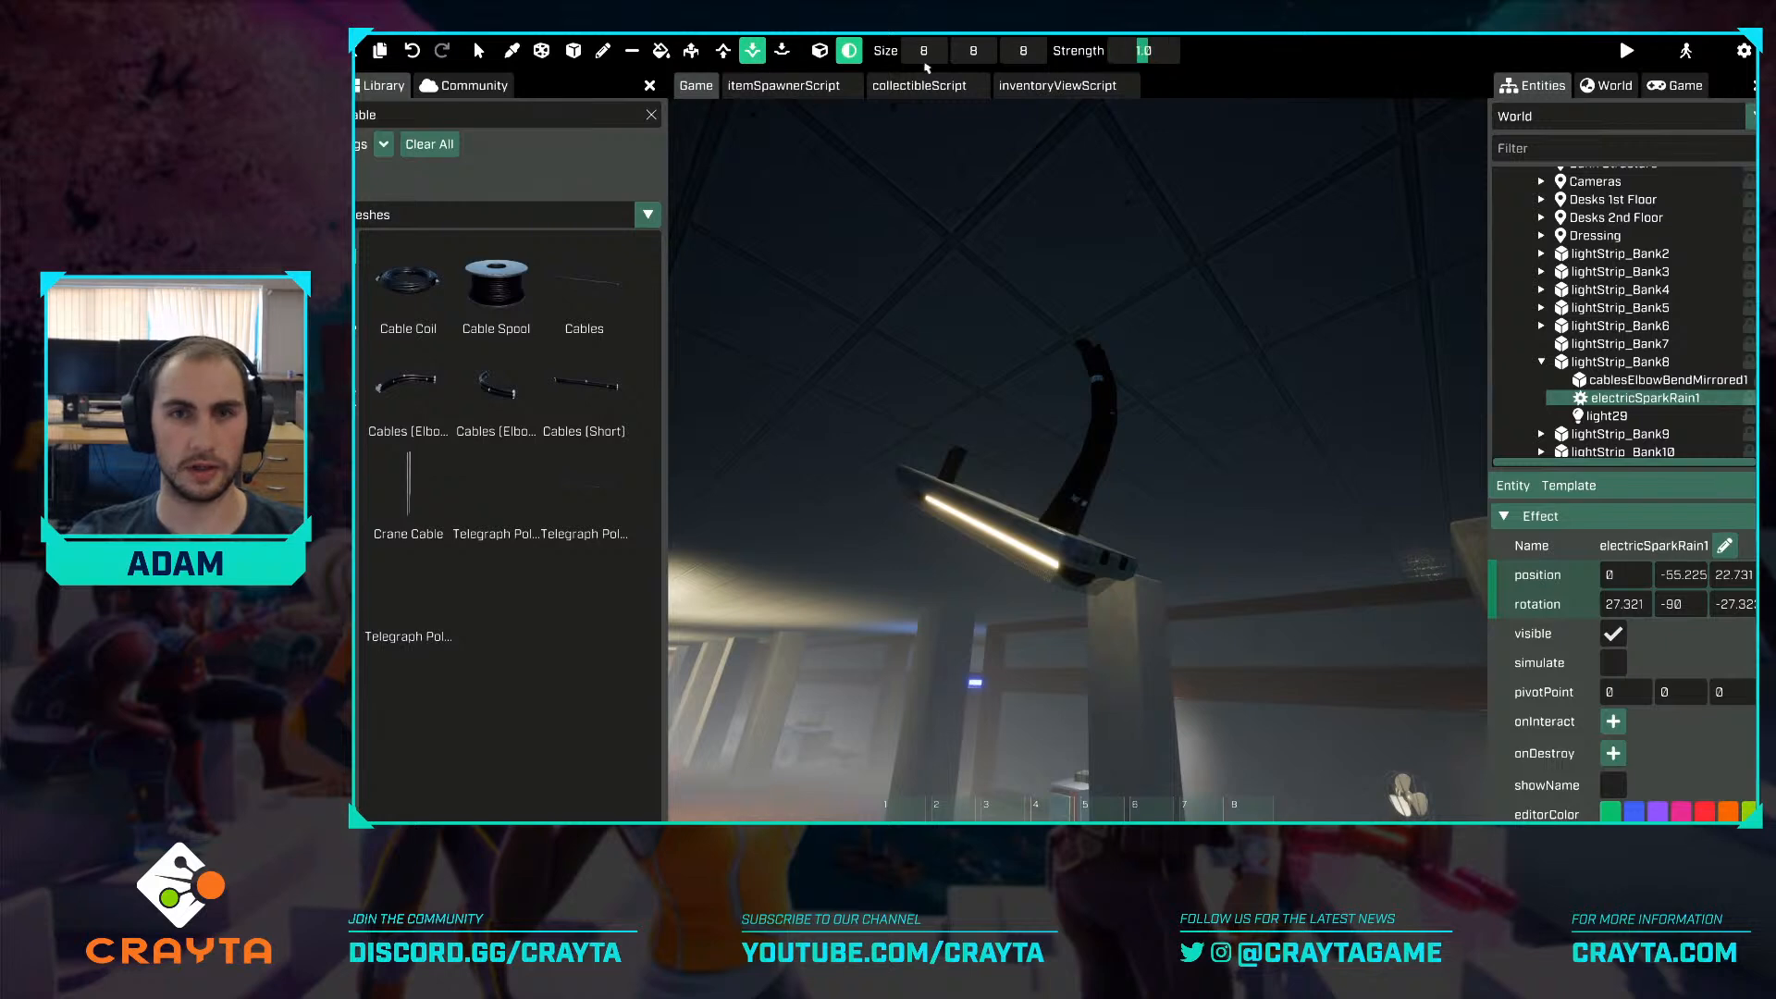
drag(1123, 52, 1110, 52)
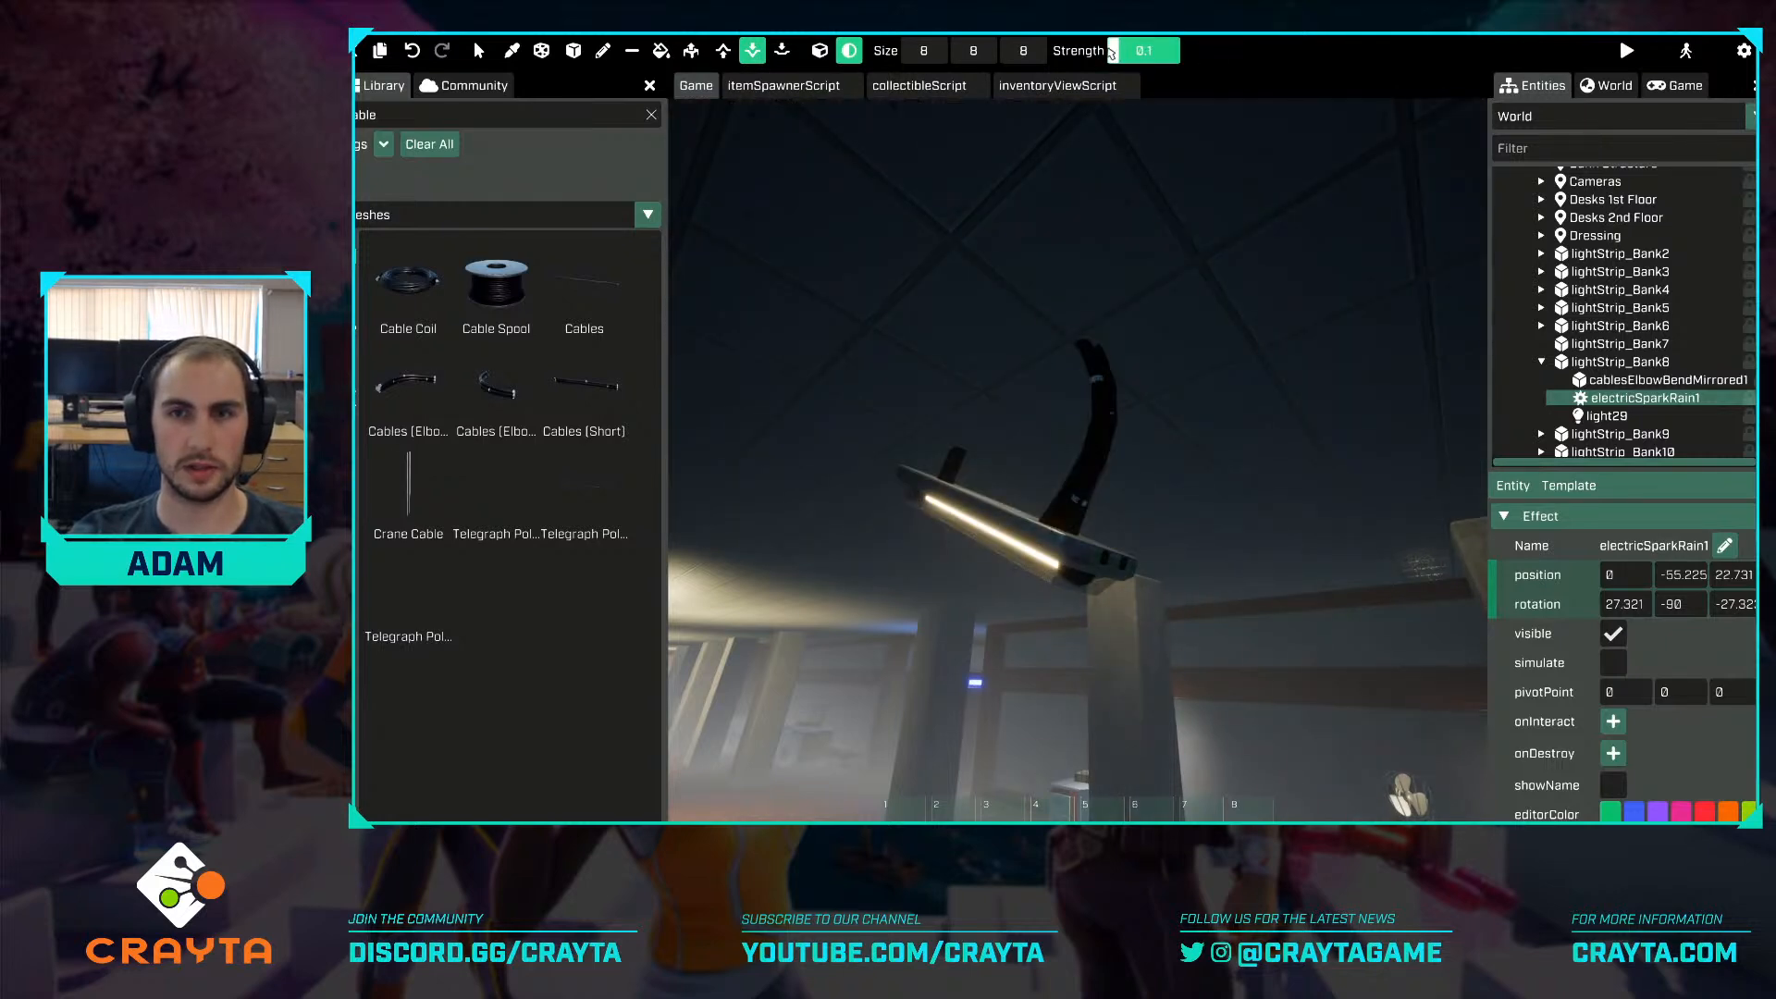
scroll(1095, 302, down, 3)
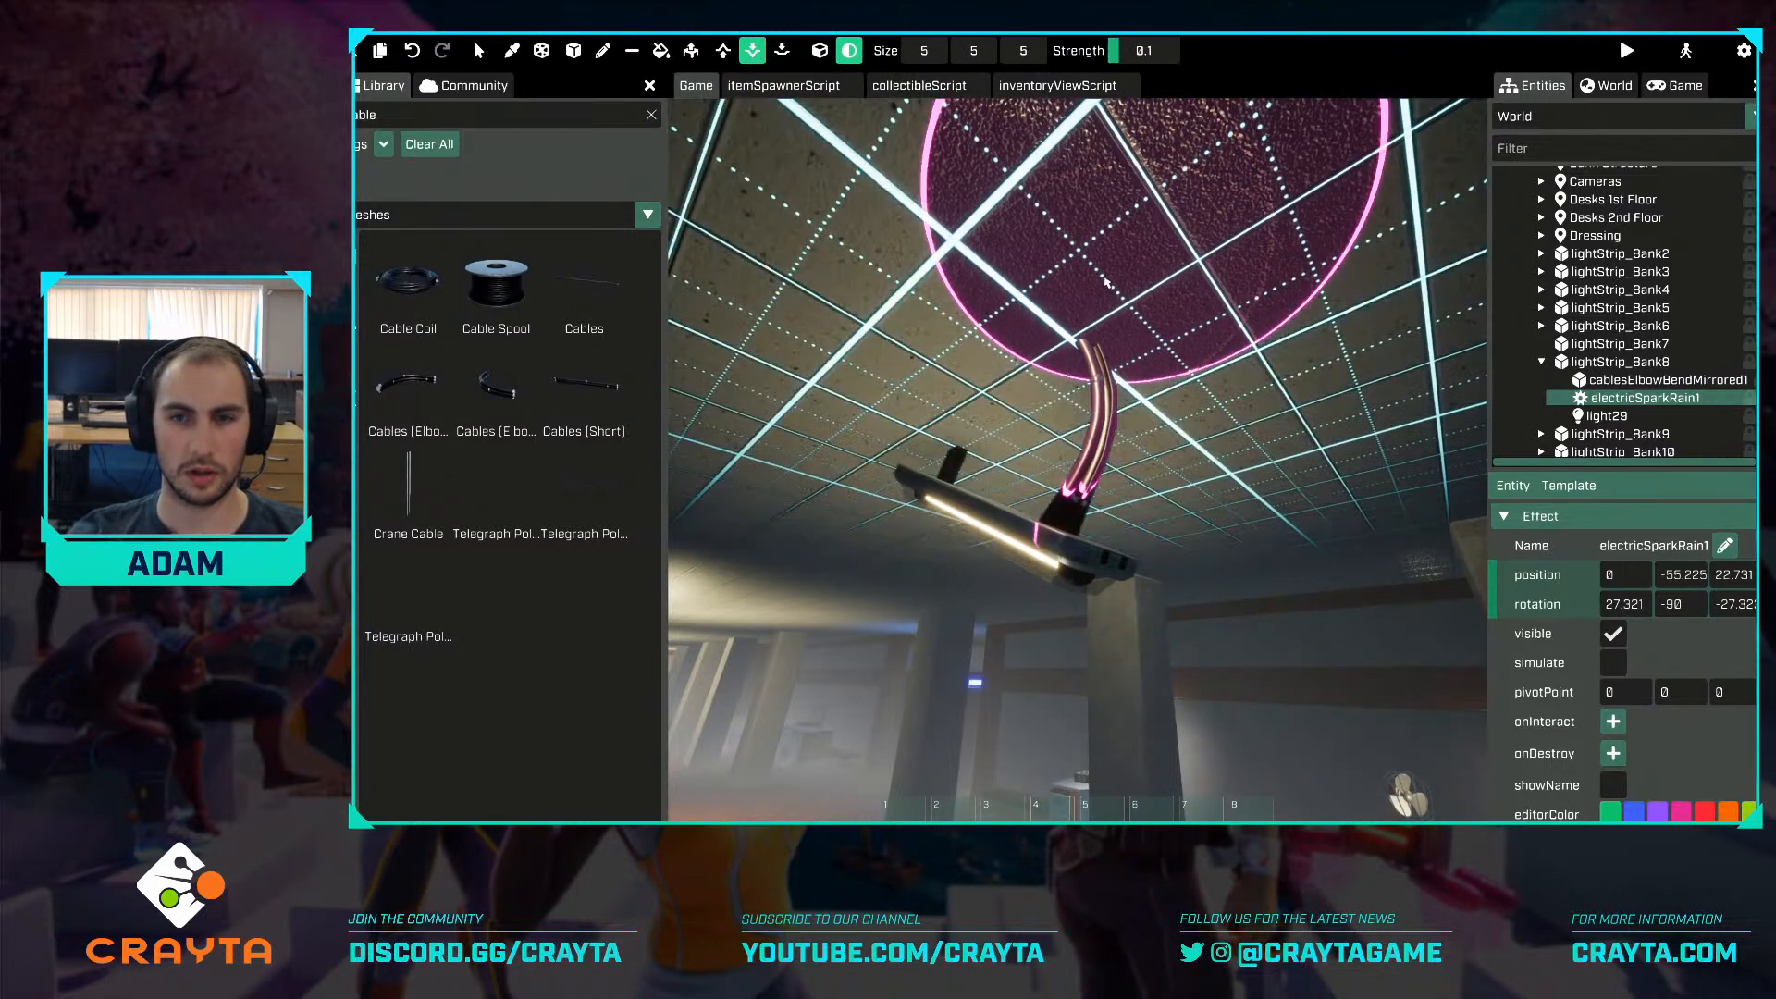
key(s)
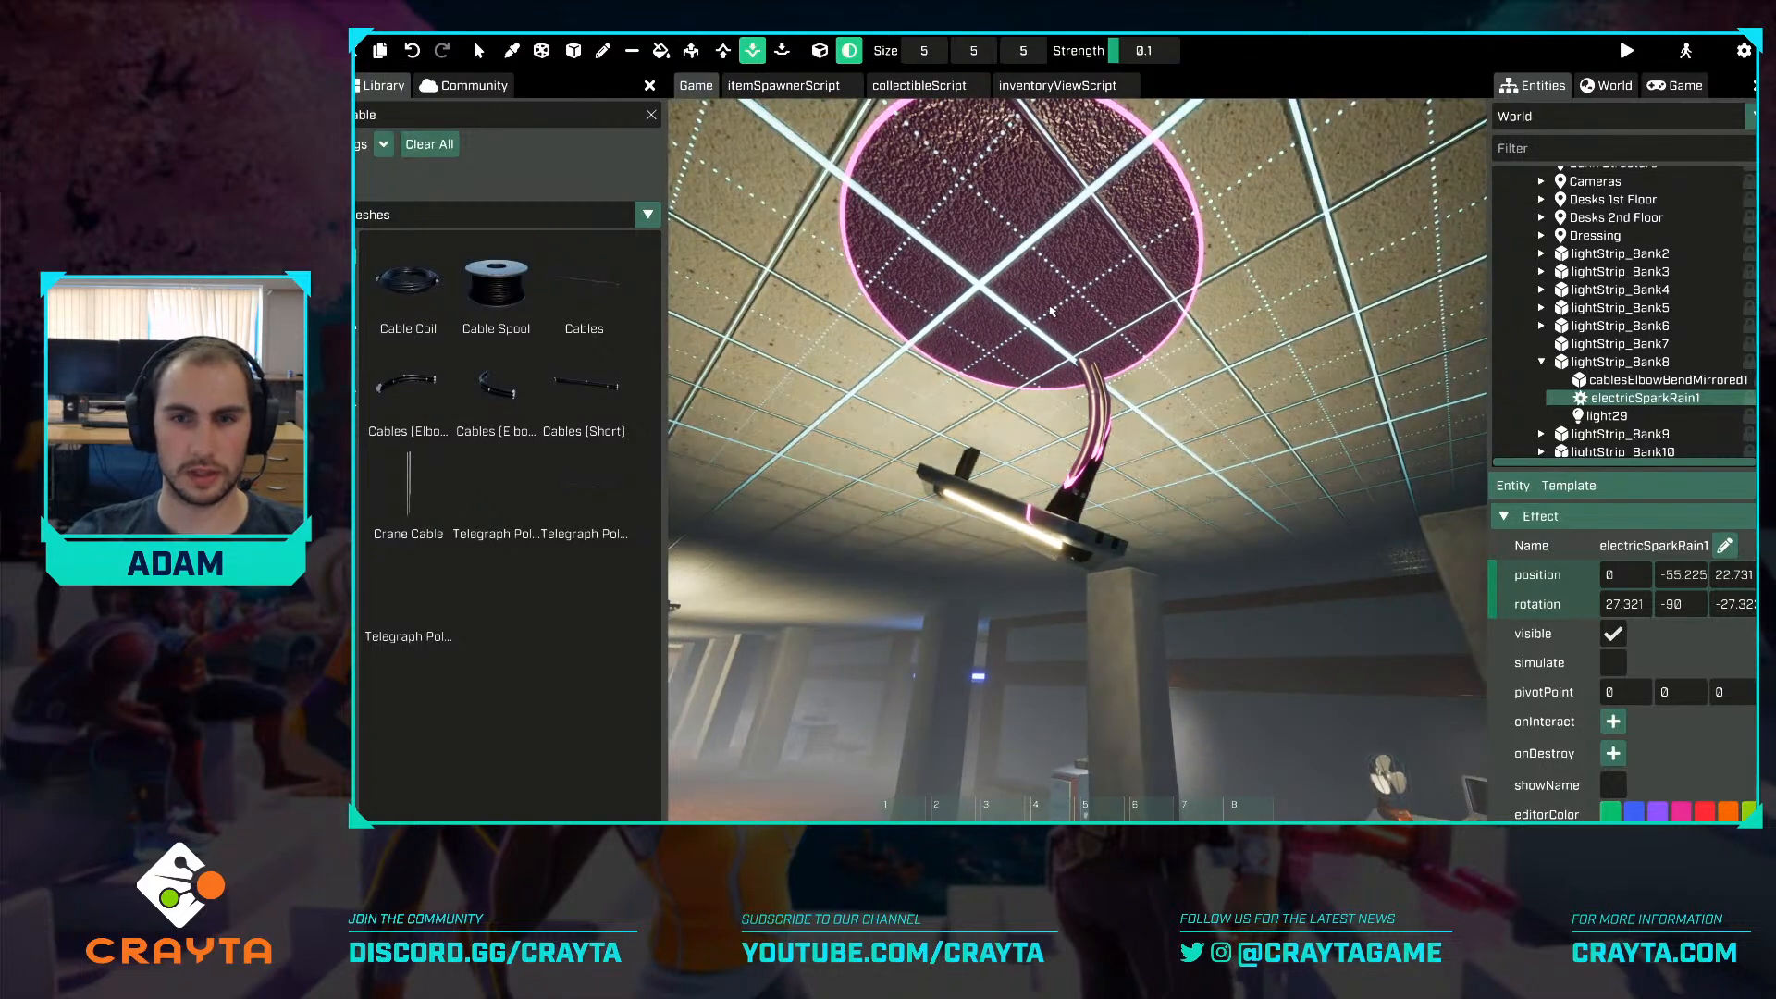
click(1087, 342)
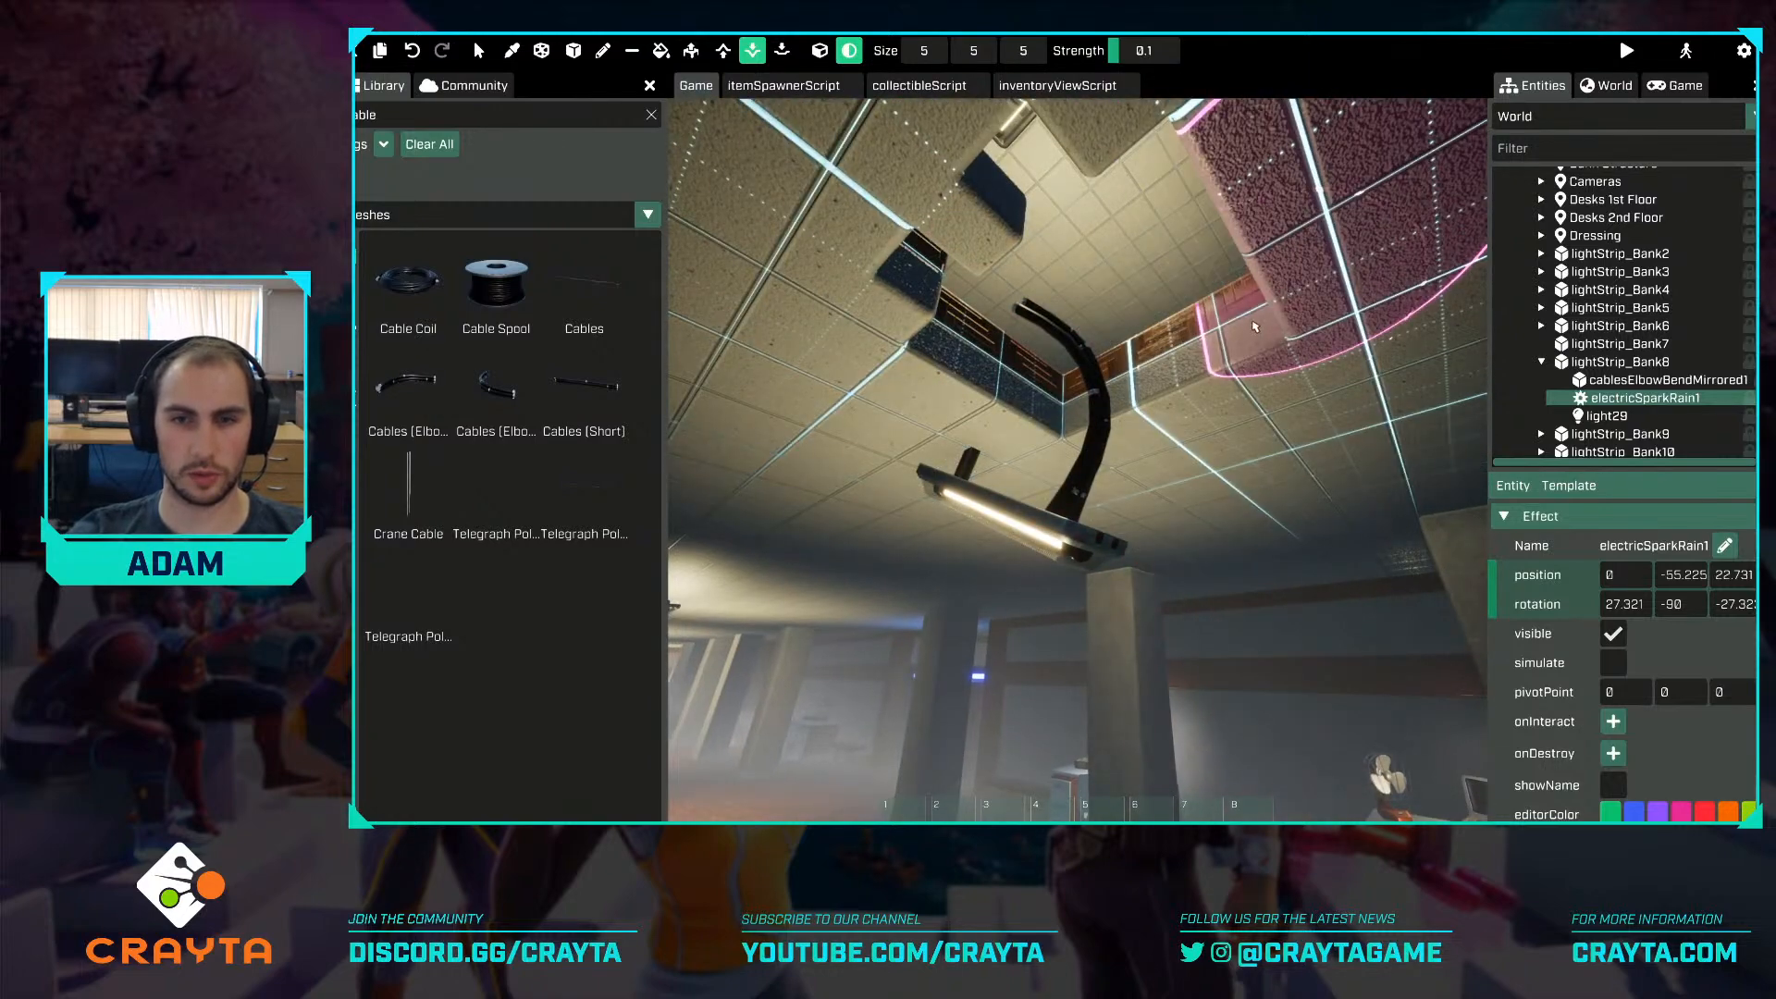
Close the hole broken through the upstairs parquet floor by extending its surrounding voxel faces, and return to the room below.
key(w)
right_drag(1284, 342, 1272, 384)
key(s)
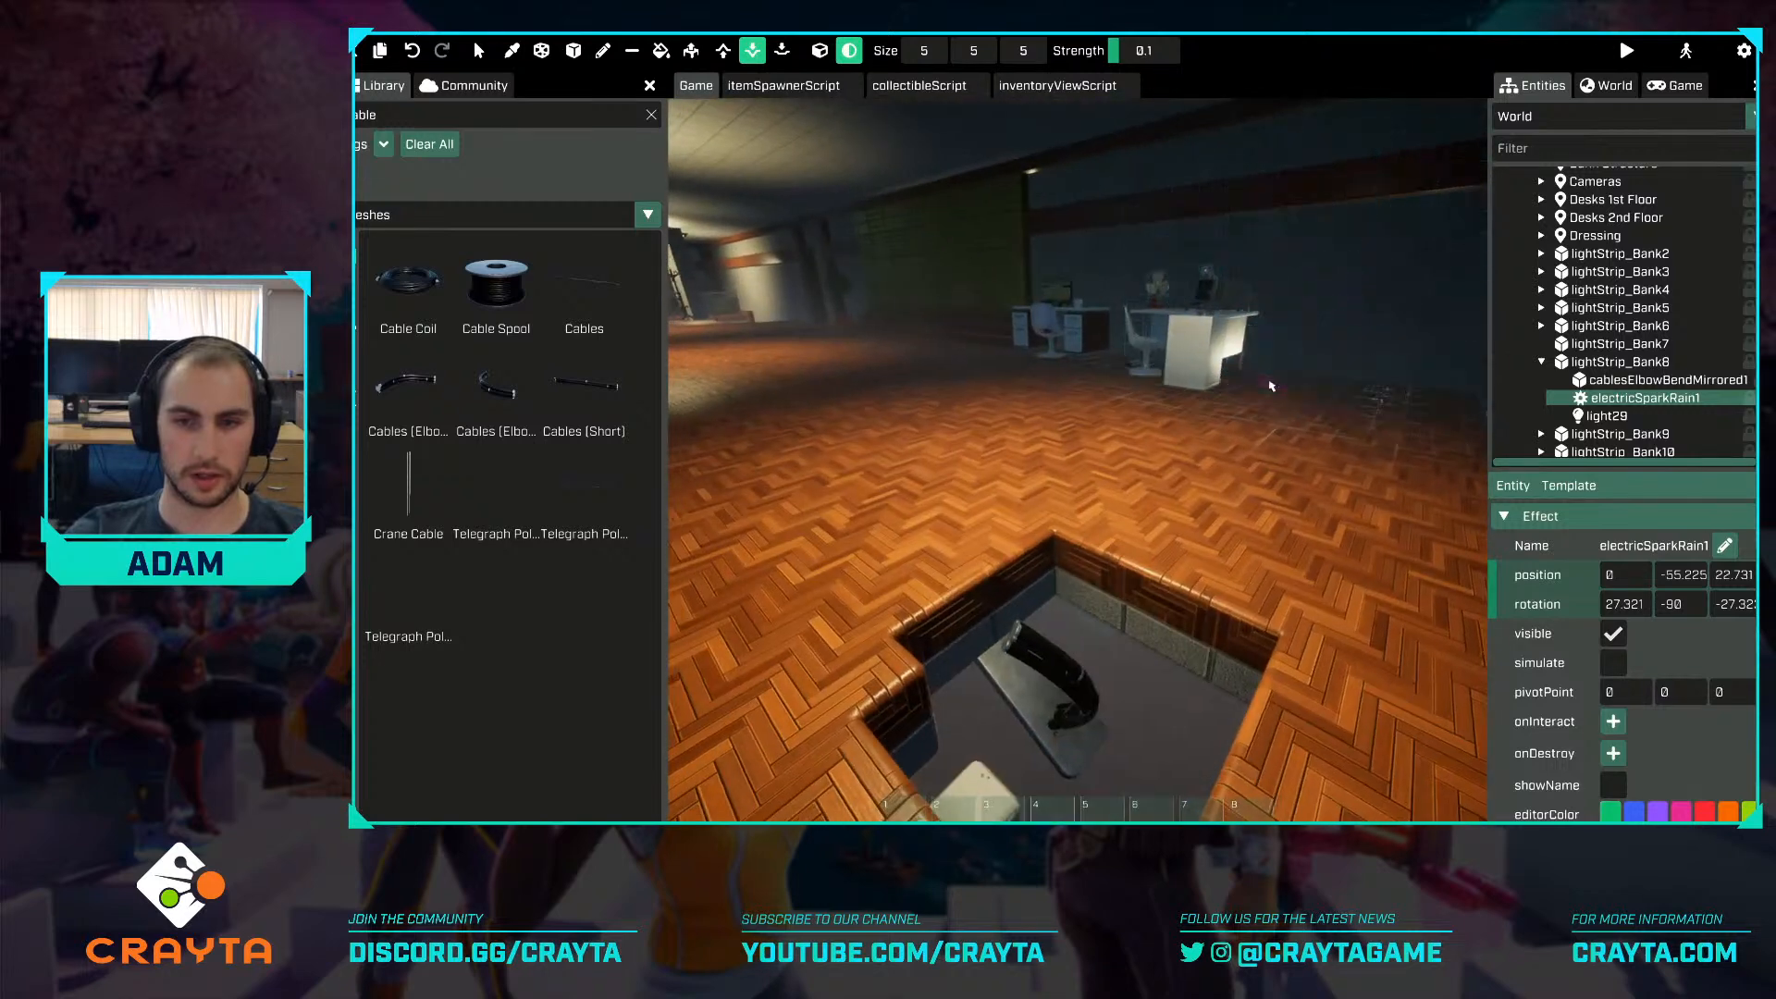
key(w)
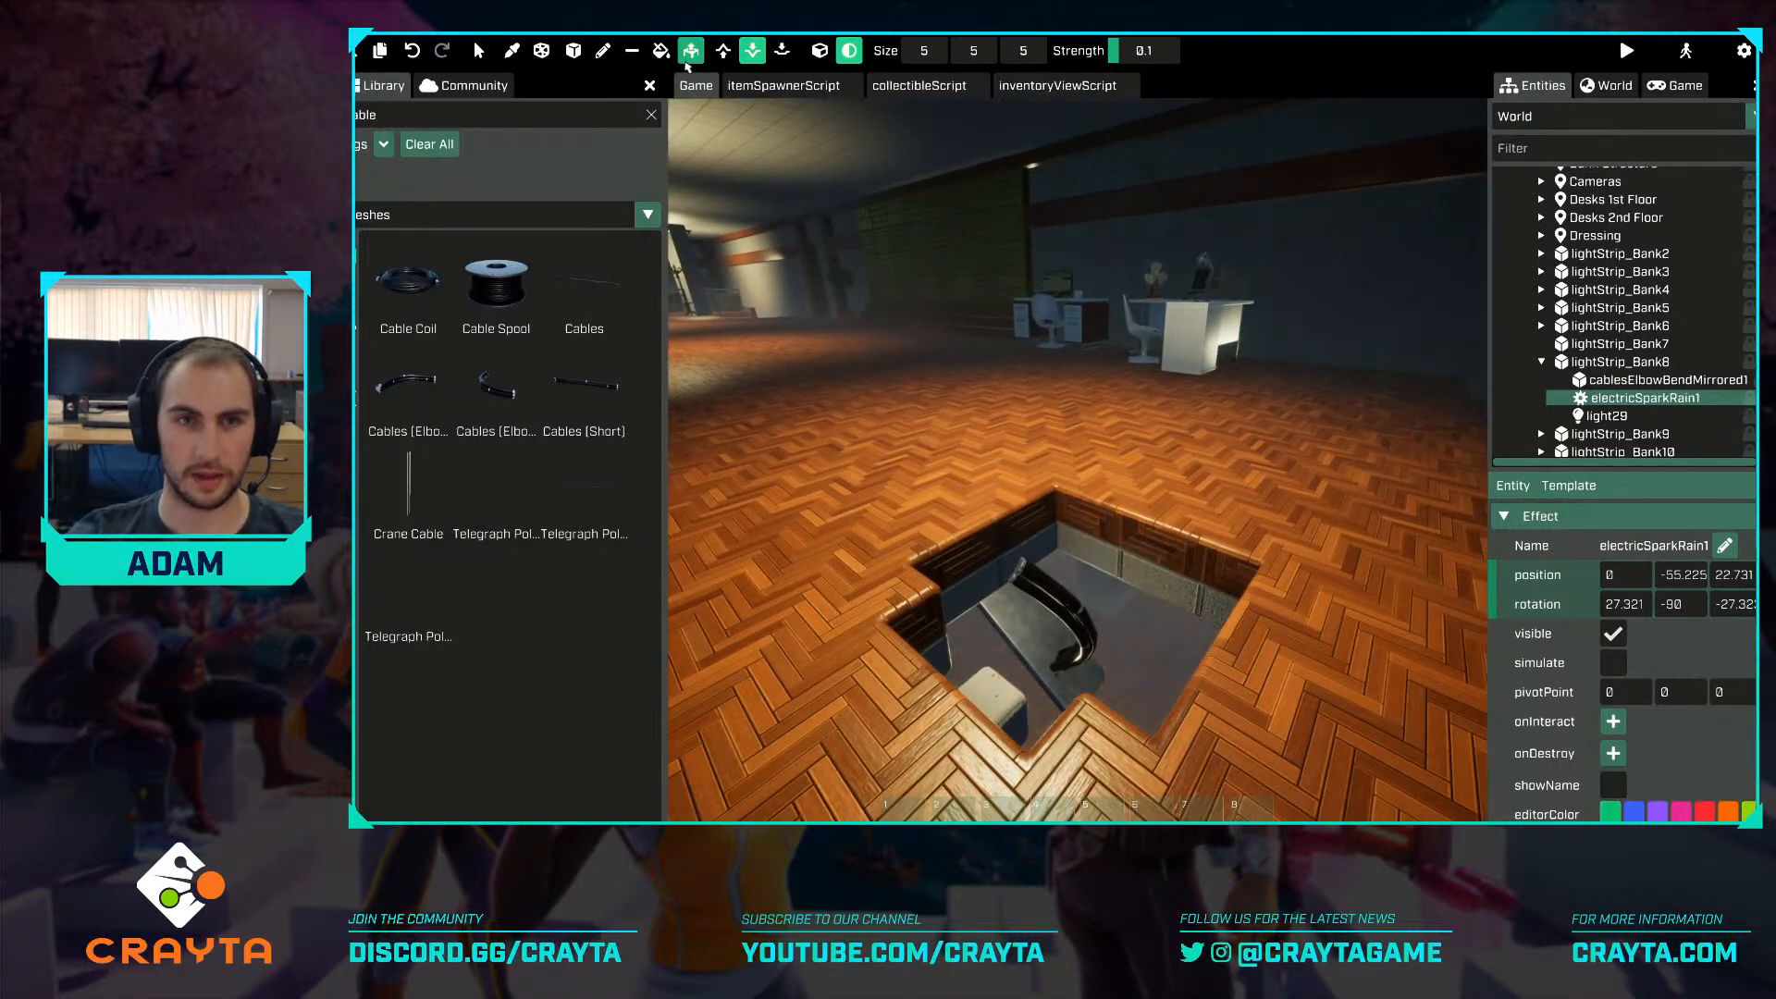
click(690, 51)
click(1144, 546)
click(1091, 583)
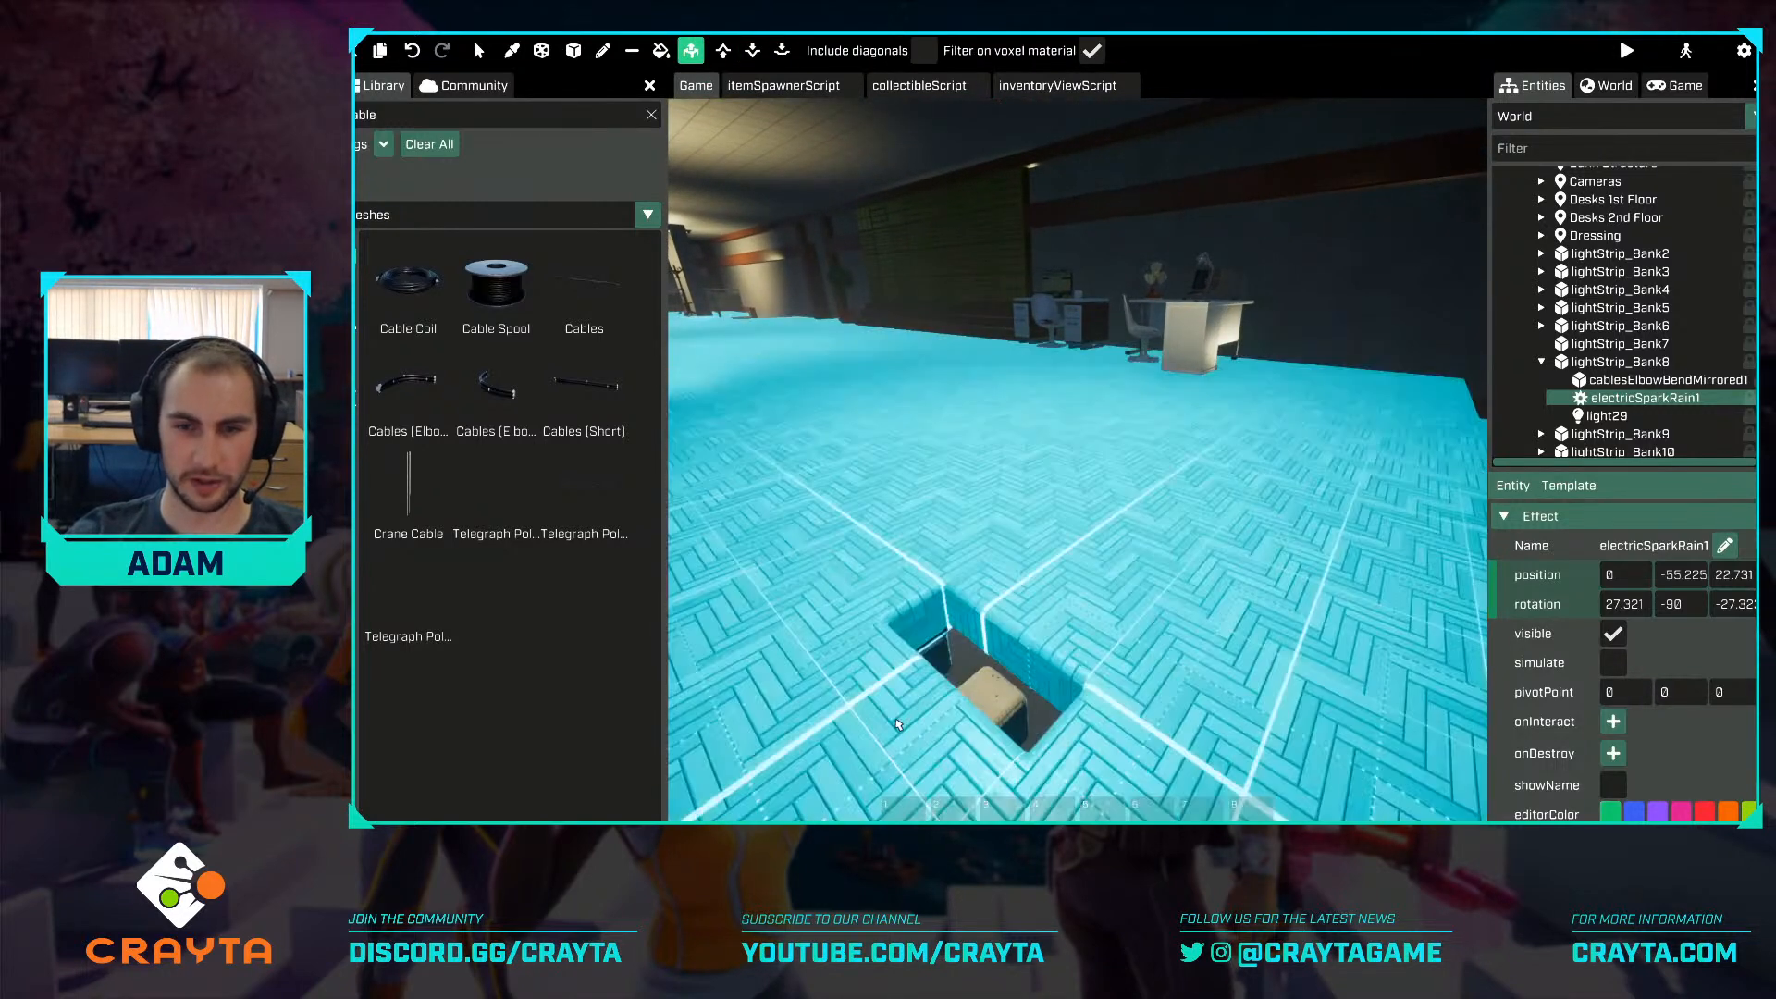
click(1027, 638)
key(q)
mouse_move(1027, 639)
right_down()
mouse_move(1026, 574)
mouse_move(1037, 658)
right_up()
key(s)
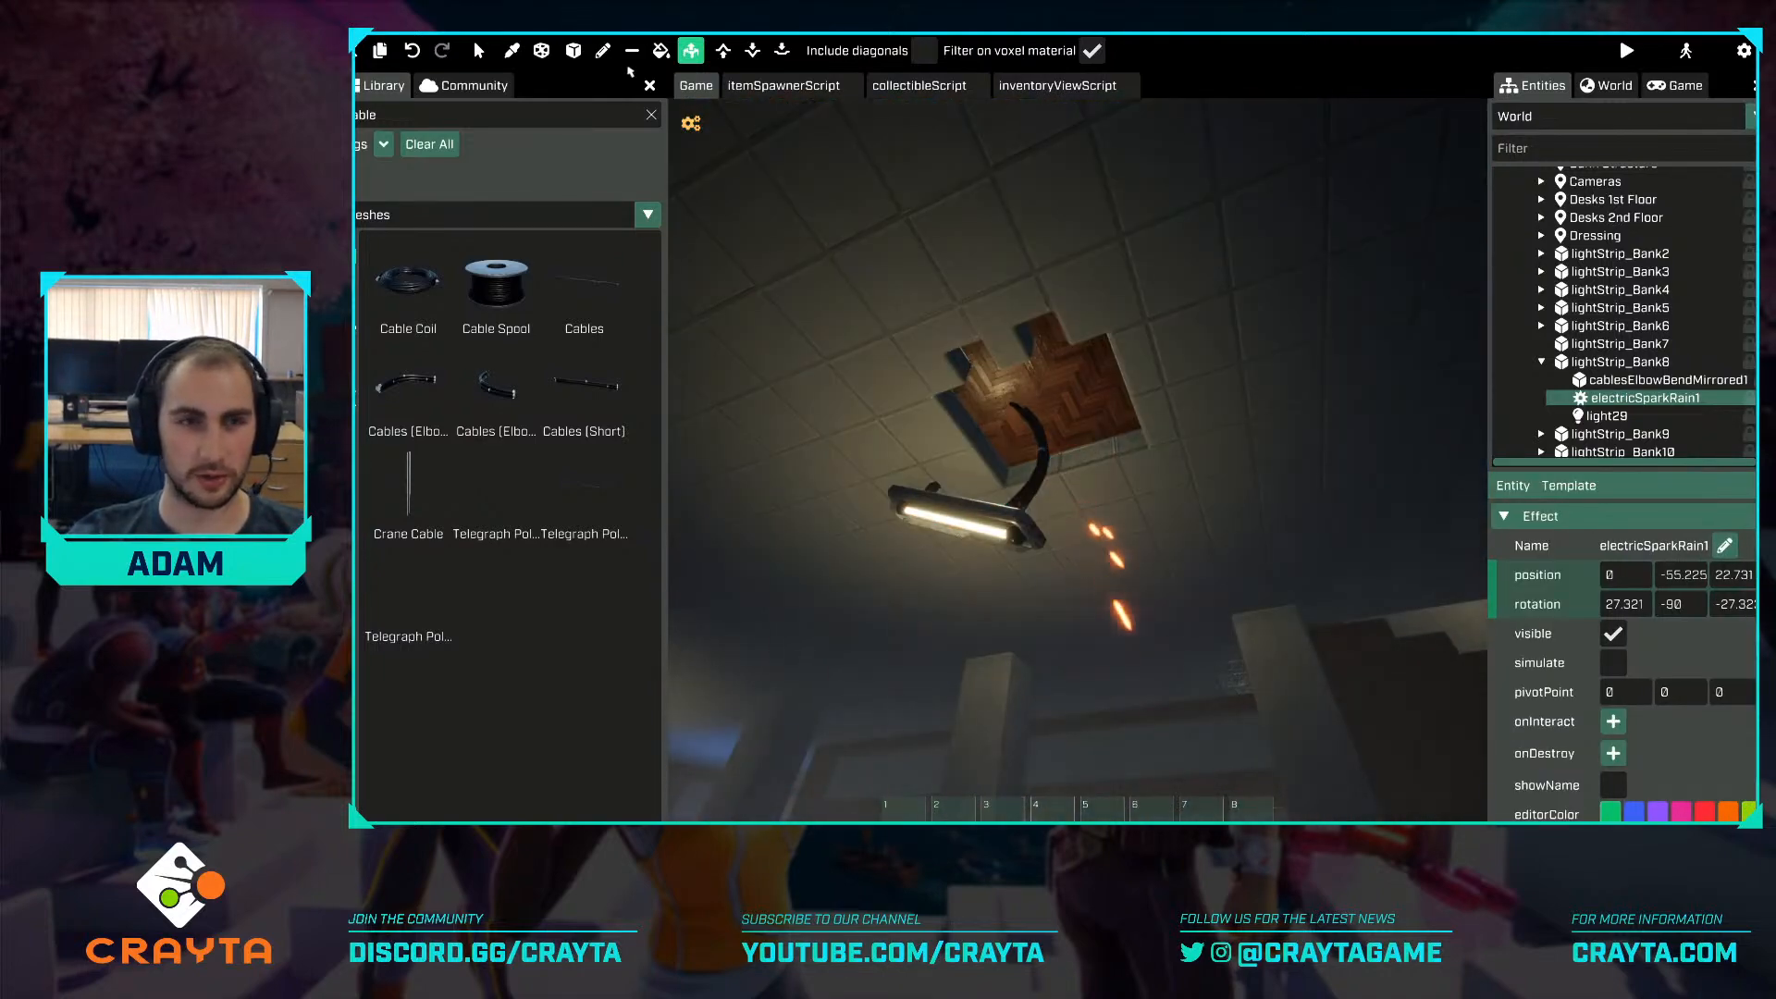
click(479, 52)
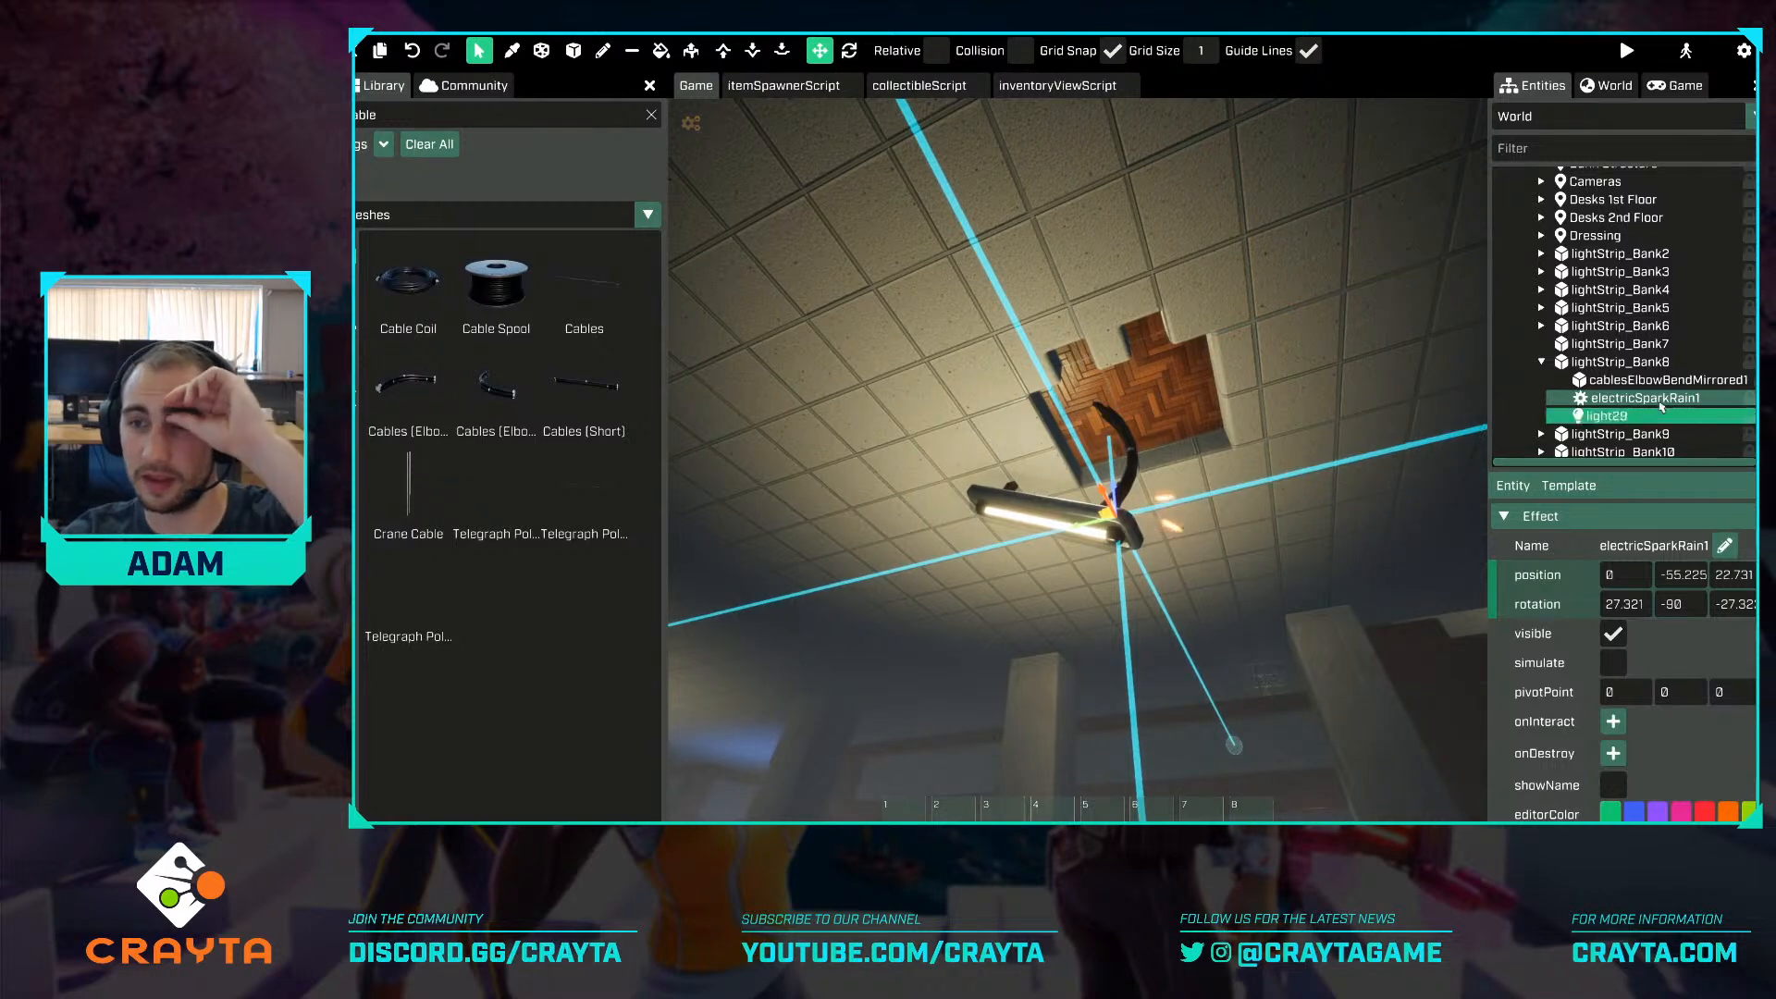
click(1619, 363)
right_click(1622, 365)
mouse_move(1660, 409)
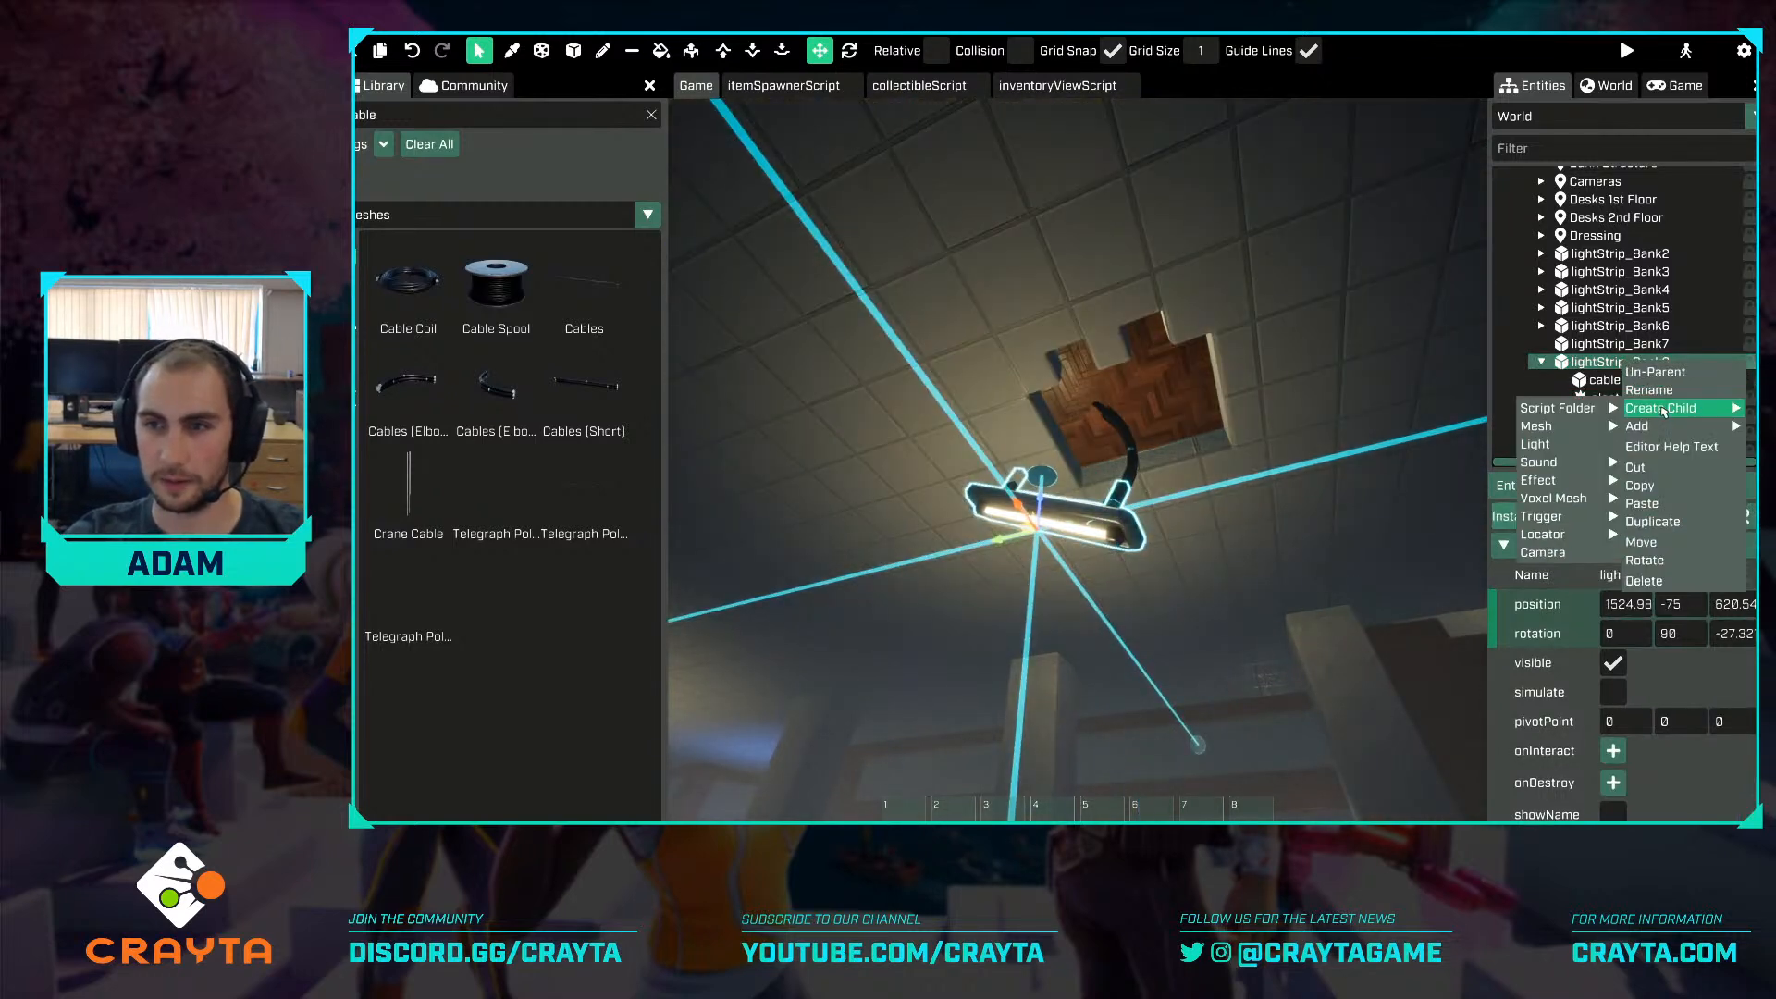
mouse_move(1570, 495)
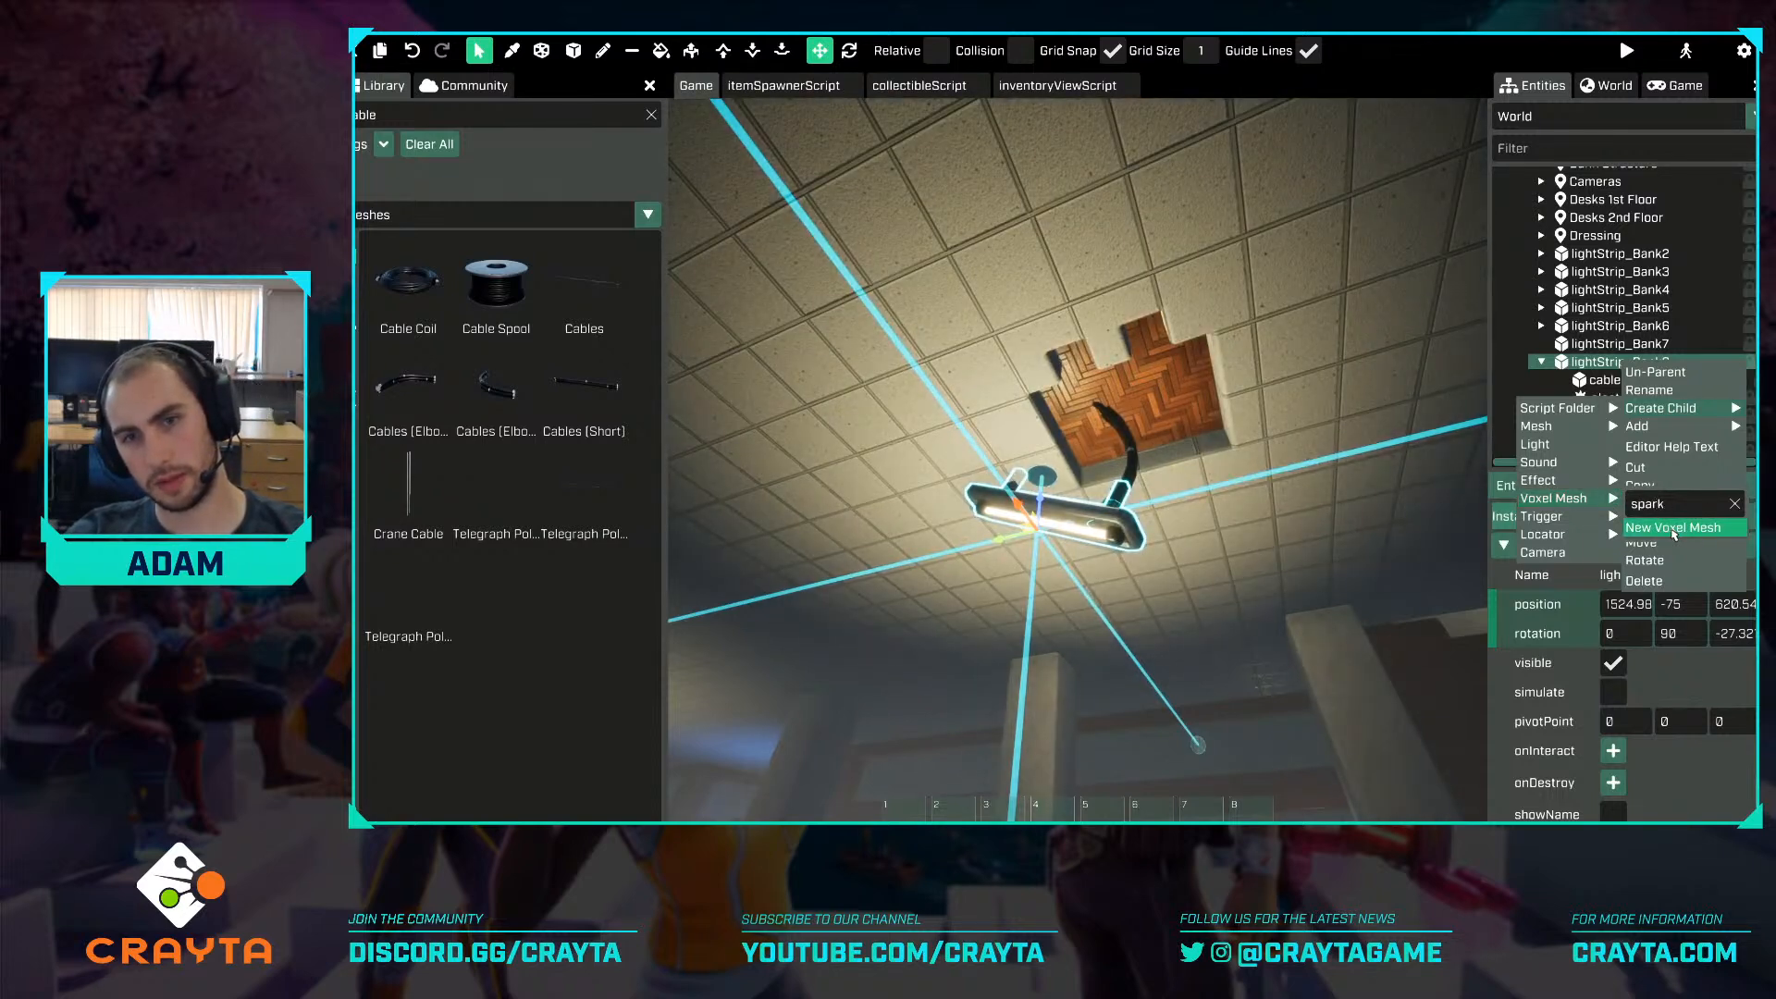
click(1675, 527)
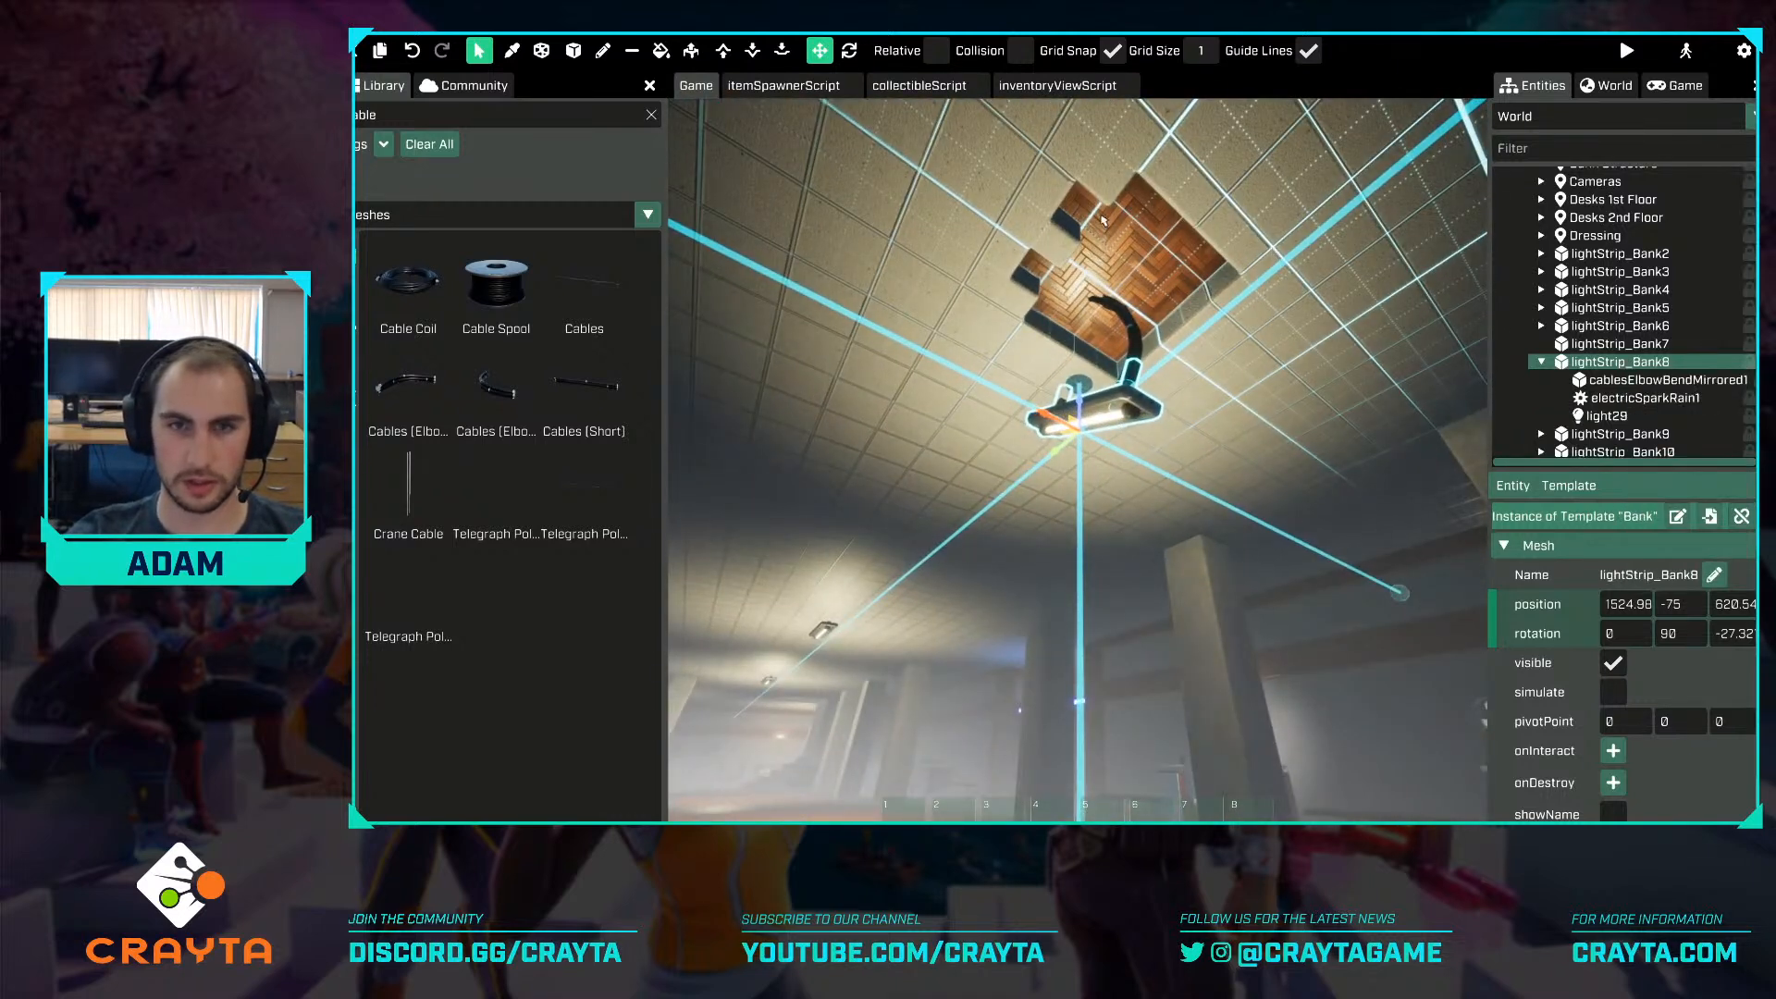
Draw ceiling-tile voxels at size 1, 1, 1 into the ceiling hole, leaving a small irregular opening around the cable.
click(509, 59)
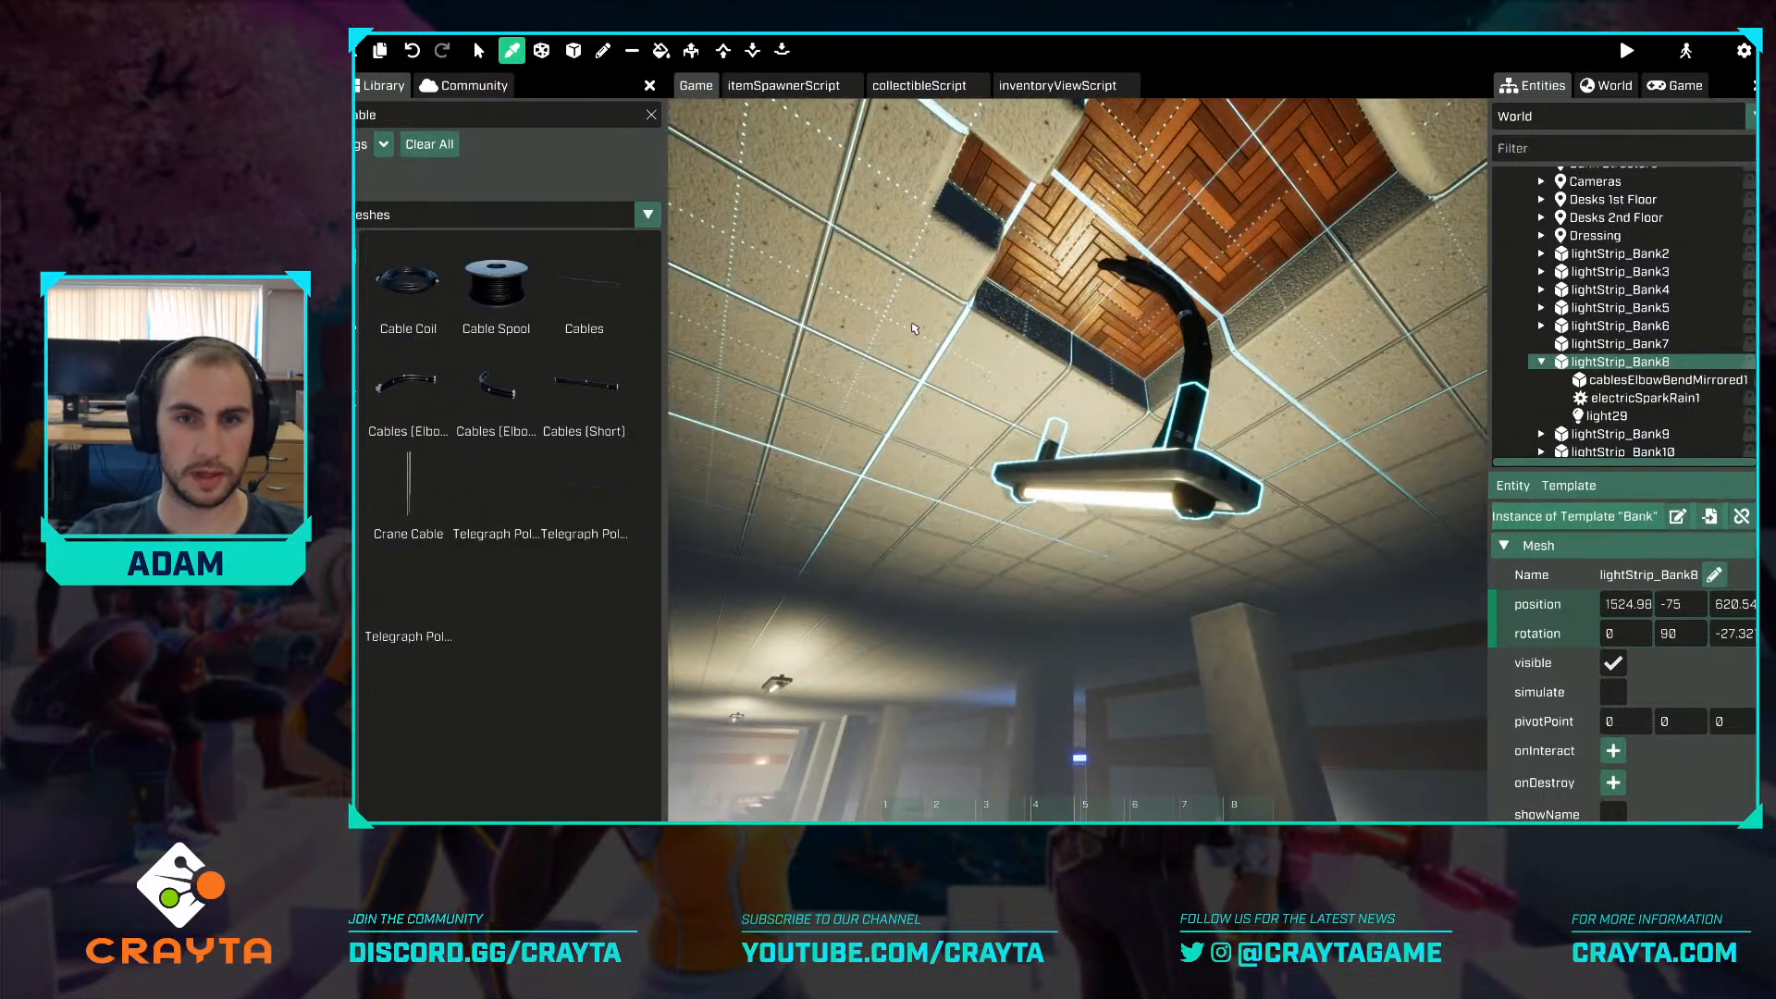
click(603, 53)
scroll(1167, 193, down, 1)
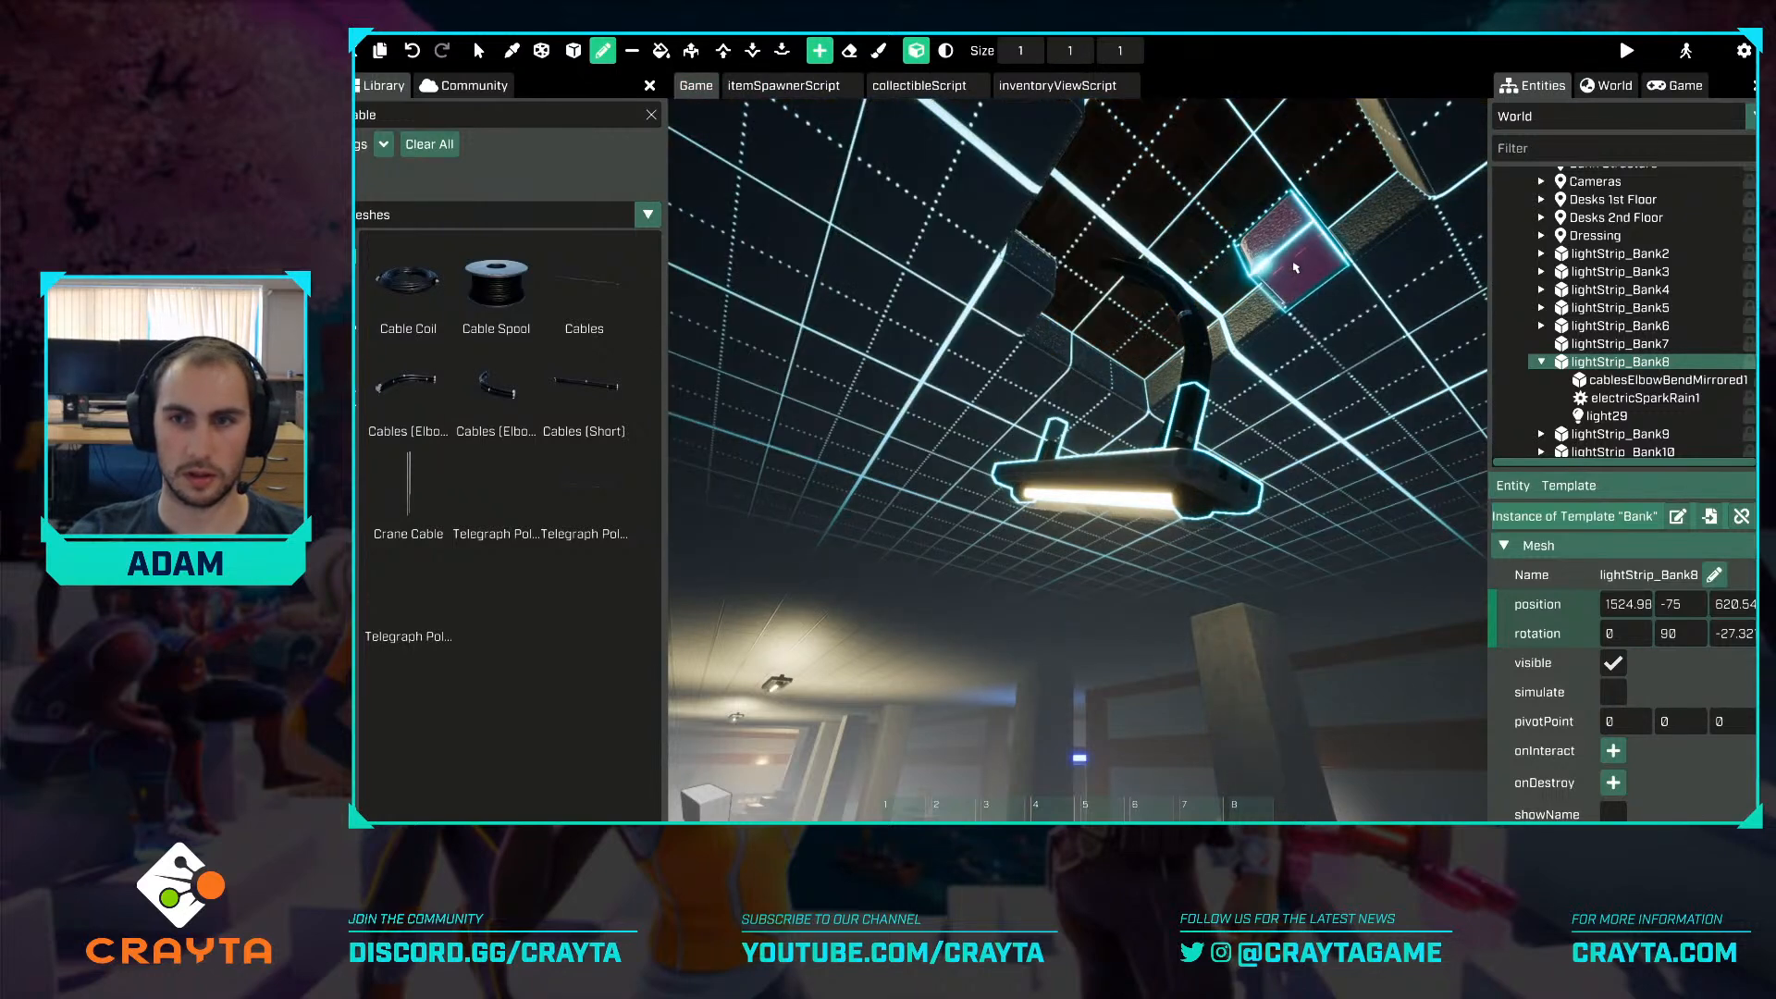
right_drag(1325, 175, 1318, 129)
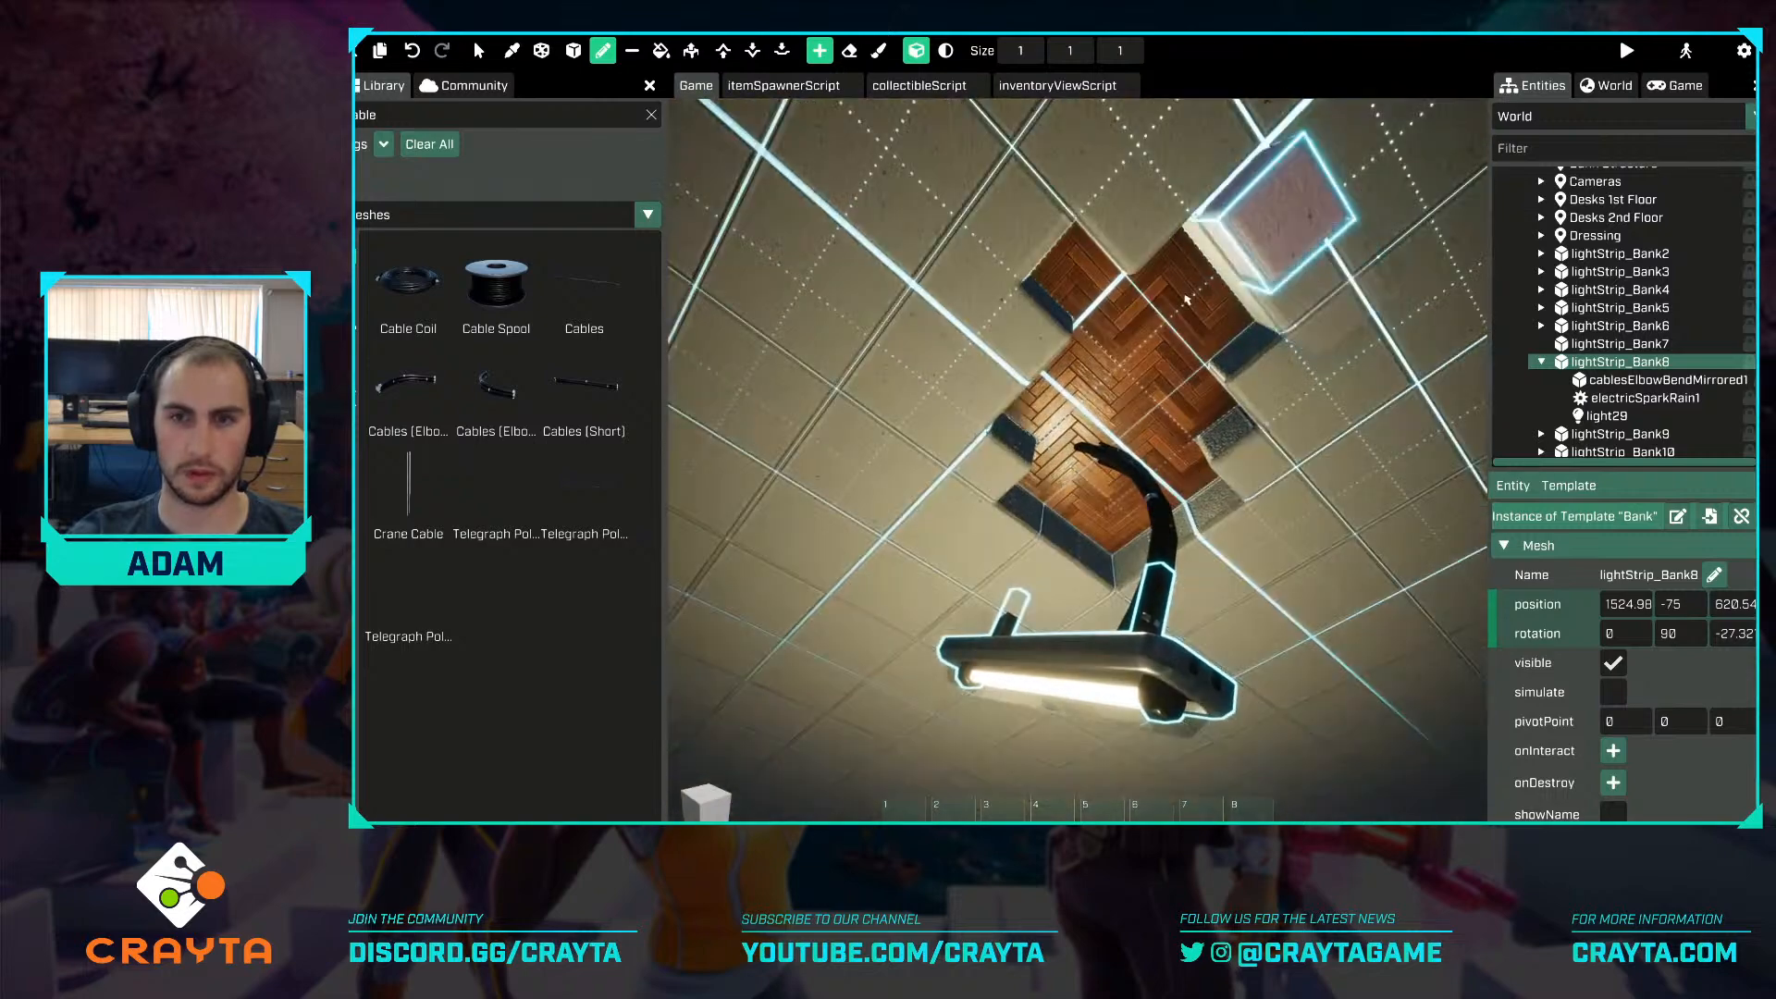
mouse_move(1119, 338)
mouse_down()
mouse_move(1203, 349)
mouse_move(1113, 290)
mouse_up()
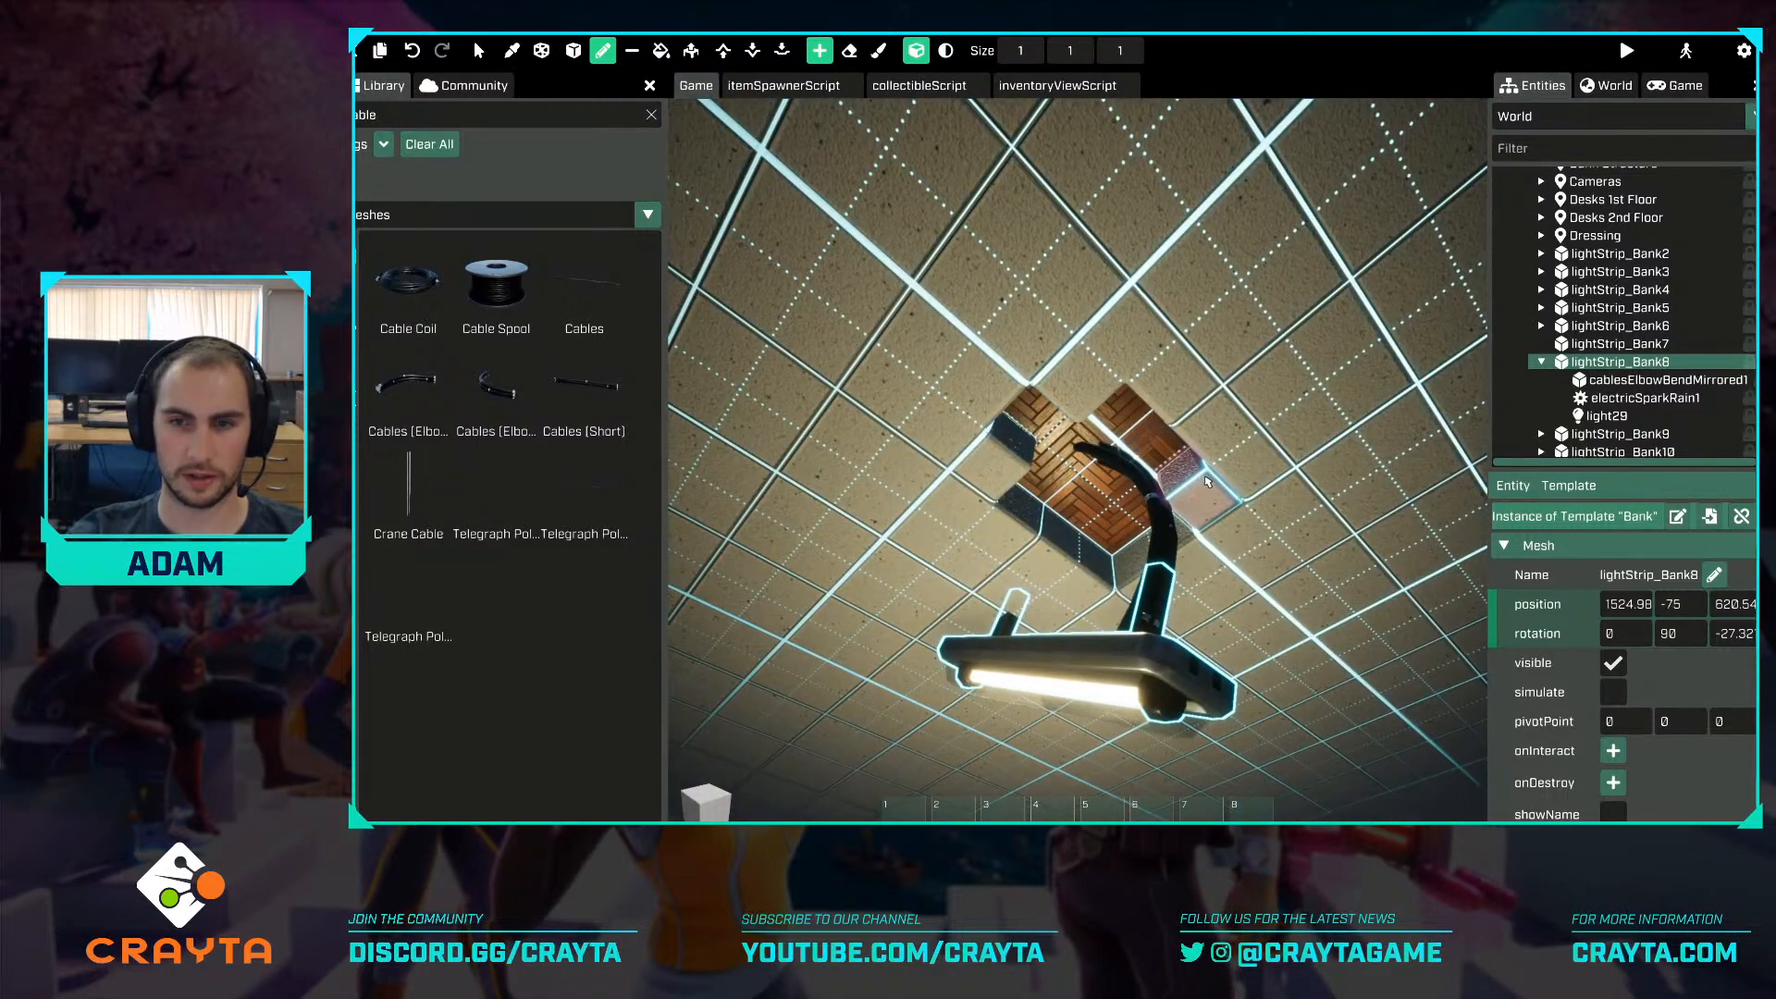
click(1210, 500)
right_drag(1305, 314, 1231, 302)
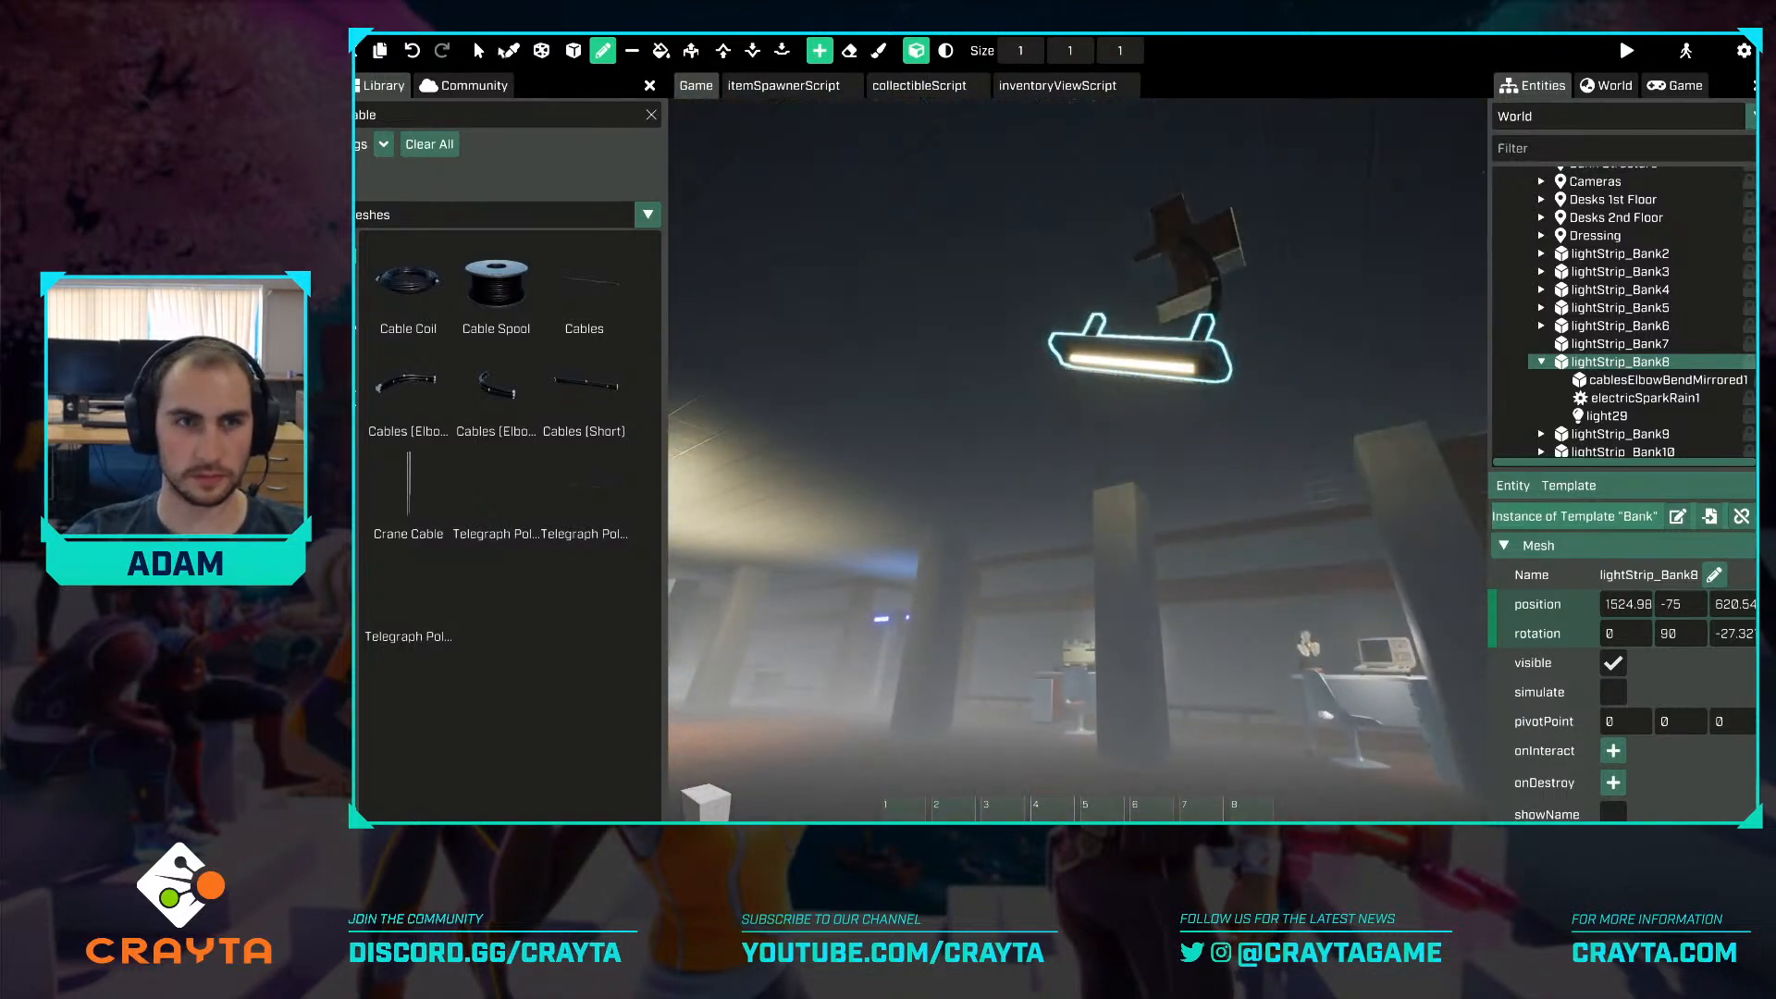
Examine the street lamps outside the bank entrance and the child light11 of londonHouseStreetLamp3.
key(s)
right_drag(1078, 370, 1013, 491)
click(1061, 530)
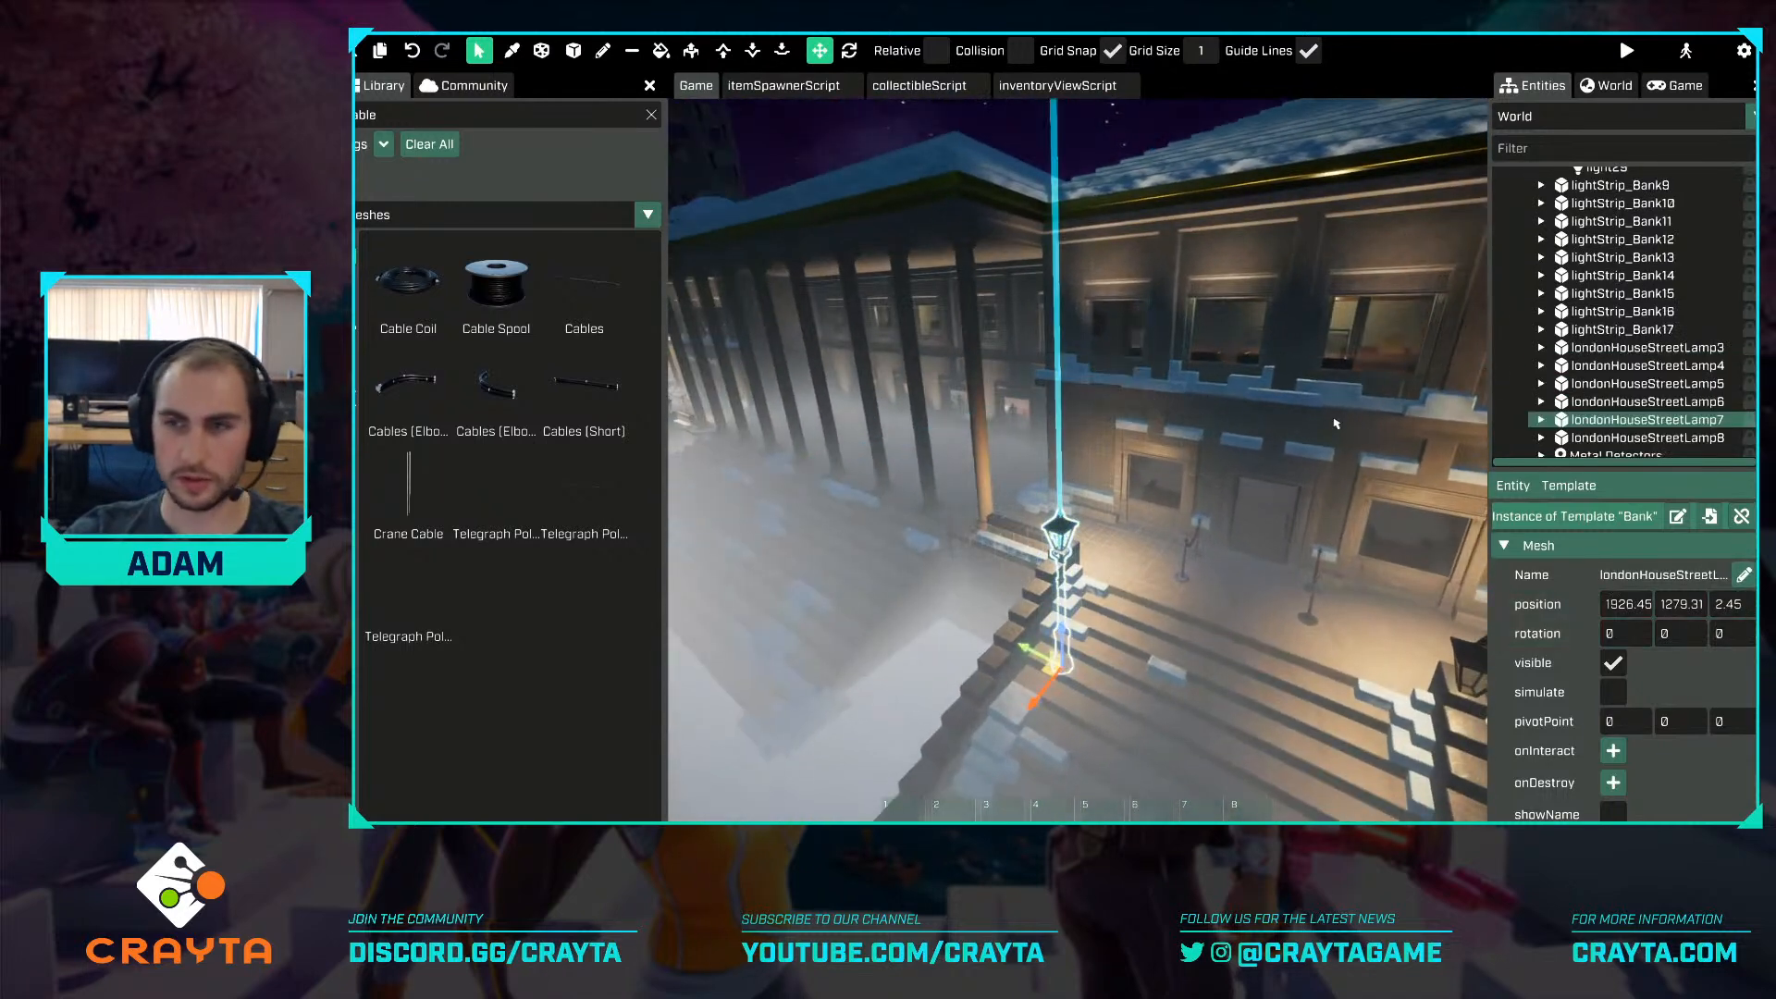
scroll(1573, 338, down, 2)
click(1541, 270)
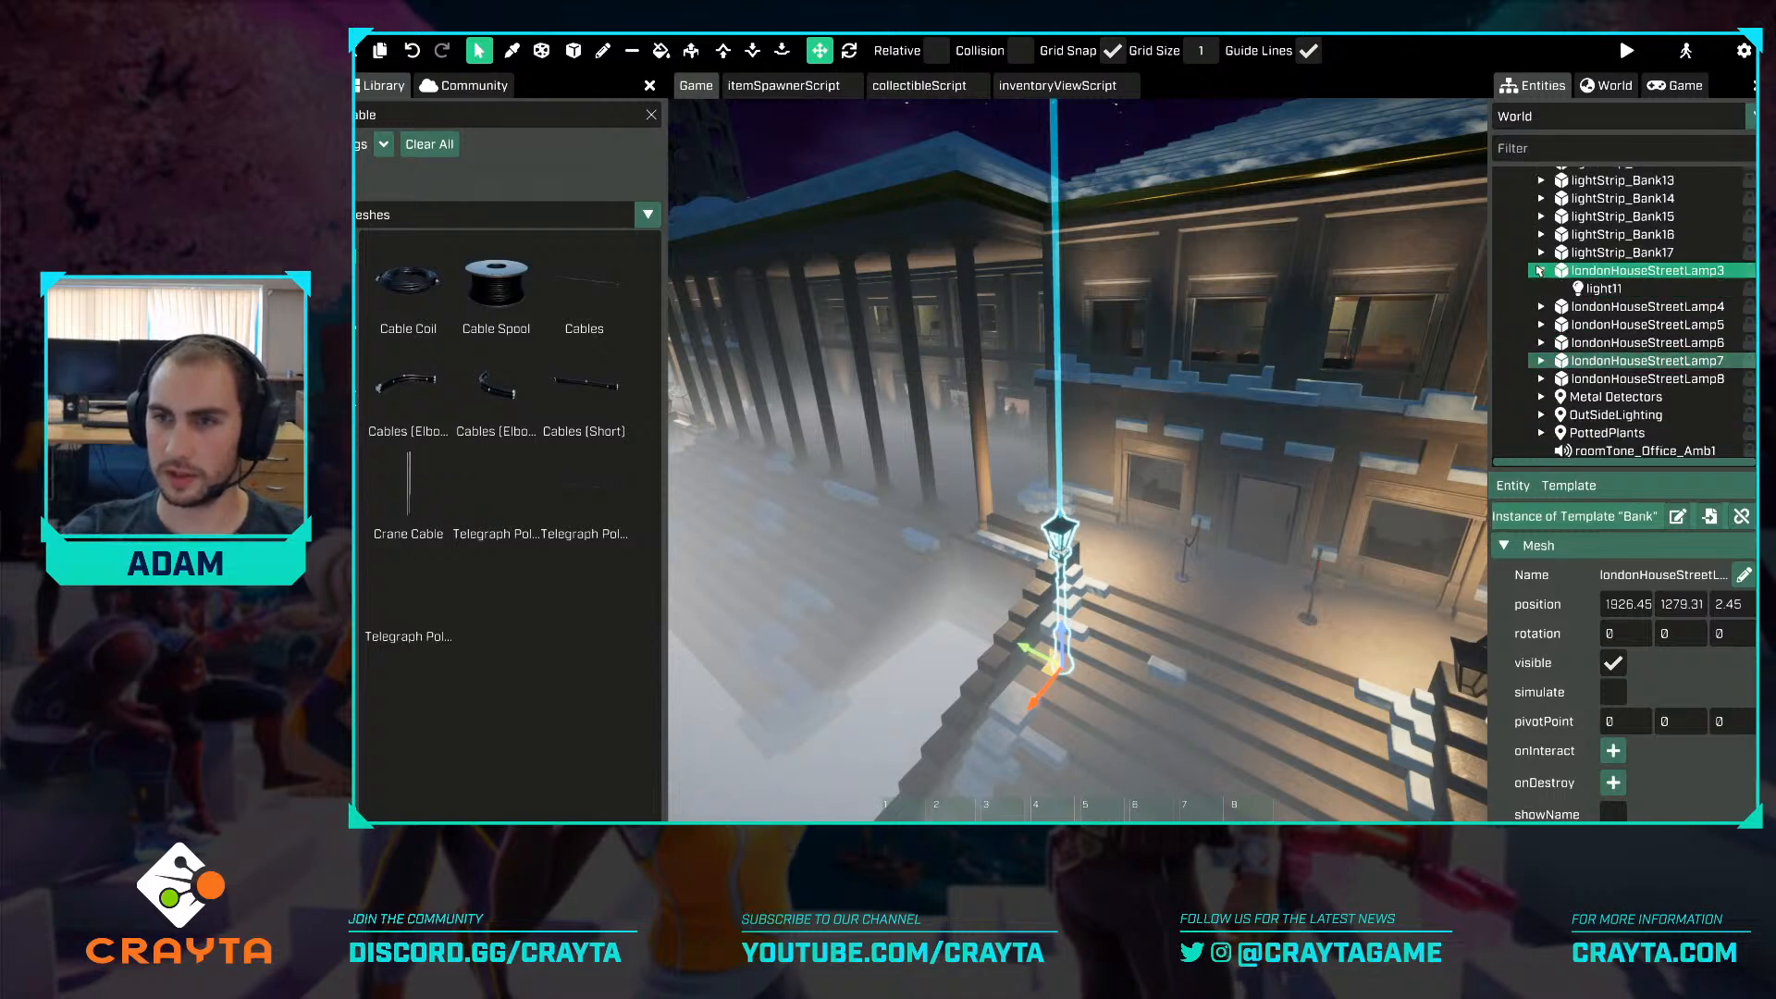
double_click(1603, 289)
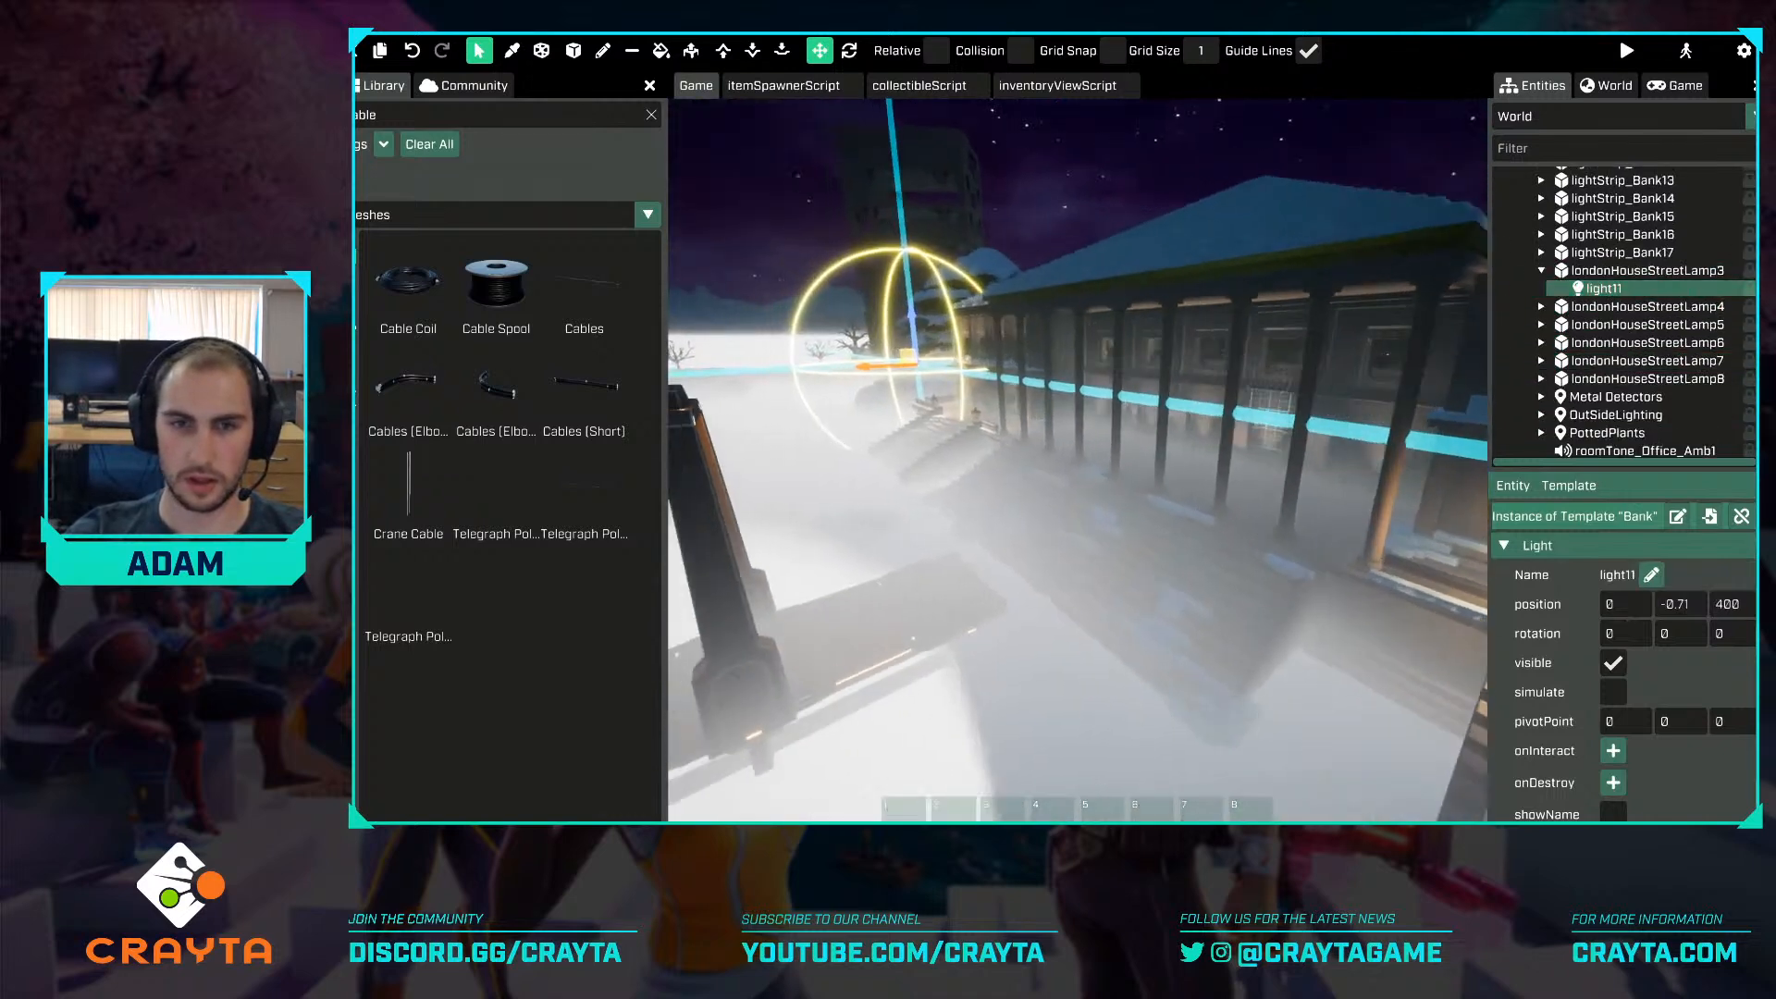
key(w)
right_drag(1078, 460, 1172, 441)
key(s)
key(w)
key(ctrl)
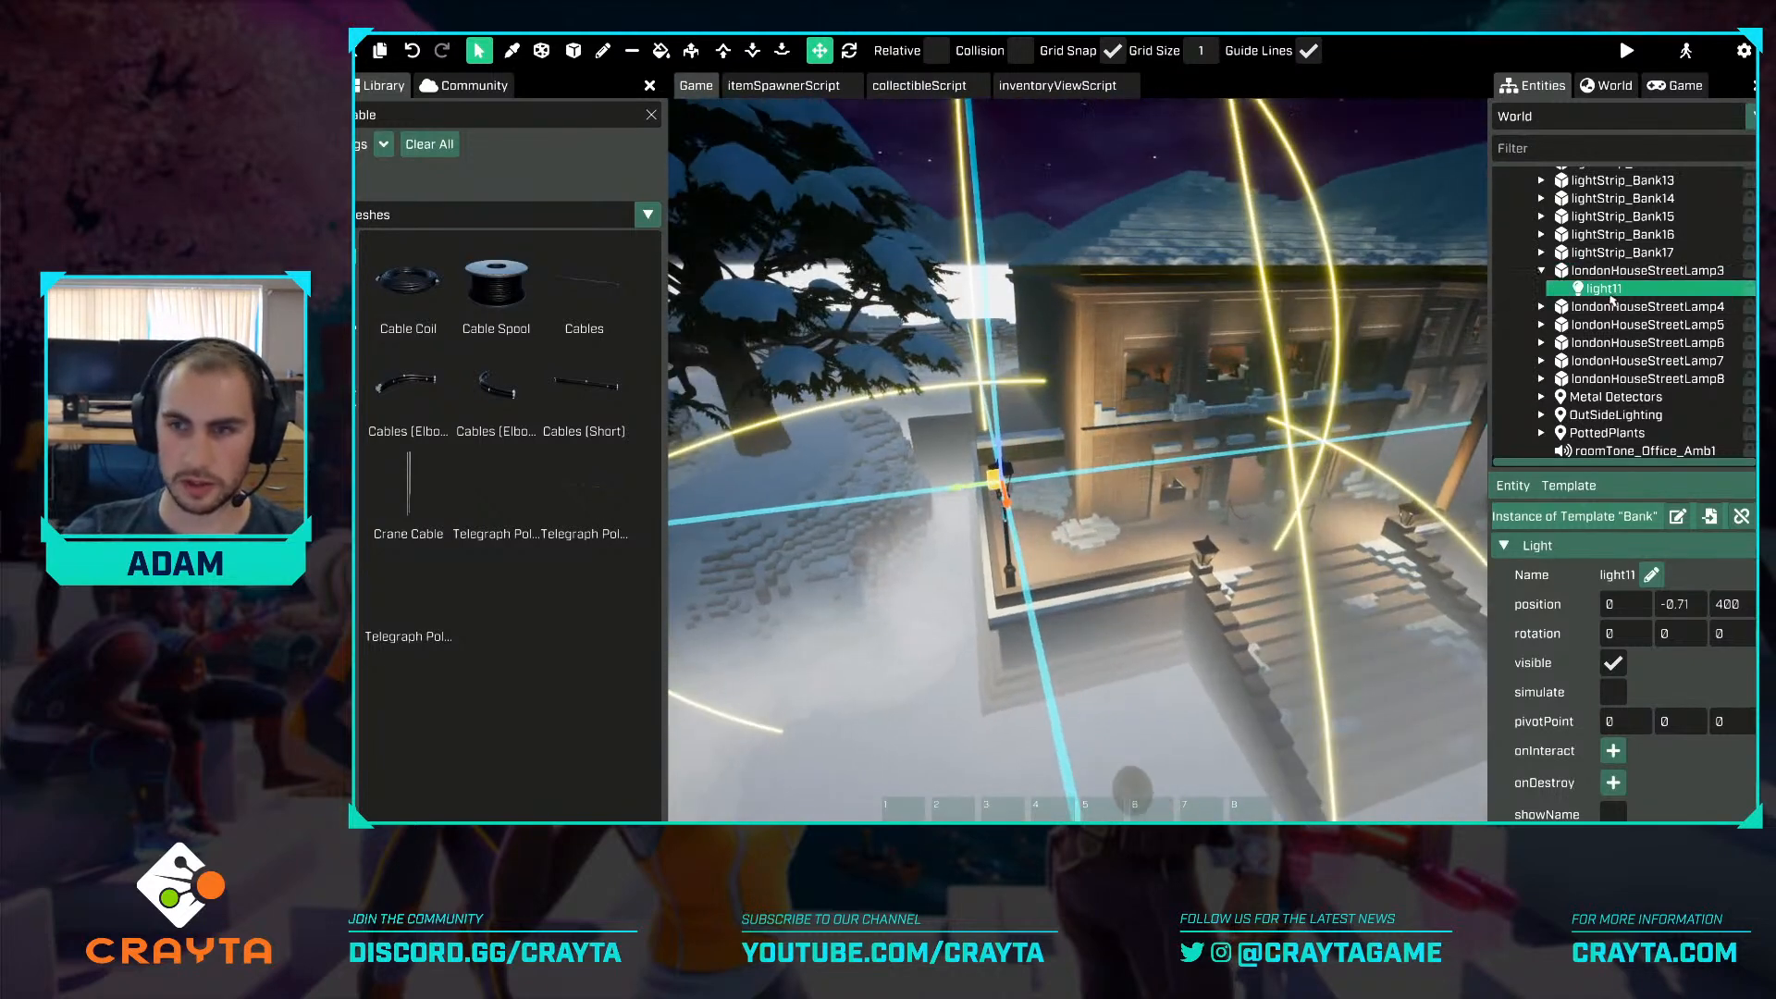
Expand the OutSideLighting group and examine how its spotlight light19 illuminates the bank's front wall.
scroll(1550, 319, down, 3)
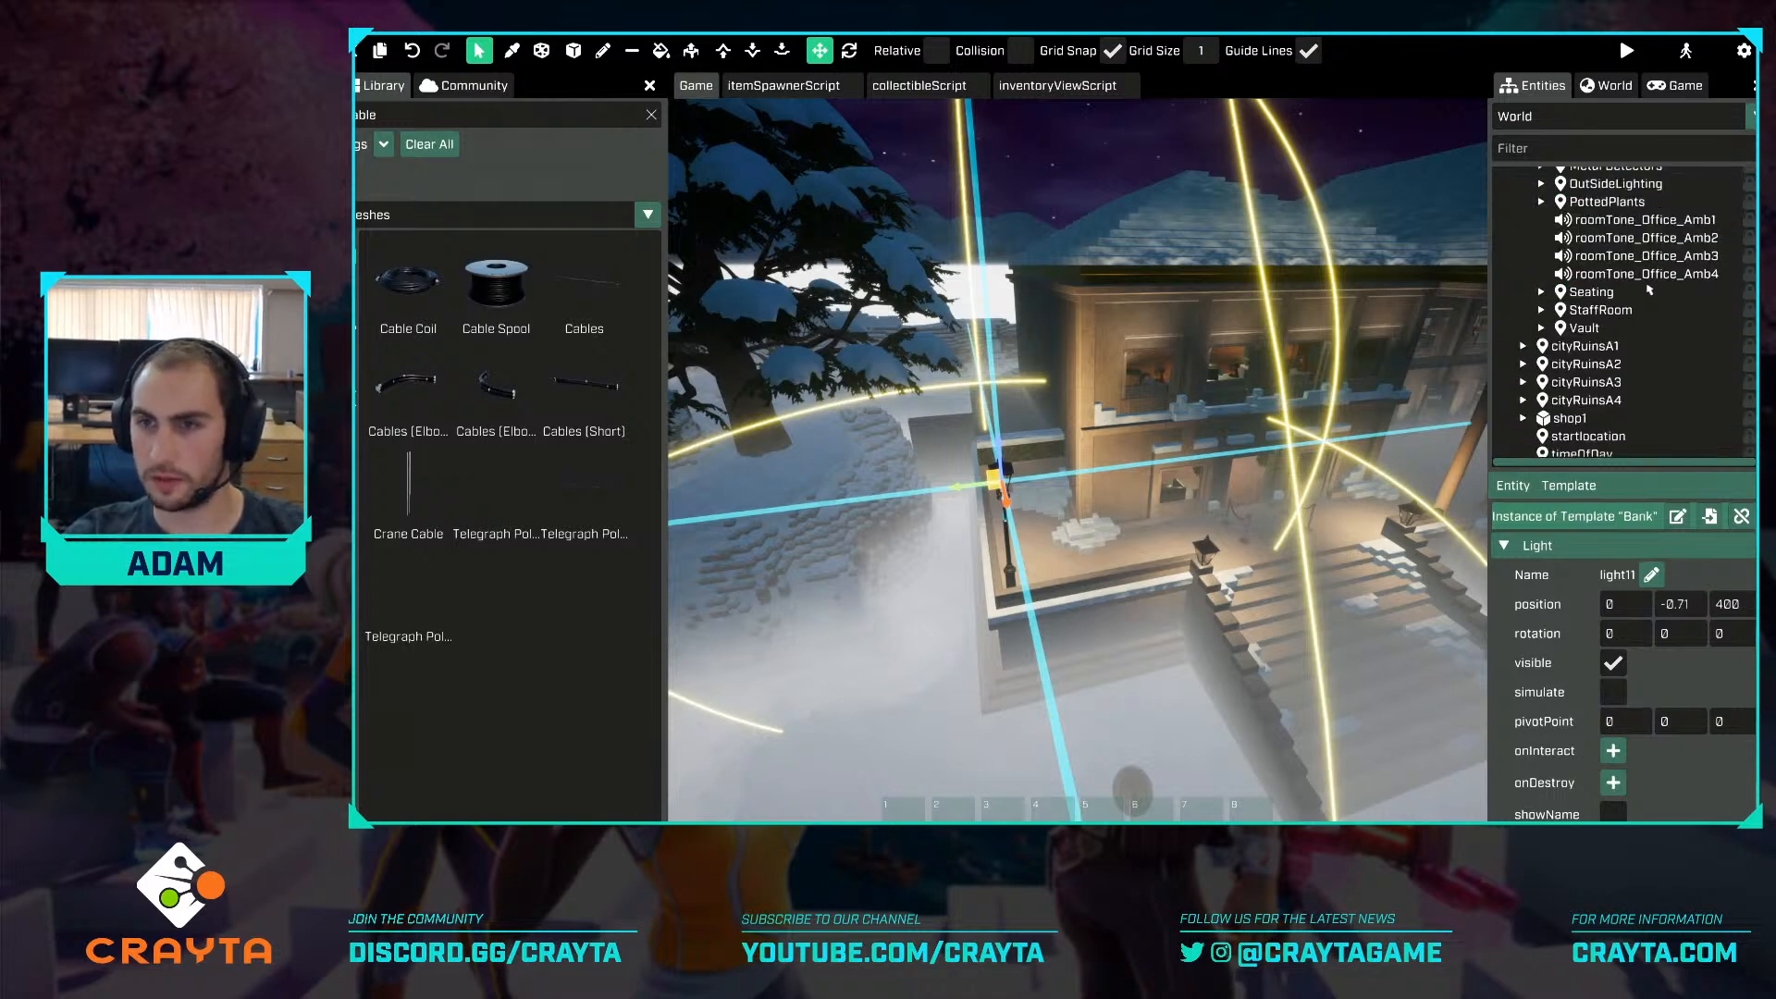
scroll(1545, 331, up, 1)
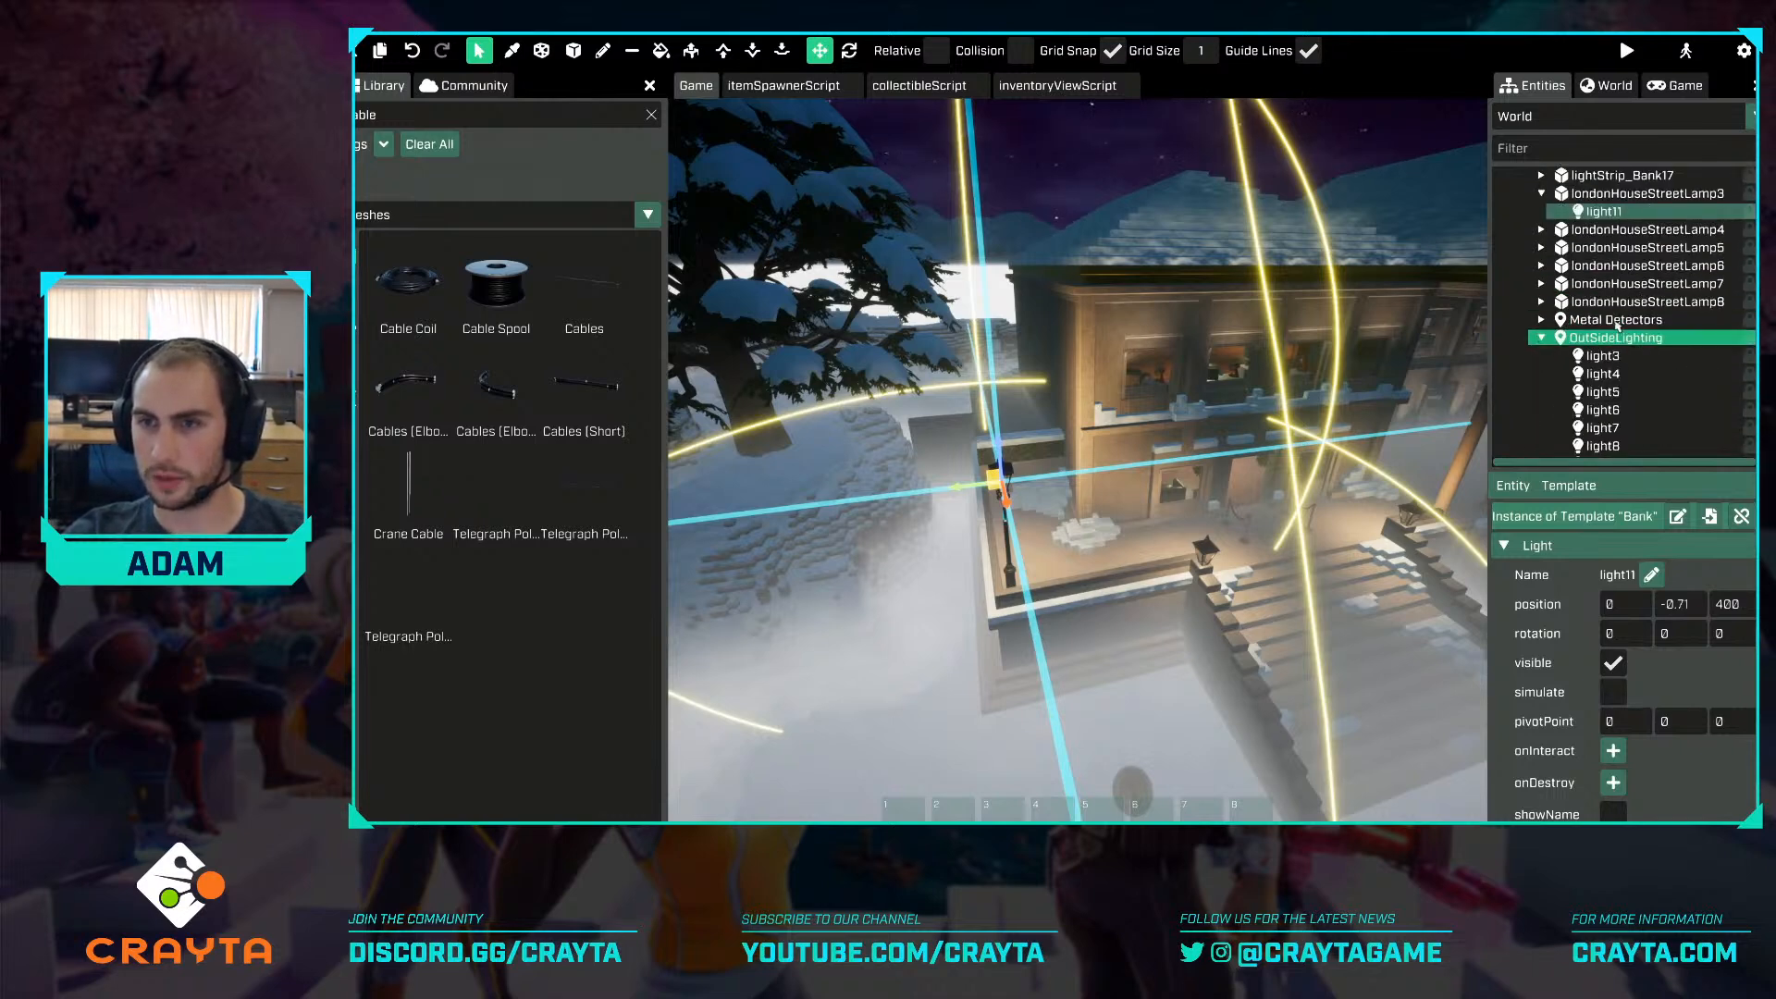
click(1541, 337)
scroll(1554, 342, down, 5)
double_click(1610, 395)
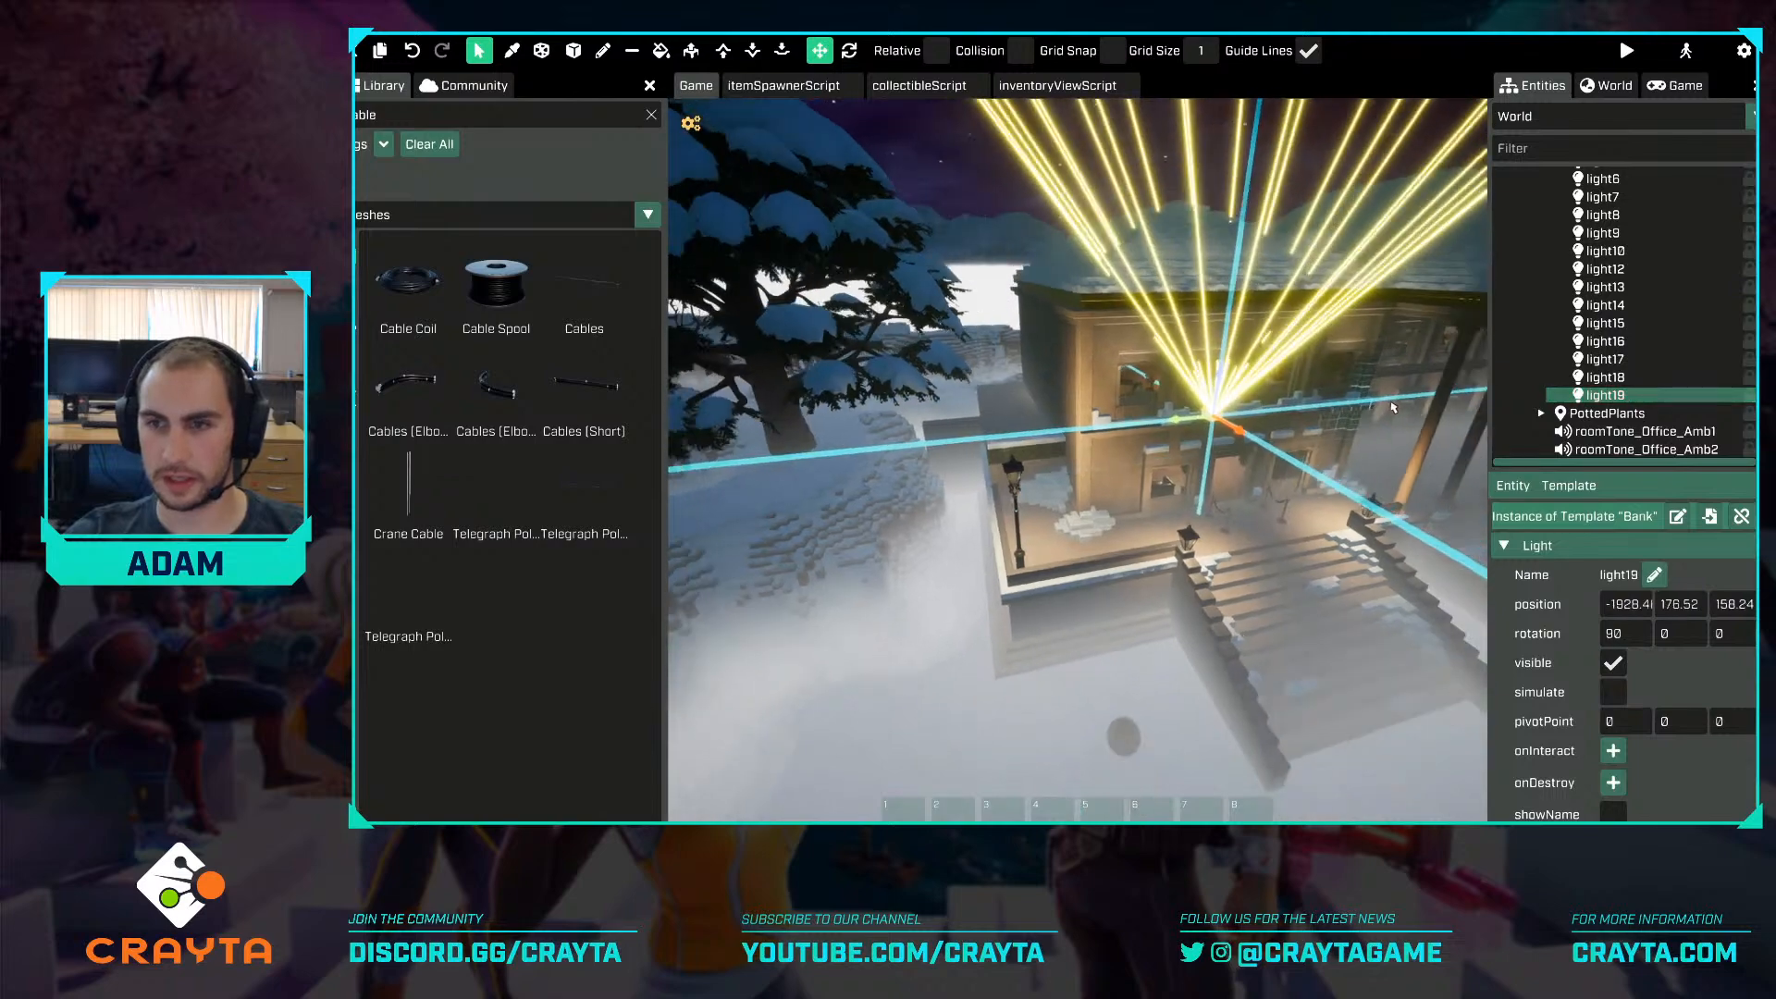
key(w)
right_drag(1340, 435, 1397, 380)
key(s)
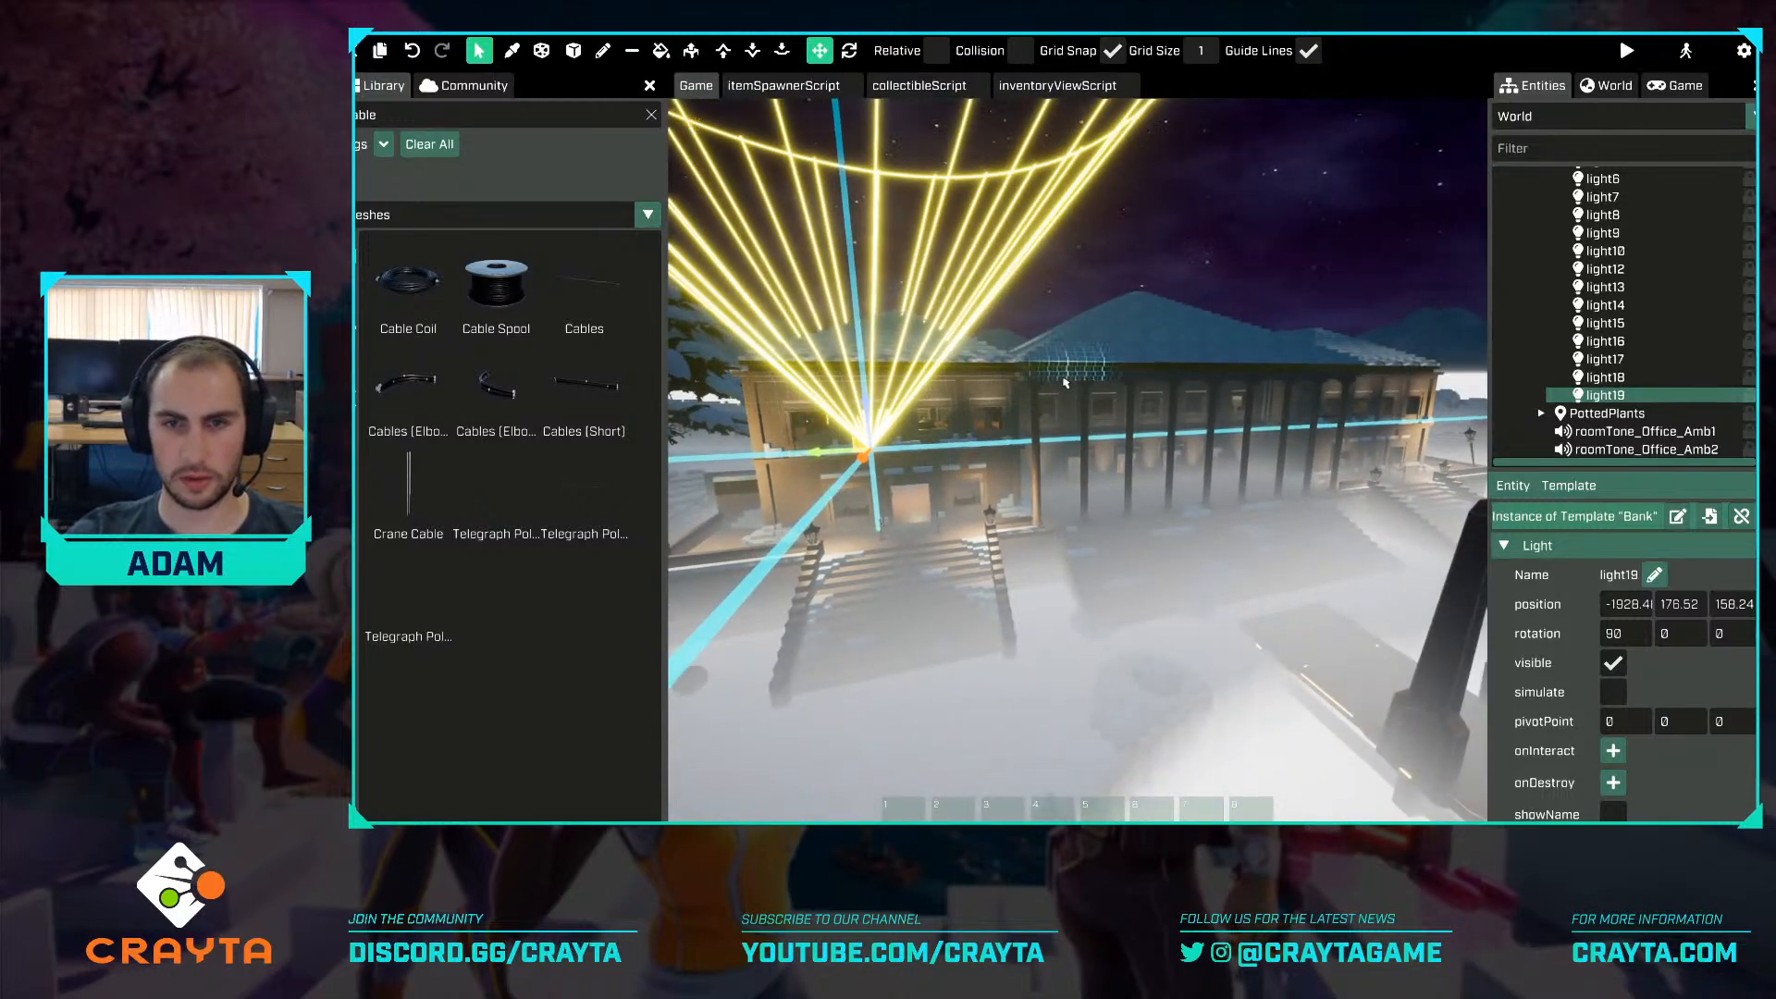
right_drag(1358, 384, 1115, 409)
key(w)
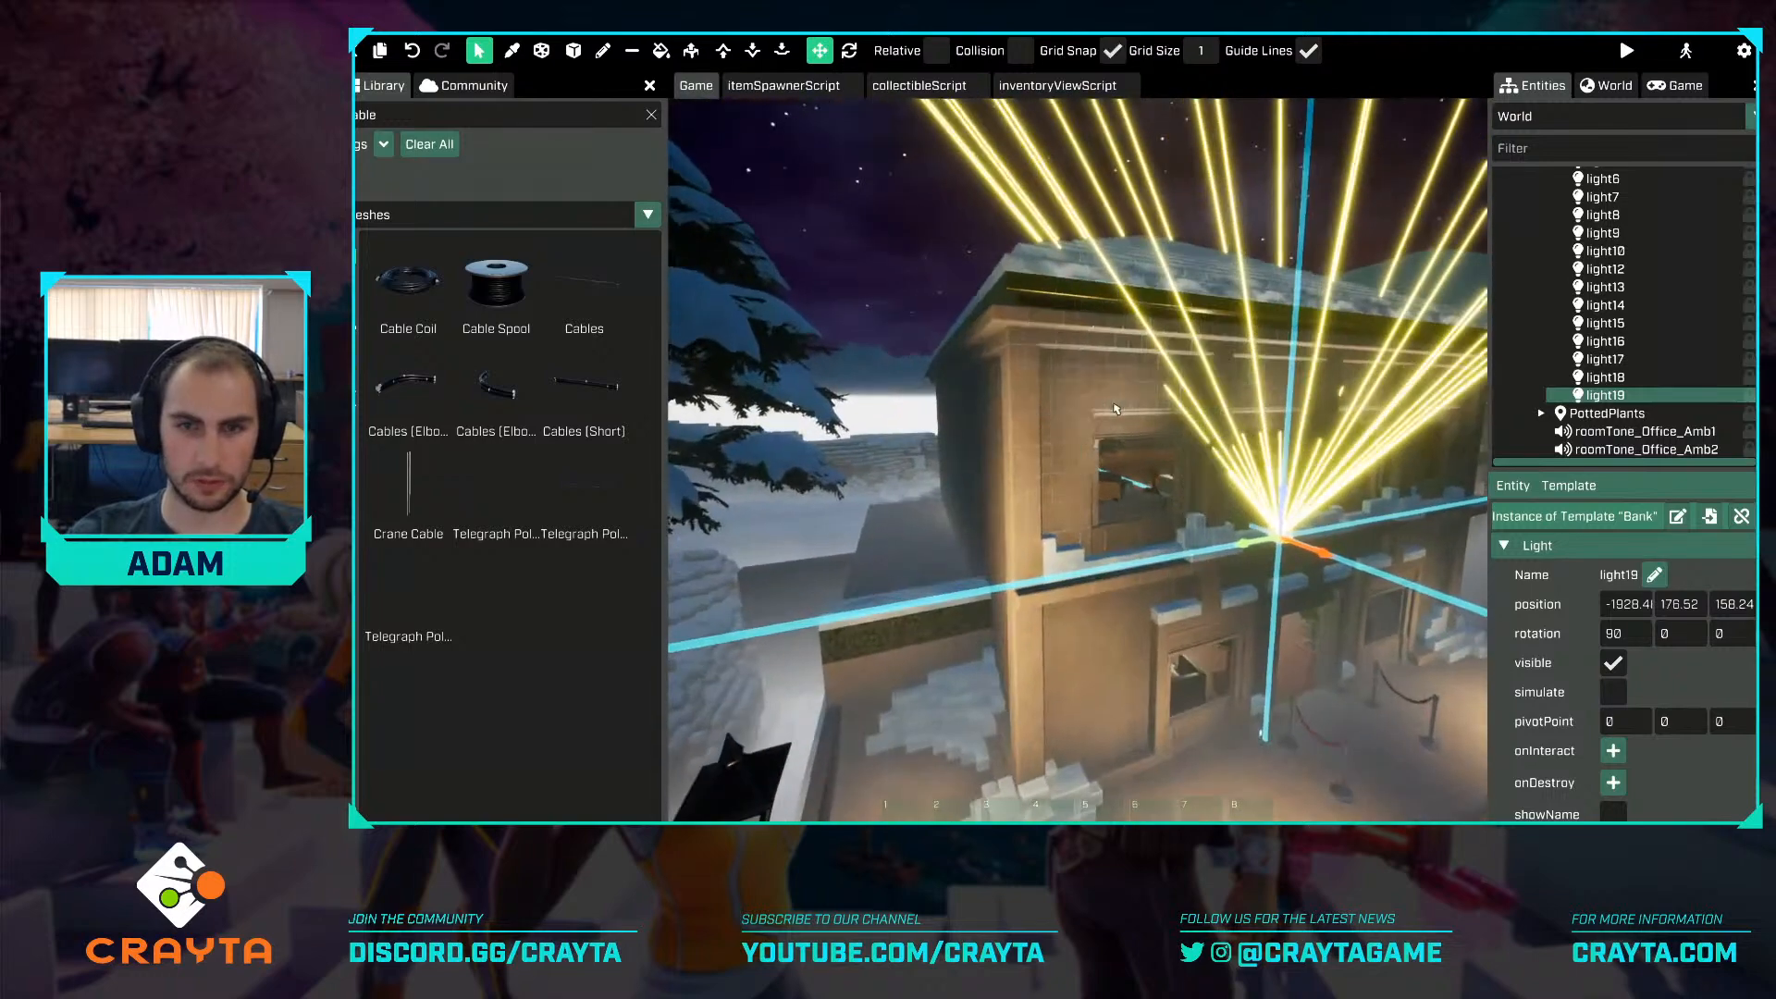
right_drag(1109, 348, 1736, 360)
key(s)
Select light3 through light19 in OutSideLighting to view their coverage, clear the selection and examine the lit facade.
scroll(1697, 366, up, 2)
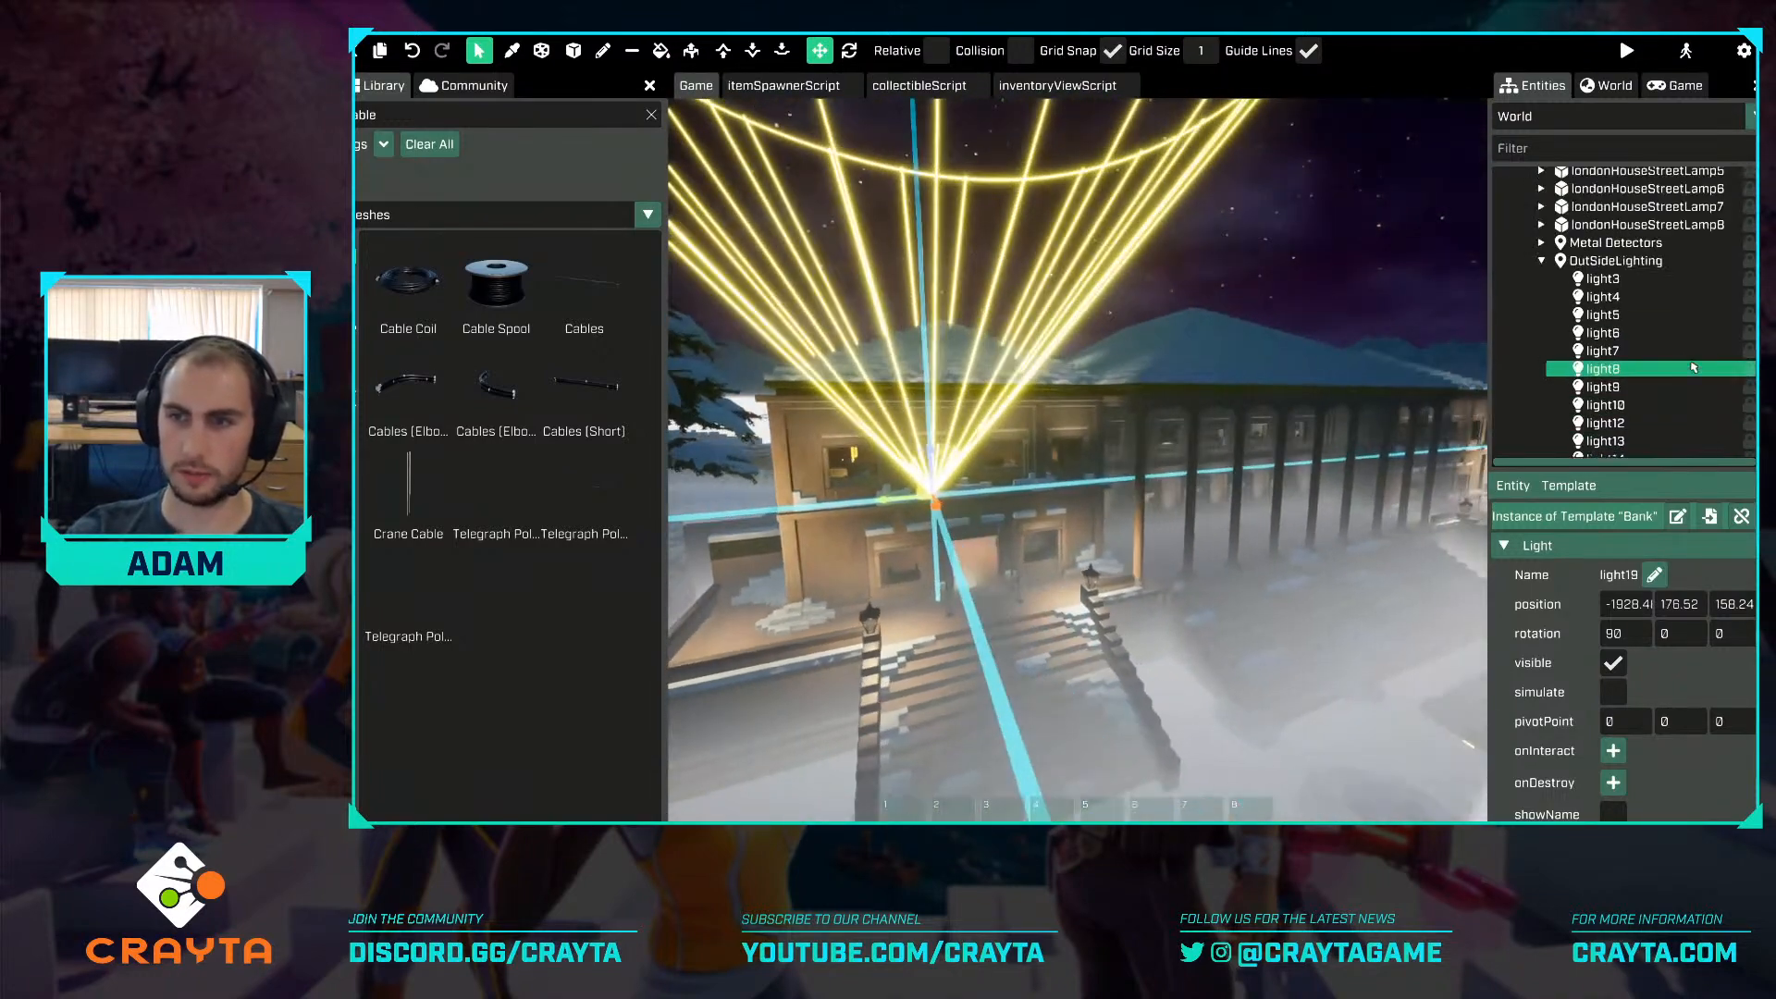
shift+click(1614, 283)
scroll(1614, 283, down, 2)
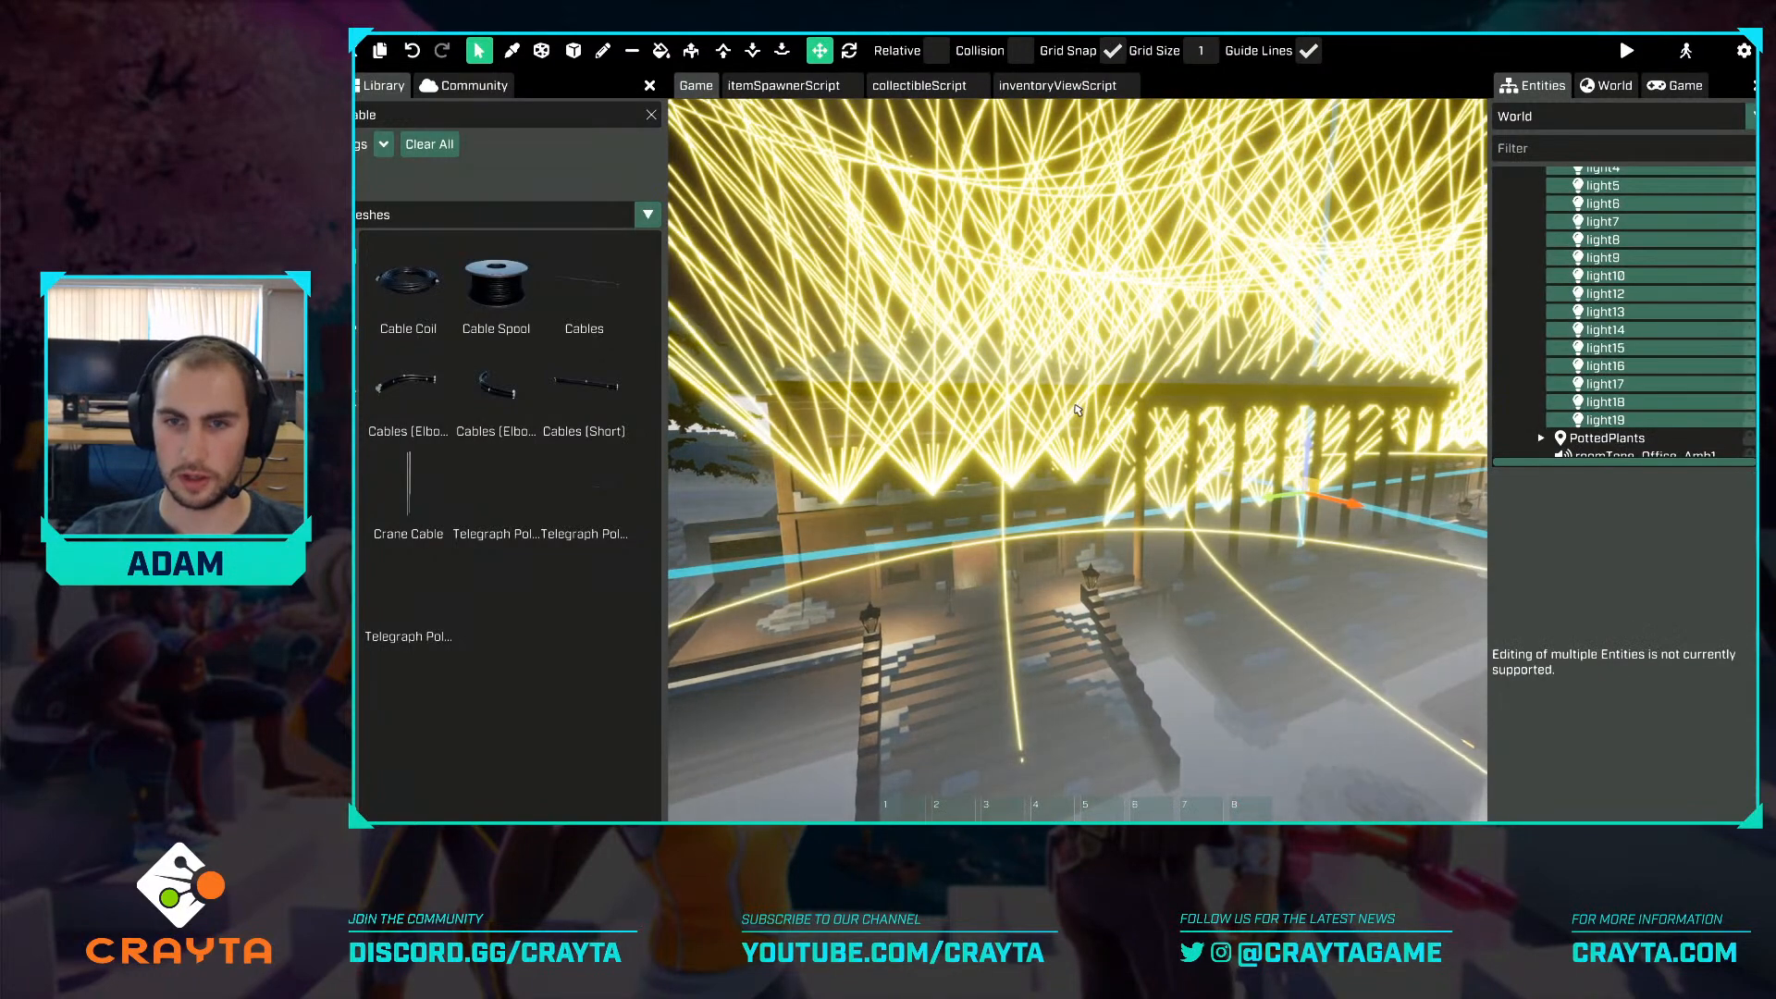
key(s)
right_drag(1295, 442, 1025, 480)
key(g)
key(Escape)
key(w)
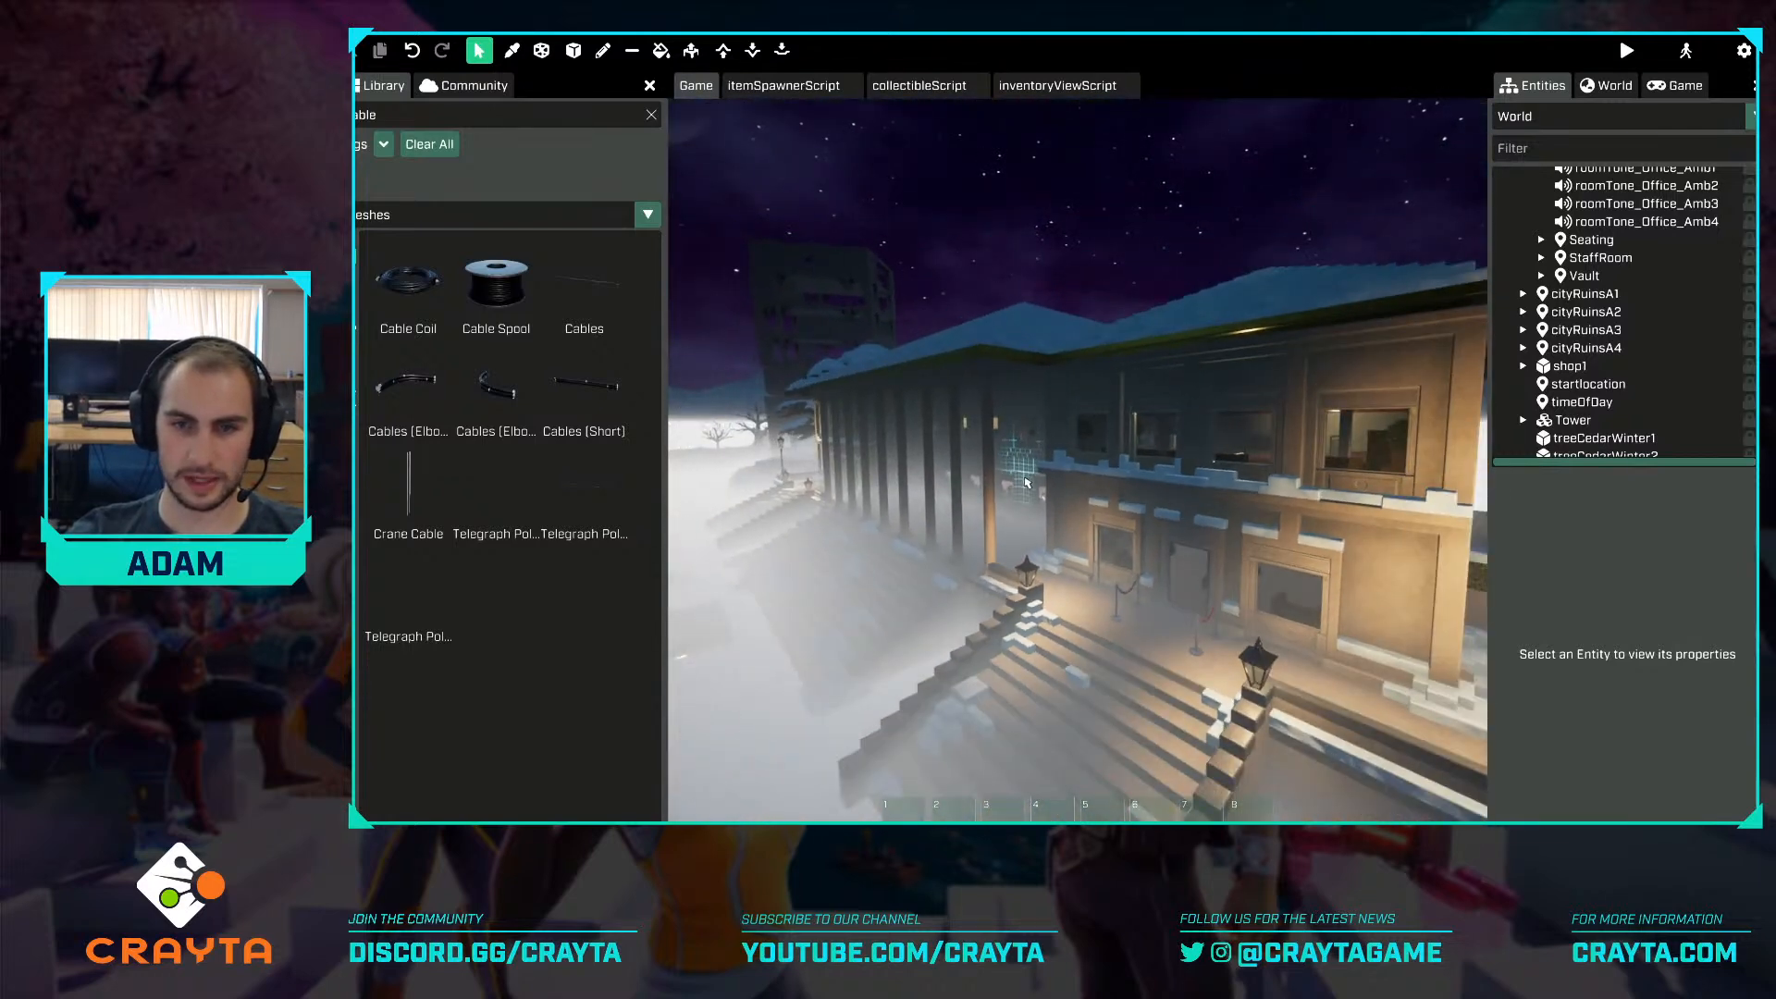
Lower the world's heightFogDensity, trying 1 and 0.5 and settling on 0.2.
scroll(1193, 552, up, 5)
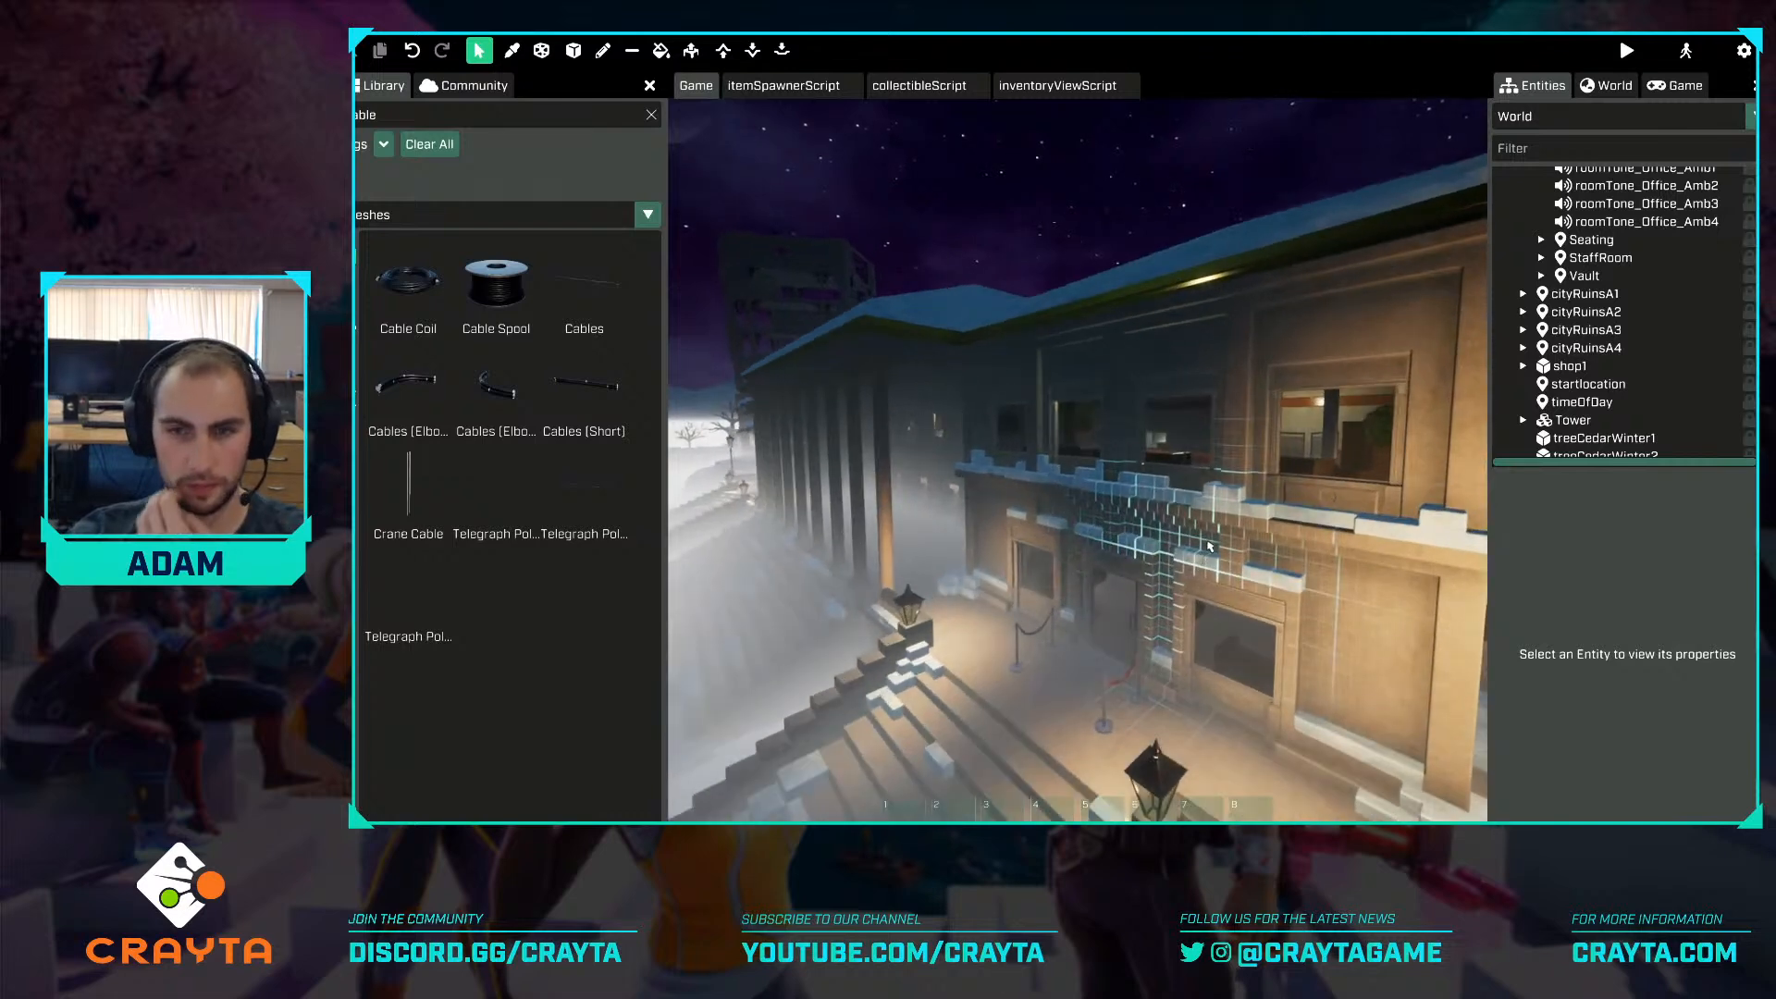
right_drag(1267, 438, 1231, 483)
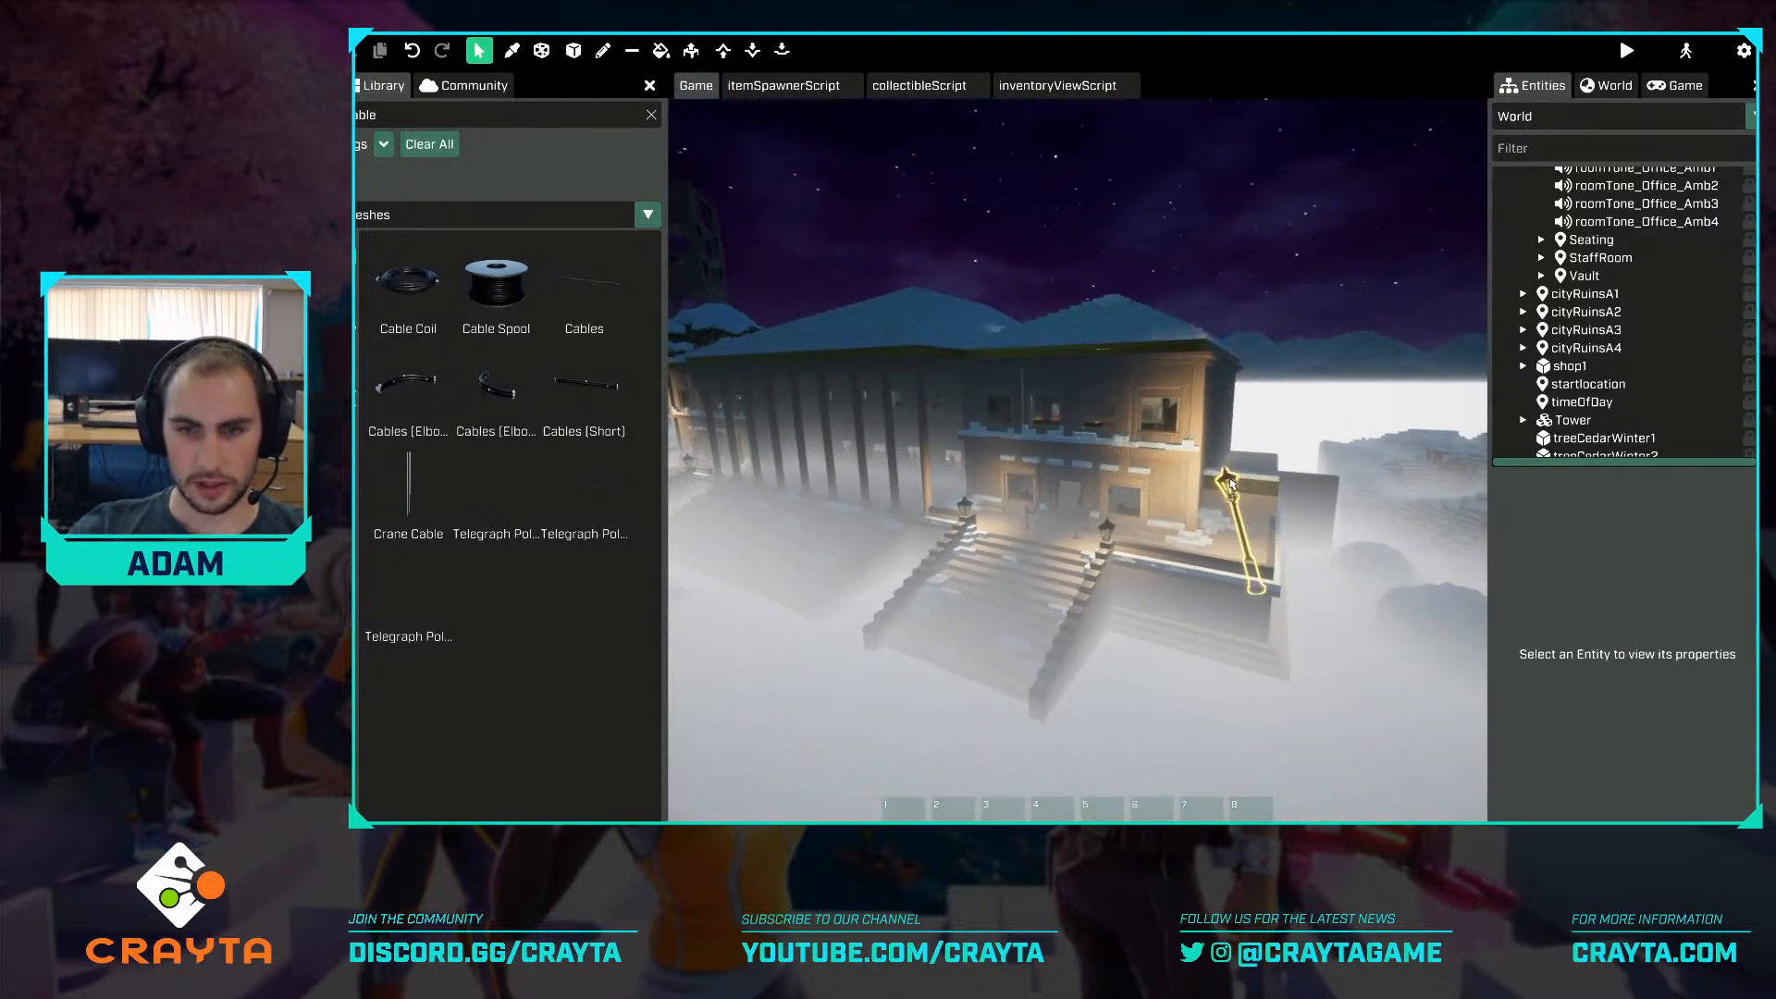
click(1609, 85)
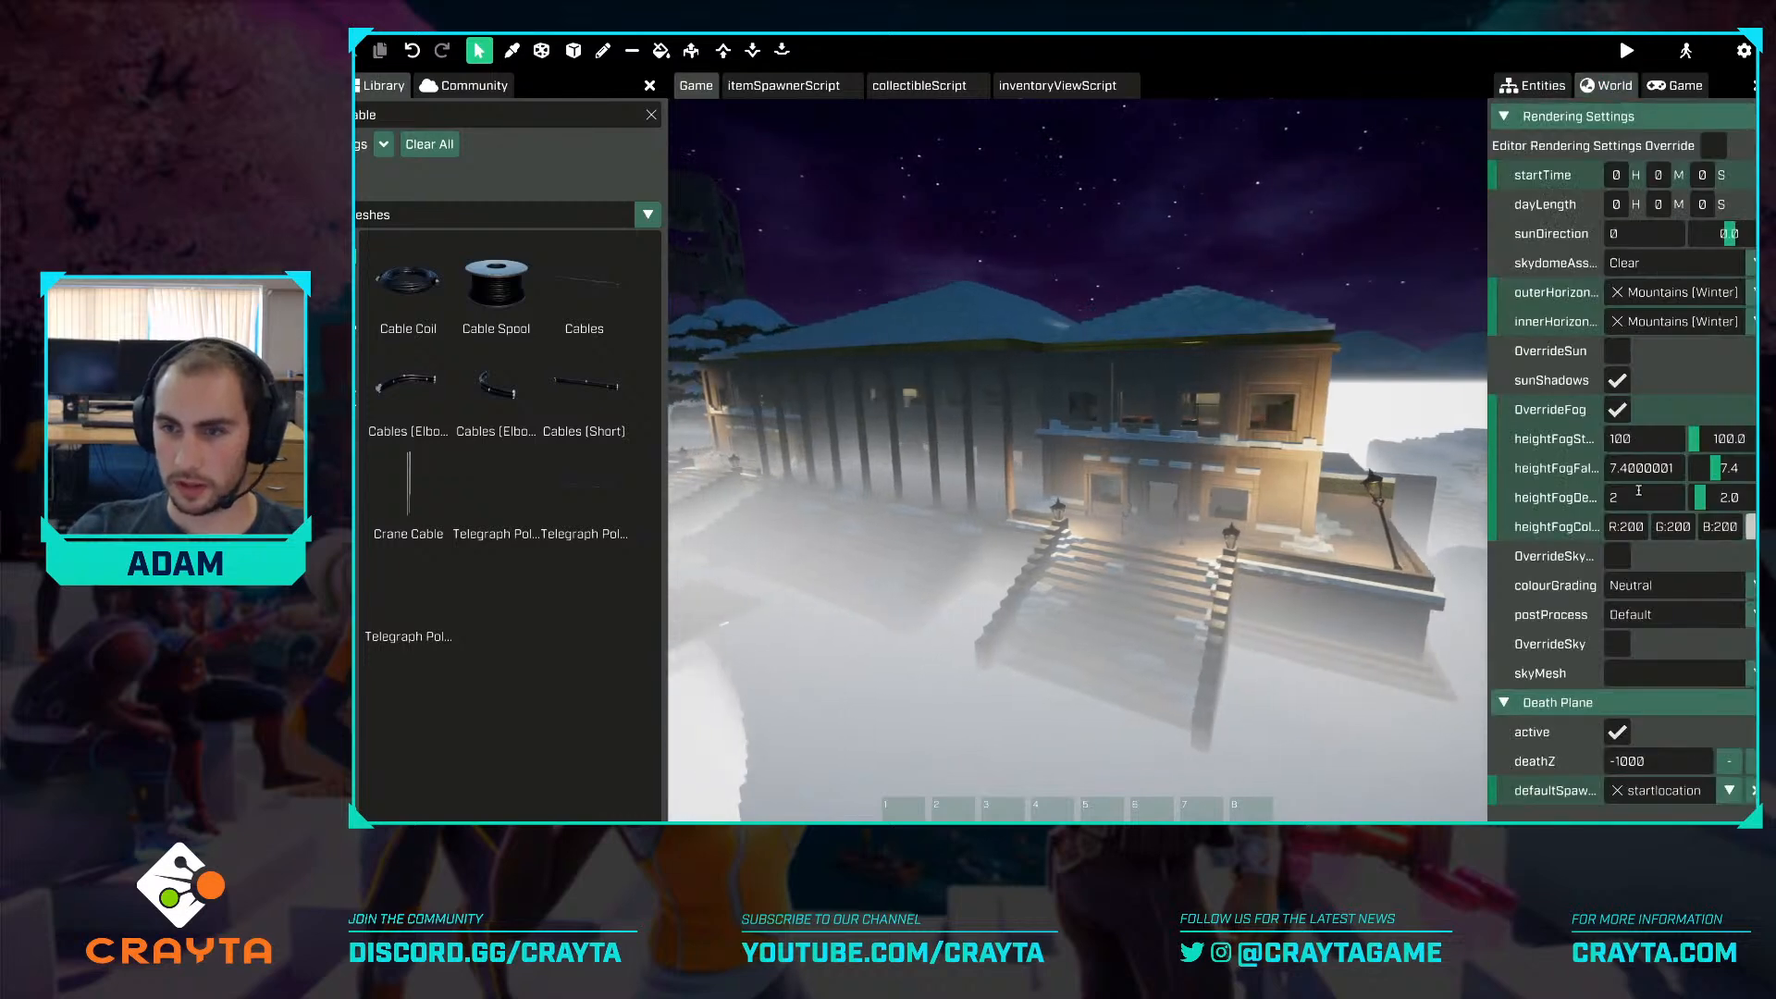
text(1)
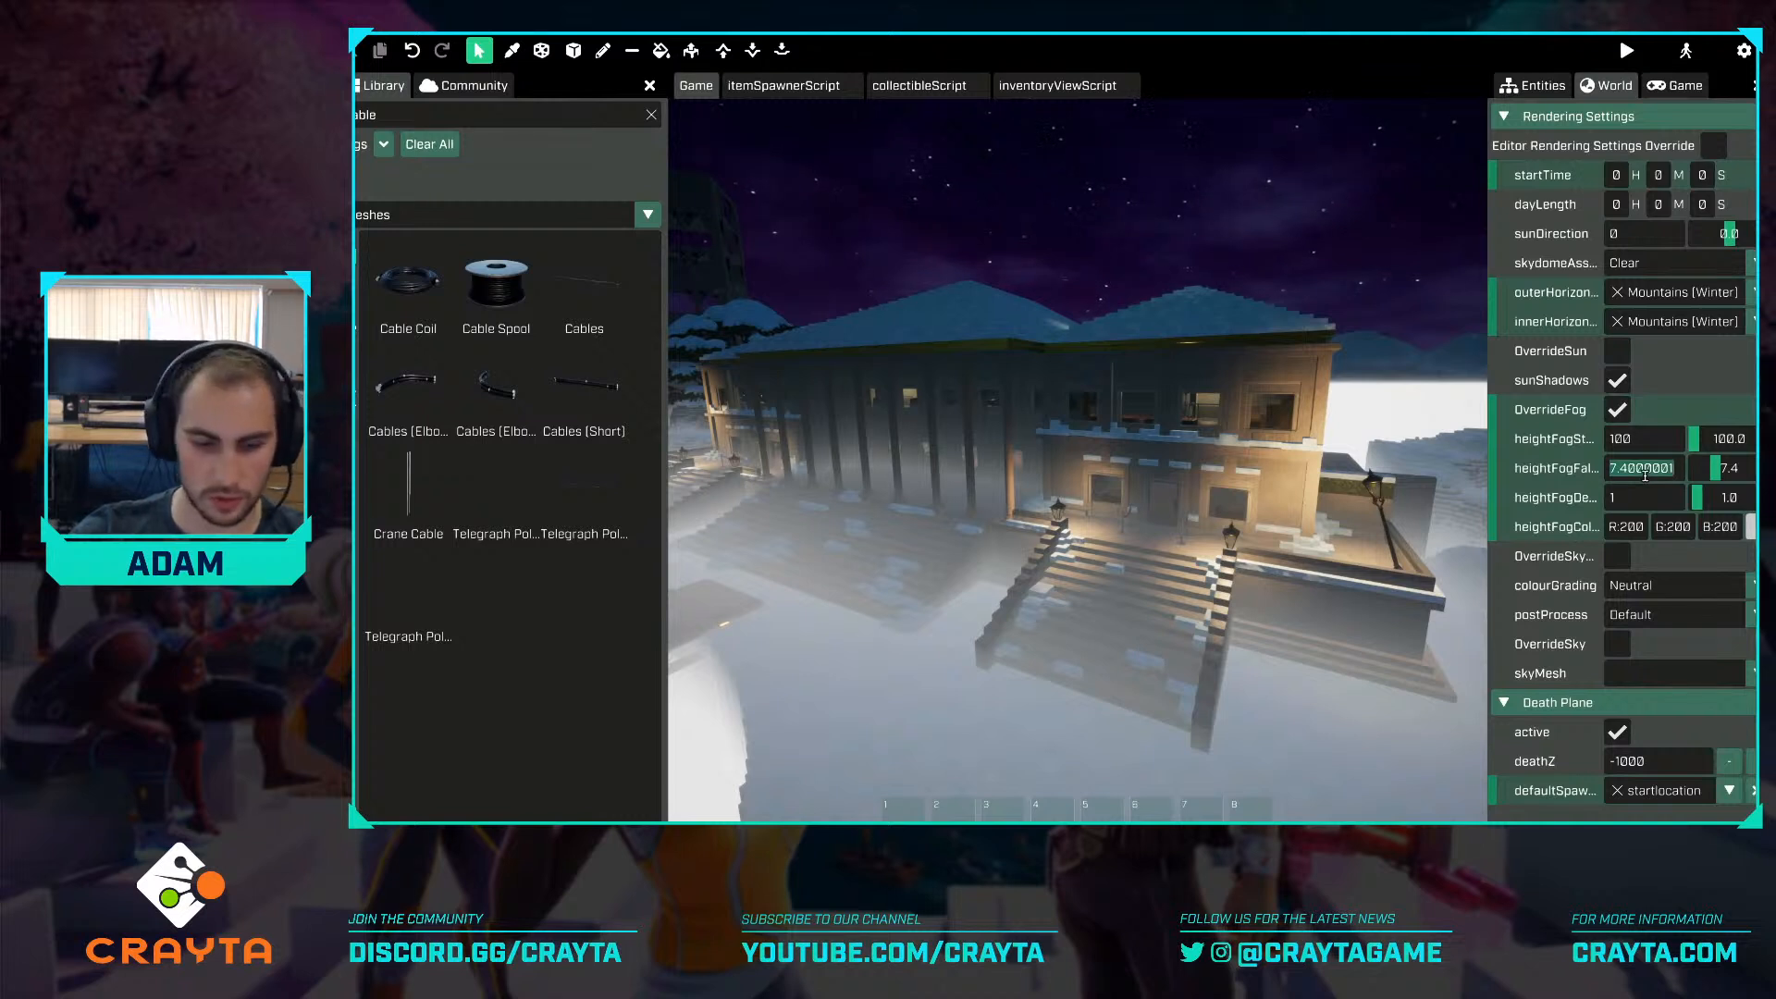
text(.5)
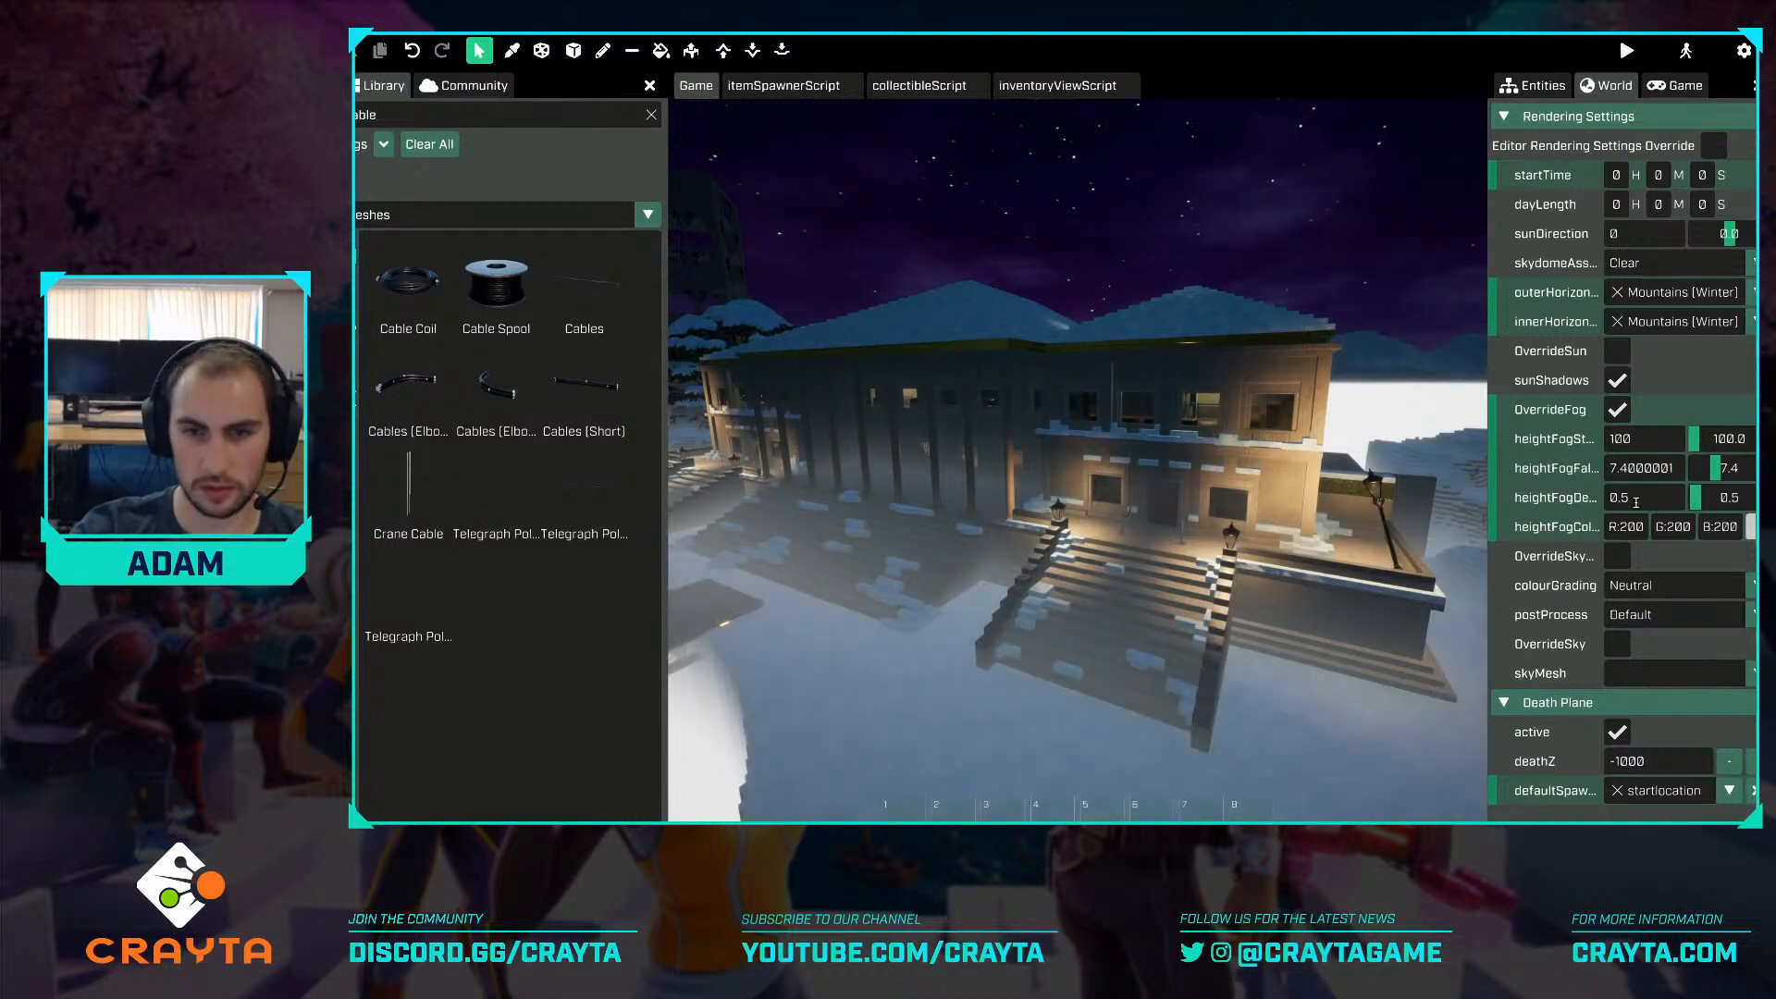
text(s)
right_drag(1186, 280, 1223, 366)
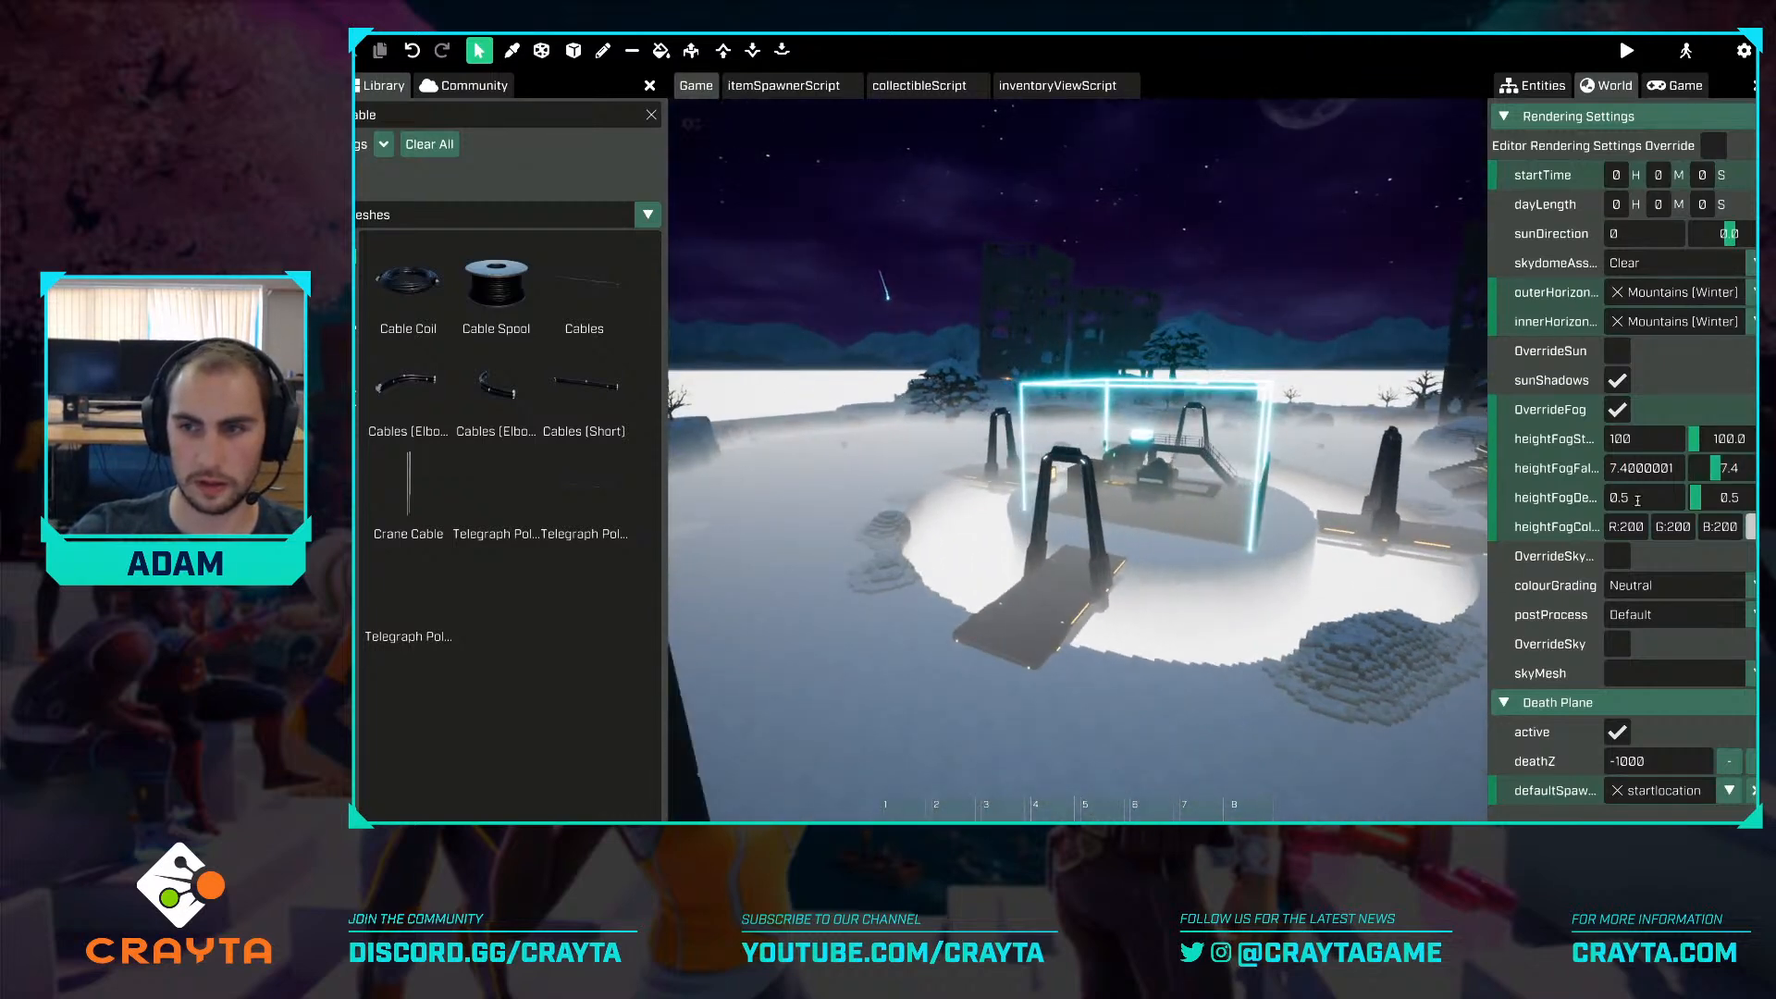
text(.2)
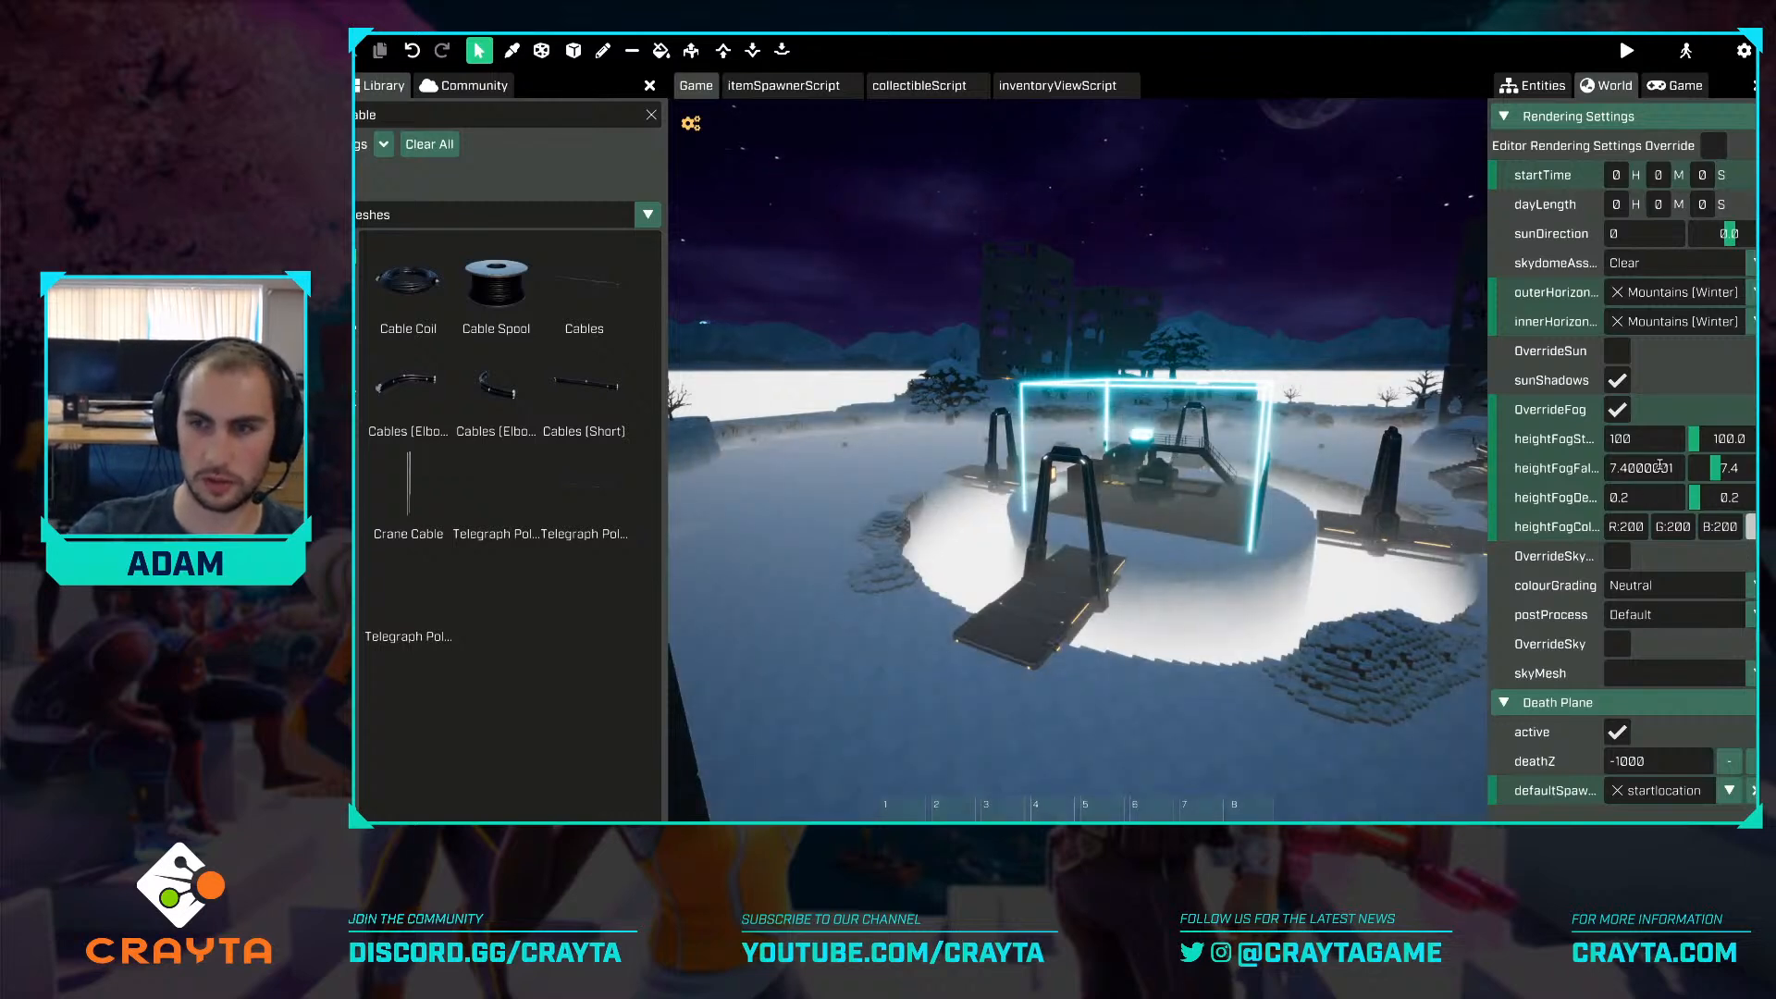
Set the world's heightFogFalloff to 4 and check the fog around the bank.
text(4)
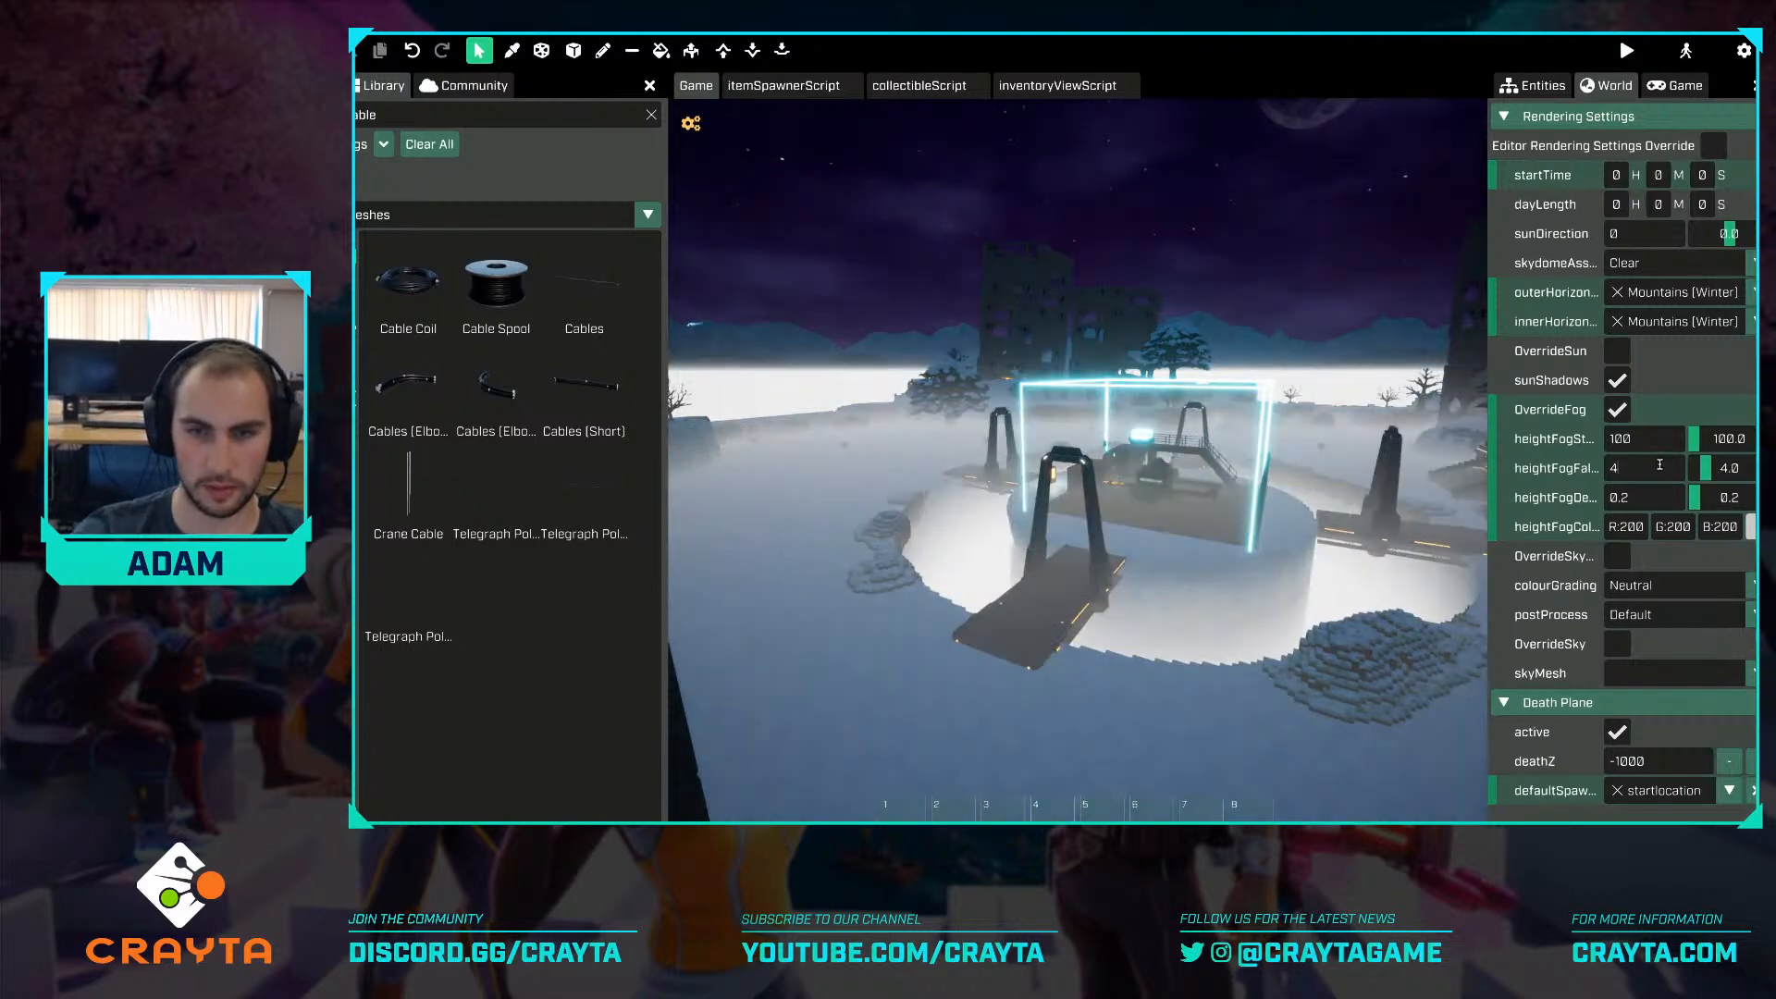
key(w)
right_drag(1063, 437, 1401, 454)
key(w)
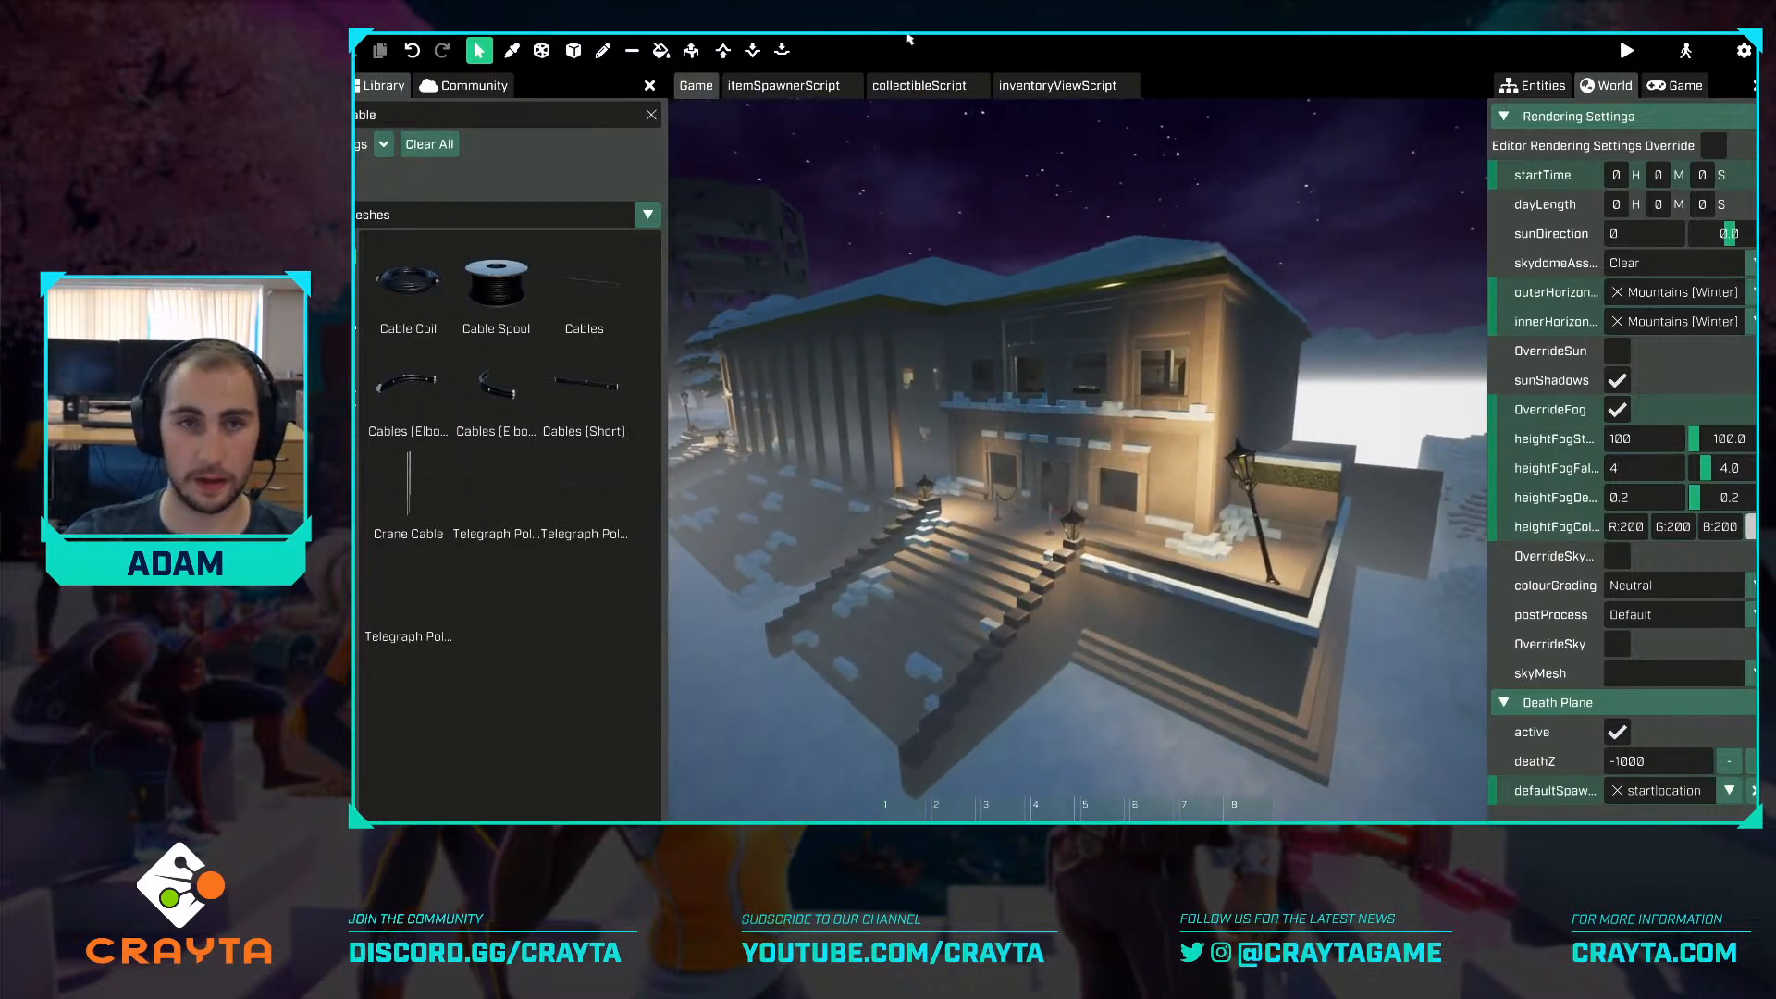
Erode the bank's front corner wall with a size 11, 11, 11 brush at strength 0.1.
click(753, 52)
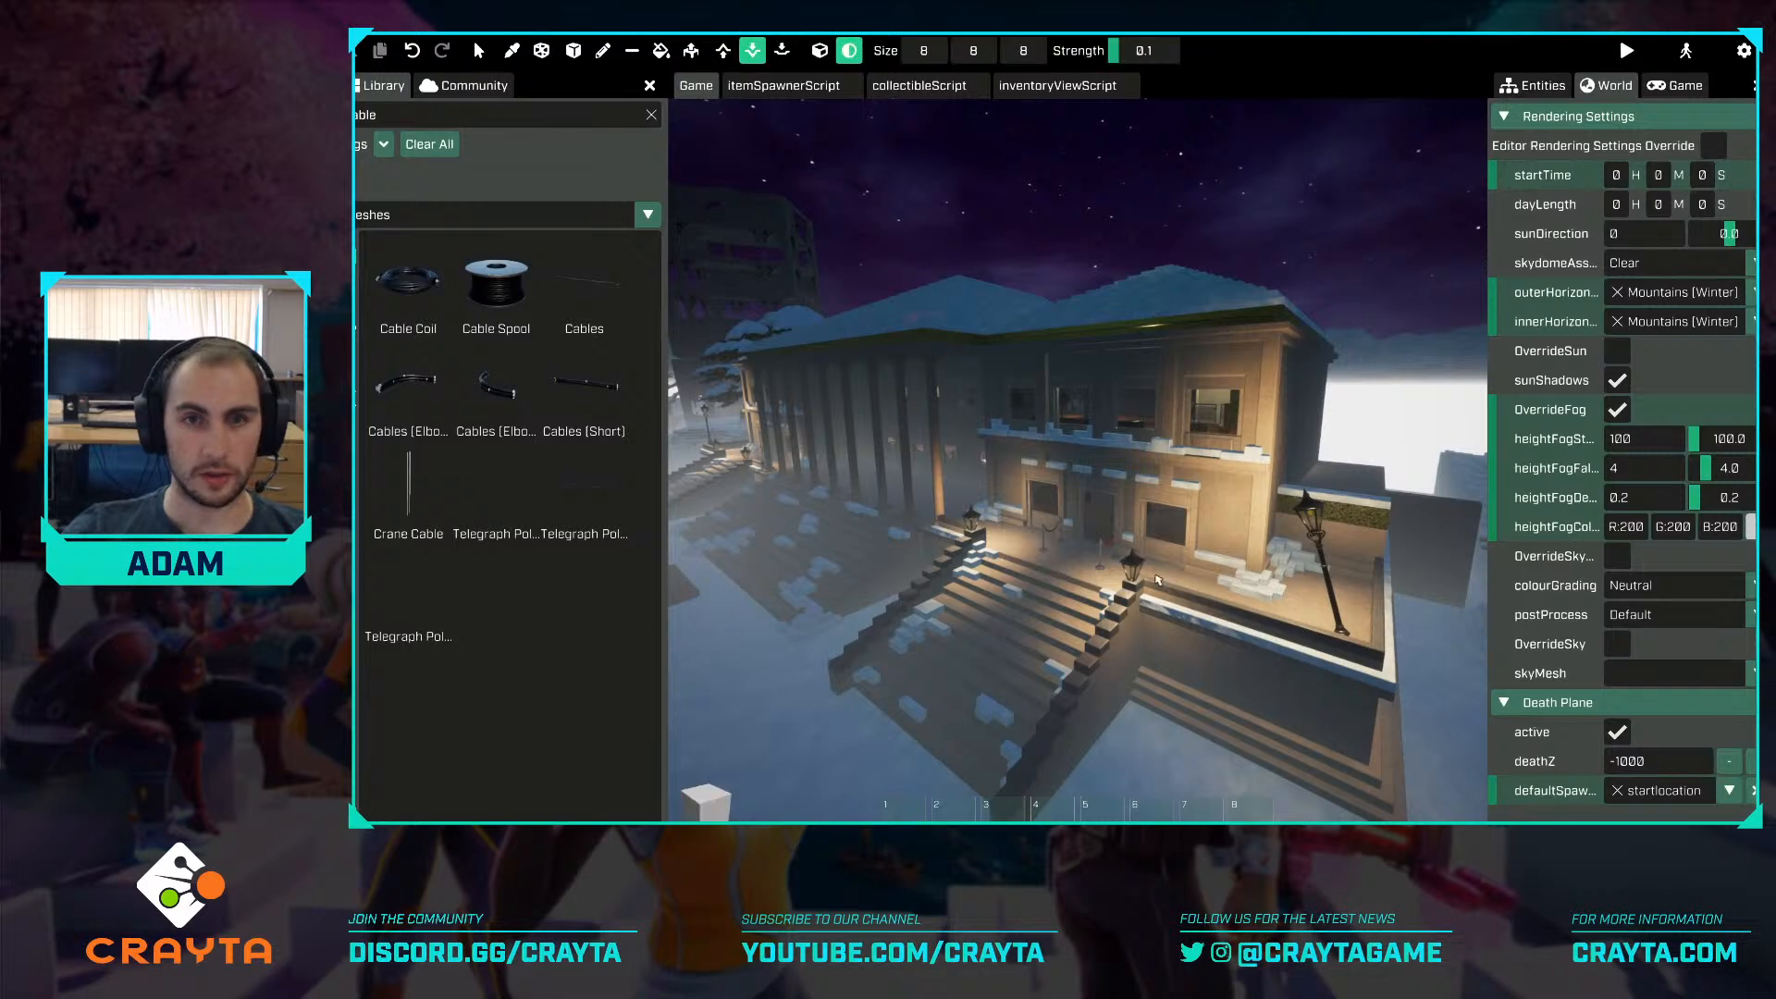
key(w)
right_drag(1247, 576, 1333, 560)
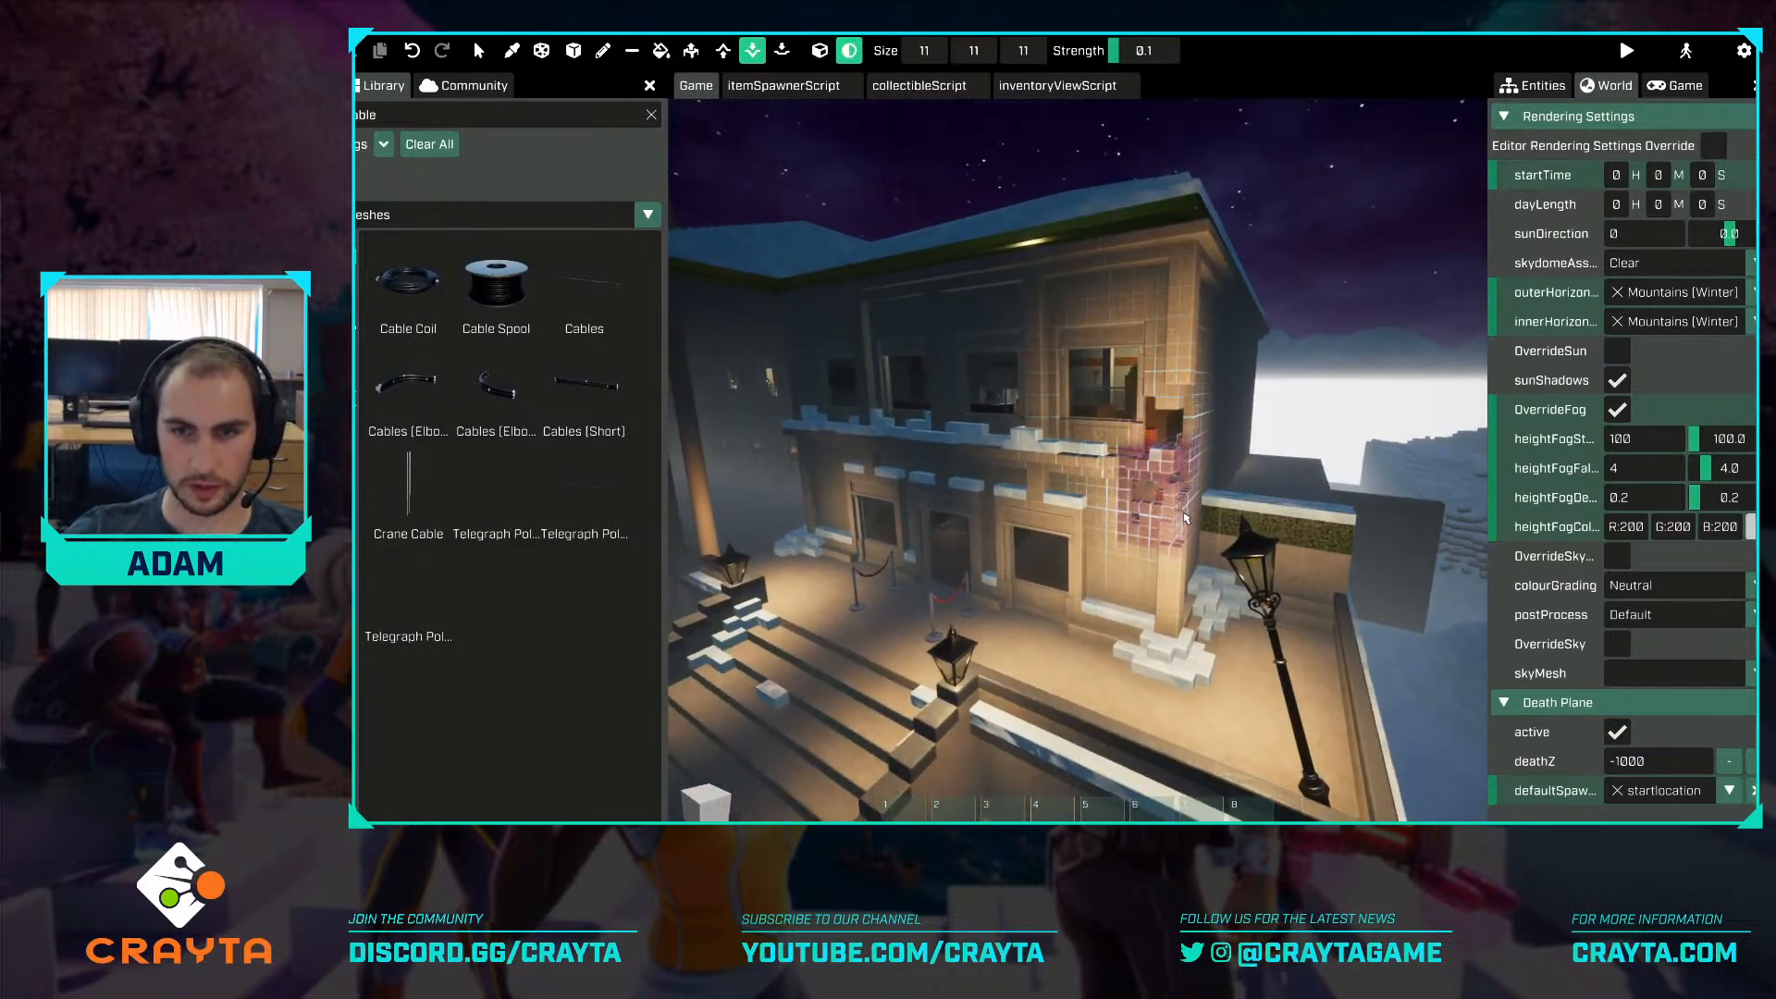
key(w)
mouse_move(1217, 520)
right_down()
mouse_move(1249, 553)
mouse_move(1170, 522)
mouse_move(1152, 469)
mouse_move(1424, 468)
mouse_move(1267, 444)
mouse_move(1230, 472)
mouse_move(1268, 477)
mouse_move(1178, 469)
right_up()
Set the world's startTime to 17 hours and inspect the damaged floors and walls of the ruined towers in daylight.
key(w)
key(s)
key(w)
key(w)
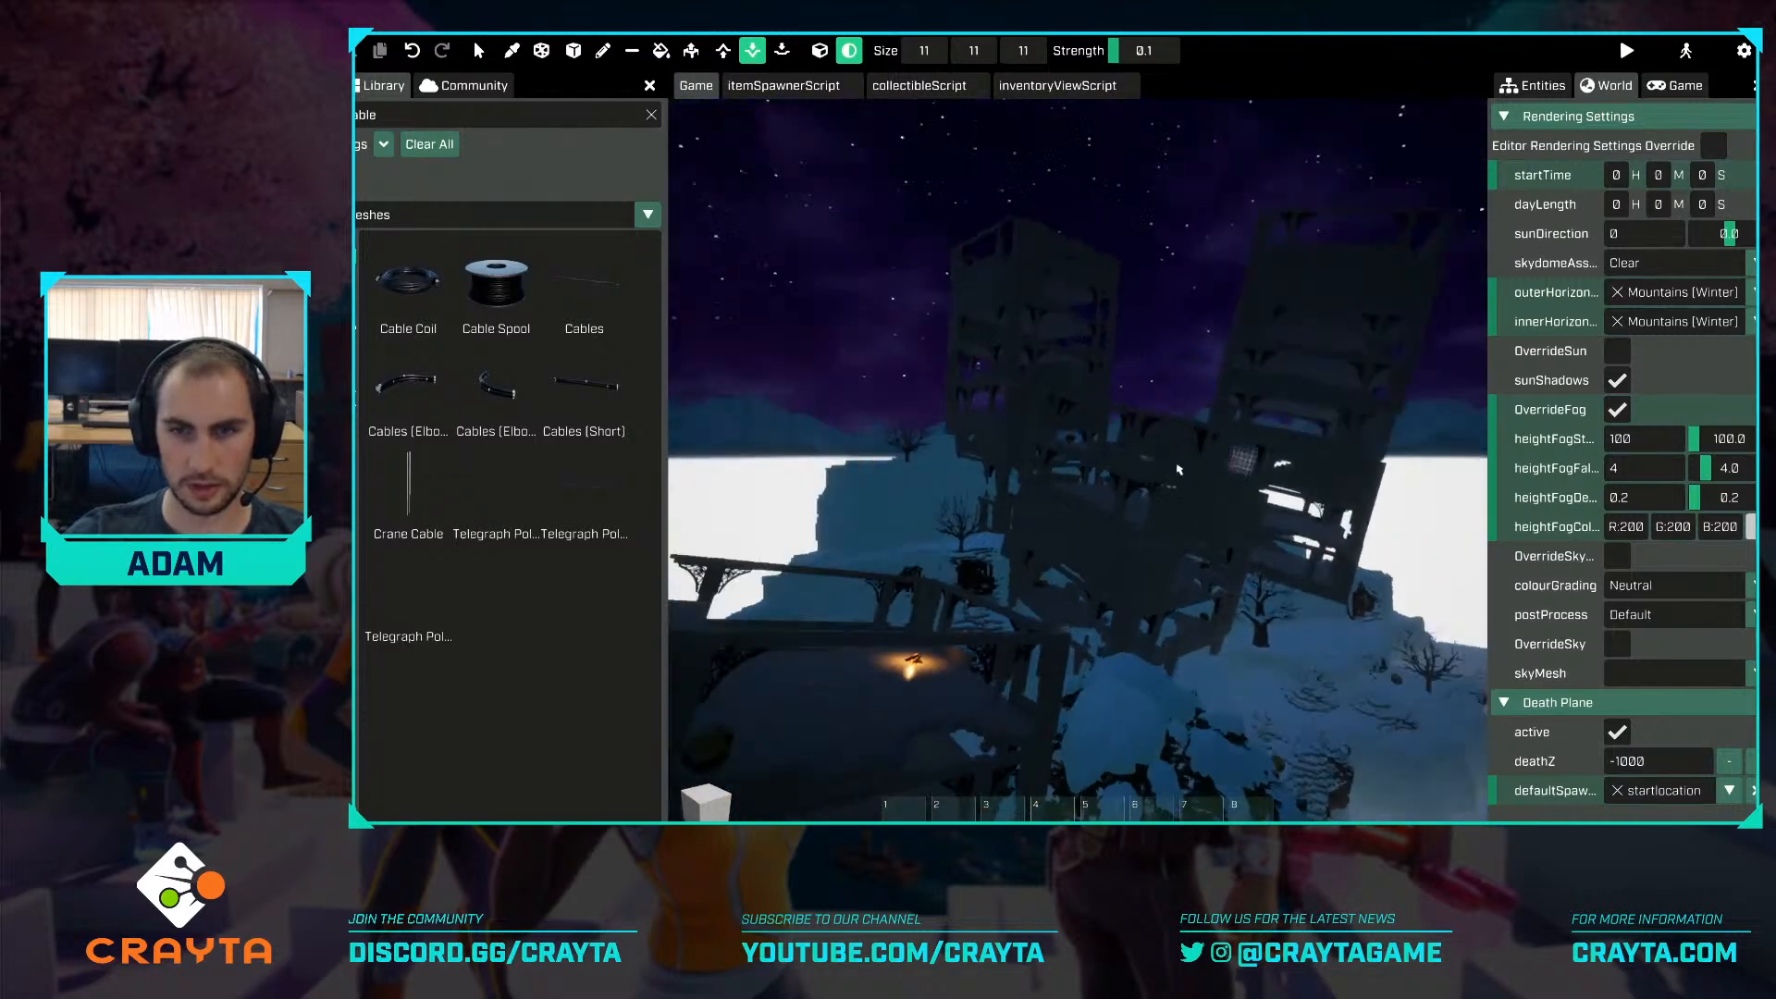
click(1618, 176)
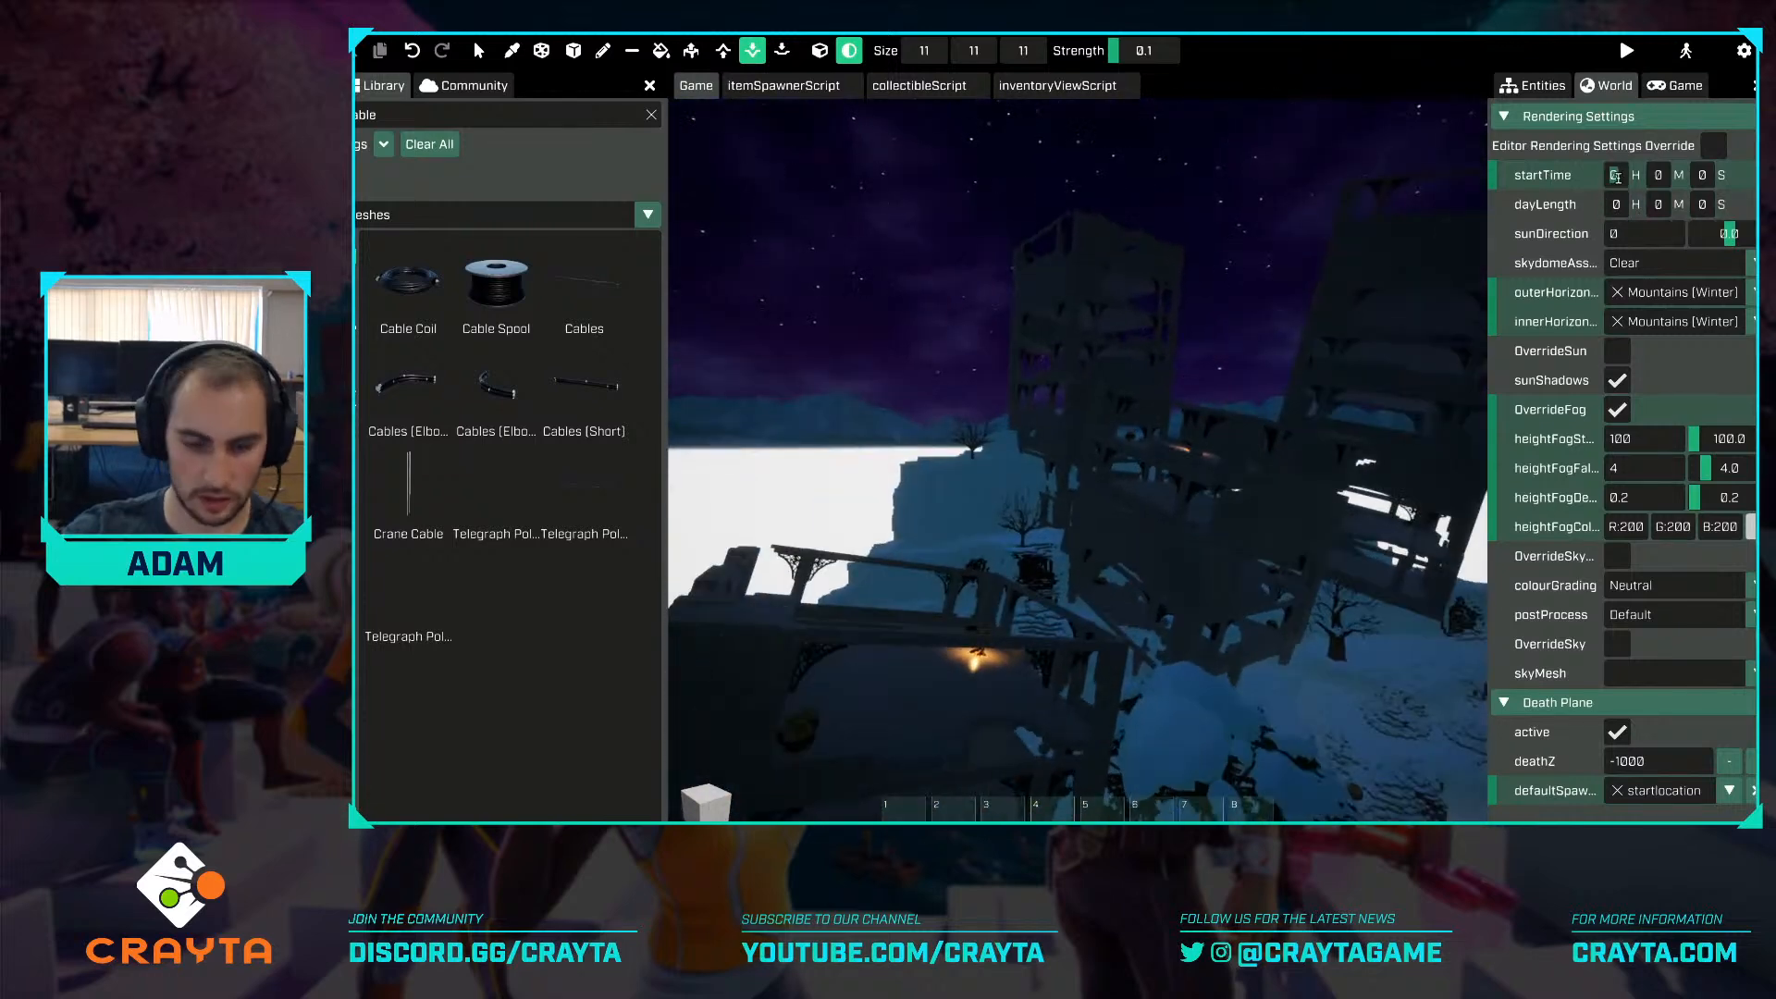
text(17)
key(Return)
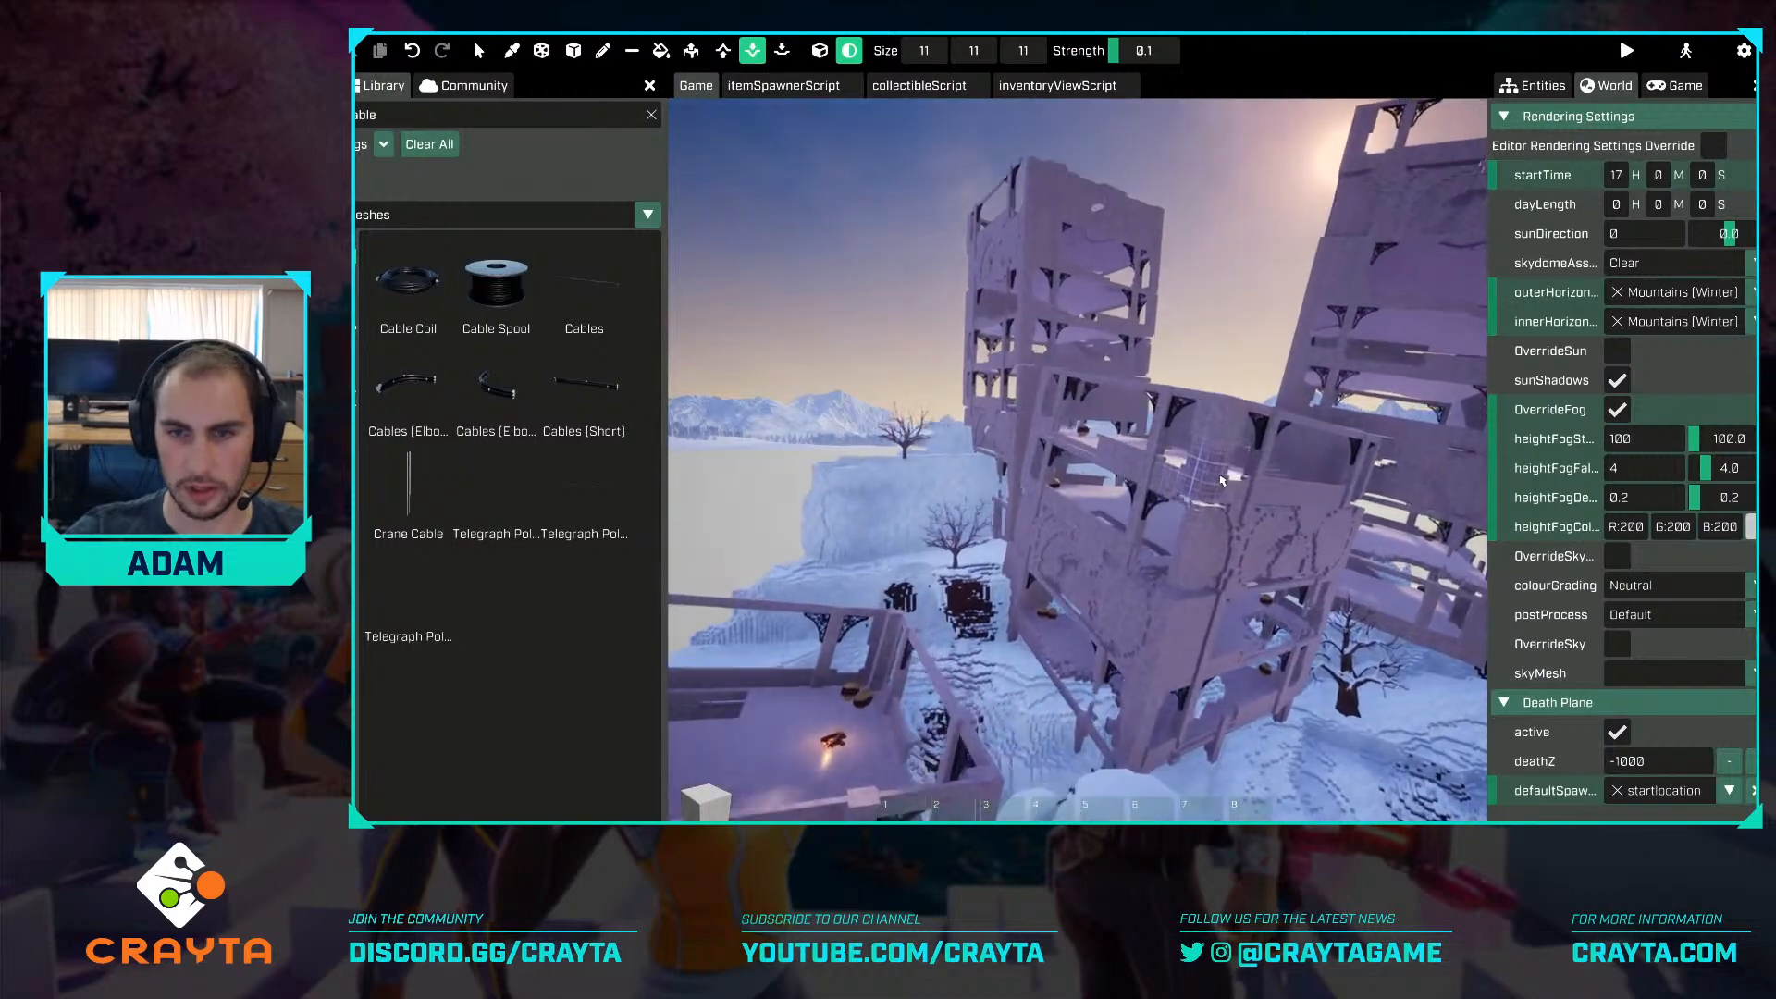
key(w)
right_drag(1221, 480, 1152, 507)
key(w)
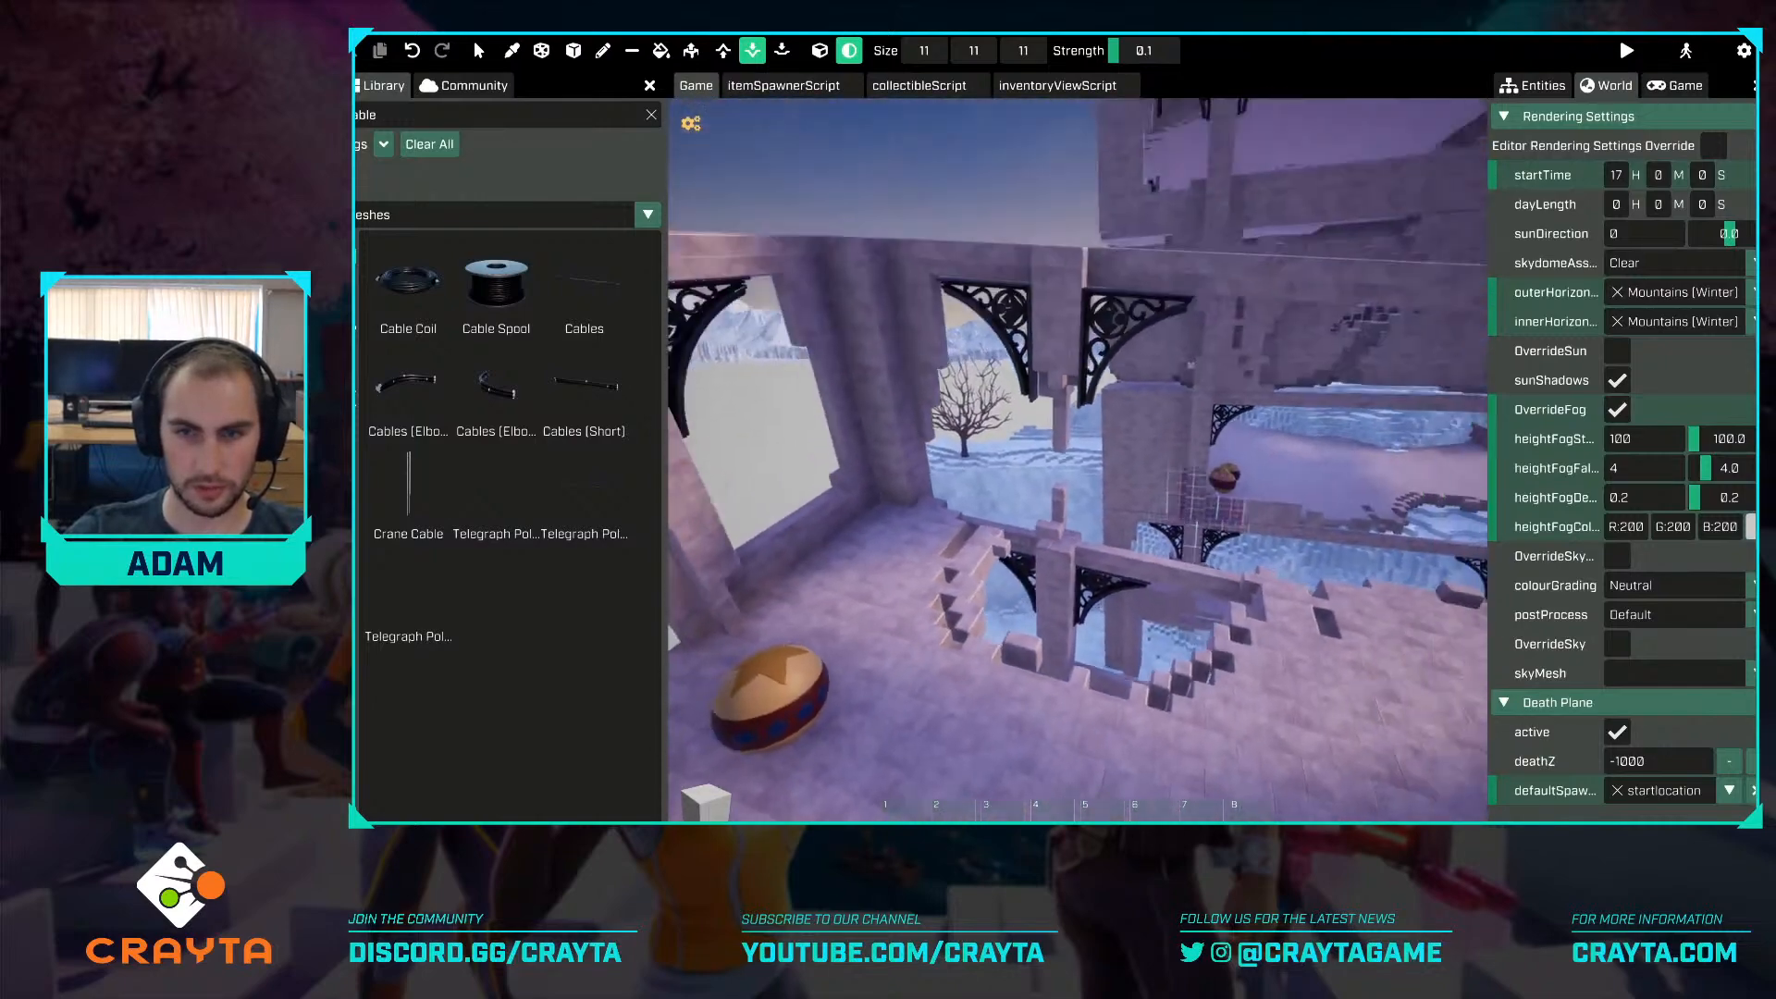
key(w)
right_drag(1152, 507, 1215, 523)
key(w)
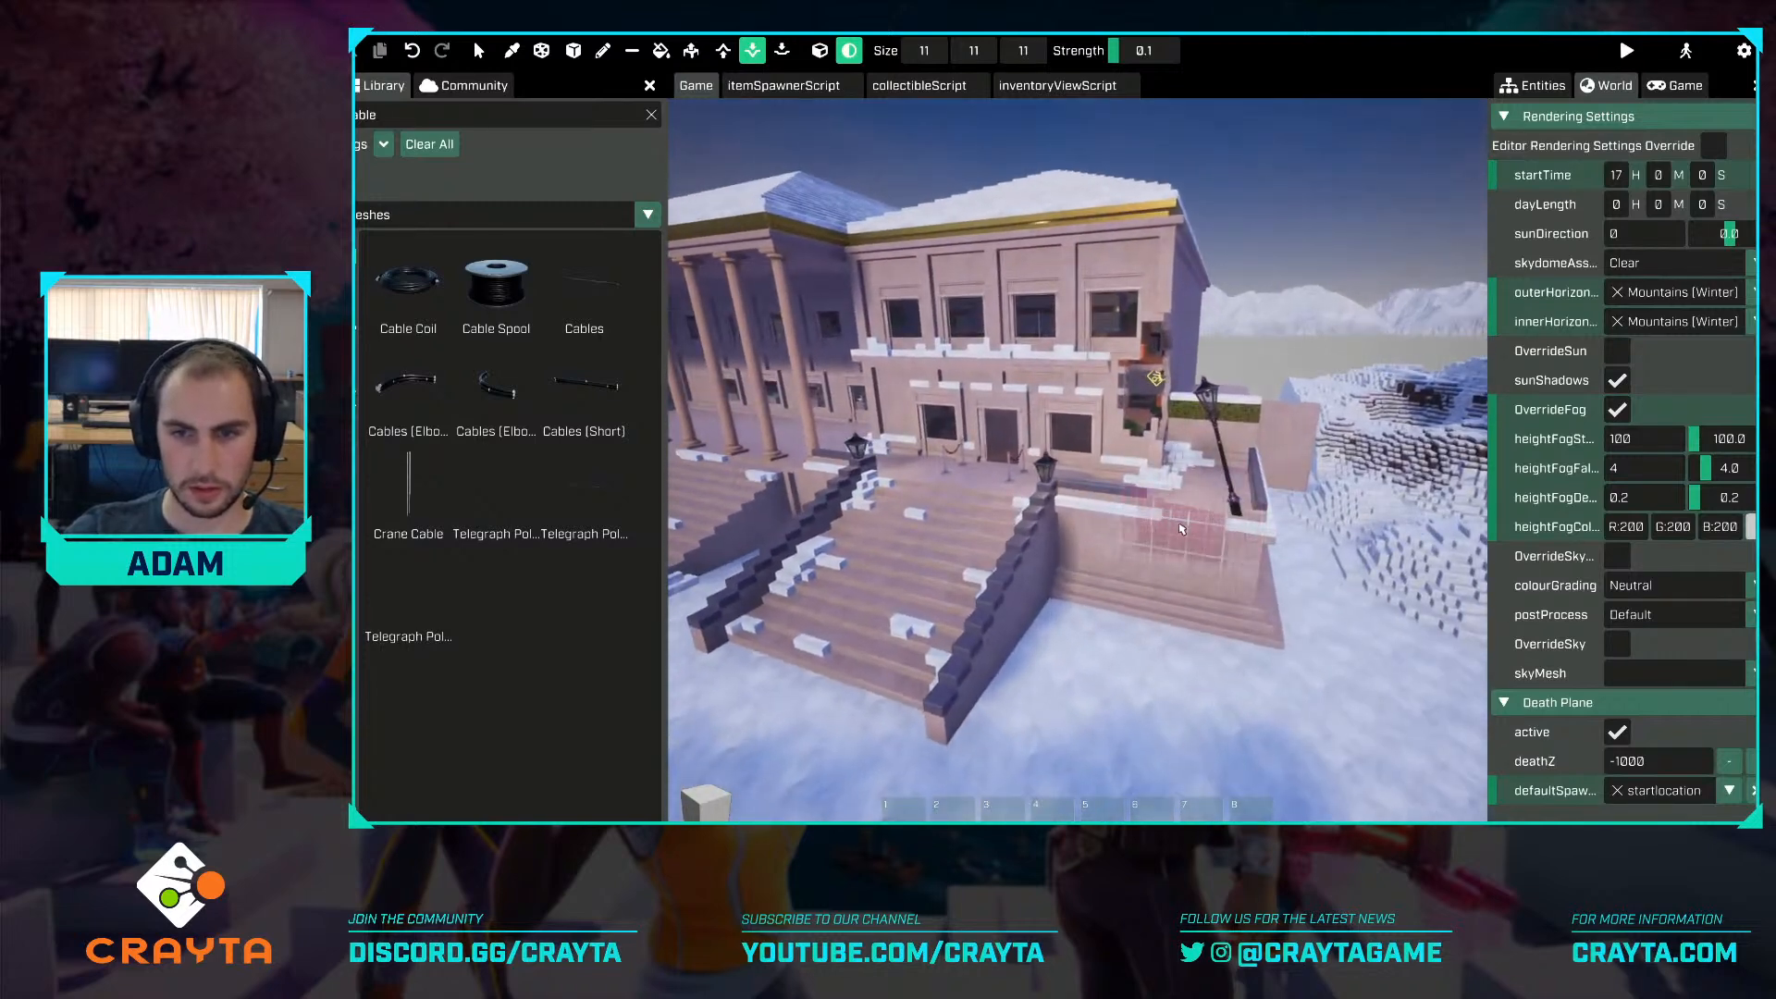
Erode the terrace wall and steps outside the bank entrance, enlarging the brush to 14, 14, 14.
scroll(1165, 555, up, 5)
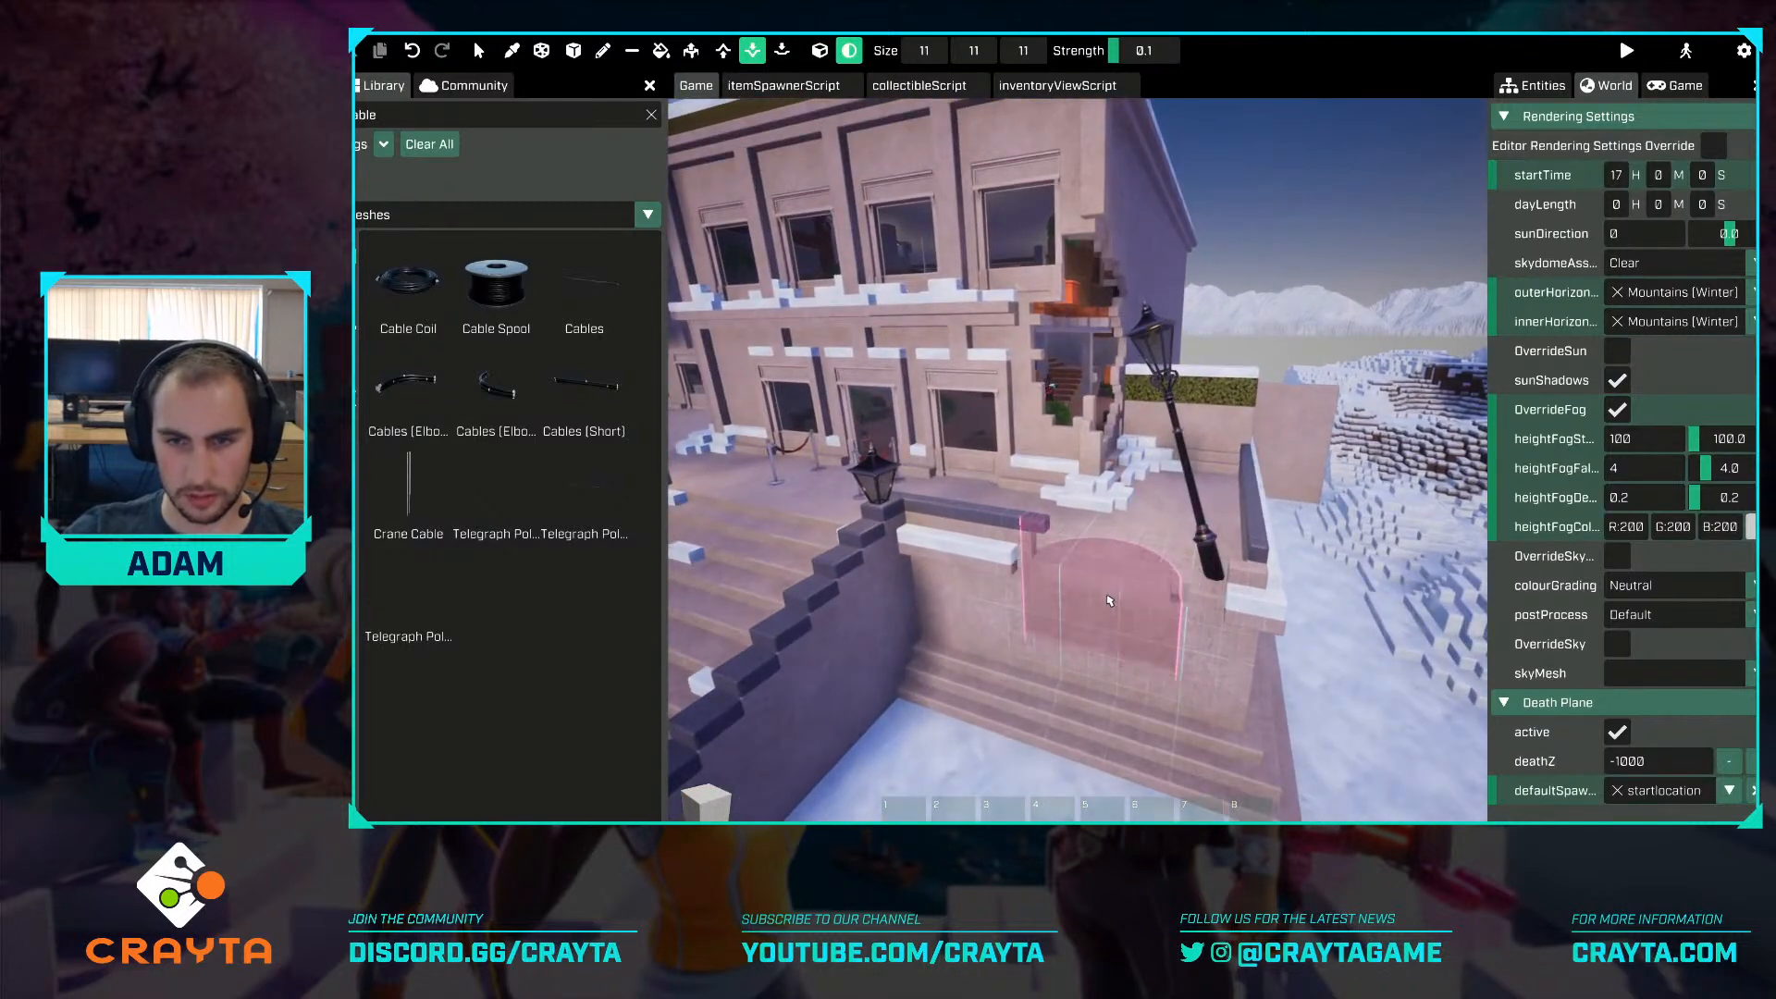
key(w)
mouse_move(1113, 580)
right_down()
mouse_move(1091, 546)
mouse_move(1001, 660)
mouse_move(1198, 540)
mouse_move(1142, 490)
right_up()
key(s)
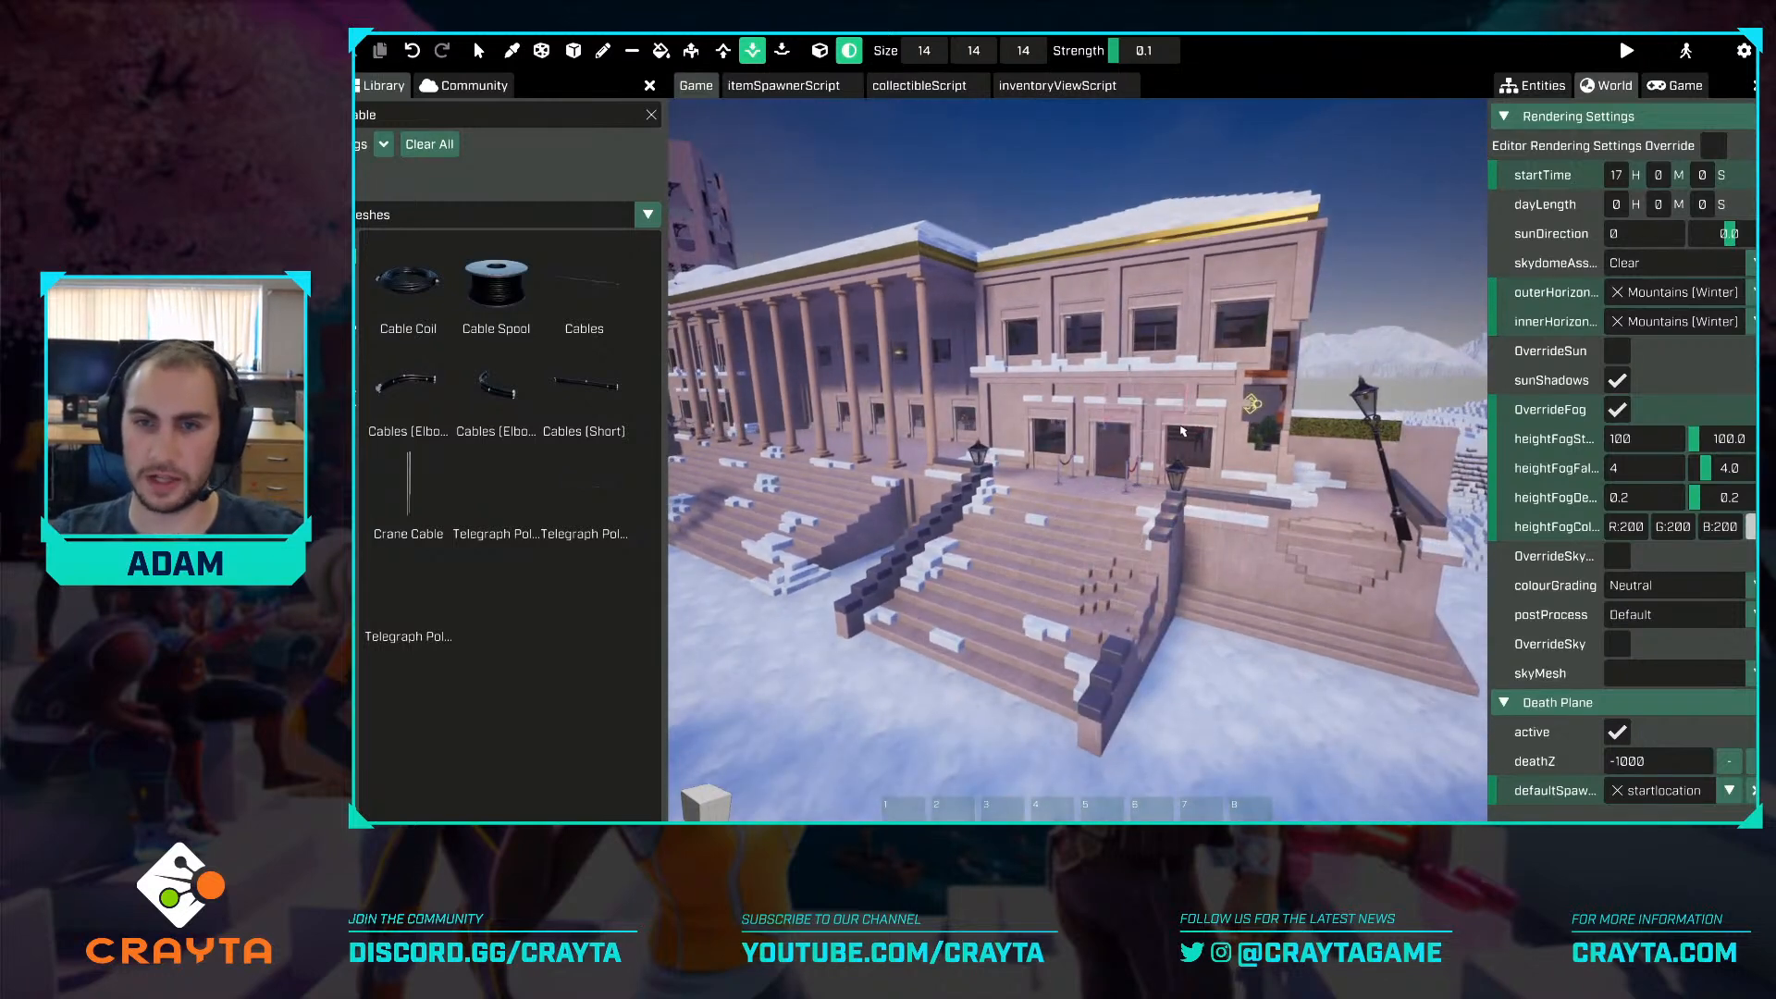
Rotate the upper-floor window above the broken corner so it hangs at a tilt.
key(w)
right_drag(1182, 427, 1272, 407)
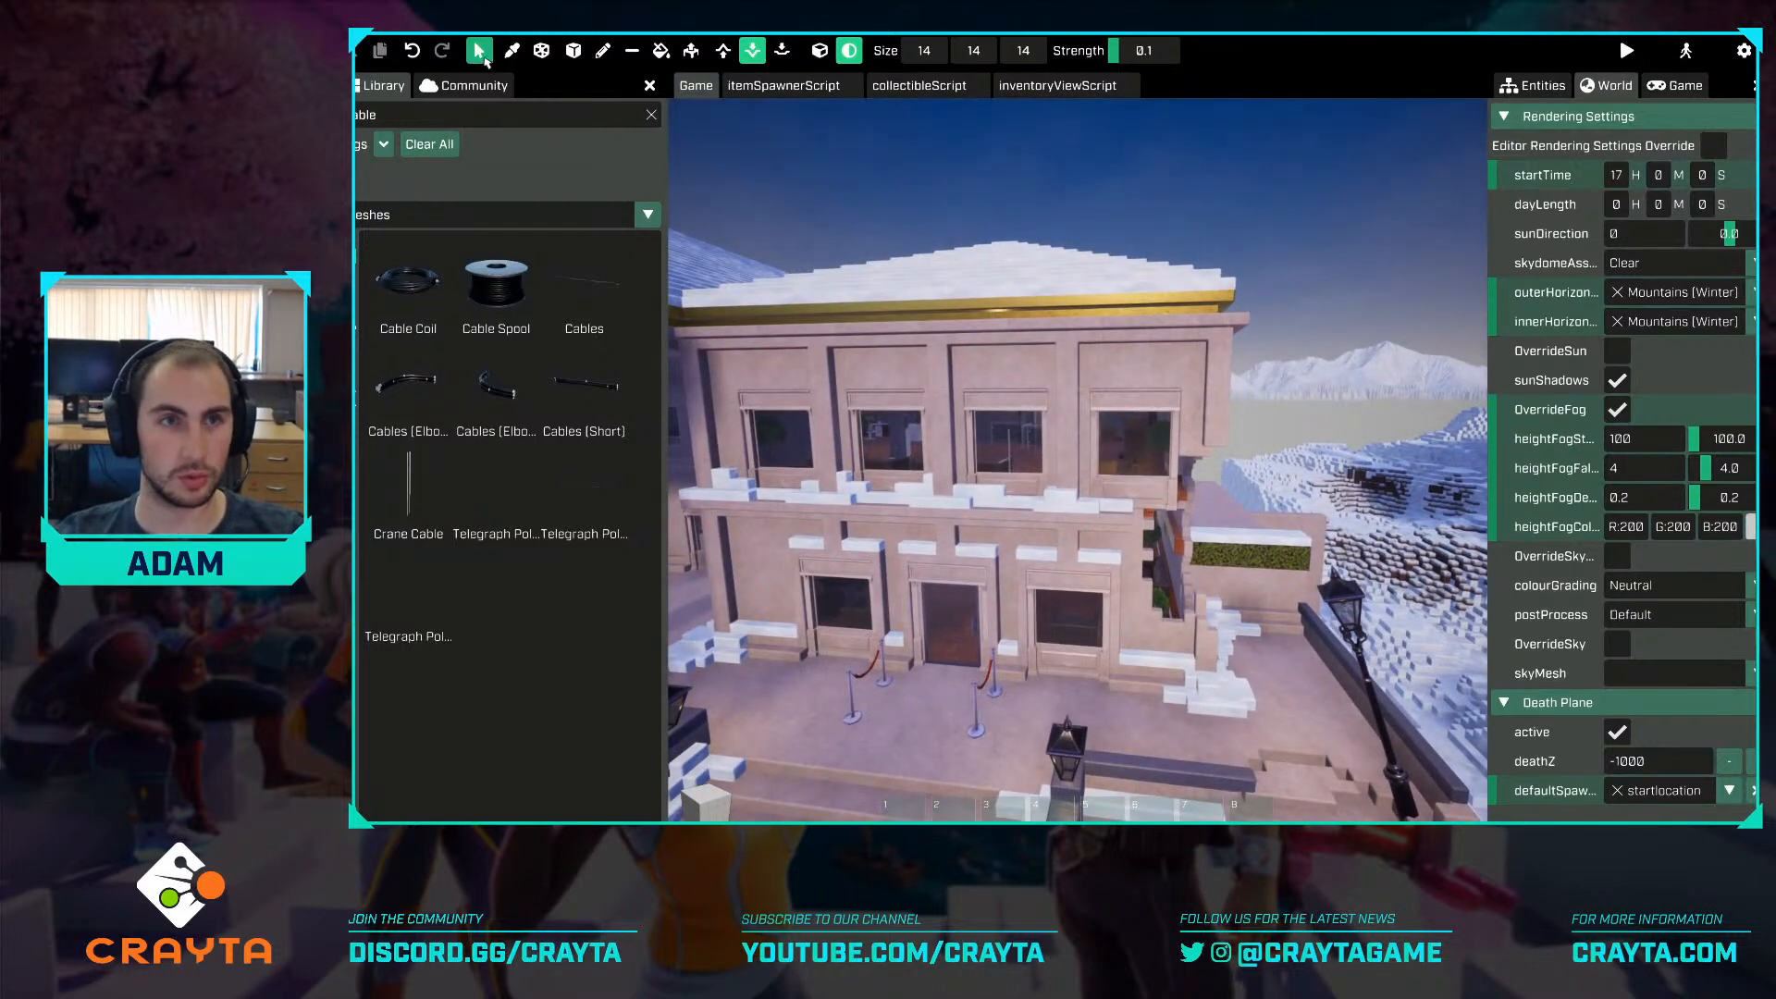
click(484, 58)
key(w)
click(1124, 522)
key(r)
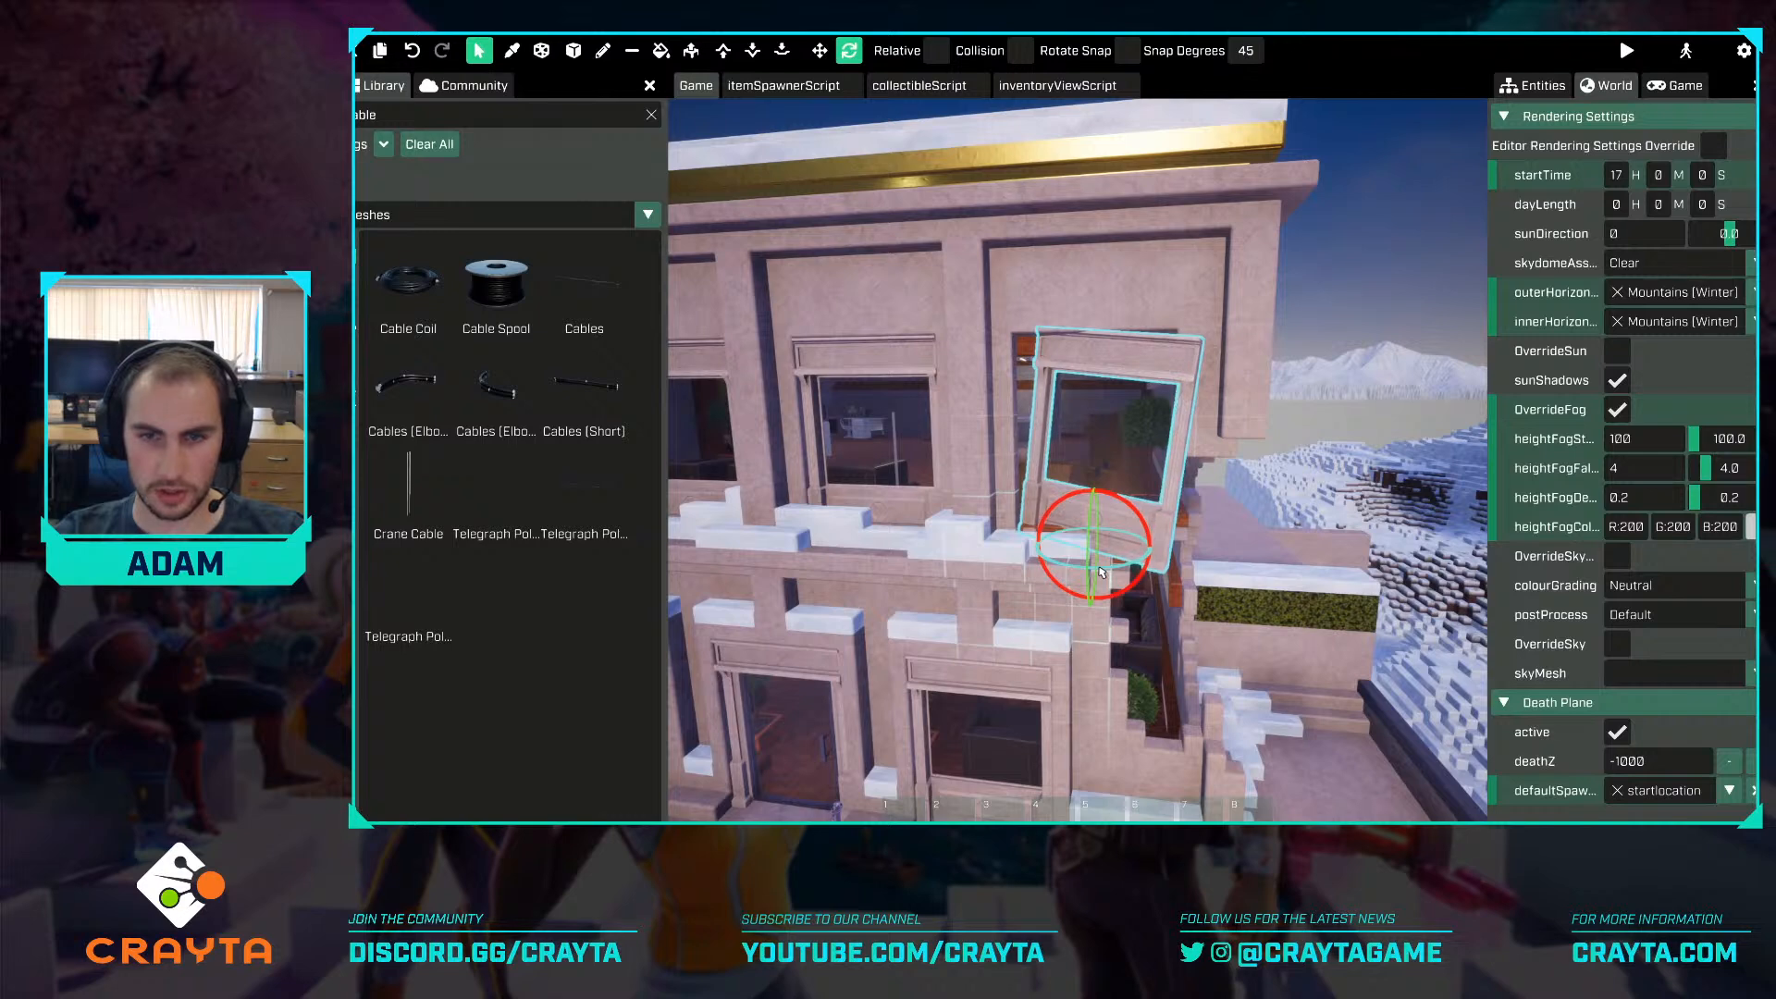
Move the tilted corner window slightly outward from the facade with grid snap on at grid size 1, then deselect it.
key(w)
scroll(1093, 580, up, 2)
key(g)
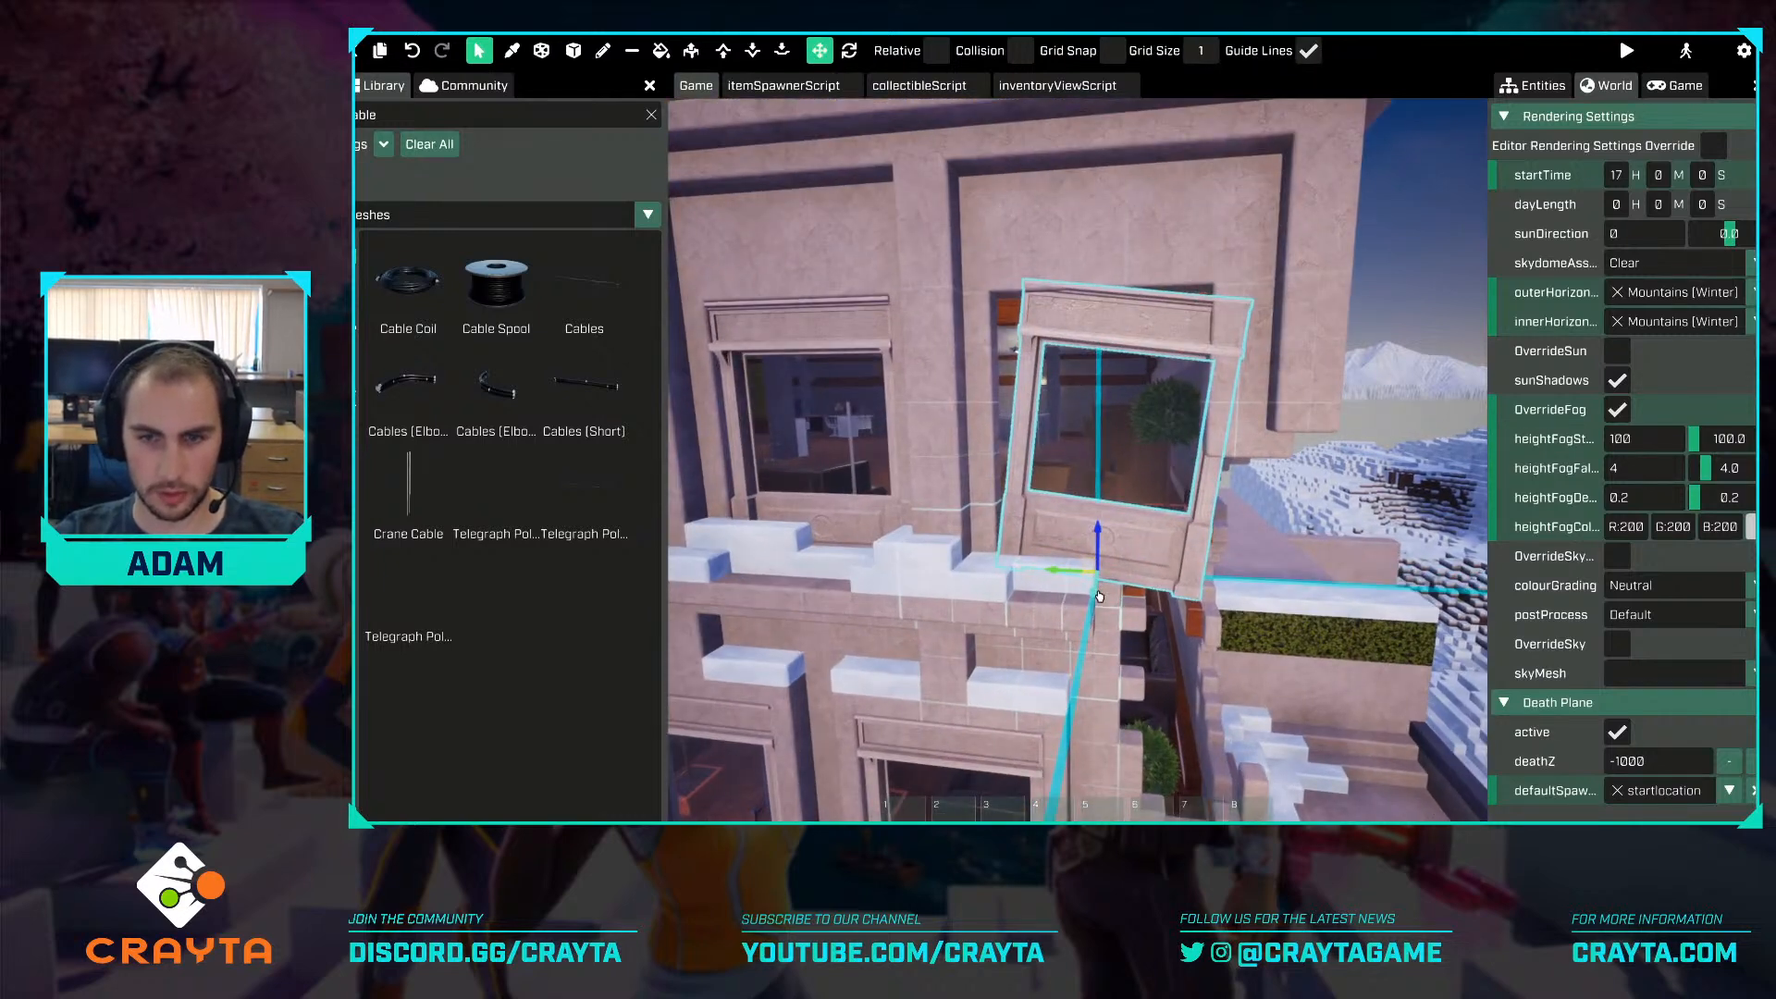
drag(1098, 595, 1086, 618)
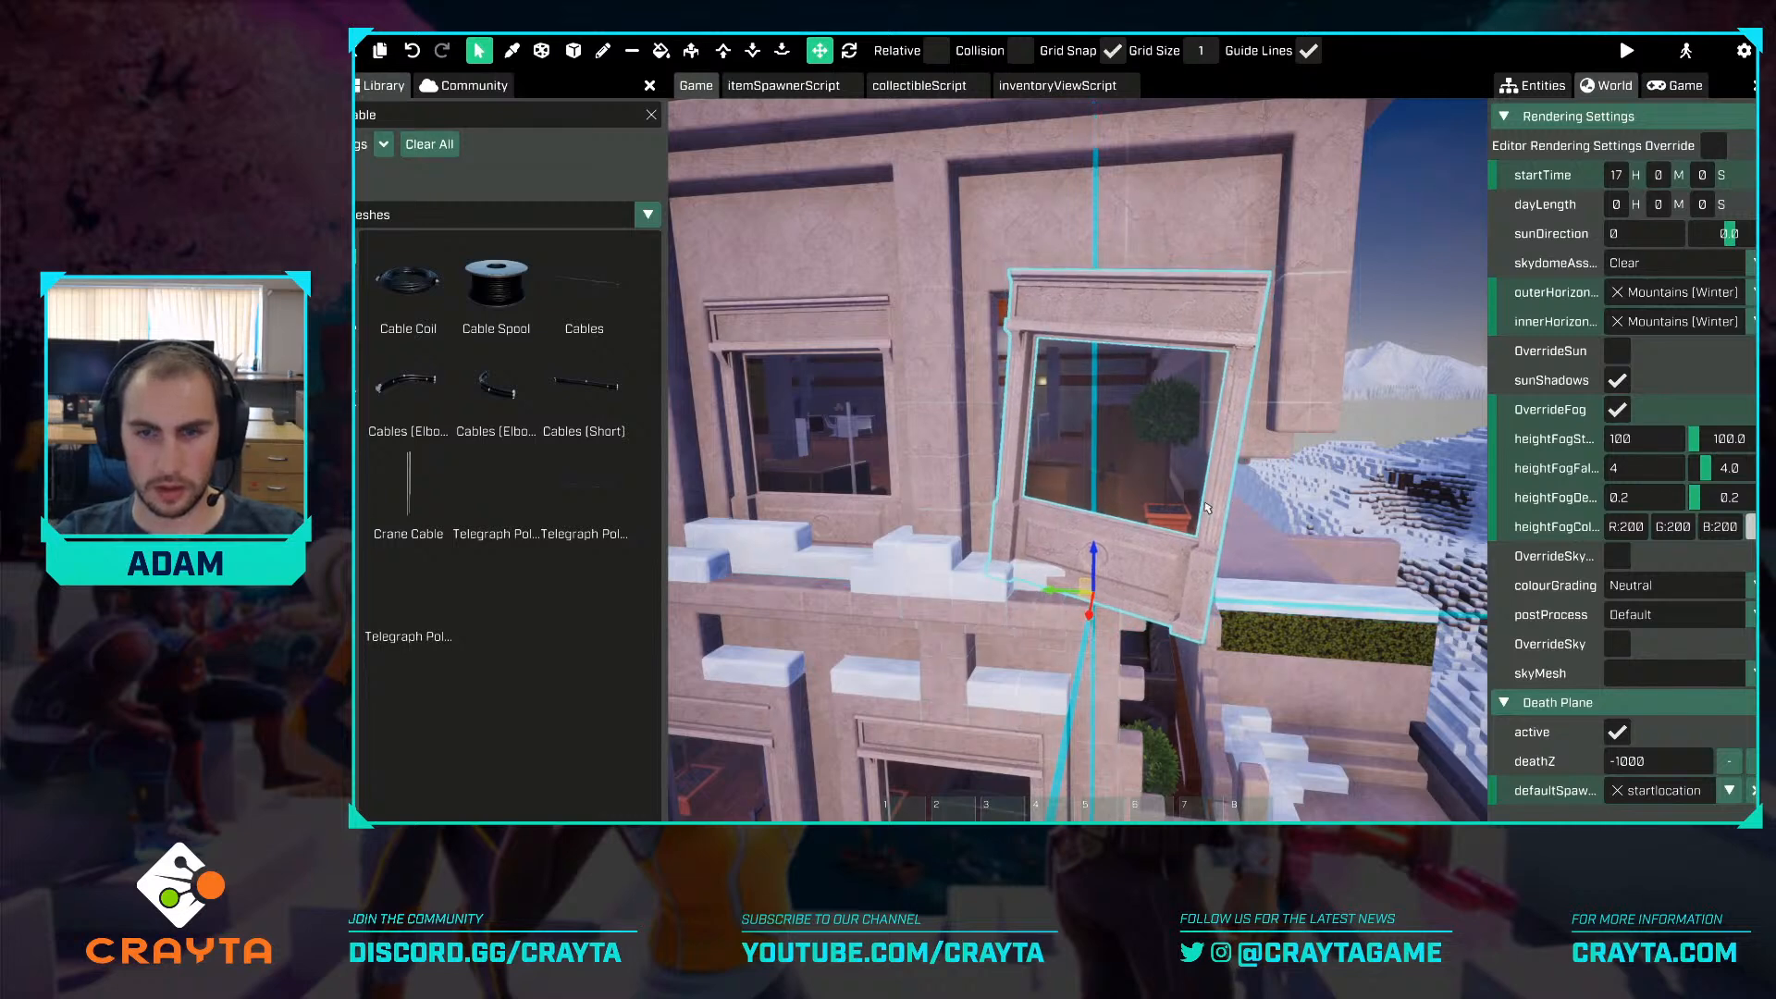
key(s)
key(d)
click(1327, 326)
Delete the orange potted tree, the green bush and the dark armchair visible through the broken corner wall.
key(s)
key(d)
right_drag(1327, 327, 1216, 332)
key(w)
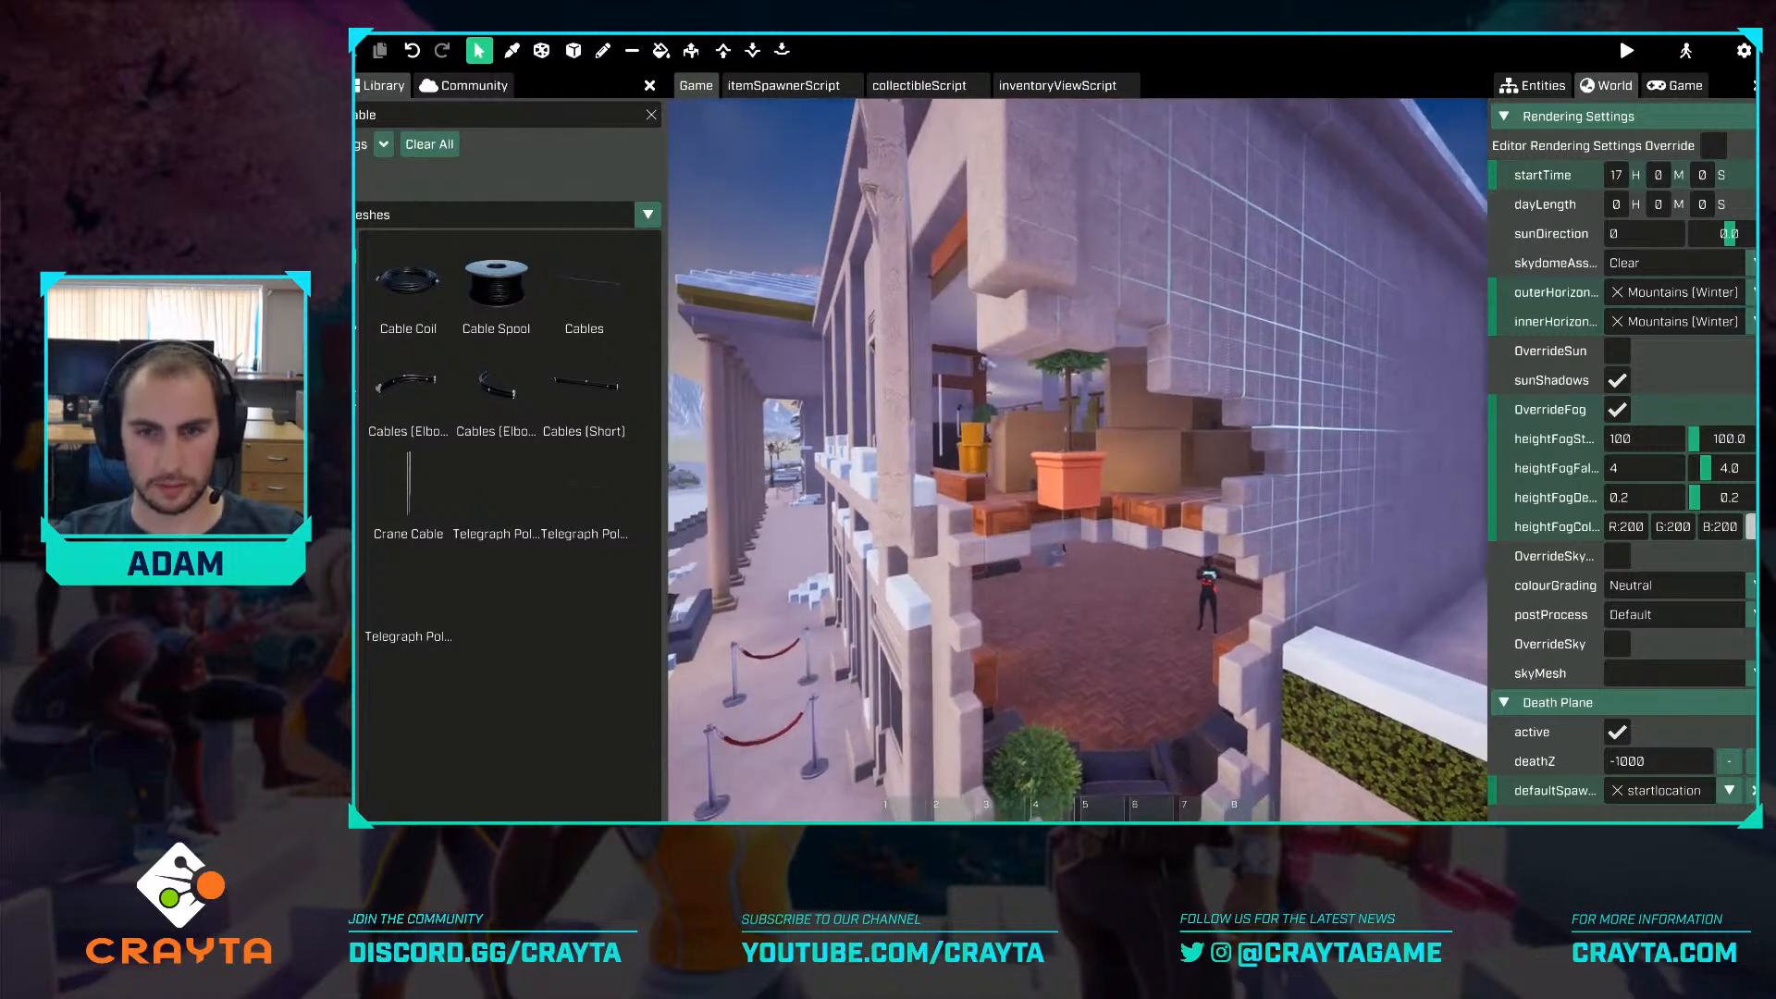
click(1079, 466)
key(Delete)
right_drag(1085, 489, 1092, 537)
click(1033, 733)
key(Delete)
click(1130, 734)
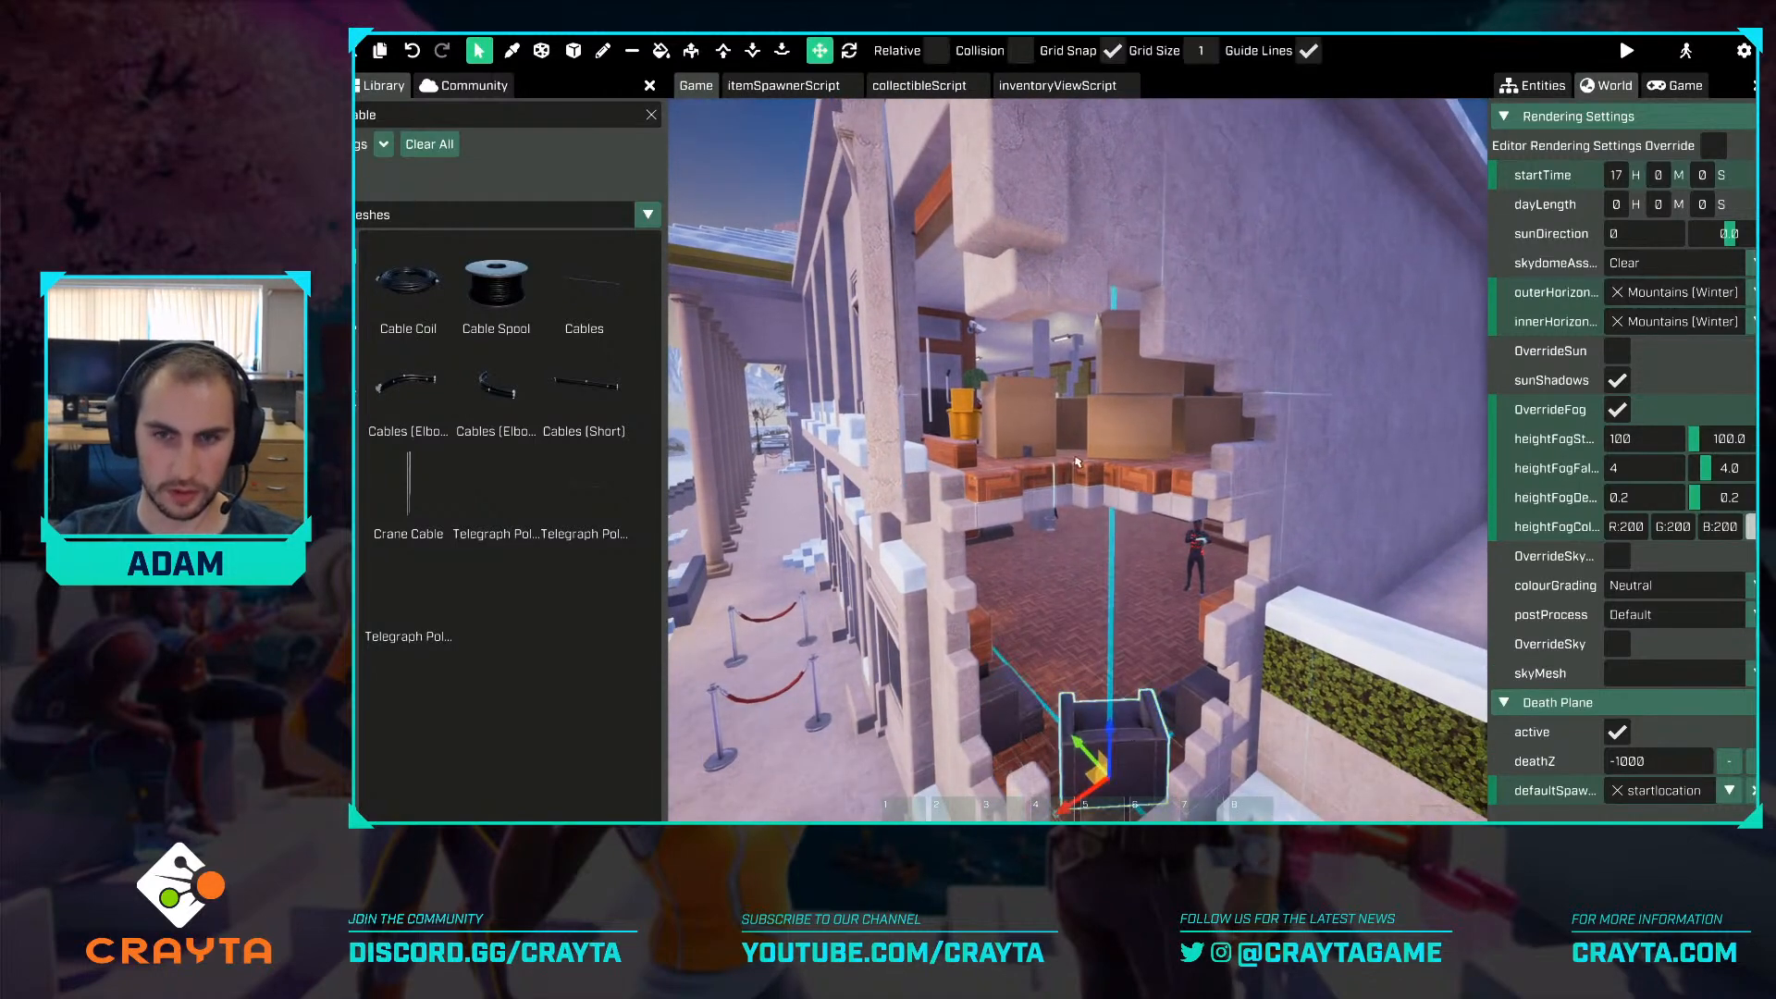
key(Delete)
Delete the yellow mop bucket and the mop beside the sofa on the upper floor.
key(w)
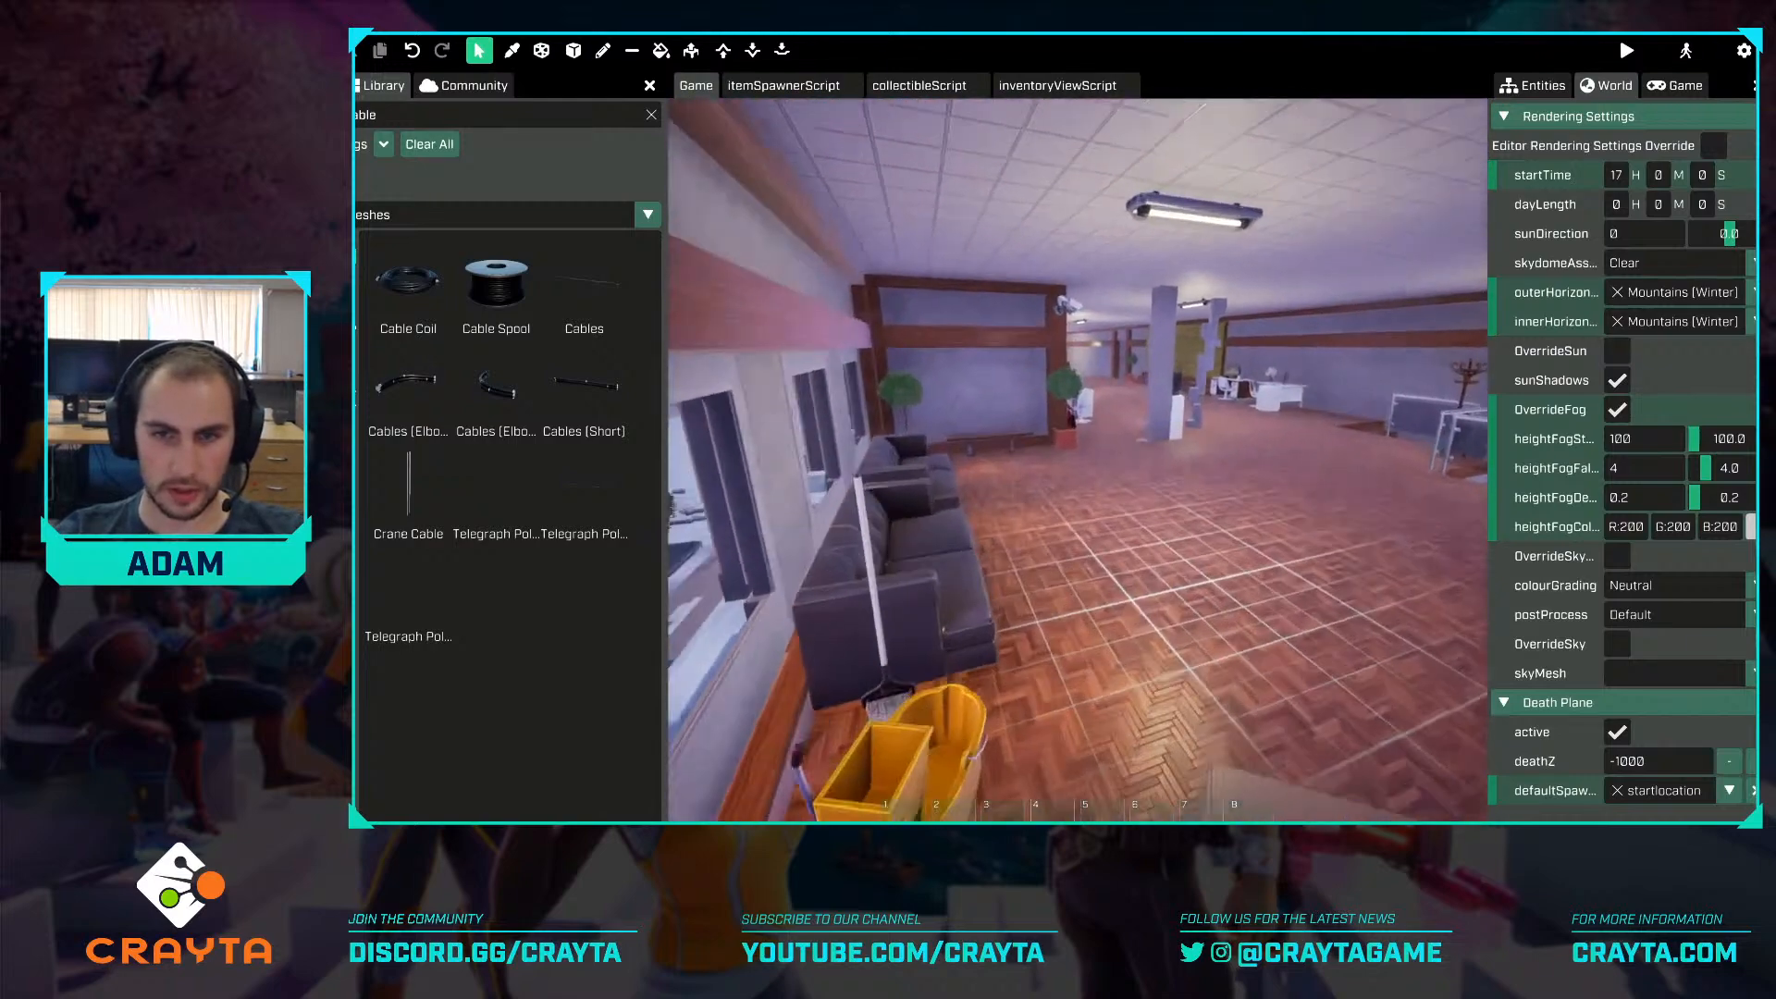
right_drag(1164, 533, 1022, 534)
click(1022, 533)
key(Delete)
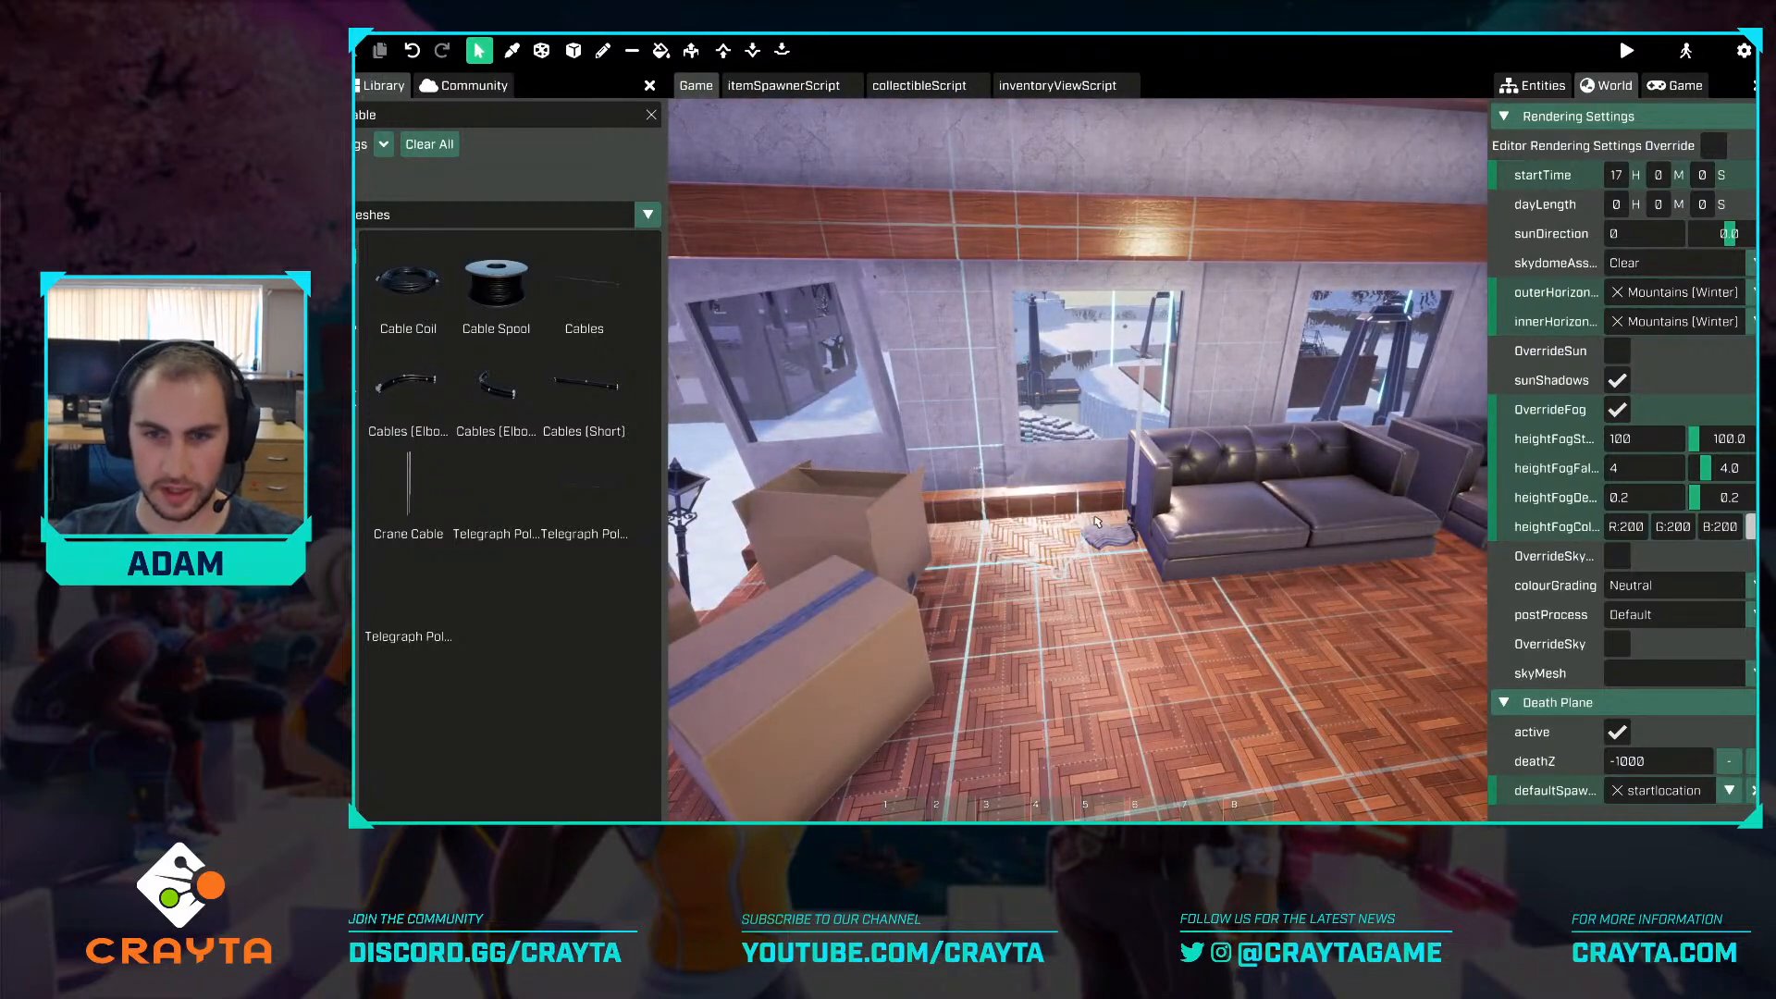
key(Delete)
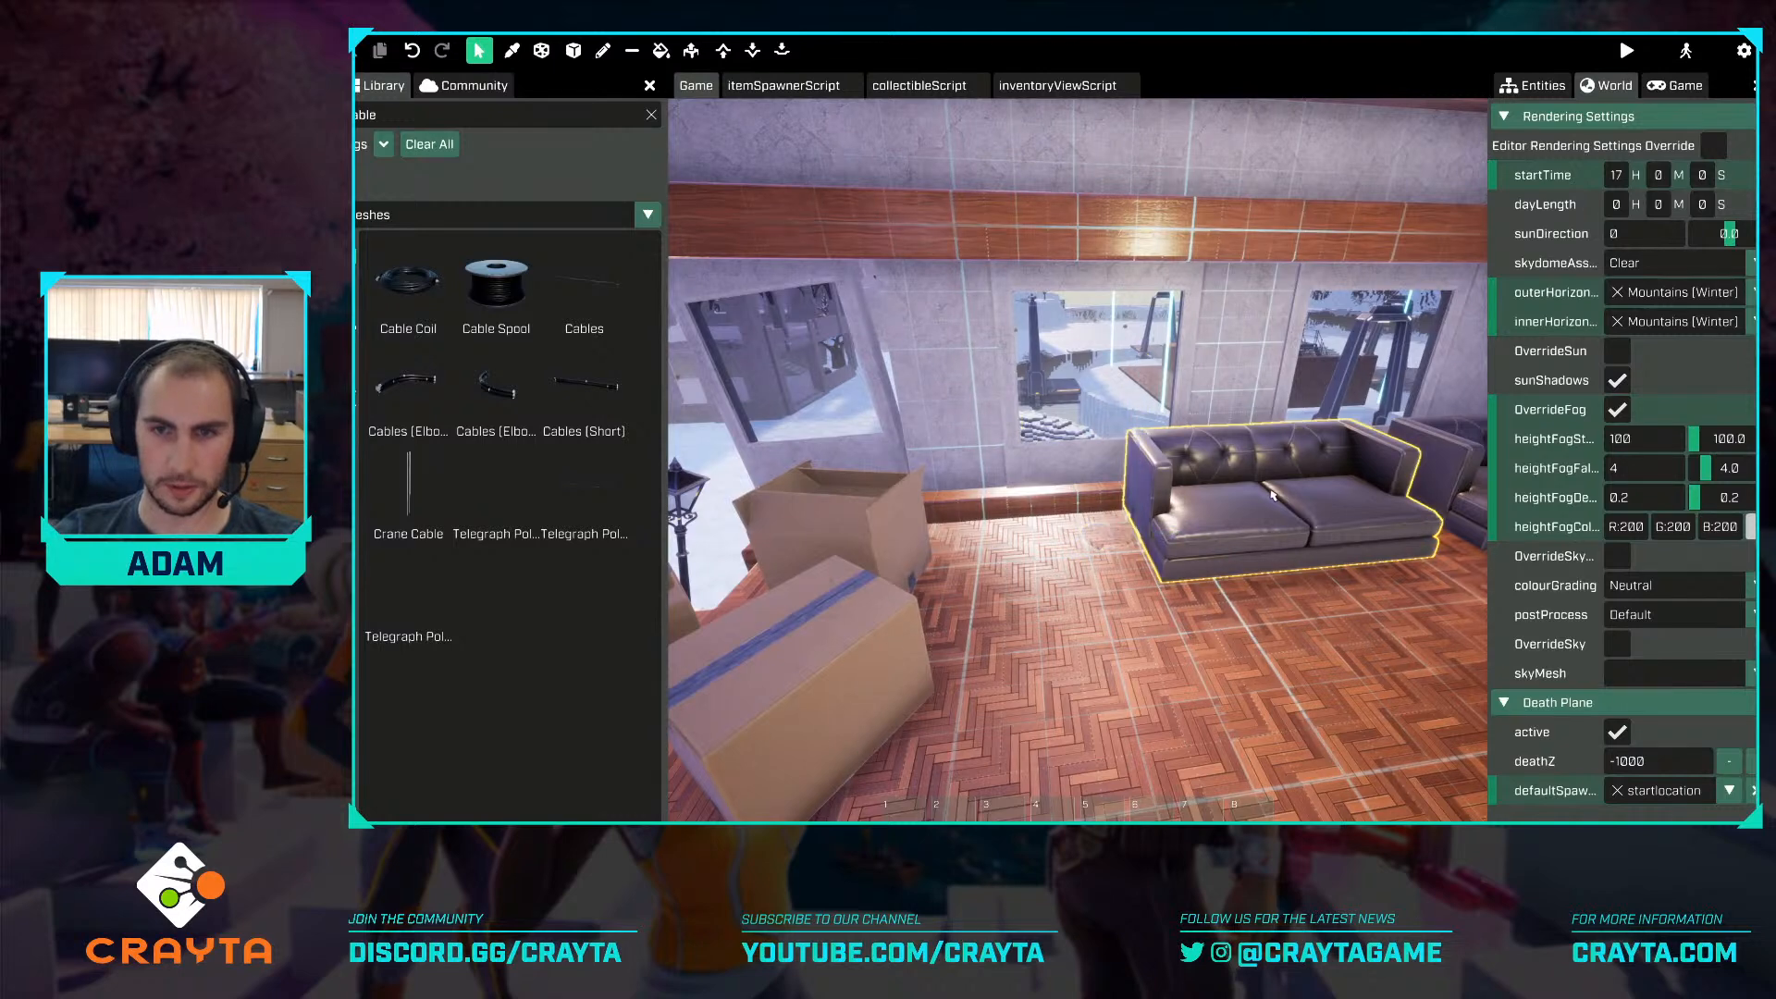
Delete the dark sofas along the upper-floor windows and the potted tree by the far wall.
click(1221, 481)
key(Delete)
mouse_move(1221, 481)
right_down()
mouse_move(1321, 465)
mouse_move(1230, 481)
right_up()
click(1321, 464)
key(Delete)
click(1358, 469)
key(Delete)
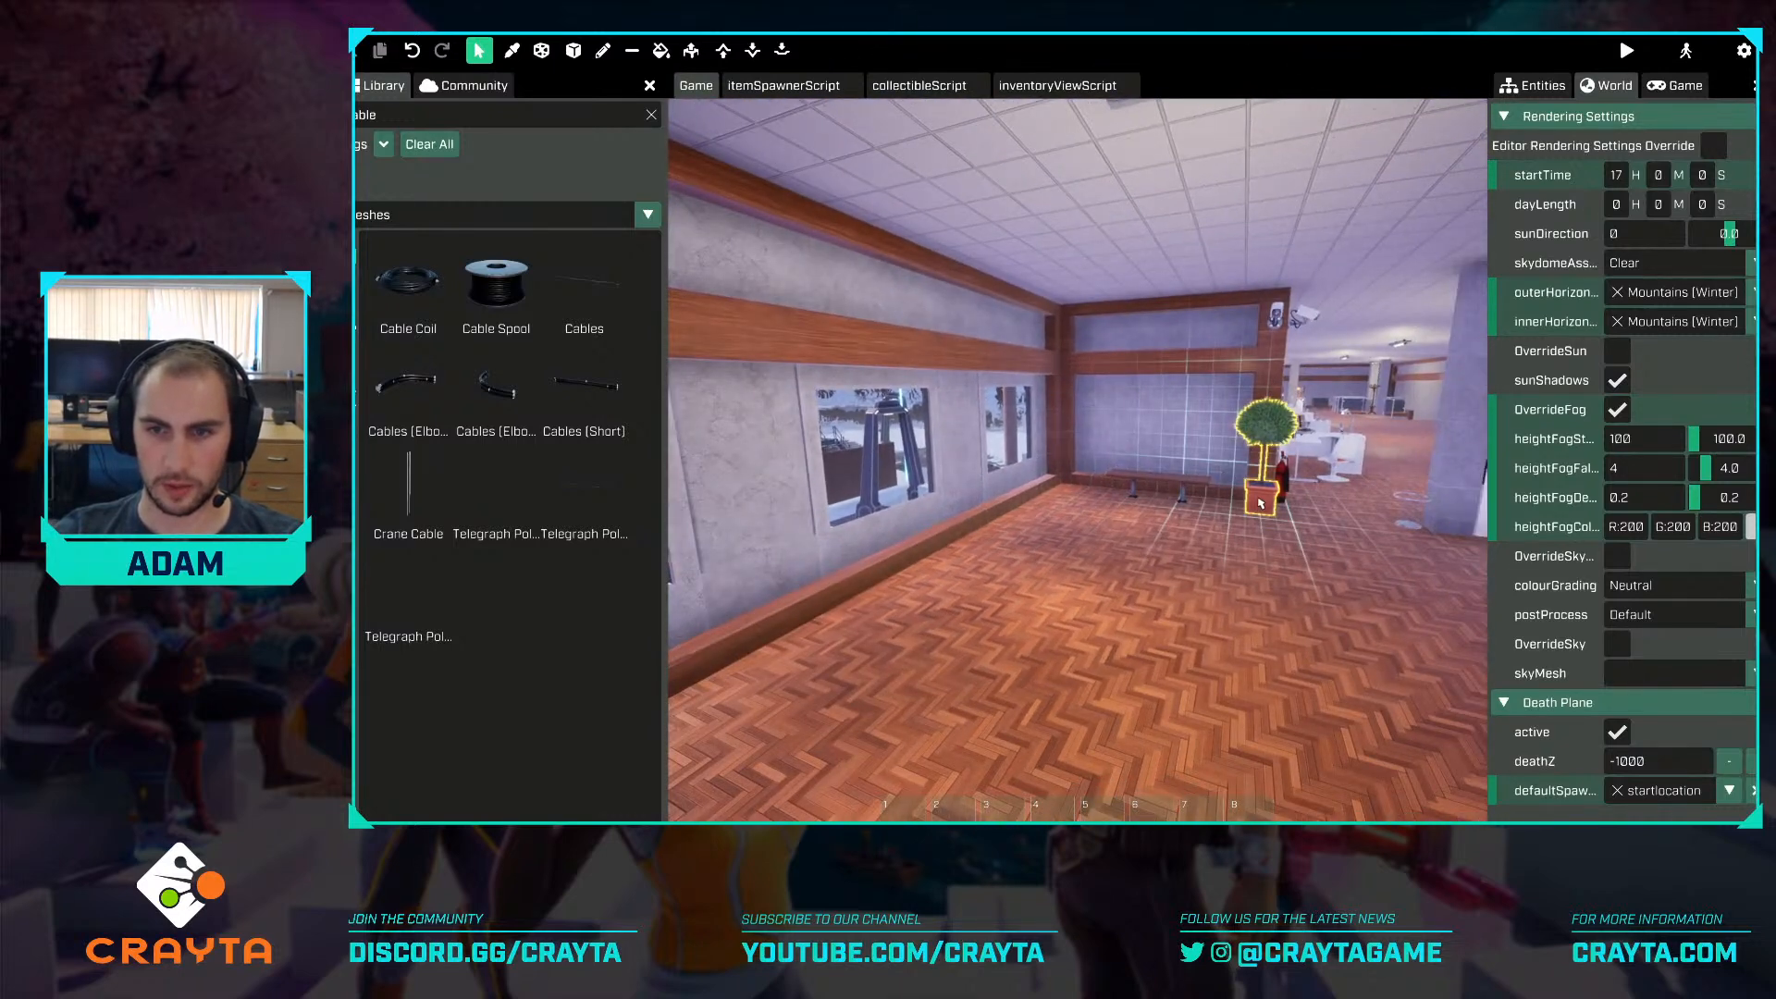
click(1260, 504)
key(Delete)
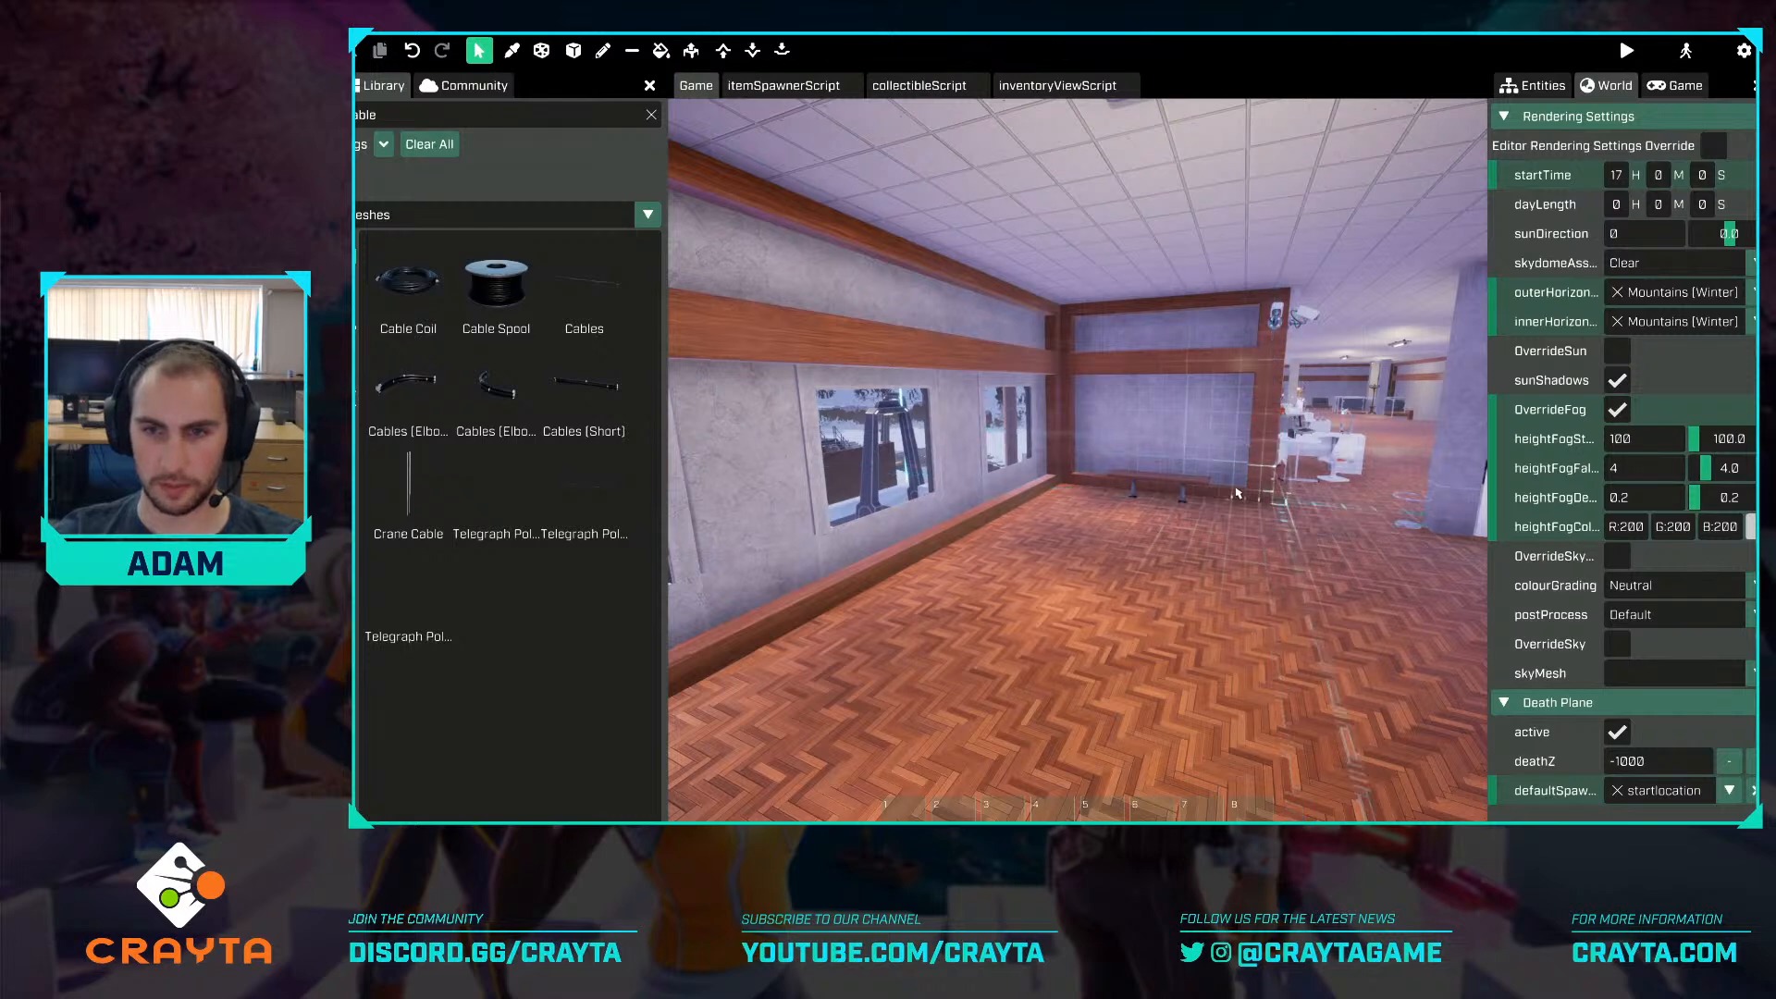
Delete the two security cameras mounted on the wood-trimmed wall corner upstairs.
key(w)
right_drag(1321, 323, 984, 320)
click(1052, 315)
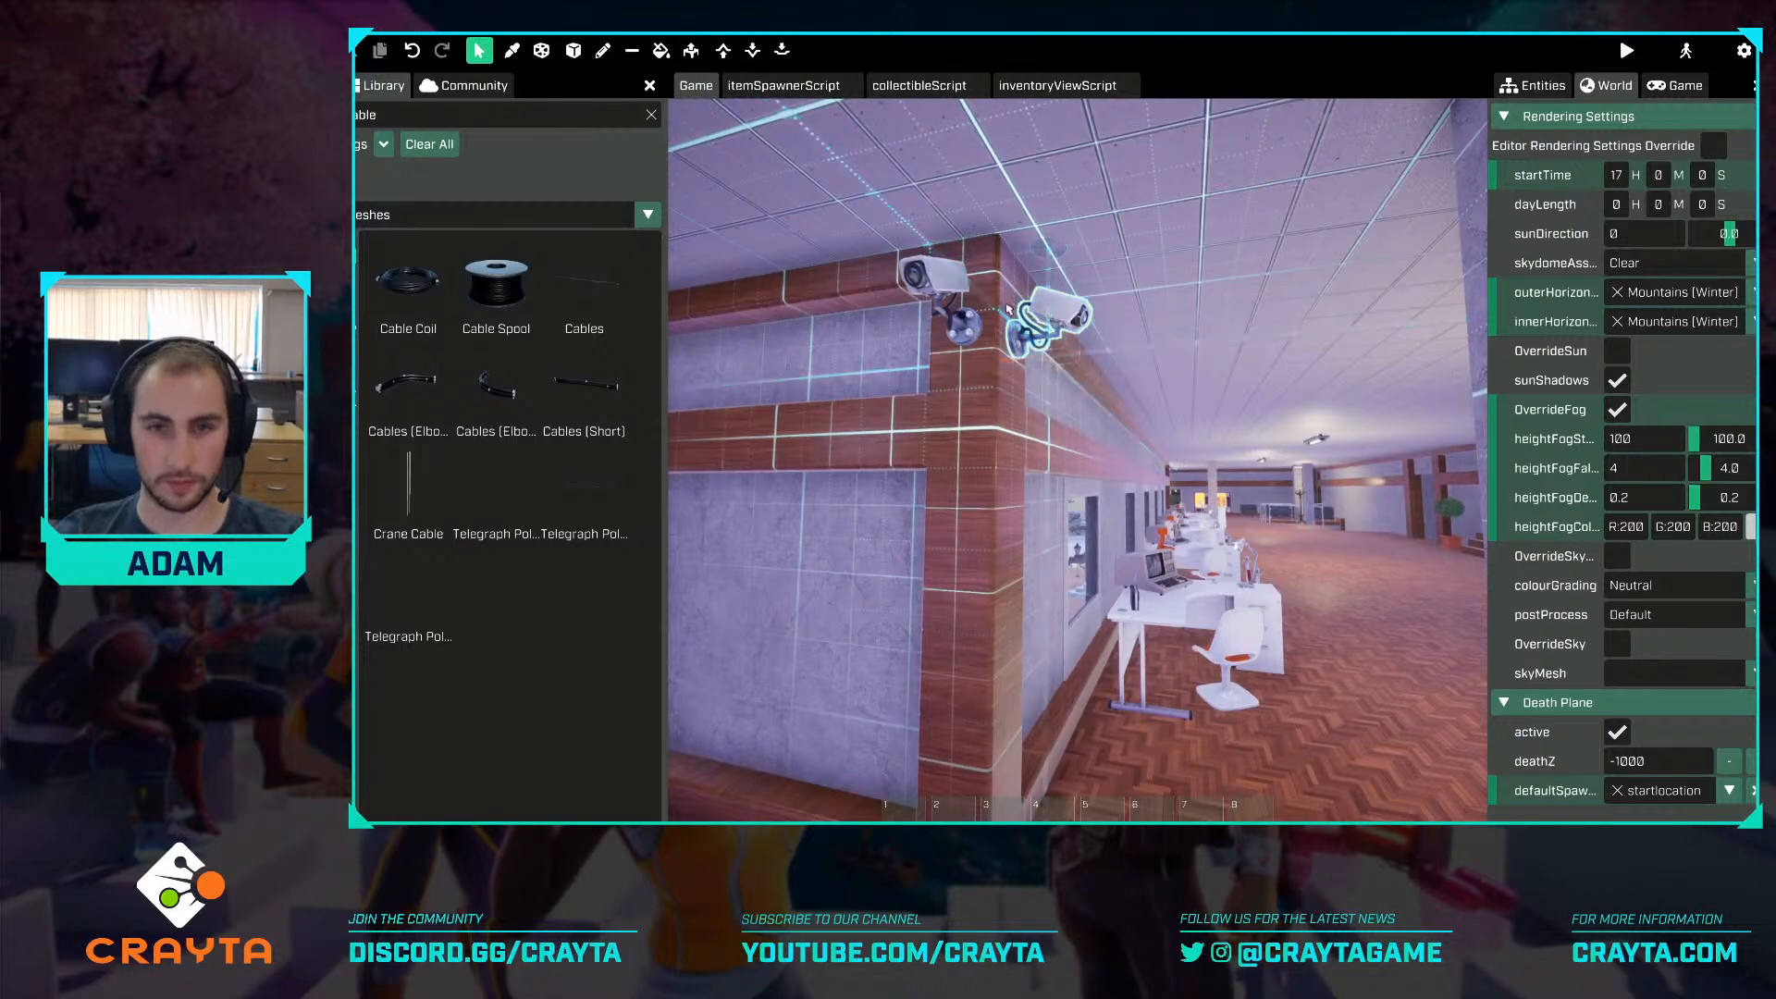
key(Delete)
click(942, 288)
key(Delete)
Erode the gold cornice and the wall top above the right wing's upper windows, using a brush size of 10.
key(s)
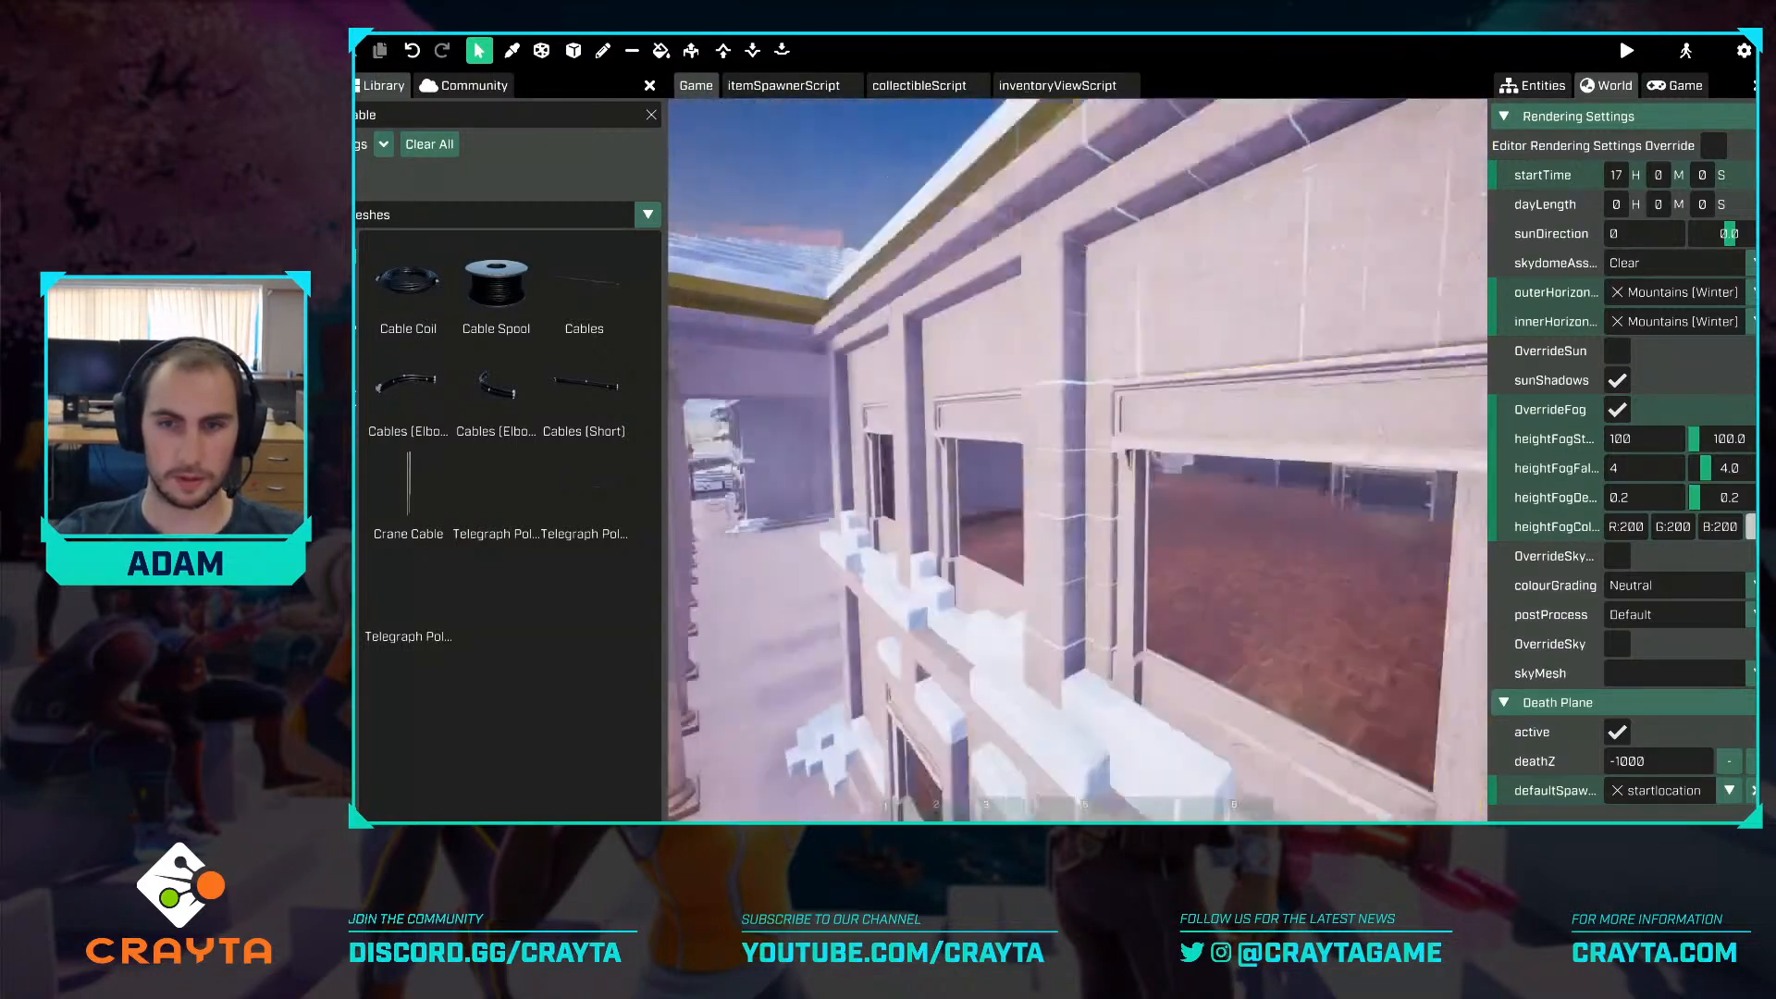
key(d)
right_drag(1193, 490, 1052, 491)
key(w)
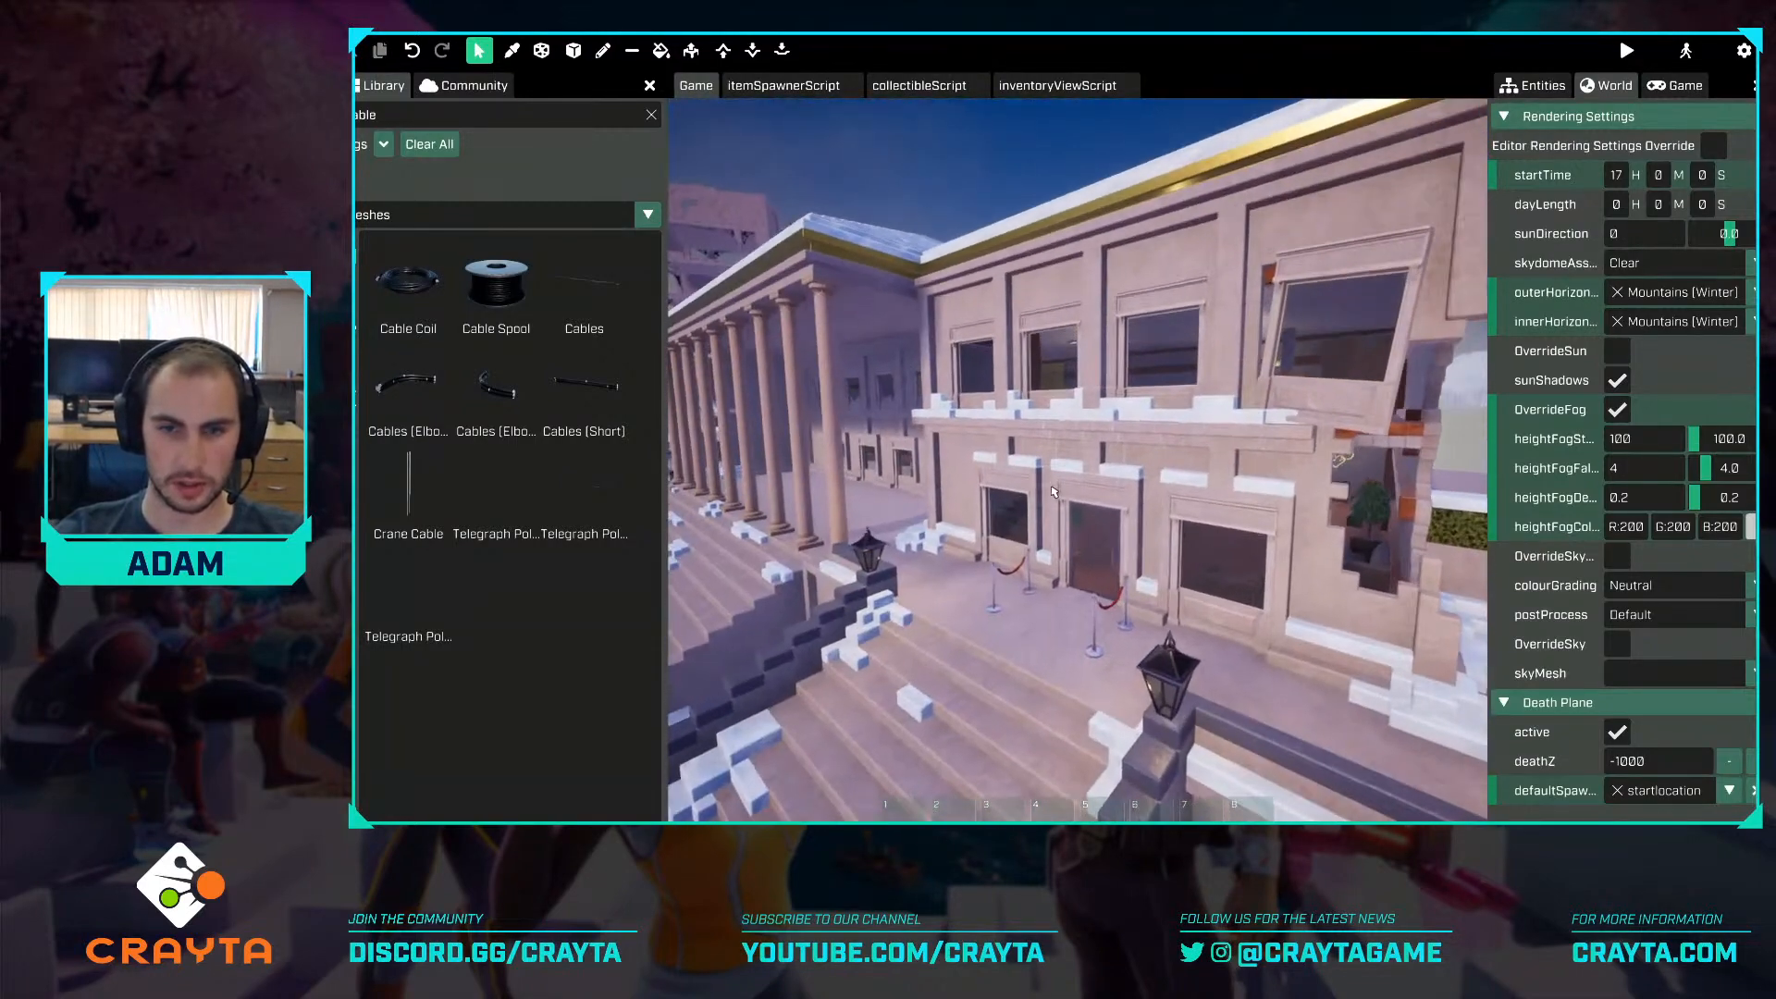
click(754, 54)
key(e)
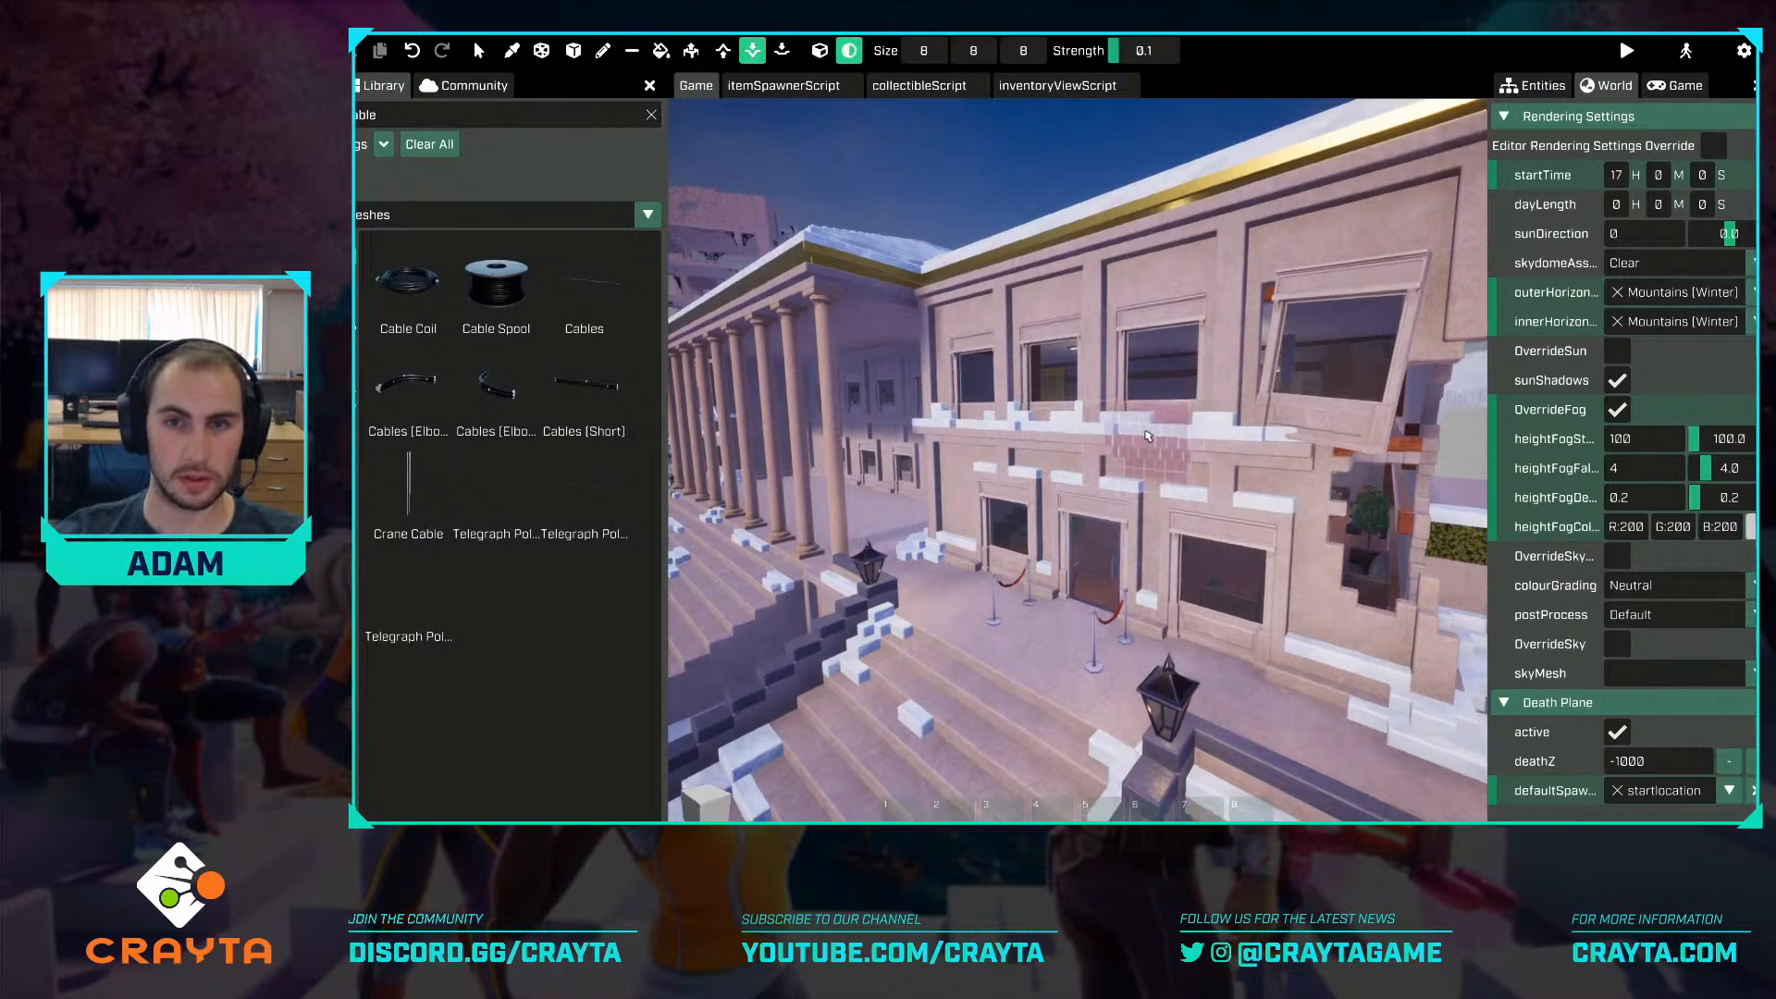
mouse_move(1098, 401)
mouse_down()
mouse_move(1156, 386)
mouse_move(1095, 377)
mouse_up()
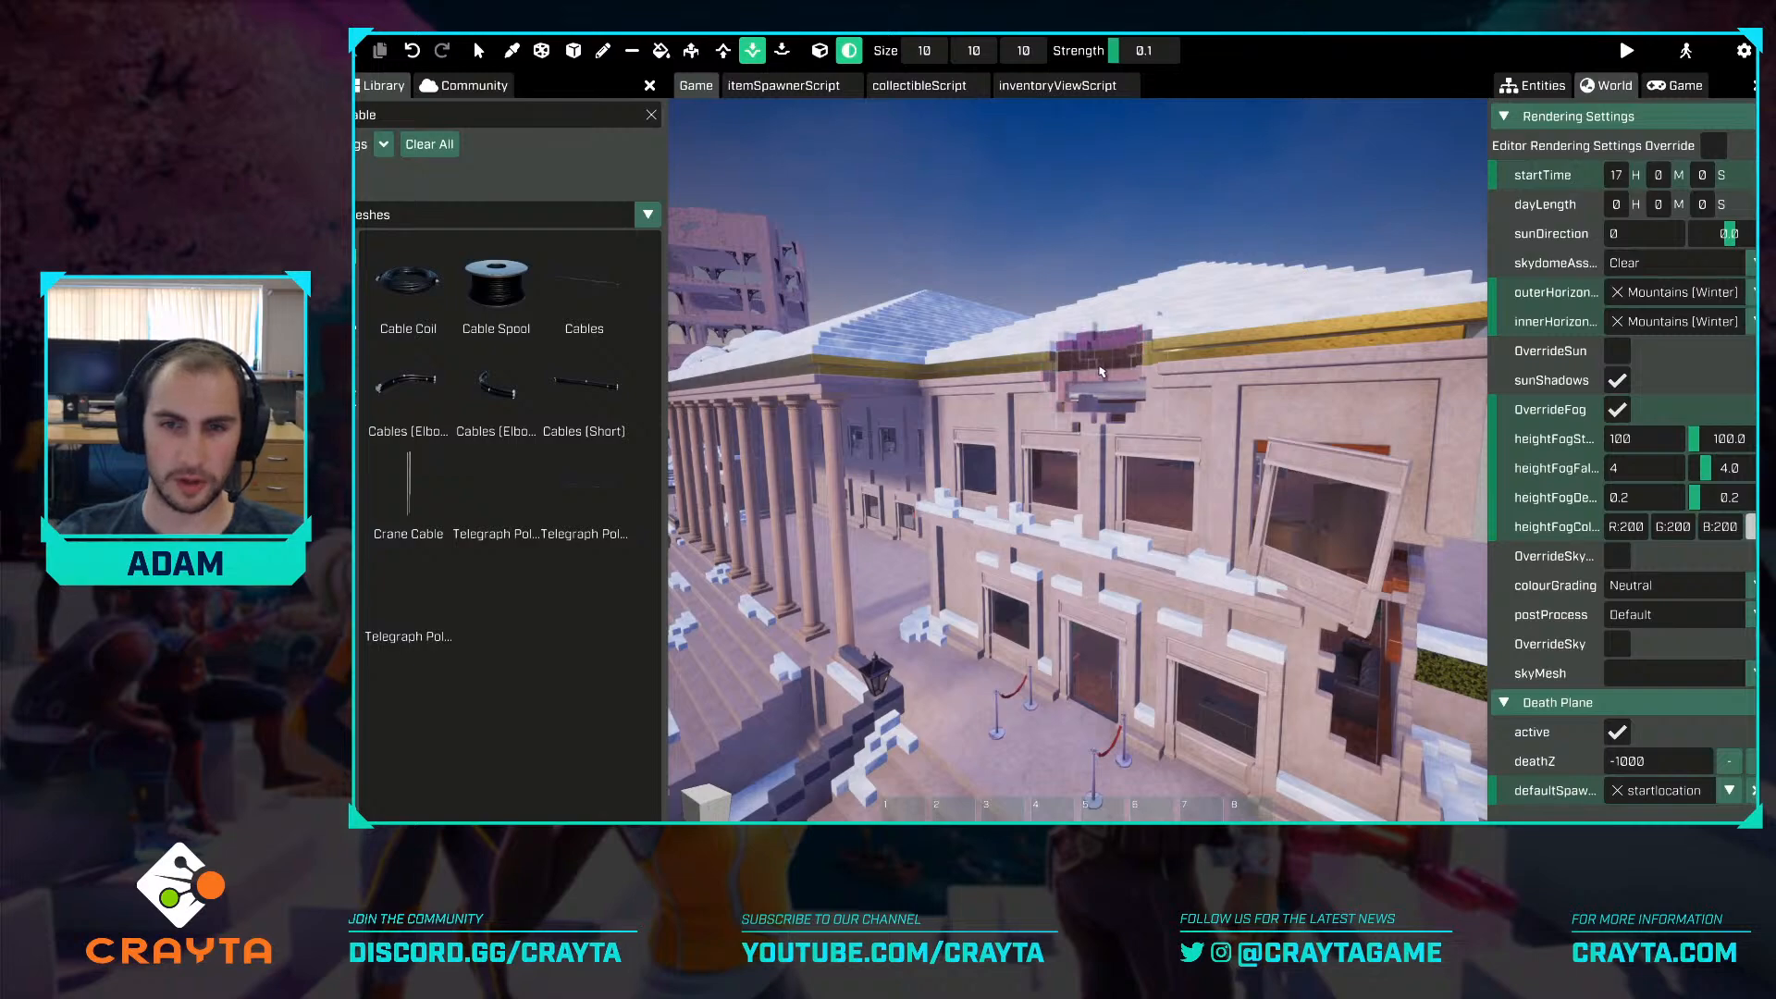
key(w)
right_drag(1120, 373, 1024, 398)
key(s)
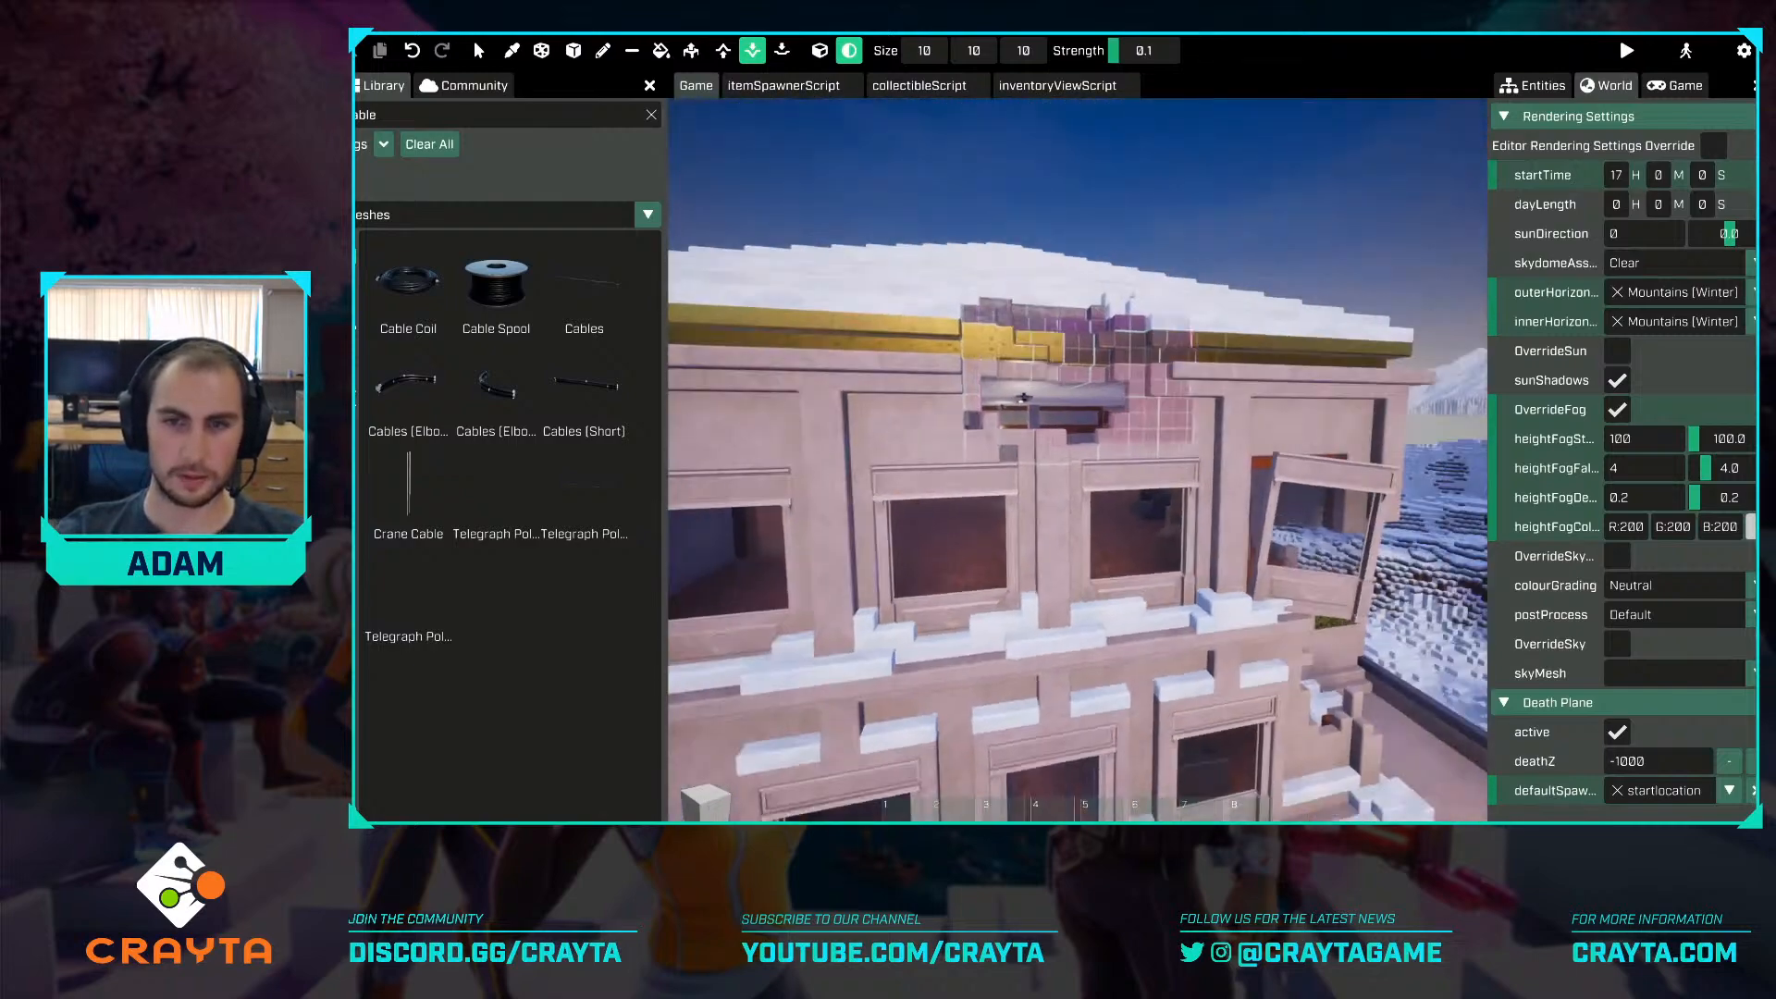
key(s)
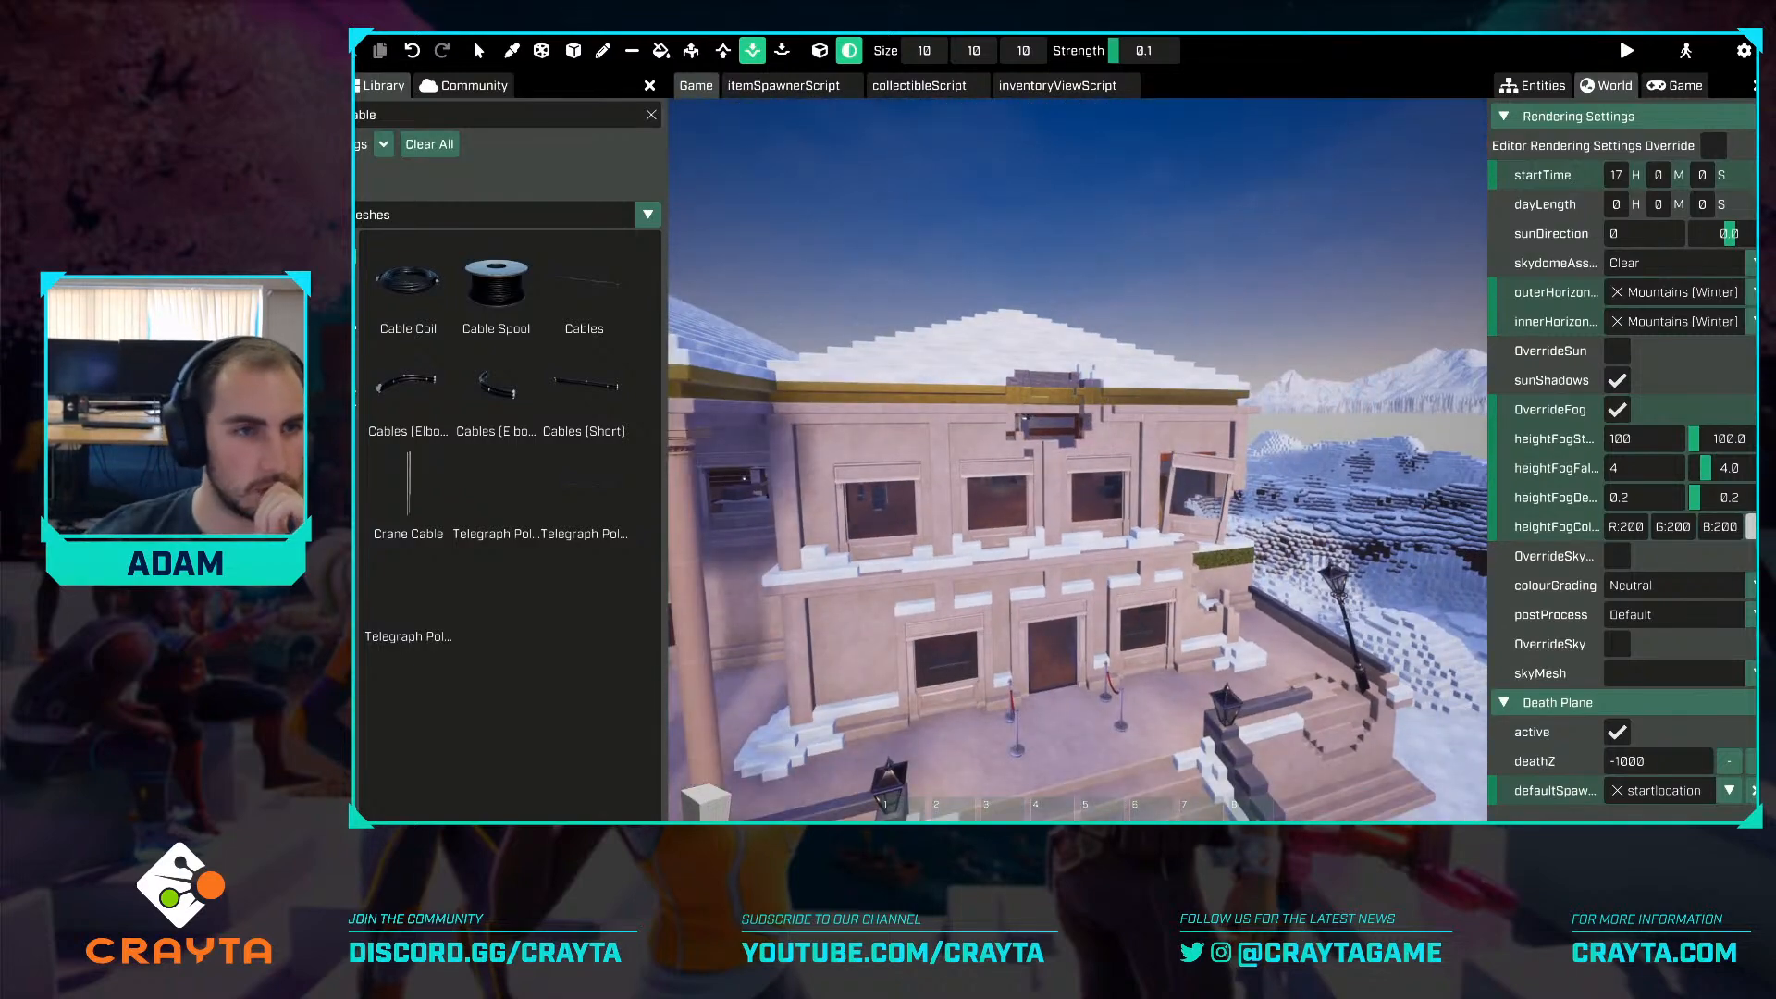
Try a voxel fill of the bank's walls and steps with Brick (Old Red) from the Brick (House) set.
click(343, 245)
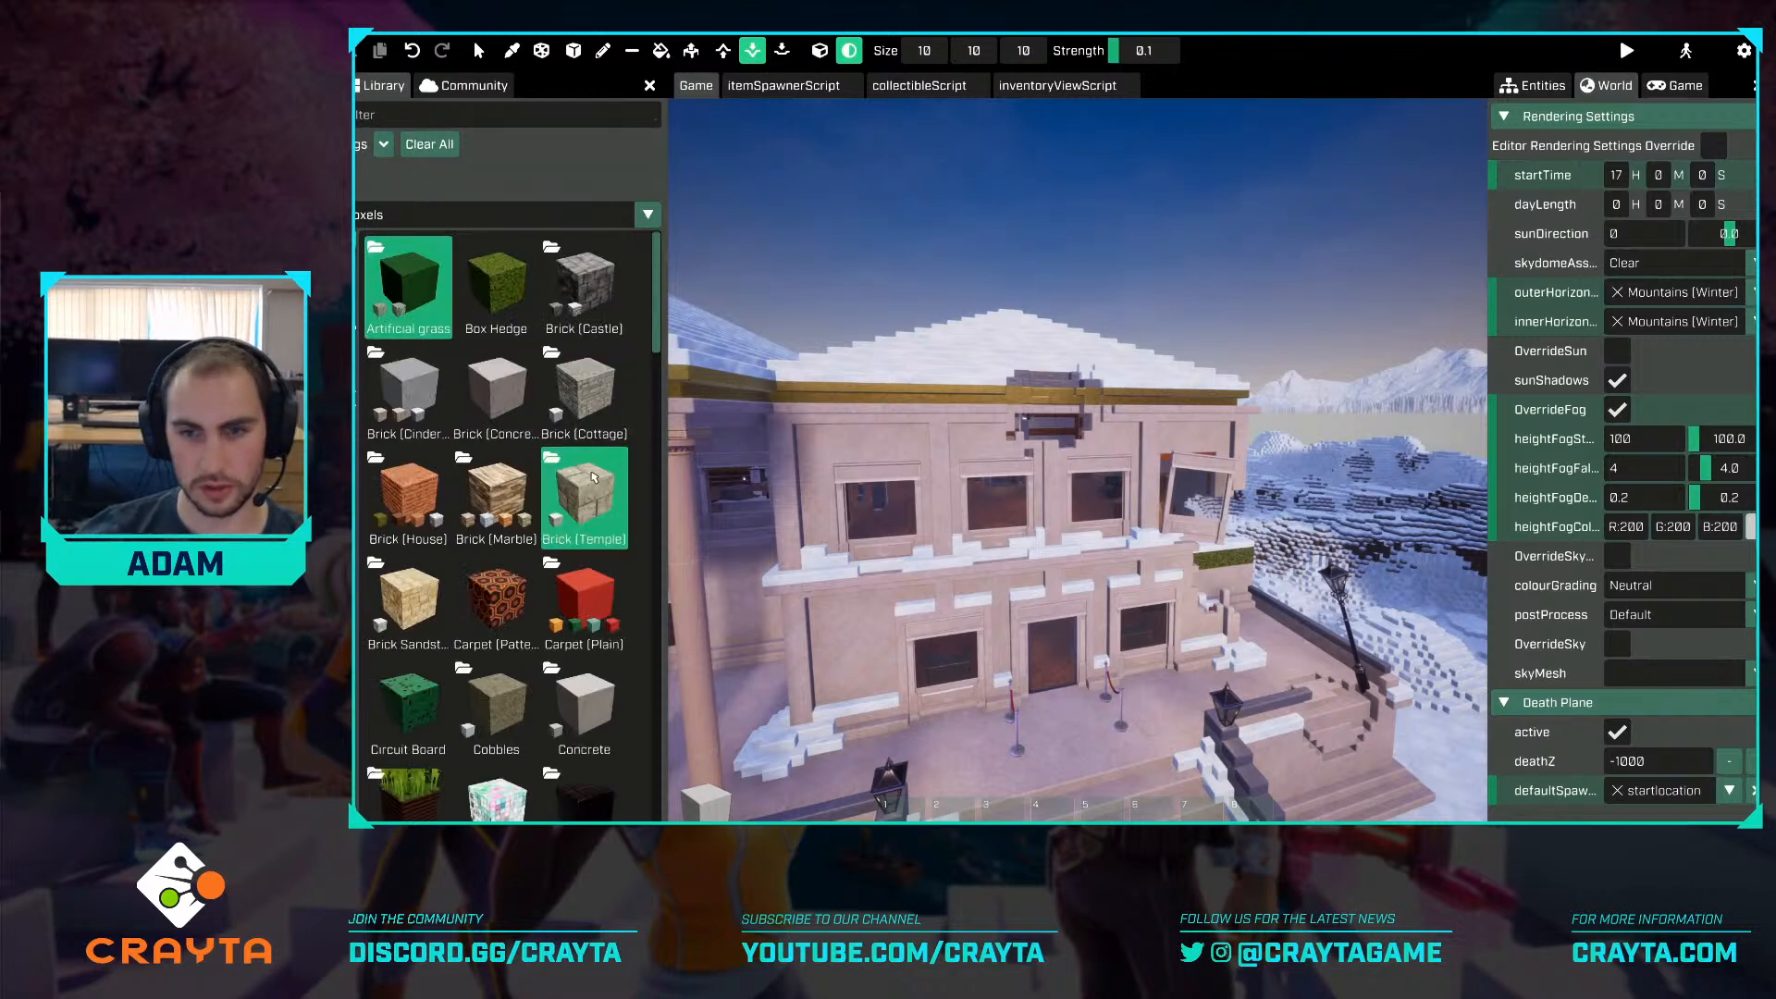
click(507, 288)
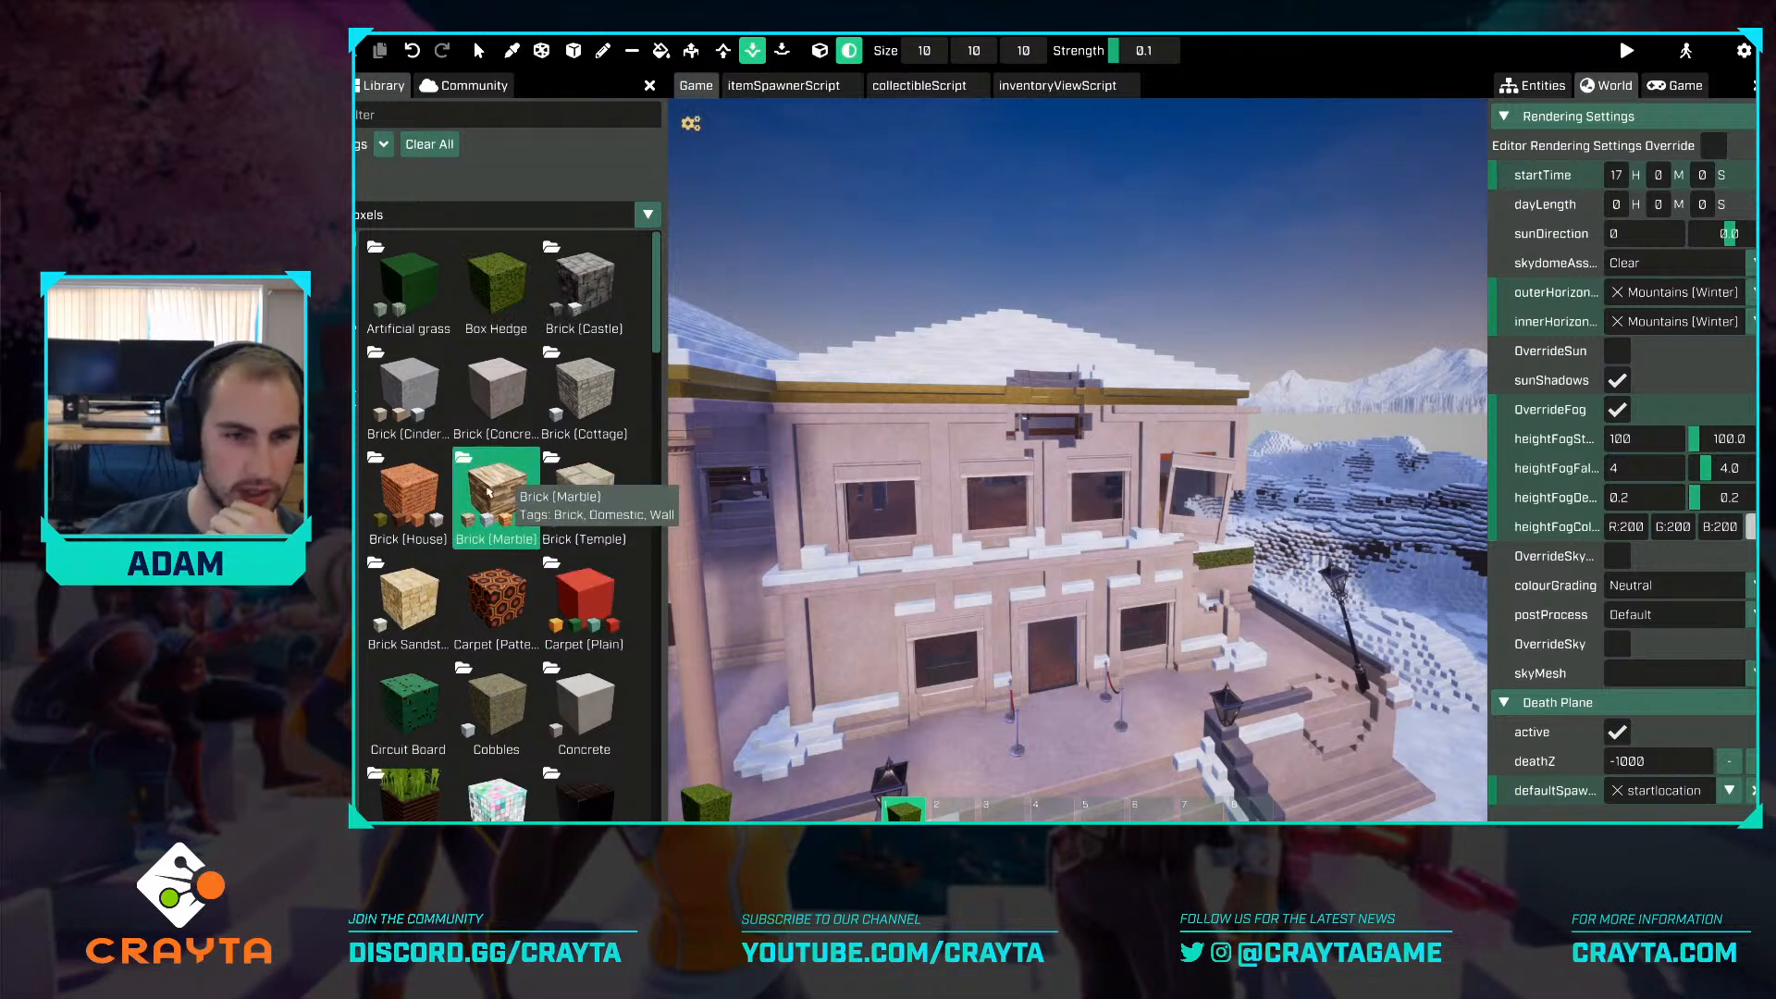
double_click(414, 506)
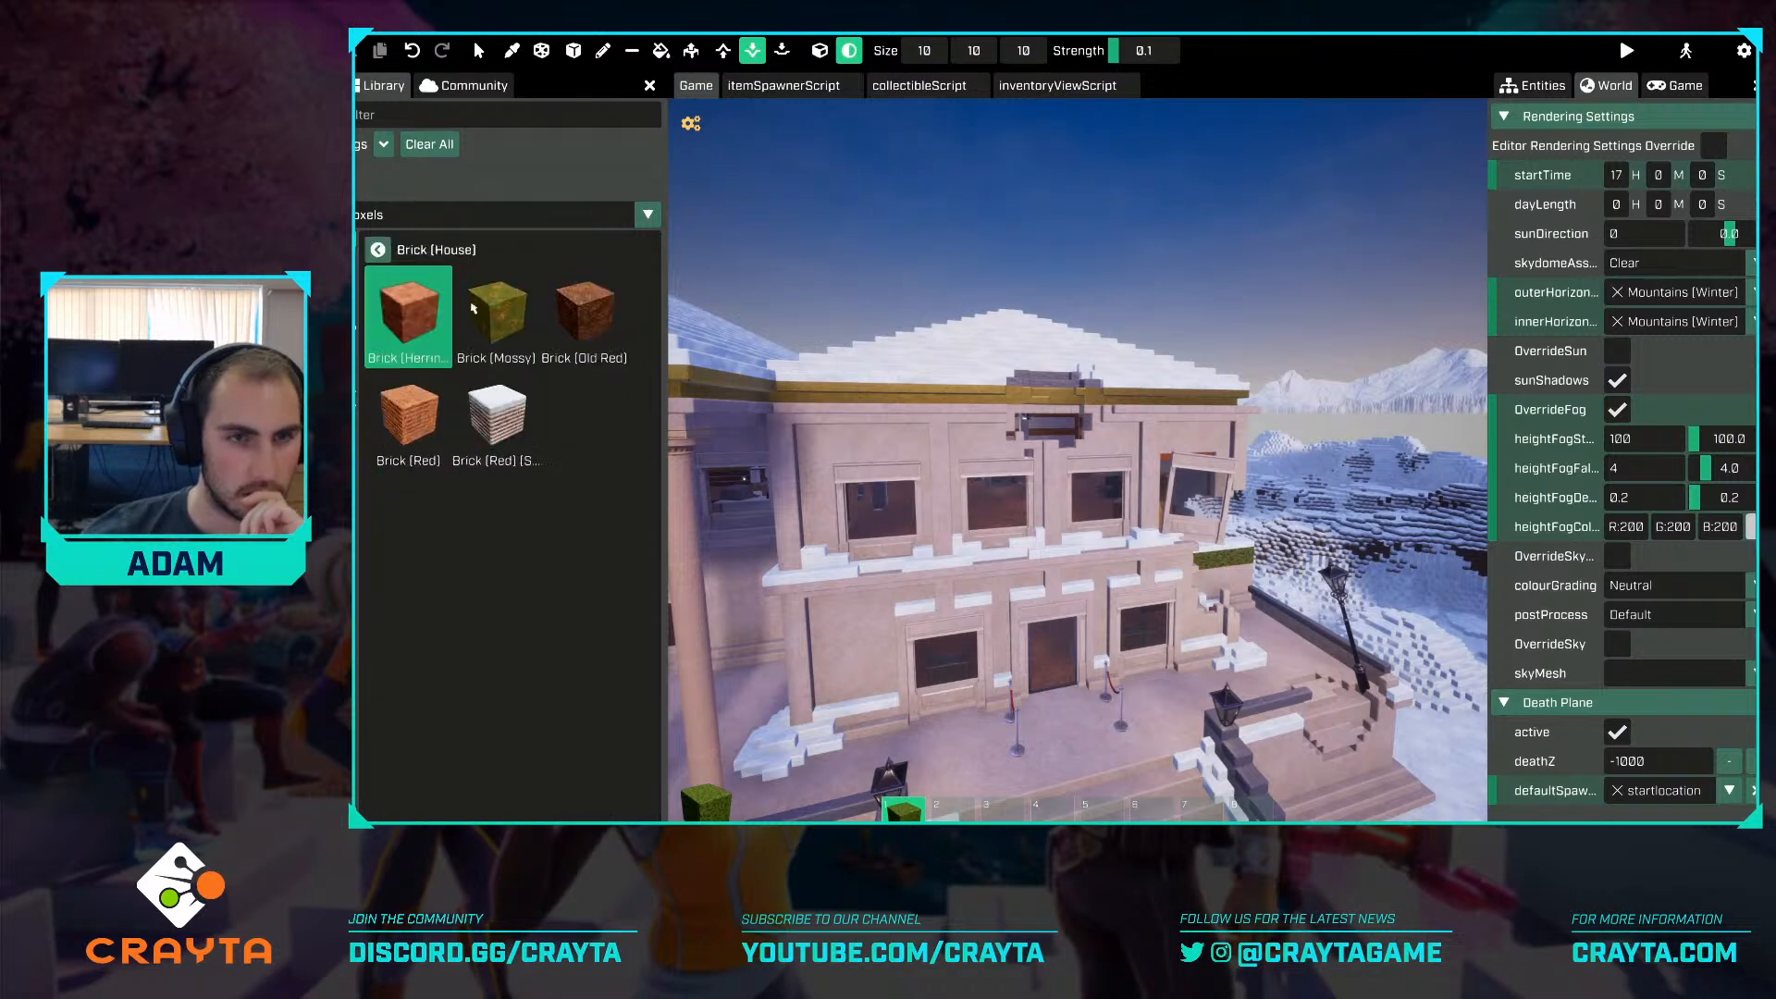
click(585, 313)
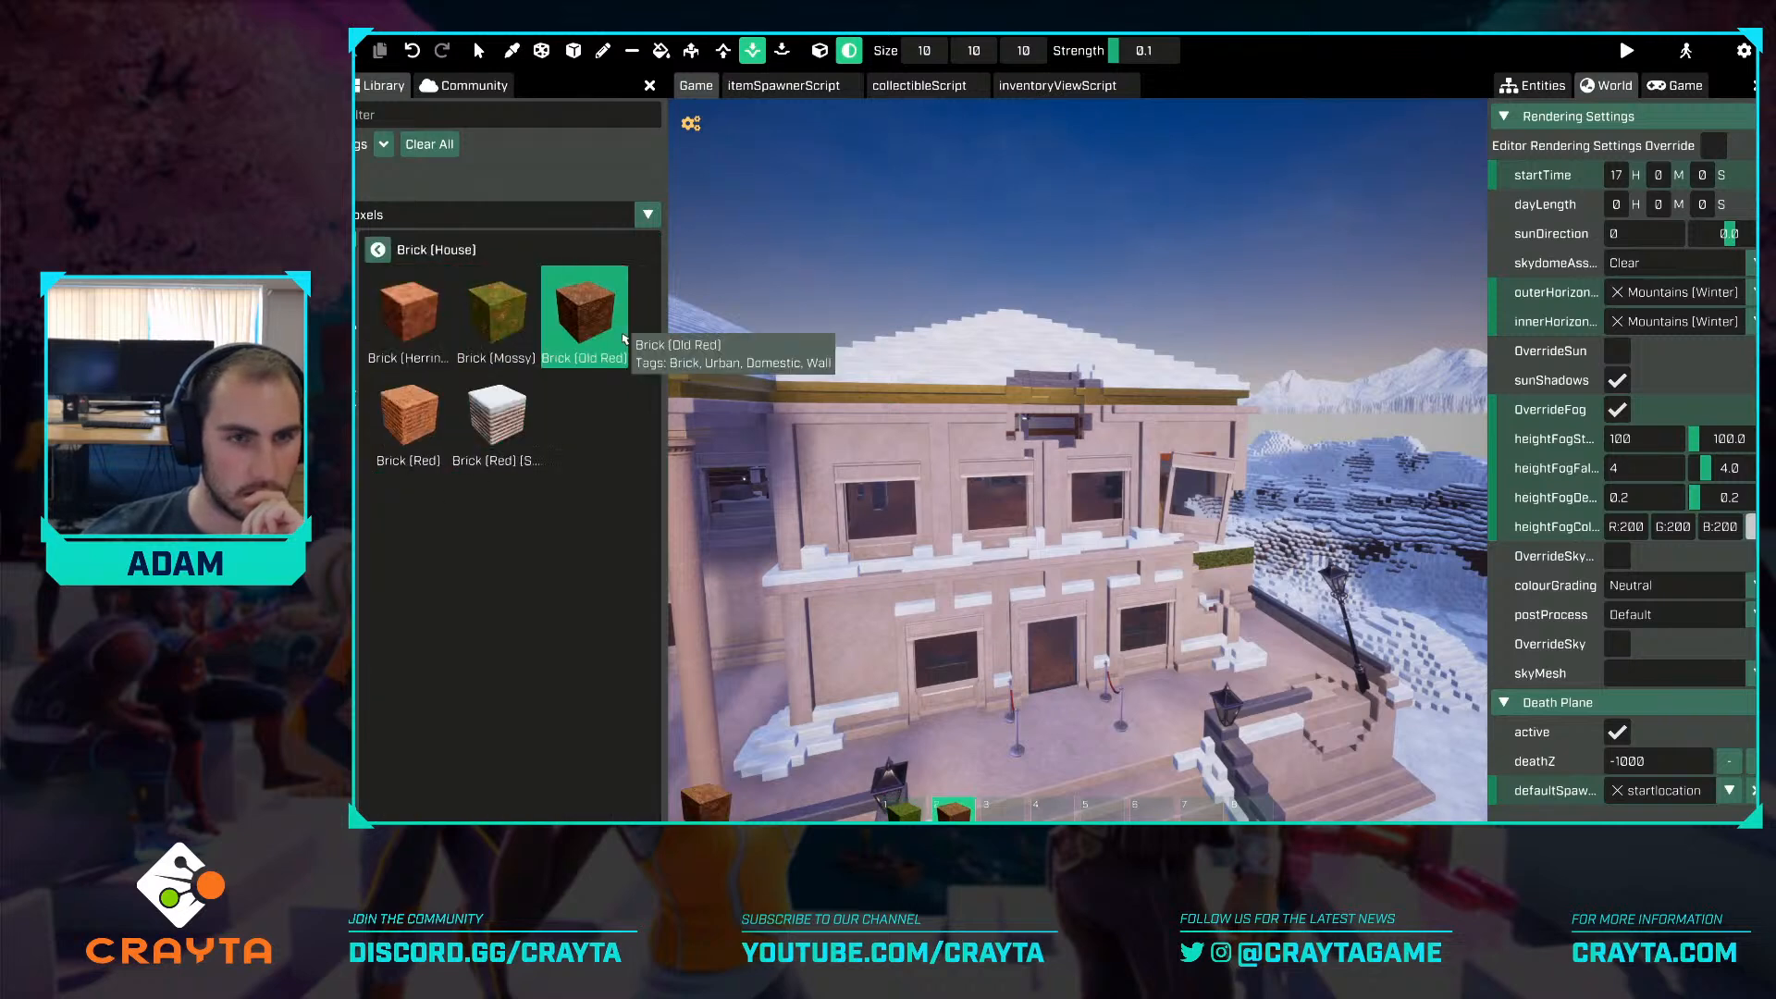
click(662, 51)
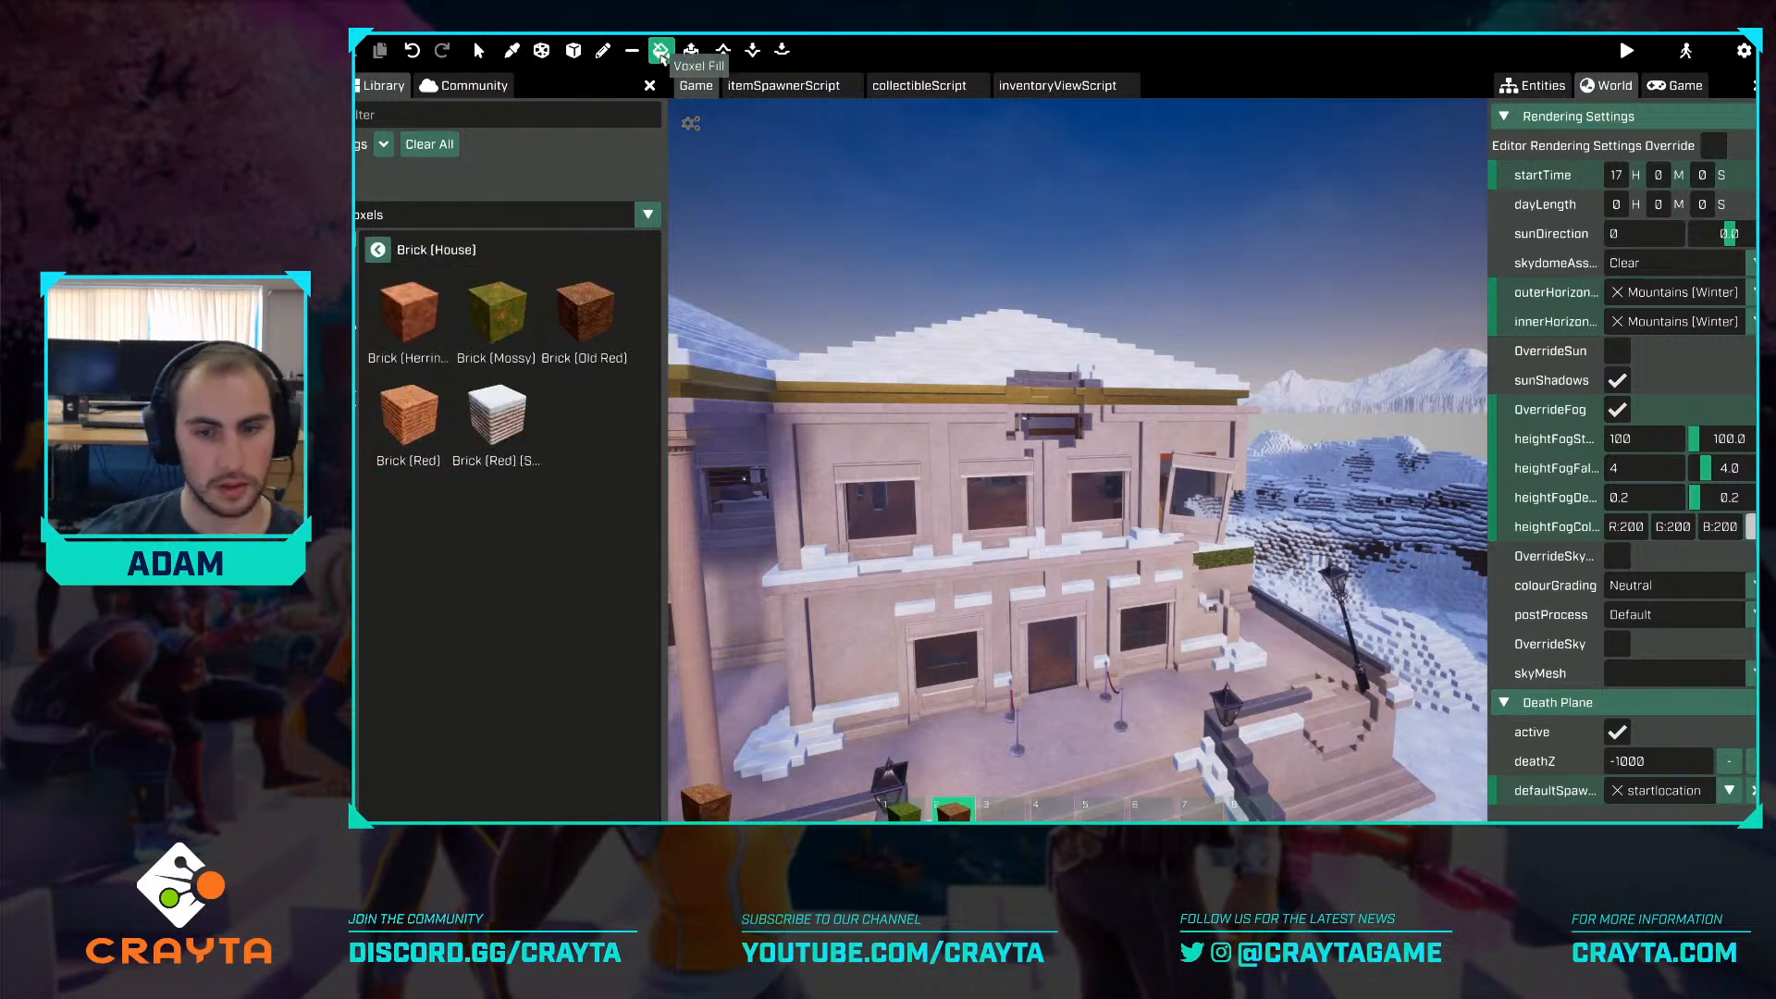
click(978, 445)
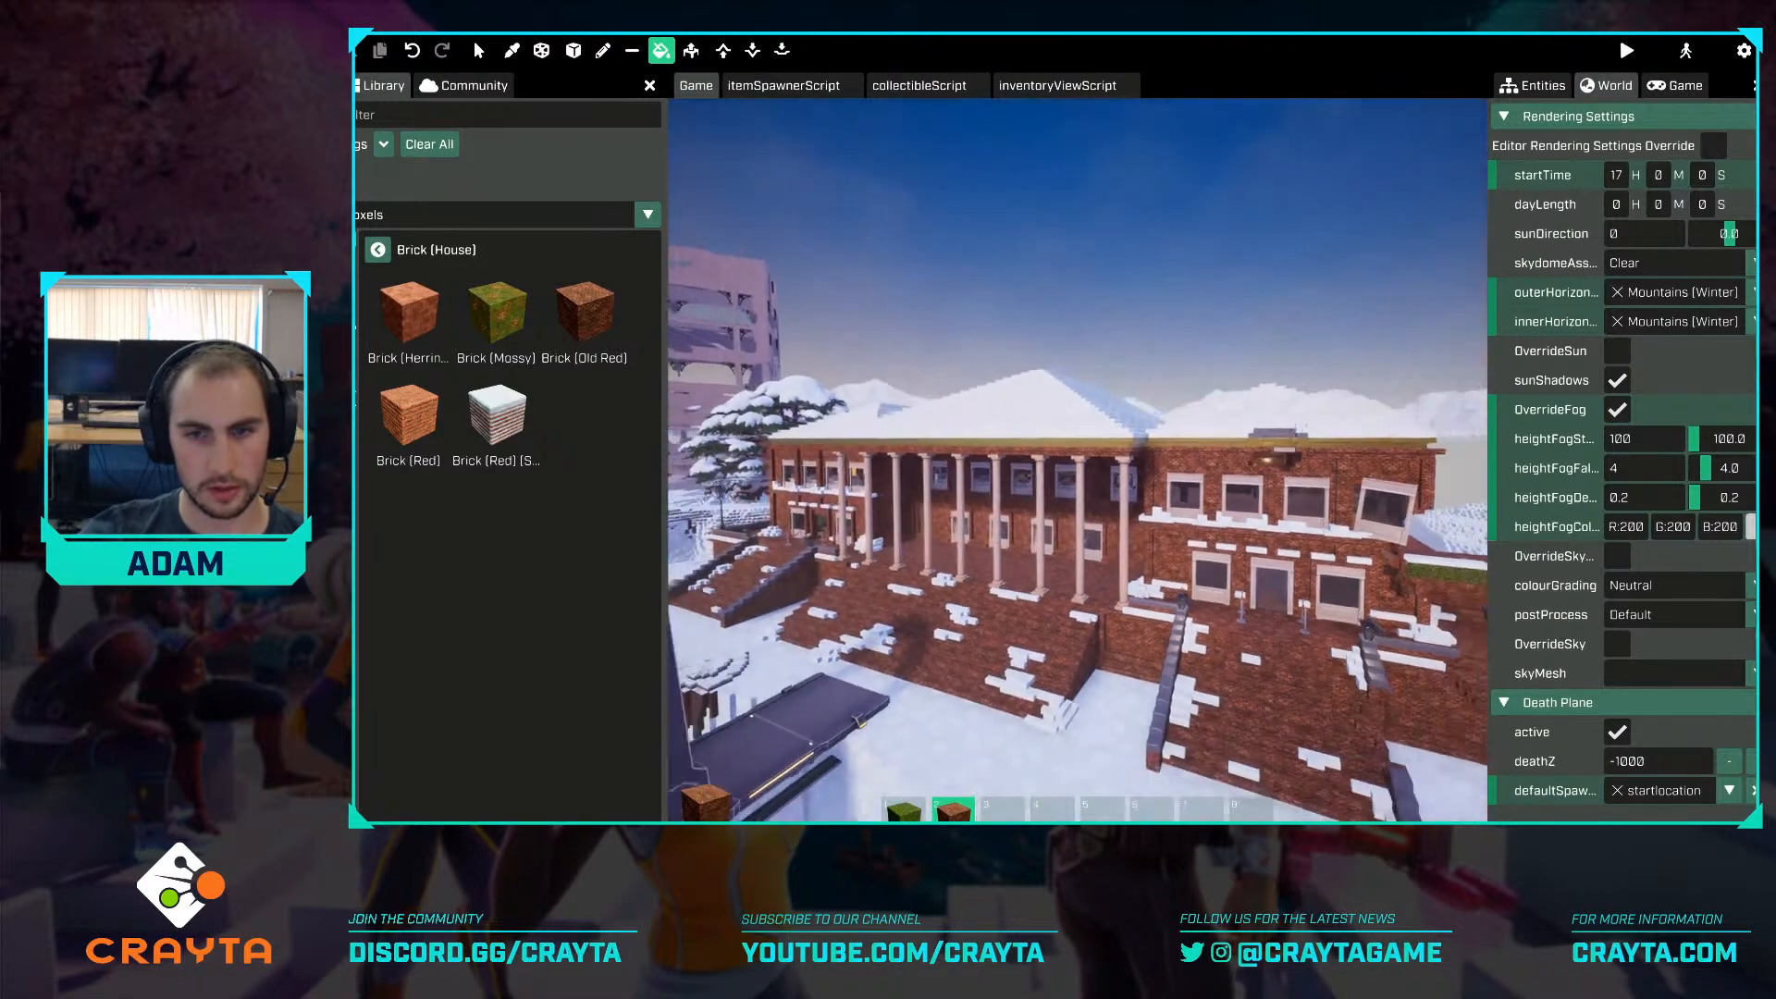
key(s)
key(d)
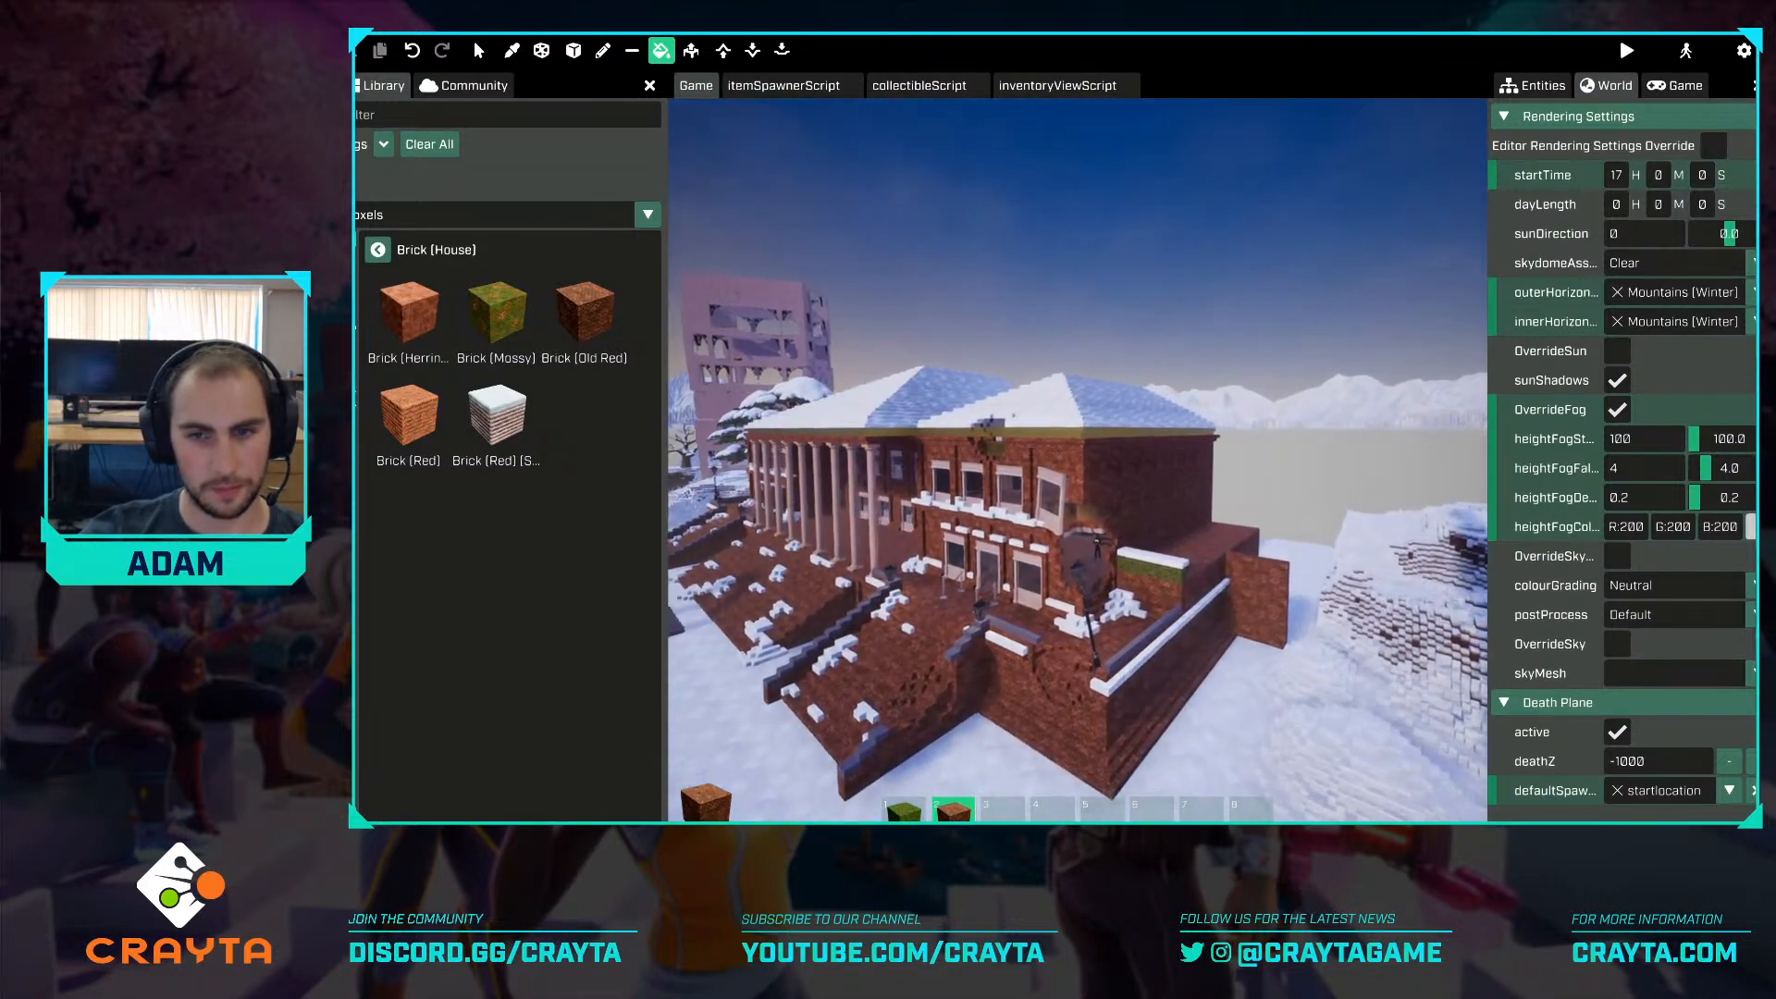
key(w)
key(w)
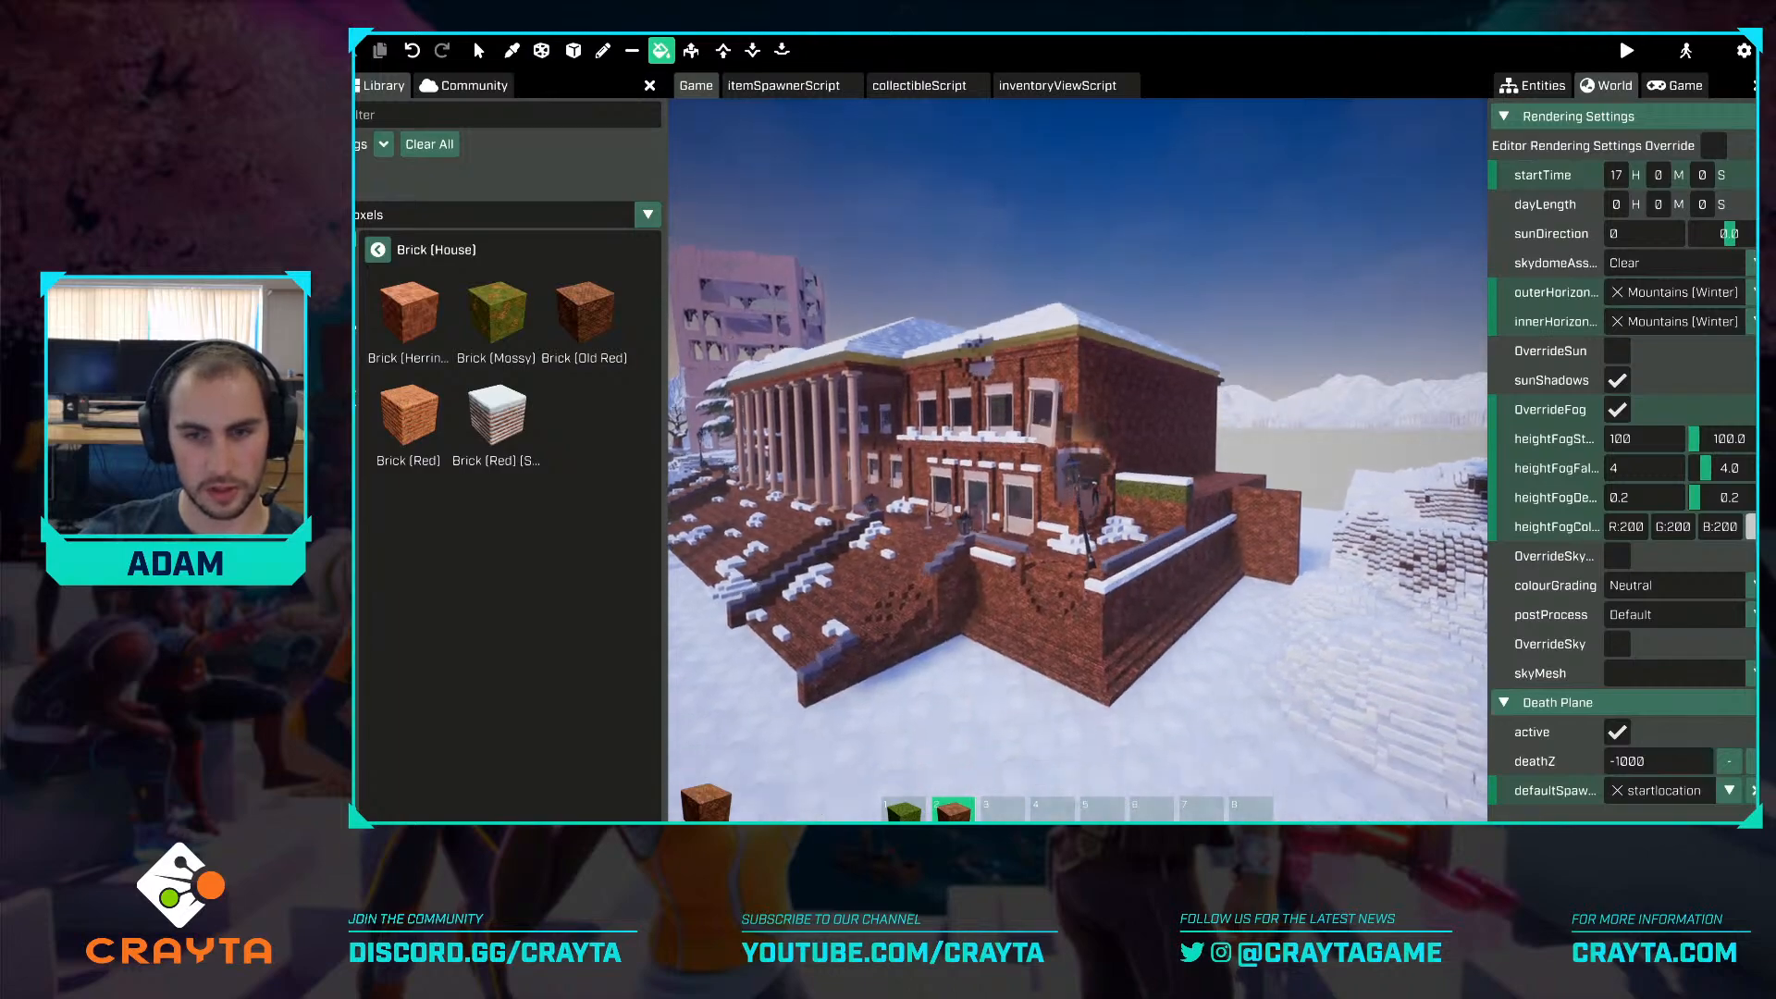
key(w)
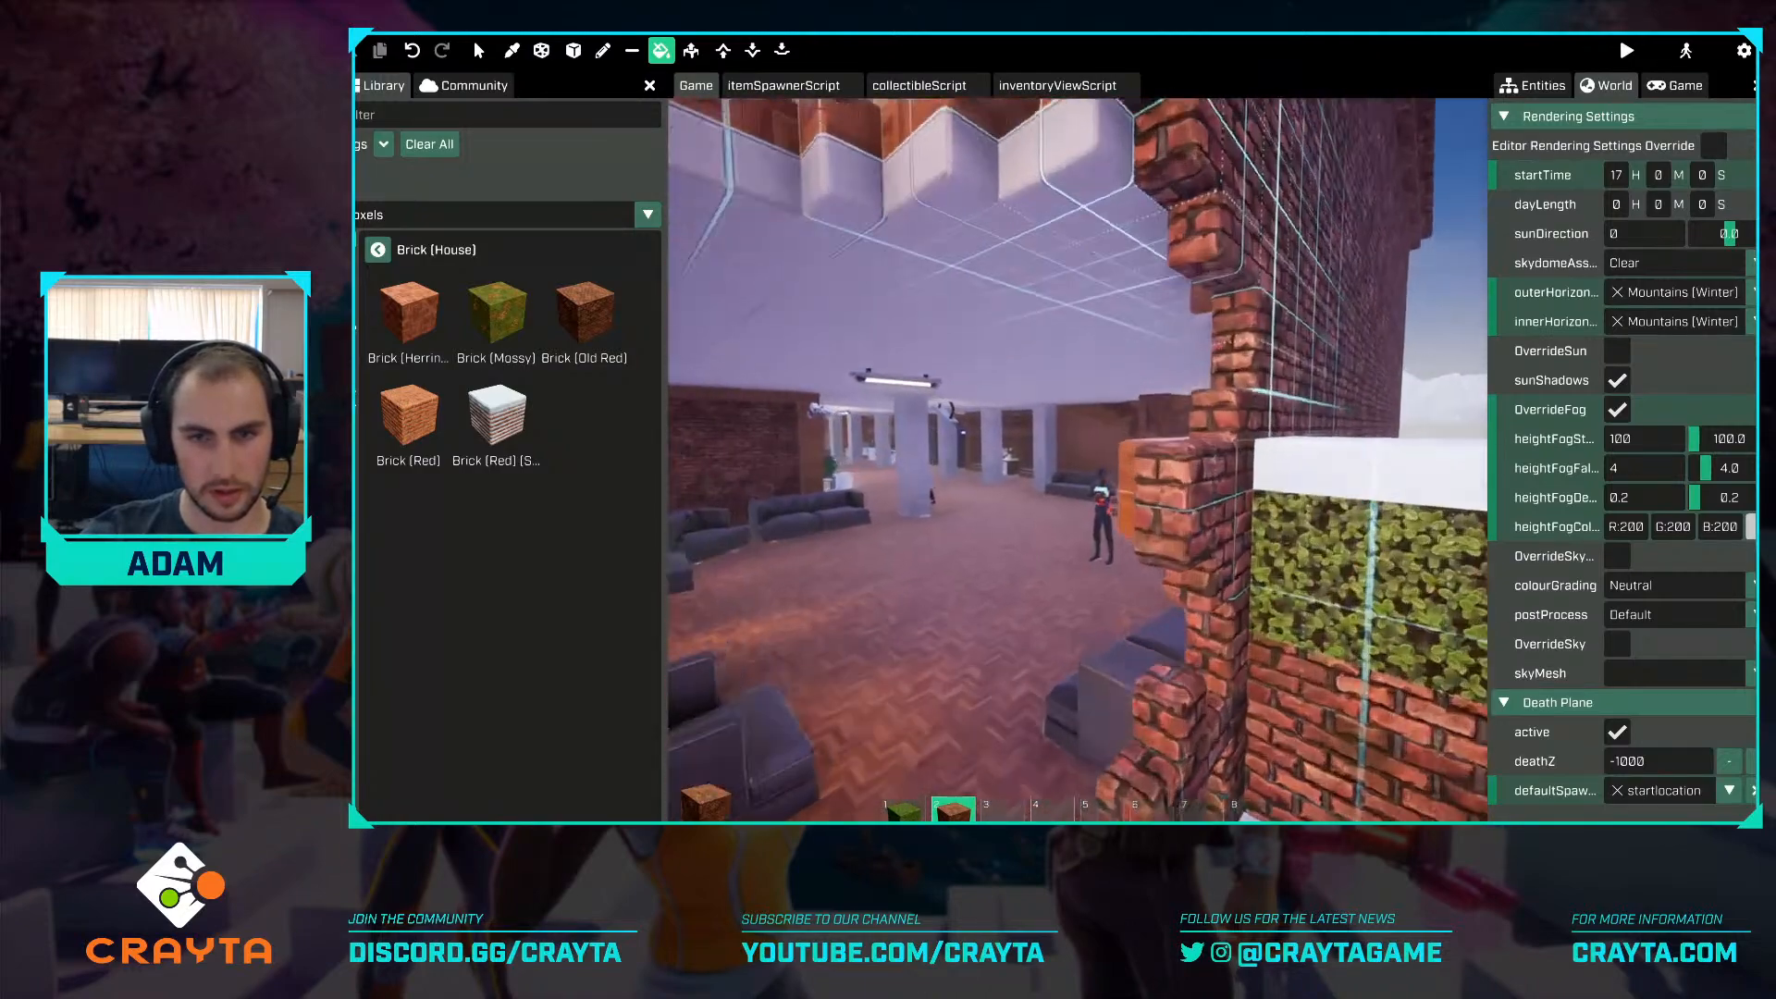
key(s)
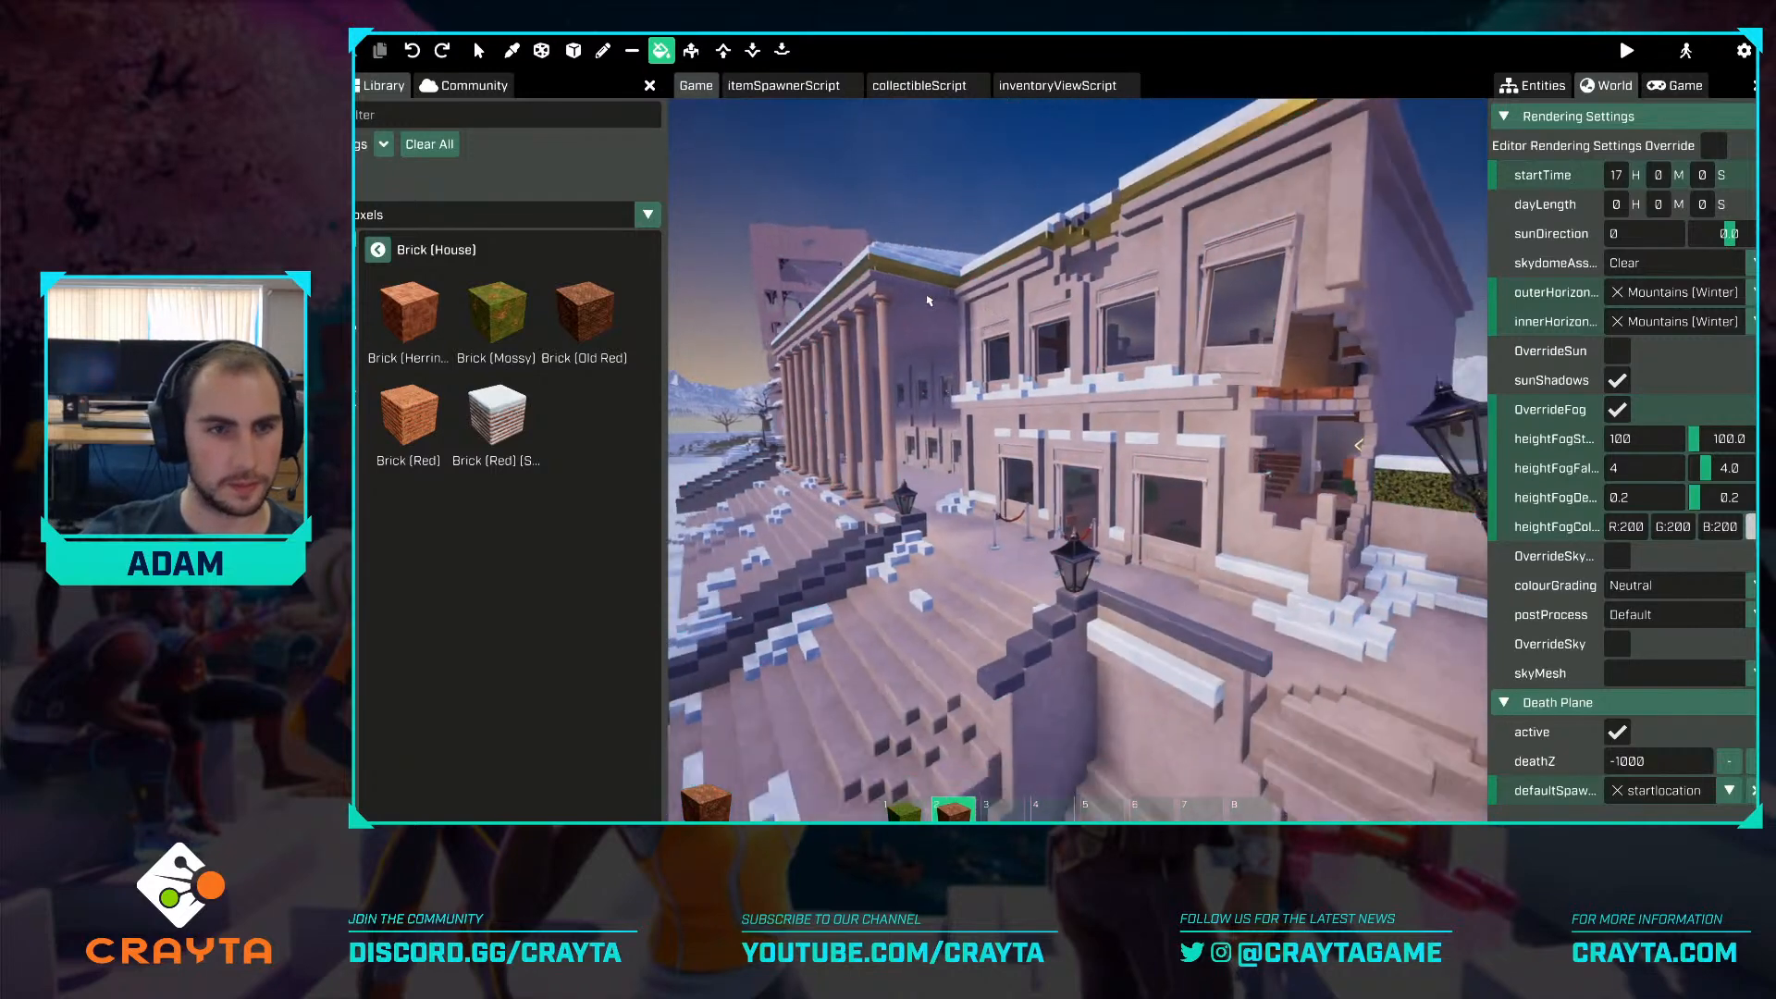
Choose the cracked variant from the Concrete voxel set as the active material.
click(381, 257)
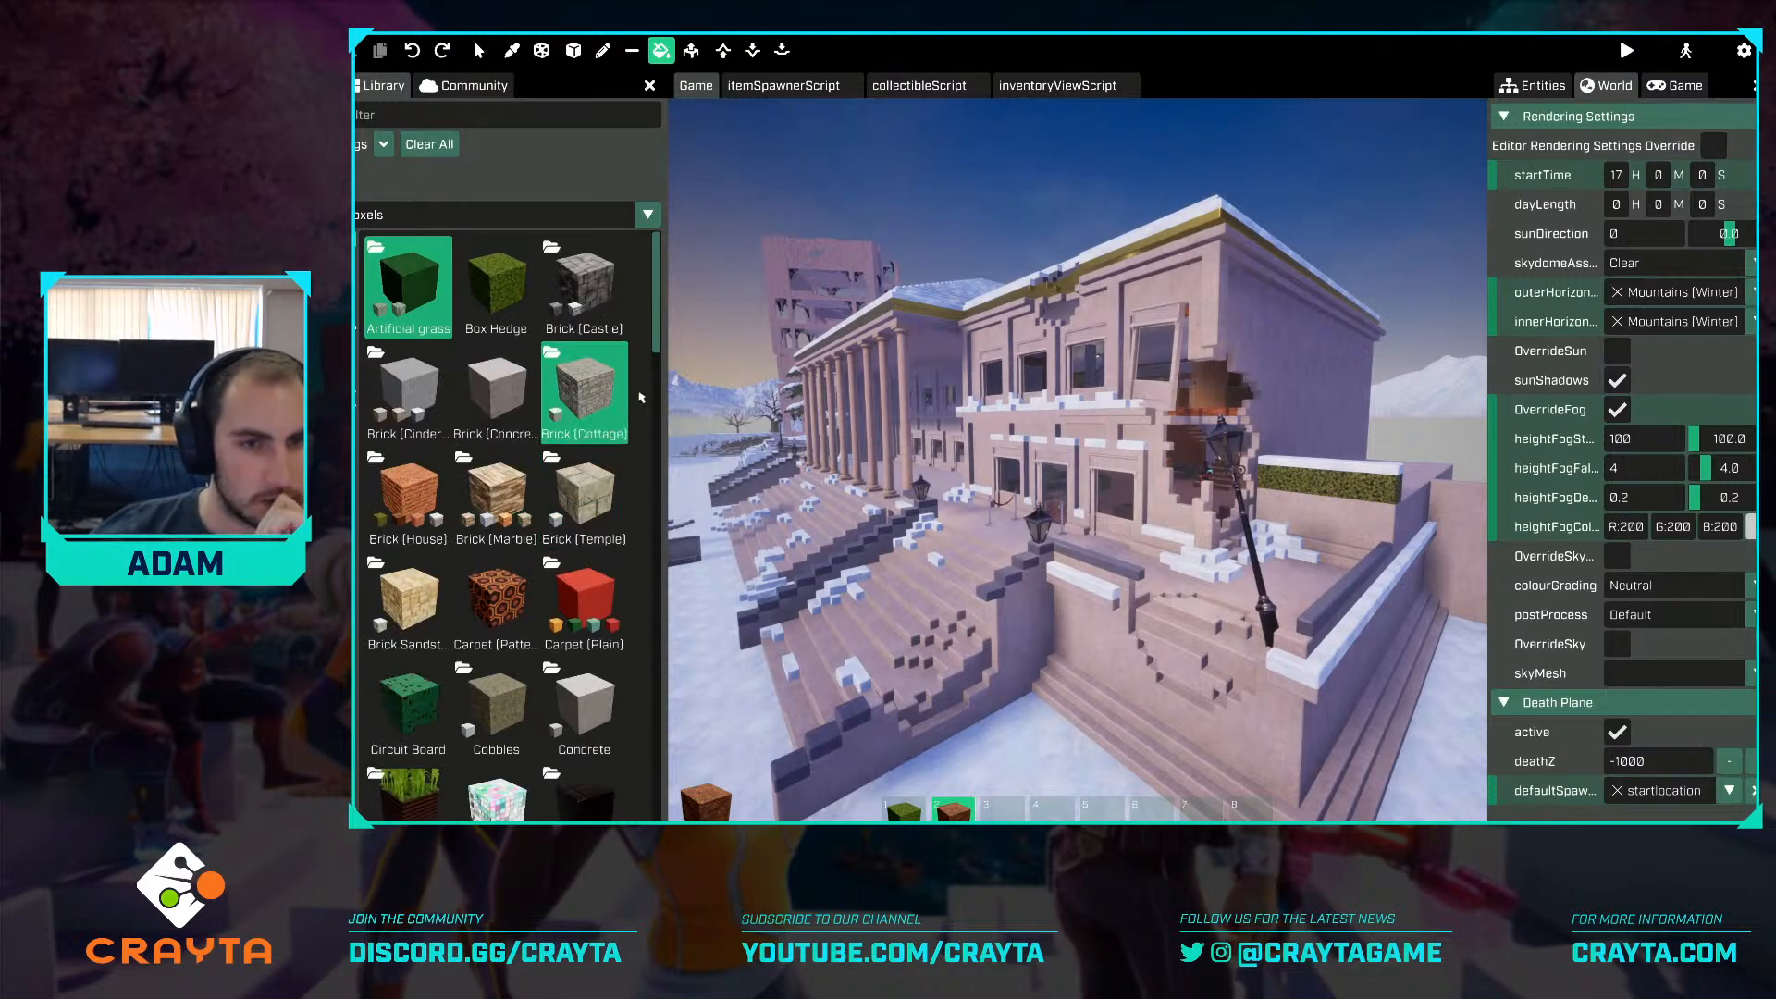
click(414, 383)
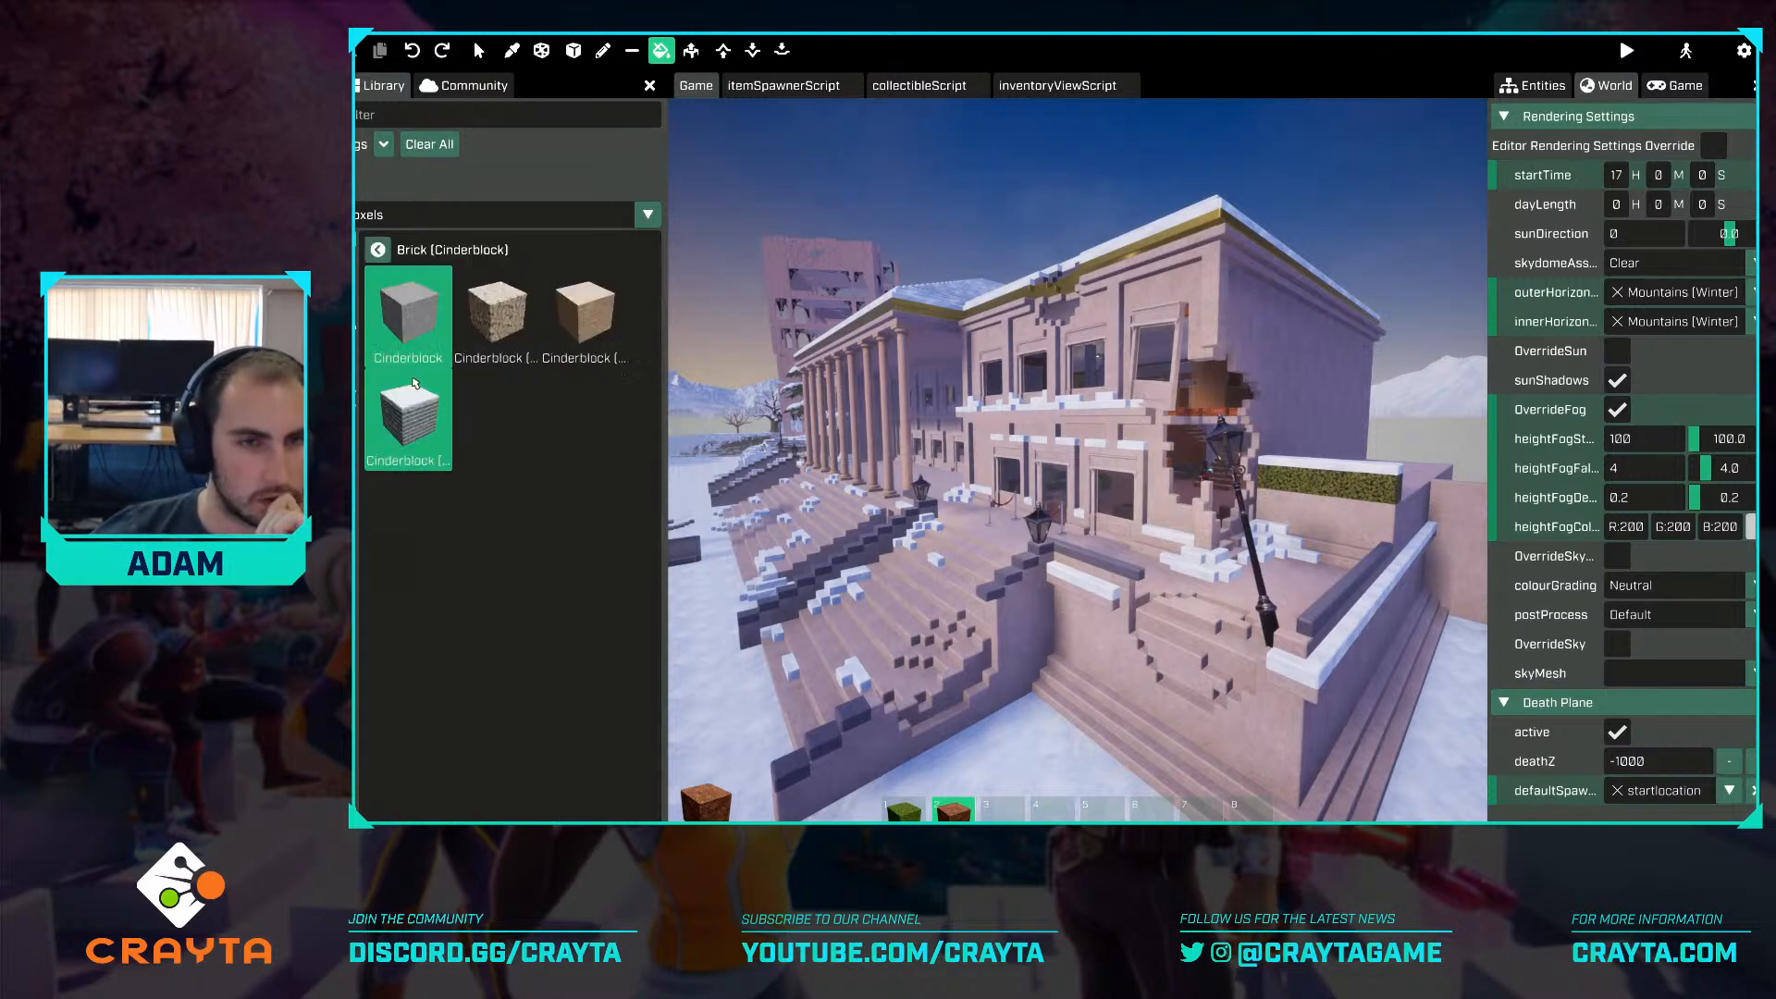
click(377, 252)
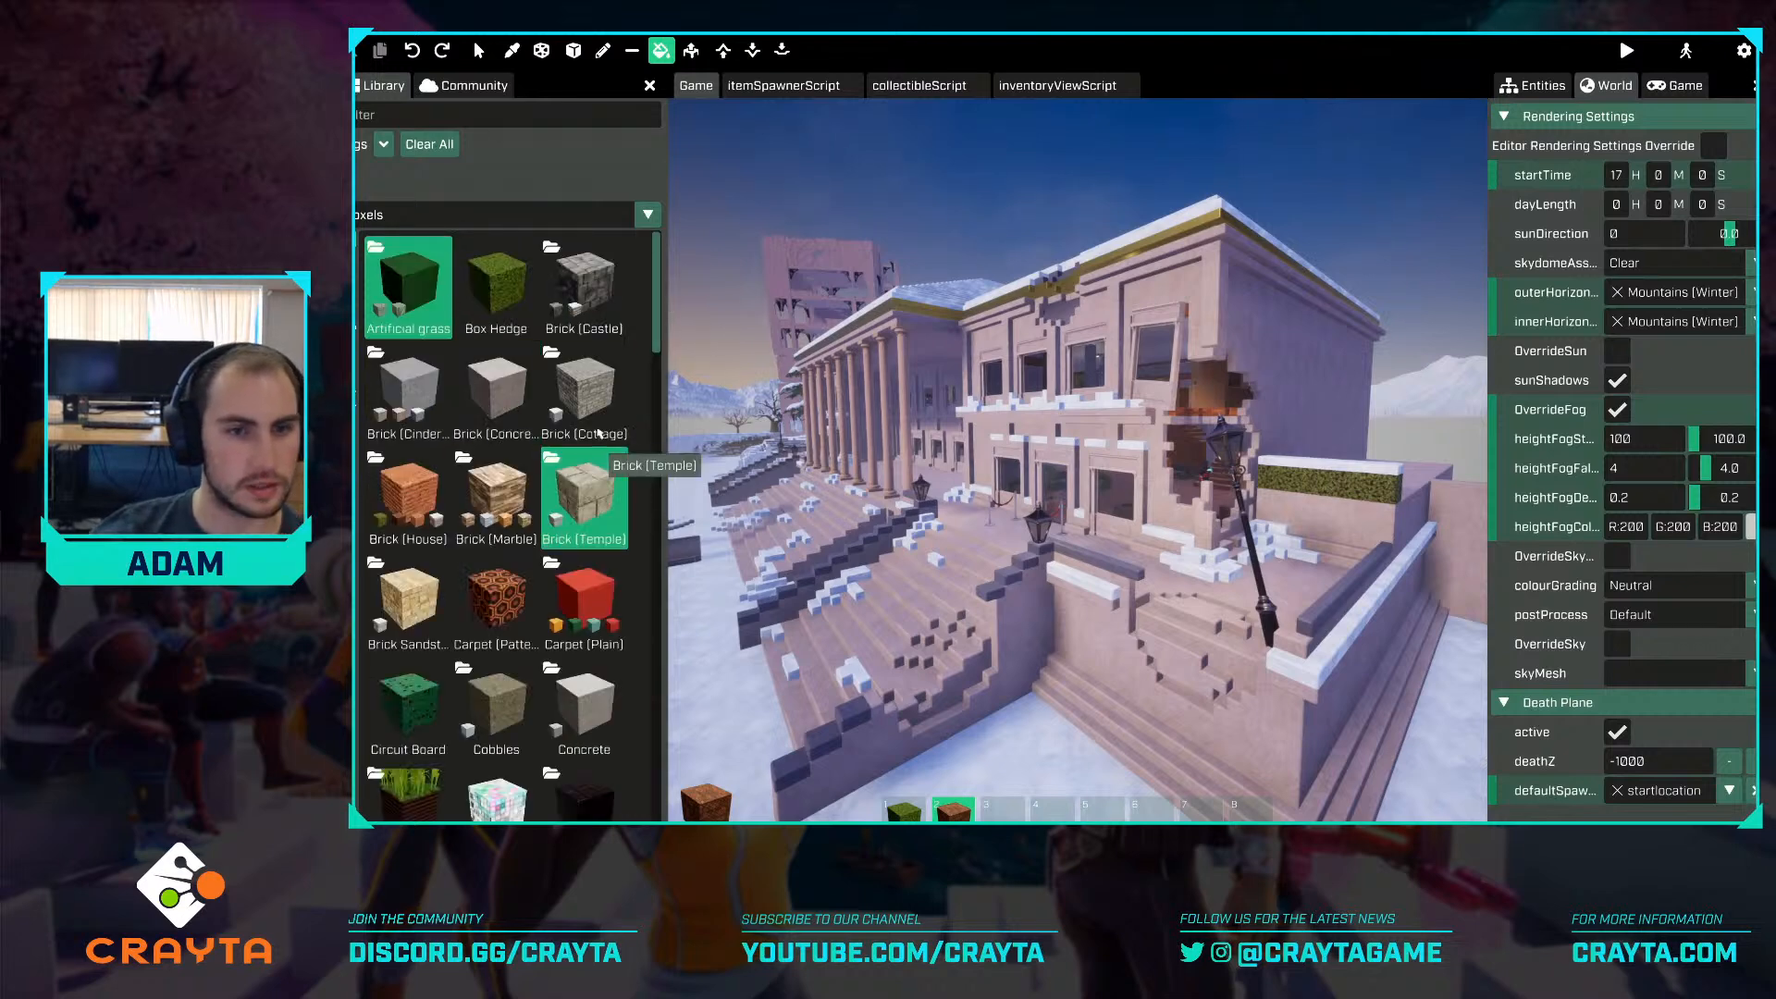
scroll(592, 462, down, 2)
click(589, 573)
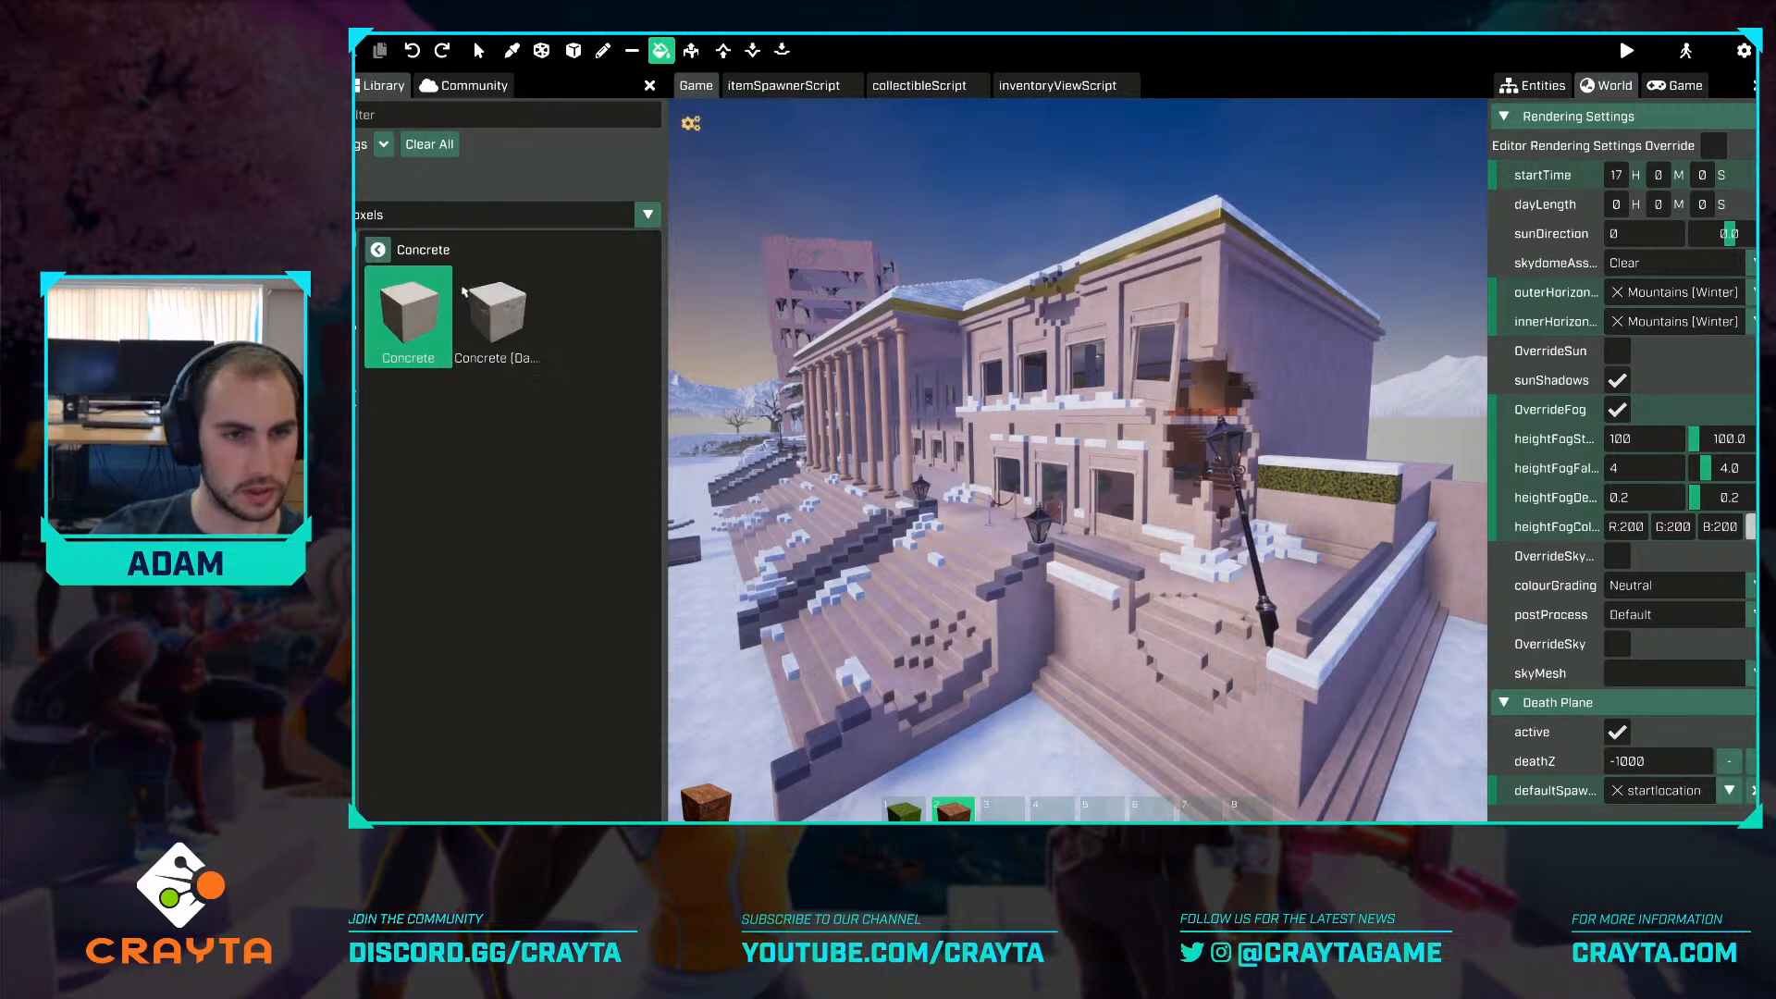
click(496, 314)
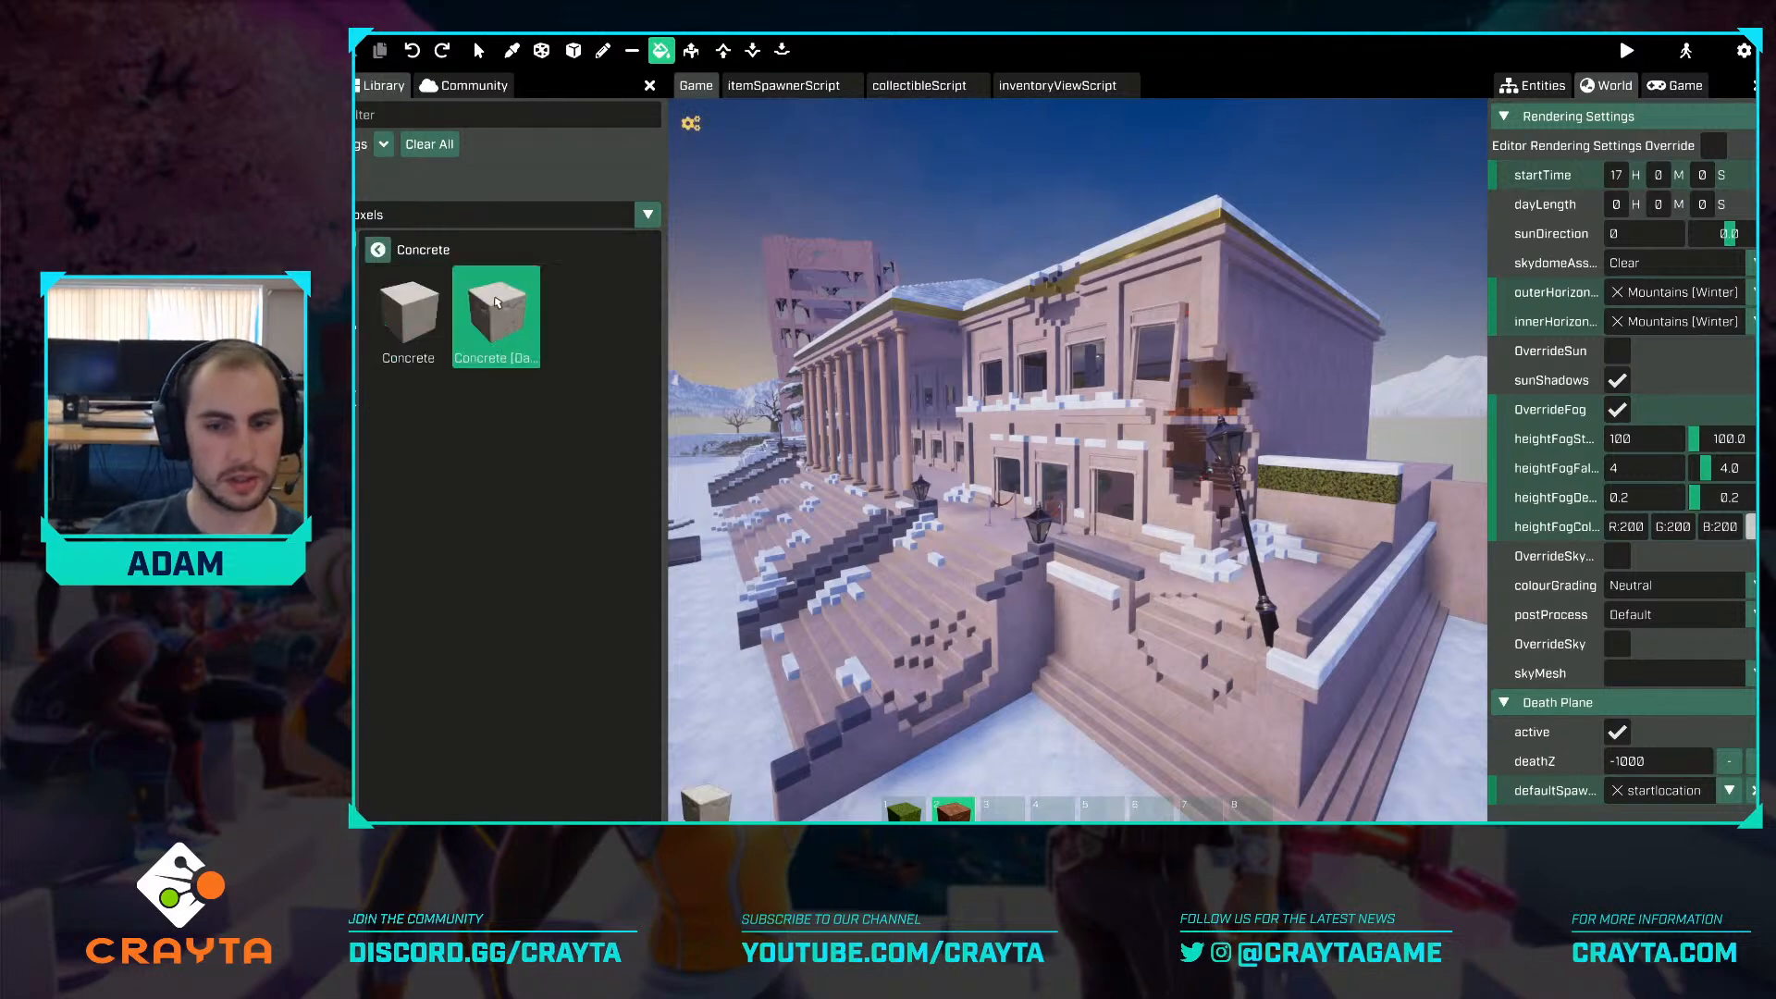
click(513, 324)
Paint existing voxels on the side wall around the broken corner with cracked concrete, reducing the brush size to 2.
click(601, 52)
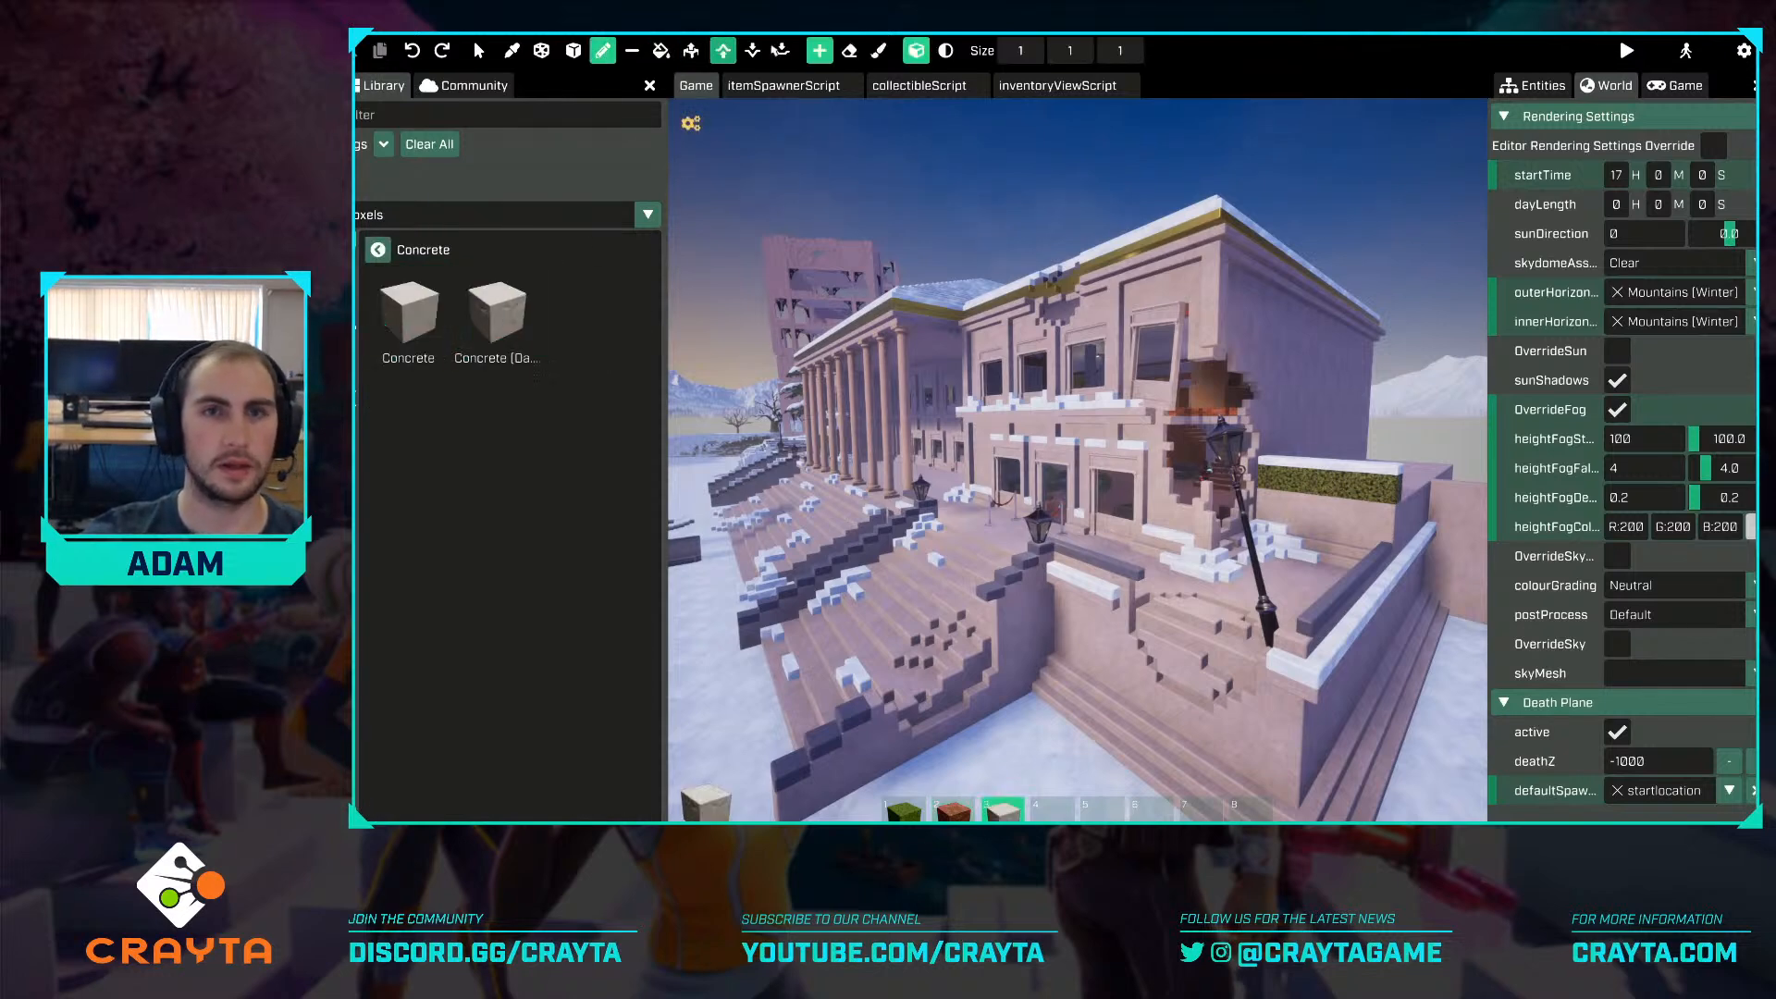
key(w)
right_drag(1143, 311, 1086, 402)
scroll(1086, 403, up, 4)
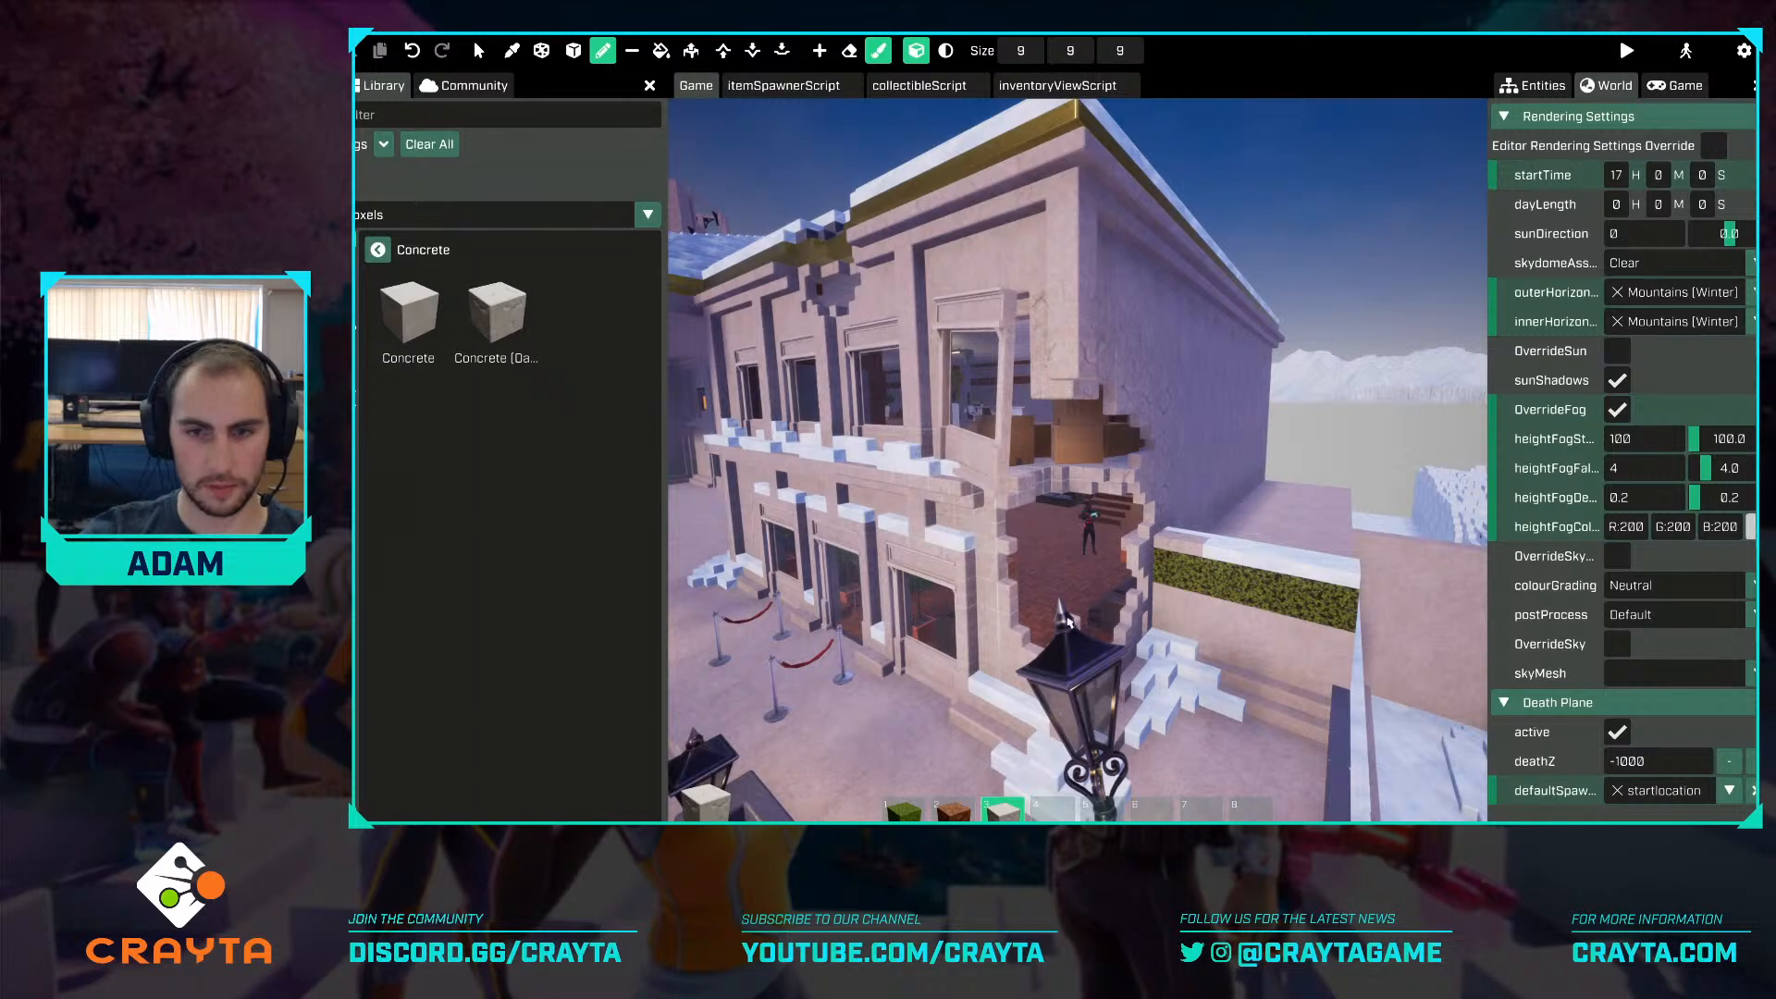
key(w)
right_drag(1052, 383, 990, 231)
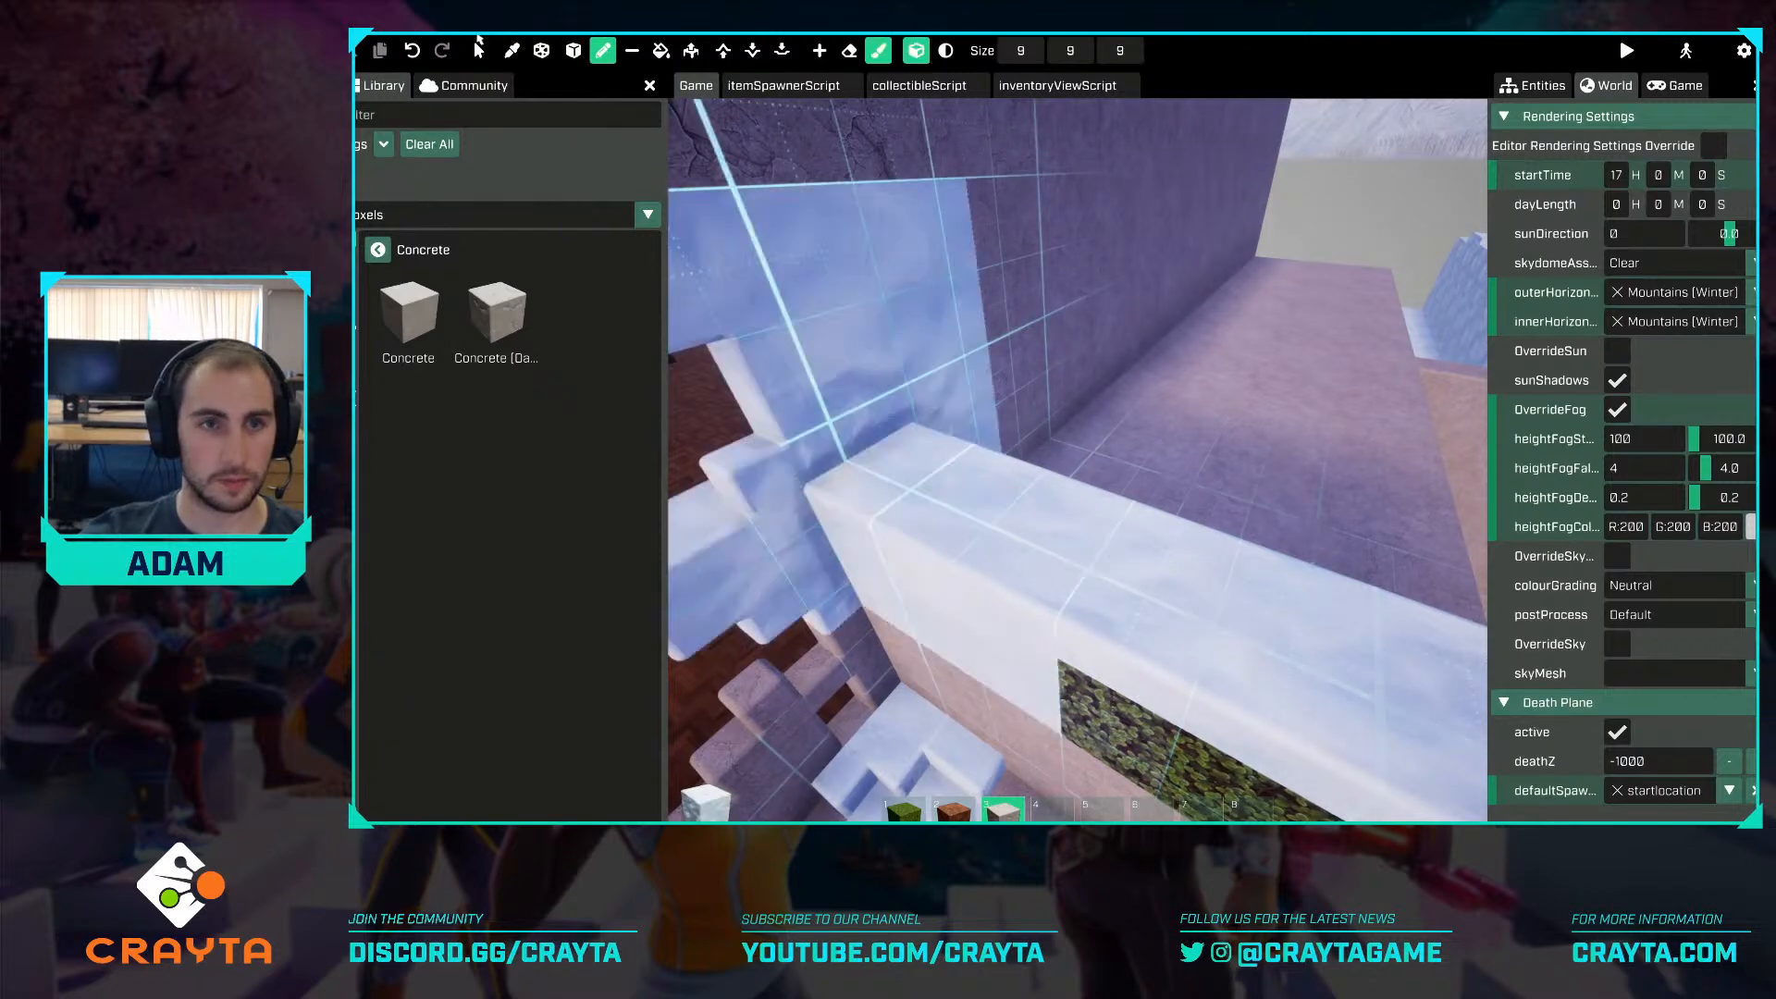
scroll(968, 525, down, 7)
mouse_move(965, 524)
mouse_down()
mouse_move(898, 490)
mouse_move(993, 541)
mouse_move(874, 490)
mouse_up()
key(ctrl+z)
right_drag(877, 490, 787, 435)
key(s)
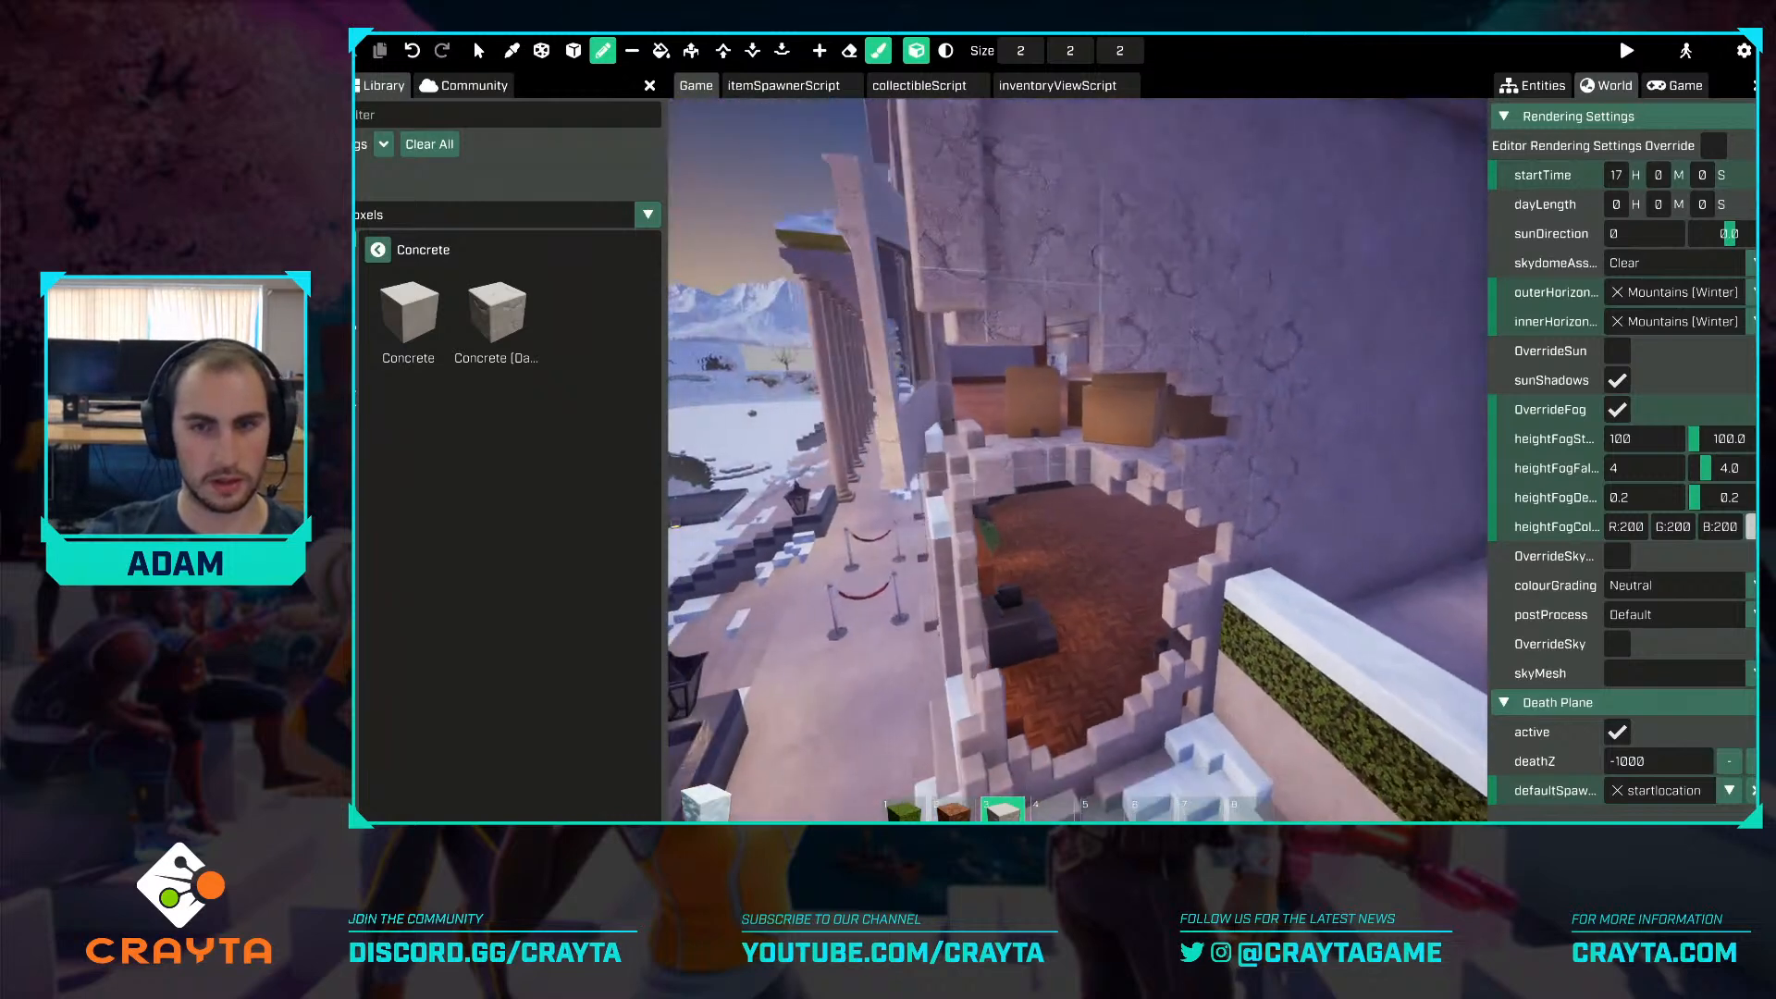
right_drag(1034, 351, 1073, 310)
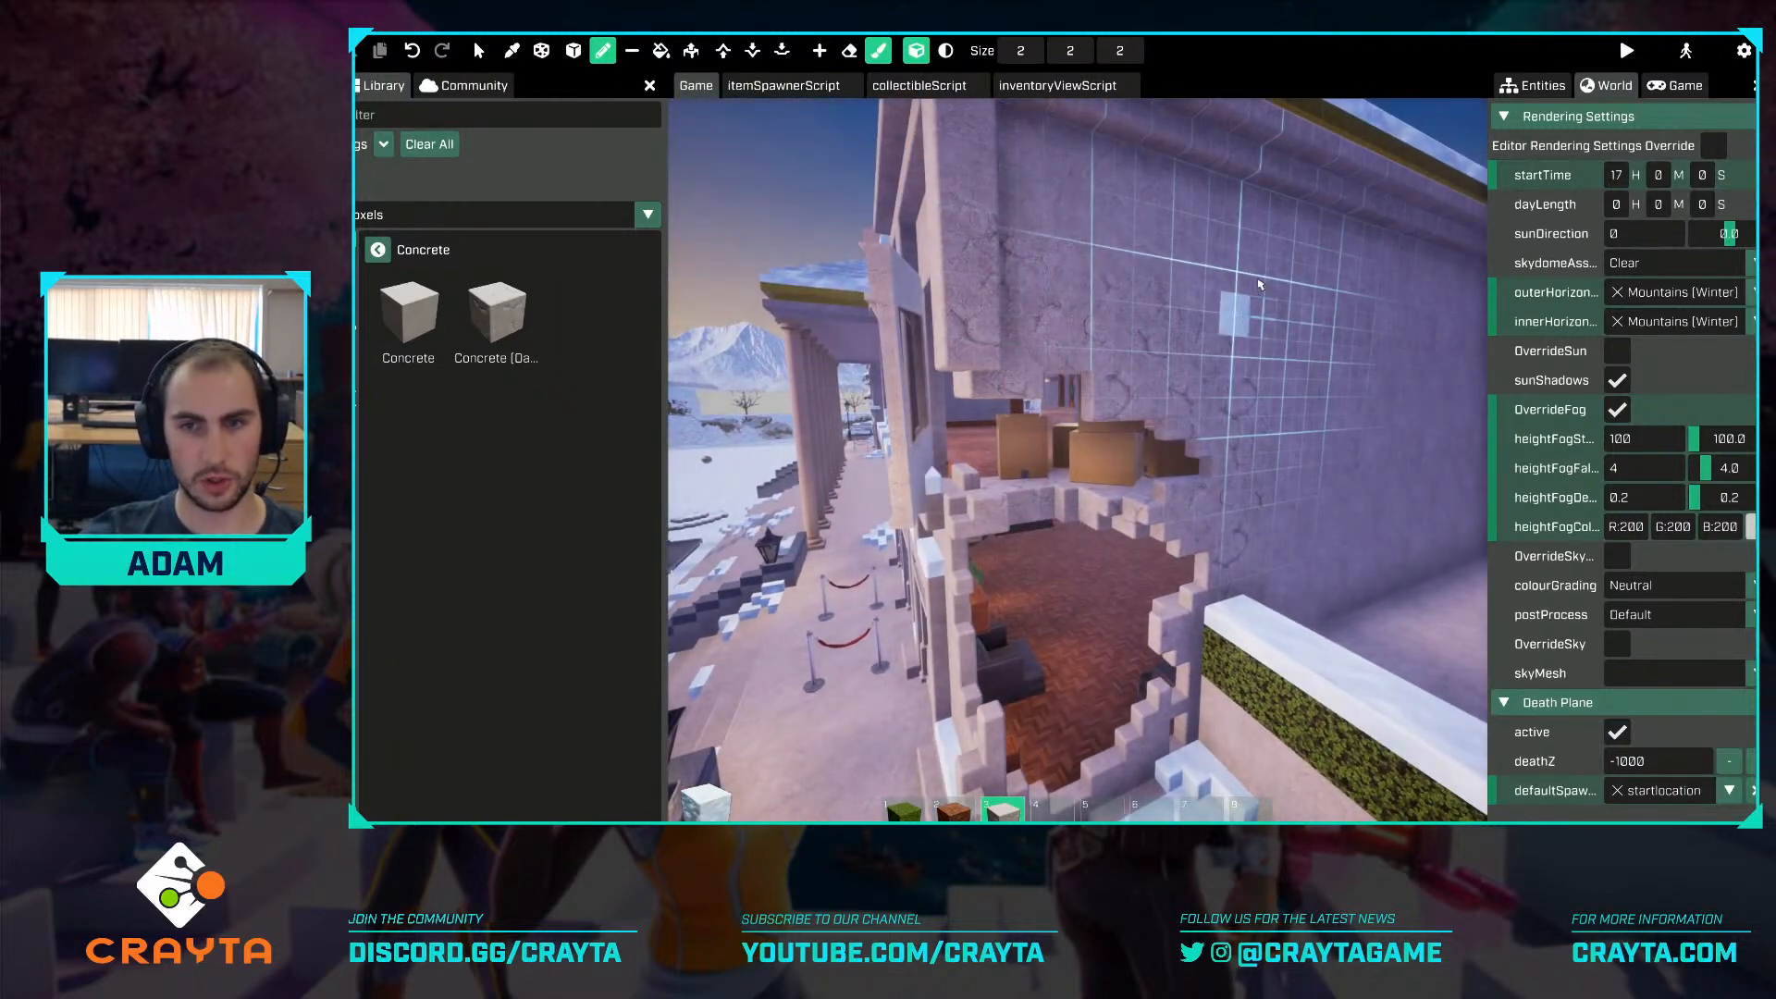
Switch to a round brush of size 6 and paint cracked concrete over the jagged edges of the ground-floor hole.
key(s)
right_drag(1267, 369, 1119, 398)
key(w)
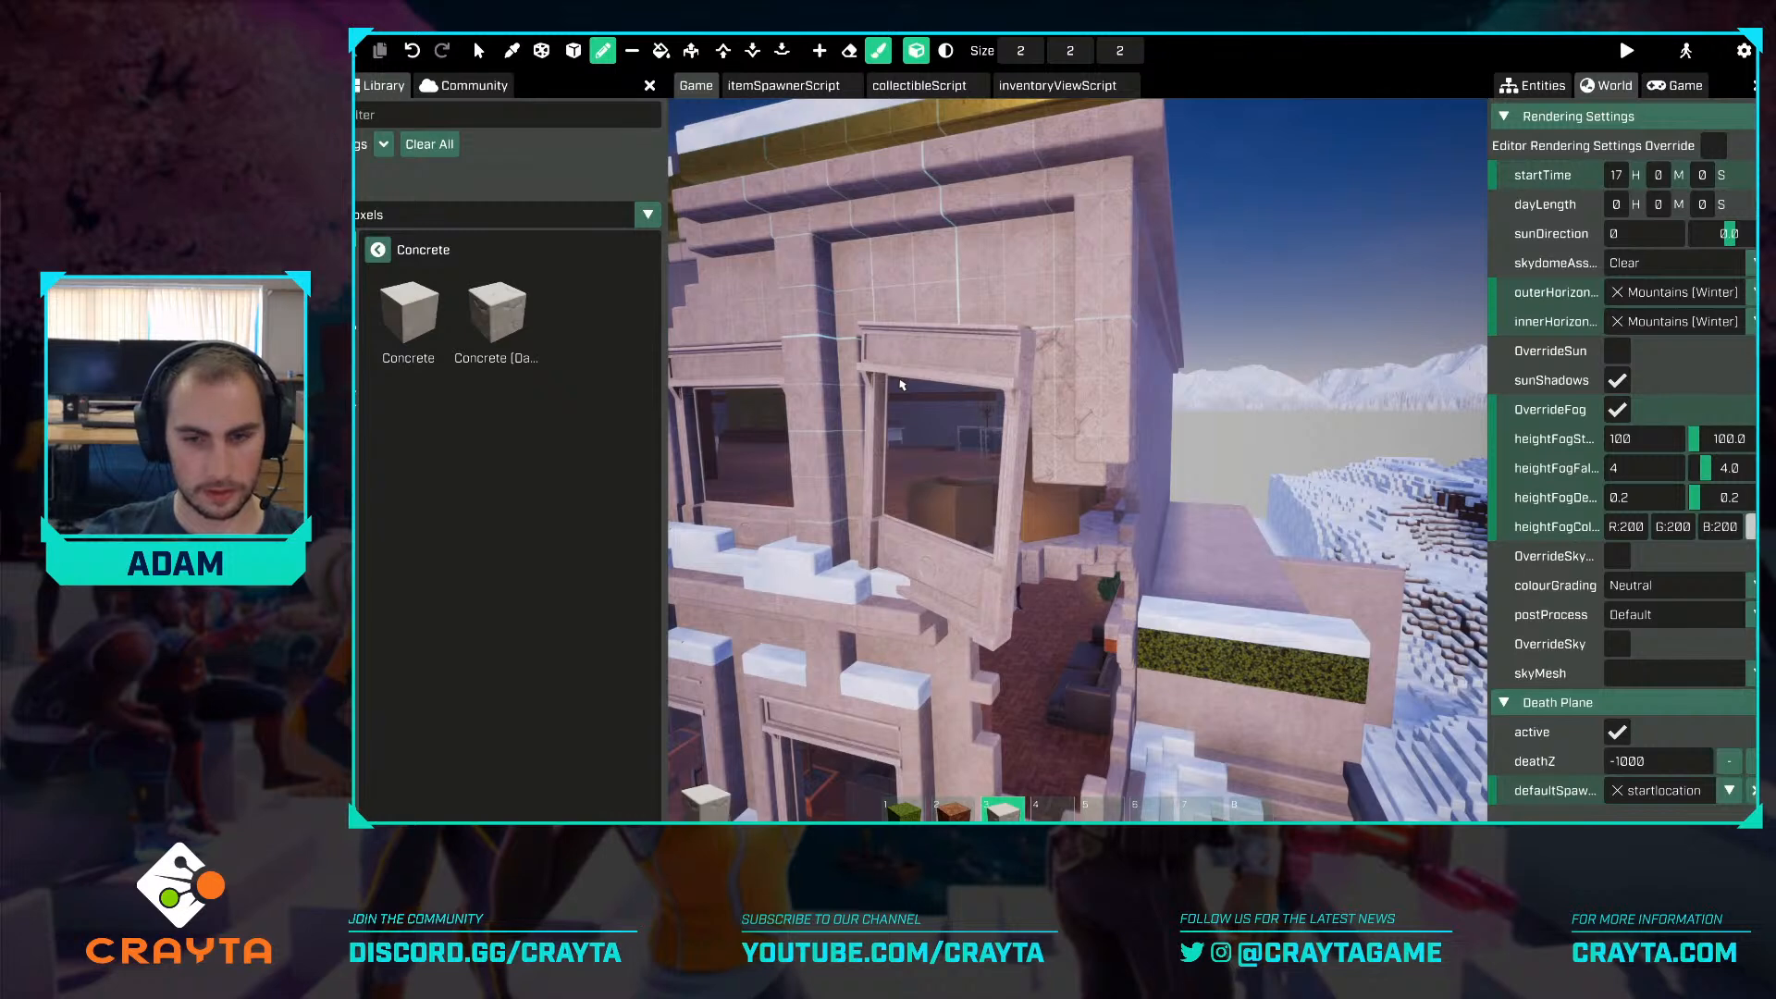
right_drag(902, 384, 860, 370)
key(s)
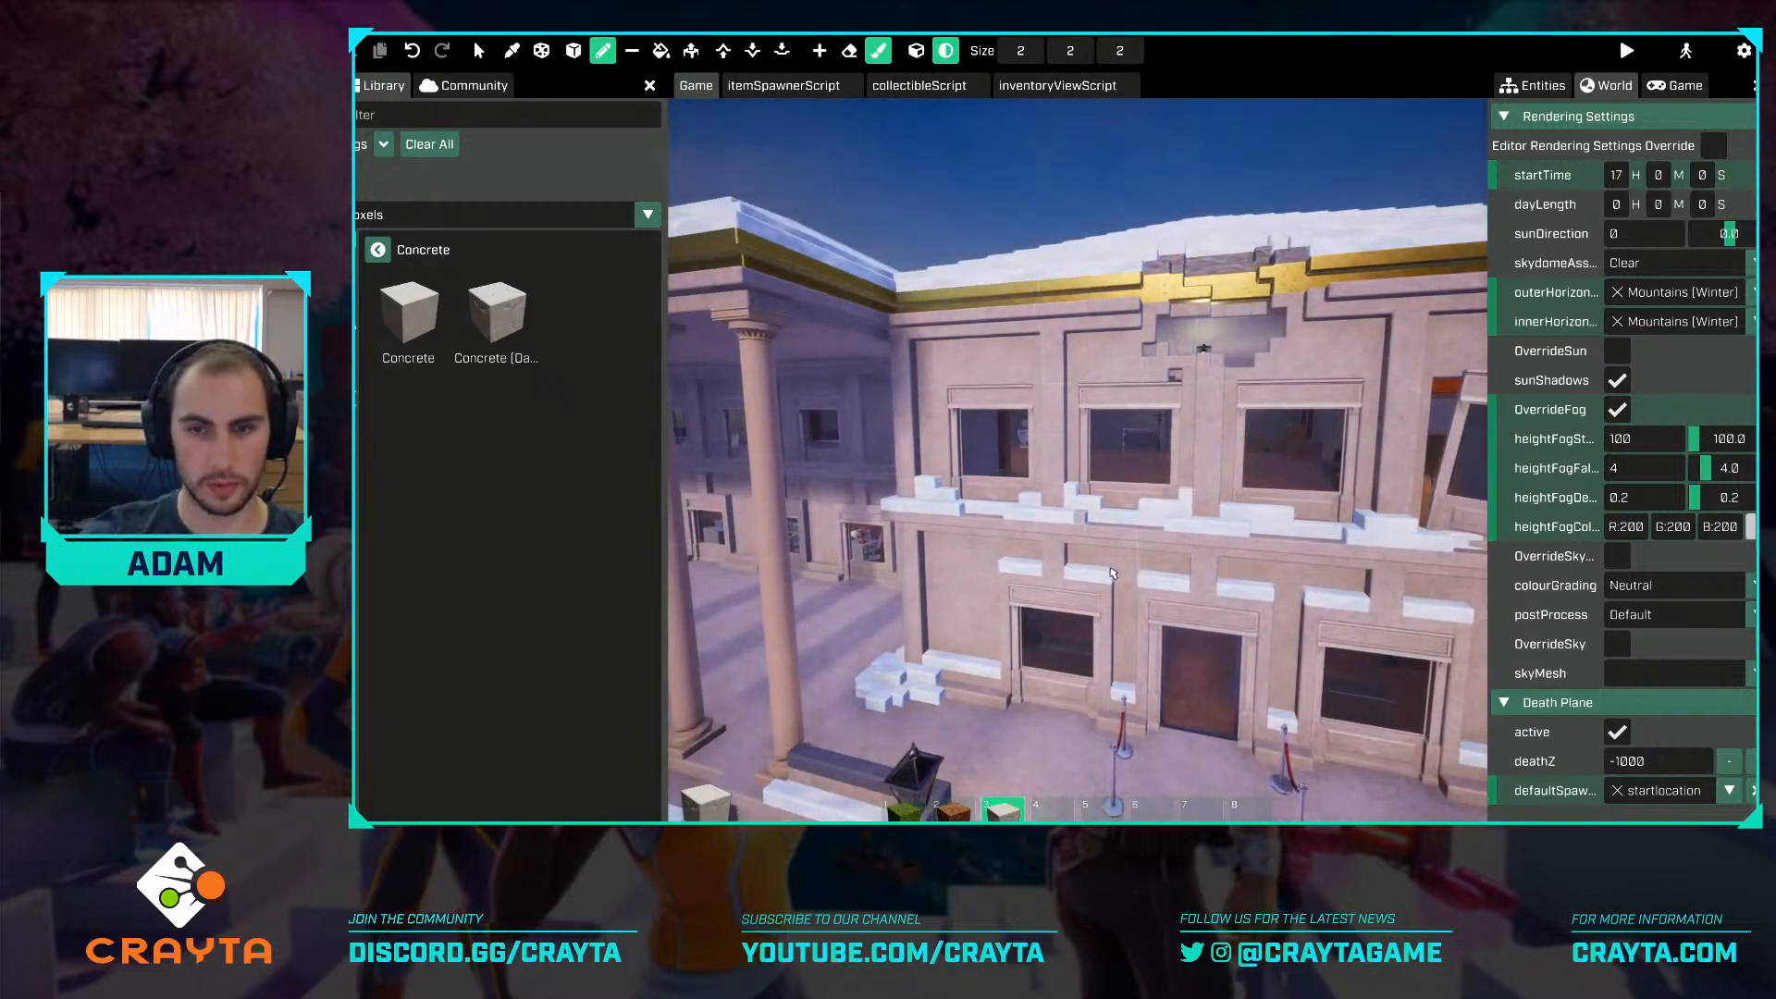
ctrl+scroll(1113, 574, up, 2)
mouse_move(1113, 574)
right_down()
mouse_move(1082, 555)
mouse_move(1123, 533)
right_up()
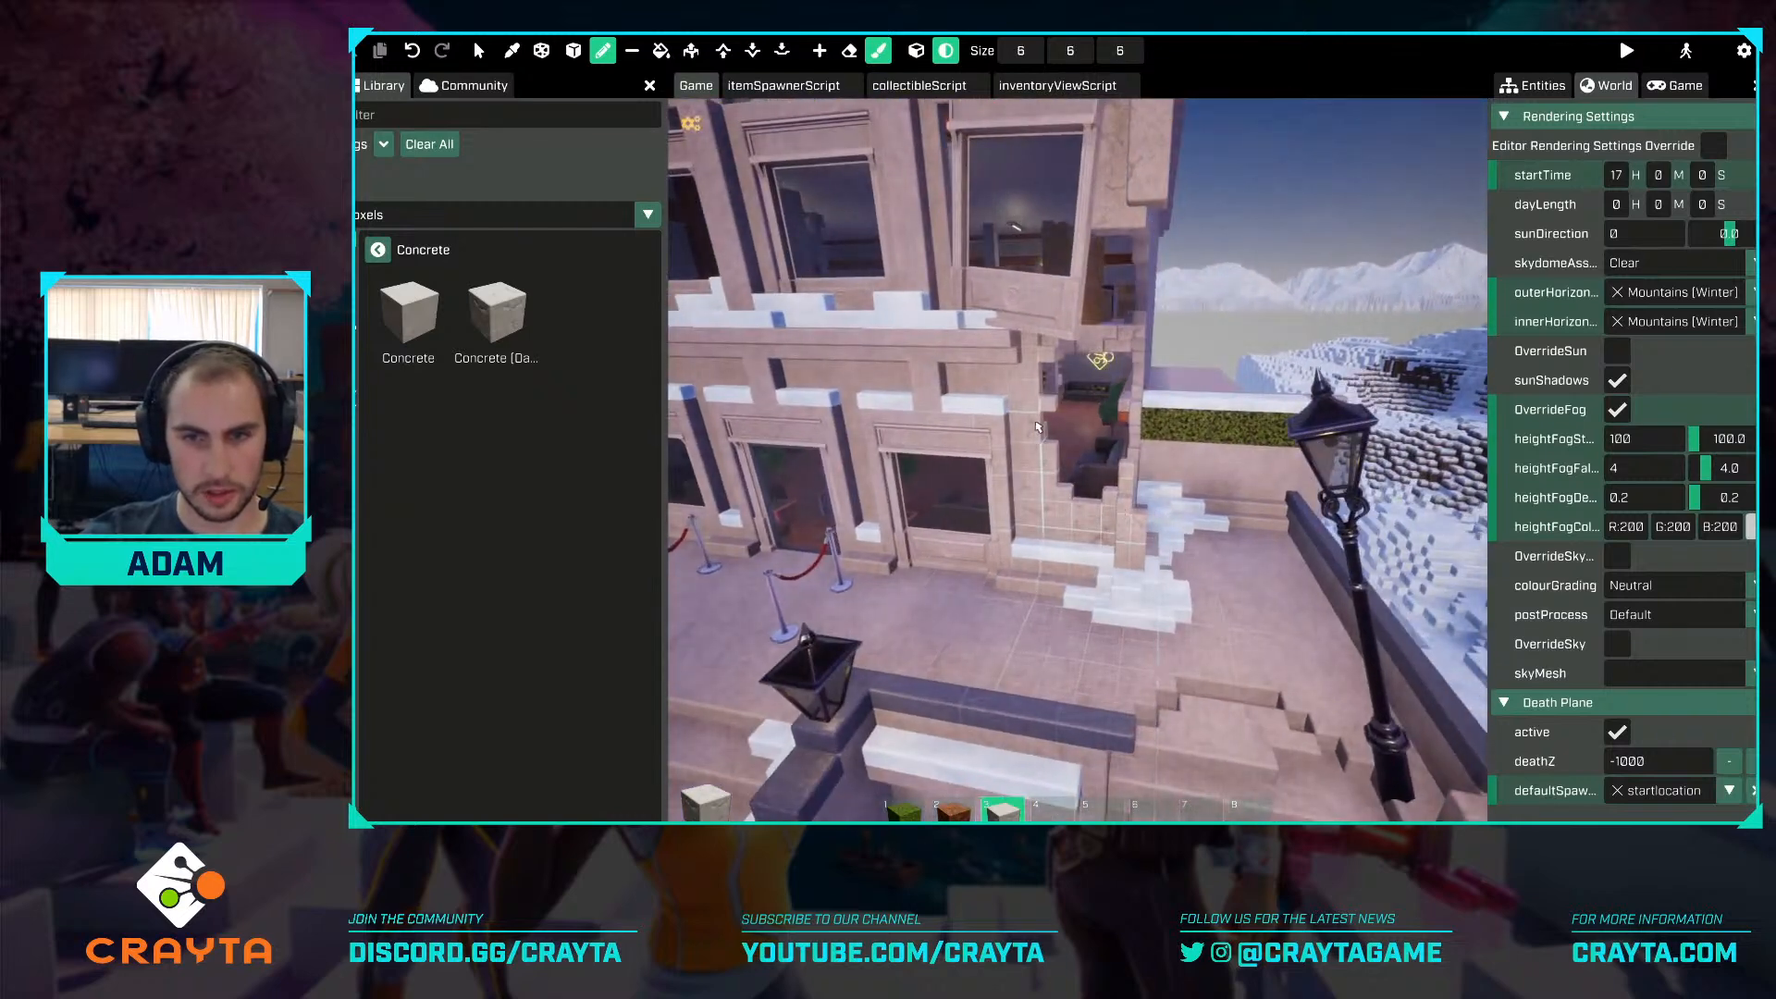
key(w)
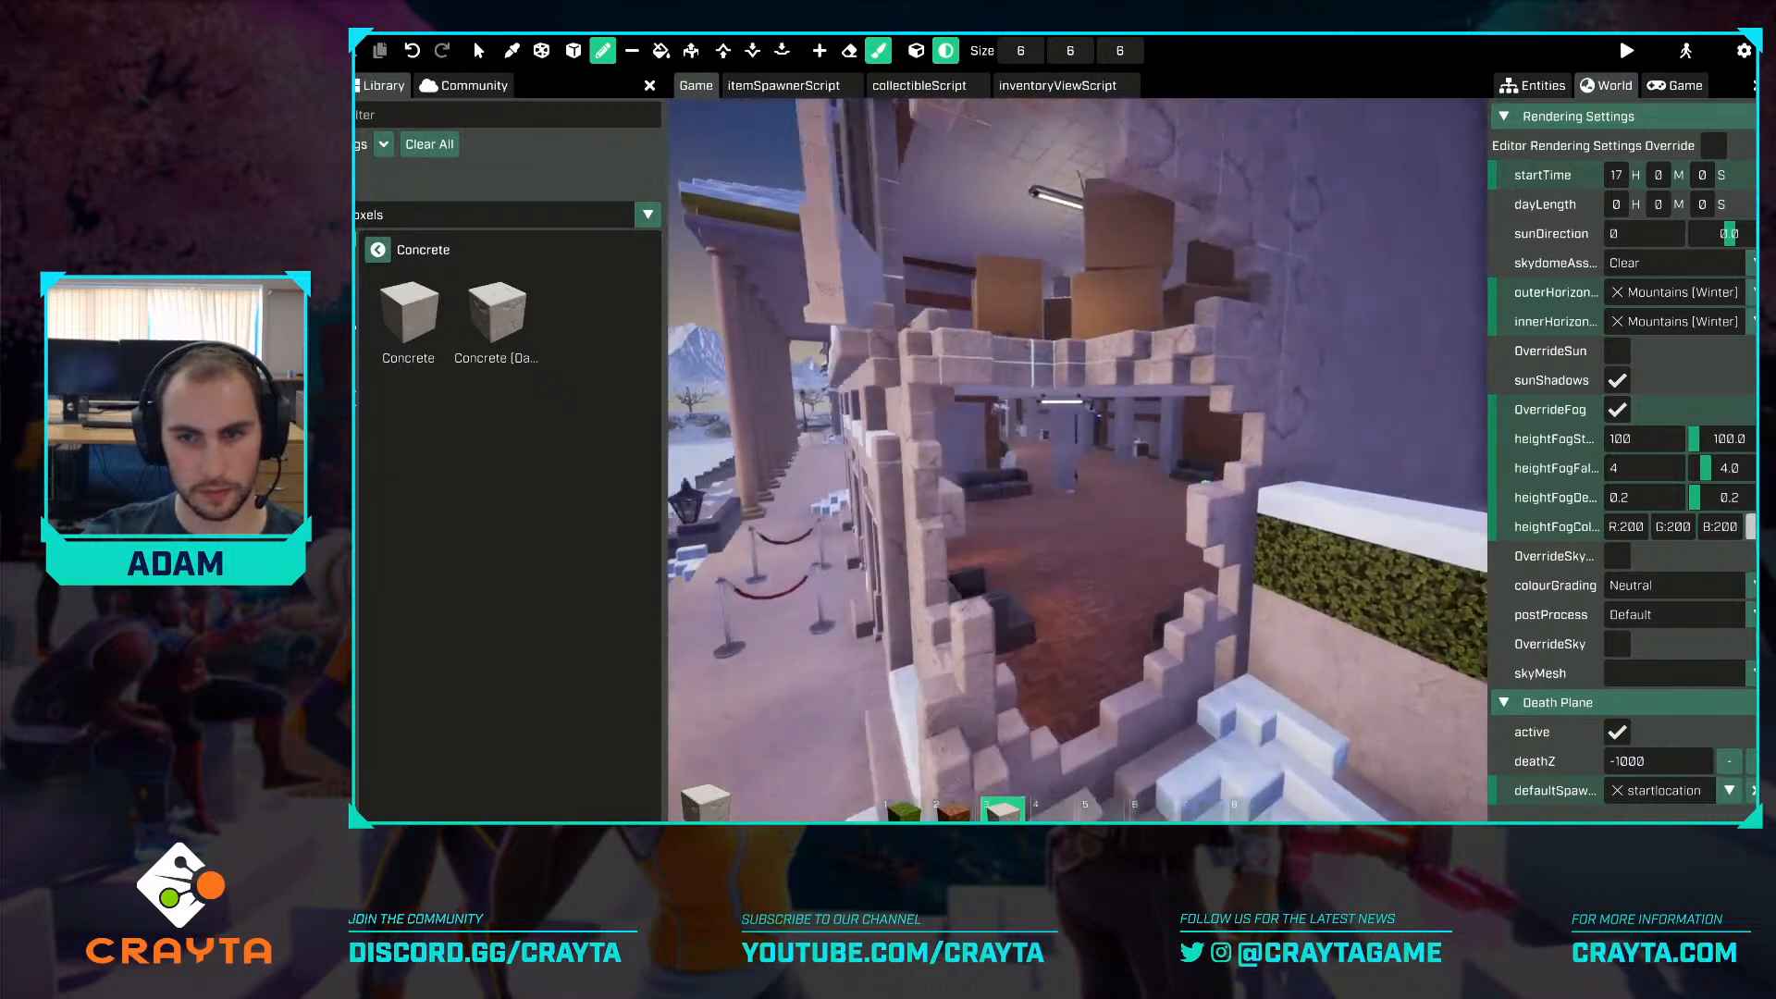
key(q)
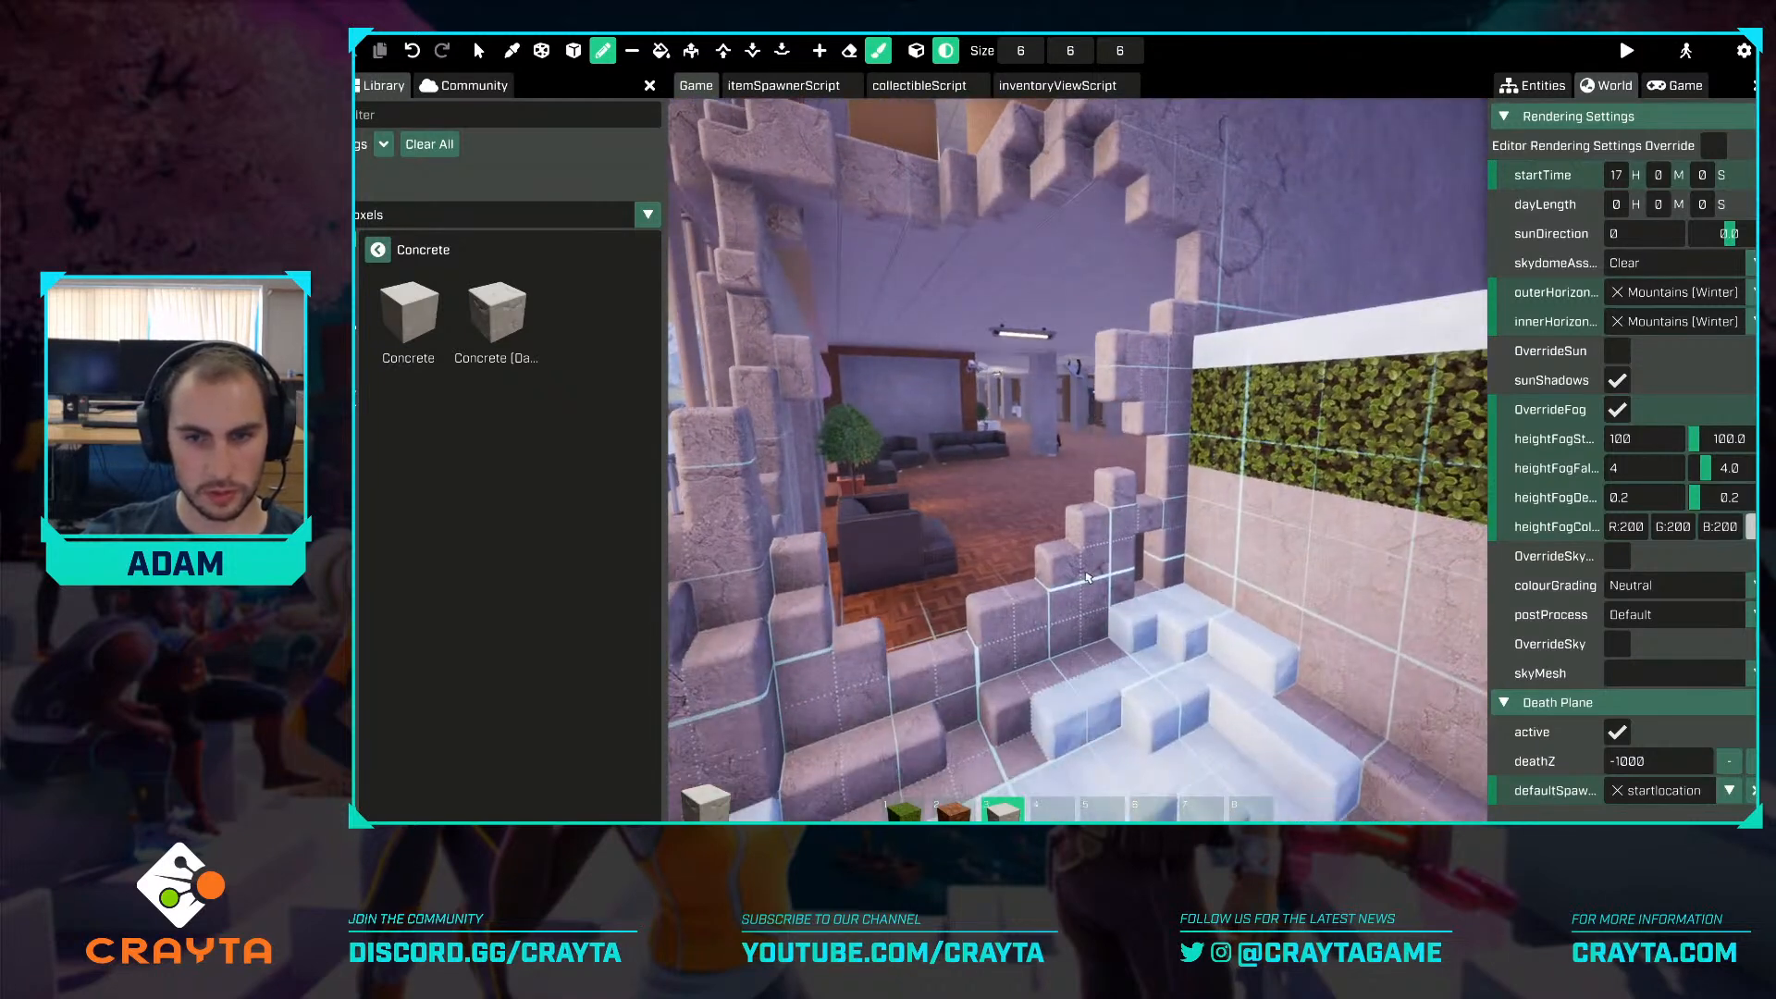
key(s)
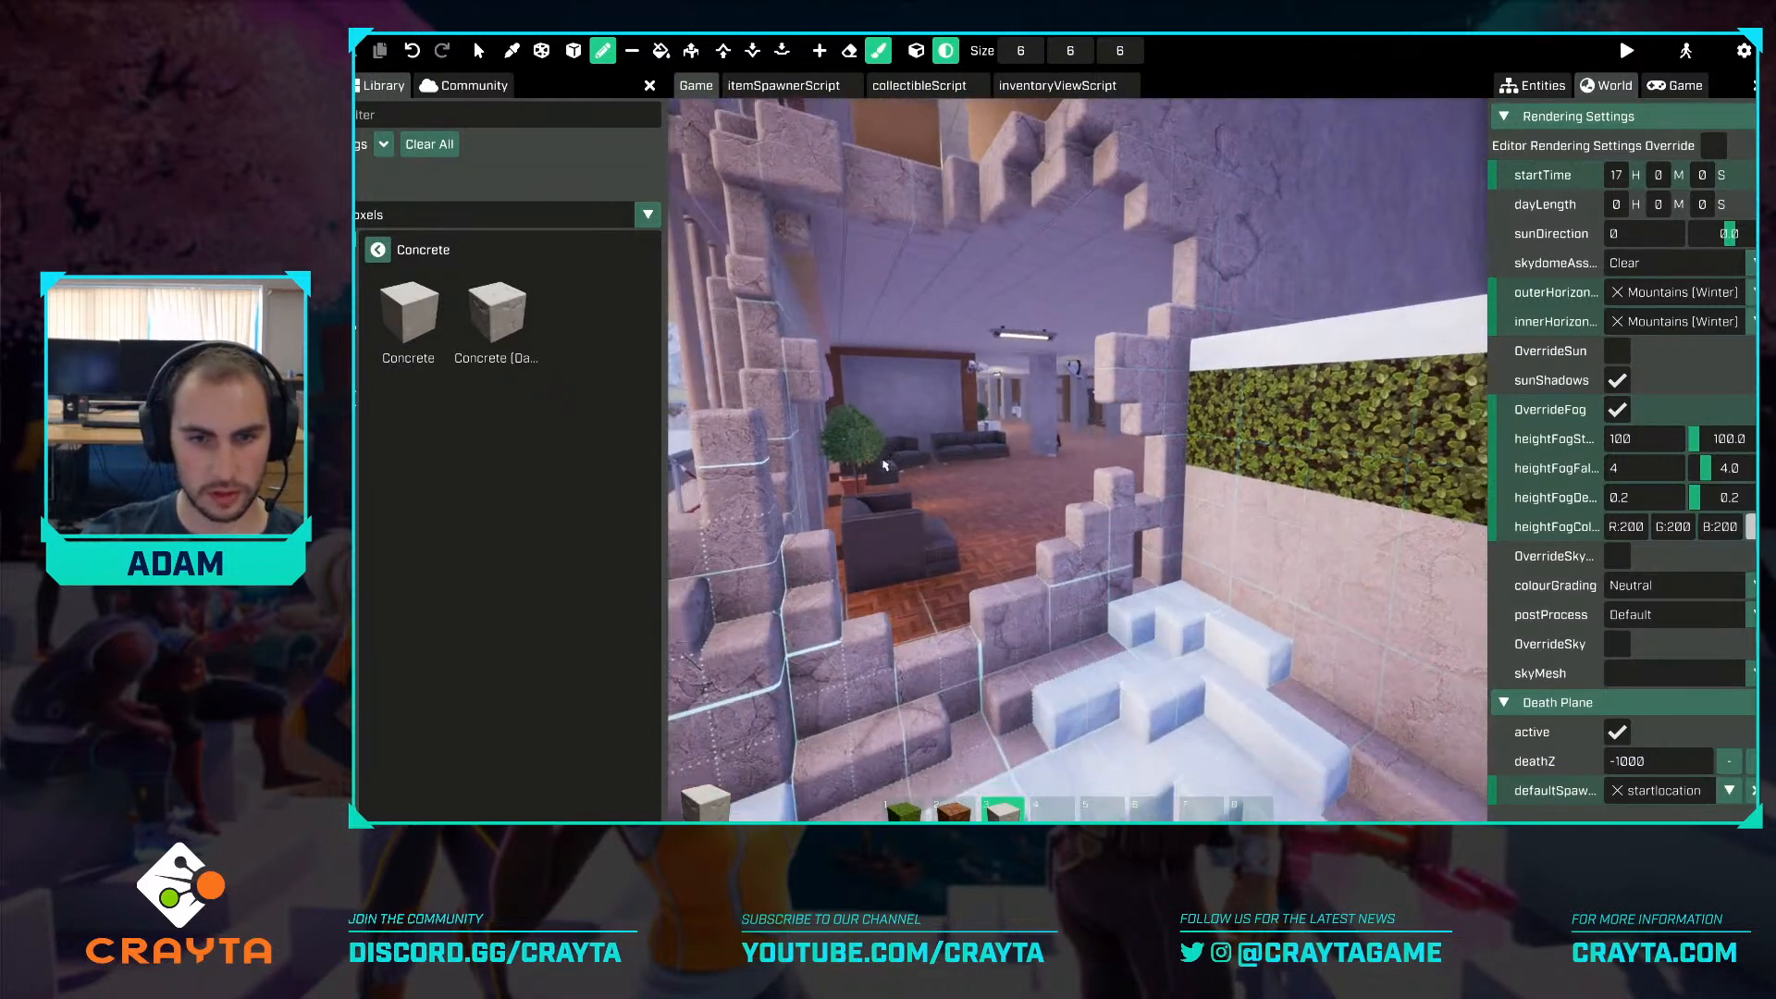
Erode the bank's front corner wall between the columns and the ground-floor windows with a round brush at strength 0.1.
key(a)
right_drag(1077, 460, 979, 407)
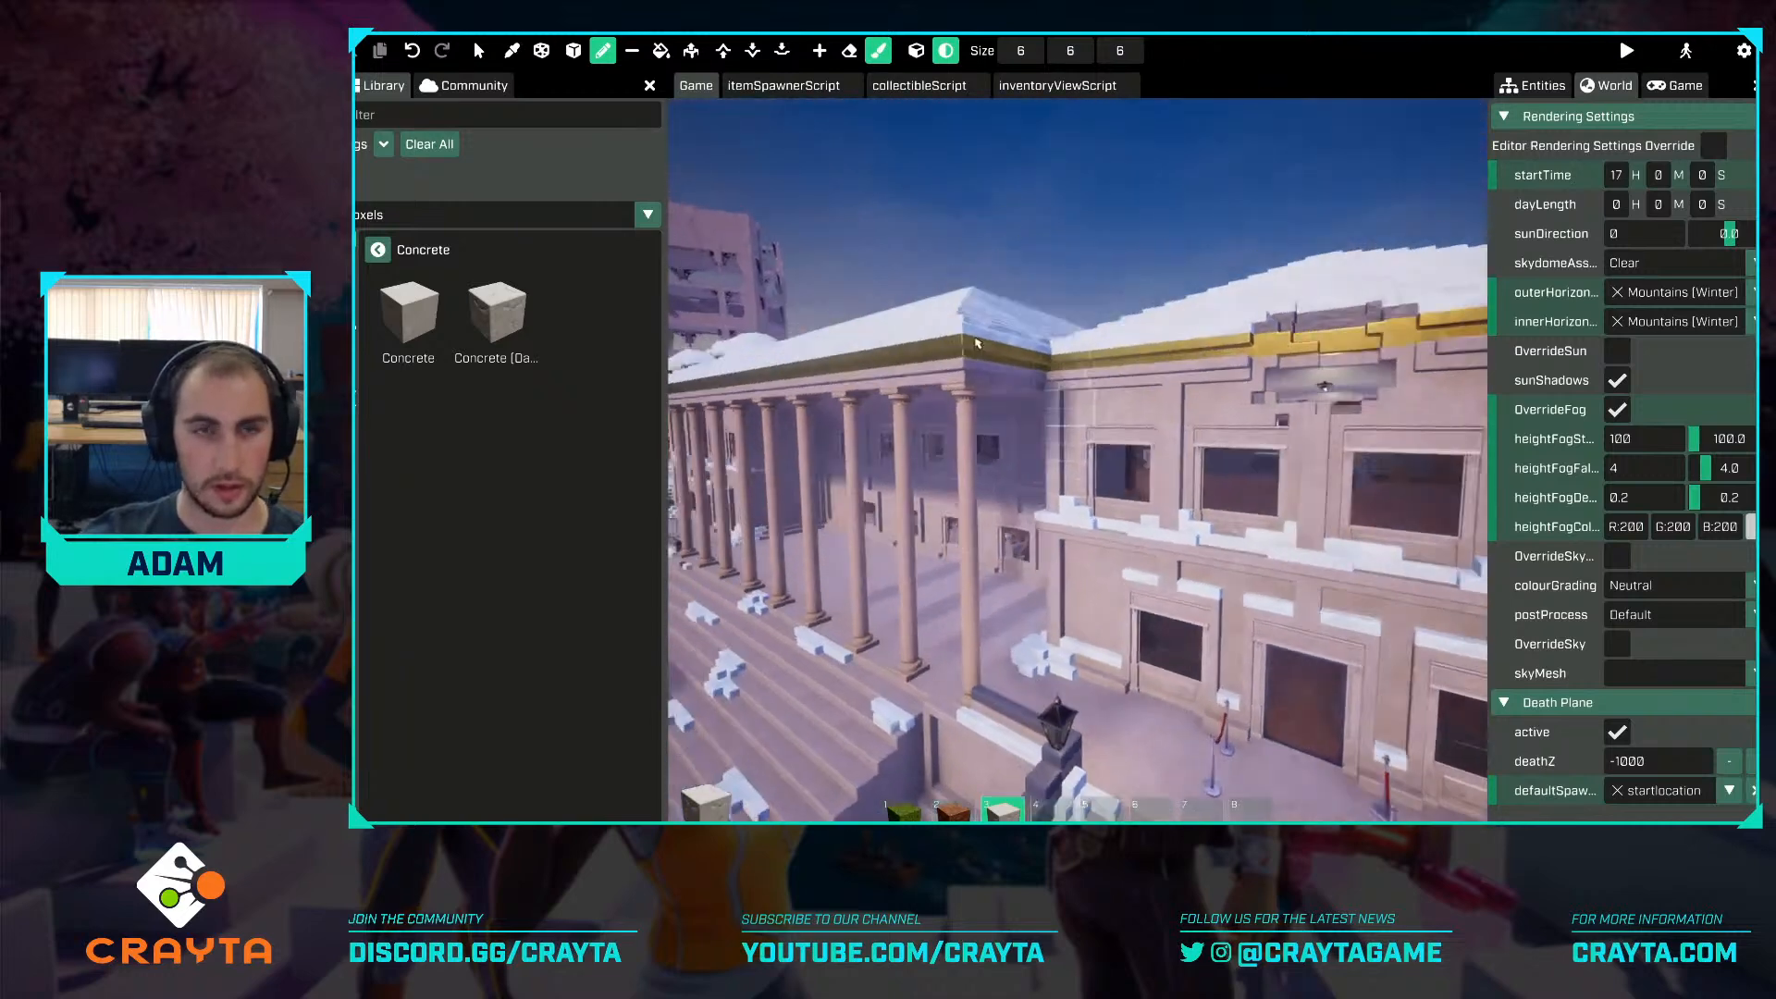
click(752, 51)
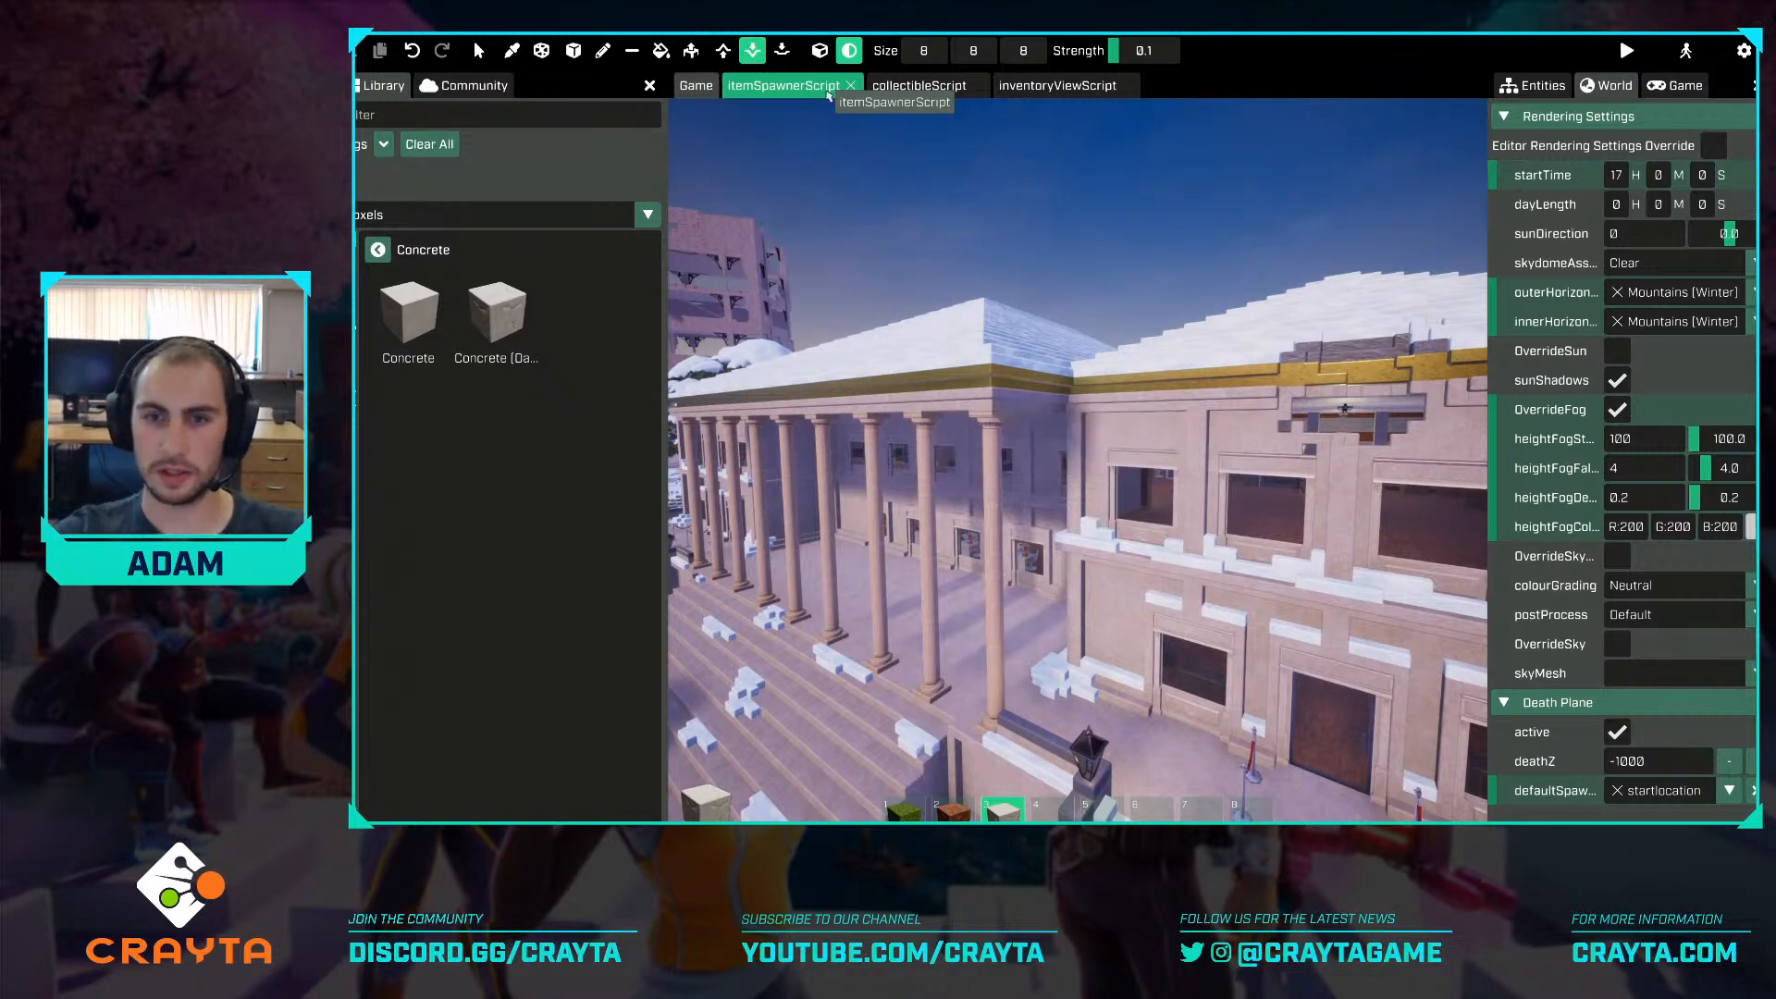
click(979, 429)
key(w)
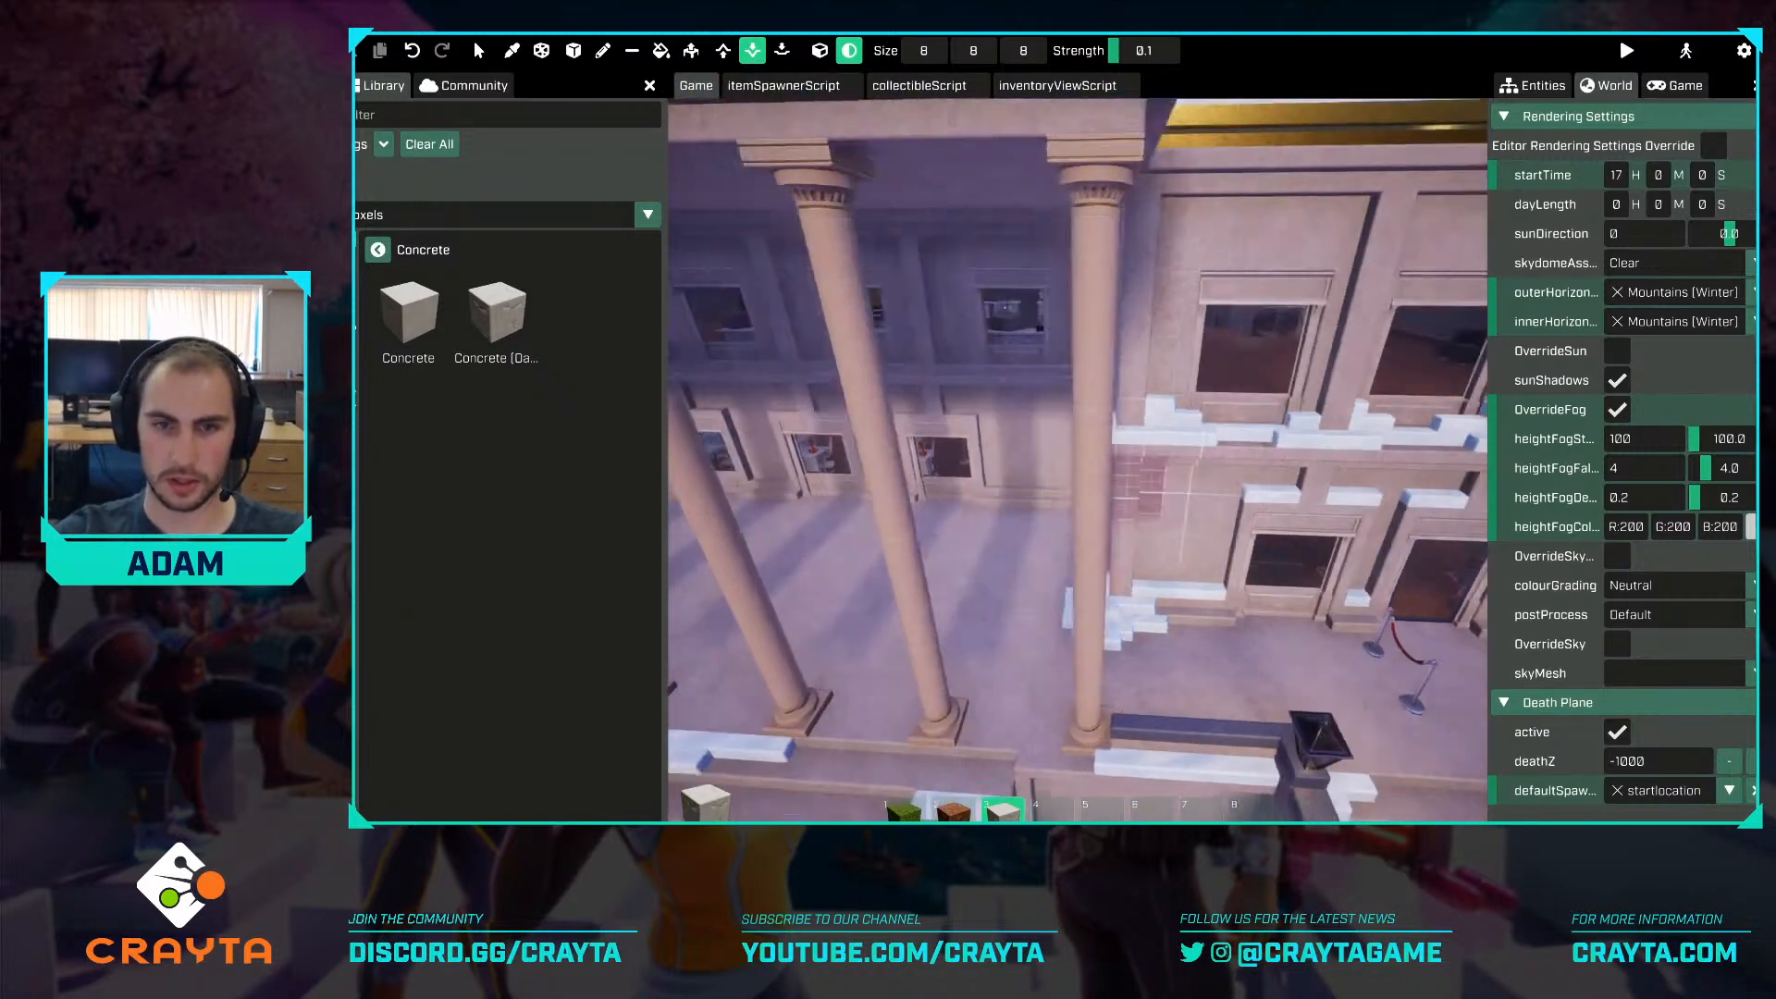
mouse_move(1109, 554)
mouse_down()
mouse_move(1139, 495)
mouse_move(1182, 645)
mouse_move(1149, 680)
mouse_move(1116, 646)
mouse_up()
right_drag(1116, 646, 1036, 646)
key(d)
right_drag(1193, 586, 1179, 586)
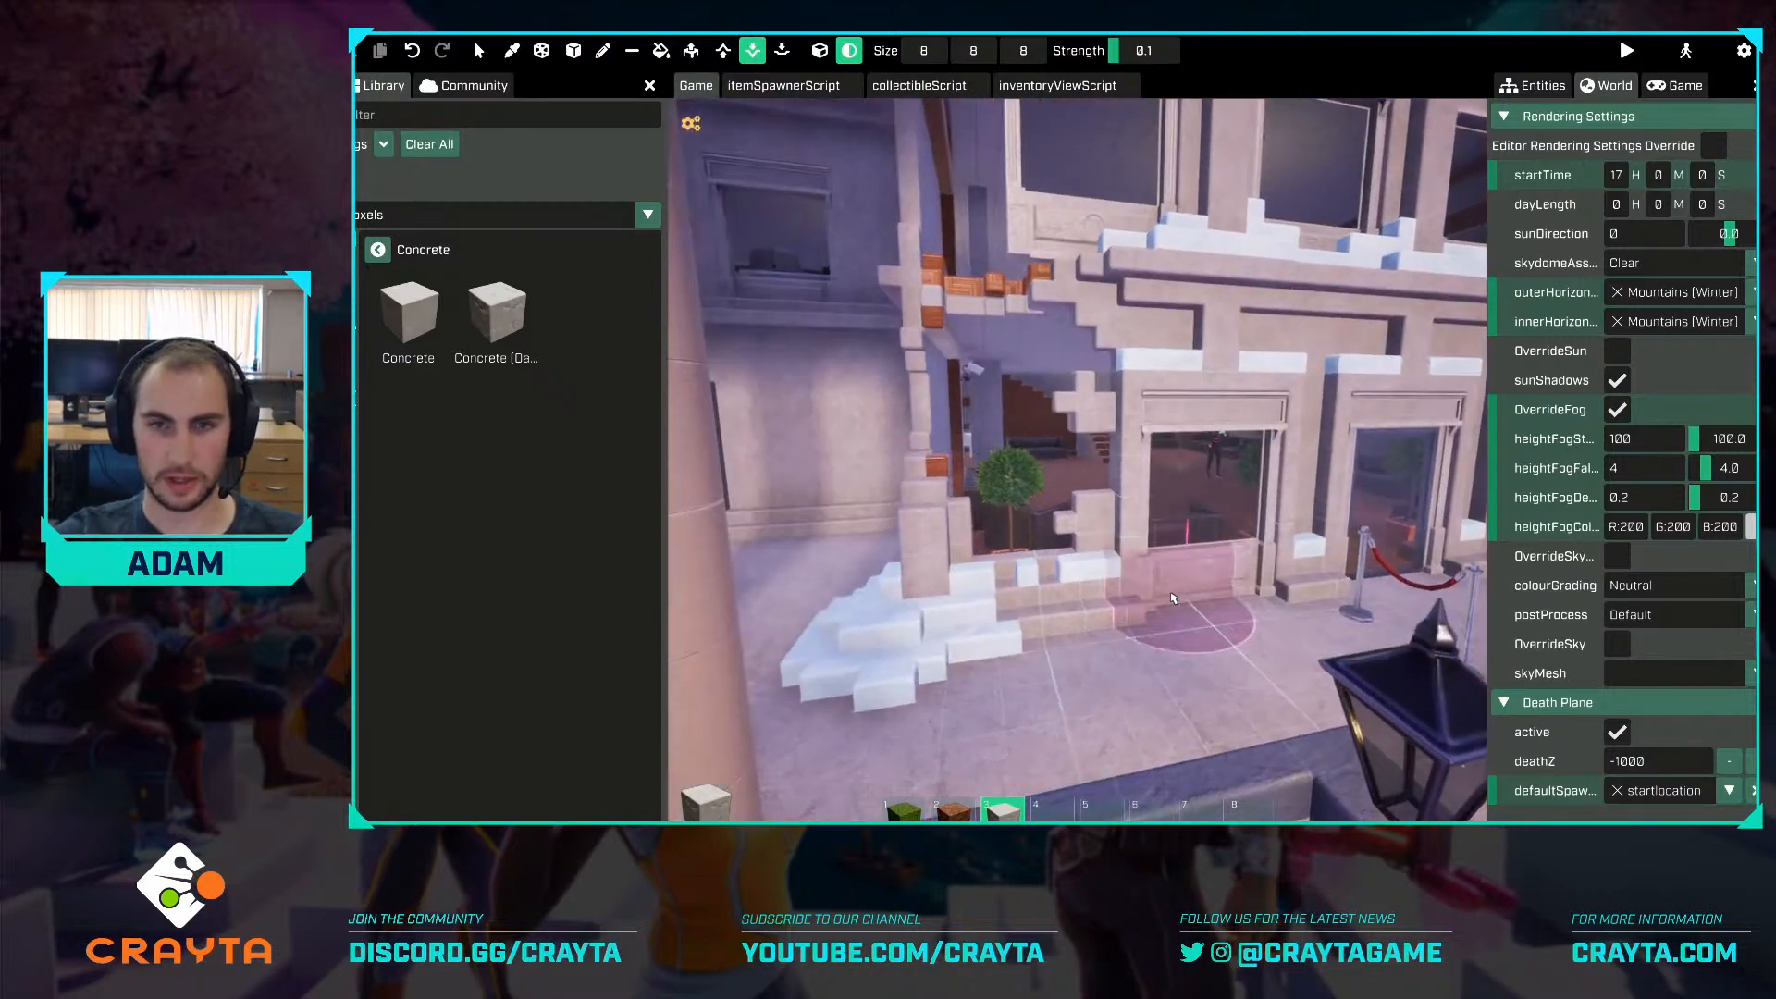
Erode the side wall around the broken corner to widen the openings on the ground and upper floors.
key(Escape)
key(w)
mouse_move(1101, 490)
right_down()
mouse_move(1074, 488)
mouse_move(1099, 477)
right_up()
key(s)
click(750, 53)
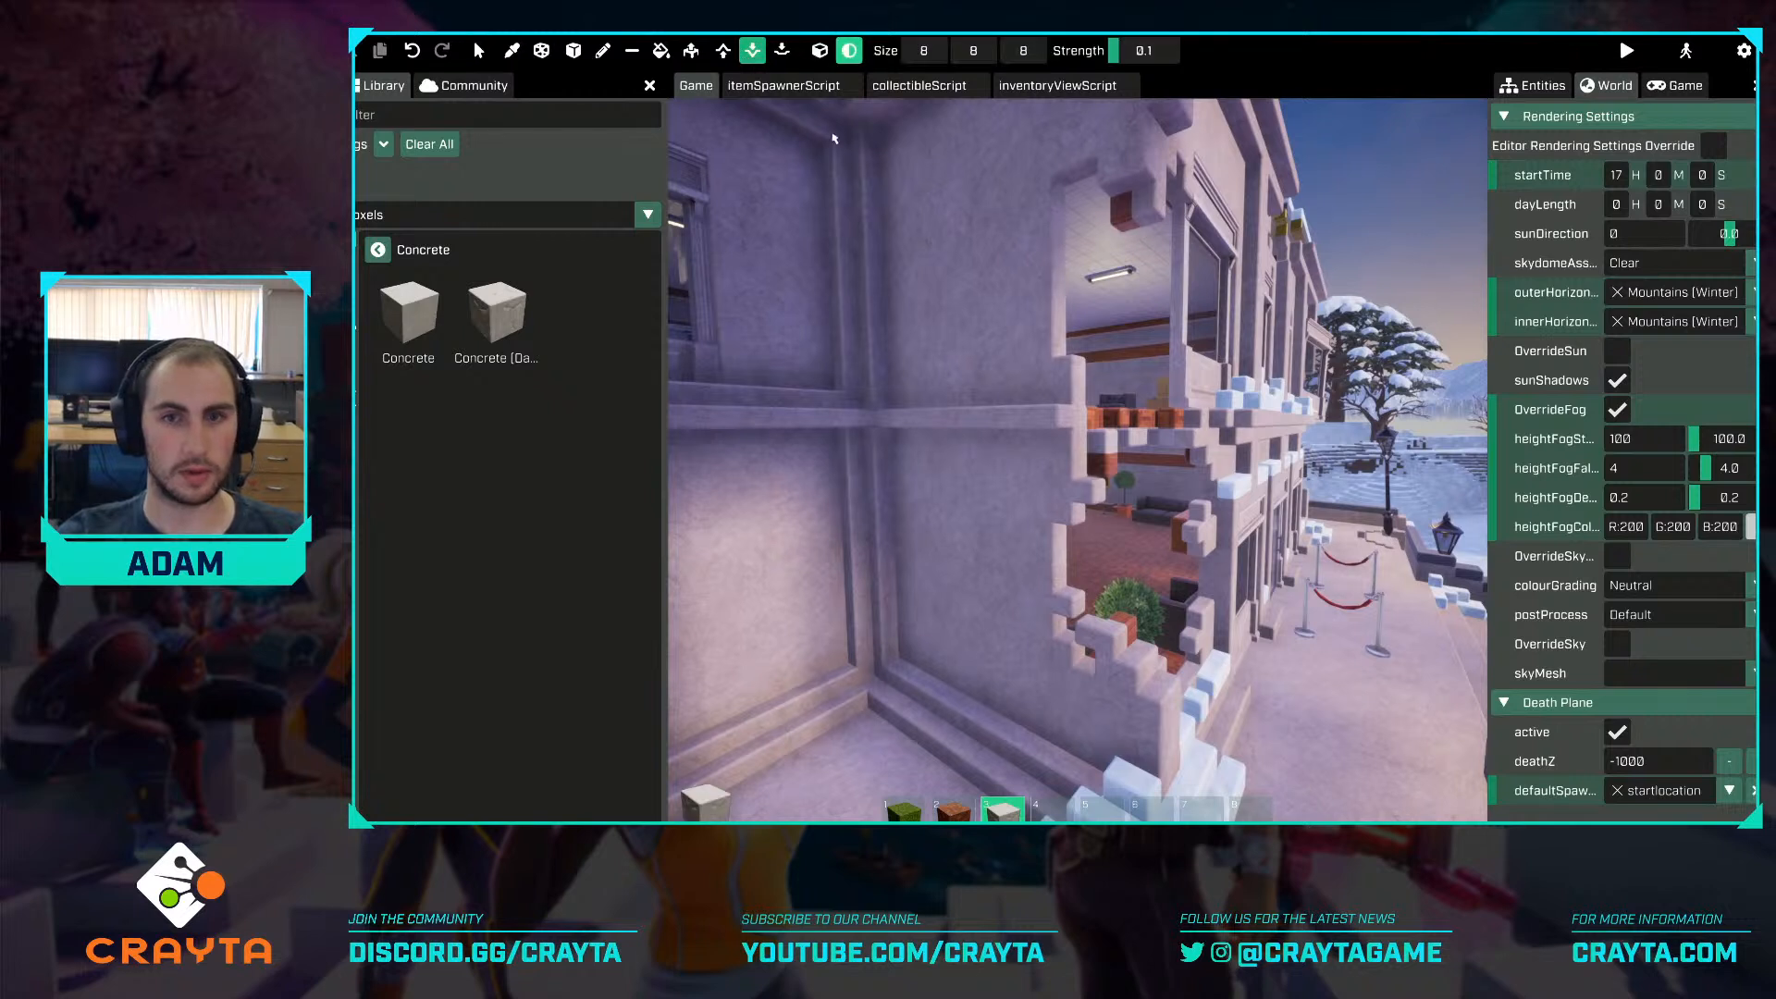
mouse_move(1024, 287)
mouse_down()
mouse_move(985, 417)
mouse_move(1036, 508)
mouse_up()
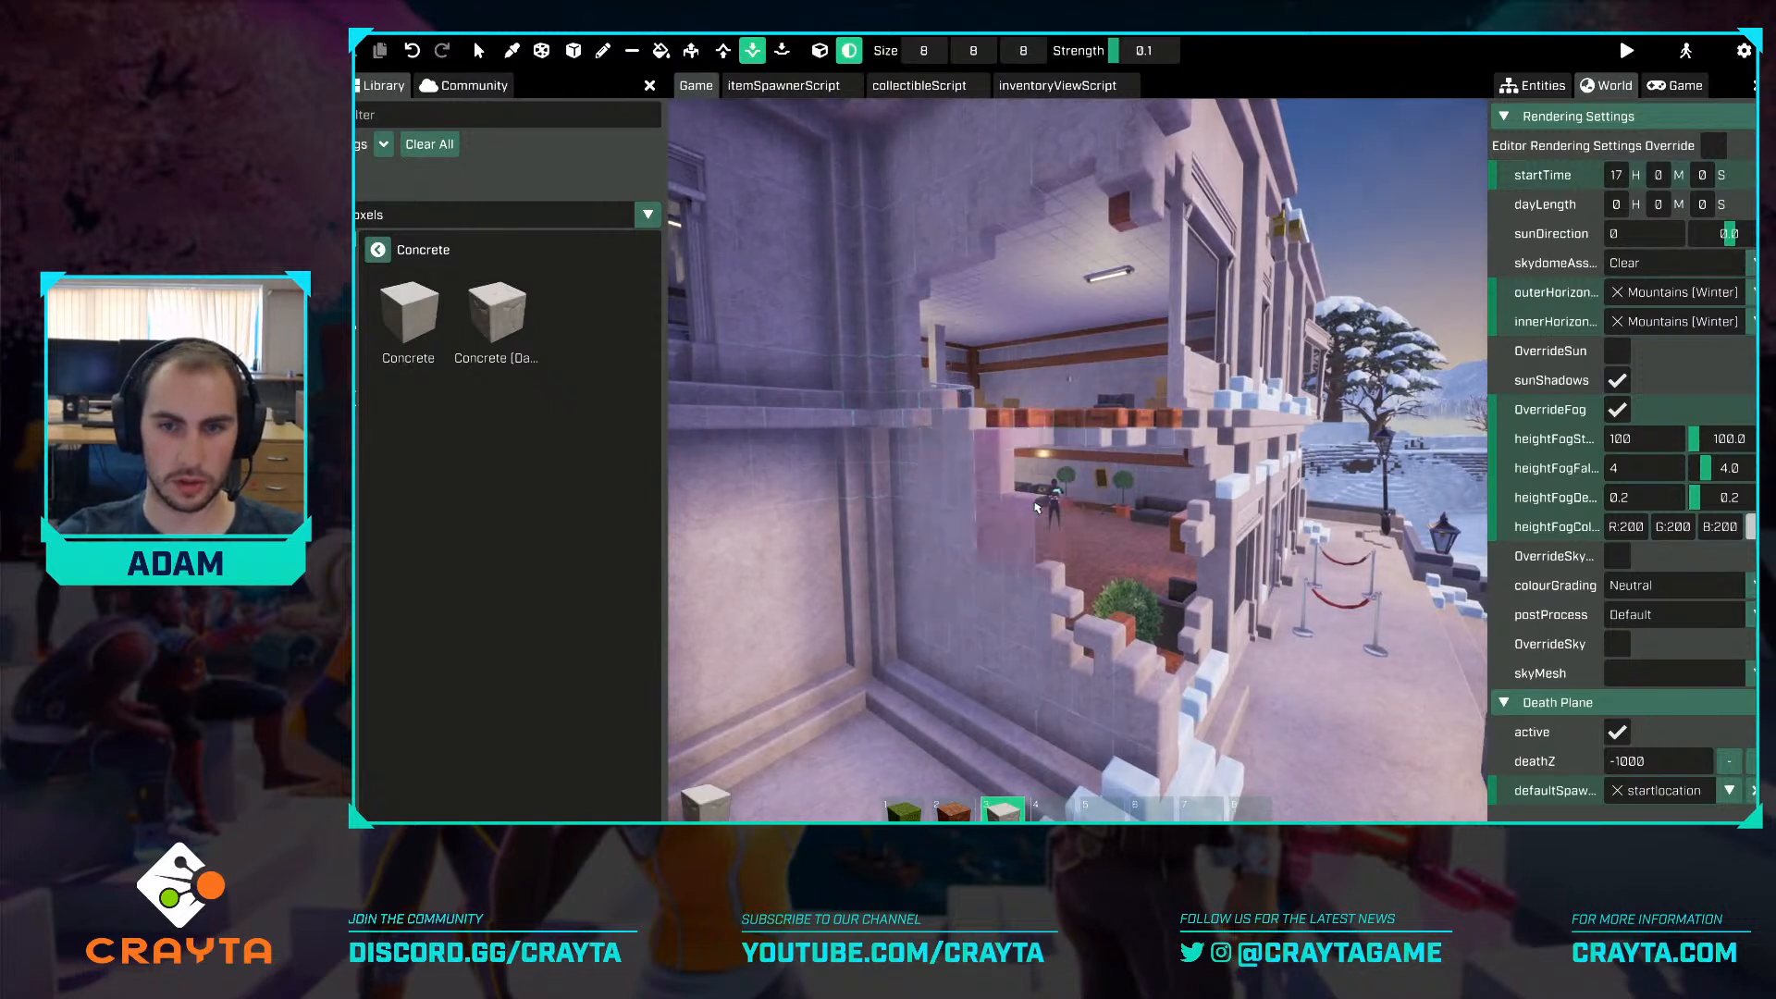
click(973, 424)
key(w)
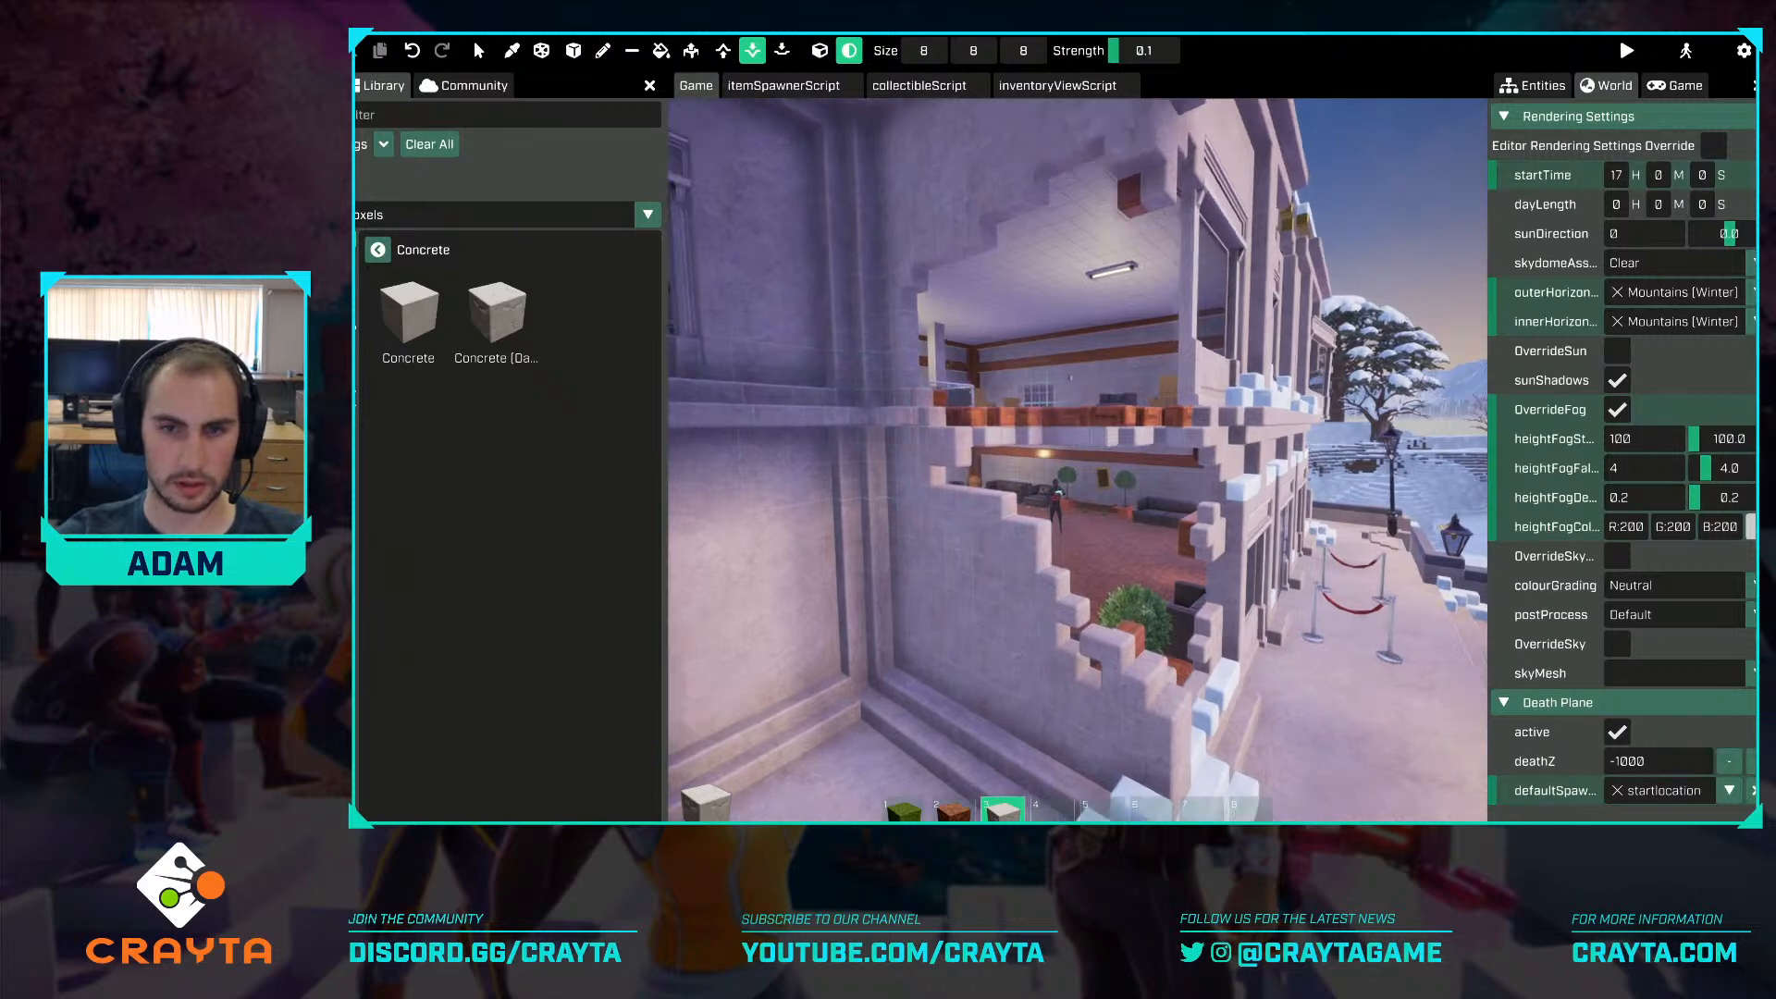
Erode the upper-floor side wall back toward the inner corner beside the window.
mouse_move(1054, 190)
mouse_down()
mouse_move(1091, 166)
mouse_move(993, 223)
mouse_move(925, 189)
mouse_move(900, 231)
mouse_up()
right_drag(900, 231, 852, 199)
right_drag(982, 250, 1036, 291)
key(s)
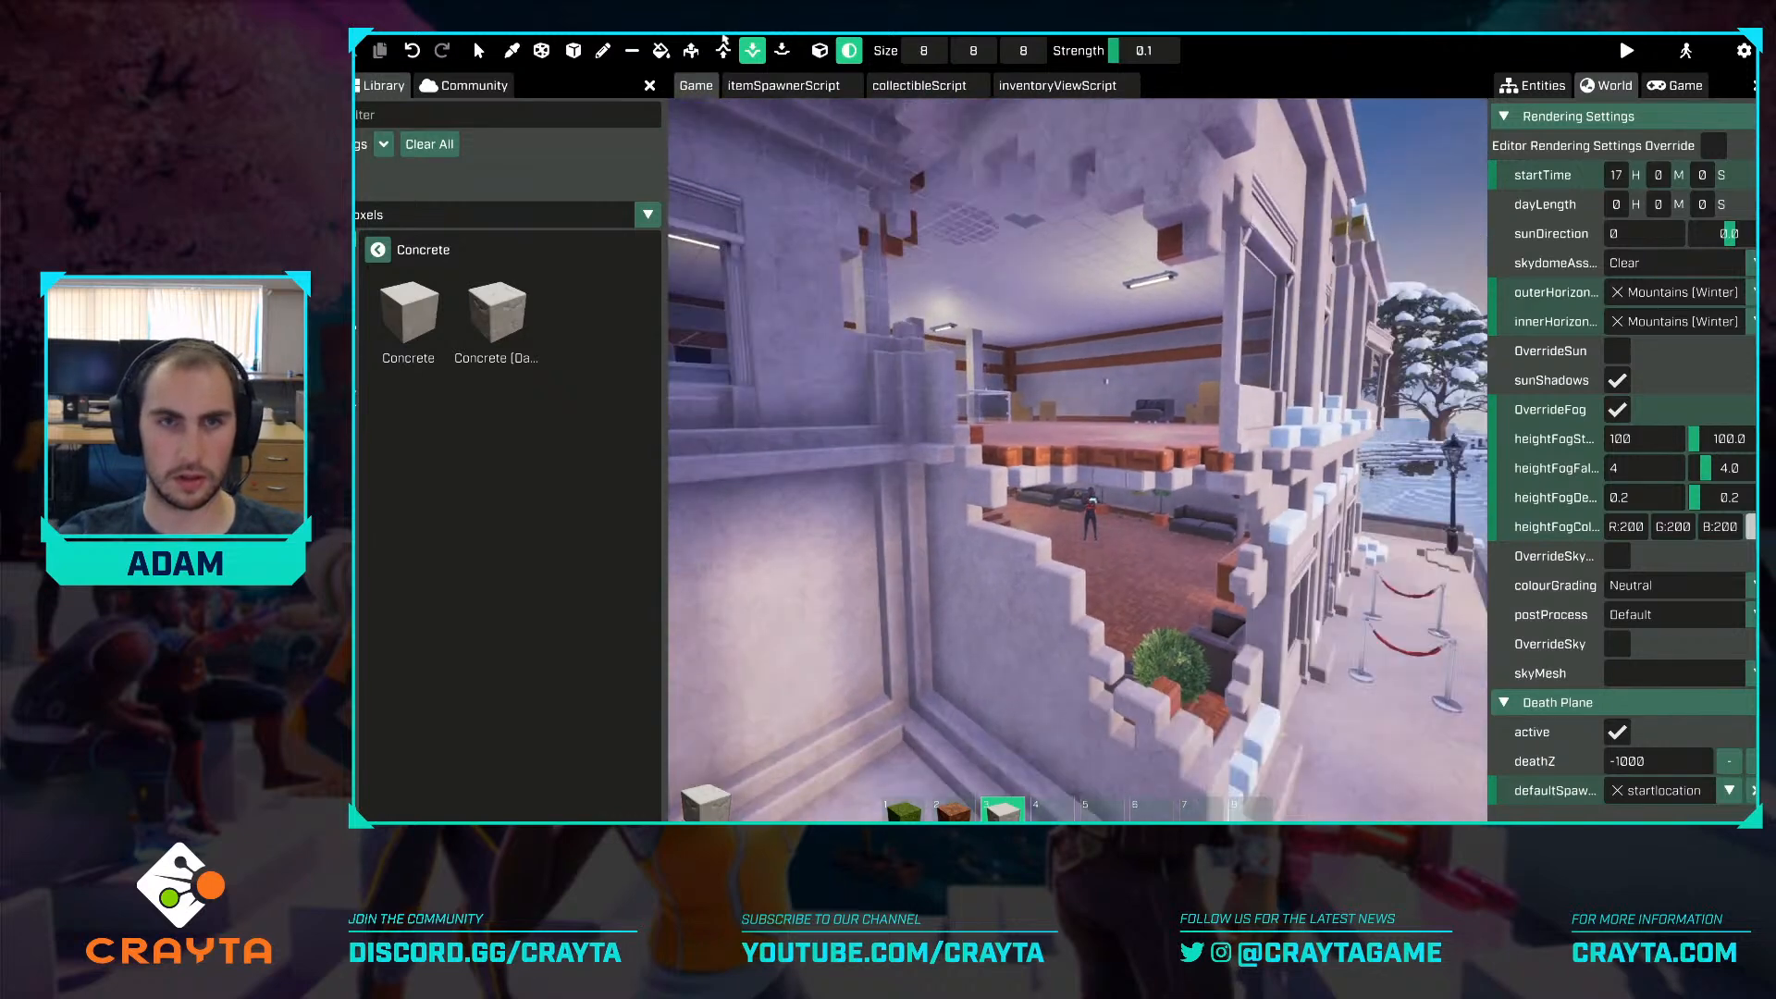
Paint cracked concrete over the walls around the enlarged corner hole with a round brush of size 12.
key(w)
click(607, 51)
key(s)
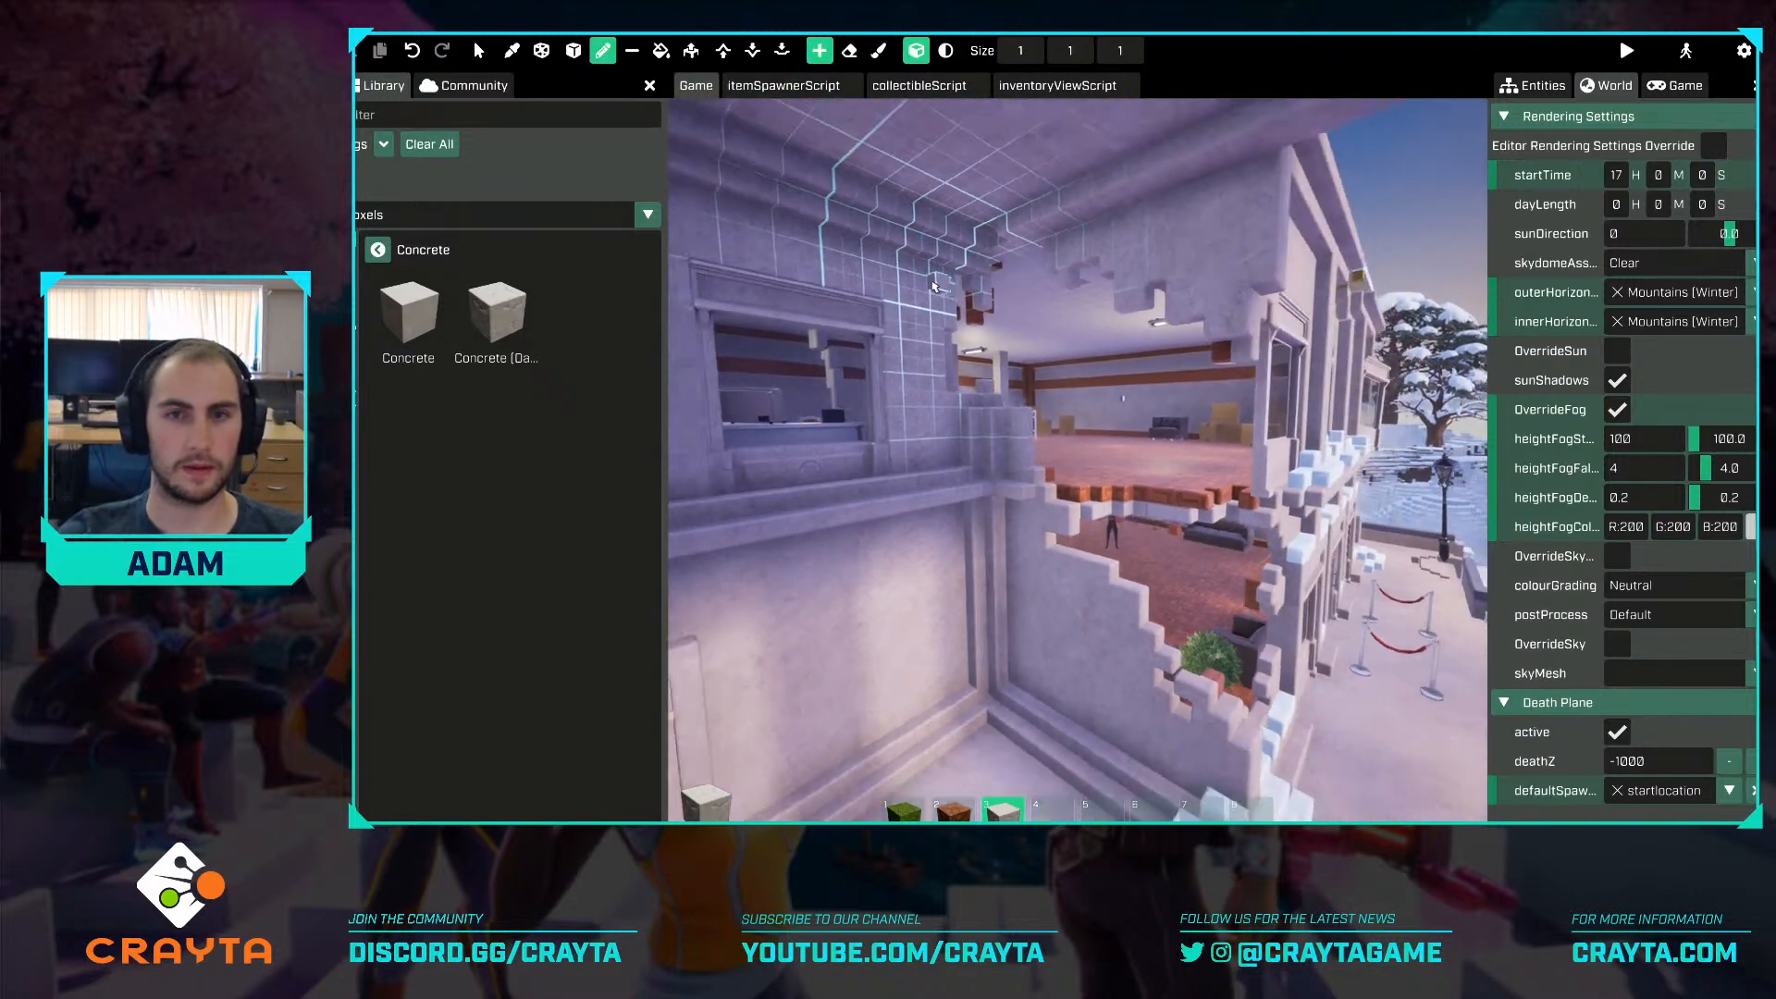
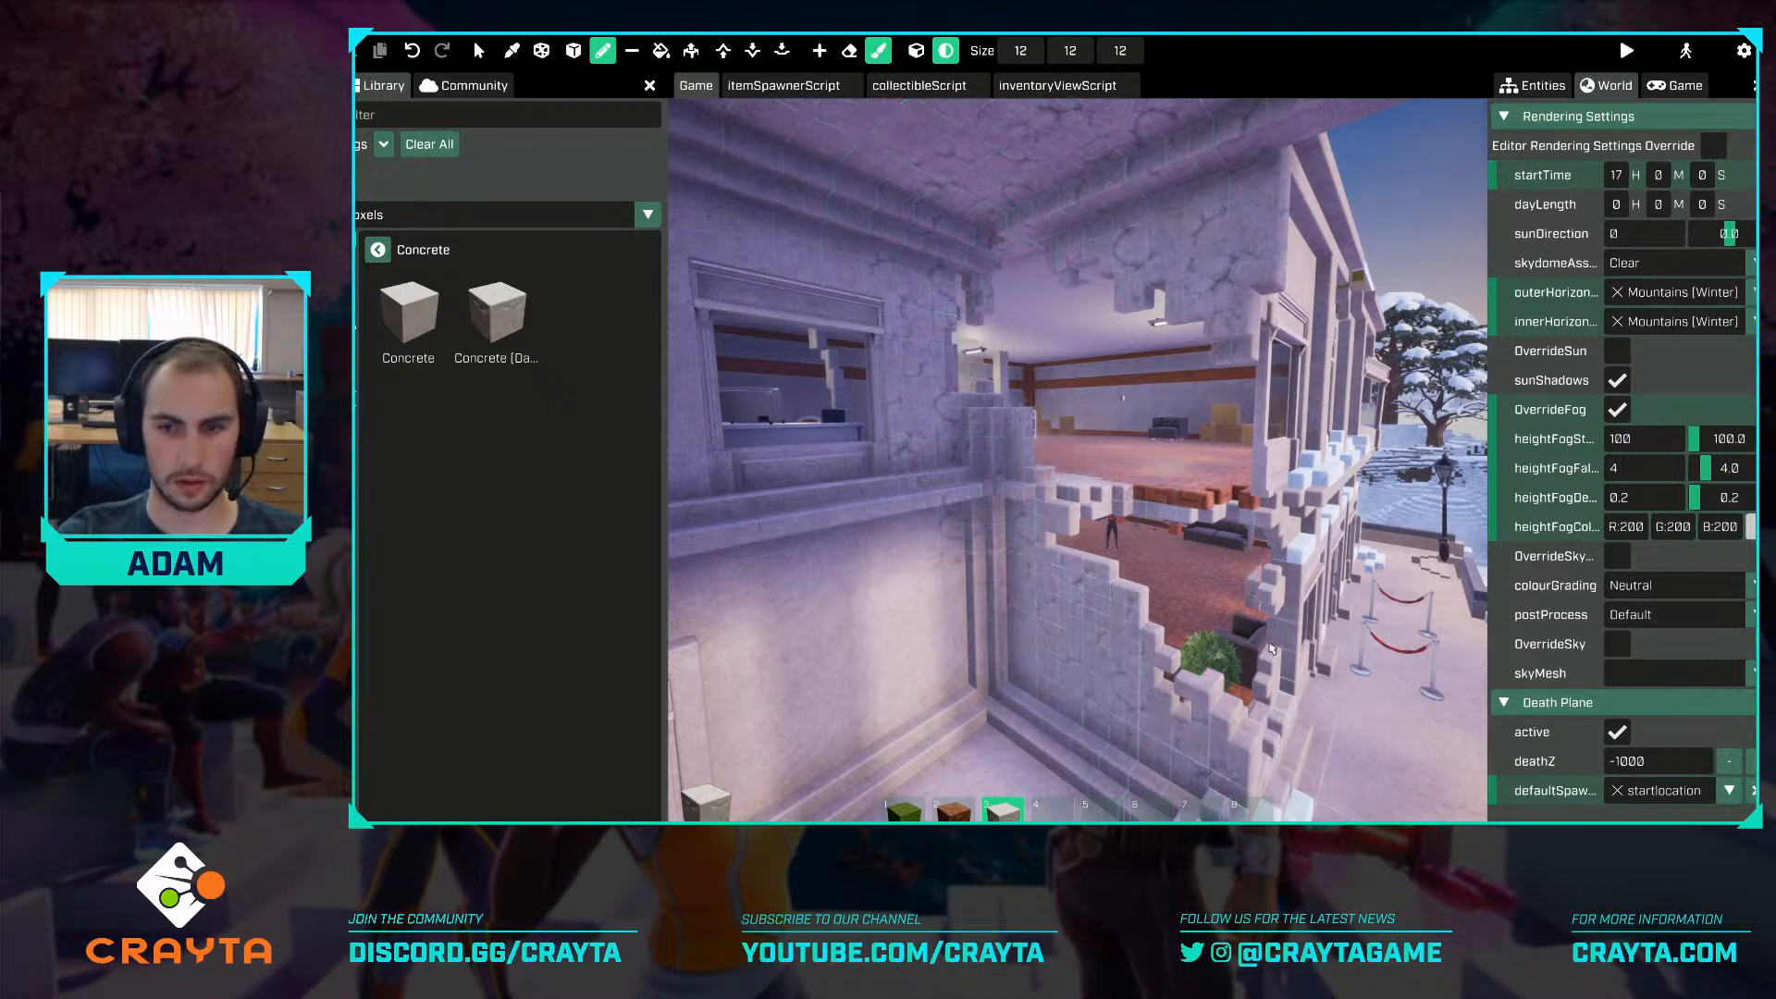
right_drag(1282, 547, 1282, 547)
key(s)
key(w)
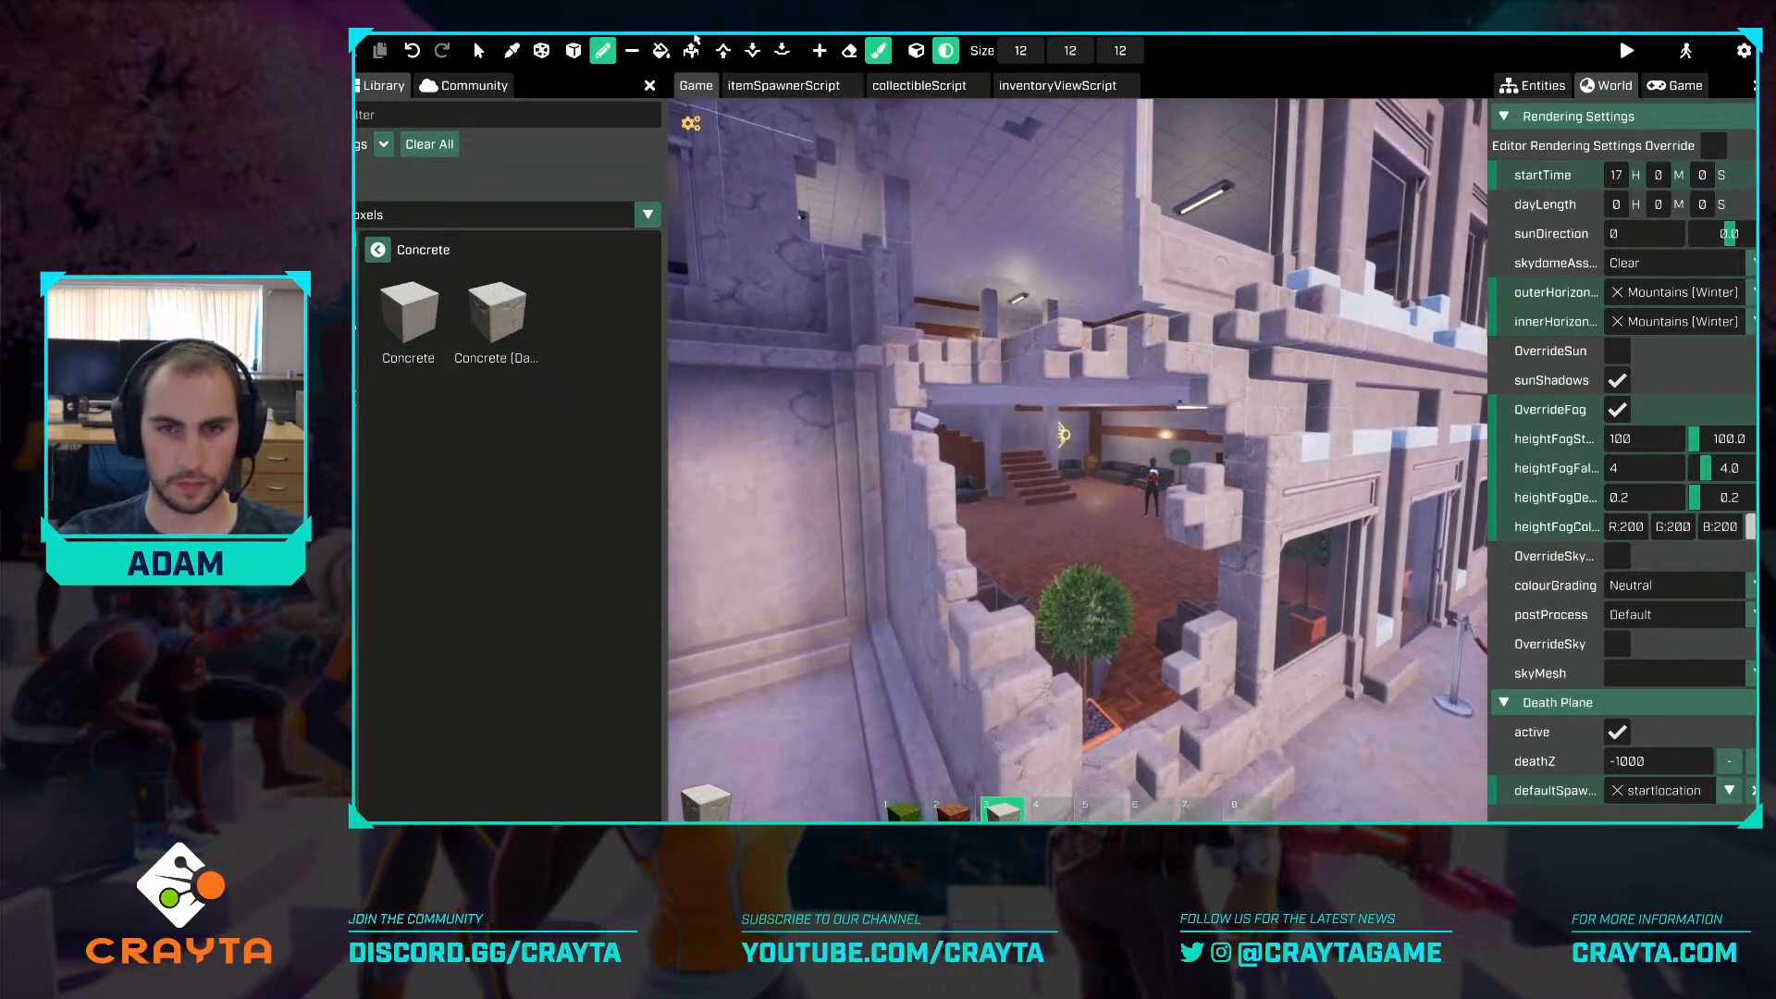
Examine the ruined towers and surrounding snowy landscape, returning to the front of the bank.
click(479, 51)
key(s)
right_drag(1223, 312, 1223, 311)
key(w)
key(e)
key(w)
key(w)
key(w)
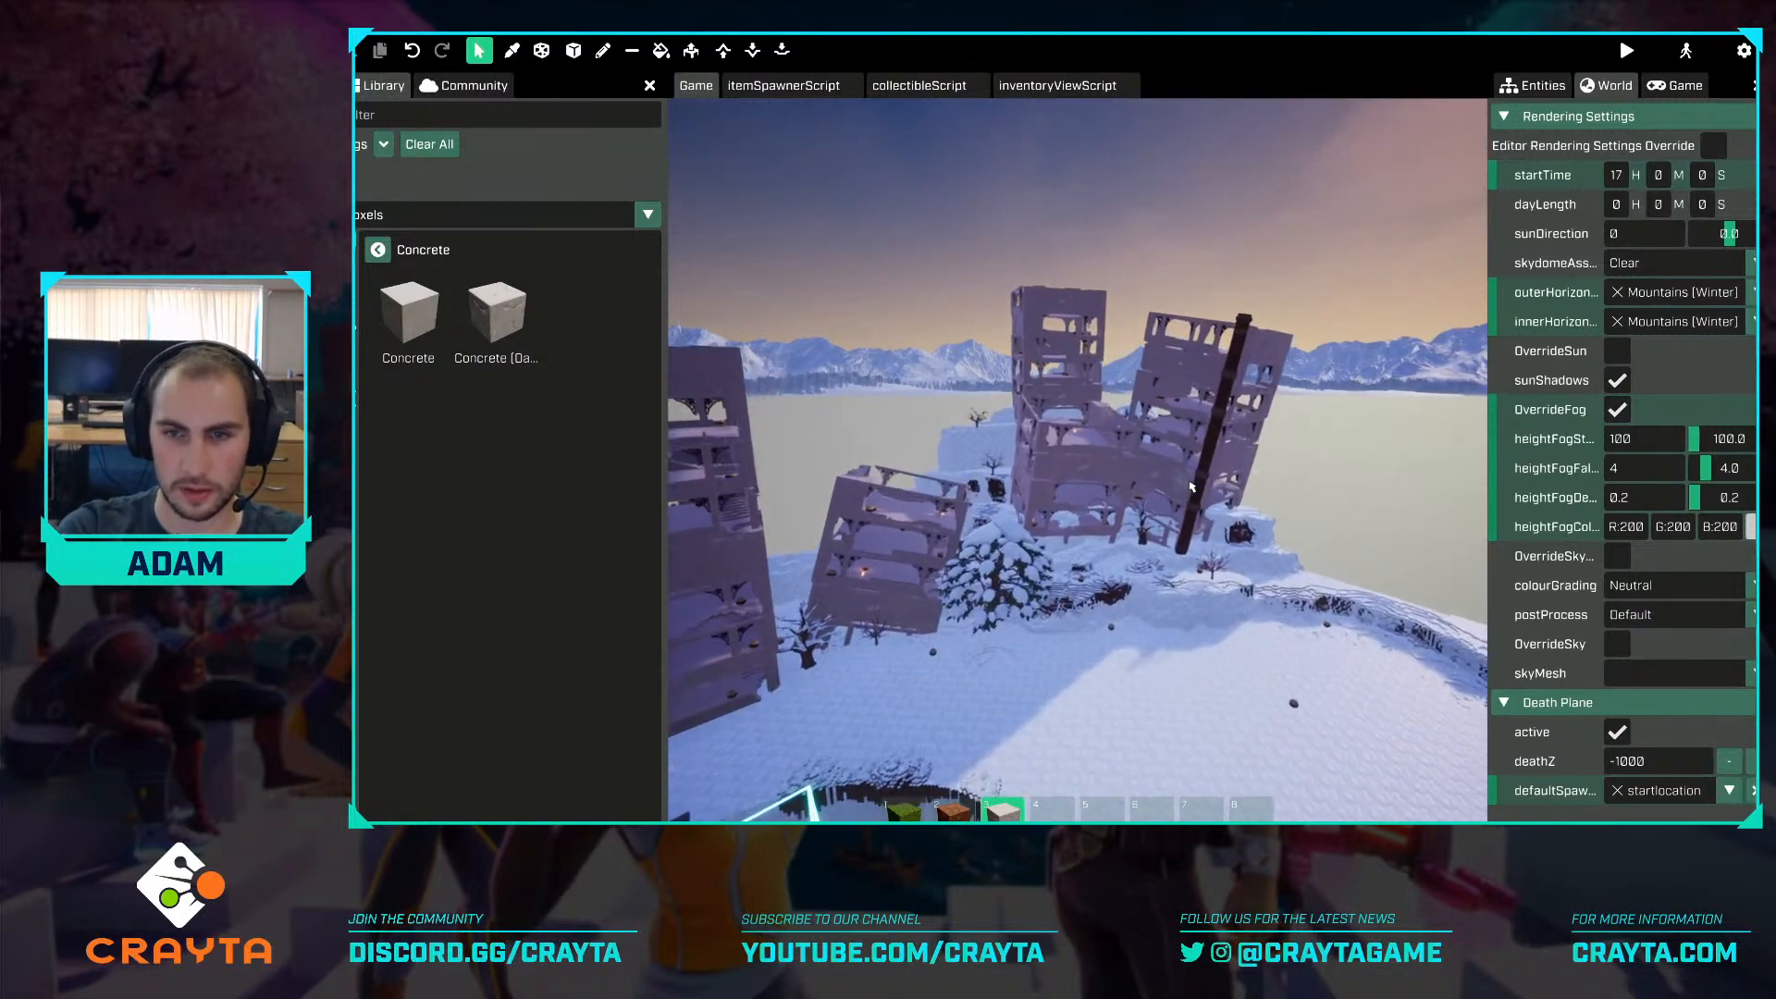
key(w)
right_drag(1192, 487, 1191, 487)
key(s)
key(d)
key(s)
key(w)
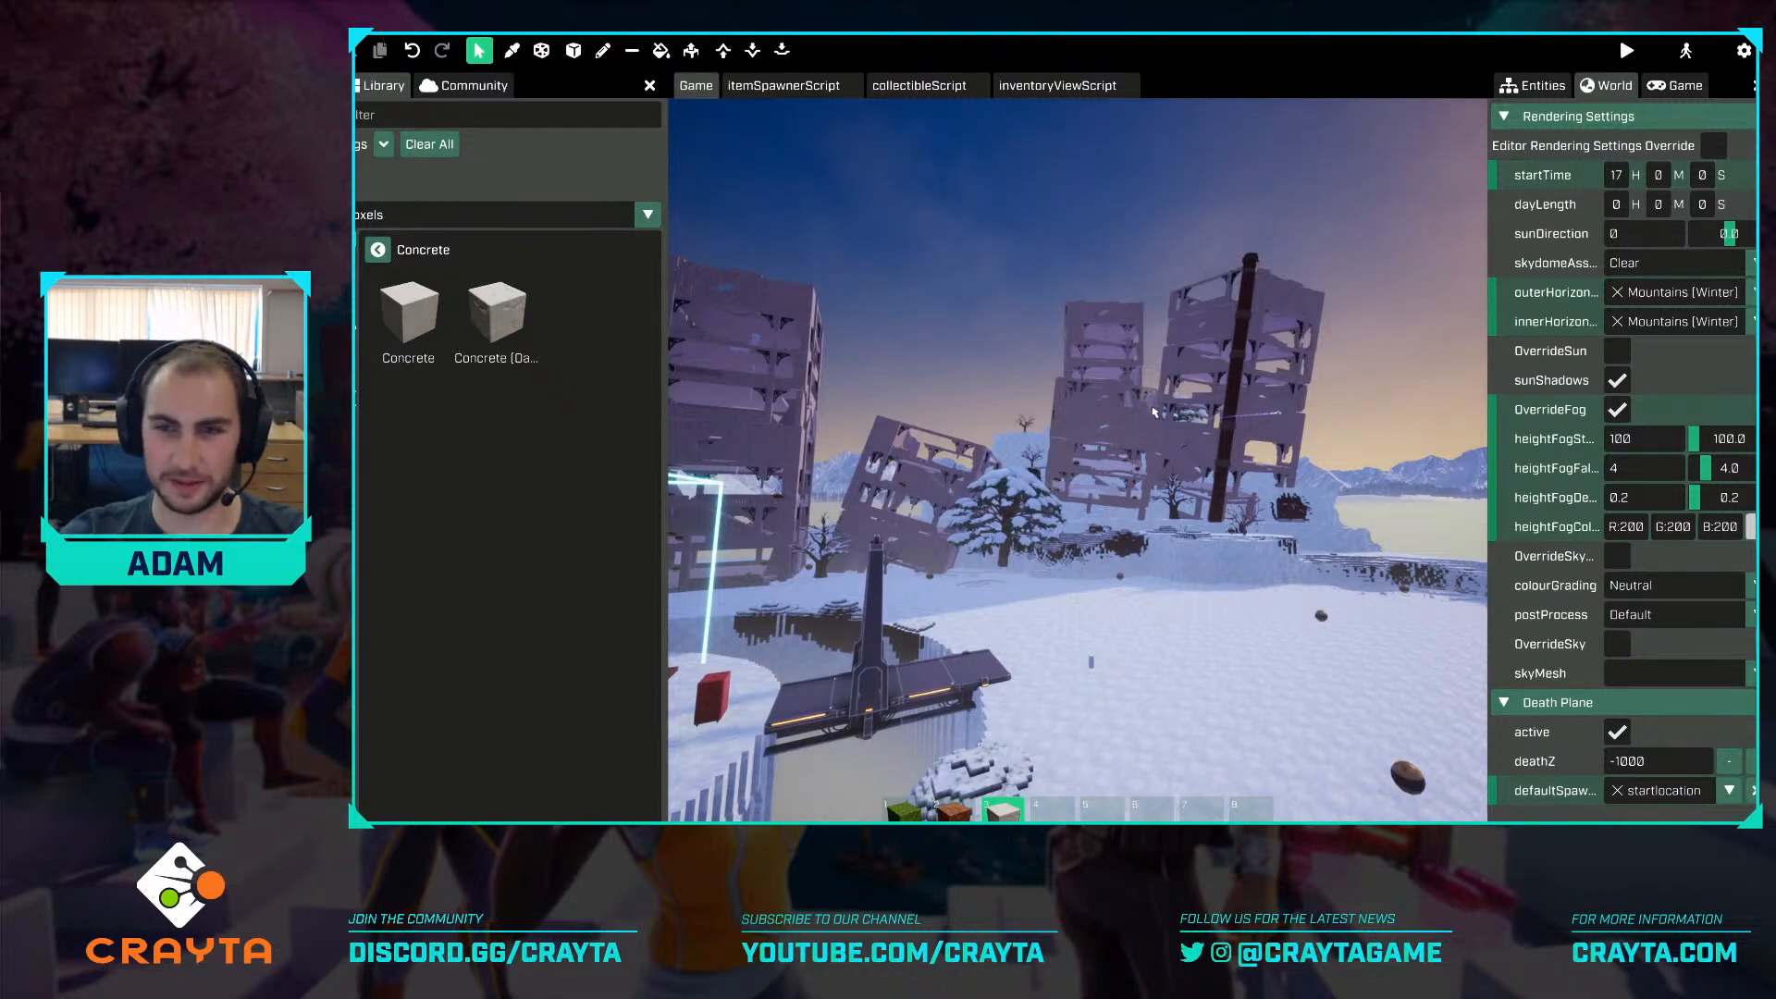
key(w)
right_drag(1177, 464, 1178, 466)
key(a)
key(w)
key(d)
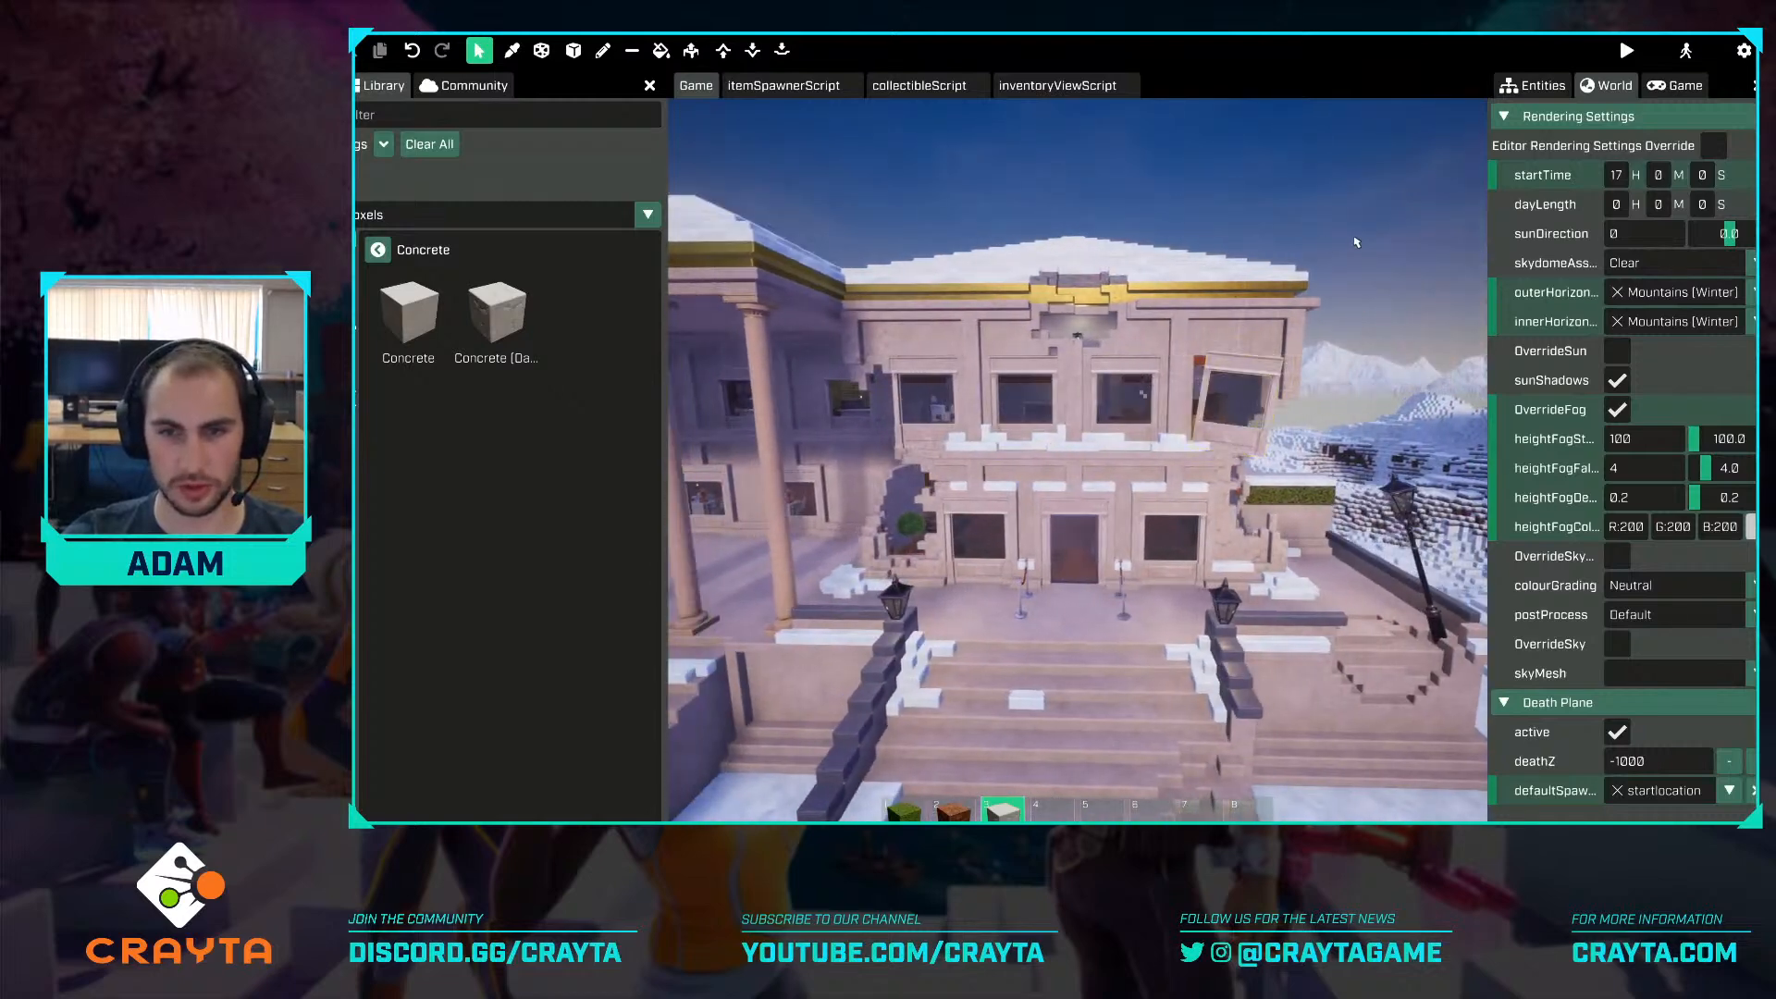
Paint cracked concrete over the broken edge of the front steps with a round brush of size 5.
key(d)
right_drag(1379, 307, 1379, 306)
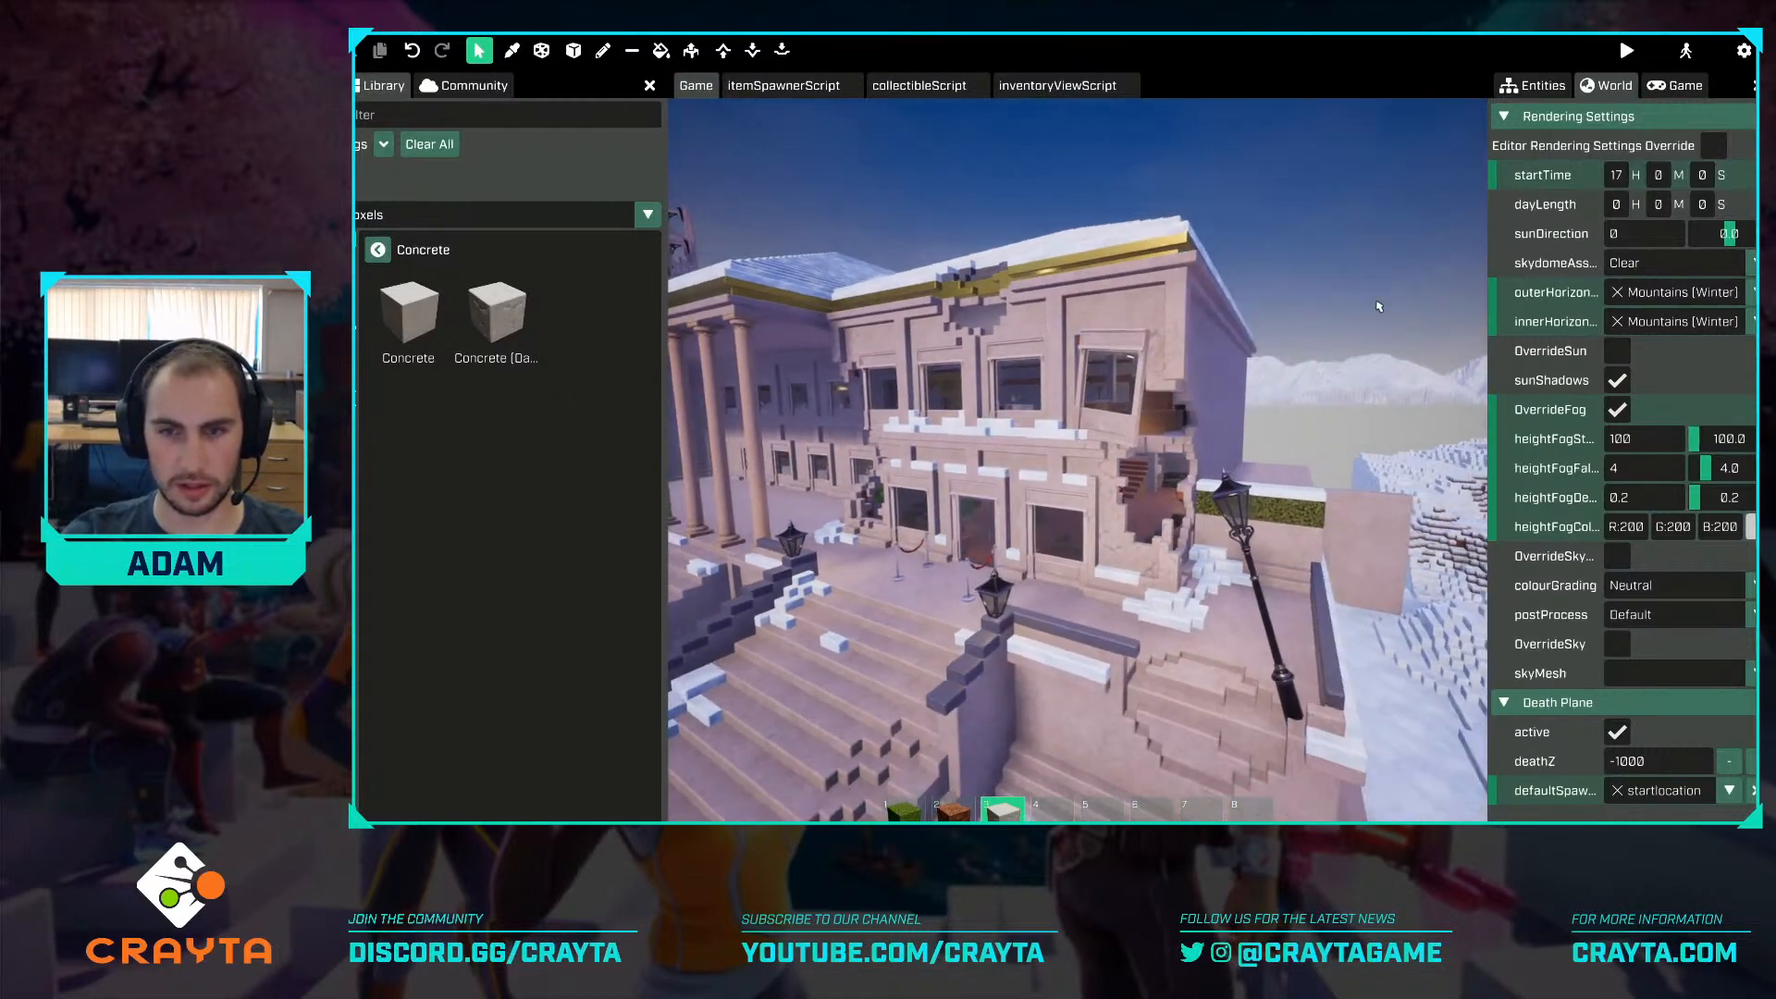
key(a)
right_drag(1161, 562, 1111, 575)
key(a)
key(w)
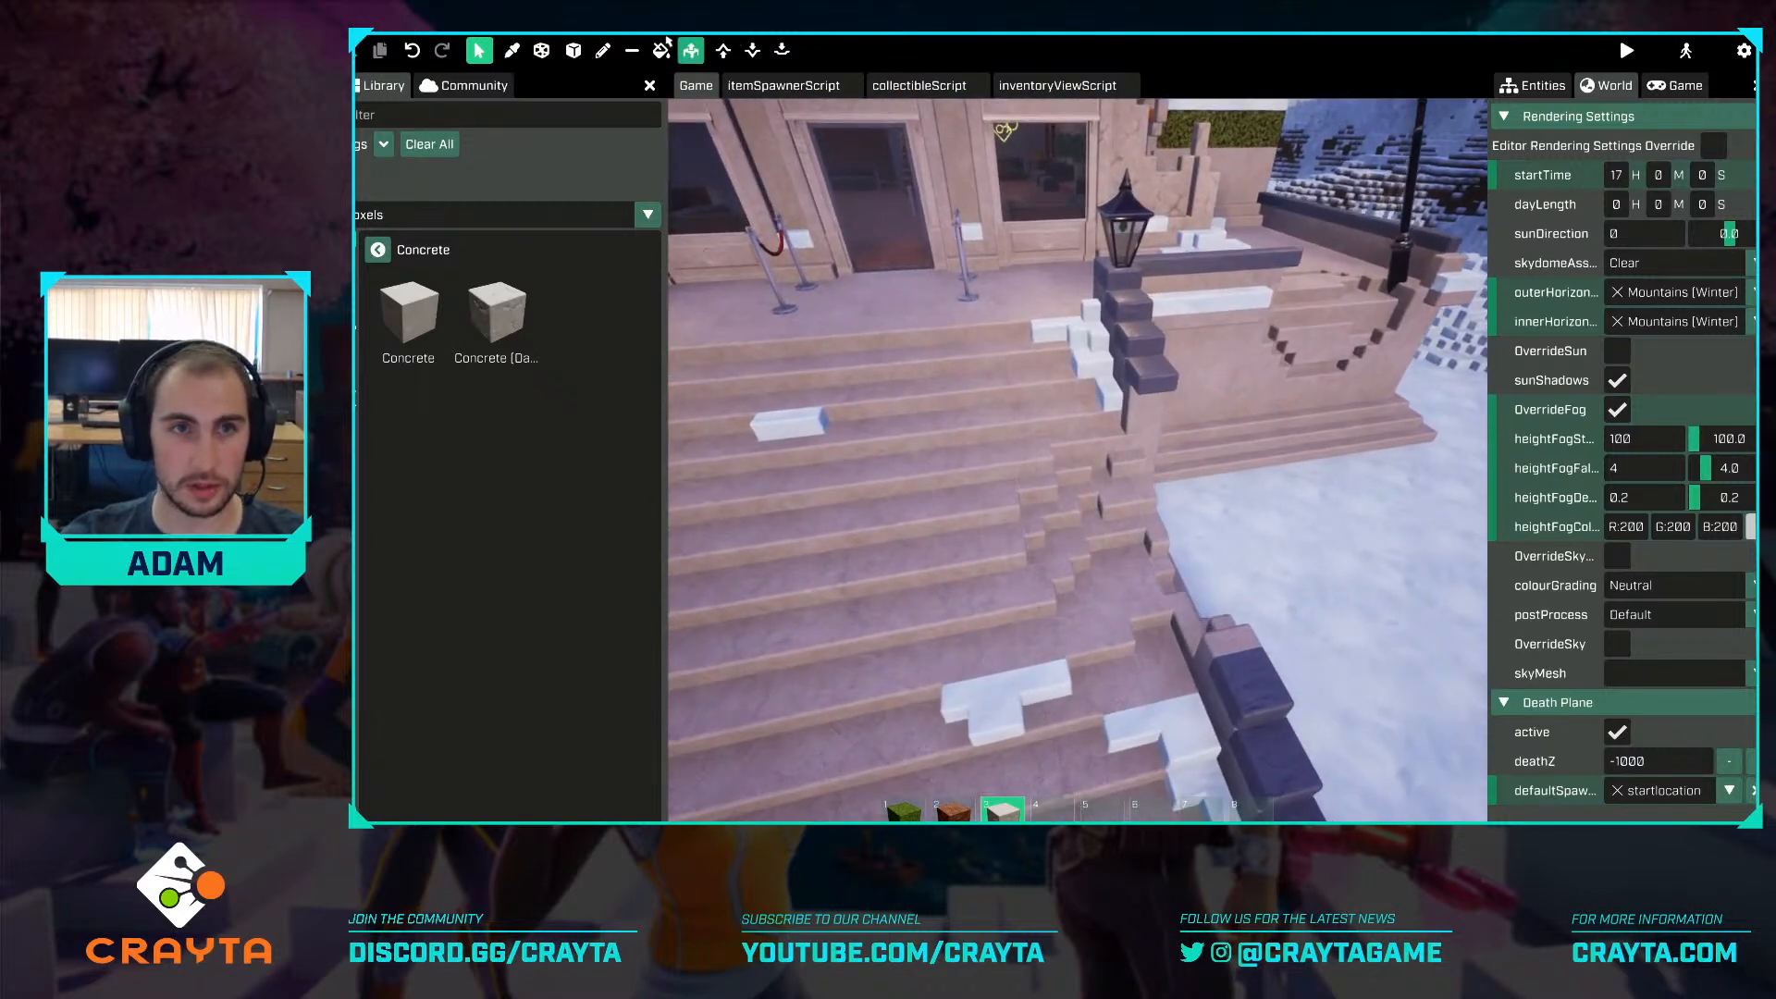
click(602, 51)
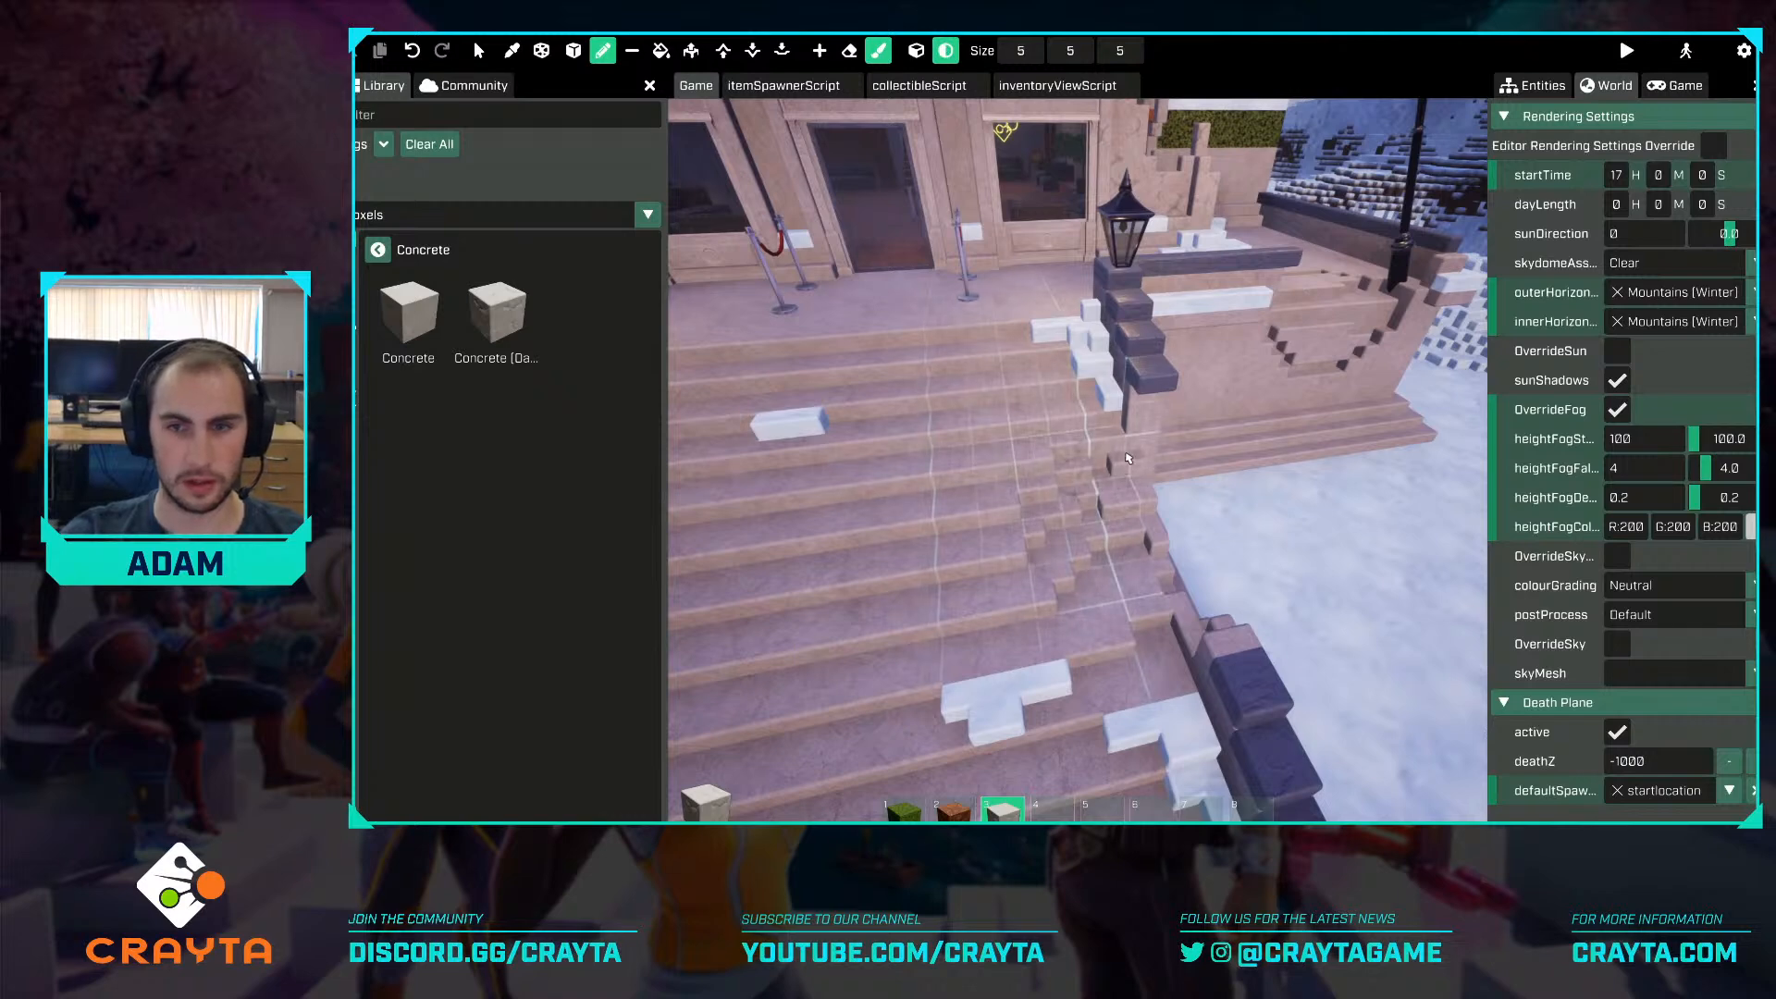
click(1182, 630)
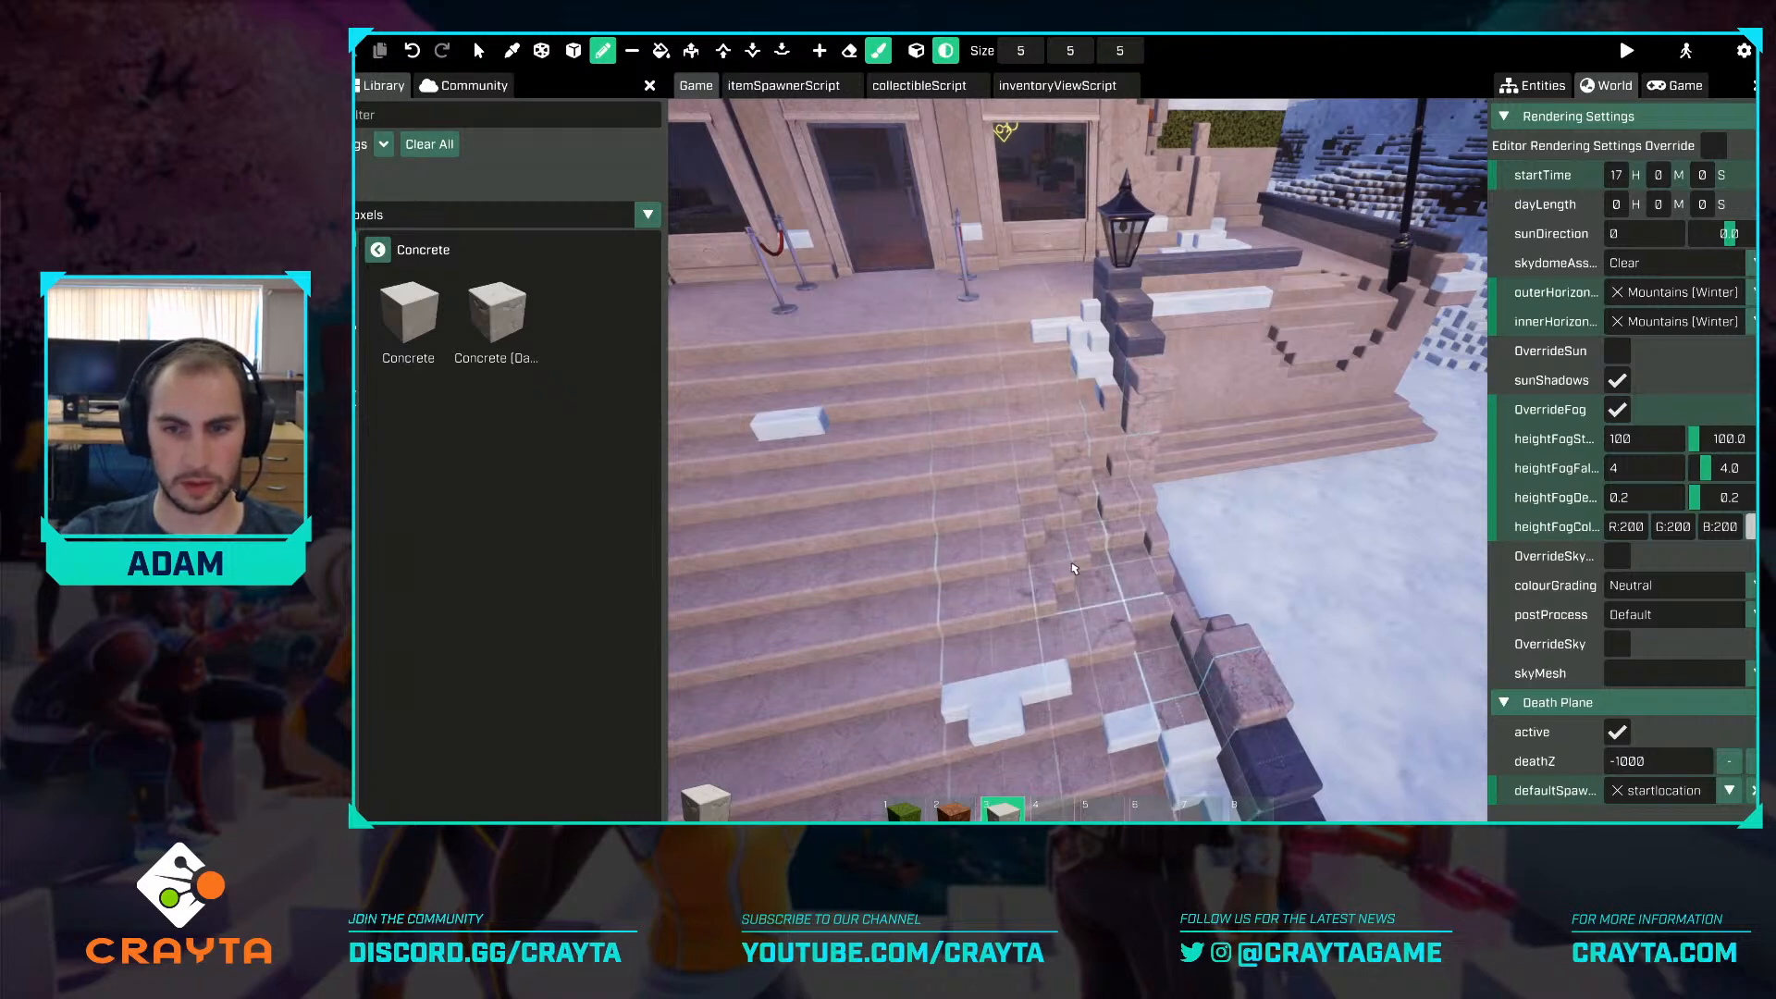
key(s)
right_drag(1073, 568, 1099, 490)
key(1)
key(s)
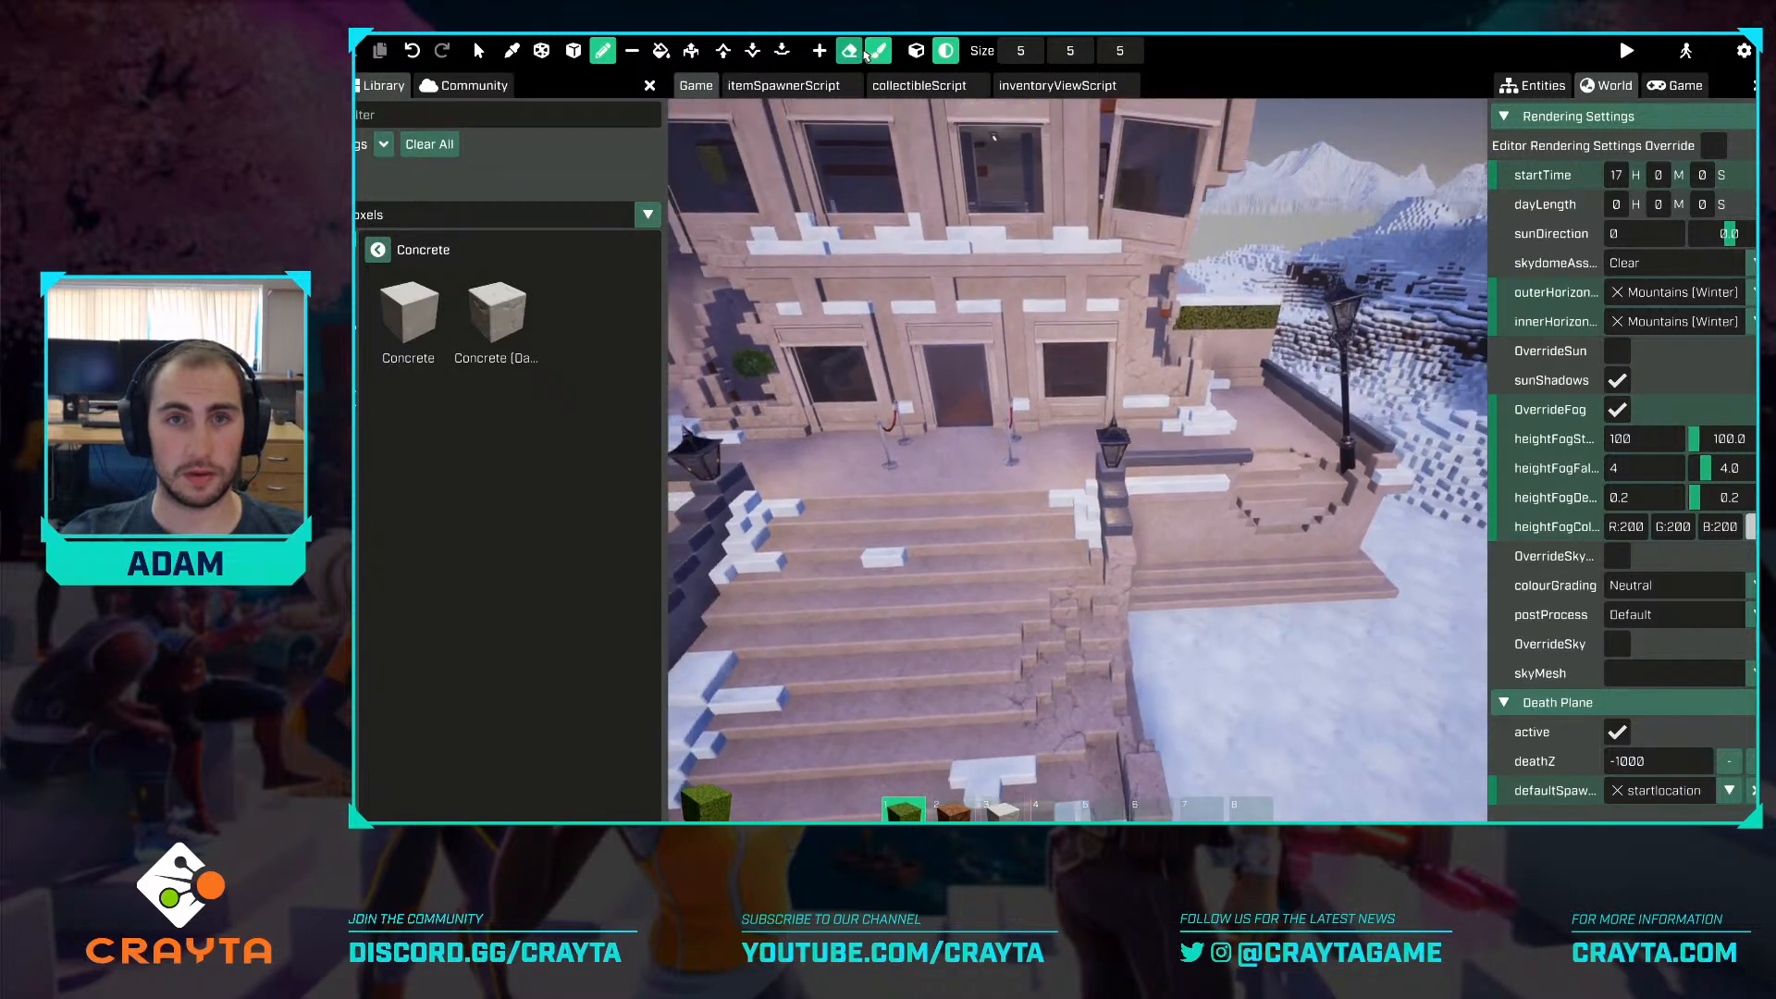
key(space)
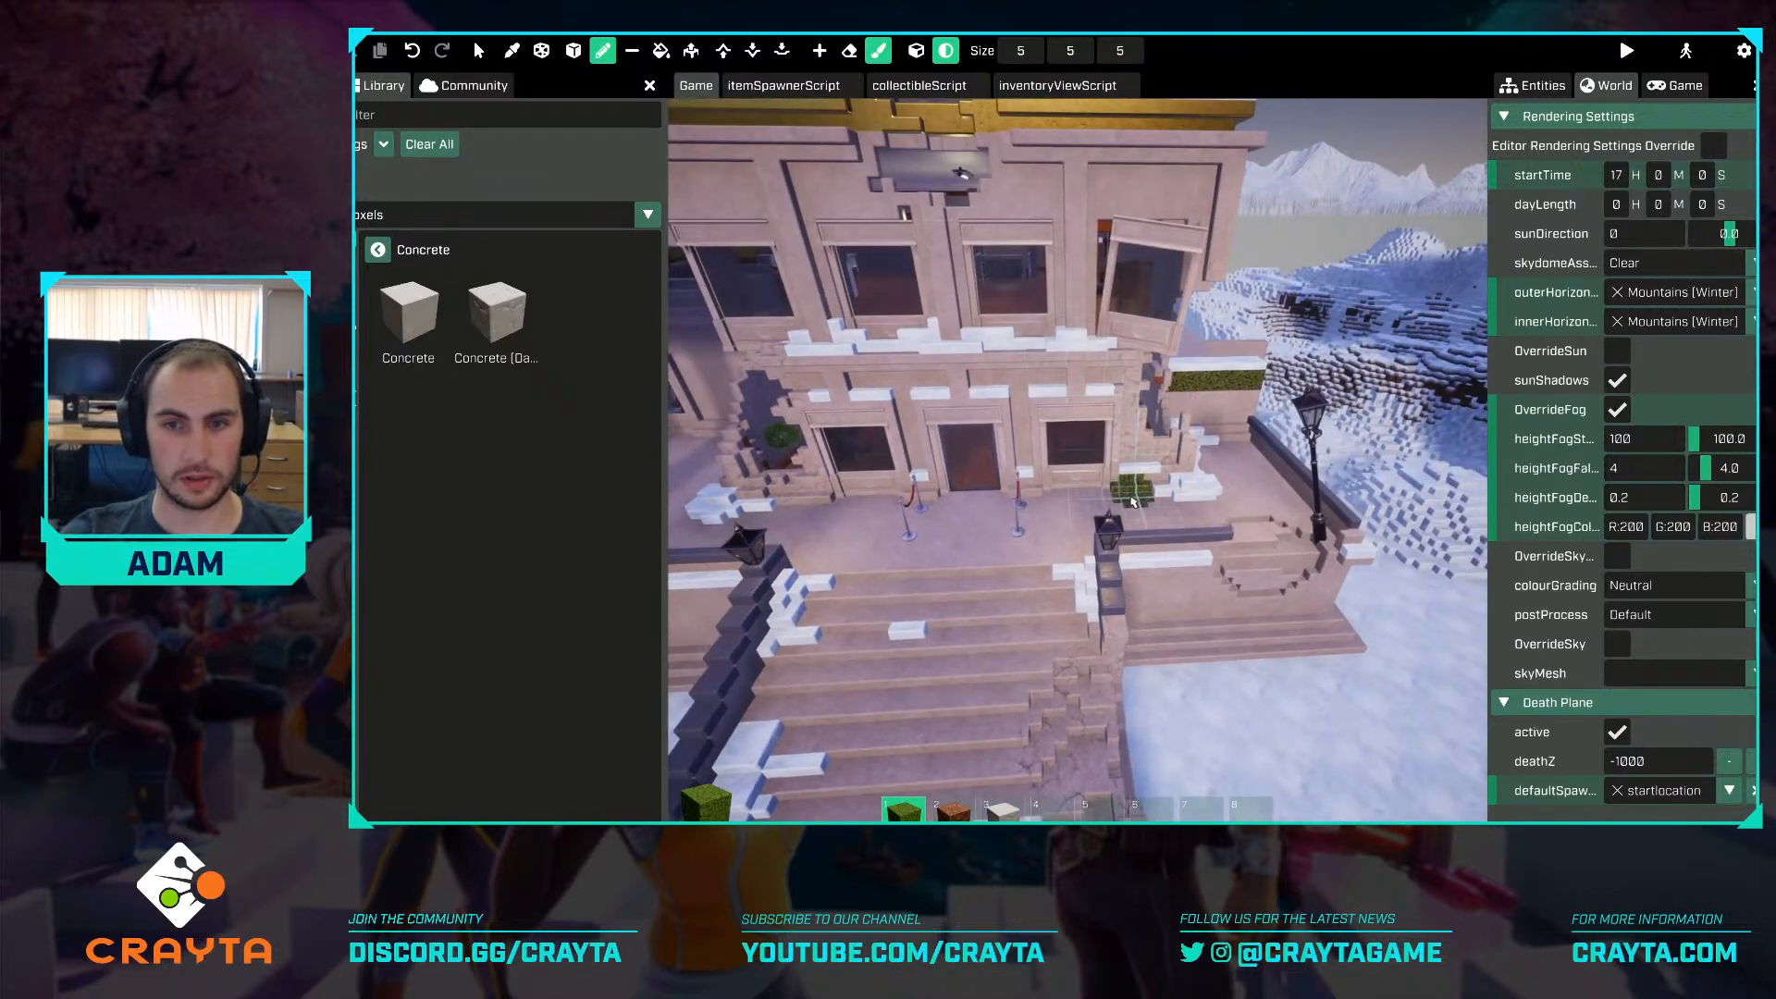
key(w)
right_drag(1179, 573, 1182, 638)
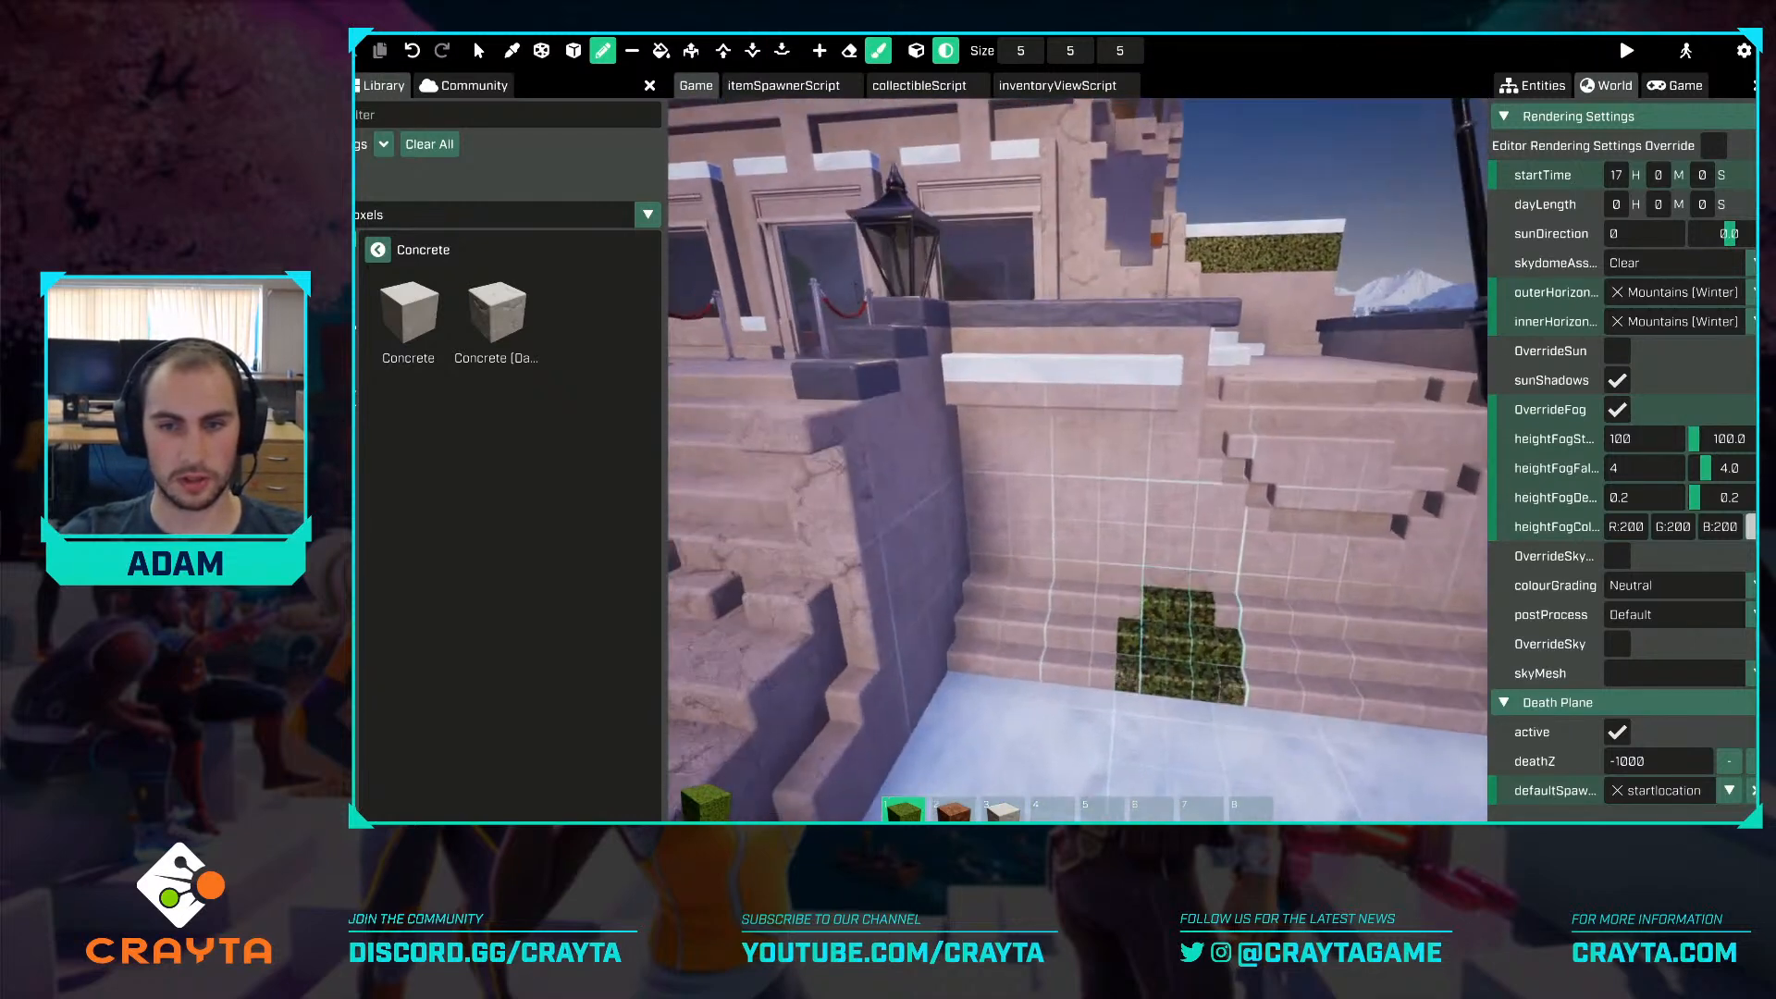
key(s)
Search the voxel library for "ivy" and make Ivy the active material.
click(378, 250)
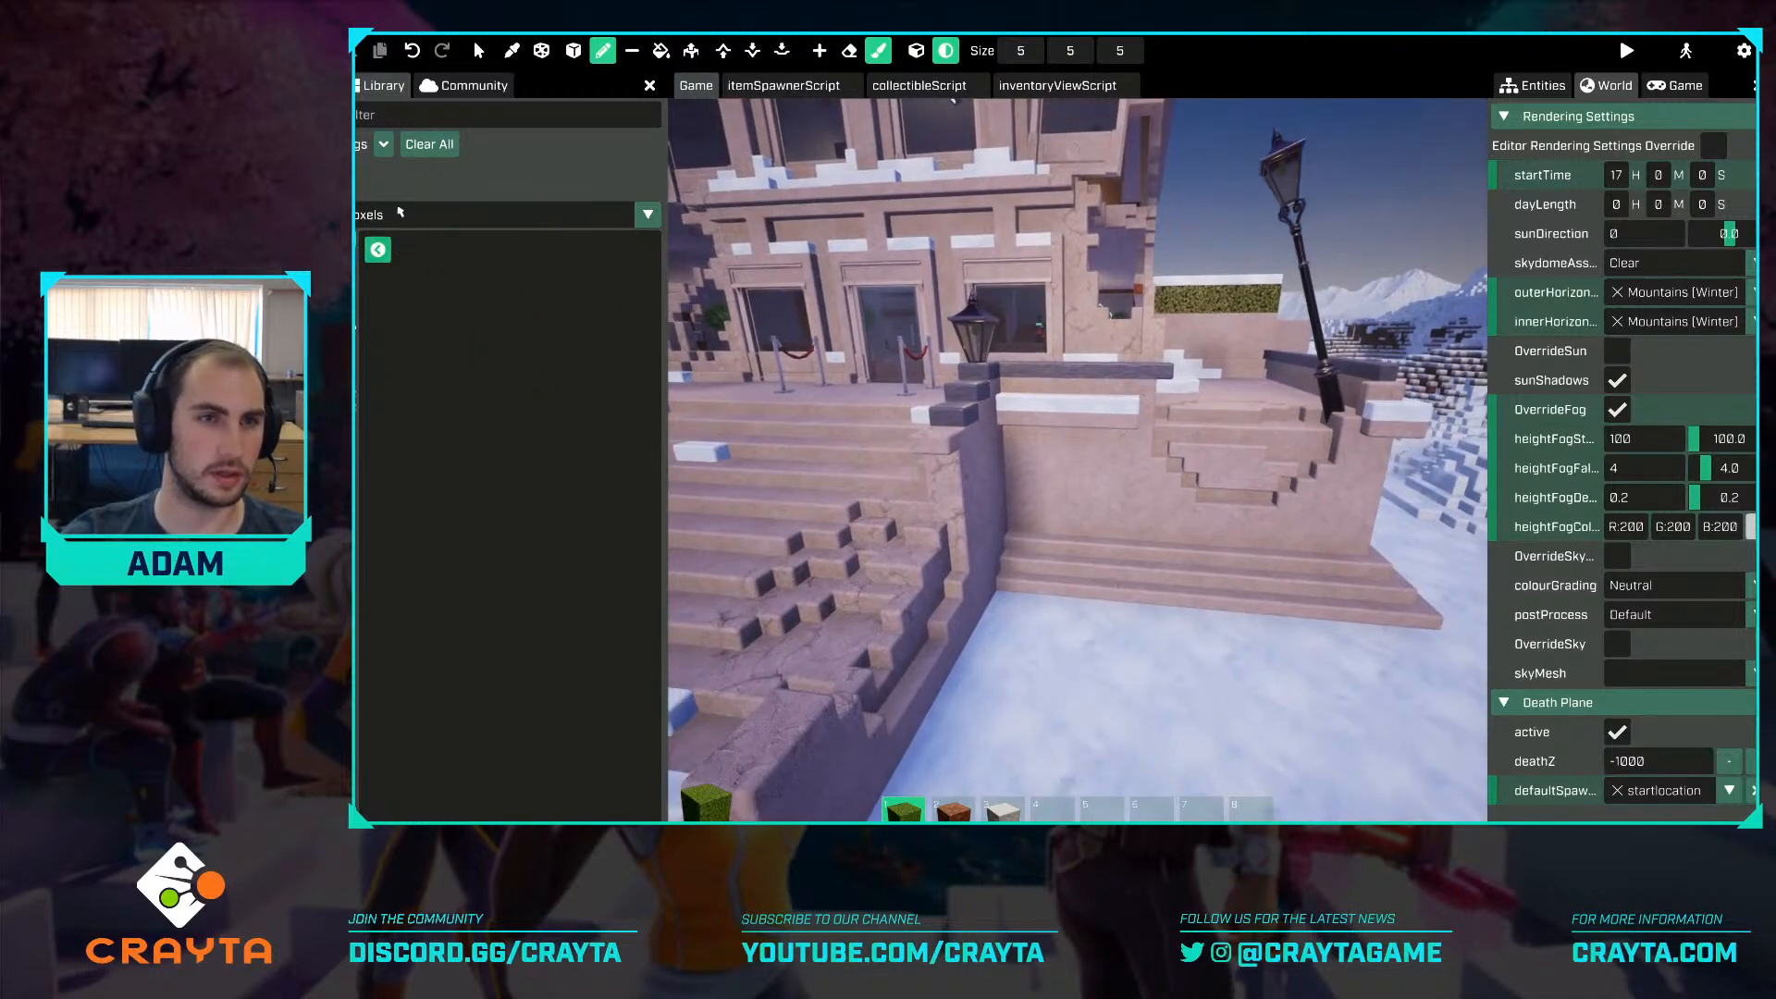
click(456, 115)
text(ivy)
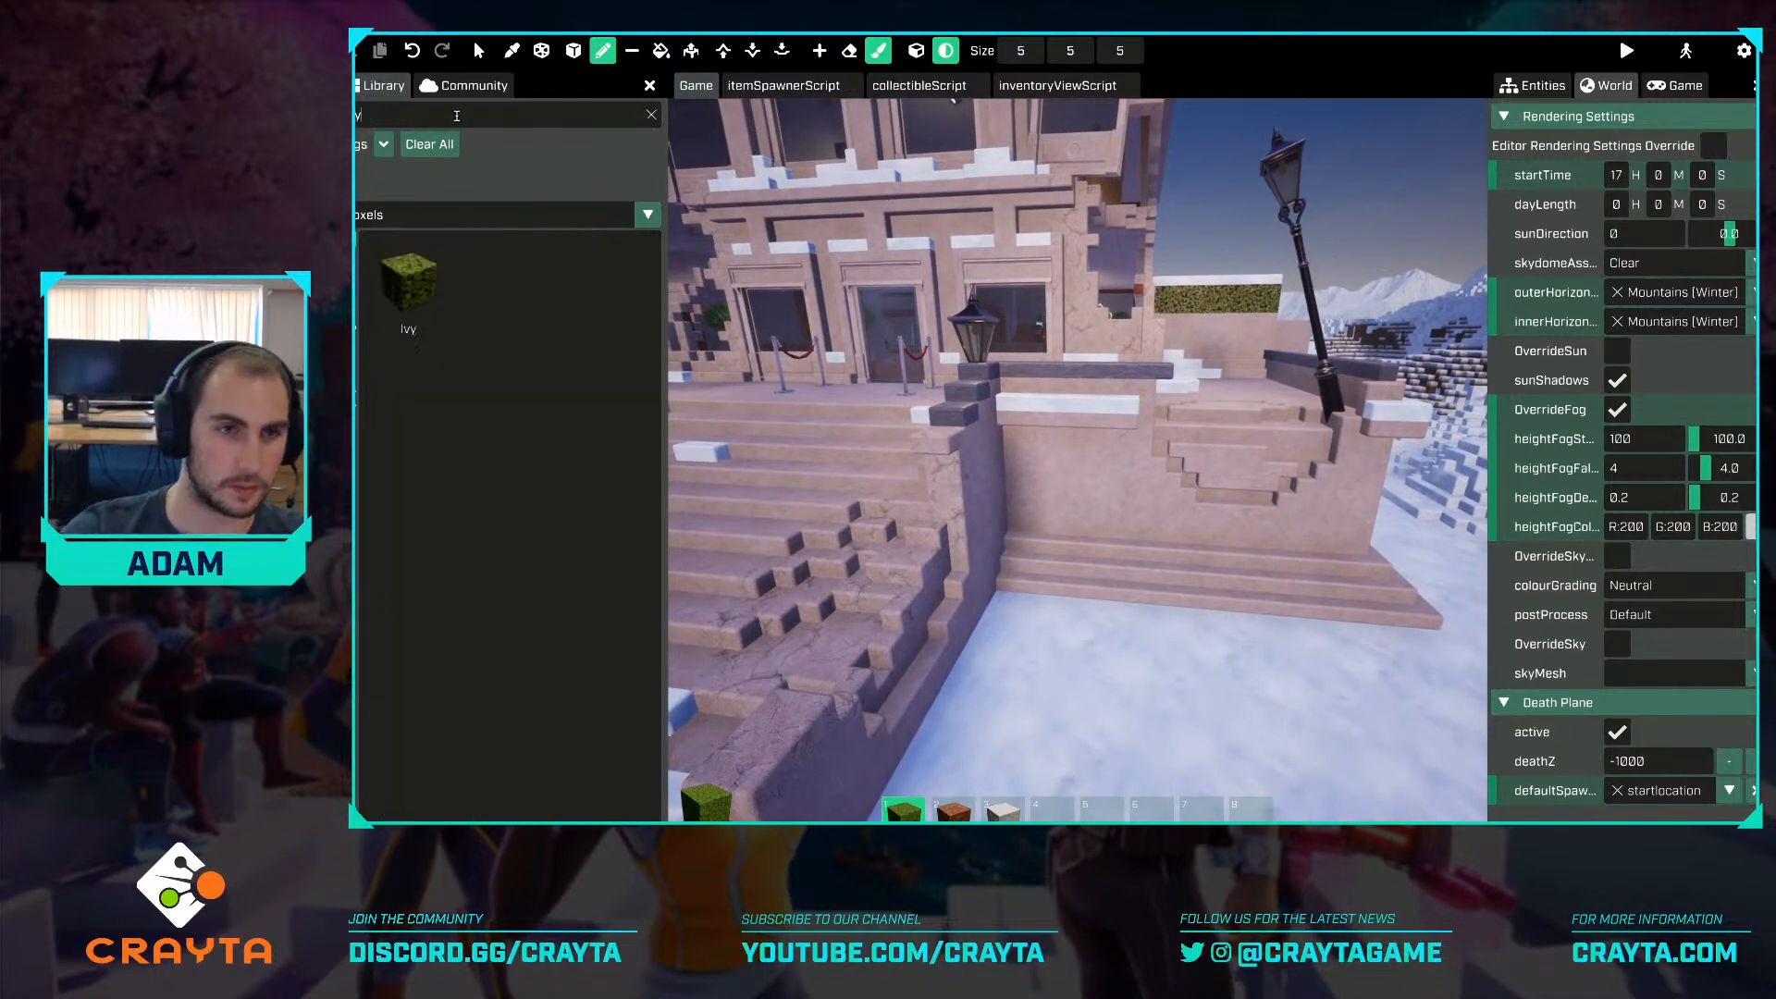
click(418, 289)
Paint an ivy strand up the terrace wall from the snow to the lamp with brush size 3, undoing the last branch stroke.
click(1117, 578)
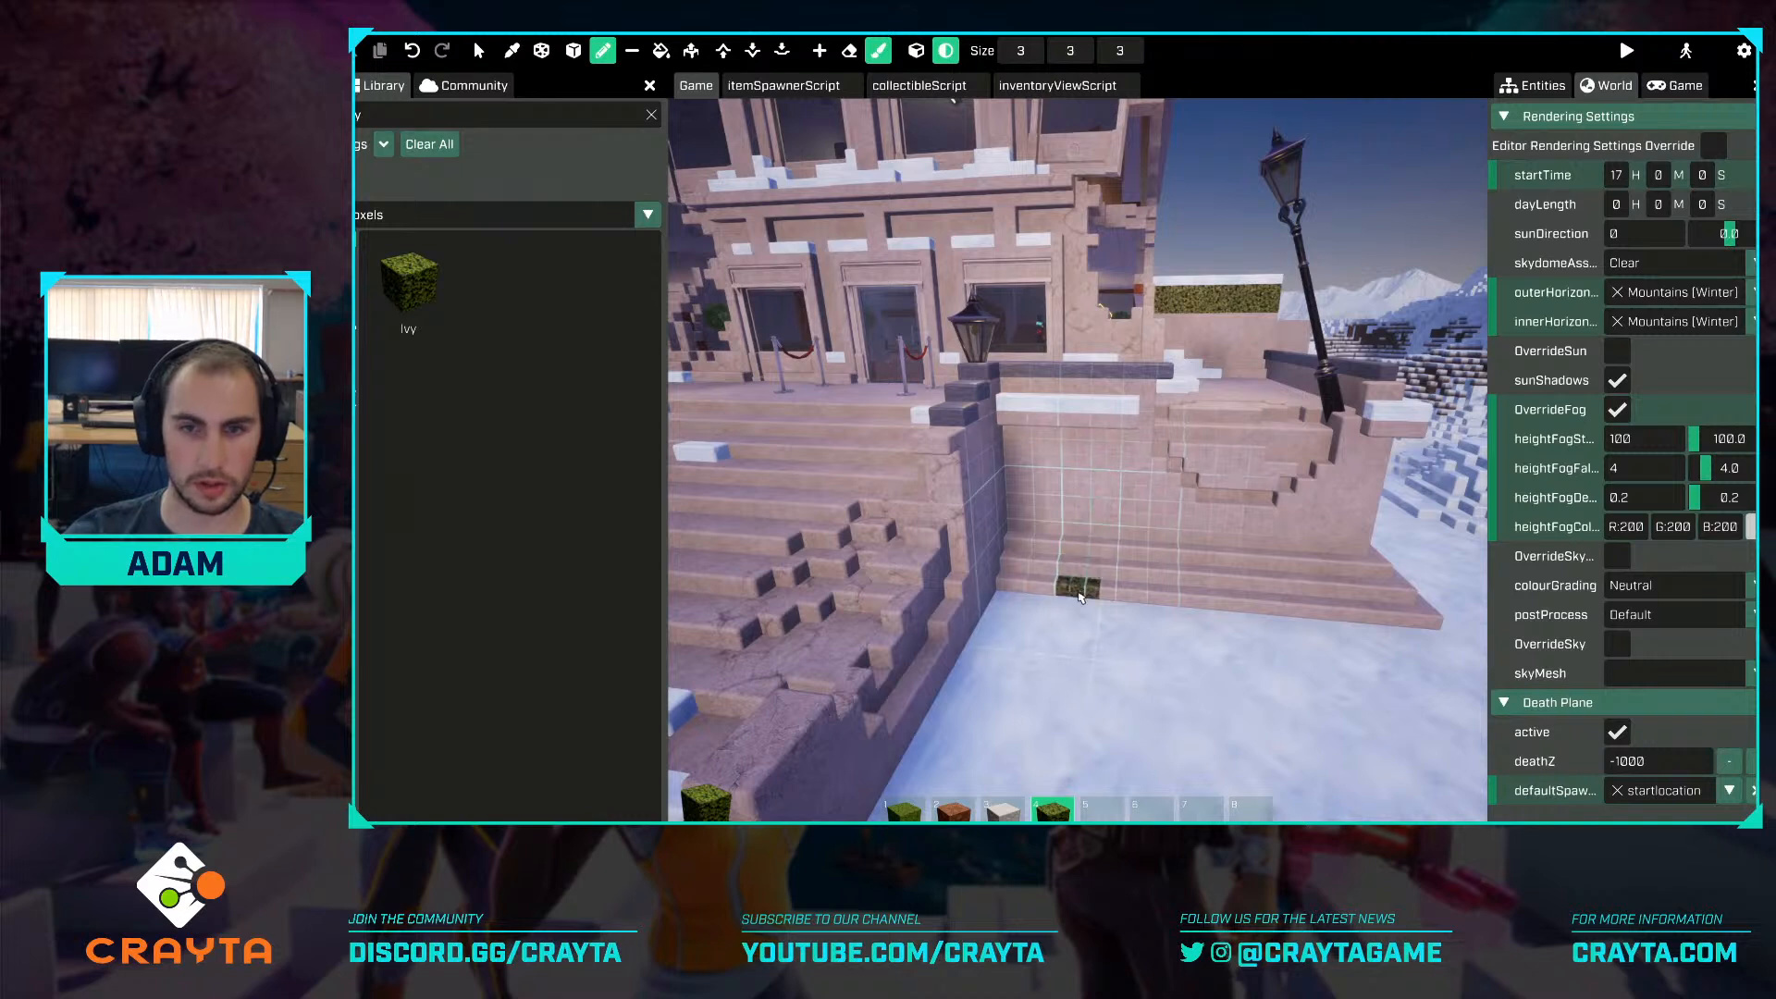
drag(1044, 432, 992, 372)
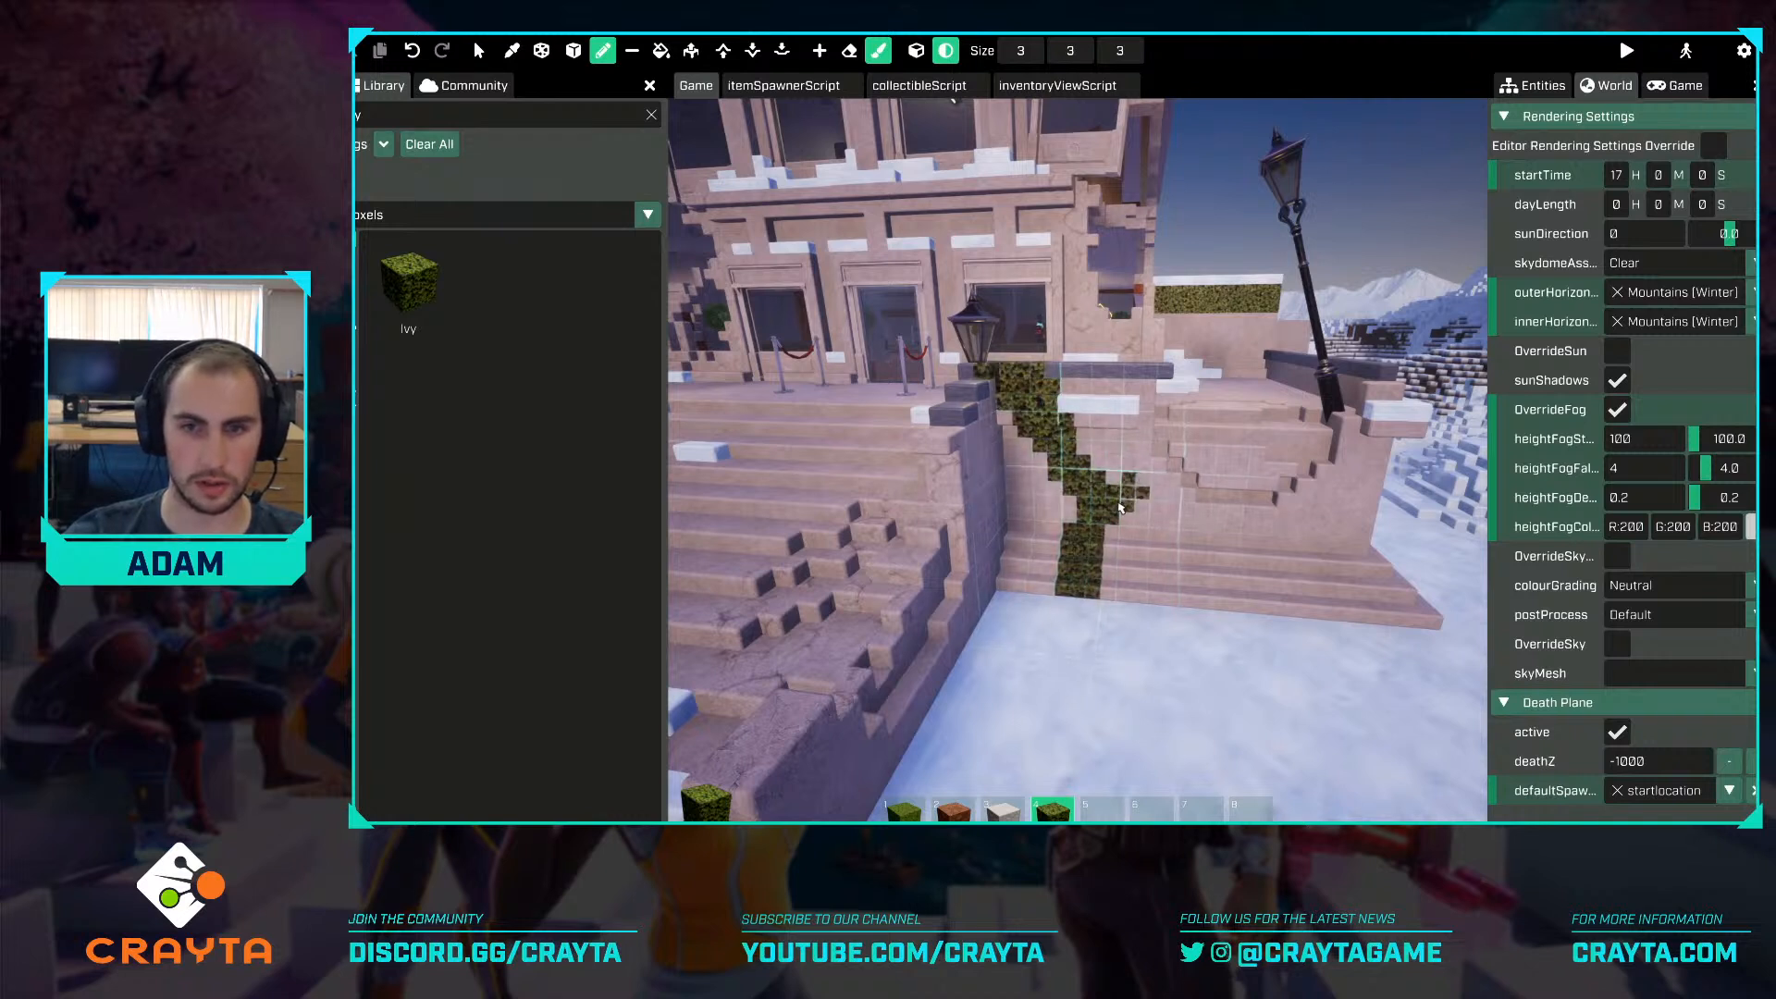
drag(1172, 401, 1192, 346)
key(w)
right_drag(1306, 375, 1369, 381)
key(ctrl+z)
Paint a second ivy strand up the side wall of the front staircase, next to the terrace wall.
key(s)
mouse_move(1142, 490)
right_down()
mouse_move(1060, 562)
mouse_move(987, 511)
mouse_move(1113, 560)
mouse_move(1120, 655)
mouse_move(1069, 636)
right_up()
key(s)
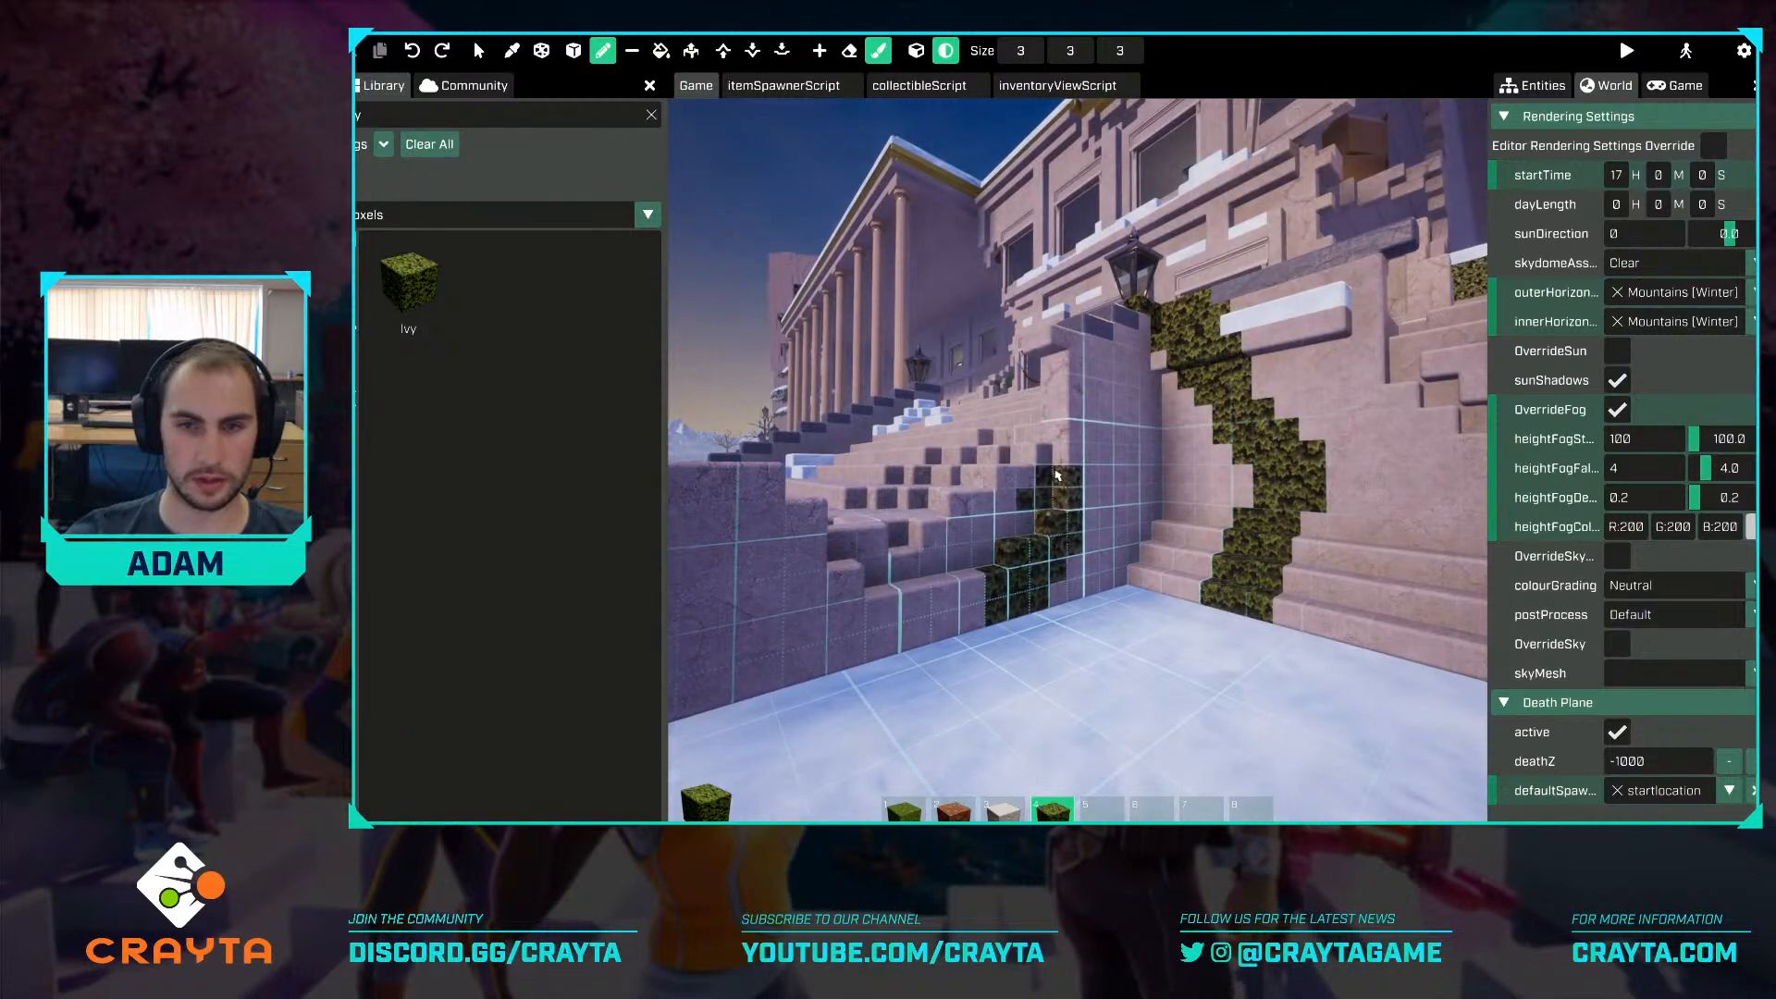
right_drag(1168, 462, 1239, 518)
key(s)
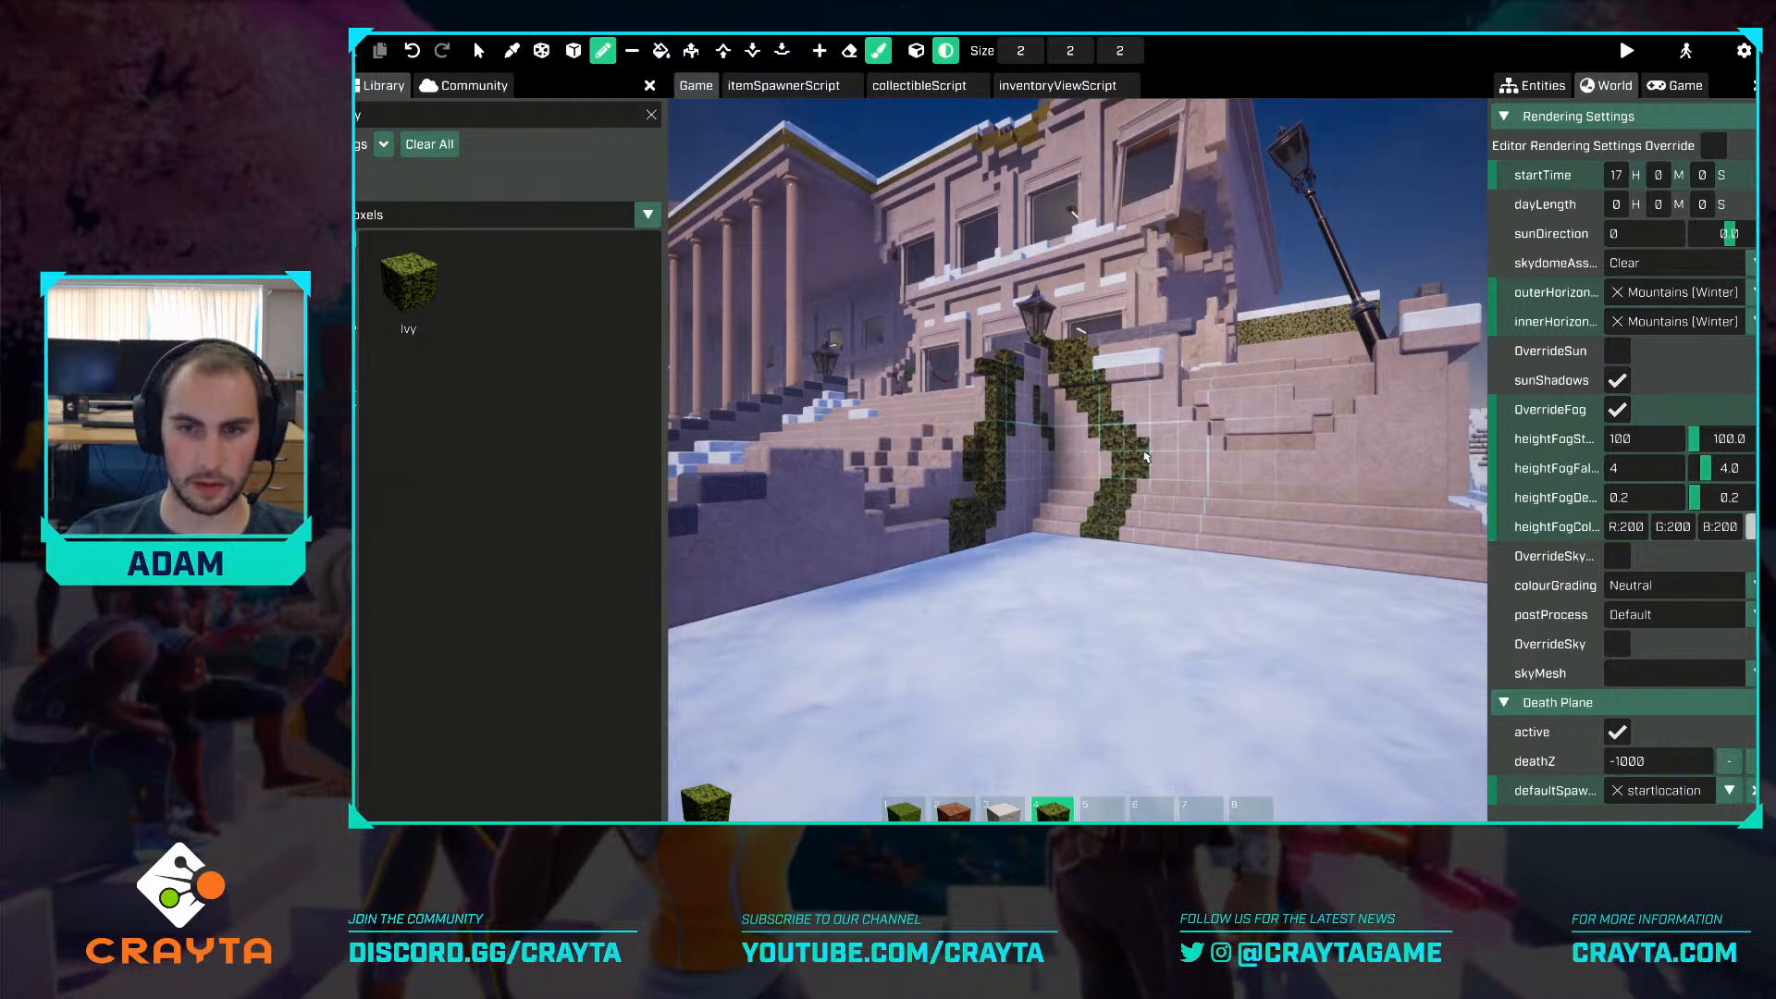
Add thin ivy branches with brush size 2 on the terrace wall, linking the strands across the corner by the stairs.
click(1068, 451)
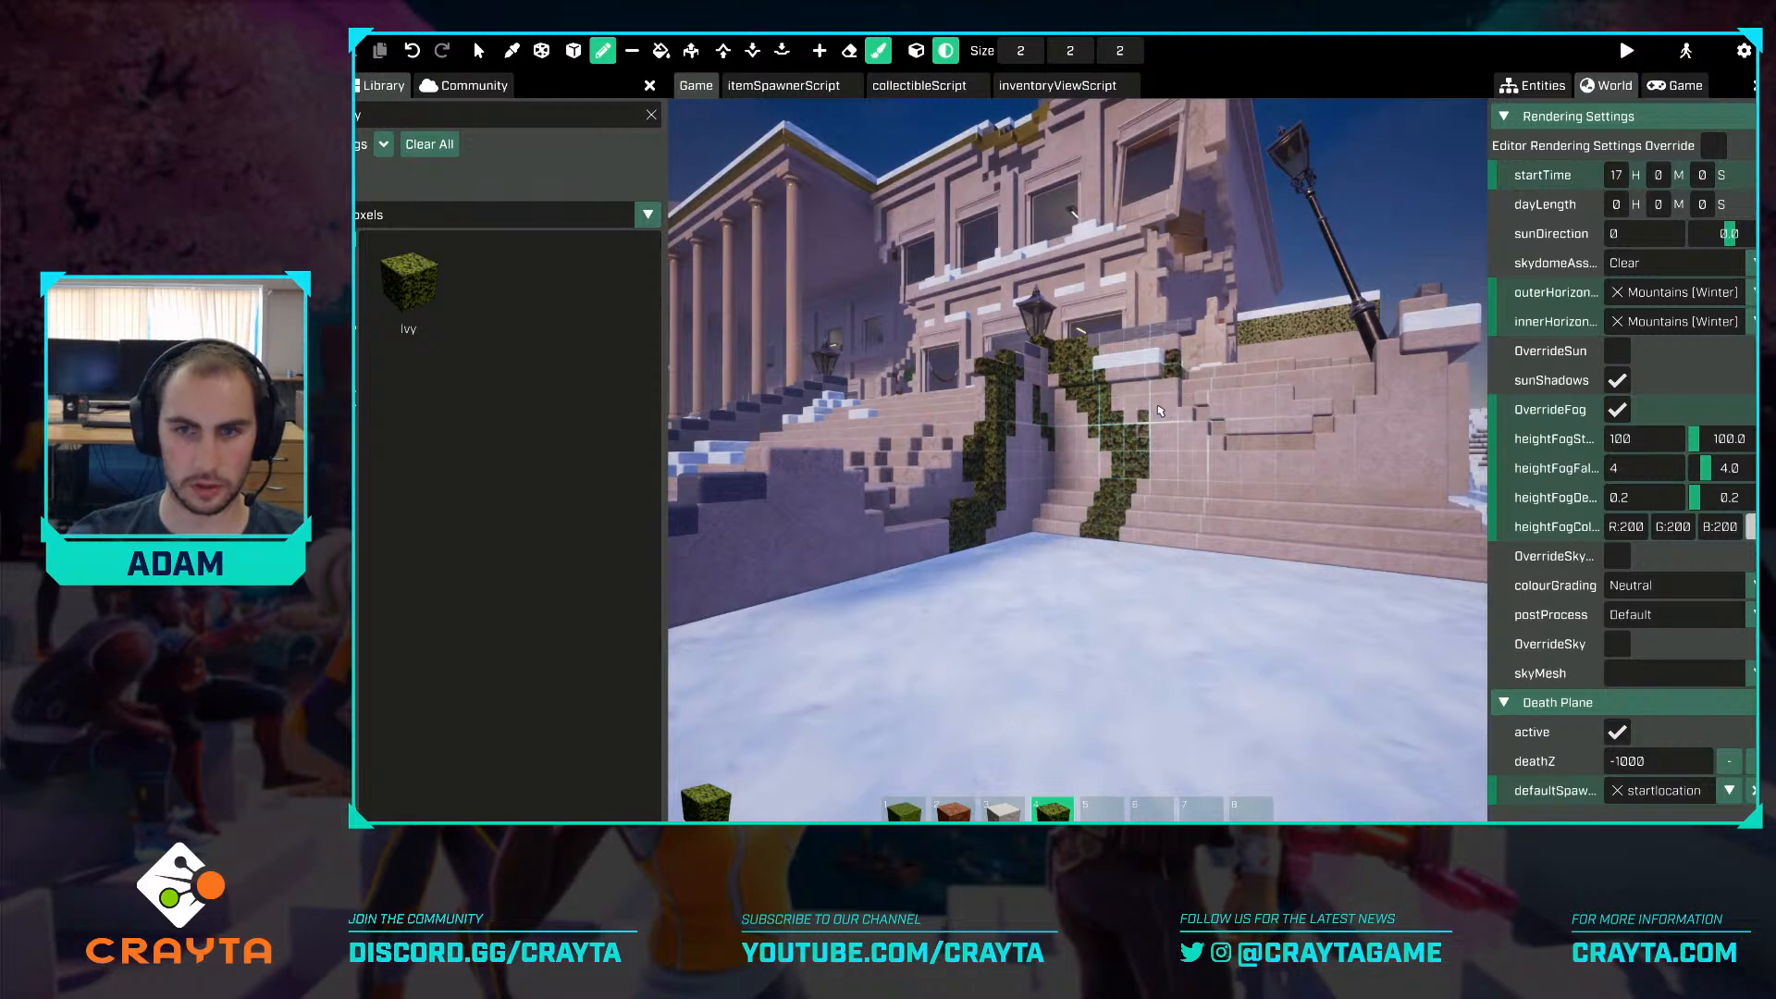
key(w)
key(e)
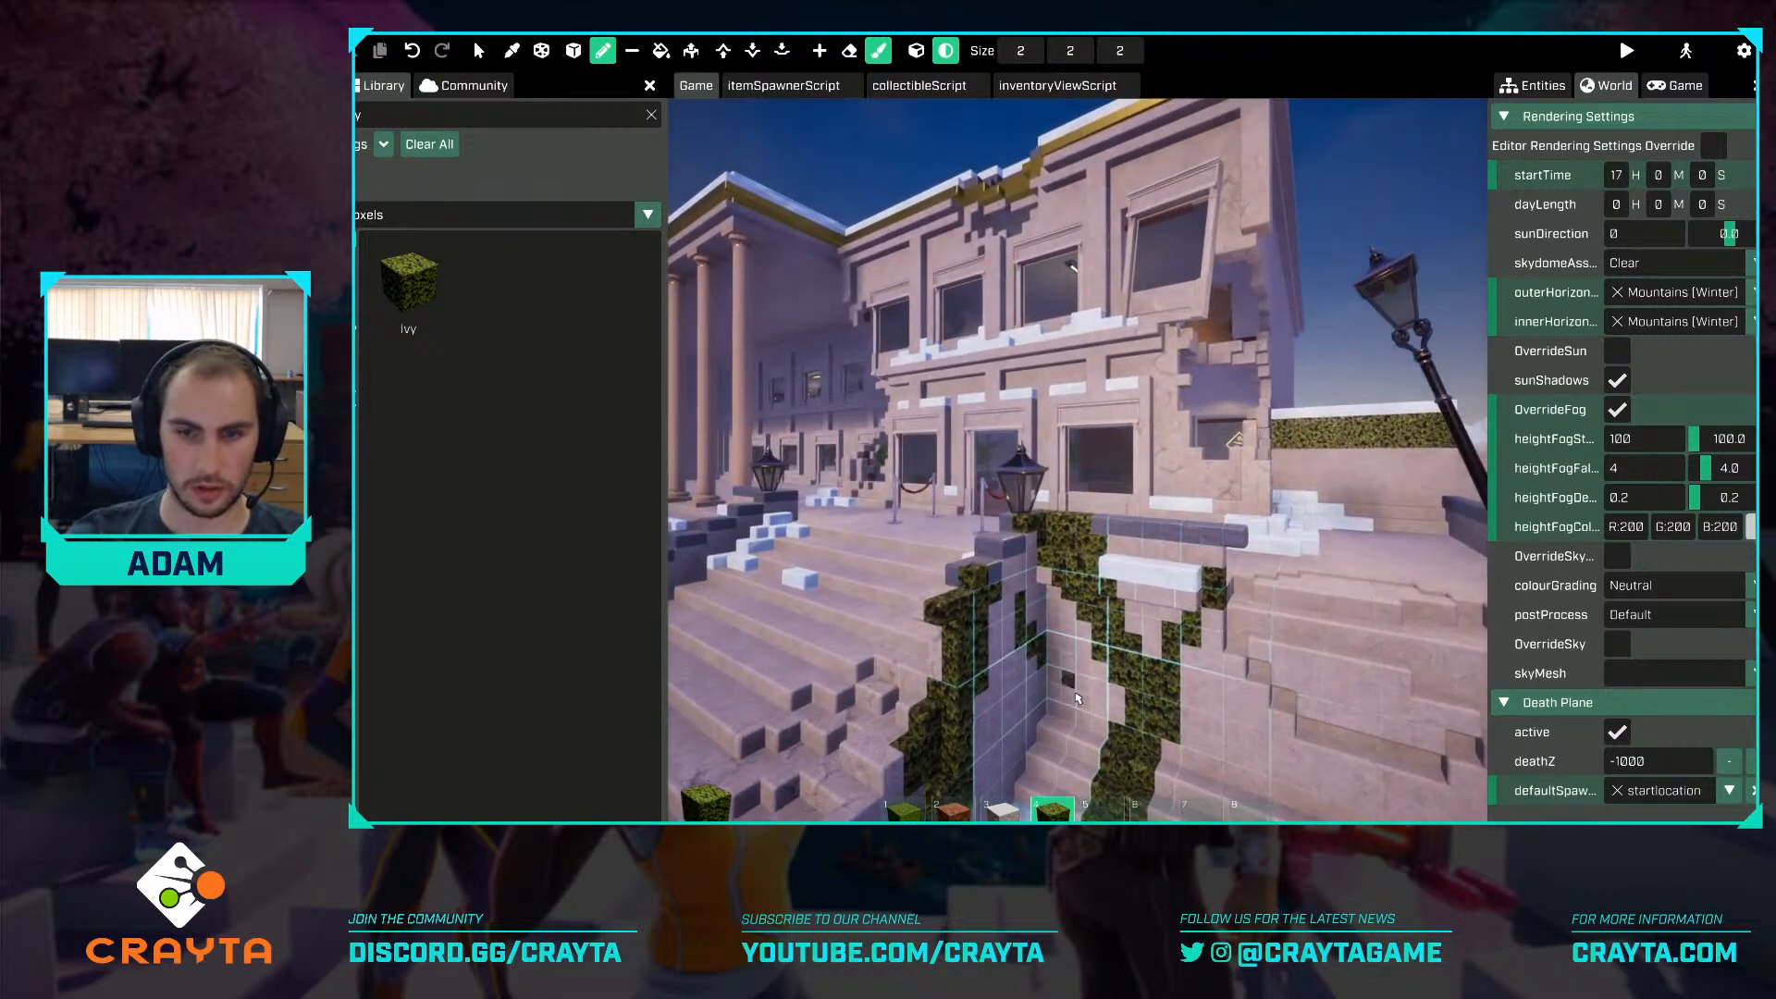
drag(1061, 664, 1070, 669)
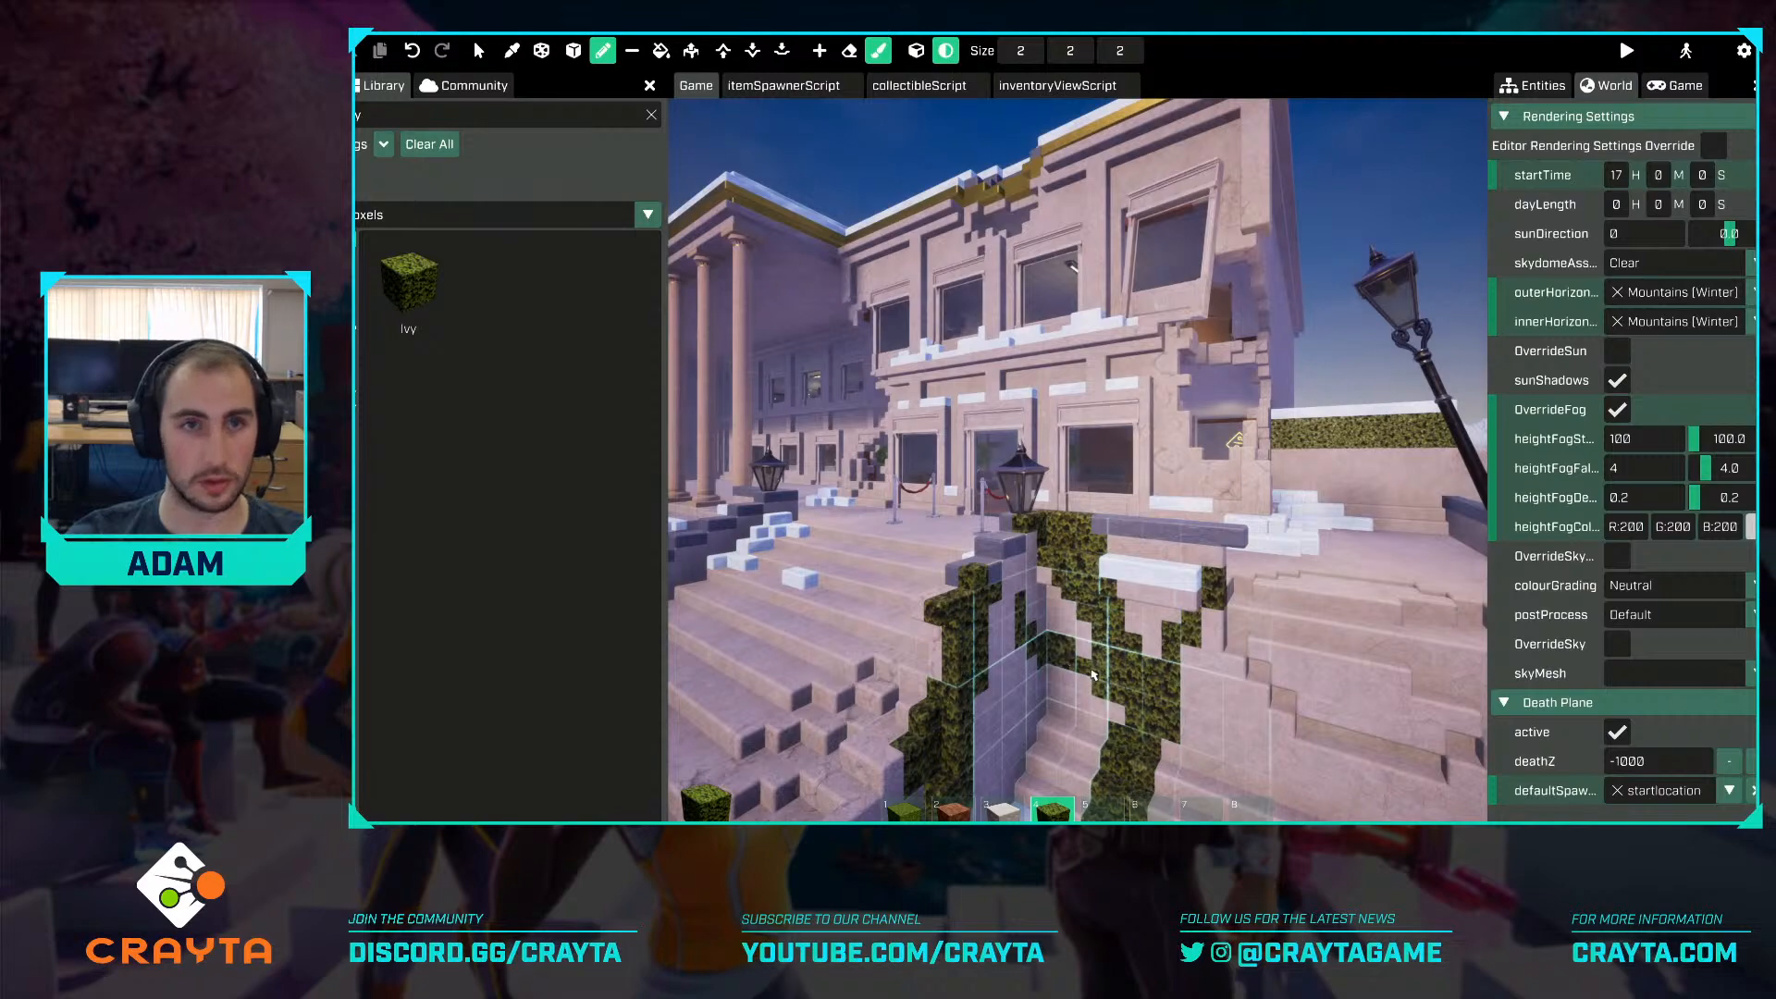
key(w)
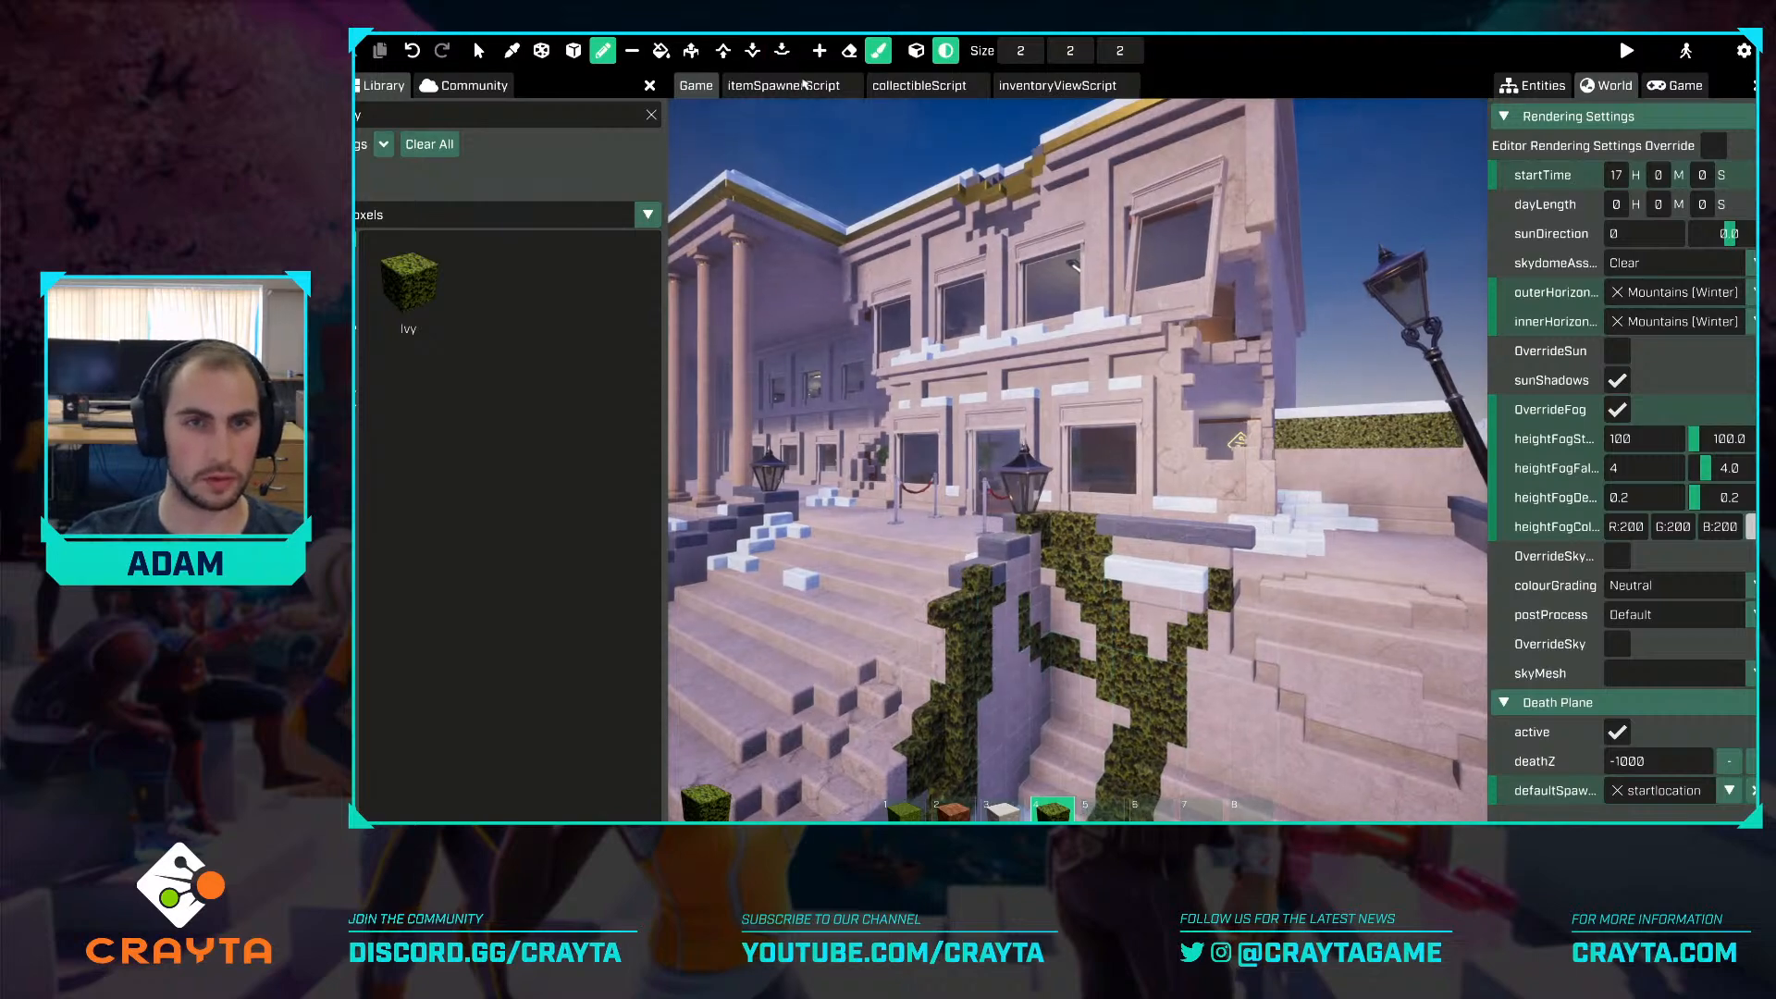
Paint ivy from beside the front door up the facade to the roof with brush size 3, undoing the last stroke along the roof edge.
key(w)
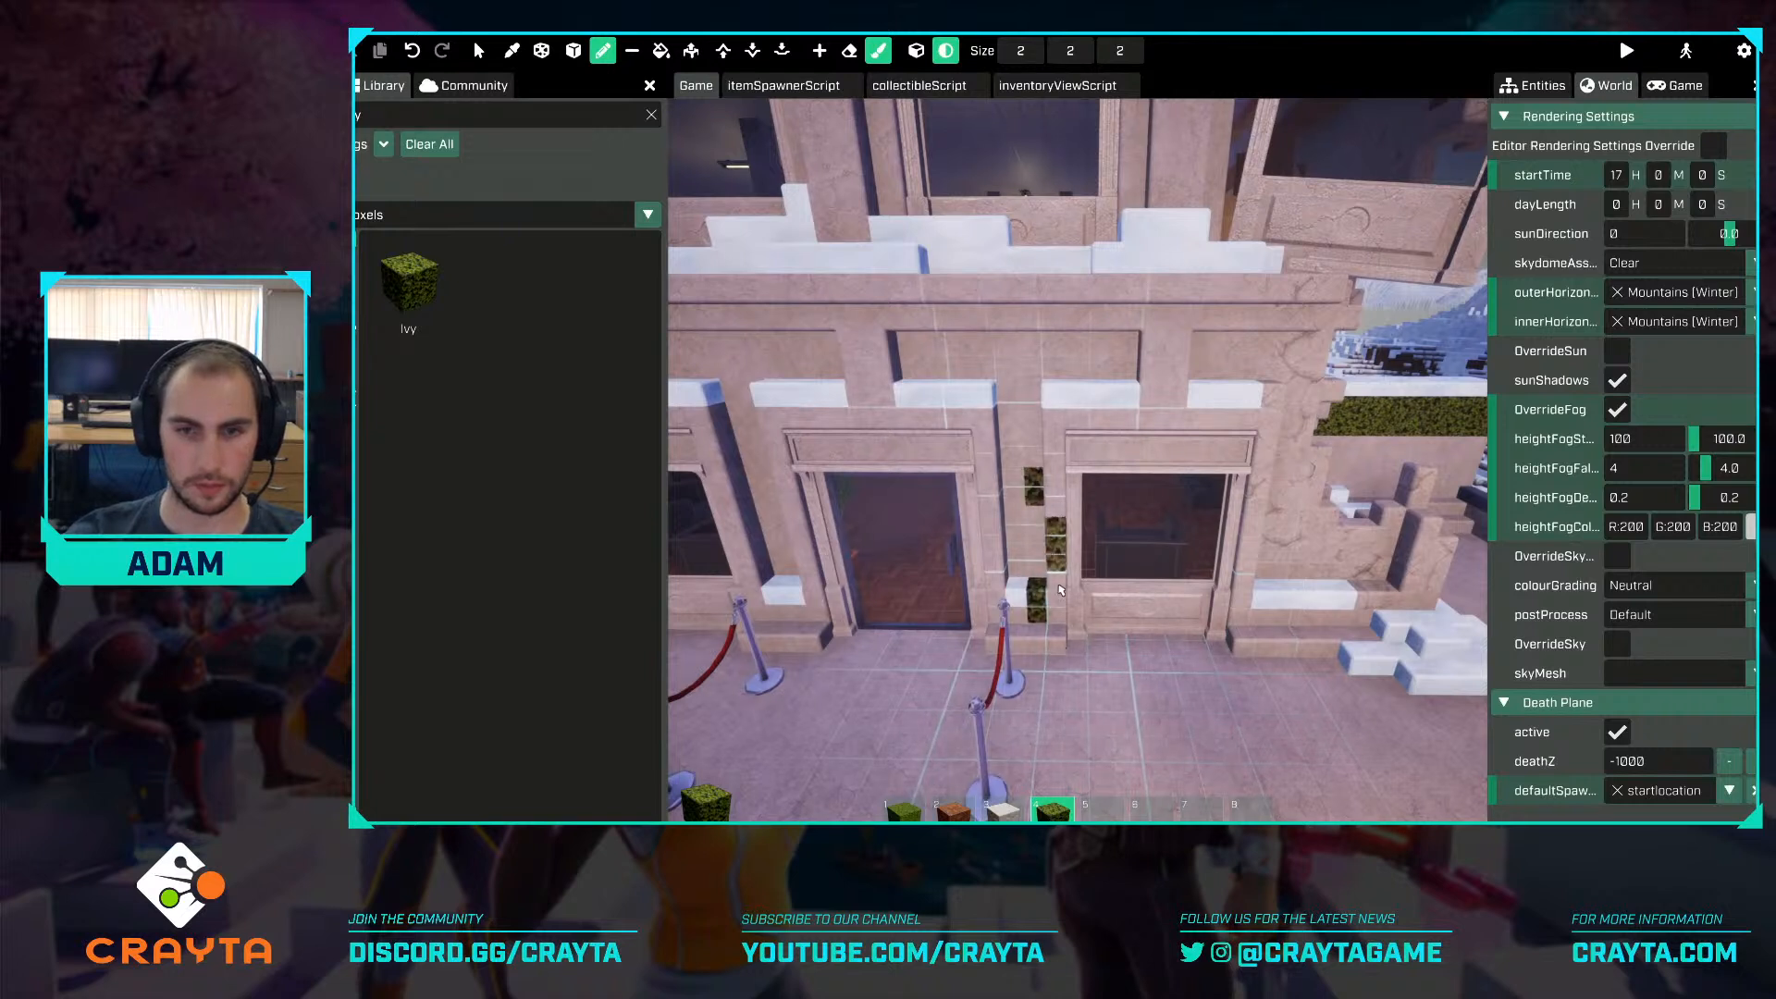
ctrl+scroll(1057, 629, up, 2)
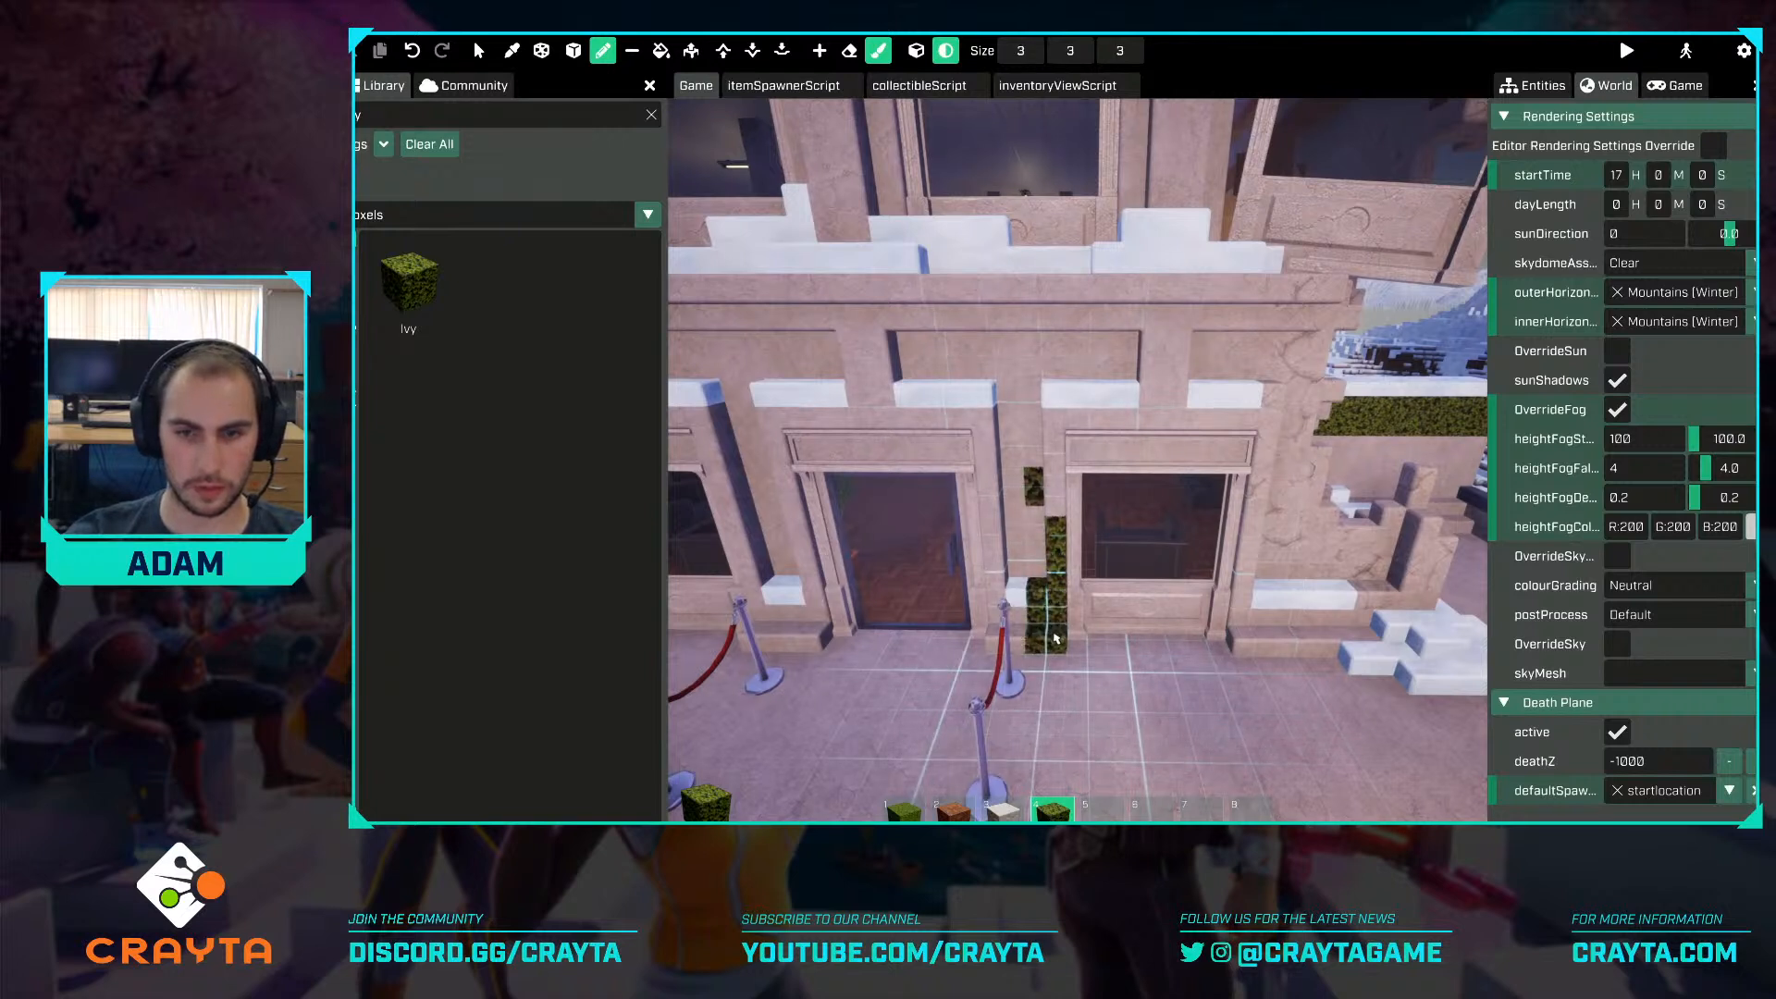
mouse_move(1034, 528)
mouse_down()
mouse_move(1027, 407)
mouse_move(1138, 278)
mouse_move(1162, 220)
mouse_move(1135, 383)
mouse_move(1101, 301)
mouse_move(1202, 314)
mouse_move(1212, 379)
mouse_move(1270, 308)
mouse_up()
key(s)
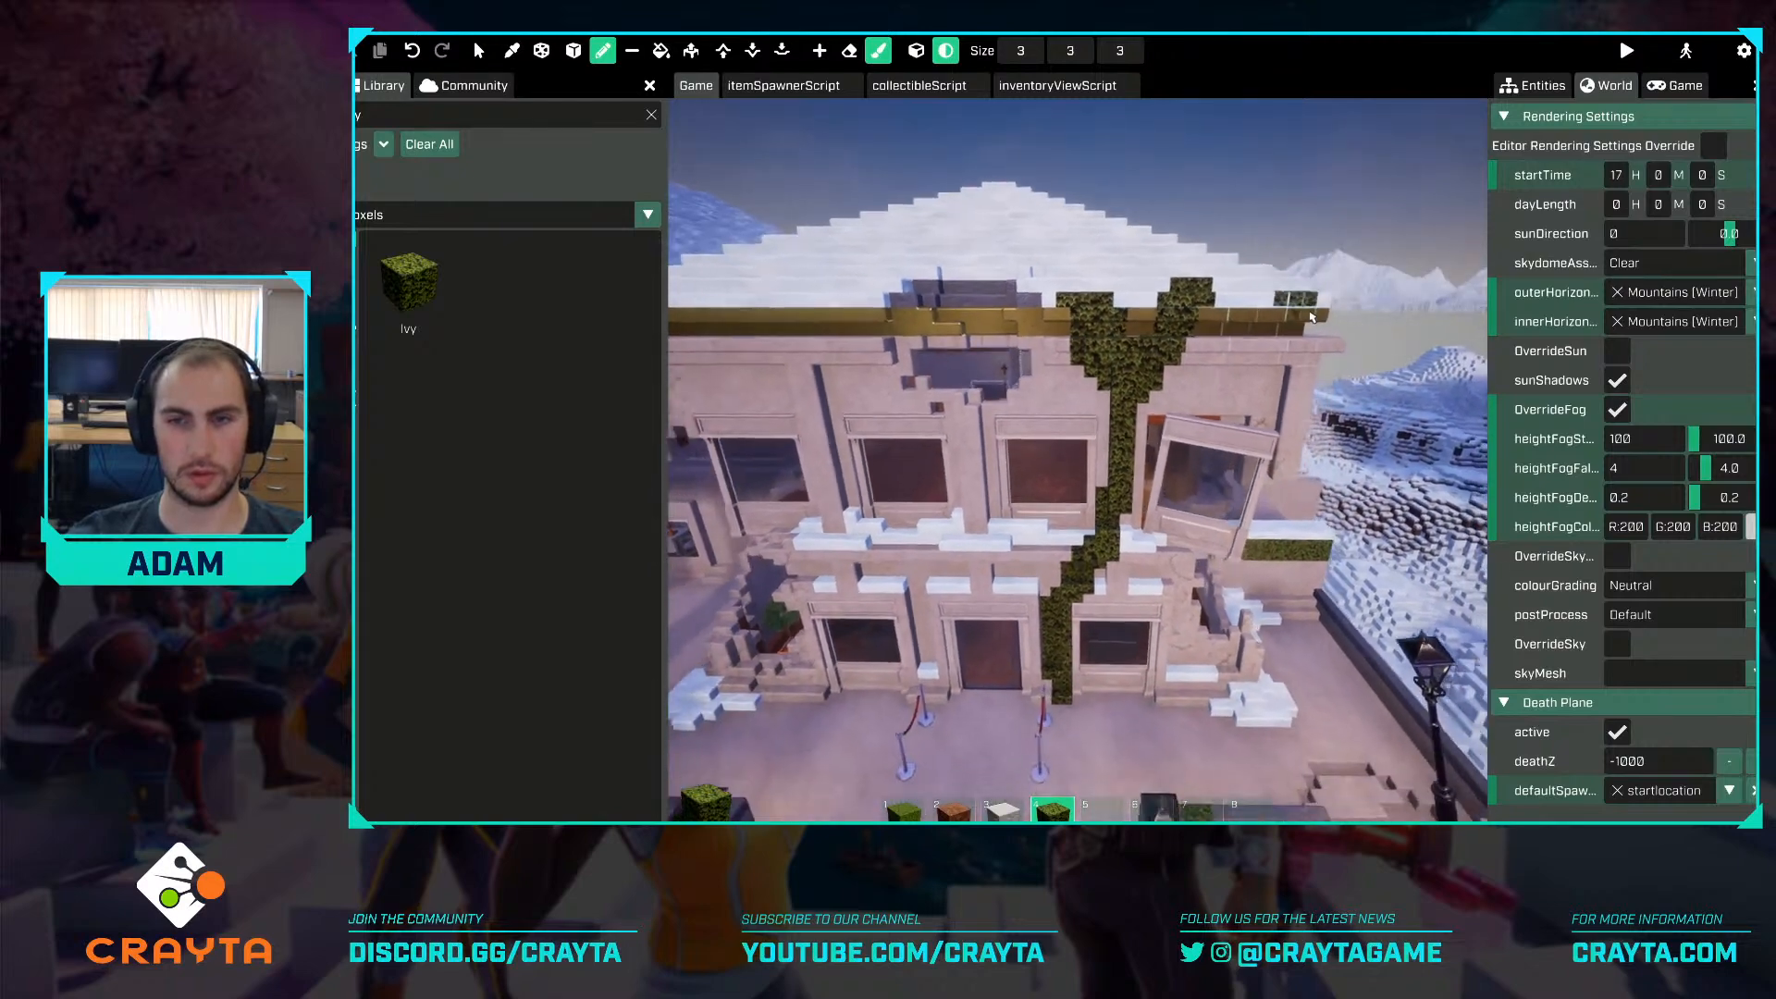
key(ctrl+z)
key(w)
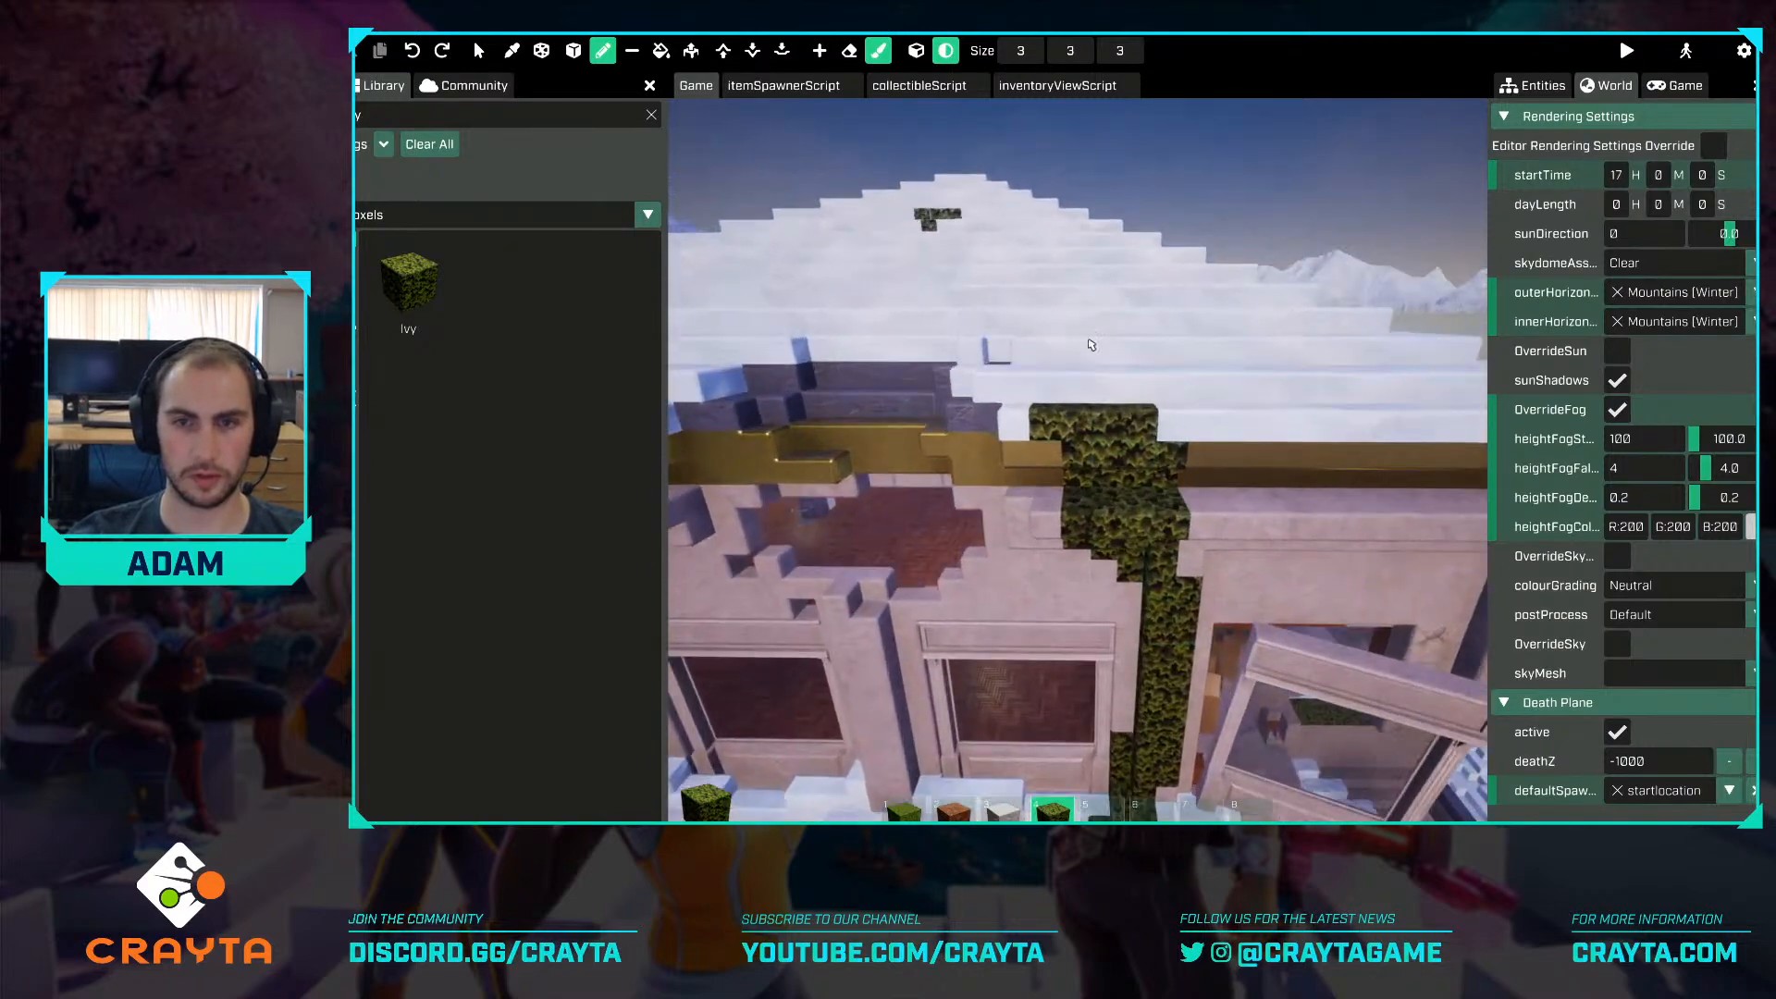
Review the ivy on the bank's front facade from outside and go into the ground-floor lobby.
key(s)
right_drag(1176, 343, 1190, 387)
key(w)
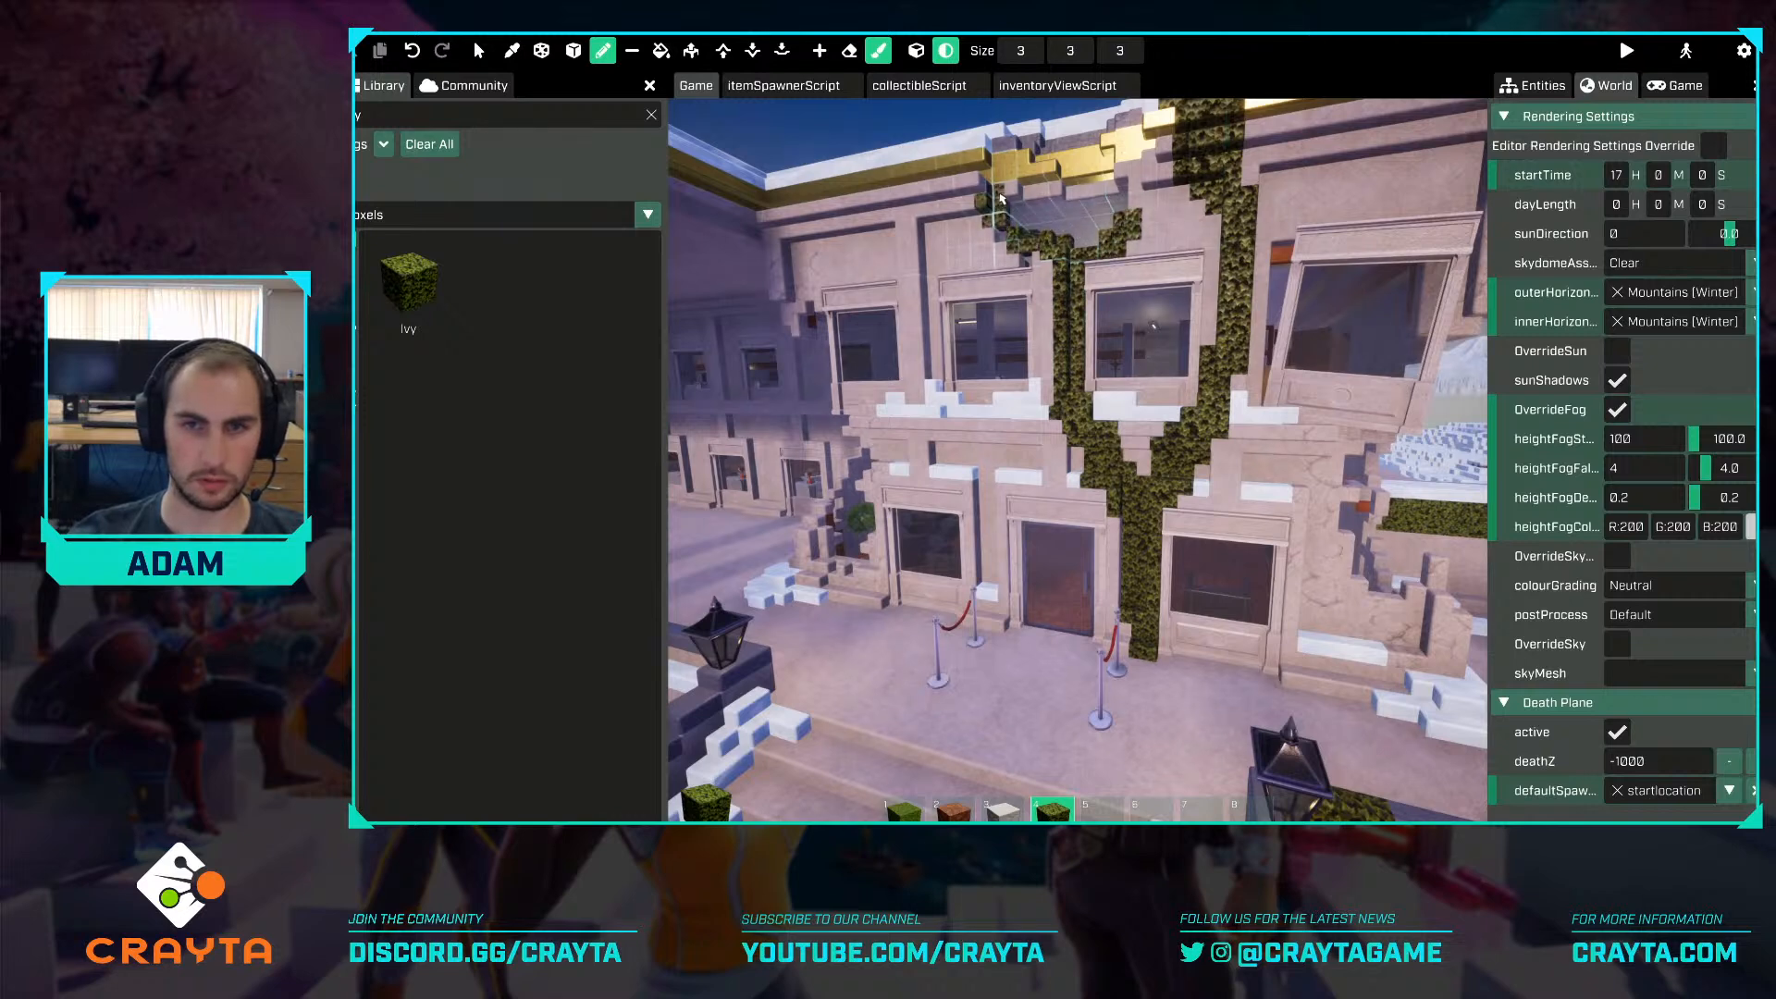
key(s)
key(d)
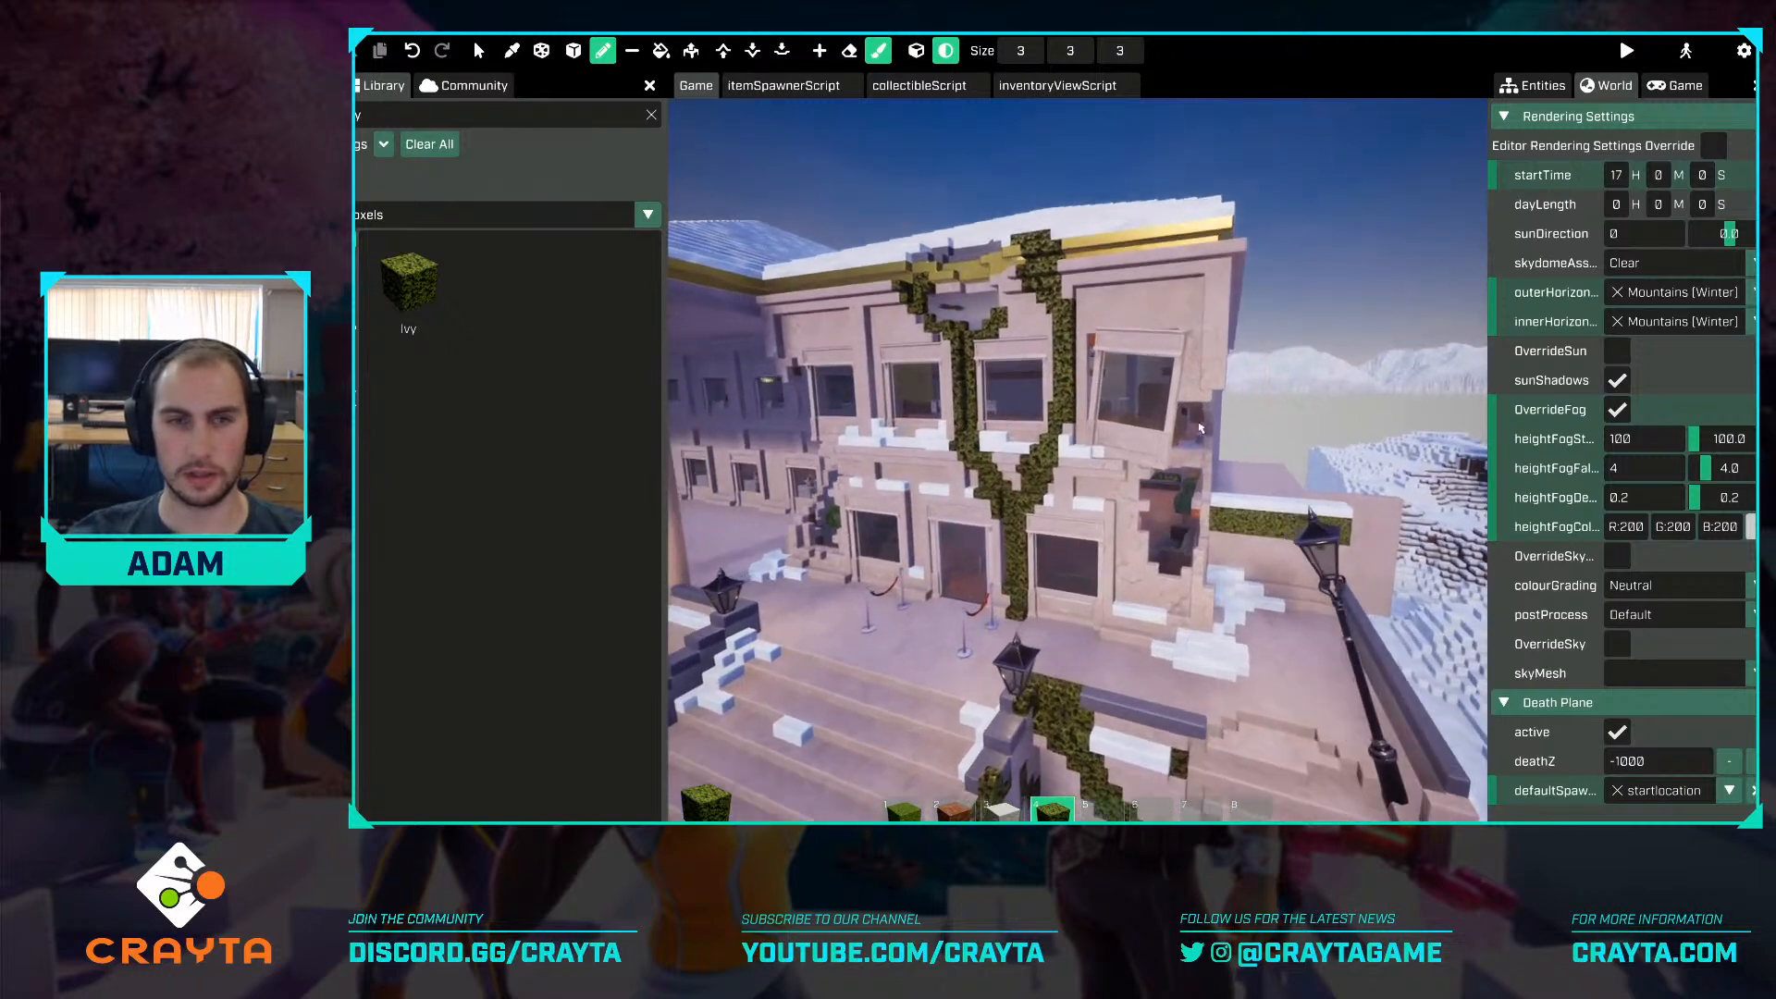
click(478, 51)
key(alt+Tab)
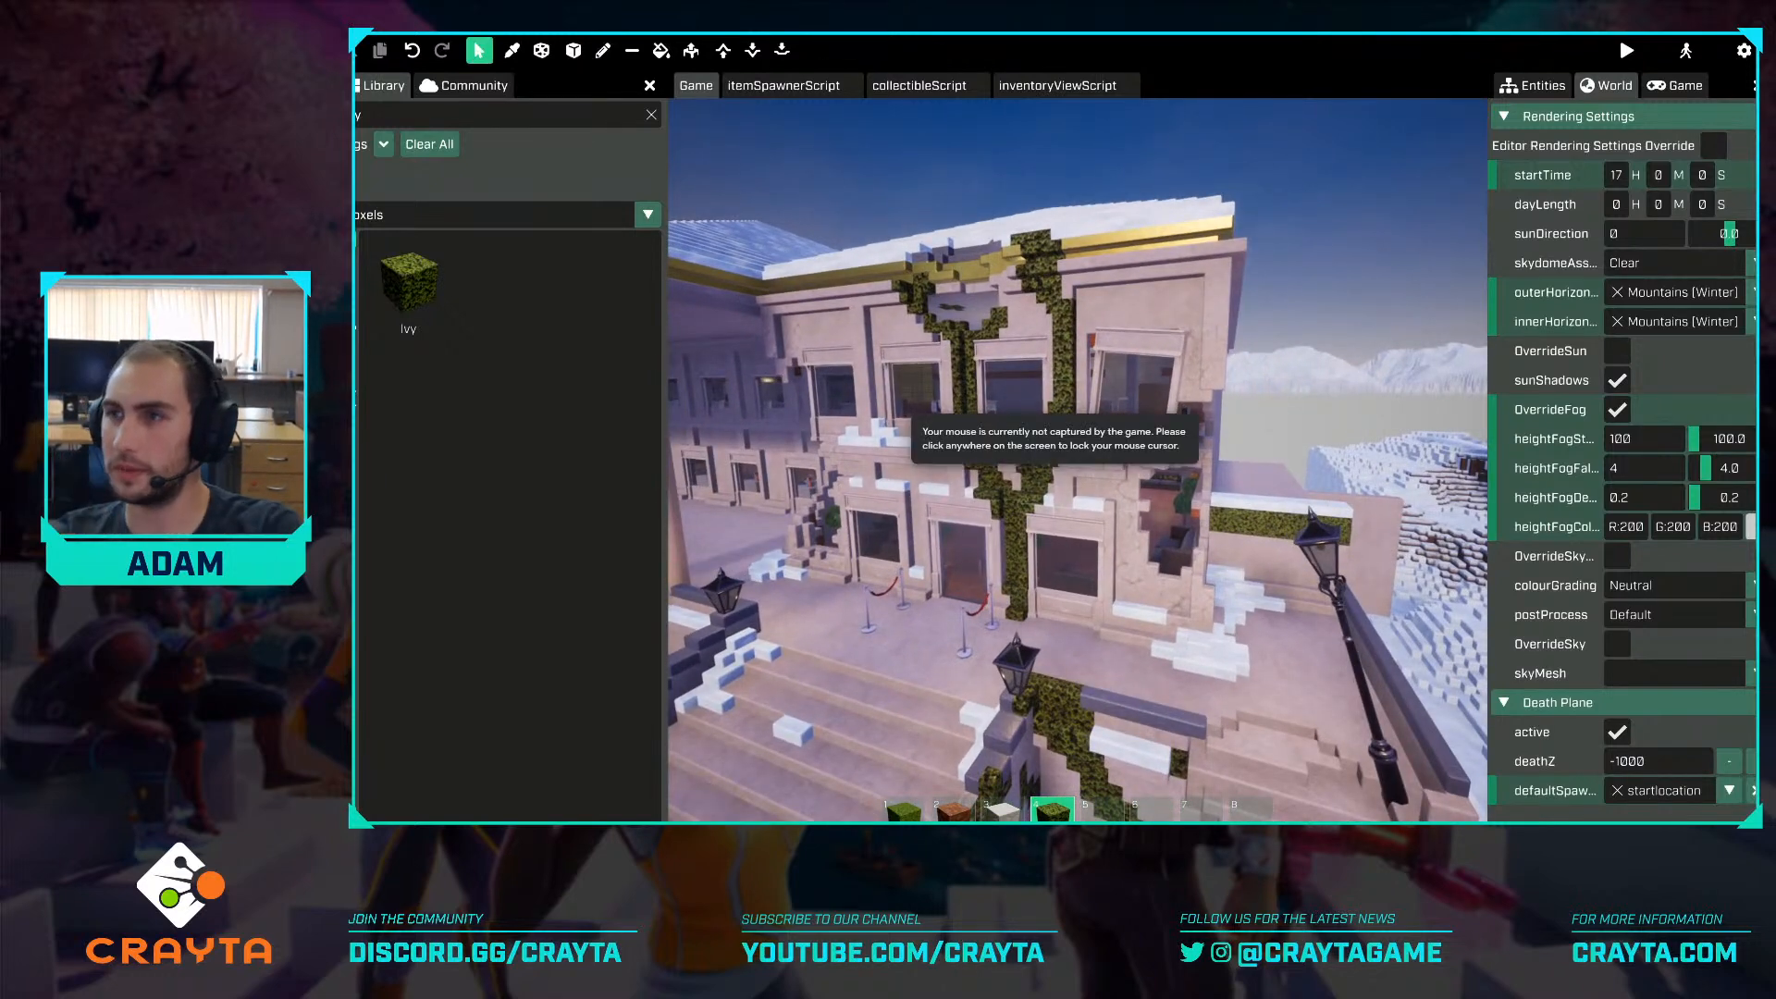
click(1055, 445)
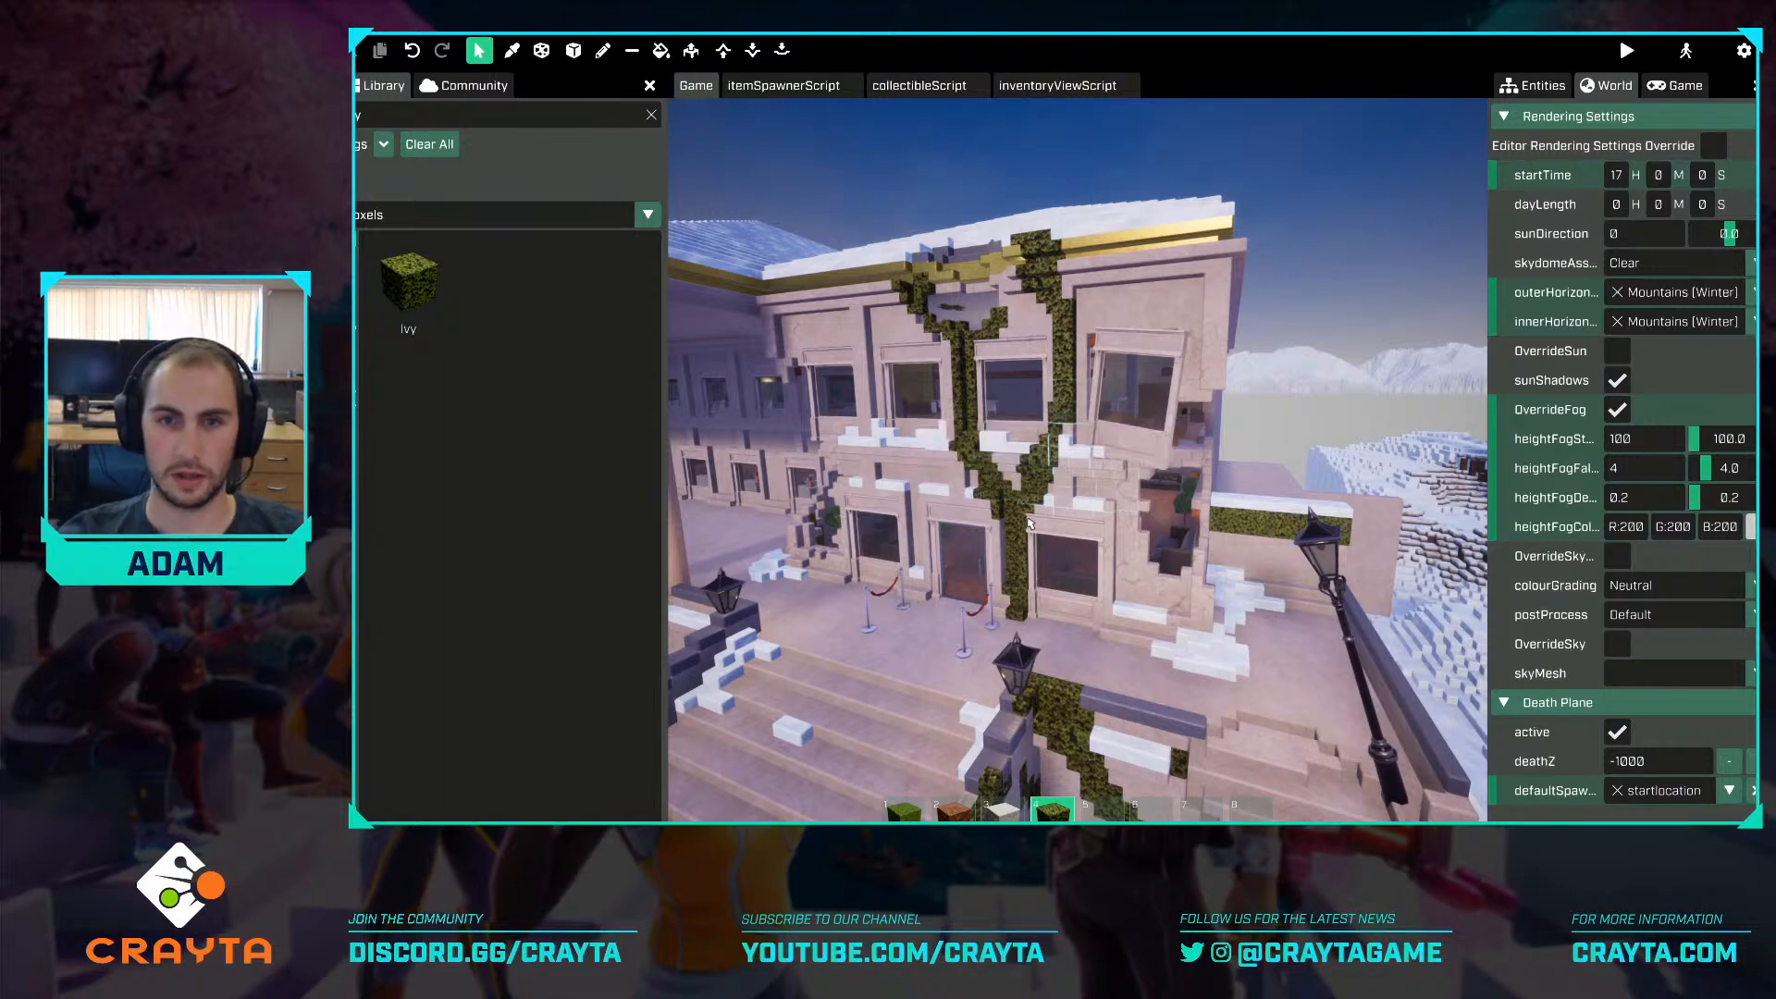
key(w)
key(w)
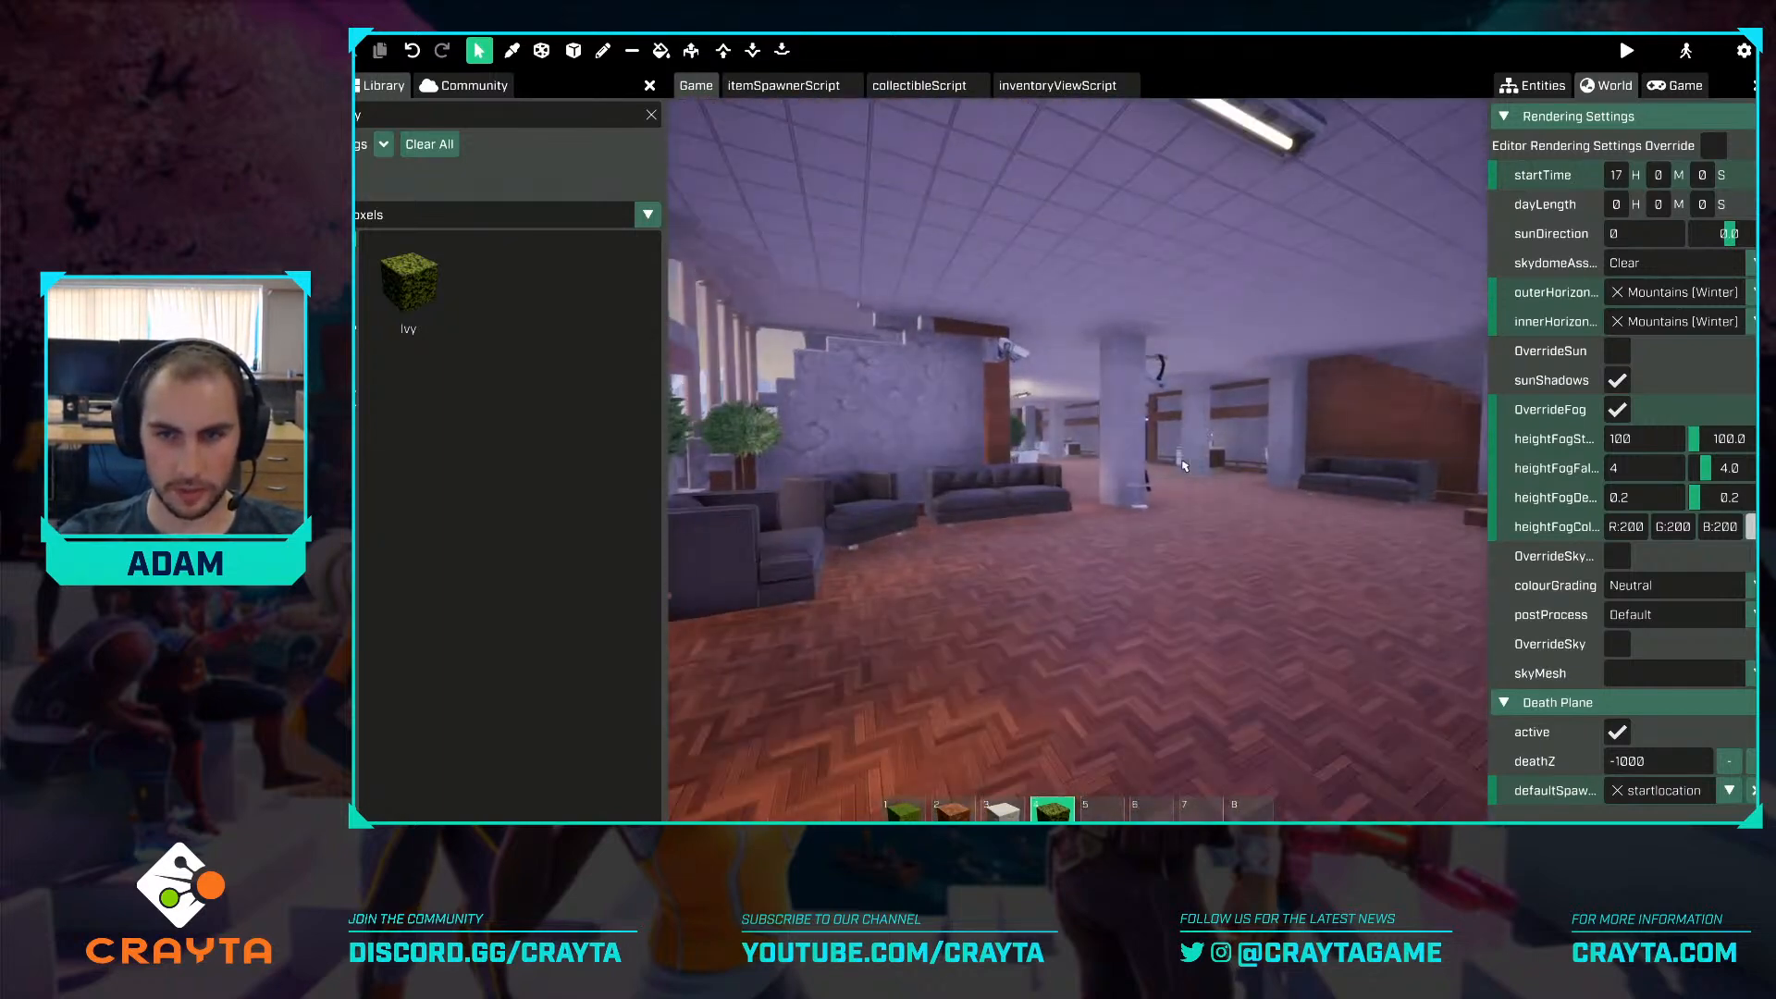
Create a locator as a child of the bank1 entity and name it LightStrips.
click(1552, 82)
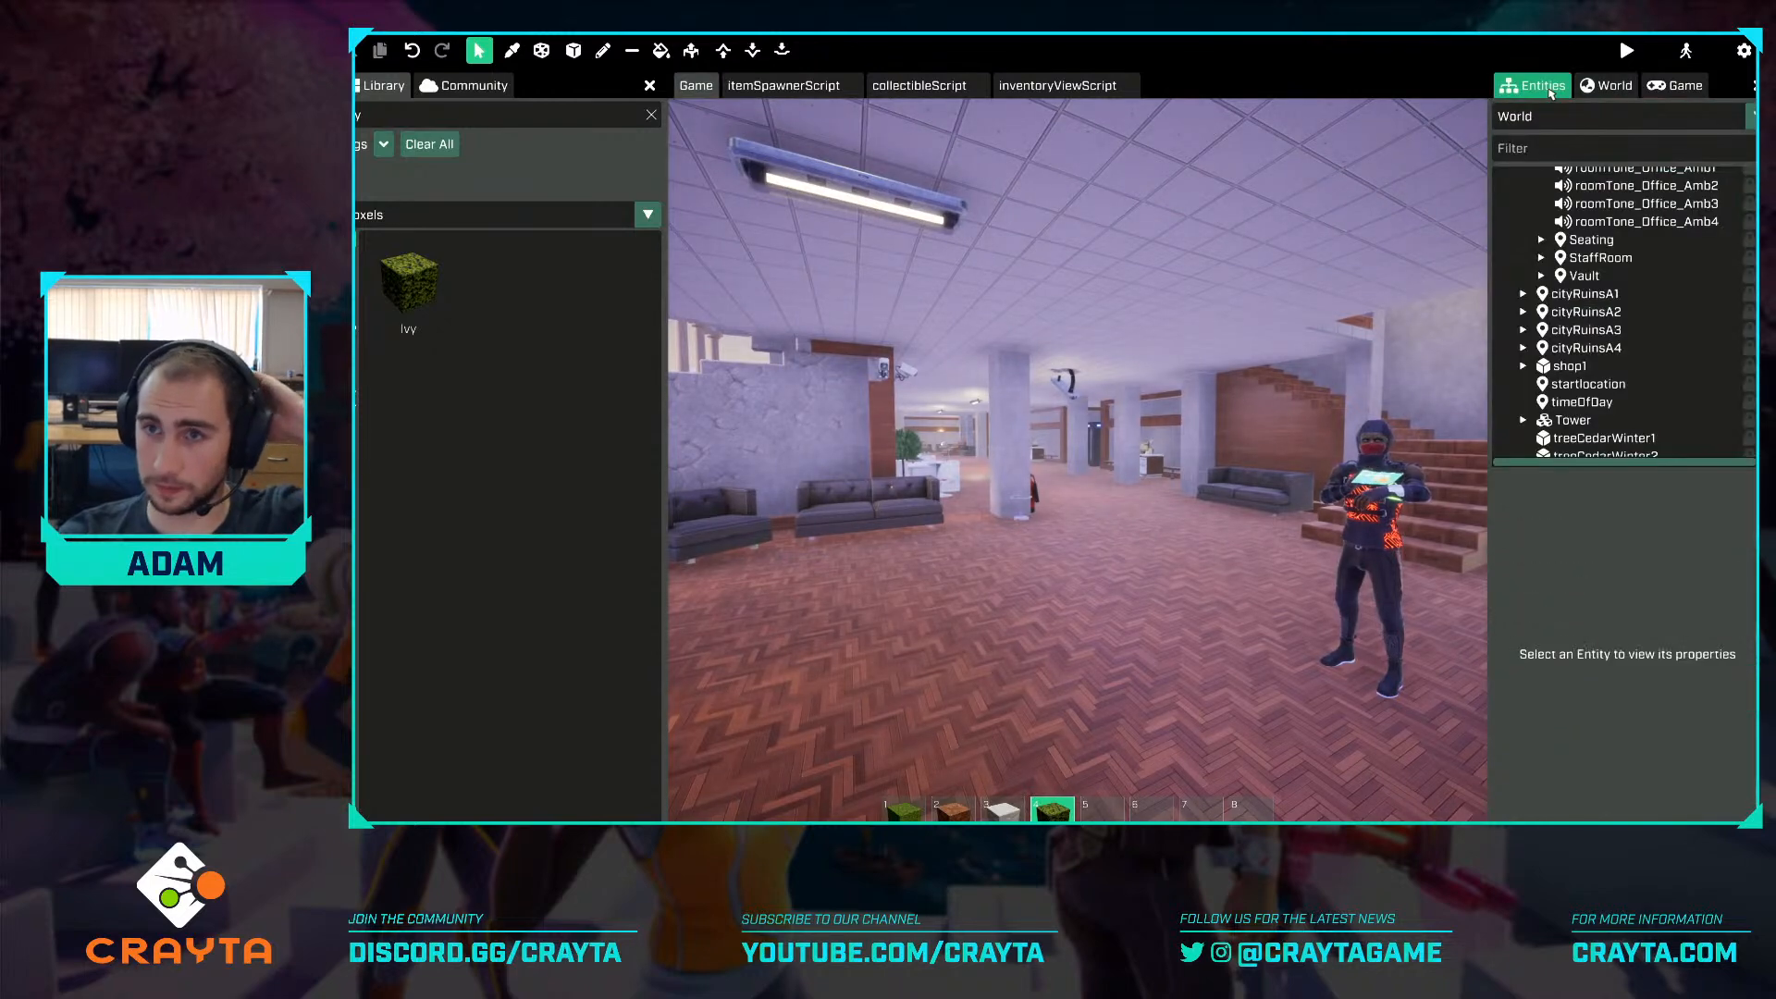
click(1119, 279)
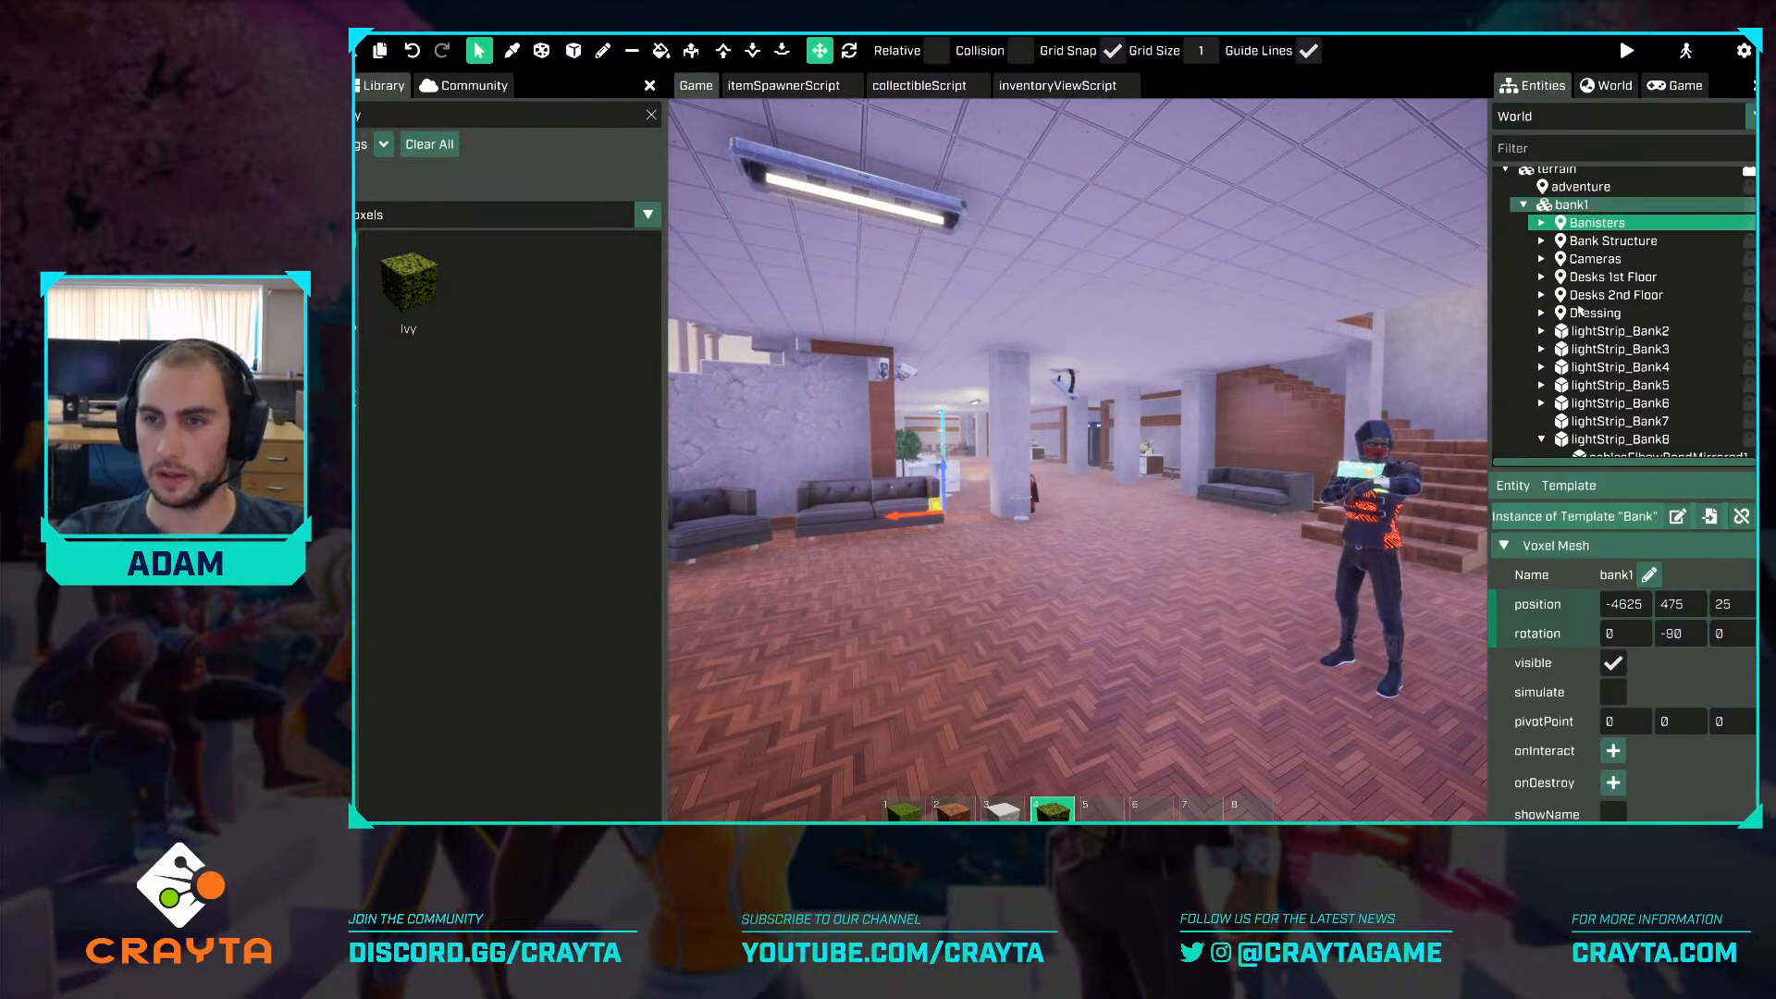
scroll(1608, 283, down, 4)
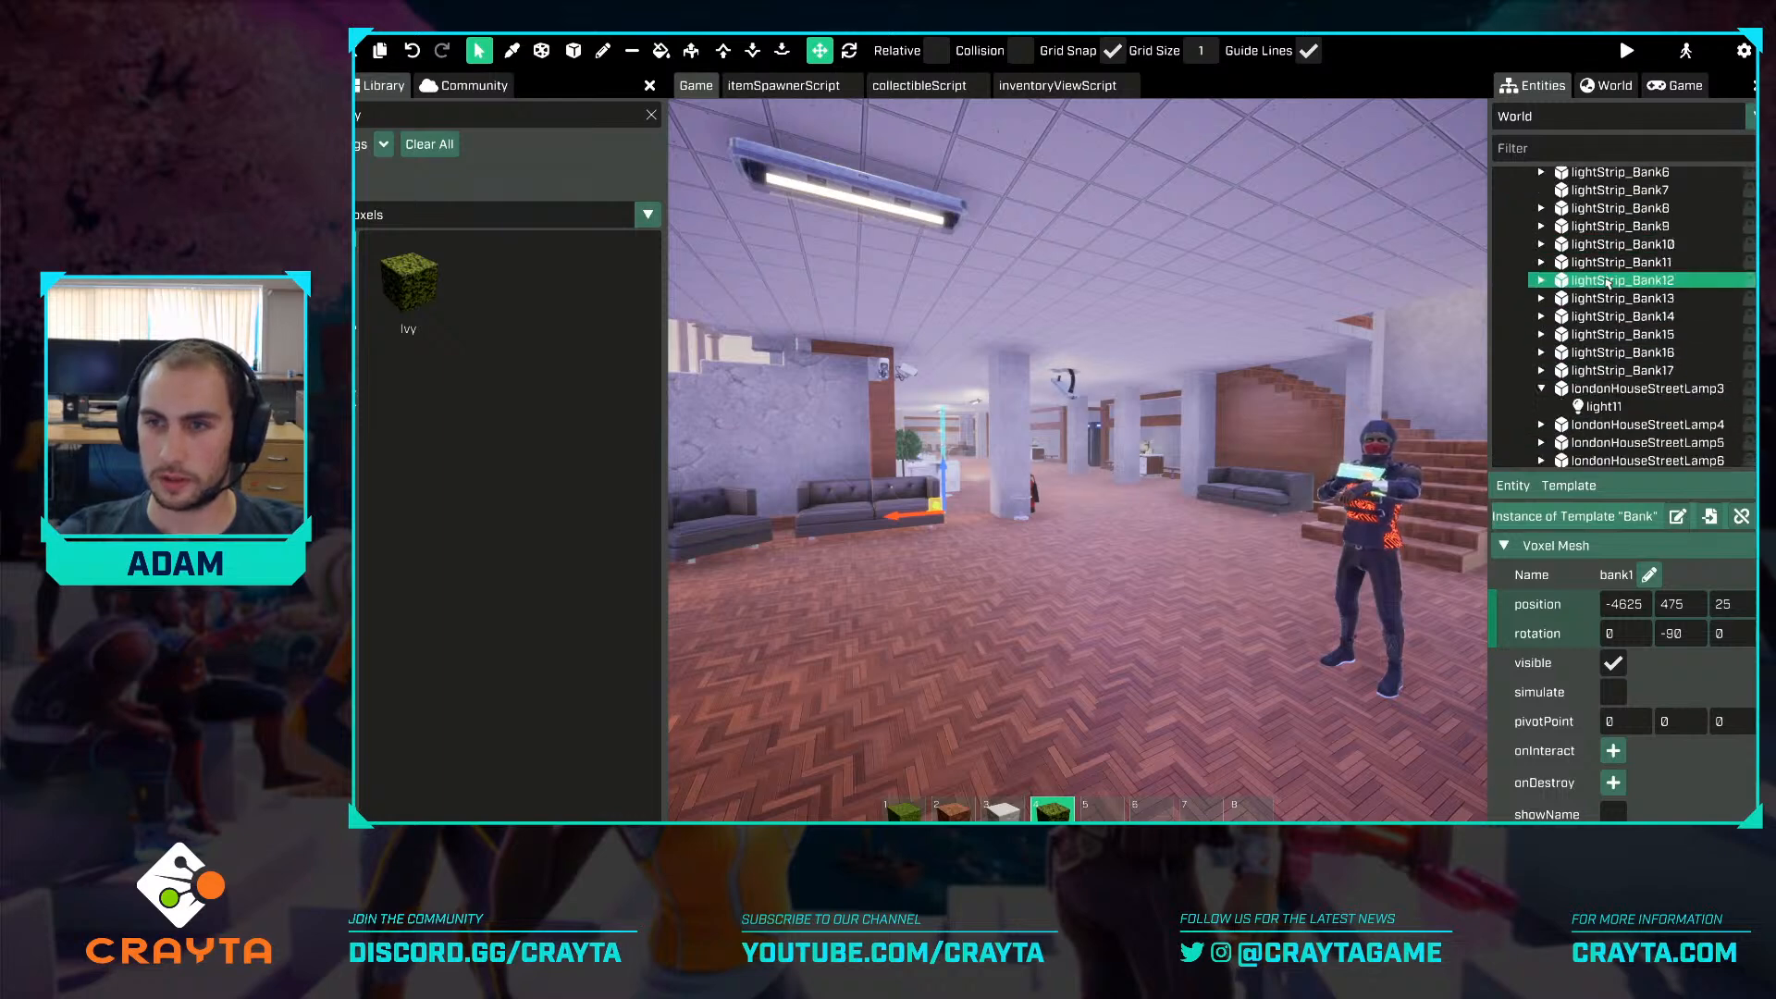
scroll(1608, 283, up, 5)
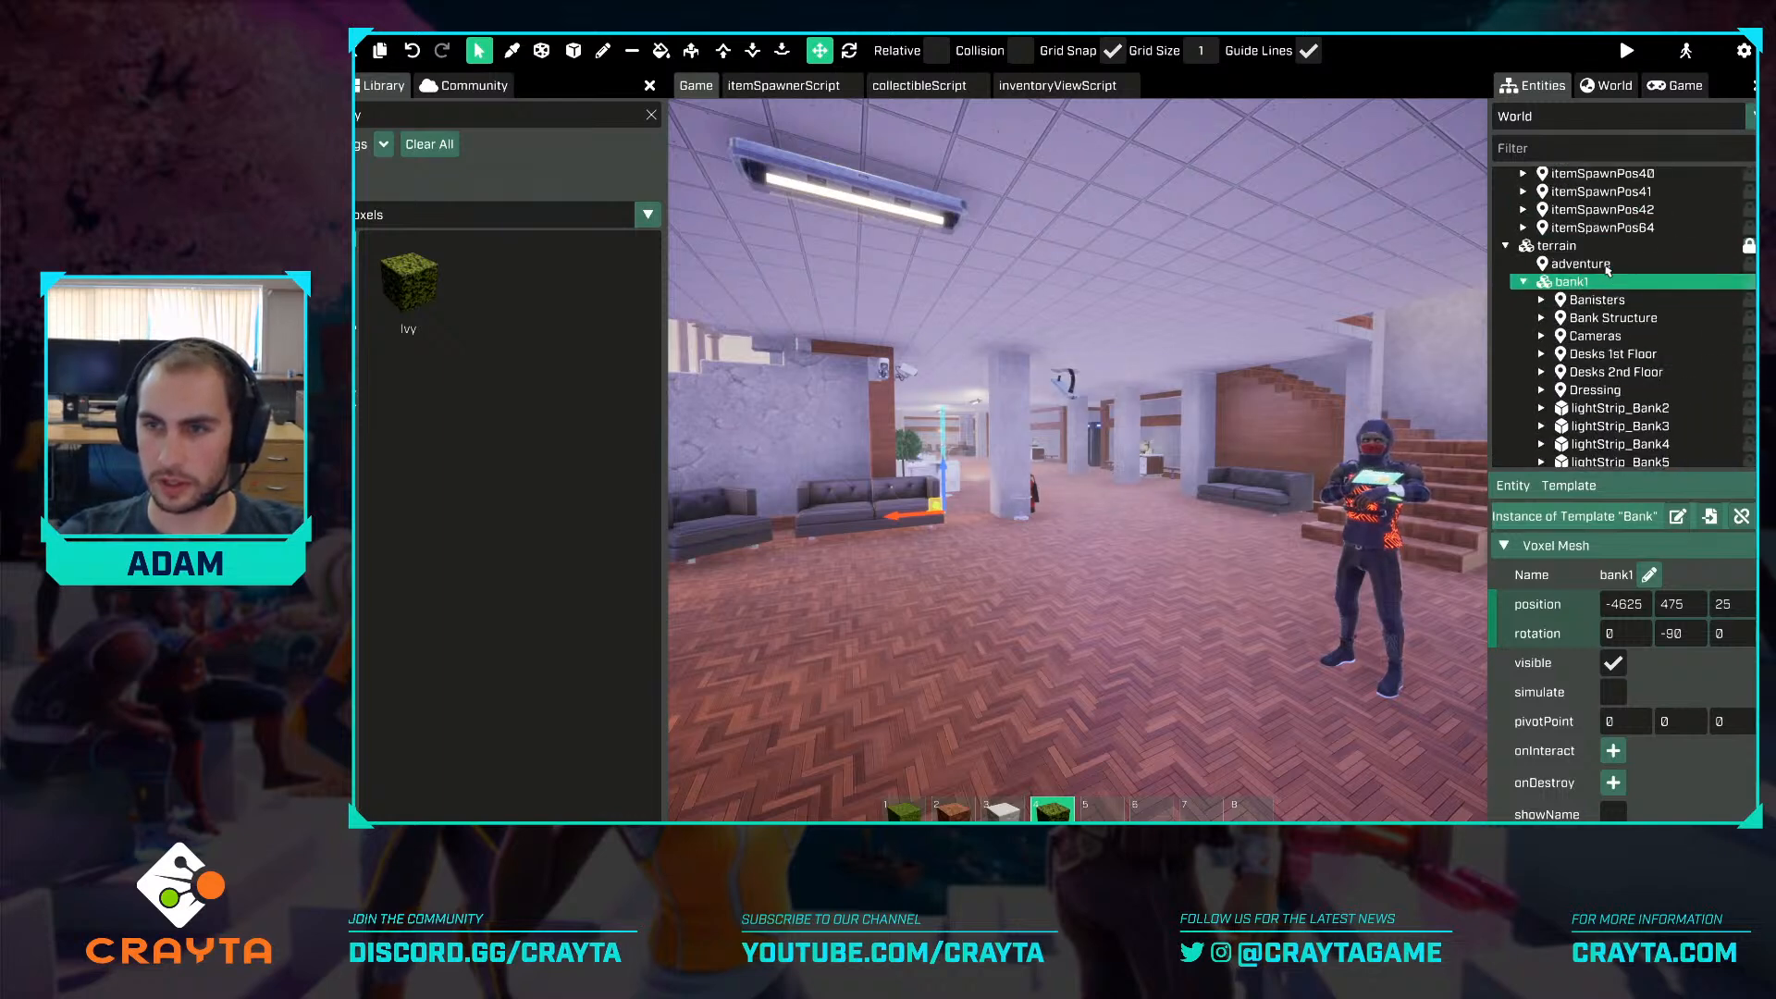
right_click(1582, 284)
mouse_move(1610, 333)
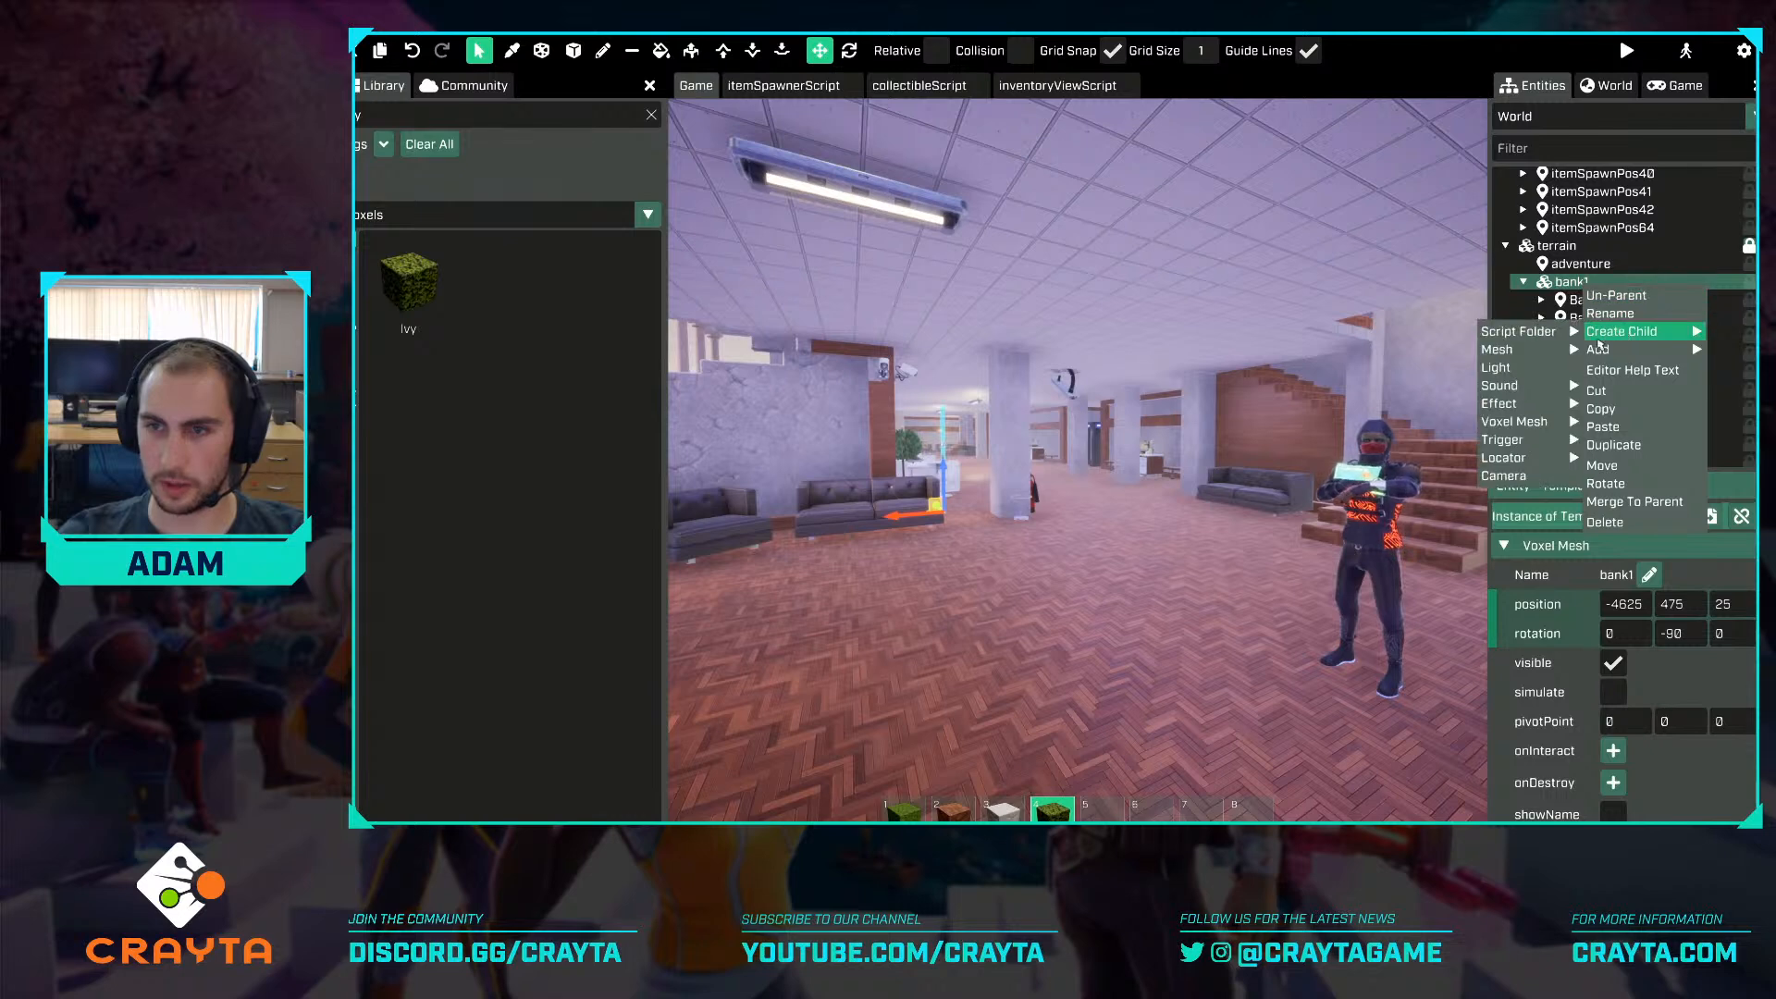
mouse_move(1549, 461)
click(1626, 488)
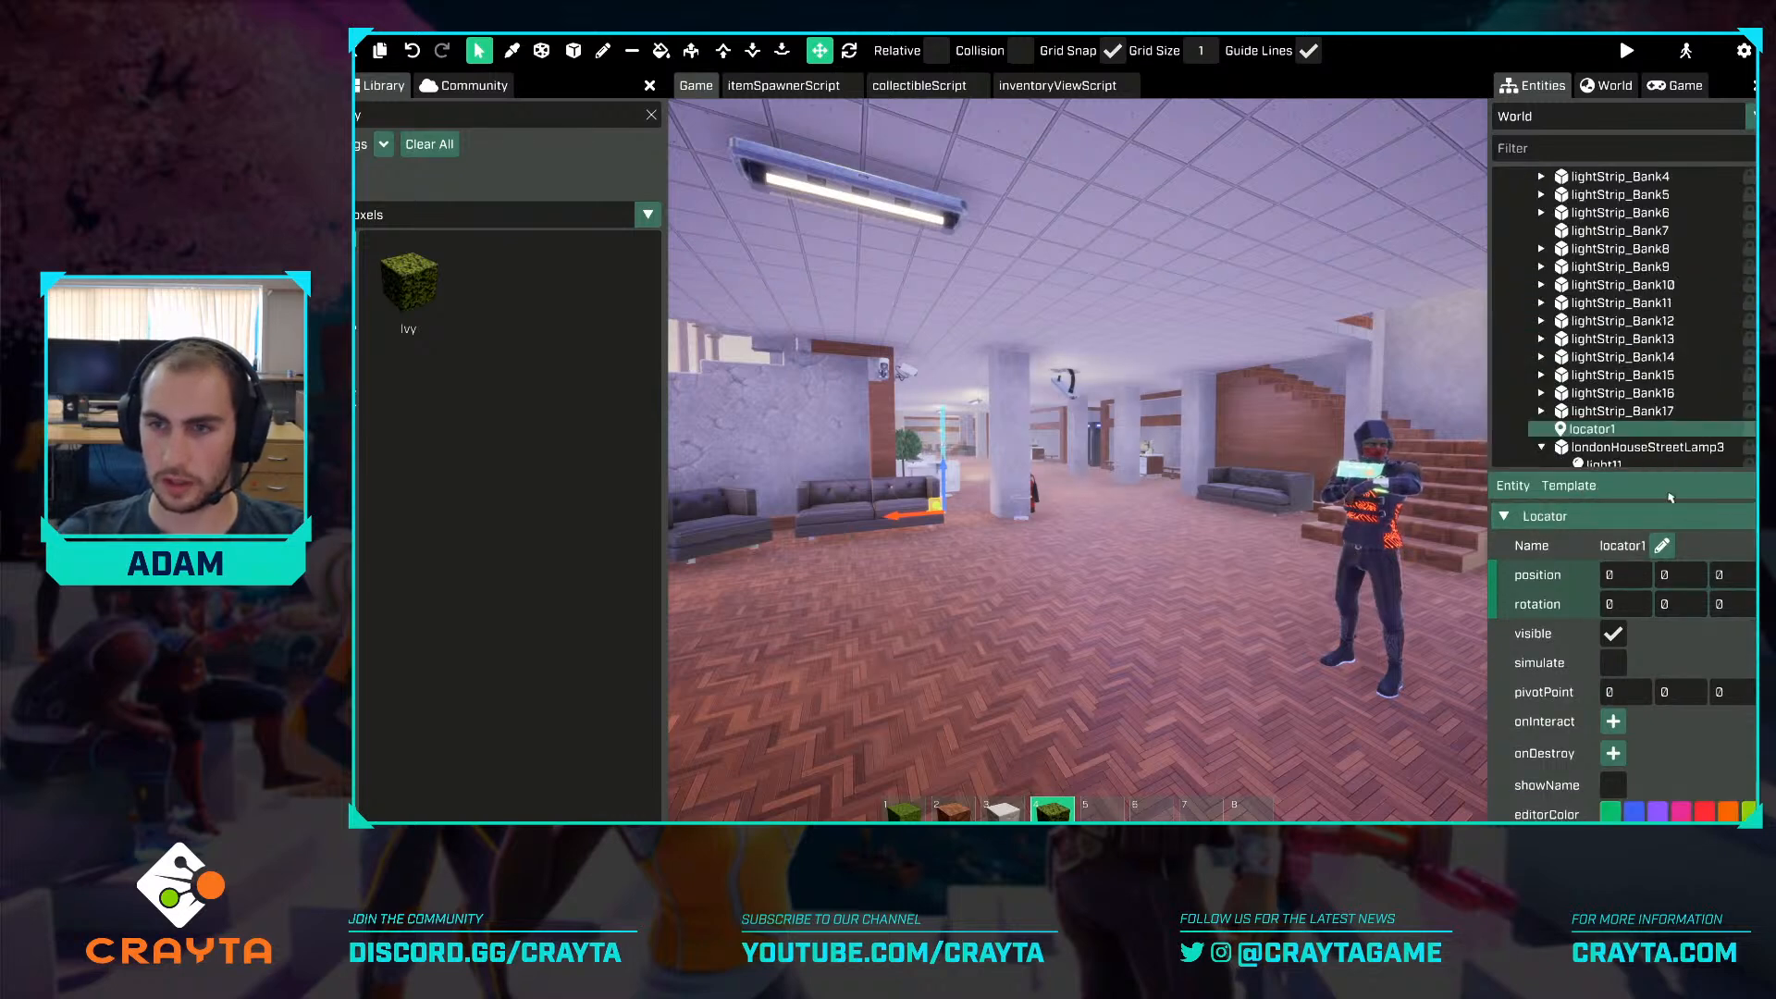
click(1663, 547)
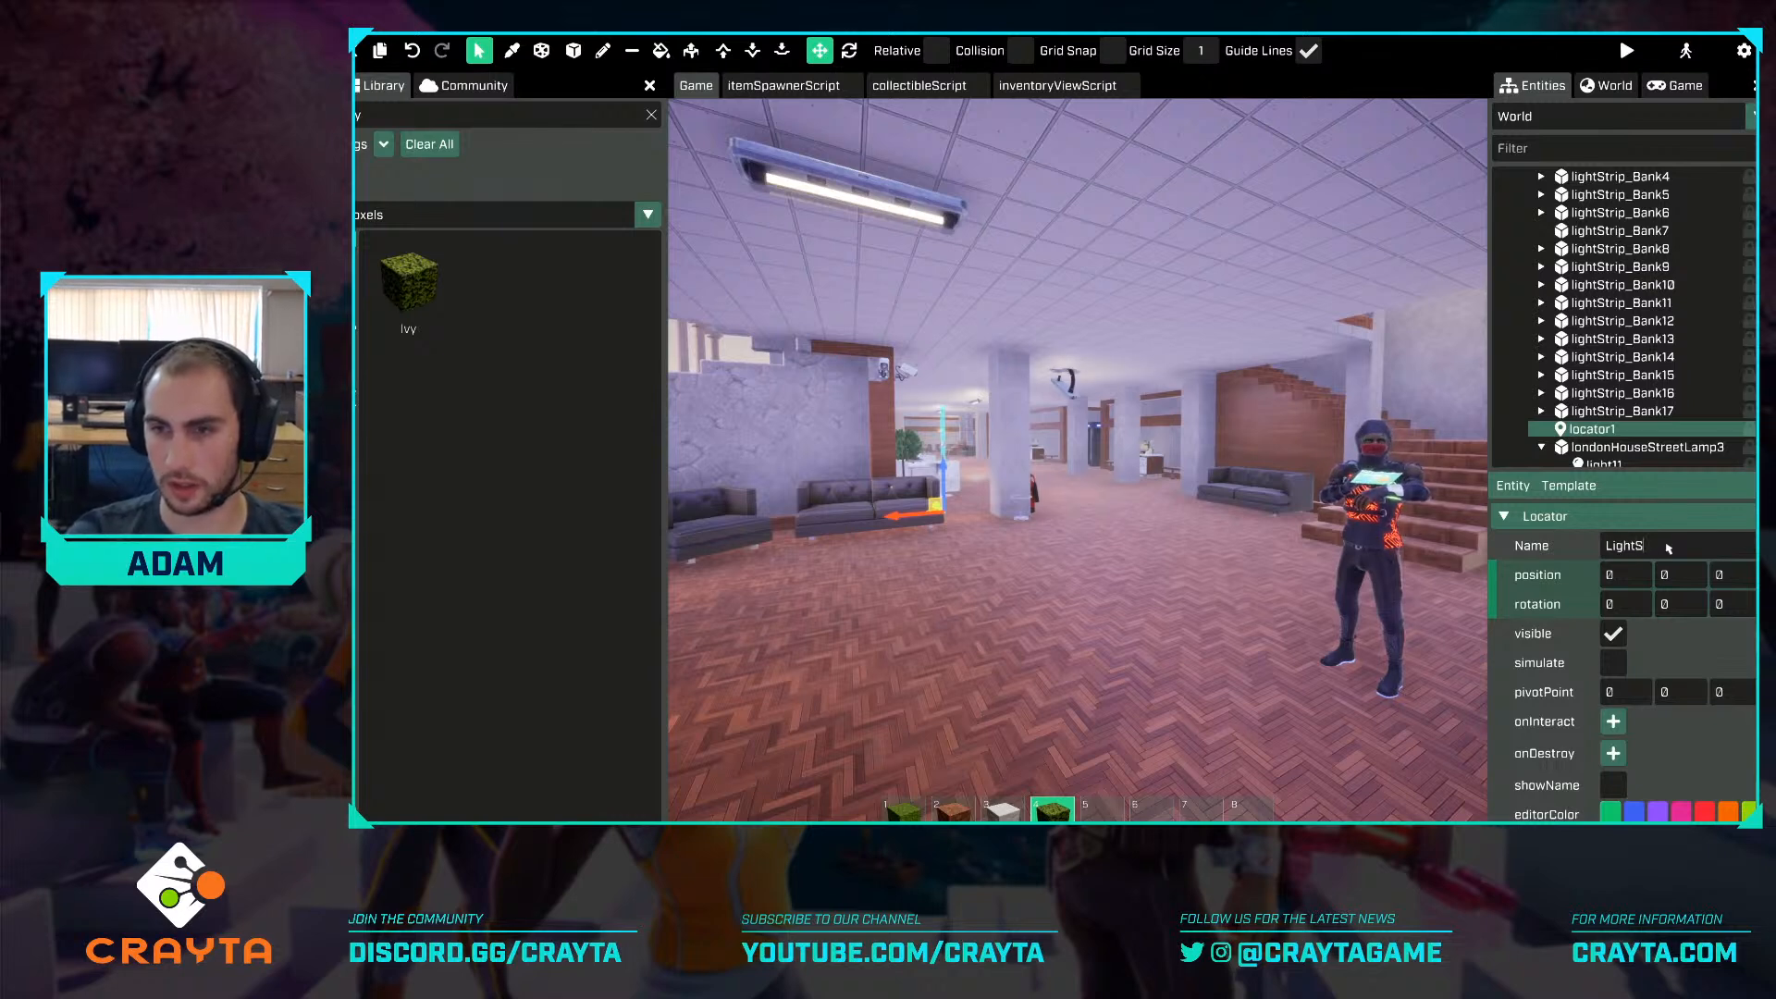
text(LightStrips)
key(Return)
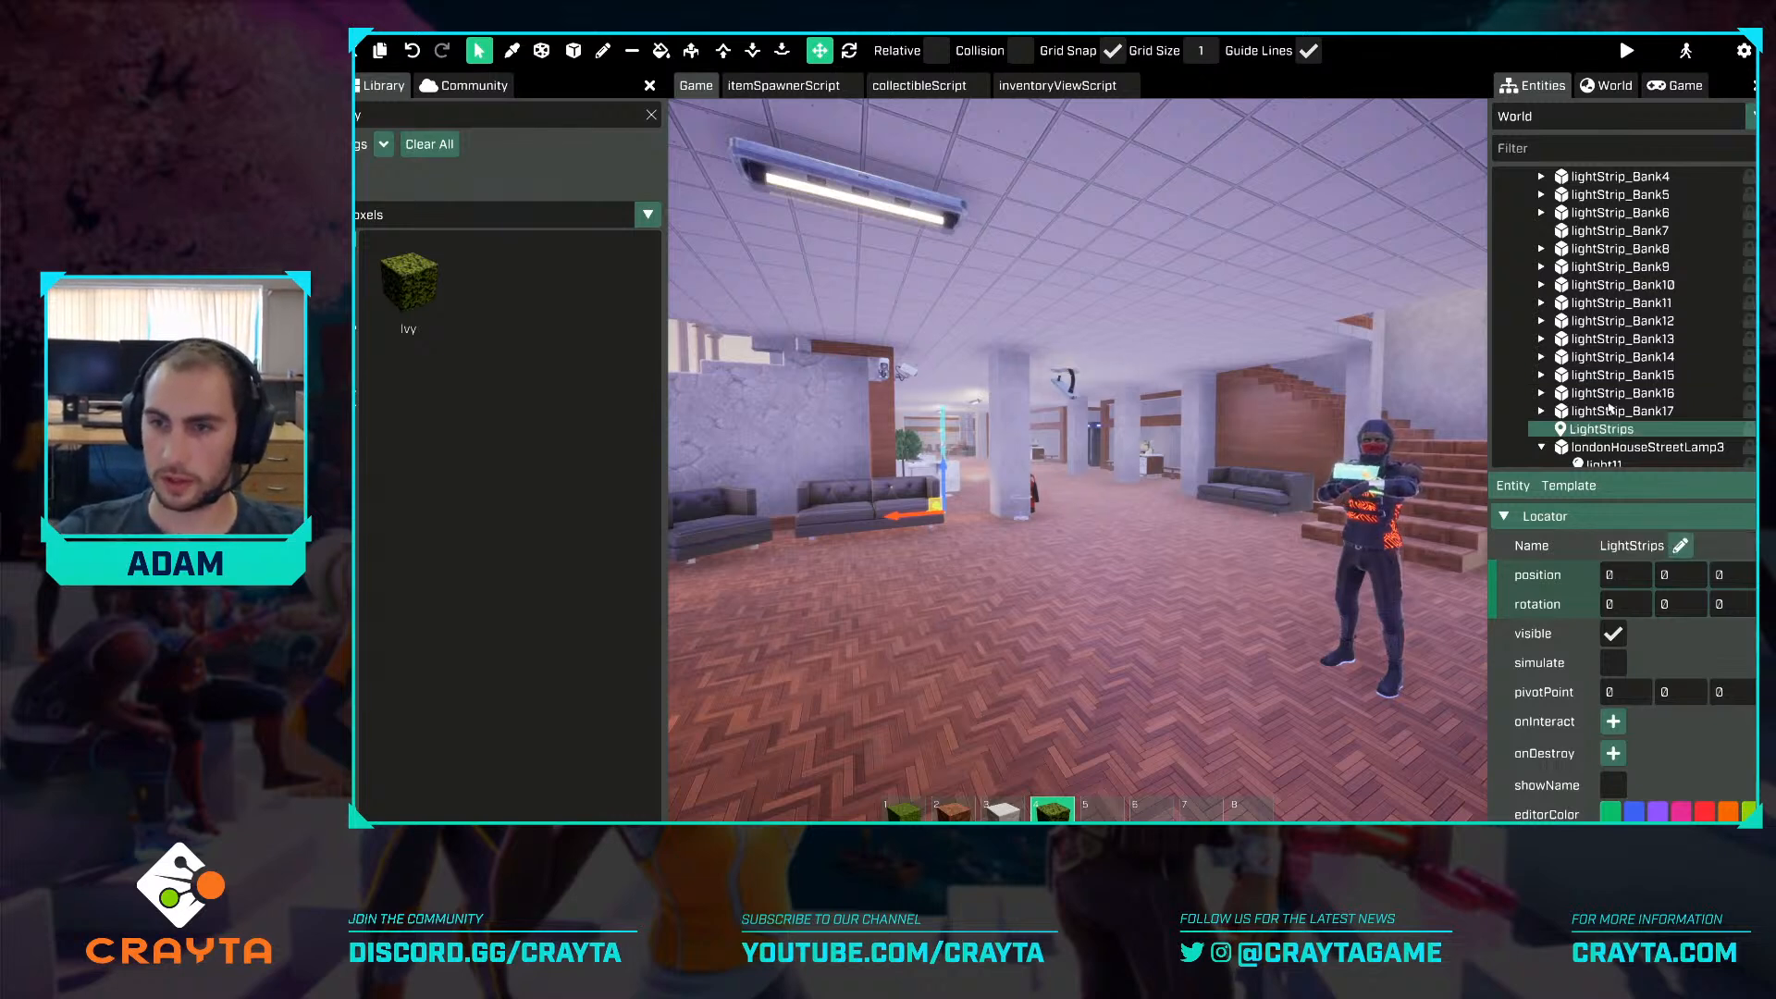
Move lightStrip_Bank2 through lightStrip_Bank17 into the LightStrips locator, accepting the broken template links.
click(1614, 411)
scroll(1619, 398, up, 3)
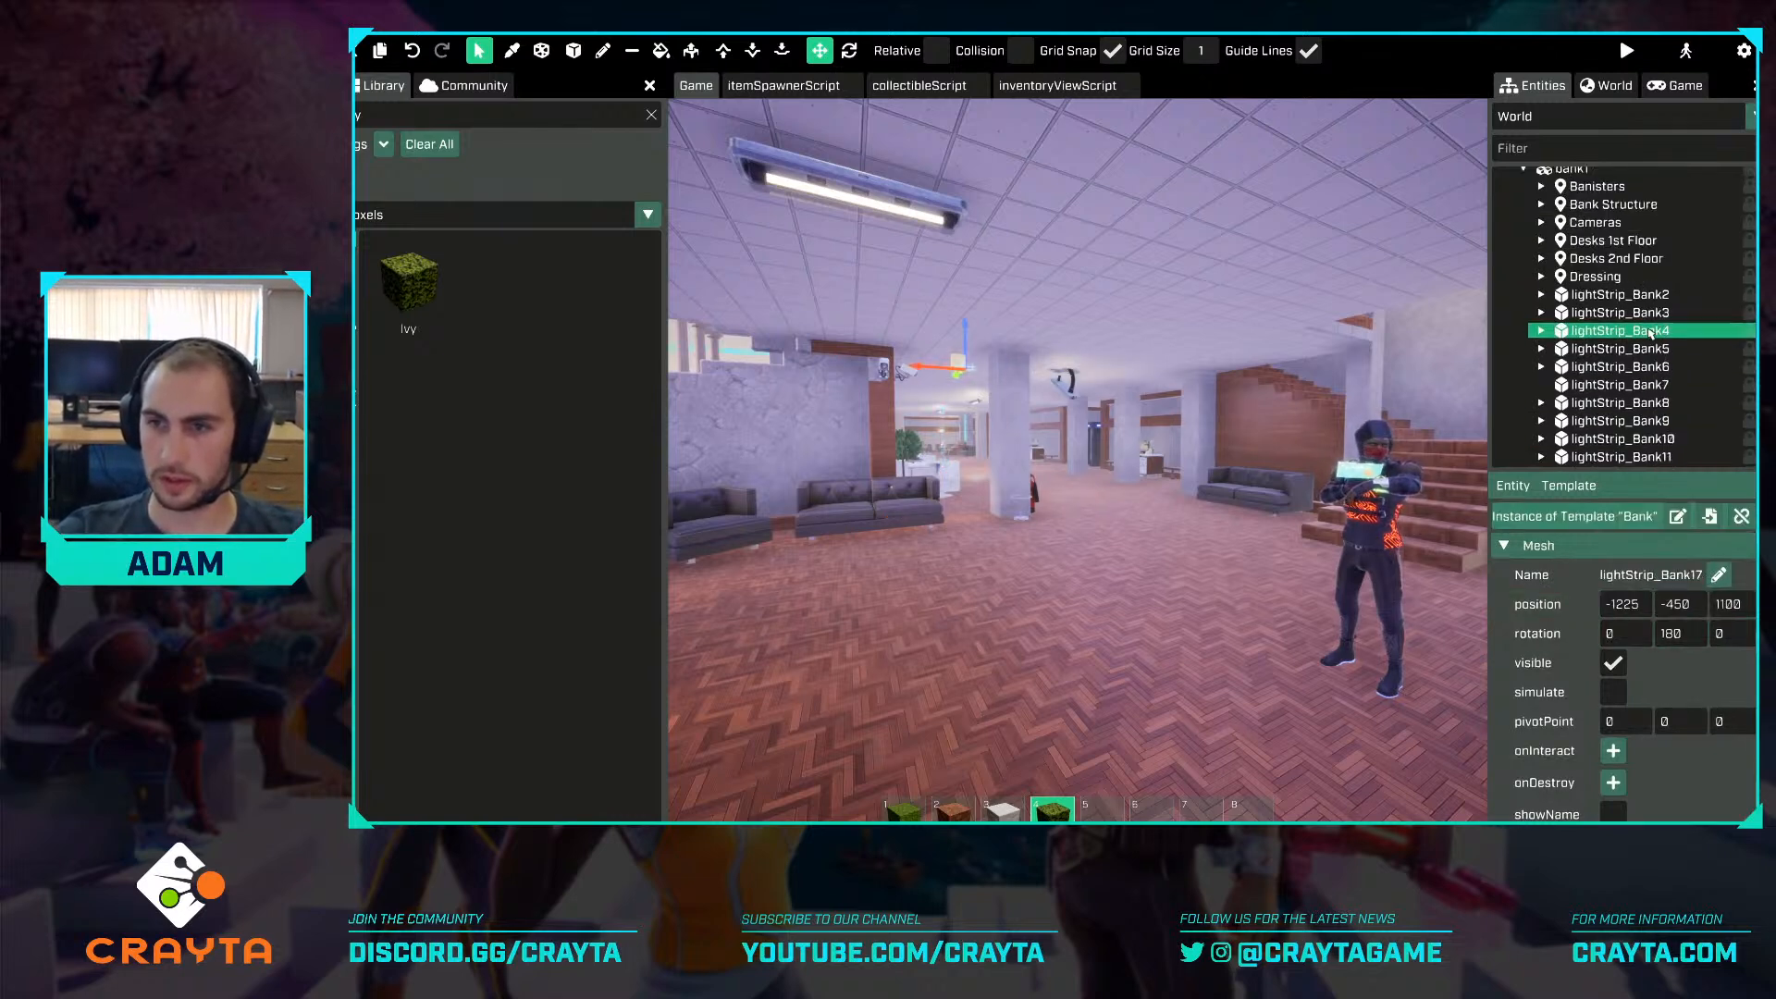
shift+click(1643, 296)
drag(1661, 392, 1631, 448)
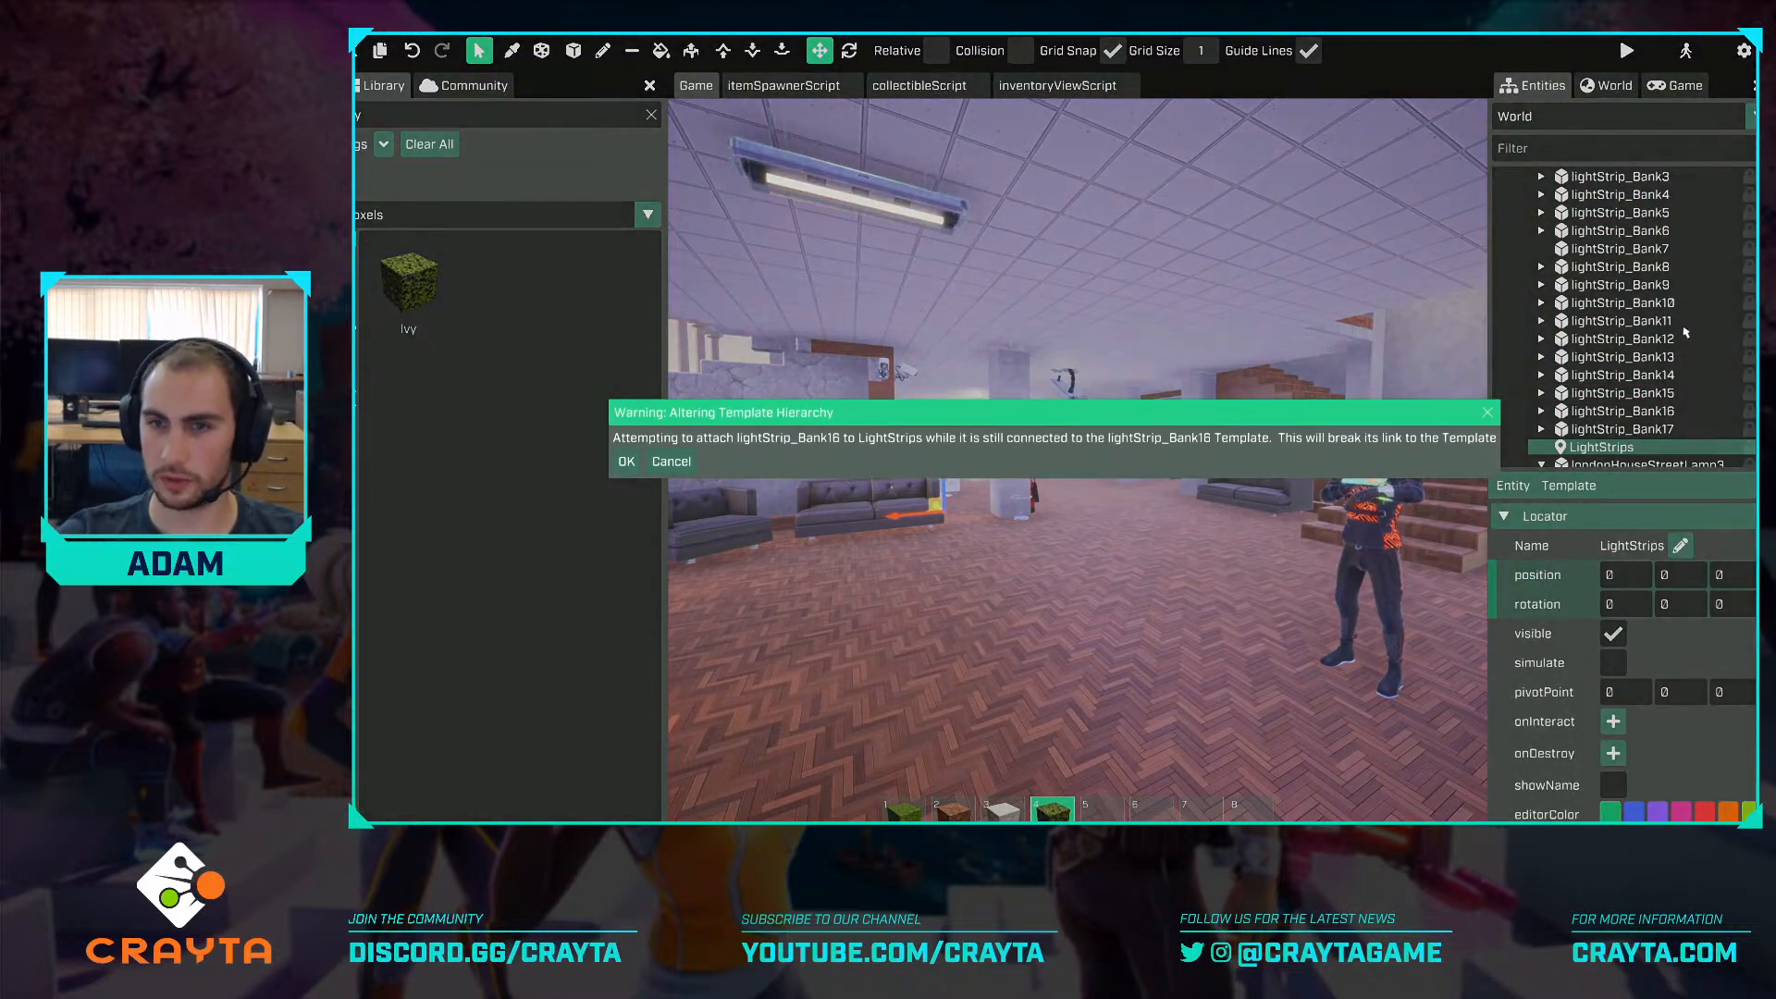
click(626, 461)
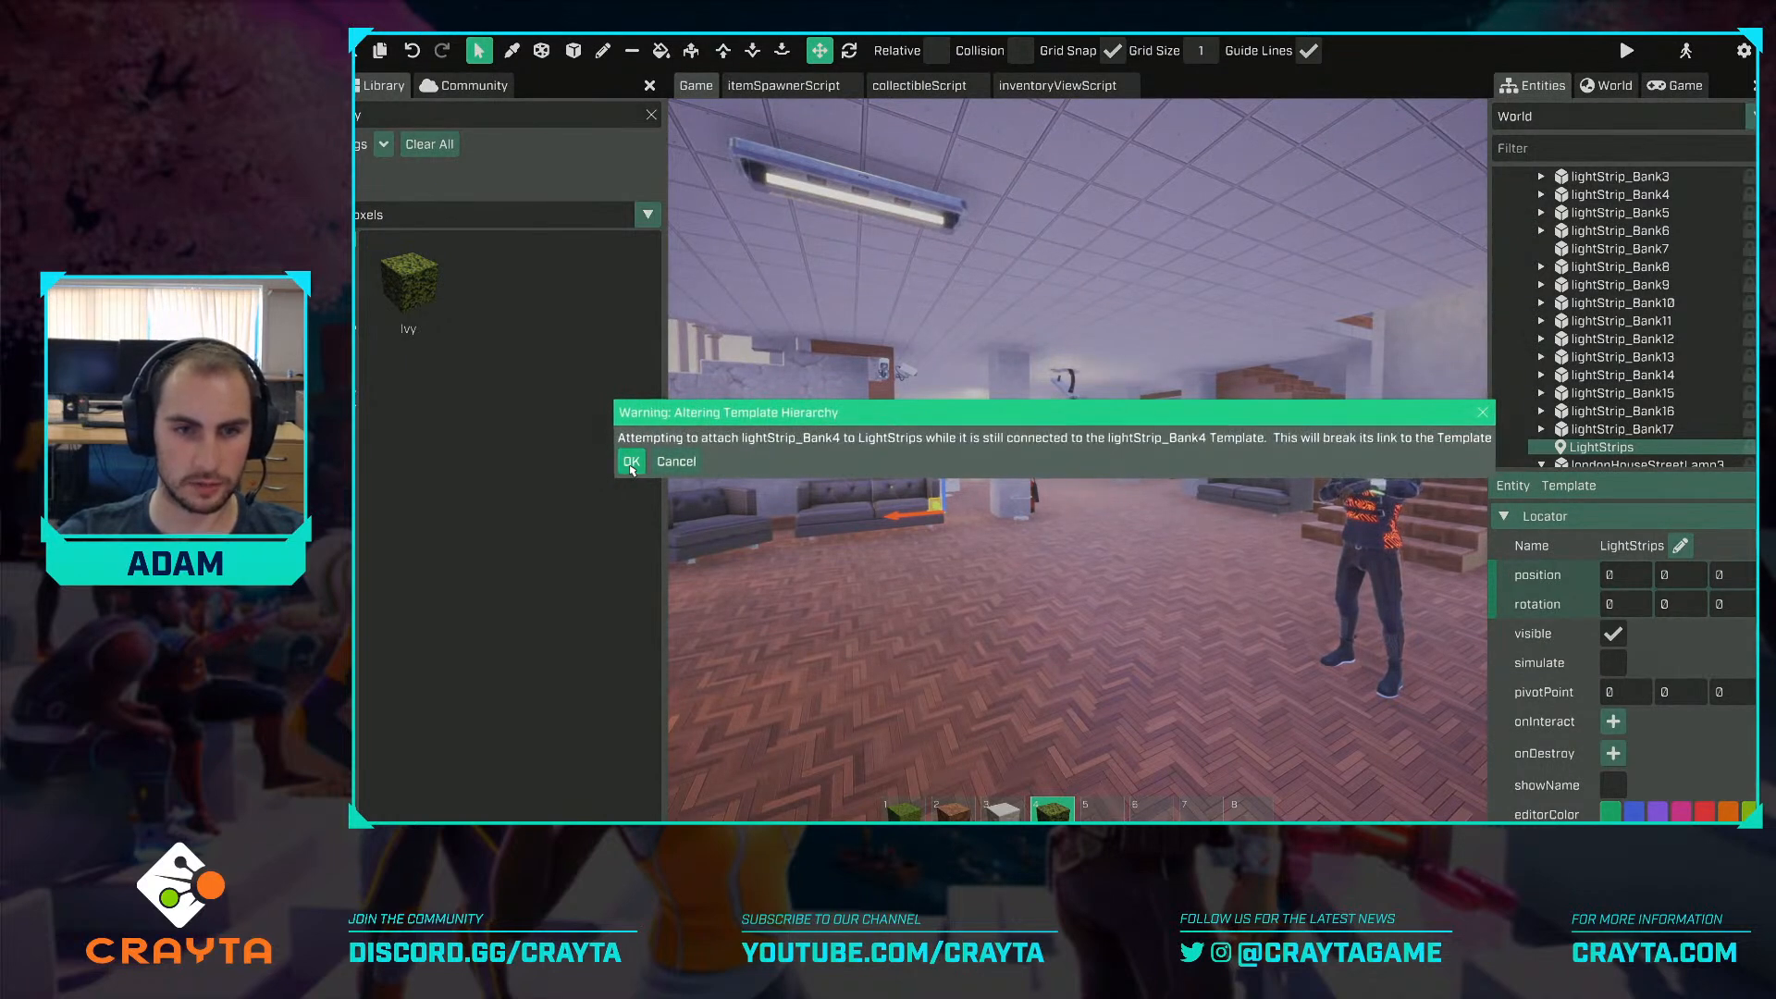
click(632, 462)
click(632, 462)
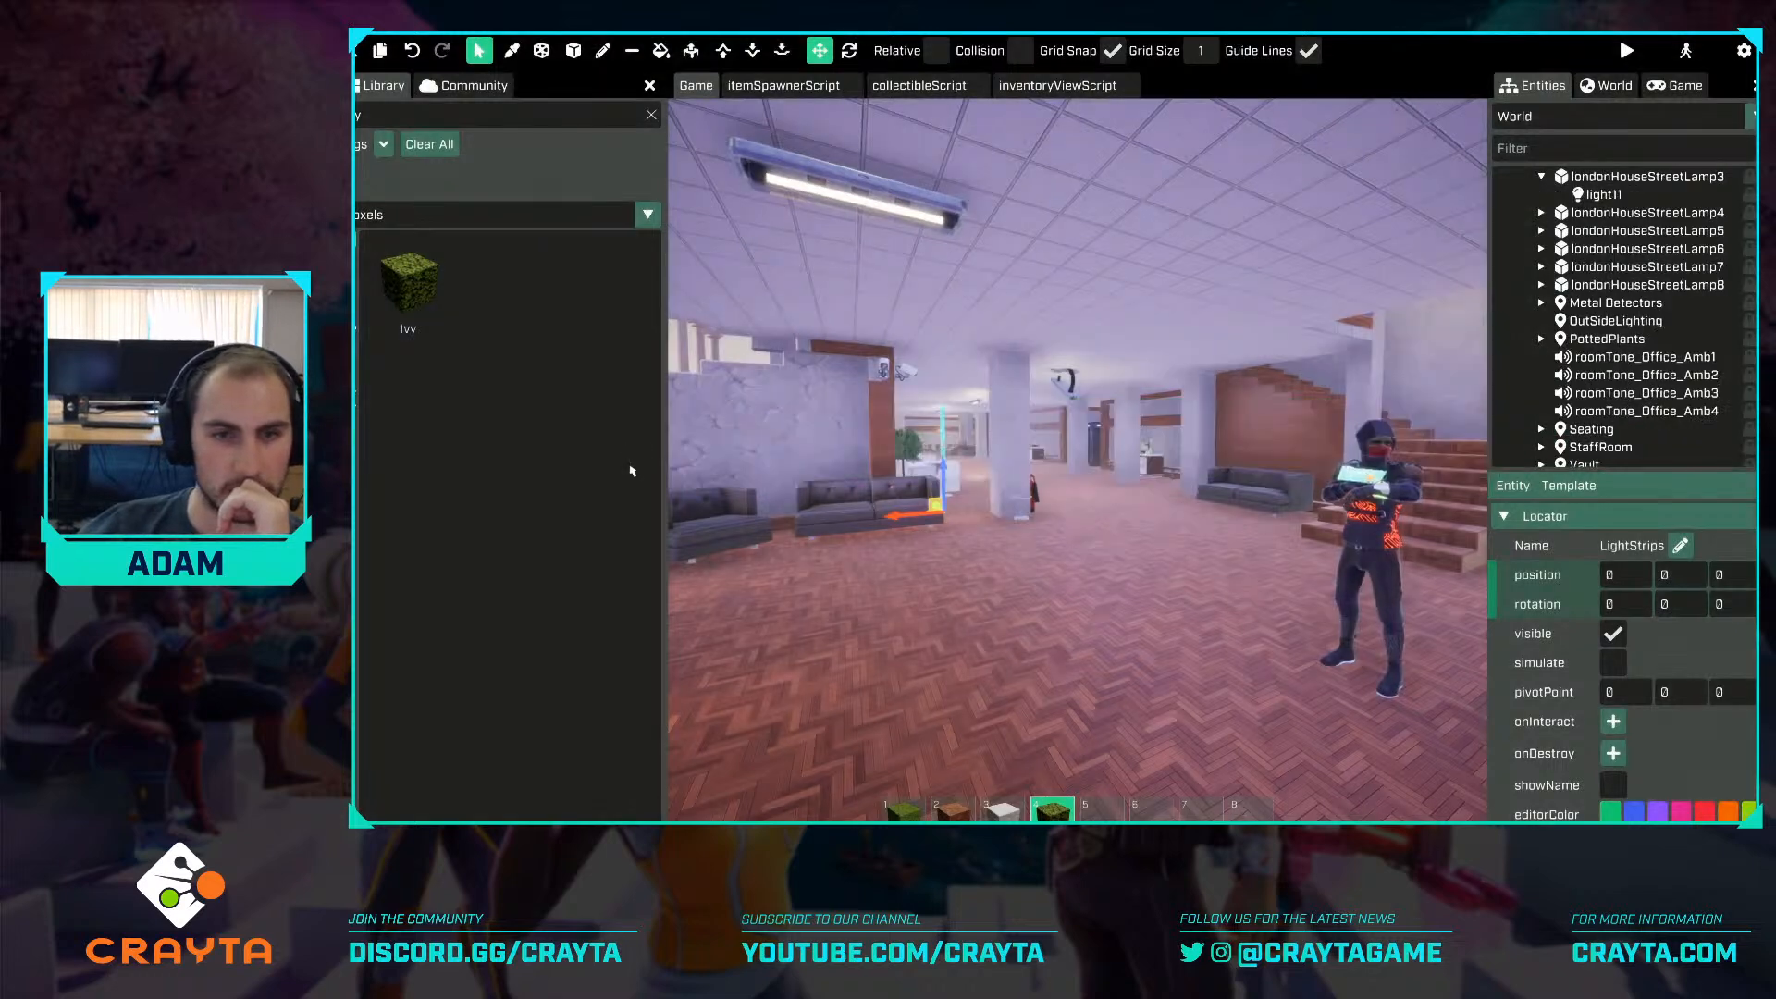
Break the link between the bank1 entity and its Bank template.
scroll(1656, 264, up, 4)
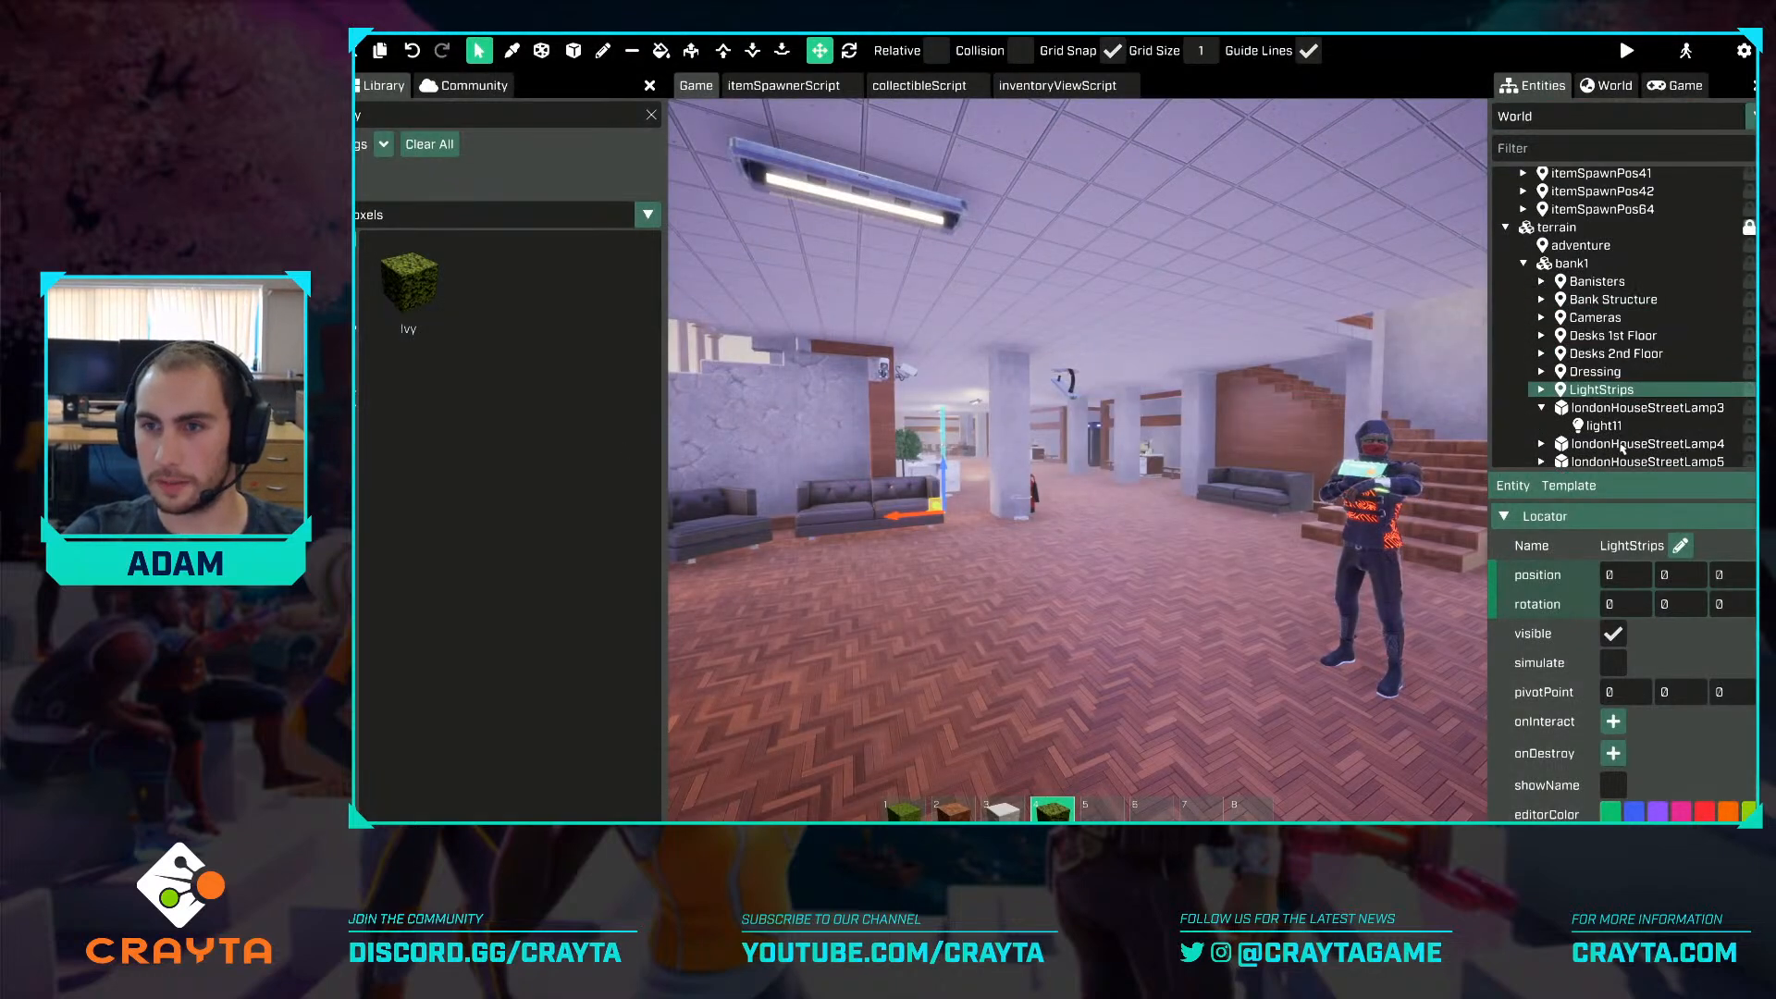
click(1605, 261)
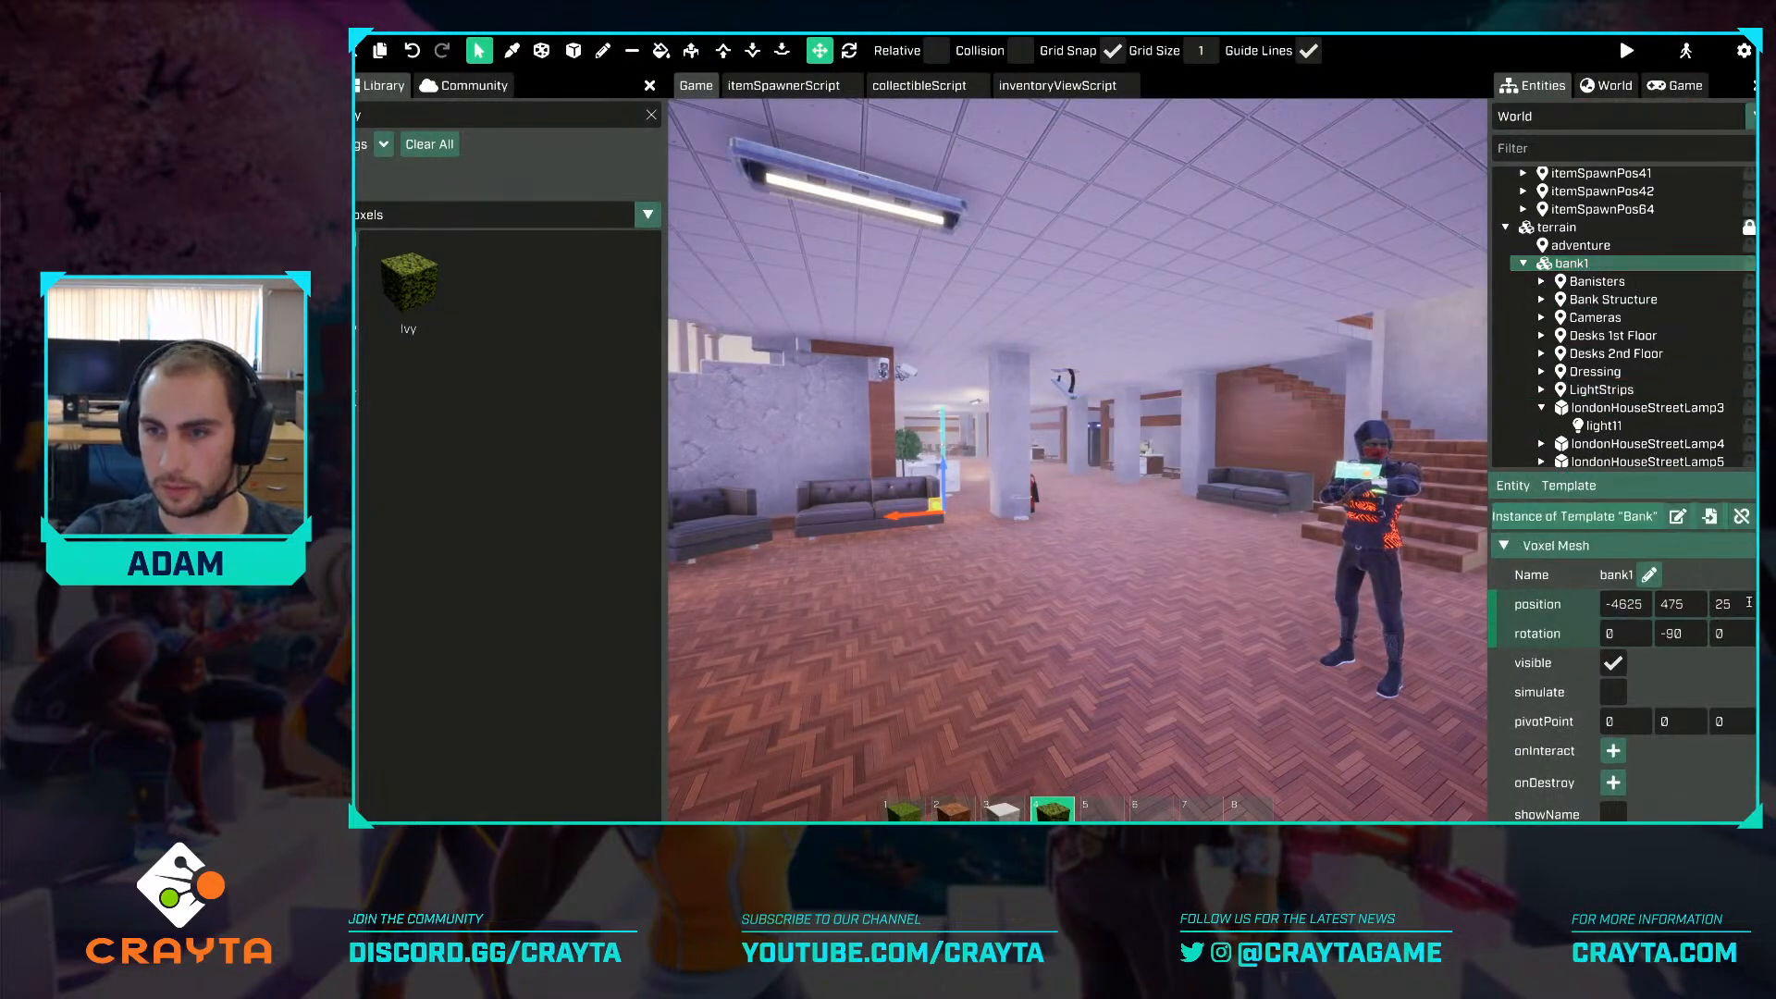
click(1741, 516)
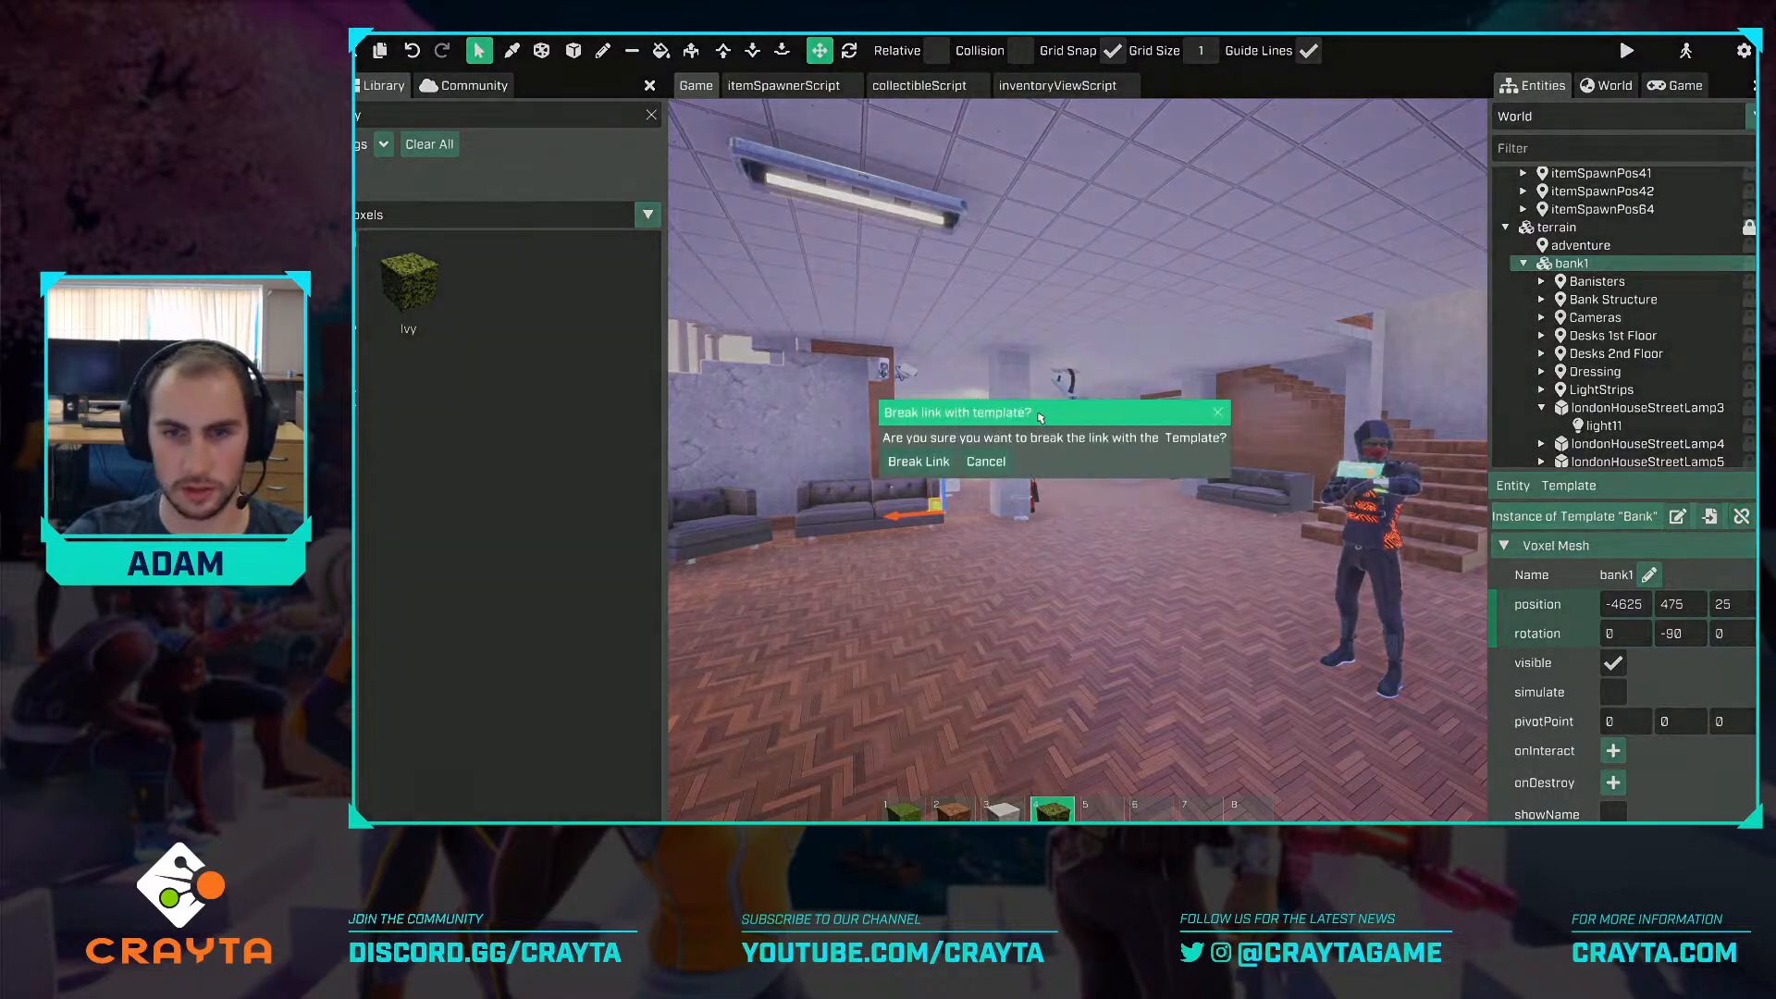
click(908, 462)
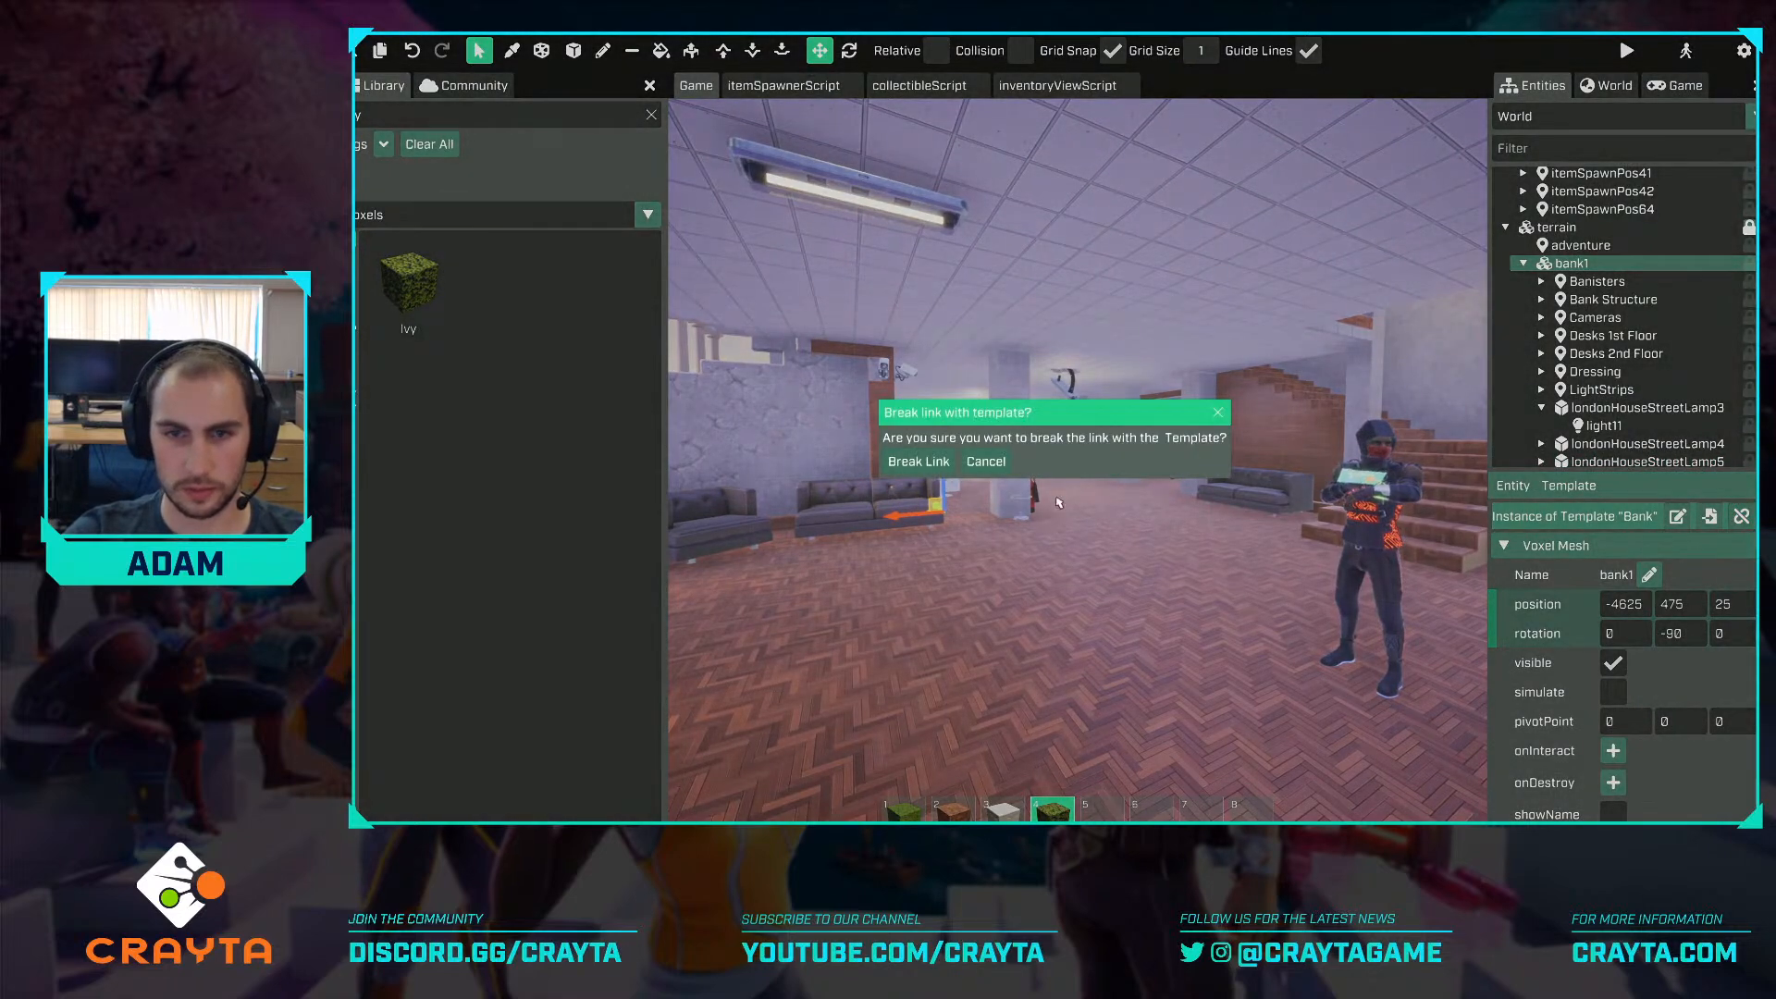
click(921, 461)
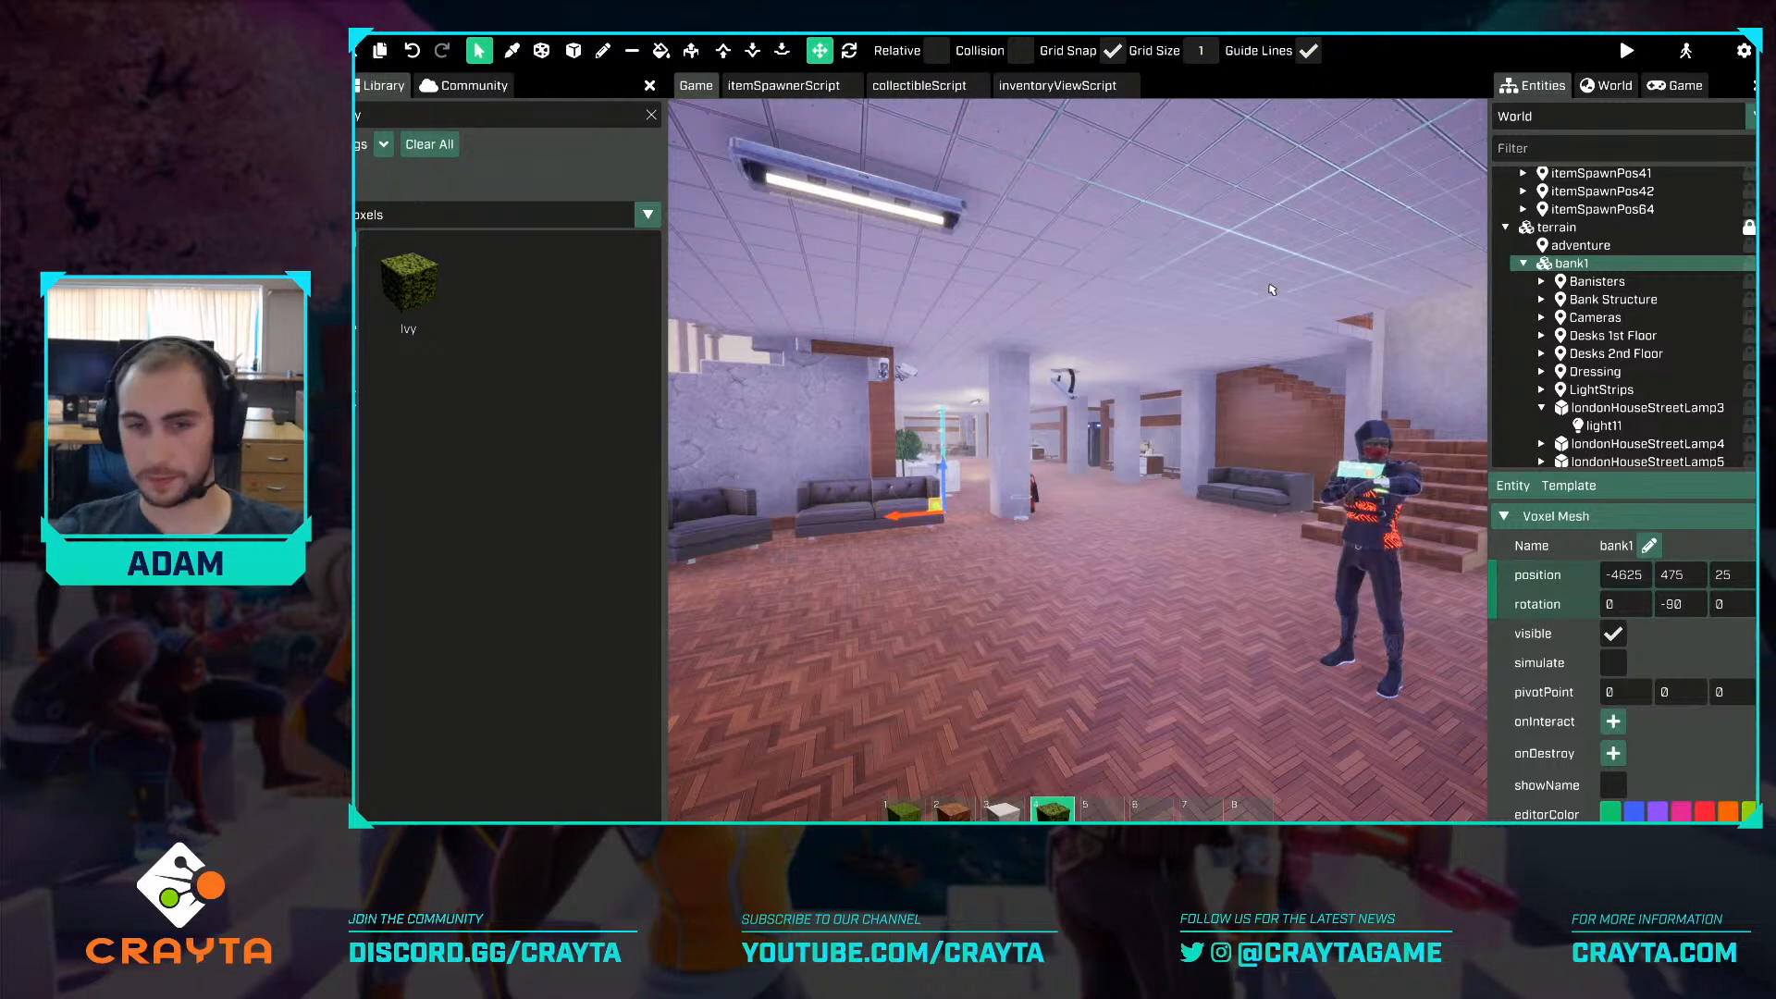
Set the world's start time to 19 hours, trying 18 hours first.
key(a)
right_drag(1343, 170, 1387, 171)
key(w)
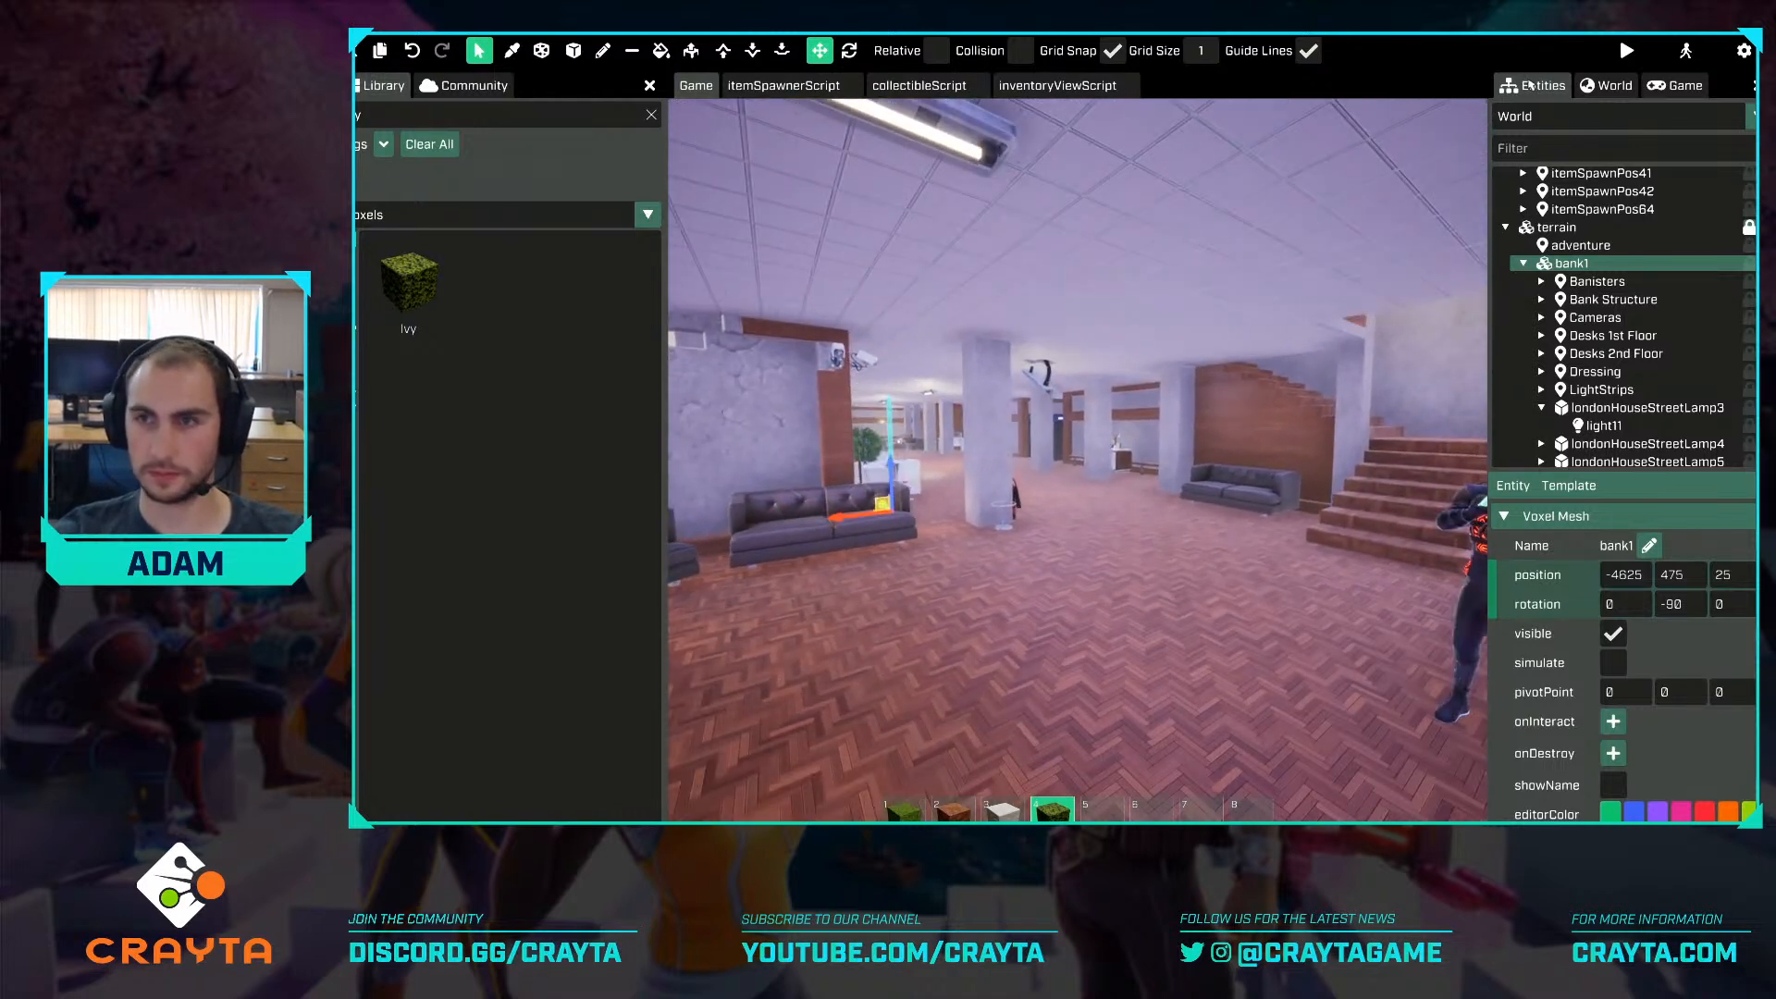
click(1608, 85)
click(1619, 175)
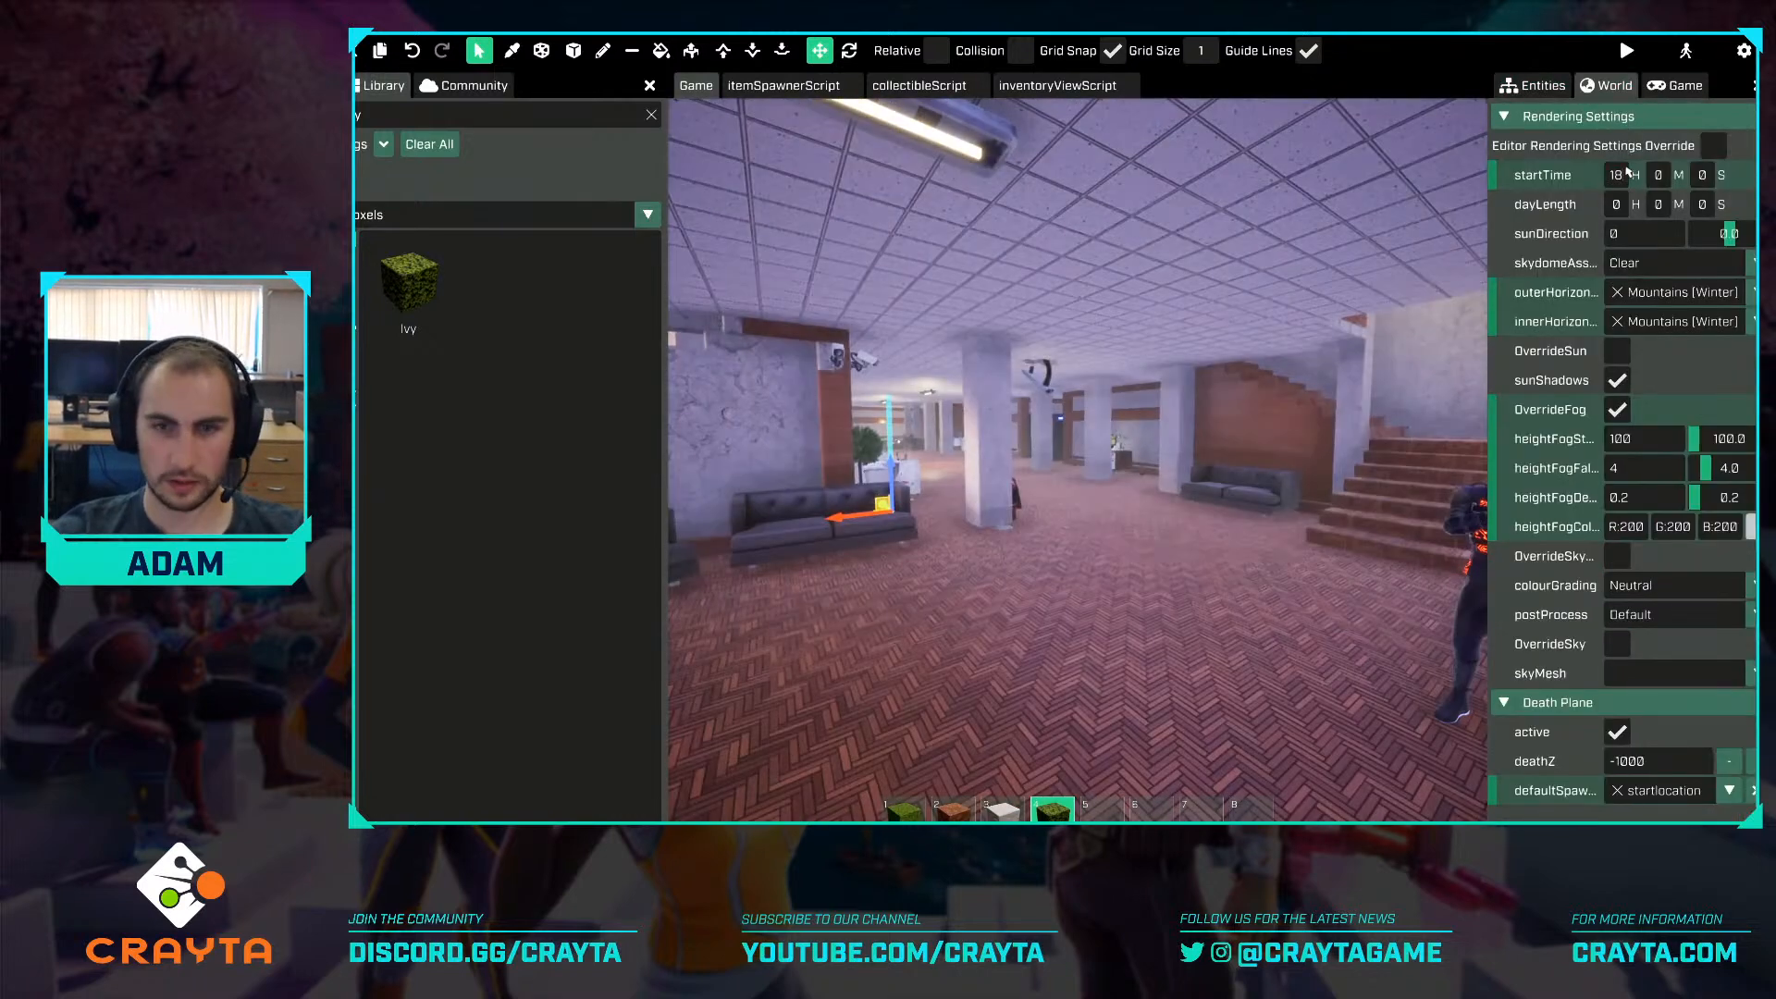
text(8)
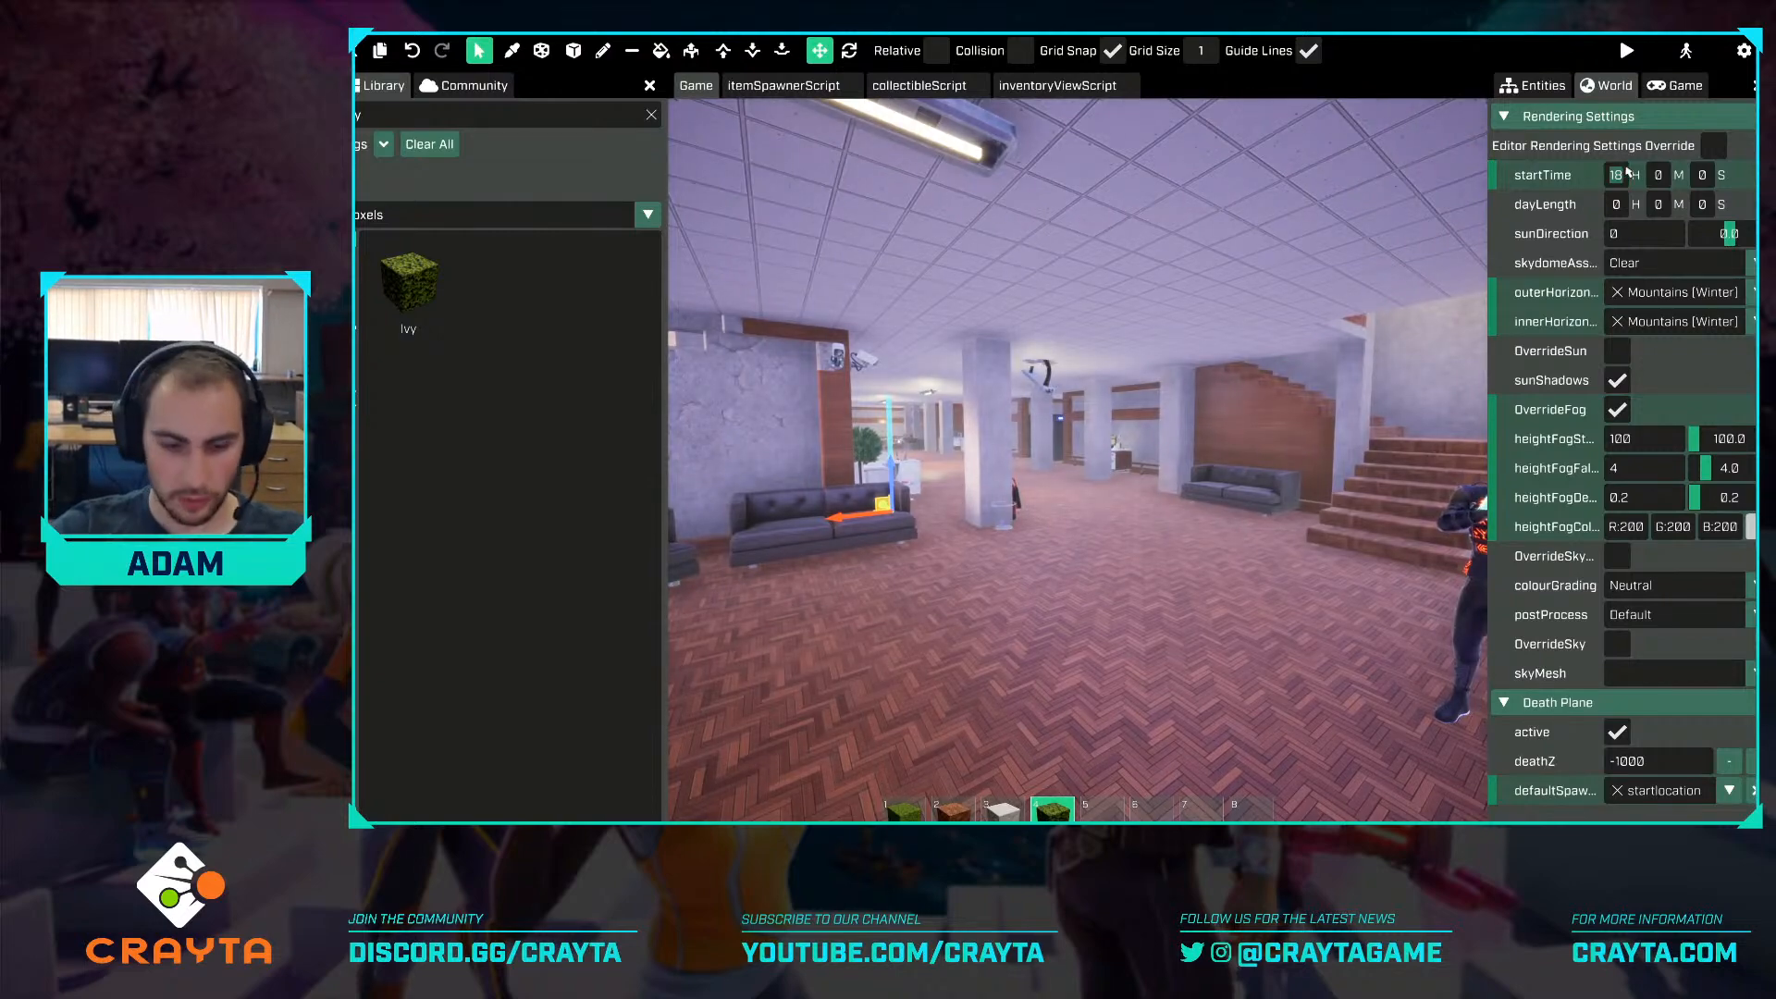
text(9)
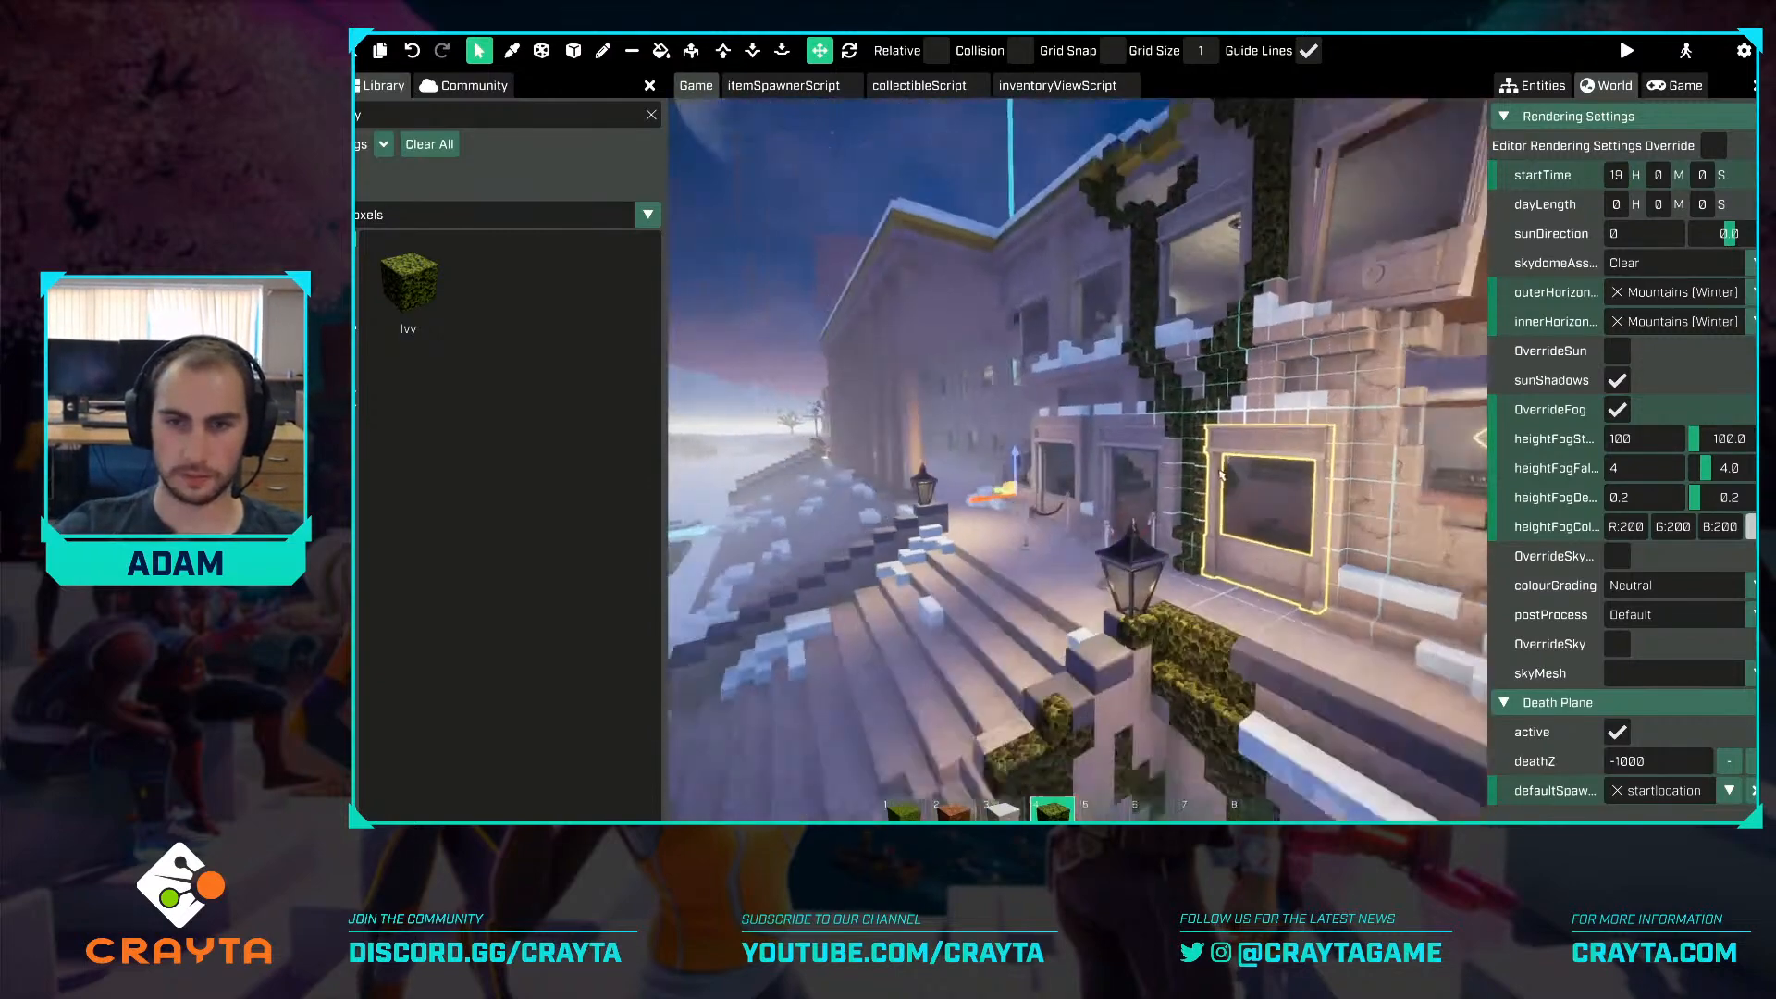
Delete the two potted trees and the armchair along the lobby's window wall.
key(s)
right_drag(1221, 474, 1166, 548)
key(w)
key(w)
key(s)
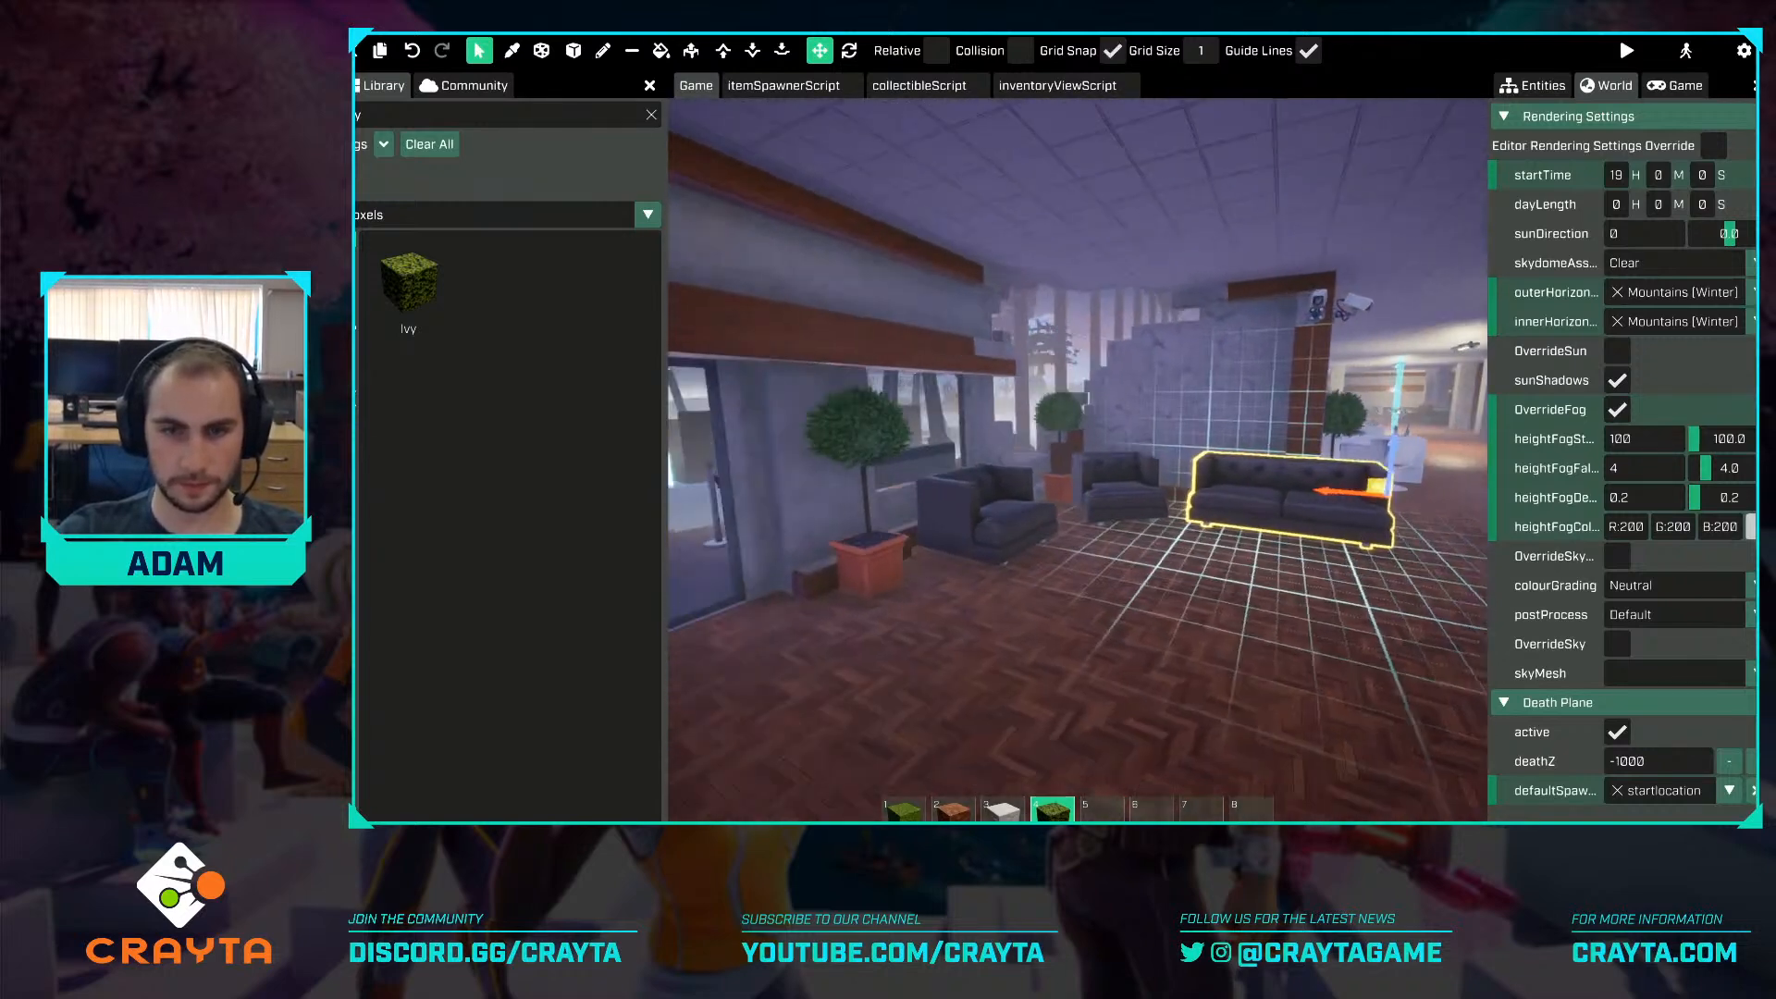
click(902, 572)
key(Delete)
click(1018, 513)
key(Delete)
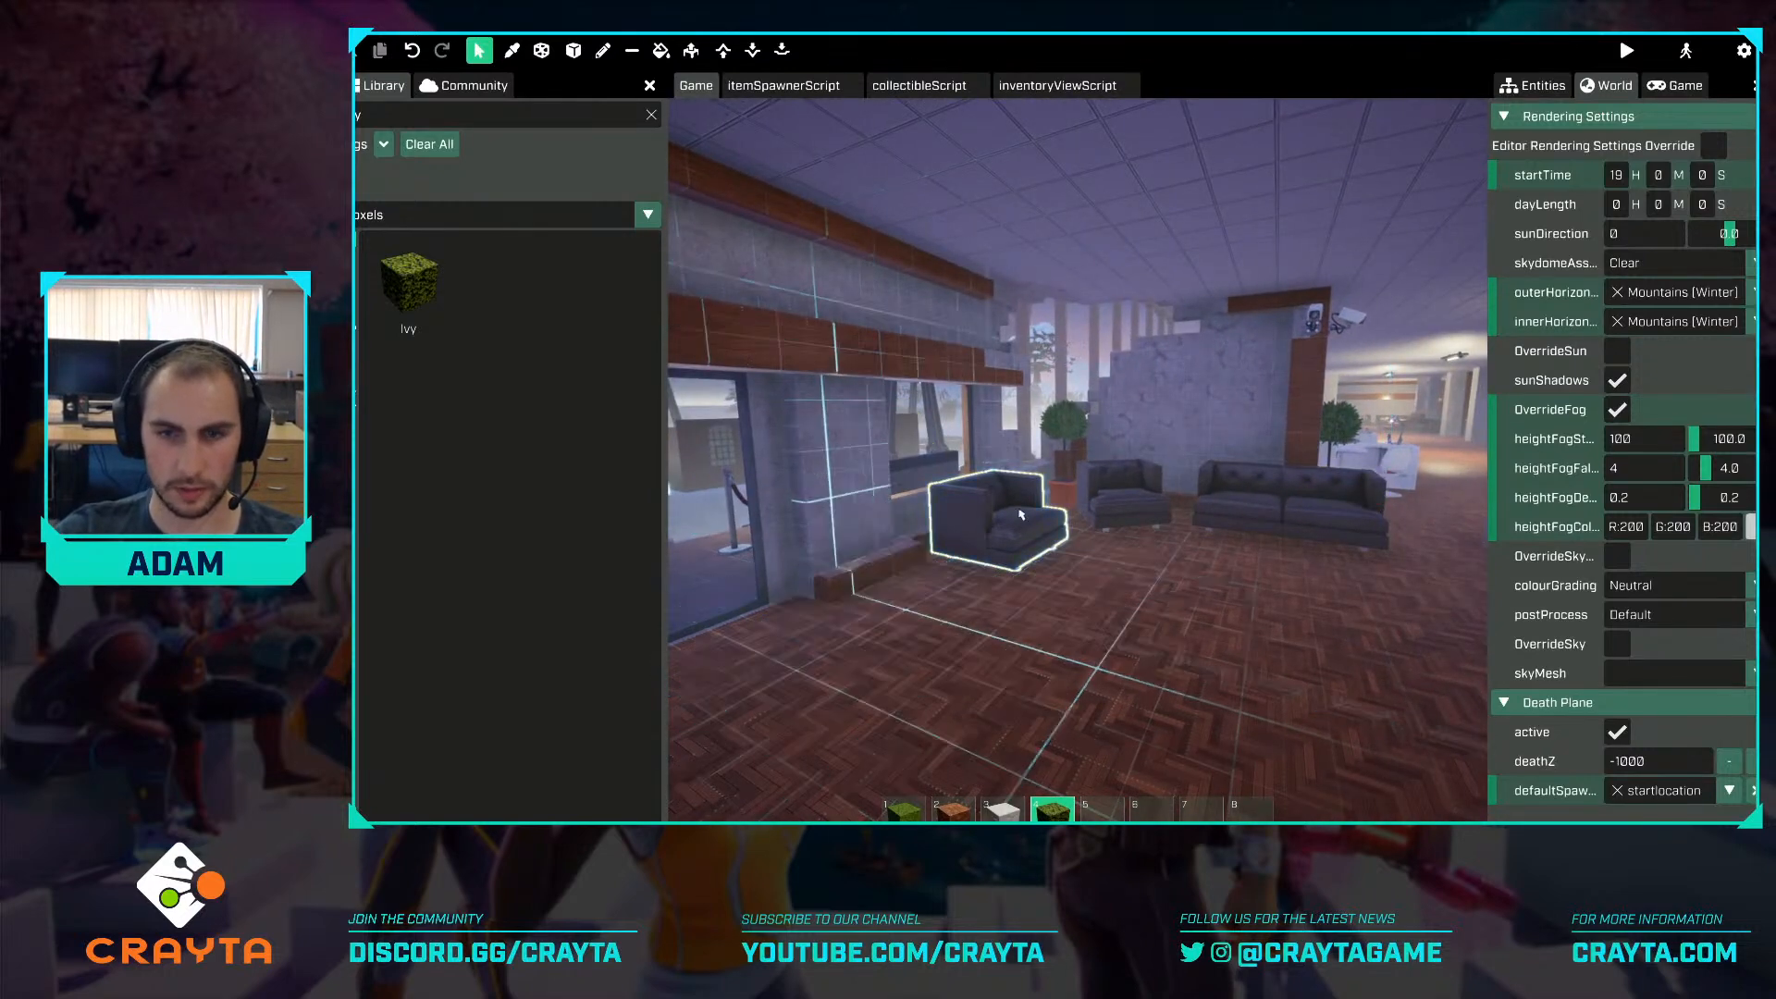
click(1073, 492)
key(Delete)
Delete the armchair, sofa and potted tree in front of the cracked lobby wall.
click(1127, 489)
key(Delete)
click(1288, 489)
key(Delete)
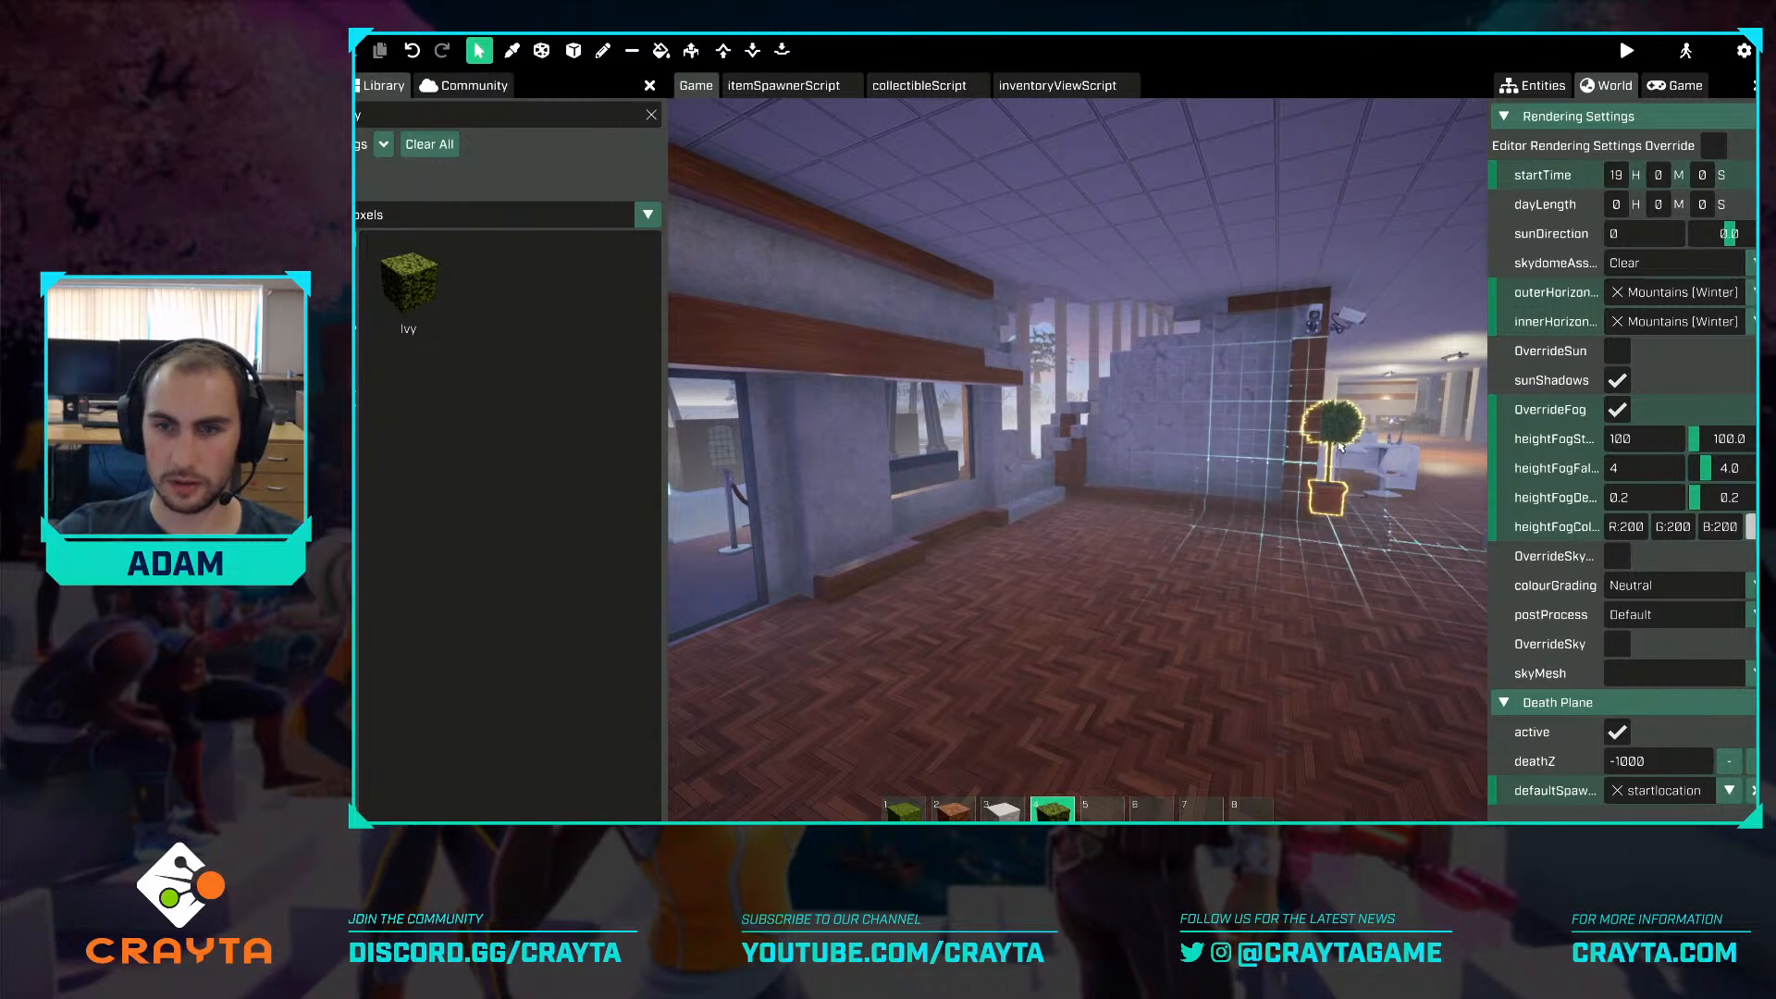
click(1332, 435)
key(Delete)
Delete the two security cameras on the wooden pillar at the end of the cracked wall.
click(1314, 319)
key(Delete)
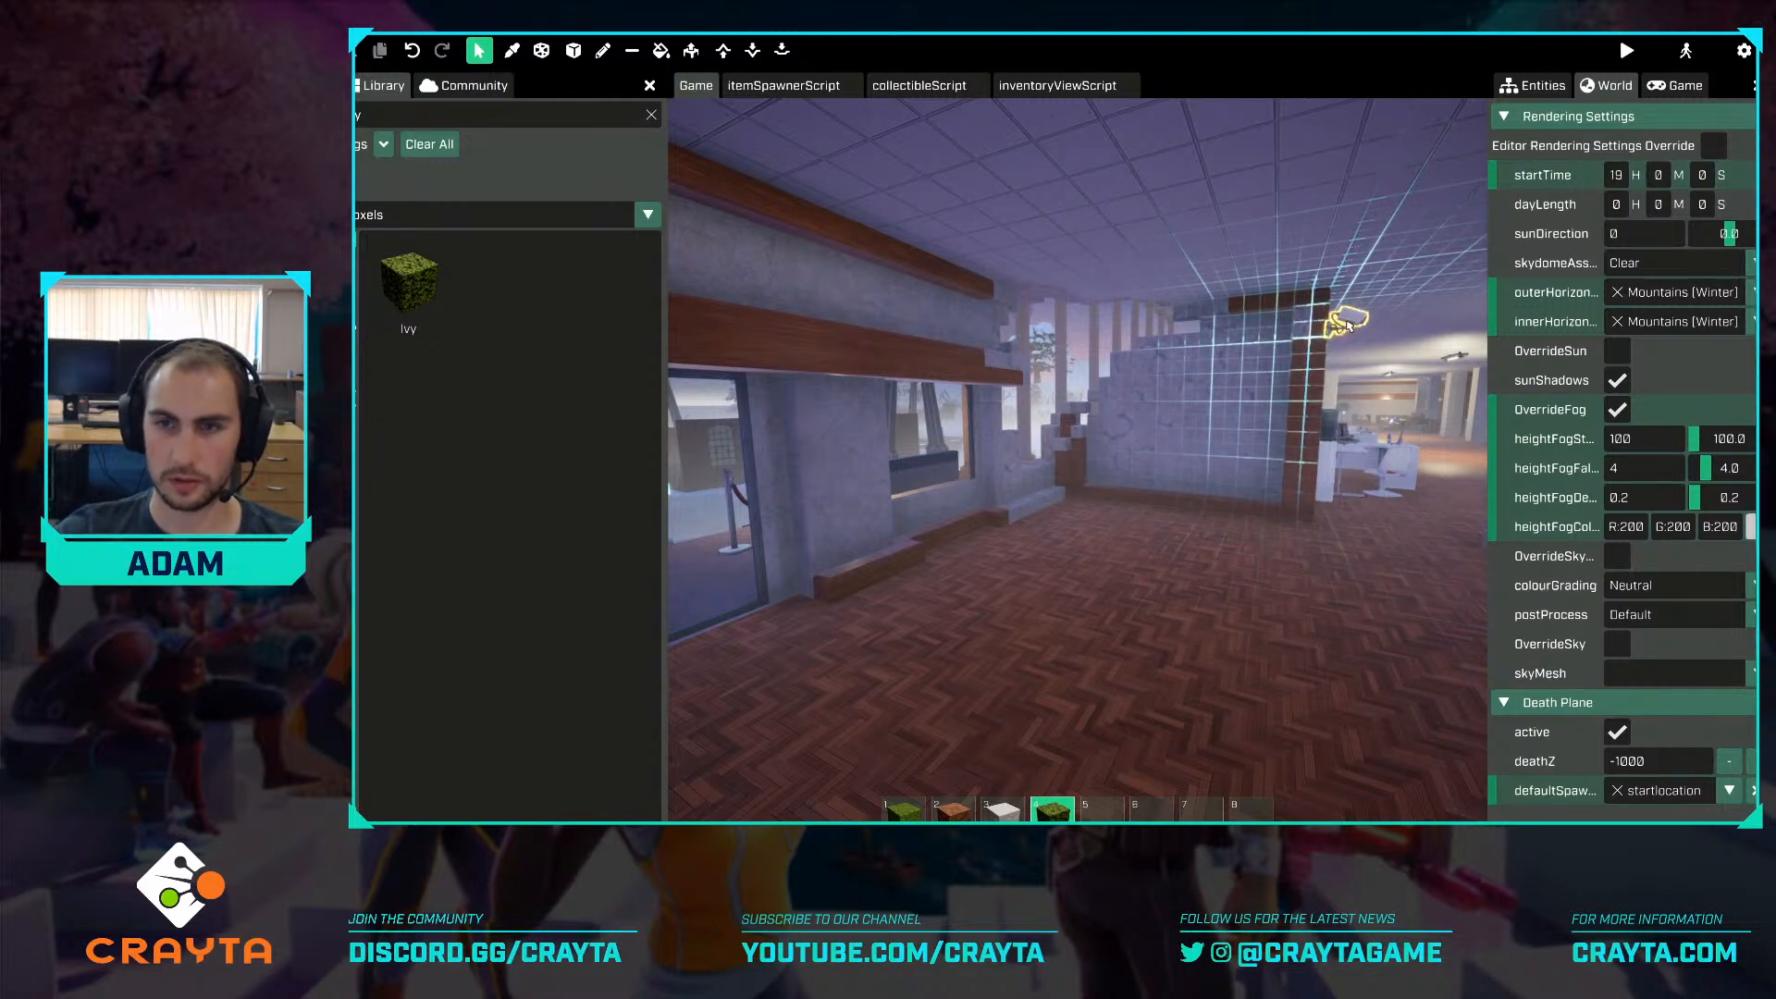
click(1349, 325)
key(Delete)
Create a new locator as a child of the bank1 voxel mesh.
click(1556, 86)
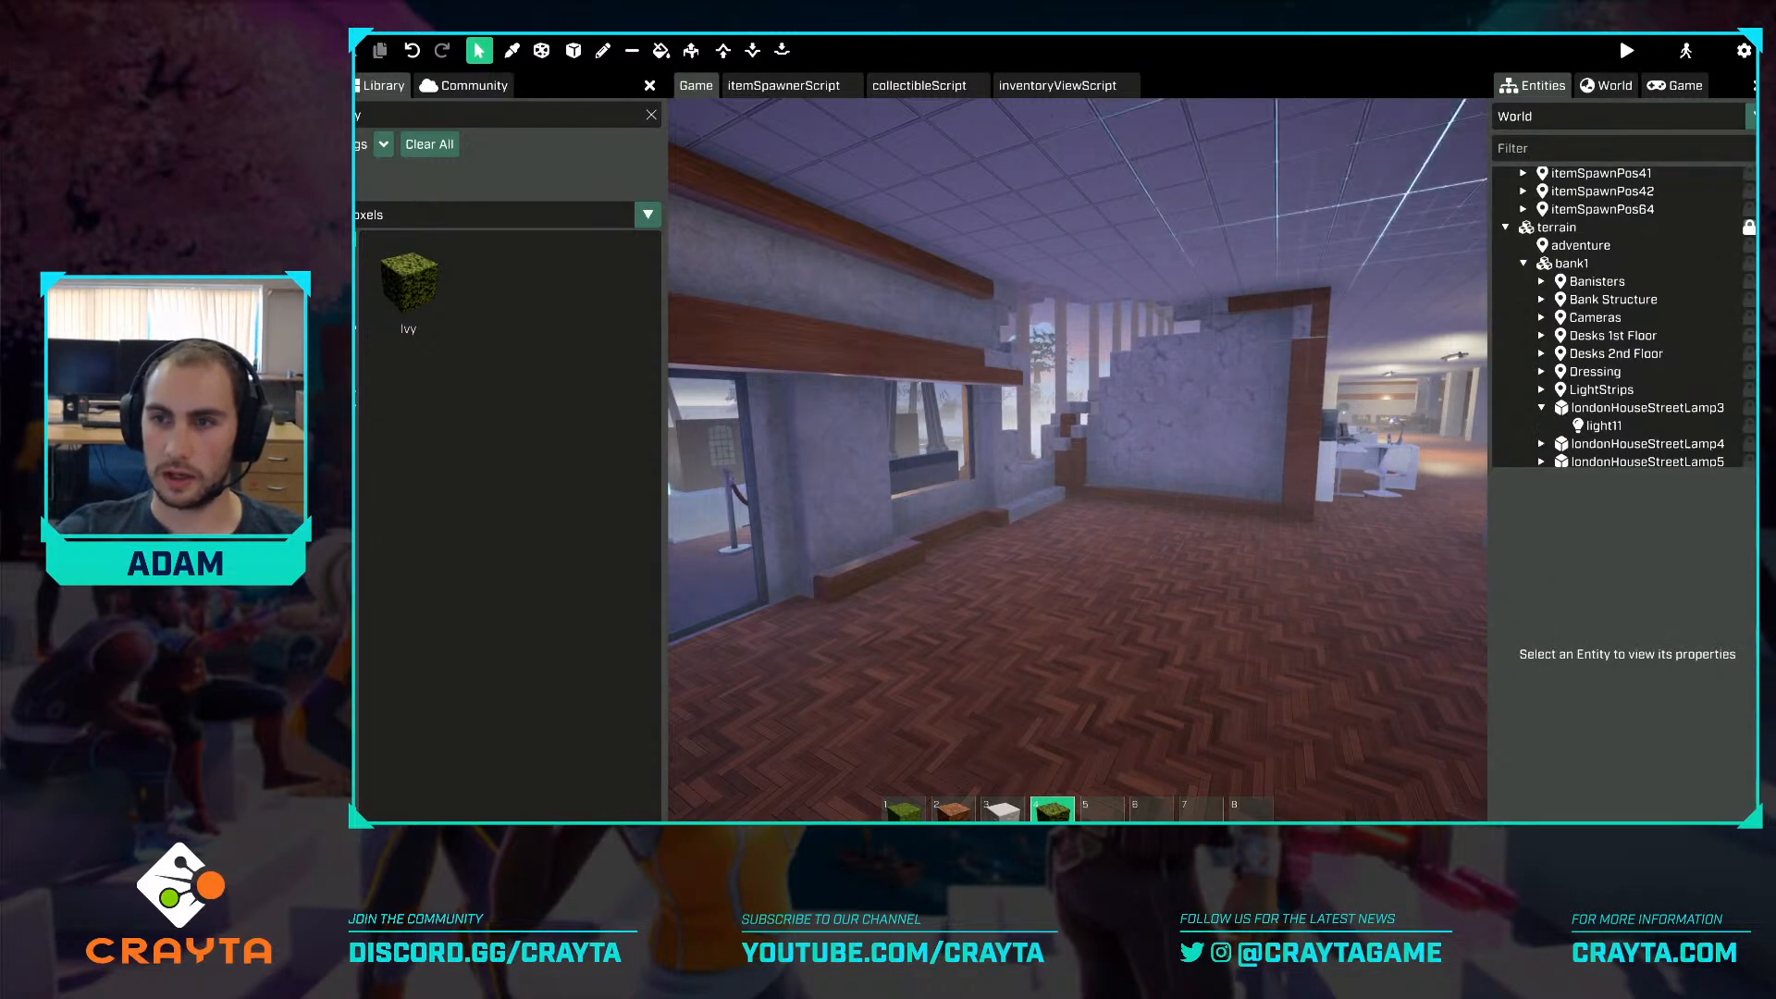
click(1570, 263)
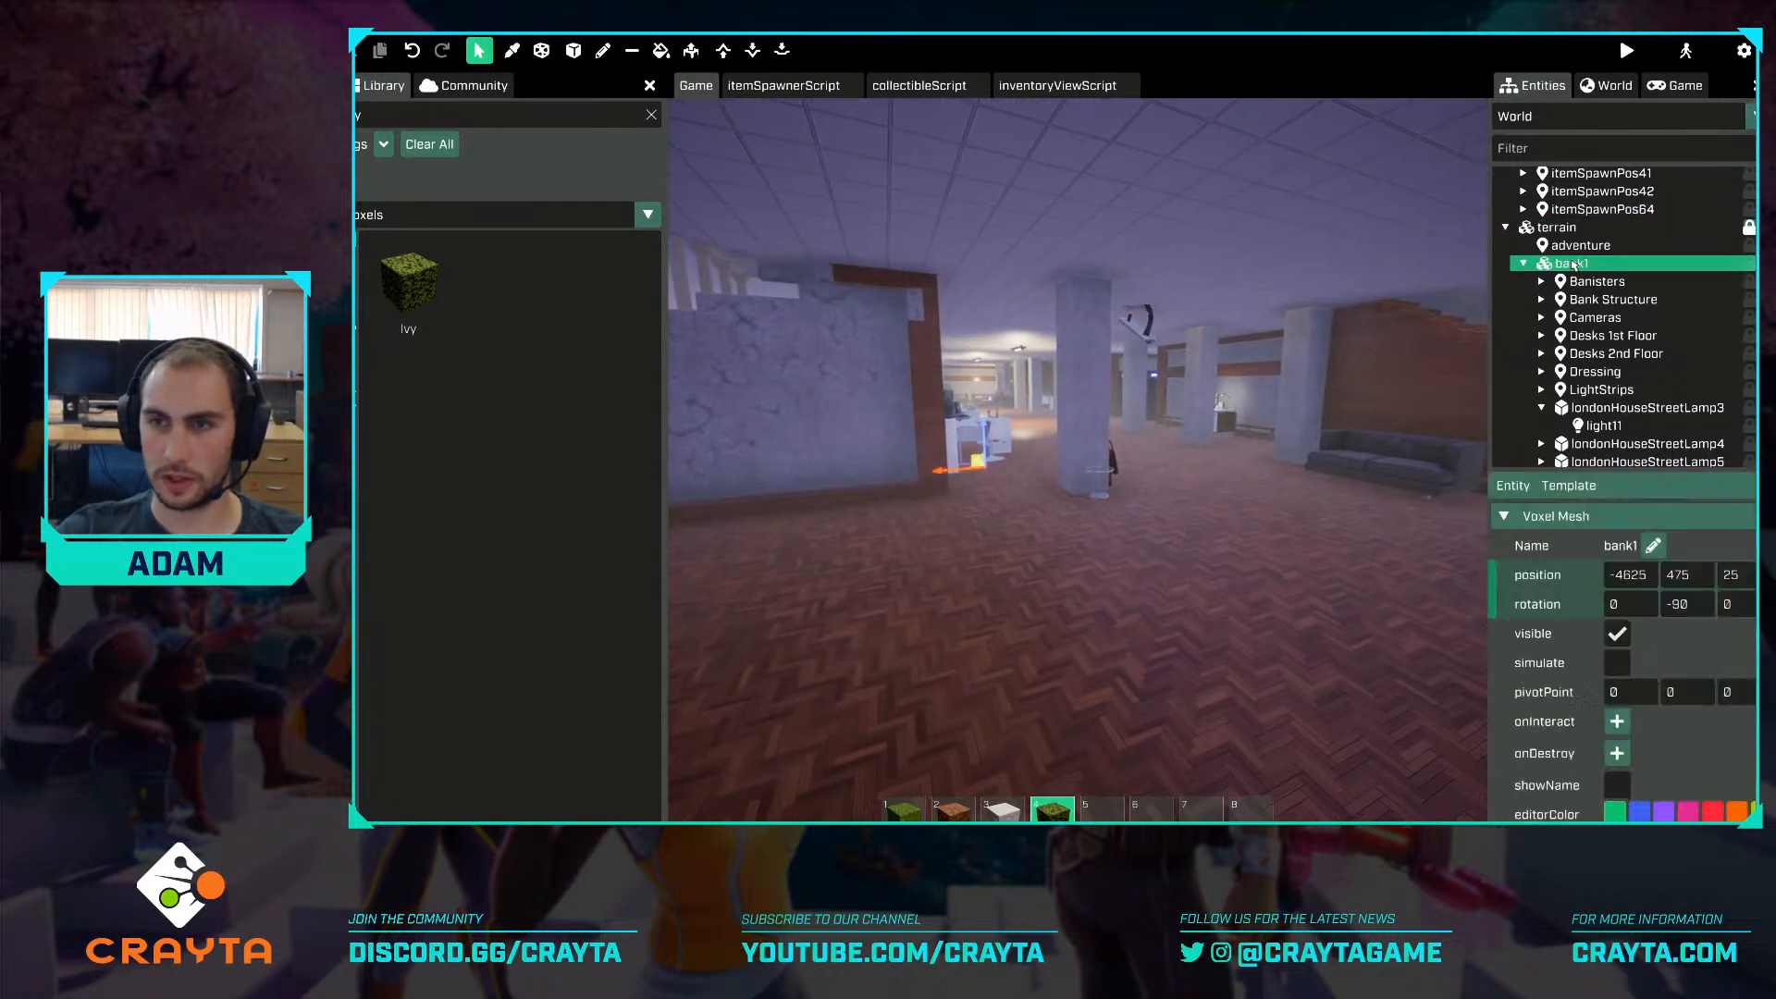
right_click(1571, 263)
mouse_move(1583, 308)
mouse_move(1520, 440)
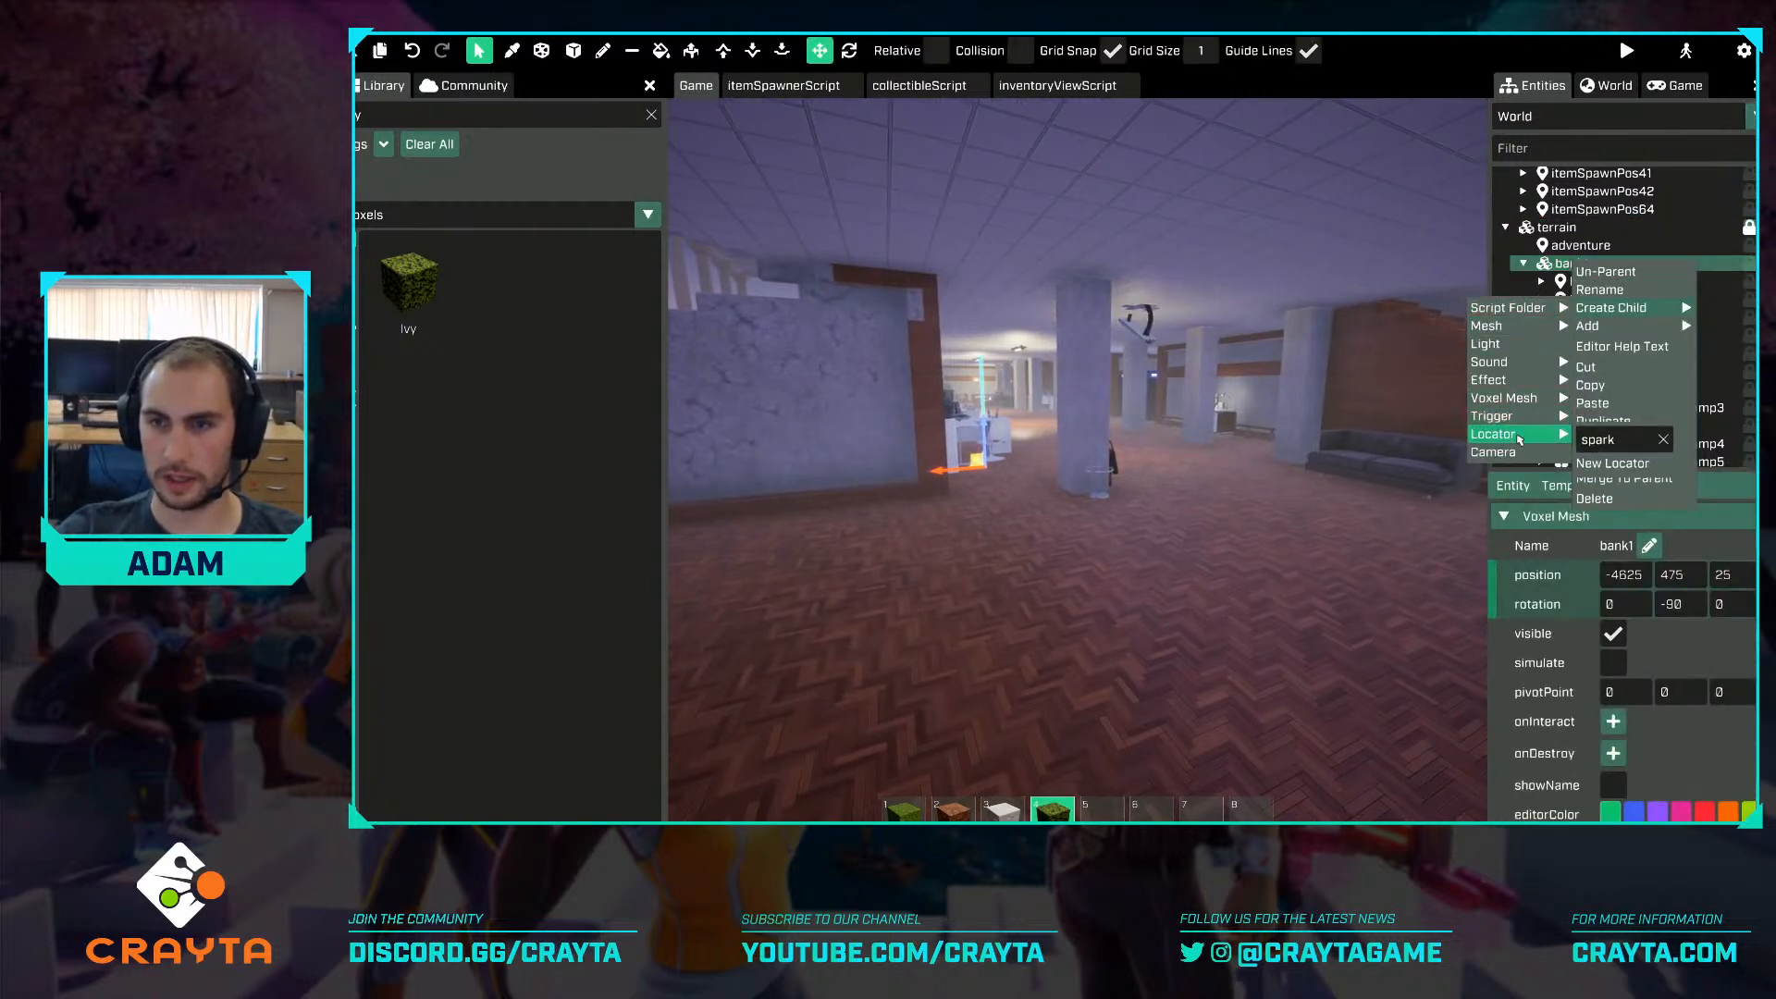
click(1612, 464)
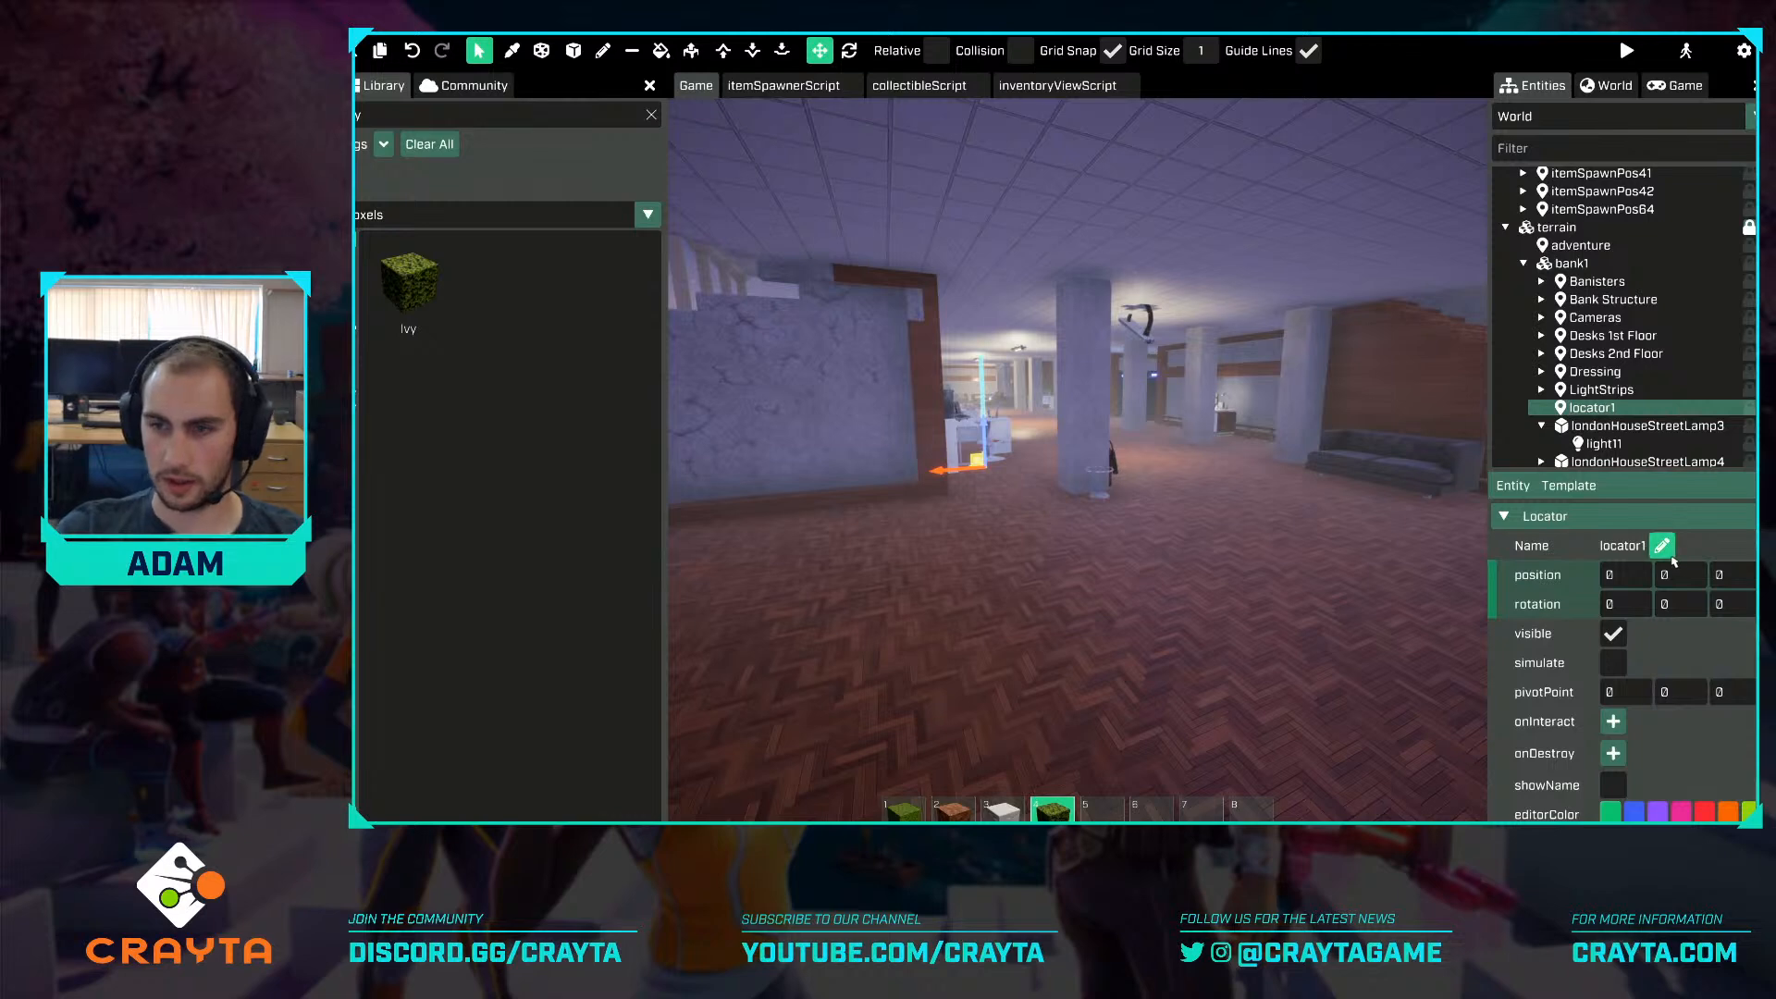
Rename the new locator under bank1 to Effects.
text(Ofe)
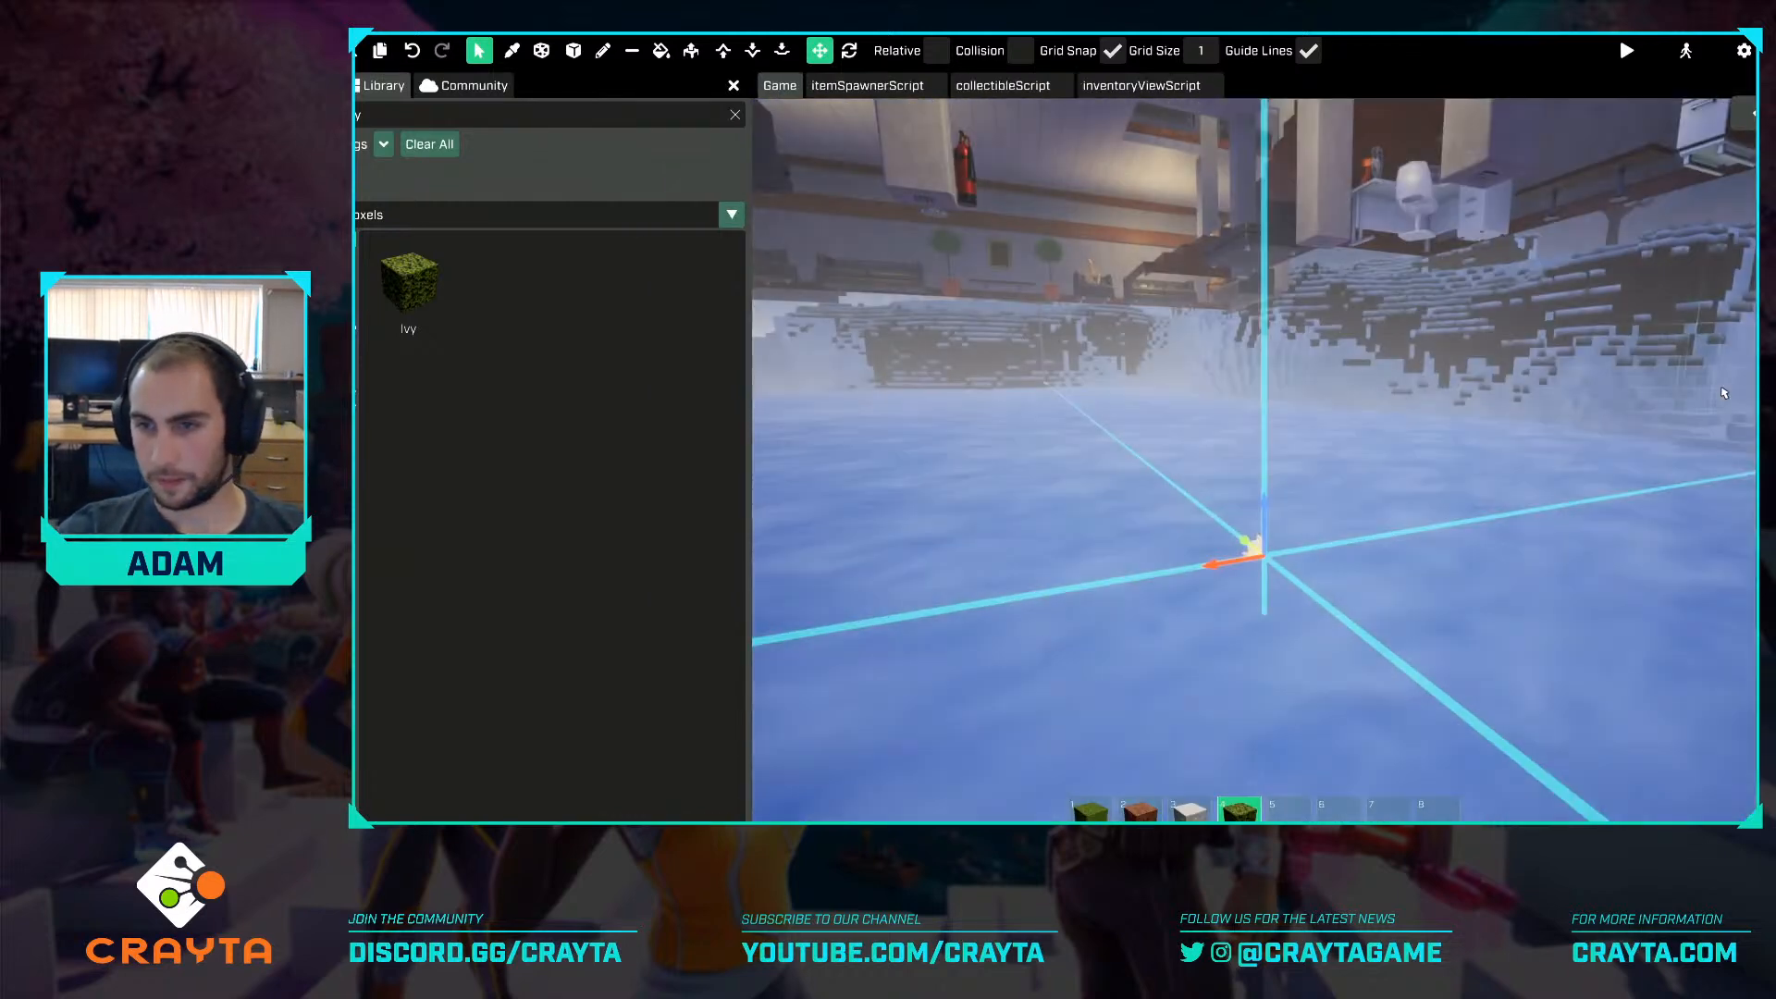
text(q)
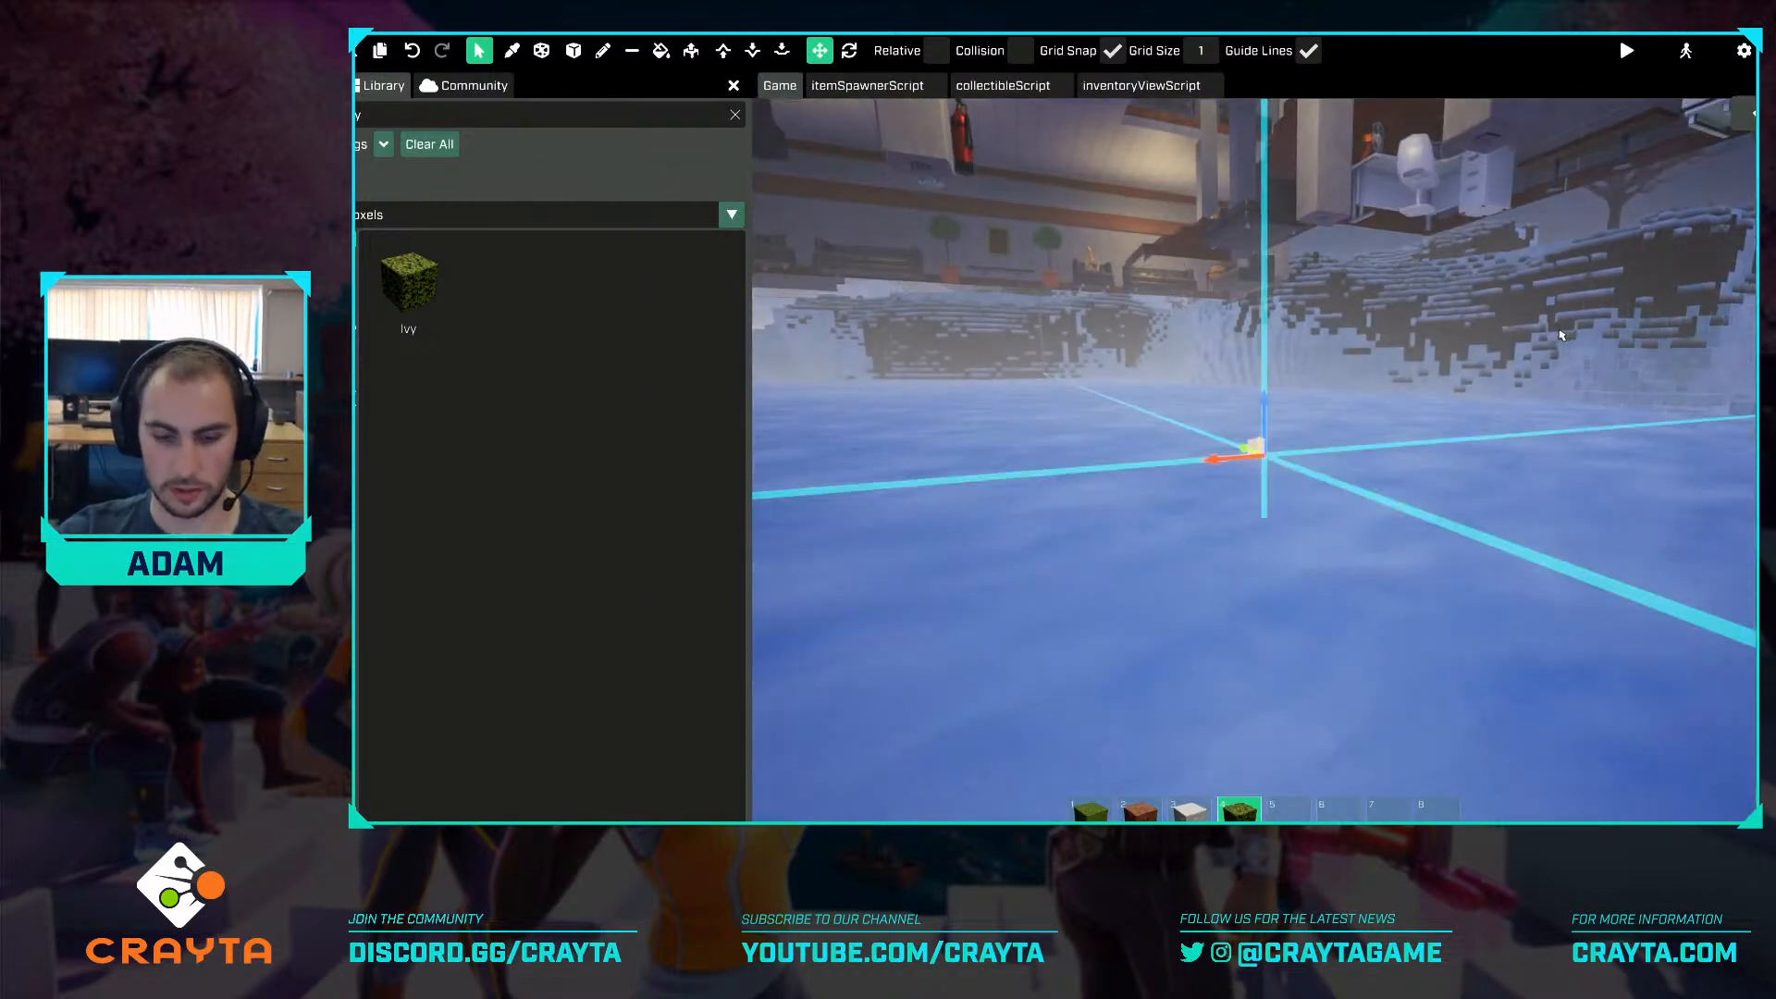
text(ll)
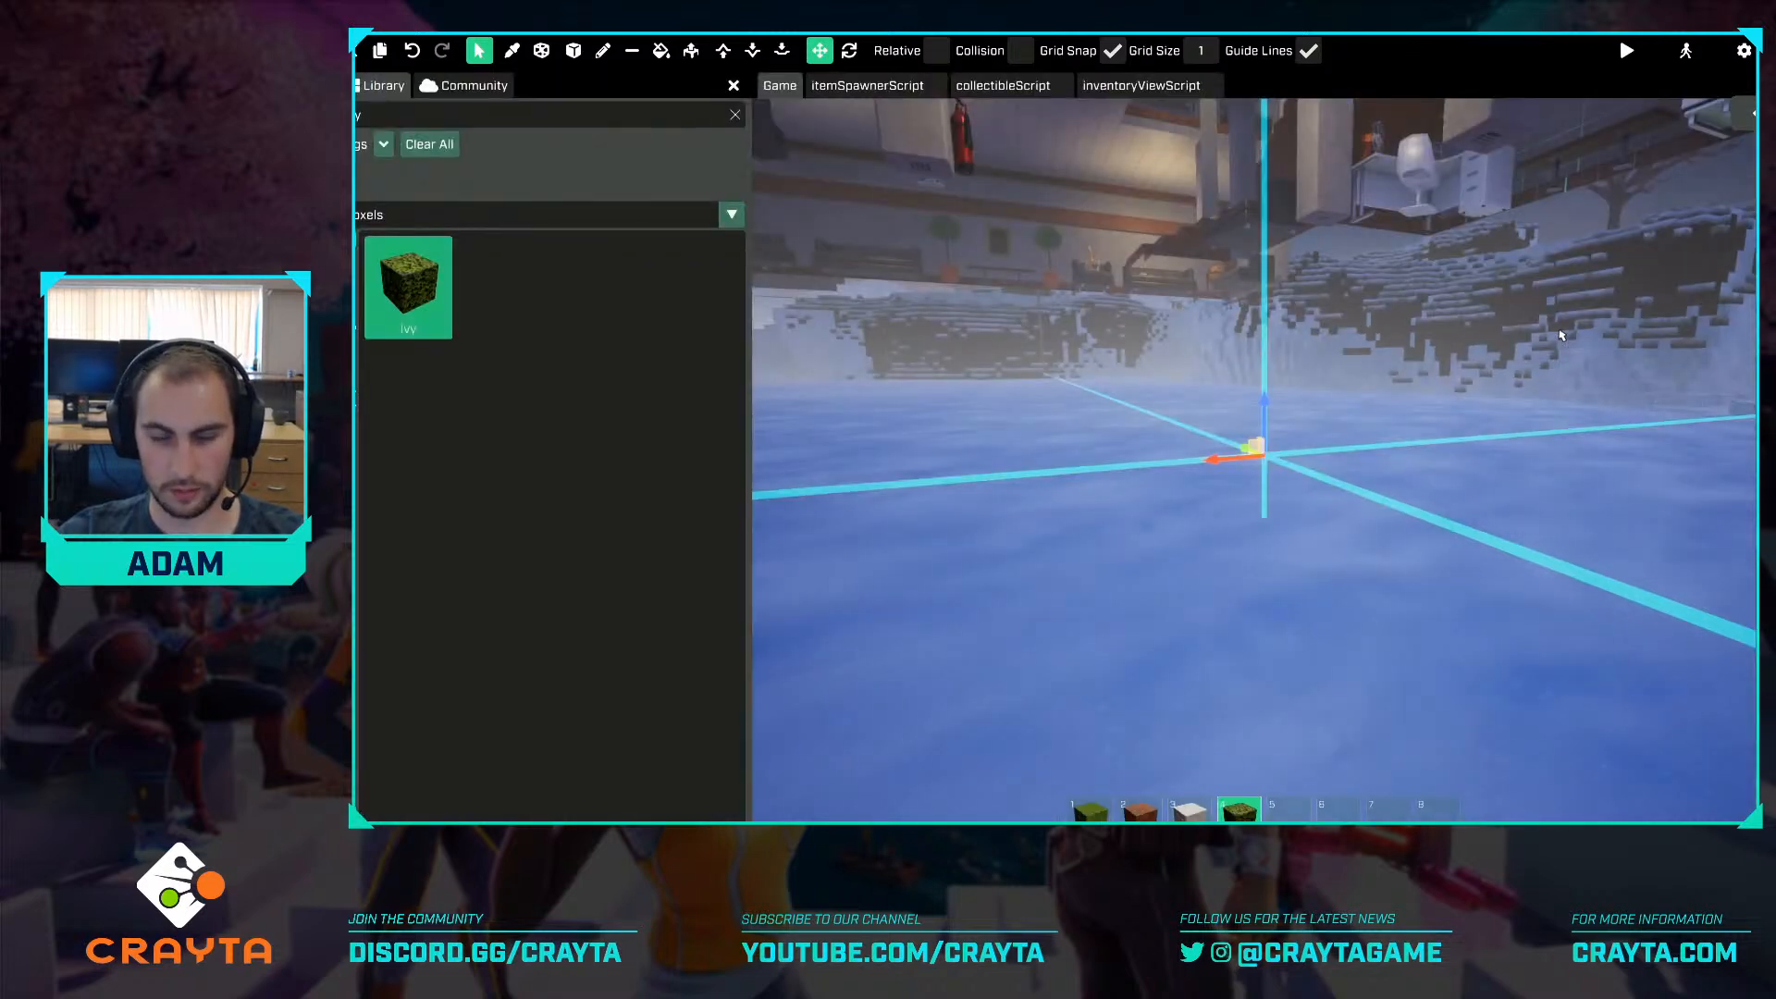
text(e)
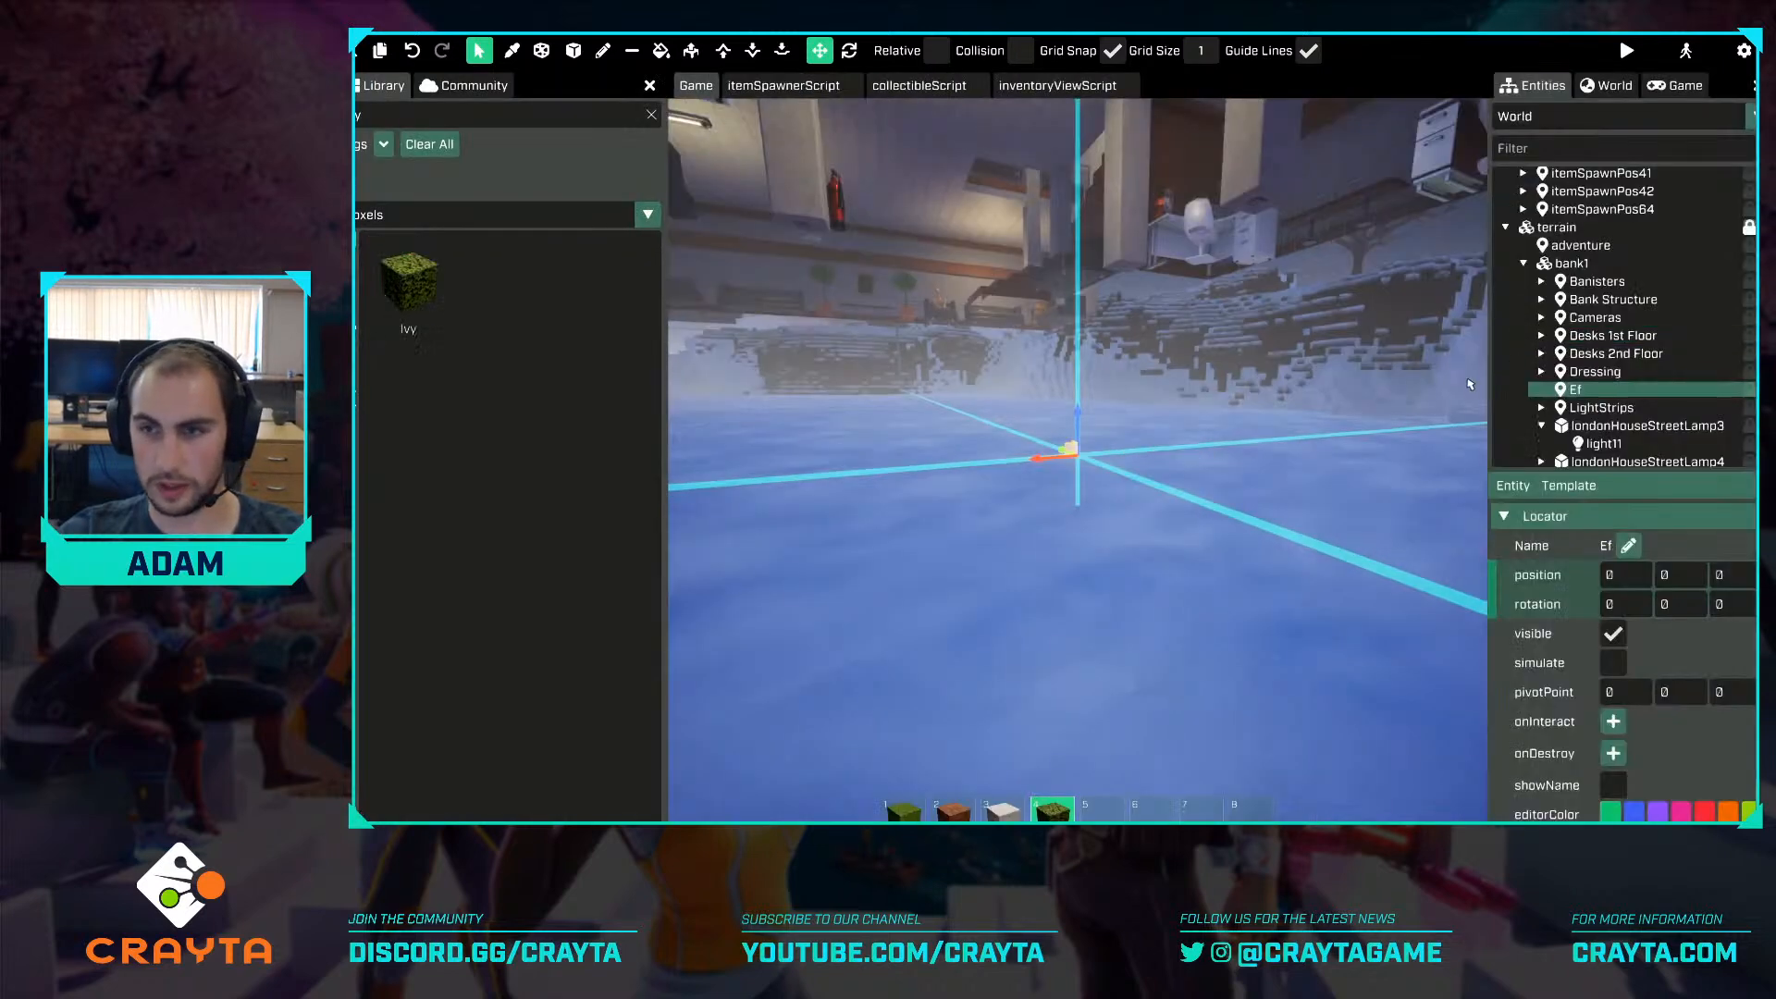
click(1637, 546)
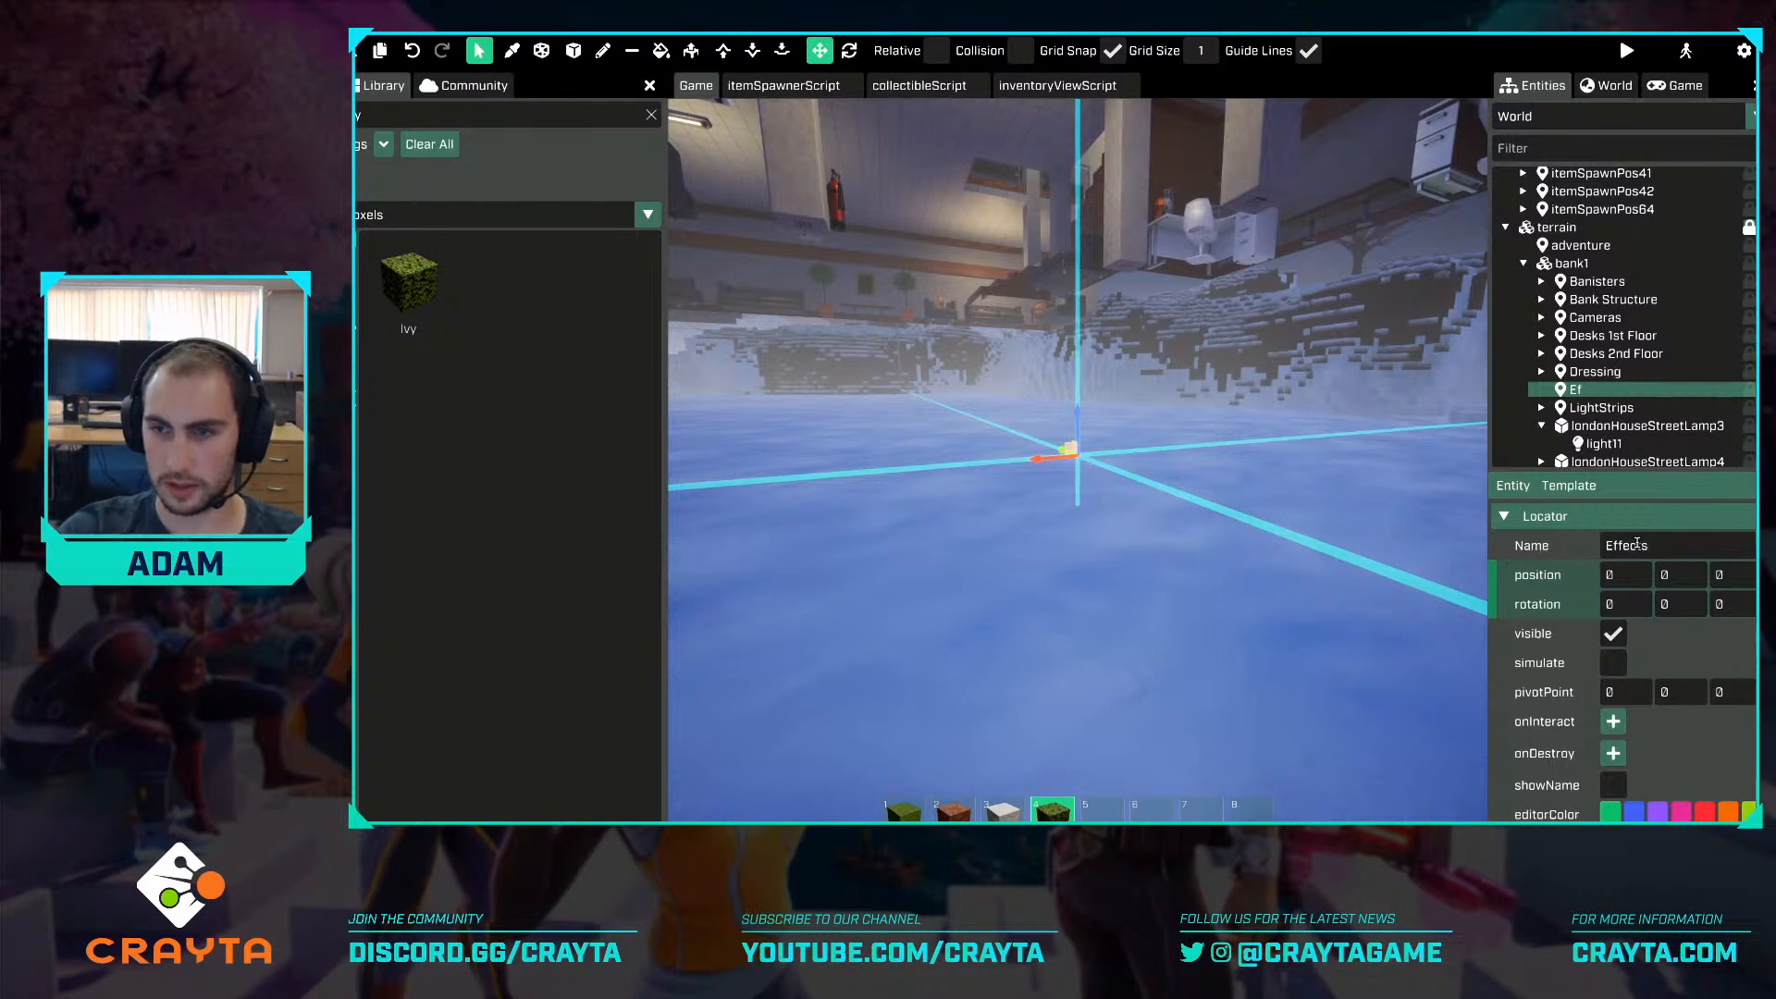
key(Return)
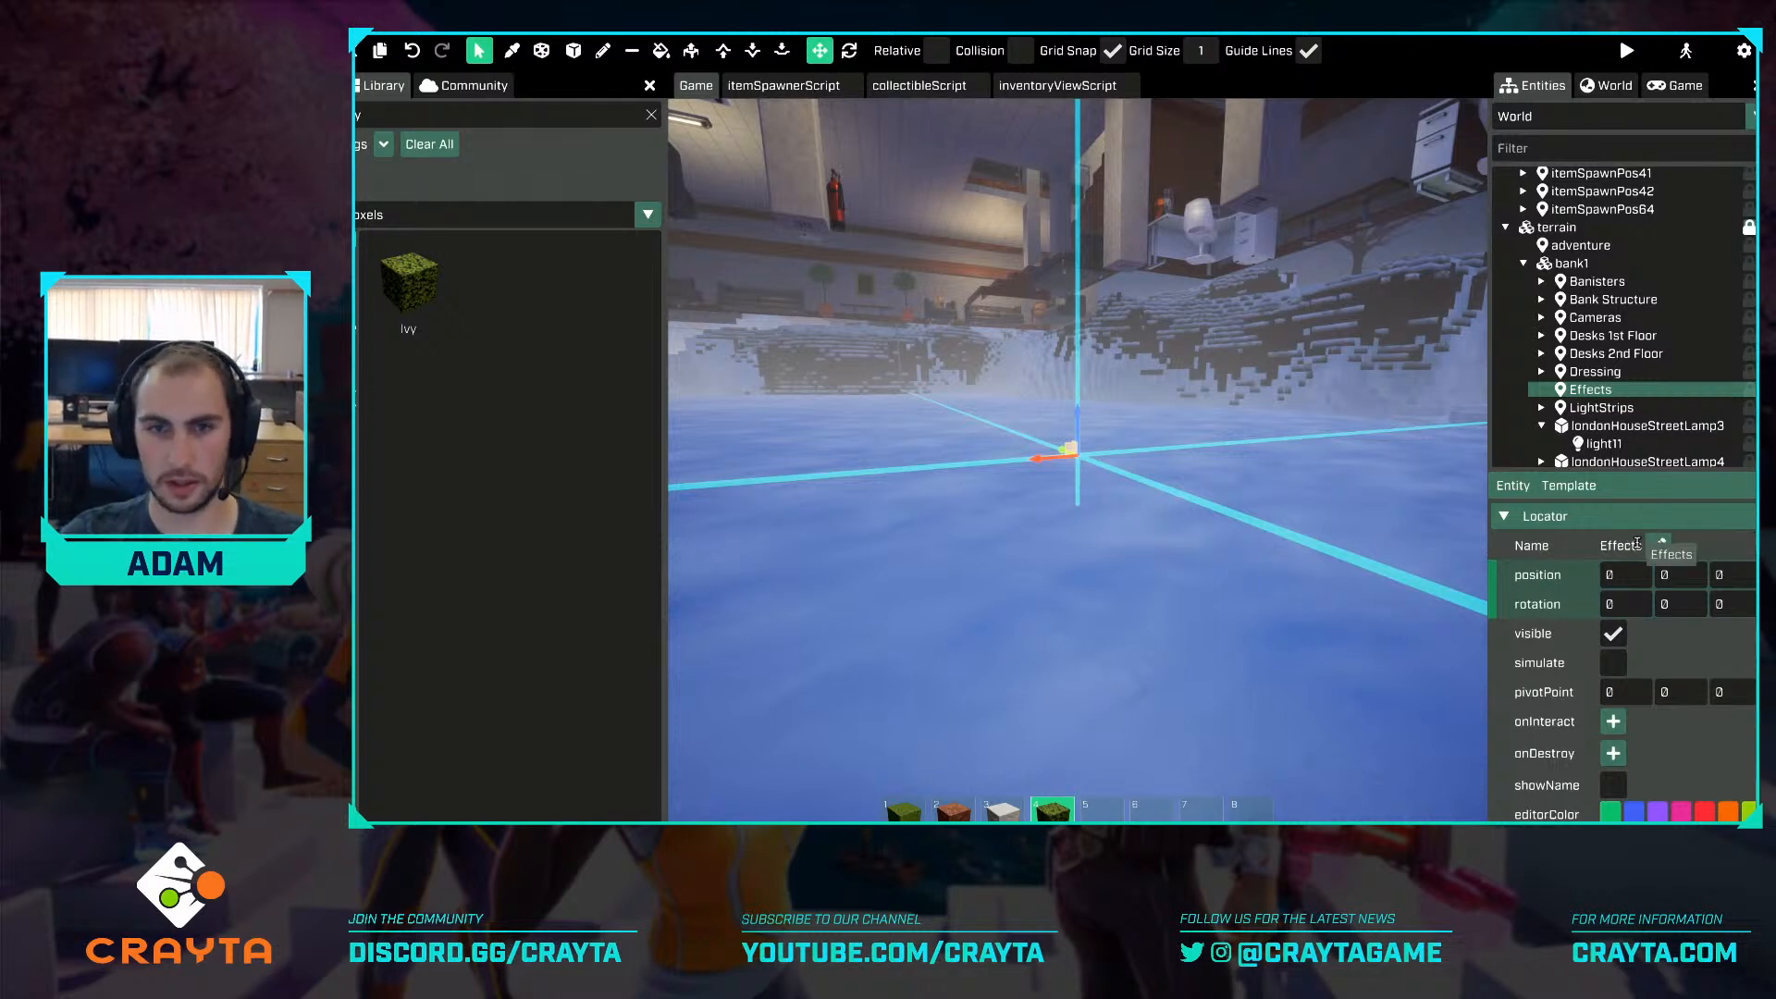
Find the ambient effects and add Ambient Dust as a child of the Effects locator.
key(e)
mouse_move(1147, 412)
right_down()
mouse_move(1101, 444)
mouse_move(962, 440)
mouse_move(1180, 421)
mouse_move(1175, 440)
mouse_move(1148, 412)
right_up()
key(w)
key(a)
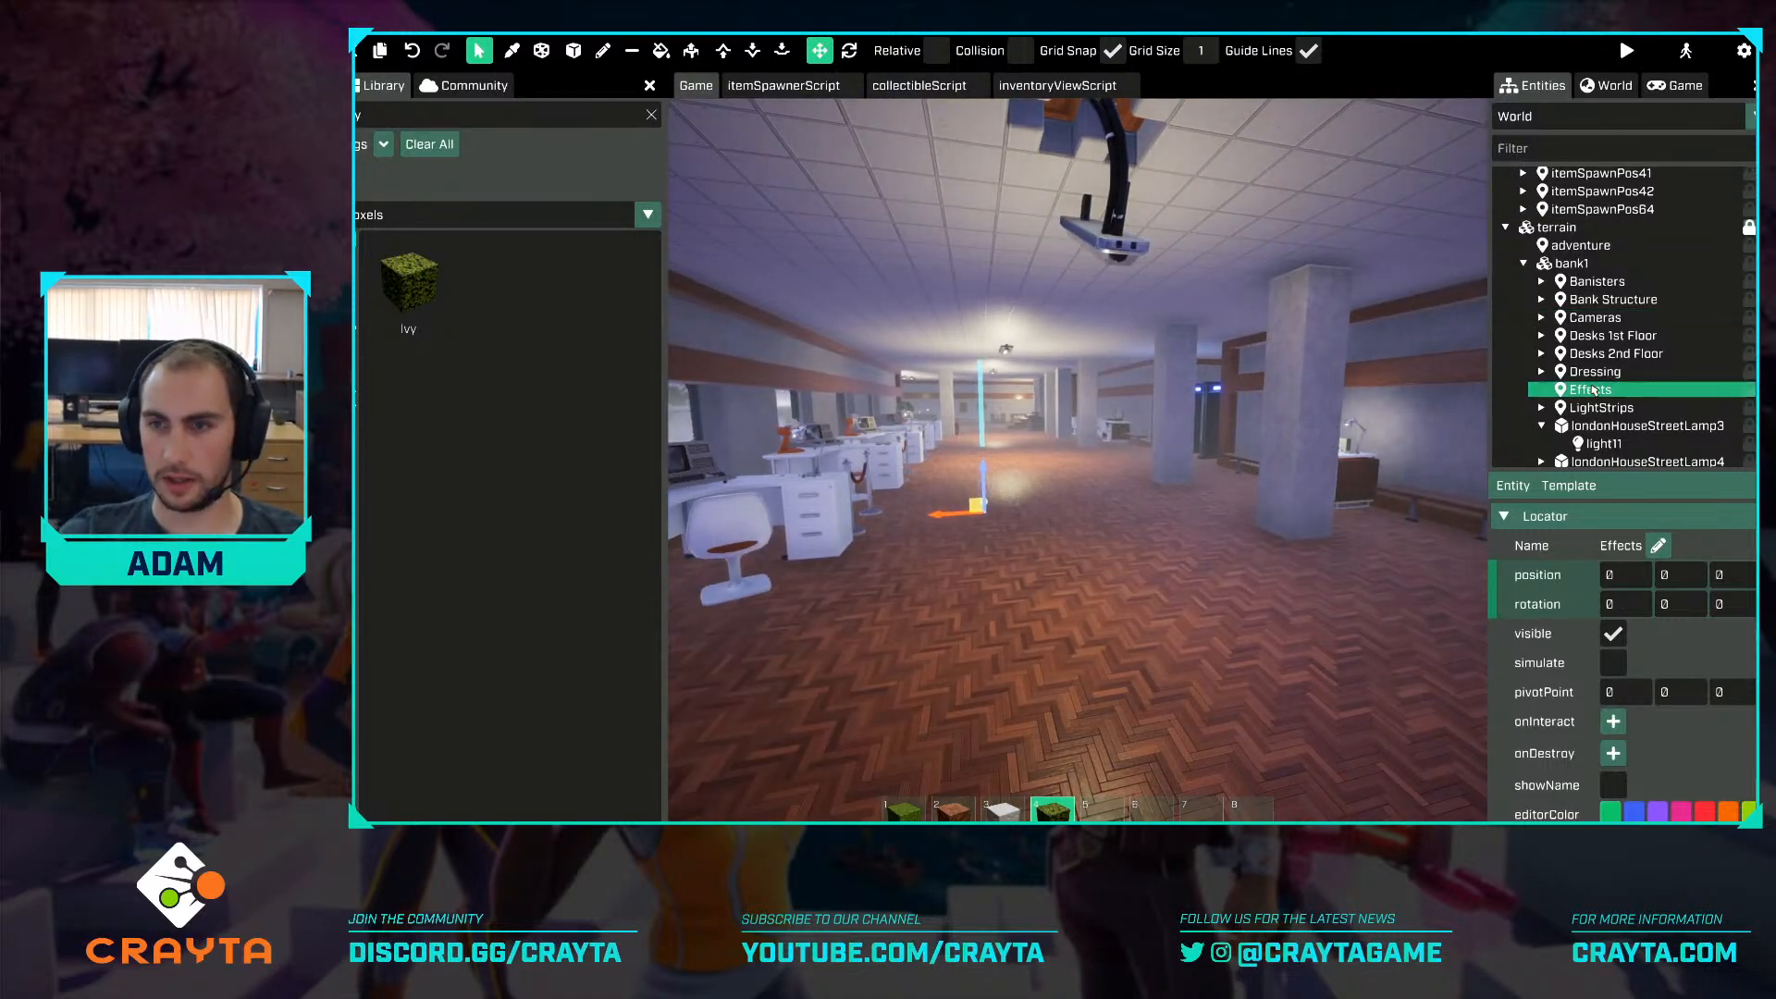
right_click(1573, 391)
mouse_move(1633, 432)
mouse_move(1543, 560)
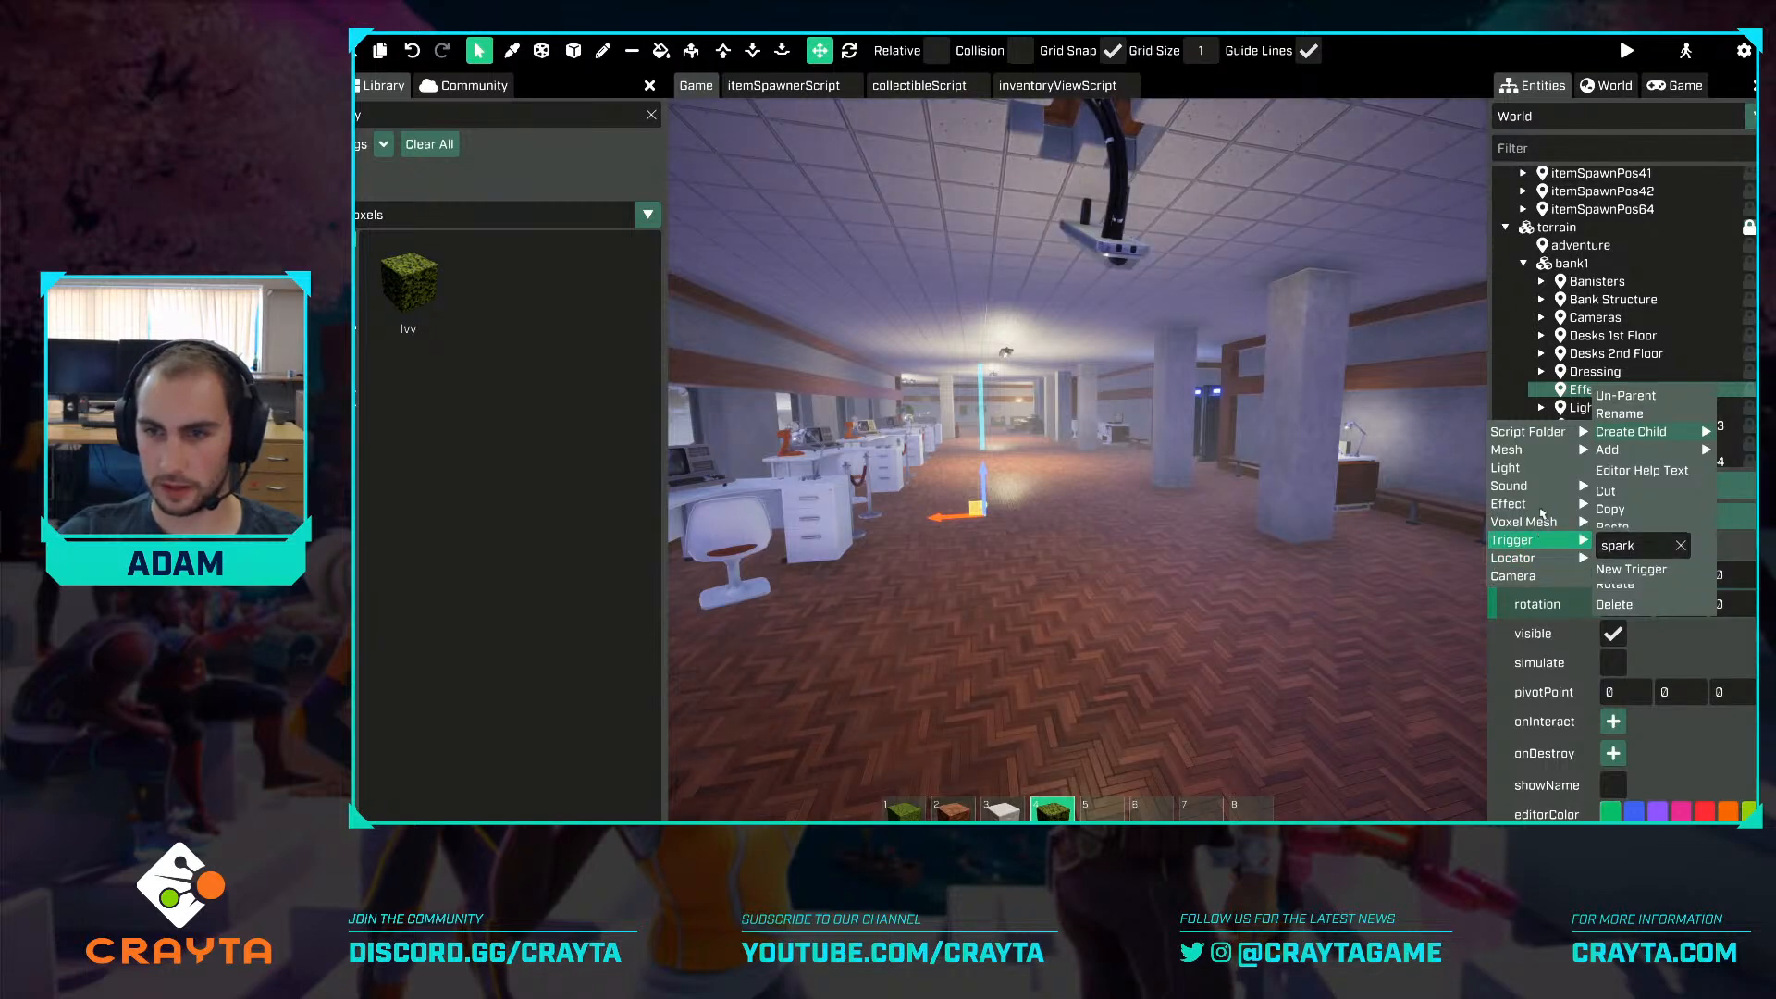
mouse_move(1573, 504)
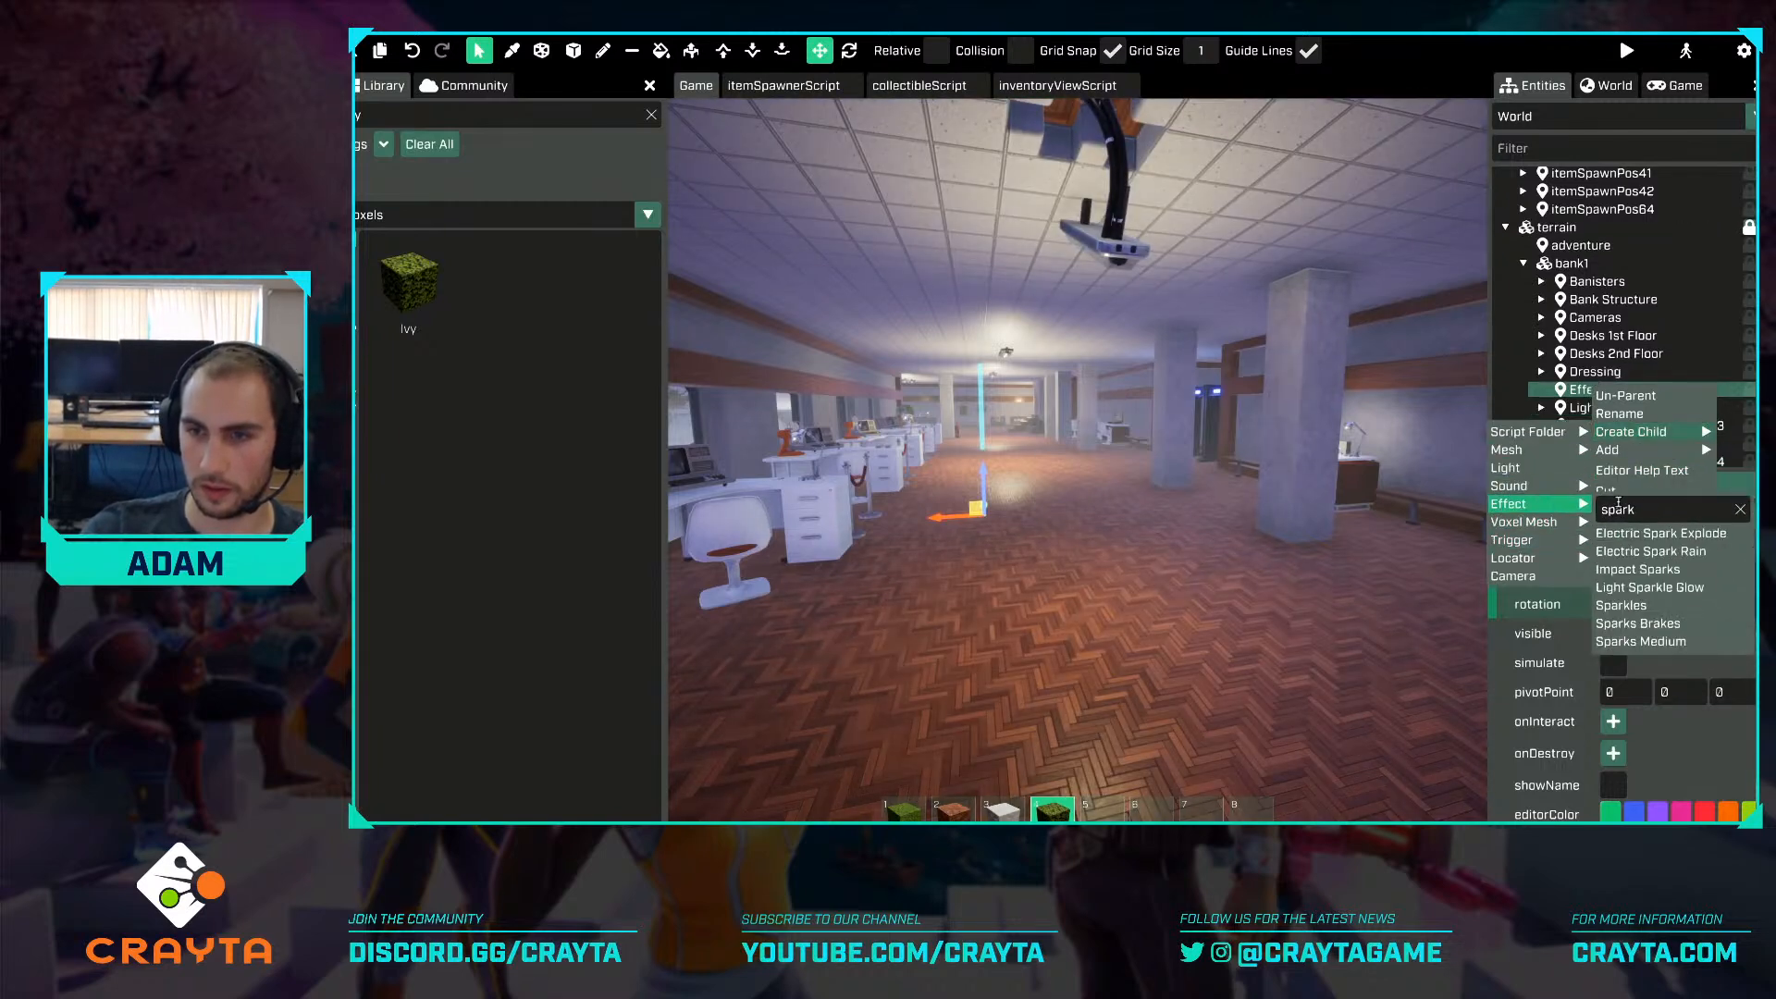
key(BackSpace)
key(BackSpace)
key(BackSpace)
key(BackSpace)
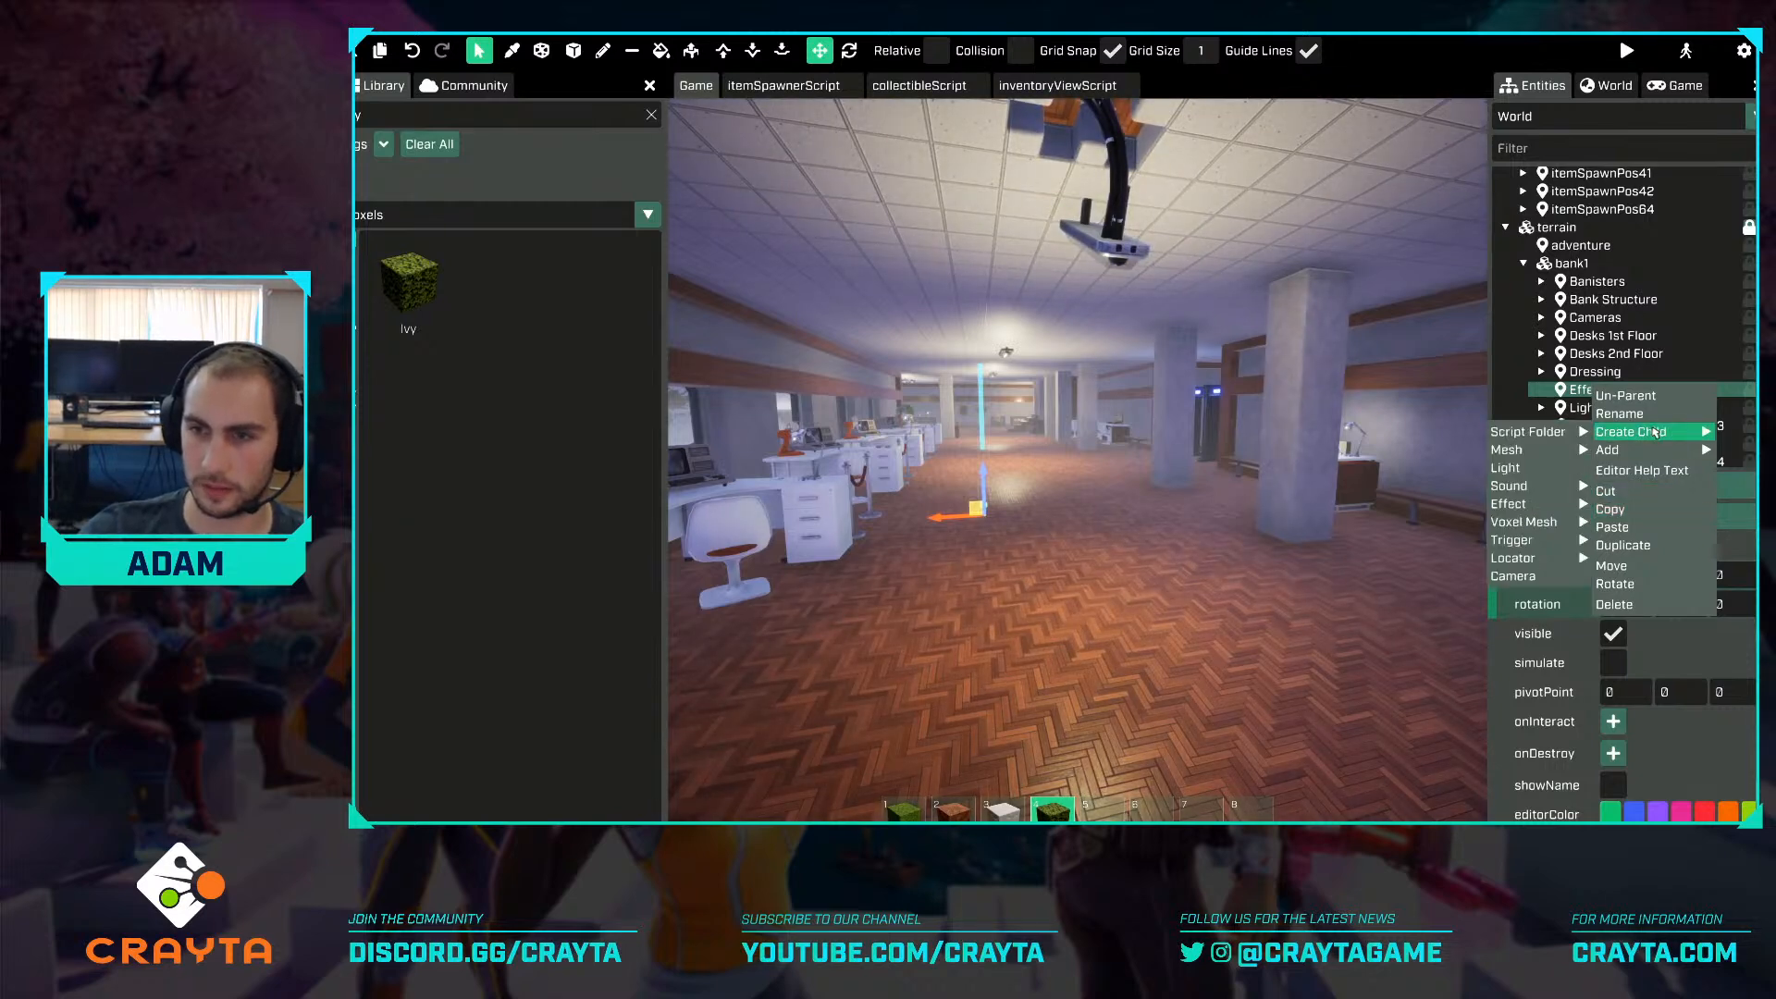
mouse_move(1557, 453)
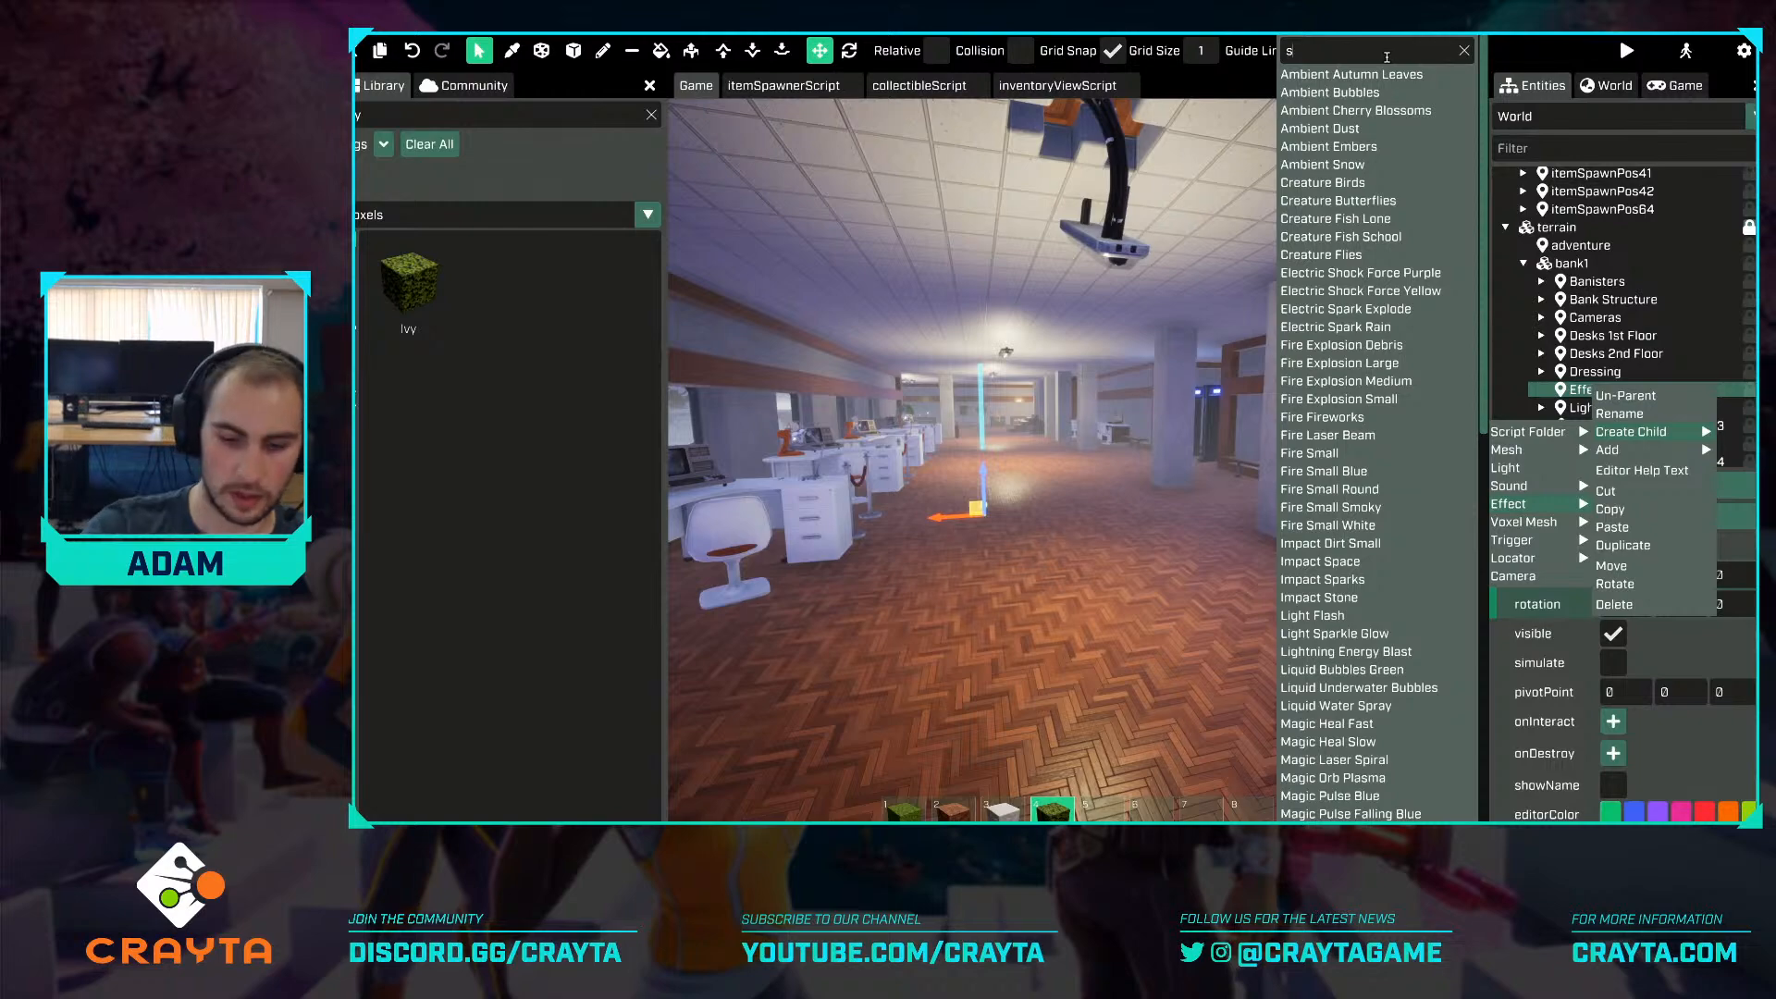
key(BackSpace)
text(ambient)
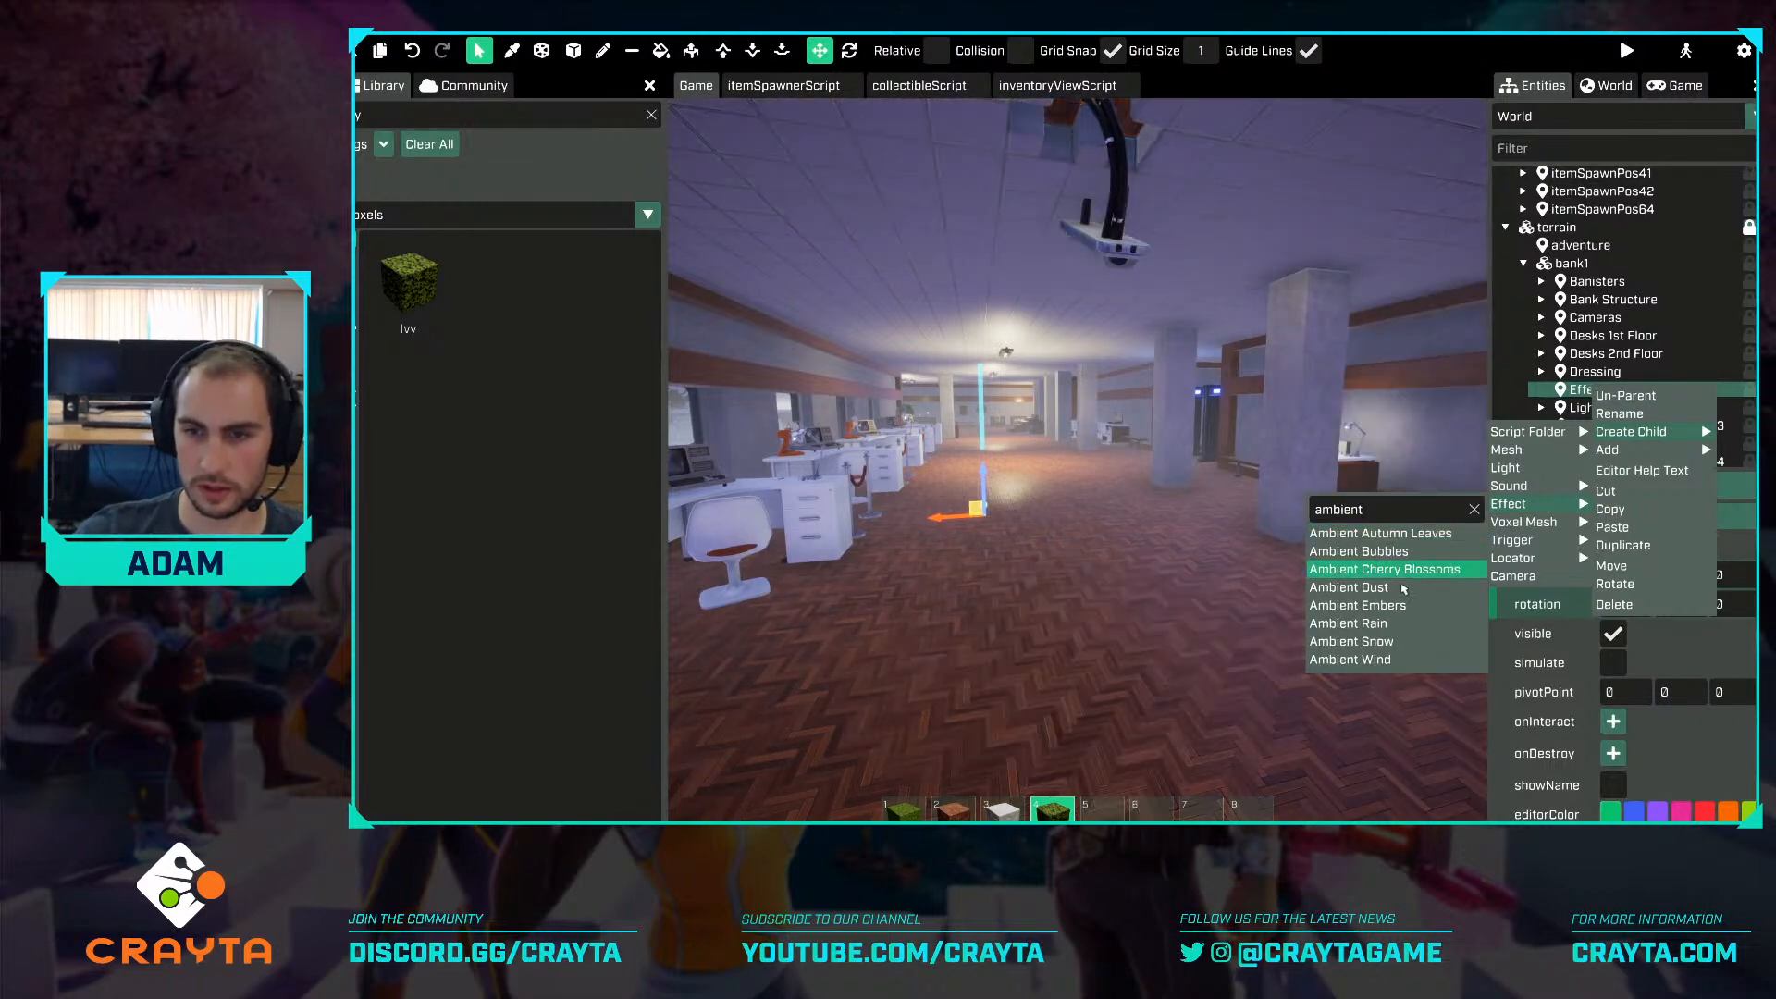
click(1403, 587)
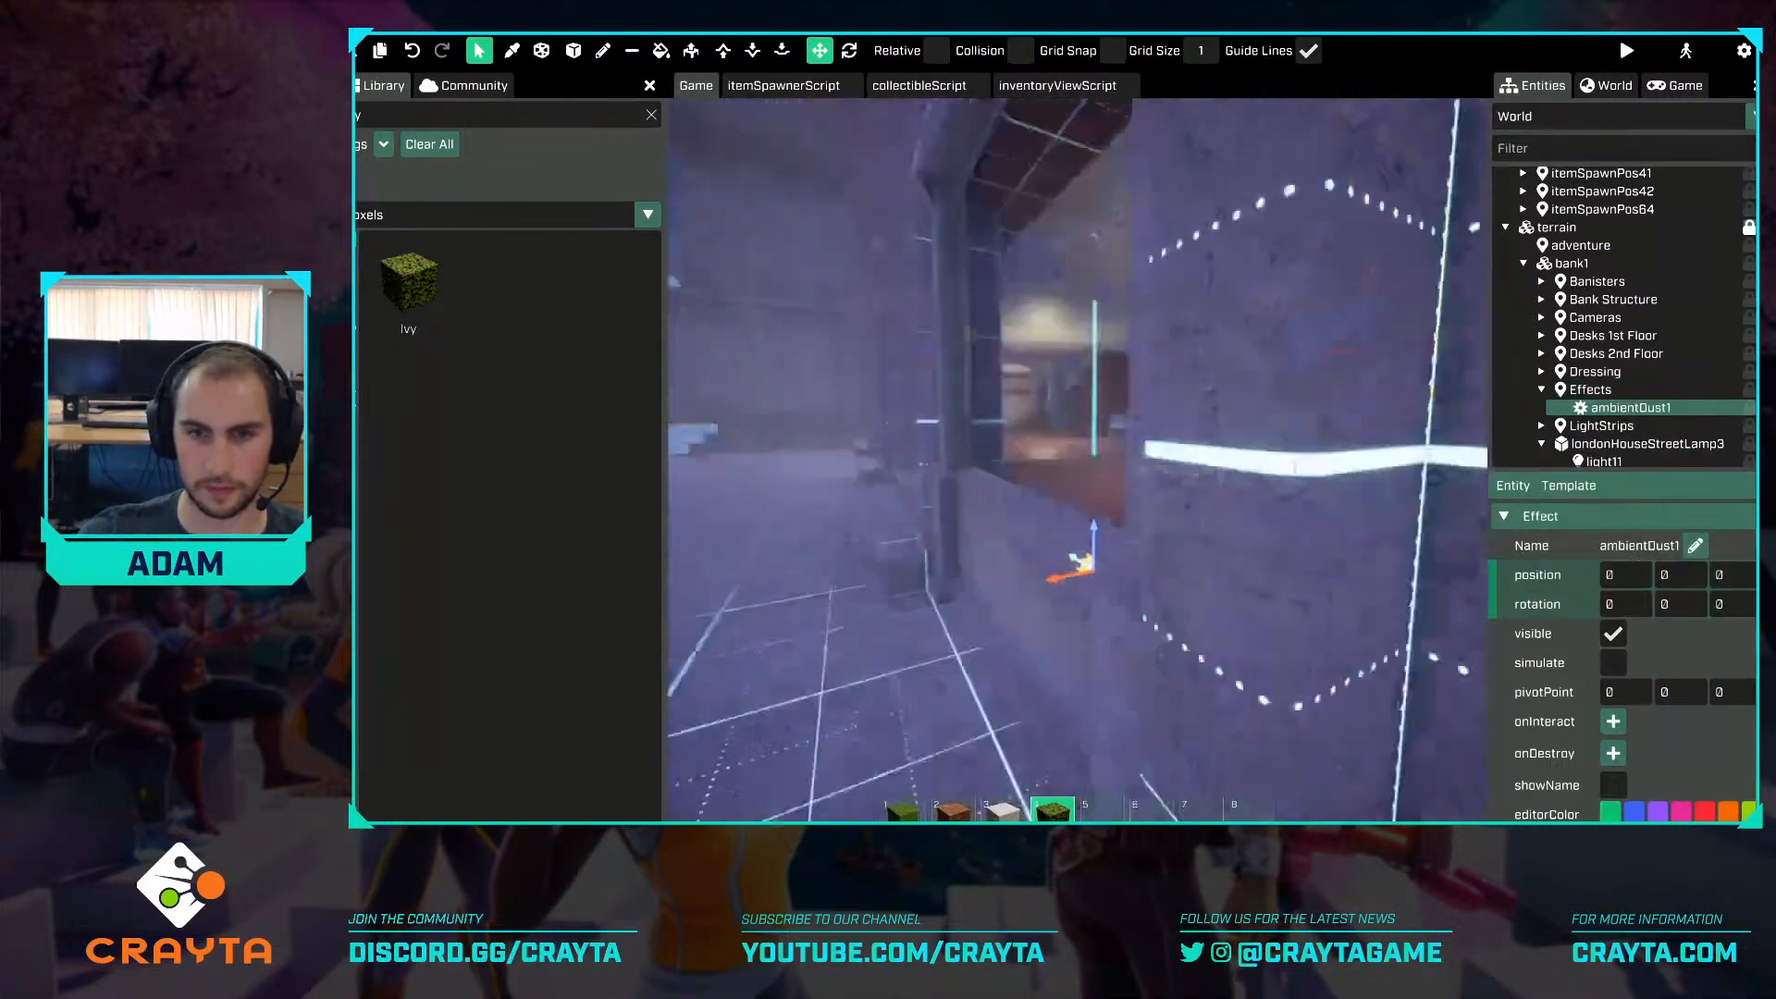
Move the ambient dust effect from outside the bank into the lobby, to position 775, 0, 575.
mouse_move(1004, 610)
right_down()
mouse_move(1110, 610)
mouse_move(1004, 609)
right_up()
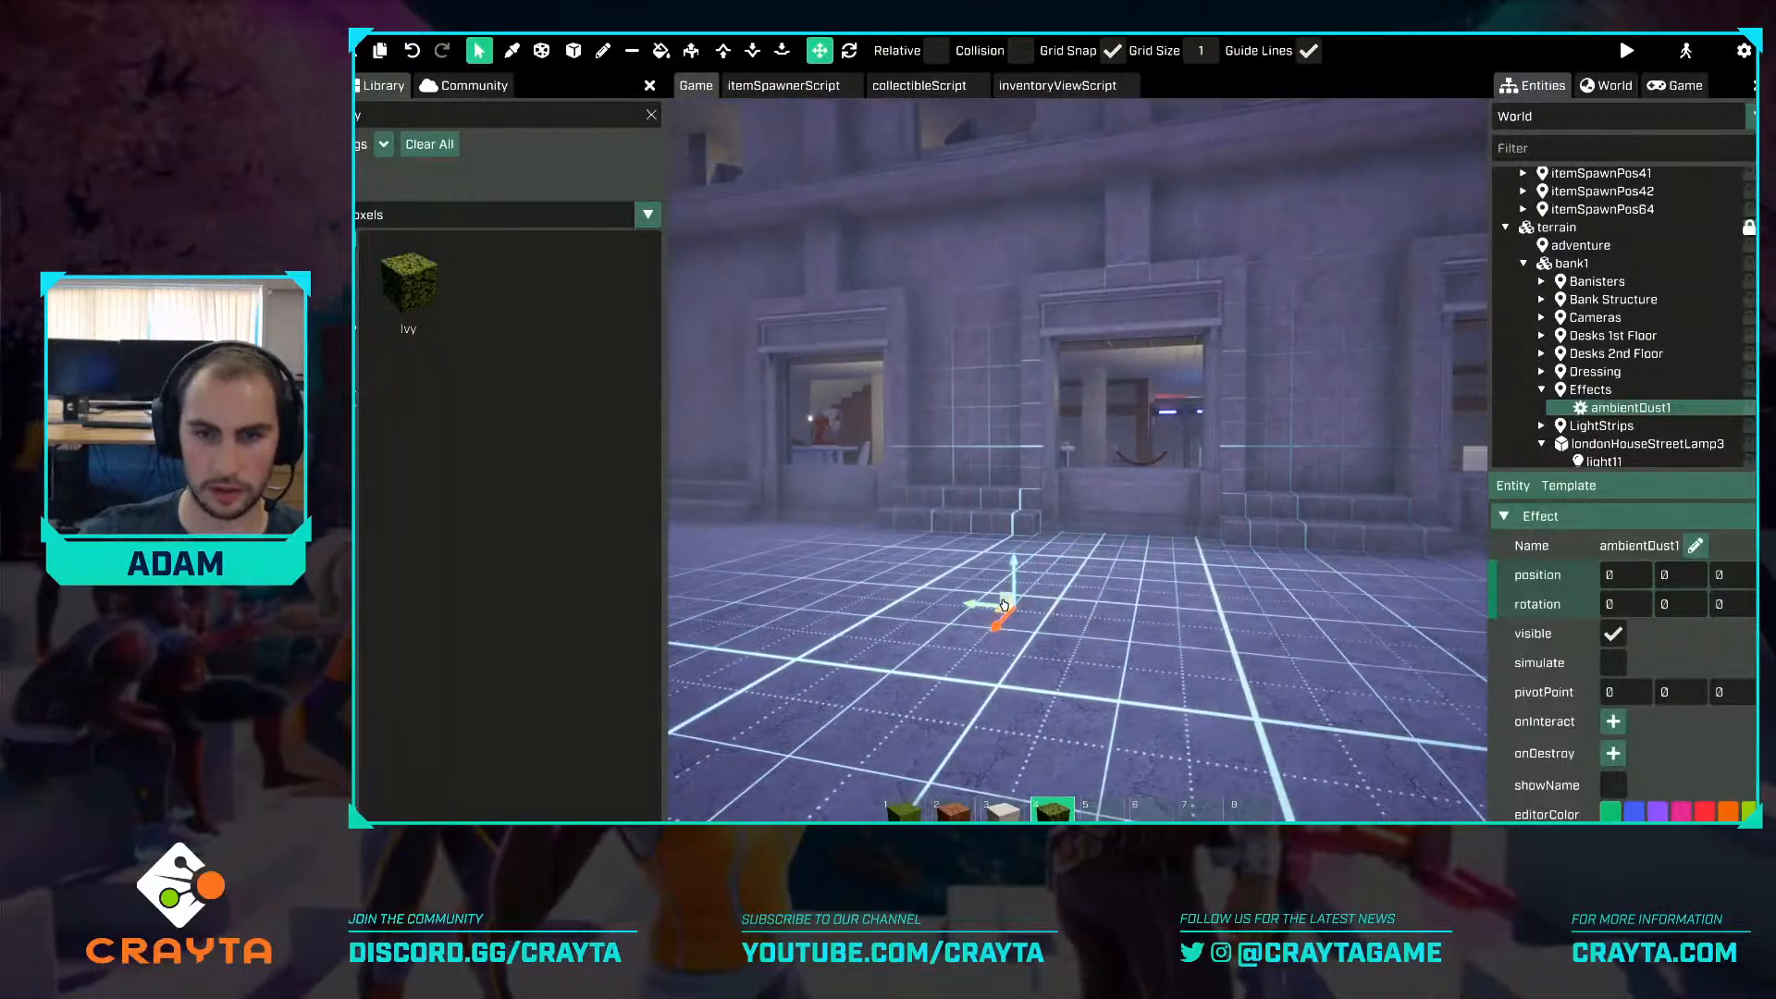
key(w)
drag(1004, 605, 1144, 455)
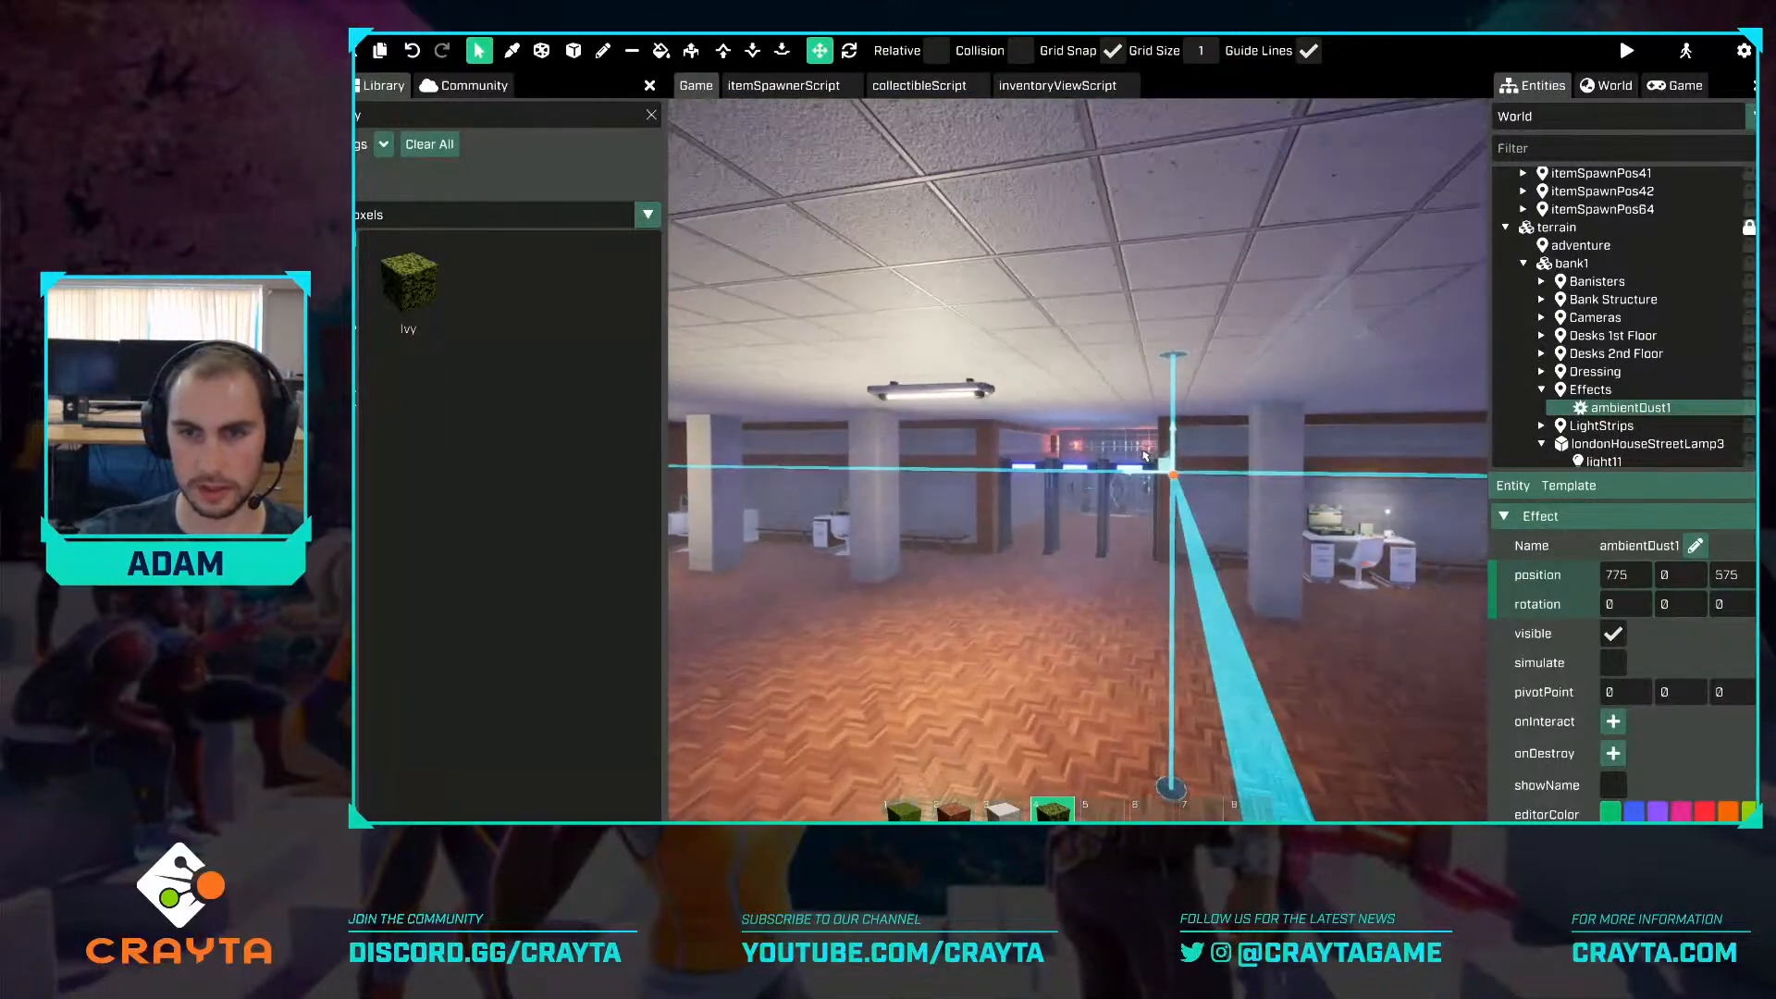
Set the world's start time to 21 hours.
right_drag(1189, 475, 1239, 492)
key(w)
key(a)
key(a)
key(d)
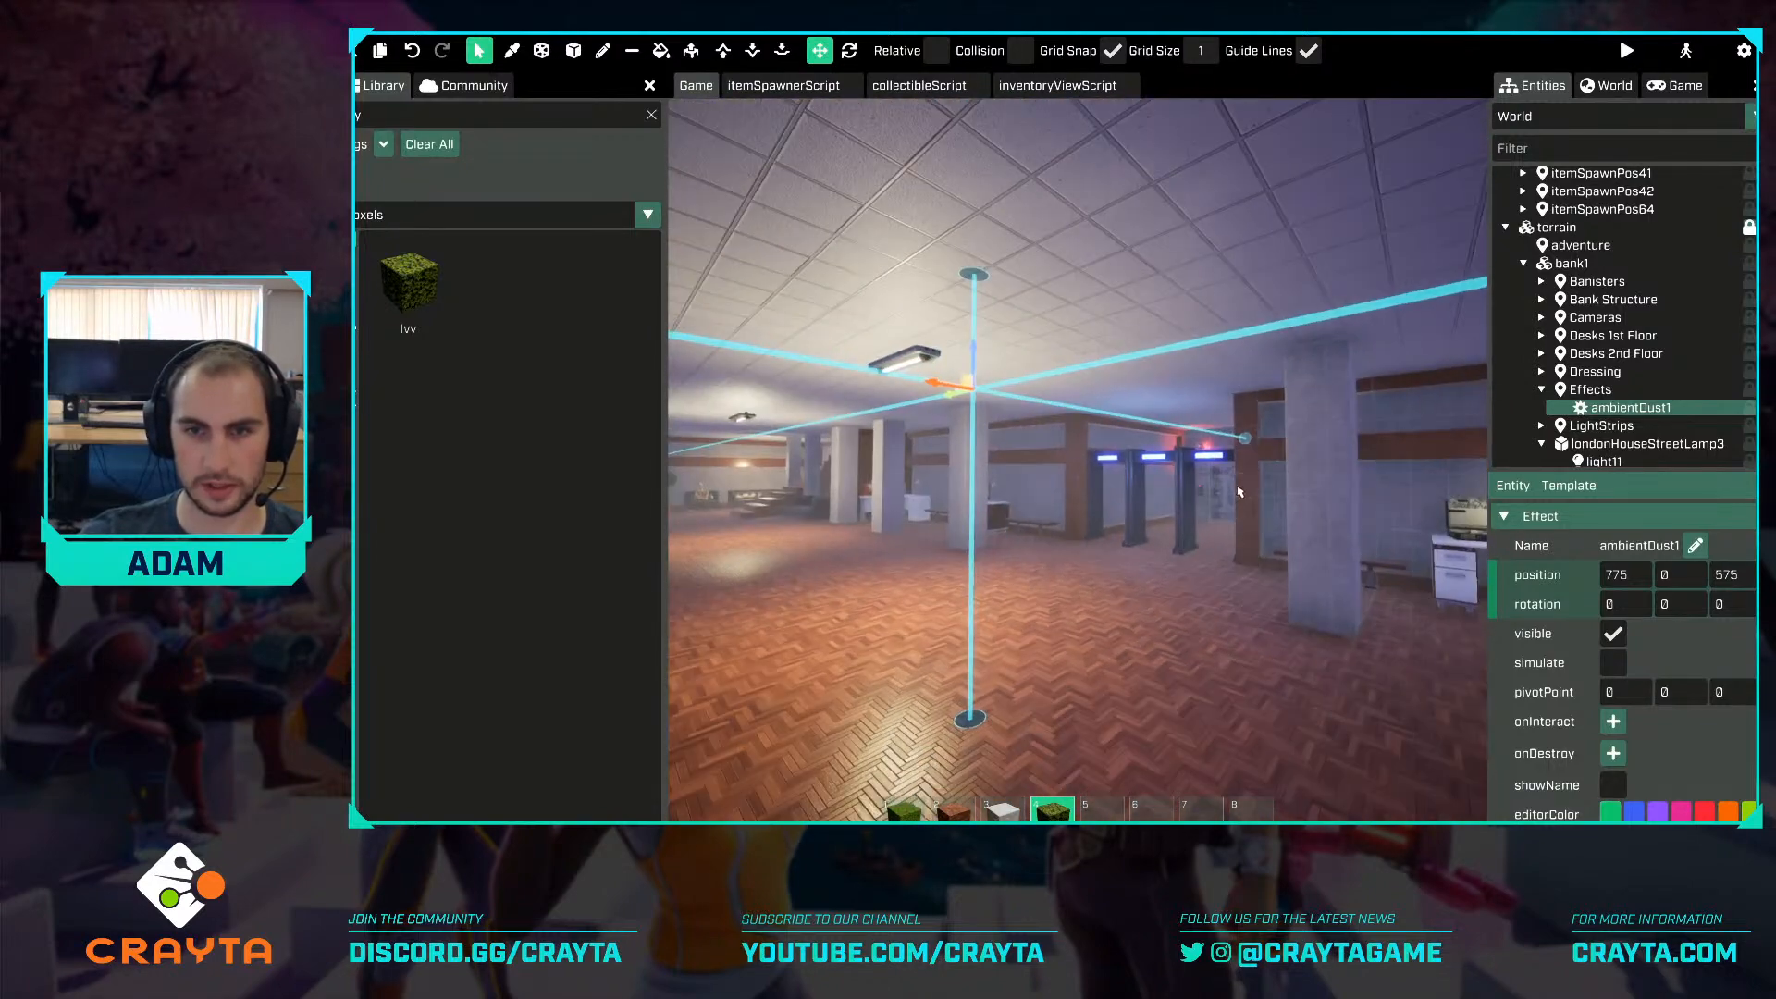
key(s)
key(e)
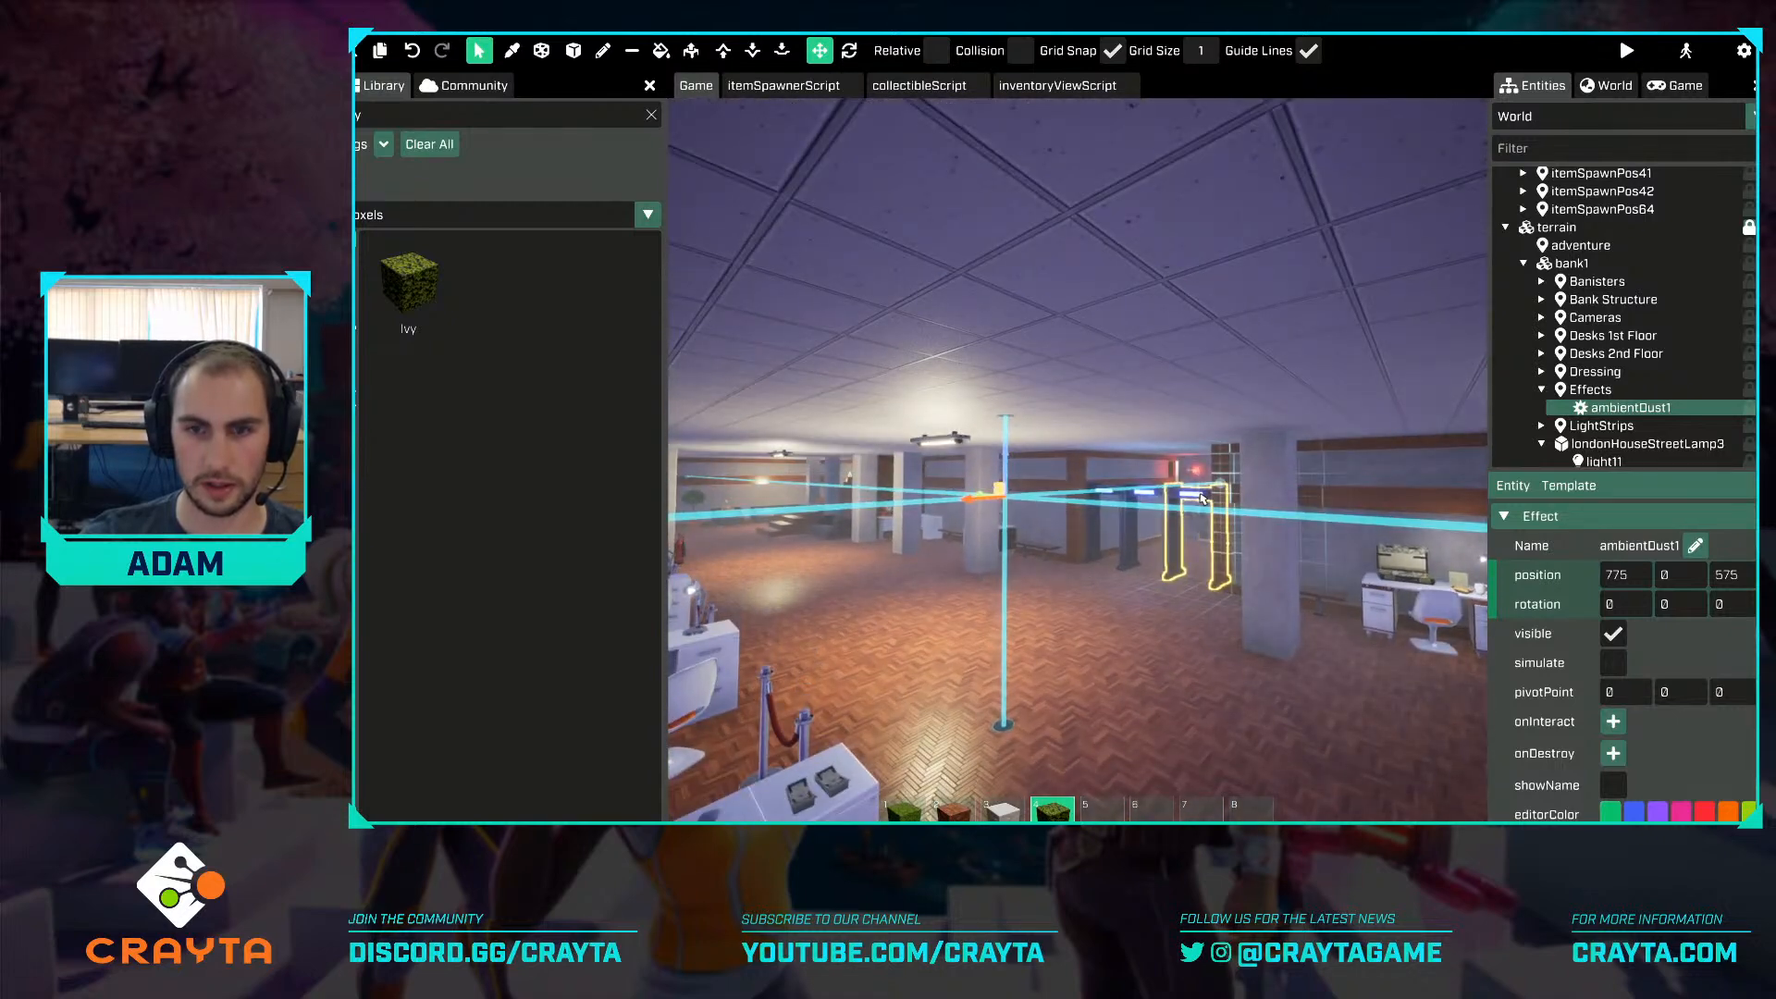
key(q)
click(1608, 85)
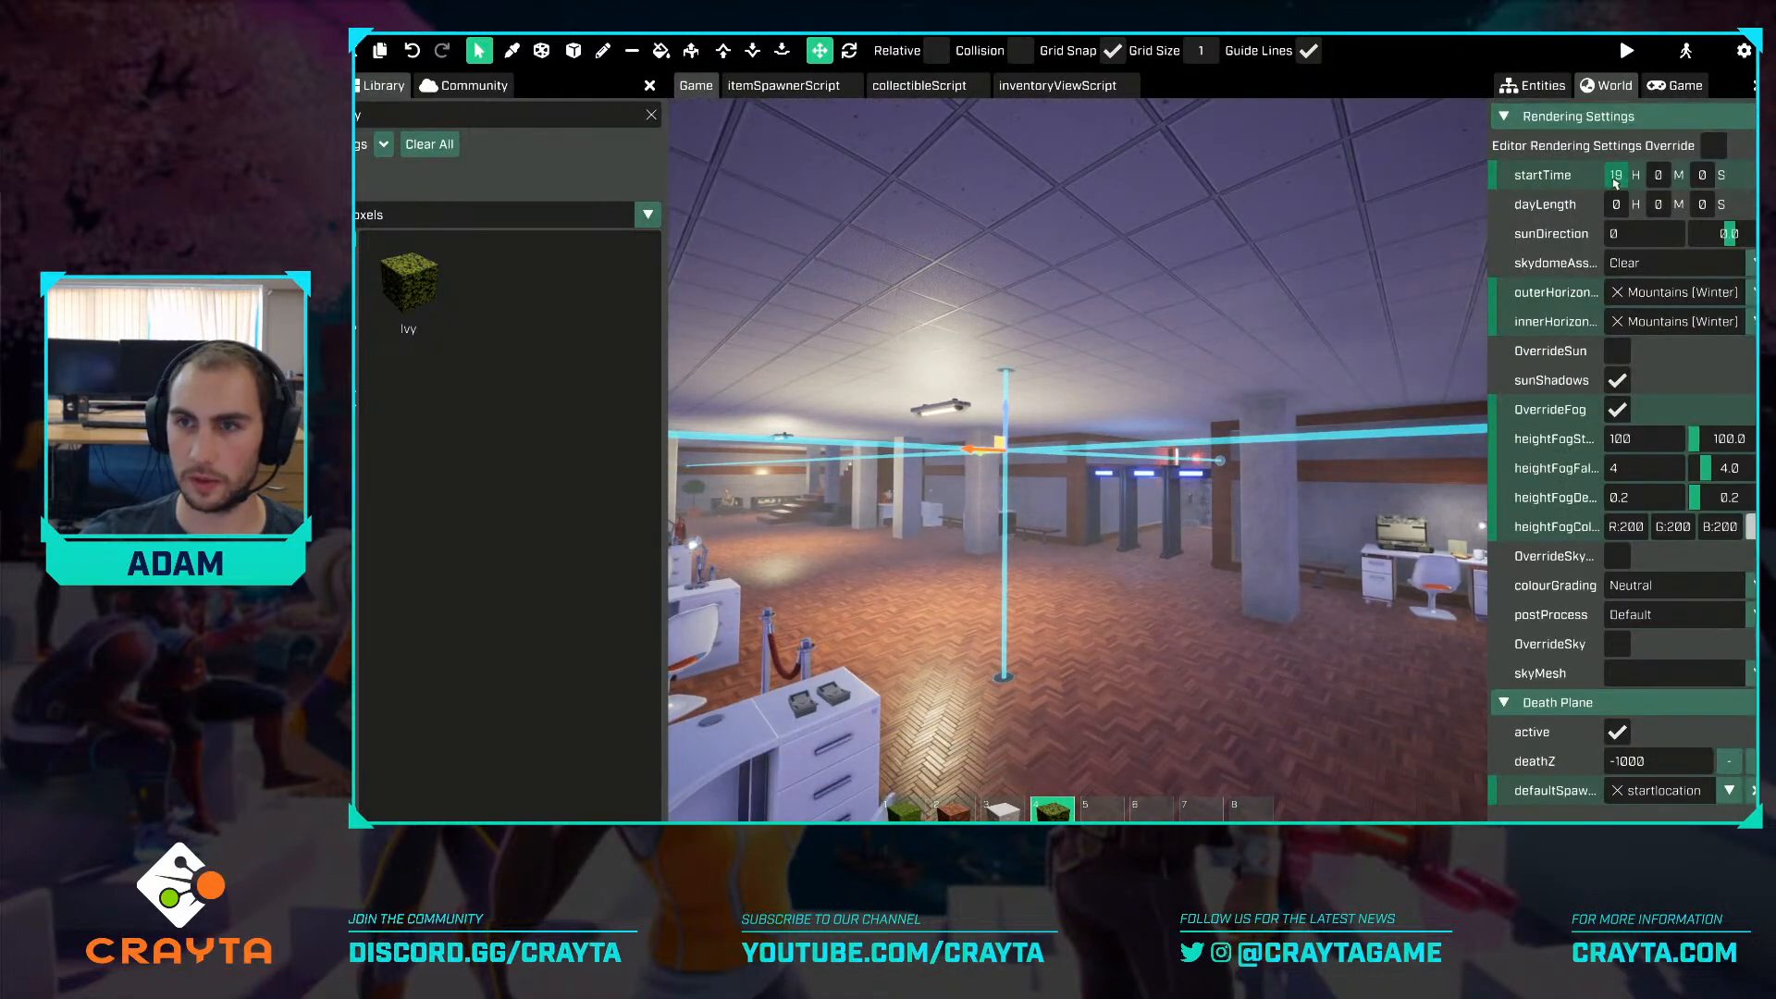
text(21)
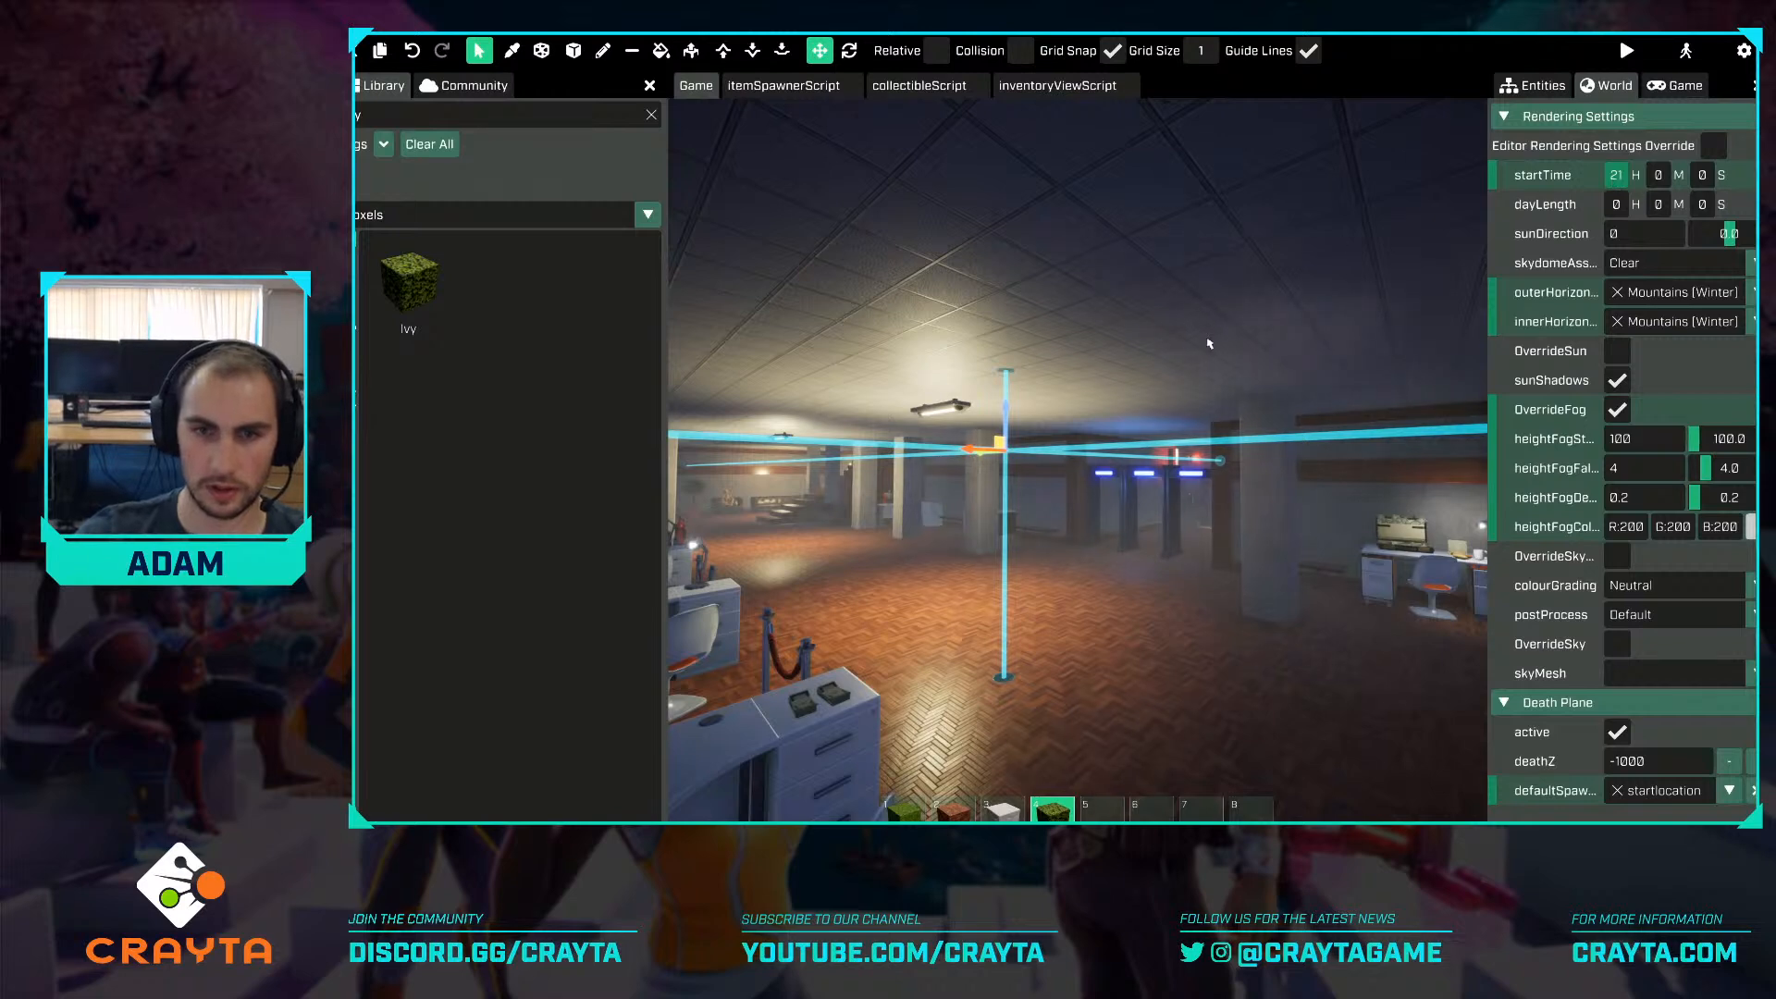
Examine the ambient dust in the darkened lobby from the desks and the open floor.
right_drag(1124, 499, 995, 537)
key(s)
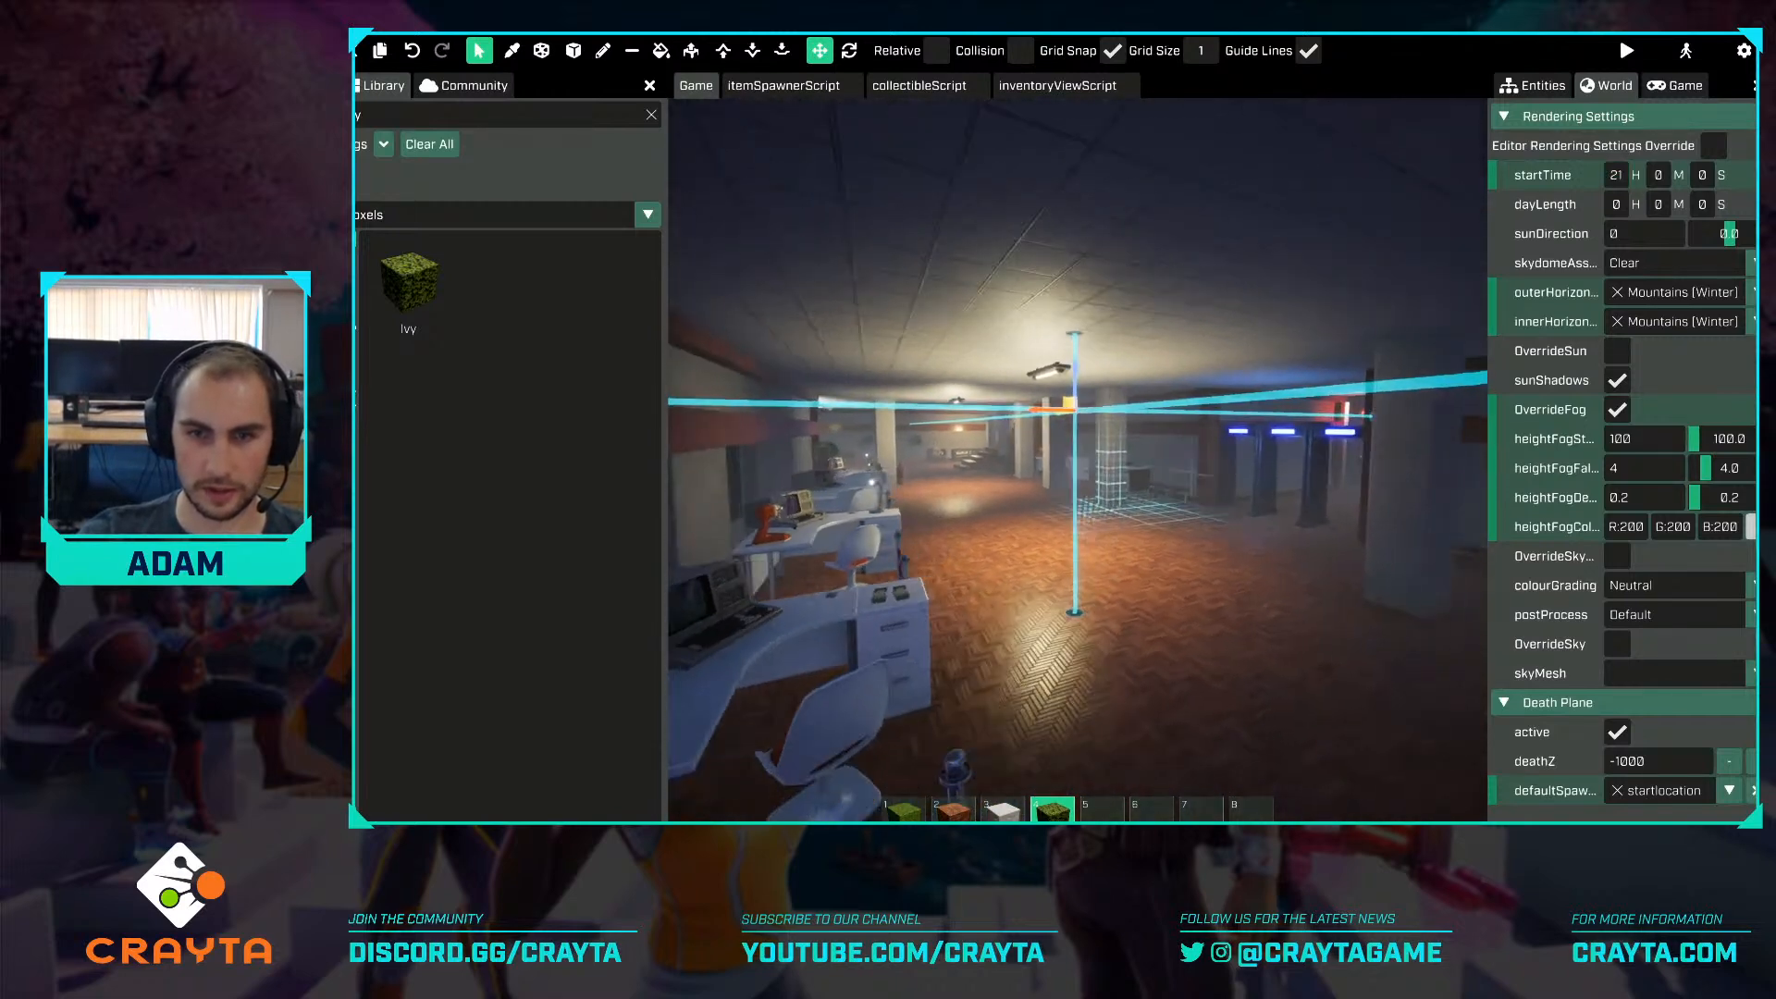
key(s)
right_drag(1116, 516, 976, 528)
key(w)
key(Escape)
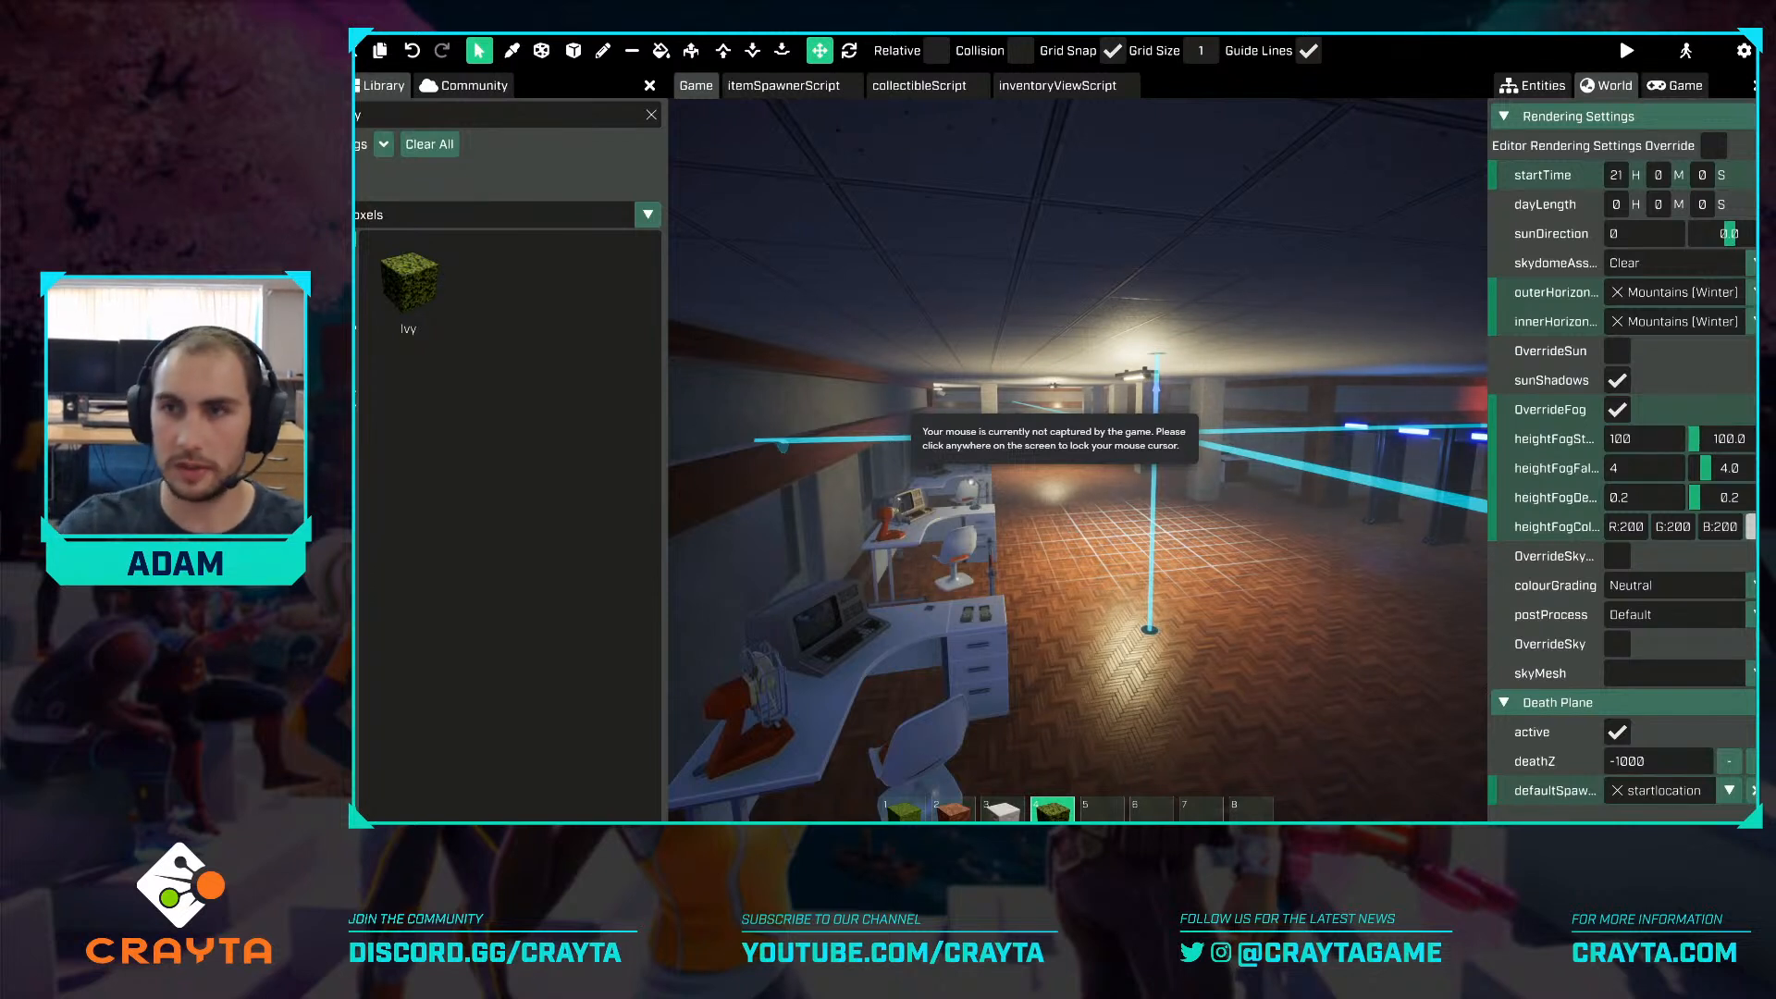
click(1133, 546)
key(w)
right_drag(1045, 486, 1120, 469)
Try rotating the ambient dust effect along the world axes and undo the rotation.
key(r)
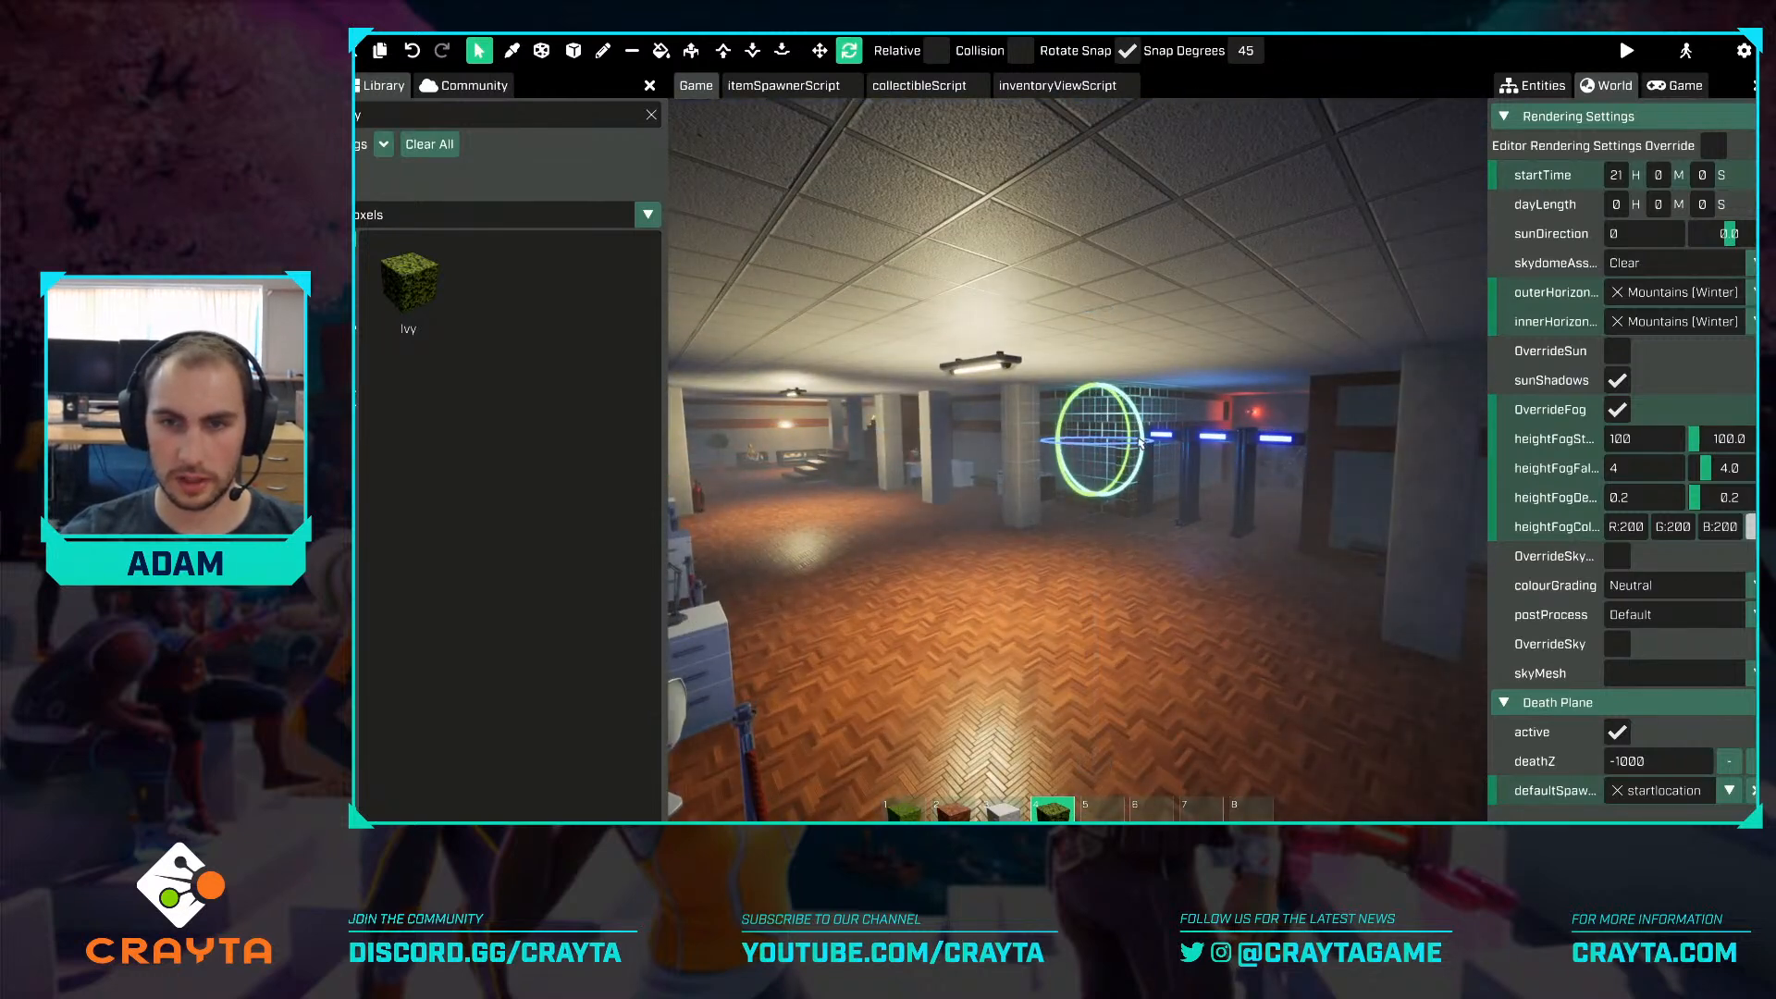
click(1124, 498)
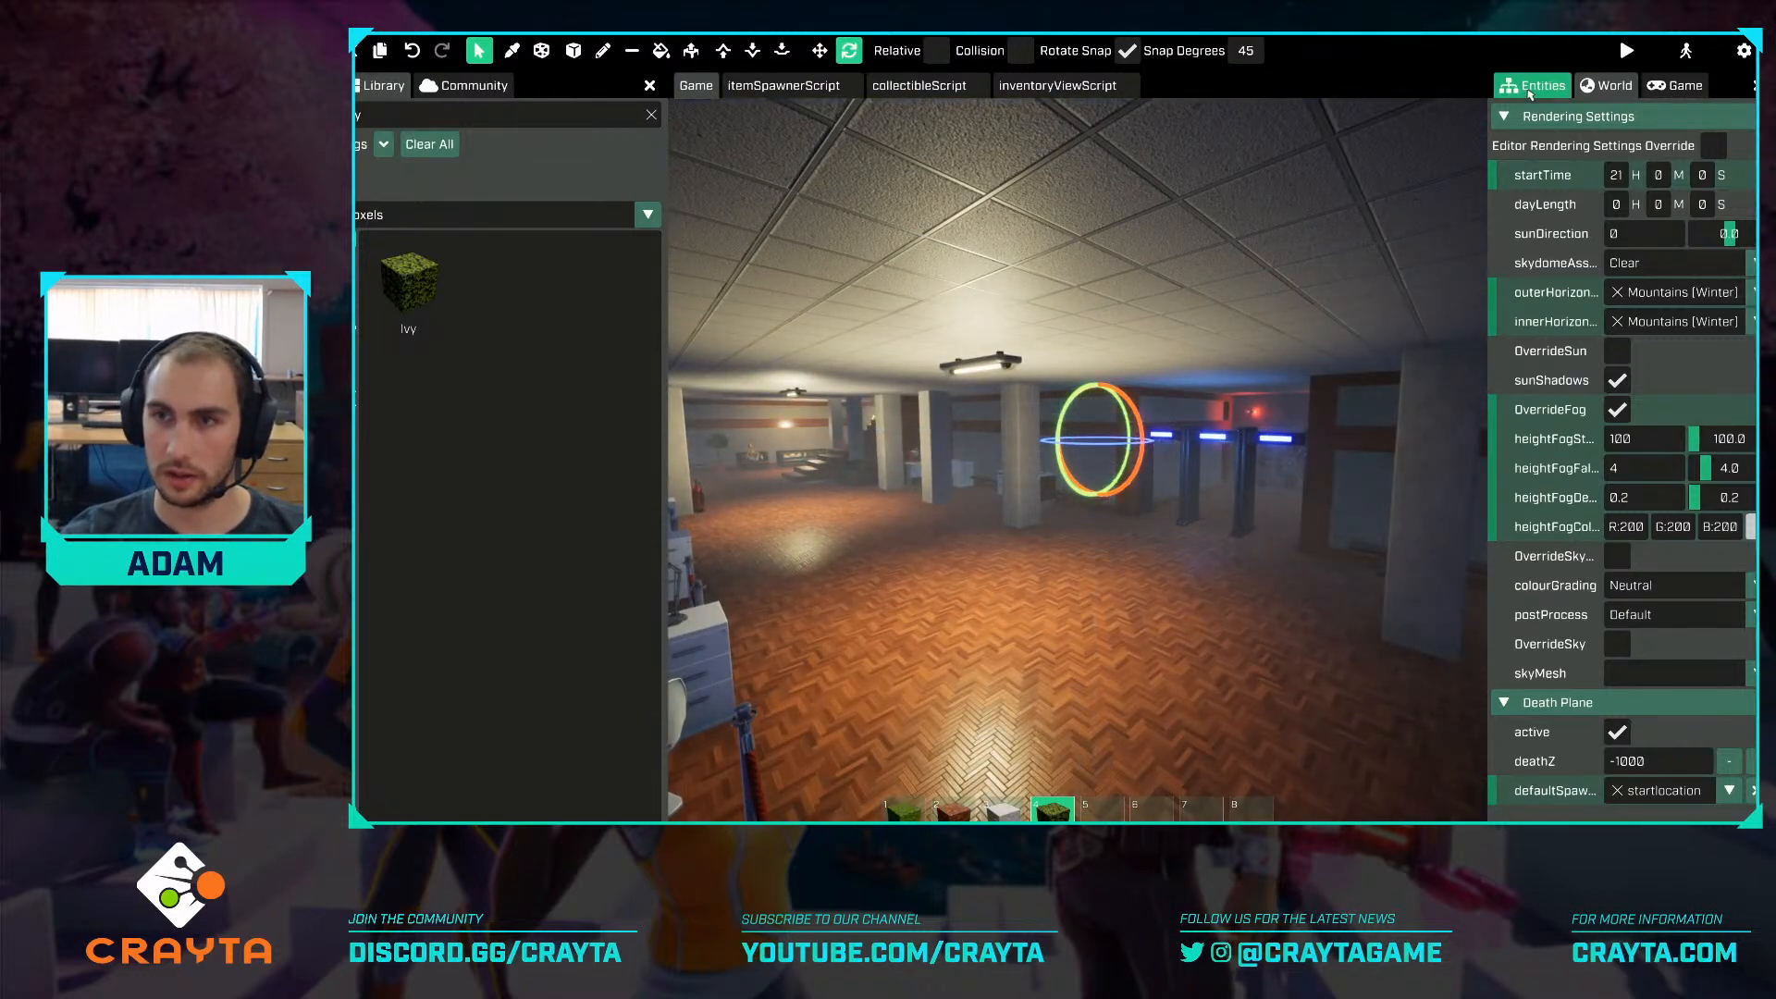
right_drag(1230, 431, 1235, 445)
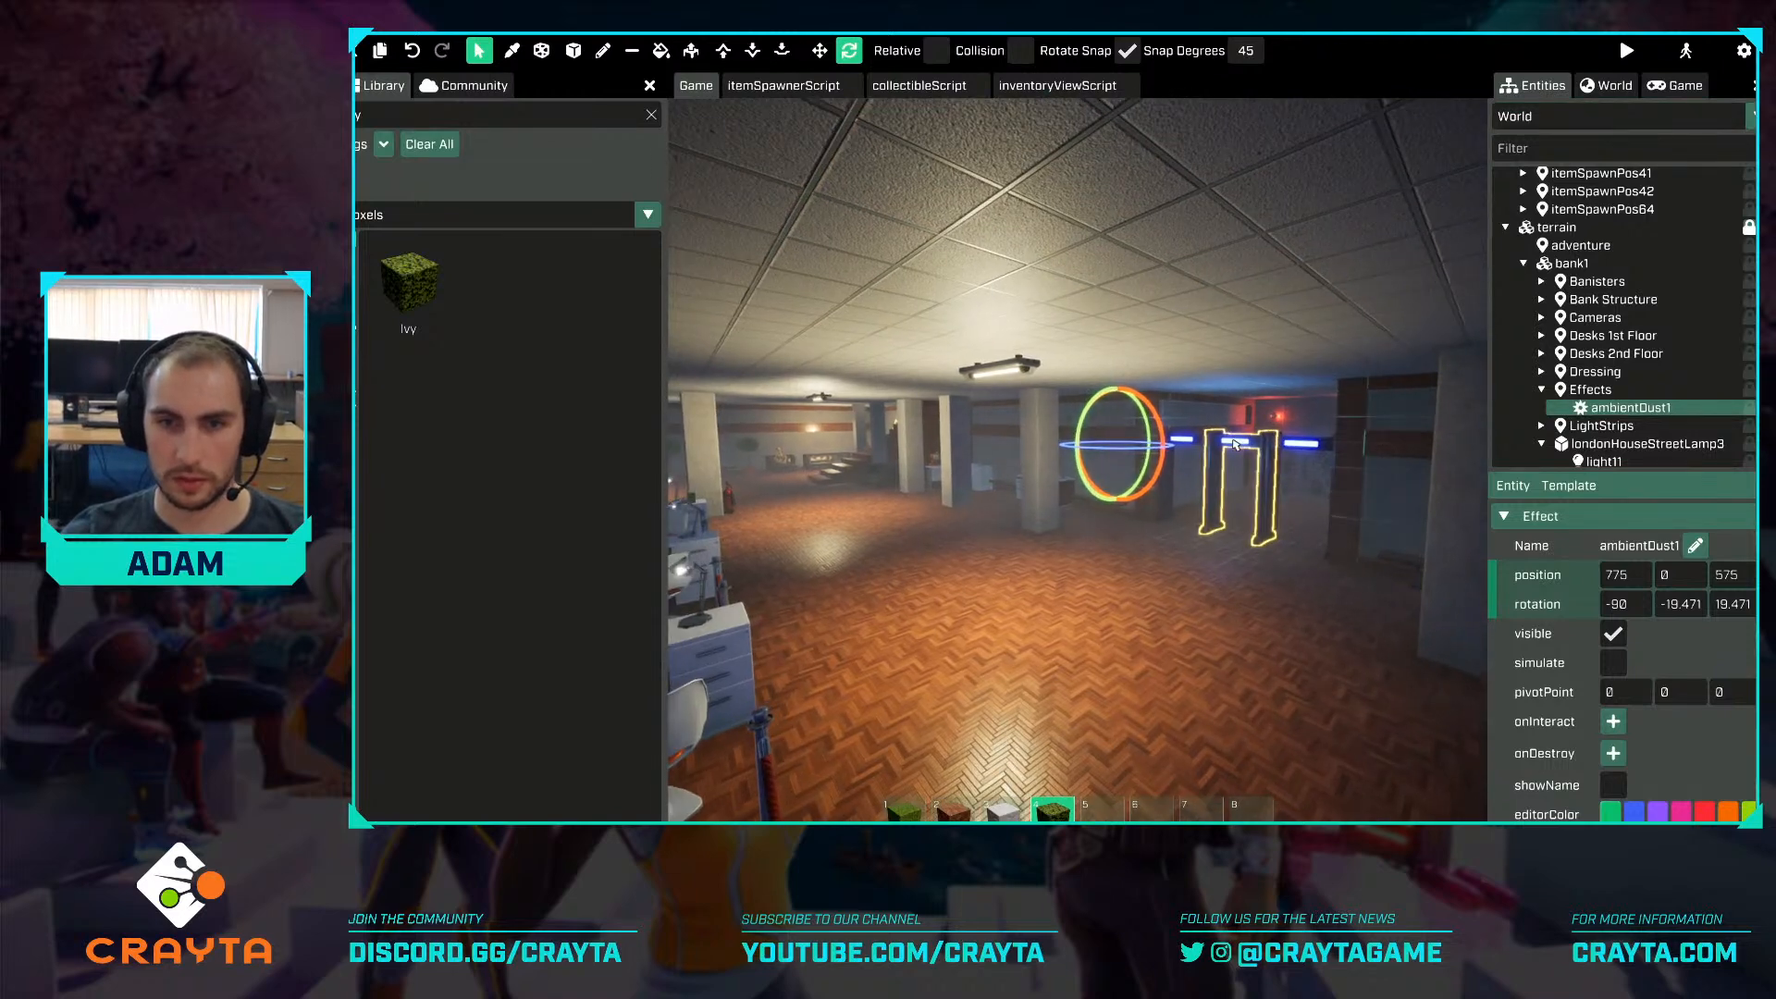
key(ctrl+z)
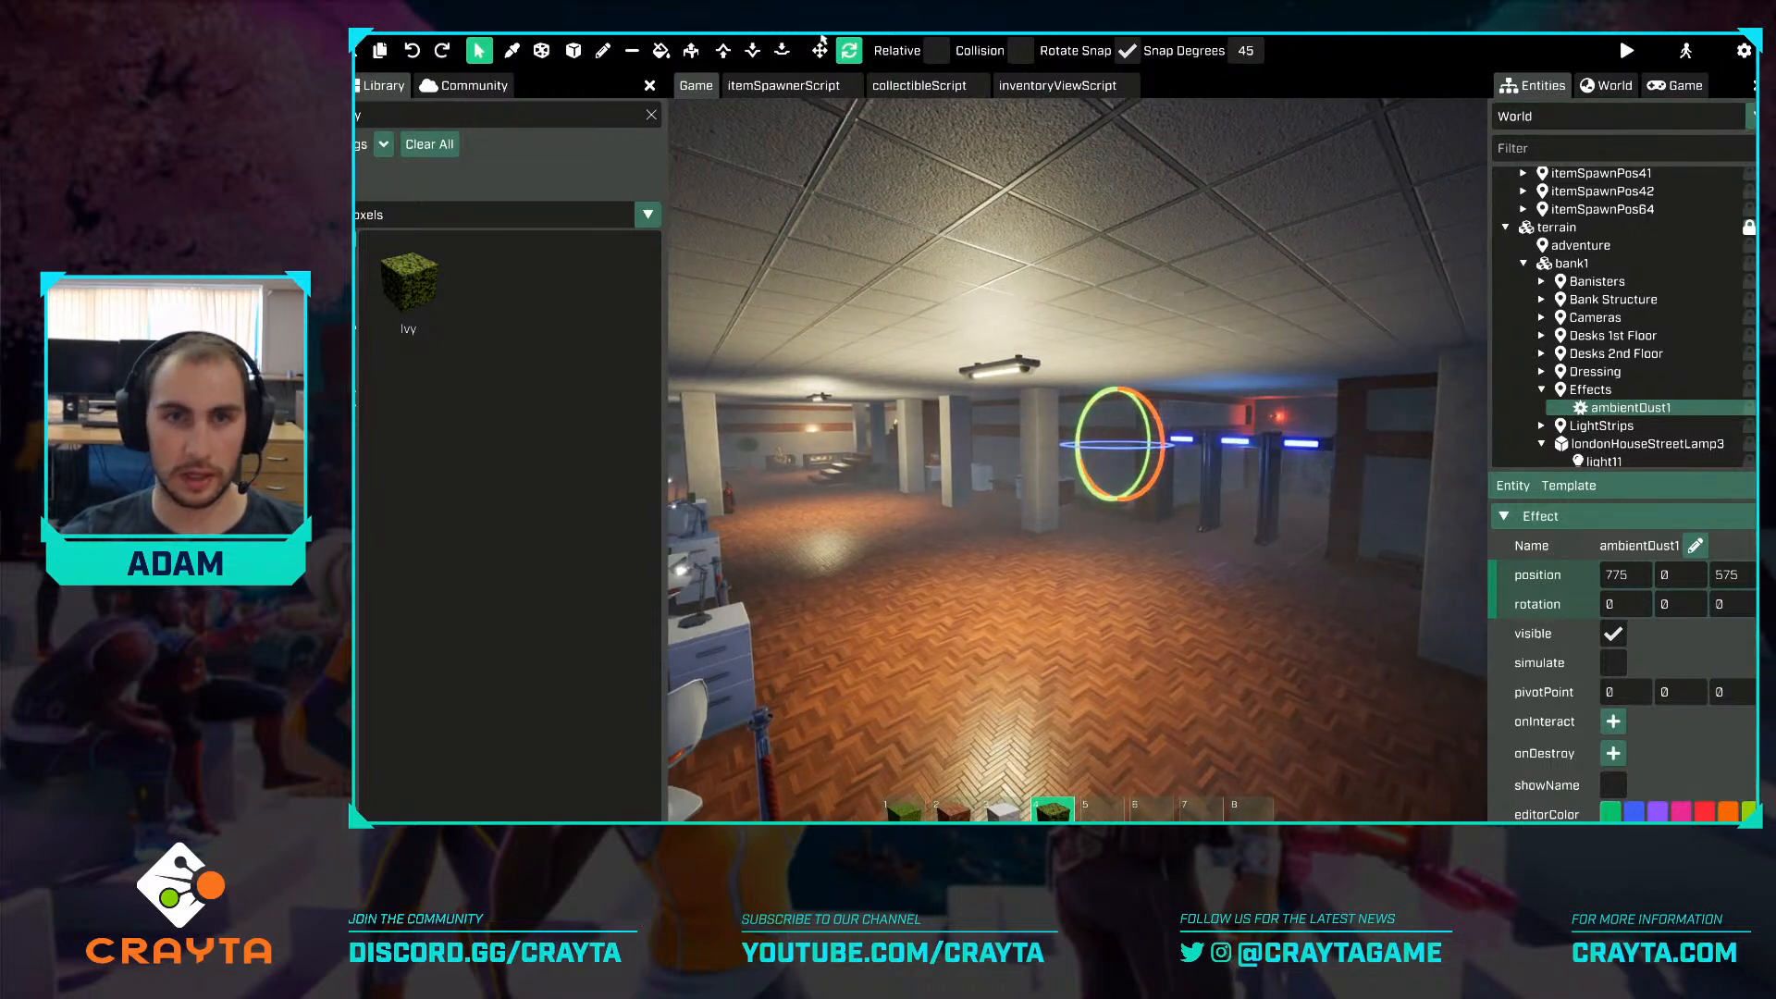
Enable relative transforms and rotate the ambient dust effect to 0, -180, -180.
click(937, 52)
right_drag(1166, 393, 1198, 402)
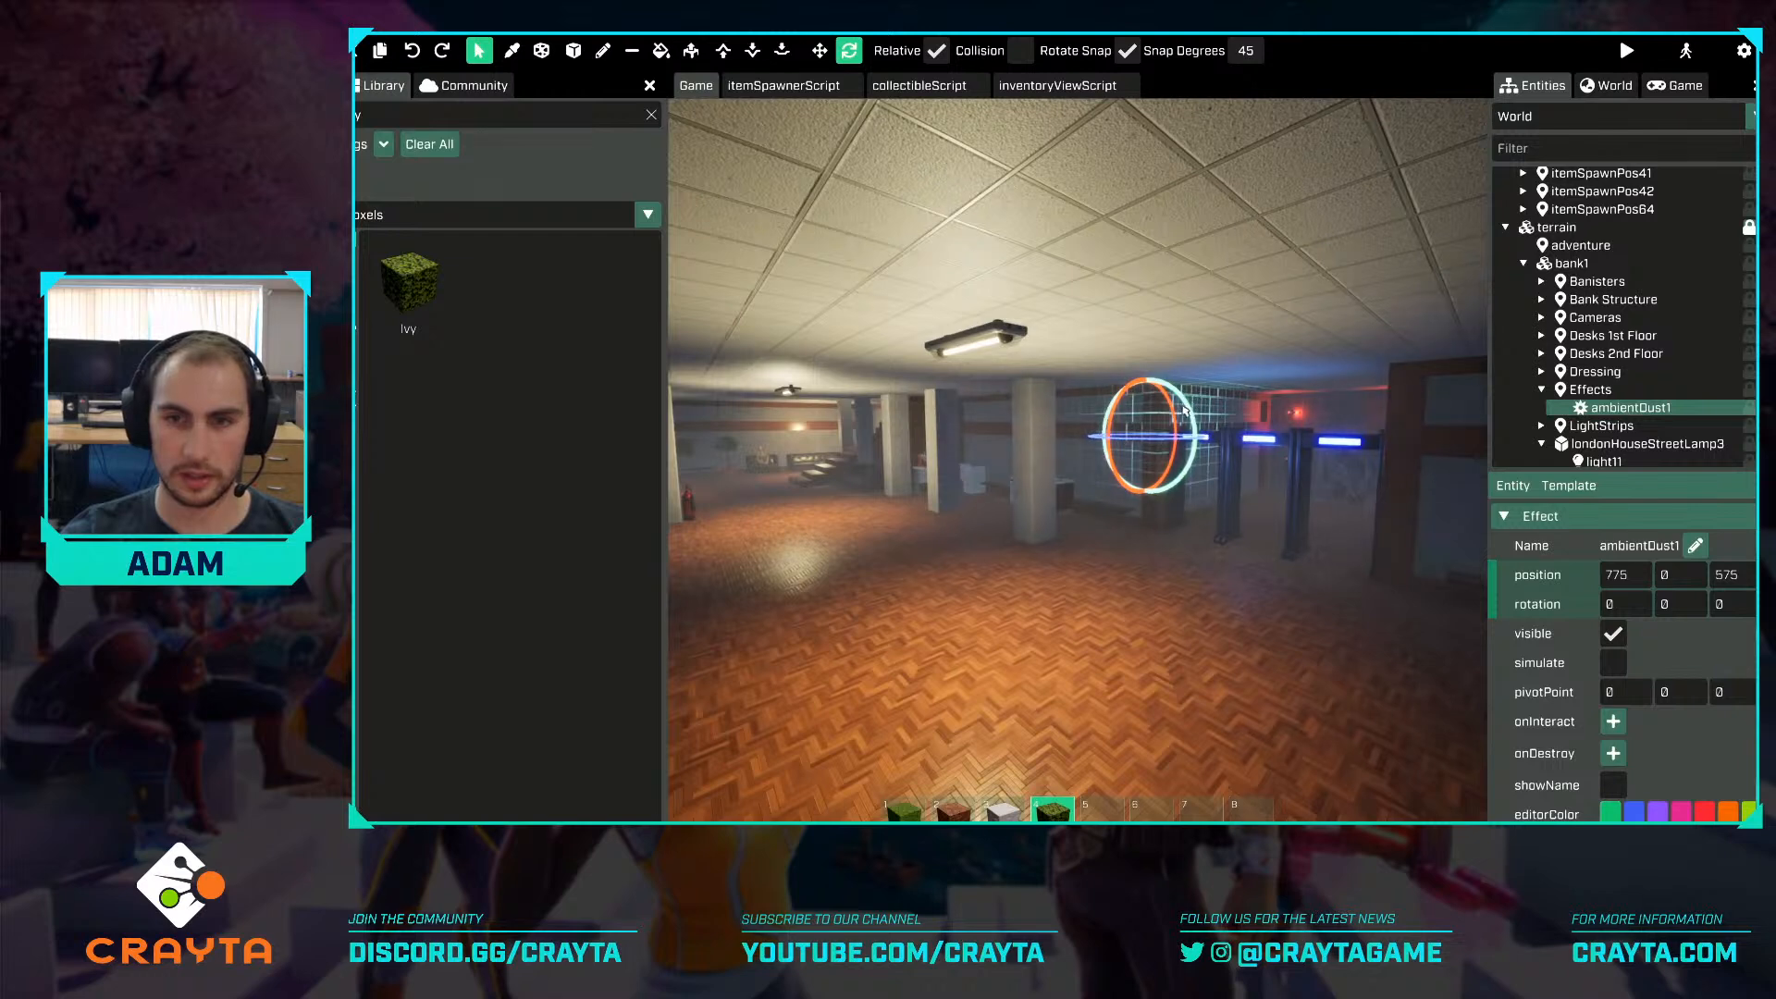
drag(1184, 410, 1165, 487)
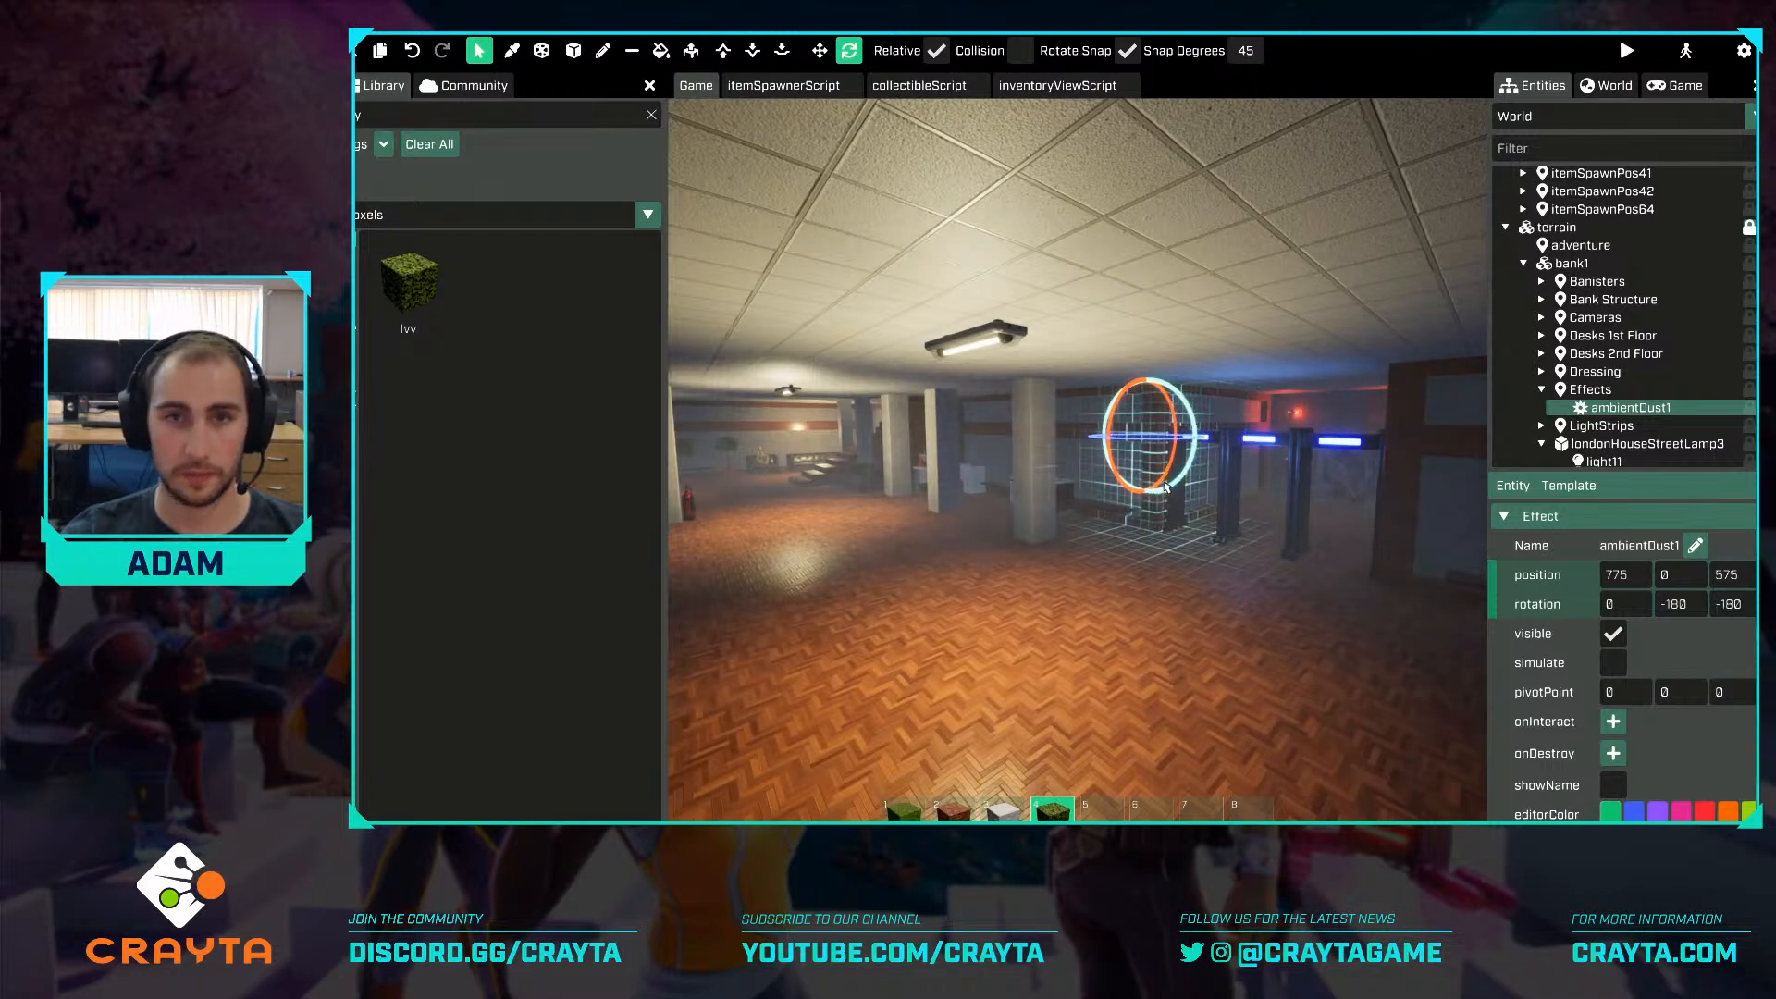
key(w)
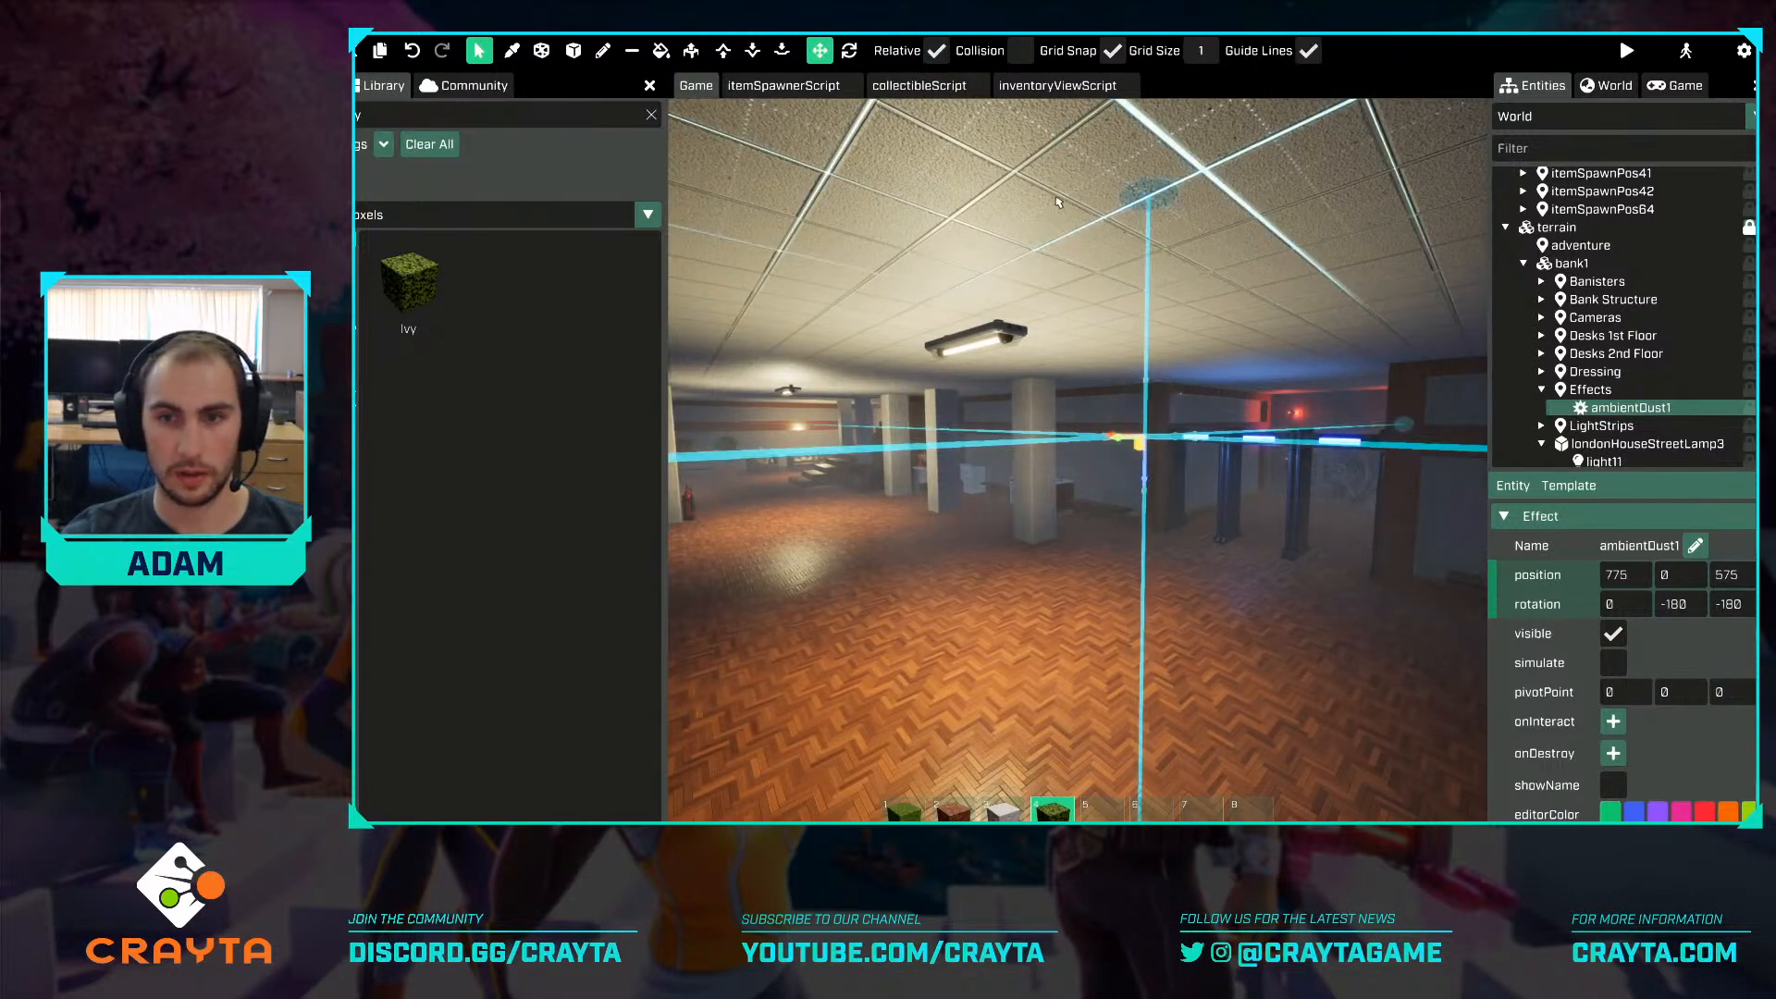
Turn on relative transforms and set the ambient dust effect's rotation to 90, 0, 0.
right_drag(1184, 421, 1183, 451)
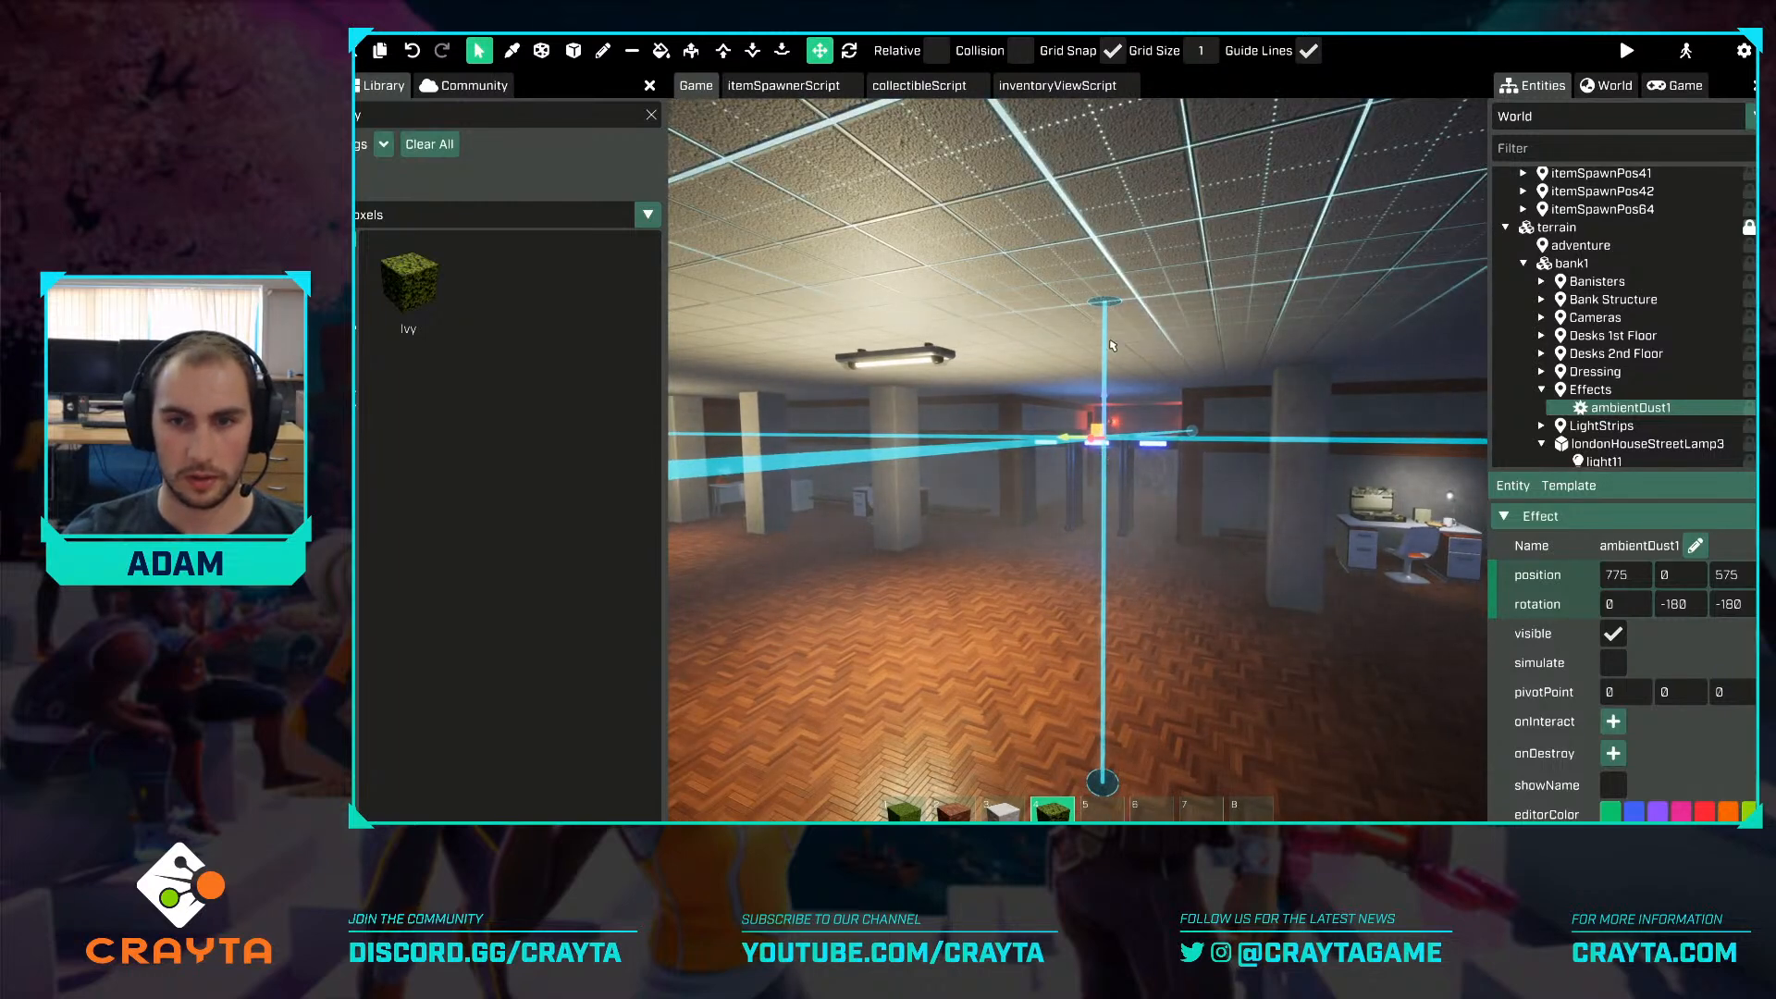
click(945, 56)
key(e)
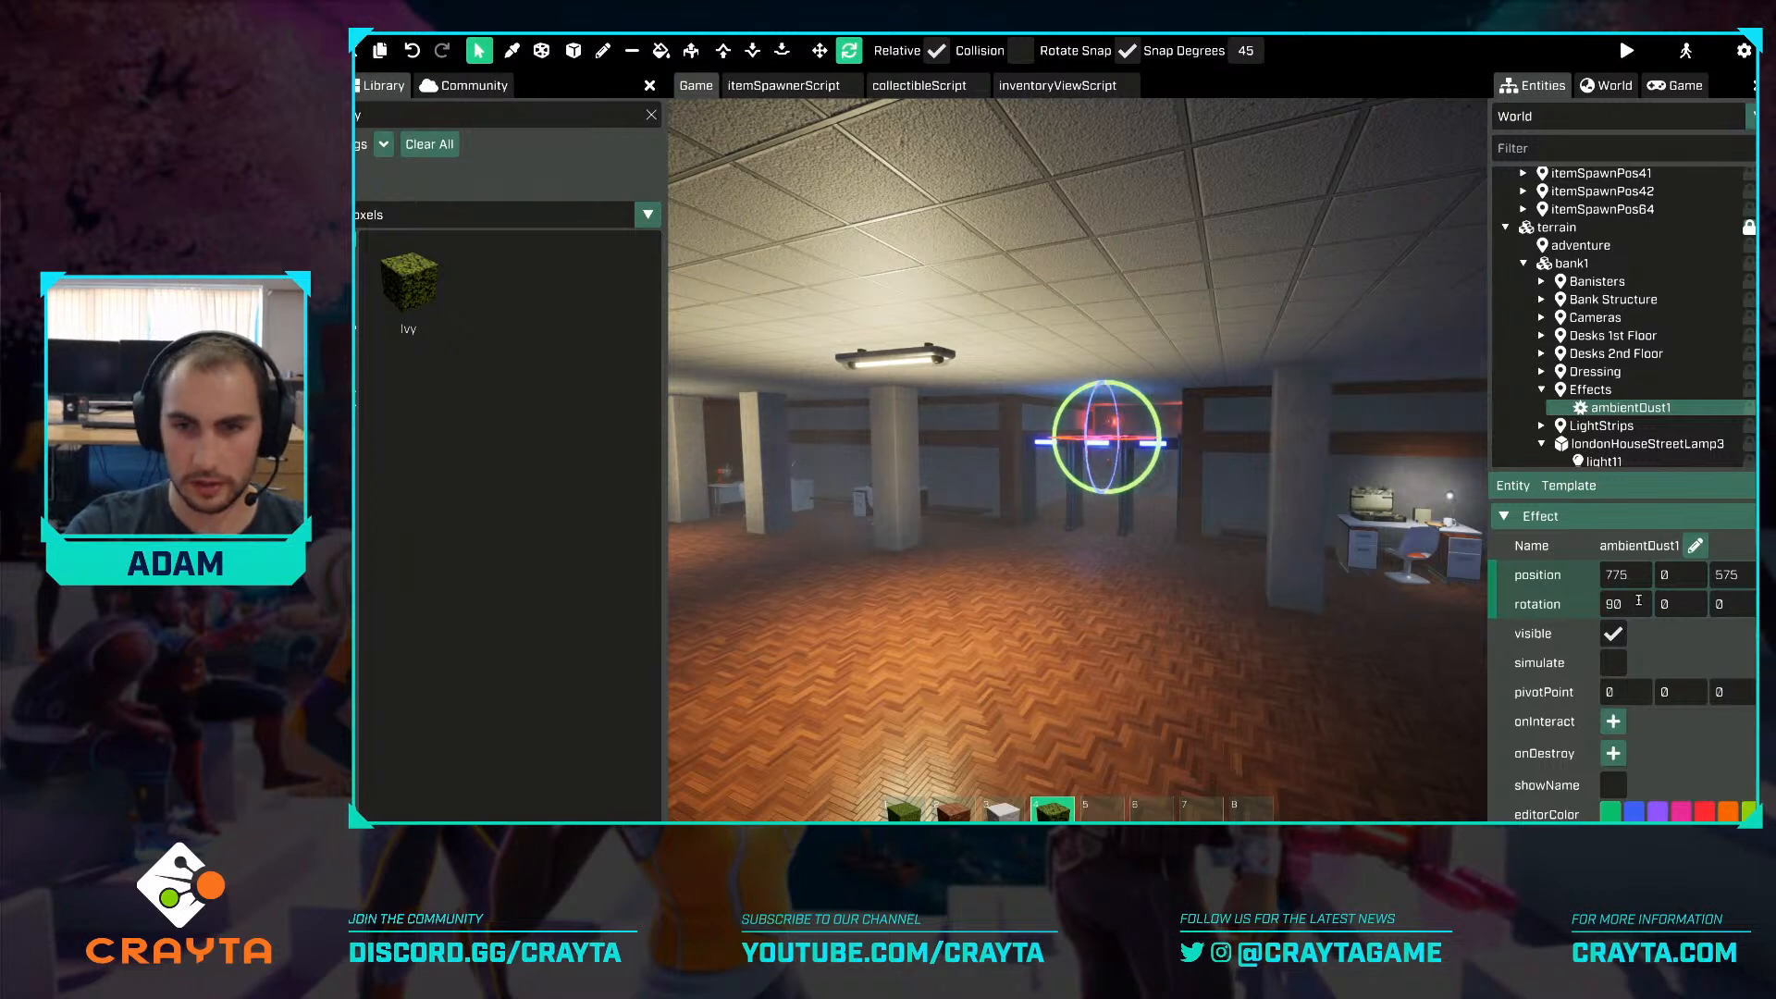
key(w)
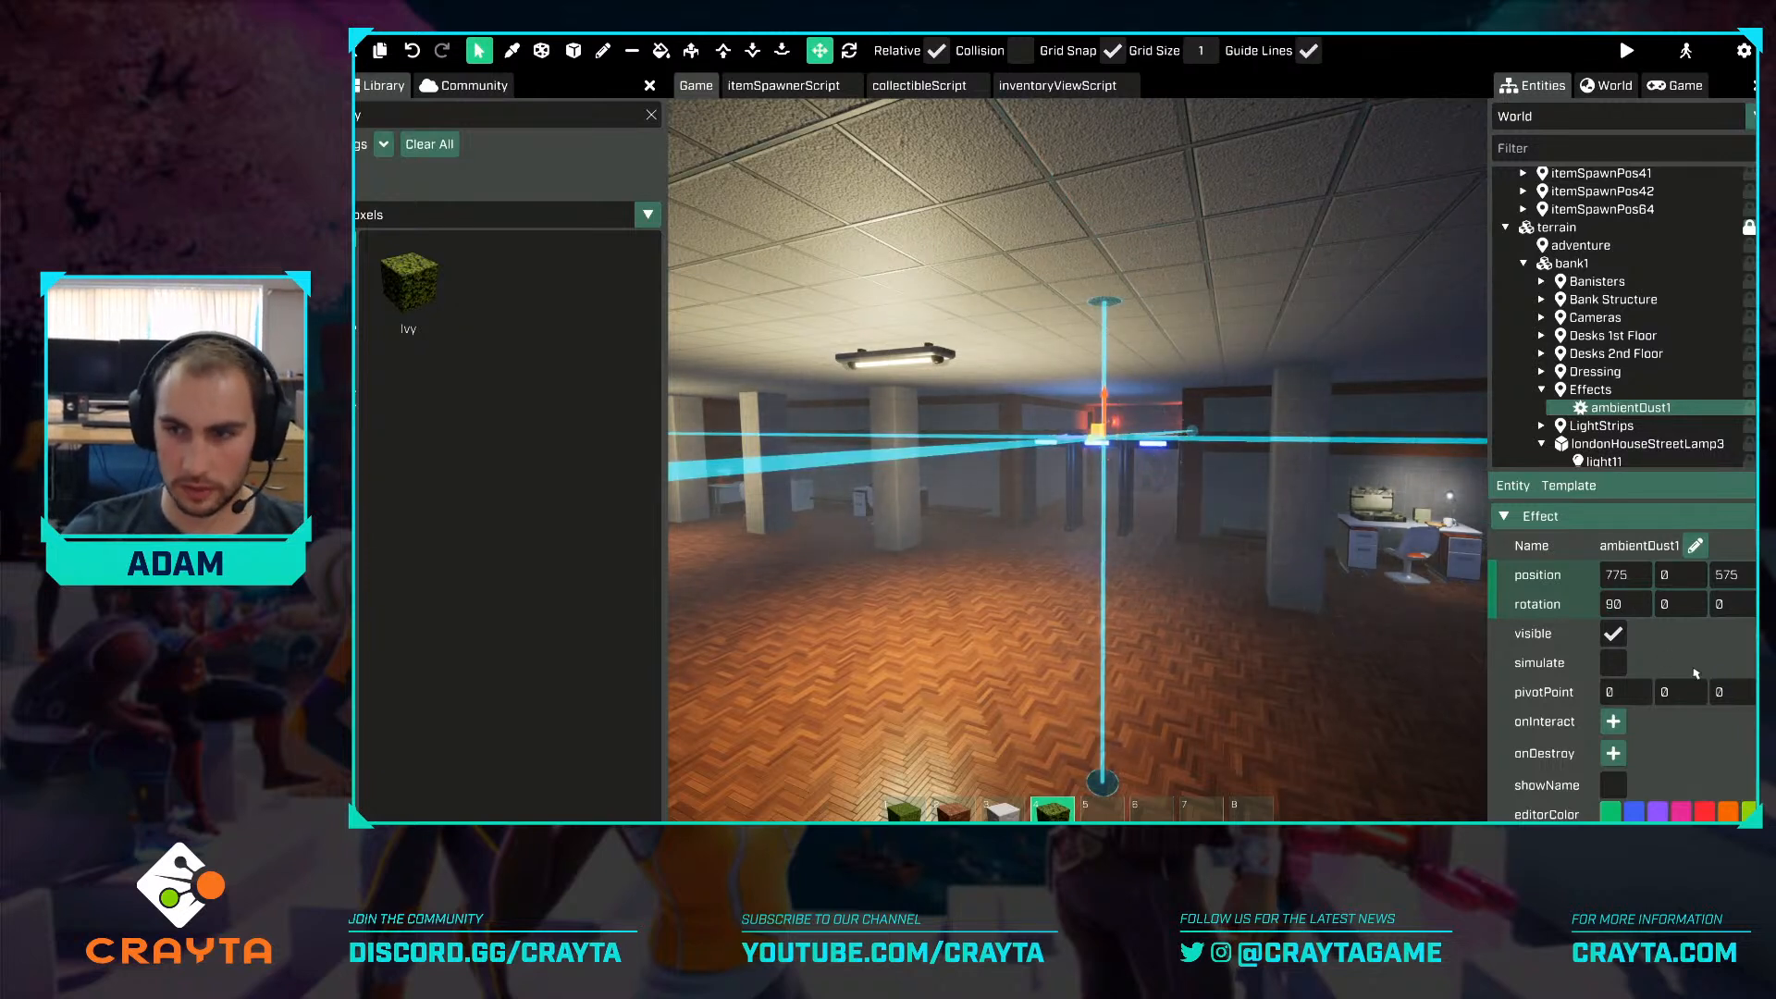
Set the ambient dust effect's rotation to -90, 0, 0 and move it to 2350, 0, 650.
text(90)
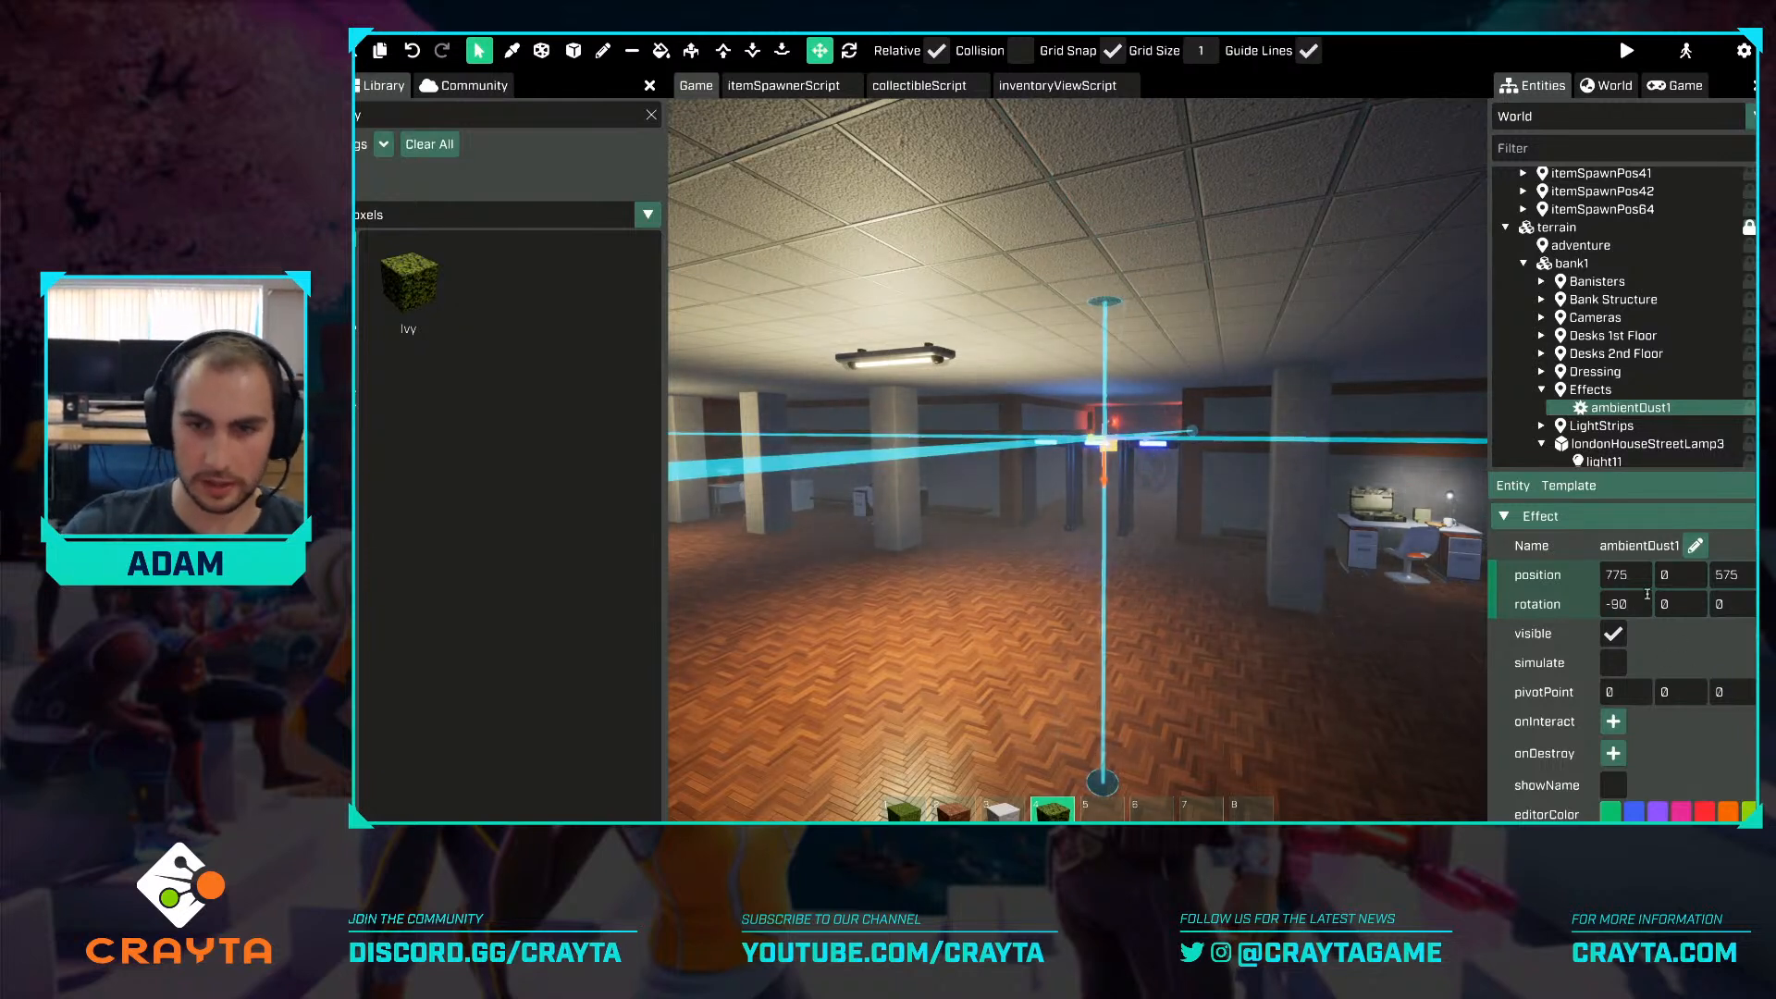
mouse_move(1191, 489)
right_down()
mouse_move(1238, 491)
mouse_move(1223, 491)
right_up()
key(d)
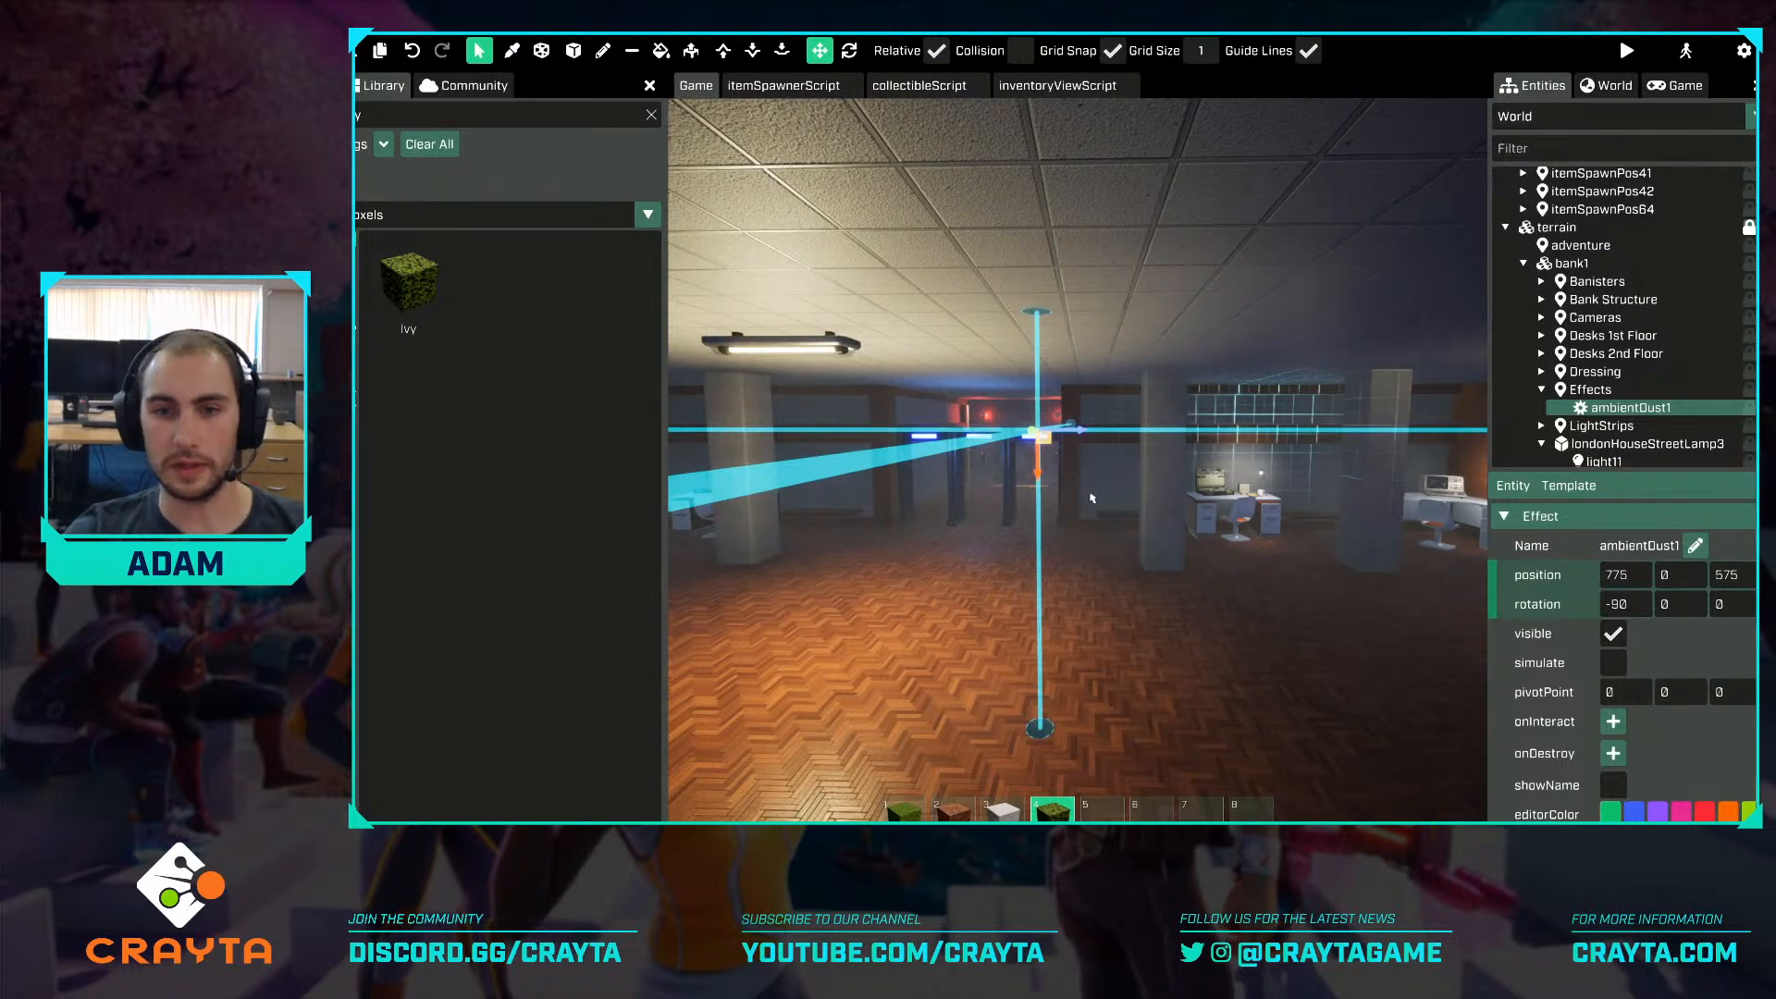
drag(1046, 441, 1080, 335)
key(s)
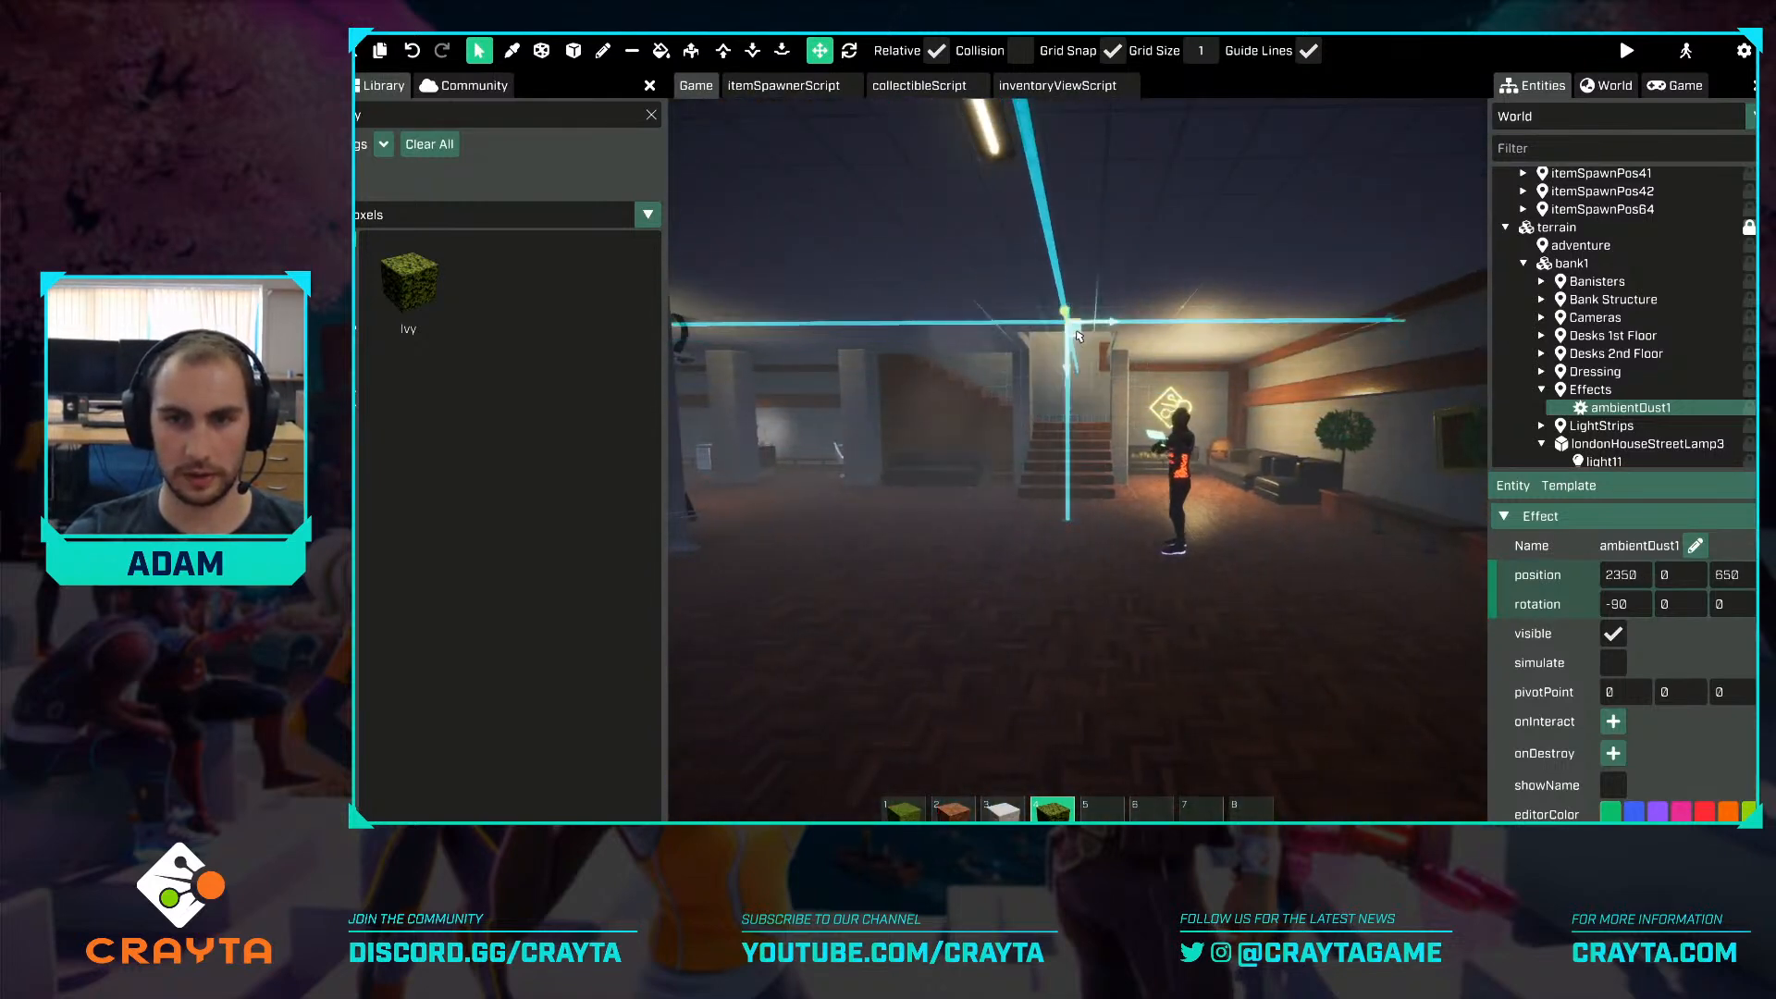
right_drag(1081, 335, 1180, 402)
Duplicate the ambient dust effect twice and move the last copy across the lobby to -1250, 0, 650.
key(w)
key(ctrl+d)
drag(1179, 401, 1156, 387)
key(s)
key(ctrl+d)
key(s)
right_drag(1217, 416, 1184, 443)
key(d)
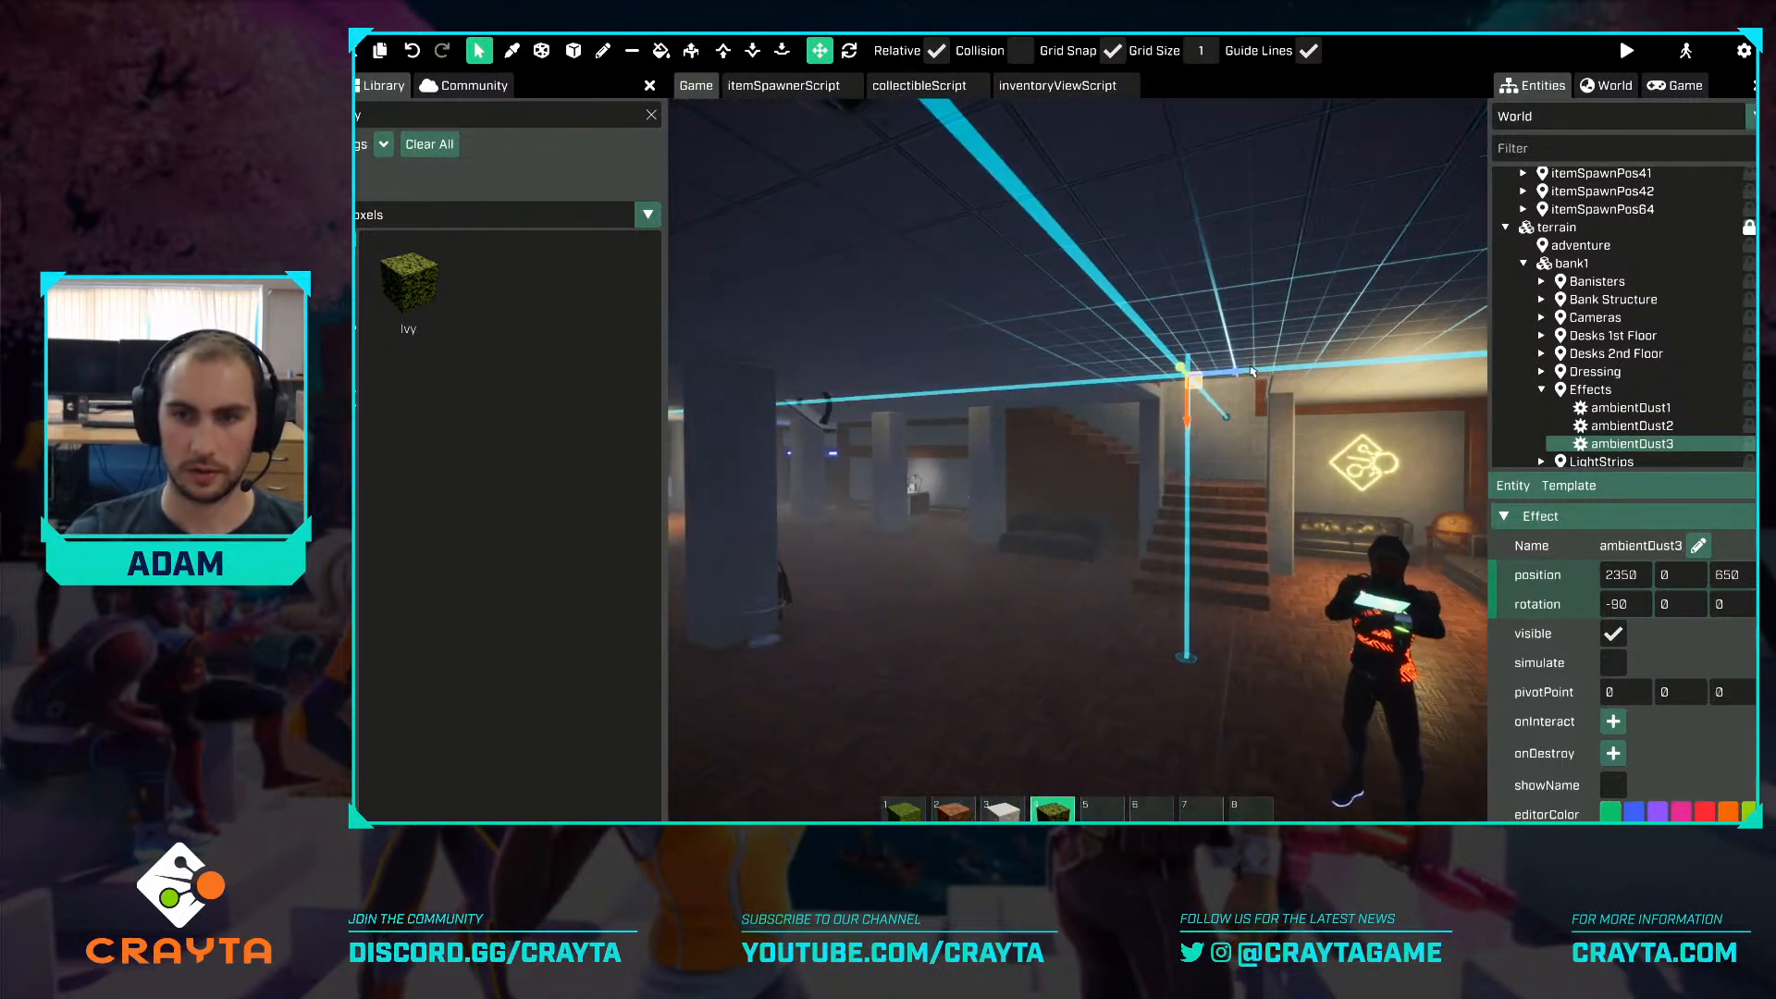
drag(1238, 379, 1107, 424)
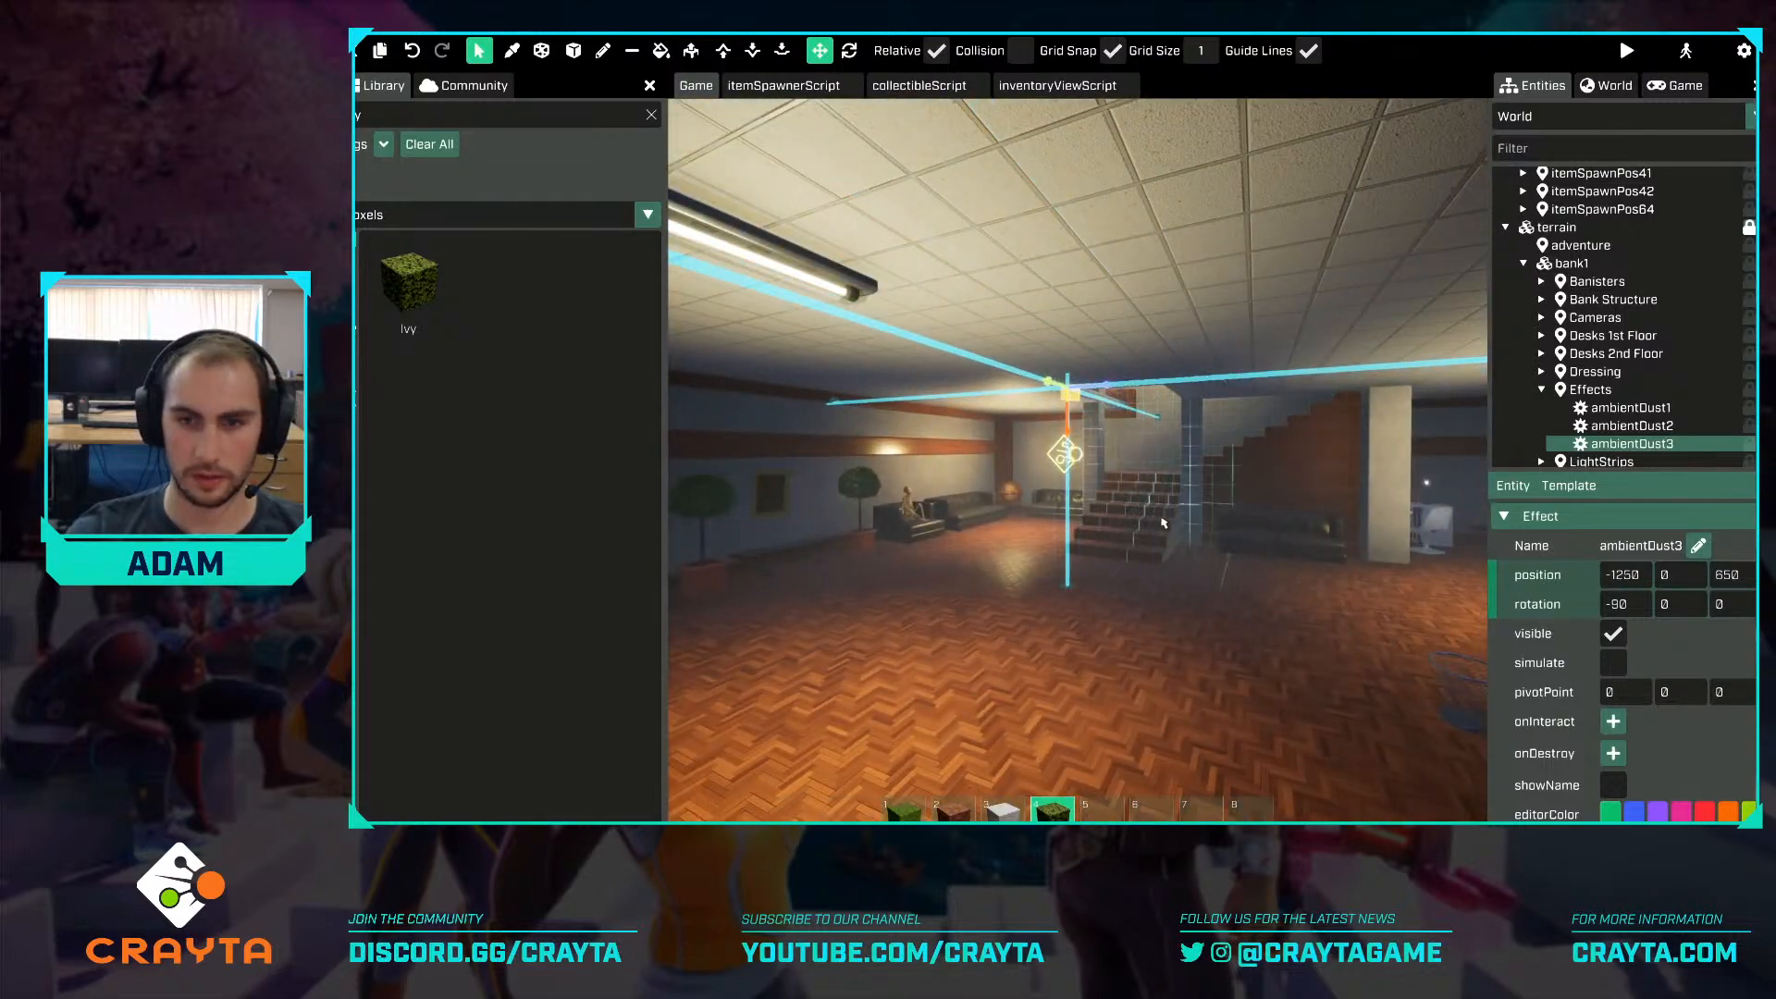
Add a fourth ambient dust effect and move it through the lobby to -375, 0, 650.
right_drag(1163, 523, 1231, 498)
key(ctrl+v)
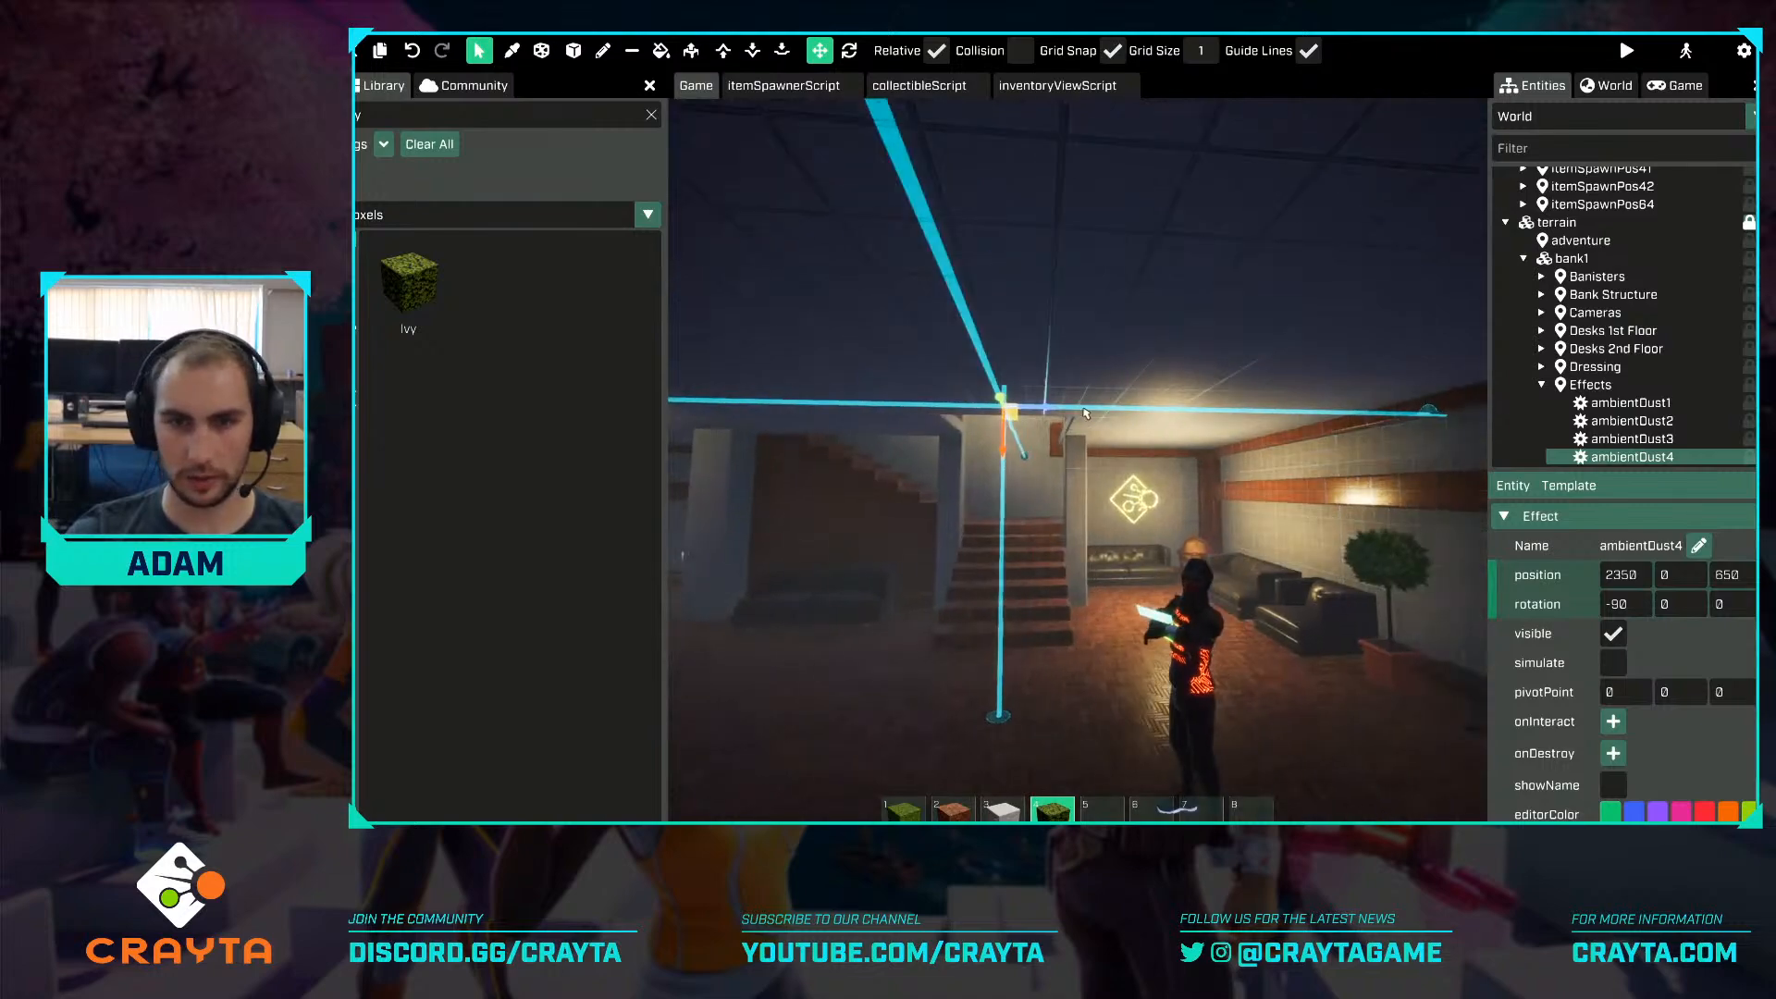
drag(1055, 410, 1235, 423)
right_drag(1295, 402, 1296, 402)
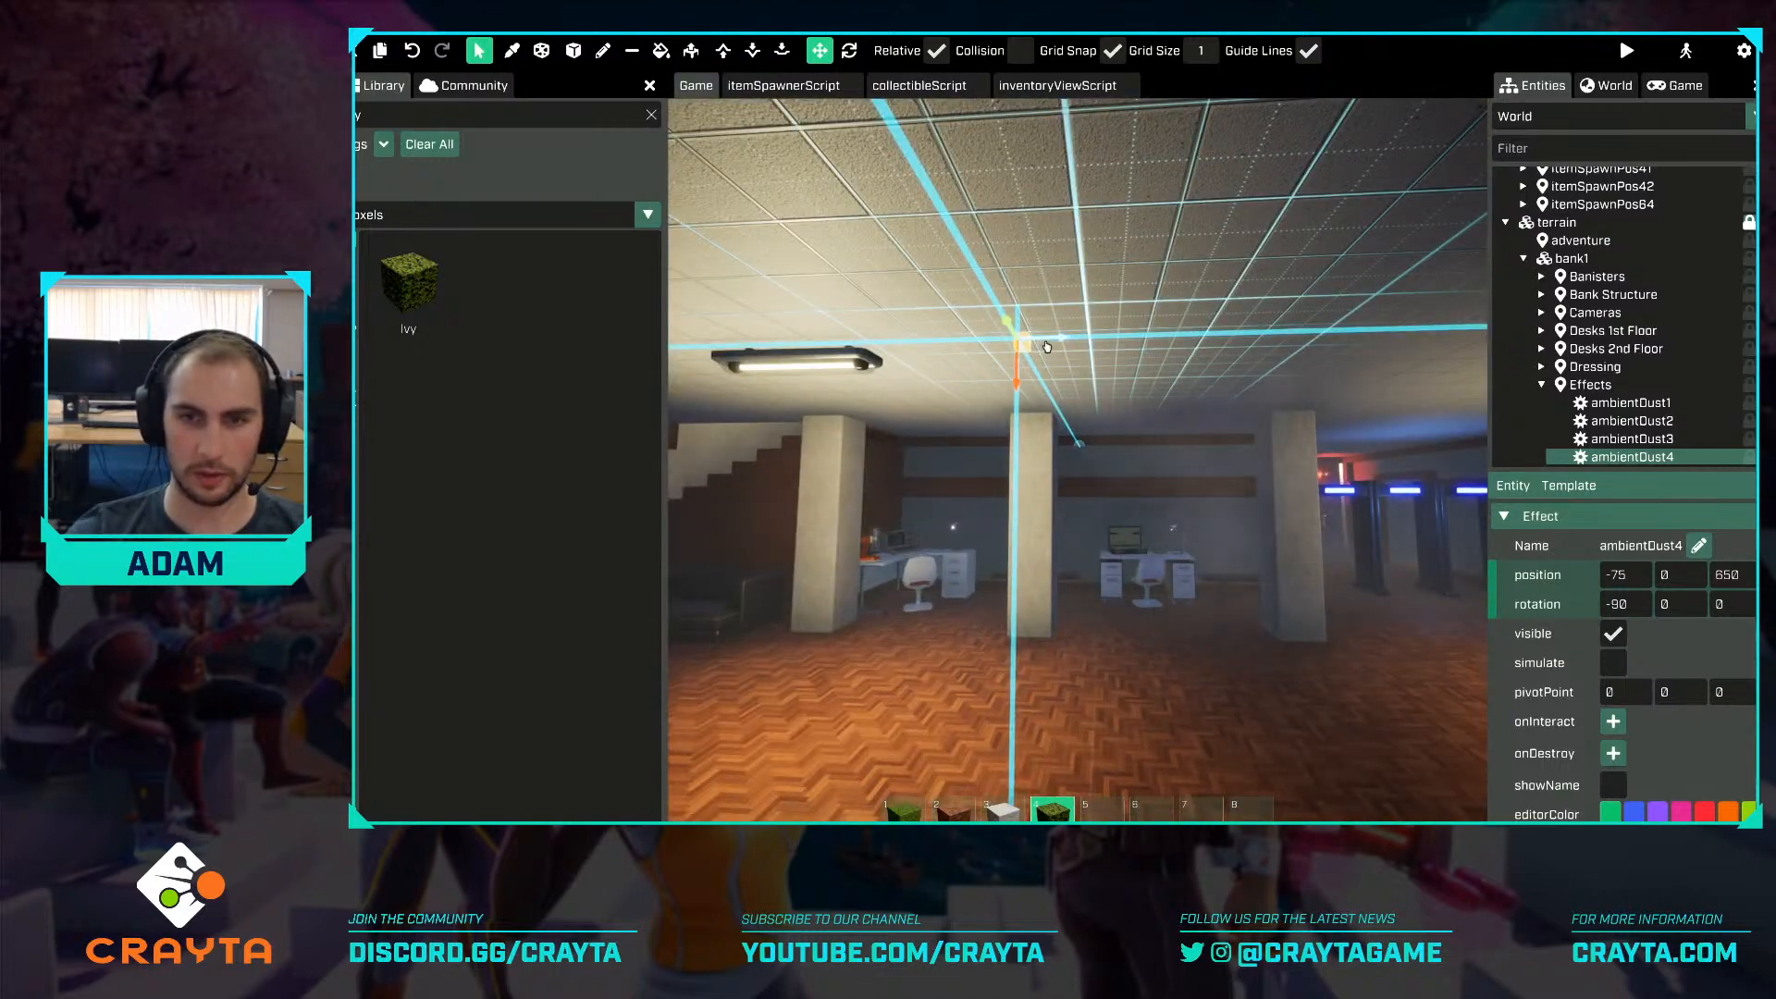
drag(1047, 346, 888, 342)
right_drag(888, 342, 1205, 507)
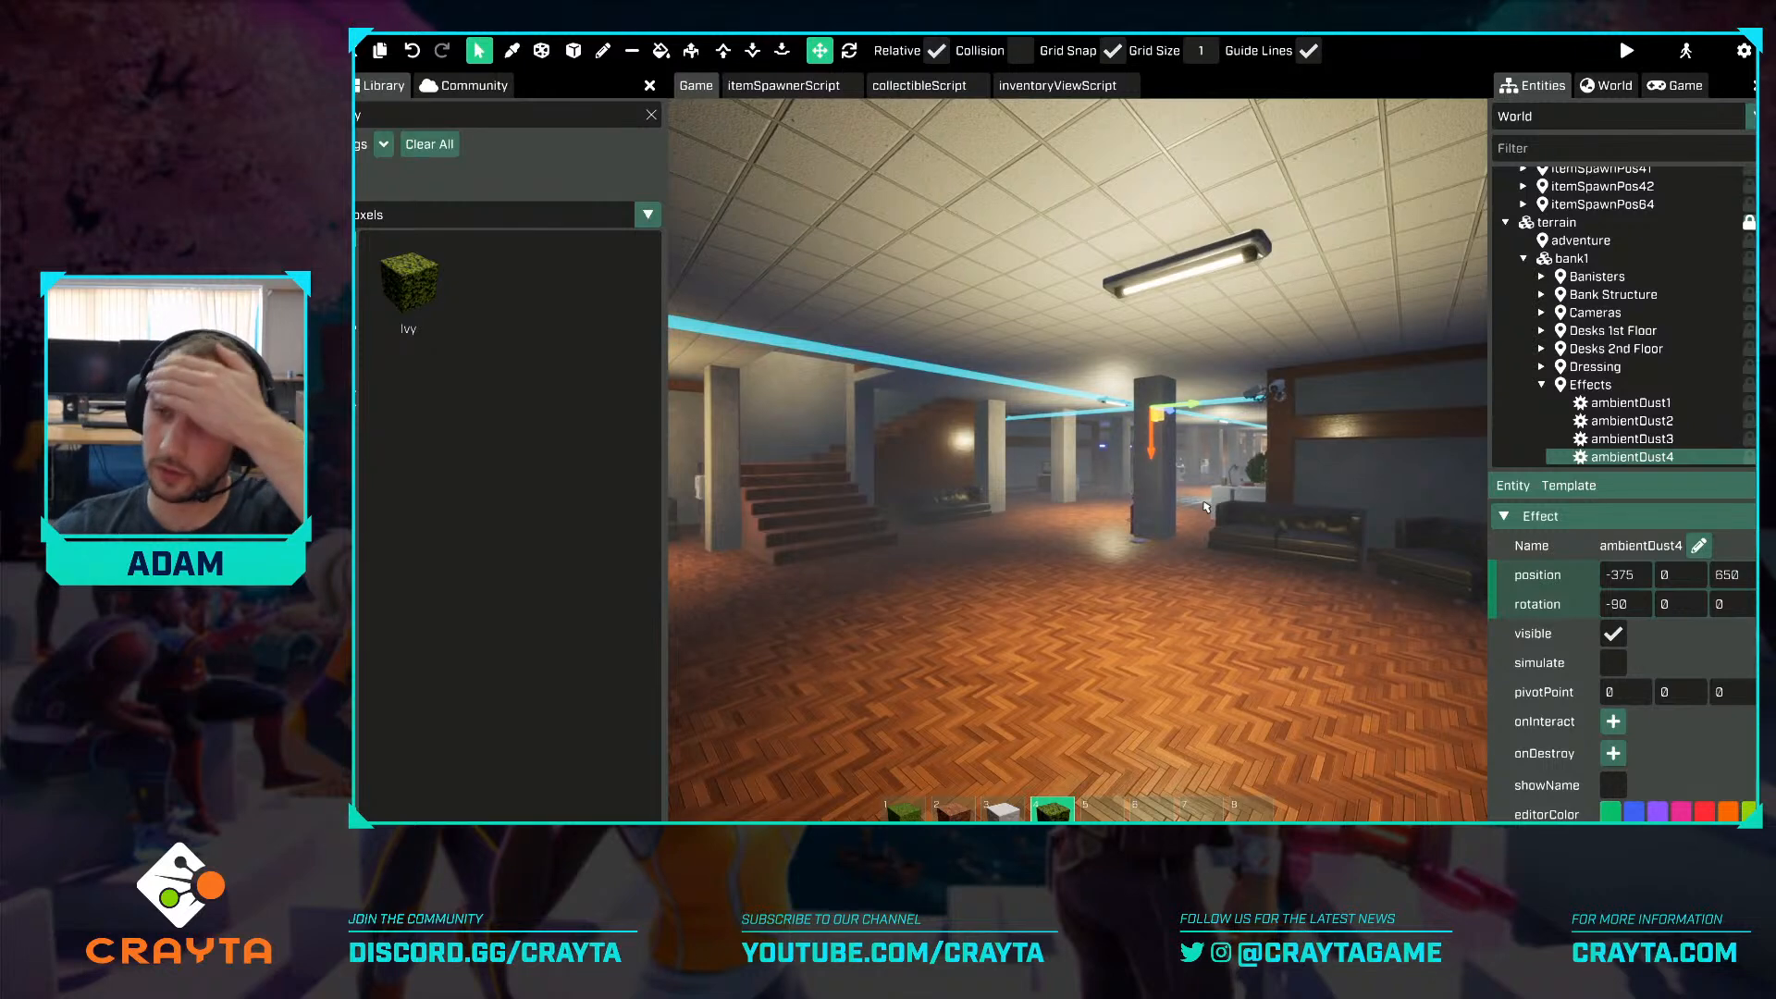
Duplicate all four ambient dust effects together and raise the copies toward the bank's upper floor.
scroll(1639, 347, down, 1)
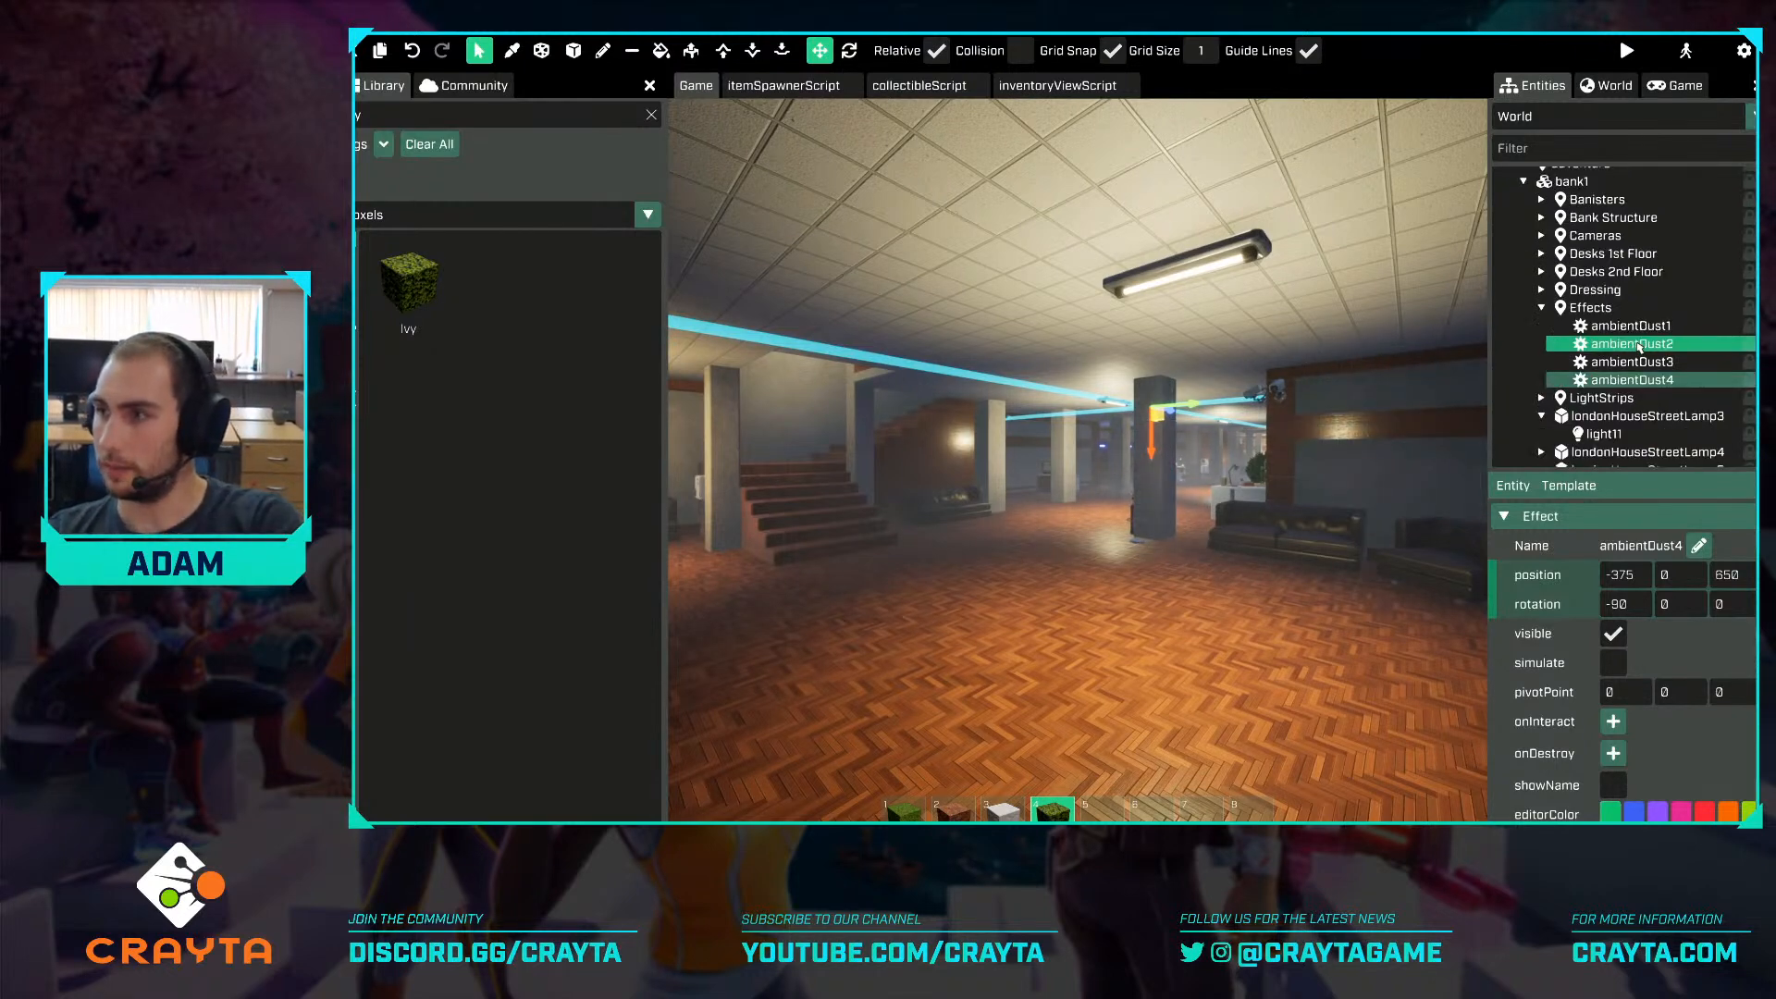
click(1635, 326)
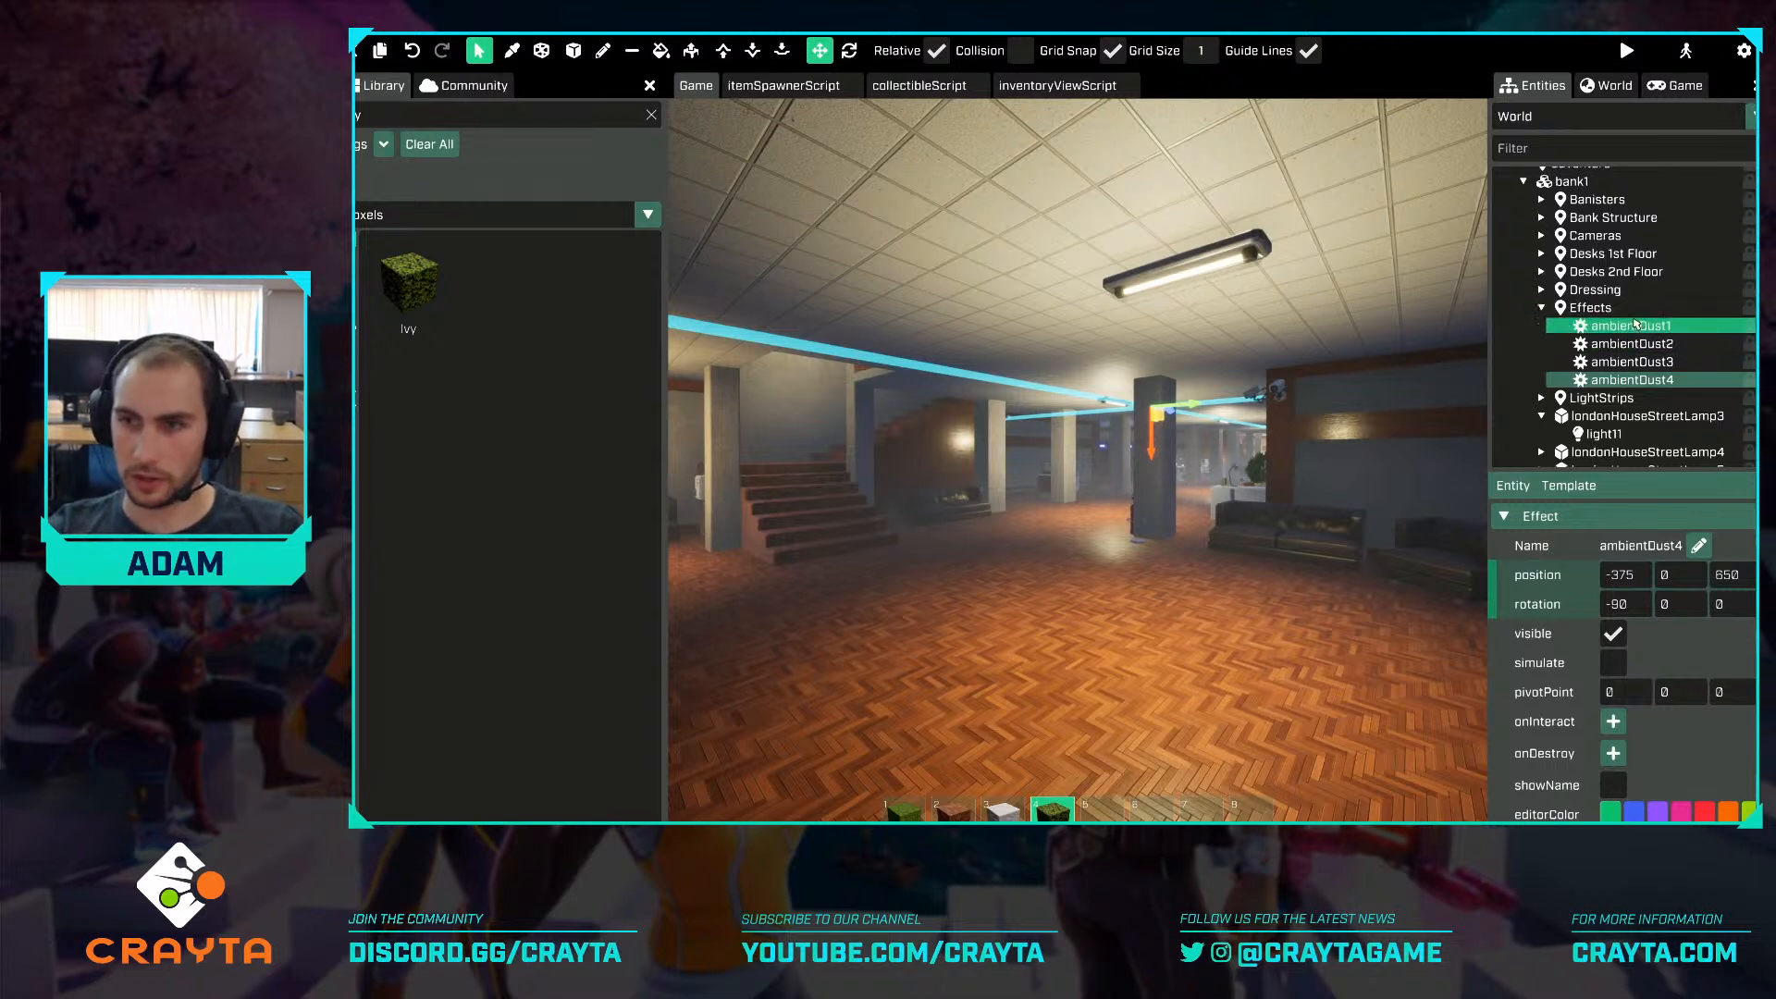
shift+click(1633, 380)
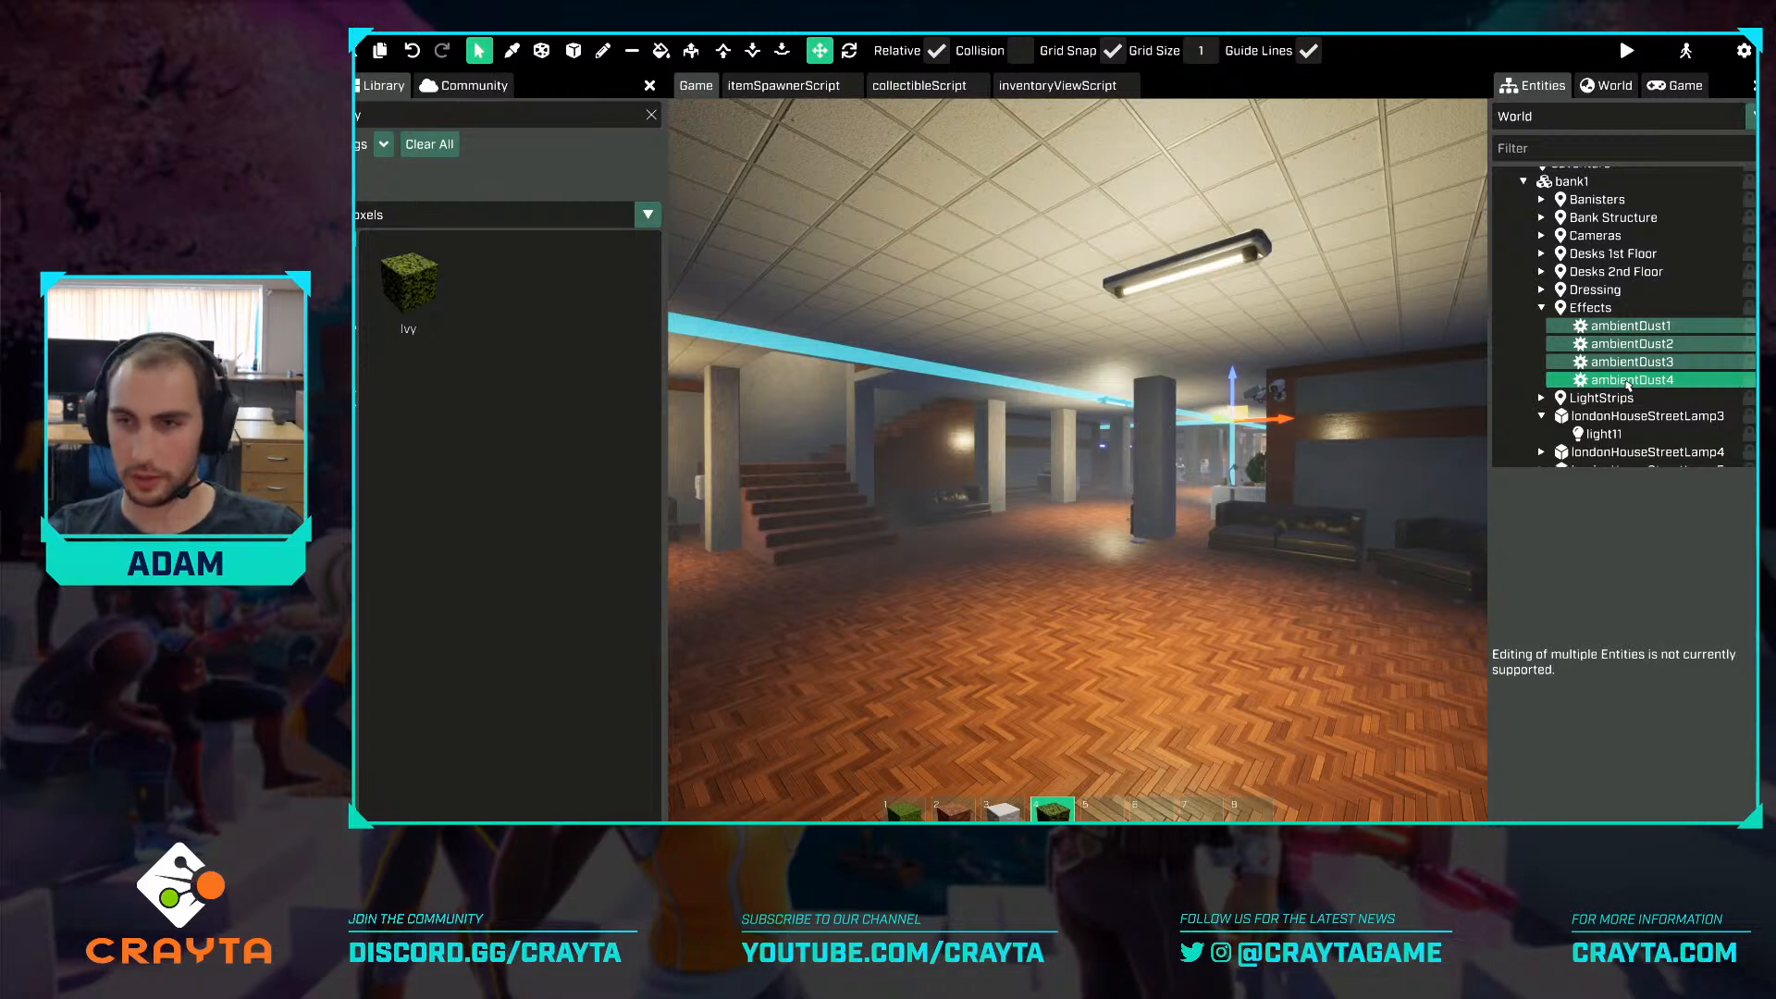
right_drag(1388, 546, 1348, 548)
key(w)
key(a)
key(d)
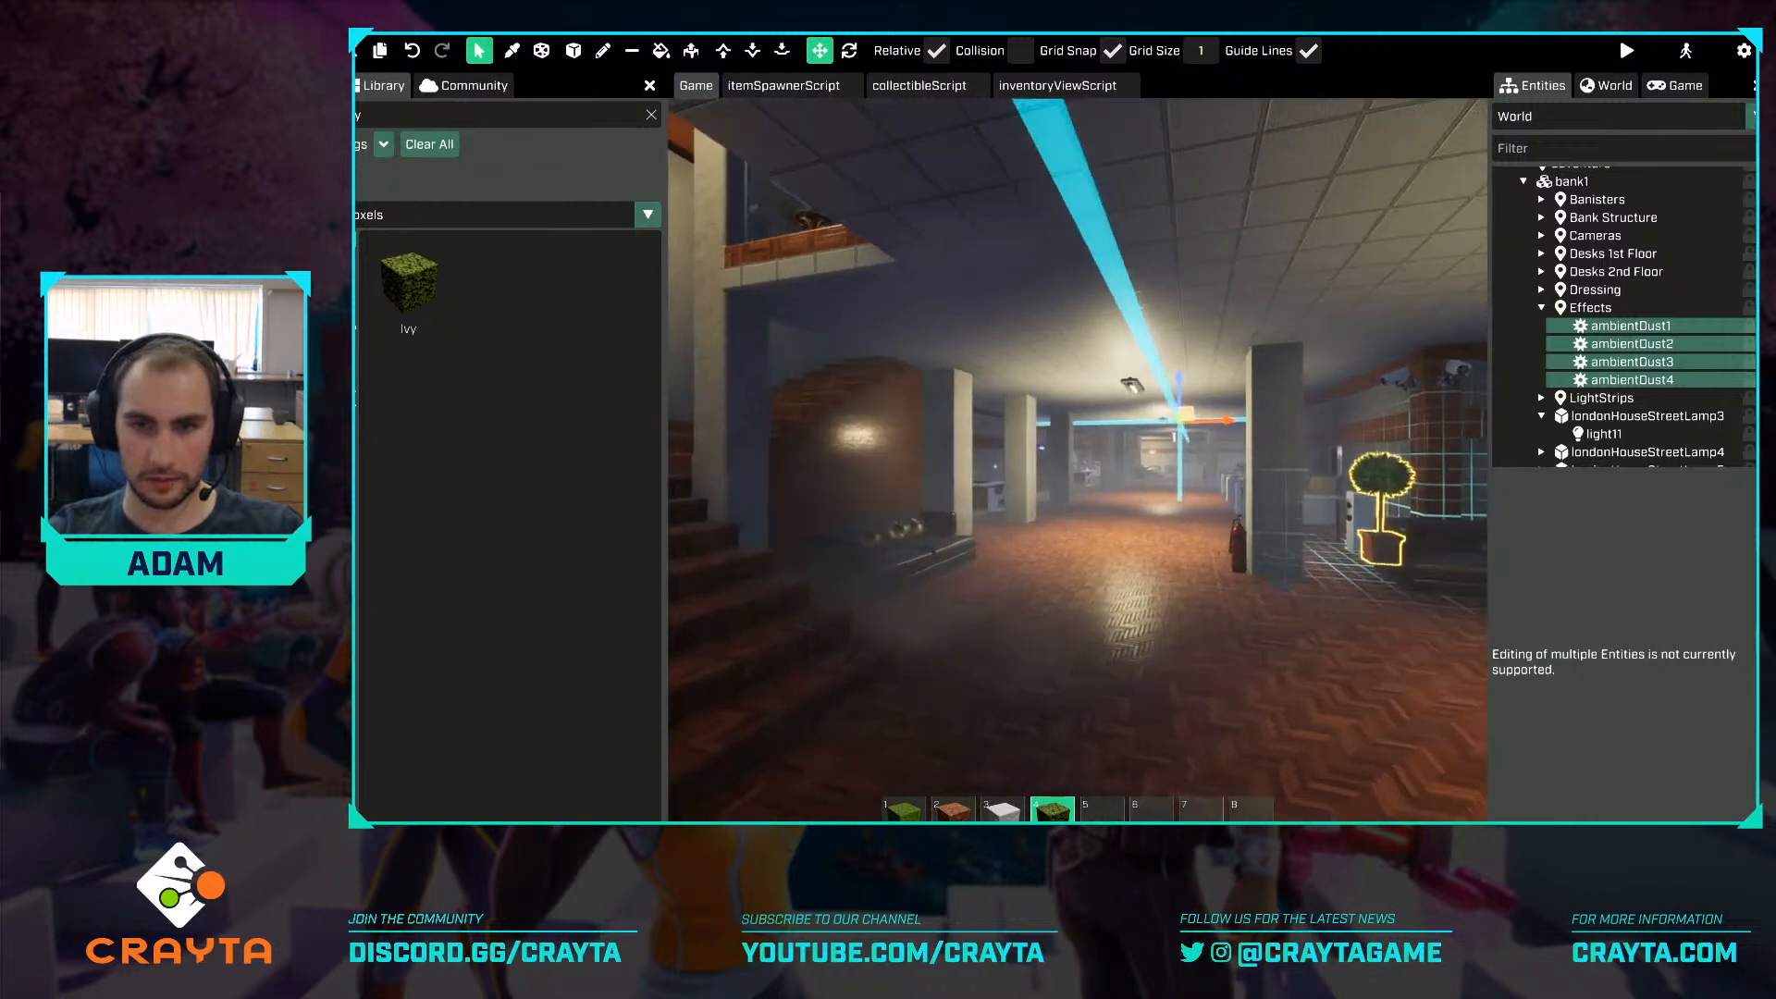
key(w)
key(s)
key(w)
key(a)
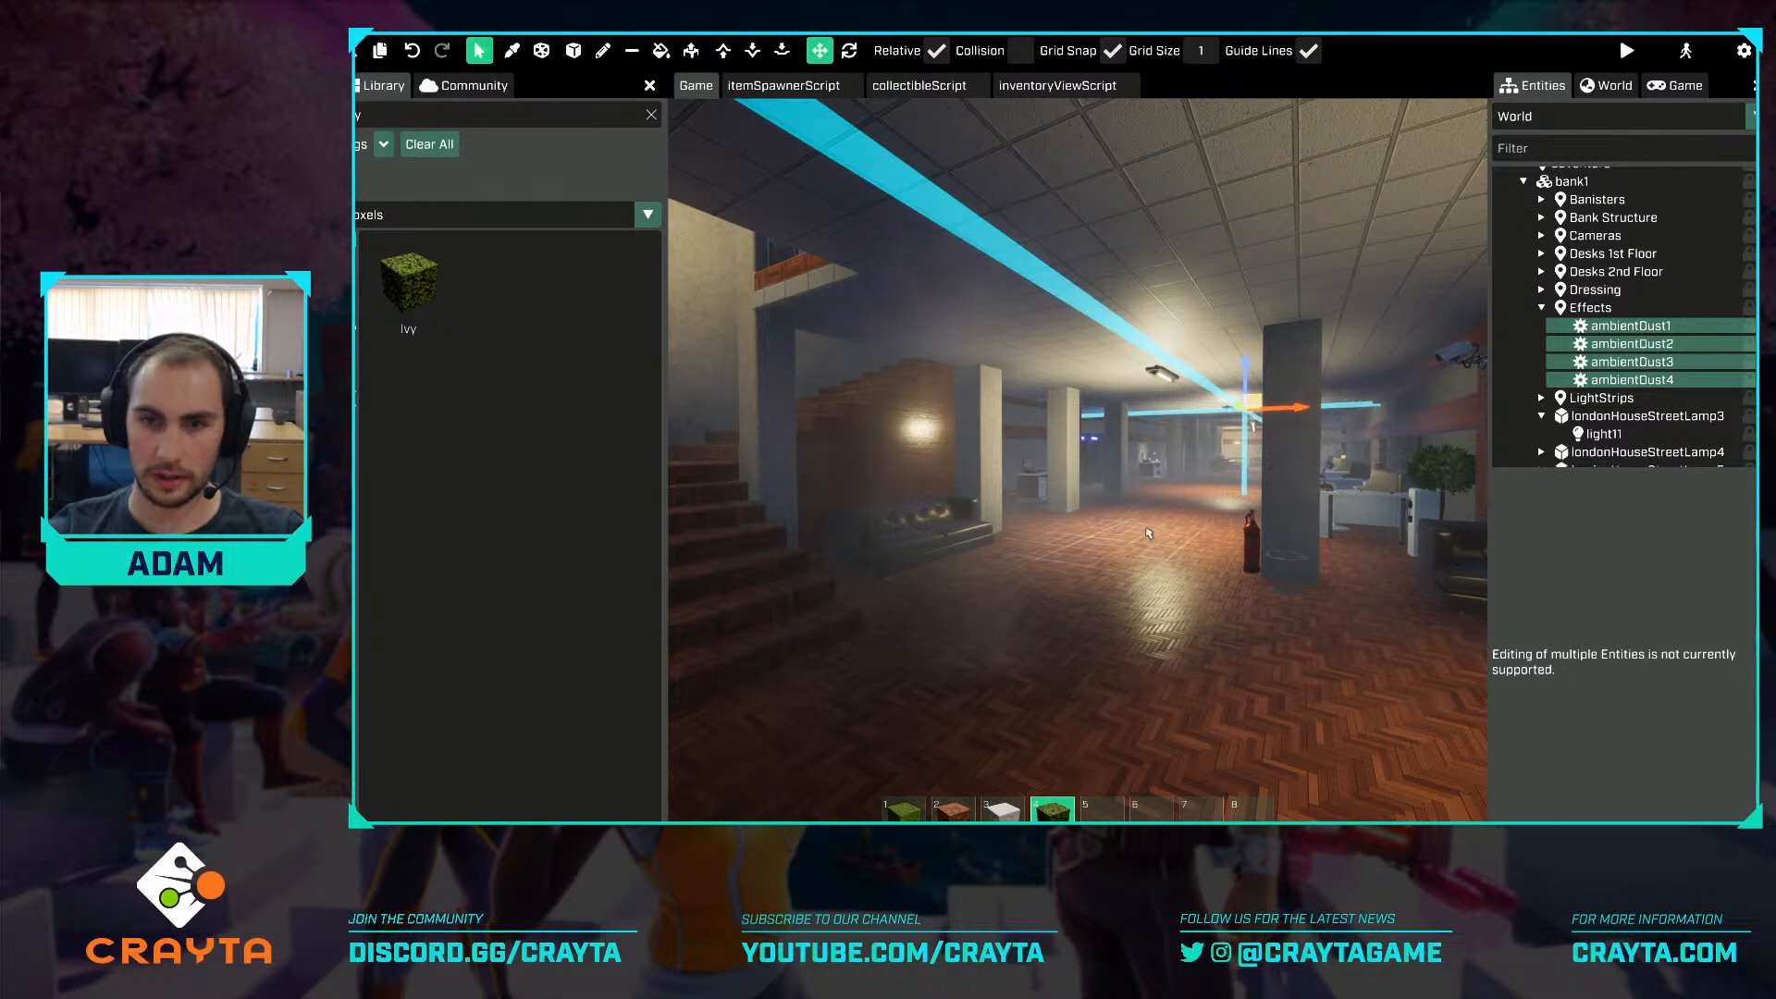
key(e)
right_drag(1226, 495, 1241, 495)
key(ctrl+d)
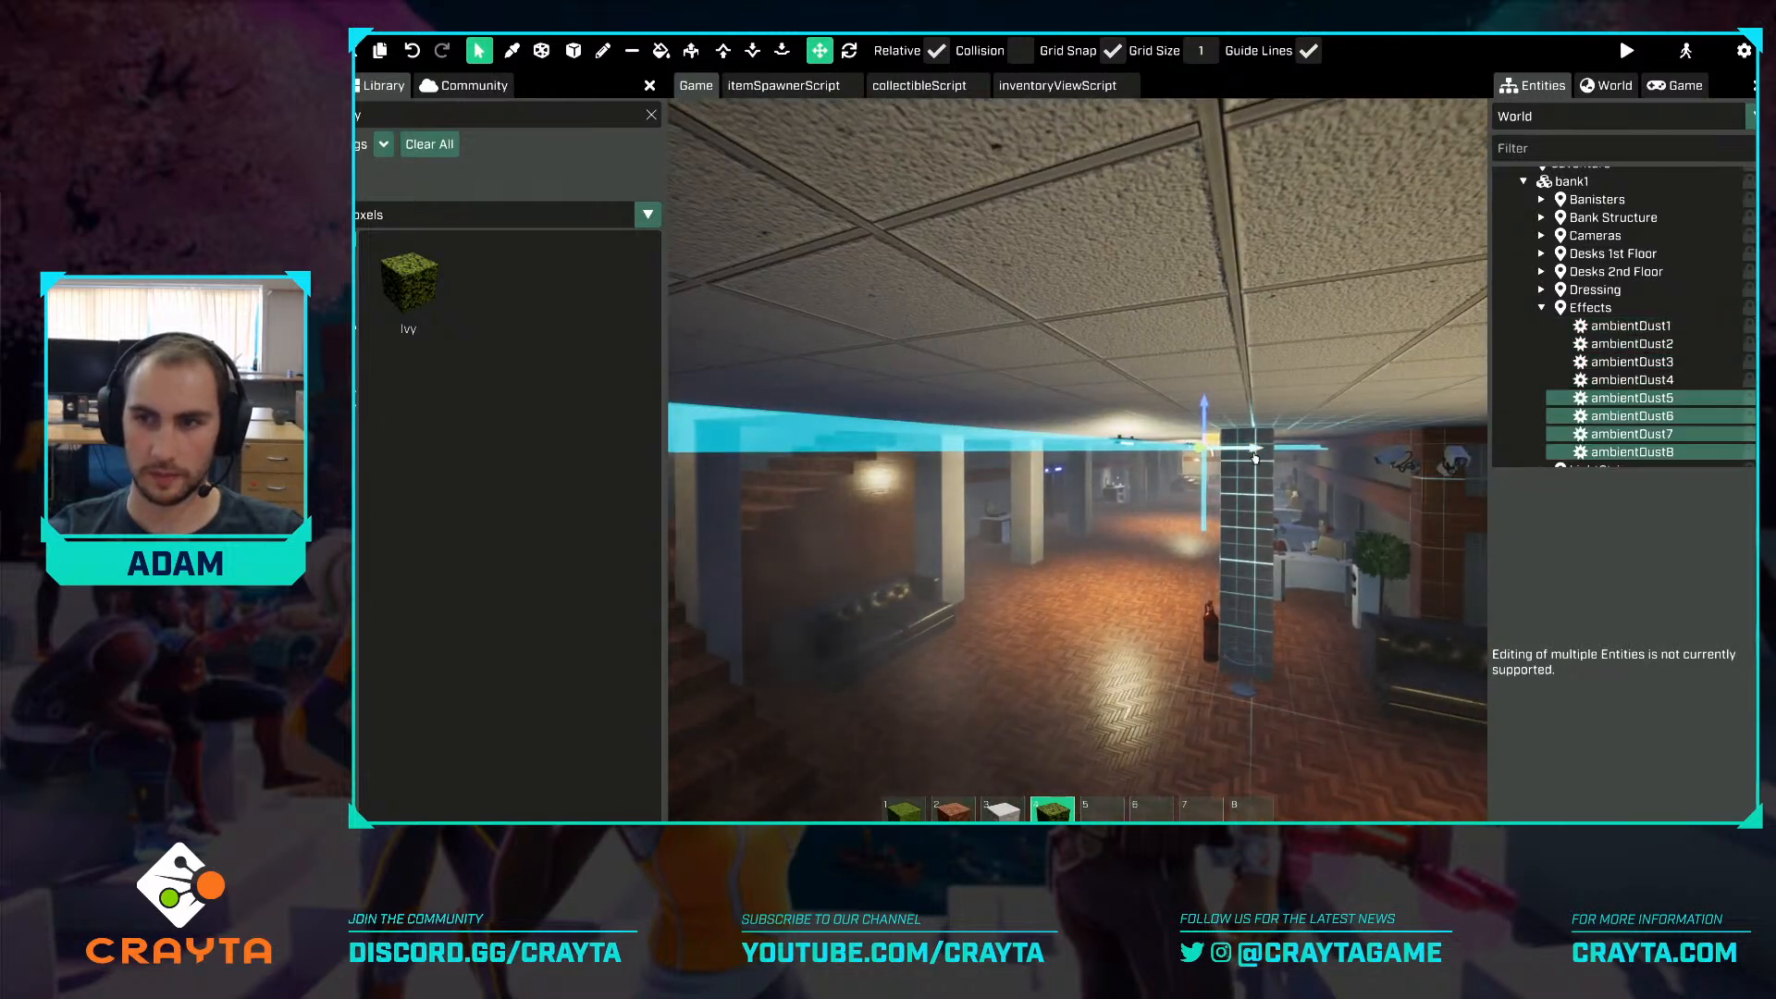
key(e)
drag(1206, 414, 1211, 375)
Switch to the voxel face-editing tool with material filtering for the ivy-patched window wall.
right_drag(1212, 390, 1175, 389)
key(shift+w)
key(shift+w)
key(d)
key(a)
click(691, 51)
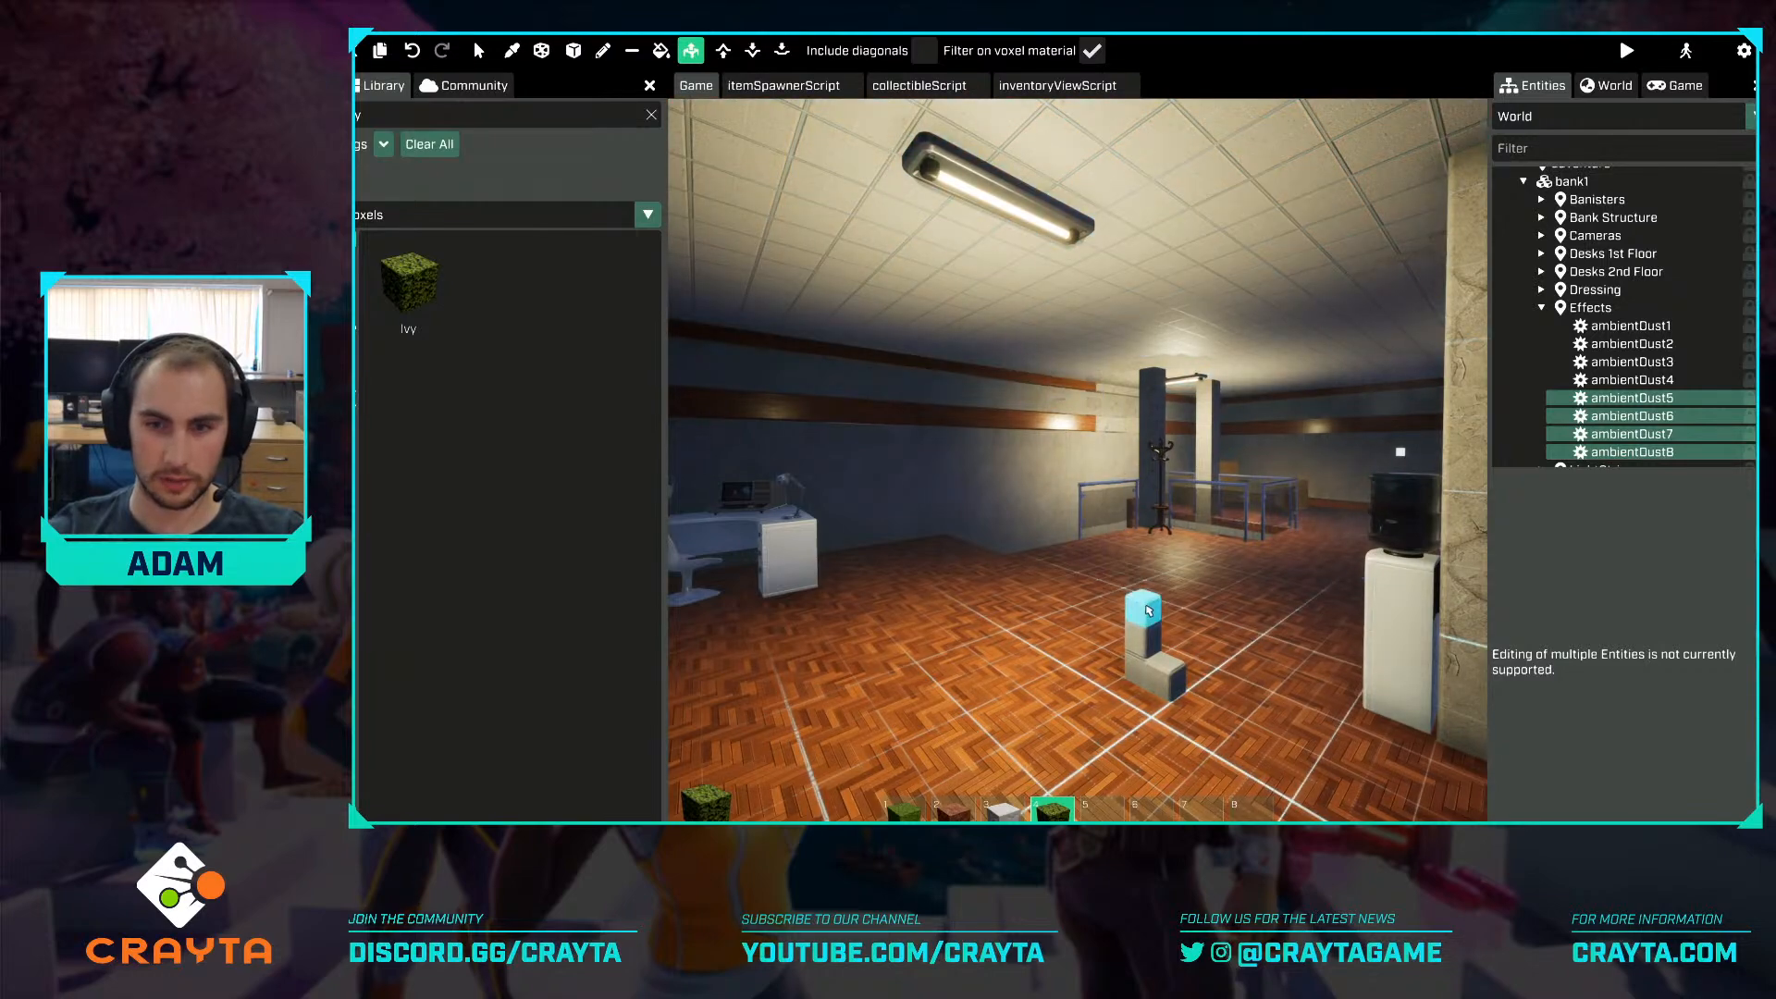
key(w)
right_drag(1182, 622, 1425, 606)
key(s)
key(w)
right_drag(1077, 555, 1267, 546)
key(s)
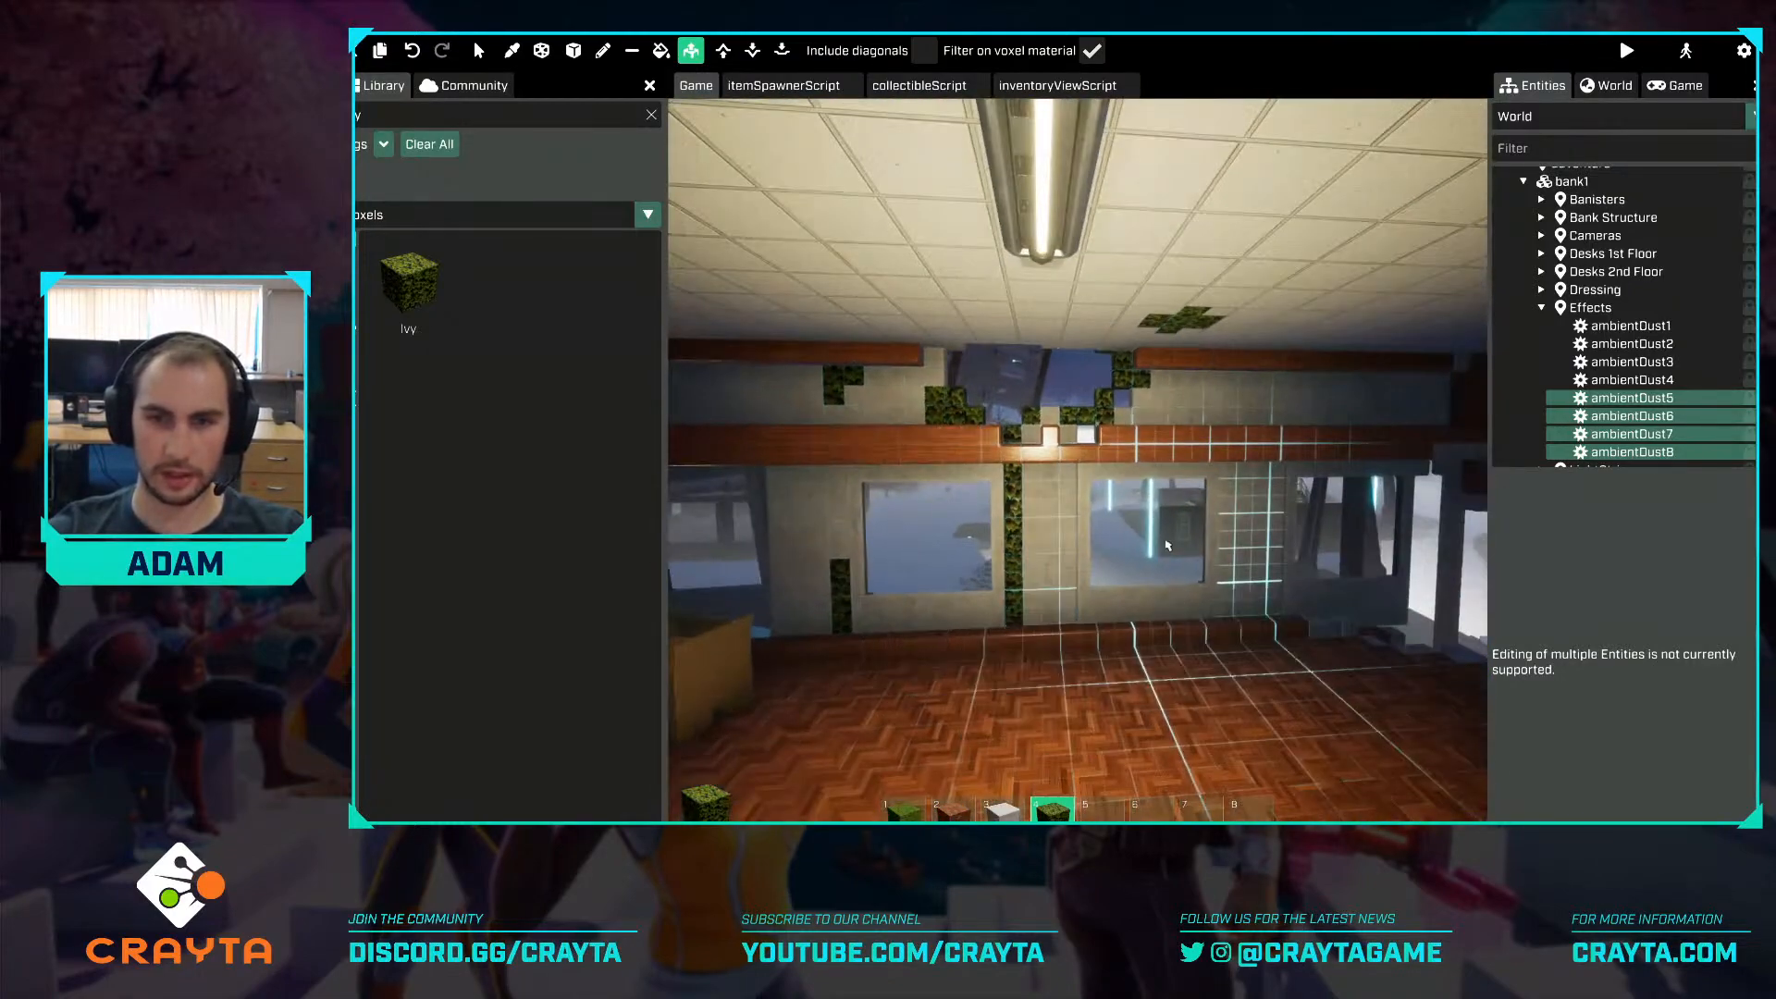
Switch to the Select tool and set the world's rendering start time to 17 hours.
key(s)
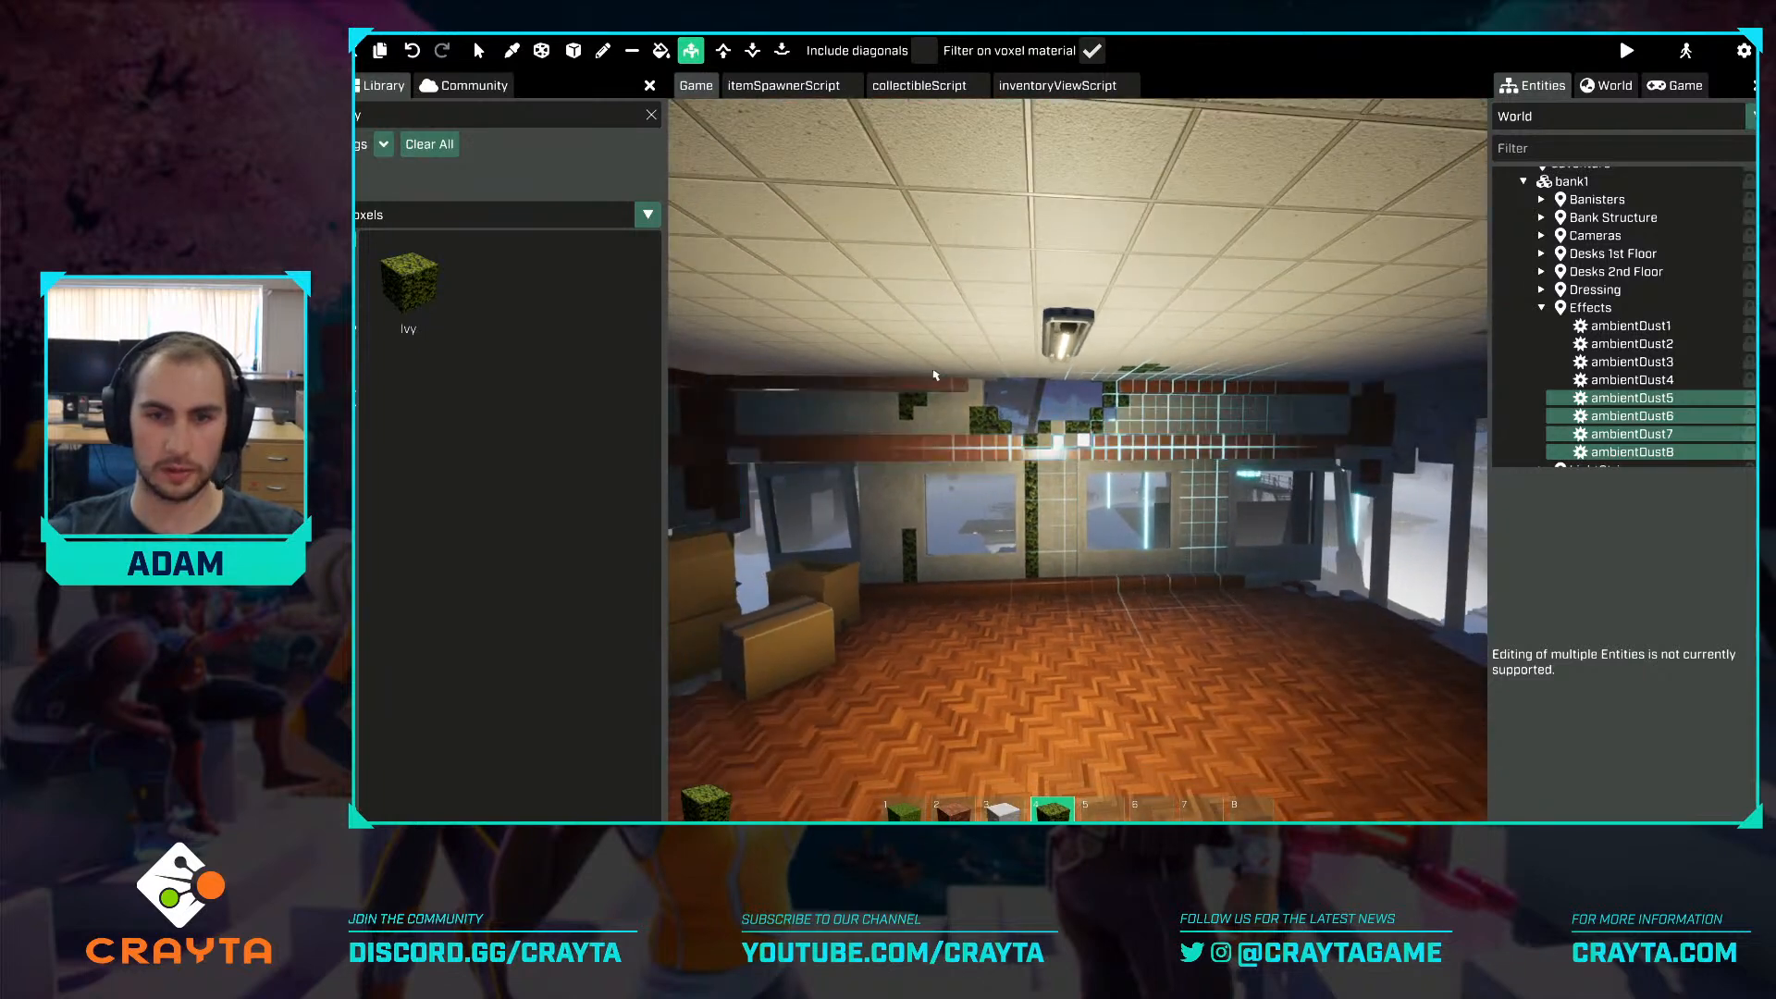
click(477, 51)
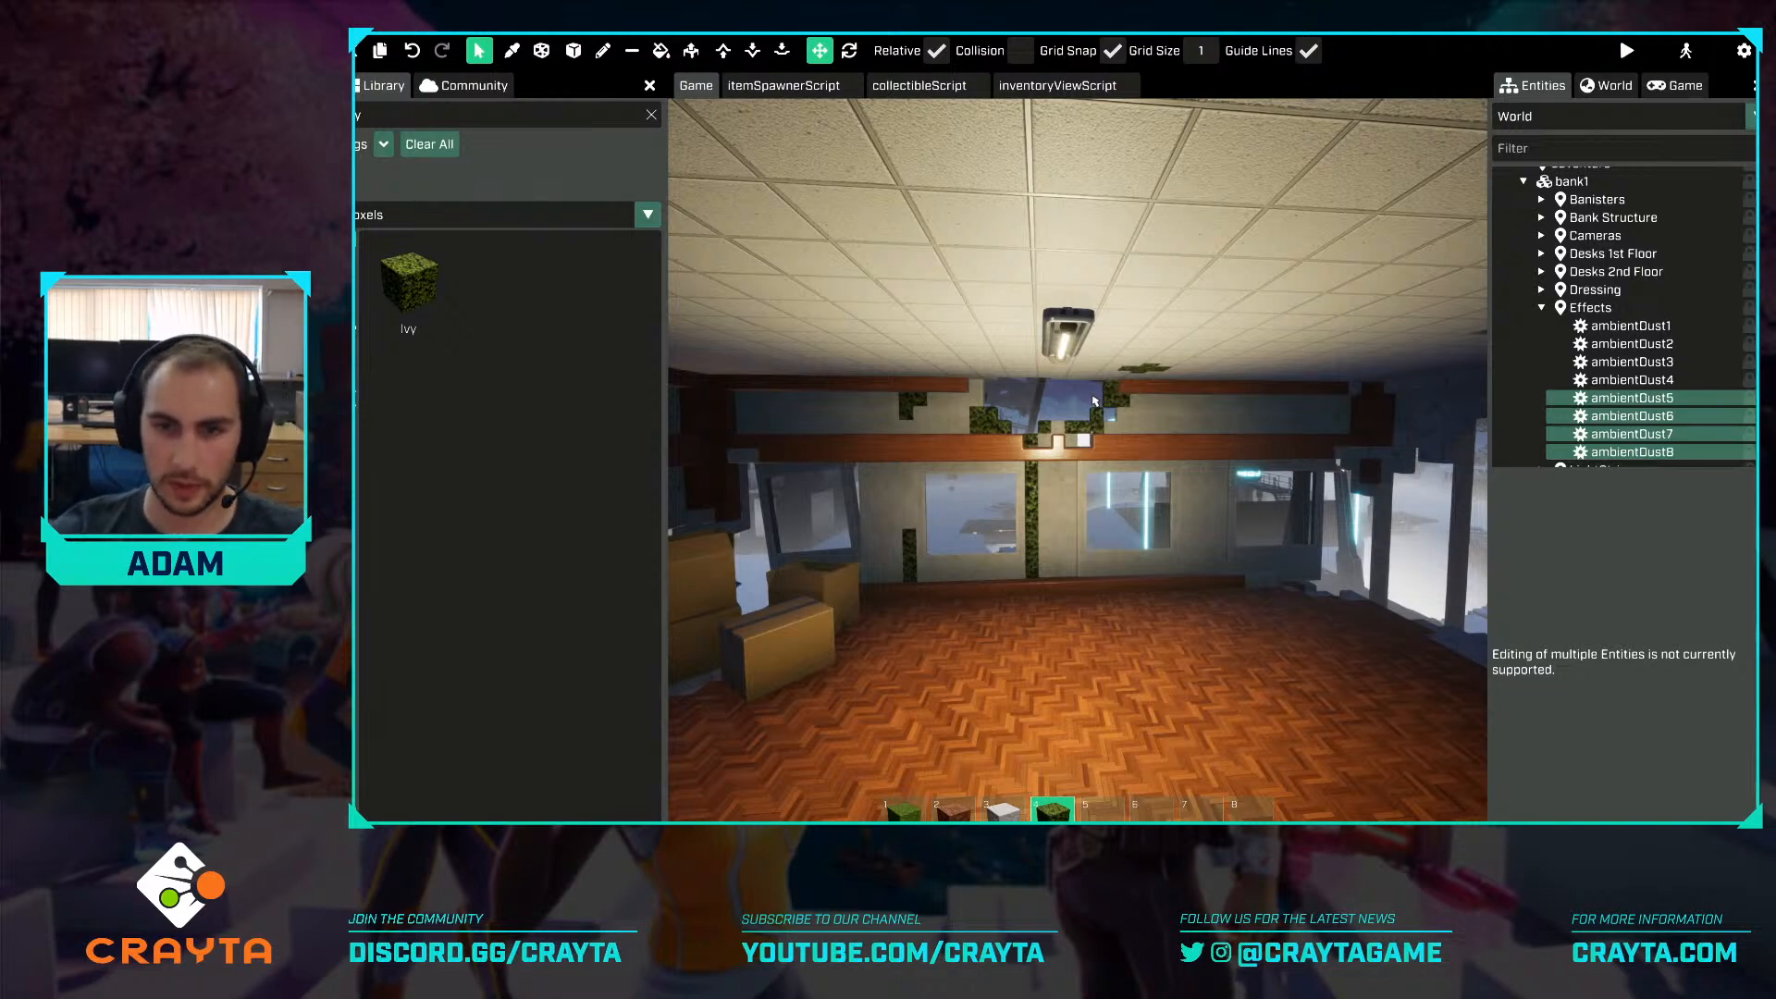
right_drag(1078, 440, 1323, 462)
key(w)
key(w)
right_drag(1125, 413, 1027, 416)
key(d)
click(1607, 85)
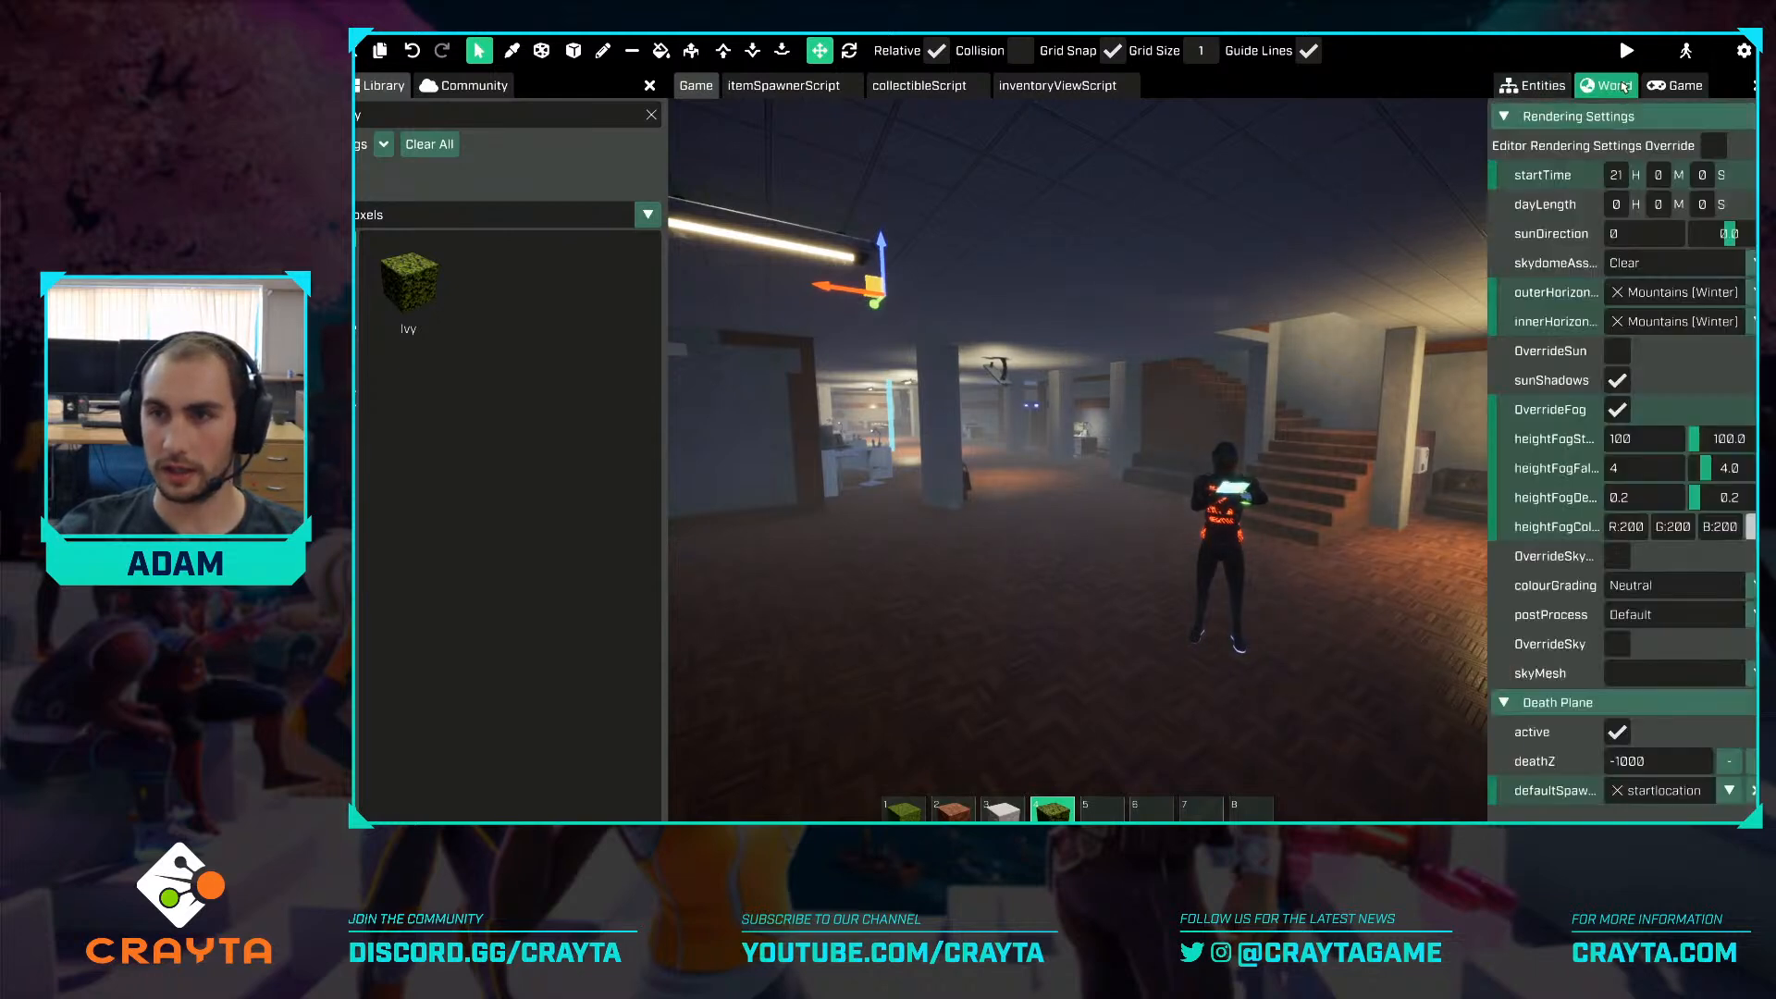
double_click(1615, 176)
text(17)
key(Return)
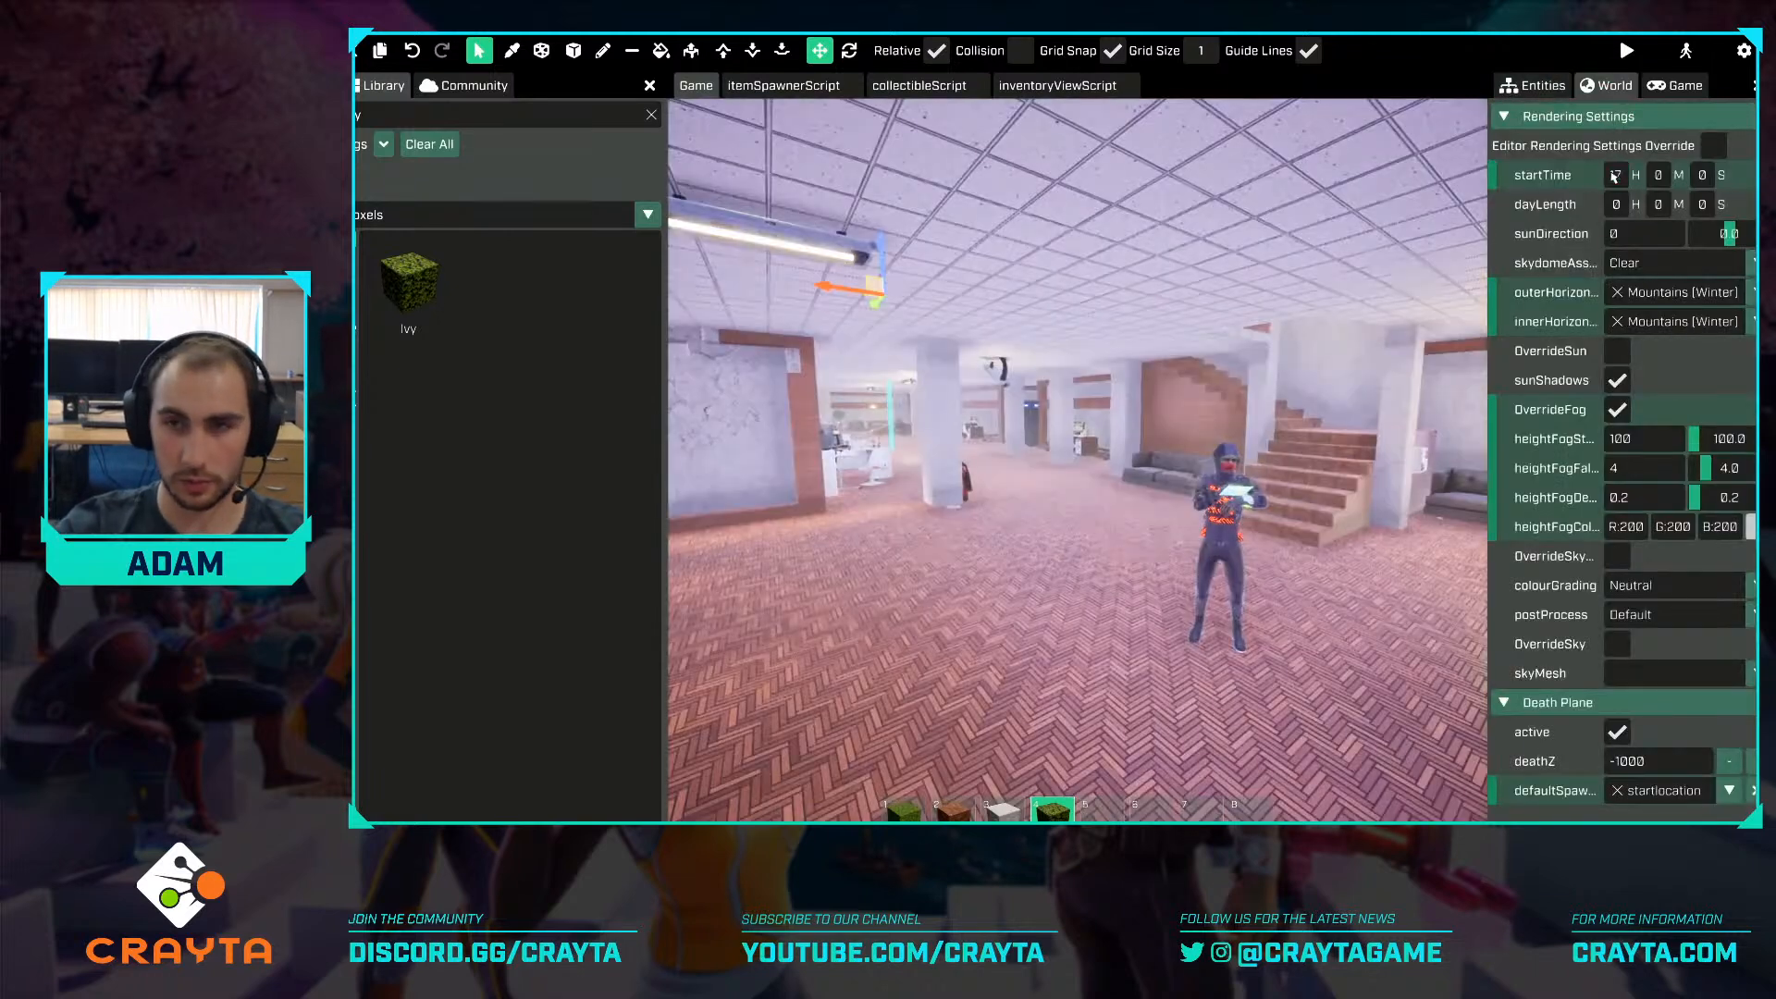
Enable the skylight override in the world rendering settings and set the skylight intensity to 1.
key(s)
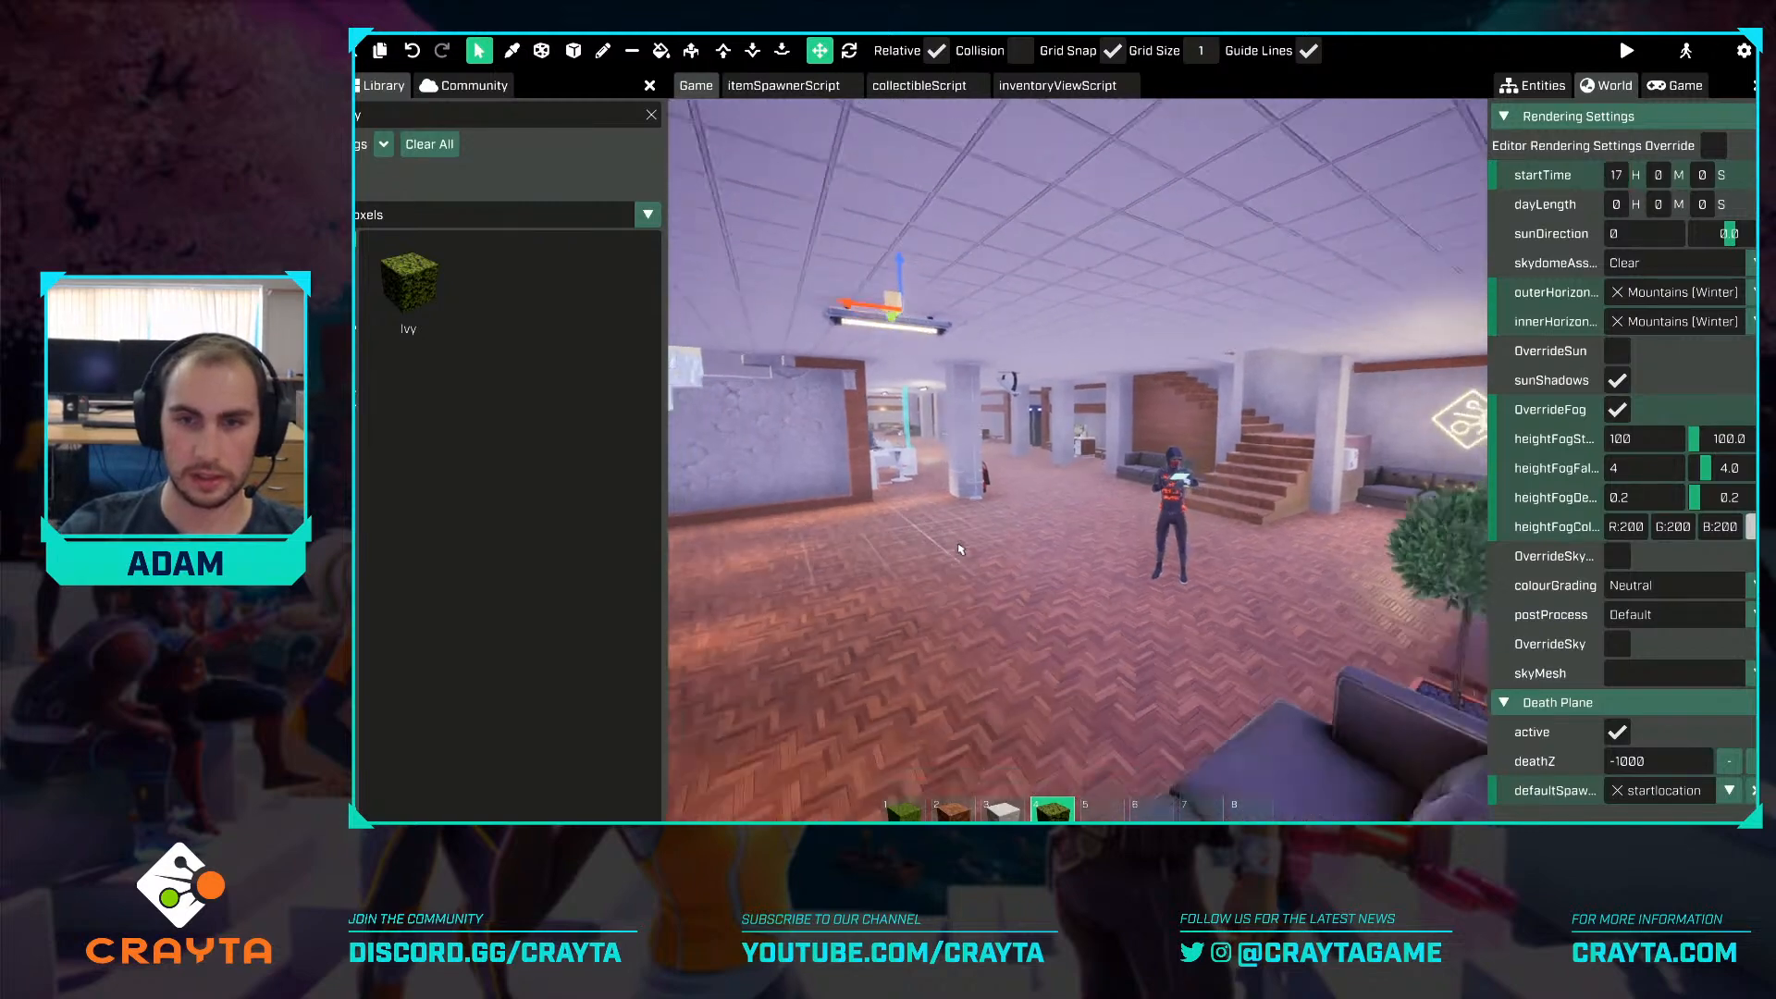
key(w)
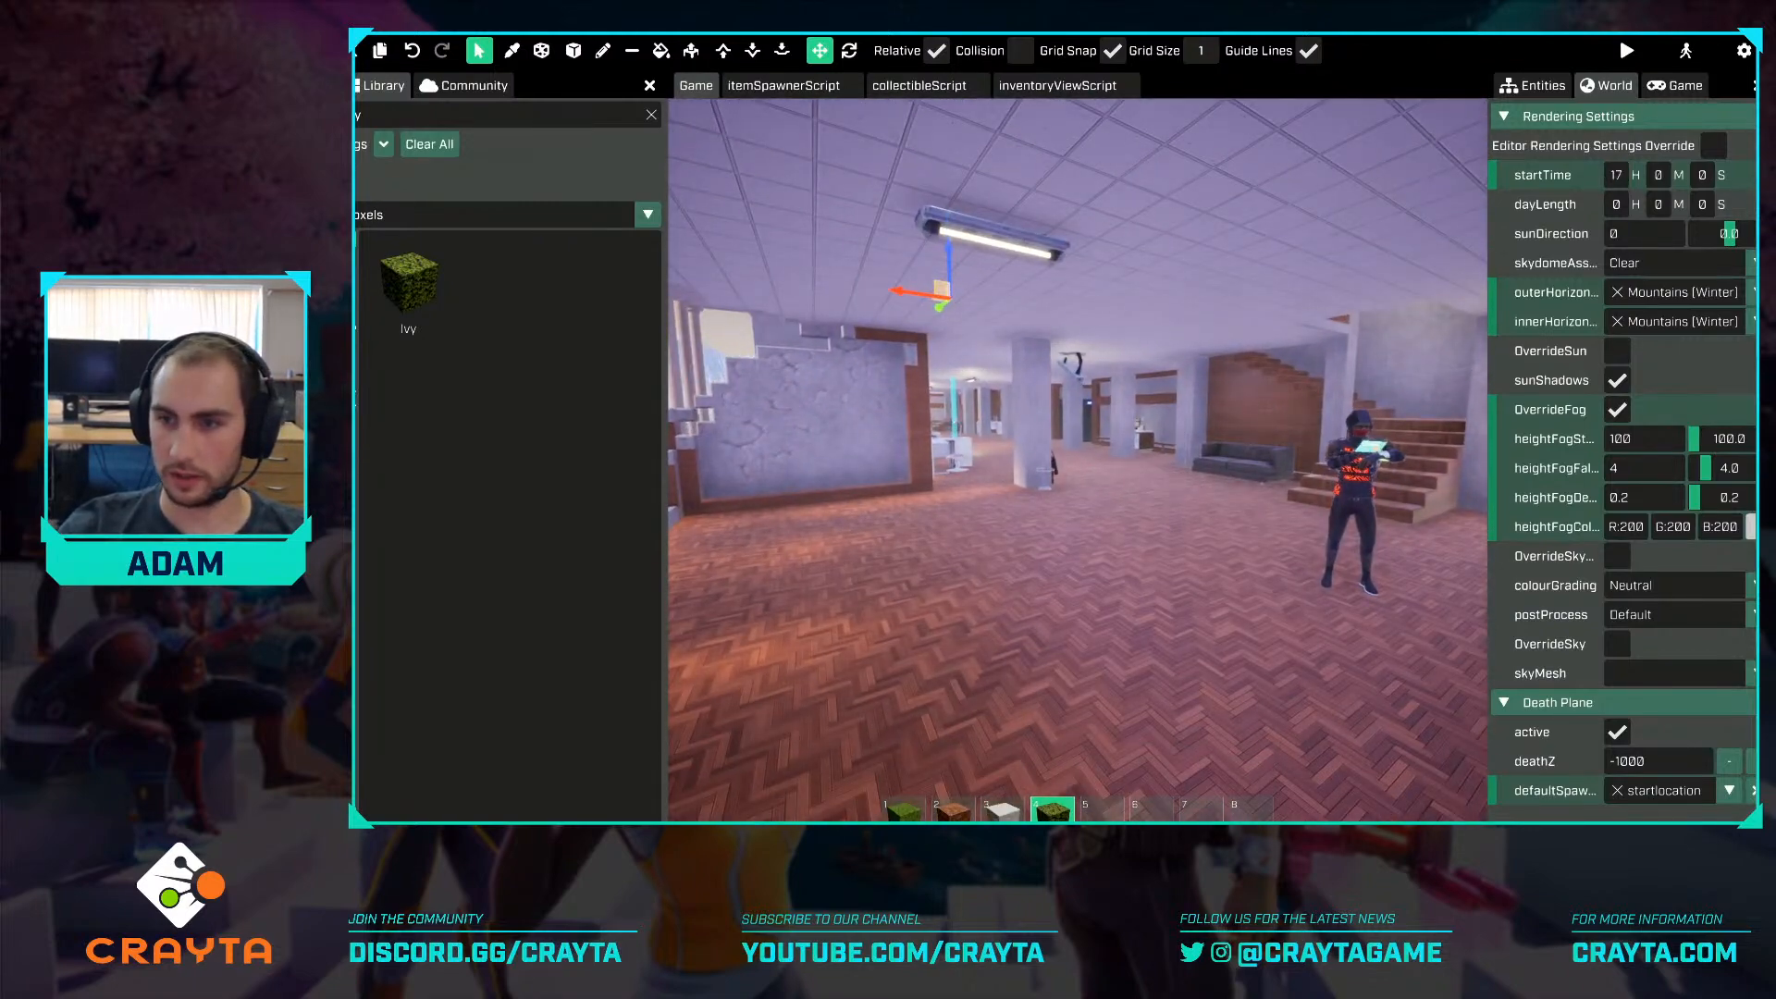
click(1619, 559)
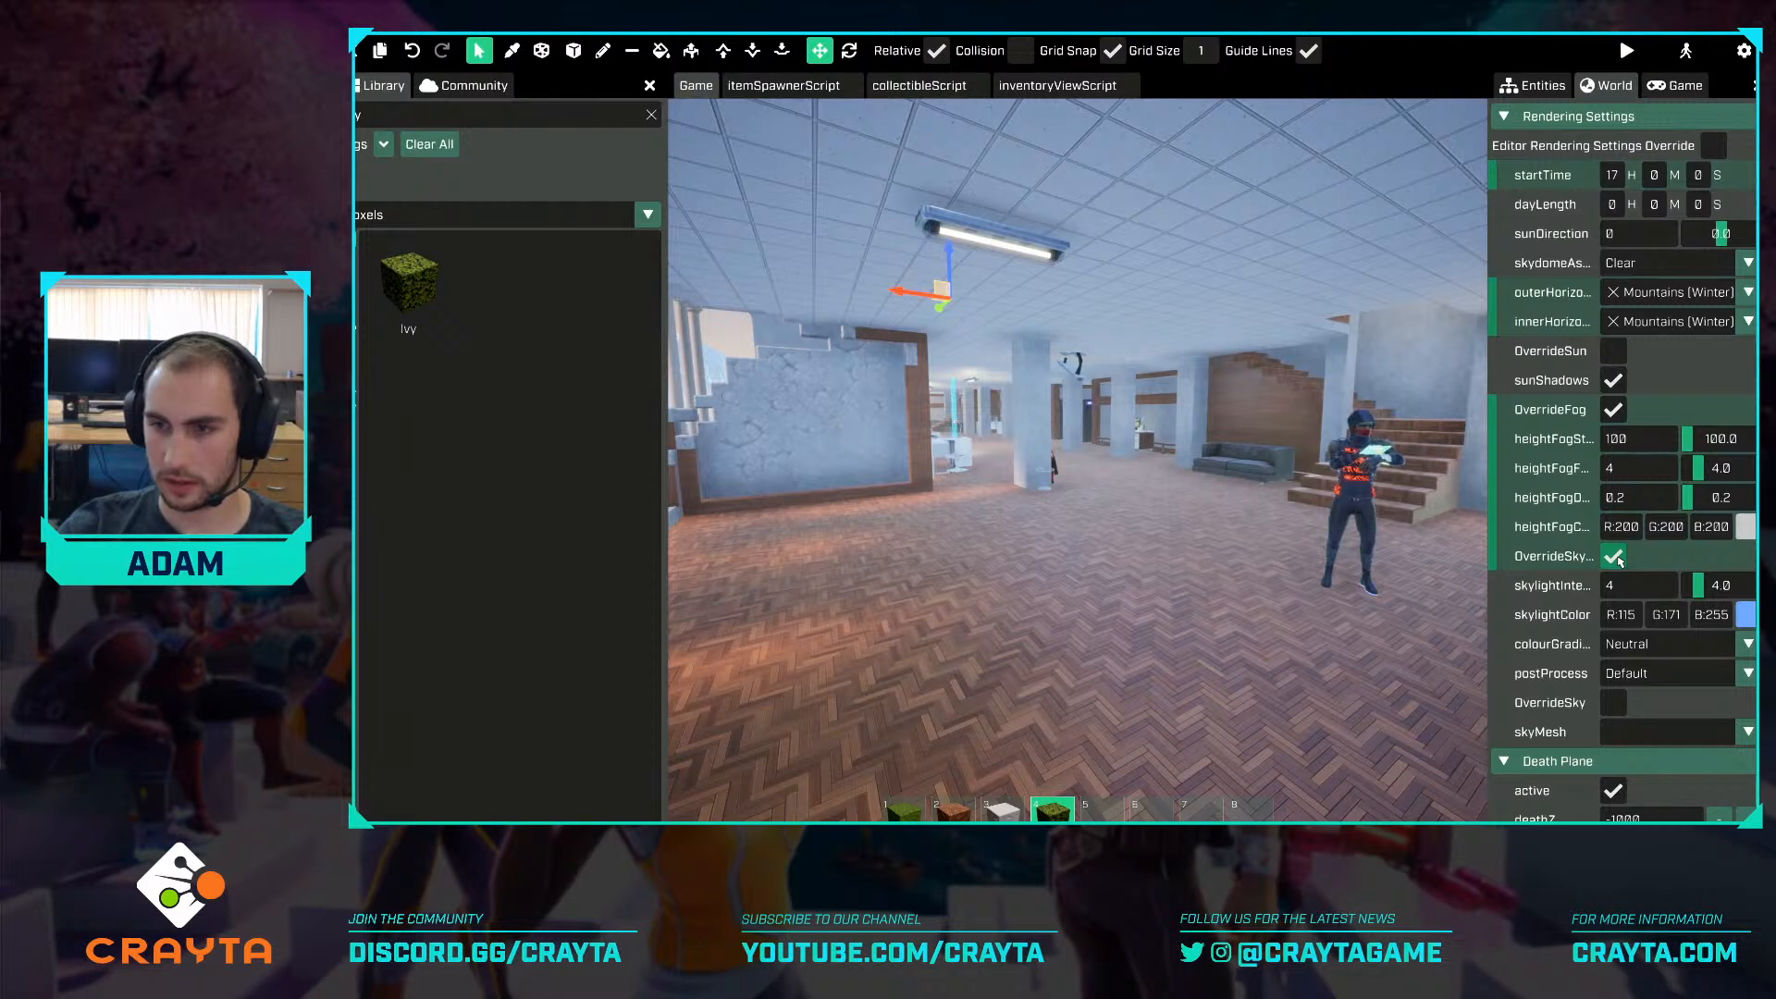
click(1619, 558)
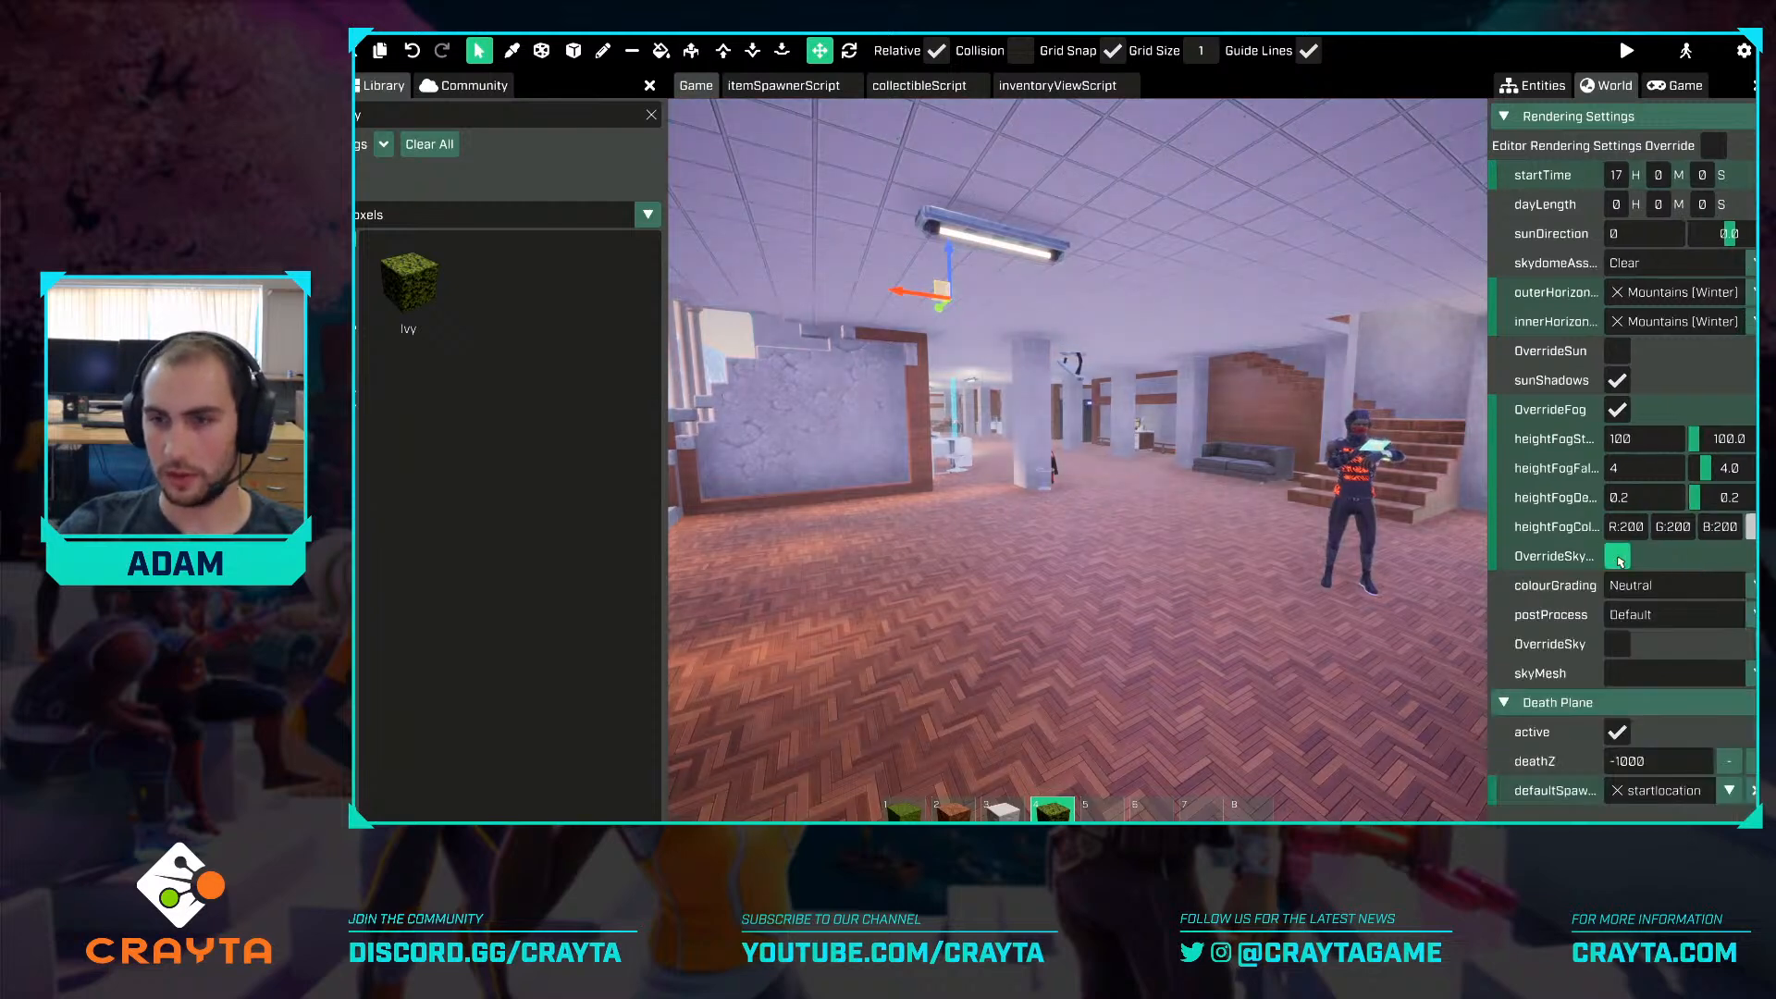
click(1619, 559)
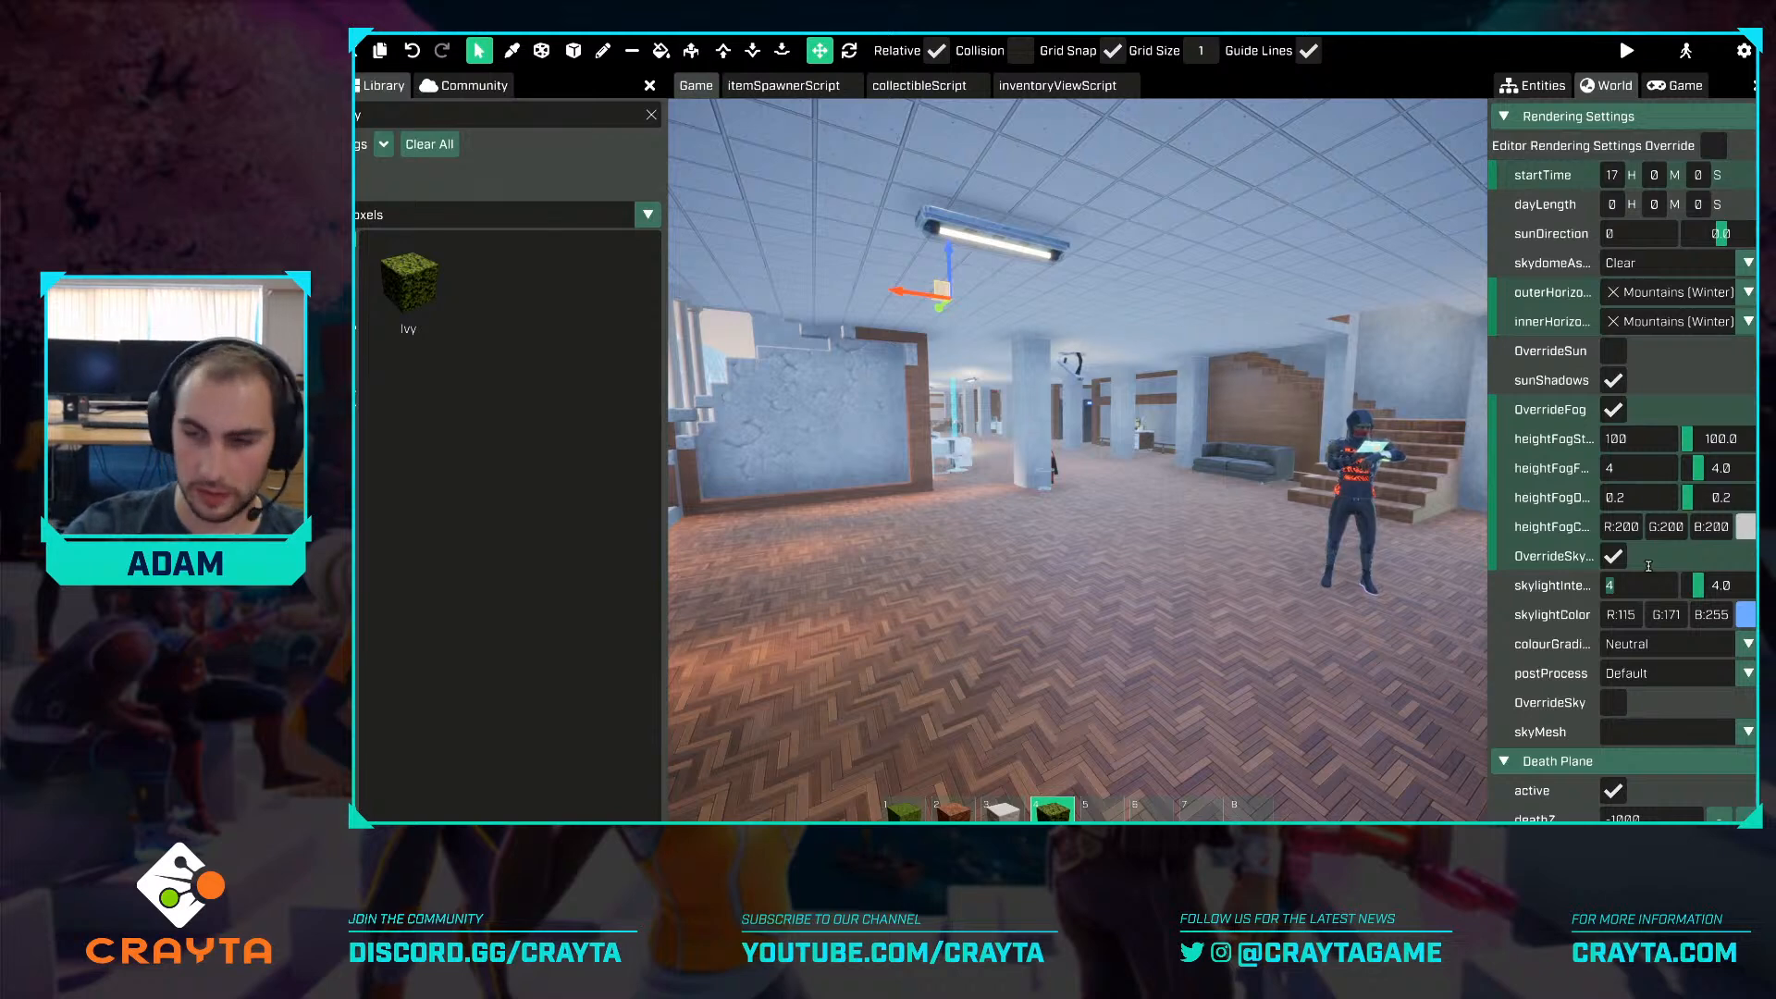
text(1)
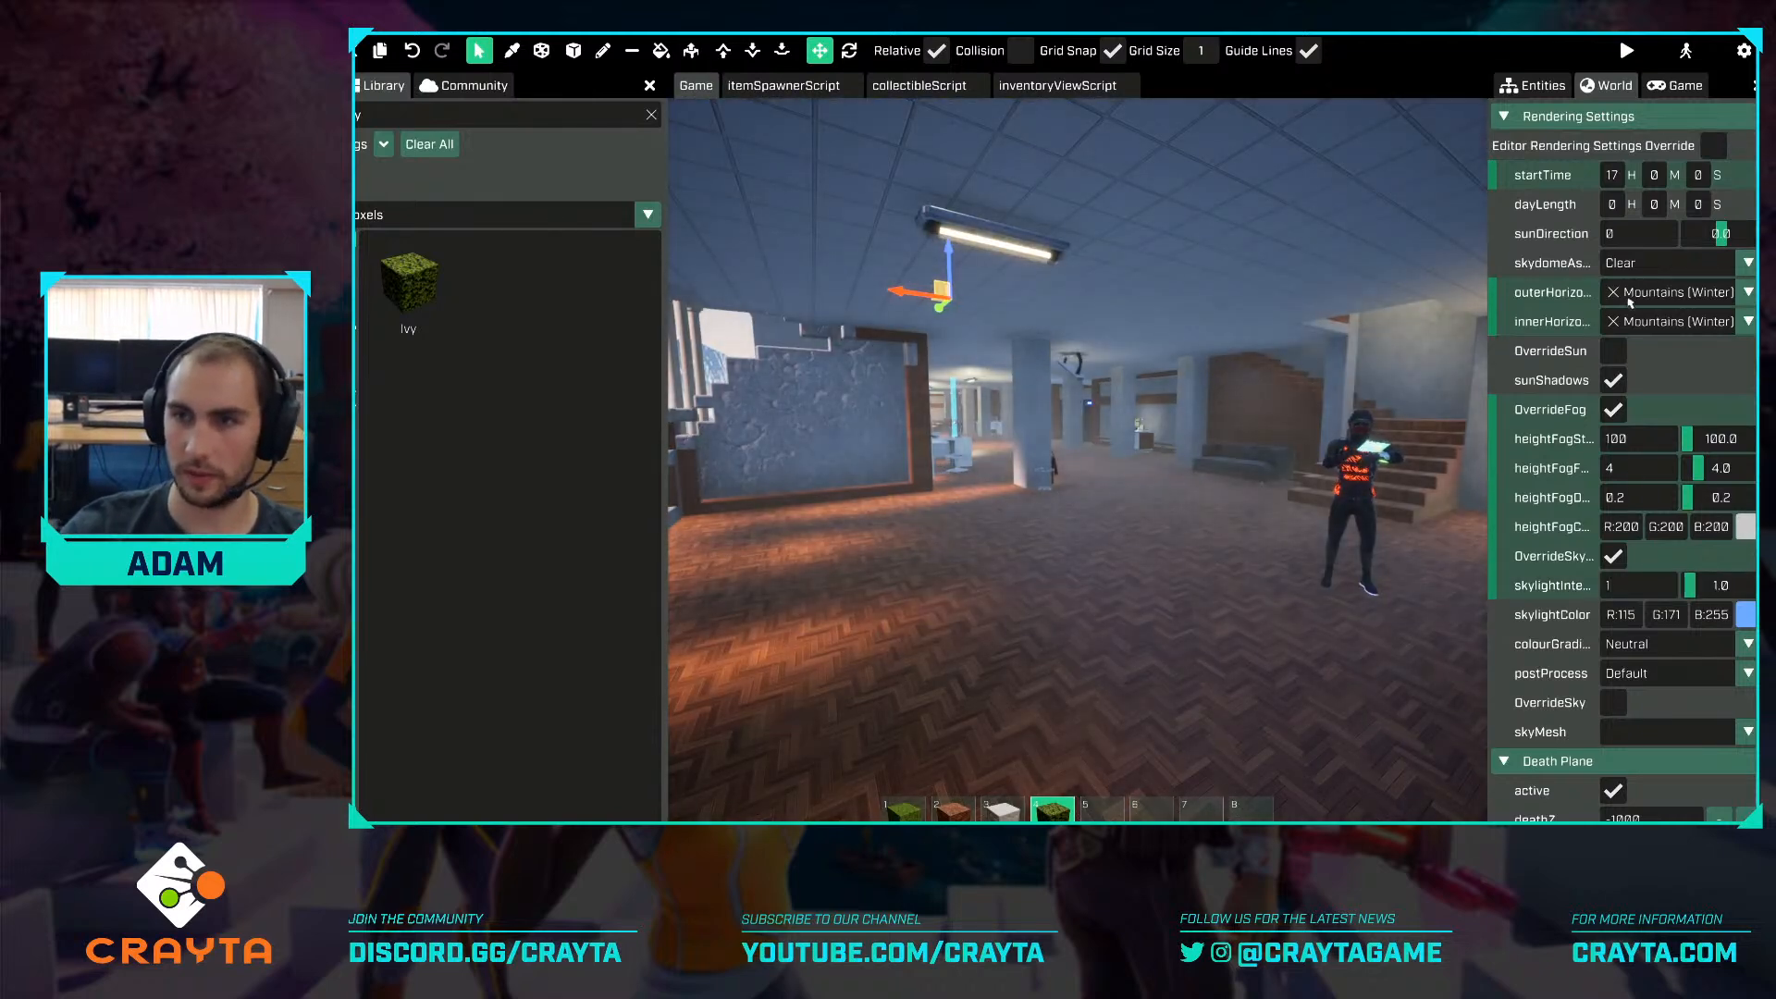
Set the world's day length to 10 seconds and view the bank exterior under the fast day cycle.
double_click(1701, 211)
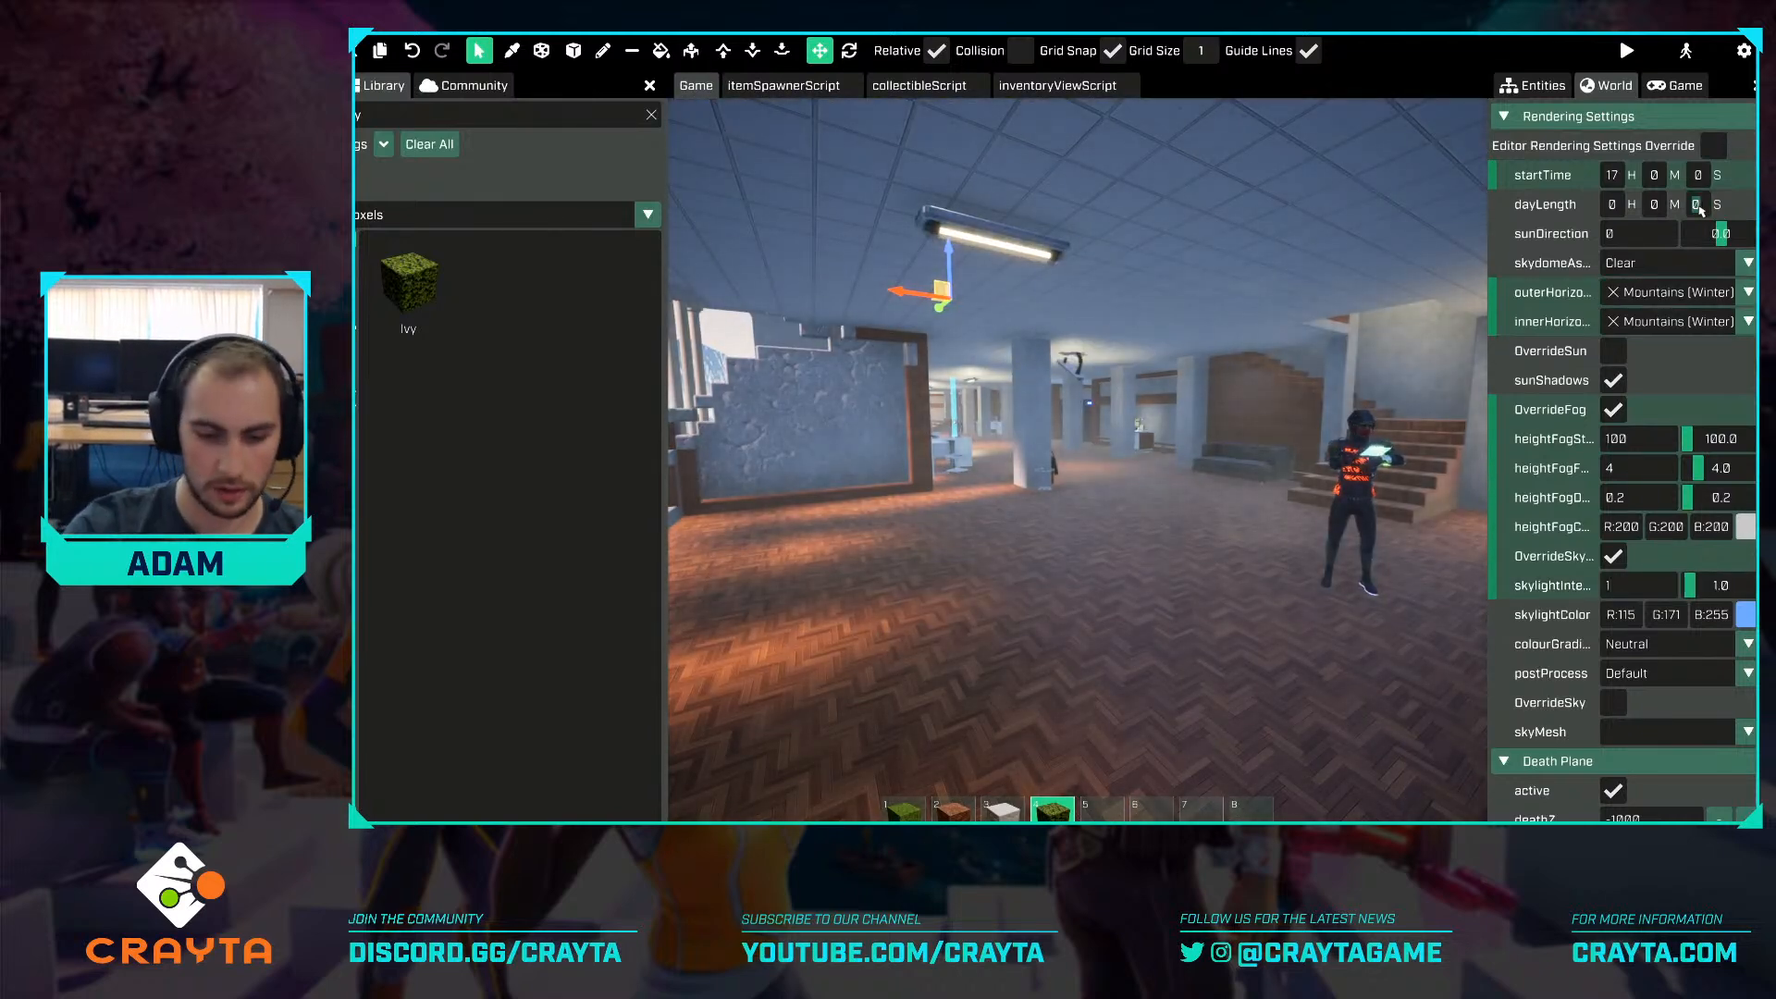
text(10)
key(s)
right_drag(1295, 518, 1281, 525)
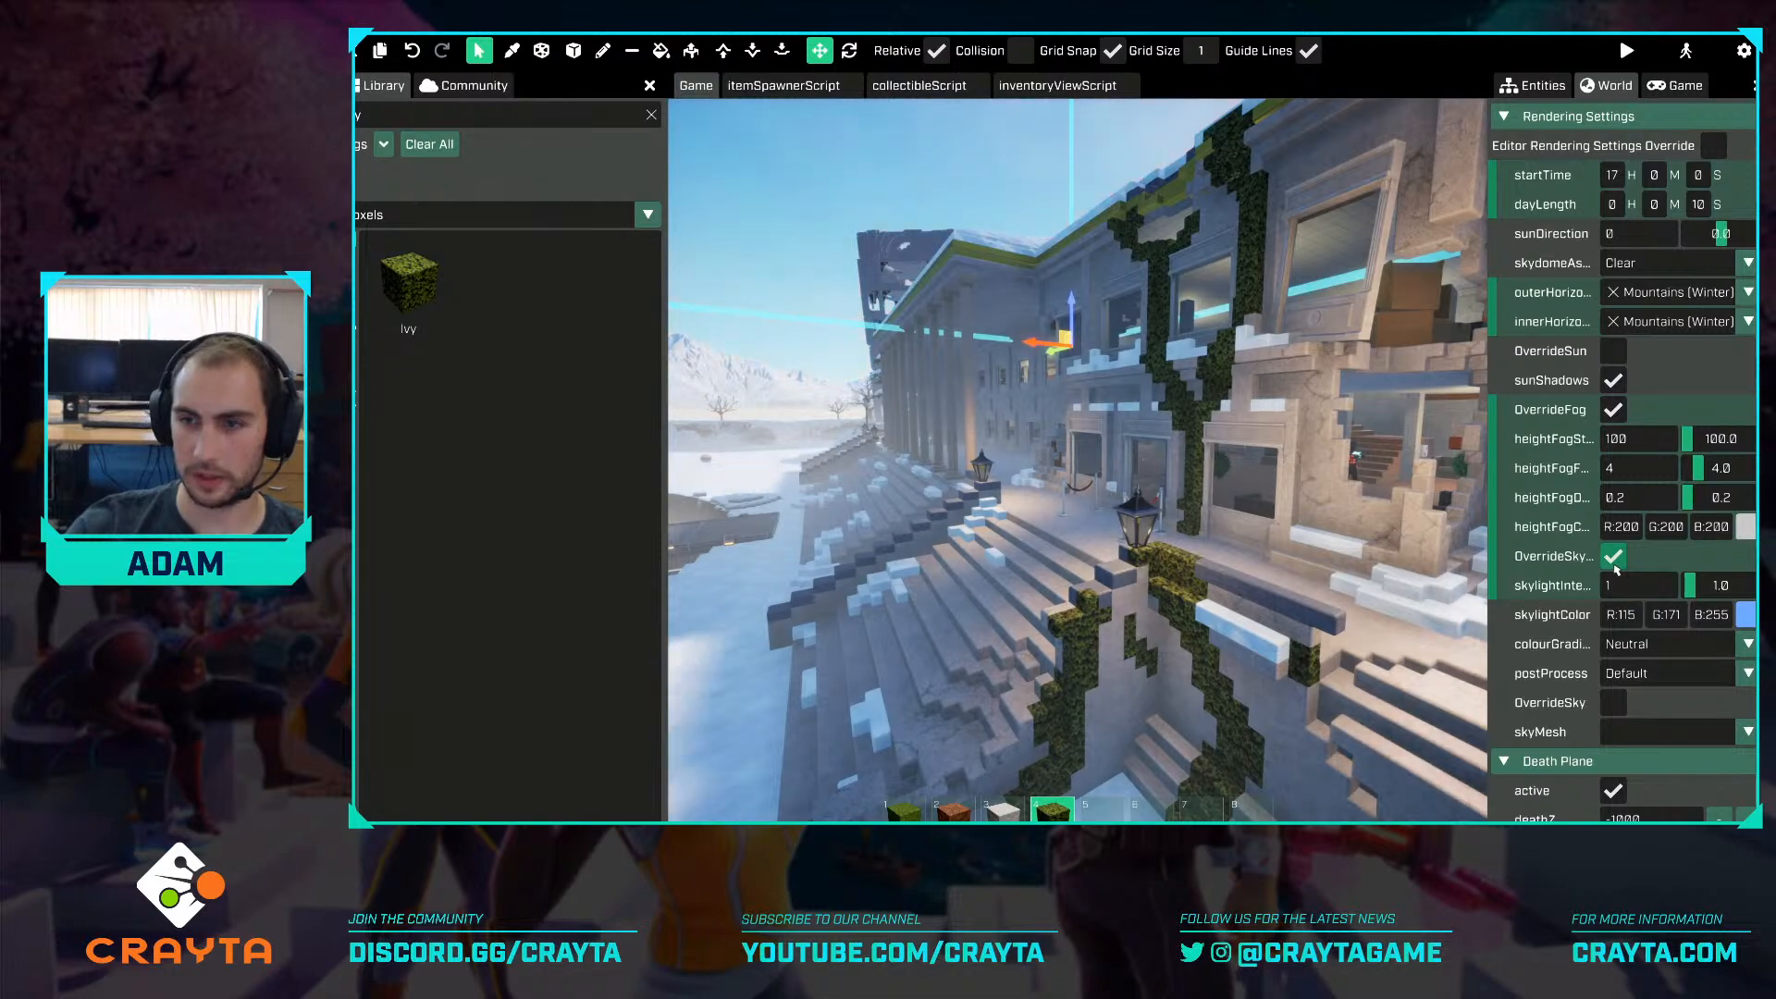
Turn off the skylight override and view the bank lobby under the changing daylight.
click(1613, 557)
key(w)
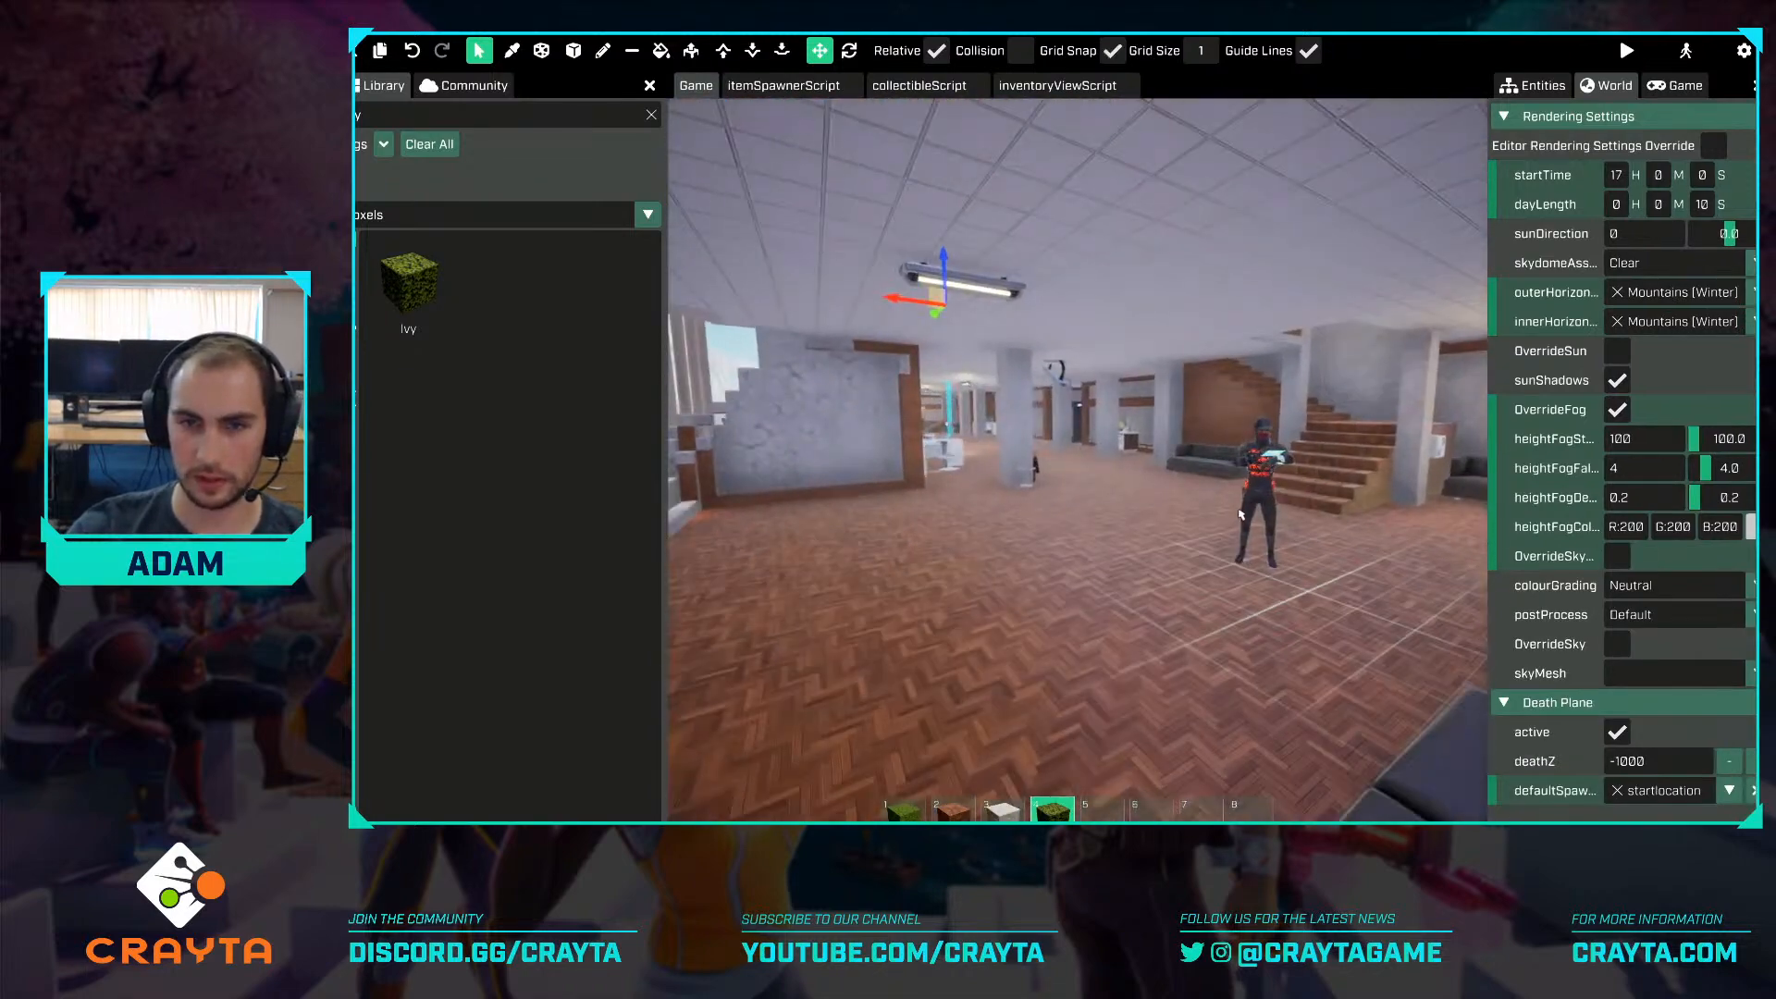
key(w)
right_drag(1240, 514, 1245, 510)
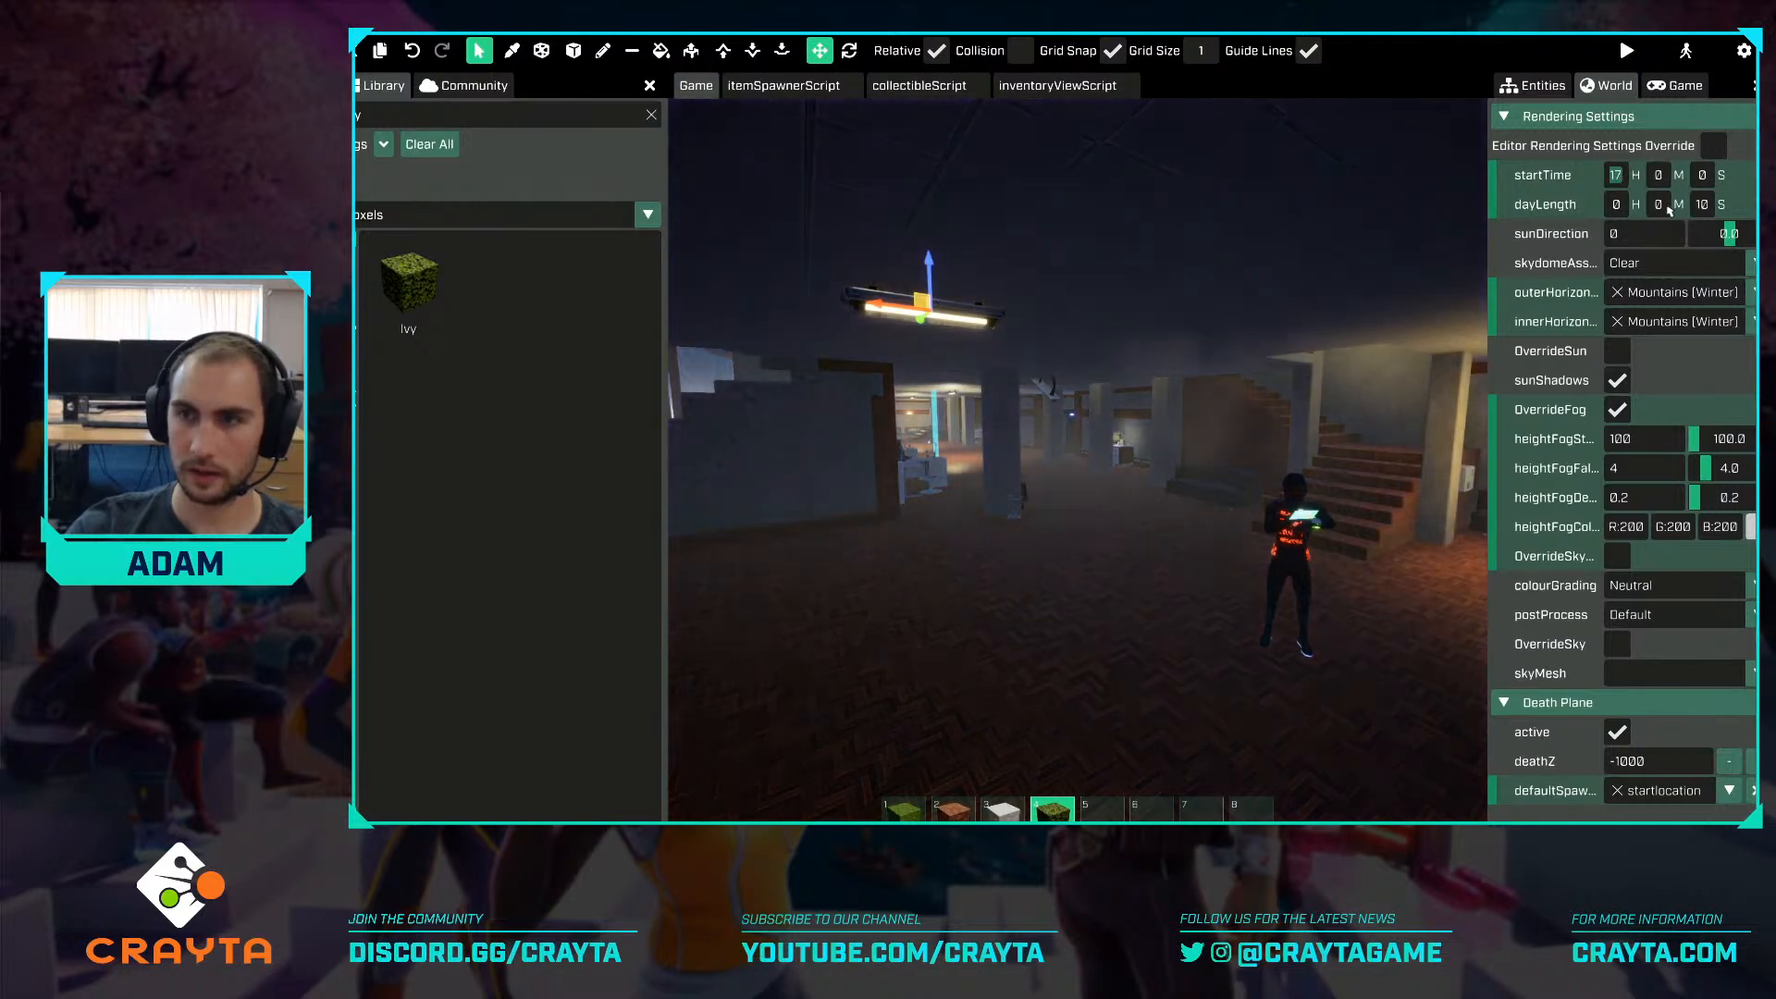
Reset the day length to 0 seconds with the start time at 17 hours.
double_click(1542, 209)
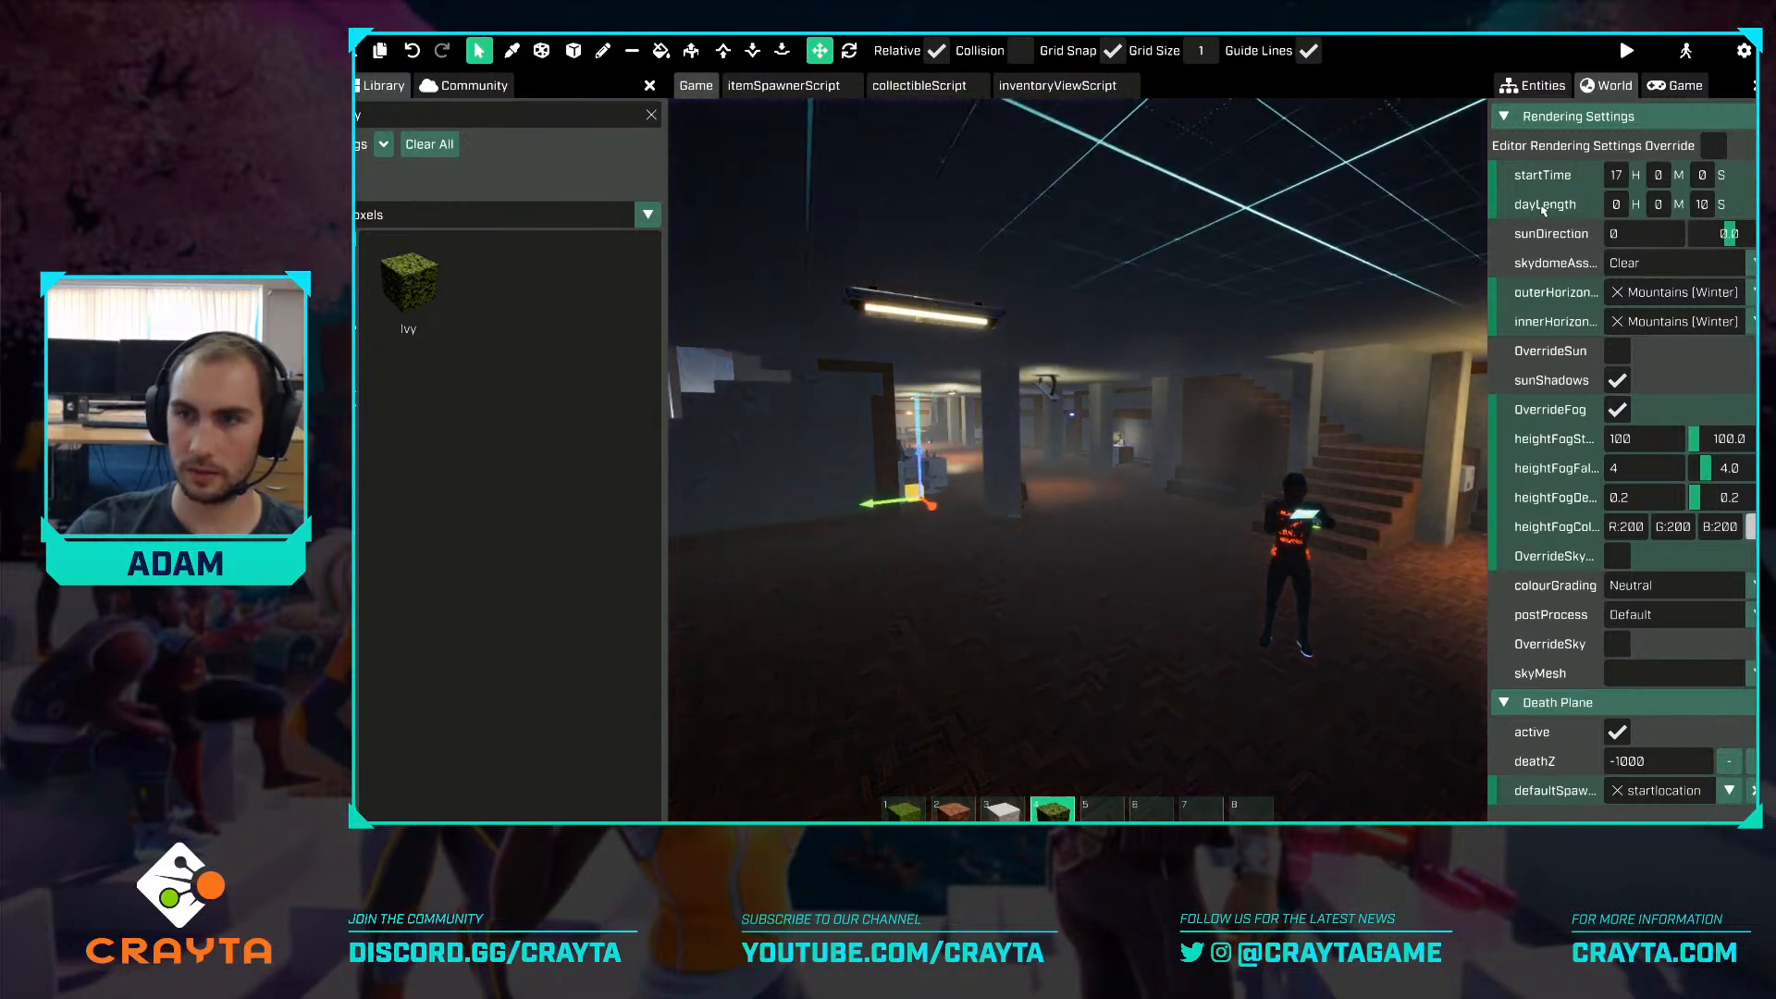
click(1615, 173)
text(17)
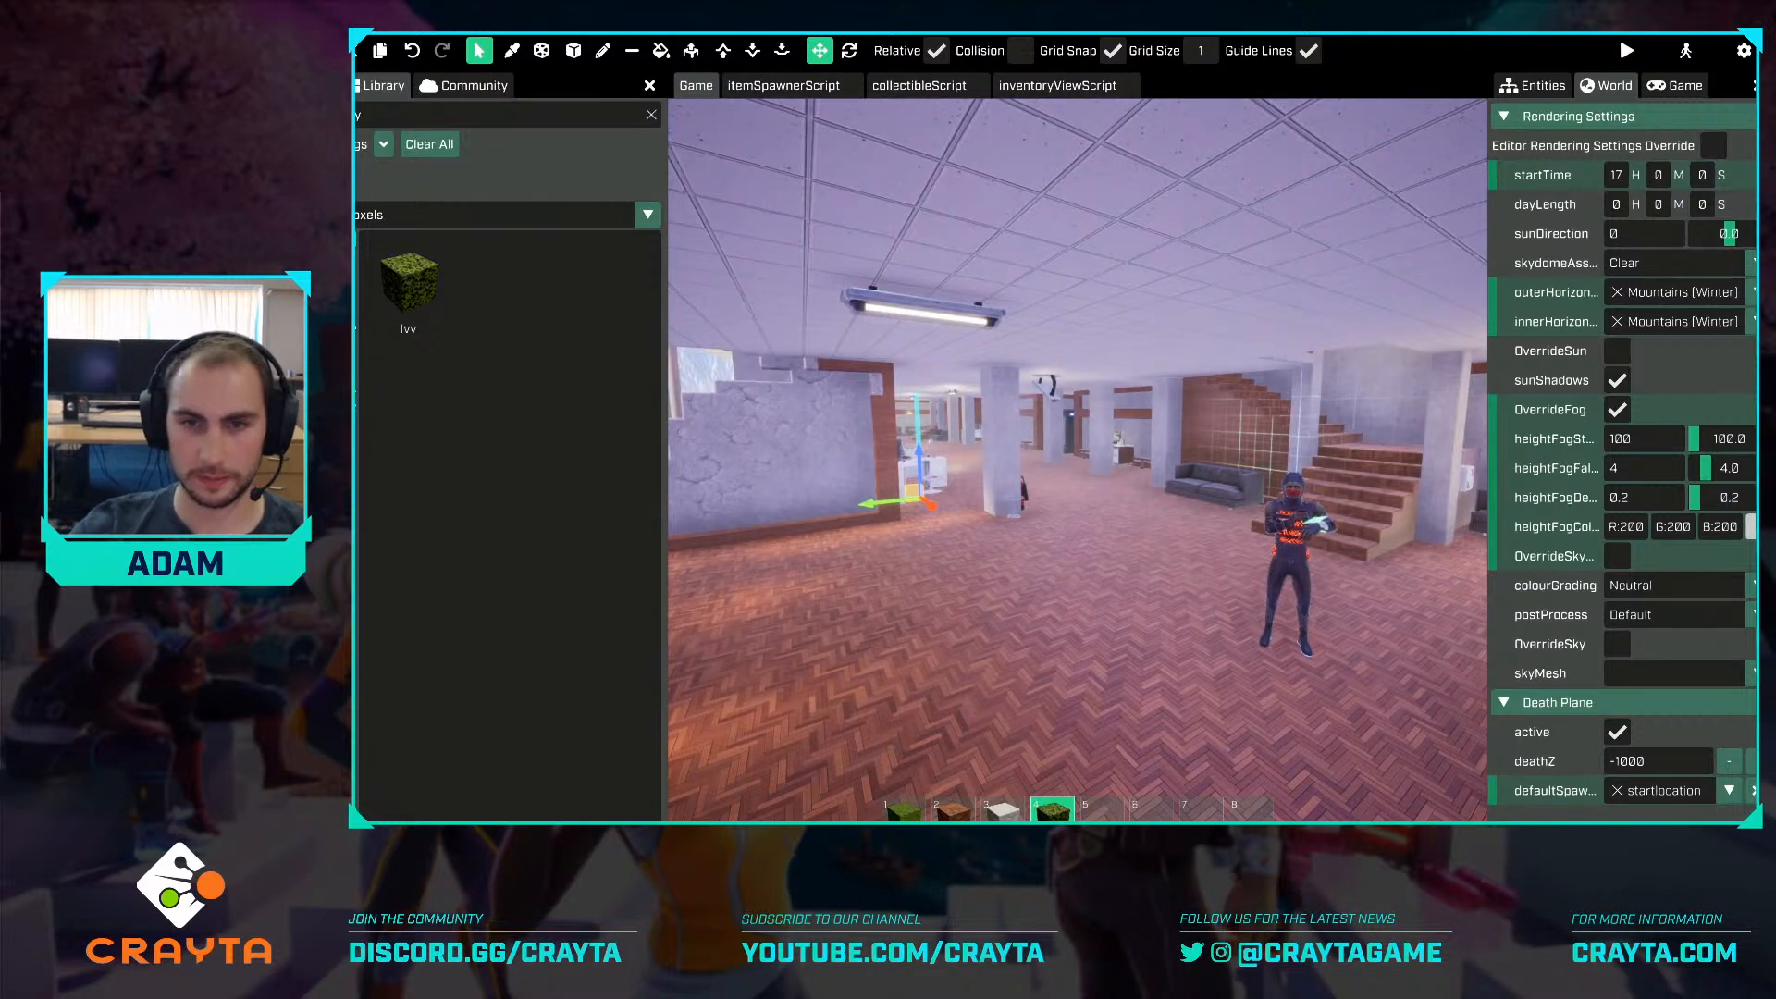
Switch to the voxel Fill tool and filter the voxel library by the Industrial tag alone.
text(q)
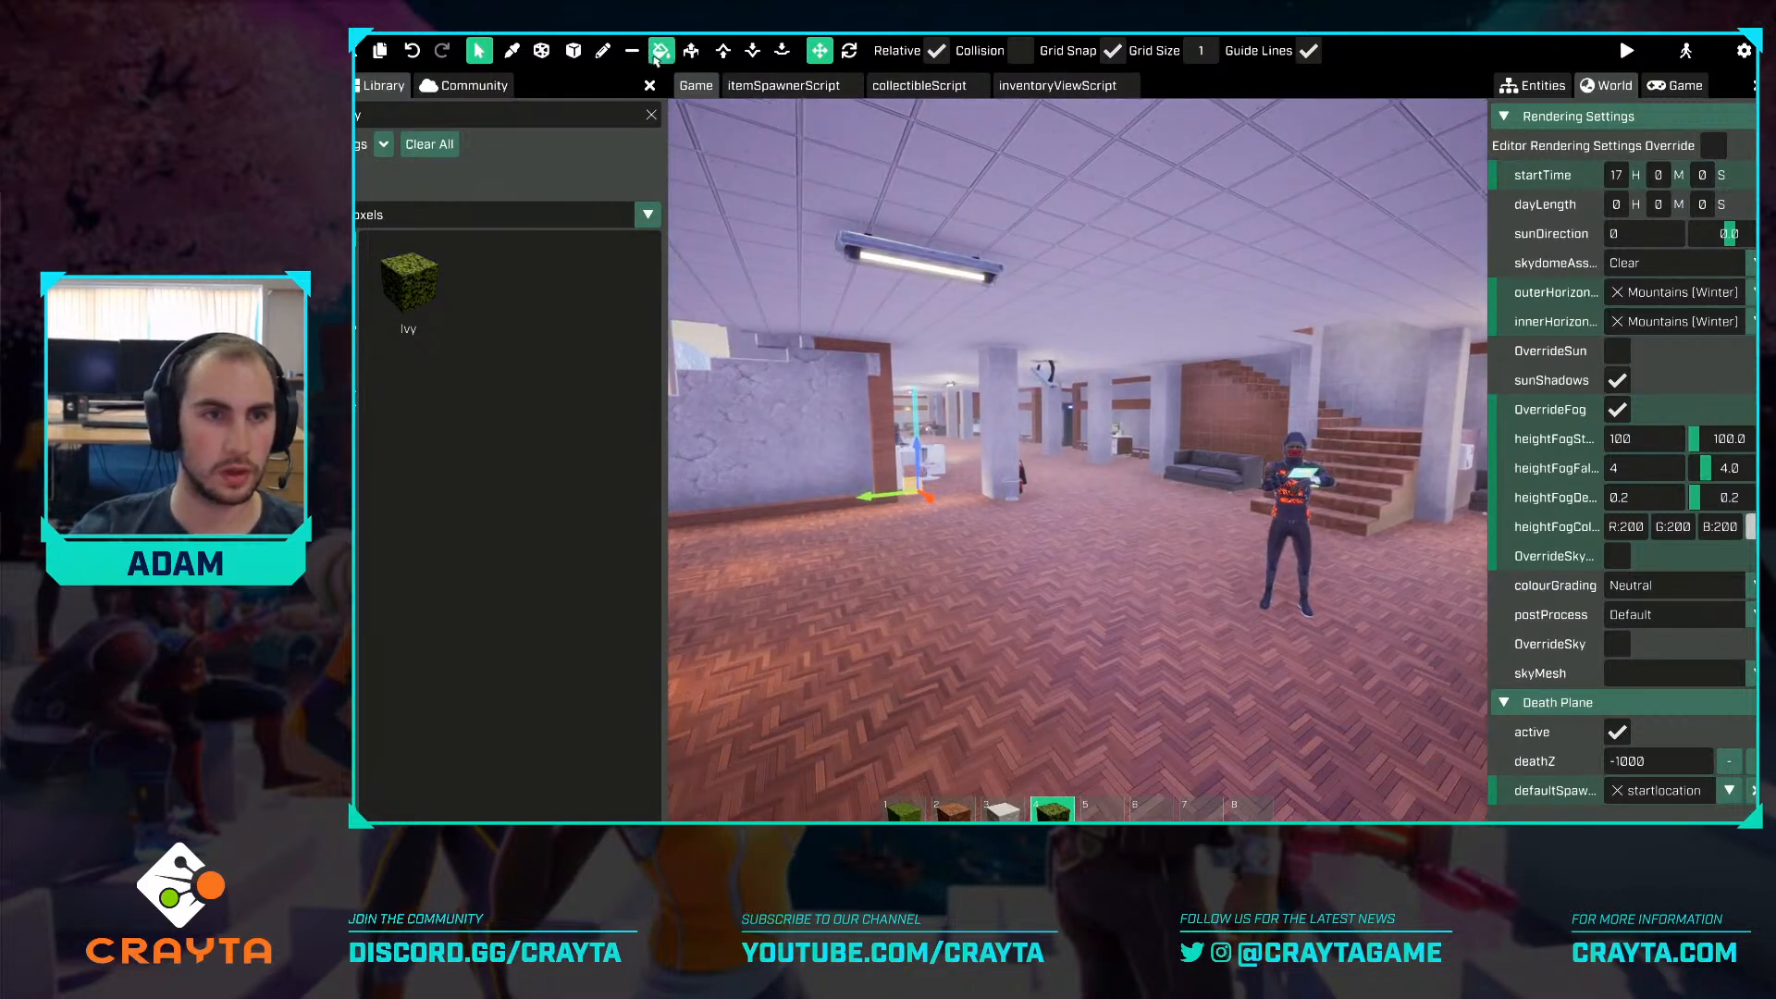
click(659, 52)
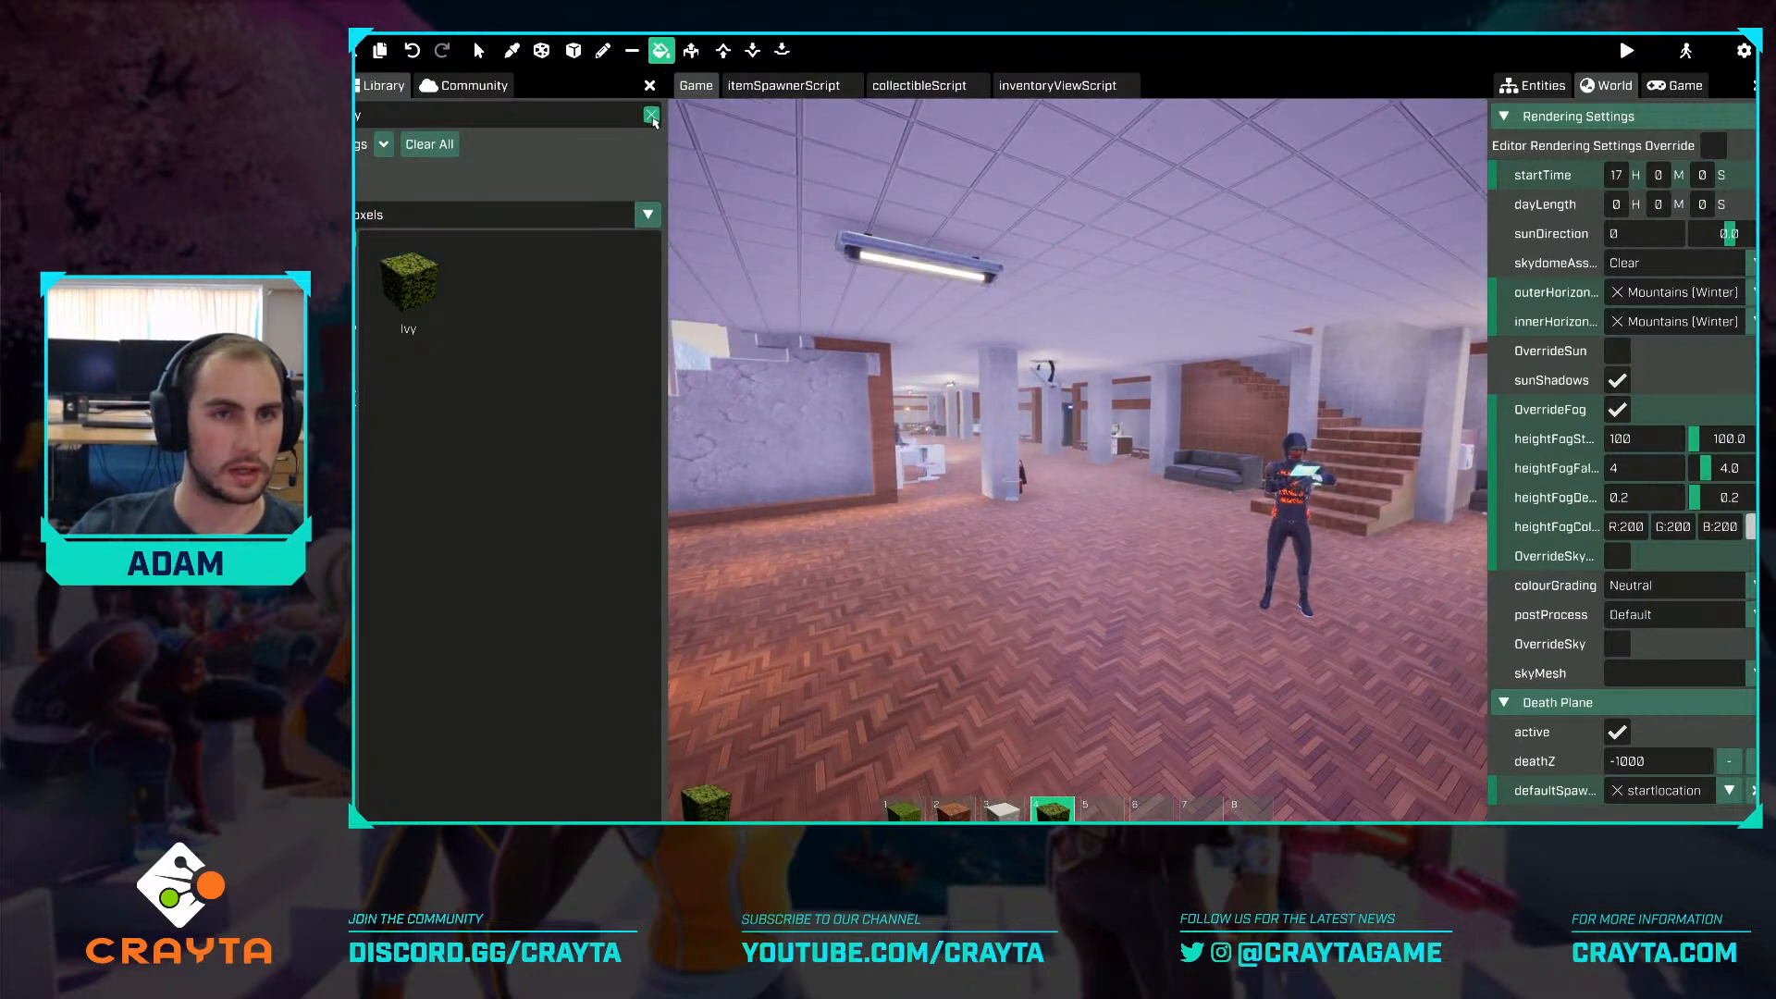
click(652, 115)
click(384, 145)
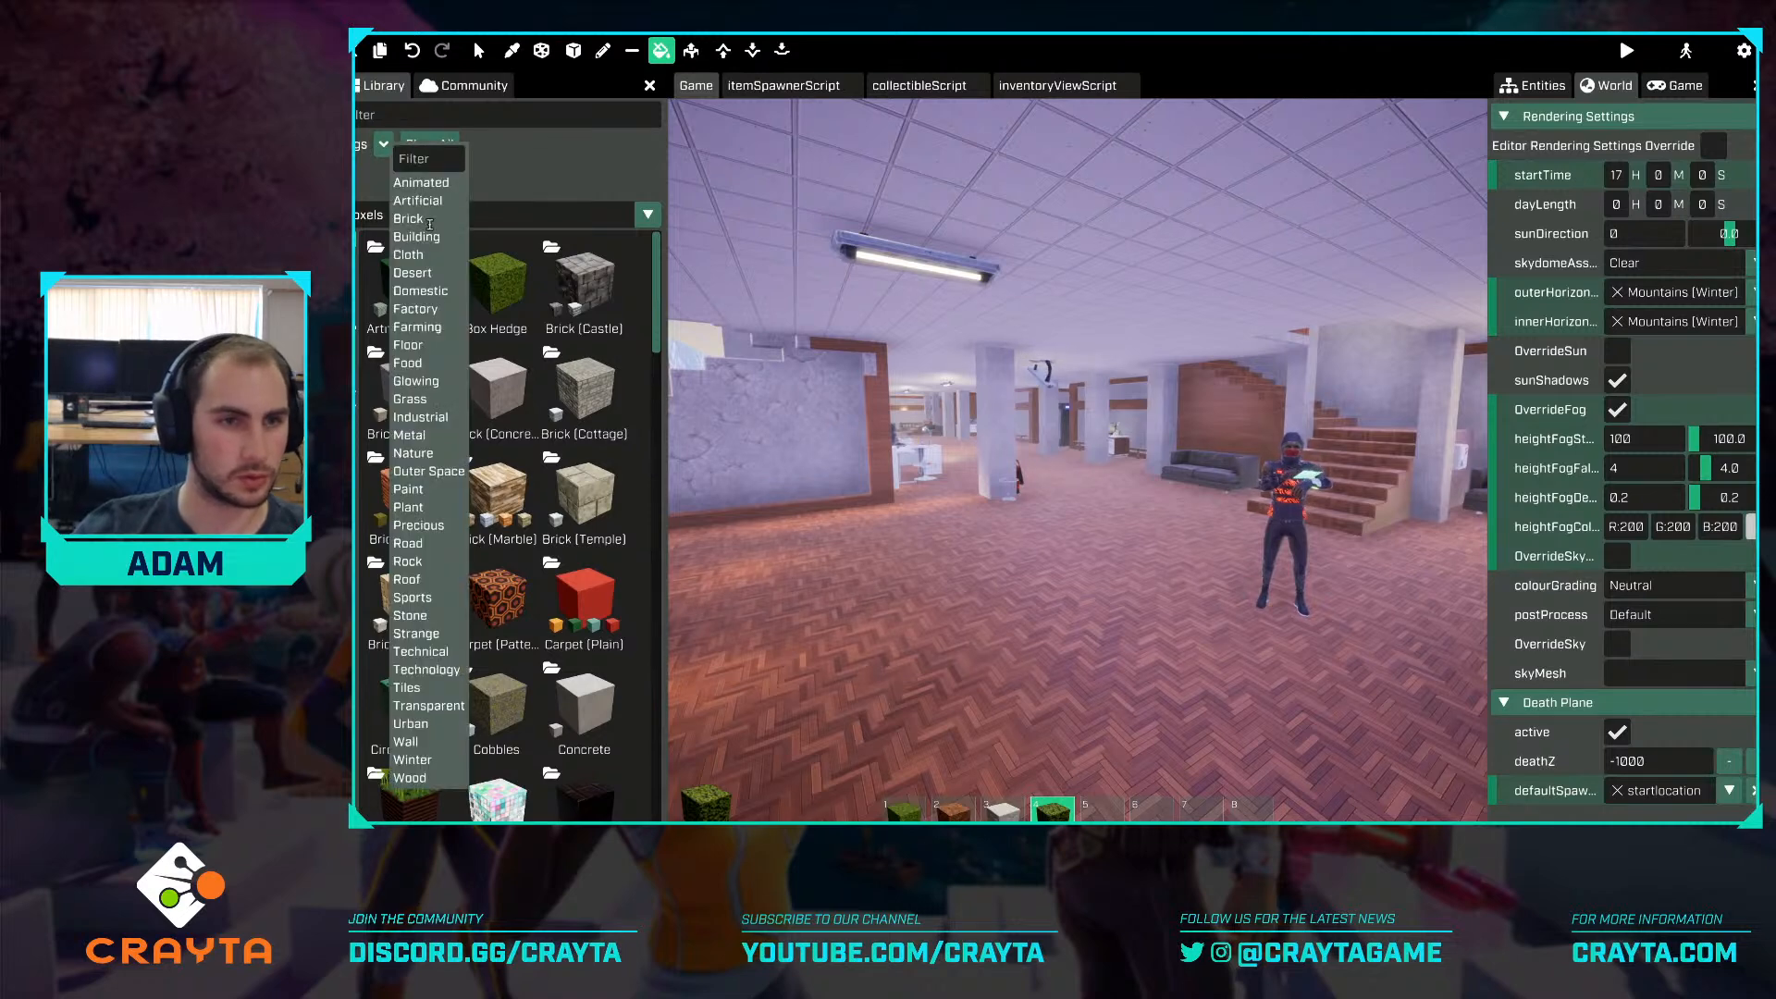
click(440, 422)
Browse the industrial voxels and fill the bank's wooden floor with Black Damaged Factory Floor (Tiles).
scroll(444, 398, down, 2)
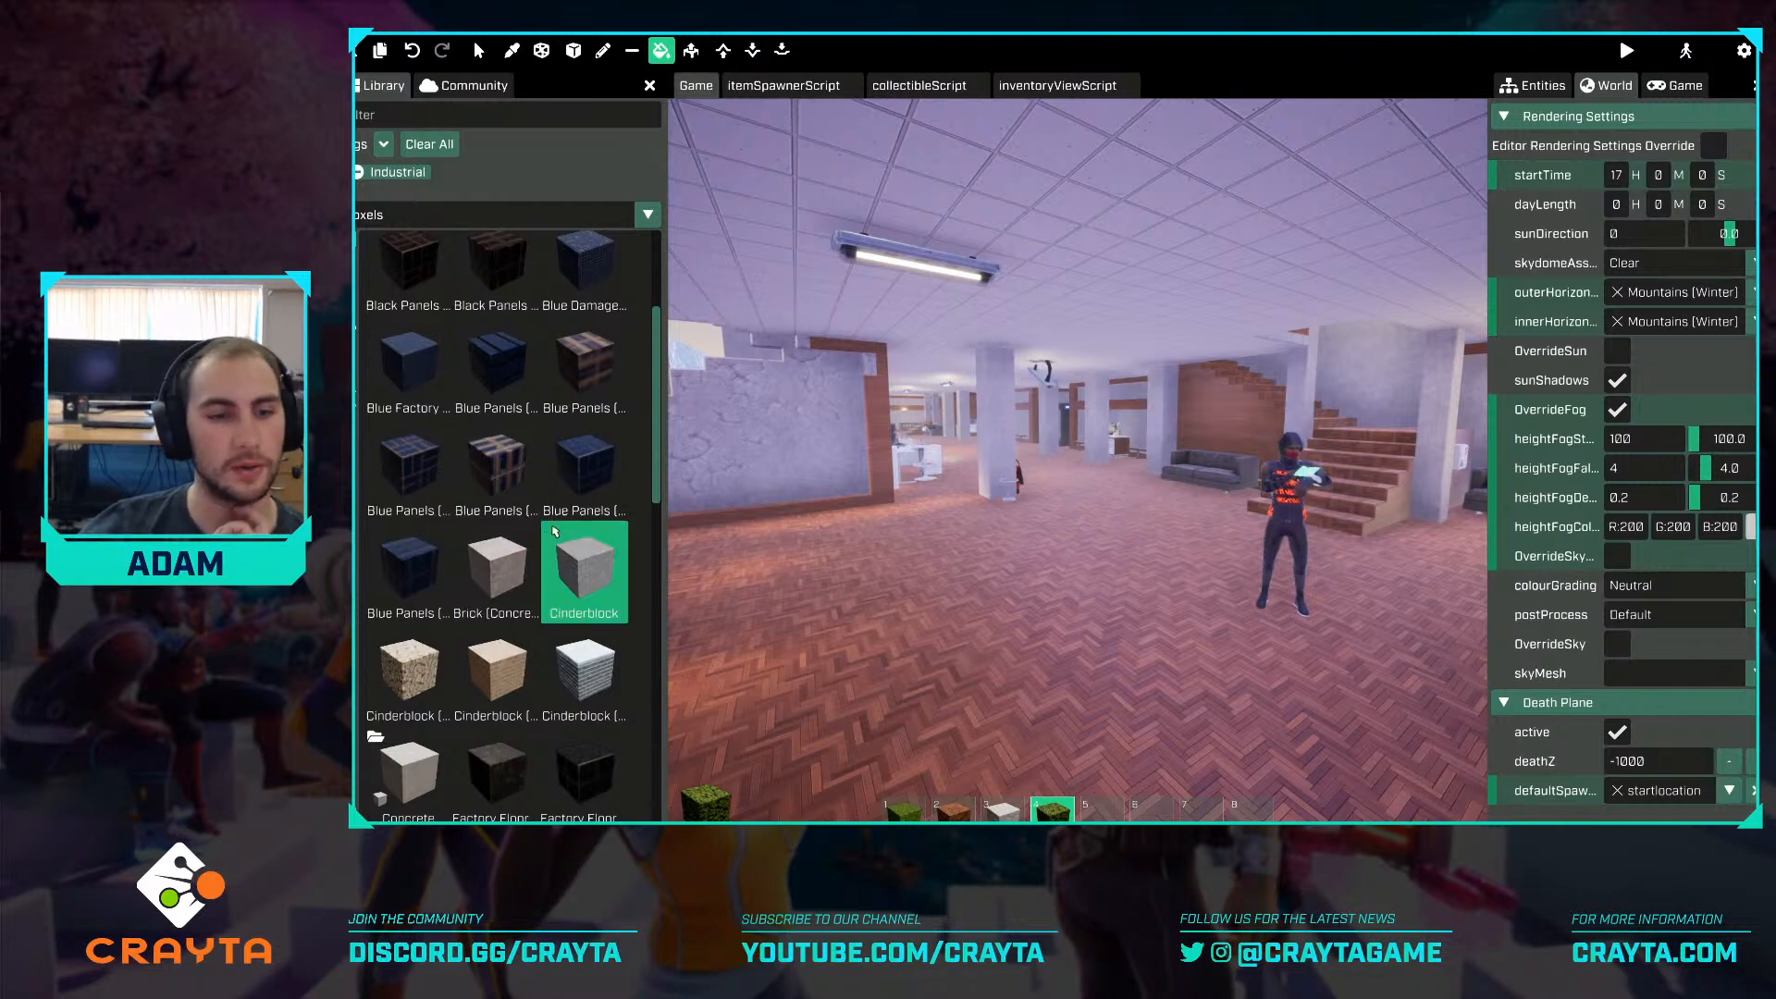
scroll(554, 530, down, 5)
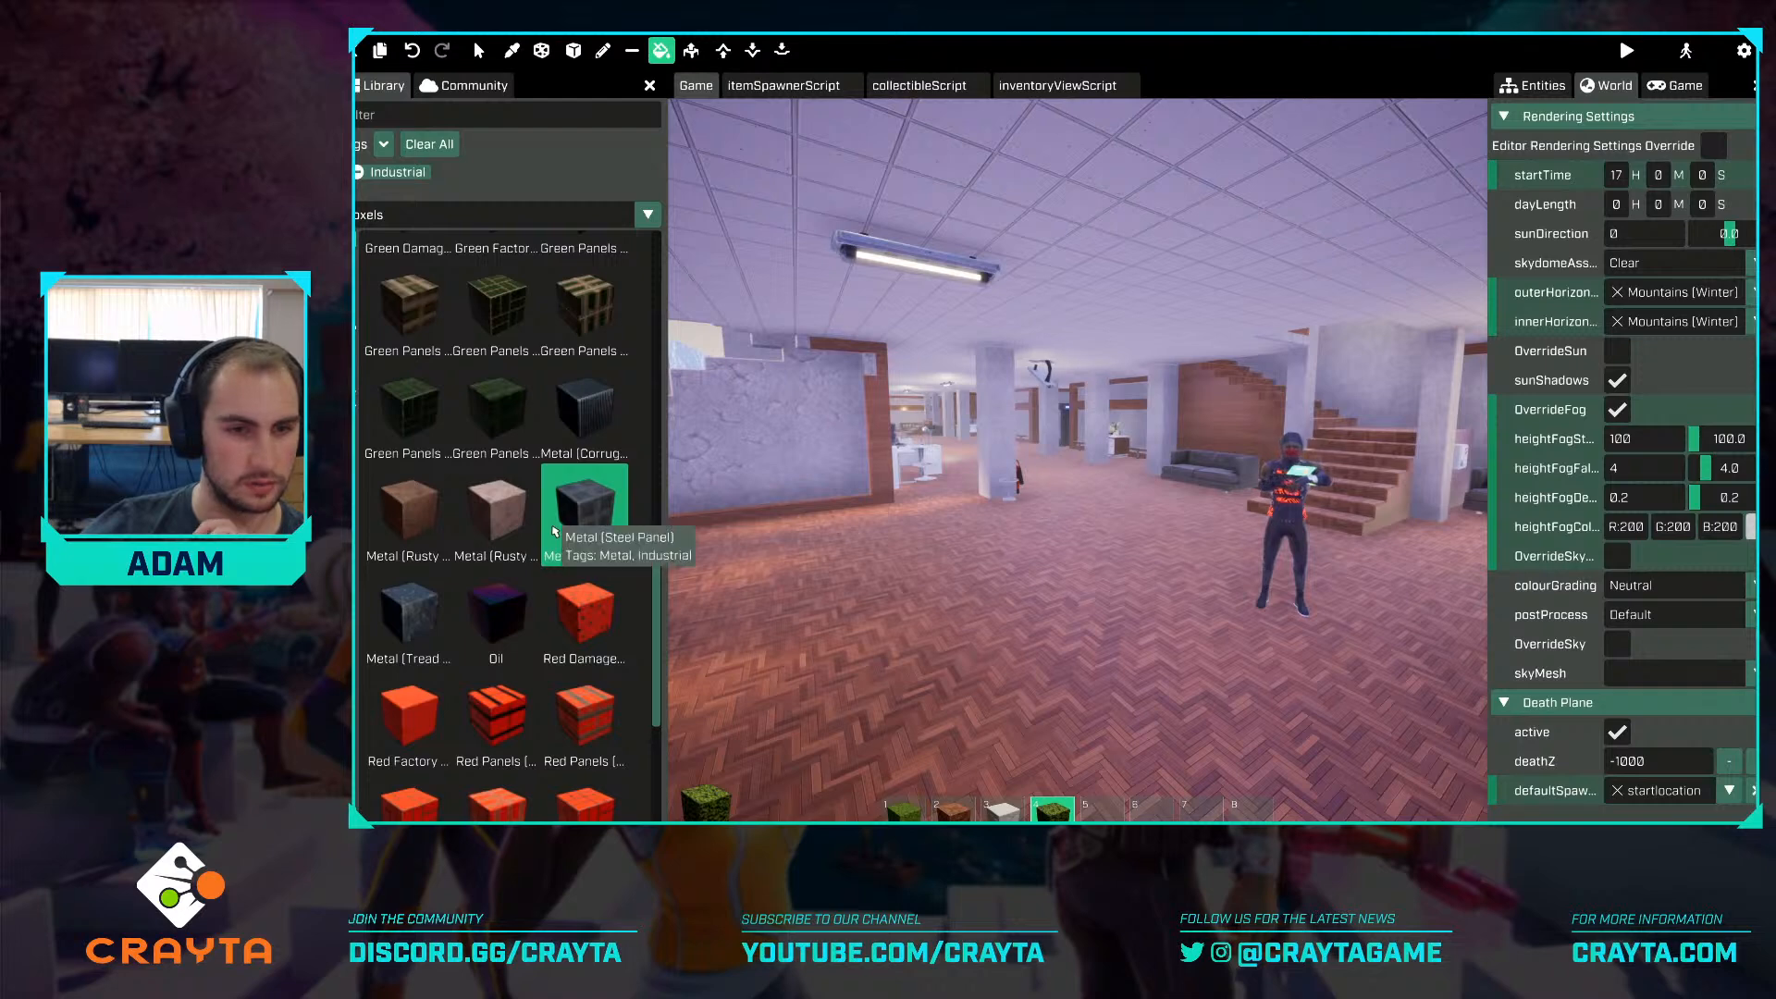
scroll(555, 534, down, 4)
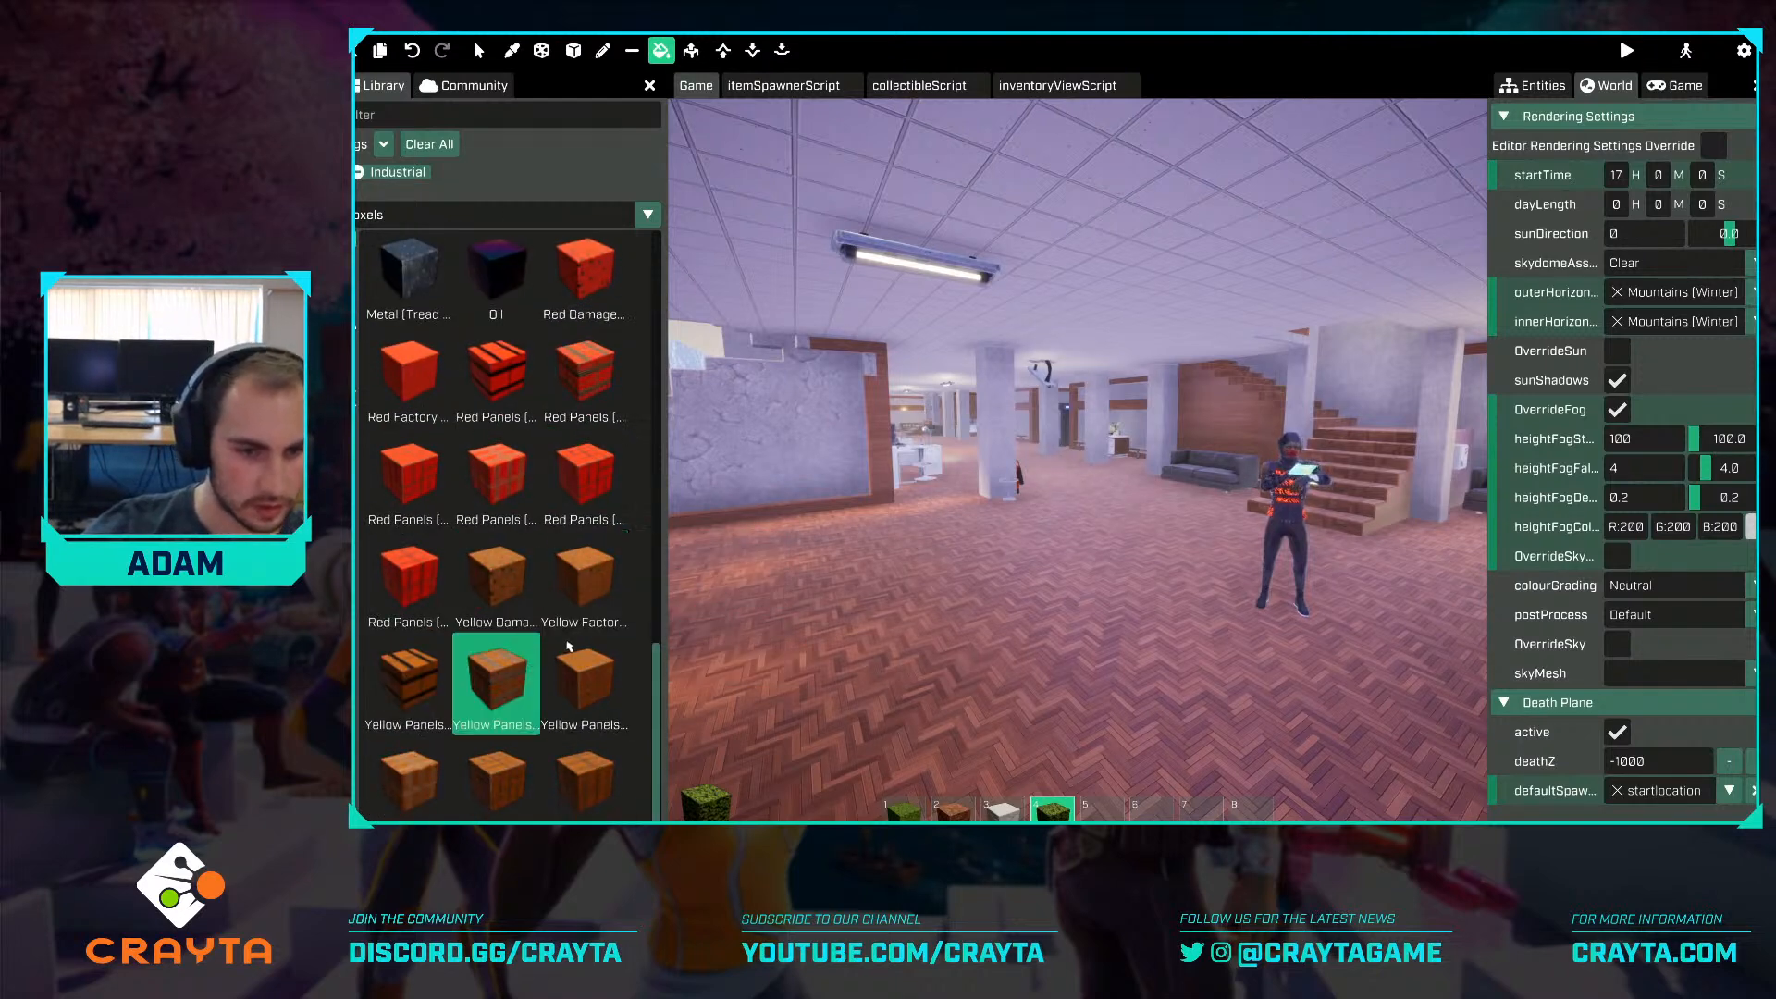
key(w)
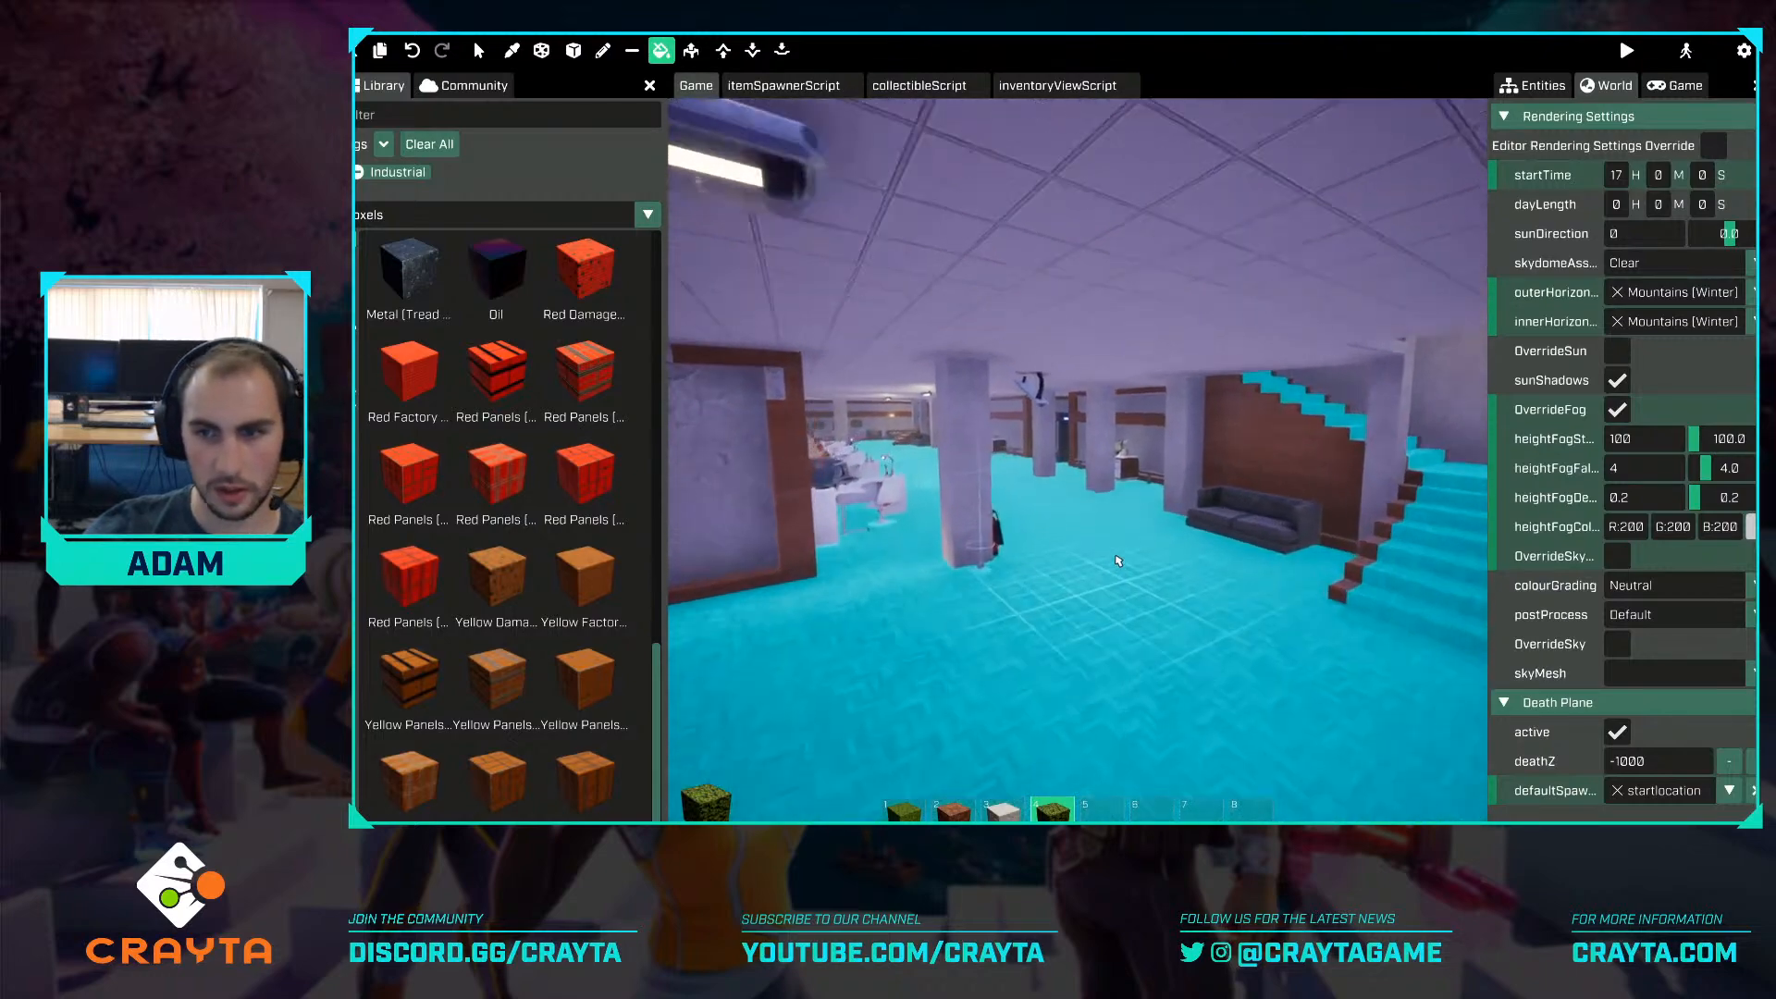
right_drag(1118, 560, 1130, 583)
key(w)
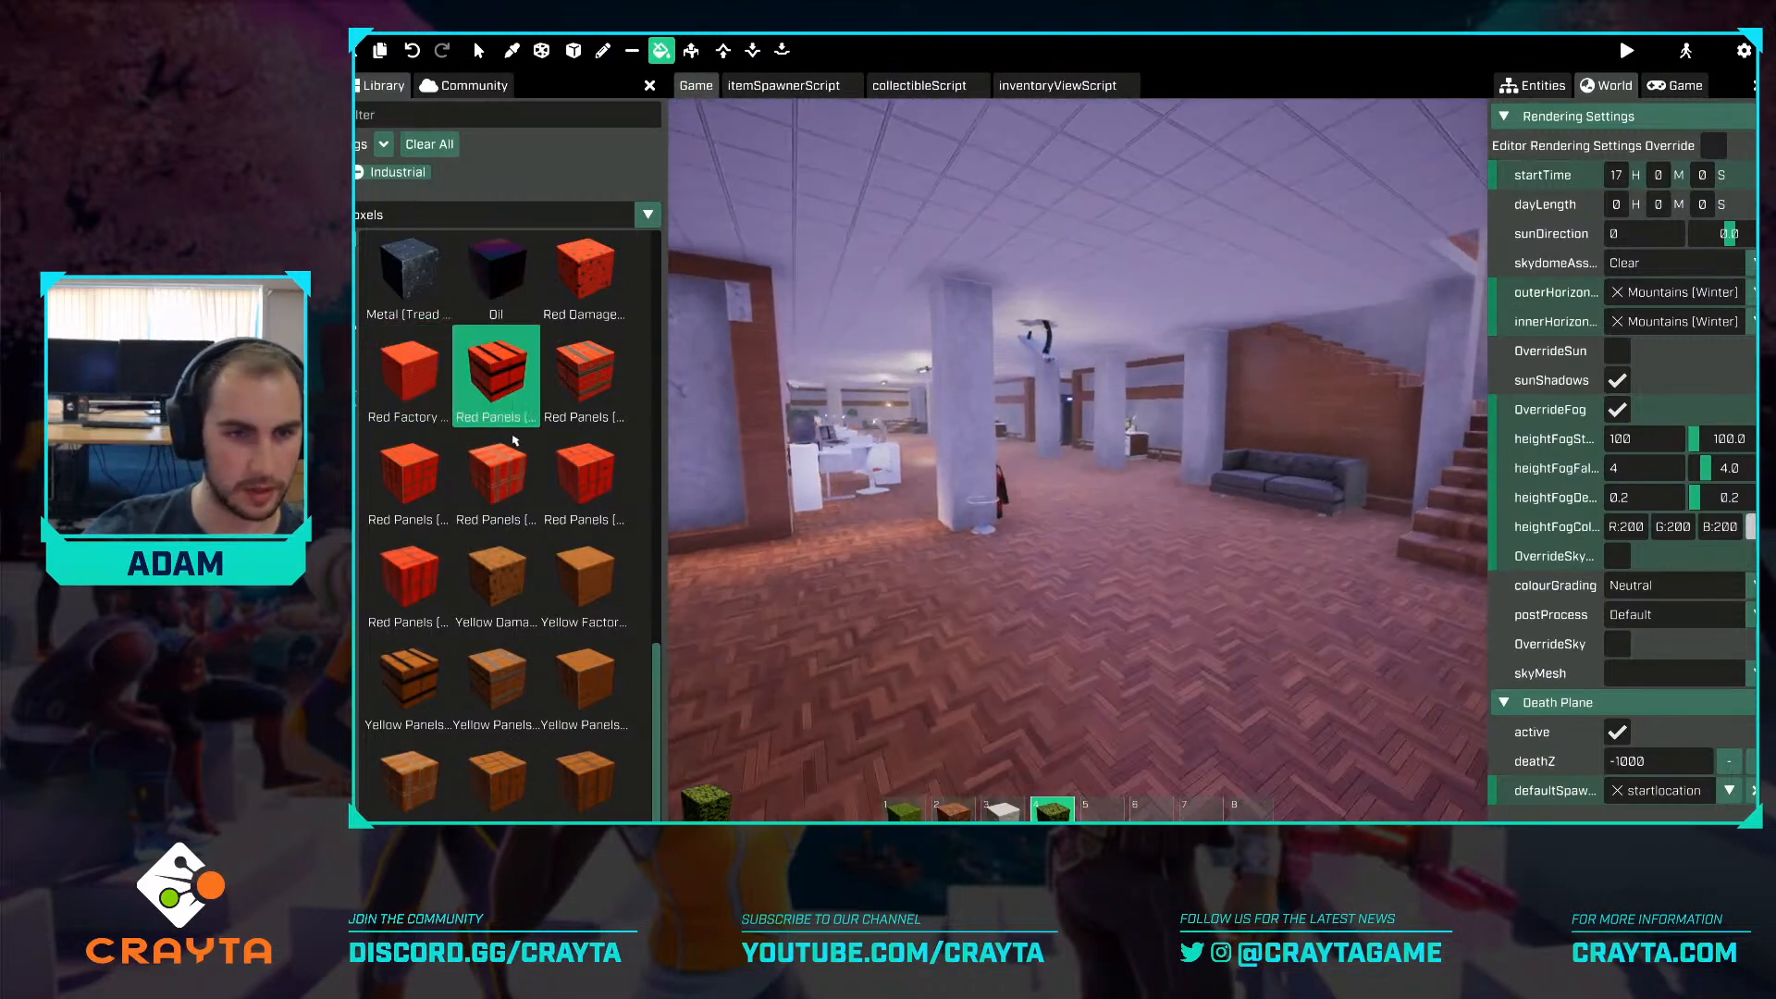
scroll(527, 440, up, 10)
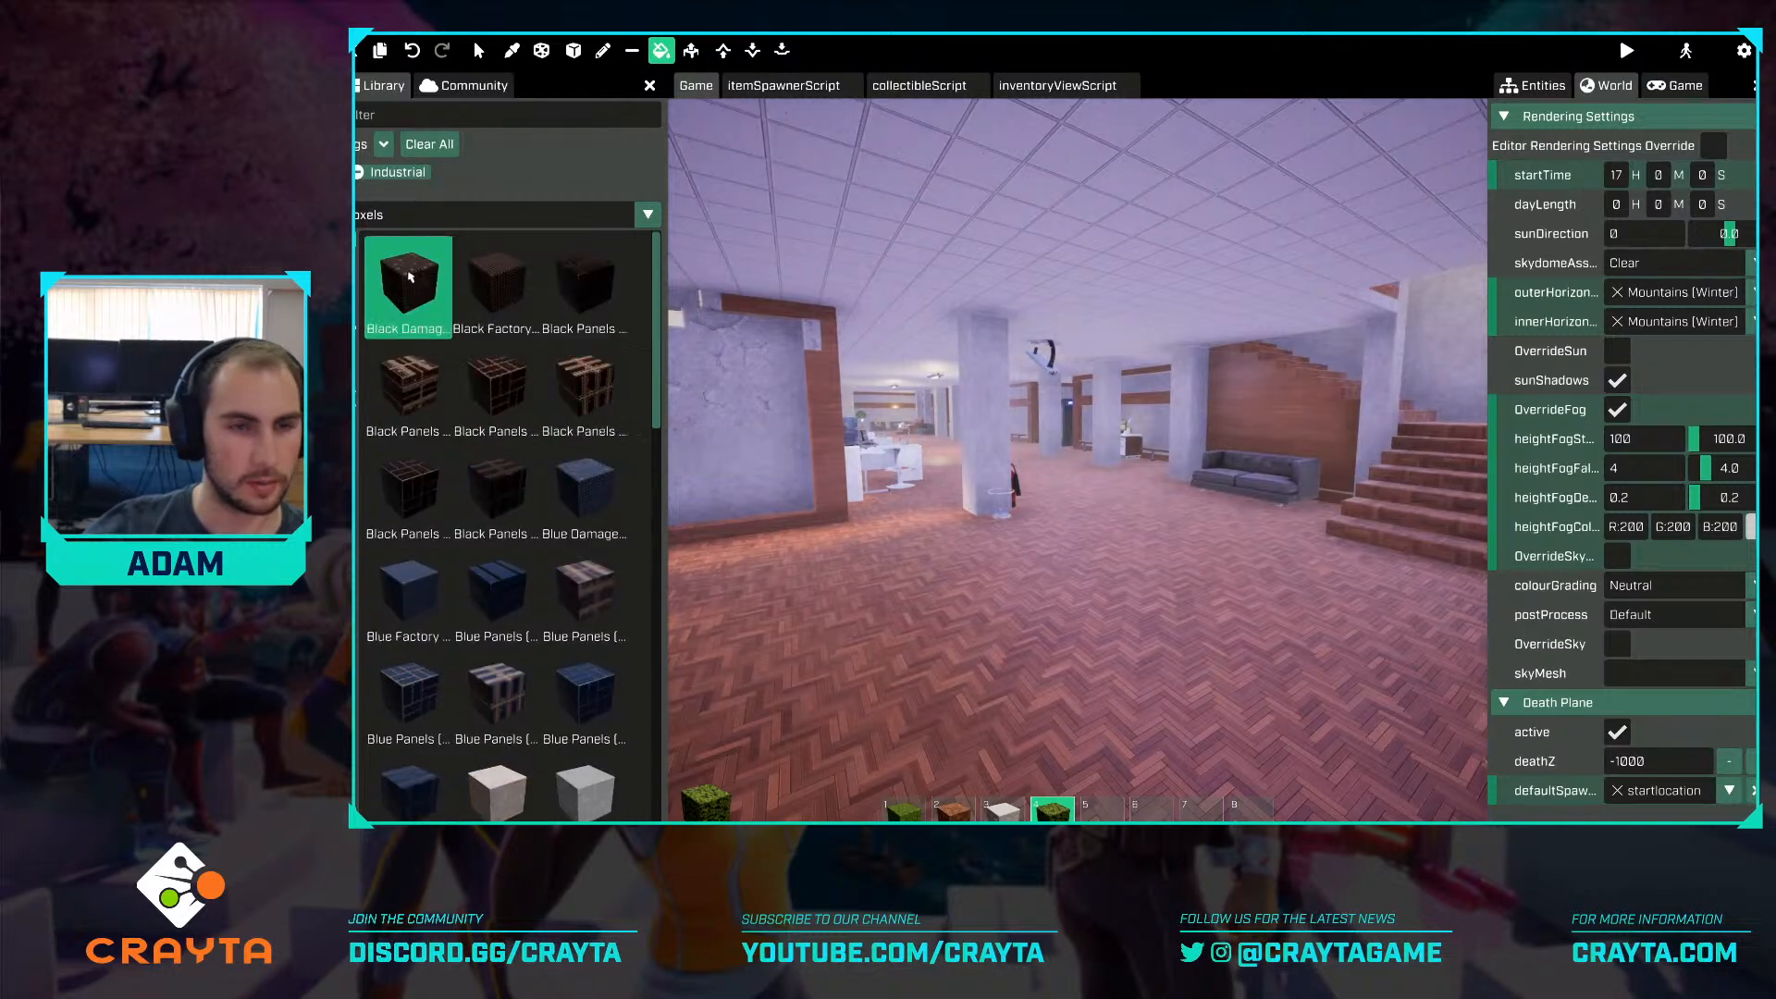
click(411, 275)
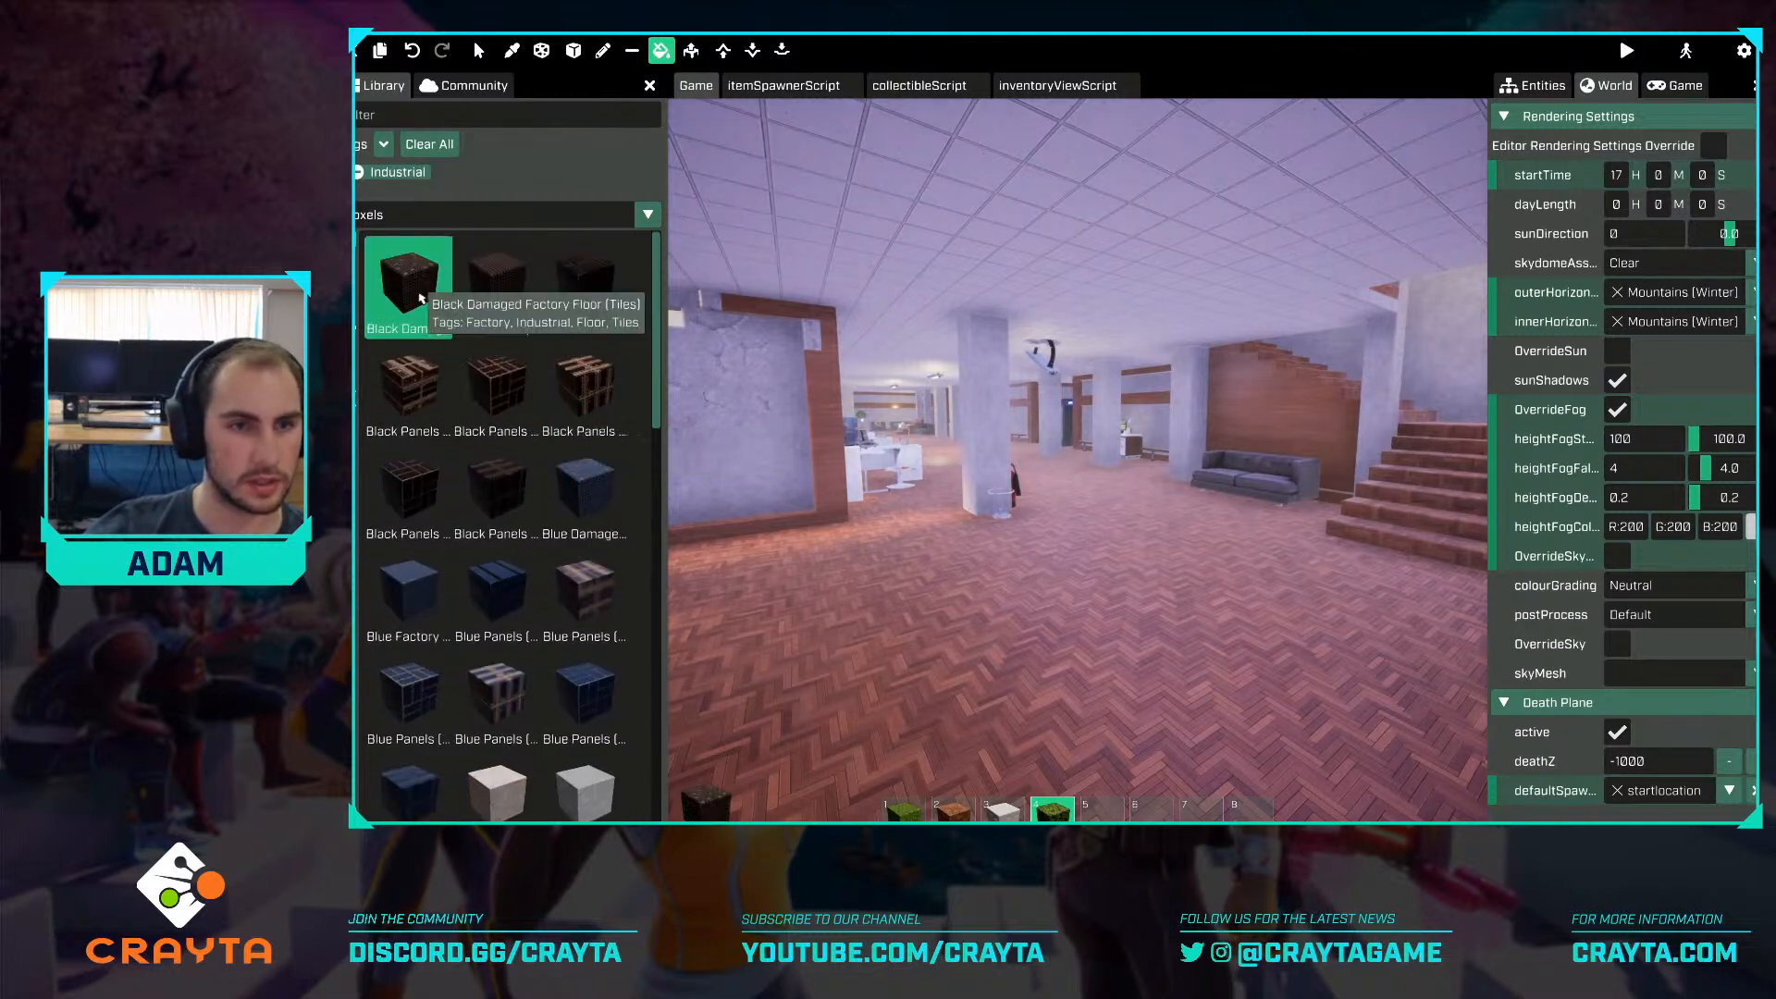
click(1241, 546)
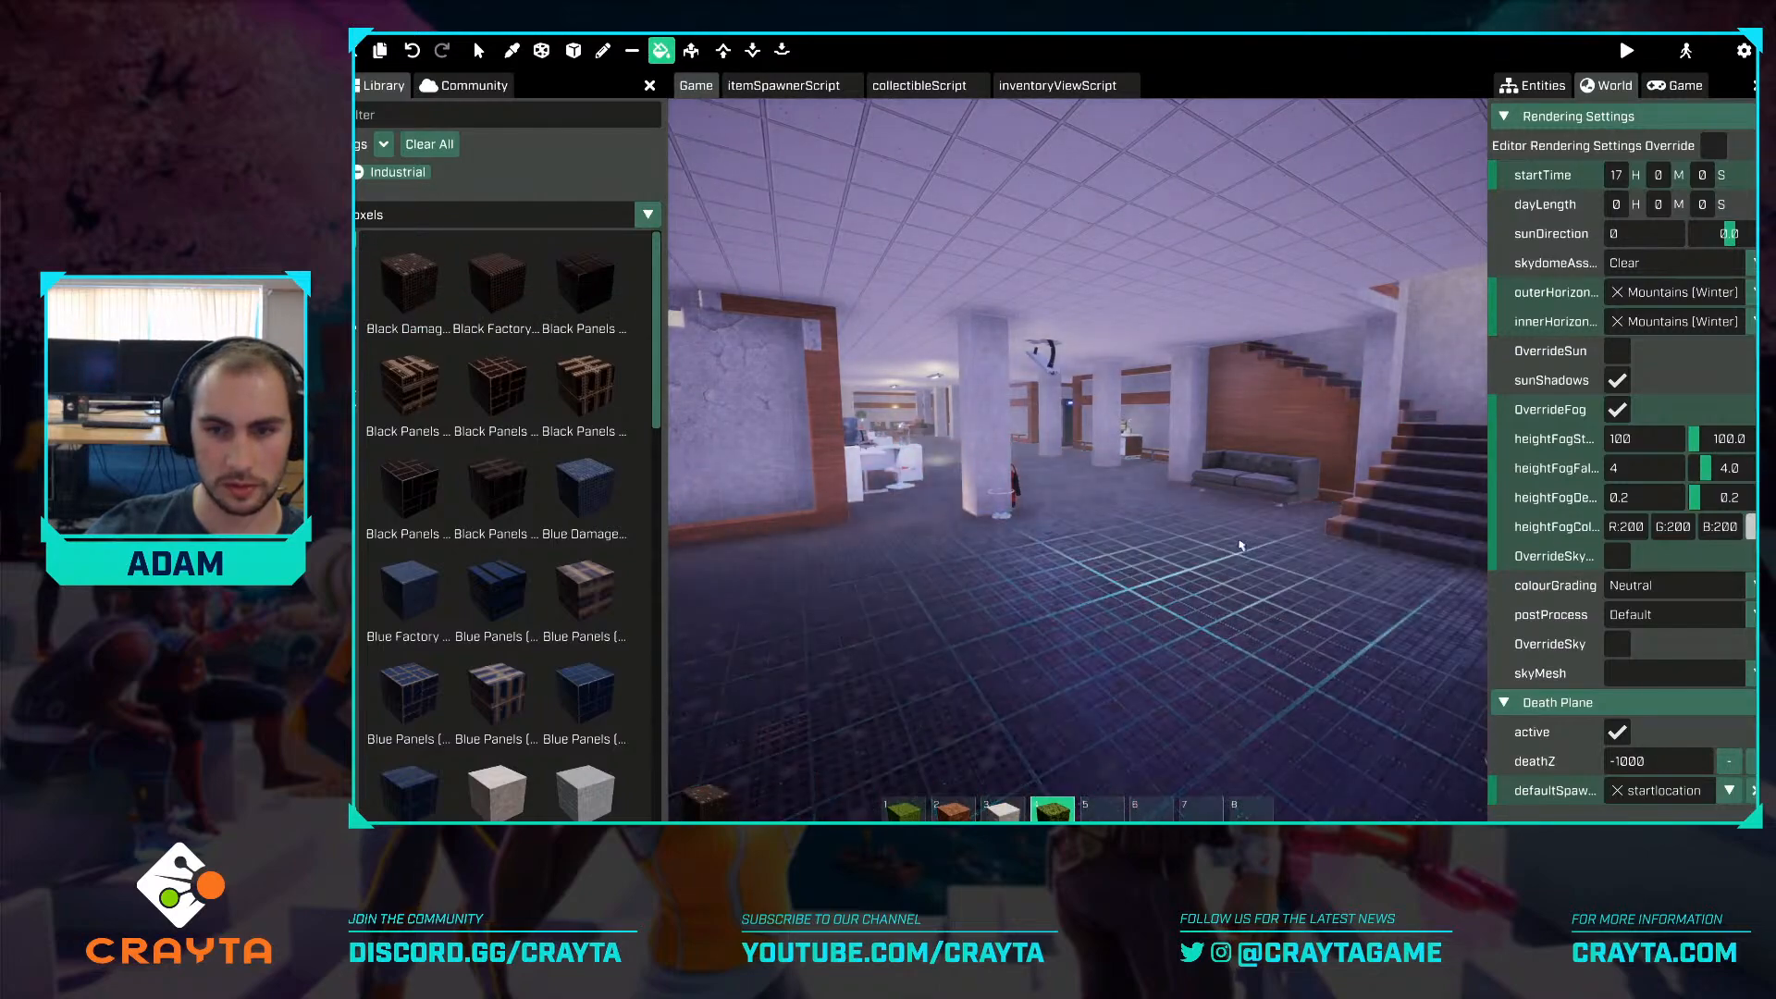
Inspect the tiled floor around the bank and refill it with the green damaged floor voxel.
right_drag(1241, 546, 1462, 509)
key(s)
key(w)
key(w)
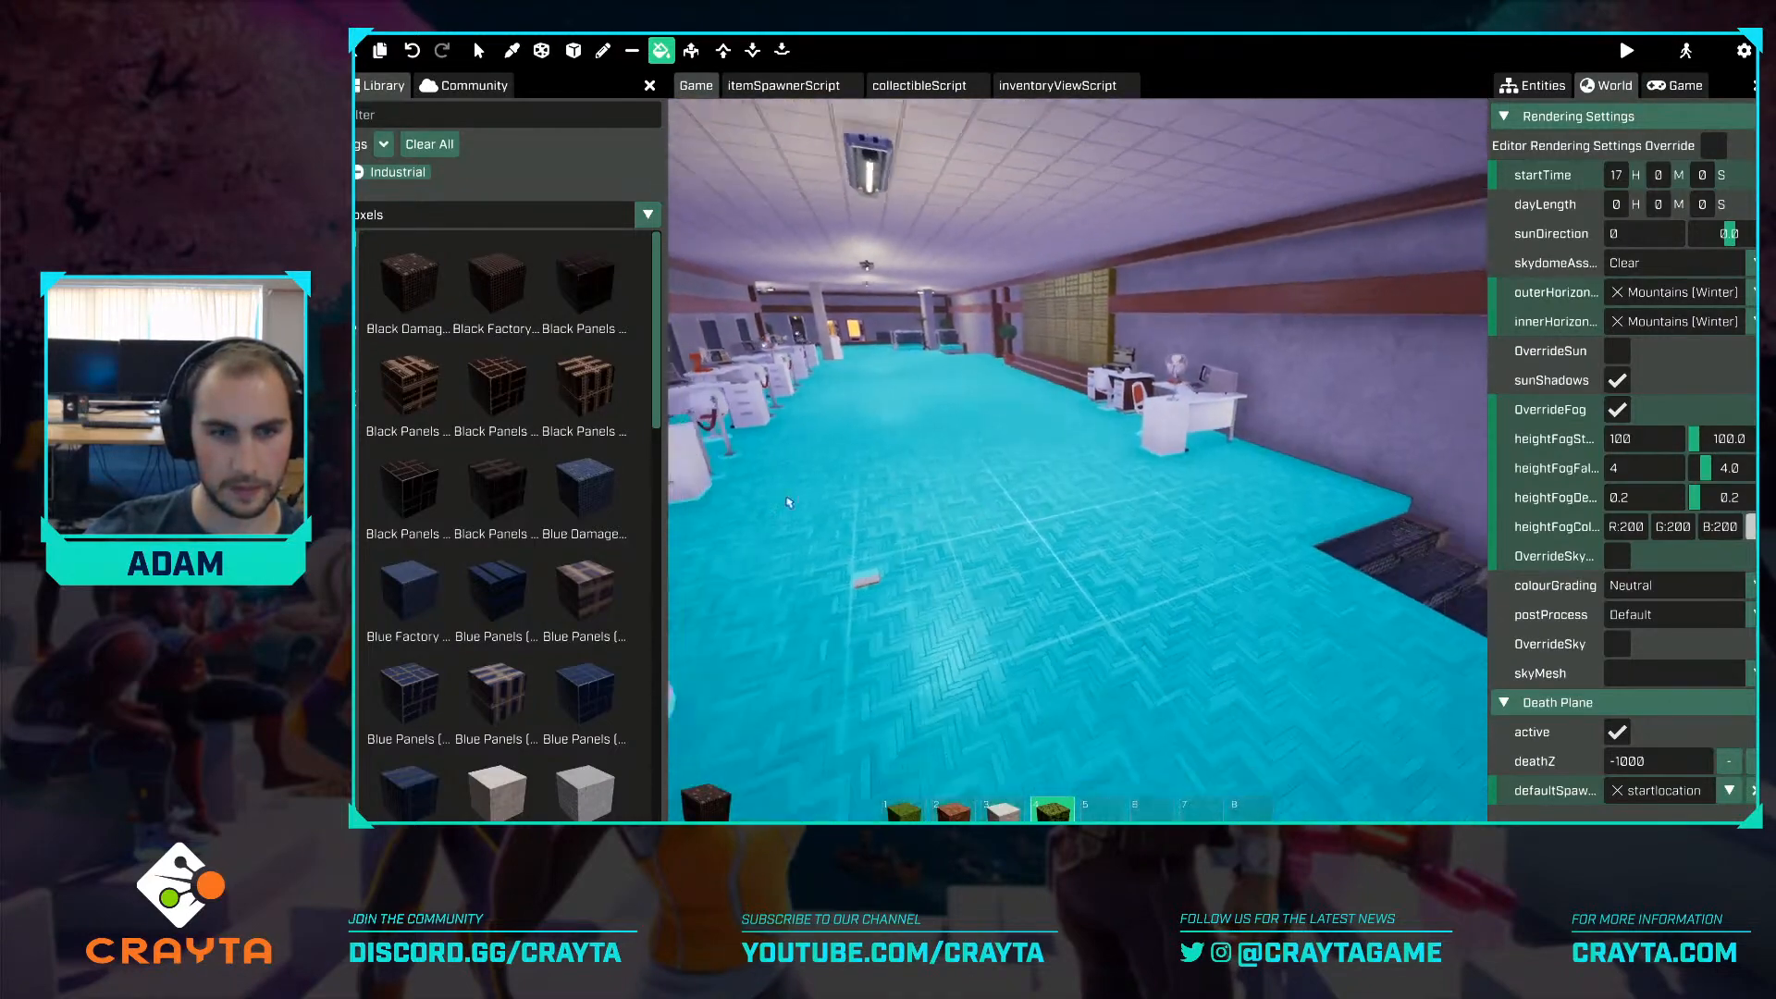
scroll(578, 467, down, 3)
scroll(578, 499, down, 4)
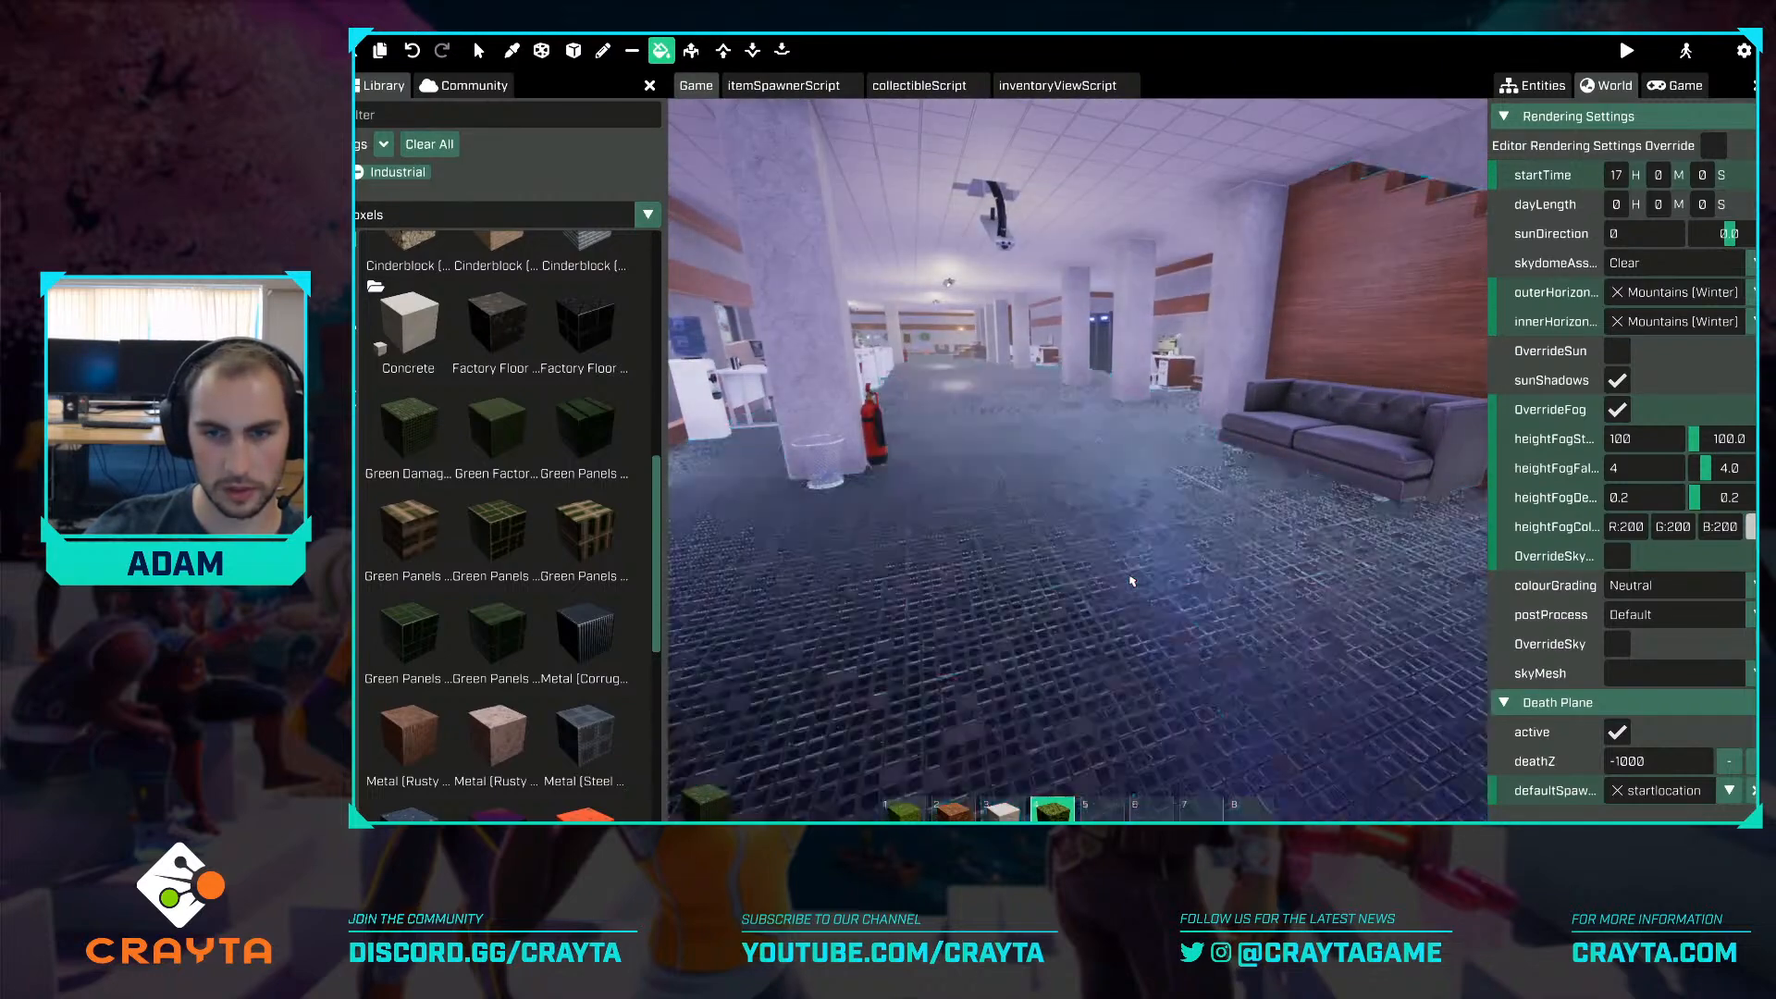
Refill the bank floor with the red damaged floor voxel, comparing it with the previous floor through undo and redo.
scroll(499, 592, down, 5)
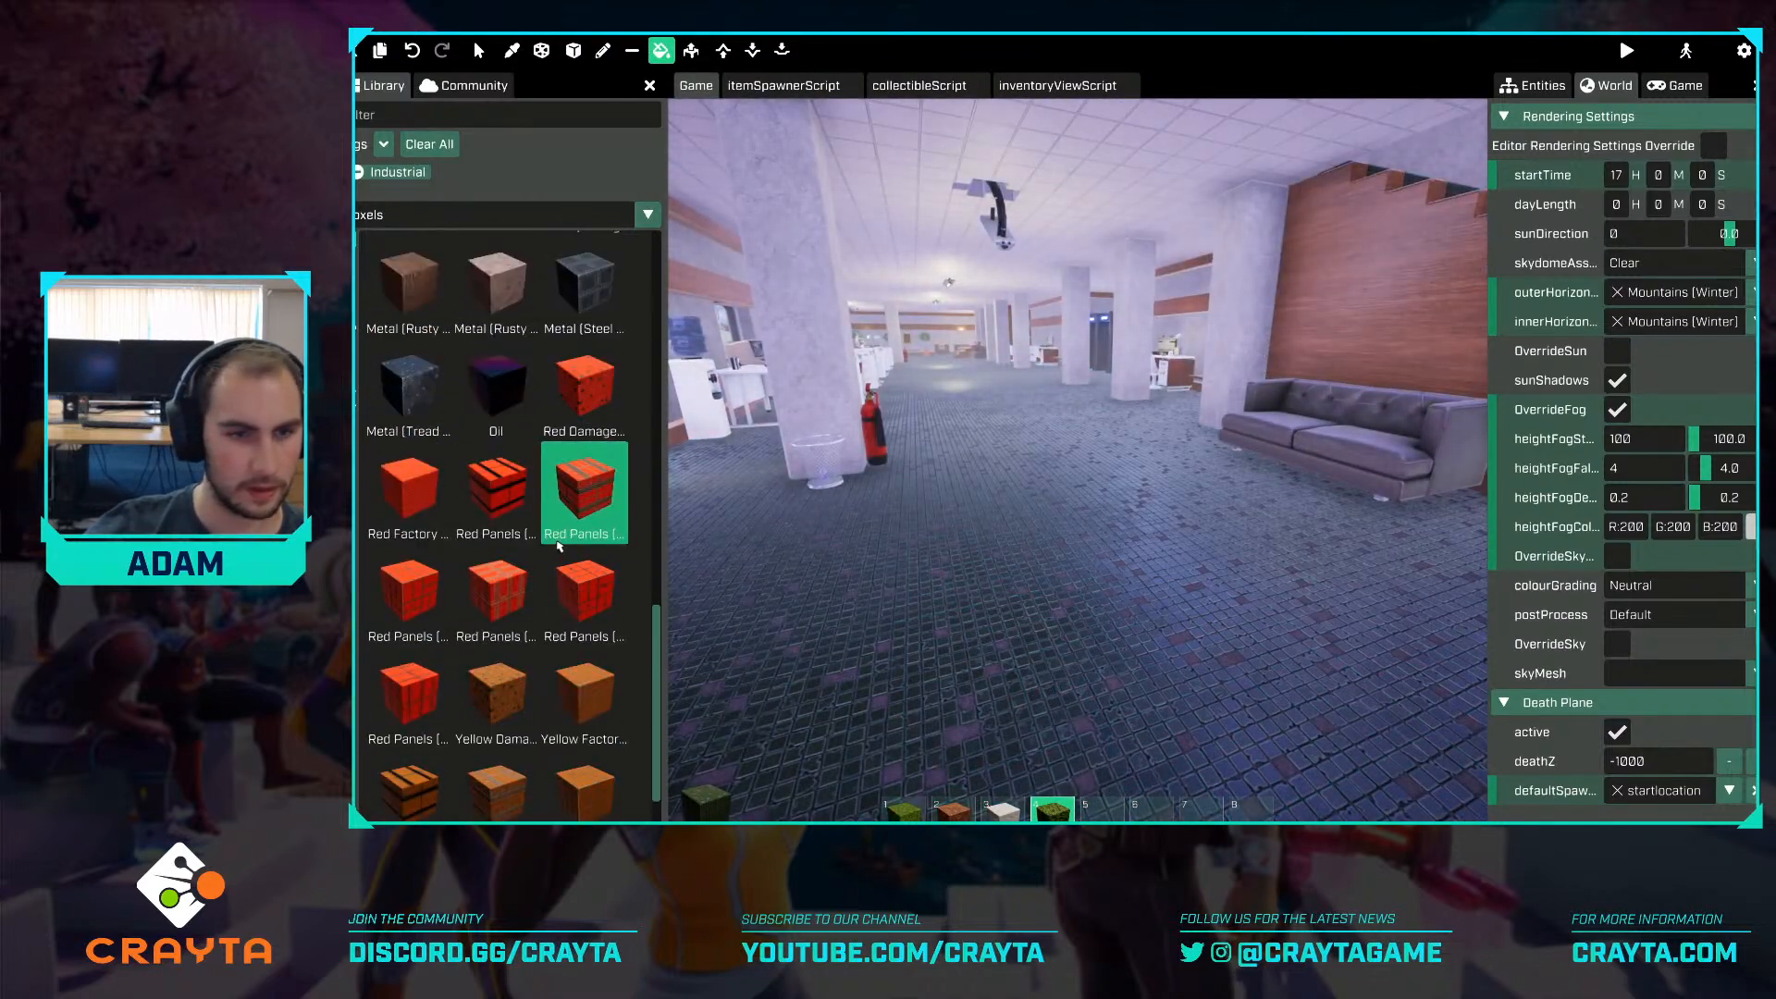
click(502, 564)
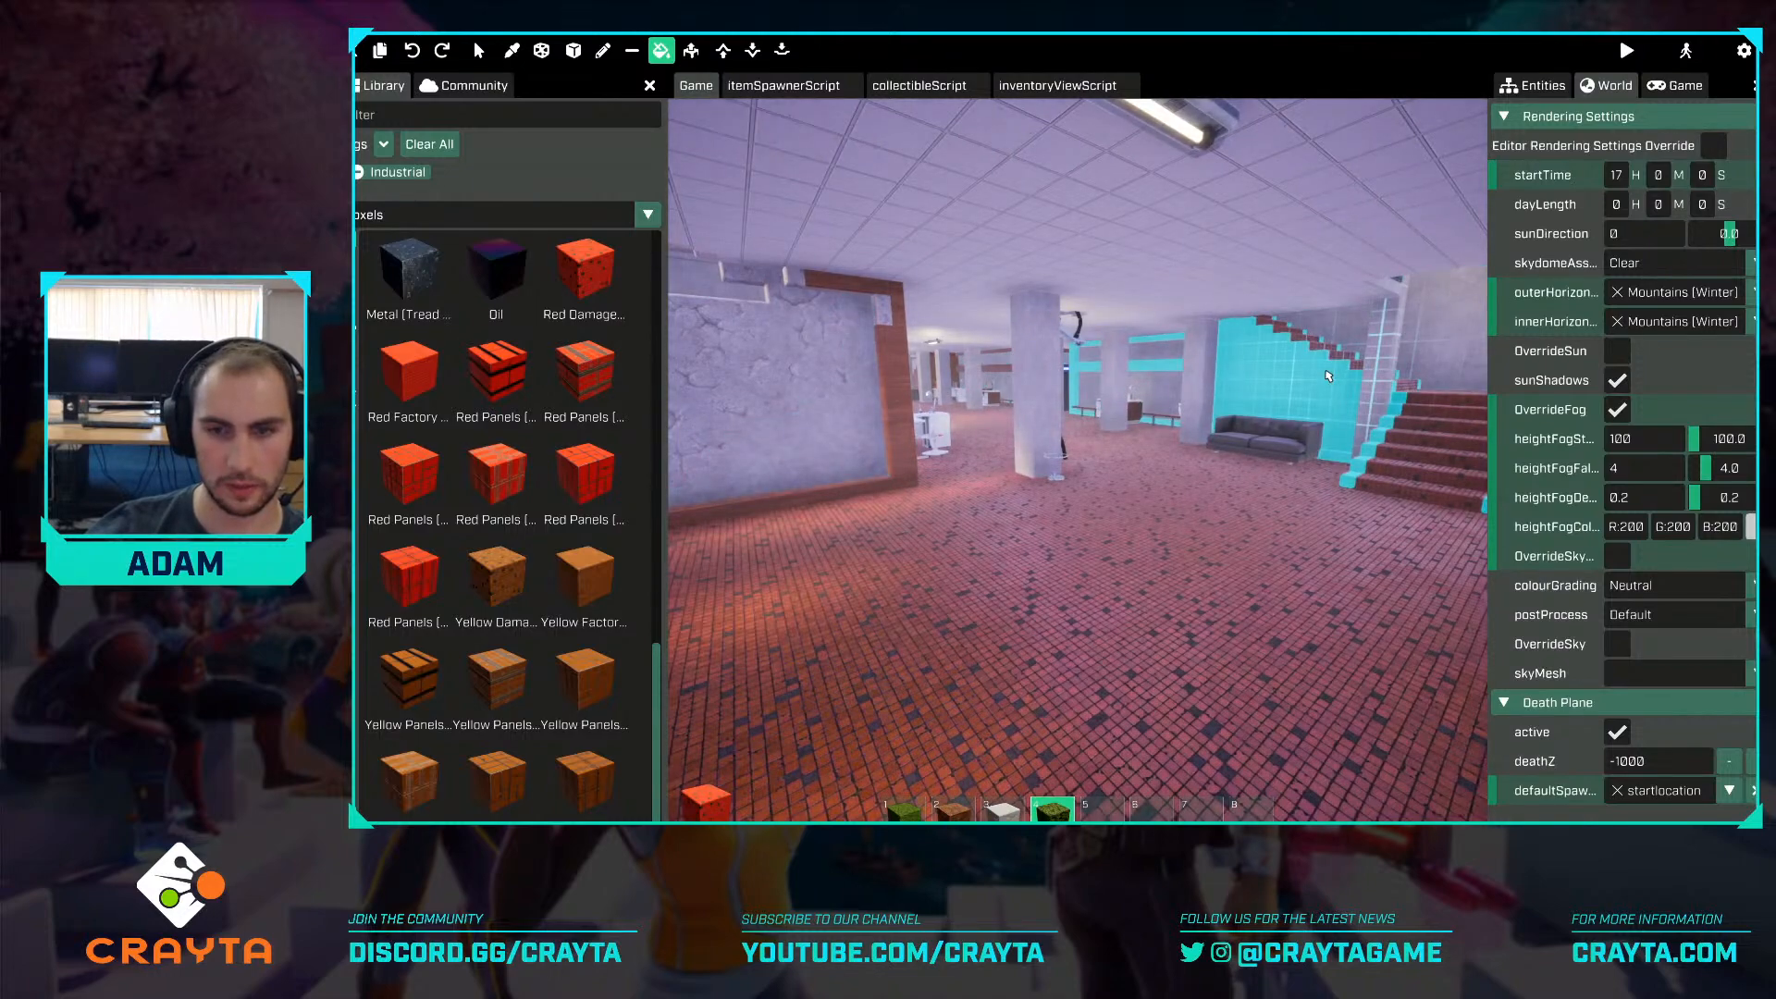
key(ctrl+z)
right_drag(1332, 361, 990, 320)
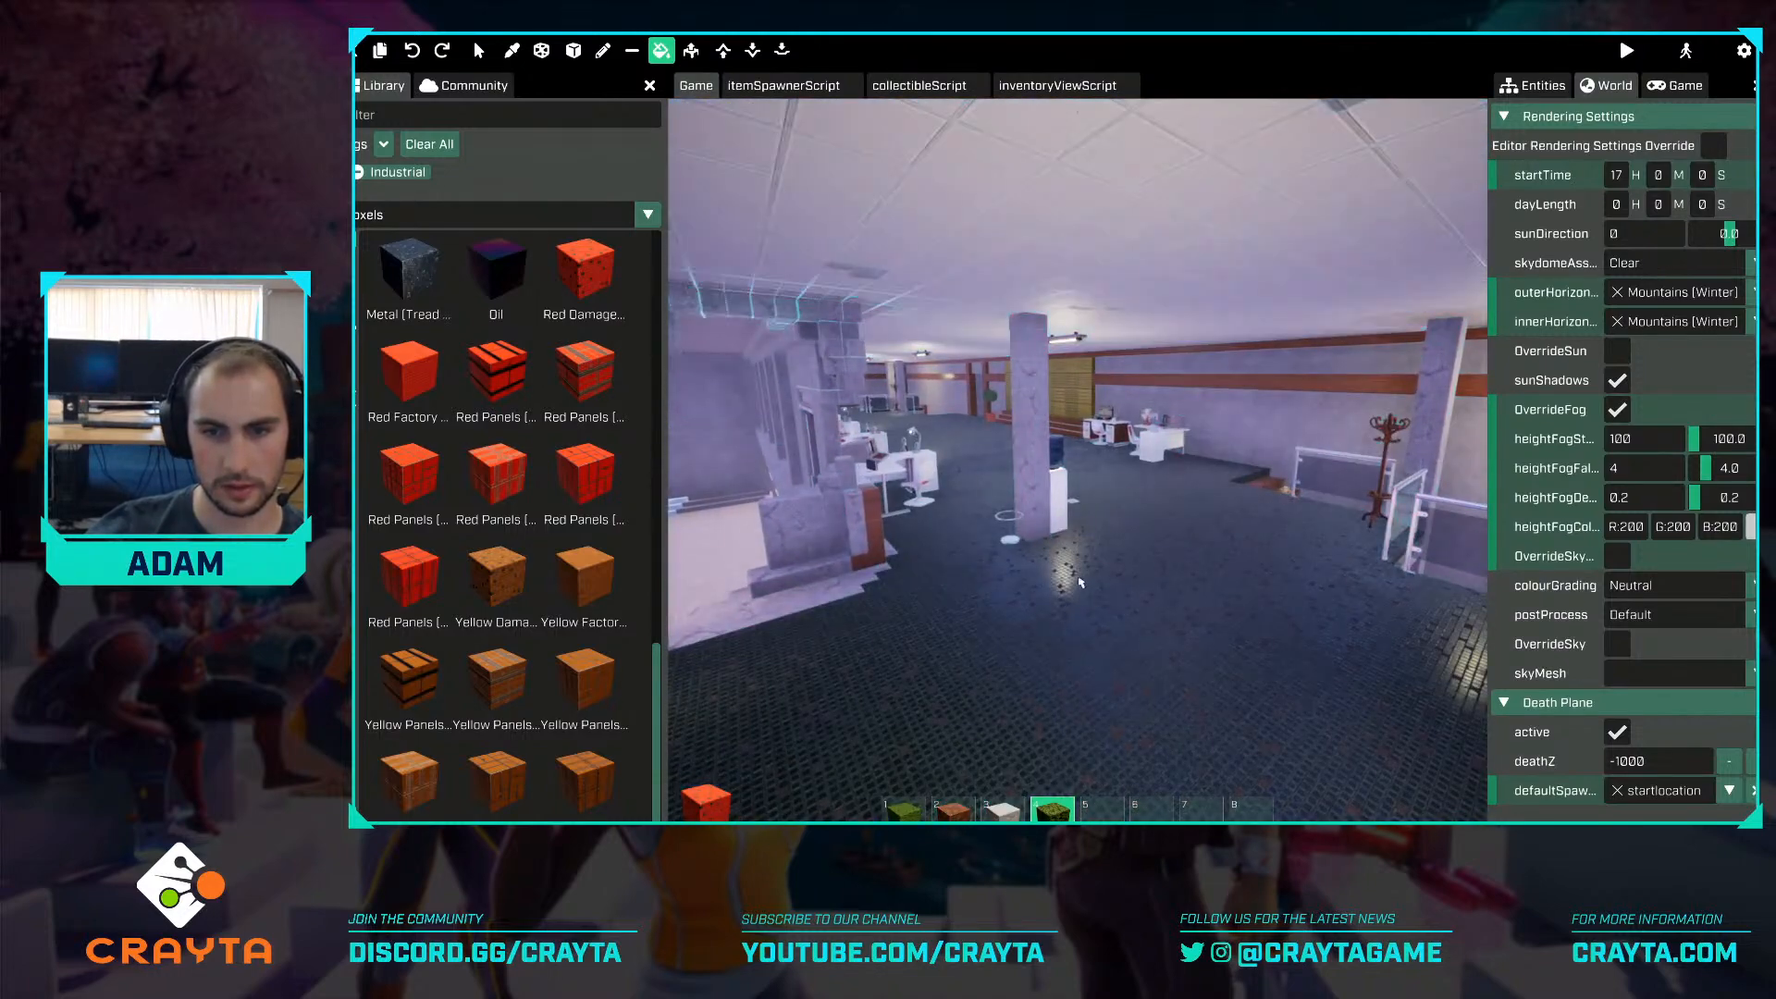
key(ctrl+y)
Fill the bank floor with the yellow damaged floor voxel and view it along the ivy-covered wall.
click(497, 580)
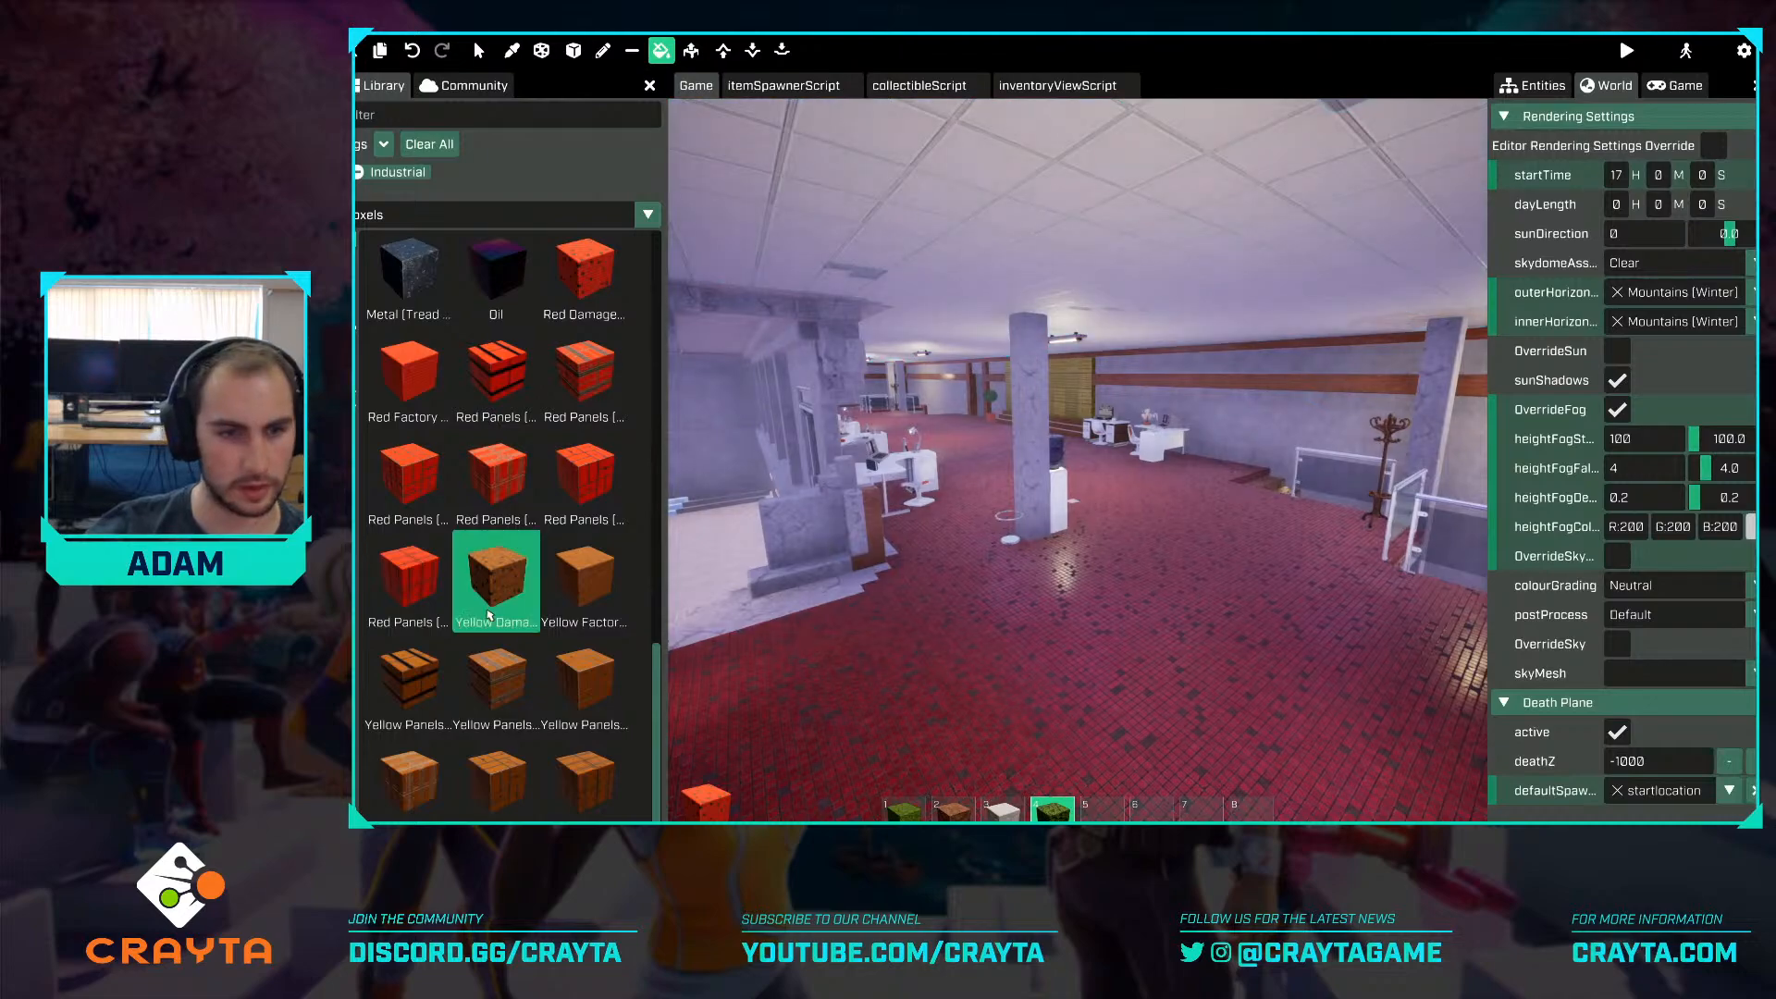
click(1318, 474)
right_drag(1318, 474, 893, 476)
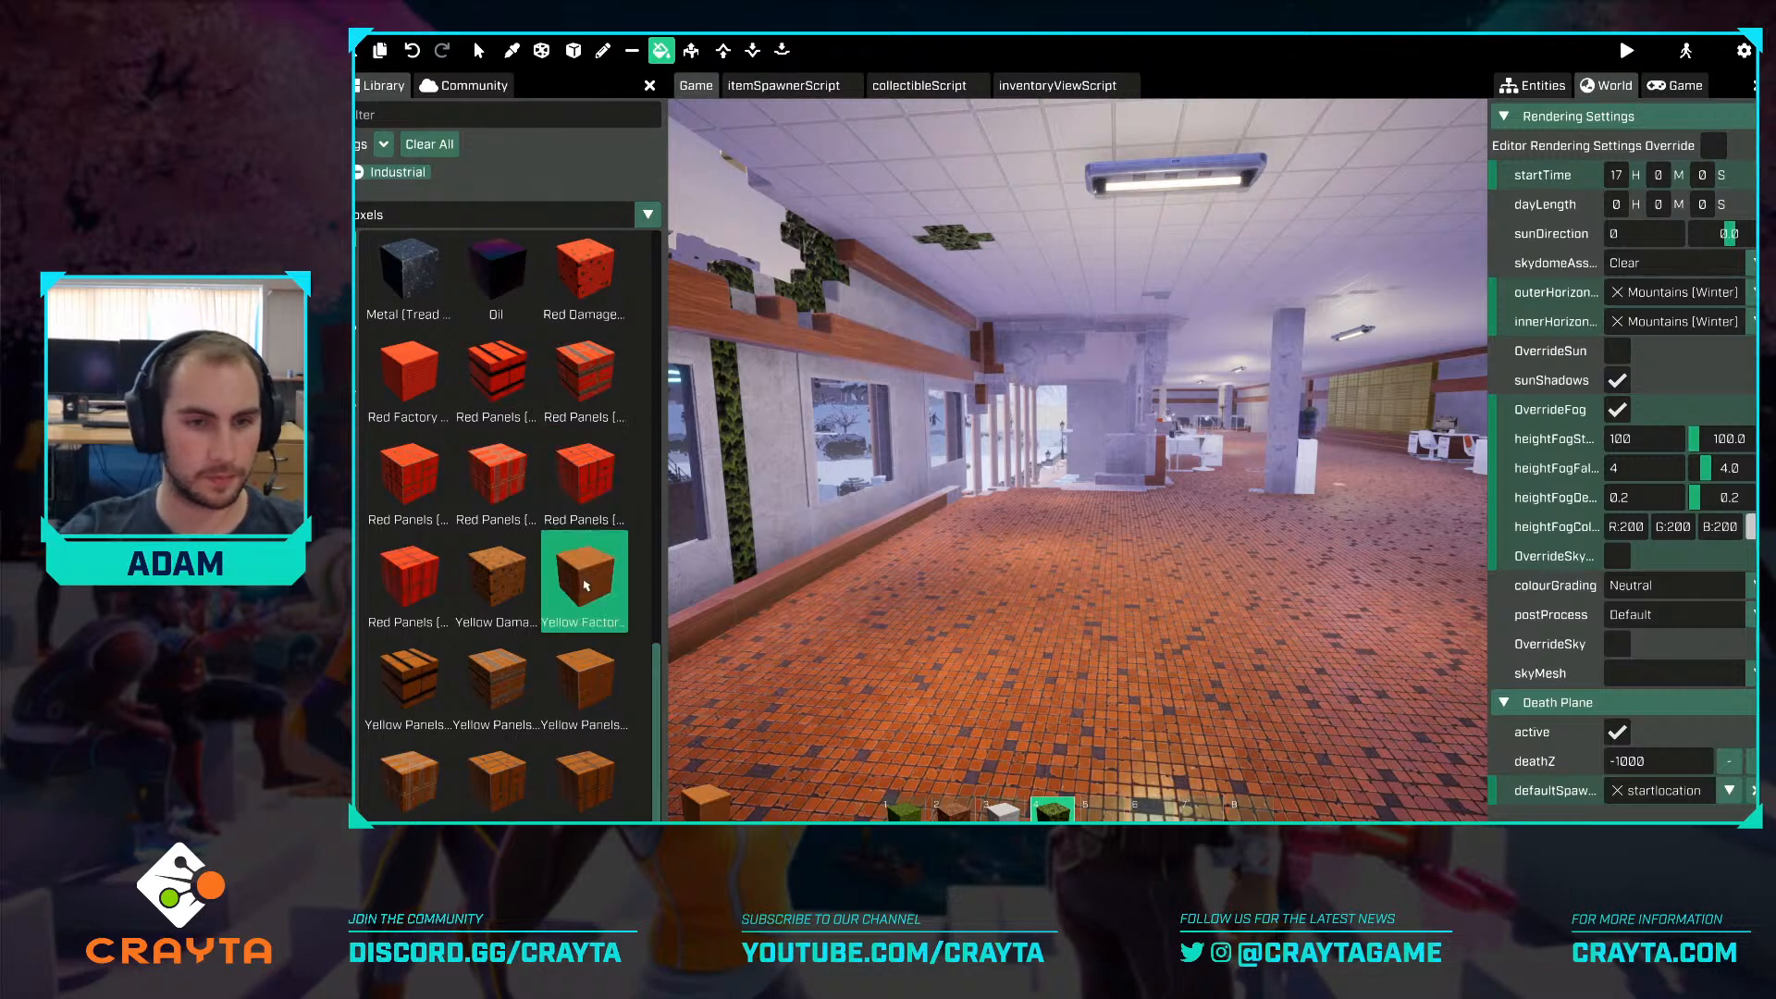
Set up a spherical voxel paint brush of size 9 and paint yellow factory floor patches over the damaged floor near the windows.
click(612, 54)
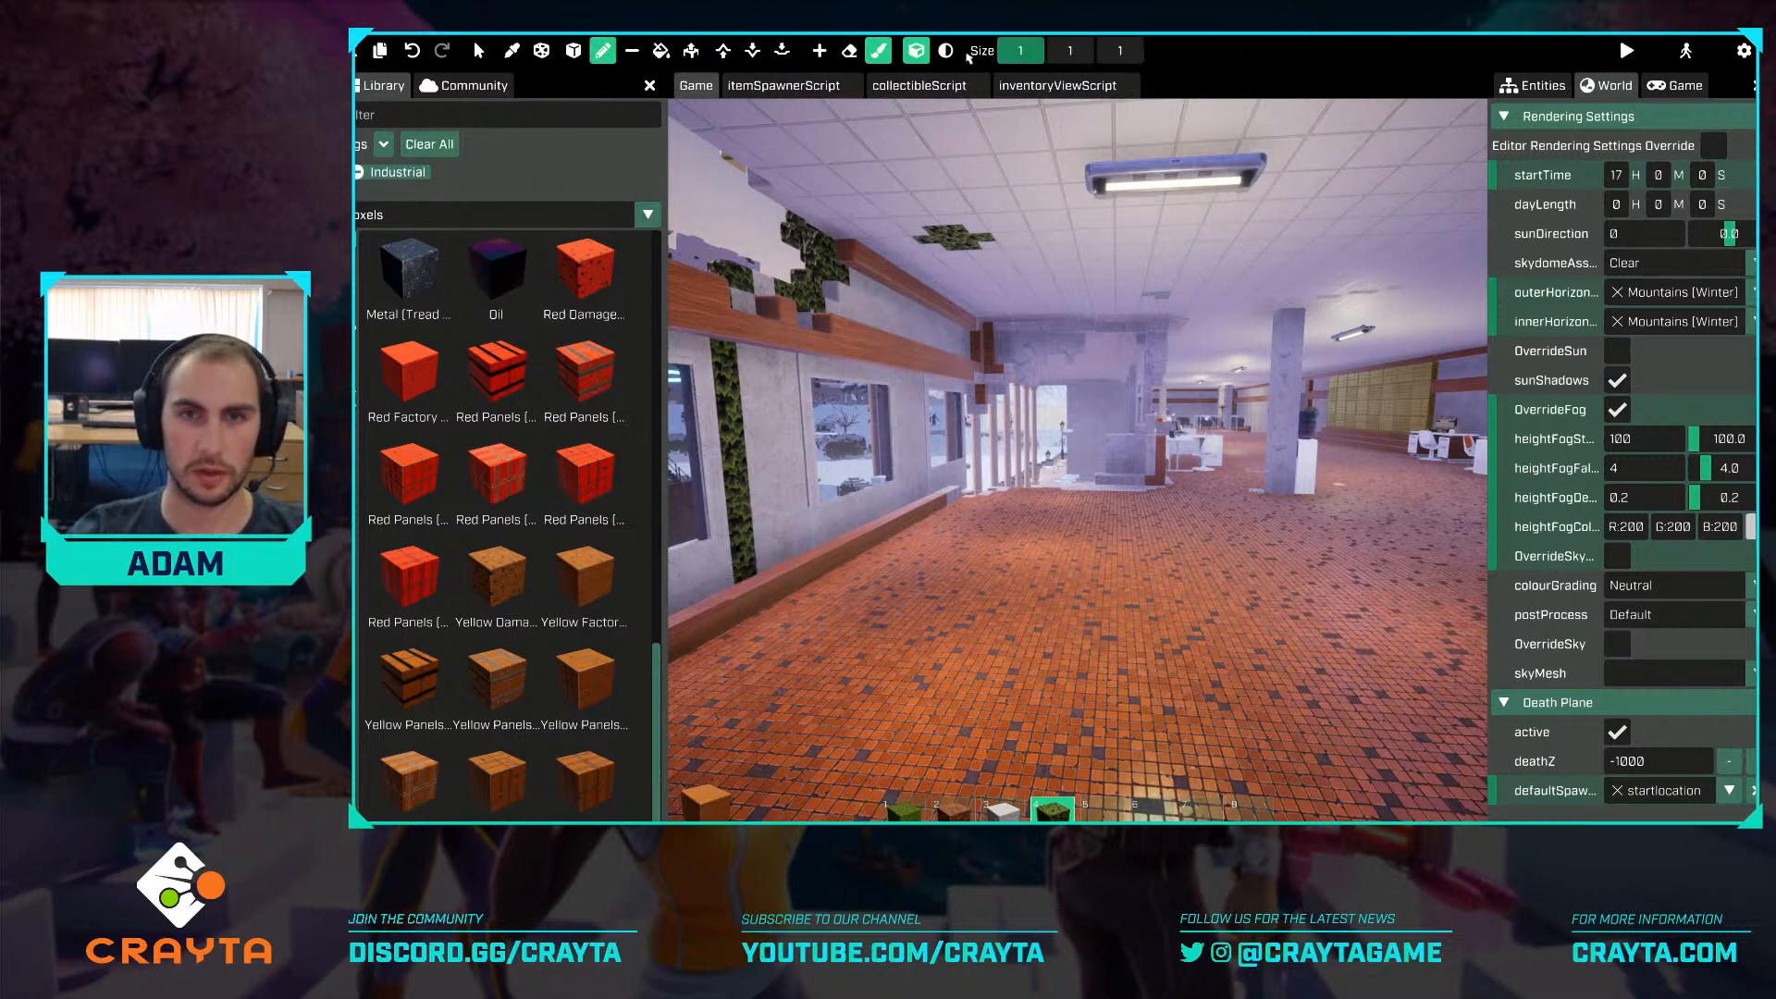
scroll(1147, 546, up, 8)
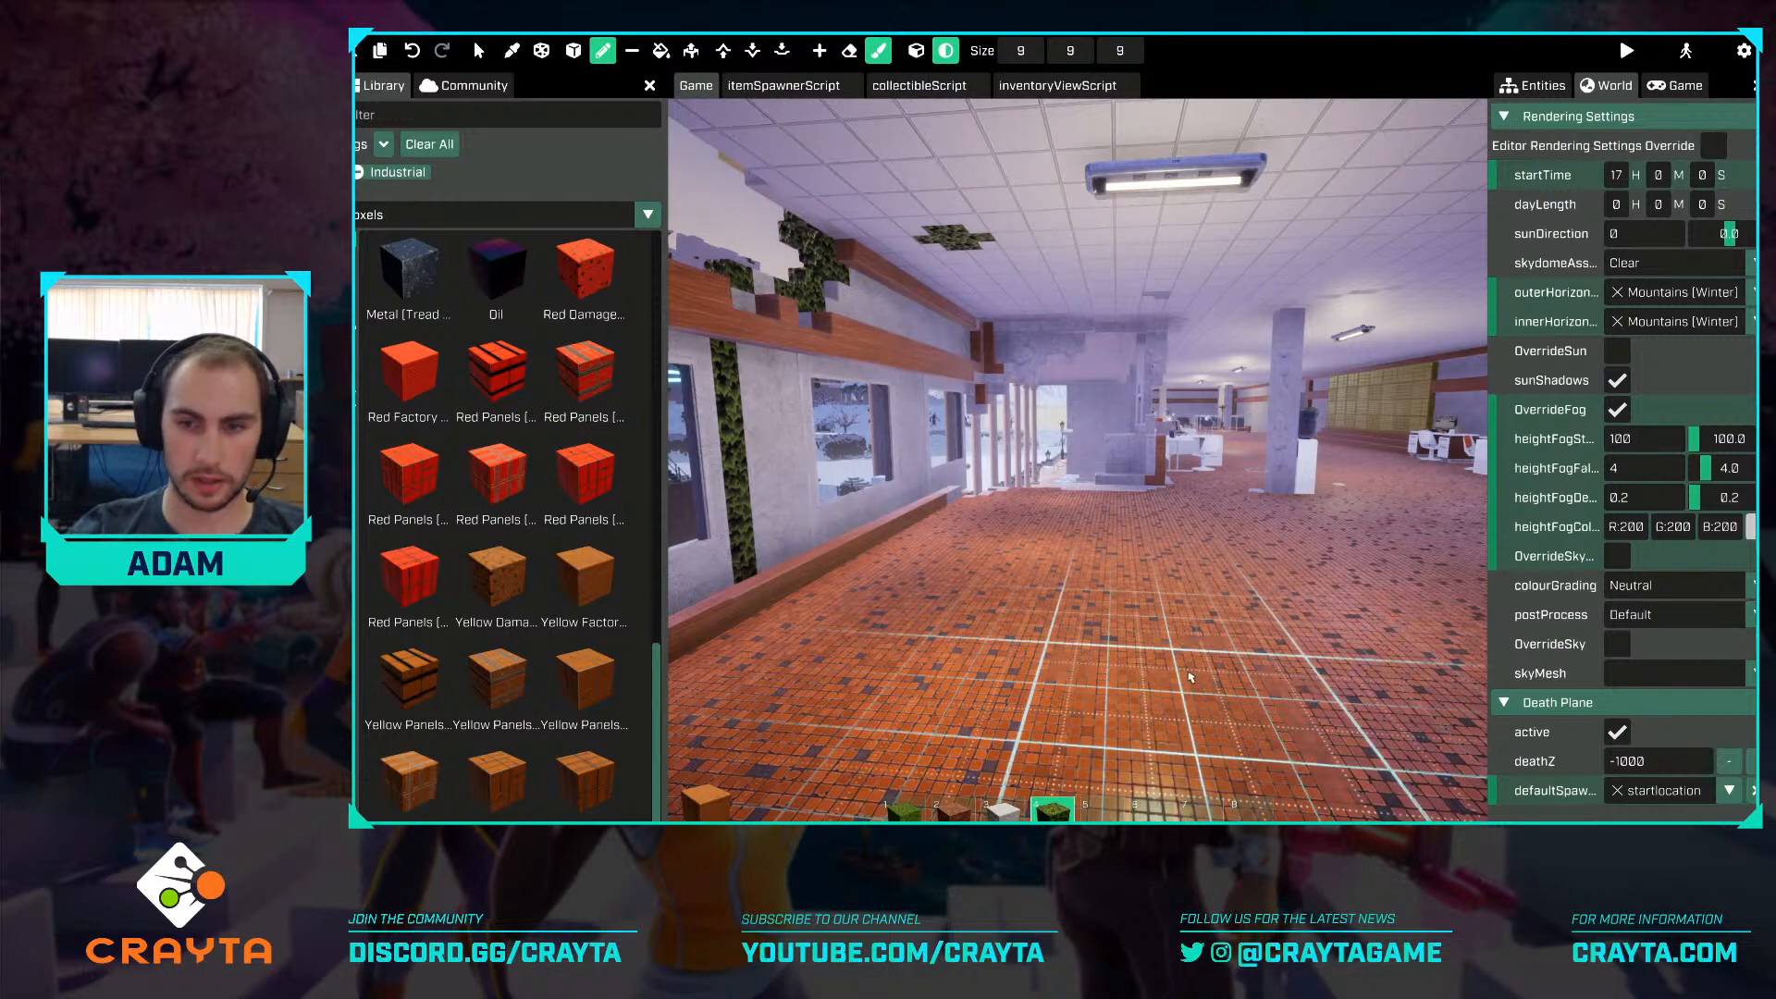
right_drag(1050, 634, 1208, 573)
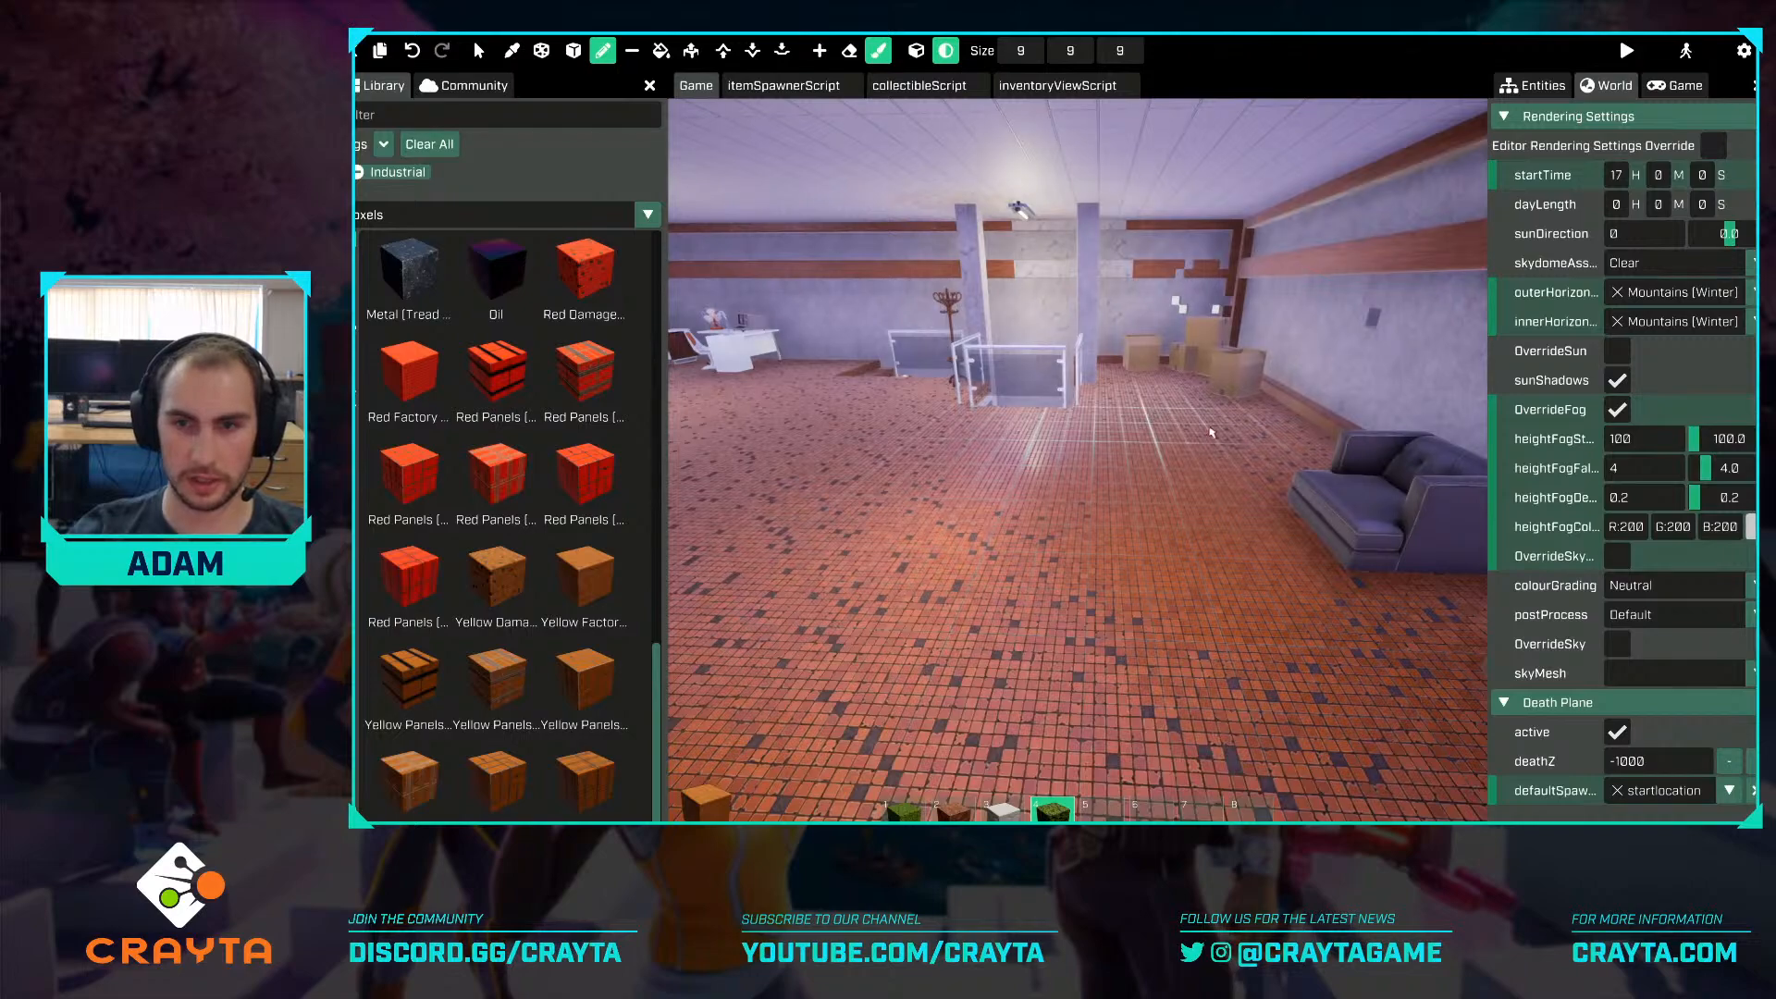
right_drag(1259, 457, 1192, 399)
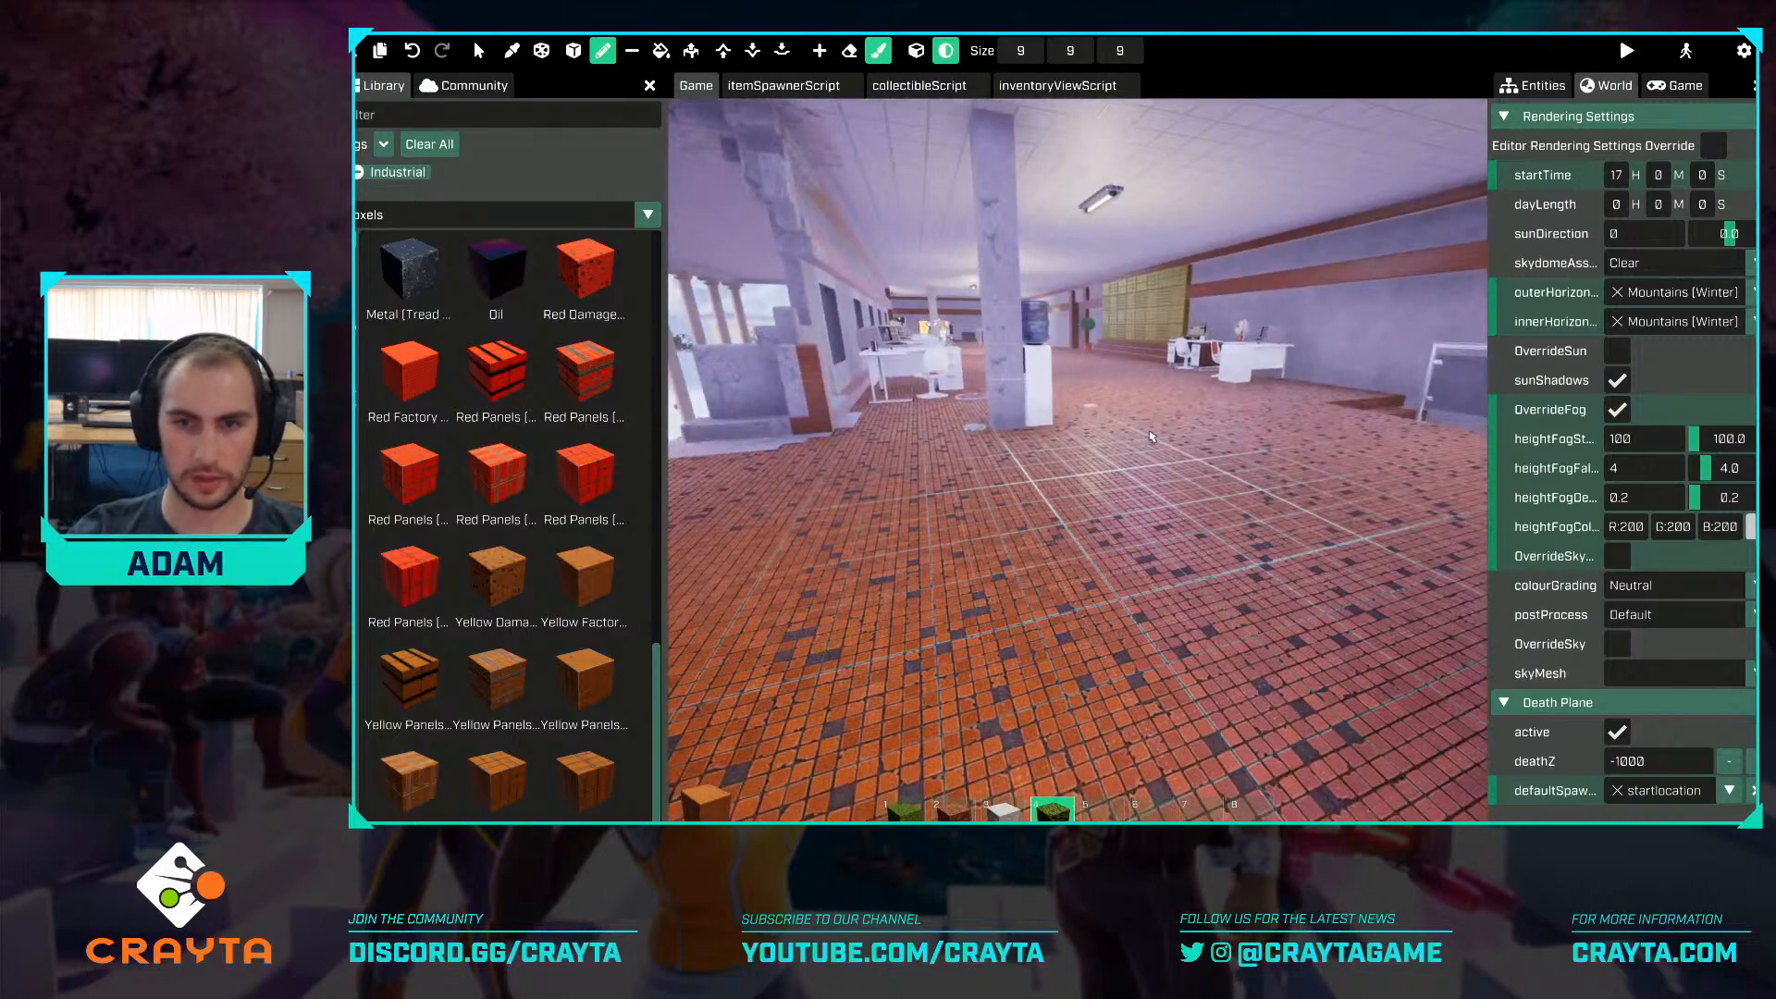
right_drag(1203, 495, 1506, 459)
Paint more patches of the yellow factory floor voxel across the open floor and along the row of desks.
key(s)
key(s)
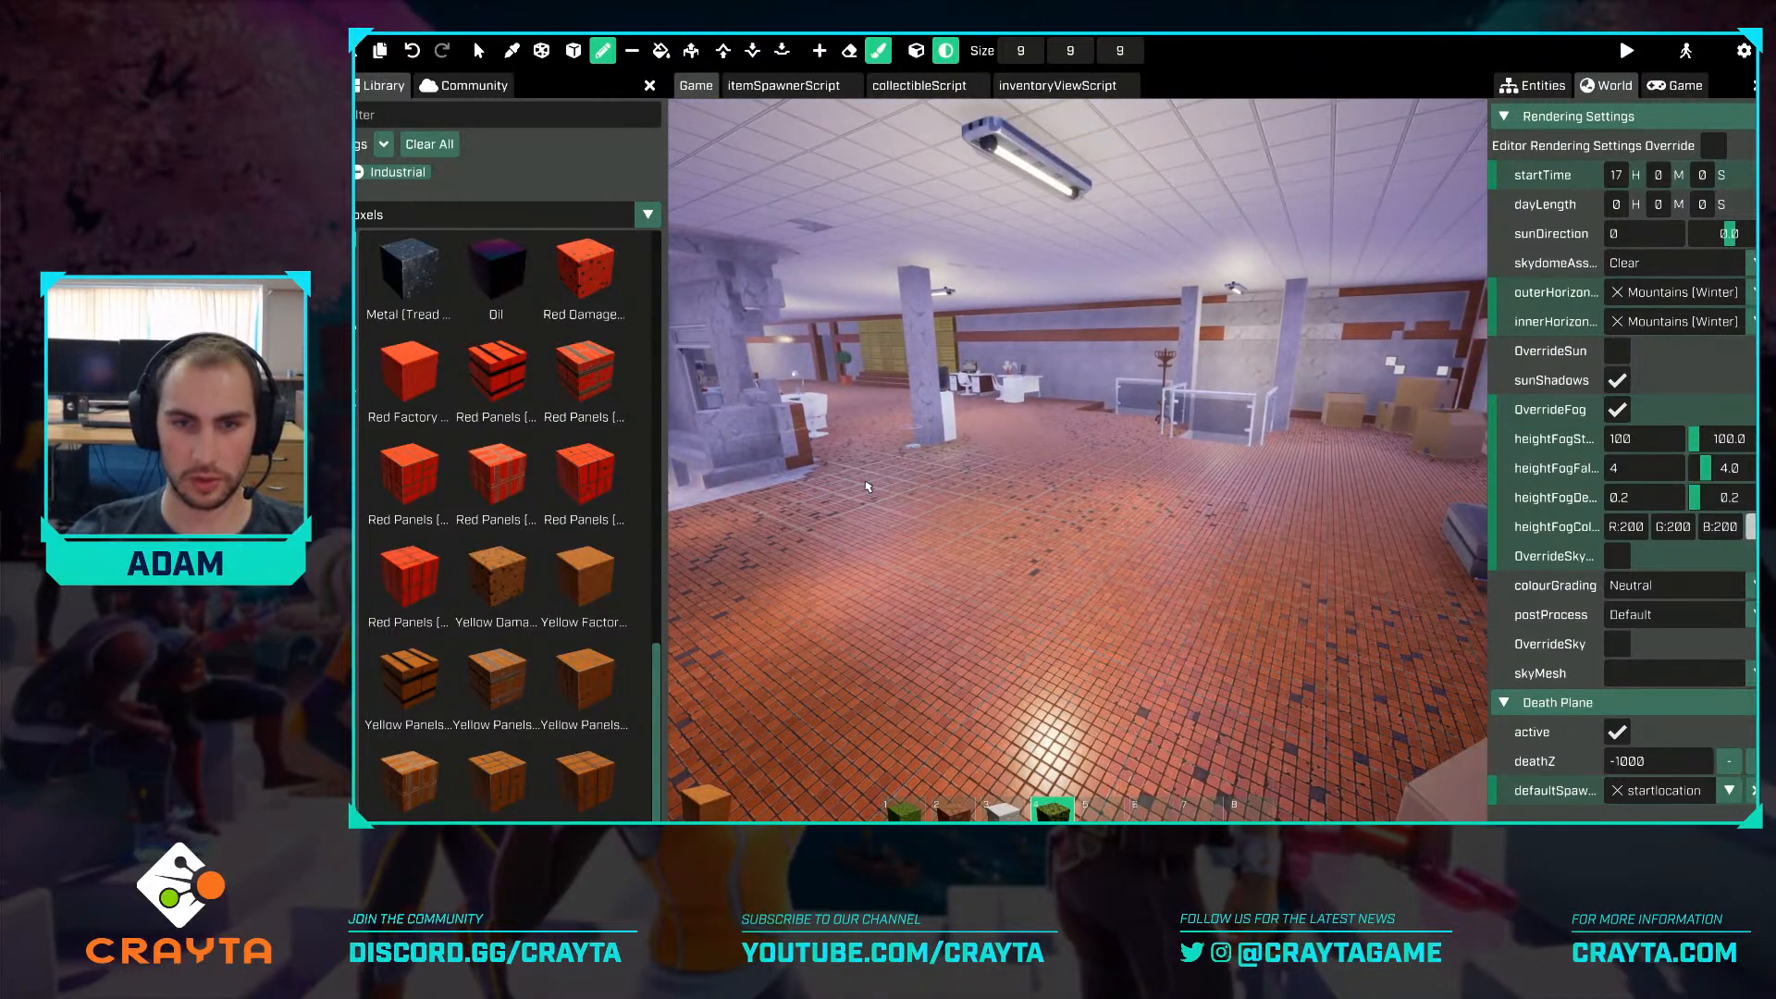
right_drag(1103, 521, 958, 625)
key(w)
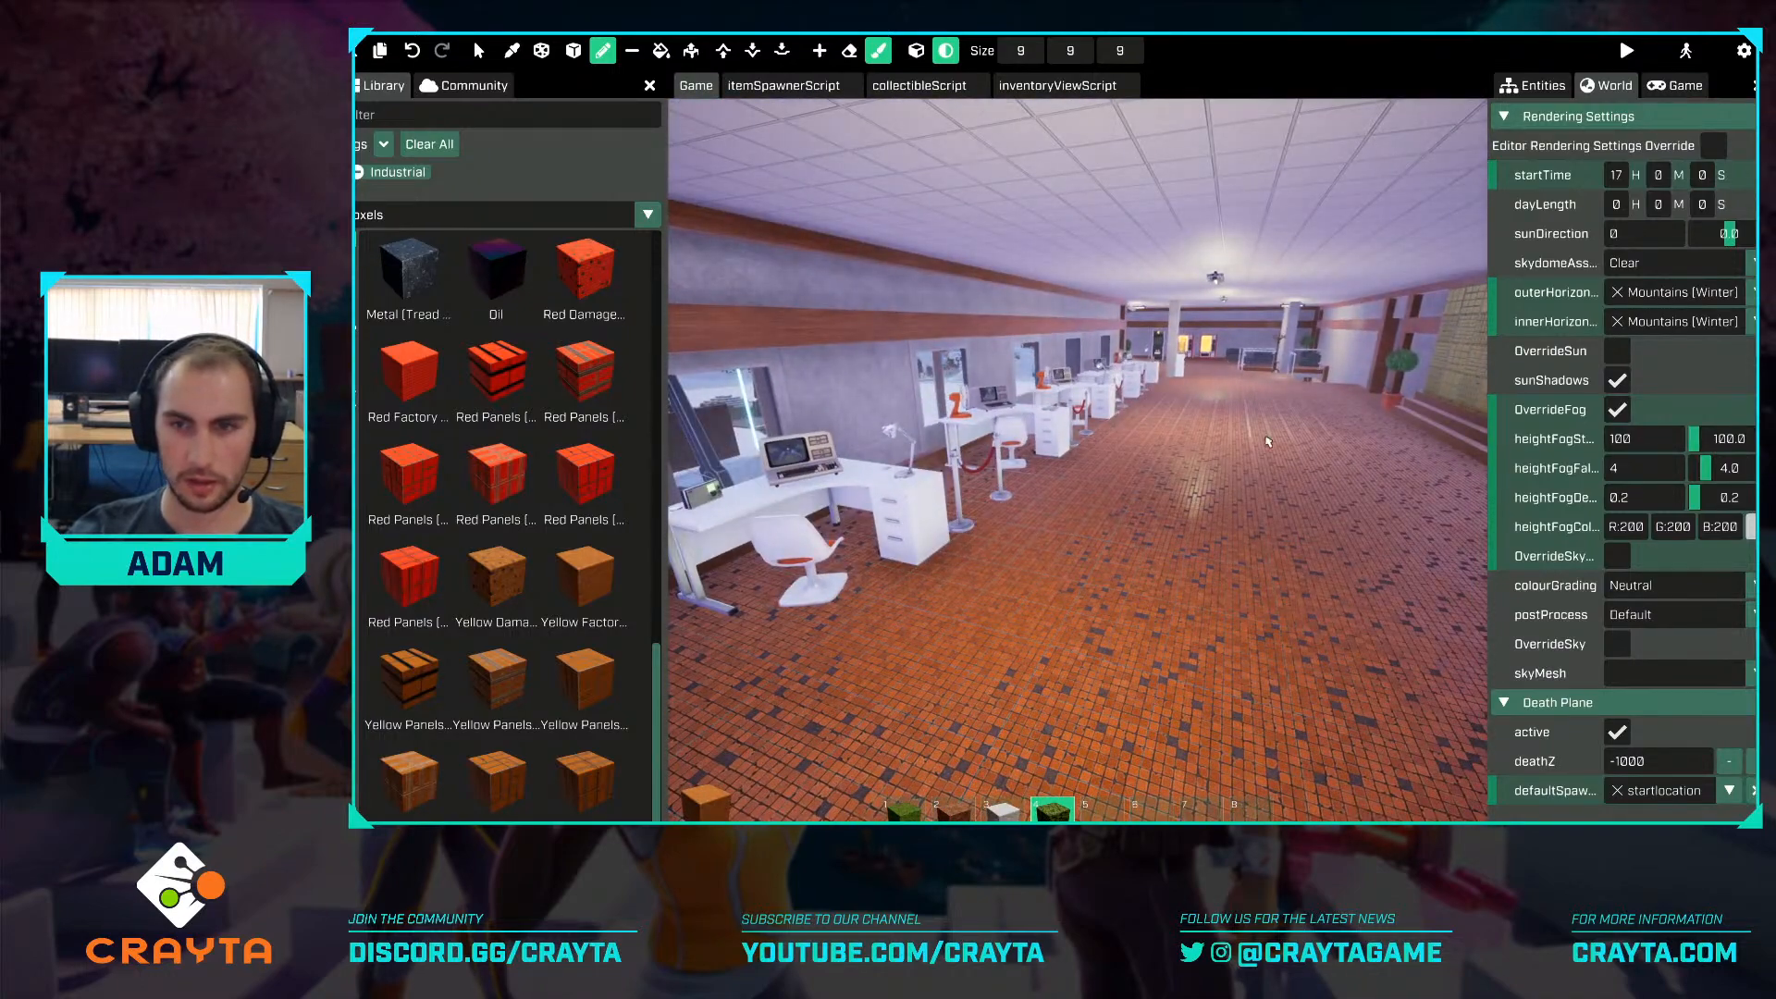
right_drag(1363, 539, 1151, 455)
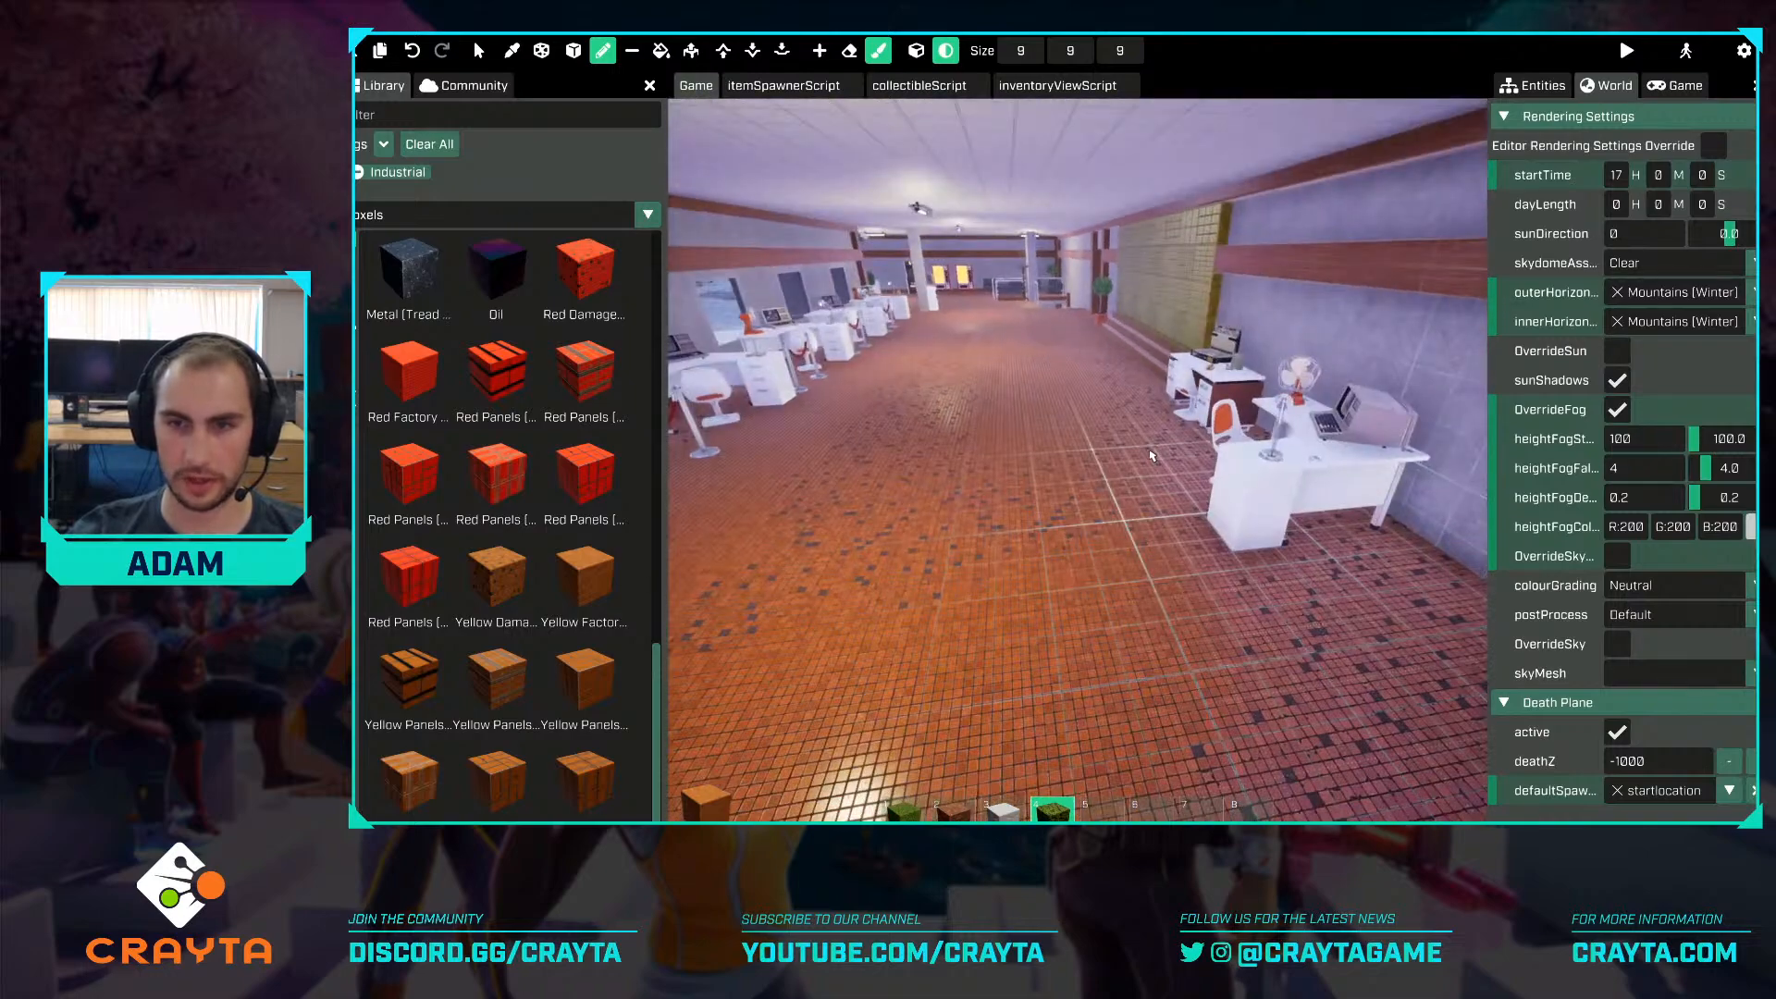
right_drag(1353, 638, 1205, 630)
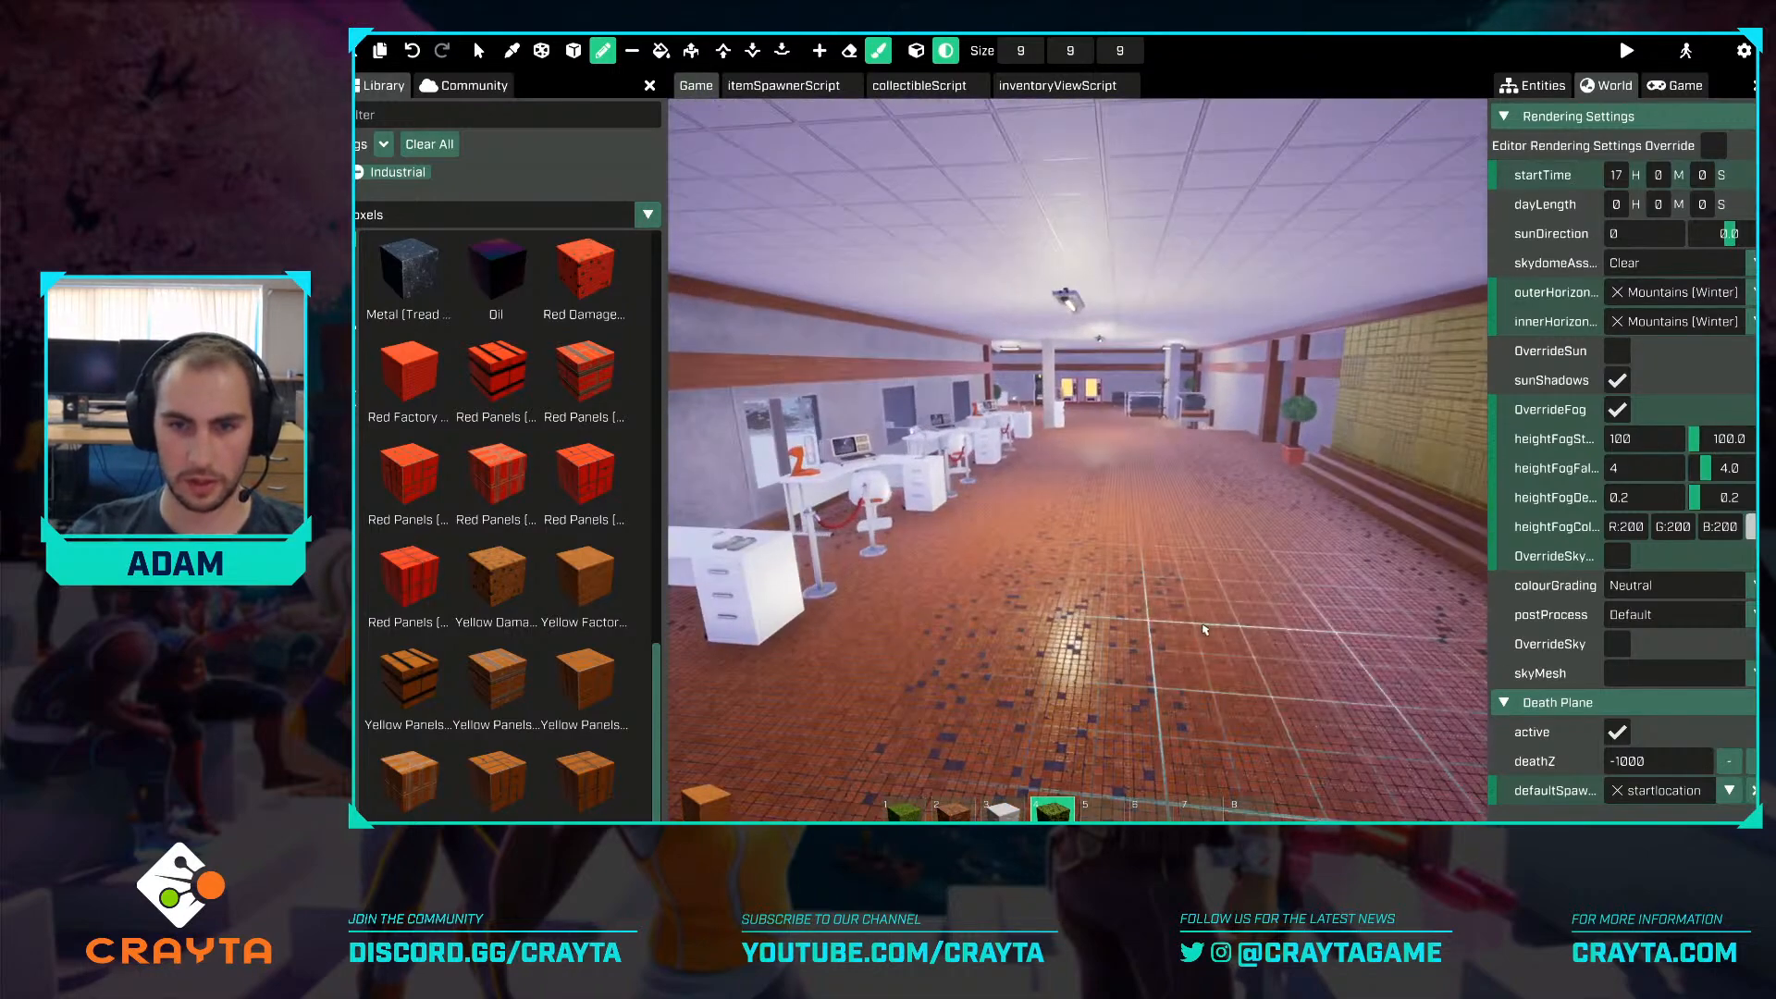
Continue the yellow factory floor patches past the vending machines and into the sofa lounge beside the staircase.
key(w)
right_drag(1067, 680, 1073, 446)
right_drag(934, 701, 896, 632)
right_drag(1341, 556, 1308, 536)
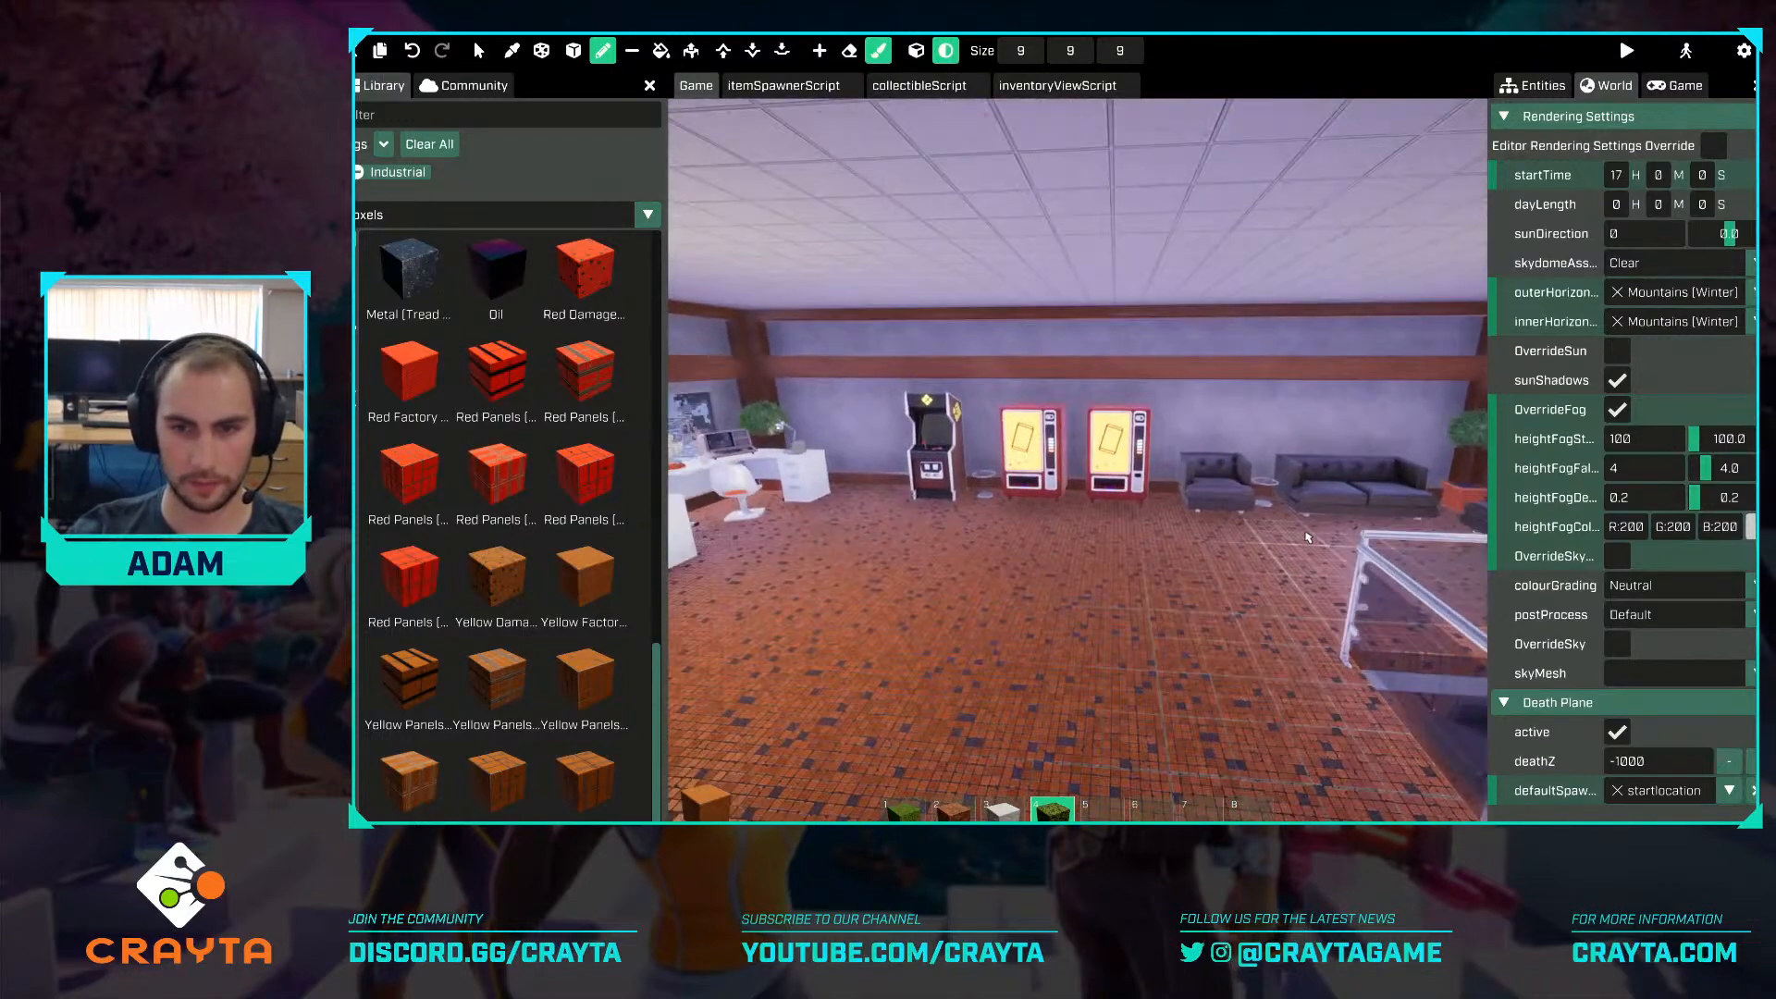
right_drag(912, 606, 980, 618)
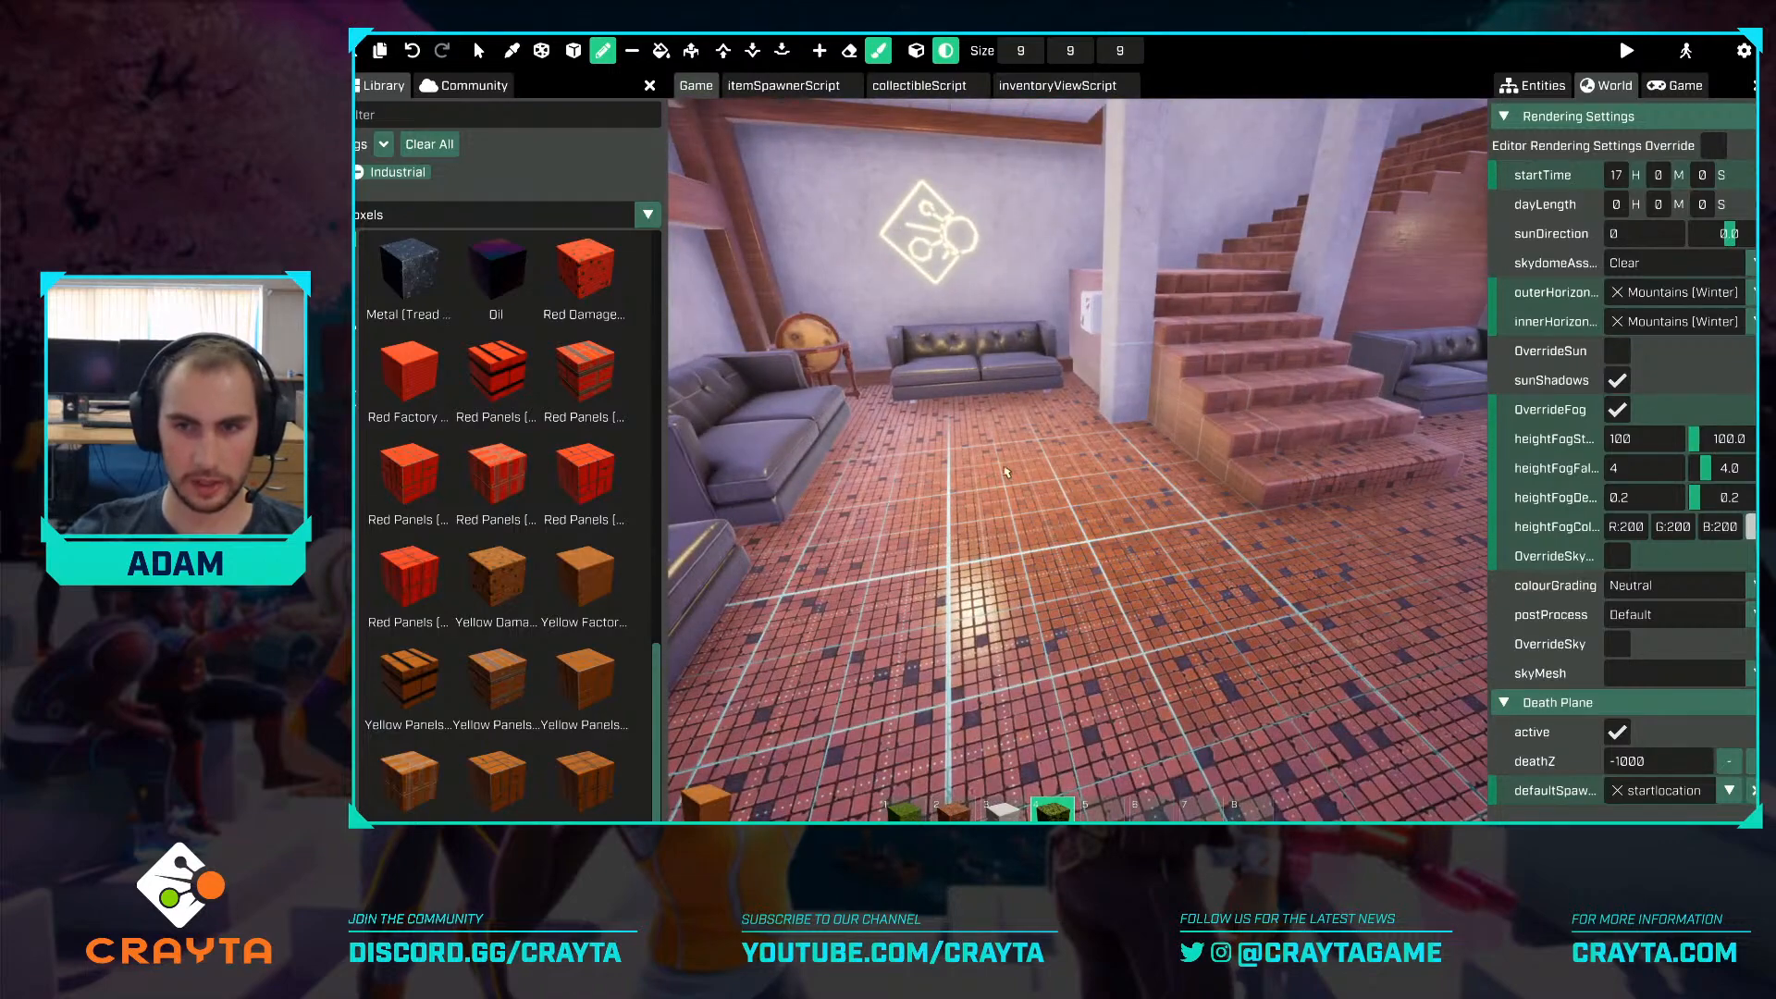
right_drag(1048, 537, 1365, 550)
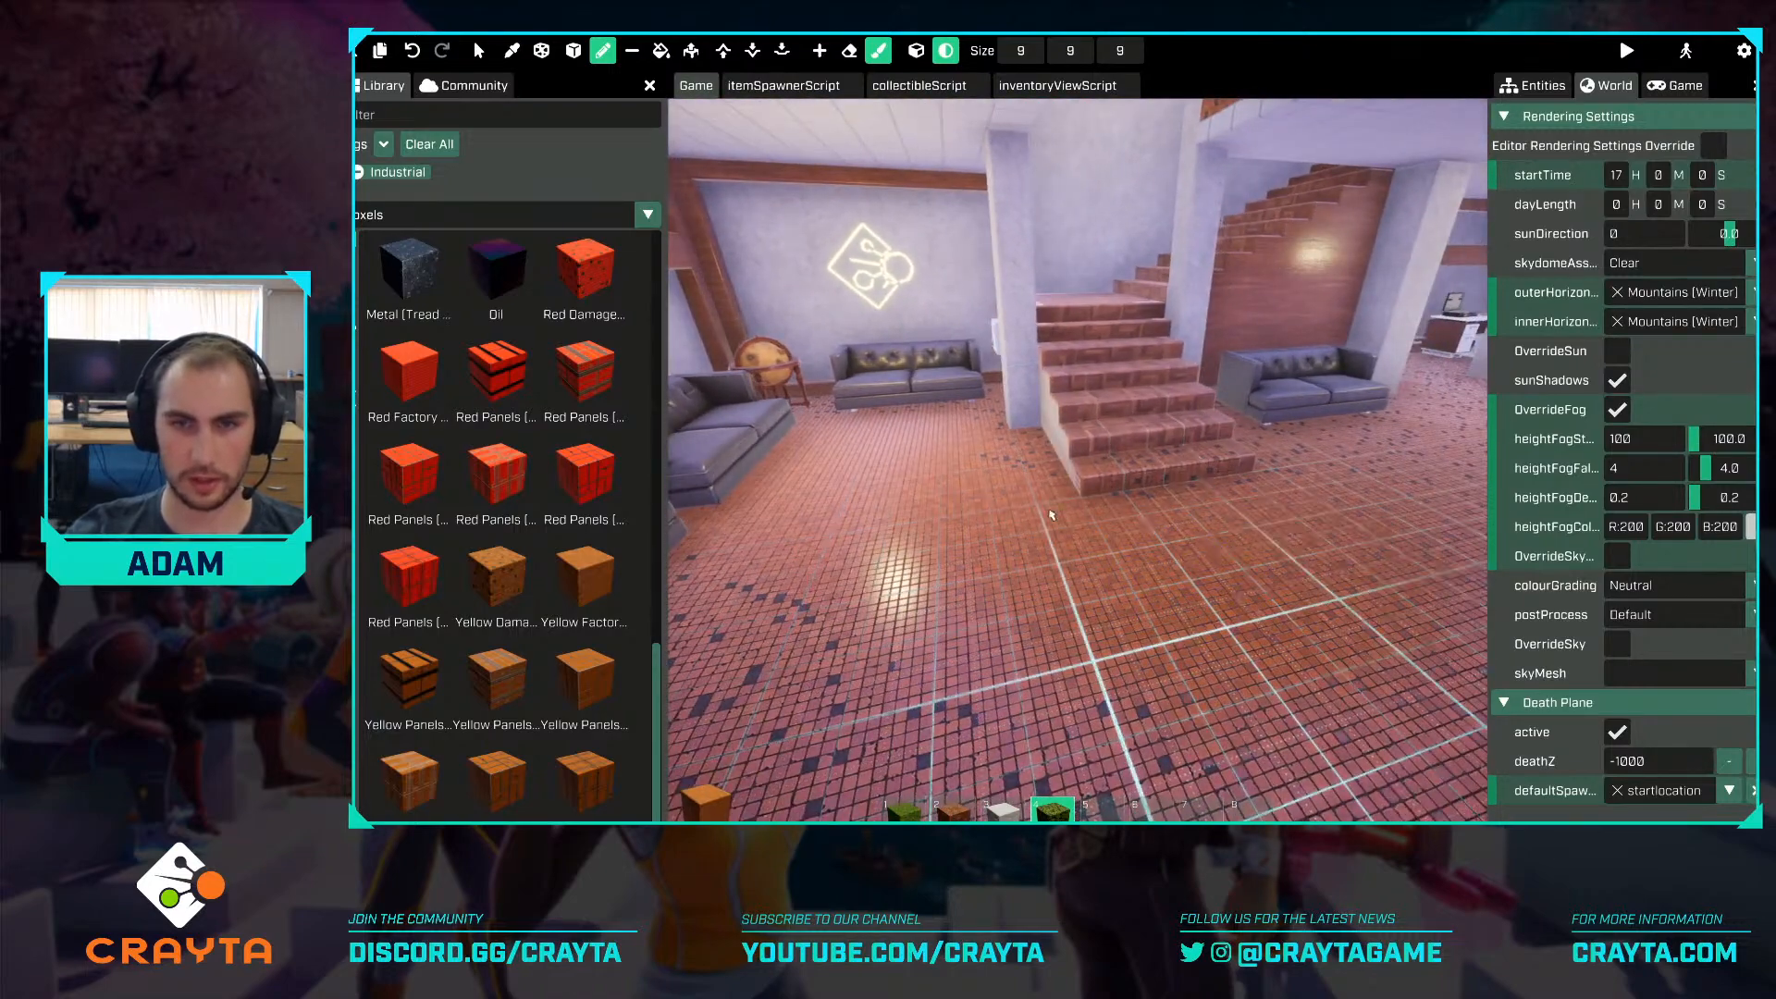
Fill the wooden steps of the staircase one by one with the yellow factory floor voxel.
click(662, 53)
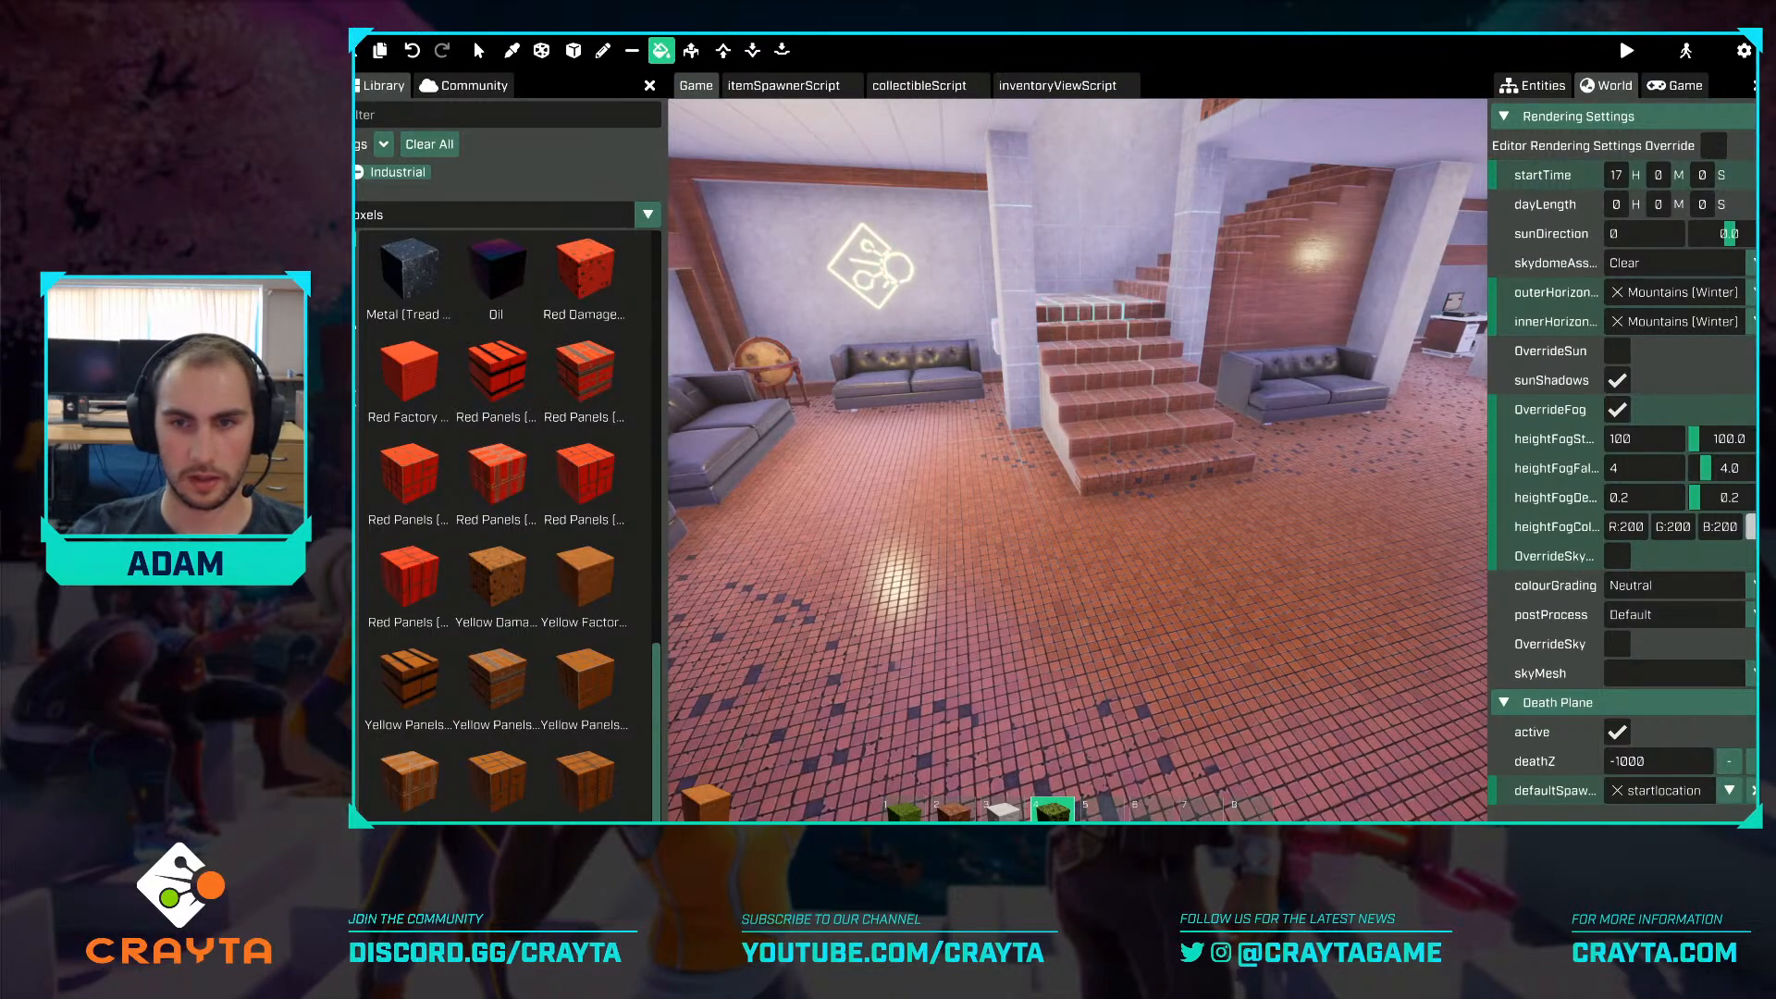
key(w)
right_drag(1101, 309, 1102, 310)
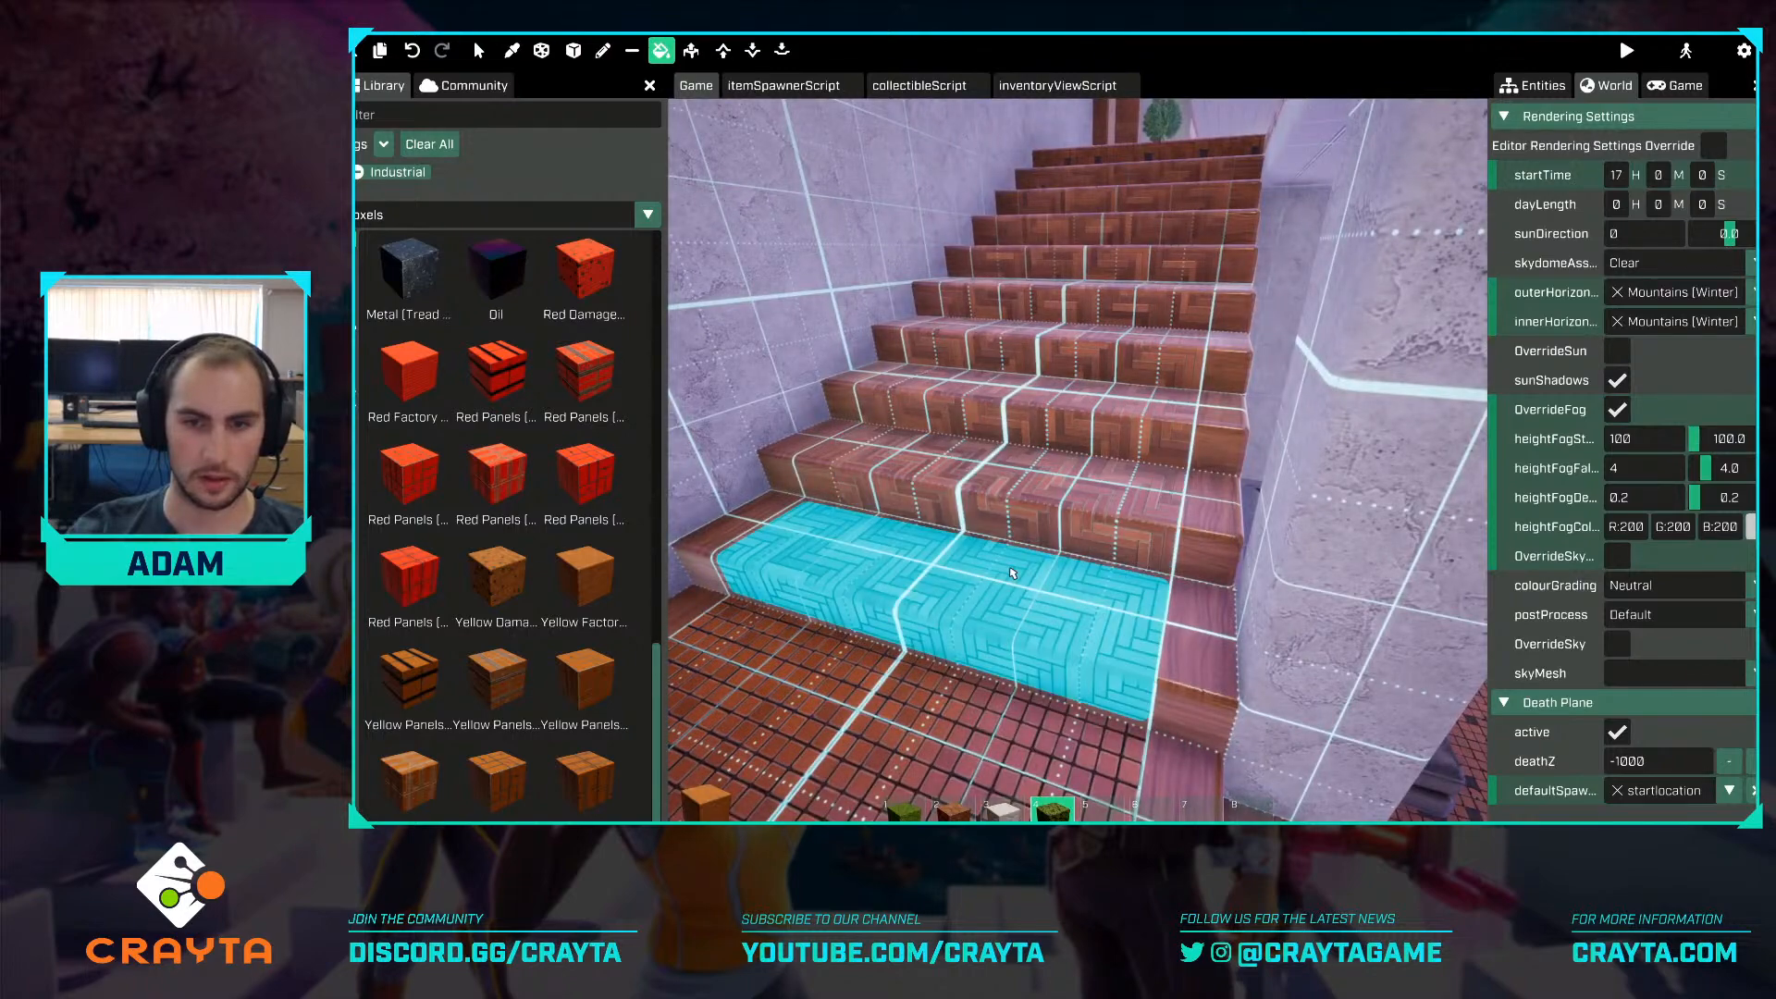
mouse_move(1012, 574)
mouse_down()
mouse_move(1017, 509)
mouse_move(1136, 342)
mouse_up()
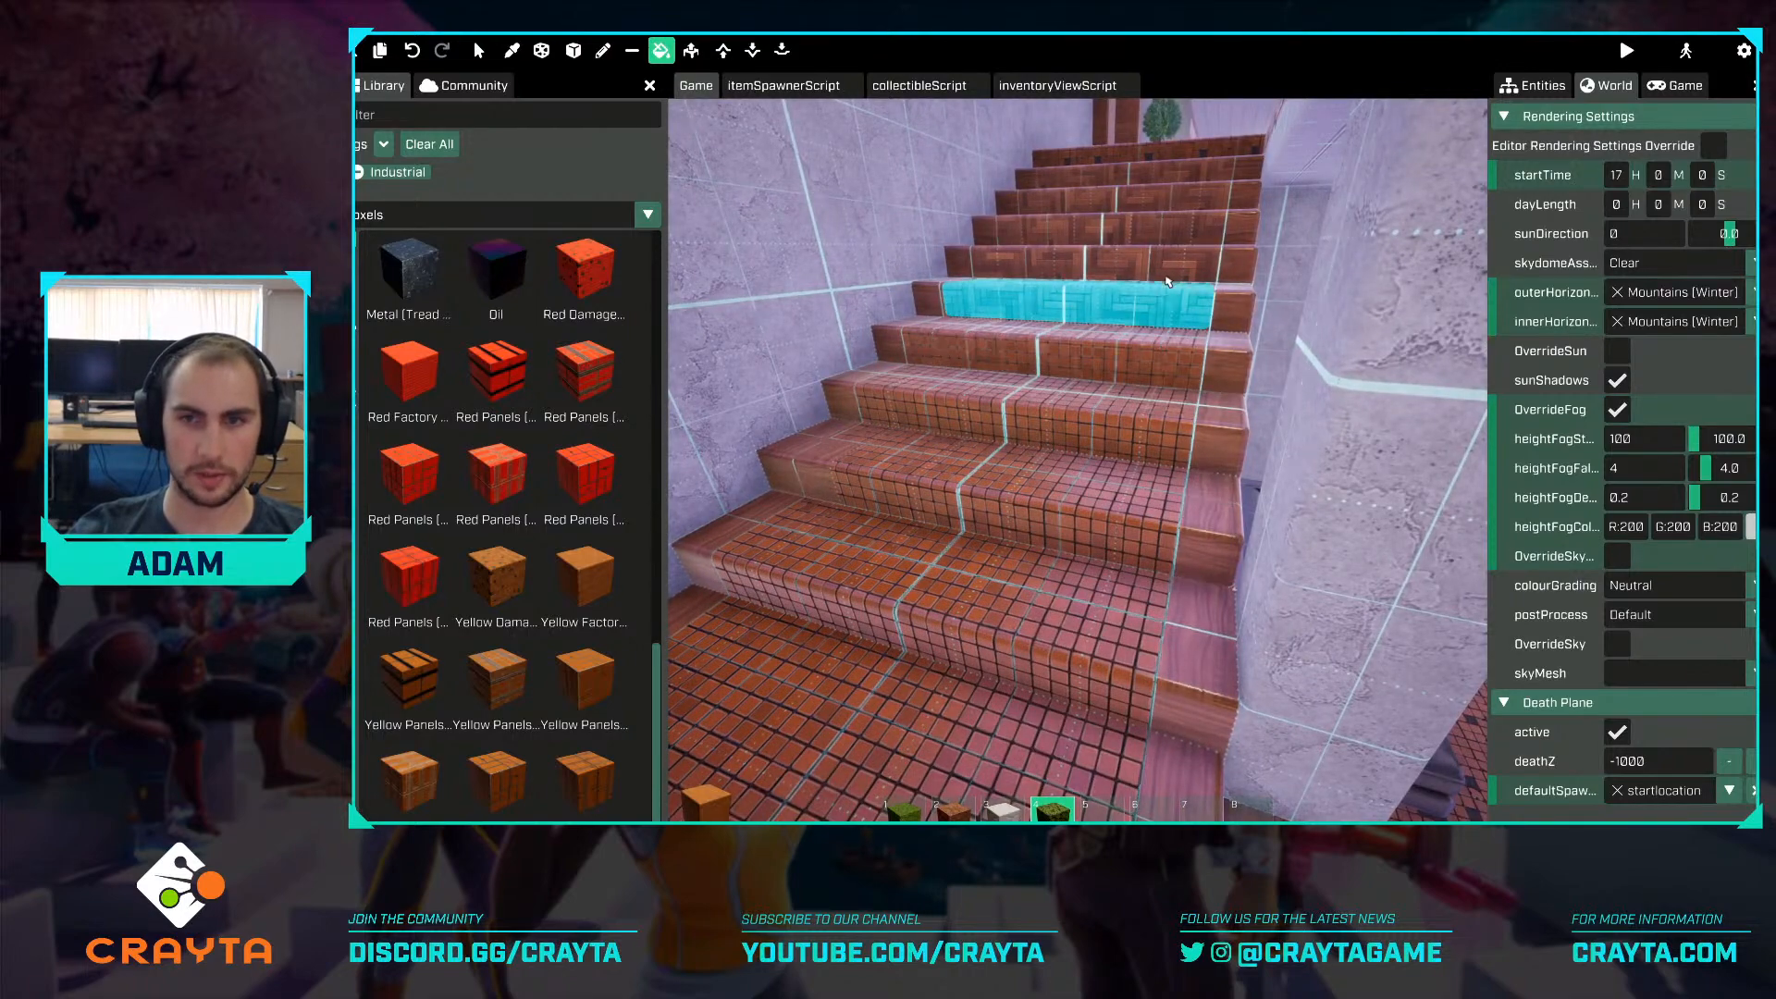
key(w)
right_drag(1171, 239, 1172, 240)
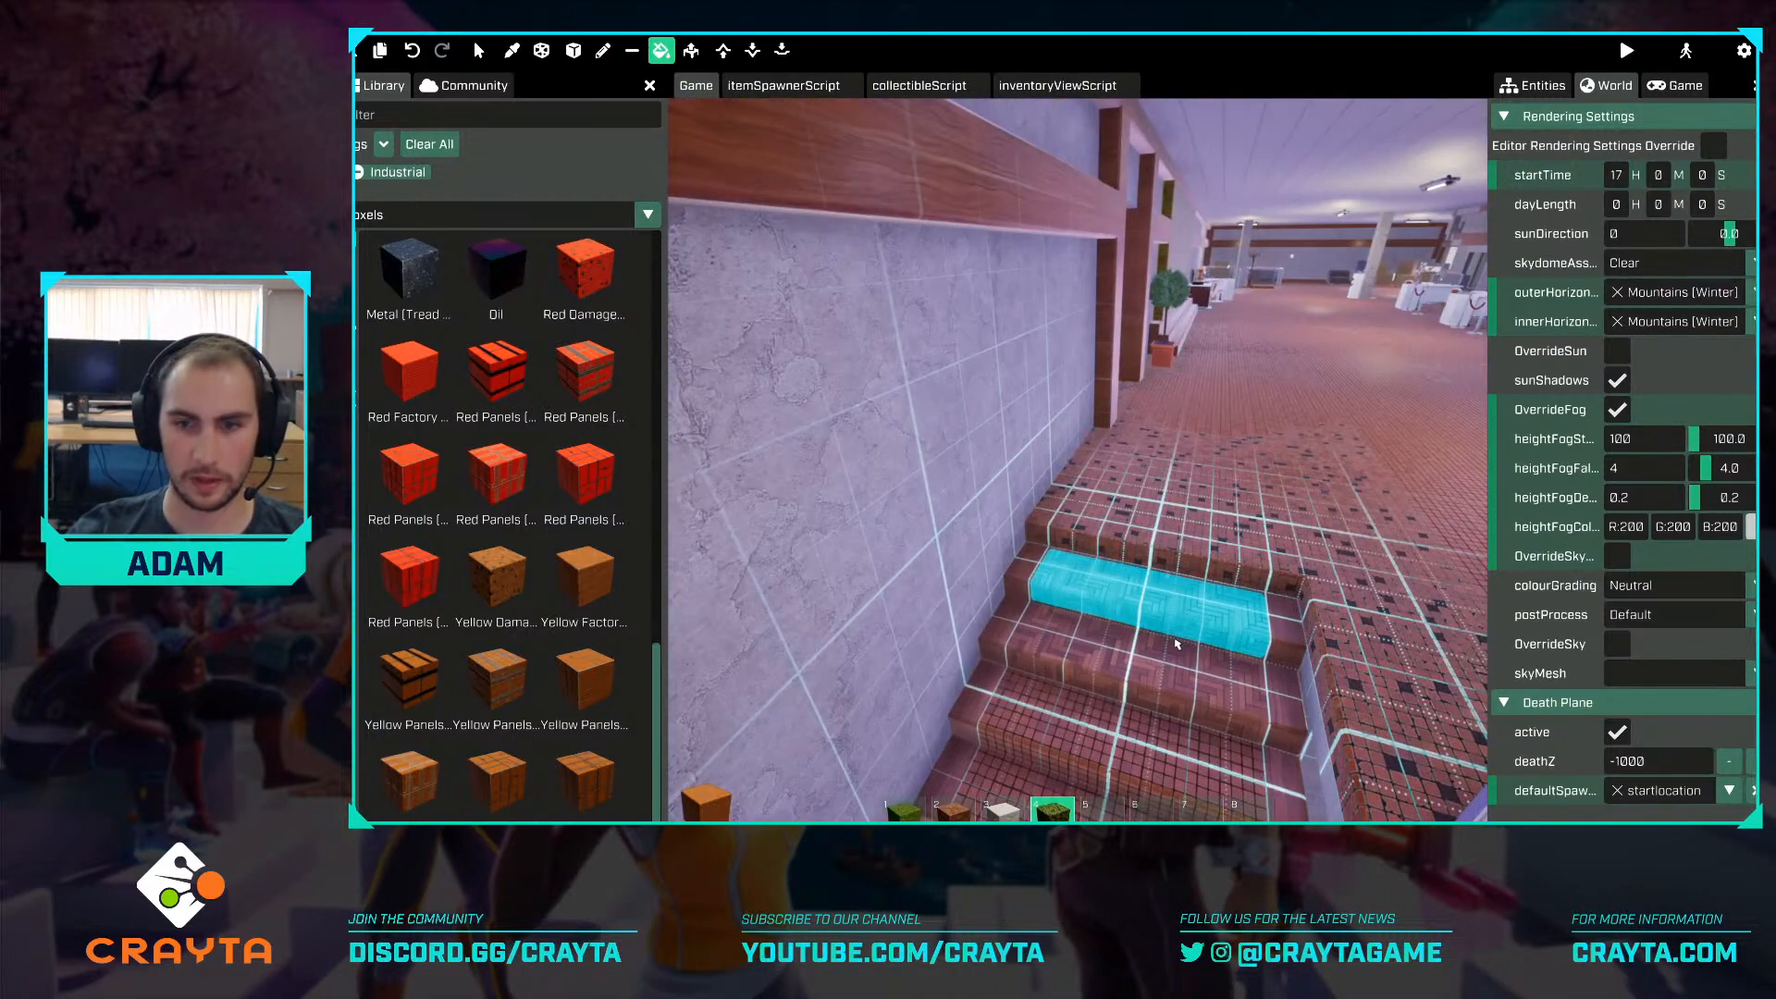
right_drag(1292, 257, 1293, 256)
key(s)
key(w)
Set up a spherical voxel paint brush of size 10 and paint yellow factory floor patches between the pillars and the desks.
click(607, 55)
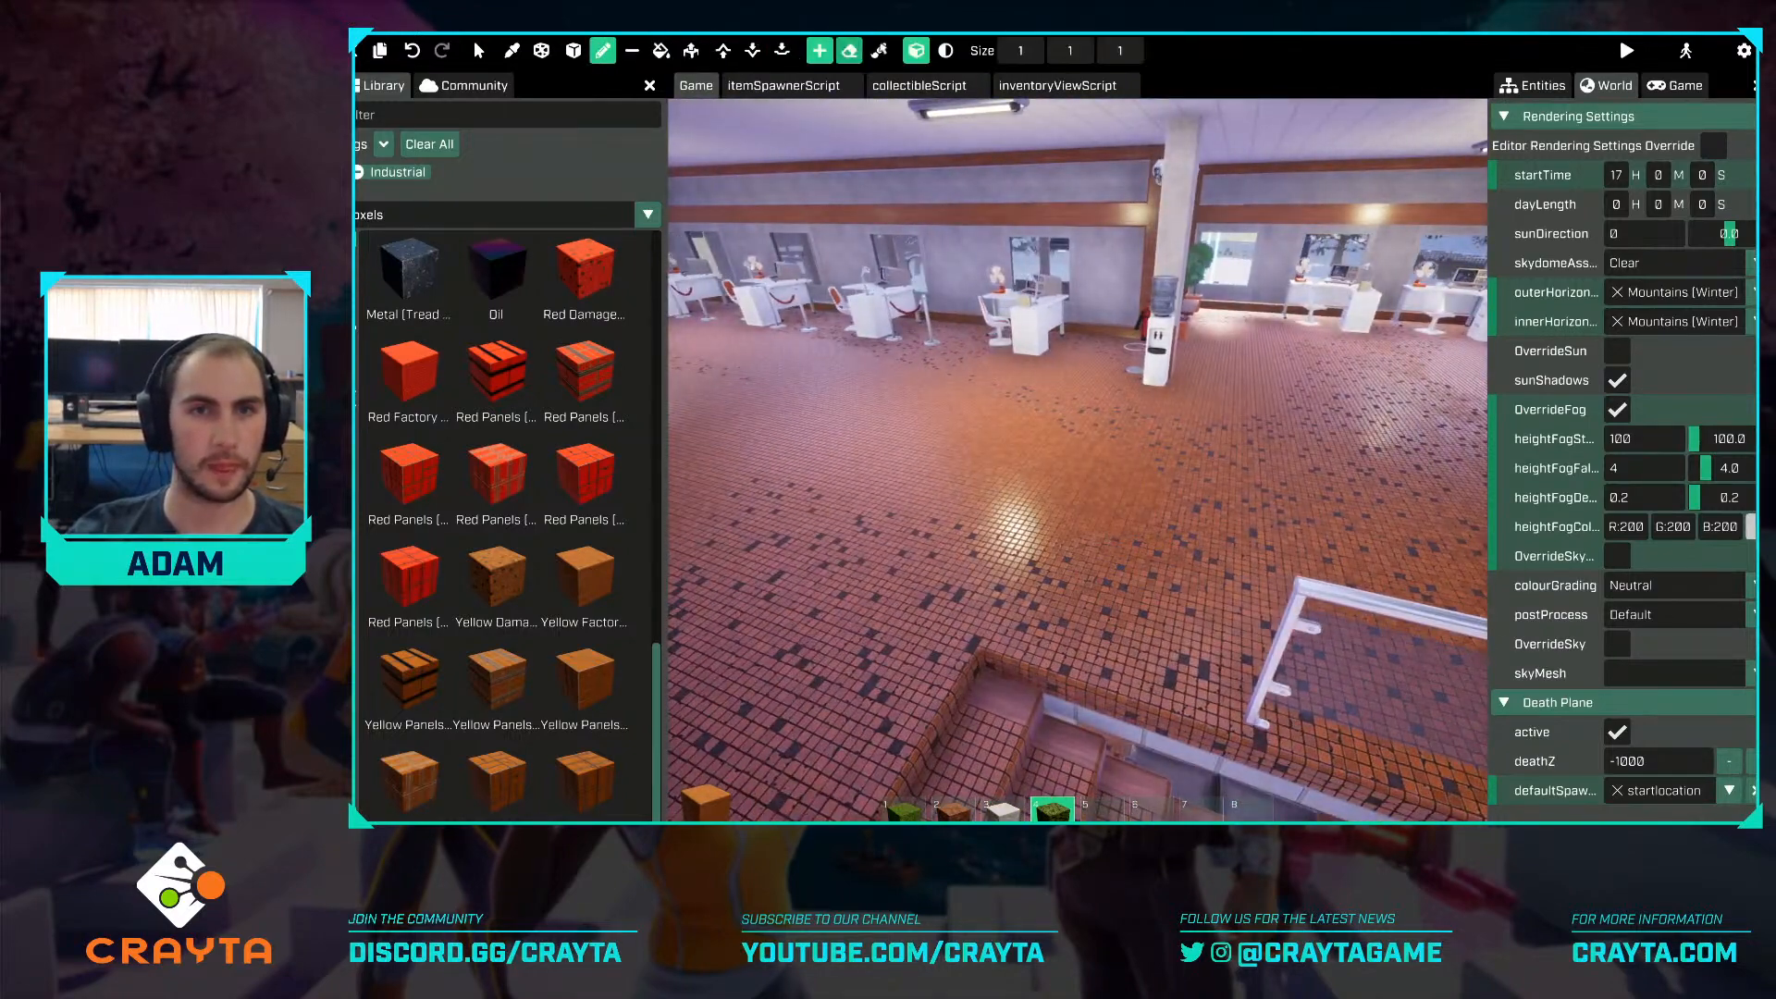
click(942, 57)
key(s)
right_drag(1166, 549, 1259, 544)
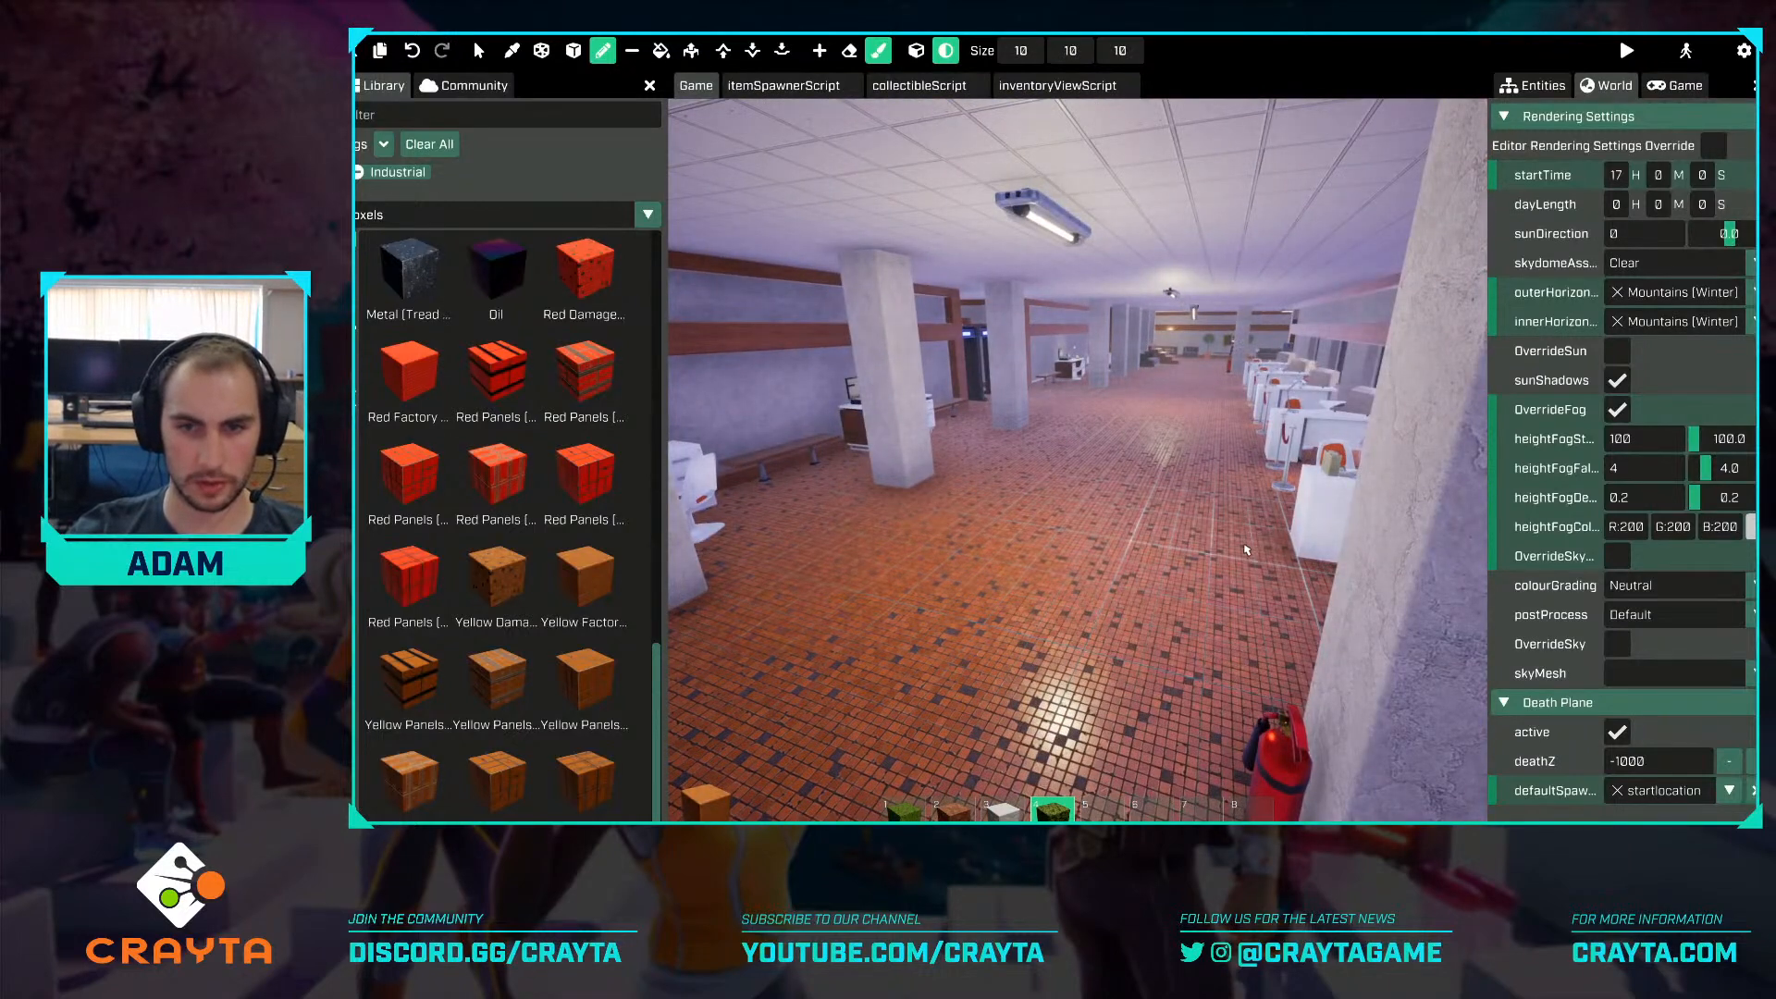
key(w)
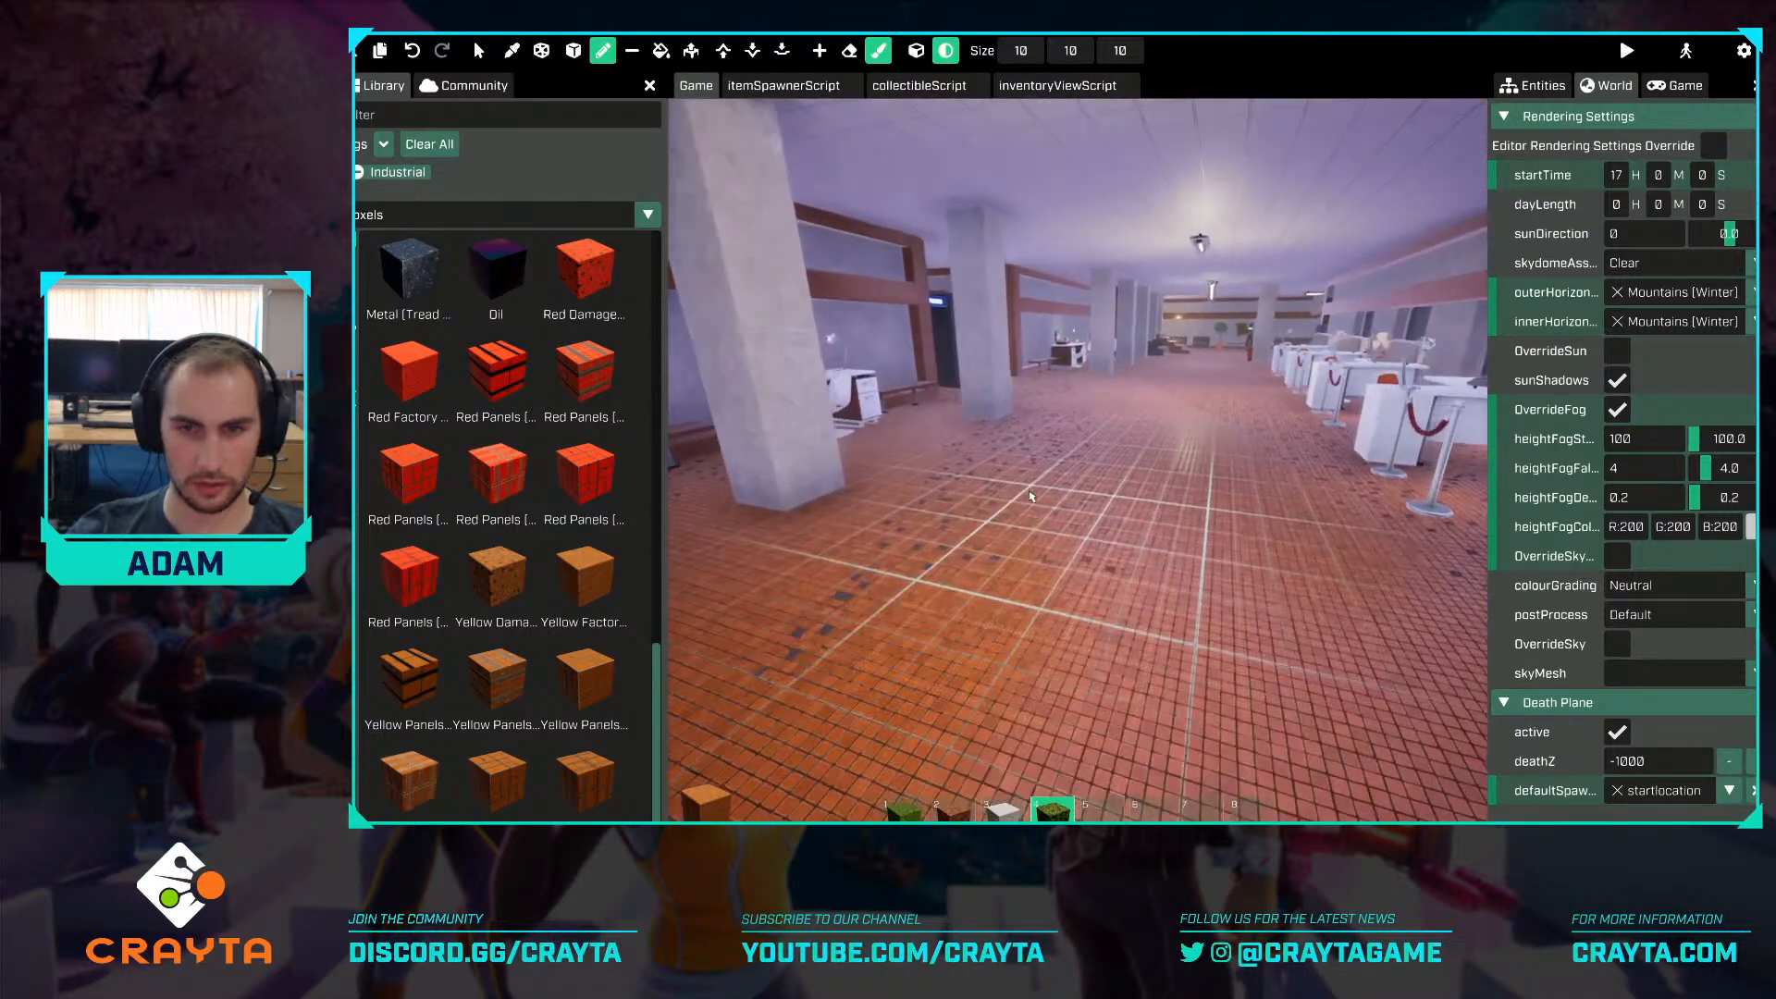
key(w)
right_drag(994, 436, 993, 436)
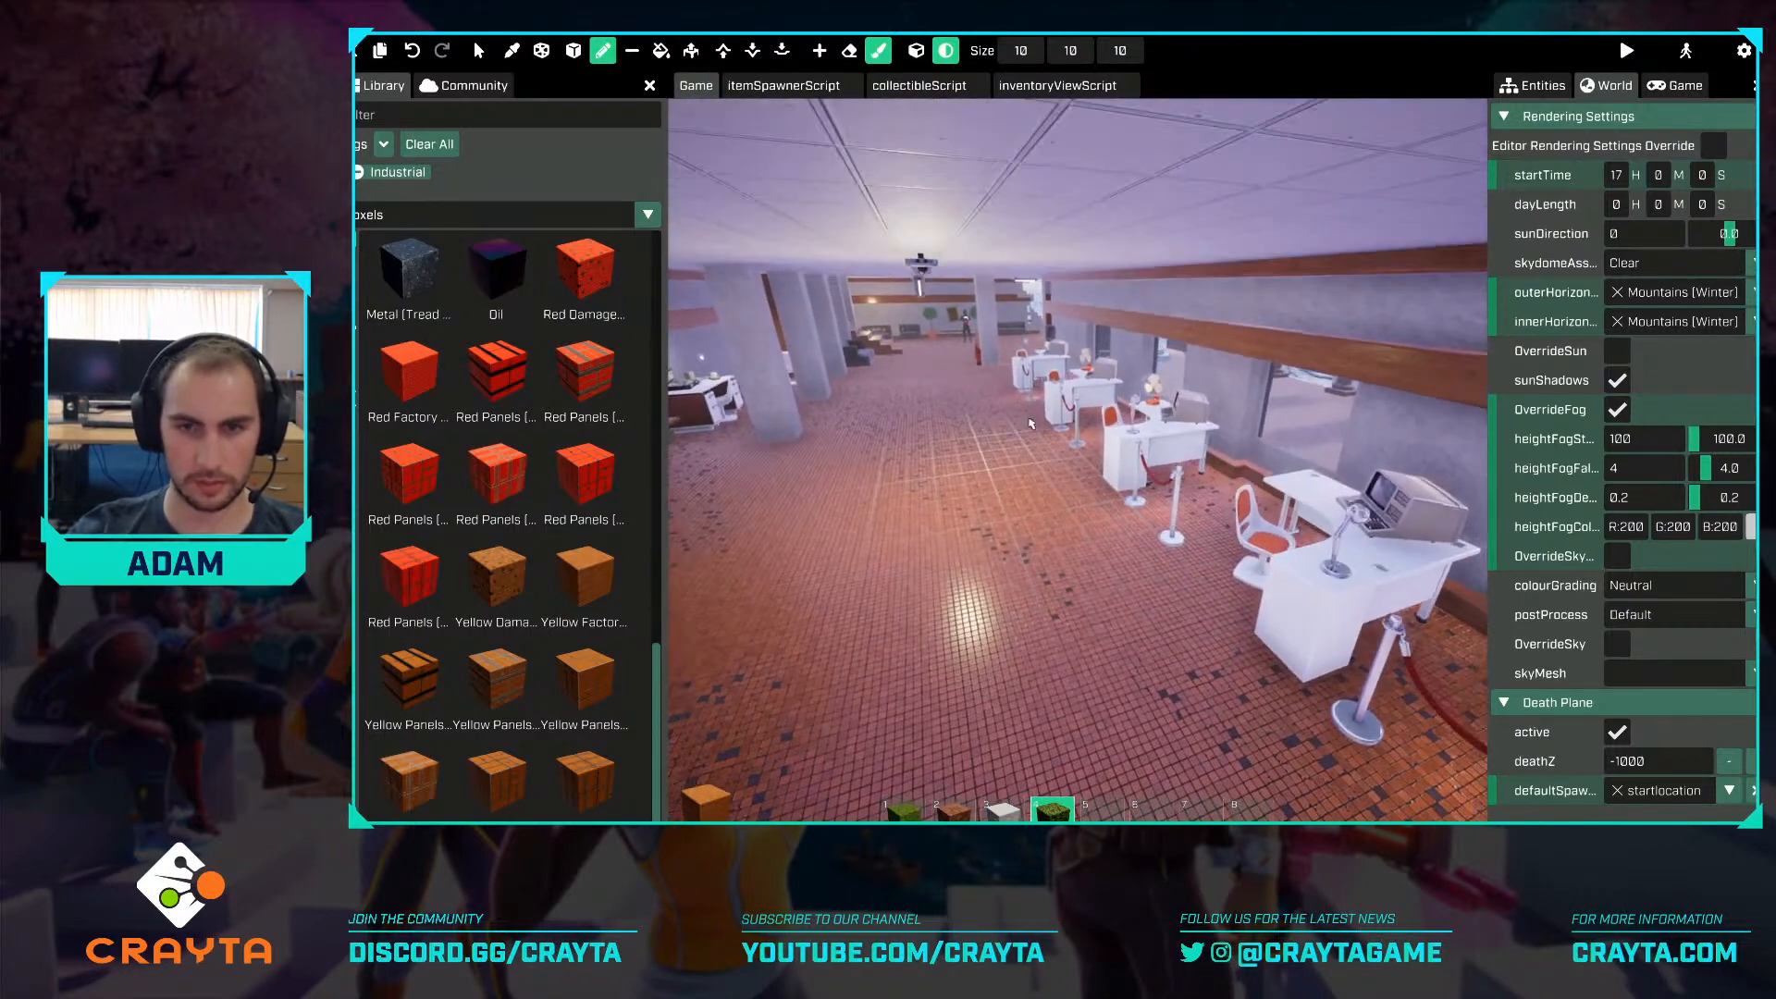
Paint further yellow factory floor patches around the security gates, the pillars and the open lobby.
key(w)
right_drag(1183, 489, 1183, 489)
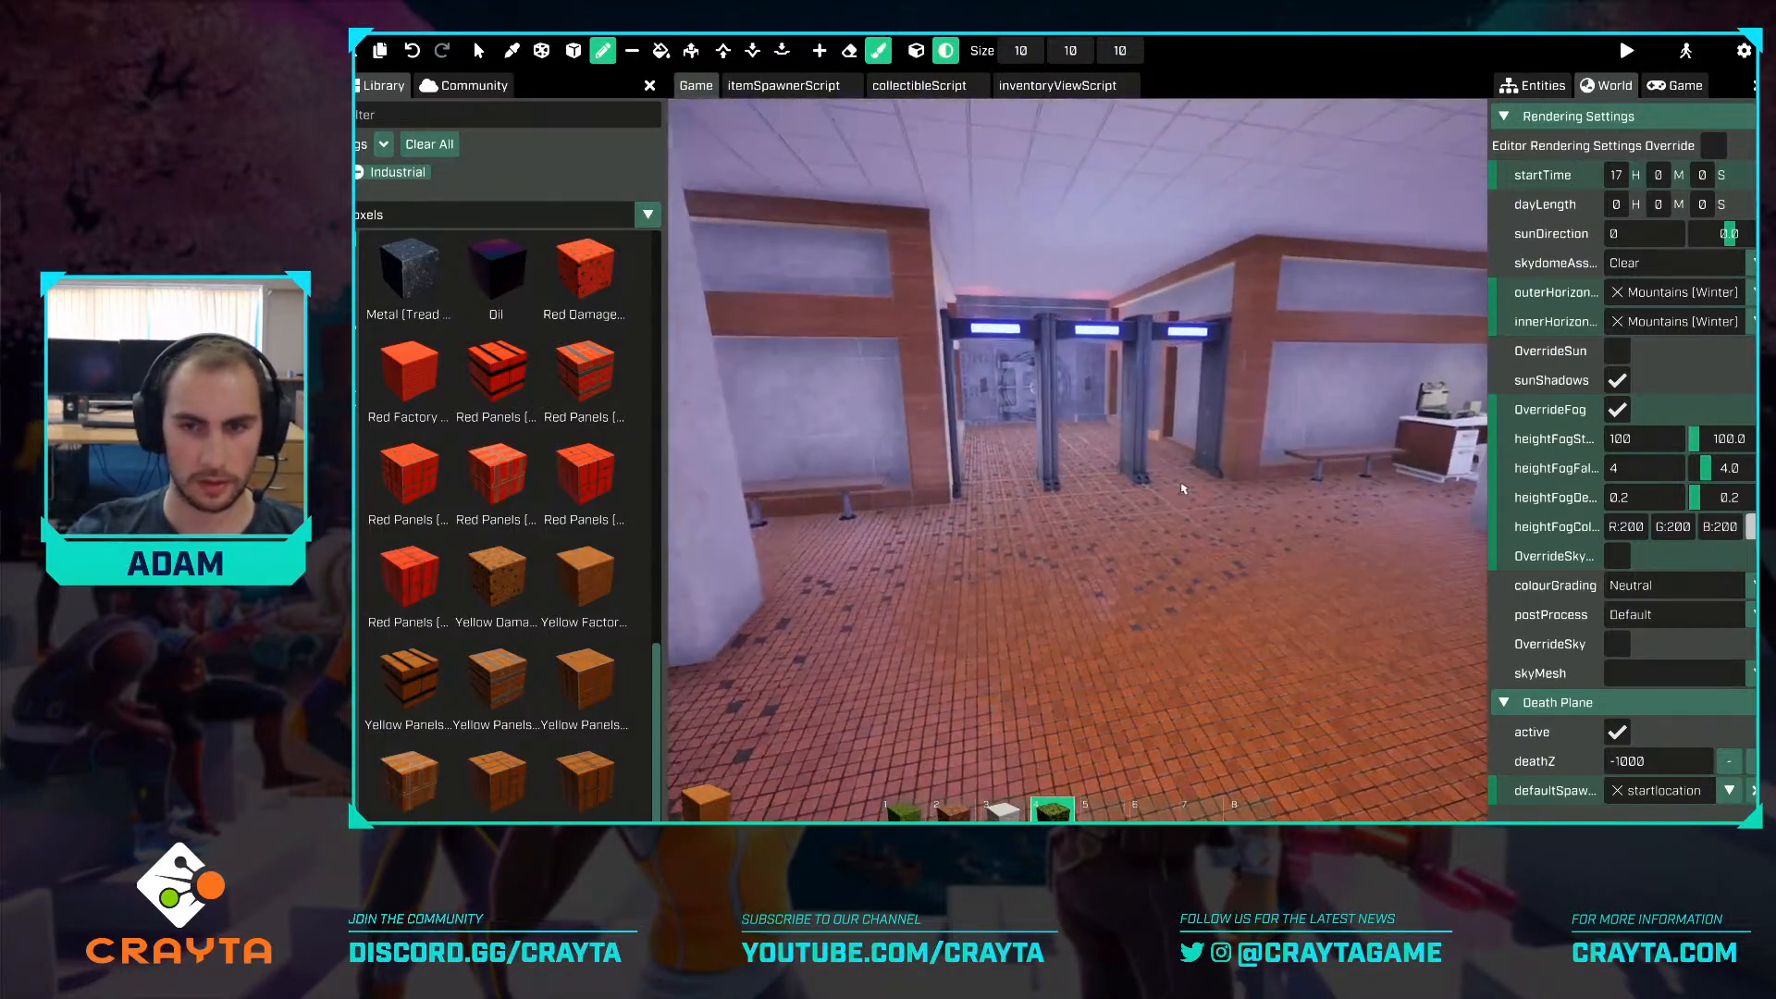
key(w)
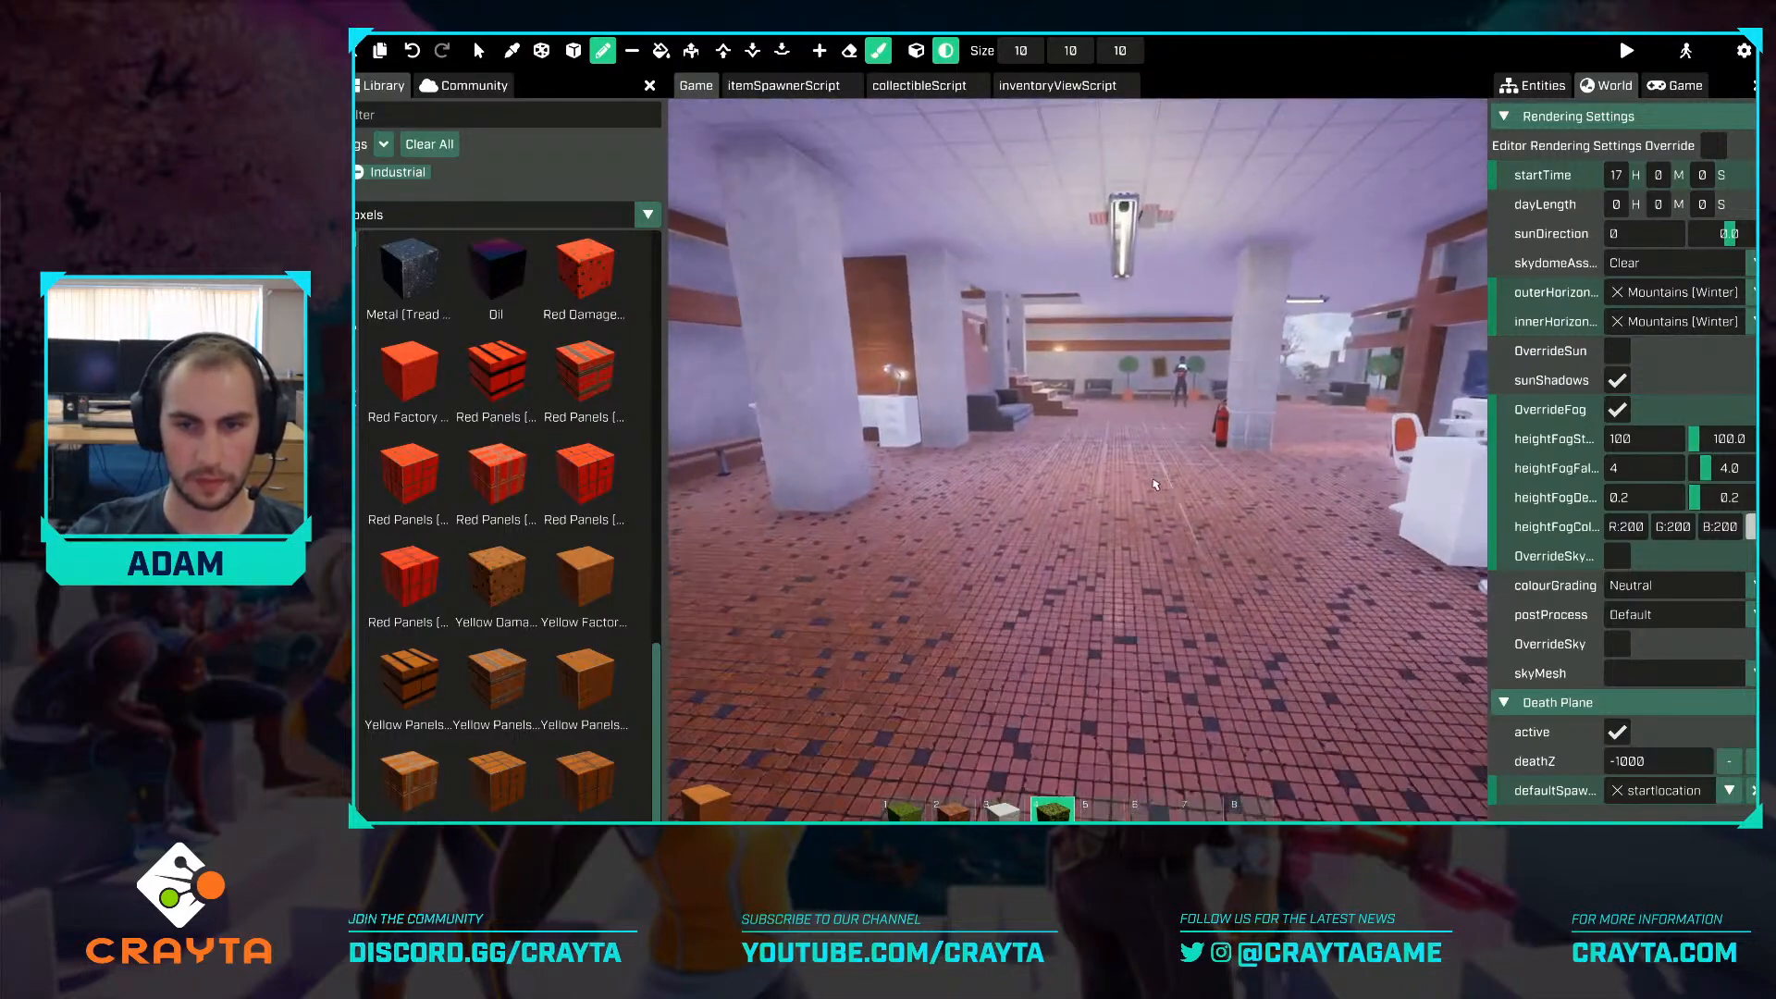
right_drag(884, 542, 1217, 541)
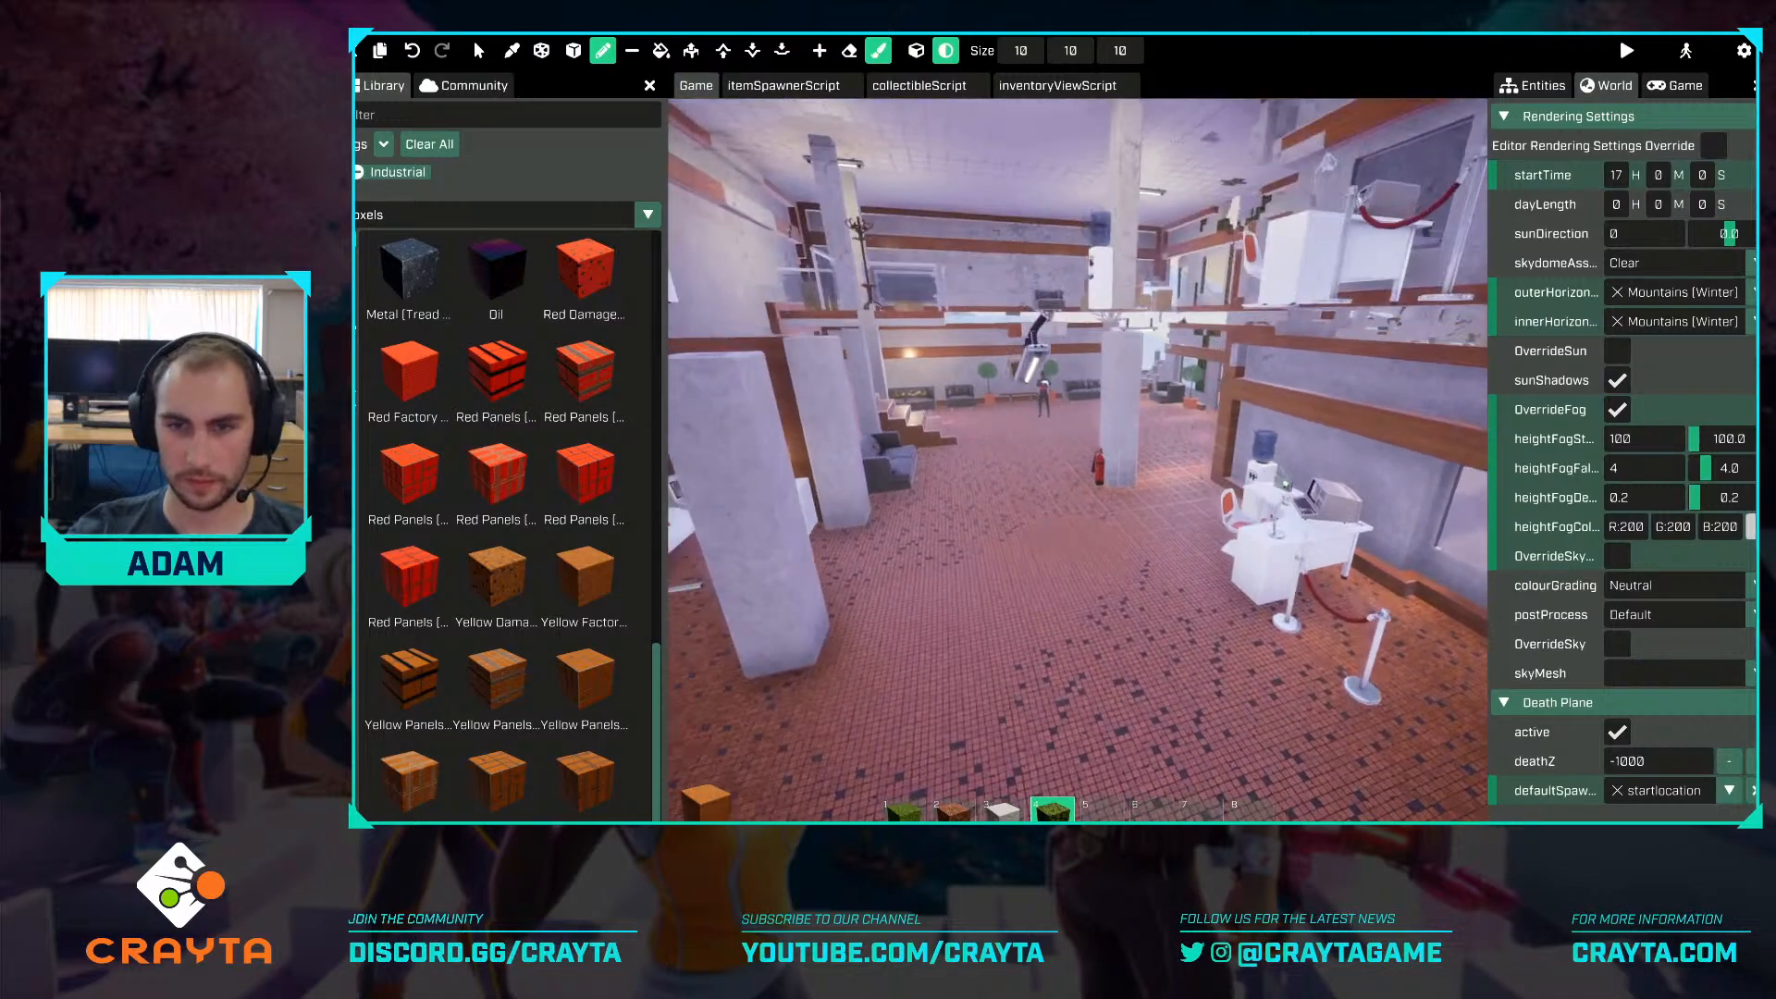
key(w)
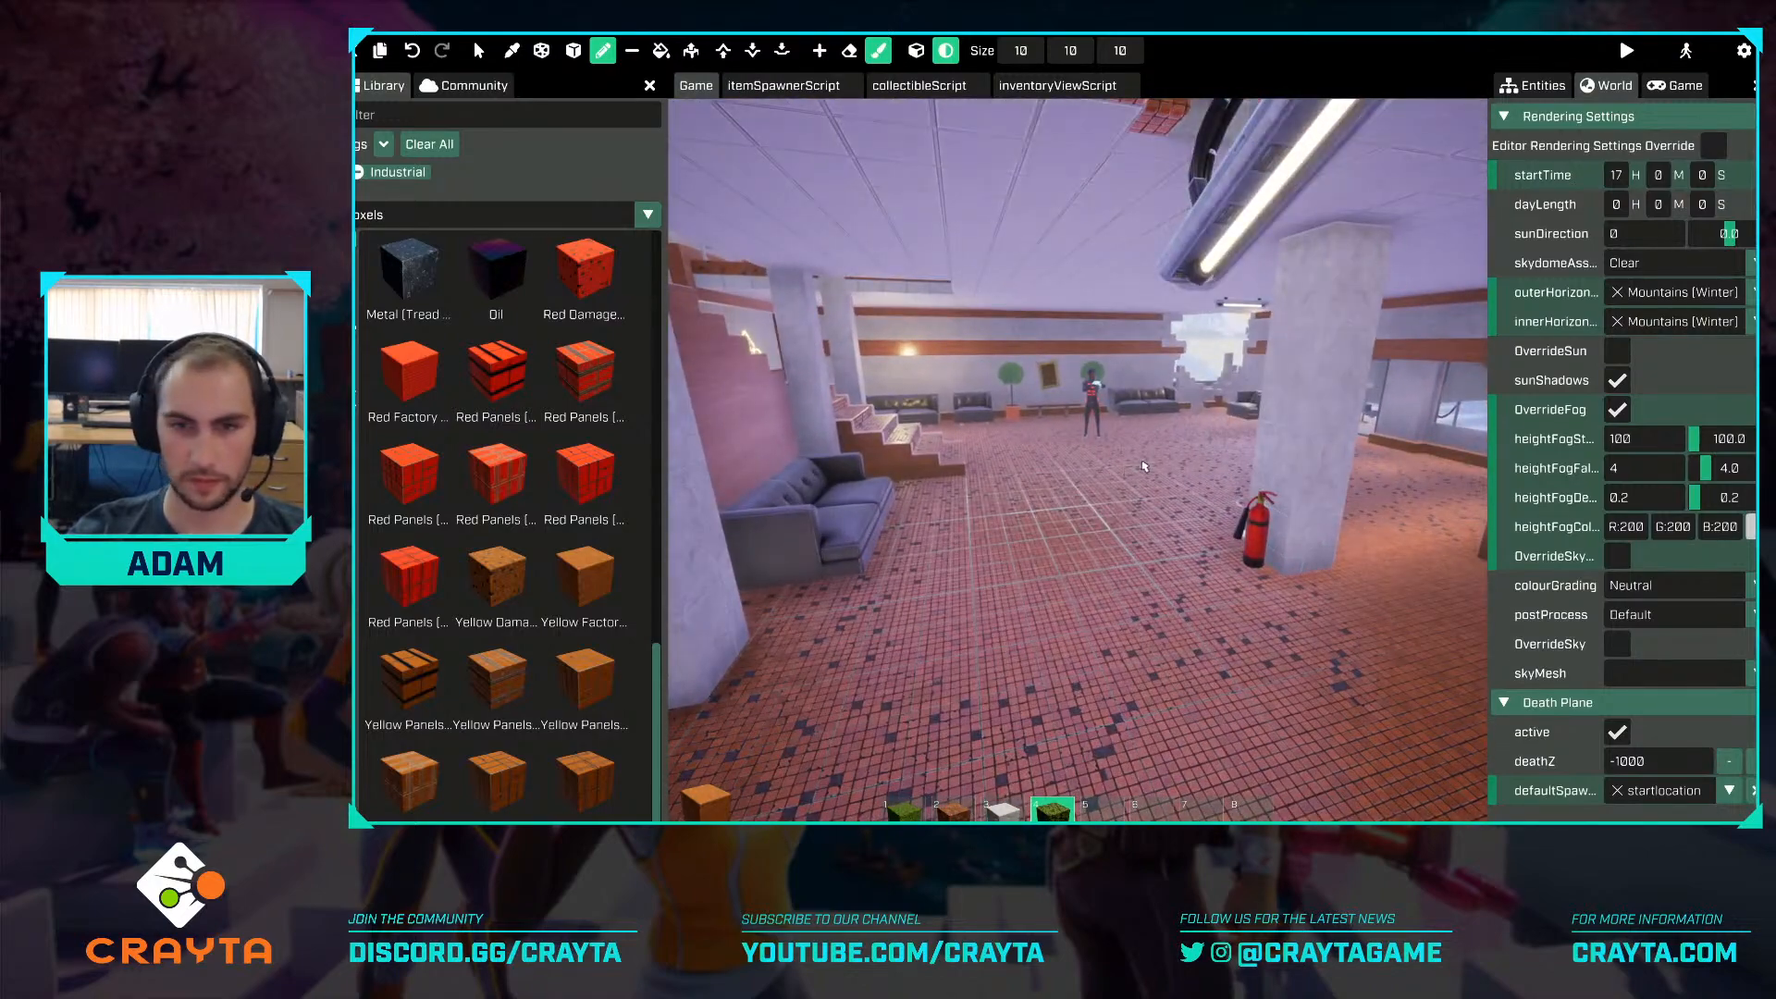
key(w)
right_drag(1110, 555, 1283, 500)
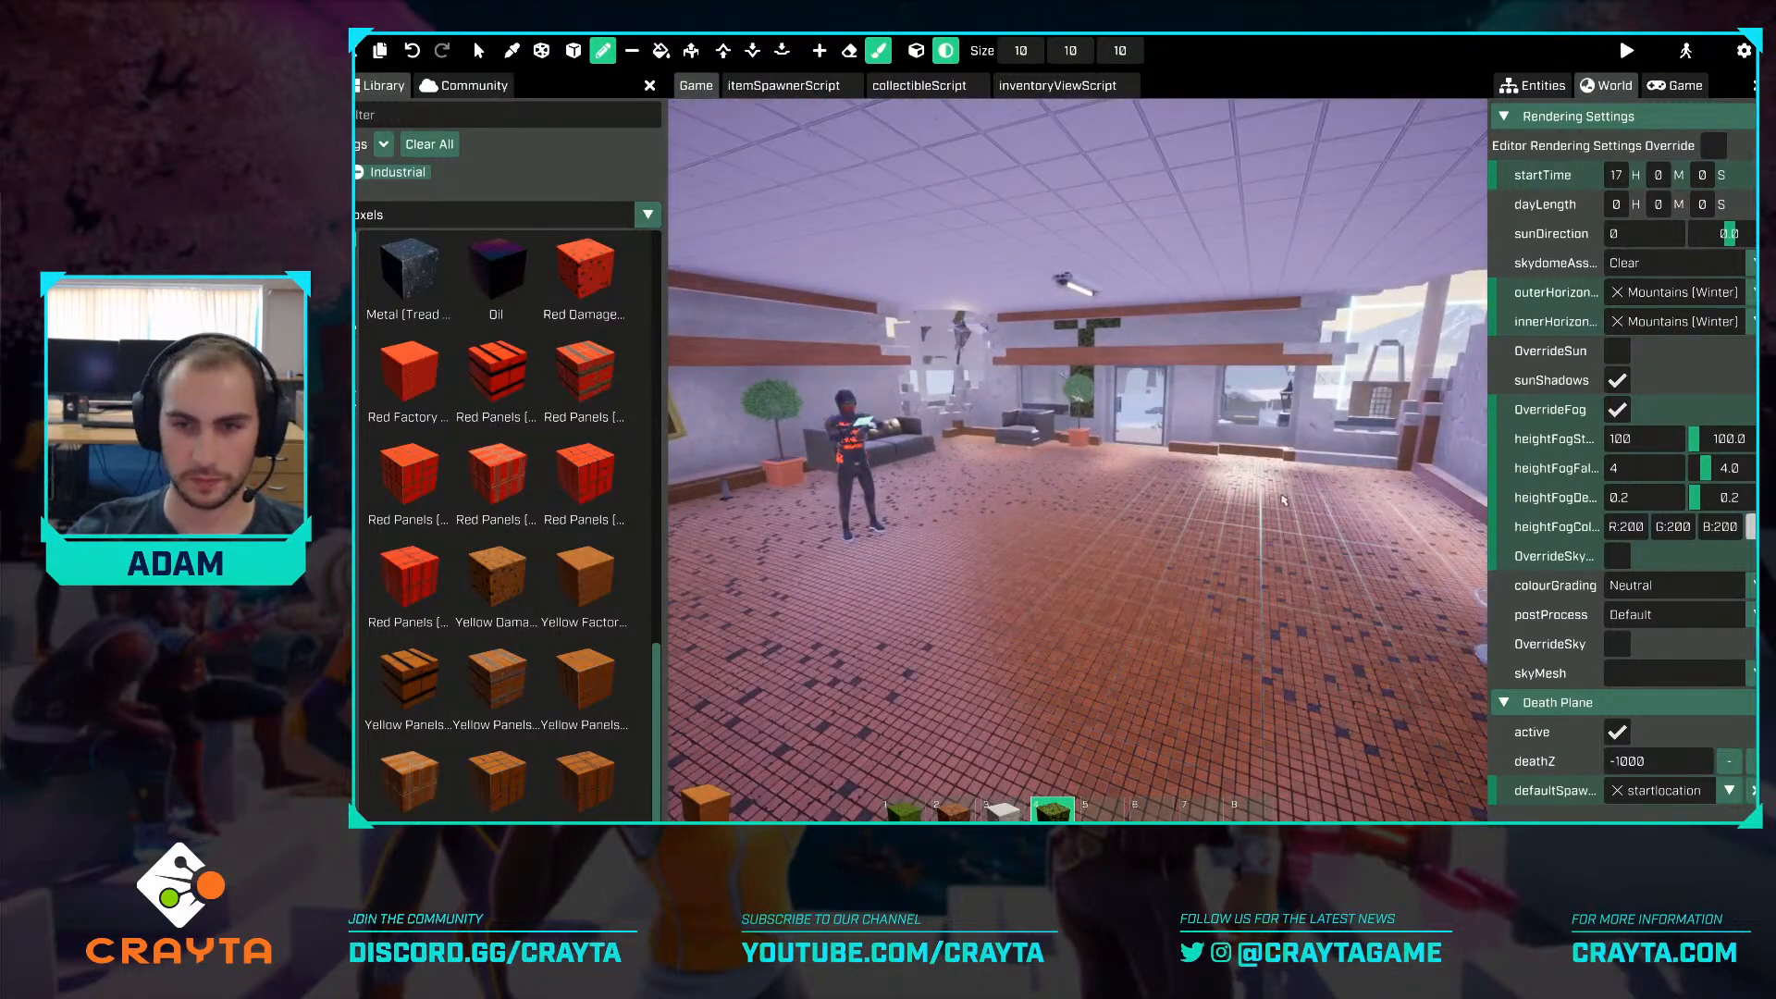
Paint yellow factory floor patches around the foot of the staircase and over the remaining lobby floor.
key(s)
right_drag(886, 484, 1134, 428)
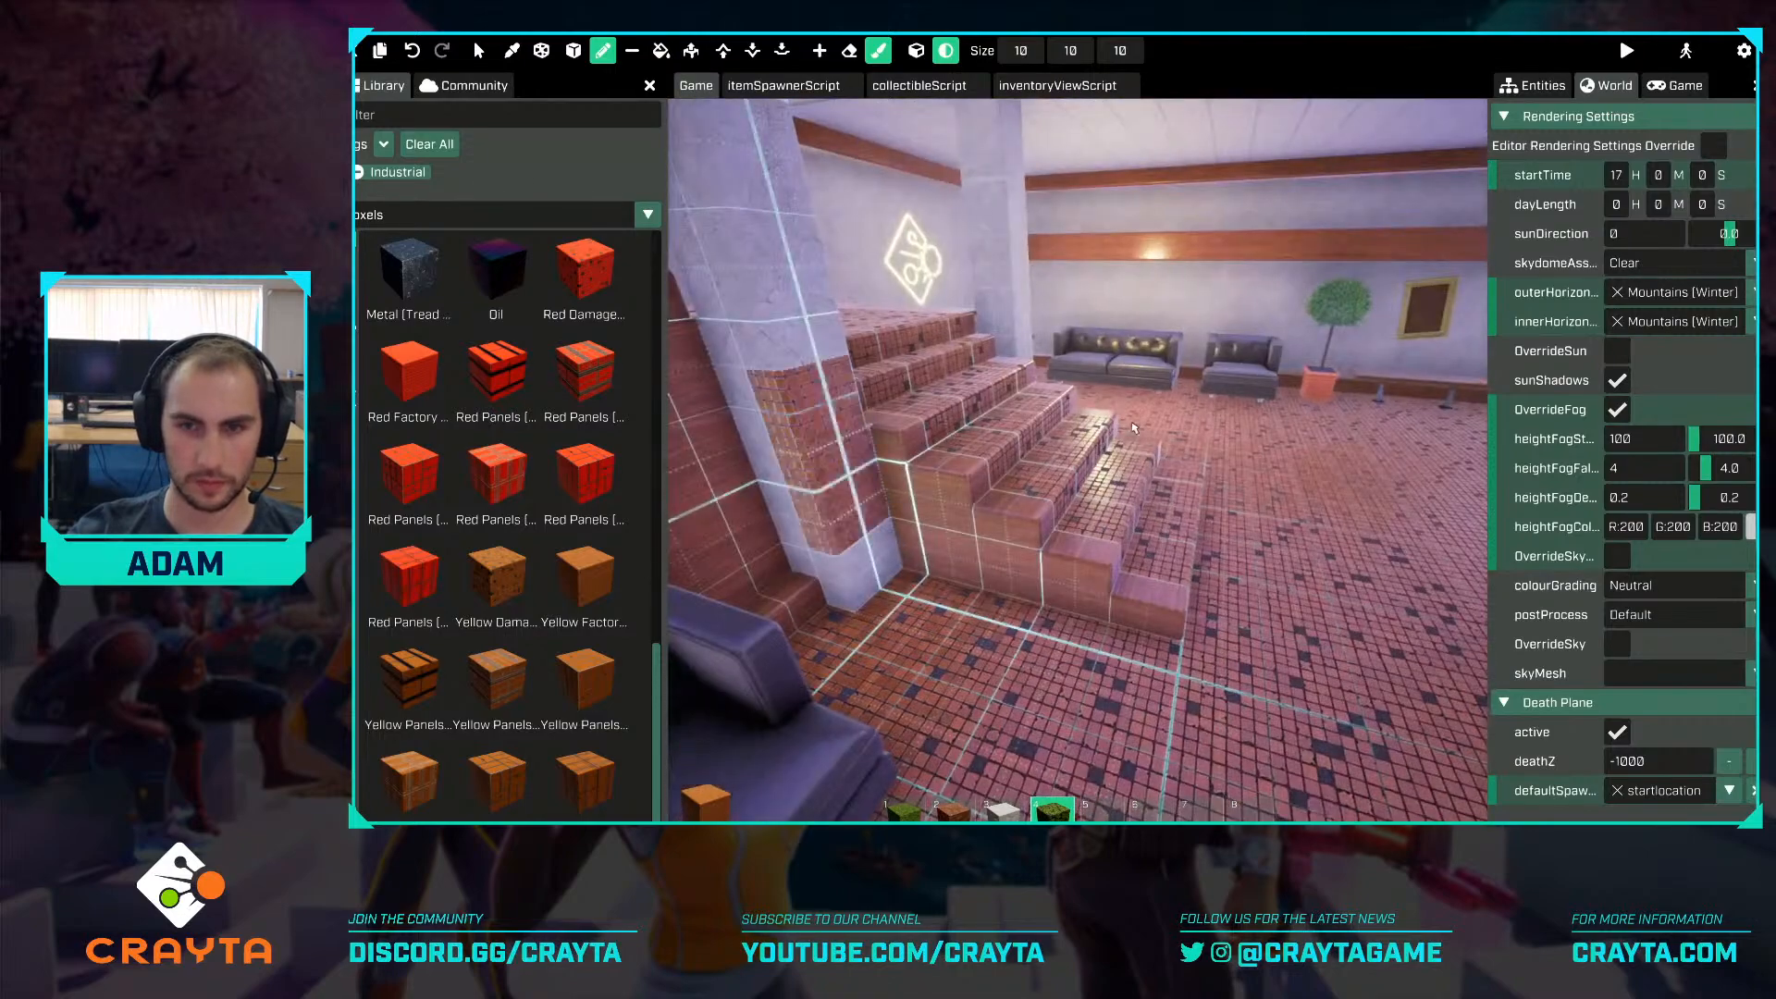
key(s)
right_drag(1298, 444, 1198, 402)
key(s)
mouse_move(1275, 520)
right_down()
mouse_move(1147, 522)
mouse_move(1274, 521)
right_up()
key(w)
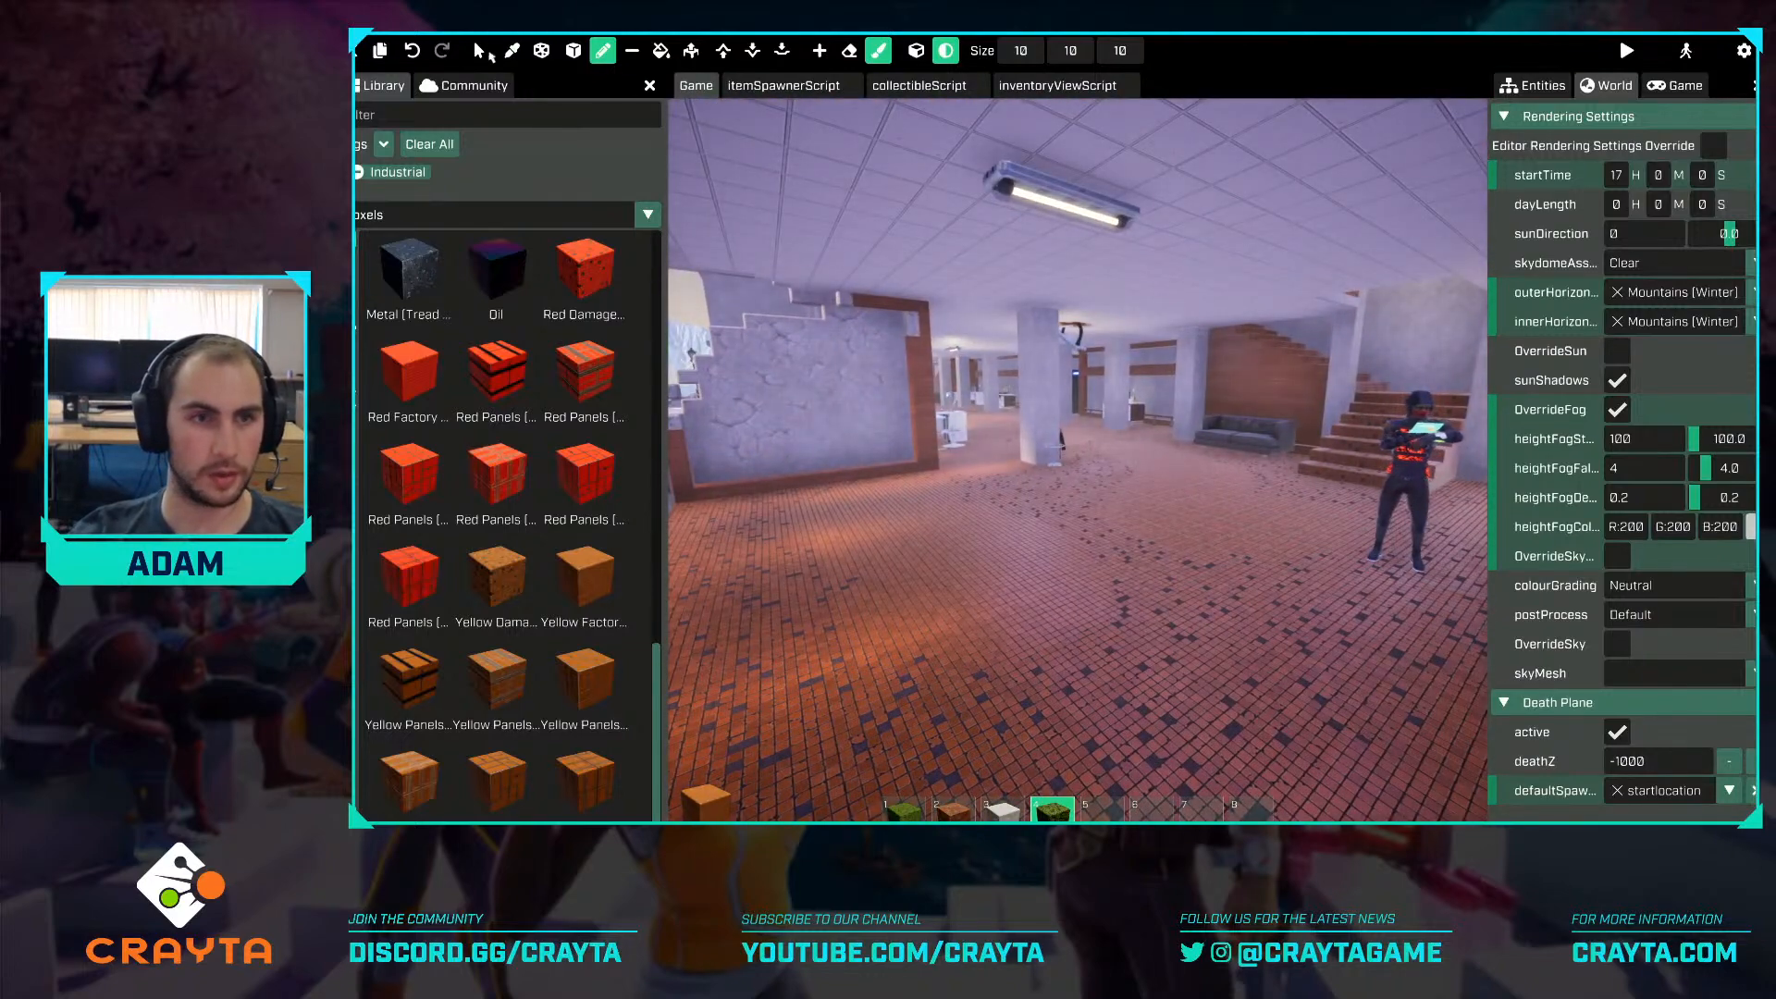
Fill the bank's concrete pillars with a Black Panels industrial voxel.
click(477, 57)
key(w)
right_drag(1129, 523, 1043, 514)
key(w)
key(s)
click(662, 51)
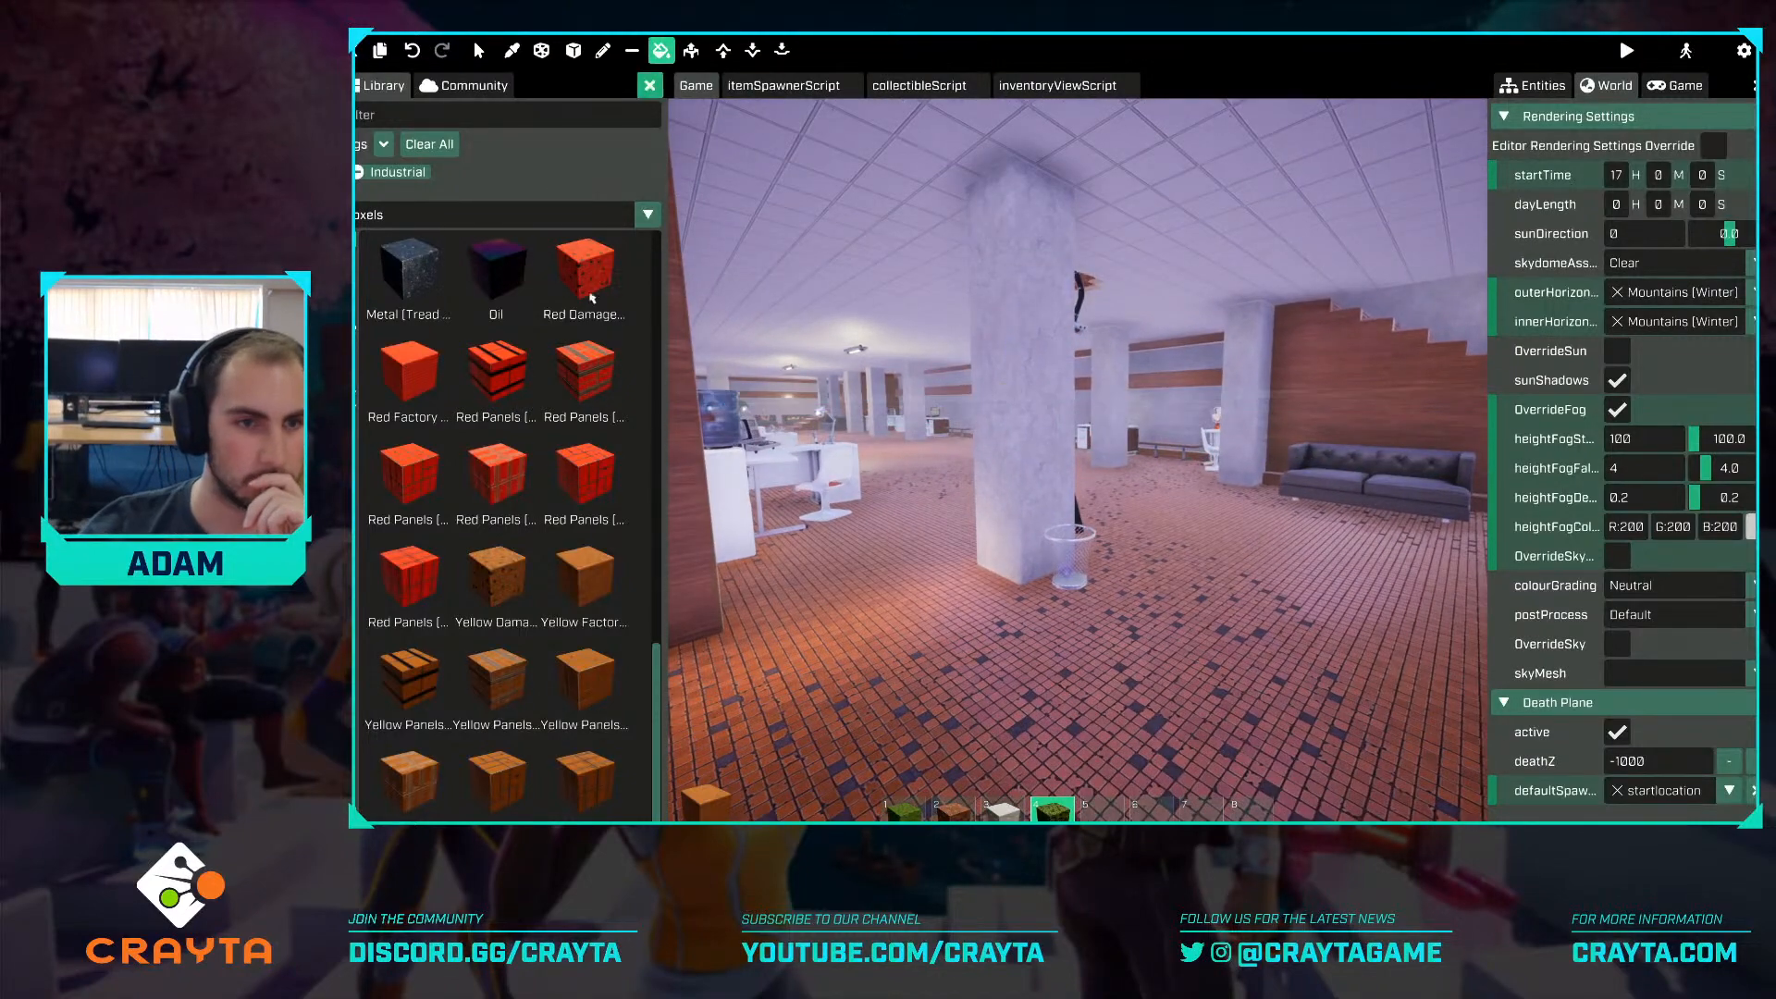
scroll(584, 477, up, 5)
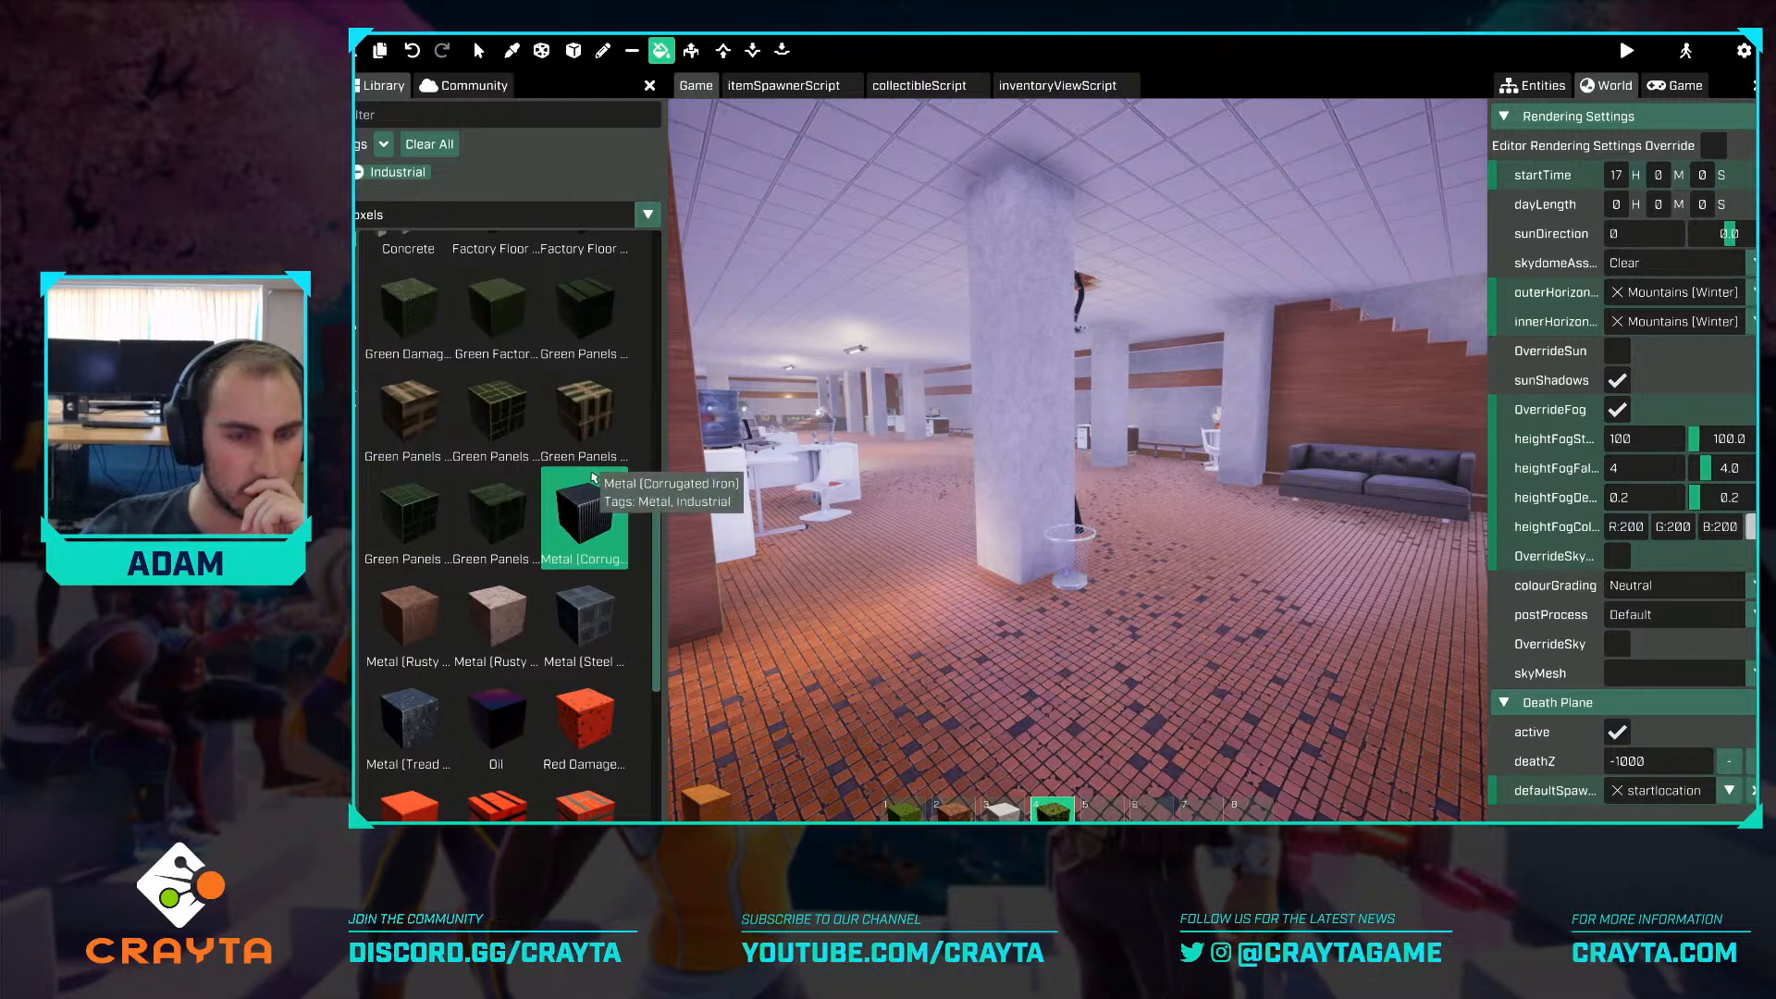
scroll(566, 507, up, 8)
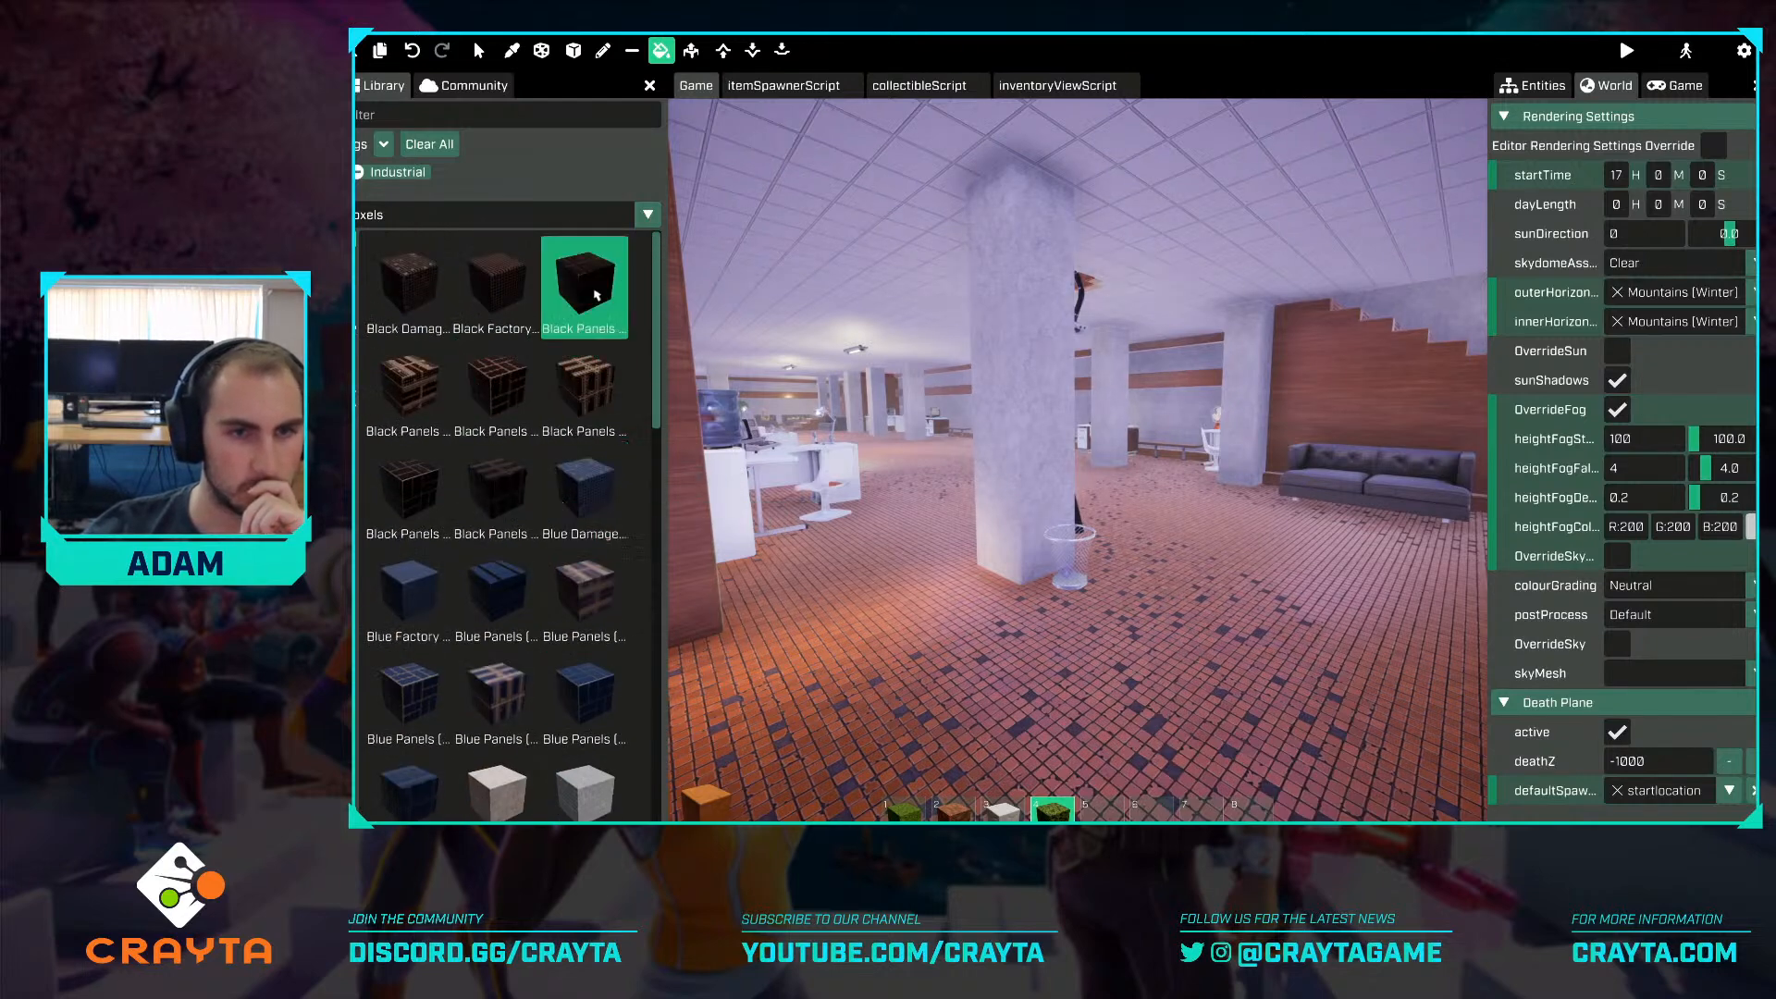
click(596, 393)
click(1028, 407)
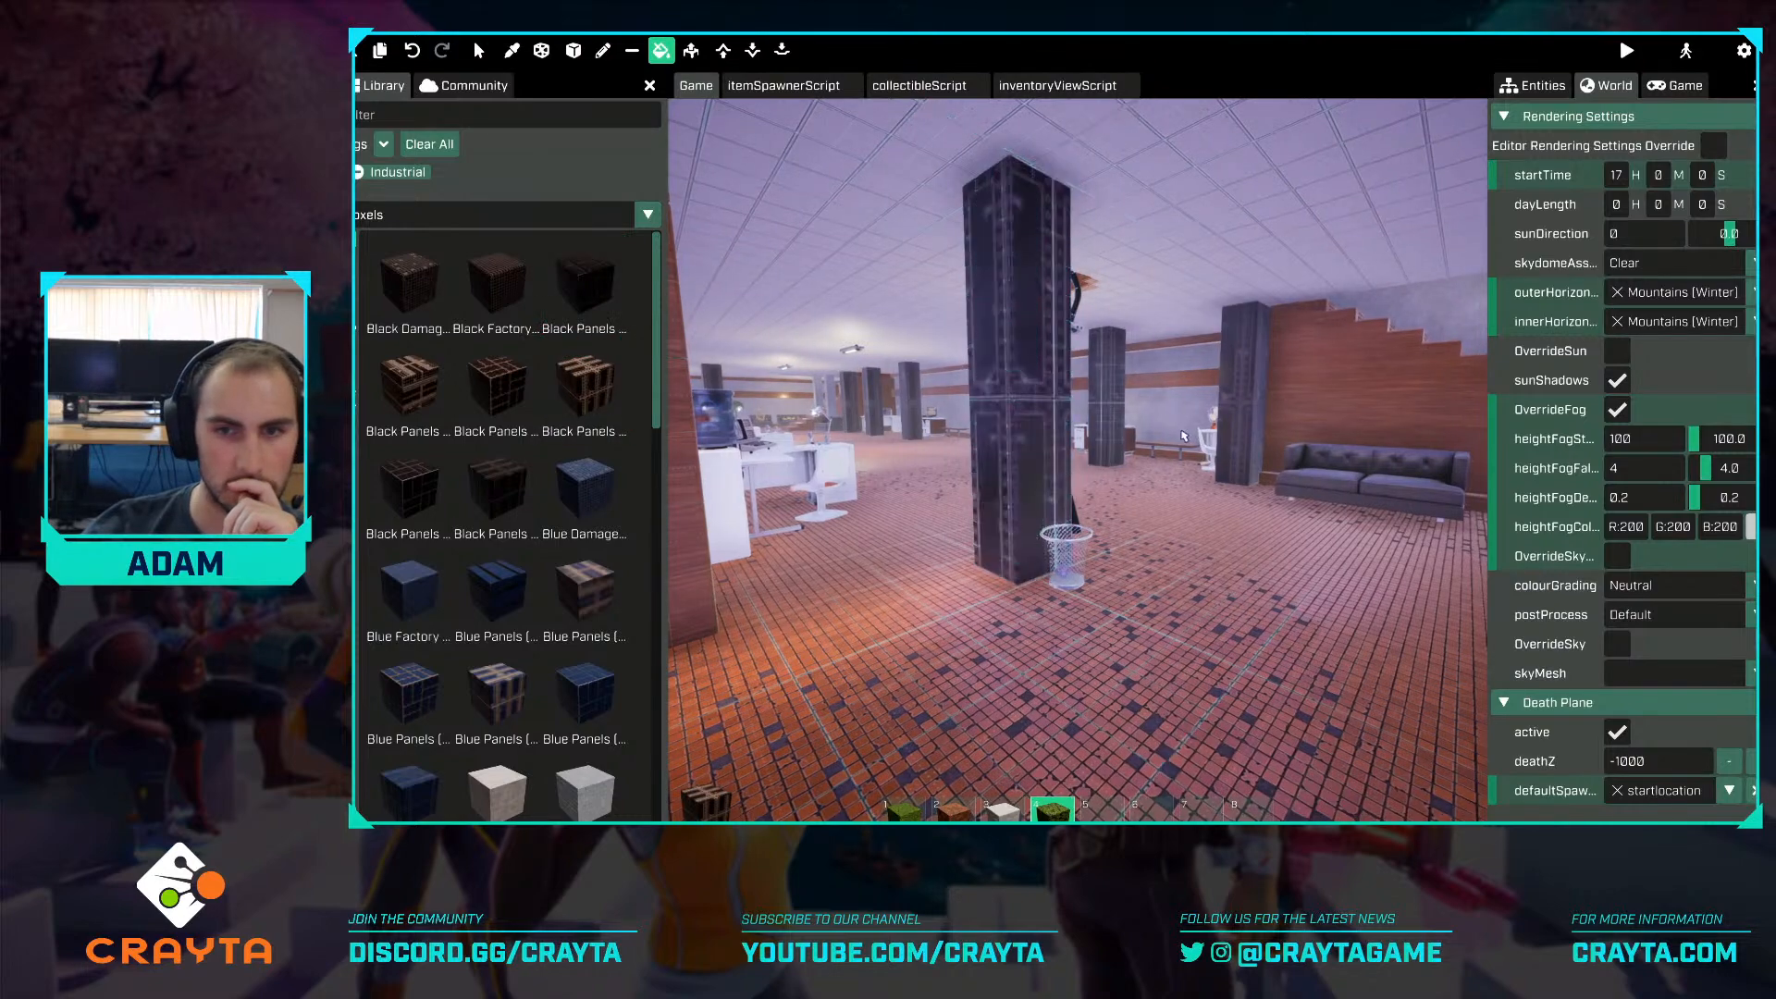
Examine how the black-panelled pillars look against the lobby's tiled floor, walls, staircase and entrance.
key(s)
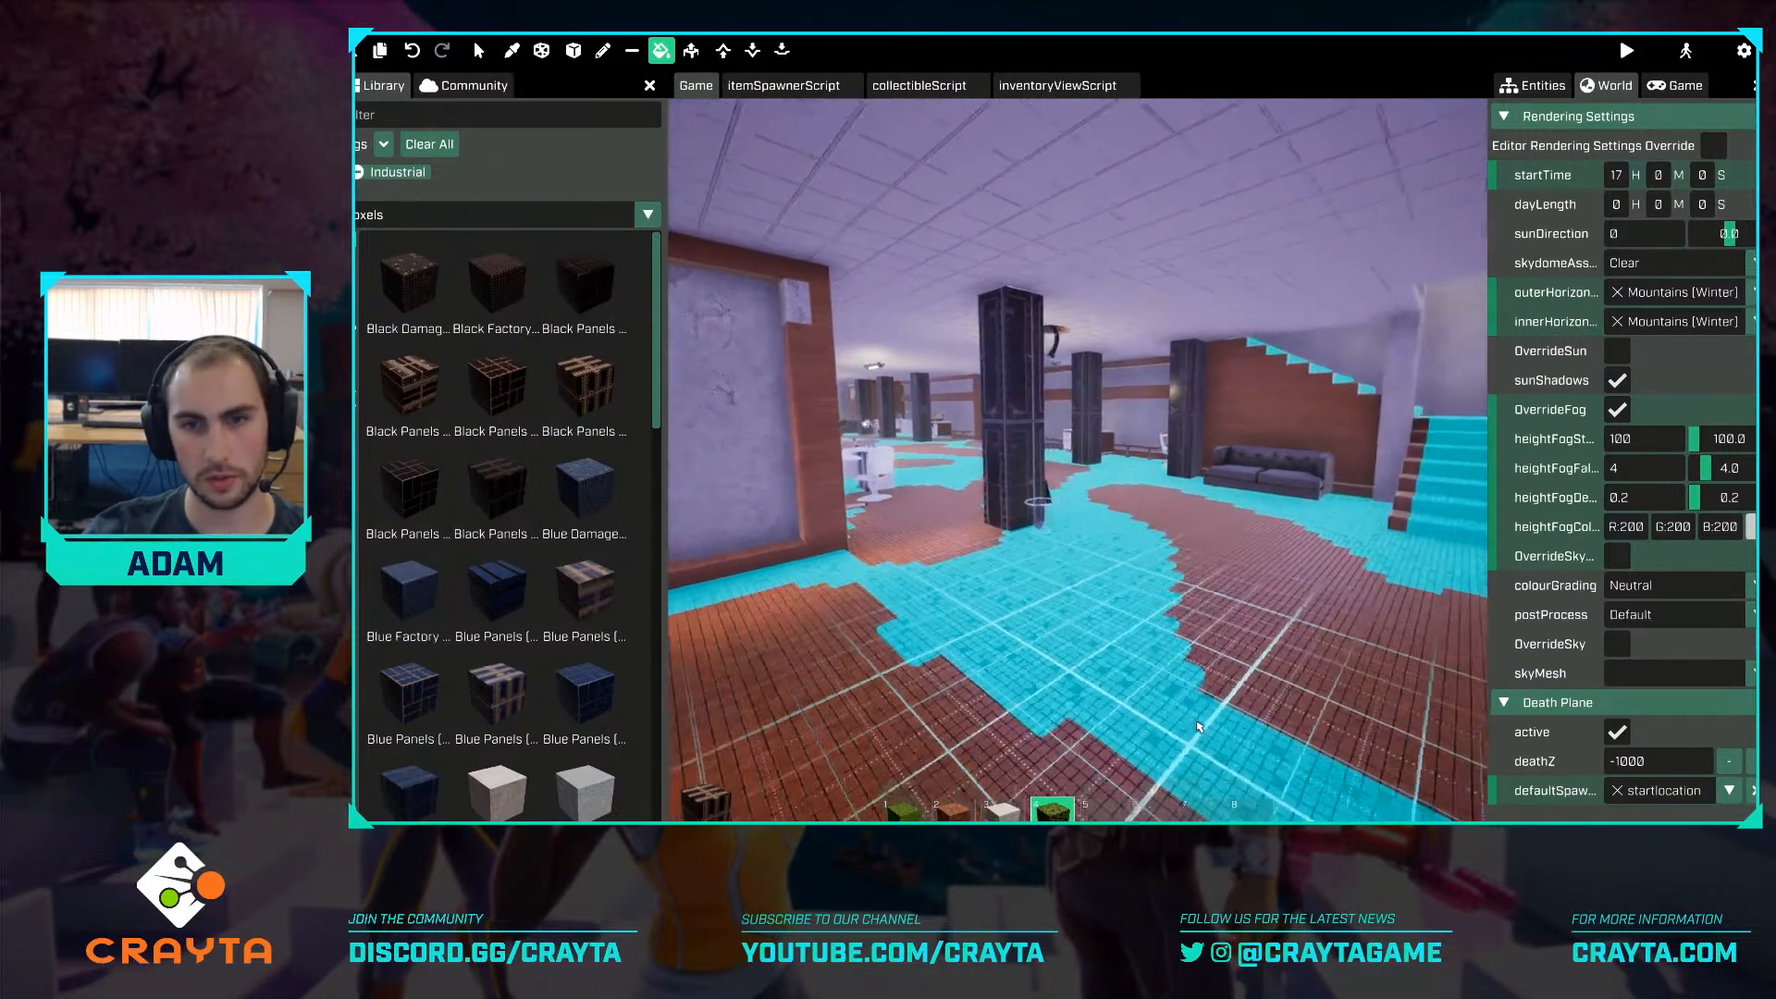
key(d)
key(w)
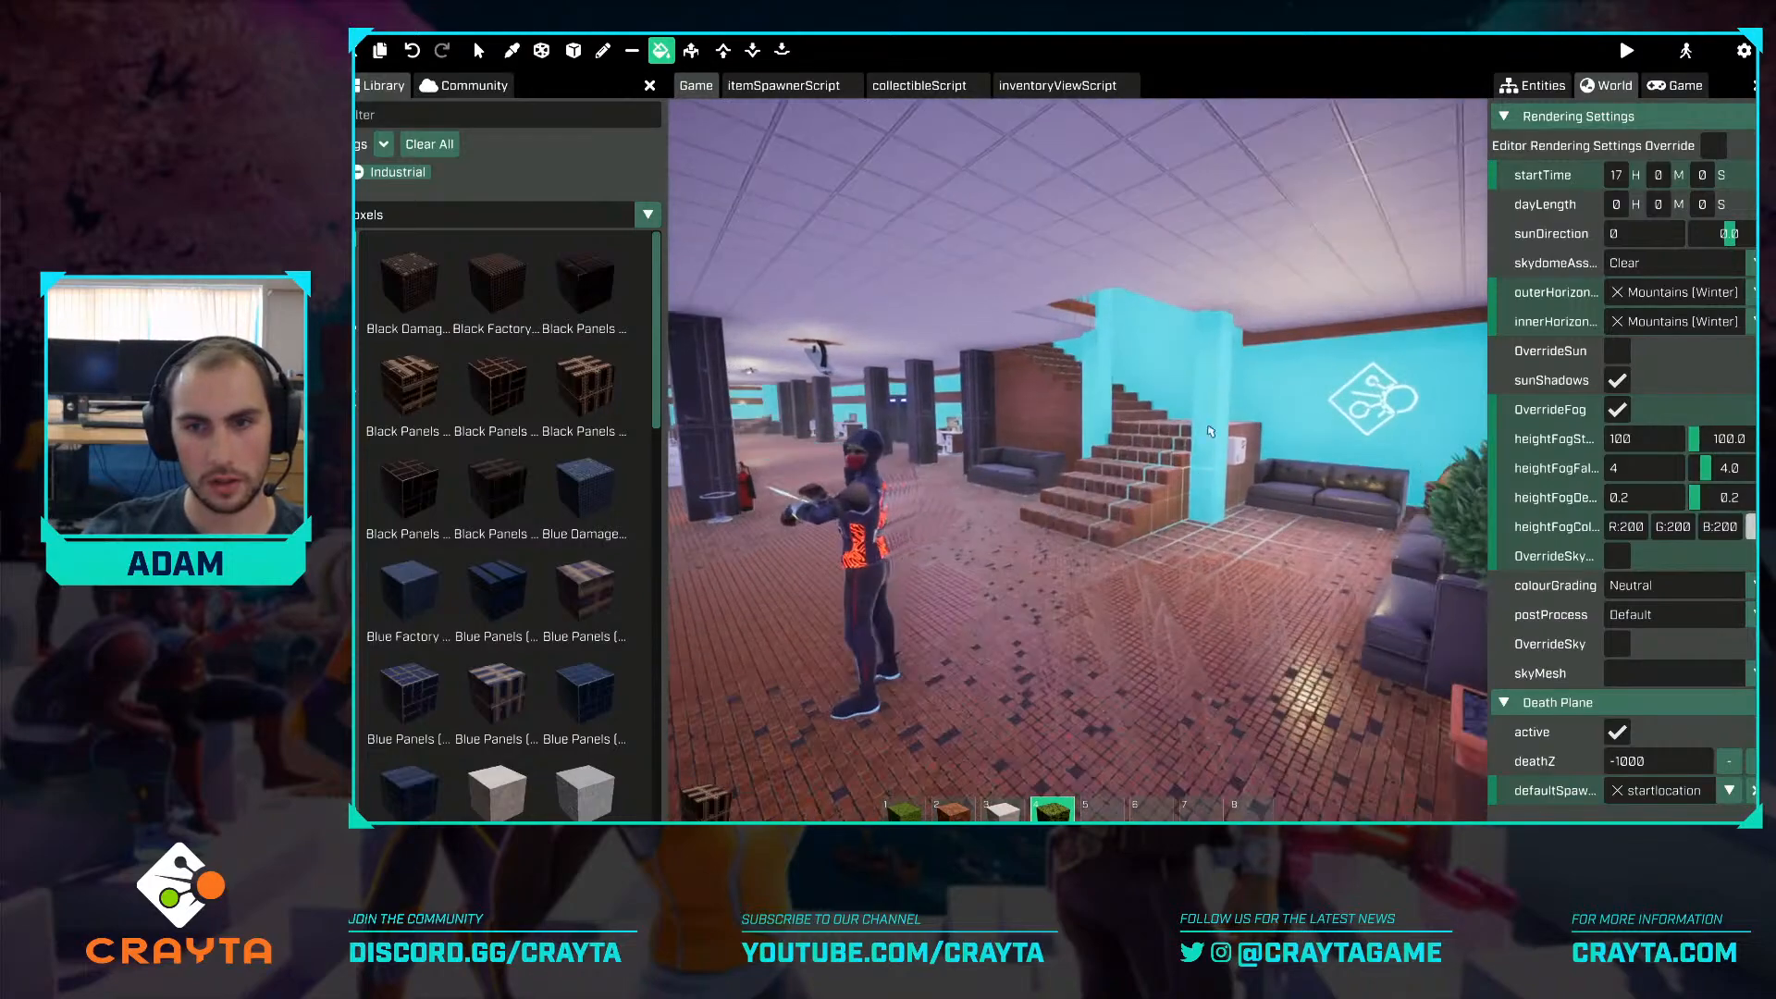
key(w)
right_drag(1215, 405, 1100, 461)
key(w)
key(s)
key(a)
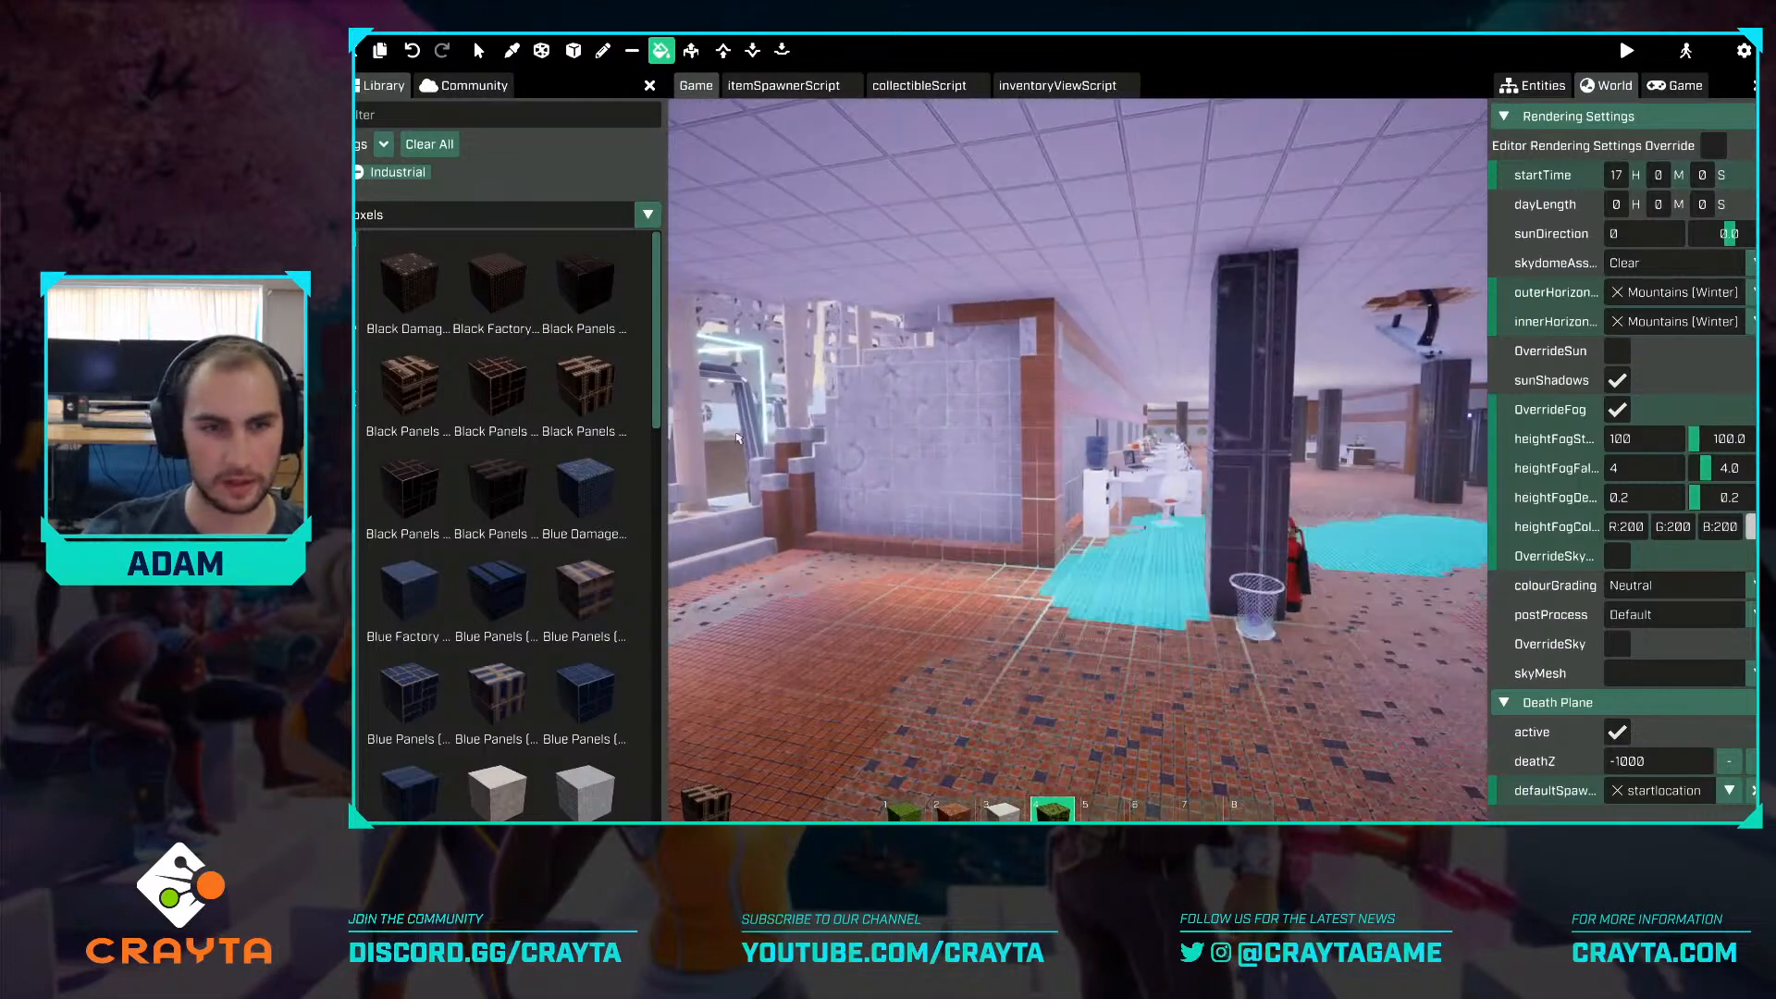
click(1049, 385)
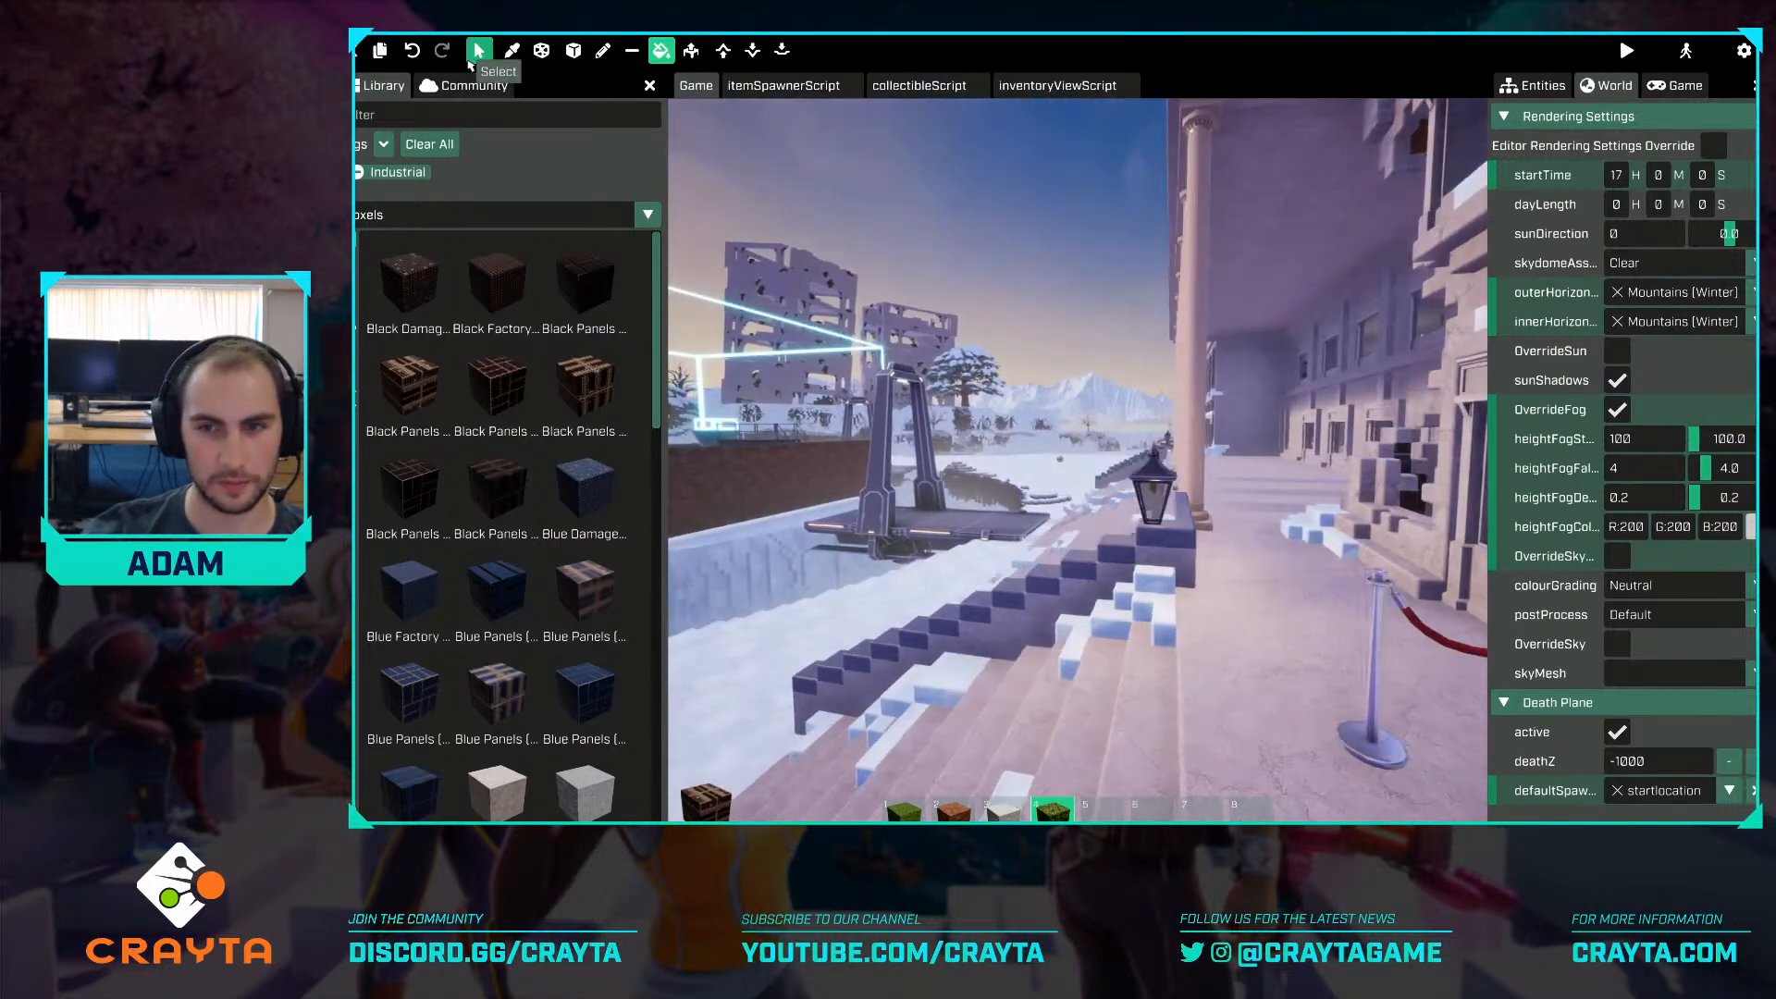
Fill the gold trim along the bank's roofline with a Yellow Panels industrial voxel.
click(478, 51)
key(a)
mouse_move(1091, 380)
right_down()
mouse_move(1147, 379)
mouse_move(1092, 379)
right_up()
key(d)
scroll(588, 528, down, 10)
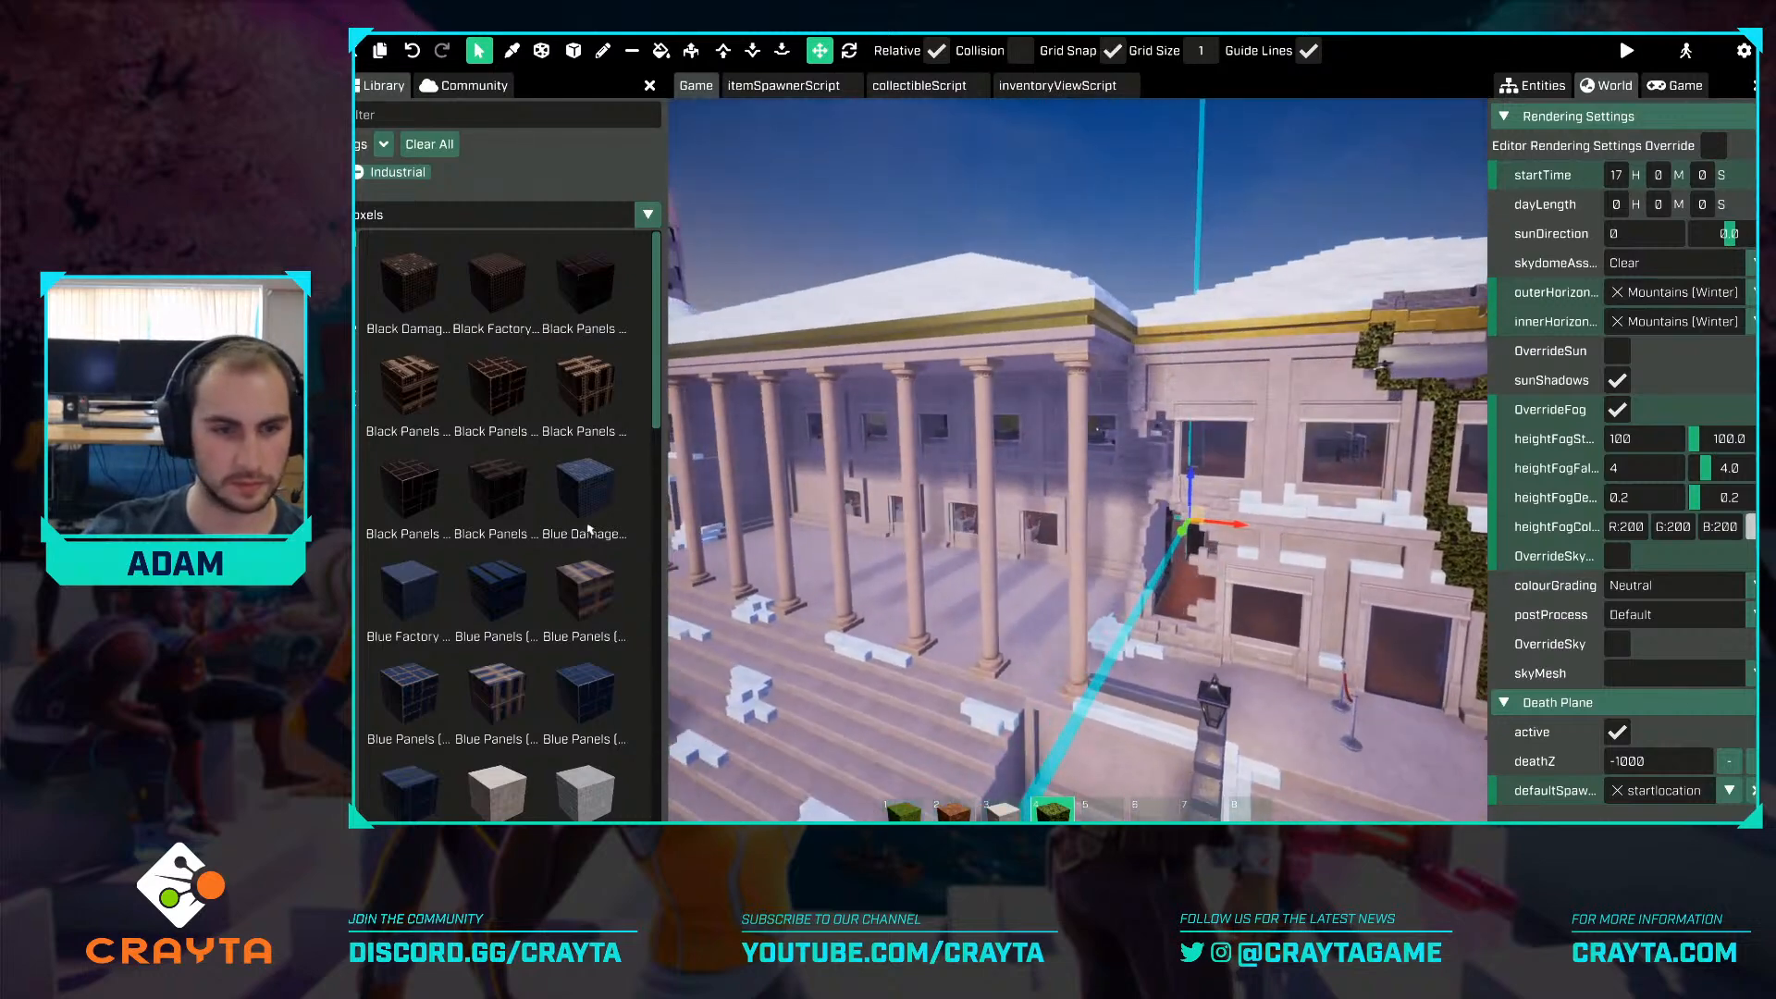
scroll(588, 528, down, 3)
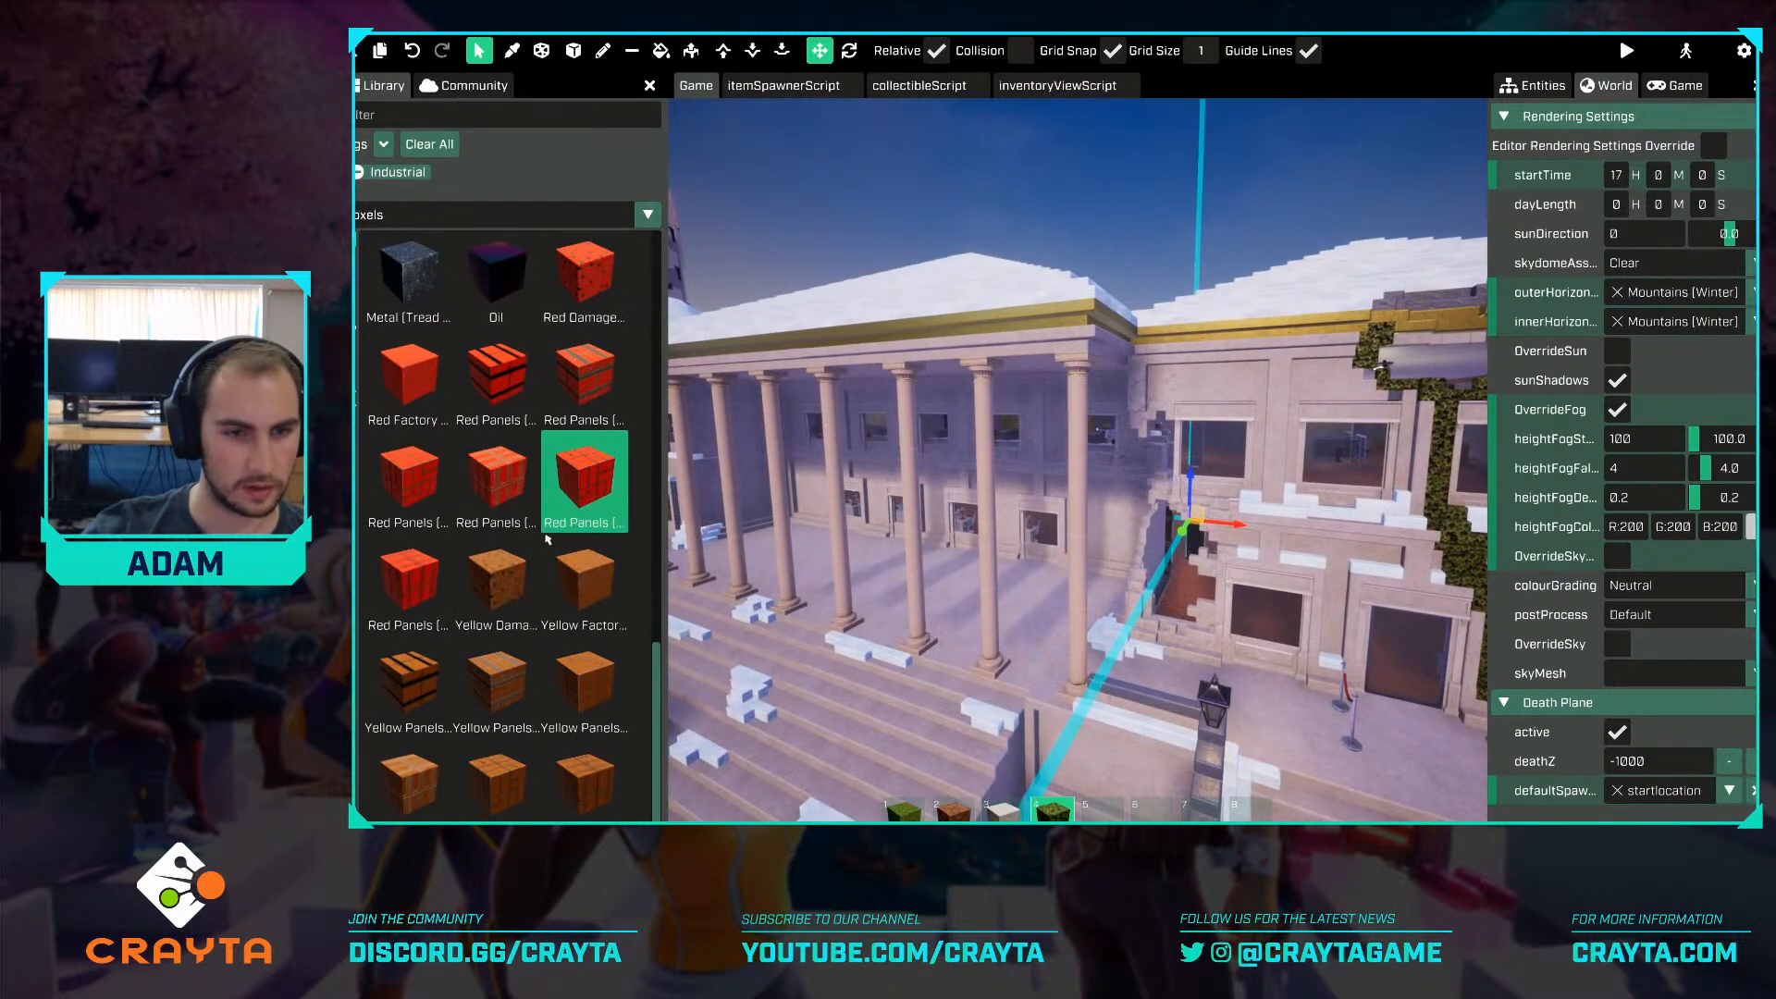
mouse_move(1062, 412)
right_down()
mouse_move(1017, 384)
mouse_move(1054, 384)
right_up()
key(w)
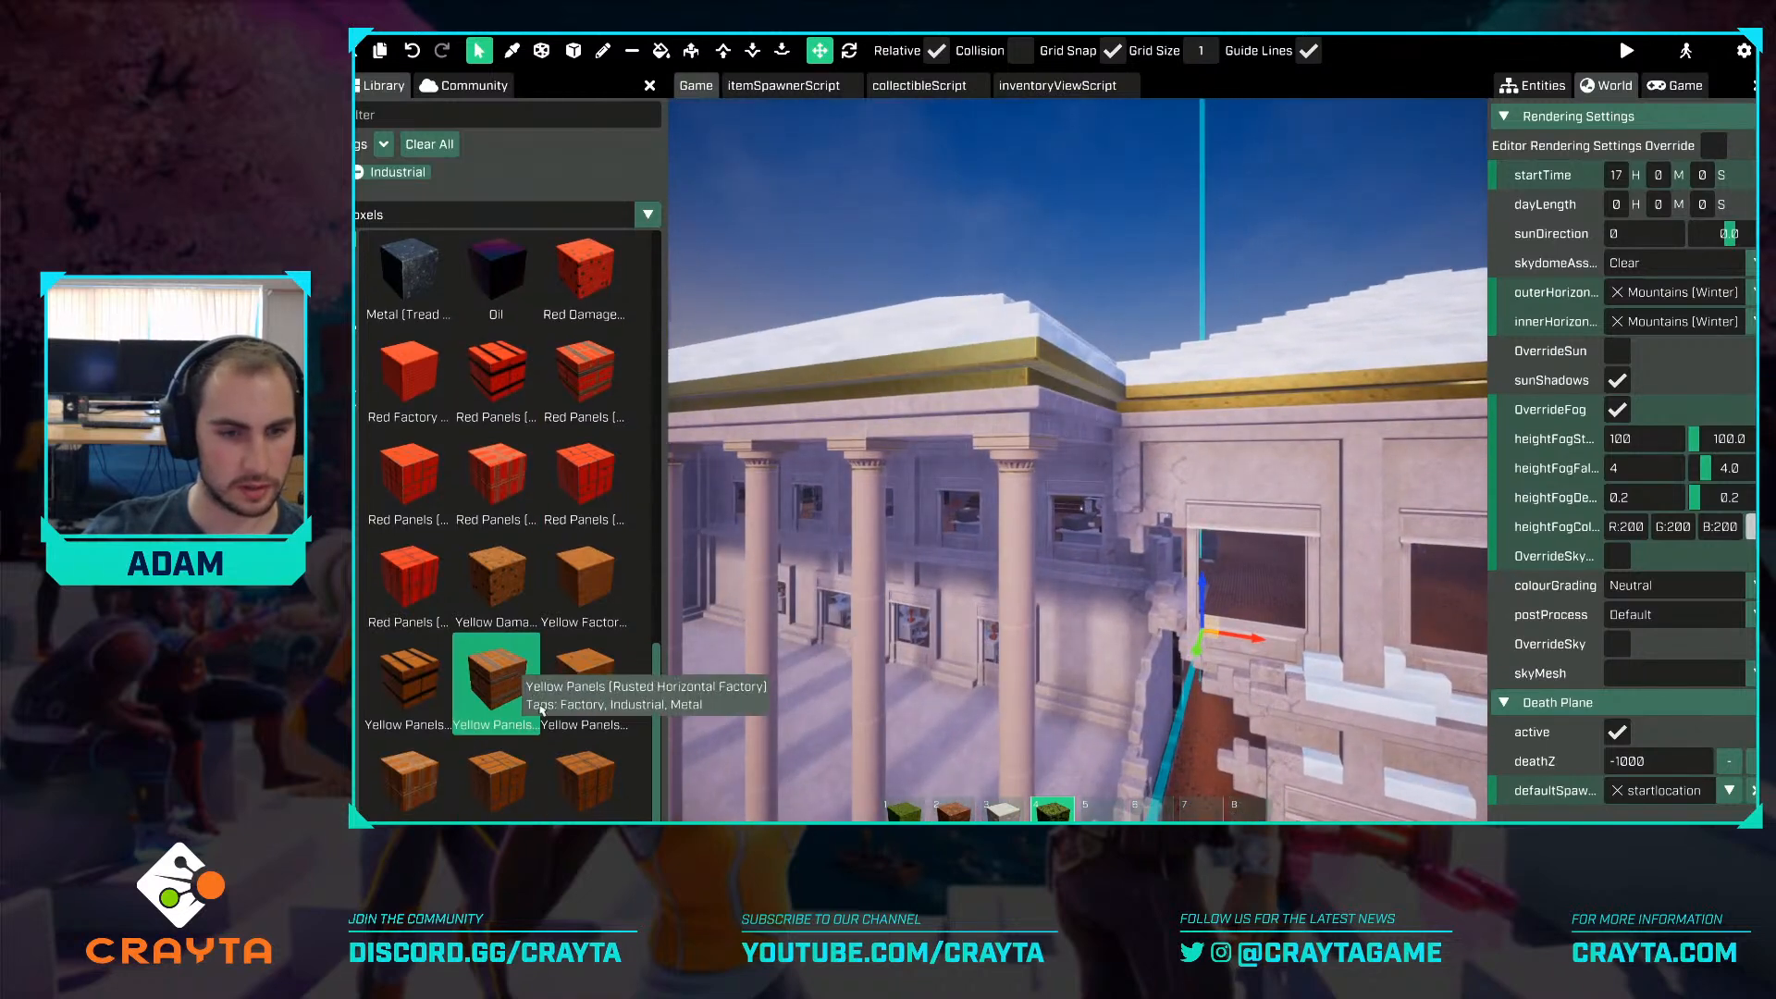
click(660, 50)
click(897, 310)
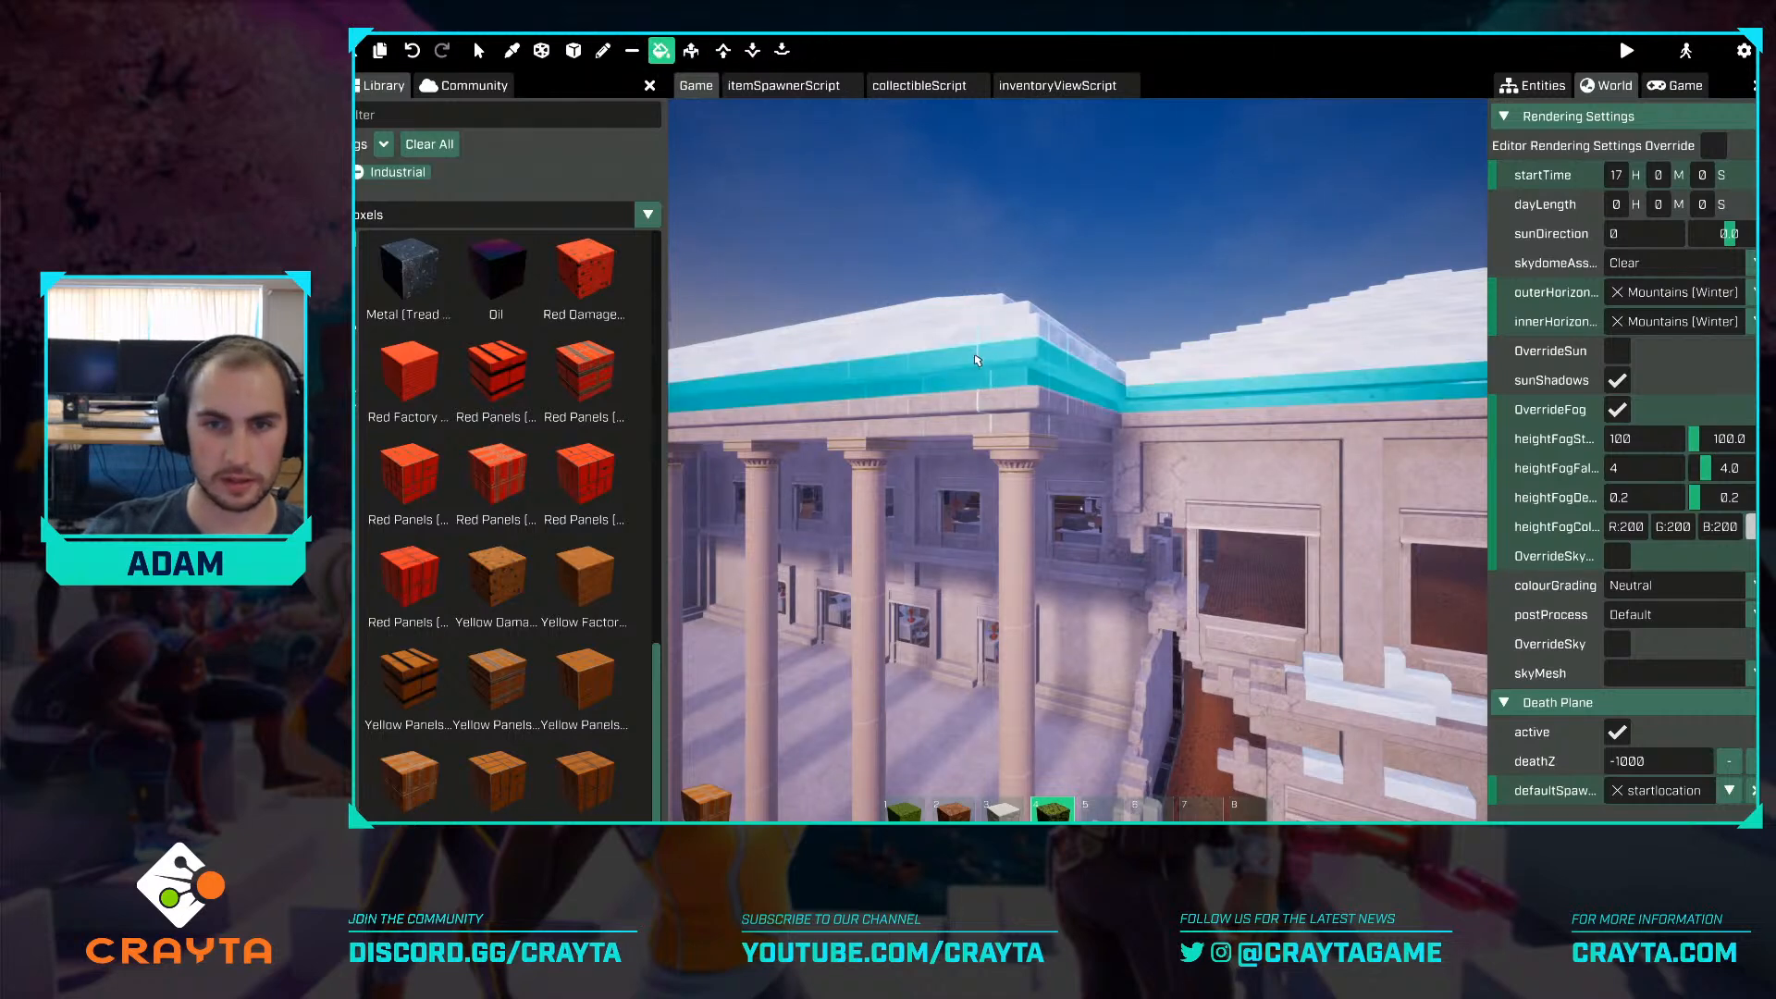
Fill blocks of the edging beside the outdoor entrance steps with a Black Panels industrial voxel.
key(s)
right_drag(1193, 311, 1296, 320)
key(w)
scroll(482, 381, up, 10)
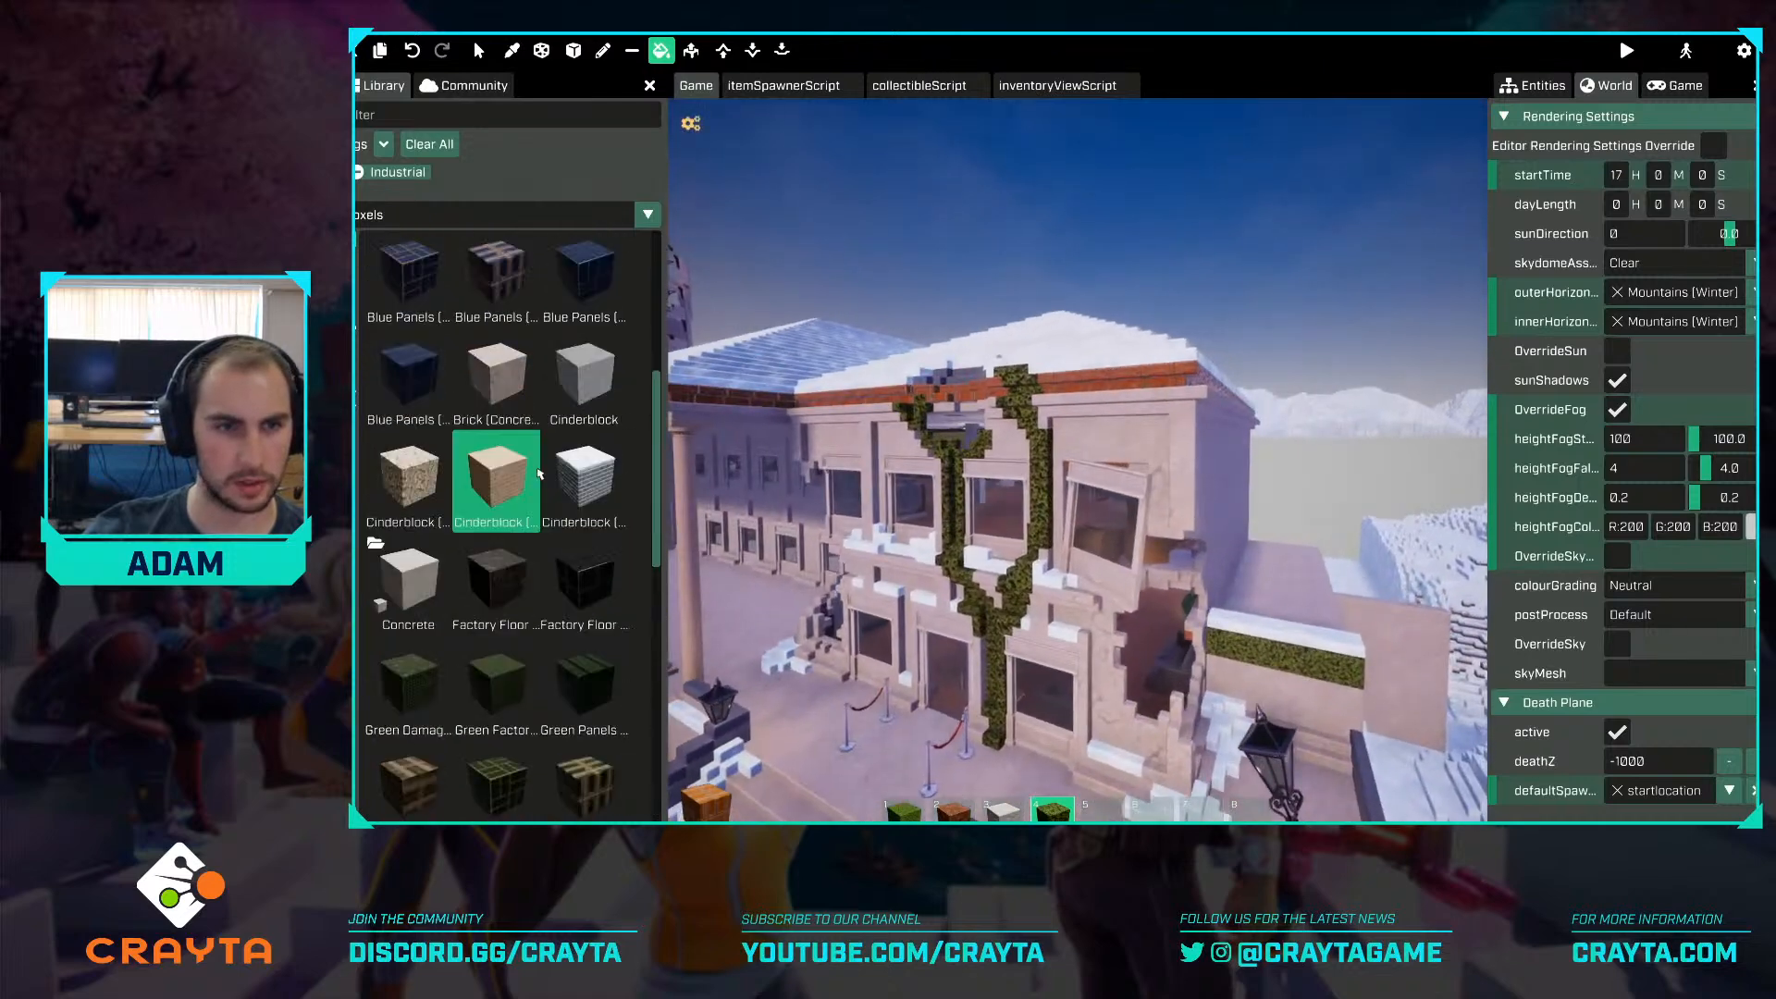
click(408, 380)
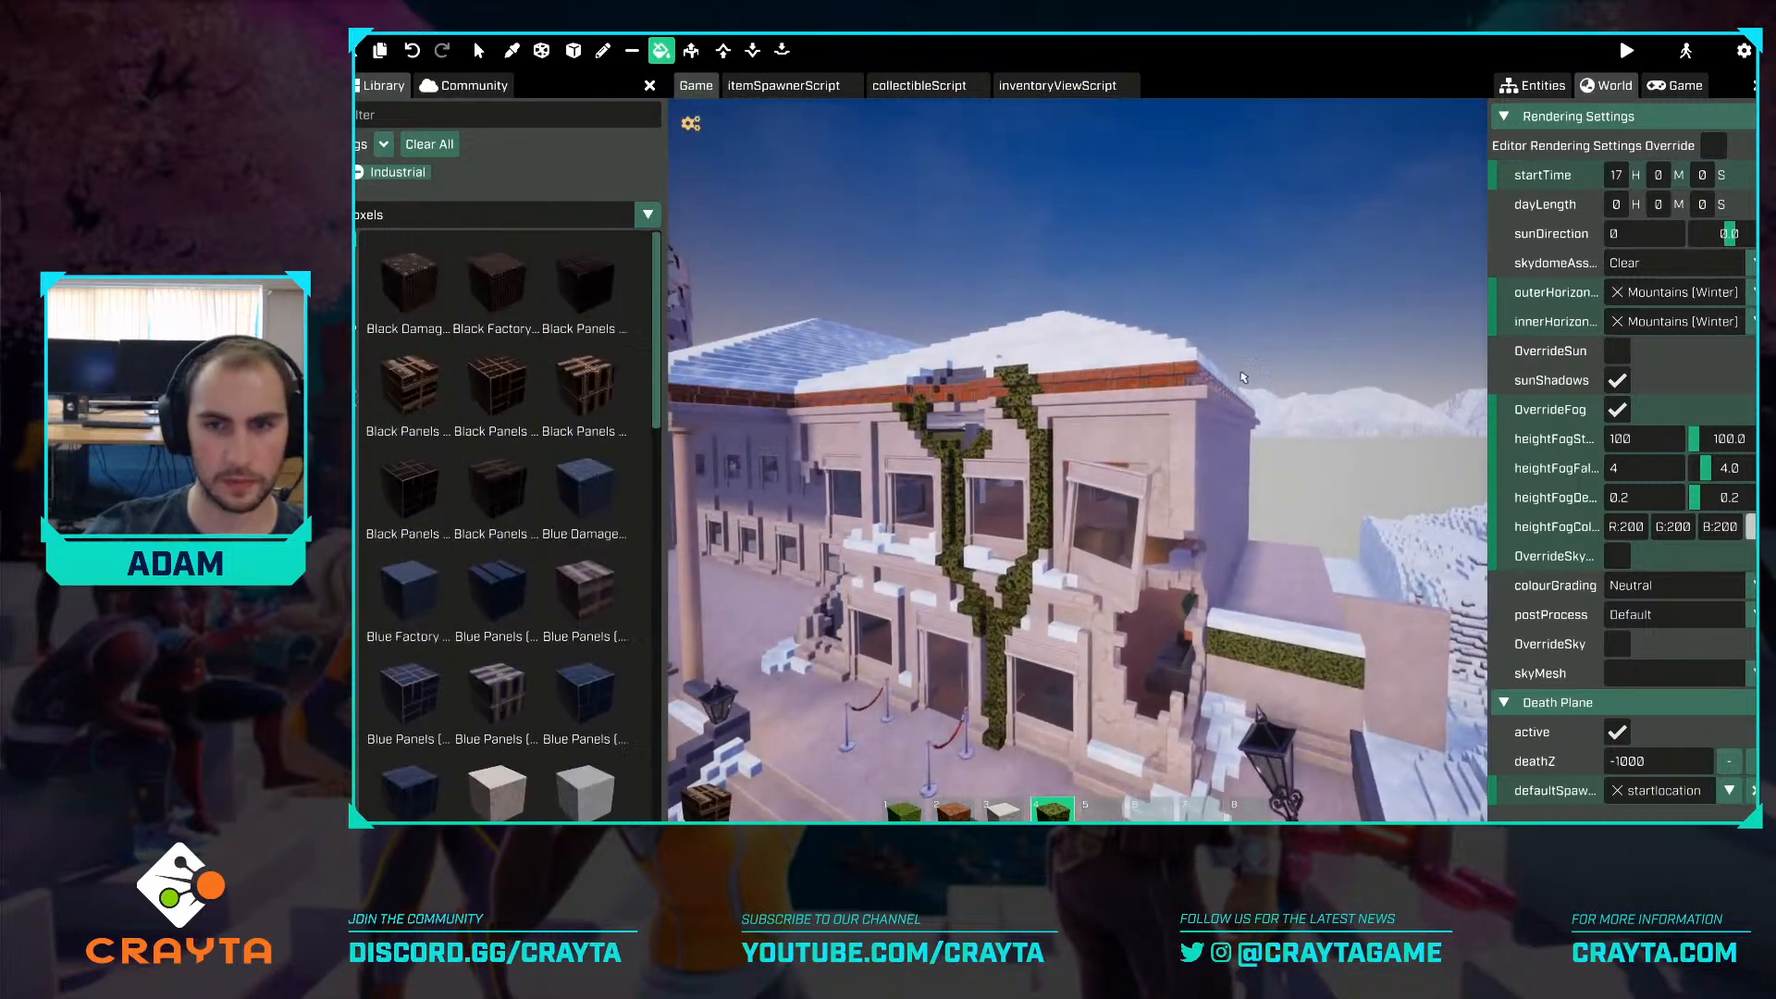
key(w)
right_drag(1242, 350, 1129, 470)
key(a)
click(397, 508)
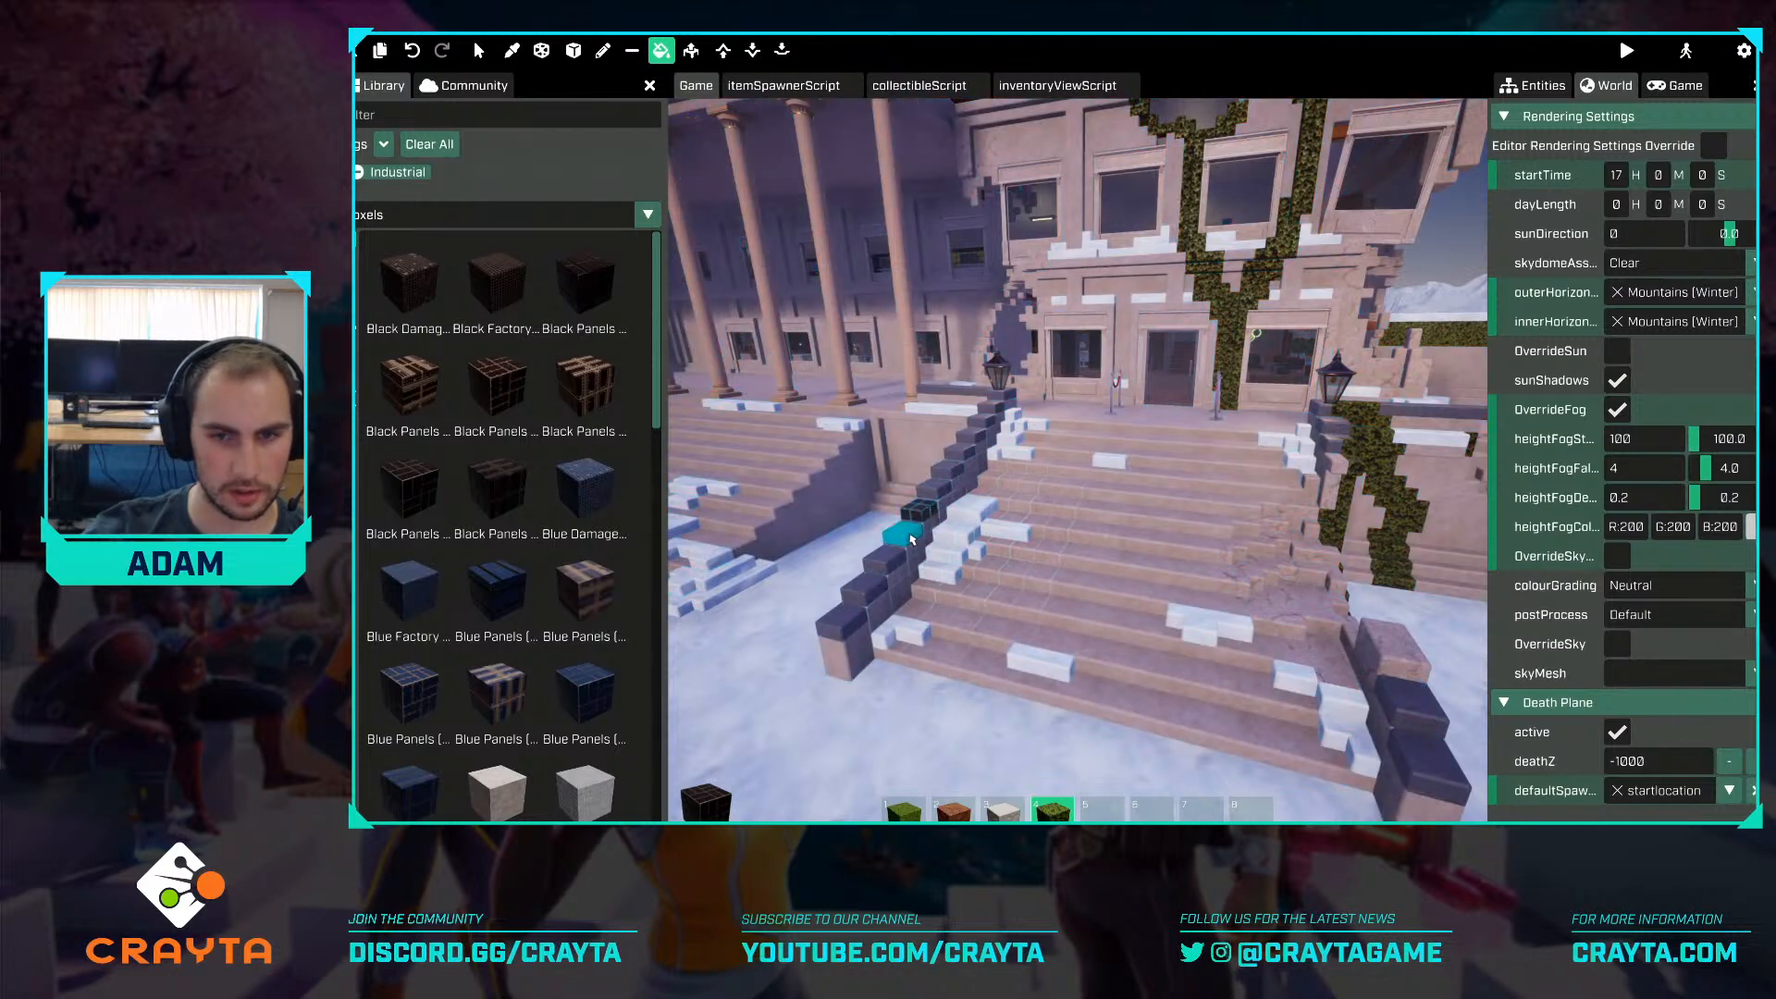
key(a)
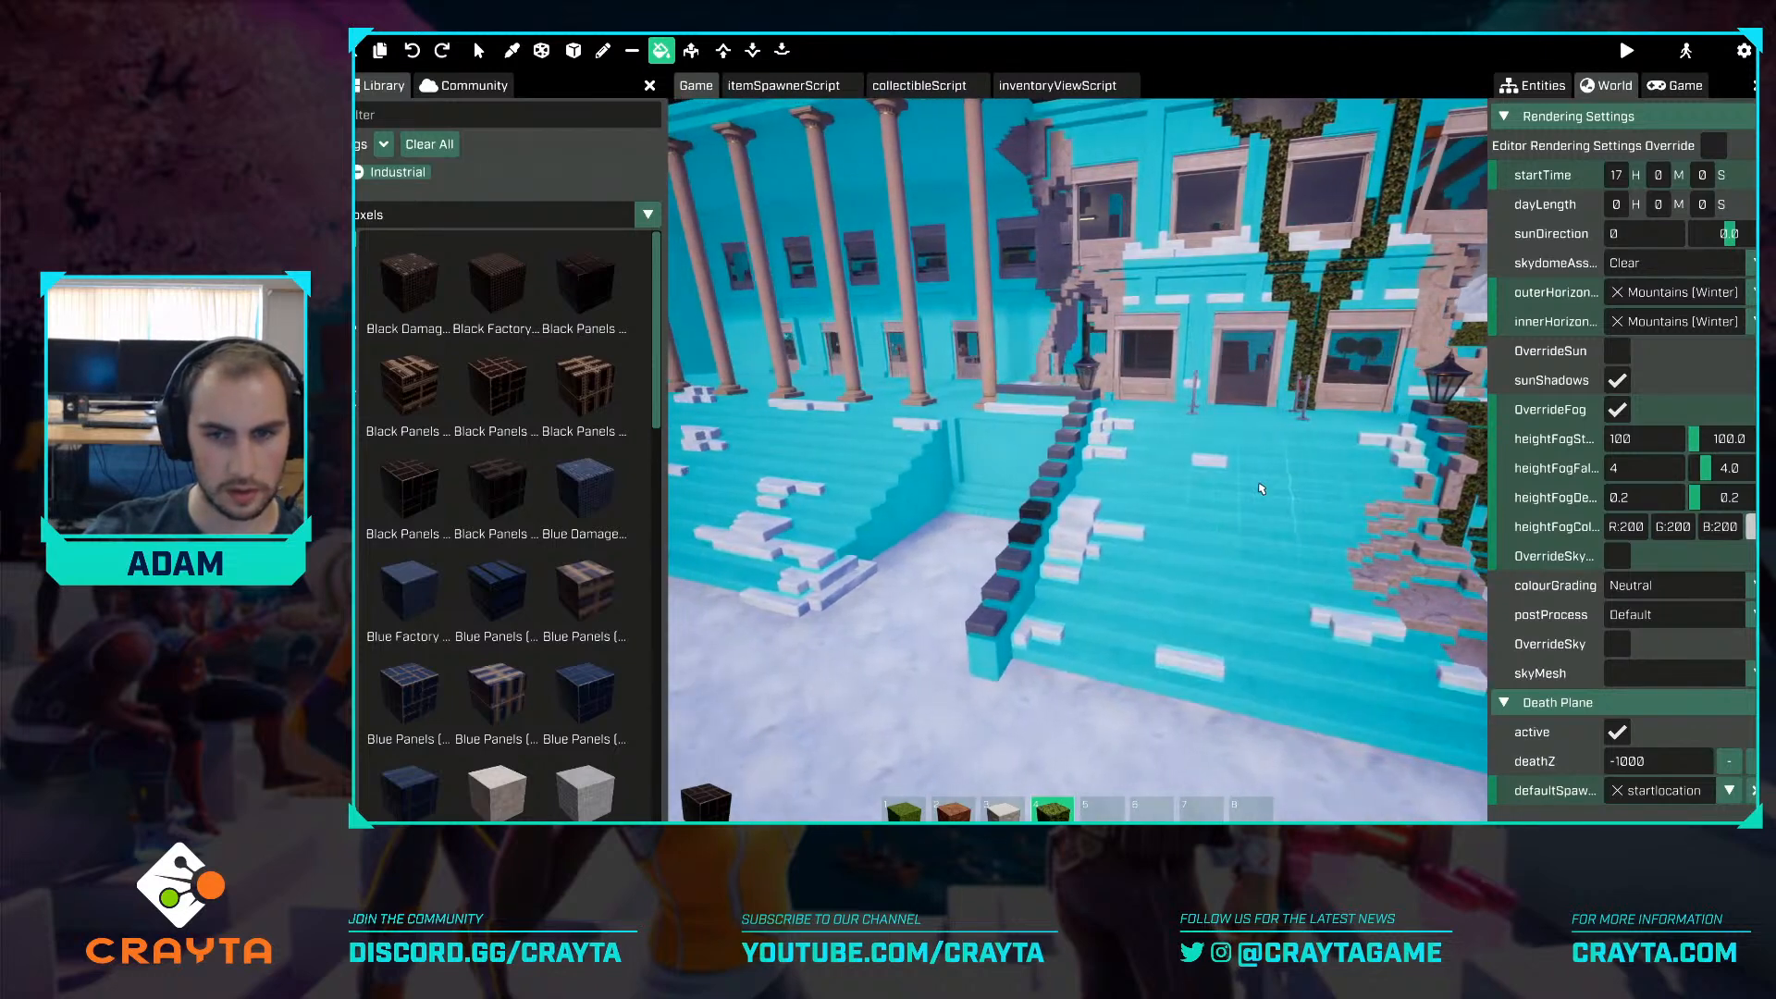
Examine the bank's facade, lobby and upper floor to judge the applied materials.
key(w)
right_drag(1259, 486, 1248, 444)
right_drag(1100, 431, 1217, 478)
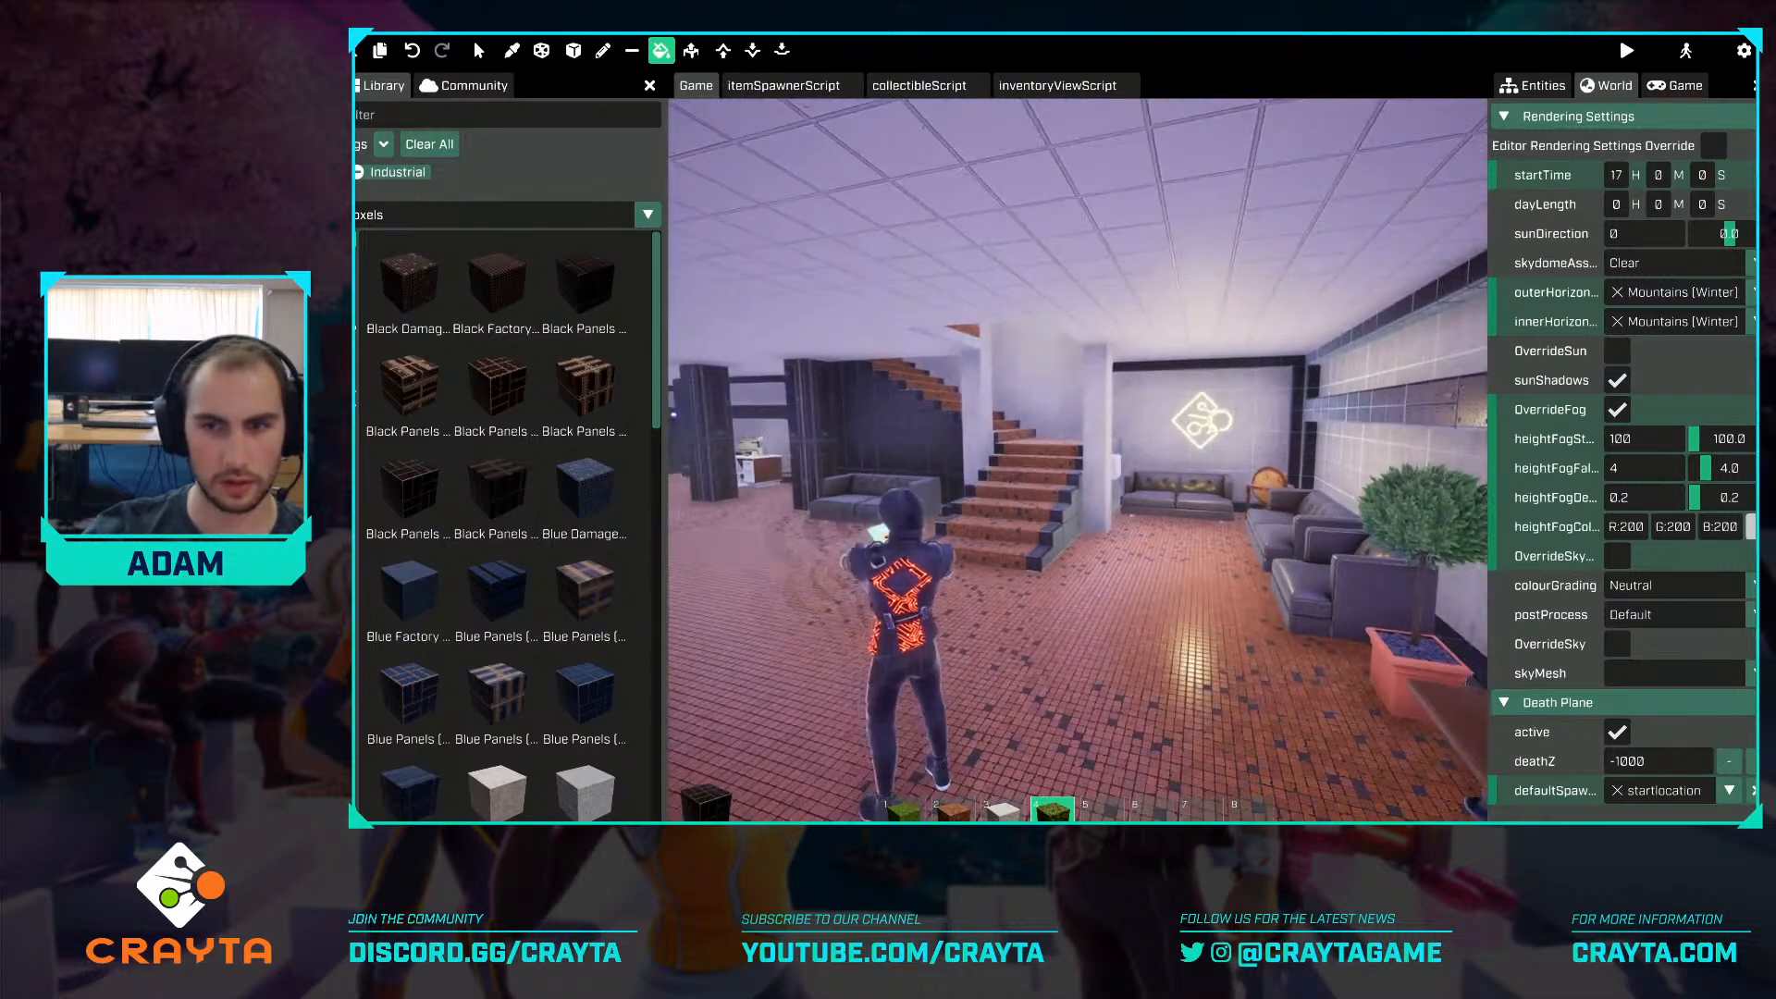
right_drag(1217, 478, 1462, 370)
right_drag(1352, 387, 1448, 504)
right_drag(1295, 463, 1416, 463)
key(w)
right_drag(1078, 459, 1189, 463)
key(w)
right_drag(1078, 518, 1064, 456)
key(w)
key(w)
click(1200, 442)
key(s)
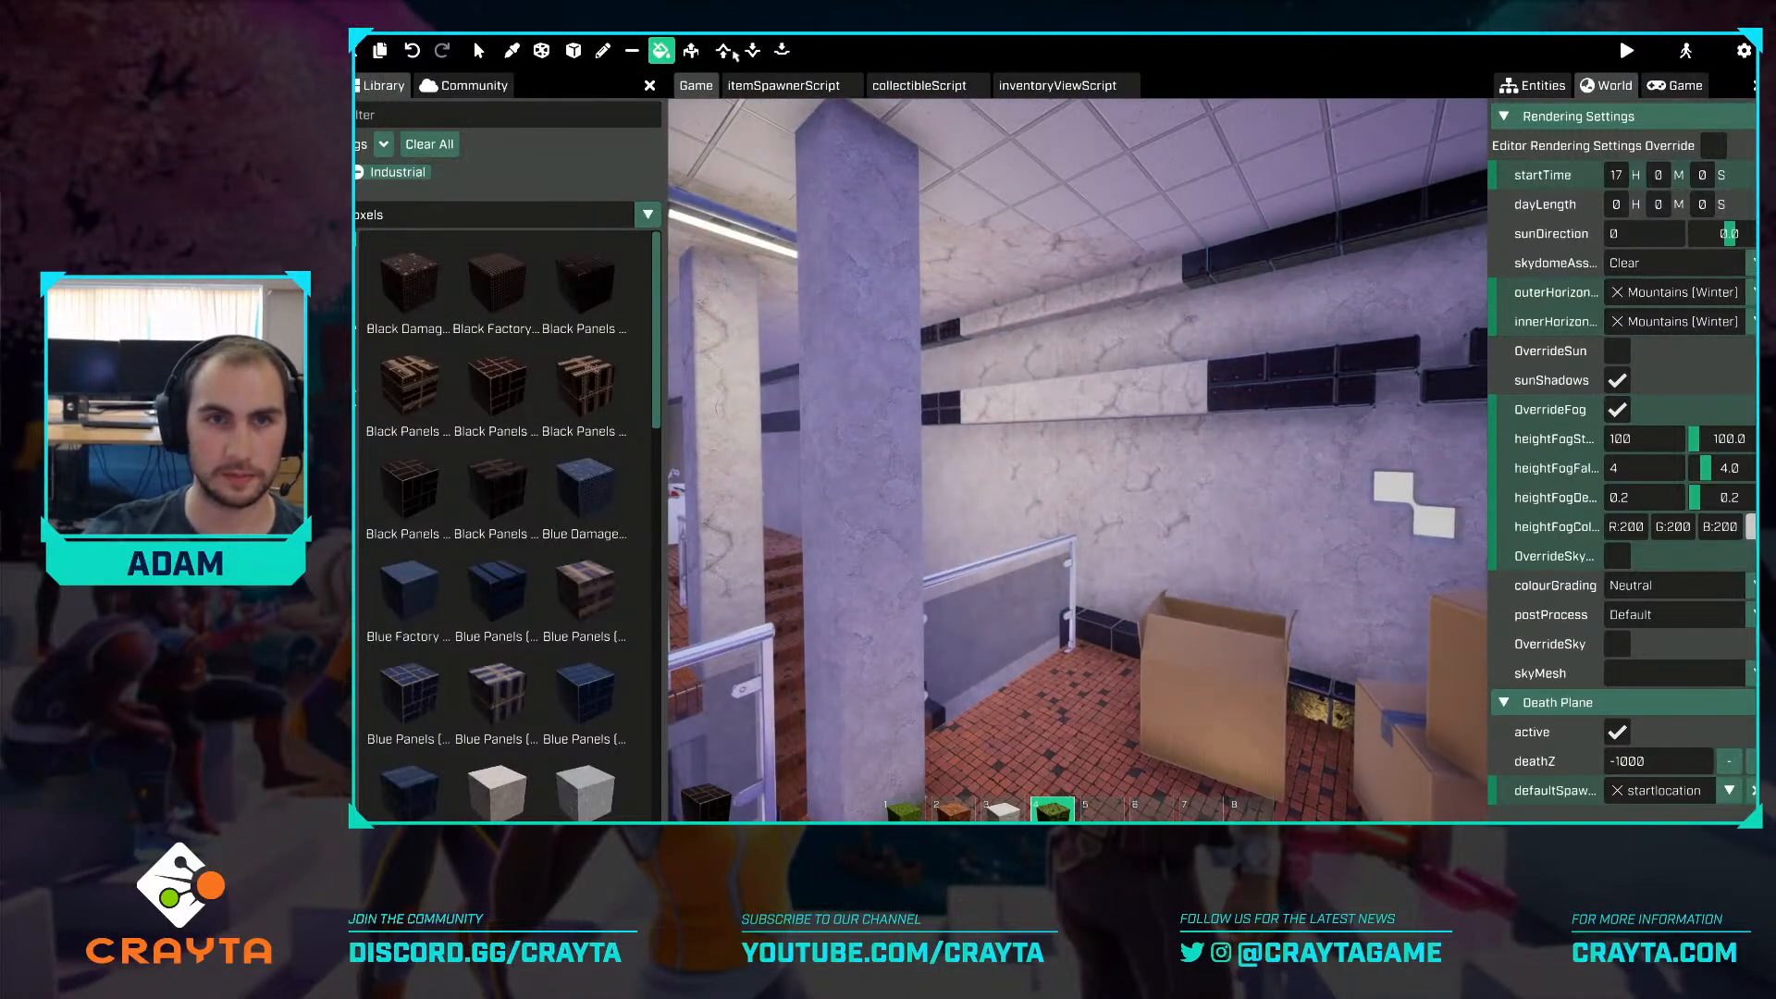
Erode a hole through the upper-floor wall by the stairwell with a size 12 spherical brush at 0.1 strength.
click(752, 50)
click(1064, 374)
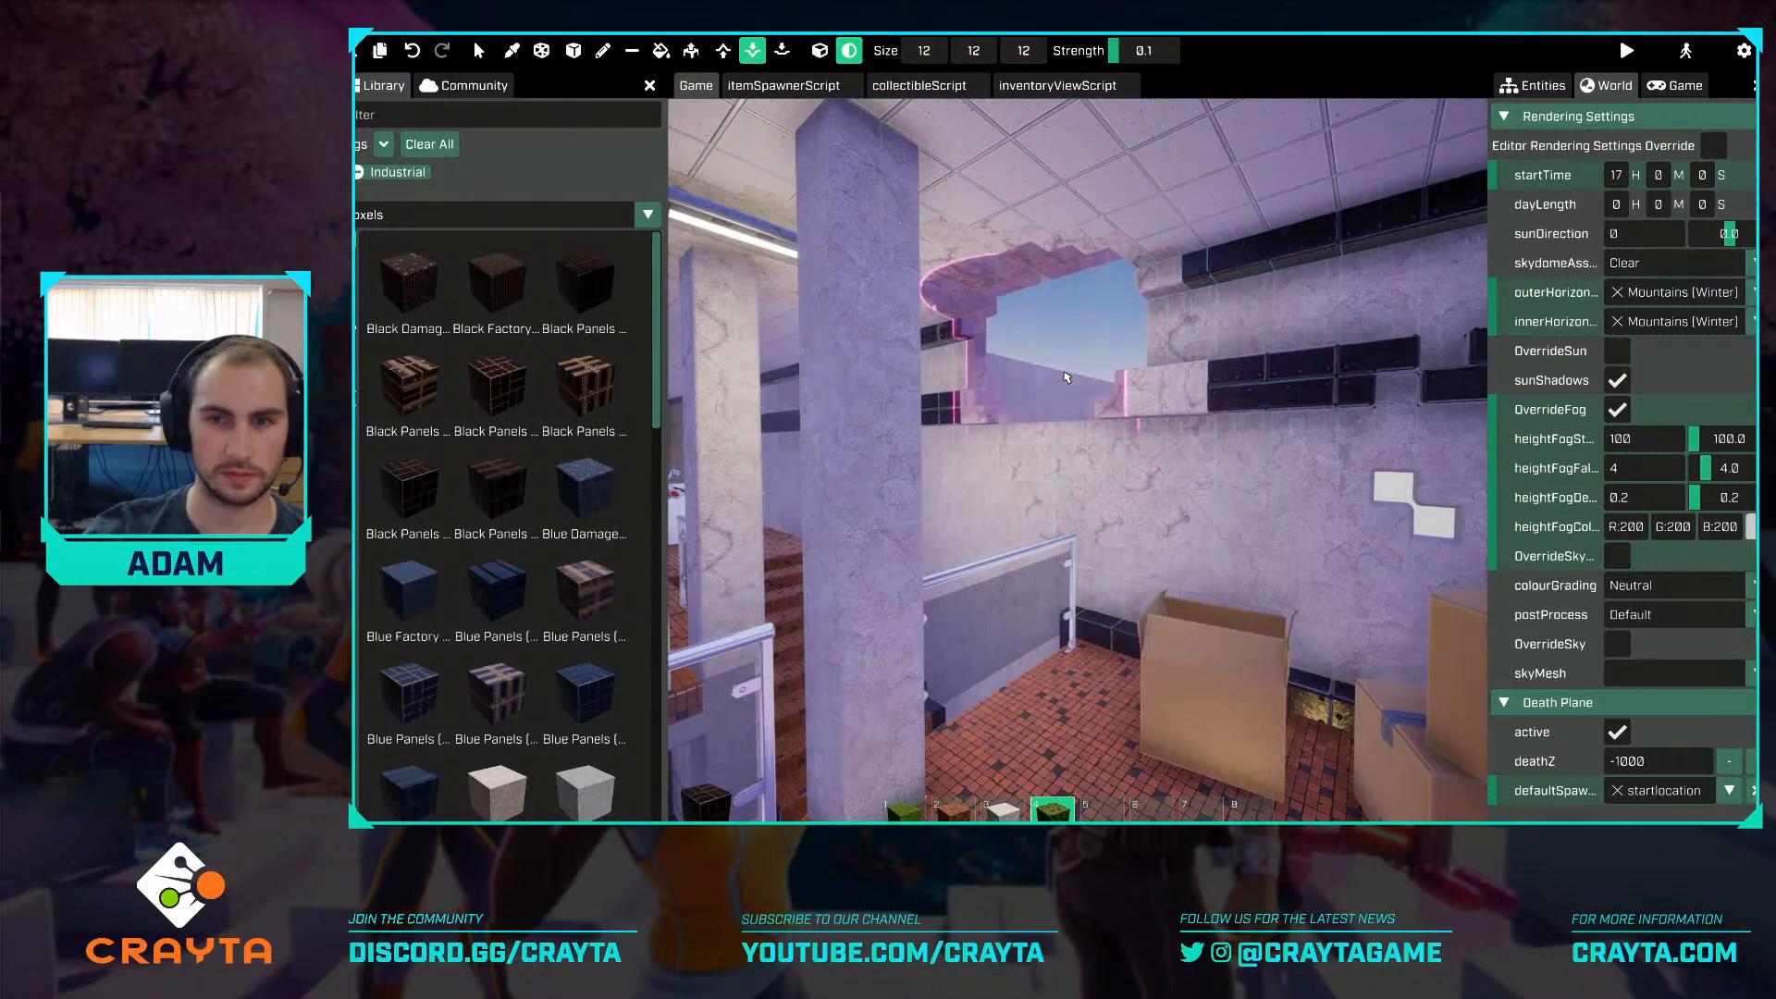
click(1122, 407)
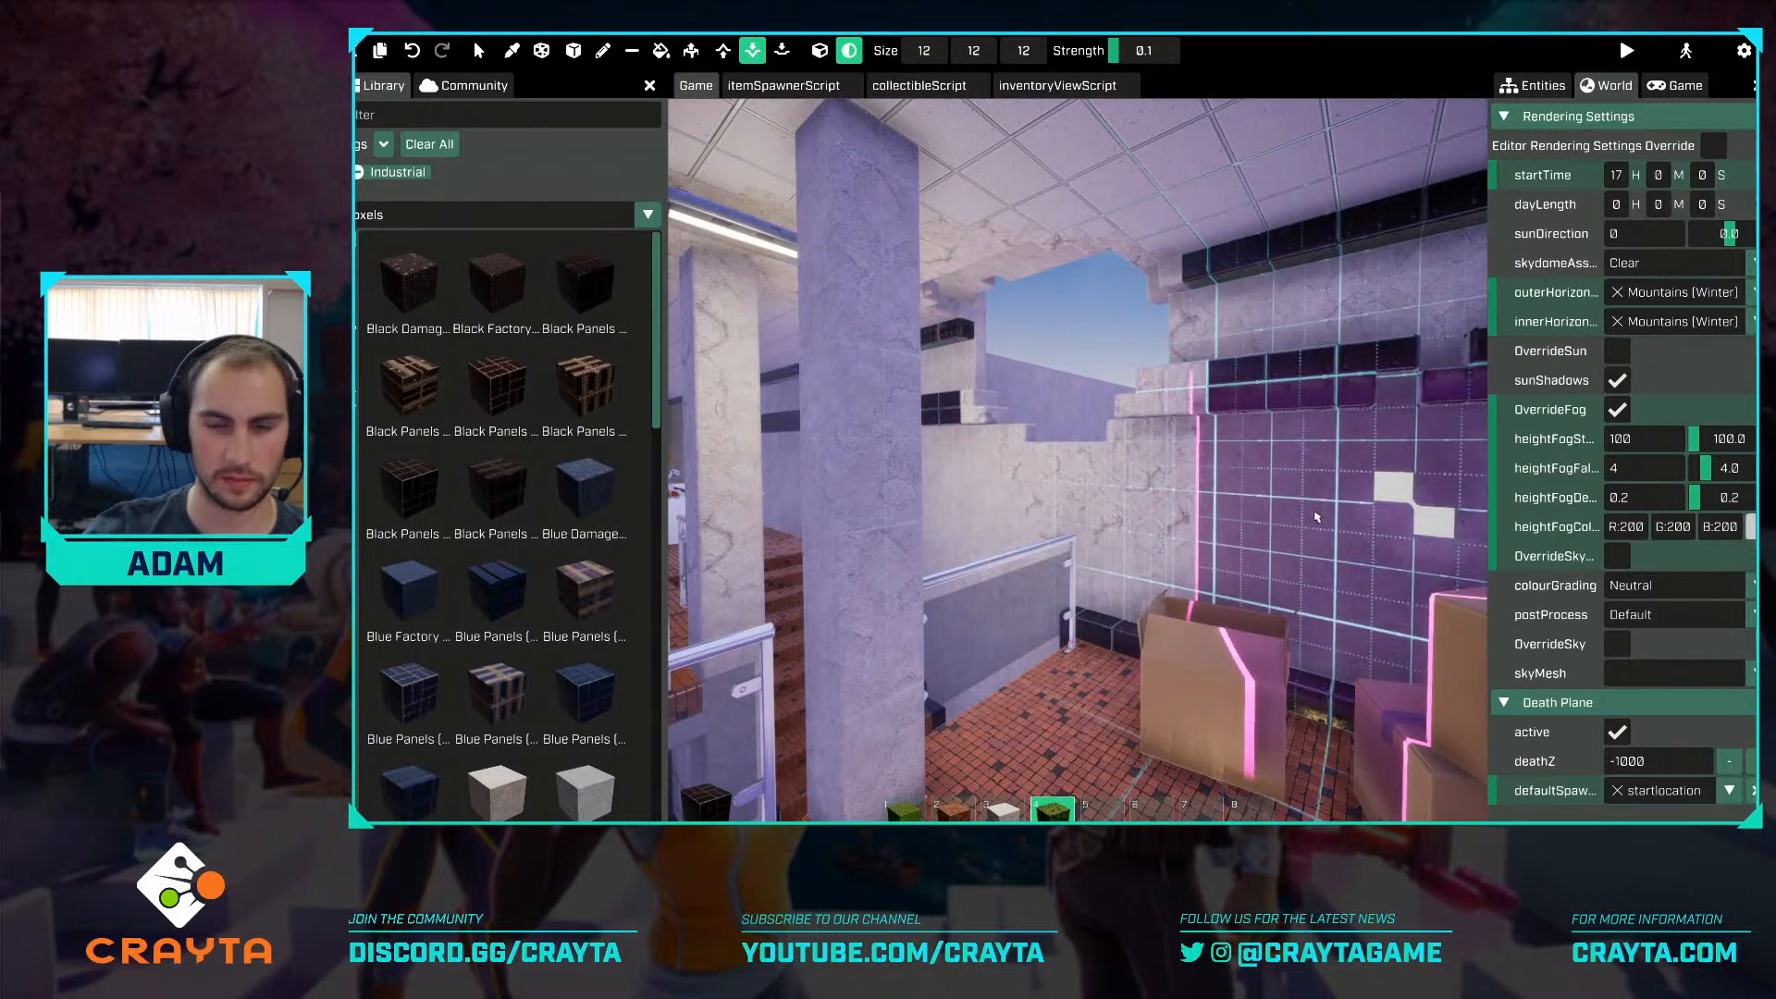
right_drag(1317, 517, 1119, 478)
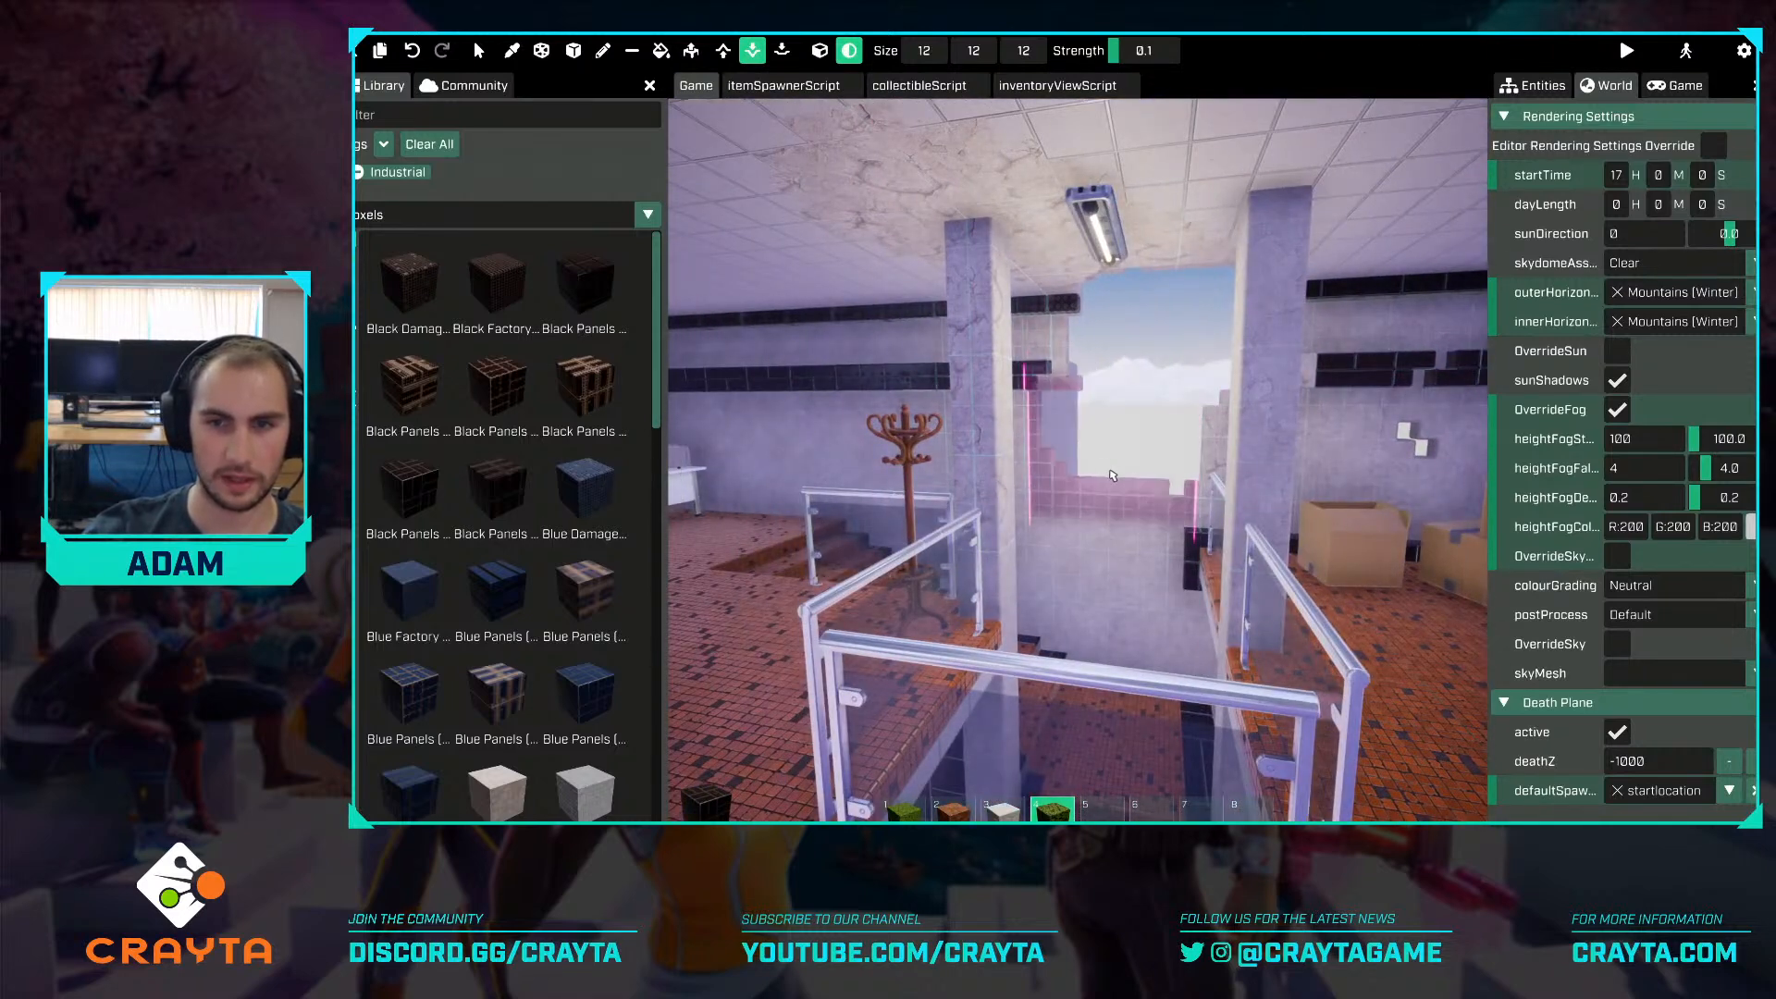
Erode the outer wall and the gable above the hole from outside the bank.
key(w)
right_drag(1049, 374, 768, 417)
key(s)
key(a)
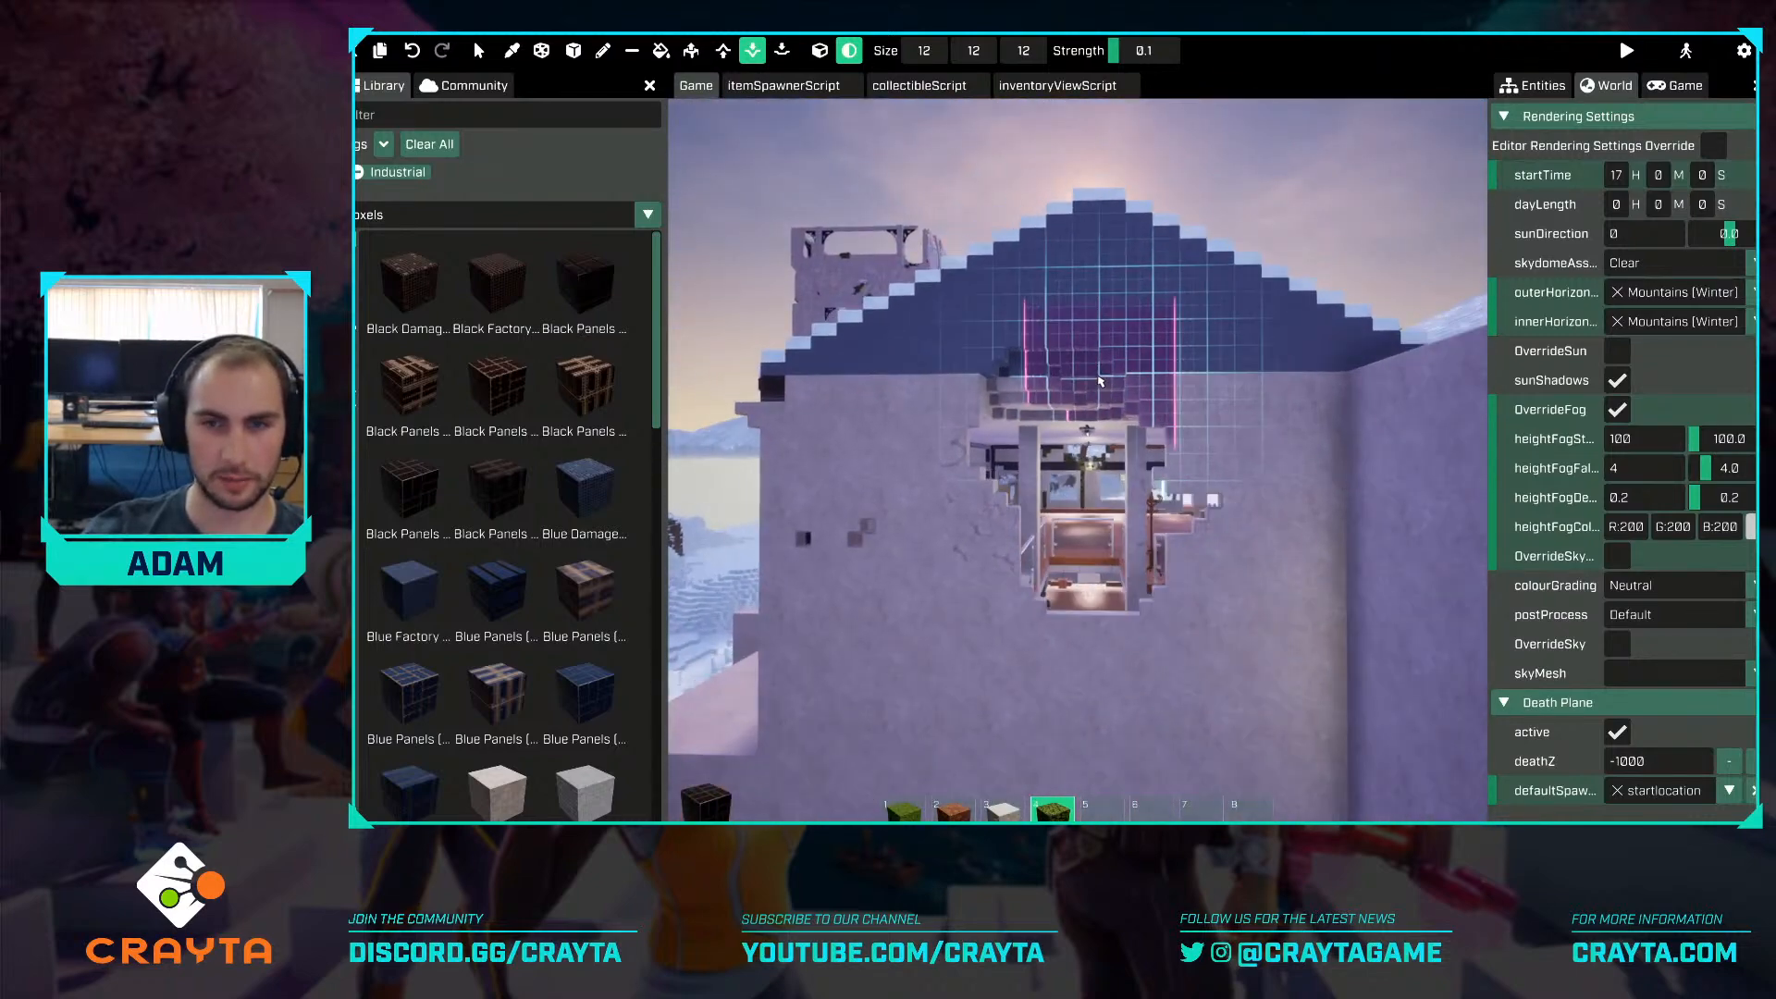
drag(1099, 380, 1063, 356)
key(w)
key(a)
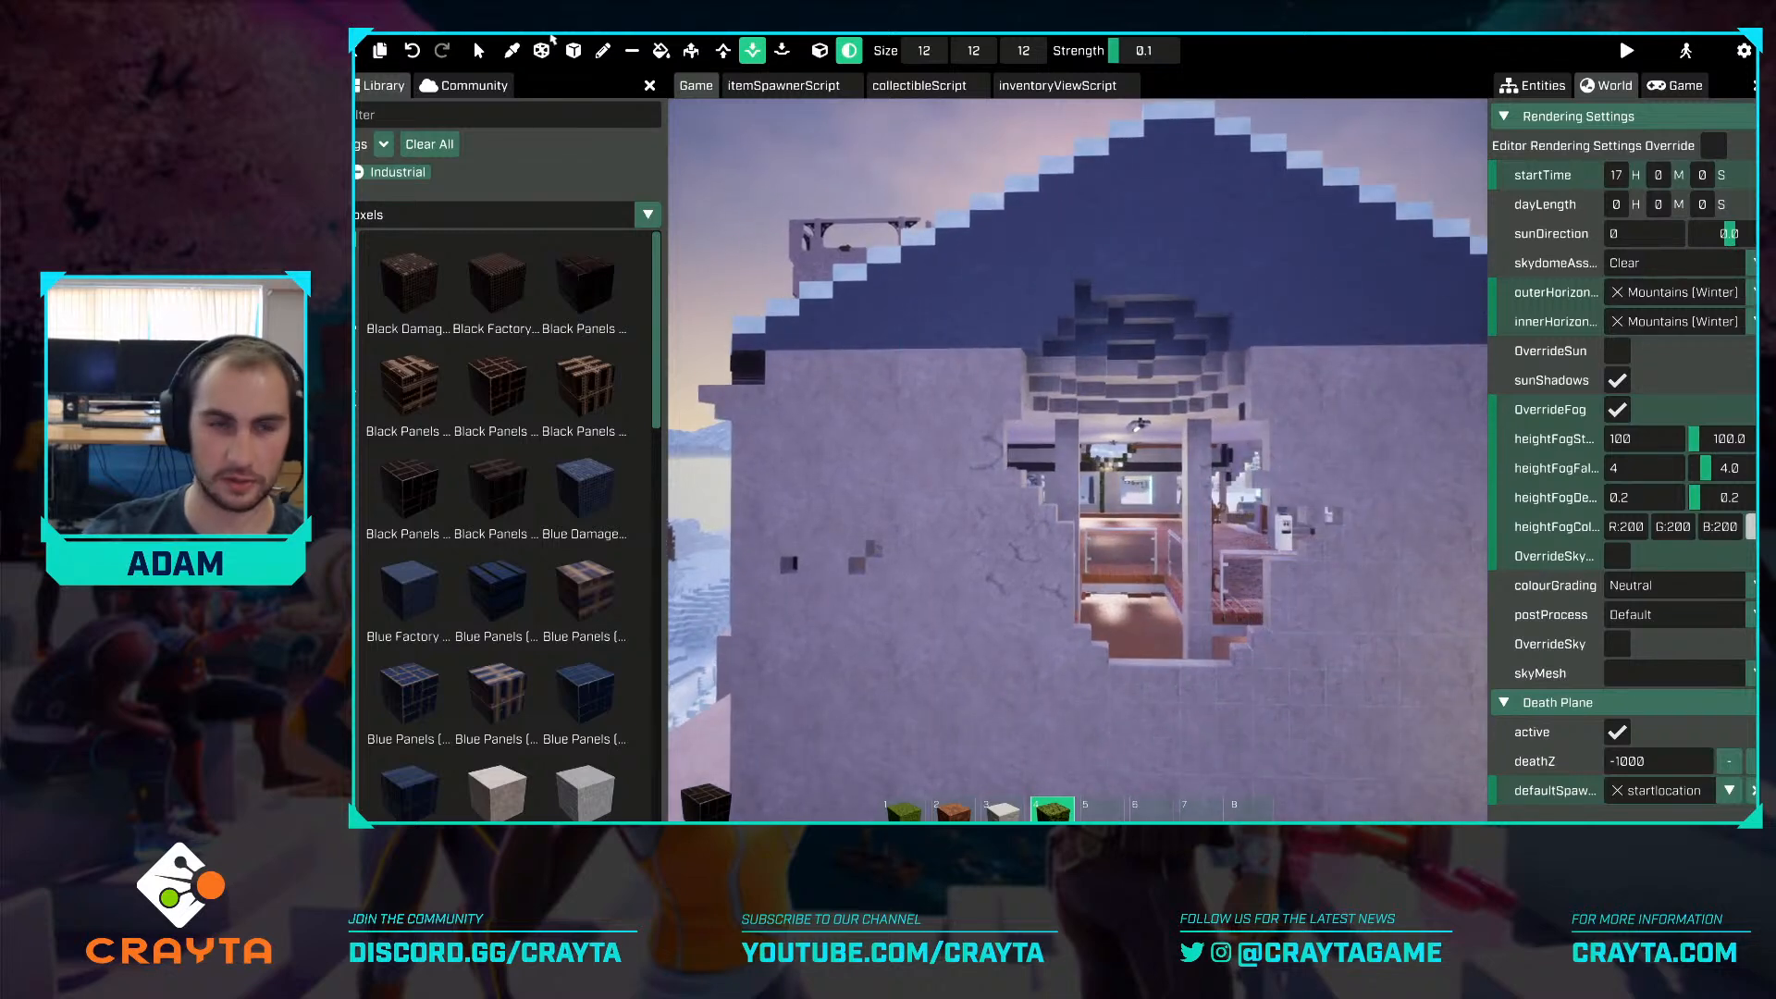
key(s)
Sample the cracked wall voxel beside the hole and paint it around the broken edges with a size 3 spherical brush.
click(511, 51)
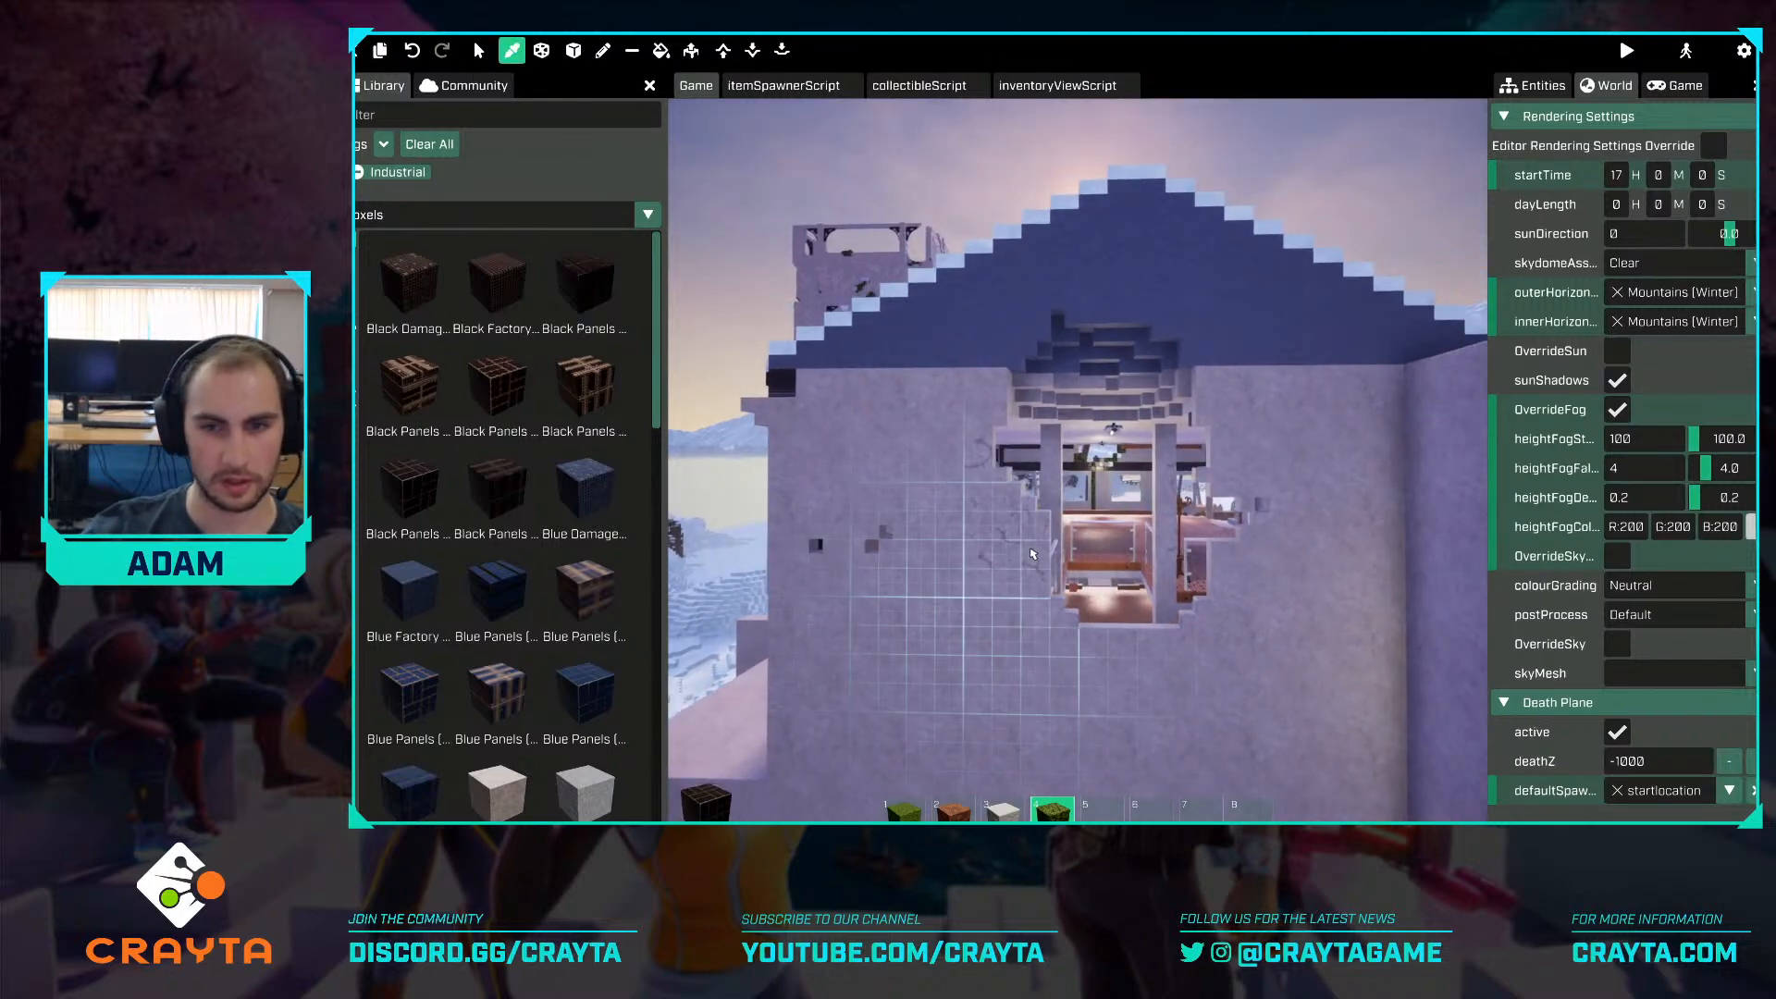
click(1033, 553)
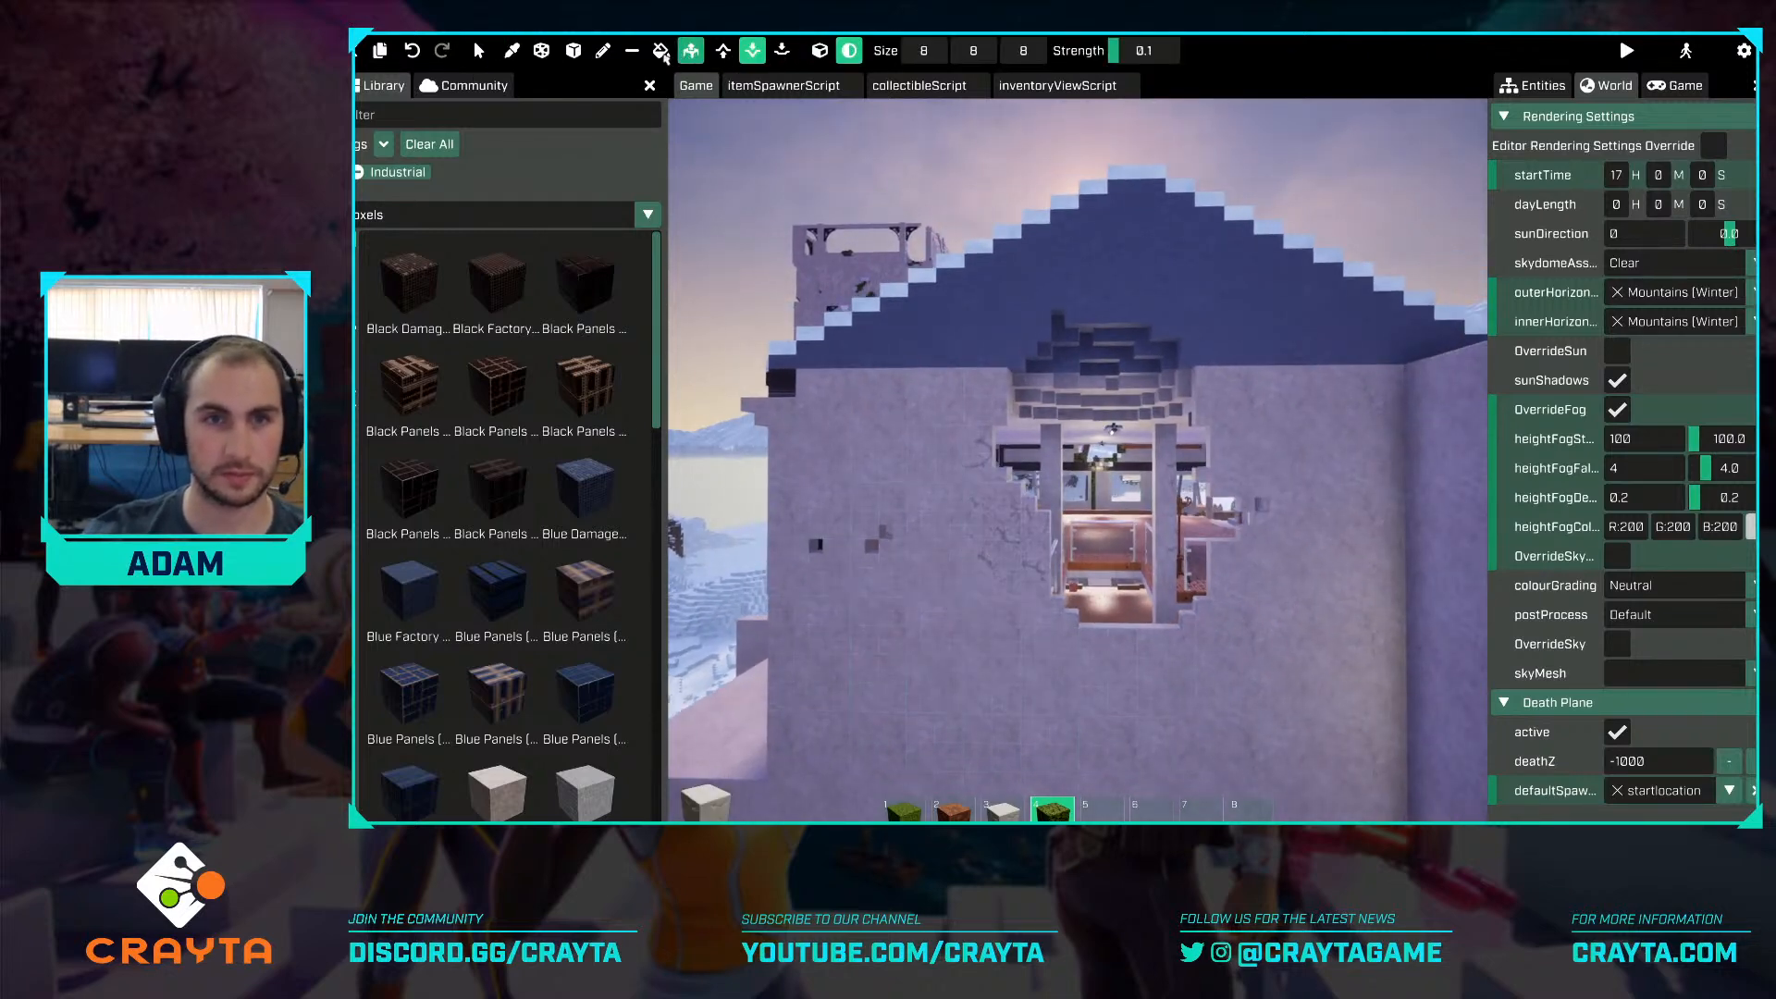
click(602, 53)
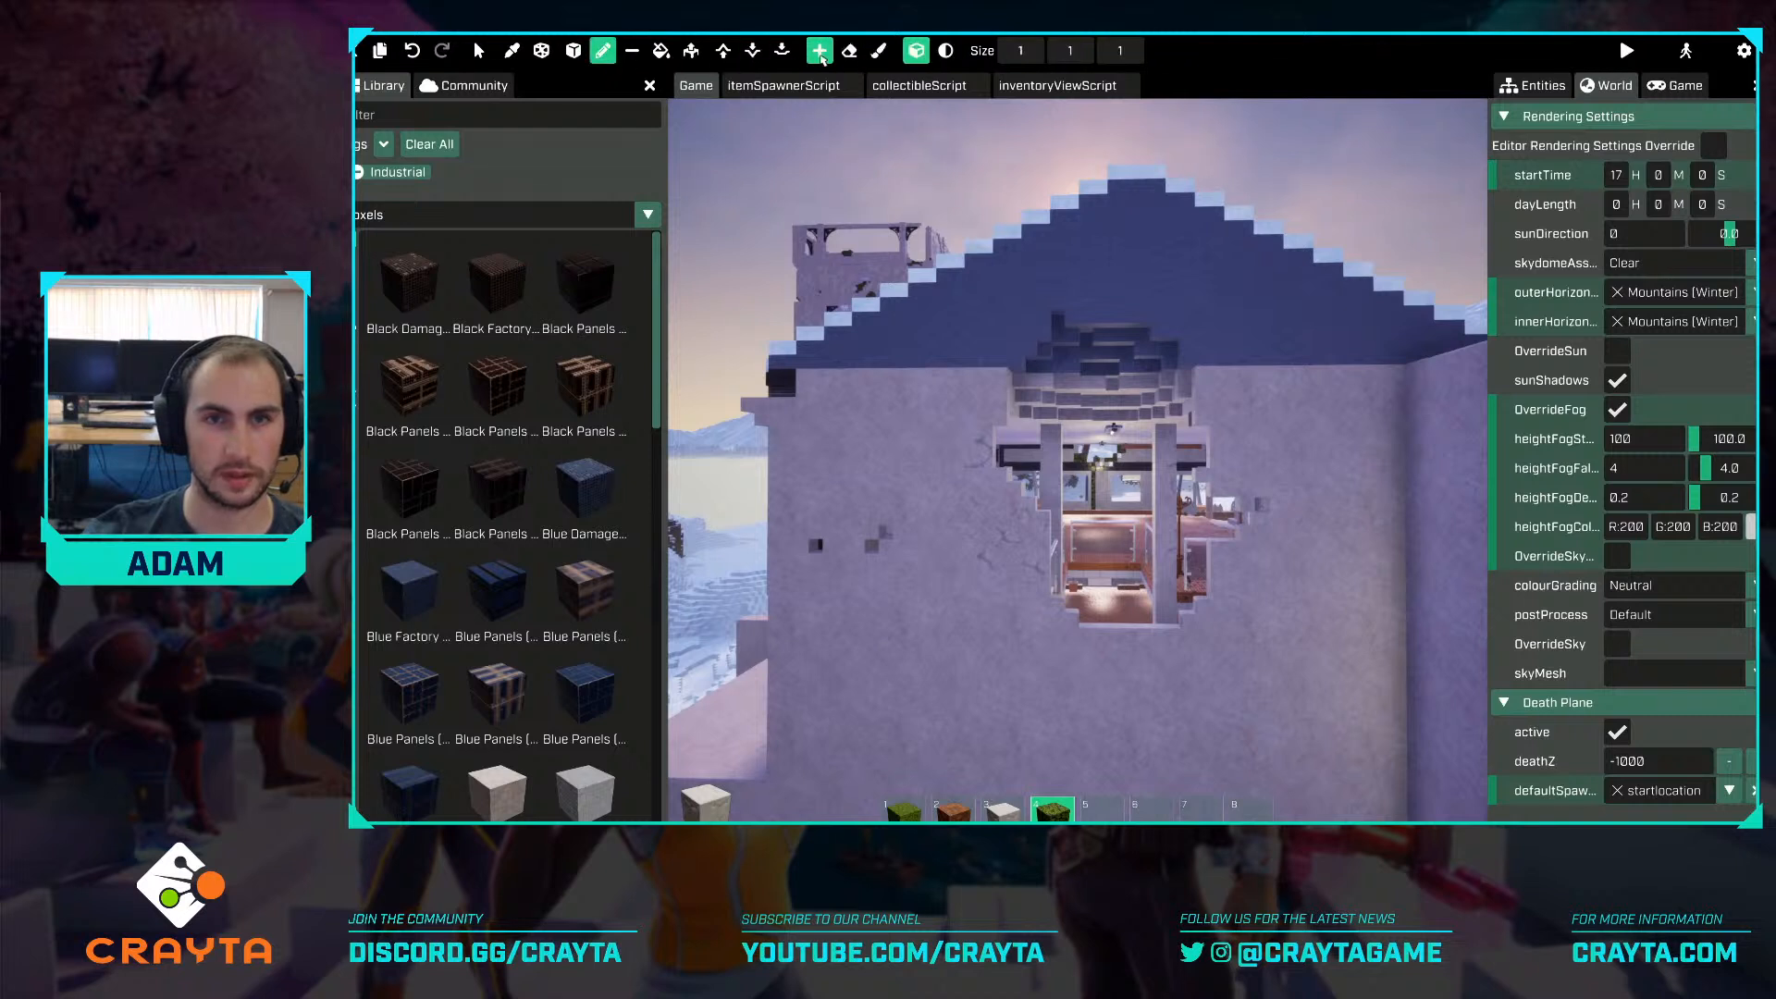
click(875, 55)
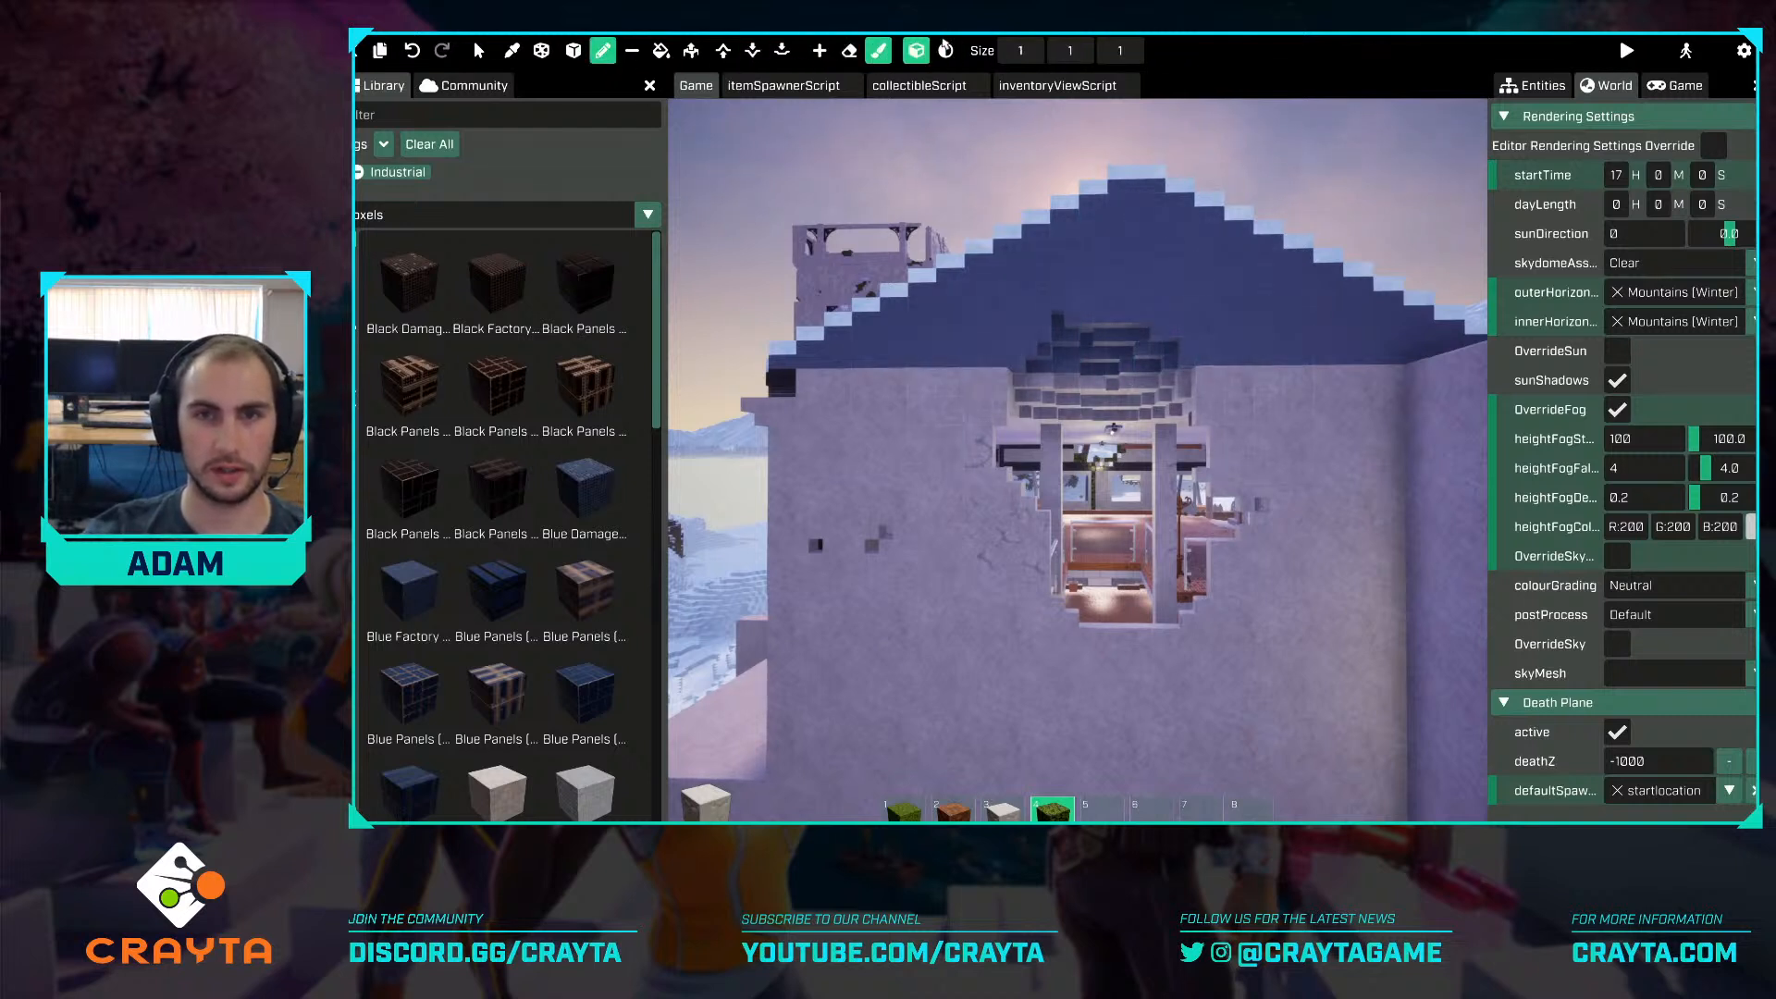
scroll(1000, 390, up, 2)
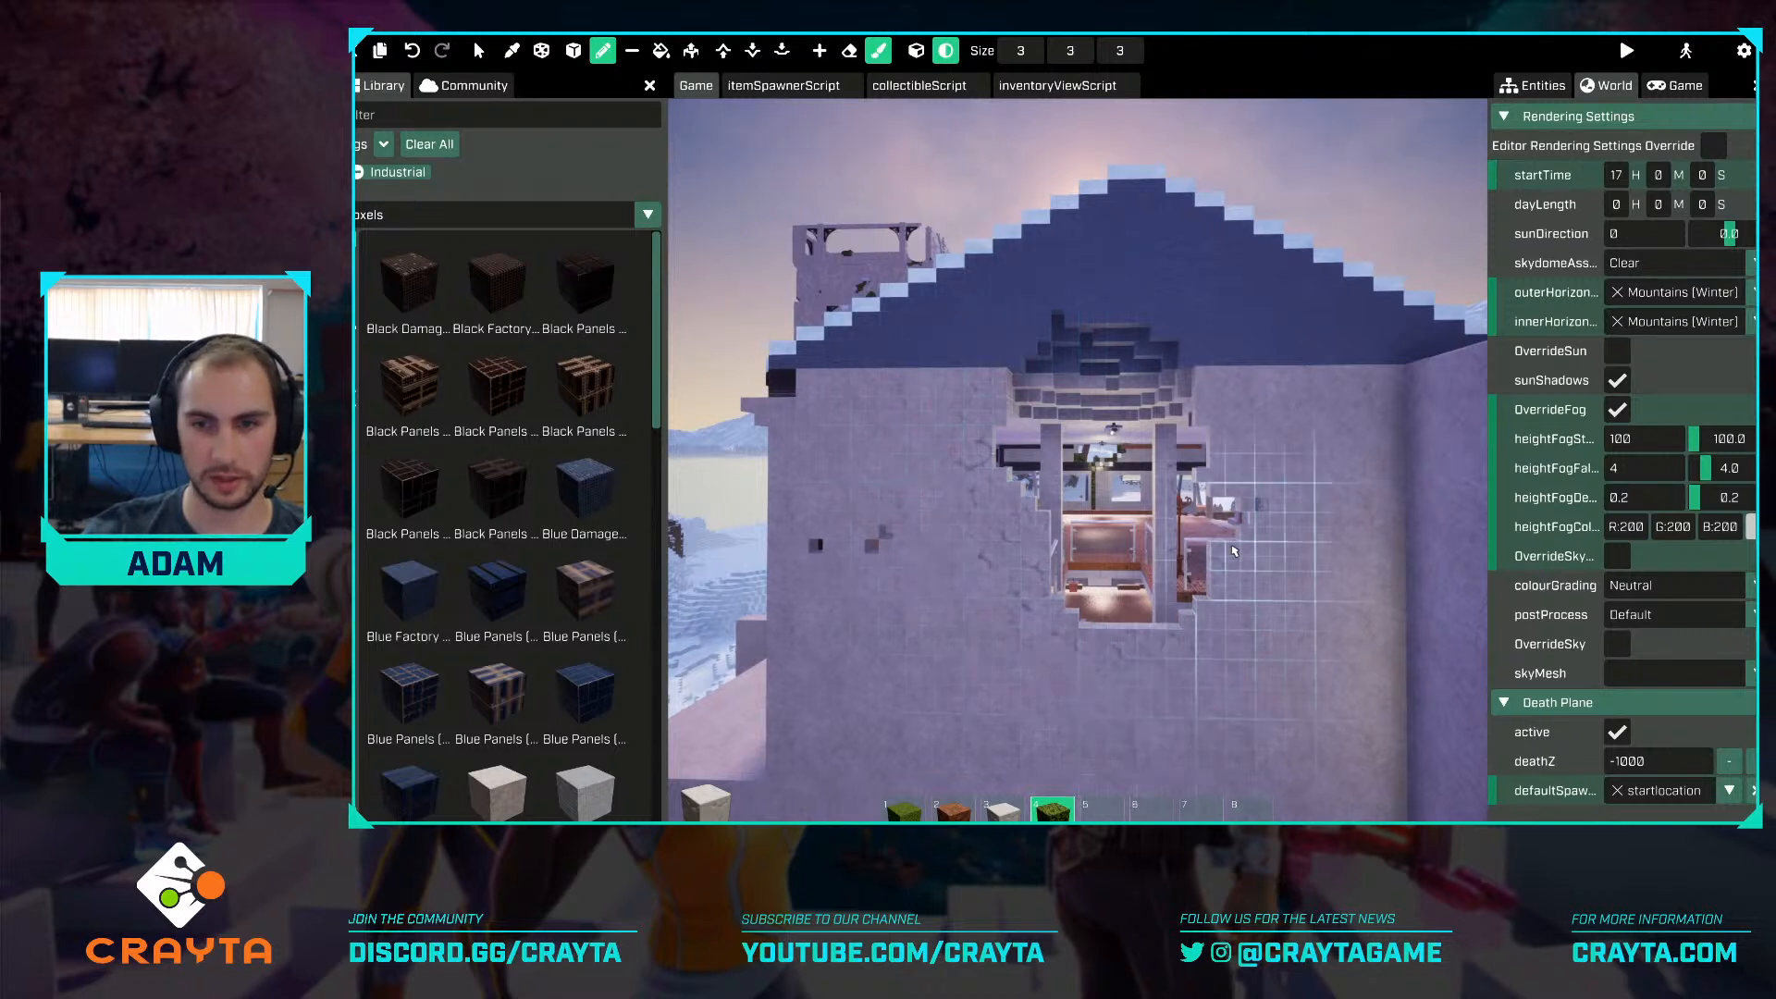
click(1192, 329)
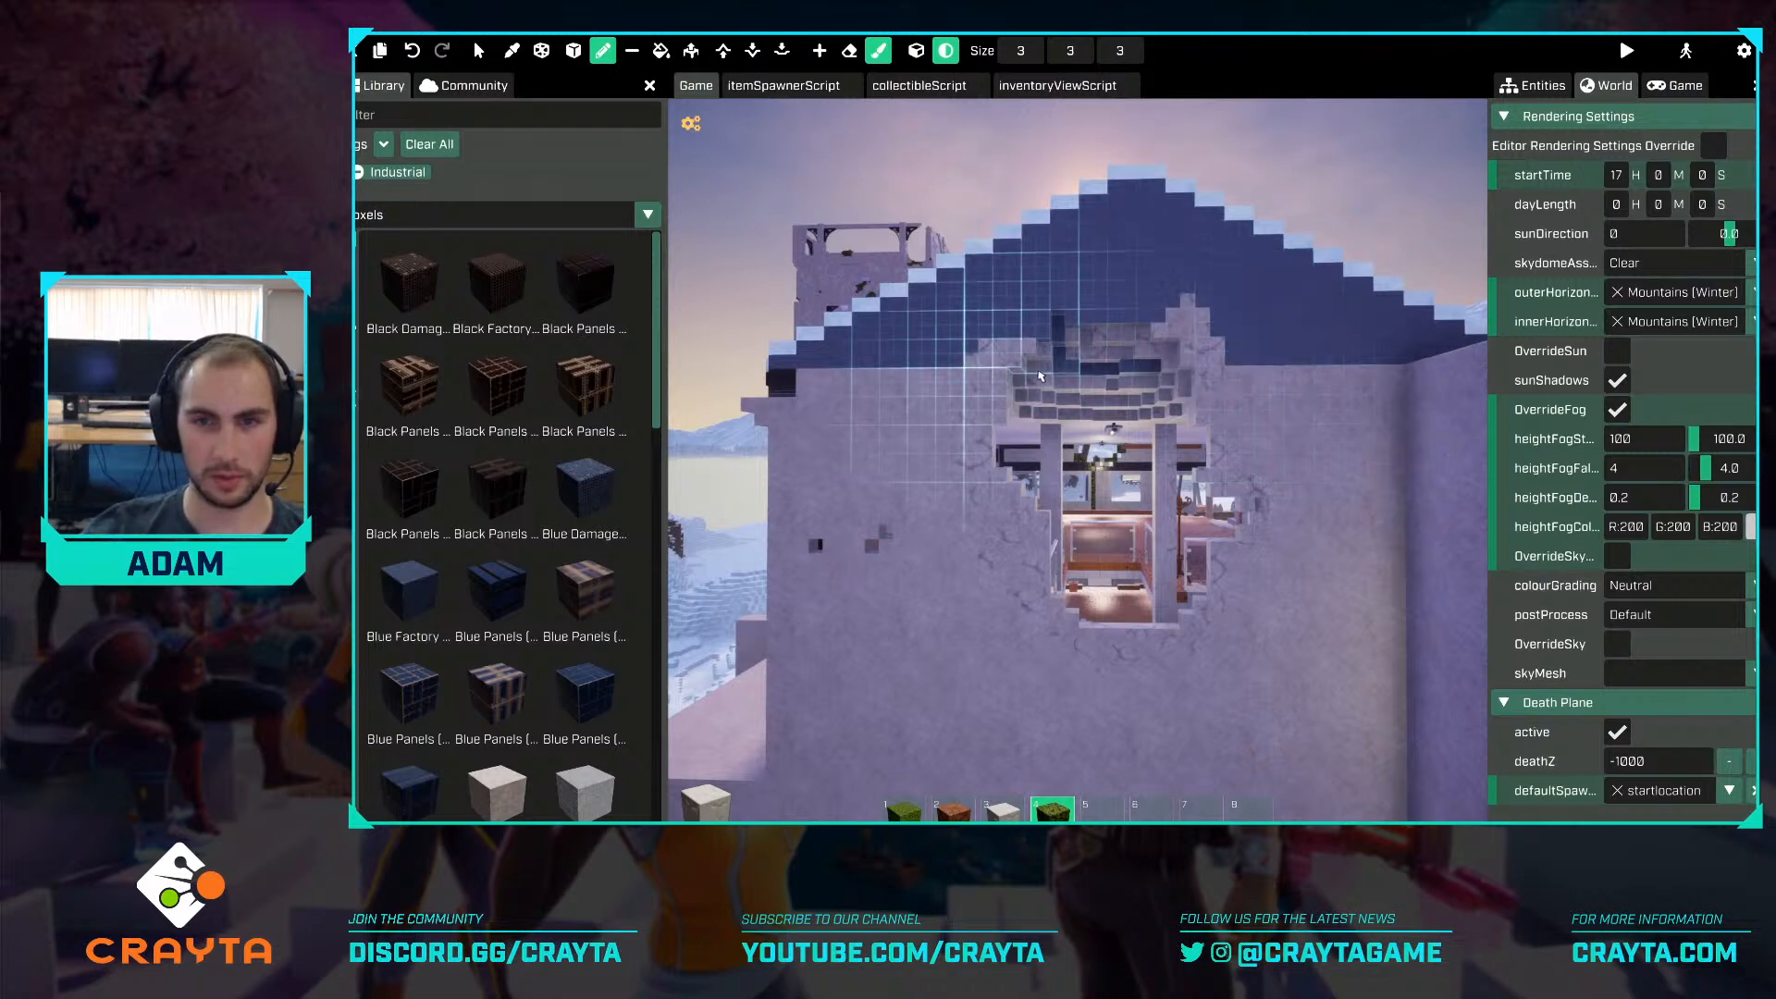
click(1119, 375)
key(d)
key(w)
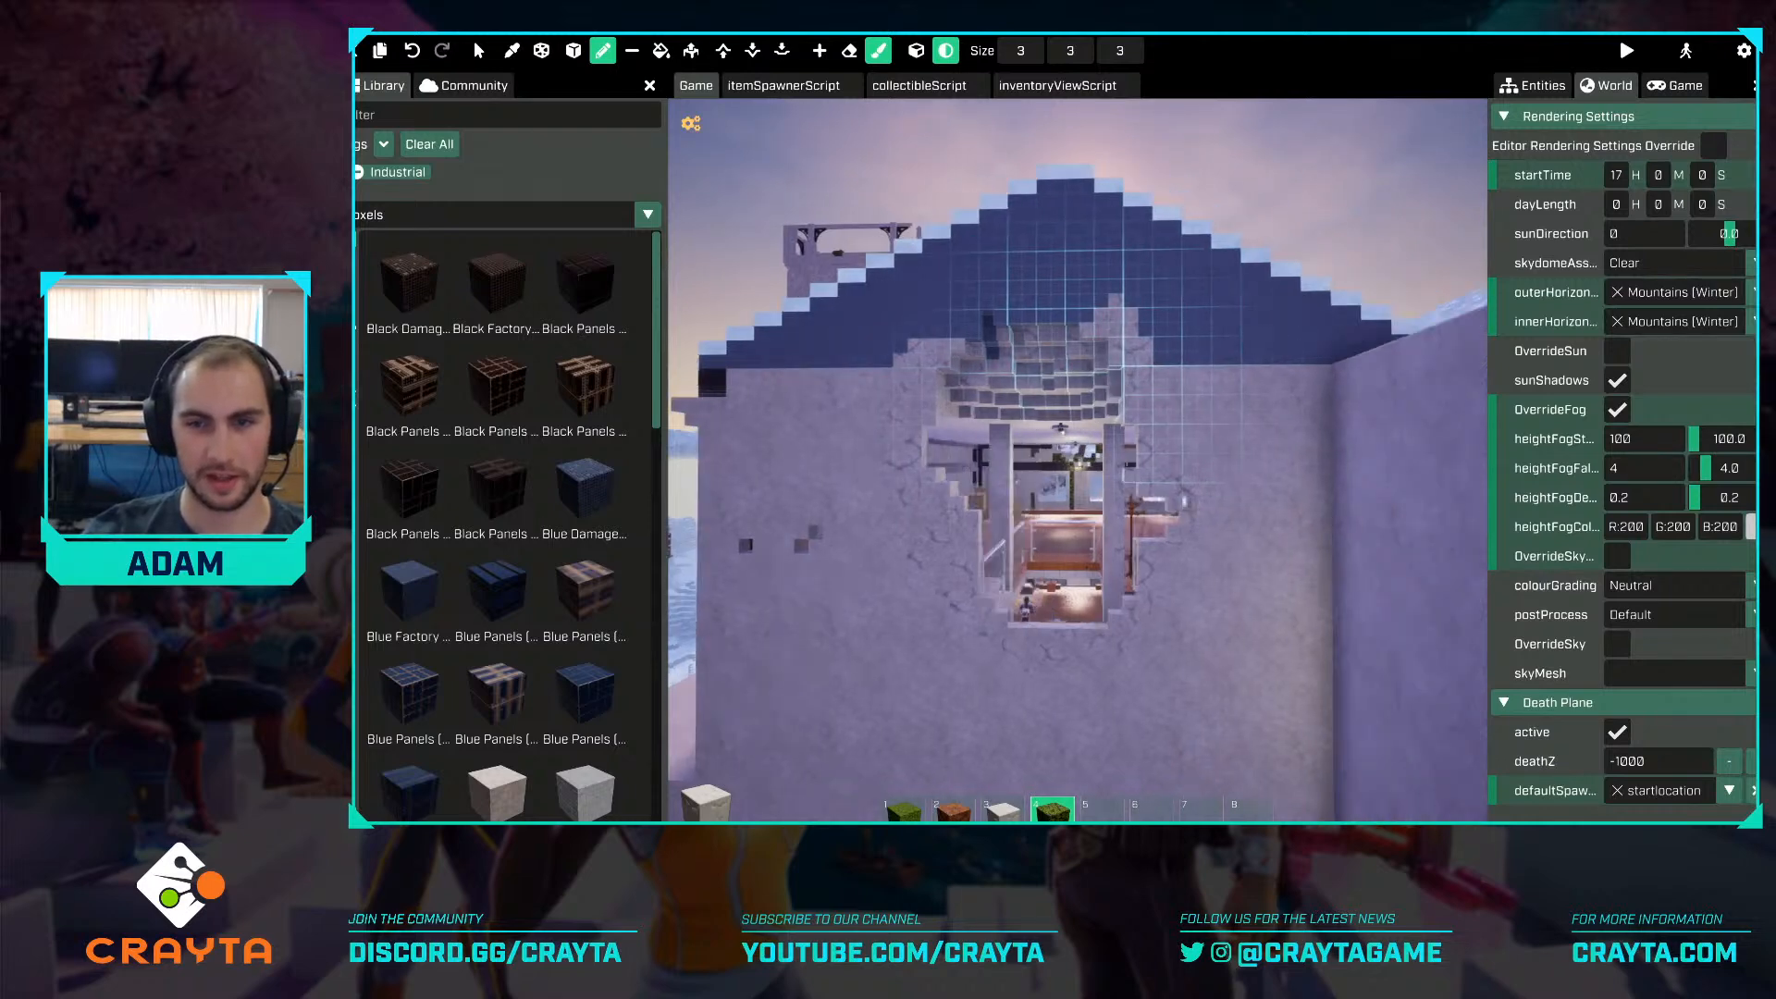
click(574, 50)
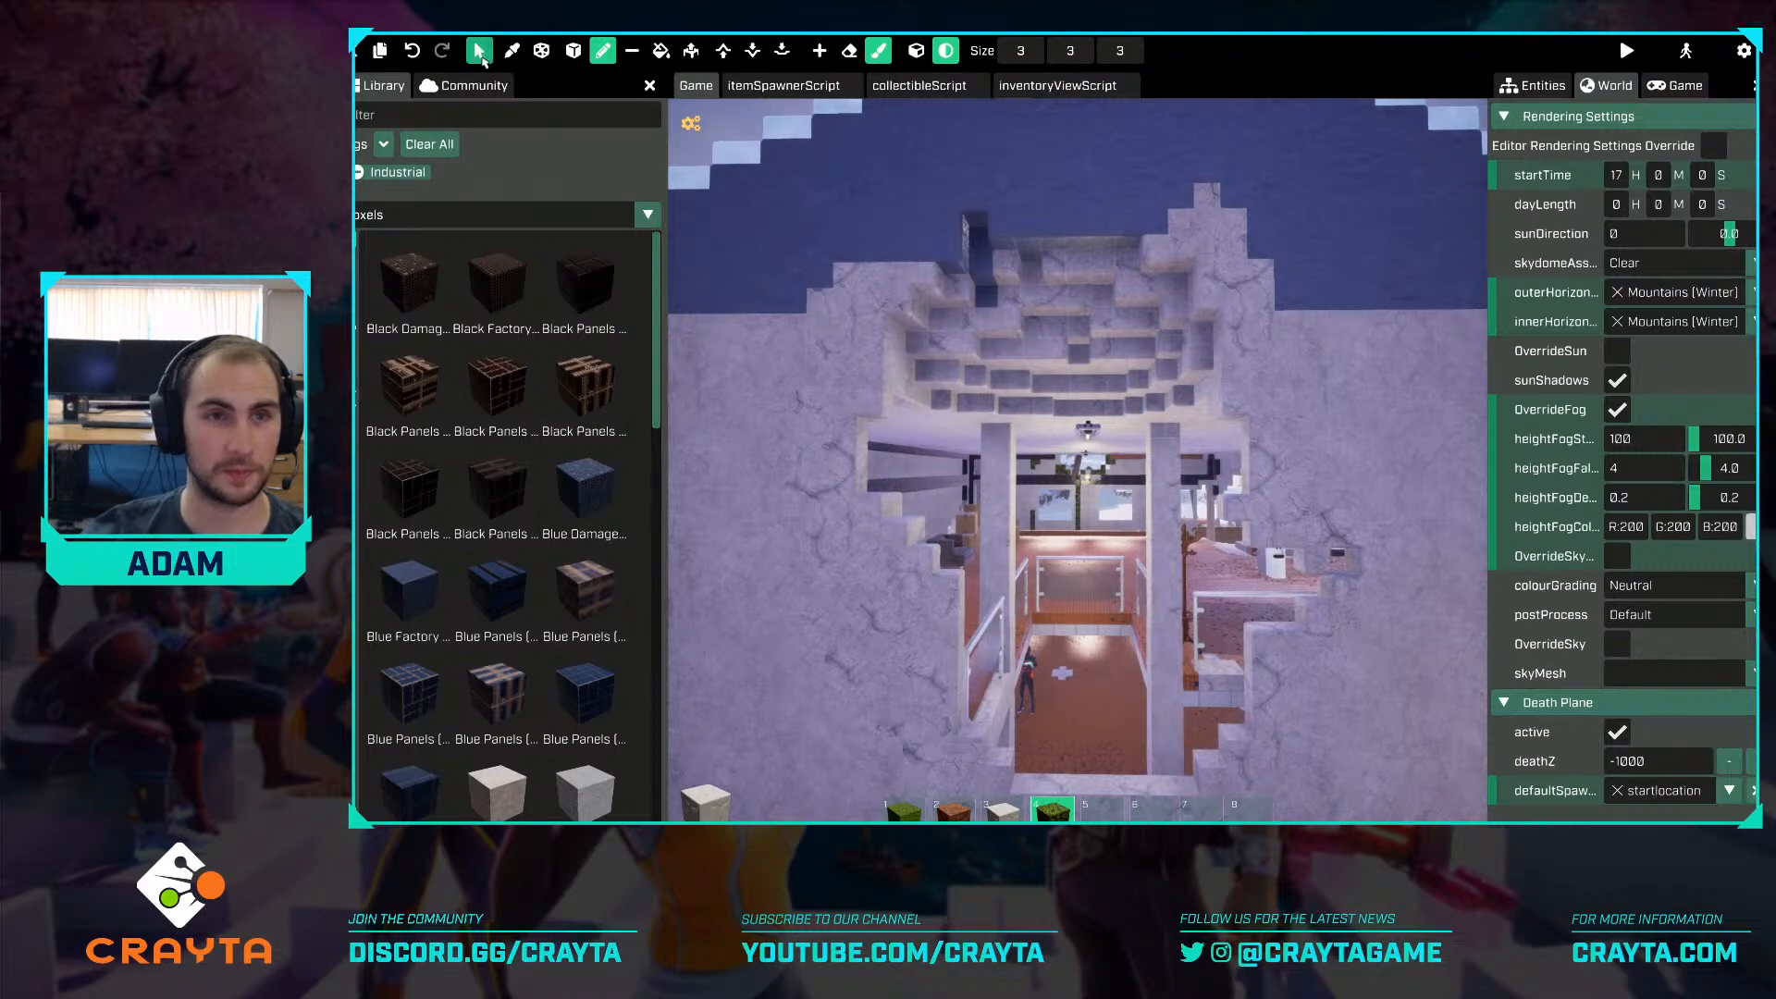
Examine the wall hole, stairwell and concrete pillars from inside the bank.
click(478, 50)
key(w)
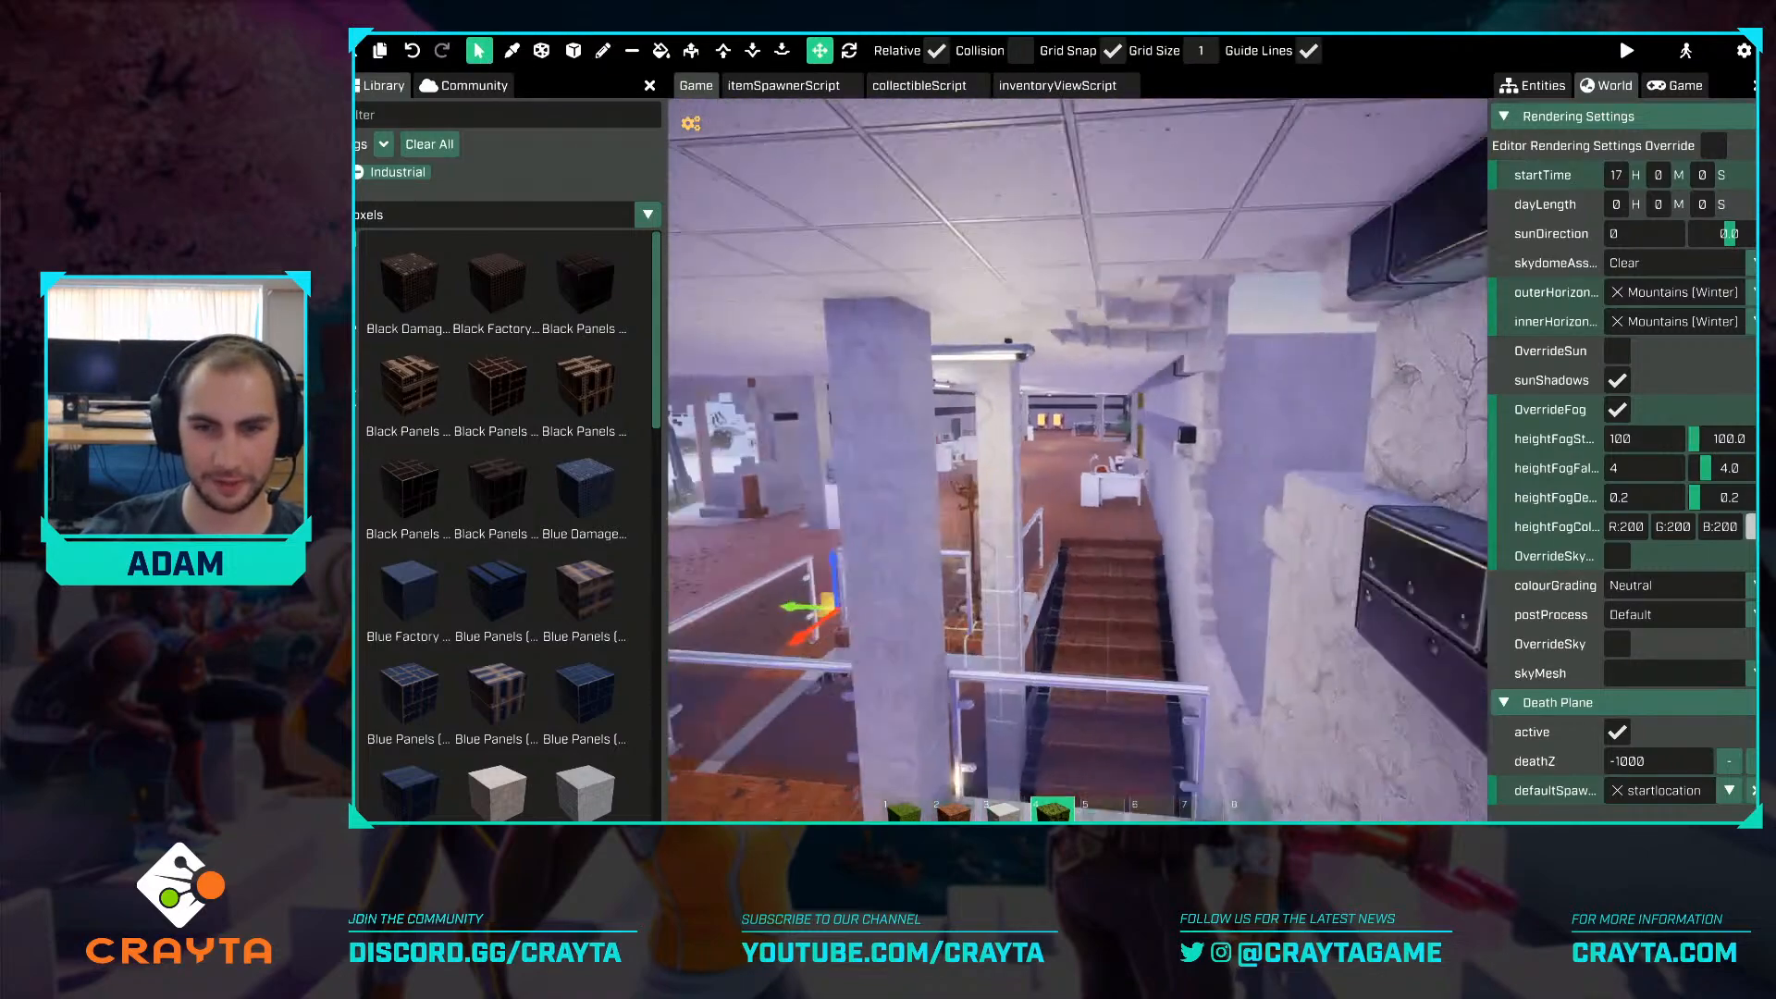
key(w)
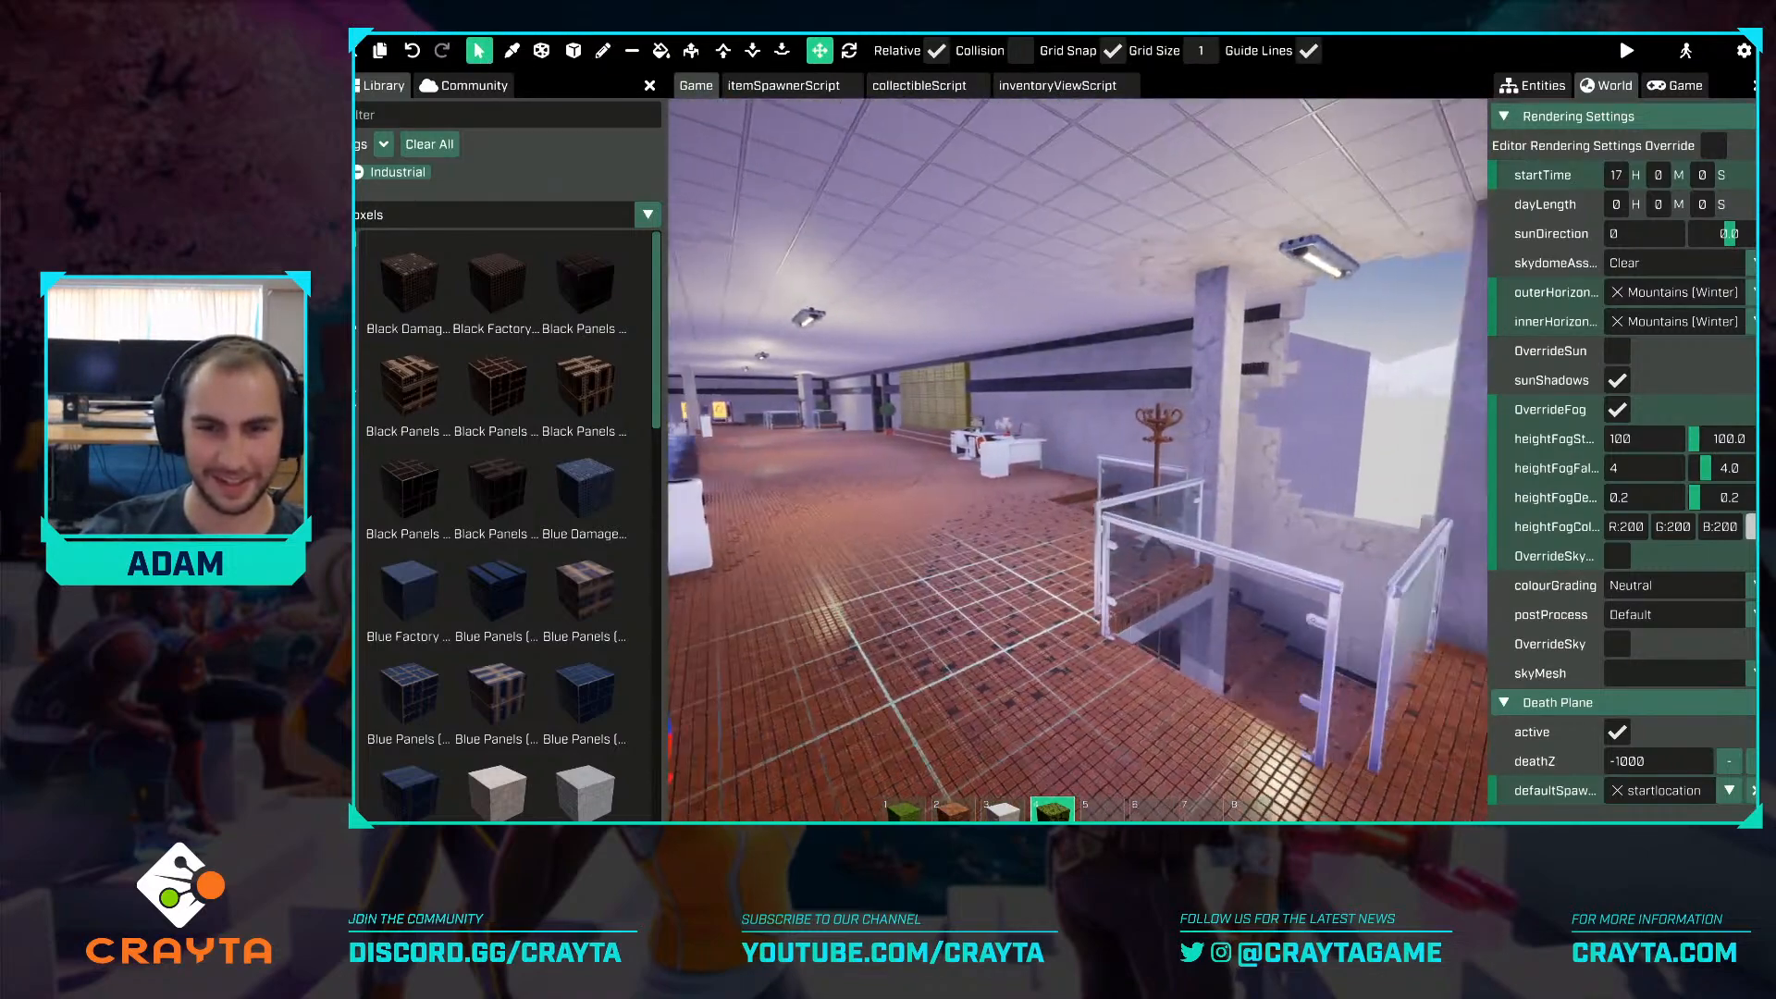
key(s)
key(w)
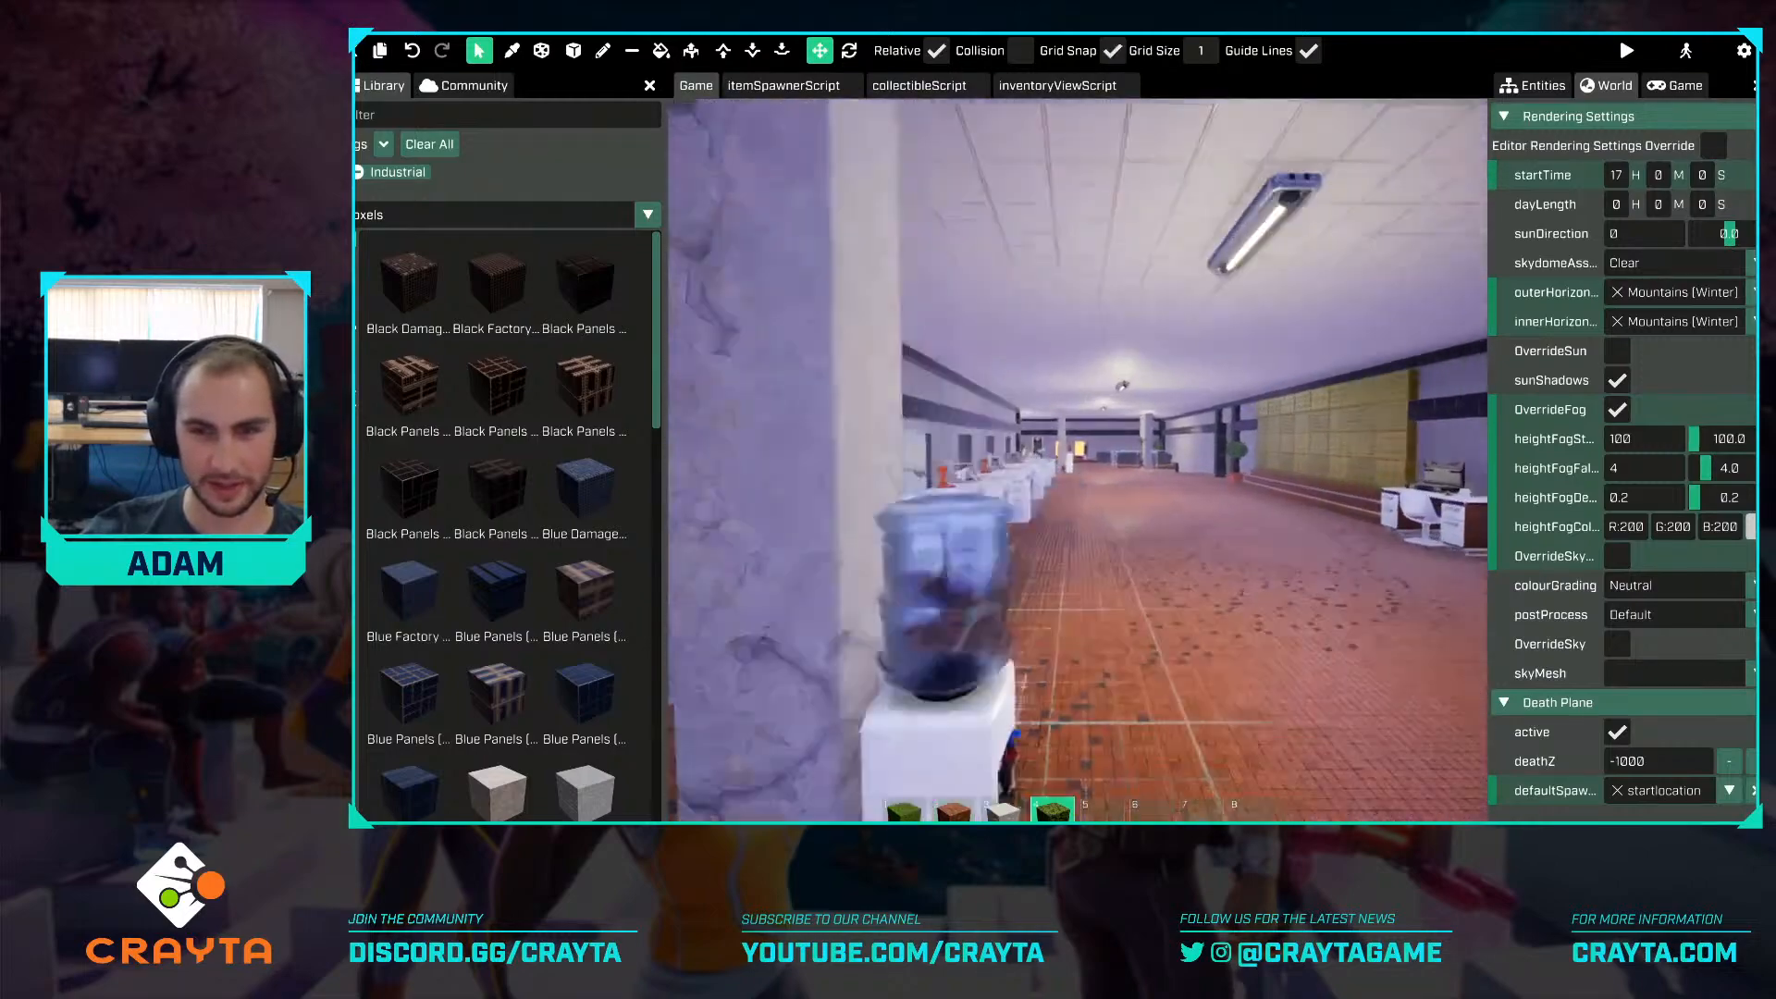
key(w)
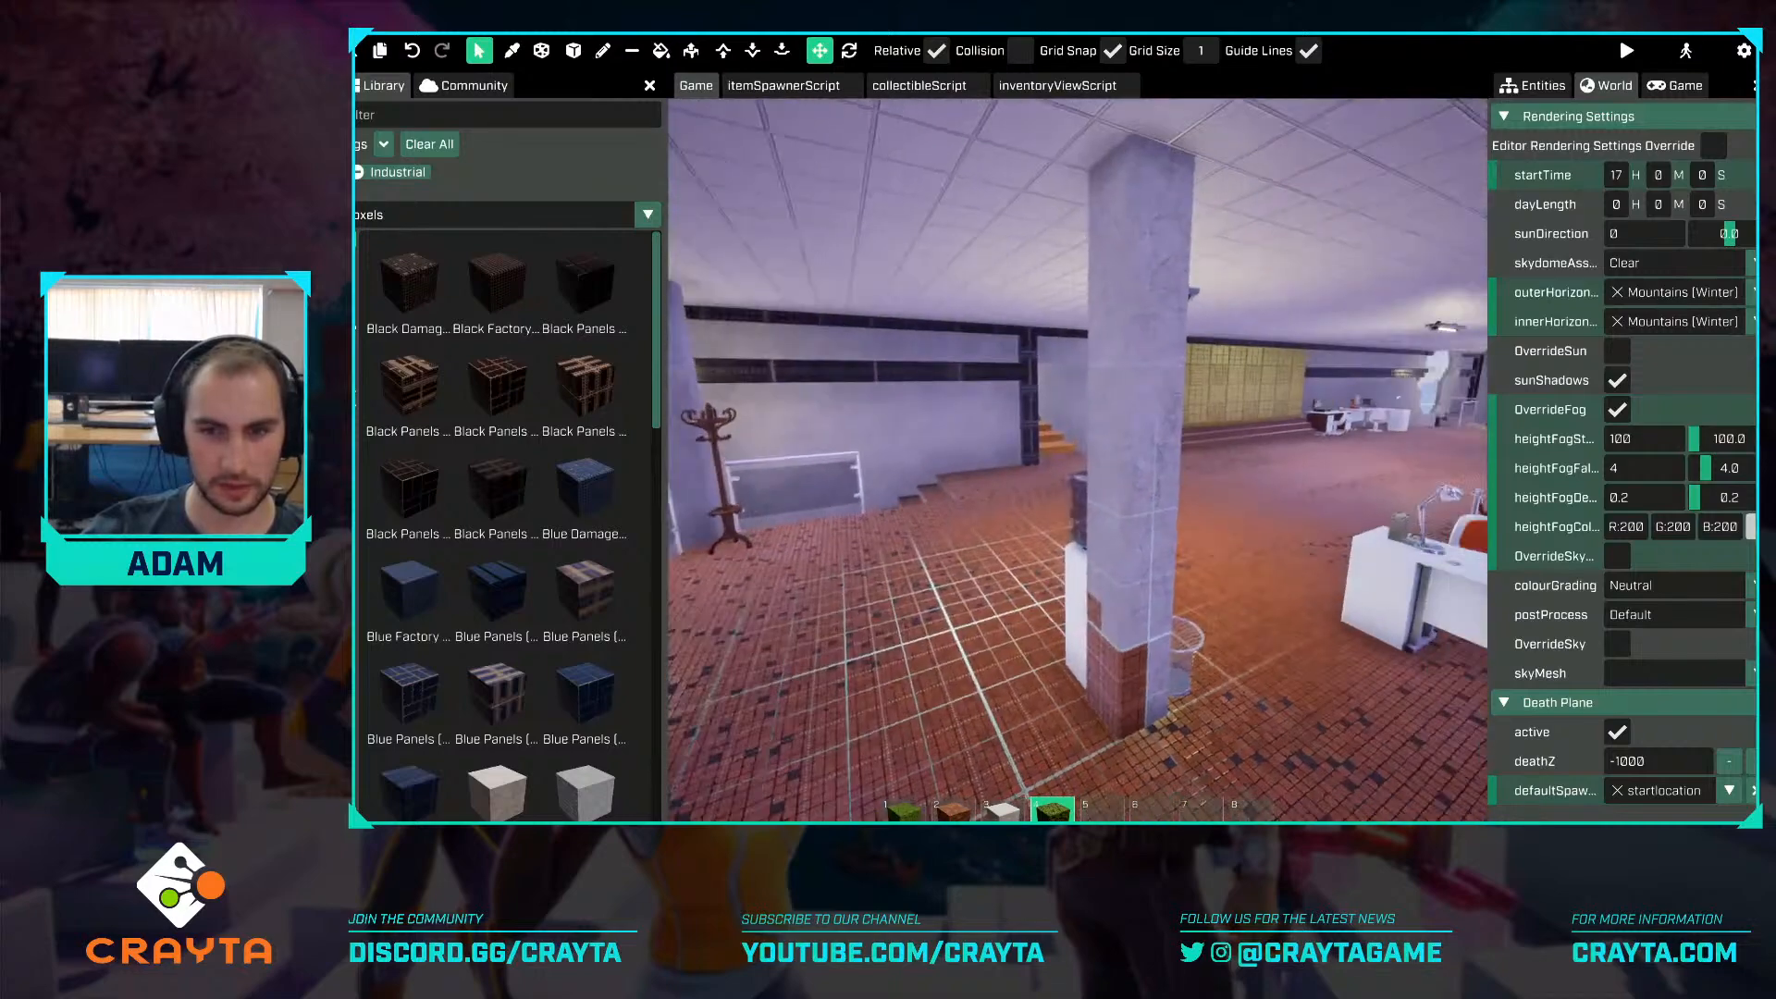
key(s)
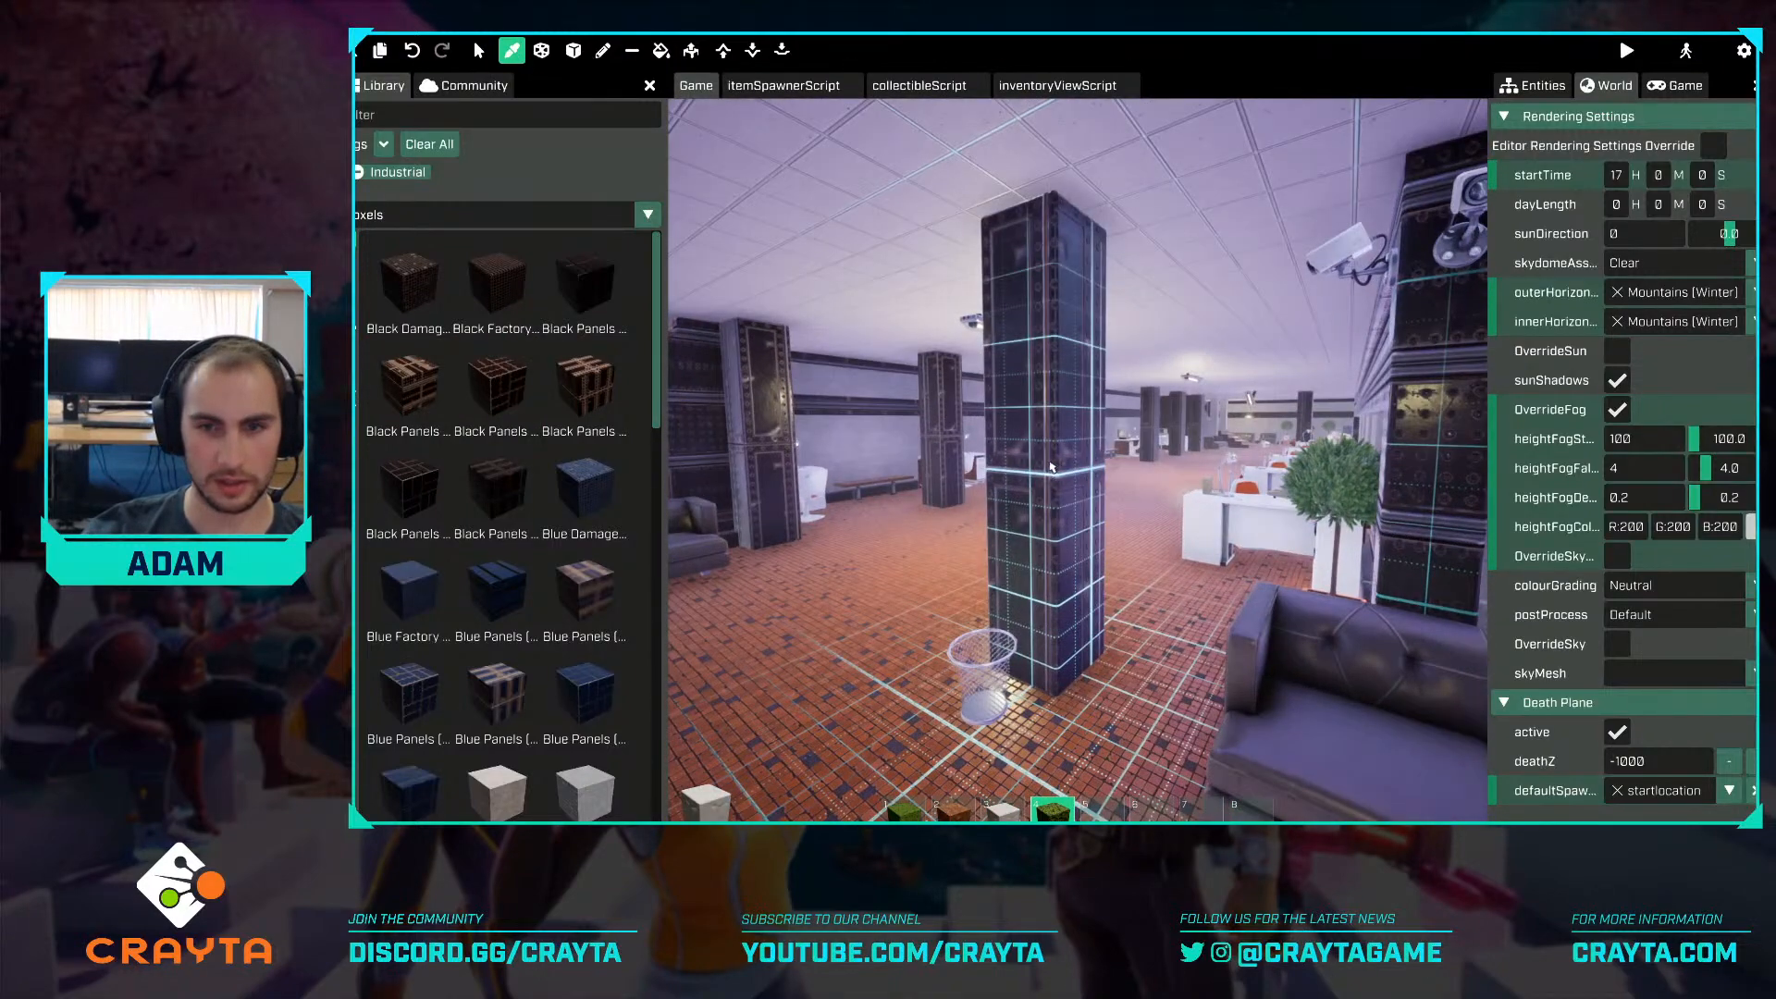
Sample the black panel voxel from a pillar and stretch a 115 × 30 × 16 paint box across the upper floor's pillars.
click(1051, 467)
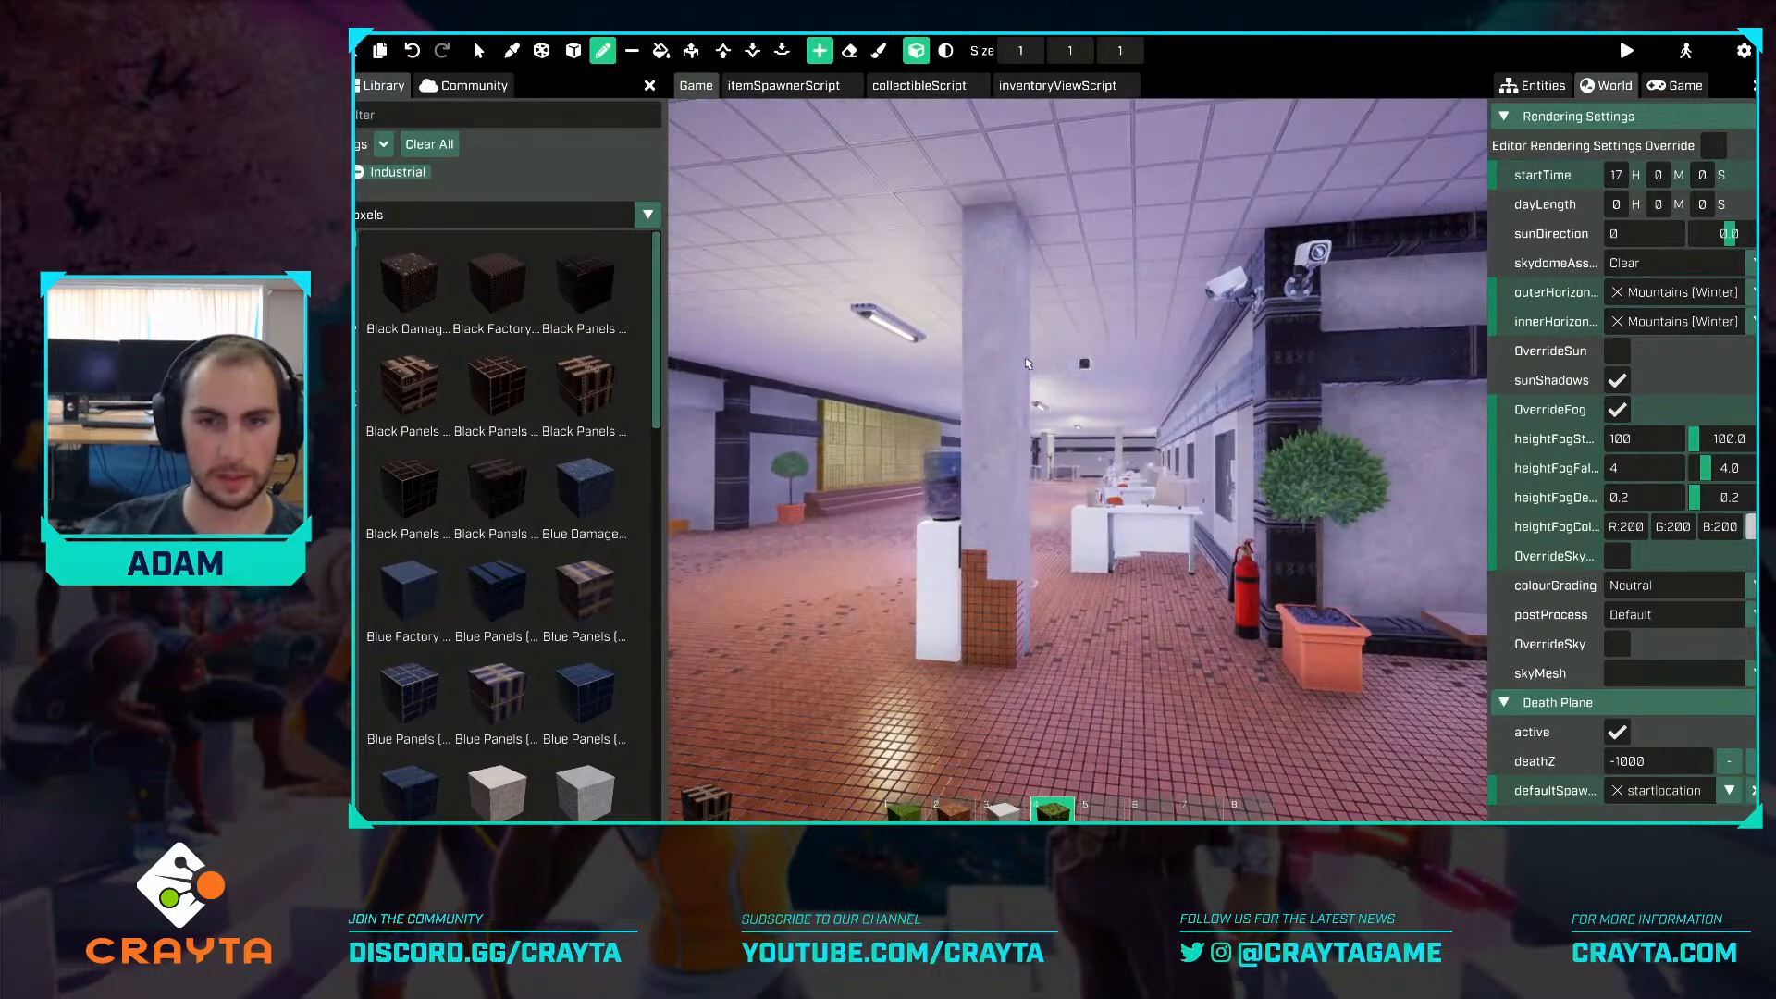
click(576, 52)
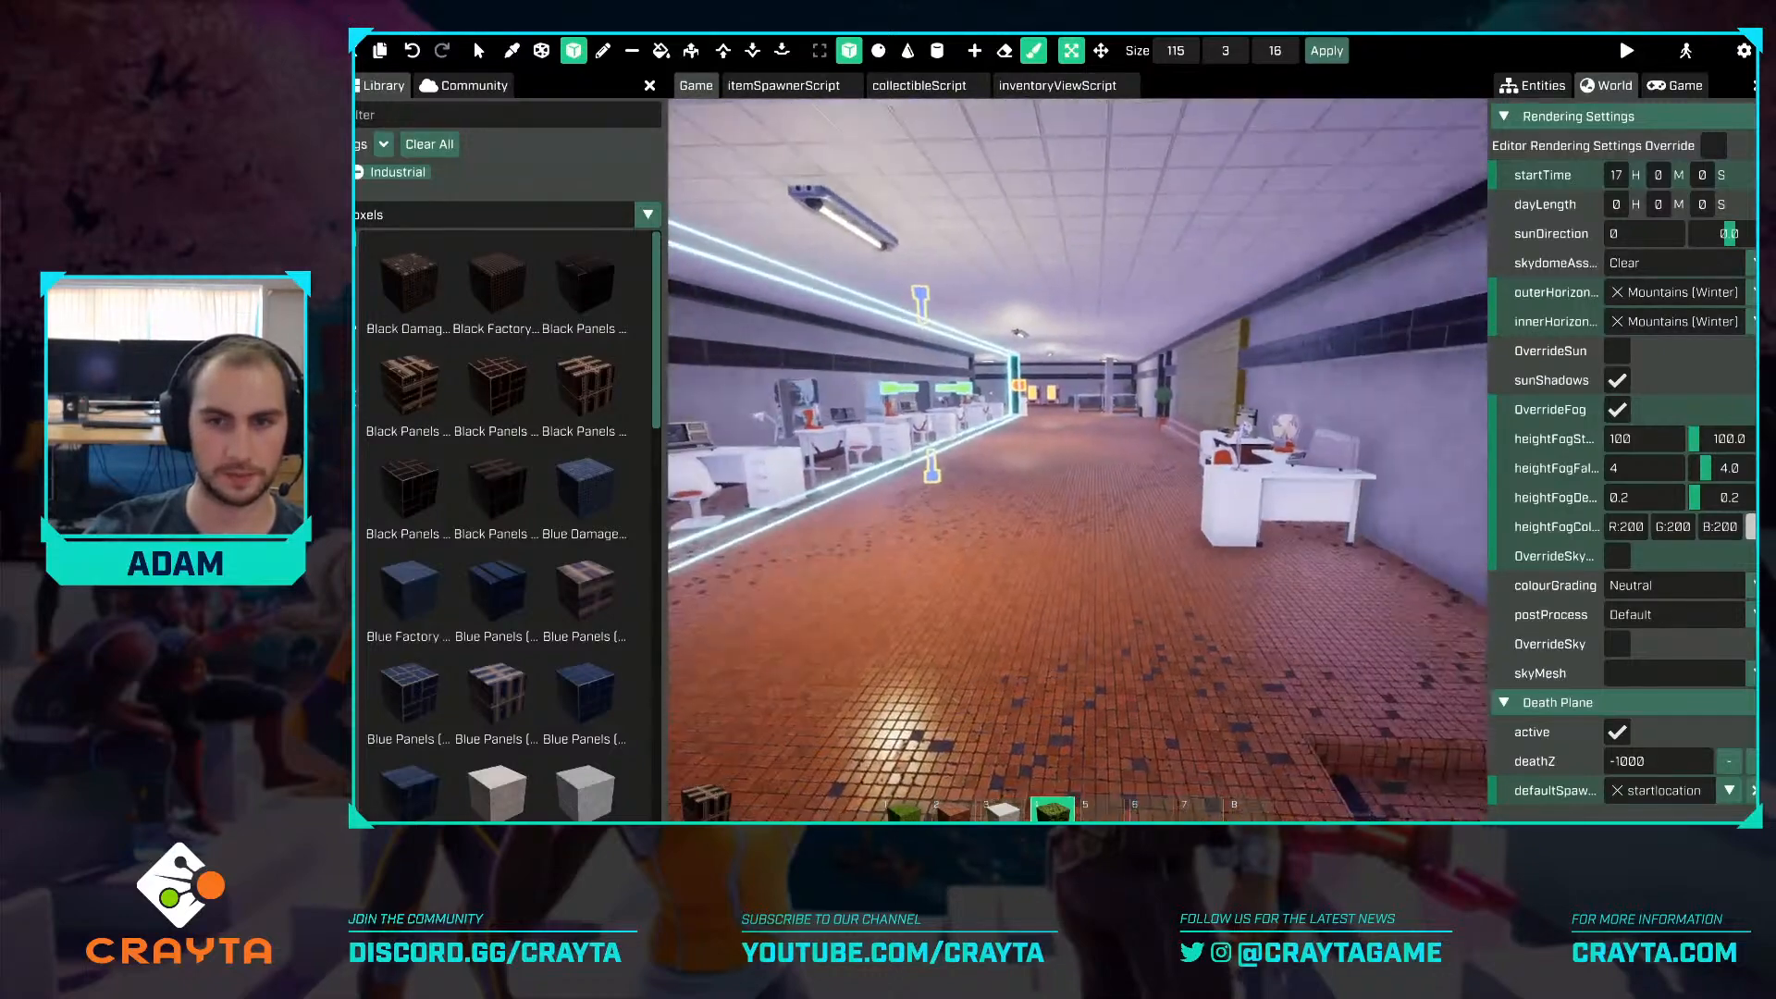
key(s)
drag(930, 394, 1135, 435)
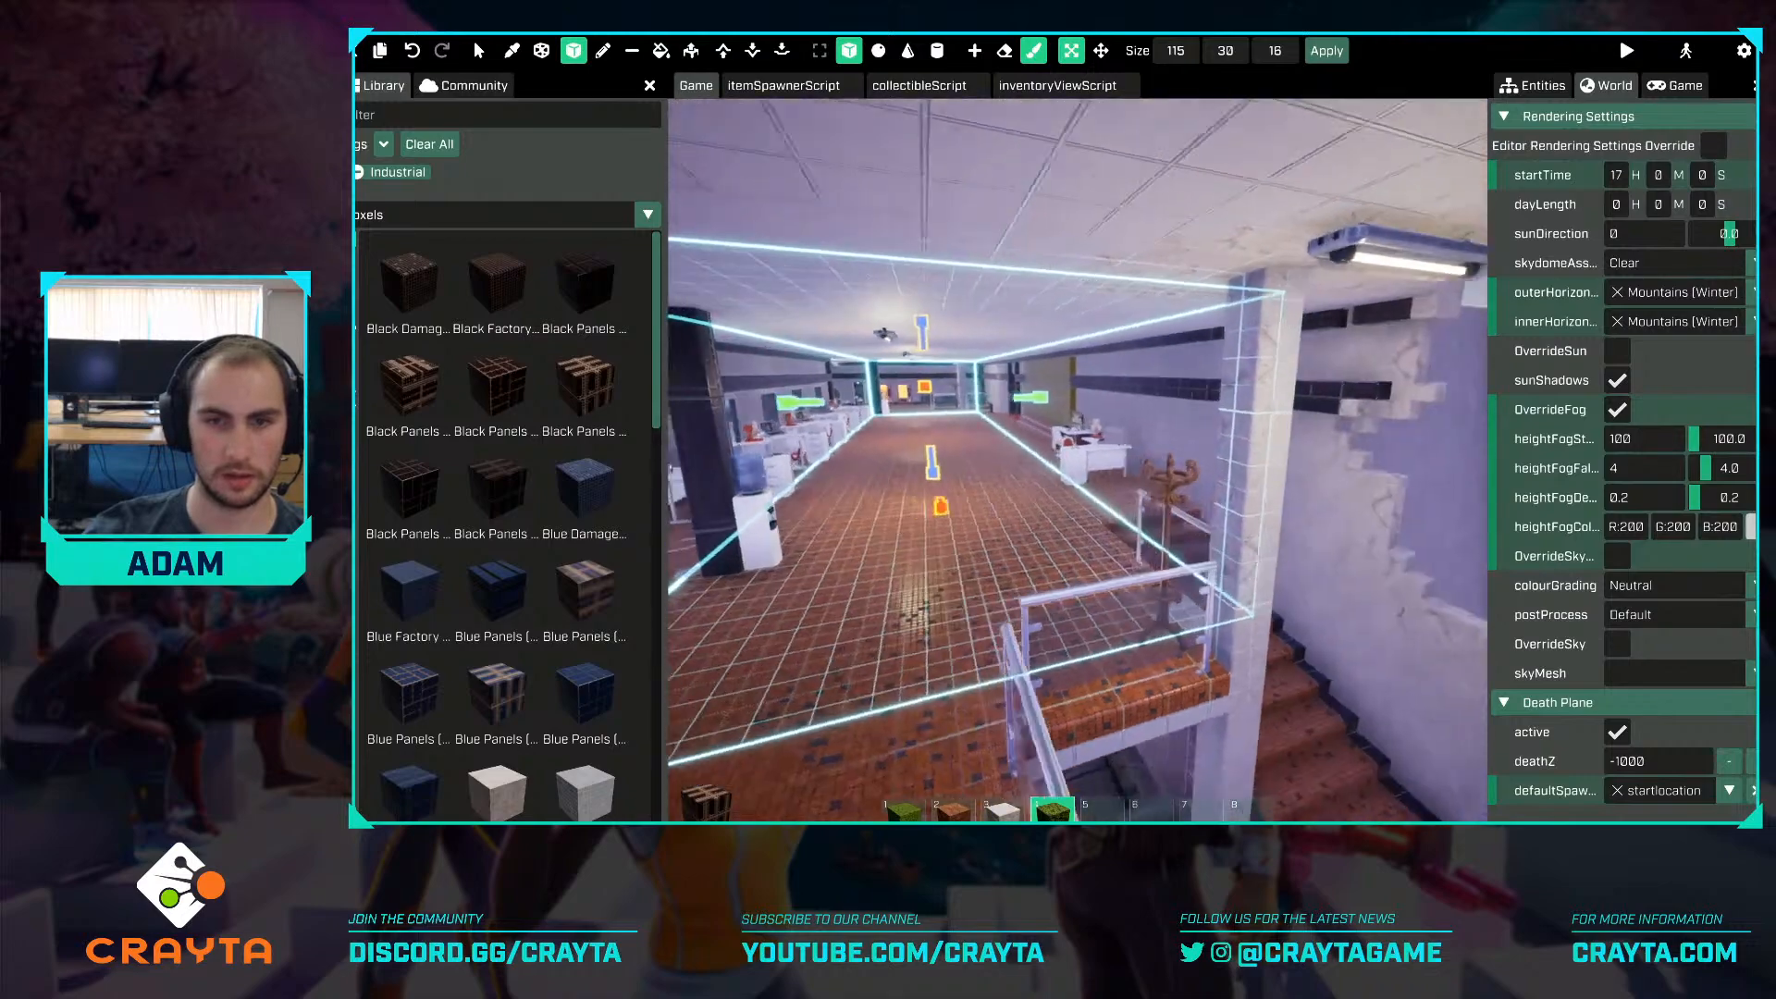
Lengthen the paint box to 157 past the stairwell and apply it to repaint the enclosed pillars with black panels.
drag(1121, 547, 1218, 596)
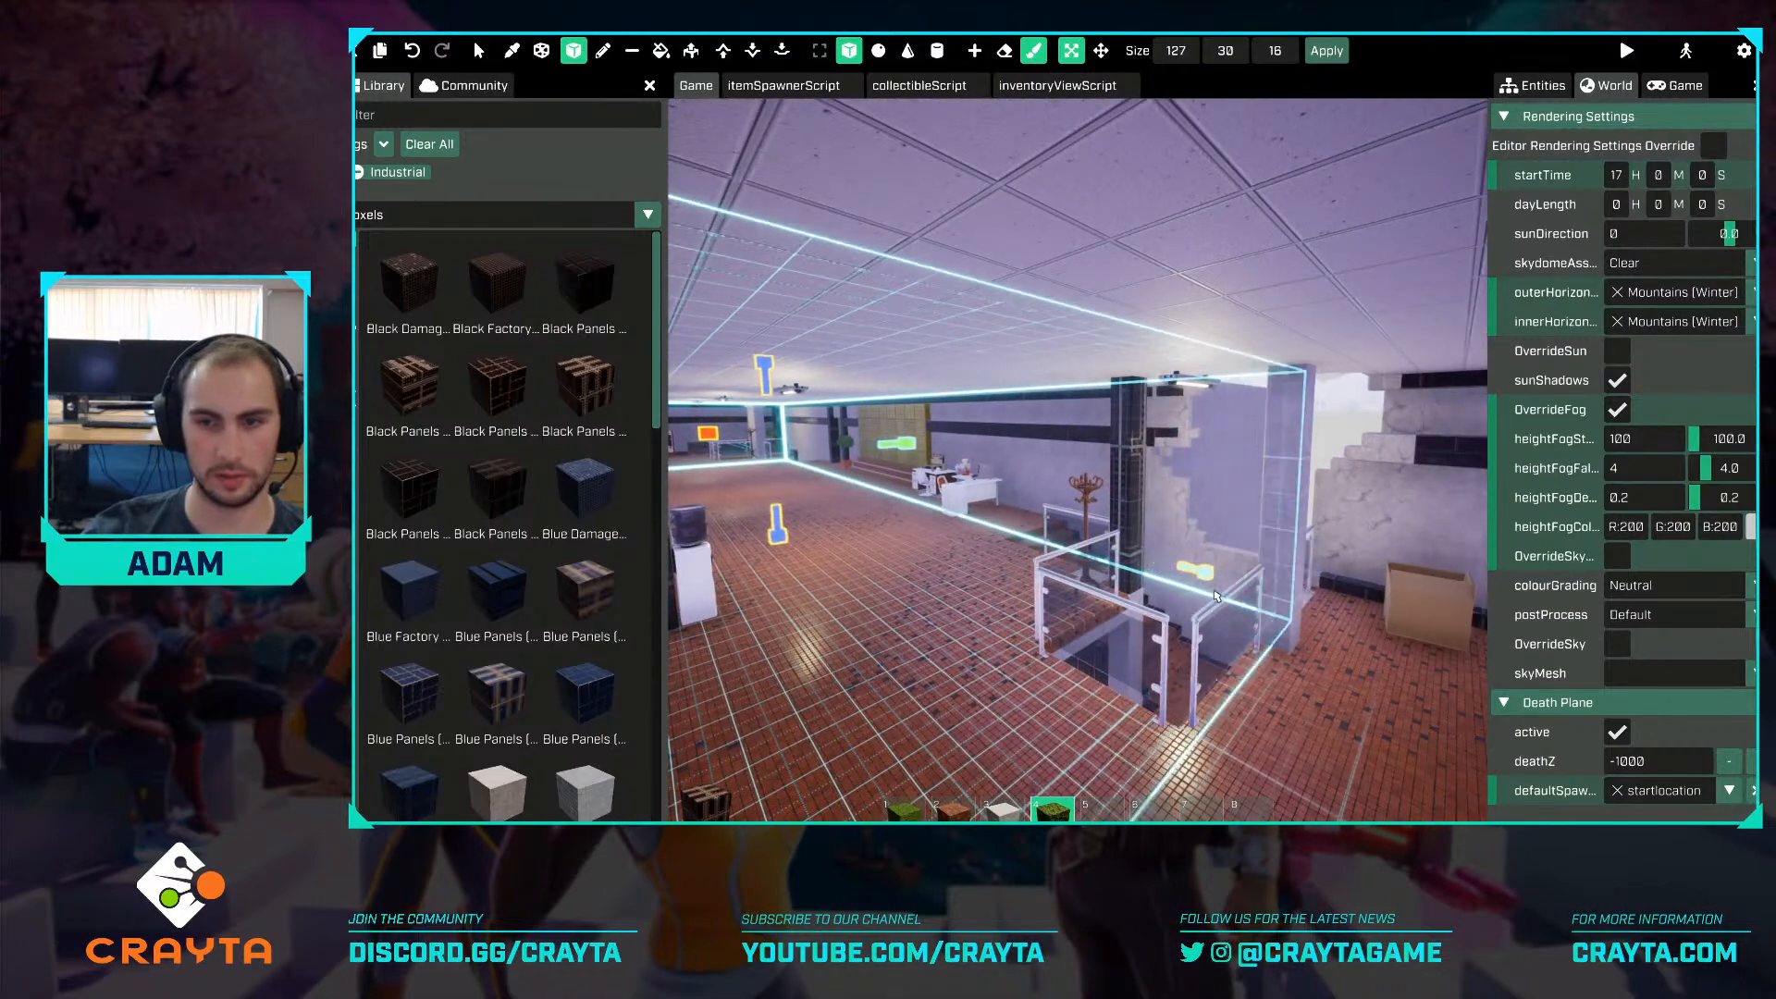
key(w)
right_drag(1124, 601, 740, 597)
key(a)
right_drag(1124, 555, 1180, 536)
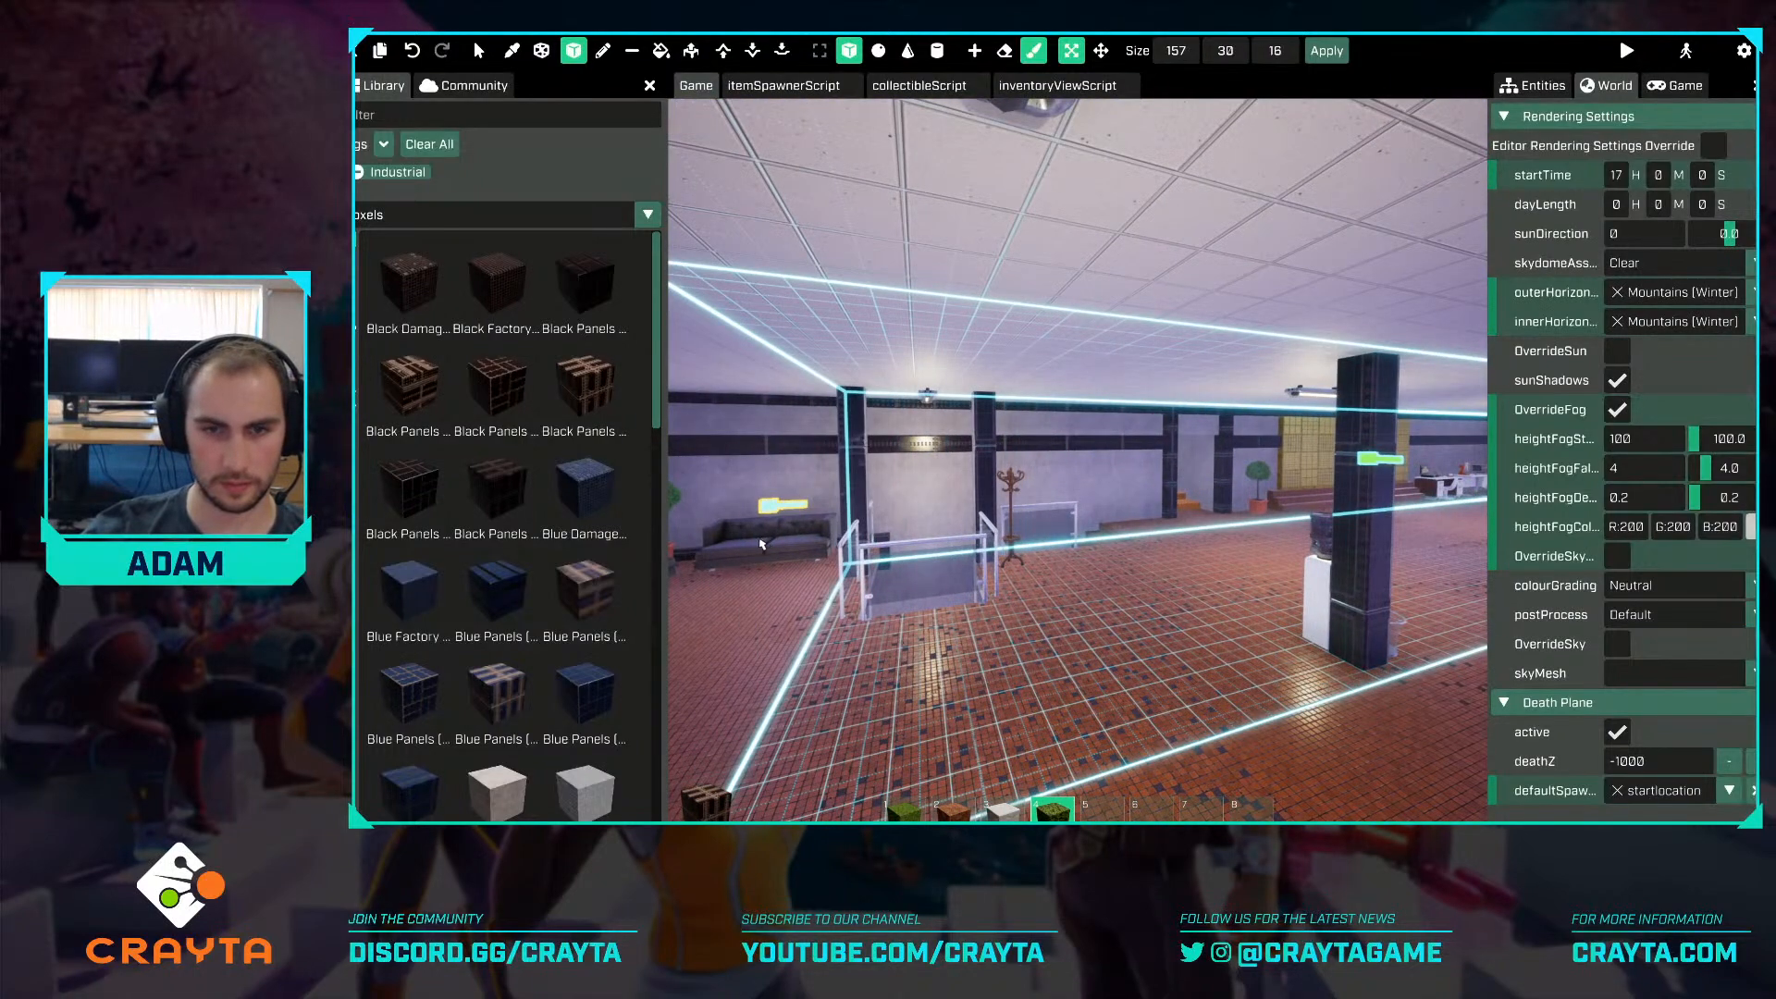
key(Return)
Place a 1 × 2 × 15 paint box over the corner pillar beside the lower staircase.
key(q)
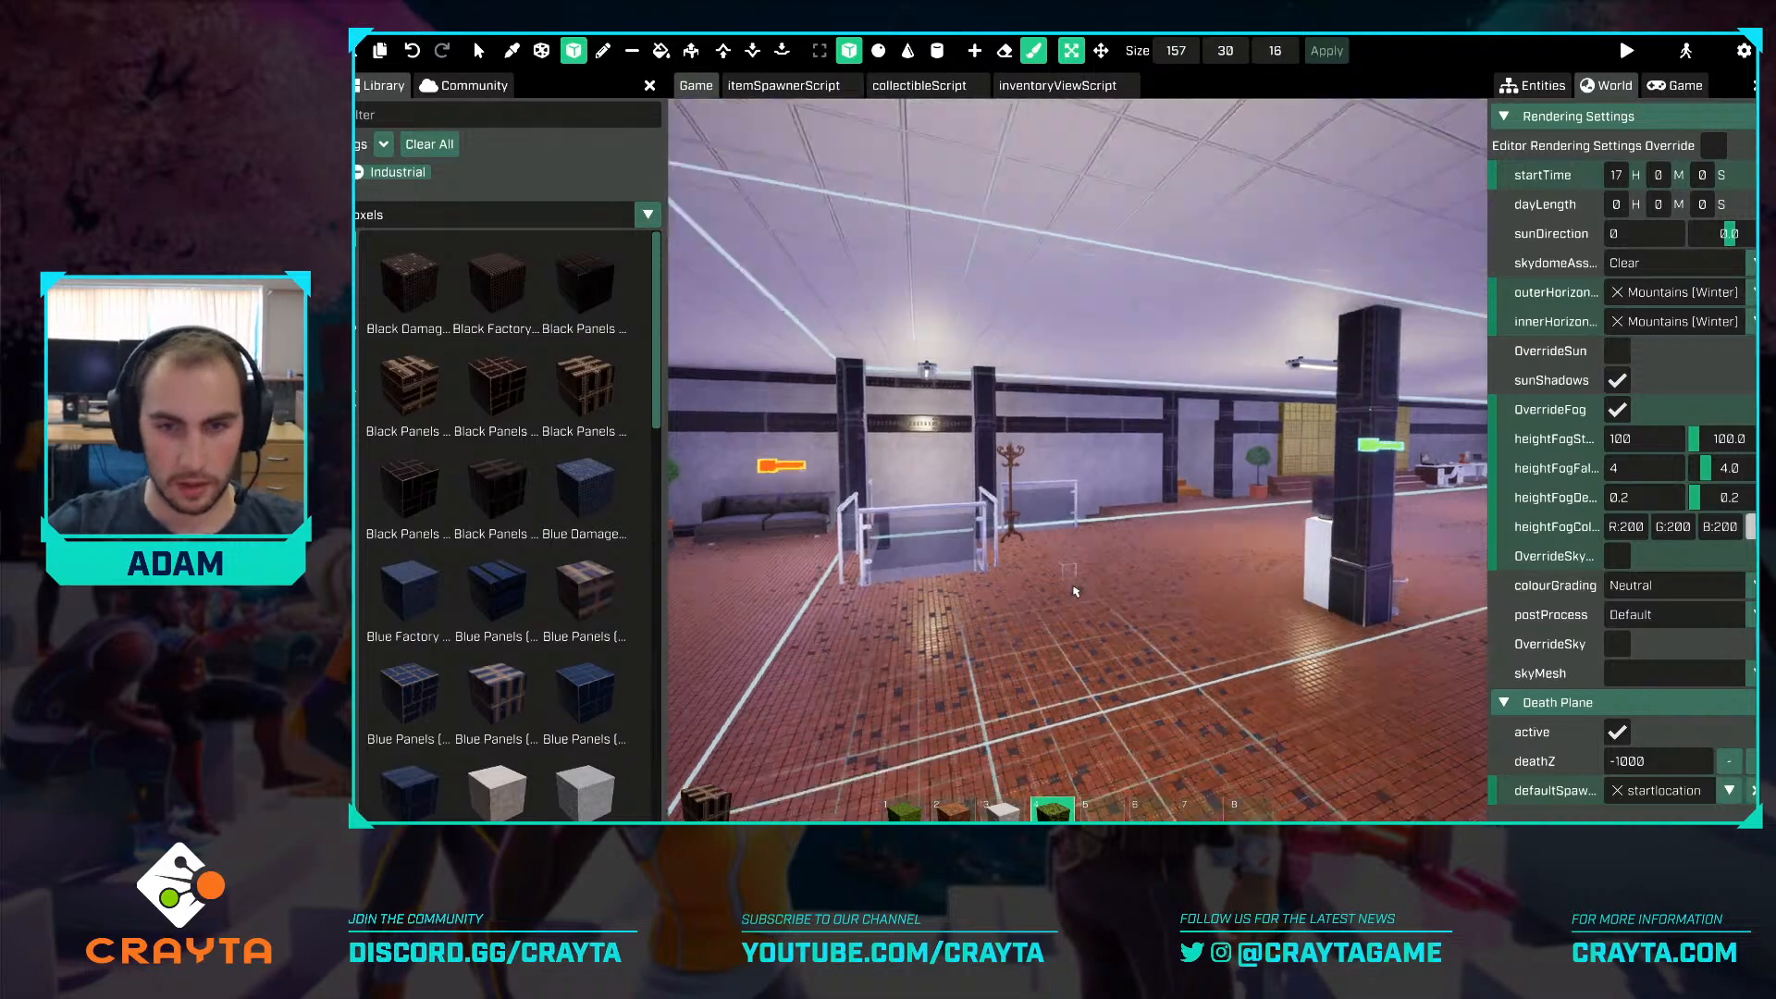
key(w)
mouse_move(1069, 587)
right_down()
mouse_move(851, 586)
mouse_move(1068, 629)
mouse_move(1068, 587)
right_up()
key(q)
drag(1046, 698, 1092, 687)
right_drag(1092, 686, 1064, 481)
drag(1064, 481, 1064, 412)
key(s)
right_drag(1064, 412, 823, 416)
key(d)
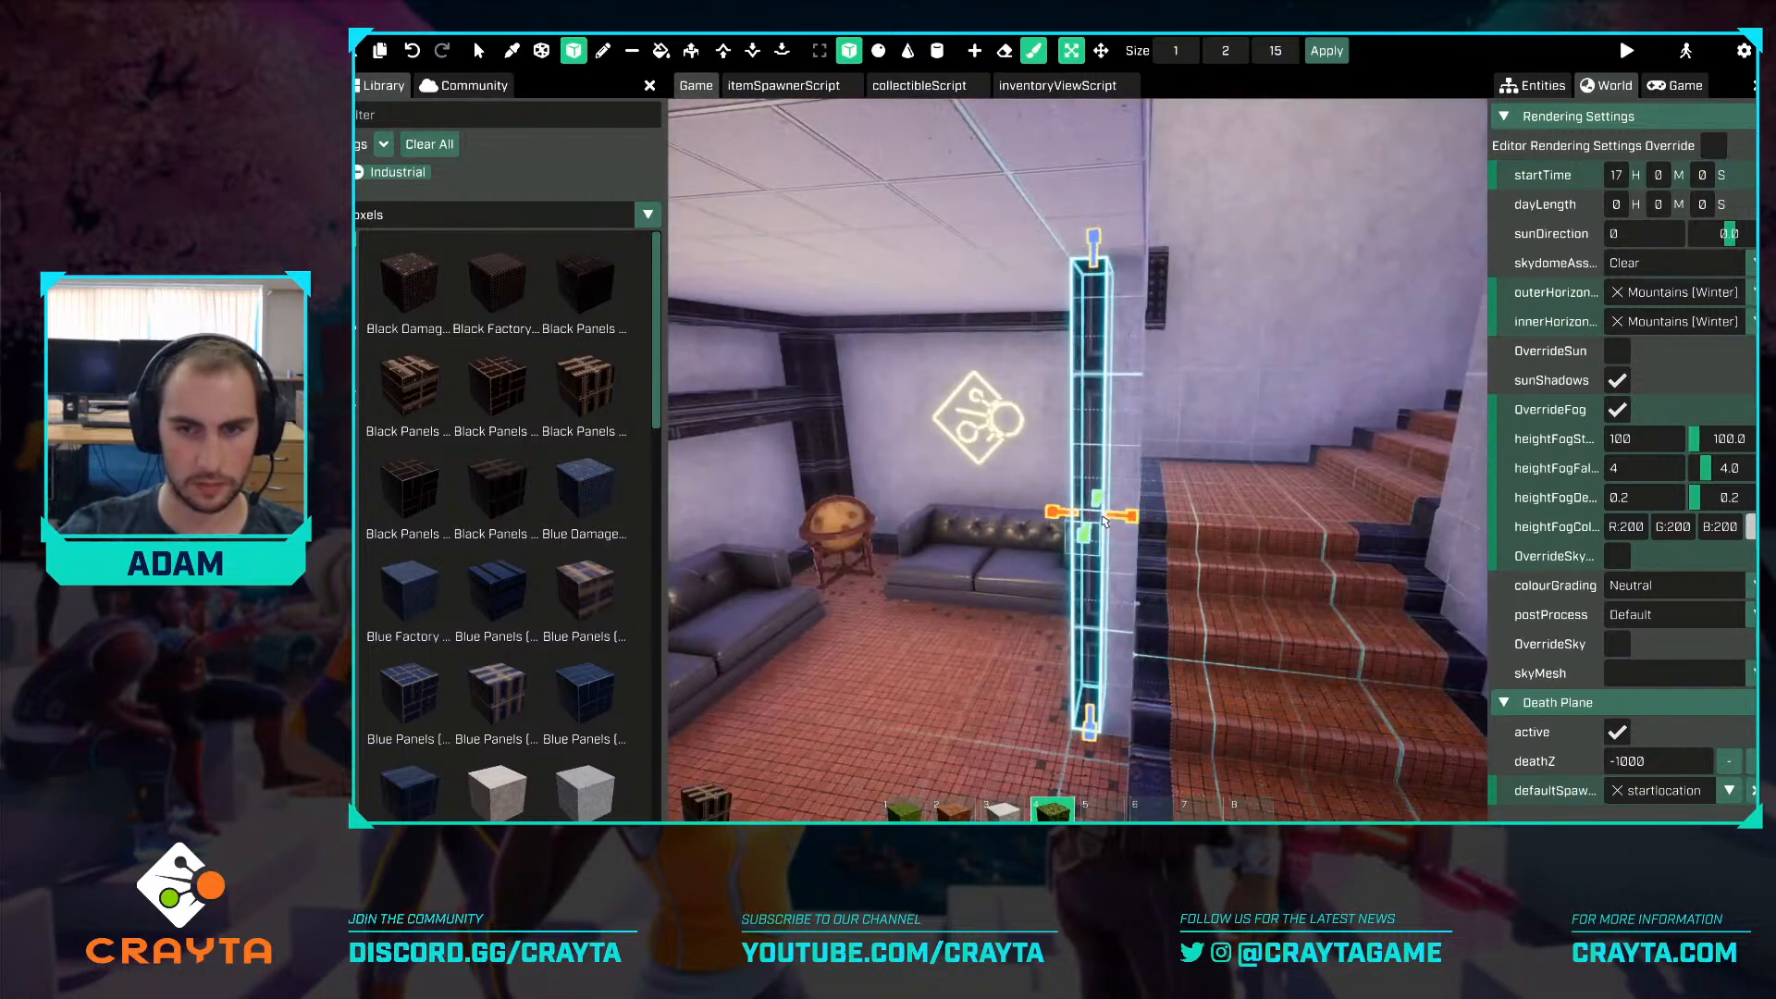
Enlarge the paint box to 2 × 2 × 17 and apply it to cover the whole stair pillar in black panels.
right_drag(1171, 526, 983, 625)
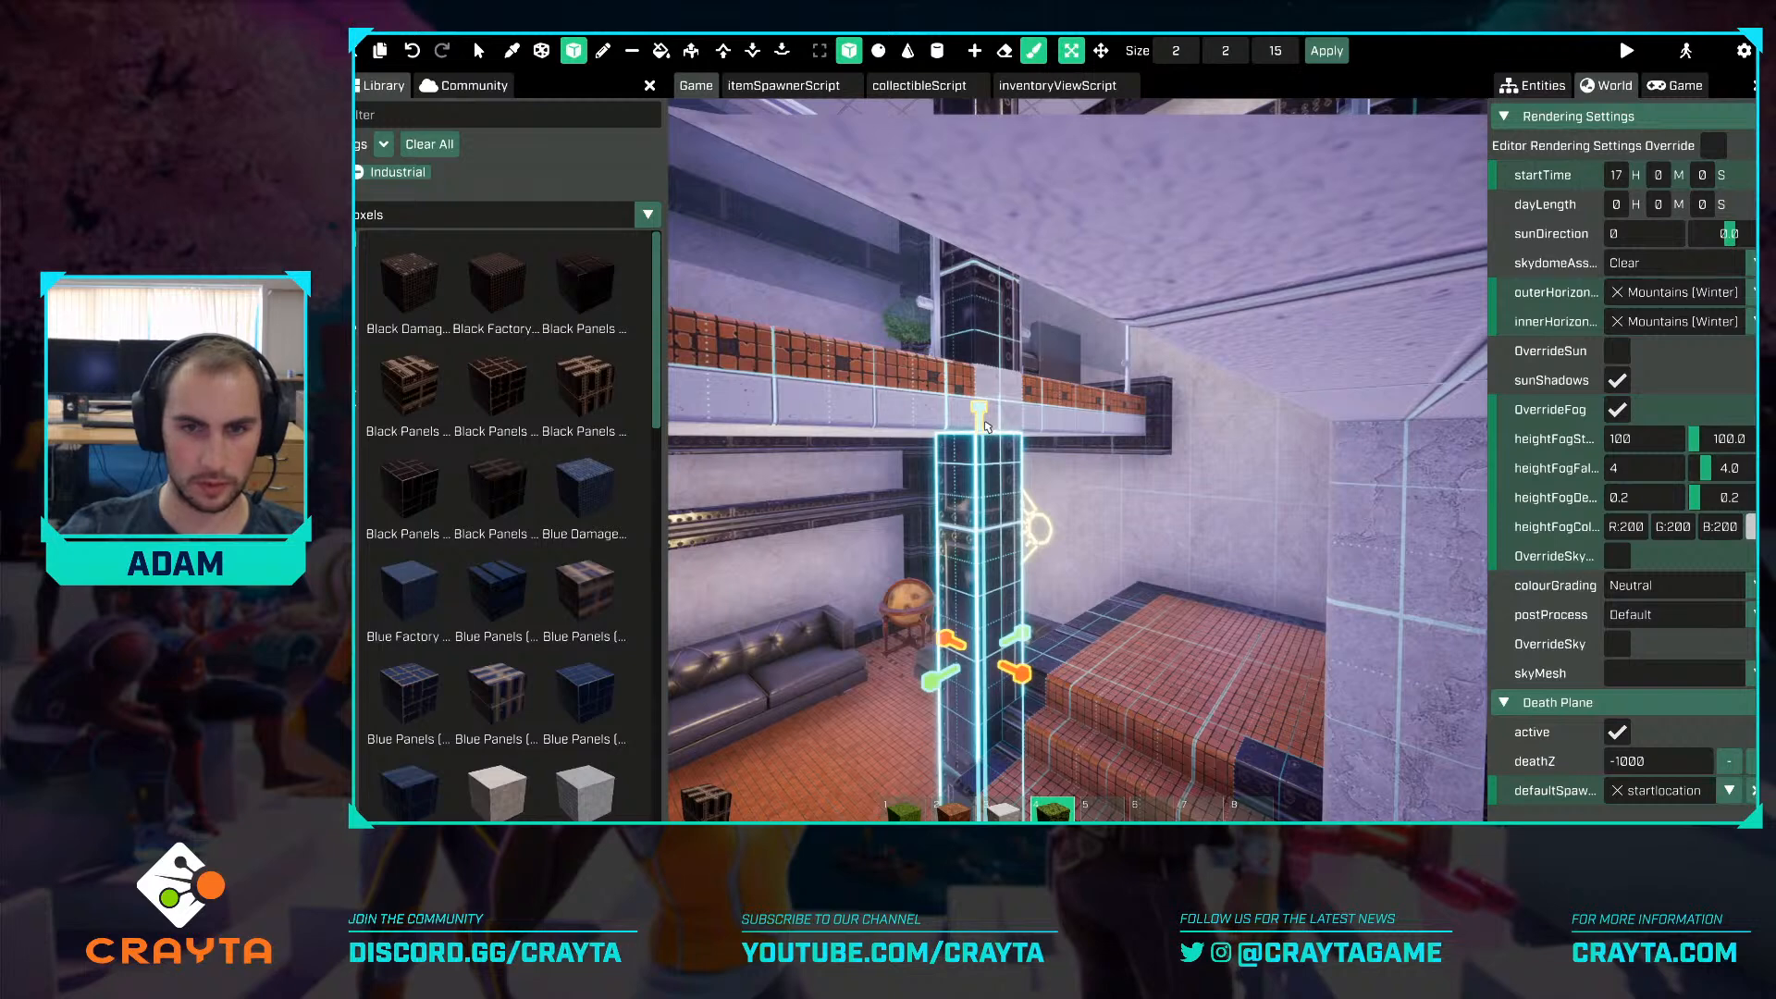
right_drag(982, 344, 1056, 443)
key(a)
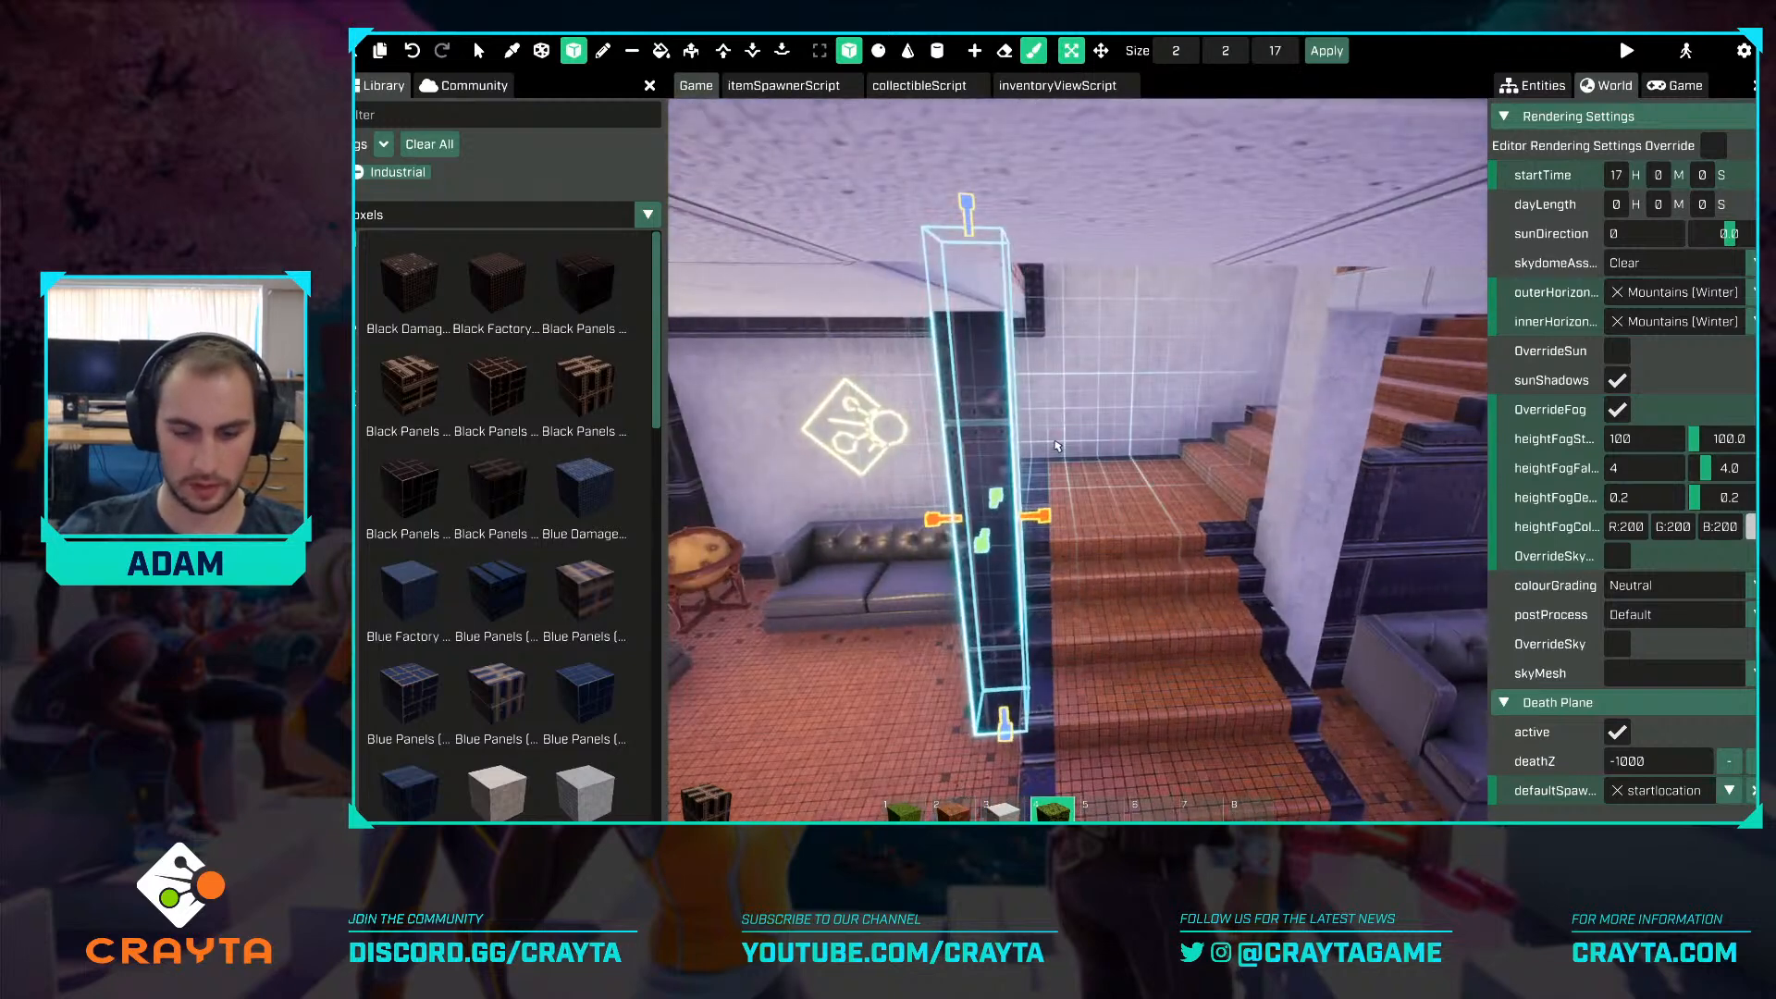
key(Return)
Move the paint box across the staircase to the grey wall end and repaint it with black panels.
click(1101, 50)
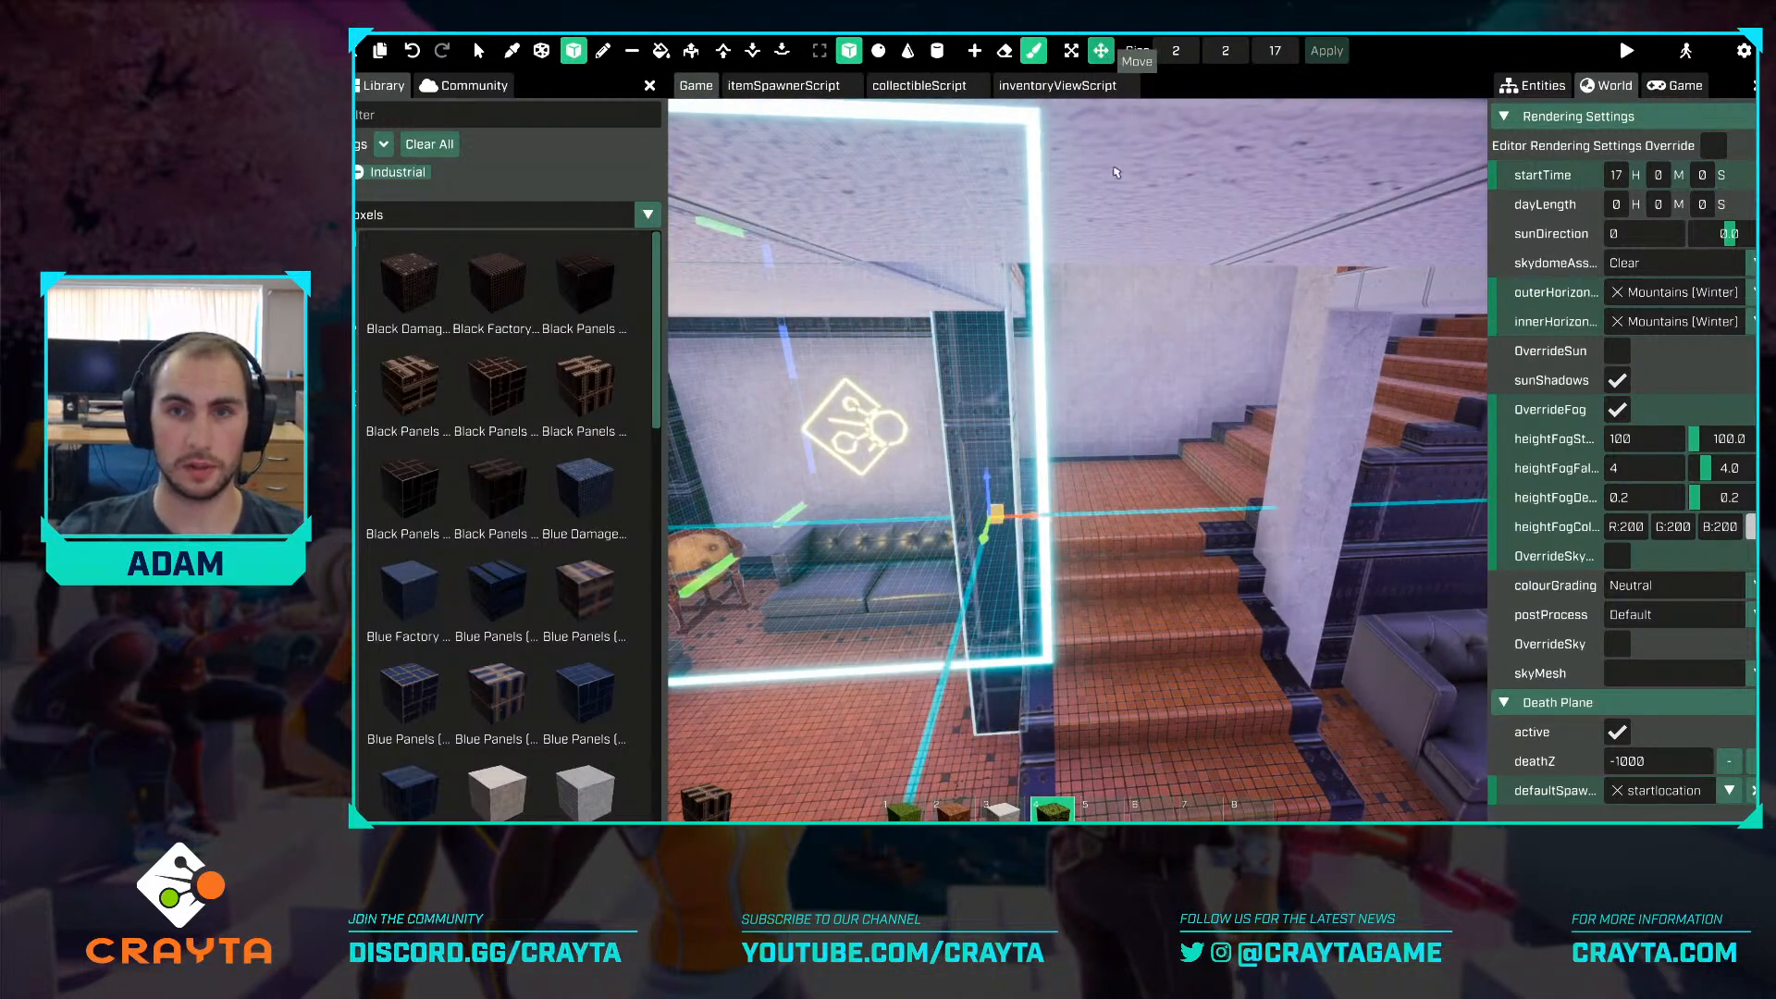
right_drag(1035, 520, 1067, 523)
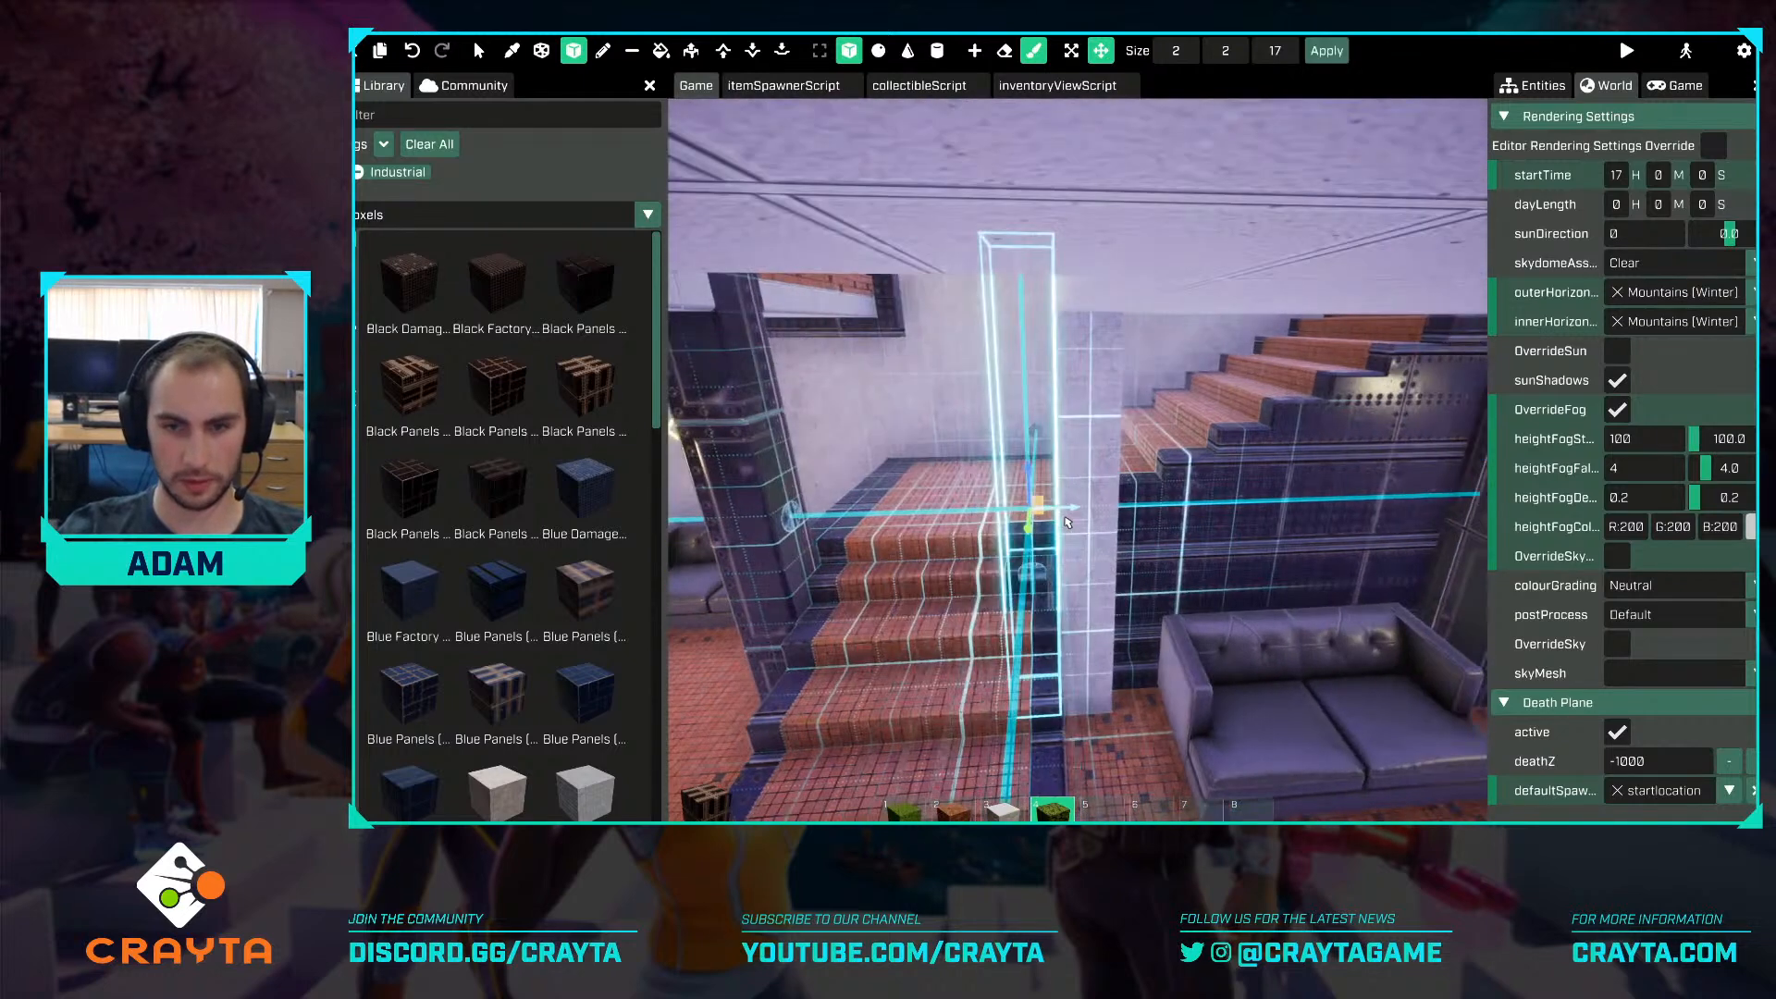
key(Return)
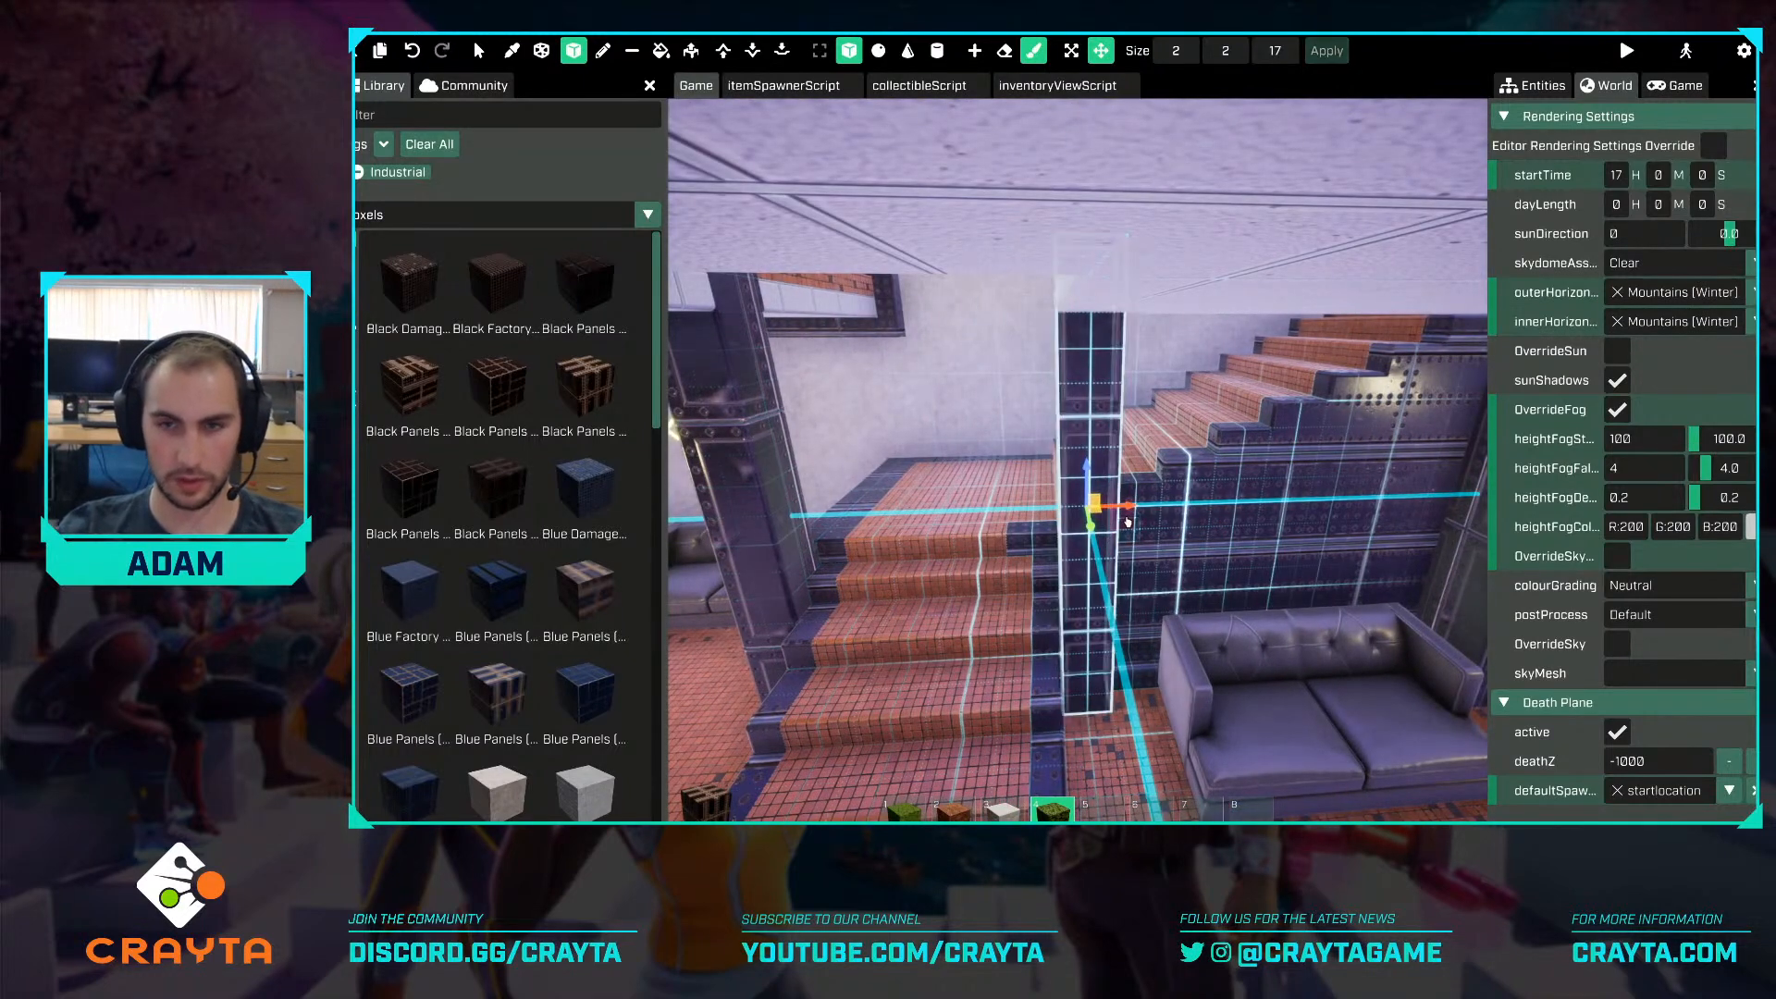
Shift the paint box to the remaining pillars around the staircase and apply the black panels at each position.
right_drag(1092, 524, 1095, 526)
key(d)
key(d)
drag(1016, 515, 1213, 512)
key(Return)
key(d)
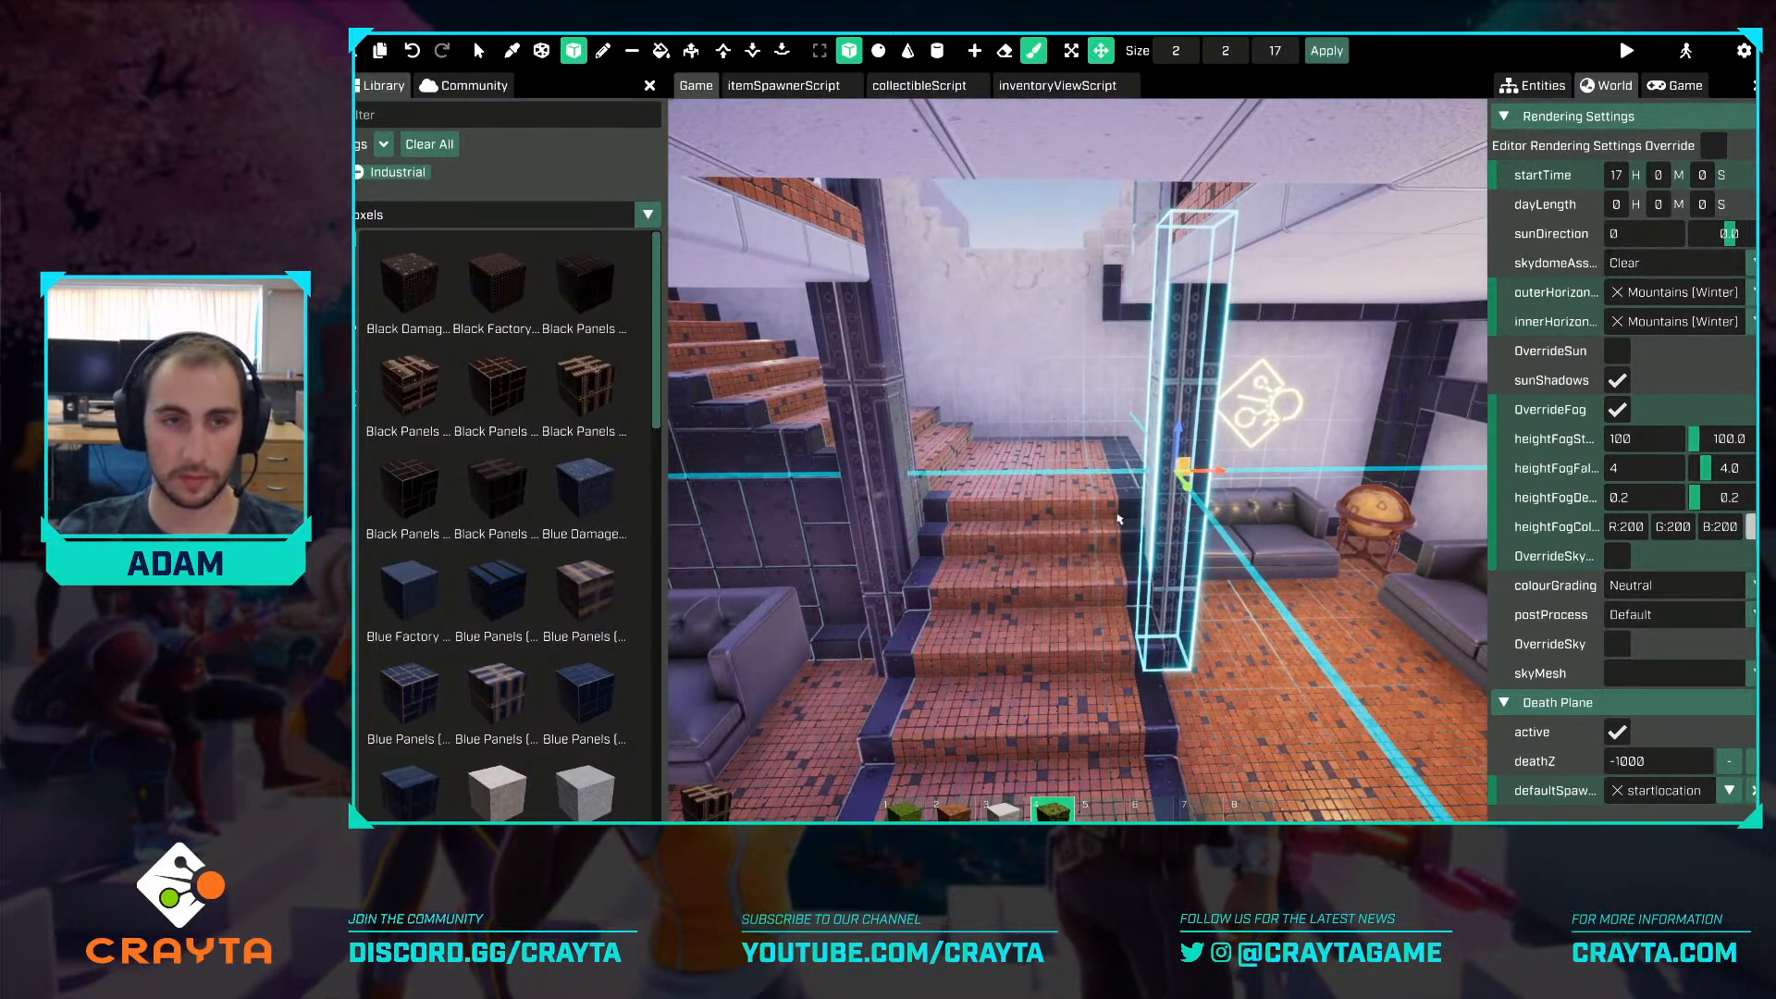
key(Return)
Sample the orange tile voxel and paint over the stray white marble patch in the lobby floor with a size 4 brush.
click(480, 52)
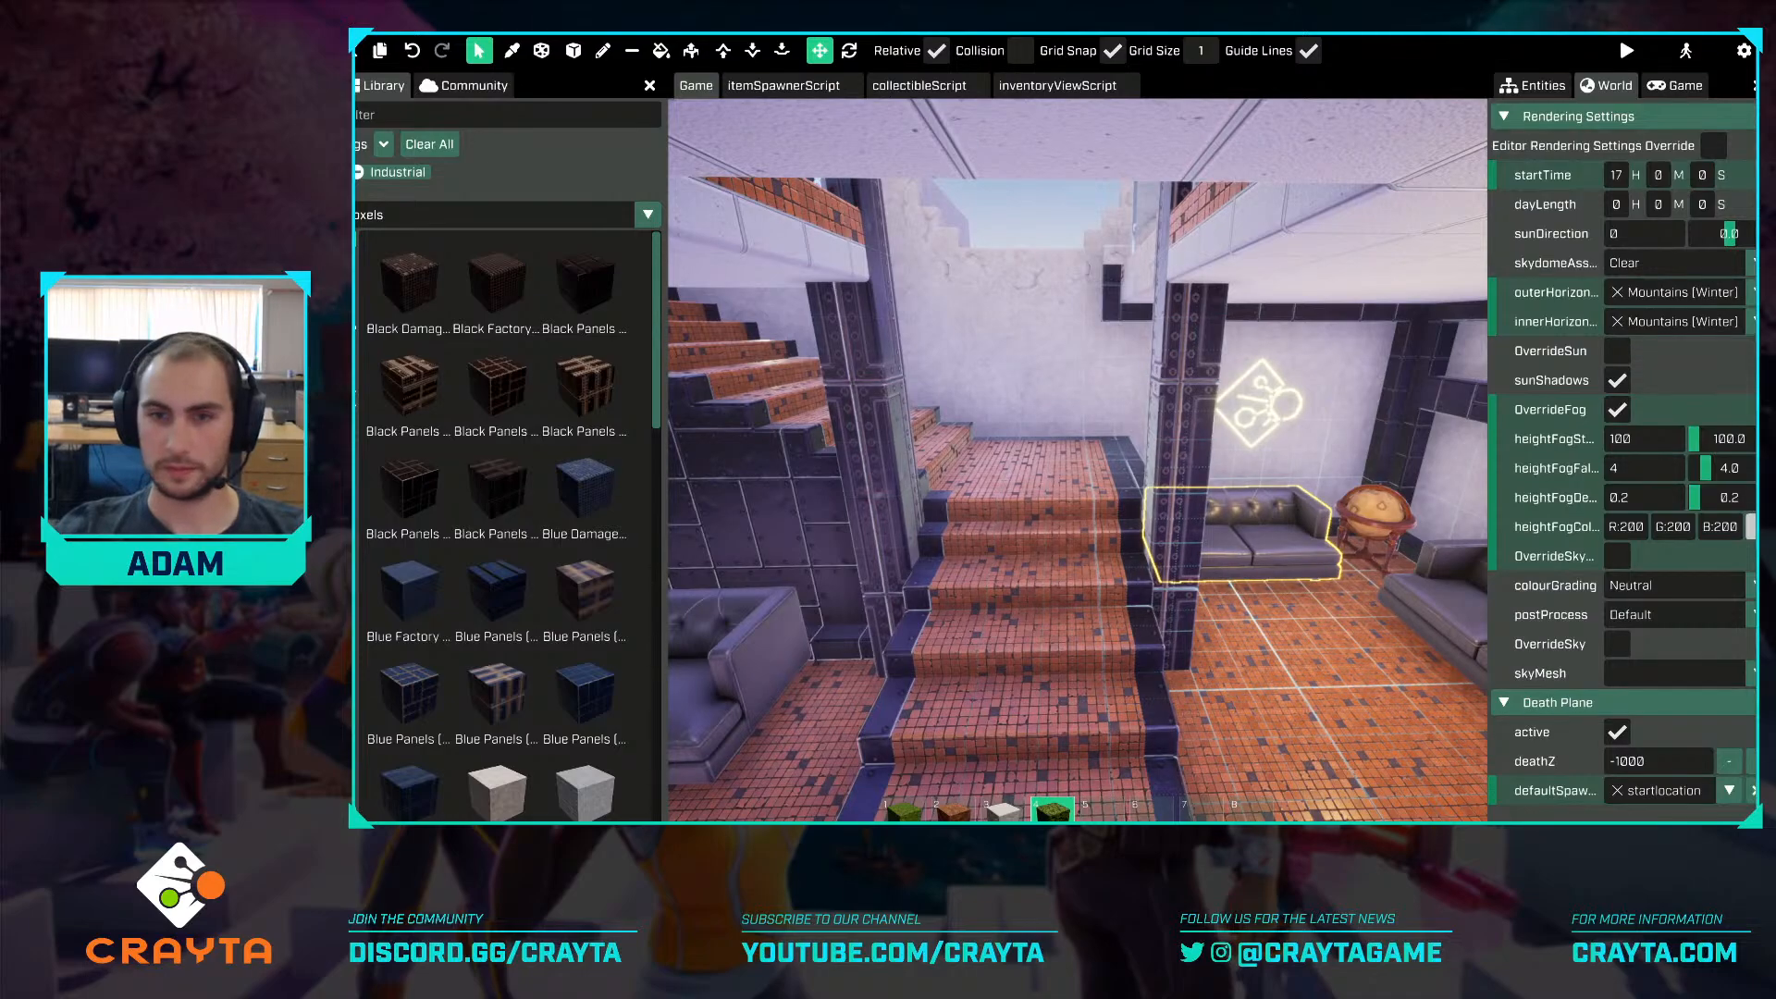
key(s)
right_drag(1240, 532, 1222, 666)
key(s)
key(w)
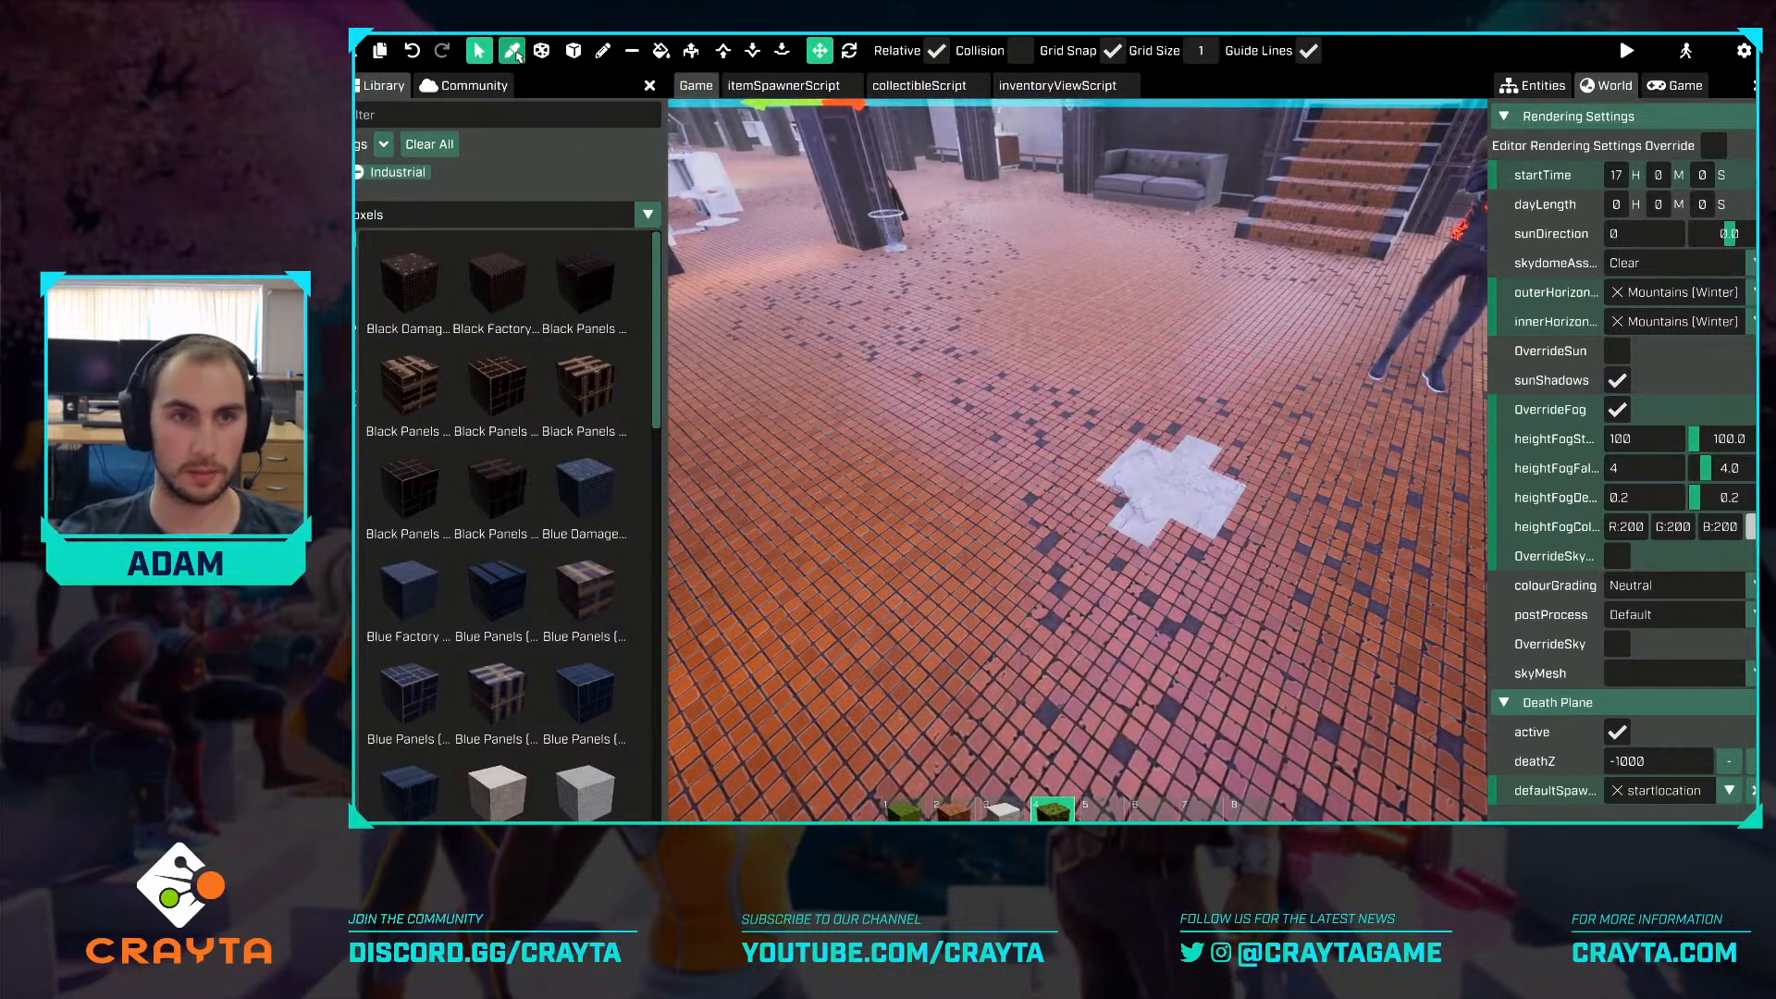
click(511, 50)
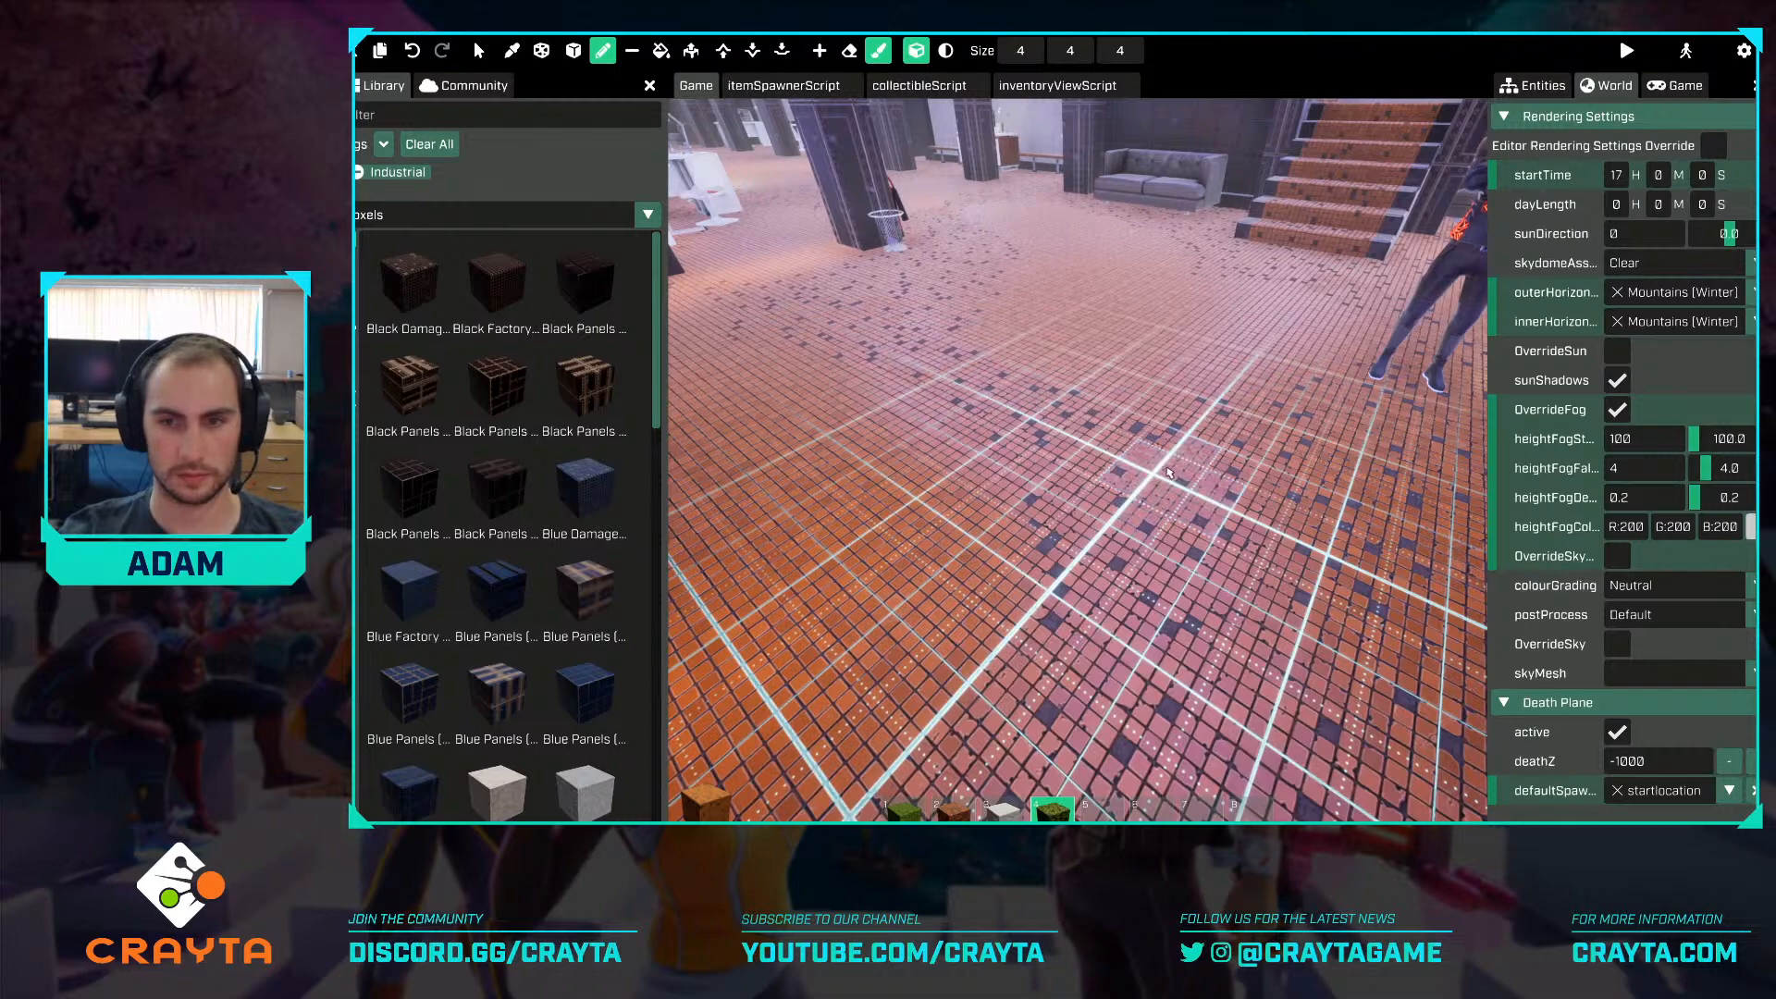
right_drag(1168, 472, 1203, 314)
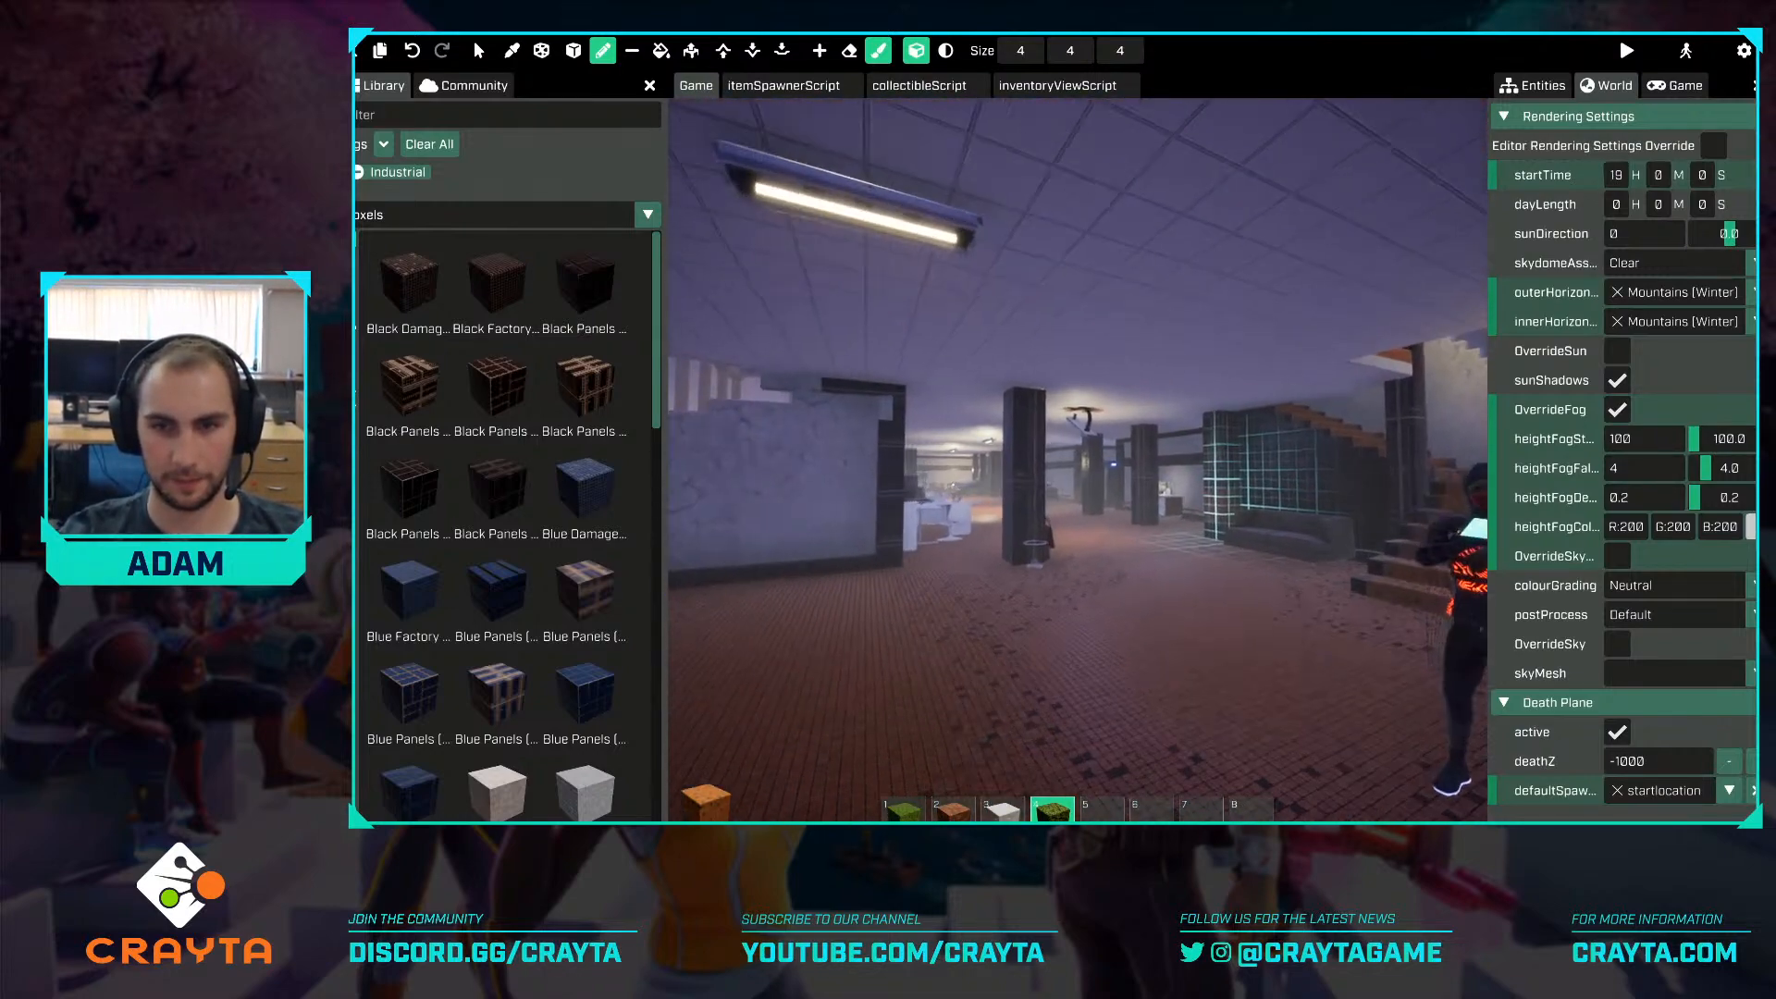
Examine the pillars, ceilings and floors of both bank storeys under the evening lighting.
key(w)
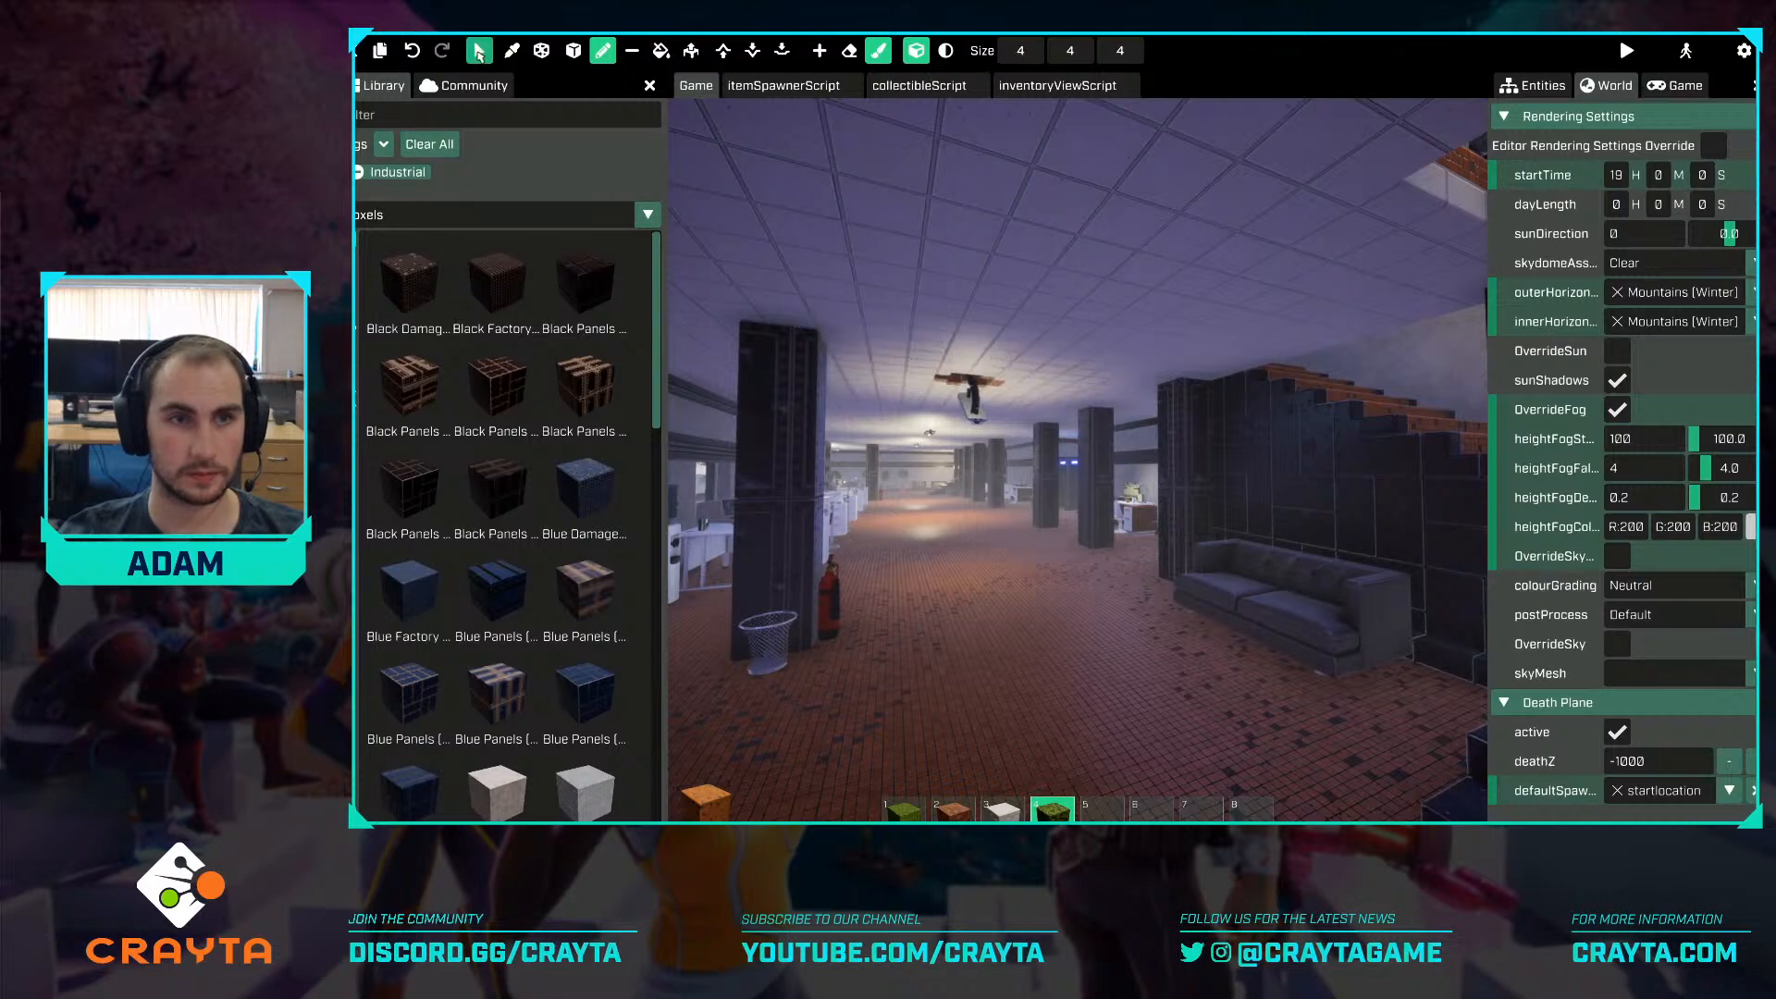
click(479, 53)
right_drag(1244, 588, 1110, 495)
key(w)
key(s)
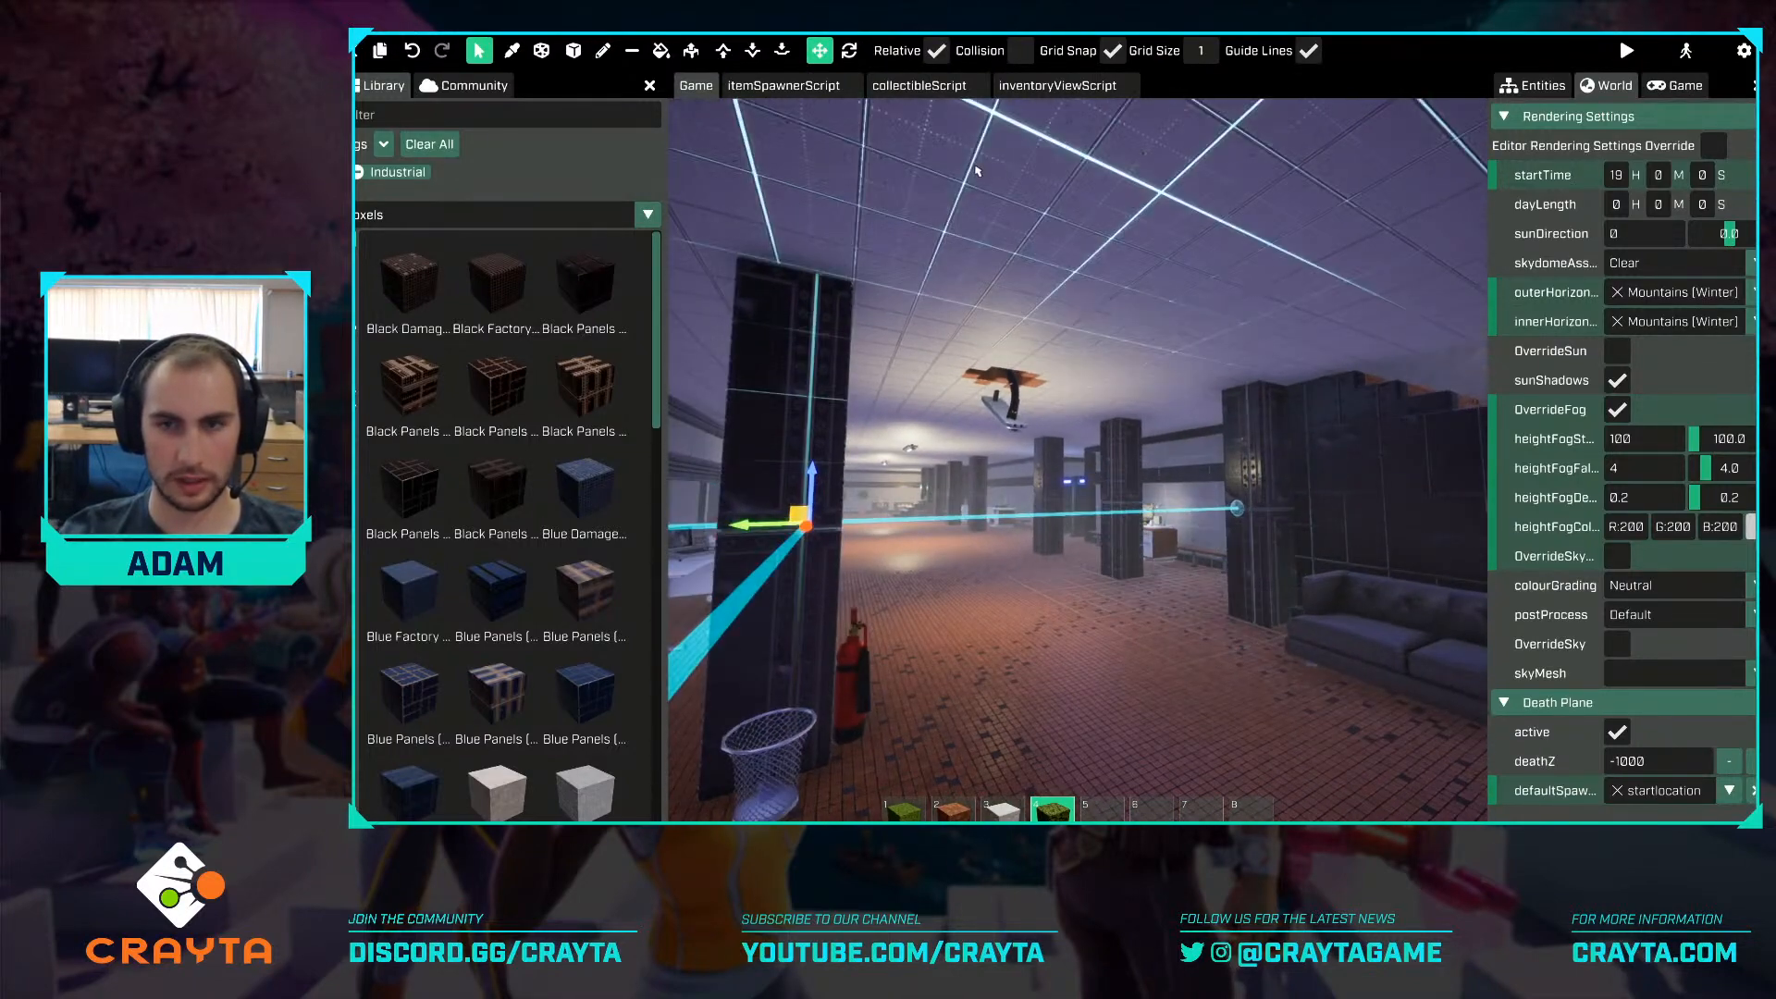
right_drag(978, 172, 962, 106)
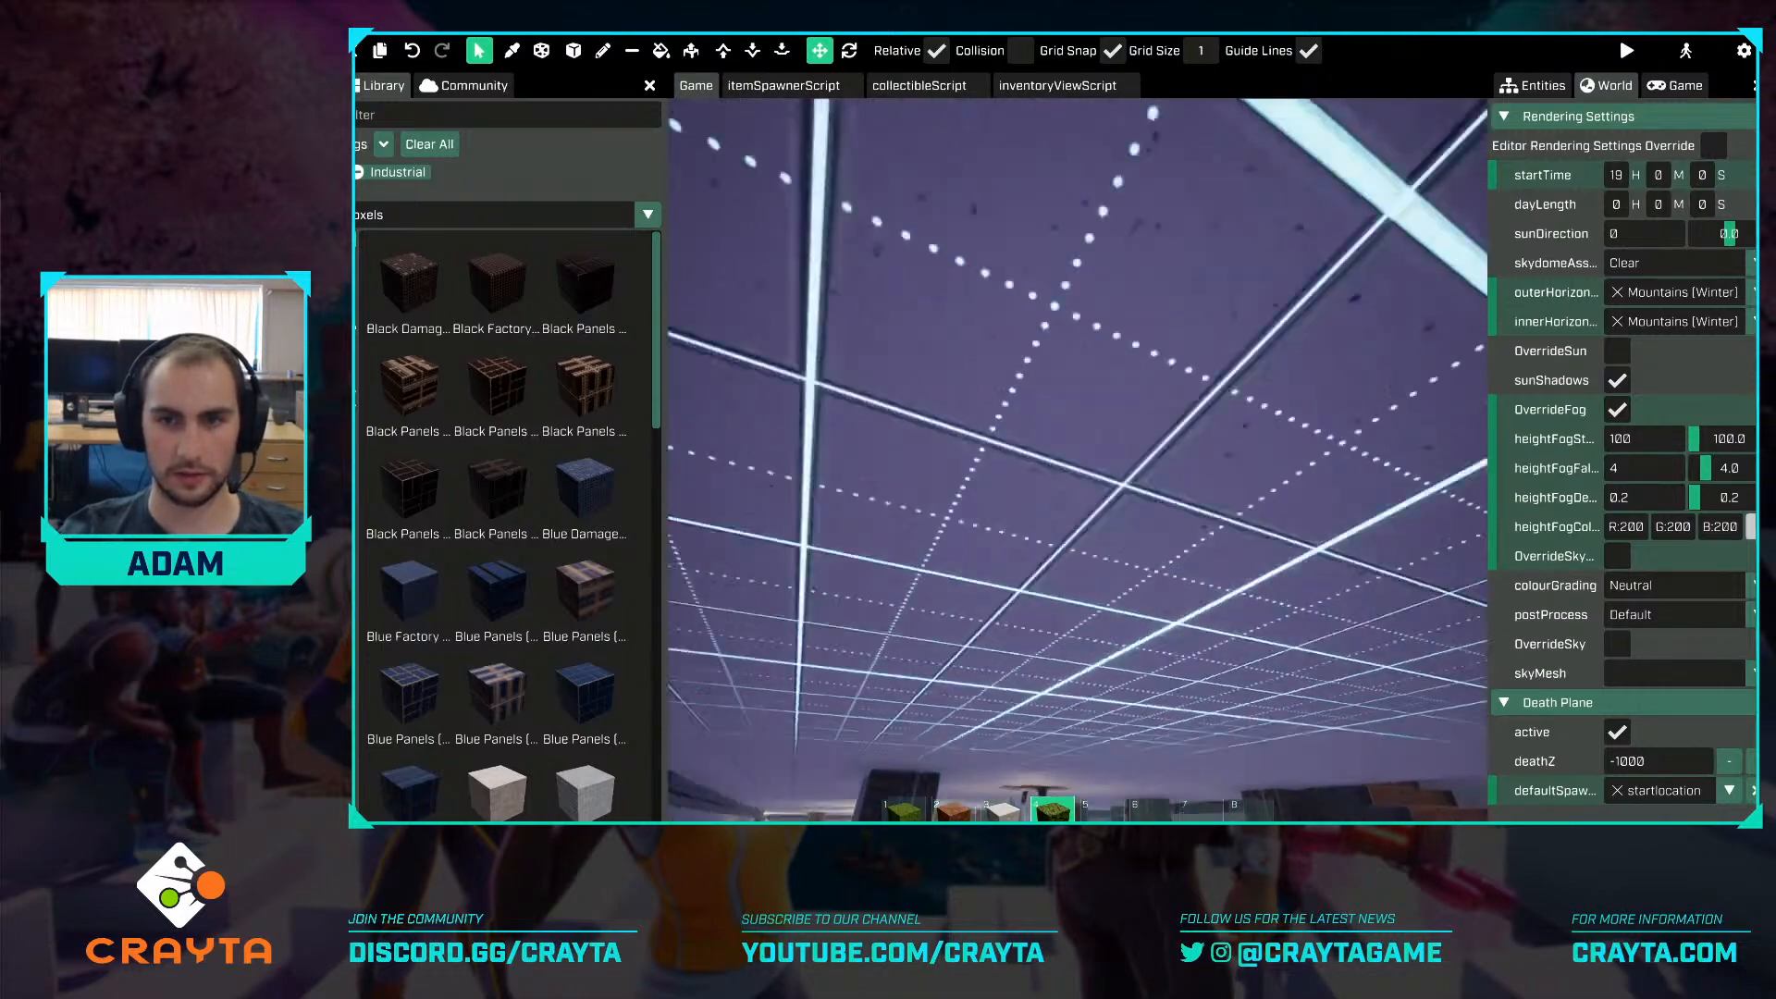
key(s)
key(s)
mouse_move(1078, 460)
right_down()
mouse_move(1031, 460)
mouse_move(1328, 481)
mouse_move(1087, 474)
right_up()
key(w)
key(s)
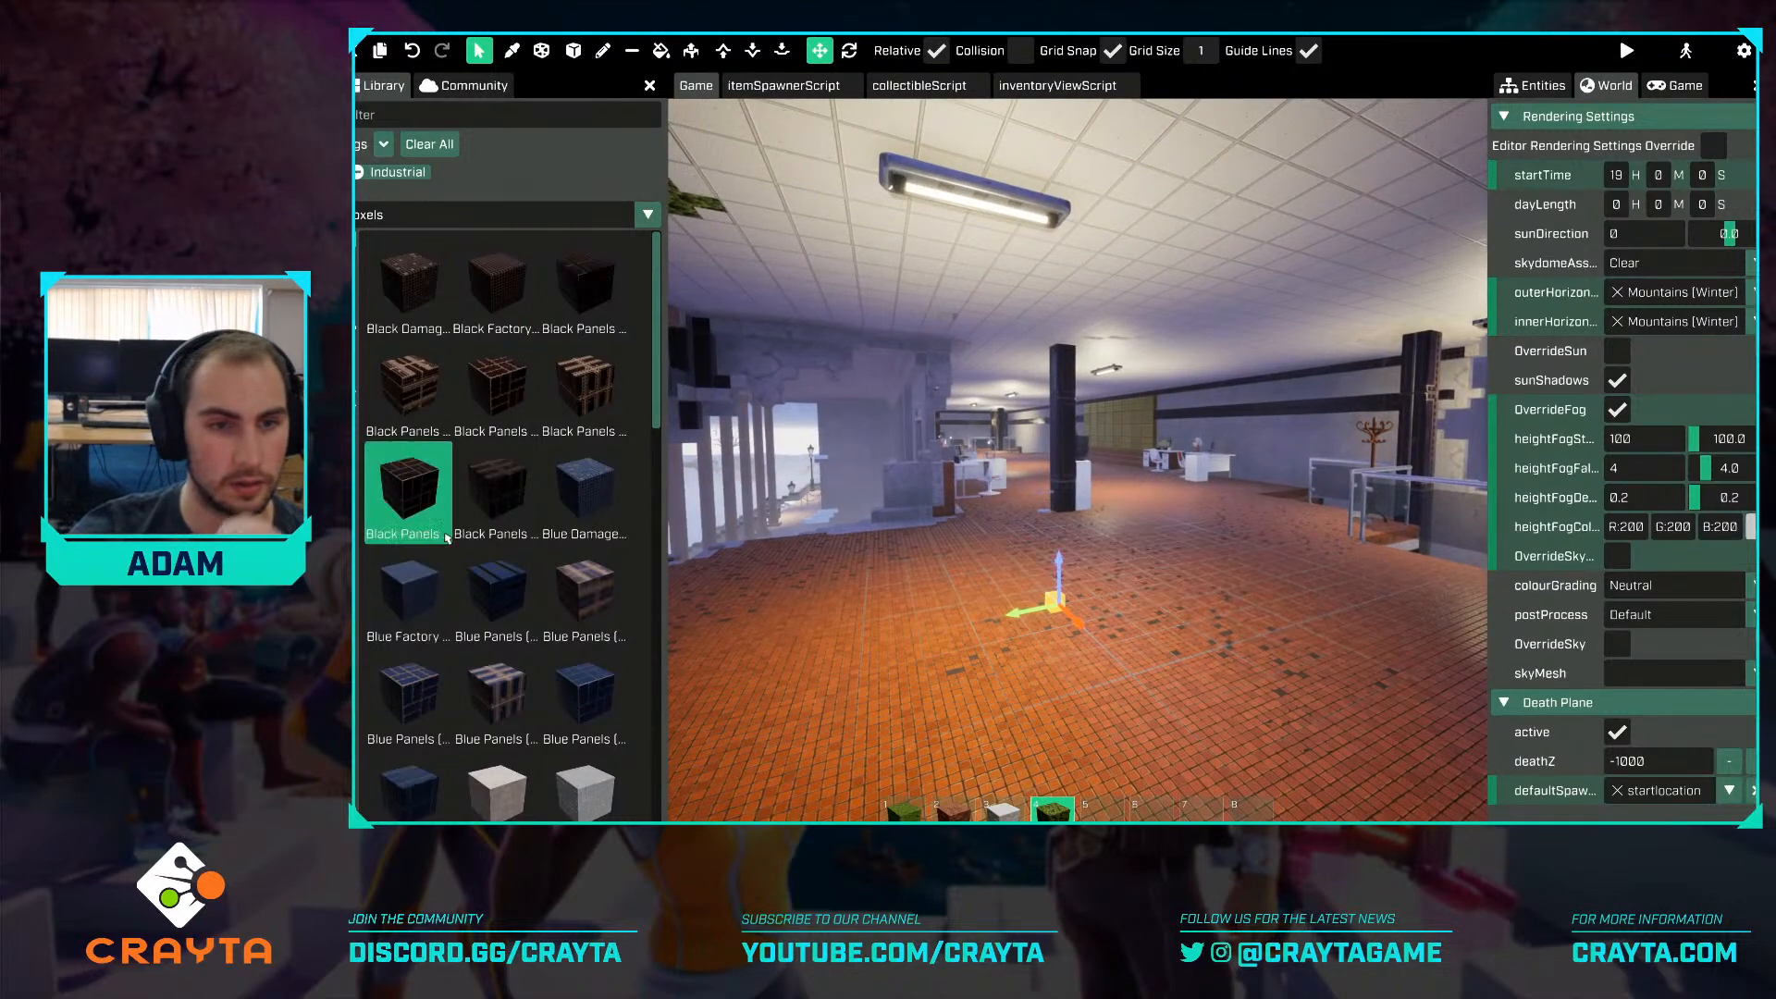
Try the Factory Floor (Concrete Slabs) voxel on the upper storey's ceiling with the Fill tool.
scroll(500, 407, down, 3)
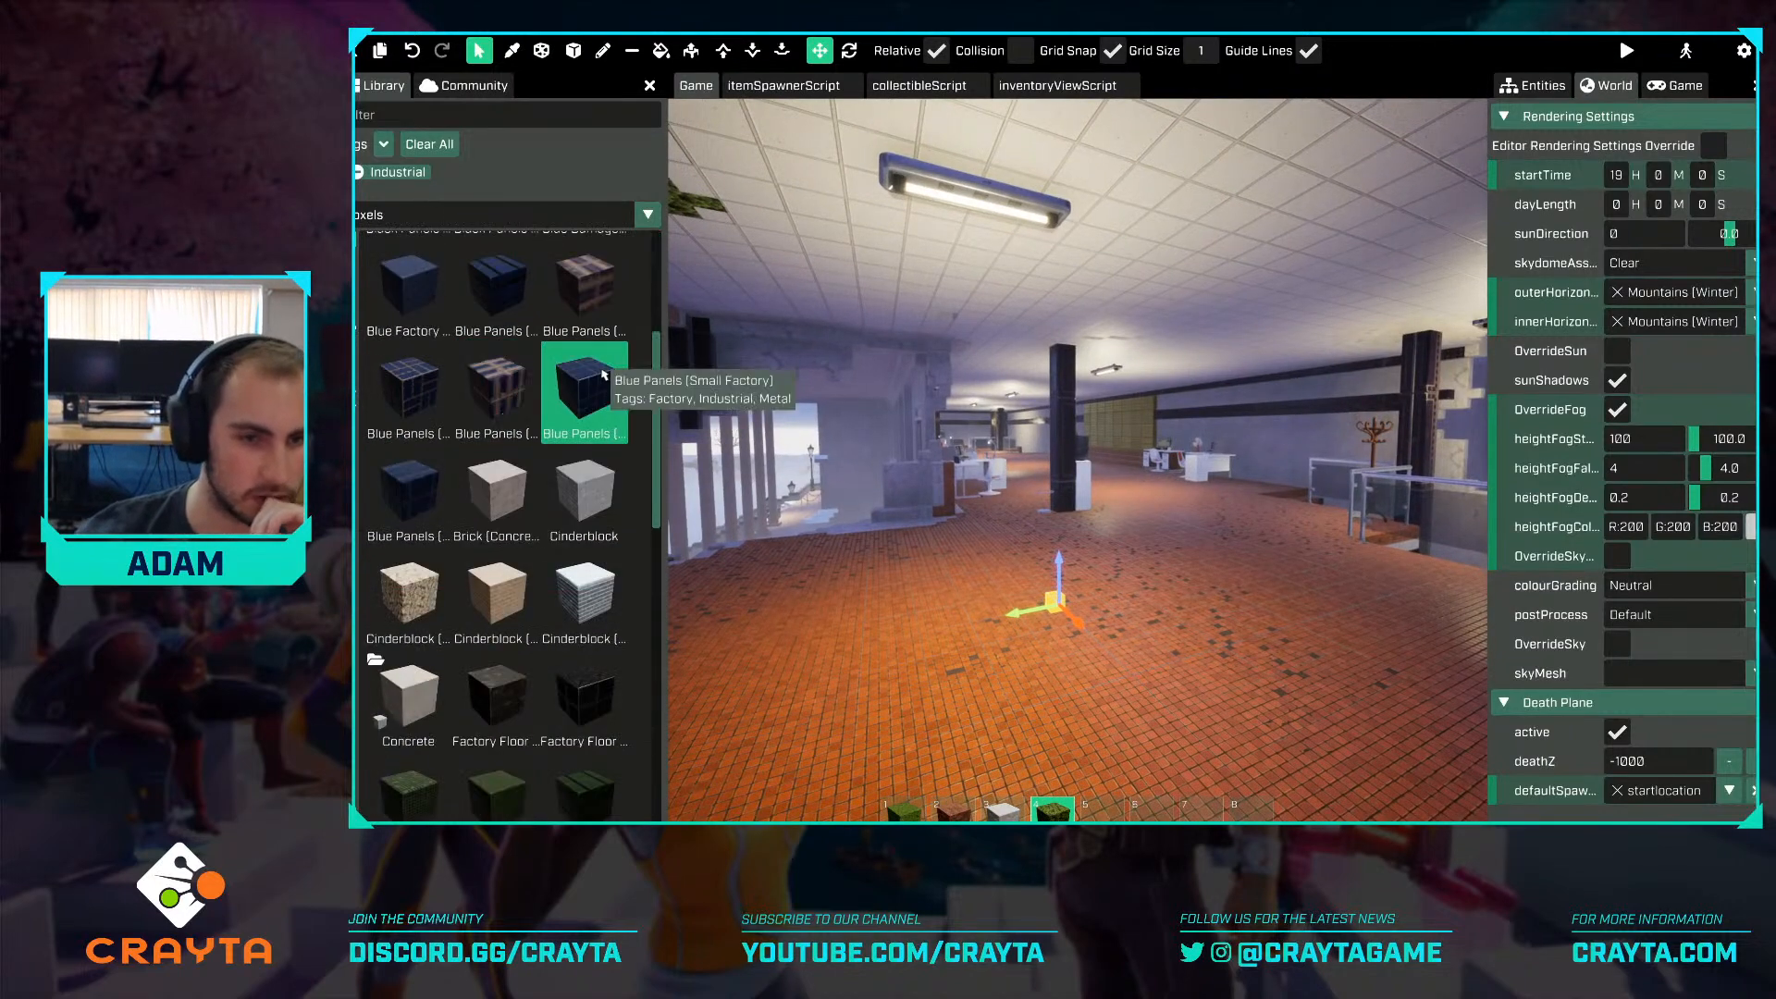
click(500, 597)
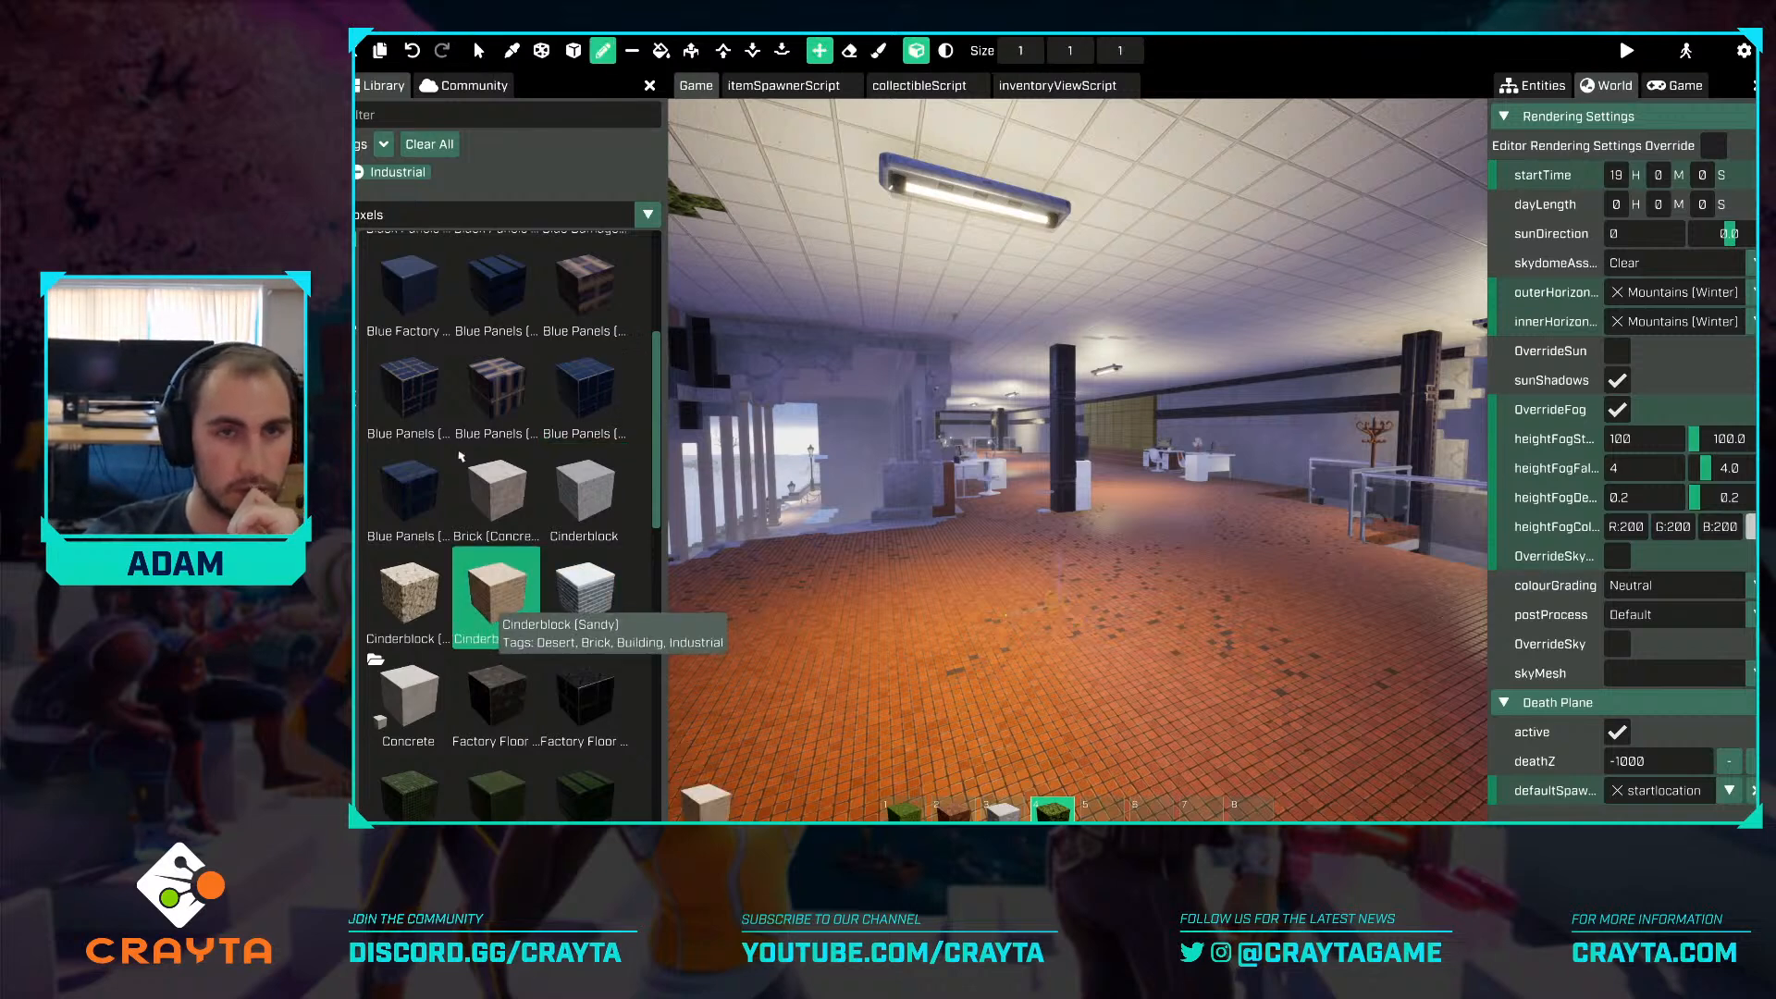
click(662, 50)
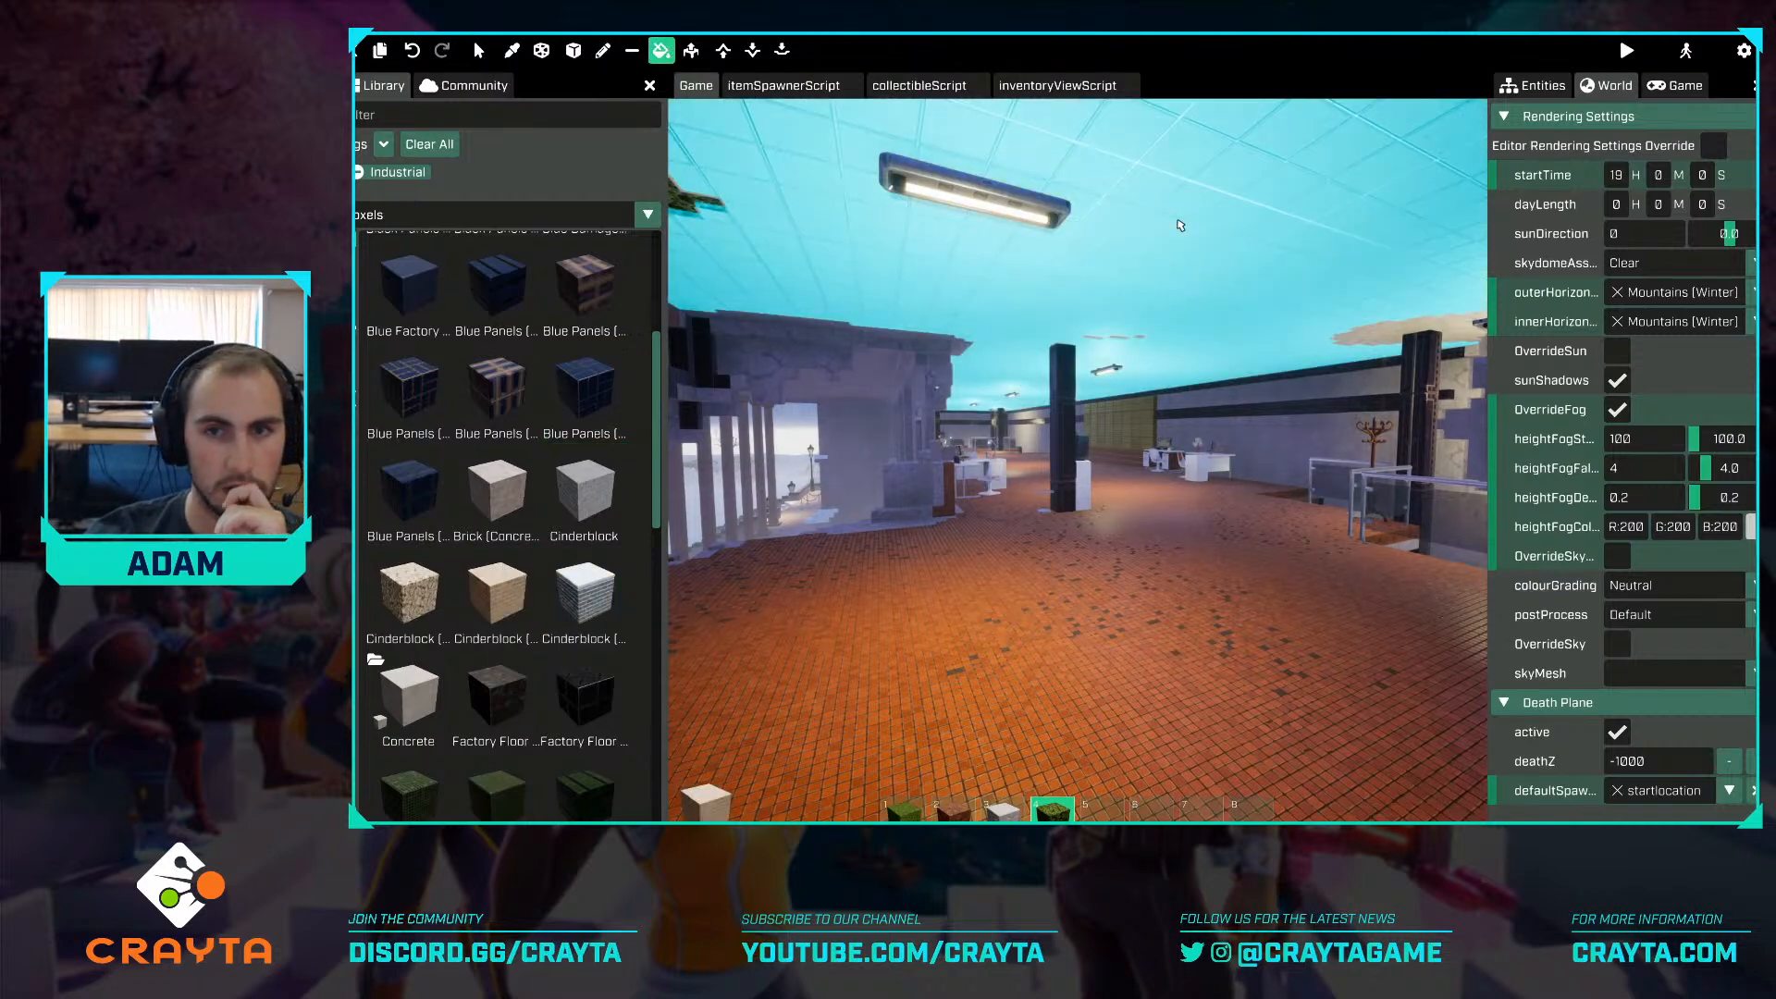
mouse_move(1156, 629)
right_down()
mouse_move(1300, 532)
mouse_move(1249, 462)
mouse_move(1290, 527)
mouse_move(1443, 537)
mouse_move(1203, 528)
mouse_move(1189, 610)
mouse_move(1152, 615)
mouse_move(1145, 527)
right_up()
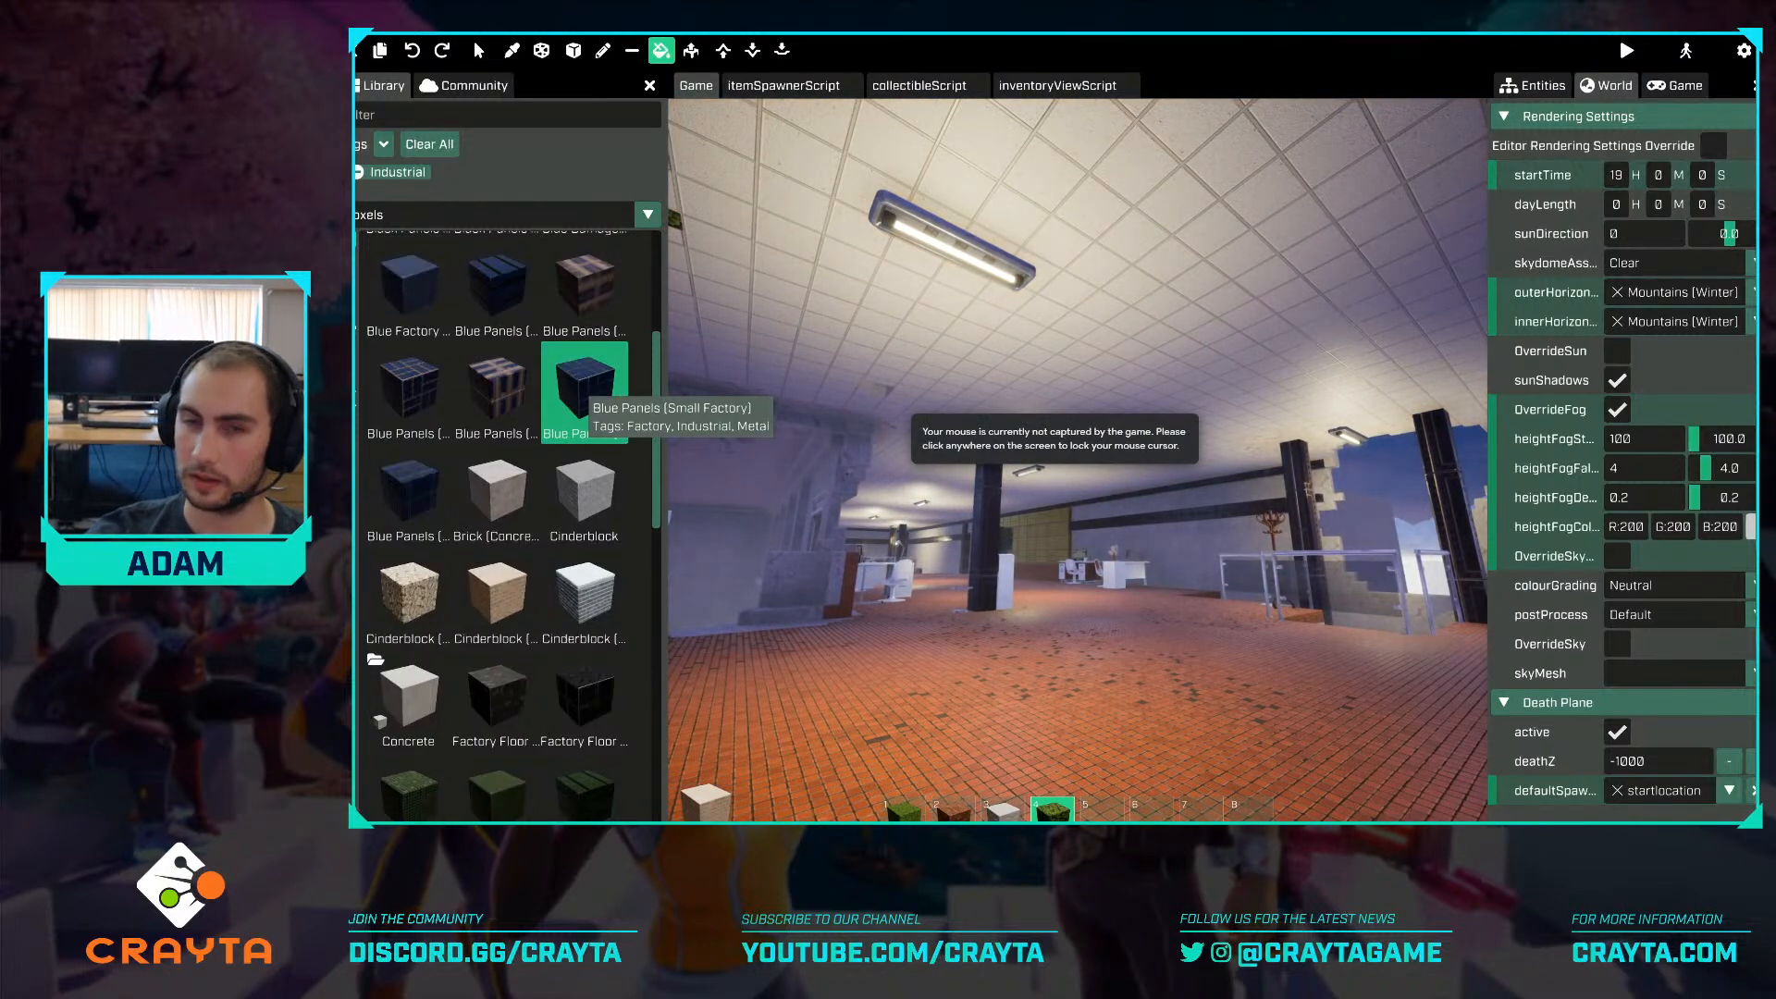
scroll(574, 416, down, 3)
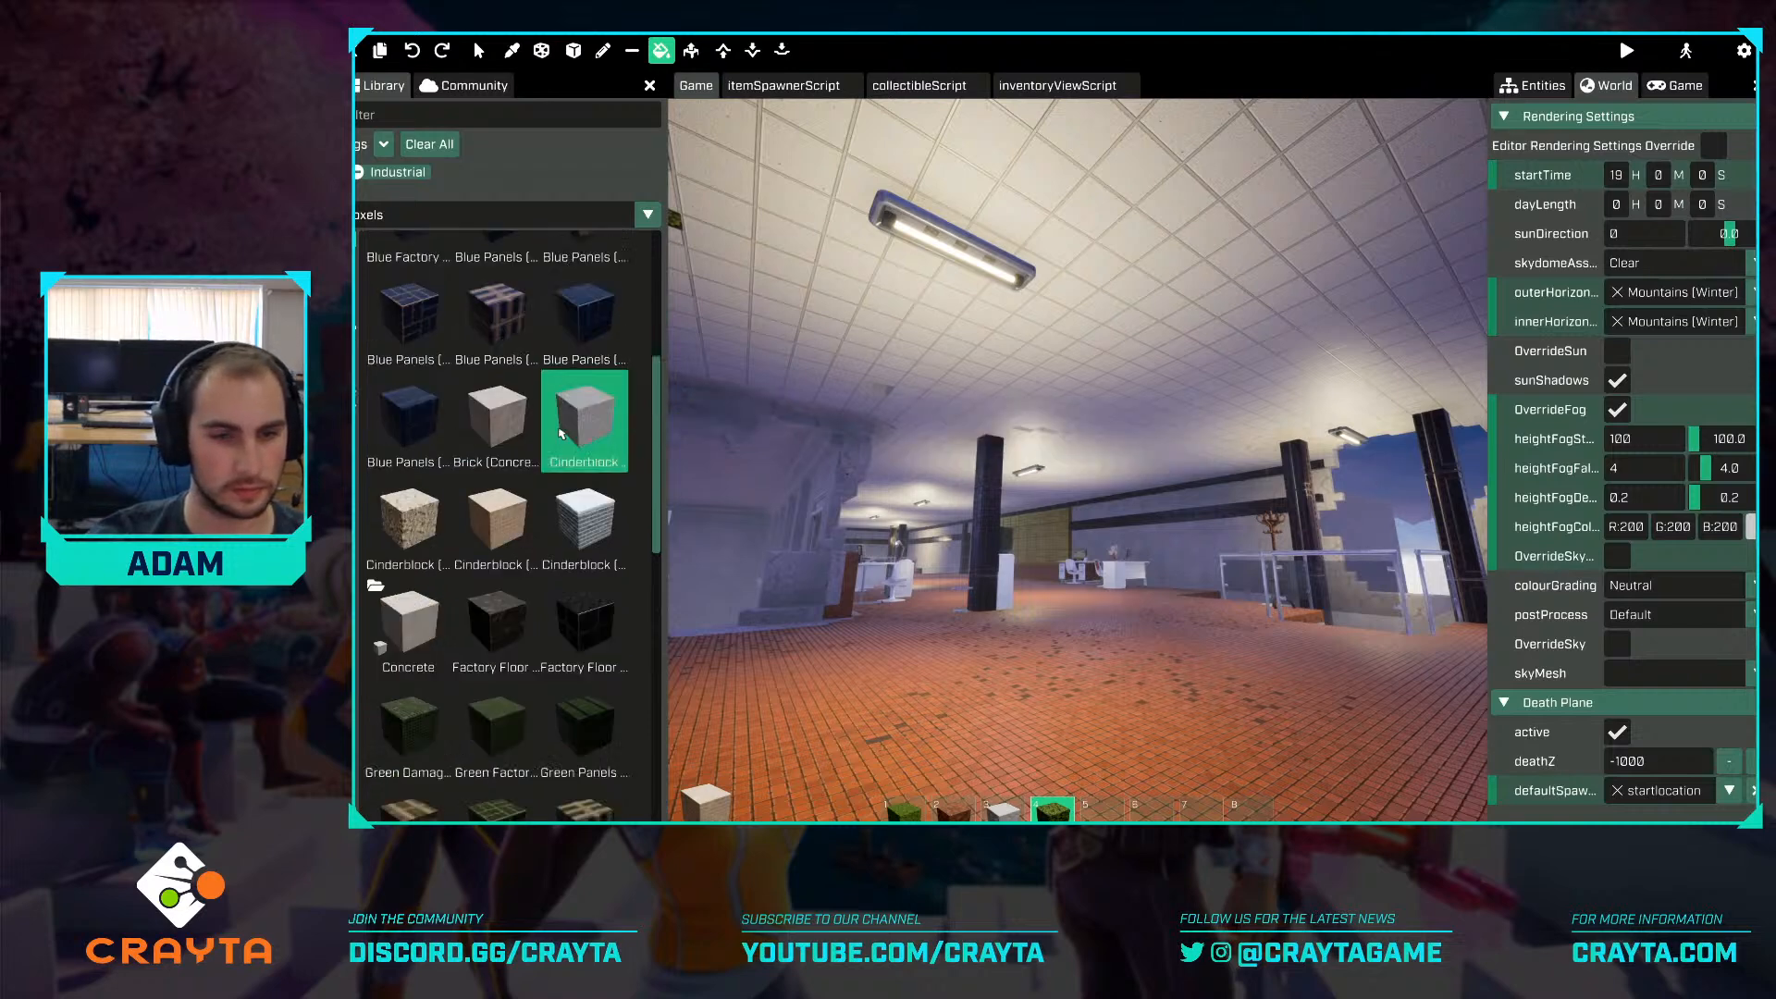
click(483, 414)
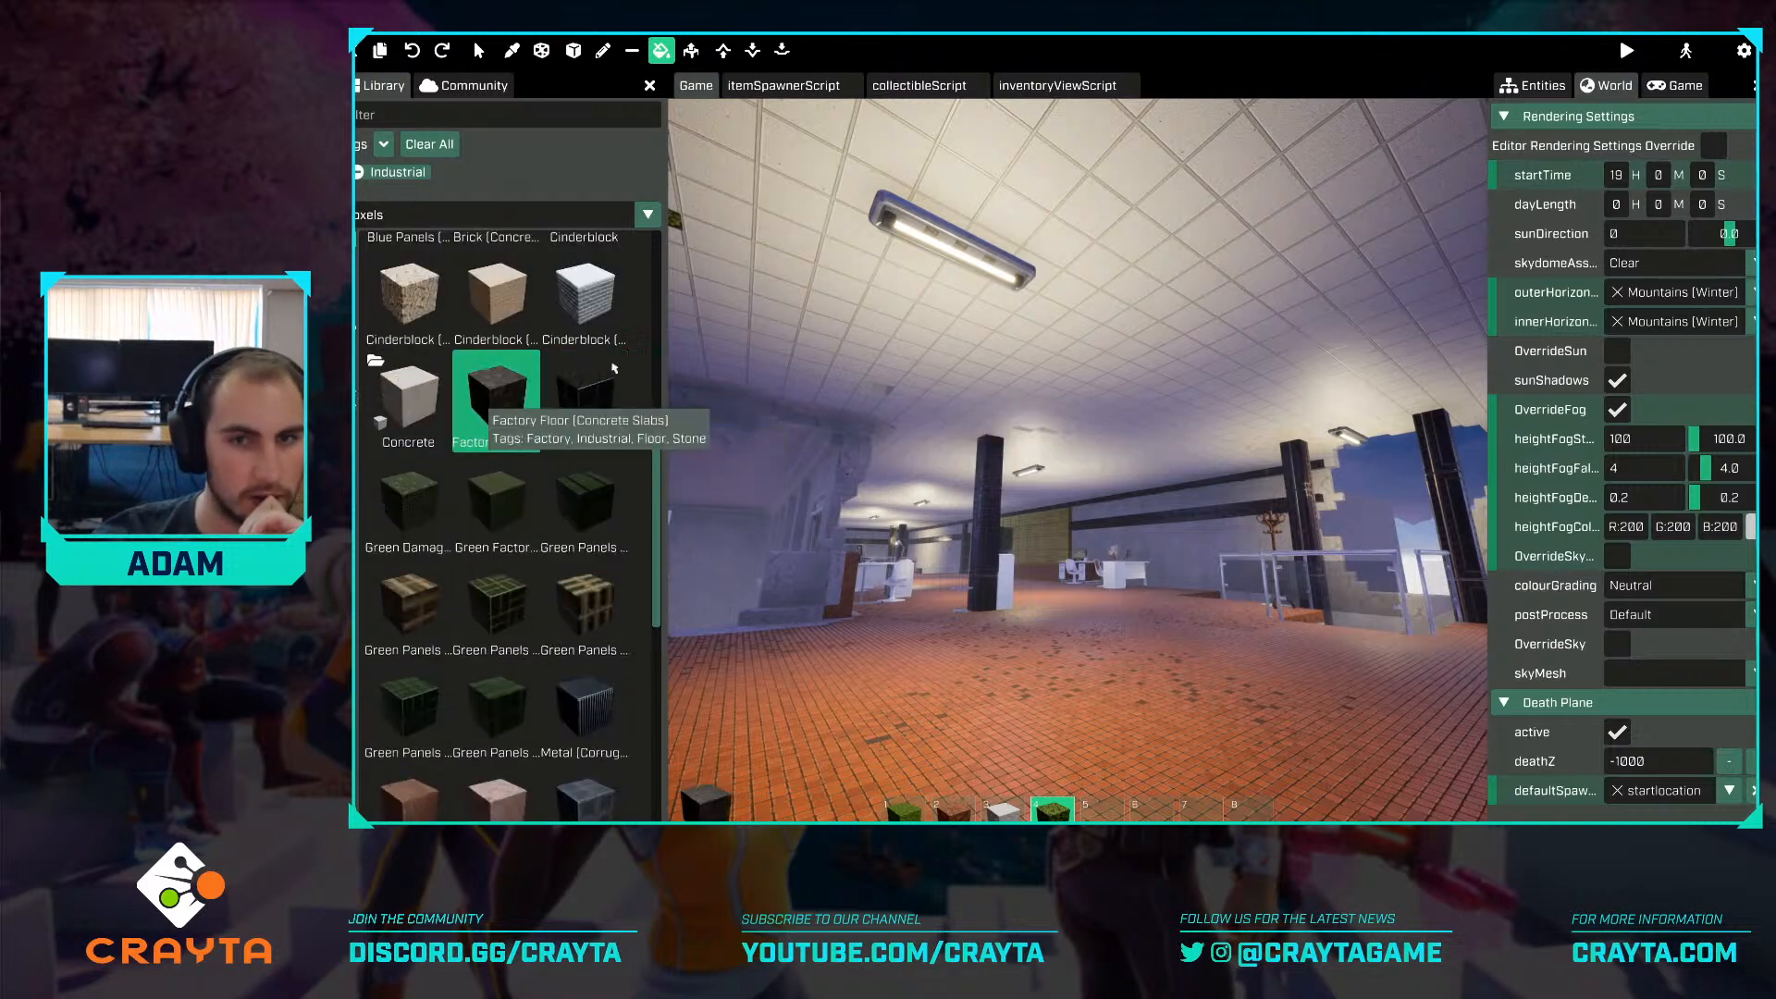
click(1137, 228)
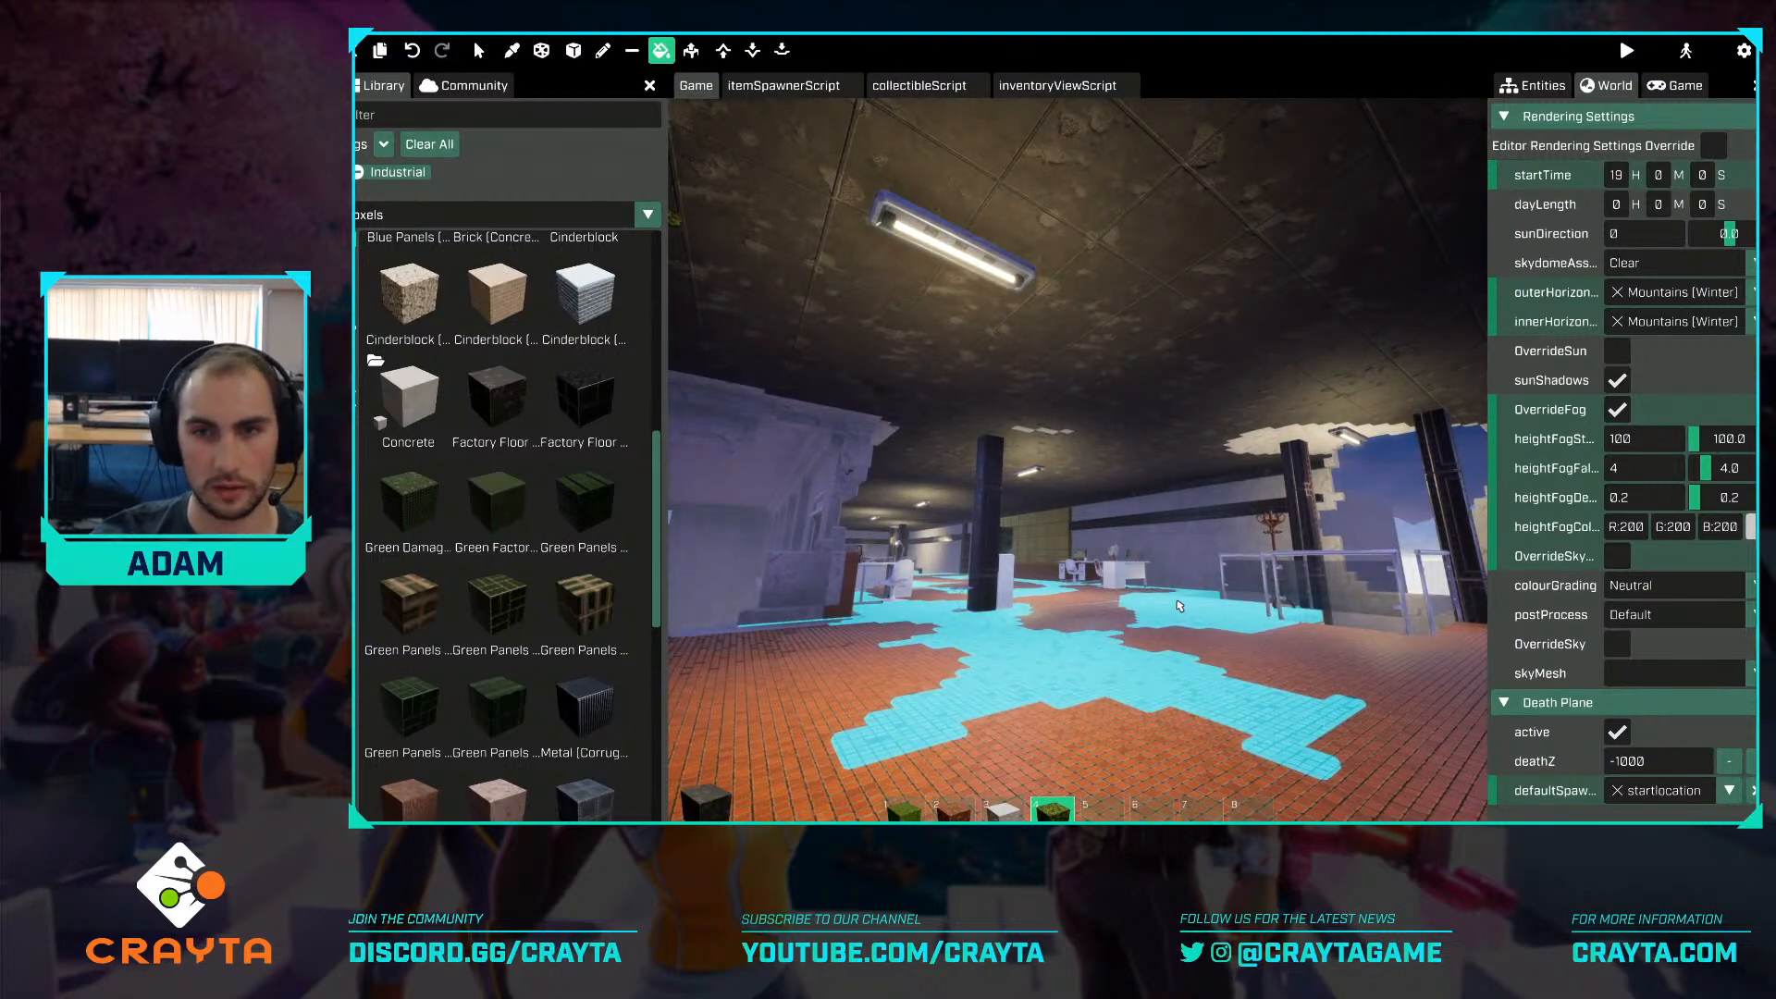
Try filling the upper storey's orange tiled floor with the same concrete slabs.
key(s)
right_drag(1179, 606, 993, 546)
key(w)
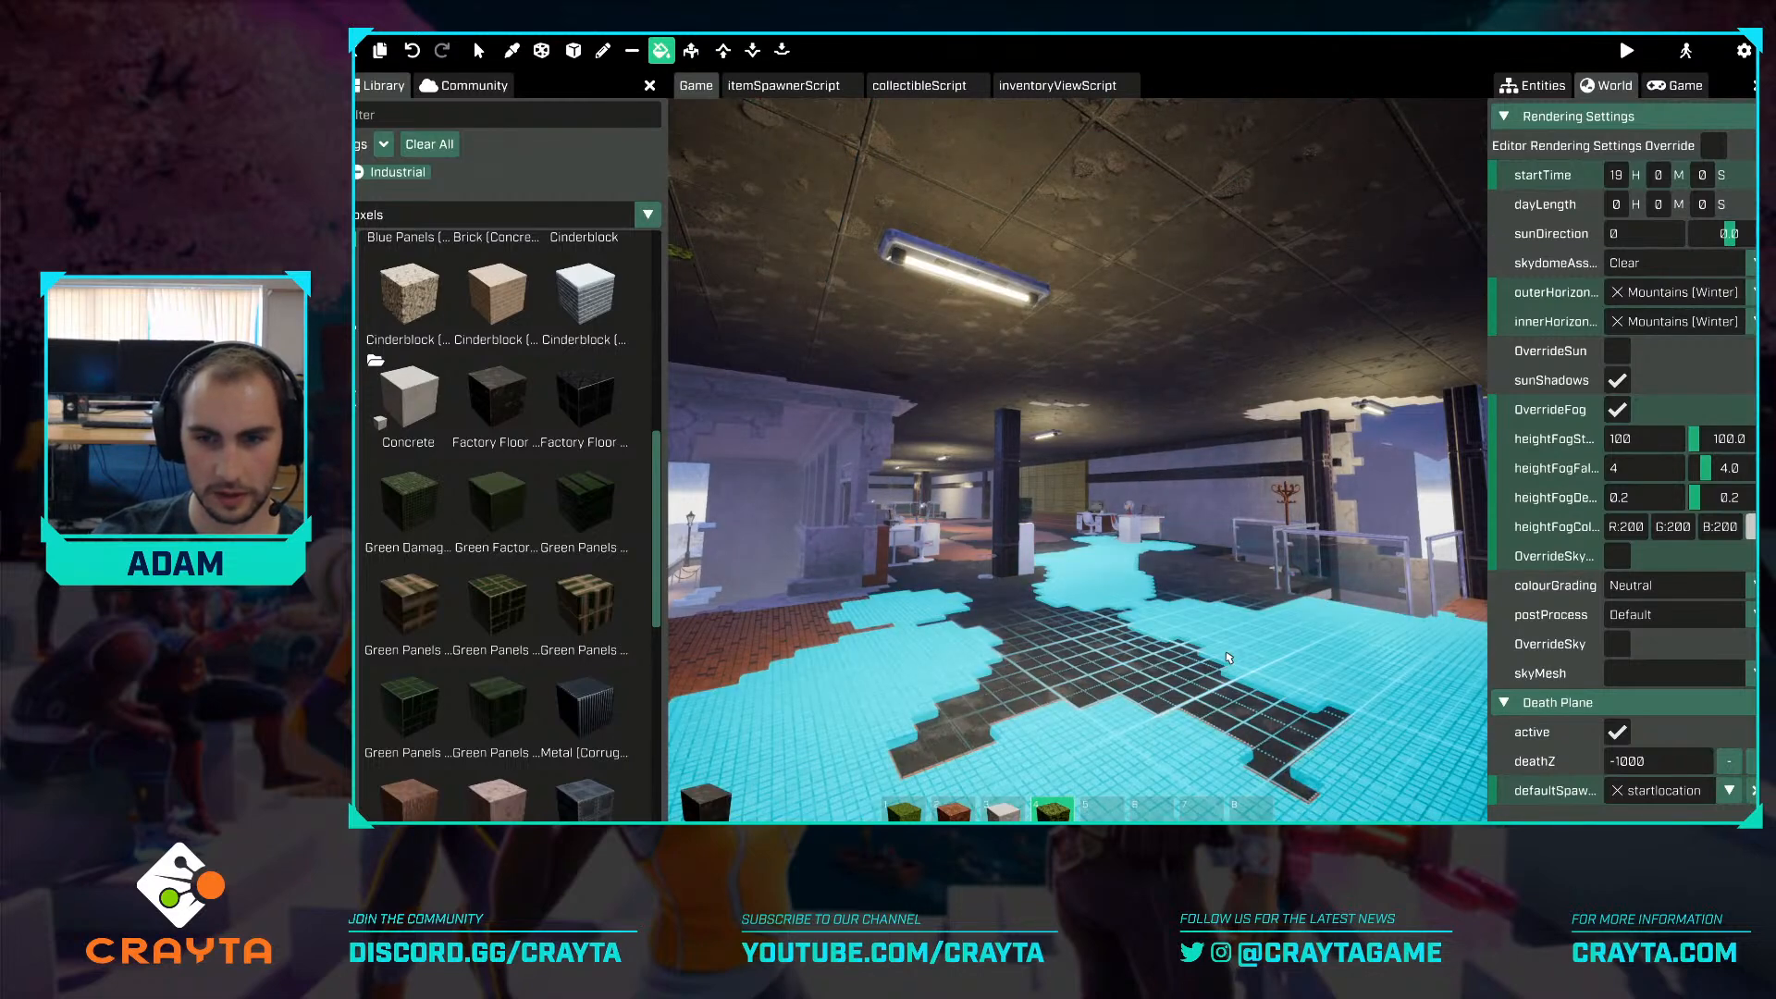
click(1157, 639)
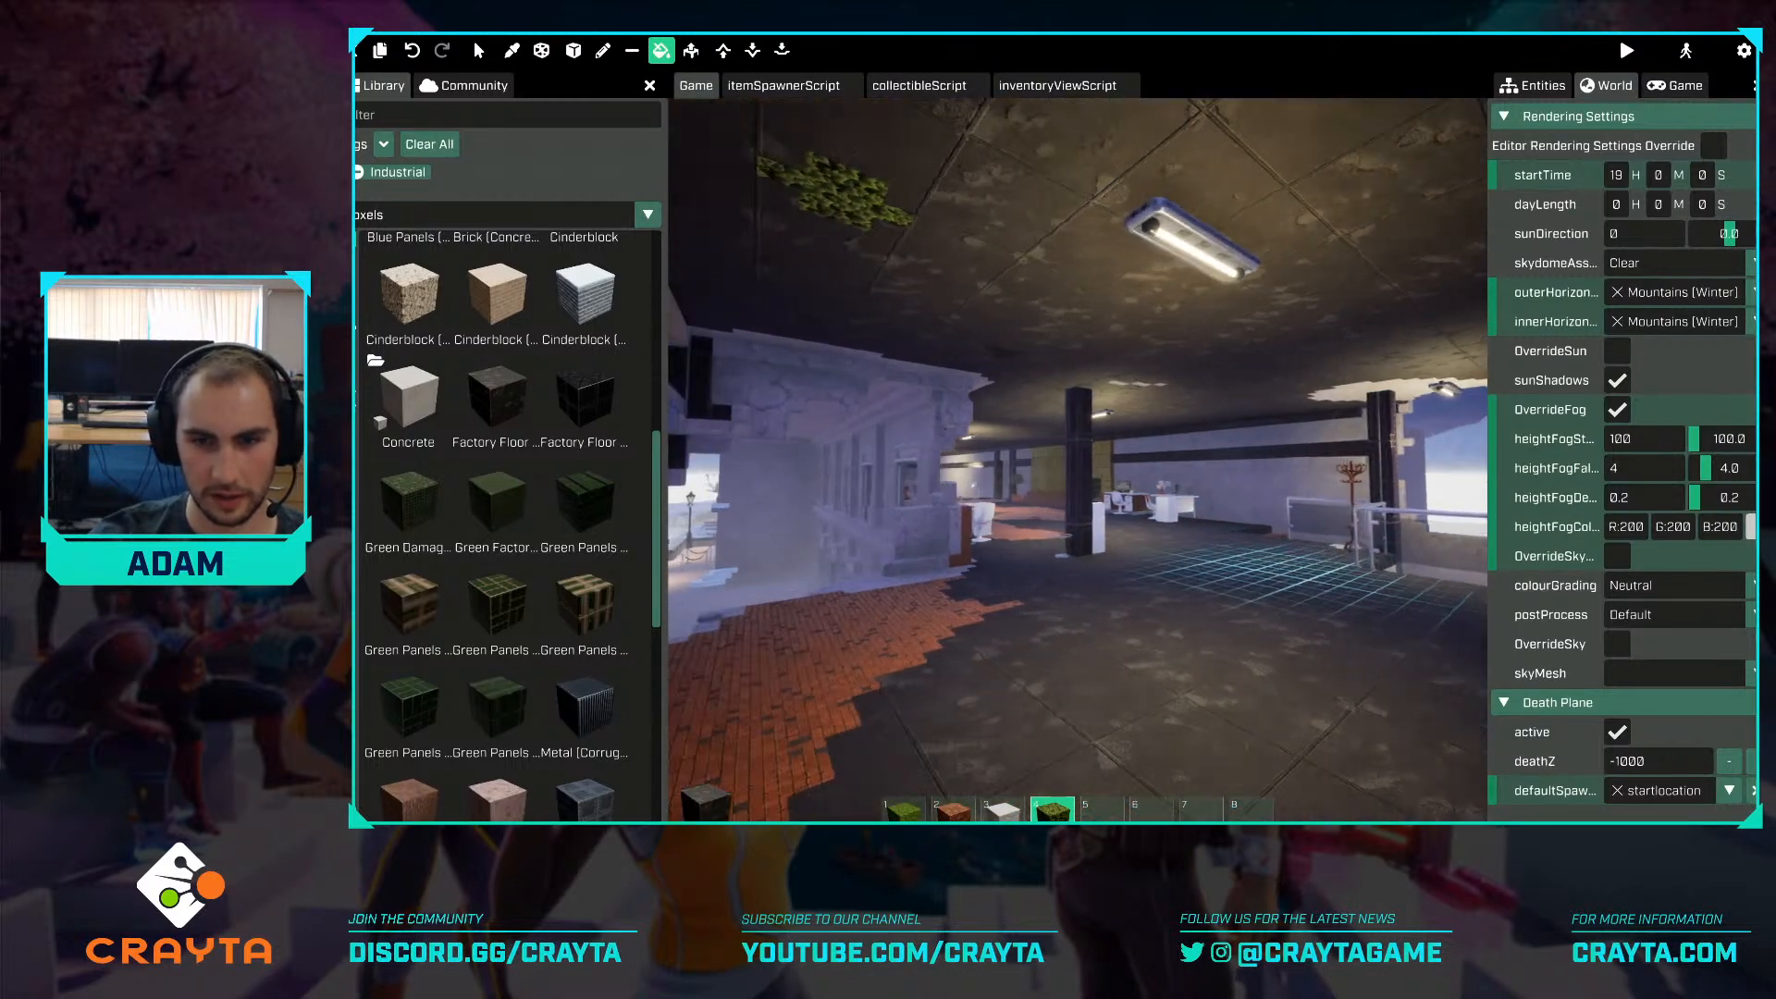
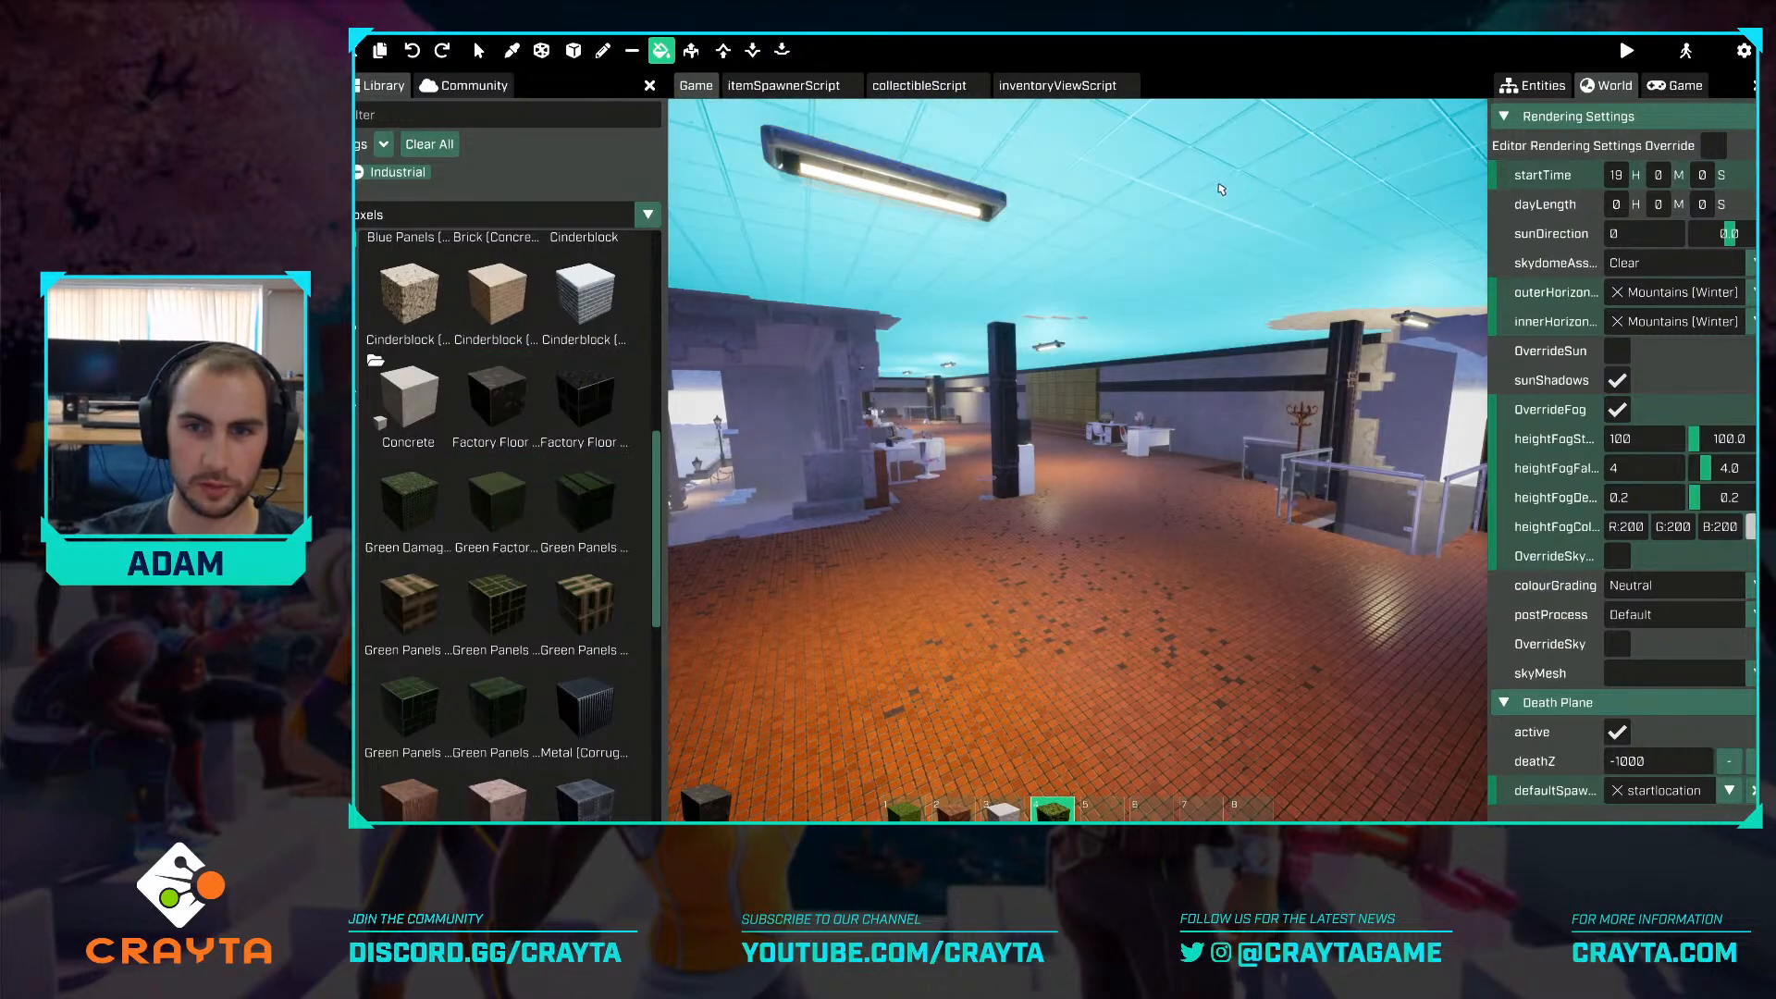
Browse the green panel, metal and red panel voxels in the Industrial library for a ceiling material.
right_drag(1219, 189, 1223, 387)
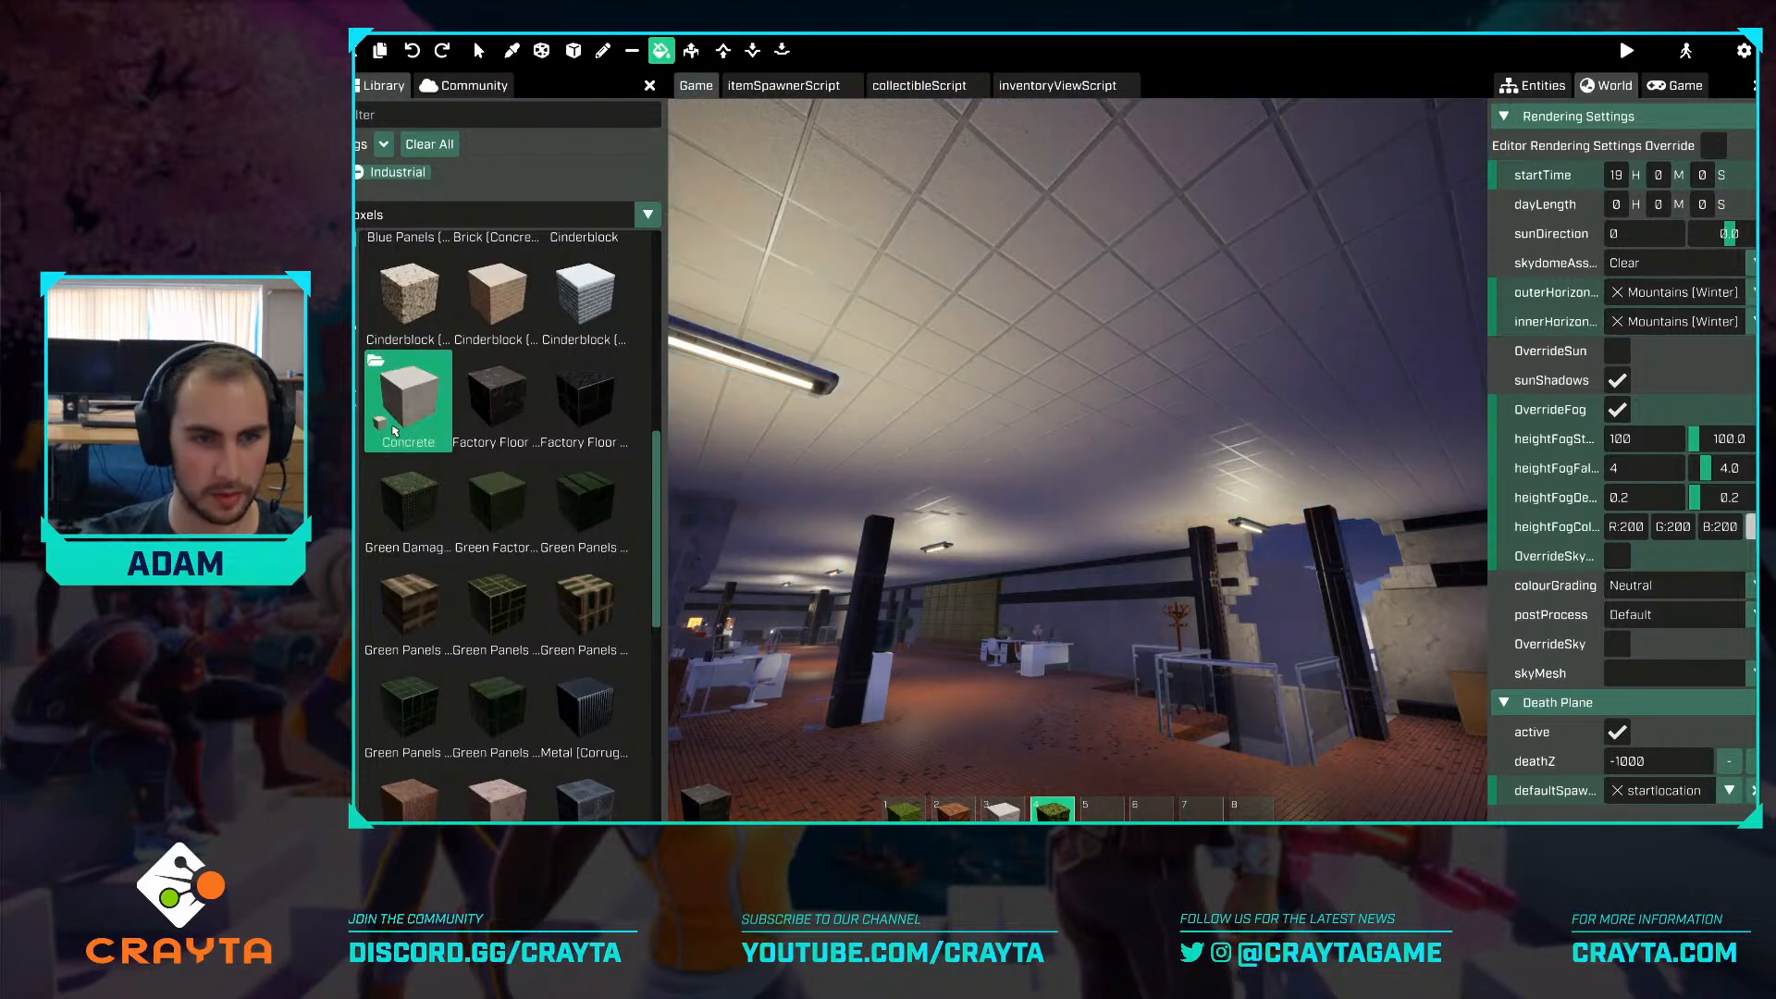
scroll(561, 405, down, 3)
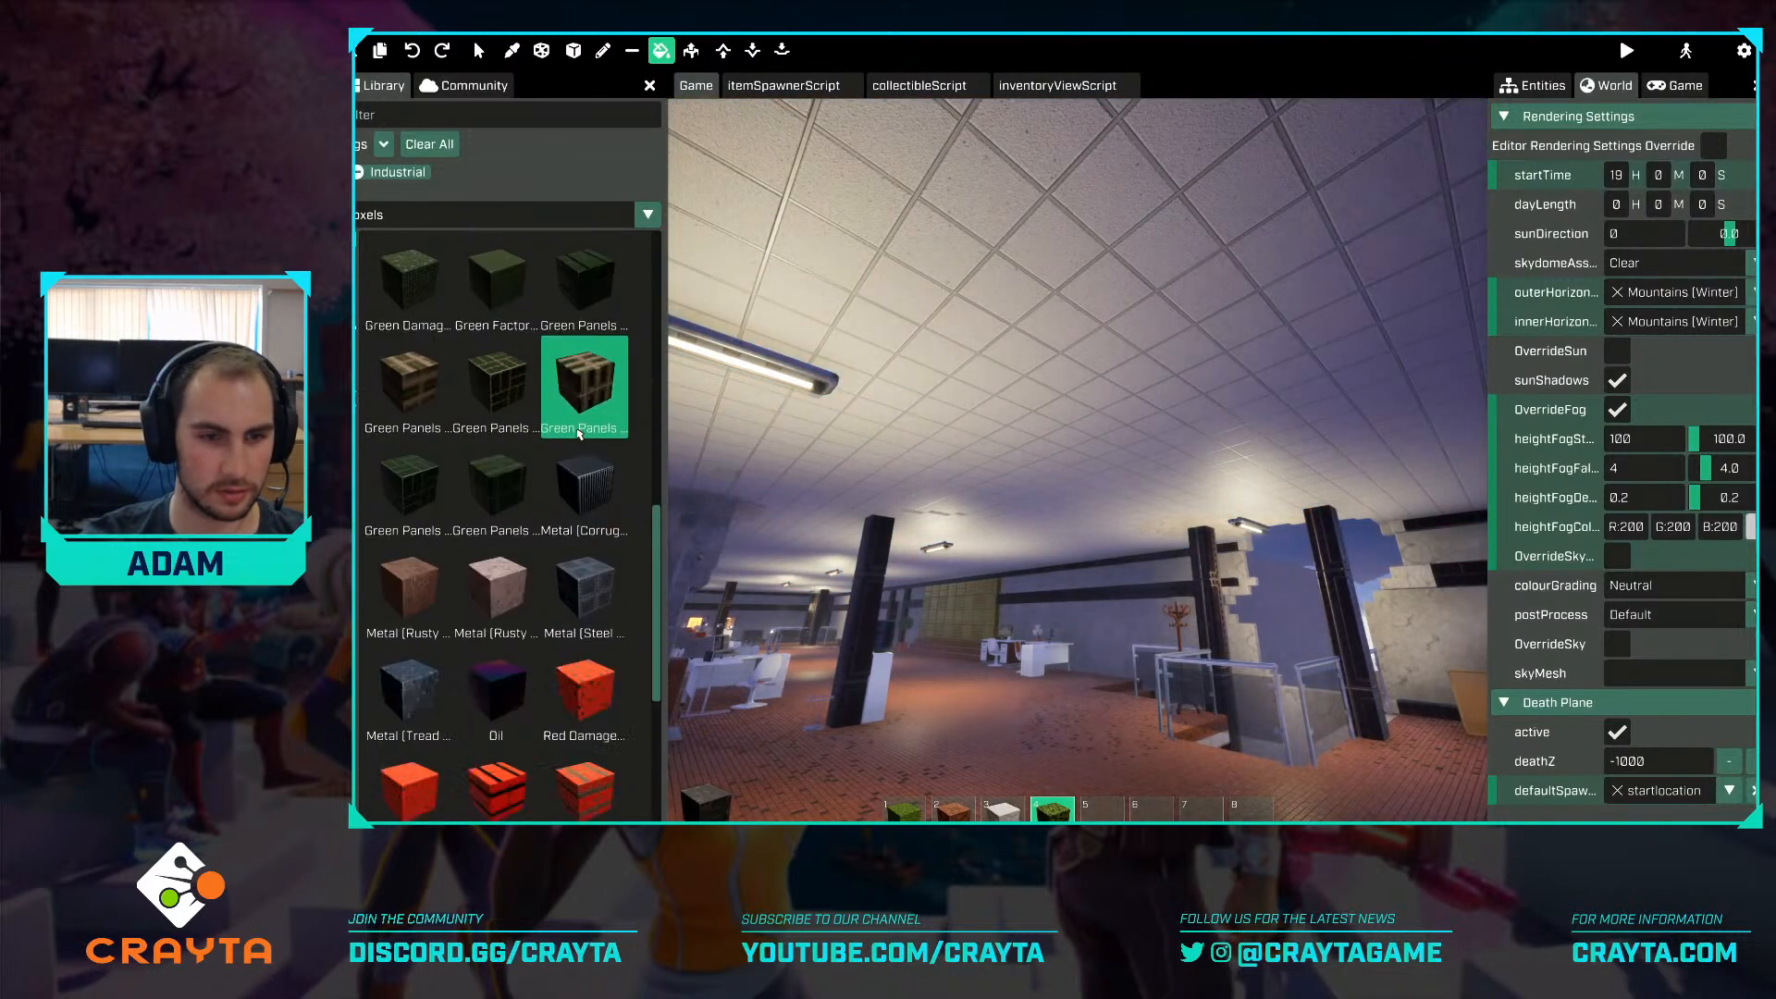
key(a)
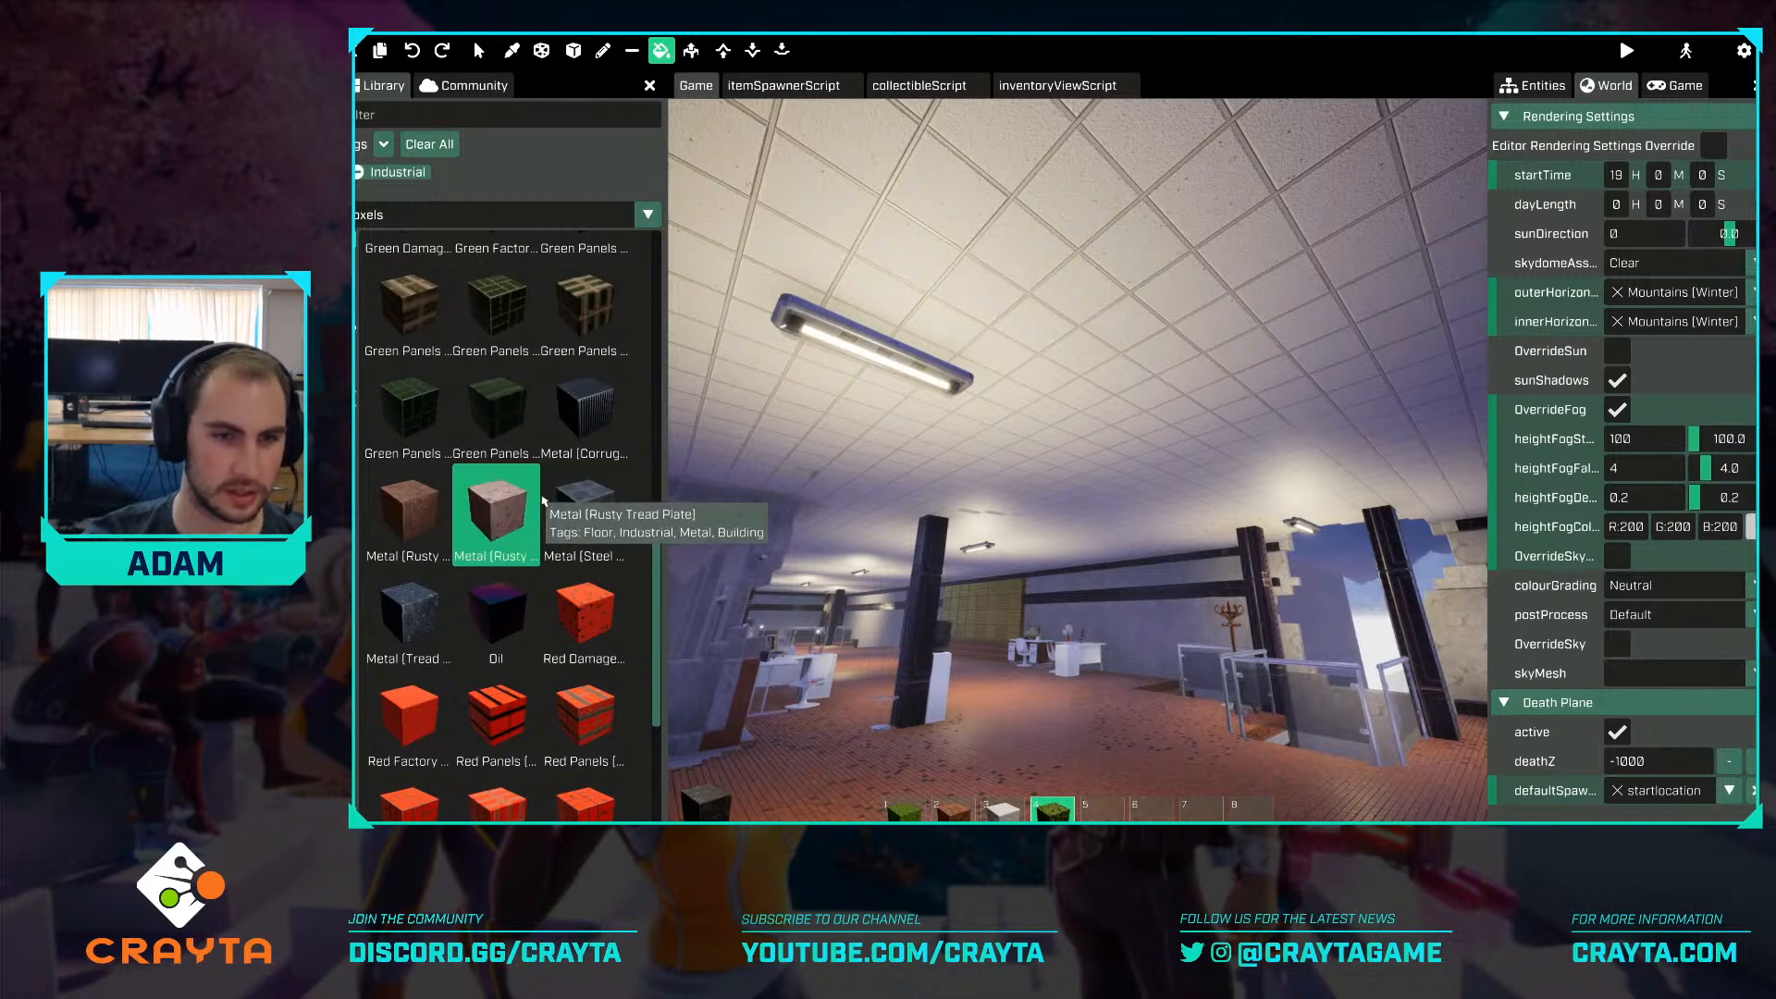
scroll(554, 504, down, 3)
scroll(550, 493, up, 10)
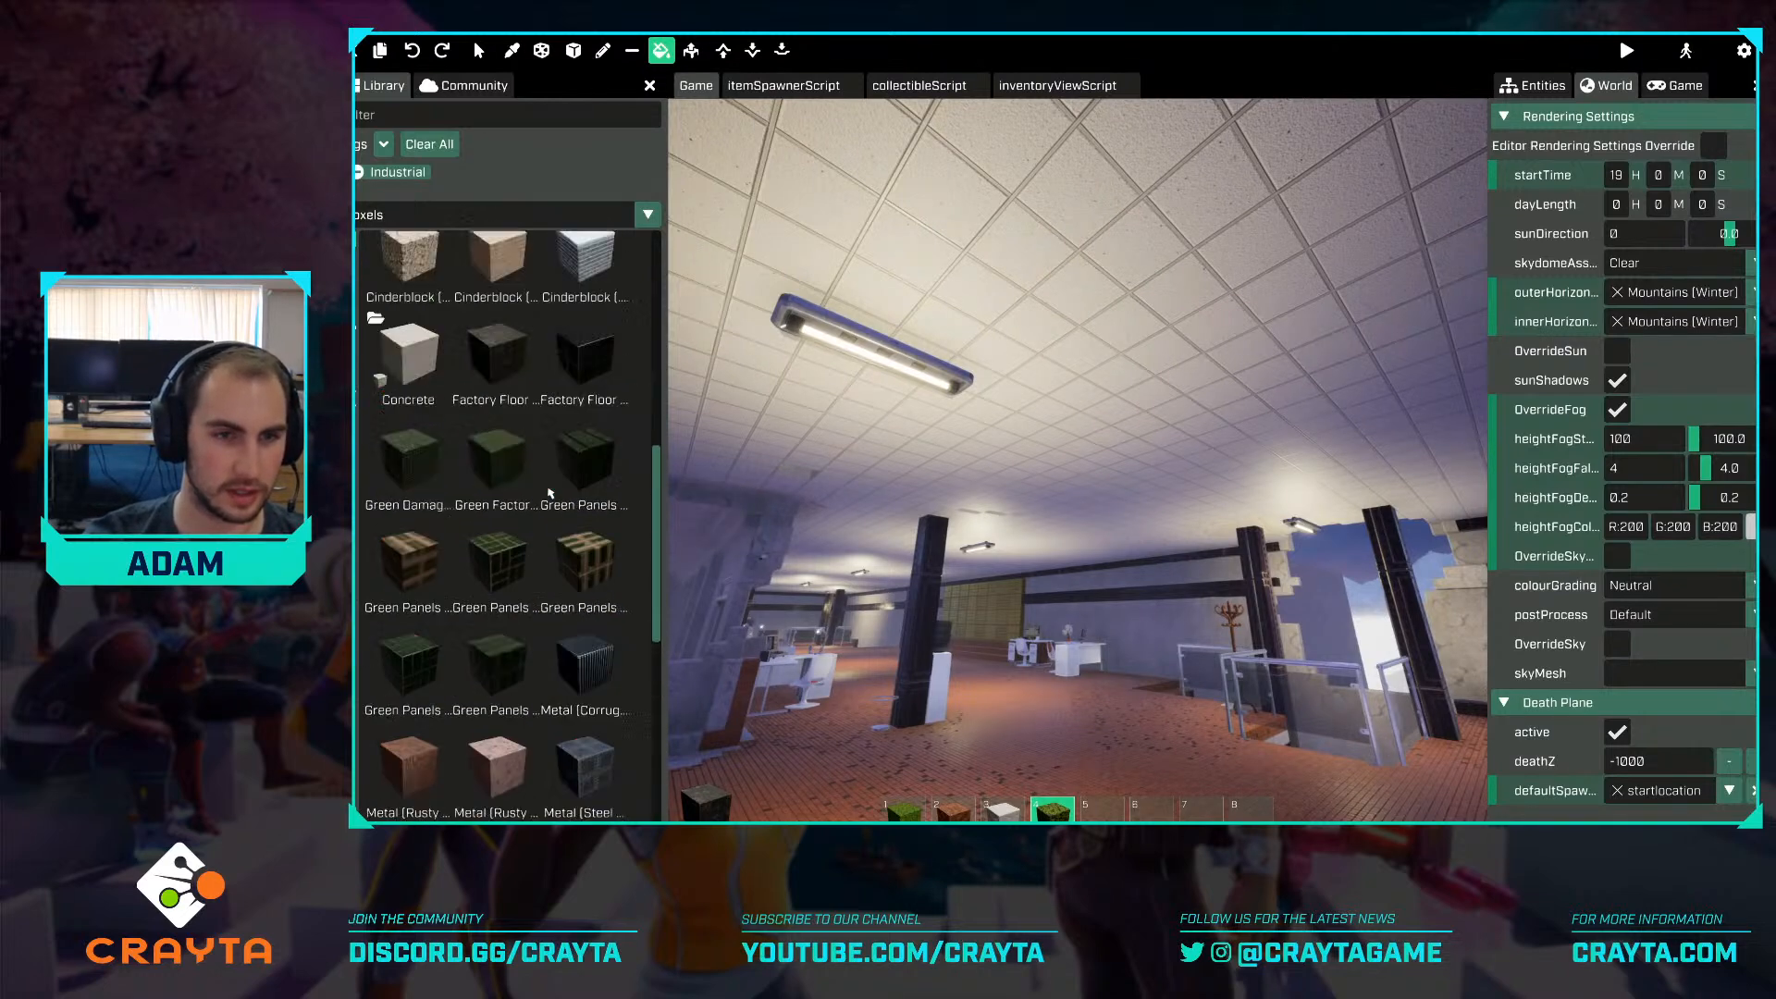
scroll(515, 481, down, 4)
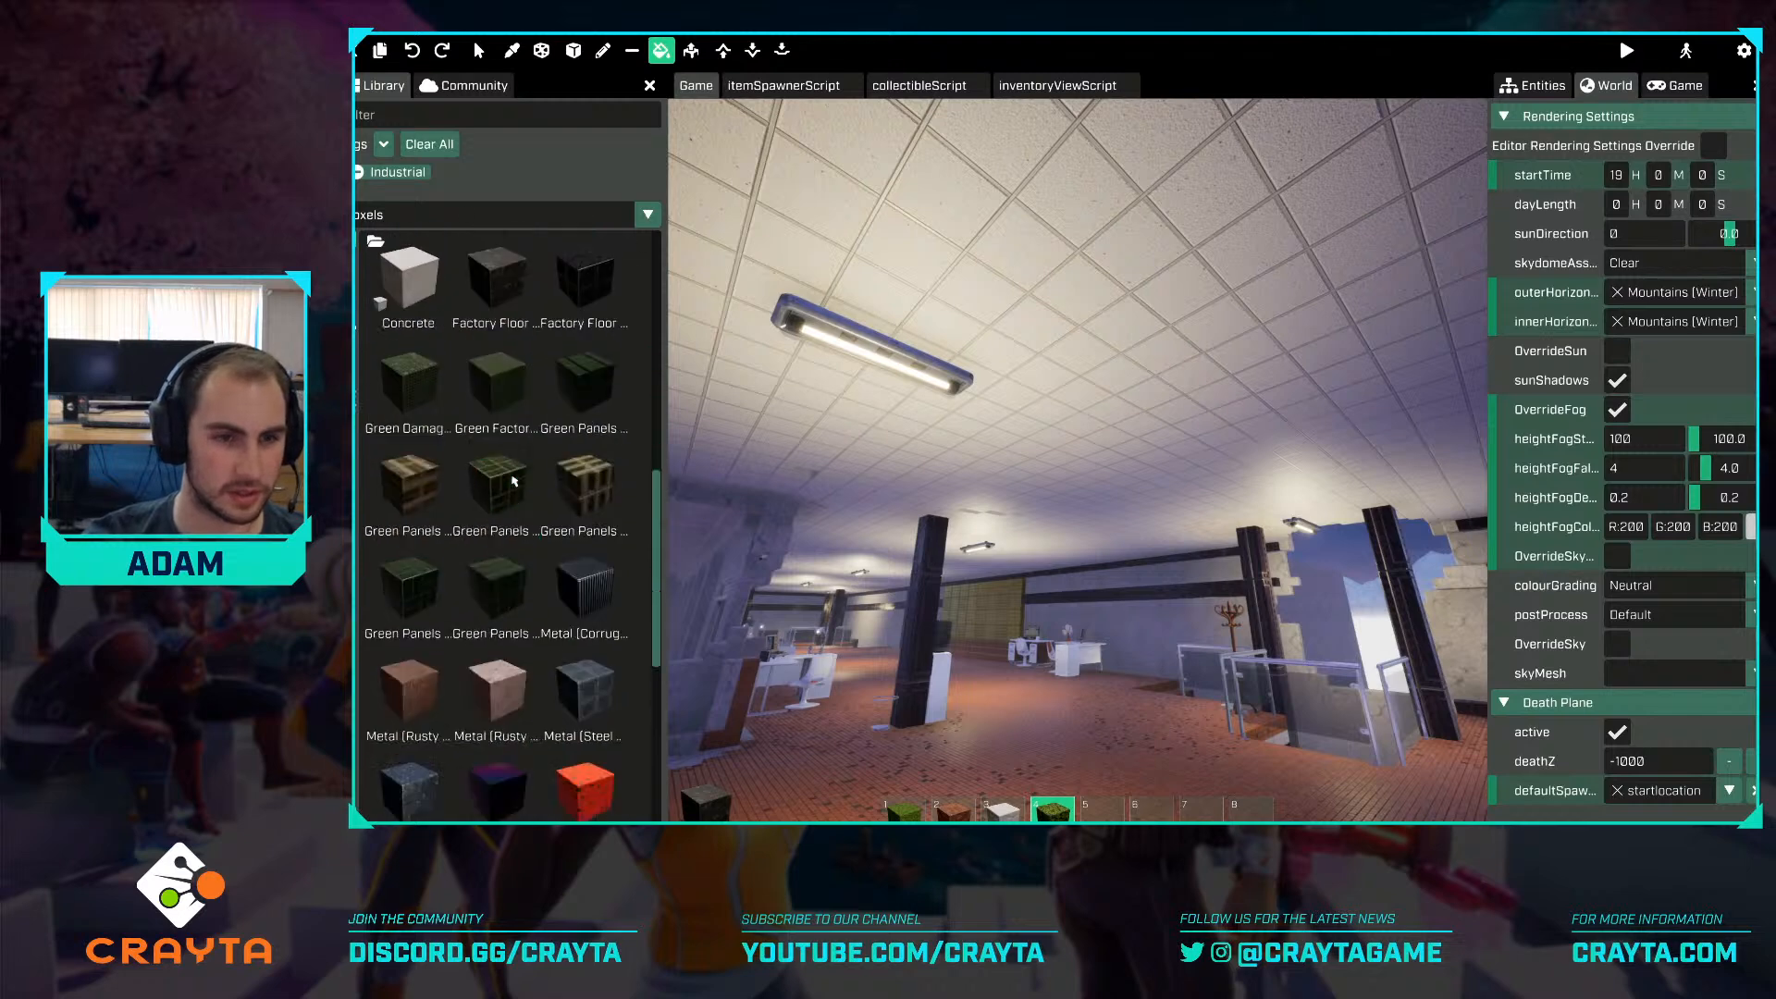
Add Factory Floor (Concrete Slabs) and the darker Factory Floor voxel beside it to hotbar slots 5 and 6.
click(474, 287)
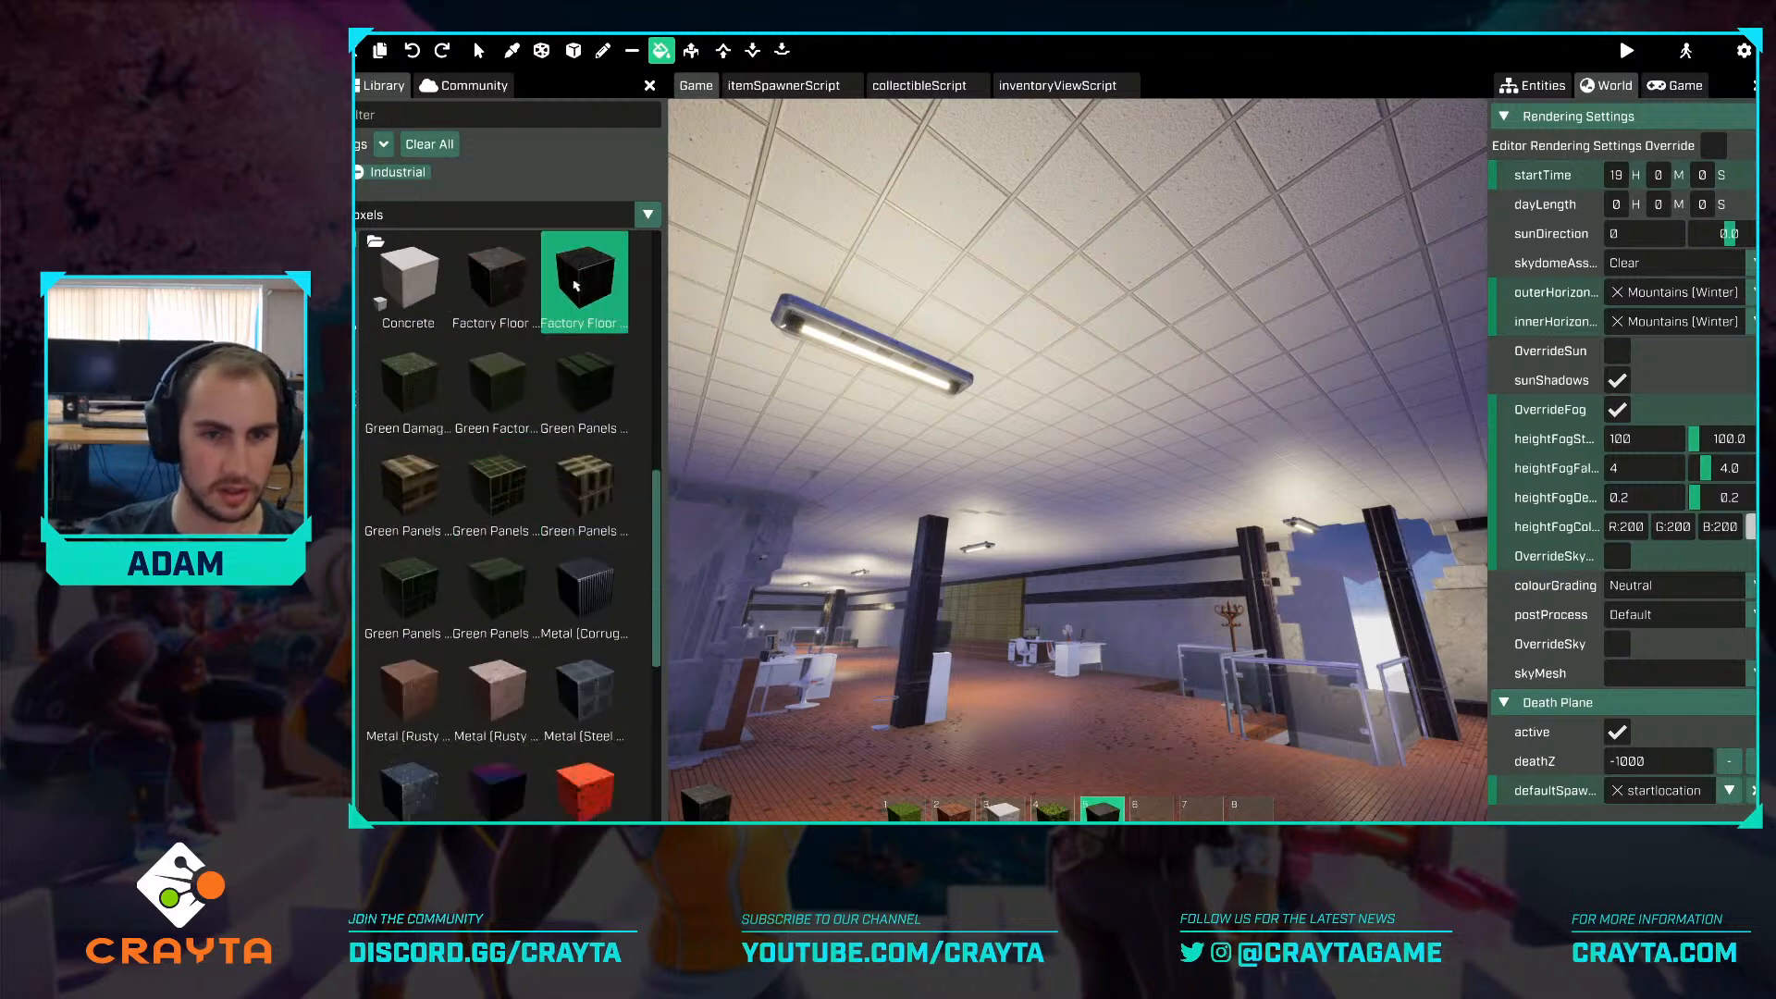
click(593, 288)
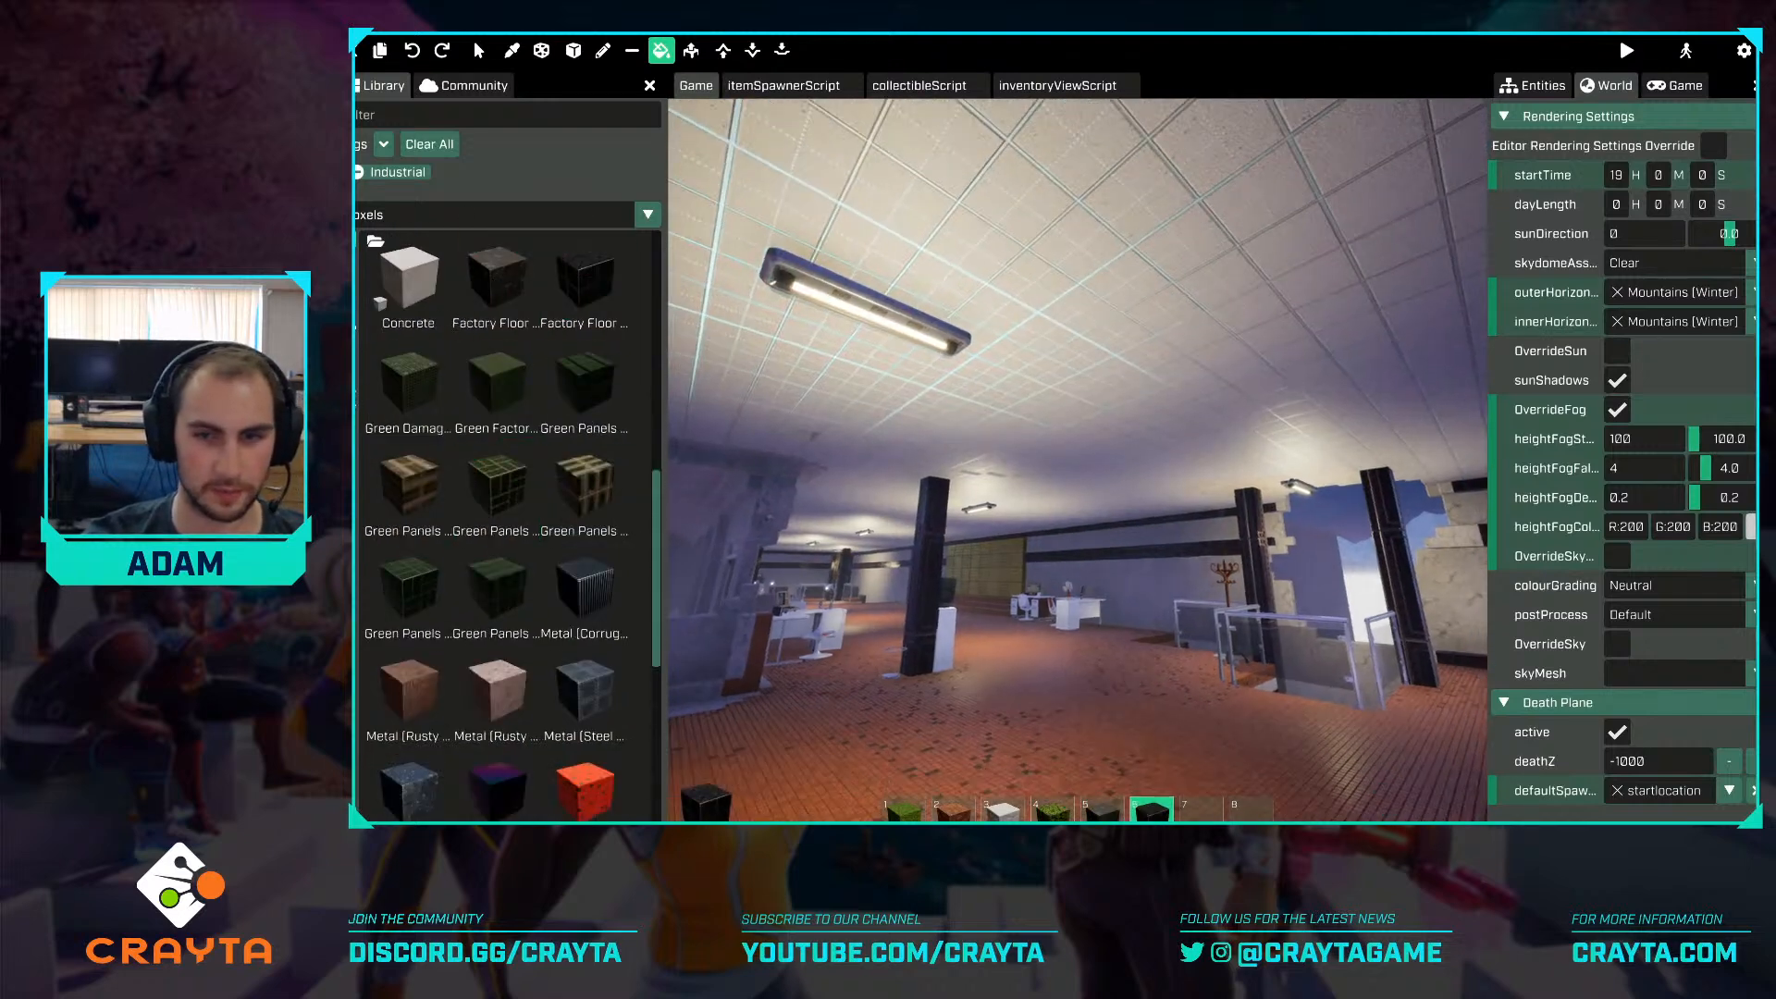
right_drag(991, 370, 991, 405)
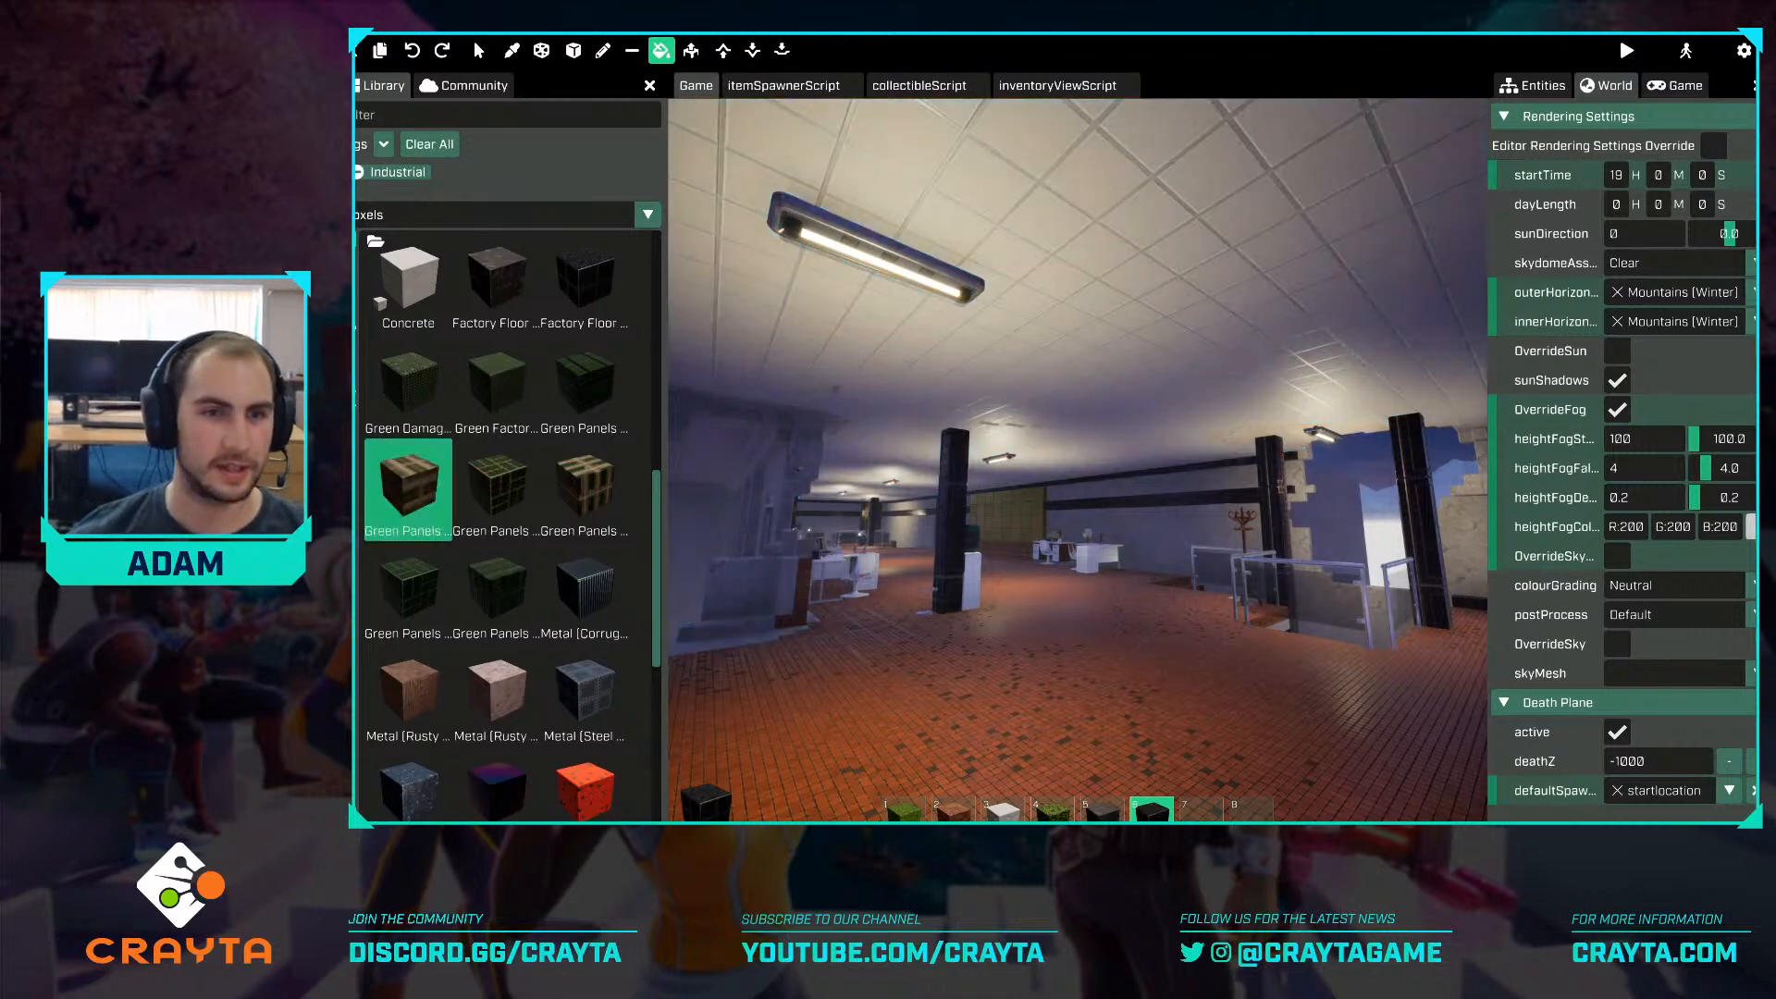
scroll(407, 481, up, 6)
scroll(553, 378, up, 1)
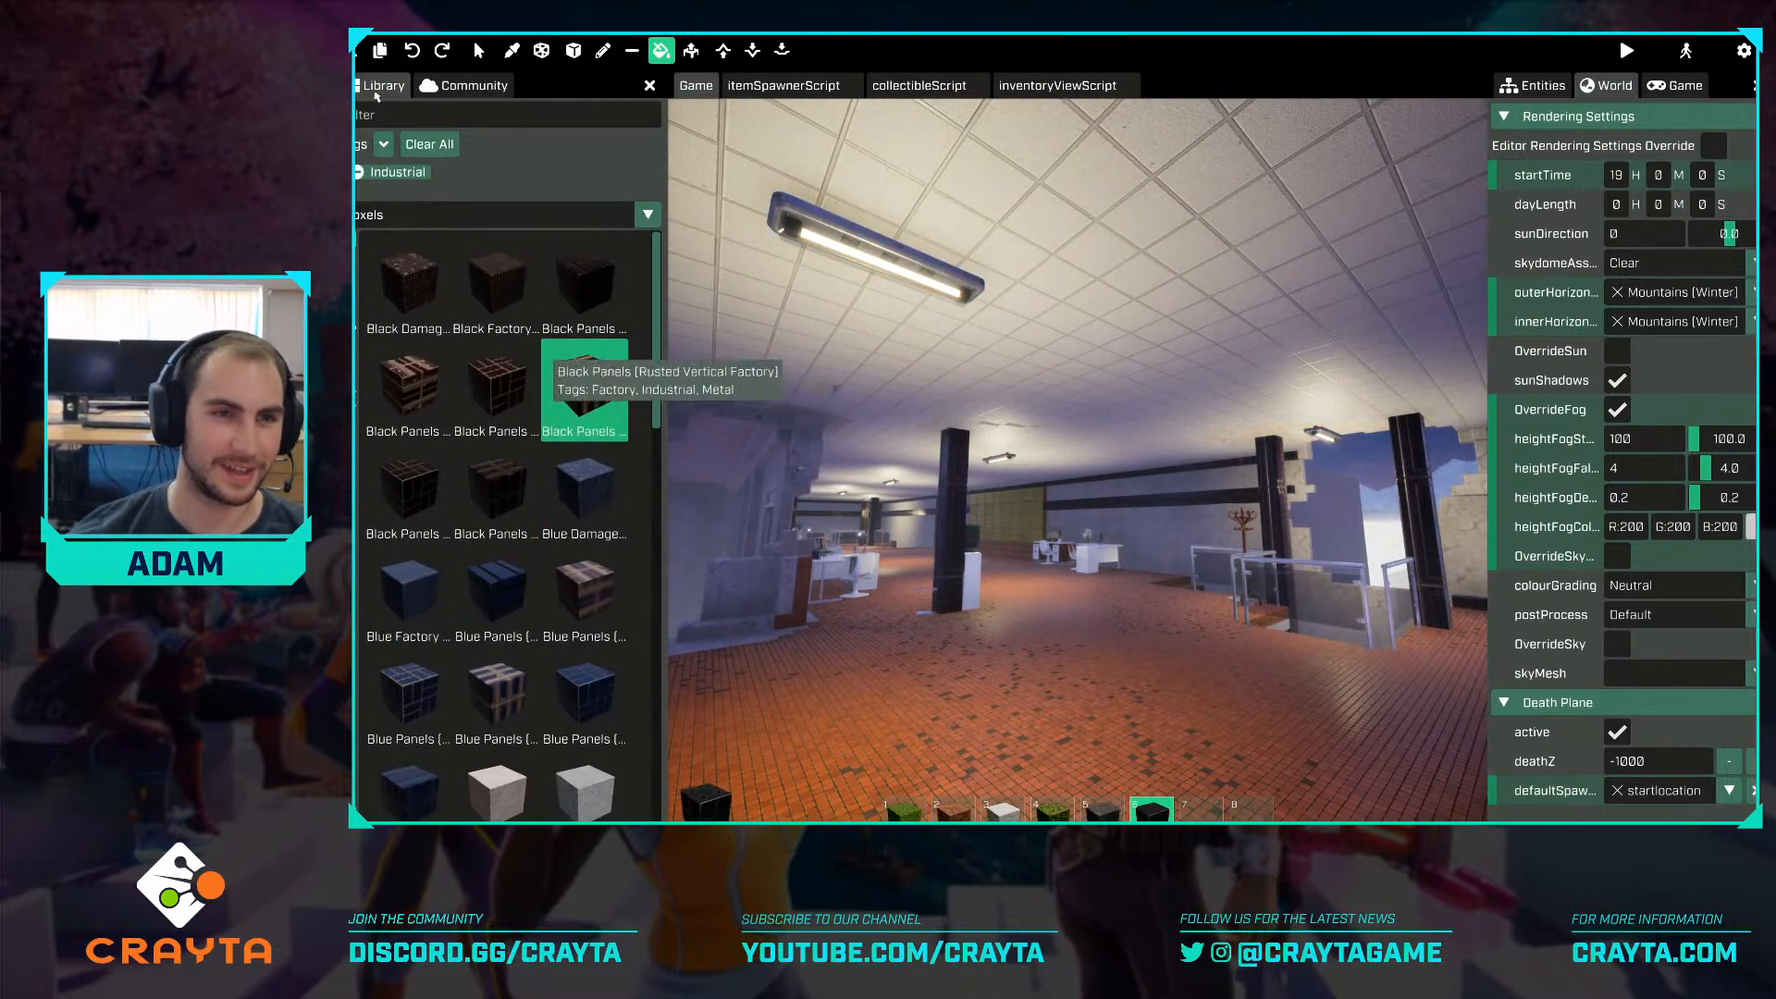
Clear the Industrial tag filter and look through the full voxel library for a ceiling material.
click(394, 176)
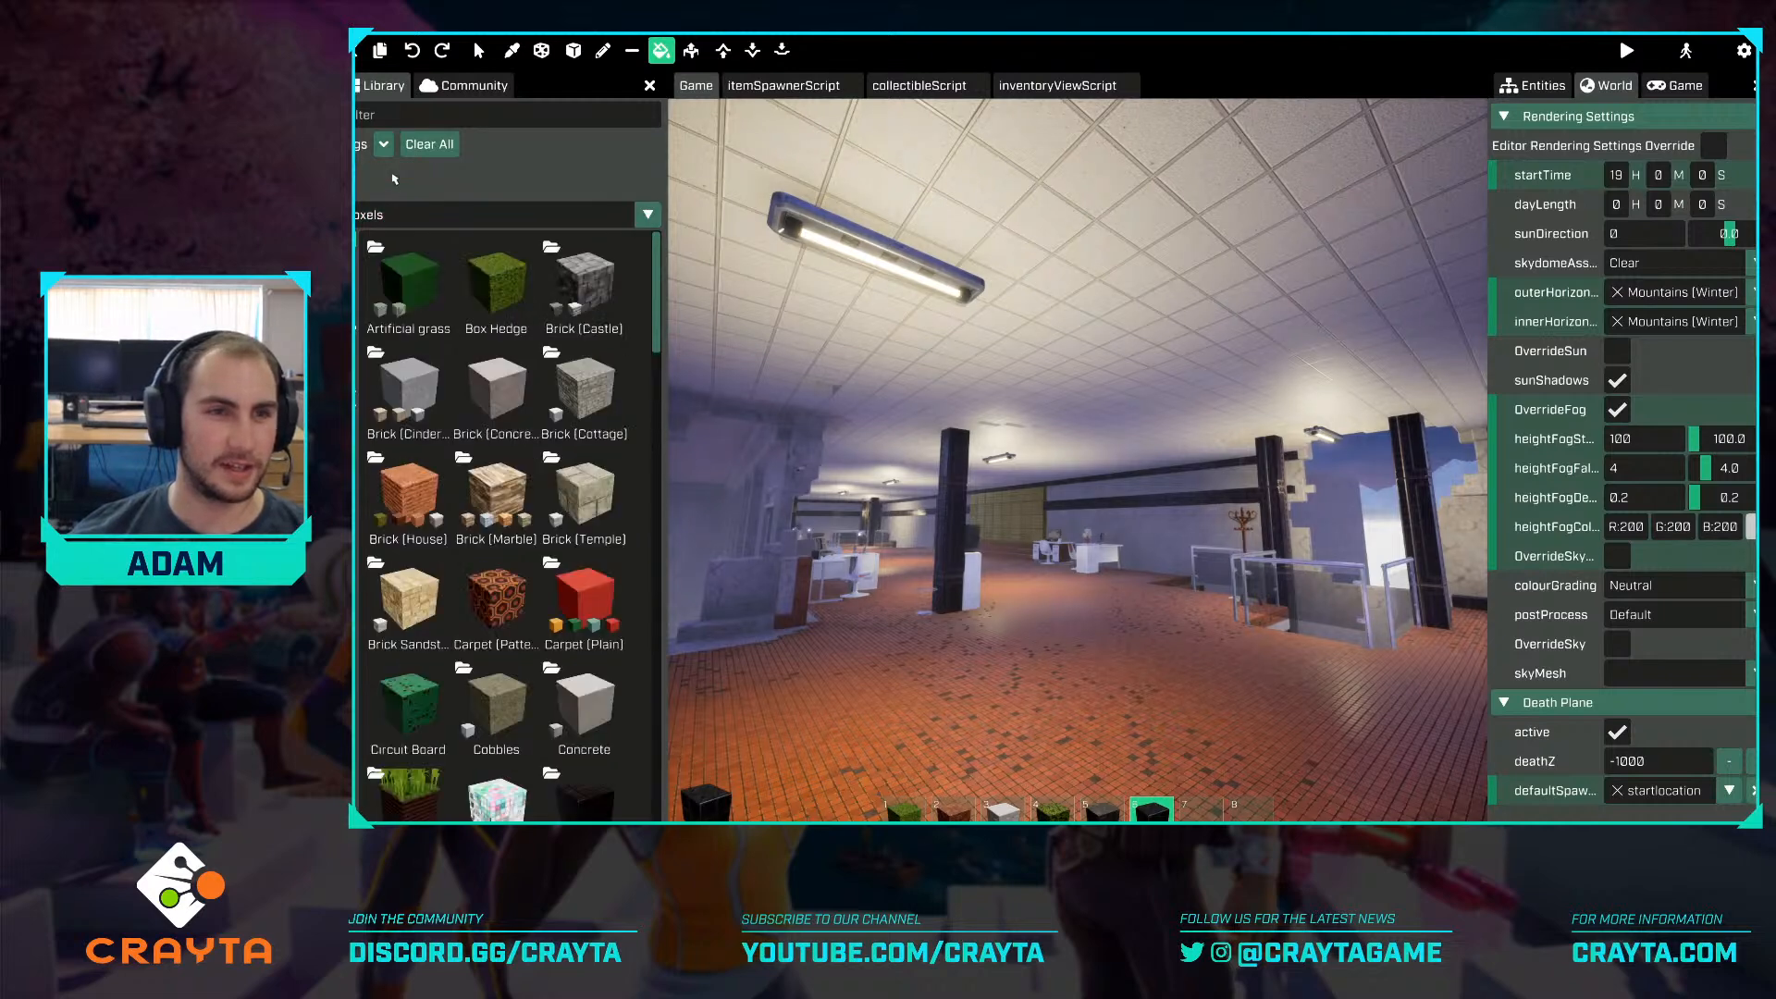
click(383, 144)
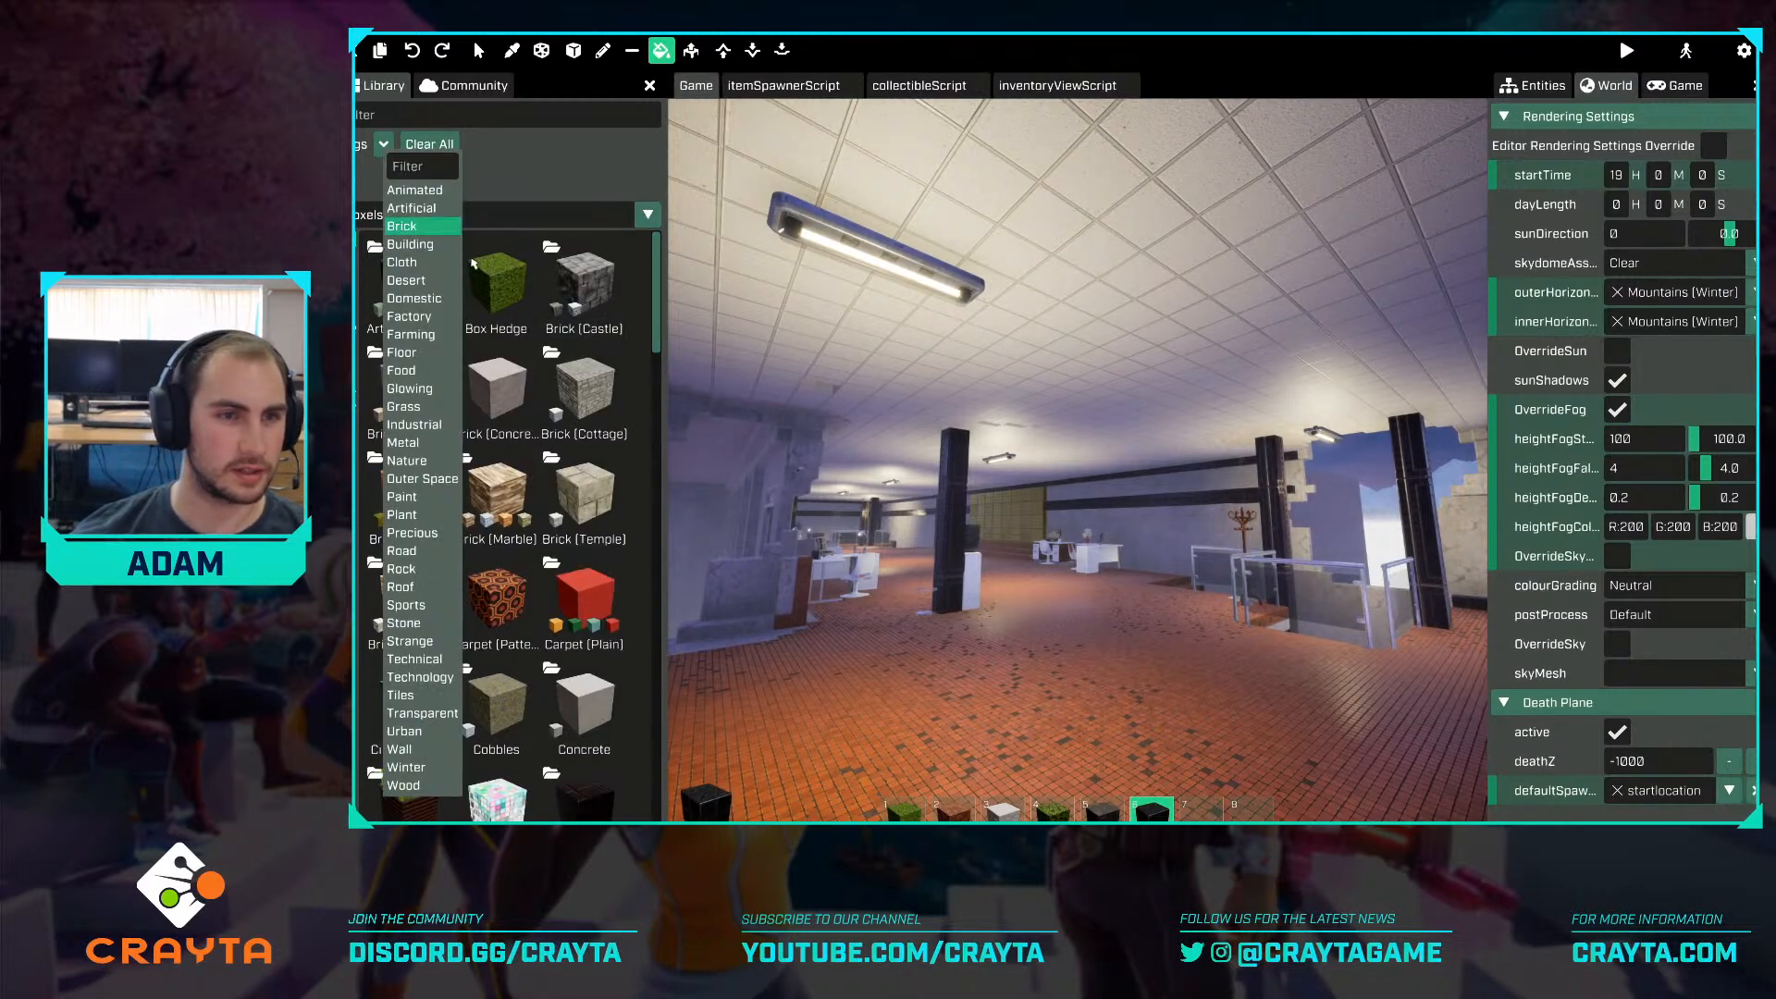
click(433, 431)
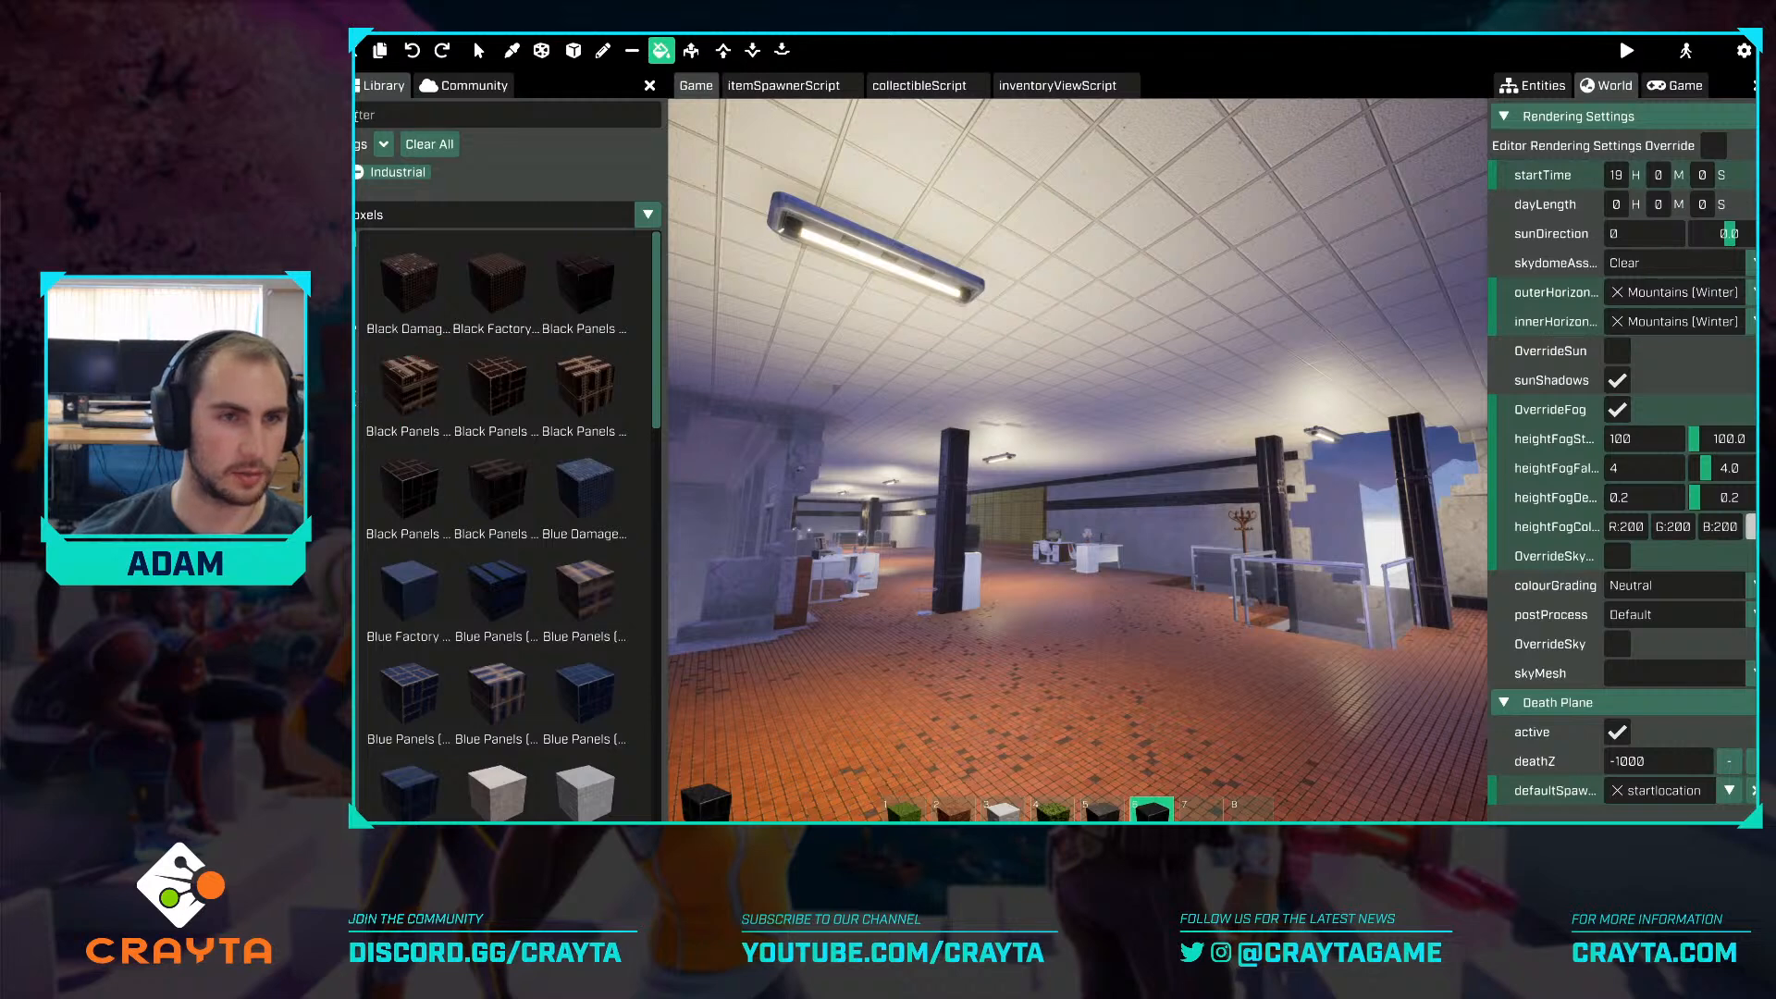
scroll(497, 408, down, 3)
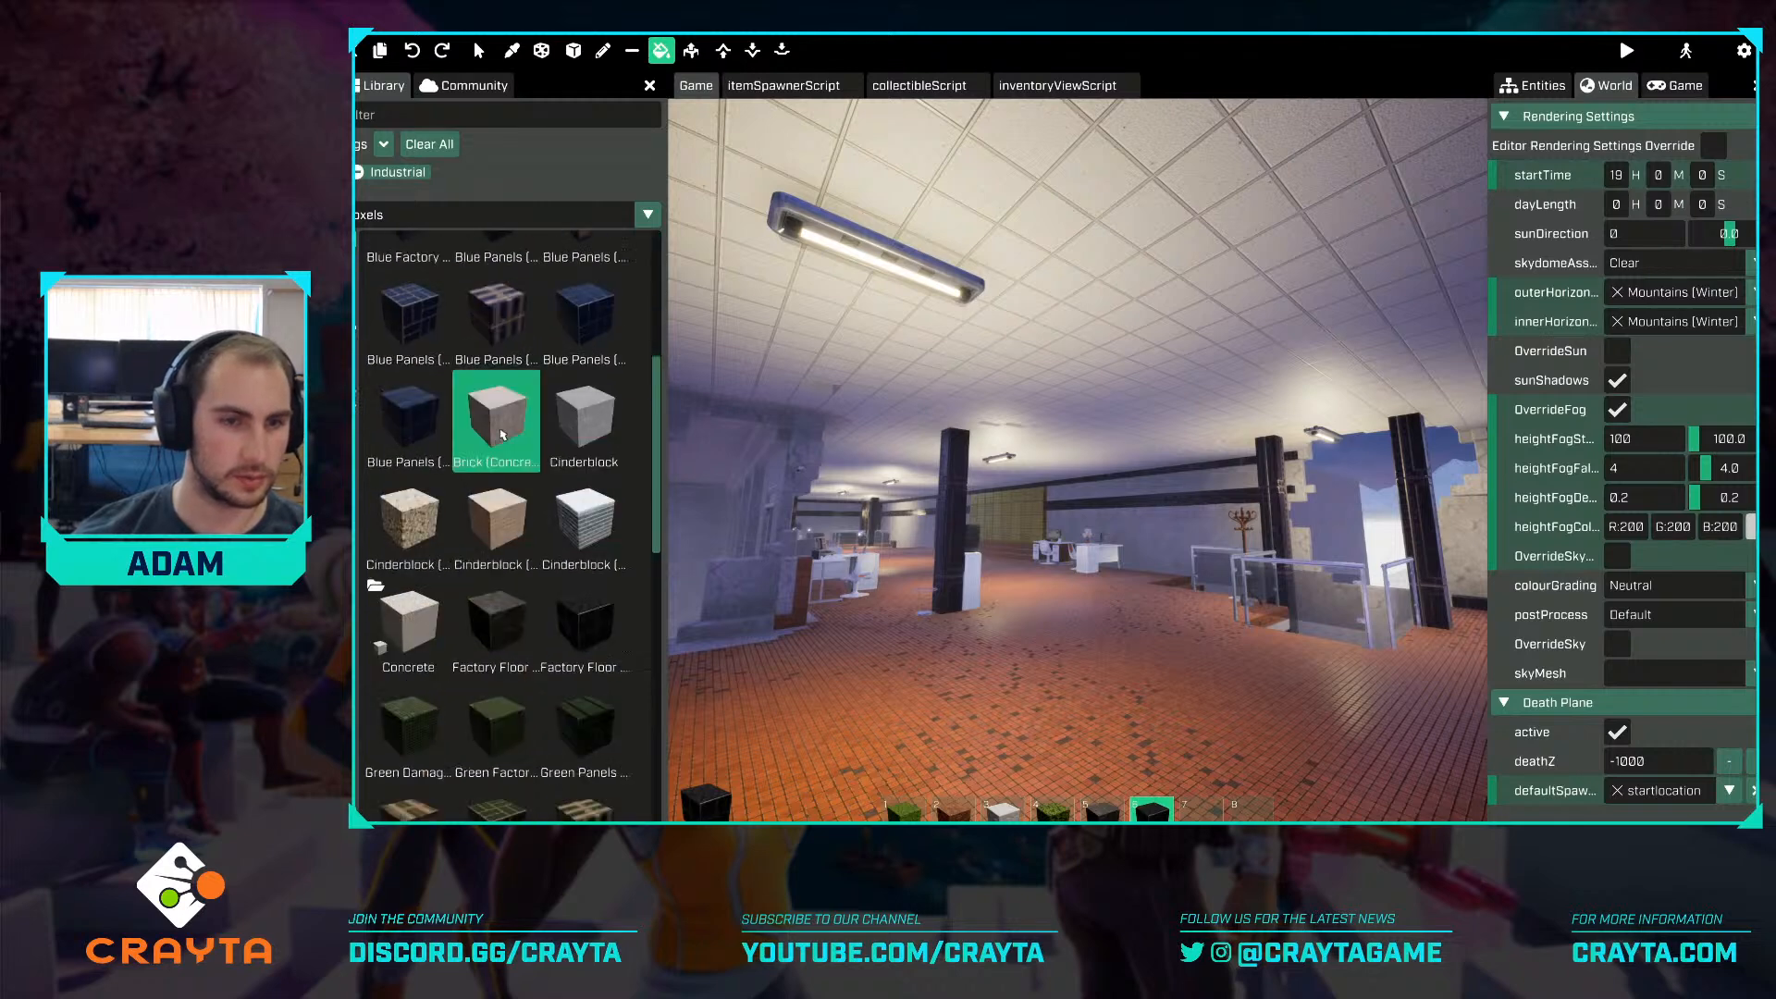
click(423, 176)
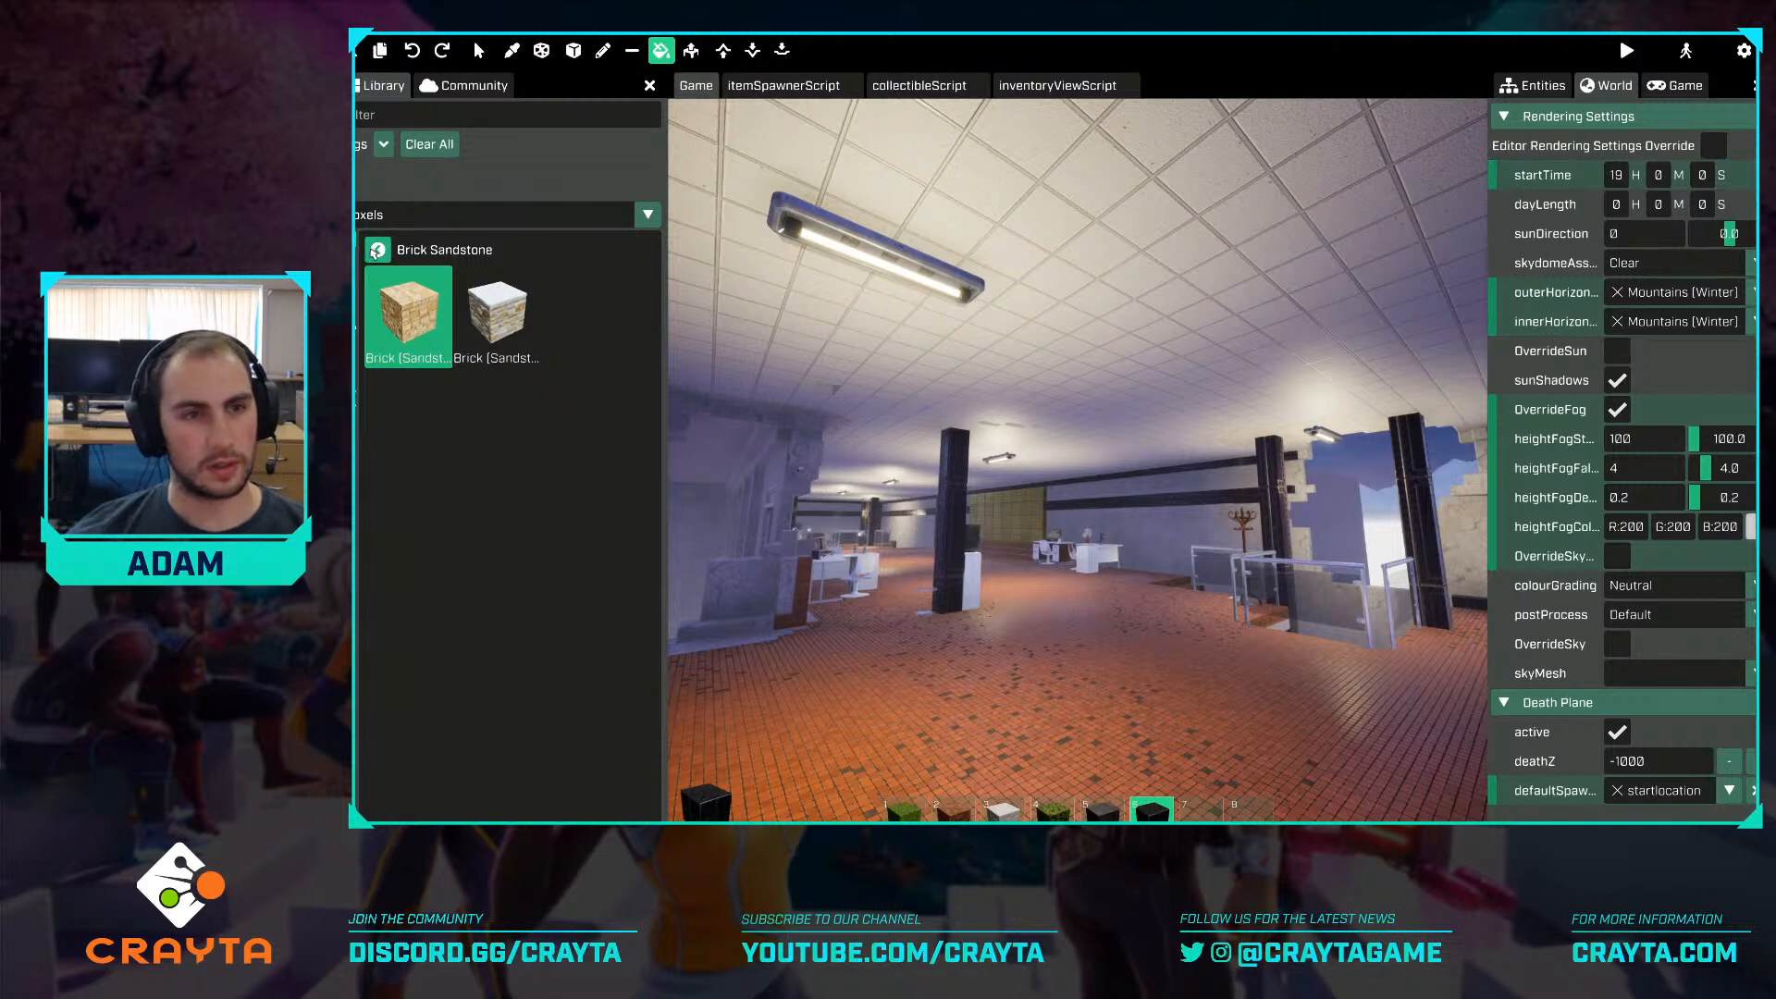
click(376, 250)
scroll(597, 468, down, 1)
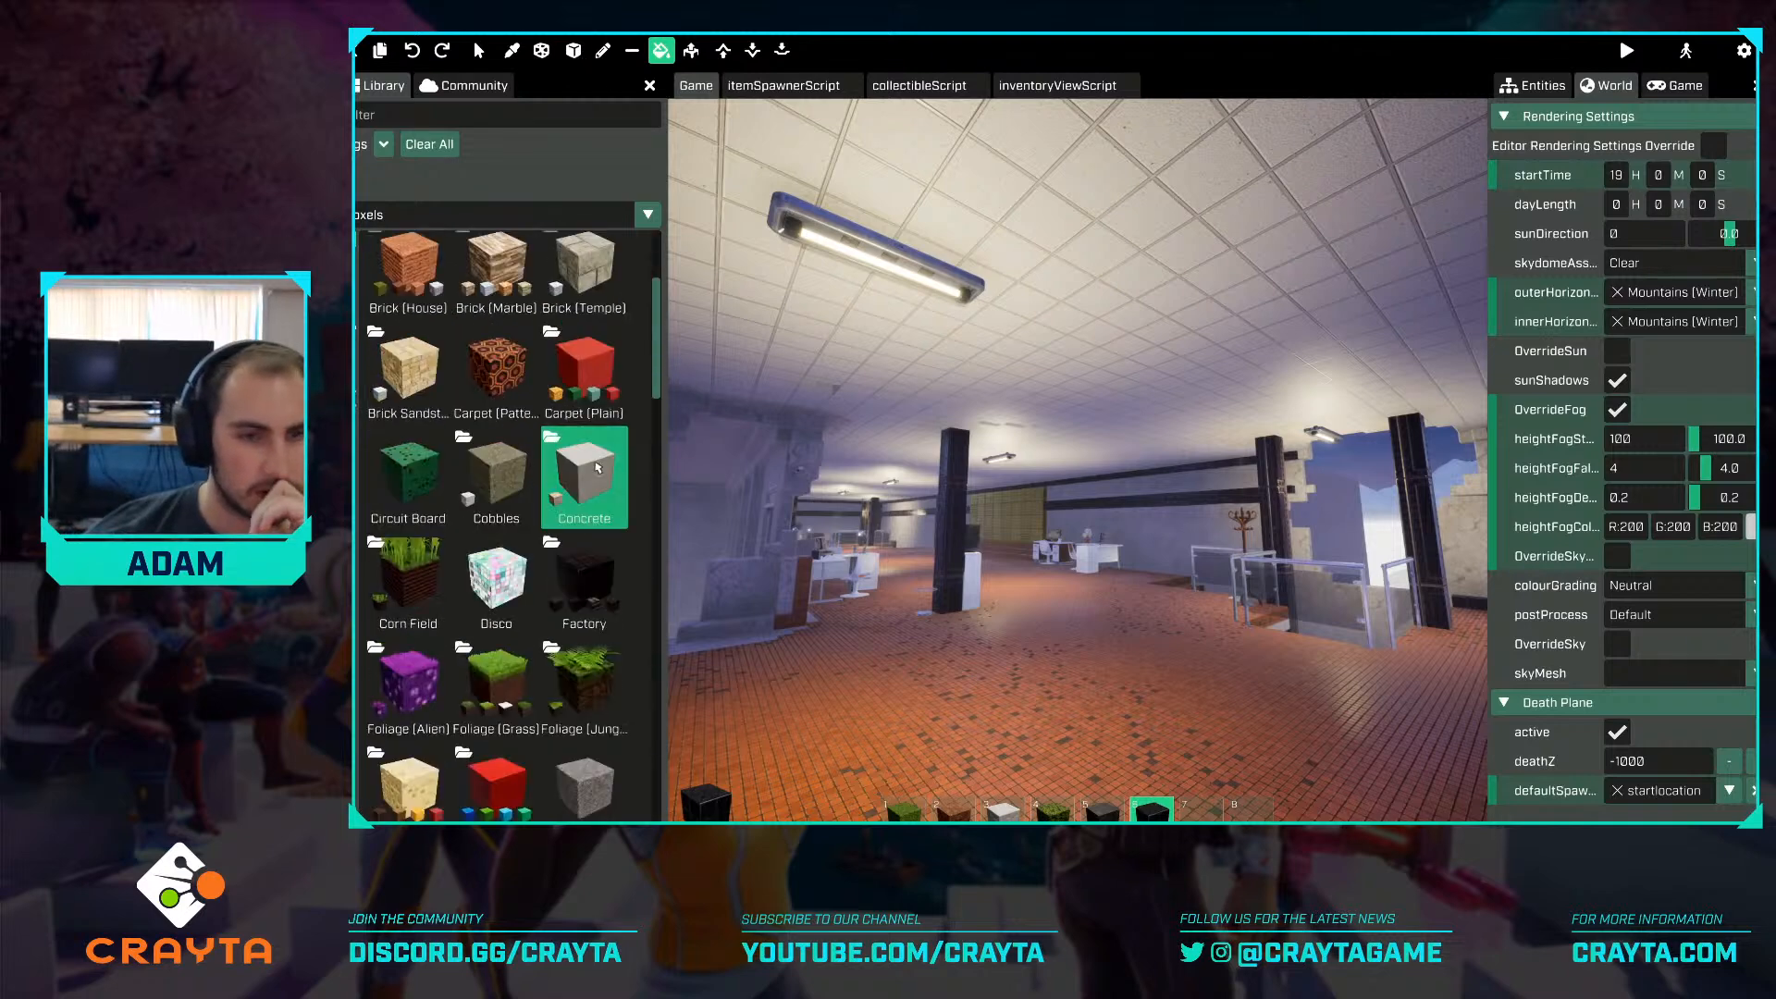
scroll(598, 468, down, 10)
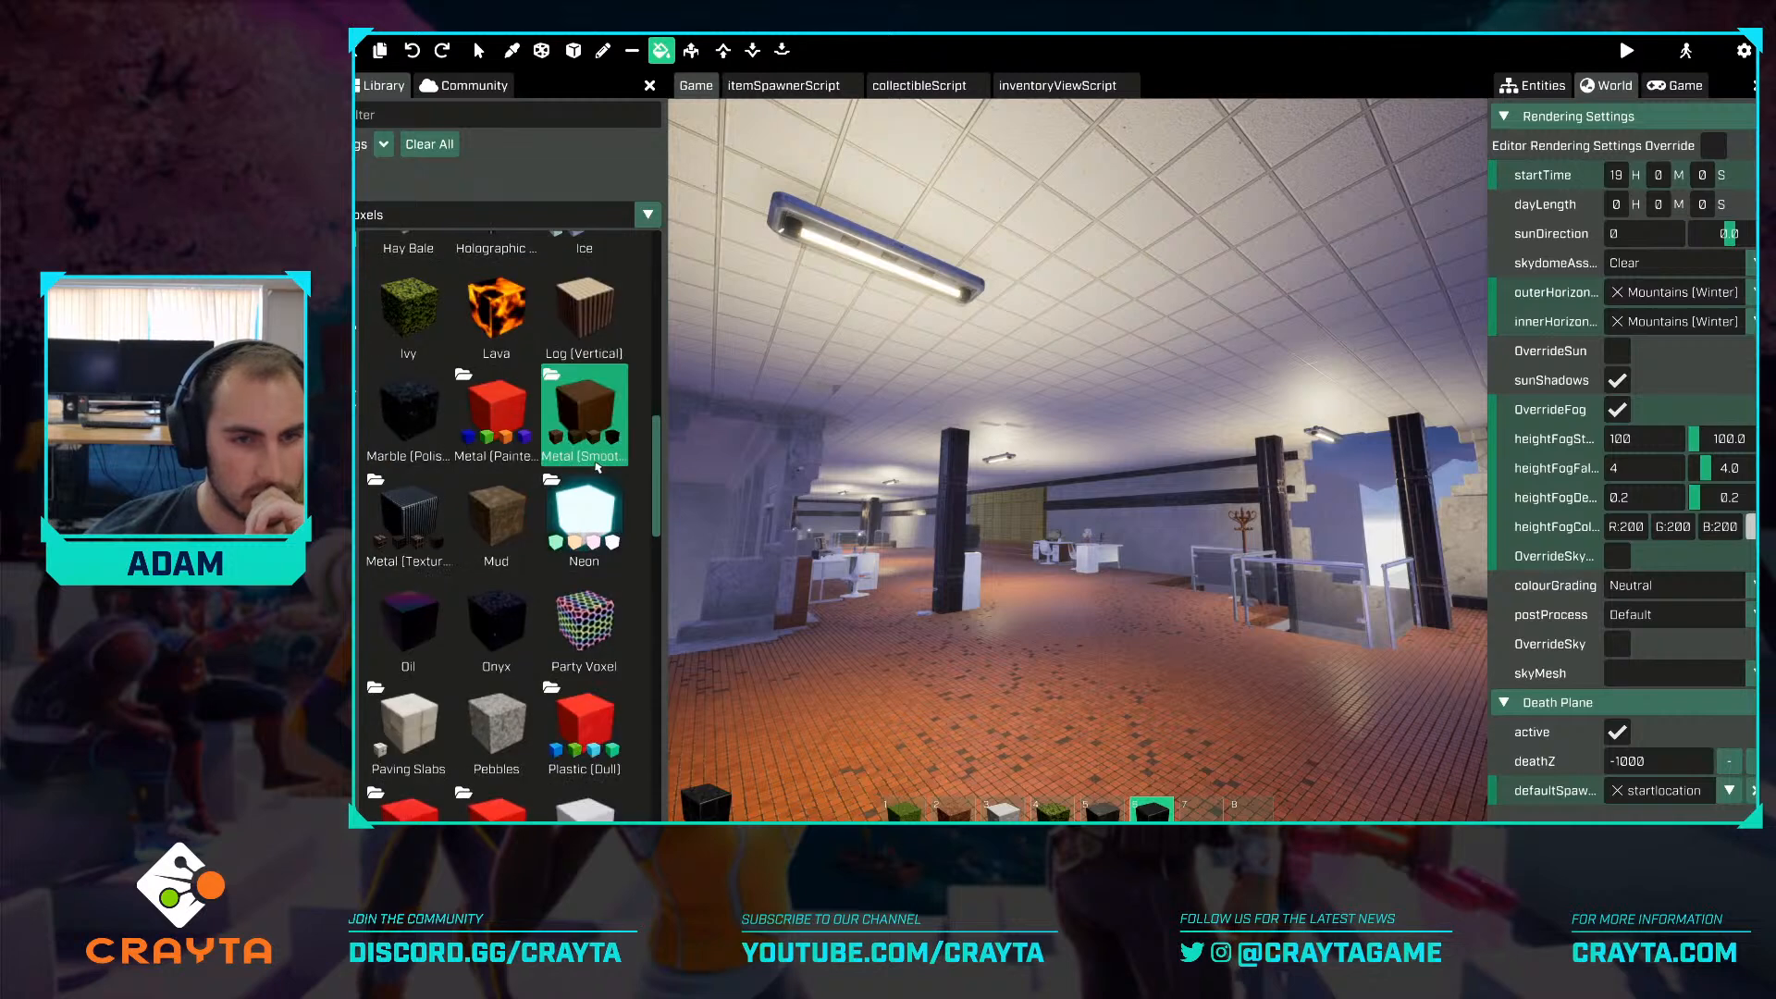
scroll(584, 435, down, 10)
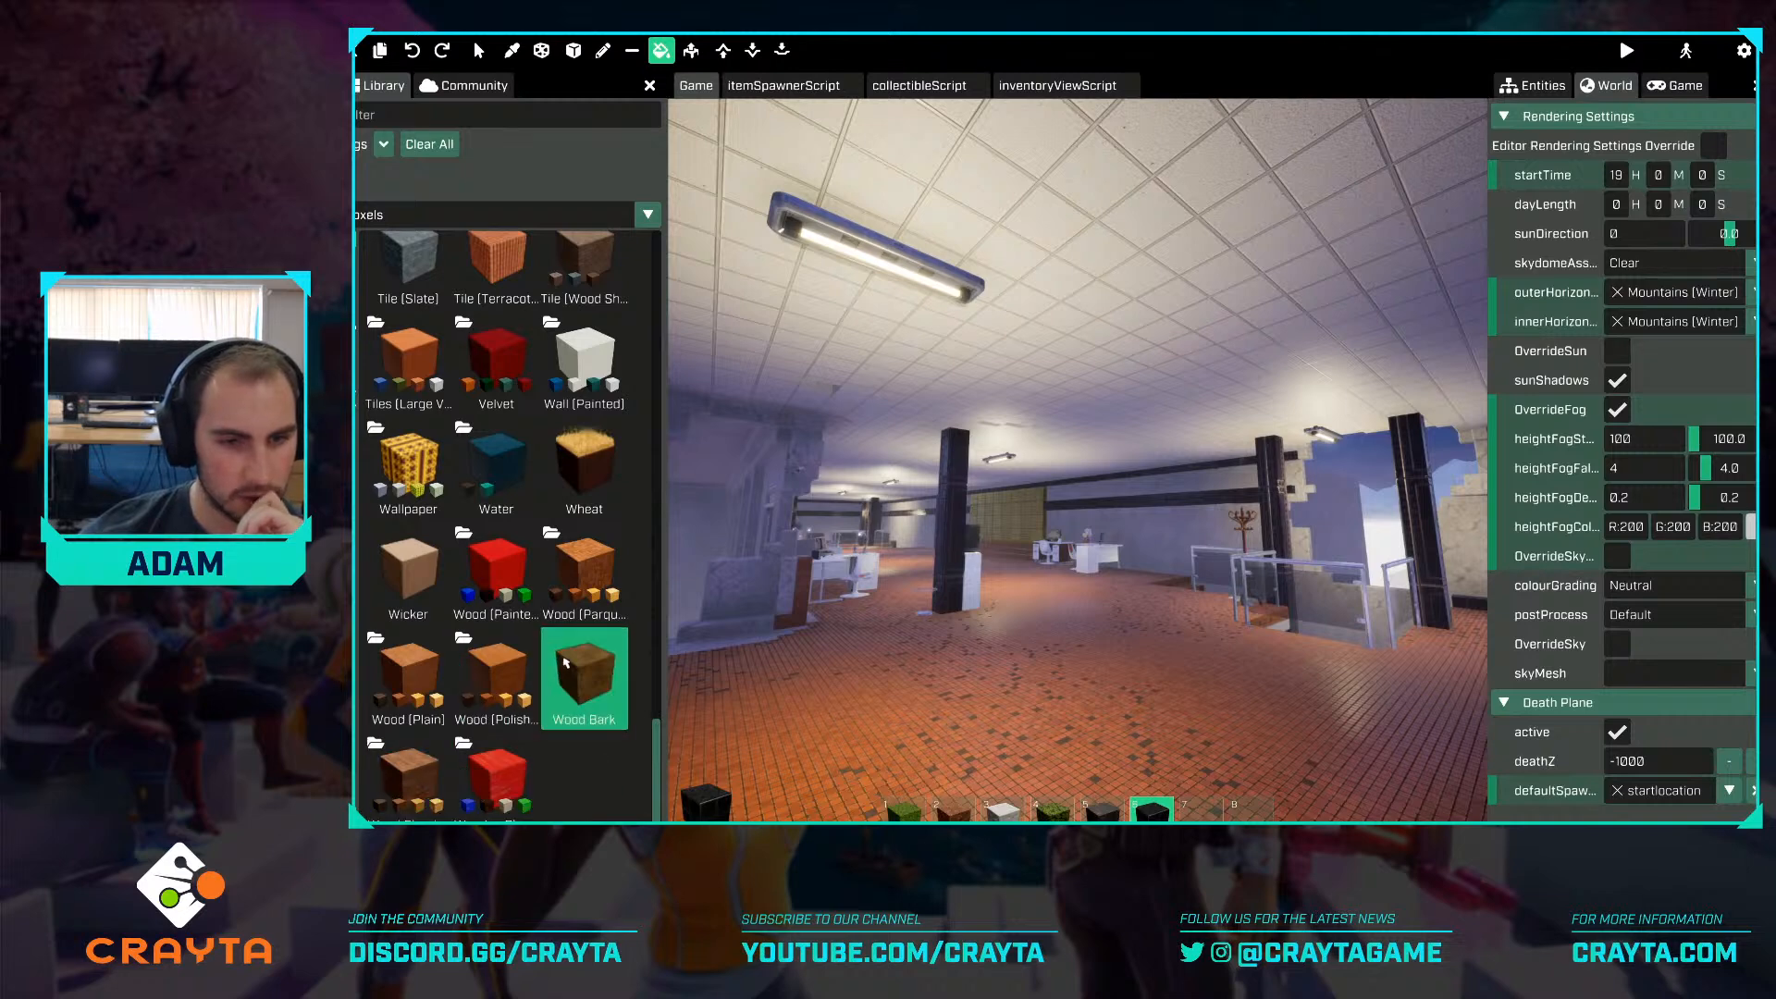
Try the Cream Painted voxel from Wood (Painted) on the upper storey's ceiling with the Fill tool.
click(497, 564)
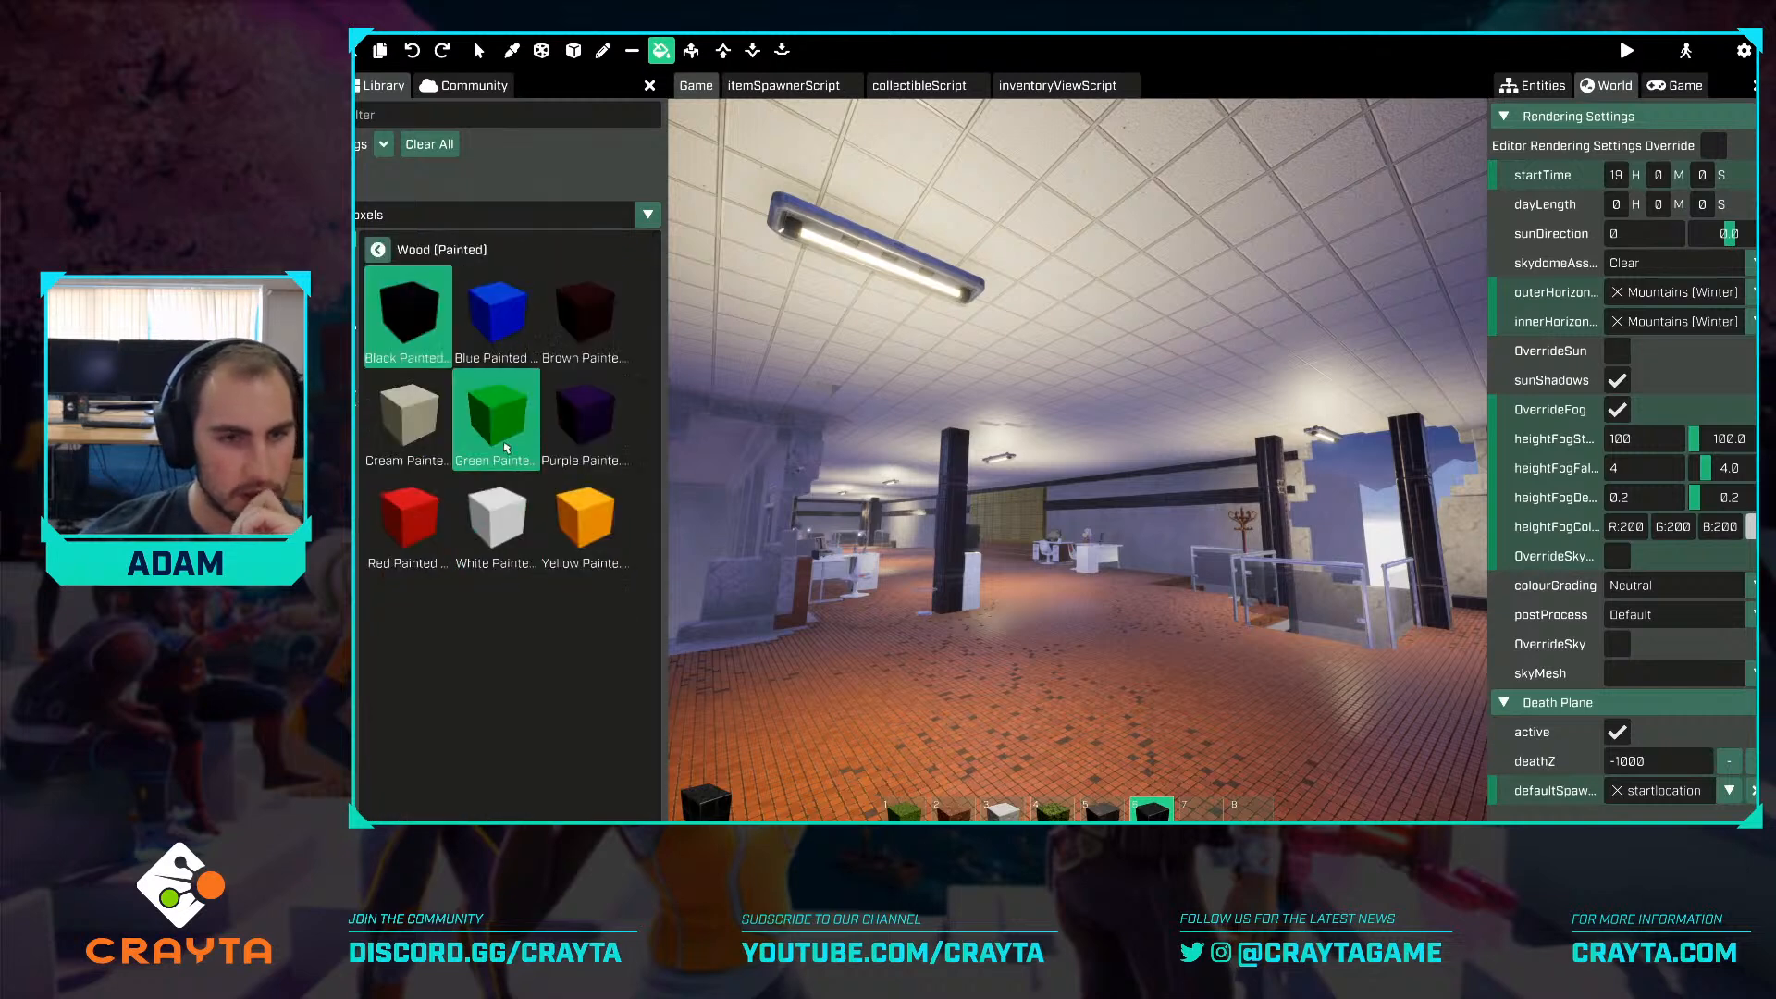
click(408, 412)
click(718, 330)
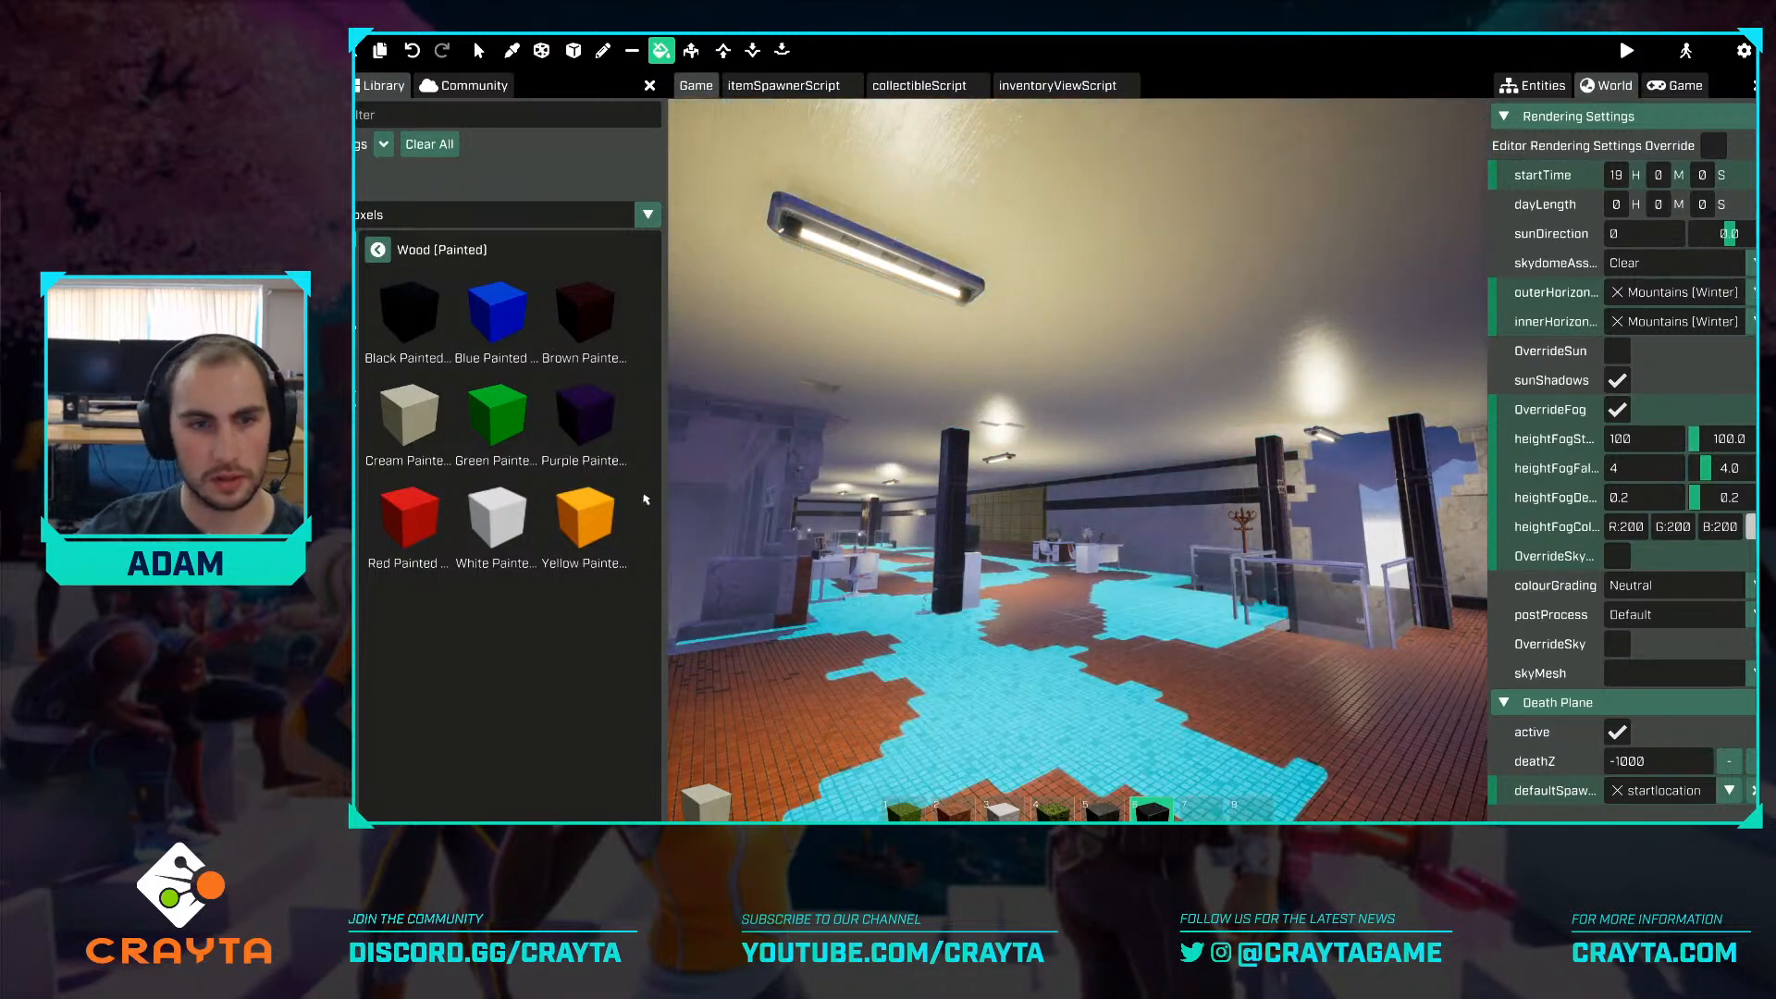
Fill the upper and lower storeys' ceilings with the Cream Painted voxel from Wooden Planks (Painted).
click(377, 250)
scroll(584, 664, down, 1)
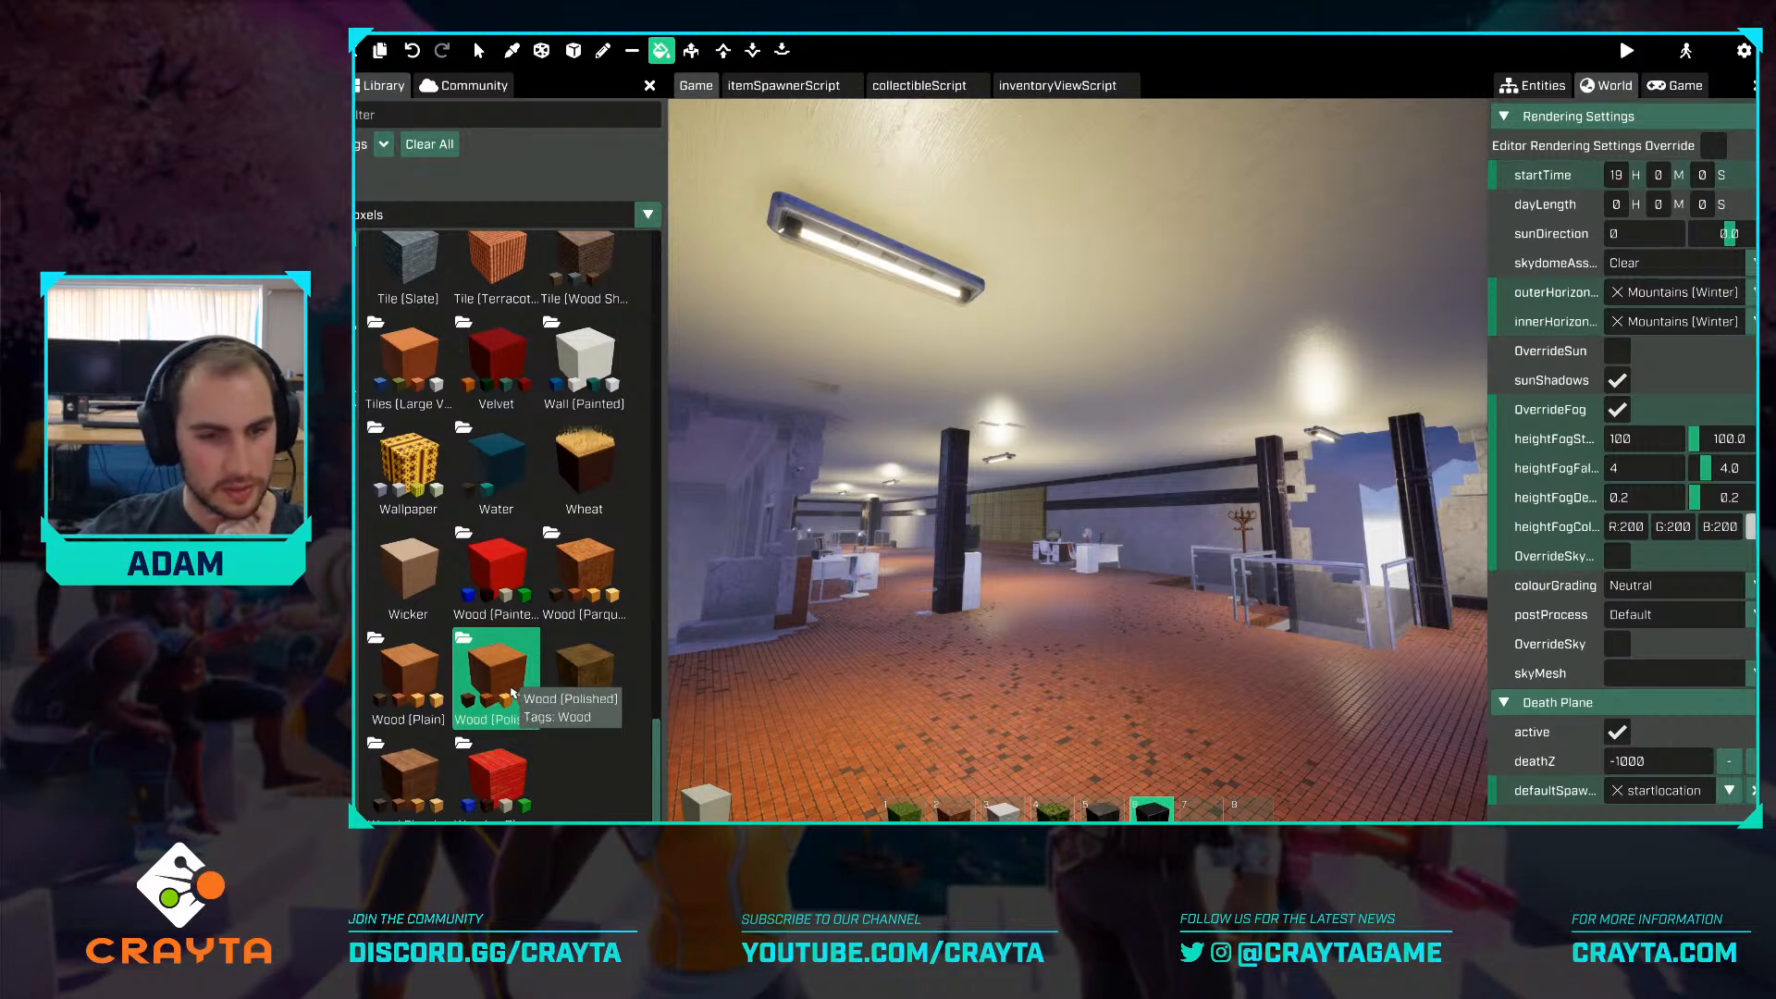
click(496, 775)
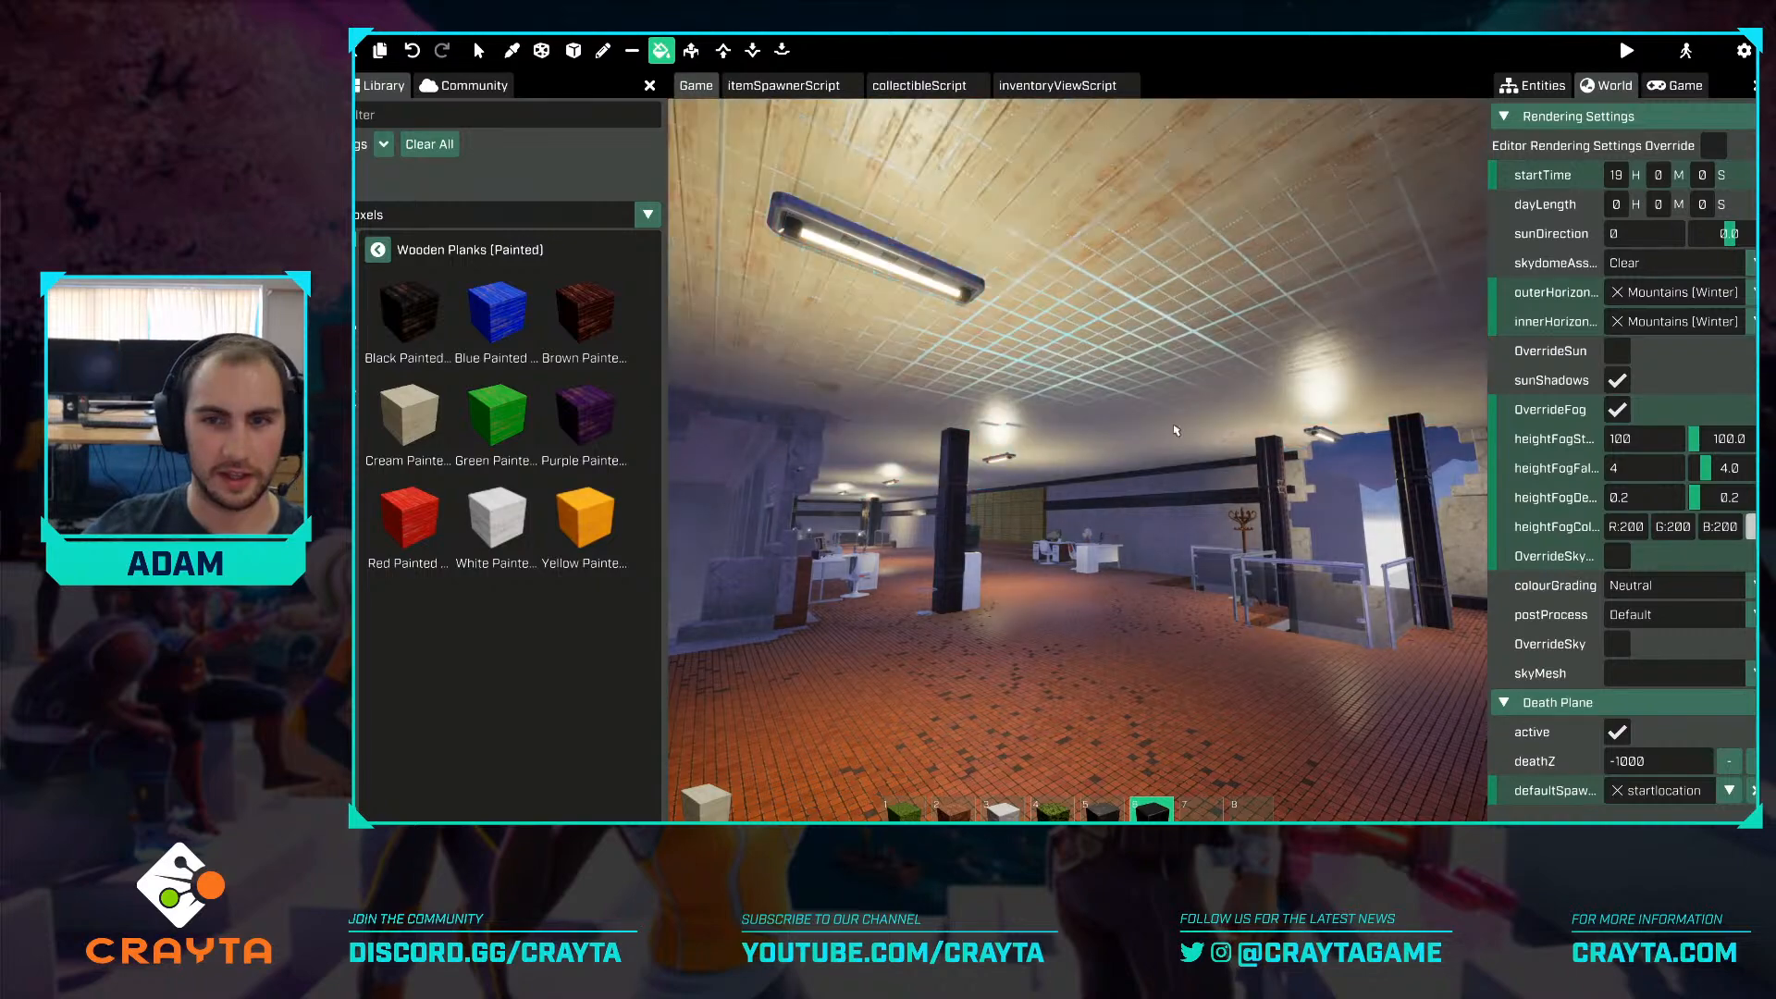
mouse_move(1124, 592)
right_down()
mouse_move(851, 597)
mouse_move(1092, 592)
right_up()
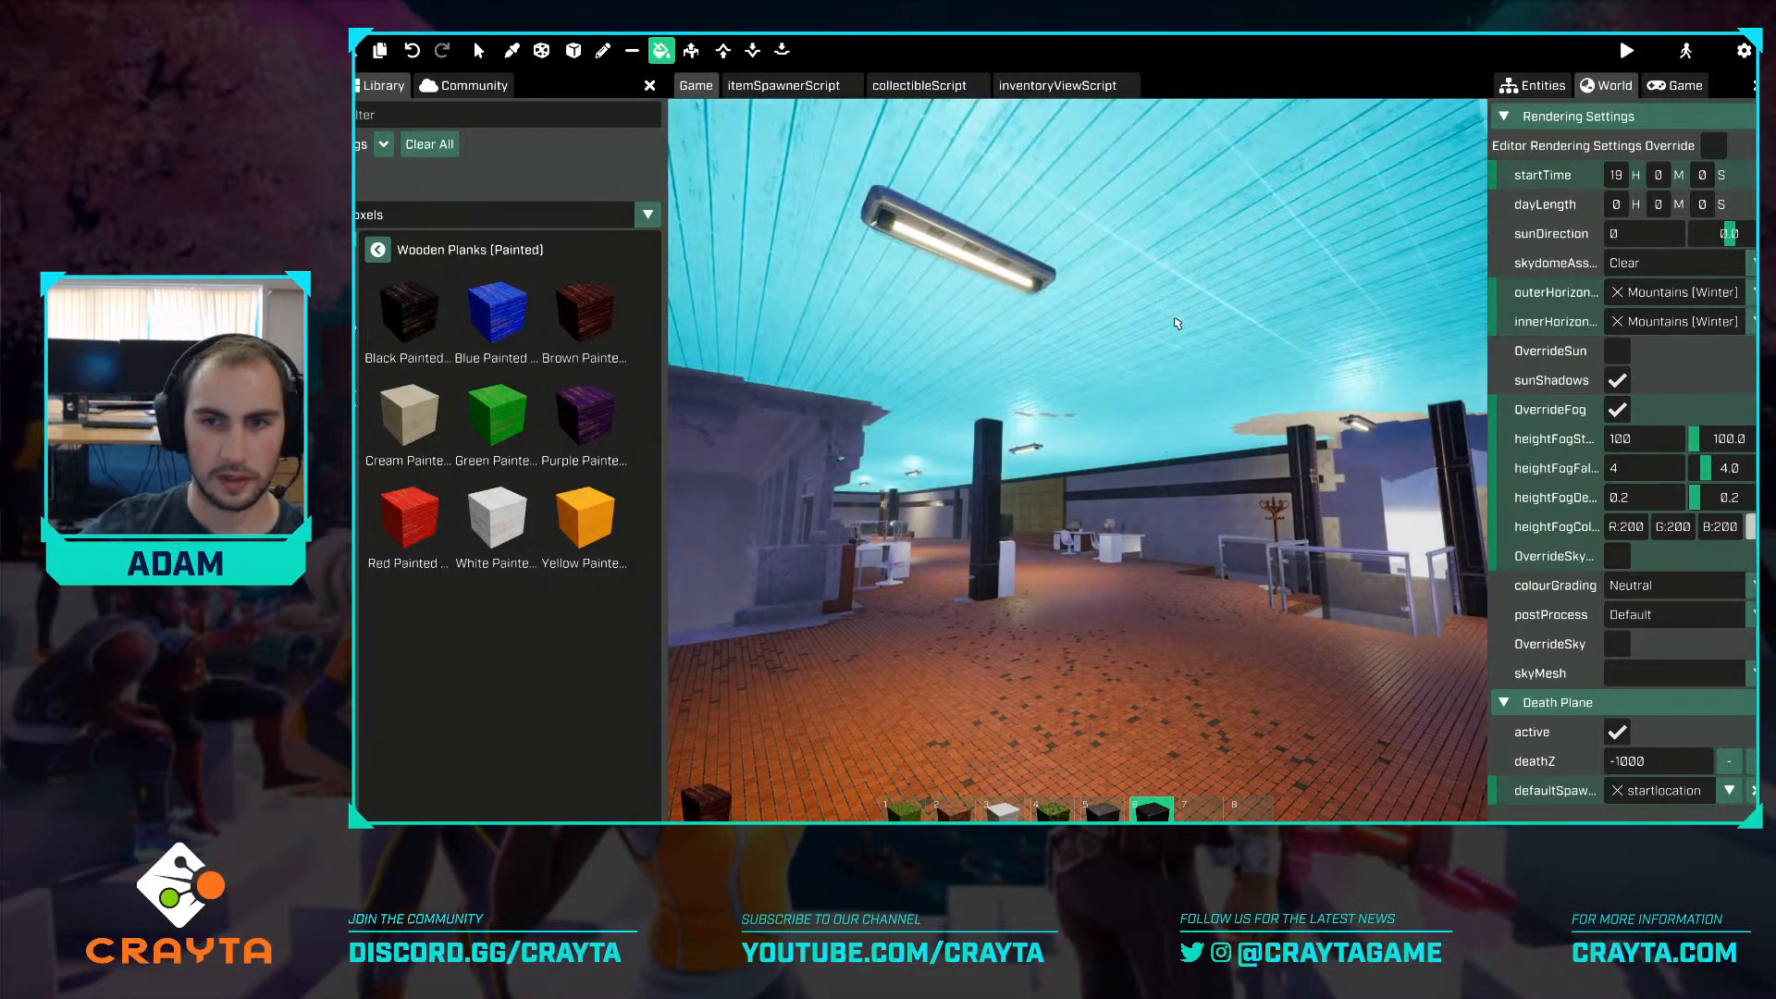
right_drag(1217, 534, 1018, 537)
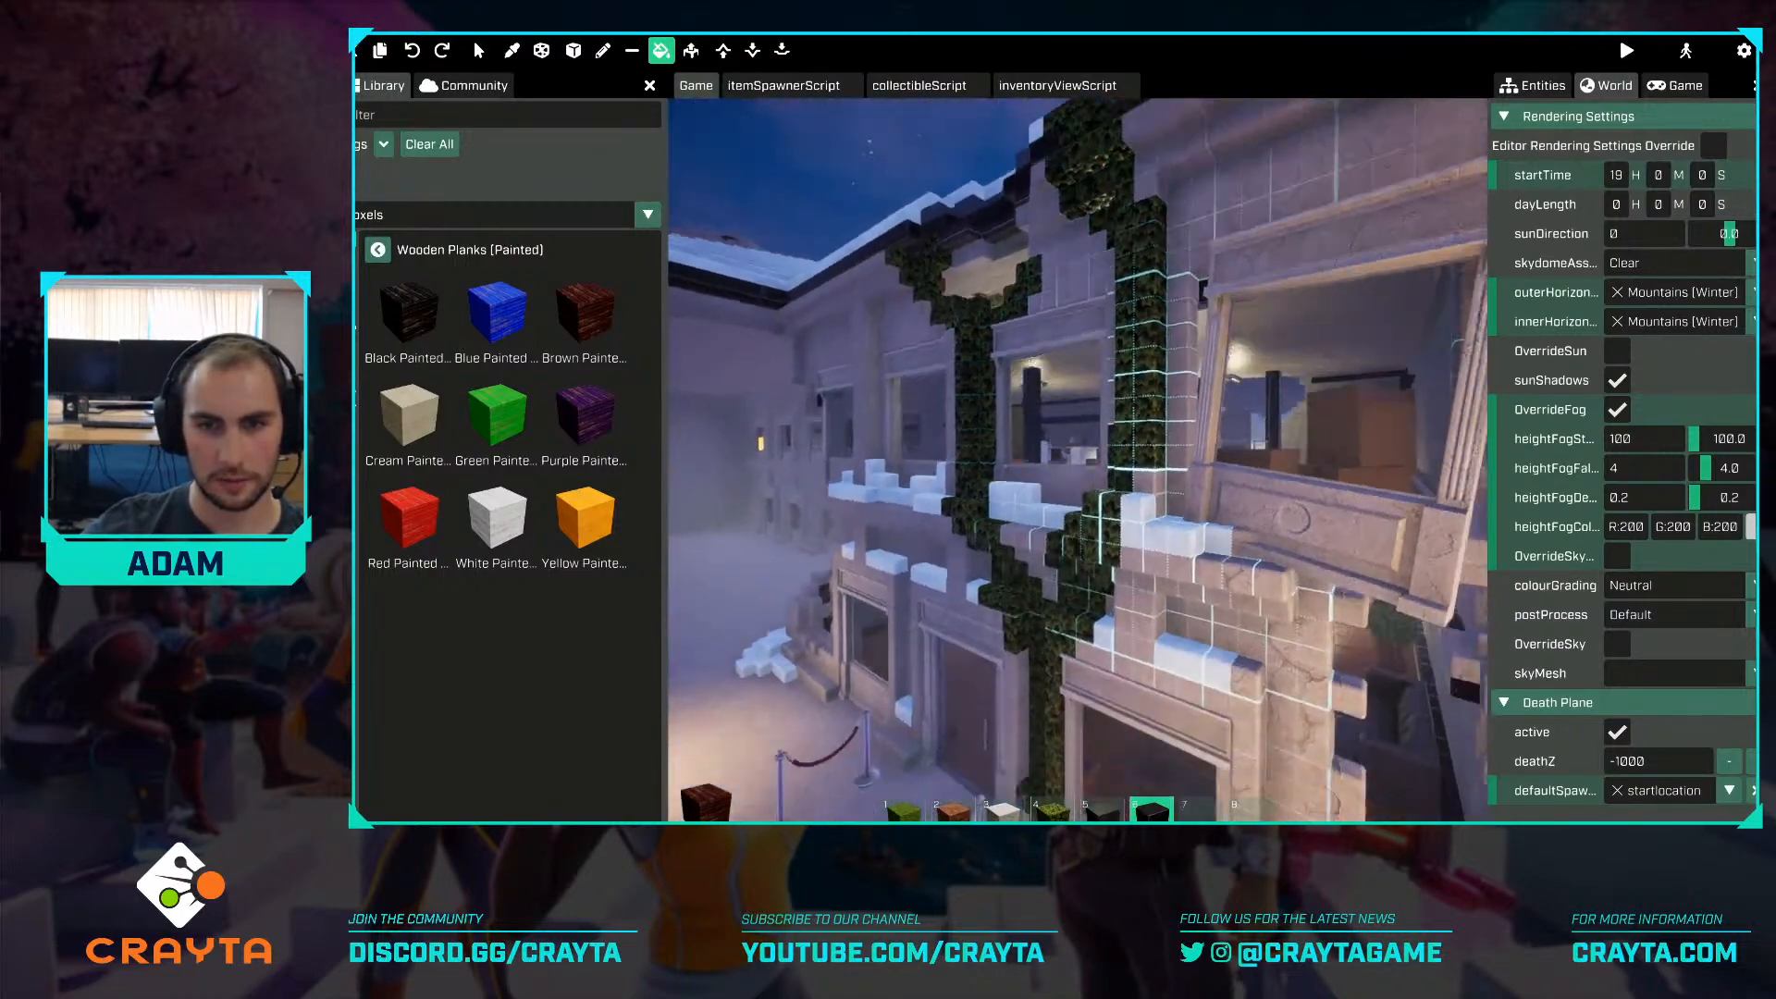
click(407, 418)
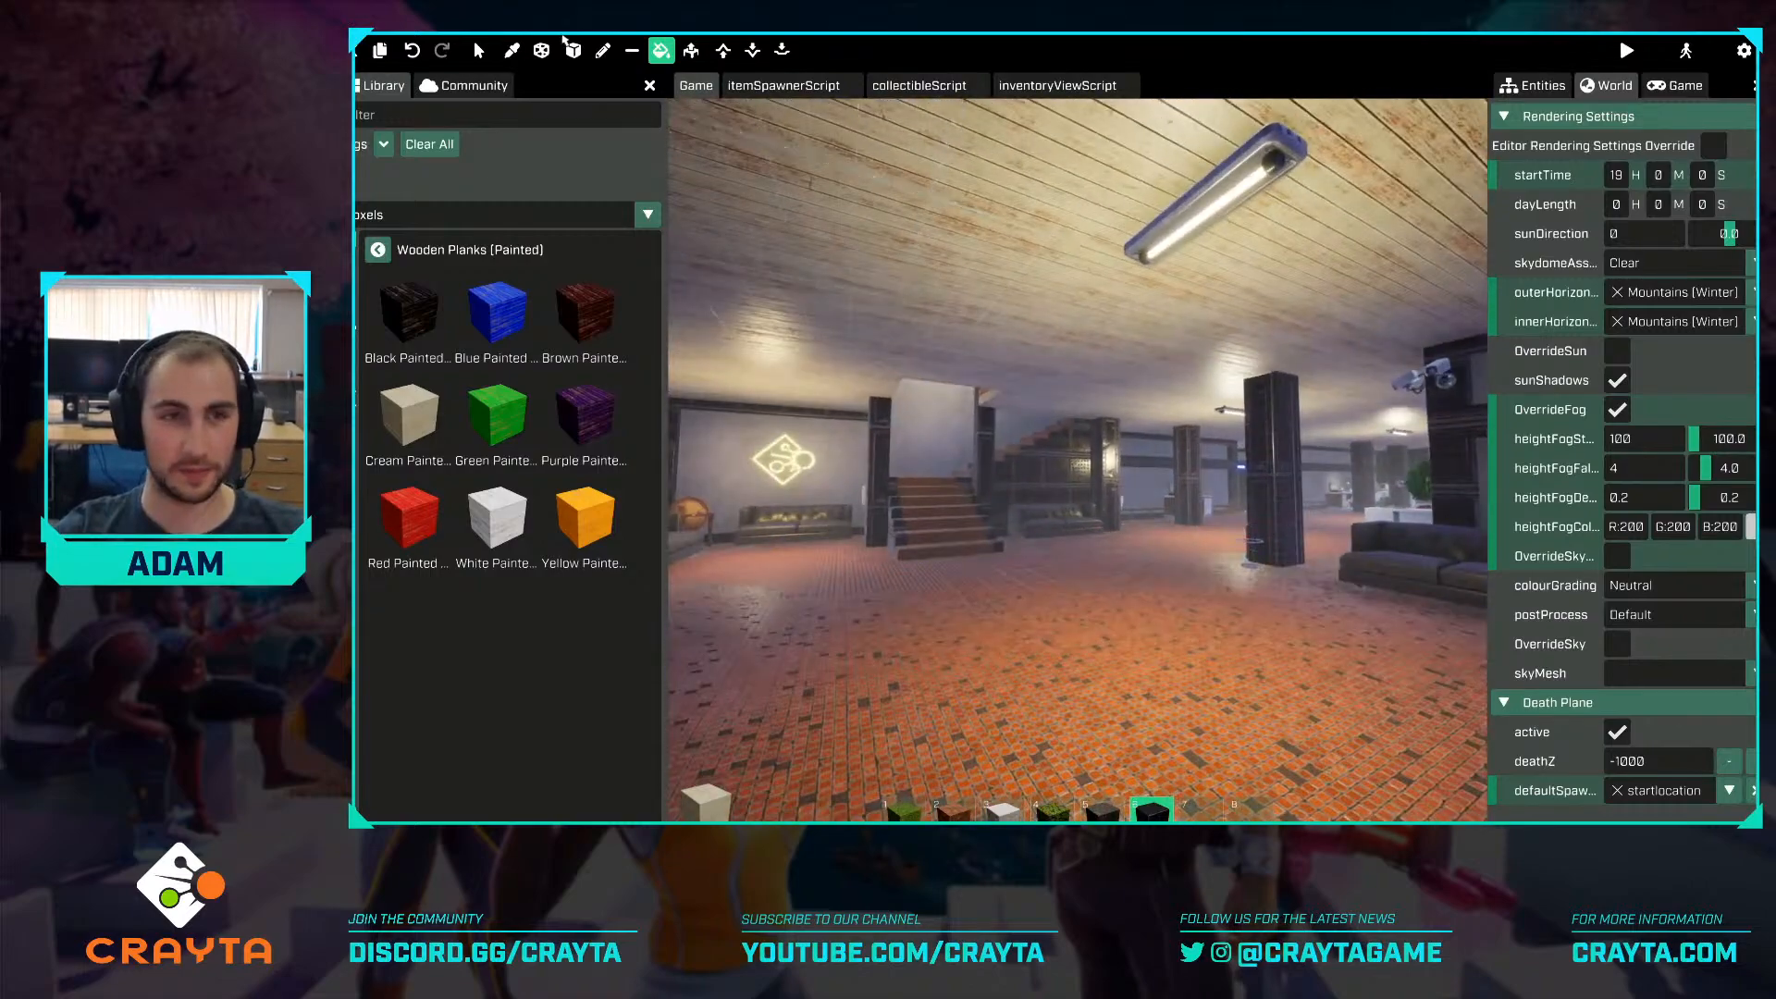
Inspect the plank ceiling, pillars and remaining furniture throughout the bank's lower storey.
click(480, 53)
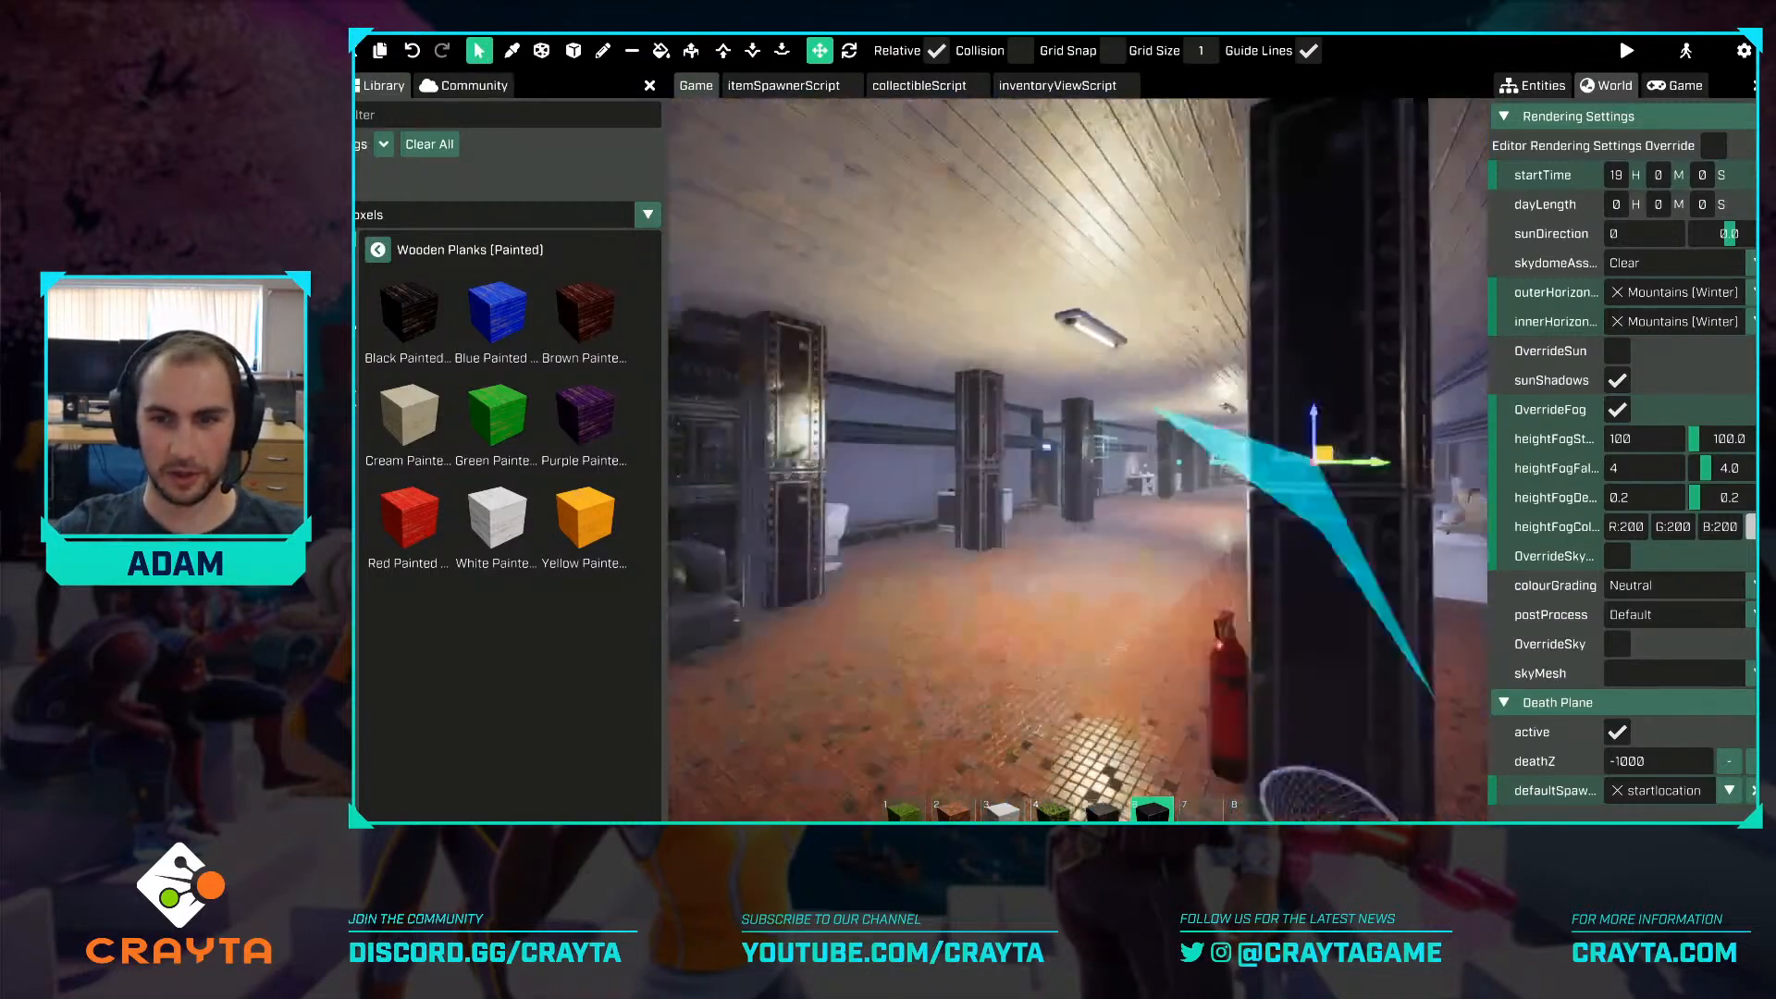
key(w)
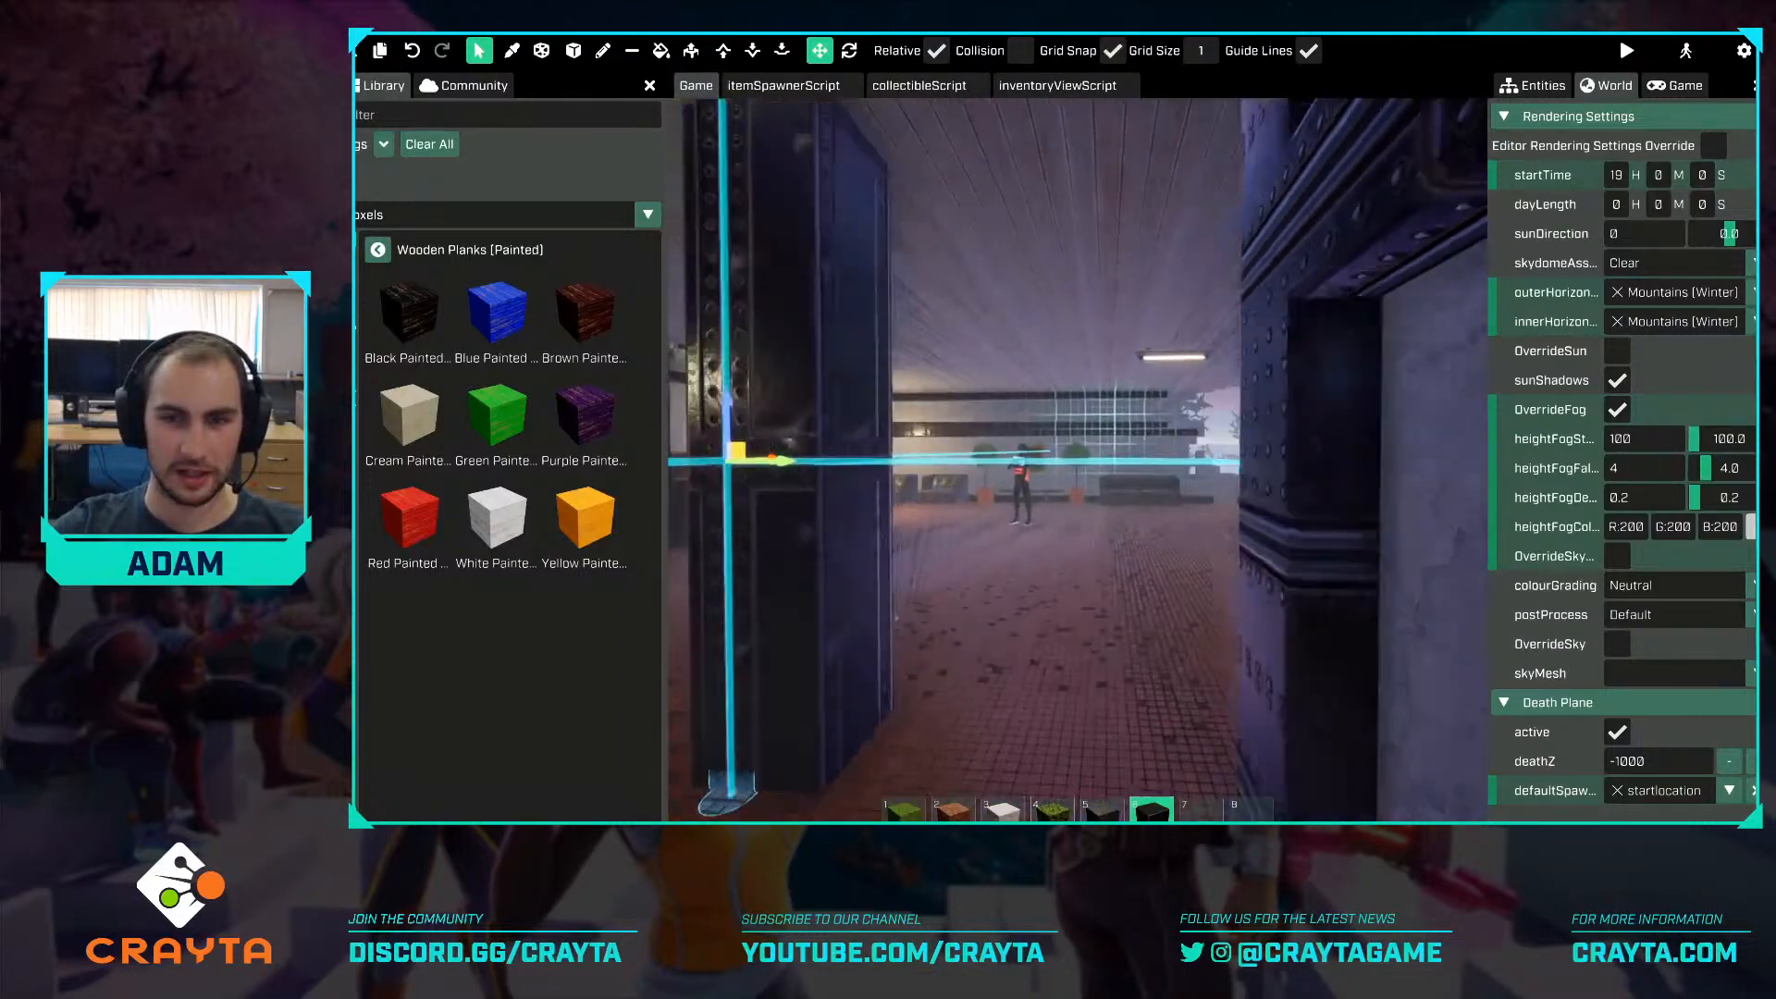
key(a)
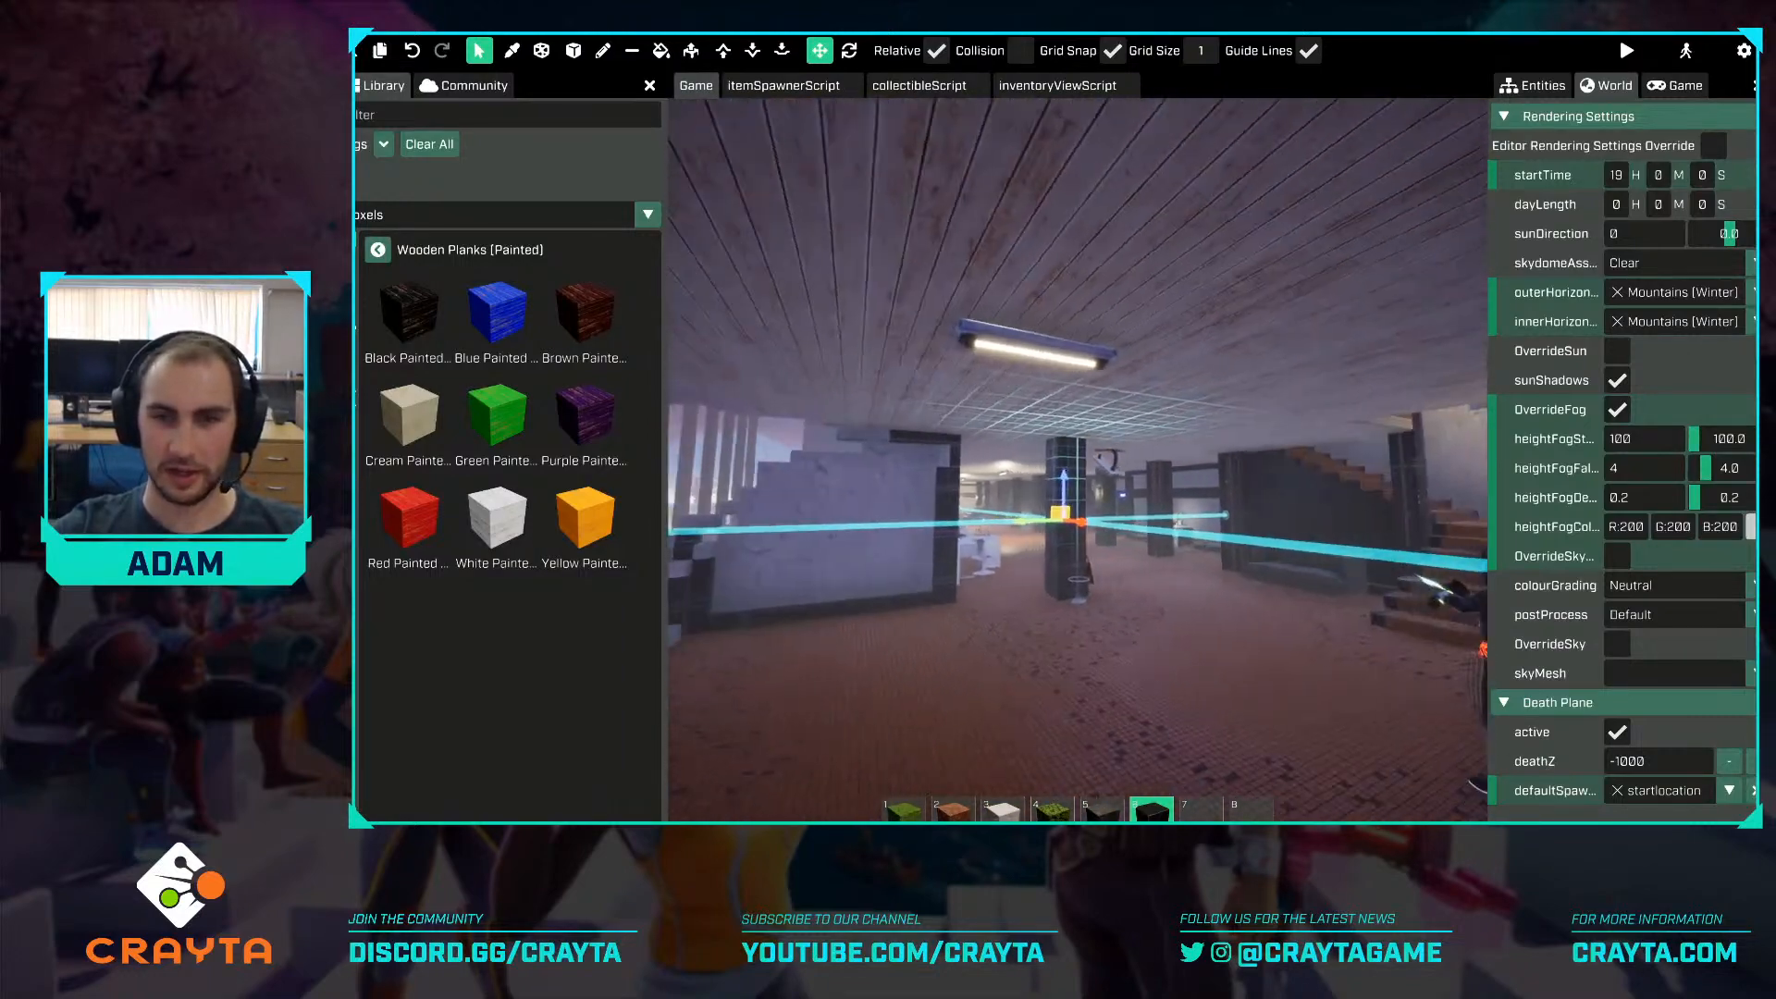
right_drag(1088, 428, 1101, 428)
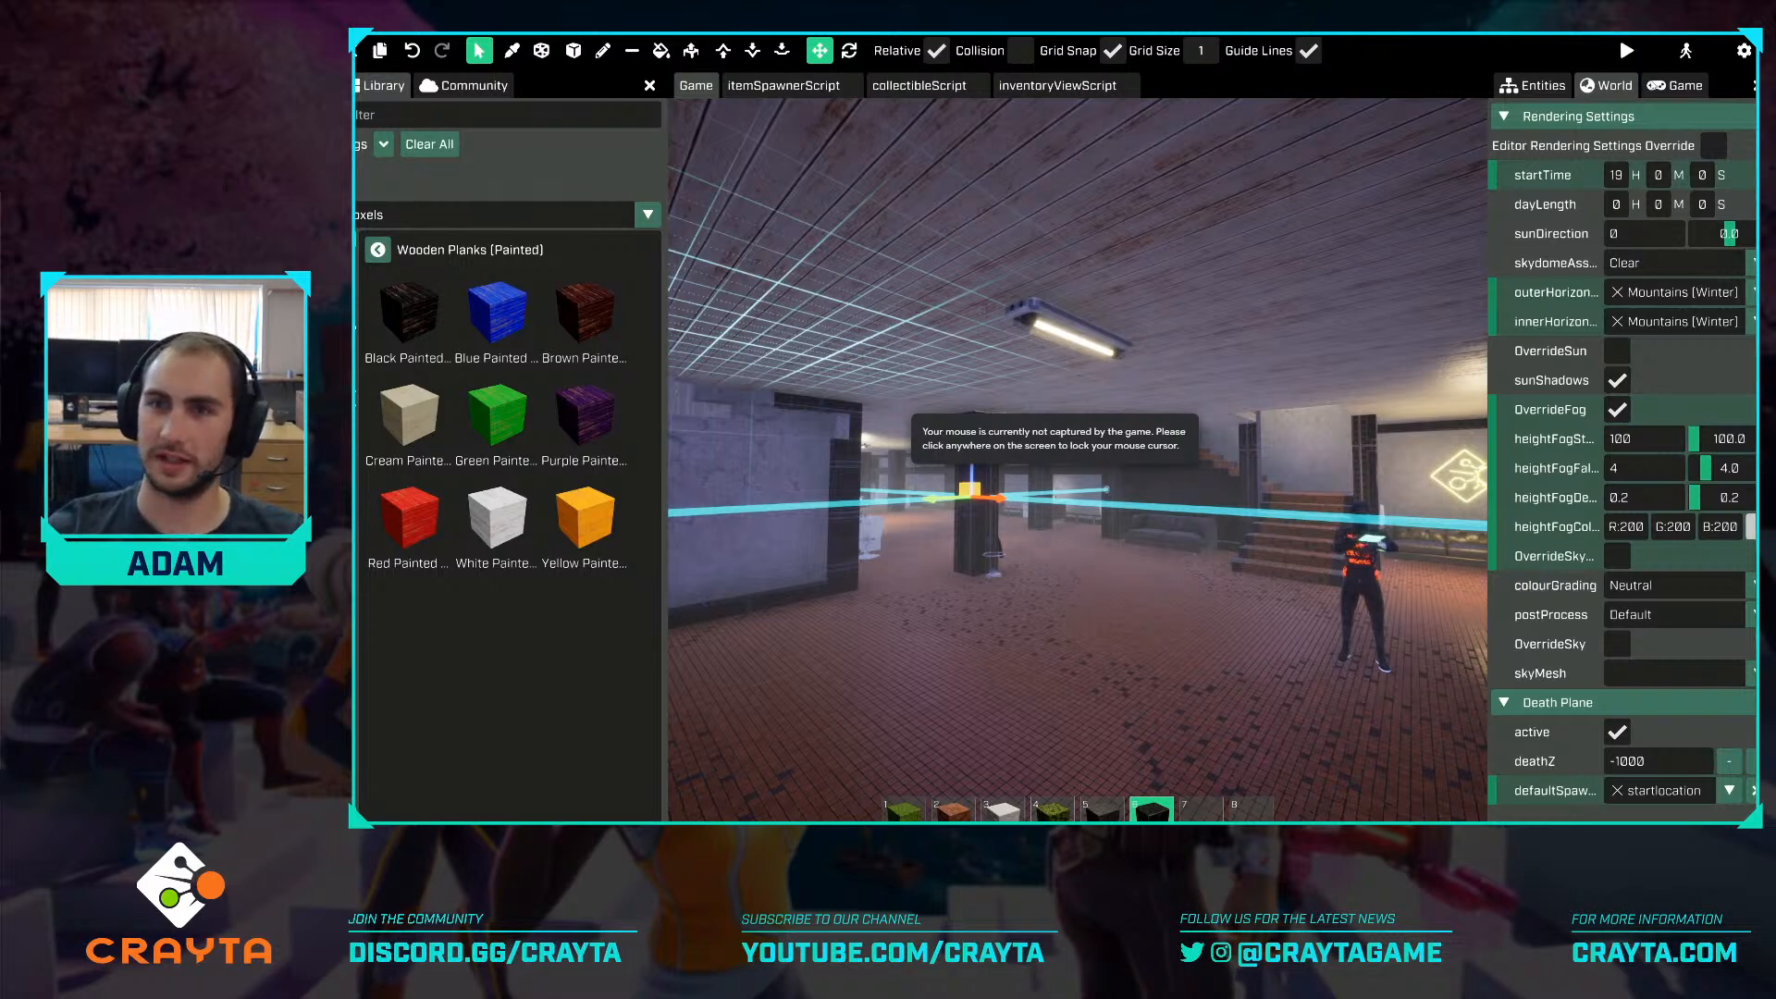
click(1489, 66)
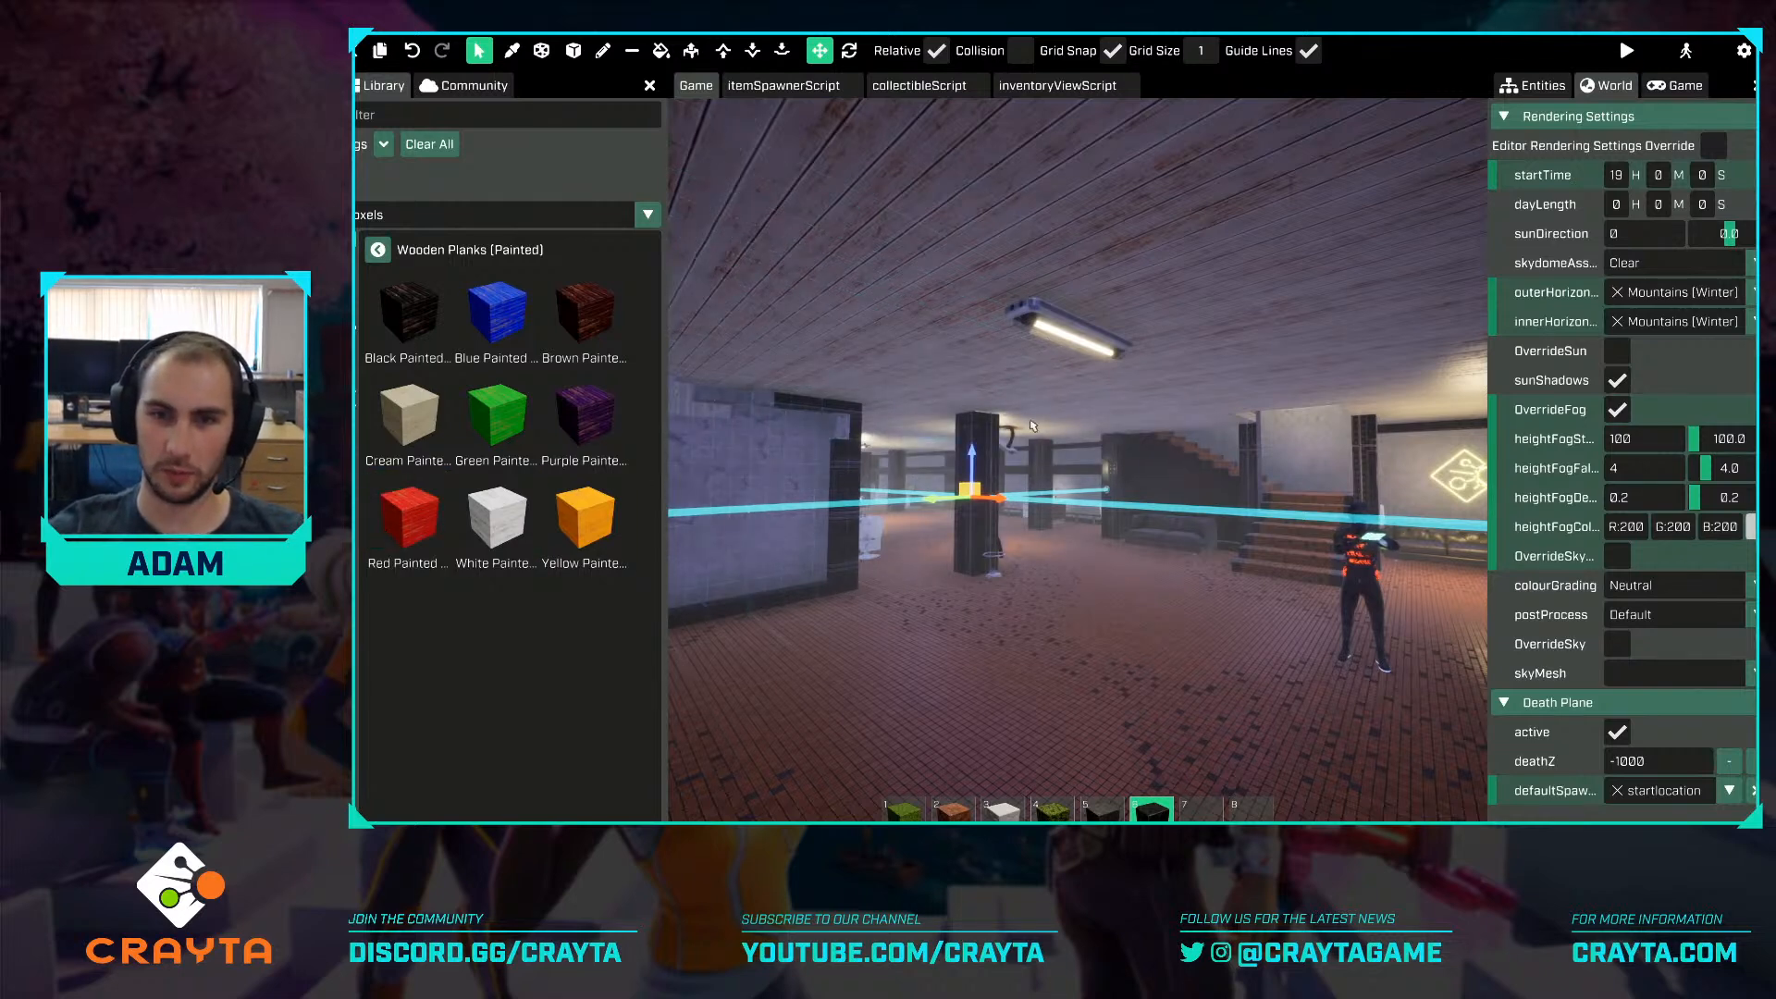
key(s)
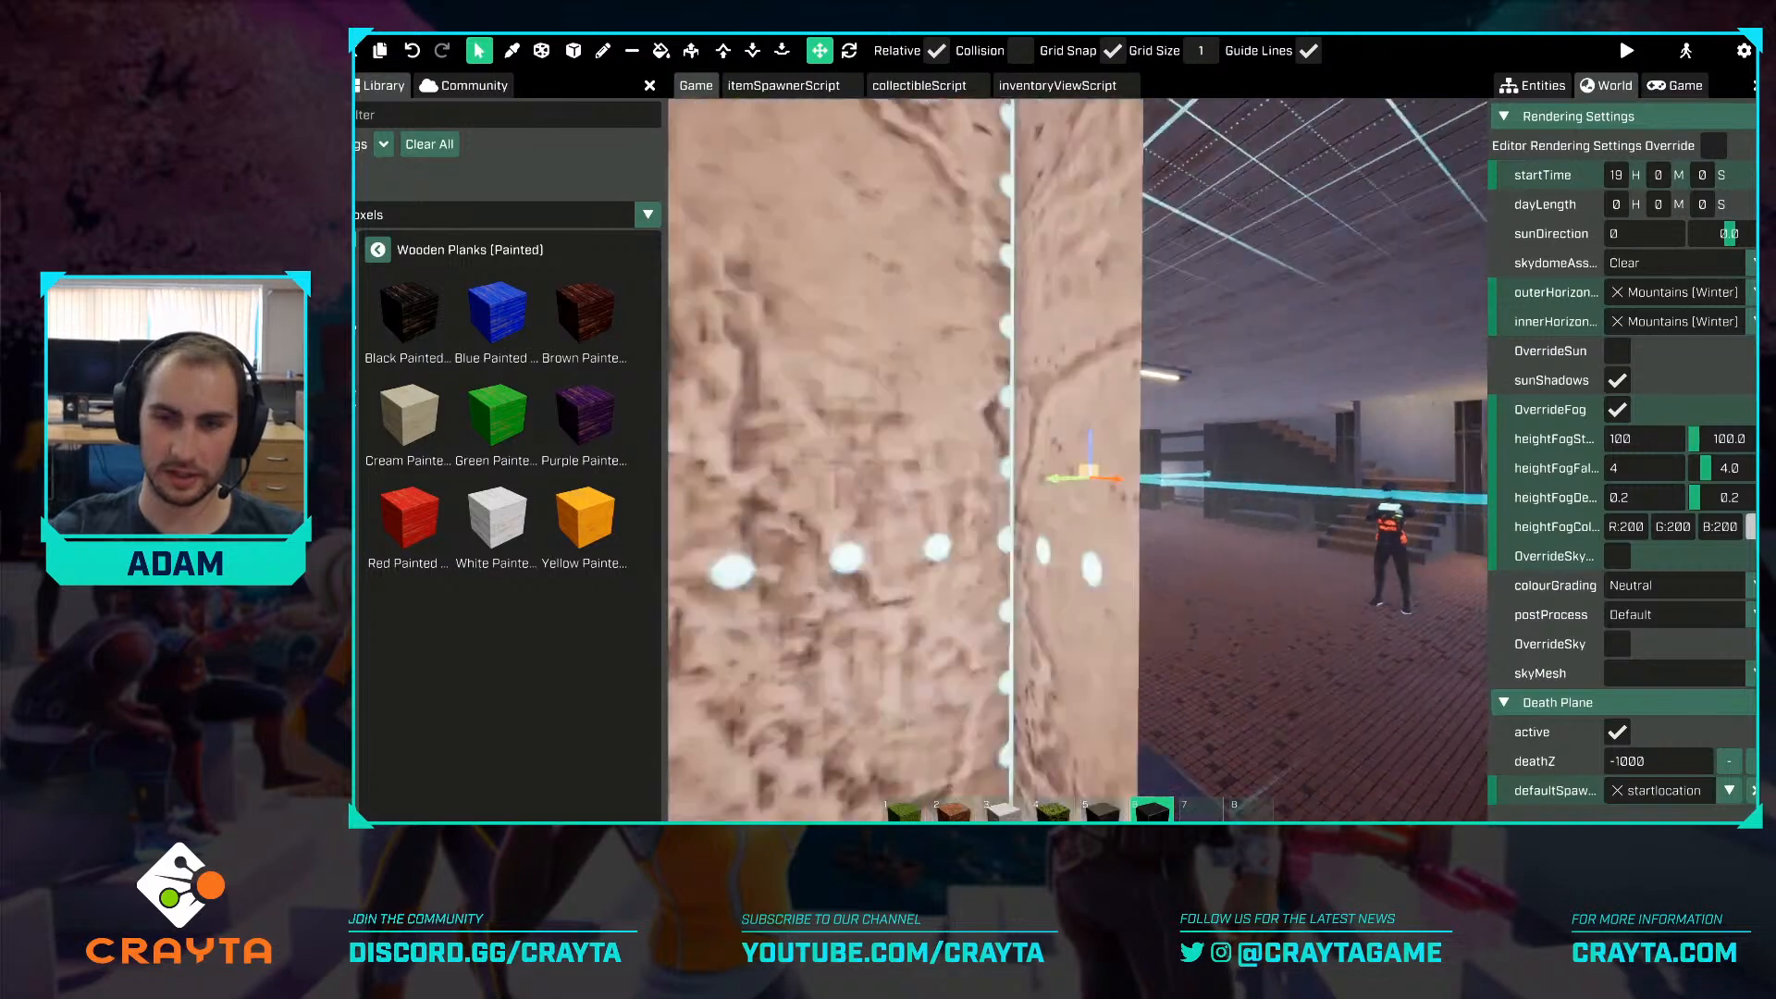
key(w)
key(w)
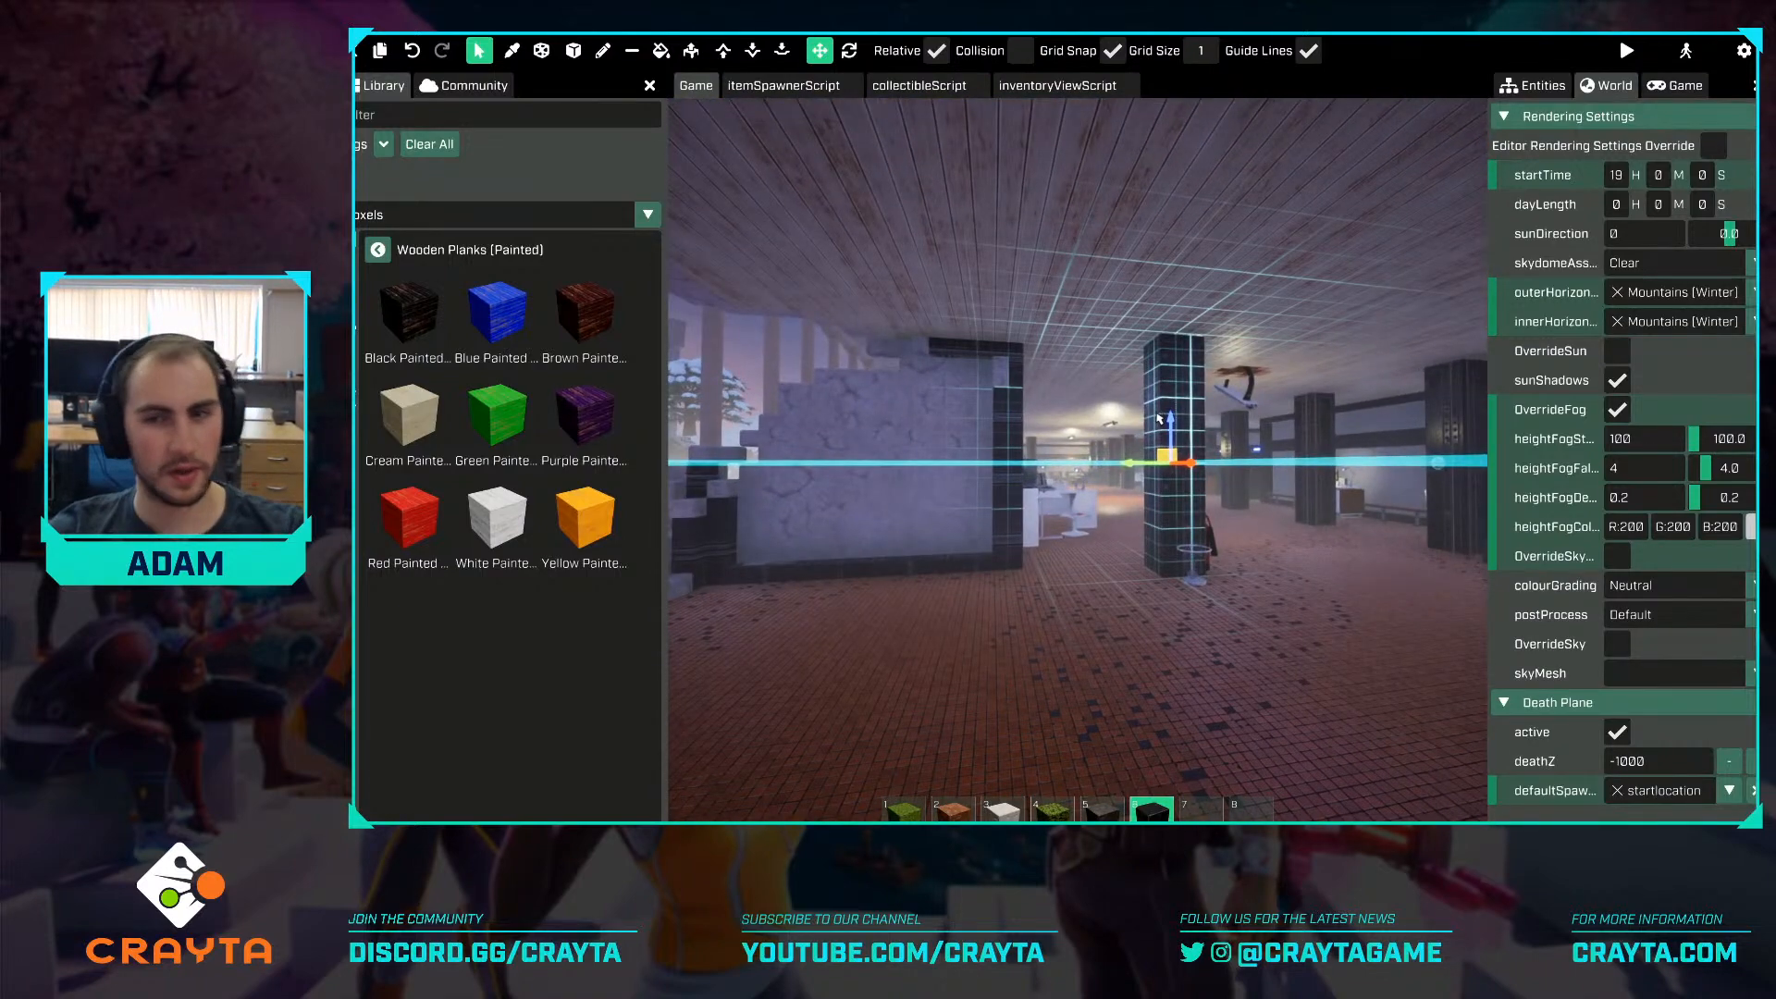
key(w)
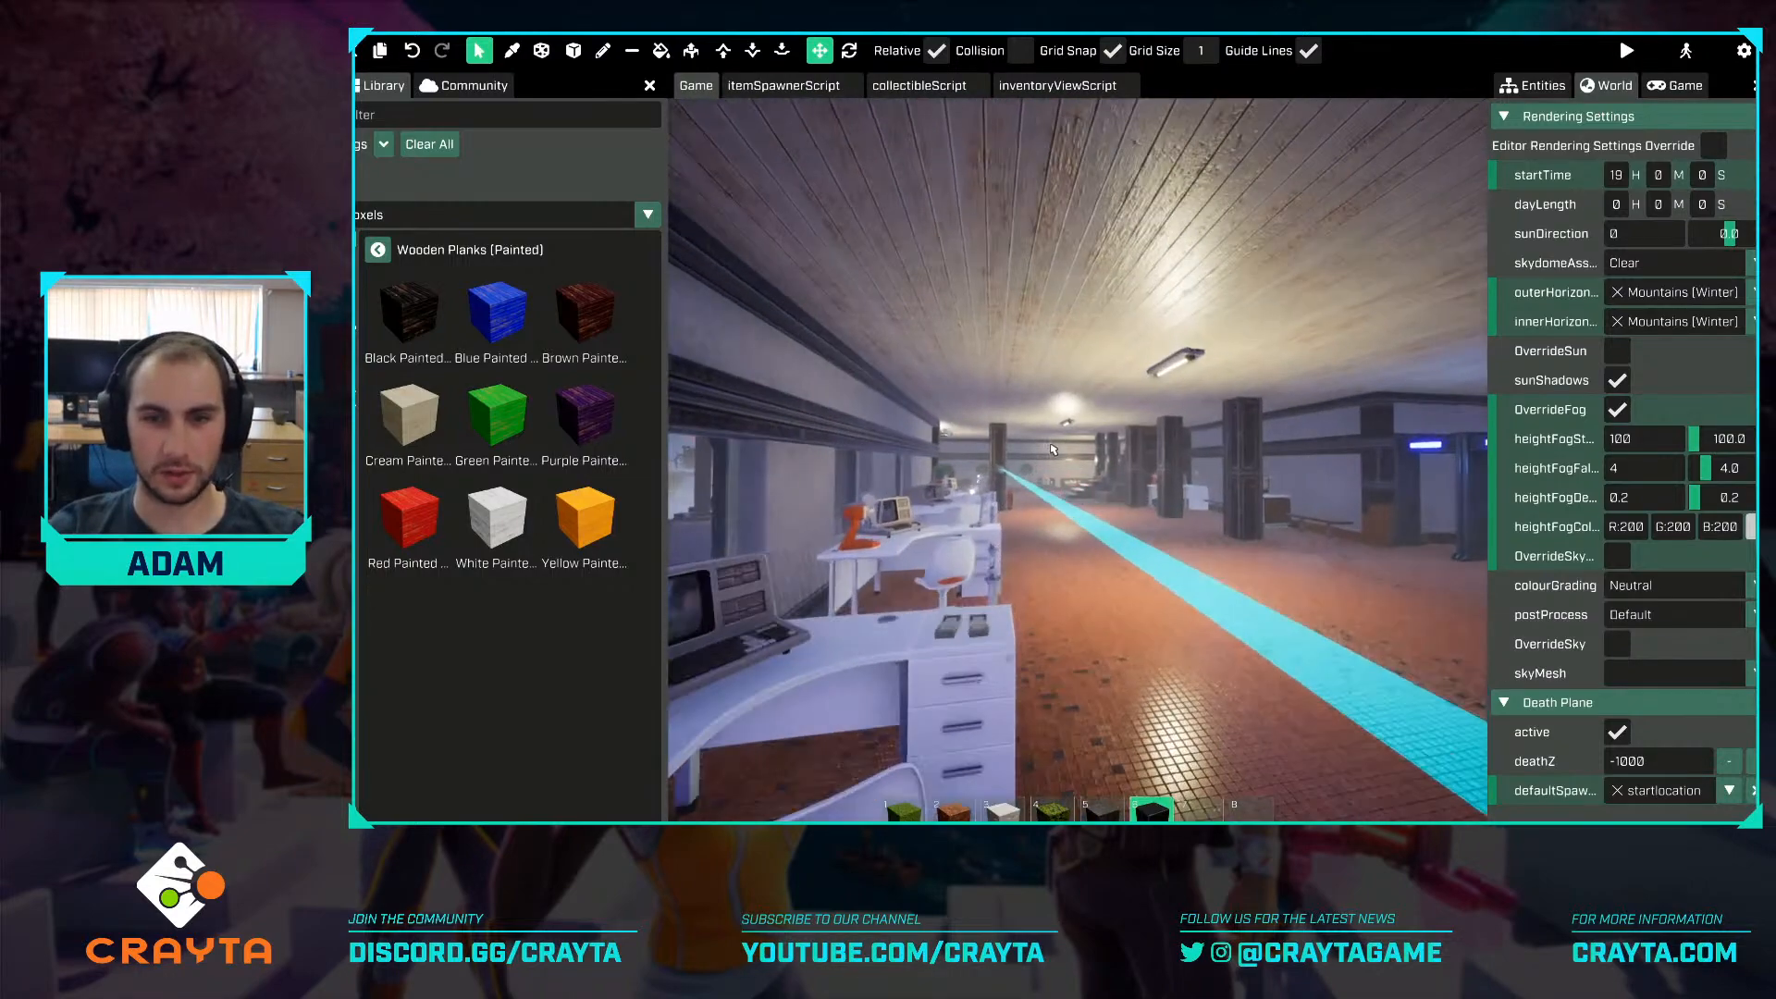
key(d)
Delete every desk in the Desks 1st Floor group, from modernApartmentDesk1 through officeDesk7.
right_drag(1053, 450, 926, 449)
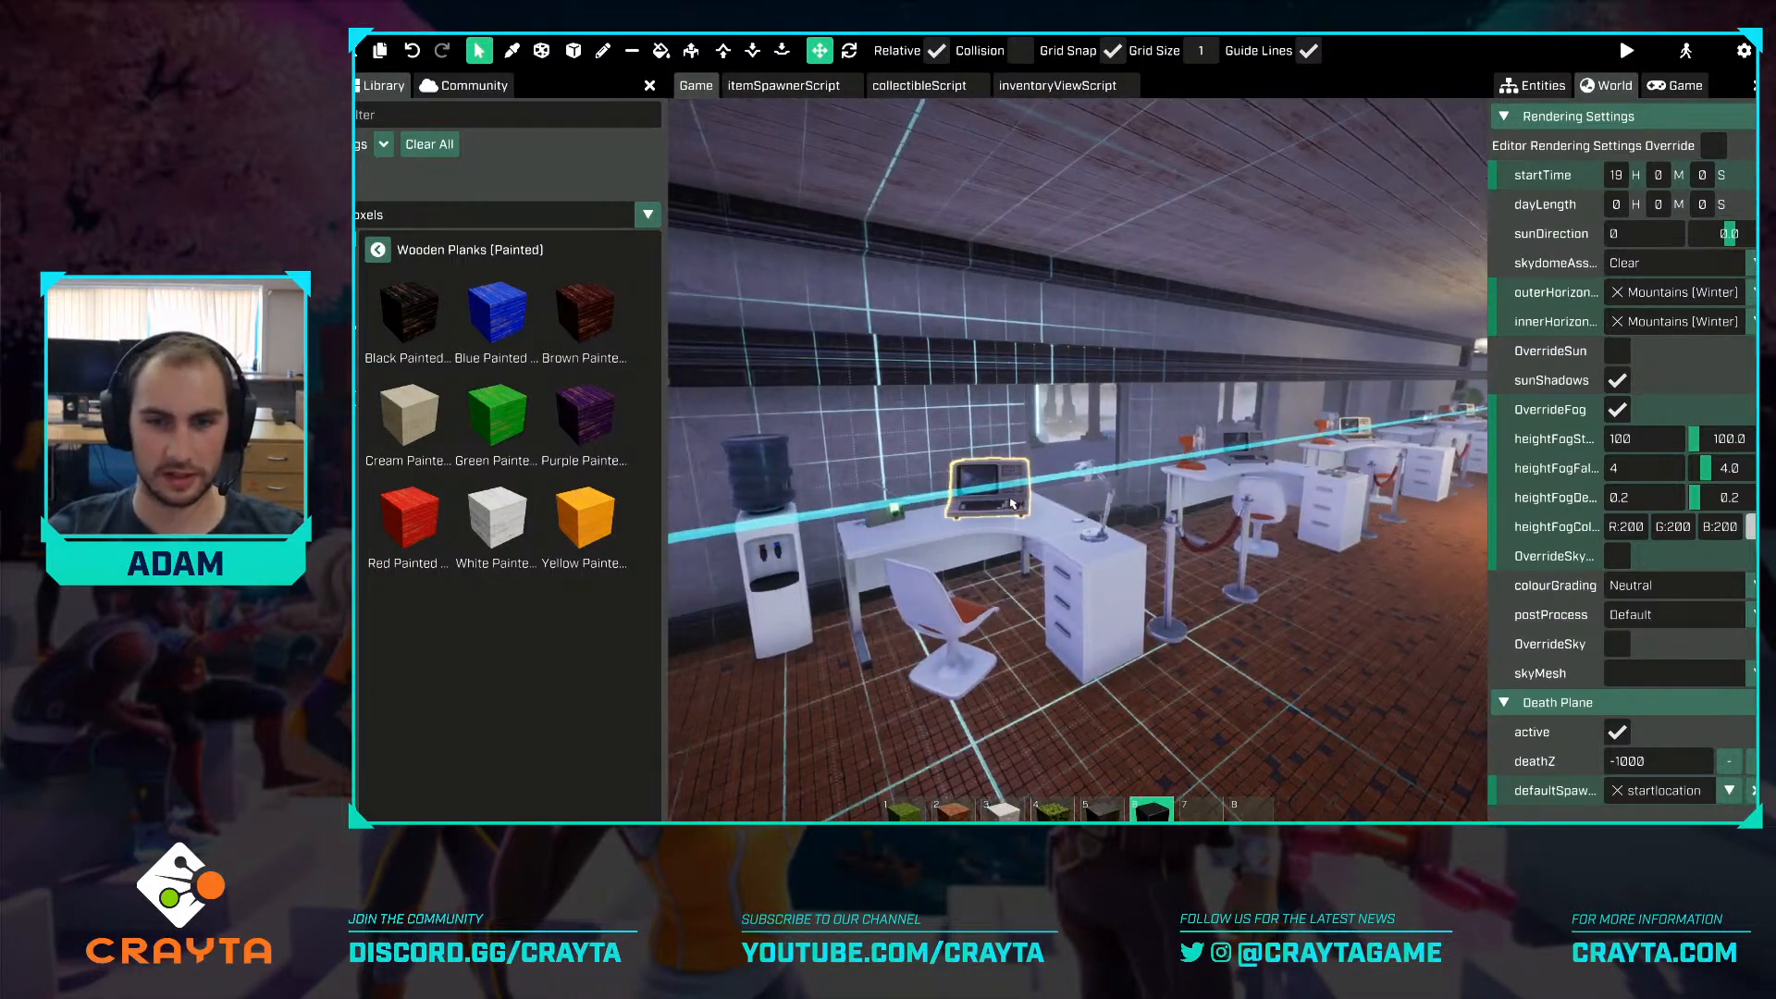
right_drag(1013, 504, 916, 505)
key(w)
key(a)
click(1101, 528)
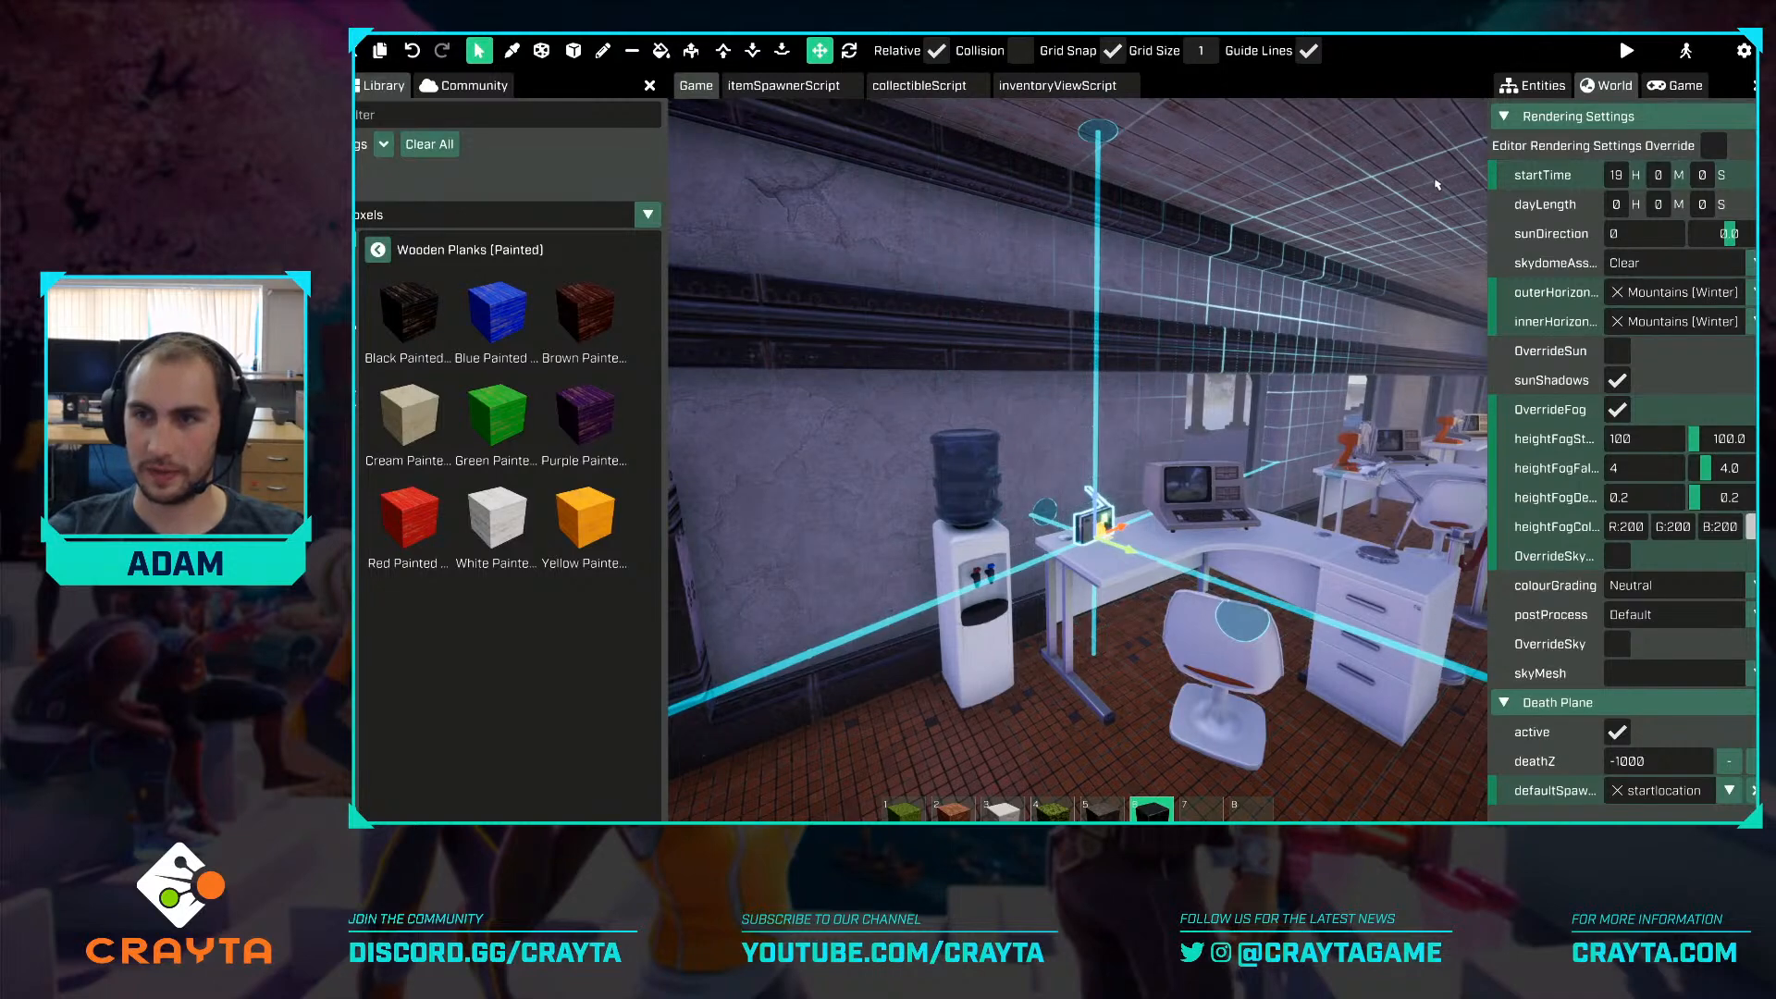
click(1533, 85)
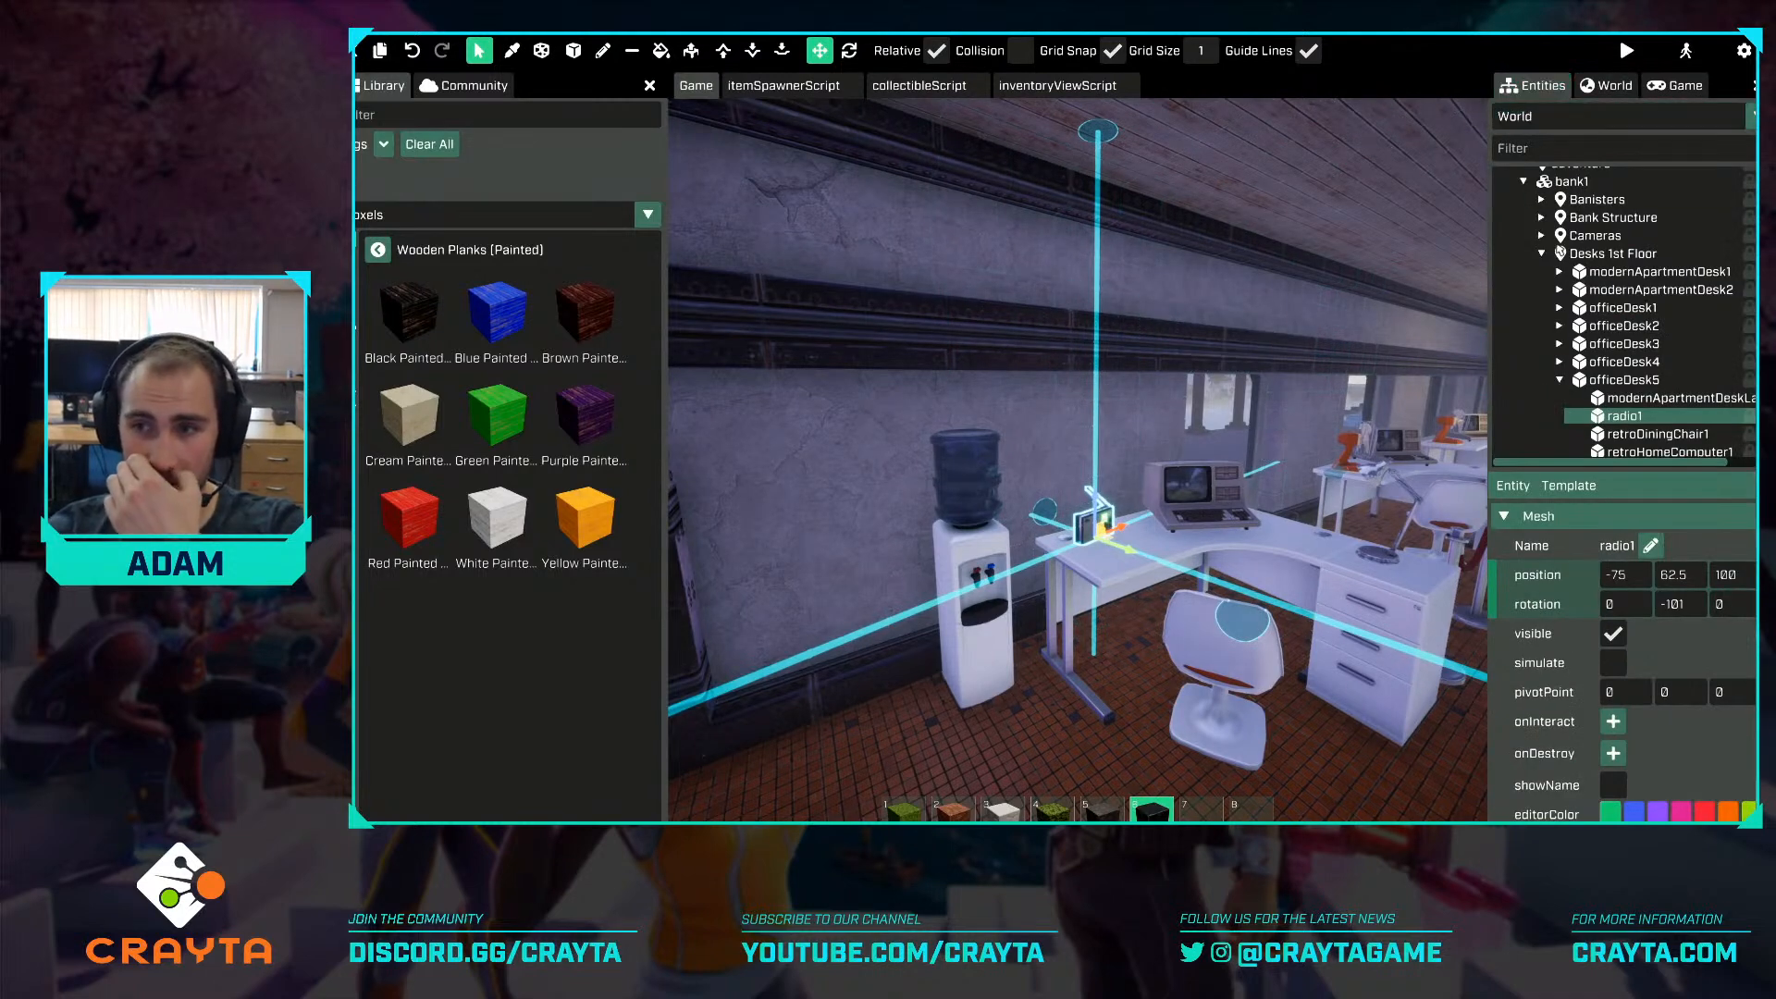
click(1559, 379)
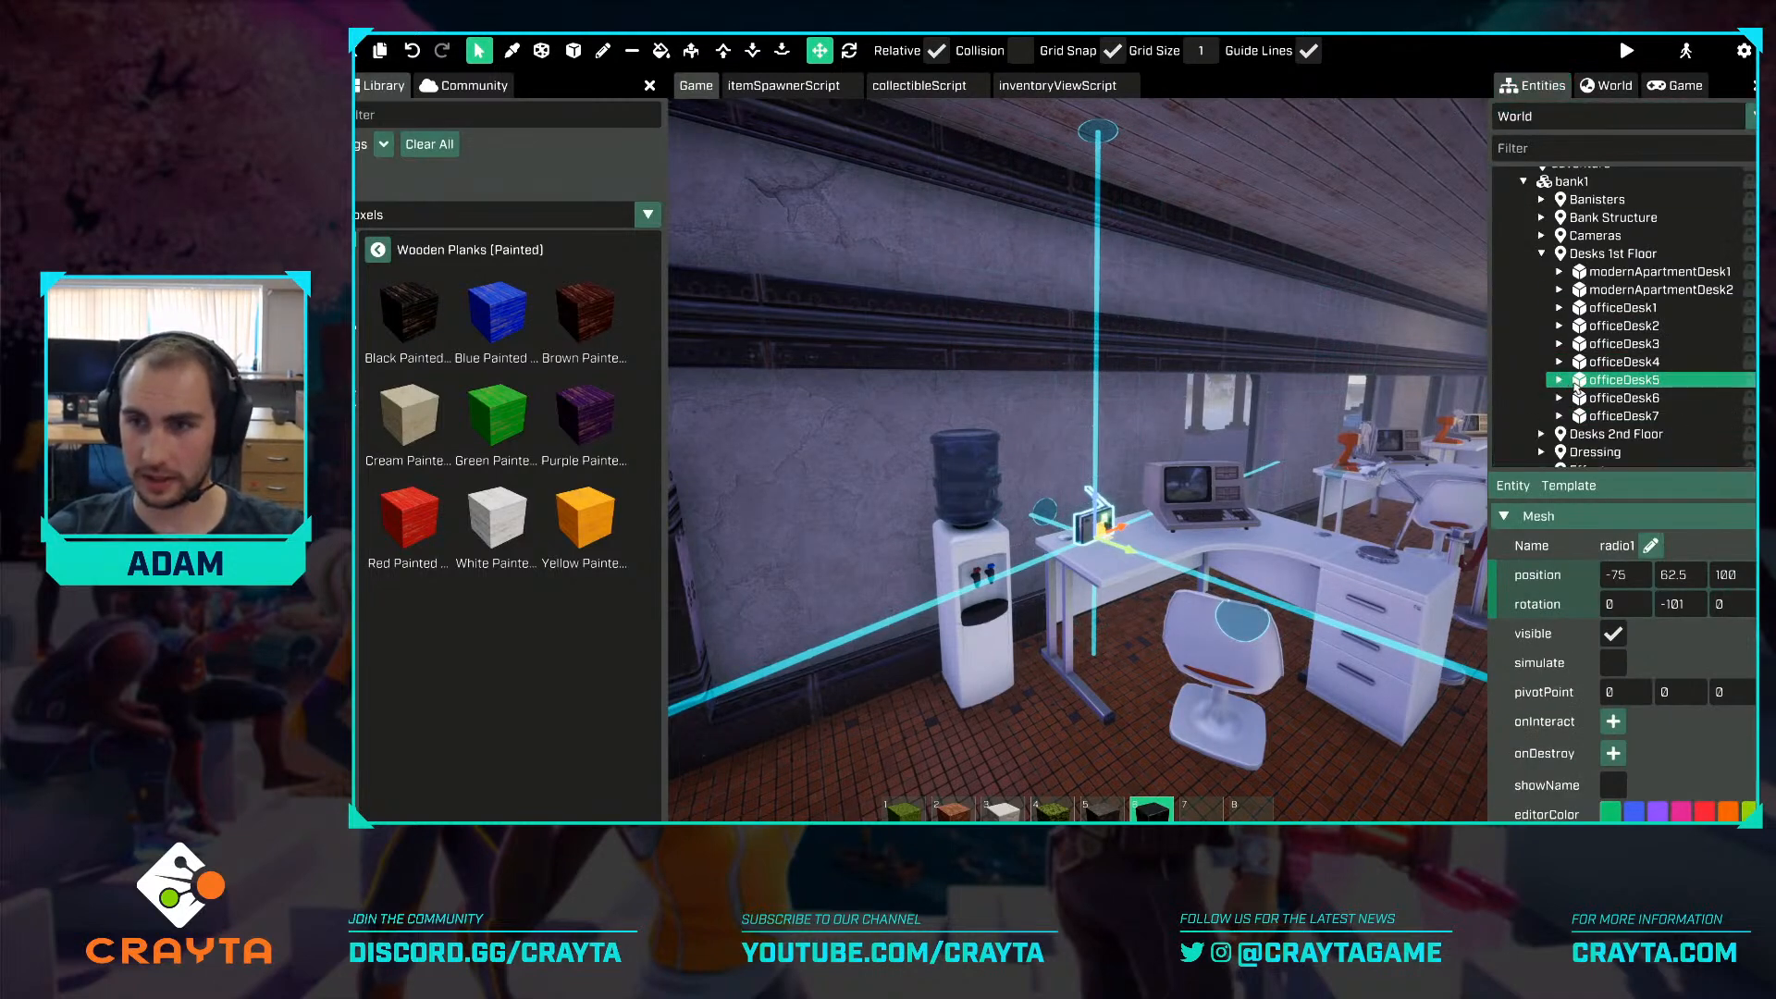
click(1619, 417)
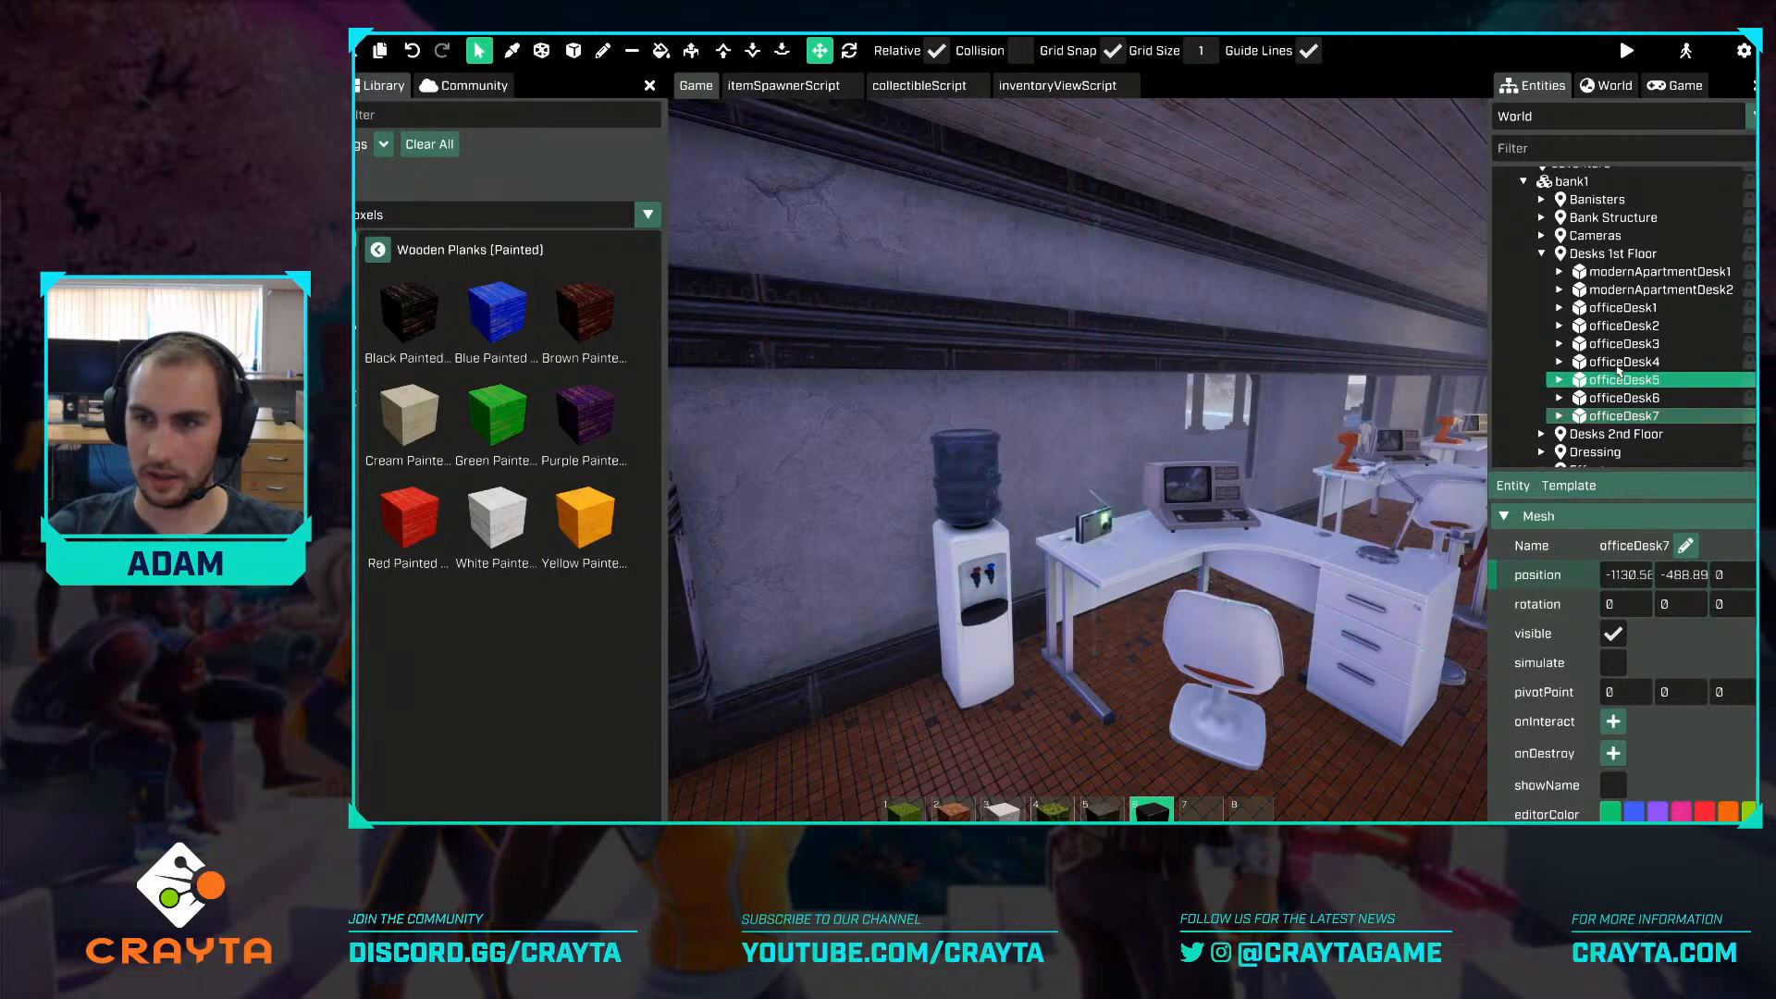
shift+click(1623, 272)
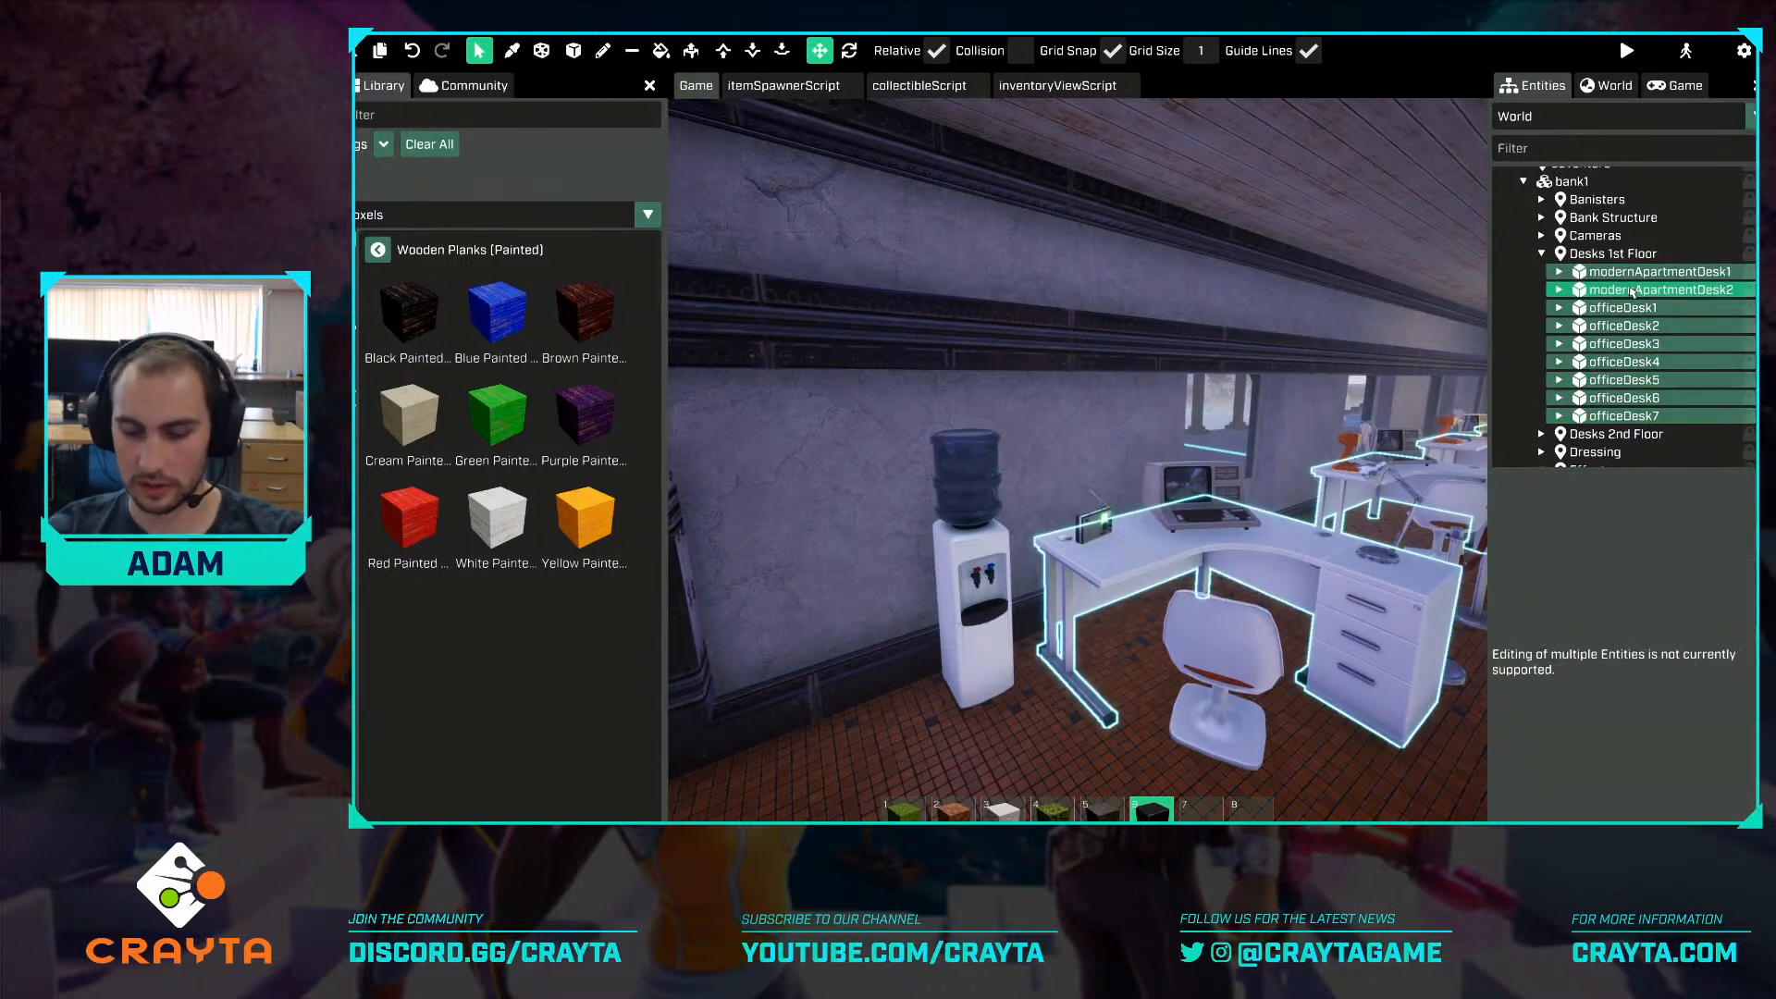
key(Delete)
Delete the office water cooler standing against the wall where the desks were.
key(w)
right_drag(1351, 404, 1155, 512)
click(1156, 569)
key(s)
key(Delete)
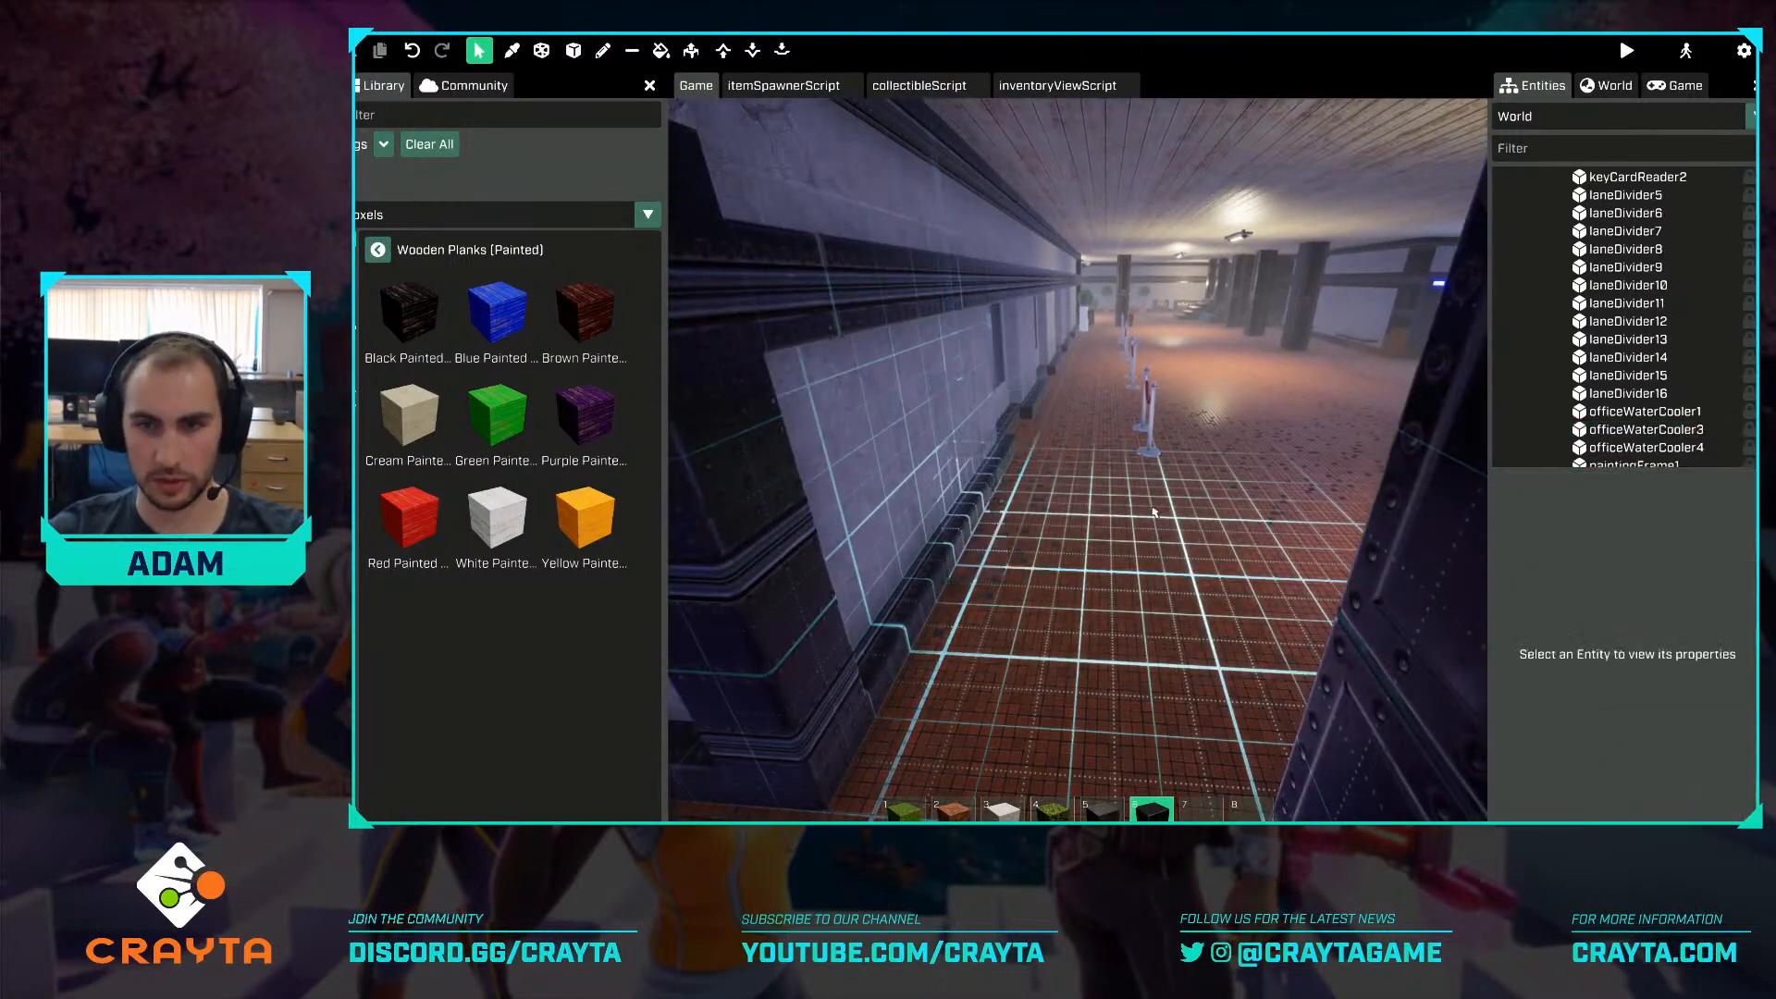
Delete the Dressing group's entities from laneDivider5 through vendingMachine2, including the water coolers, paintings, safe deposit boxes and globes.
click(1158, 444)
key(d)
key(w)
right_drag(1163, 446, 1206, 438)
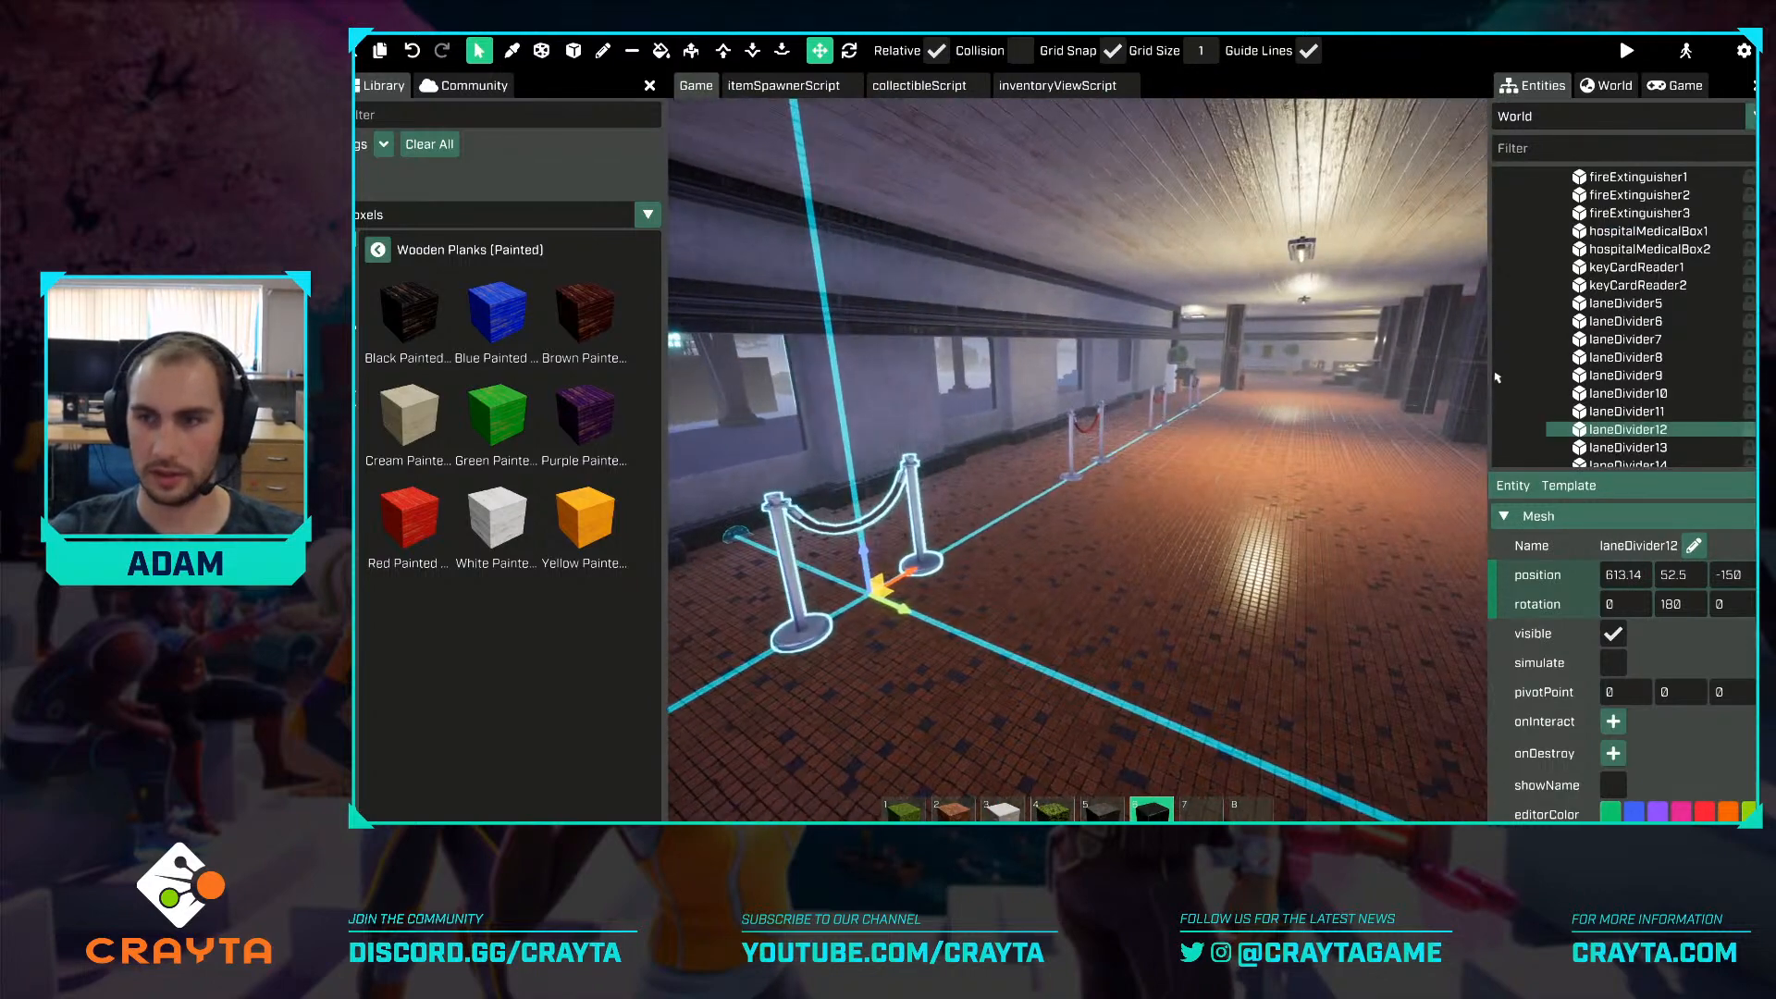
click(1642, 306)
scroll(1643, 310, down, 4)
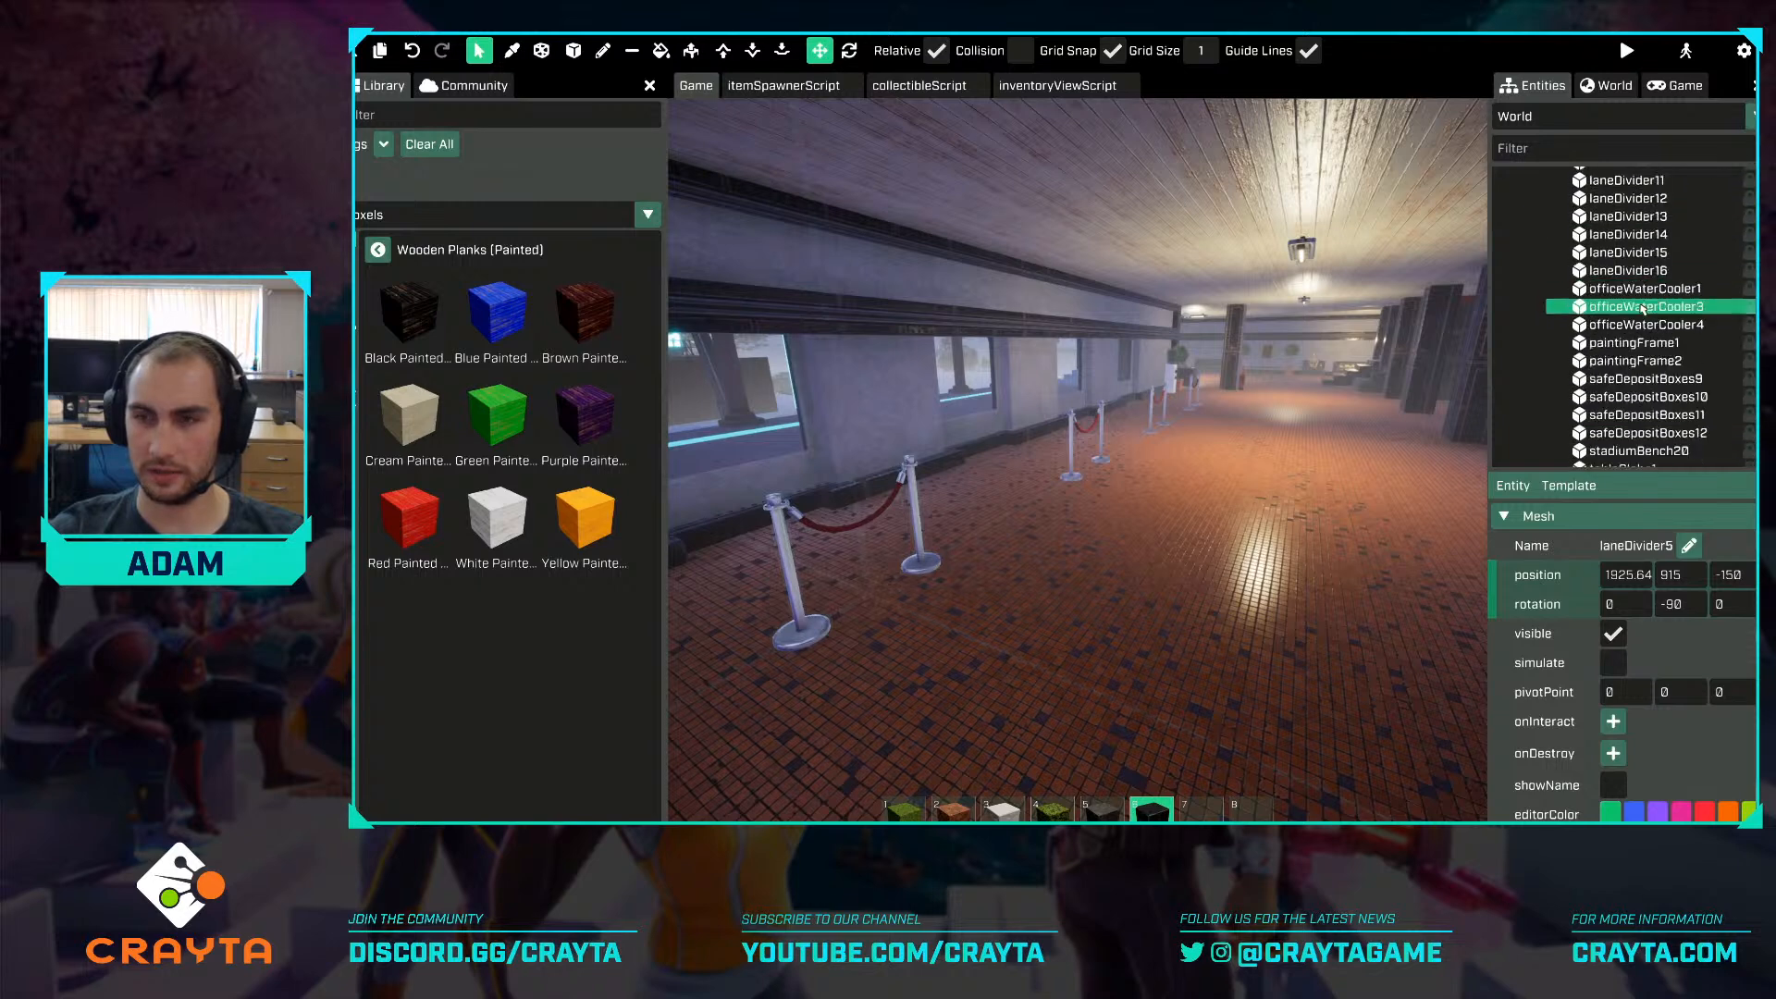
key(shift)
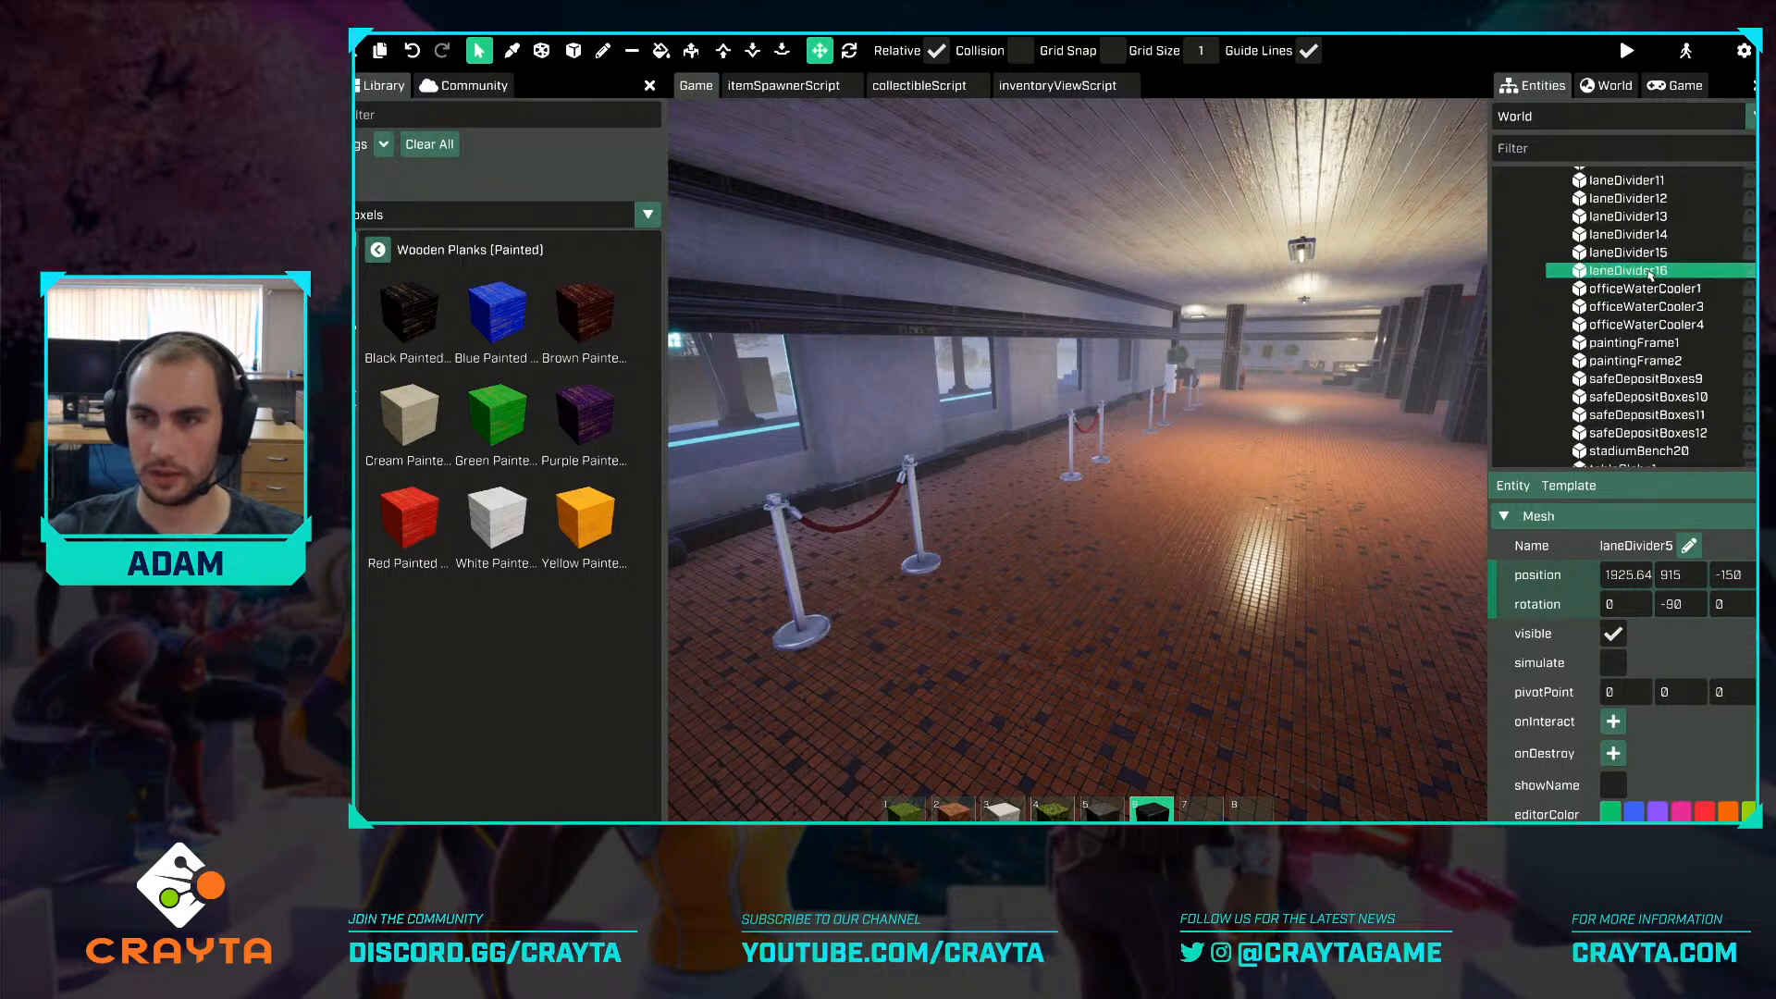
scroll(1665, 351, down, 3)
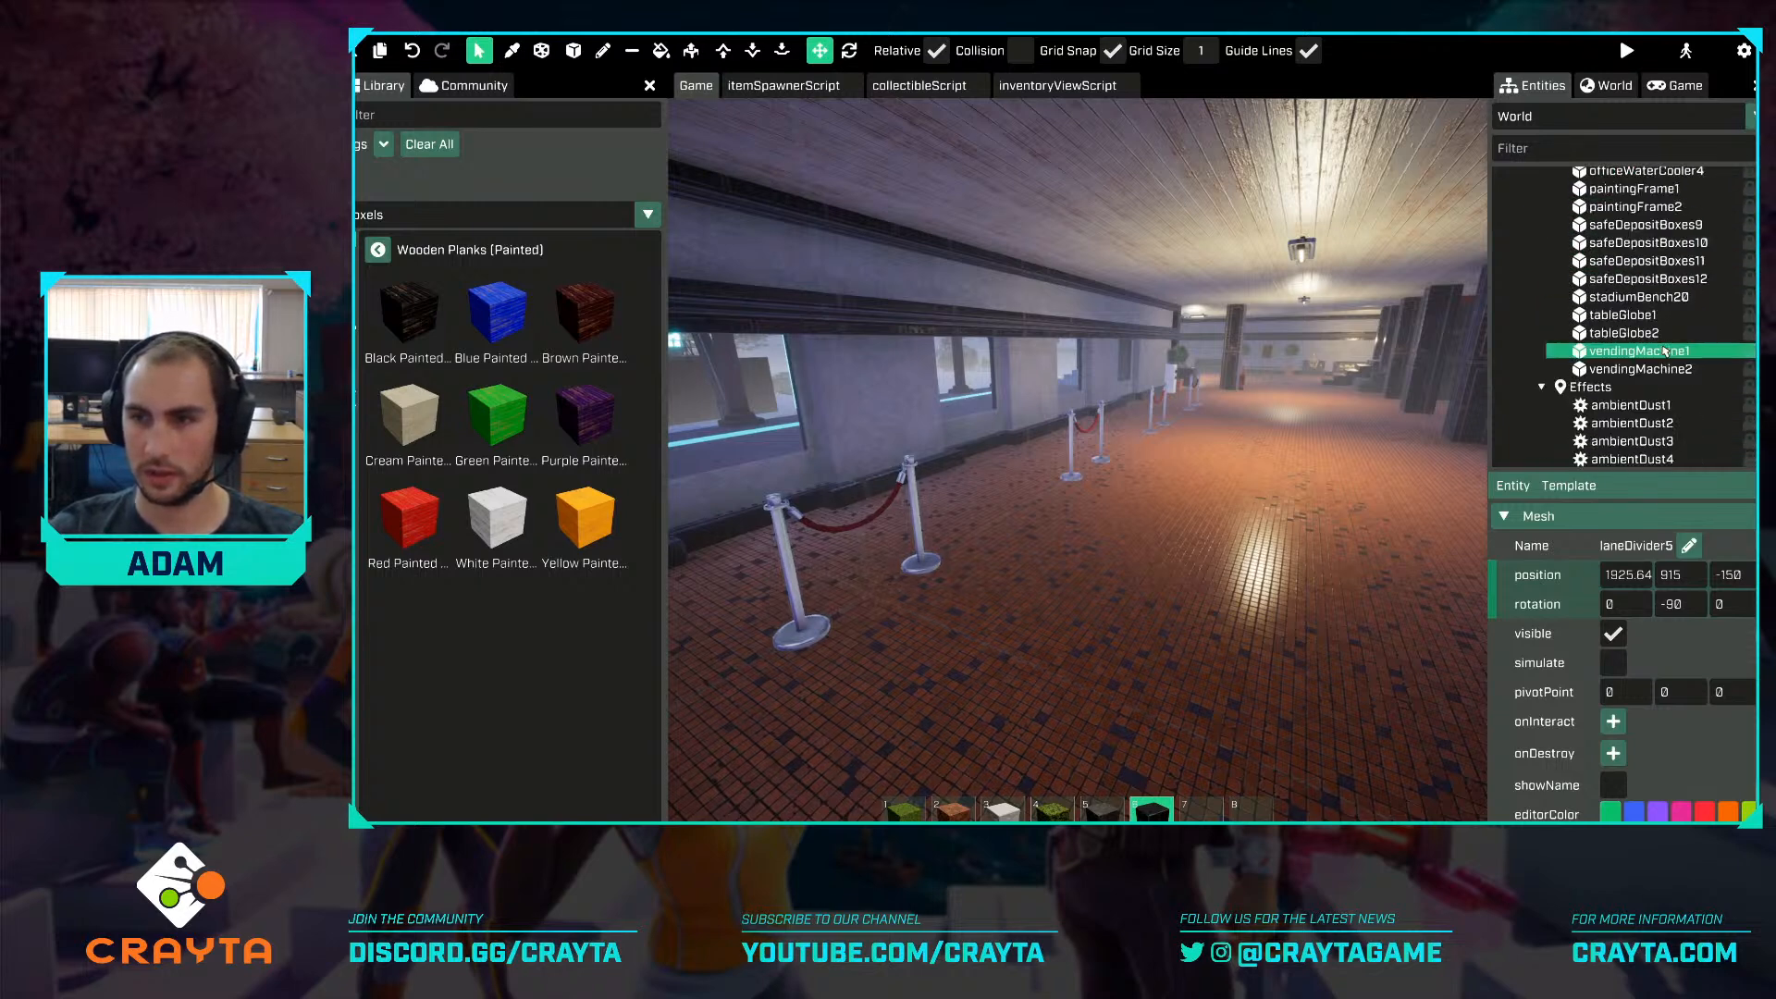
key(shift)
shift+click(1662, 372)
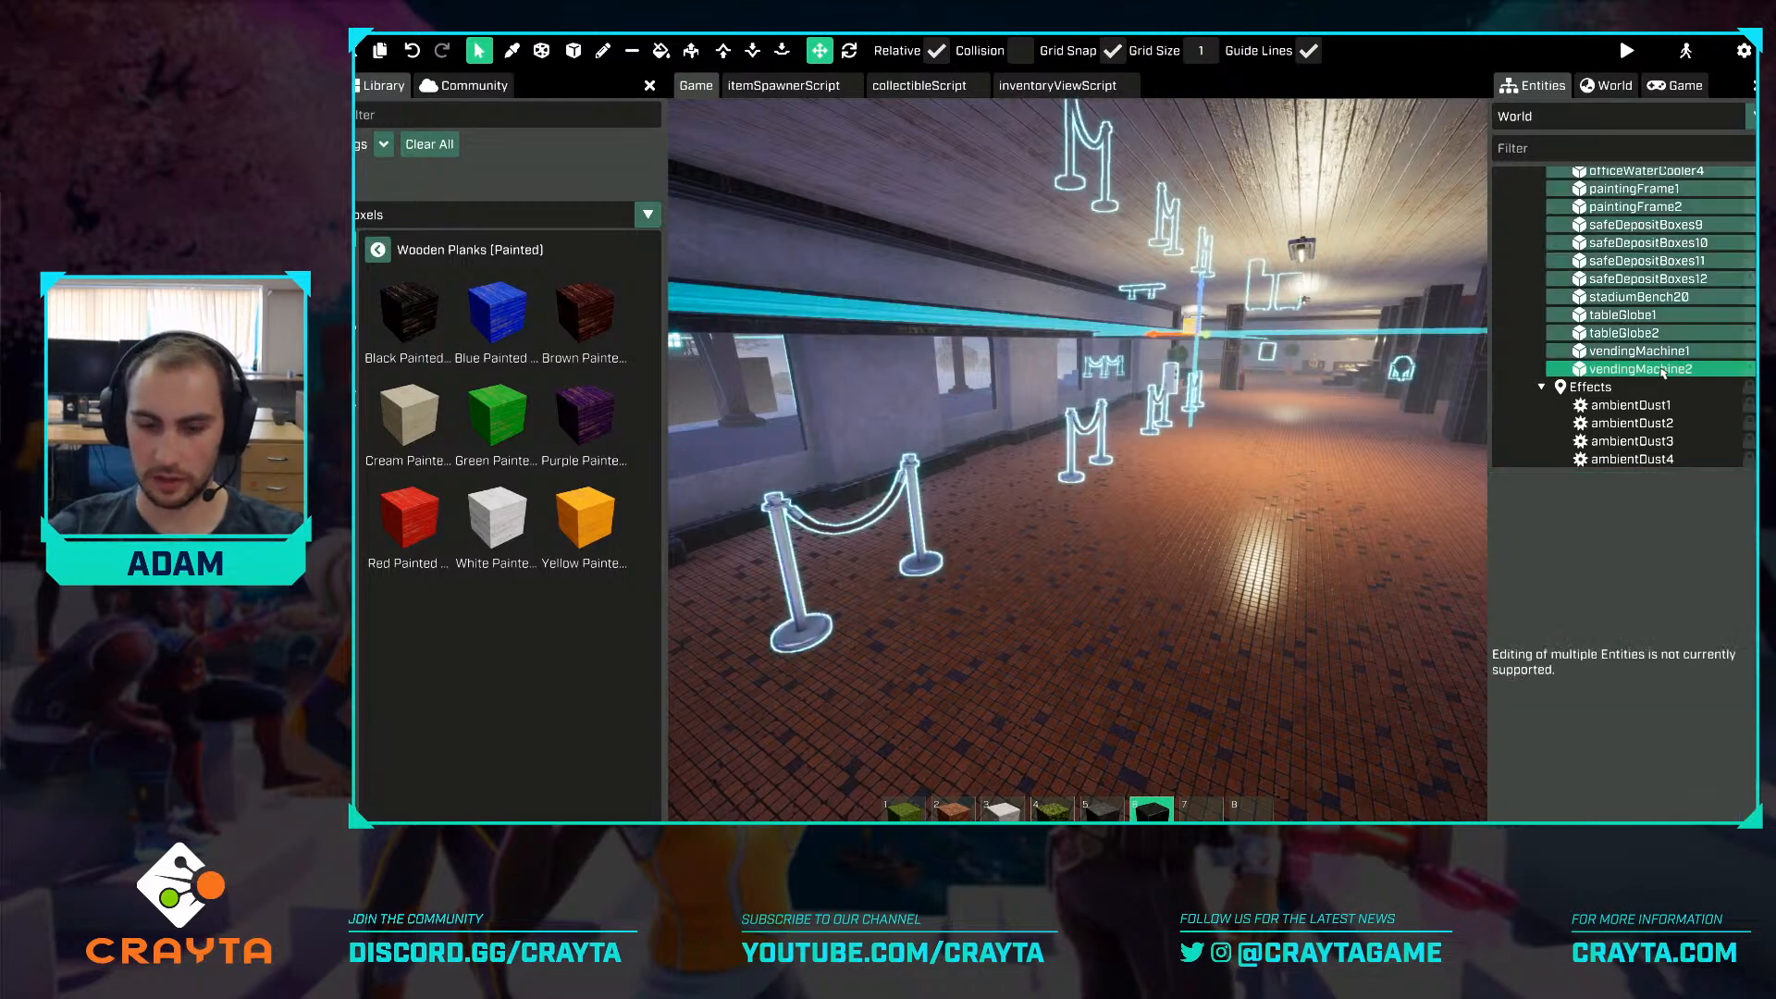
key(Delete)
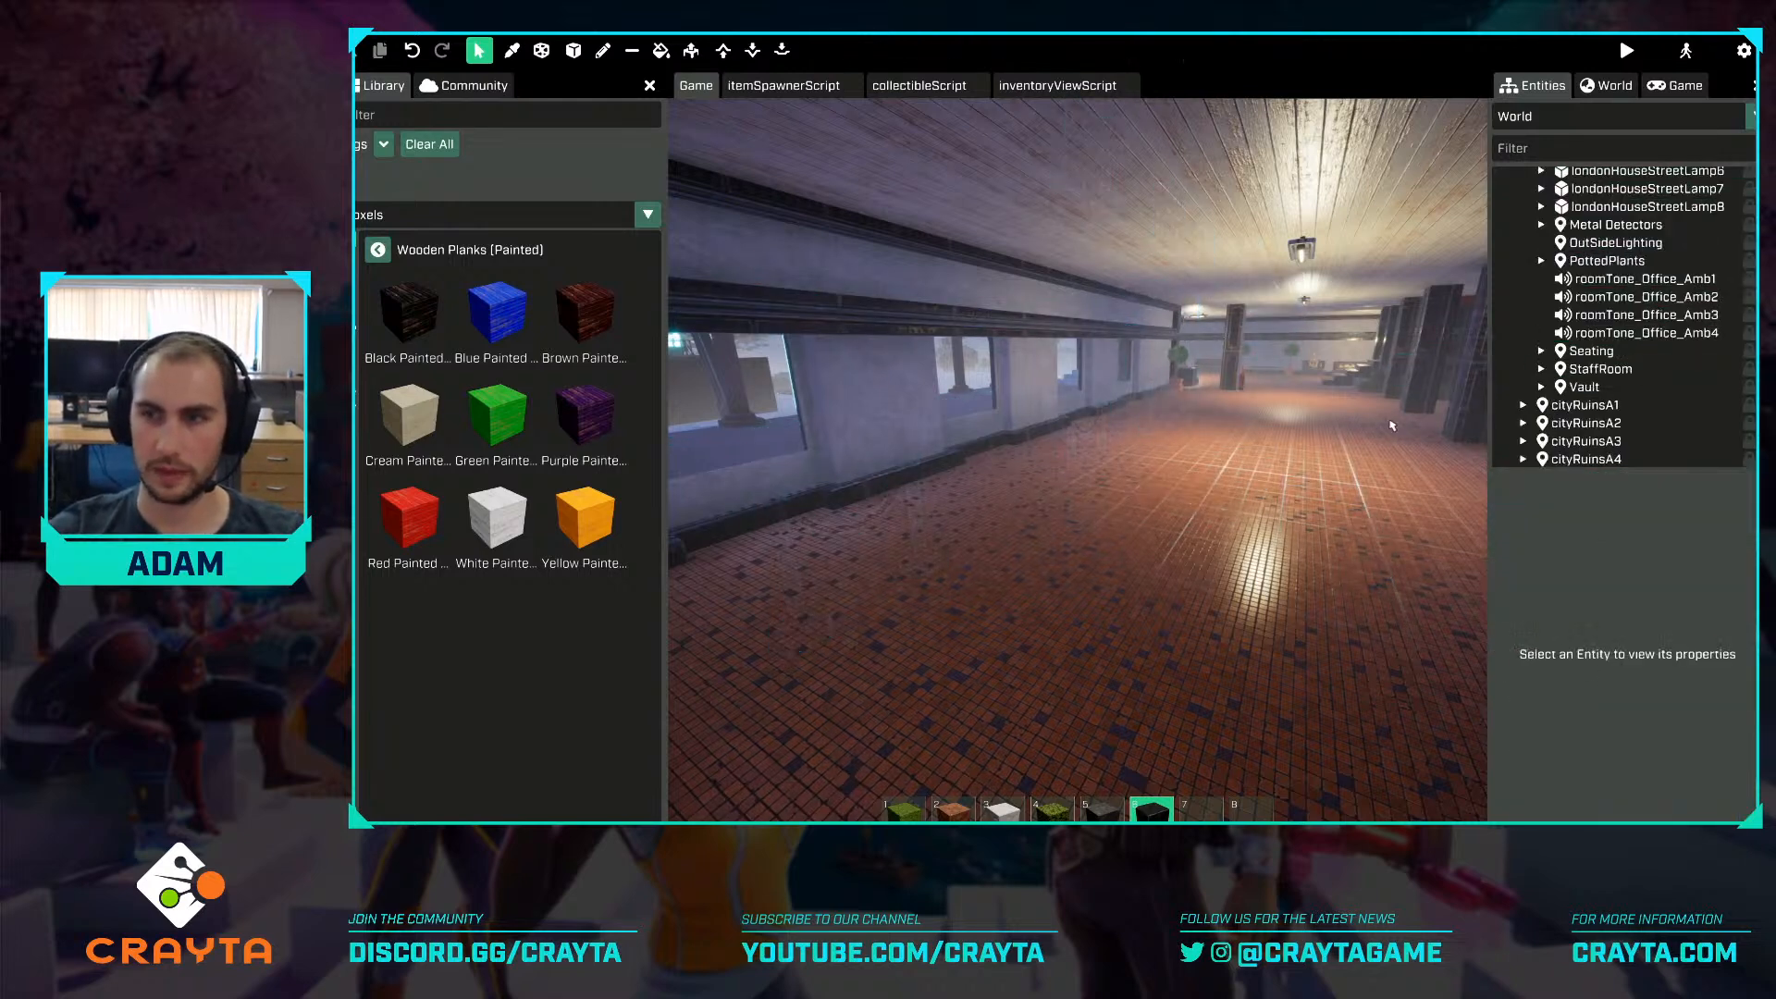
Delete the rest of the Dressing group's entities, including the cardboard boxes, coat hangers, fire extinguishers, medical boxes and key card readers.
scroll(1656, 333, up, 10)
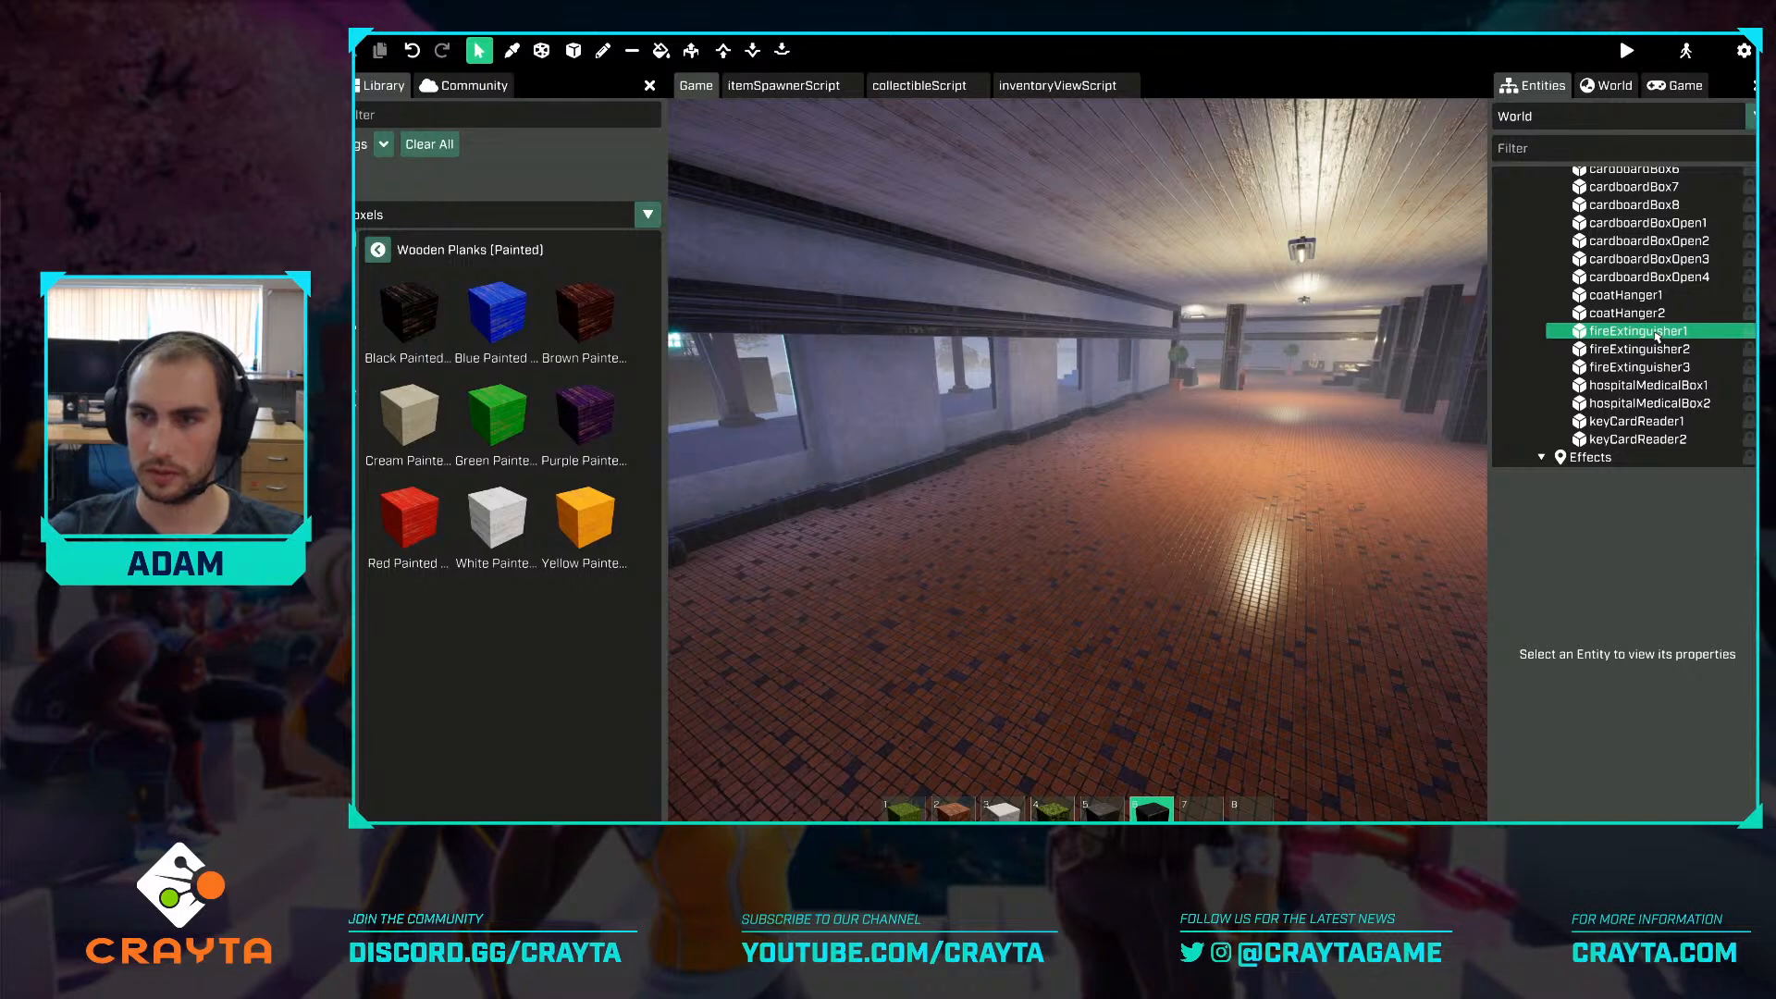
click(1635, 440)
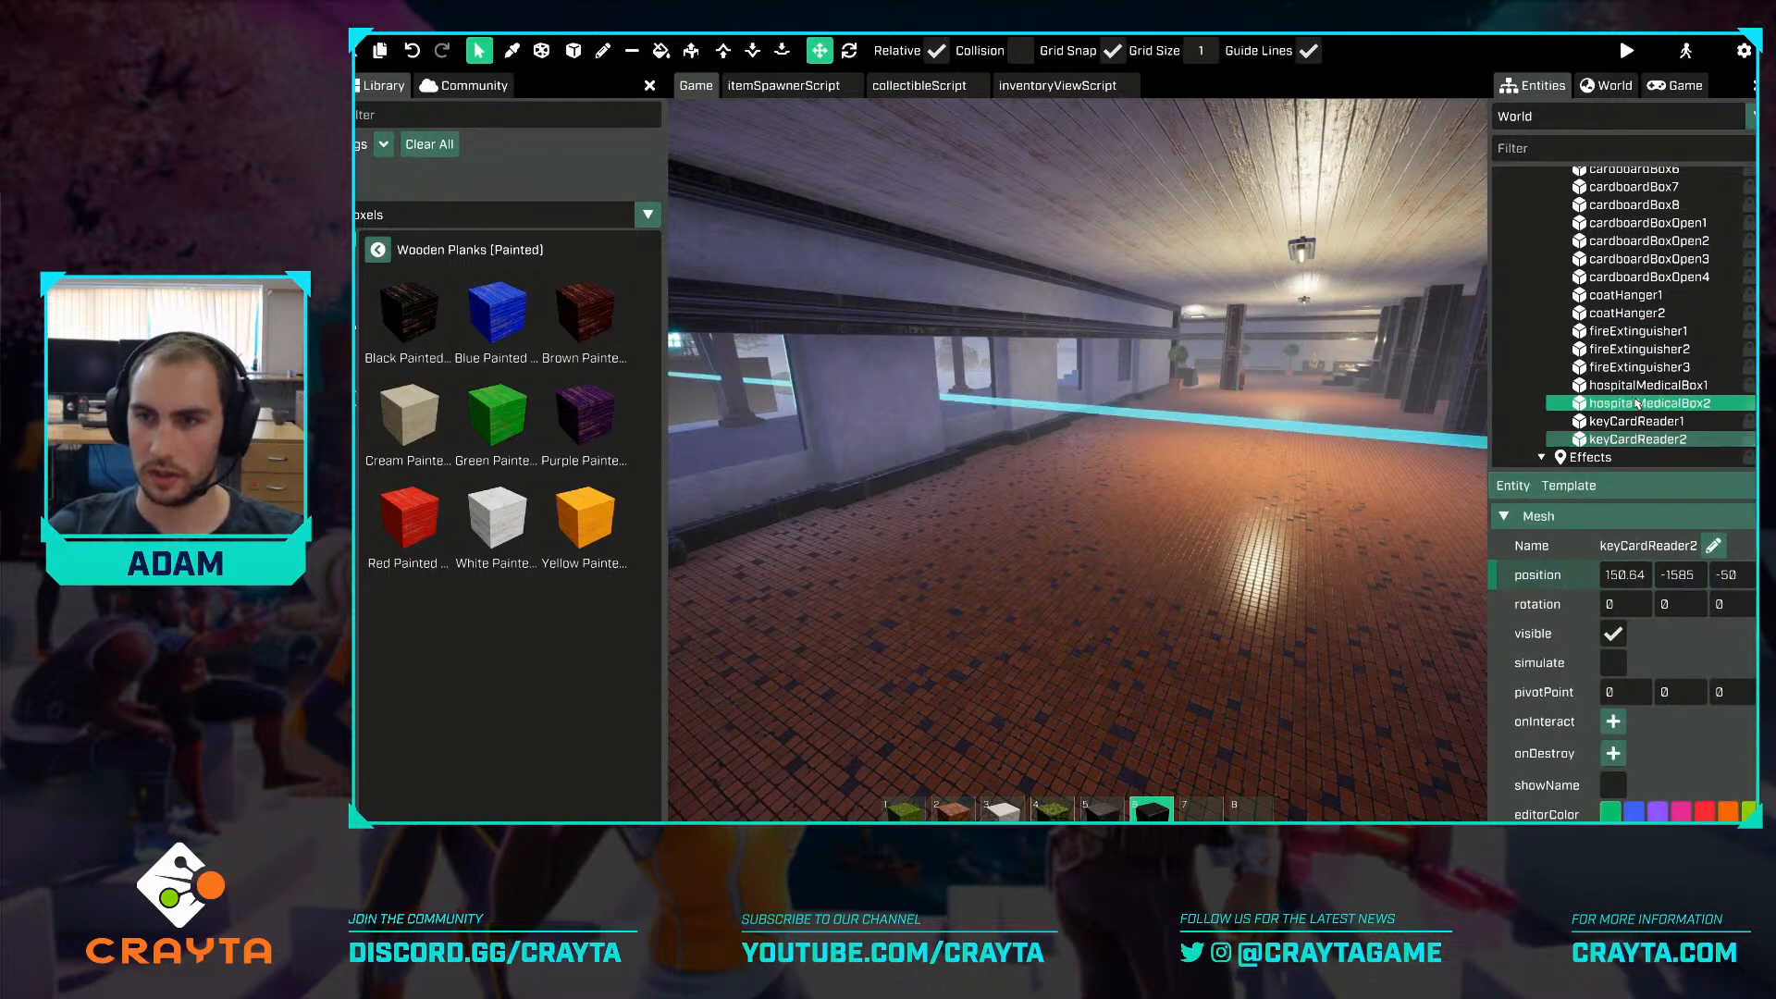
scroll(1651, 347, up, 5)
shift+click(1651, 338)
scroll(1652, 342, down, 5)
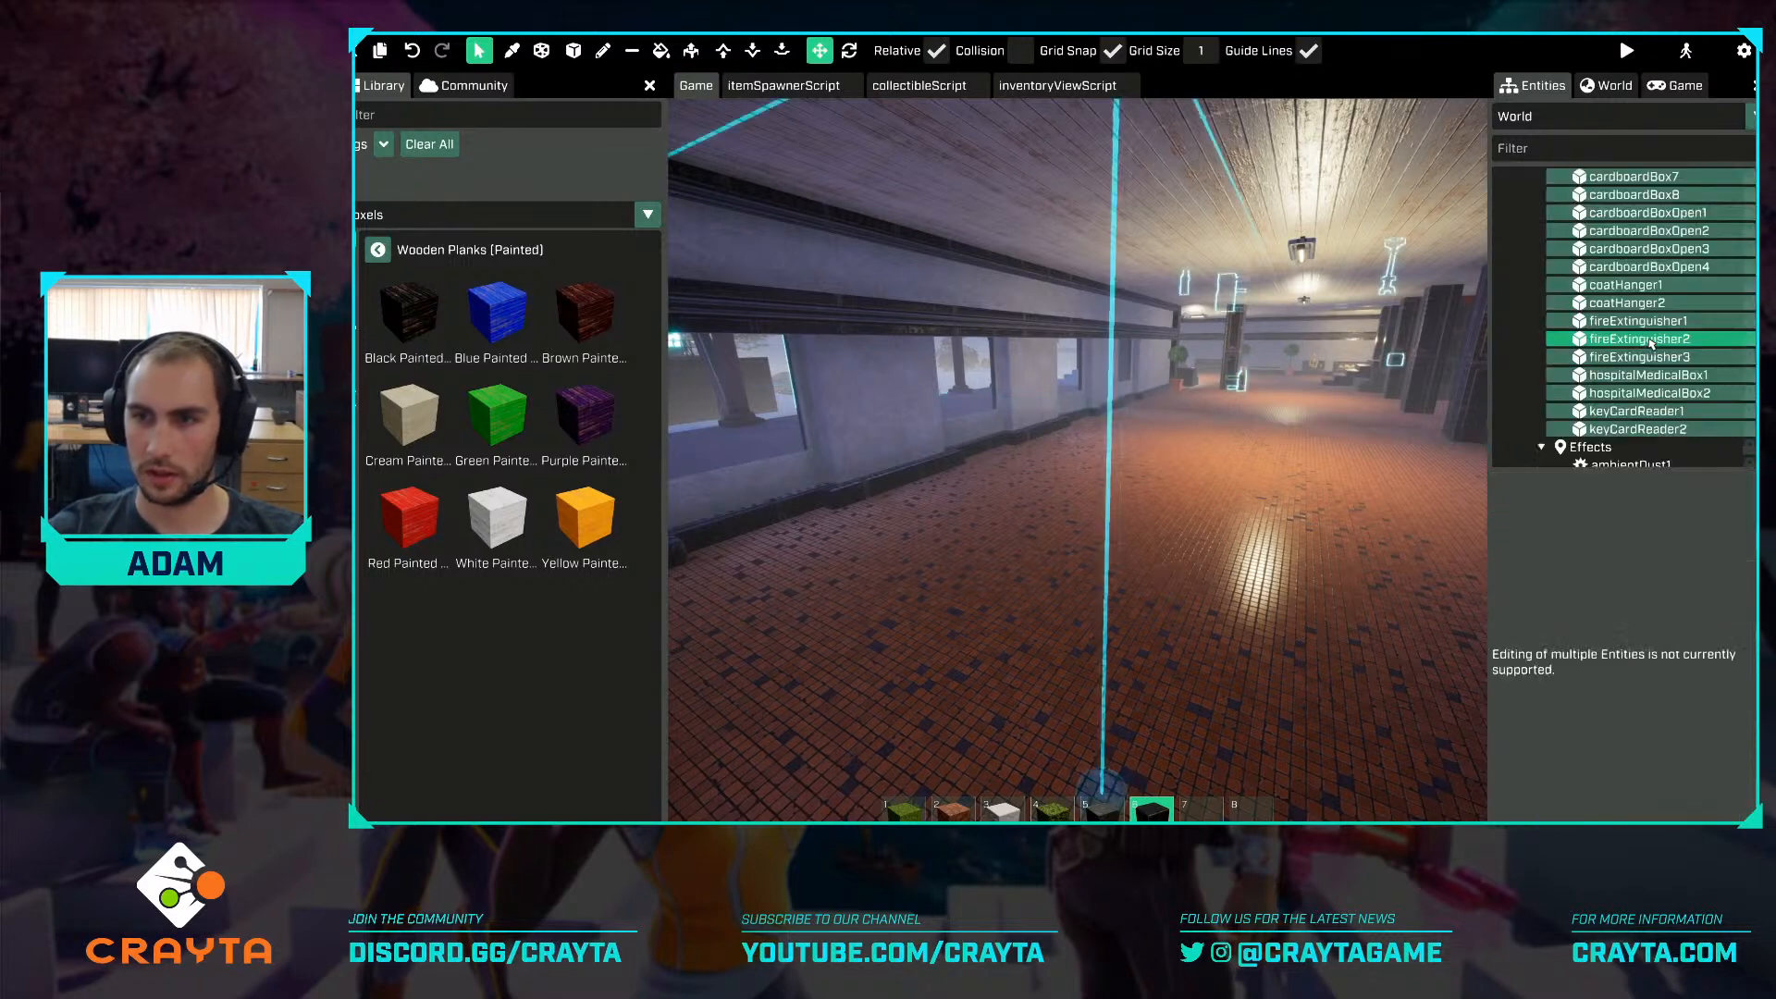
scroll(1651, 343, up, 5)
key(Delete)
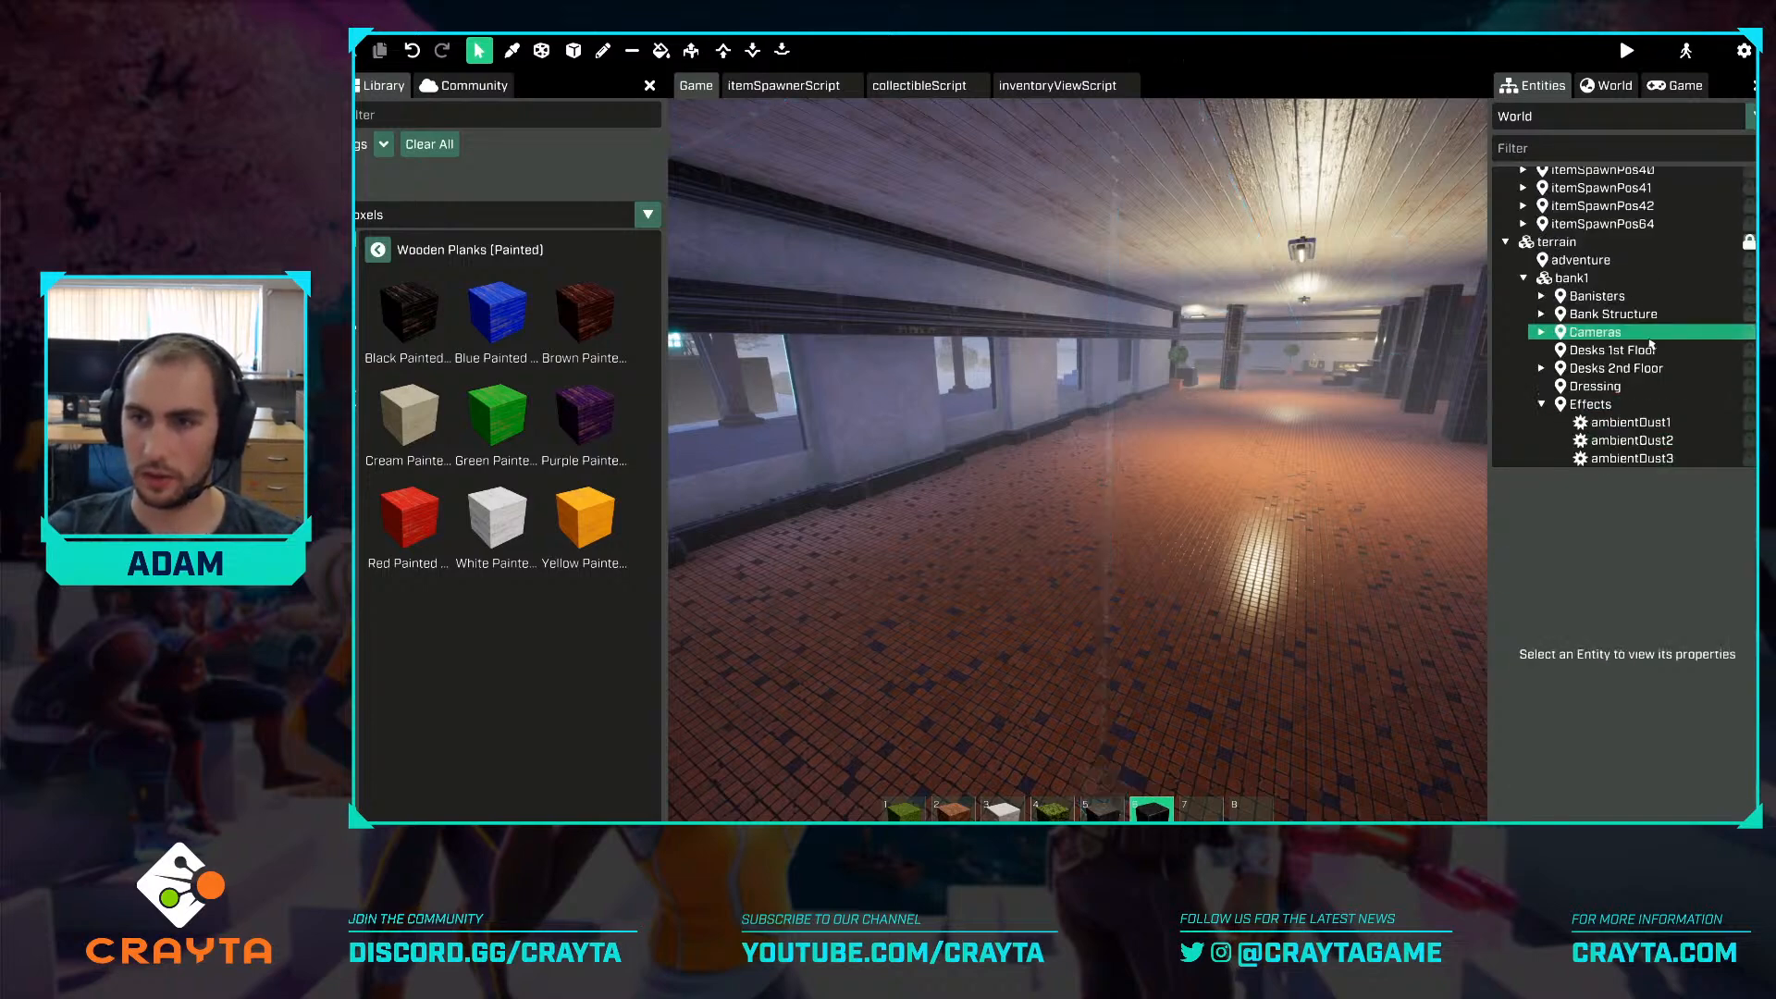
Delete the entire PottedPlants group, starting from the potted tree beside the lower storey's wall.
key(w)
right_drag(1393, 448, 1191, 489)
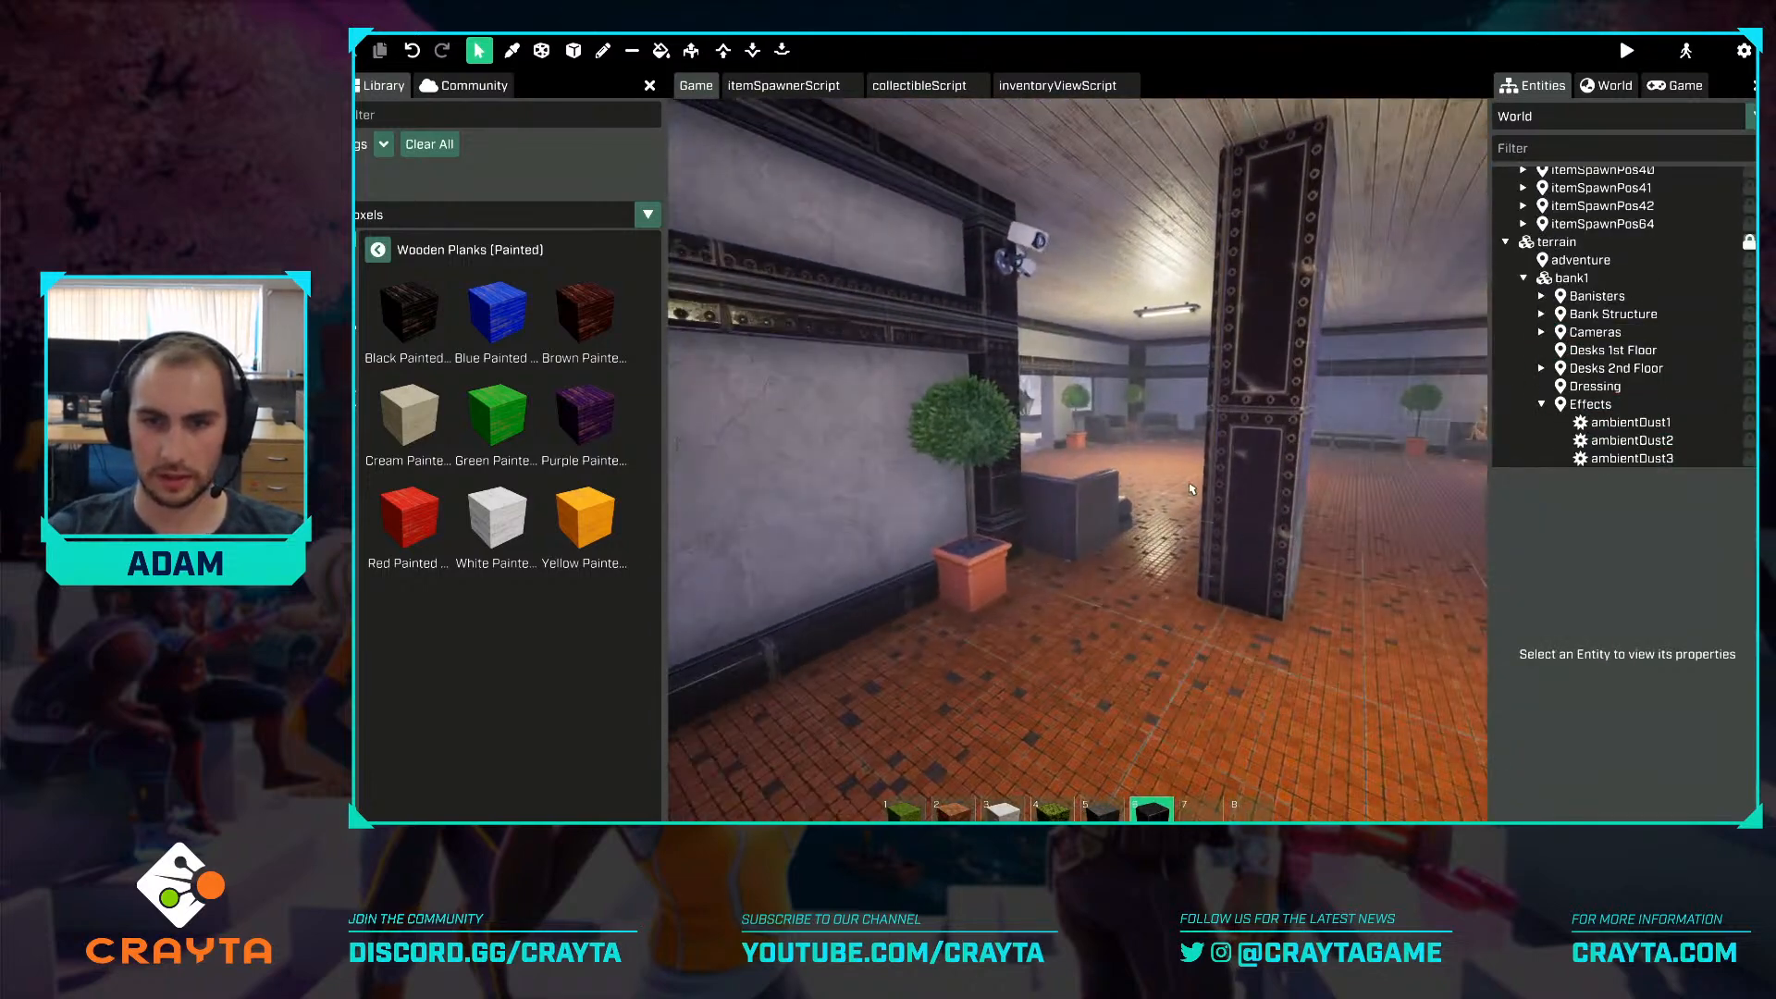
click(970, 565)
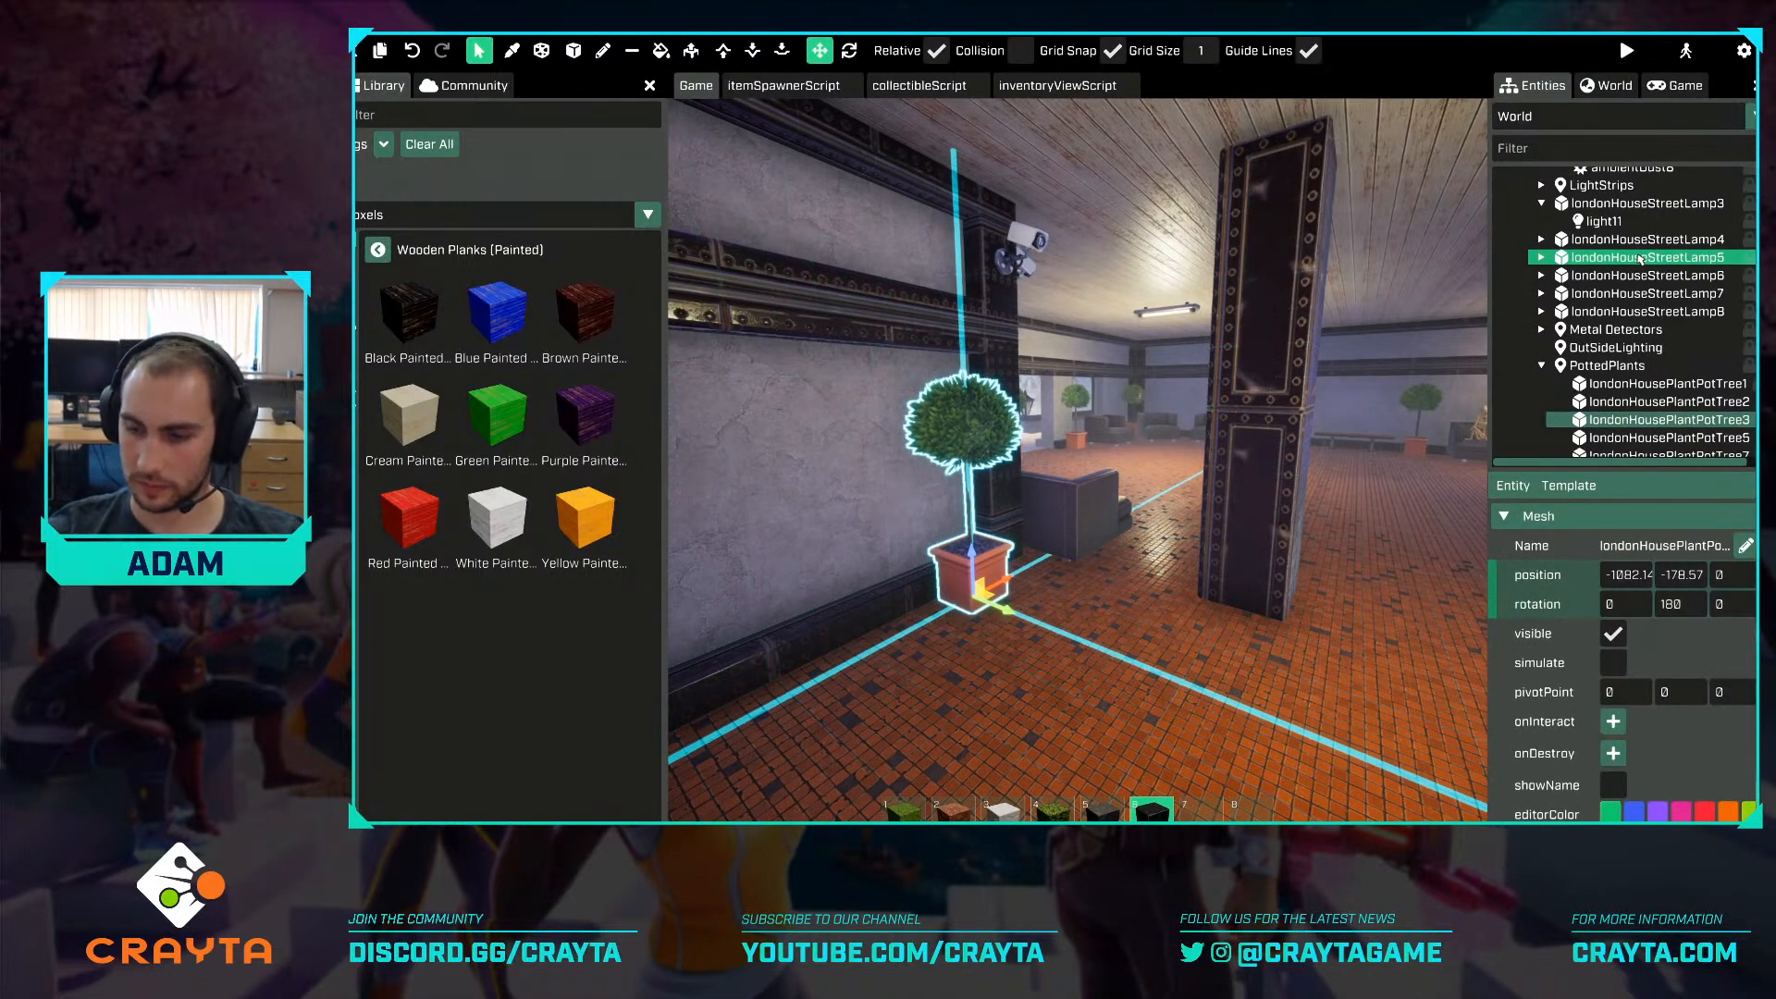
scroll(1663, 333, down, 3)
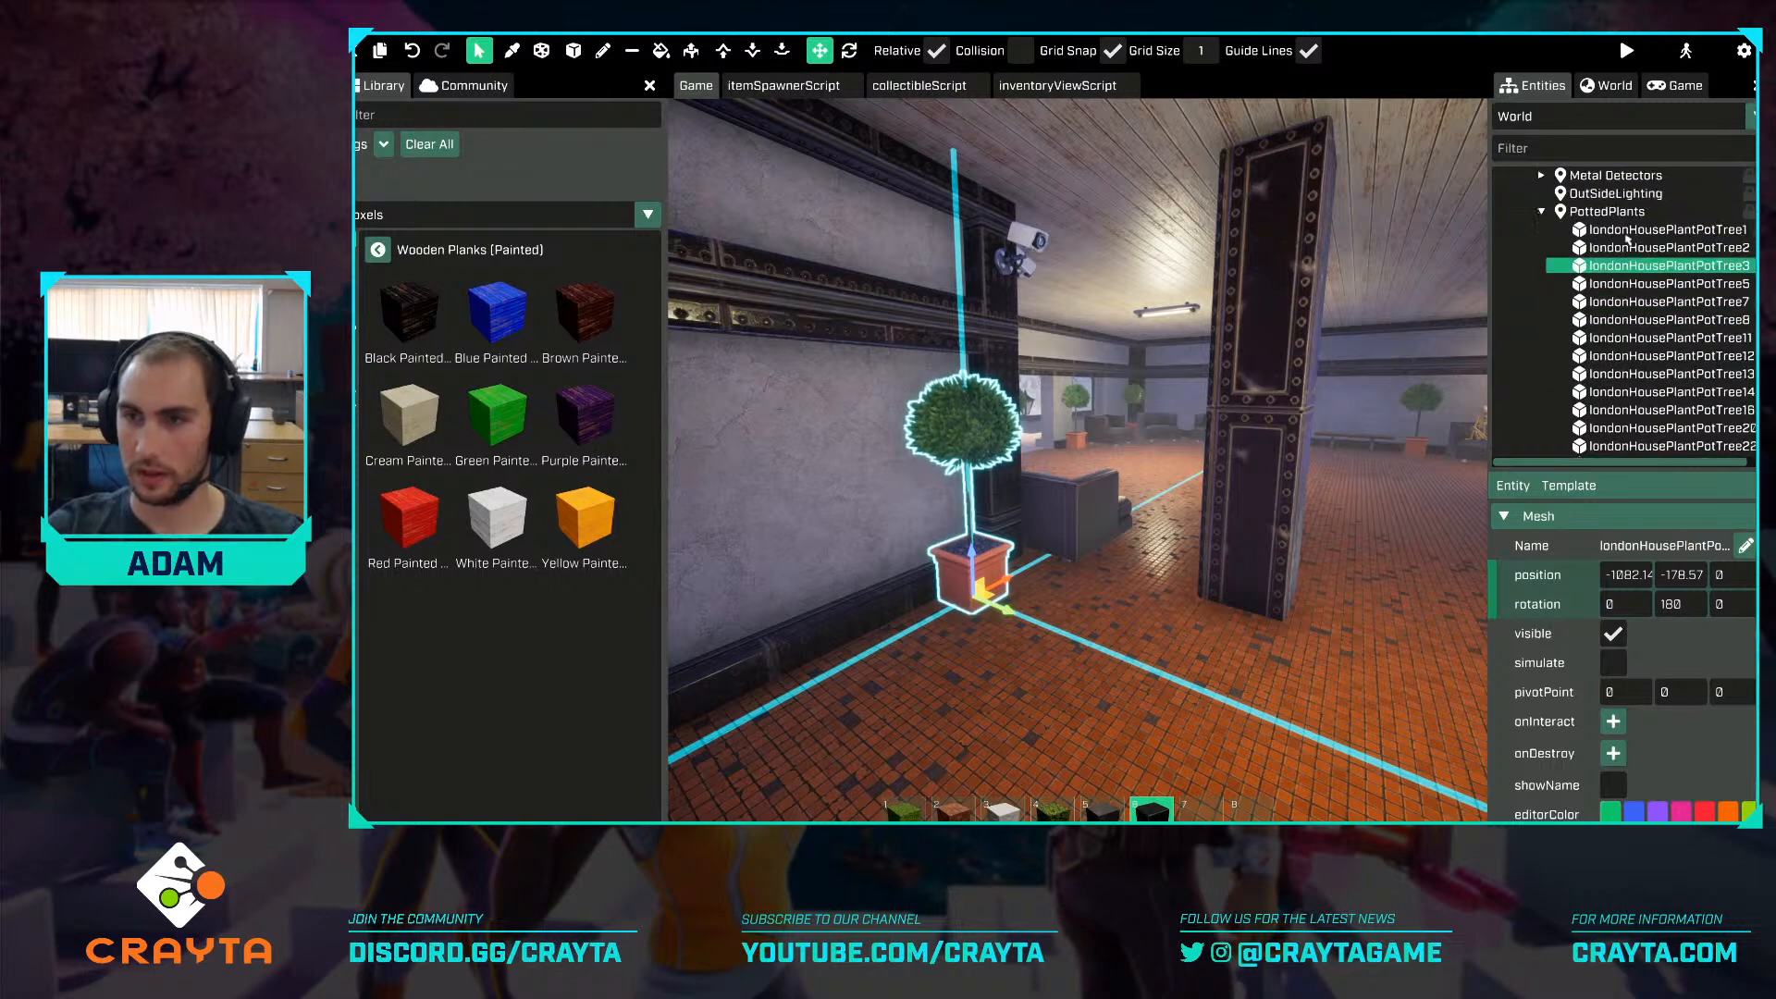
click(1620, 216)
key(Delete)
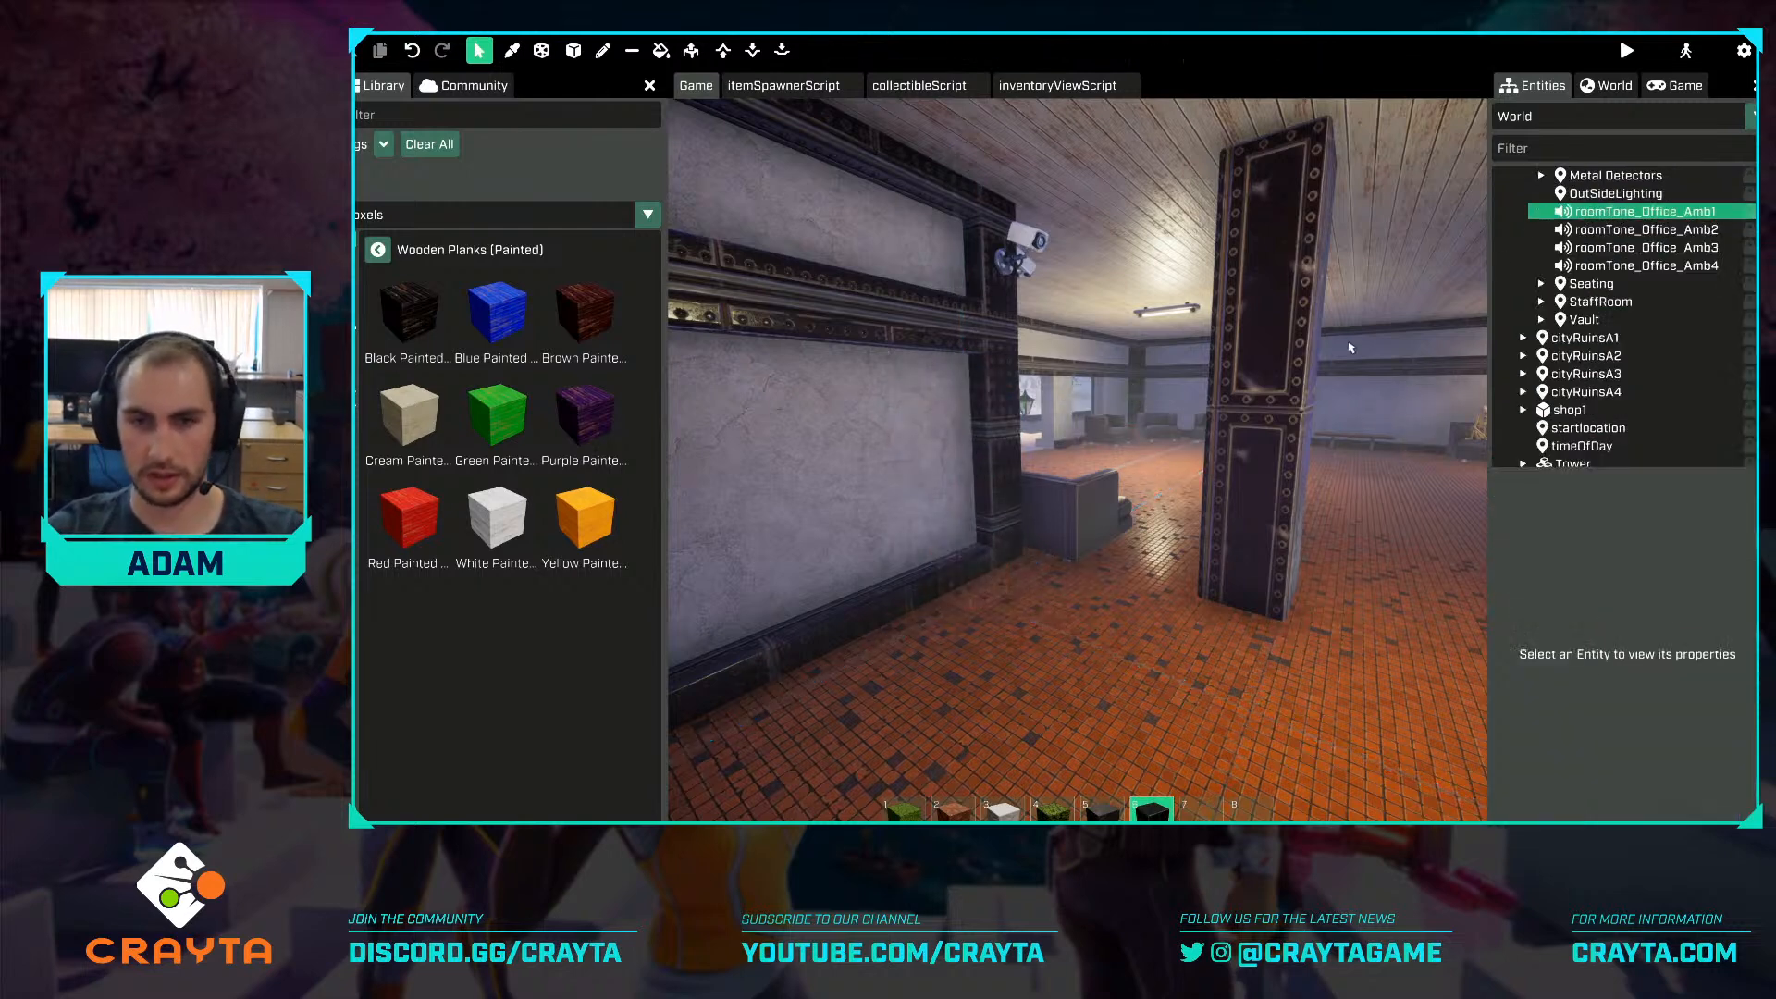
Delete the entire Seating group of modern apartment sofas.
click(1104, 502)
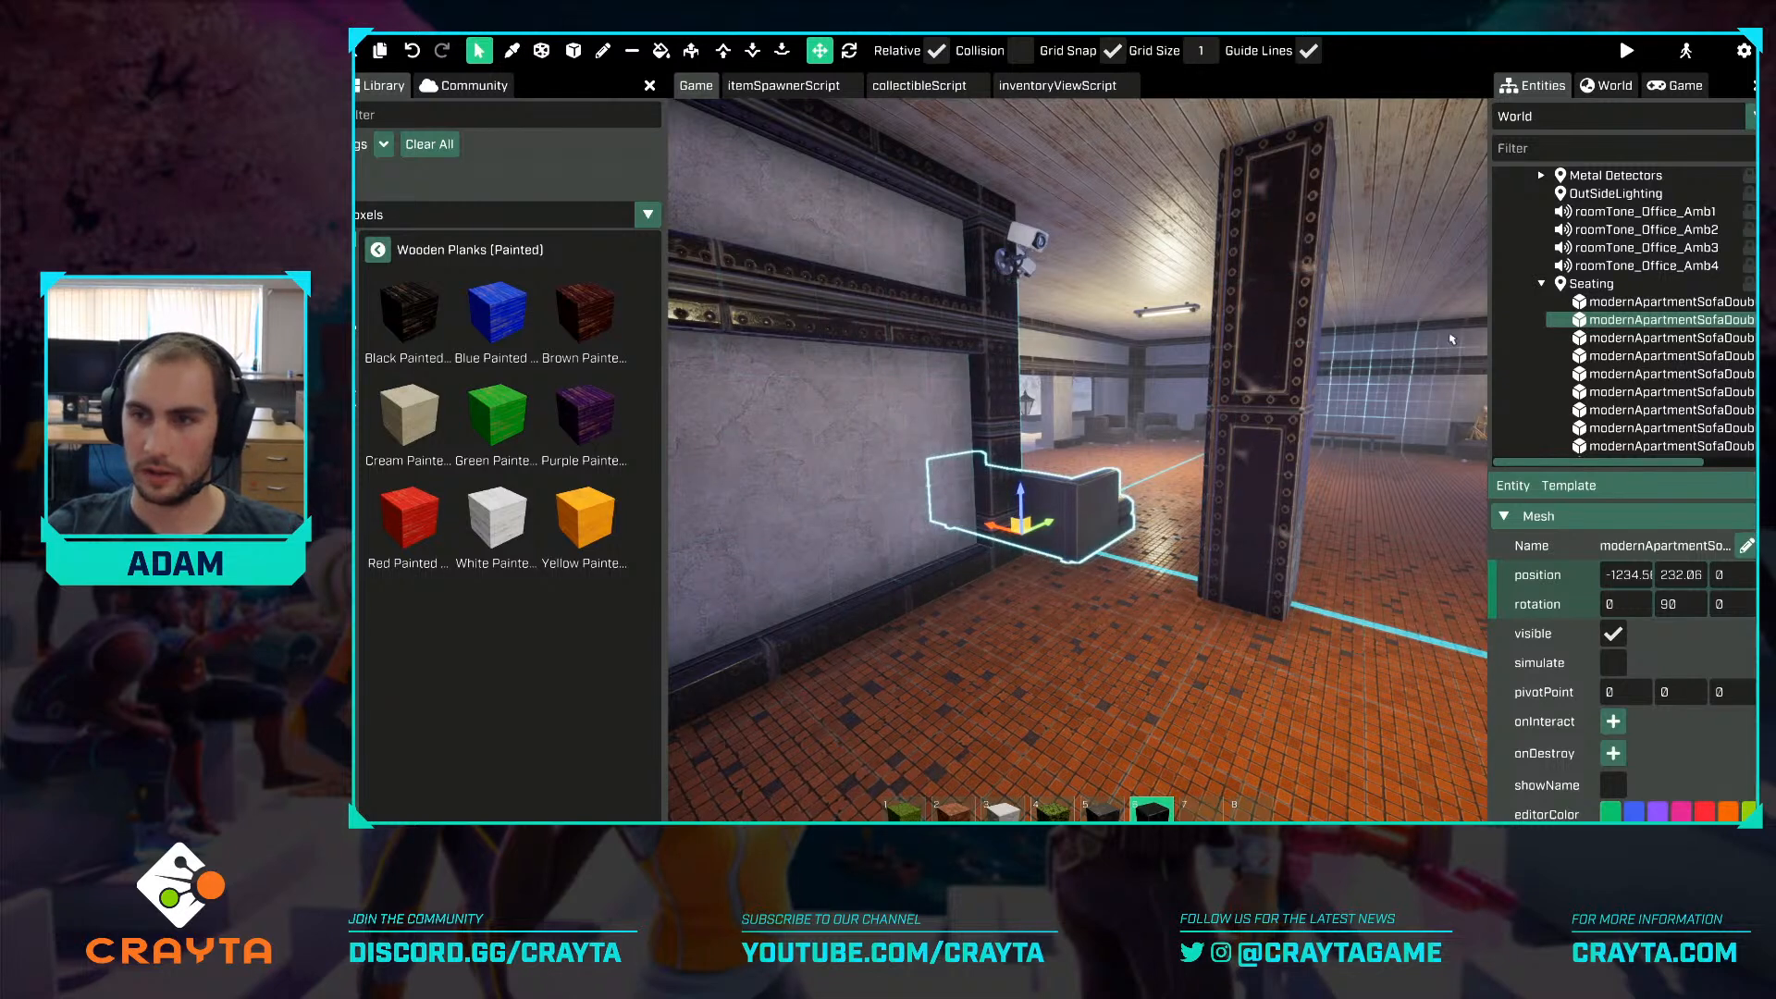
click(1575, 286)
key(Delete)
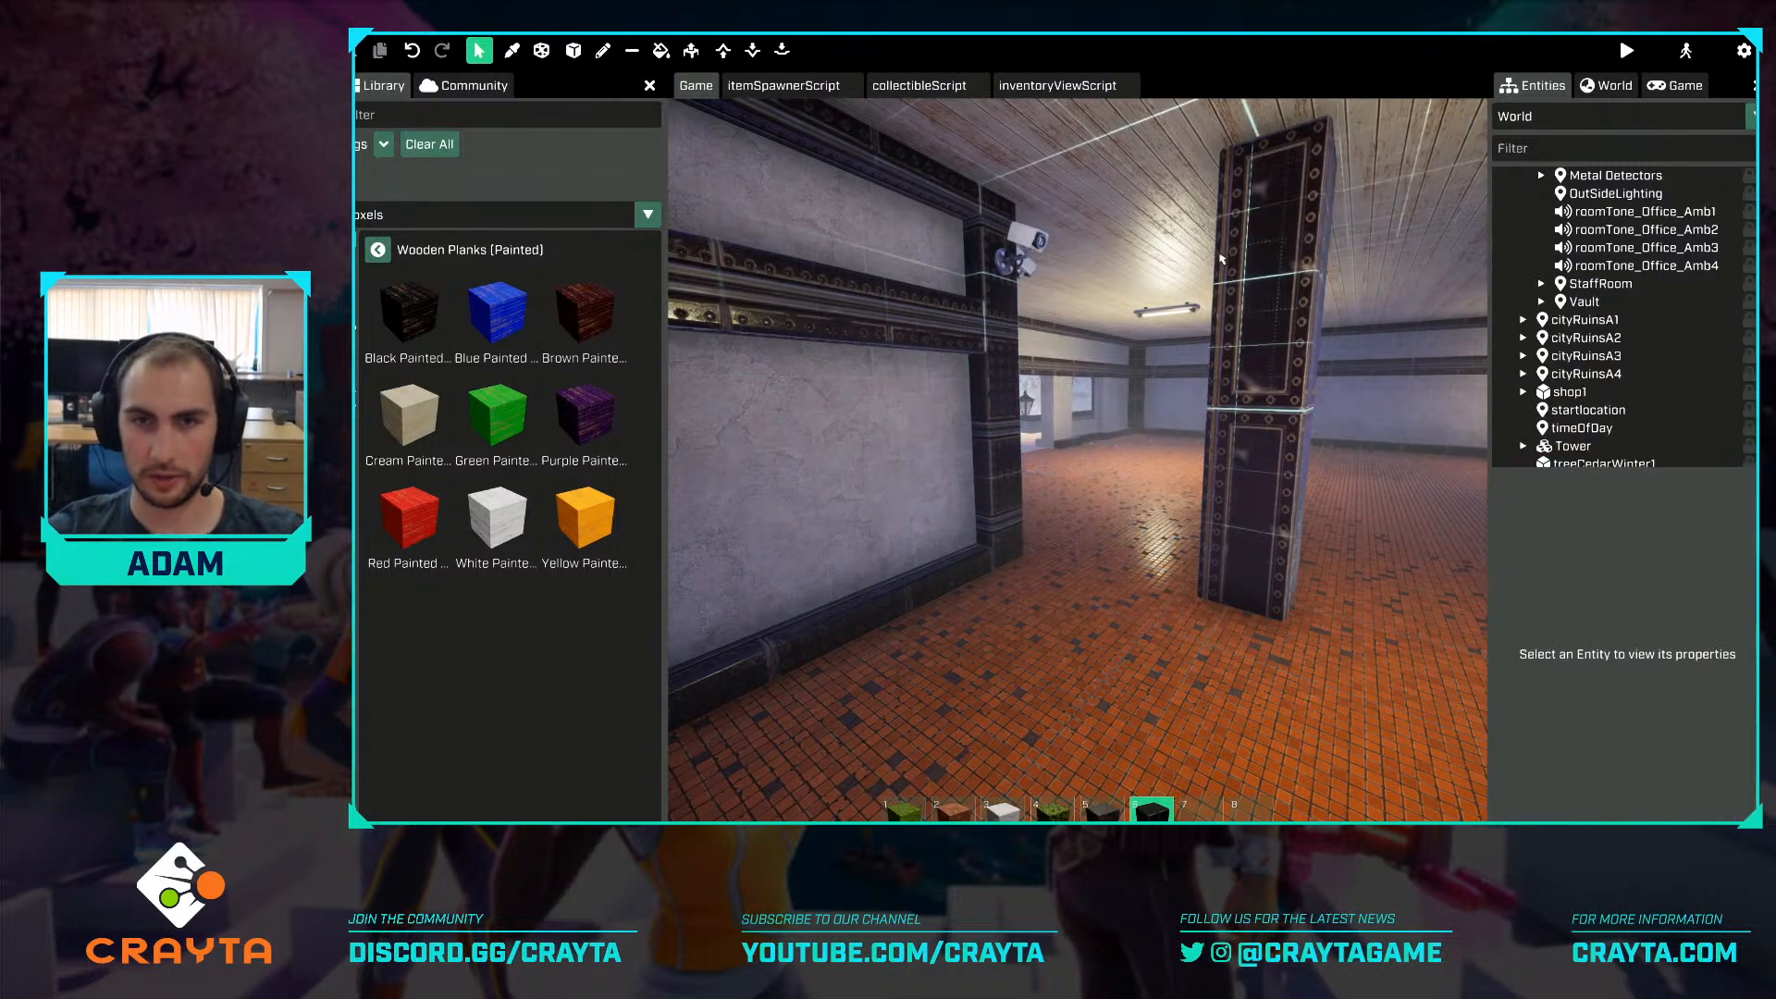
Delete the entire Cameras group of security cameras from the bank.
click(1023, 245)
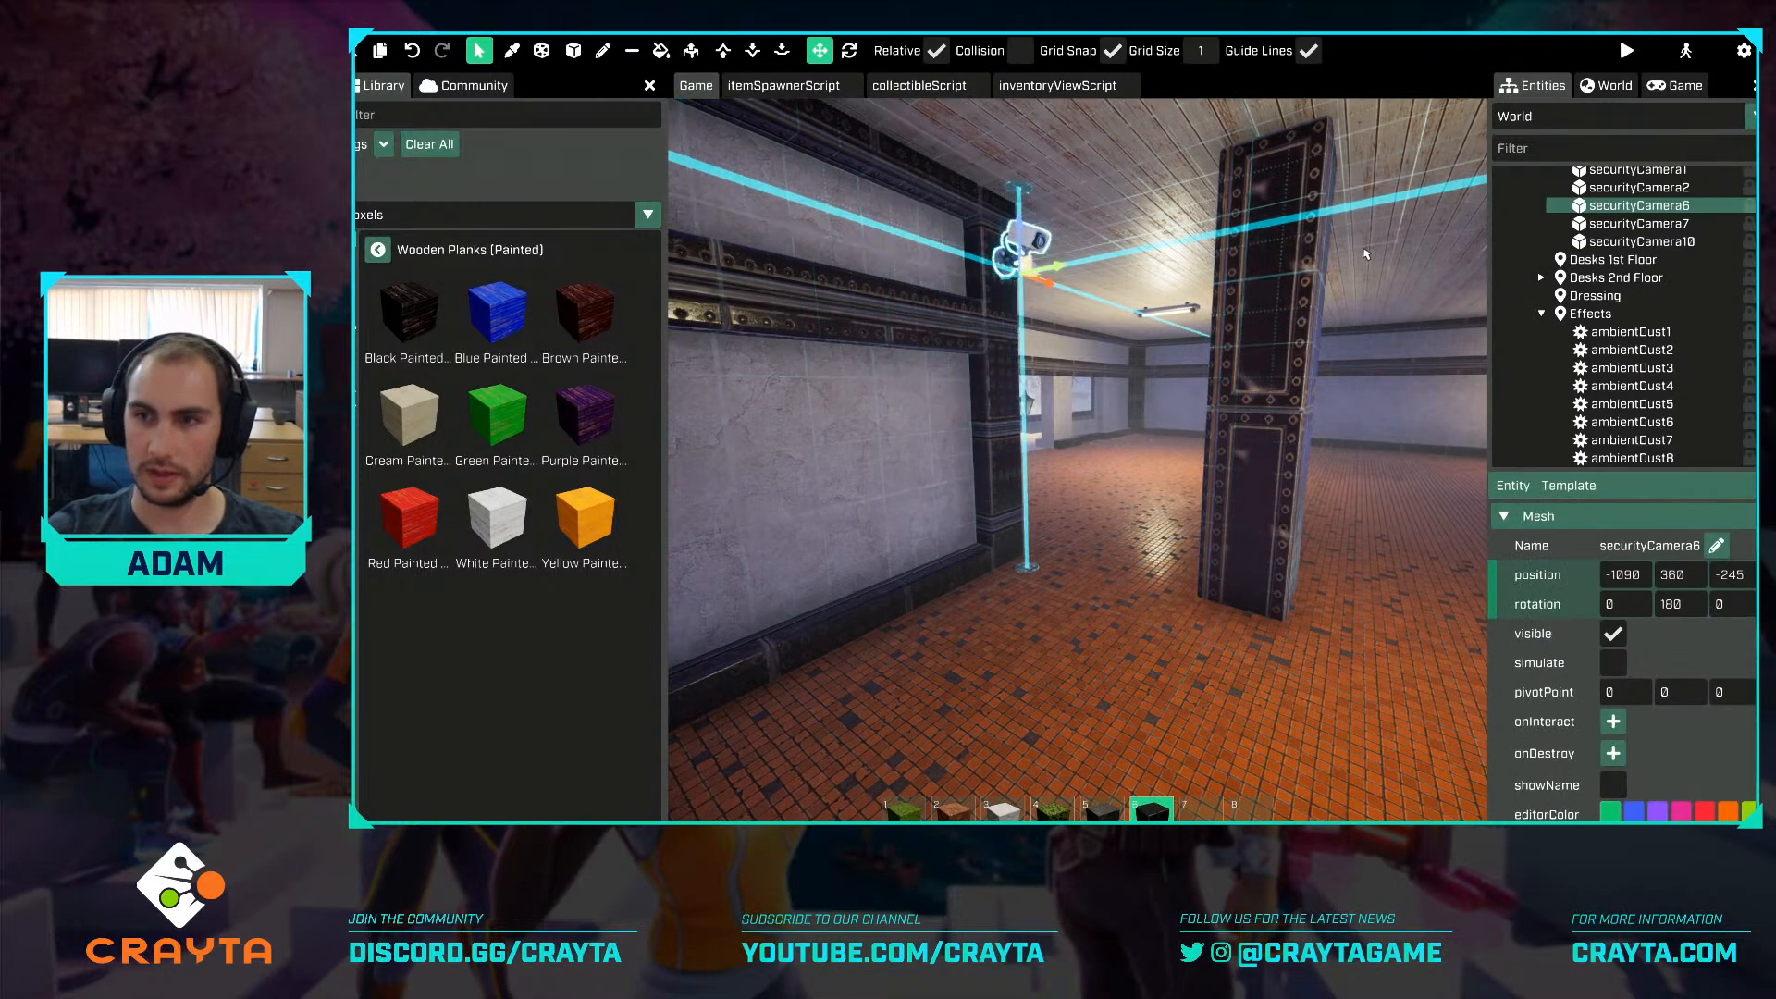
scroll(1585, 312, up, 3)
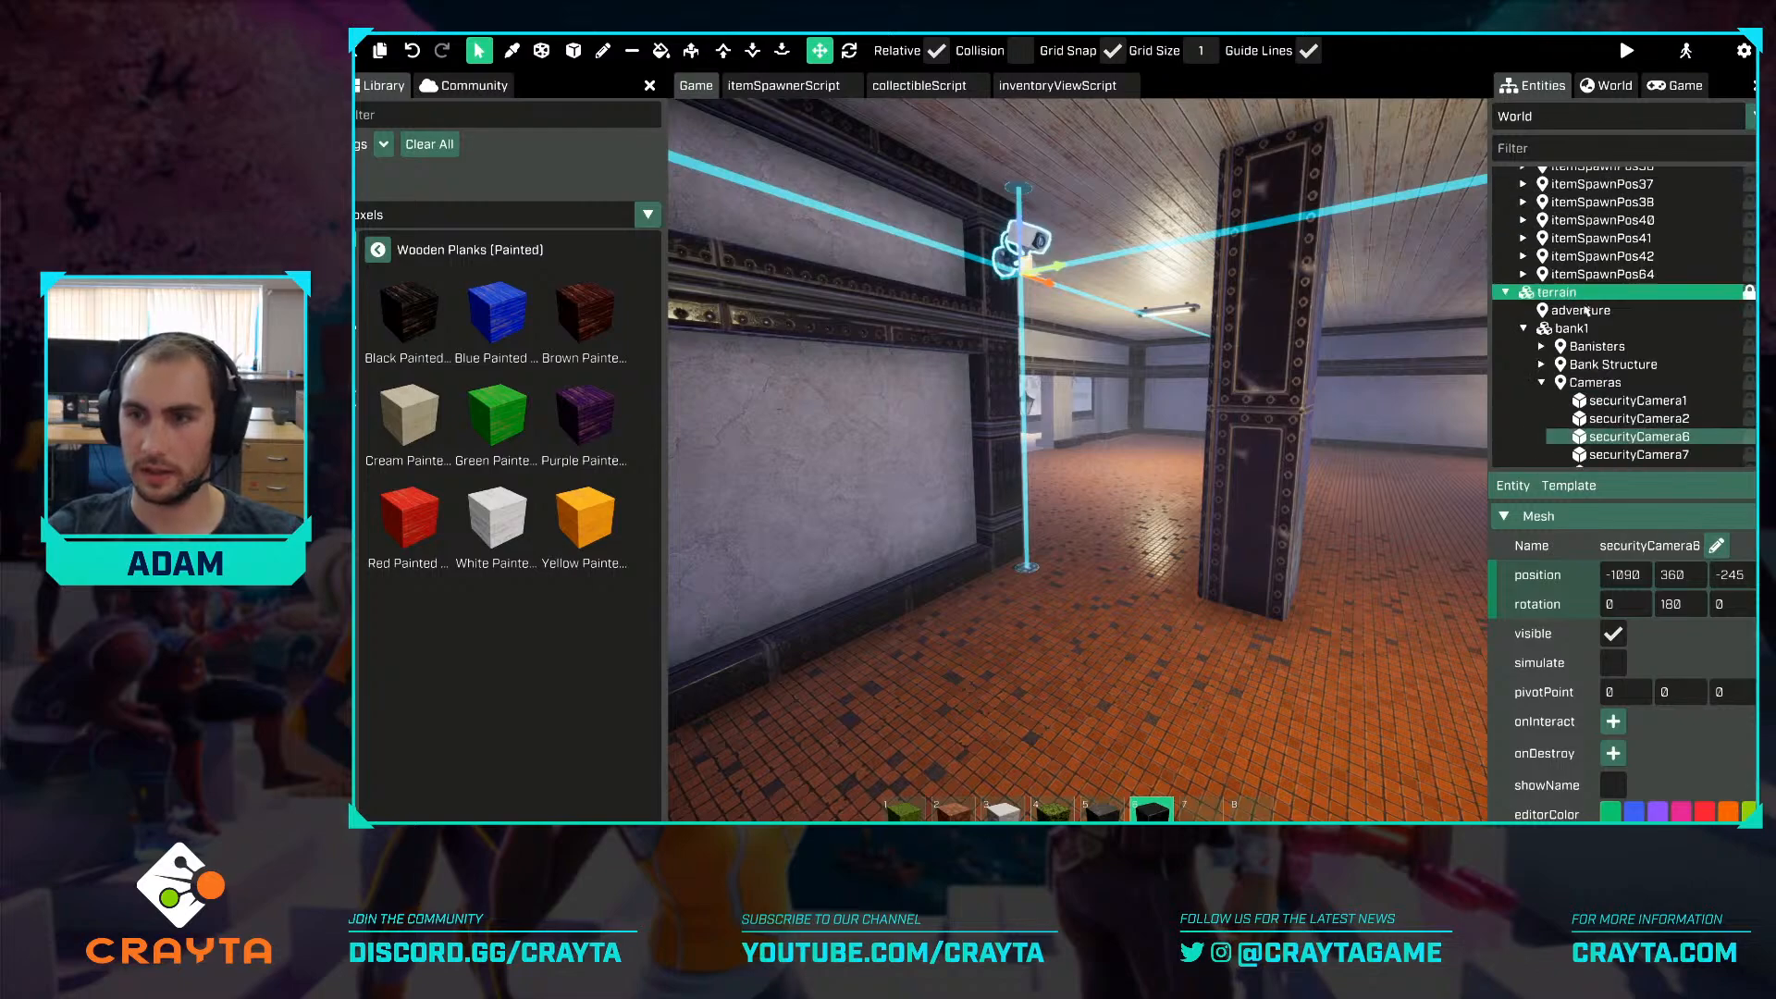
click(1595, 382)
key(Delete)
Delete each of the bank metal detectors standing at the entrance to the vault corridor.
key(w)
right_drag(1207, 437, 1573, 439)
key(w)
right_drag(1077, 460, 1481, 460)
key(w)
mouse_move(1175, 399)
right_down()
mouse_move(1110, 403)
mouse_move(1175, 400)
right_up()
click(1175, 400)
key(Delete)
click(1152, 401)
key(Delete)
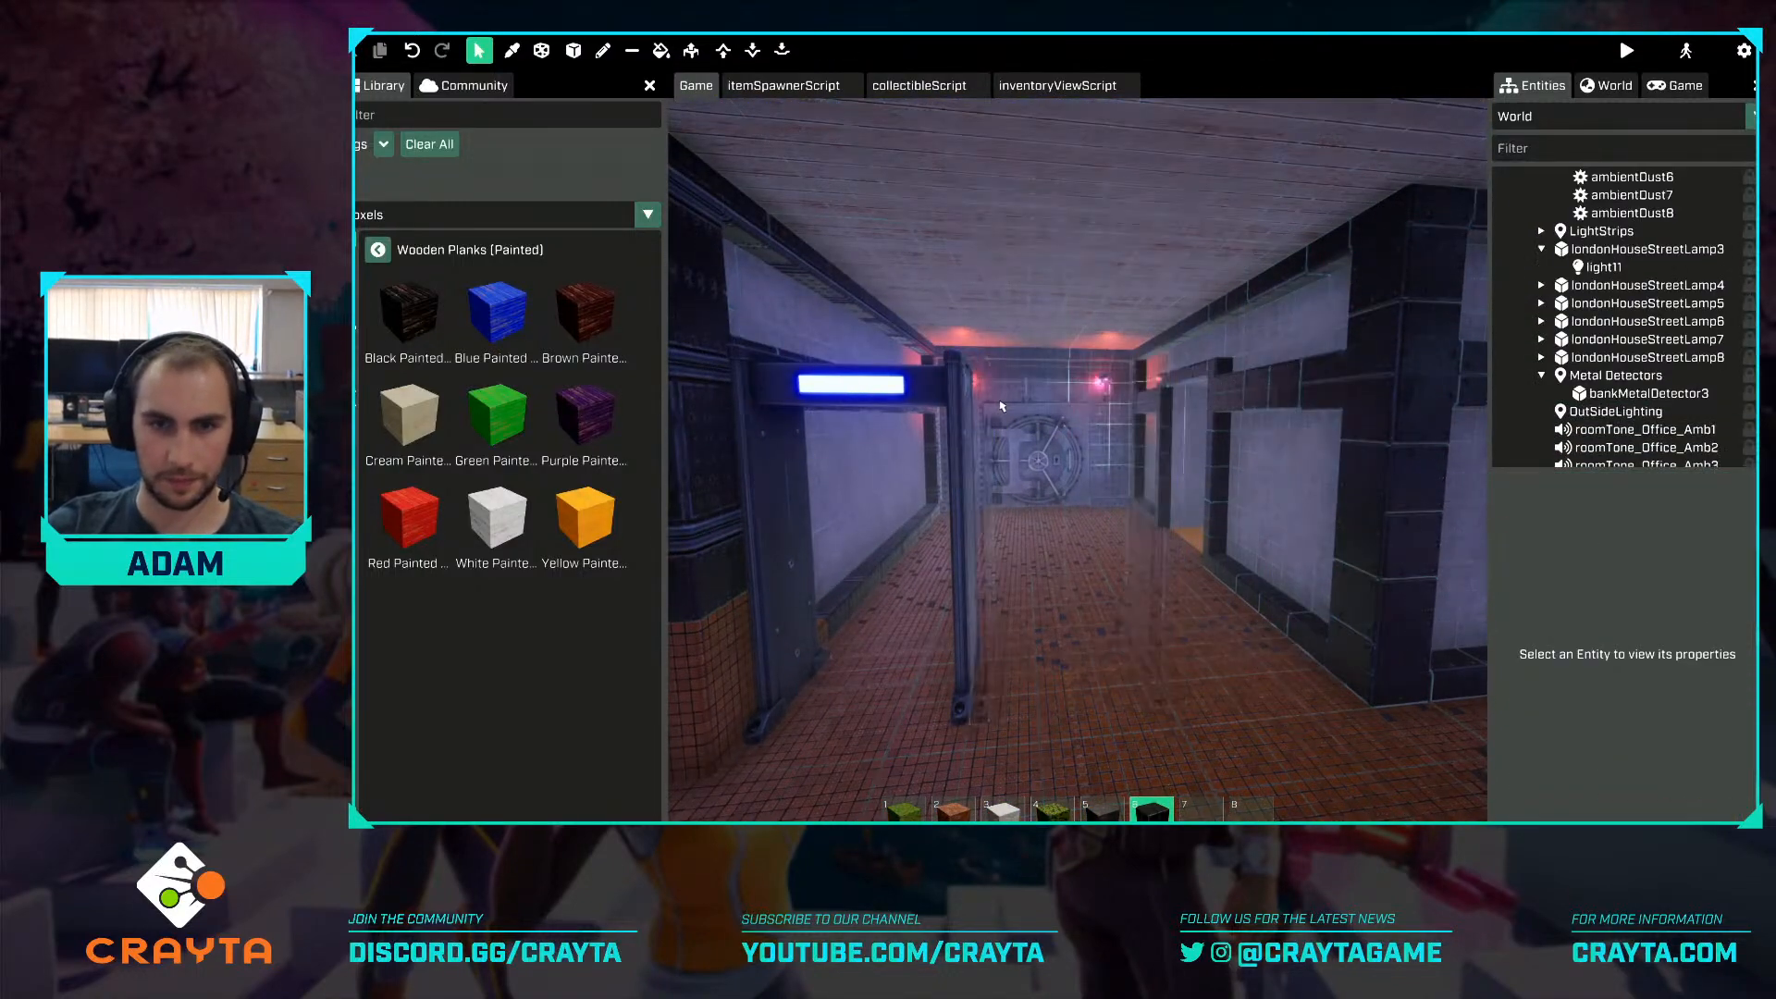
click(962, 416)
key(Delete)
Paint over the brick patches on the vault corridor's corner pillar and adjoining skirting with the sampled dark metal voxel.
key(s)
right_drag(1075, 430, 861, 426)
key(w)
key(a)
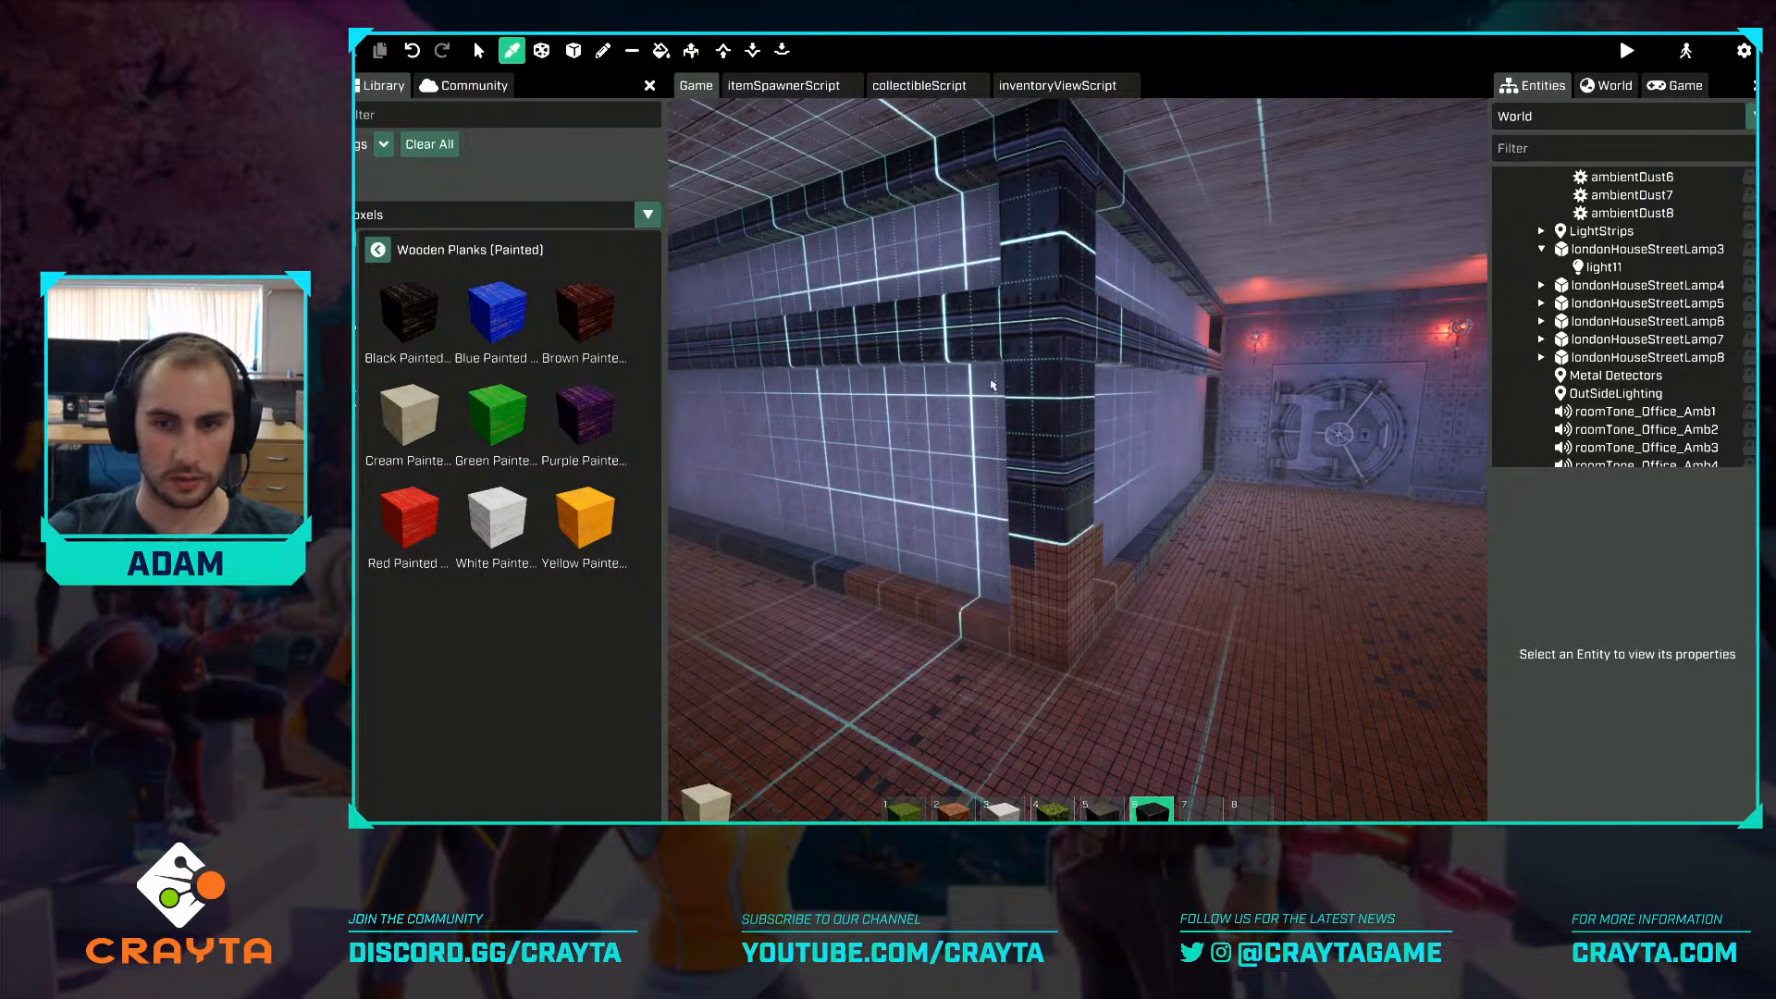
key(v)
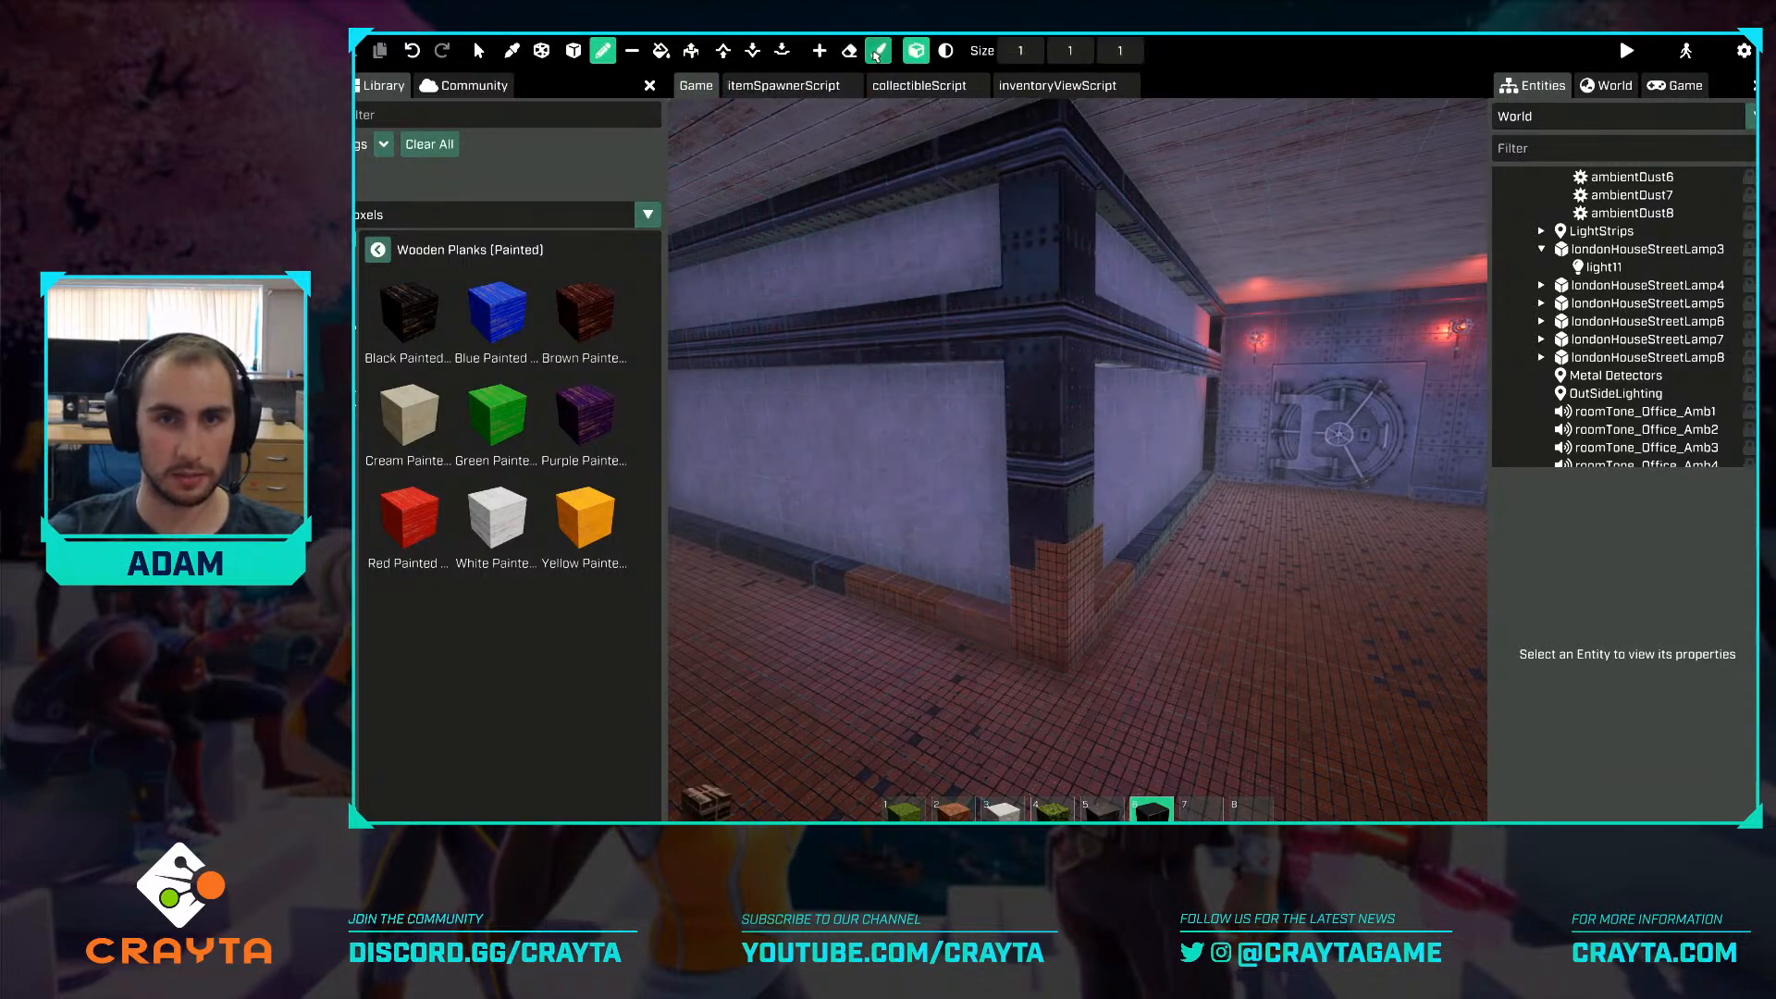
key(w)
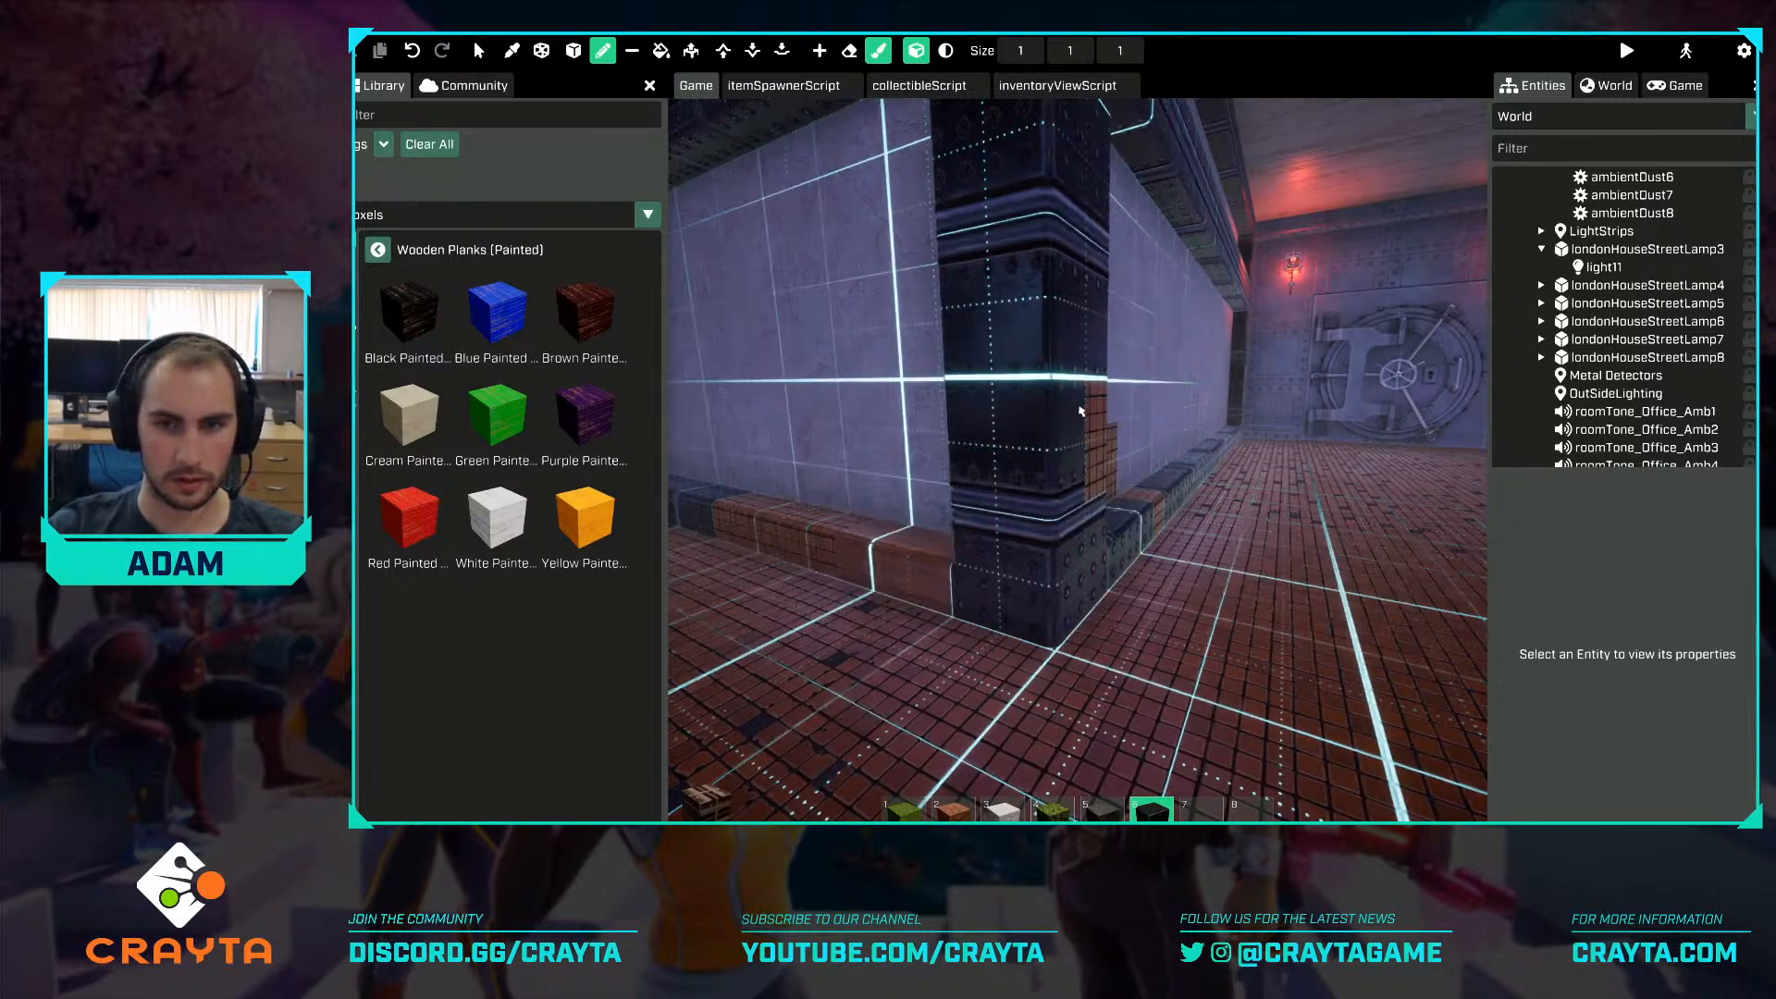
key(d)
right_drag(1080, 411, 1075, 456)
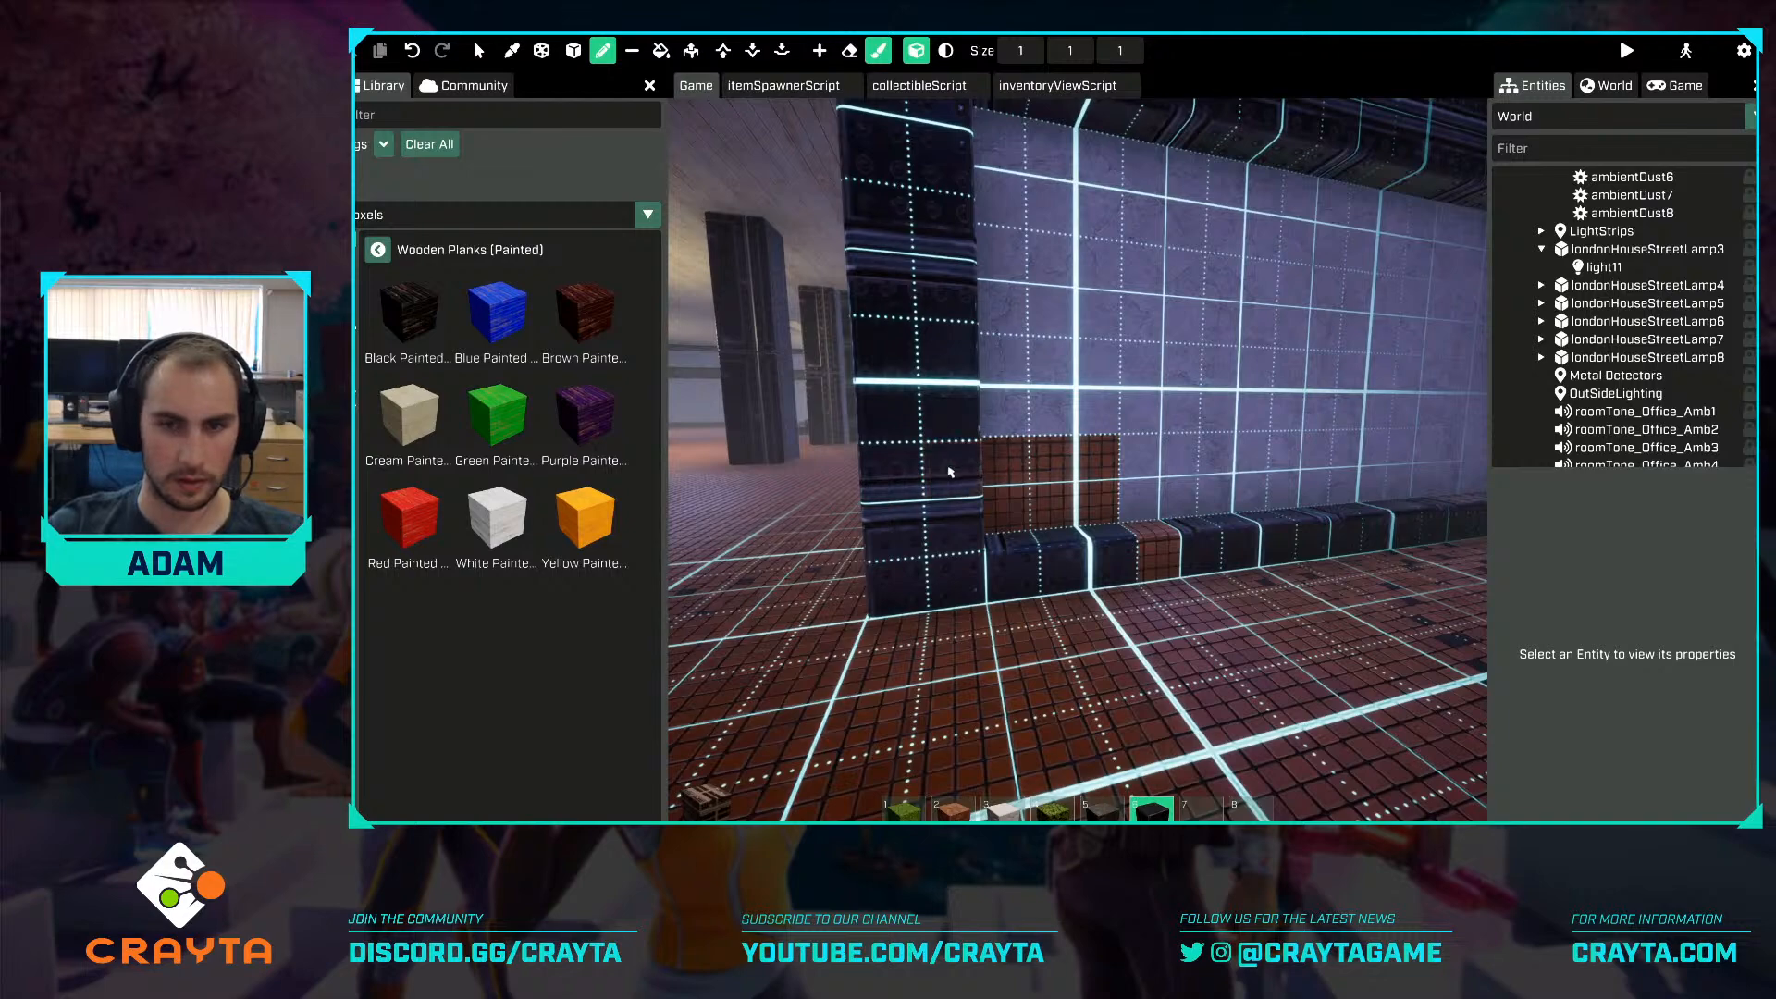
key(d)
right_drag(1144, 548, 984, 515)
drag(912, 529, 1083, 537)
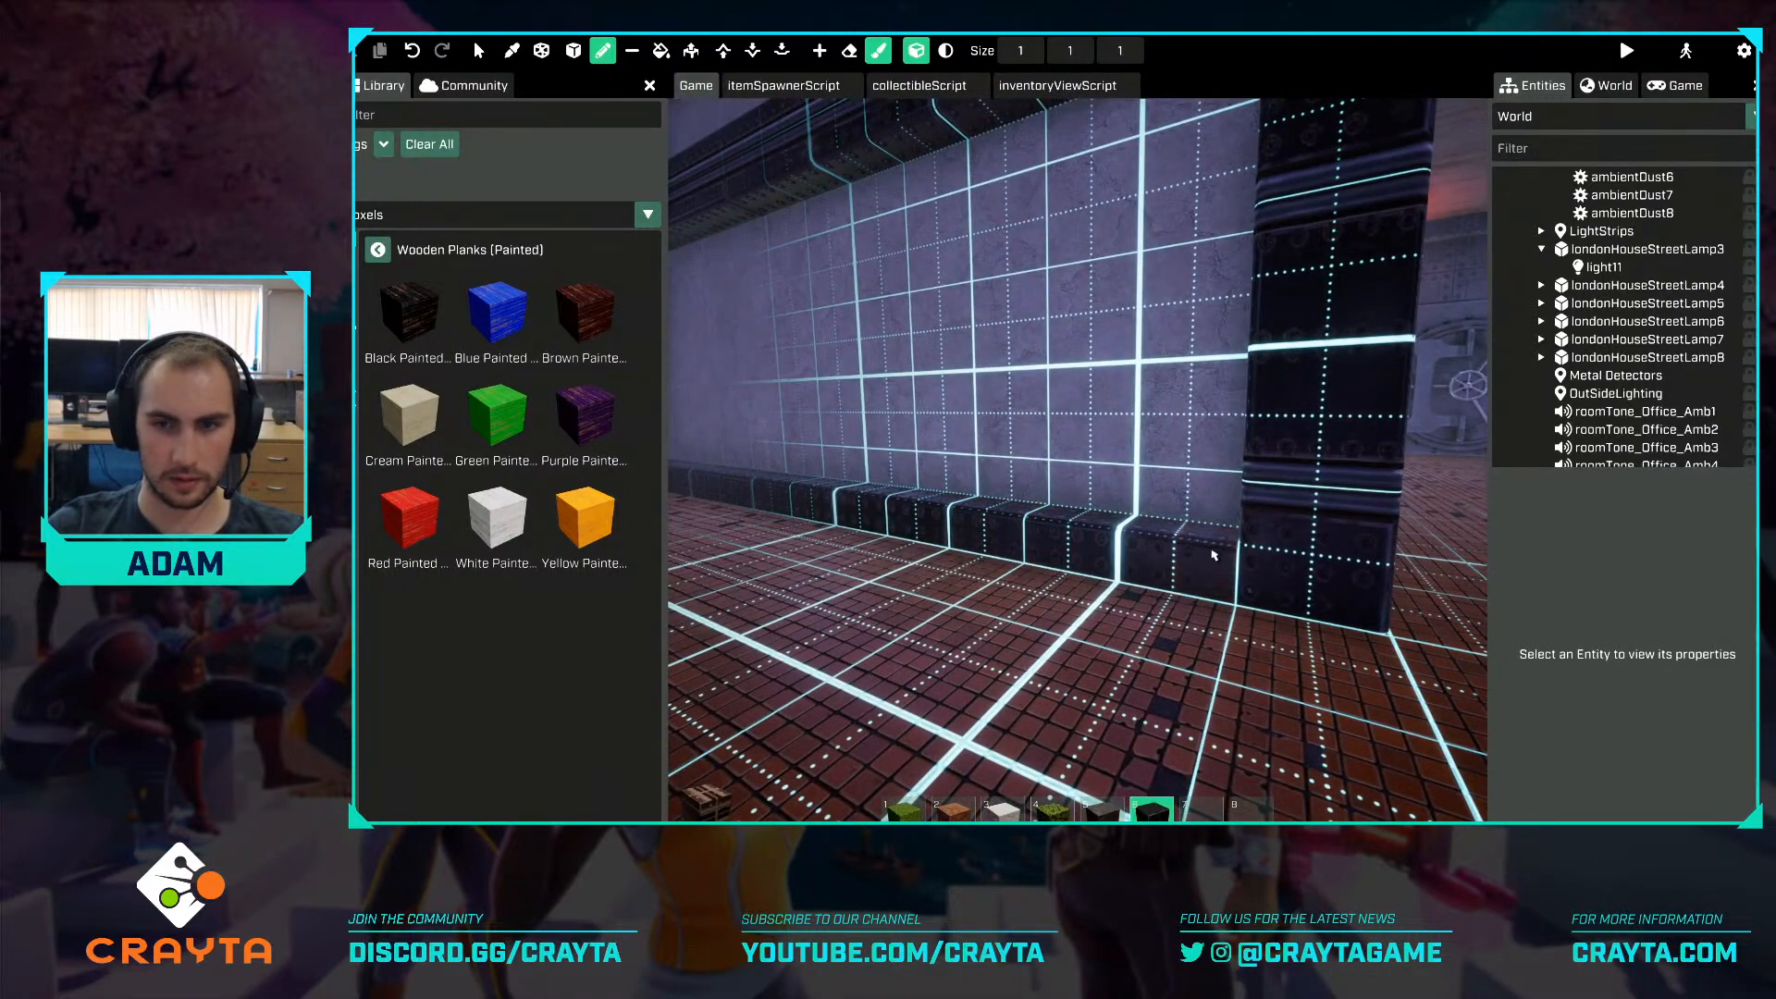
key(d)
right_drag(1214, 555, 1225, 435)
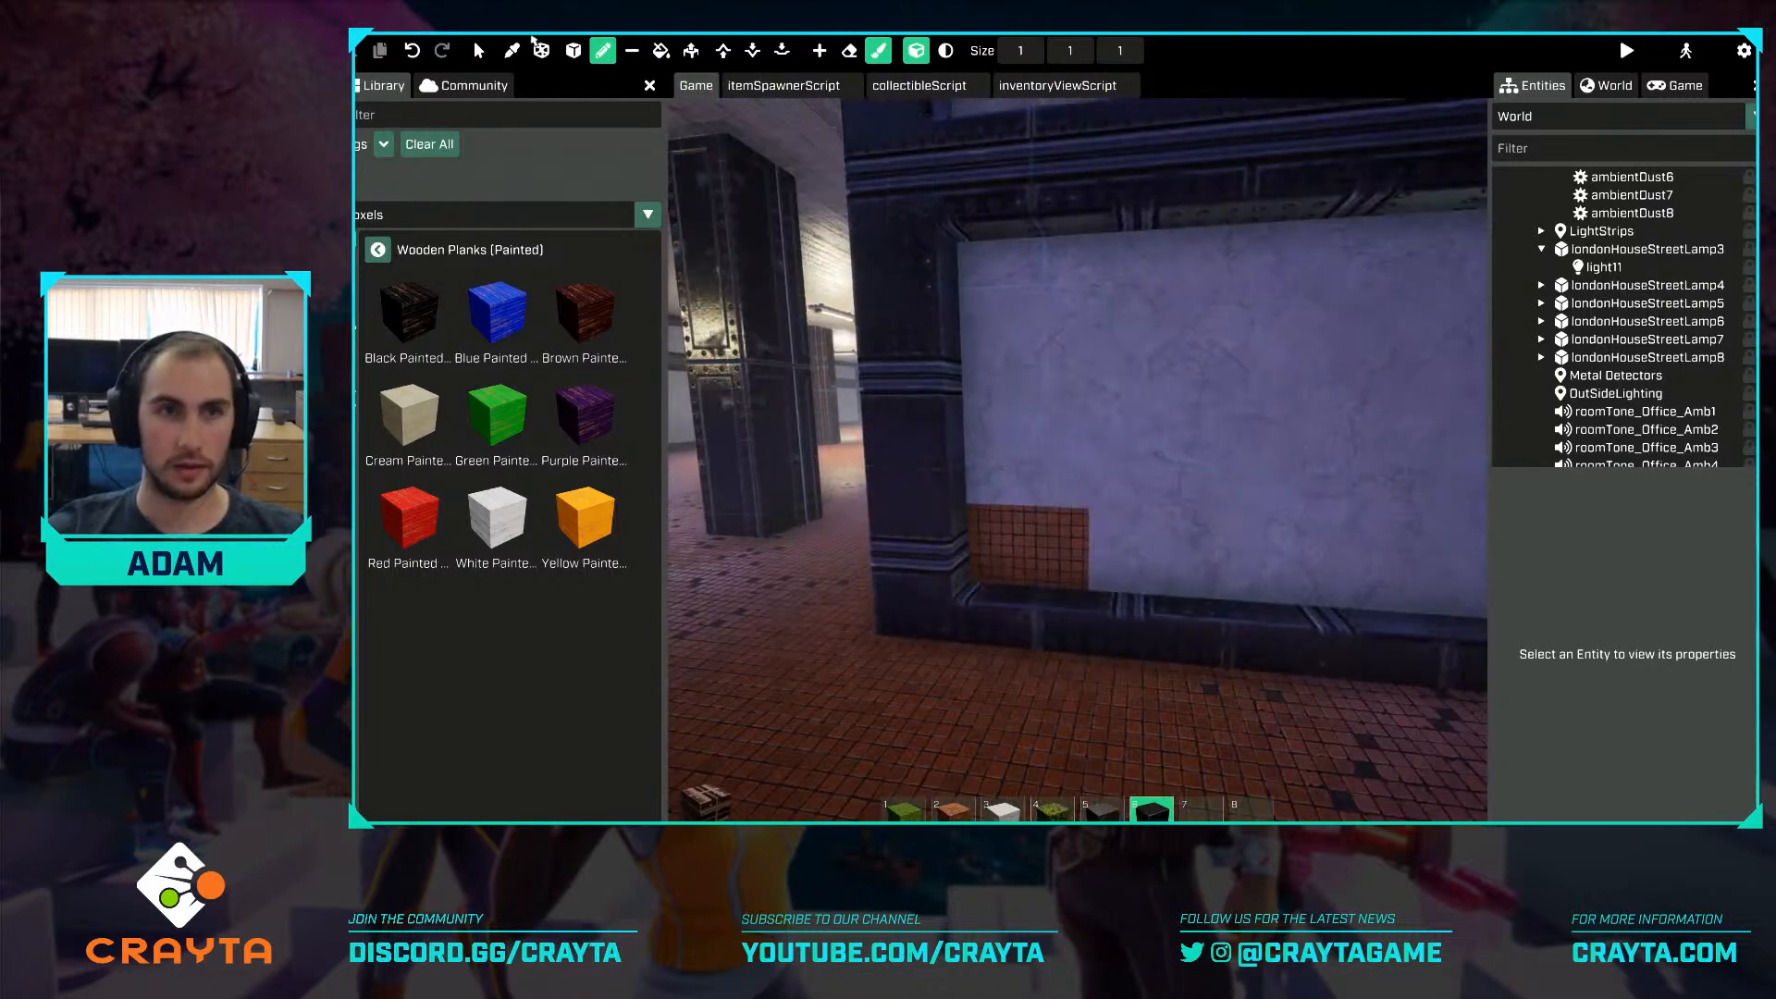
Sample the pale wall voxel and paint it over the brick patch beside the corner pillar.
click(512, 51)
click(1101, 398)
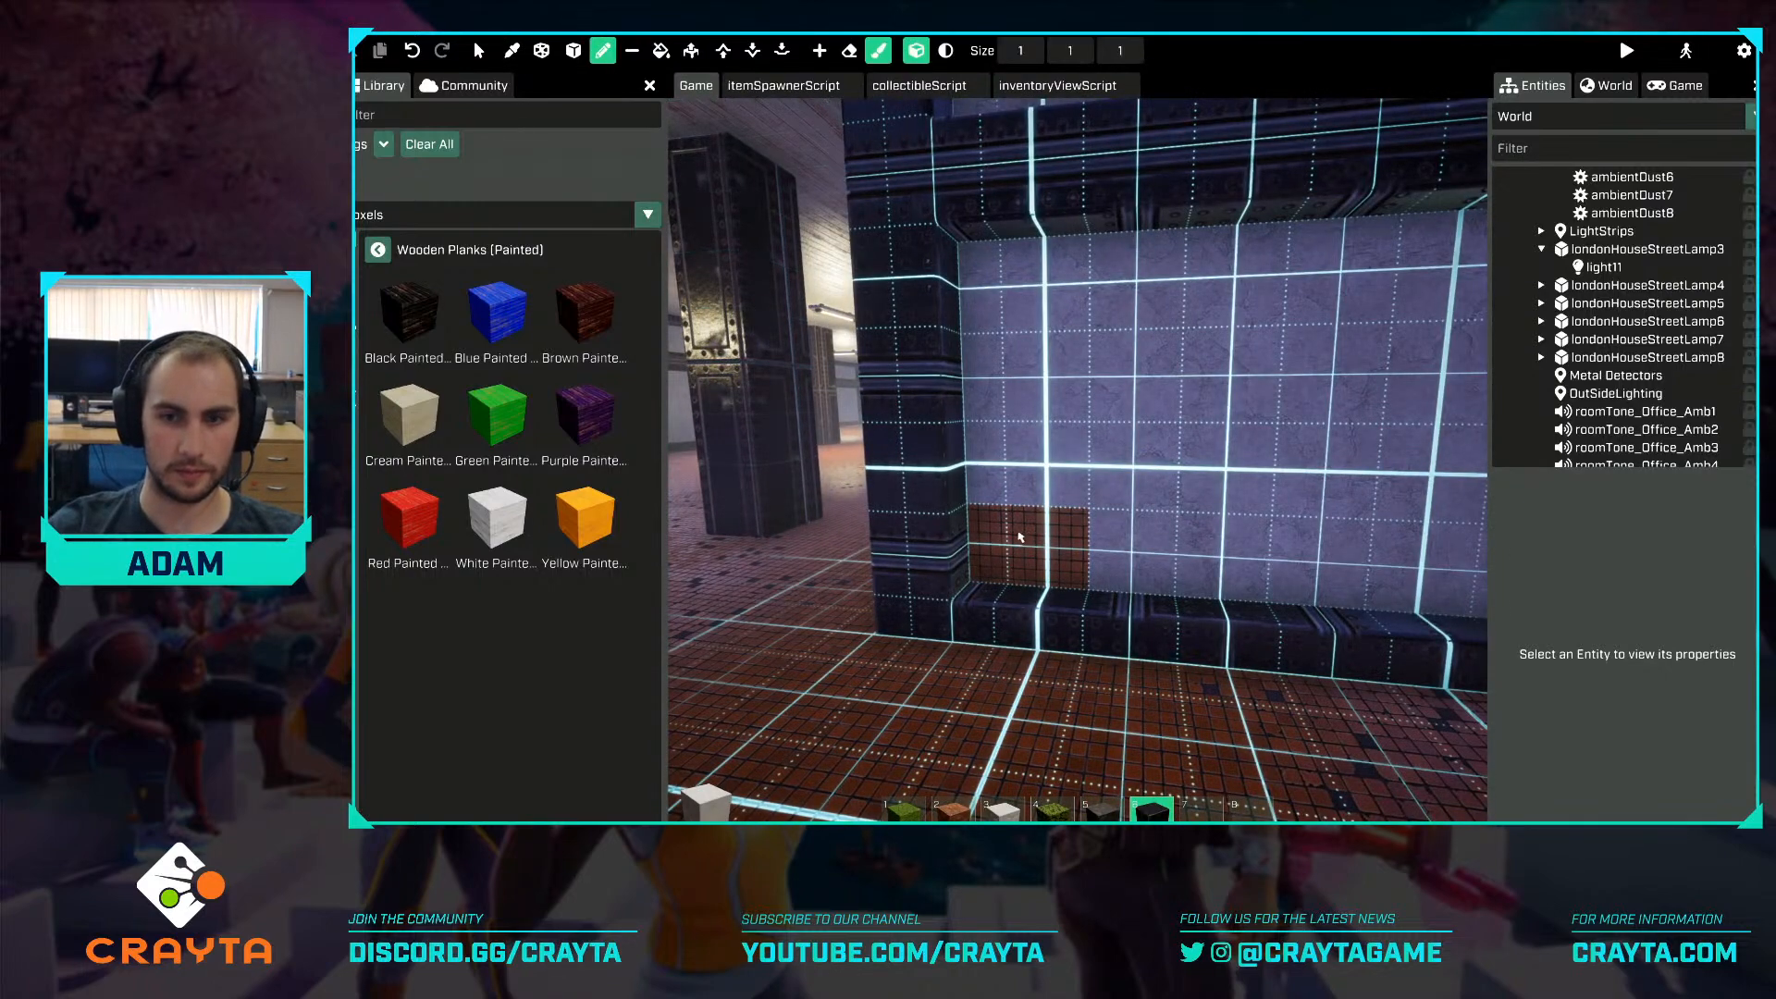
mouse_move(1020, 537)
mouse_down()
mouse_move(997, 546)
mouse_move(1057, 531)
mouse_move(1025, 527)
mouse_up()
Filter the library's meshes by the Mechanical Revolution tag and search them for "gate".
key(s)
right_drag(1025, 527, 814, 522)
key(w)
right_drag(1078, 523, 1027, 499)
key(w)
key(s)
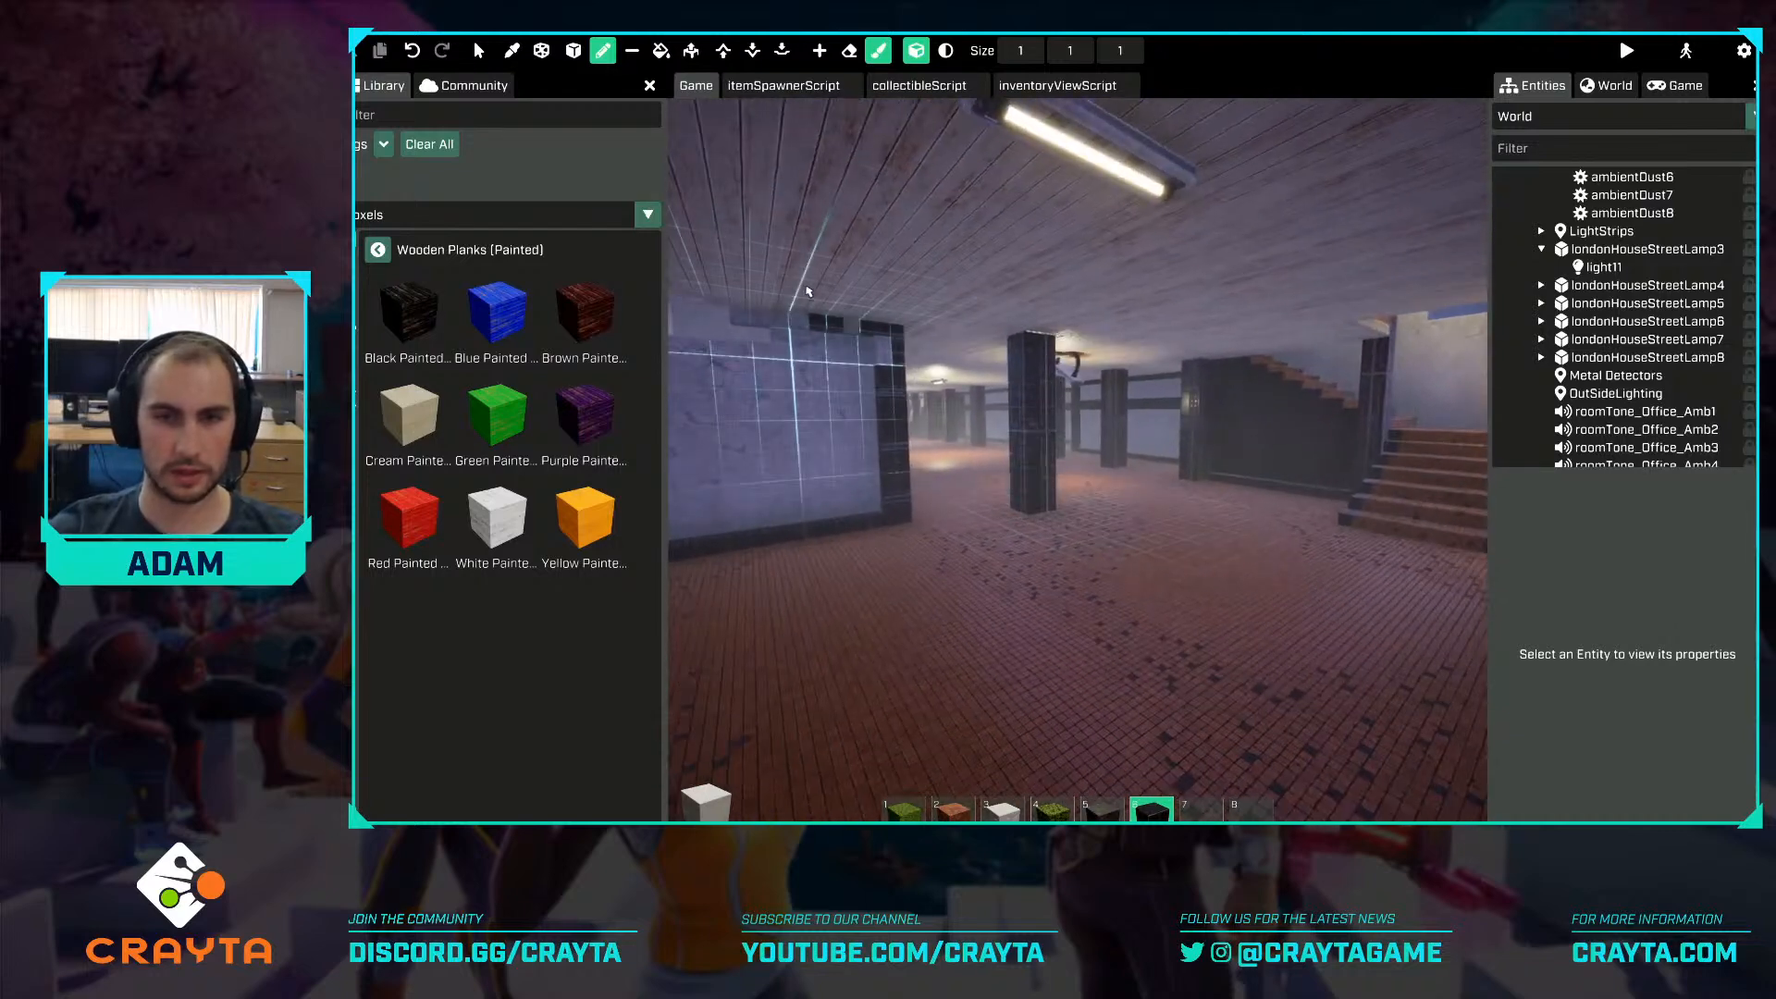
click(348, 264)
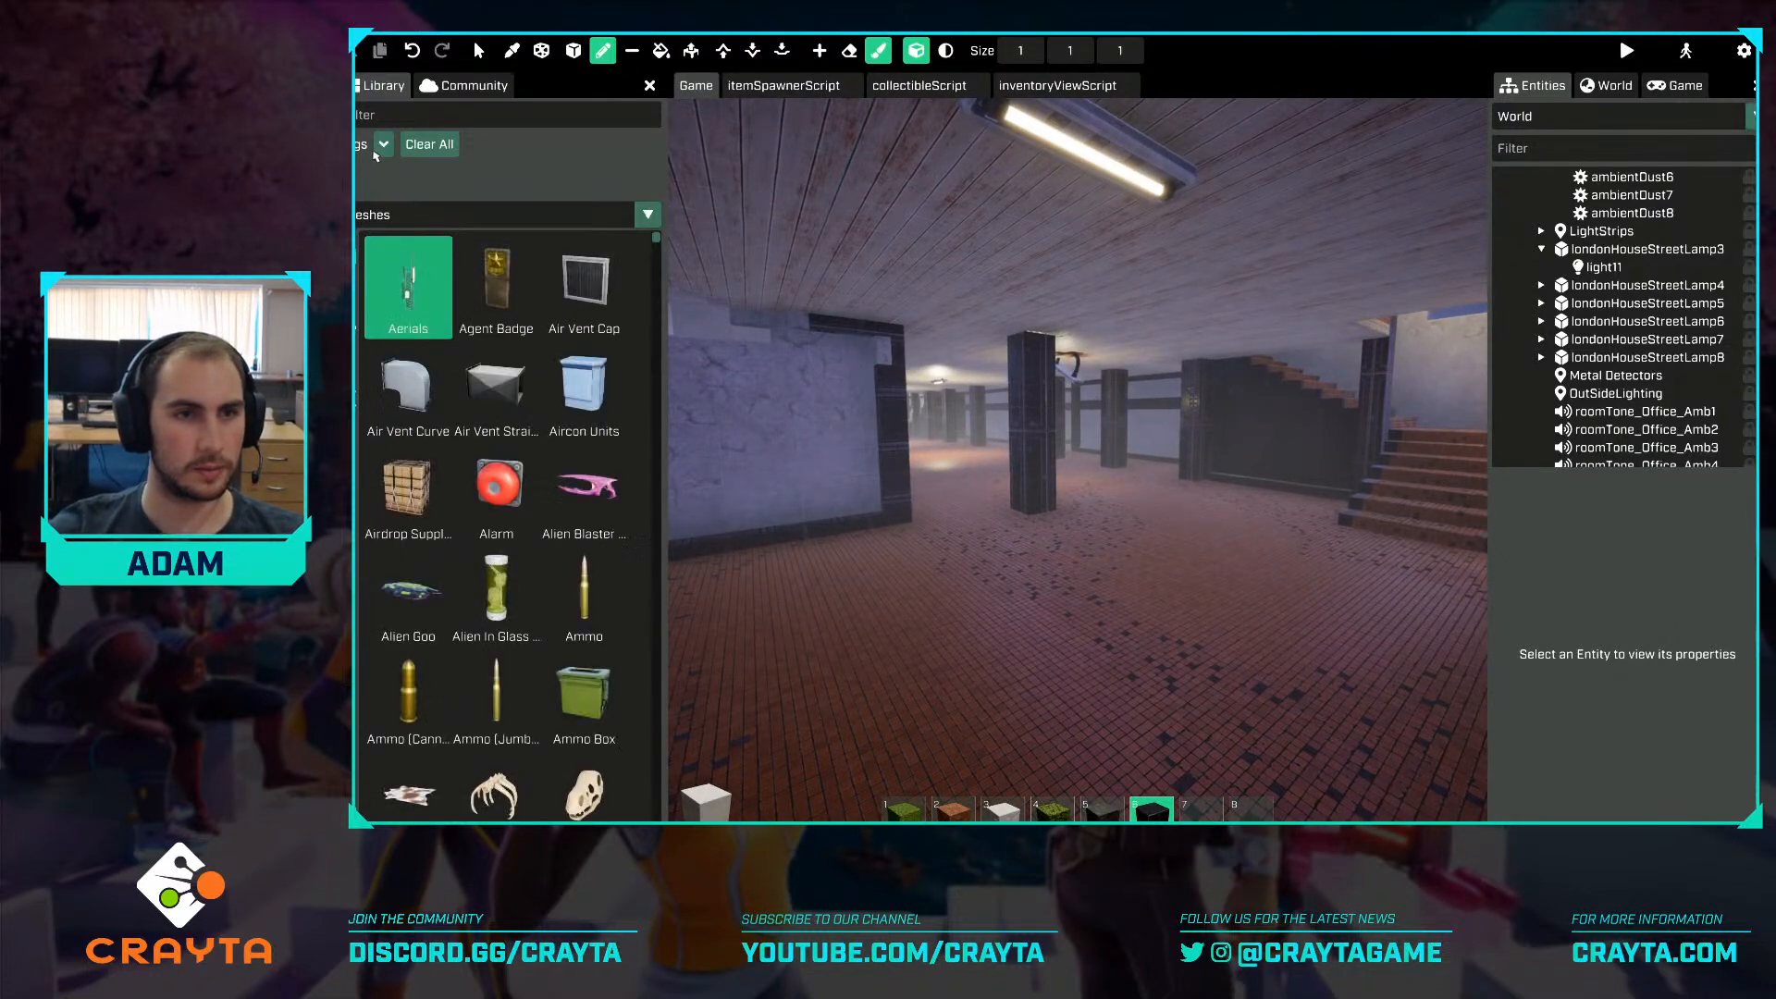
click(385, 148)
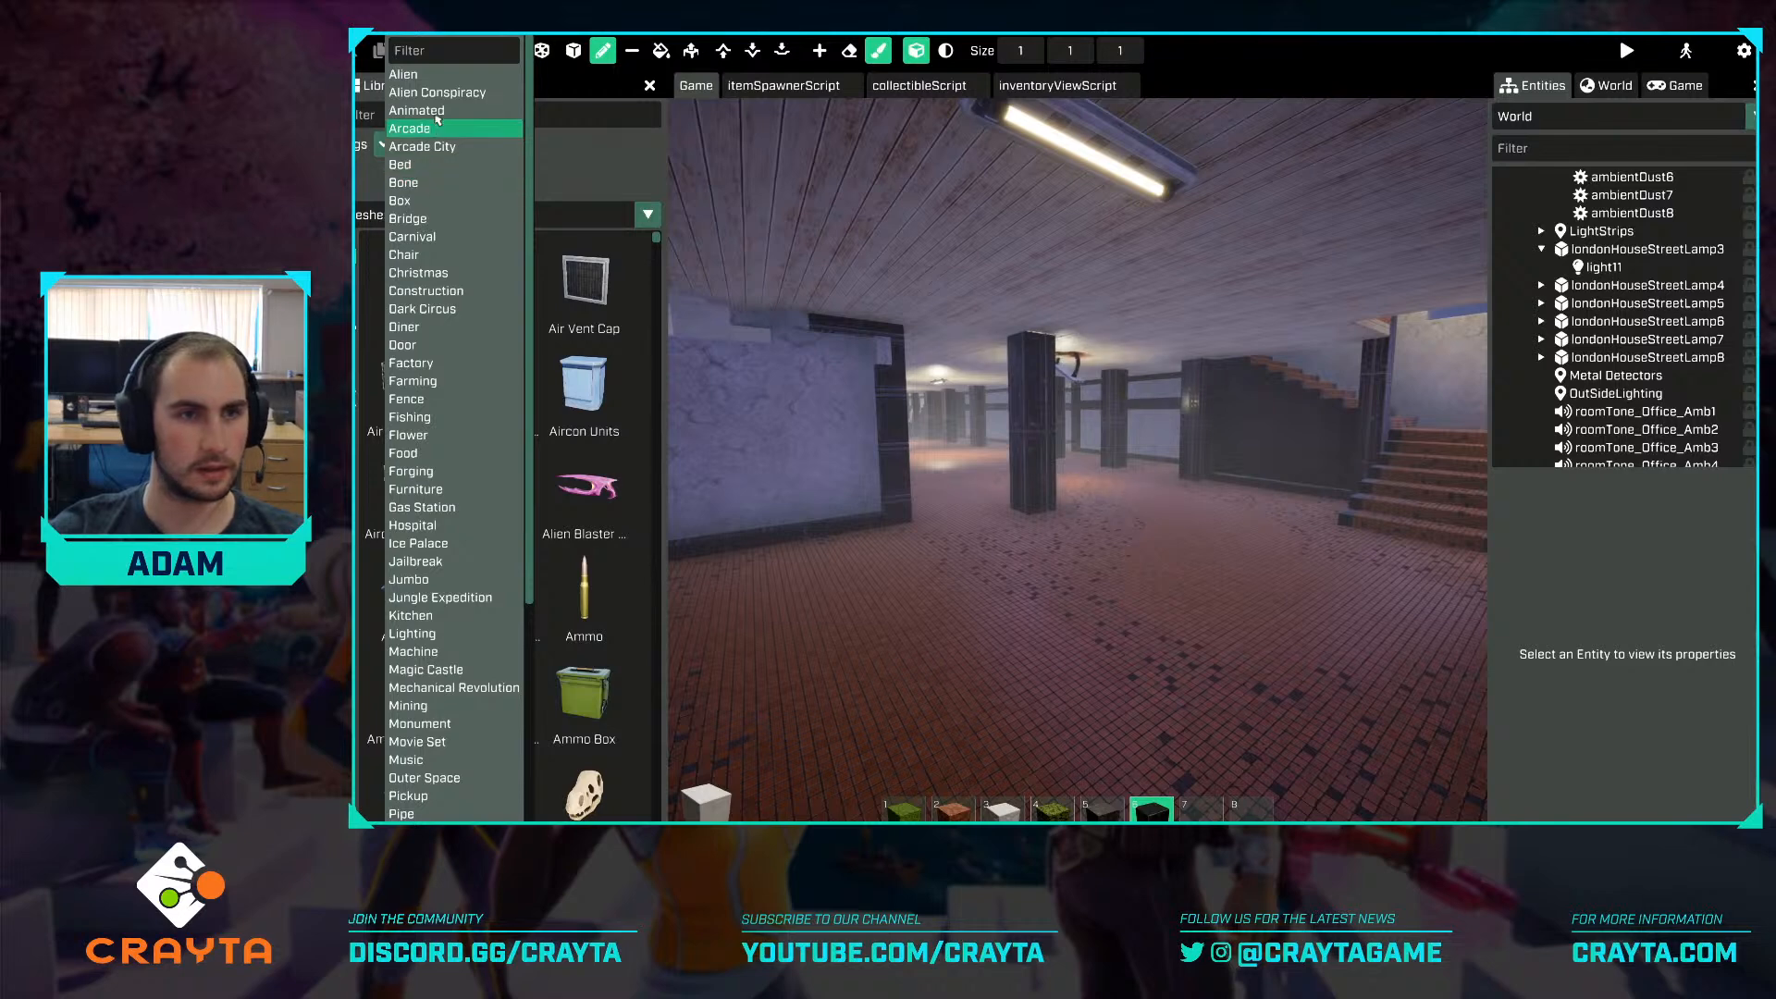
click(469, 688)
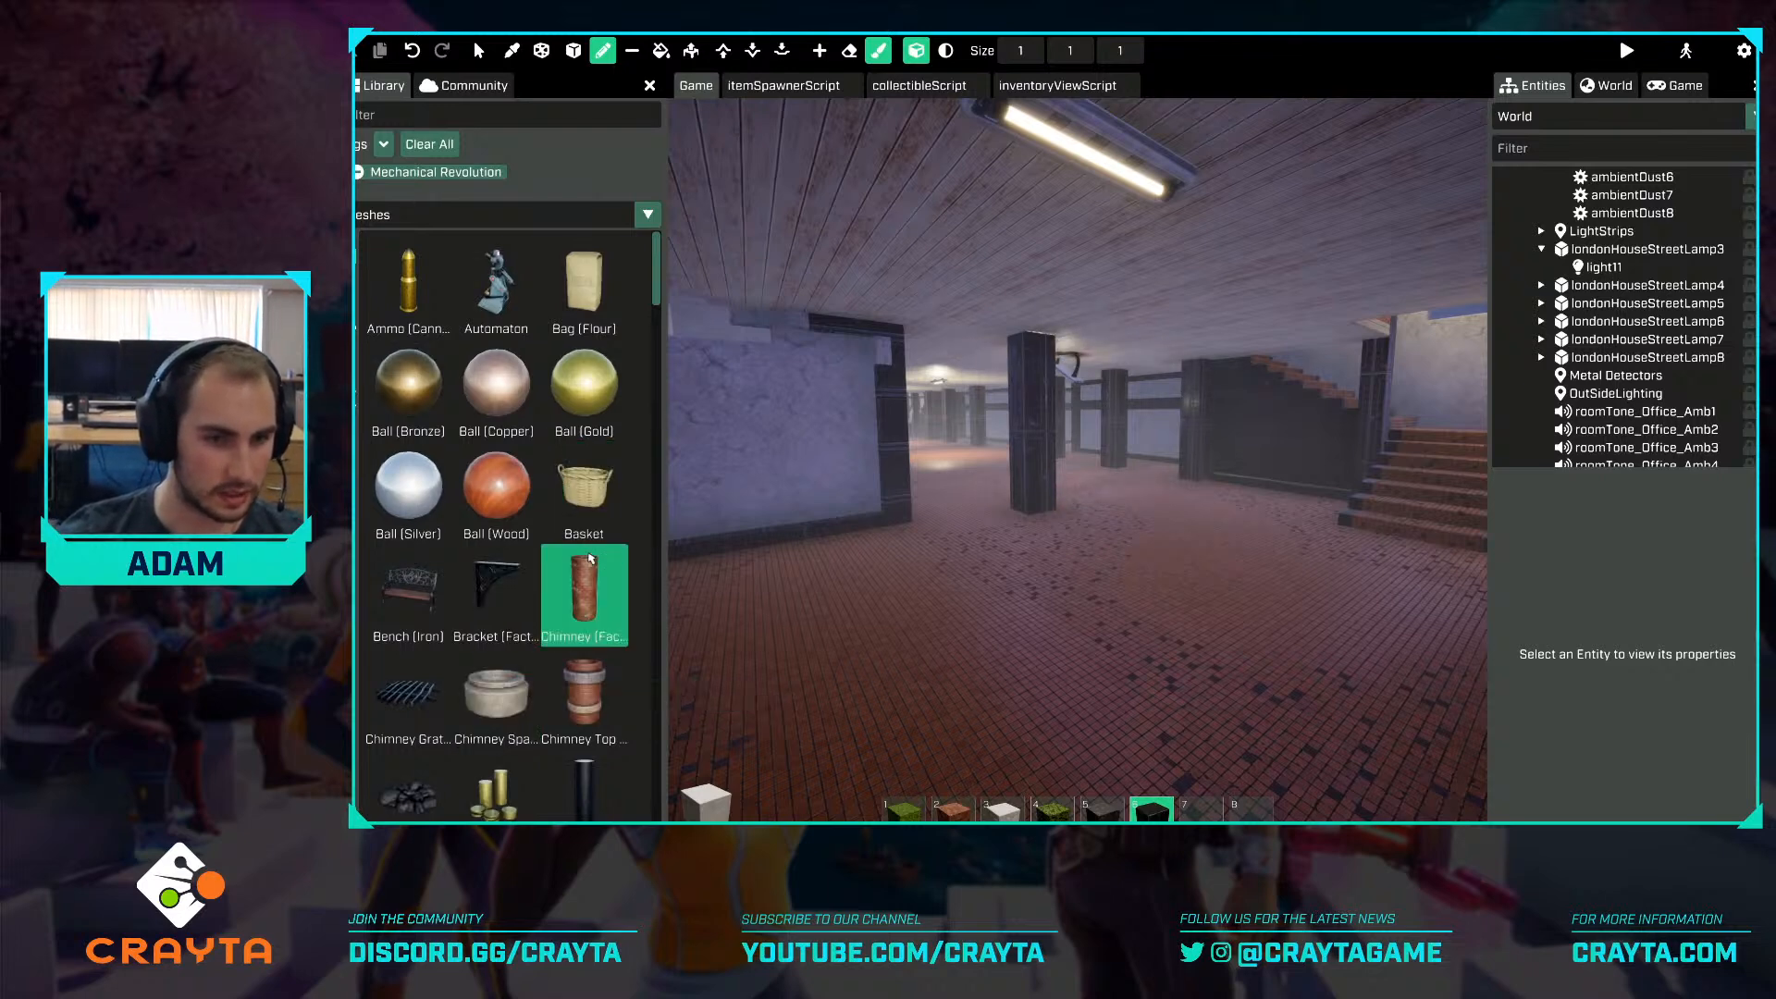
click(492, 116)
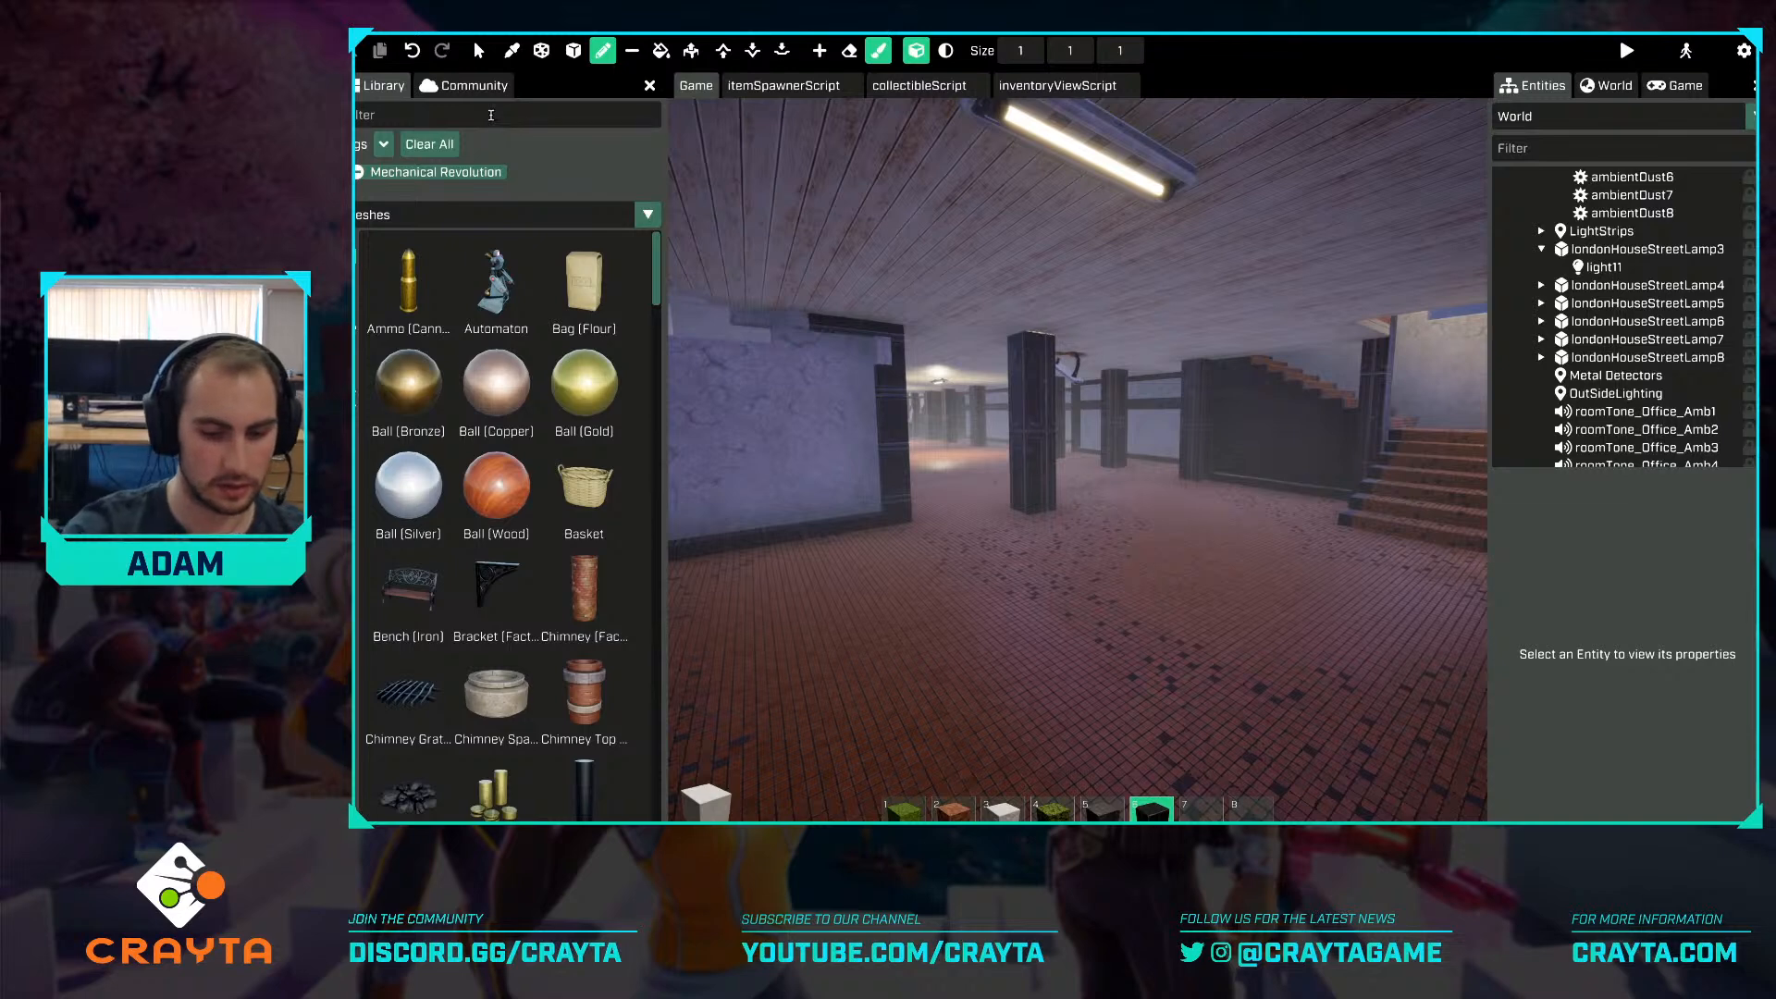
text(gate)
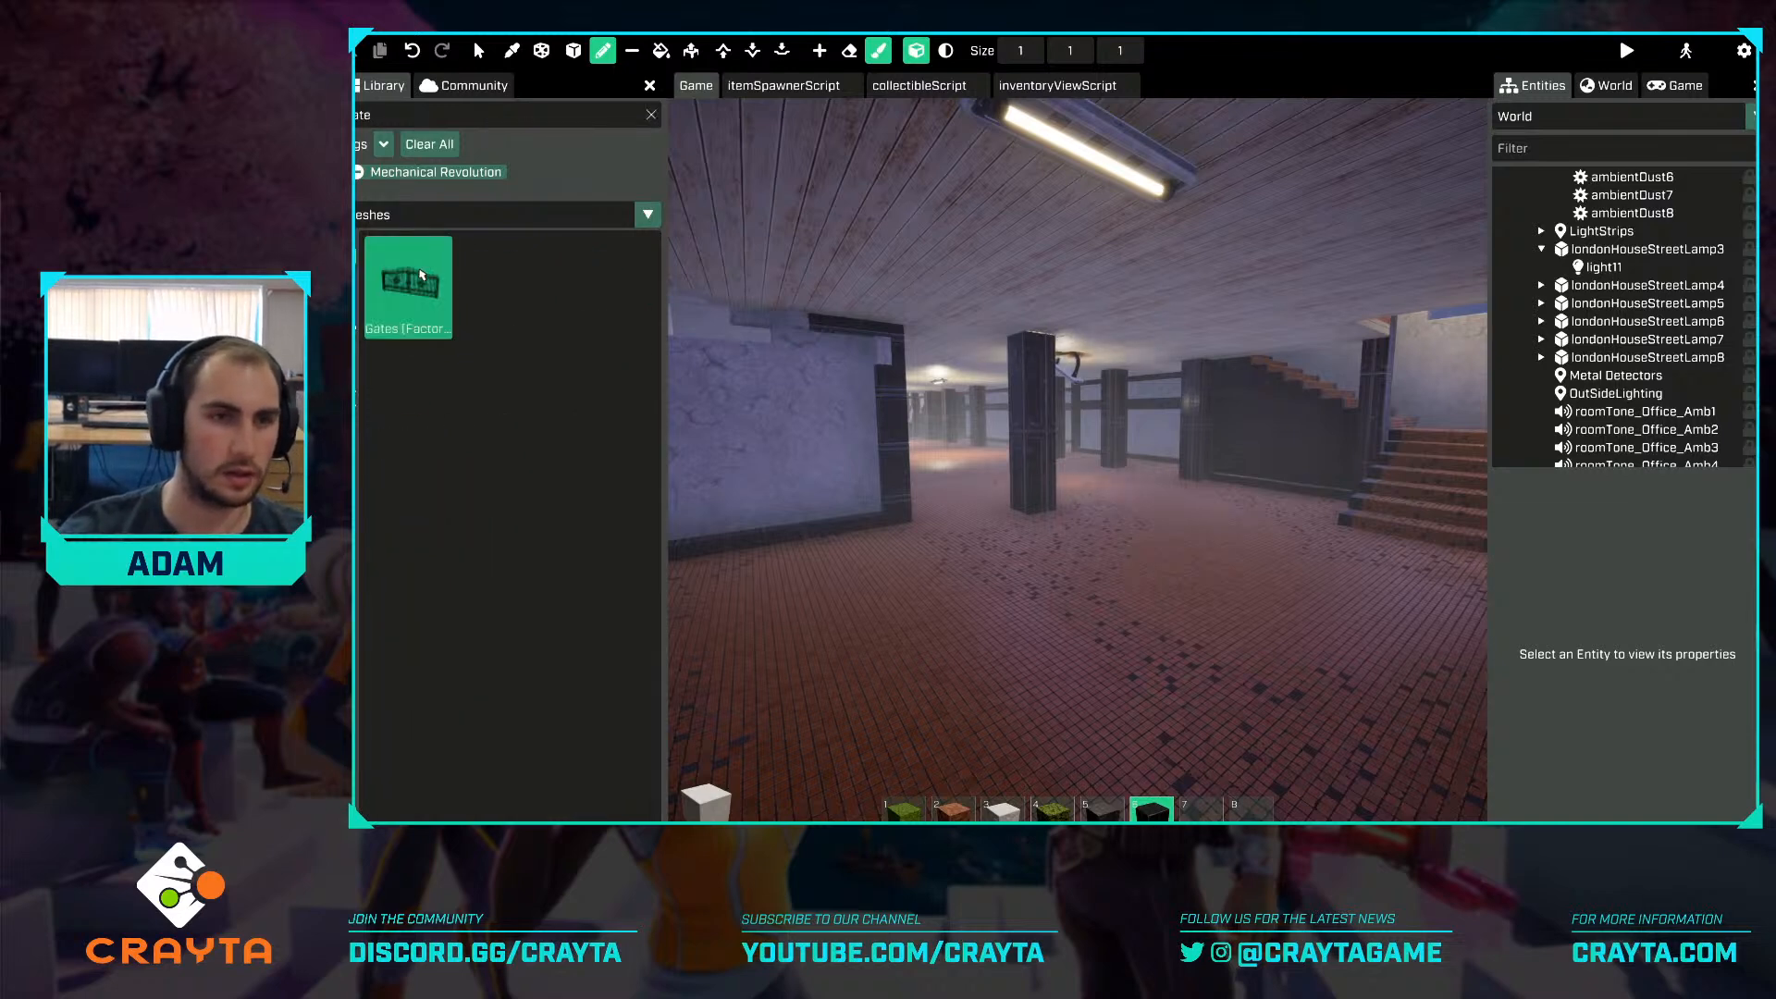
Place the factory gates mesh across the entrance to the vault corridor.
drag(407, 283, 878, 461)
mouse_move(1156, 569)
right_down()
mouse_move(1091, 569)
mouse_move(1132, 547)
right_up()
key(w)
key(w)
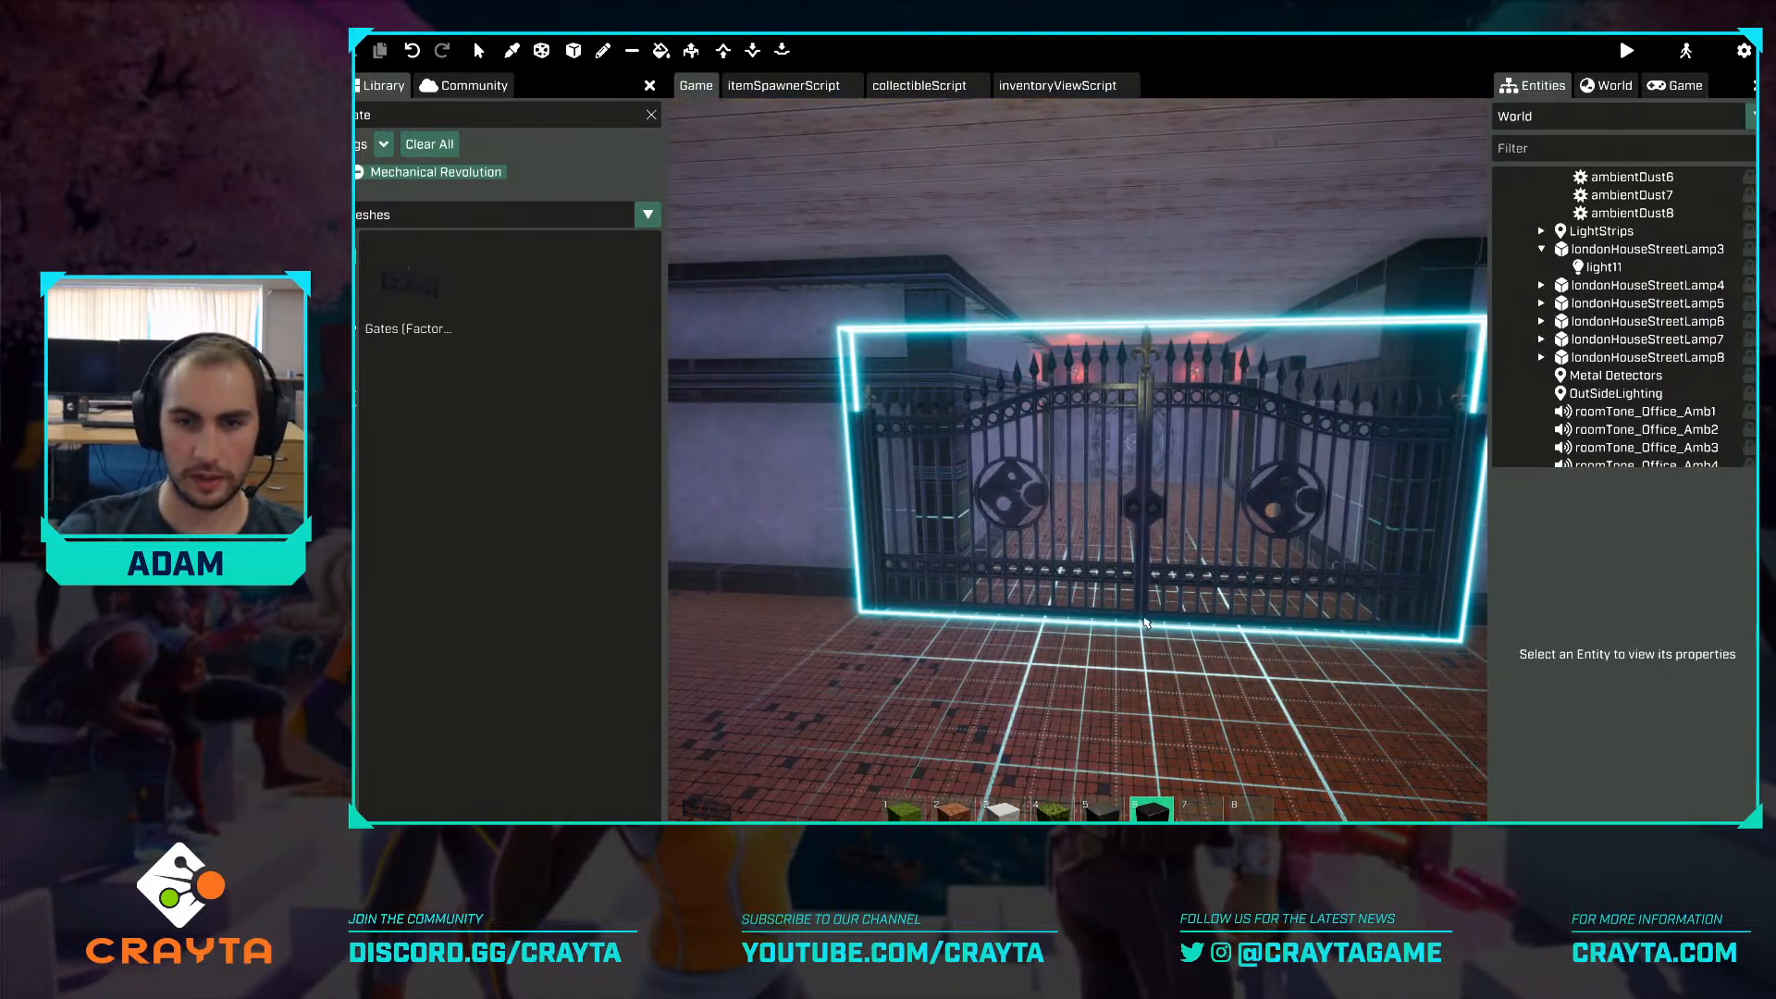
click(1145, 622)
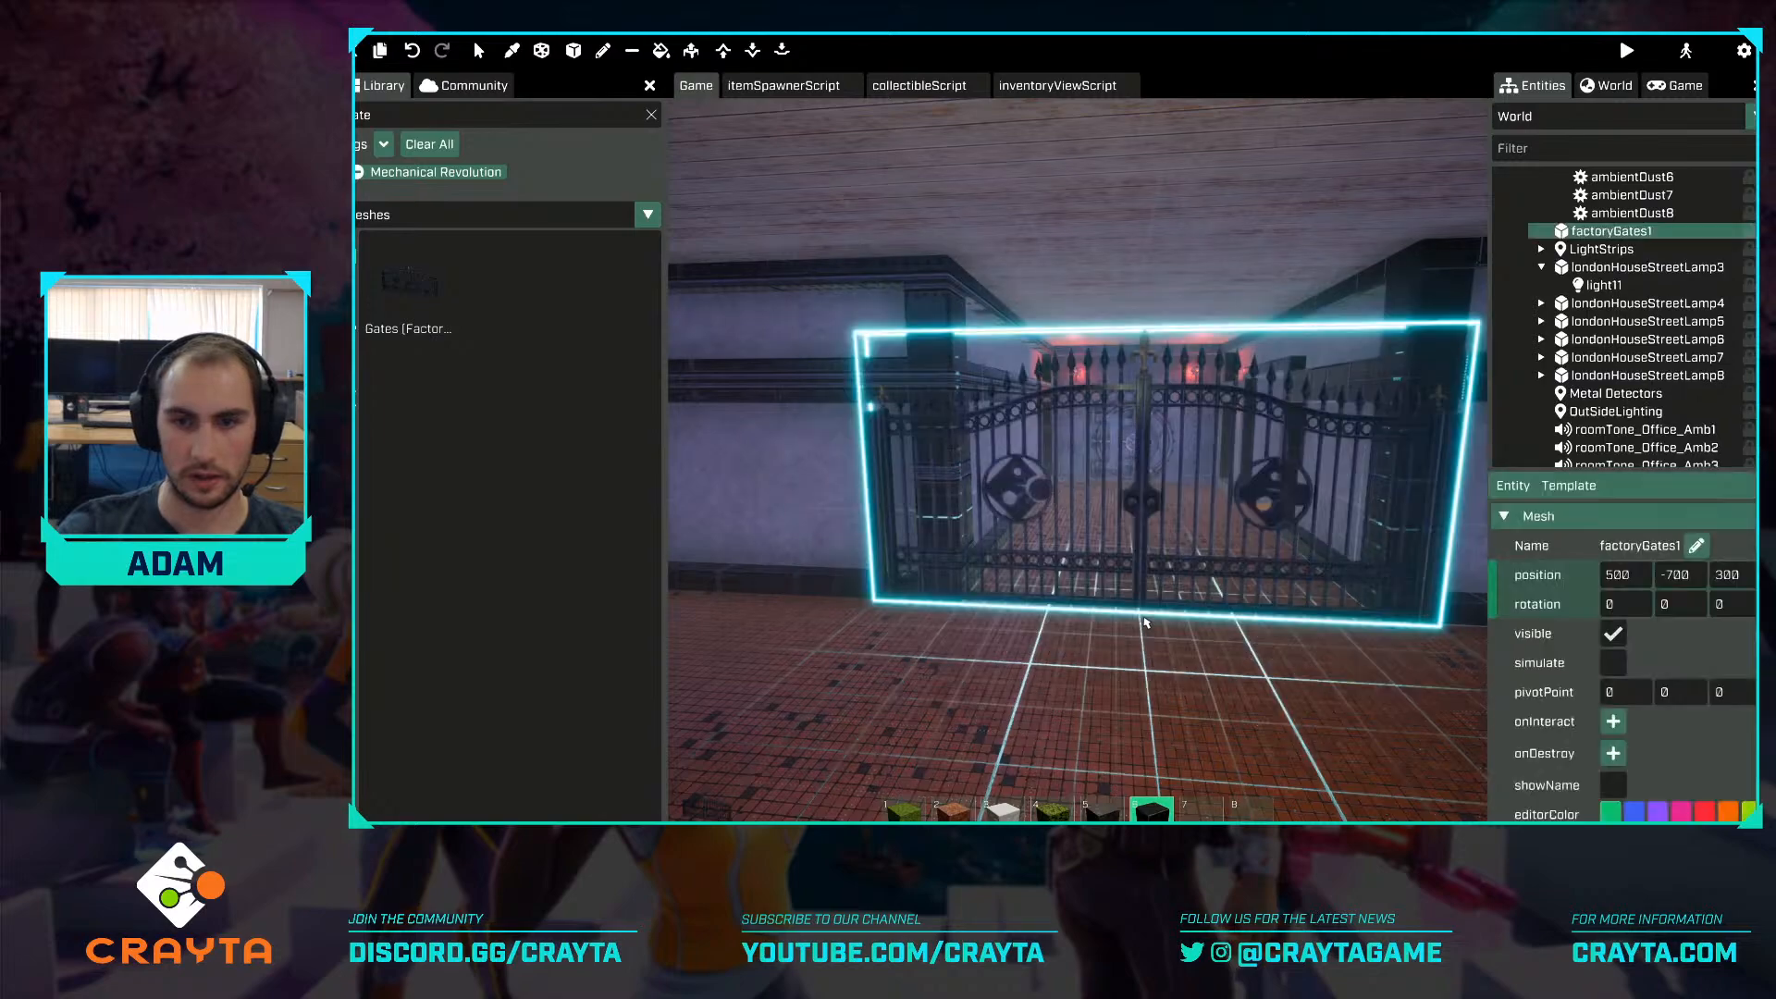
key(s)
click(1232, 585)
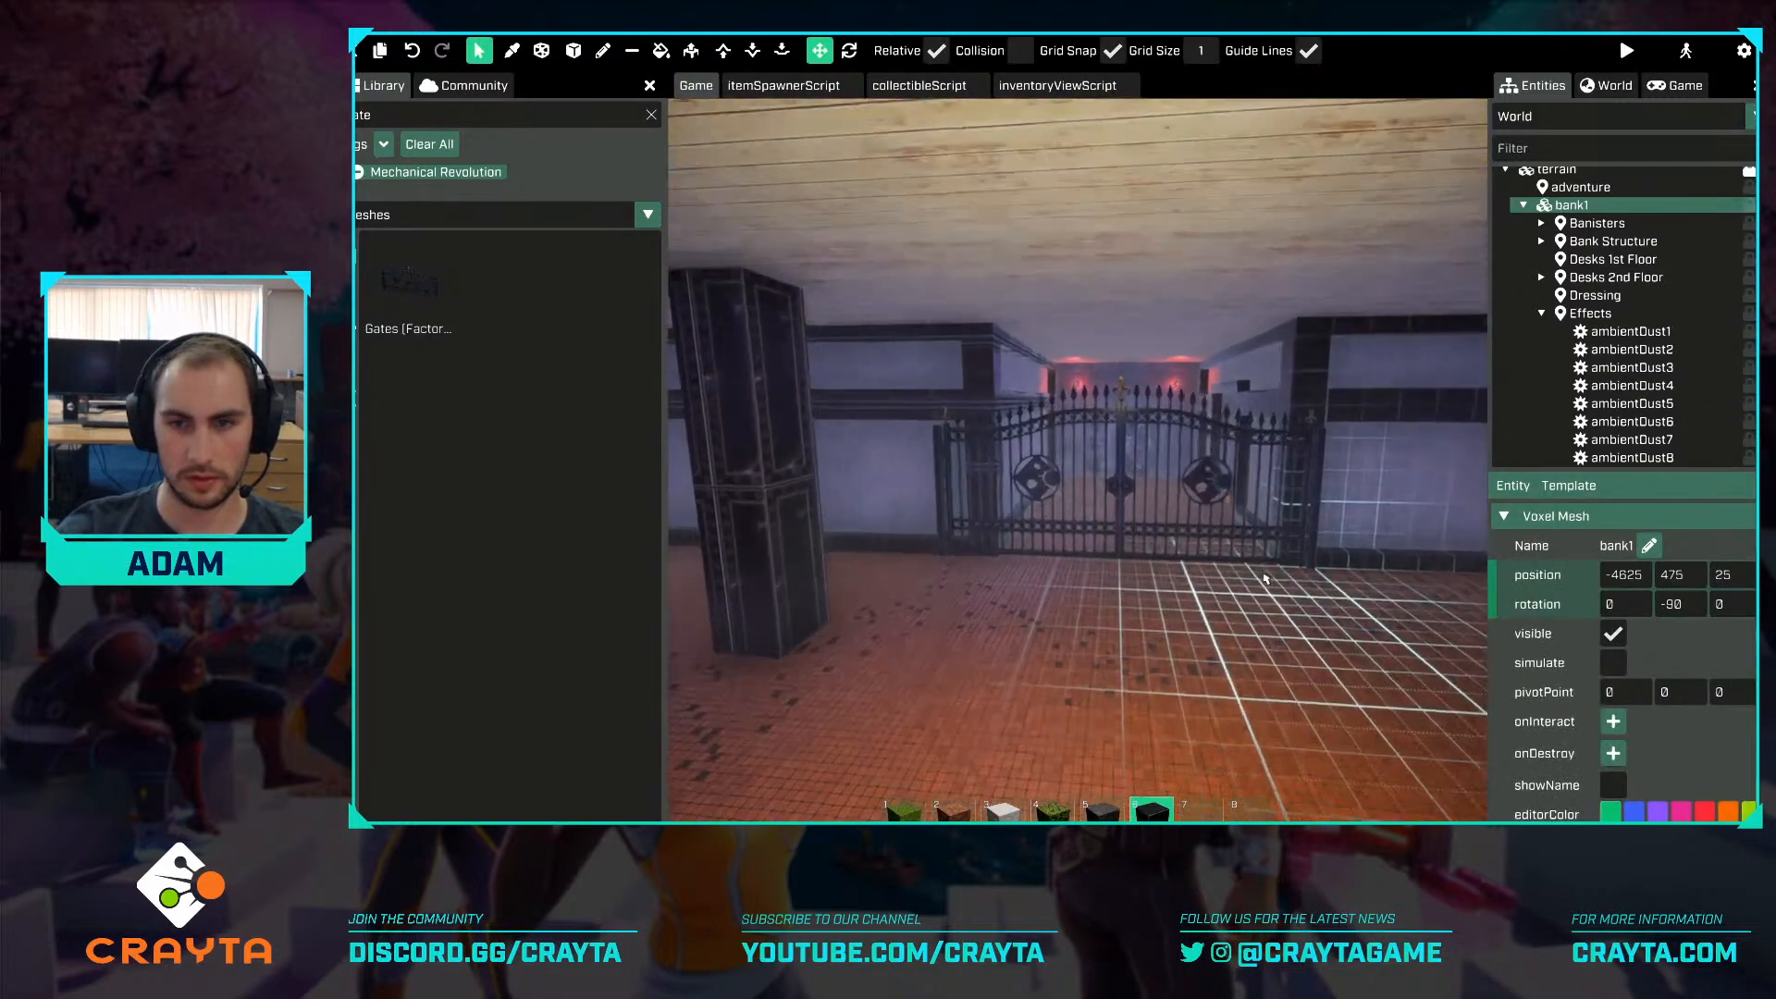
Delete both wall lamps mounted above the vault door at the end of the corridor.
key(w)
key(w)
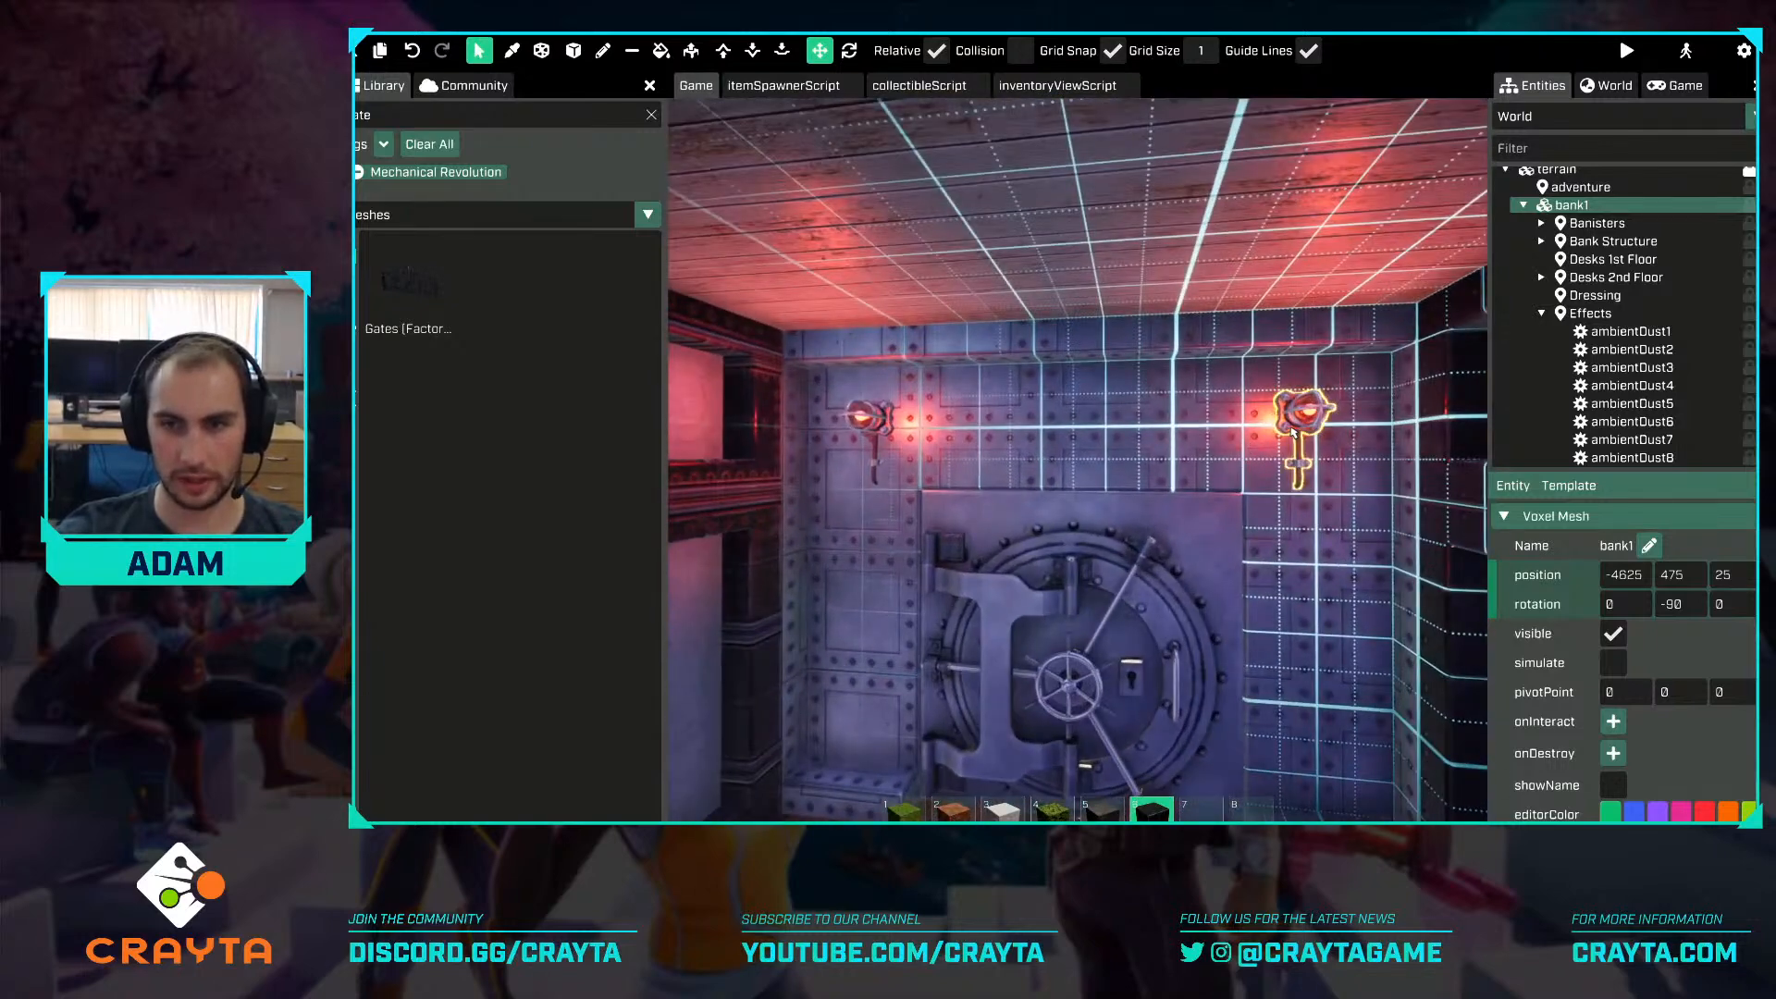
click(1294, 432)
key(Delete)
click(889, 427)
key(Delete)
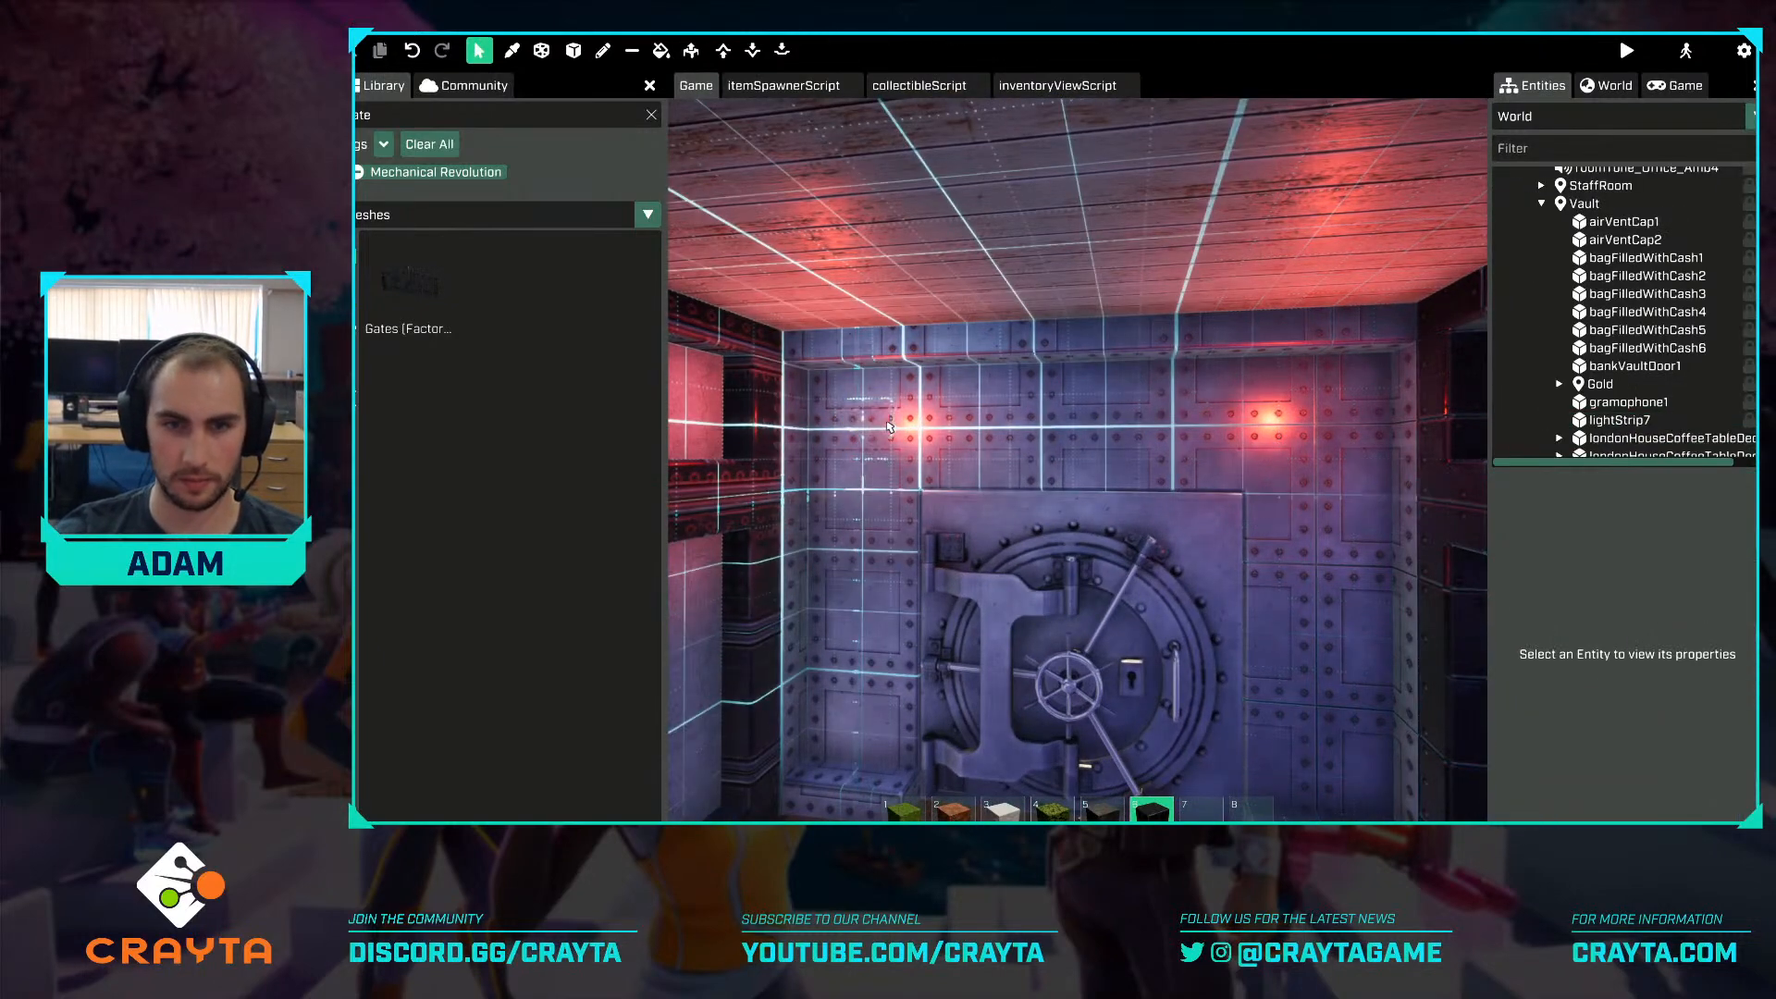
Turn on Show Entity Icons in the editor settings and return to the level.
right_drag(1314, 435, 1321, 432)
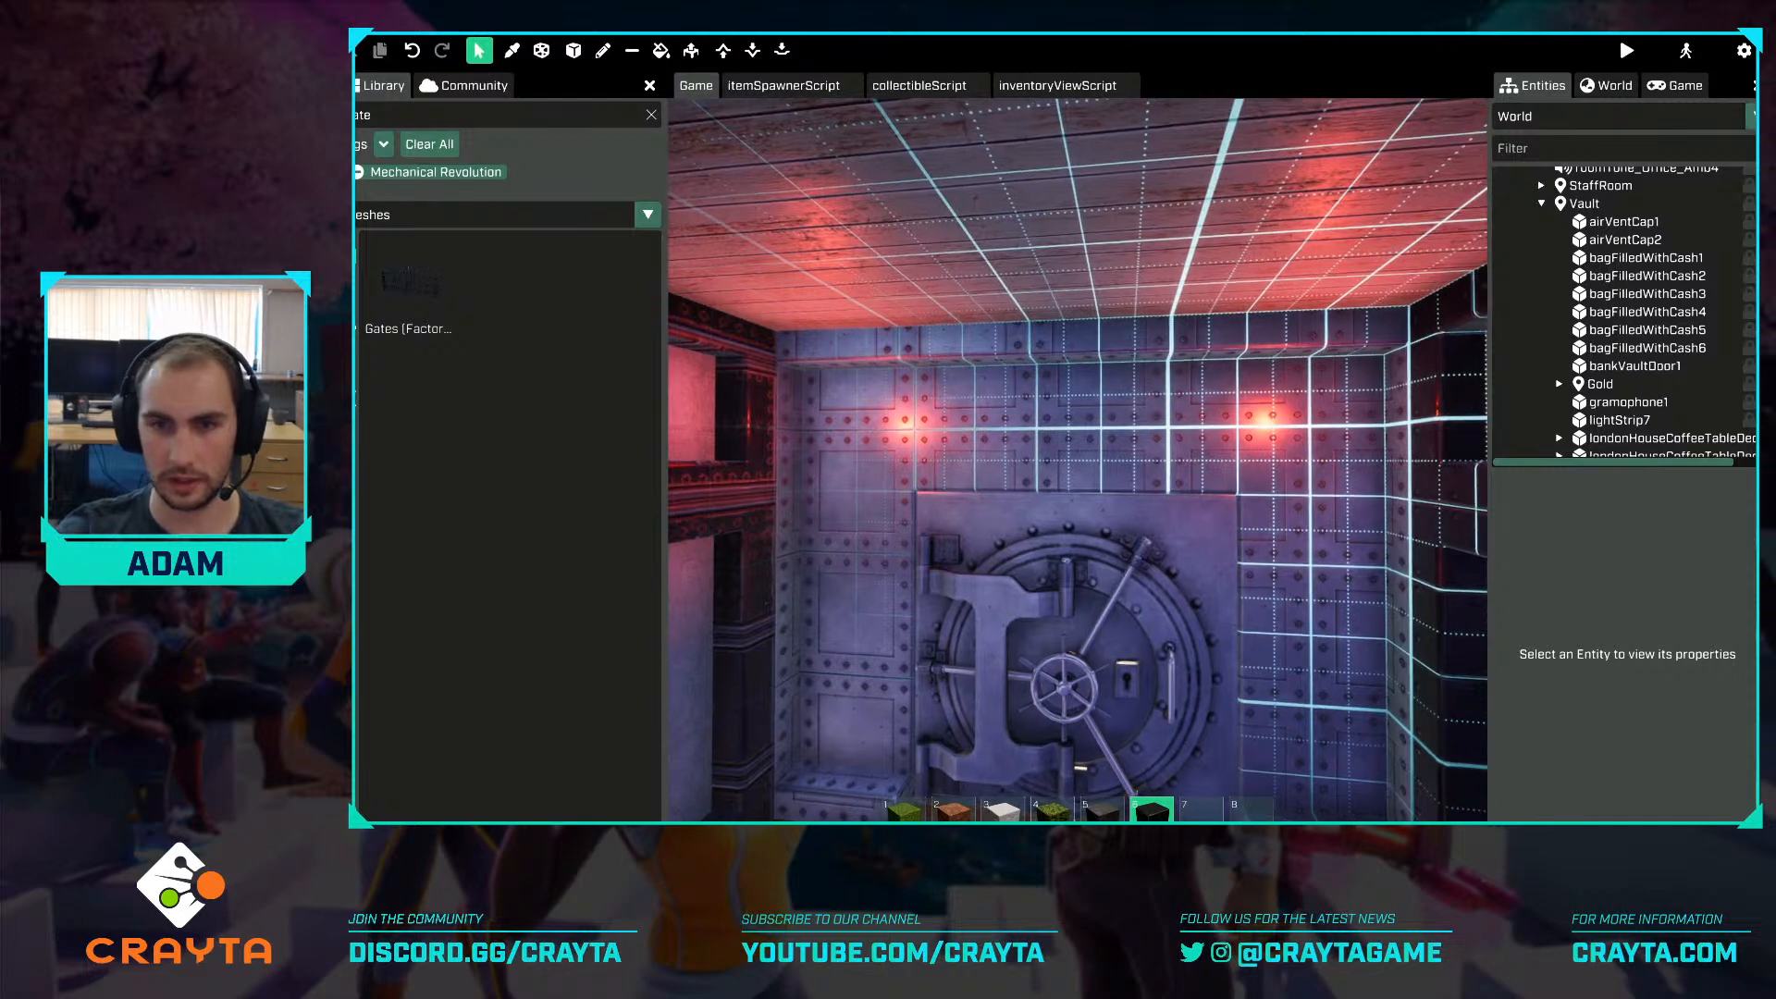
key(Escape)
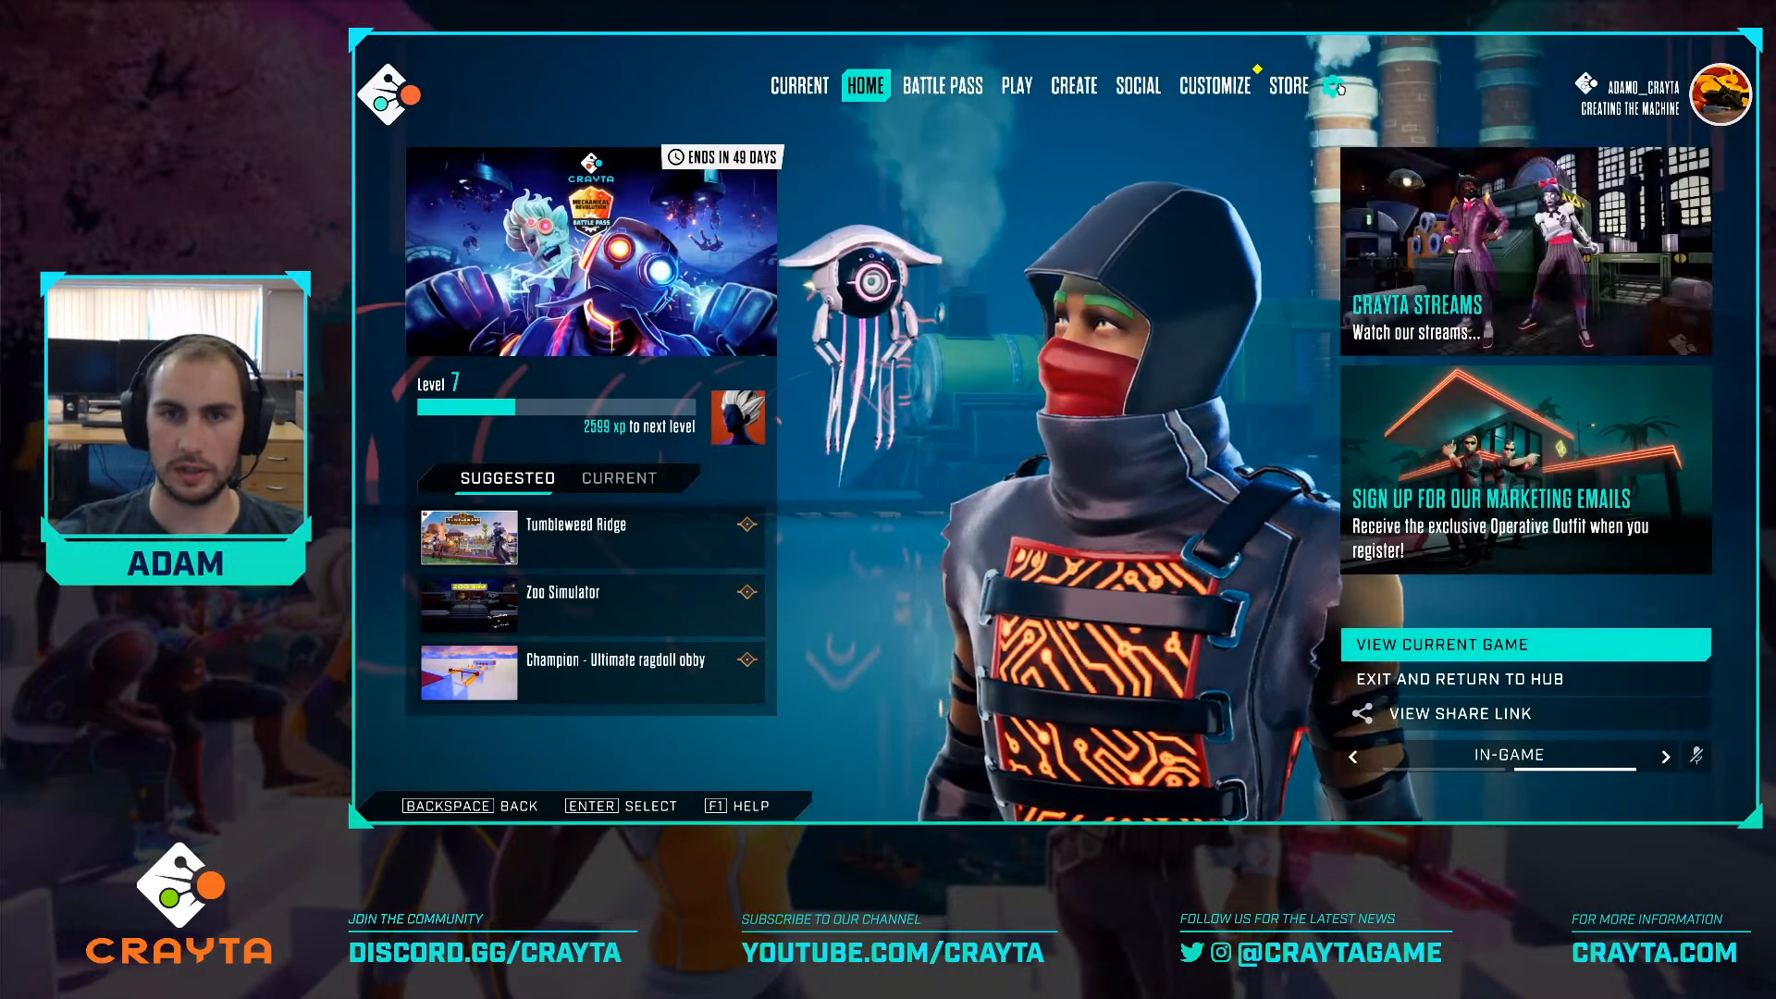
click(1335, 87)
click(838, 147)
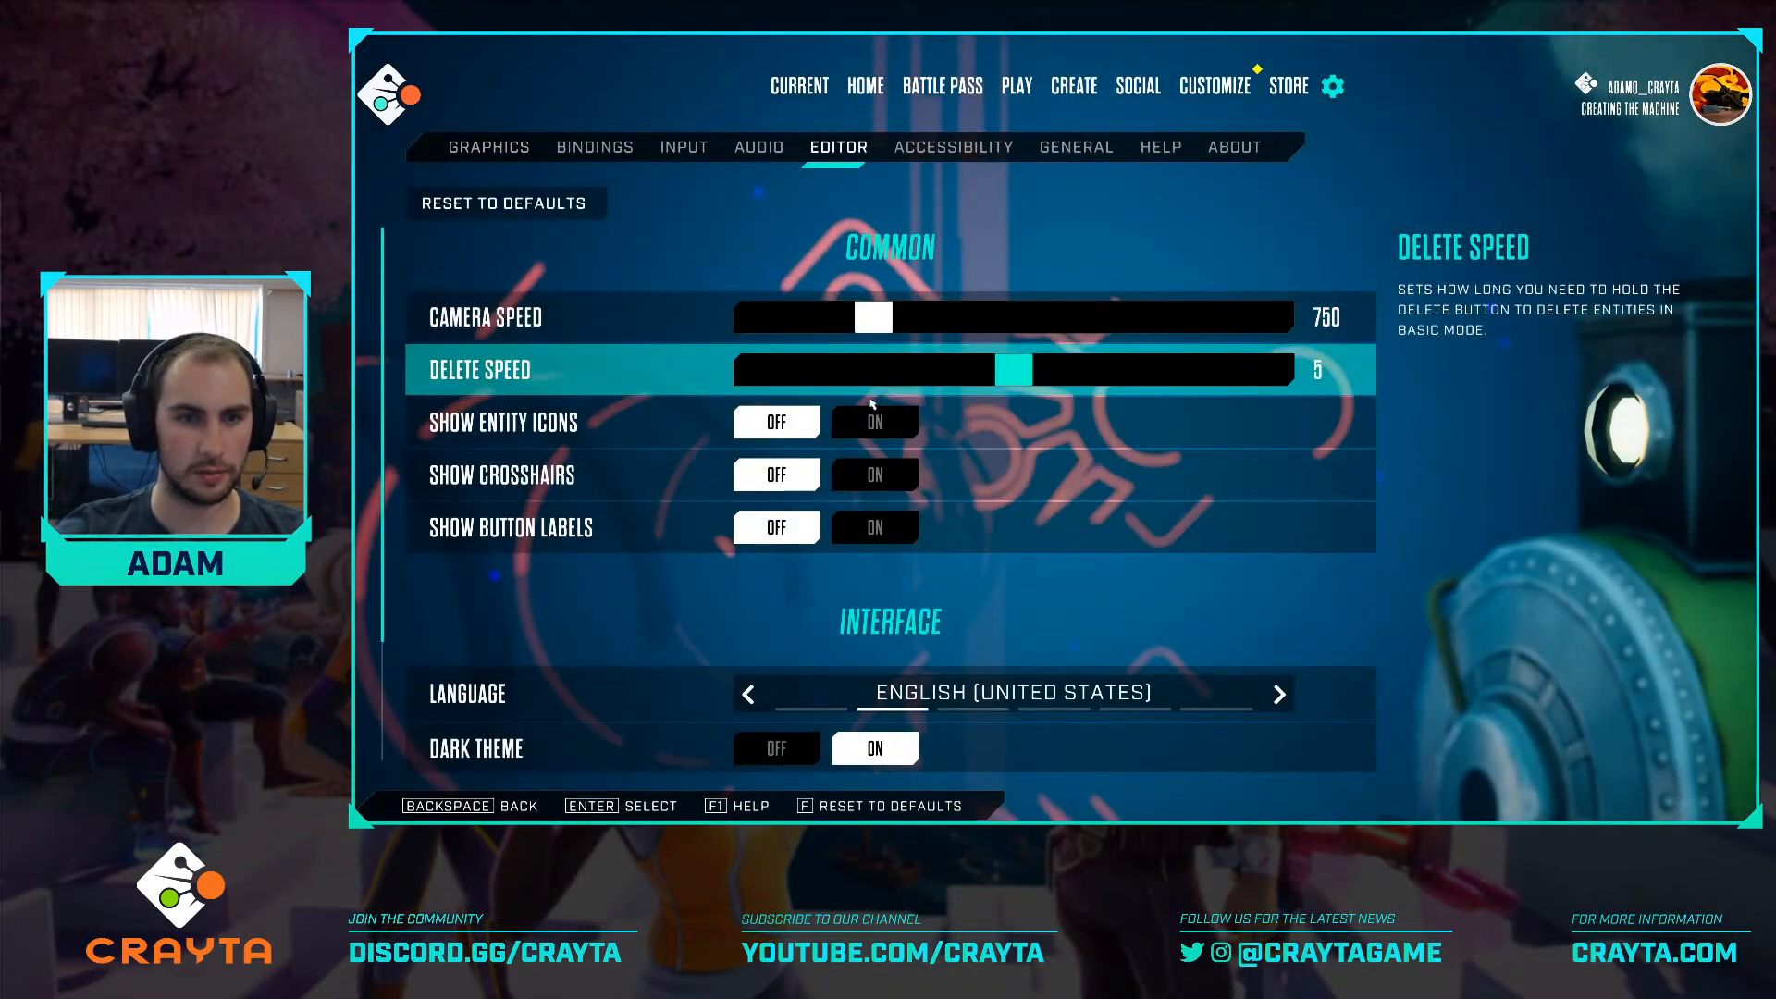
key(Escape)
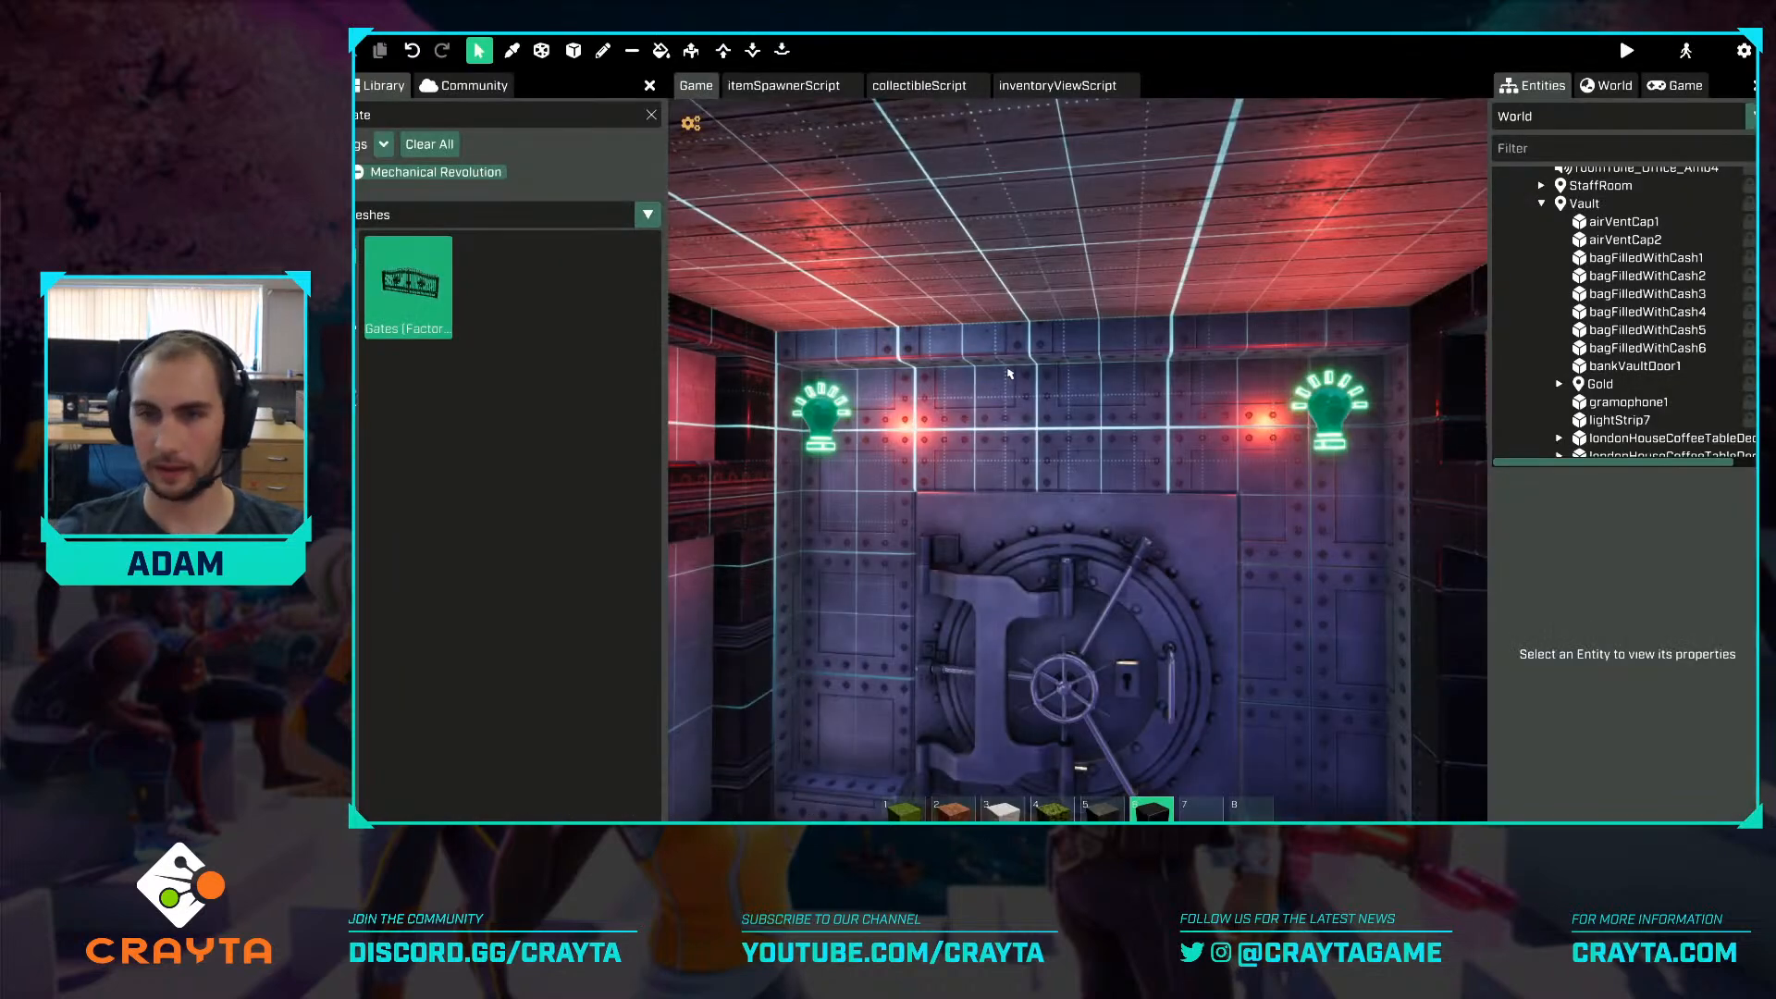
Trace the light beside the vault door to its parent lightStrip_Bank14 and delete that light strip with its red lights.
click(1342, 412)
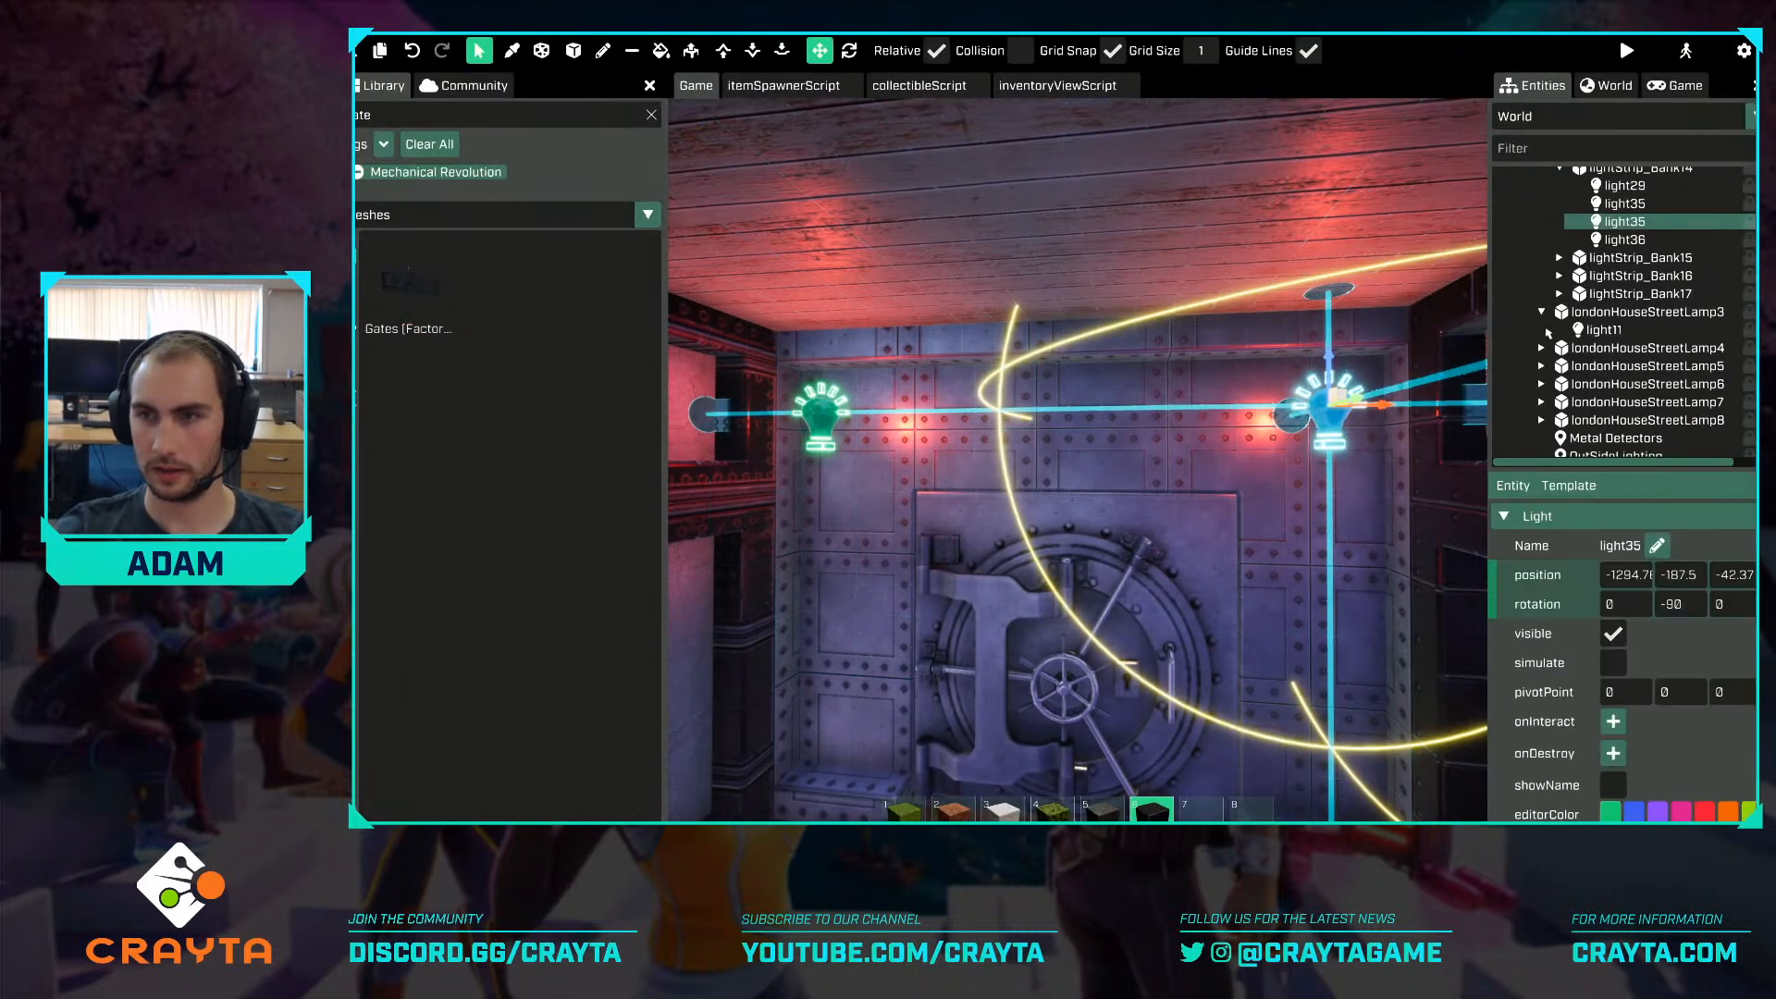
scroll(1573, 306, up, 2)
click(1629, 246)
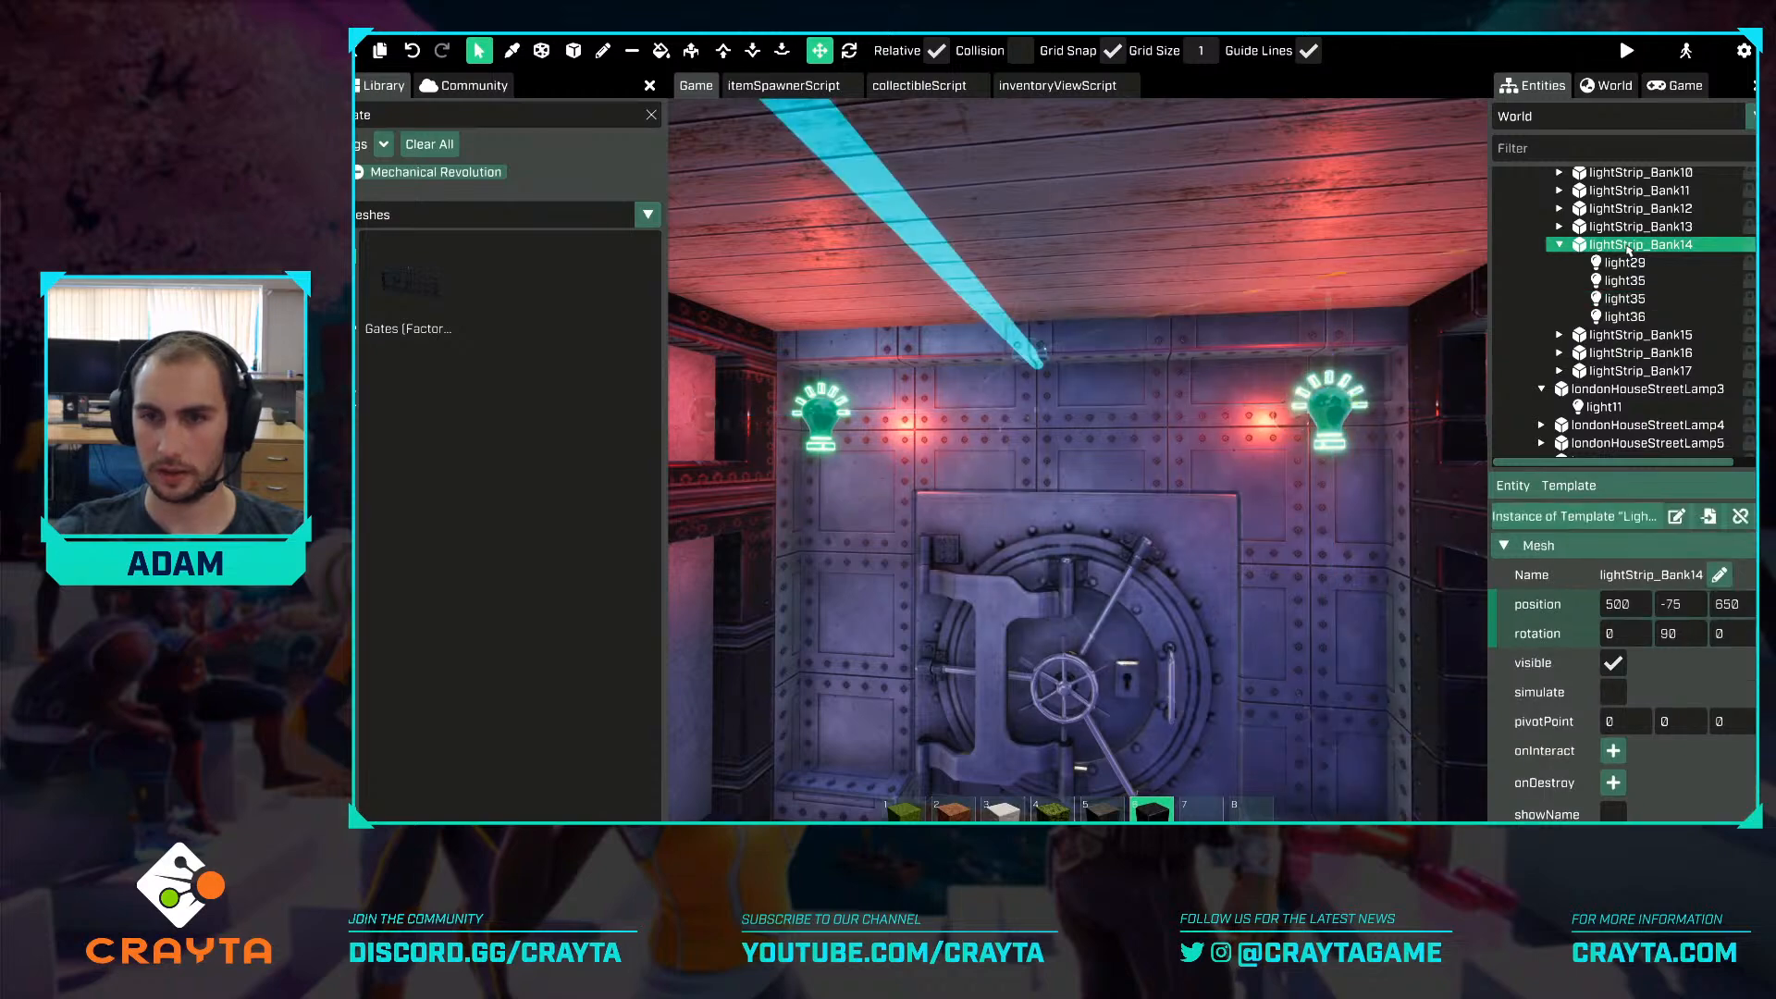
key(Delete)
right_drag(1078, 460, 1295, 518)
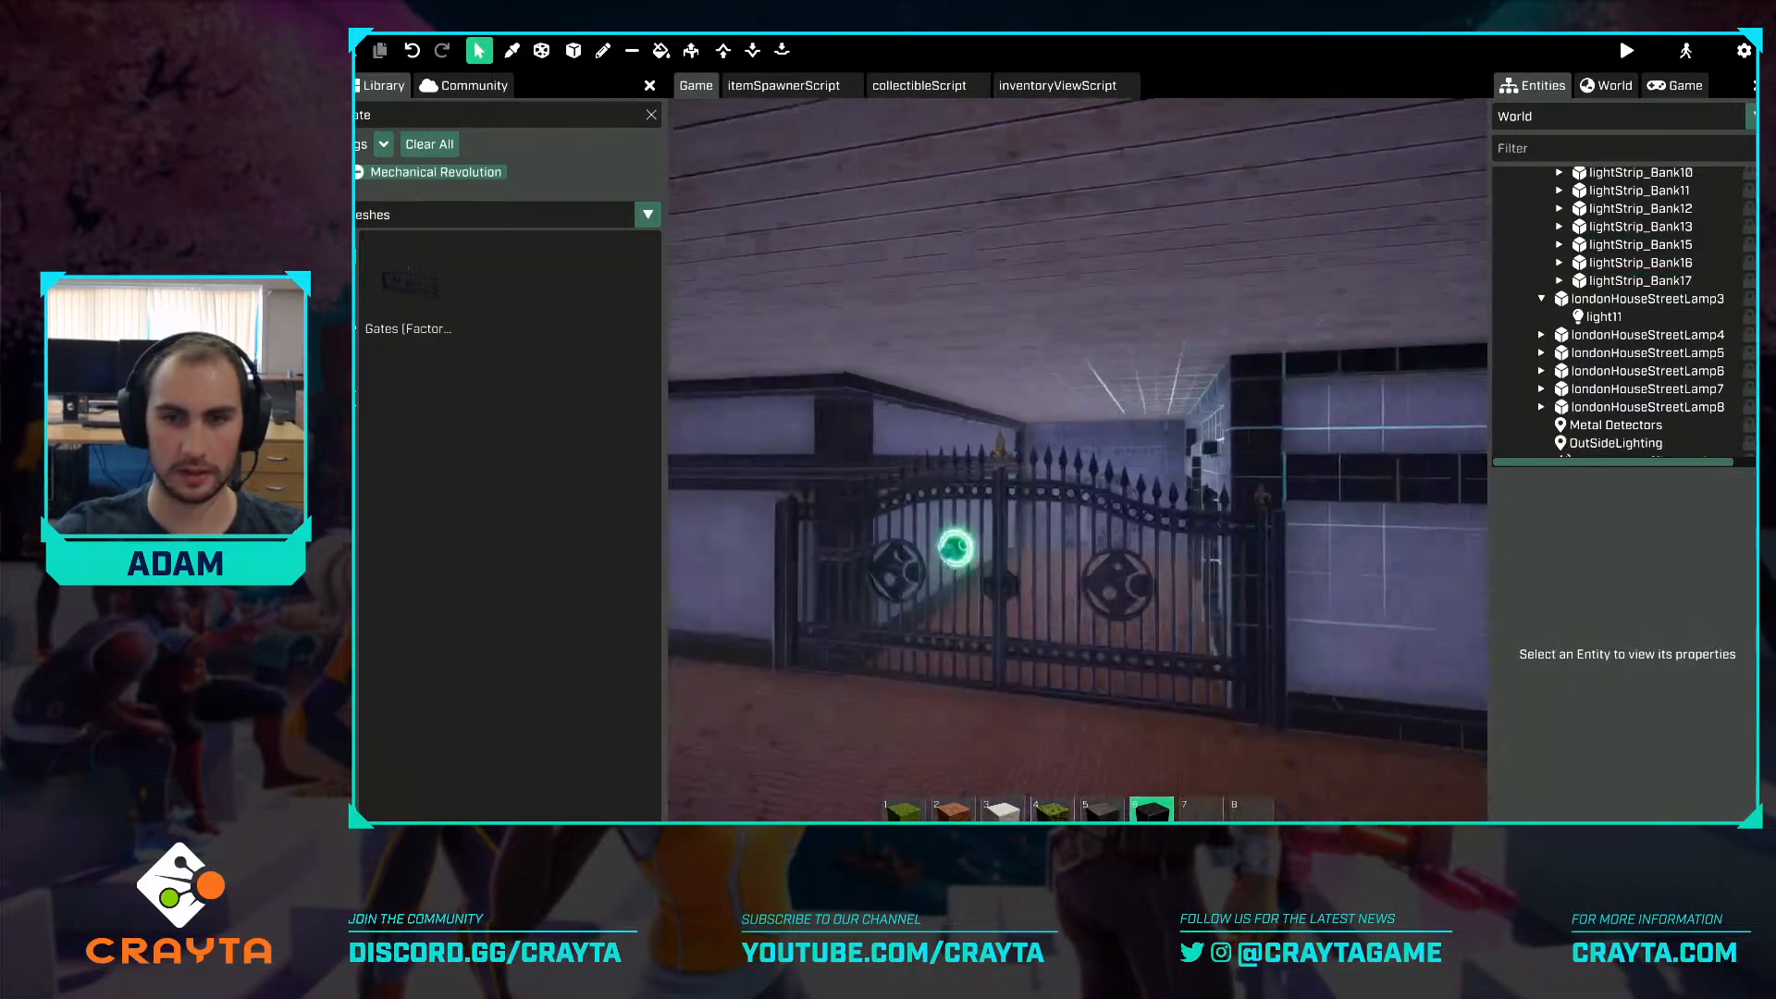
Extrude the recessed wall panel between the dark pillars outward so it is flush with the wall above it.
key(s)
right_drag(1077, 459, 1212, 454)
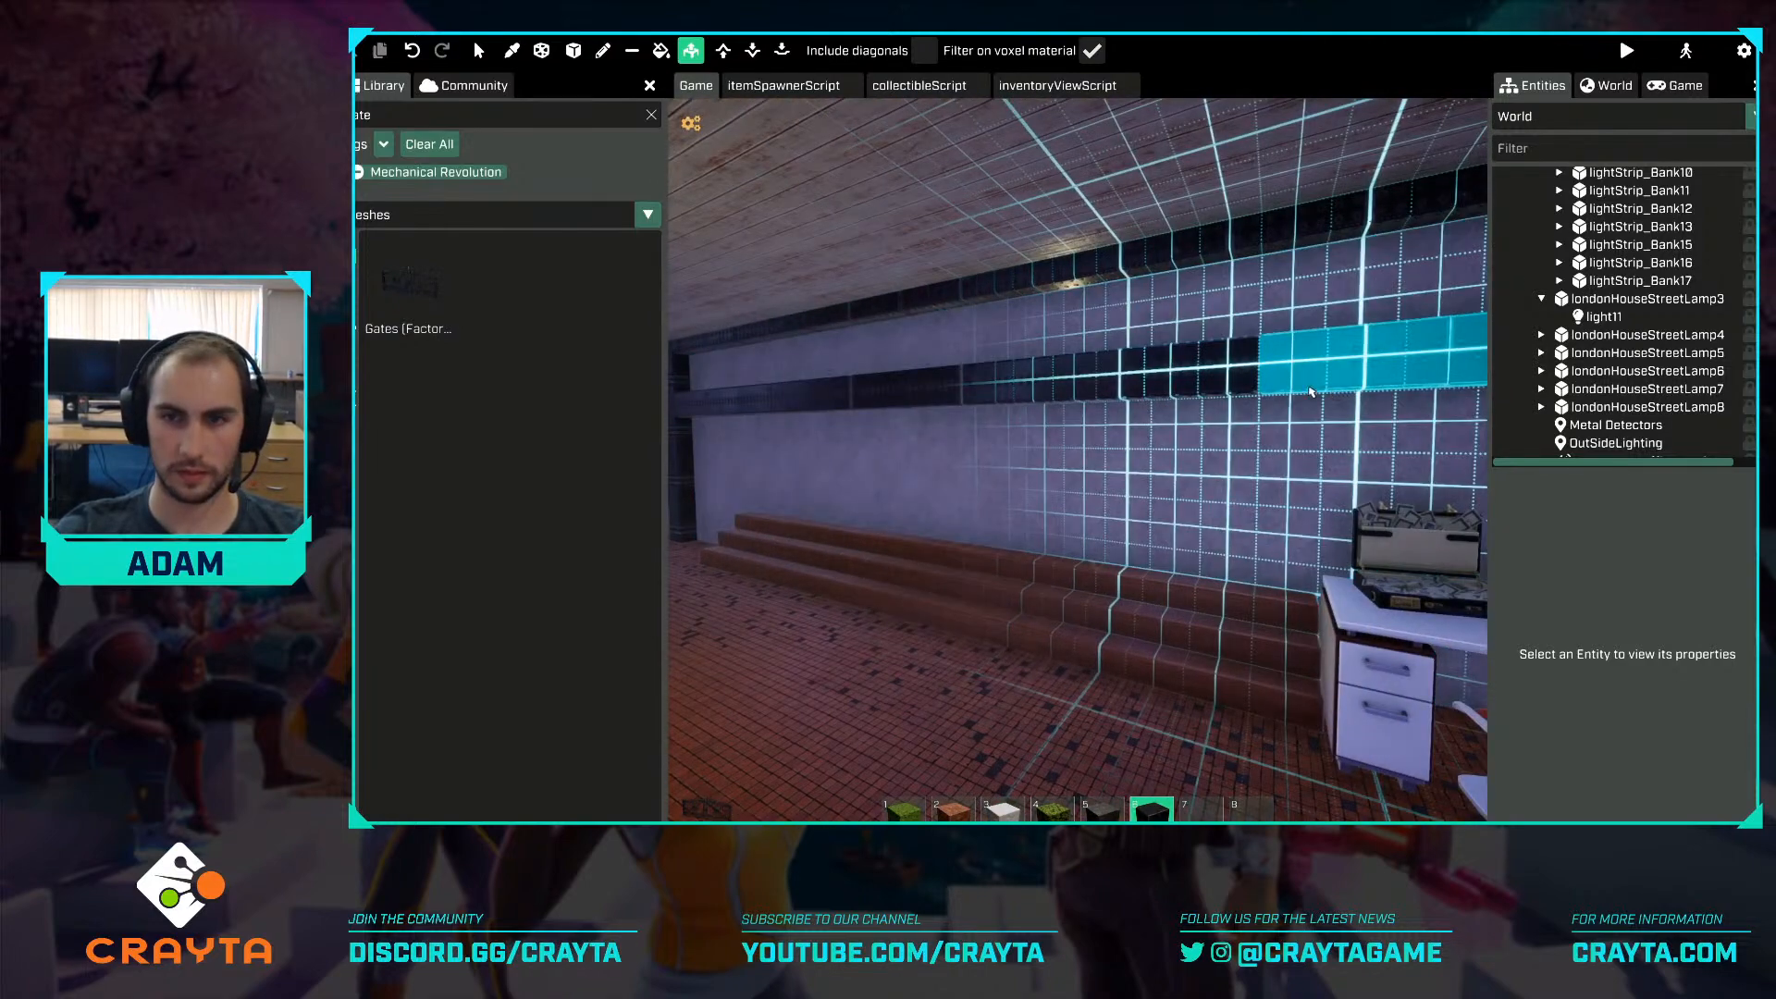
key(w)
right_drag(1310, 391, 1173, 442)
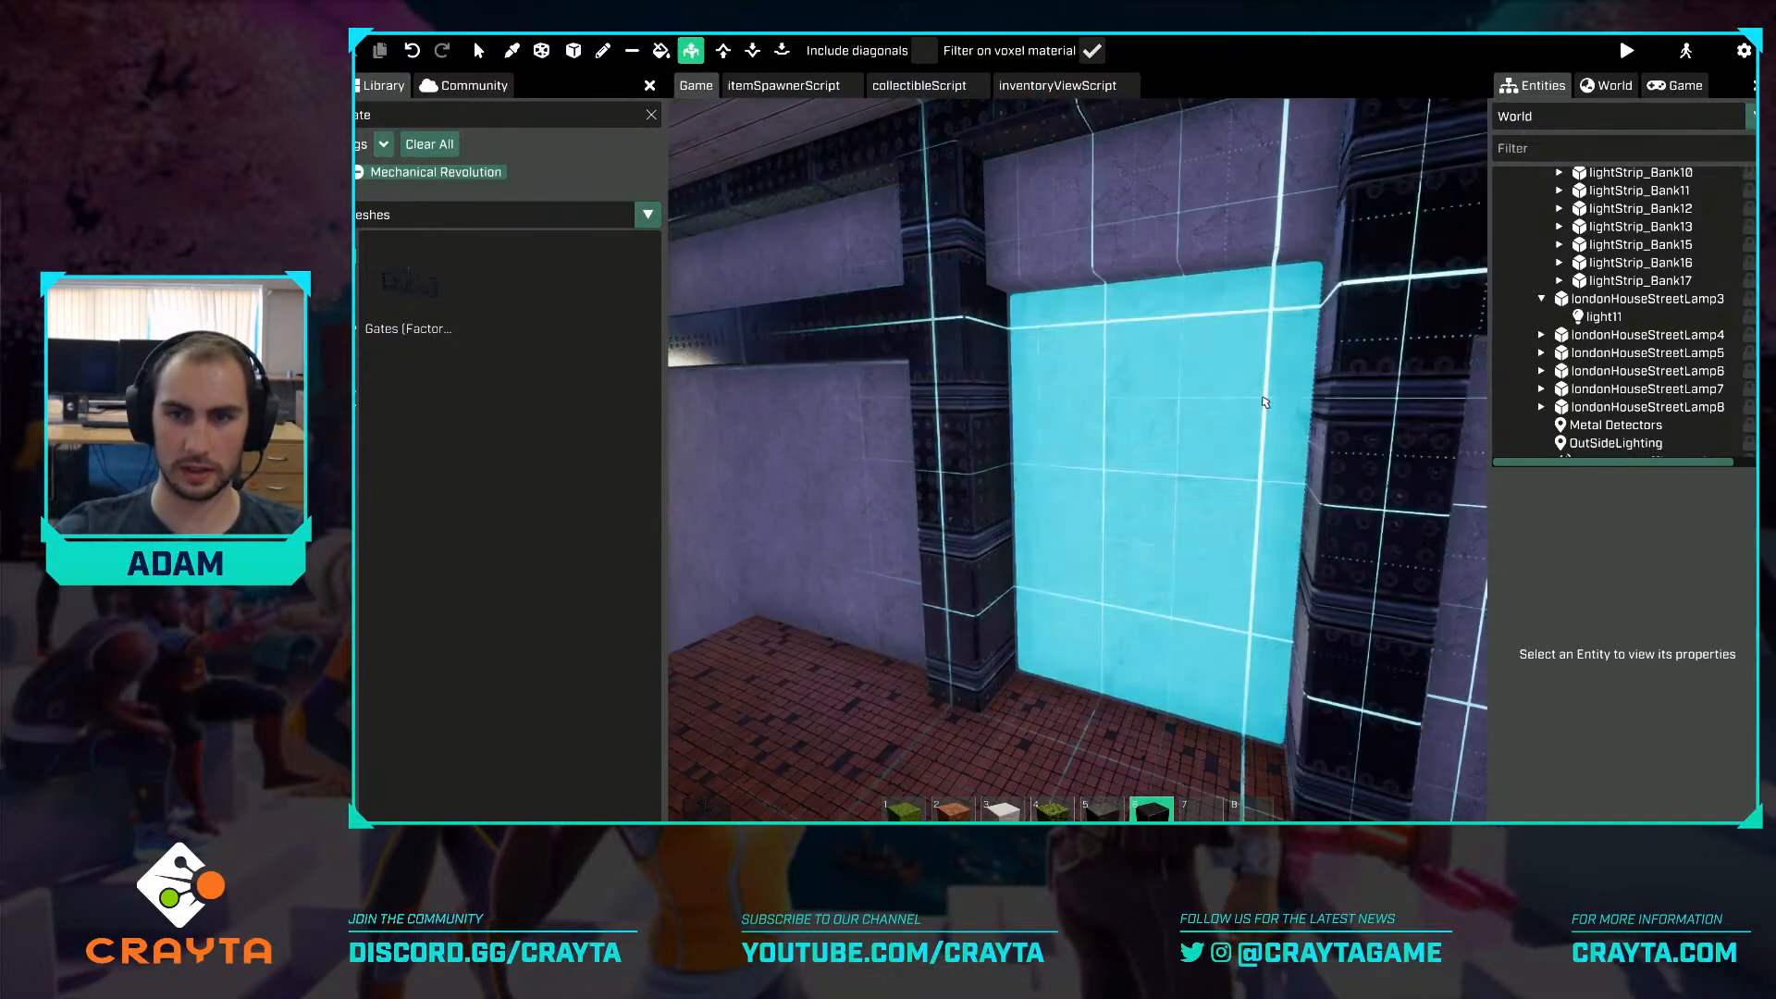
mouse_move(1262, 410)
mouse_down()
mouse_move(1247, 433)
mouse_move(1254, 420)
mouse_up()
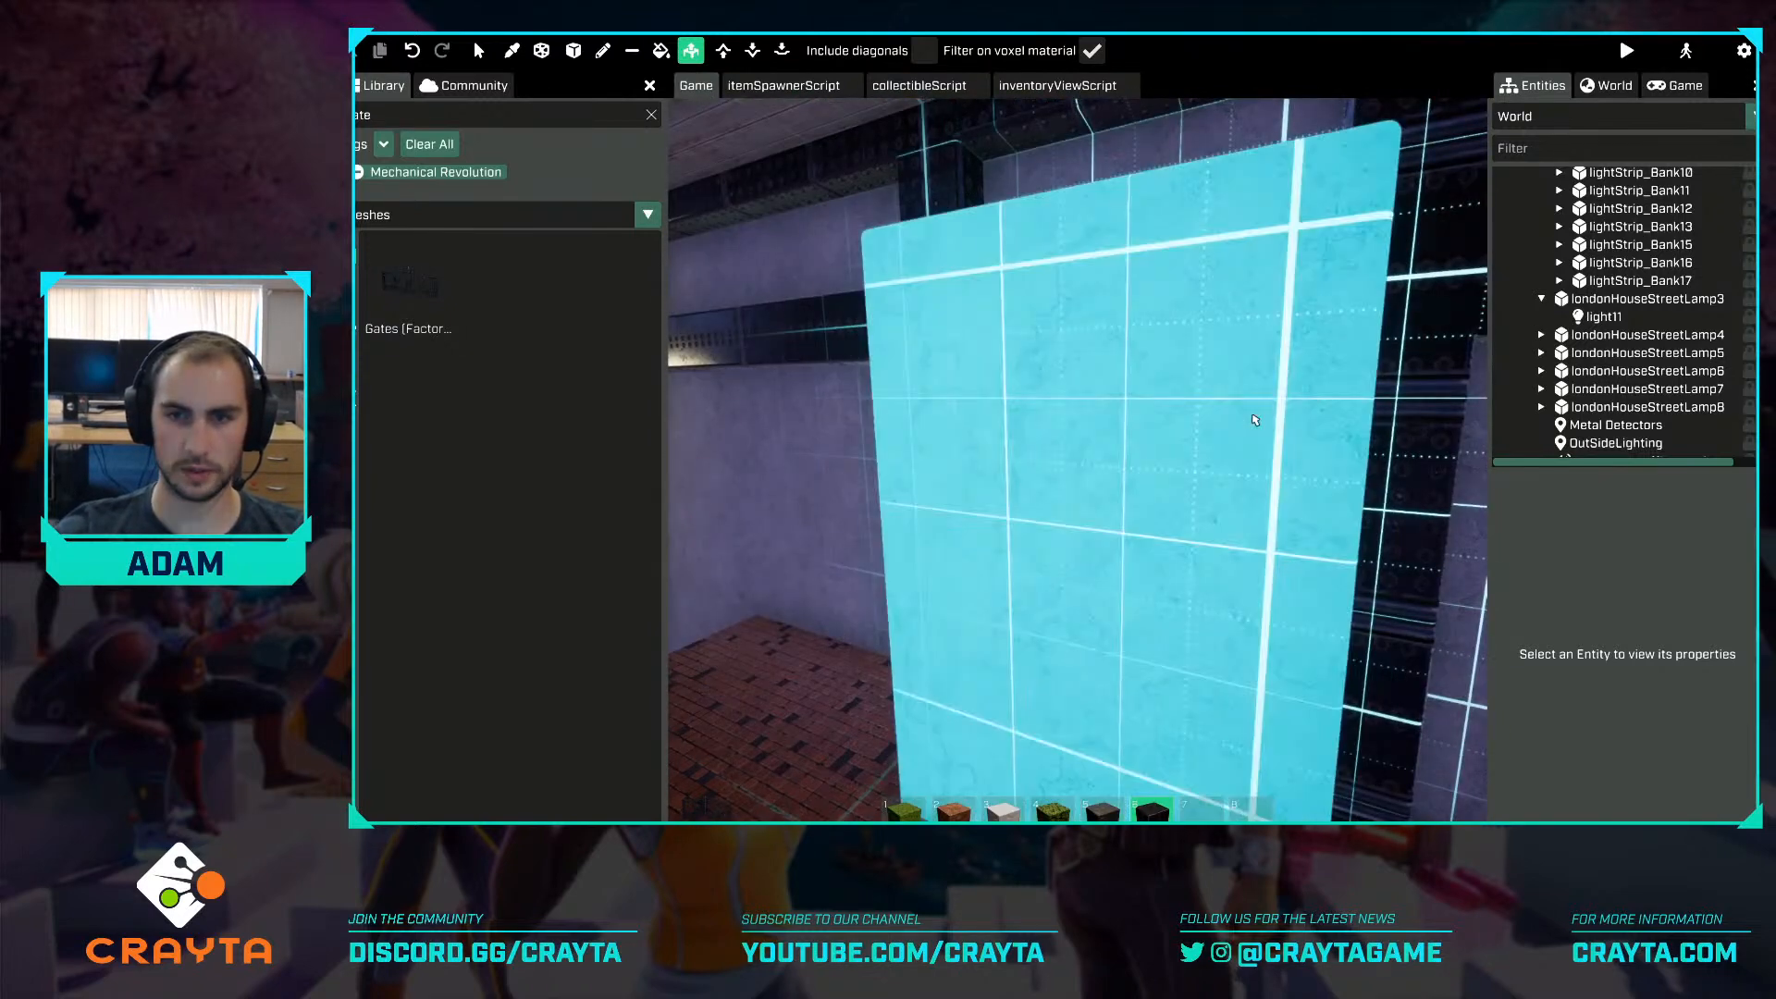
key(d)
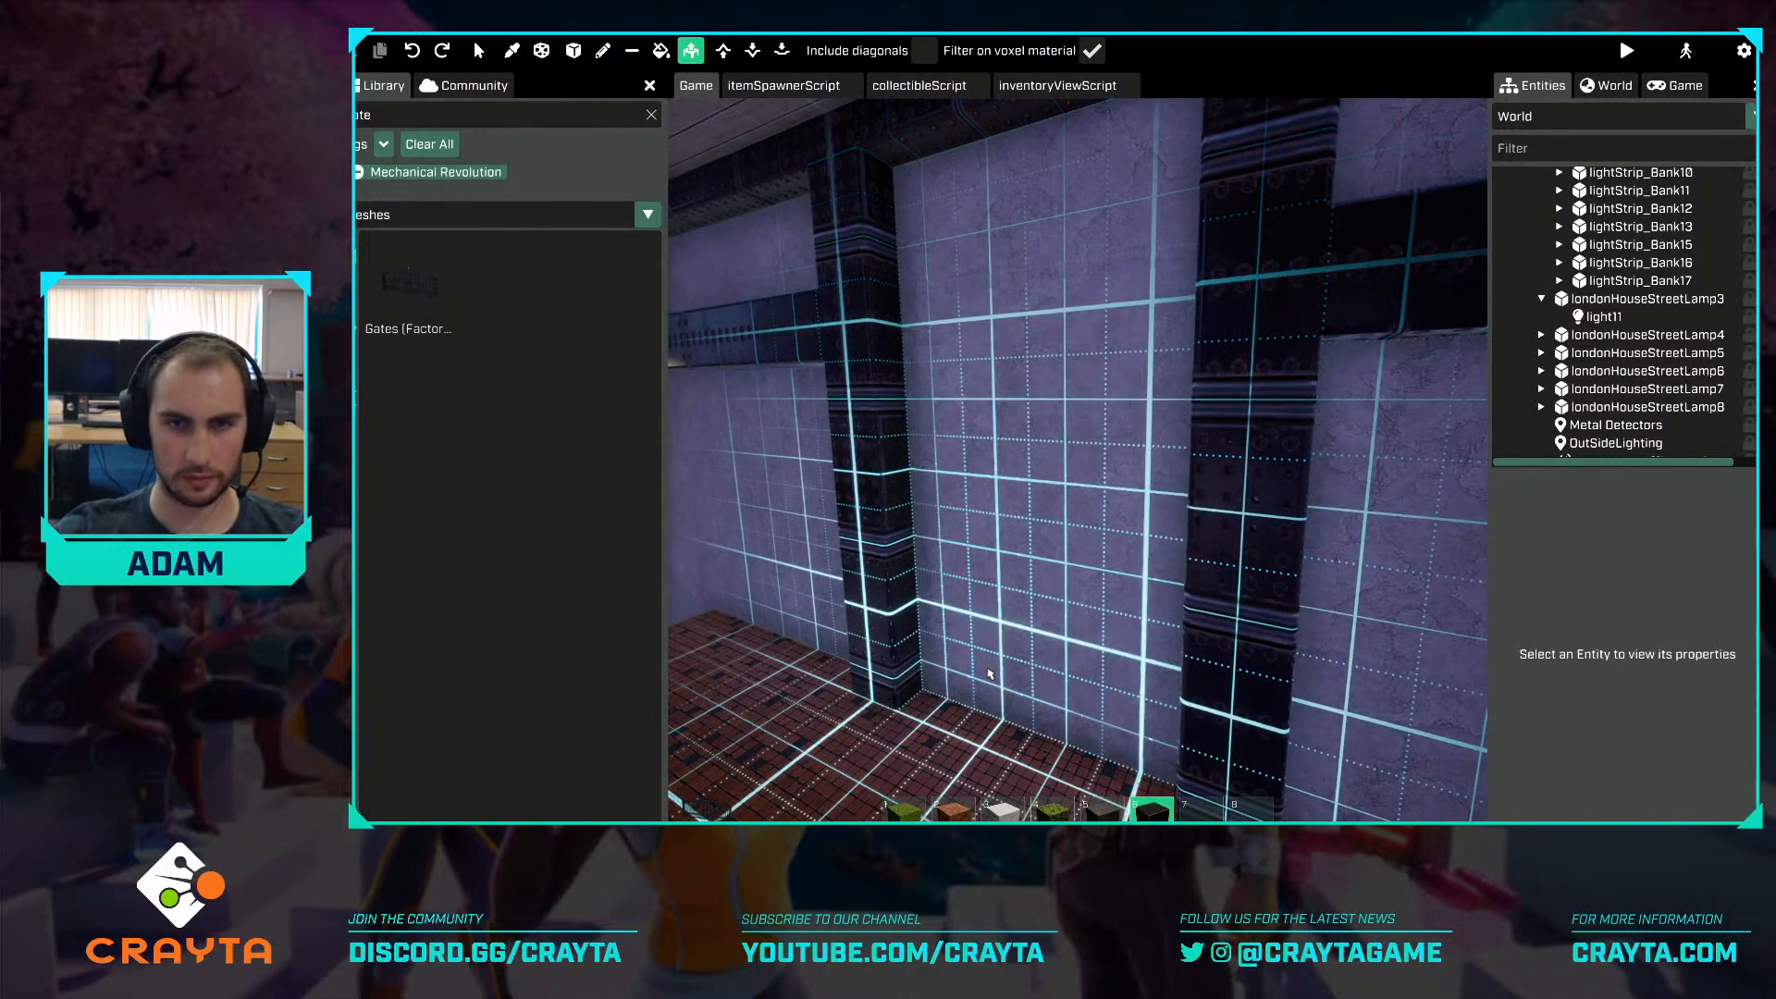
drag(990, 673, 994, 659)
key(s)
right_drag(994, 658, 1024, 619)
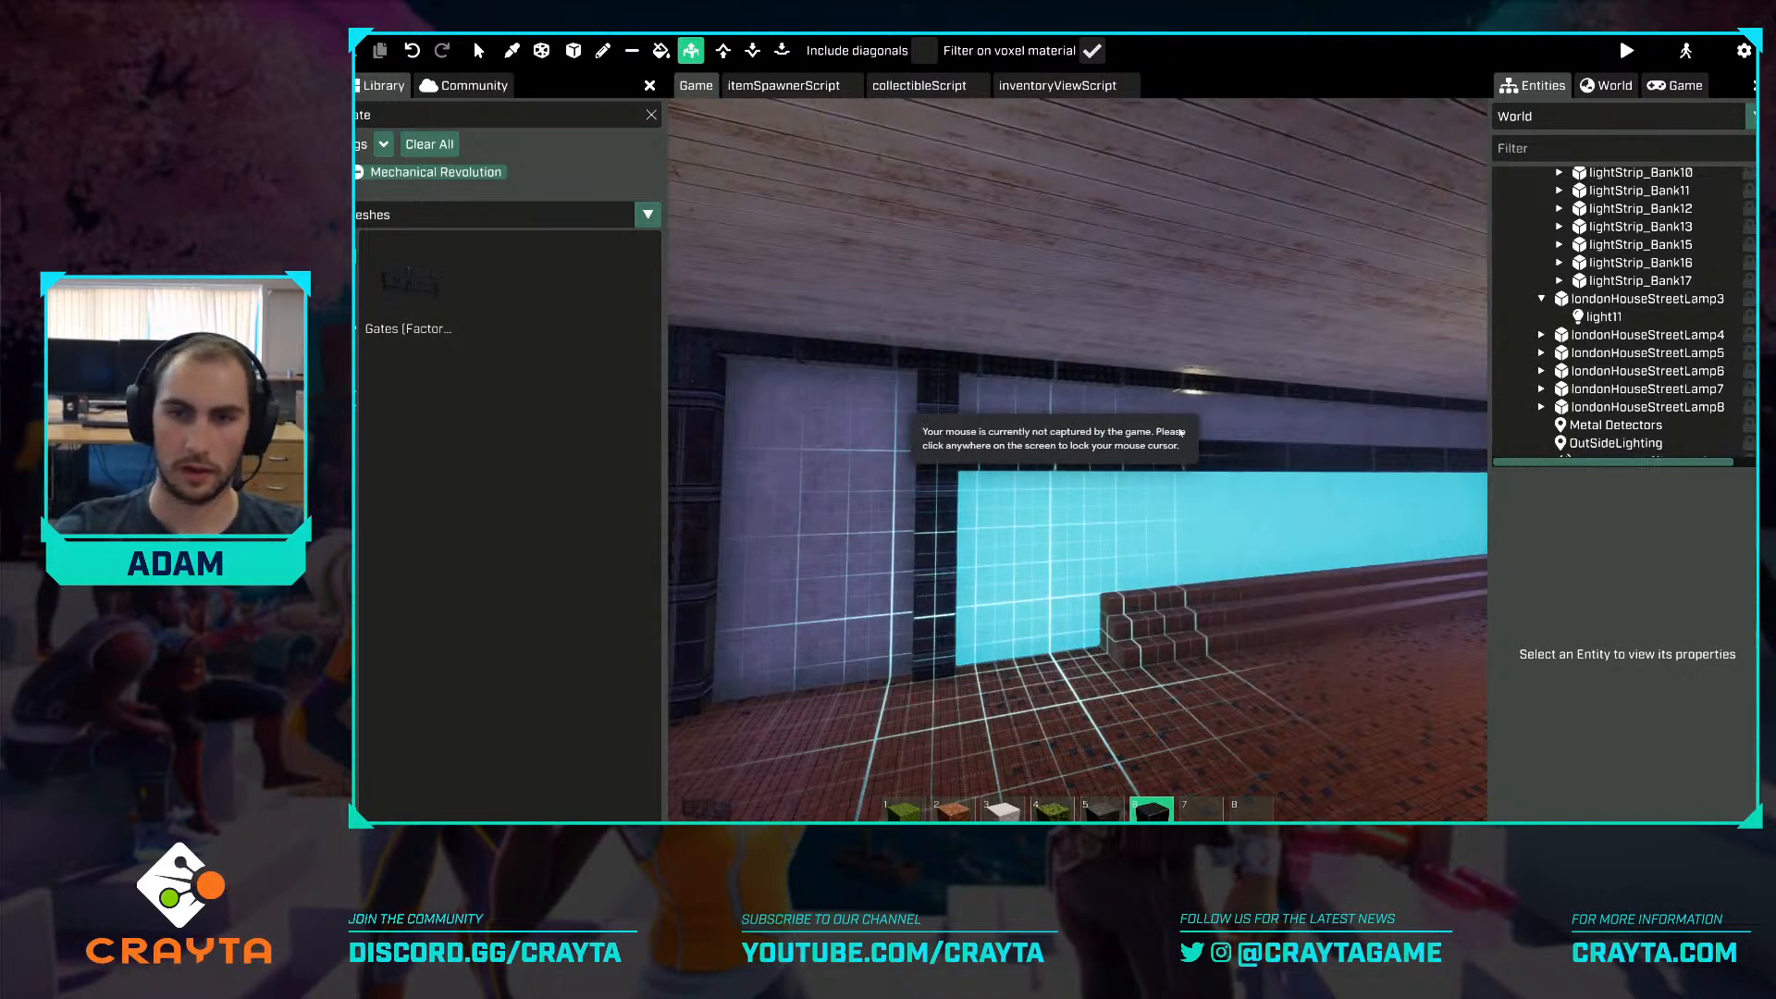
Switch back to the selection tool and survey the desk area and the pillared hall.
click(1181, 433)
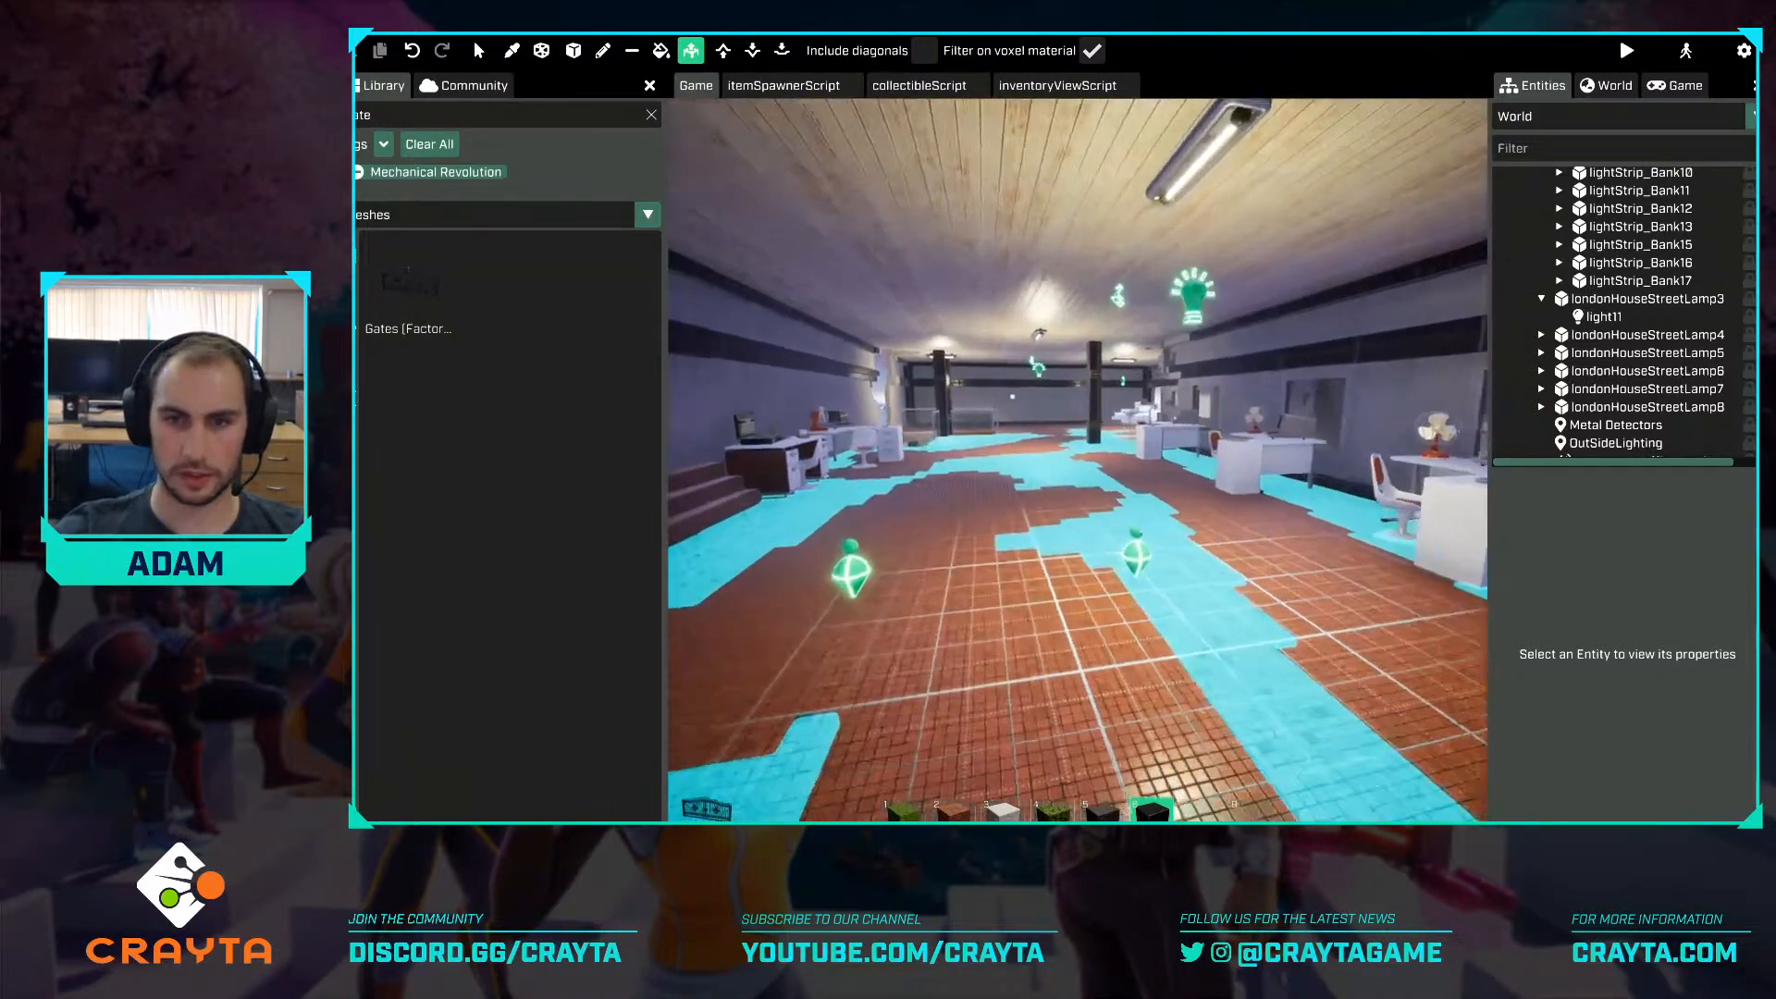
key(Tab)
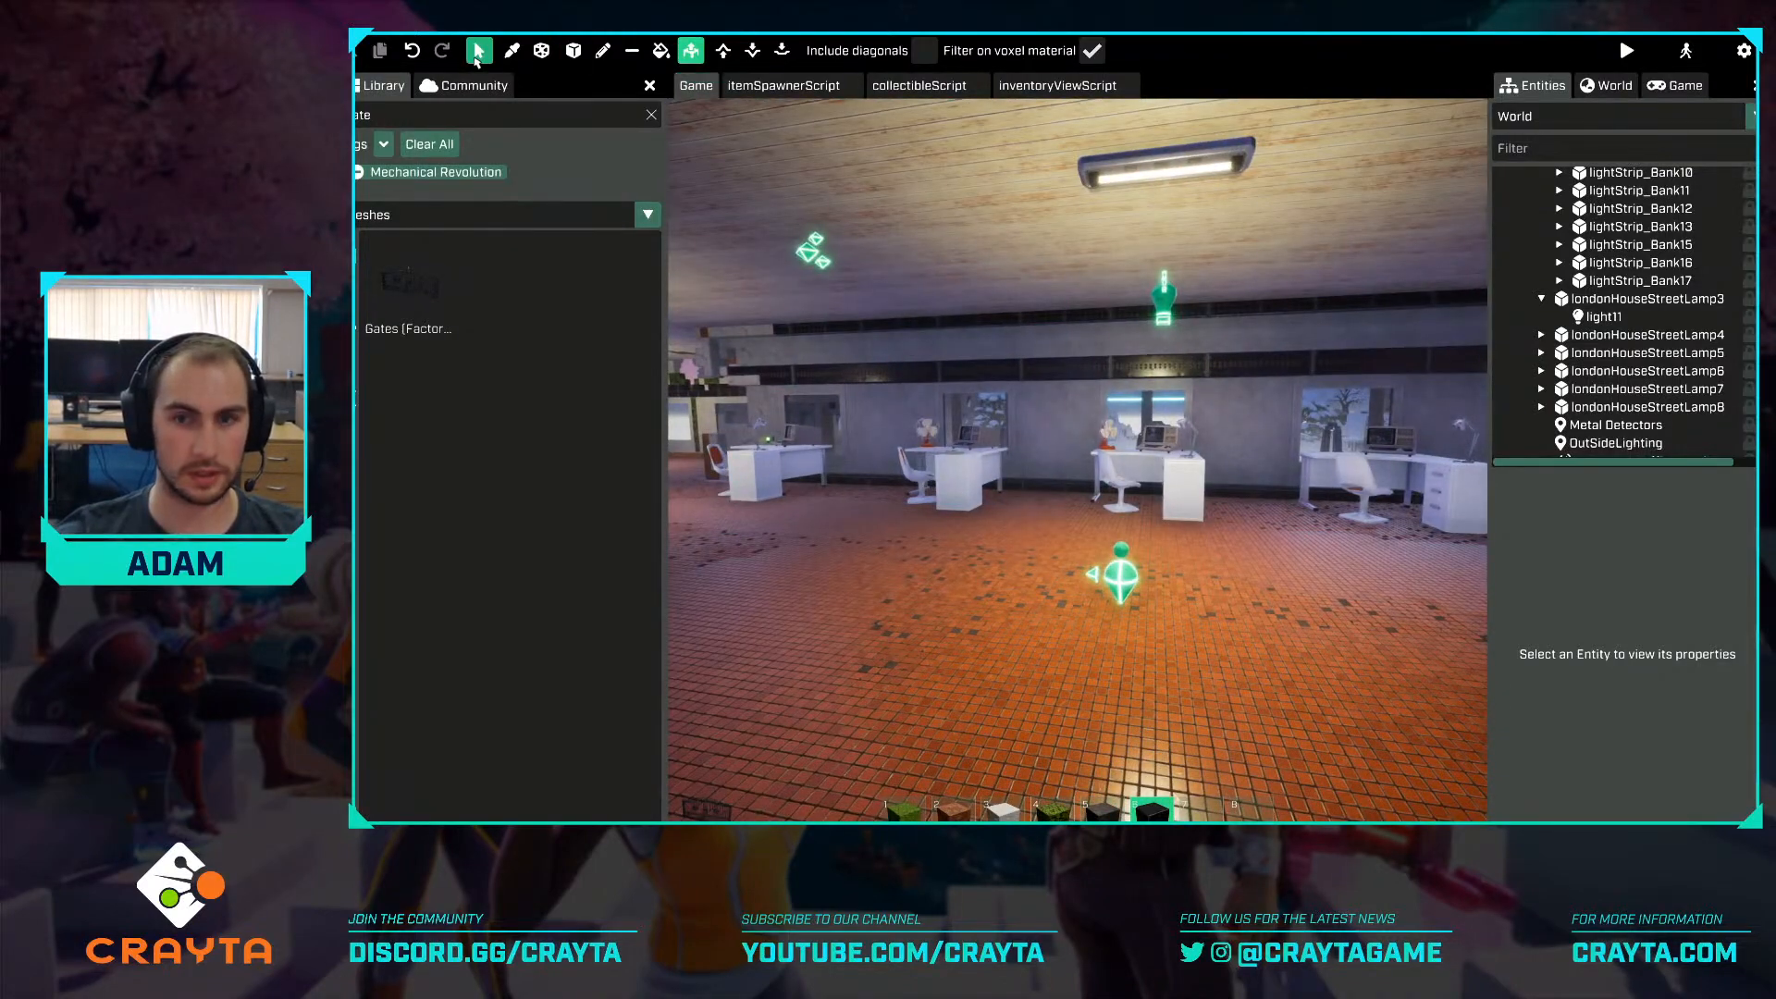
click(477, 58)
key(Tab)
key(w)
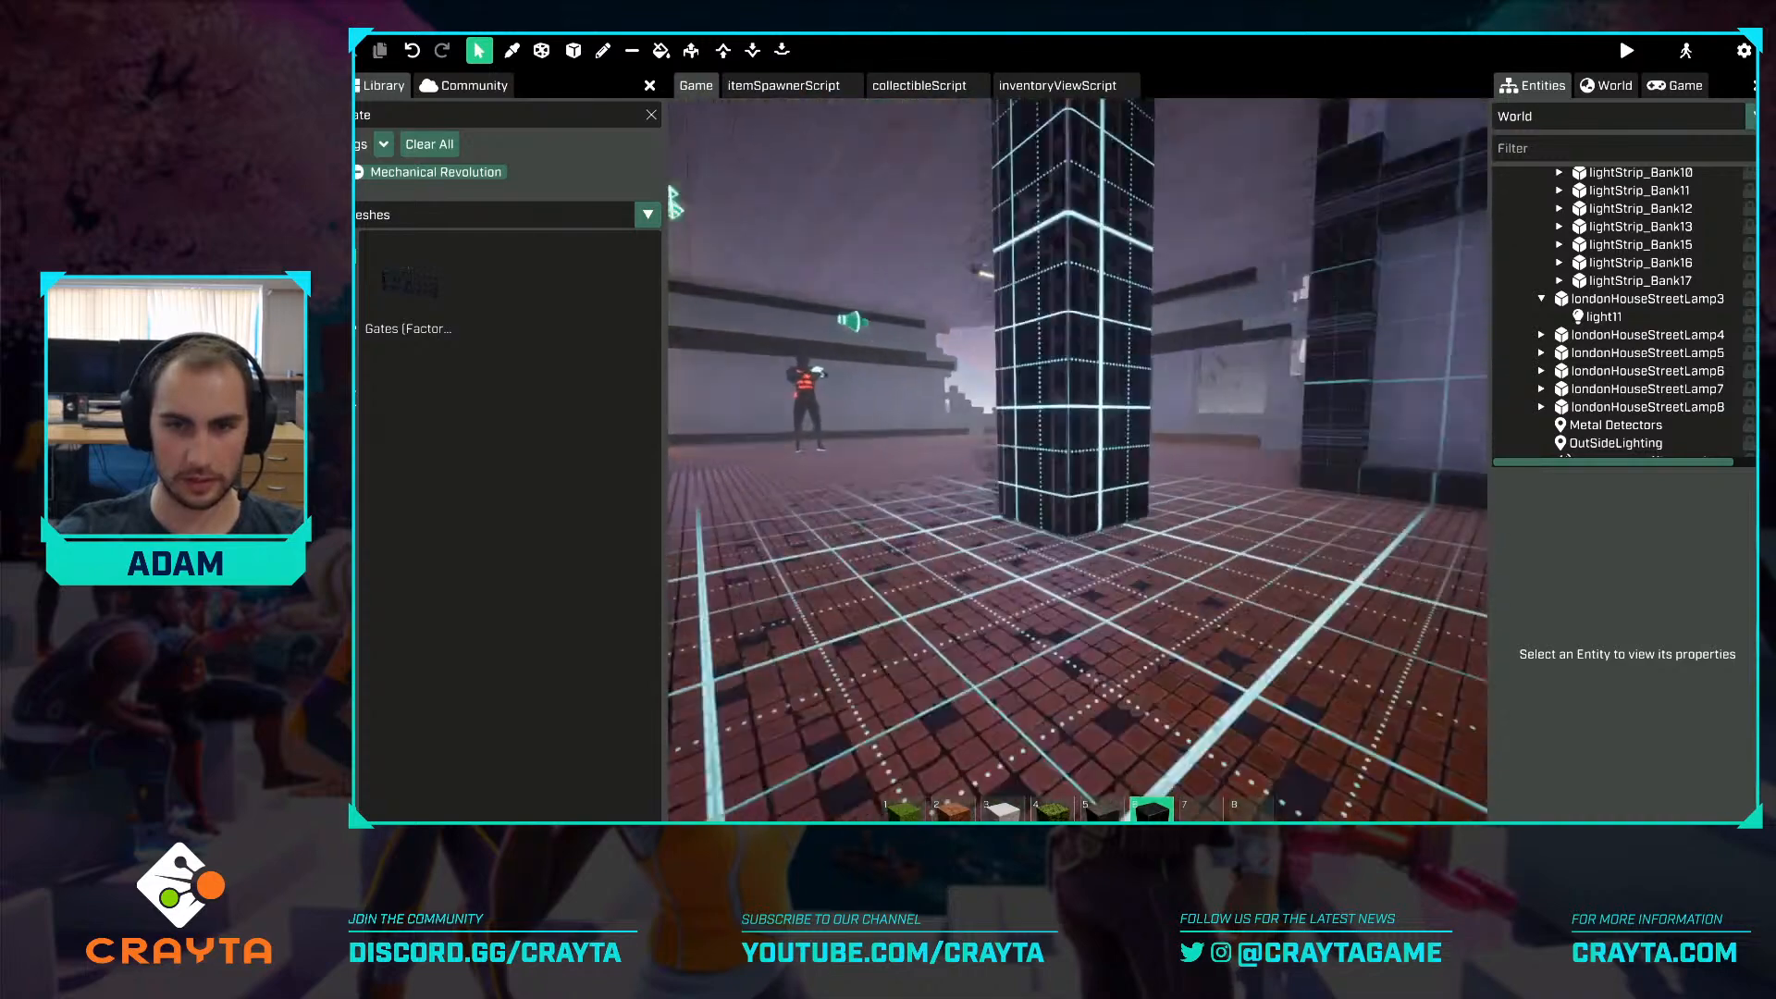
key(Tab)
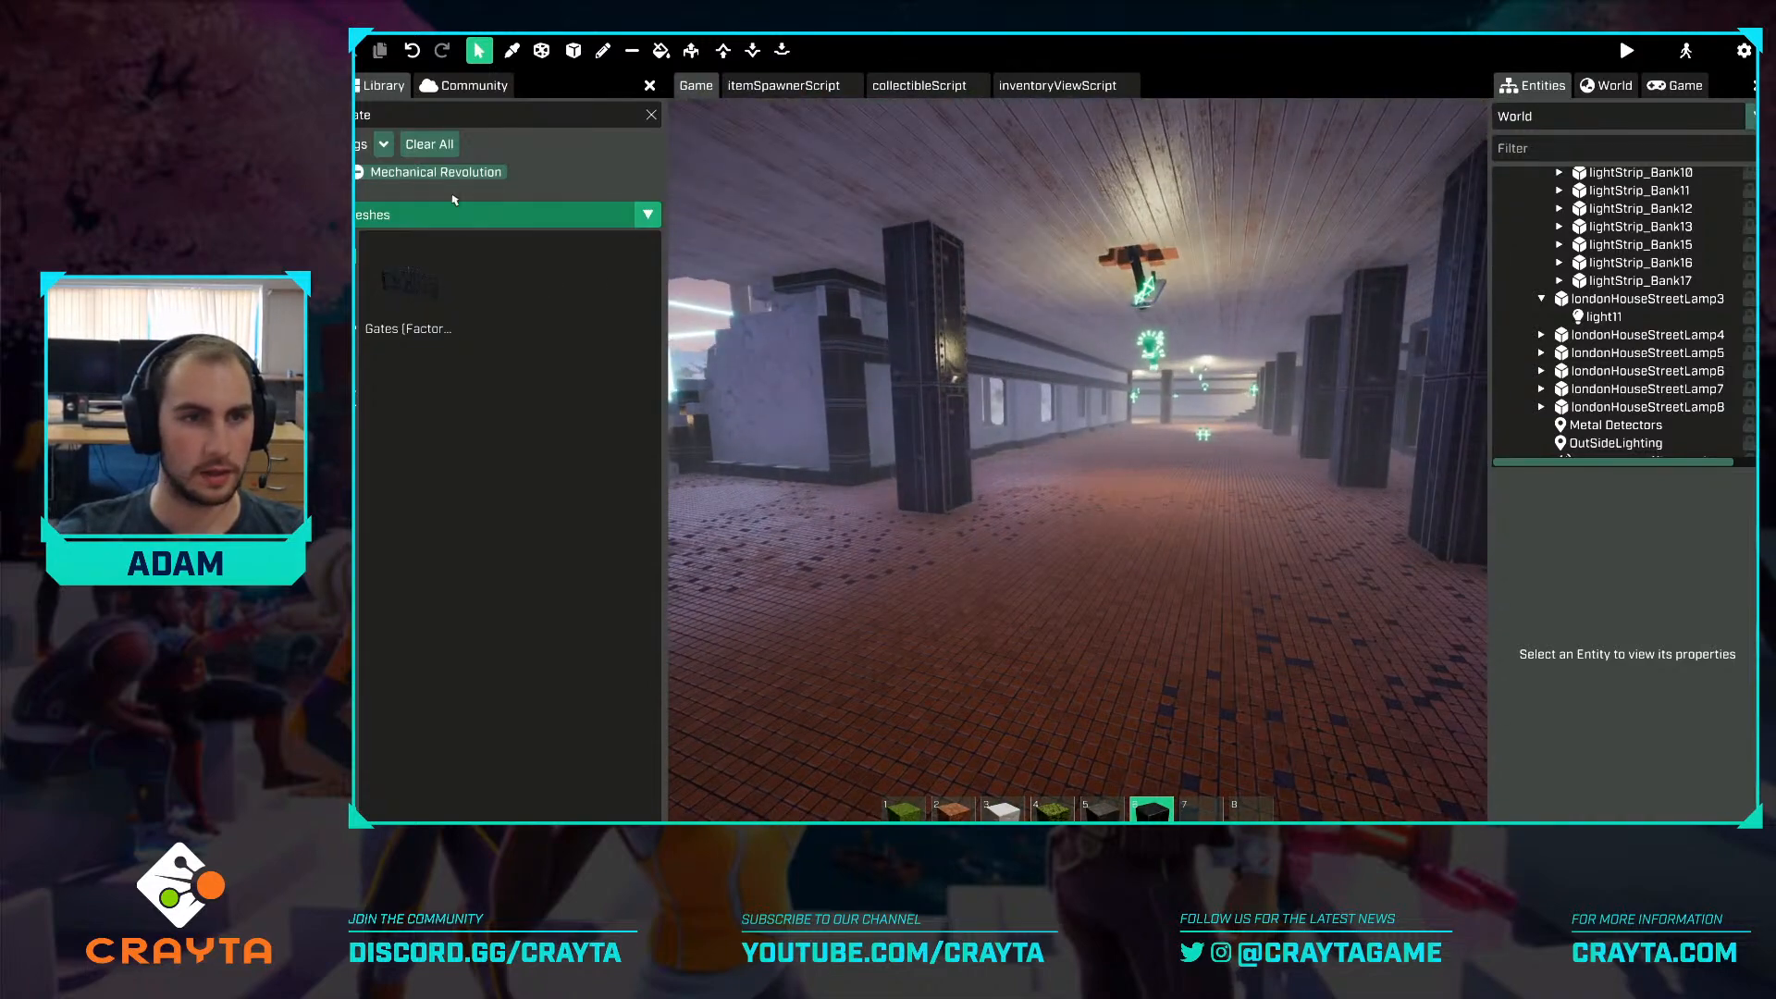
Clear the library's search text and start browsing the Mechanical Revolution meshes.
click(652, 115)
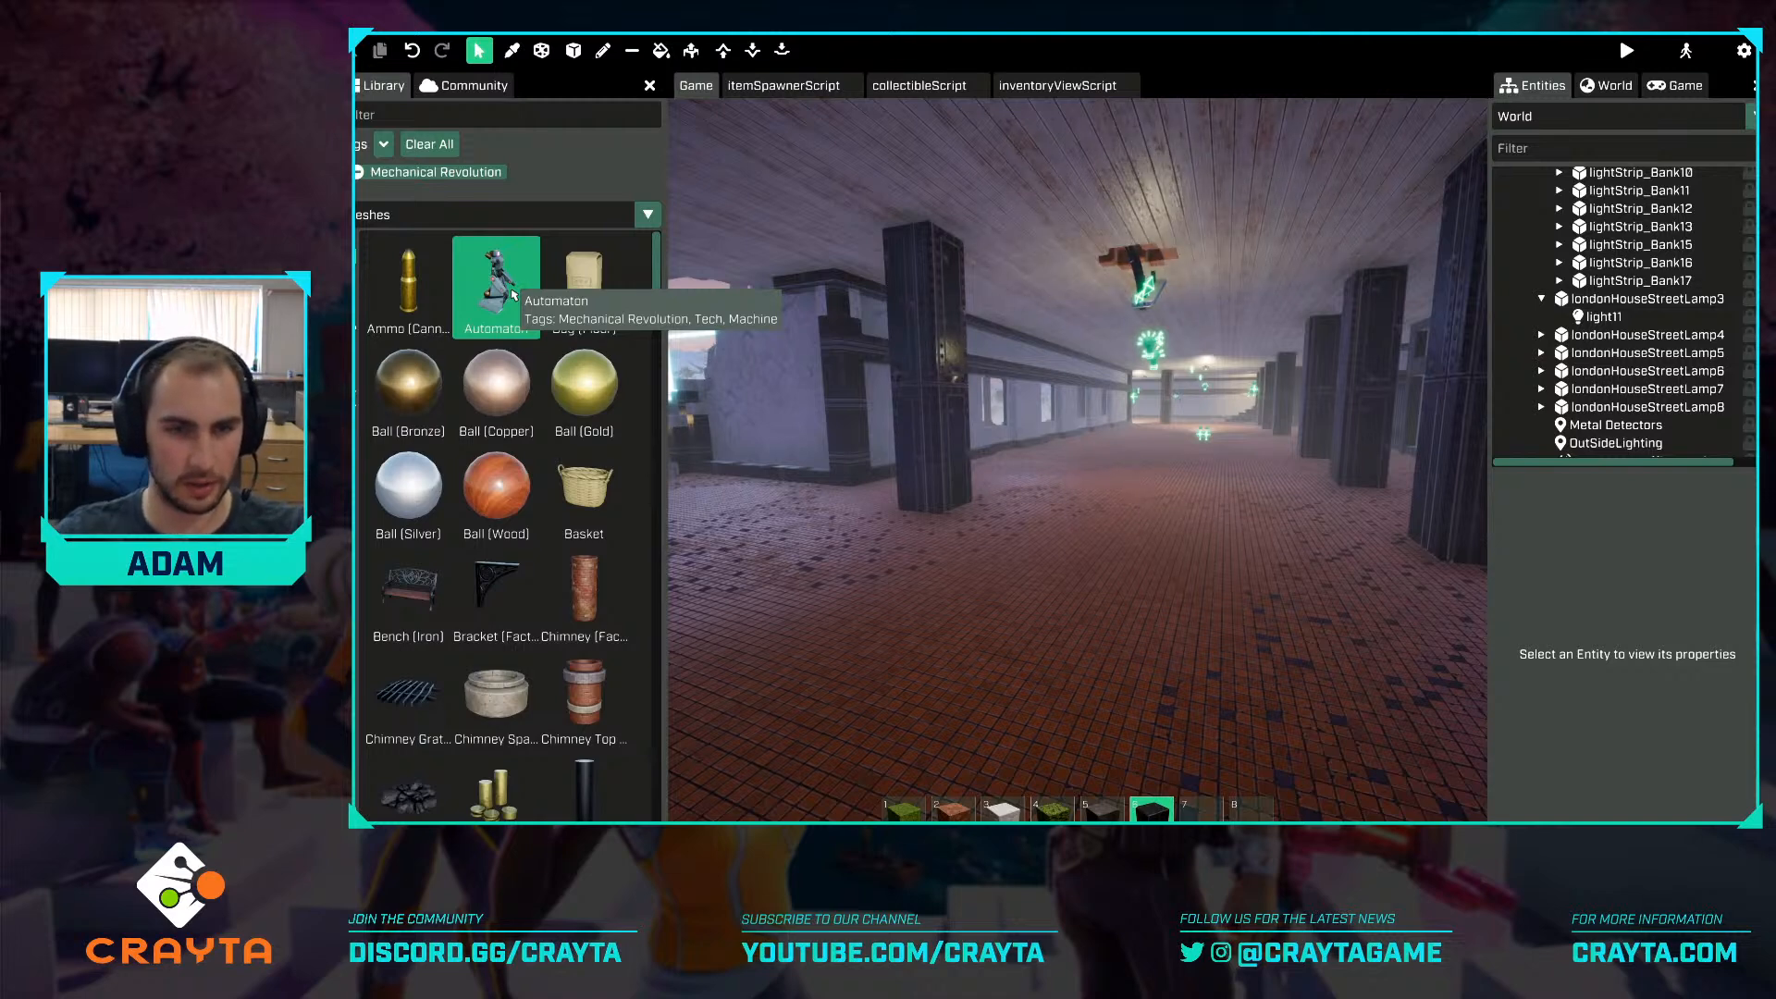
scroll(496, 490, down, 3)
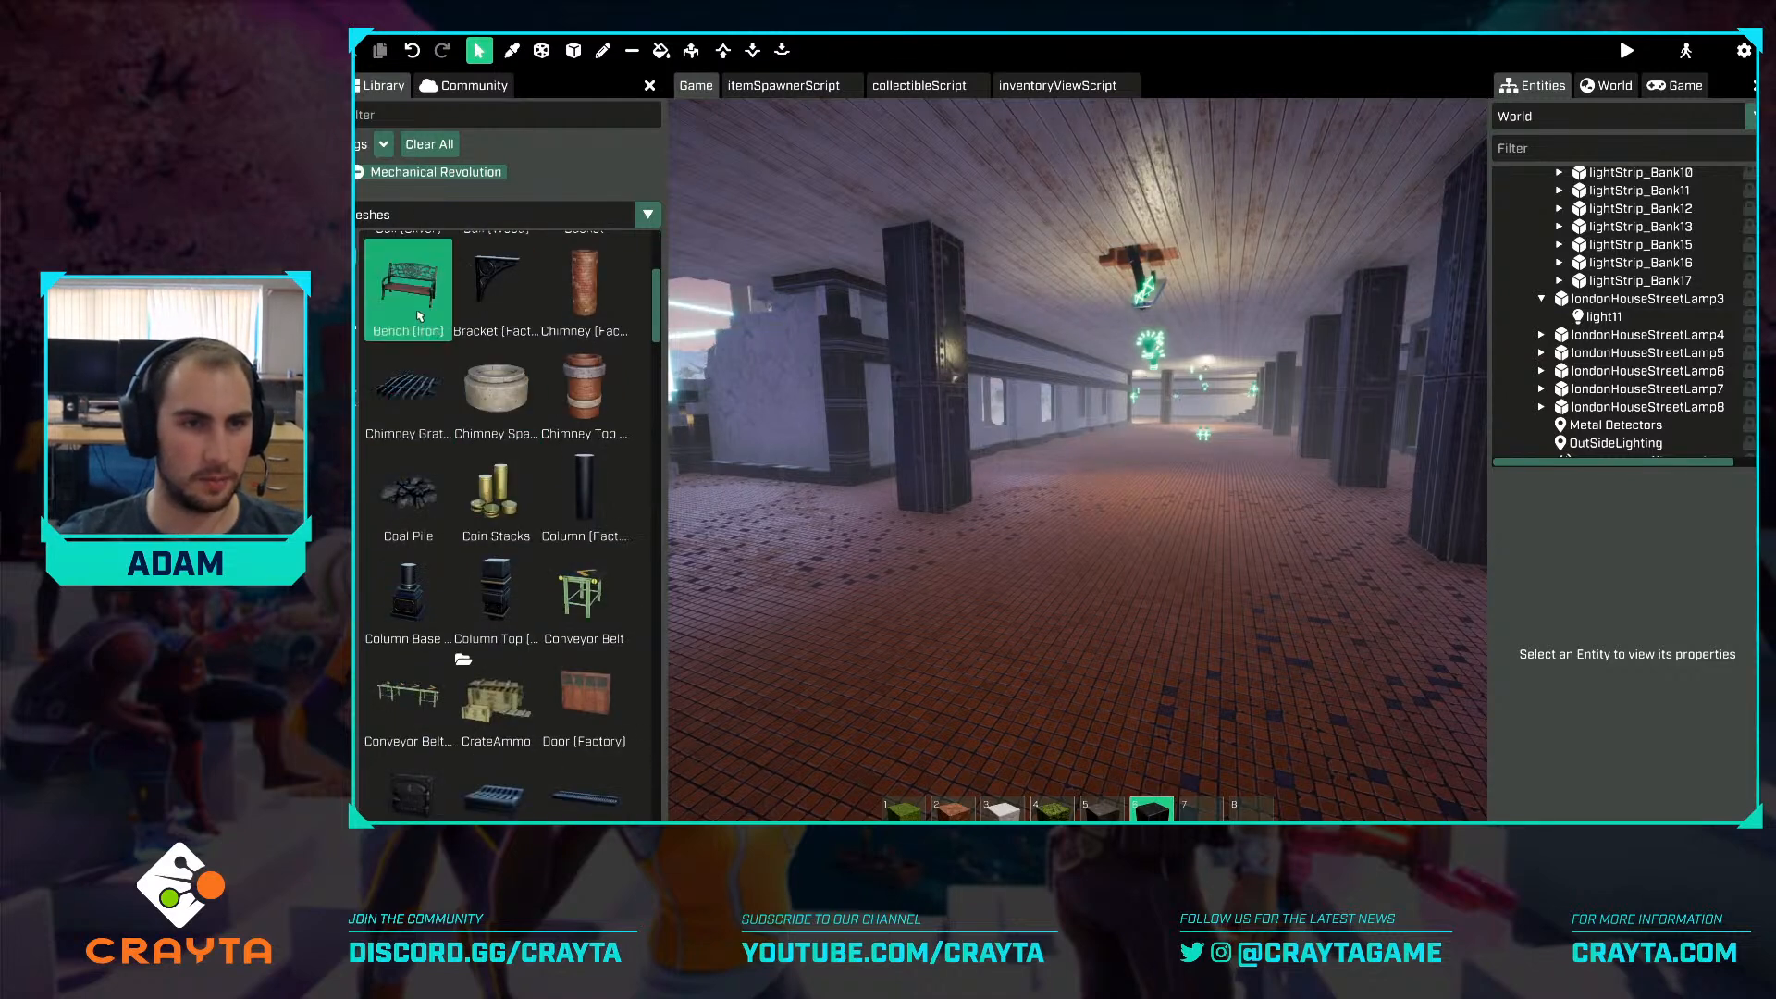
scroll(500, 342, down, 2)
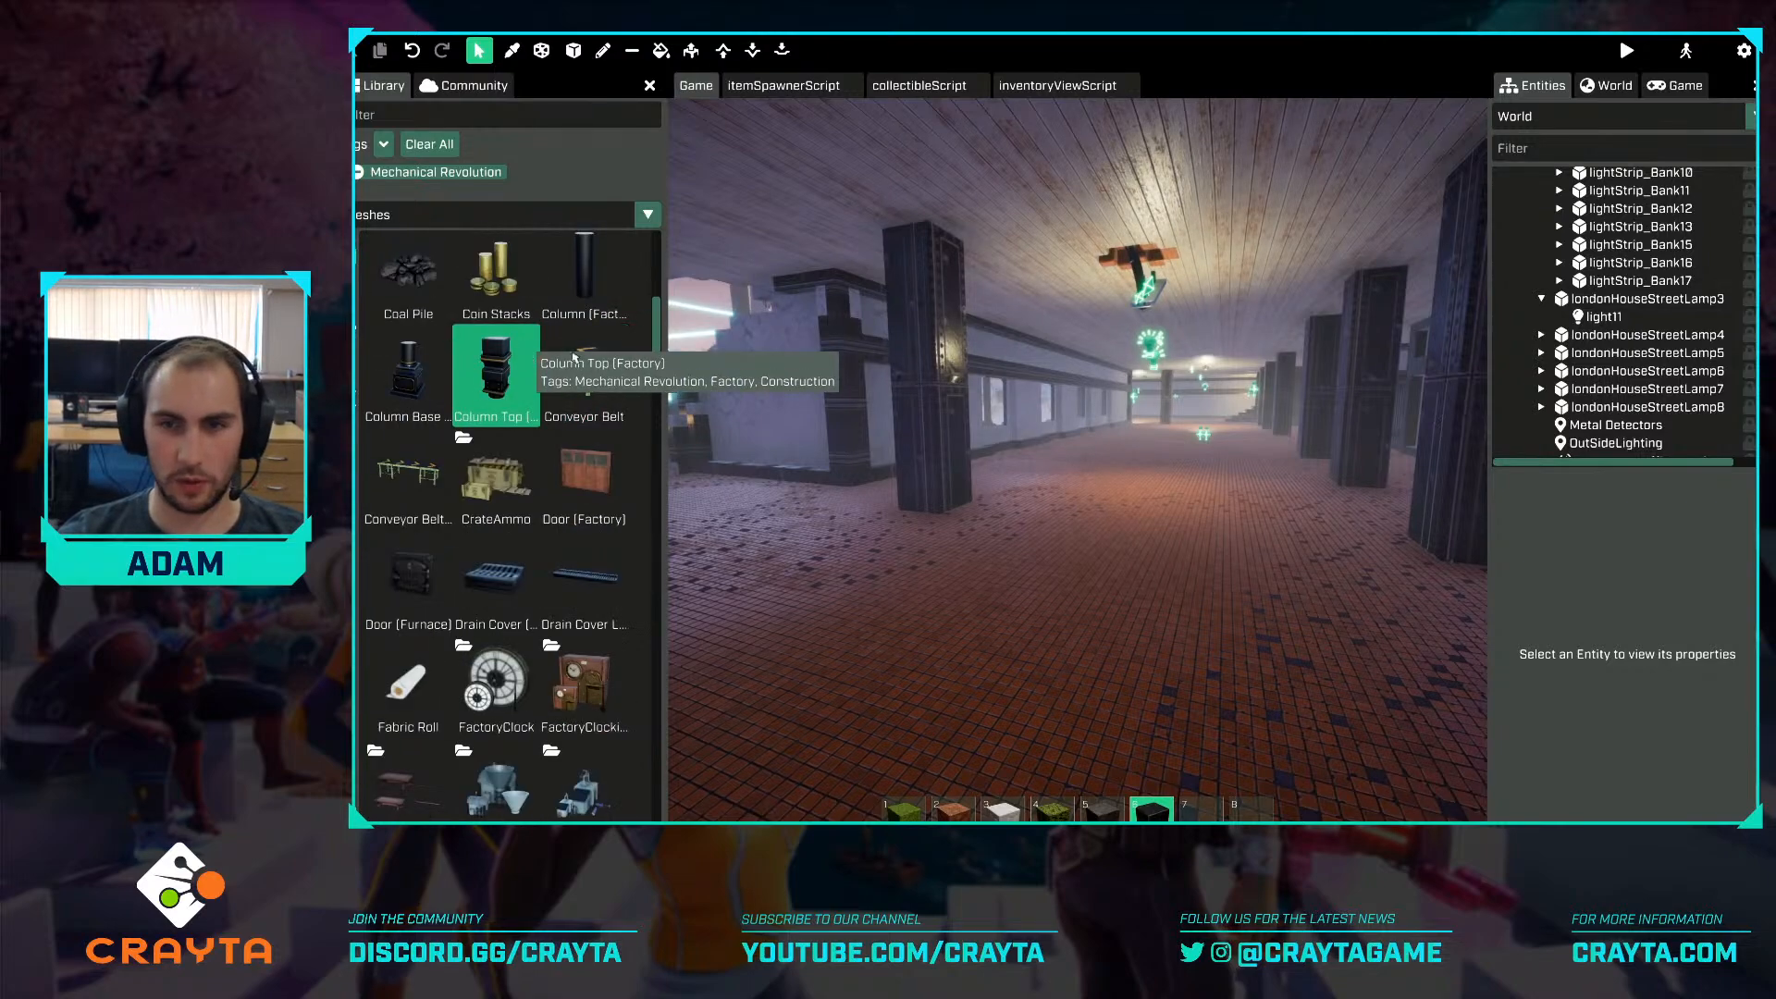
Inspect the bank's snowy exterior and the hall near the staircase for places that need industrial props.
key(w)
right_drag(1078, 444, 1013, 453)
key(s)
key(w)
key(w)
key(s)
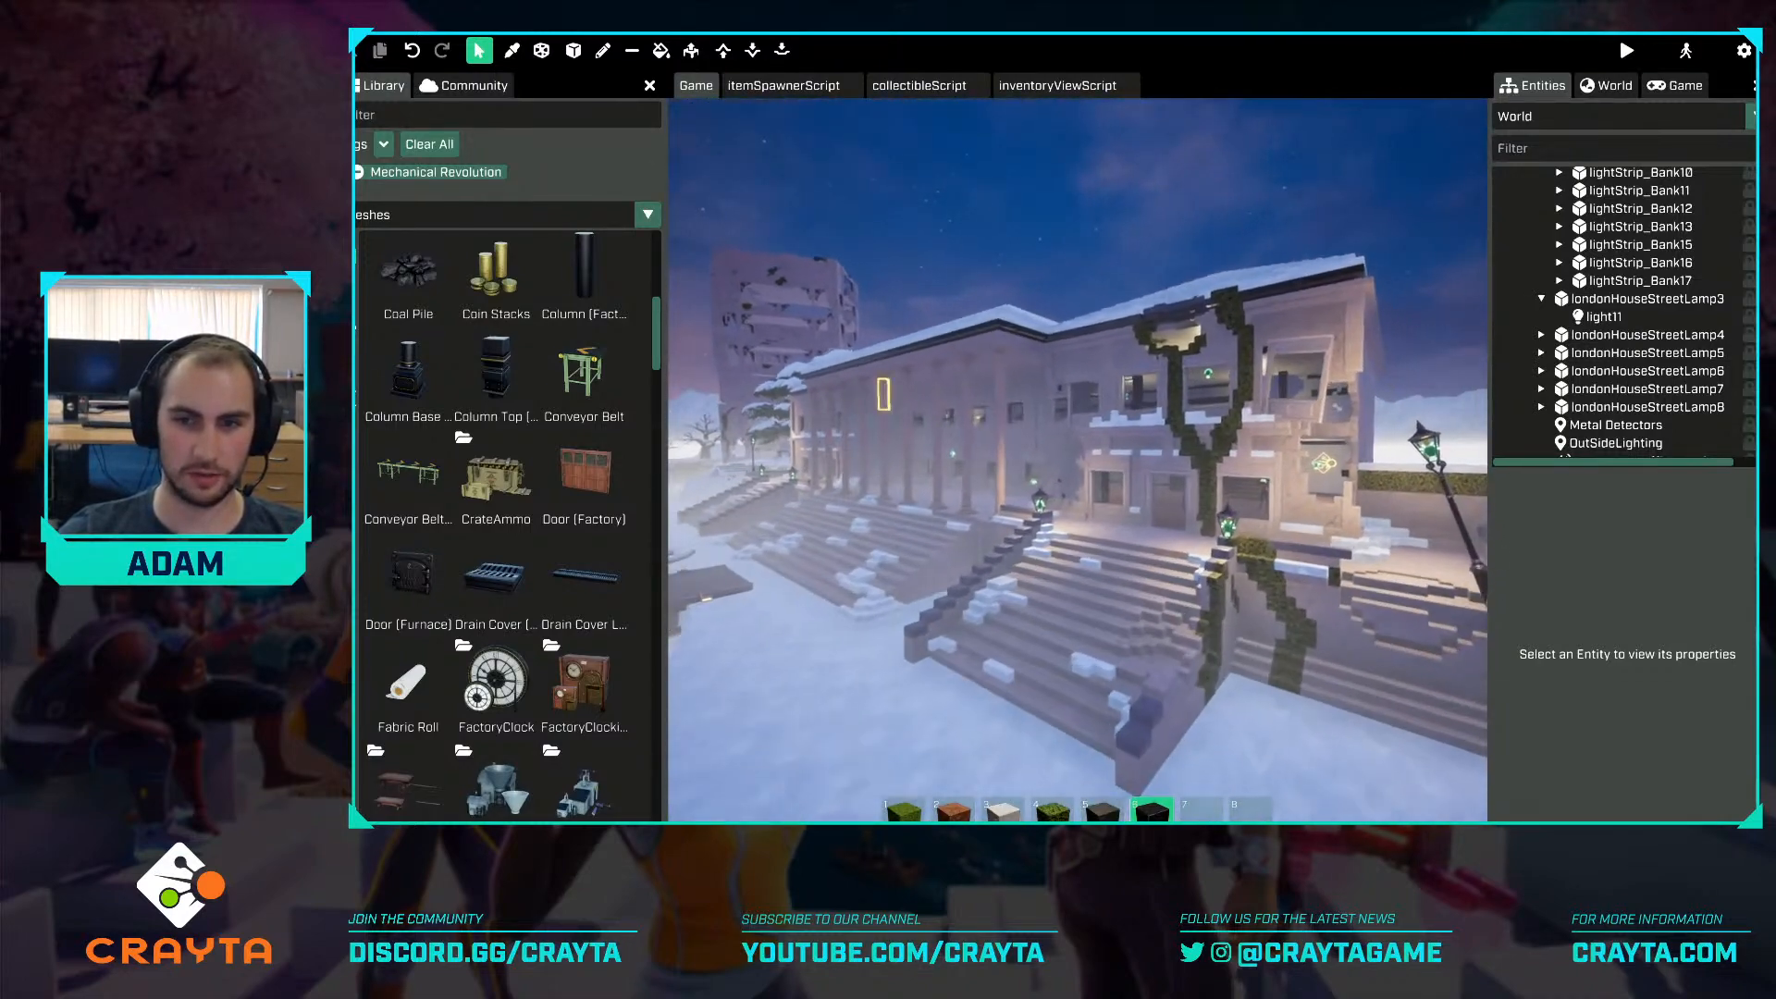
key(w)
mouse_move(830, 428)
right_down()
mouse_move(893, 425)
mouse_move(856, 427)
right_up()
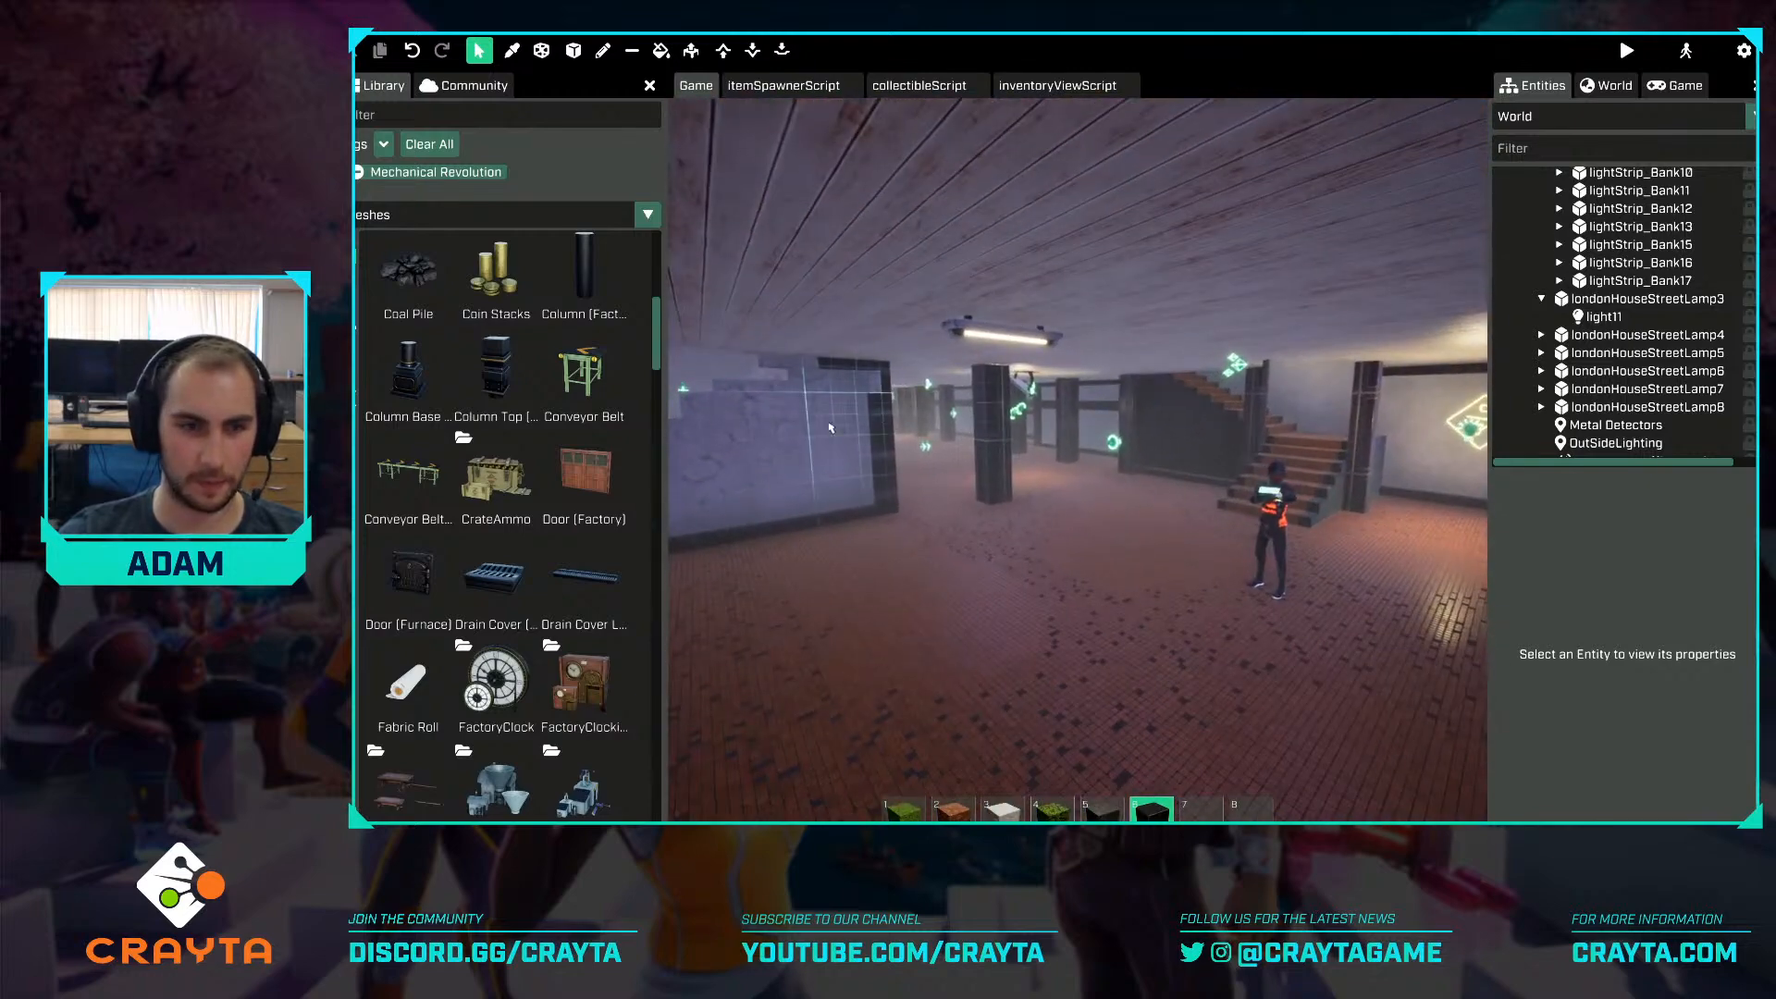
Browse the remaining Mechanical Revolution meshes, from the factory machines to the wooden planks, for props suited to the hall.
scroll(579, 516, down, 2)
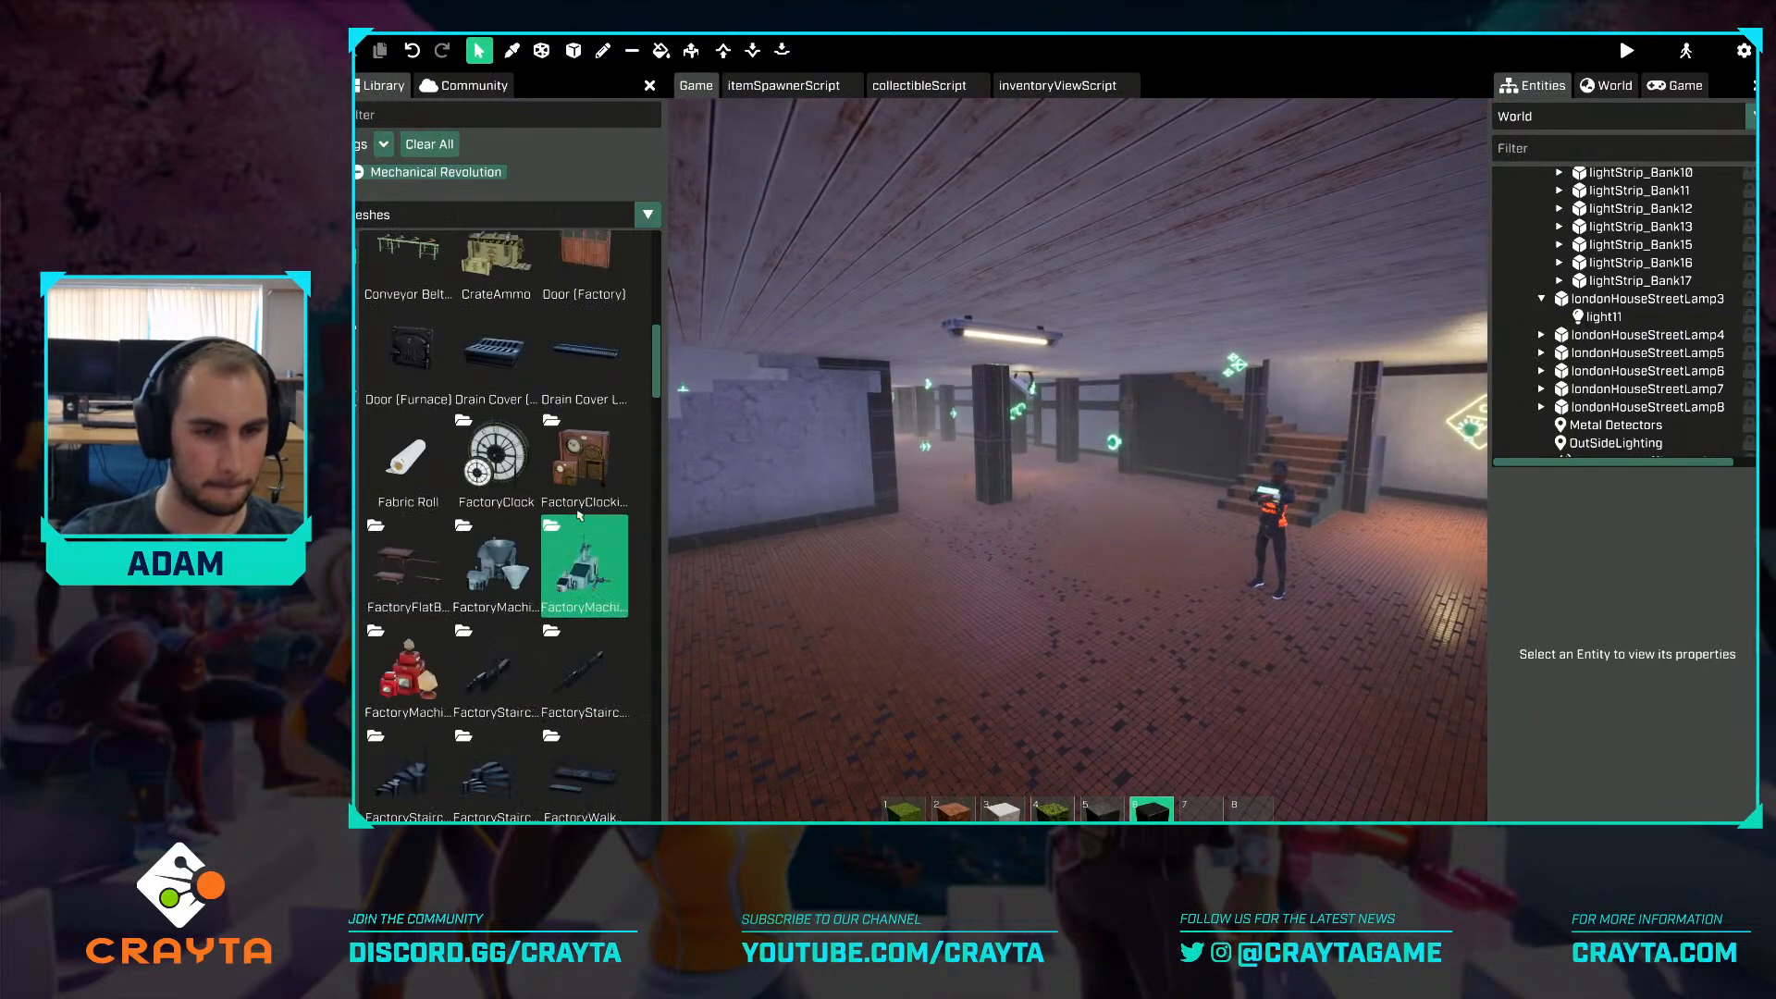
scroll(579, 515, down, 2)
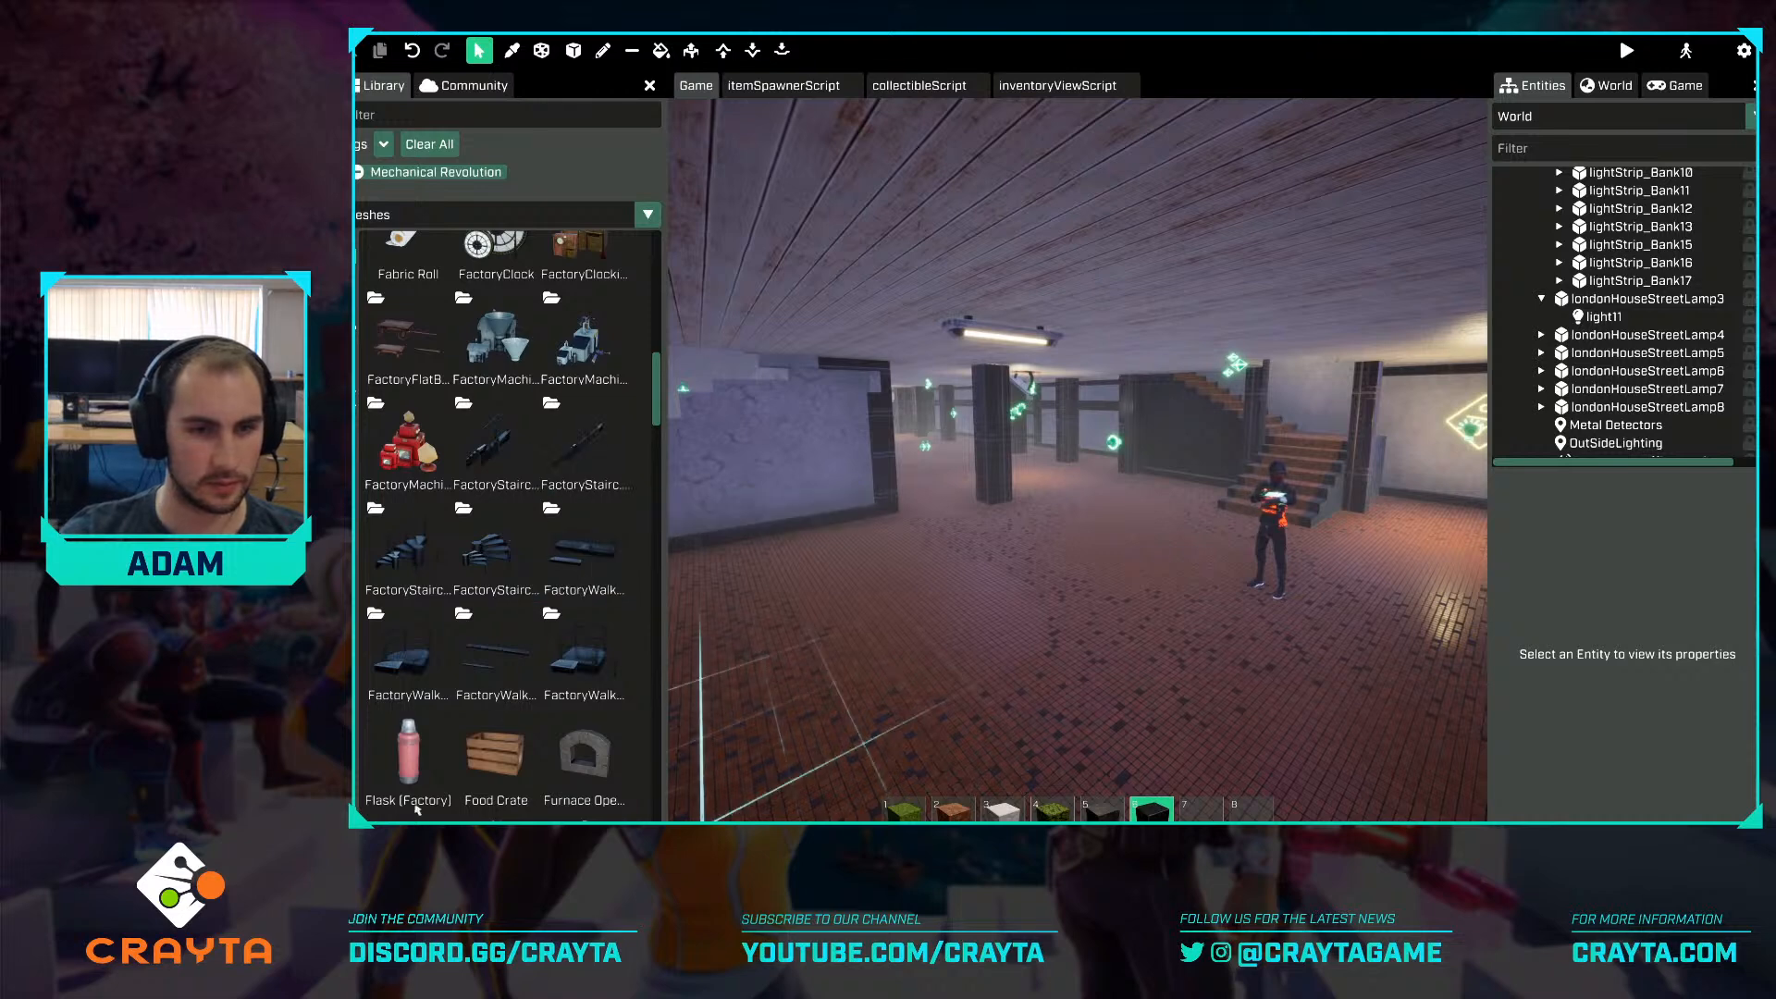
scroll(575, 418, down, 5)
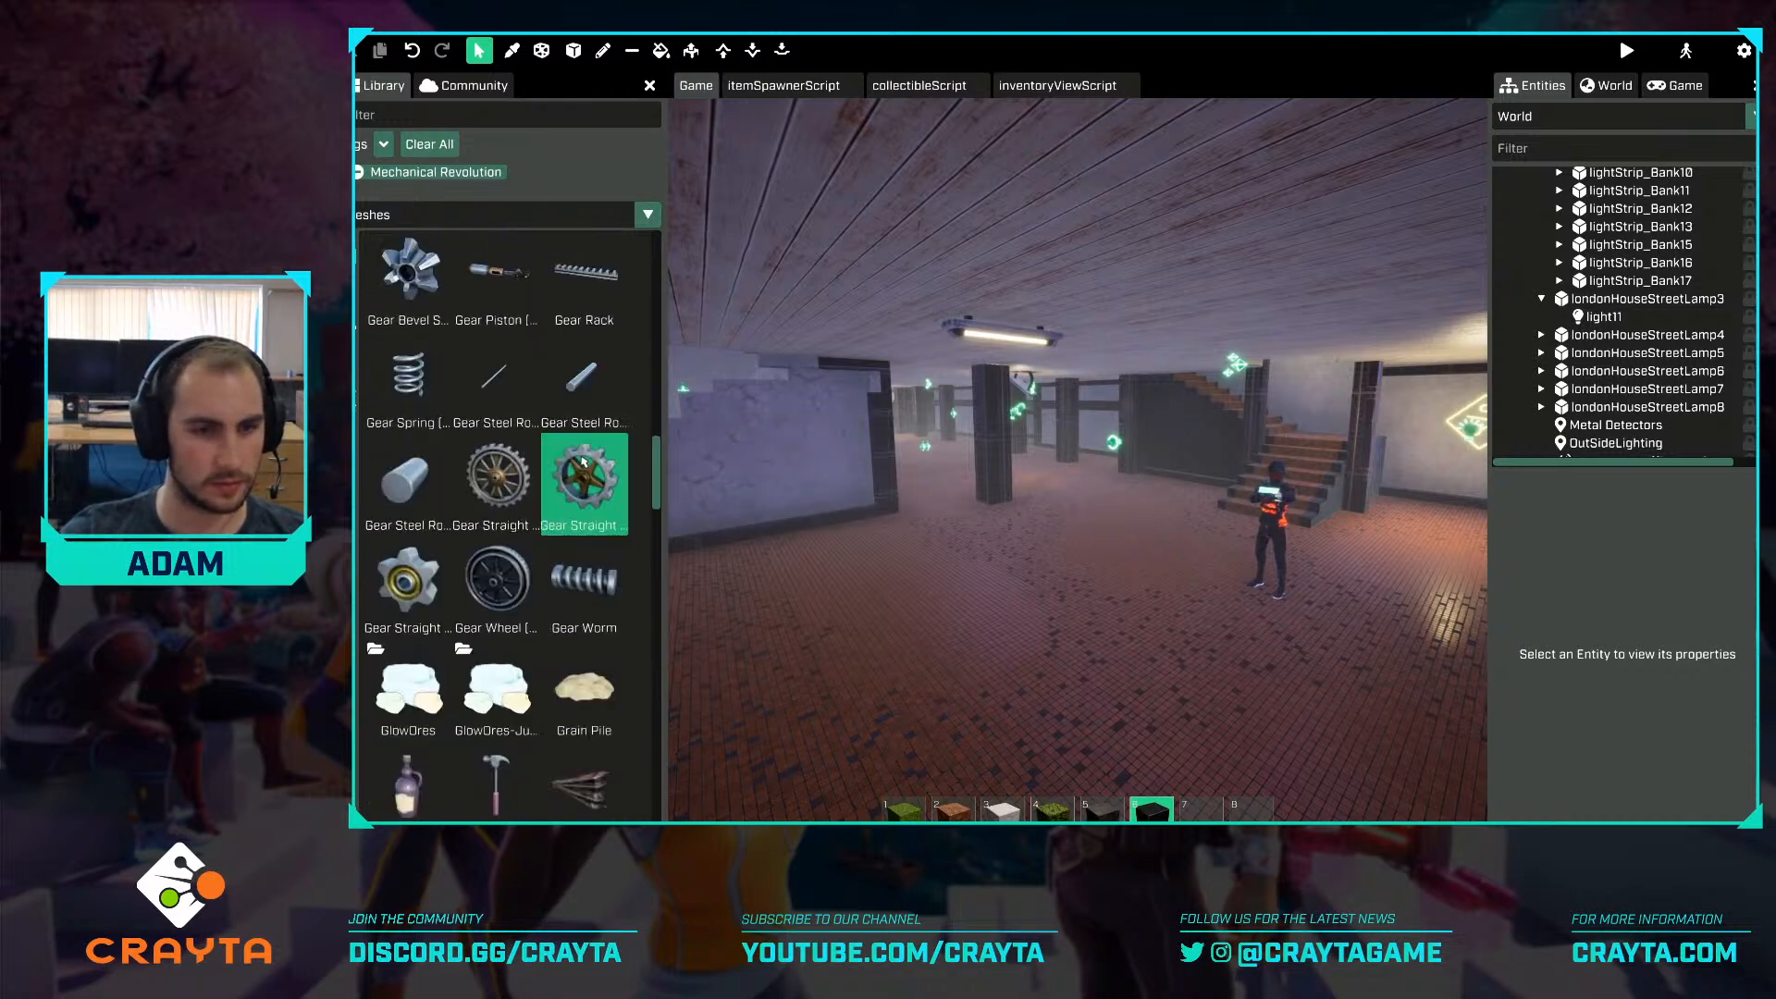
scroll(582, 434, down, 6)
scroll(592, 455, down, 4)
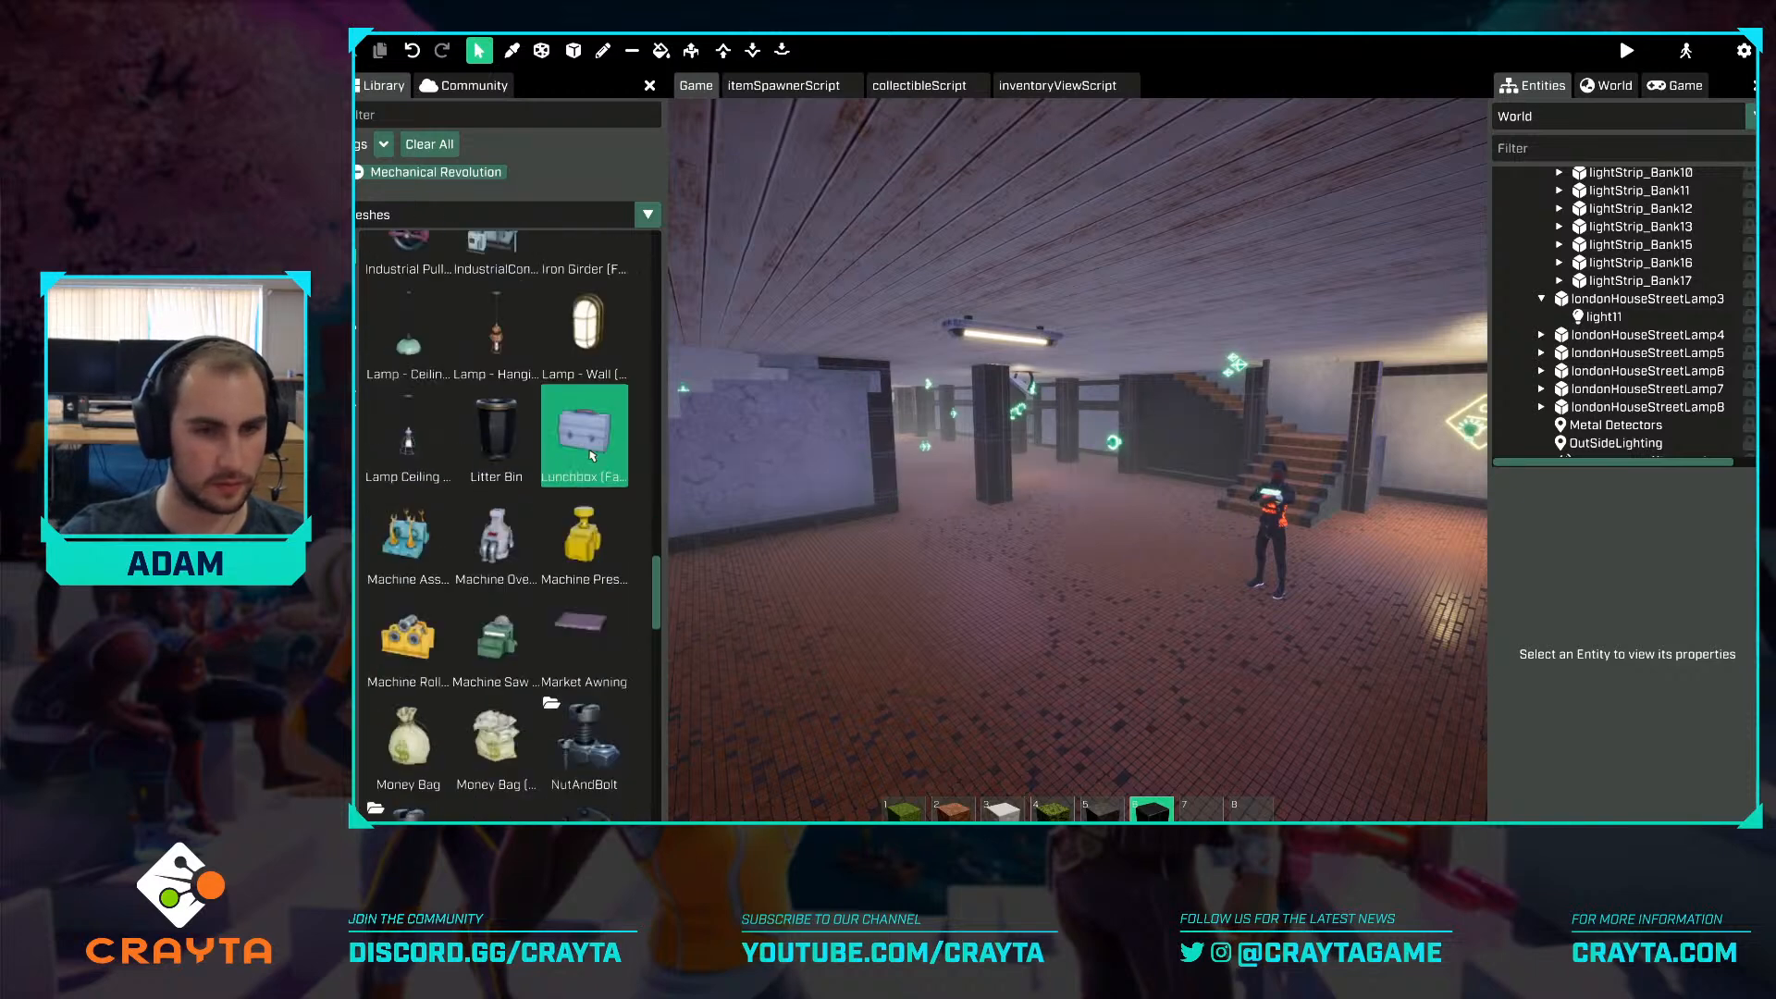
scroll(592, 455, up, 2)
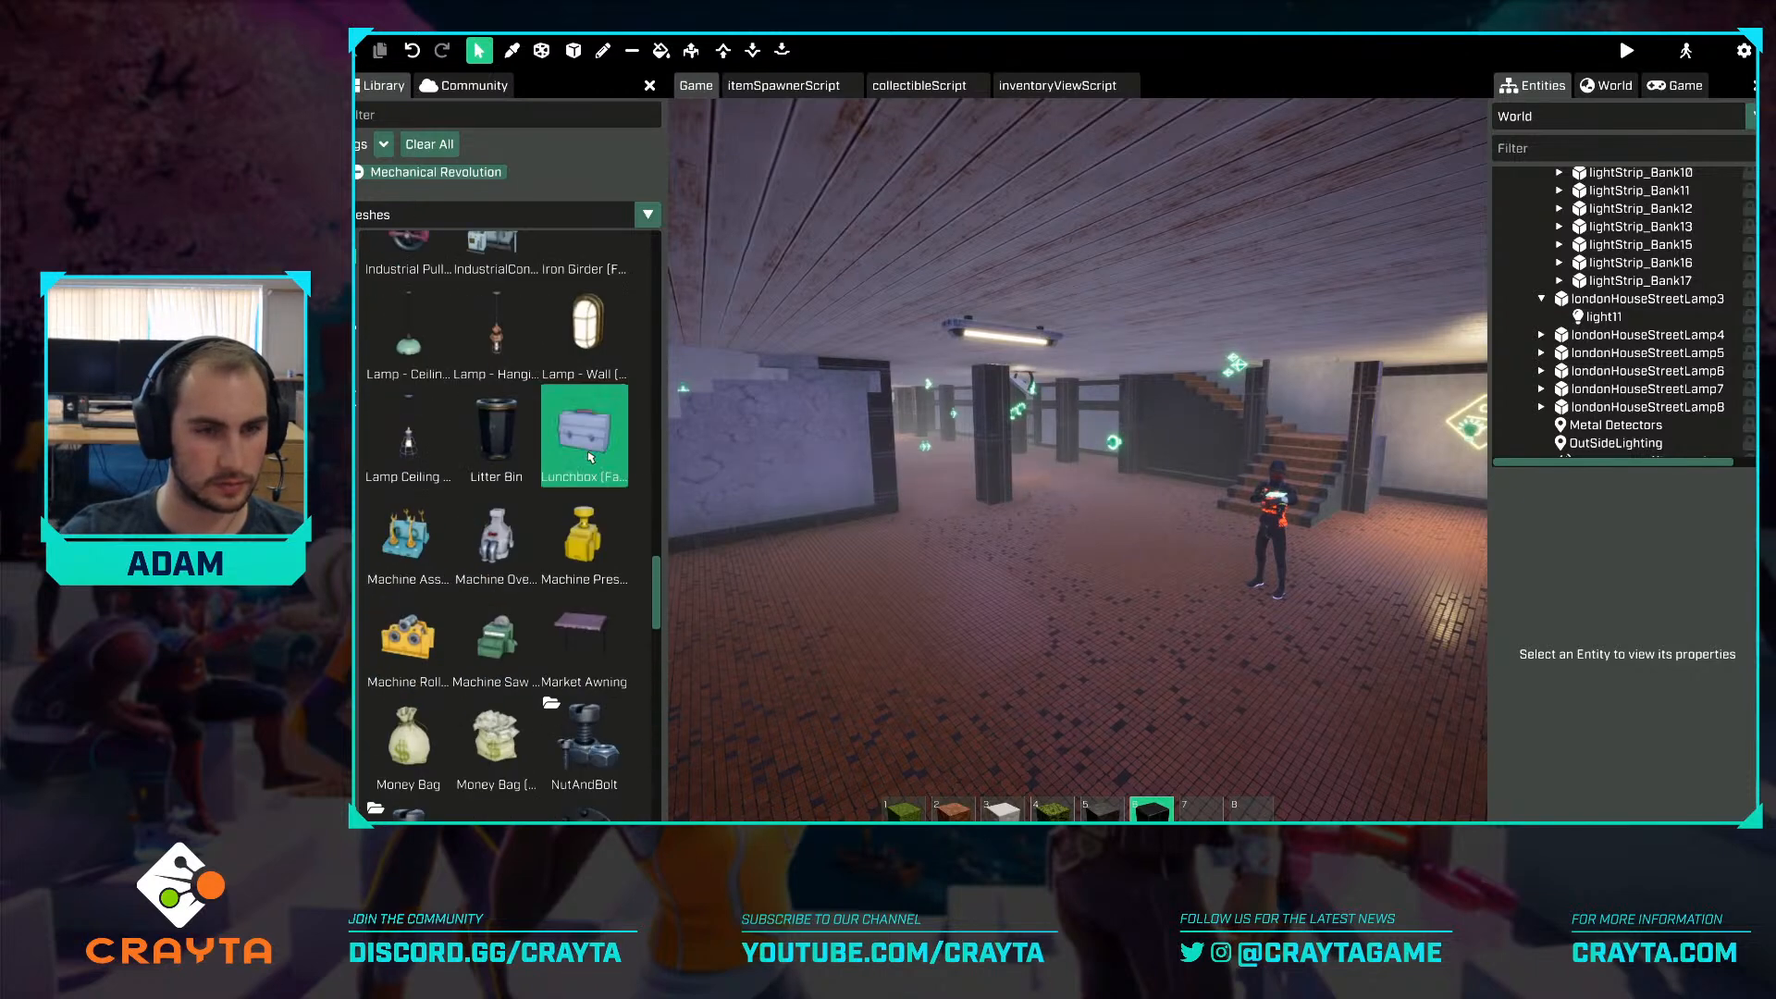
scroll(613, 525, down, 3)
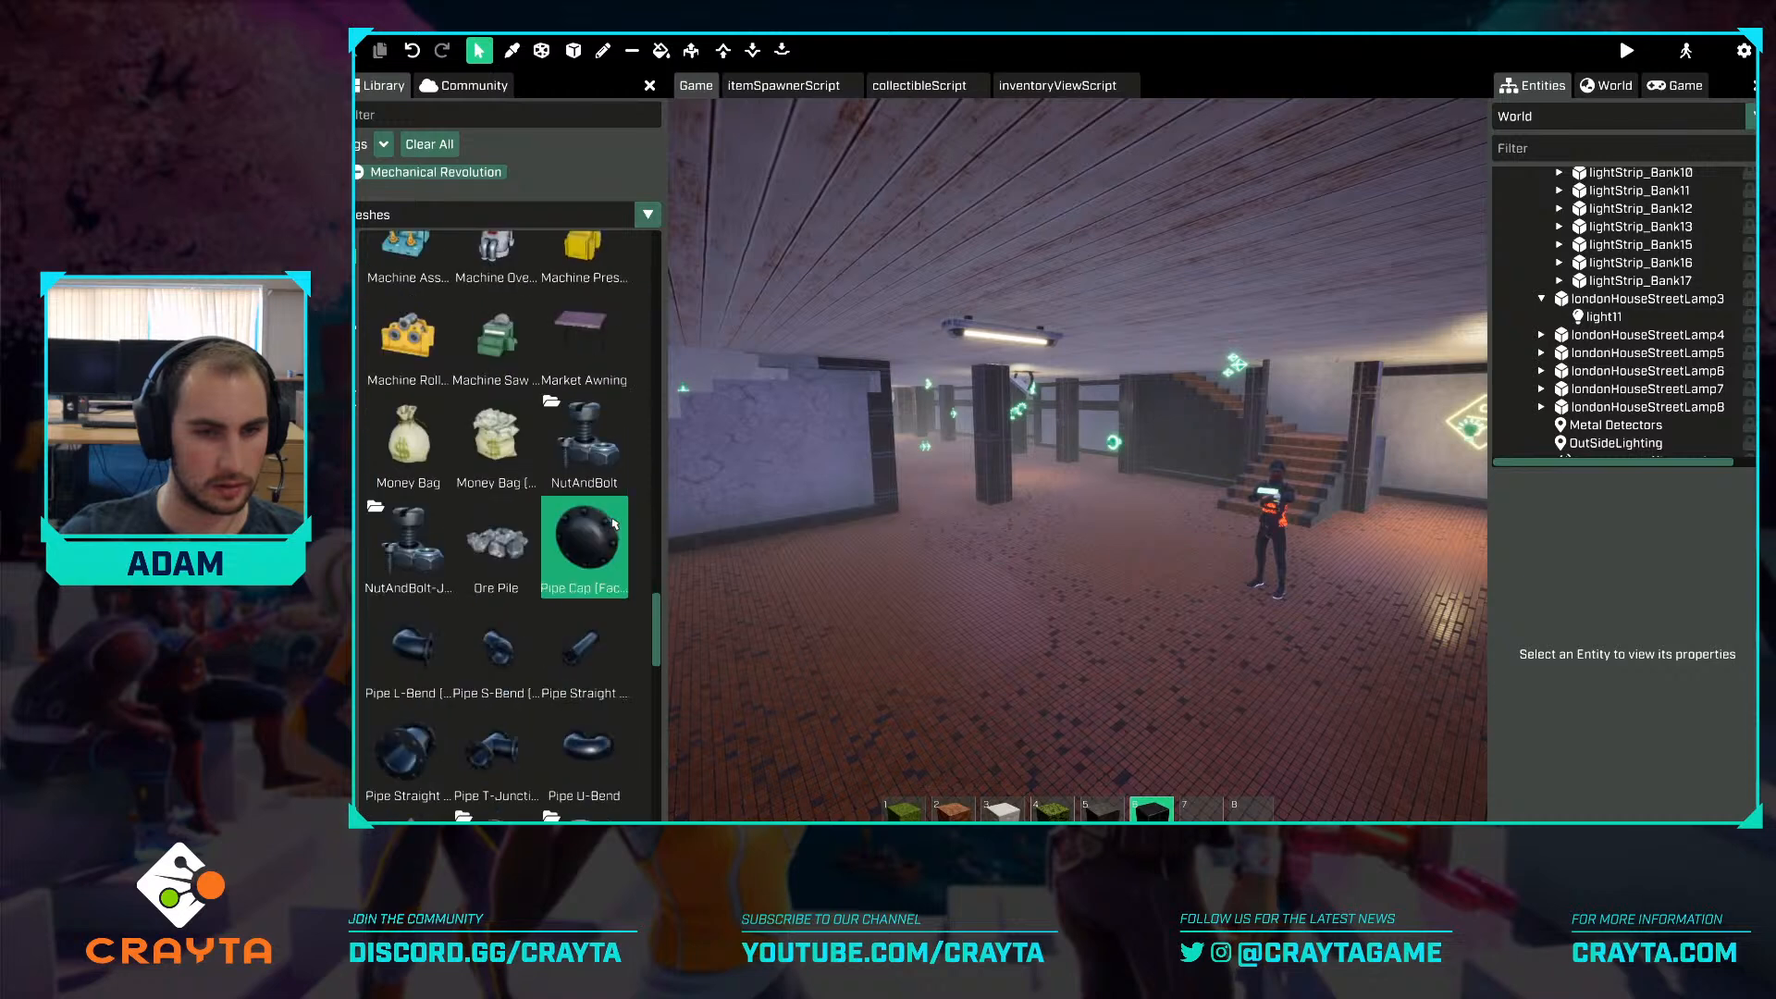
scroll(613, 525, down, 3)
scroll(615, 524, down, 3)
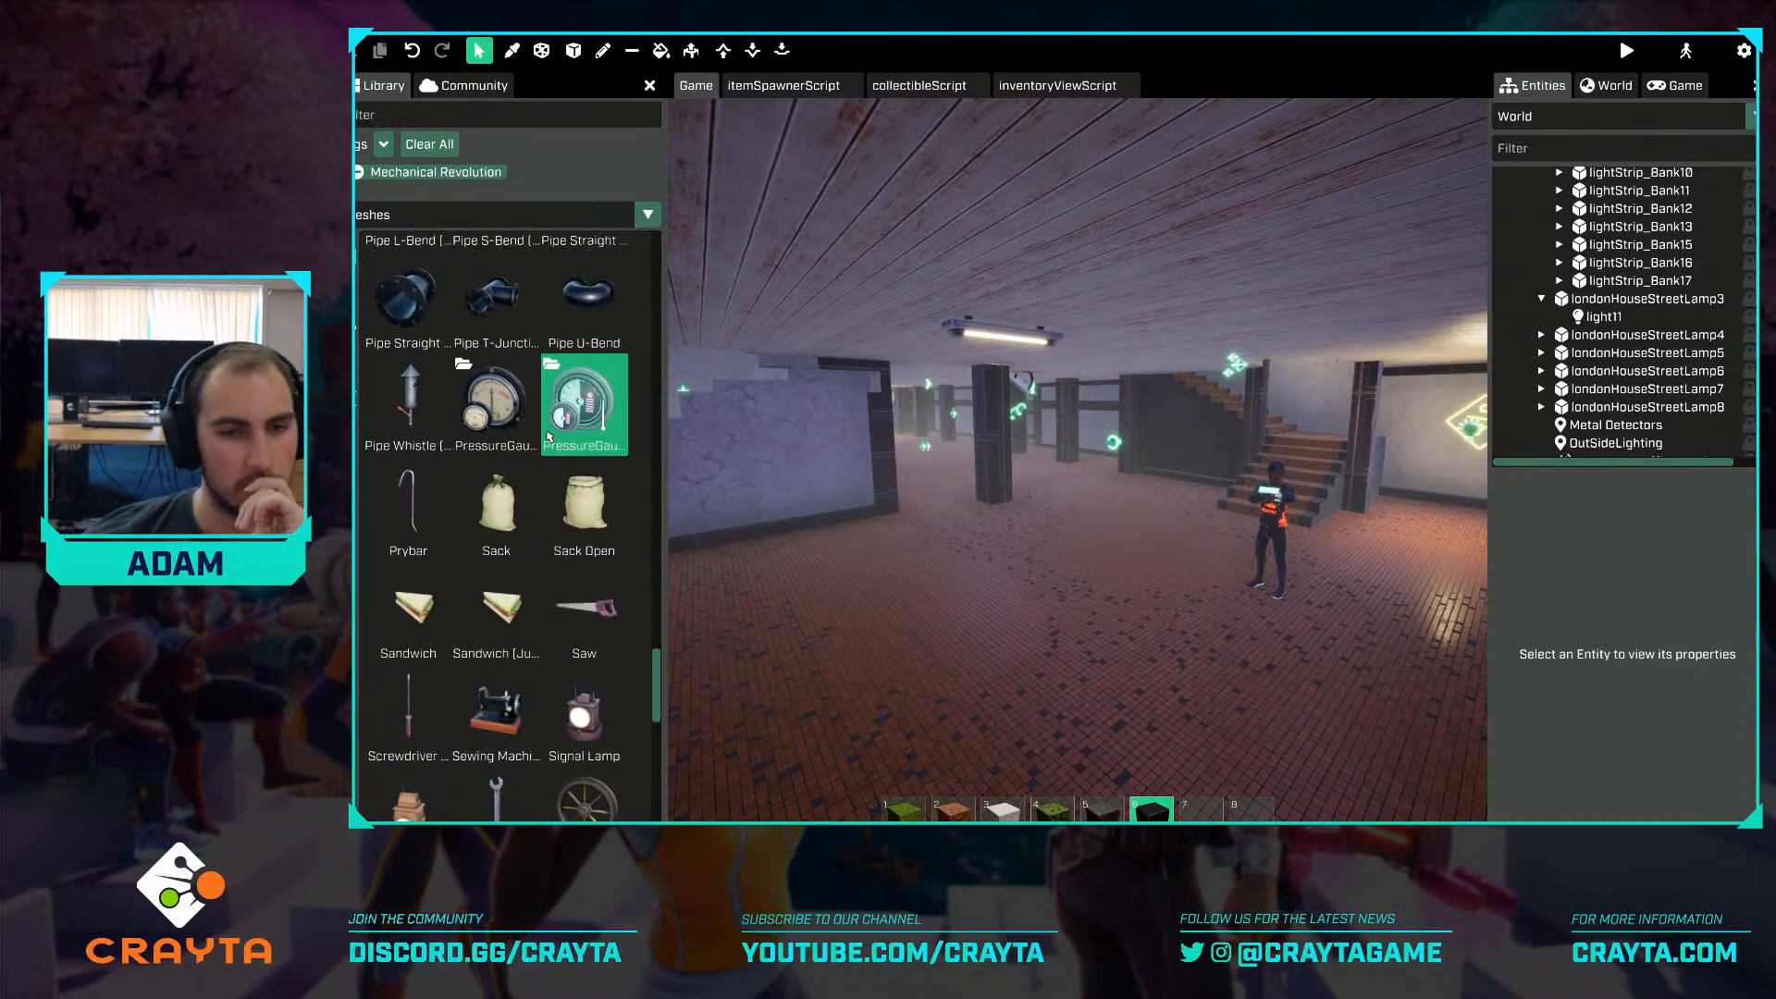
scroll(553, 432, down, 4)
scroll(555, 431, down, 2)
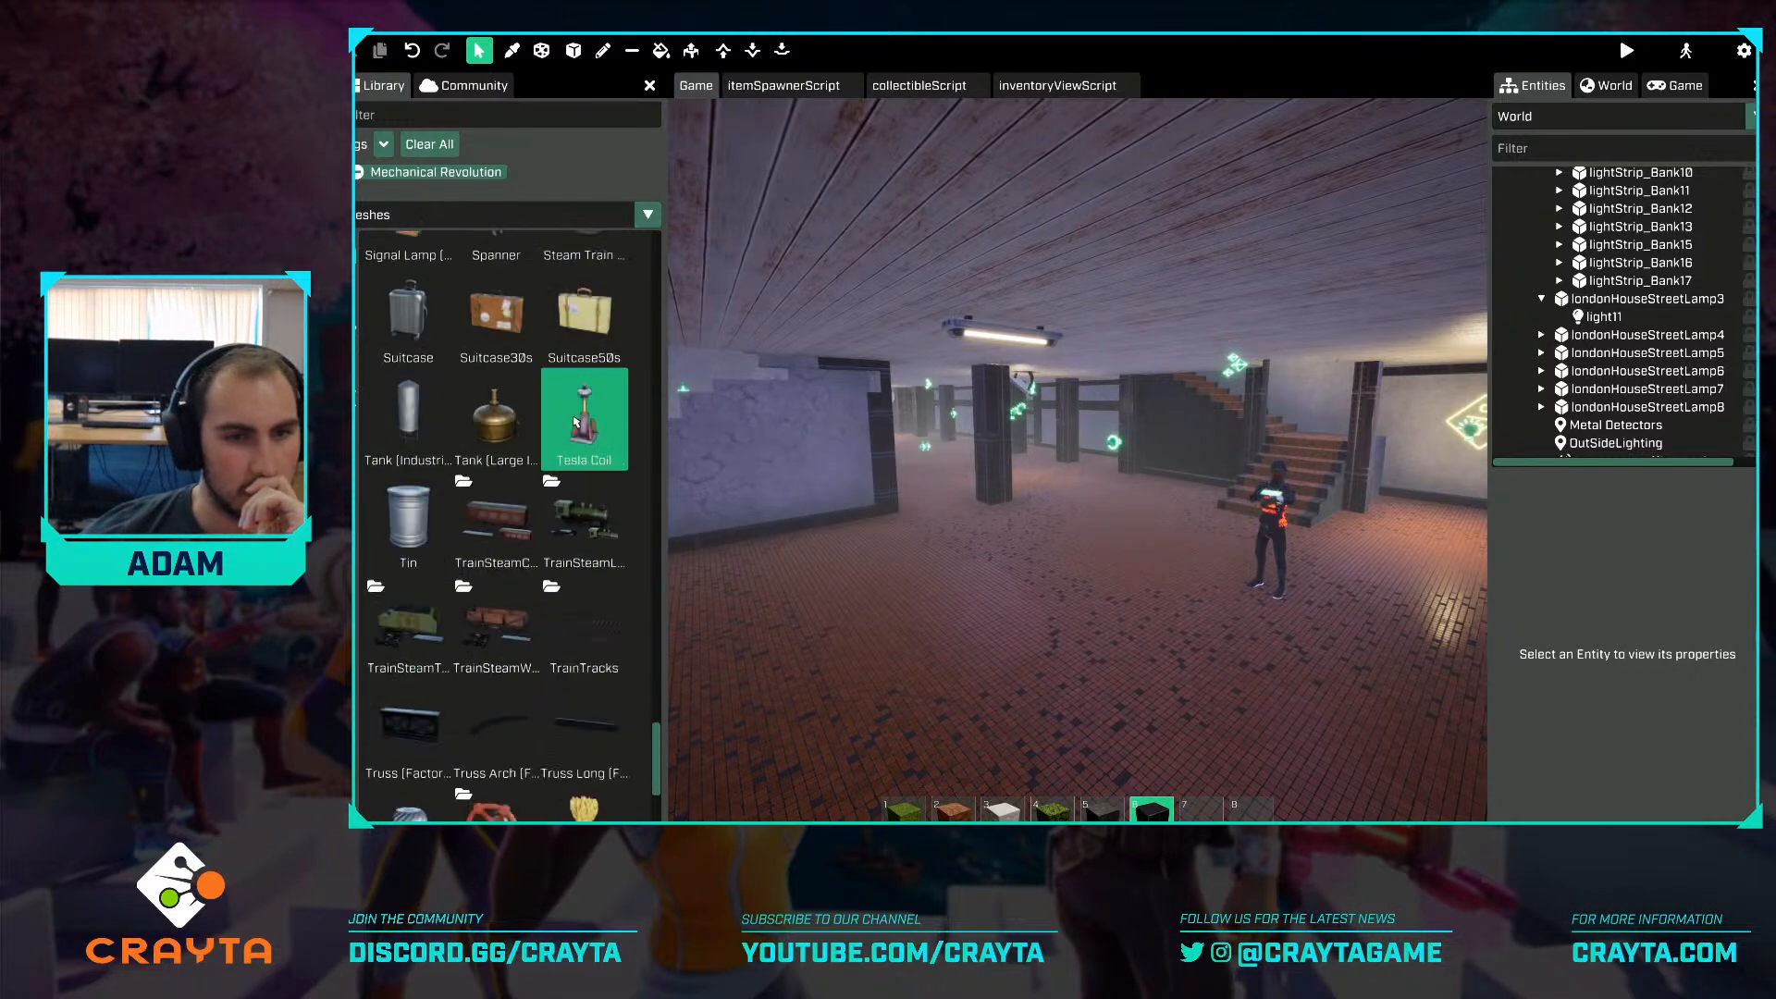
scroll(575, 422, down, 3)
scroll(575, 422, down, 1)
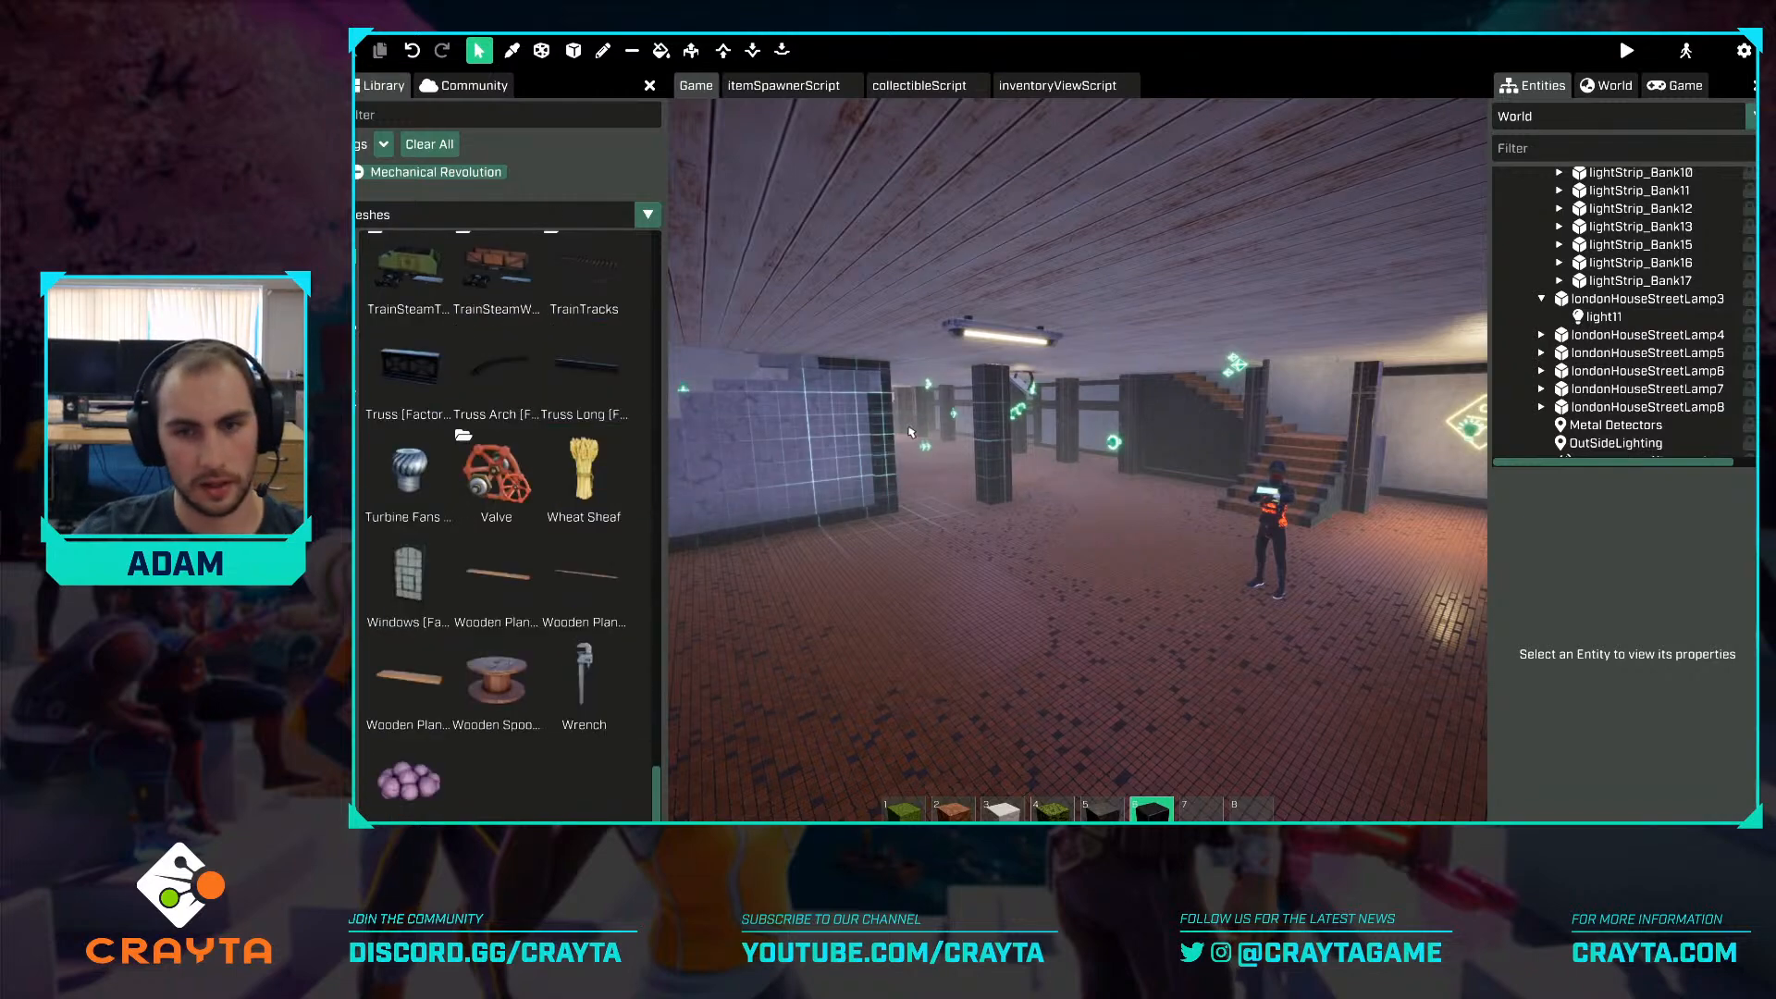
Examine the factory machinery set up outside in the snow and return to the bank's hall by the staircase.
key(s)
right_drag(909, 432, 1011, 450)
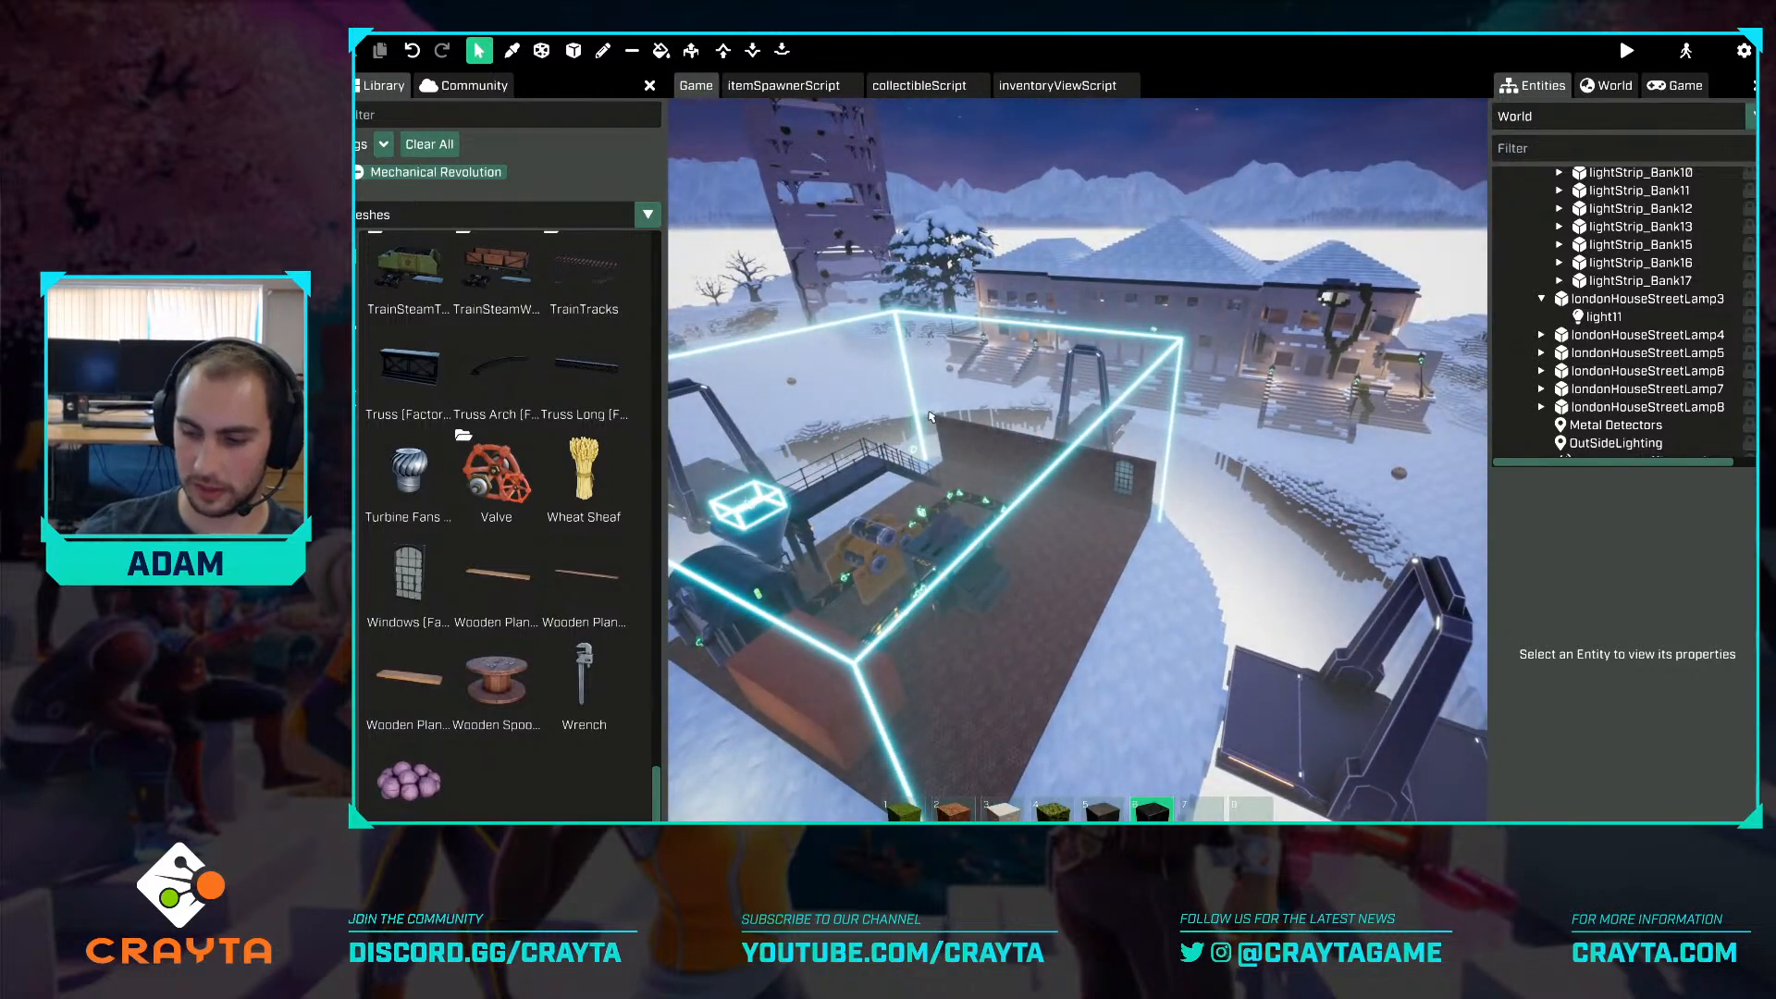
right_drag(853, 327, 1062, 332)
key(w)
key(s)
key(w)
key(w)
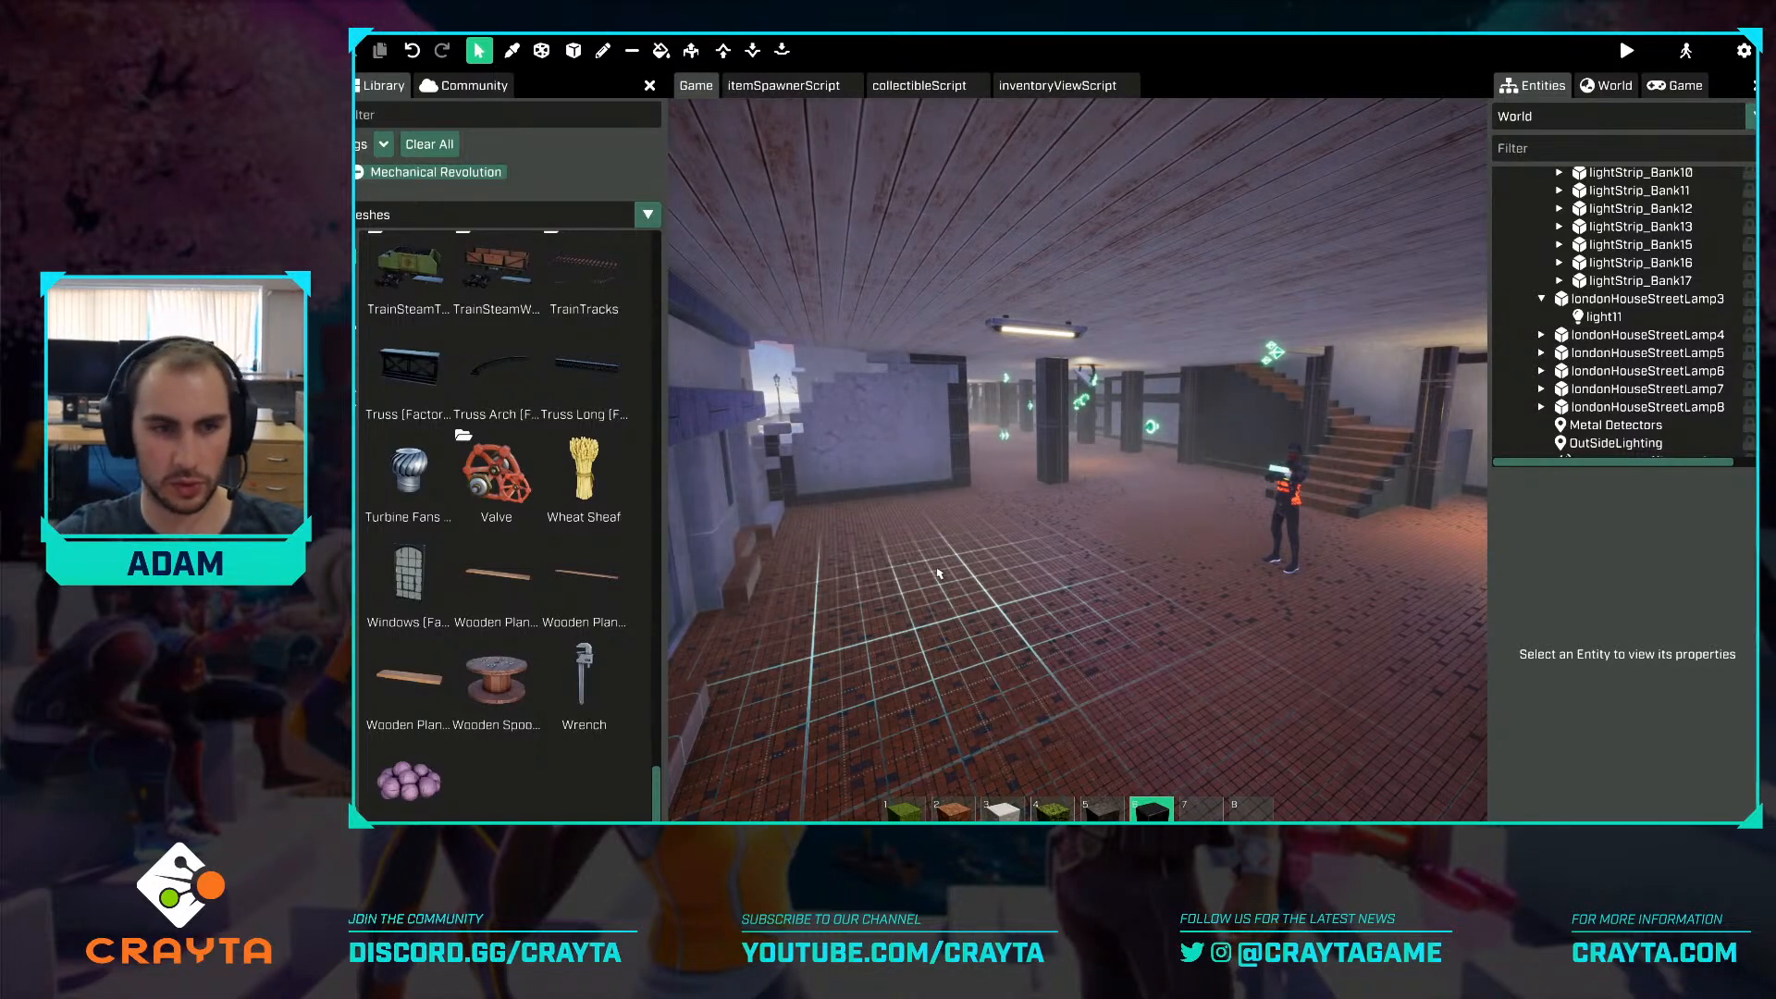
right_drag(1062, 332, 1138, 336)
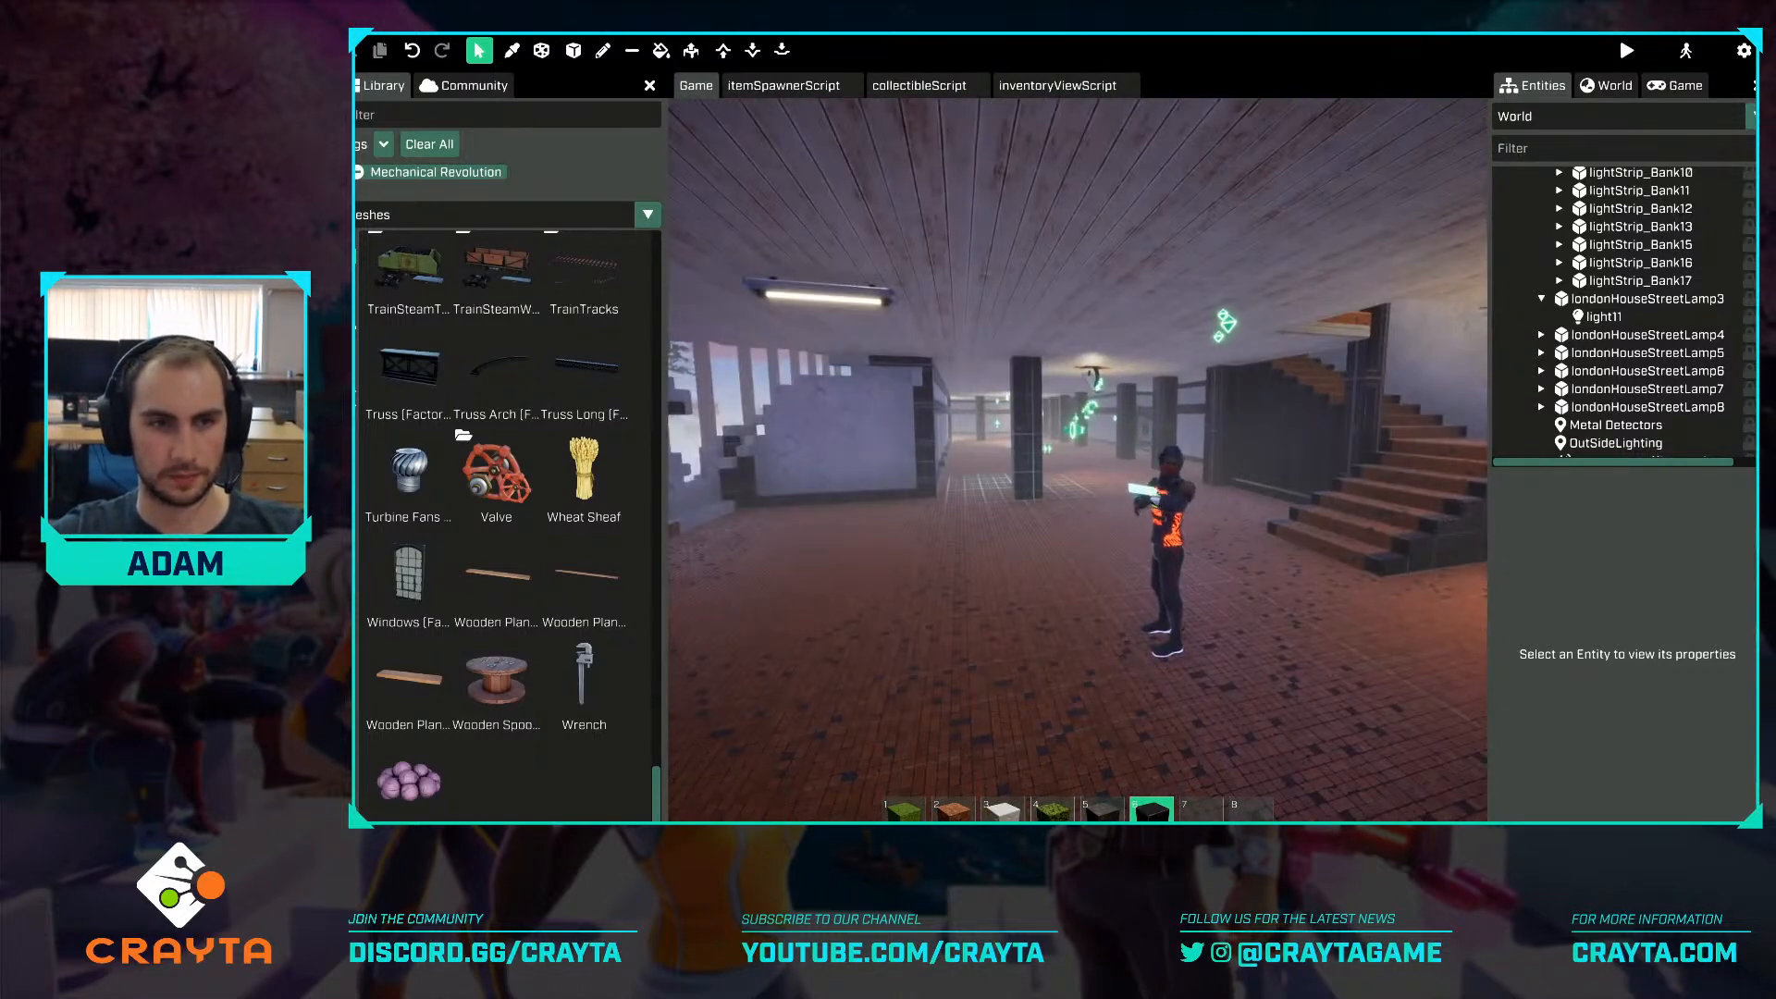
Place two Turbine Fans side by side on the snow-covered roof of the bank.
click(391, 491)
key(s)
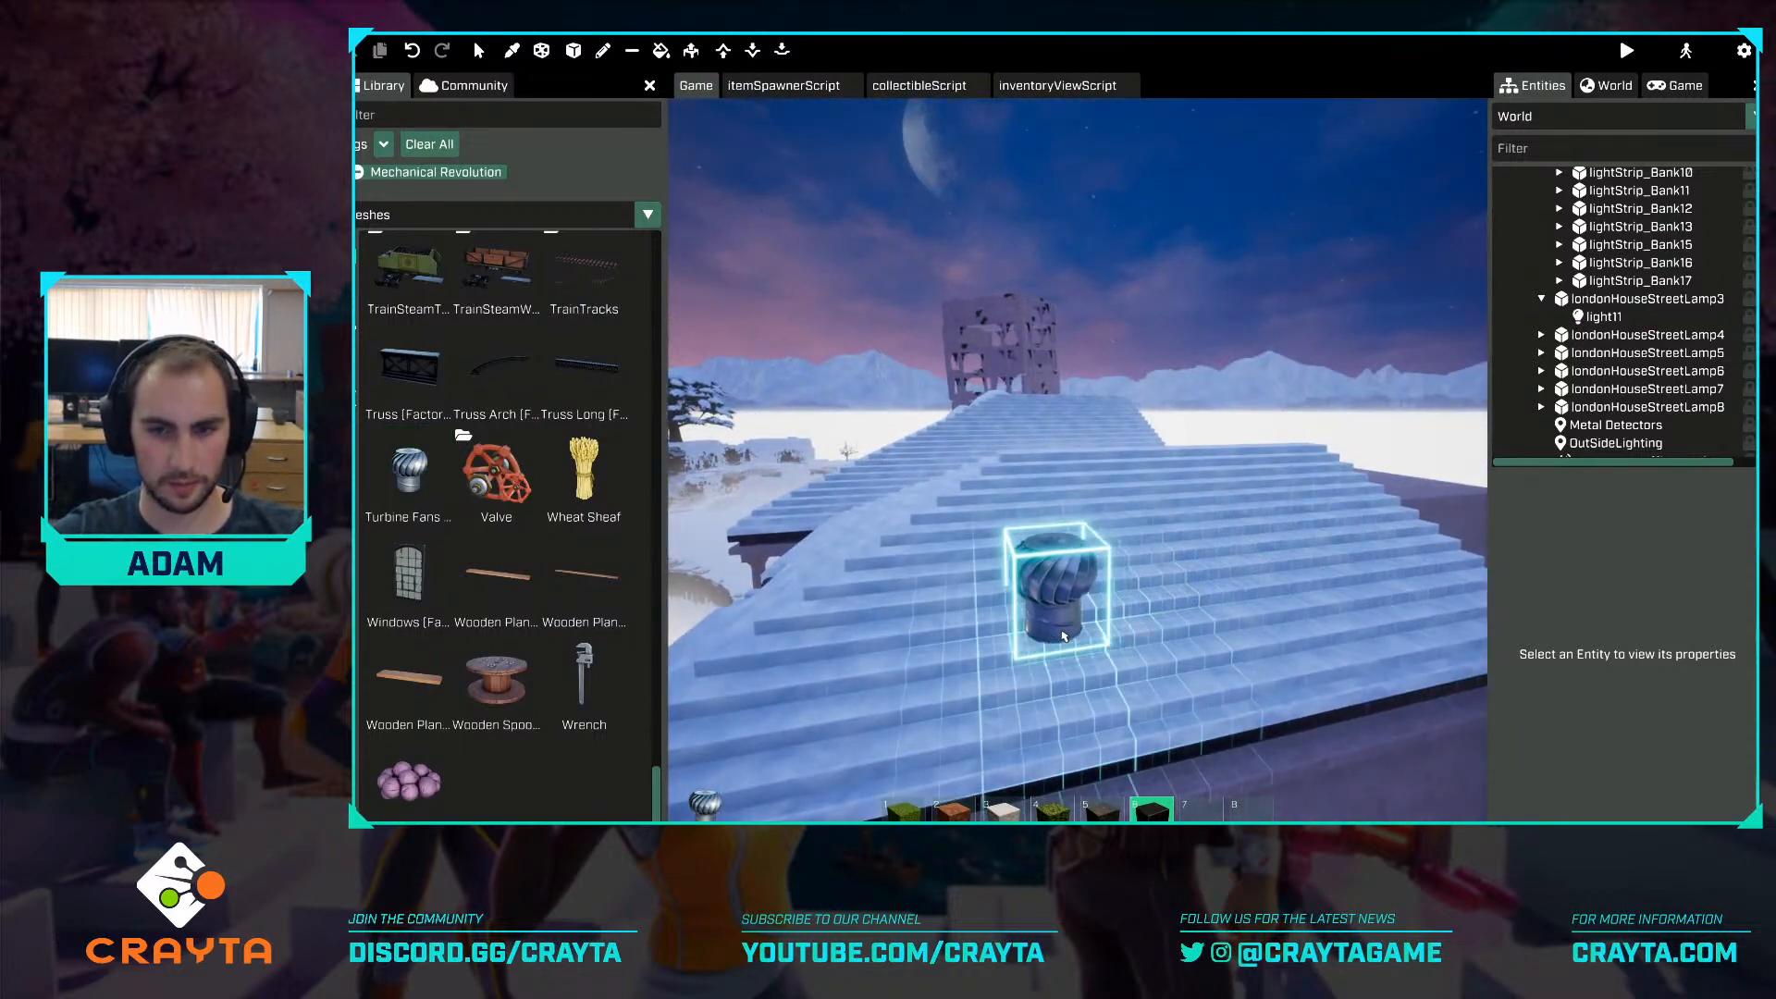
click(1064, 637)
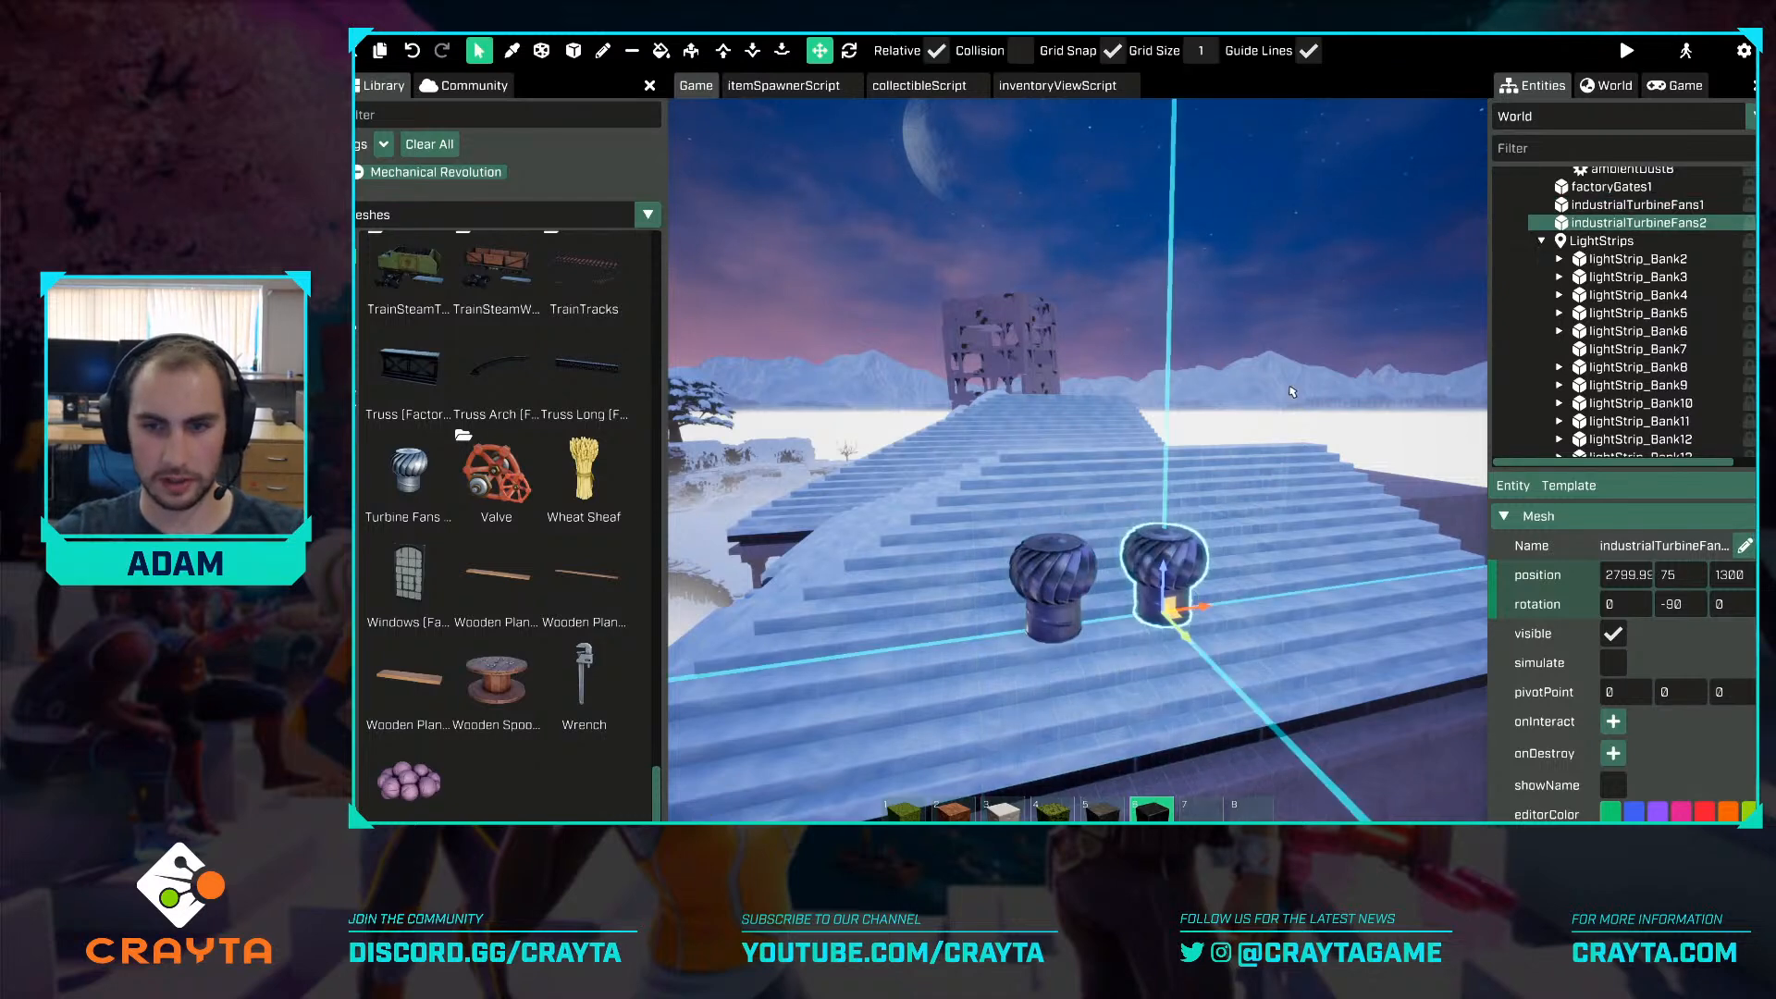
click(1314, 298)
right_drag(1313, 298, 1314, 297)
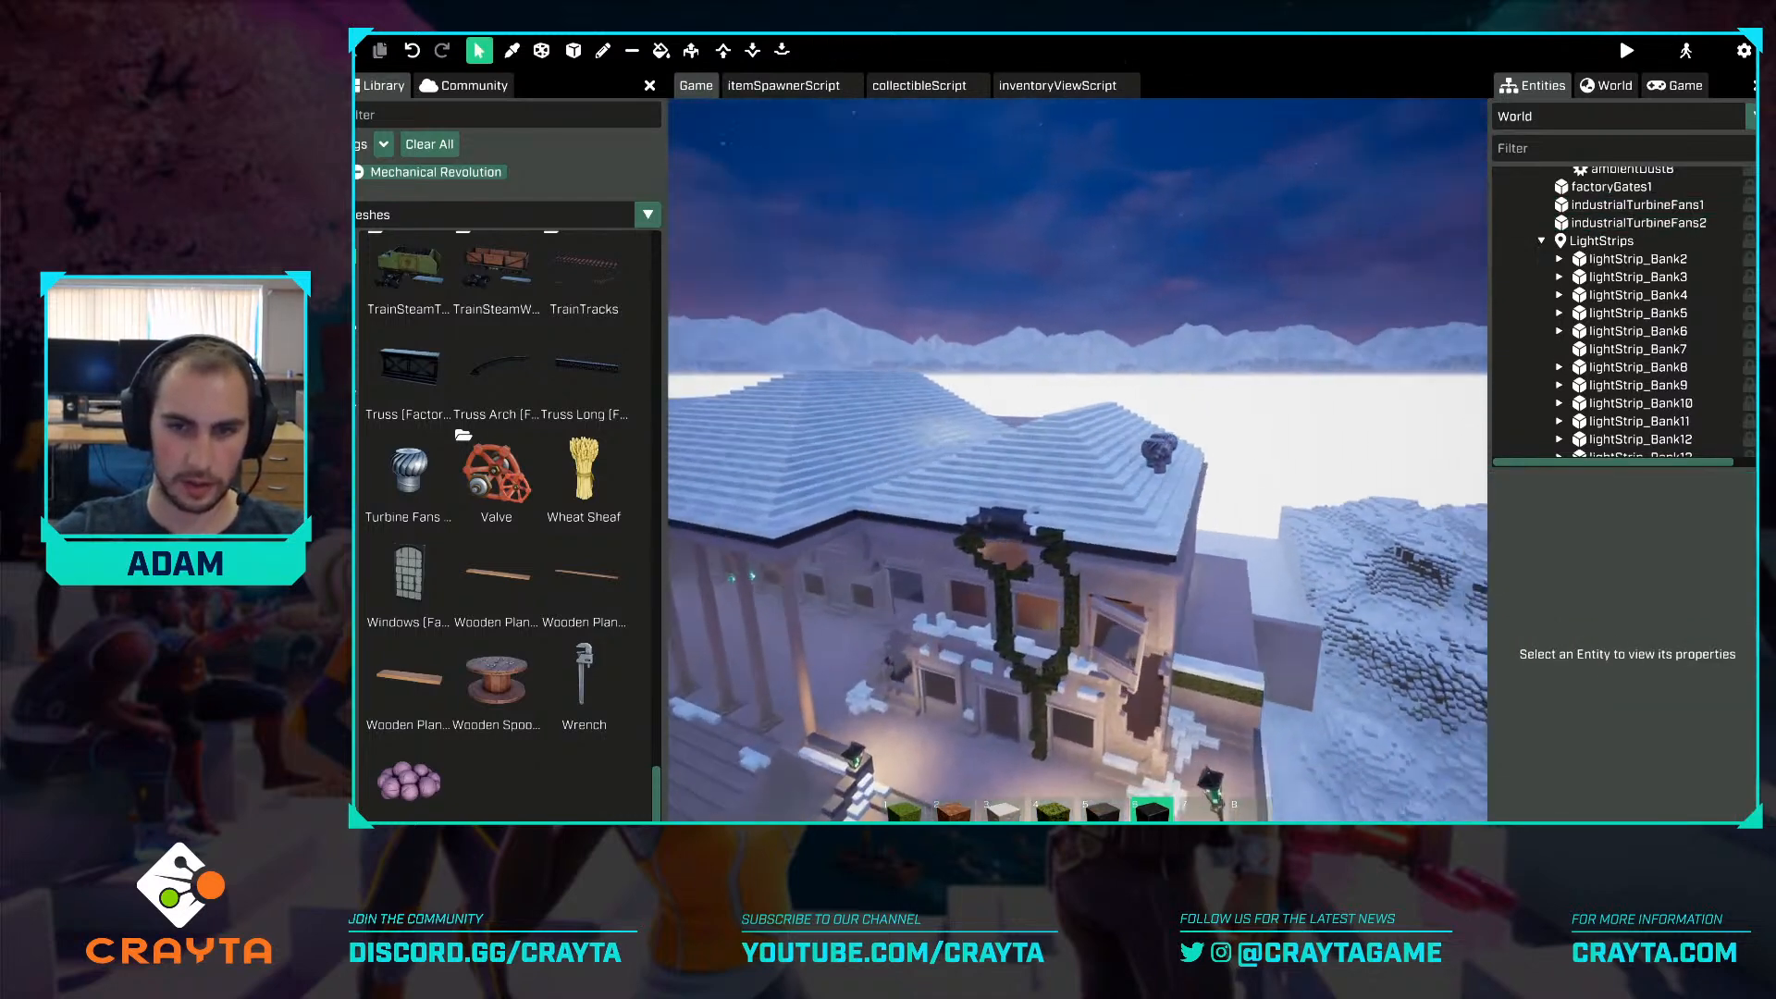
right_drag(1260, 469, 1260, 469)
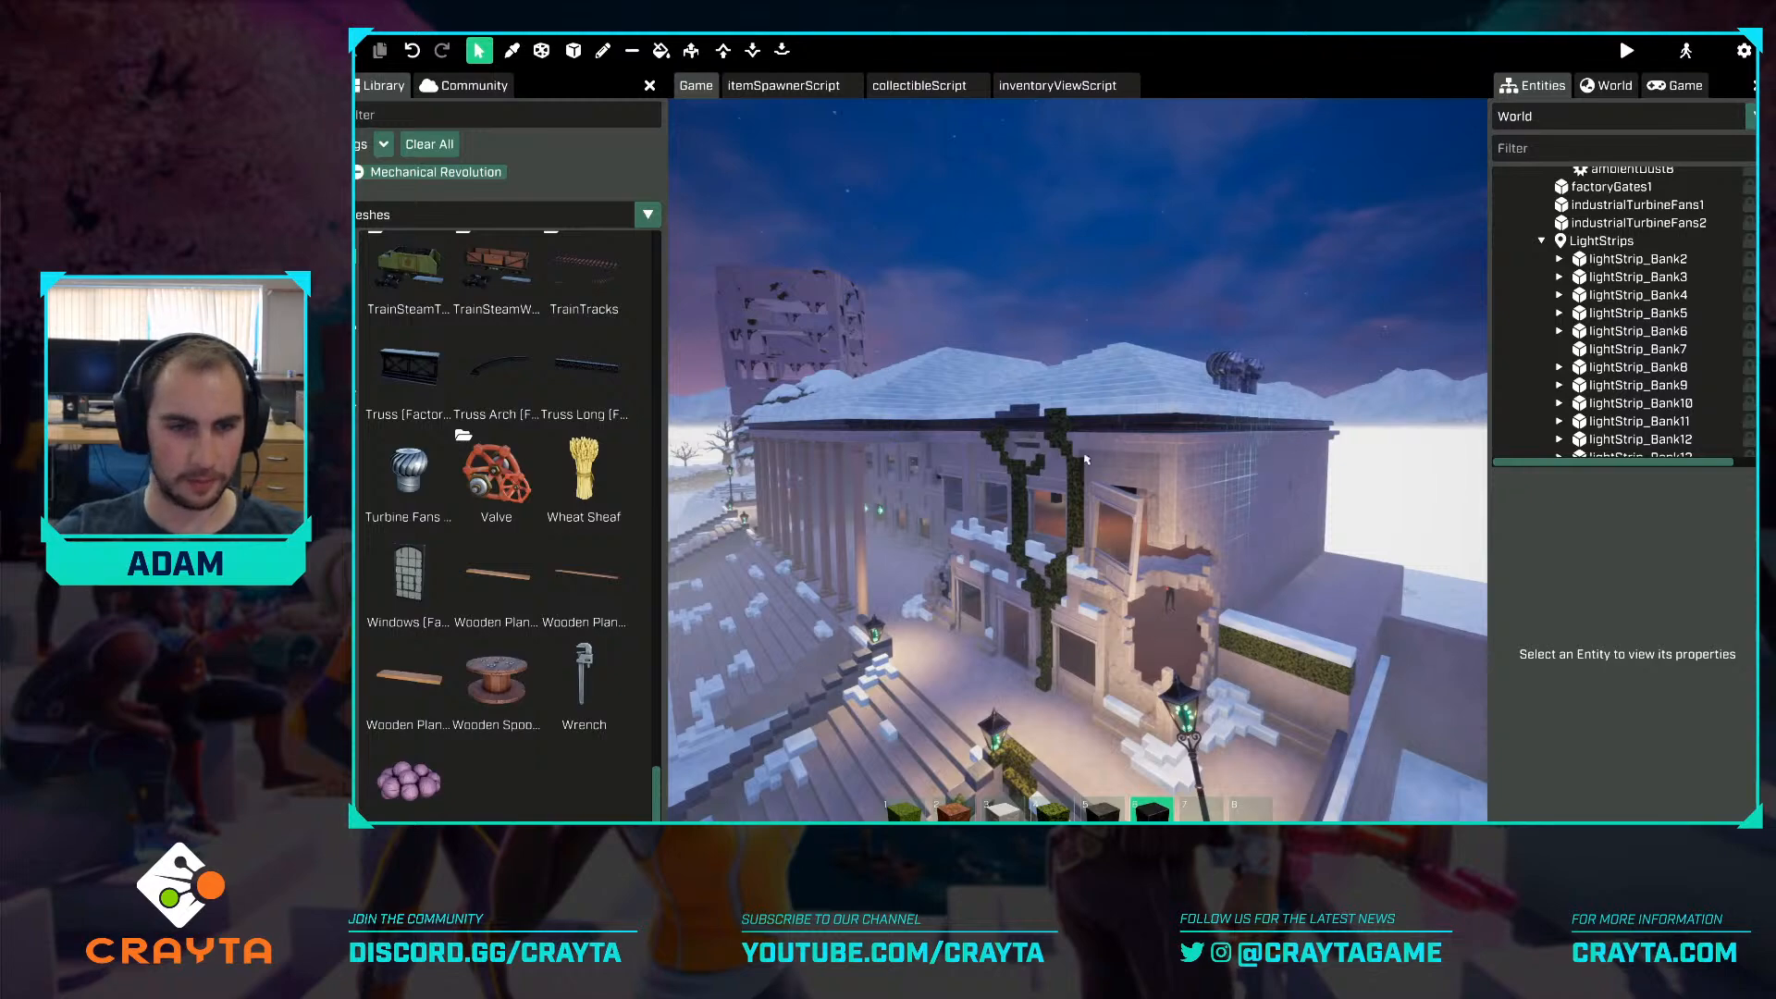
right_drag(1086, 459, 661, 472)
Browse back through the Mechanical Revolution meshes, from the train parts to the factory staircases, for props suited to the hall.
scroll(586, 529, up, 4)
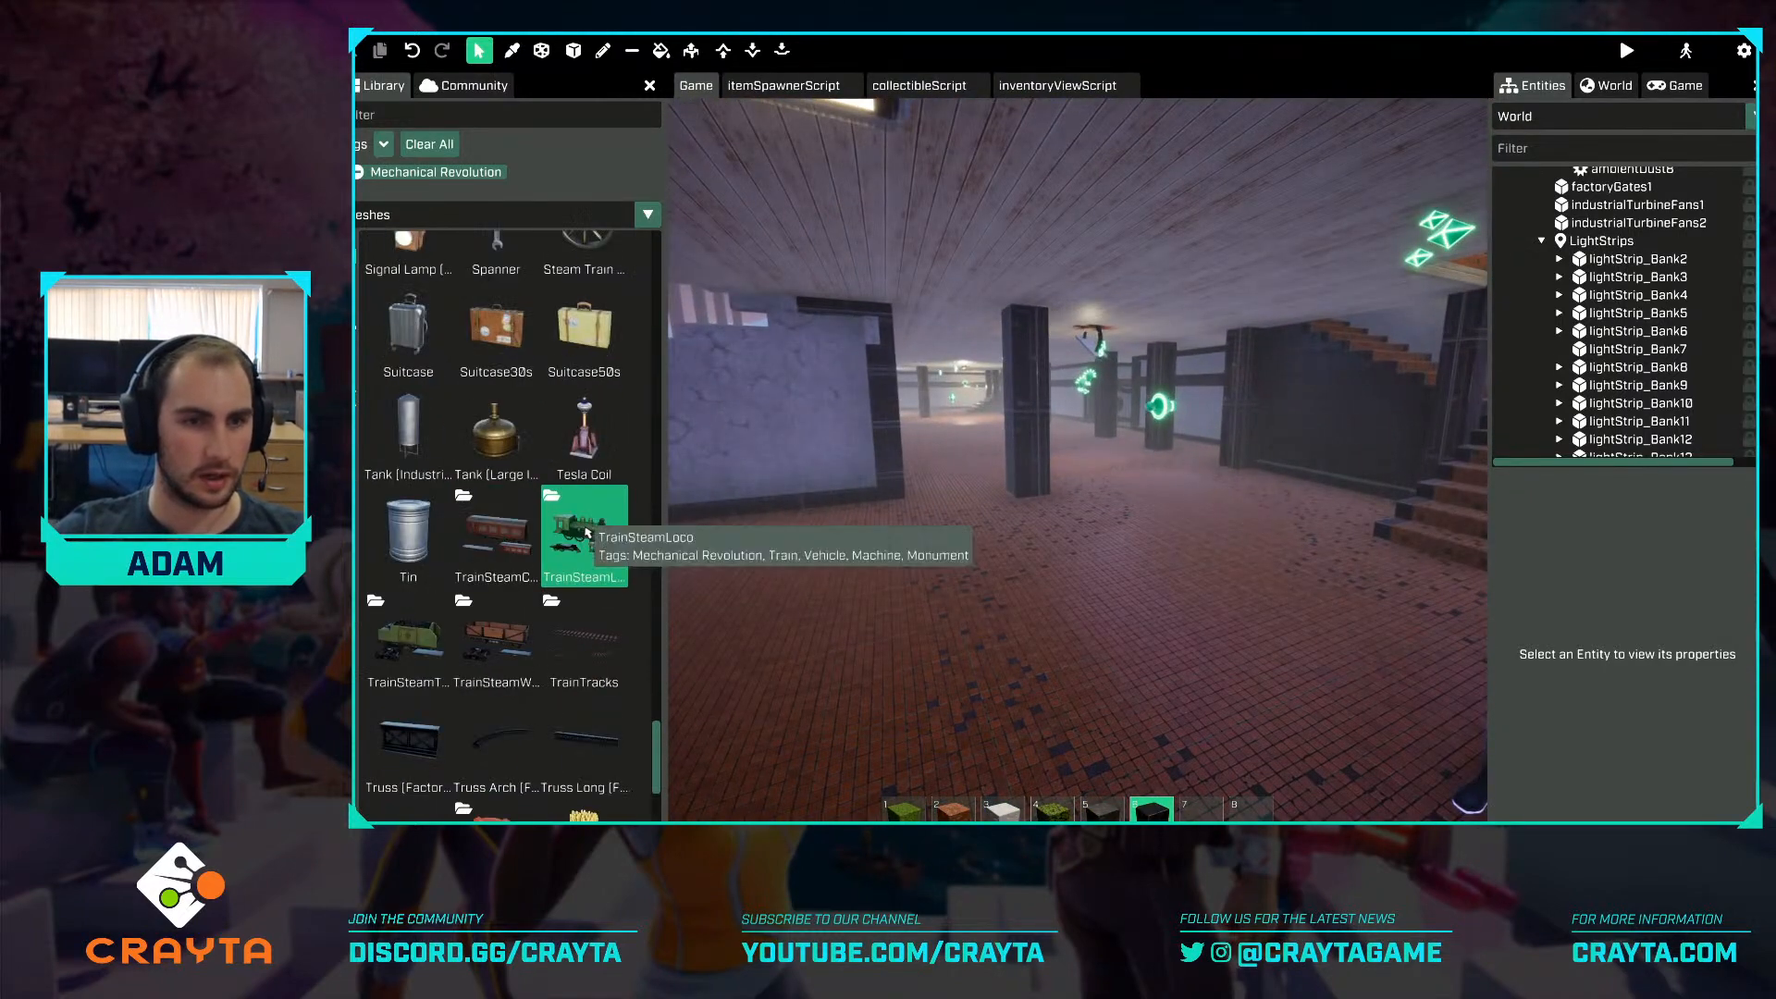
scroll(587, 531, up, 2)
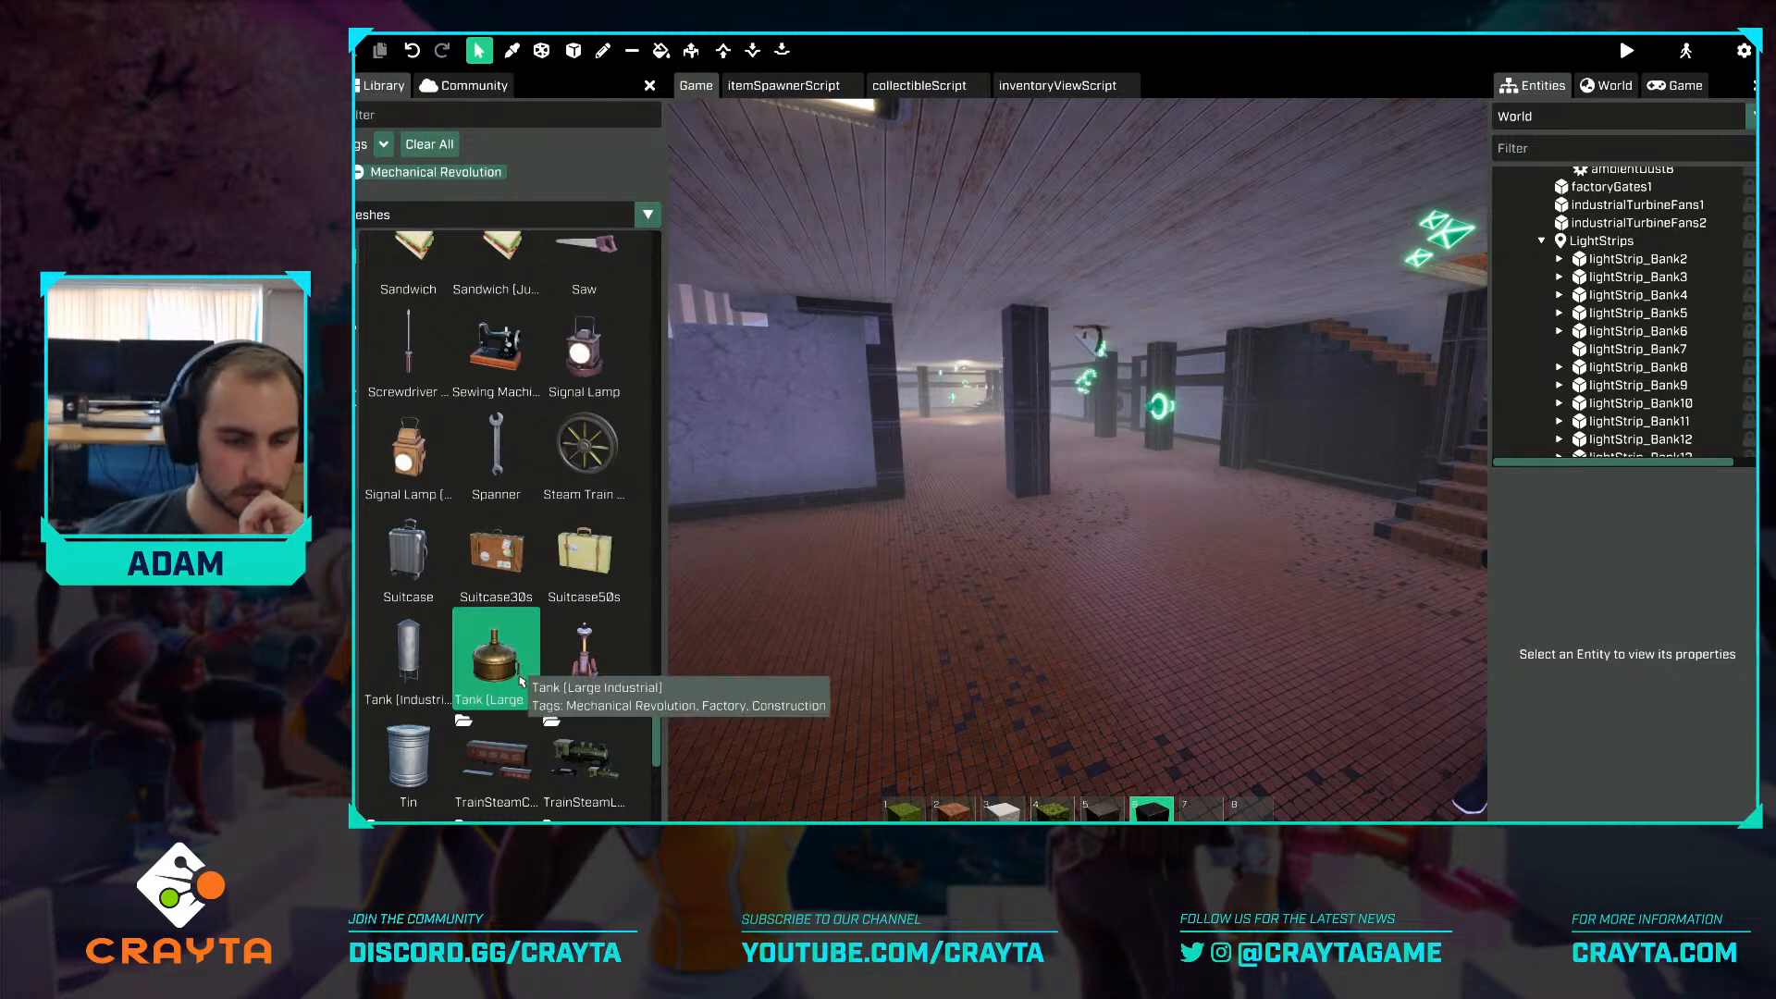
drag(701, 622, 1048, 485)
click(1048, 486)
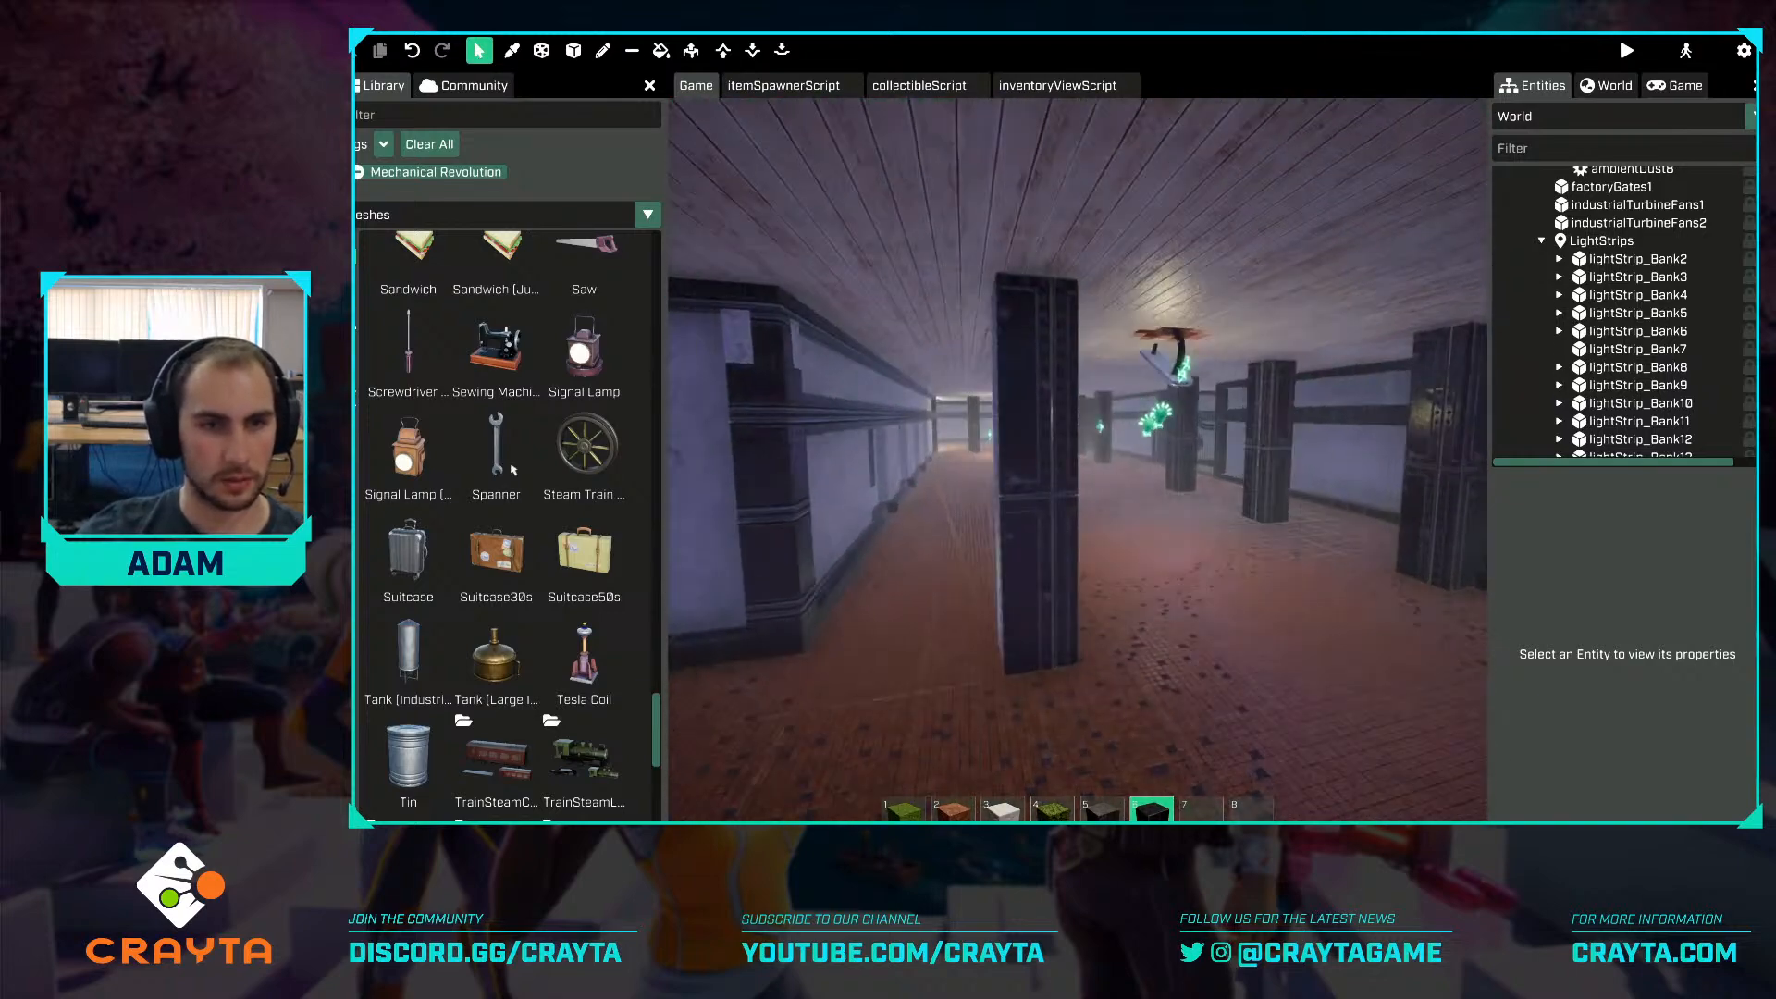
scroll(543, 543, up, 3)
scroll(543, 543, up, 5)
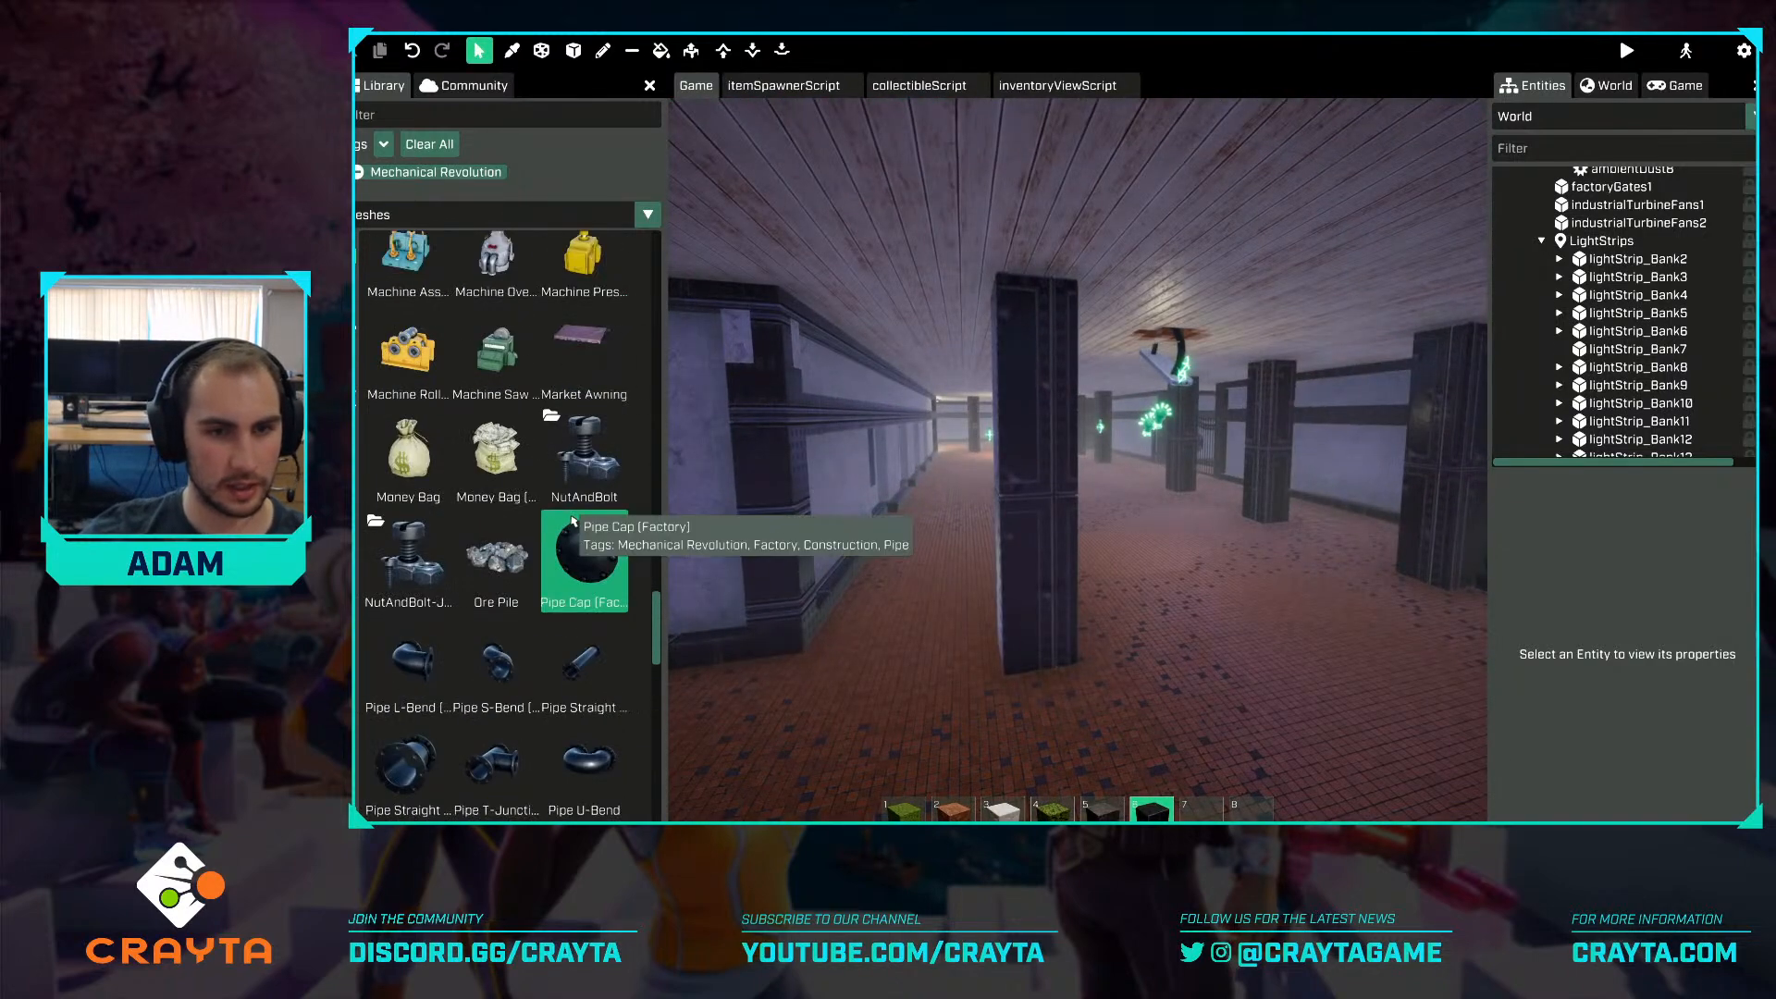
scroll(574, 523, up, 3)
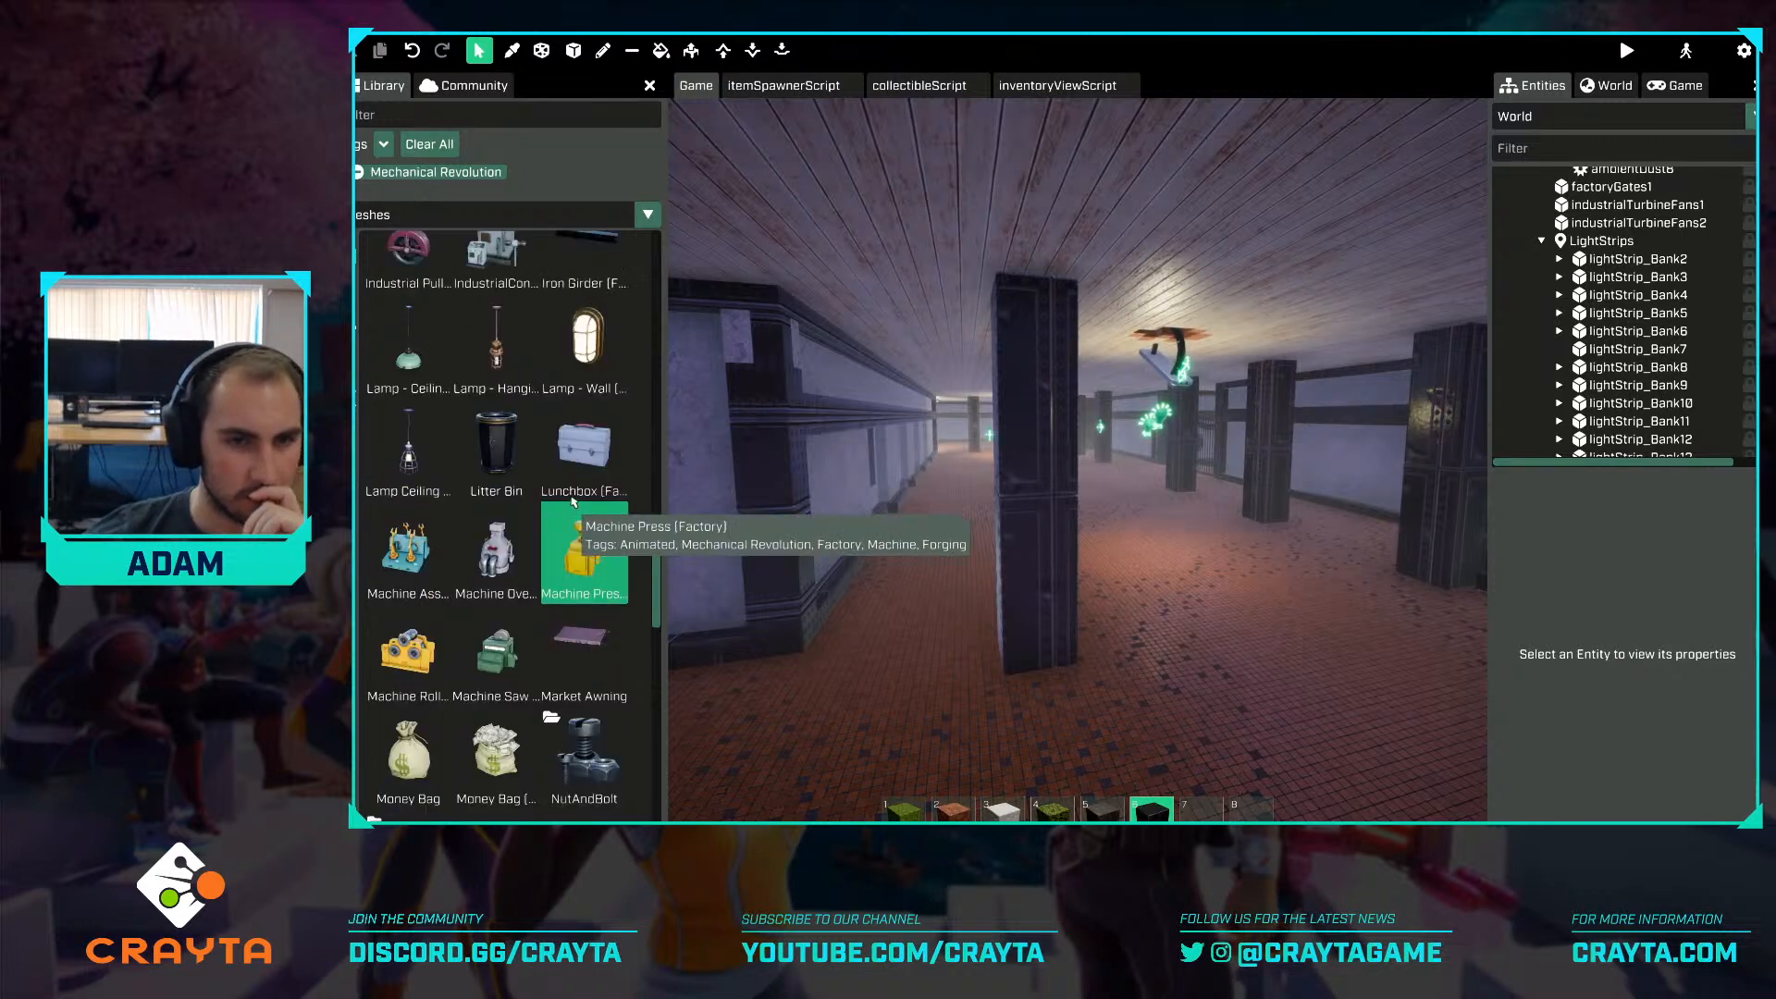
scroll(598, 527, up, 3)
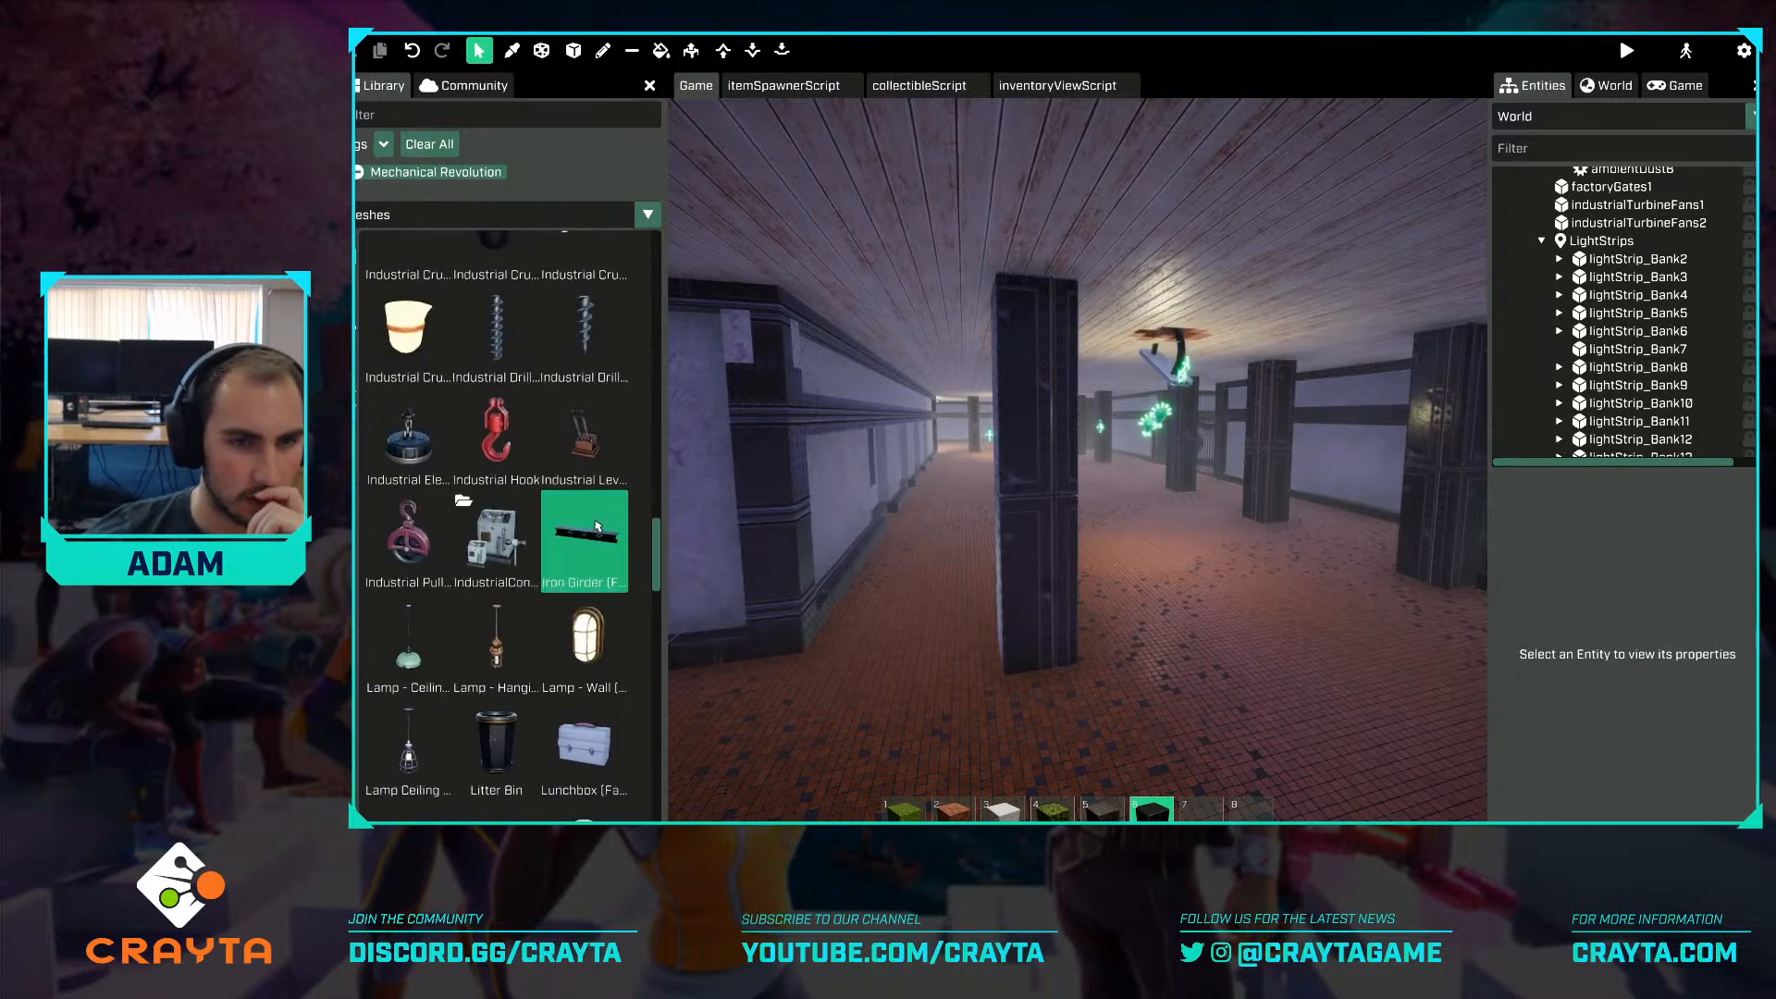
scroll(557, 564, up, 3)
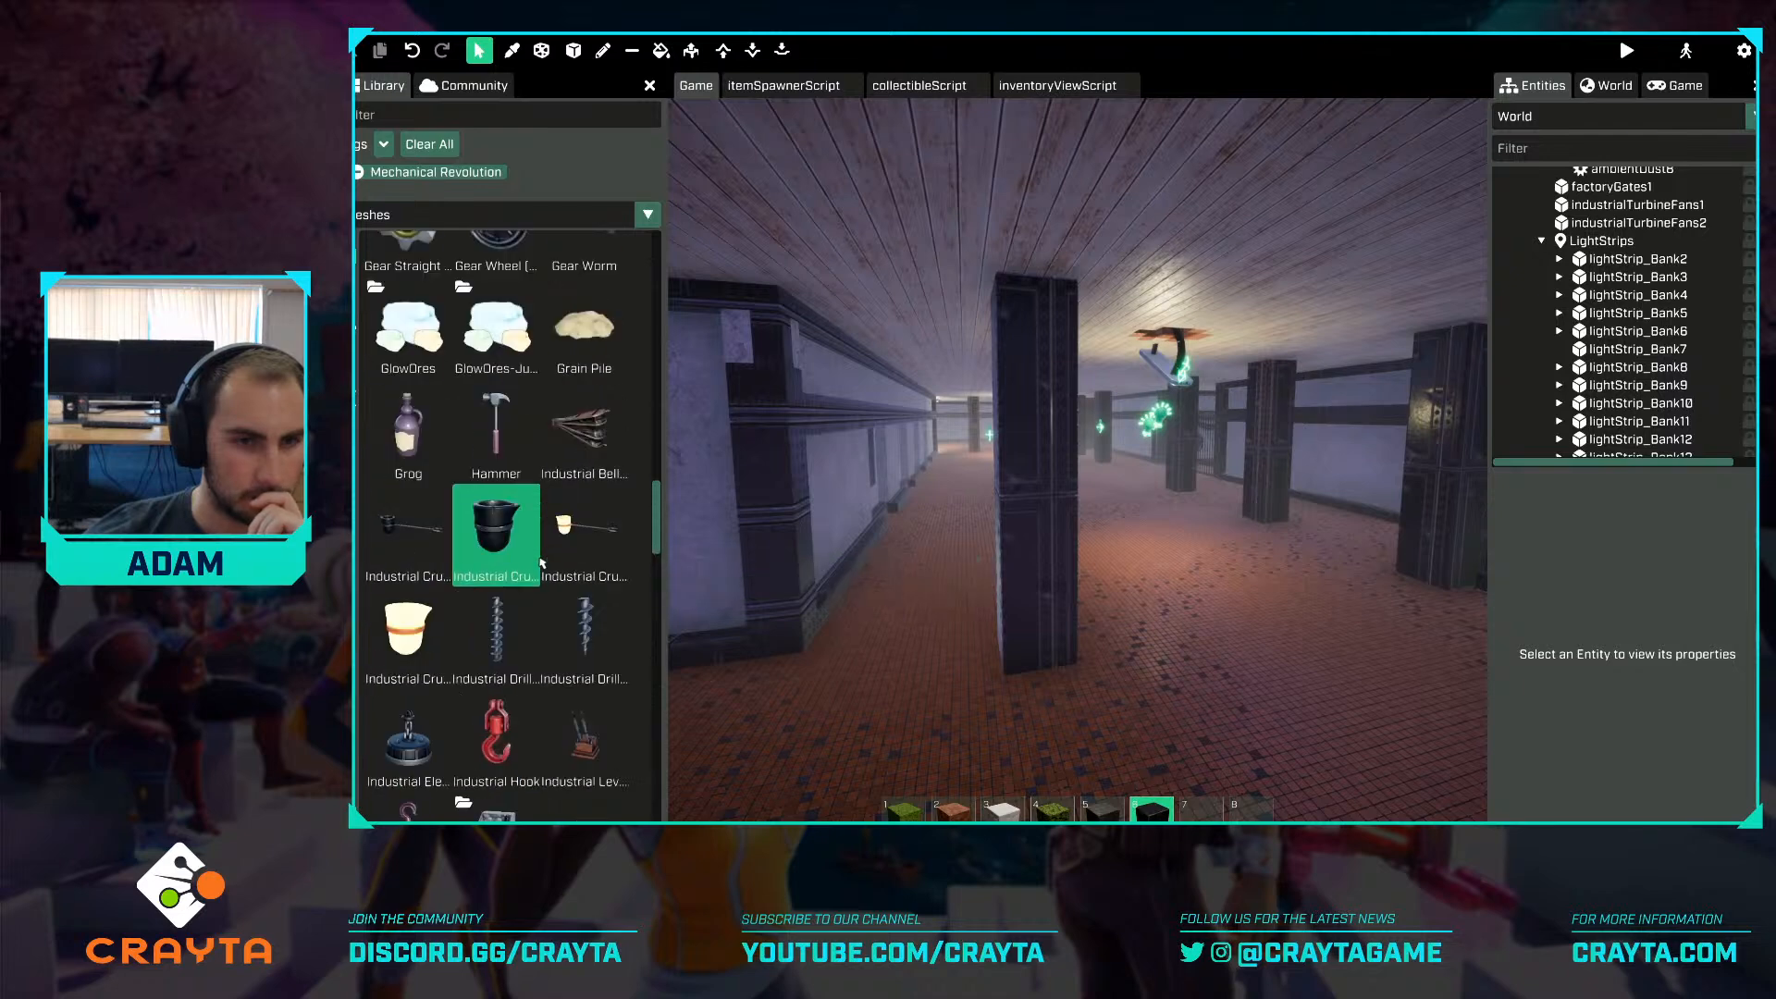
scroll(574, 566, up, 4)
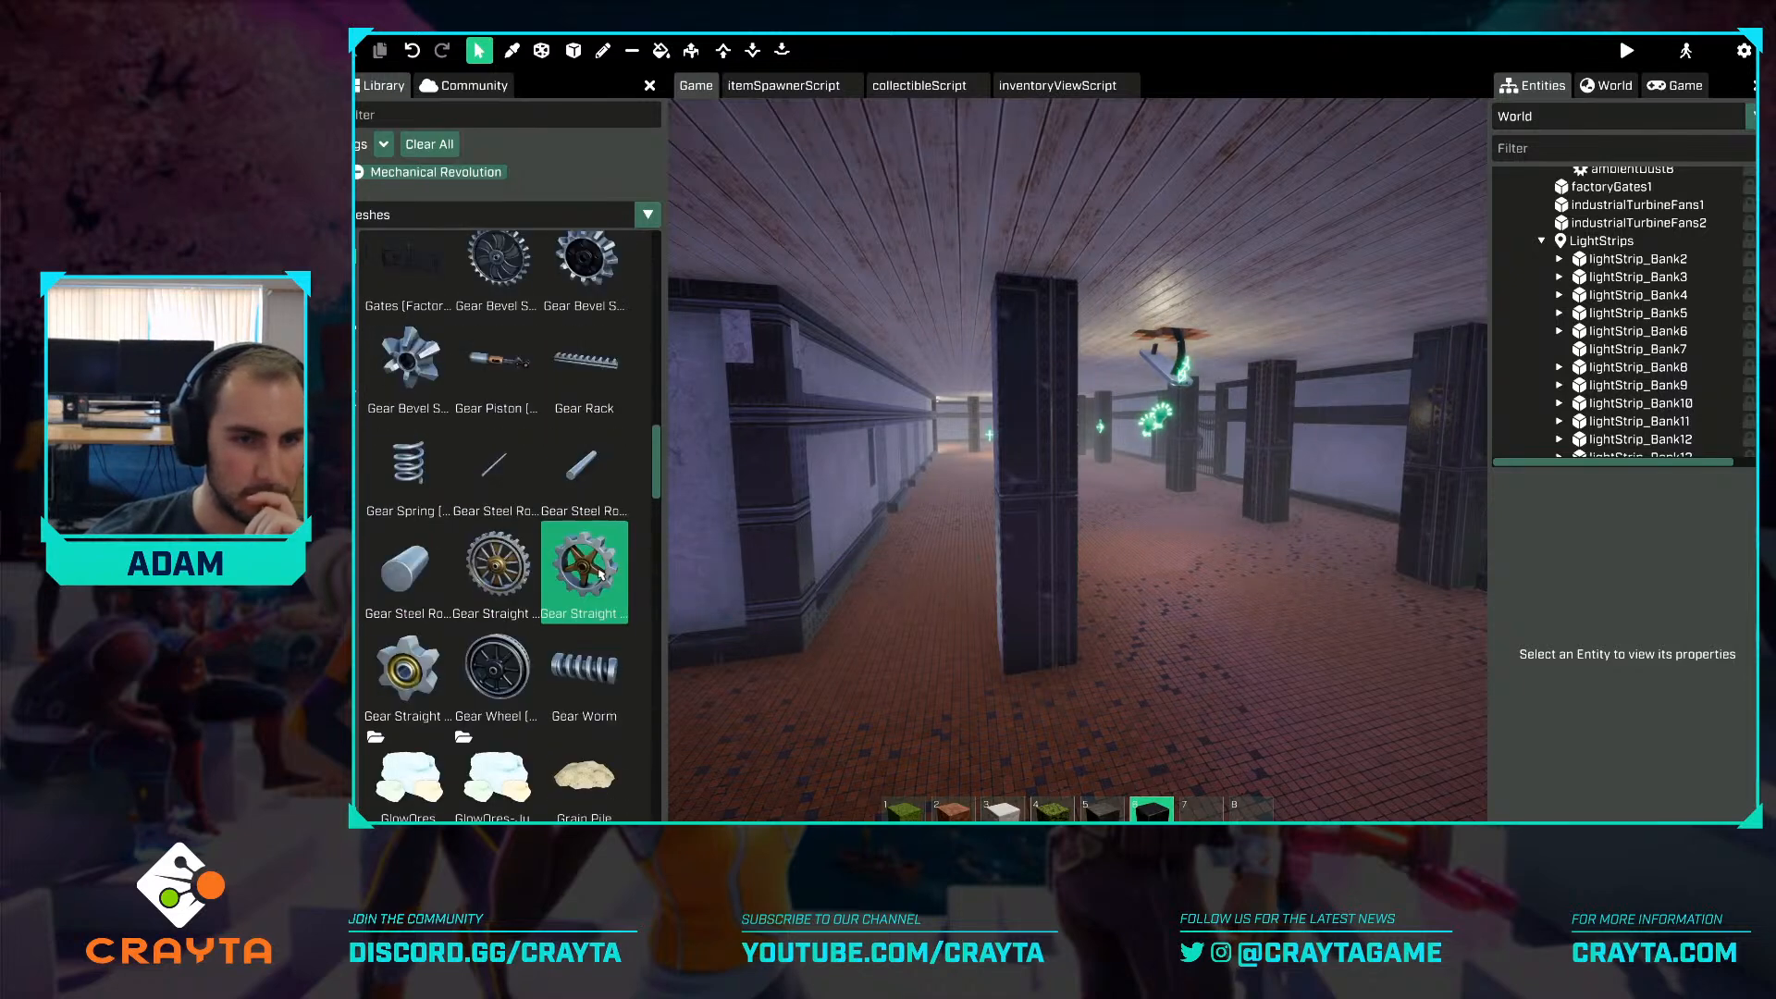
scroll(592, 572, up, 6)
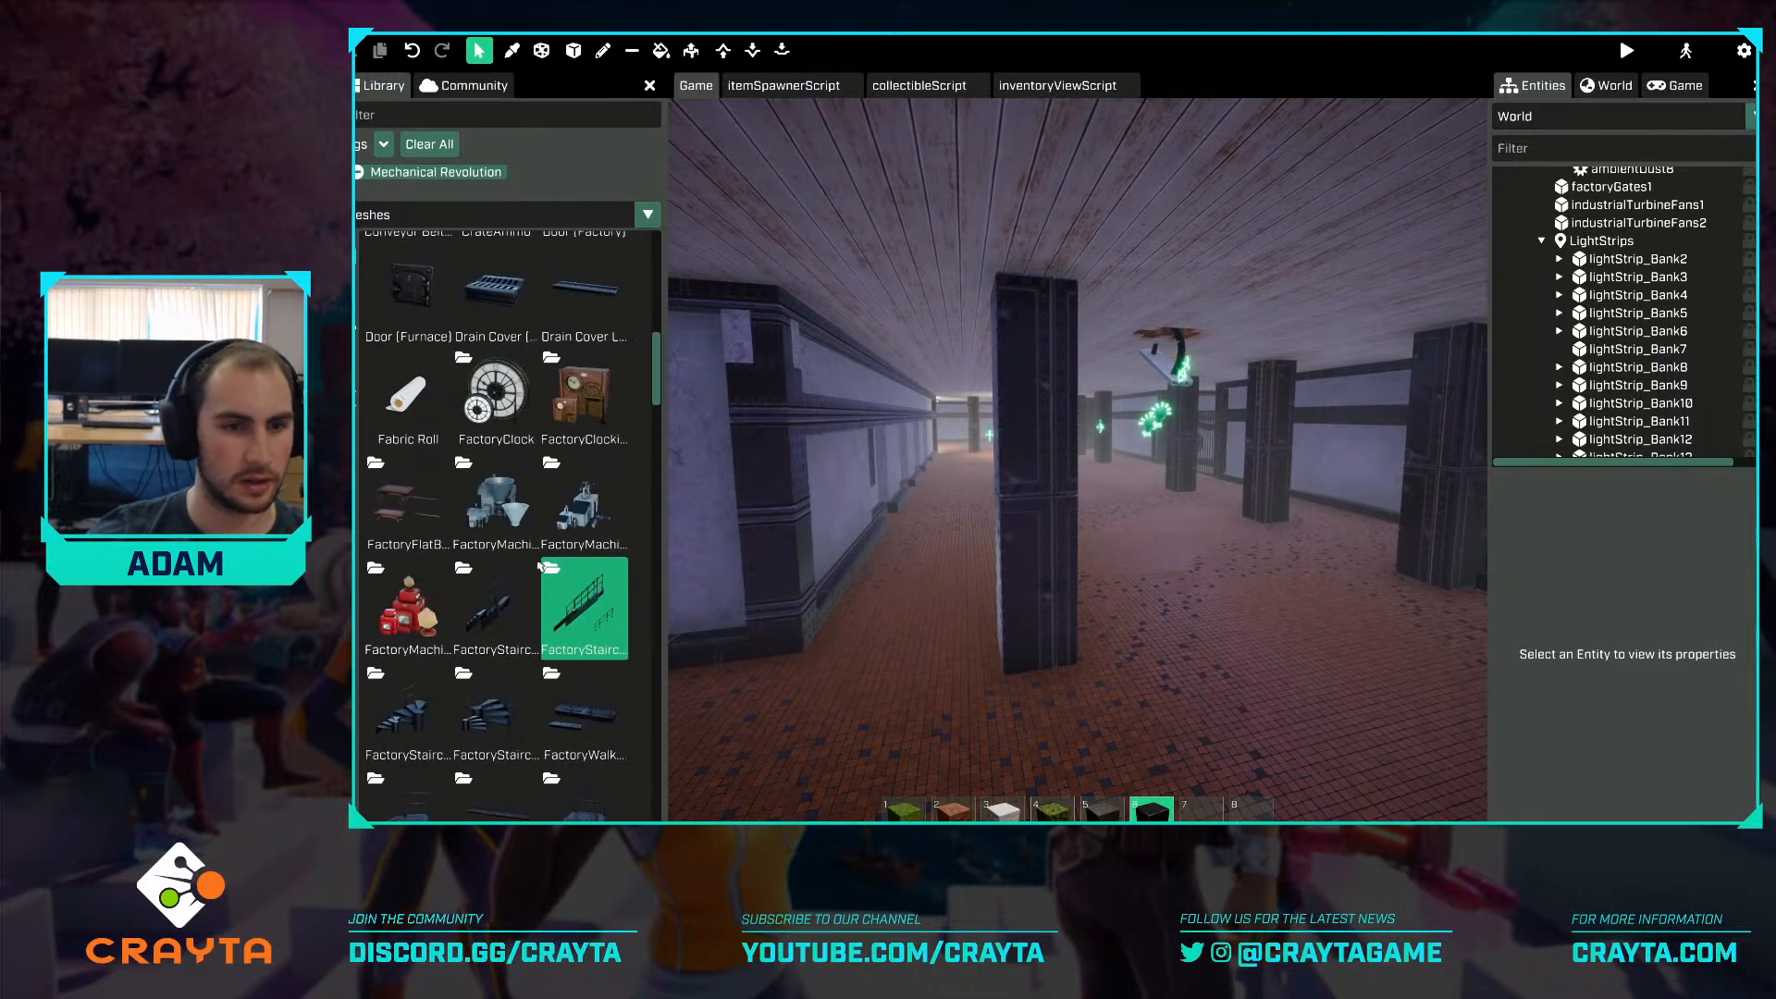
Inspect the gated area of the hall and check the first Mechanical Revolution meshes, such as columns, chimneys and conveyor belts.
mouse_move(773, 444)
right_down()
mouse_move(860, 447)
mouse_move(759, 439)
right_up()
key(w)
key(w)
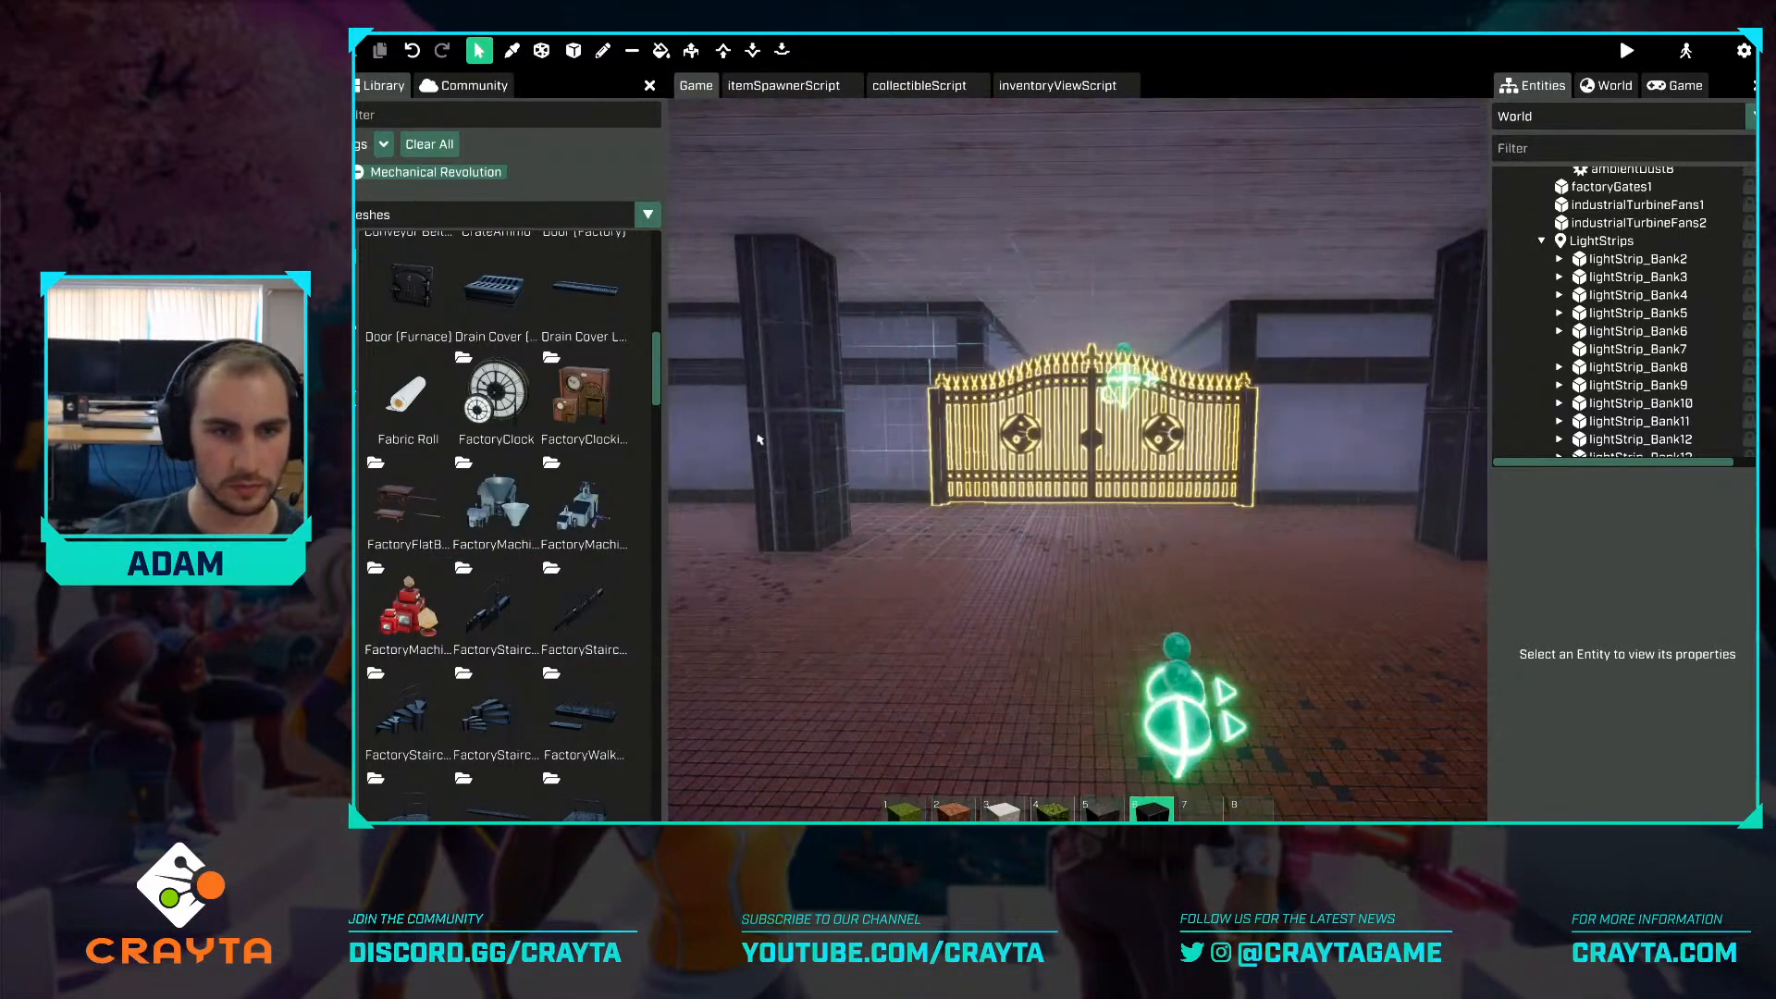
scroll(547, 520, up, 2)
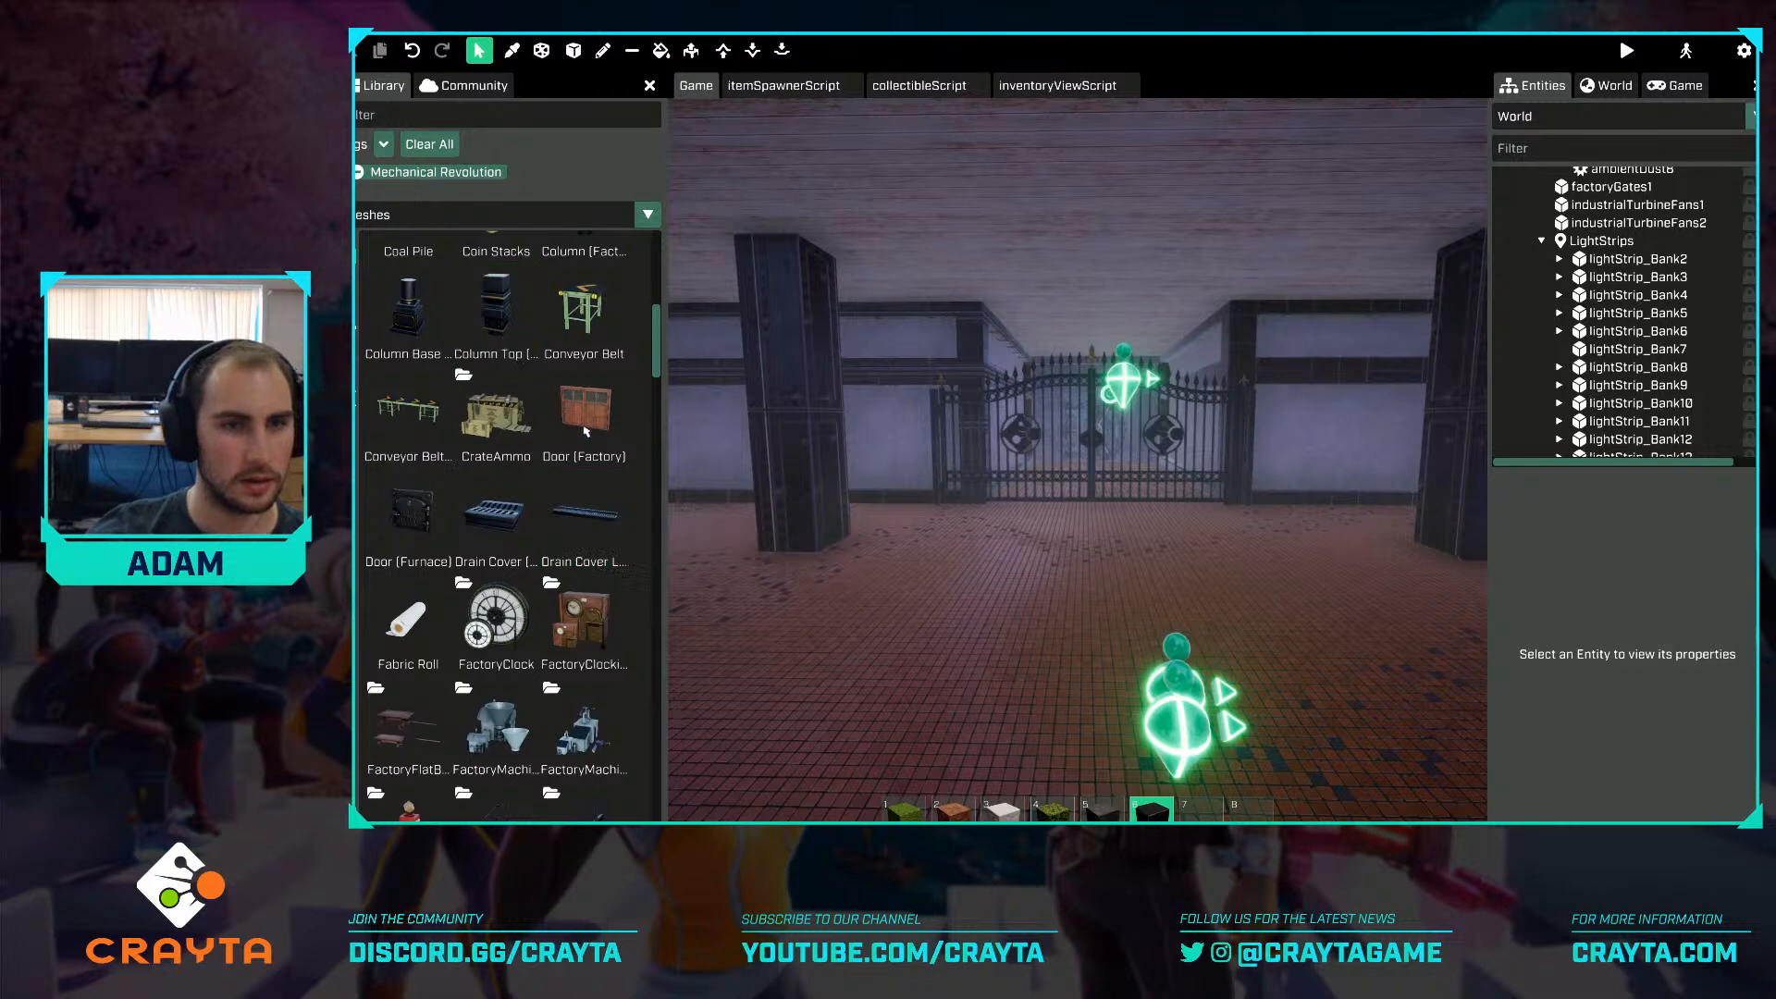
scroll(525, 518, up, 2)
scroll(519, 546, up, 3)
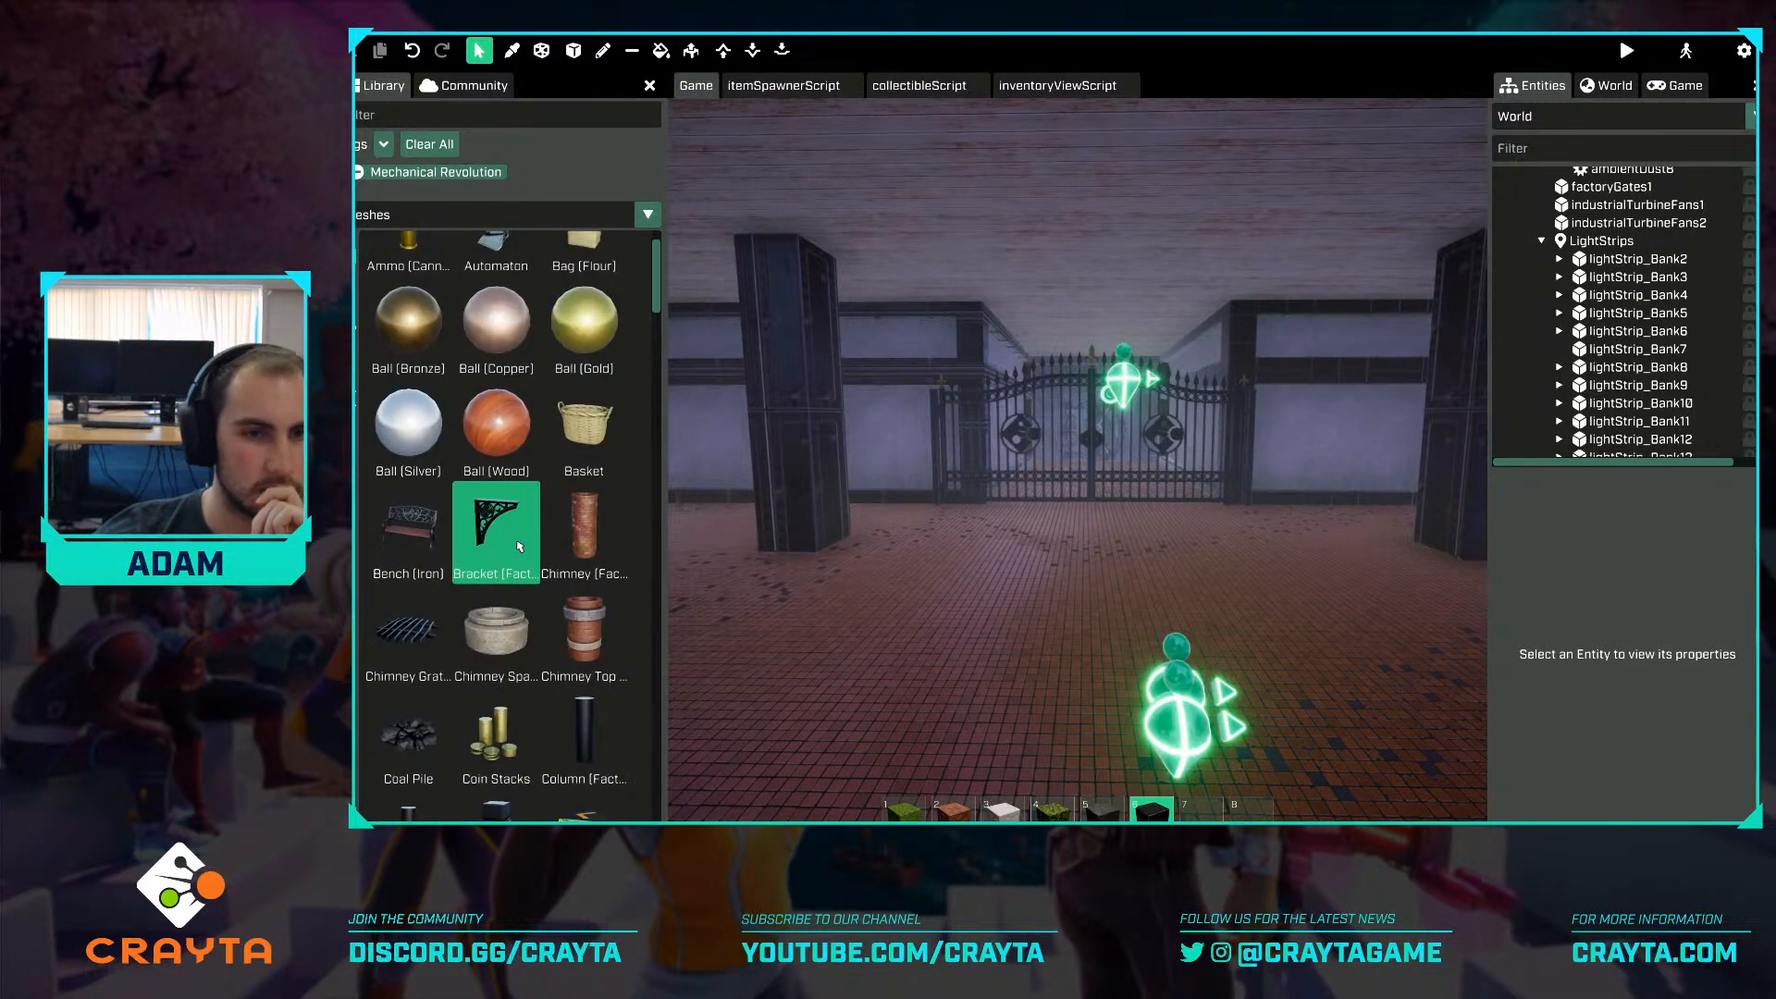
scroll(518, 546, down, 8)
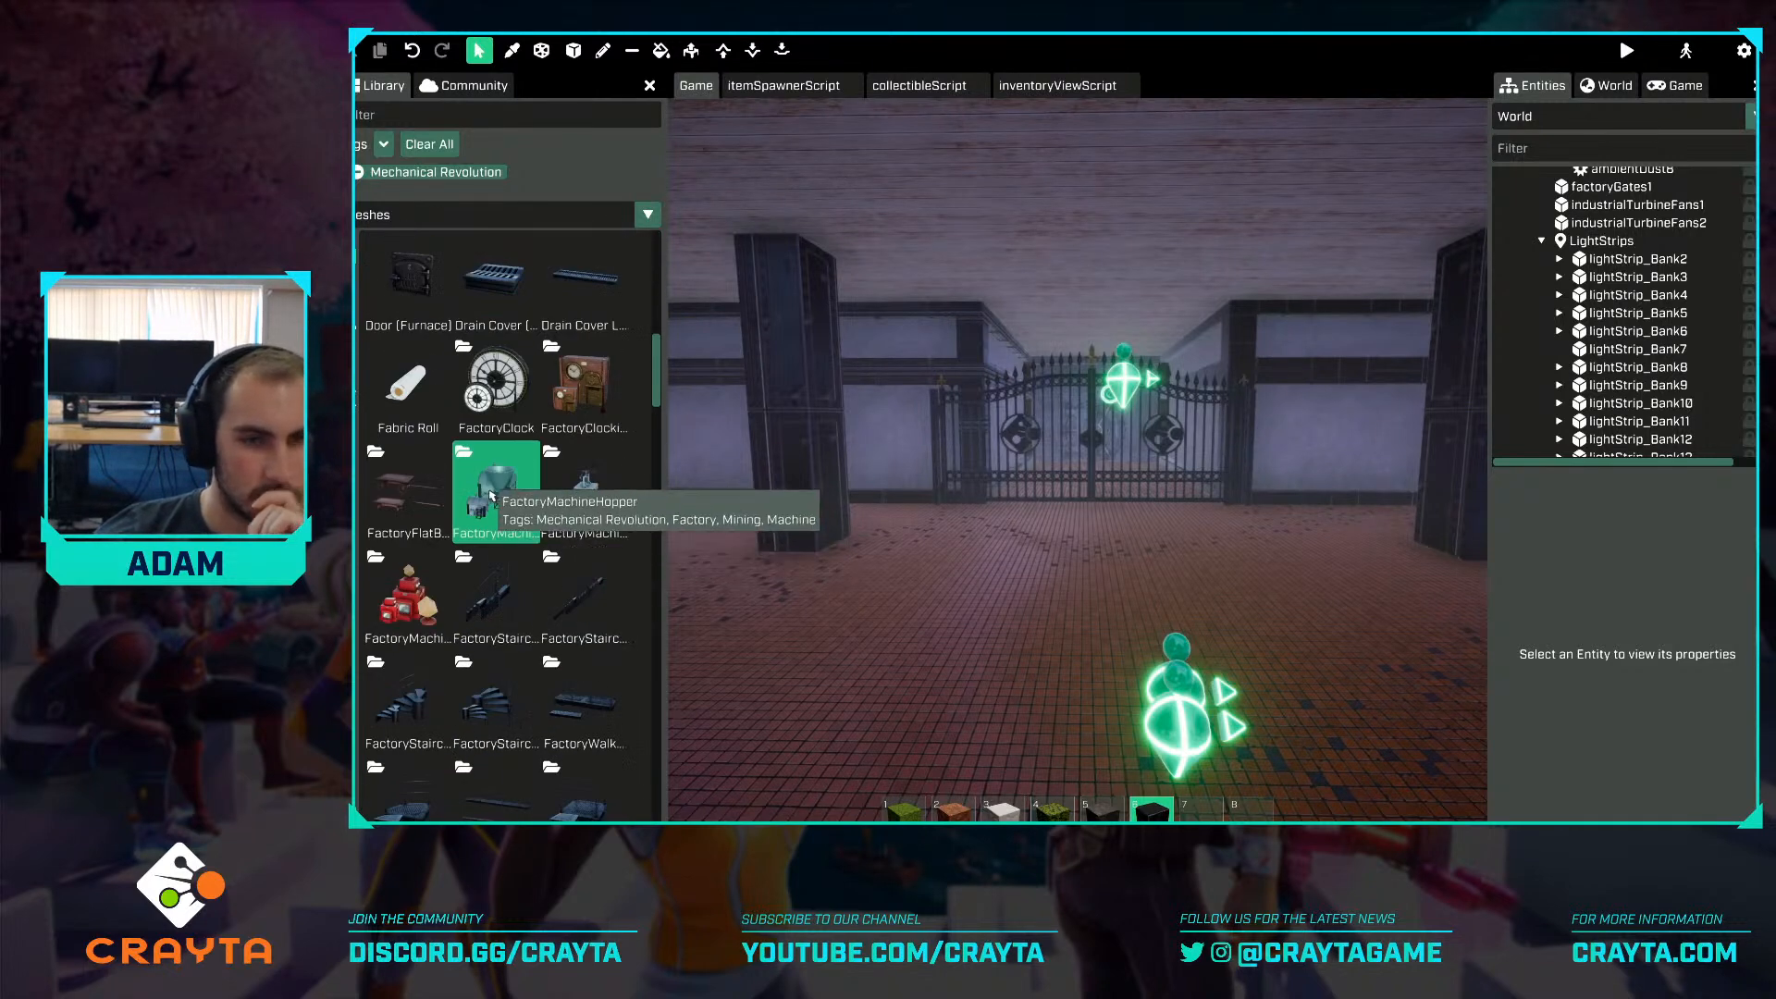
Try out the machine from the FactoryMachineHopper set in the bank's hall.
double_click(509, 523)
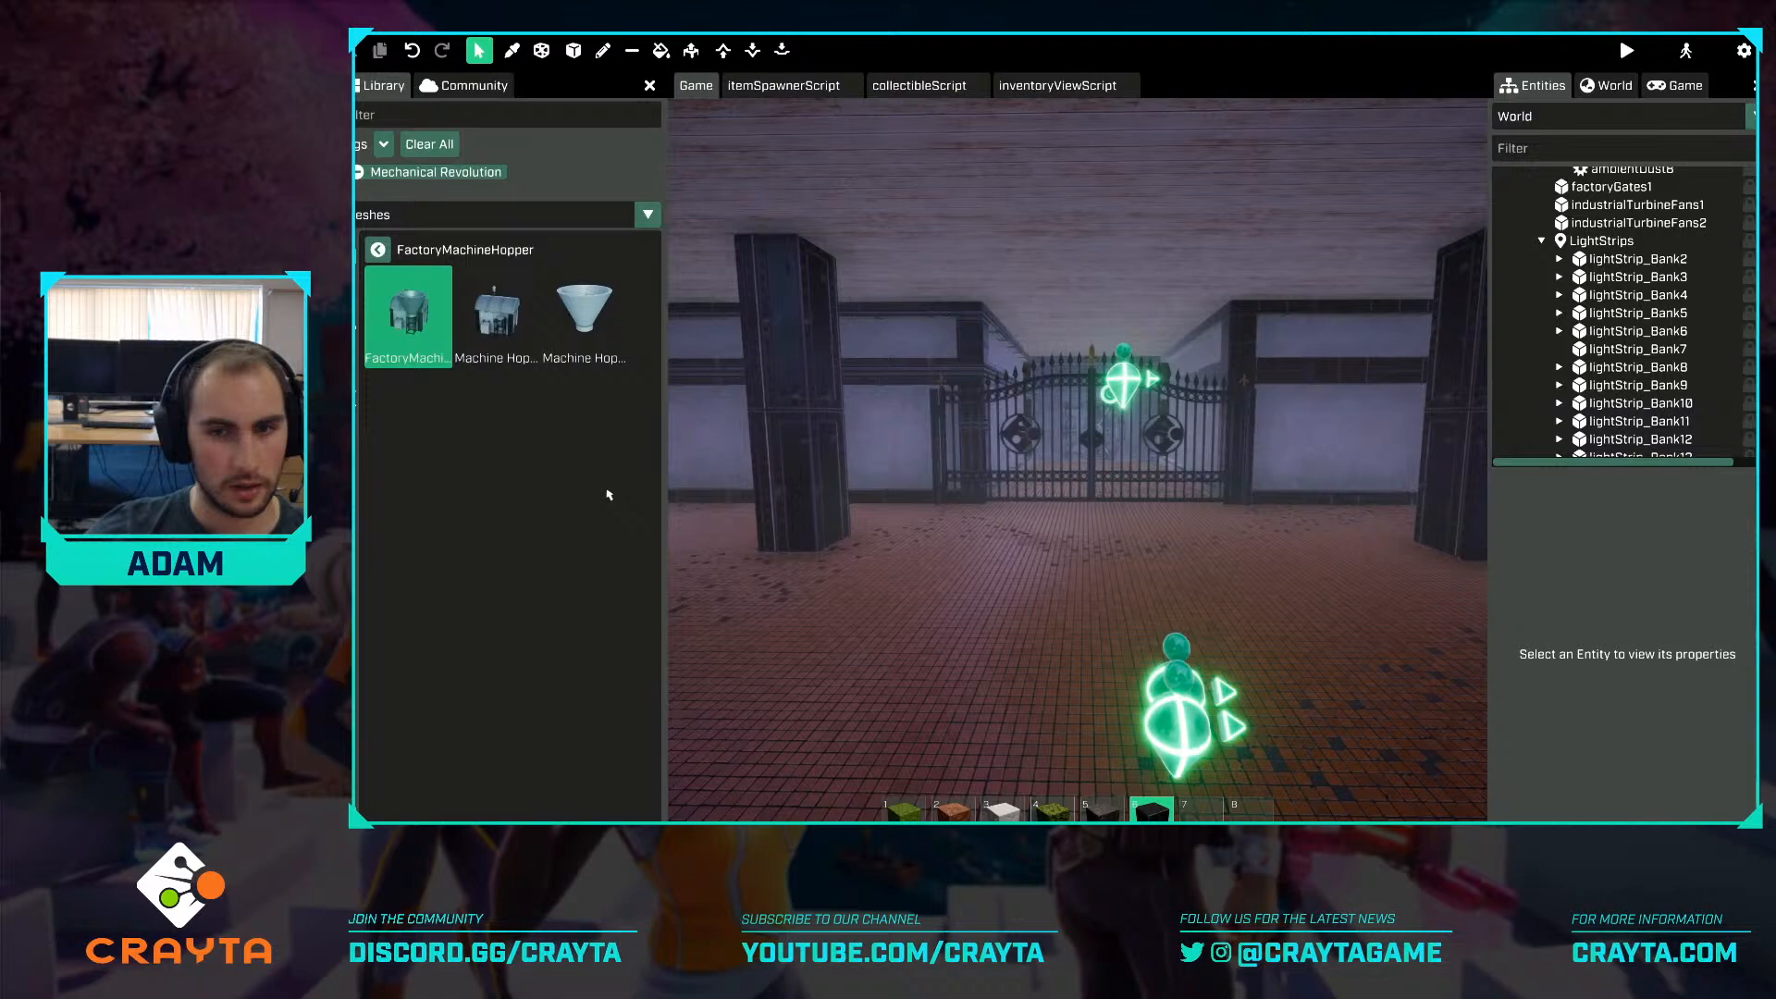
click(466, 346)
right_drag(1063, 626, 796, 618)
key(s)
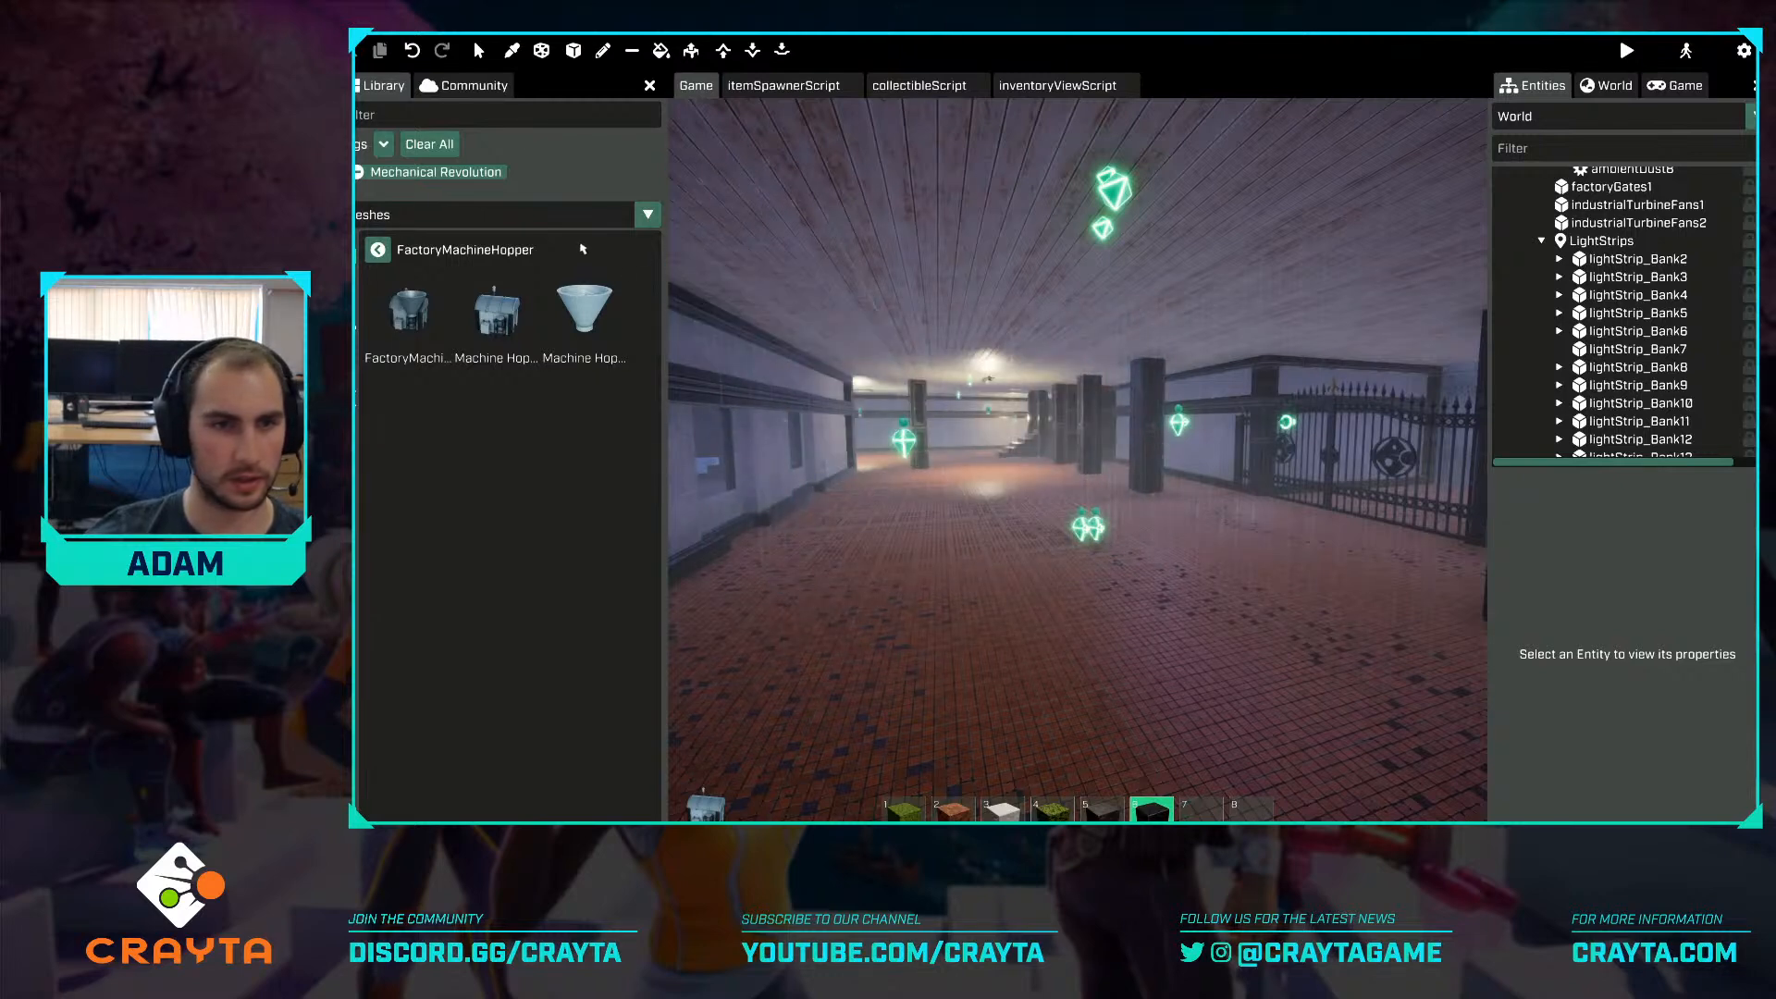
Place the complete FactoryMachineMill on the snow outside the bank.
click(377, 250)
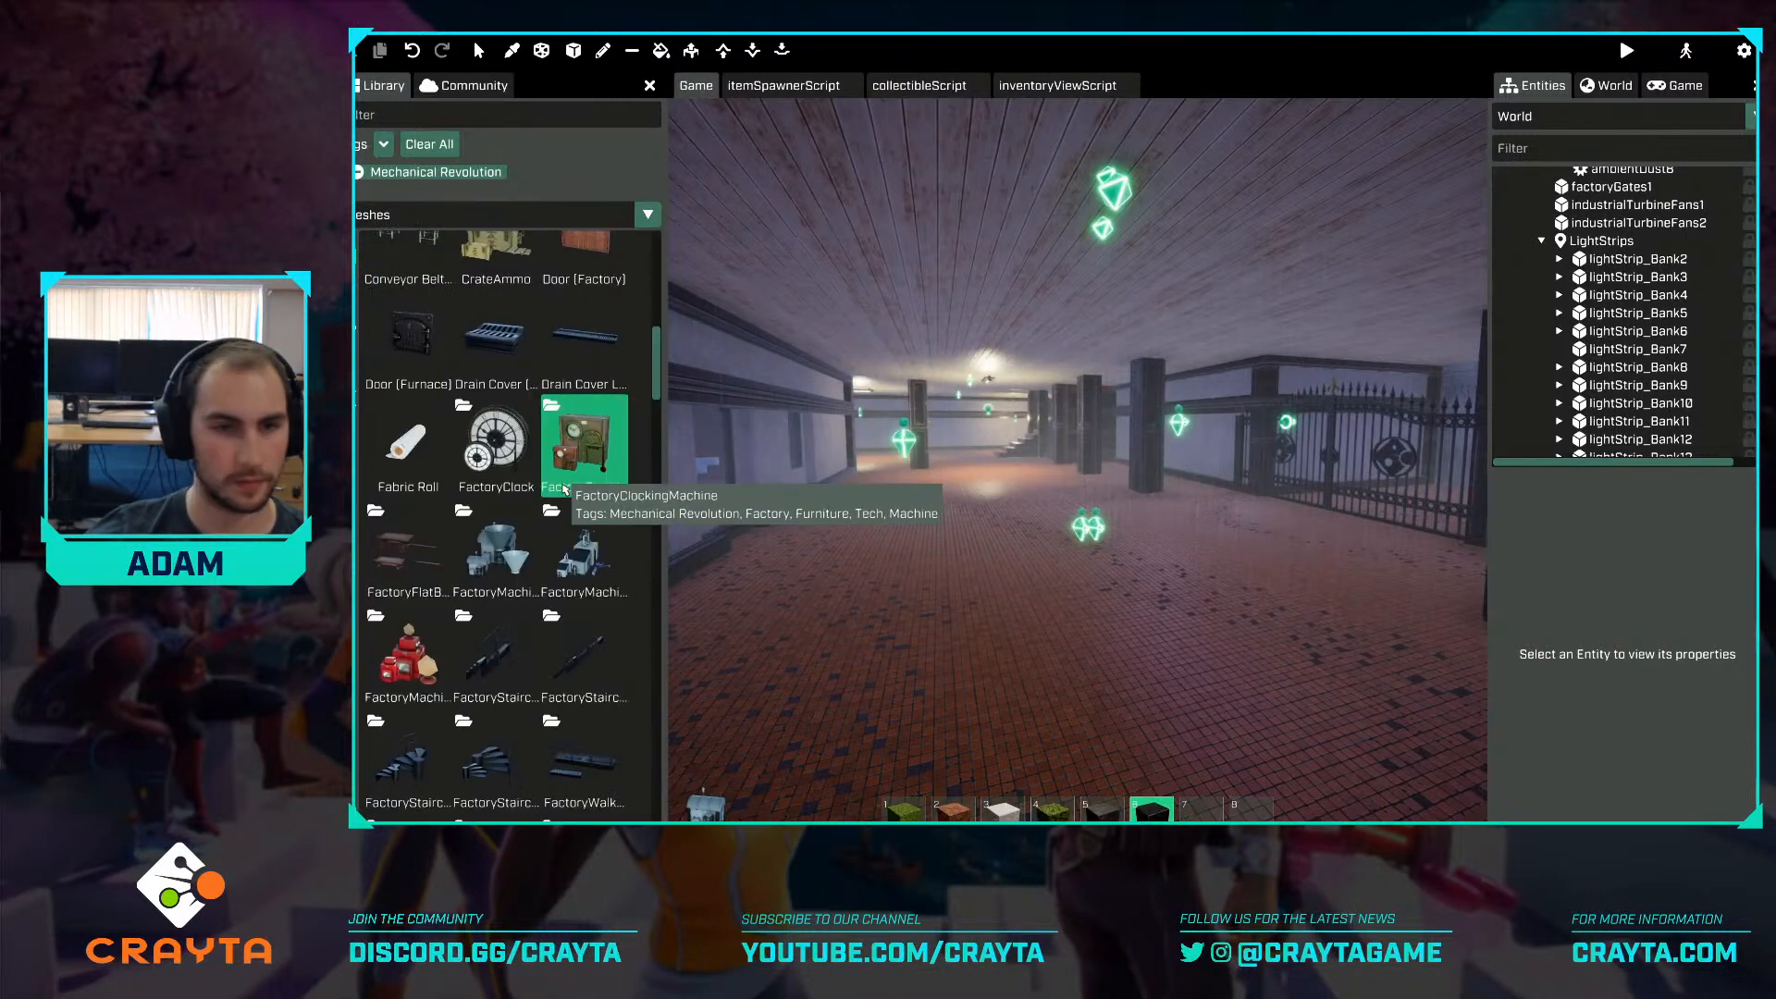
click(583, 555)
click(407, 314)
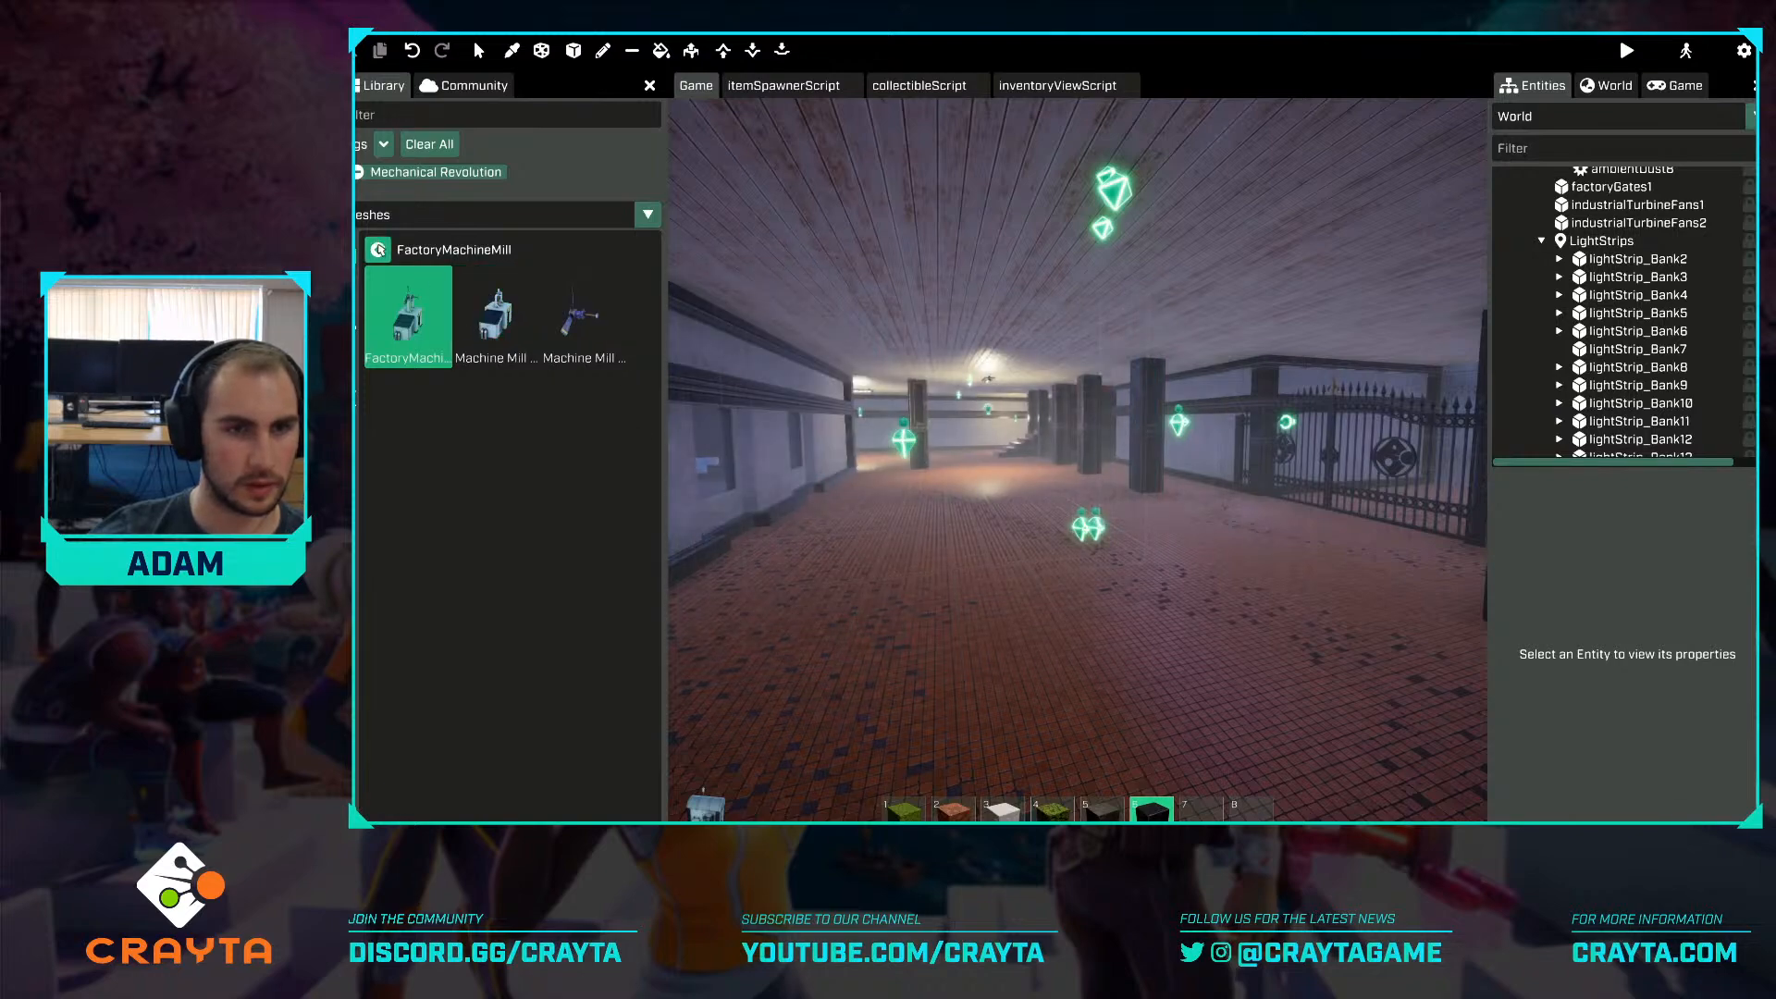
key(s)
right_drag(864, 524, 827, 470)
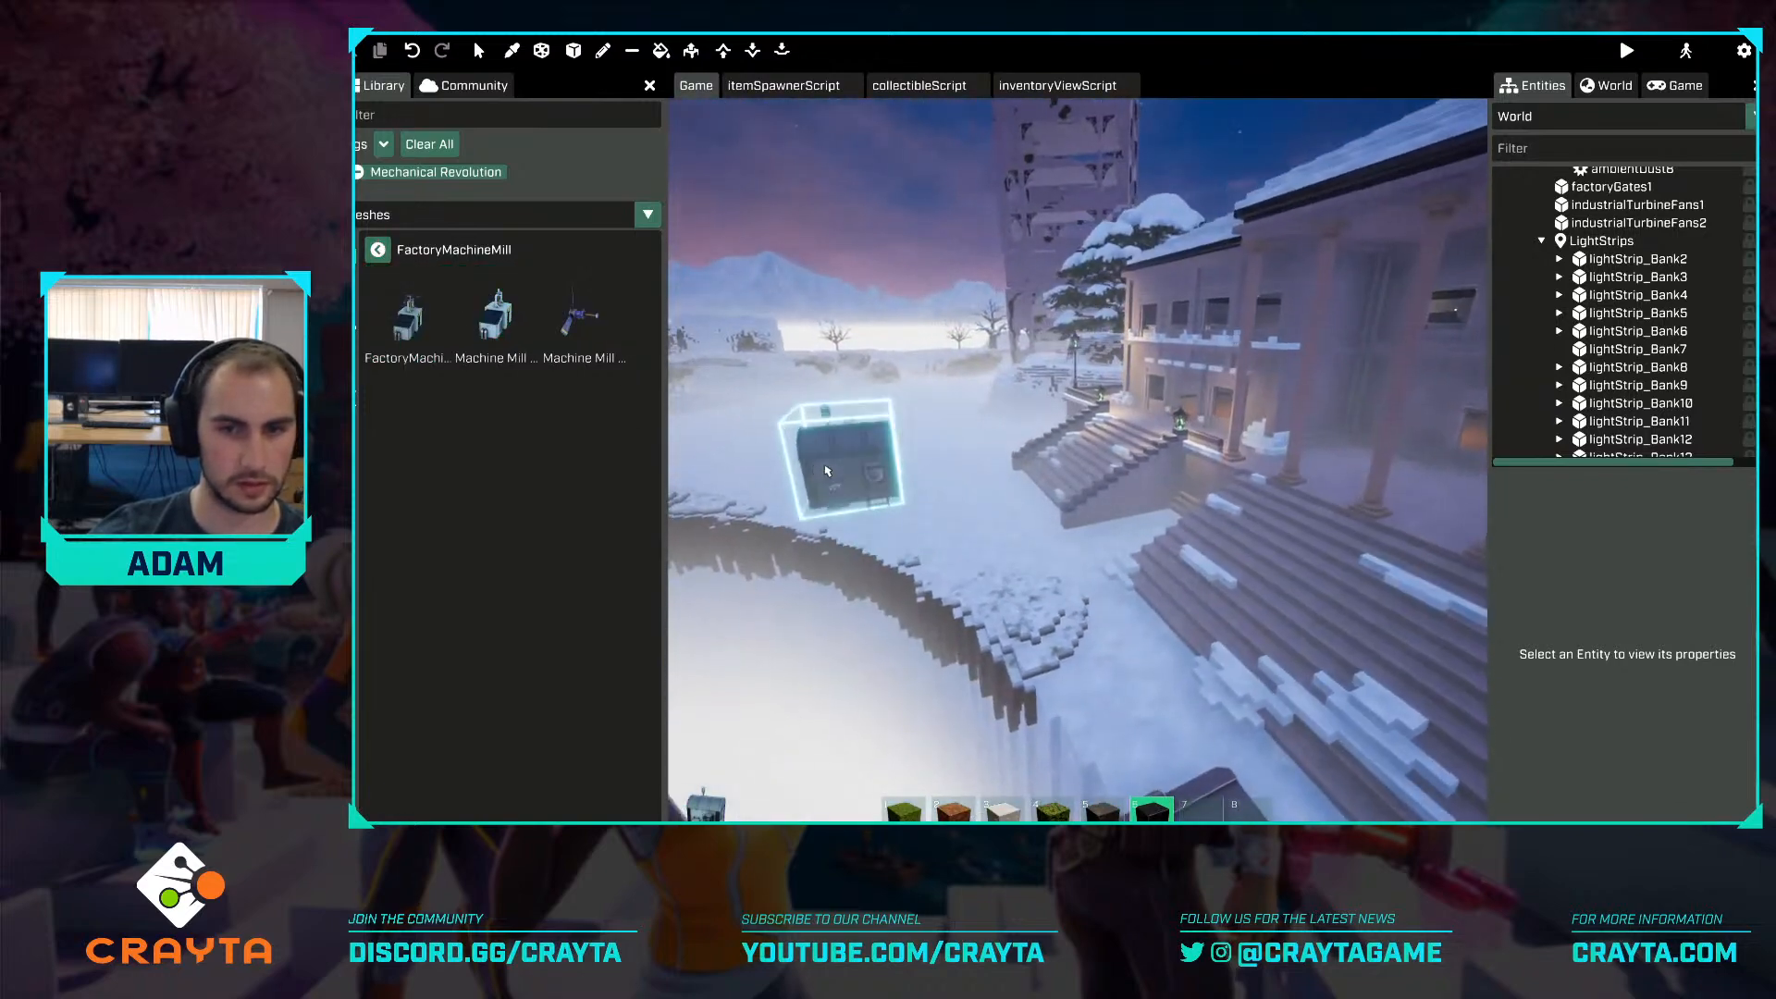
key(w)
drag(426, 344, 1044, 597)
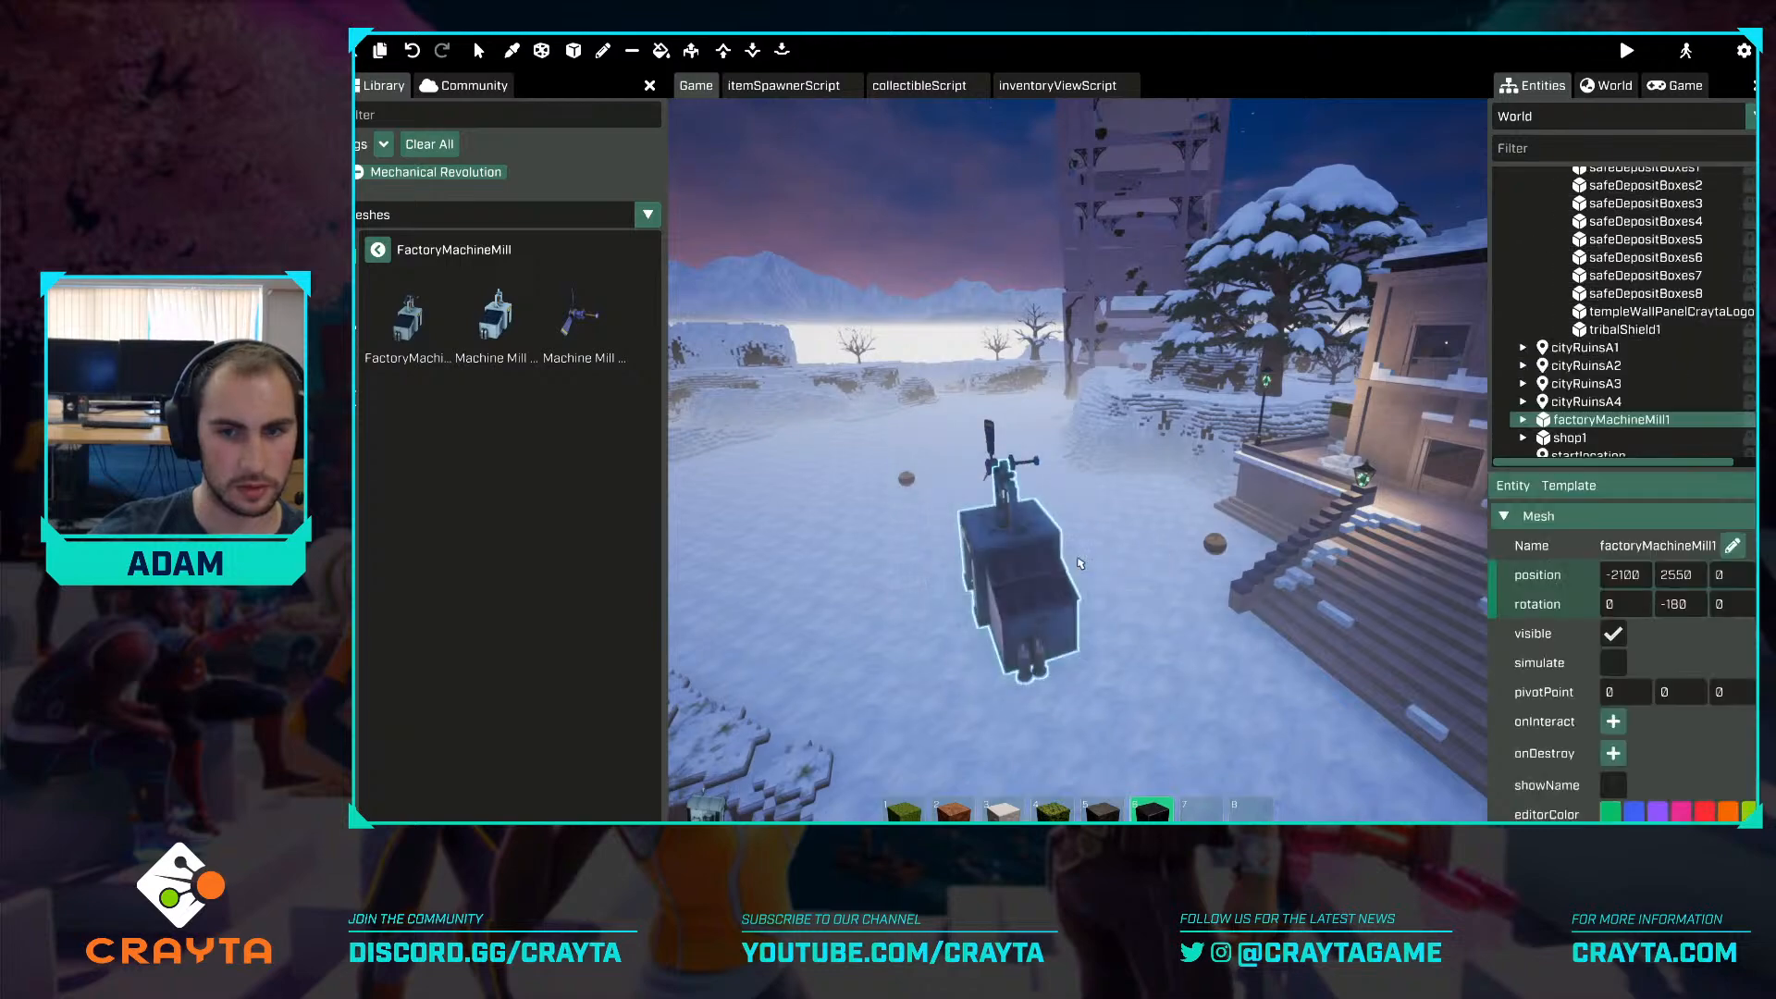
Examine the factory mill from several sides to judge its size and look.
key(a)
key(w)
right_drag(1081, 564, 1471, 532)
key(a)
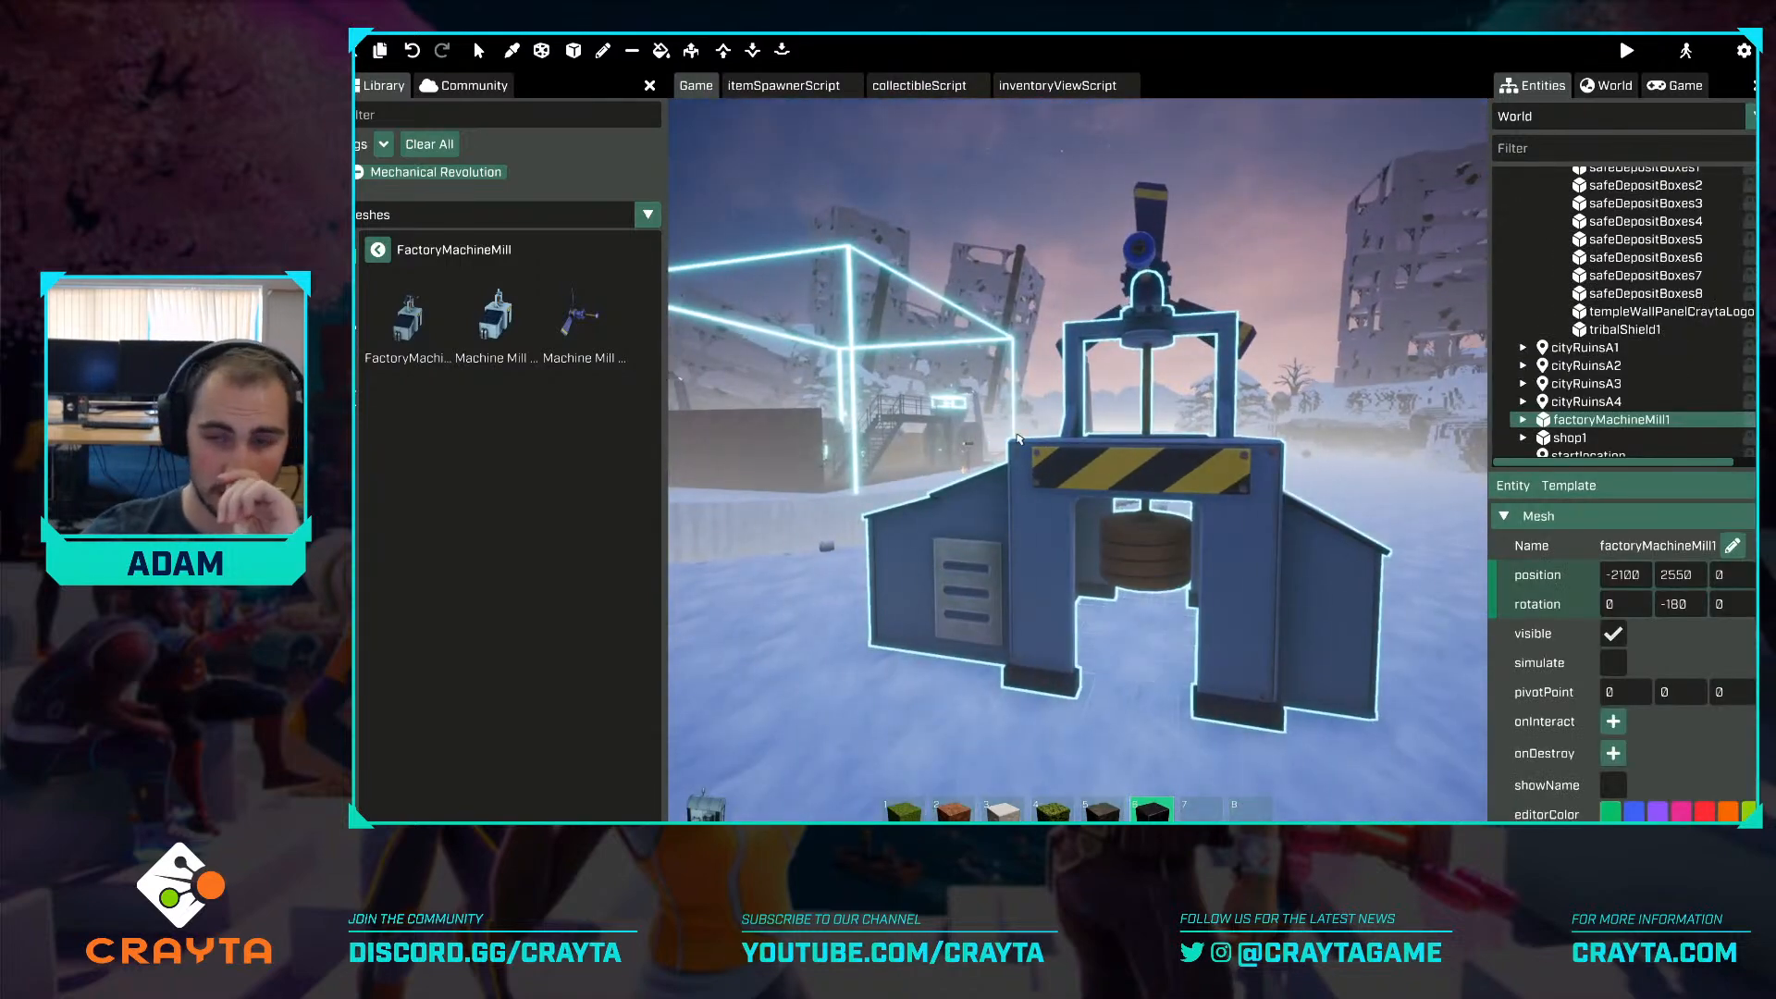
key(d)
right_drag(1246, 431, 842, 436)
key(s)
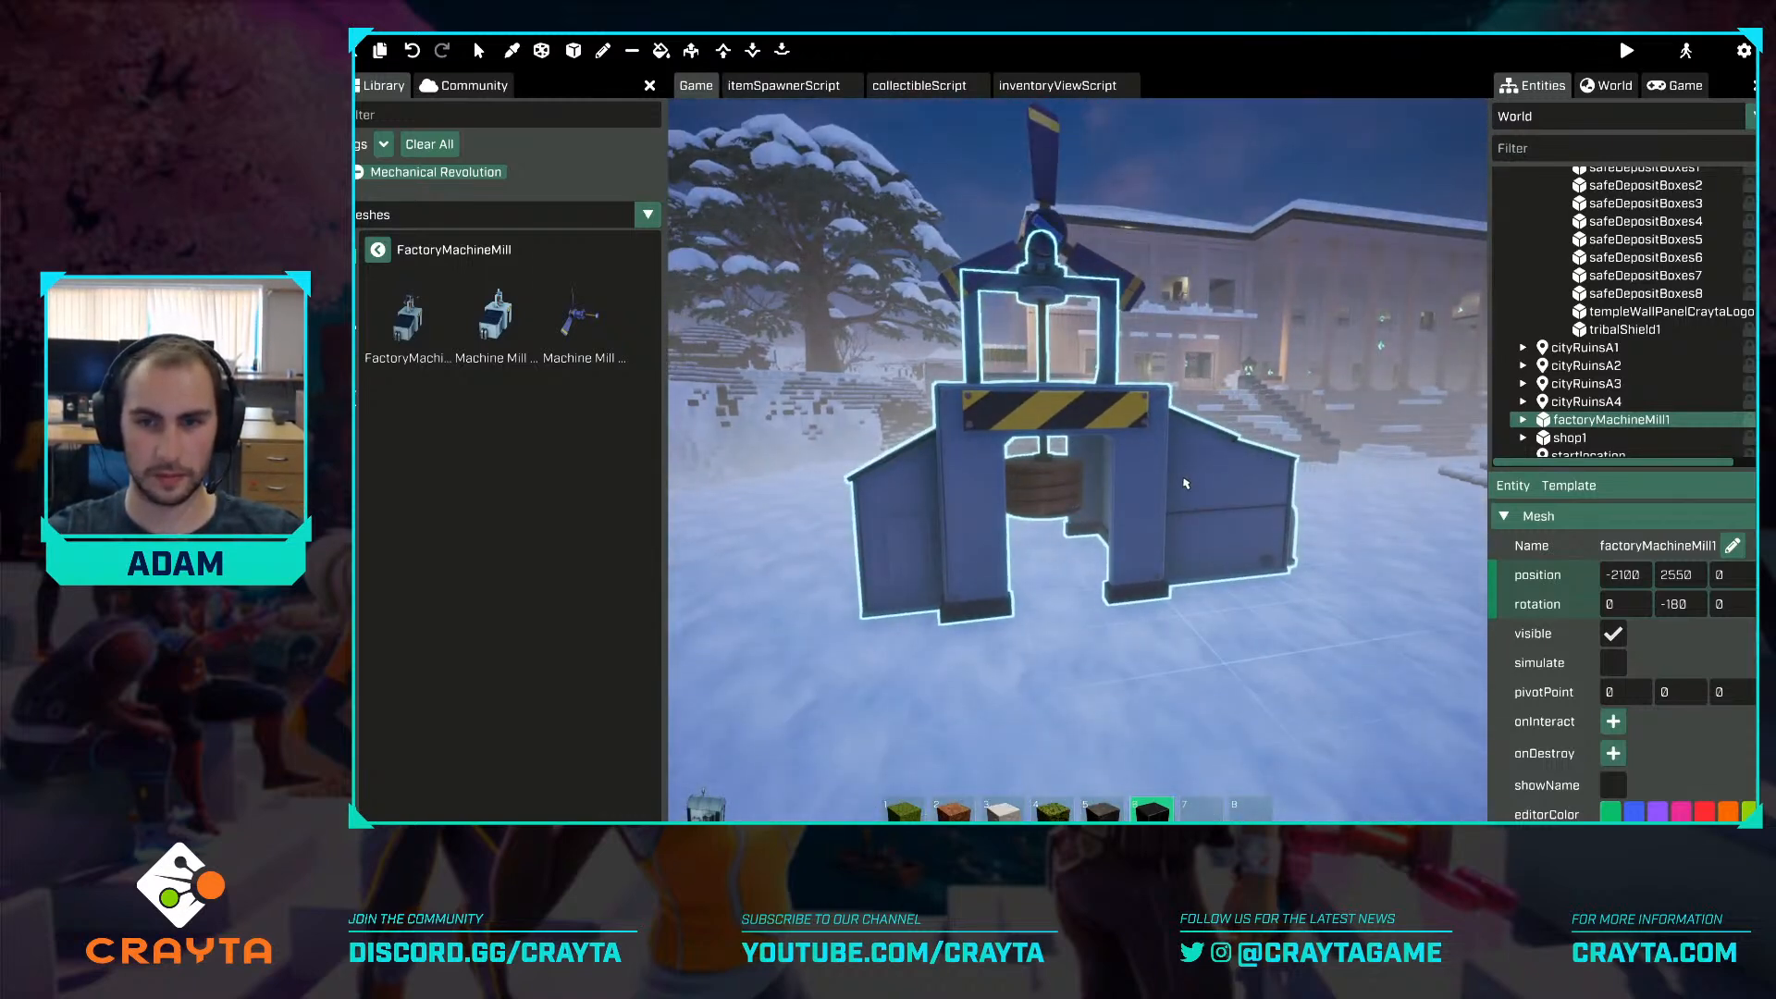
Delete the factory mill from the snow and return to the bank's hall.
key(Delete)
key(w)
right_drag(1185, 483, 862, 449)
key(w)
key(w)
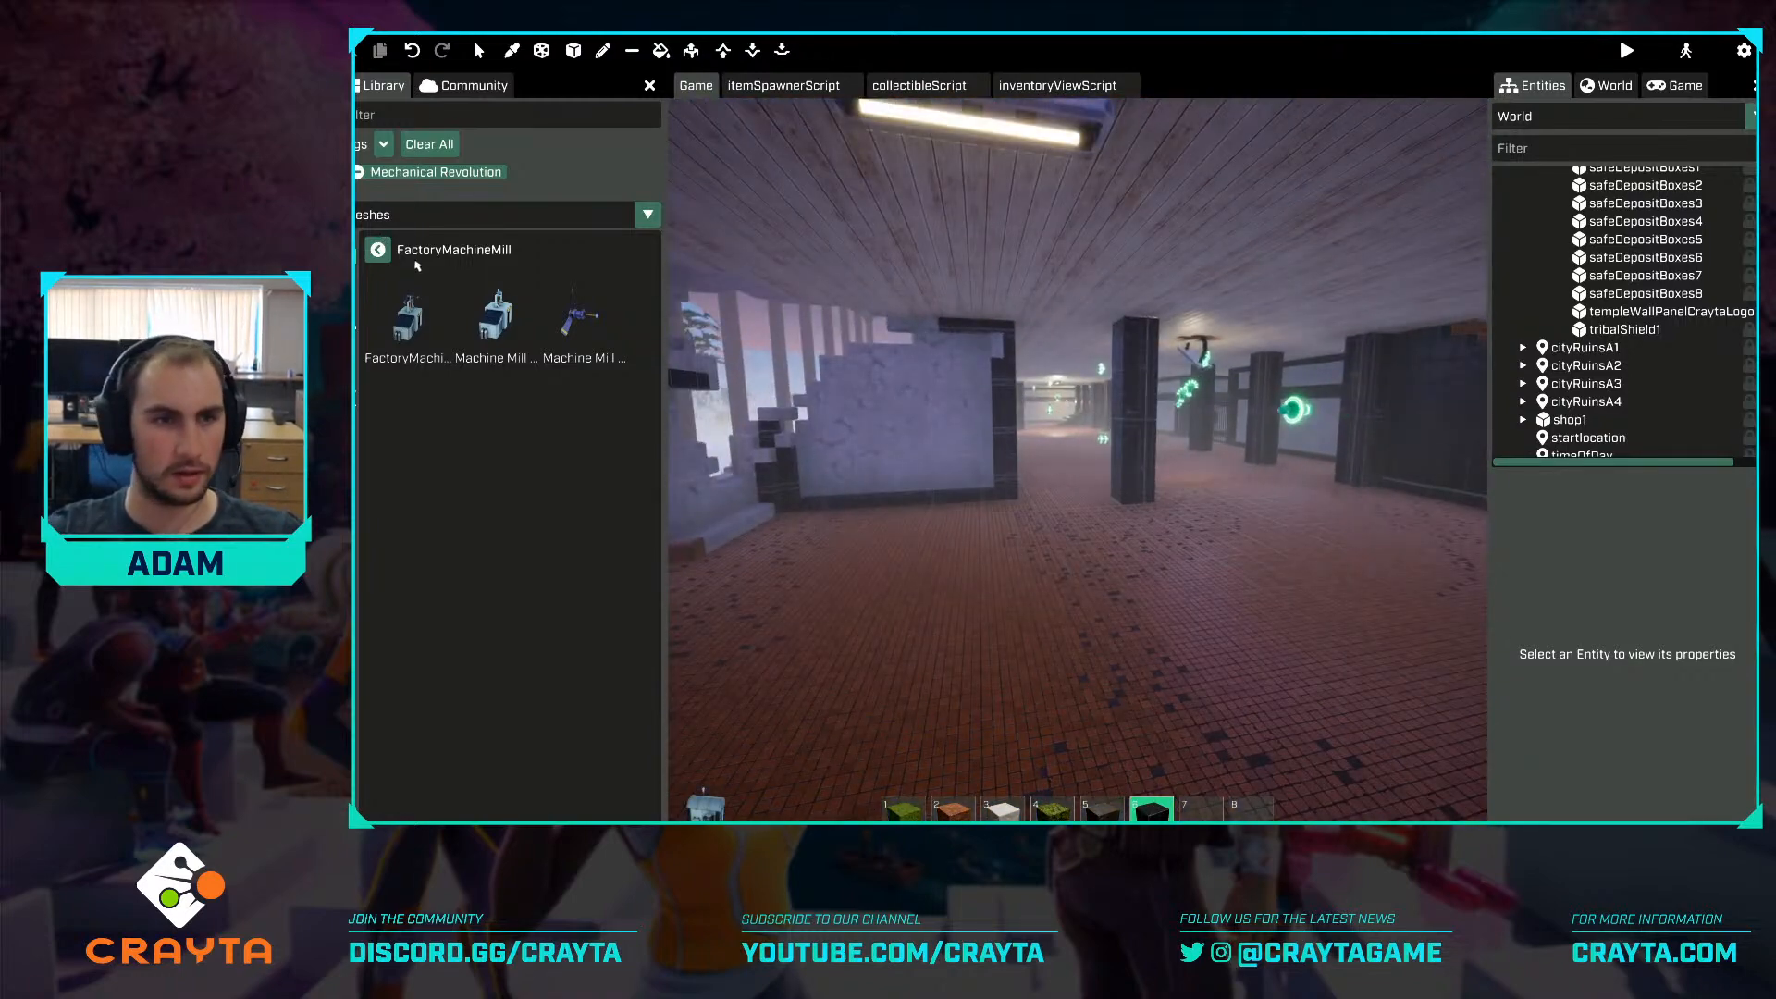
Leave the mill set and browse the factory staircase and walkway meshes.
click(377, 255)
scroll(578, 425, down, 2)
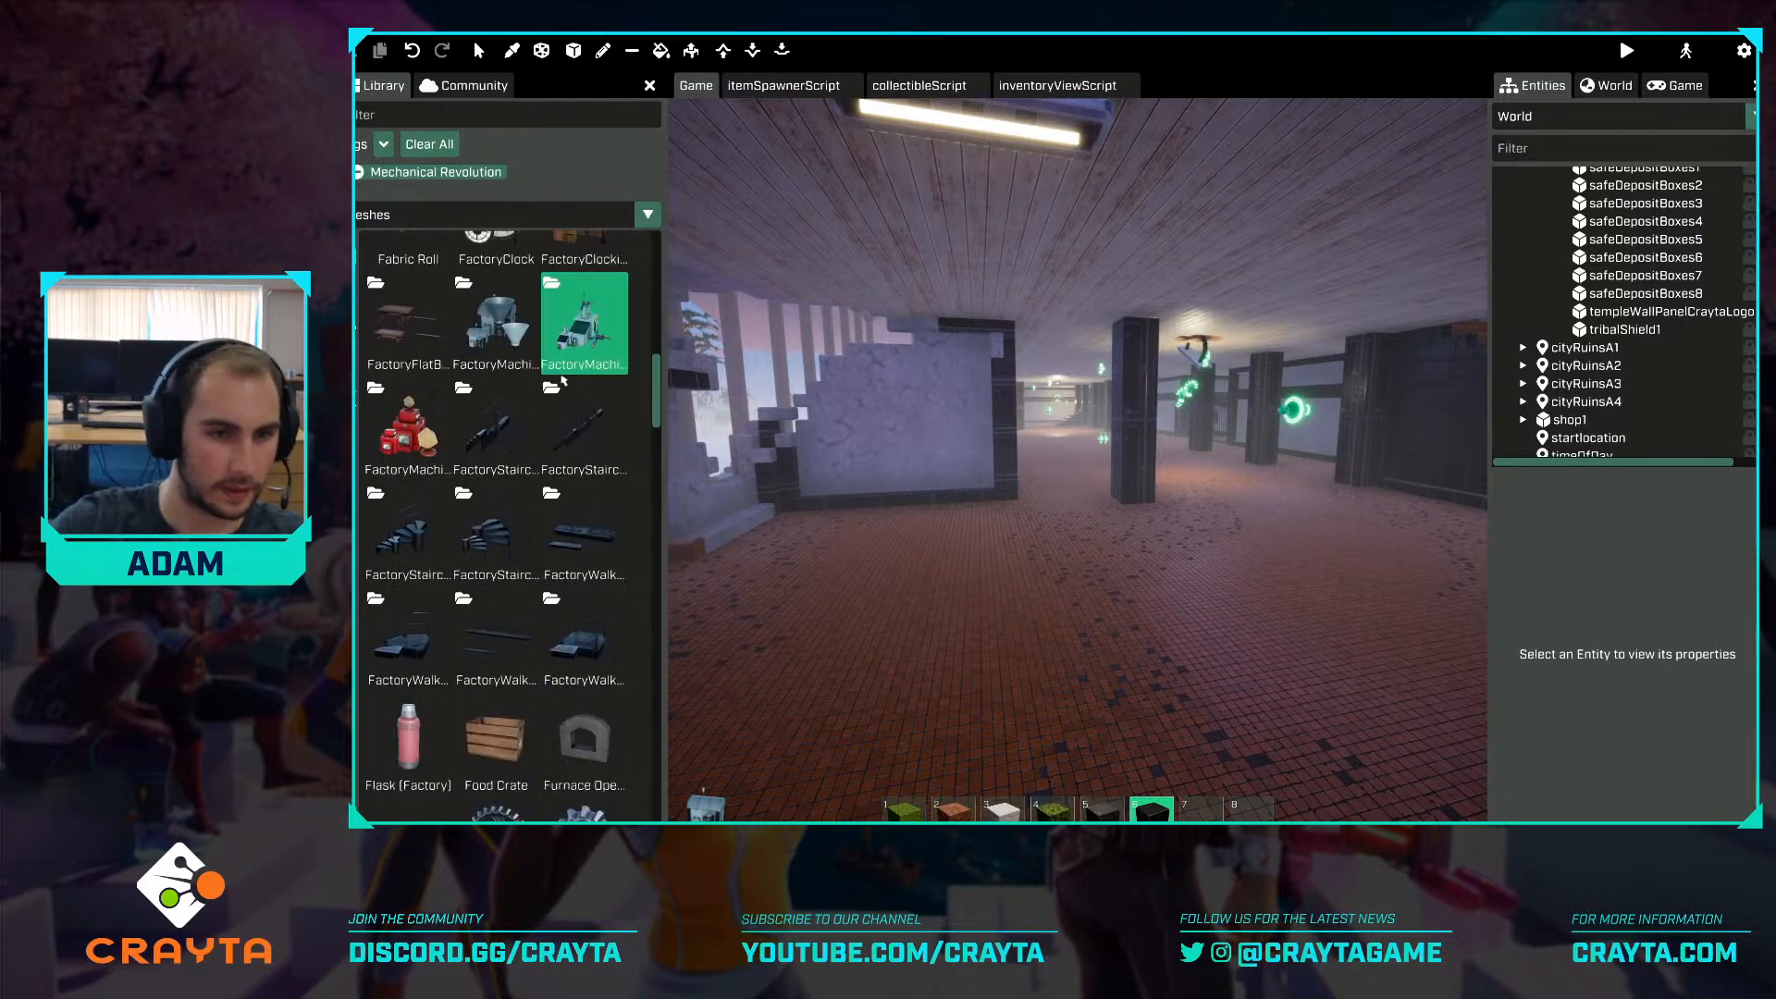
scroll(578, 555, down, 2)
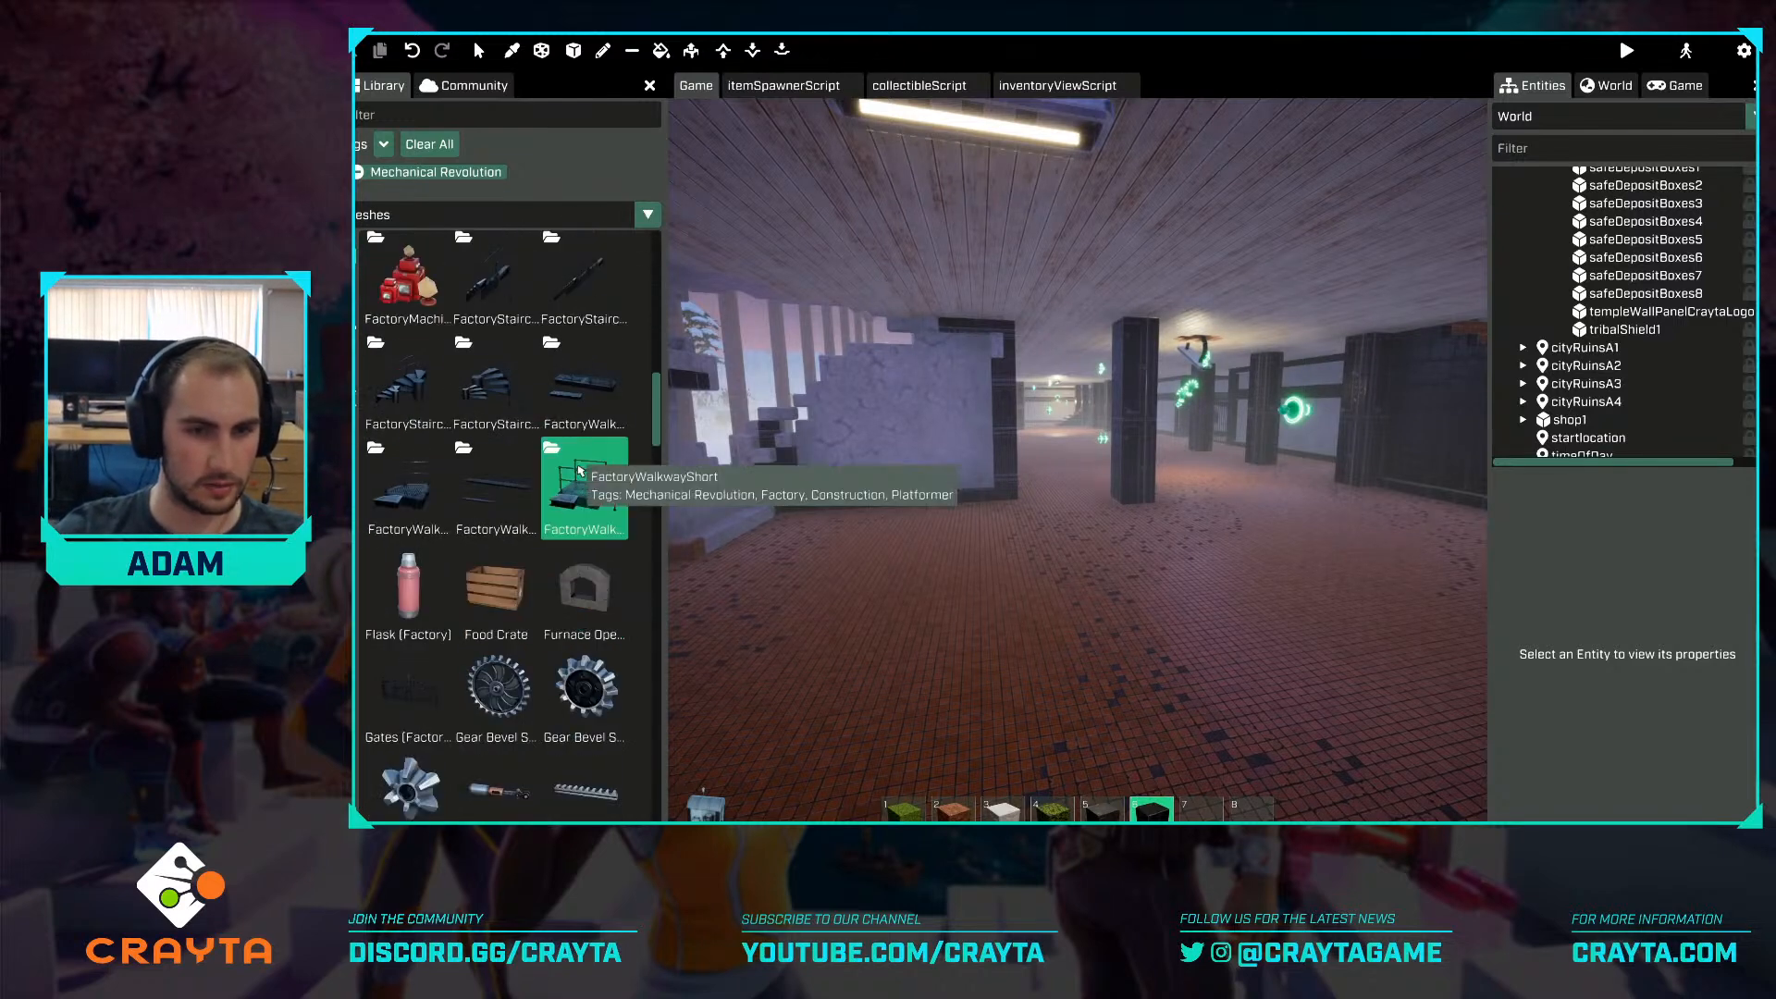
Delete the whole Banisters group with its glass balcony fences from bank1 and return to the ground-floor hall.
right_drag(933, 469, 1036, 479)
key(w)
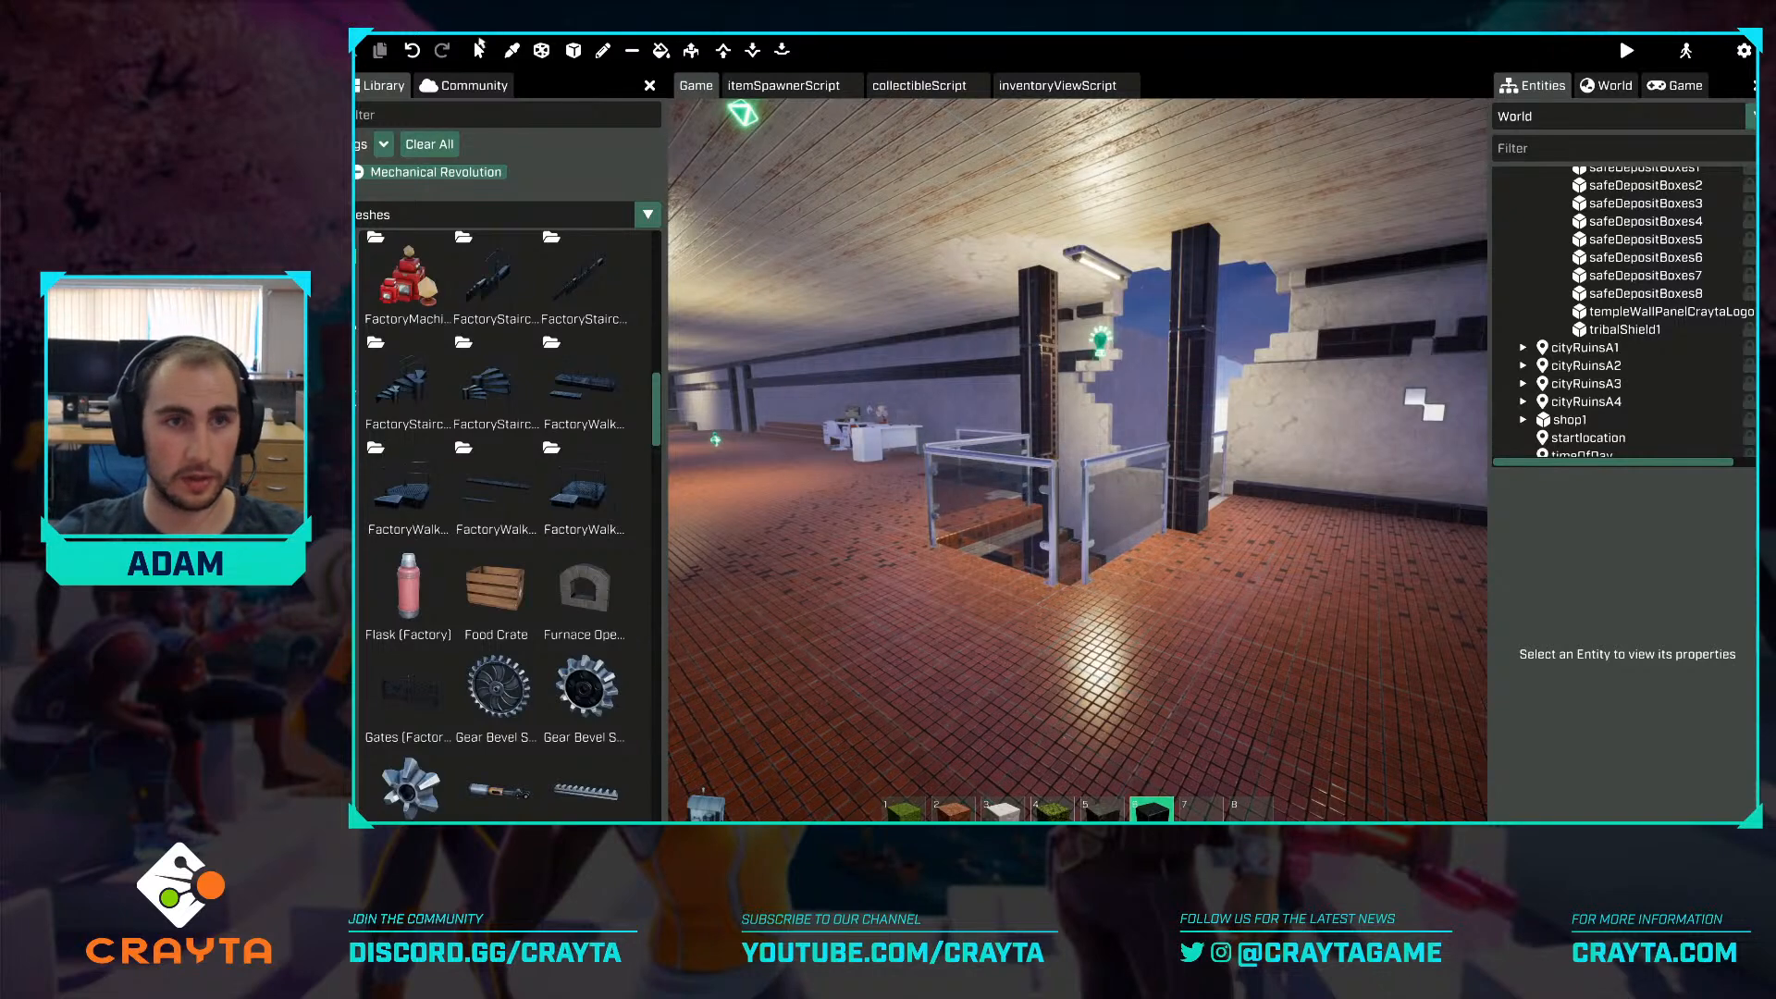
click(980, 490)
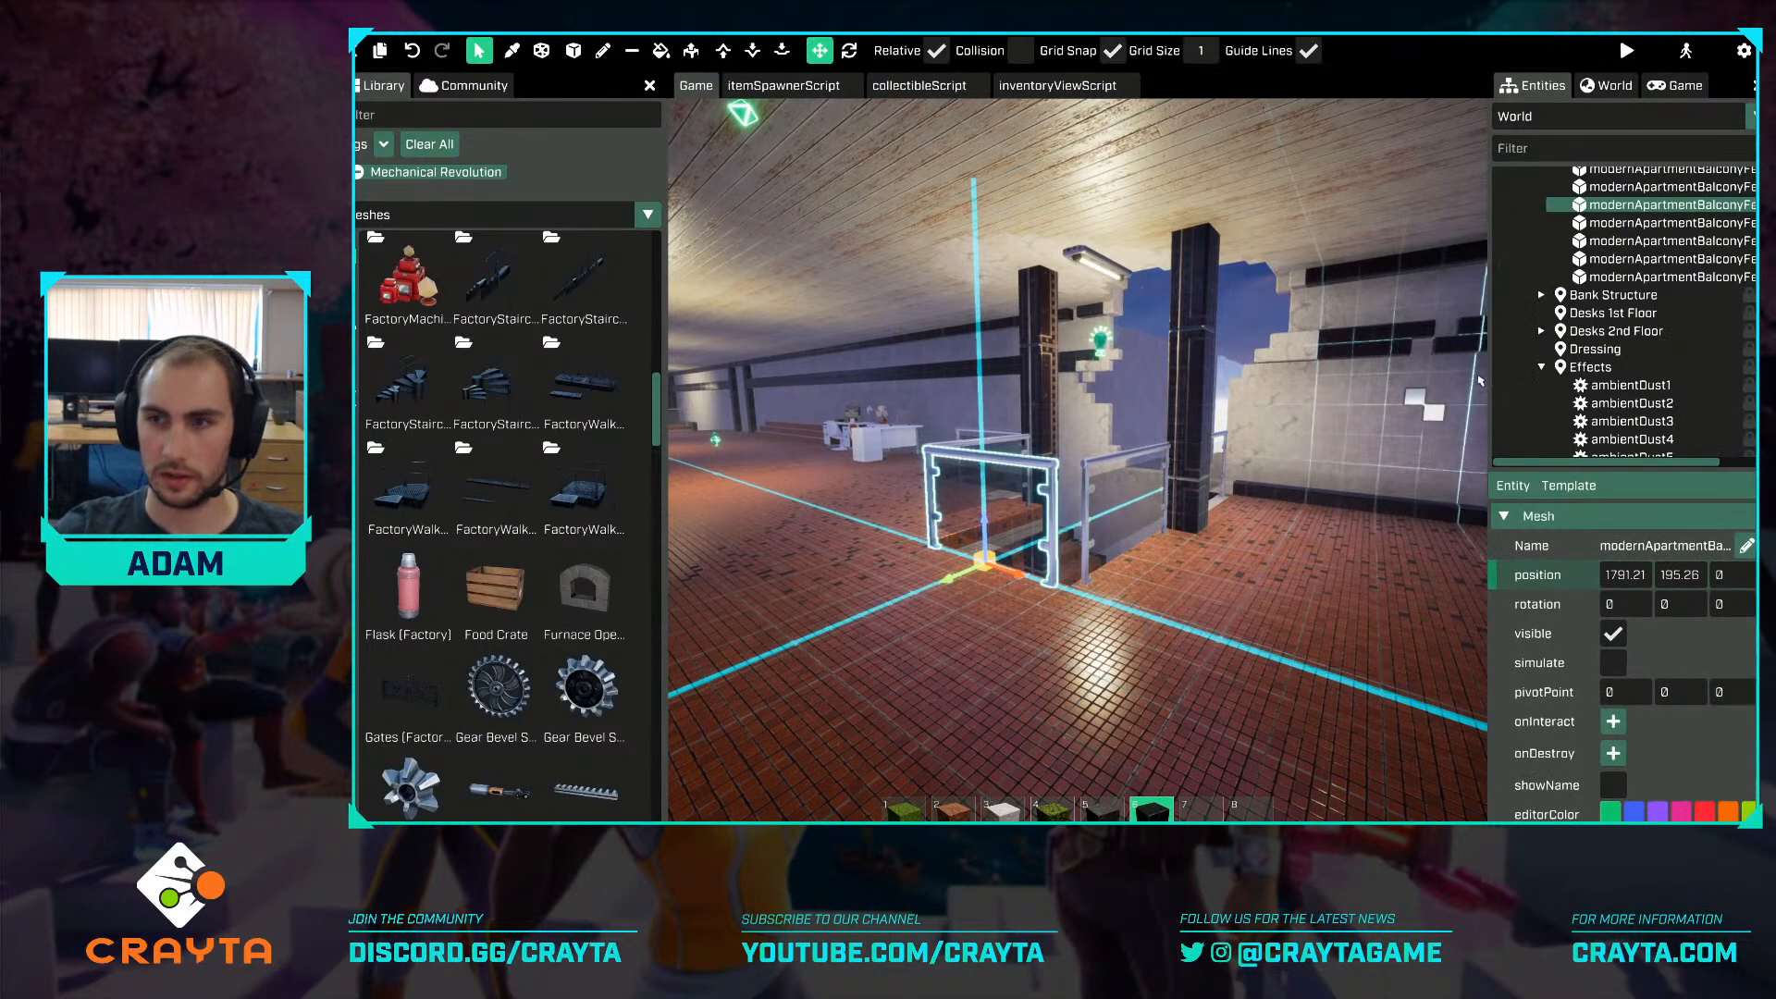
click(1598, 250)
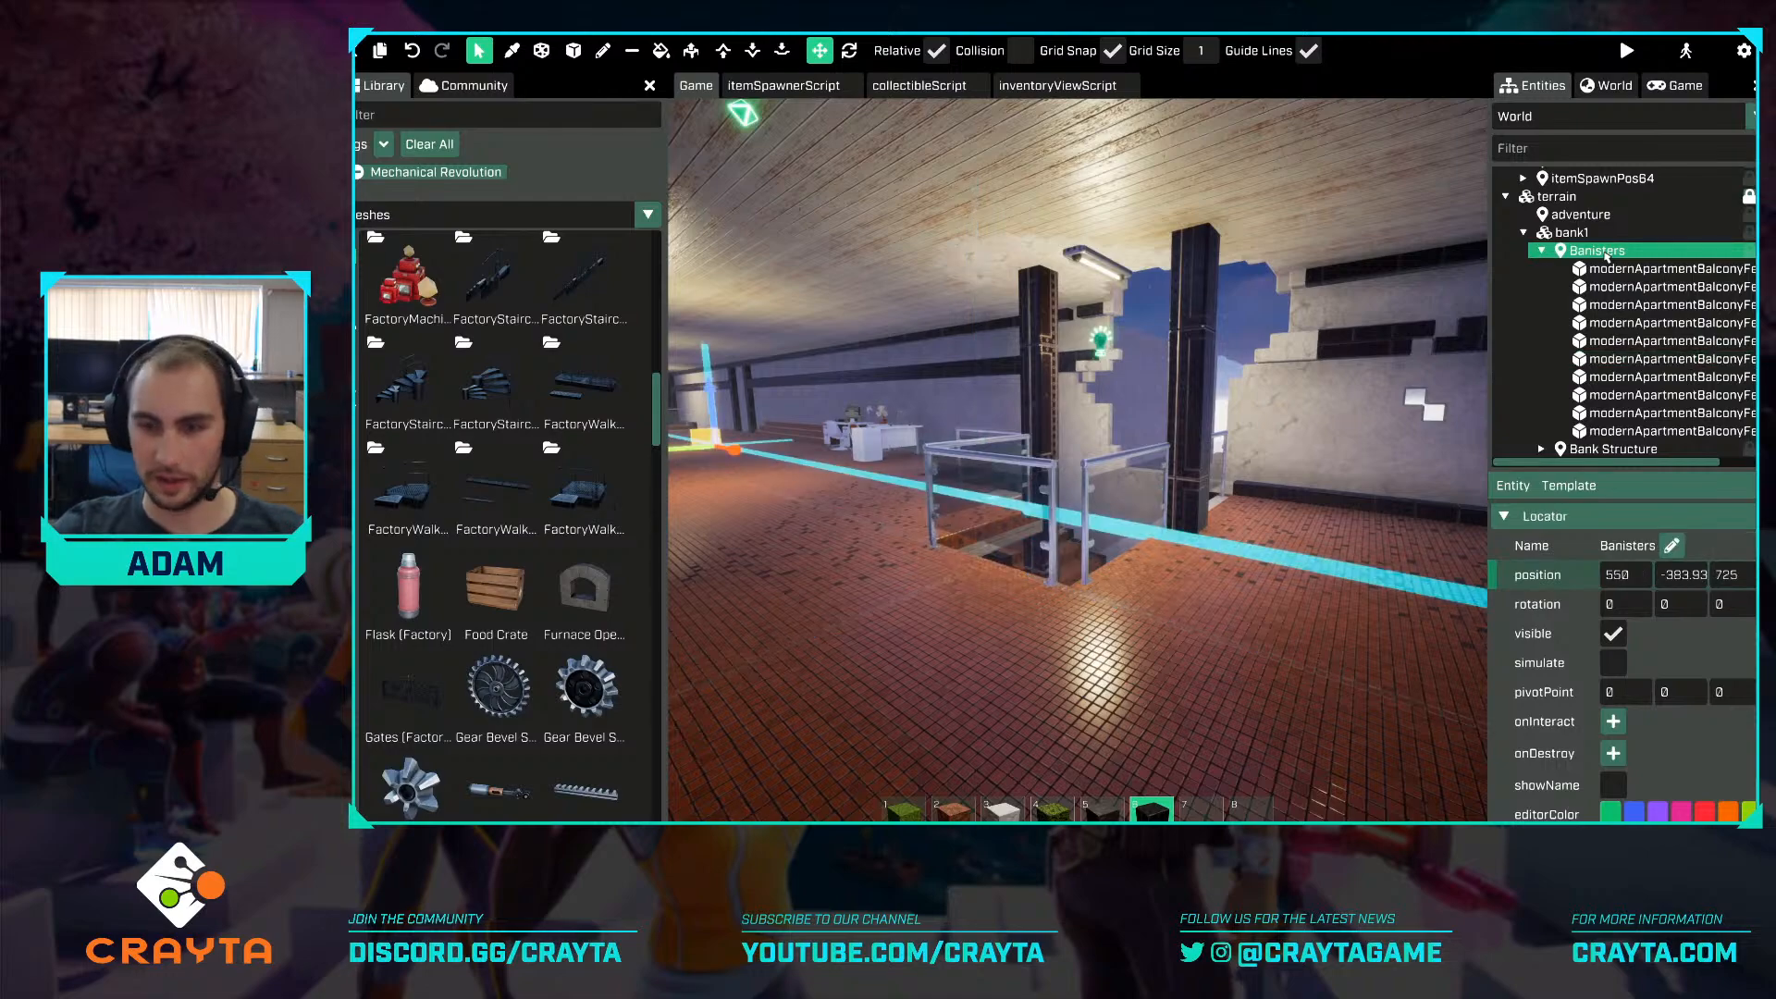
key(Delete)
key(s)
right_drag(1077, 462, 907, 462)
key(q)
right_drag(1157, 558, 1137, 571)
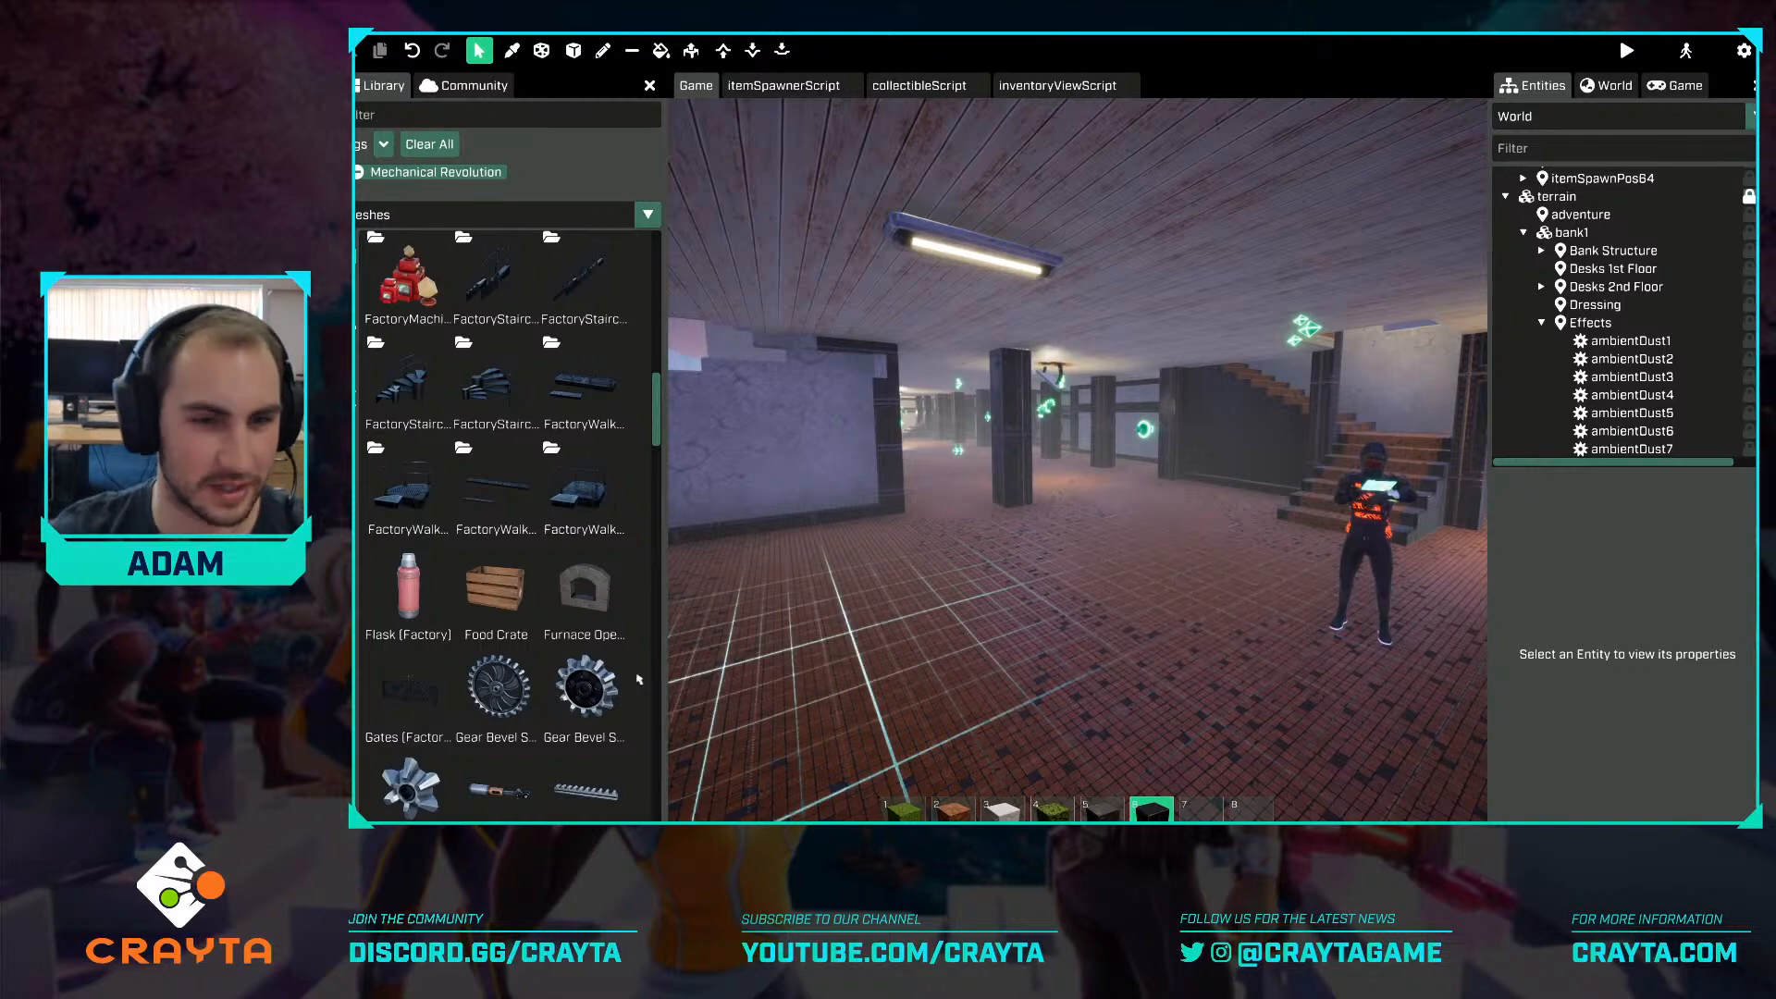
Browse the remaining Mechanical Revolution meshes, from the gears and machines through the pipes to the train parts.
scroll(585, 484, down, 3)
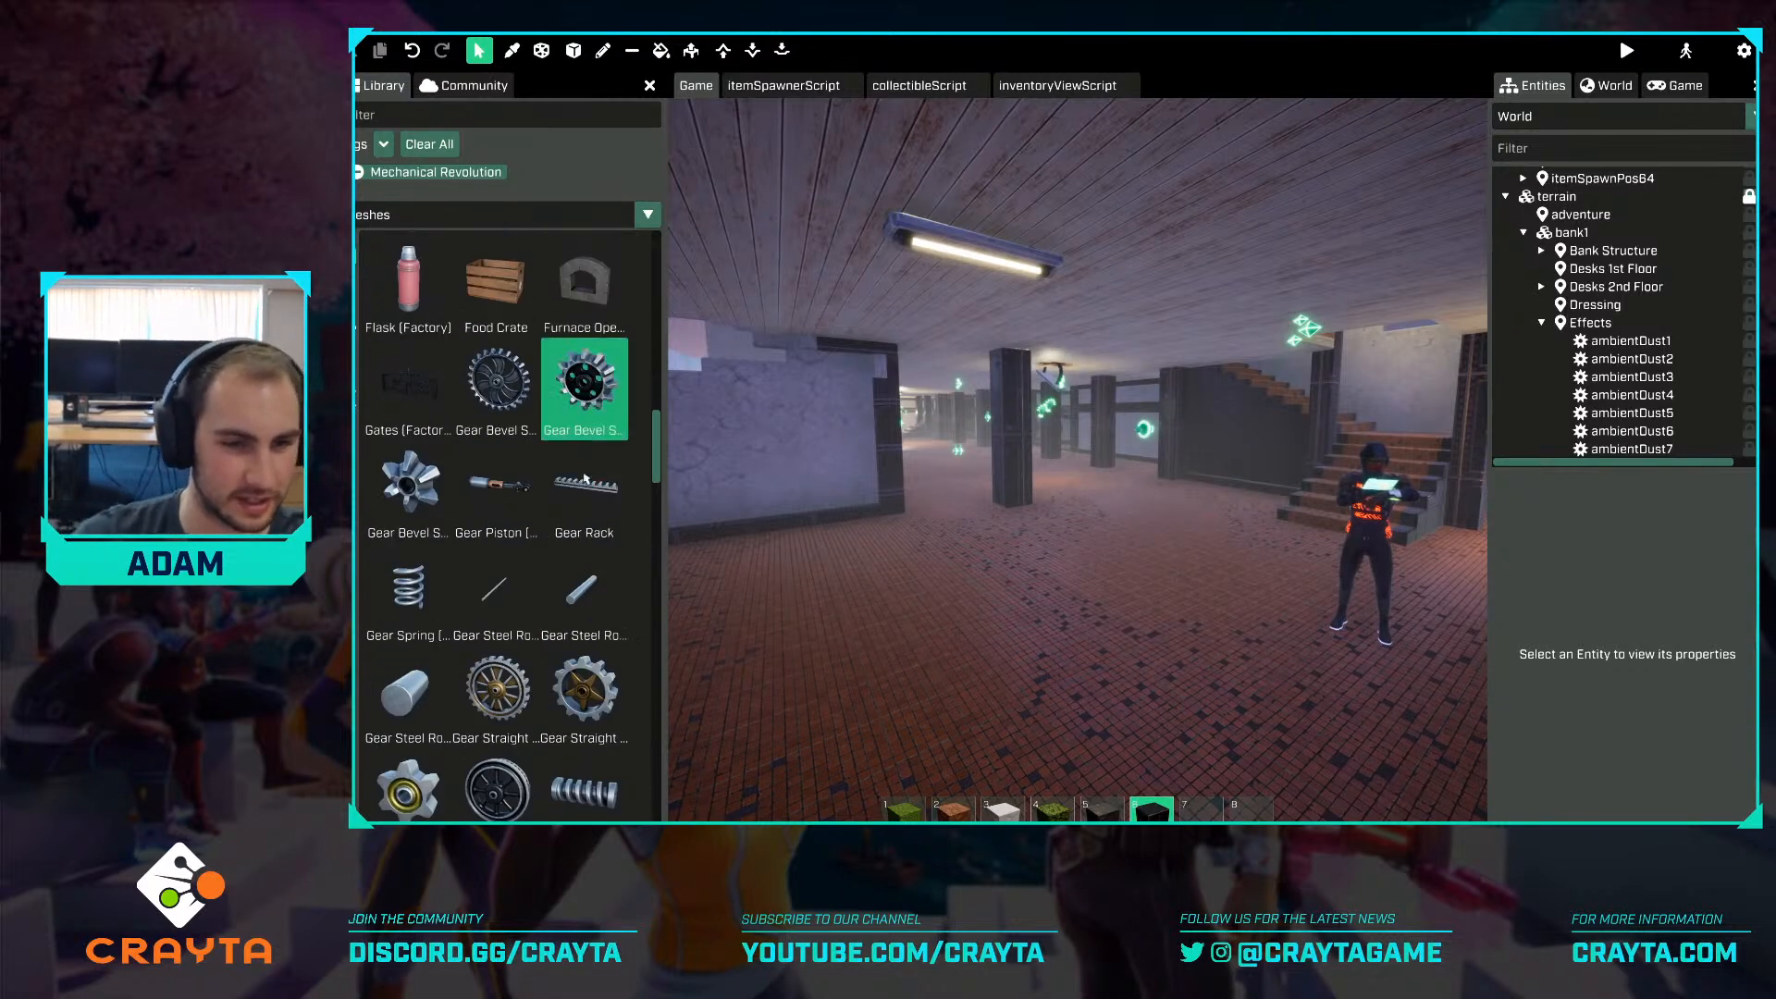
scroll(585, 481, down, 8)
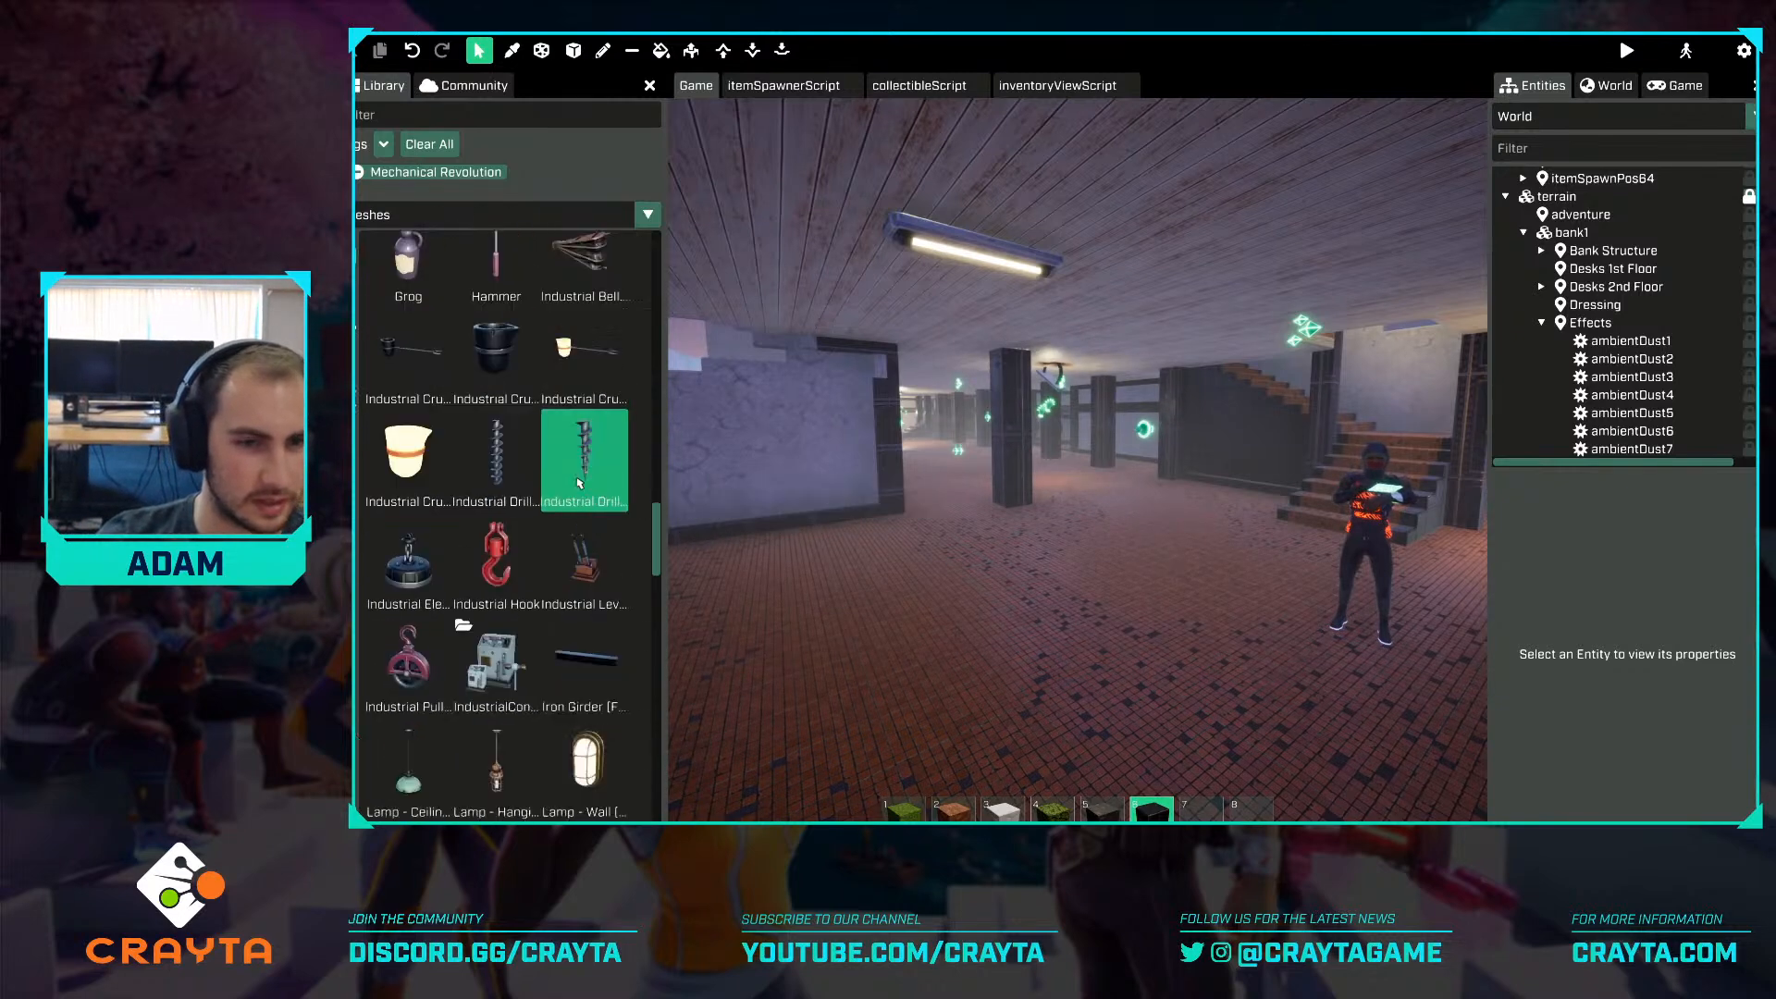
scroll(580, 482, down, 2)
scroll(580, 482, down, 3)
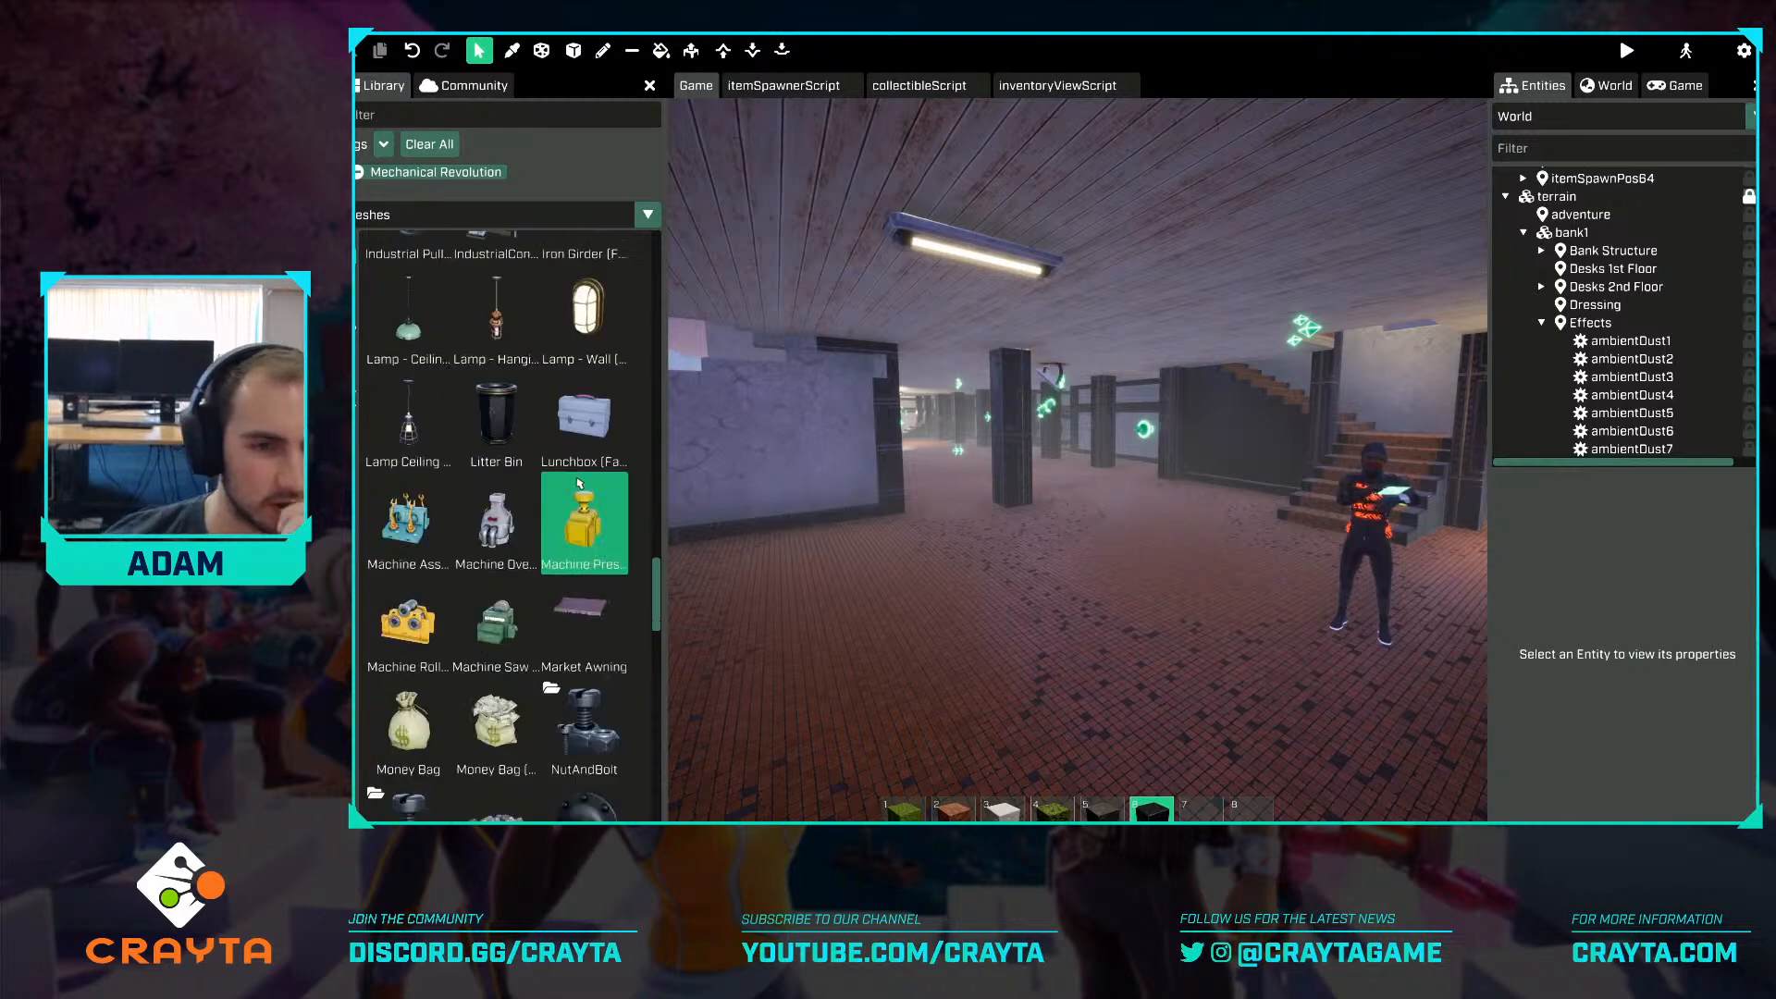
scroll(580, 480, down, 8)
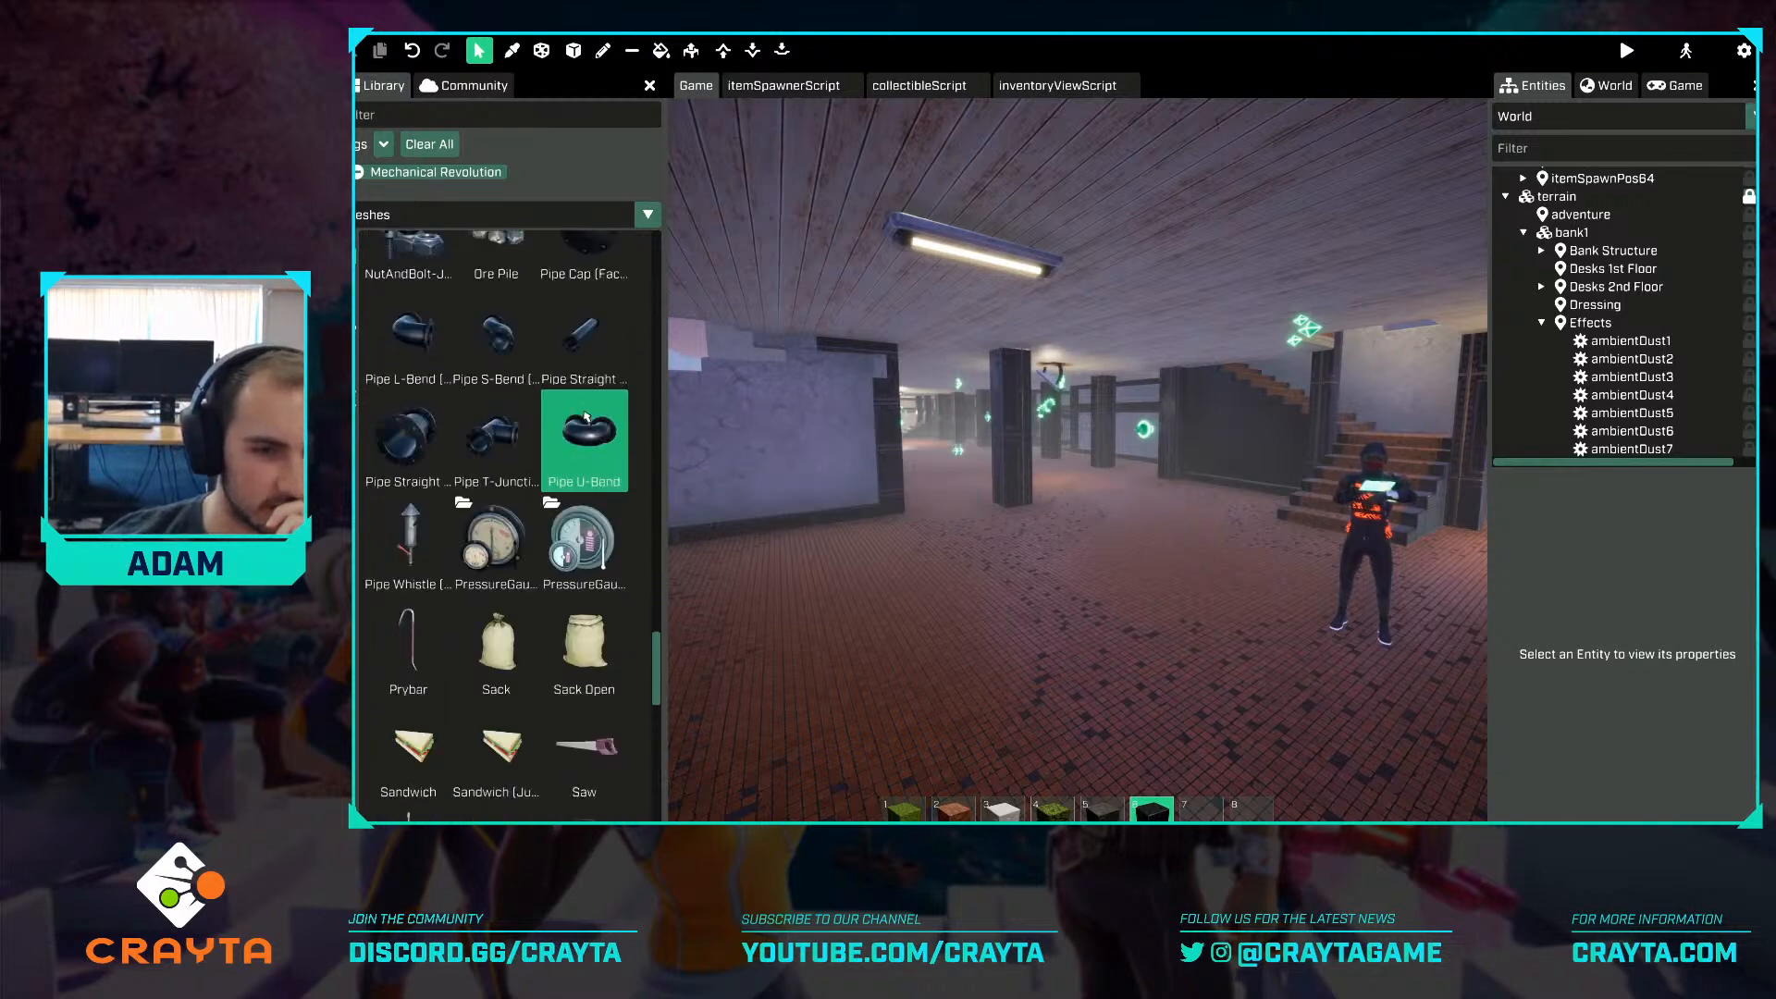
scroll(585, 417, down, 3)
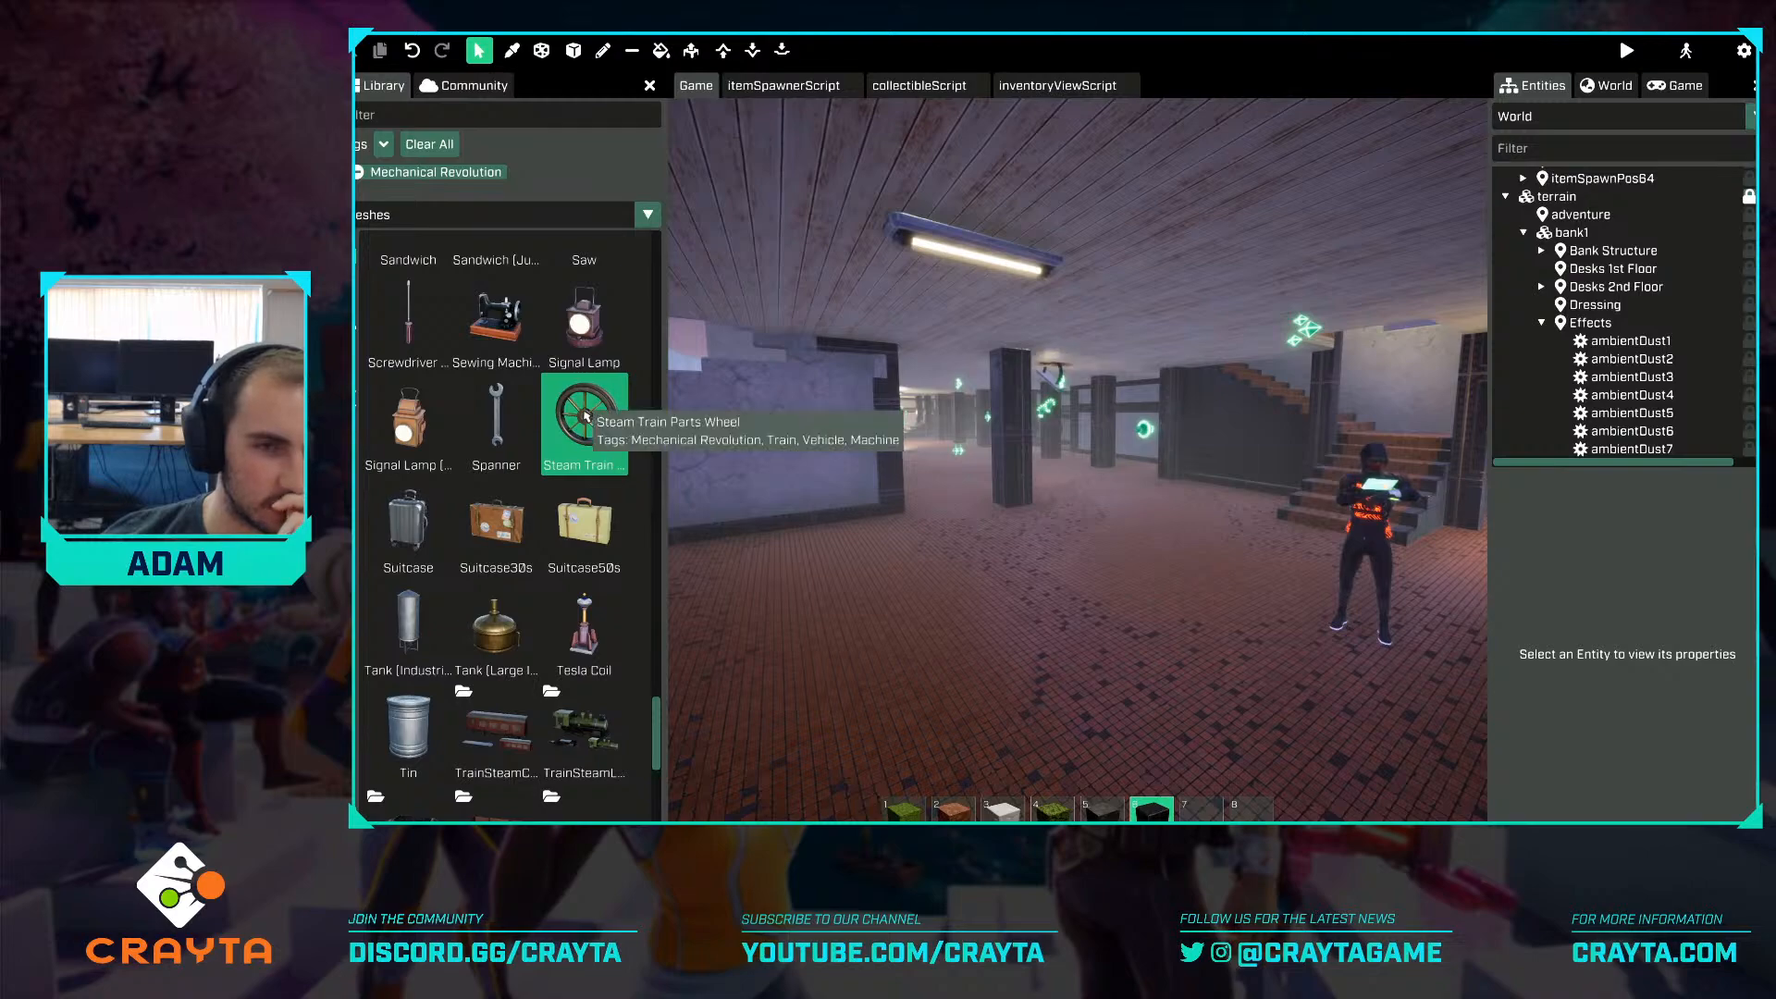
scroll(585, 451, down, 3)
Look around the ground-floor hall to judge the free space between its walls and columns.
right_drag(1014, 472, 906, 457)
key(w)
key(w)
key(w)
key(w)
key(w)
right_drag(1073, 540, 1051, 541)
key(a)
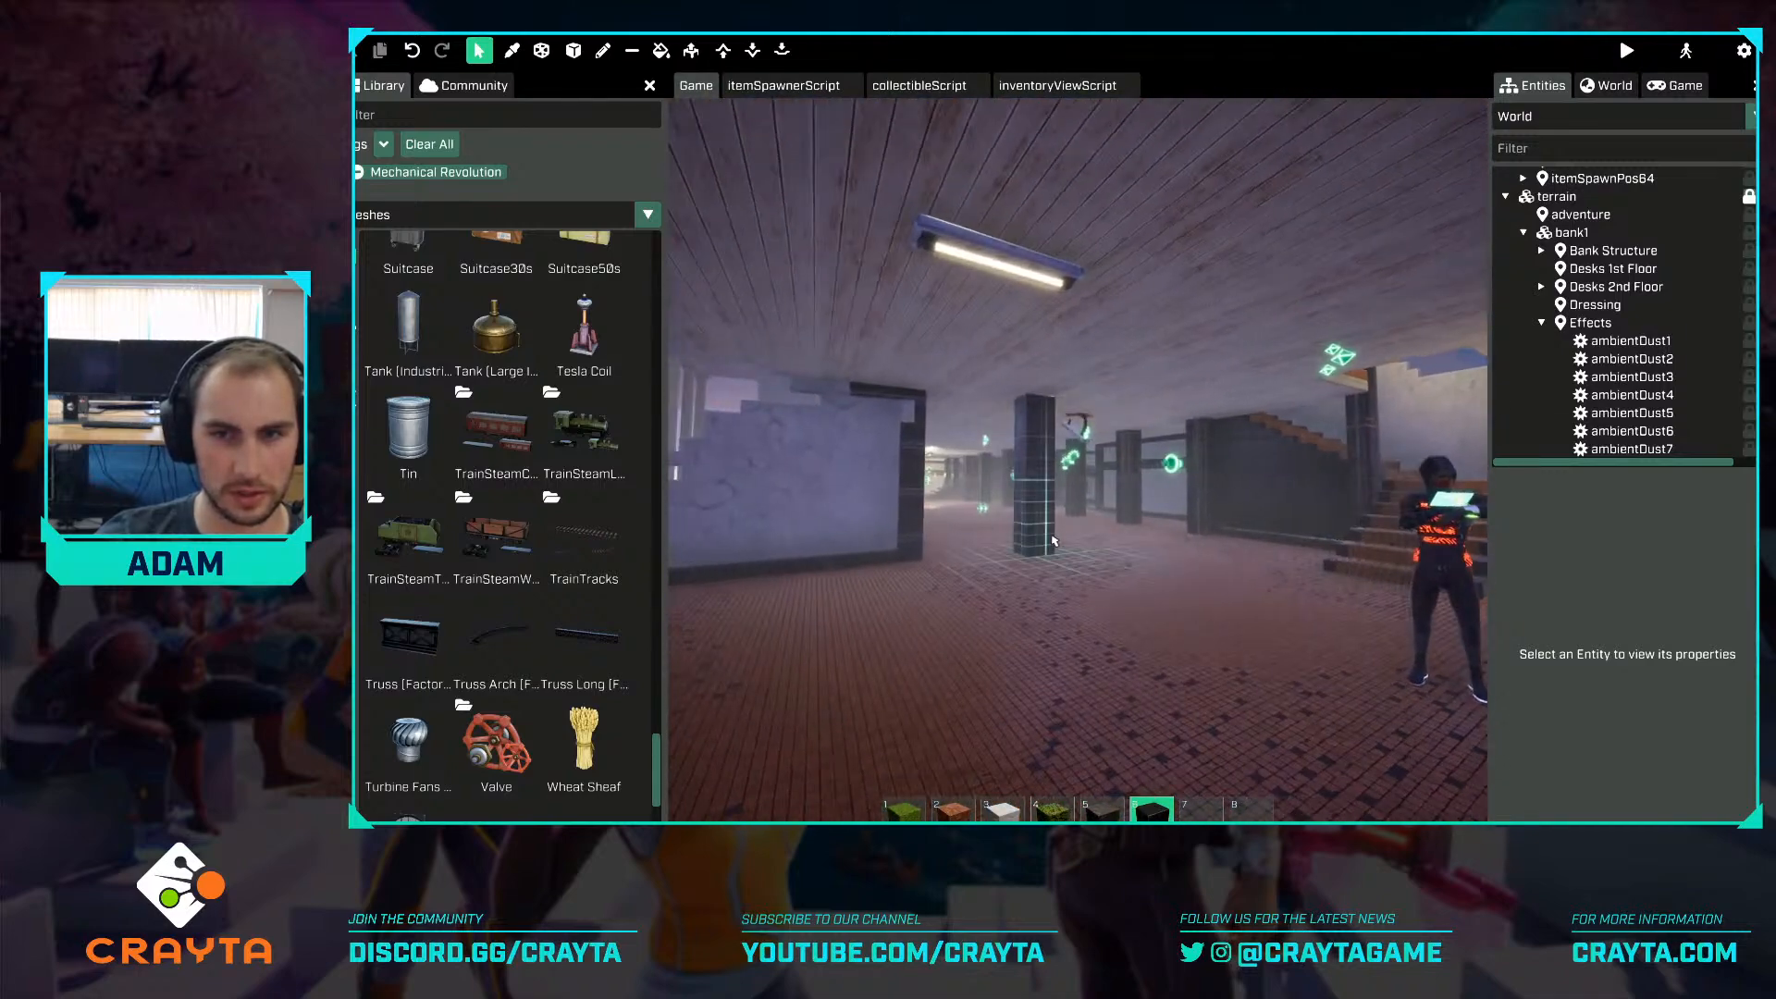
Try changing the height of the ground-floor hall's plank ceiling with the voxel extrude tool.
right_drag(1135, 424, 1193, 370)
key(s)
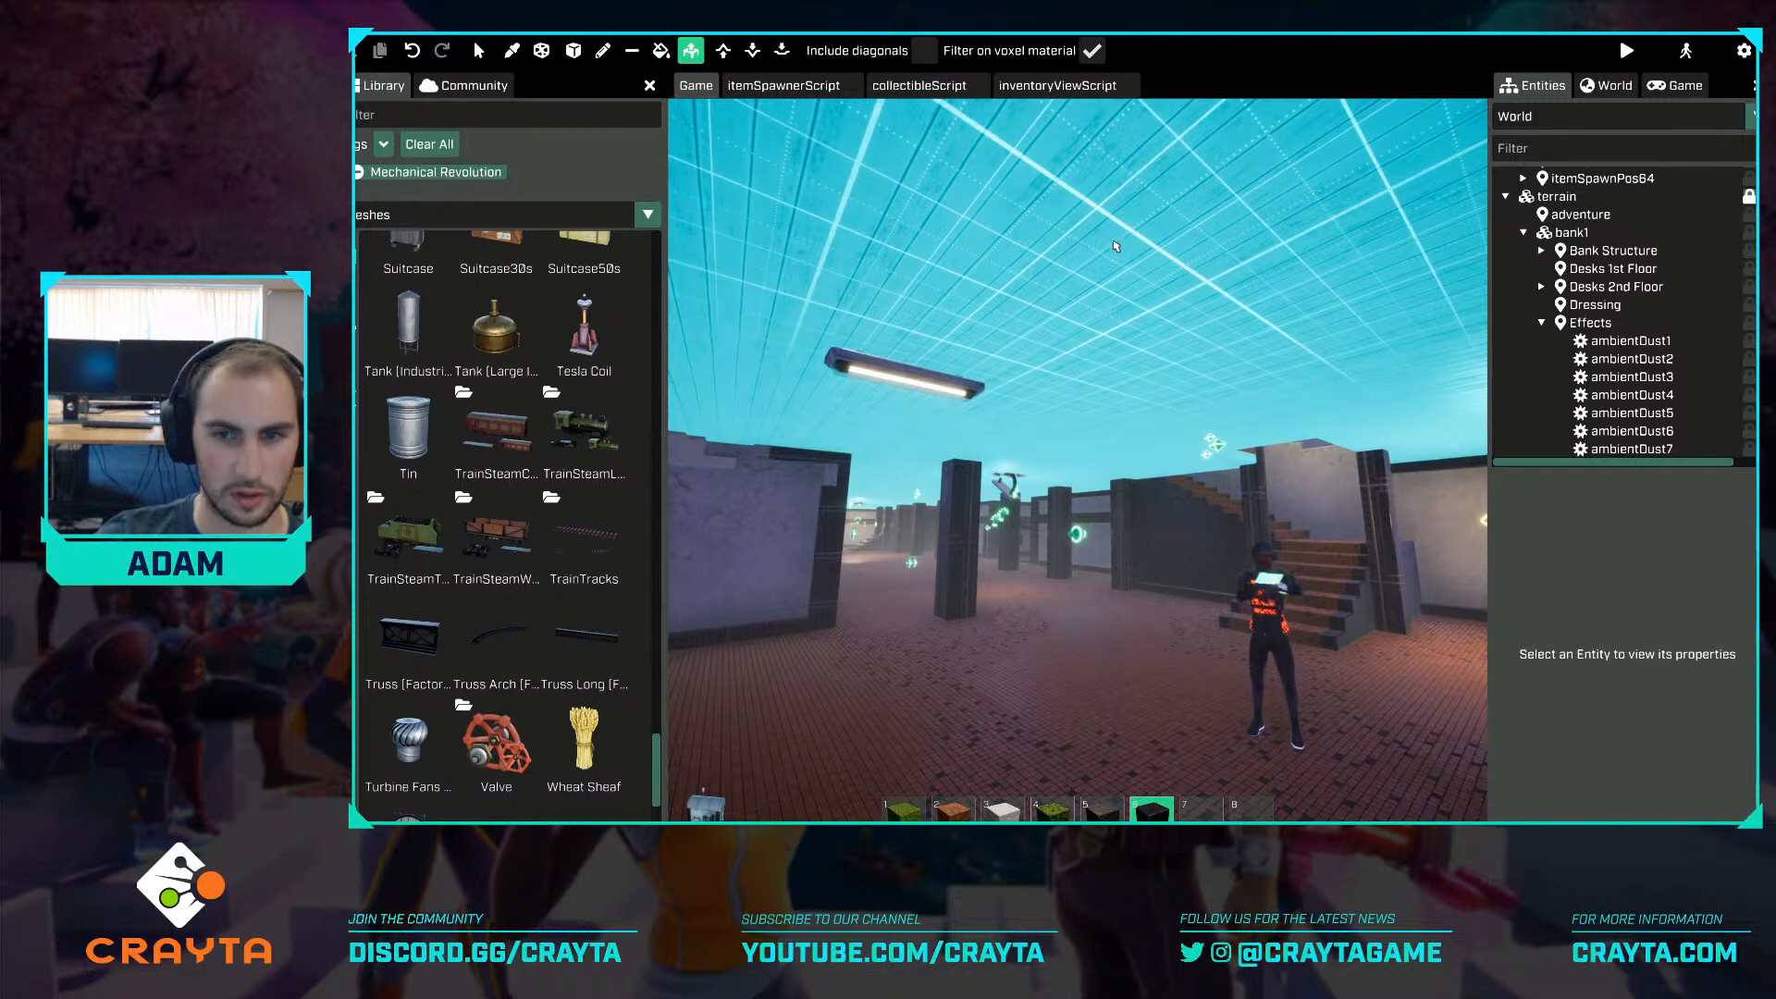
key(space)
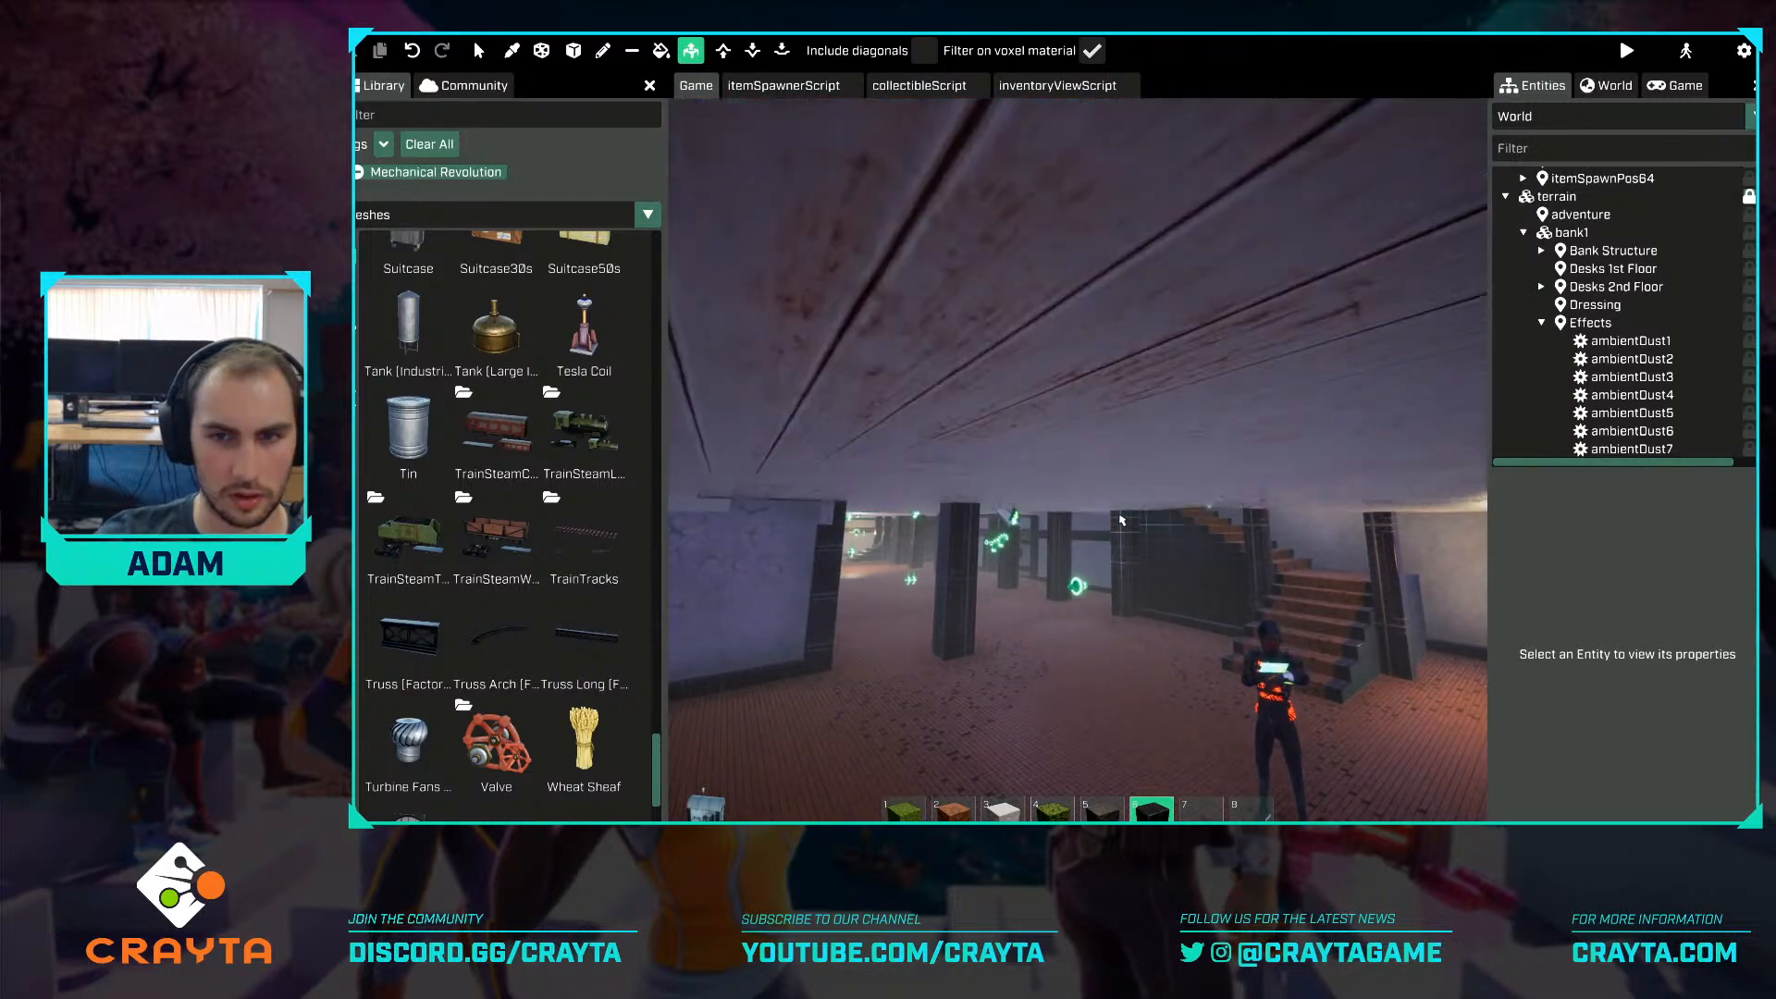
key(space)
right_drag(1123, 207, 1106, 370)
key(c)
right_drag(1143, 583, 1163, 507)
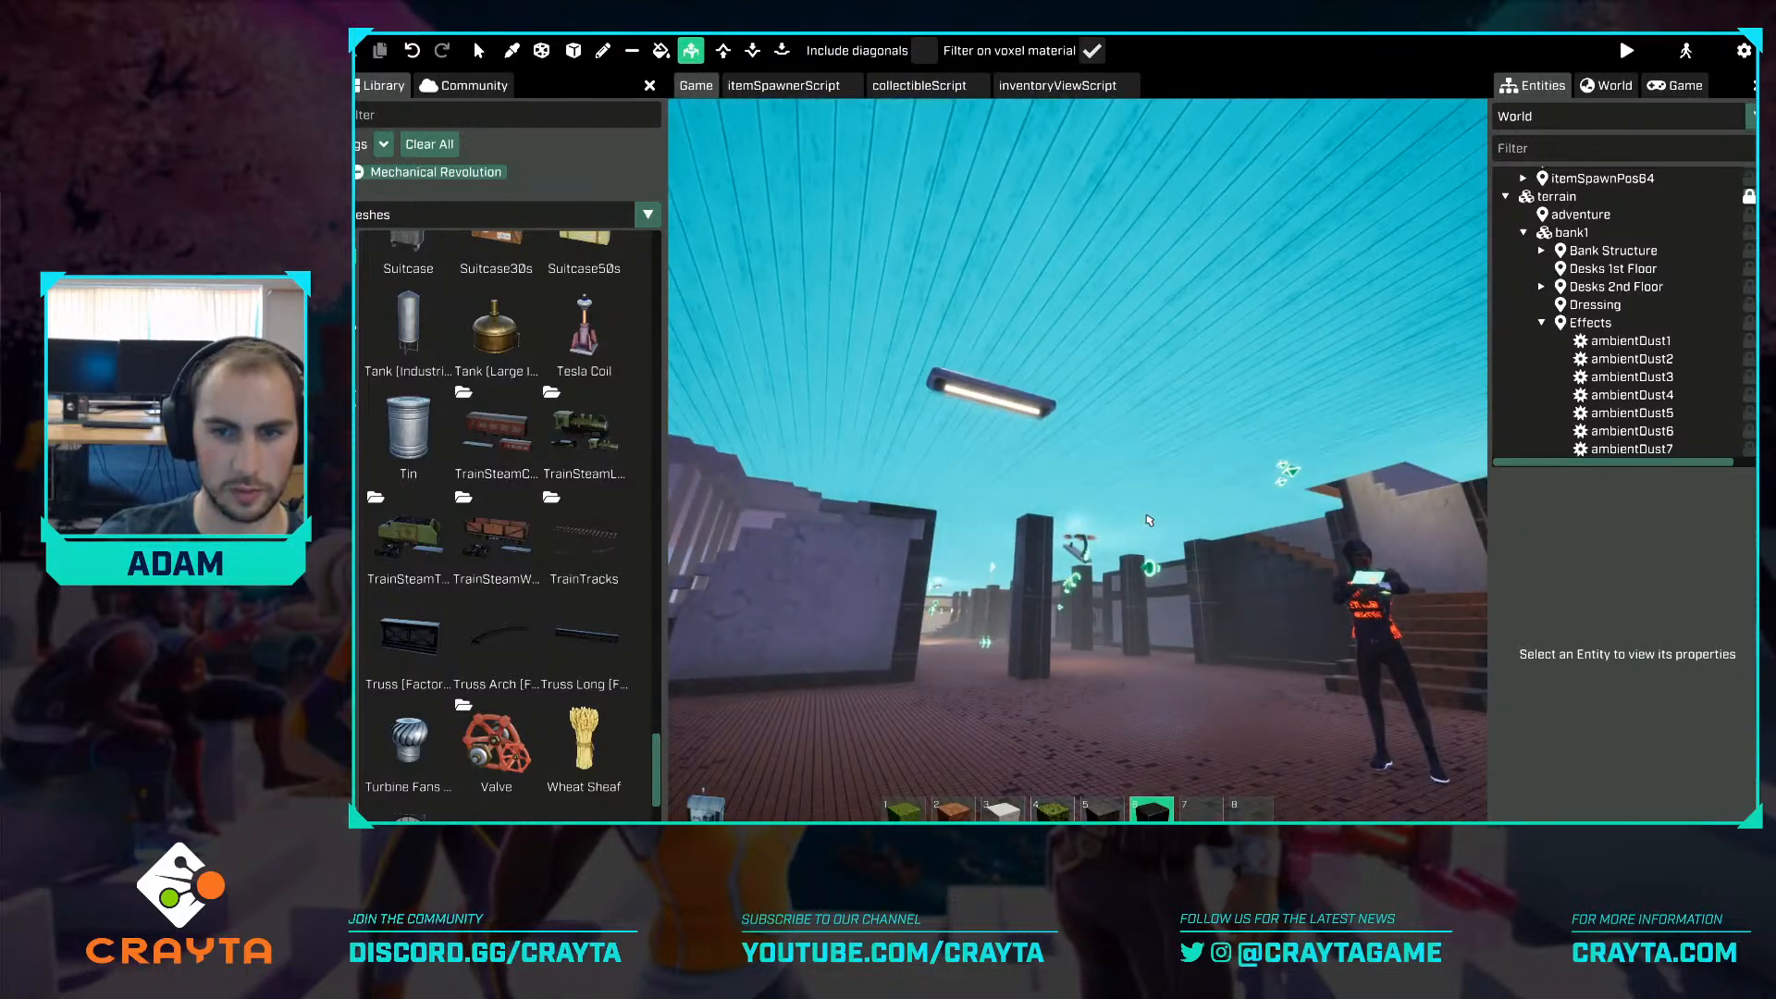
drag(1138, 581, 1150, 210)
key(s)
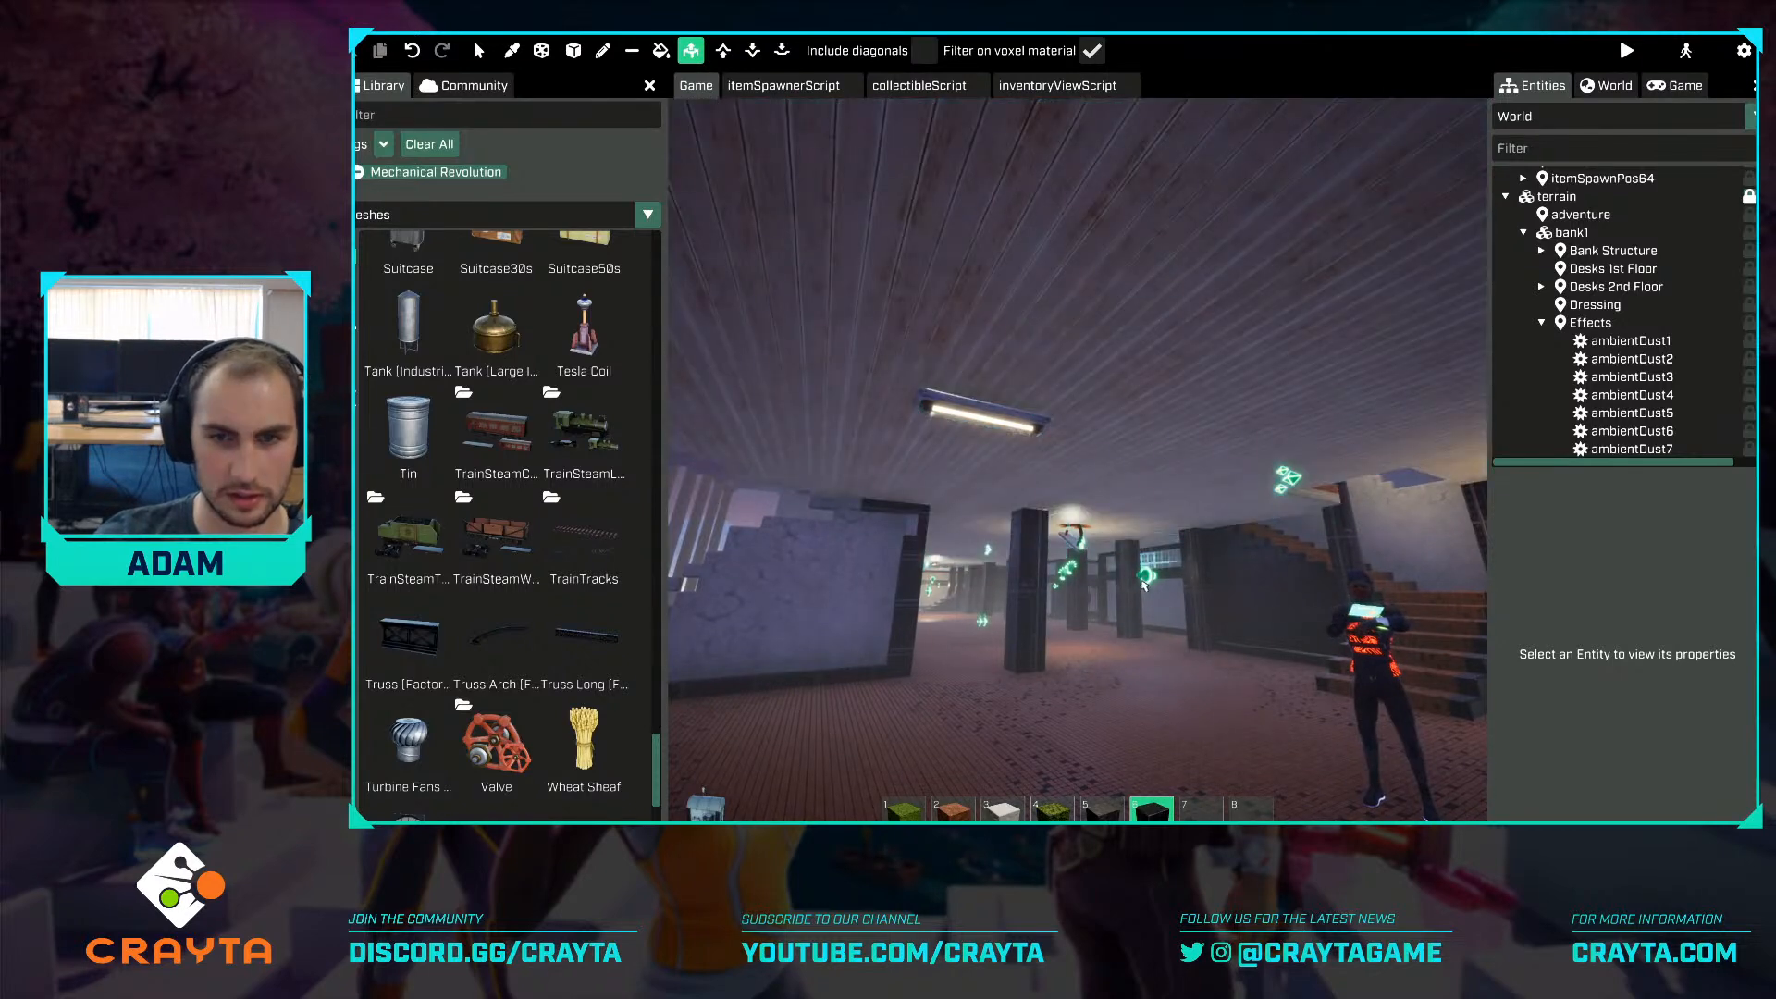
Review the ground-floor hall and browse back through the Mechanical Revolution meshes to the factory machines.
right_drag(1034, 439, 1092, 472)
key(w)
key(w)
key(w)
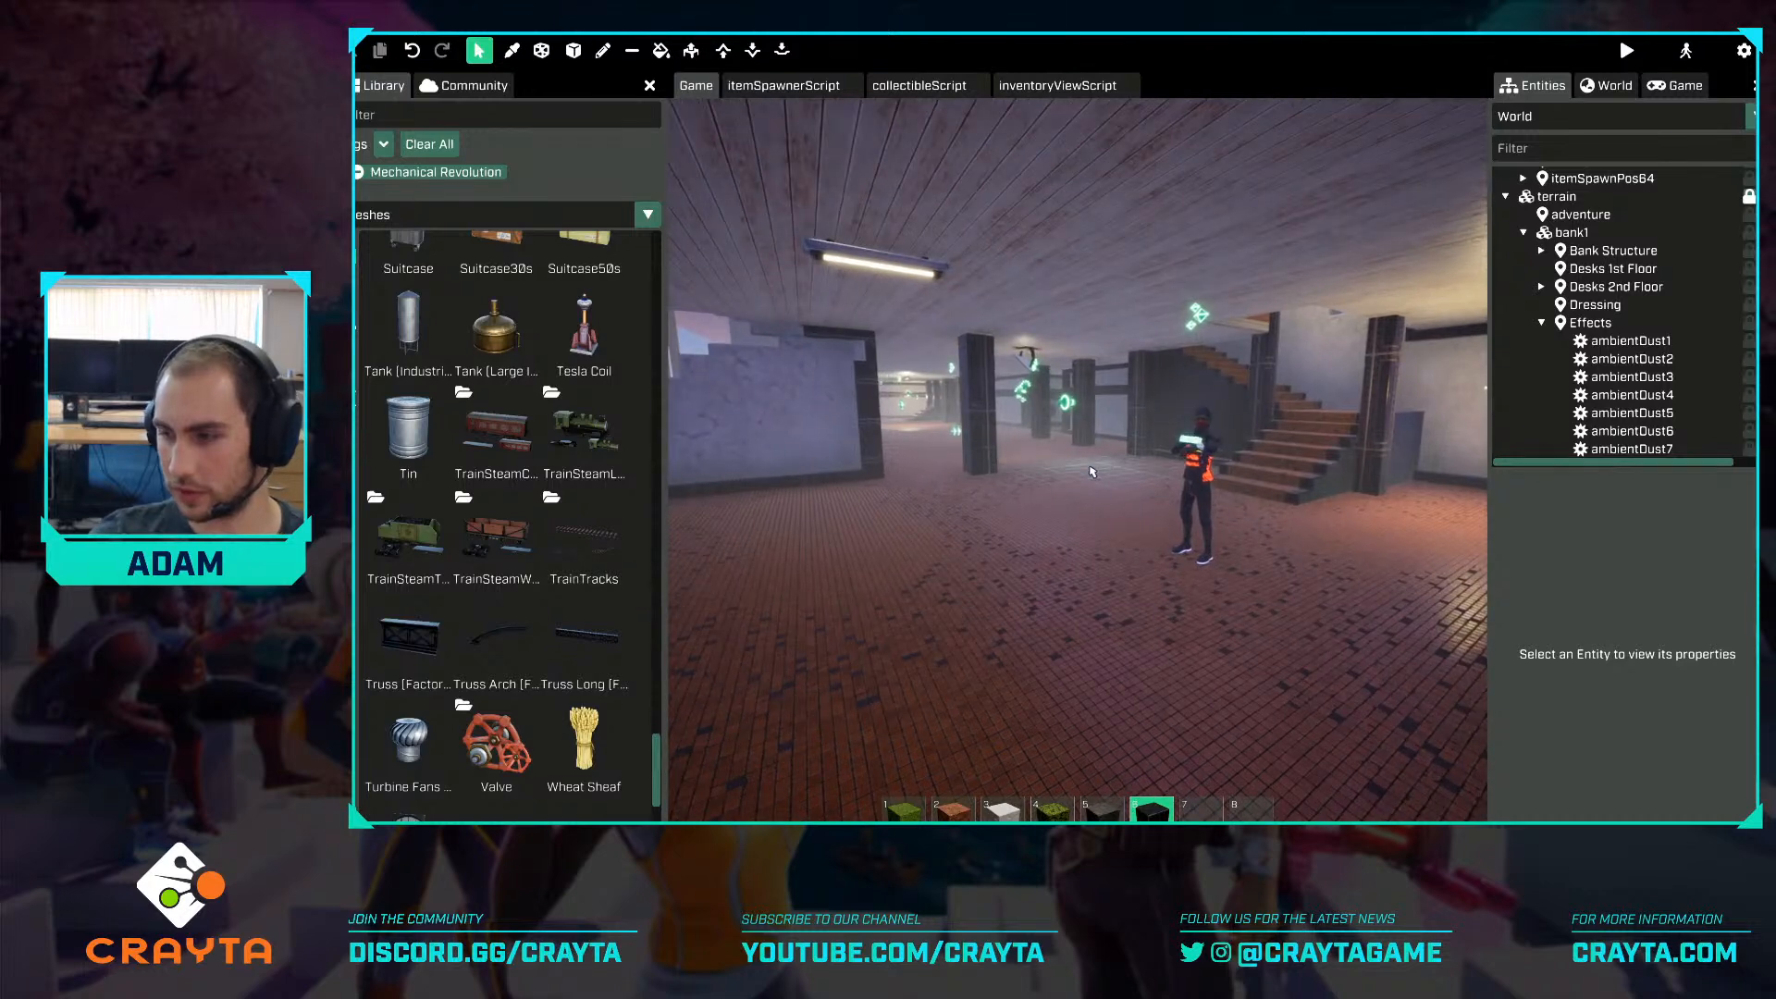
key(a)
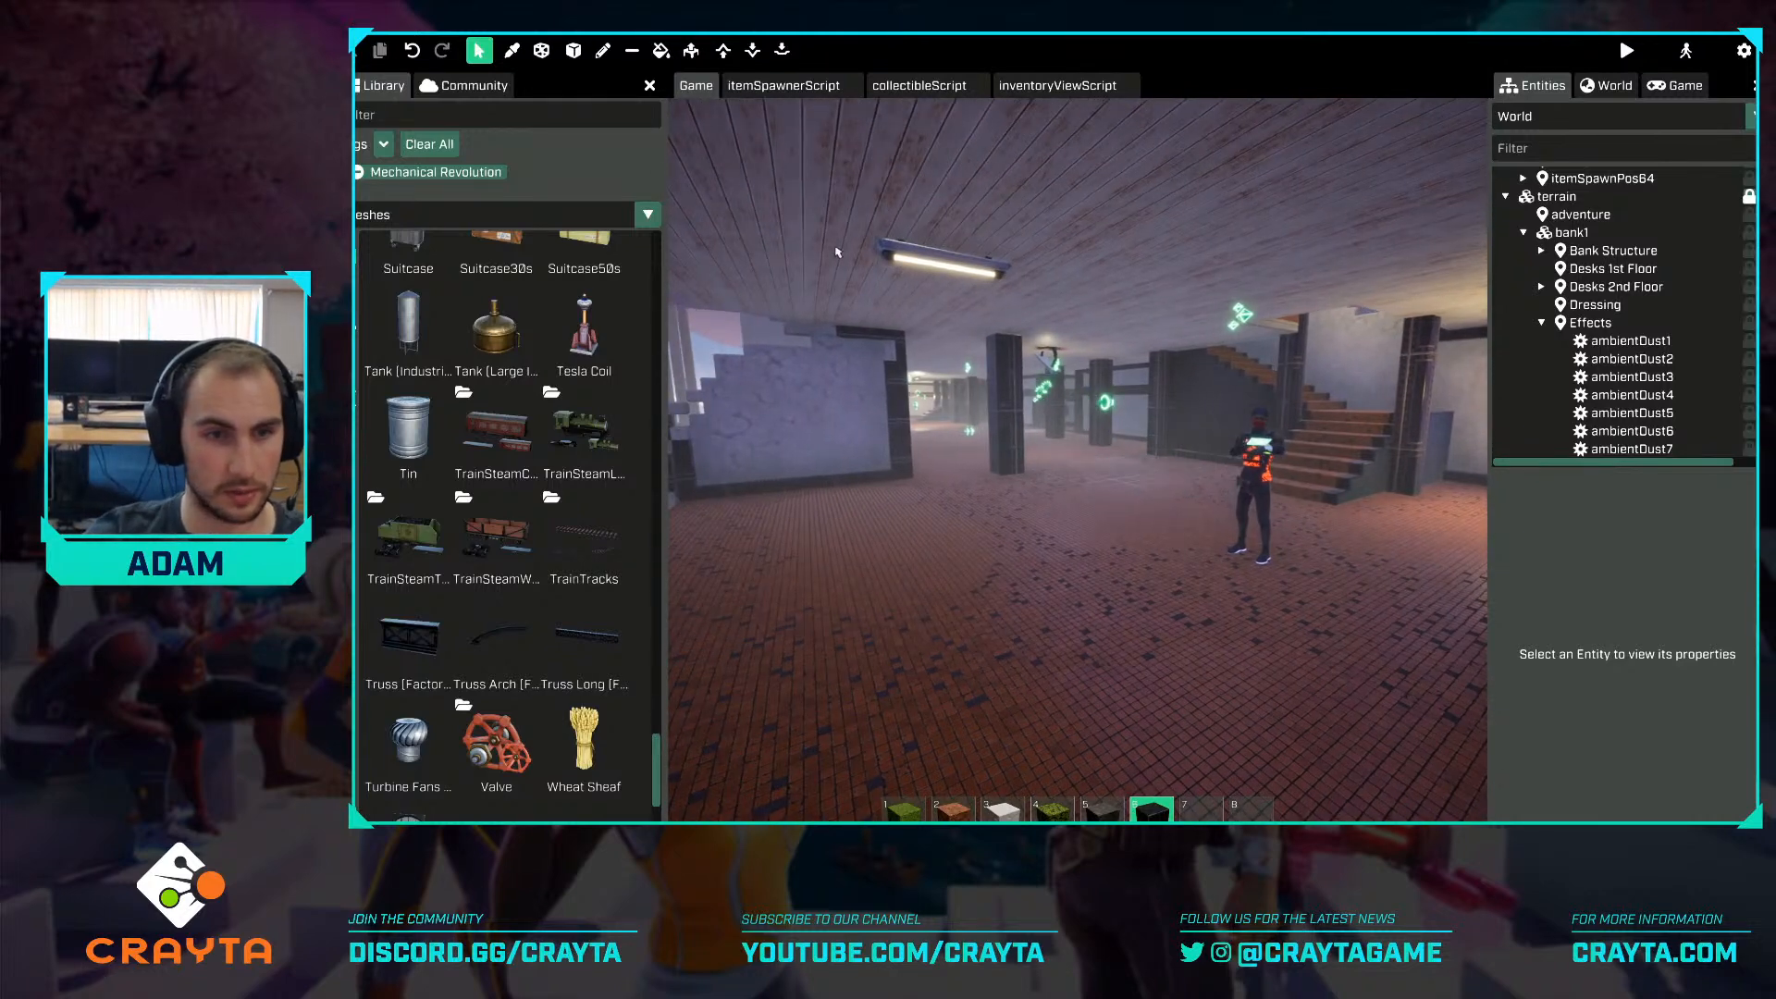
key(w)
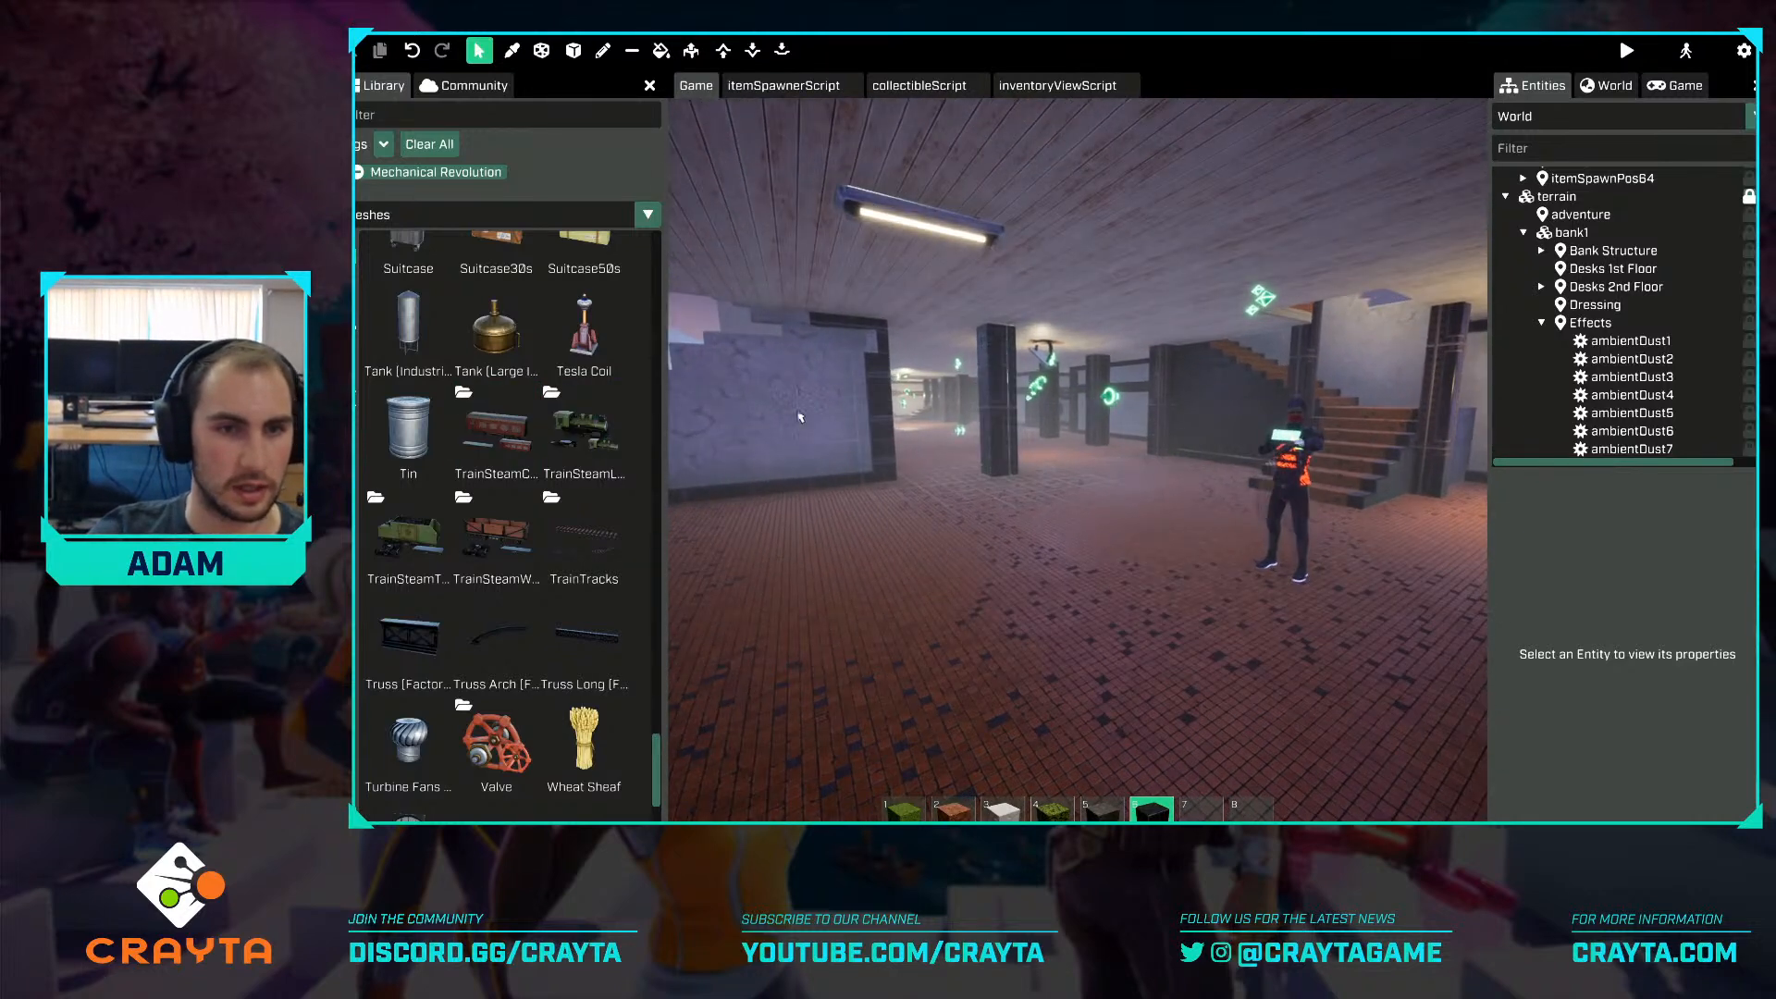
scroll(533, 472, up, 2)
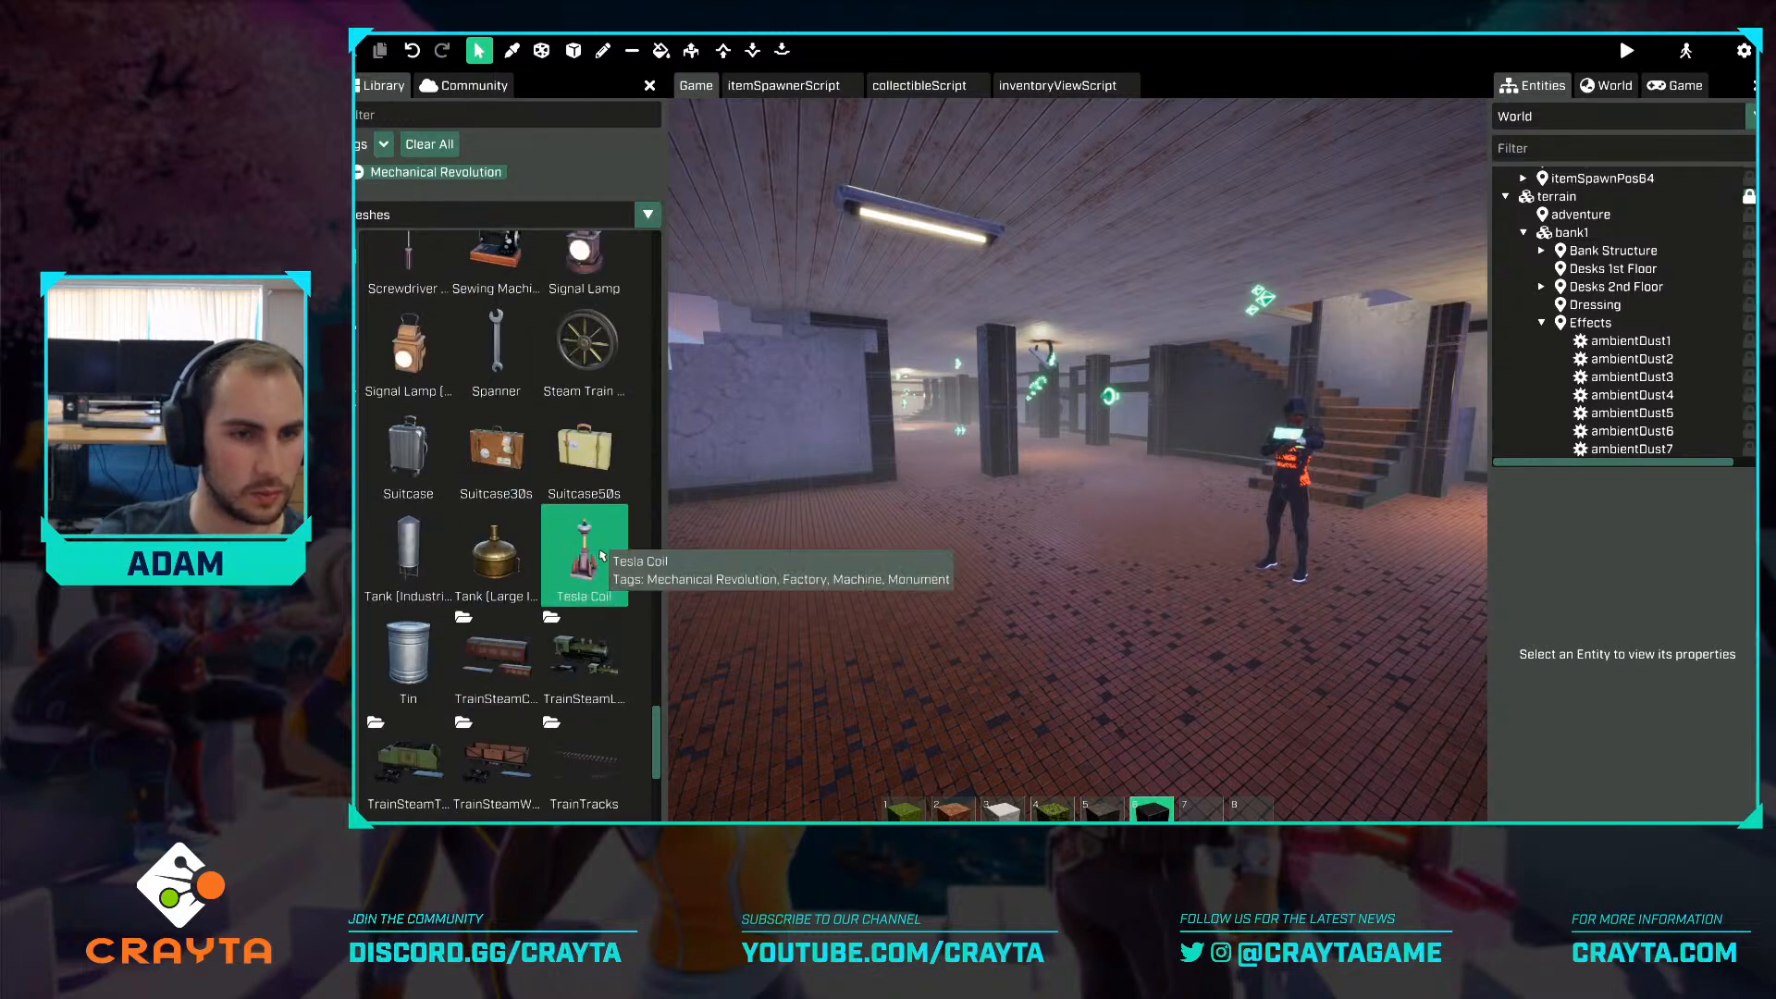
scroll(602, 556, up, 2)
scroll(602, 555, up, 5)
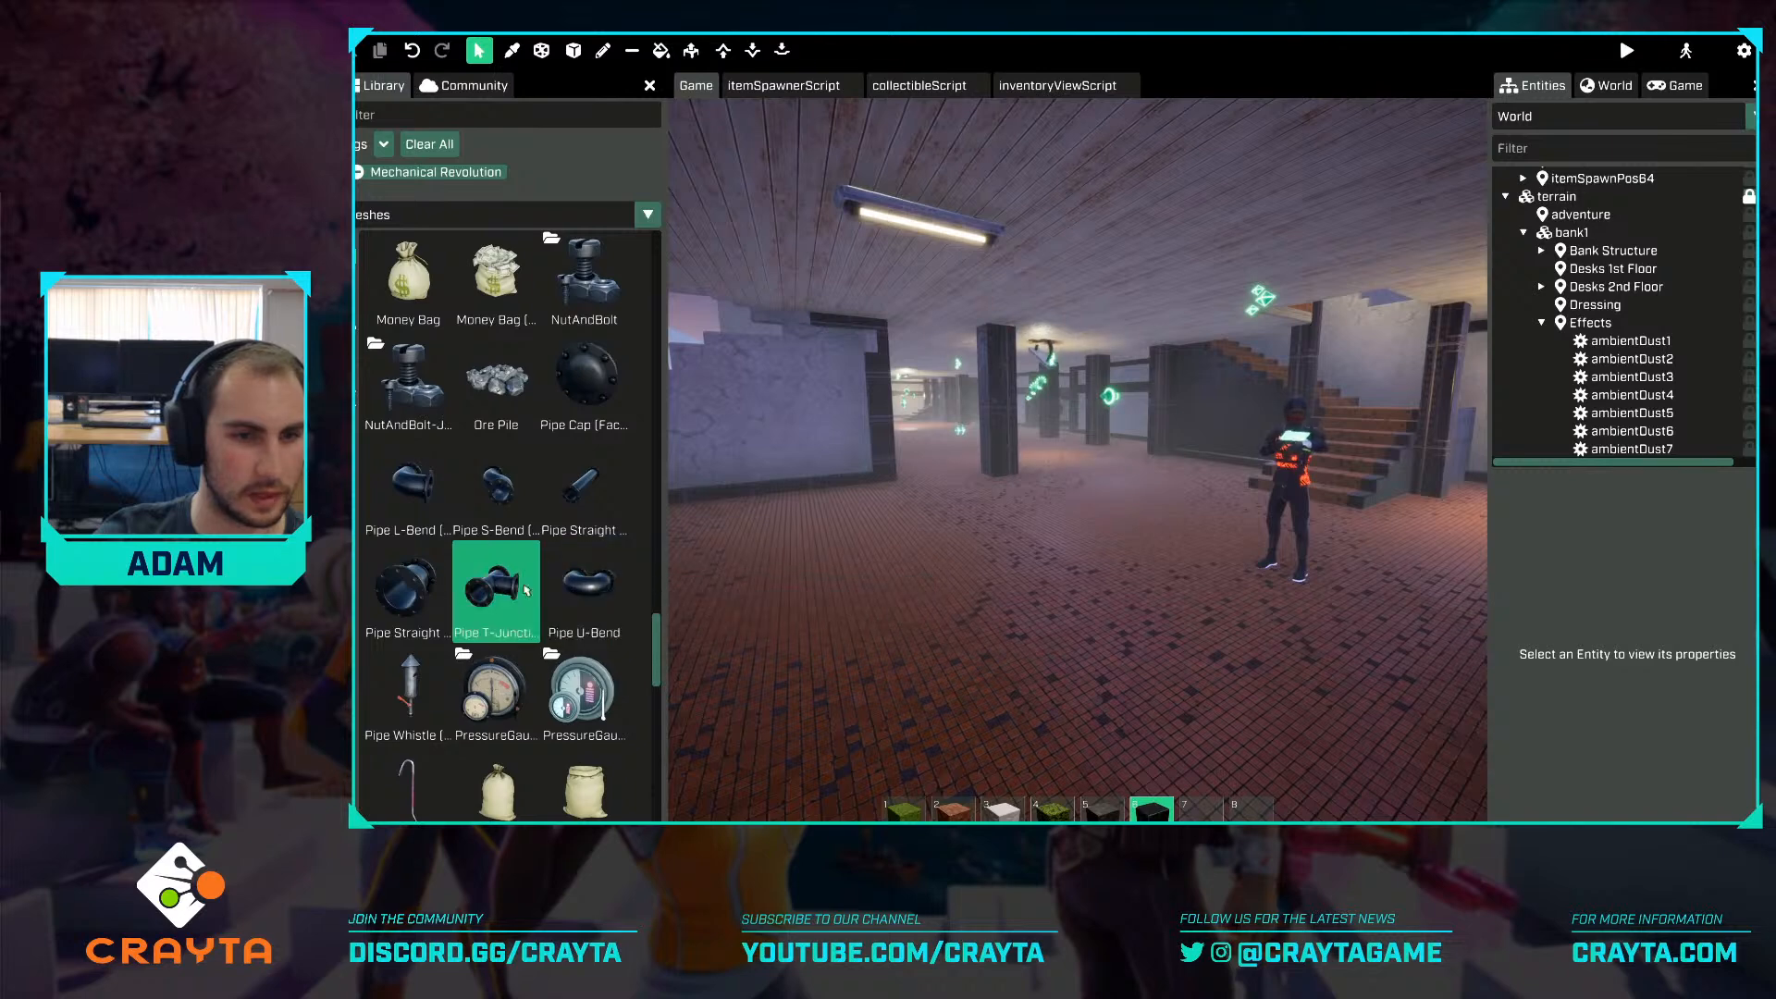
scroll(577, 561, up, 2)
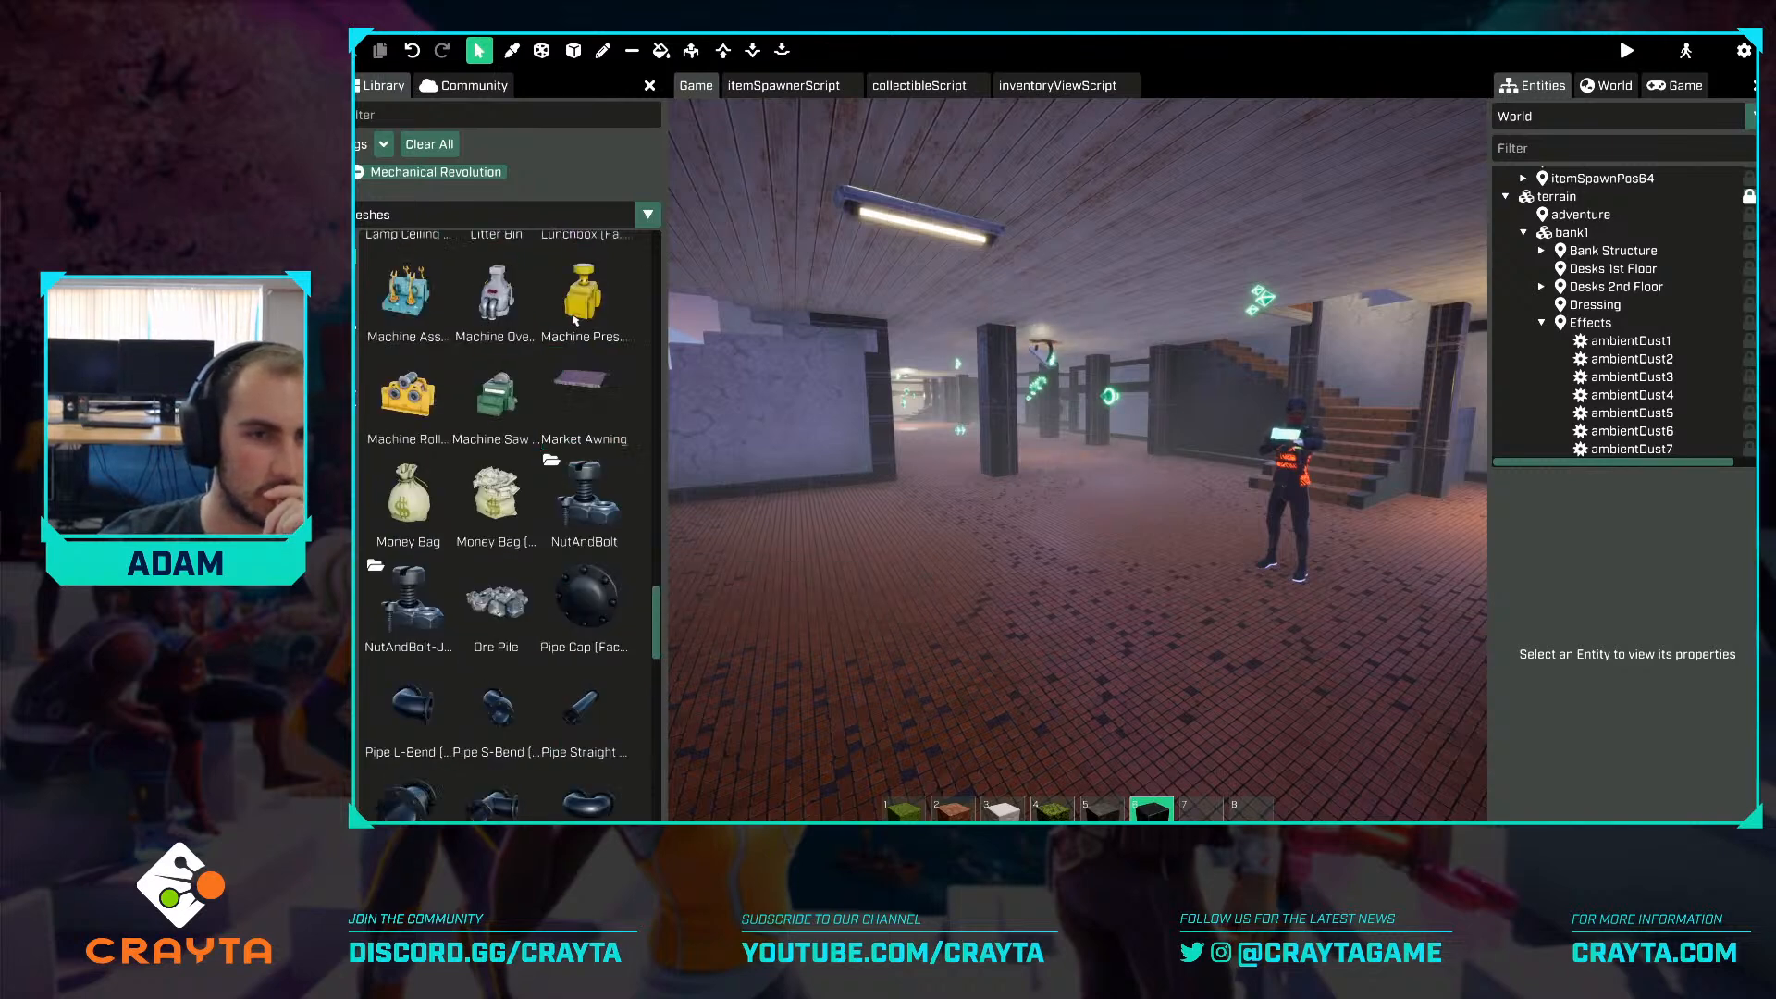
Place the yellow roller machine beside the hall's windowed wall and shift it to position 350, 262.5, 300.
drag(442, 407, 707, 807)
key(w)
right_drag(1144, 518, 1052, 529)
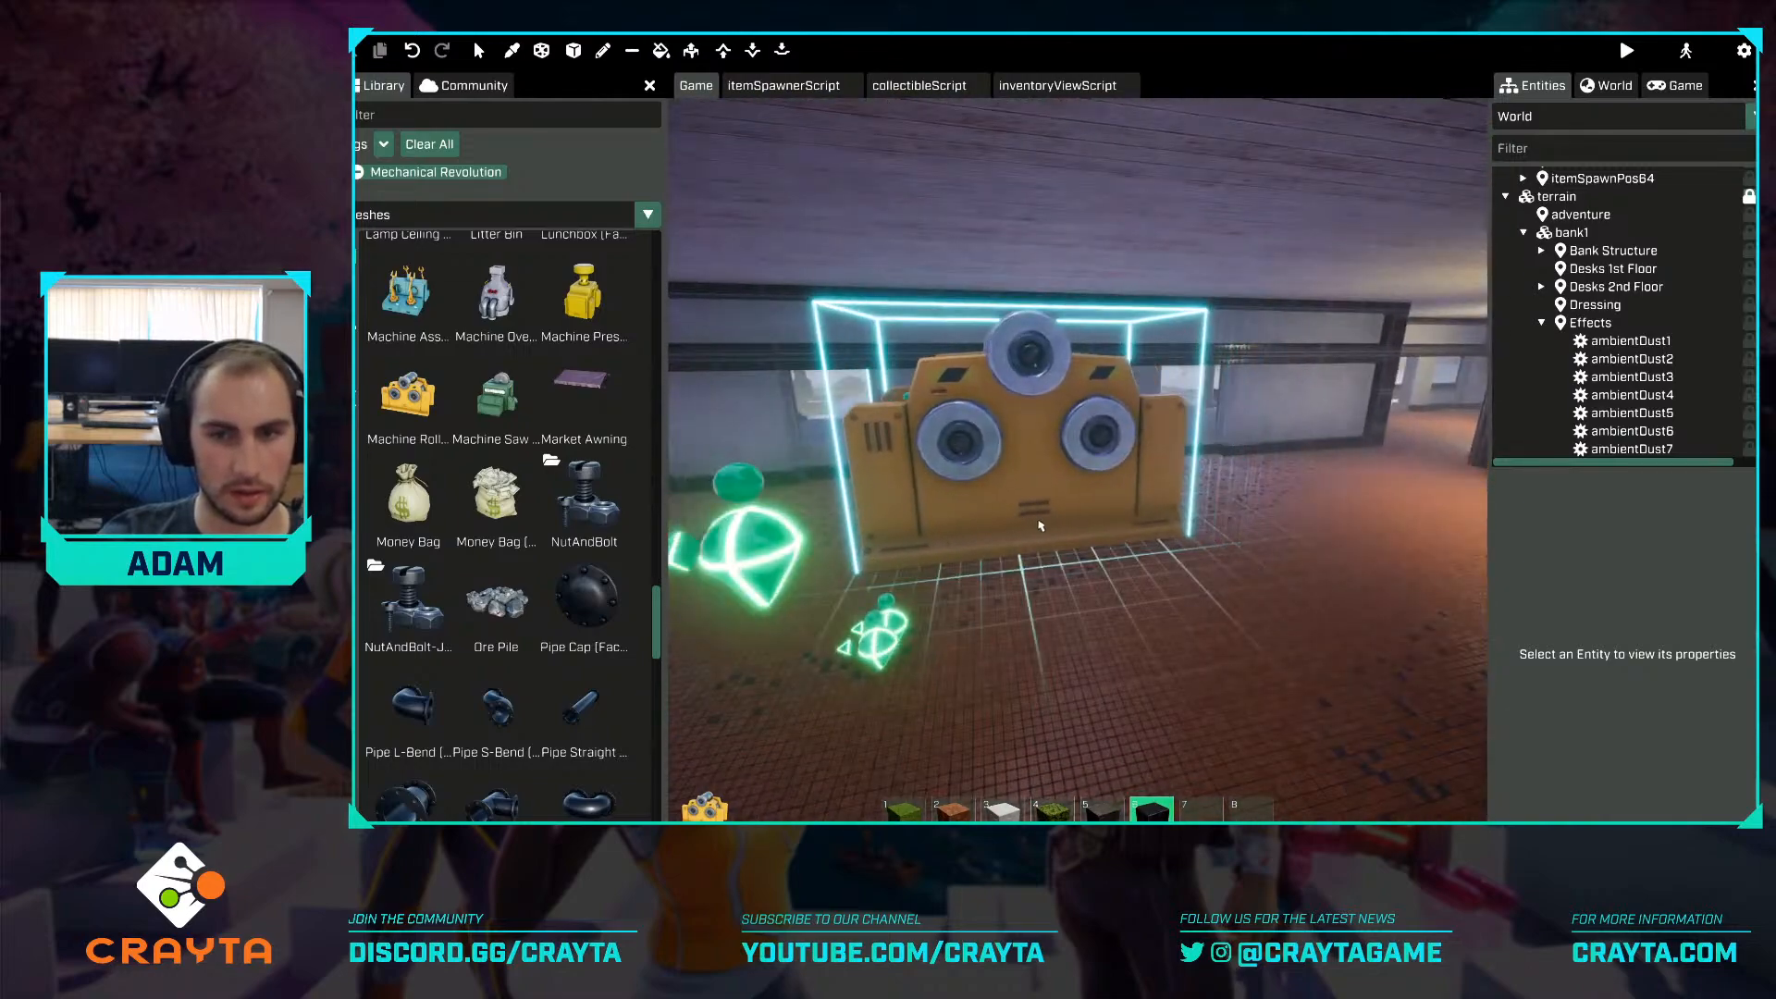
click(1060, 530)
right_drag(1263, 504, 1264, 504)
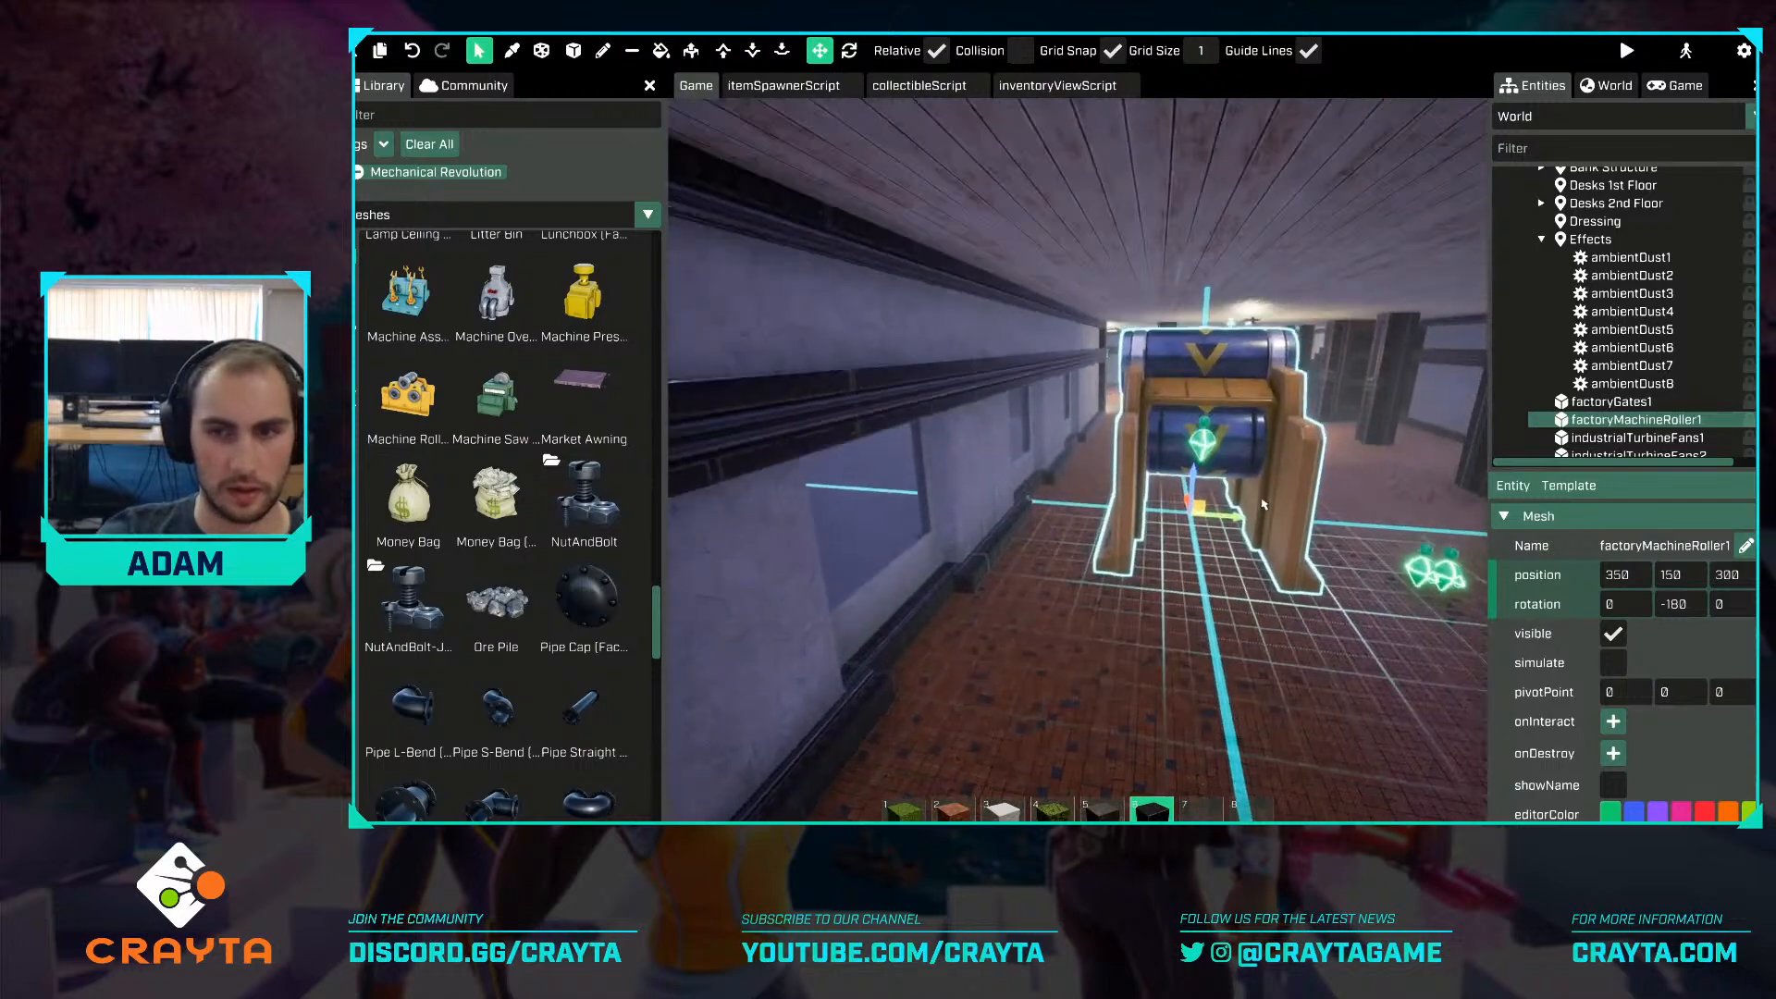
drag(1239, 521, 1151, 525)
right_drag(1152, 525, 1143, 519)
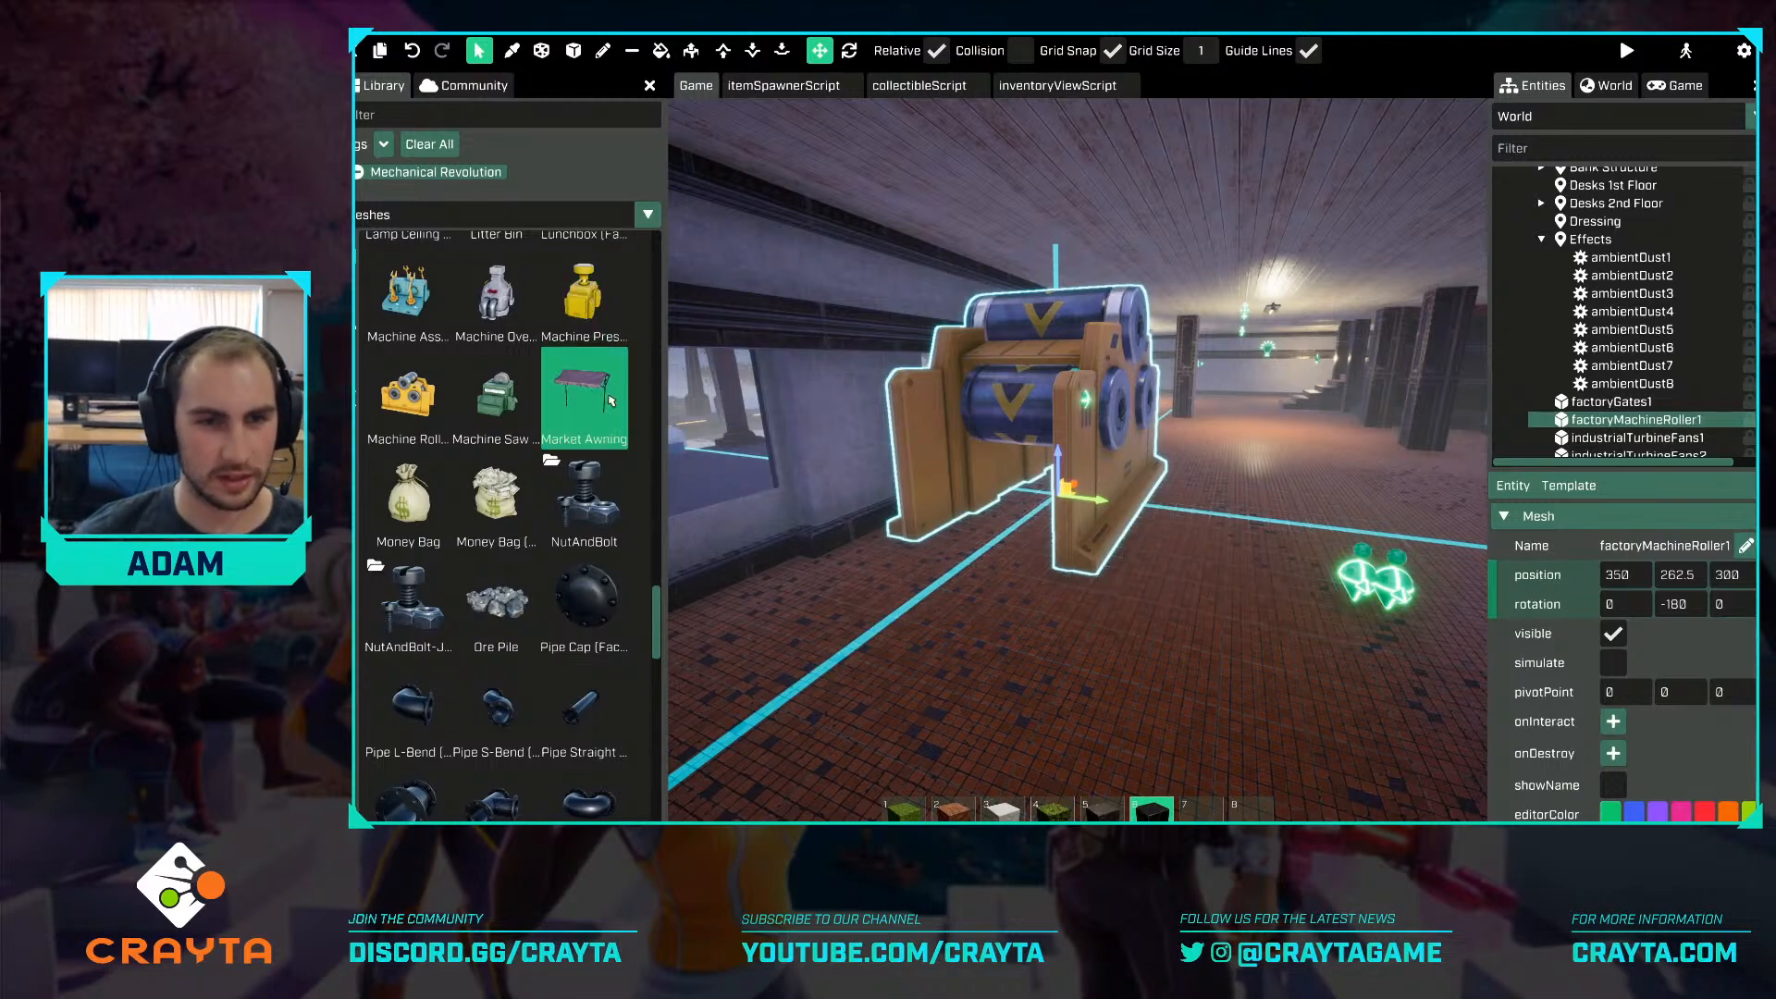
key(s)
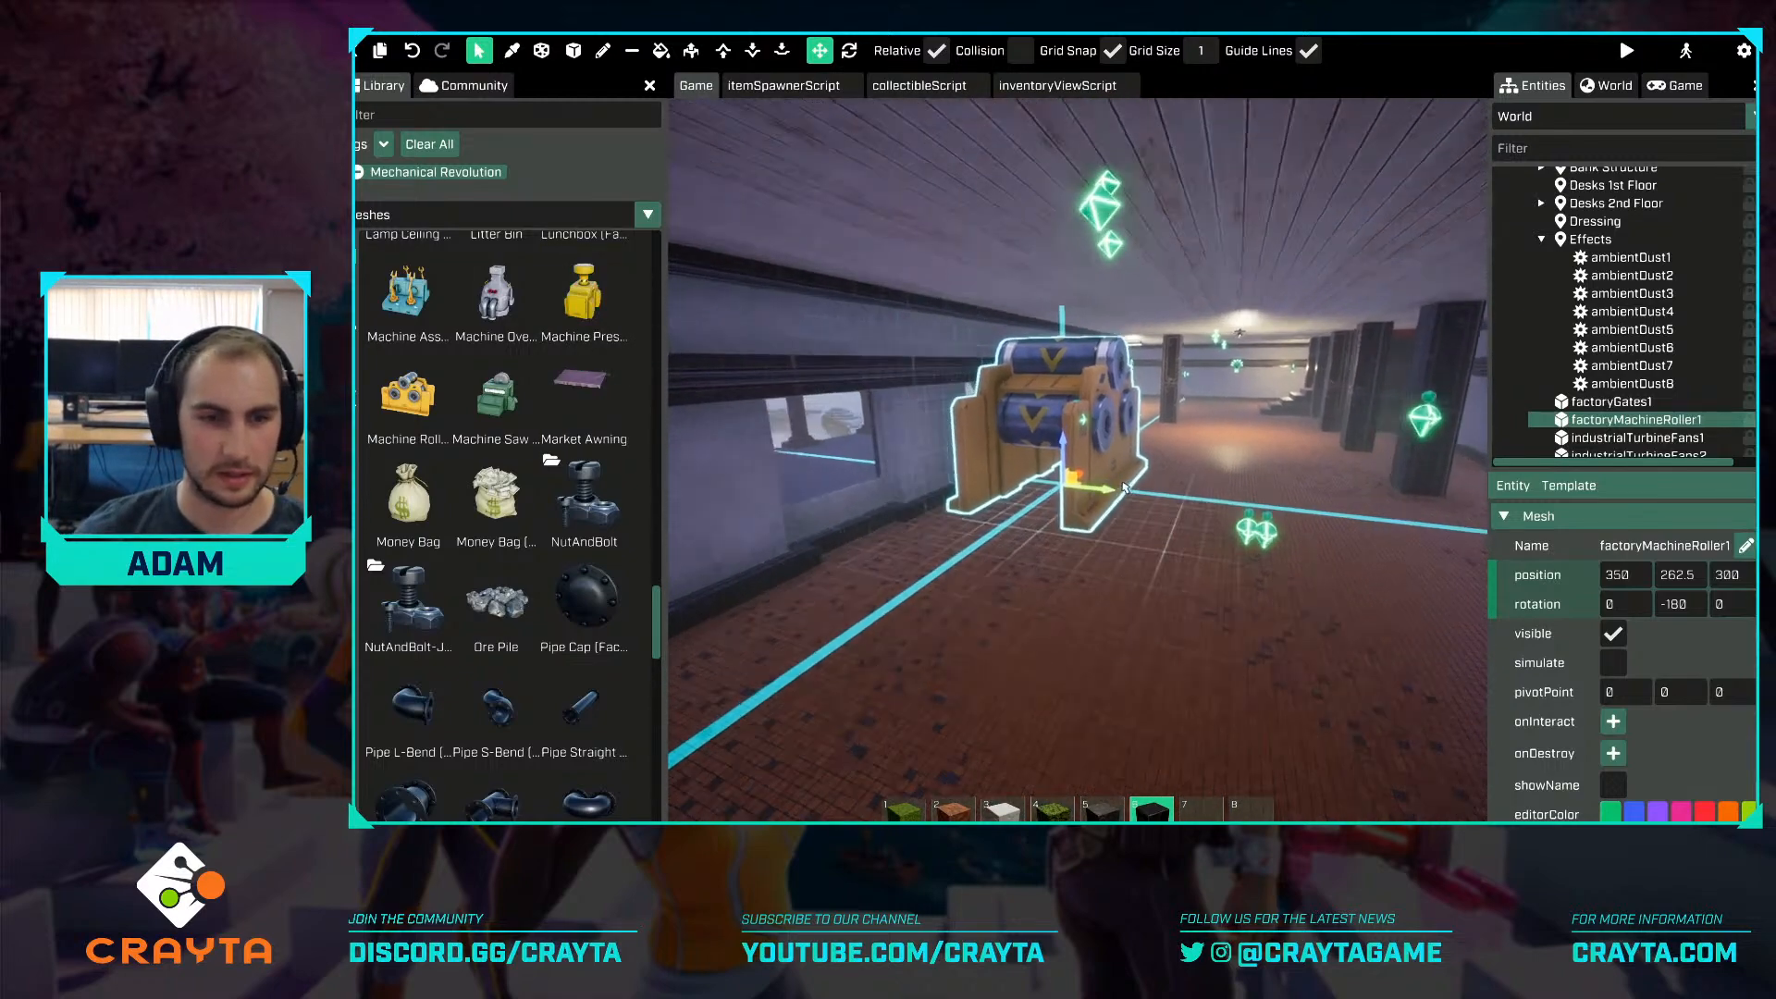
key(w)
right_drag(1099, 508, 1113, 486)
Try out the complete steam locomotive from the TrainSteamLoco set in the hall beside the roller machine.
scroll(592, 481, down, 4)
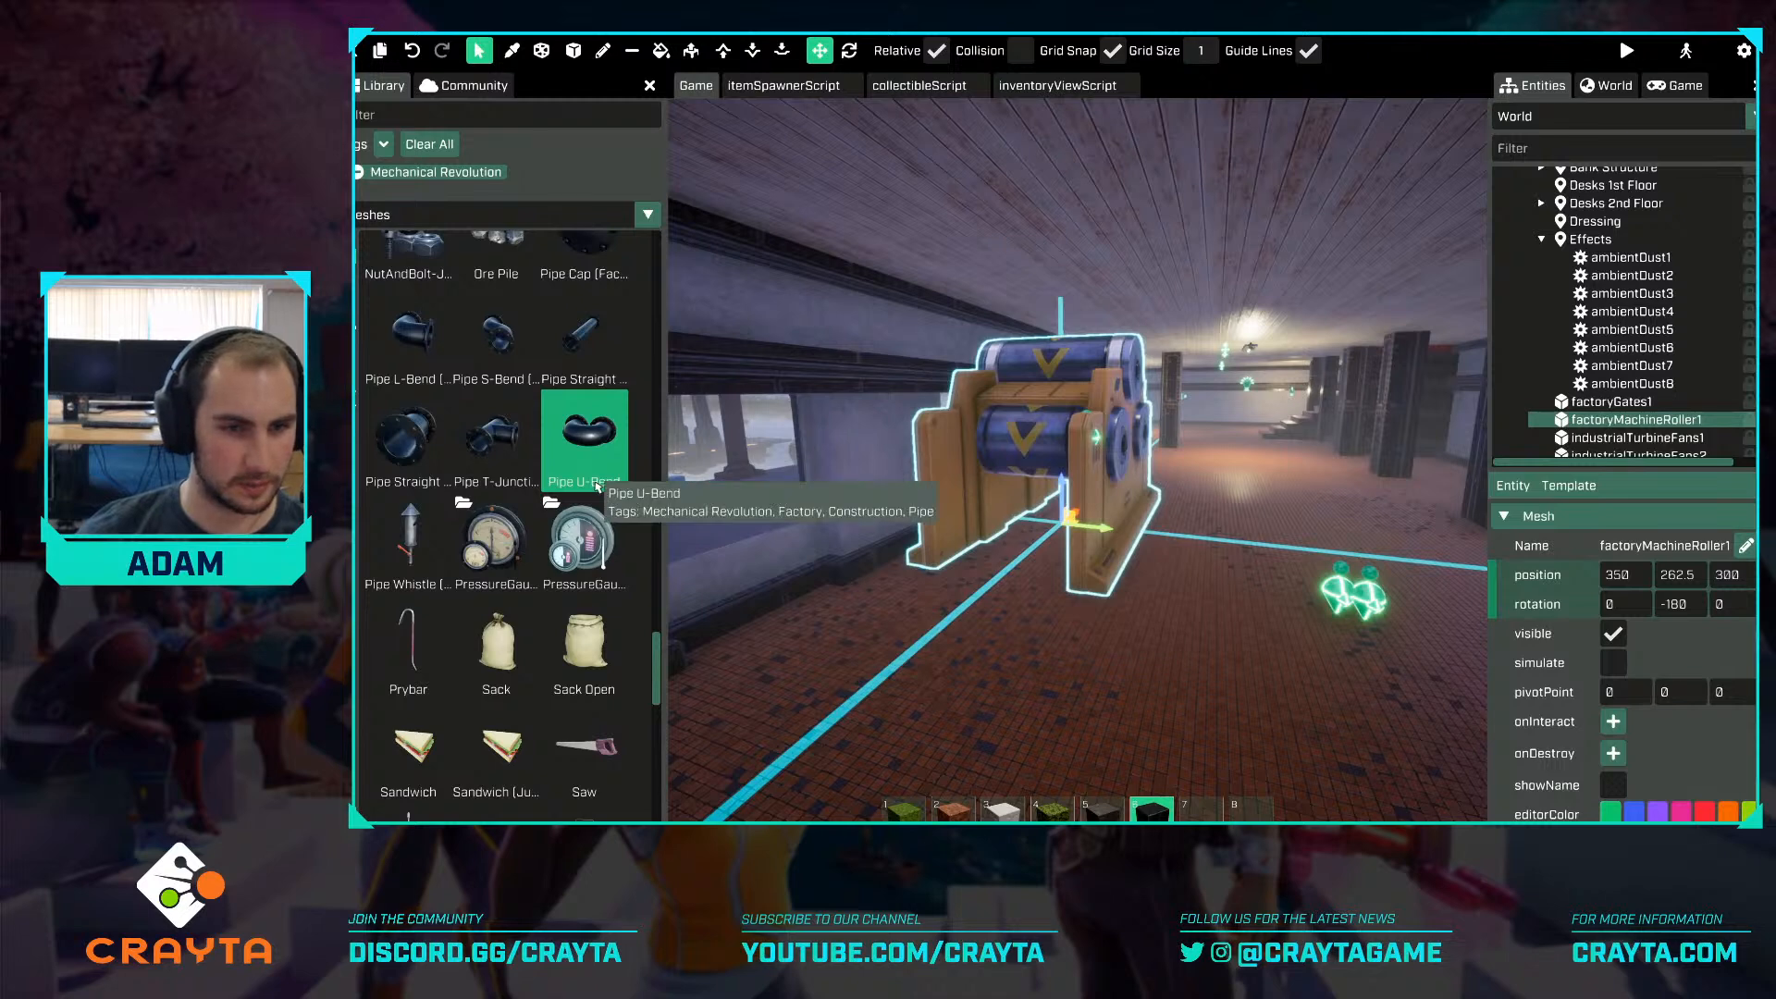
scroll(597, 487, down, 3)
scroll(597, 488, down, 5)
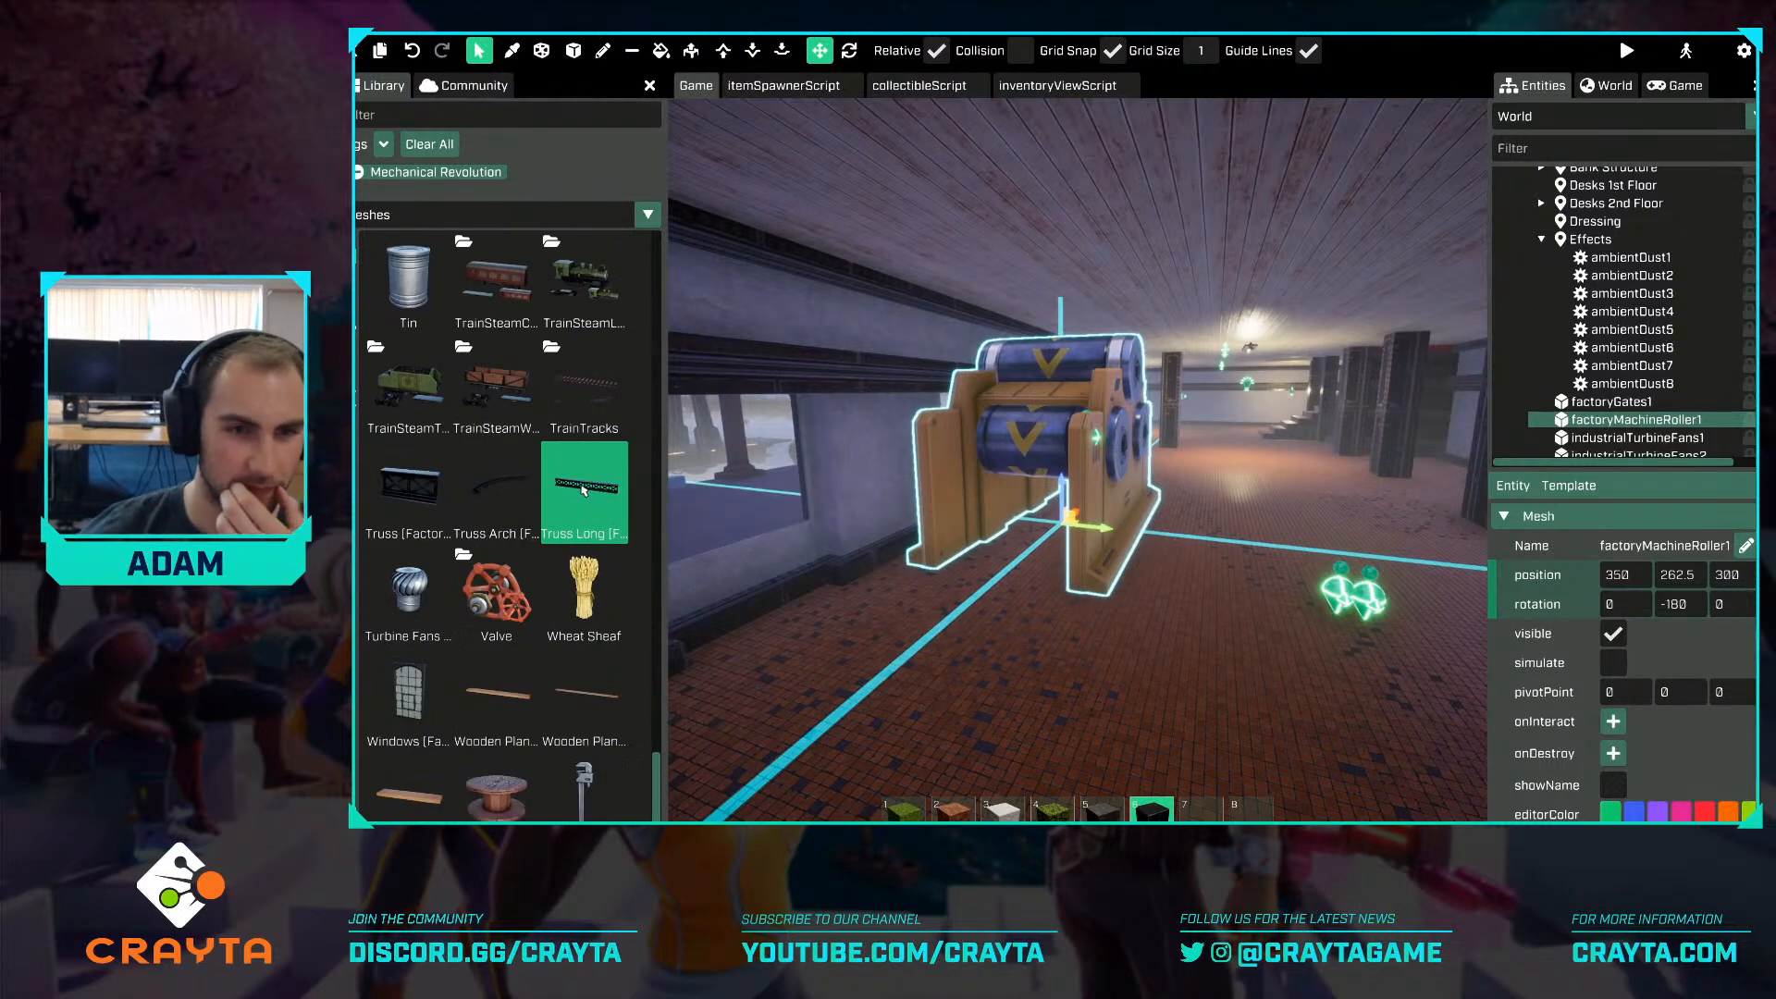
click(584, 283)
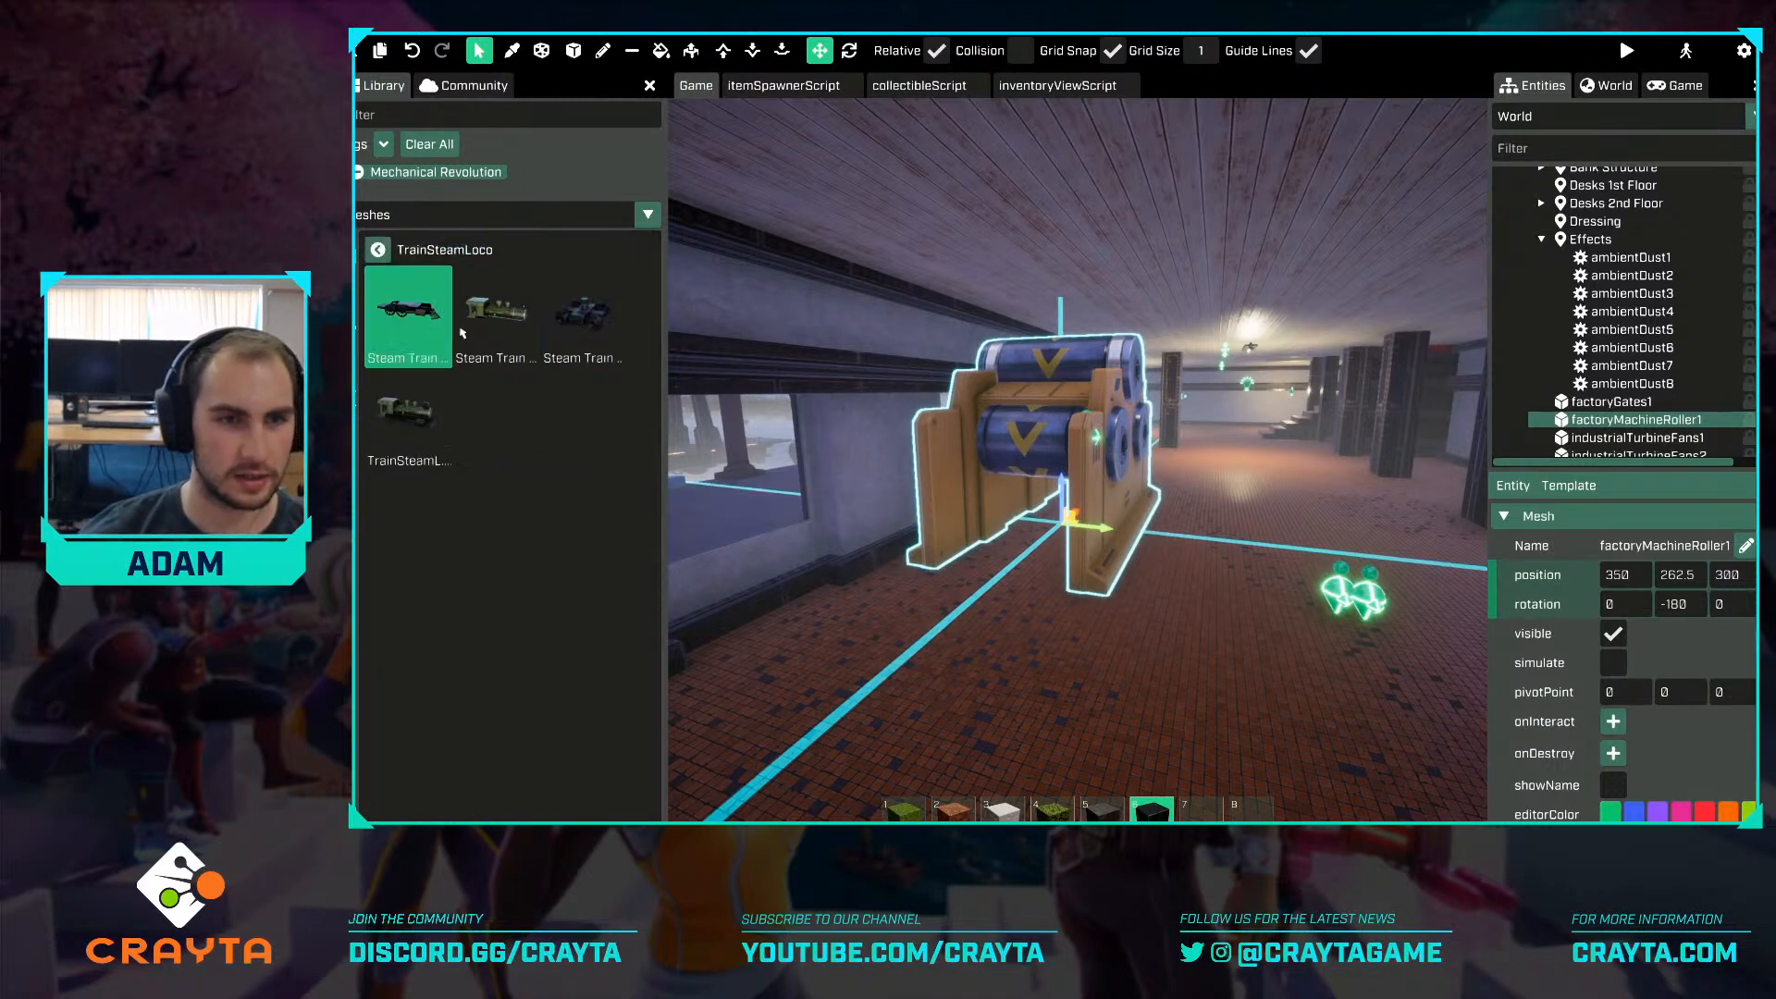
click(438, 425)
key(d)
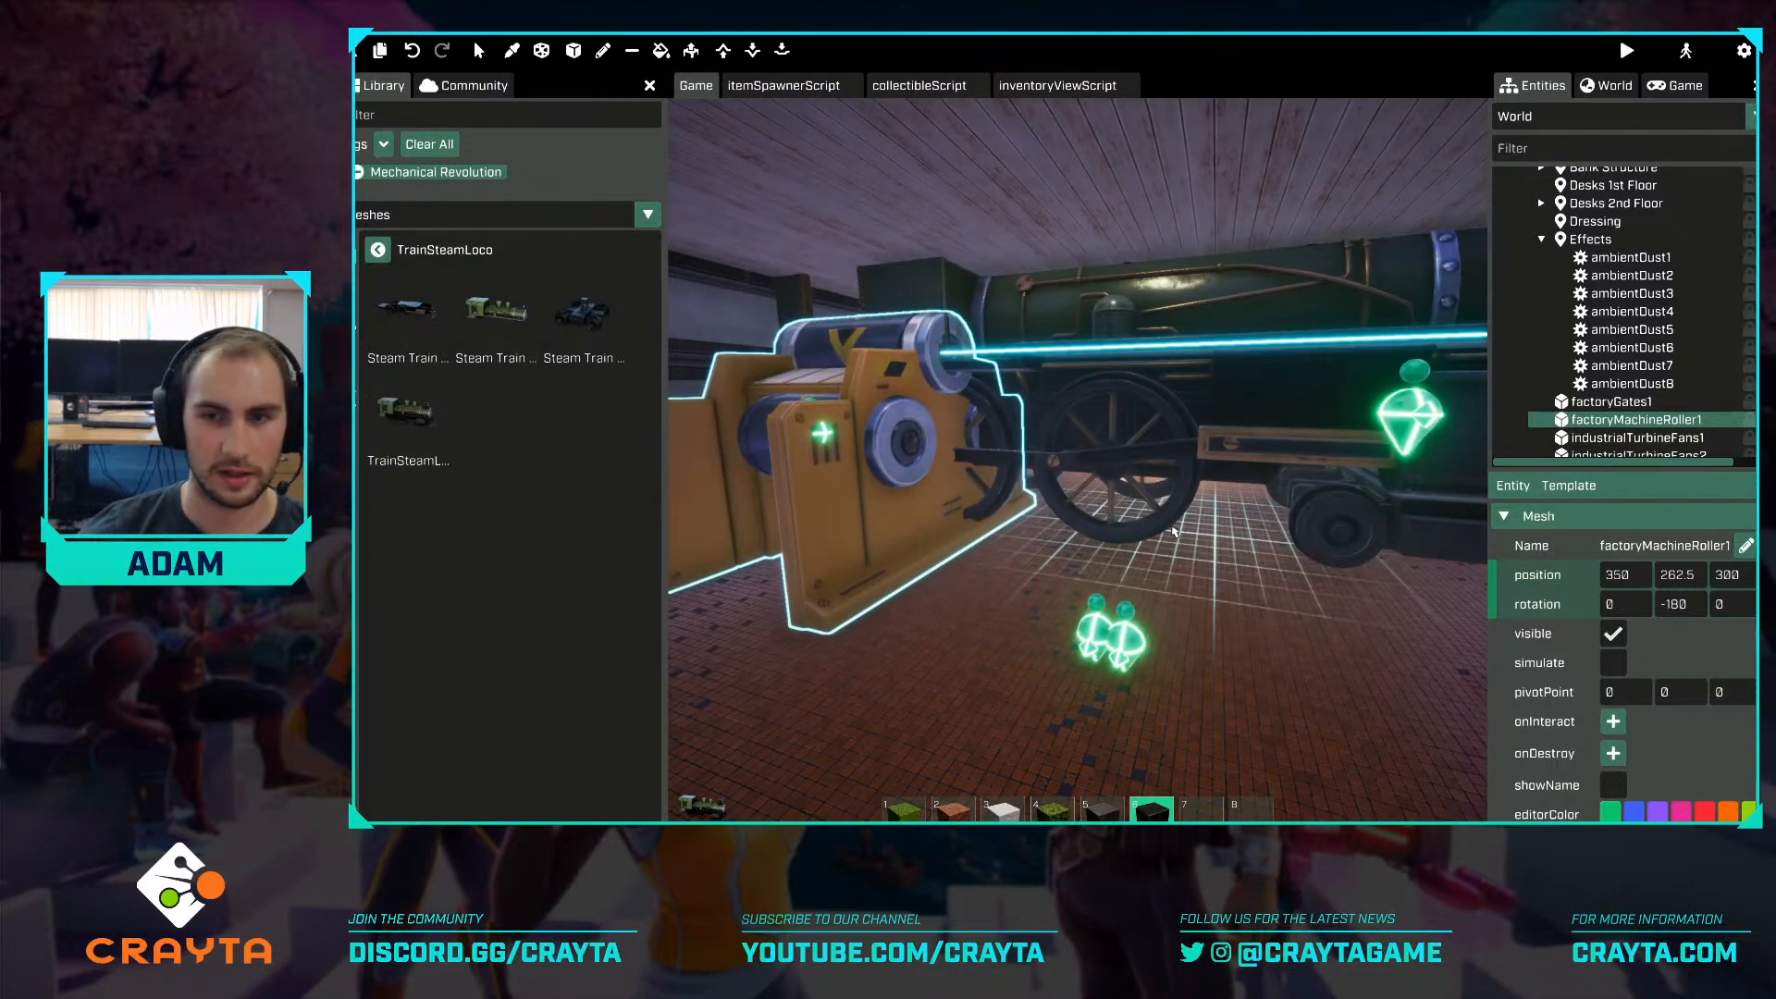
key(a)
right_drag(1177, 539, 505, 85)
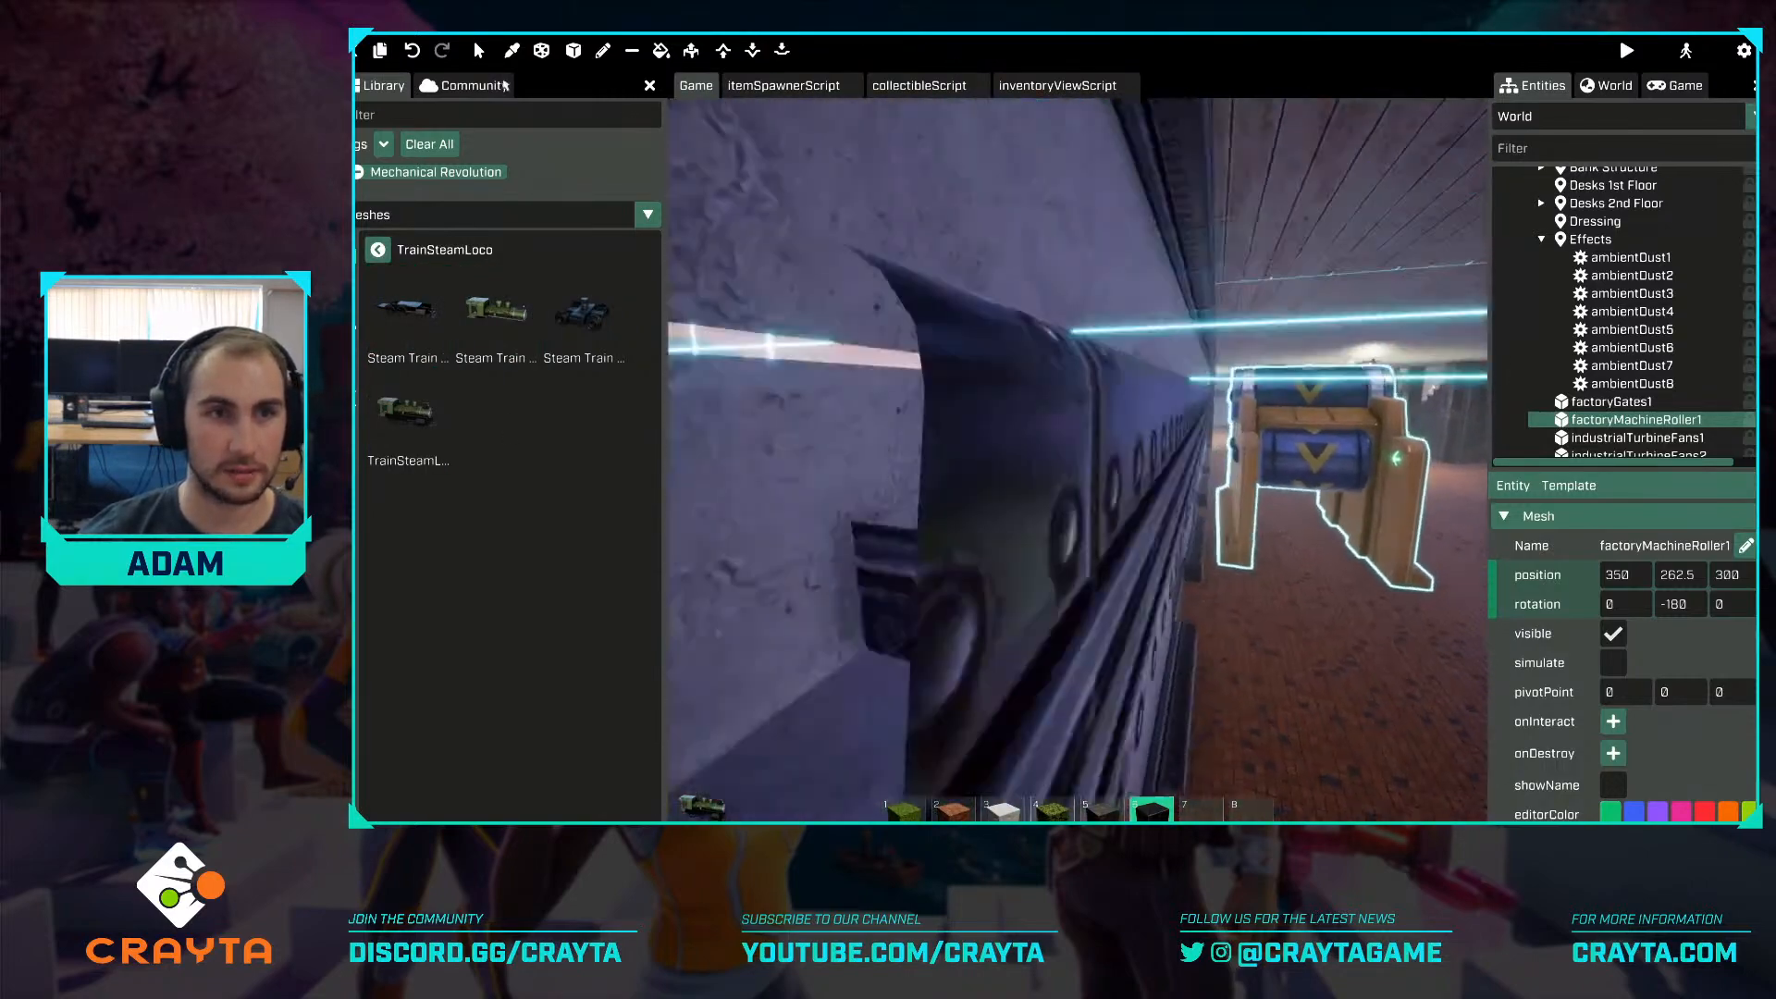
key(d)
click(479, 51)
key(d)
key(w)
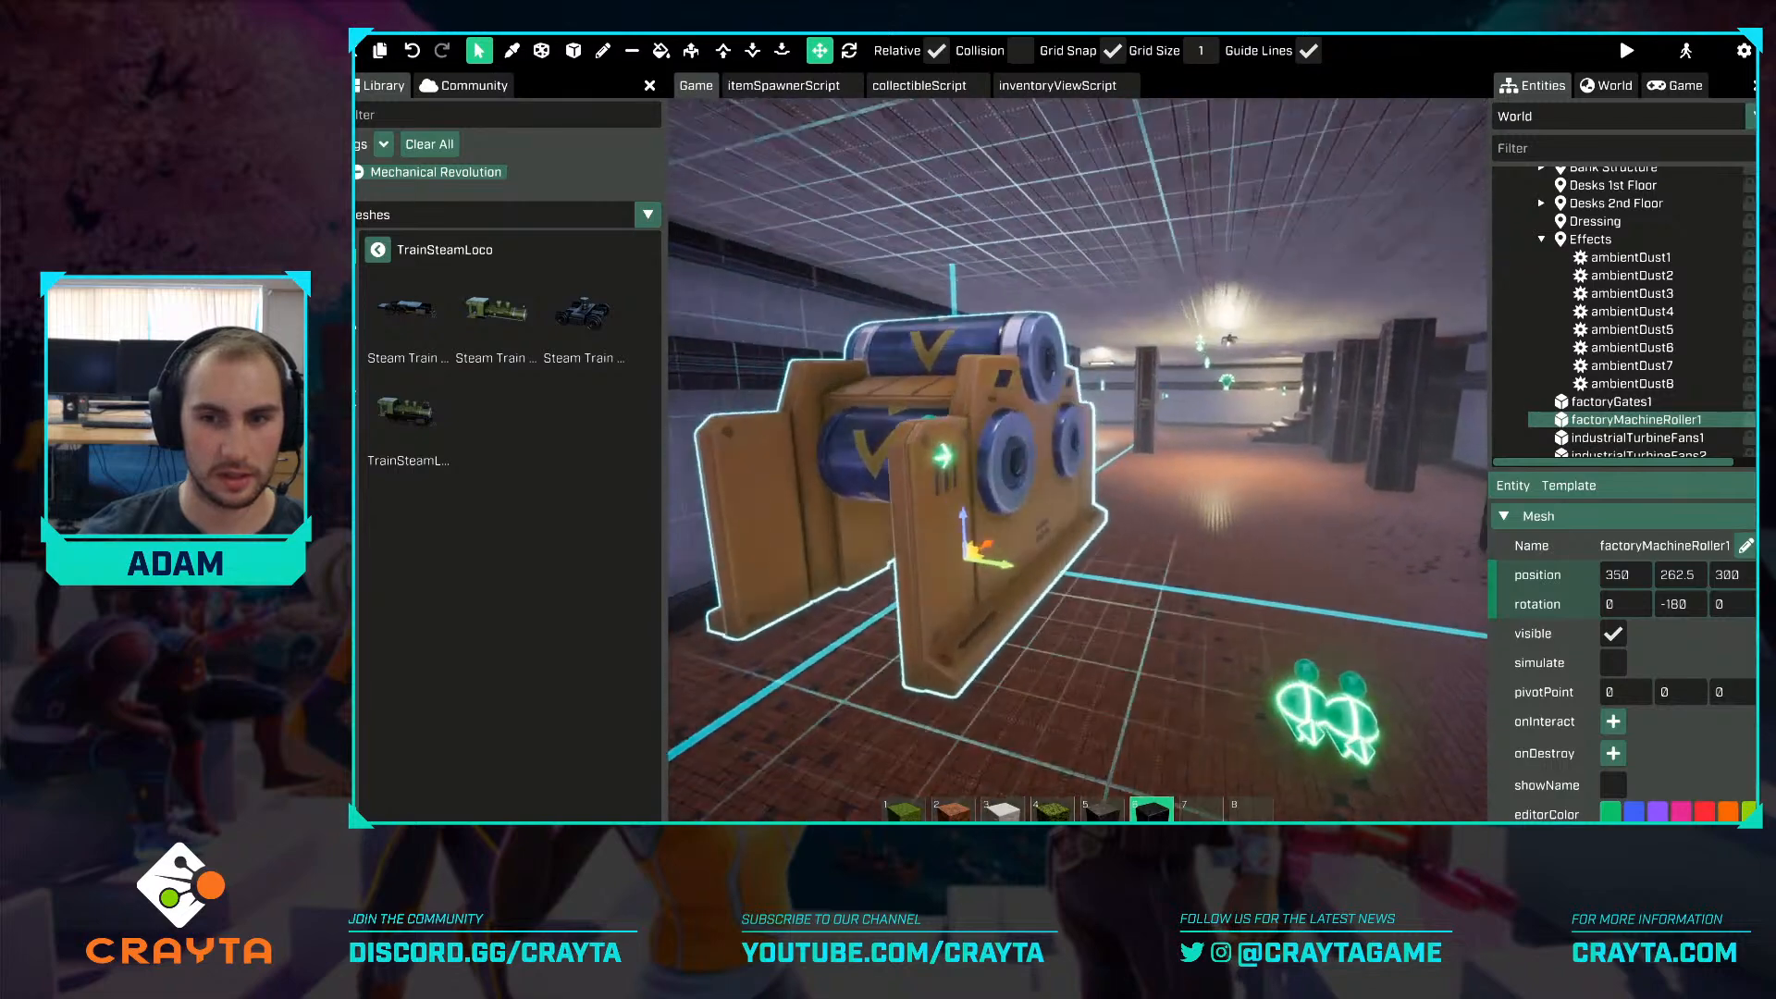
key(a)
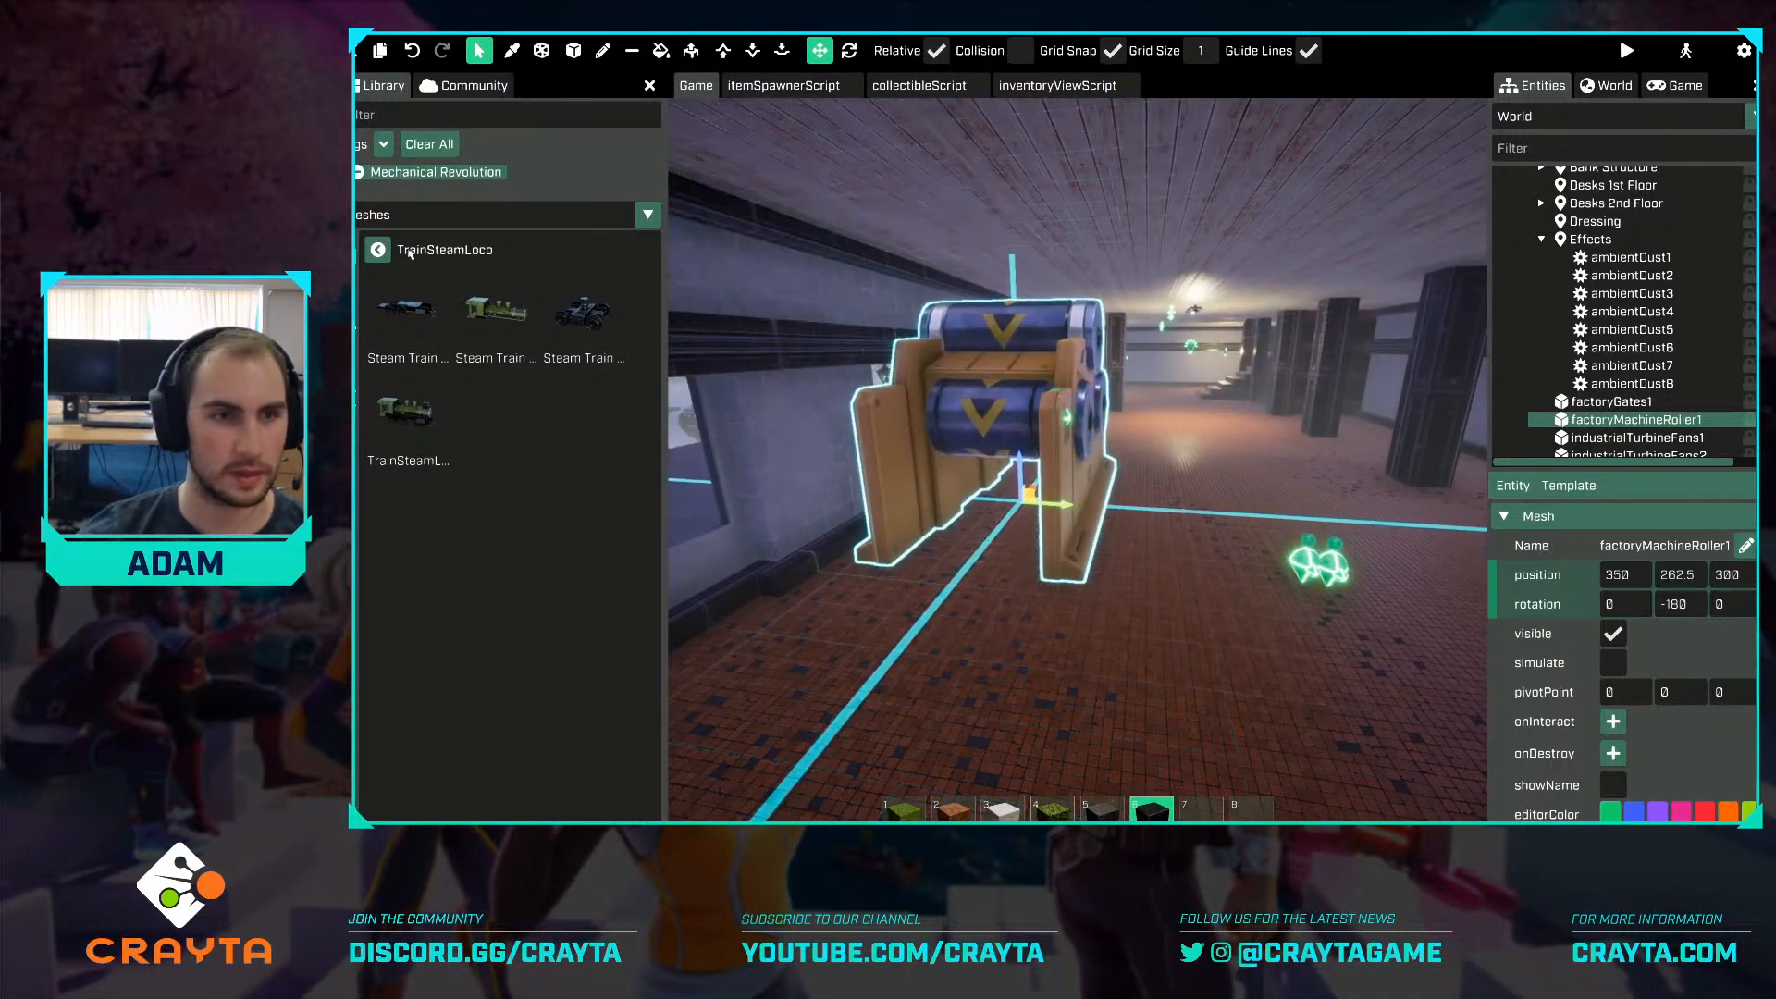
Leave the TrainSteamLoco set and browse the Mechanical Revolution meshes back to the conveyor belts.
click(379, 250)
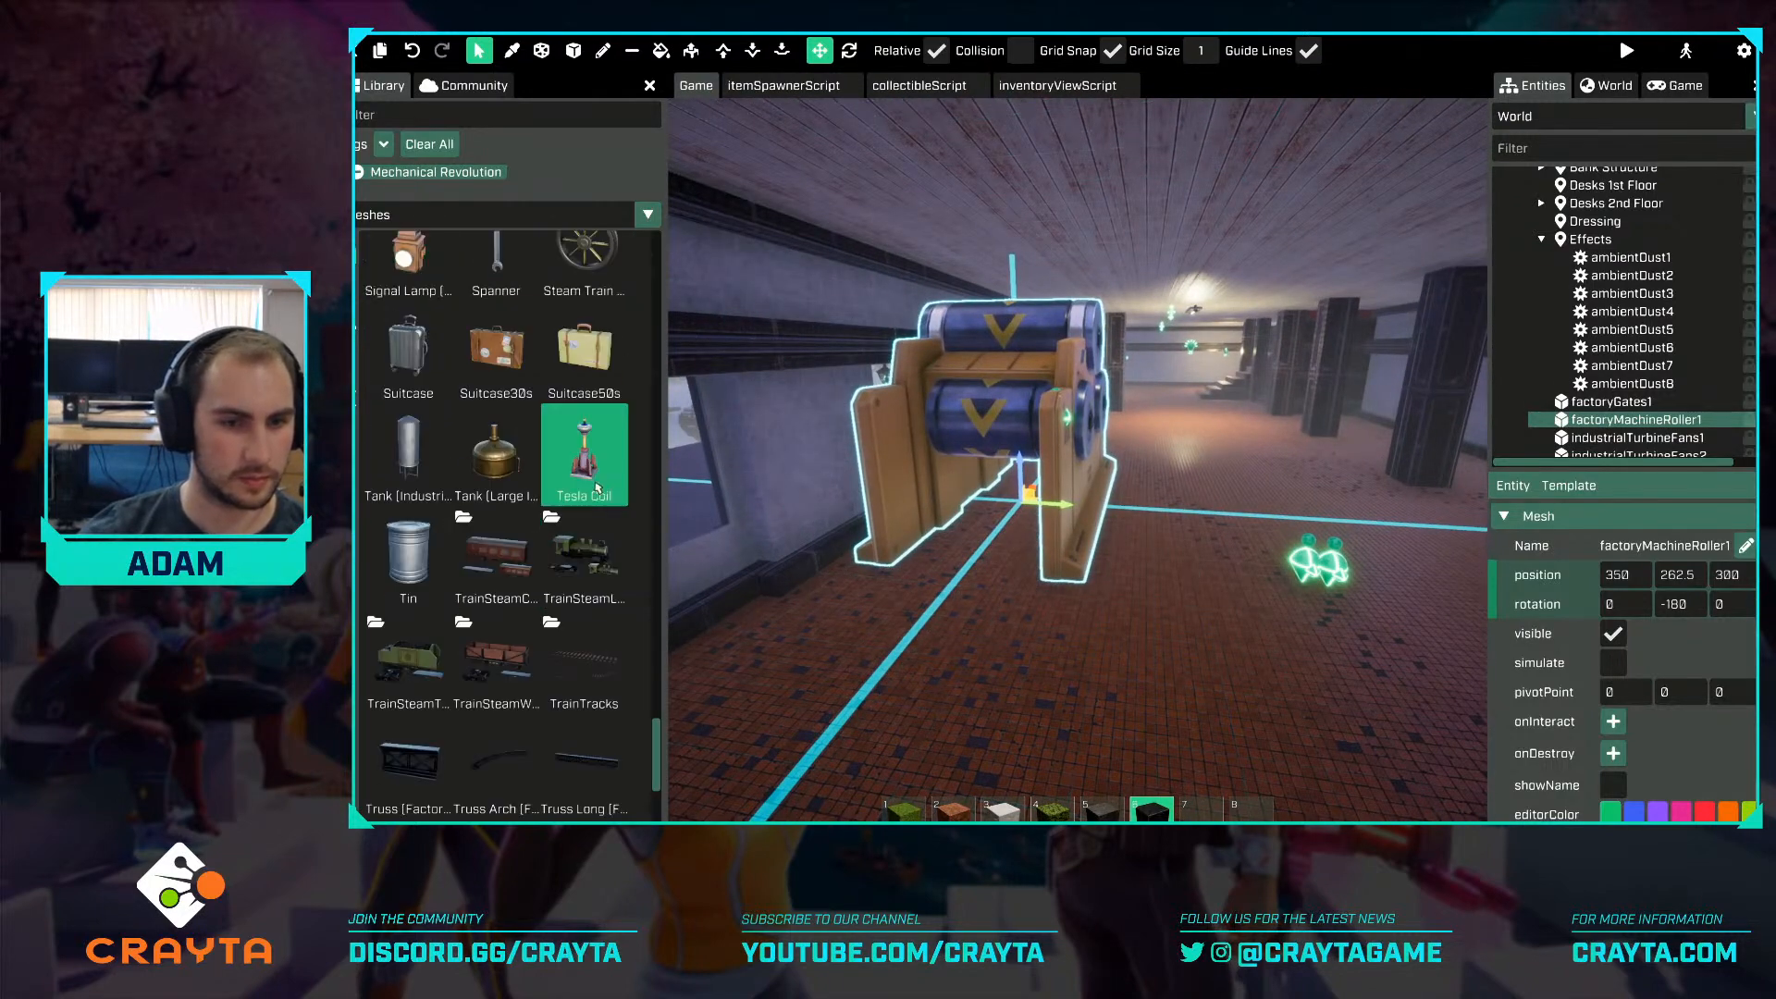
scroll(600, 487, down, 5)
scroll(596, 499, up, 2)
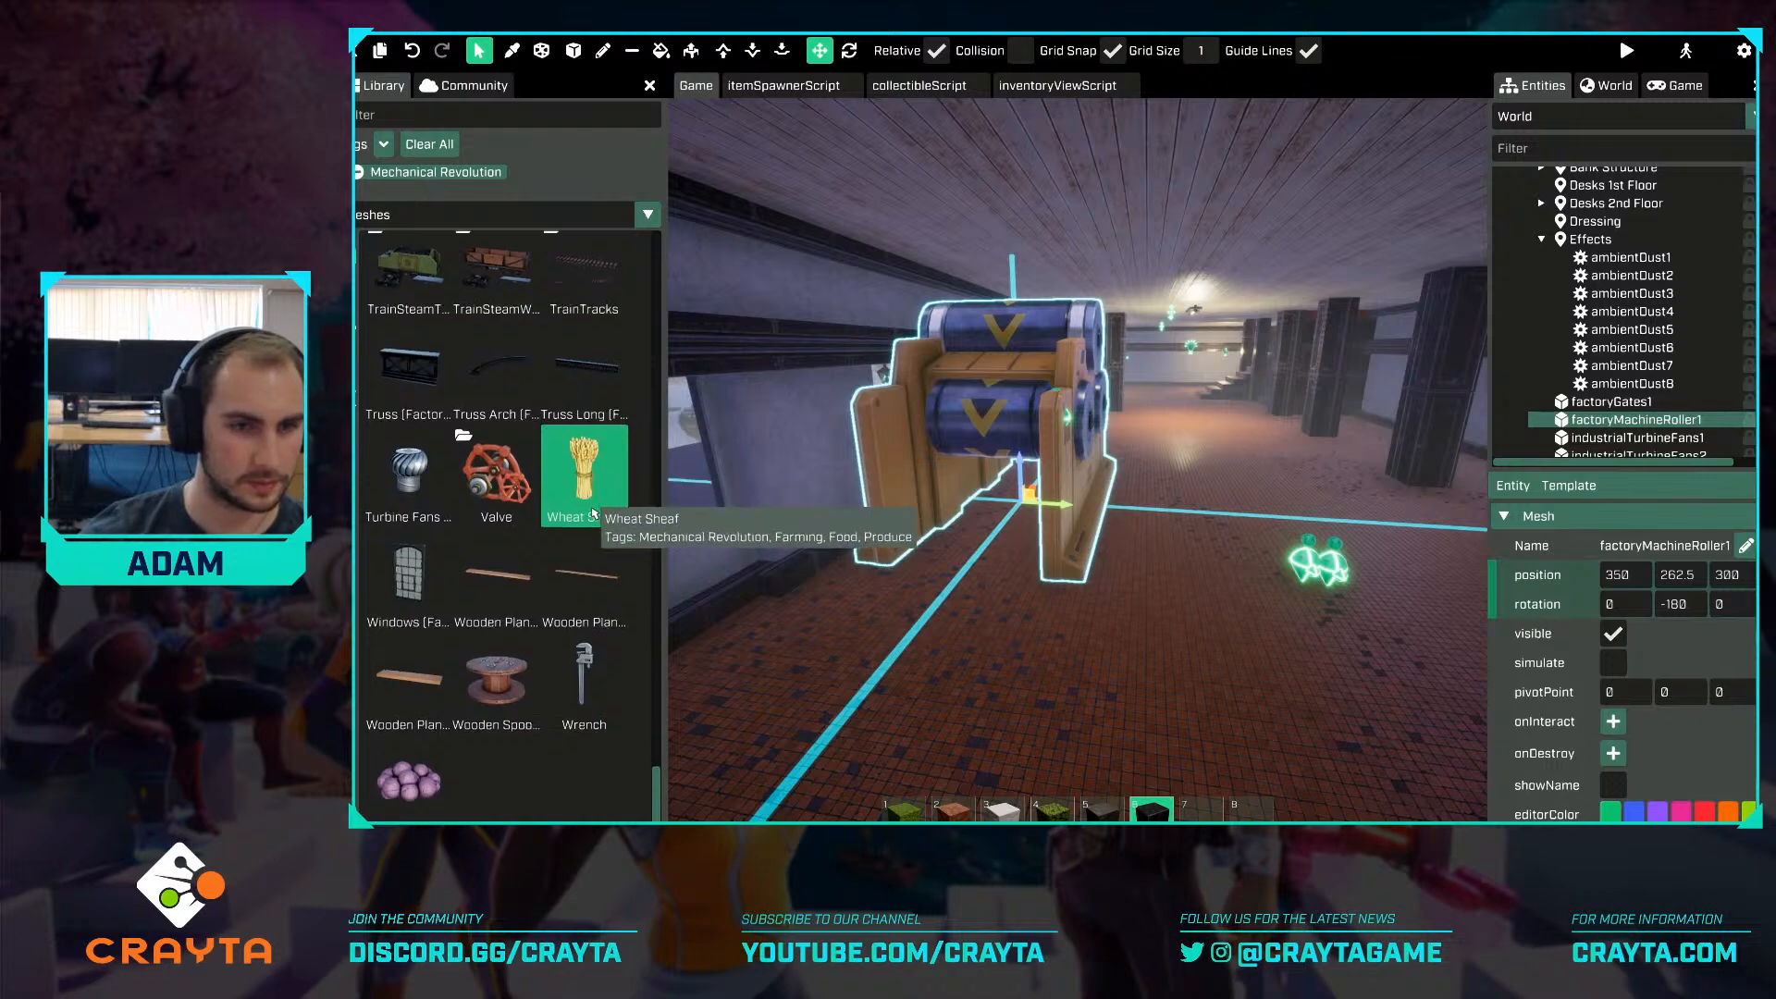
scroll(595, 511, up, 7)
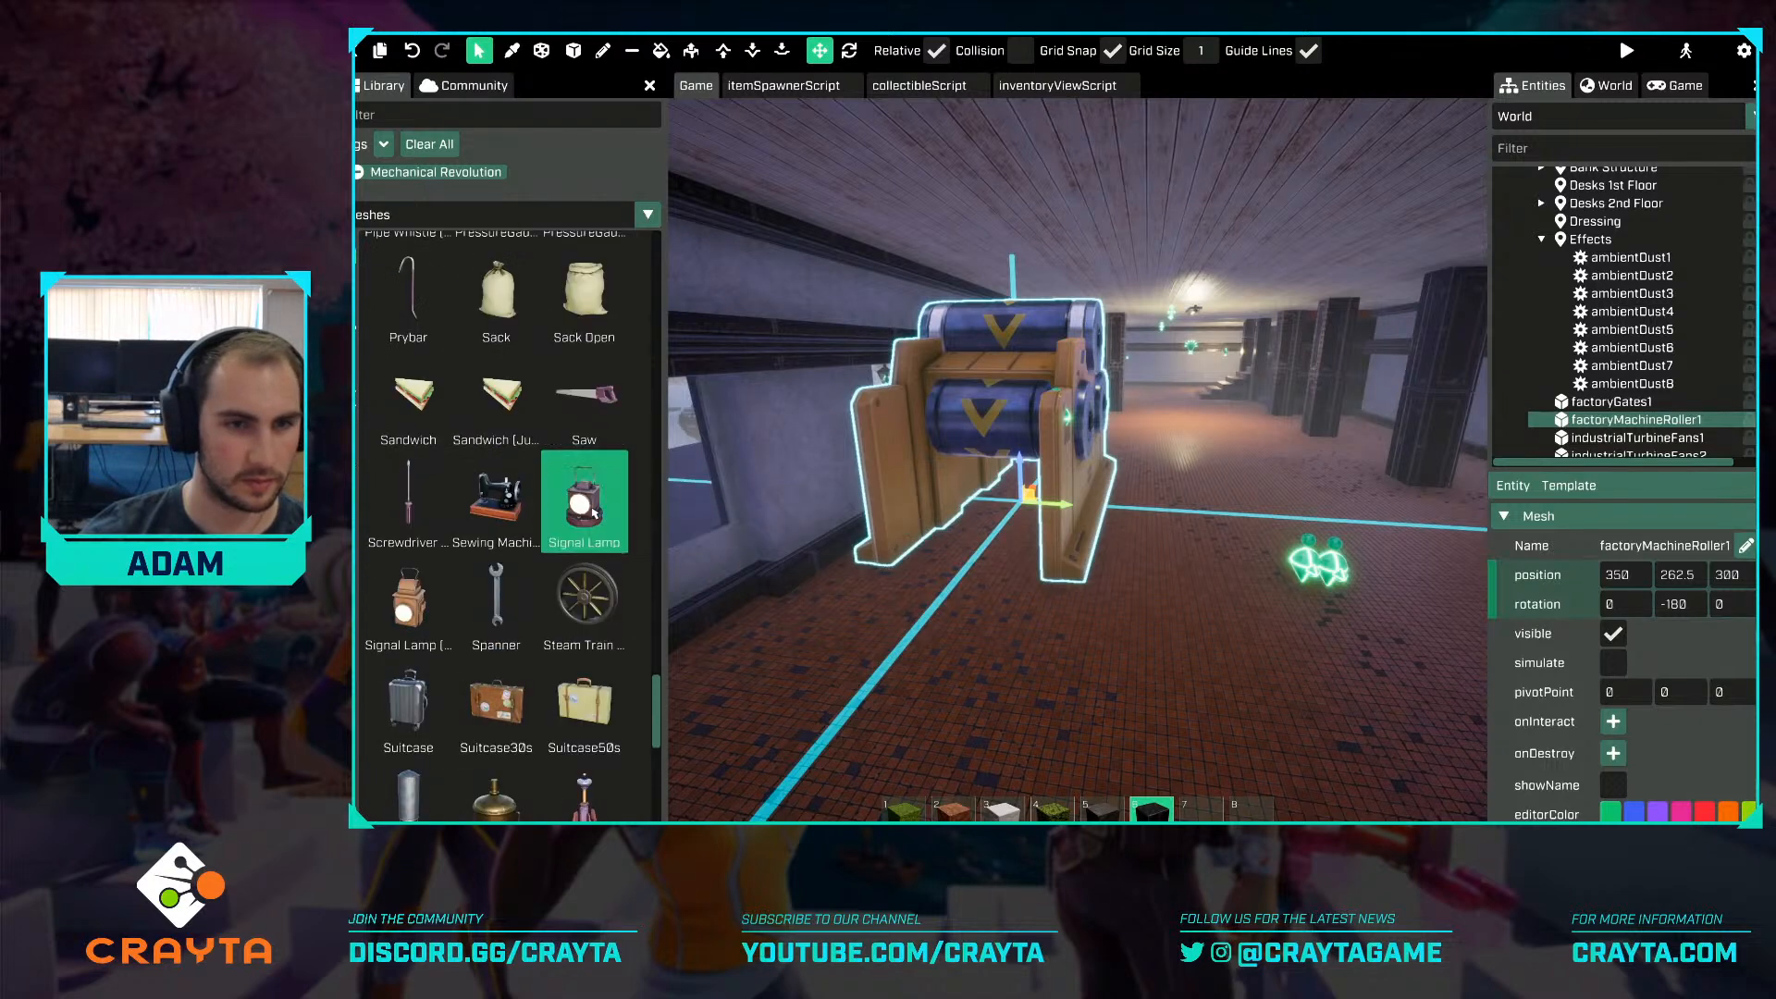
scroll(595, 511, up, 5)
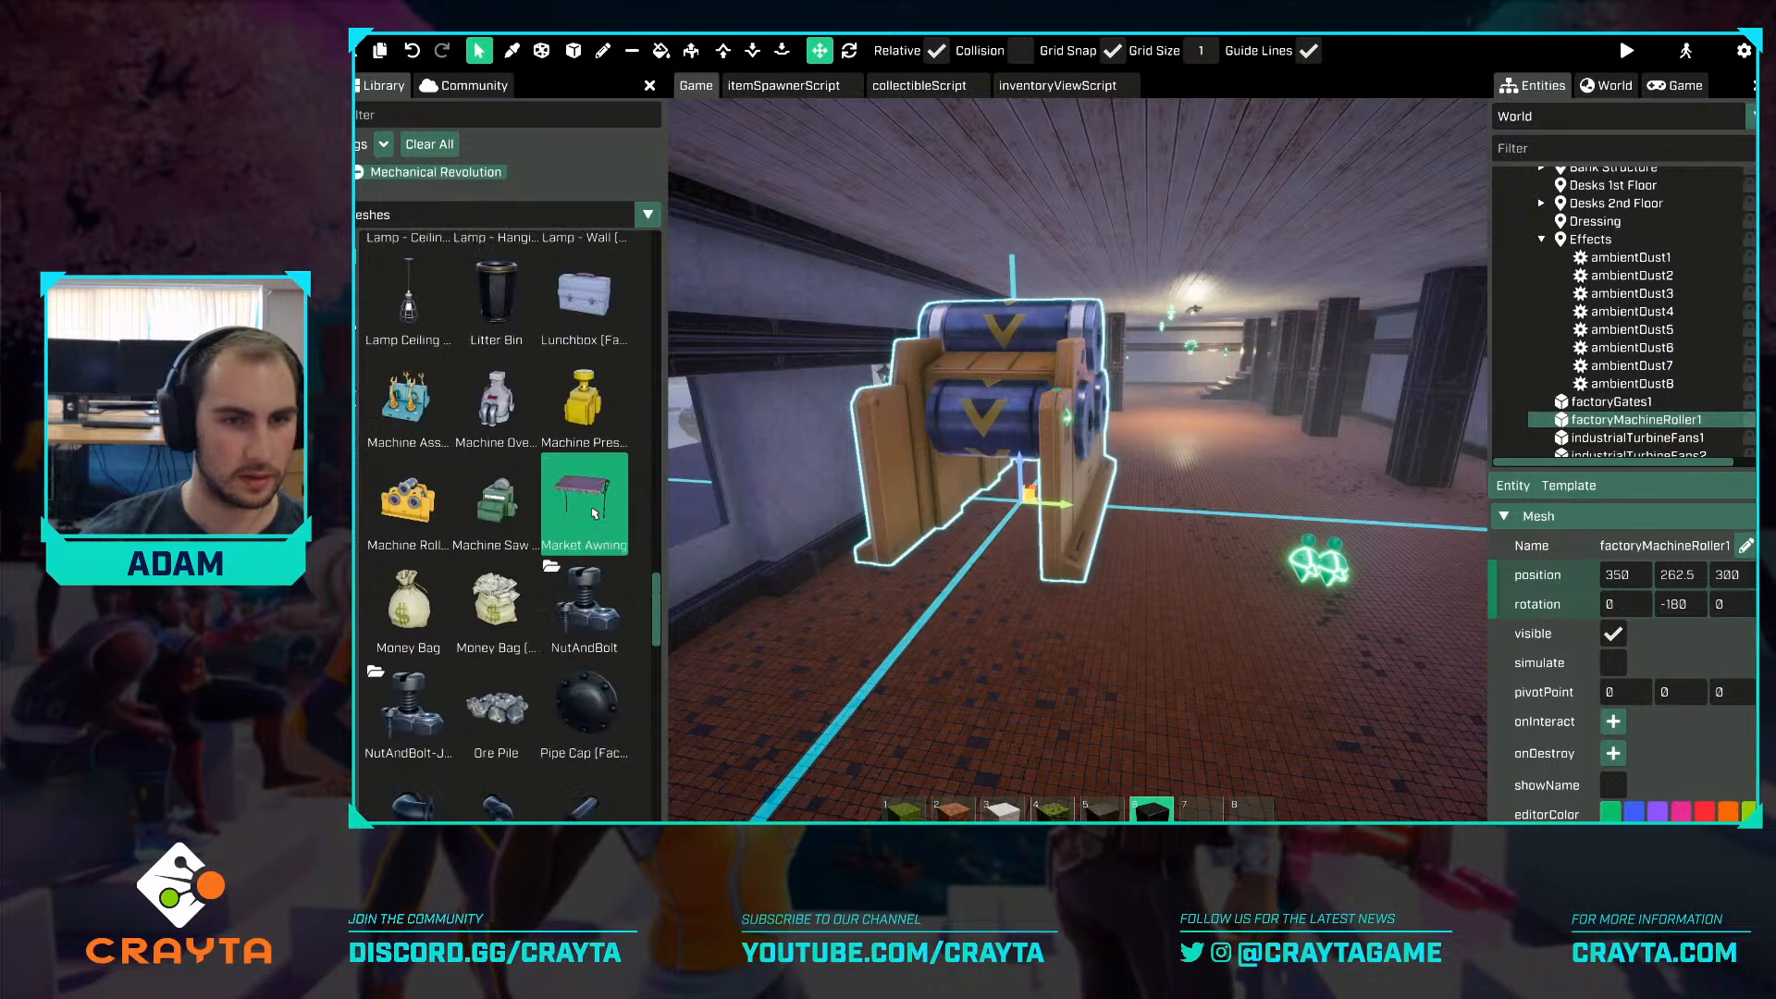
scroll(595, 511, up, 8)
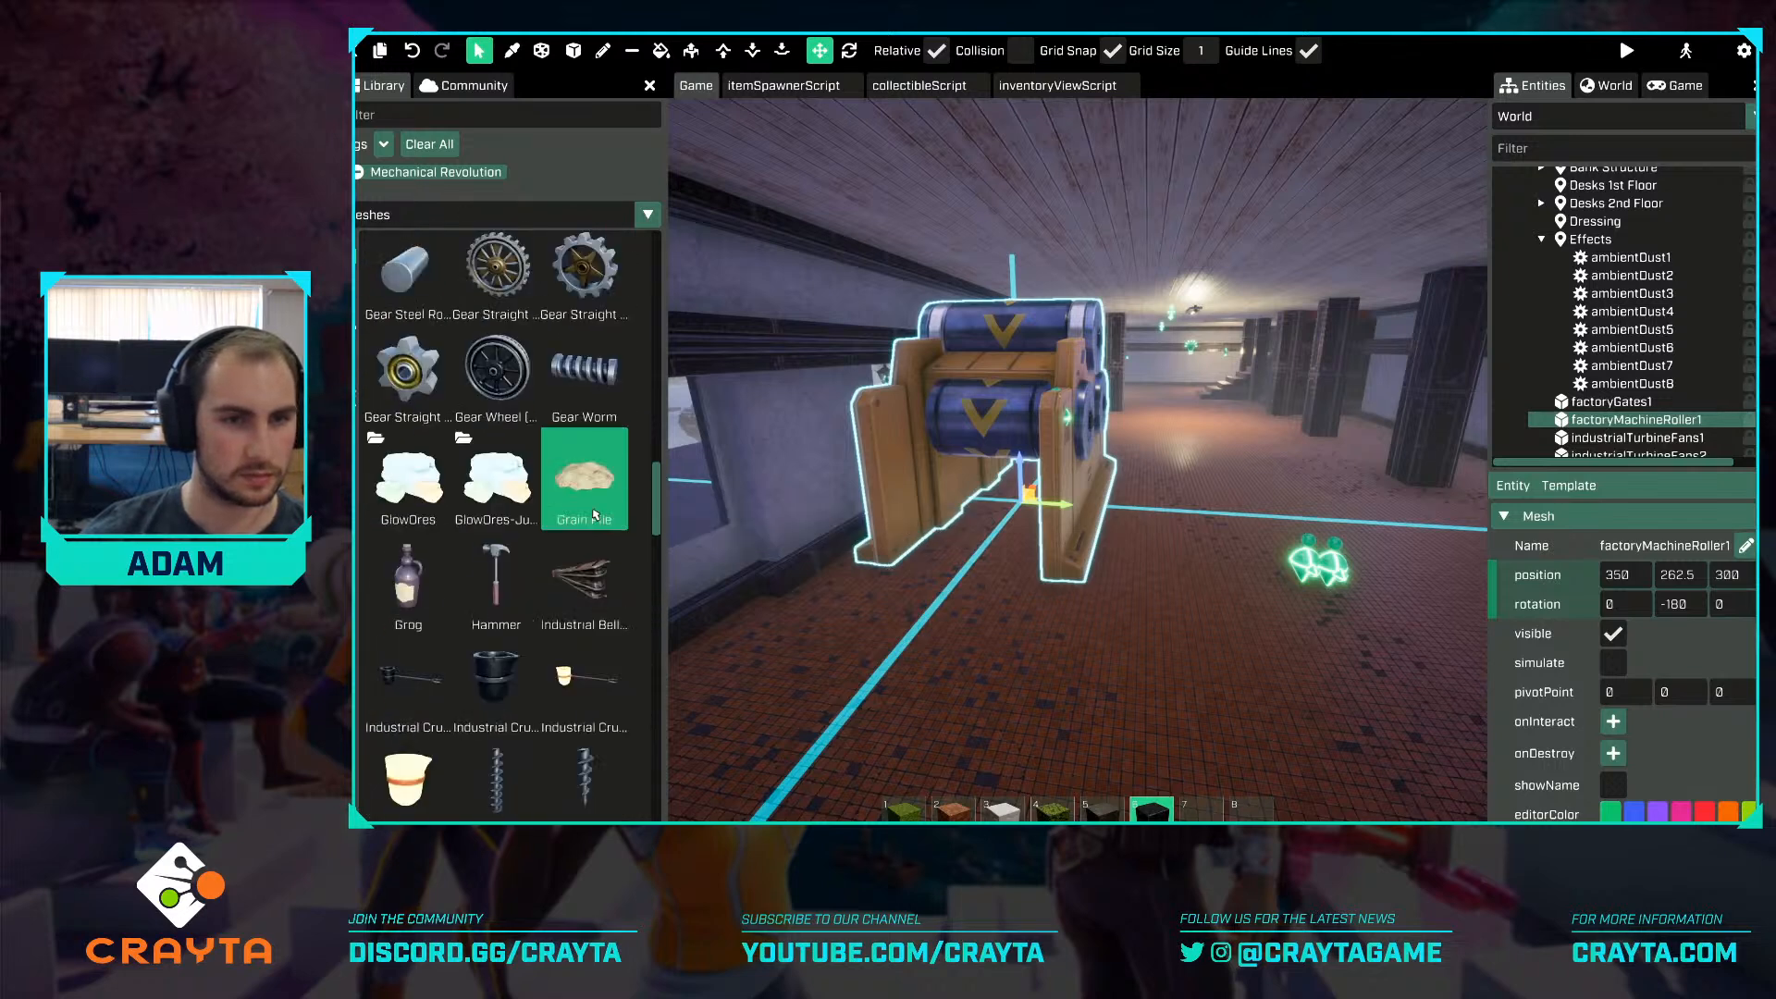
scroll(595, 512, up, 8)
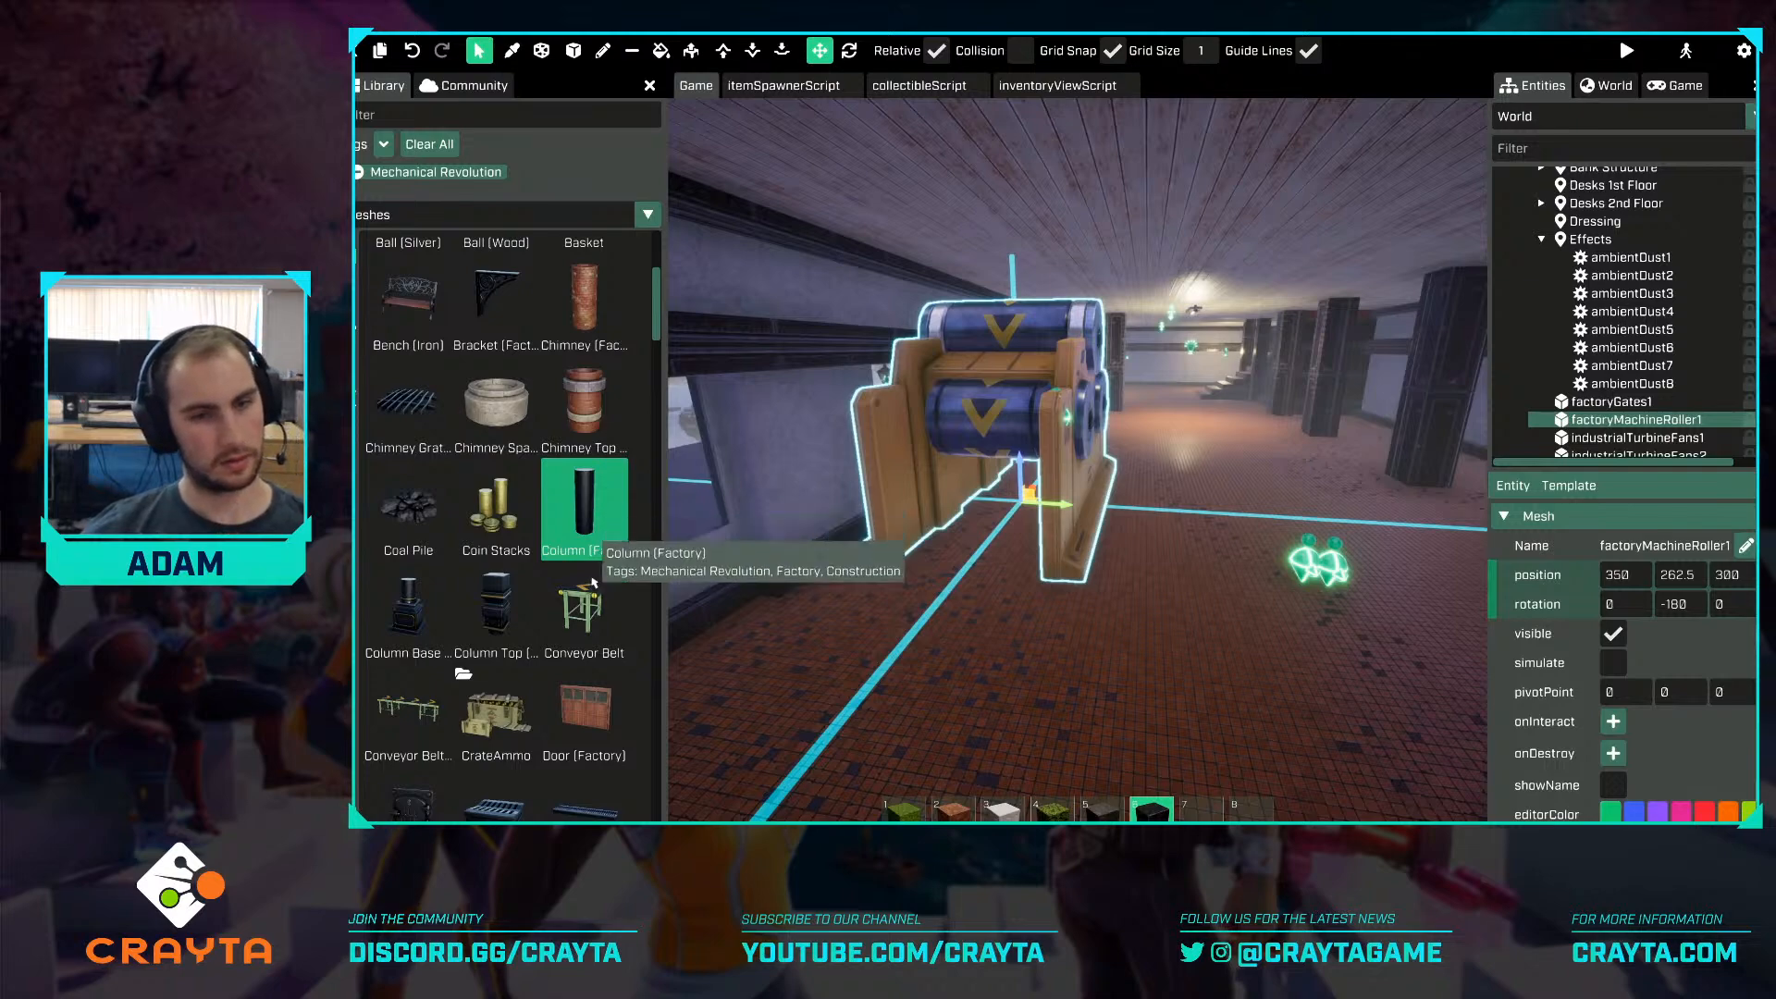
Place a long conveyor belt in front of the yellow roller machine at position 600, 250, 300.
drag(408, 708, 912, 607)
key(w)
right_drag(911, 608, 786, 601)
click(1219, 601)
right_drag(1219, 601, 1193, 599)
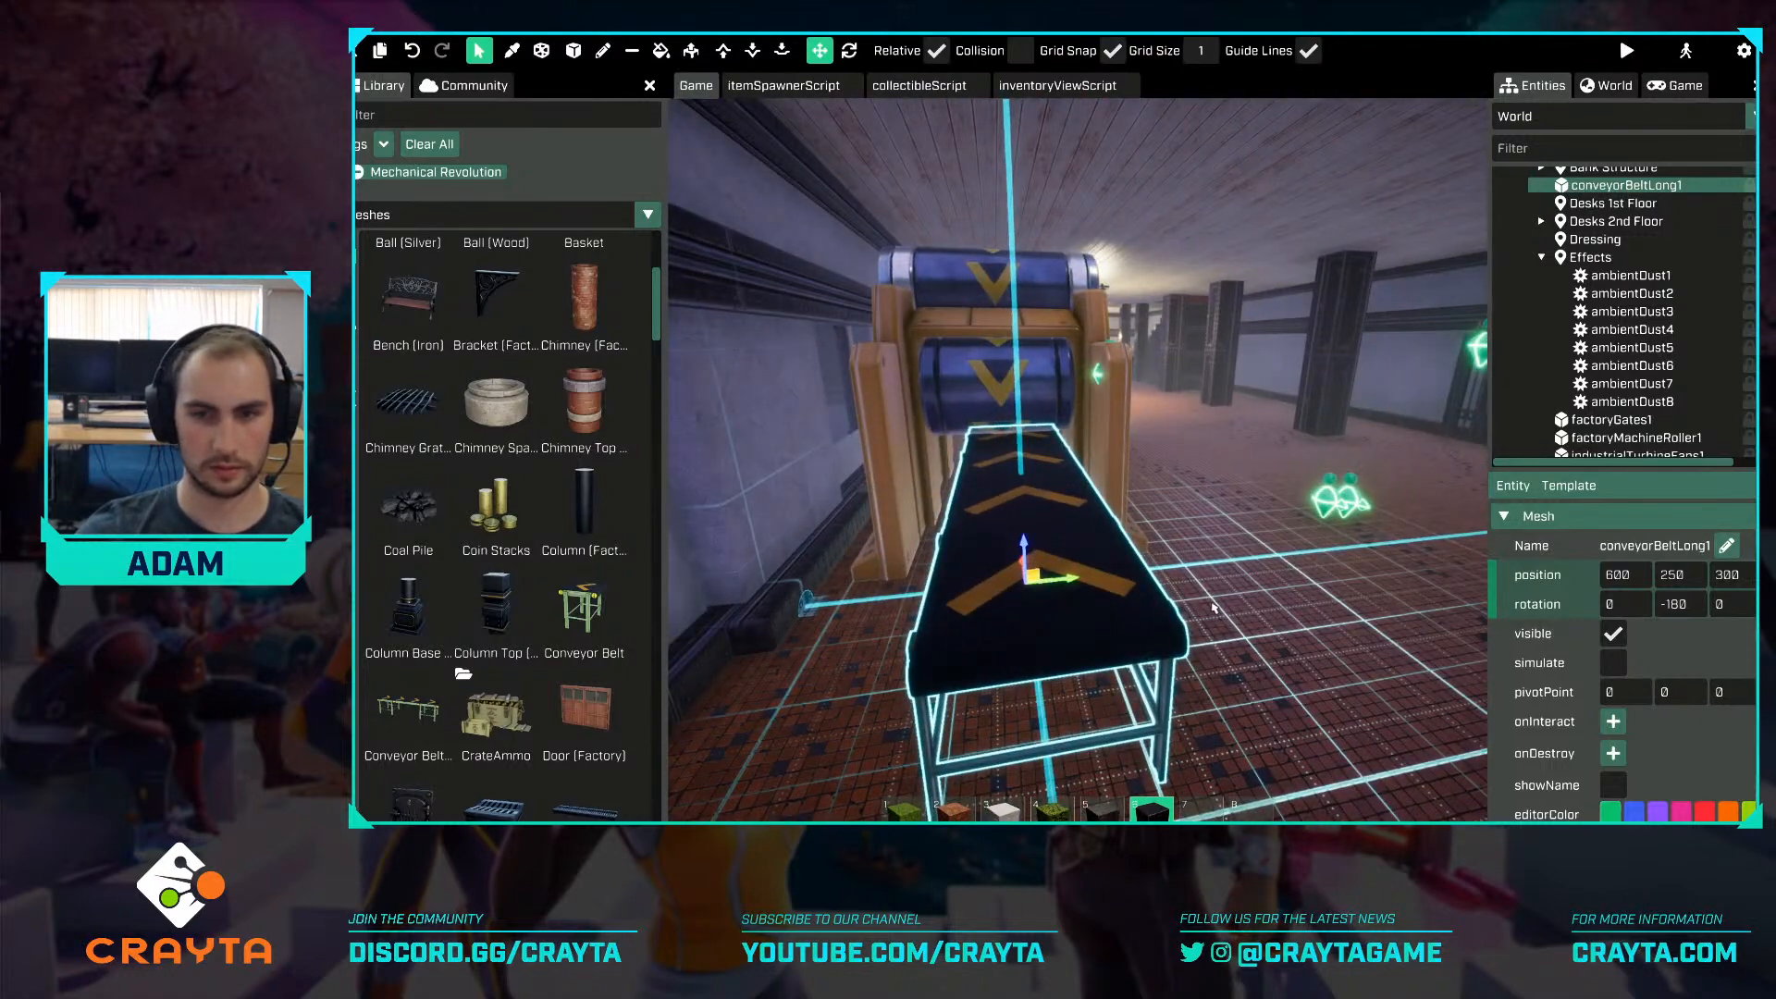
drag(1090, 581, 1069, 592)
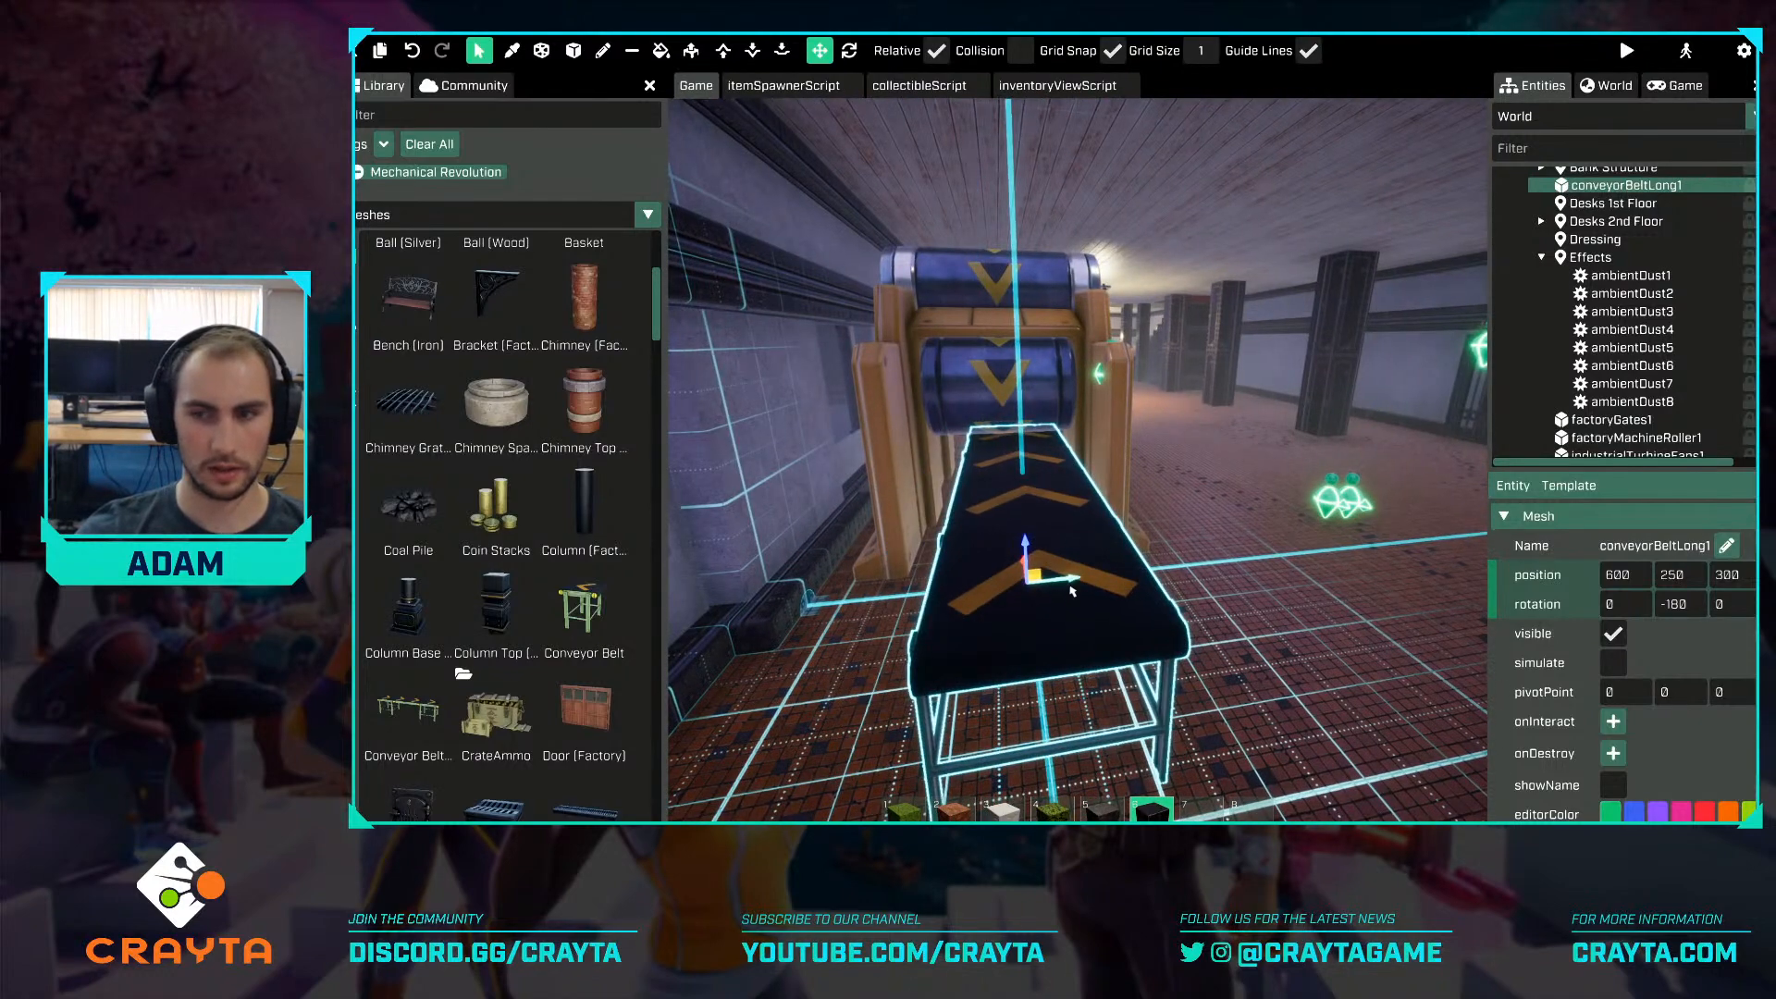
Align the roller machine with the conveyor belt by setting its second position value to 250.
click(1082, 467)
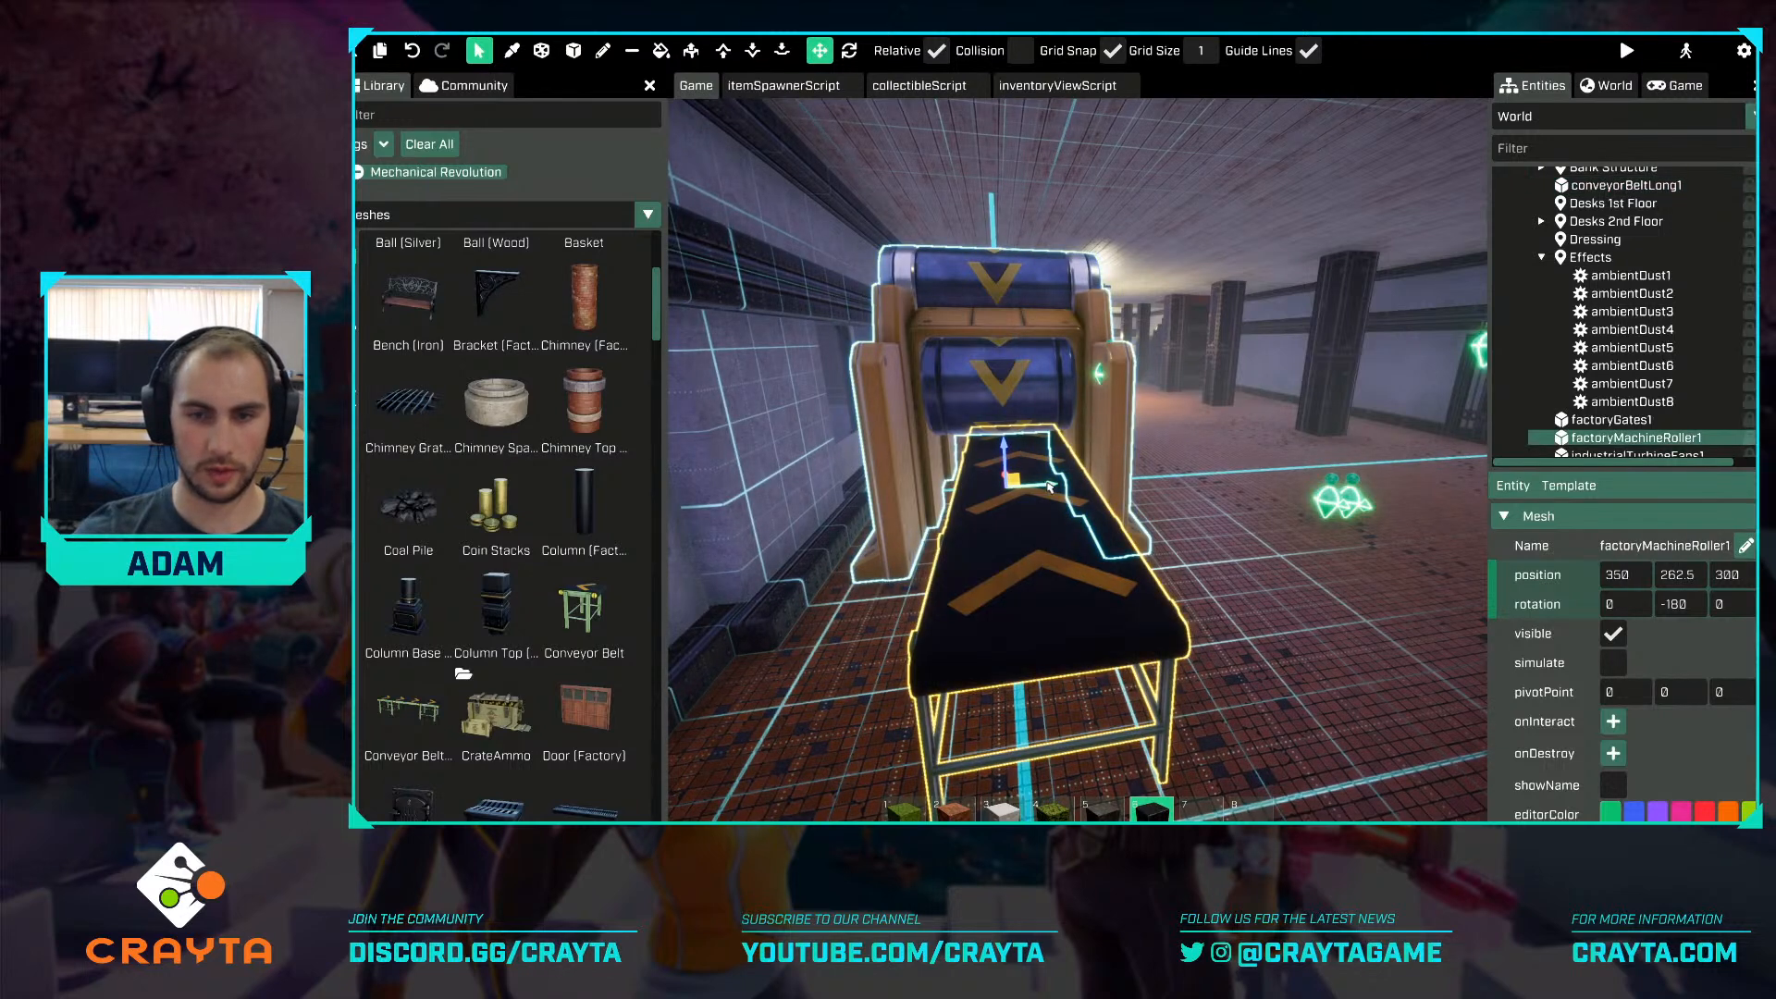
drag(1050, 488, 1036, 491)
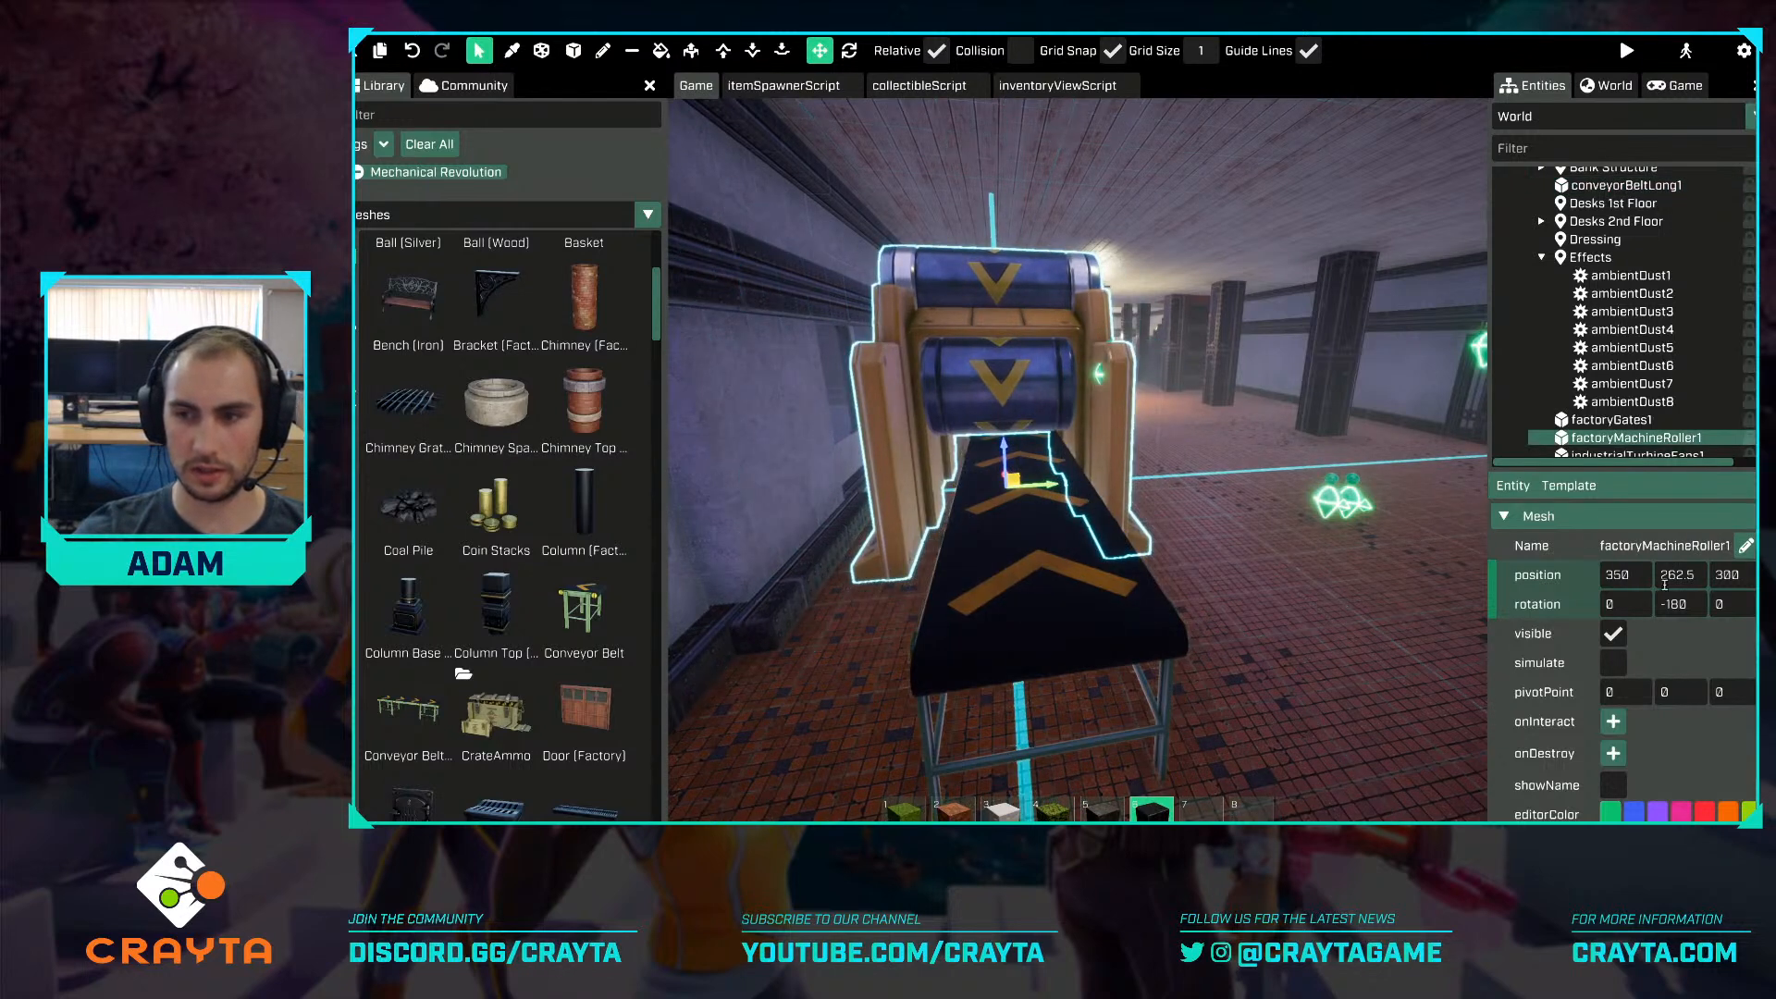
text(2500)
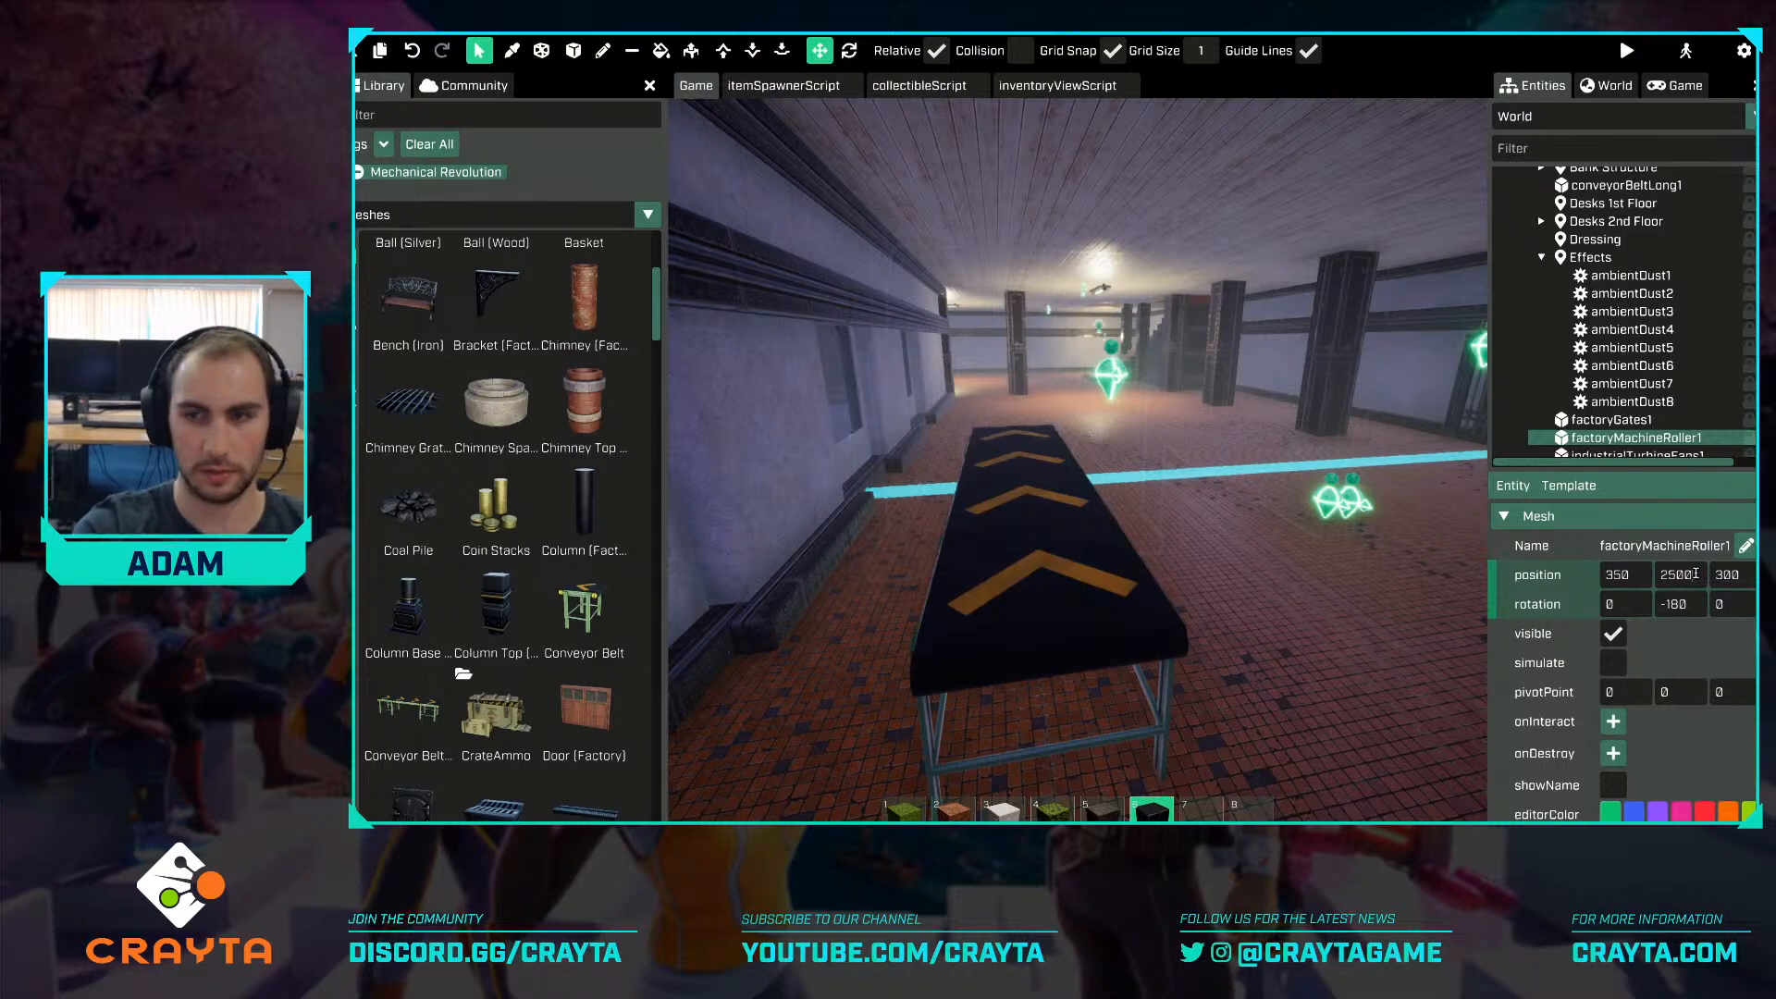
key(BackSpace)
Duplicate the long conveyor belt and move the copy through the roller machine to position 200, 250, 300.
right_drag(1036, 541, 1158, 535)
right_drag(1044, 511, 1078, 551)
click(1084, 555)
drag(1085, 558, 1147, 559)
right_drag(1147, 559, 1168, 562)
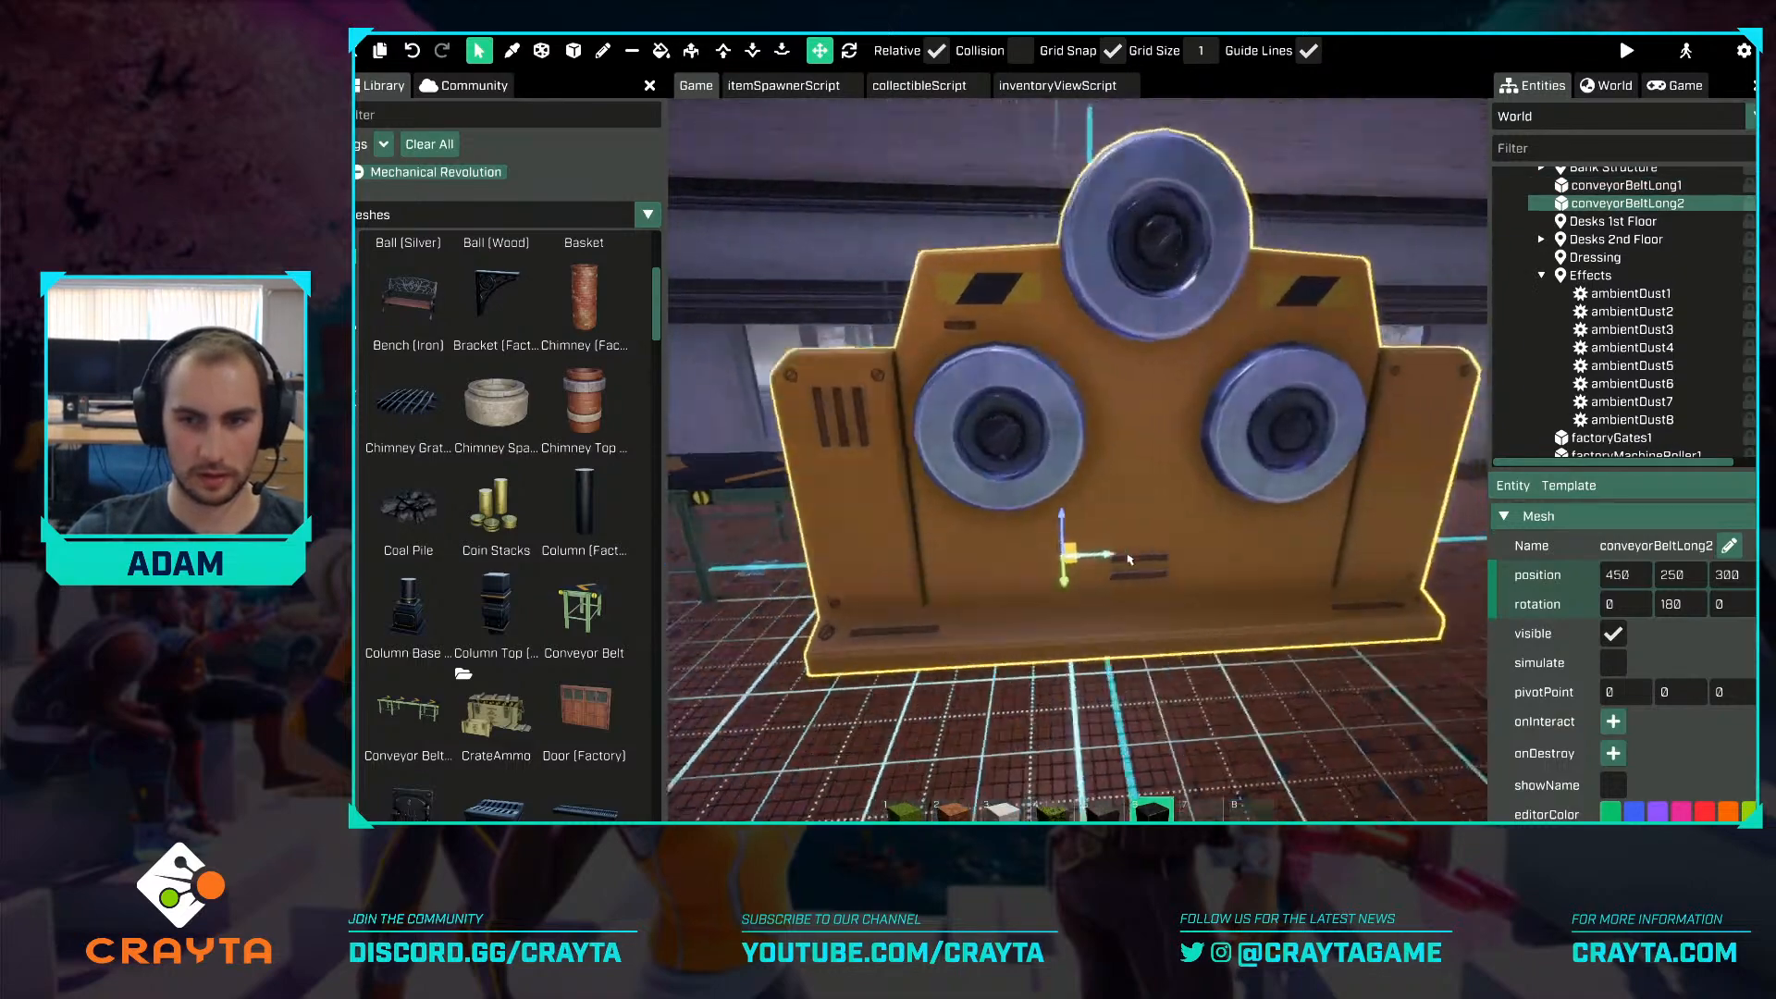
drag(1148, 564, 1219, 563)
key(w)
right_drag(1219, 563, 1124, 515)
key(s)
Try shifting both conveyor belts together along the roller machine, and undo the moves.
ctrl+click(1029, 510)
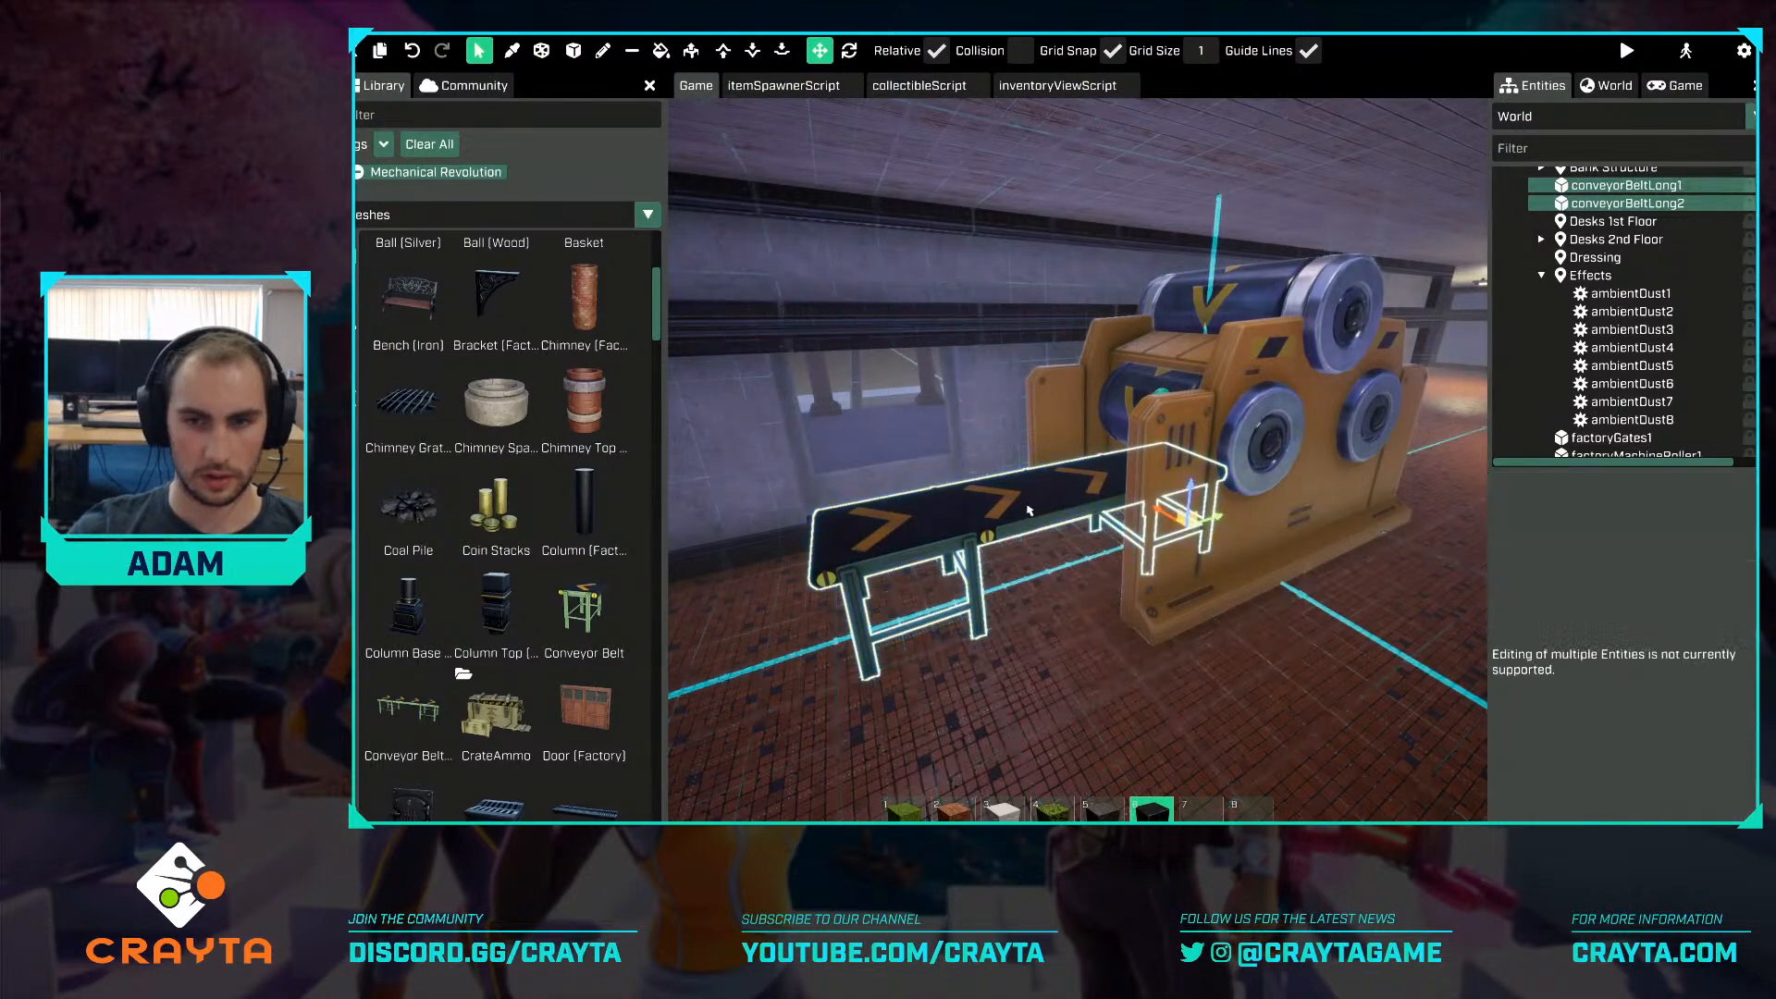
drag(1224, 522, 1147, 541)
key(s)
right_drag(1147, 541, 1120, 569)
drag(1119, 569, 1009, 592)
right_drag(1008, 592, 1224, 592)
key(ctrl+z)
key(ctrl+z)
key(d)
key(a)
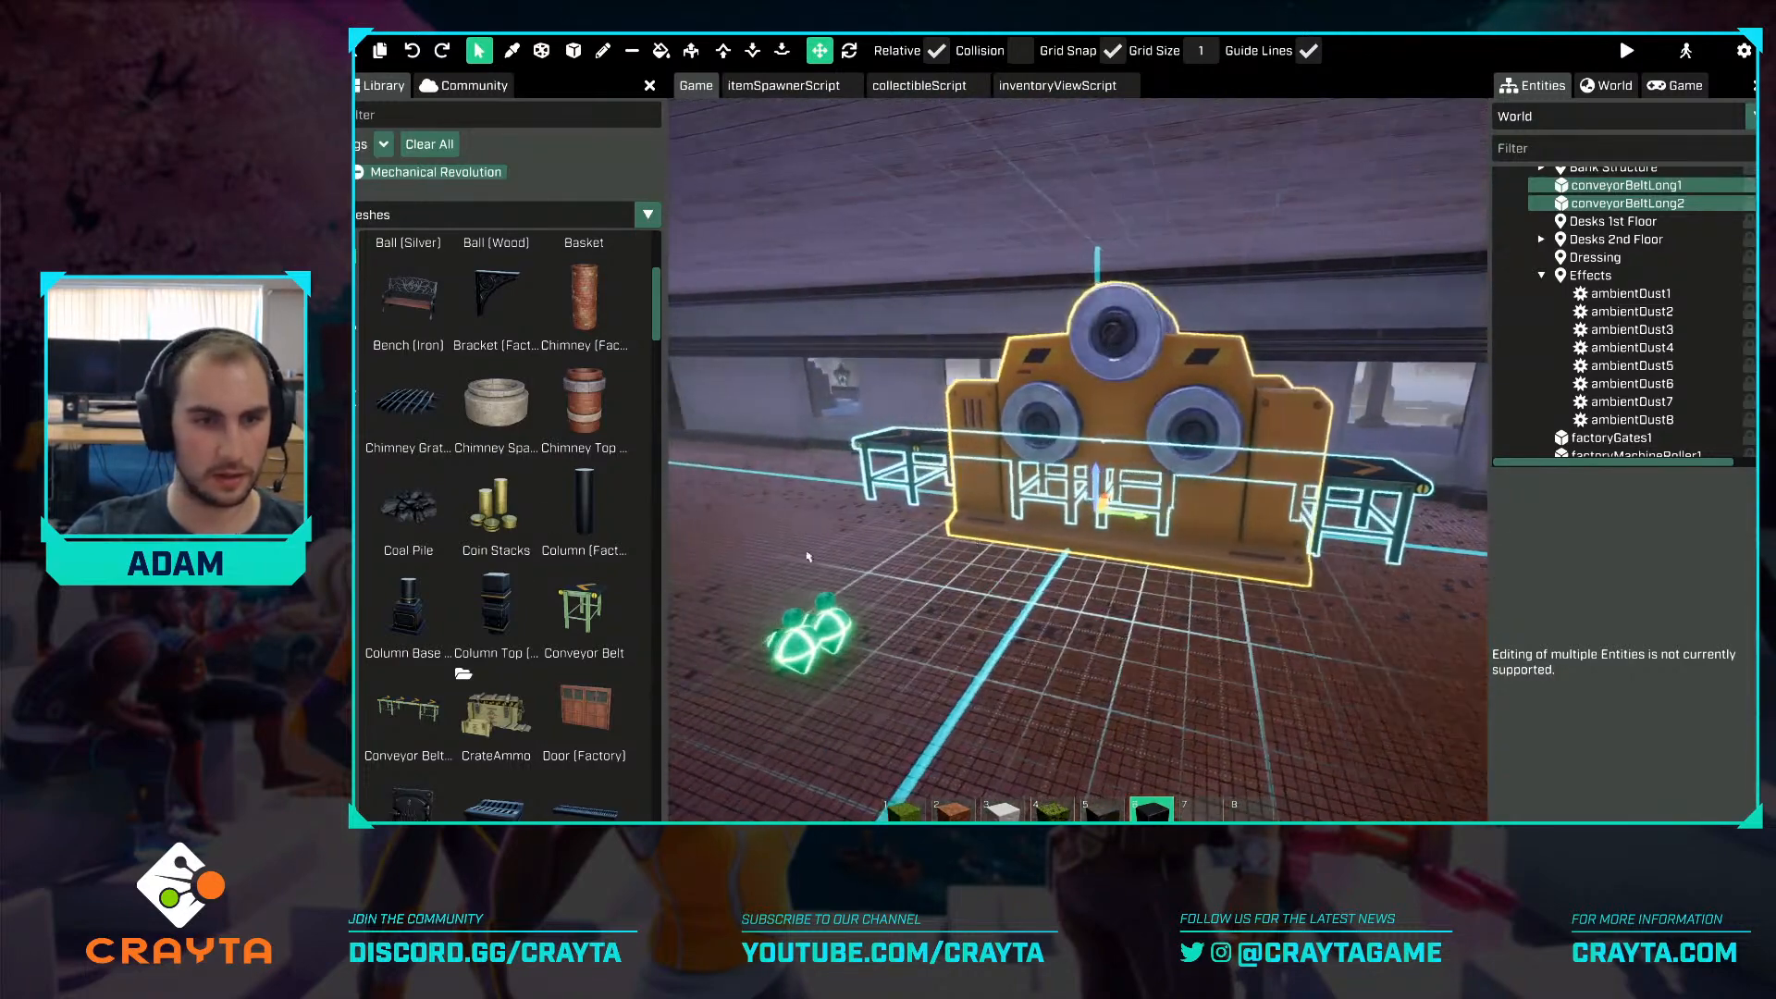
Open the FactoryMachinePackingLine set and try out its red packing machine at the end of the conveyor line.
scroll(549, 506, down, 5)
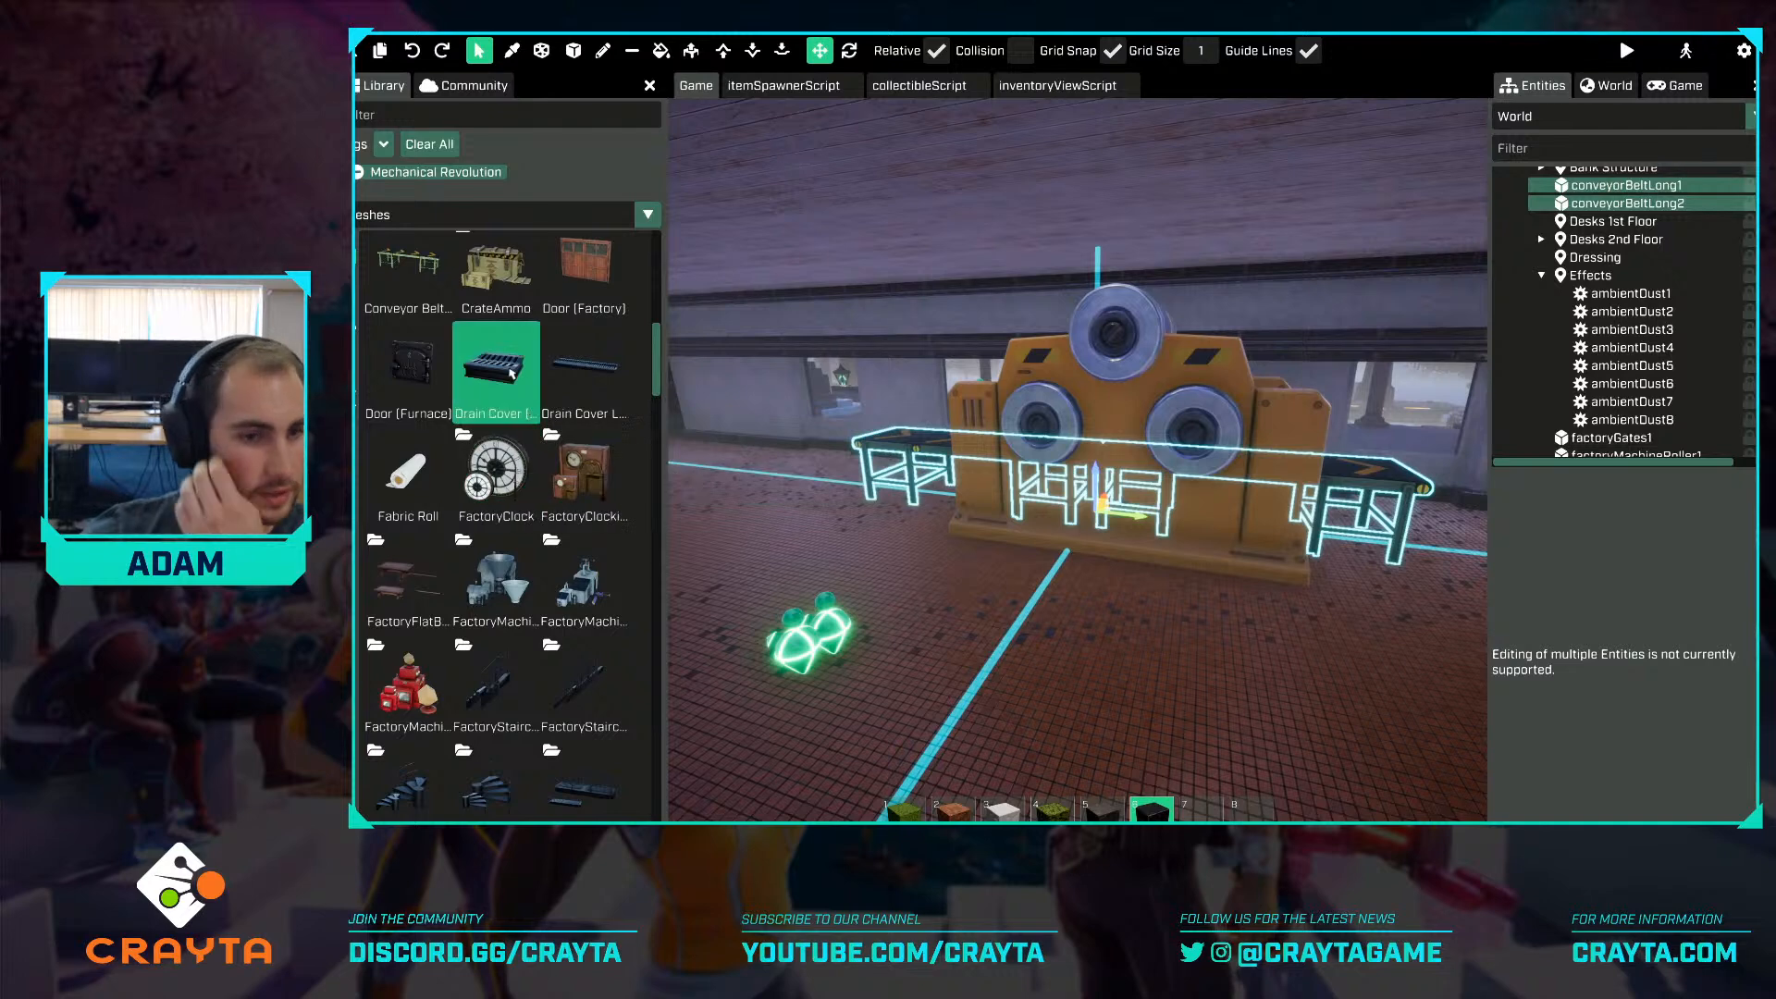
scroll(561, 615, down, 3)
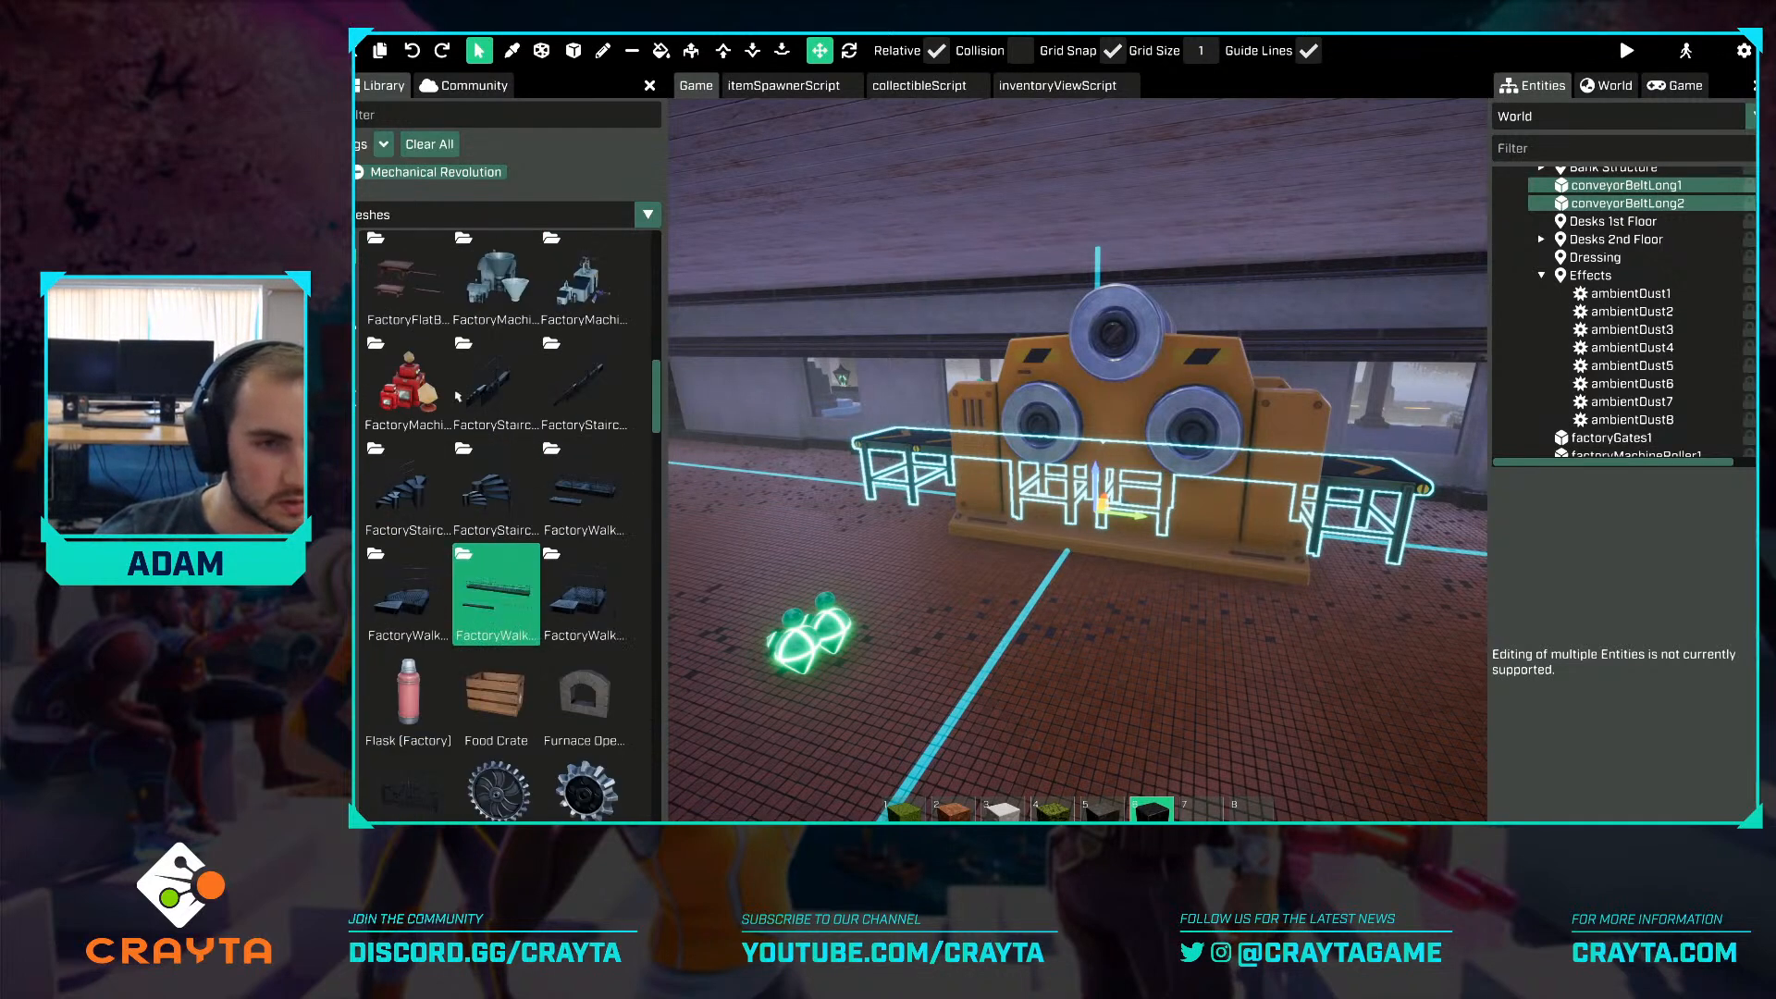
double_click(419, 339)
click(419, 339)
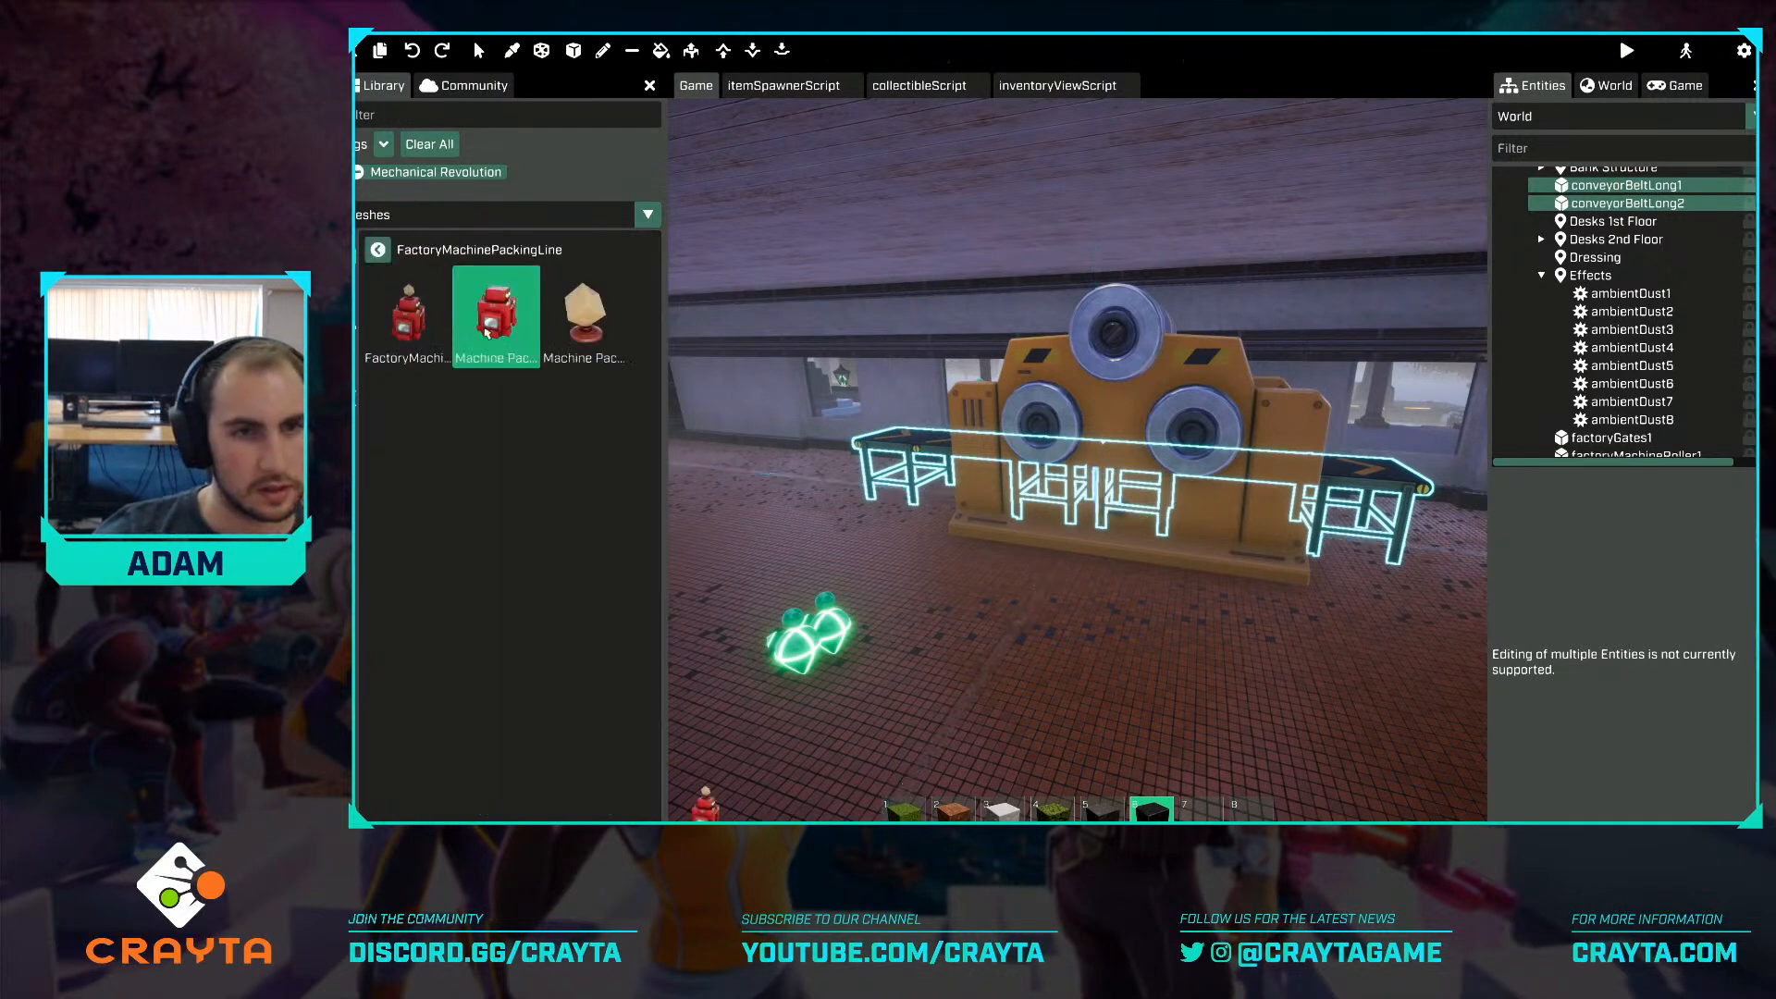
click(492, 334)
key(d)
right_drag(1055, 526, 1145, 529)
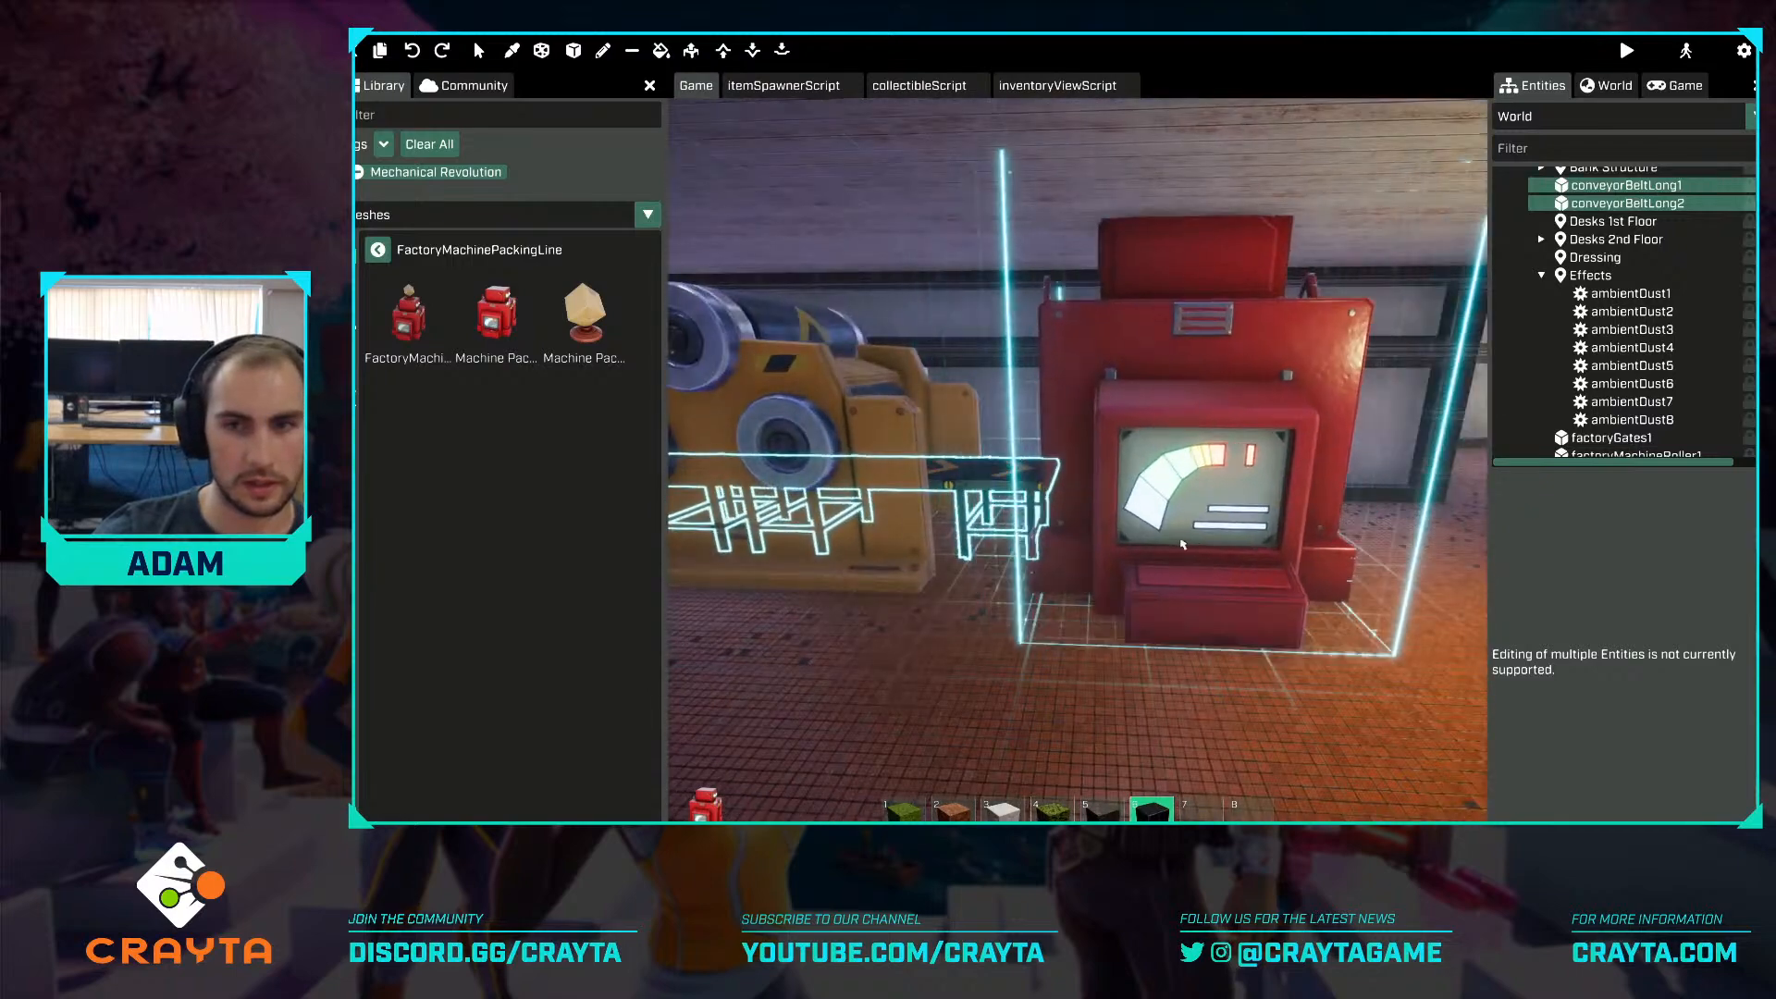
Leave the packing-line set, browse the gear meshes, drop the machine placement and view the hall from the character's perspective.
click(377, 250)
scroll(584, 537, down, 5)
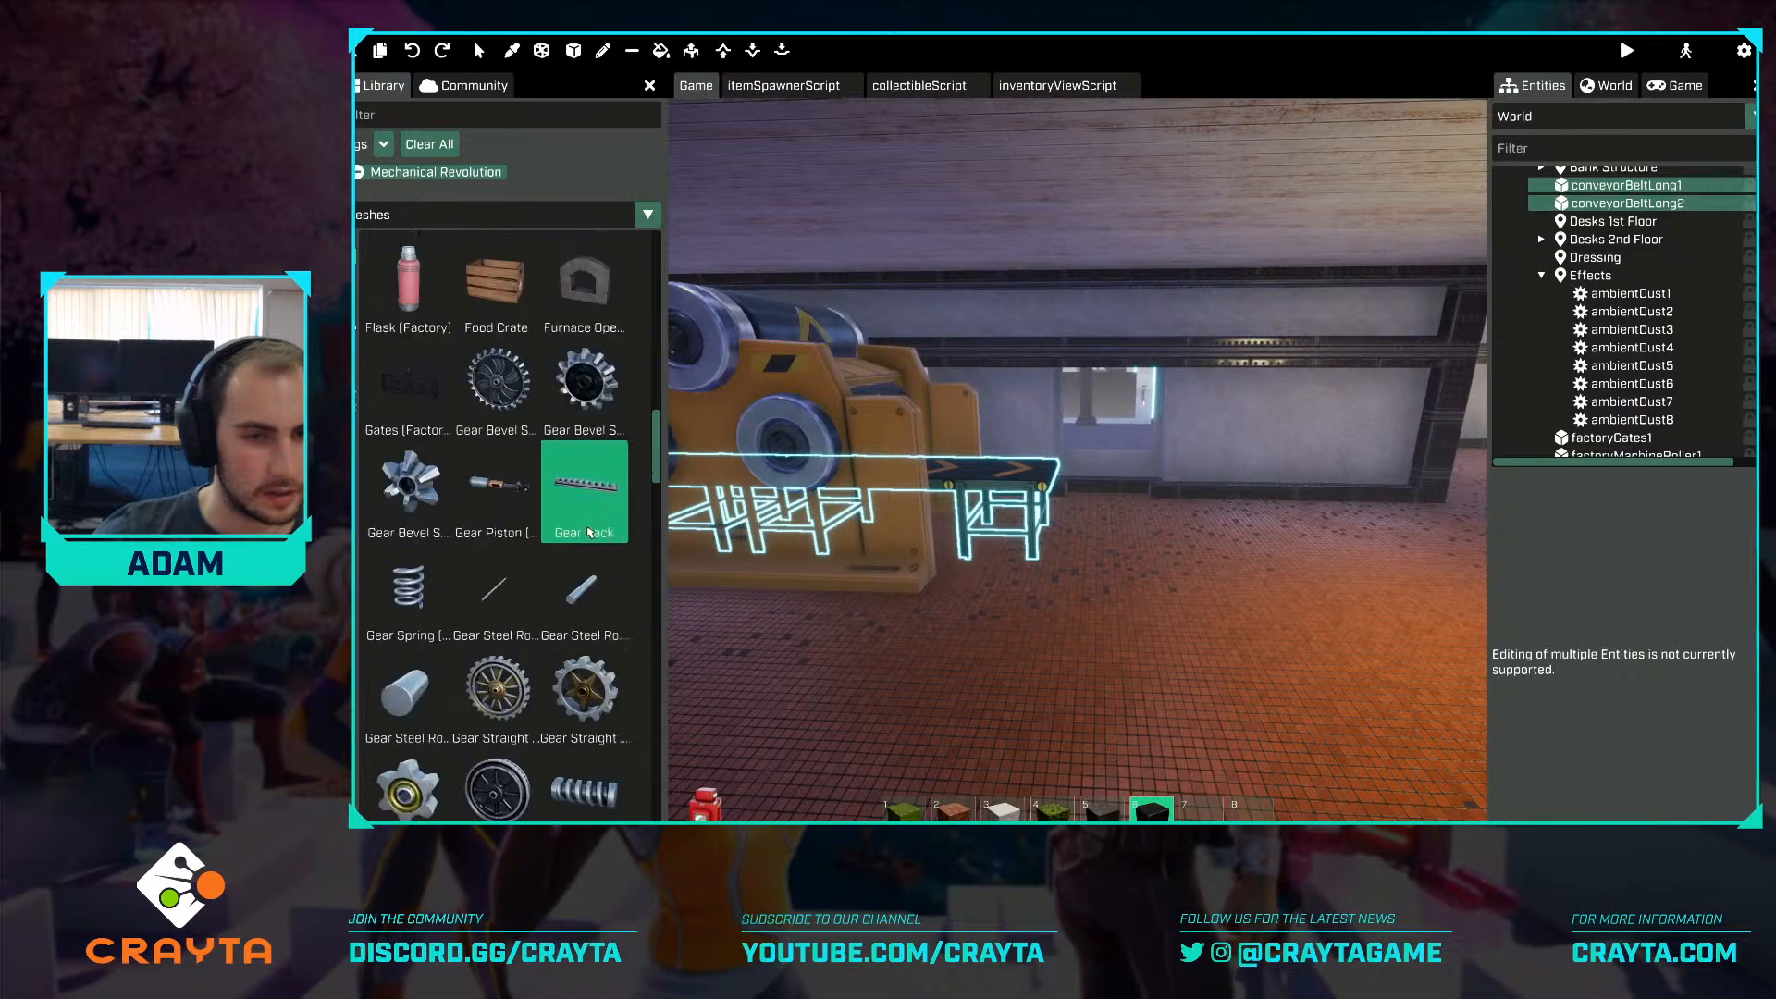
scroll(589, 546, down, 2)
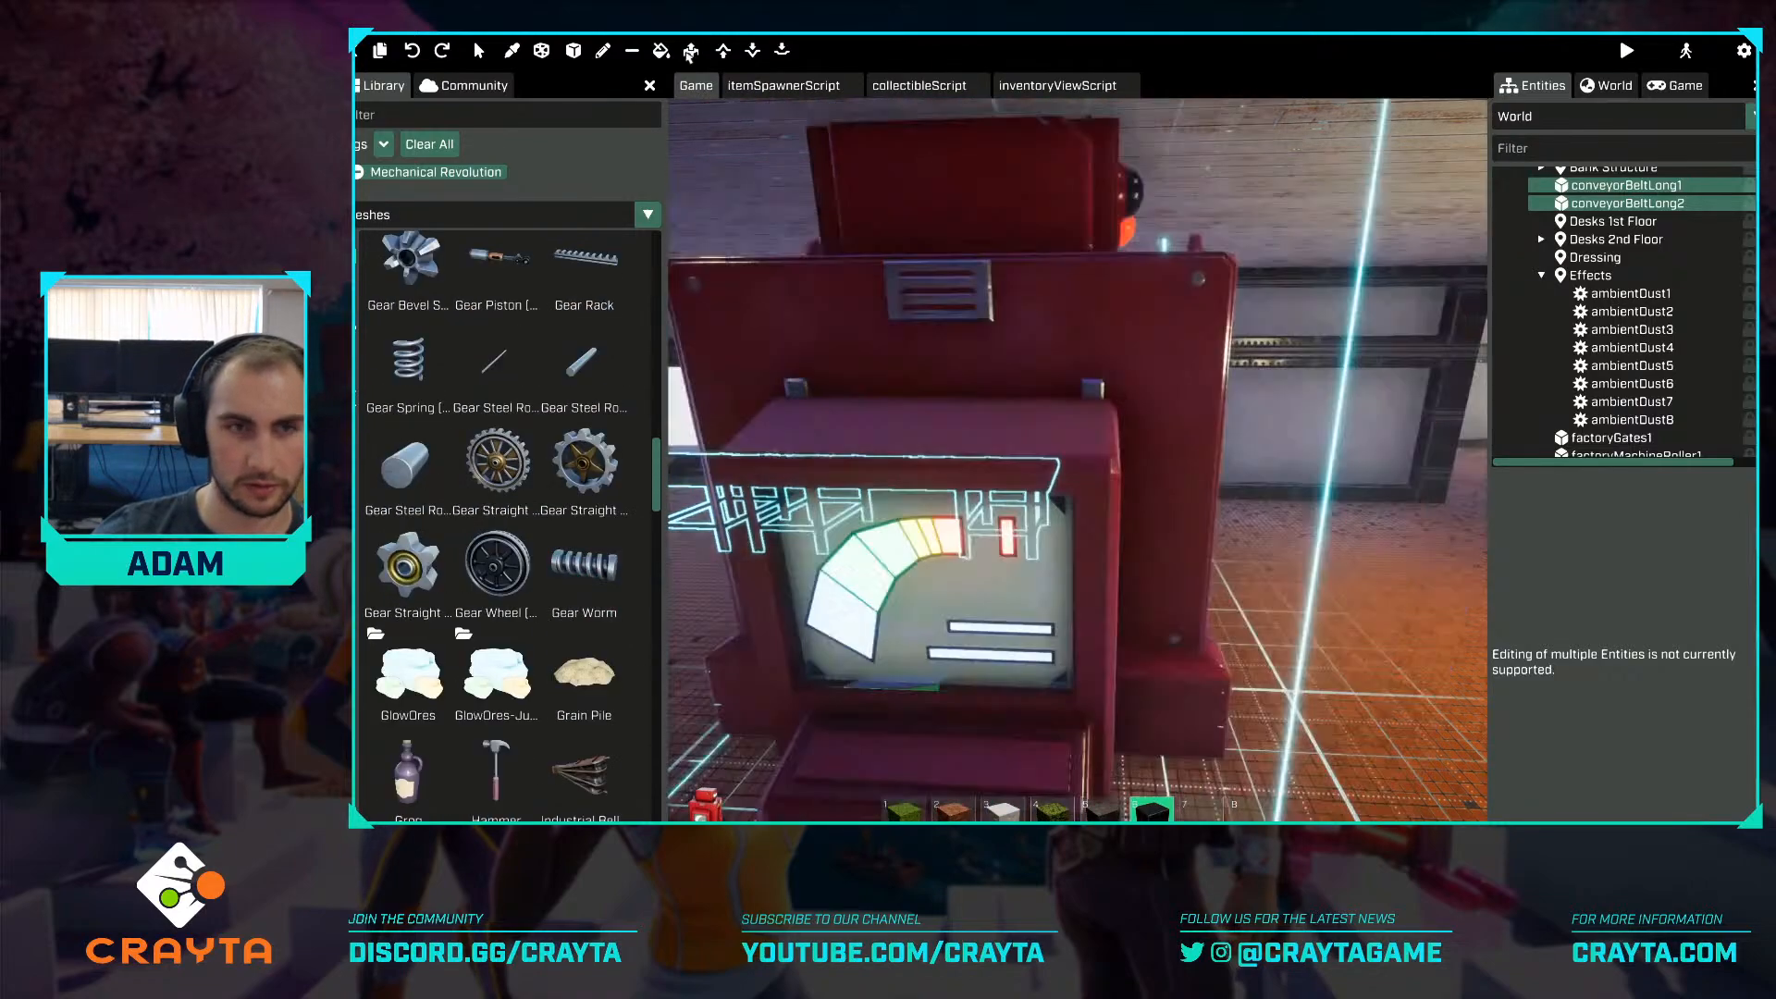
click(479, 51)
key(Tab)
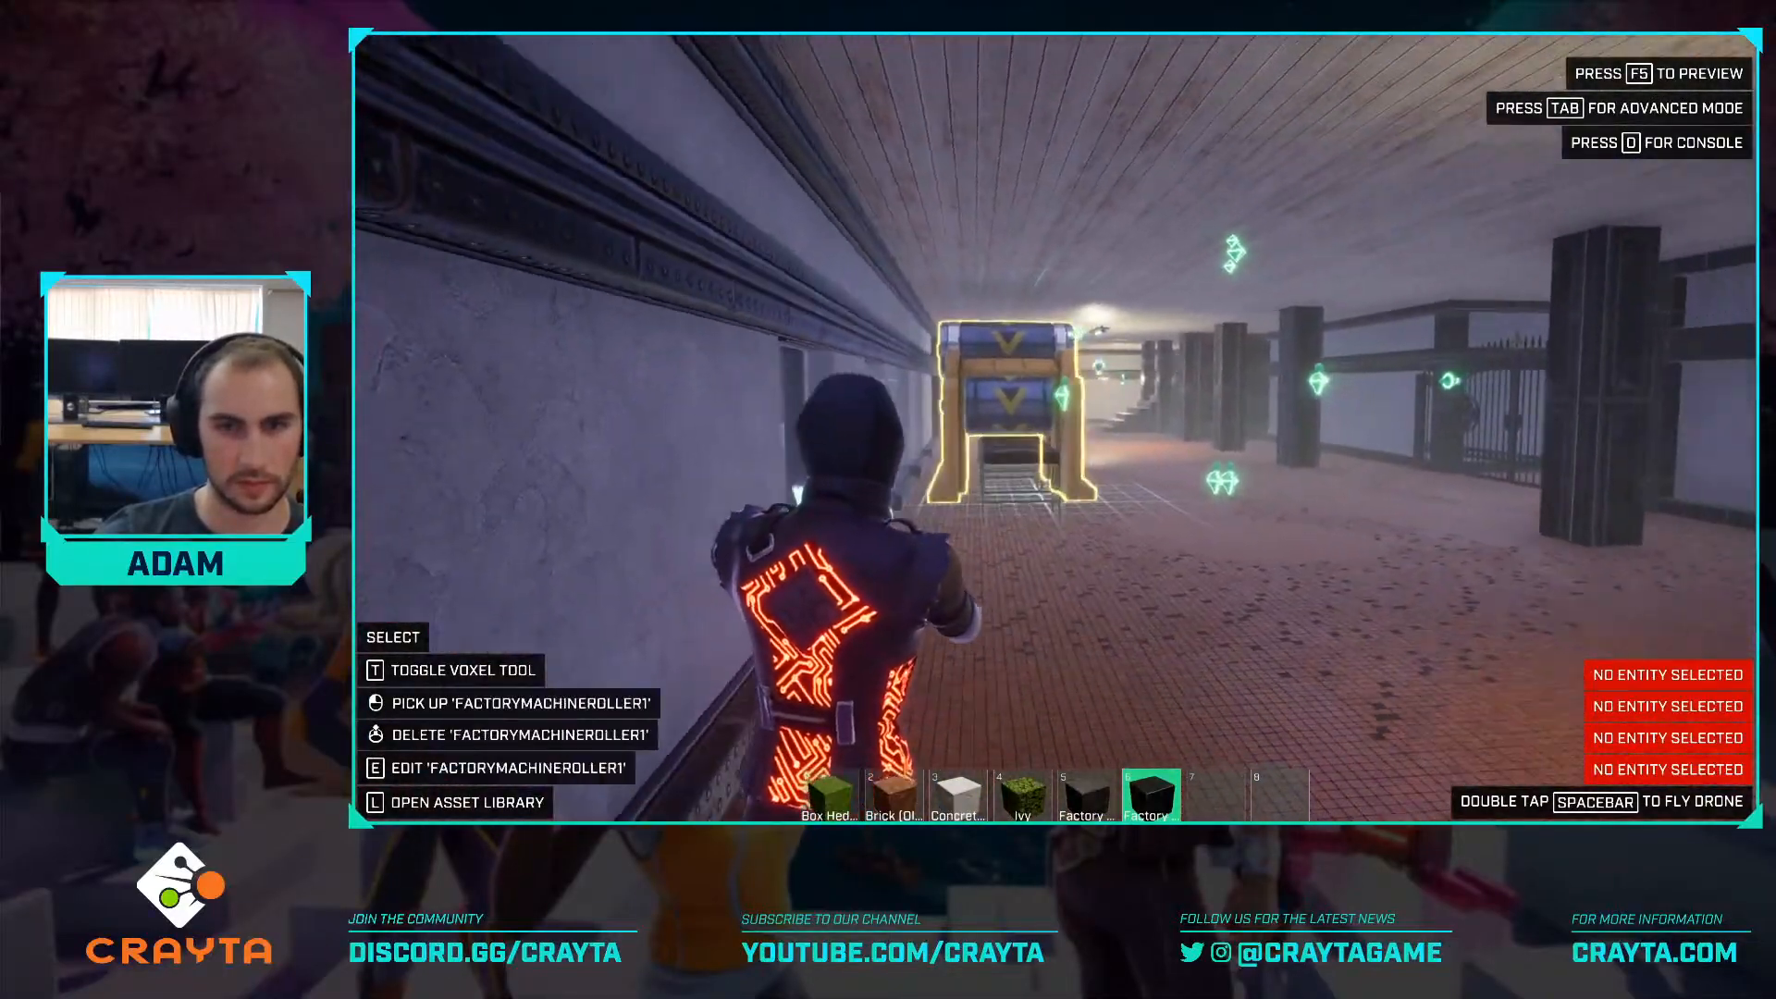
key(Tab)
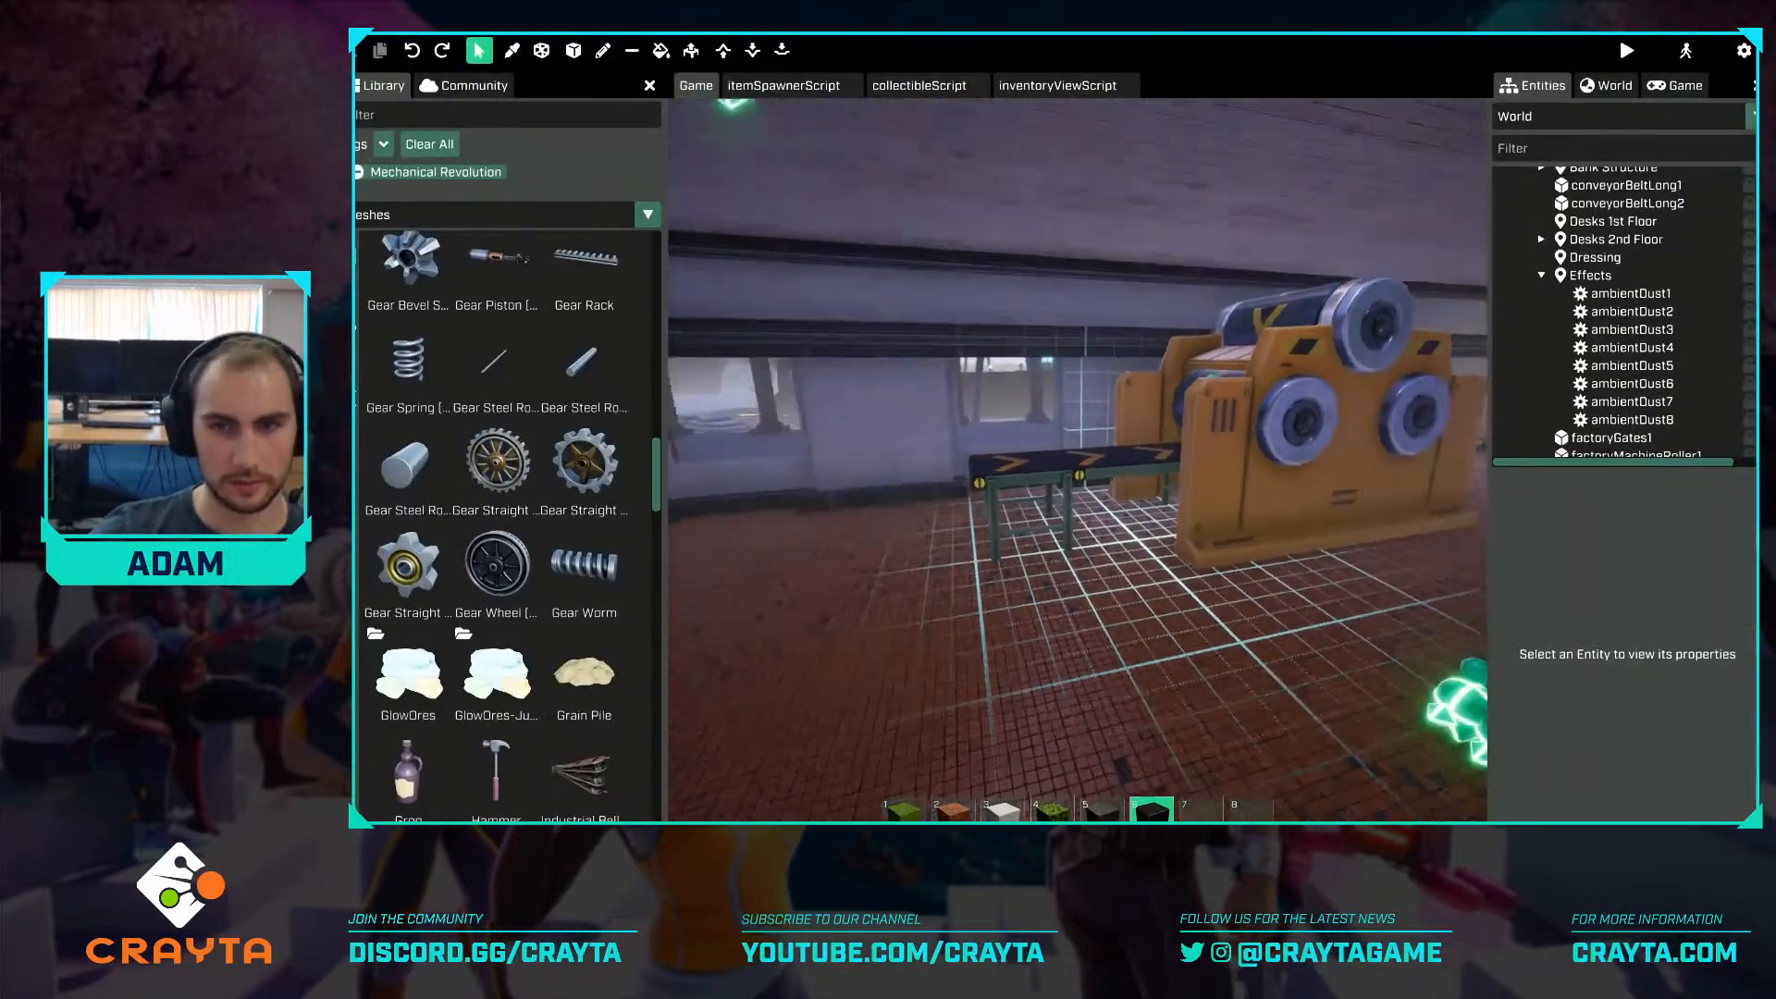
Extend the conveyor line with a belt copy at position 1000, 250, 300, and delete a further trial copy at 1400.
click(1088, 497)
key(ctrl+d)
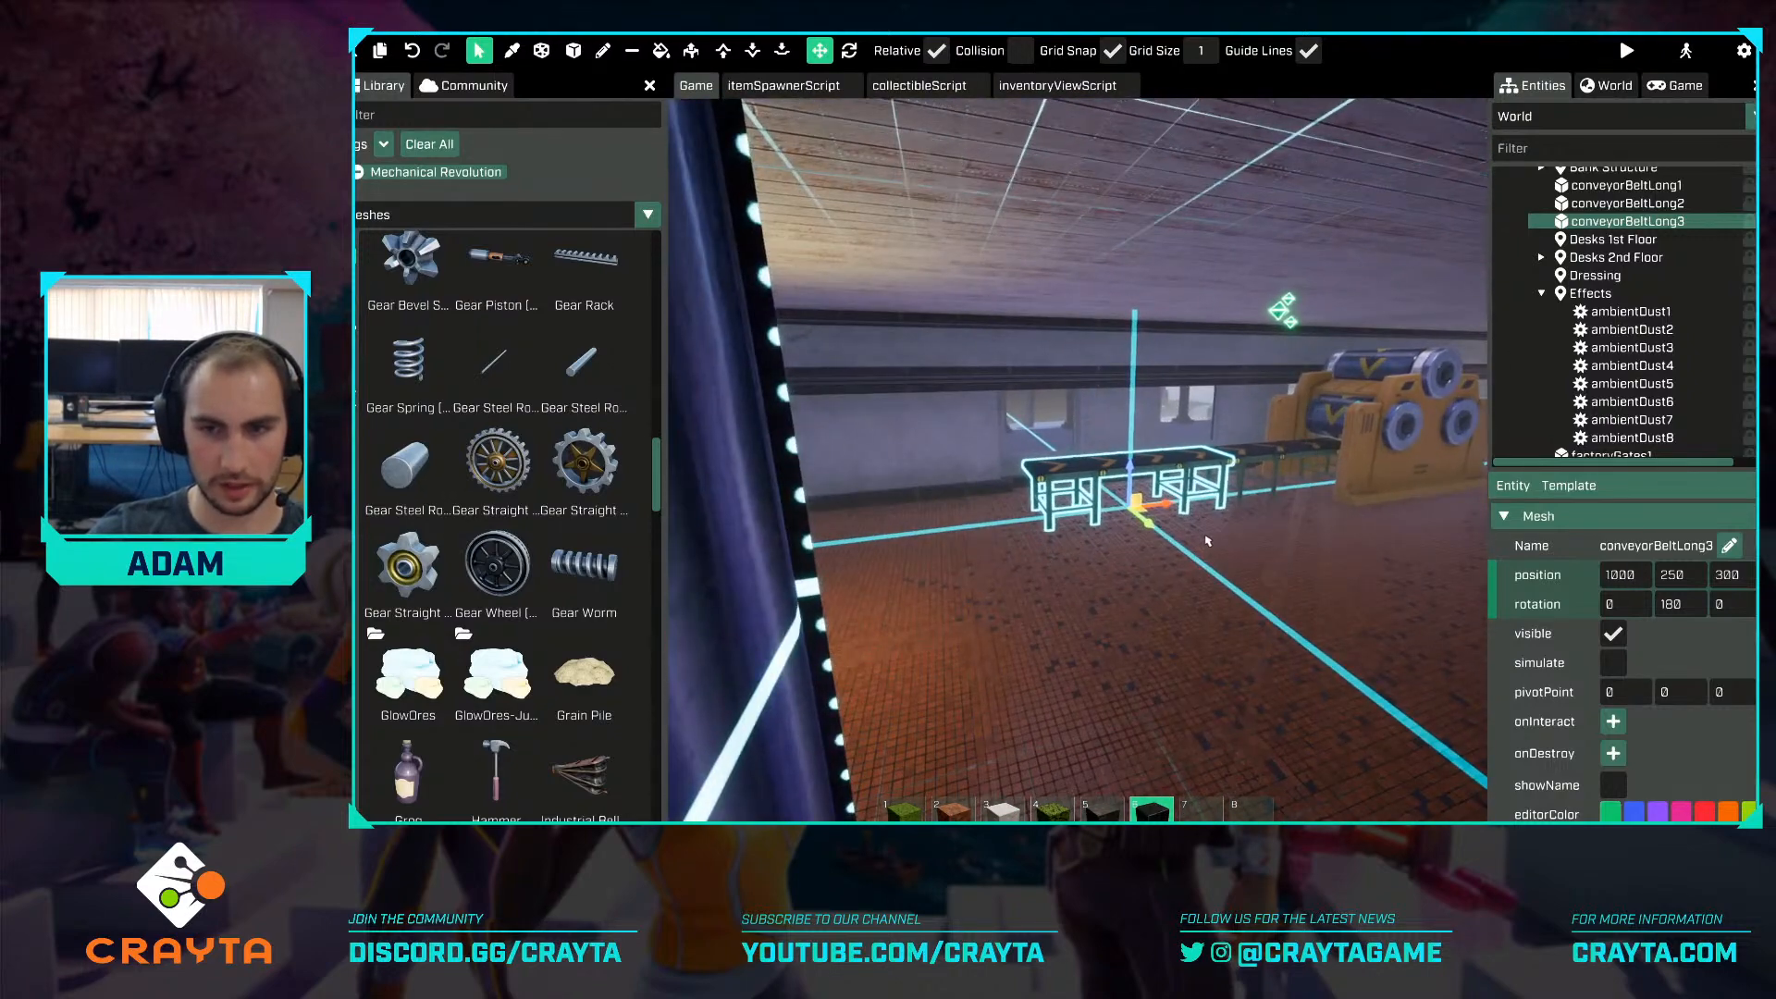
key(ctrl+d)
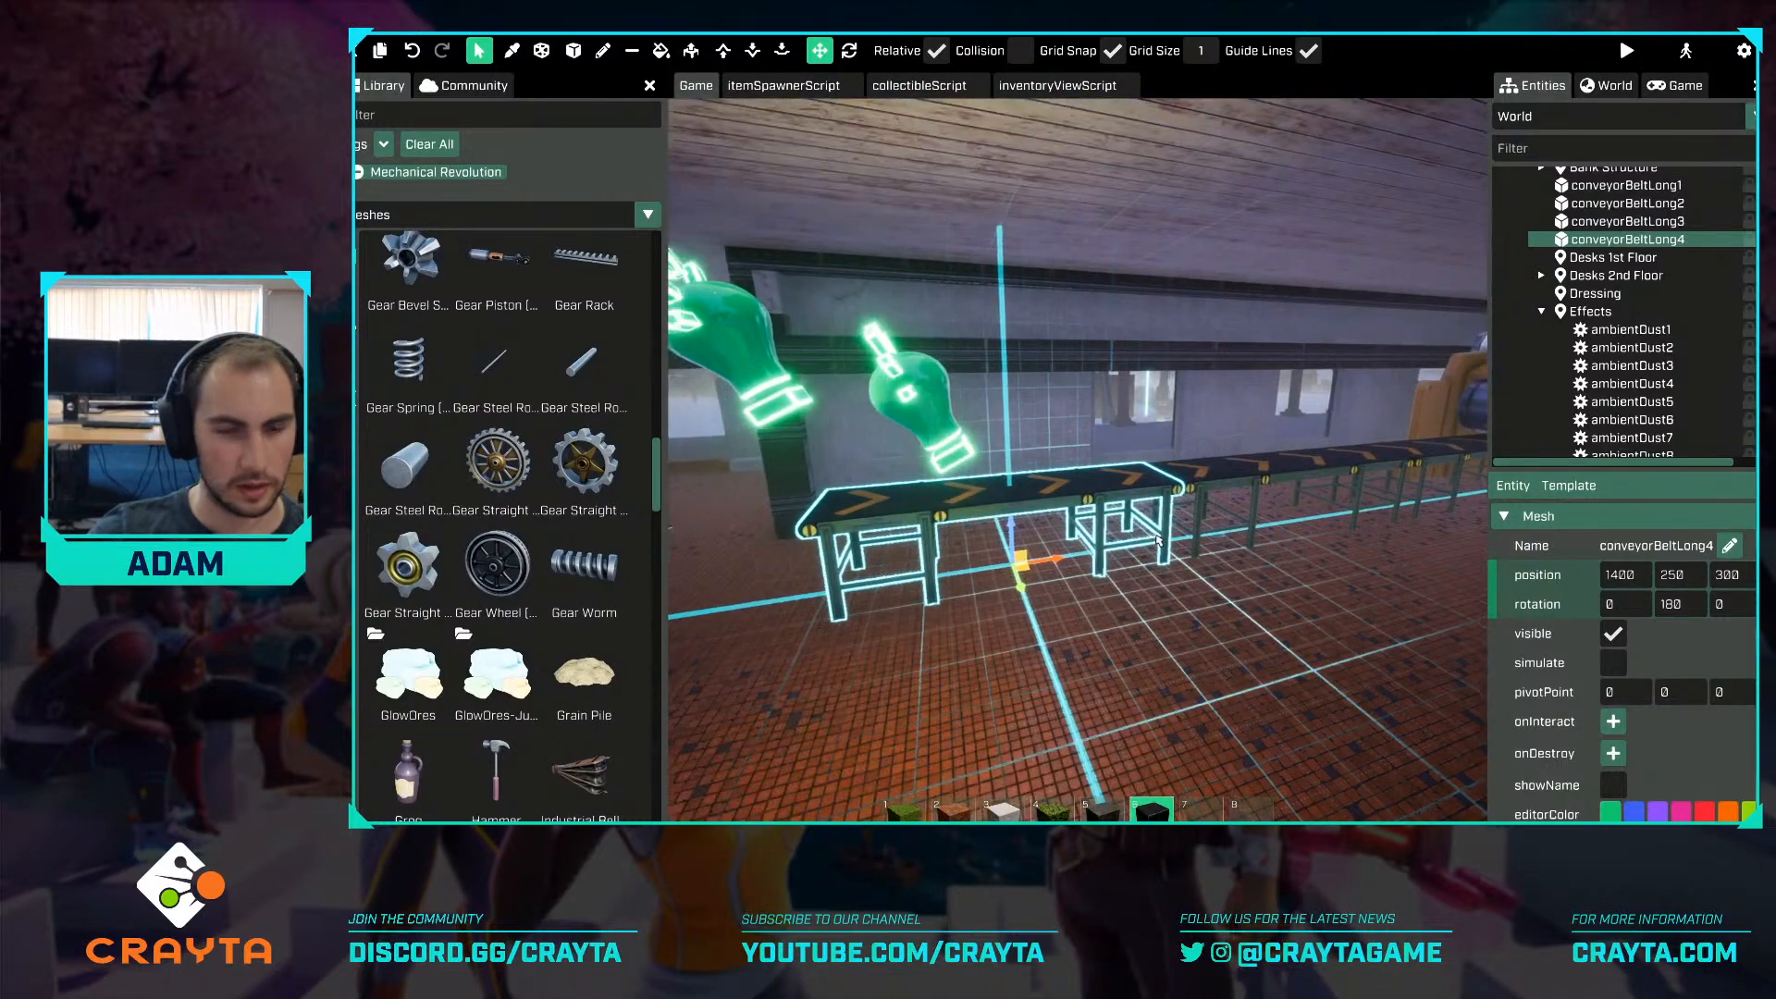
key(w)
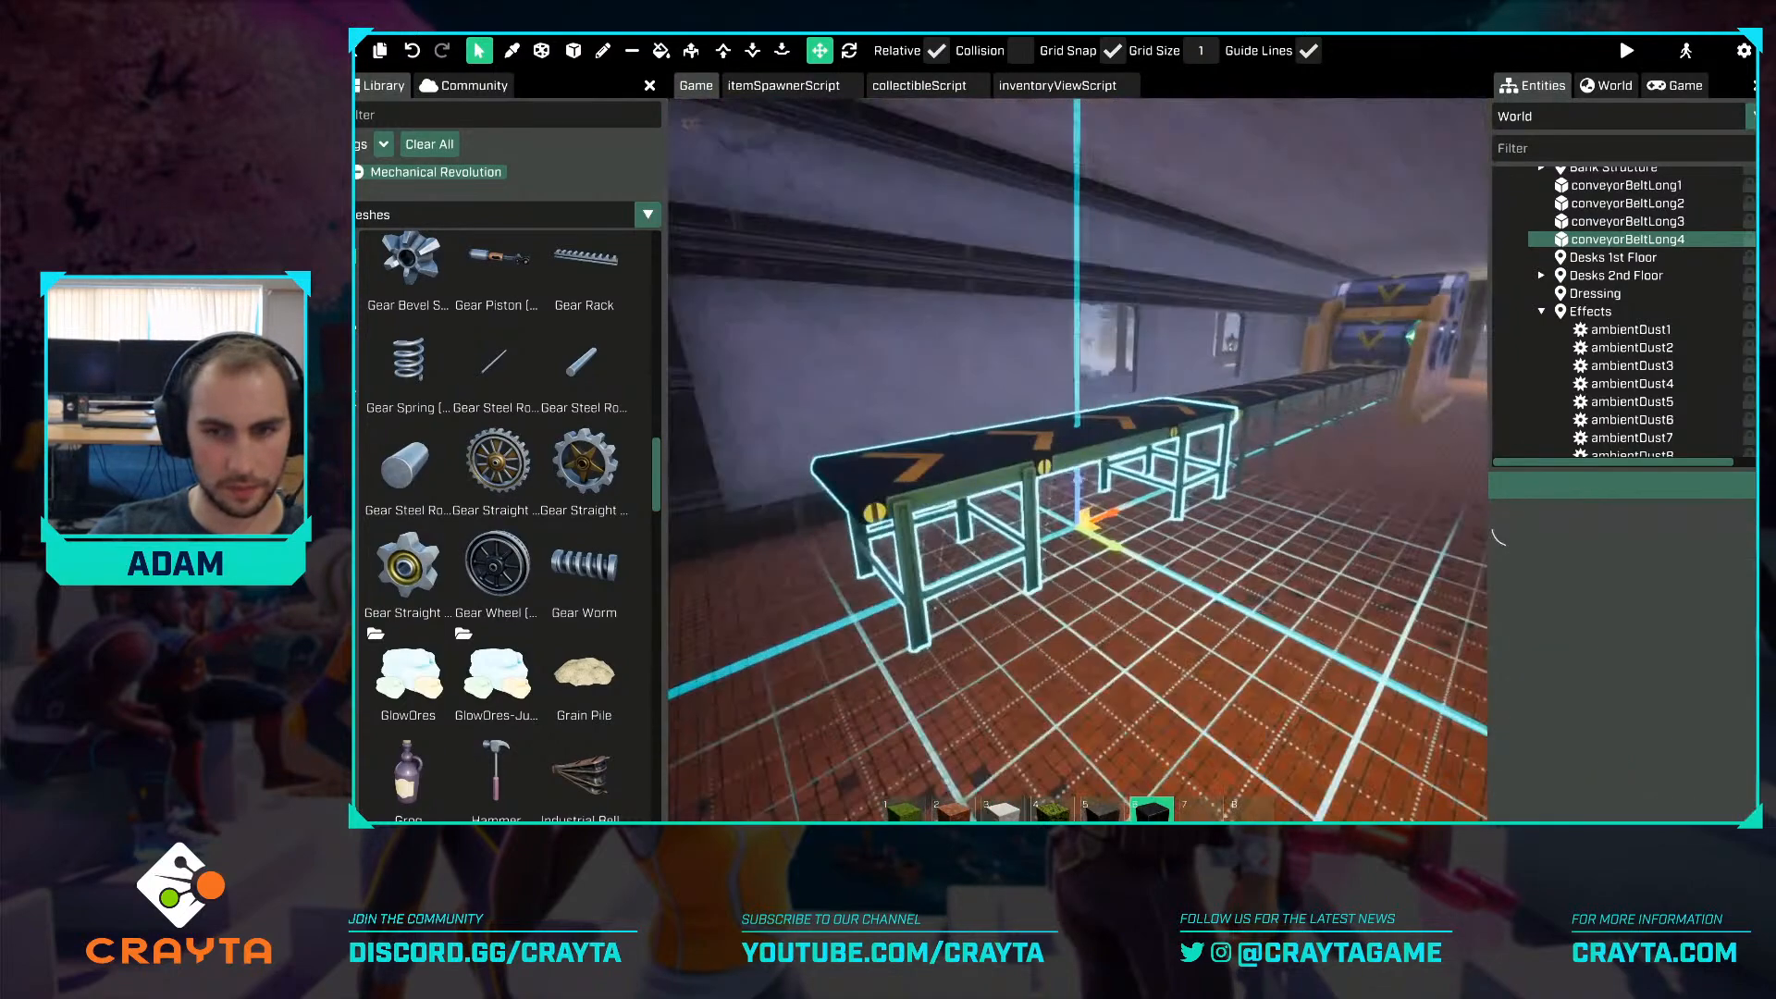
right_drag(1078, 461, 962, 461)
key(Delete)
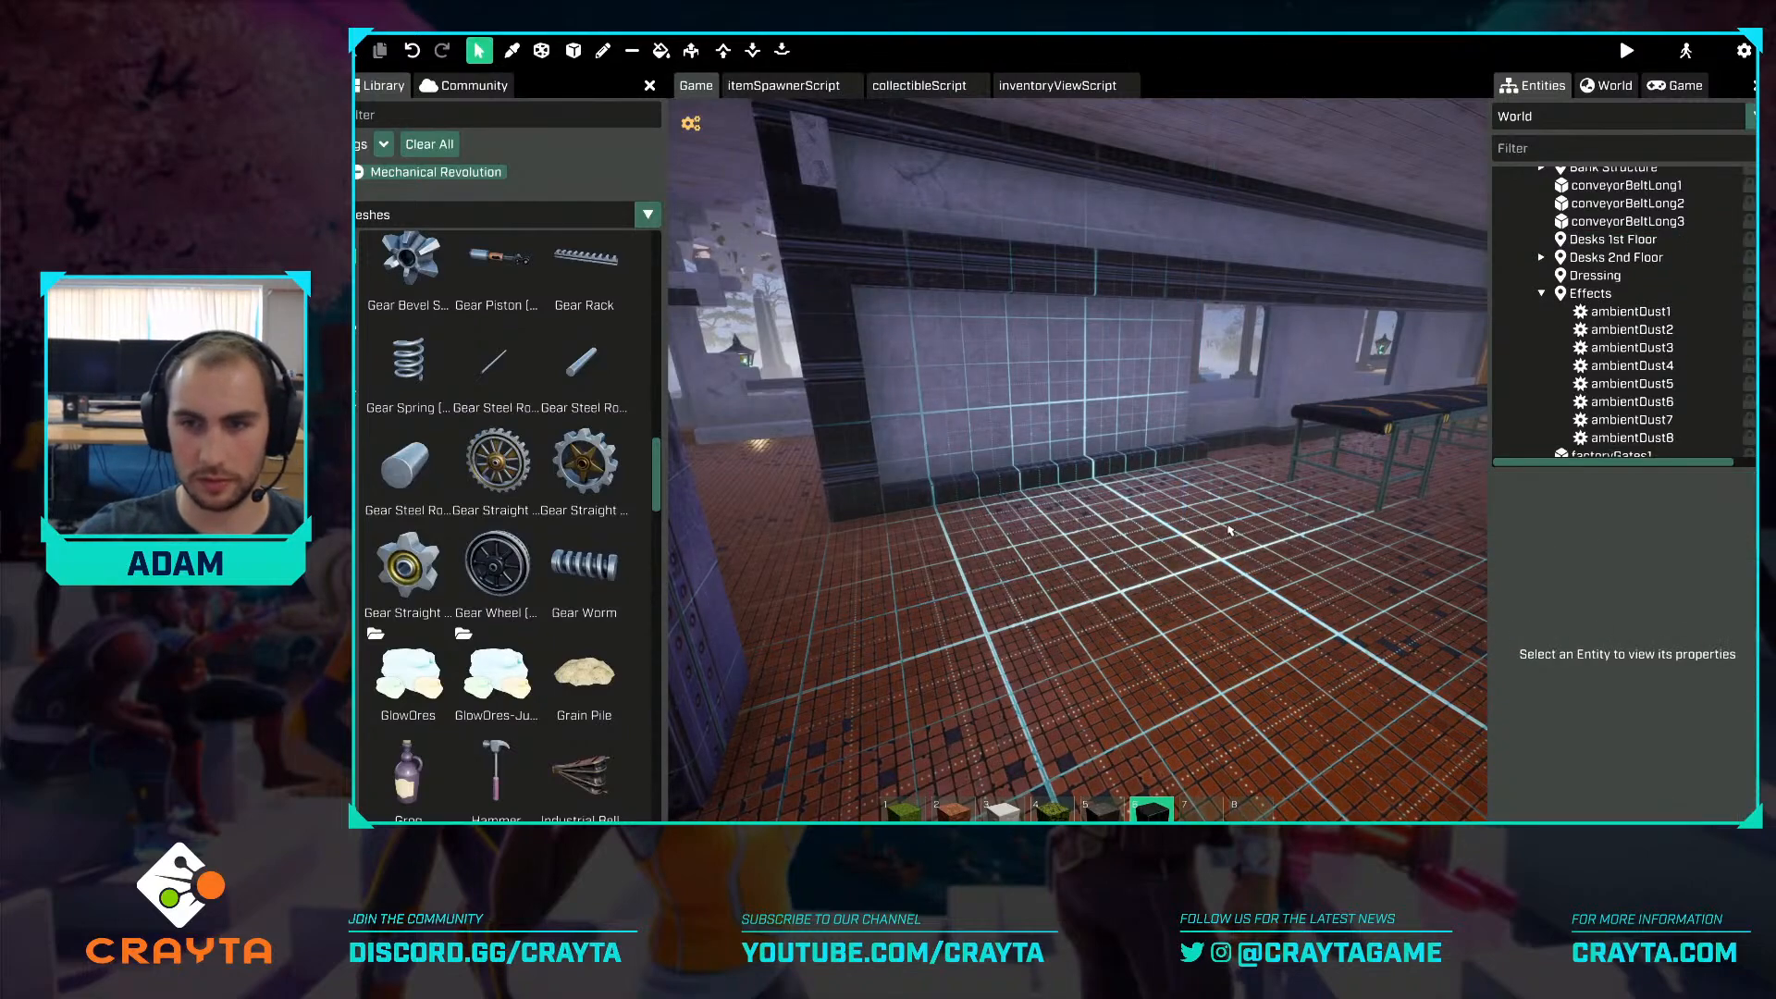
Duplicate the conveyor belt on the far side of the roller machine to position -75, 250, 300.
key(w)
mouse_move(1232, 532)
right_down()
mouse_move(1370, 532)
mouse_move(1232, 532)
right_up()
click(1229, 540)
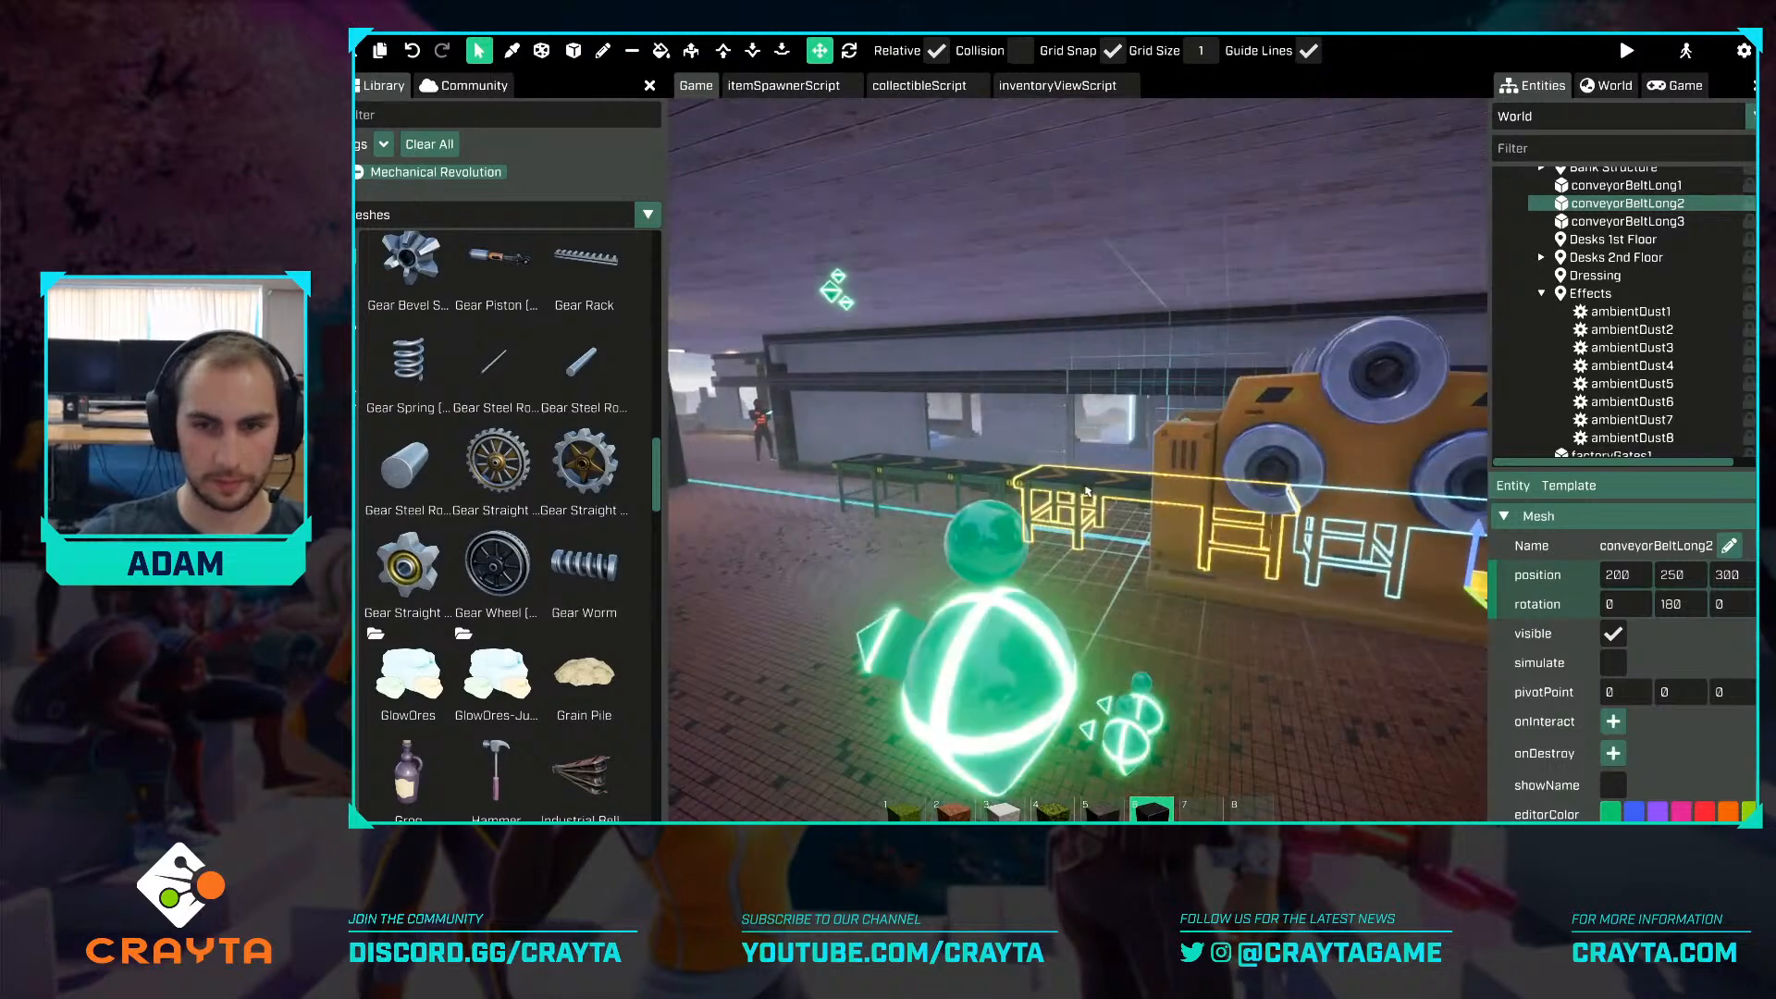
shift+click(1013, 486)
shift+click(1252, 480)
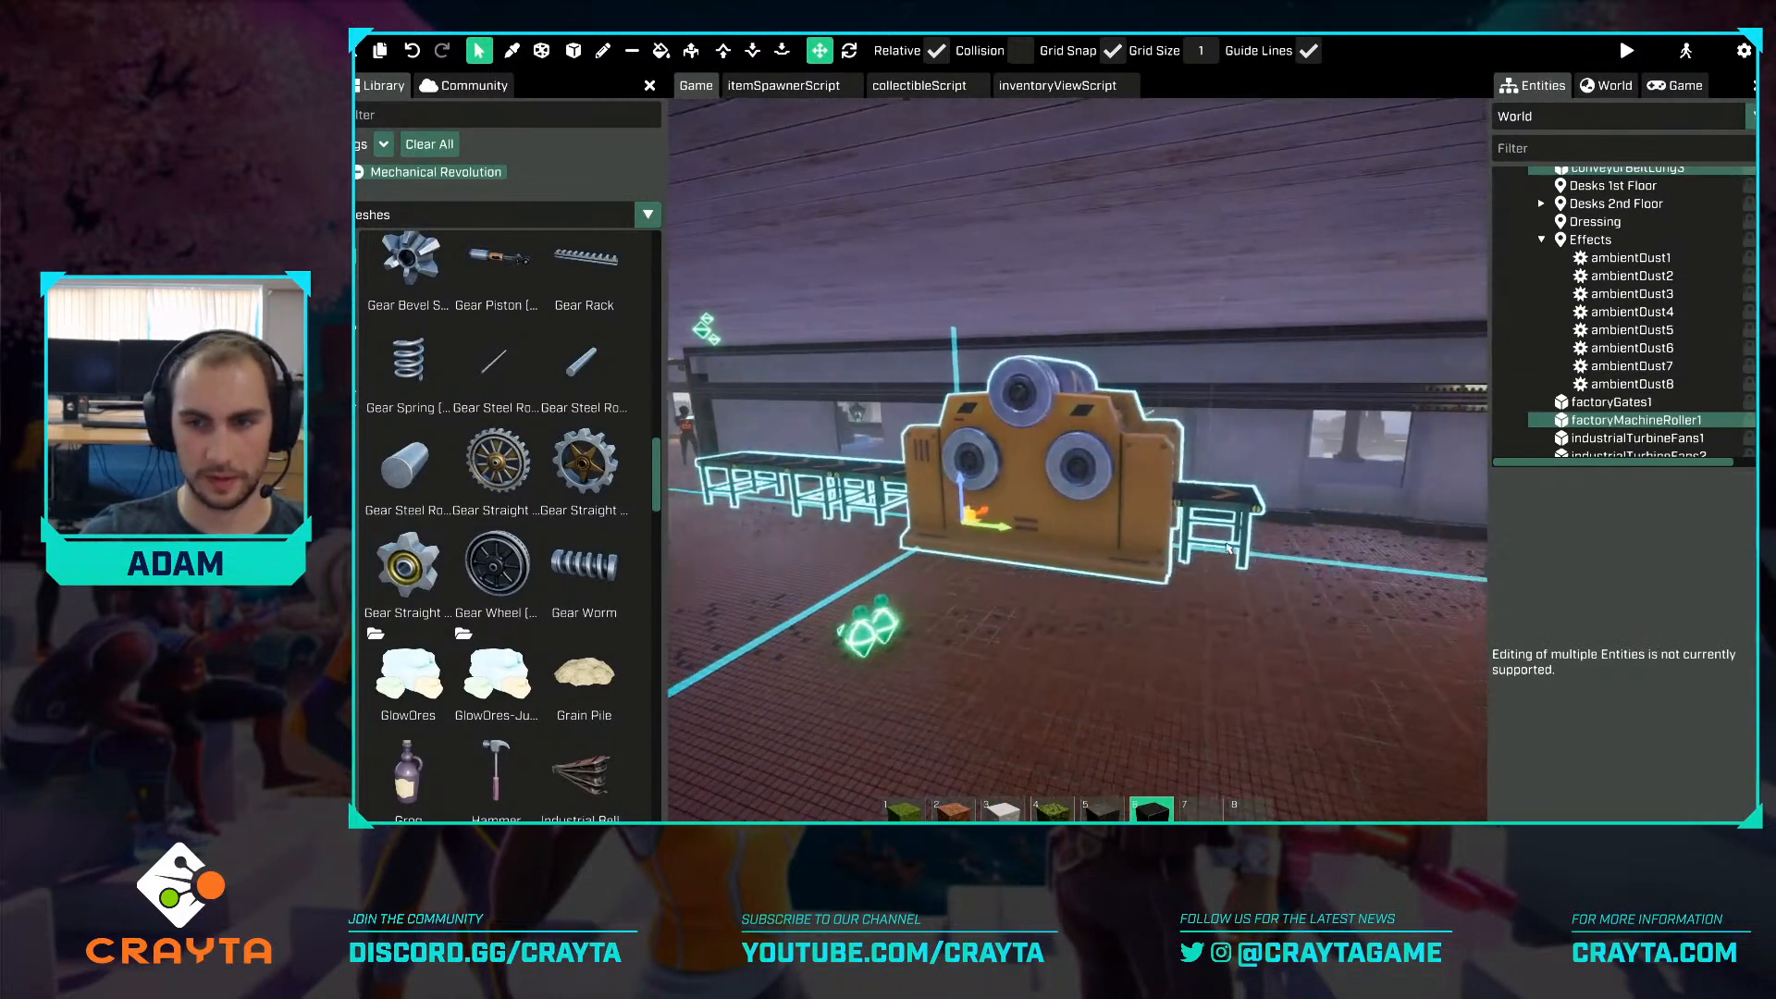
click(1207, 507)
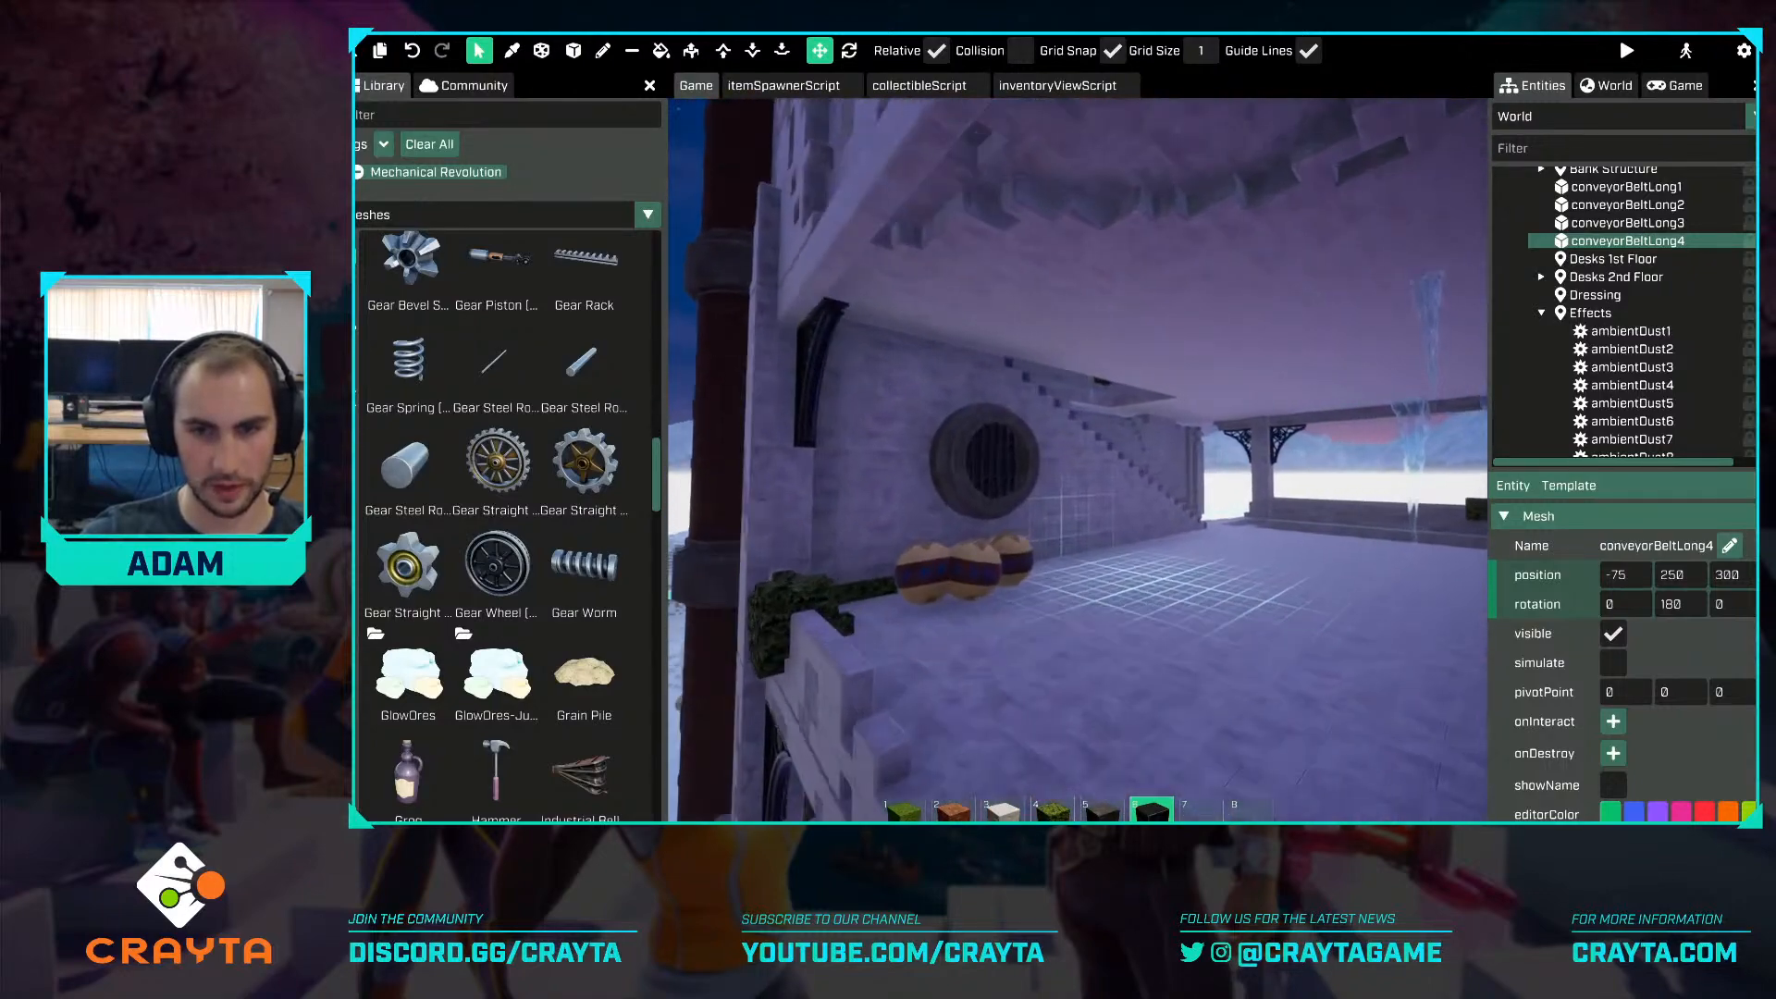
Examine the ruined car park outside and its chimney grate, and return to the factory's ground-floor hall.
click(1075, 487)
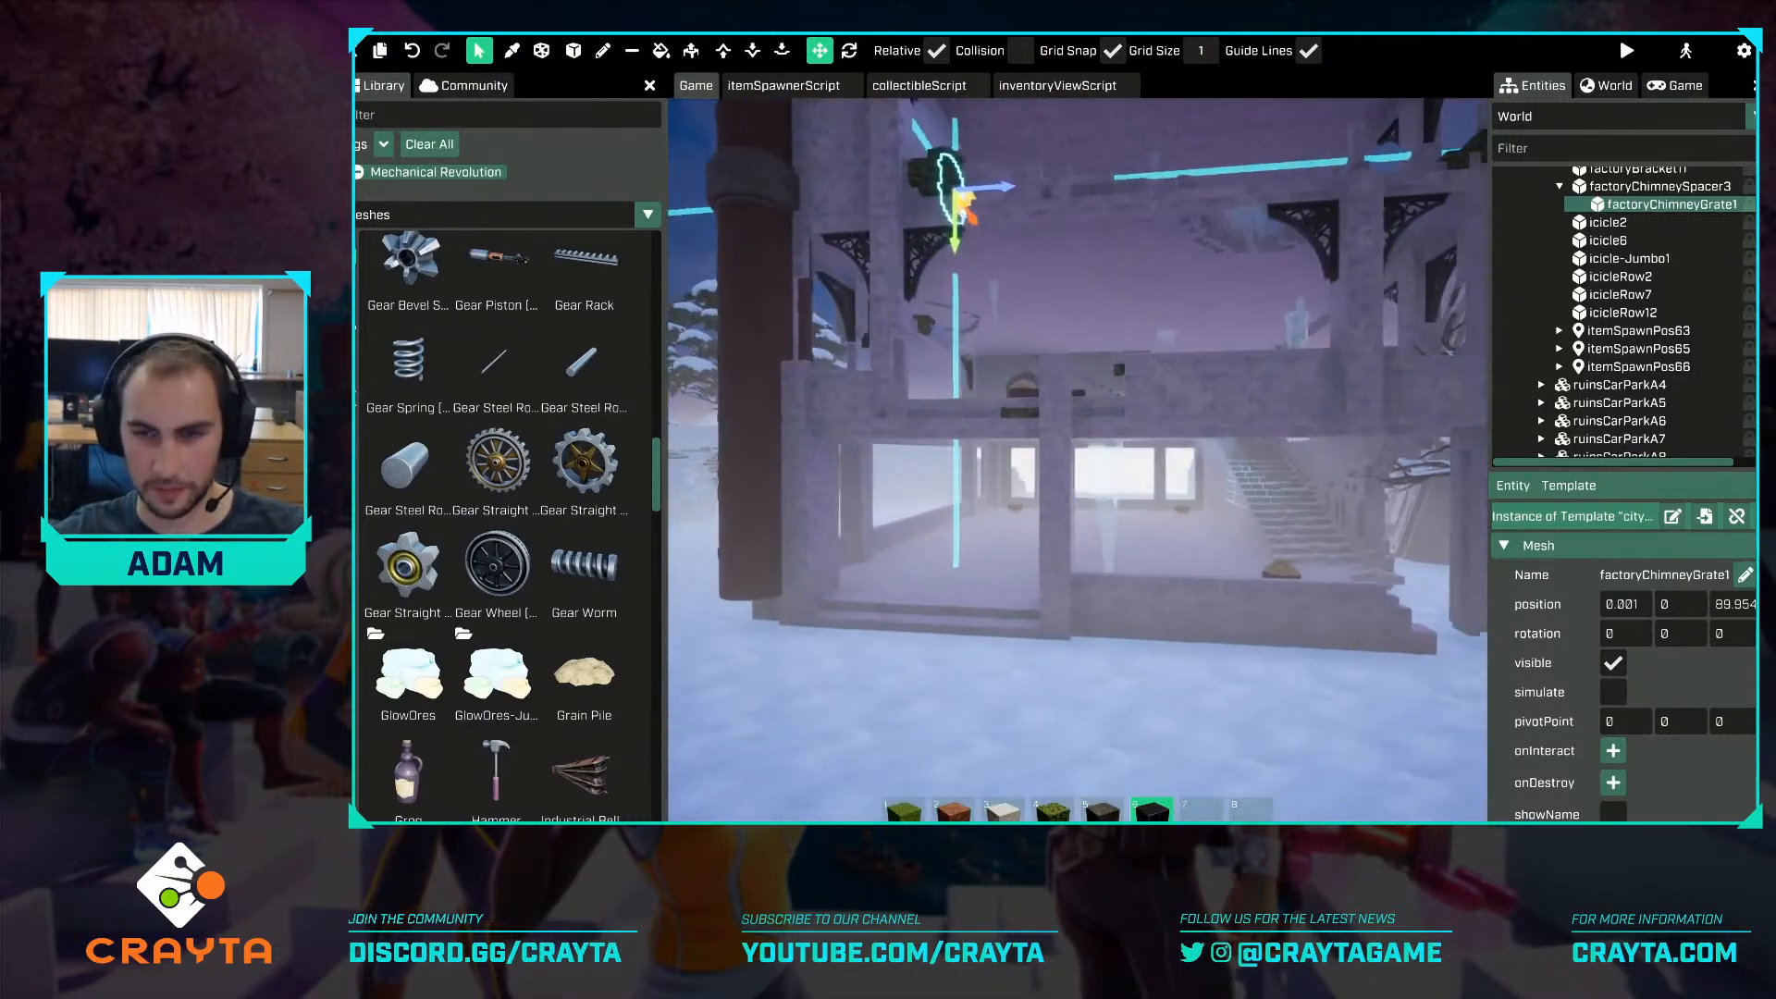
key(d)
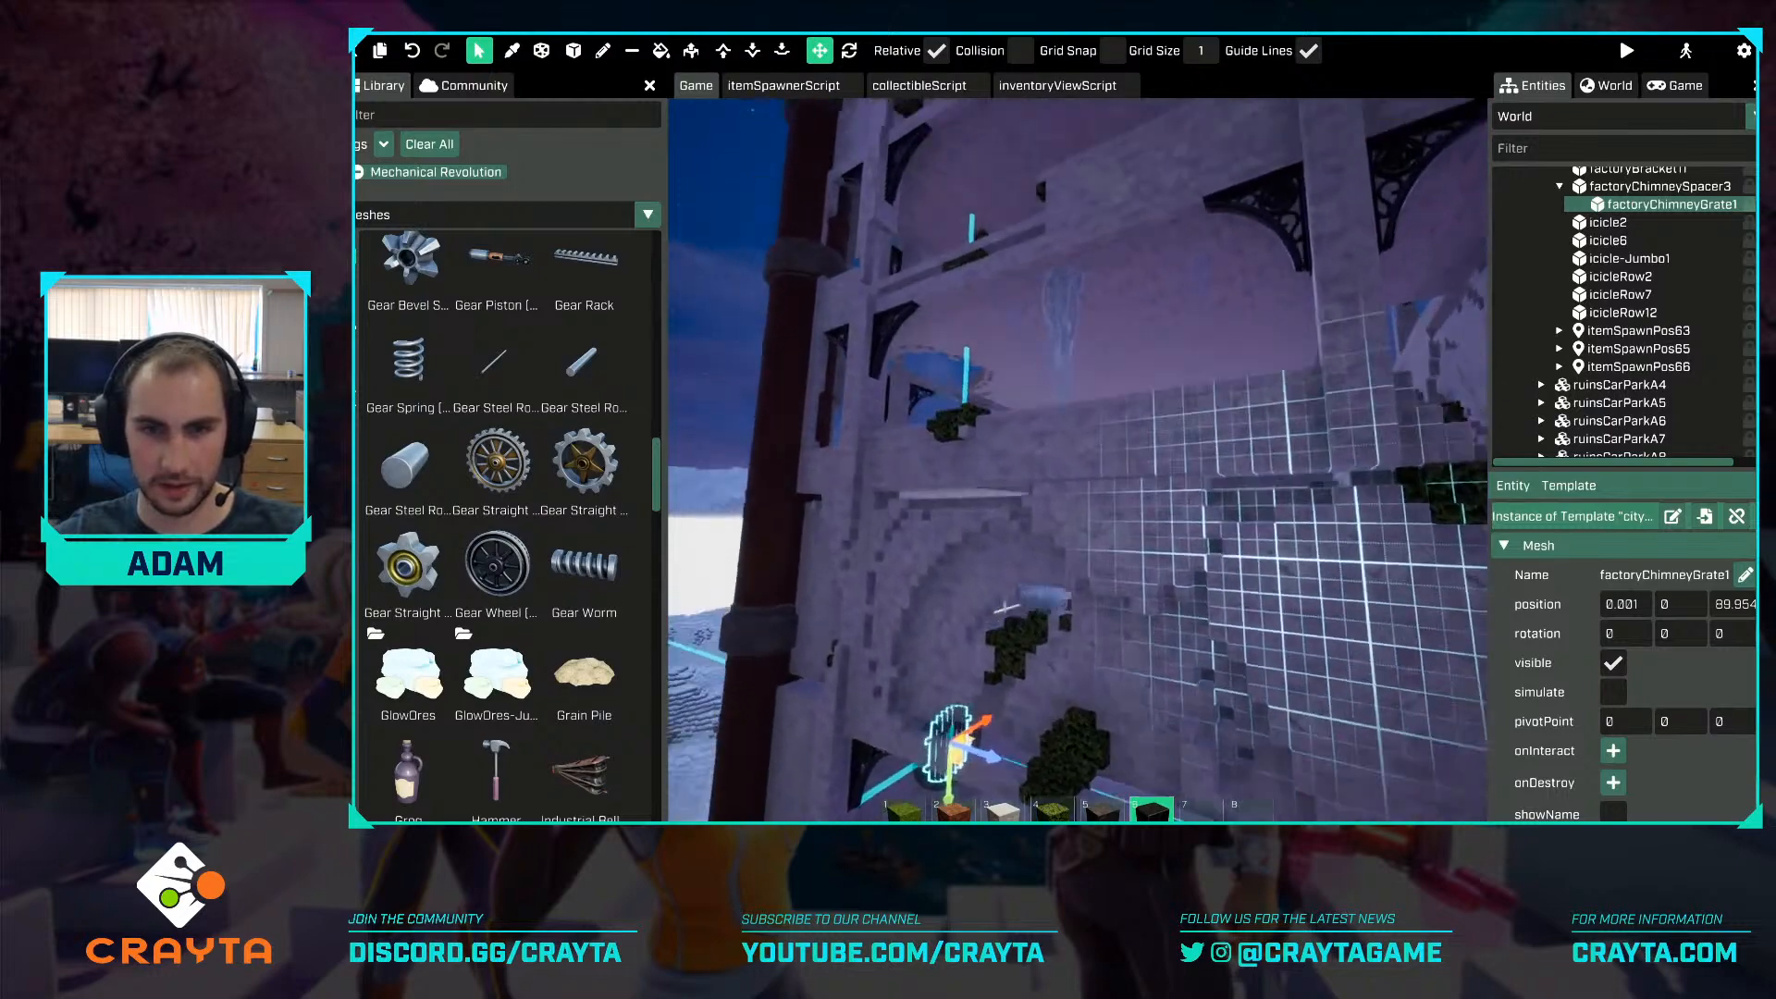
key(space)
key(ctrl)
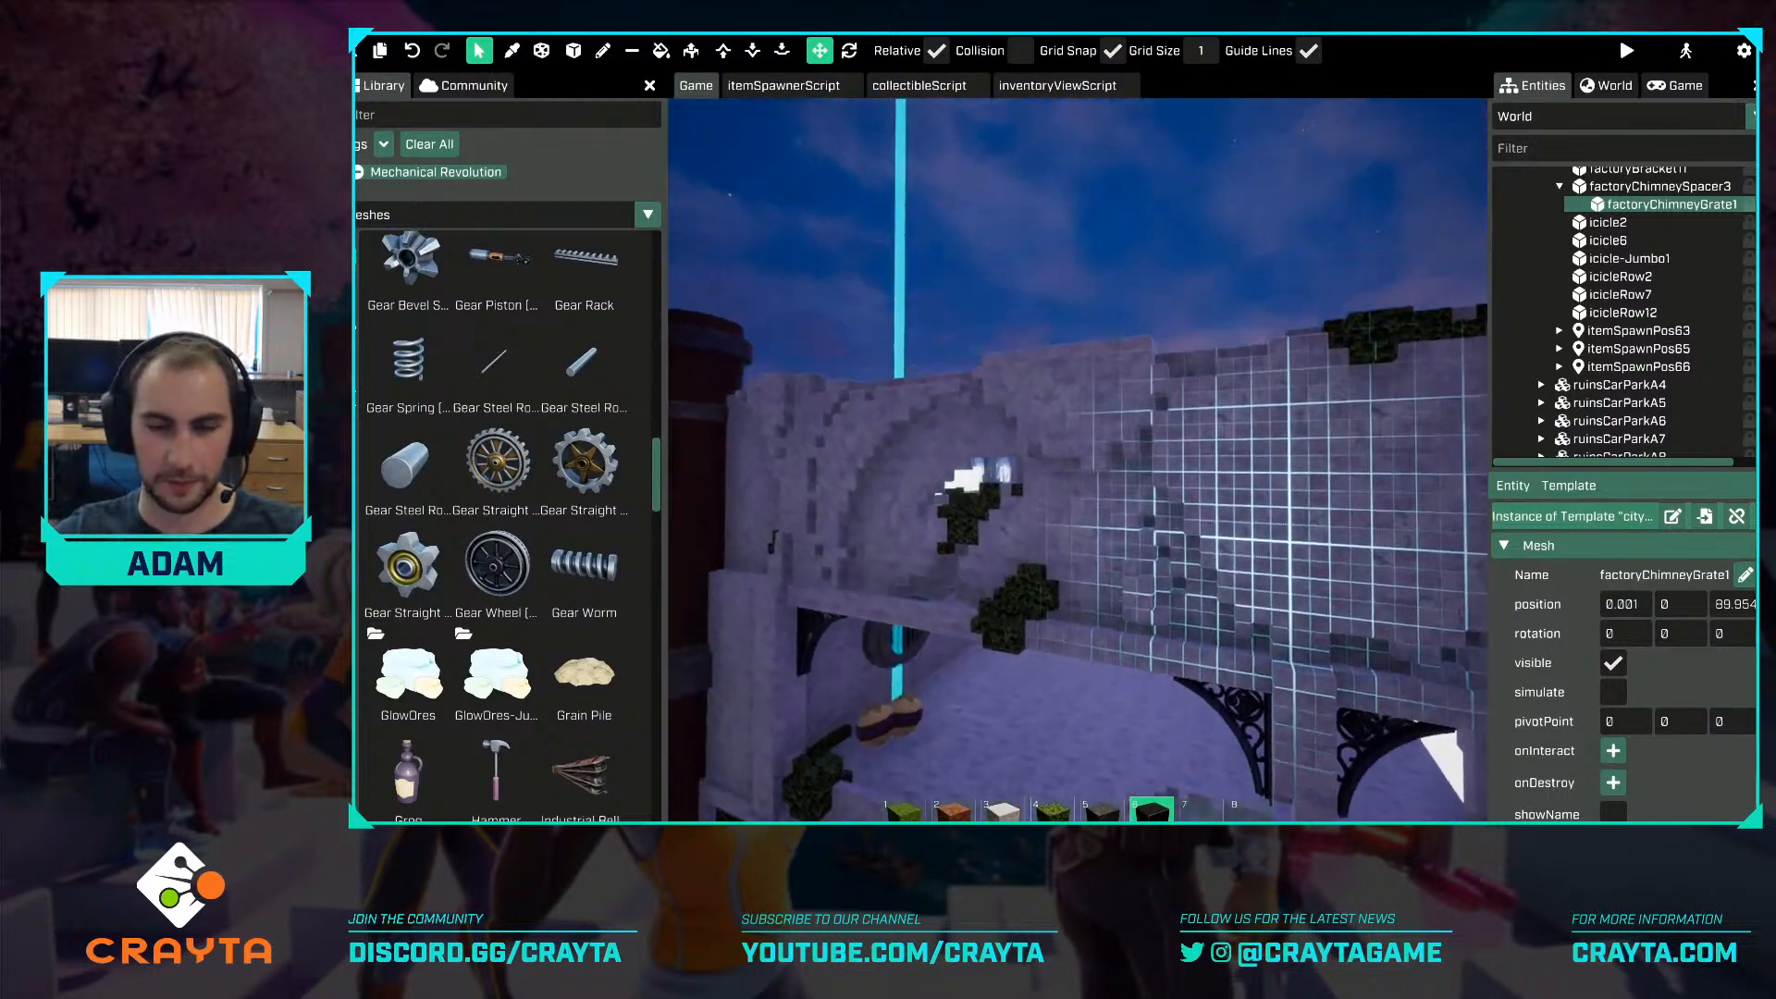
key(w)
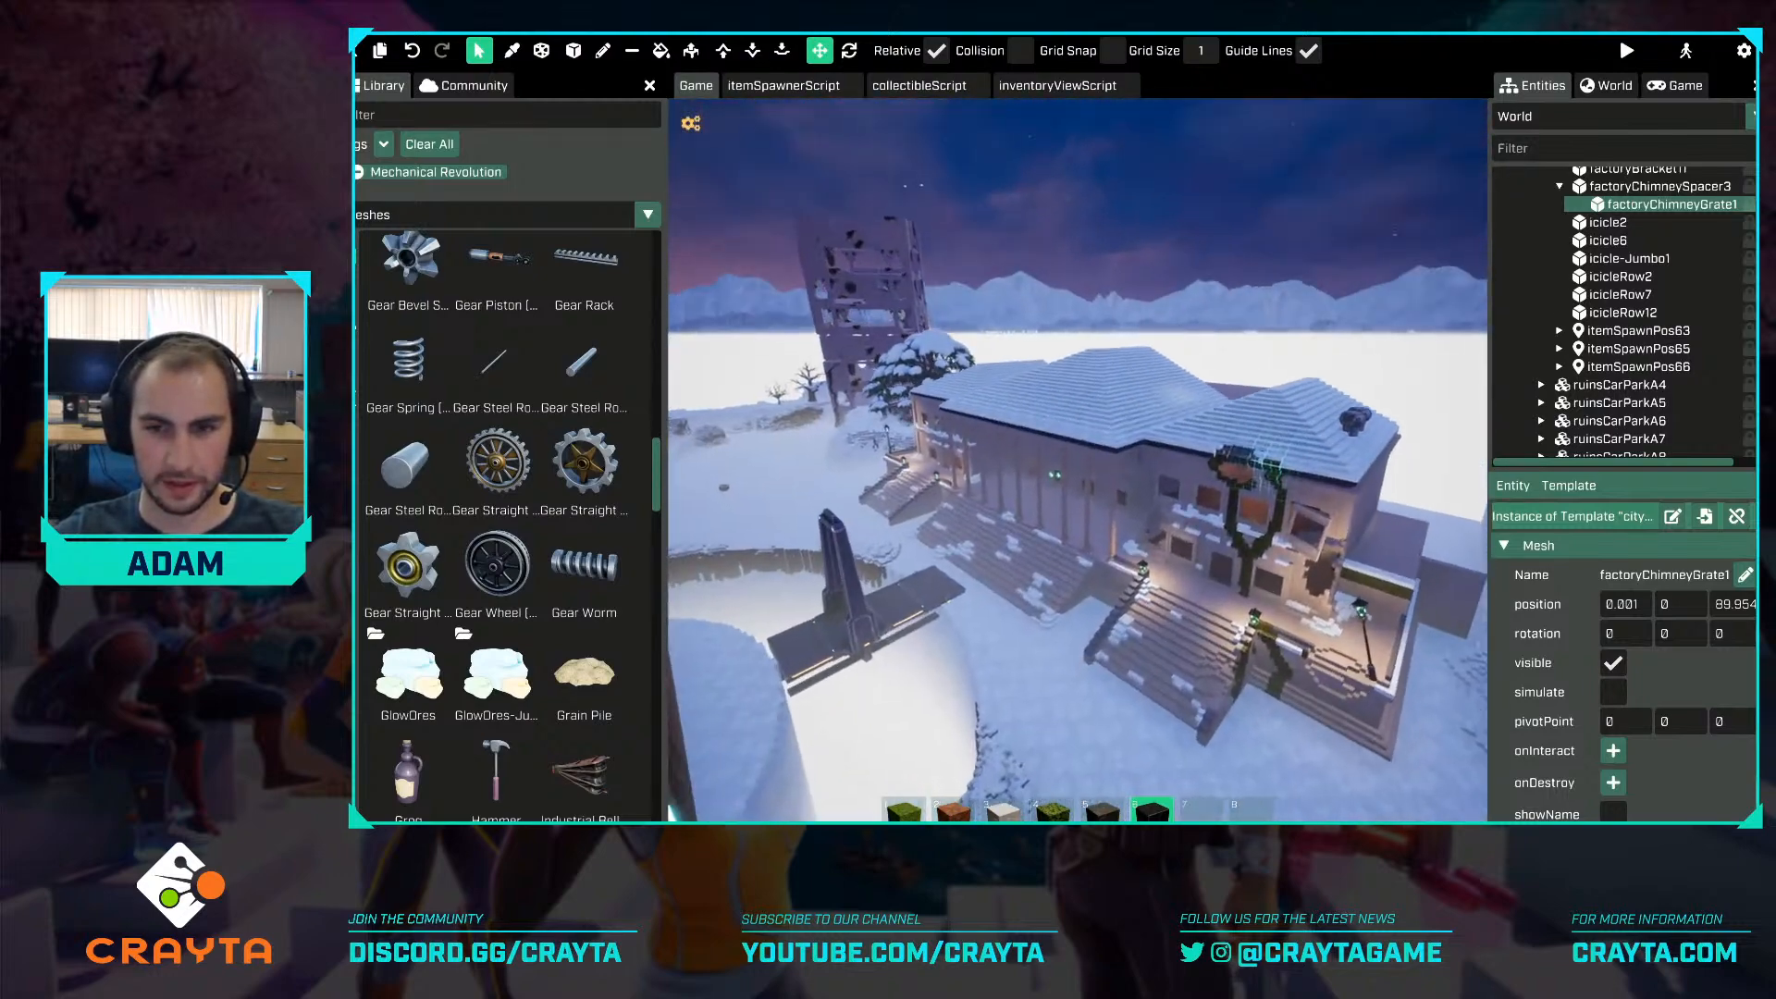
key(w)
key(ctrl)
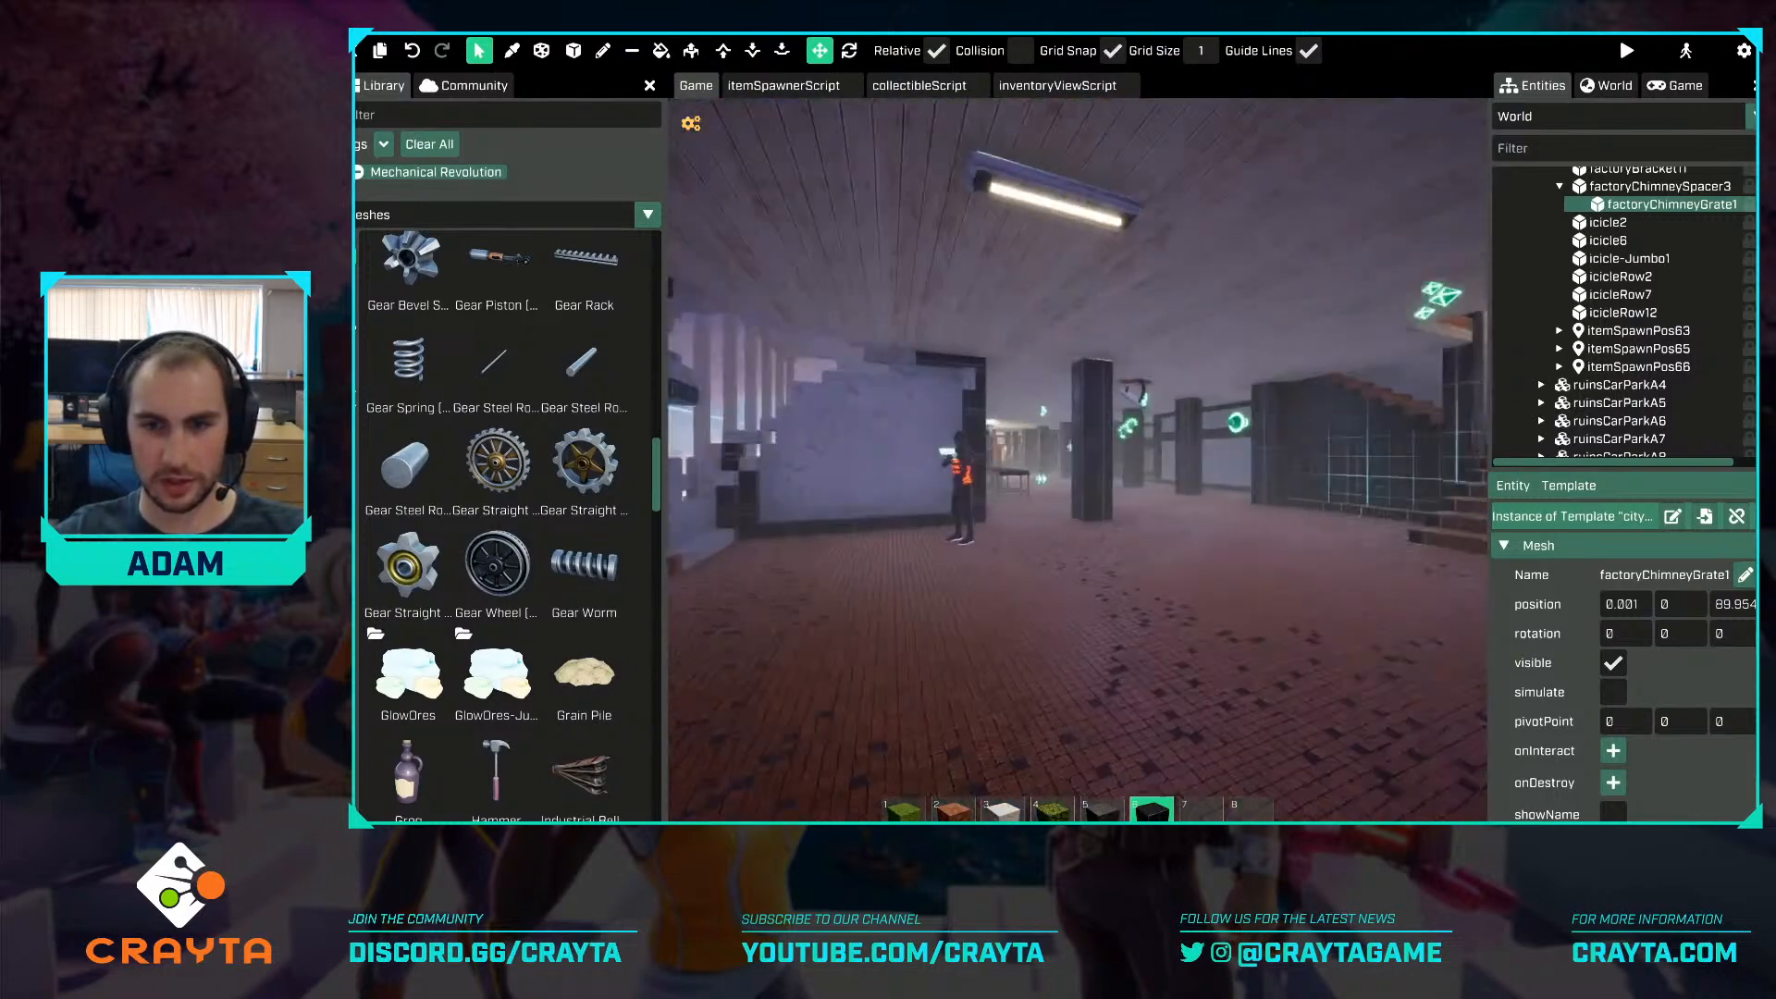
key(w)
key(s)
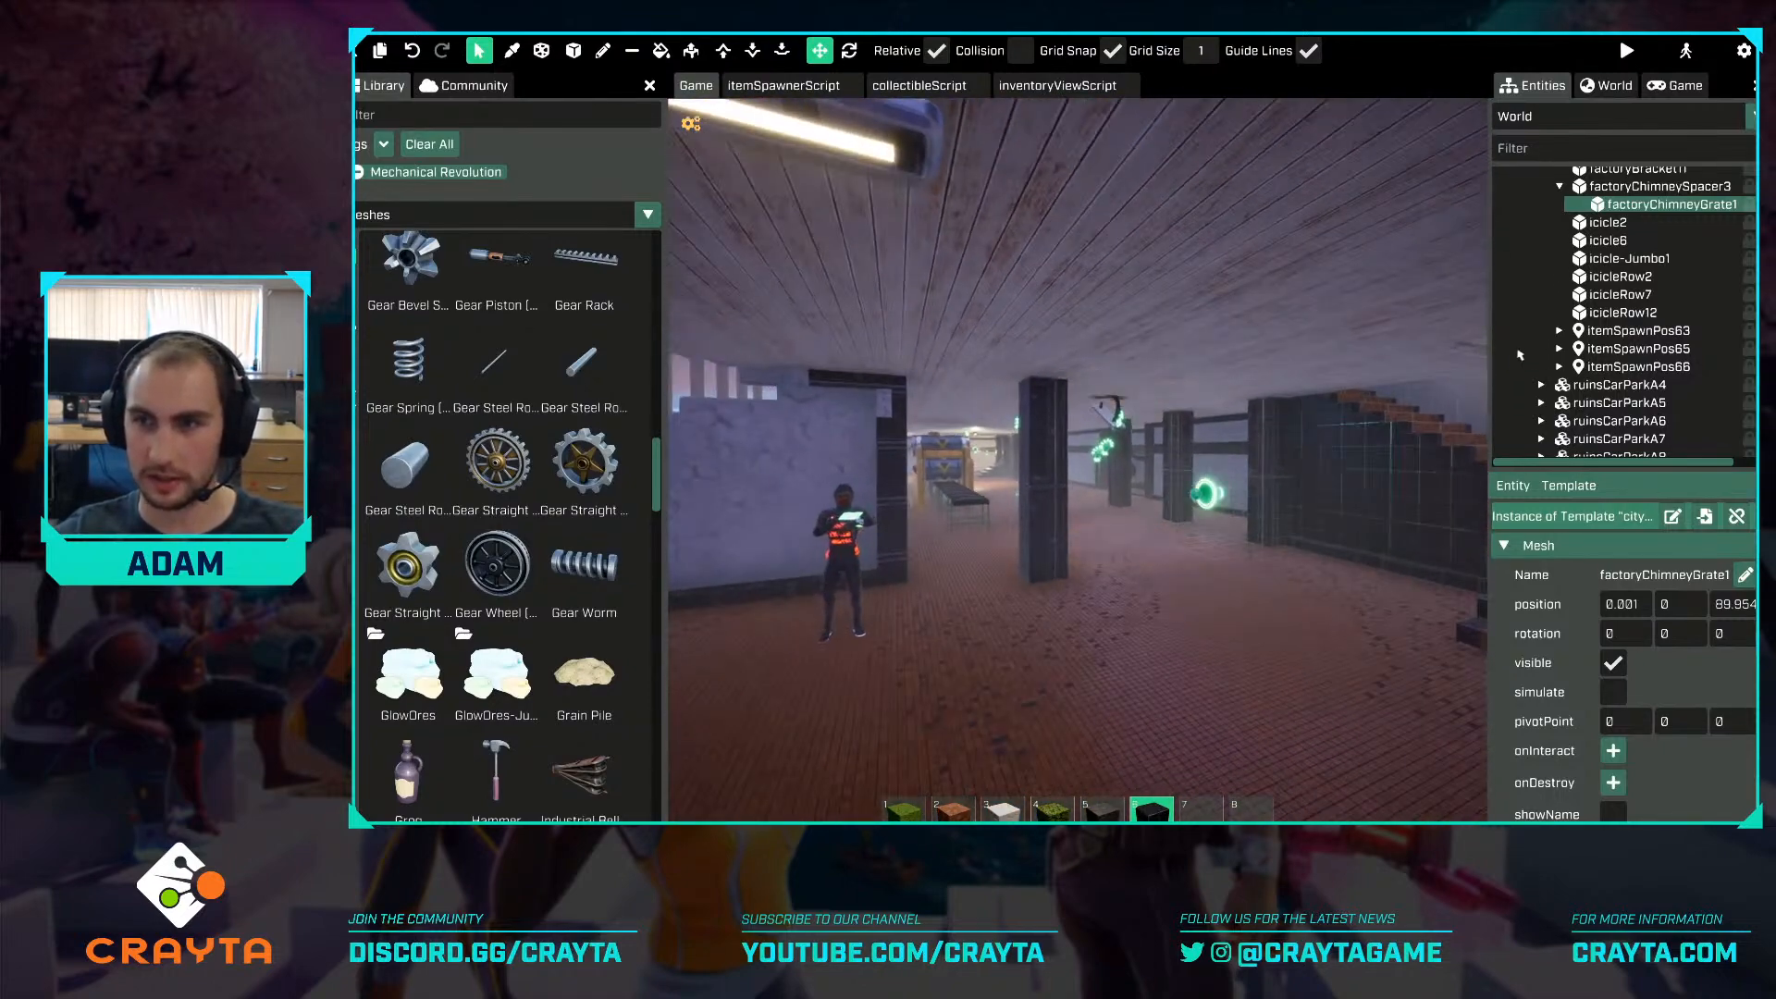
Collapse the ruinsCarParkA3 and ruinsA1 groups in the entity tree and select the bank1 building.
scroll(1630, 375, up, 4)
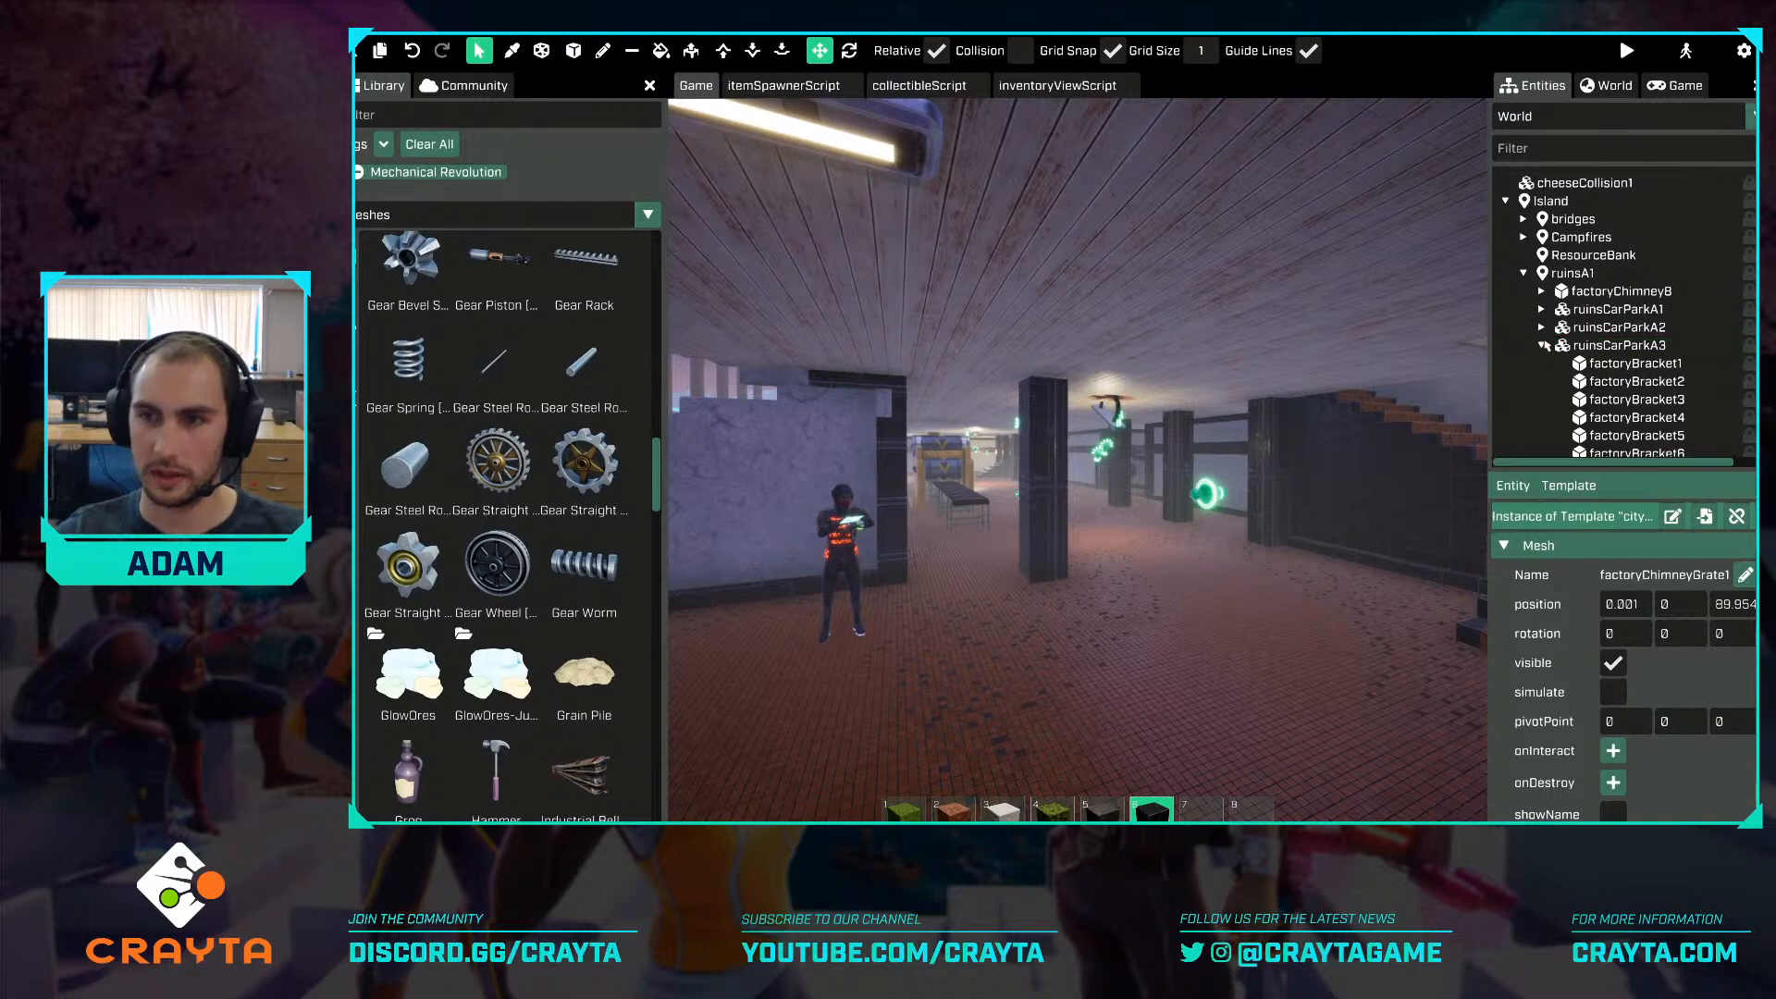
click(1541, 346)
click(1524, 272)
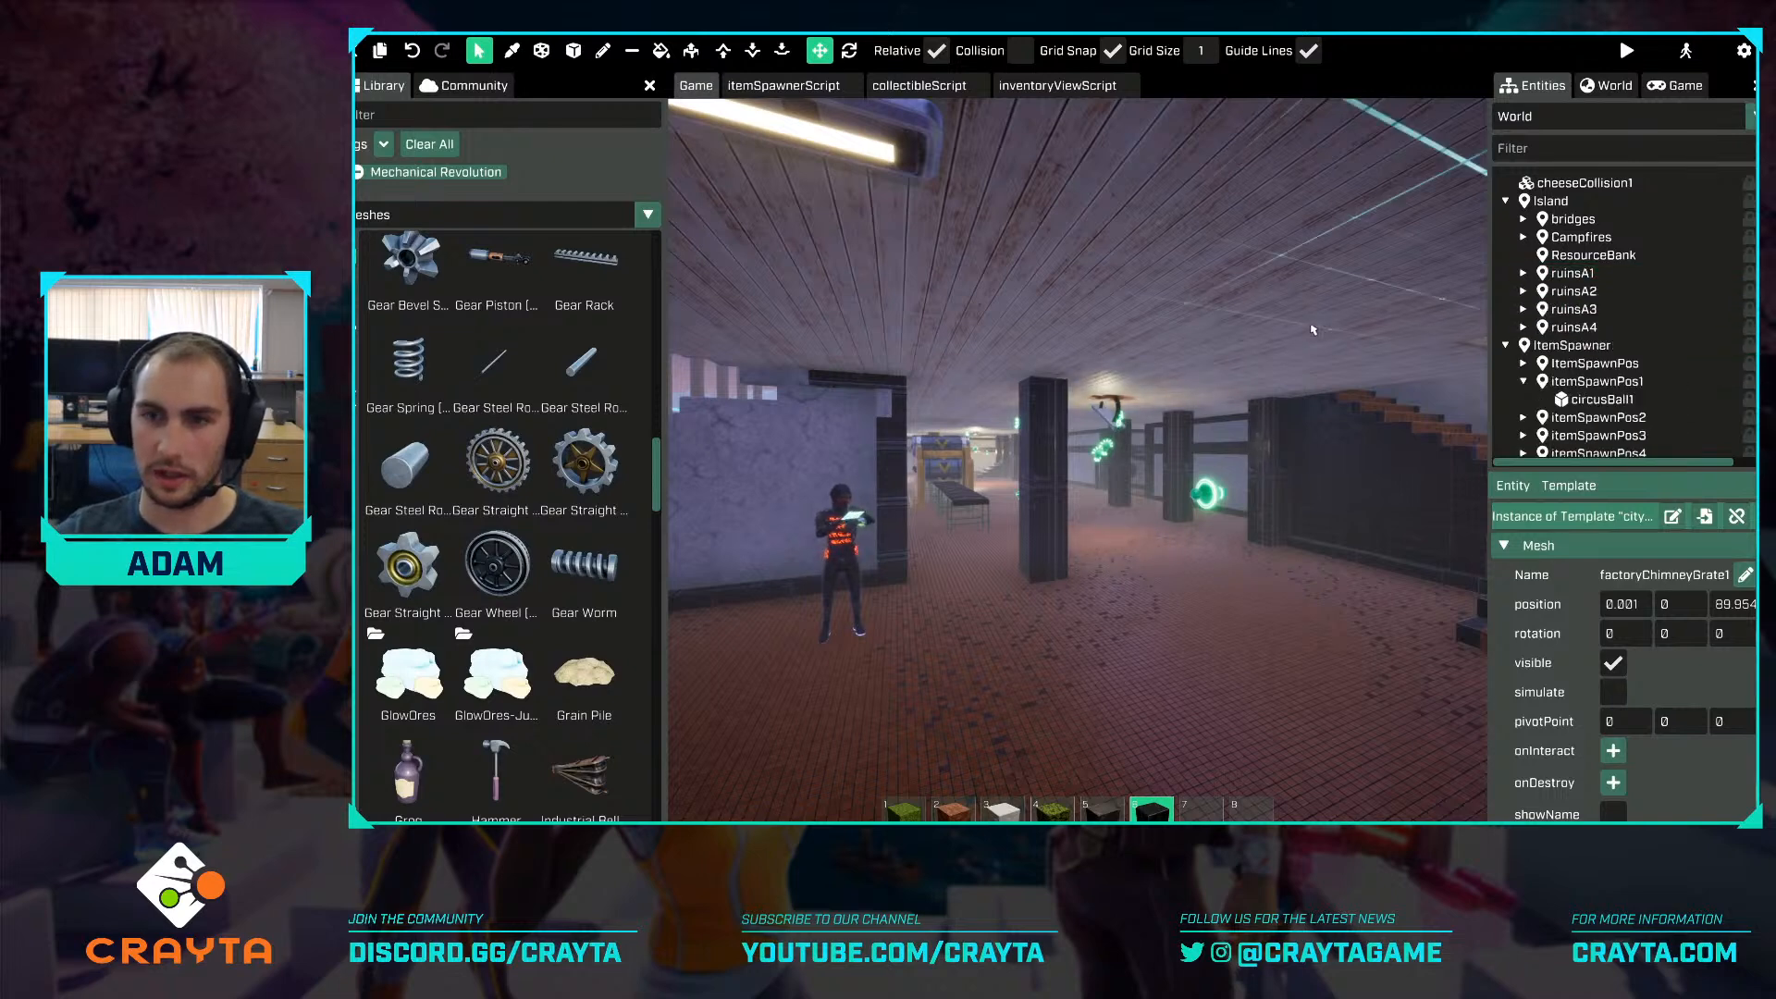
click(1101, 657)
scroll(1662, 305, down, 3)
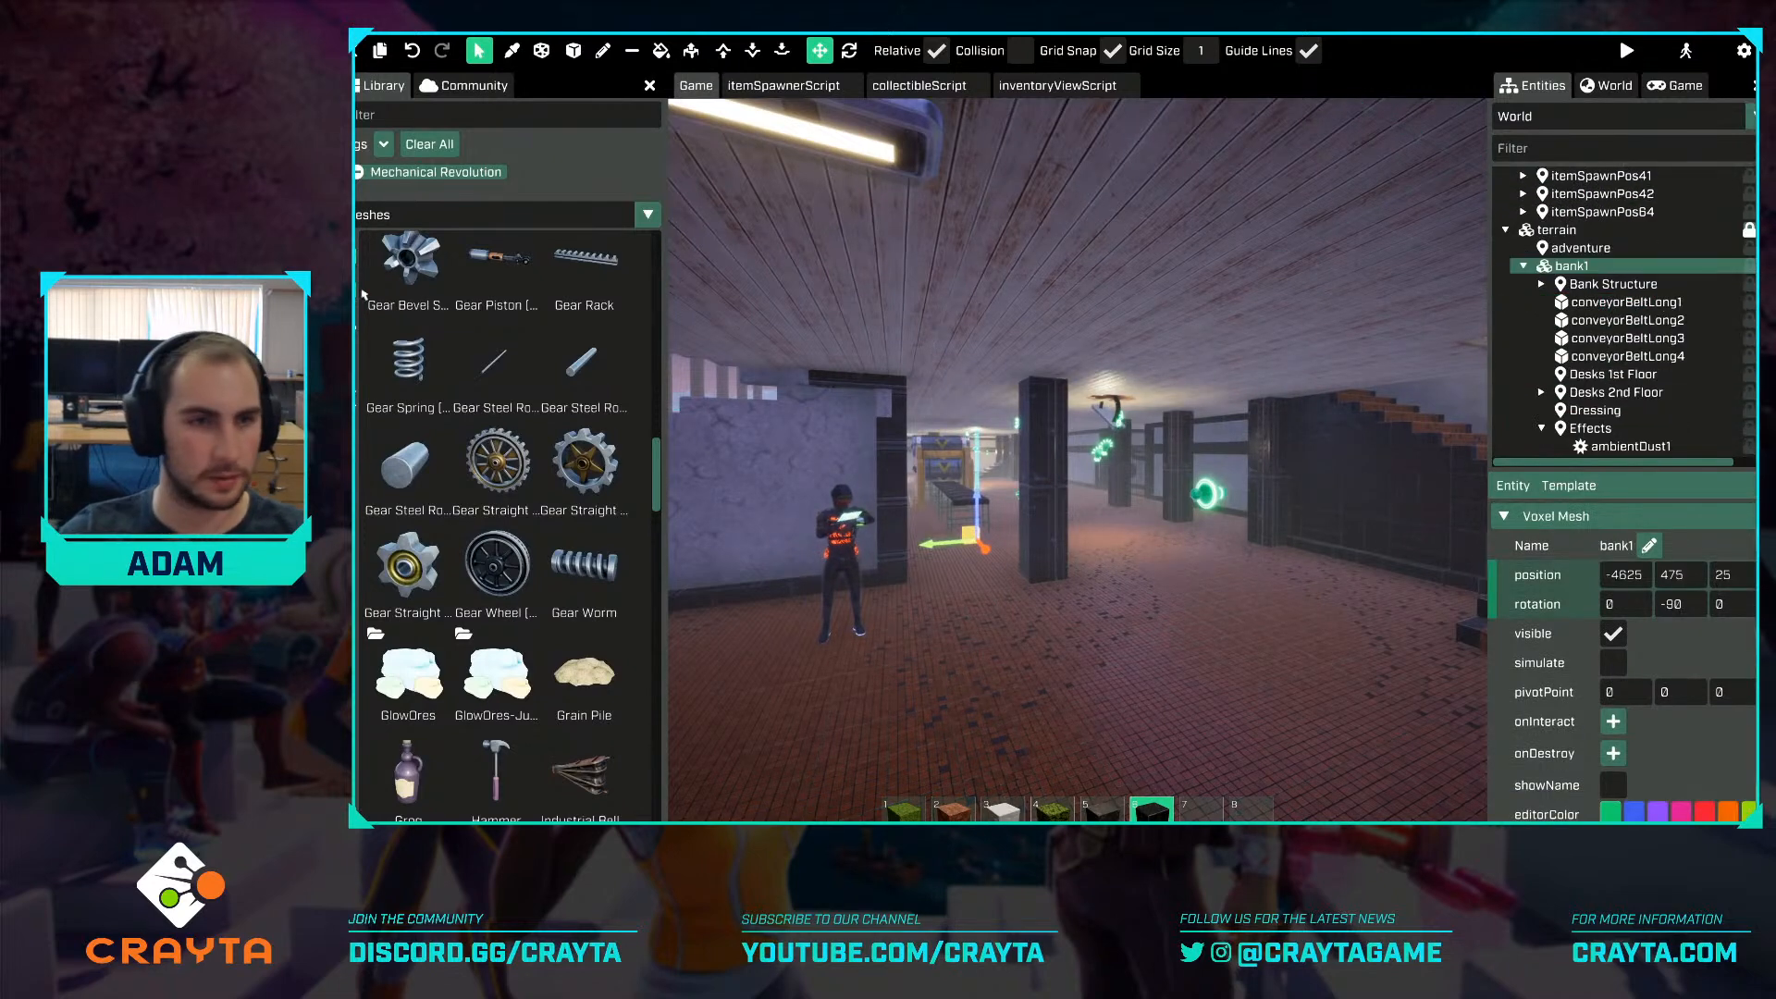
Add a Chimney (Factory) mesh from the Mechanical Revolution meshes as a child of bank1.
scroll(510, 294, up, 5)
scroll(510, 294, up, 10)
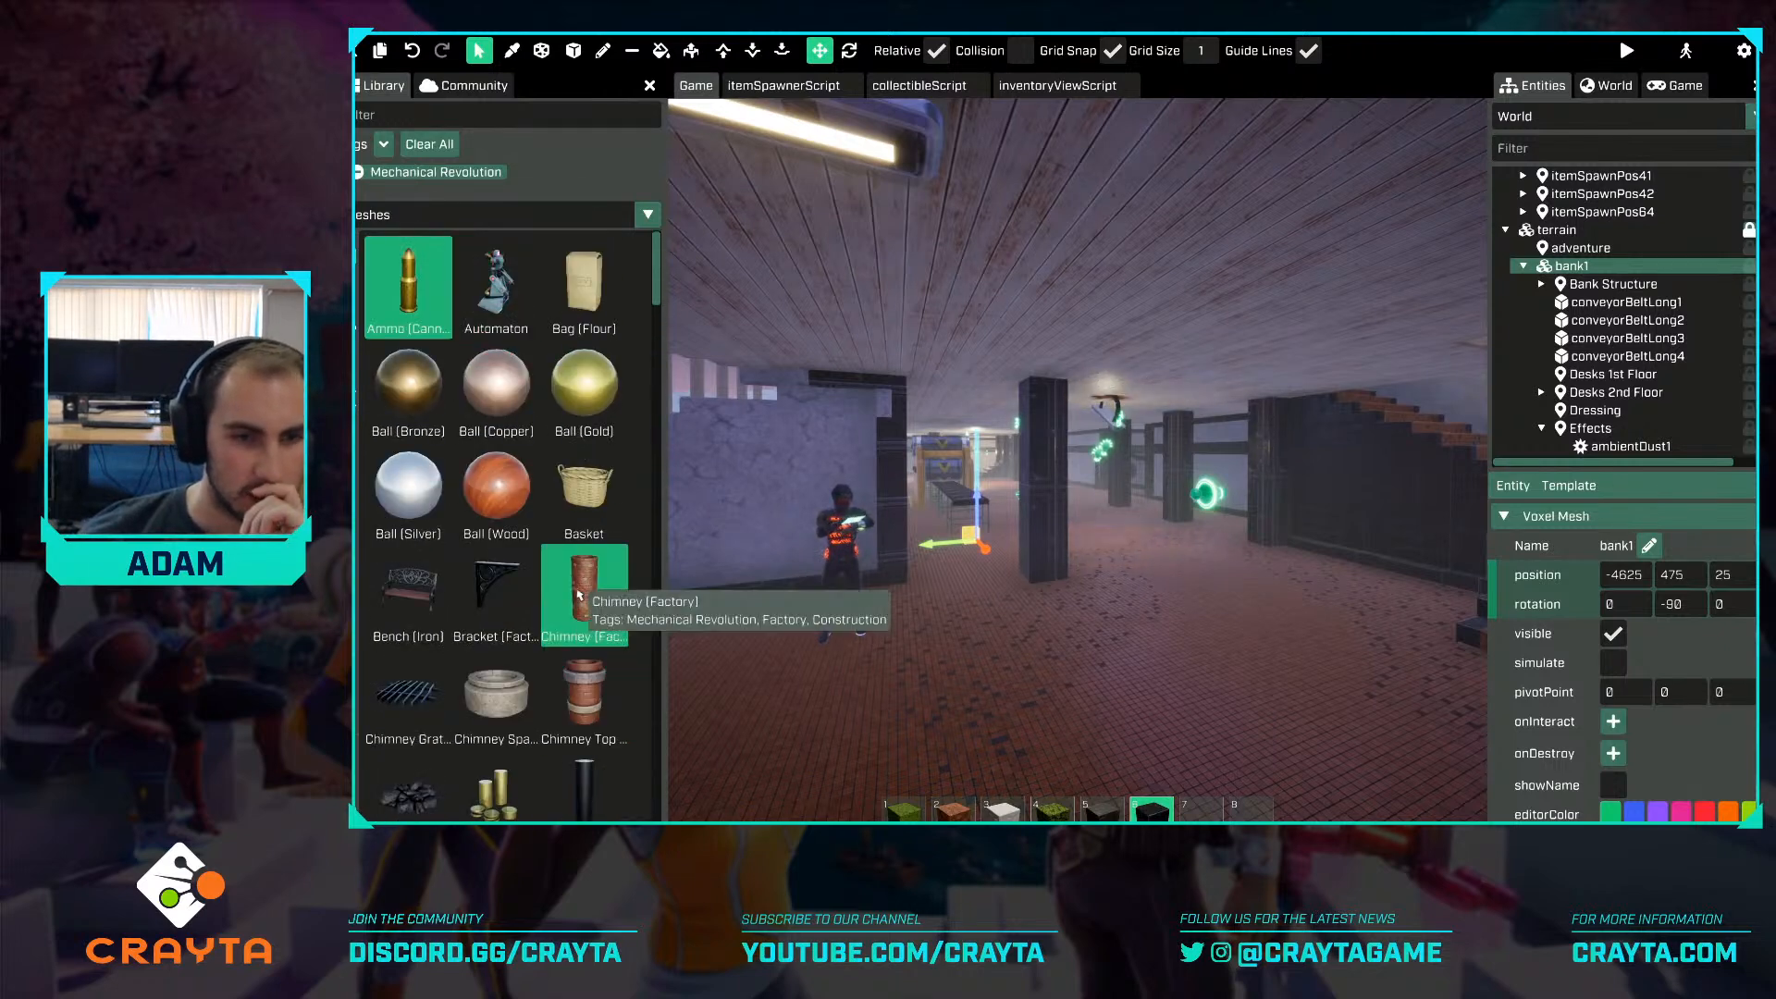
drag(578, 595, 1565, 266)
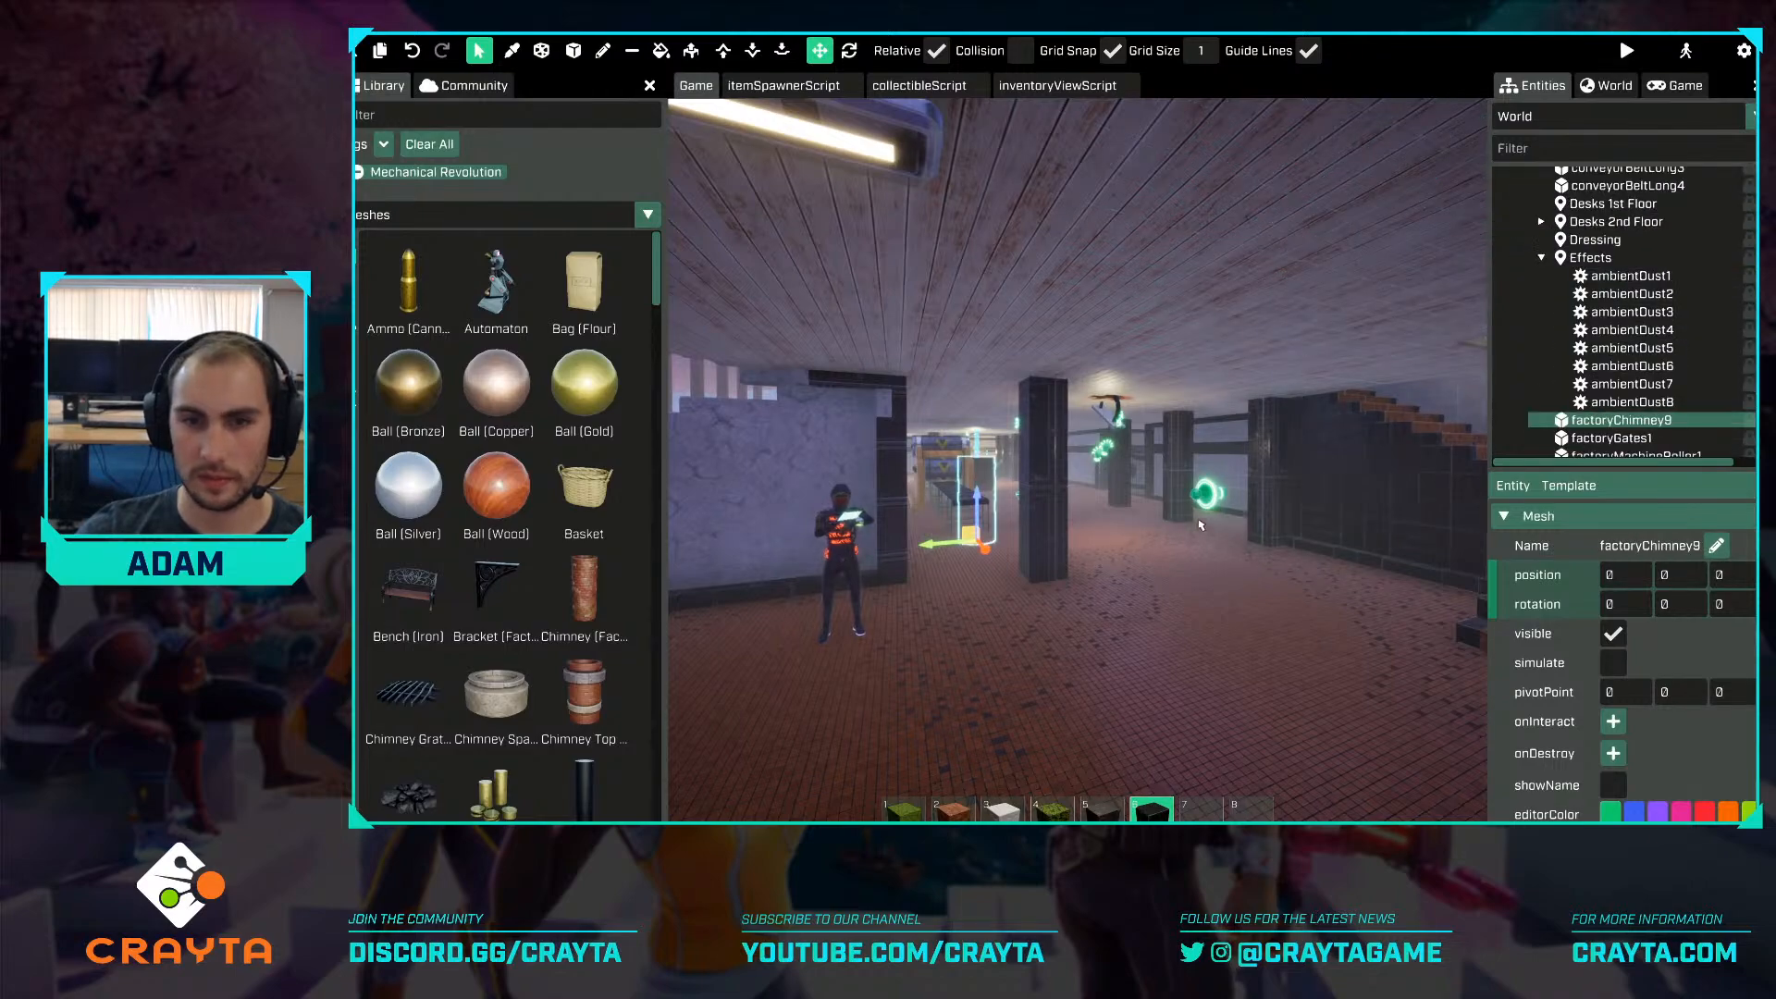
key(f)
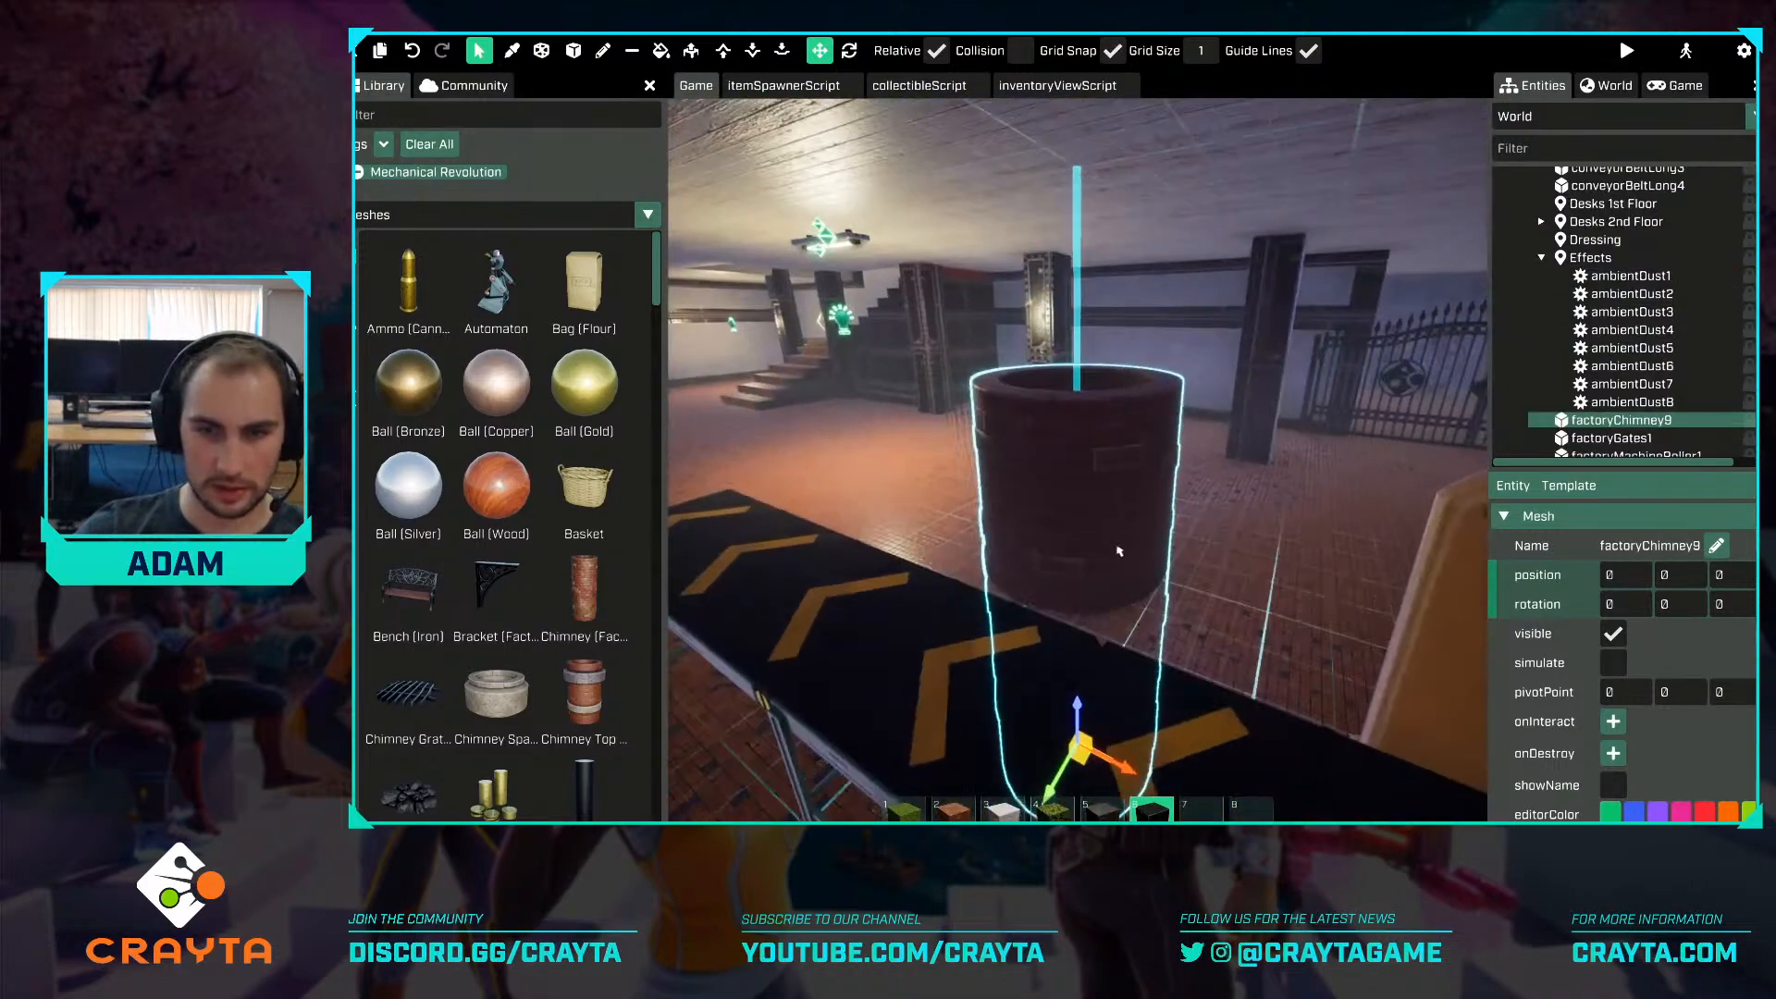
Move the new factory chimney up onto the snowy roof at position 1650, 0, 1200.
key(s)
drag(1090, 746, 1219, 512)
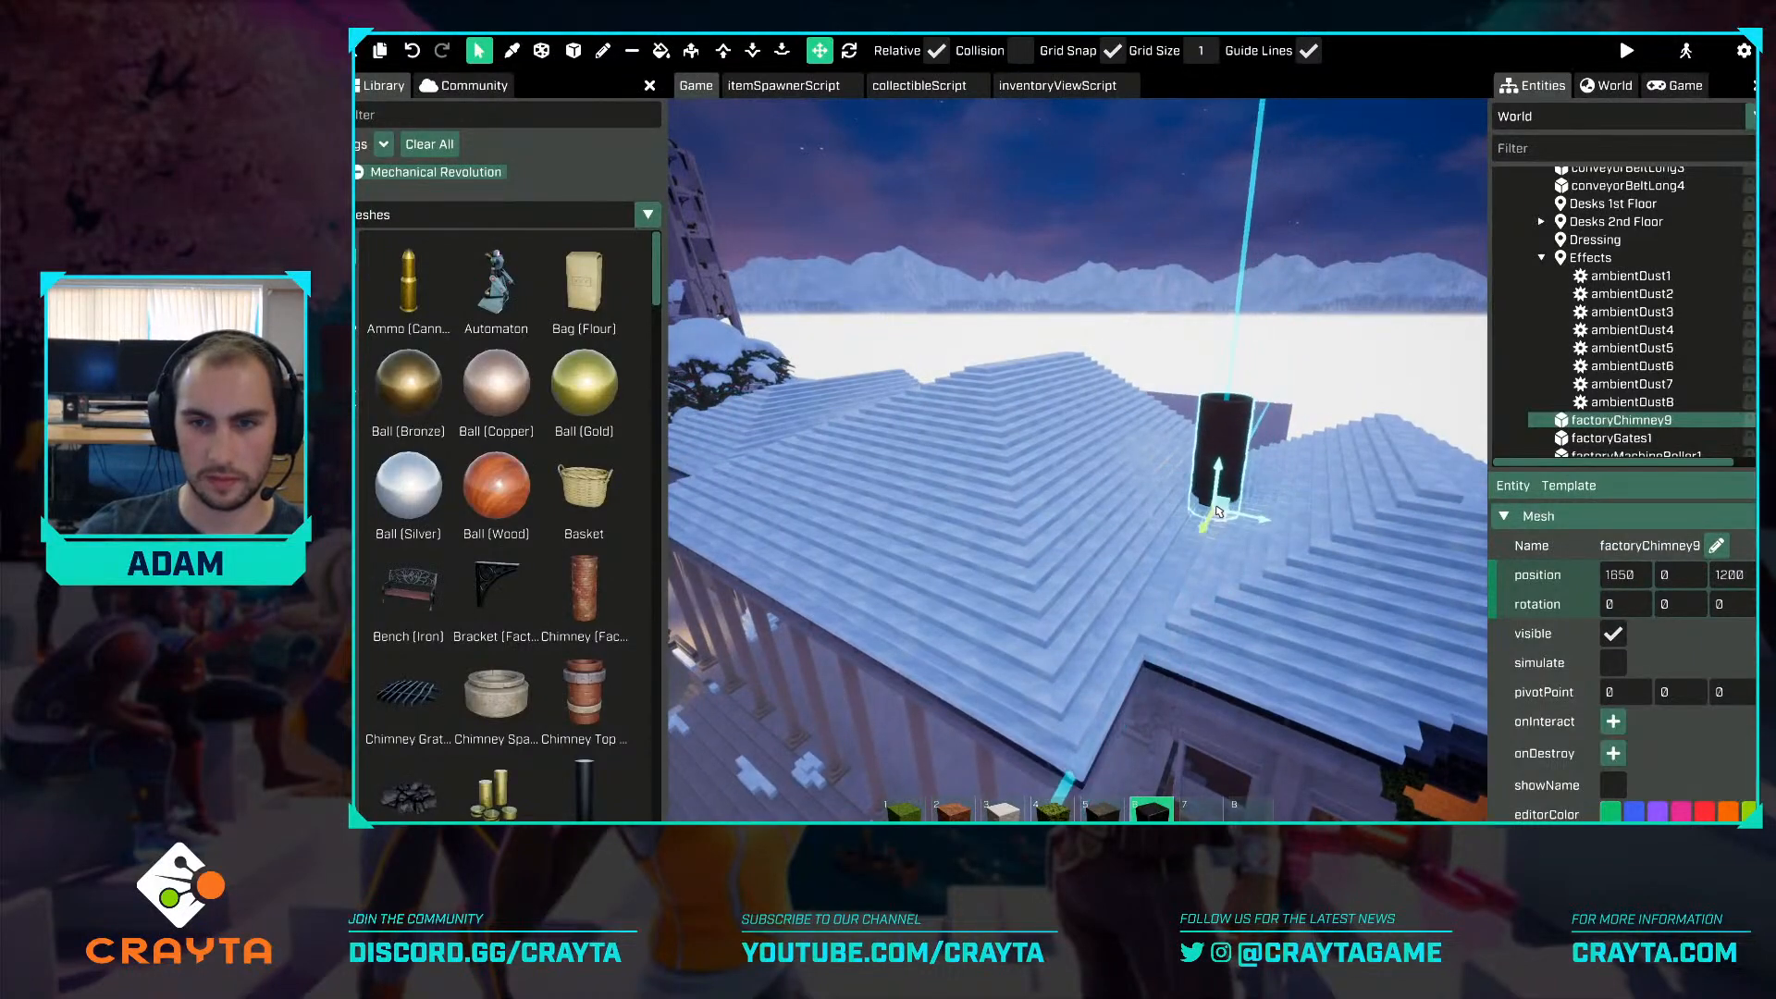
key(w)
right_drag(1267, 480, 1309, 469)
Add a Chimney Top mesh as a child of the roof chimney at position 0, 0, 500.
drag(585, 693, 1620, 426)
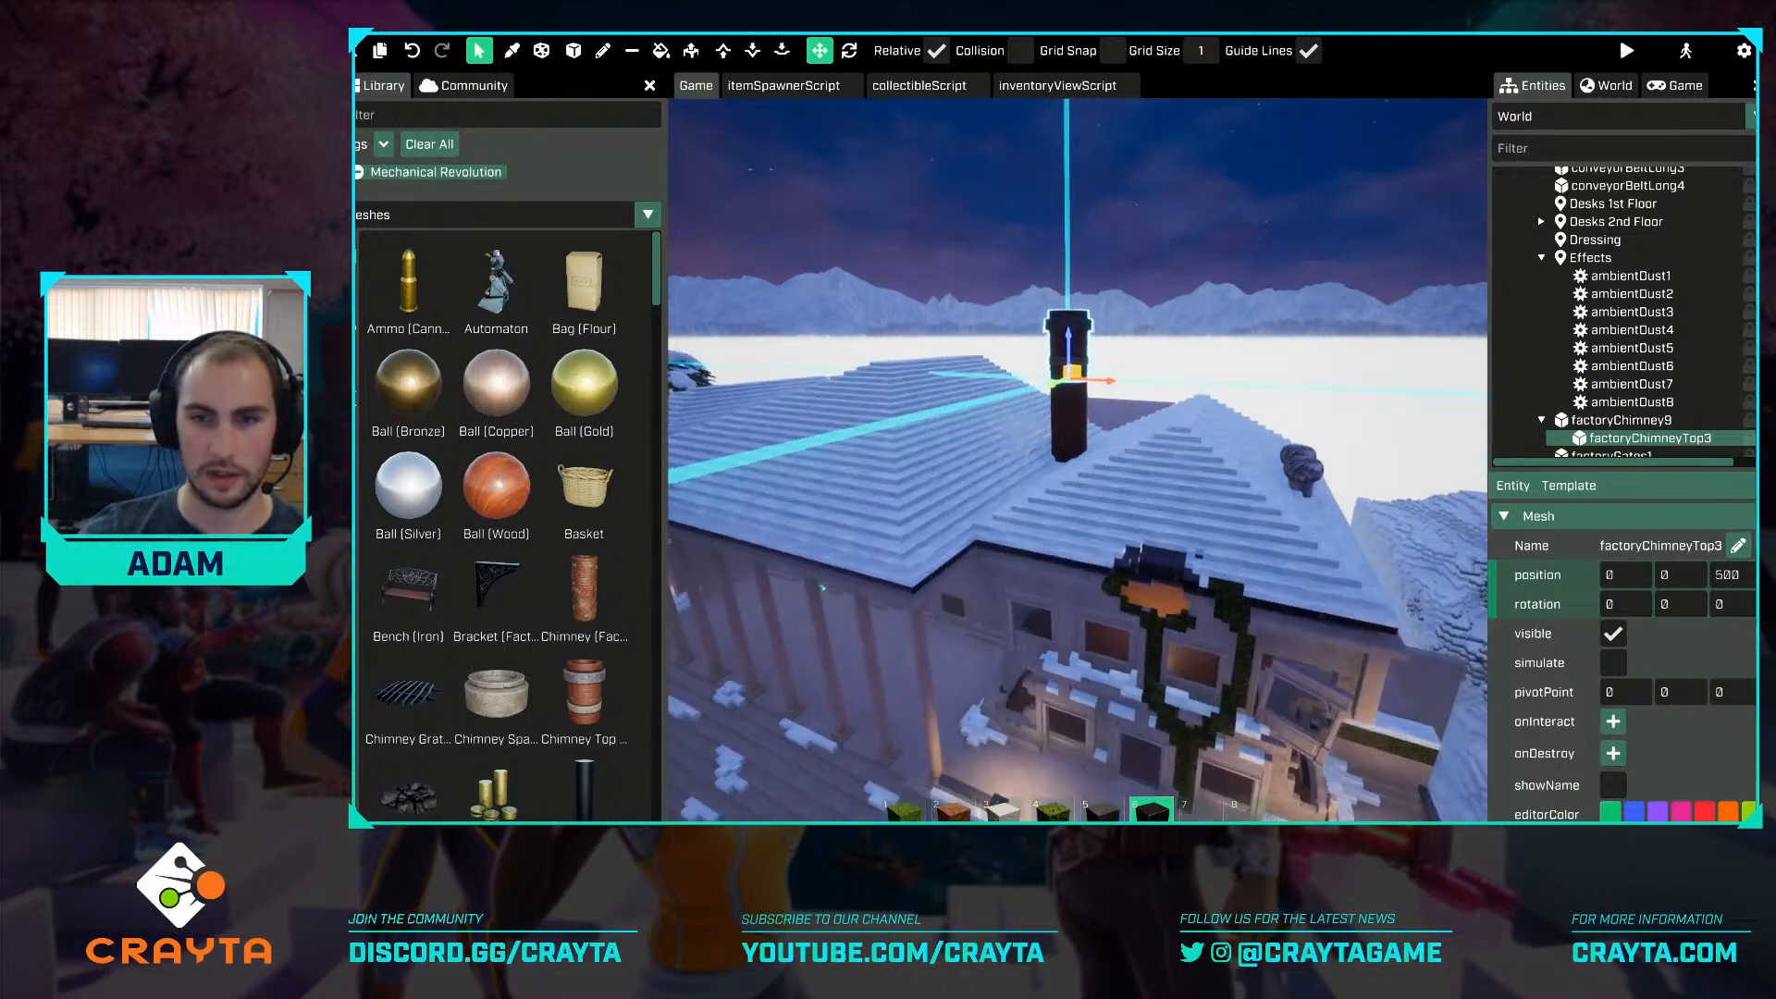
ctrl+right_drag(1239, 416, 1245, 378)
key(w)
key(s)
key(w)
key(s)
key(f)
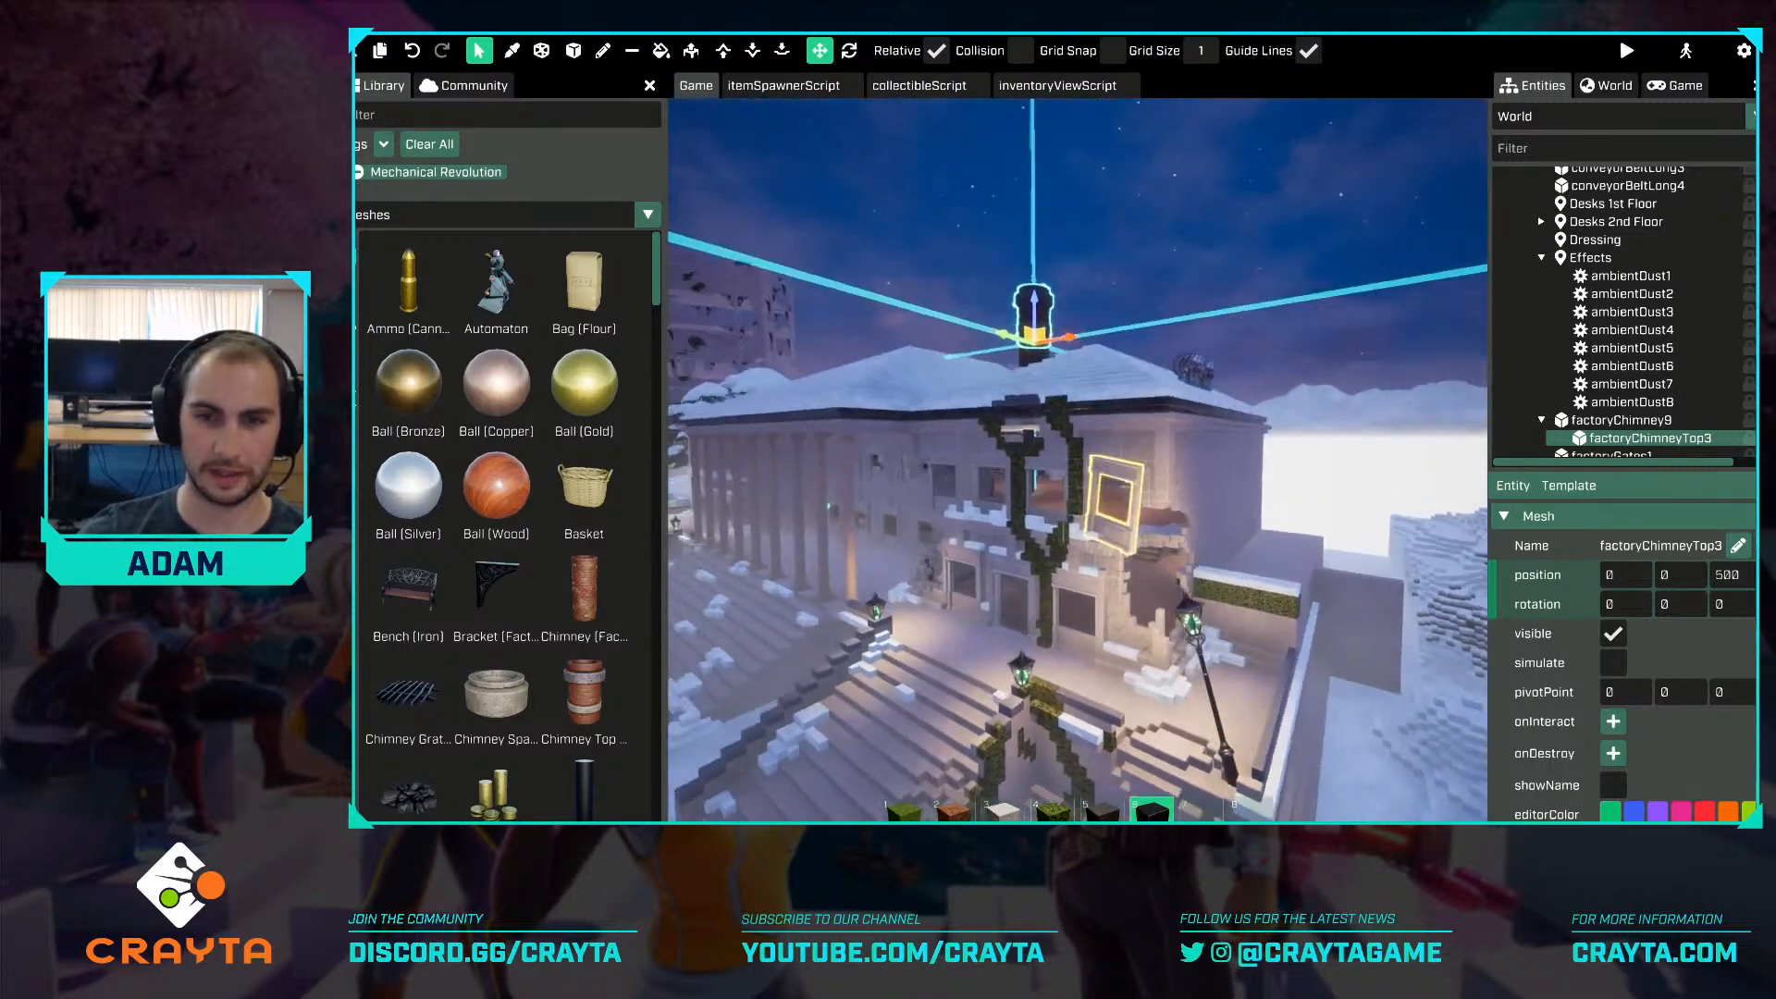
key(a)
right_drag(1080, 481, 1131, 491)
key(w)
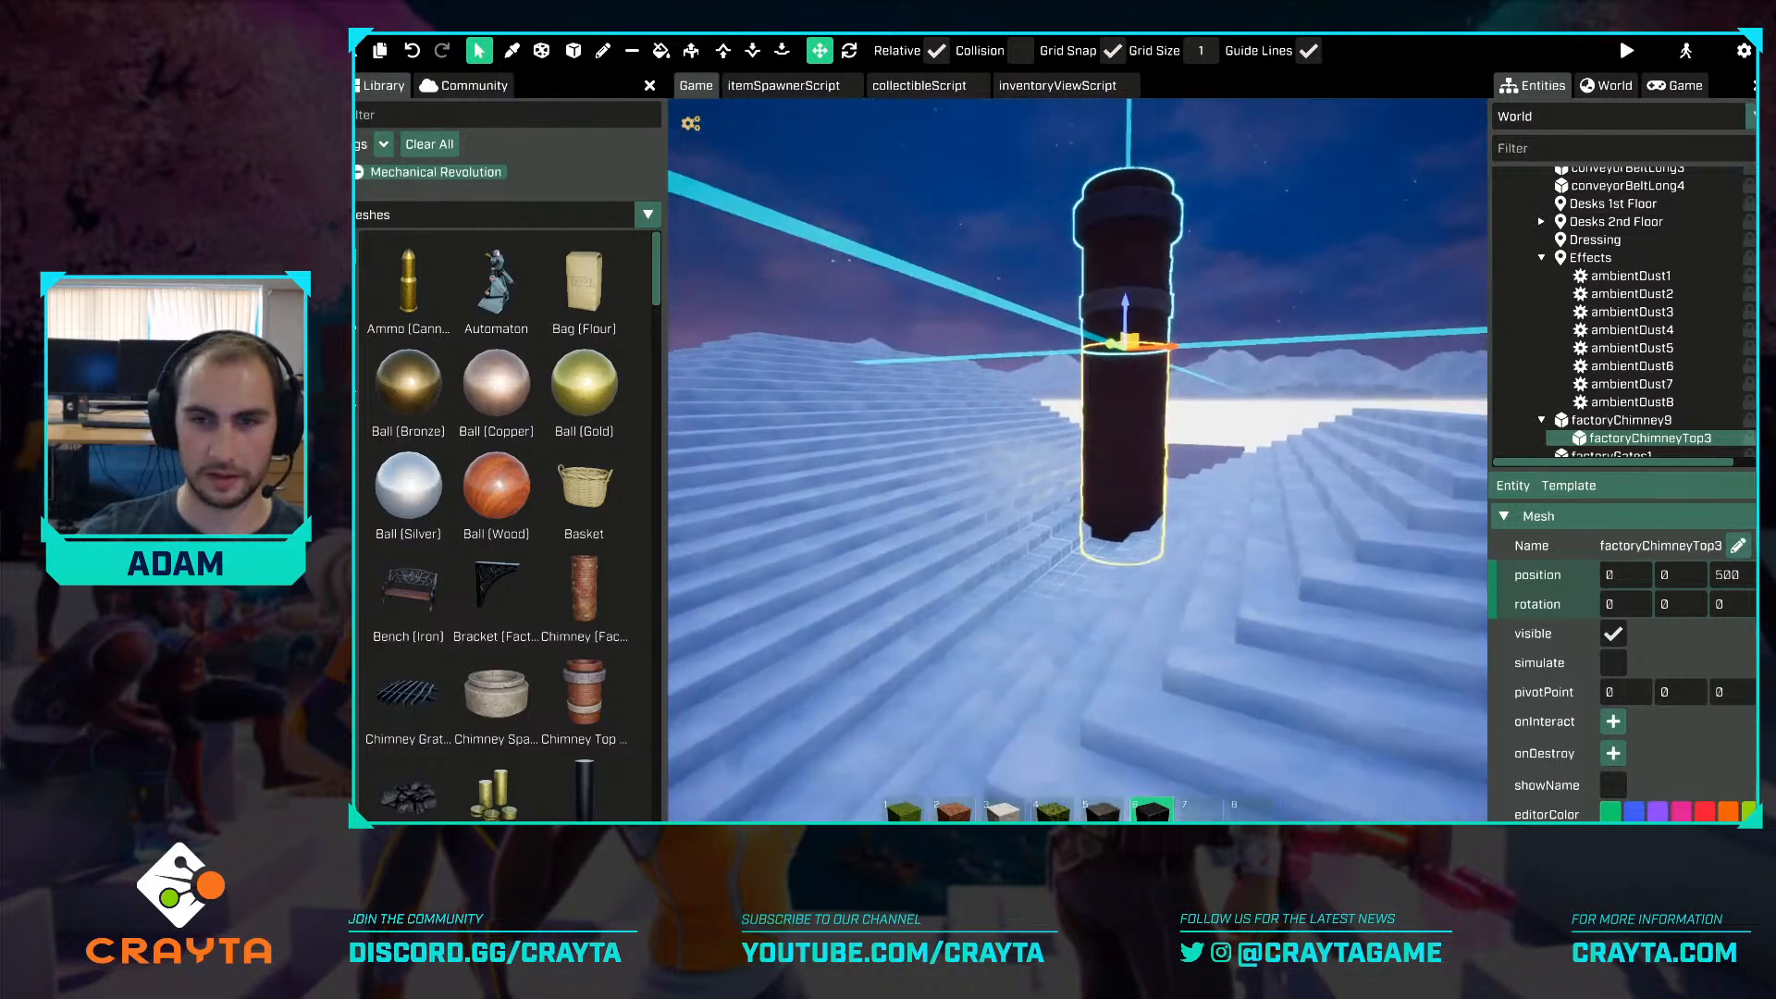
key(w)
Duplicate the chimney top and stack the copy above the first at position 0, 0, 850.
key(e)
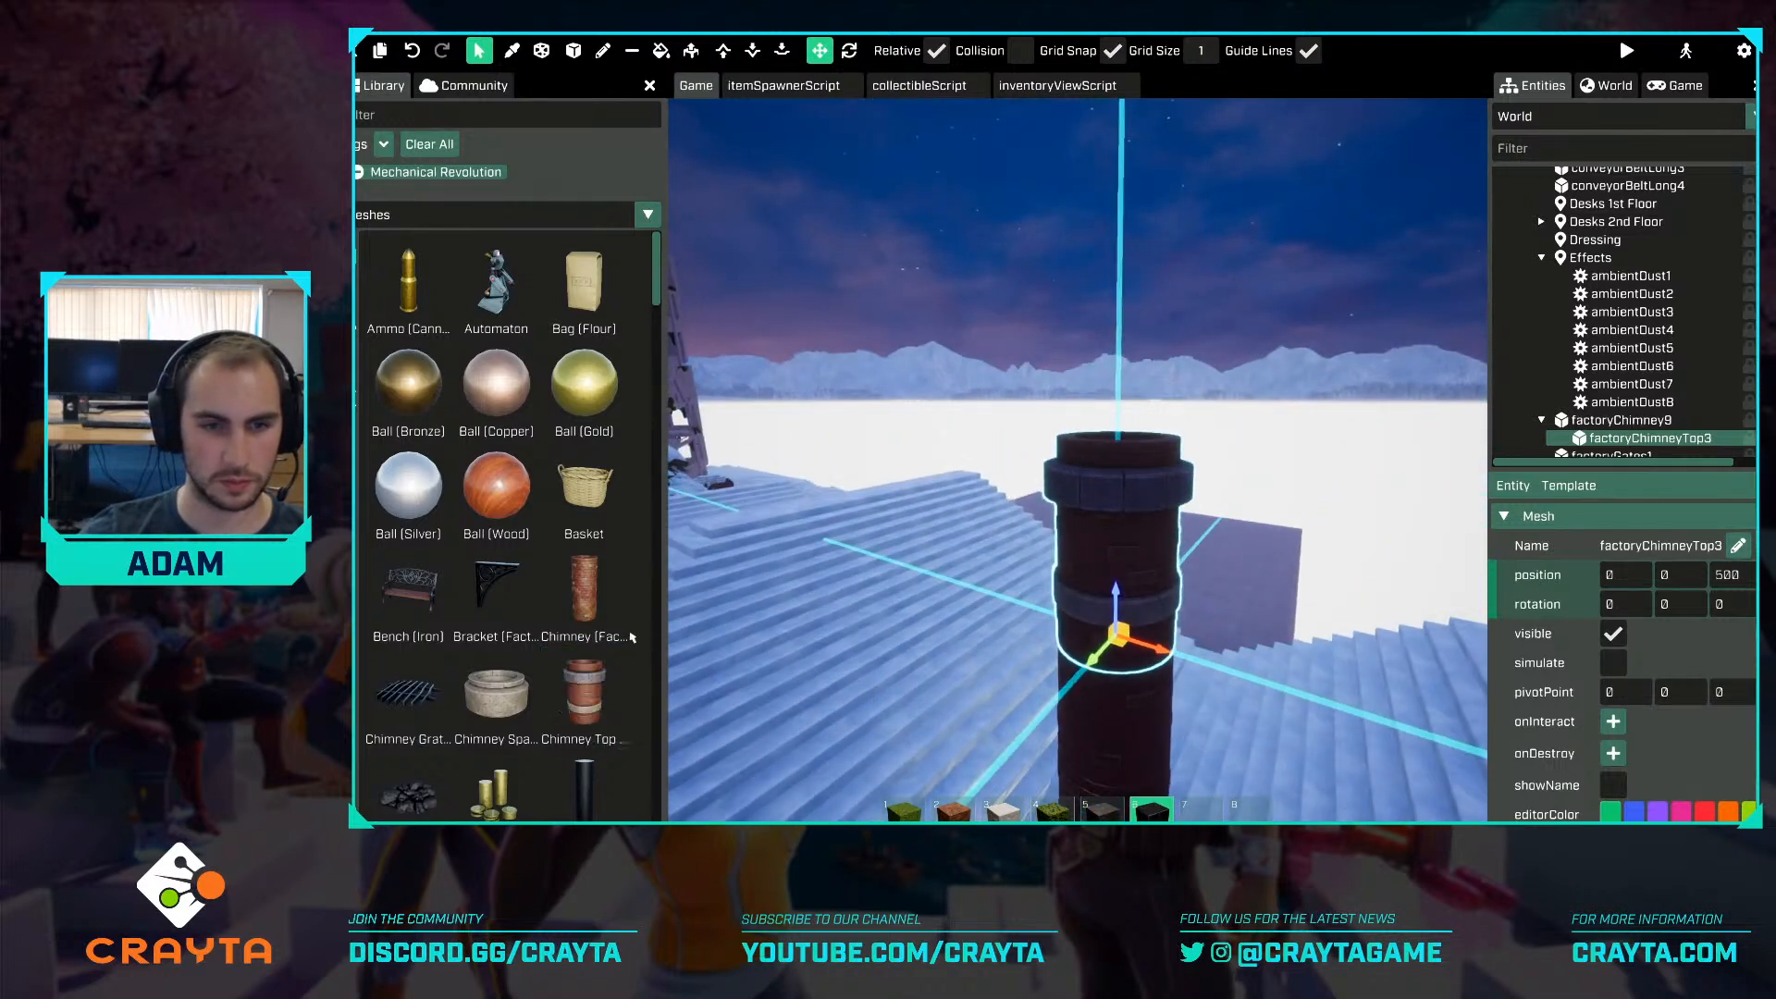
key(ctrl+d)
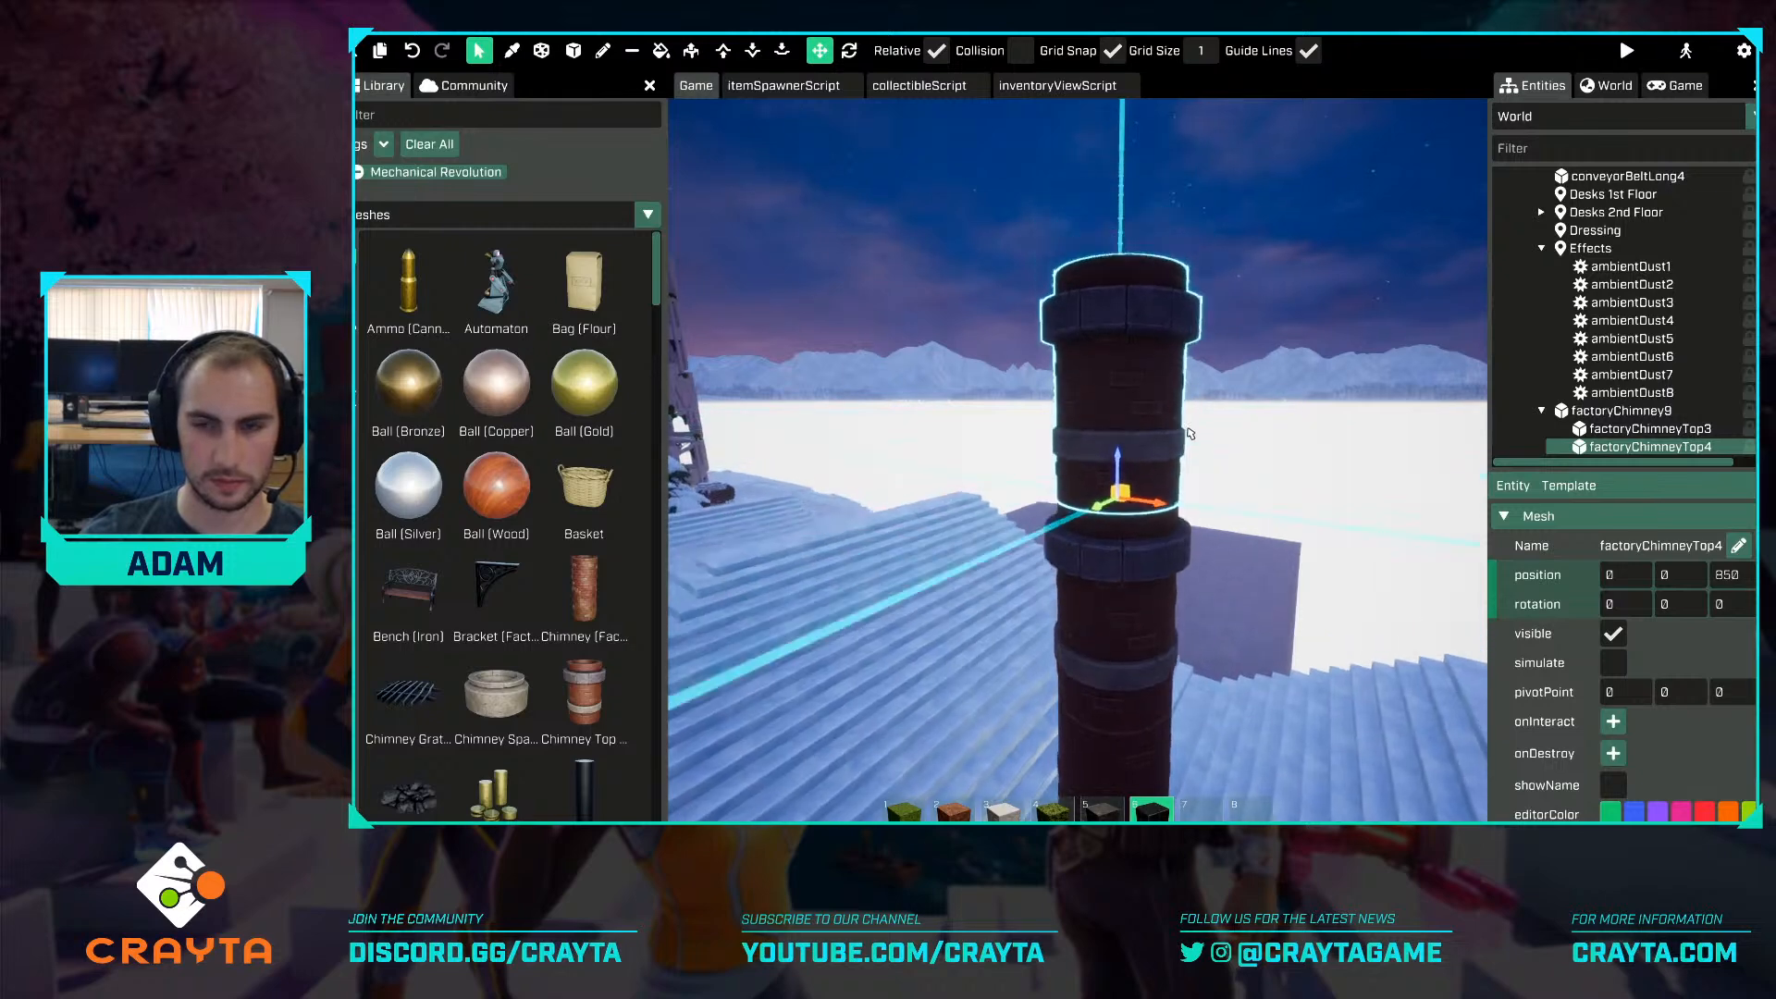
key(s)
right_drag(1212, 472, 1267, 444)
key(q)
key(w)
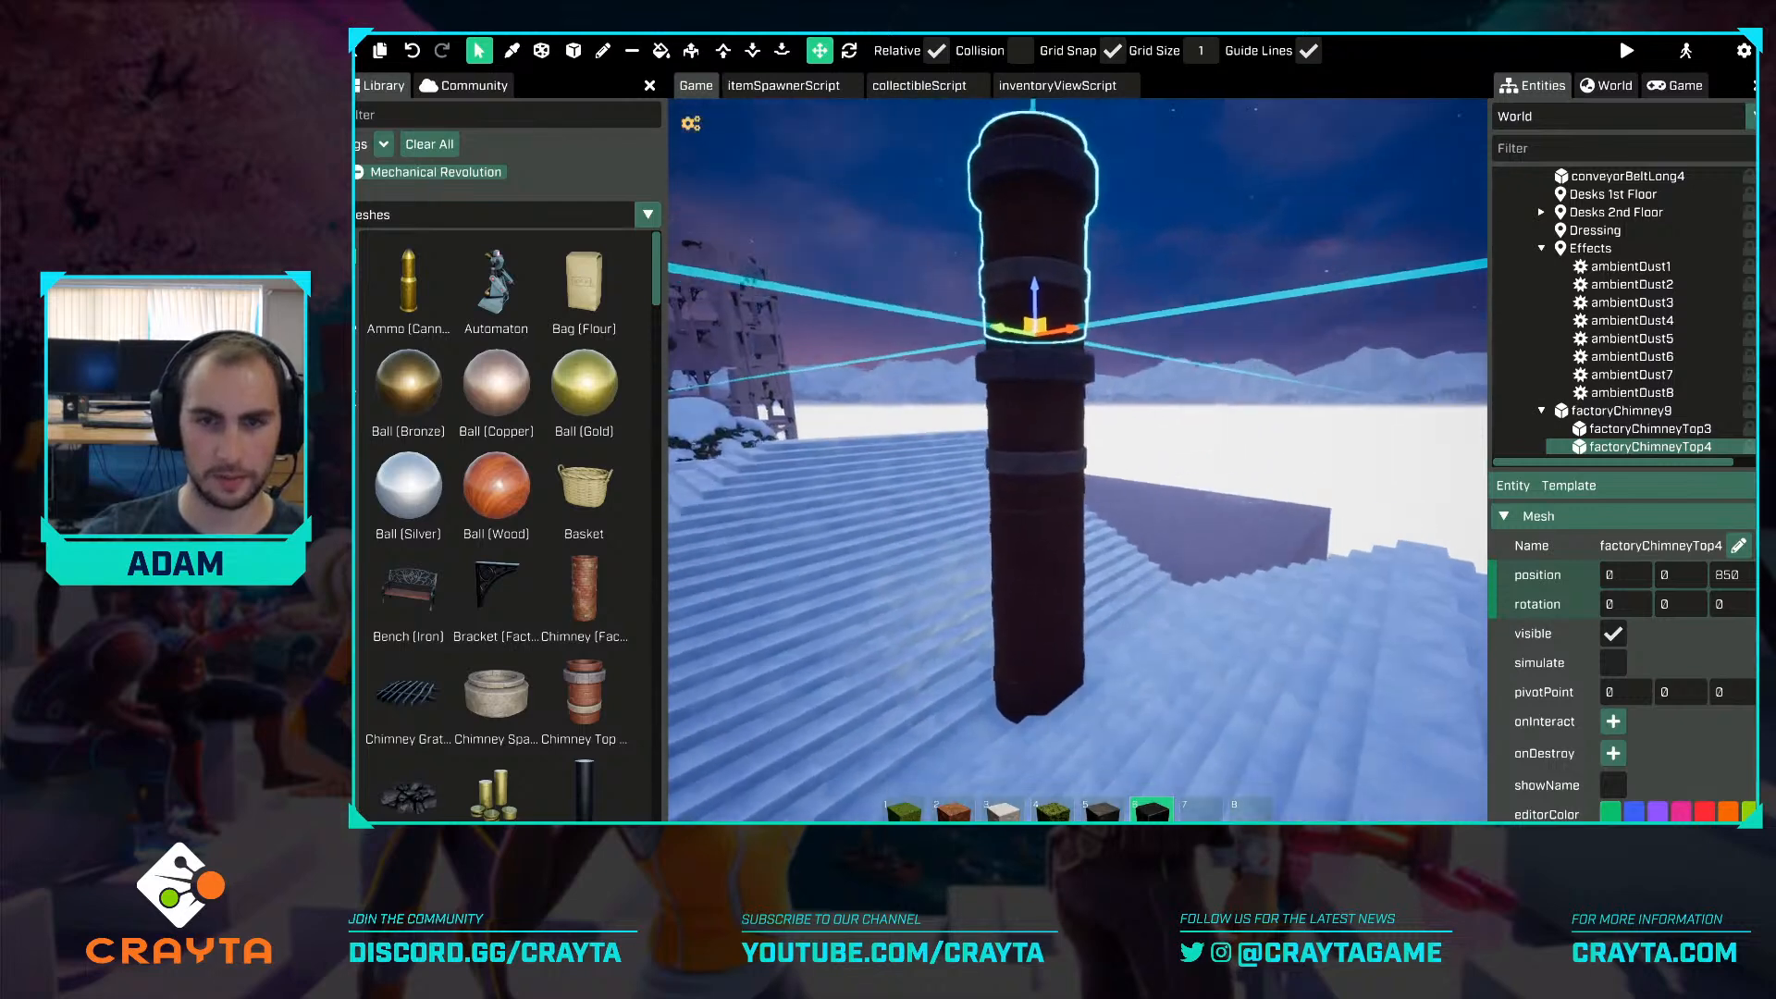
Duplicate the whole roof chimney with its two tops and move the copy beside it to position 1650, 300, 1200.
click(1256, 417)
key(s)
click(1120, 561)
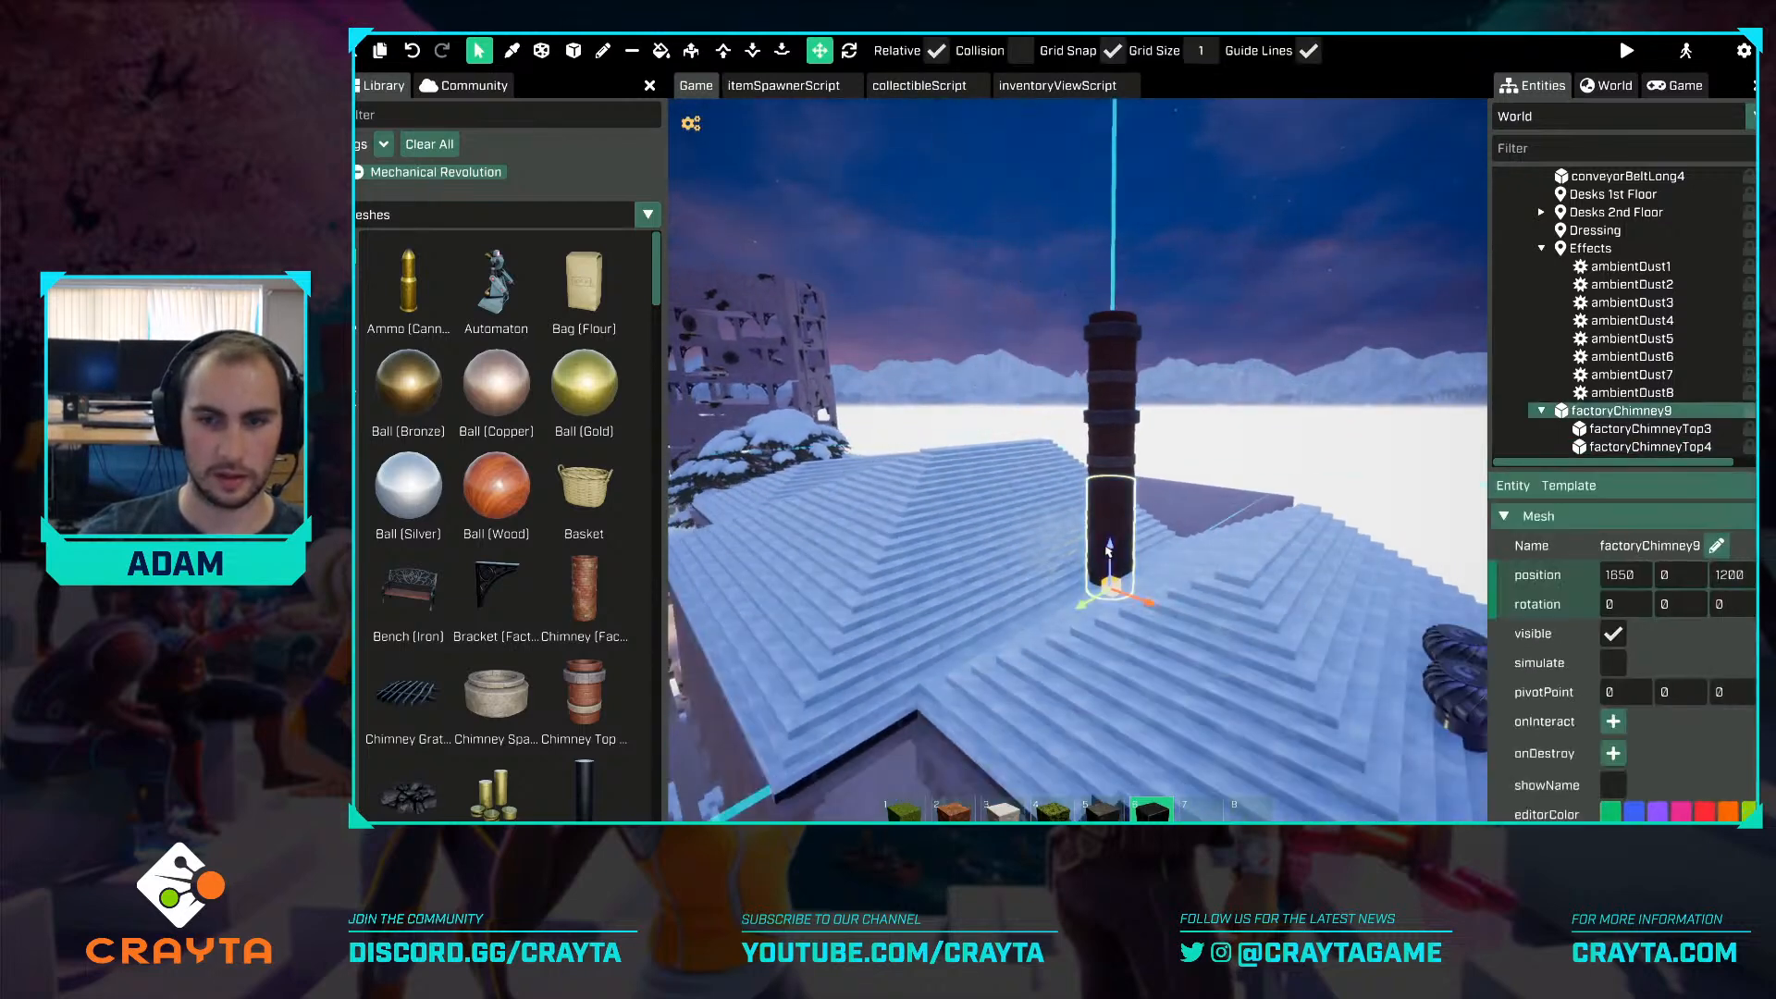
click(1103, 601)
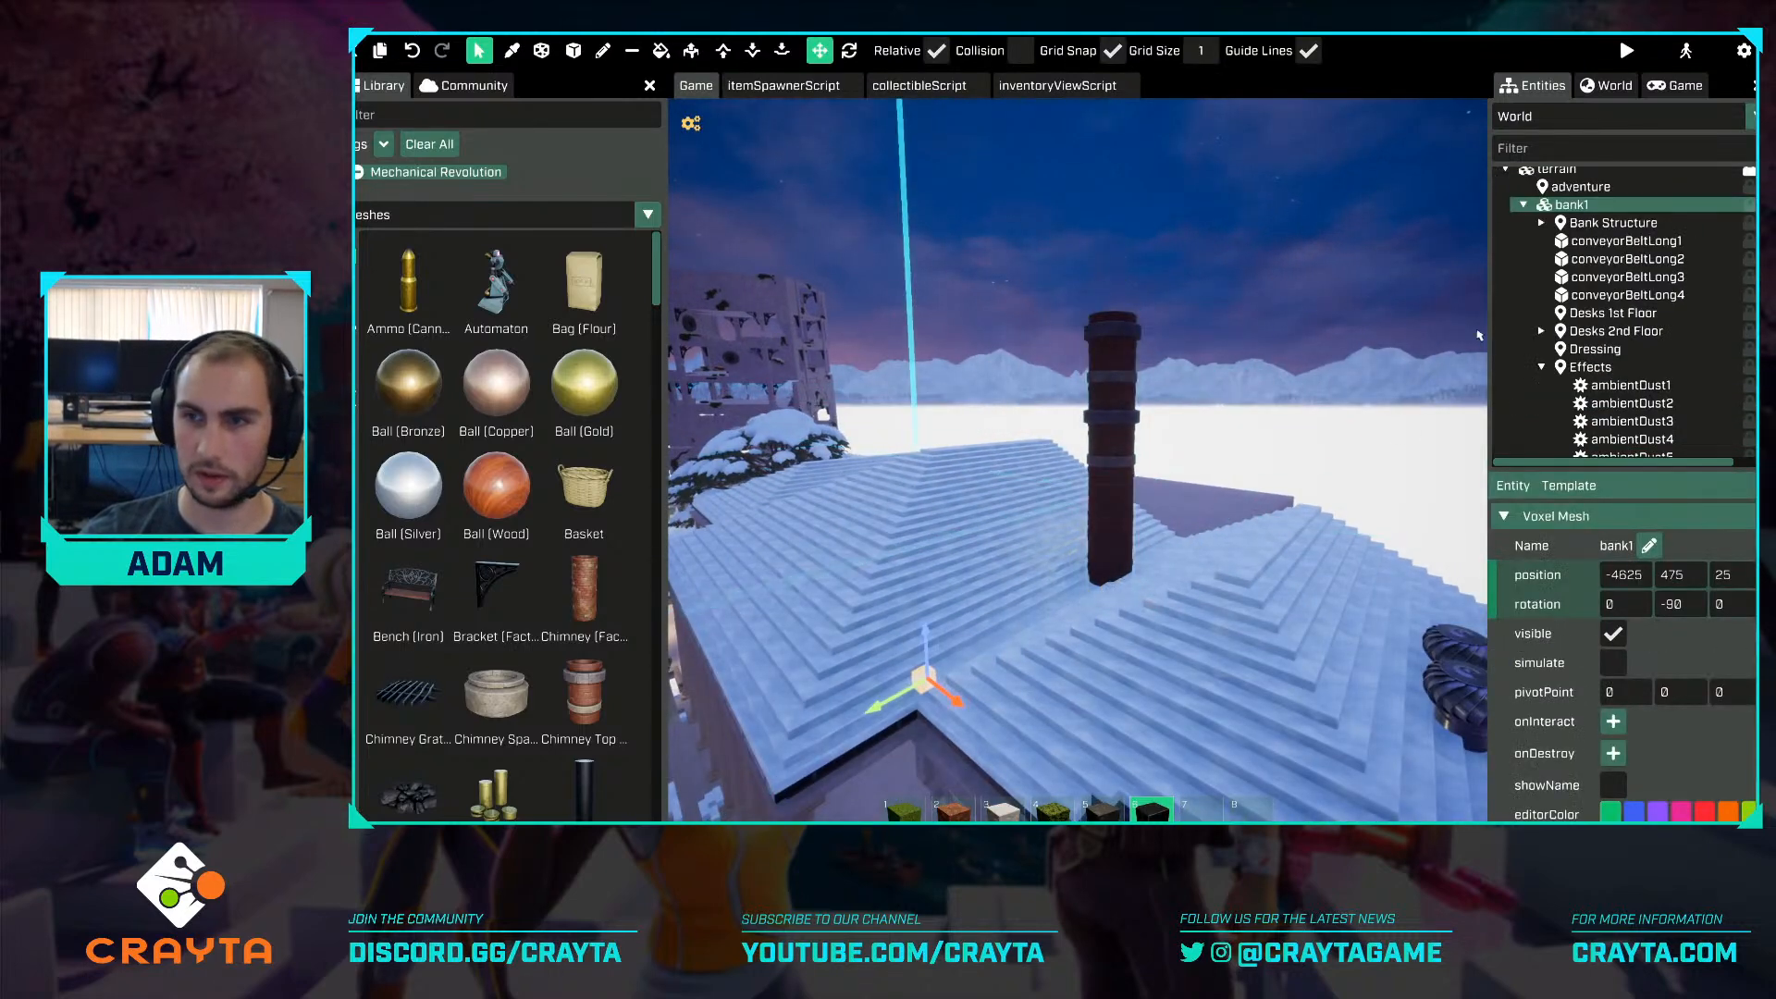
click(1117, 552)
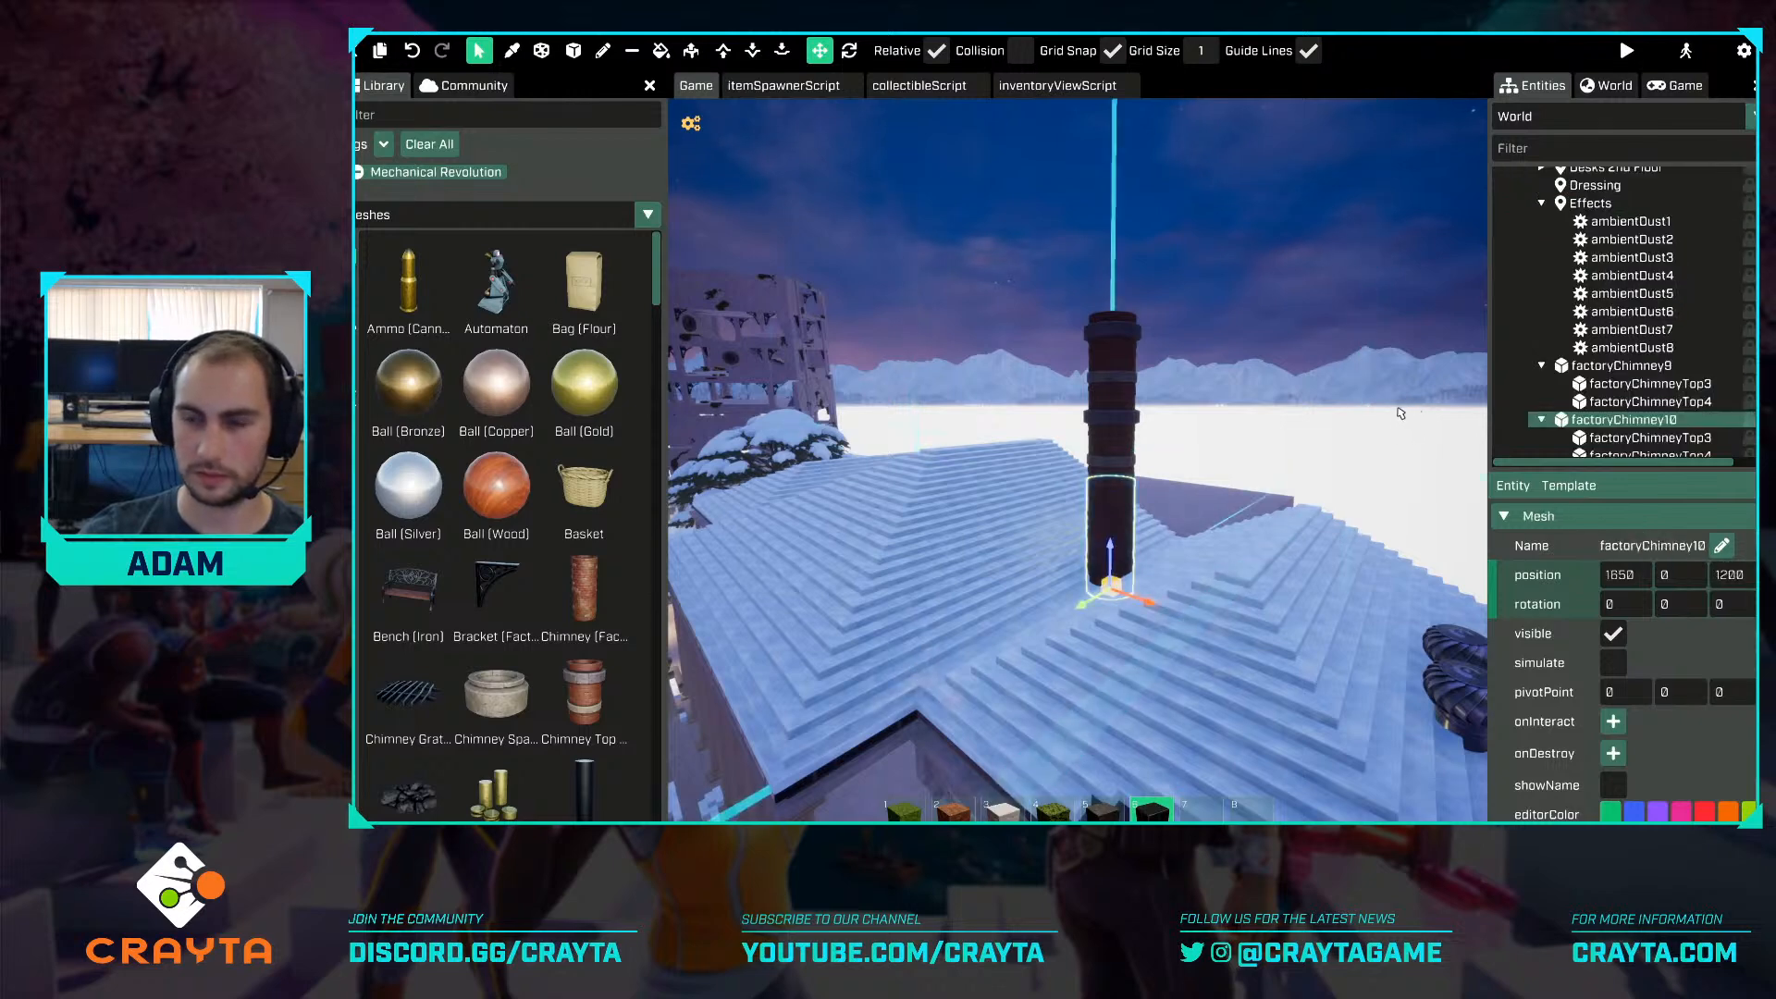
right_drag(1401, 414, 1225, 555)
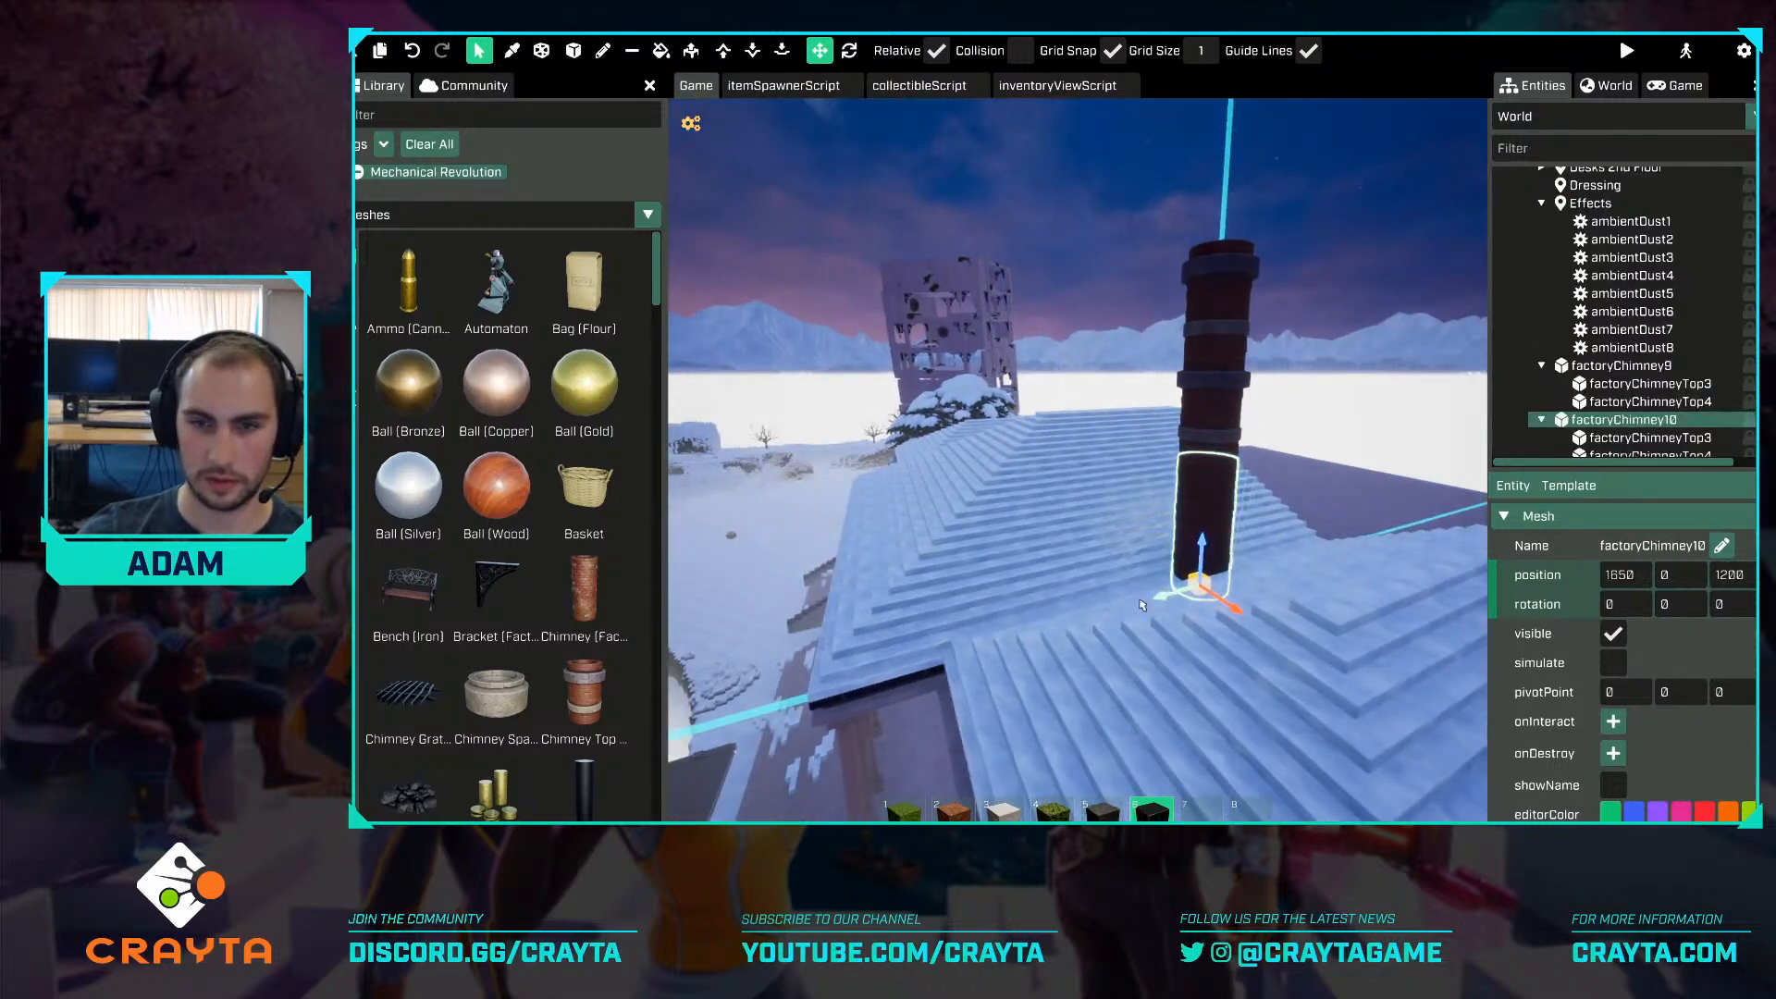
drag(1141, 605, 1102, 612)
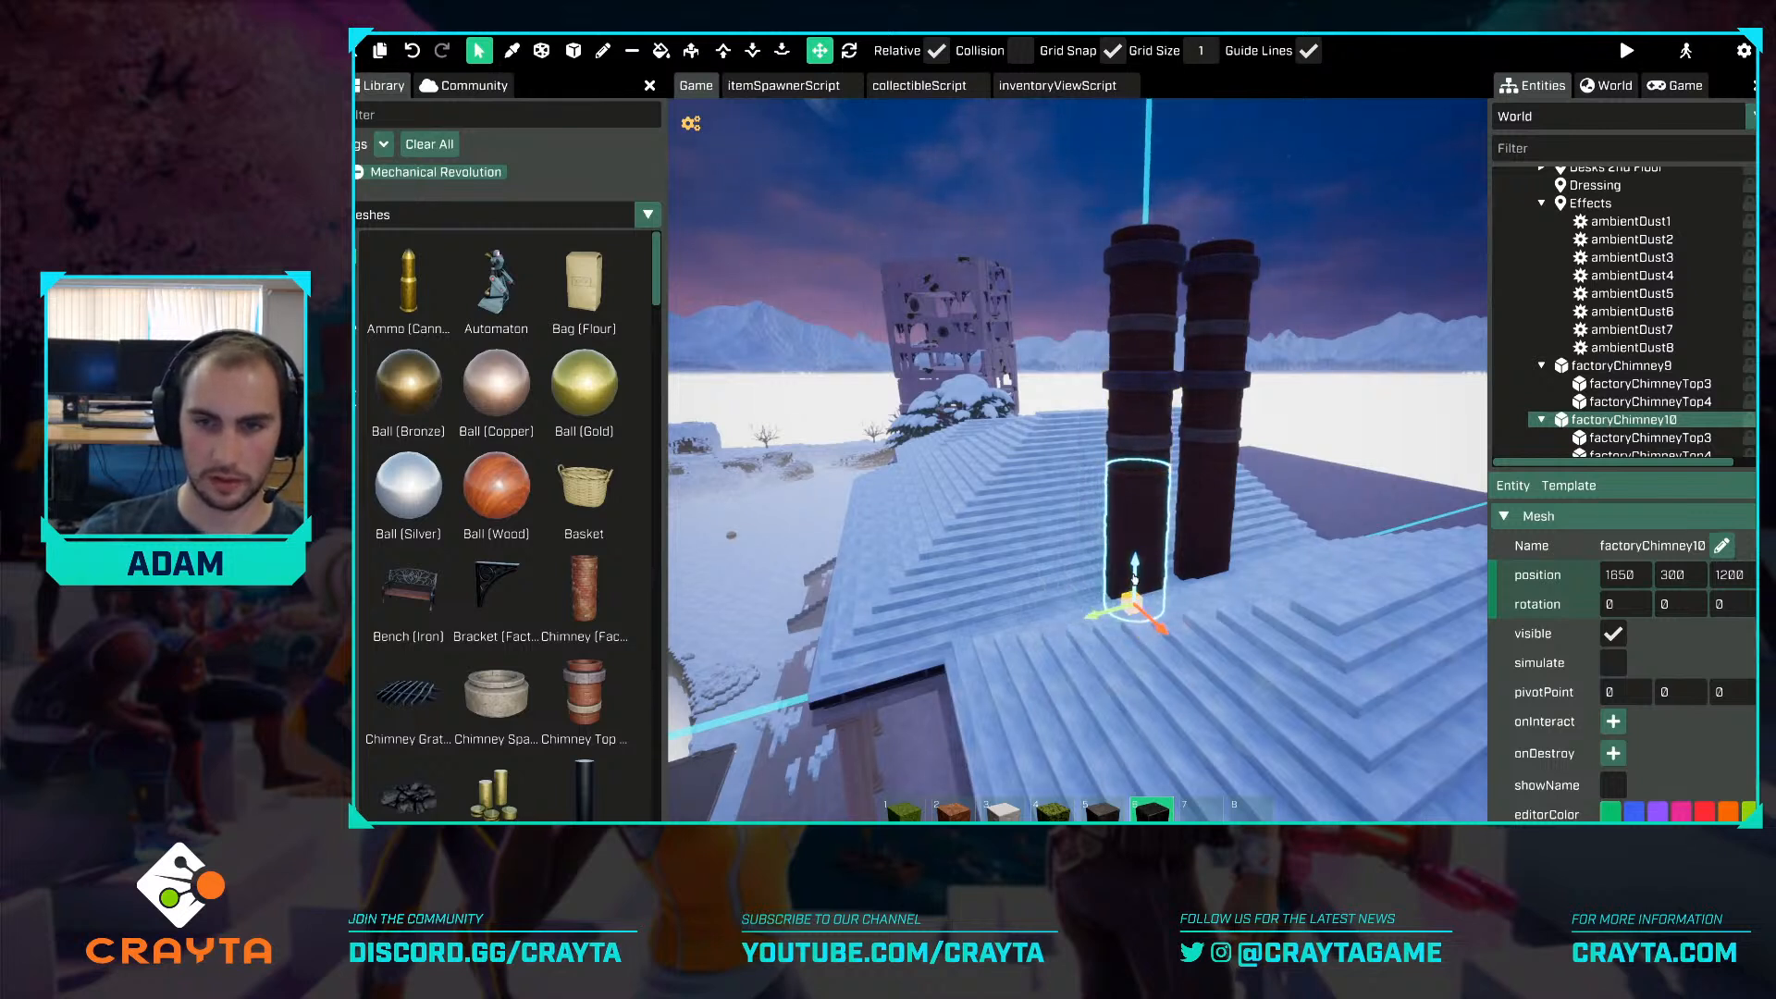
Lower the duplicated chimney to a height of 1150, check it from inside and outside, and delete it.
mouse_move(1135, 579)
mouse_down()
mouse_move(1141, 621)
mouse_move(1139, 601)
mouse_up()
key(w)
right_drag(1138, 600, 1174, 481)
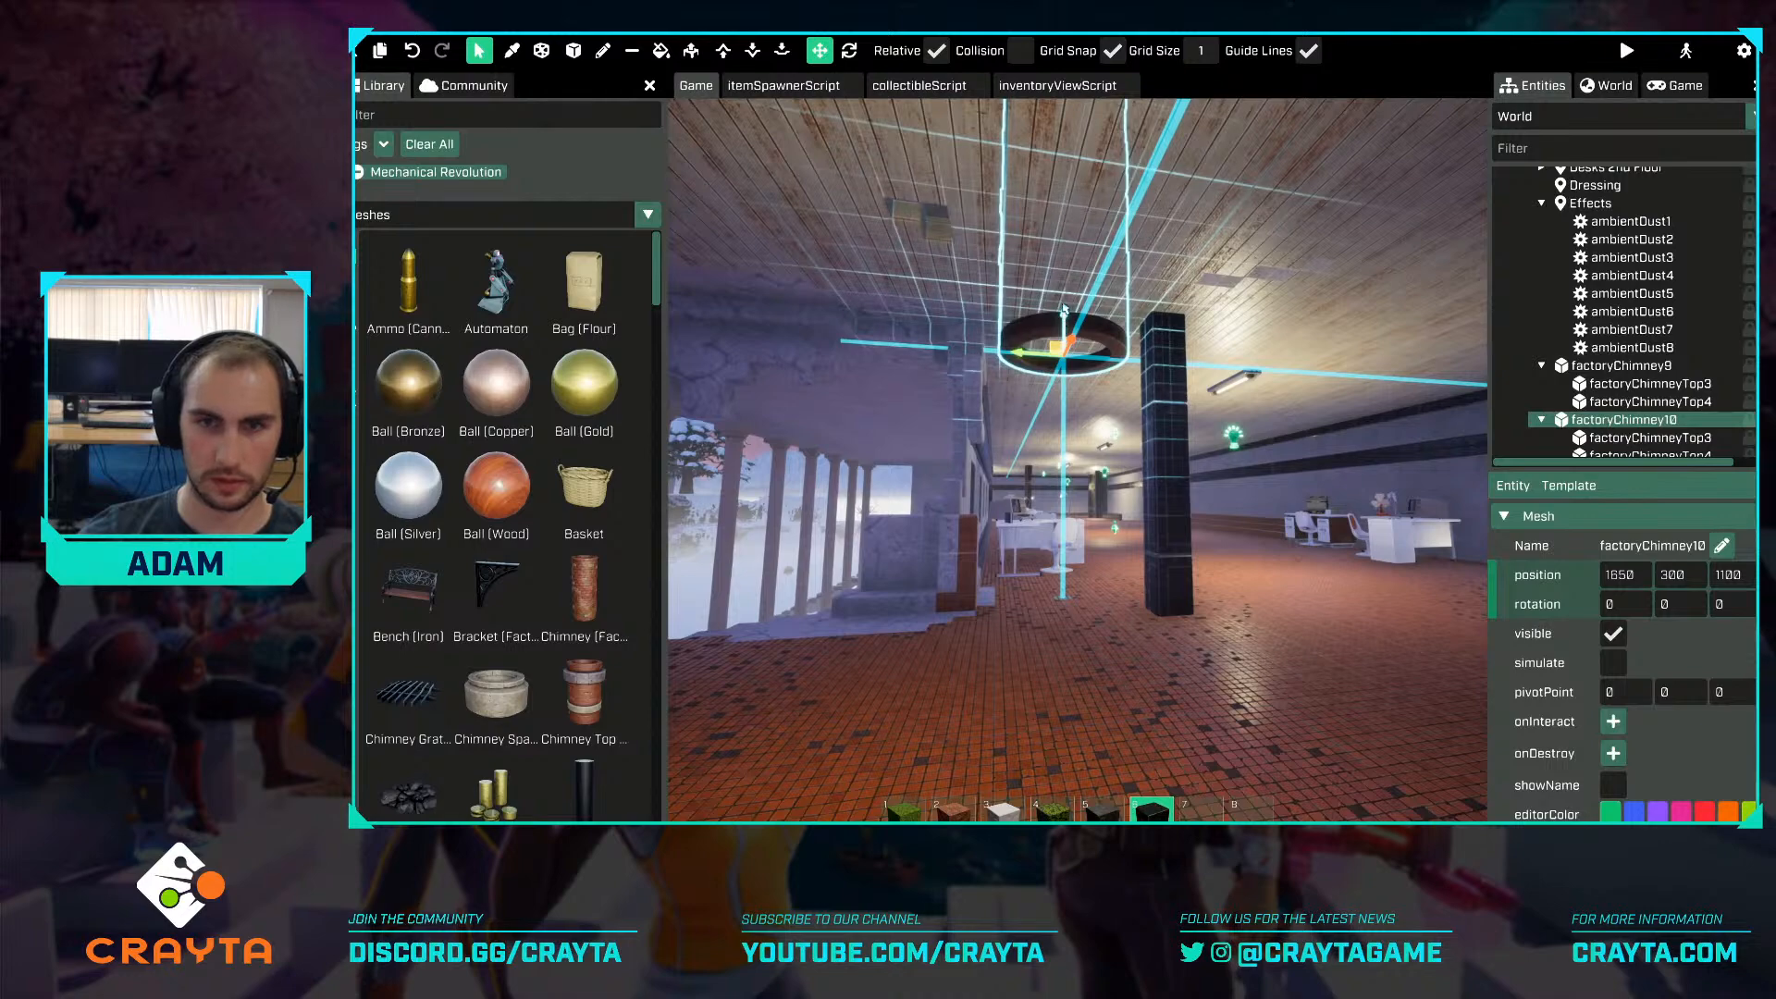
drag(1064, 308, 1064, 296)
key(f)
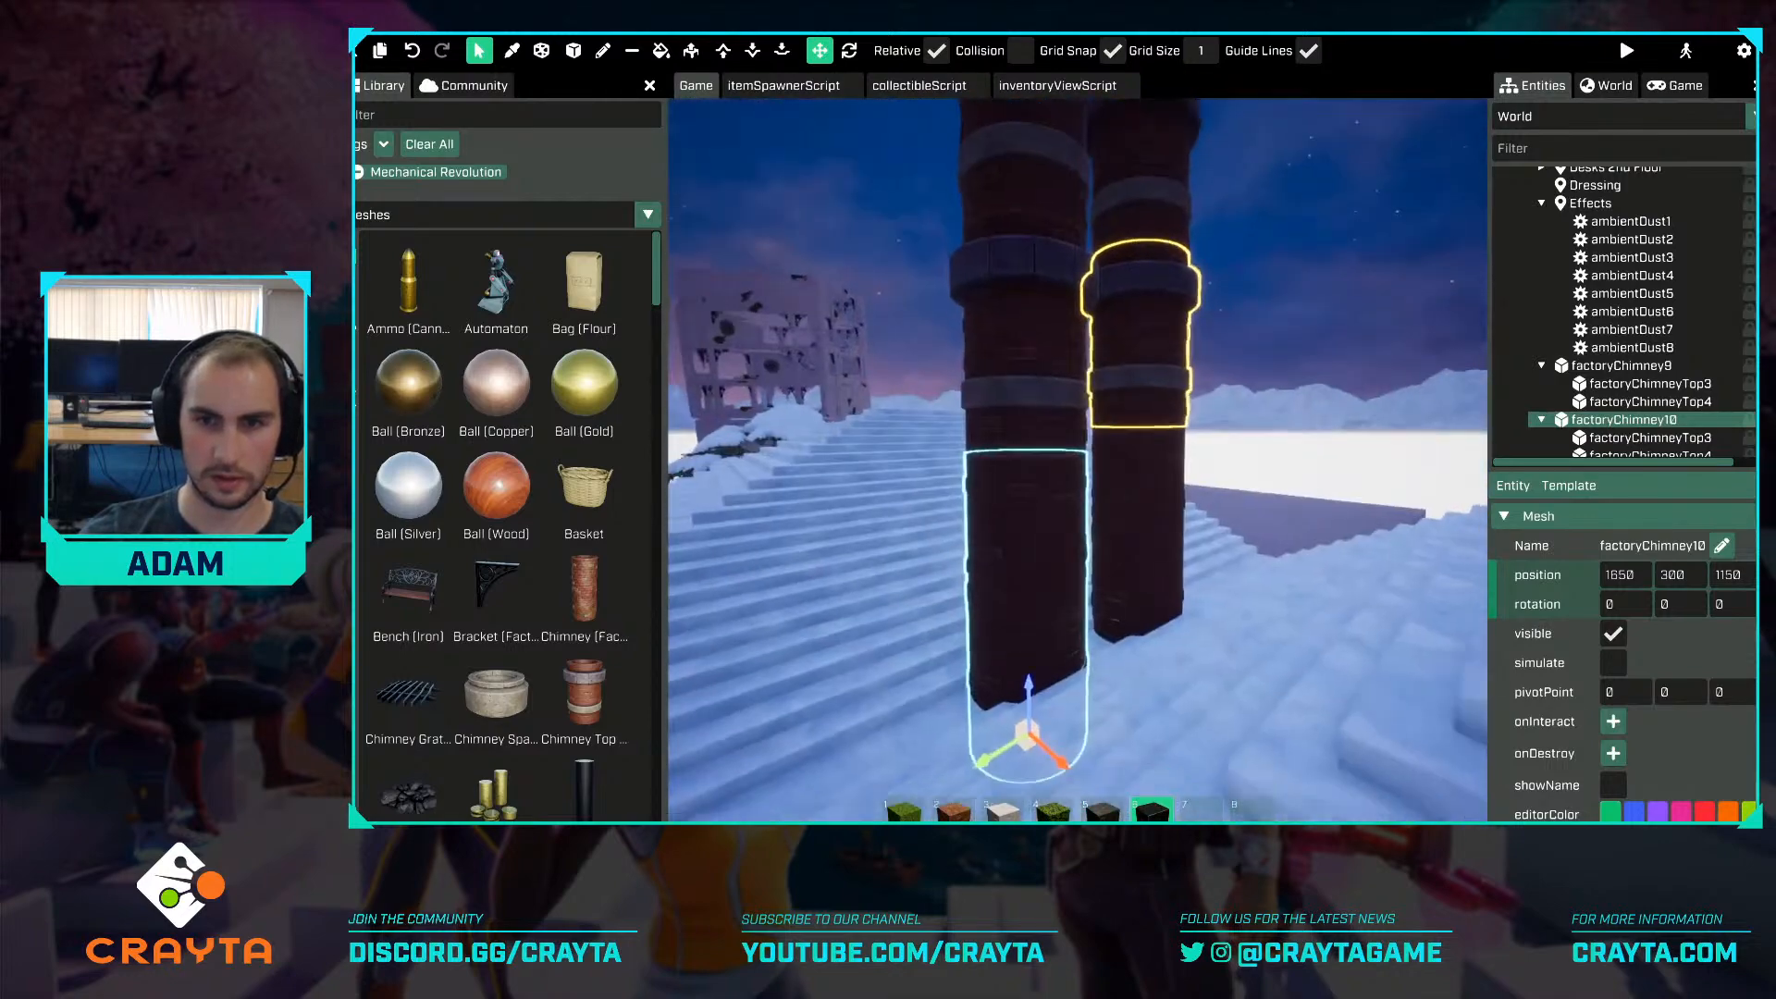
key(s)
right_drag(1164, 348, 1166, 351)
key(a)
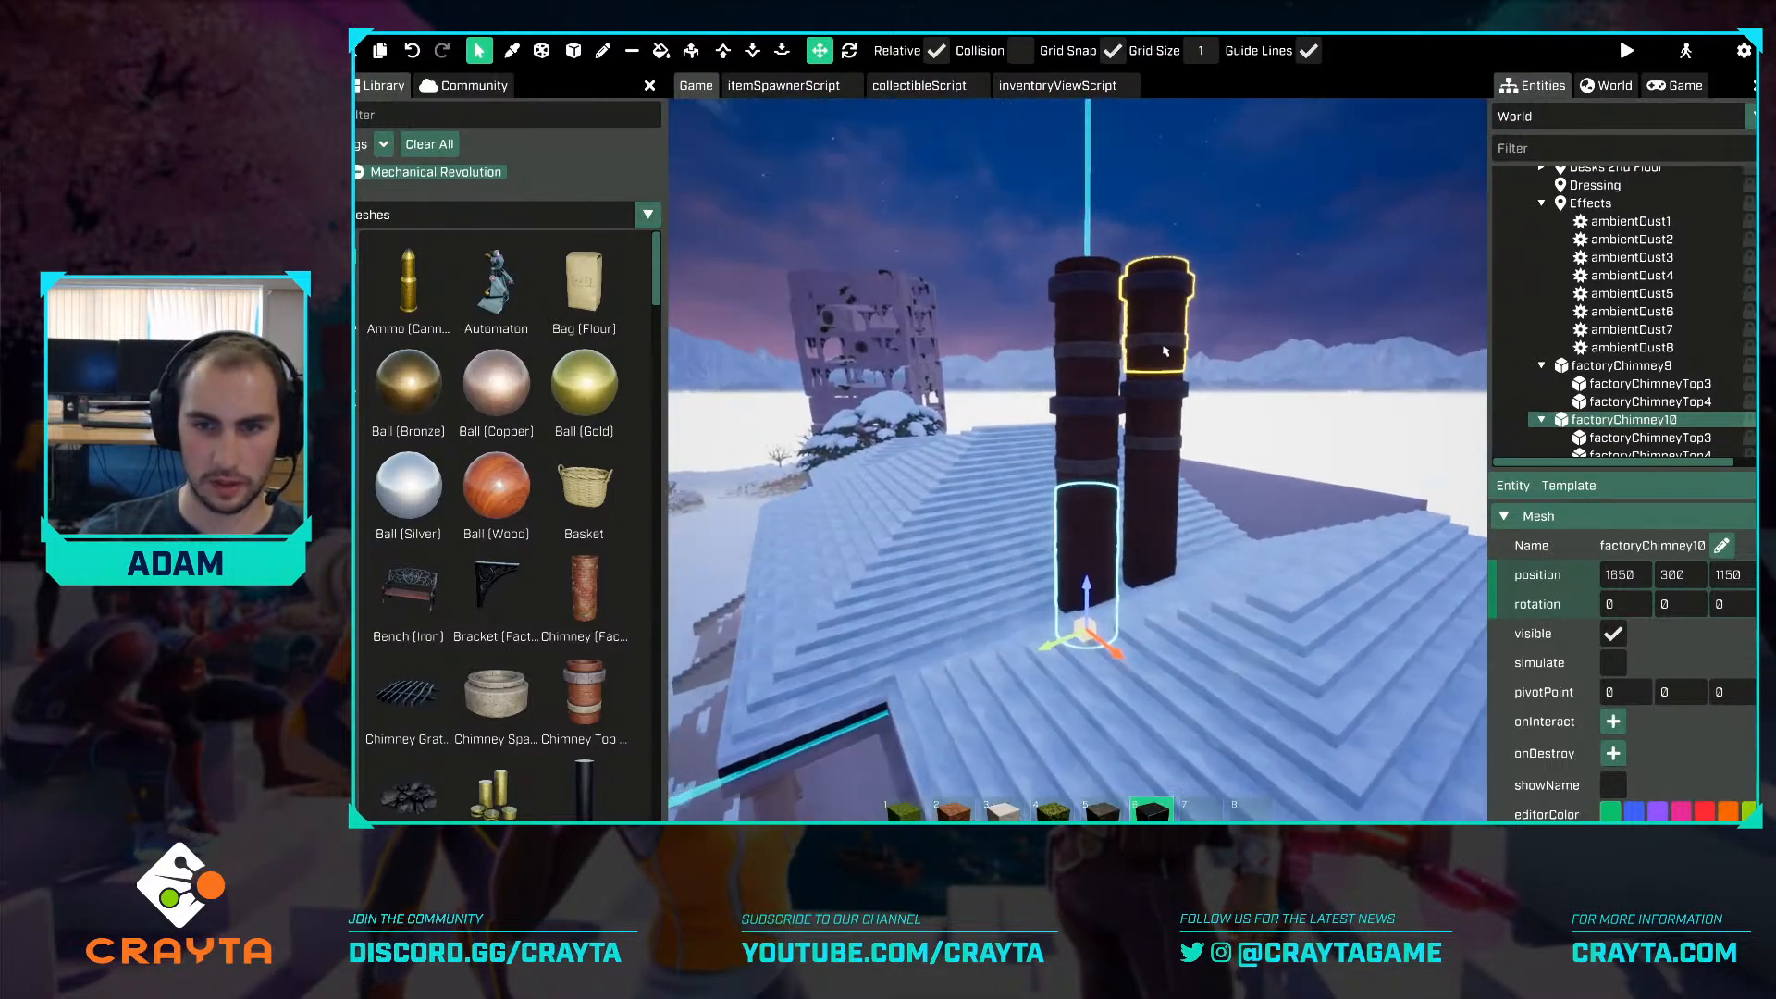
key(Delete)
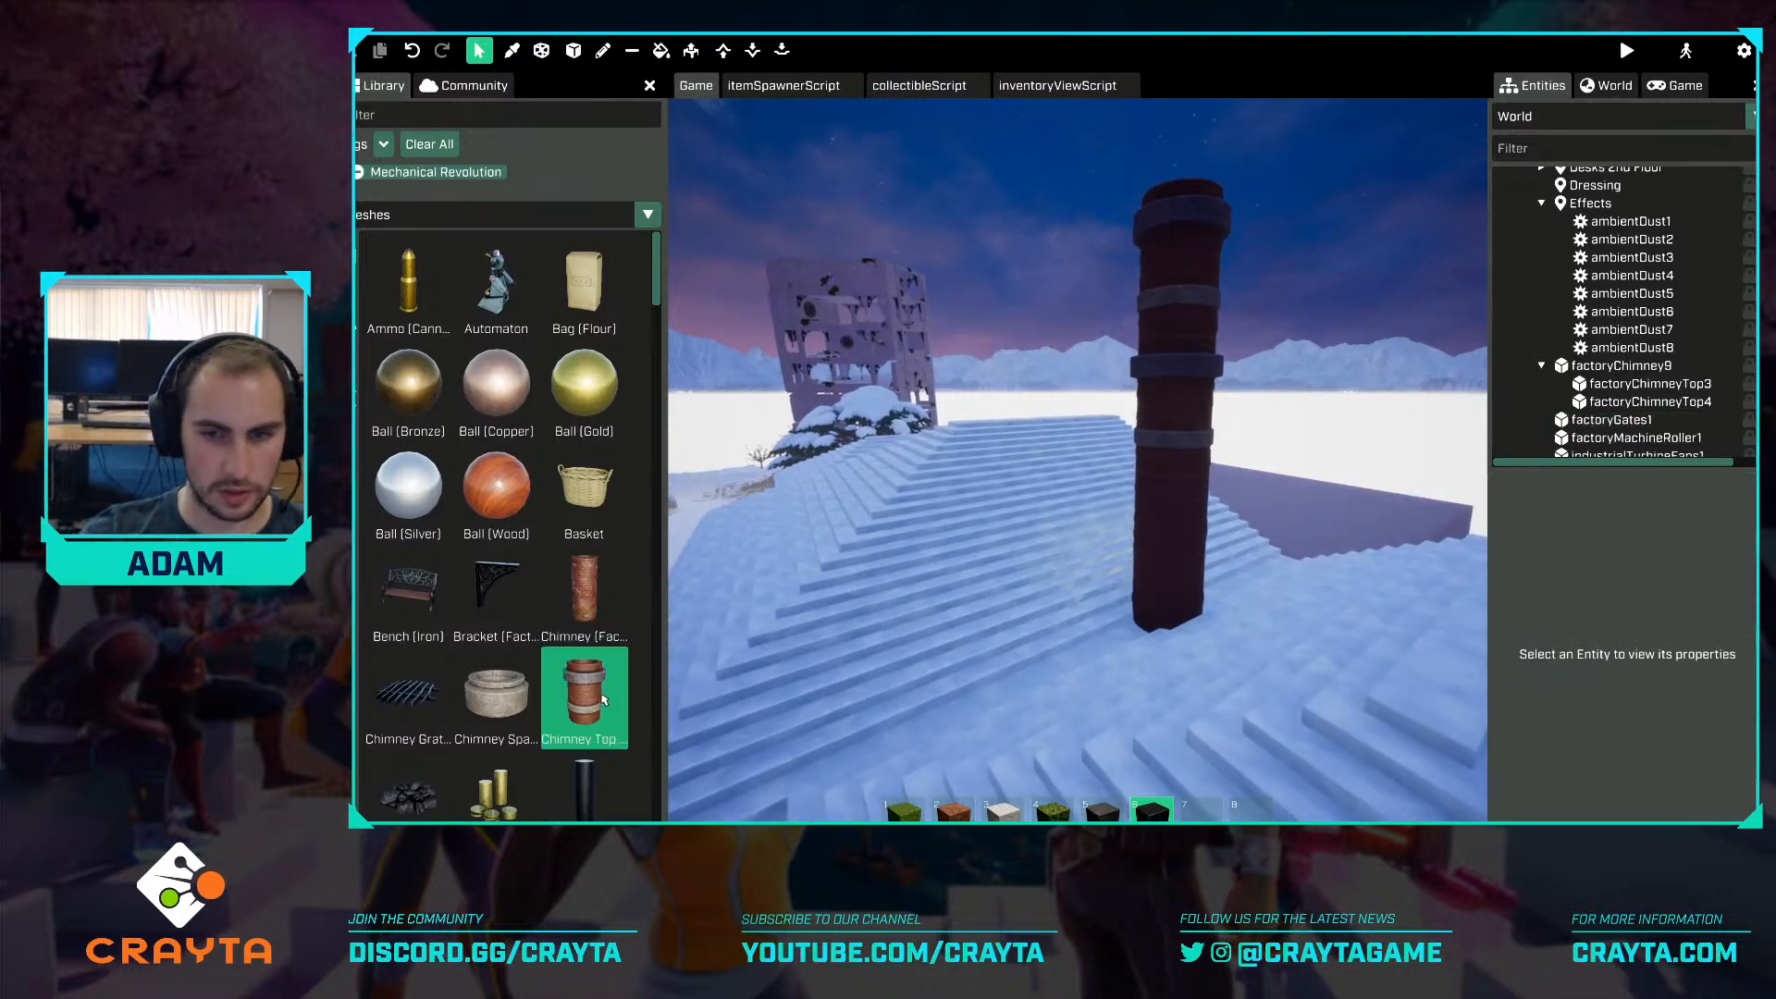
Place a Chimney Top mesh on the roof at 1700, 350, 1275 and stack a duplicate above it at height 1650.
drag(603, 701, 1086, 674)
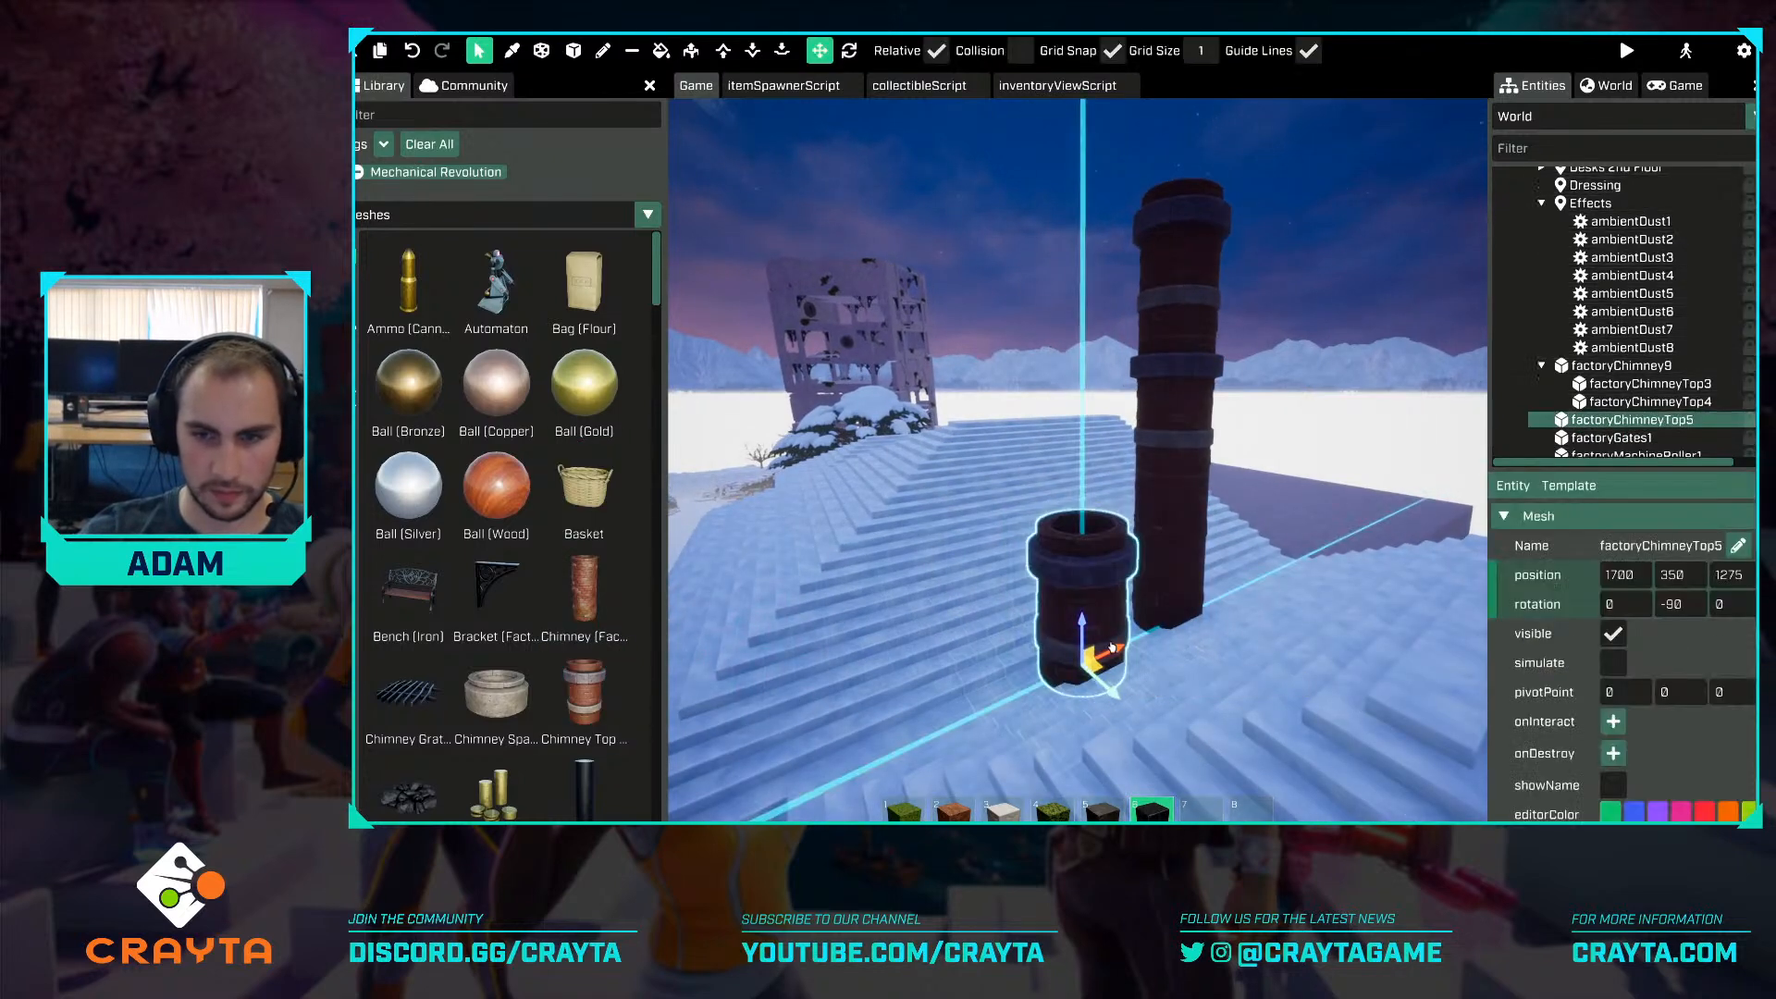
key(s)
key(ctrl+d)
drag(1102, 584, 1083, 460)
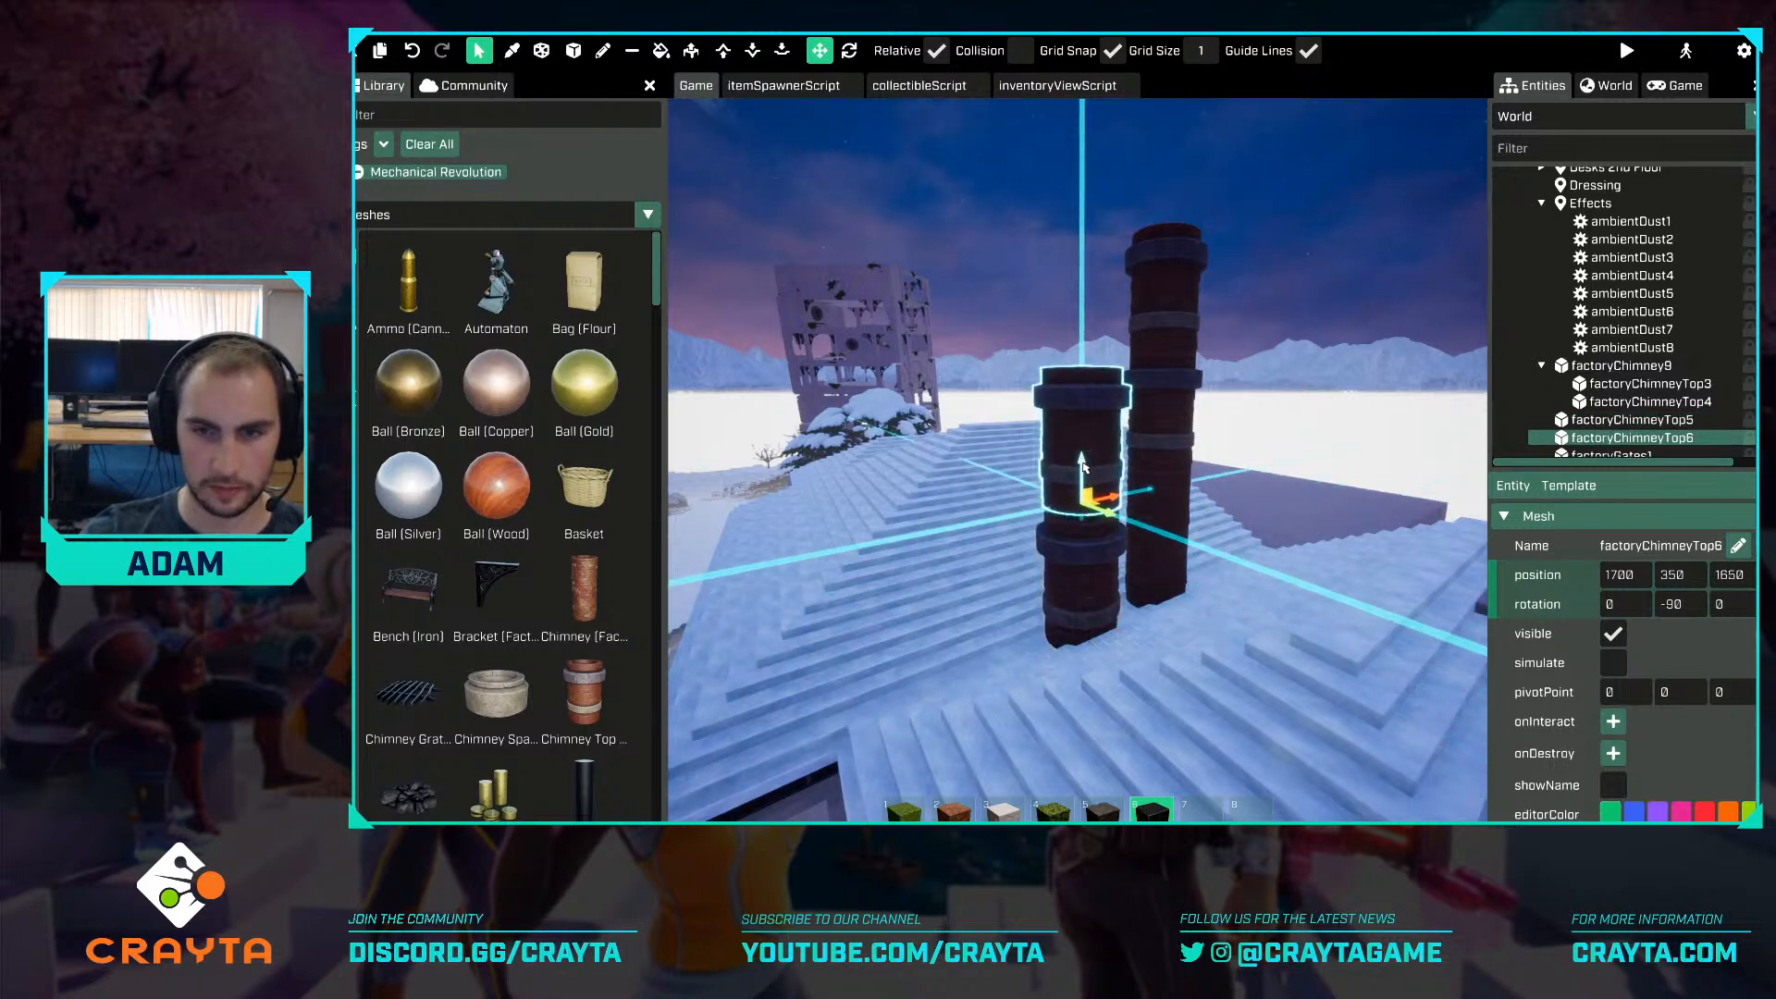
key(Escape)
Sink the shorter chimney's lower piece into the roof and align its upper piece at 1675, 350, 1575.
right_drag(1085, 466, 1327, 526)
key(w)
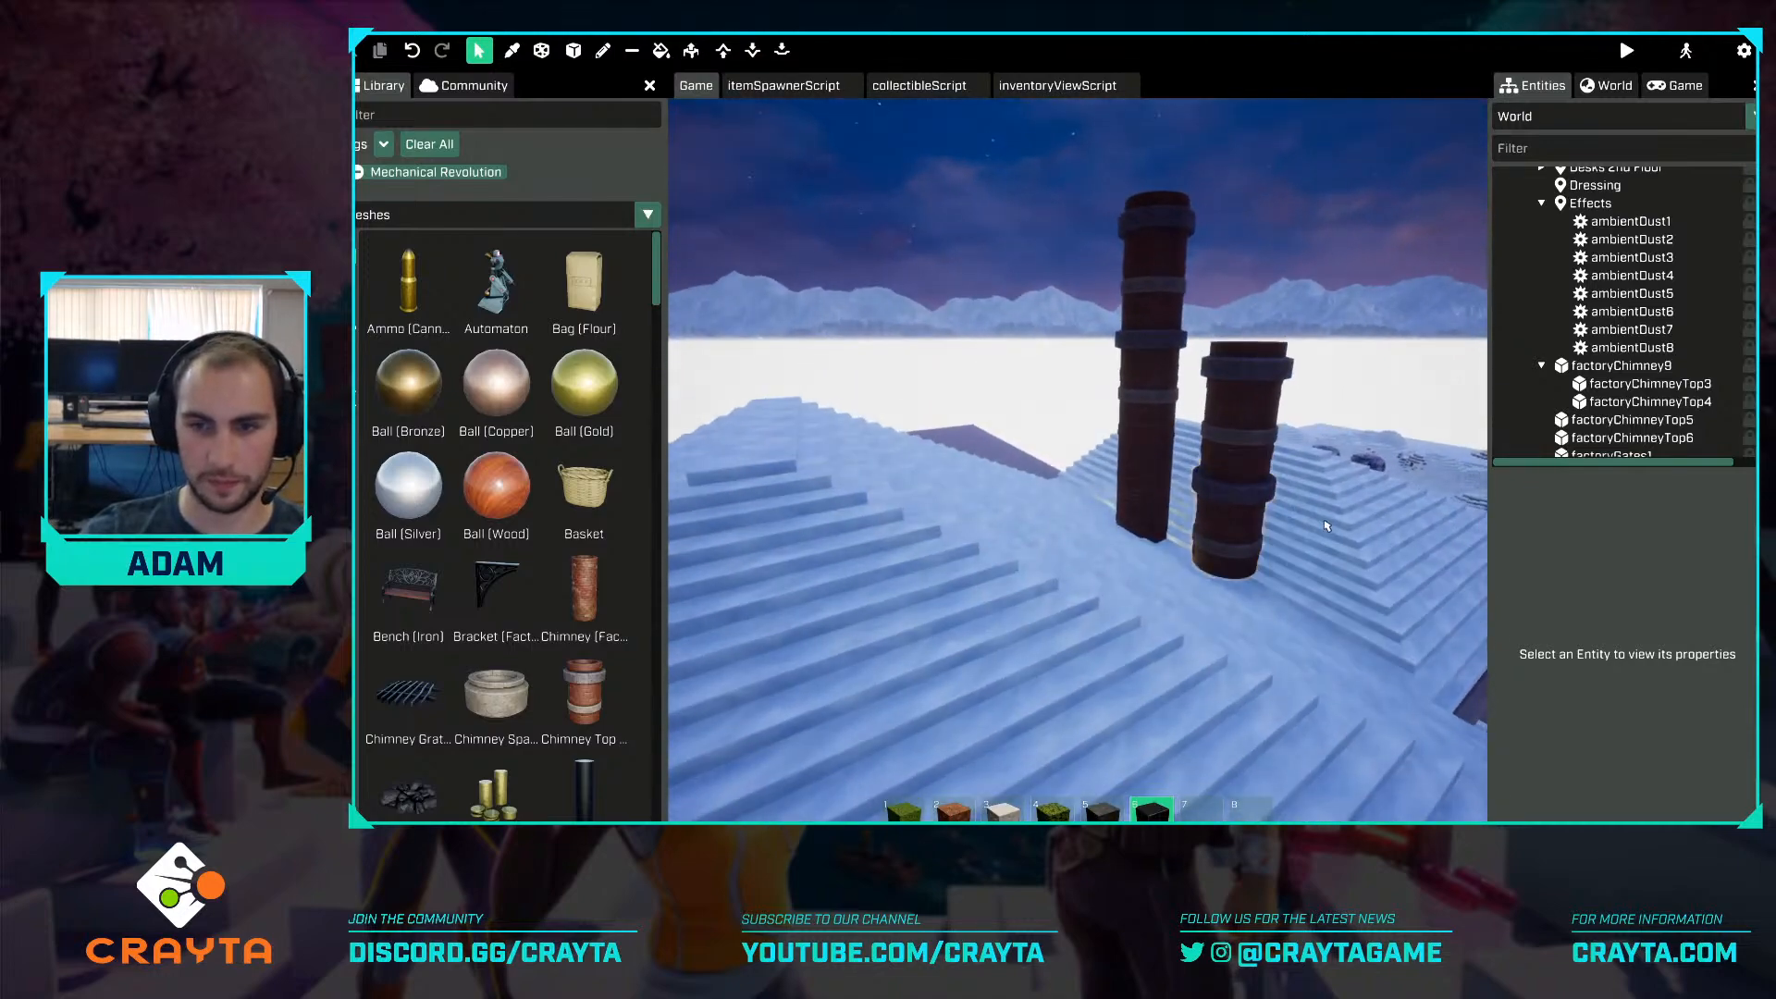
click(1246, 571)
key(f)
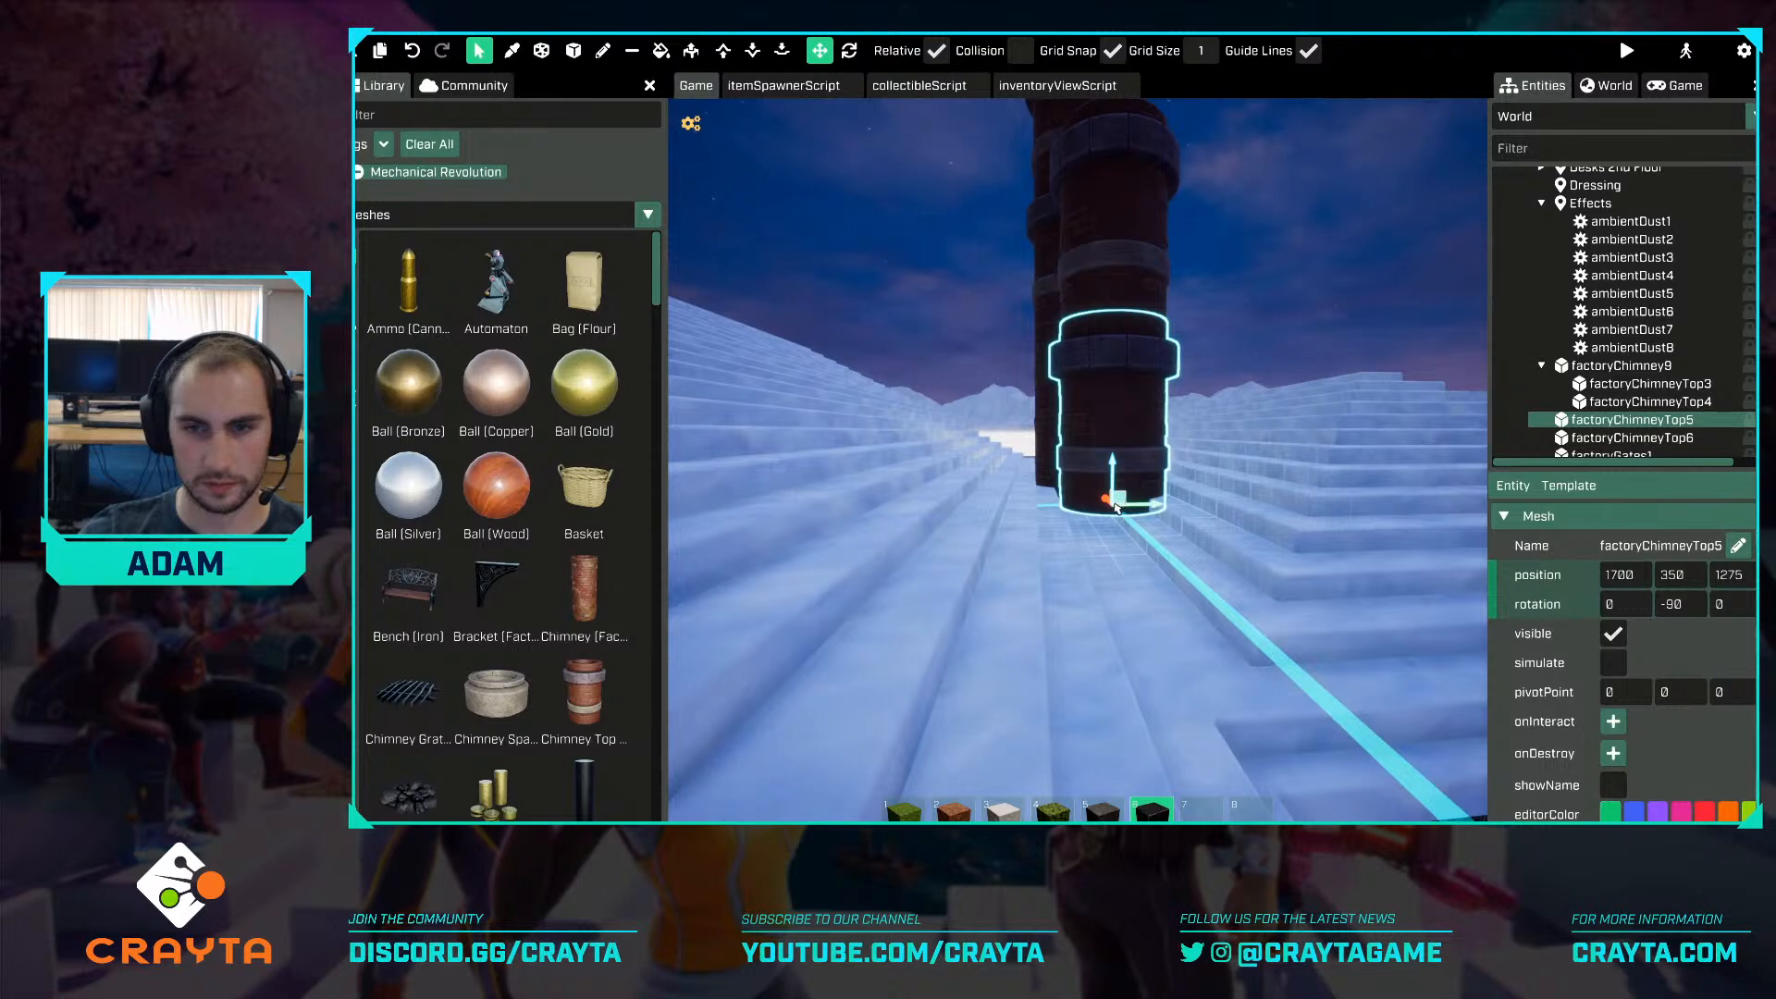
drag(1117, 508, 1108, 522)
click(1110, 231)
key(f)
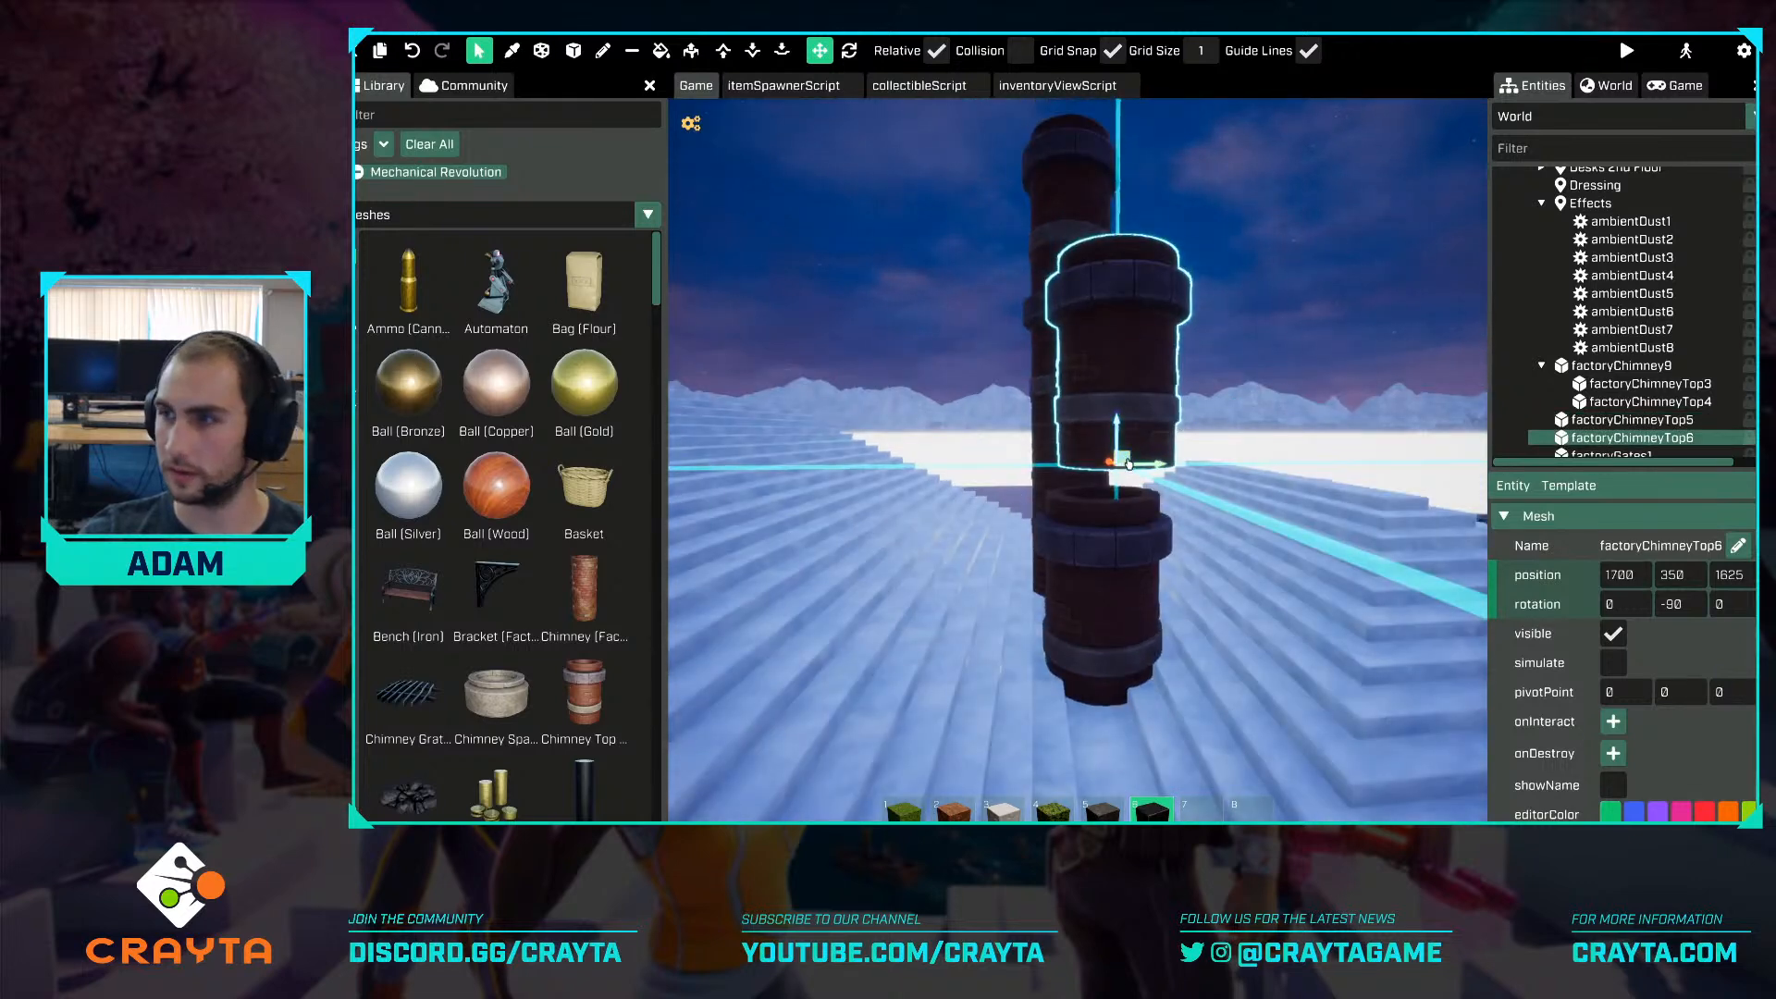
drag(1125, 463, 1111, 486)
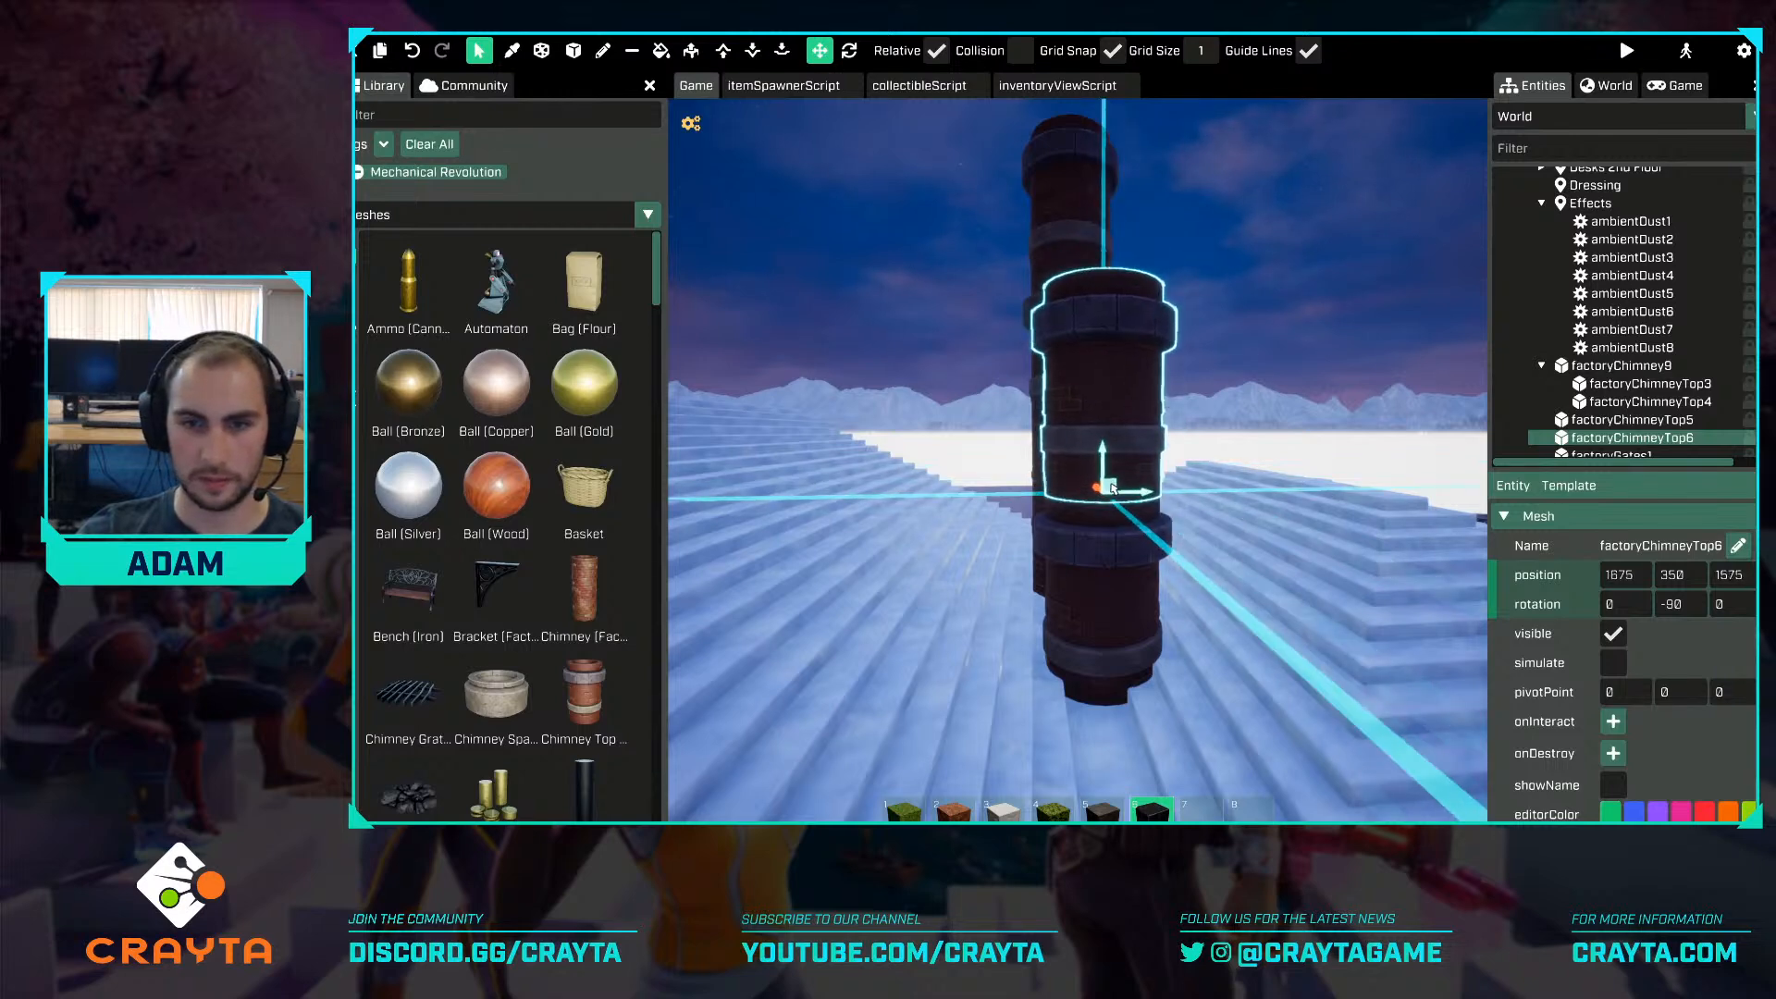
click(1258, 346)
Activate the voxel erosion brush for the building's front and set its size to 13 on all three axes.
key(s)
right_drag(1258, 347, 902, 709)
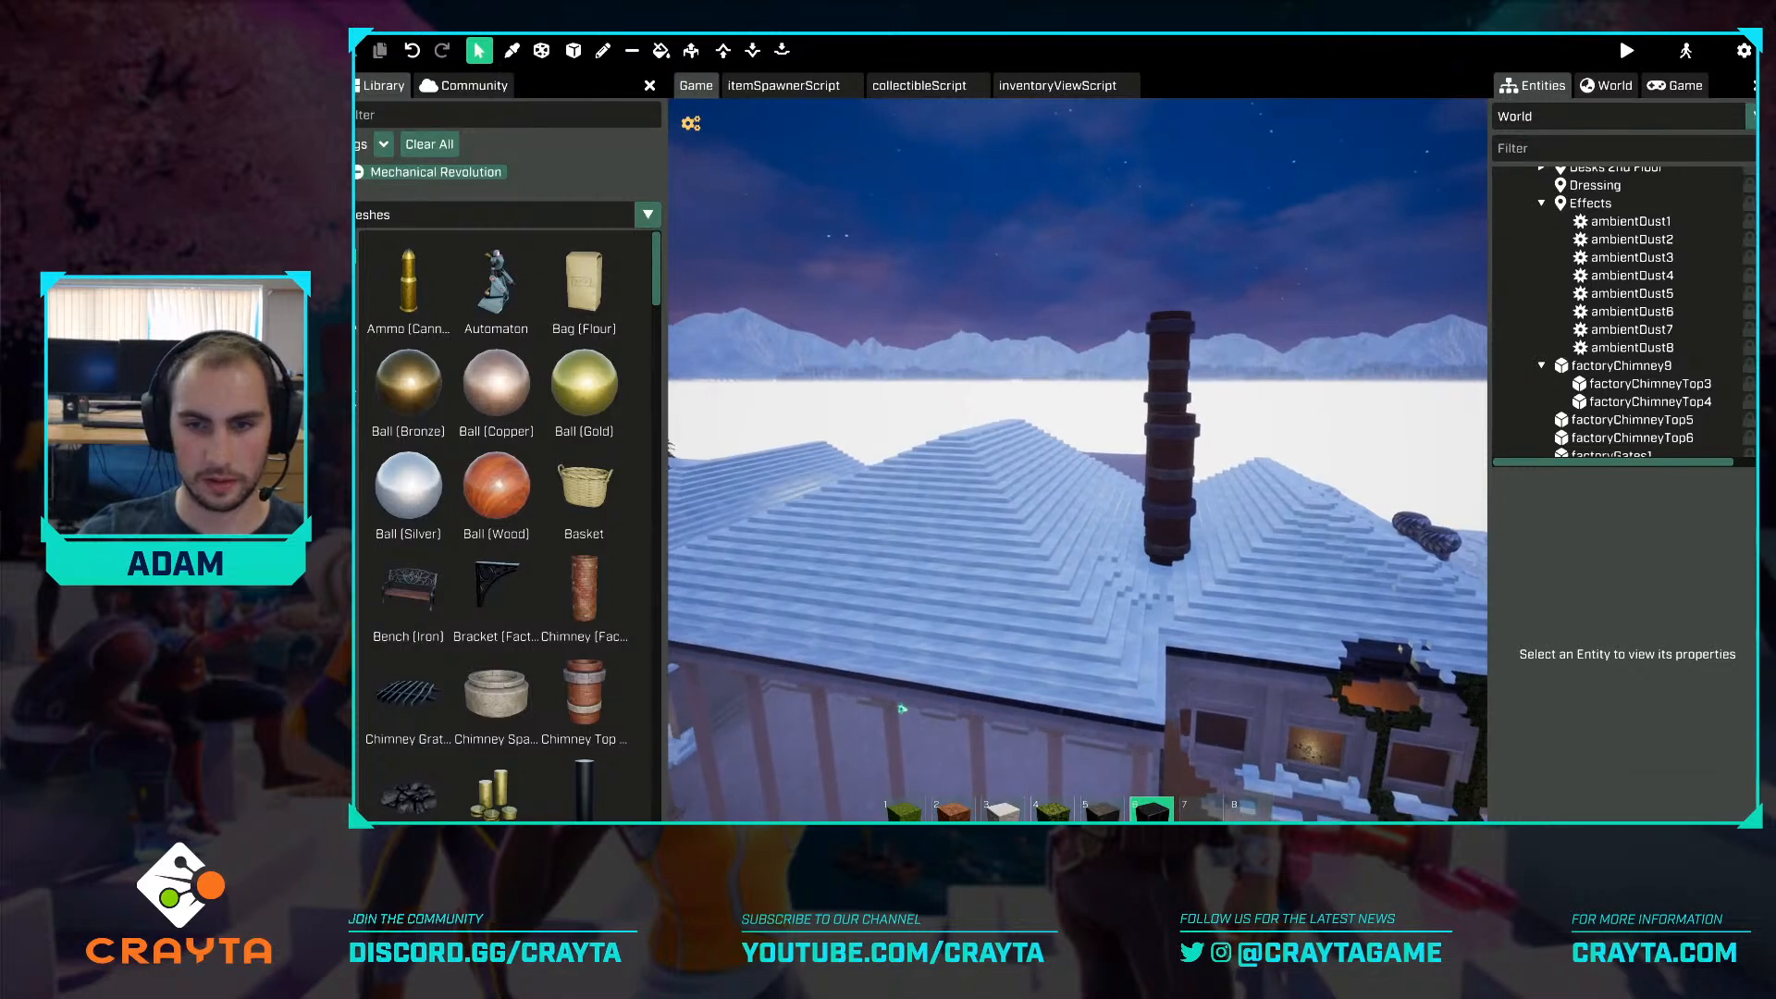
key(q)
right_drag(1240, 393, 1007, 316)
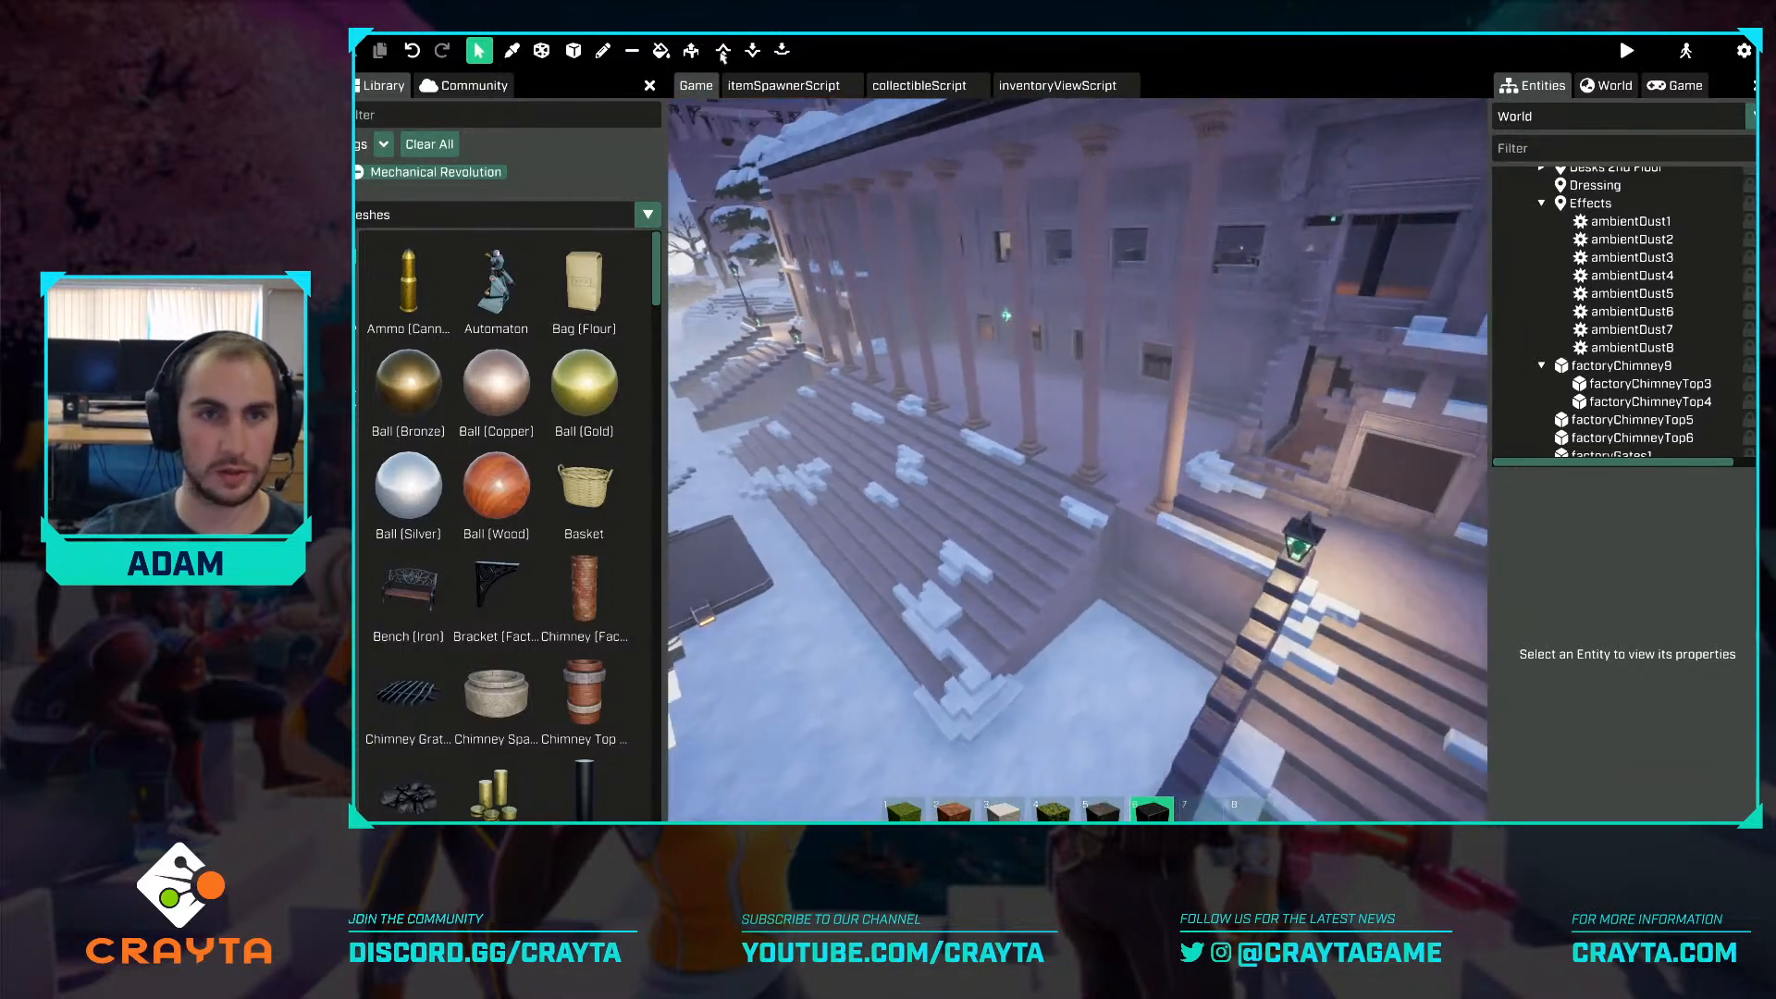
click(753, 55)
key(q)
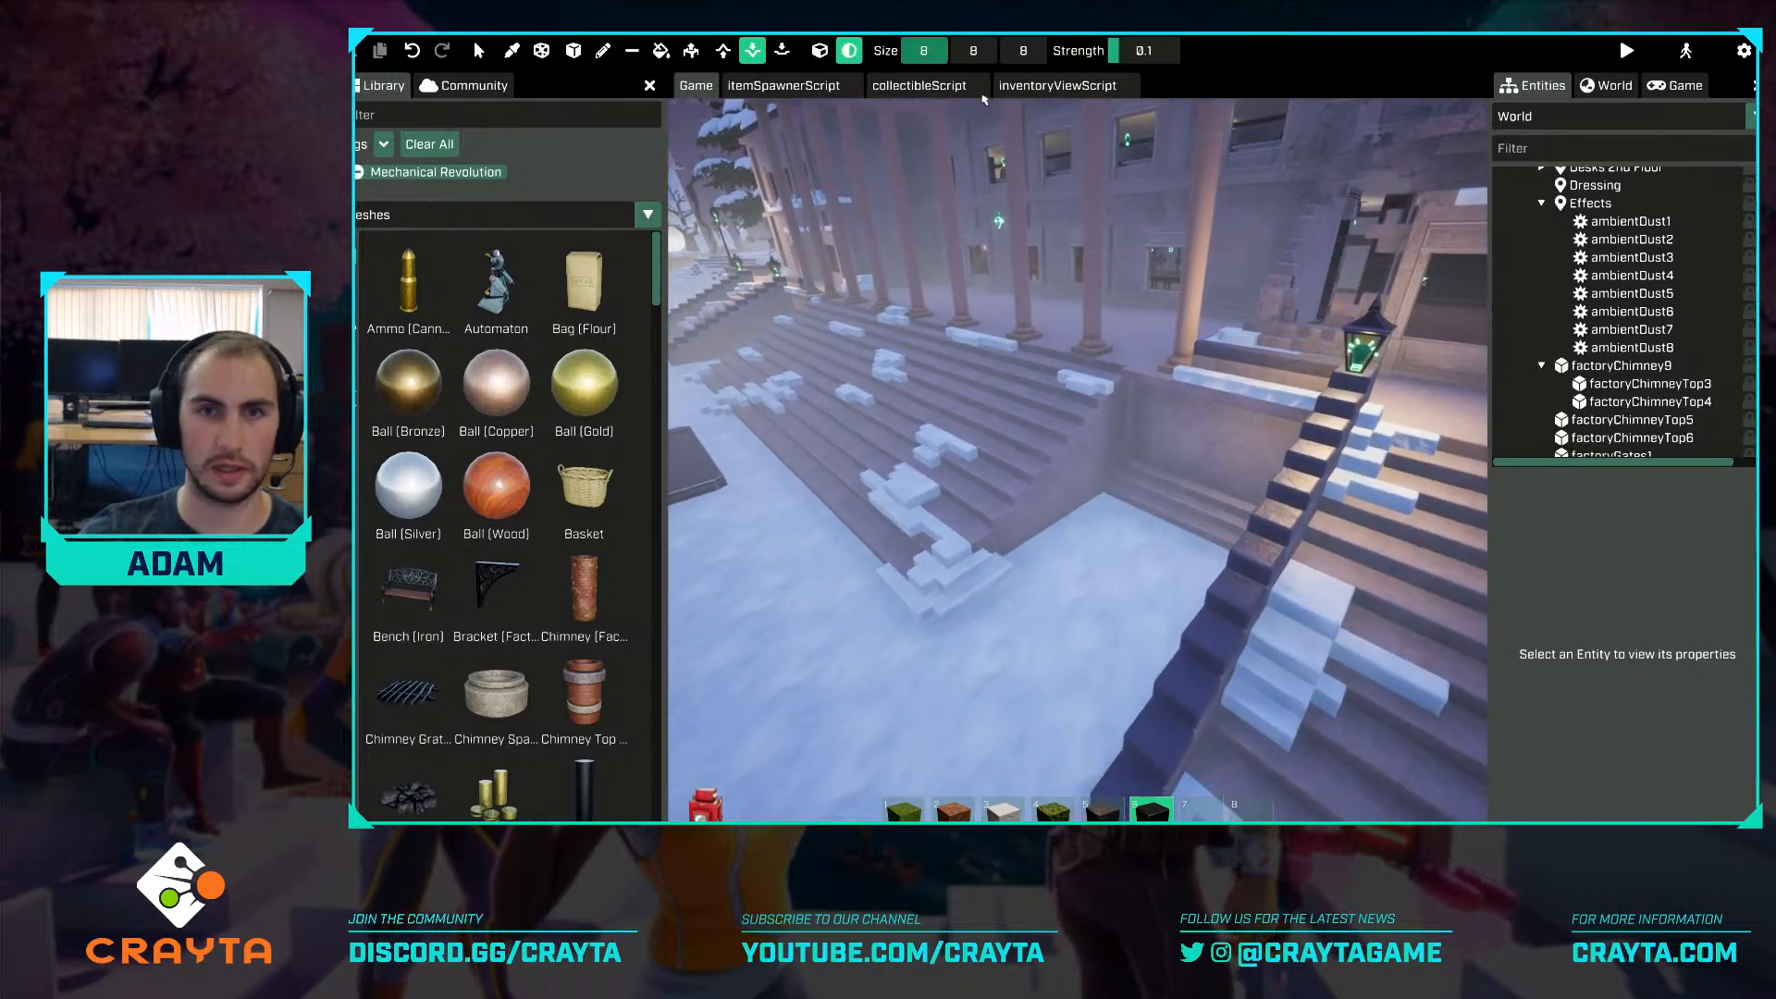
key(w)
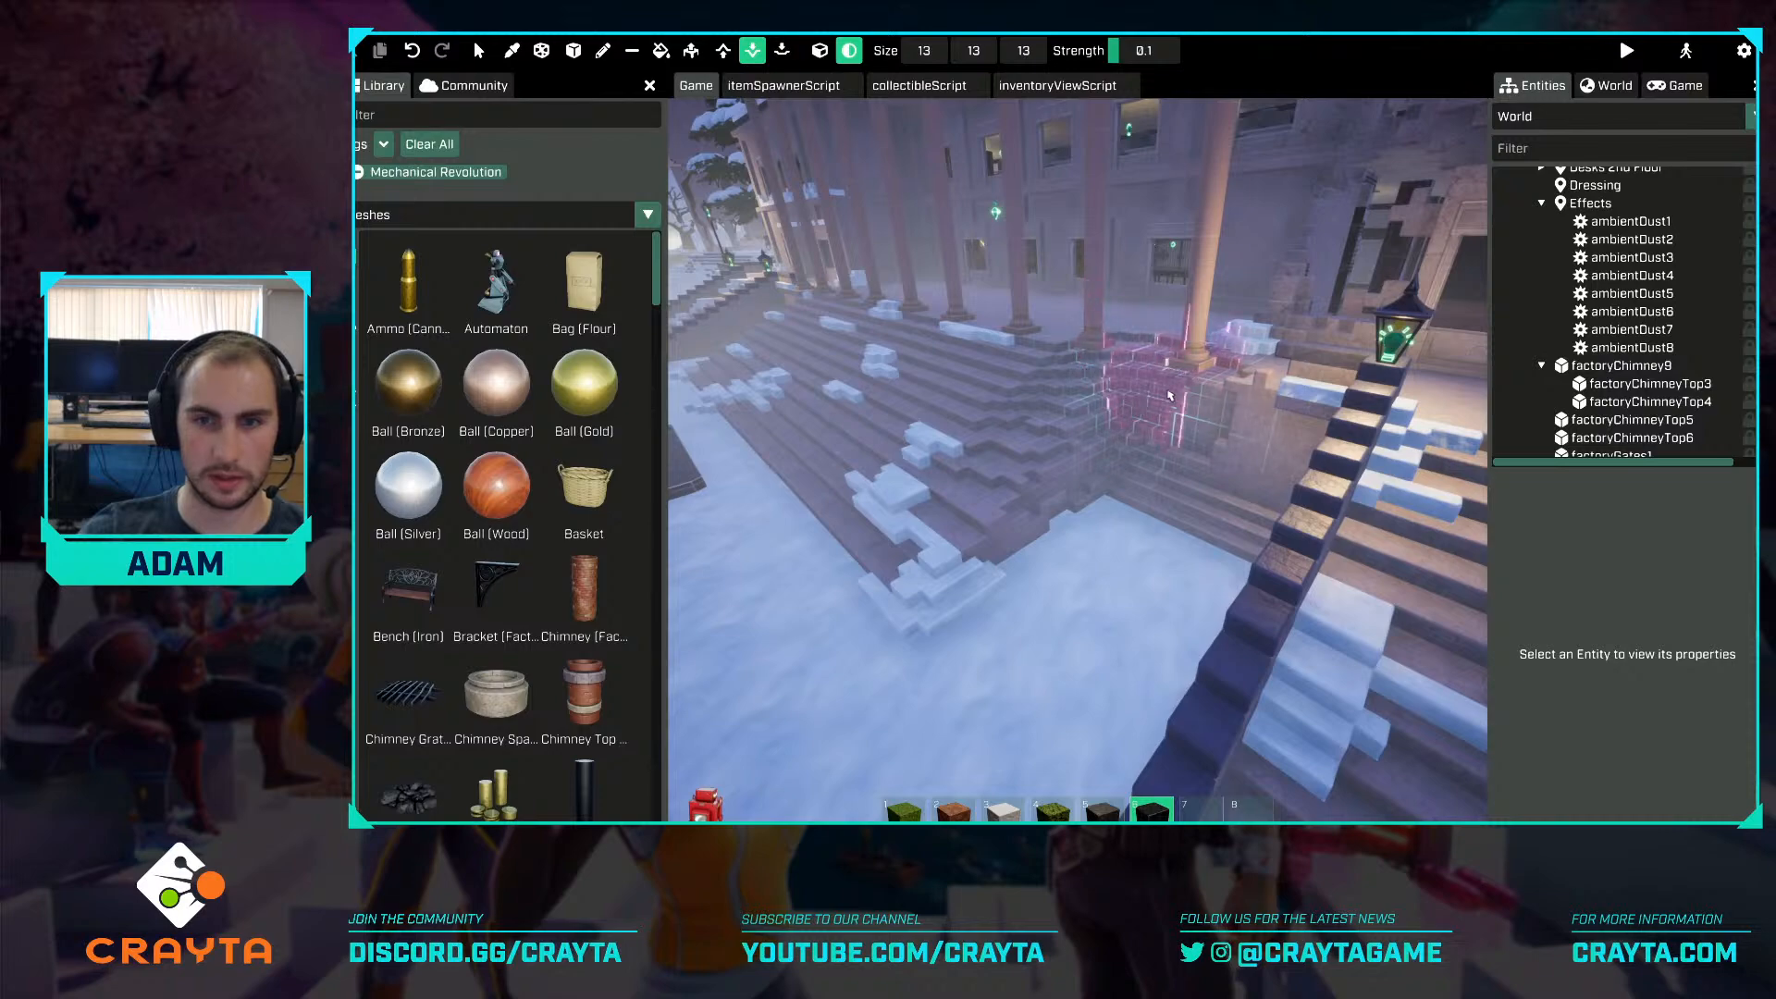
Erode the front steps and the roof edge above the columns to make them look battle-damaged.
mouse_move(1173, 353)
right_down()
mouse_move(1157, 381)
mouse_move(1073, 407)
mouse_move(1045, 370)
mouse_move(1277, 379)
mouse_move(1194, 379)
right_up()
key(w)
key(s)
right_drag(1130, 505, 1061, 564)
right_drag(1074, 435, 1092, 433)
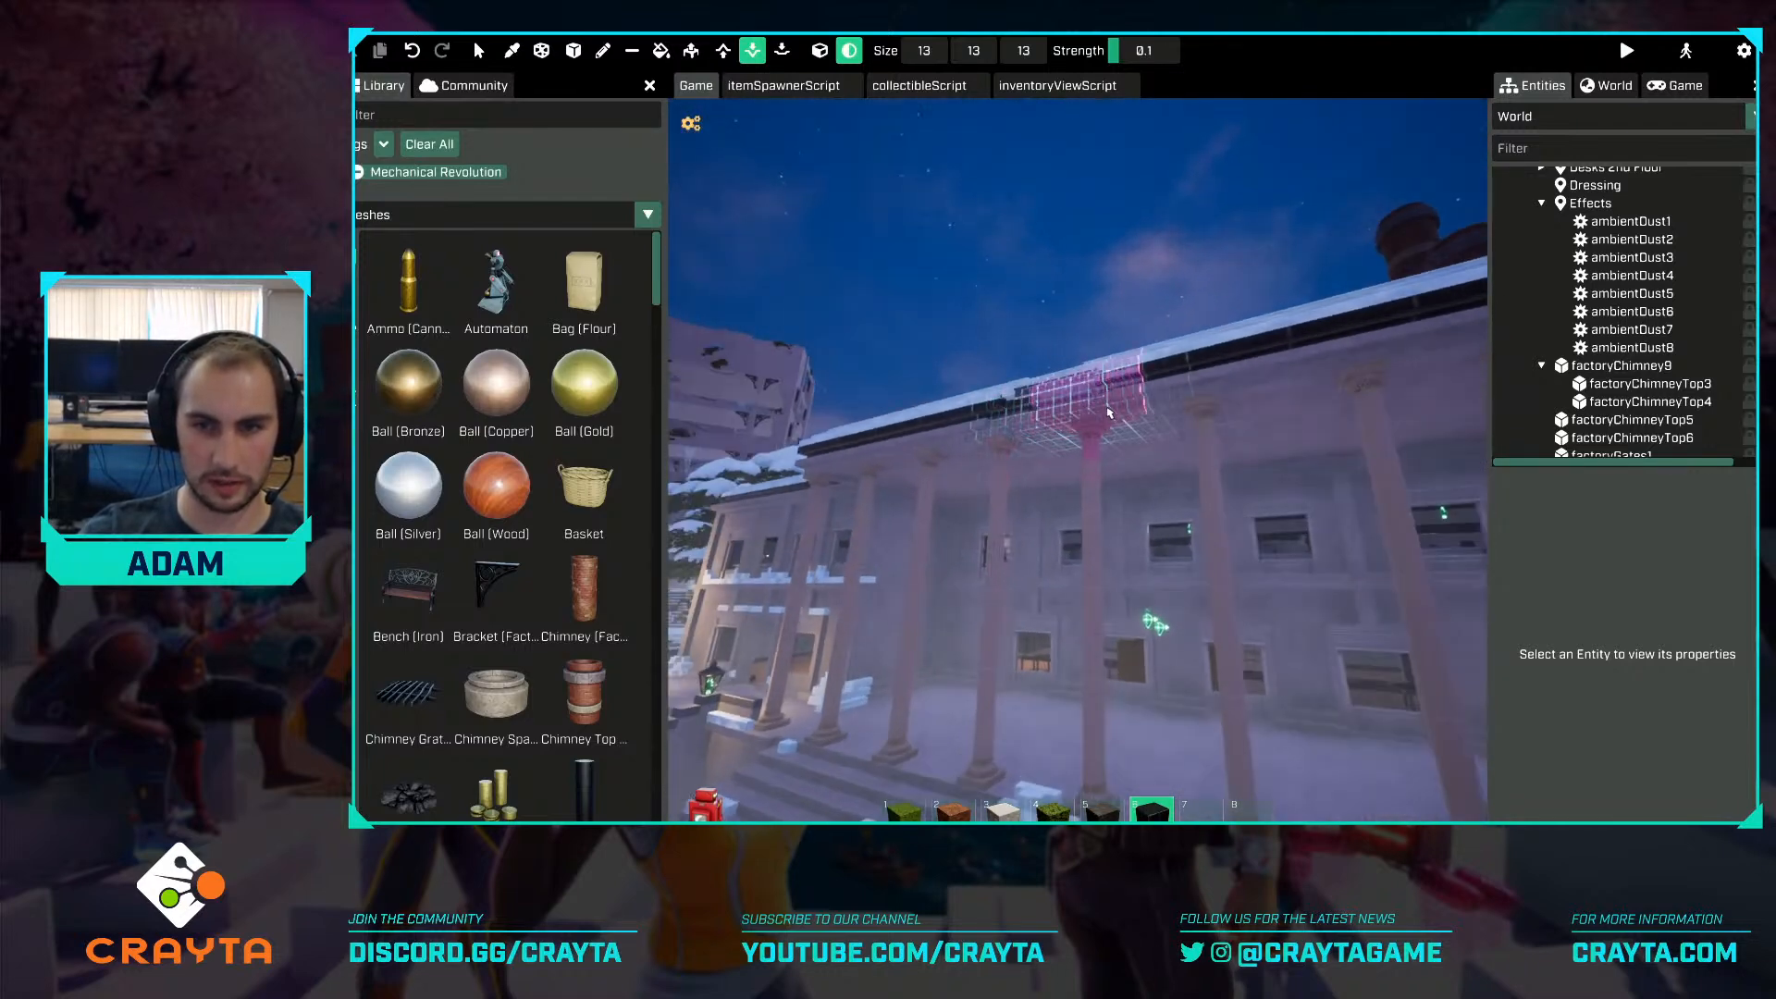
right_drag(1096, 417, 1110, 578)
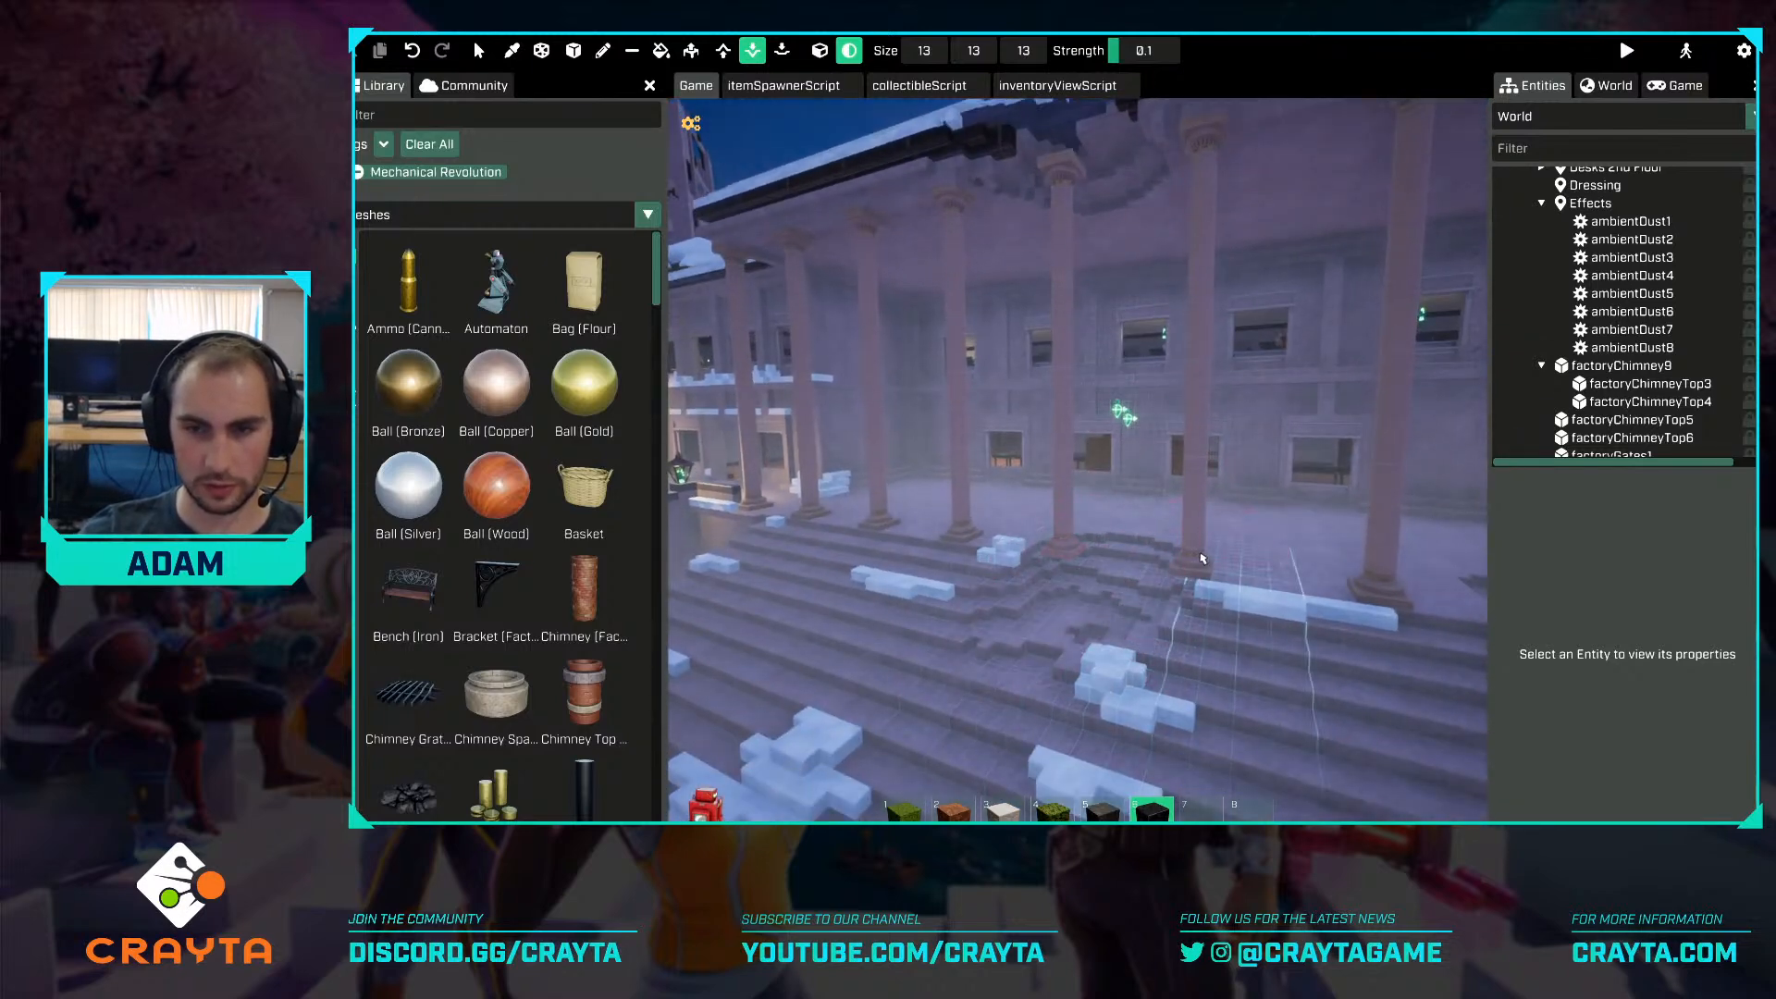
Break a jagged hole through the facade wall behind the columns, between the upper and lower windows near the roller machine.
mouse_move(1038, 620)
right_down()
mouse_move(1110, 407)
mouse_move(1124, 466)
right_up()
mouse_move(1101, 390)
mouse_down()
mouse_move(1068, 282)
mouse_move(1124, 430)
mouse_up()
key(w)
right_drag(1114, 476, 1093, 444)
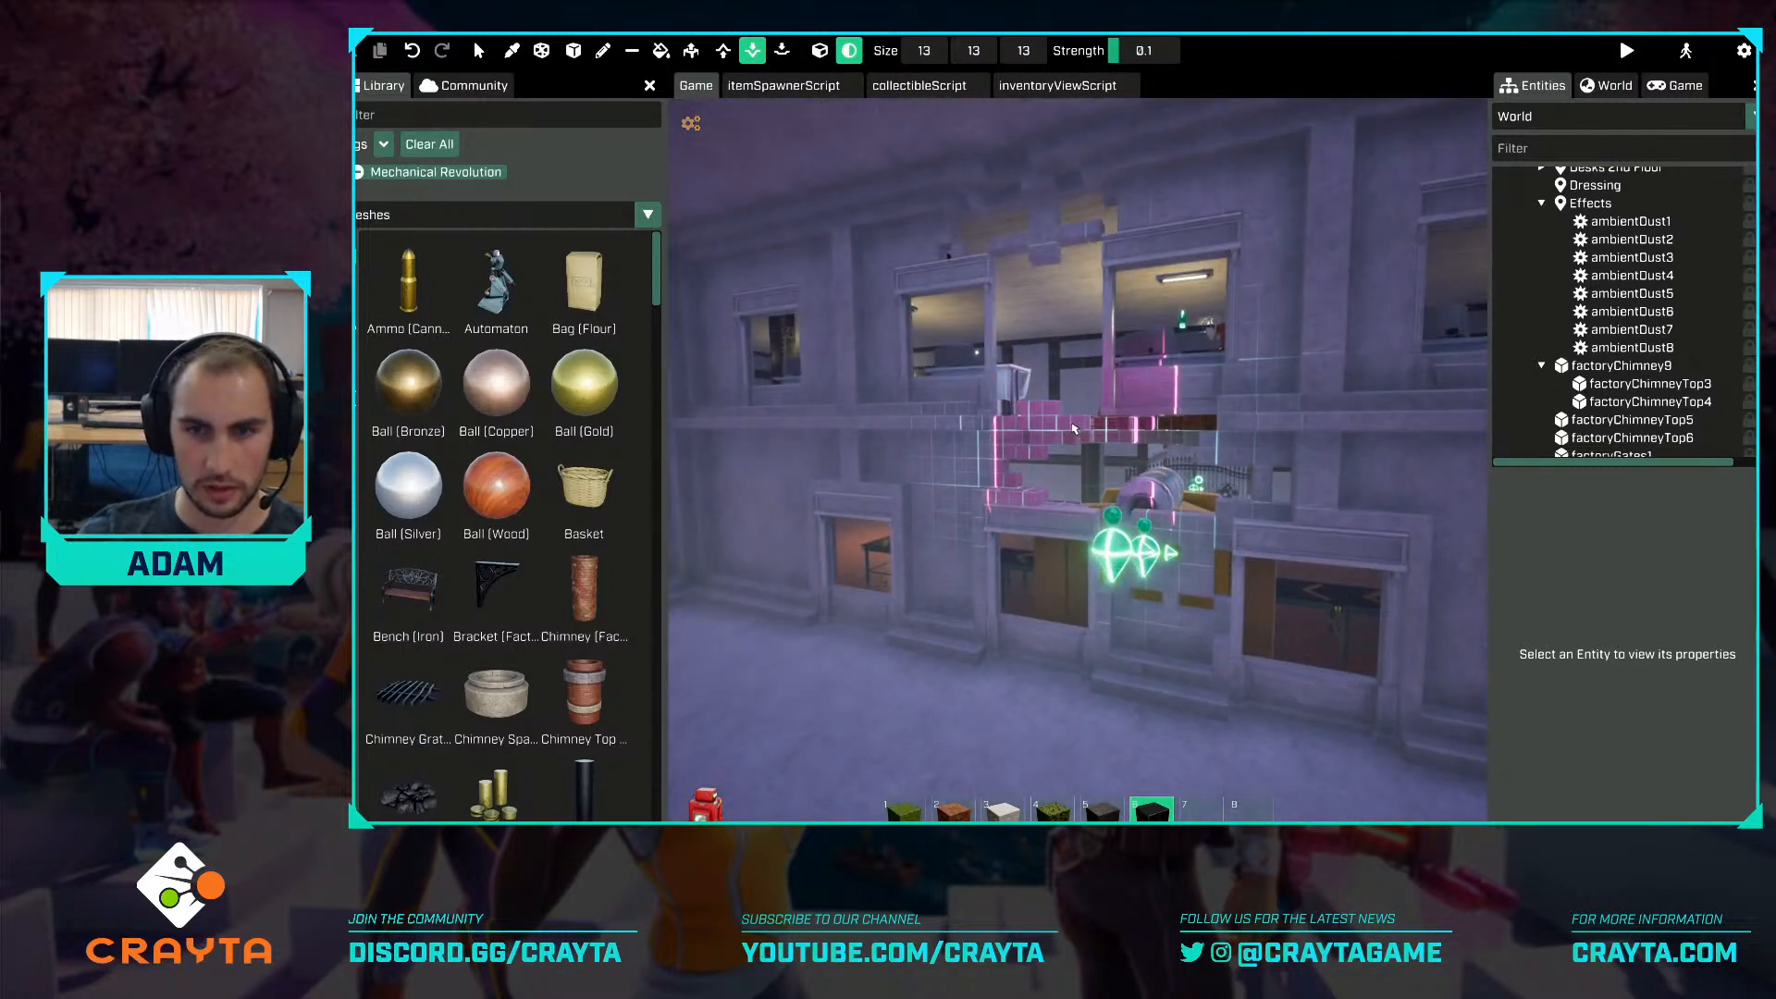
key(s)
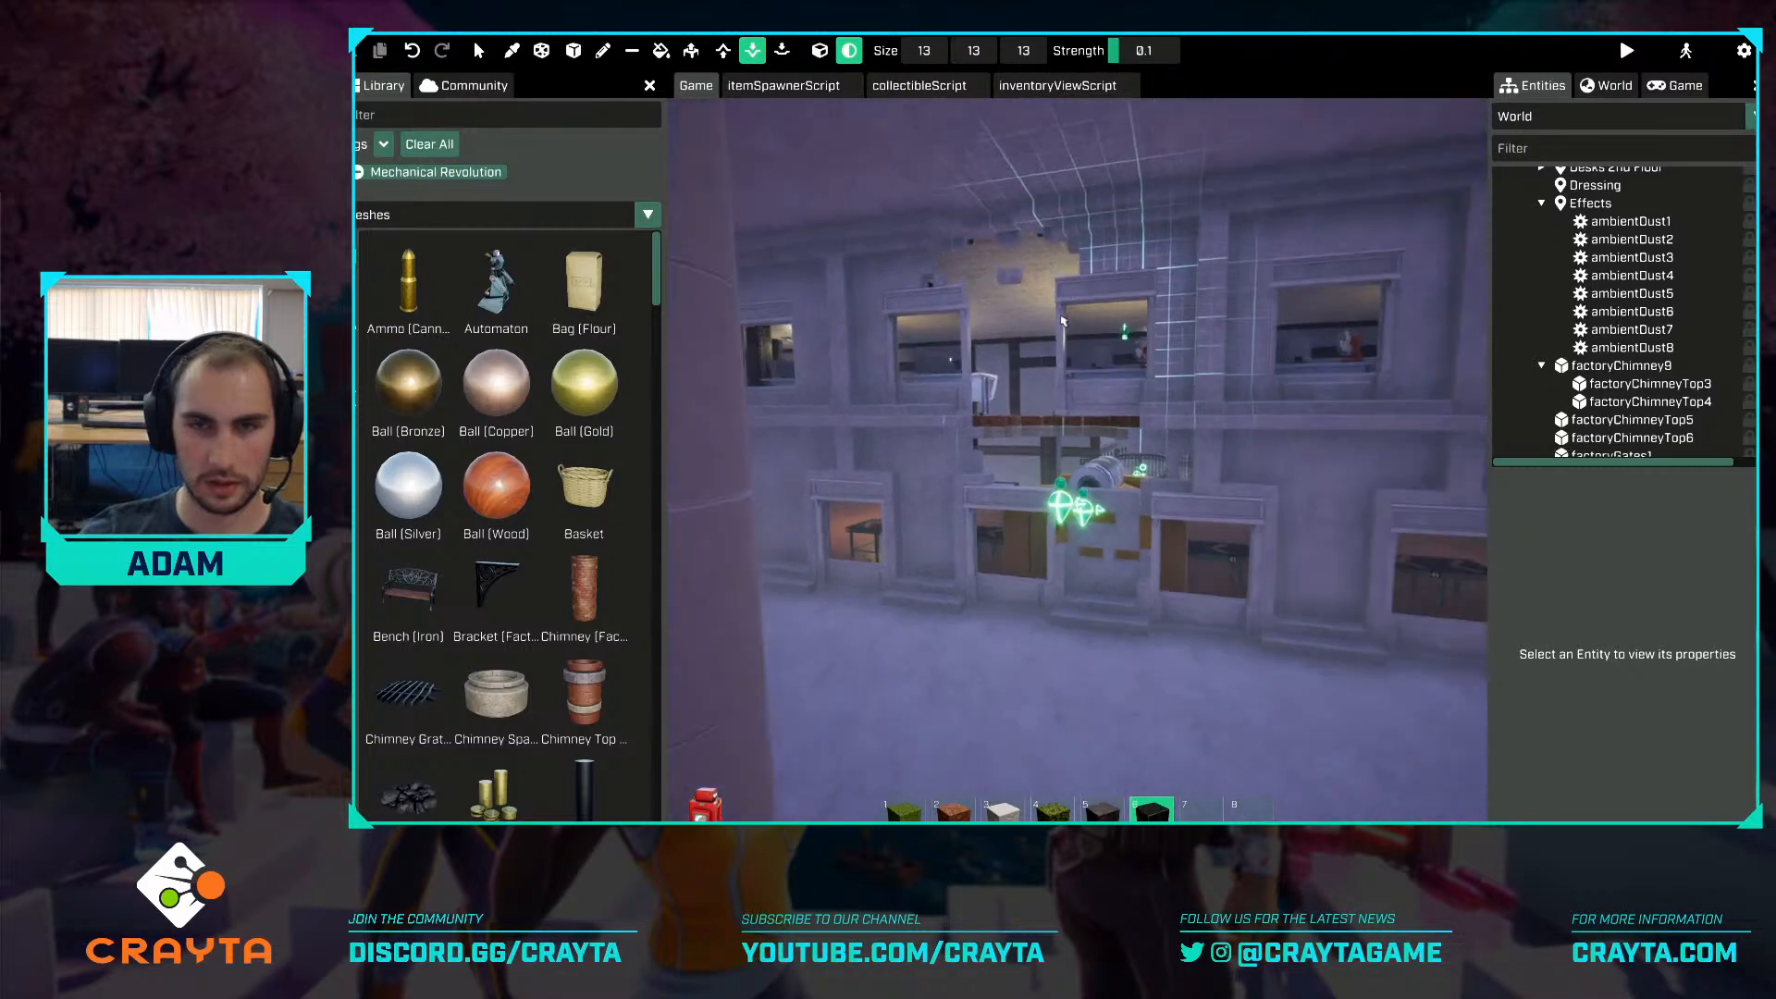
Try to break open the facade wall around the end windows beside the first hole, and undo the last stroke.
right_drag(1179, 426, 1202, 439)
key(w)
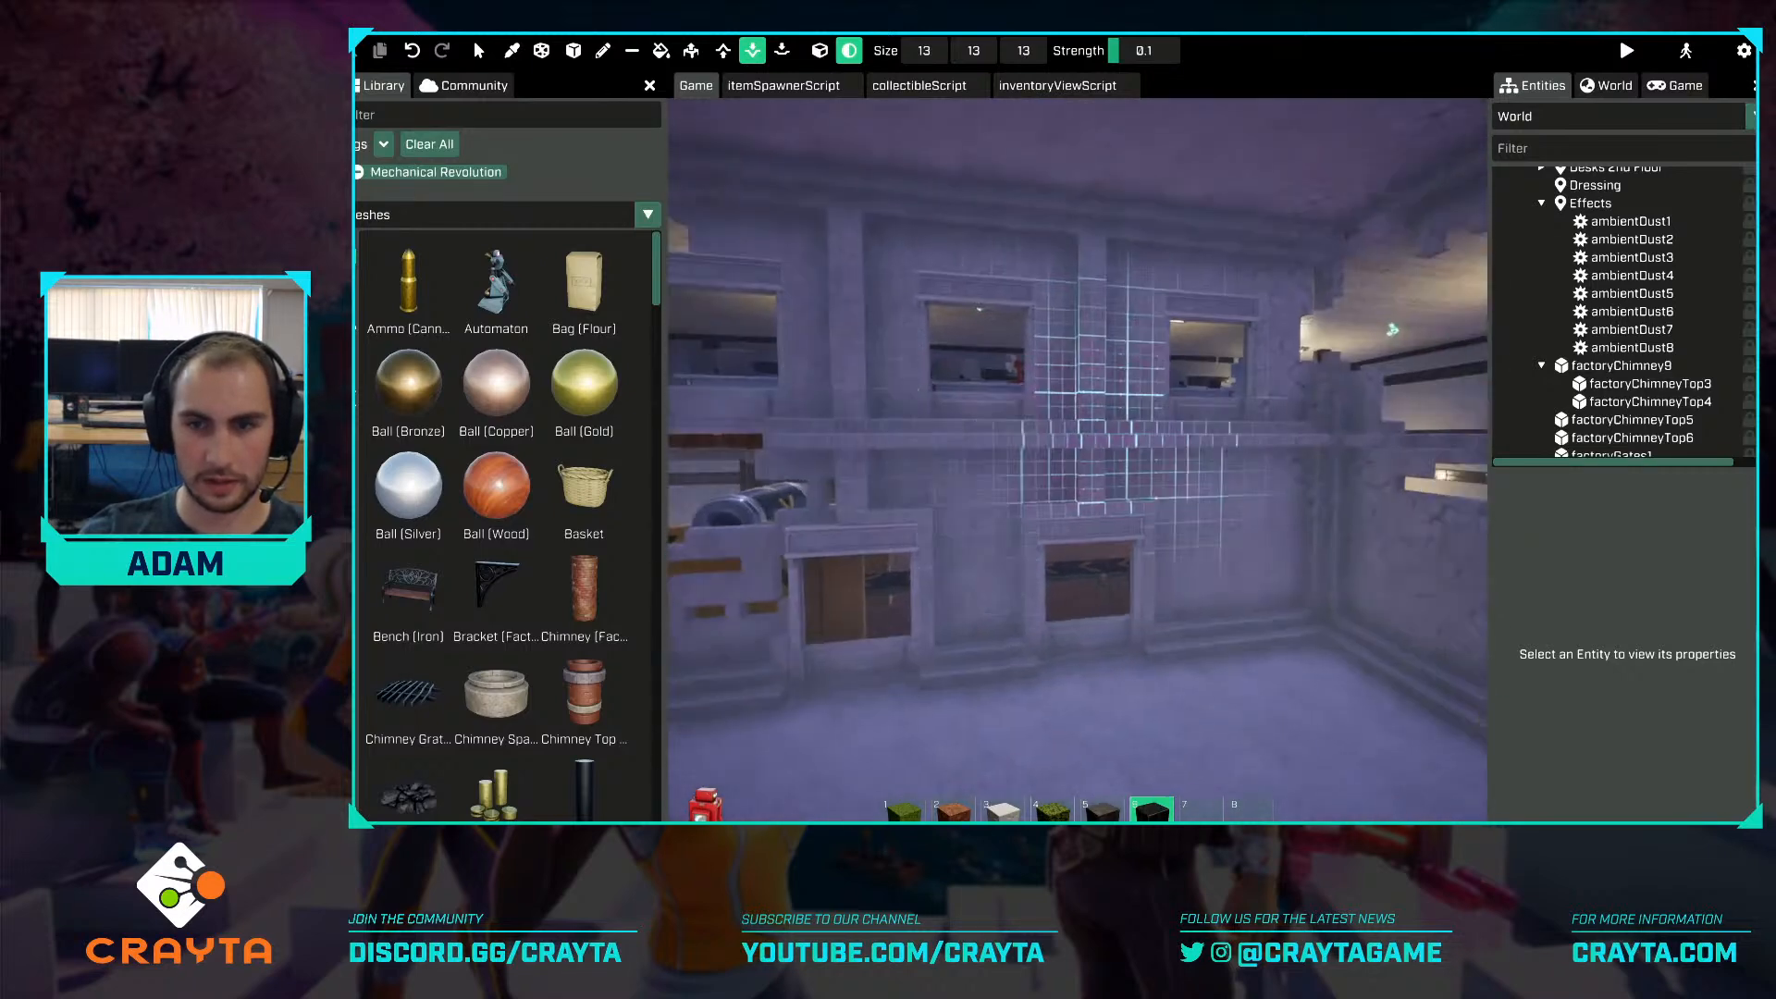
mouse_move(1207, 459)
mouse_down()
mouse_move(1150, 361)
mouse_move(1189, 505)
mouse_up()
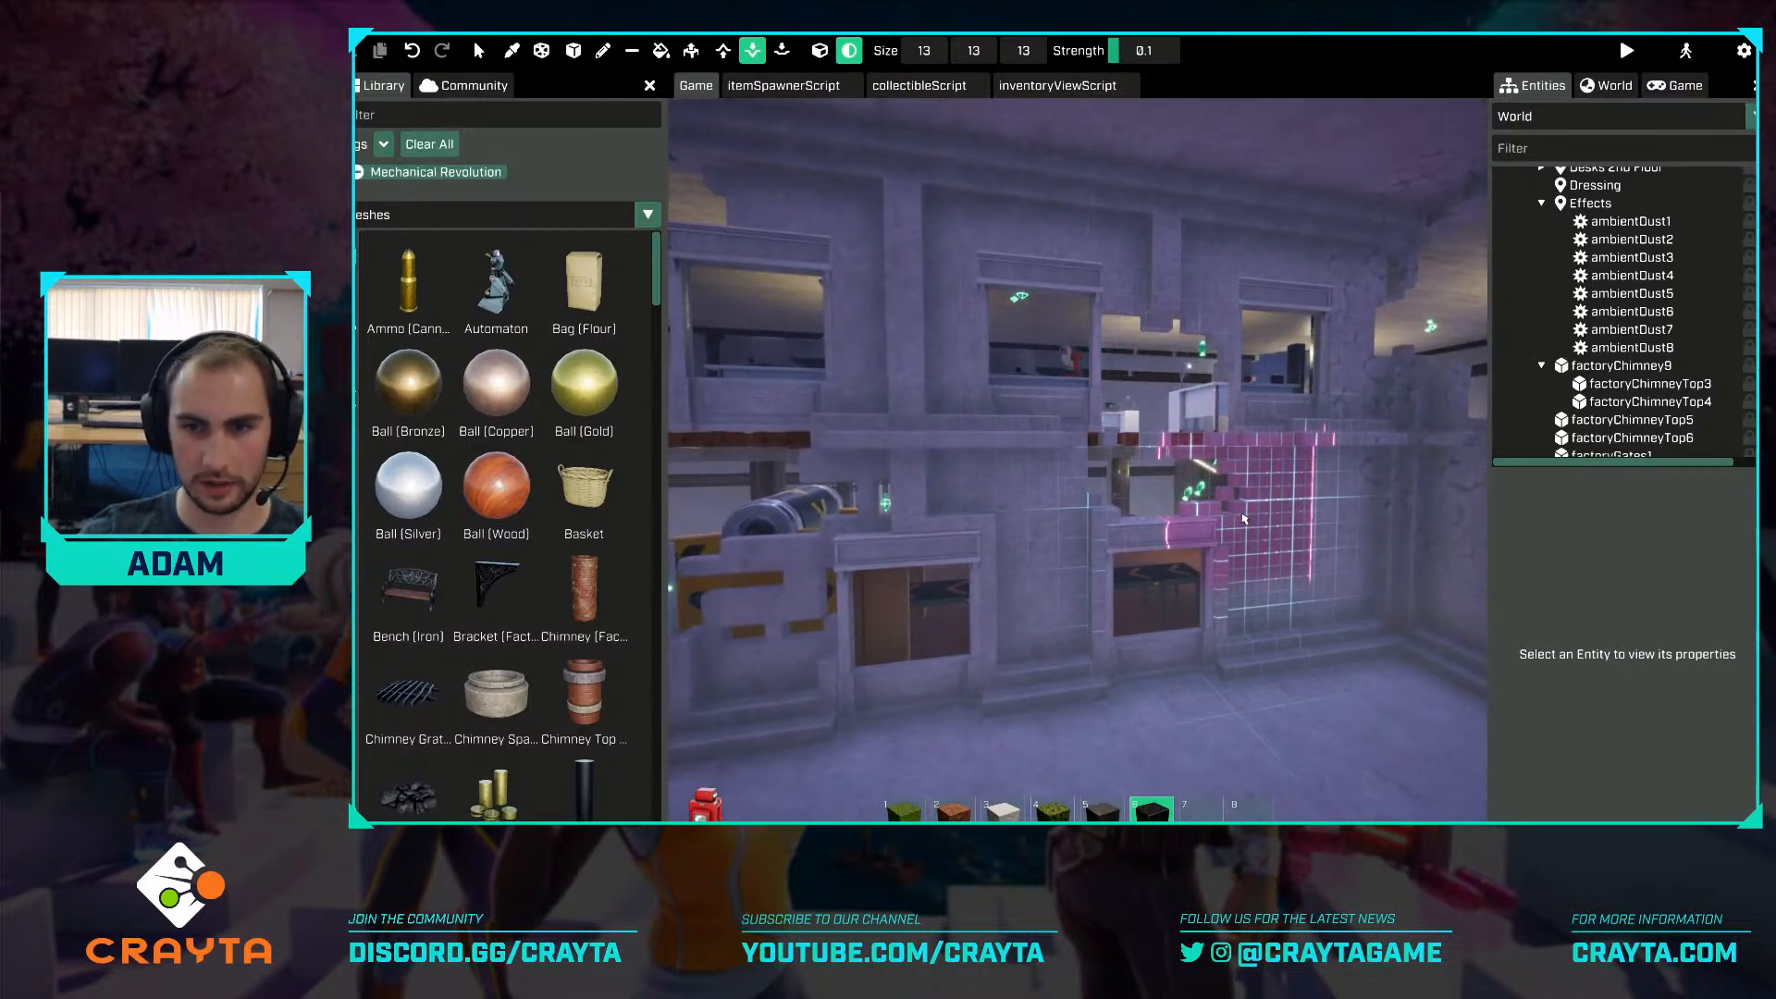
key(ctrl+z)
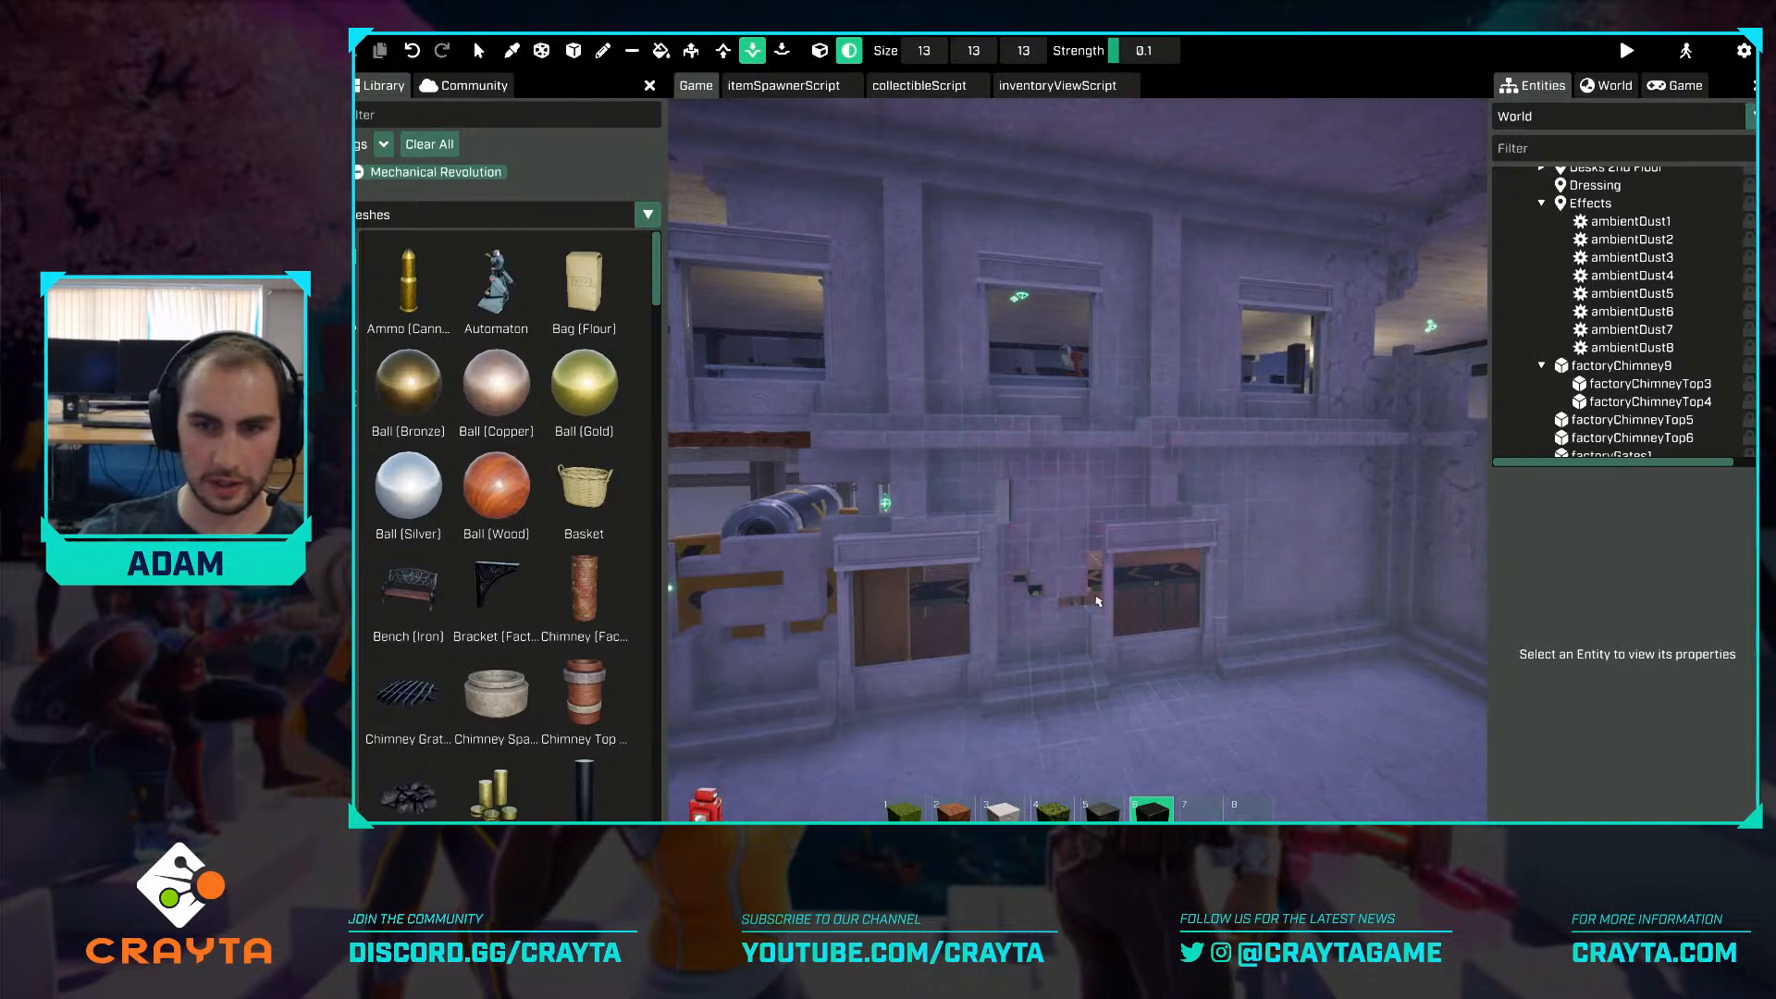
Erode the upper corner wall and roof edge at the building's end, beyond the front steps, to break the corner open.
key(s)
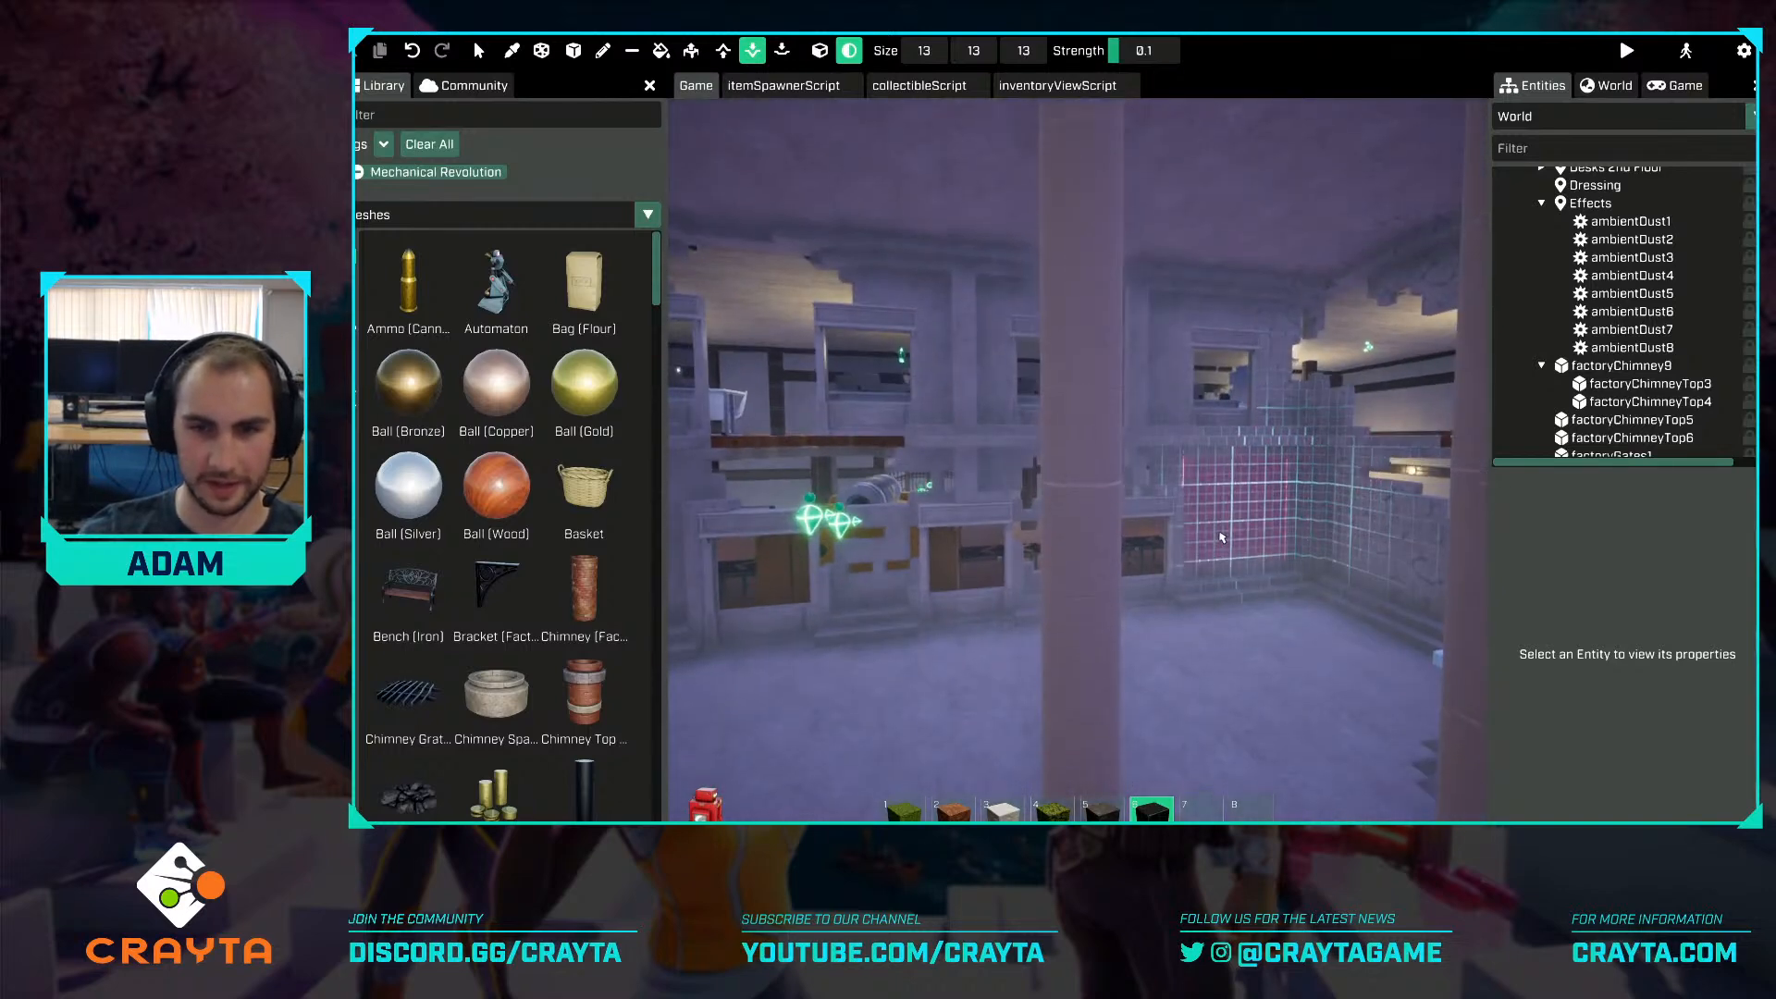
mouse_move(1312, 520)
right_down()
mouse_move(1267, 514)
mouse_move(1201, 543)
mouse_move(1191, 607)
mouse_move(1248, 618)
right_up()
key(a)
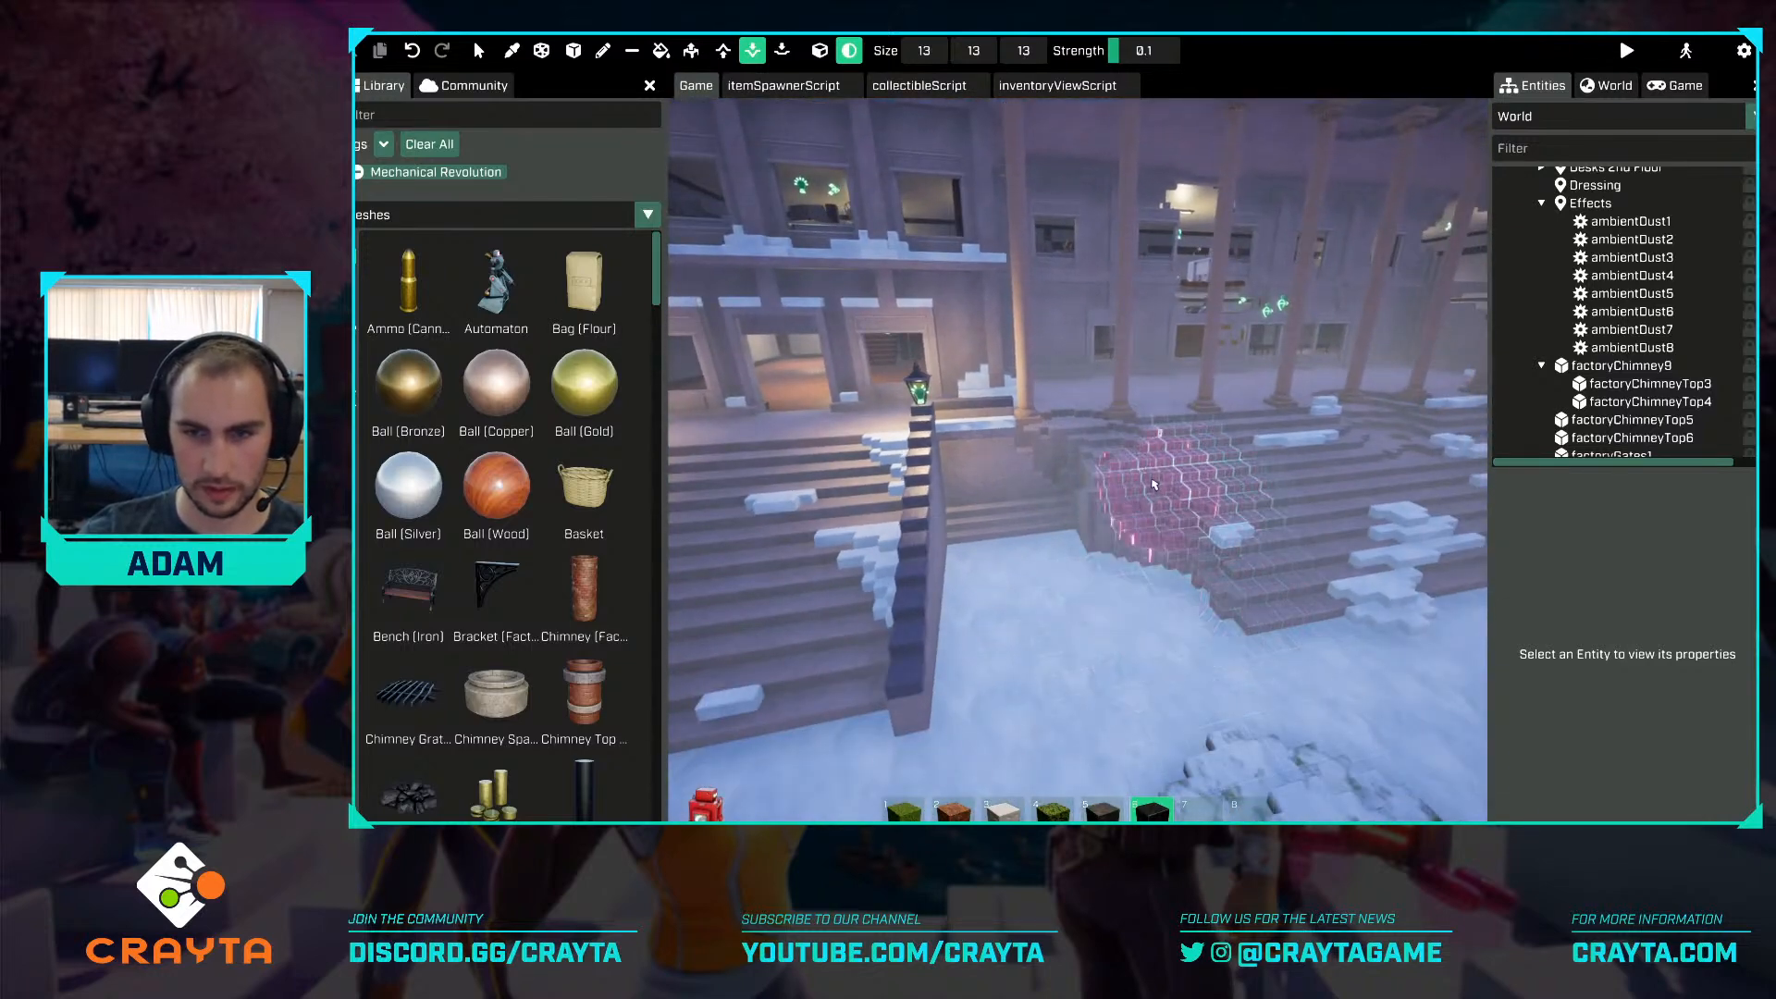
key(a)
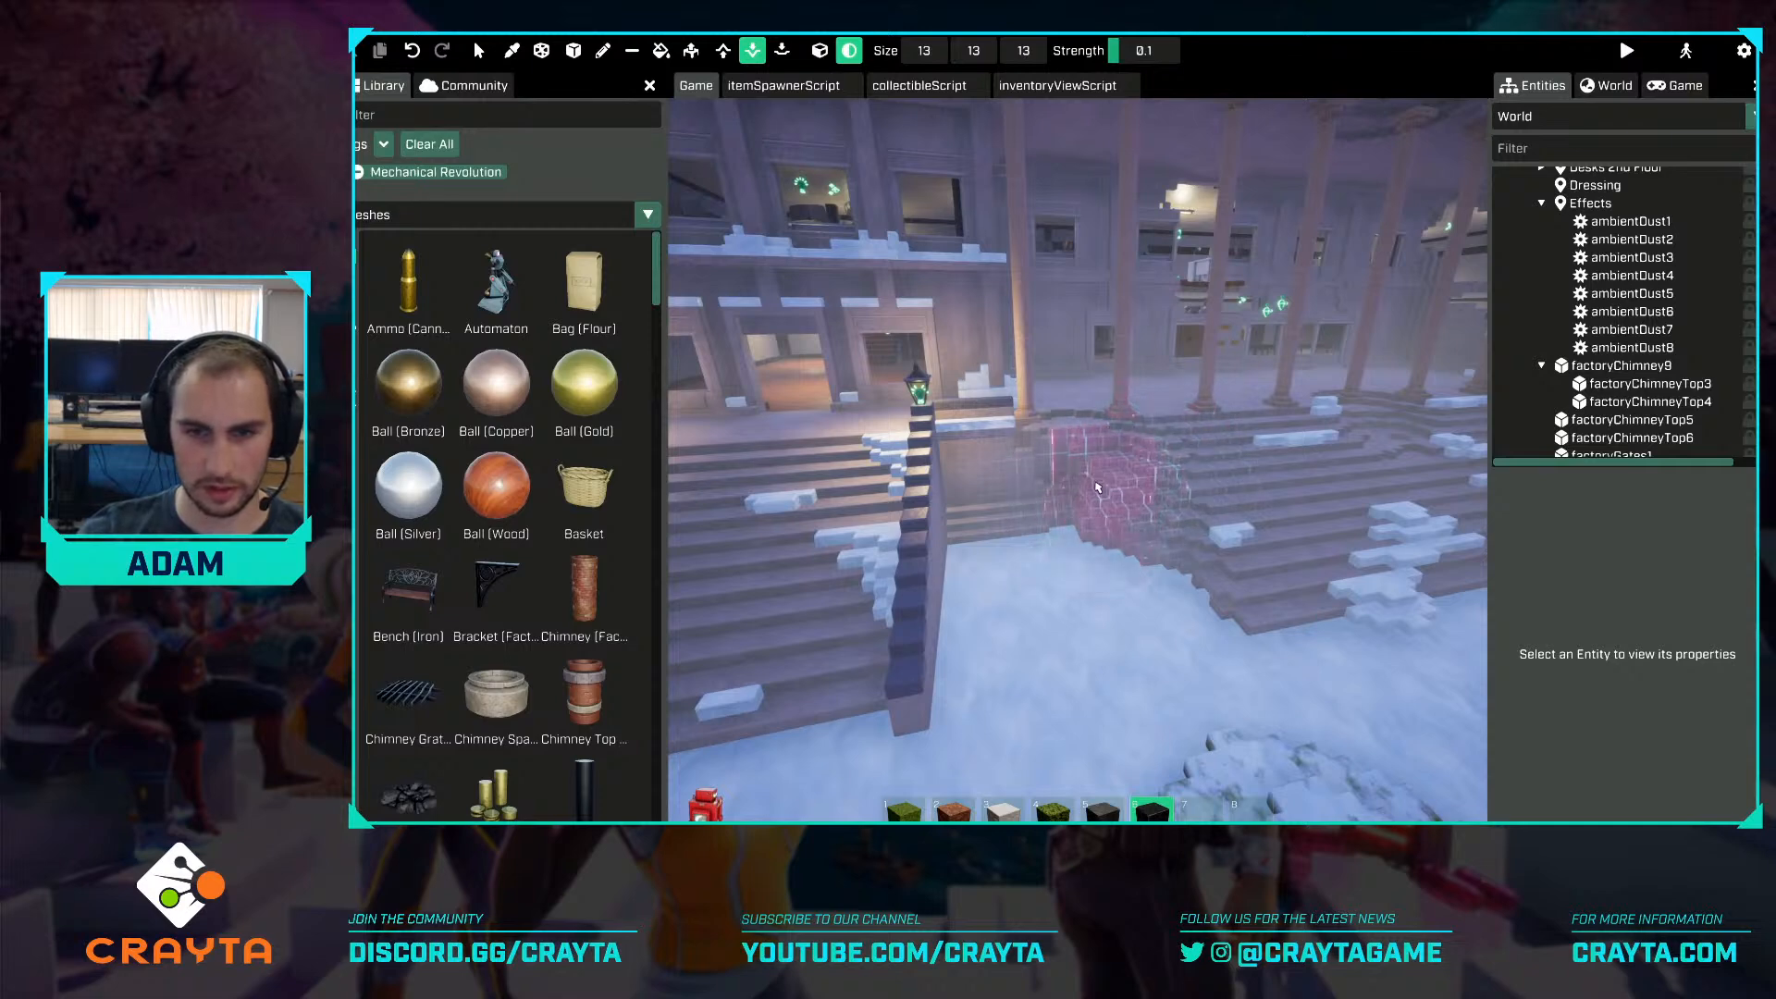
right_drag(1115, 483, 1064, 468)
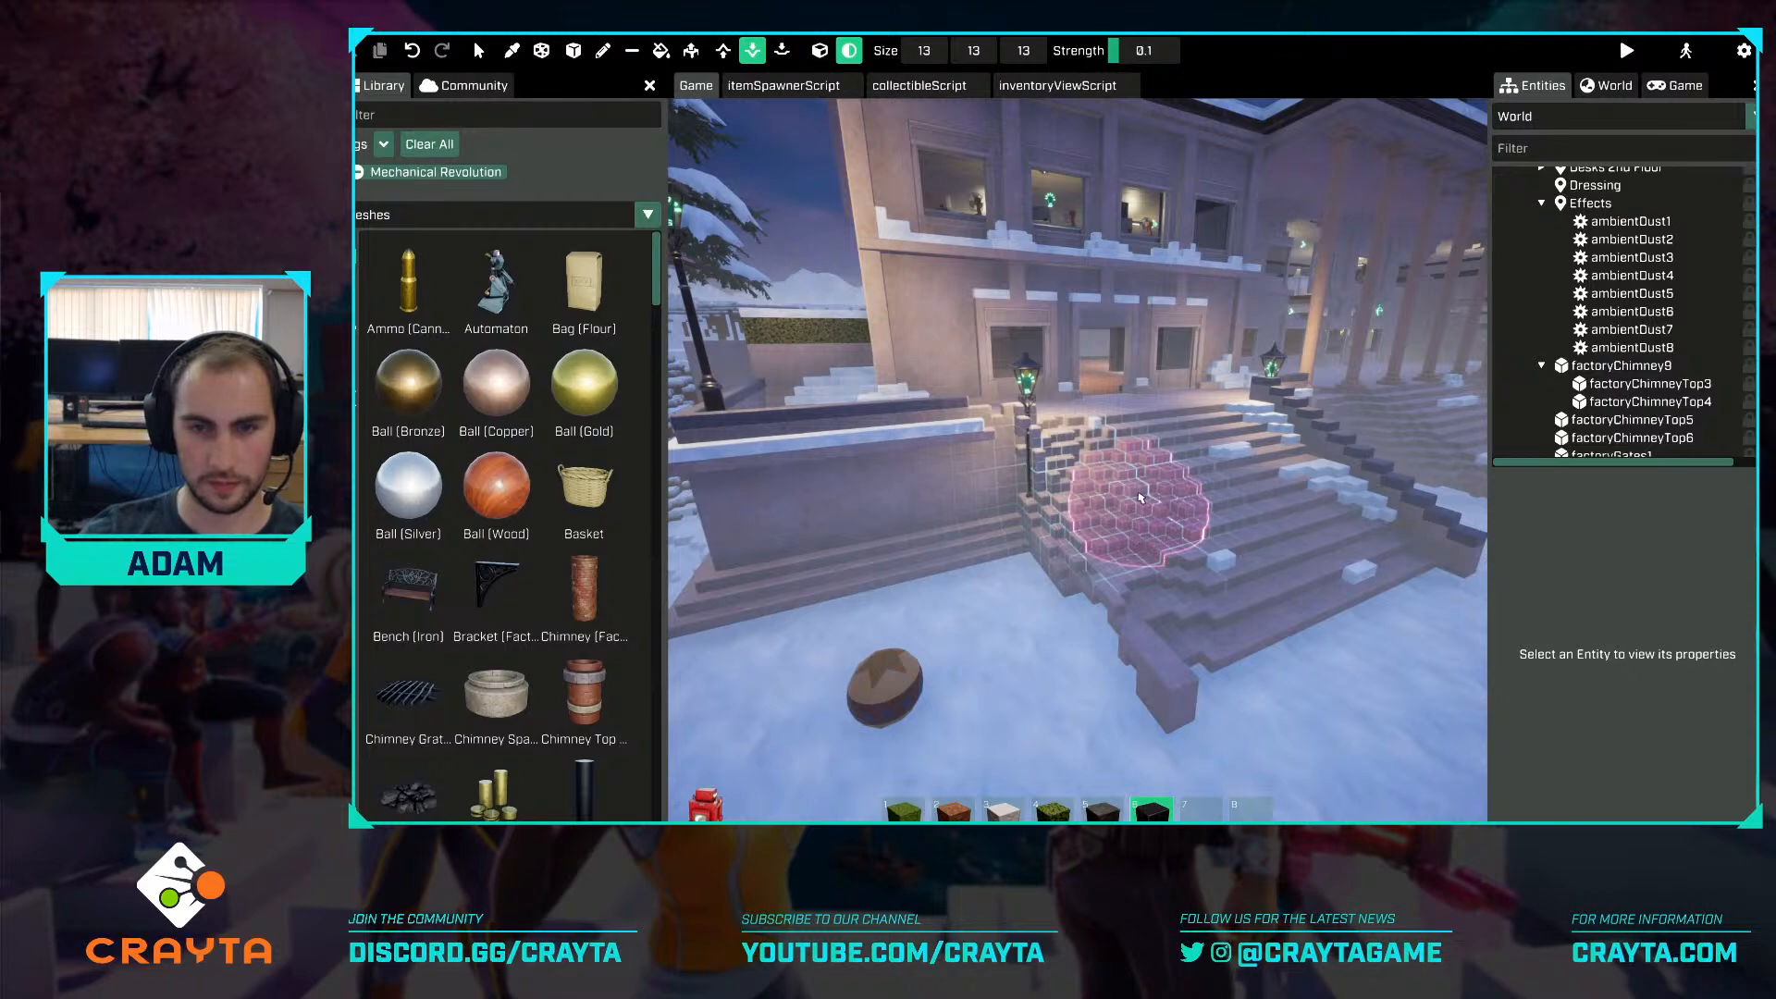
key(w)
mouse_move(1138, 486)
right_down()
mouse_move(1045, 485)
mouse_move(1091, 472)
mouse_move(1045, 453)
mouse_move(1142, 486)
mouse_move(1123, 483)
right_up()
key(a)
key(space)
mouse_move(1122, 483)
mouse_down()
mouse_move(1130, 319)
mouse_move(1113, 326)
mouse_move(1193, 301)
mouse_move(1229, 386)
mouse_up()
Erode the roof edge and surrounding wall above the end upper-floor window to widen the hole around its frame.
key(d)
mouse_move(1196, 431)
right_down()
mouse_move(1177, 433)
mouse_move(1194, 436)
right_up()
key(space)
key(d)
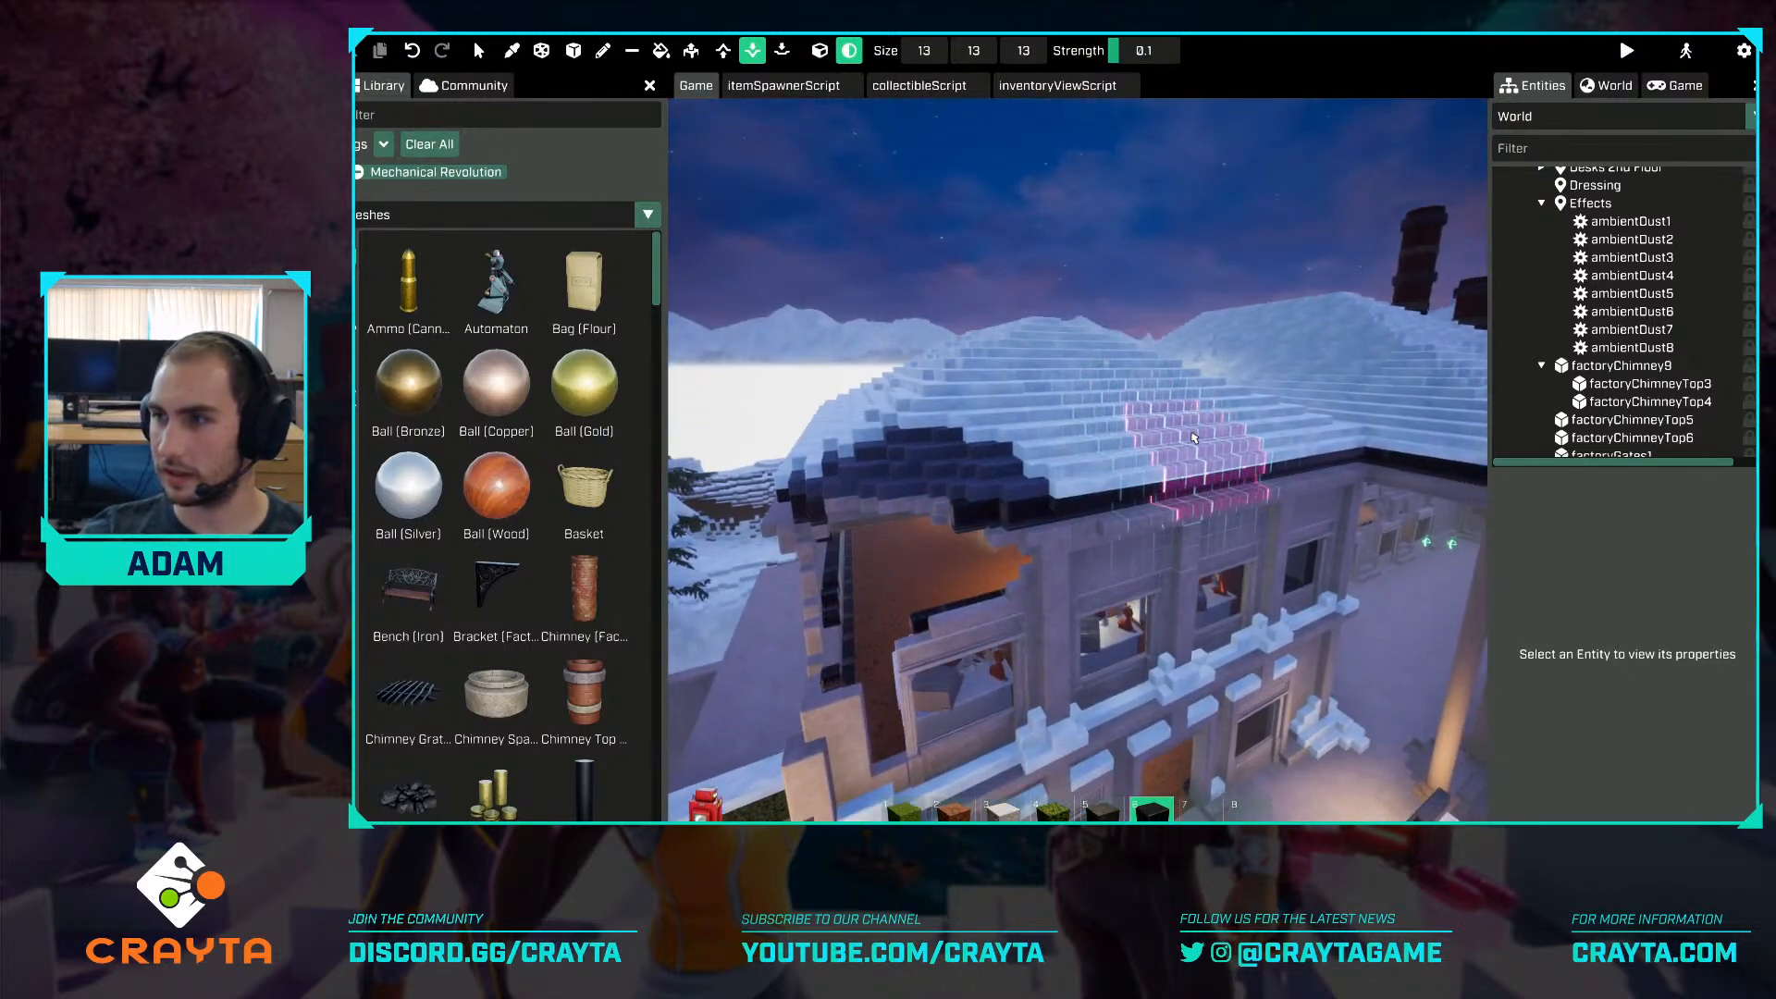
mouse_move(1064, 488)
mouse_down()
mouse_move(856, 495)
mouse_move(888, 518)
mouse_move(1087, 537)
mouse_up()
right_drag(1124, 514, 1103, 510)
key(a)
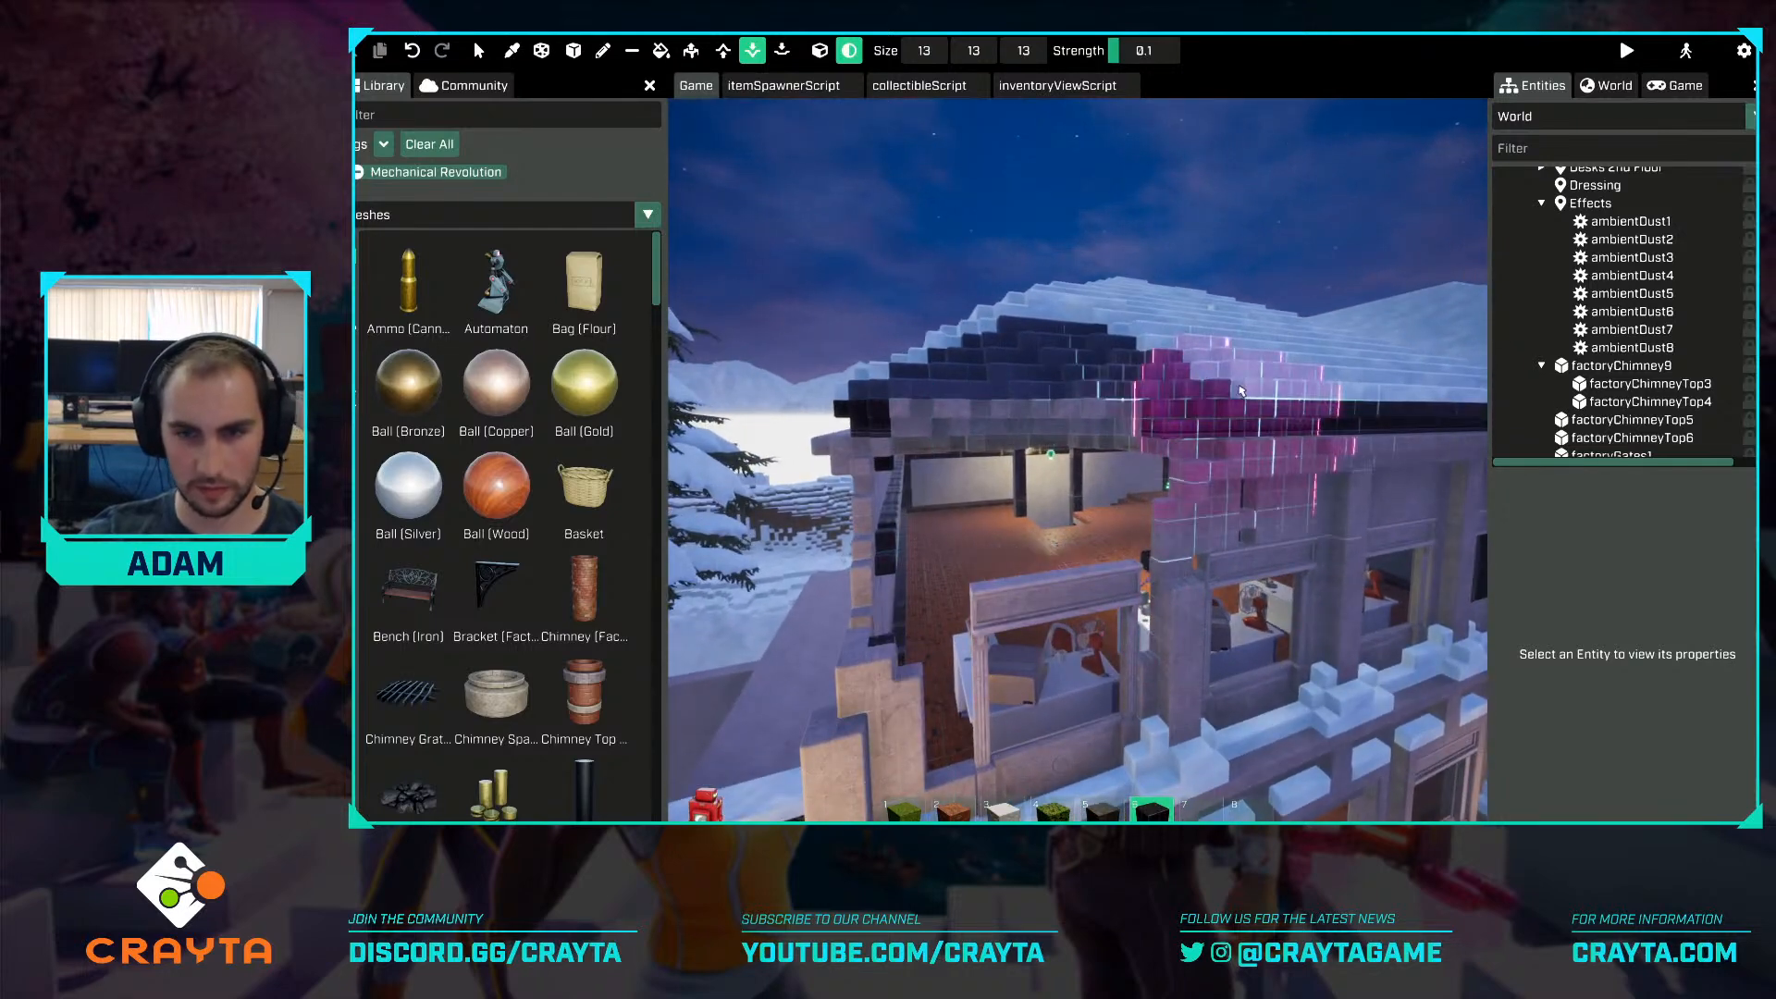
Select the exposed window frame in the broken corner and try to tilt it freehand with rotation snapping turned off.
key(Escape)
click(1110, 586)
key(q)
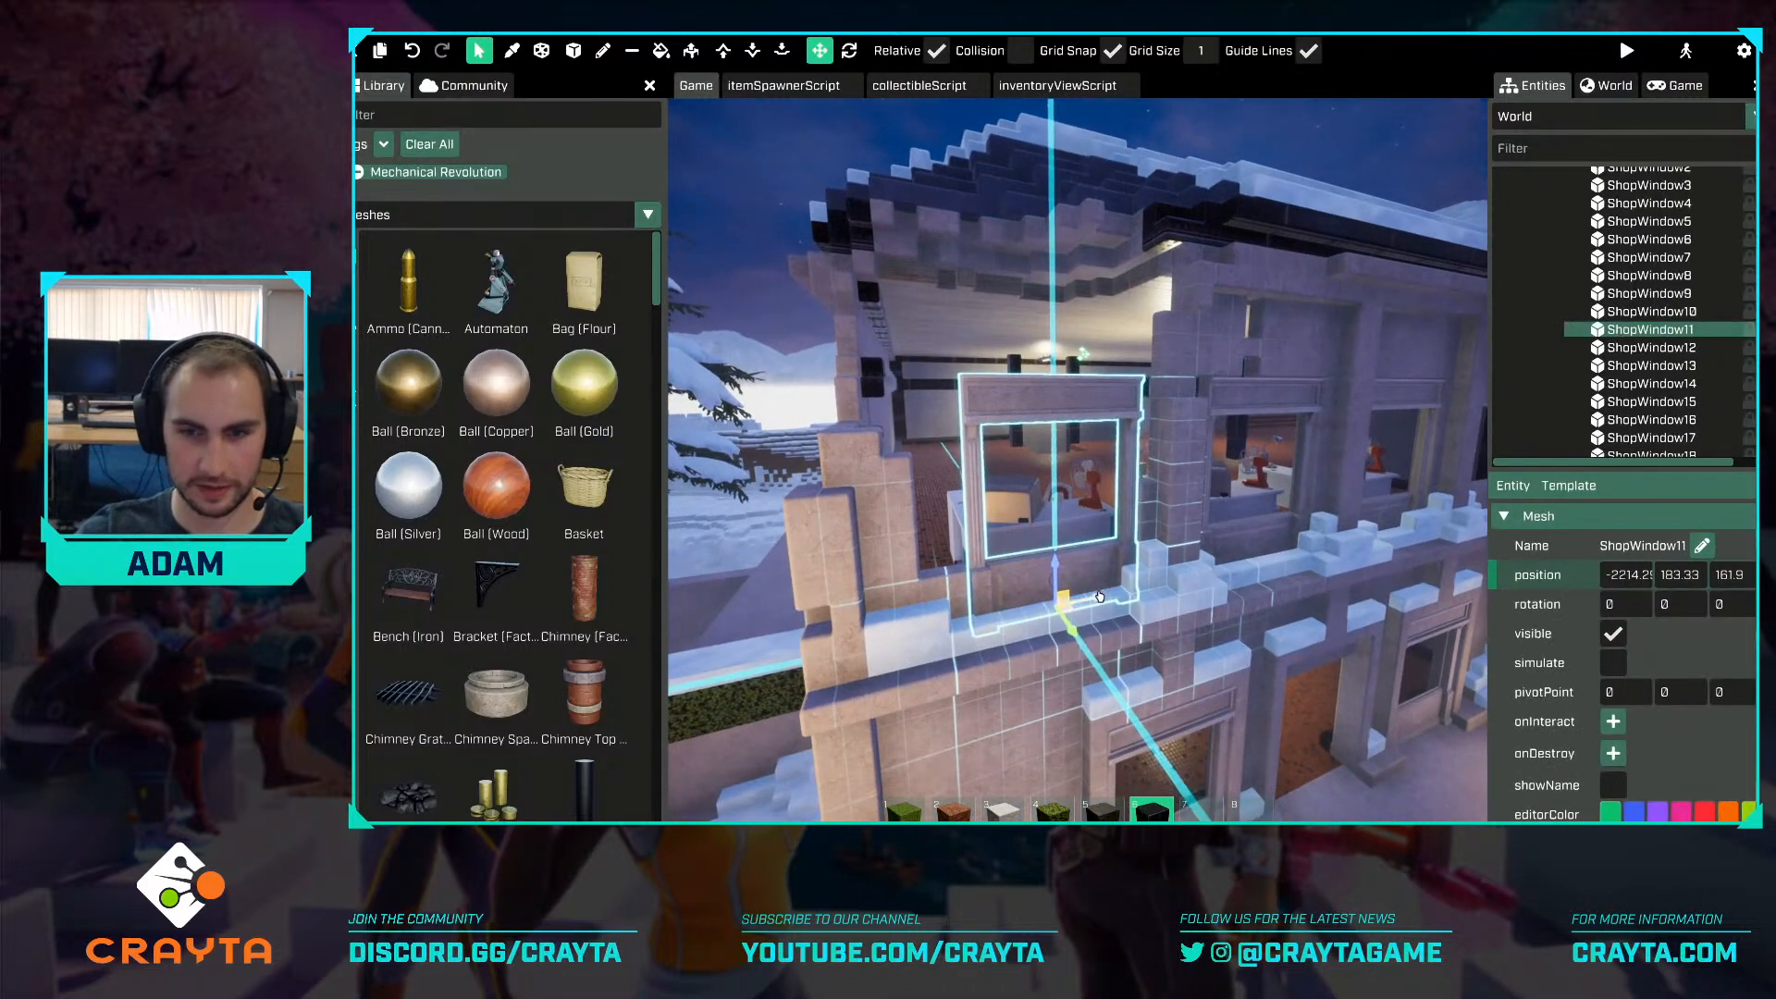
key(e)
key(a)
right_drag(1080, 615, 1052, 549)
click(1128, 51)
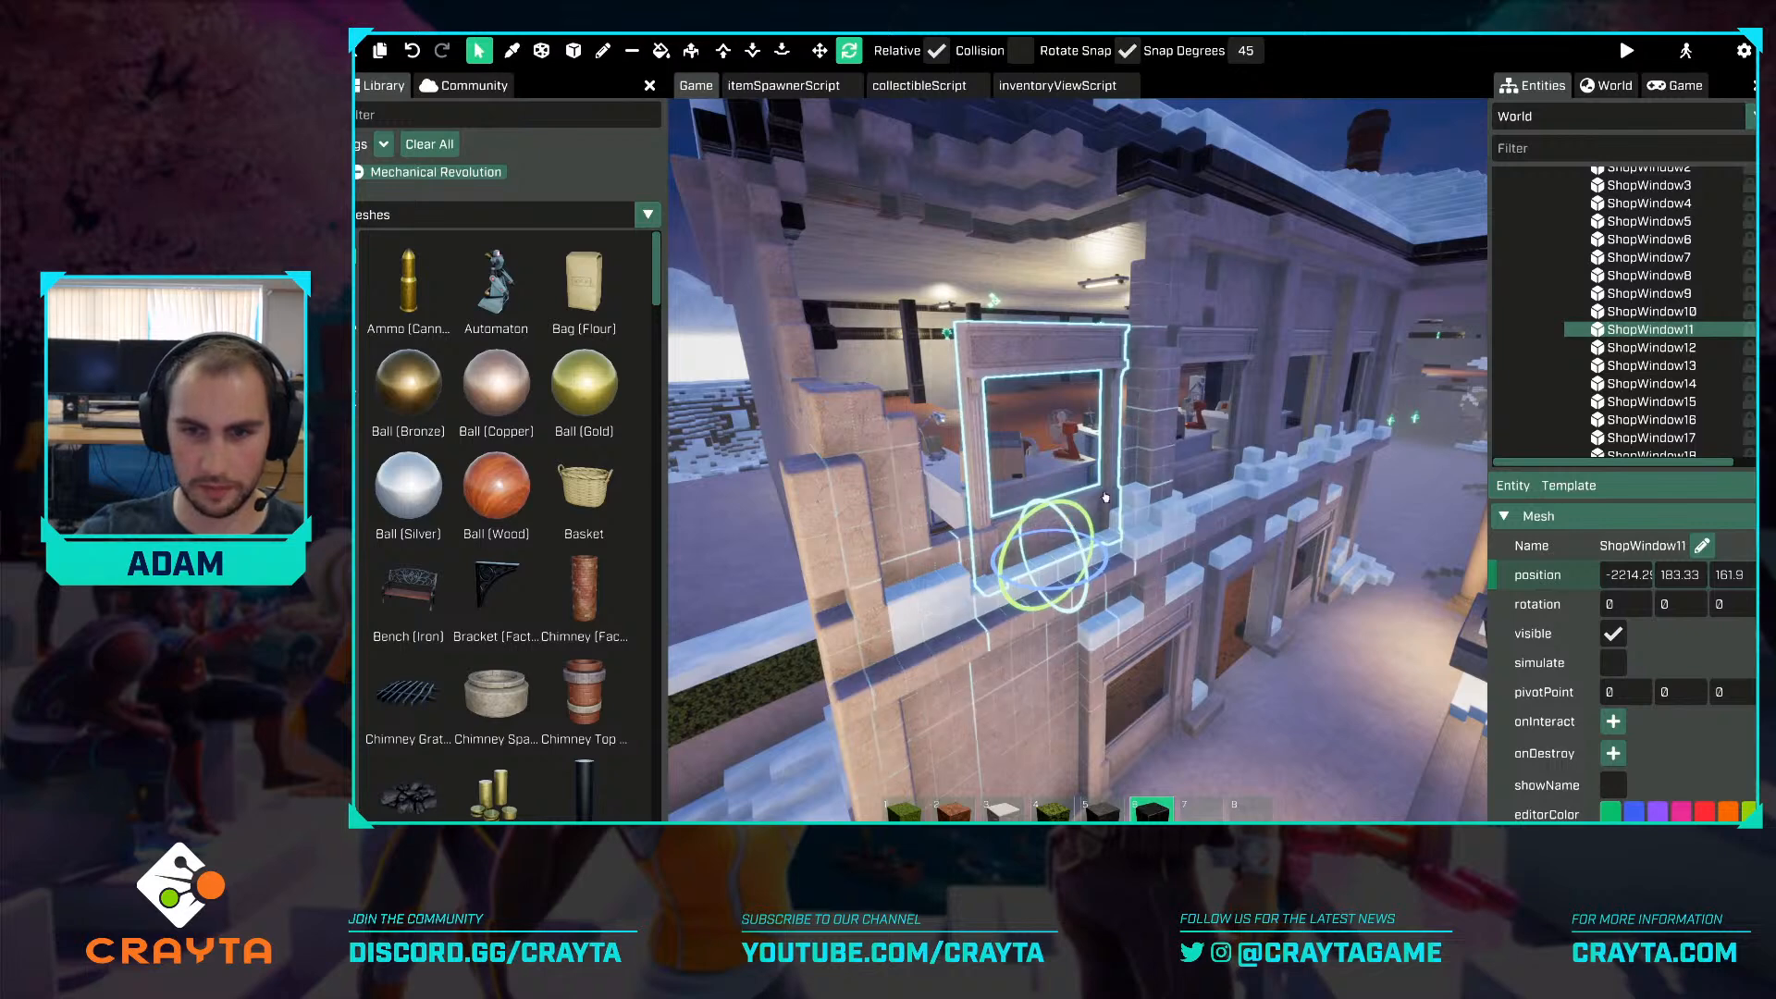
right_drag(1051, 514, 1023, 510)
key(w)
key(shift)
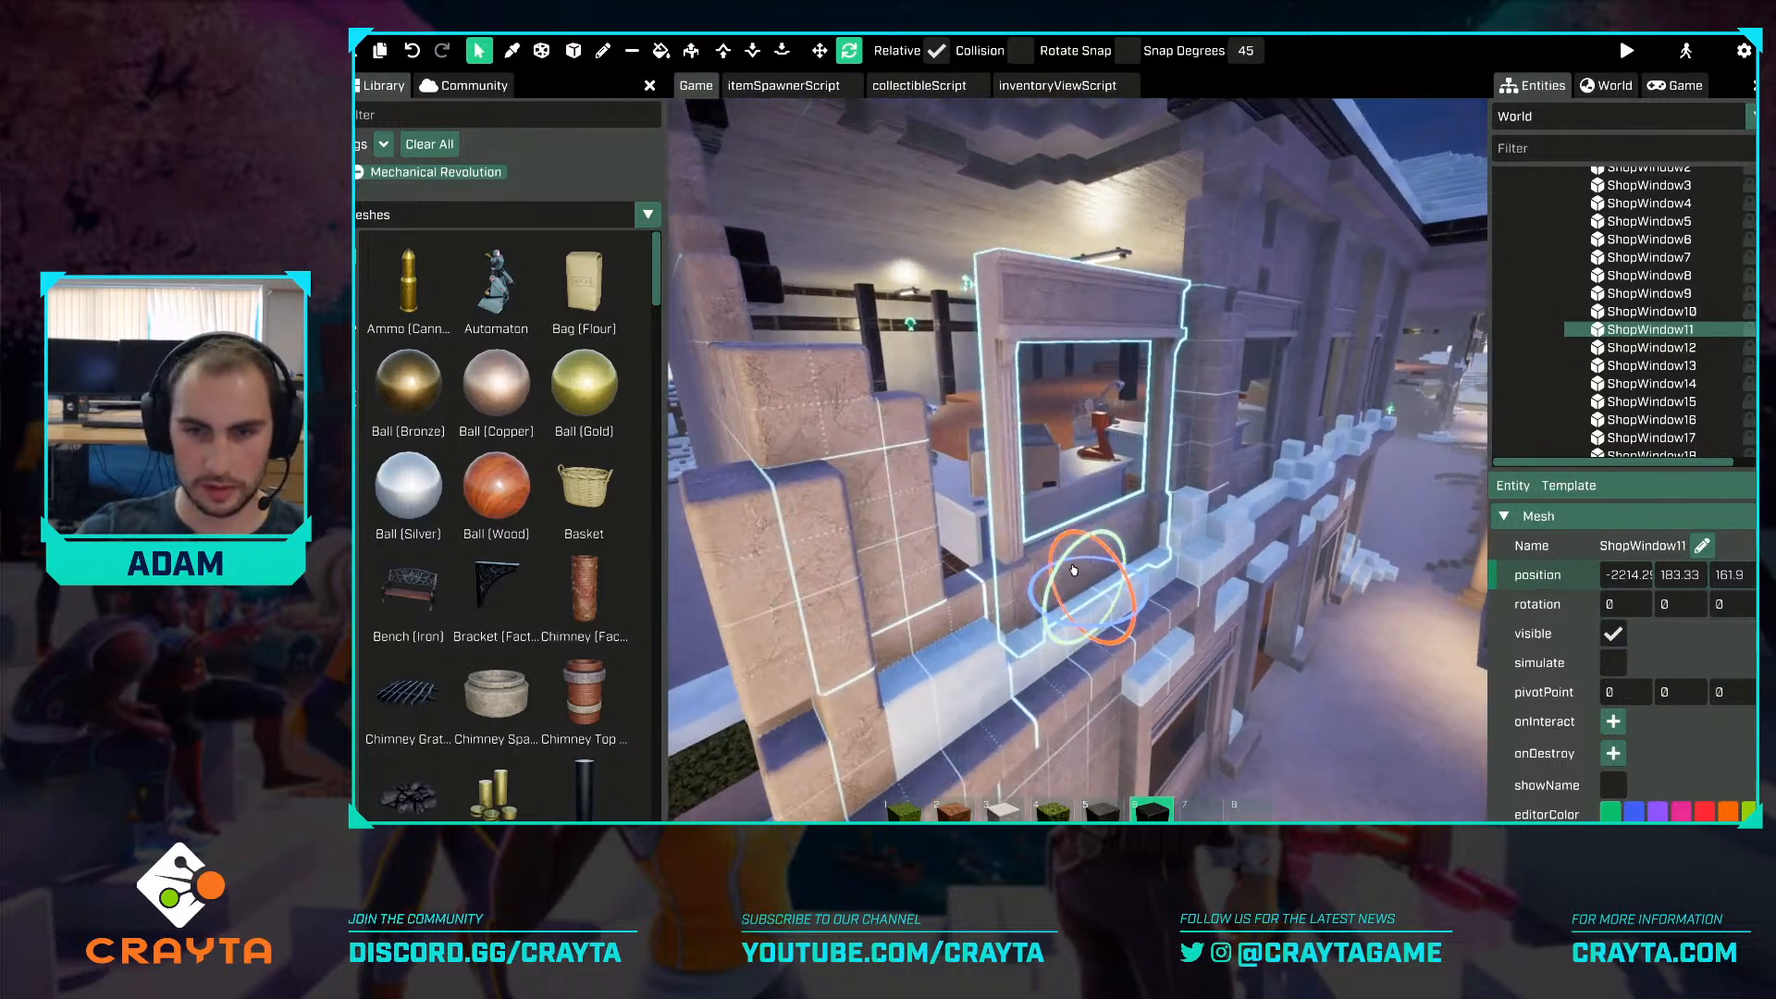
mouse_move(1052, 593)
shift+mouse_down()
mouse_move(1131, 609)
mouse_move(1055, 593)
shift+mouse_up()
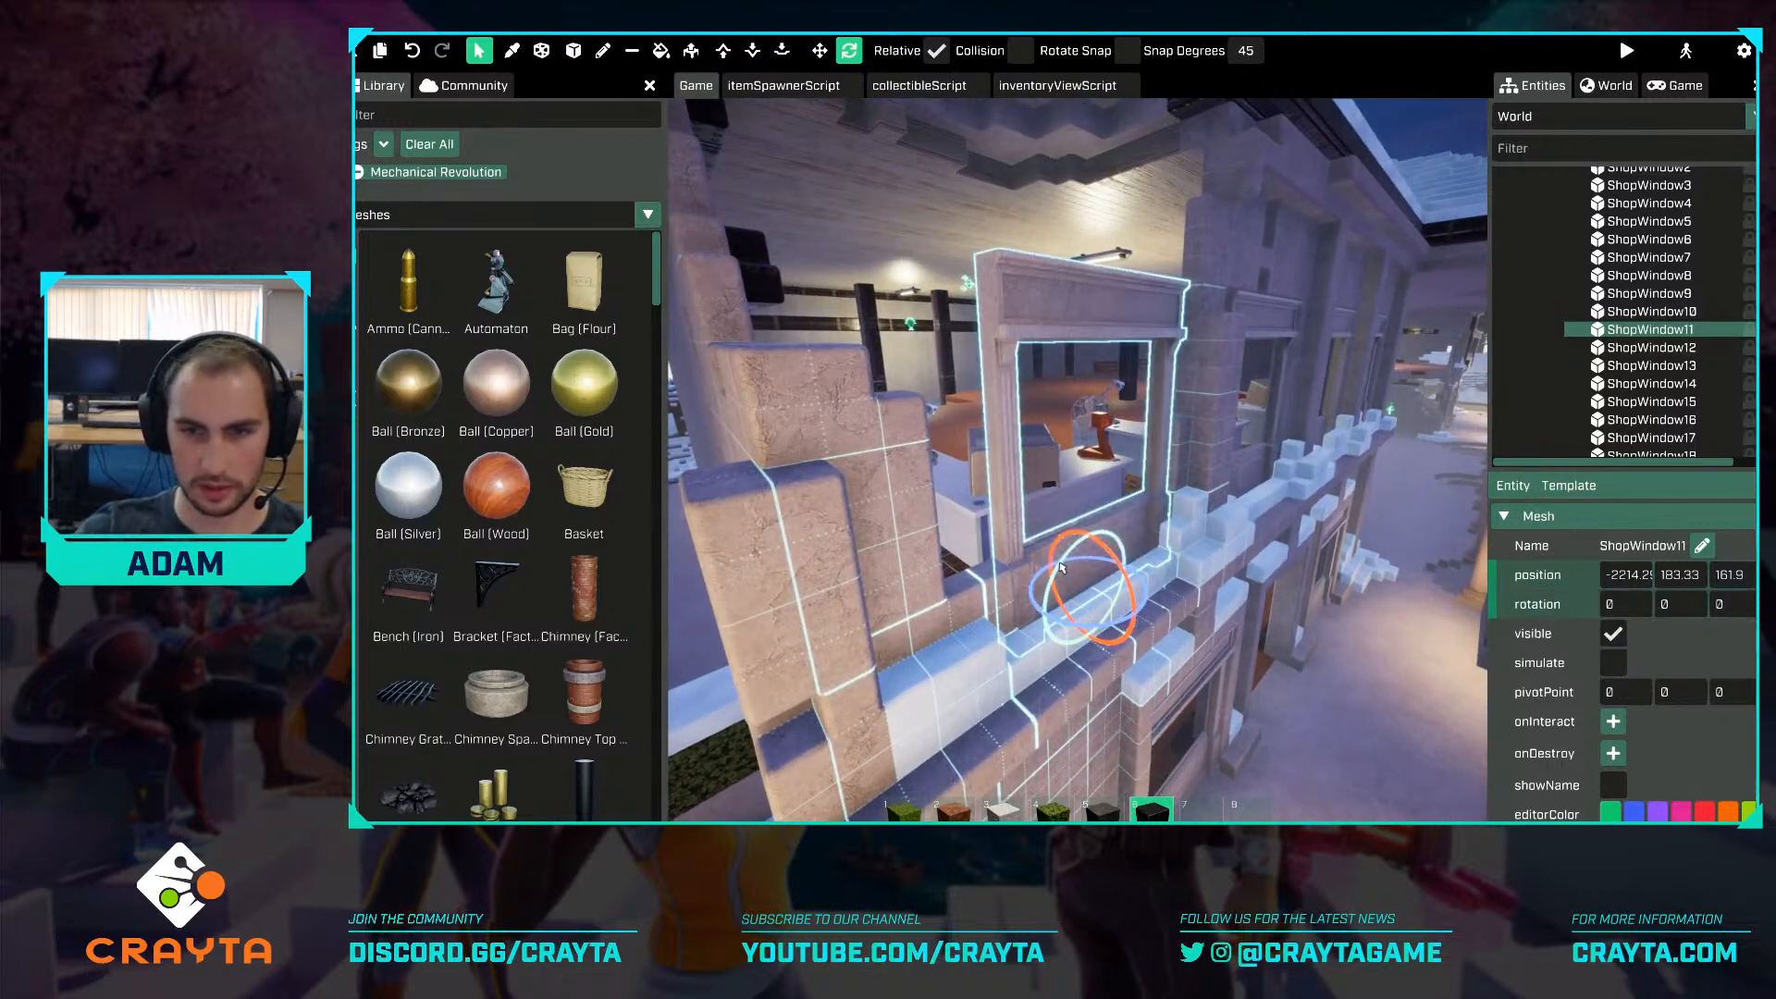
Set the exposed window frame's rotation to 10 on all three axes.
text(10)
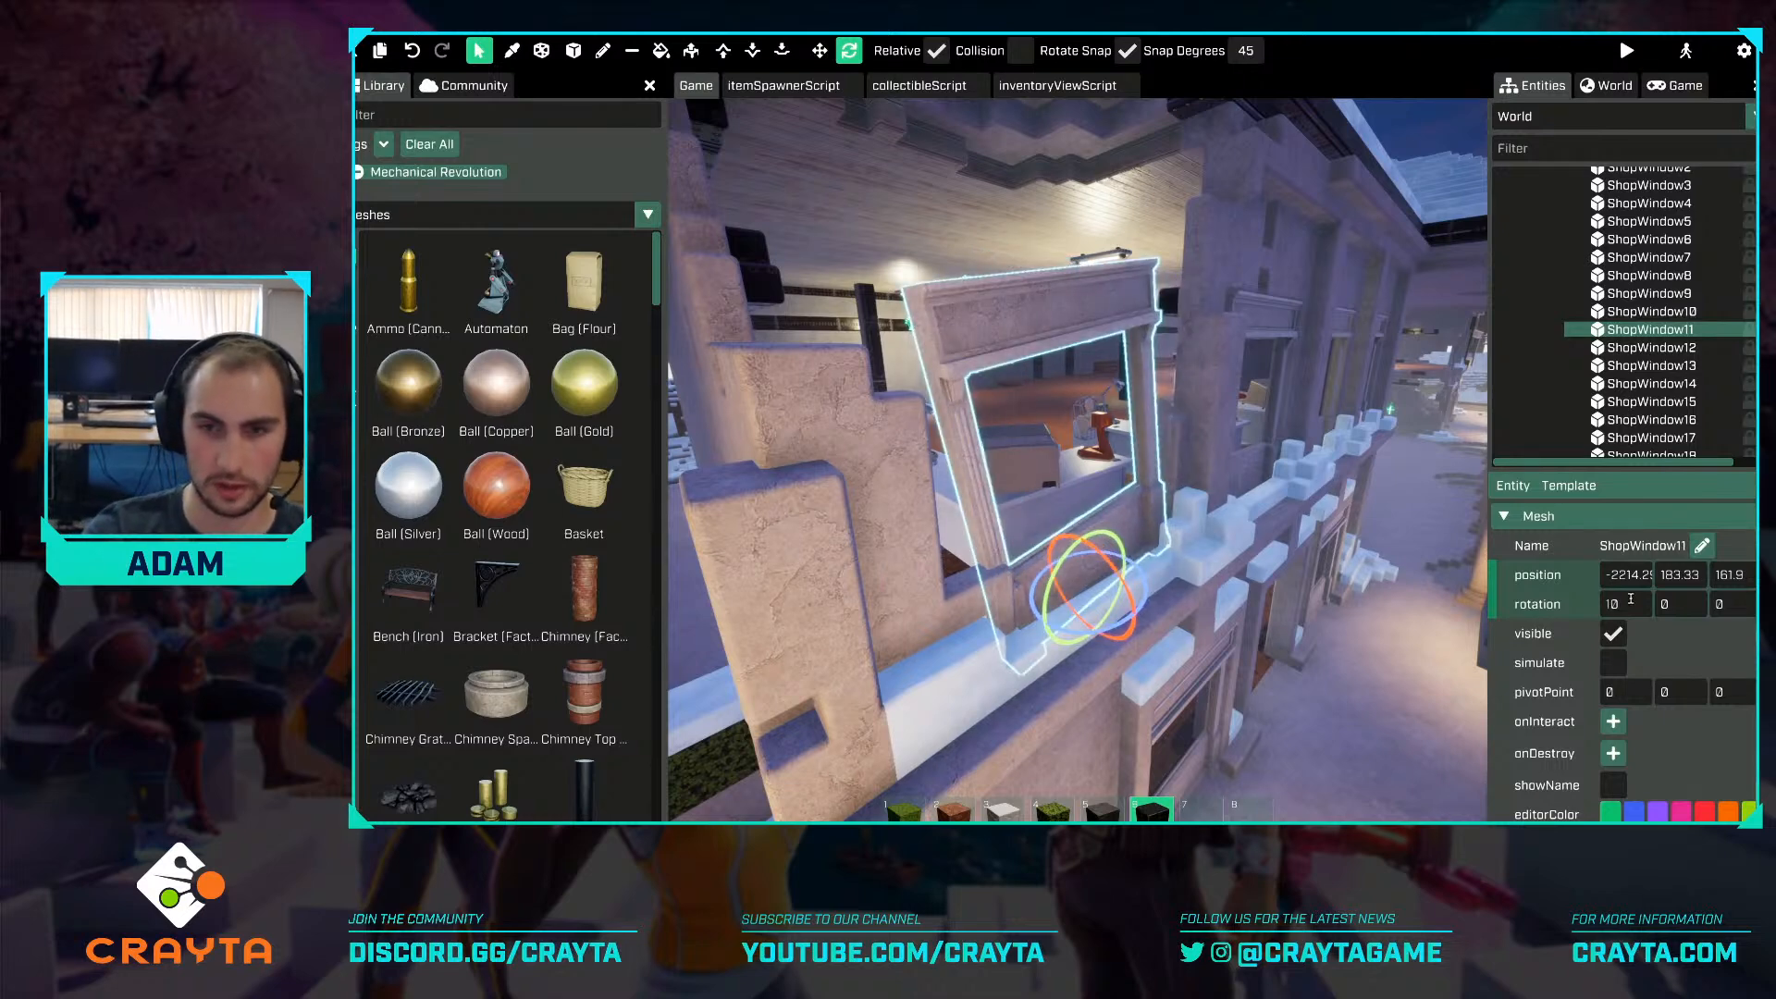
text(1)
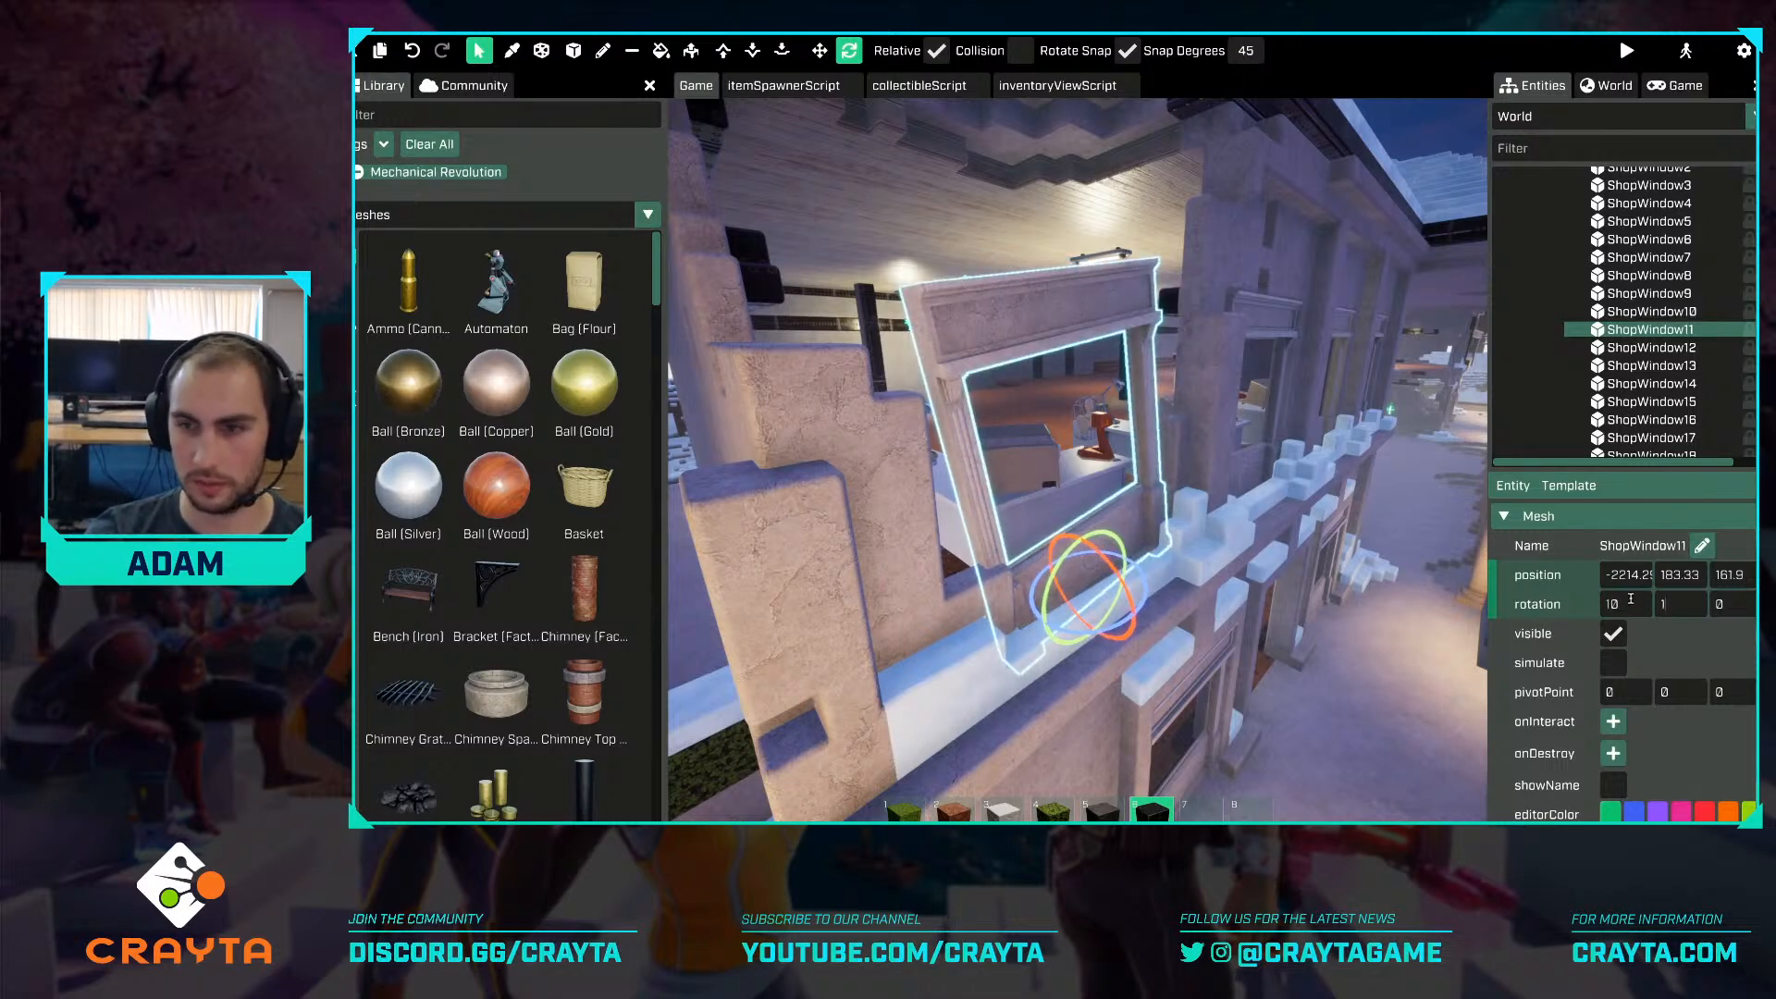
text(0)
key(Tab)
text(10)
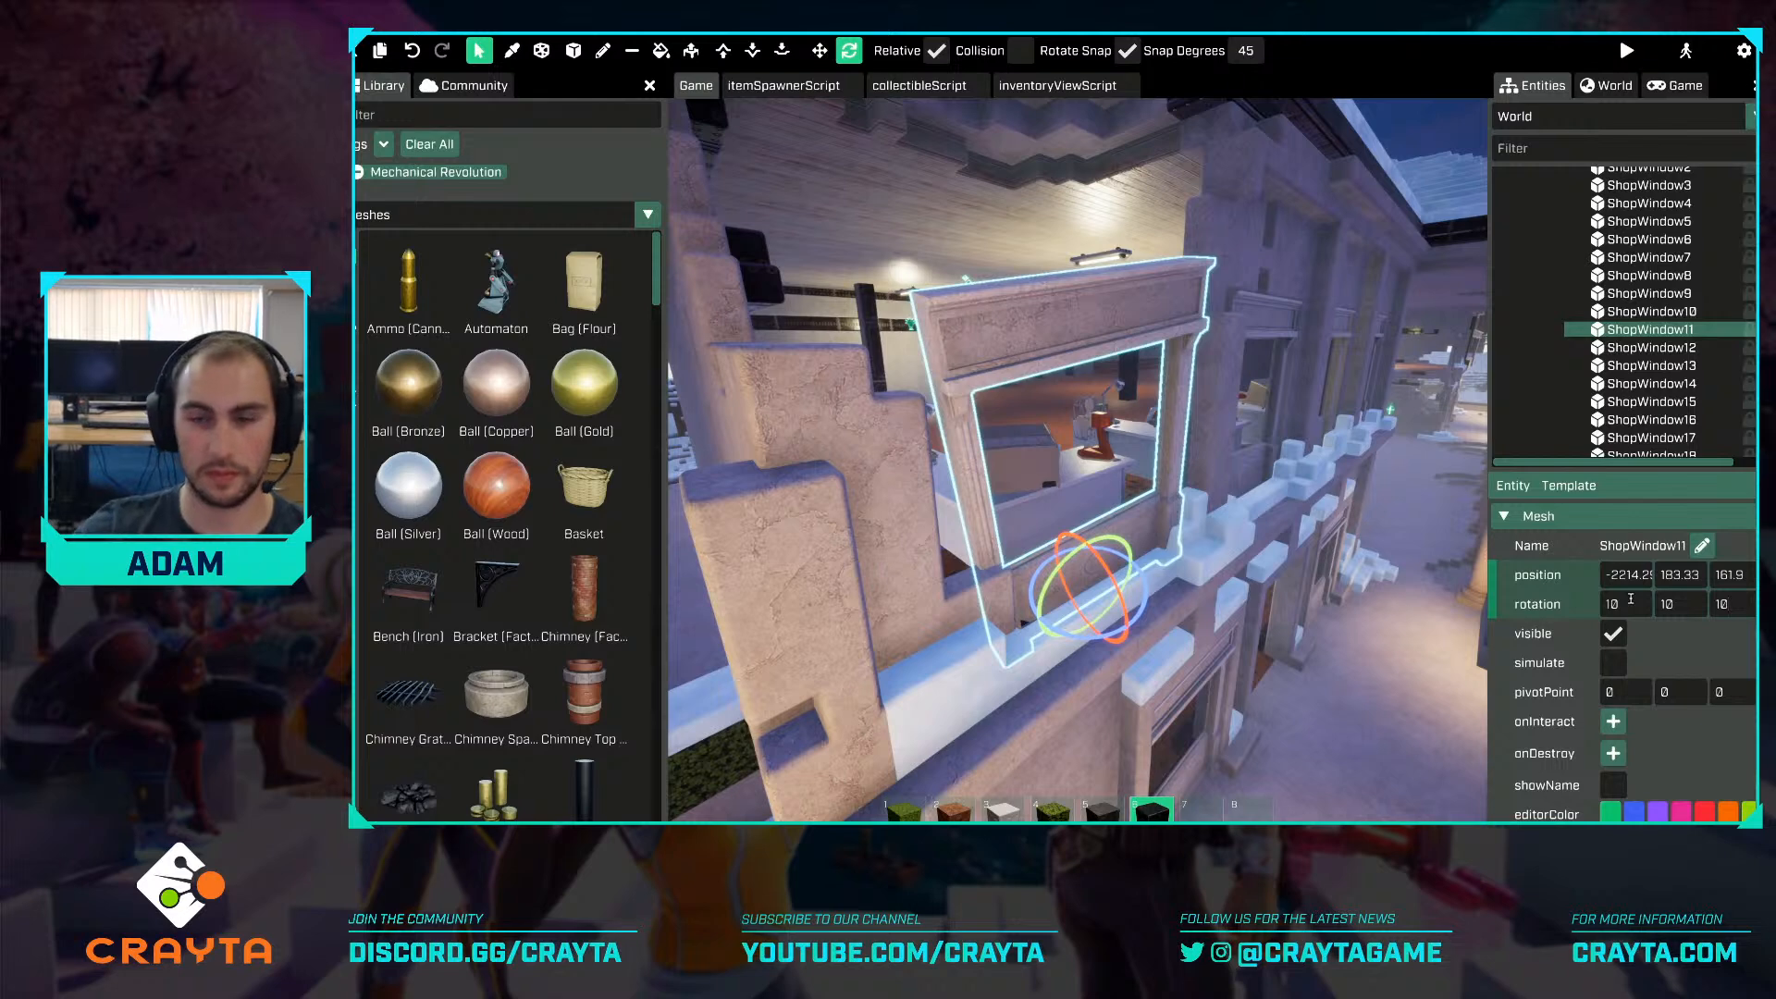
Turn off relative rotation and rotation snapping, tilt the window frame freehand to about 9, 11 and 15 degrees, and deselect it.
click(937, 49)
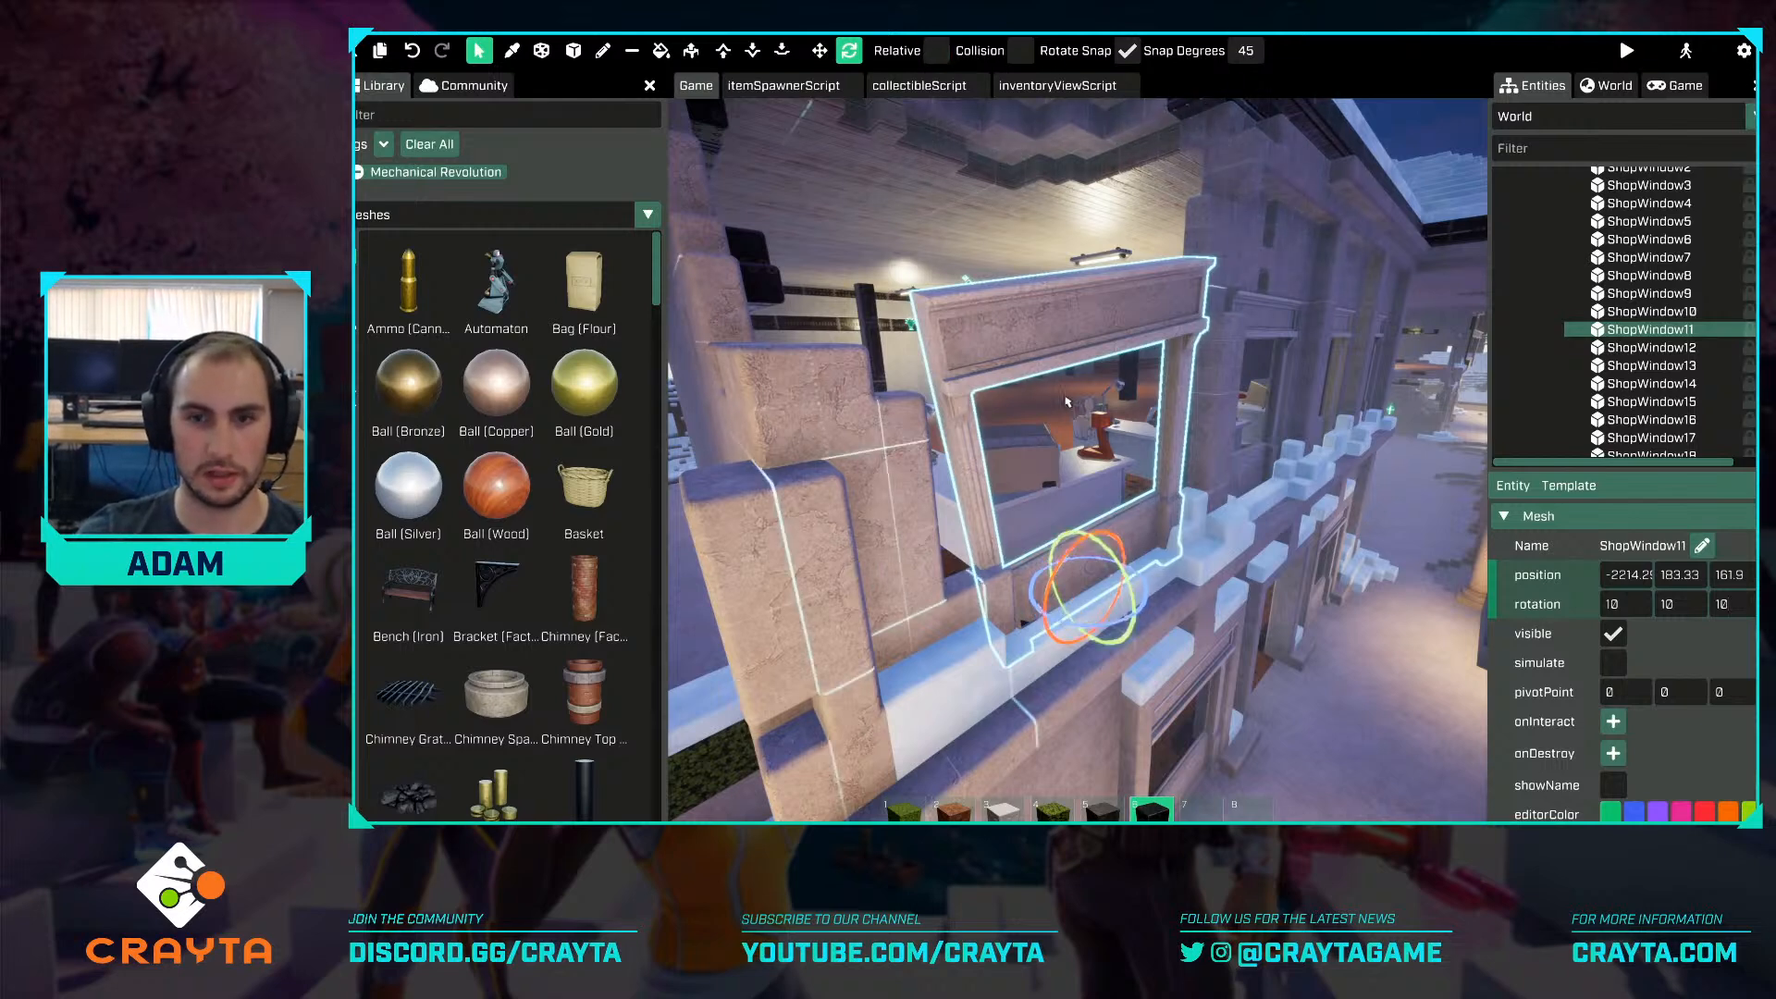
click(1127, 51)
drag(1115, 577, 1143, 567)
key(d)
right_drag(1144, 566, 1143, 566)
key(s)
key(r)
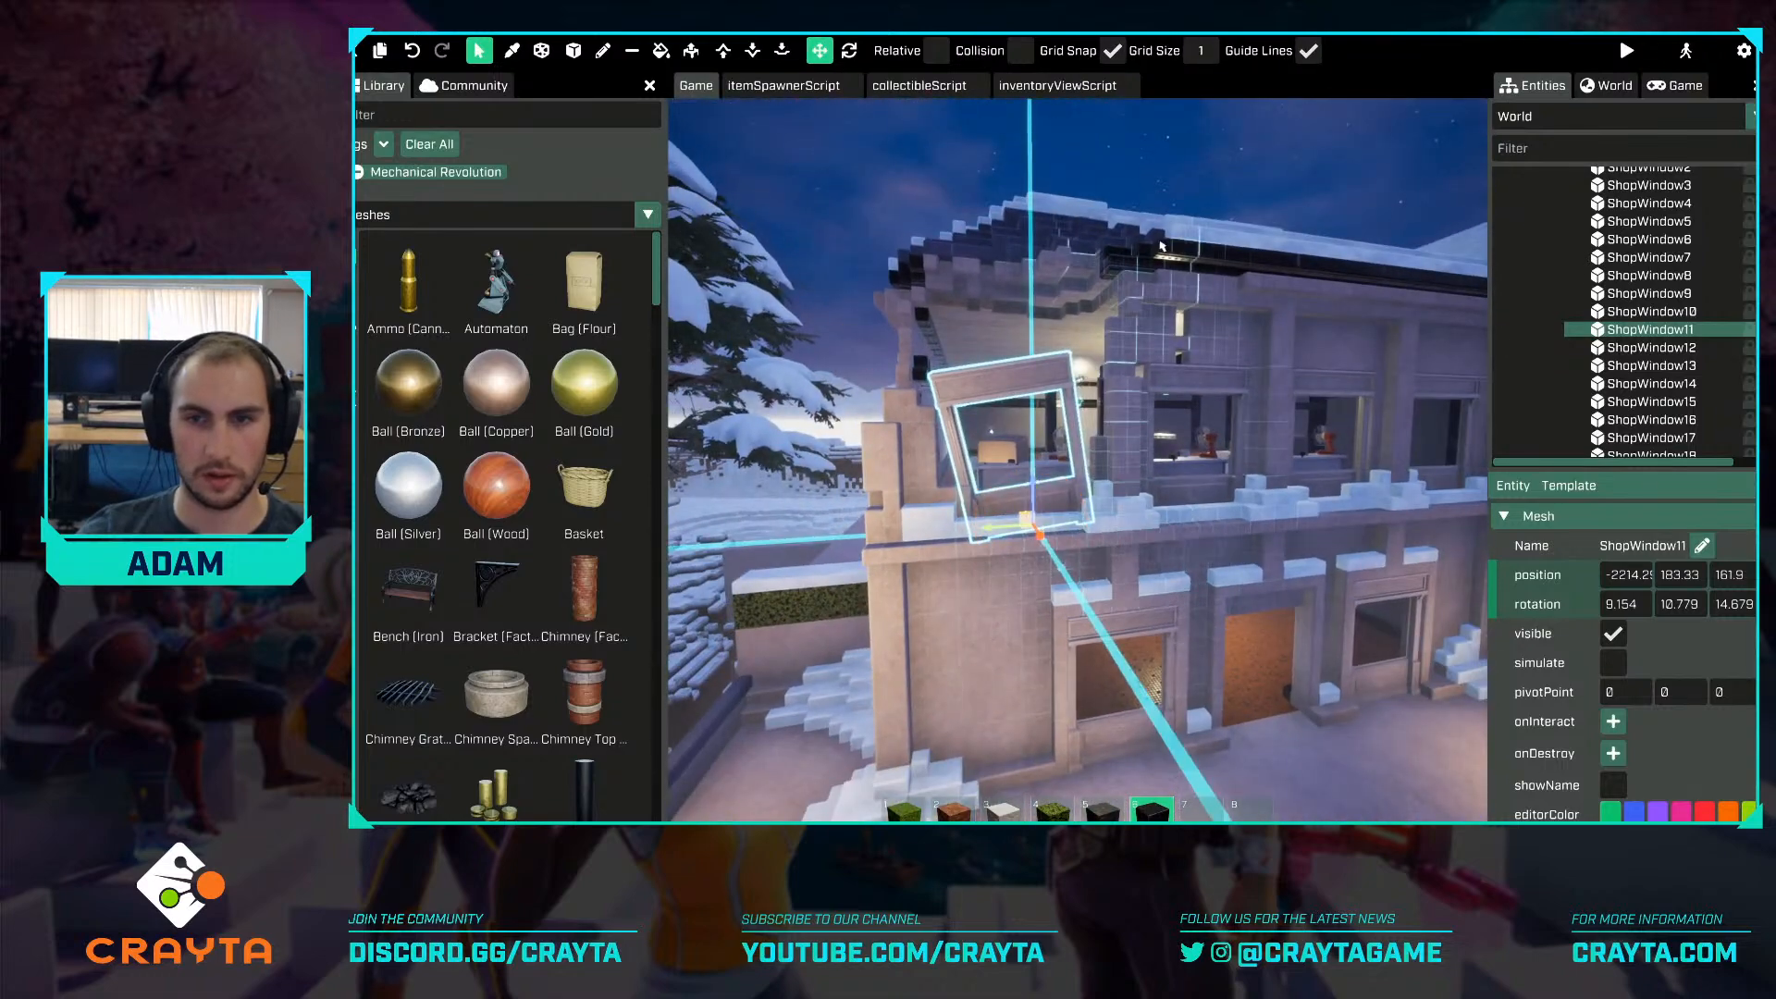
click(1237, 150)
key(s)
key(s)
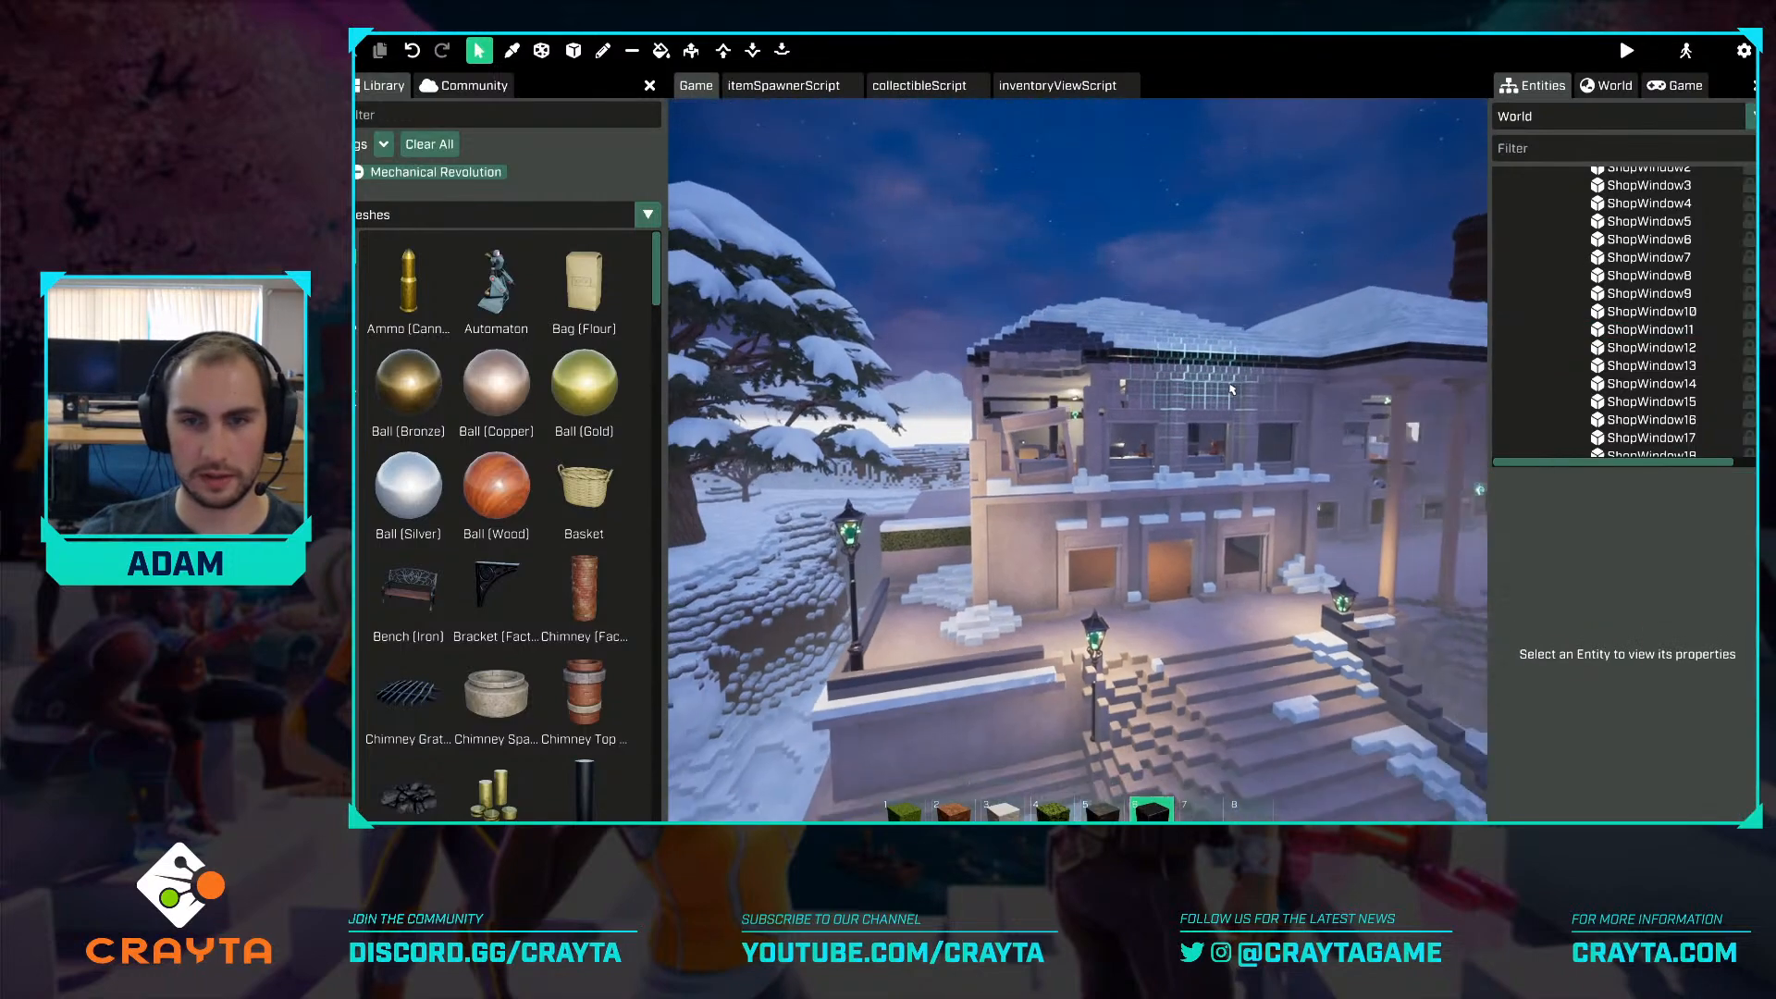
Set up a spherical voxel paint brush of size 15 with the white voxel for the bank's steps.
right_drag(1201, 373, 1201, 373)
key(w)
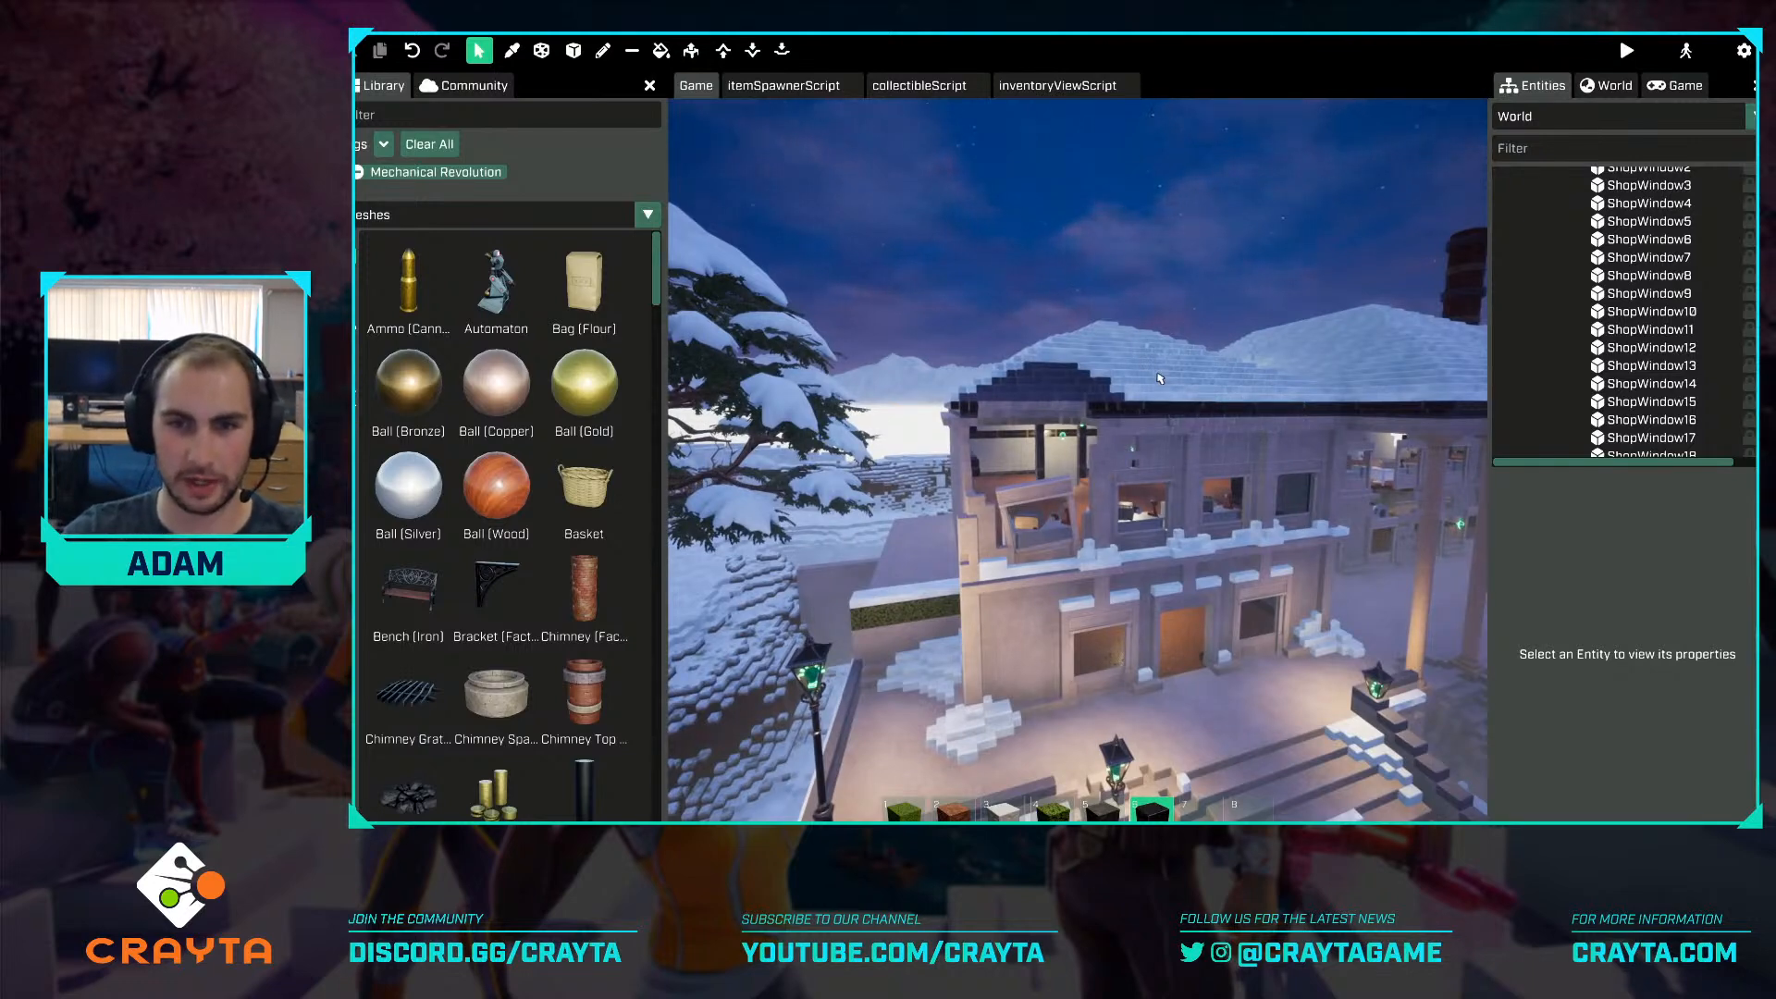
key(w)
right_drag(1160, 378, 1160, 378)
key(d)
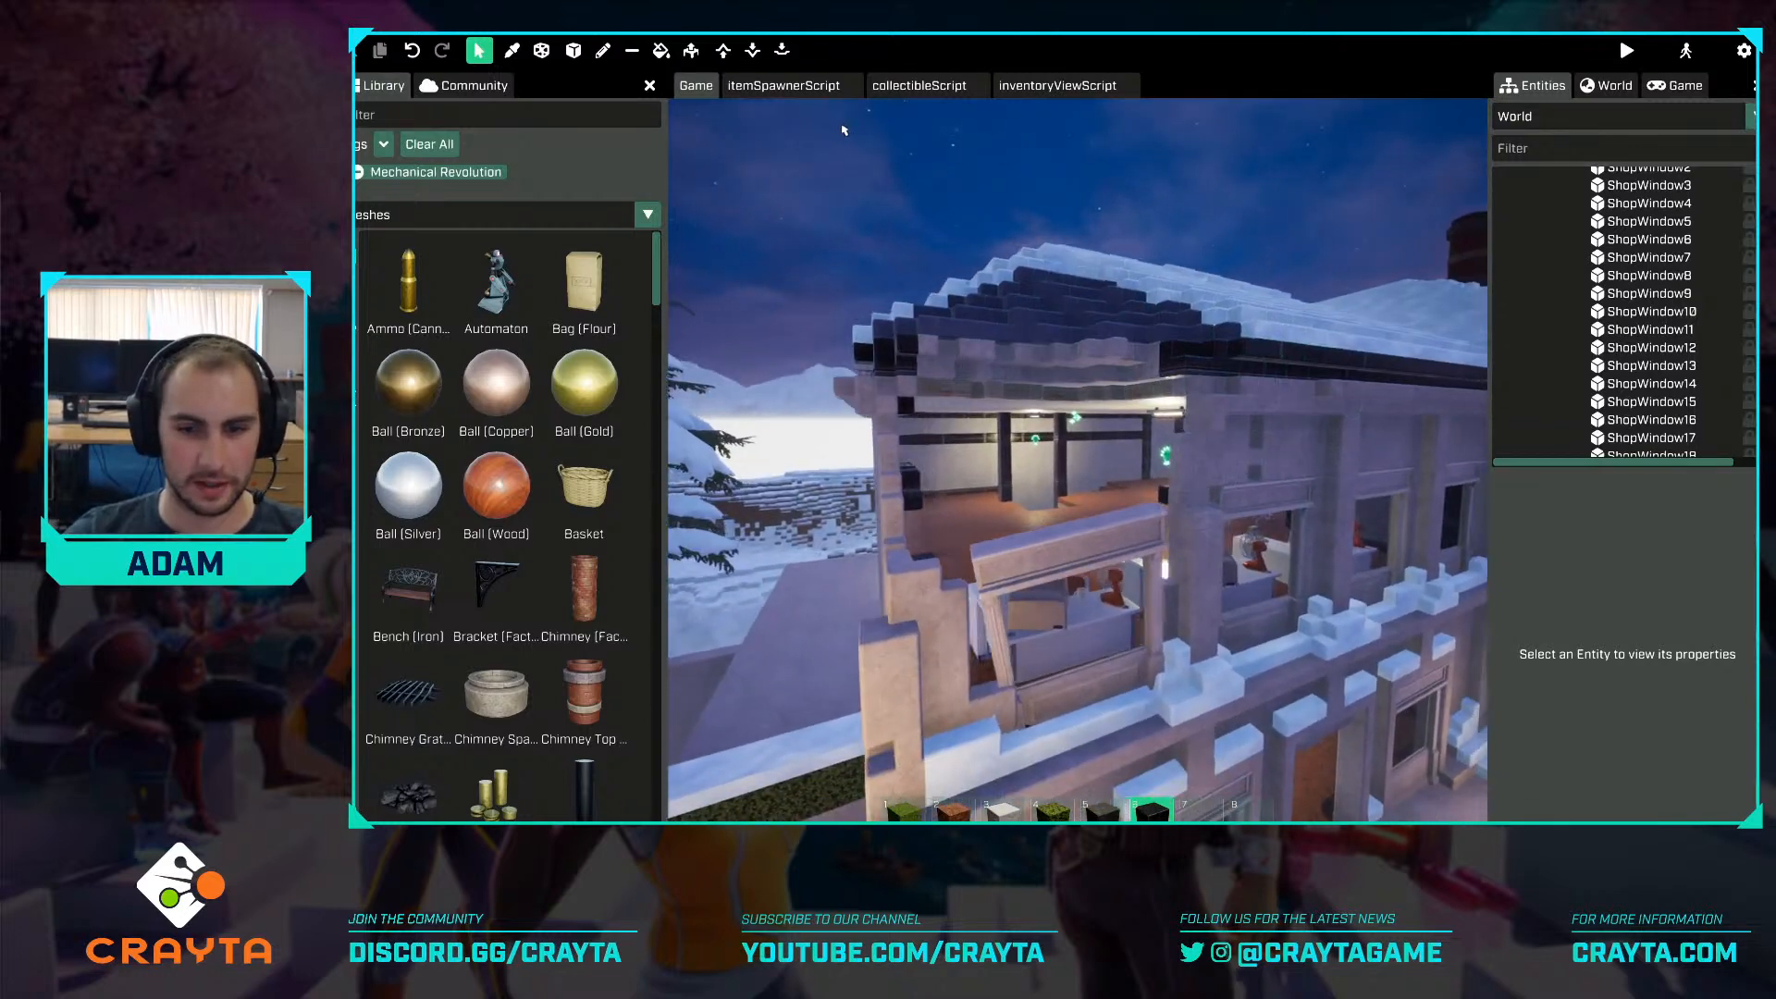
key(3)
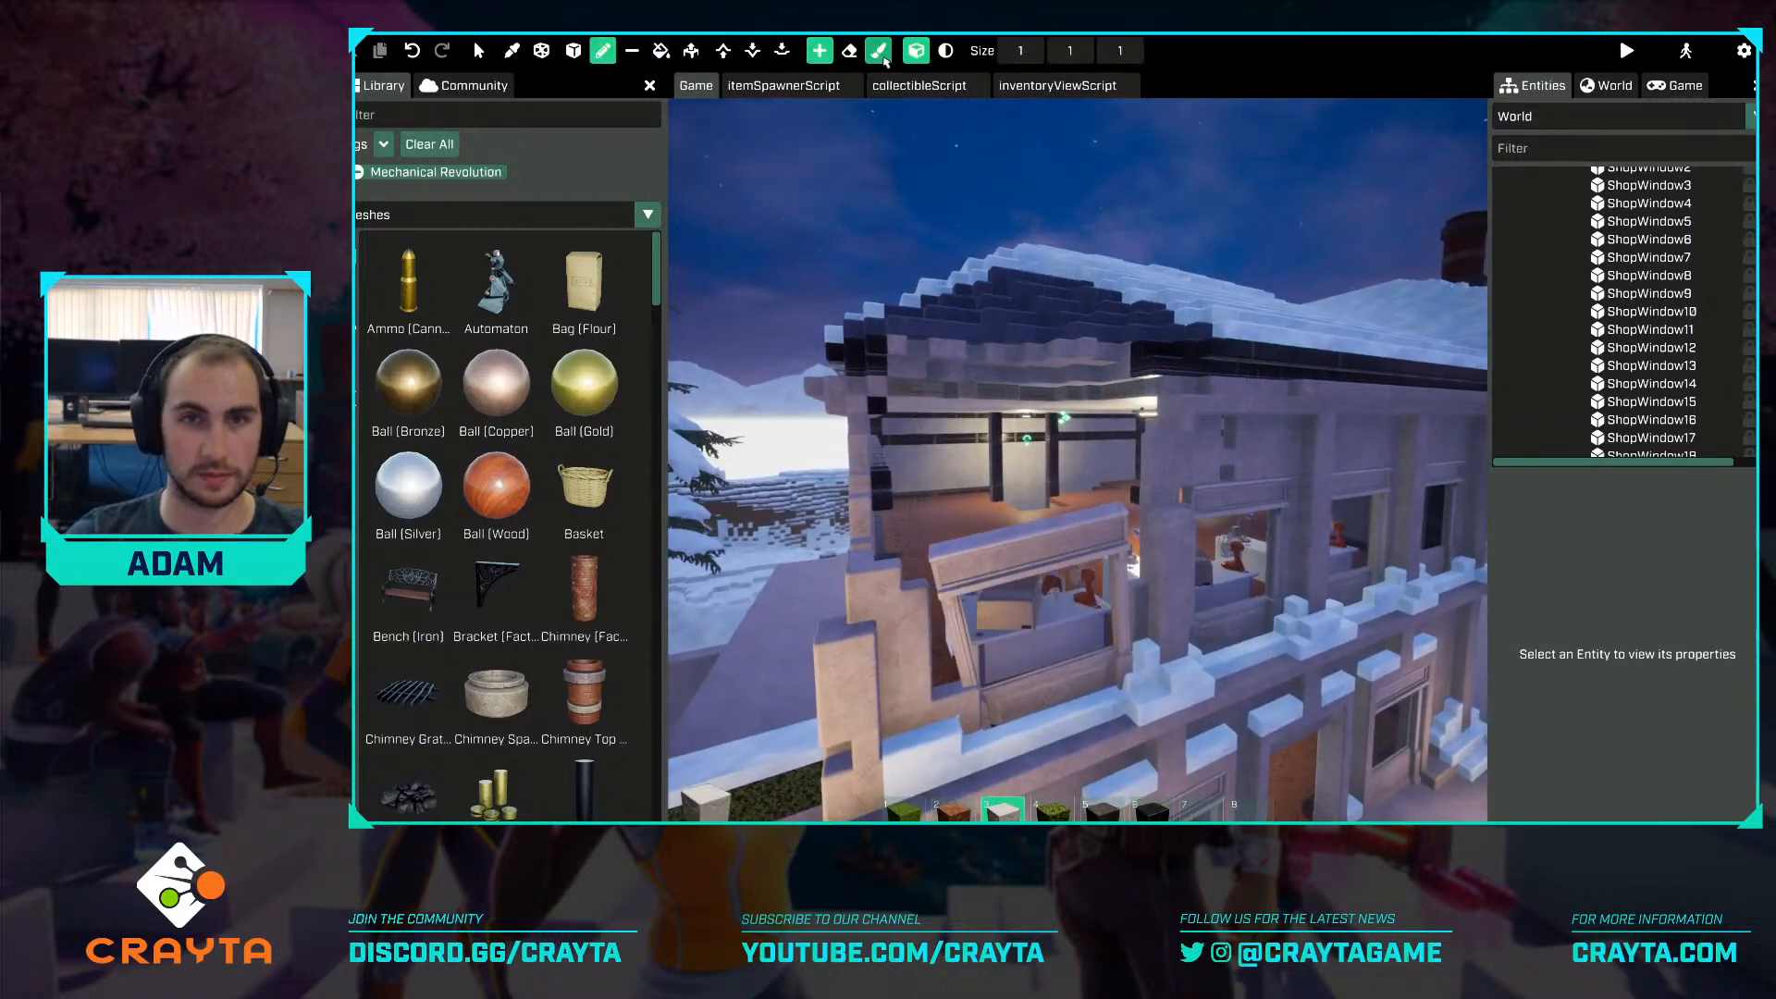
click(945, 51)
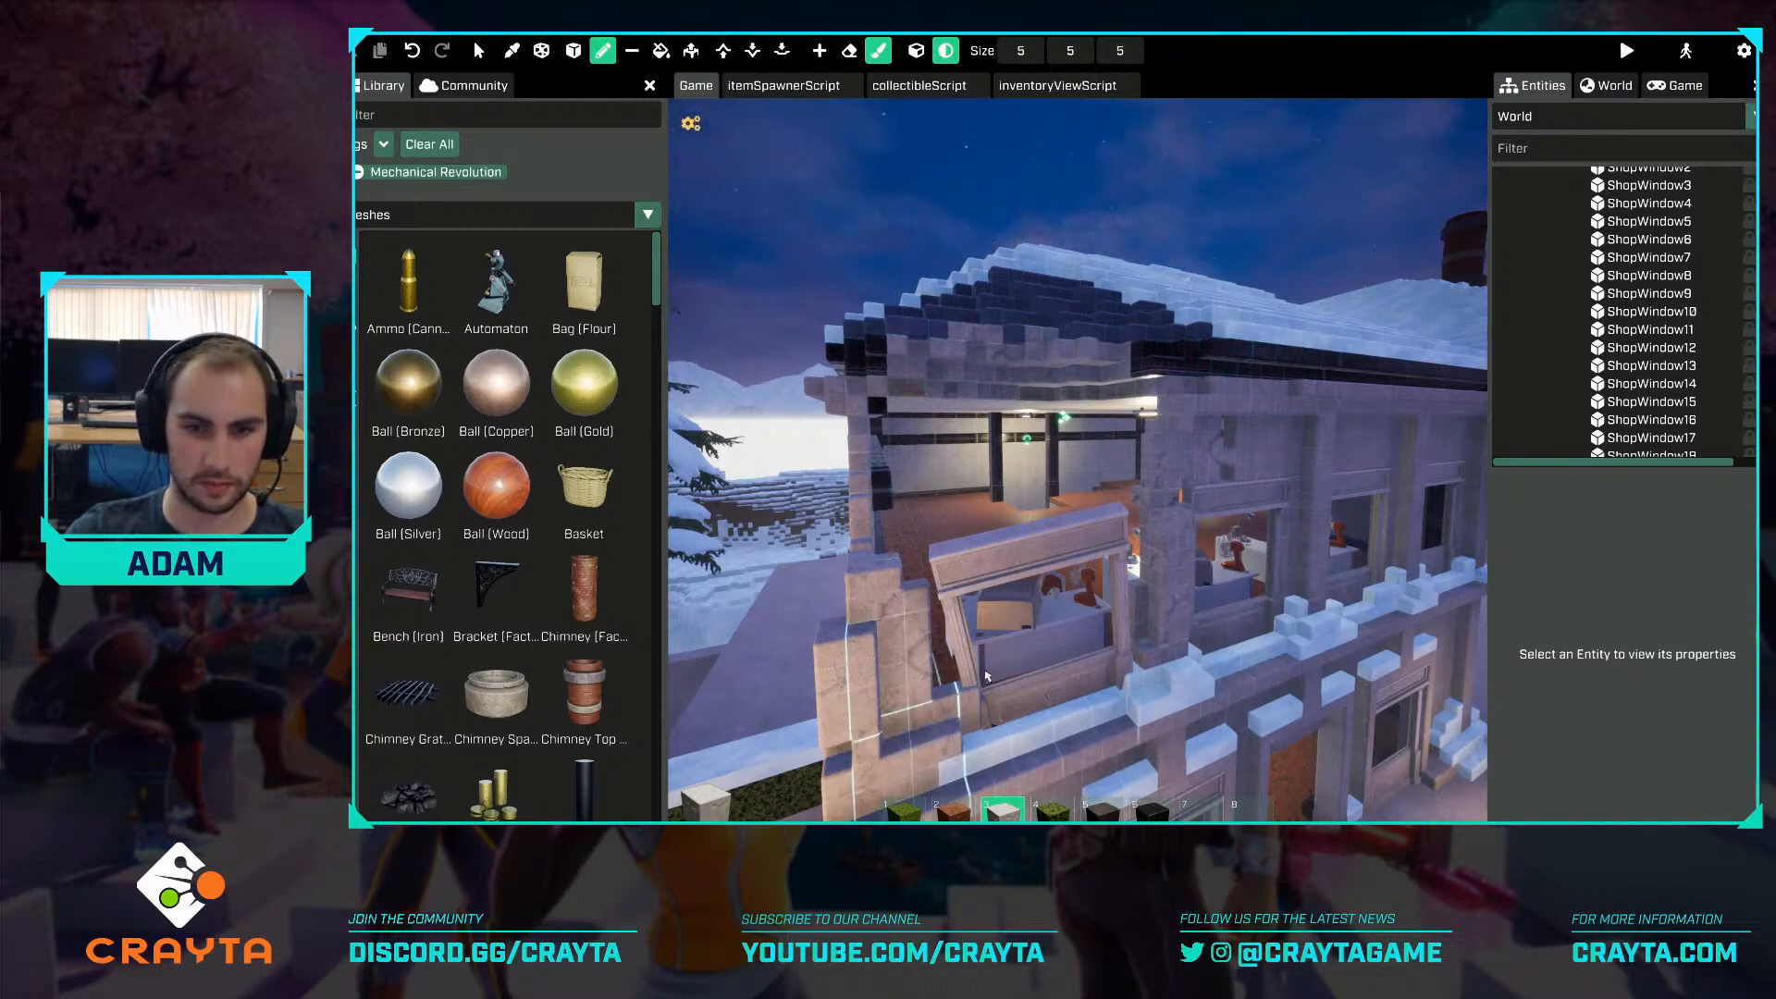
key(q)
key(s)
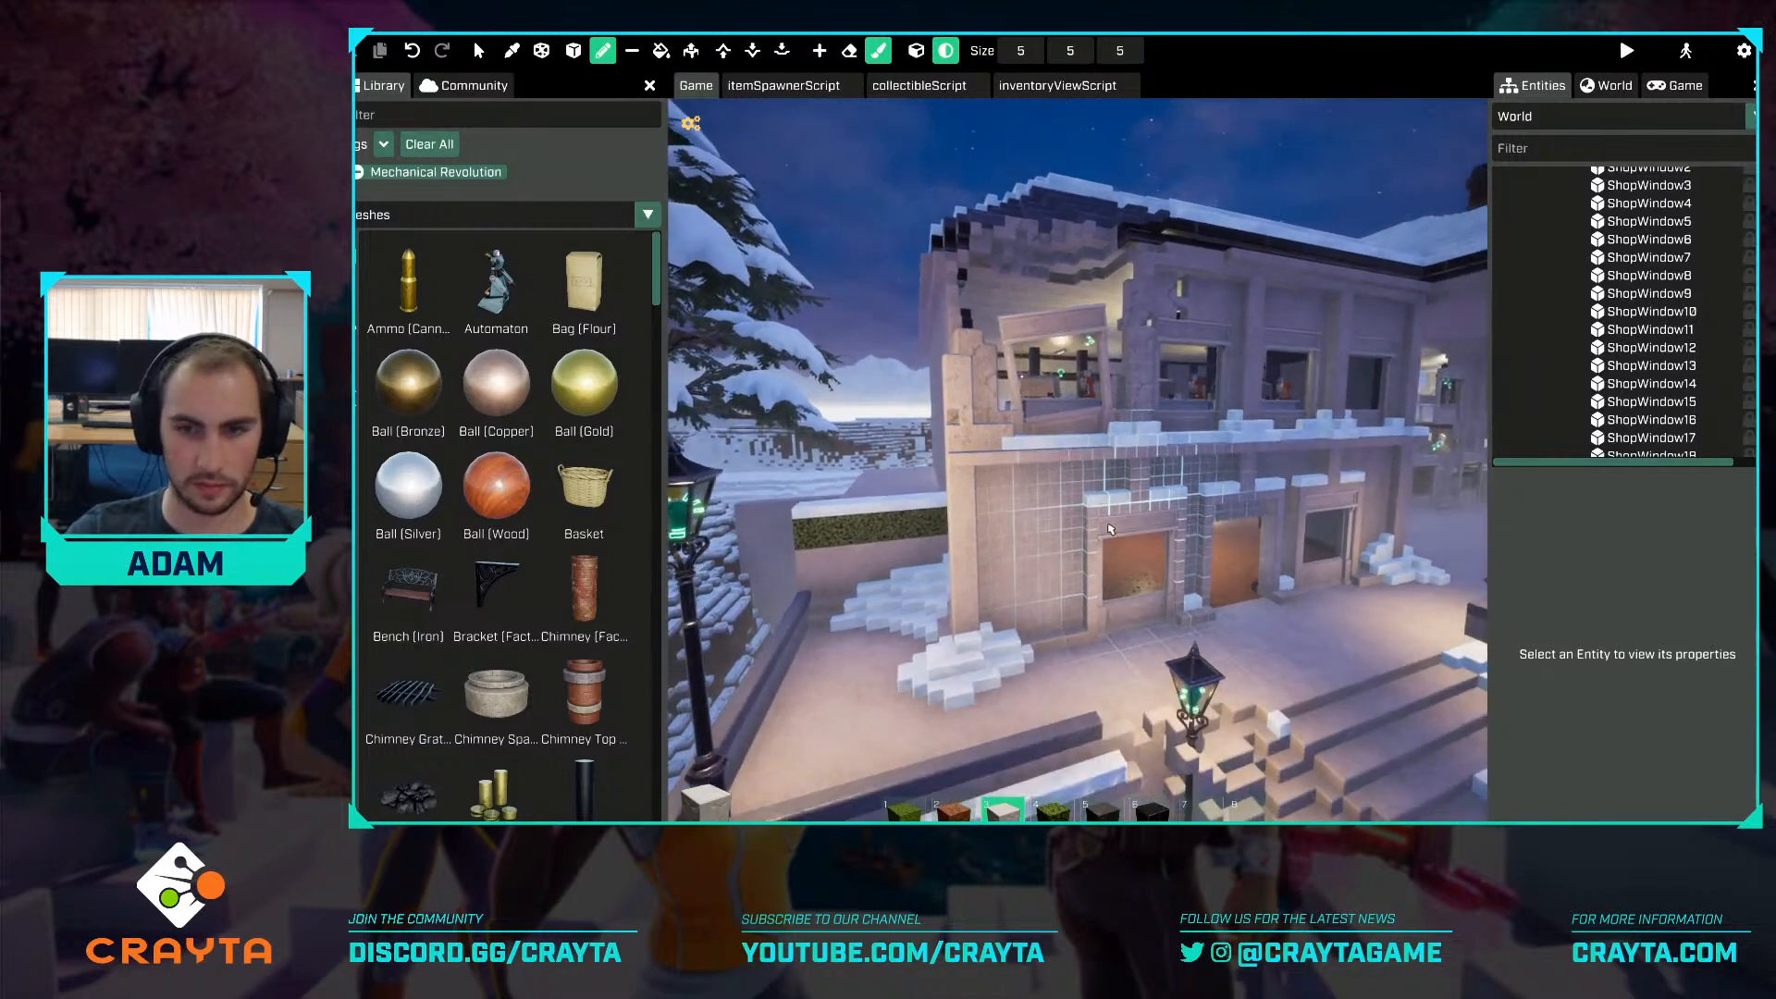
right_drag(1110, 530, 1177, 691)
scroll(1177, 690, up, 10)
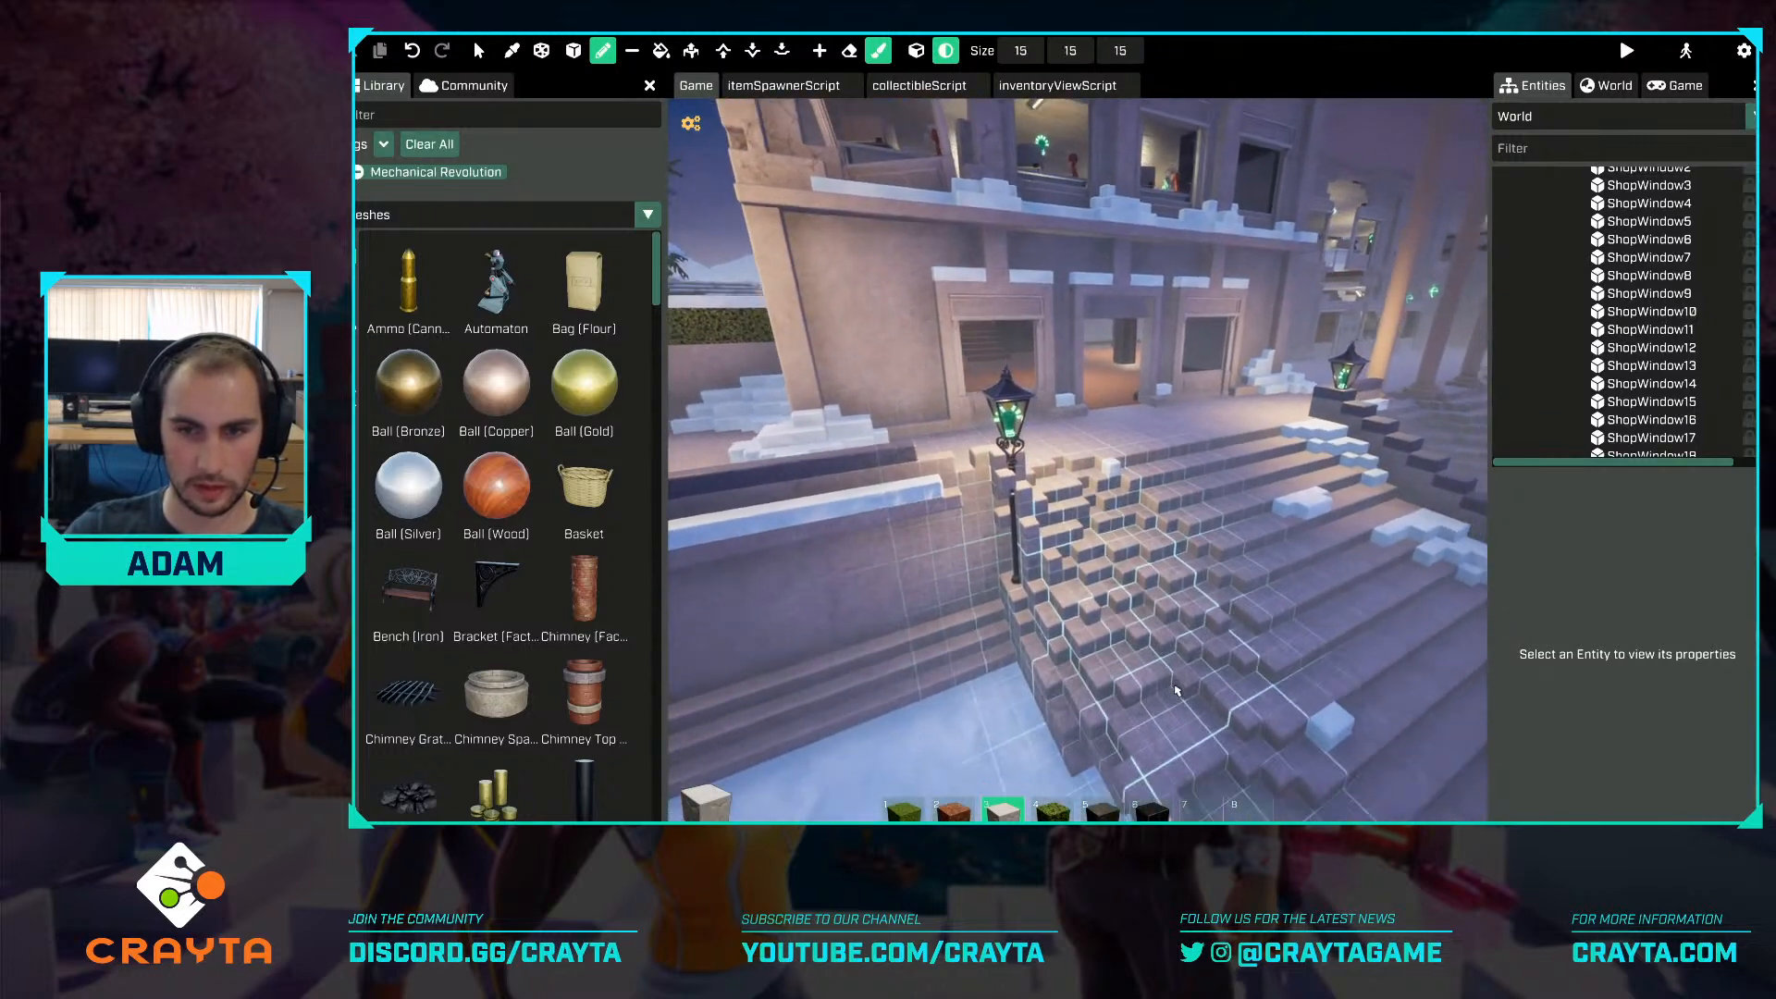
key(s)
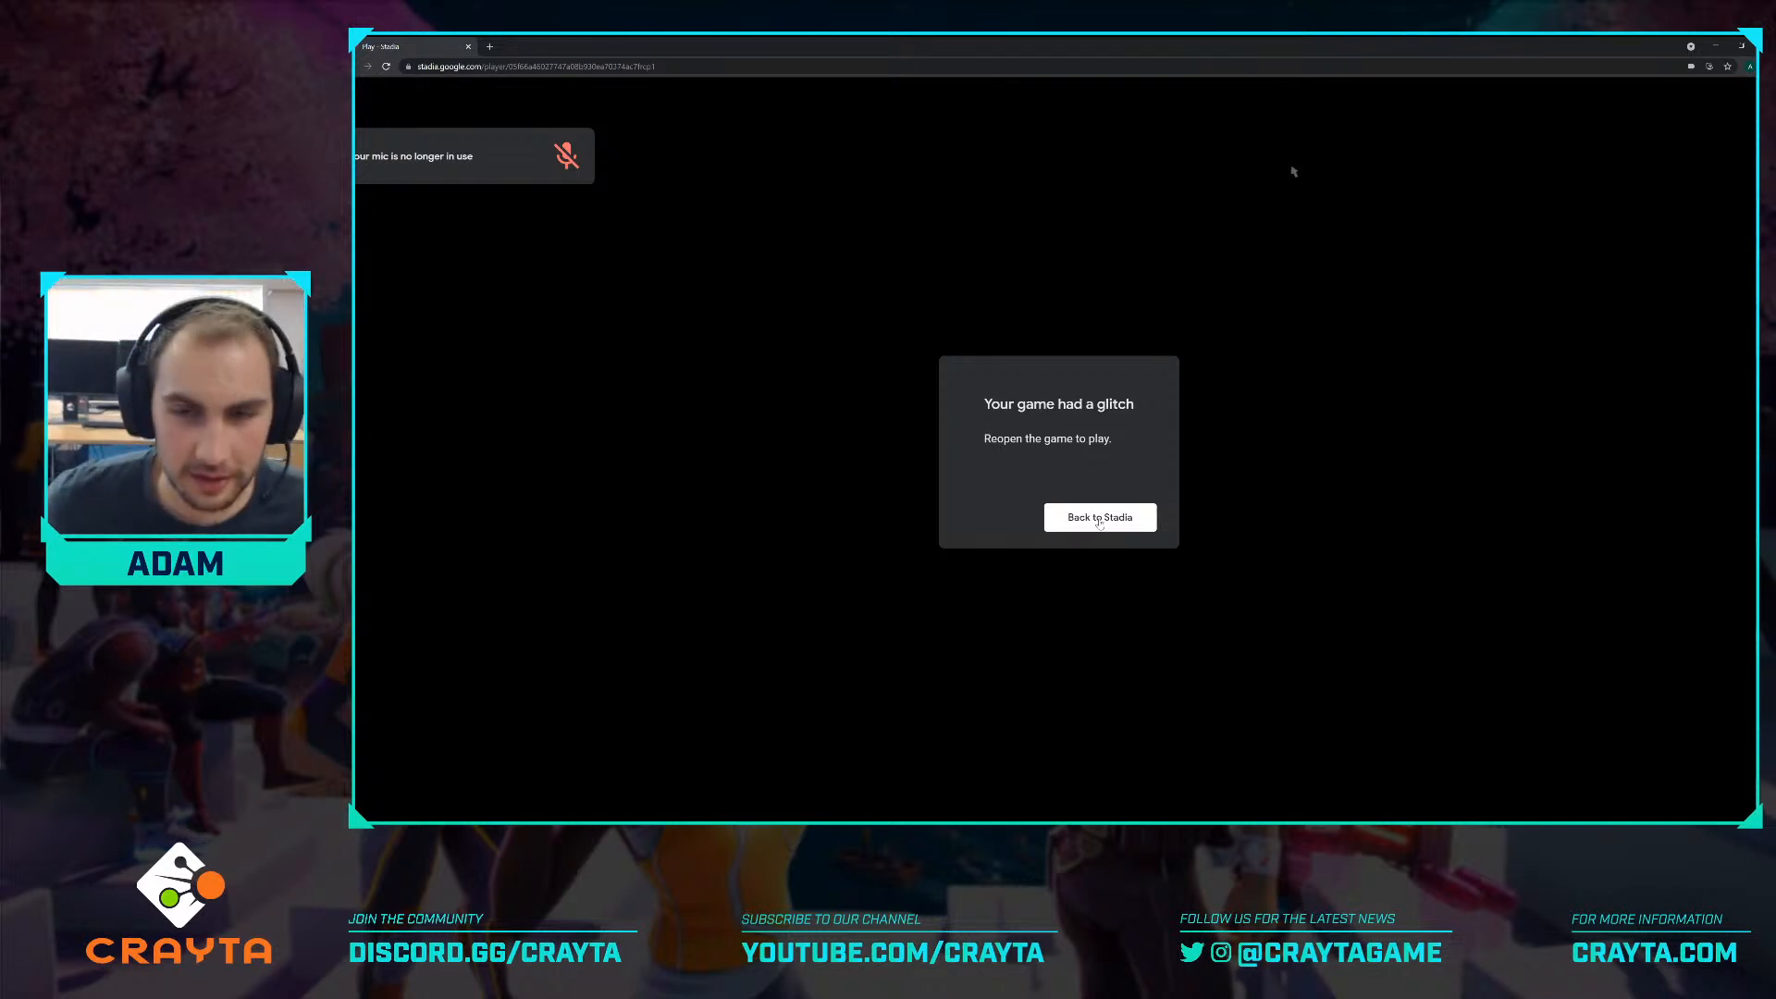
Return to the Stadia home page and relaunch Crayta.
click(1100, 520)
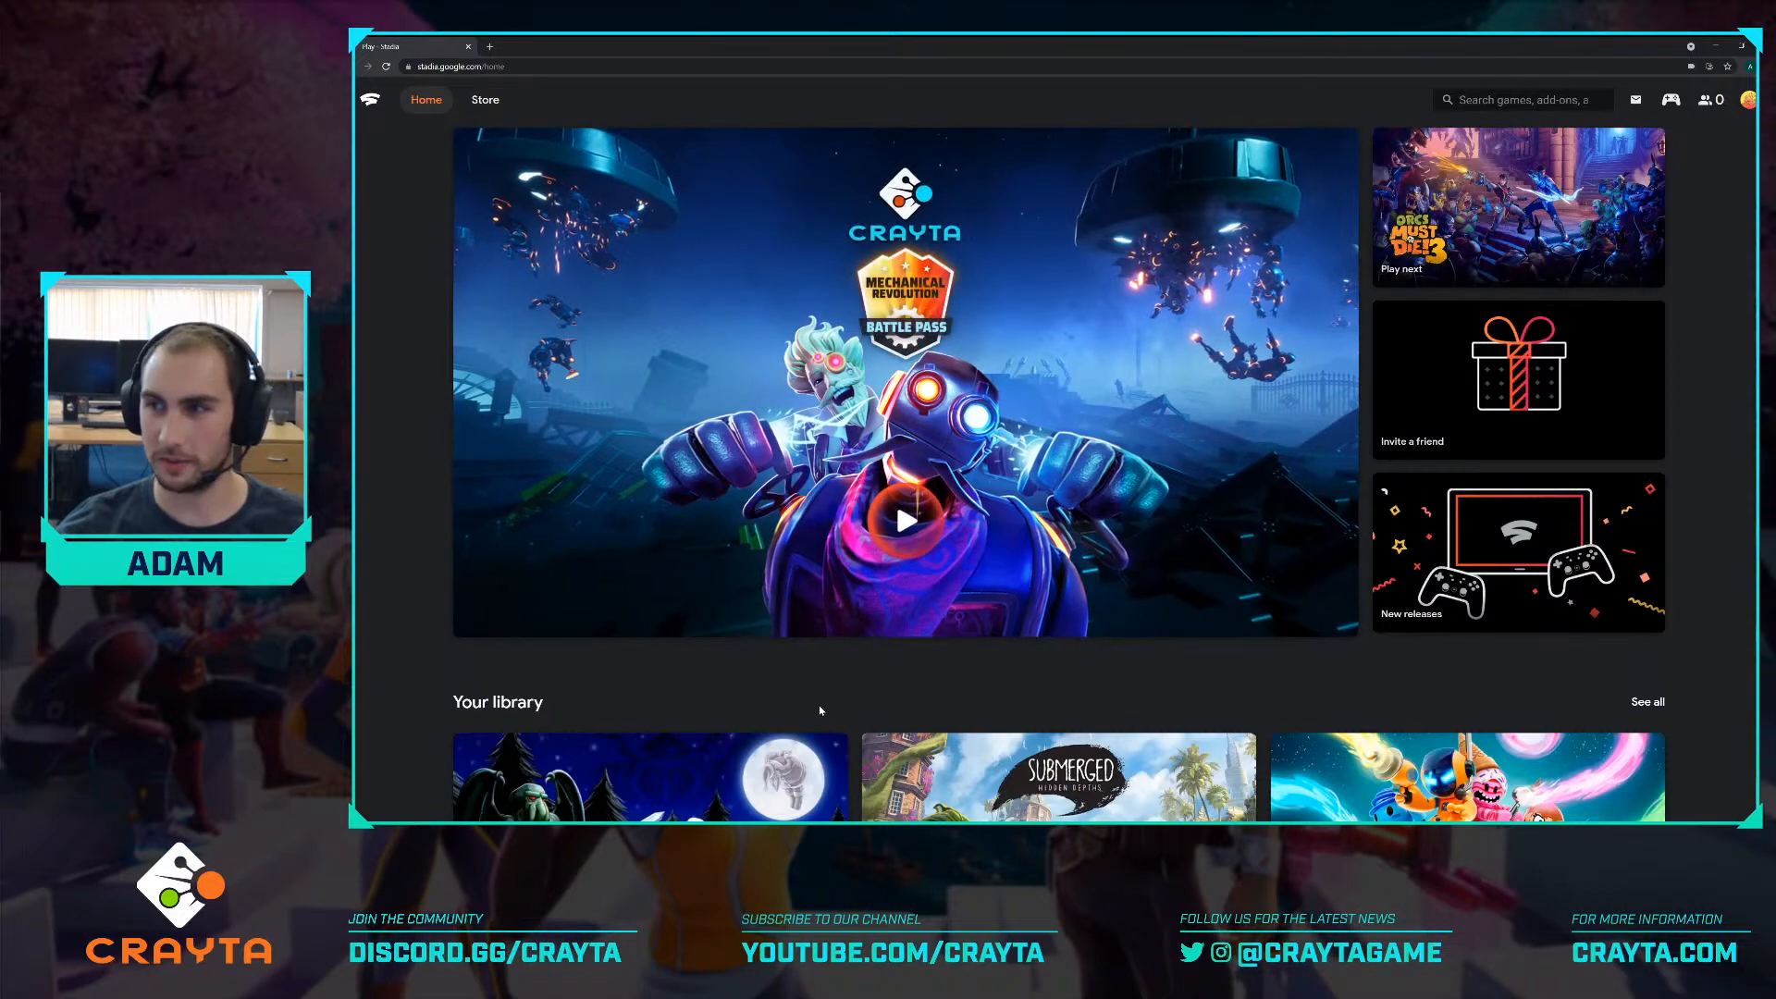
click(903, 518)
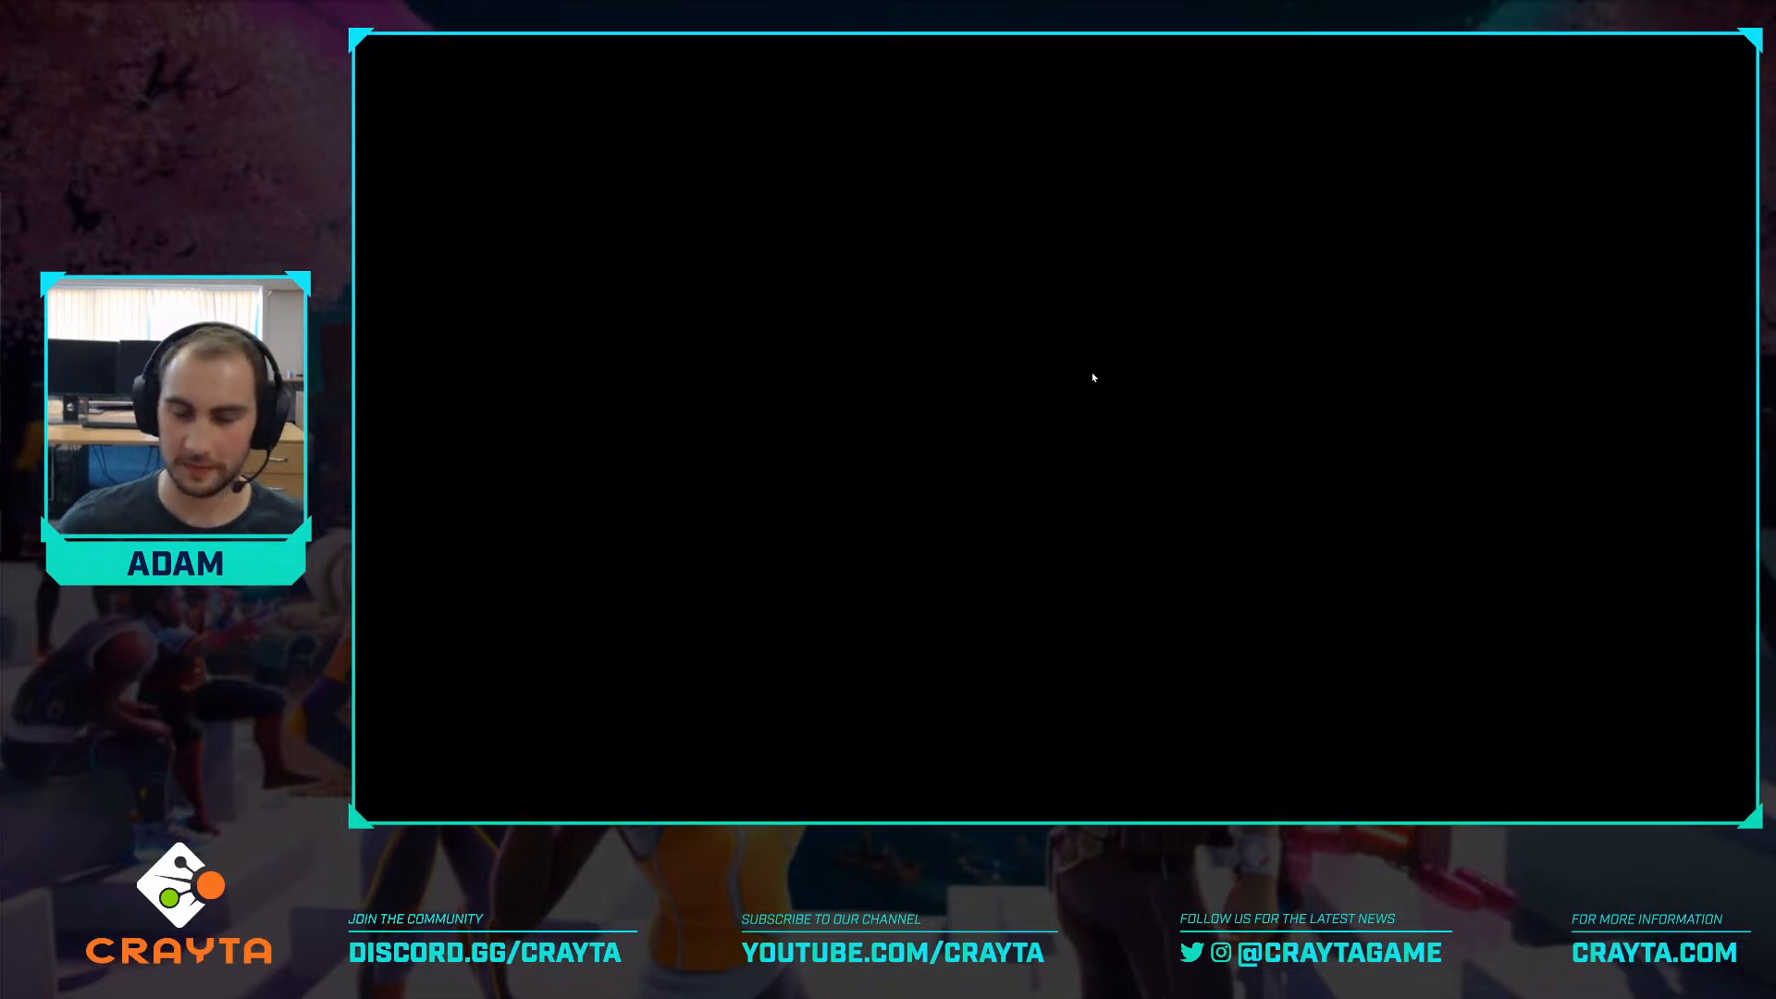
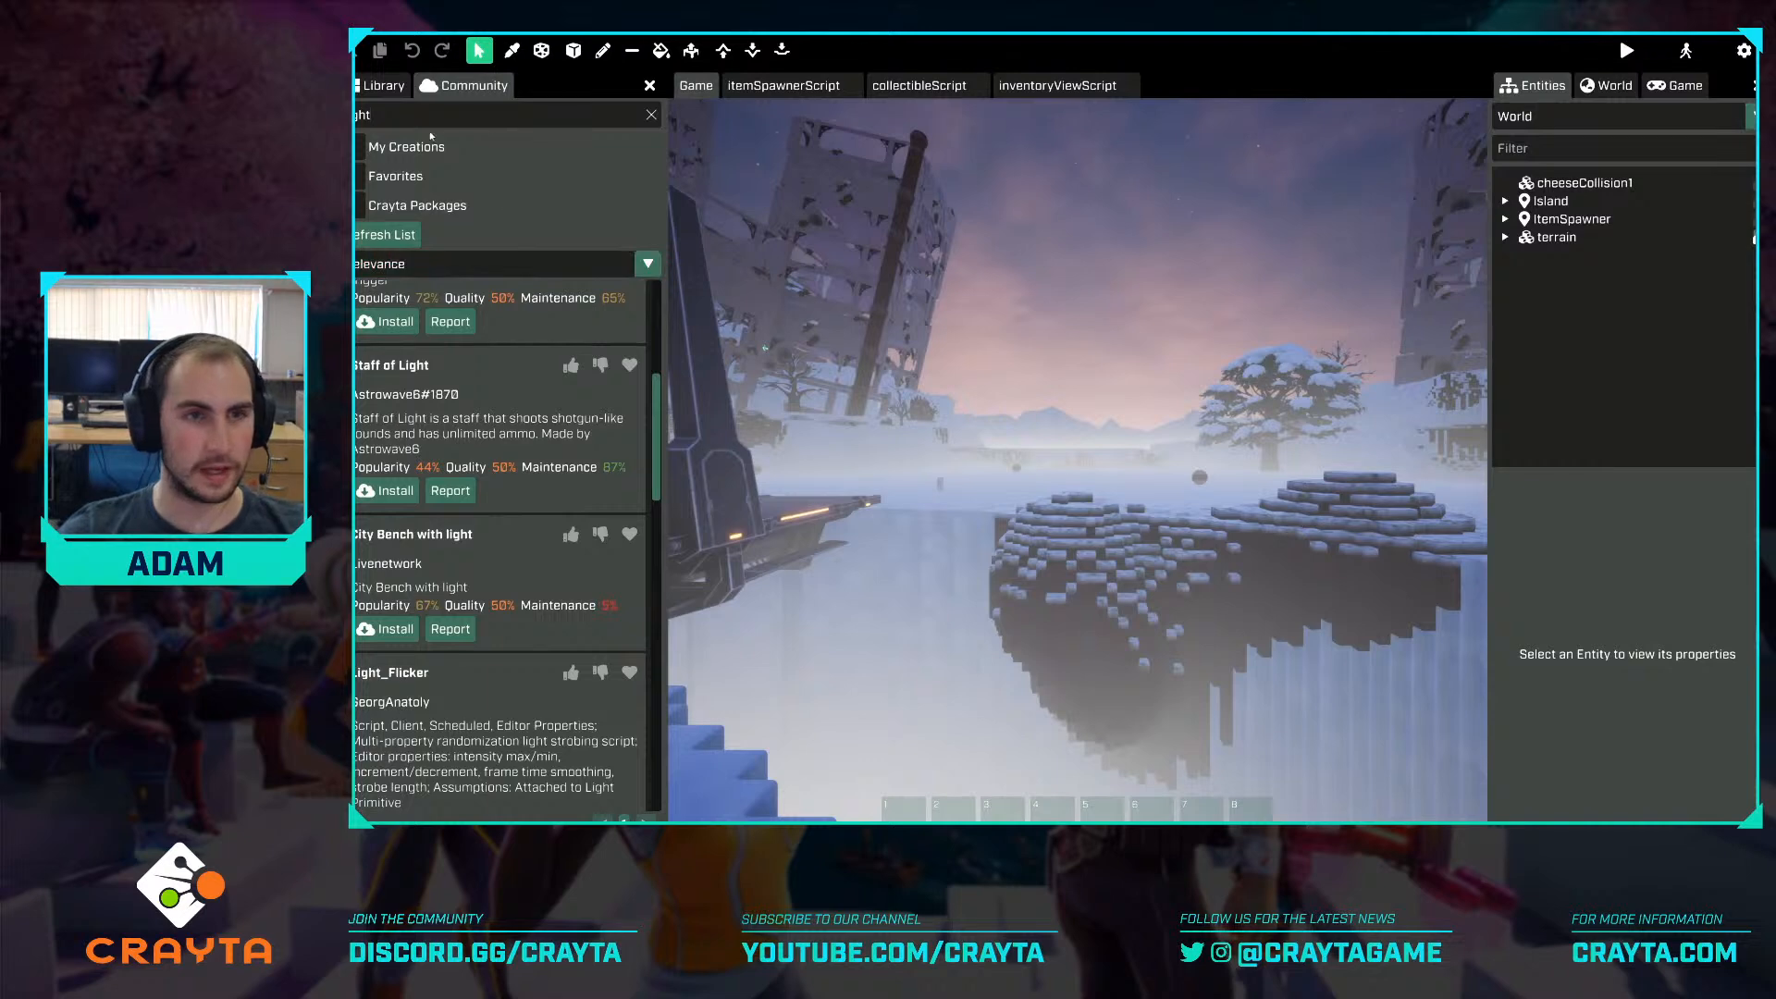
Show the asset library and lower the pillar at the middle of the bank's front steps to a Z position of -125.
click(390, 88)
mouse_move(910, 402)
right_down()
mouse_move(685, 402)
mouse_move(938, 414)
right_up()
right_drag(1035, 350, 943, 361)
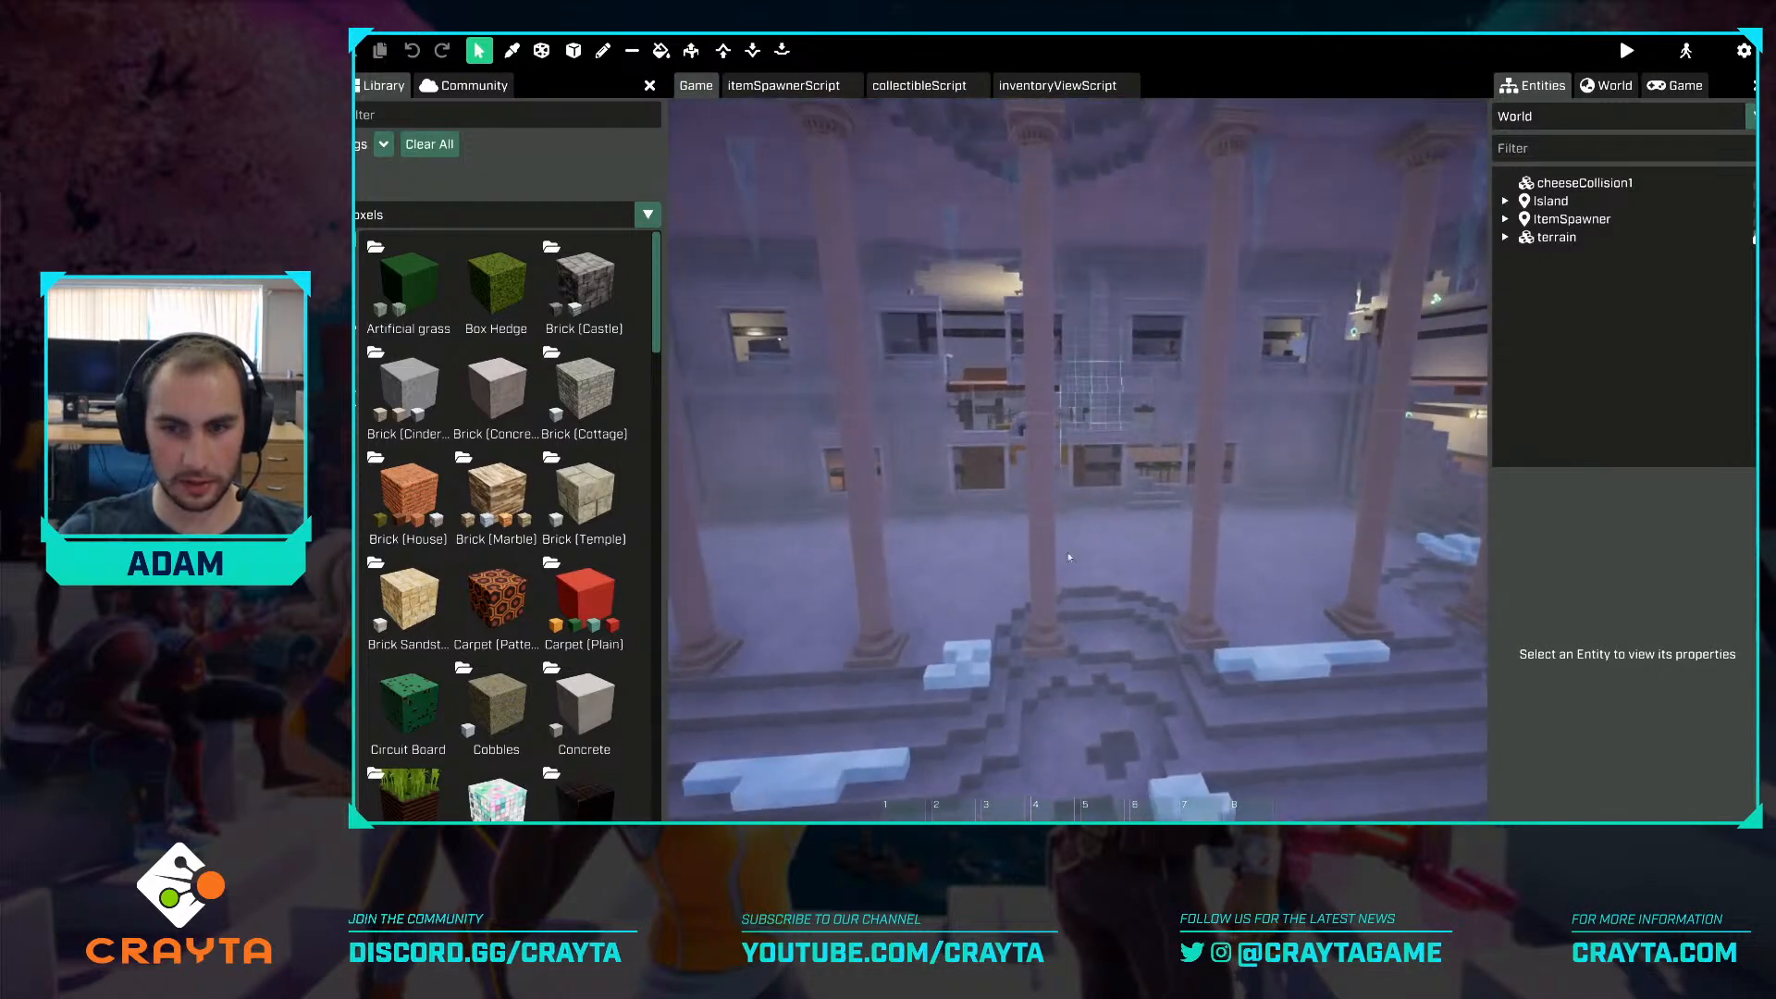
click(1060, 624)
right_drag(1060, 625, 1053, 516)
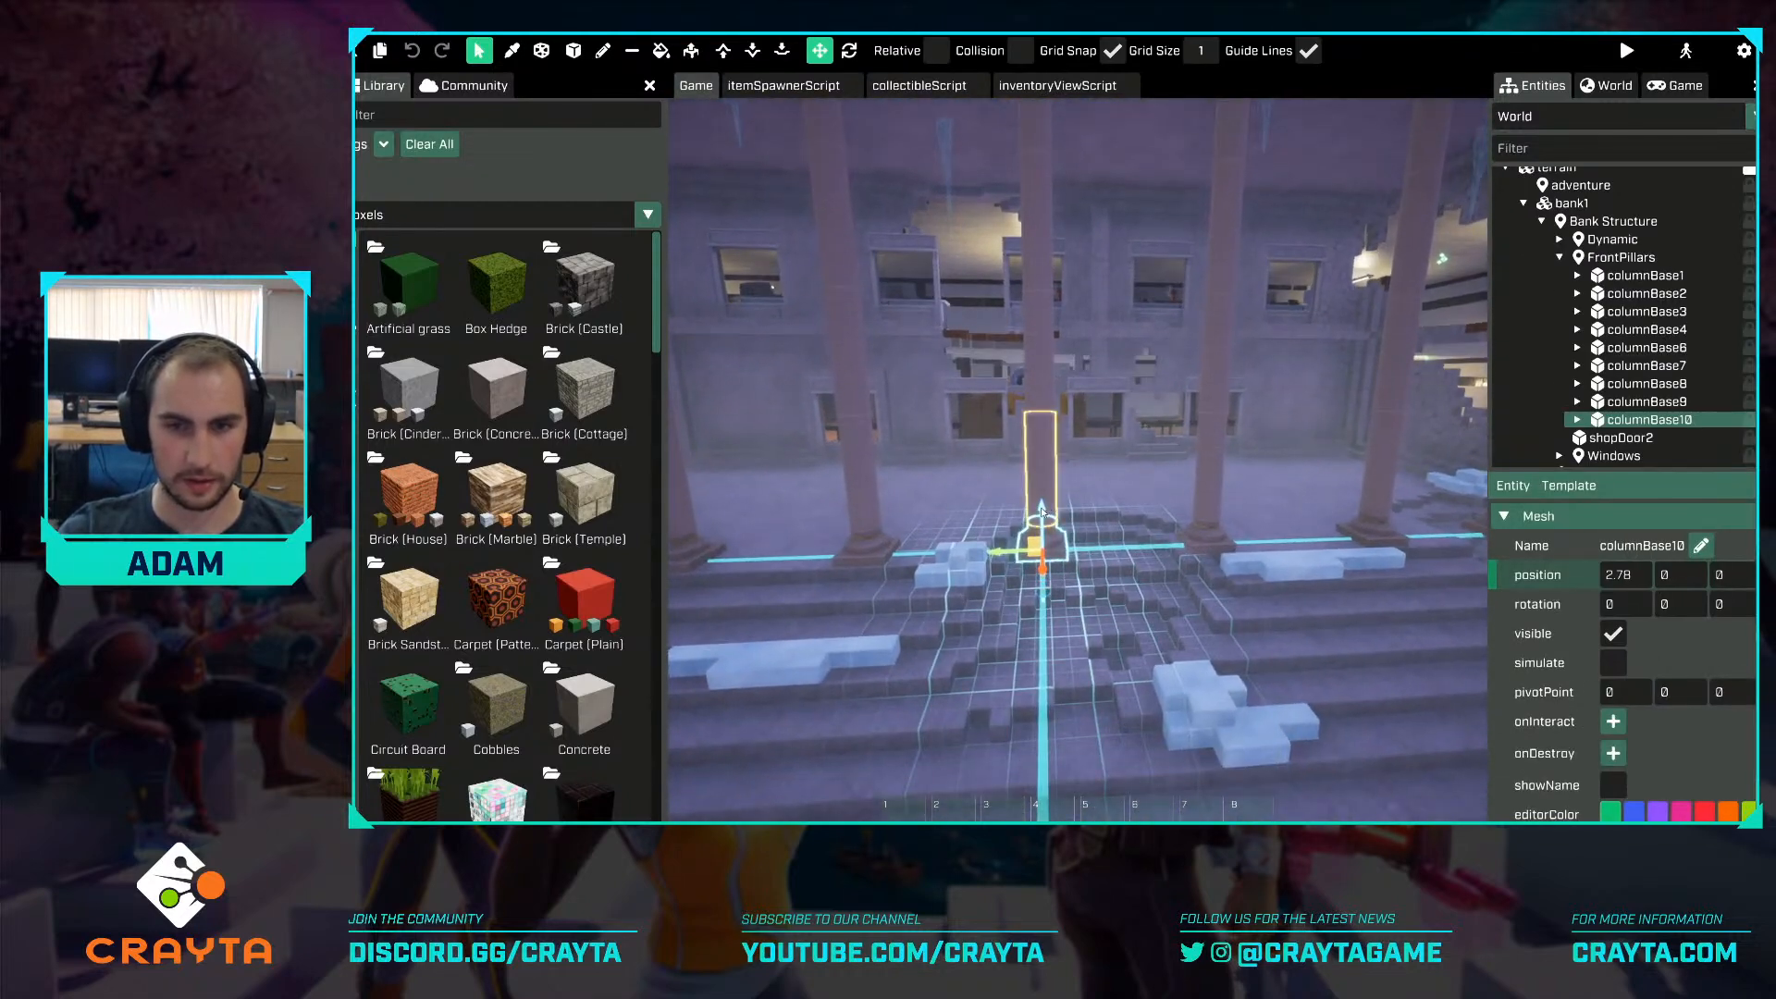
drag(1041, 512, 1052, 568)
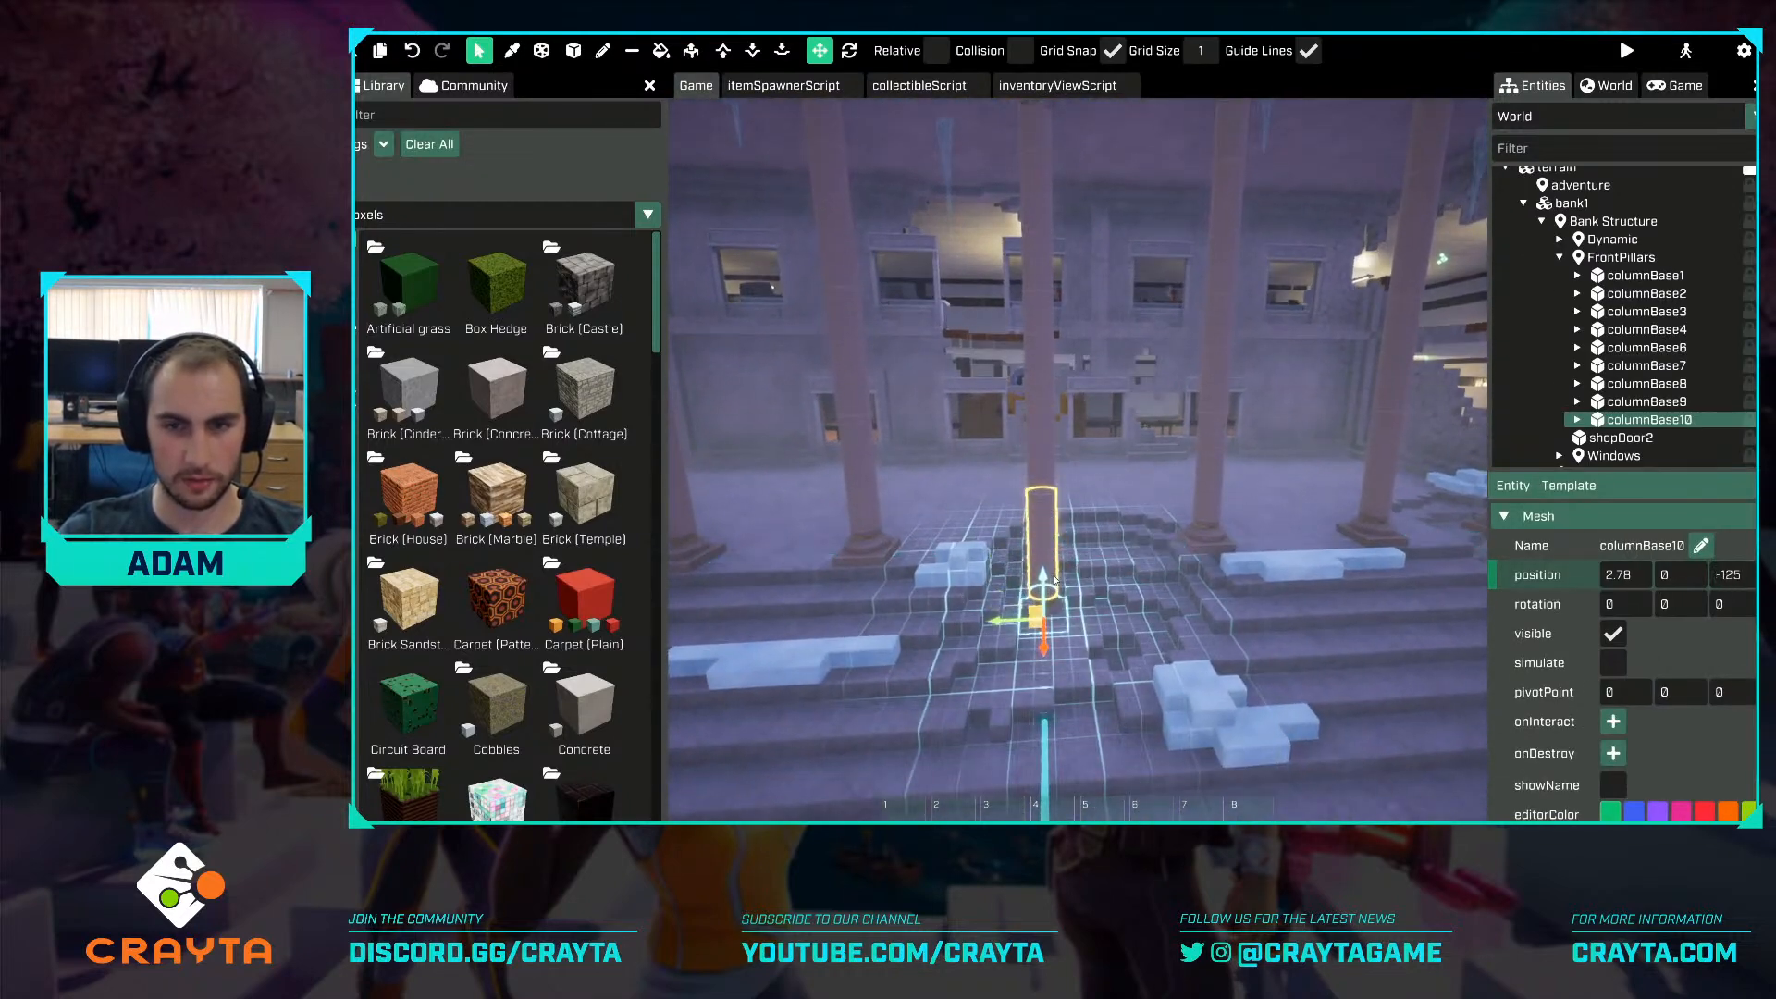
Tilt the lowered middle pillar by about -9 degrees on its first rotation axis and turn on Rotate Snap.
key(e)
drag(1056, 581, 1066, 594)
right_drag(1067, 595, 1074, 615)
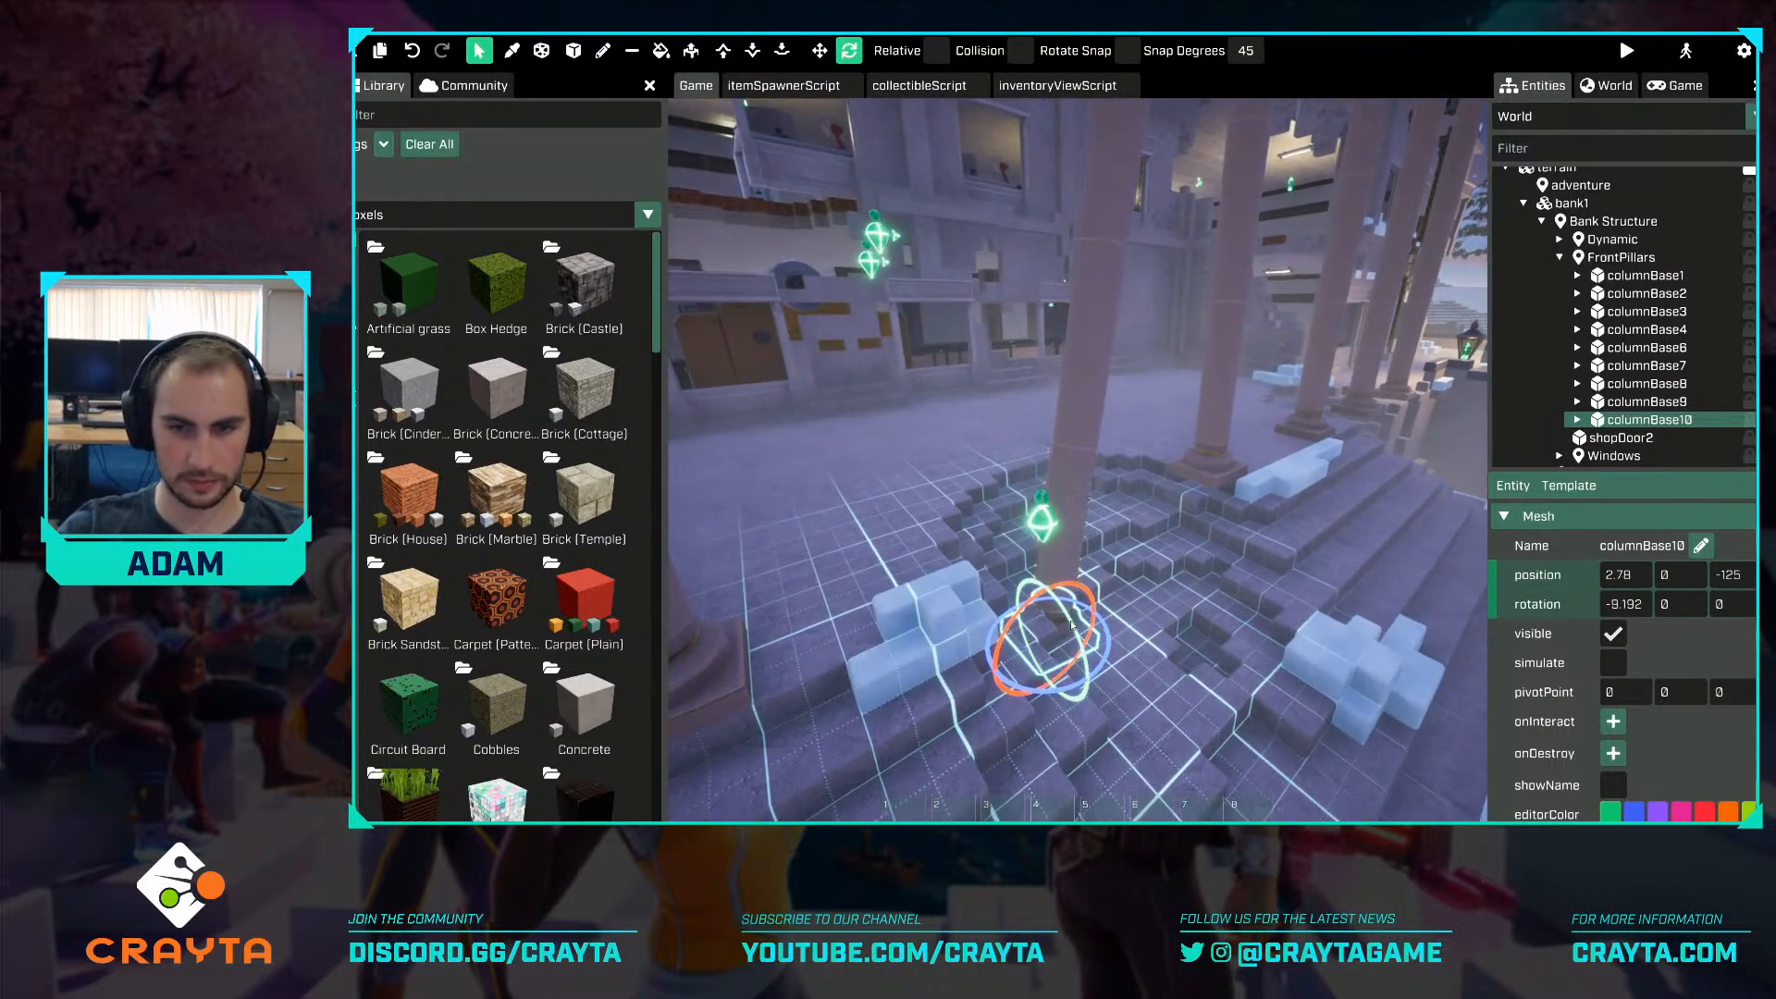
drag(1069, 618, 1077, 633)
click(1128, 51)
Delete the middle pillar's column top and its upper shaft sections, keeping only the lowest section on the base.
double_click(1119, 401)
right_drag(1120, 401, 1113, 379)
key(Delete)
click(1086, 246)
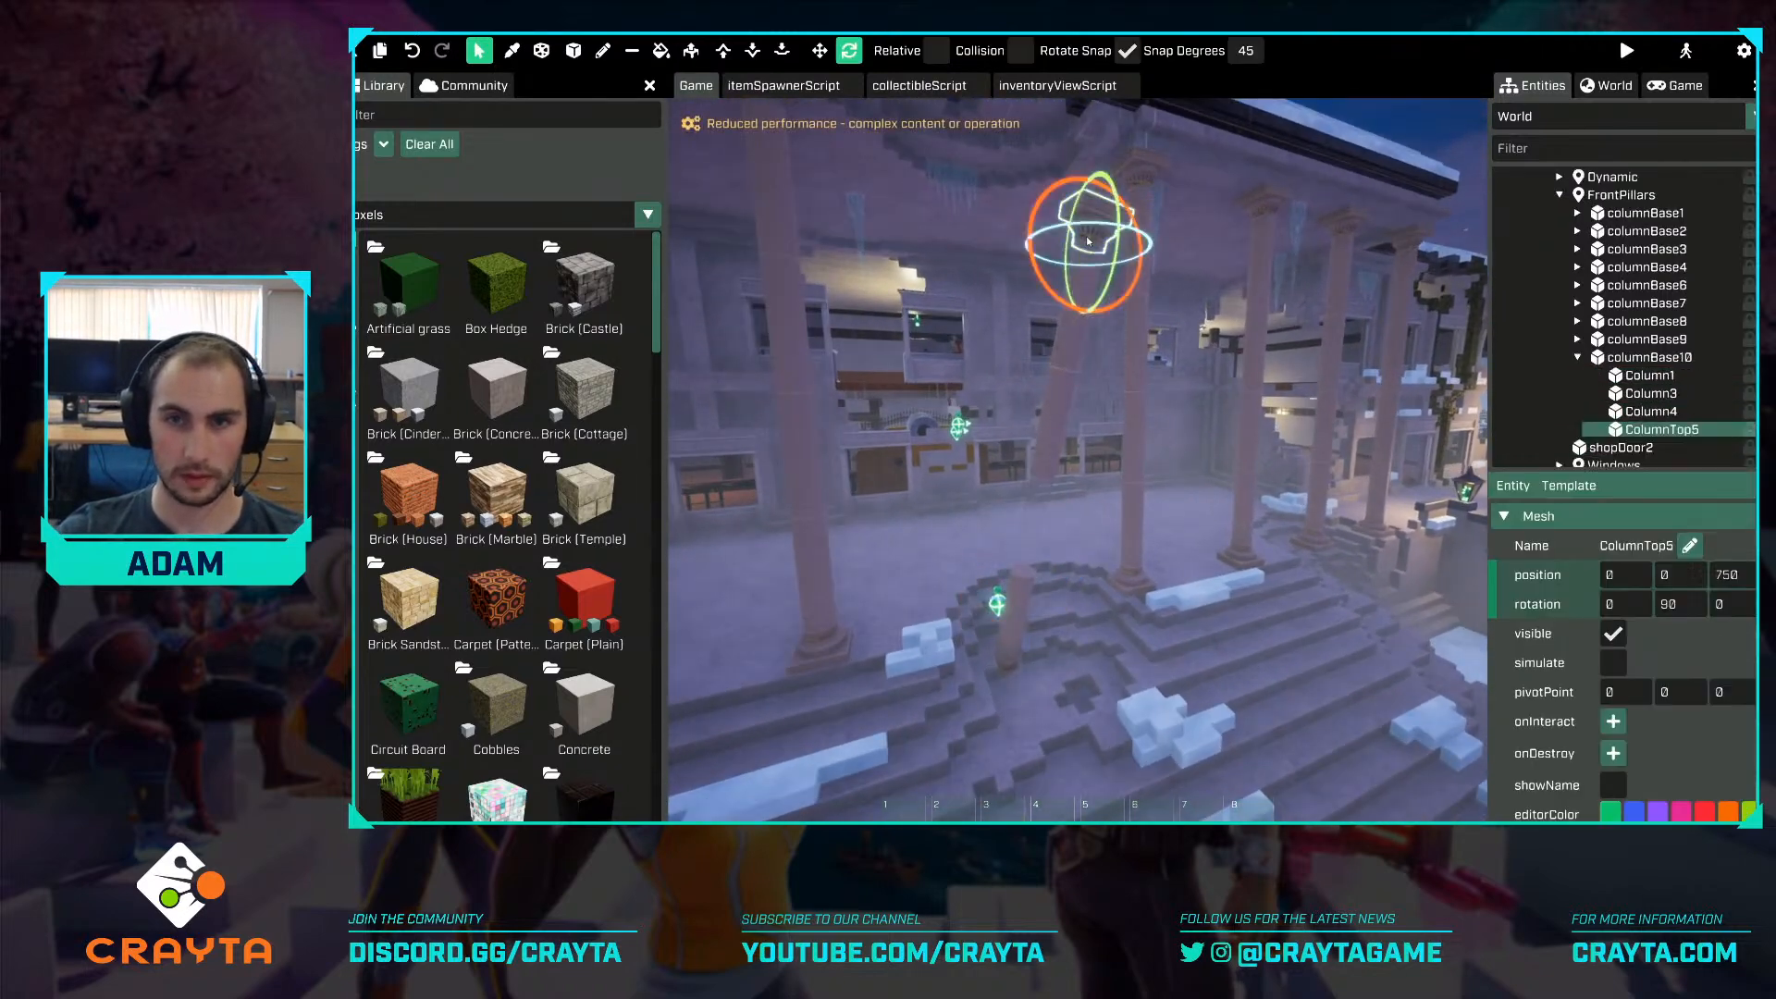
key(Delete)
click(1075, 322)
key(Delete)
click(1056, 415)
key(Delete)
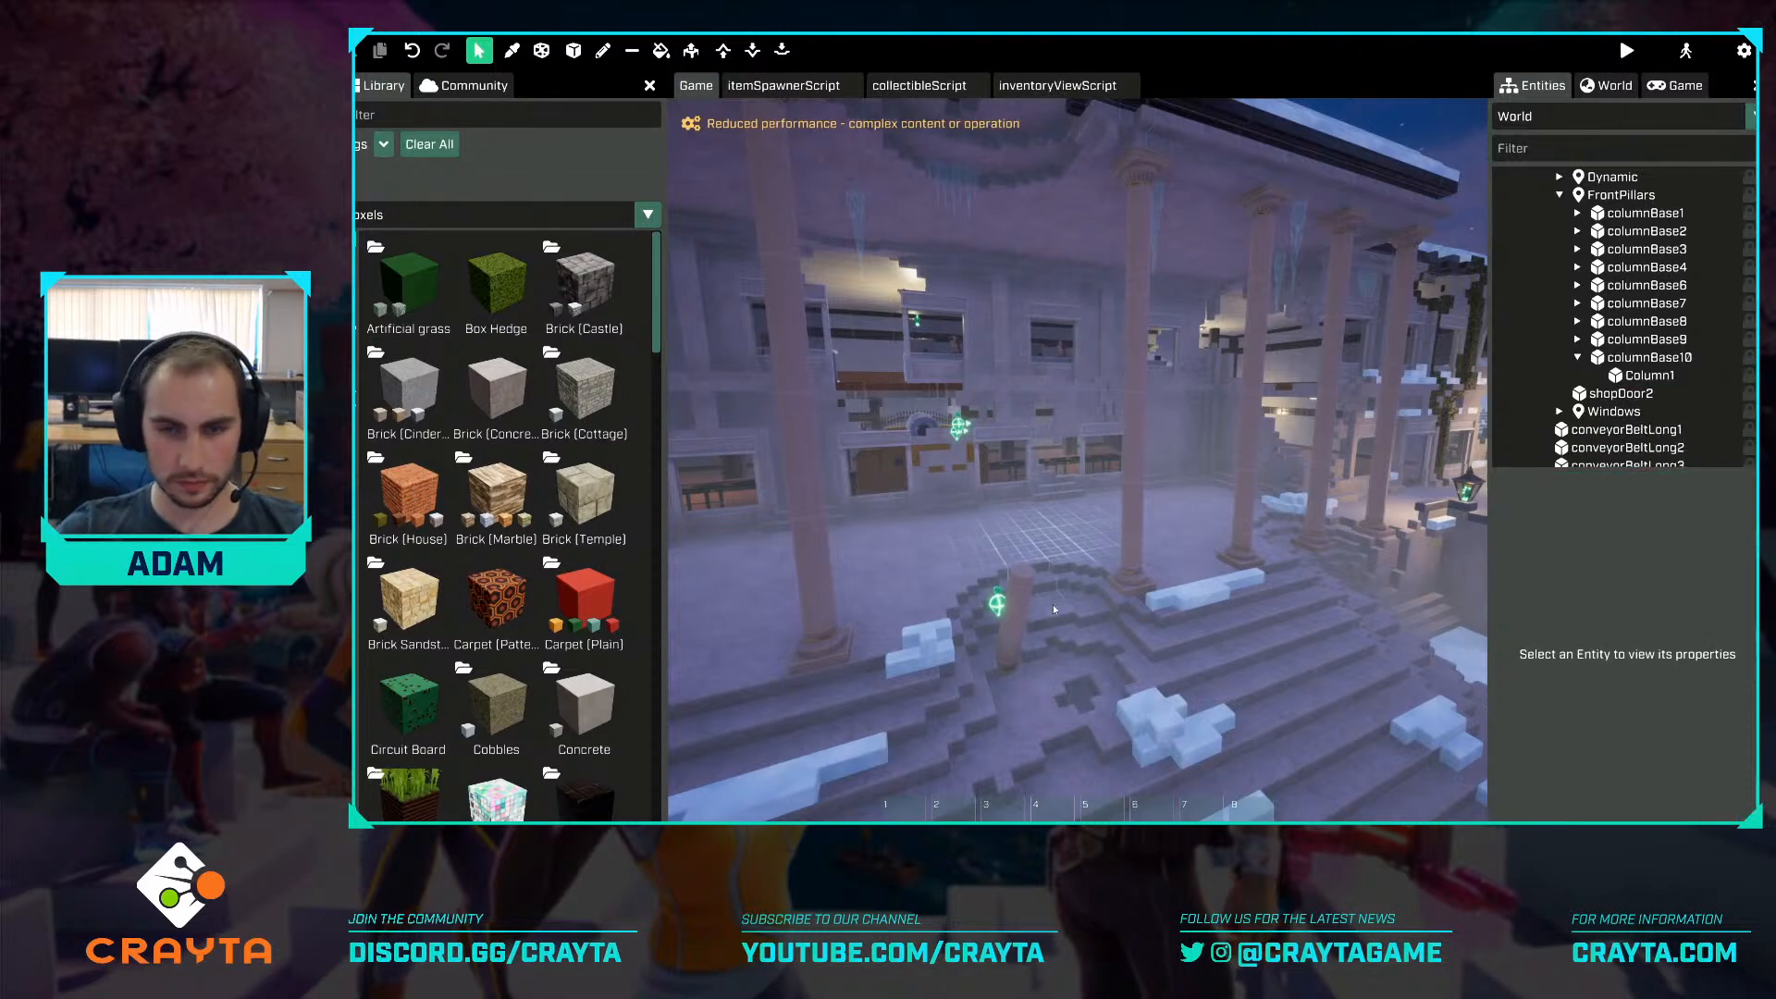
Switch the library to meshes and delete the leftover middle pillar stump together with its base.
right_drag(1053, 603, 1052, 601)
key(w)
click(356, 263)
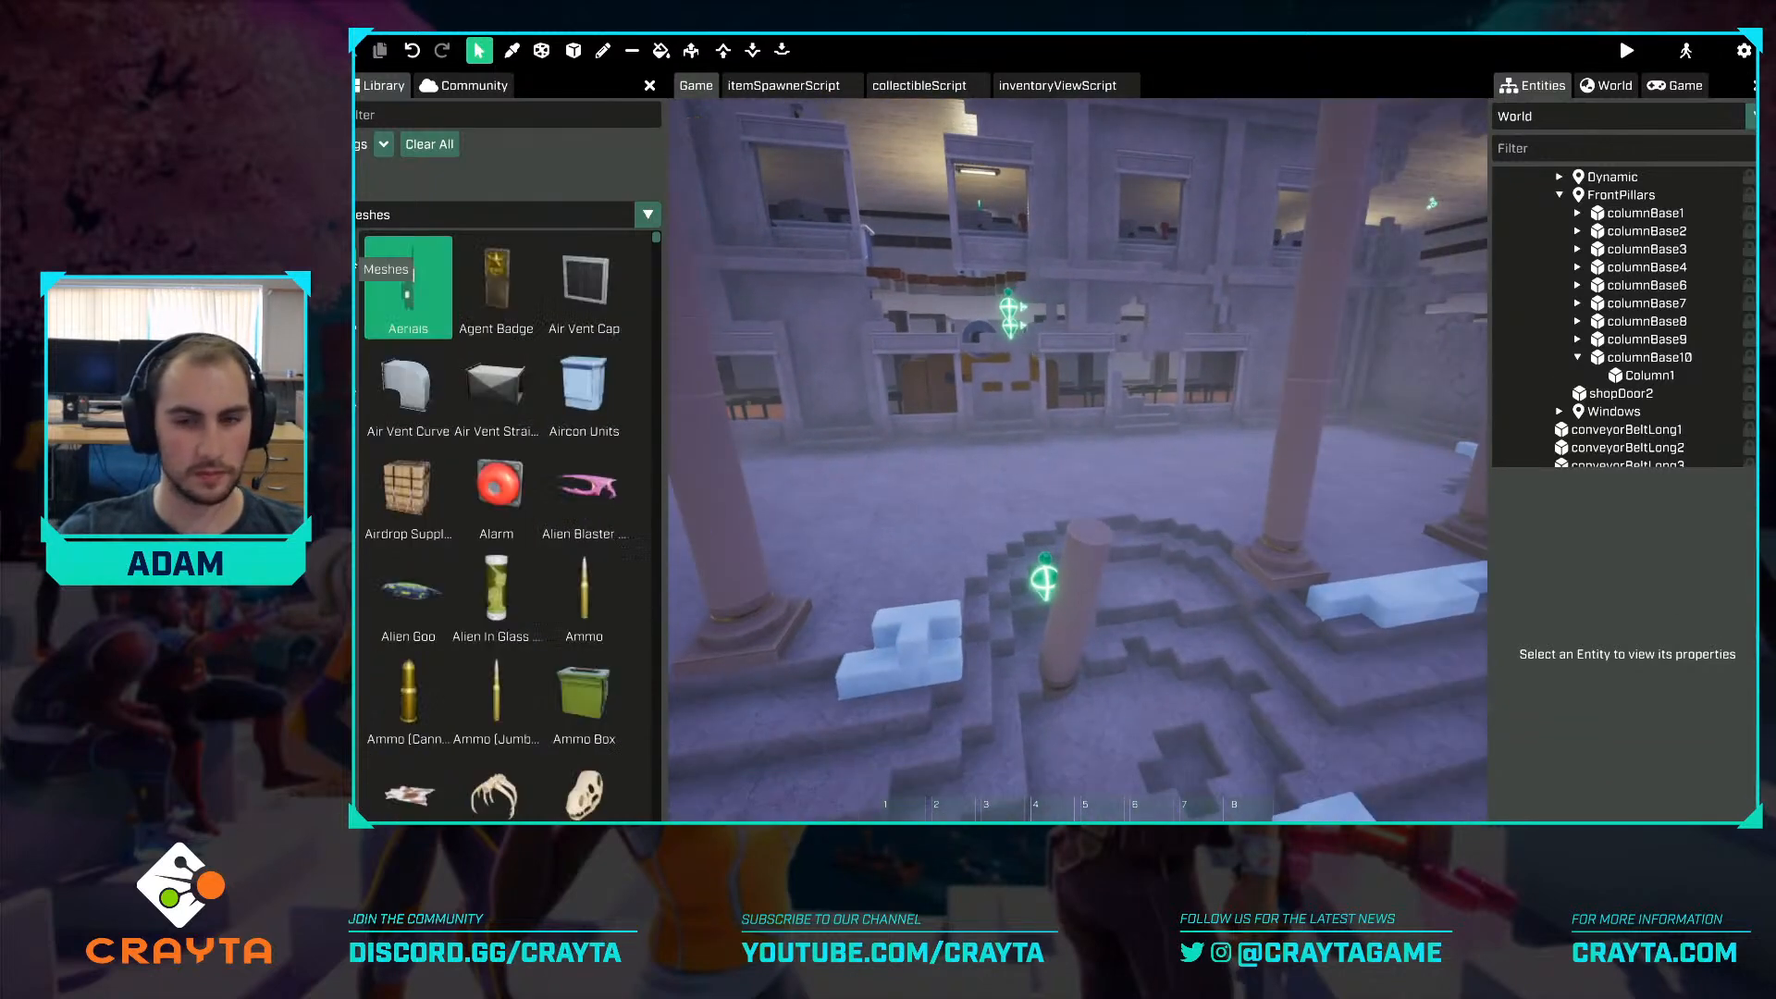
click(1043, 629)
right_drag(1052, 601, 1052, 601)
key(Delete)
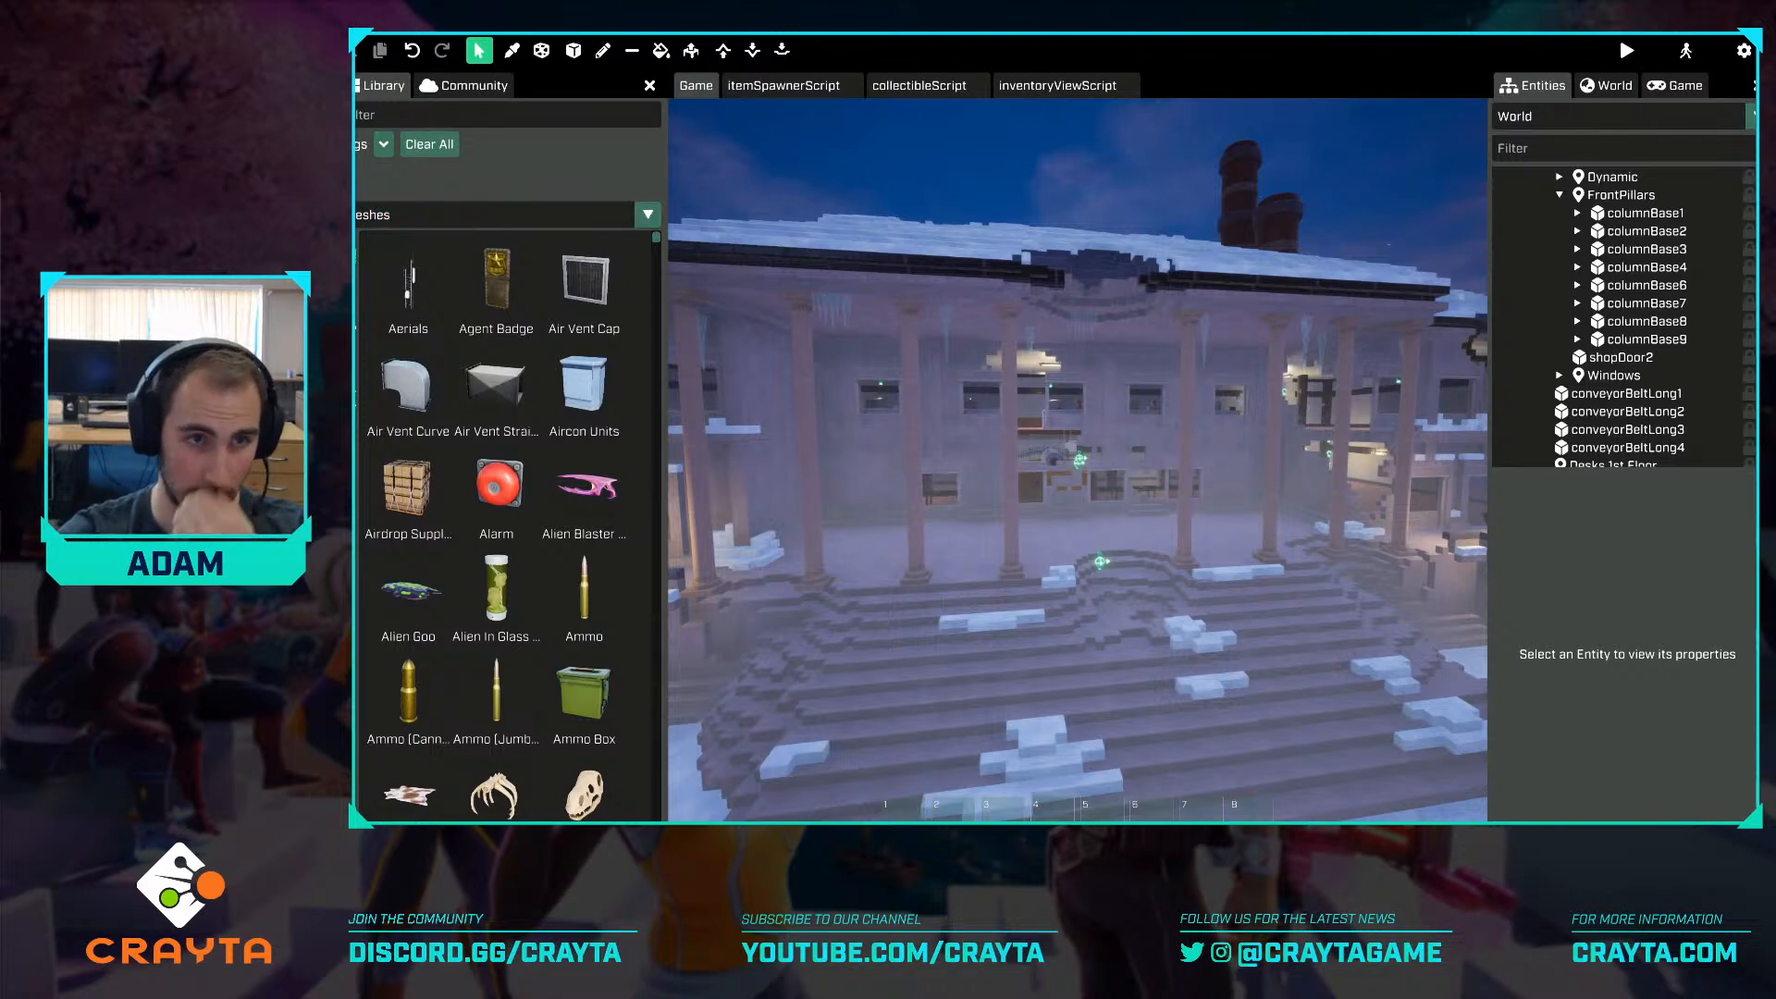
Filter the mesh library for "colum" and delete the third front pillar of the bank, columnBase3.
click(436, 118)
text(colum)
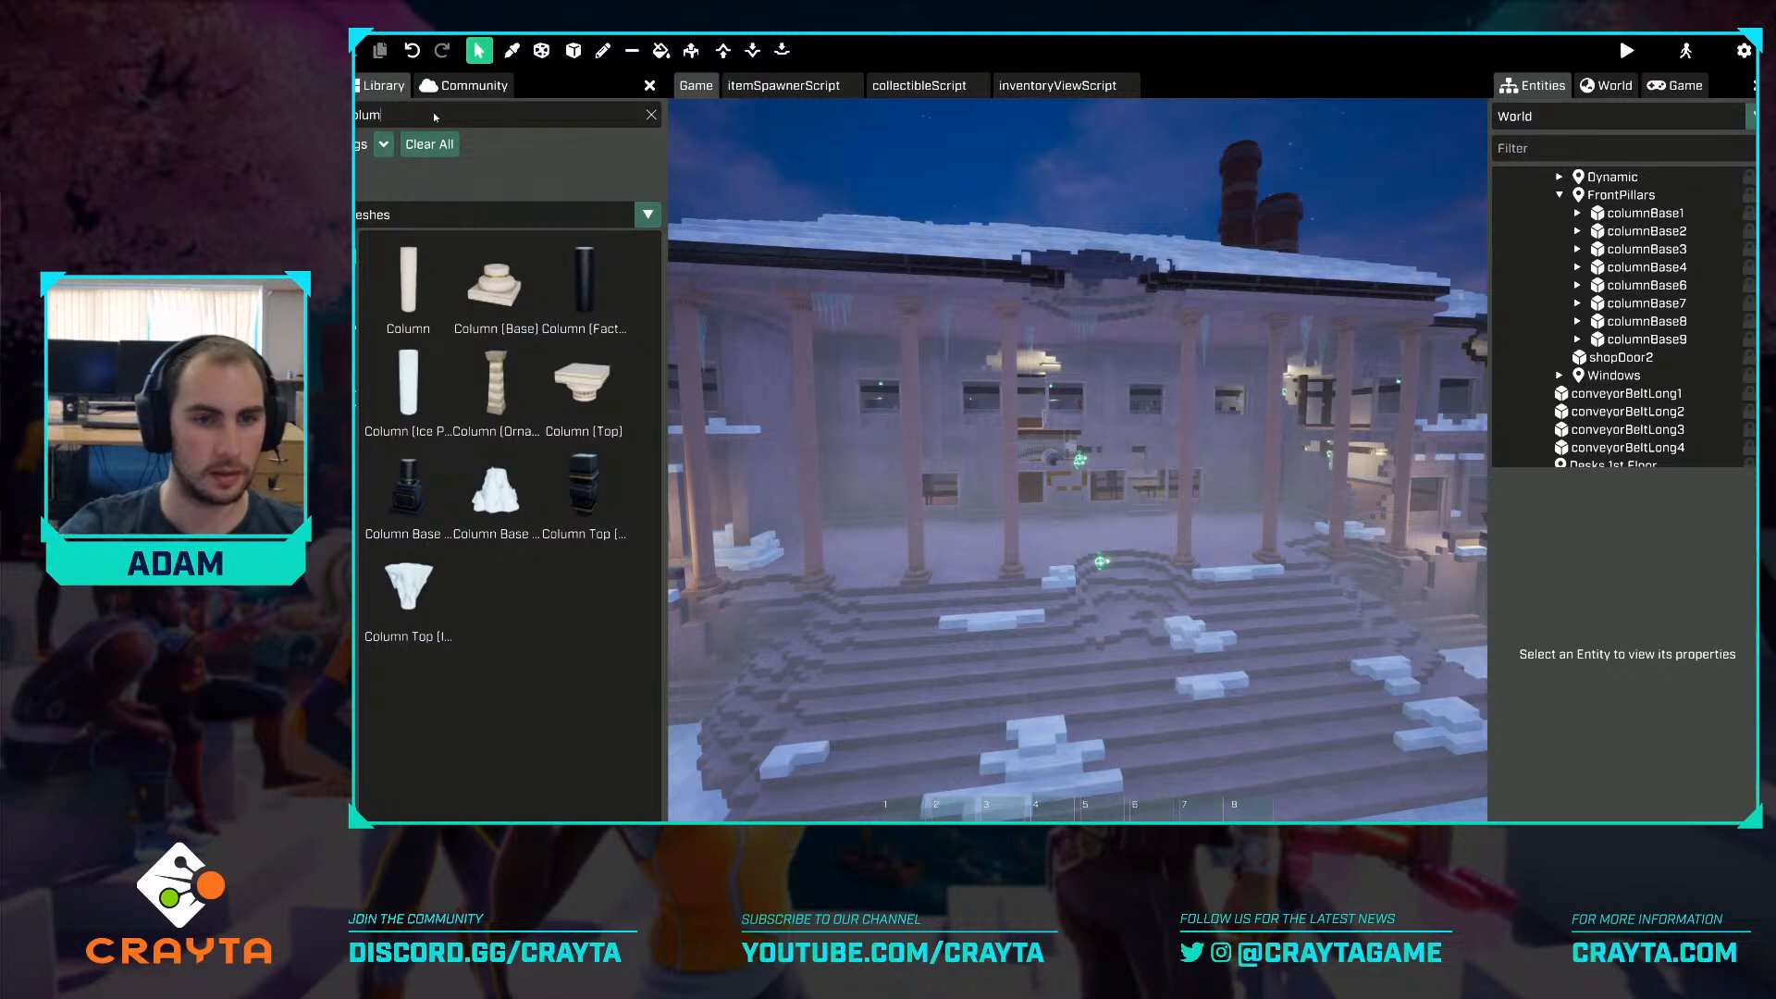
key(w)
right_drag(919, 515, 869, 624)
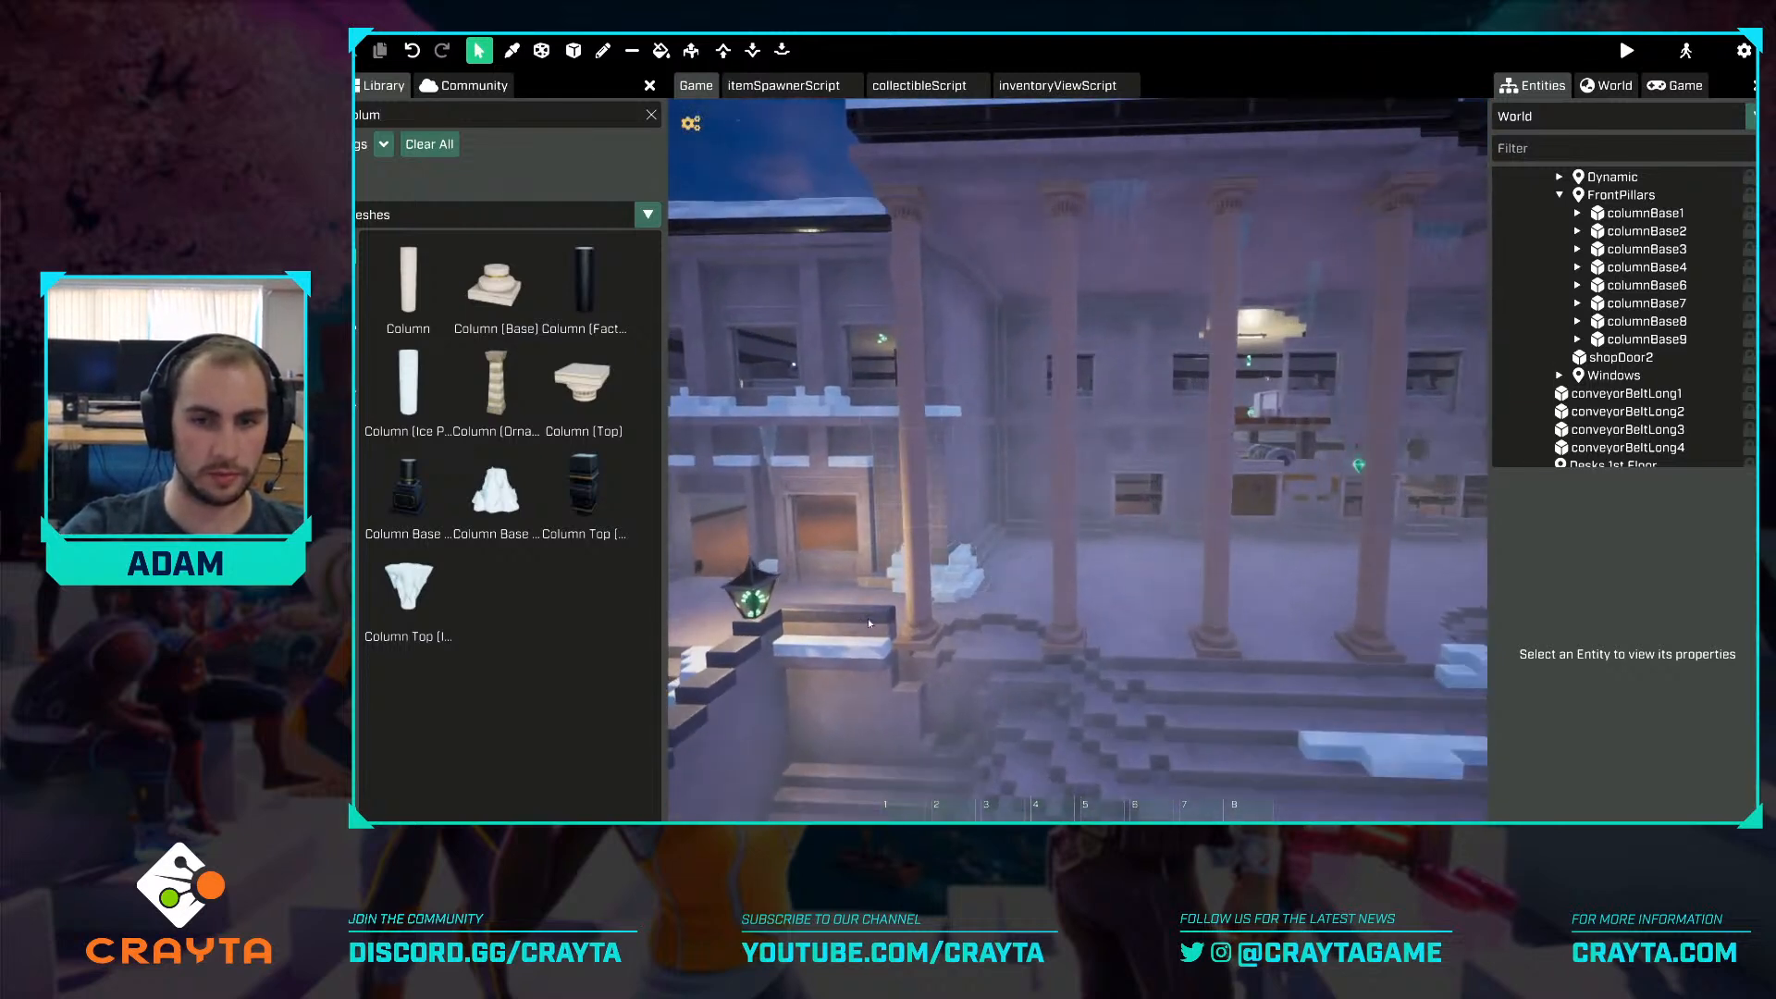
click(914, 634)
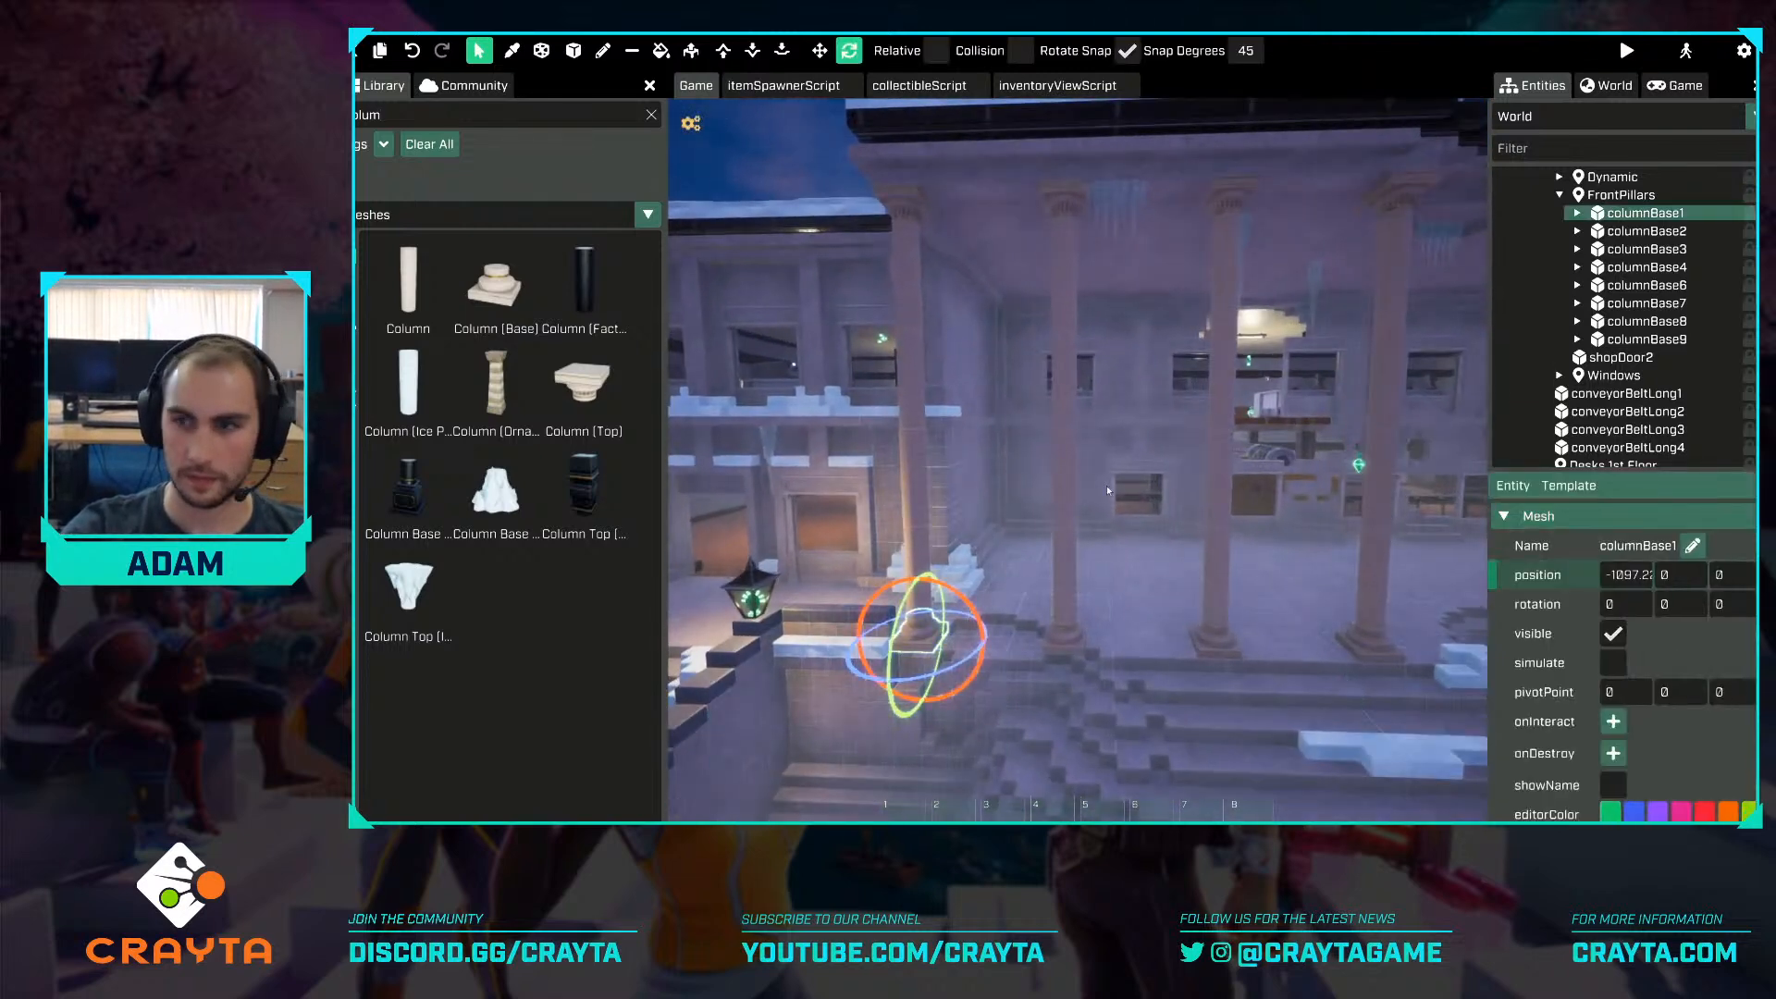
click(1241, 650)
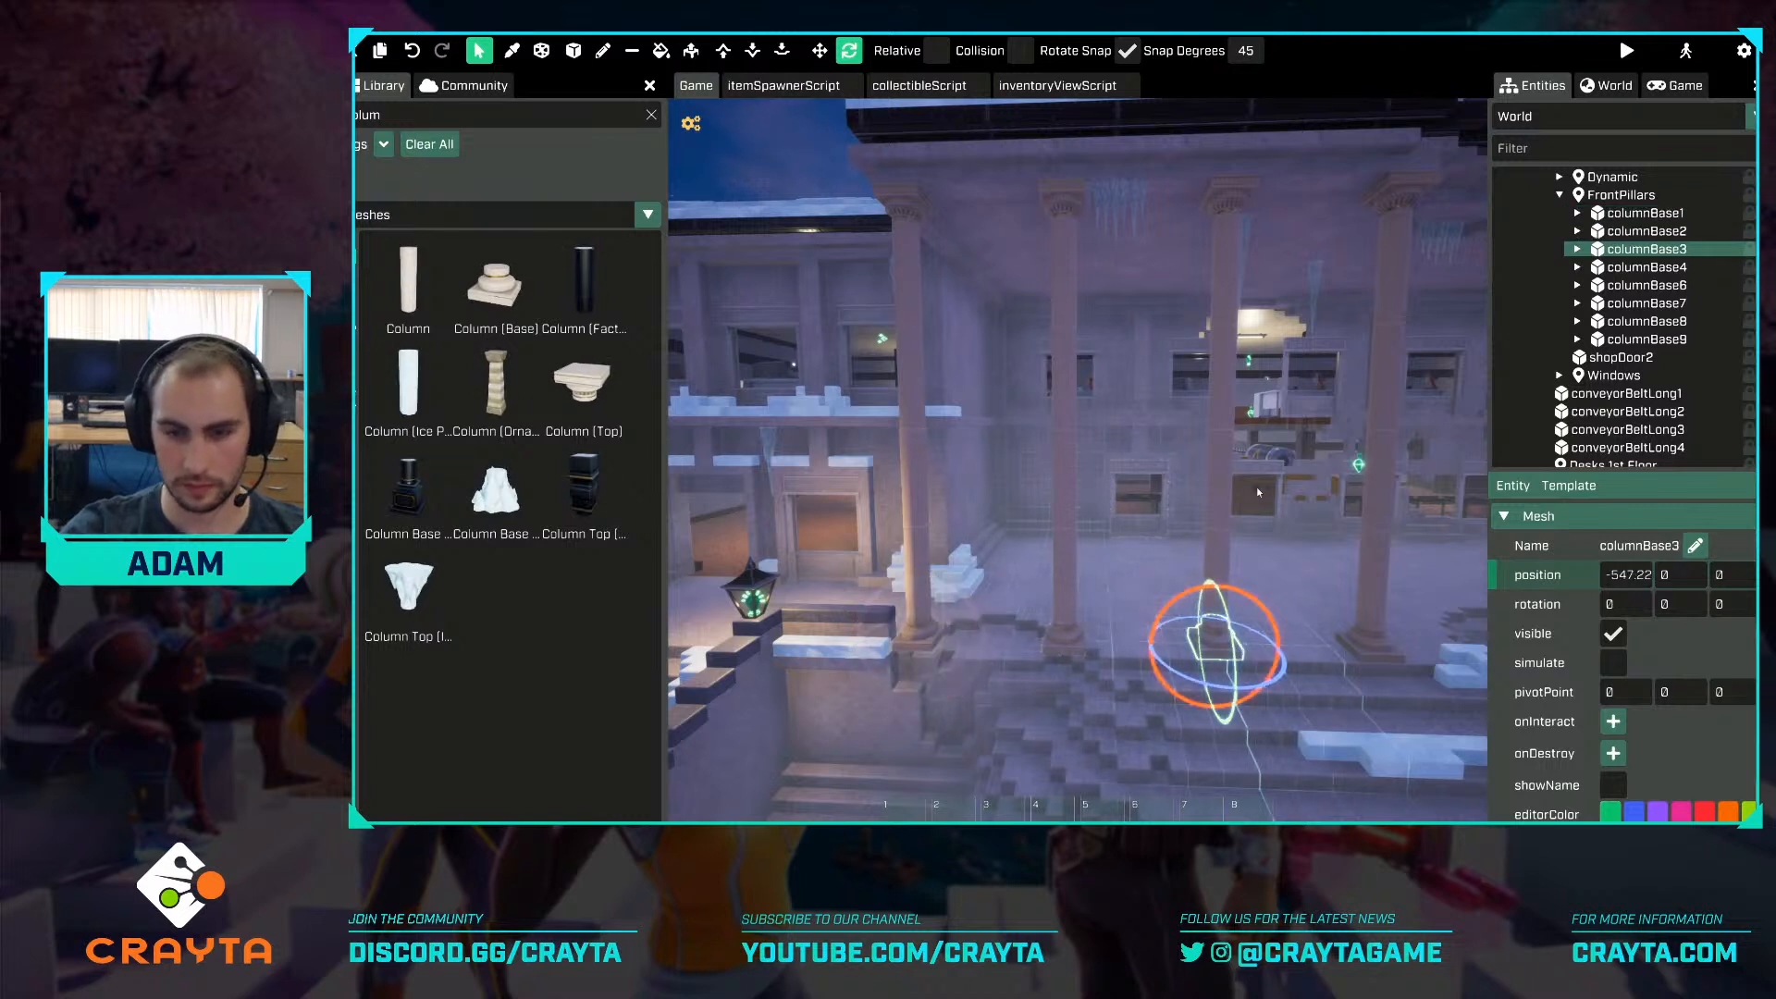
key(Delete)
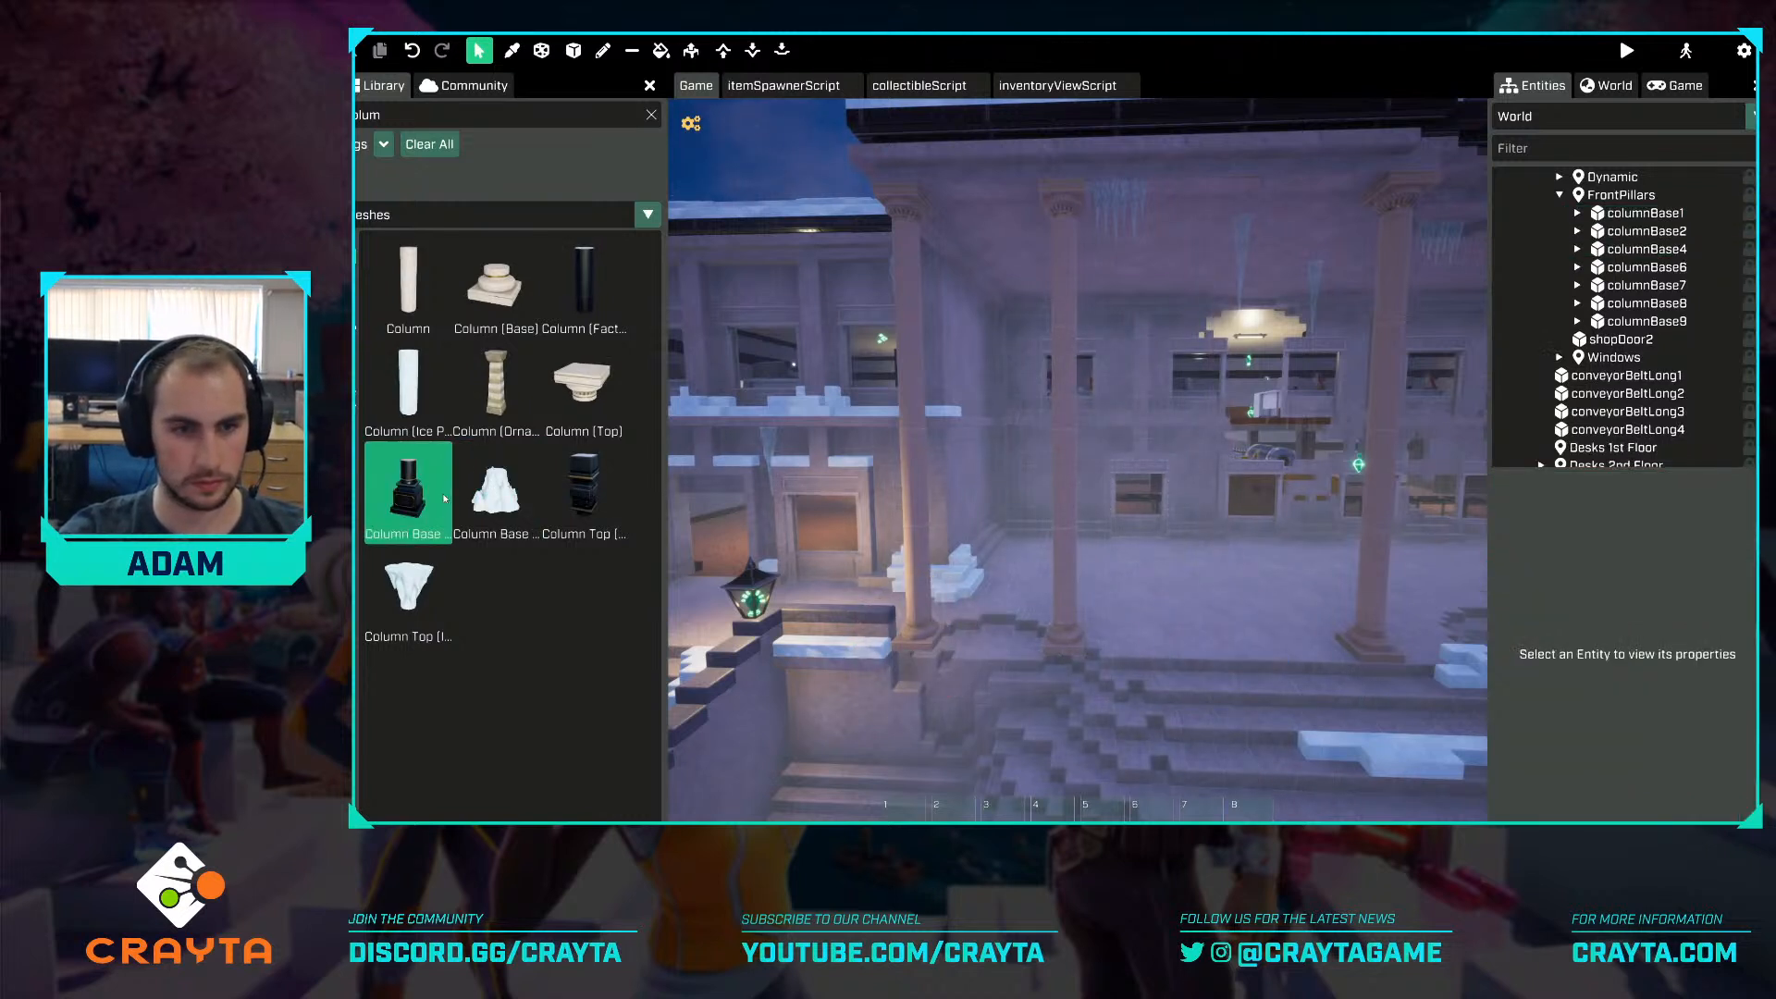
Place a black factory column base where the deleted pillar stood and stack three factory column sections on it.
click(404, 490)
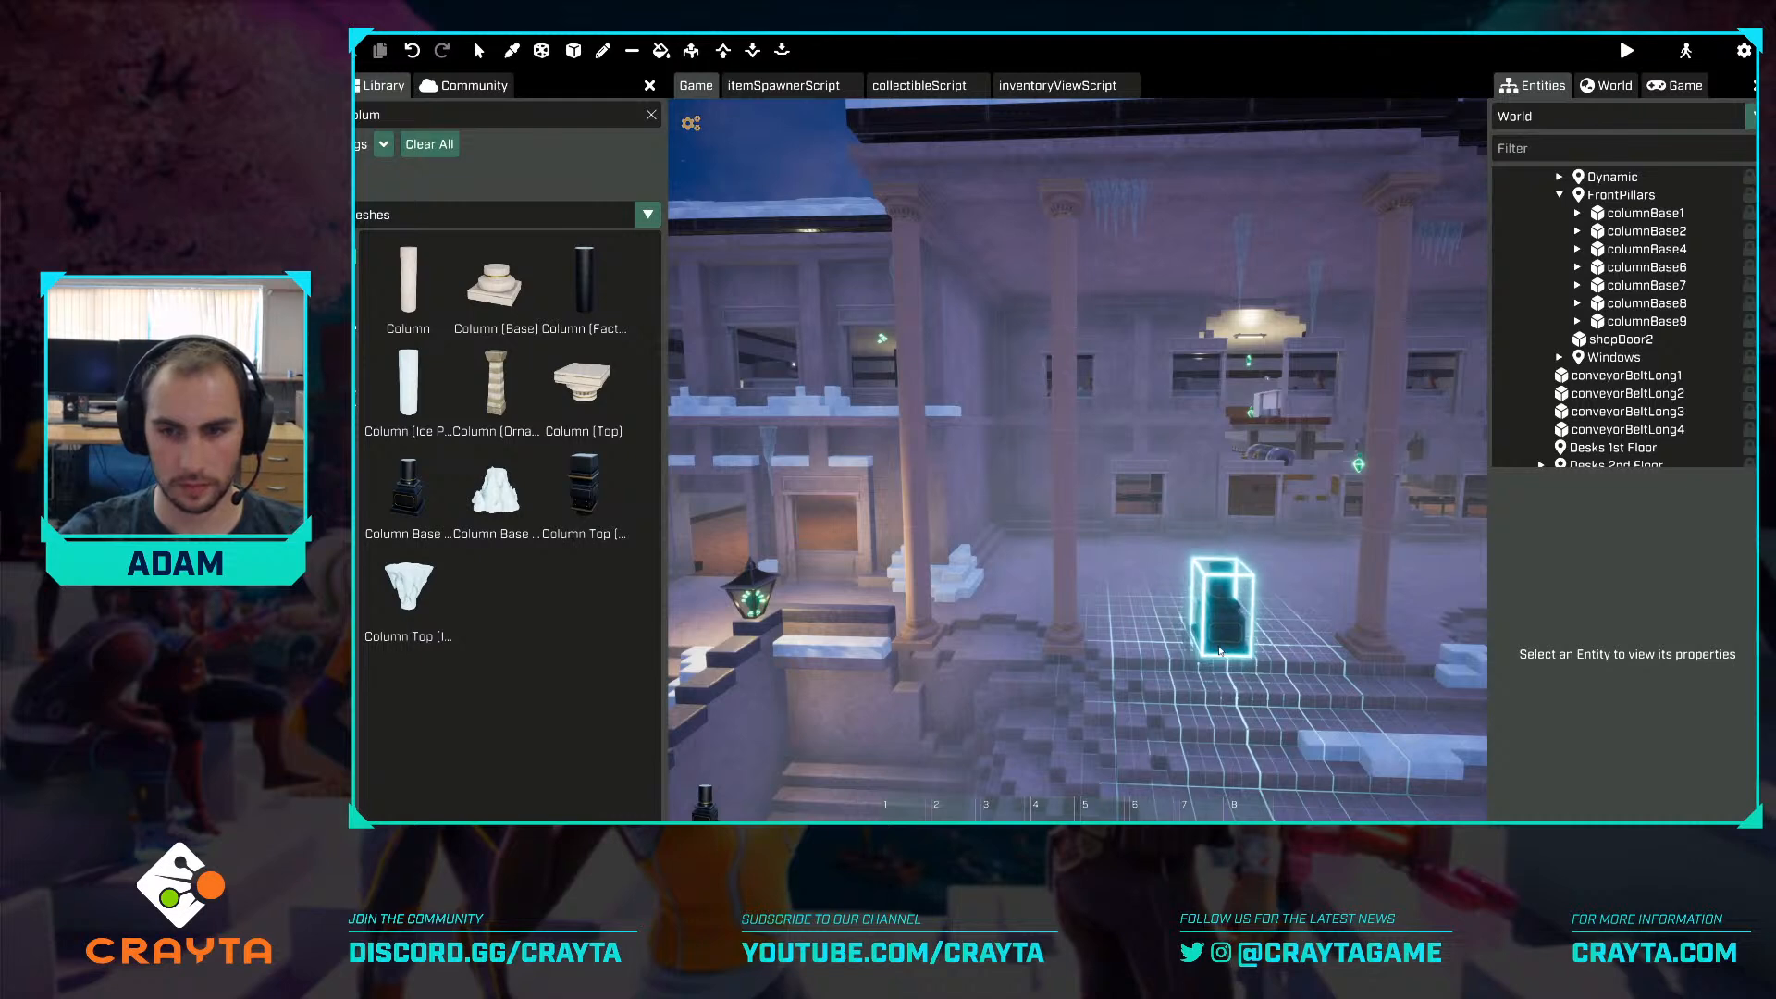
click(1215, 651)
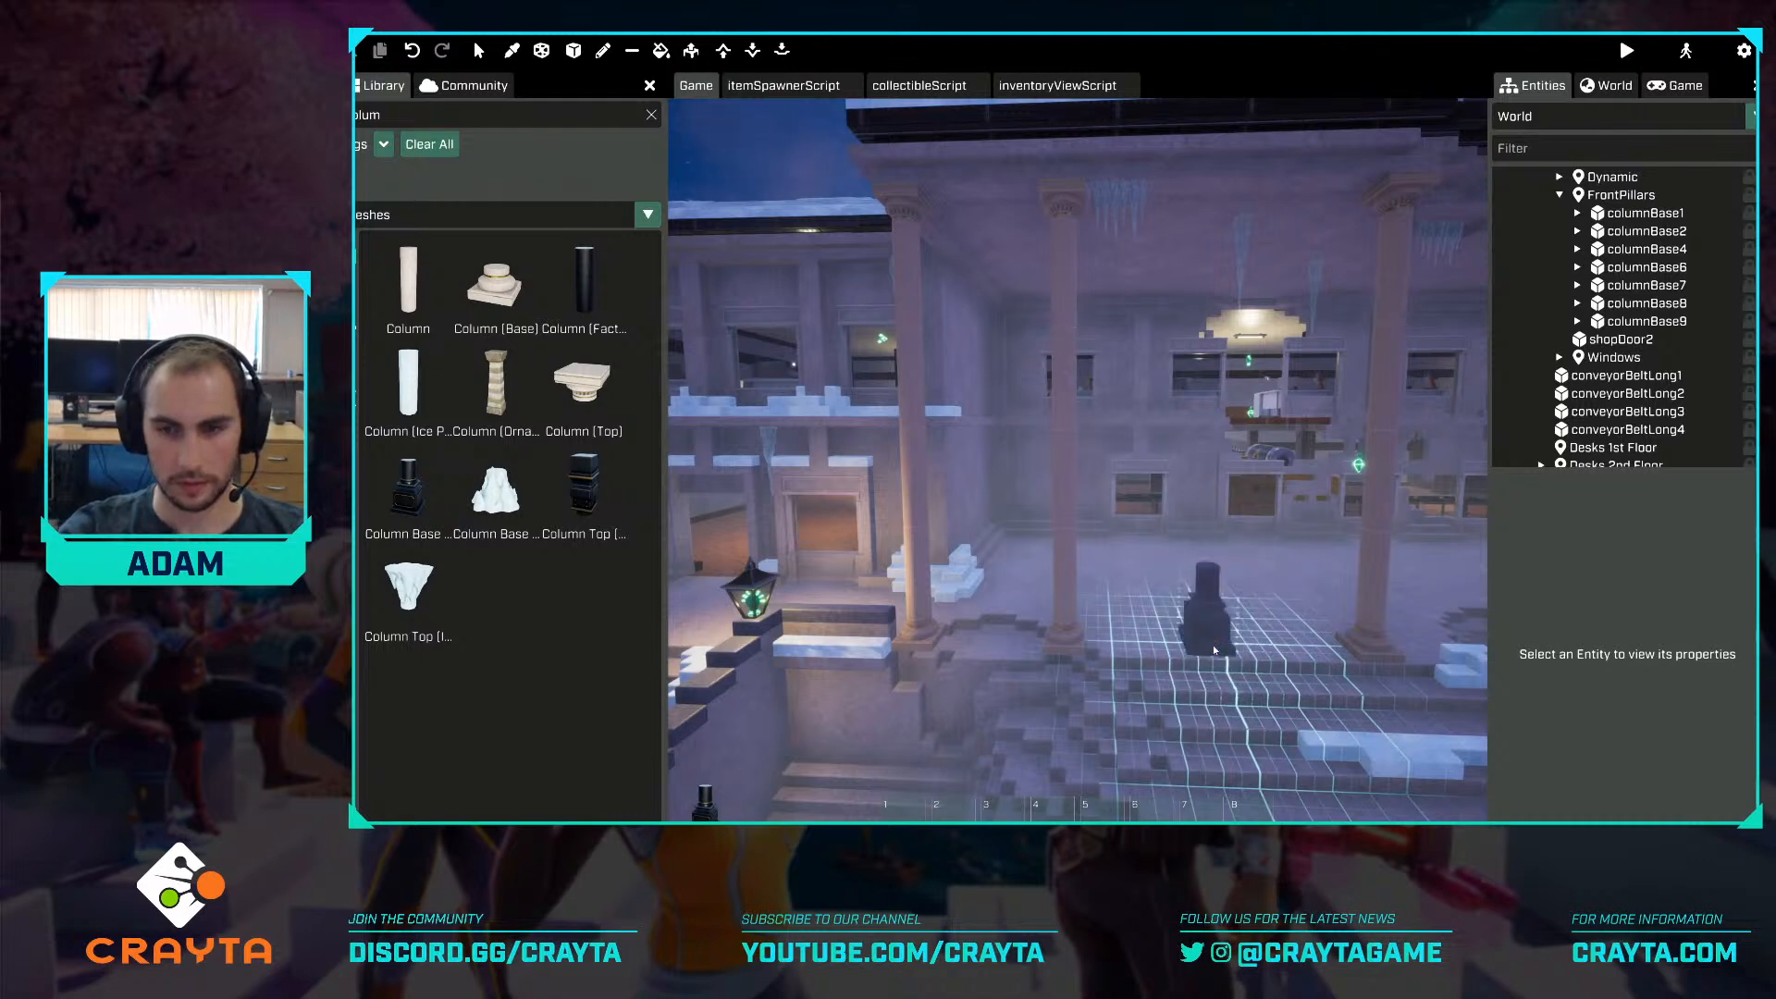
click(573, 310)
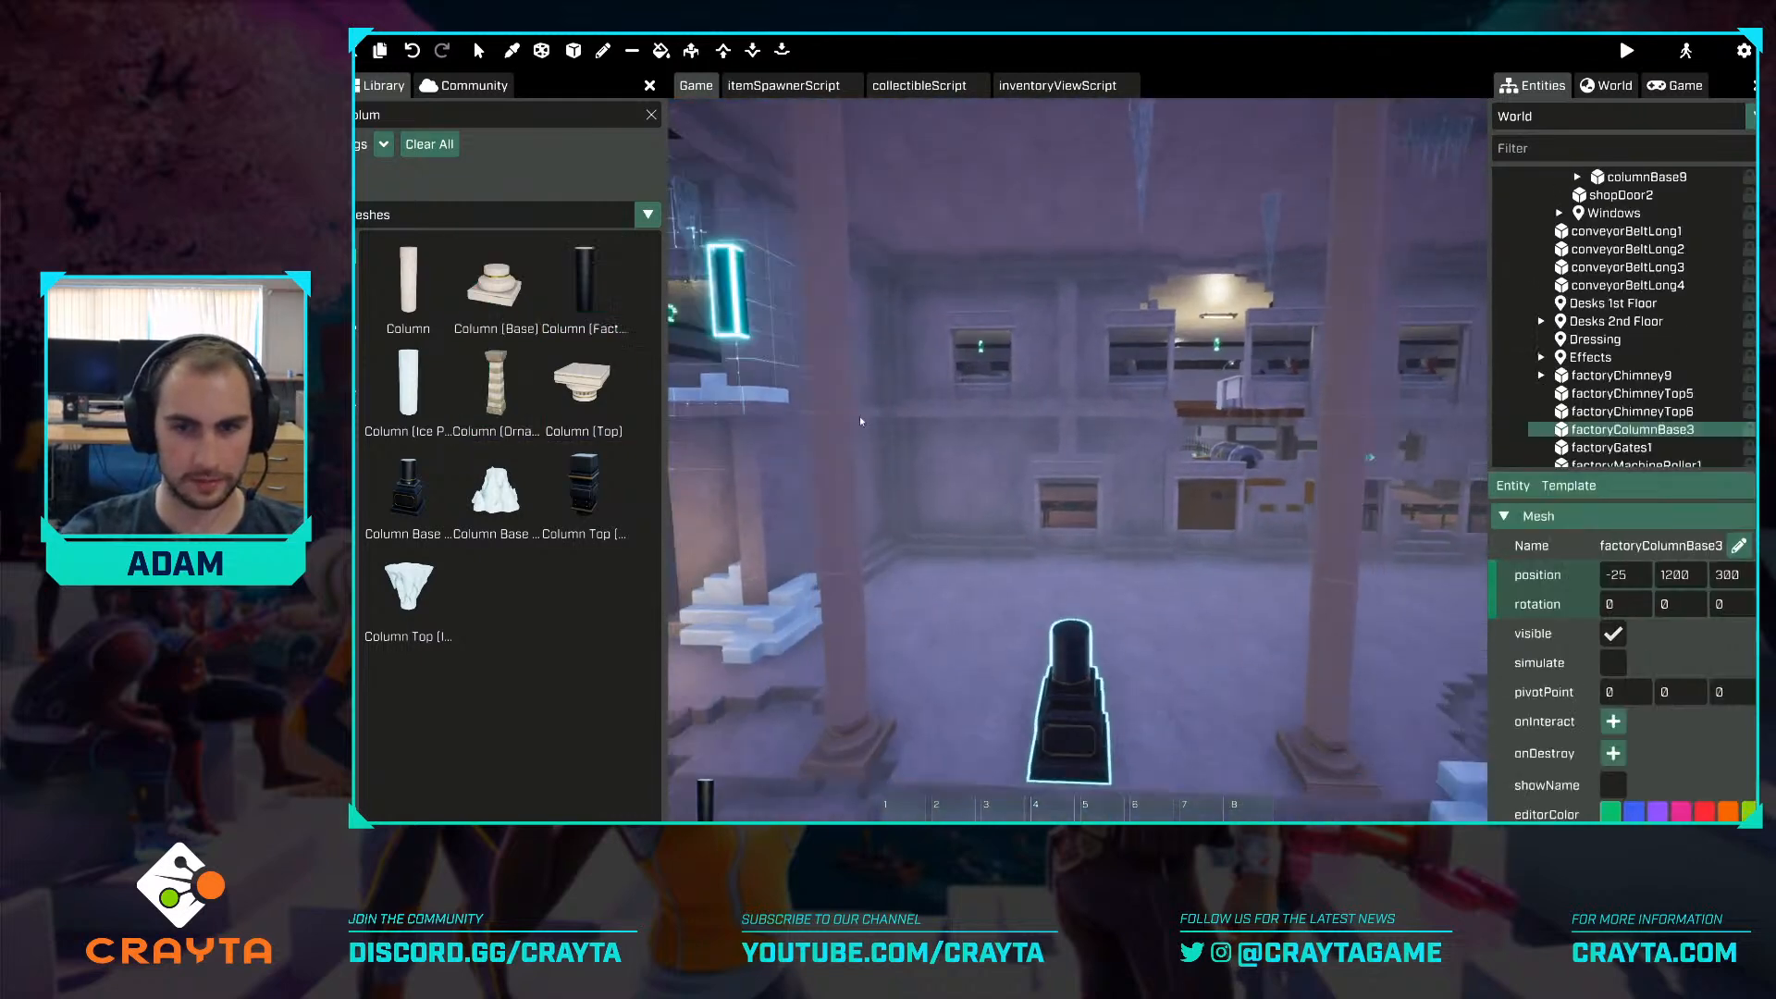
click(1074, 627)
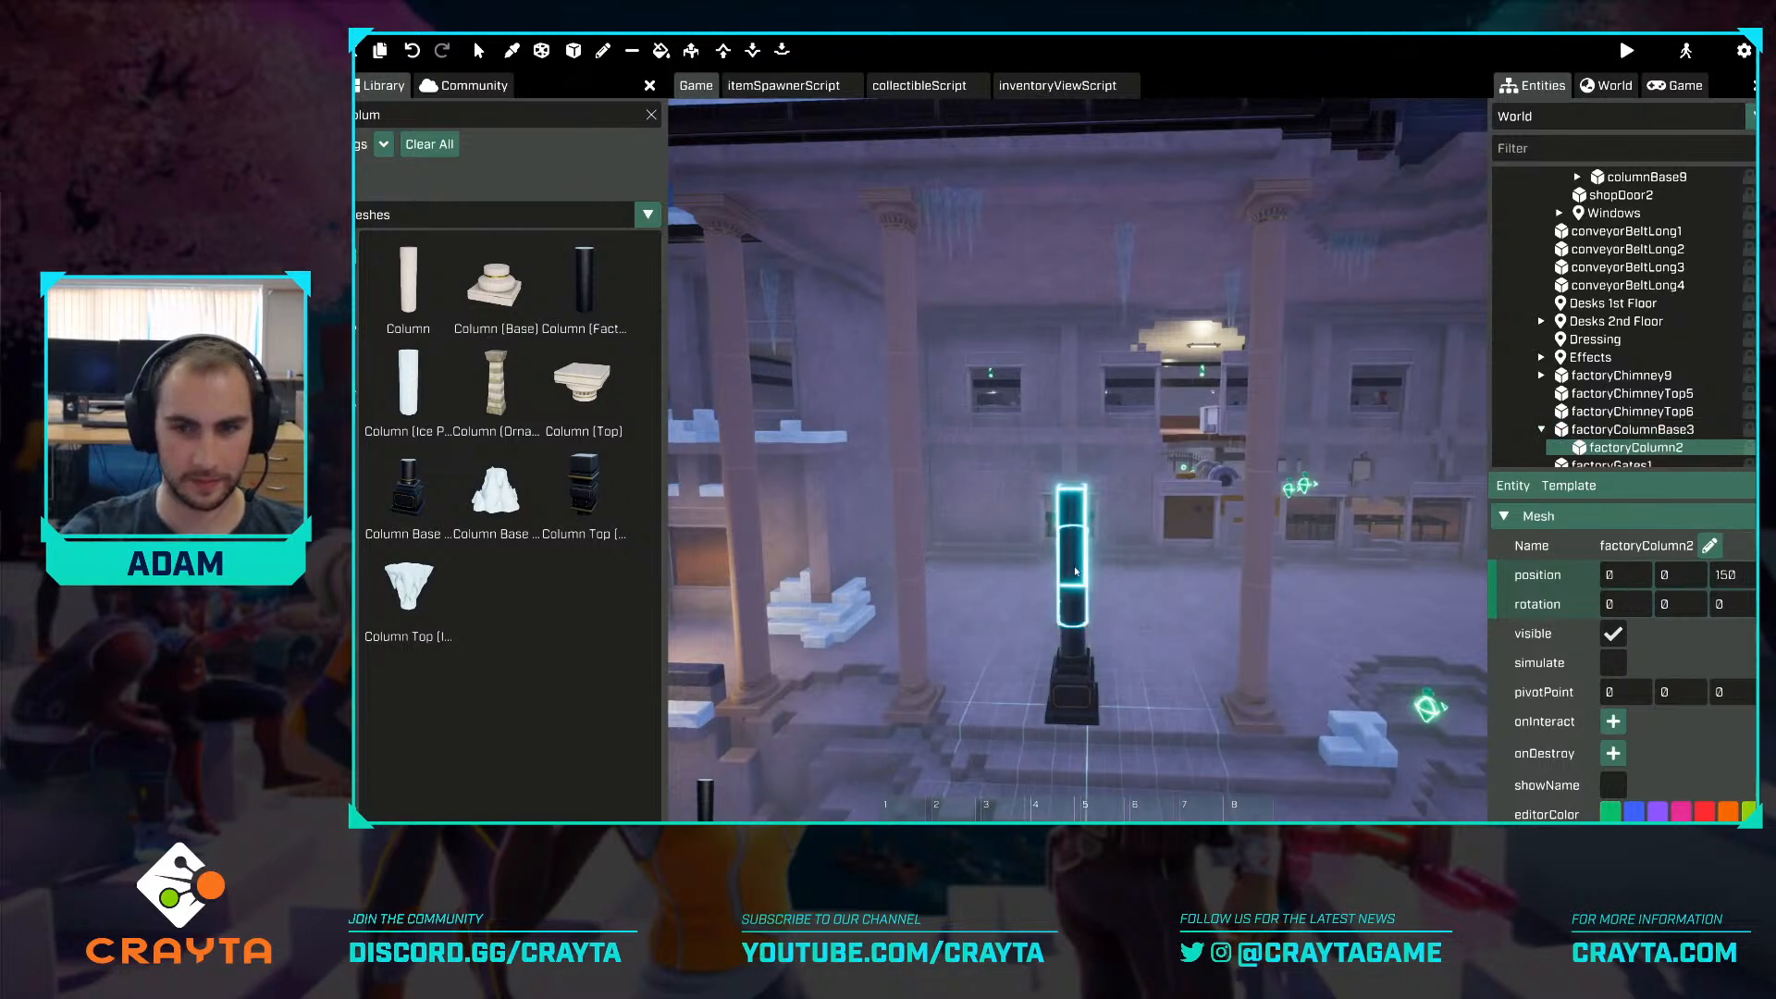
click(1076, 599)
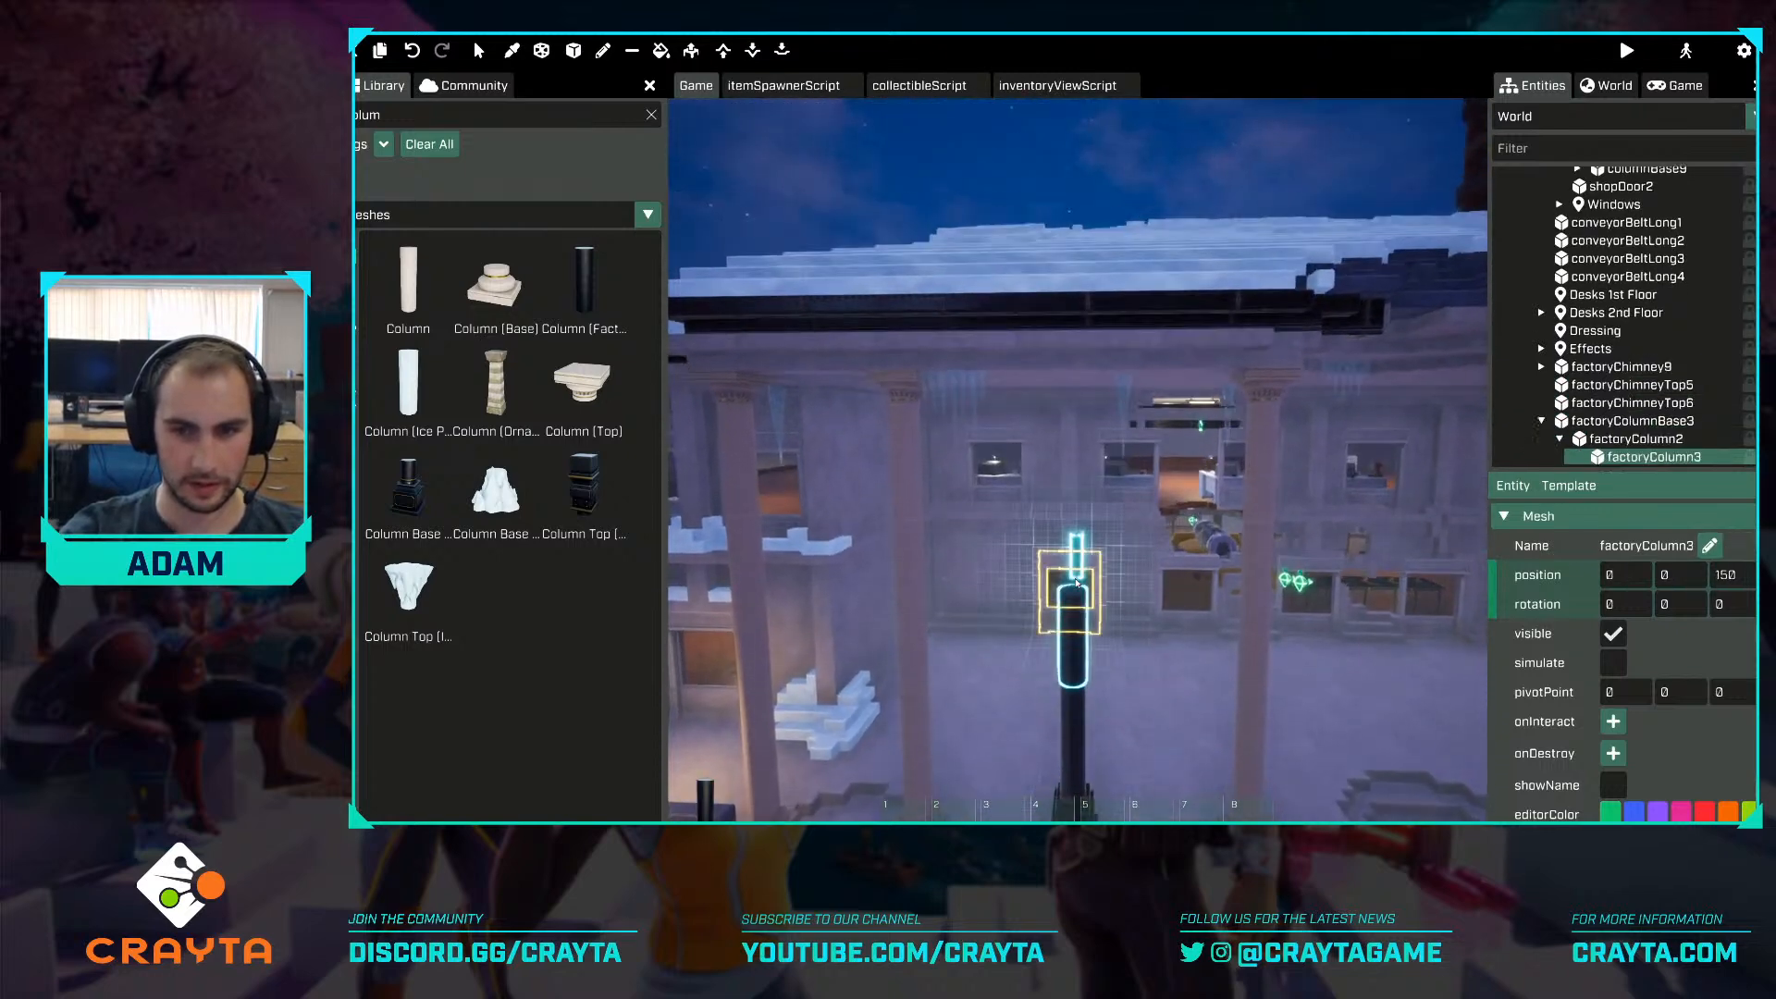
click(1075, 596)
key(w)
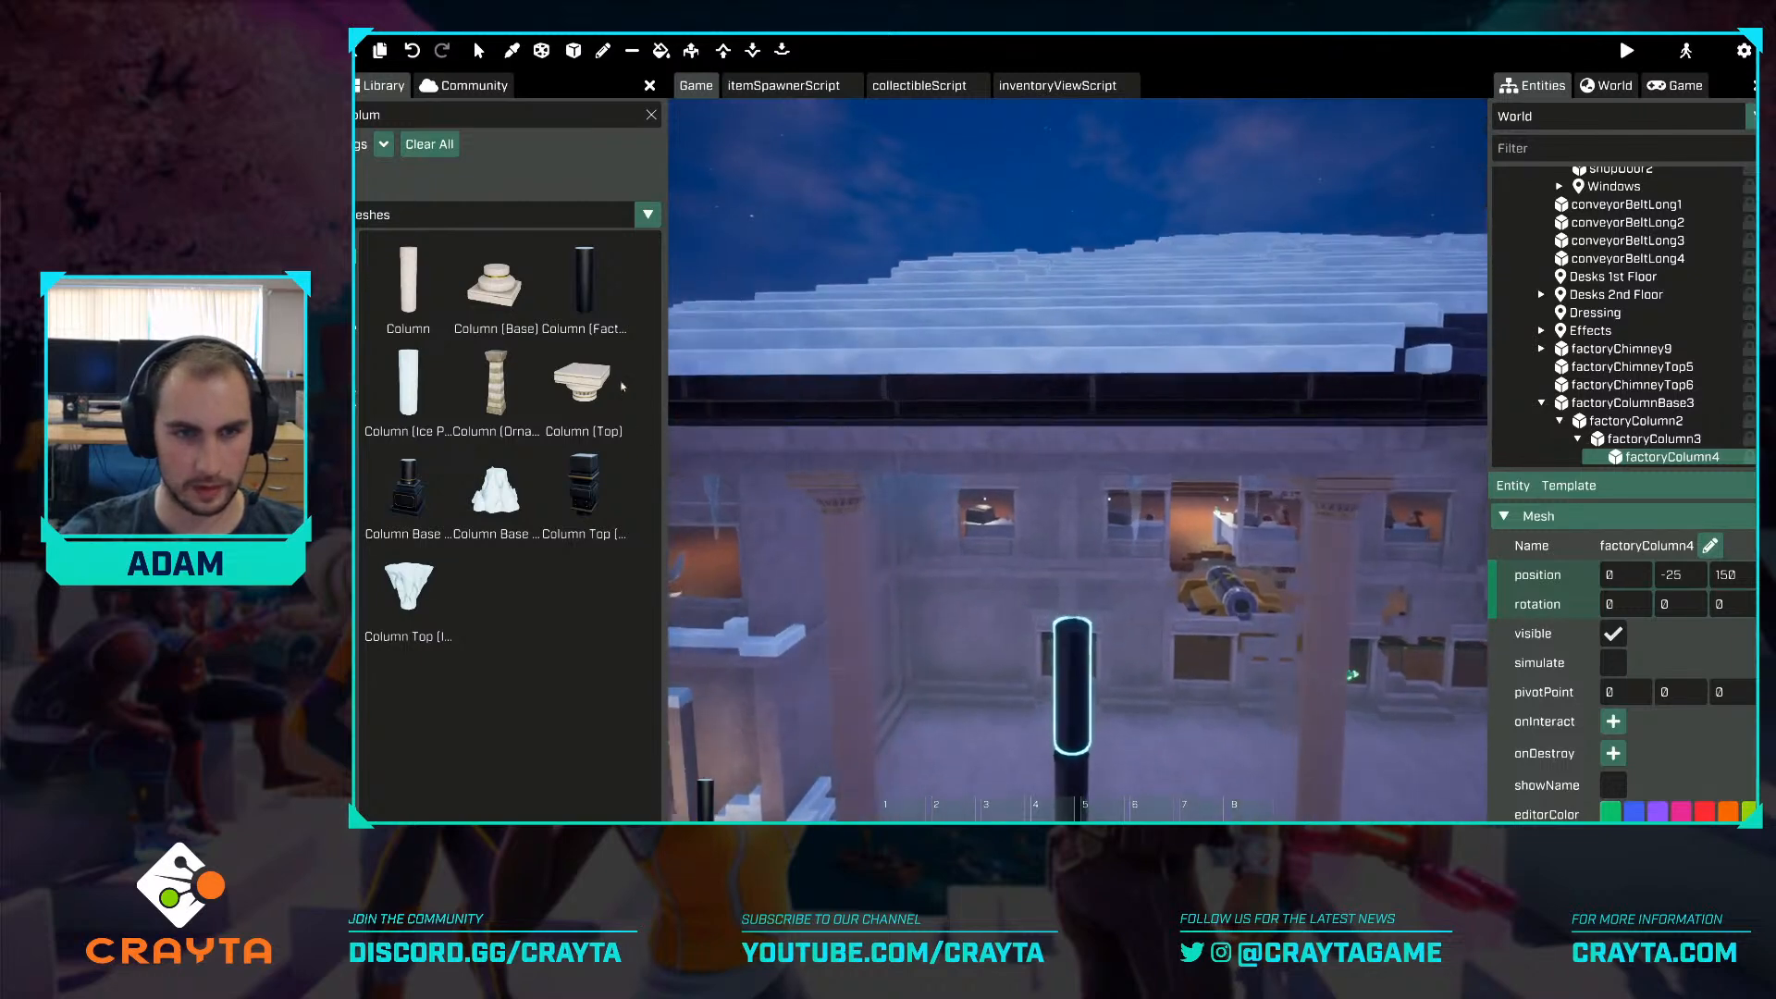
Add a fourth factory column section to the black pillar and cap it with the factory column top.
click(578, 500)
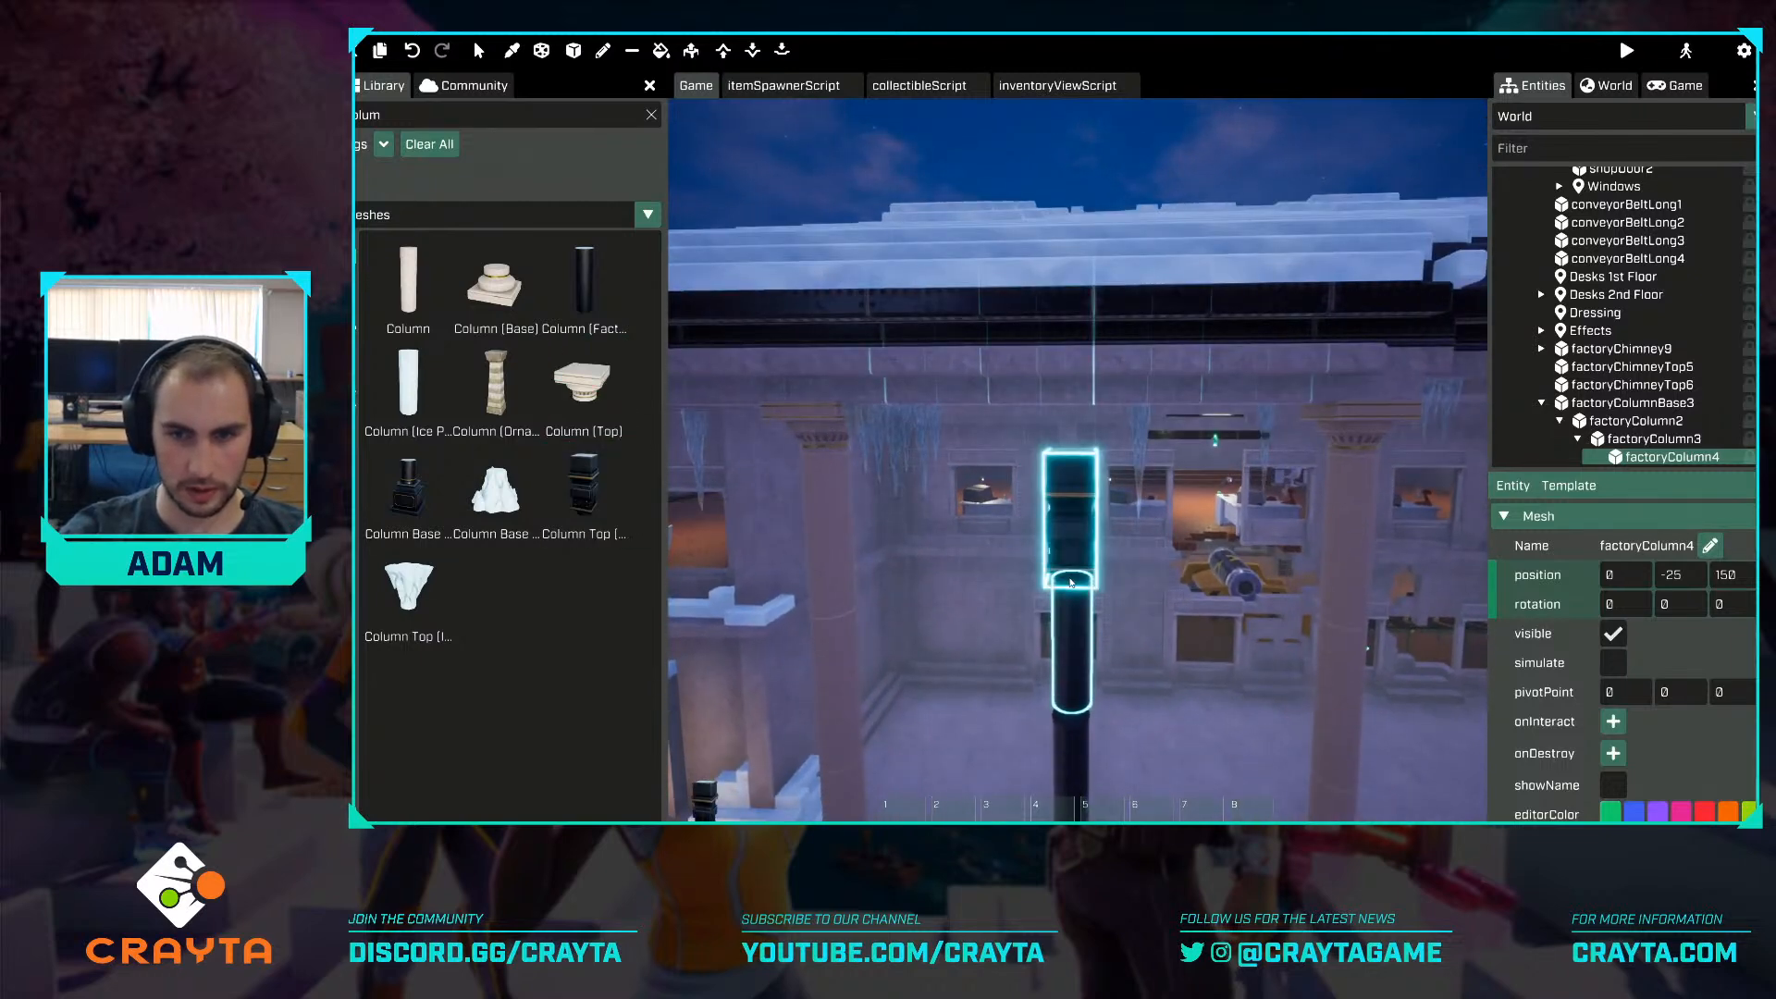
click(583, 288)
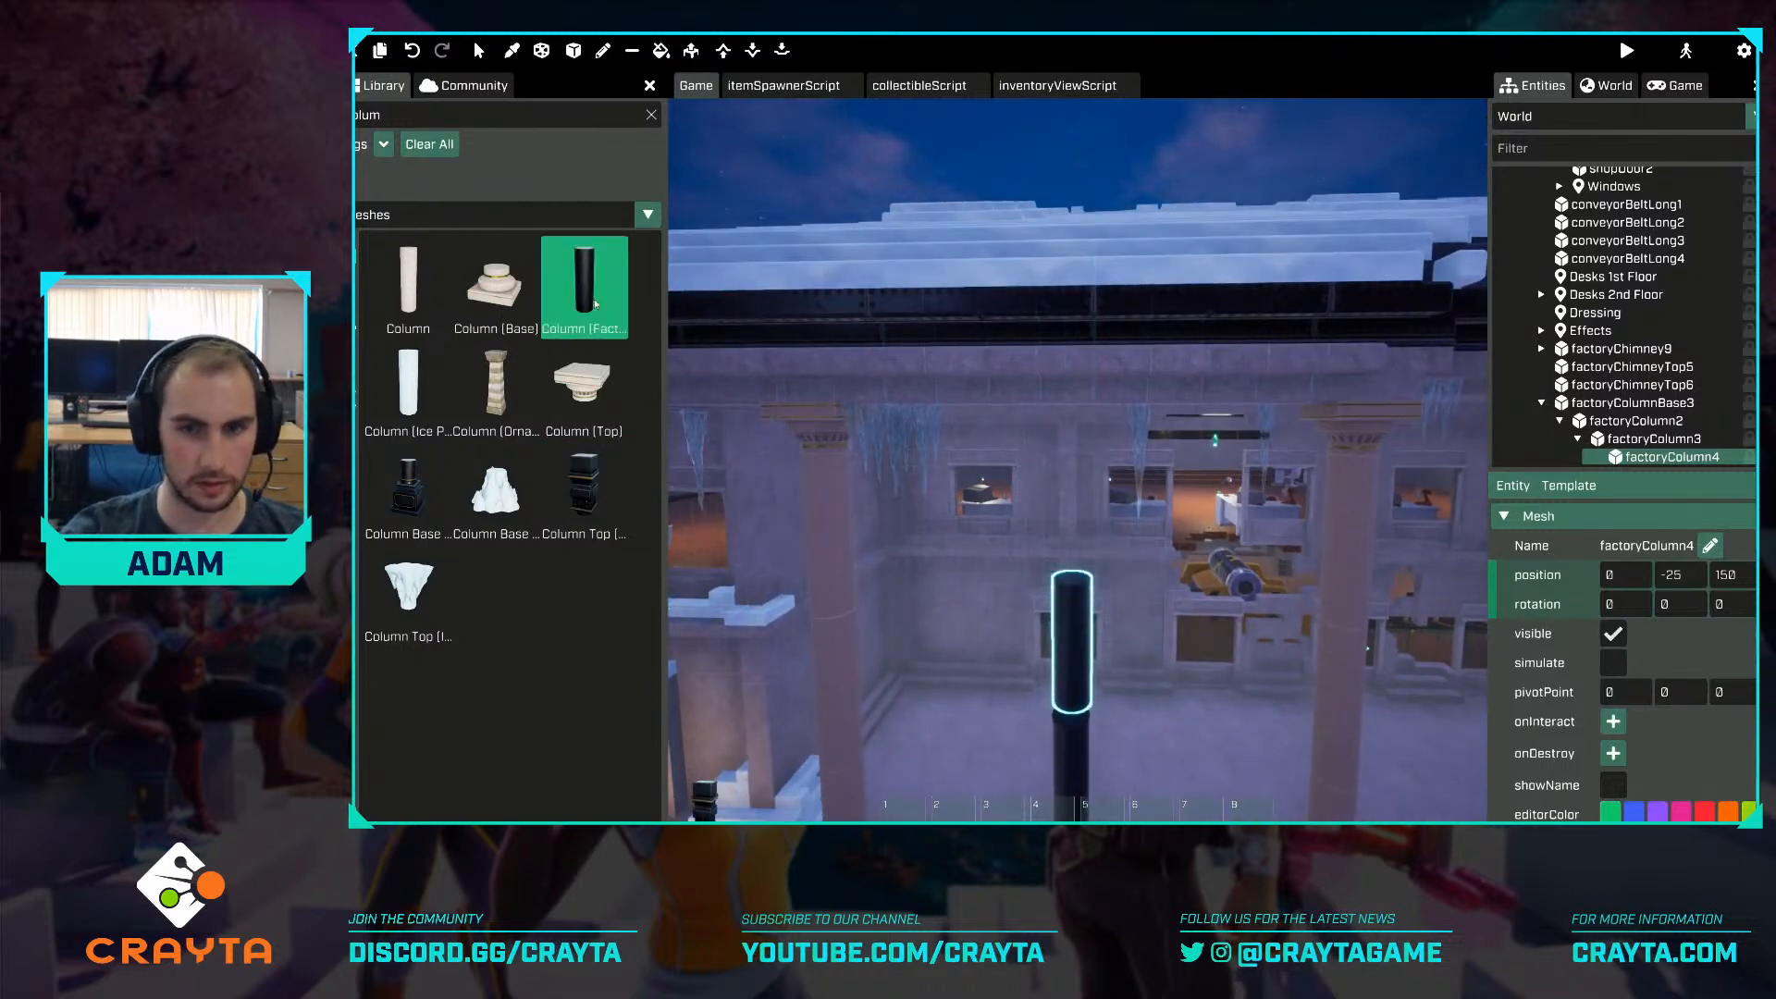
click(1072, 585)
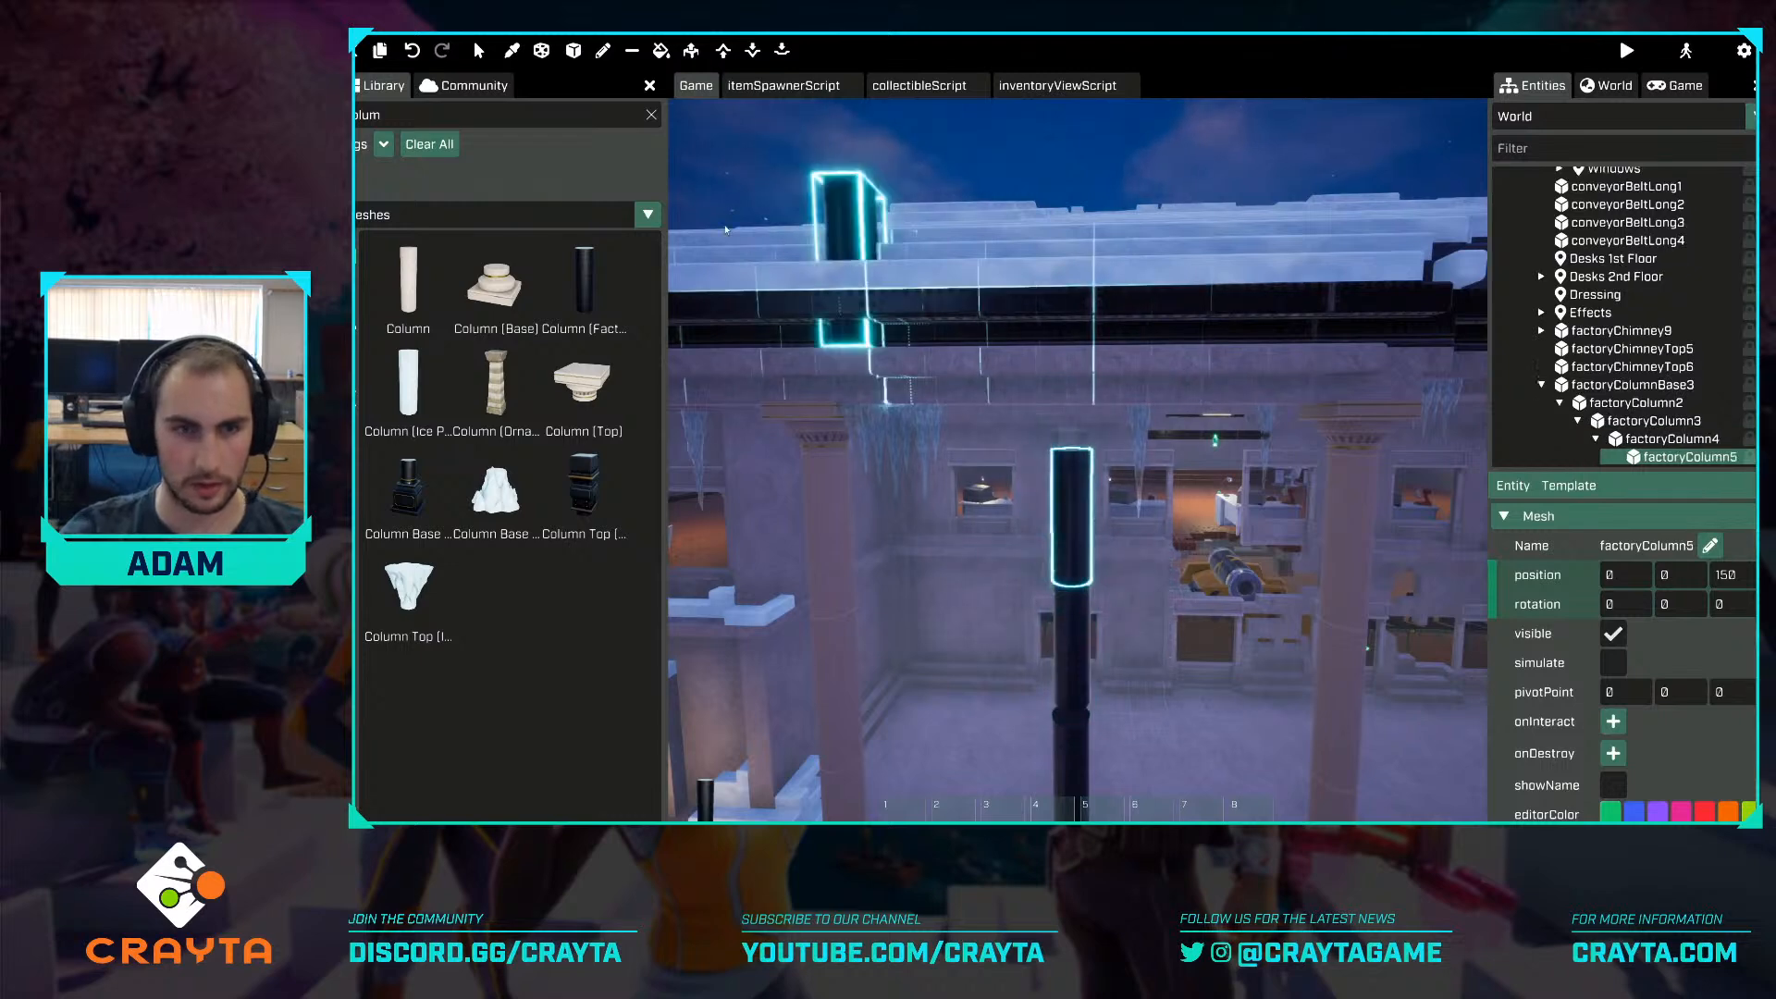
click(608, 501)
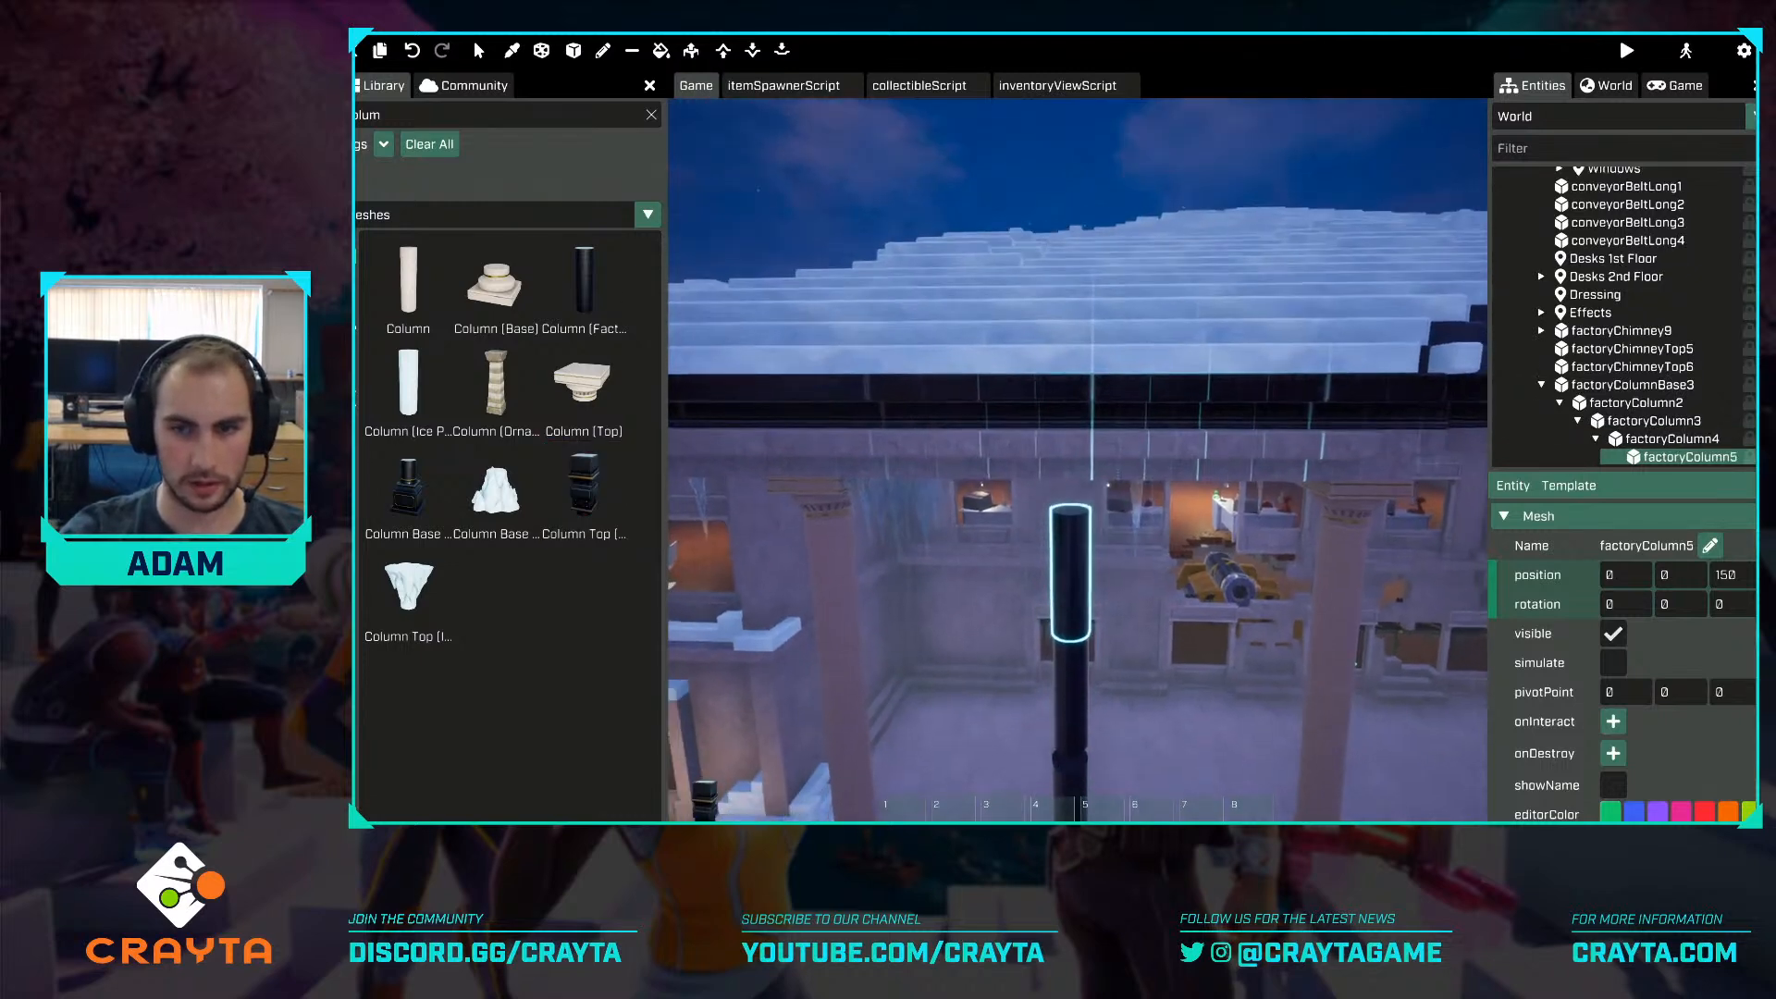
click(1077, 523)
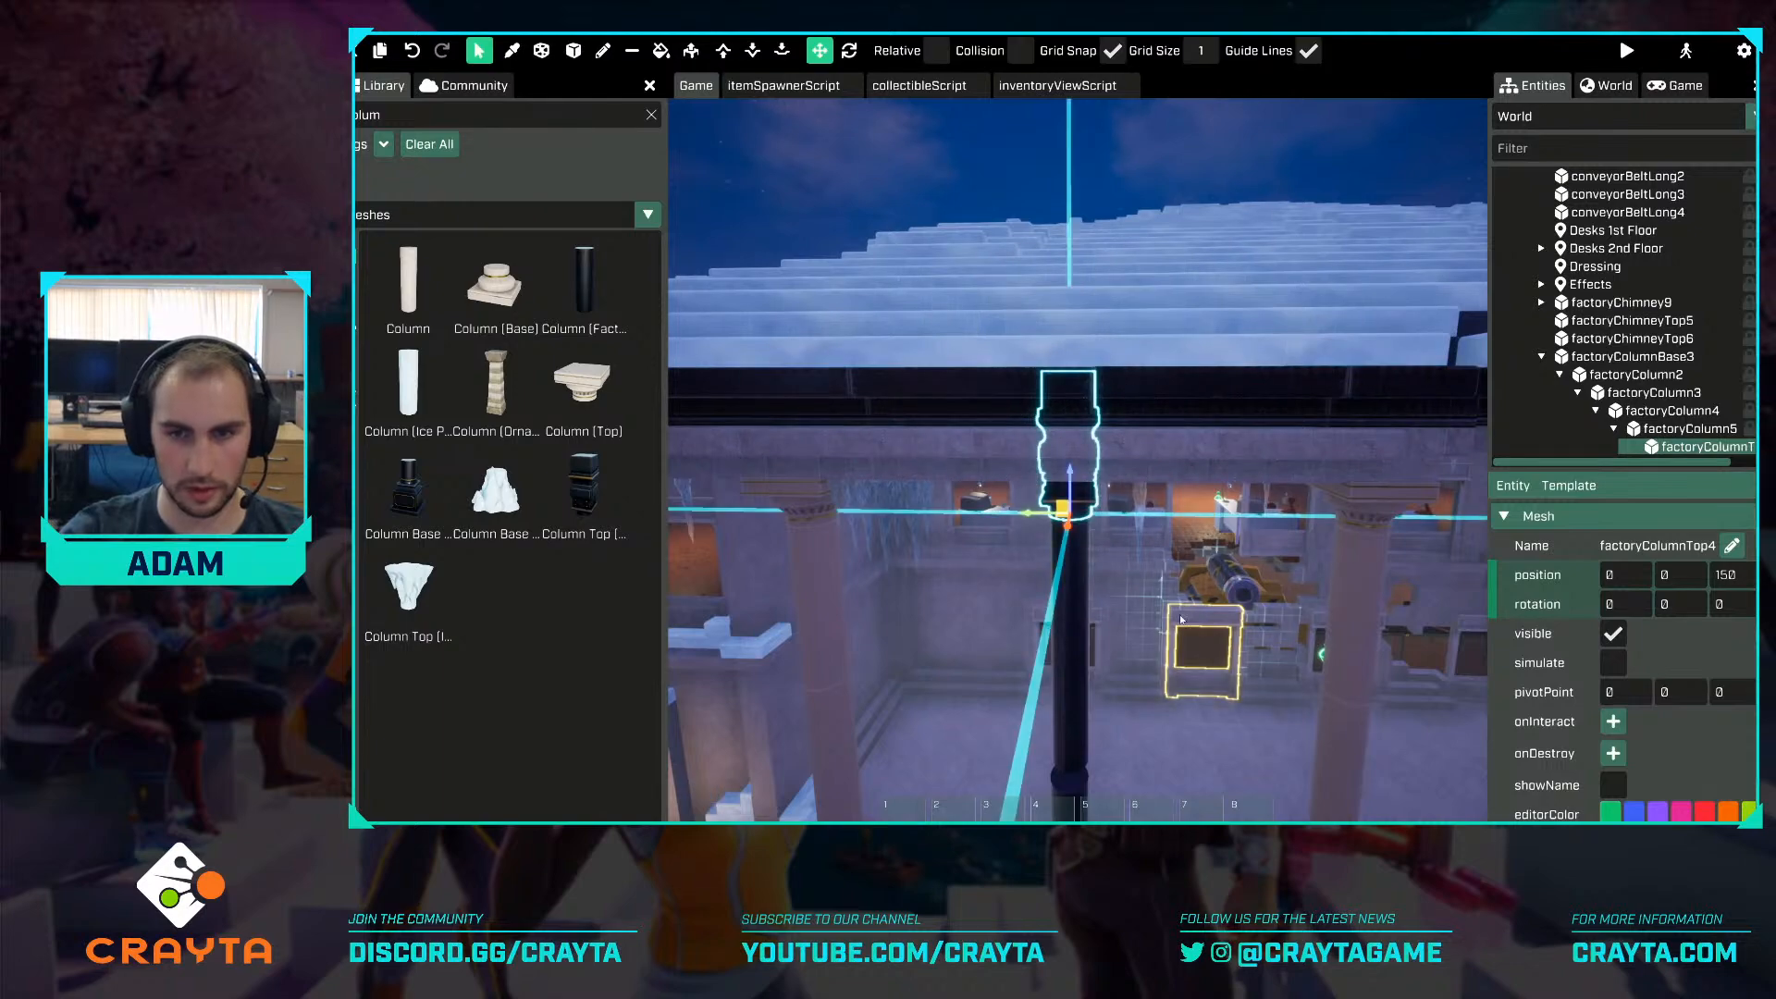
key(s)
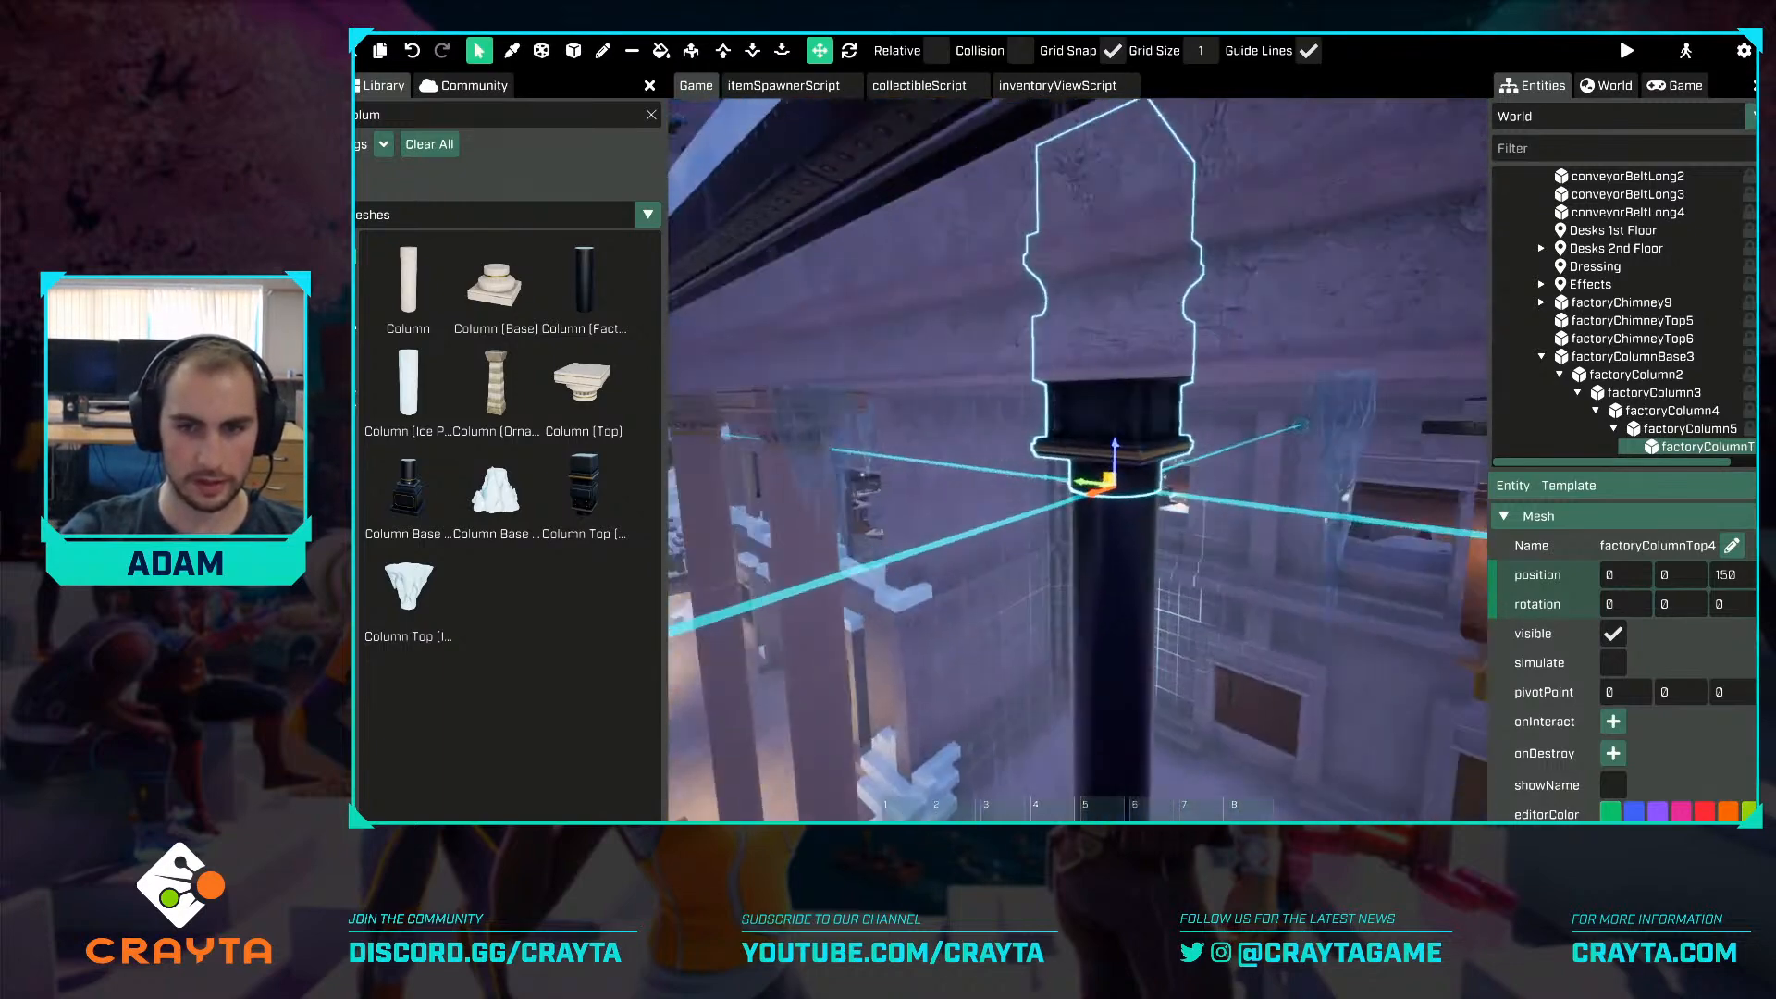
Realign factoryColumn4 with the black pillar's other sections and lower it to position 0, 0, 75.
key(w)
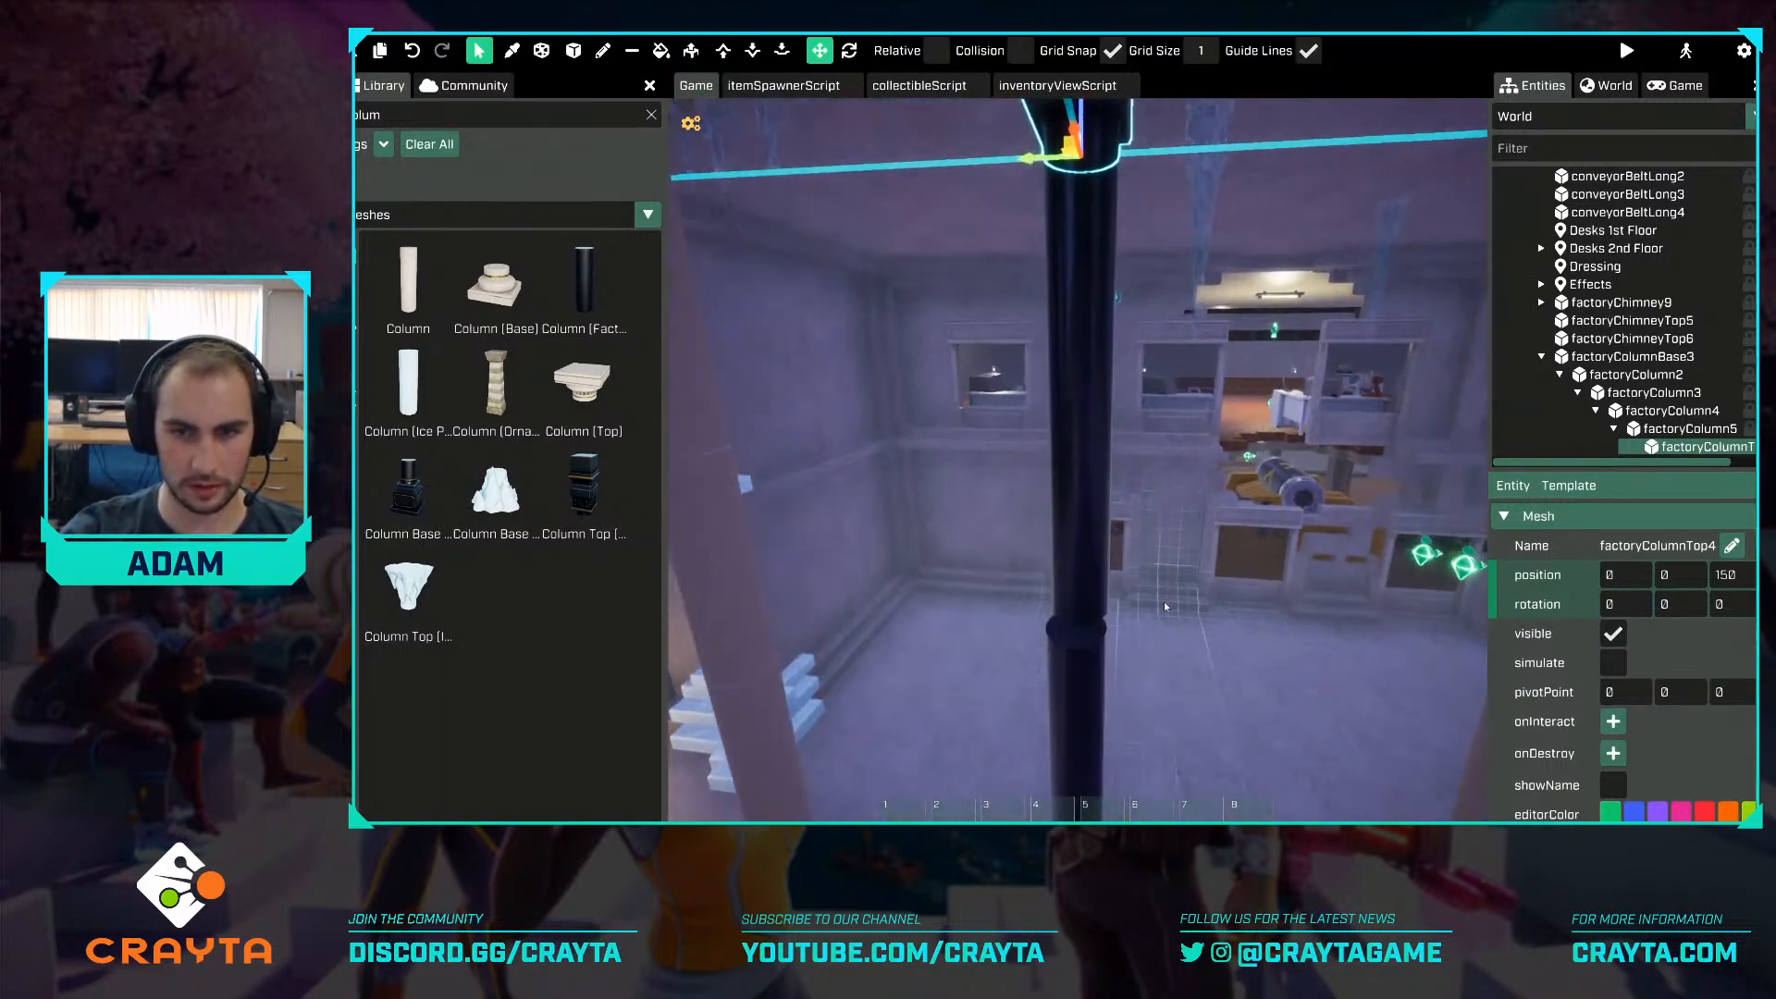
click(1069, 580)
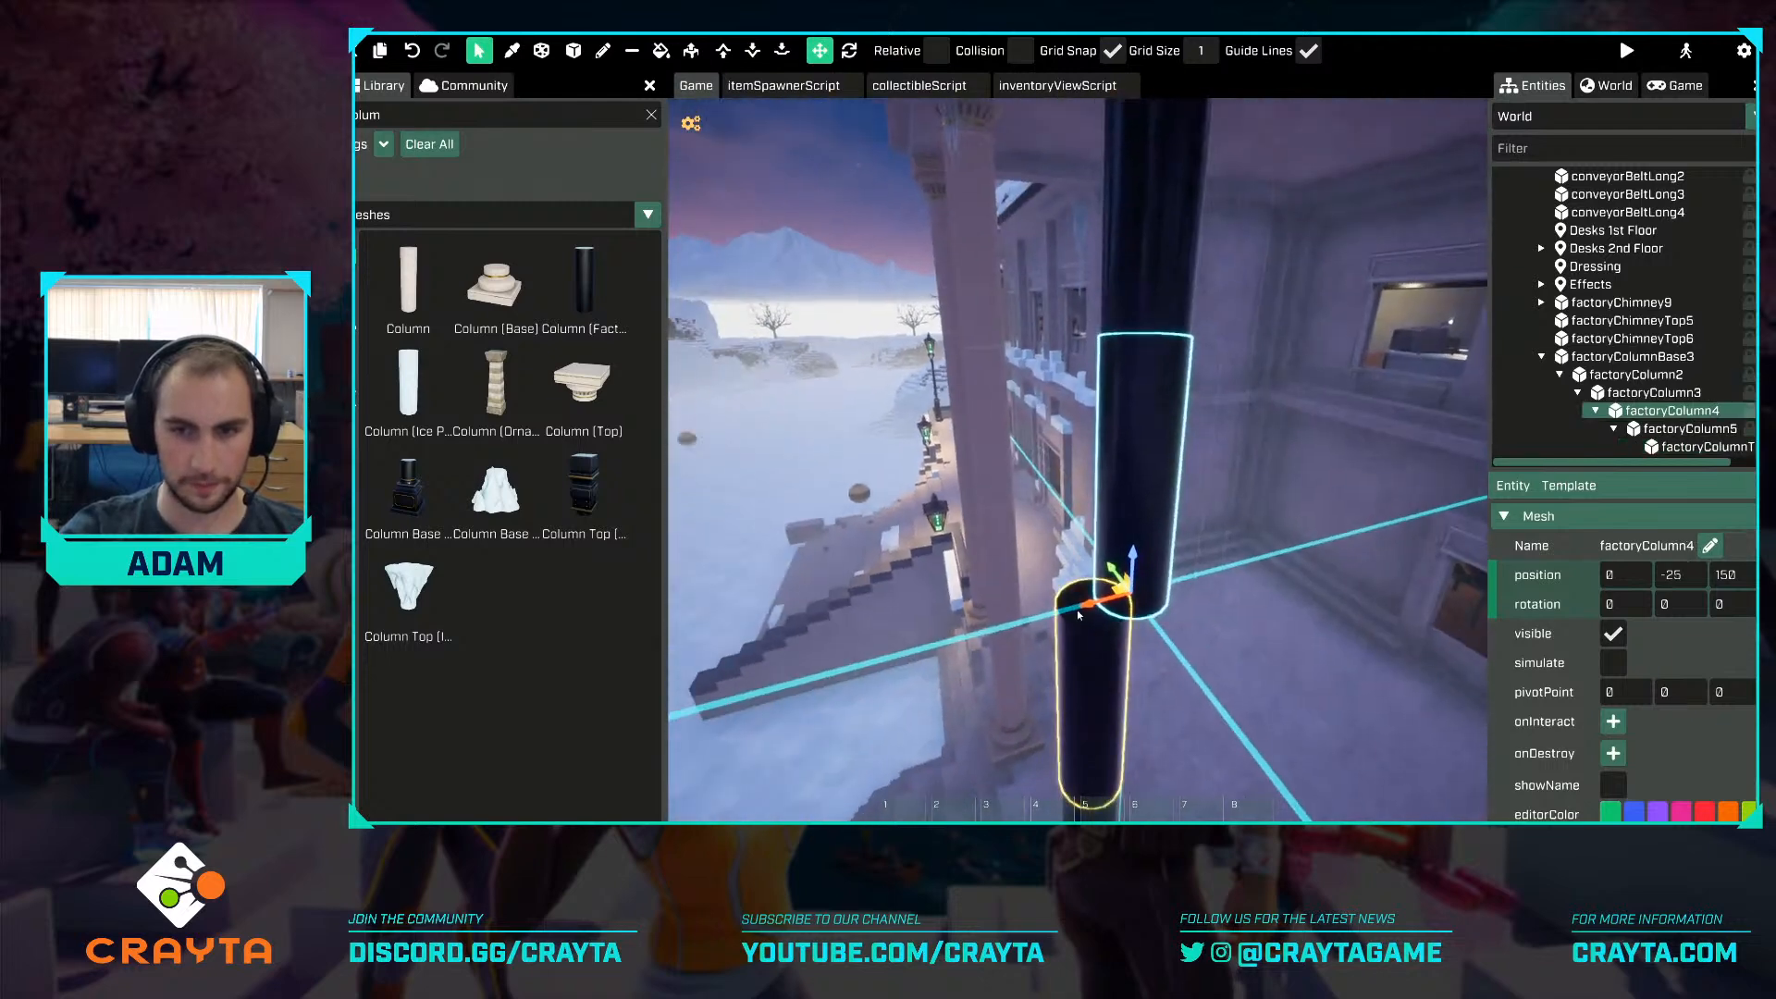
drag(1089, 606, 1042, 618)
key(a)
right_drag(1042, 618, 1120, 595)
drag(1066, 507, 1070, 547)
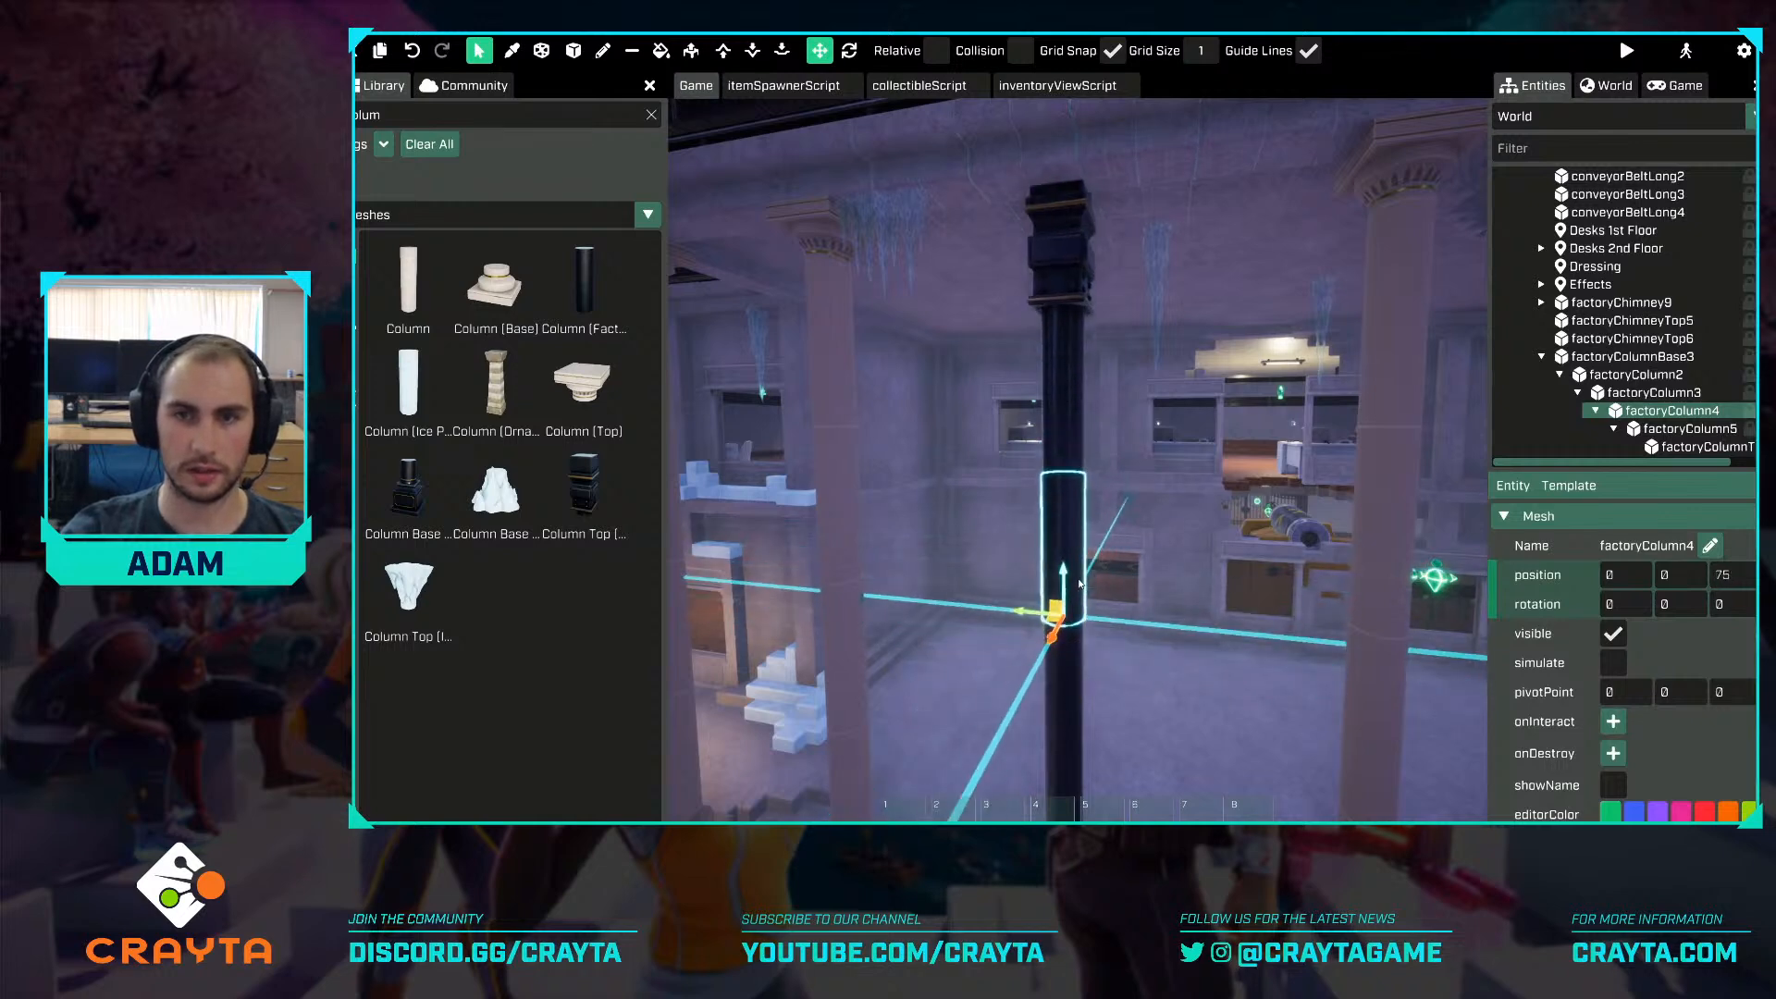
Delete the two pale stone pillars before the black pillar and the next pale one beyond it.
key(d)
right_drag(1135, 542, 1090, 598)
key(s)
key(a)
click(1078, 626)
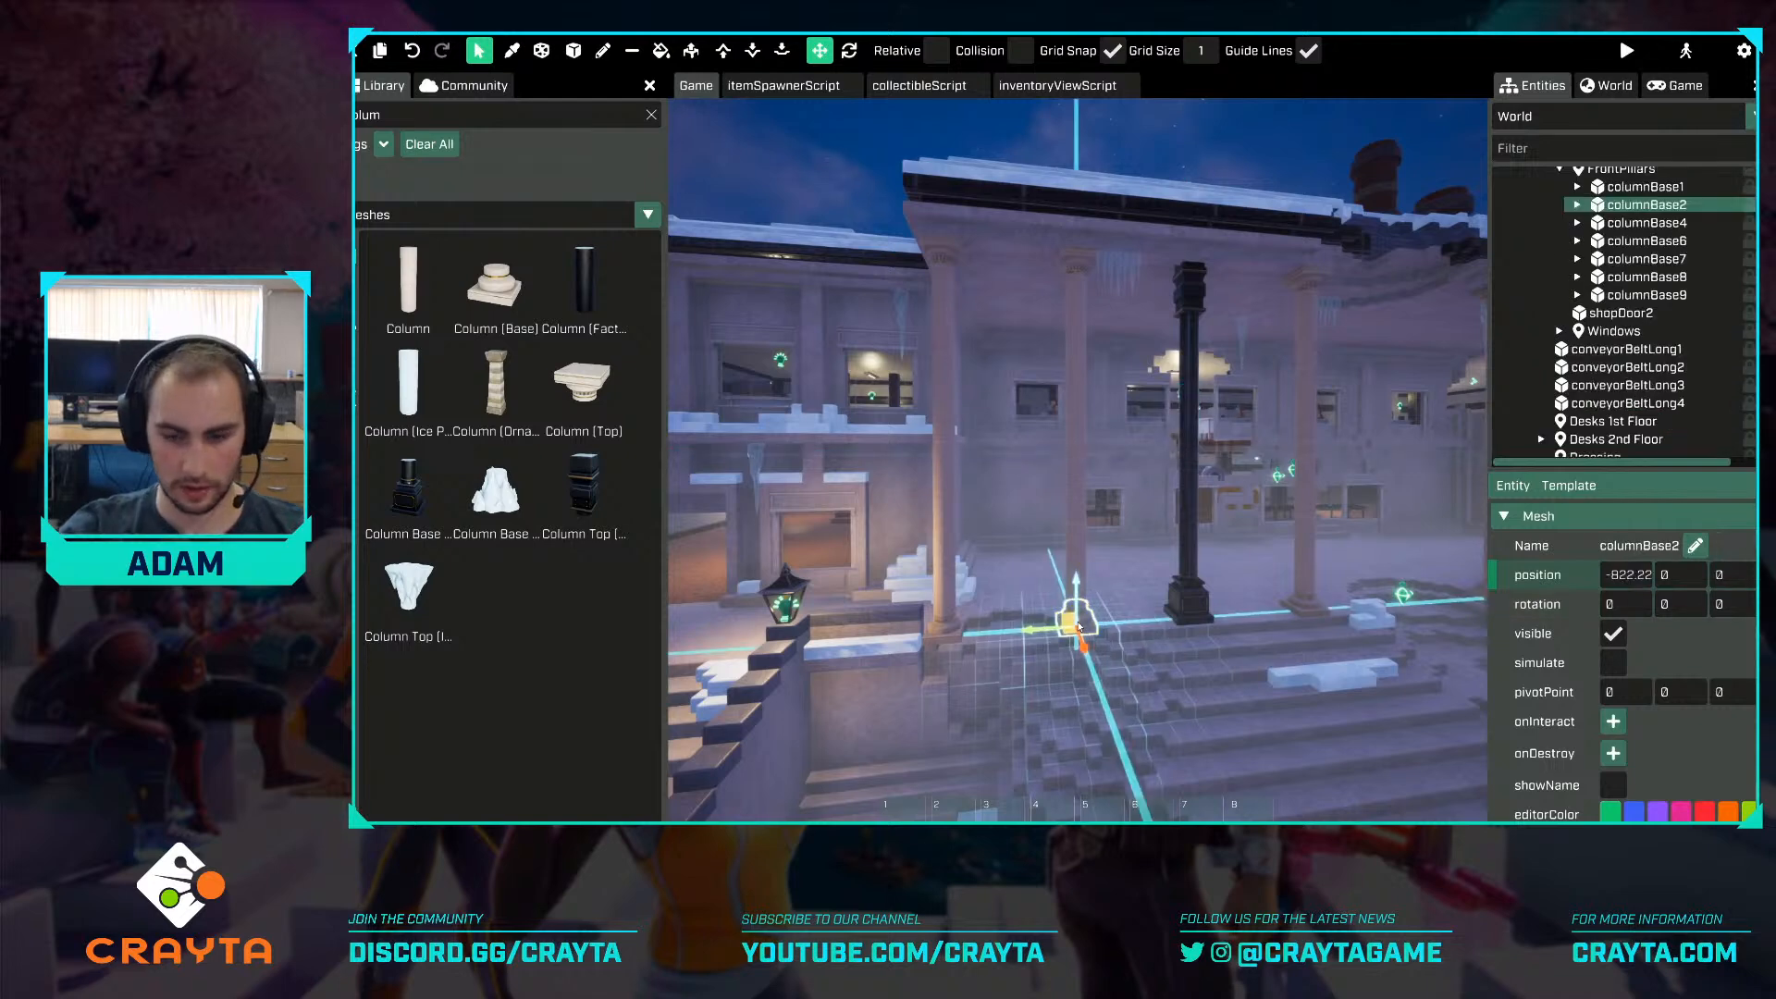
key(Delete)
click(952, 634)
key(Delete)
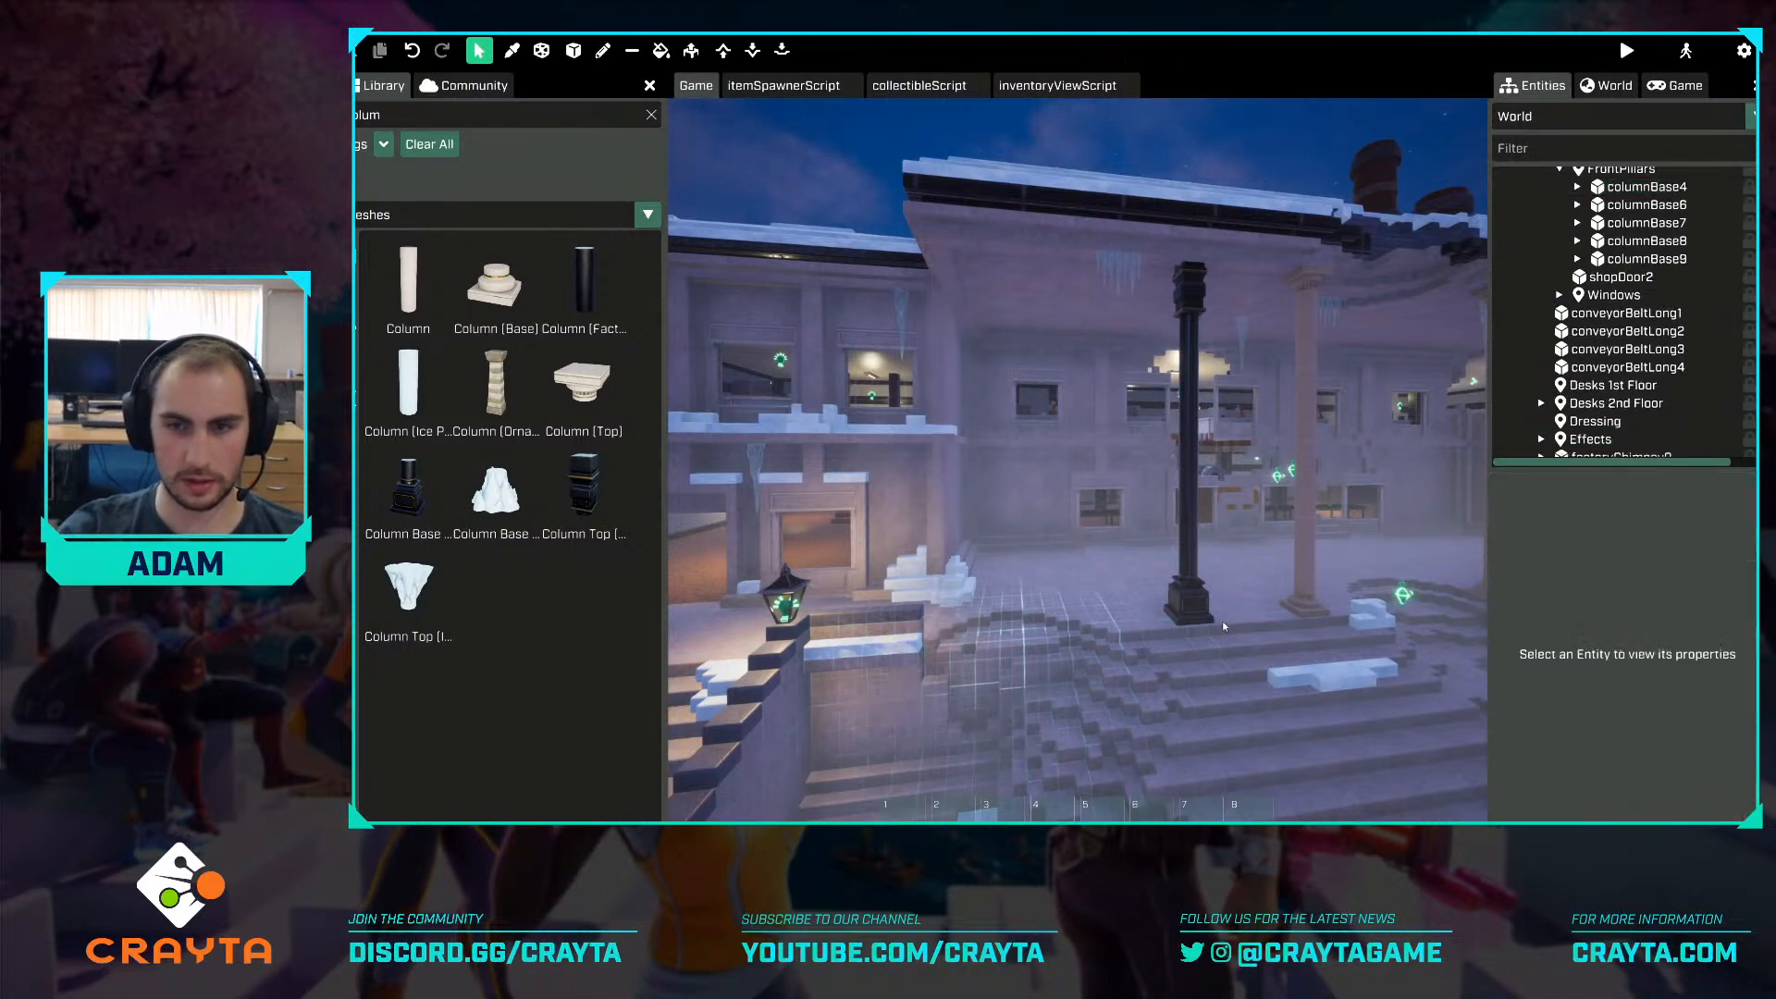
click(1306, 615)
key(Delete)
Duplicate the whole black factory pillar and move the copy along the porch to position 275, 1200, 300.
click(1201, 610)
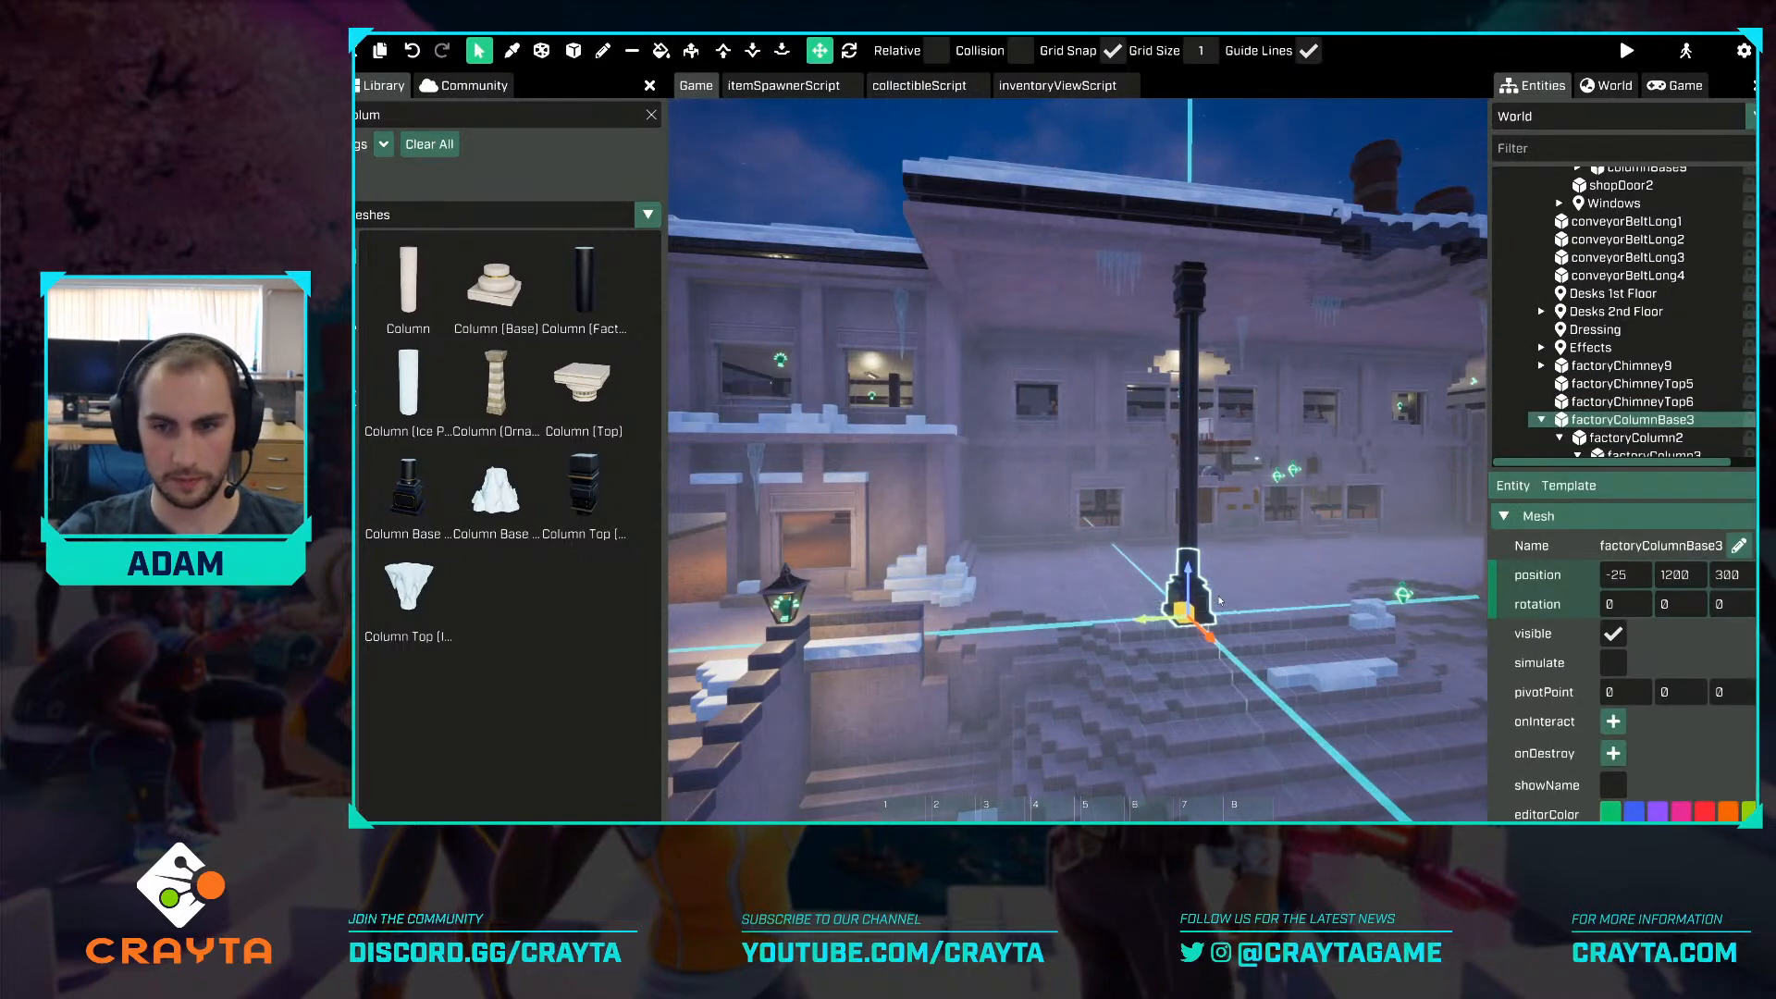
key(d)
key(ctrl+d)
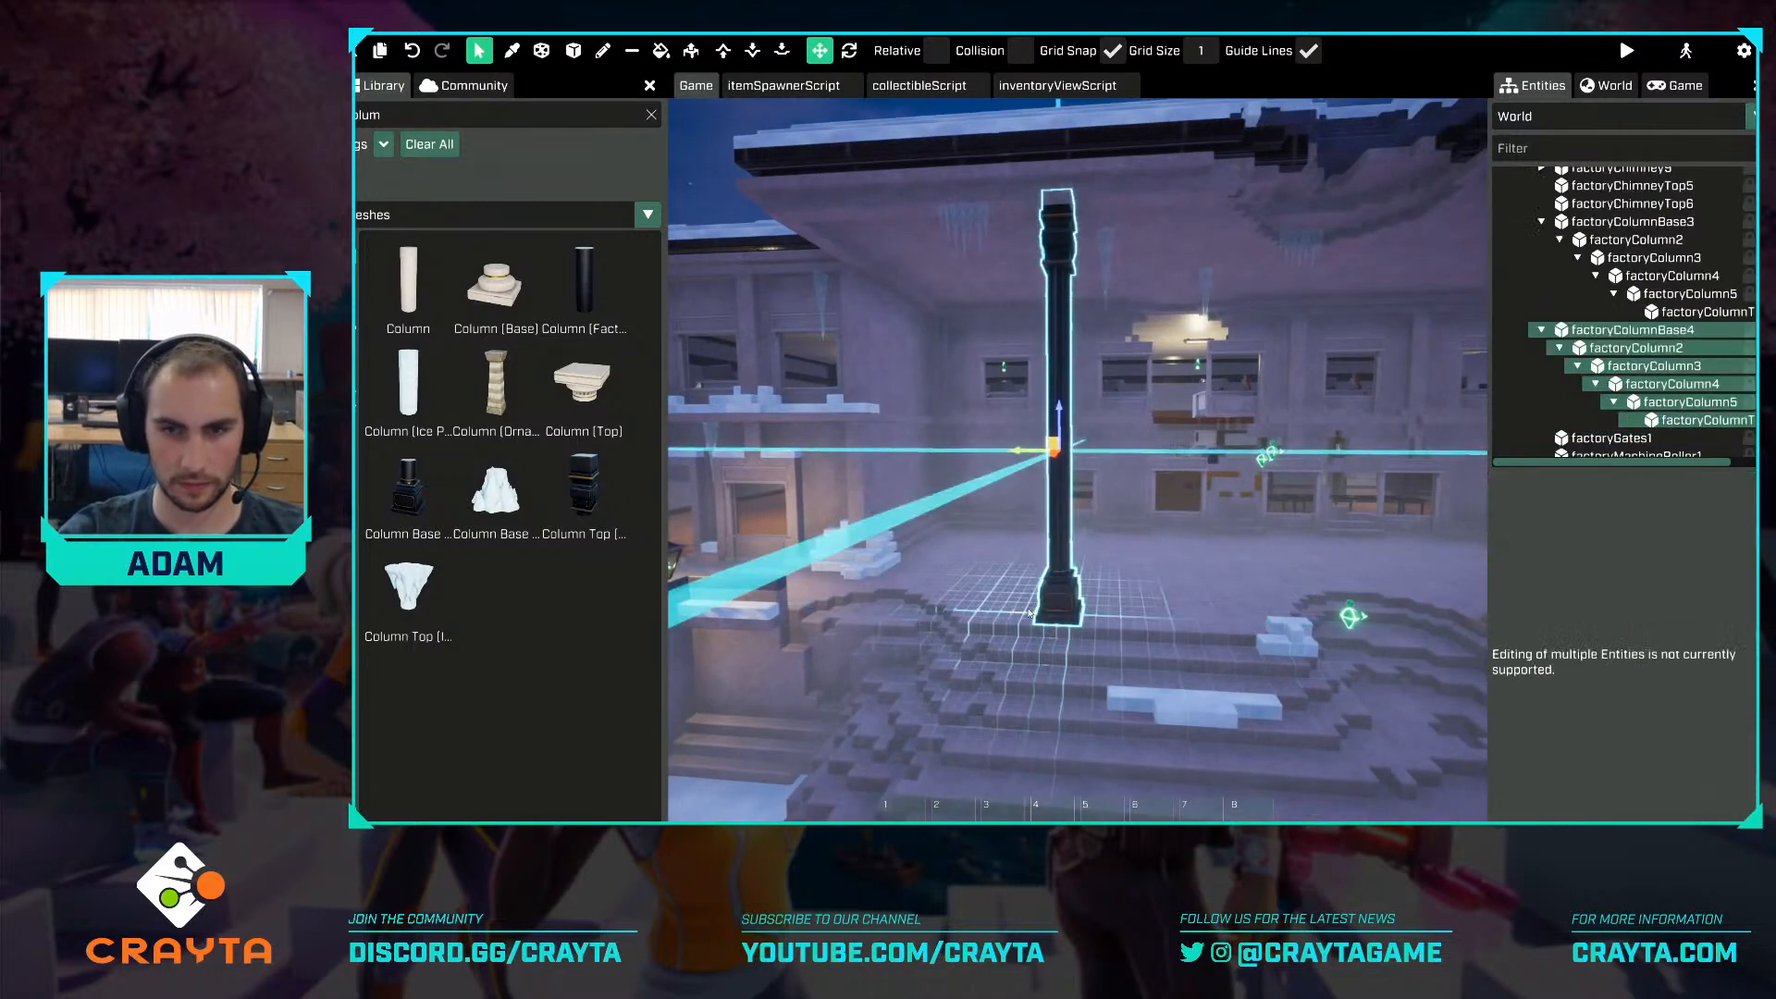
click(1542, 223)
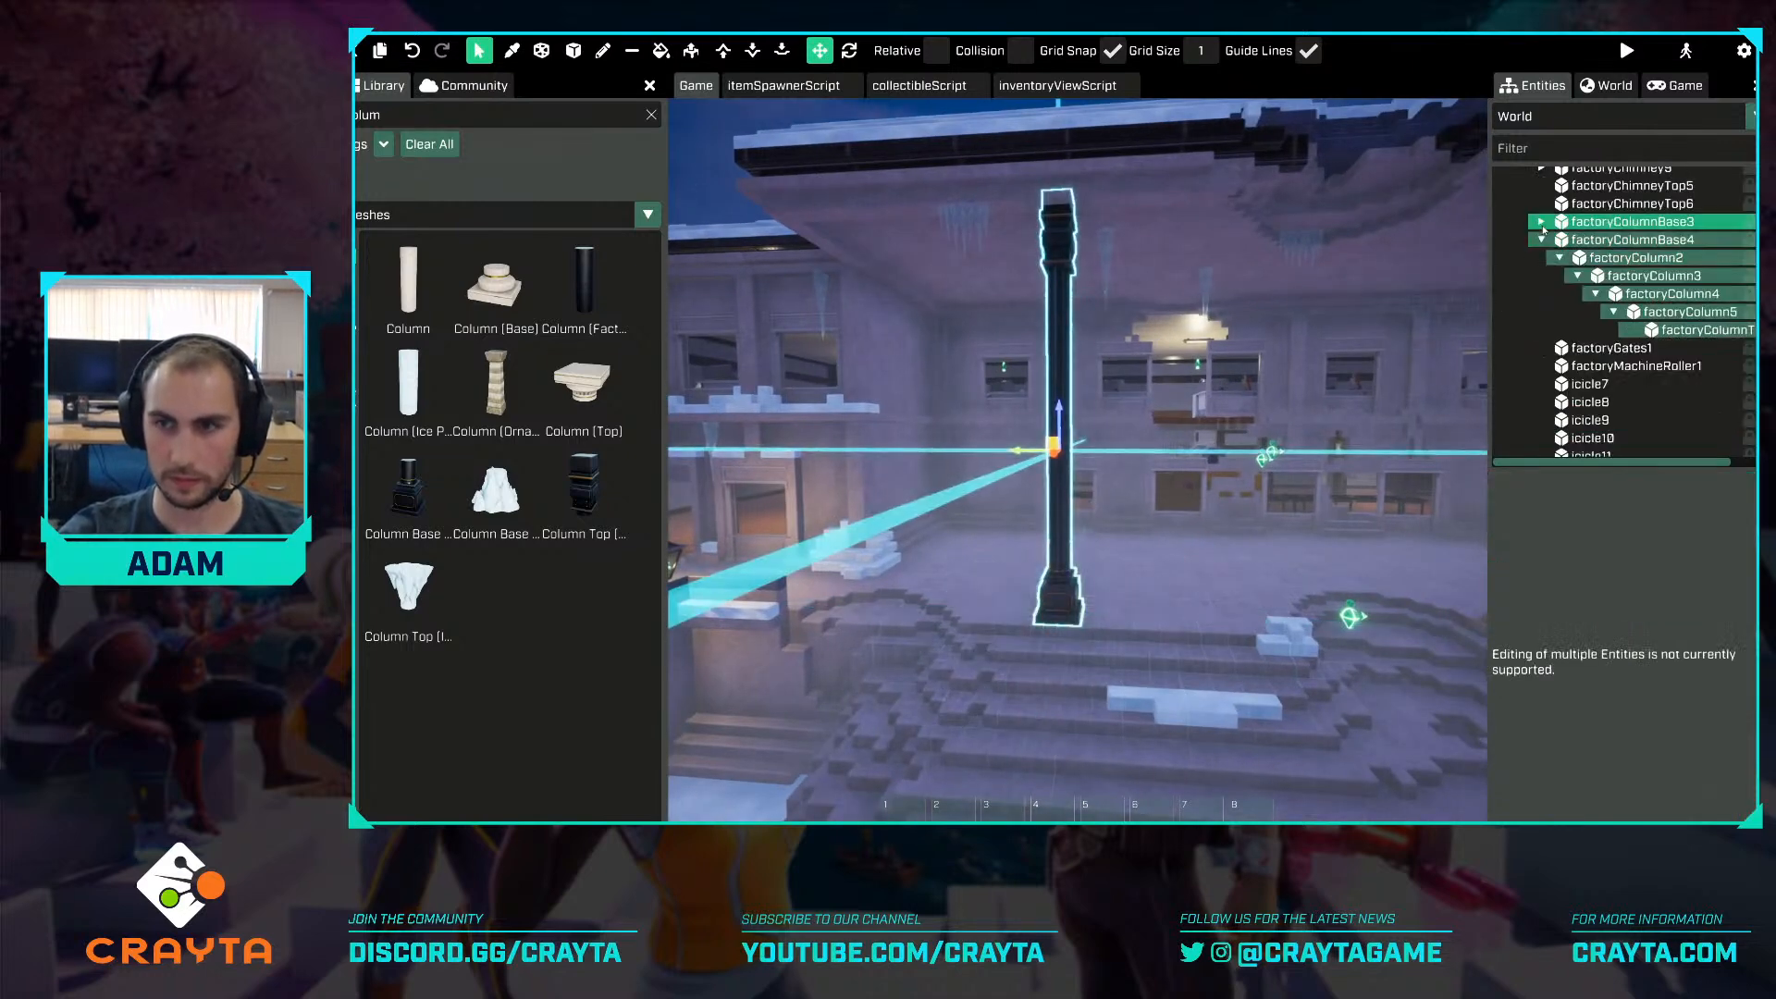
click(1542, 240)
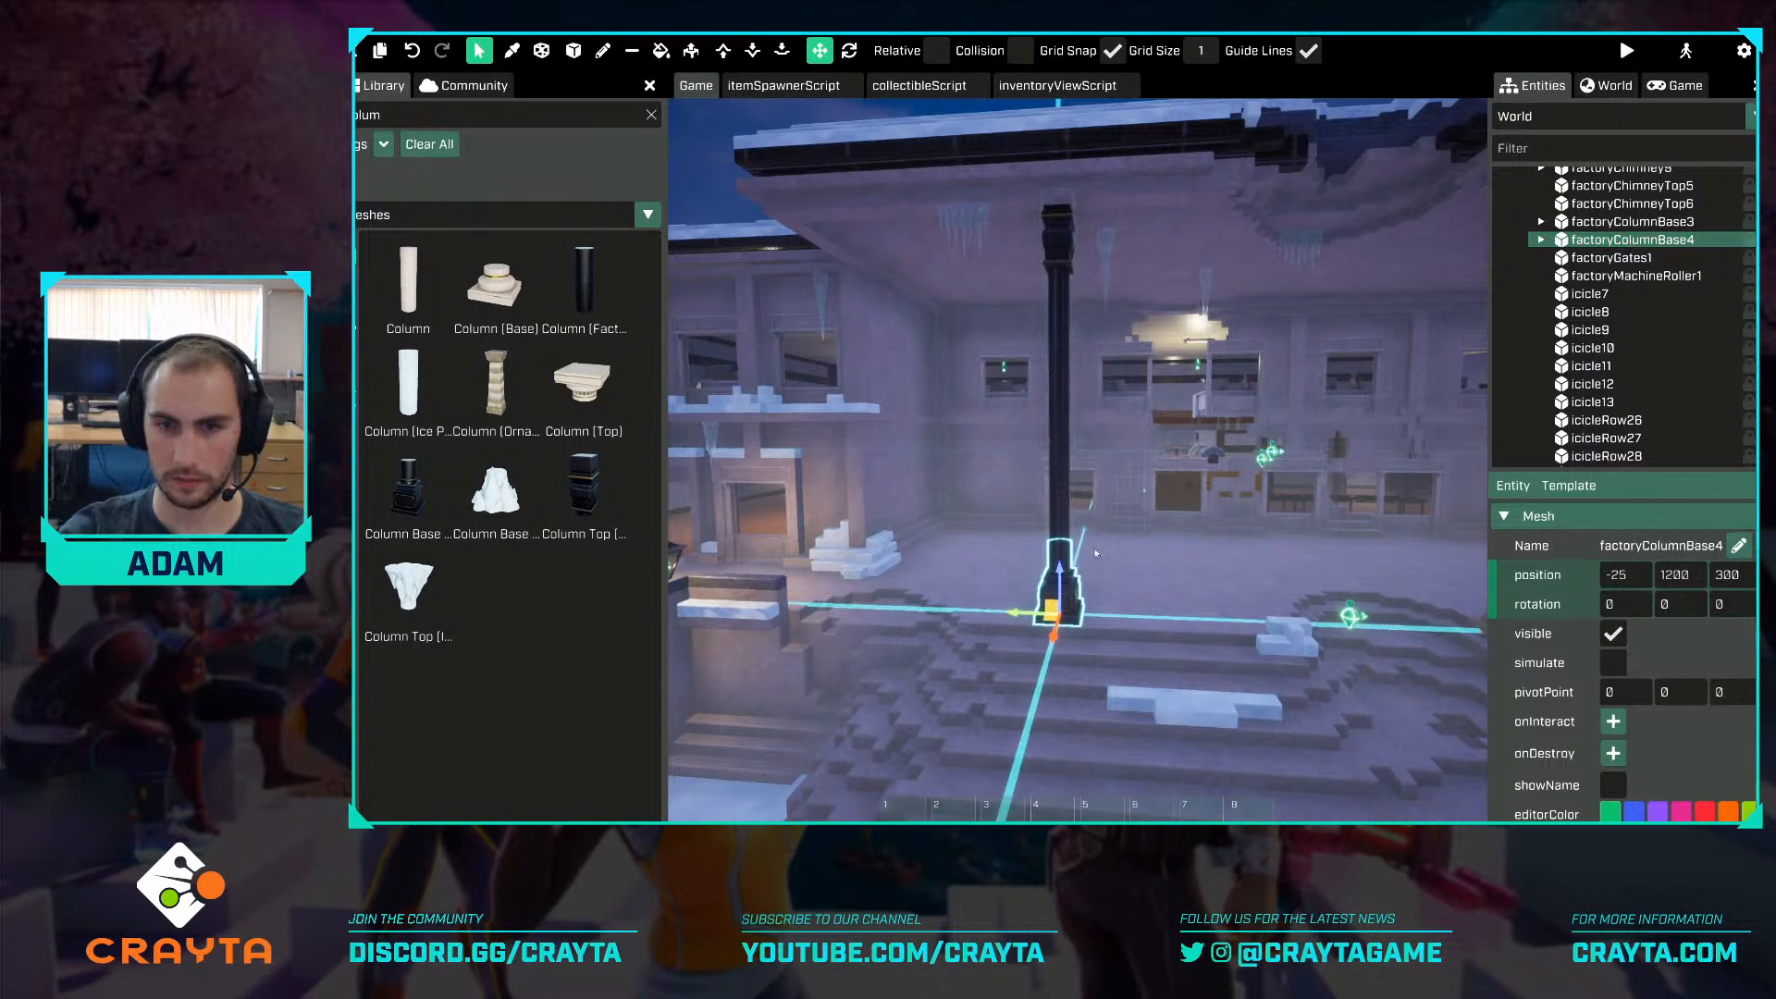
drag(1024, 614, 1136, 615)
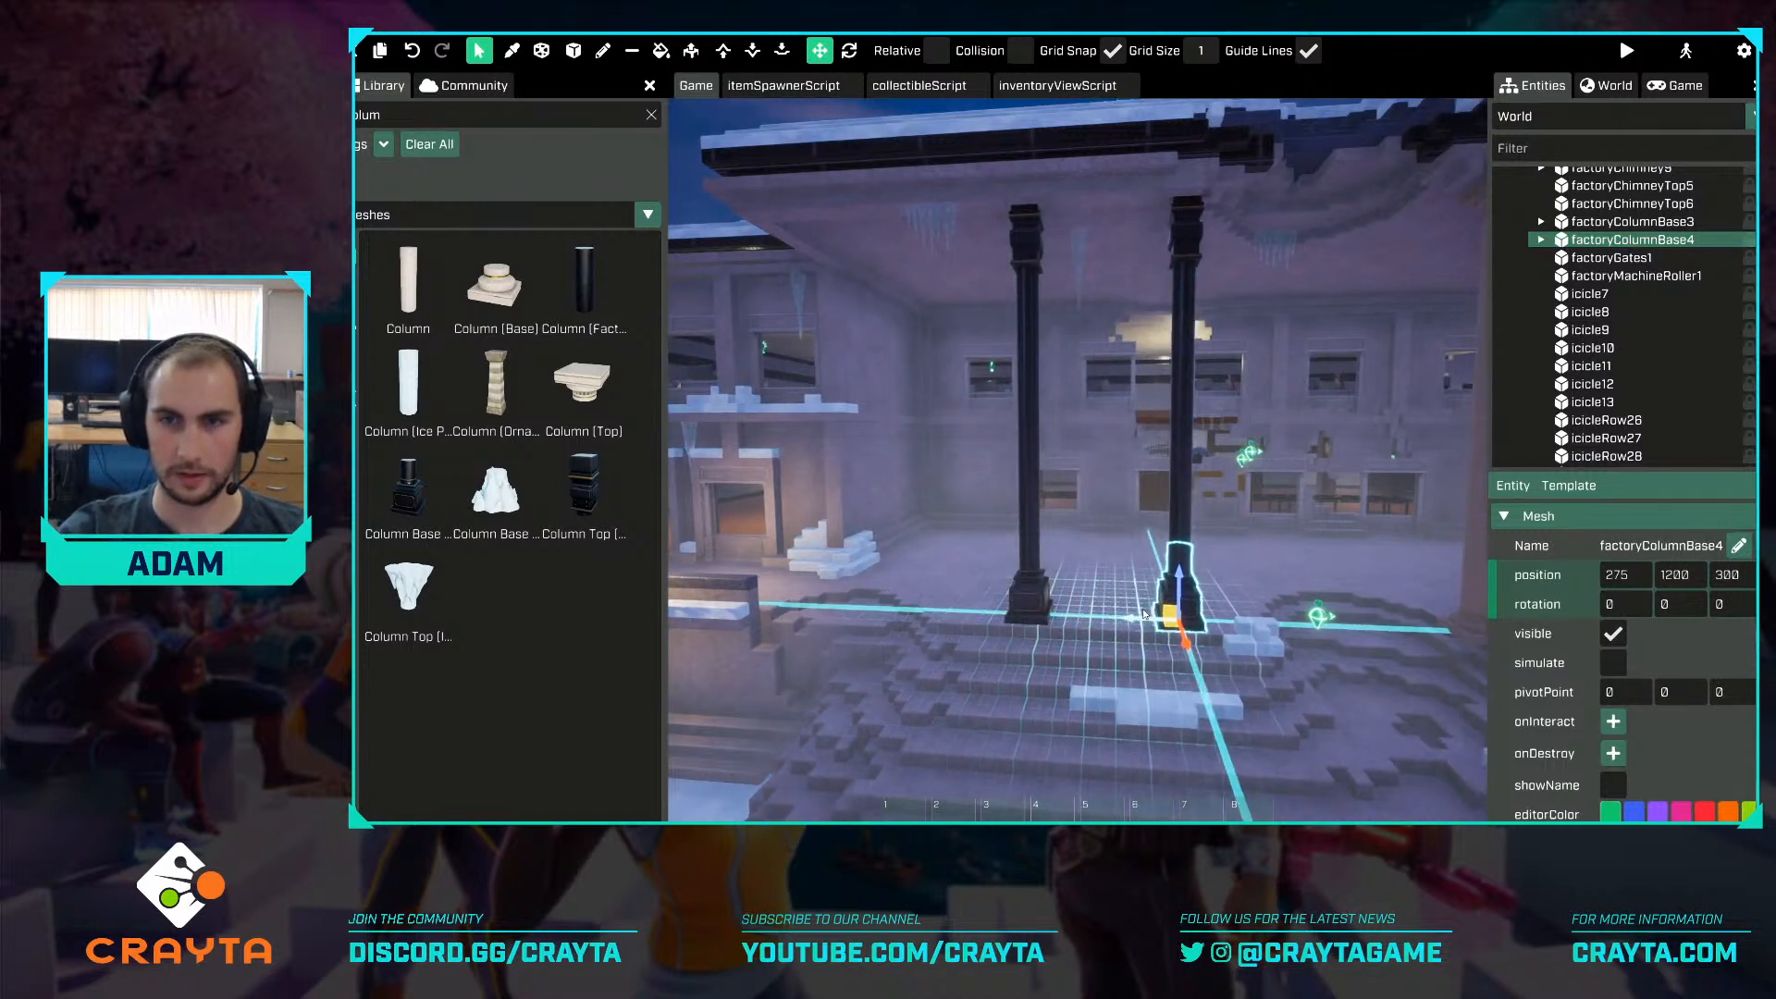
Add another copy of the black pillar and move it along the porch to position -325, 1200, 300.
key(s)
key(ctrl+v)
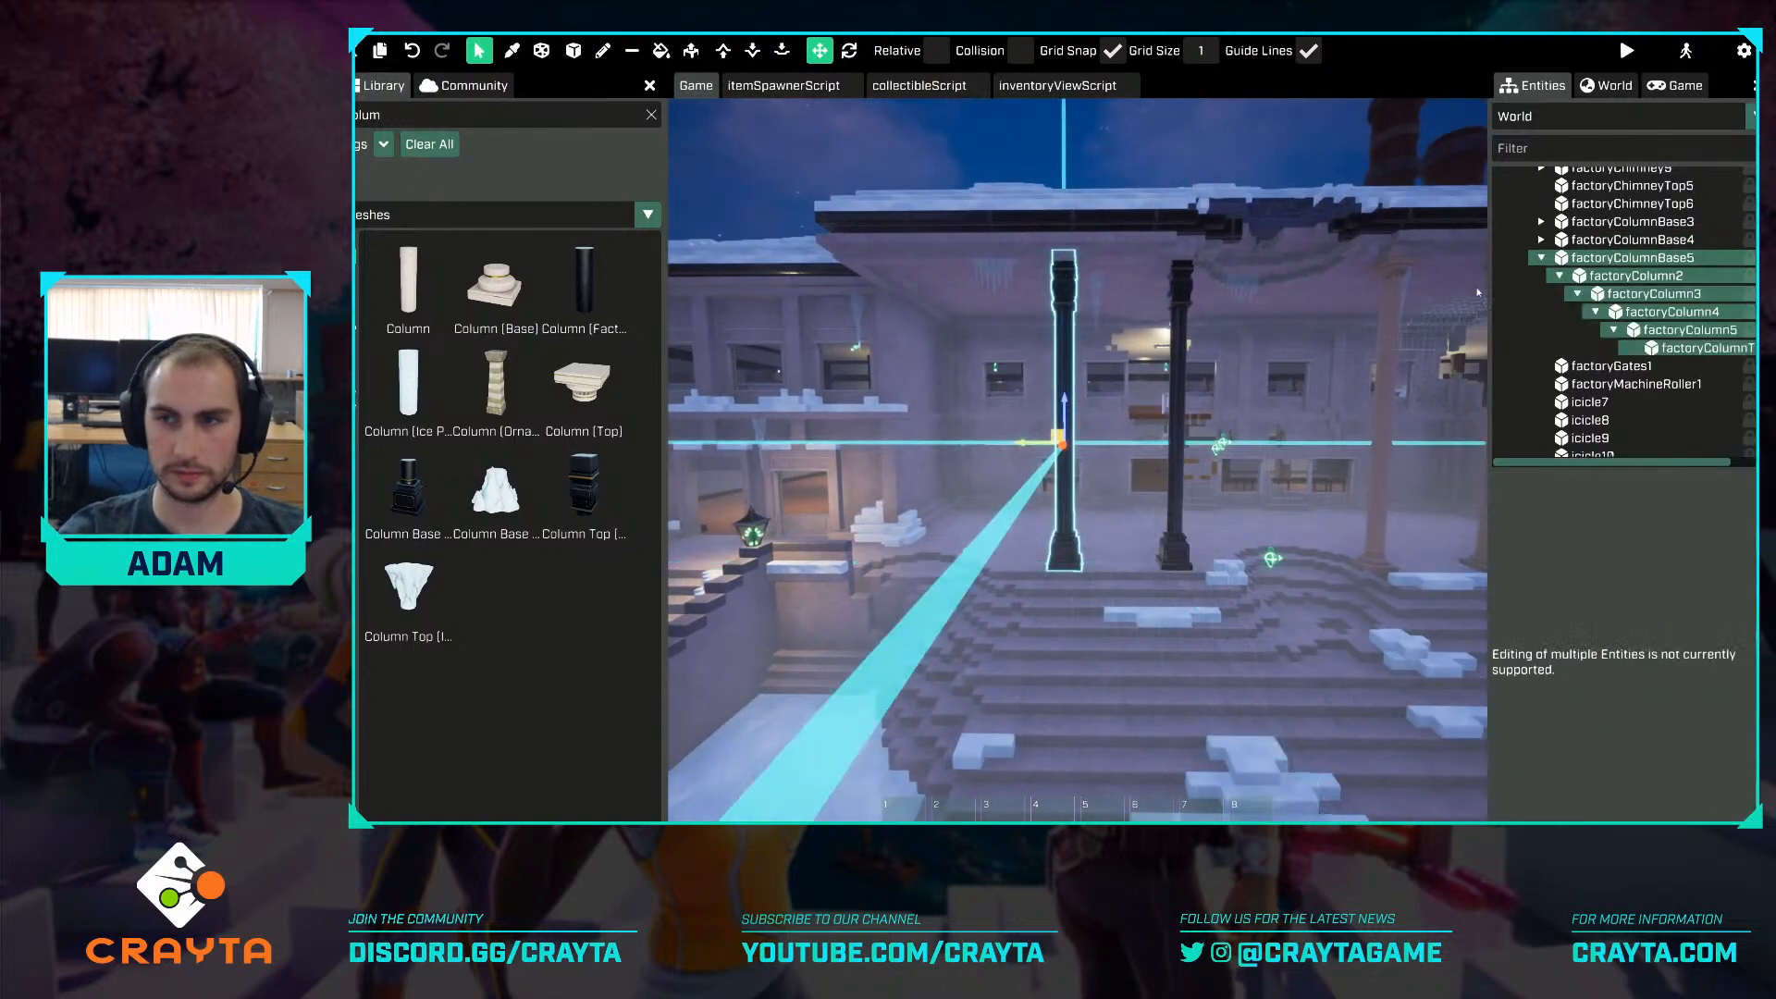
click(1541, 259)
click(1569, 260)
key(shift+w)
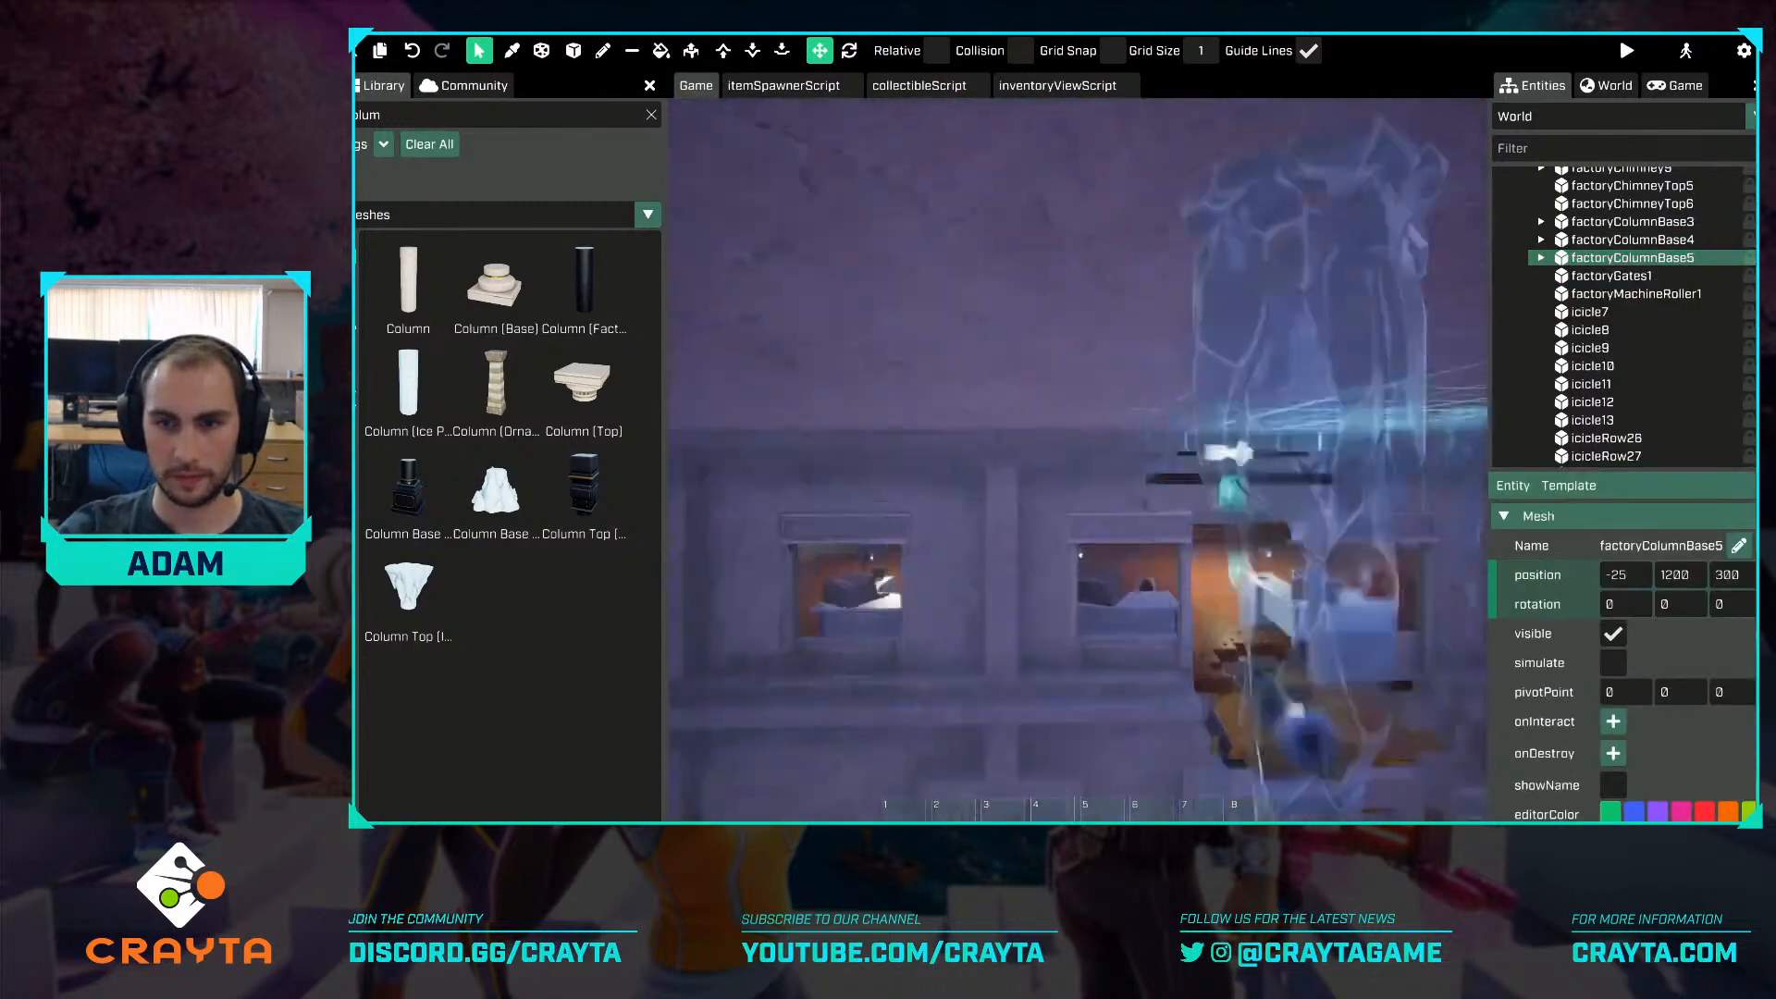
key(shift+w)
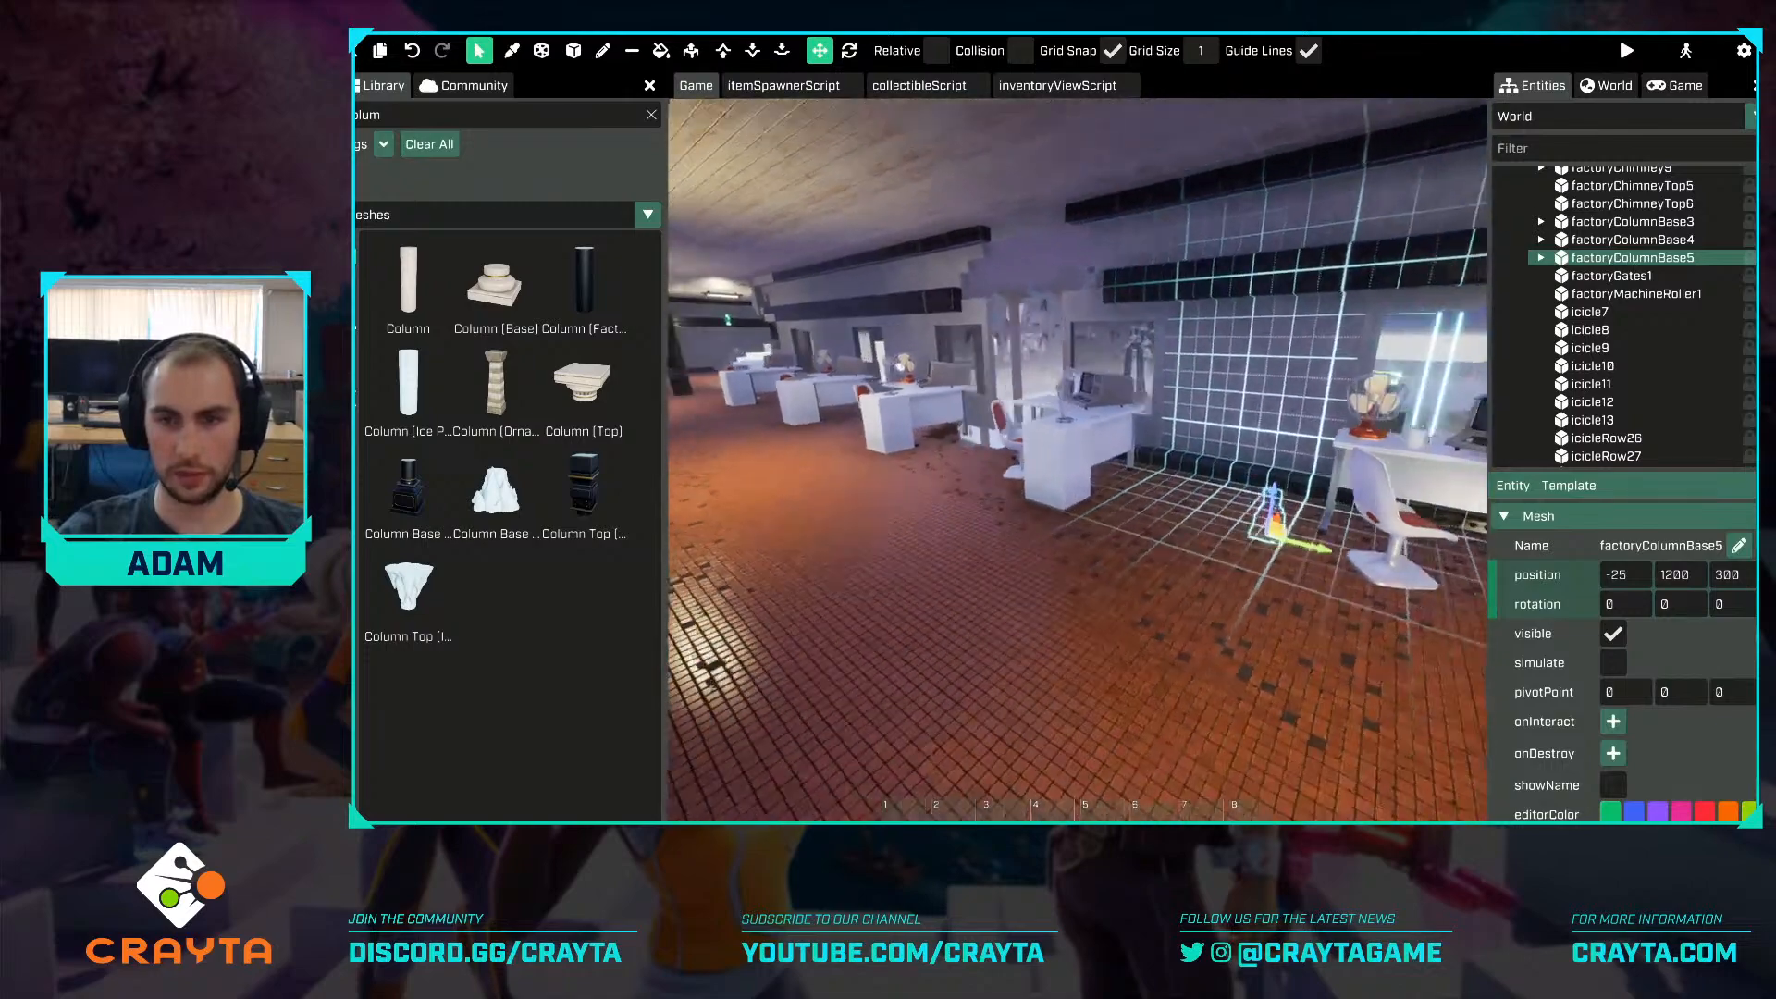
key(w)
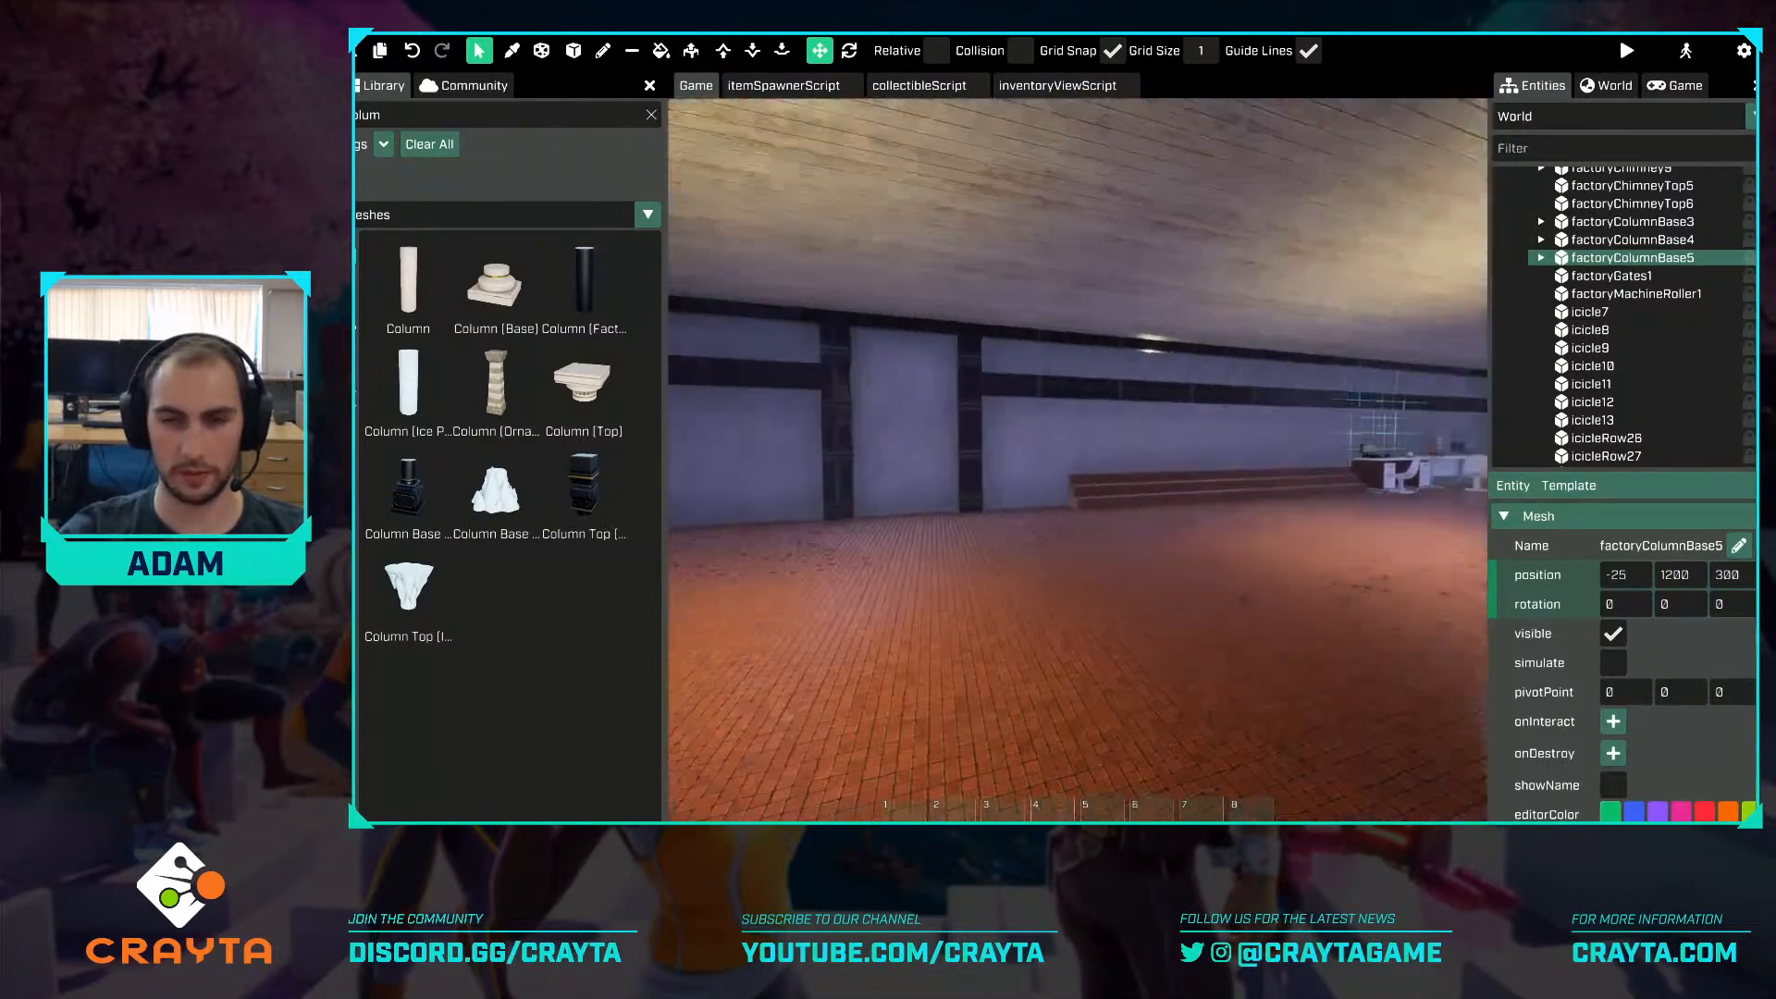
key(s)
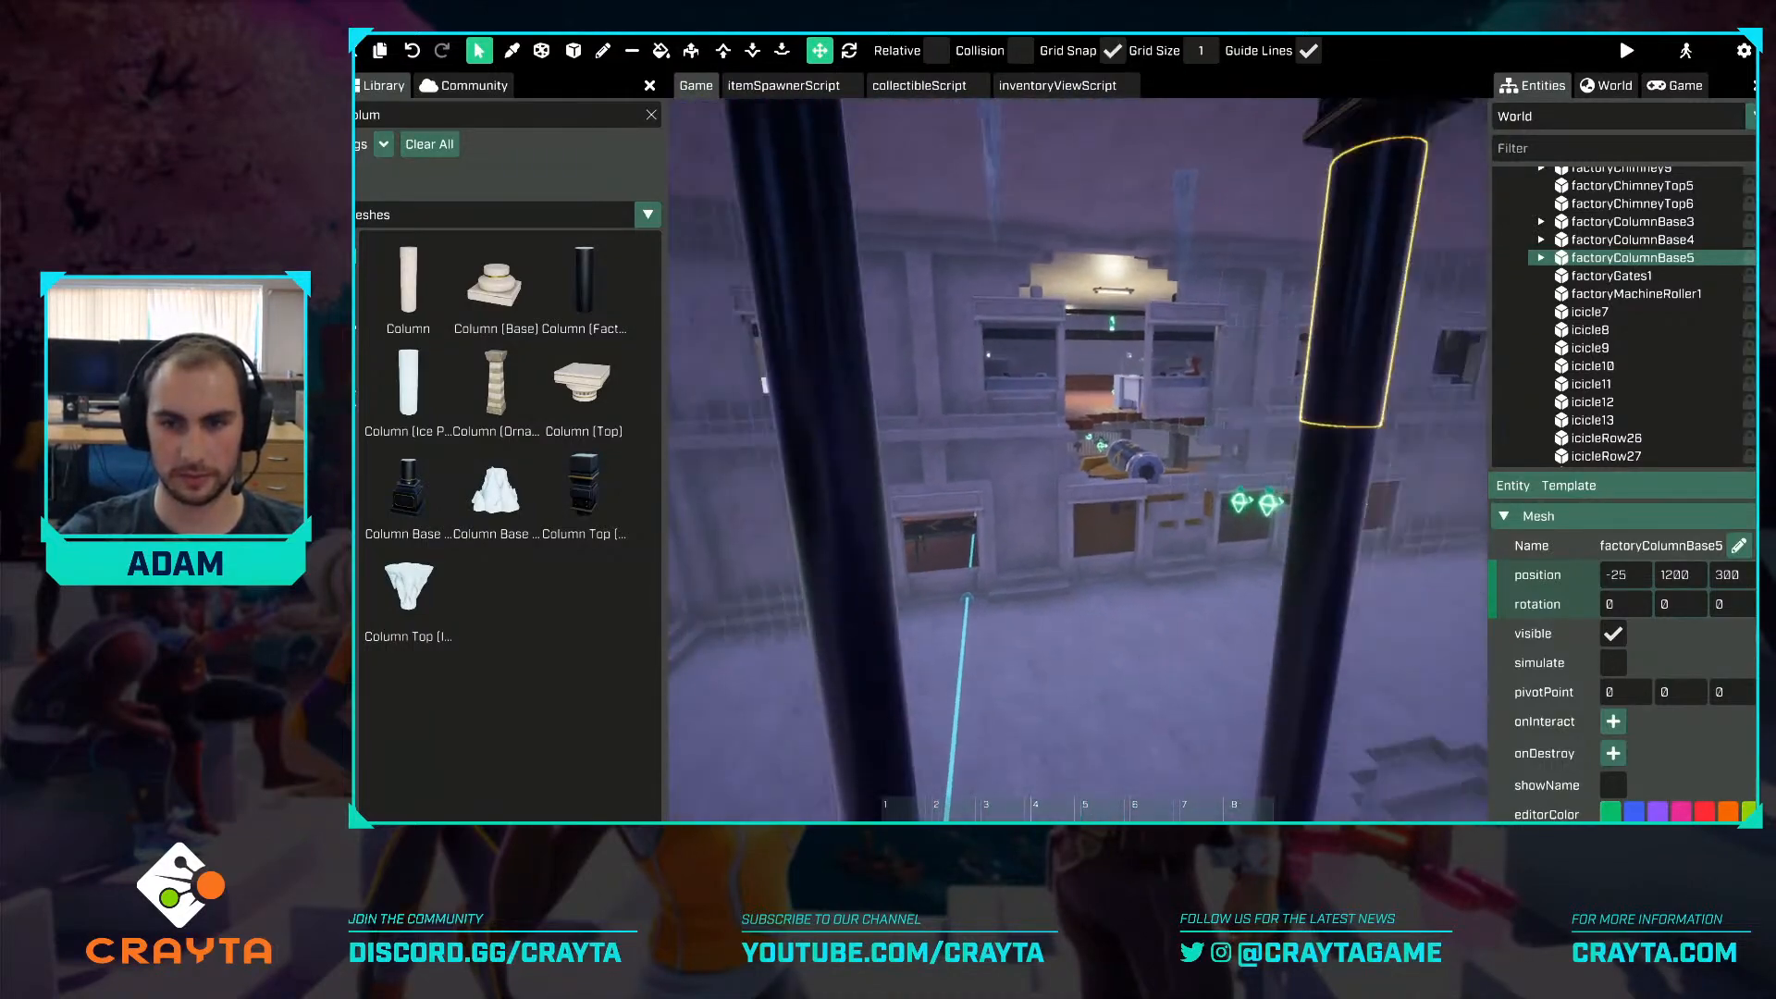
key(s)
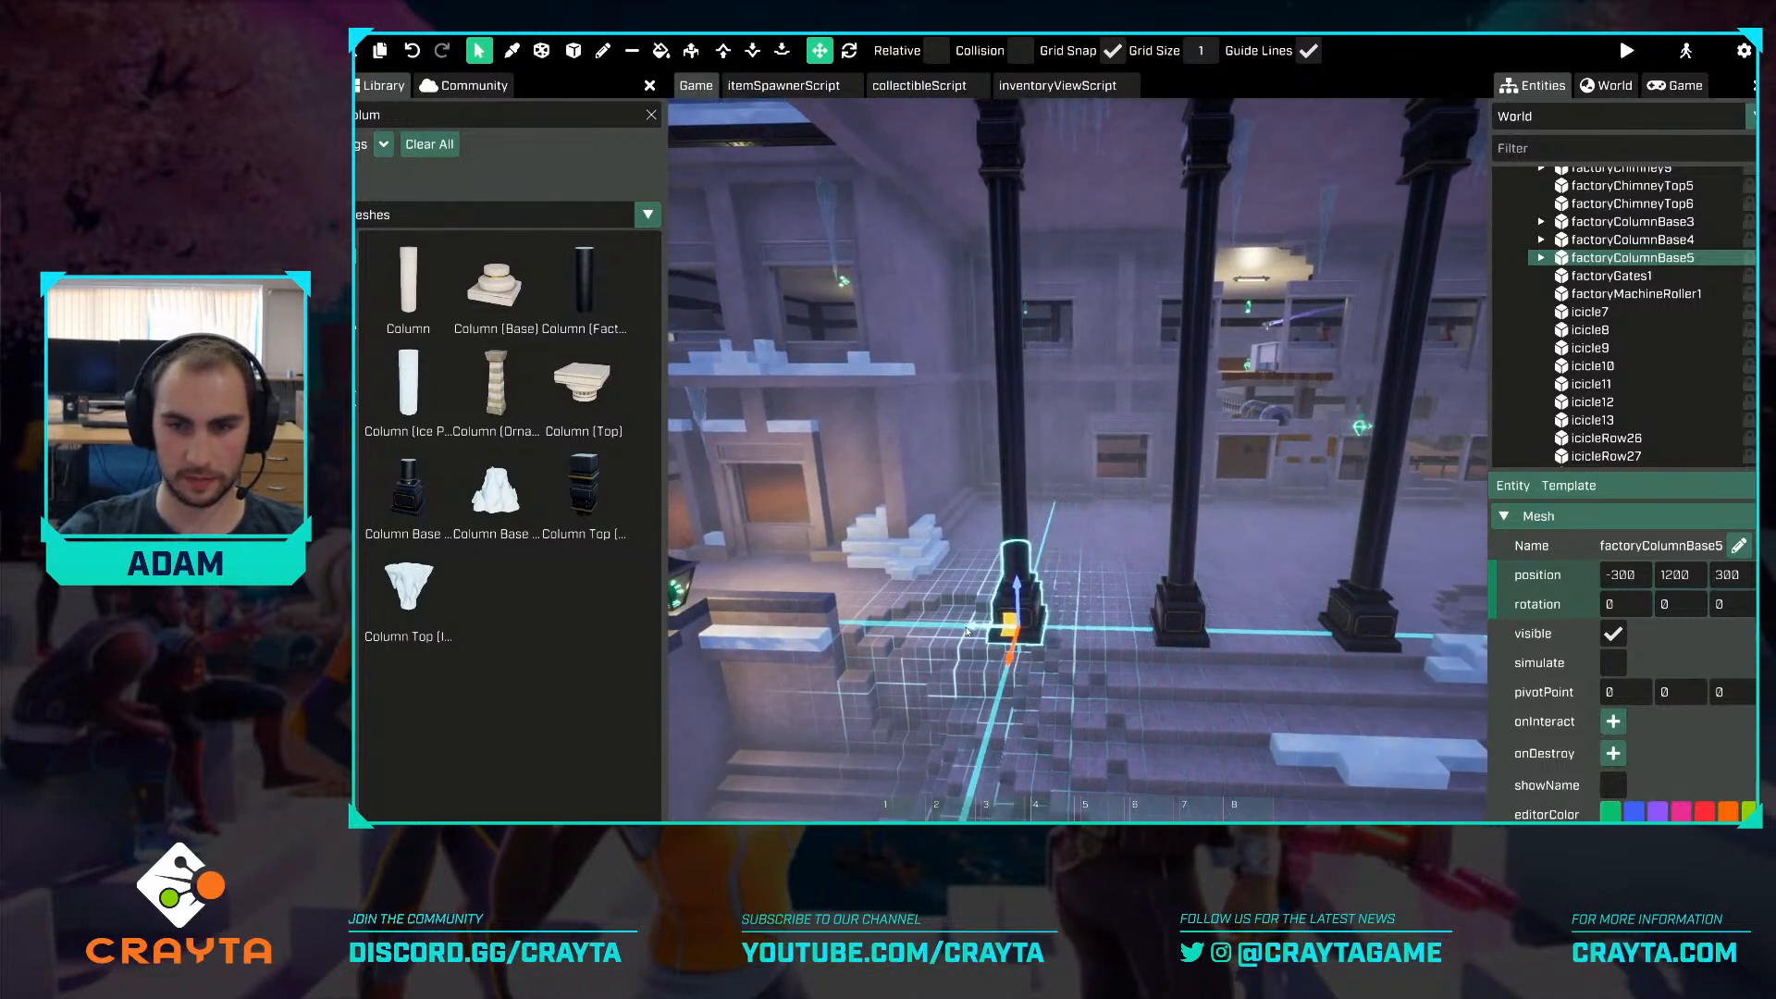
key(w)
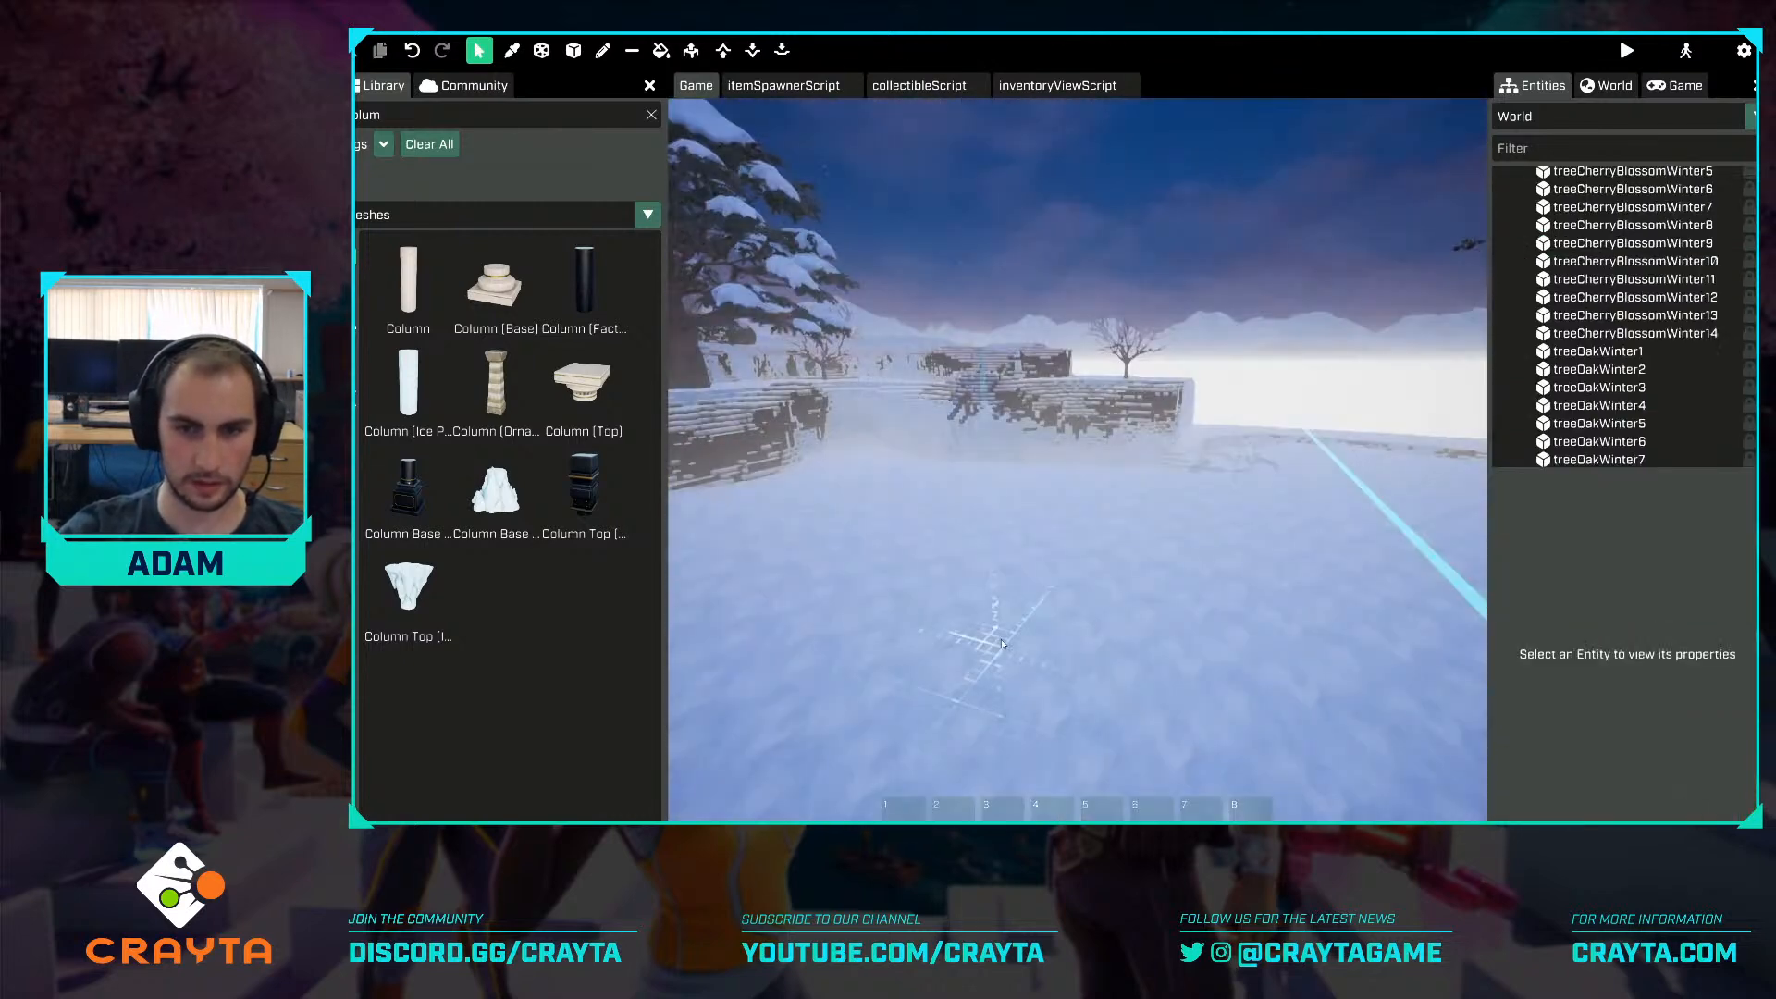
click(1002, 643)
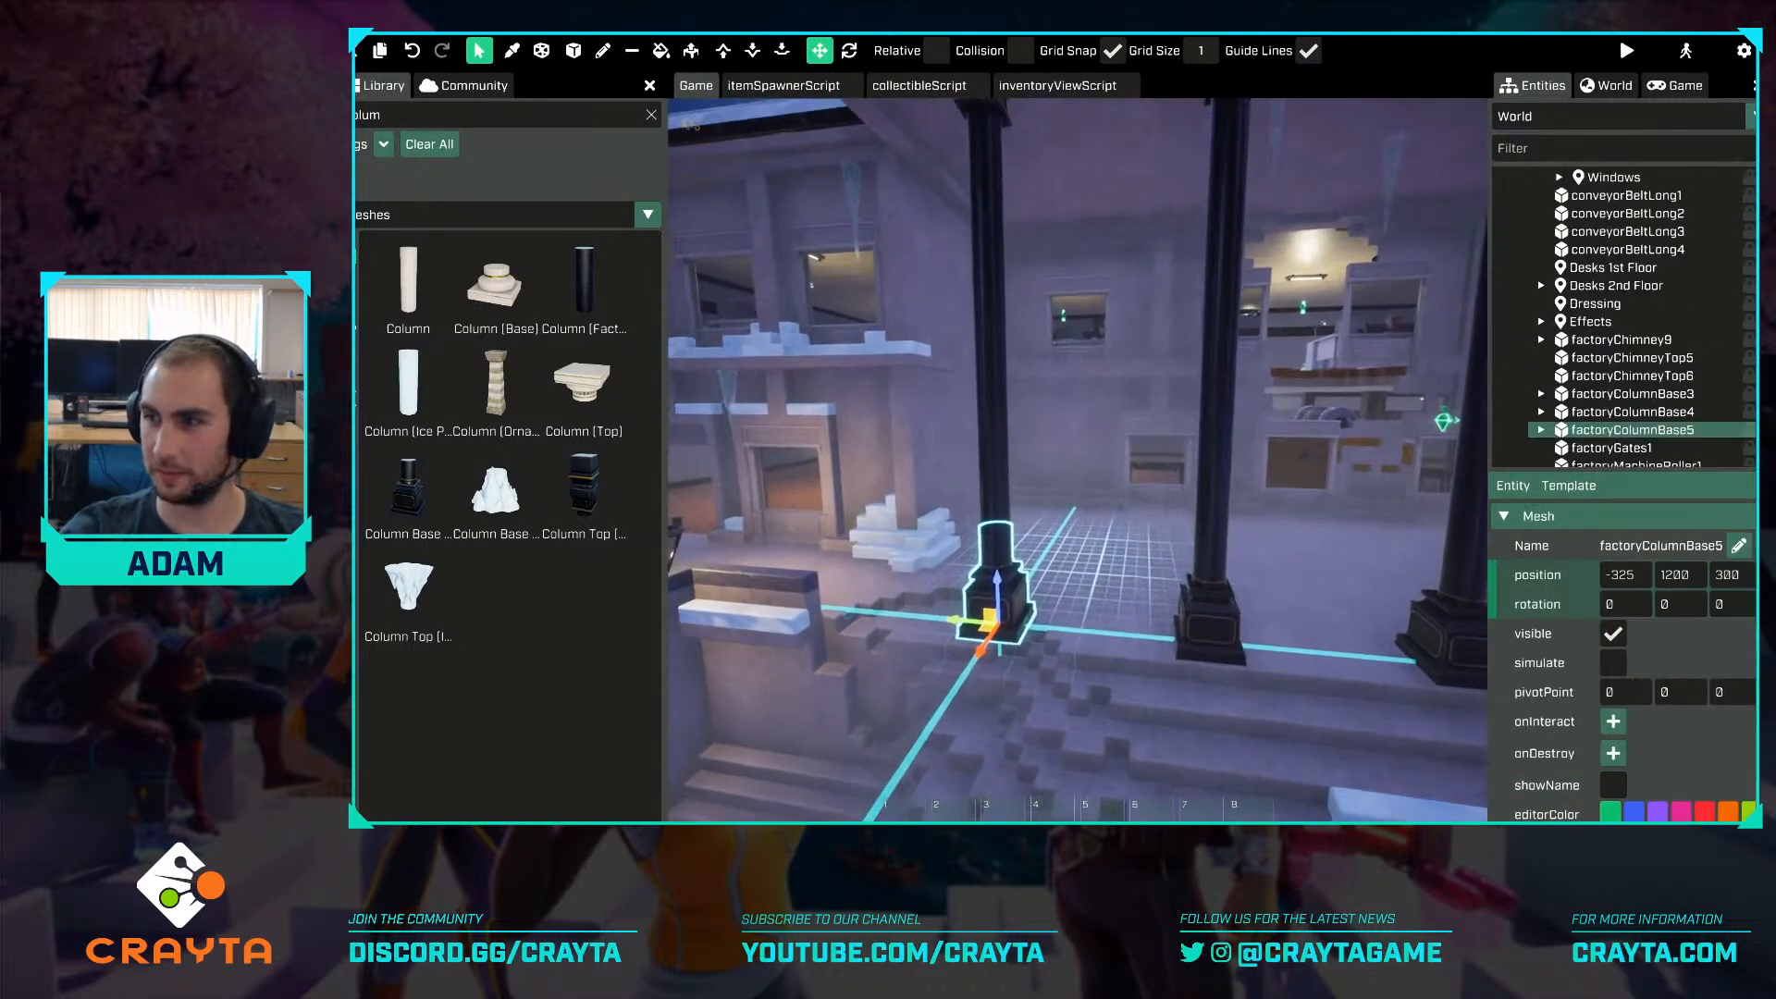
Sink the newest black pillar to a height of about 248 and tilt it to a rotation of about 5, 2, 18.
right_drag(1084, 560, 1056, 563)
key(w)
key(s)
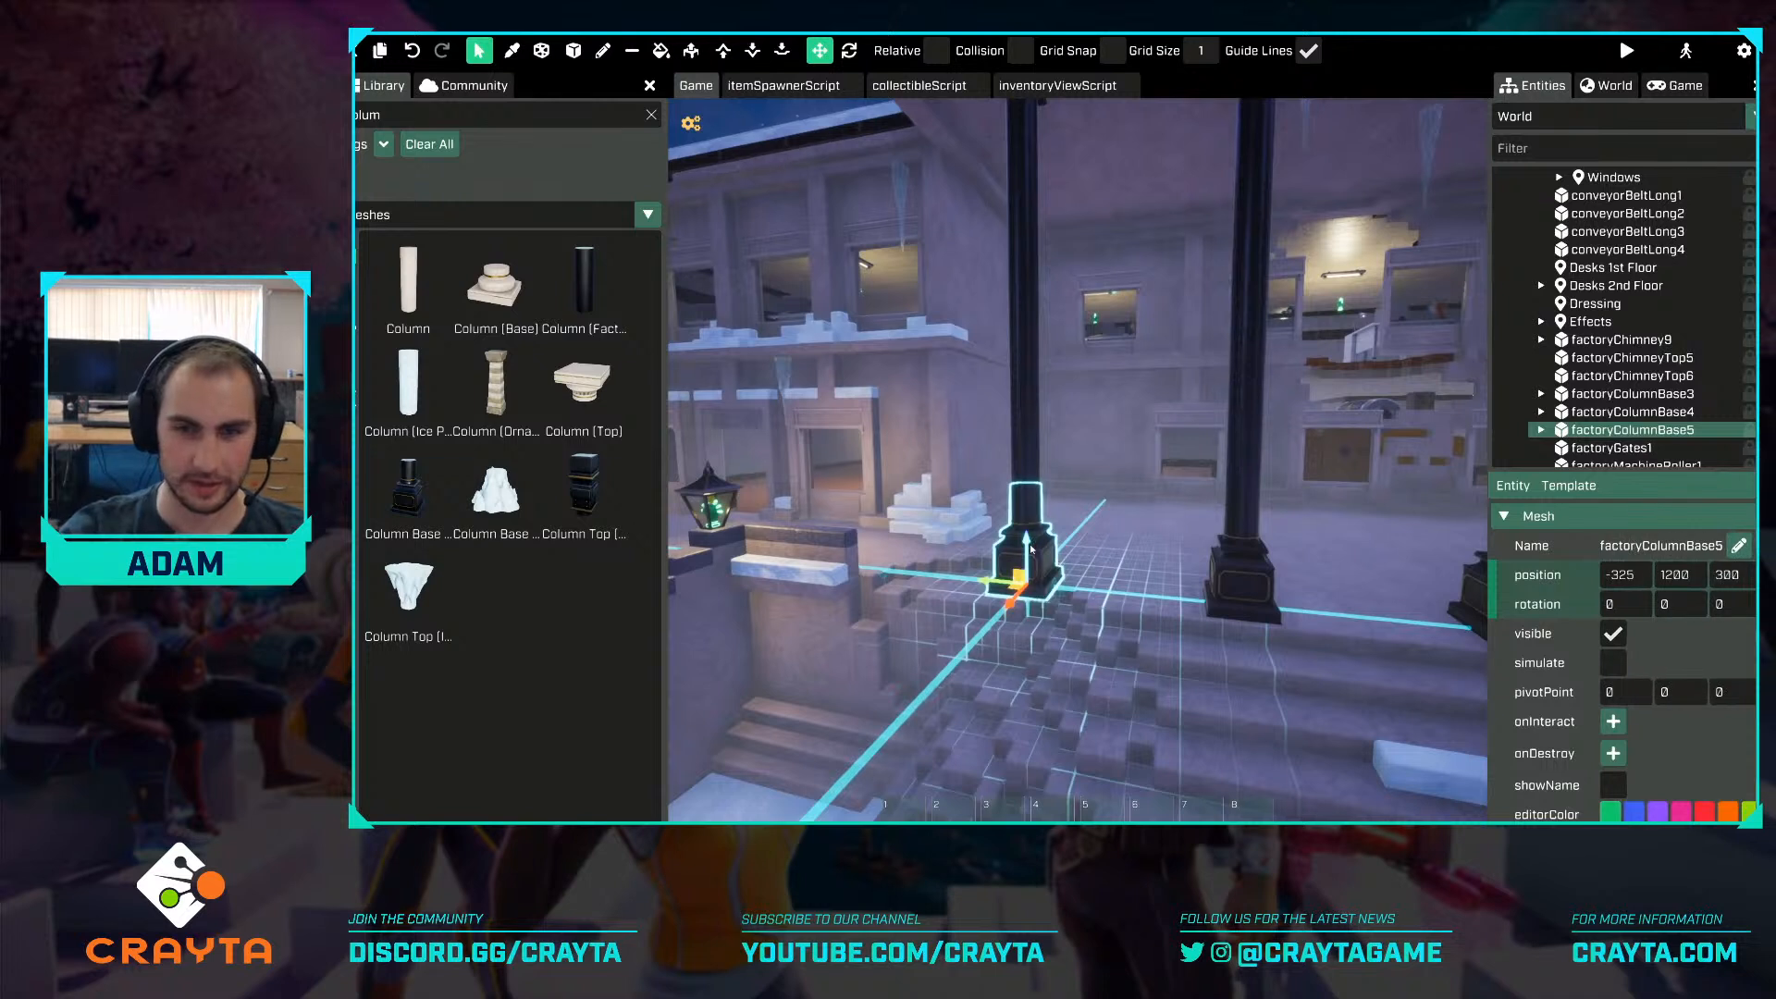
drag(1031, 548, 1040, 602)
key(r)
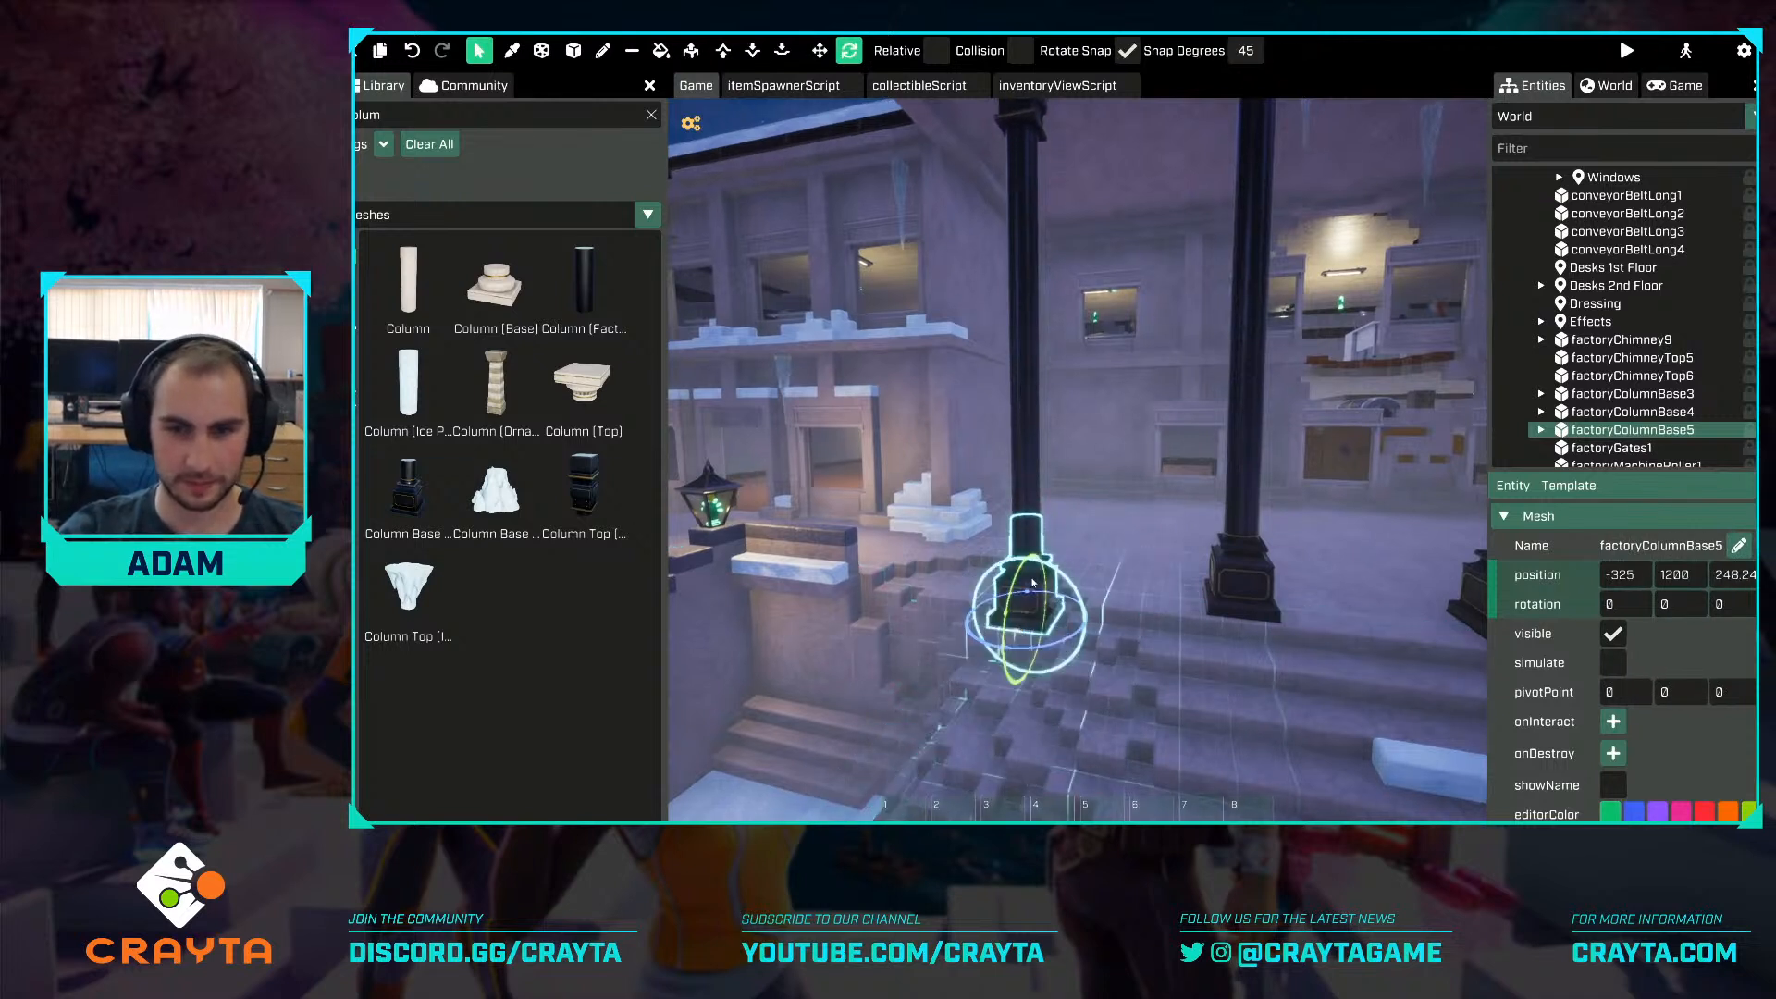
drag(1062, 582, 1018, 599)
key(s)
right_drag(1065, 544, 1075, 530)
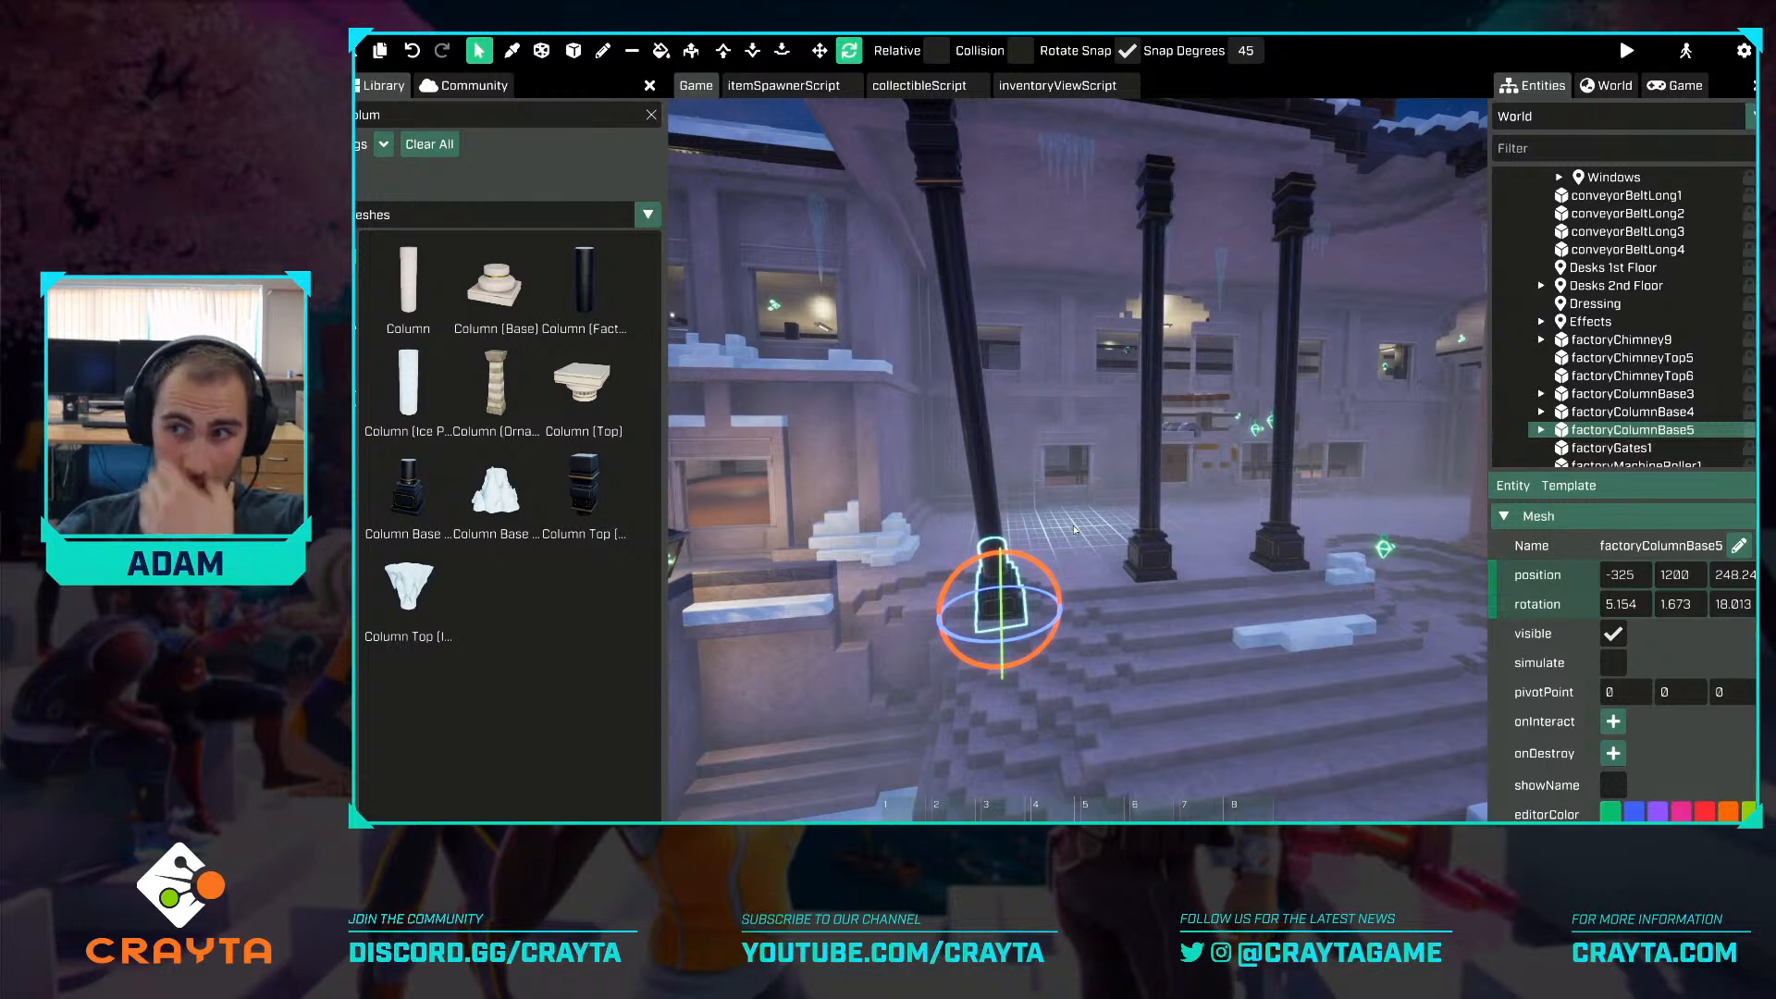
Delete the column top and the two uppermost column sections of the tilted black pillar.
right_drag(1024, 482, 1029, 475)
key(a)
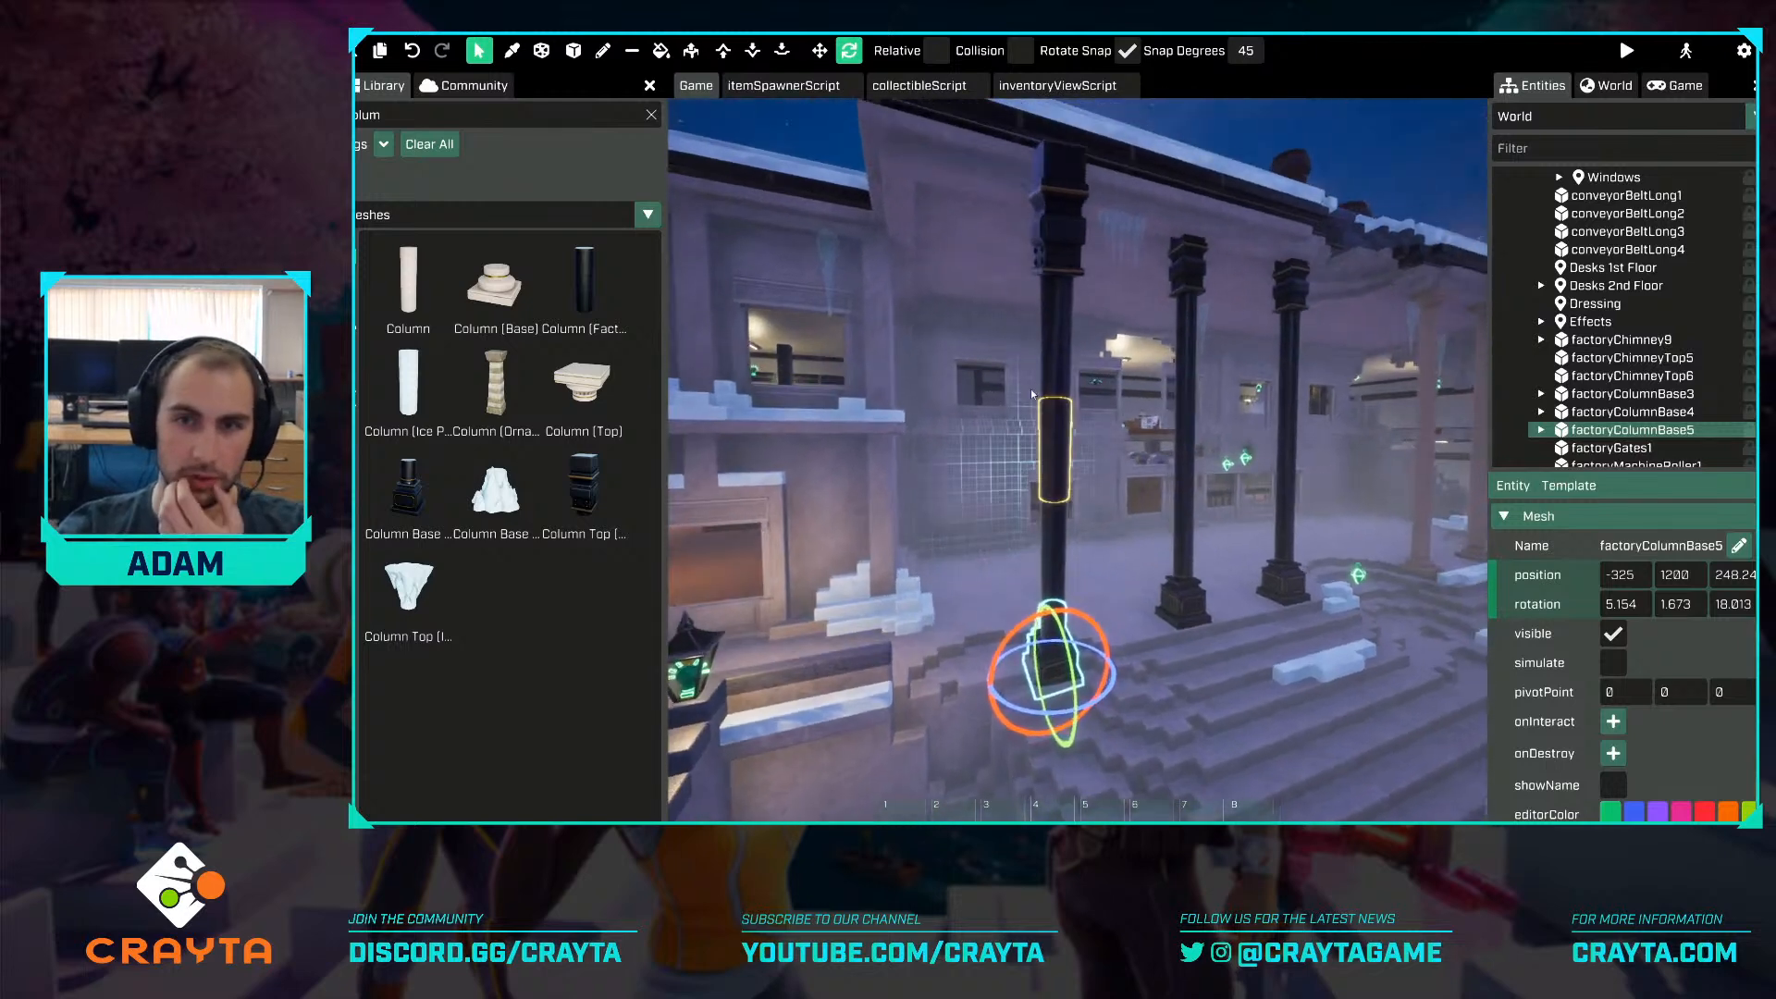
click(1057, 361)
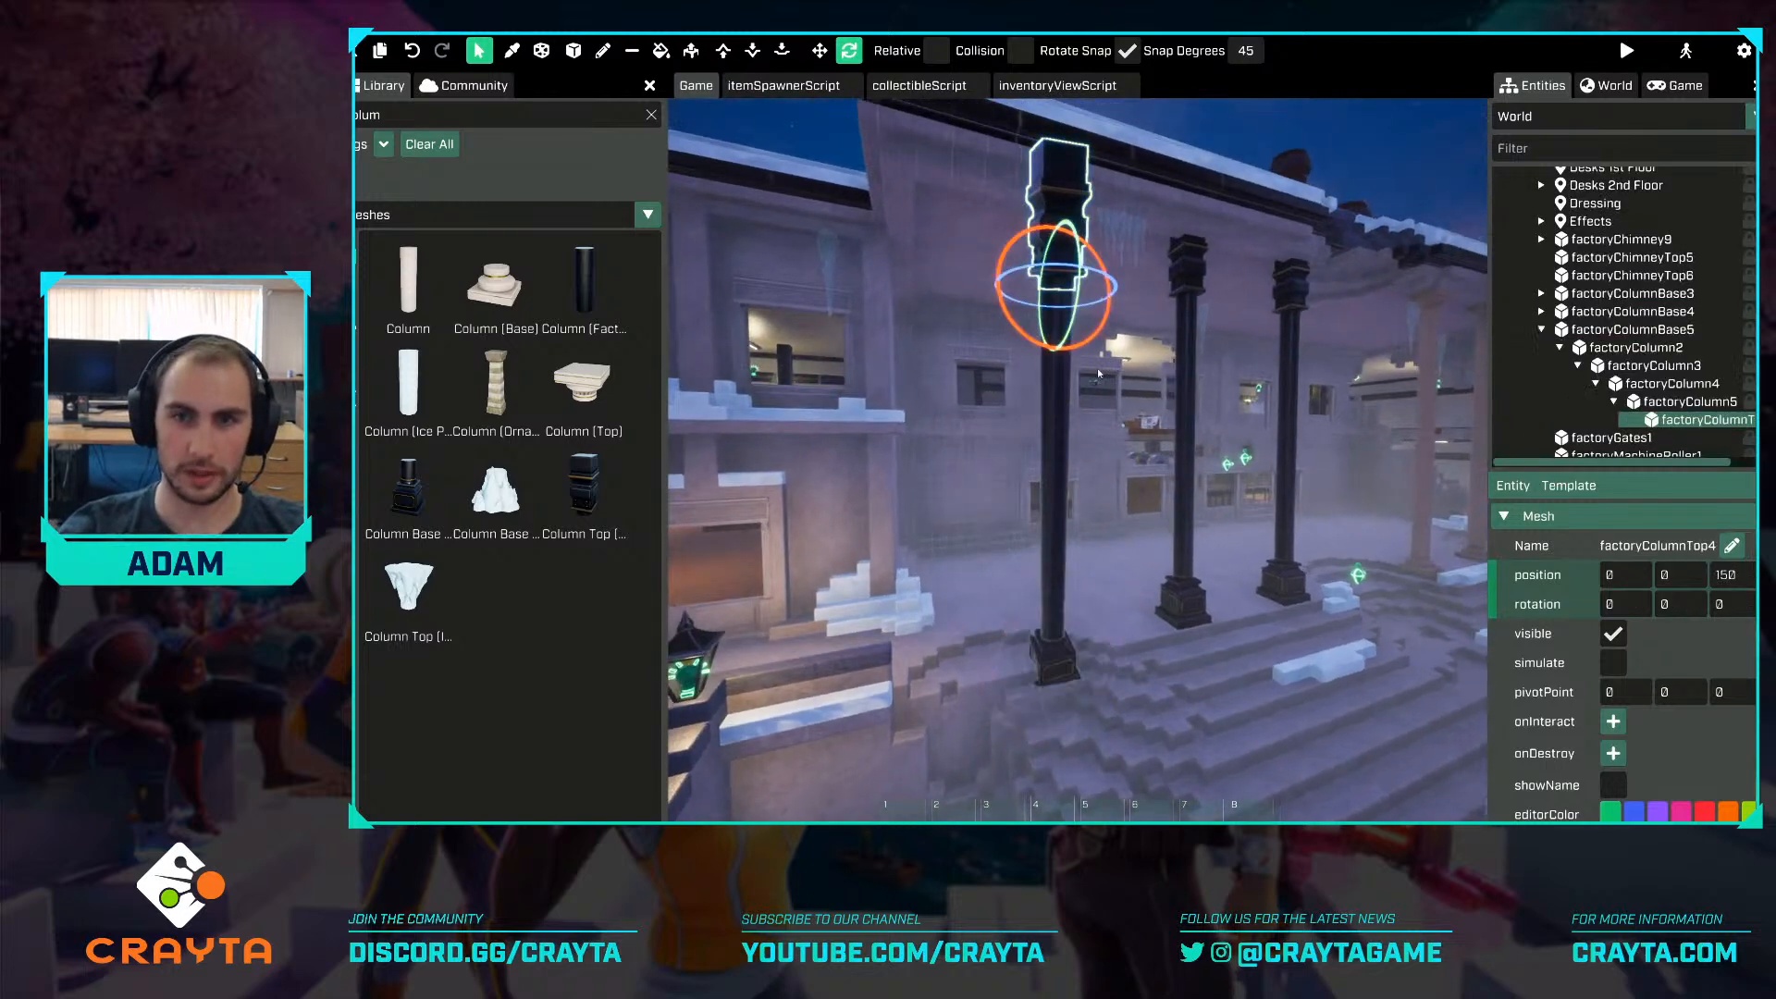
key(w)
right_drag(1099, 373, 1099, 375)
key(space)
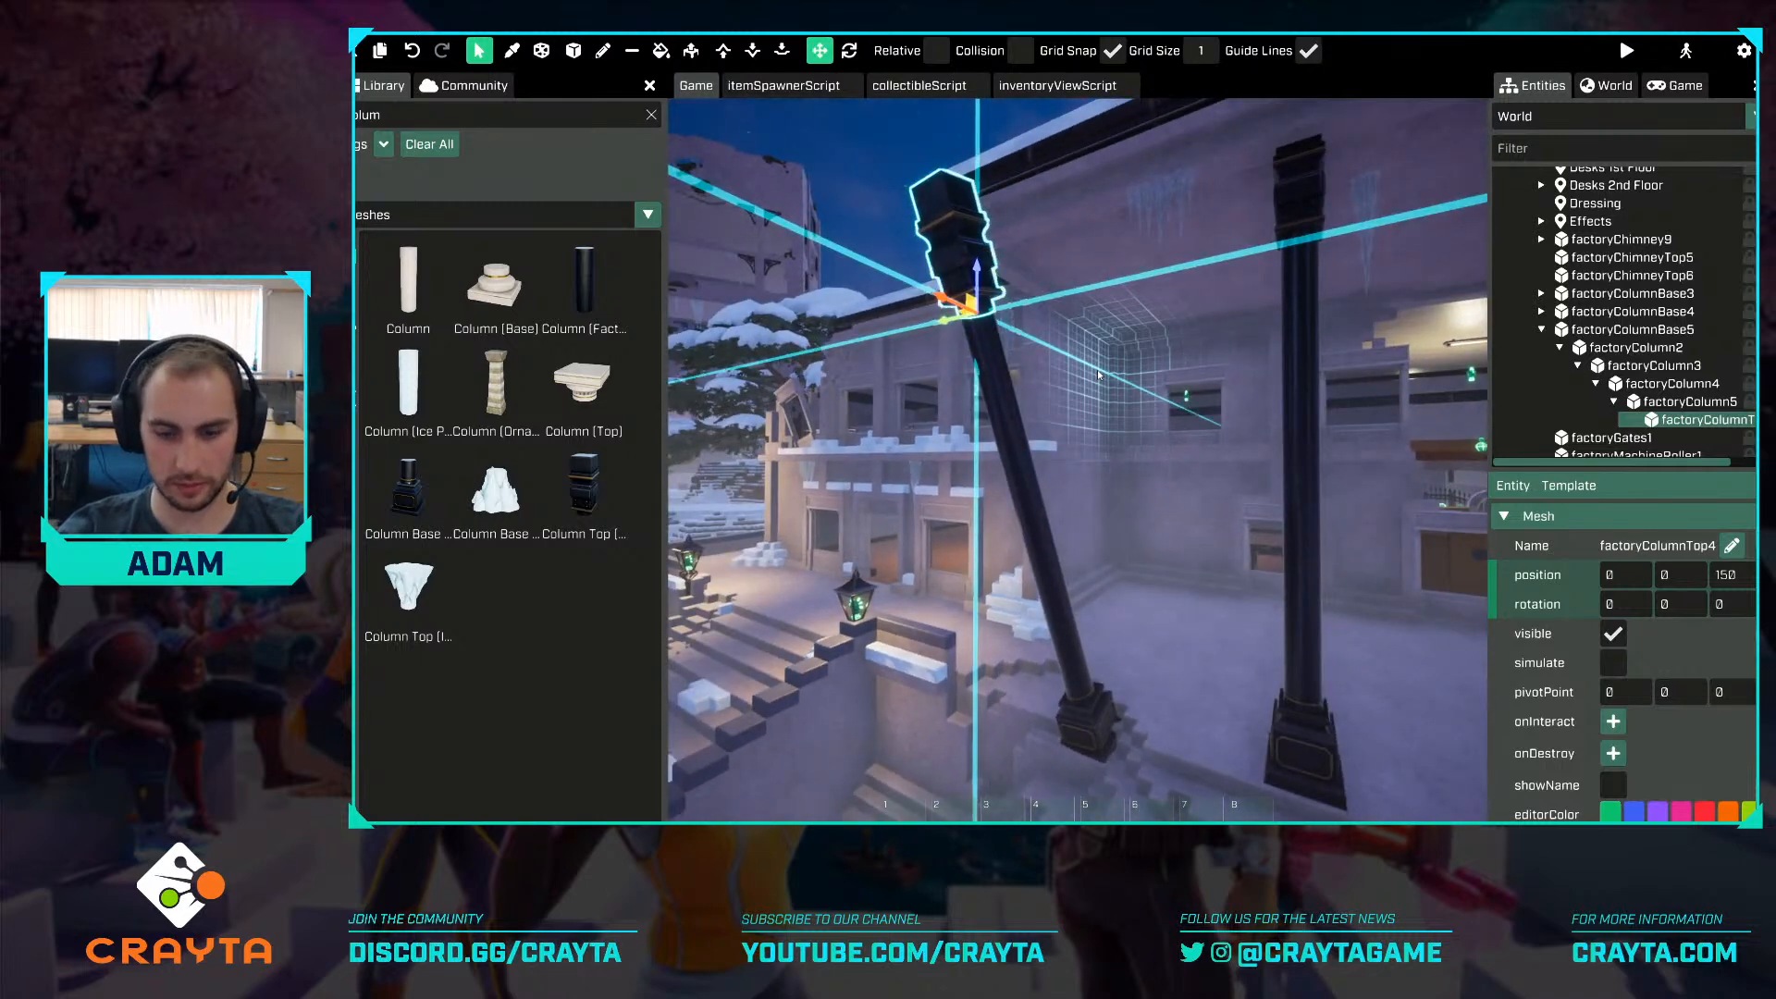
key(Delete)
click(1003, 368)
key(Delete)
click(1025, 483)
key(Delete)
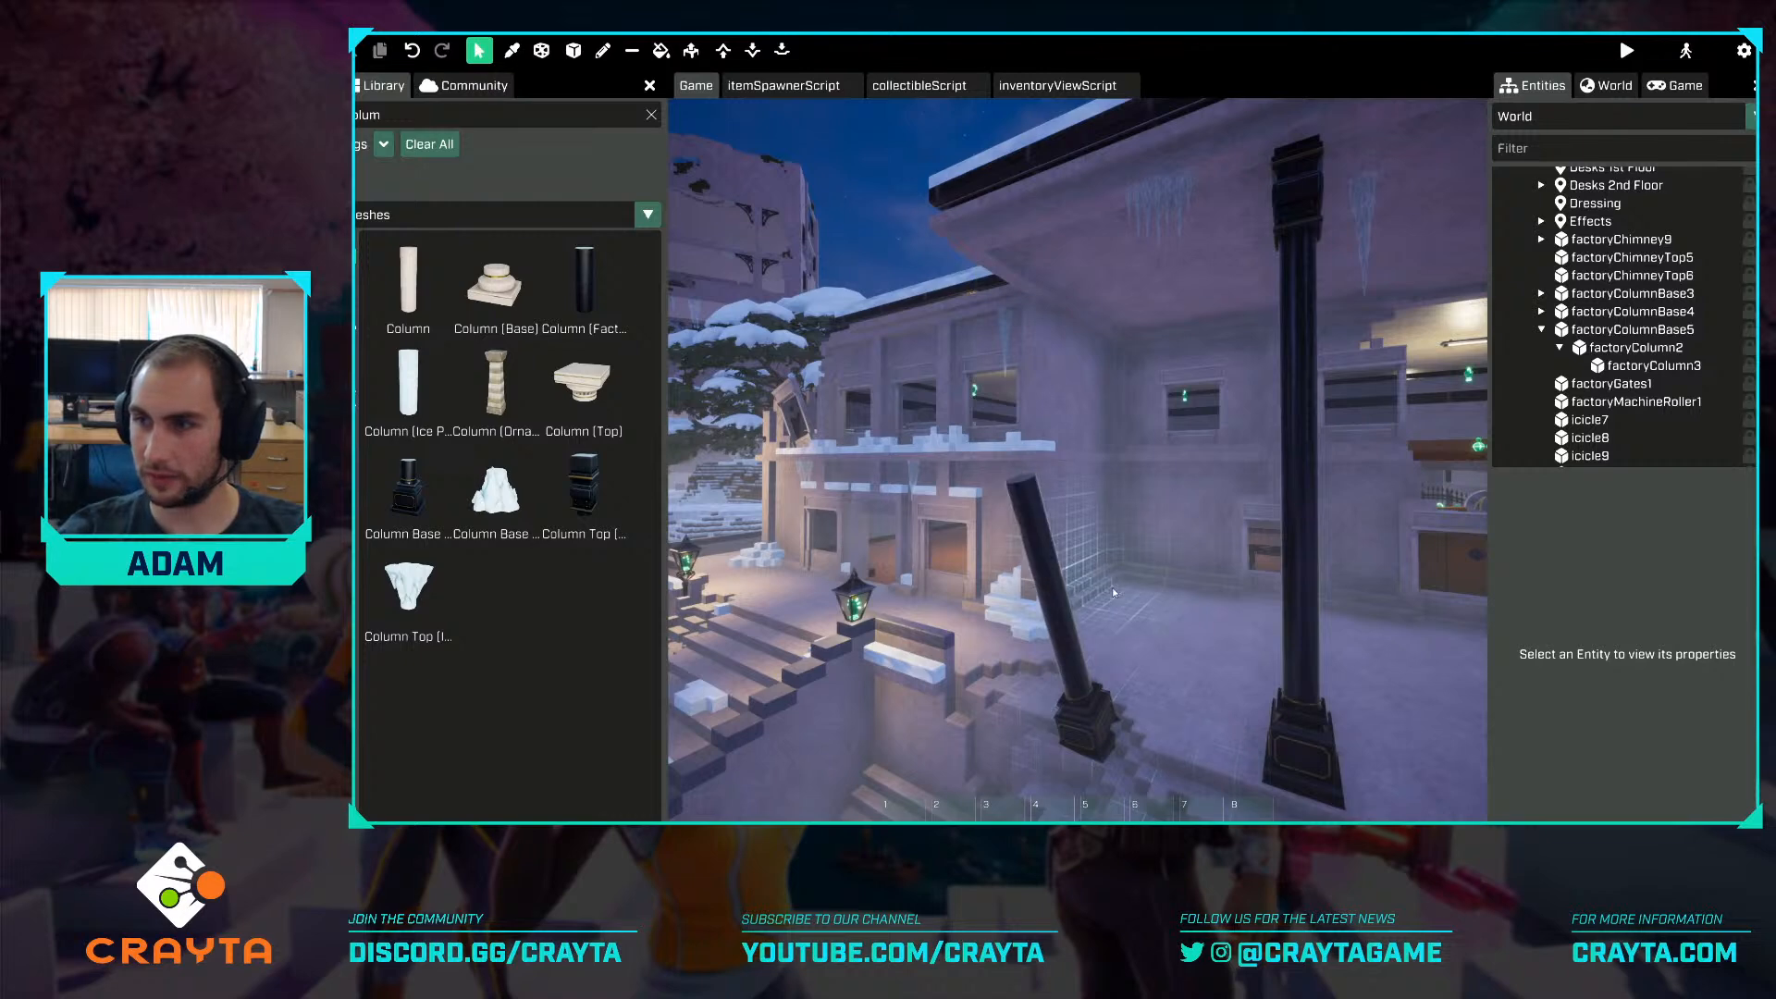
Lay a loose factory column section on the porch floor behind the broken pillar, rotated about 0, 19, -90 and raised to about 317.
key(s)
right_drag(1114, 593, 1118, 595)
key(w)
key(w)
key(w)
drag(720, 385, 1052, 495)
key(w)
right_drag(1051, 495, 1004, 555)
key(r)
key(s)
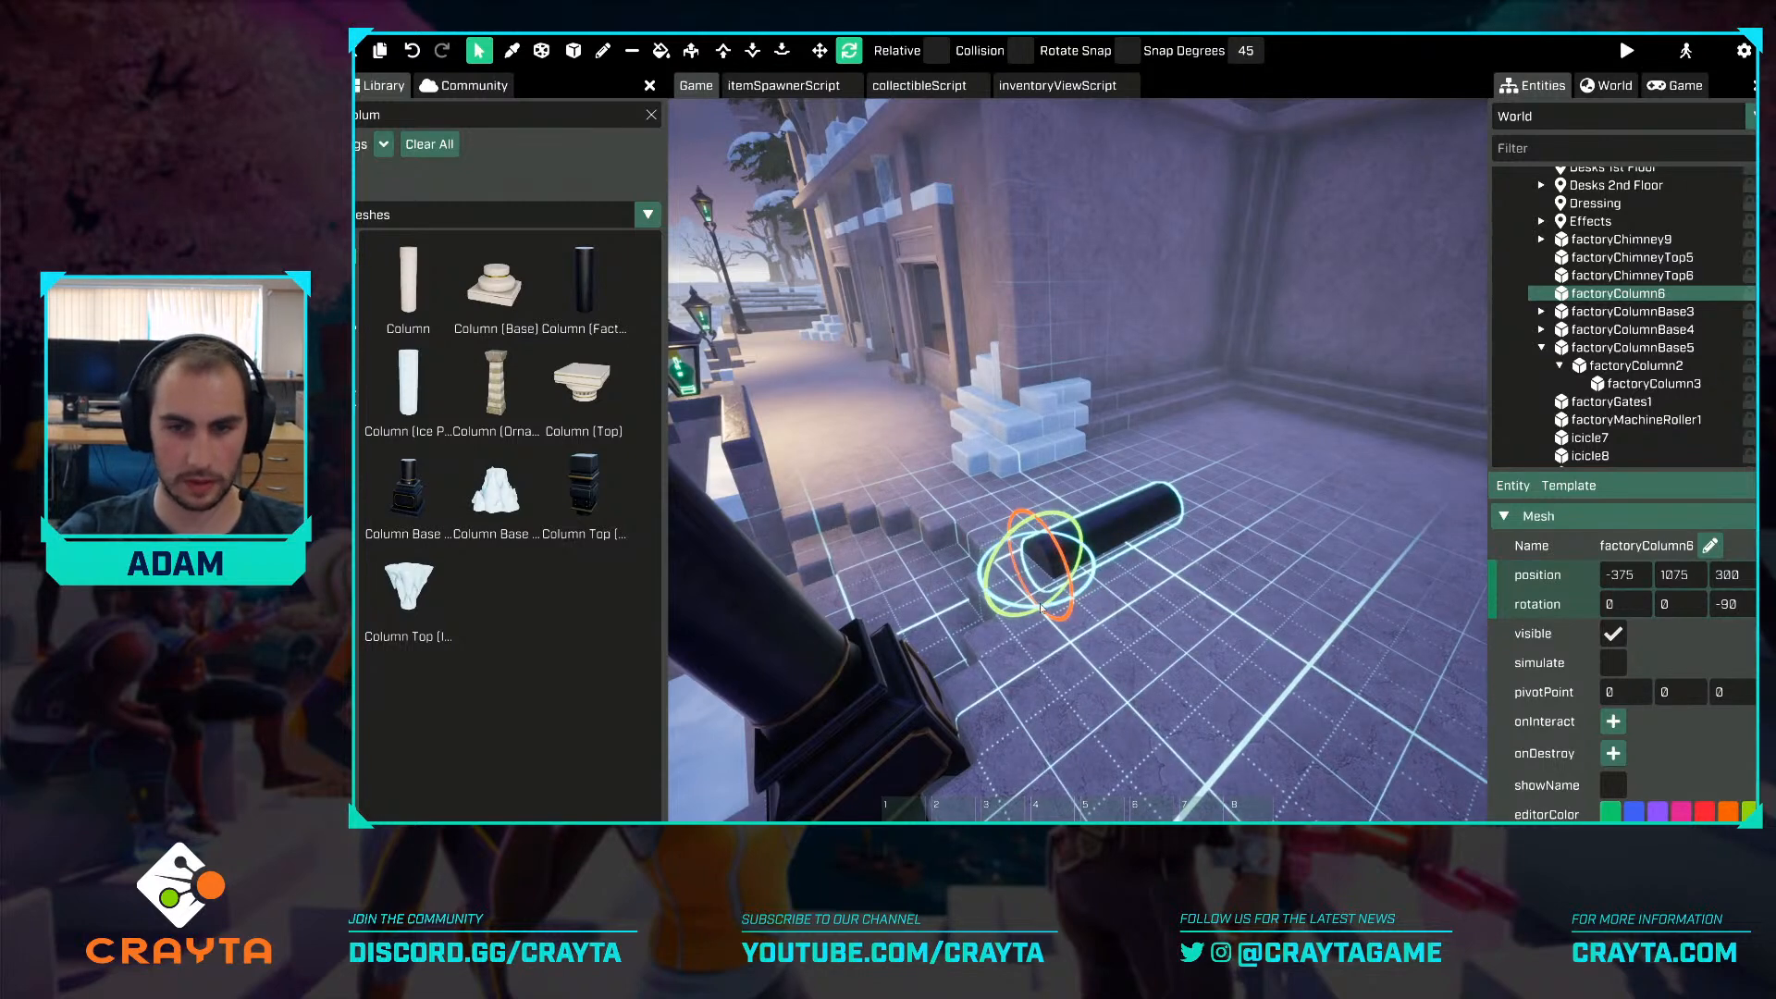
drag(1021, 611, 1018, 612)
key(r)
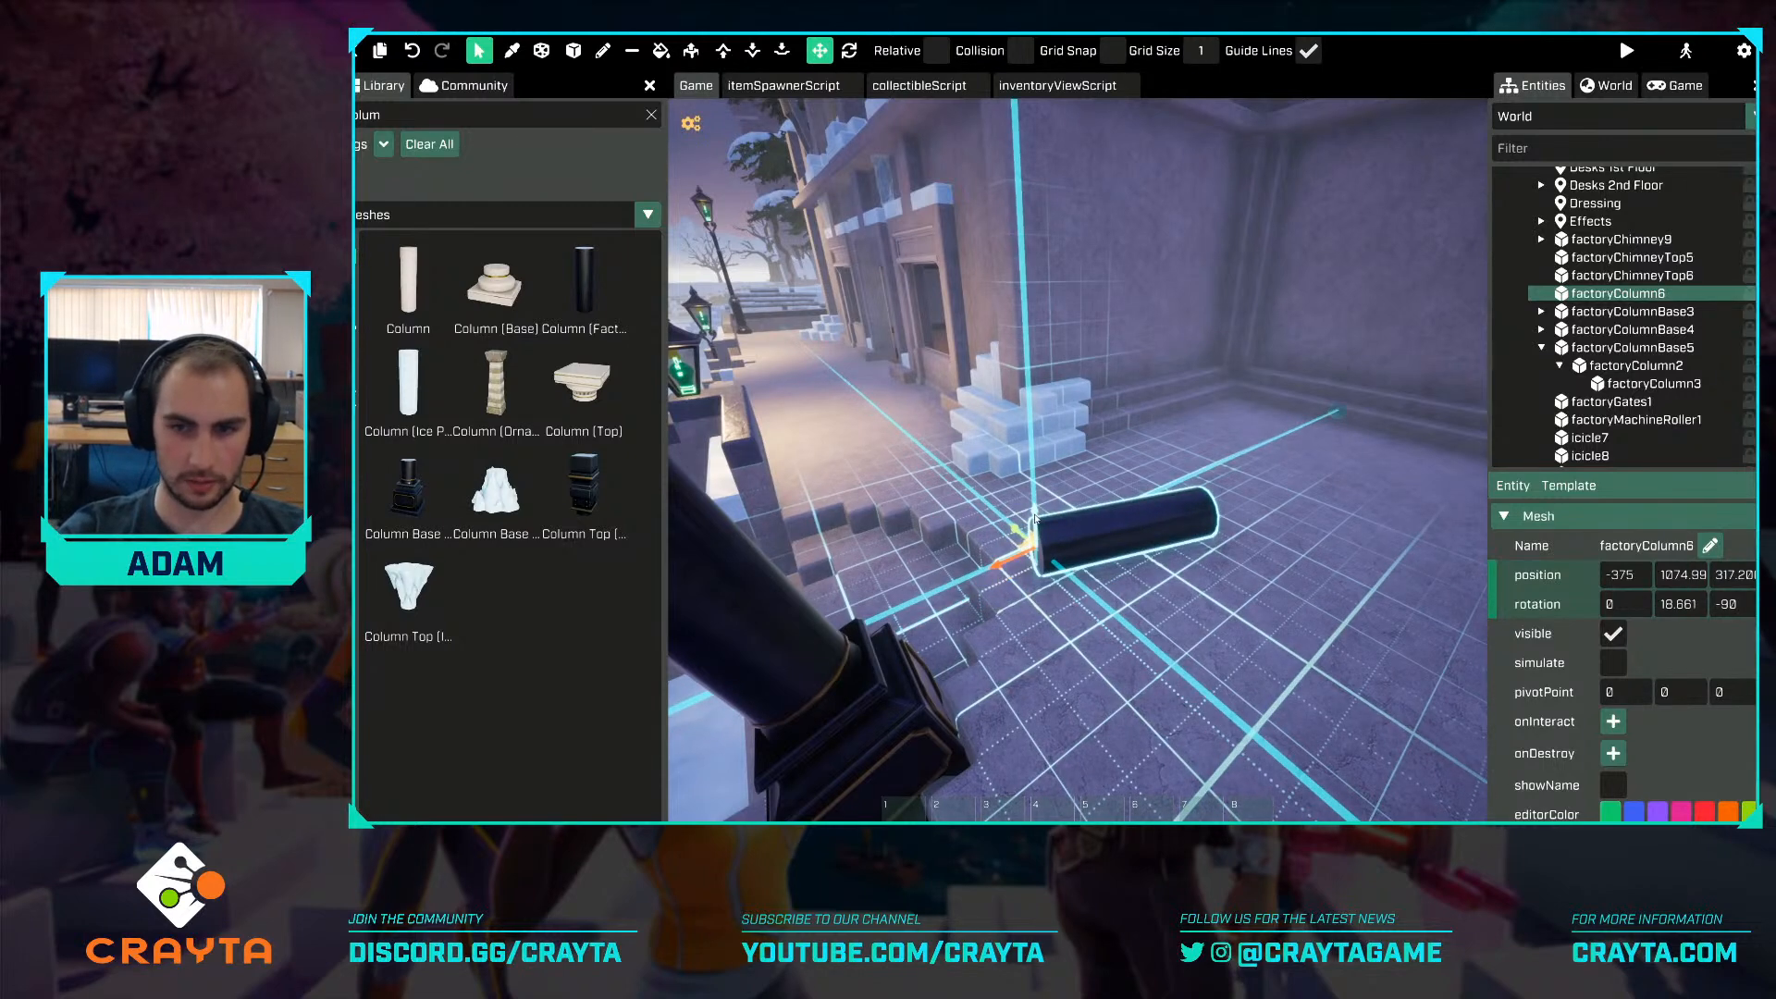
Duplicate the fallen column section and arrange the copy as a second piece of debris beside it.
key(ctrl+d)
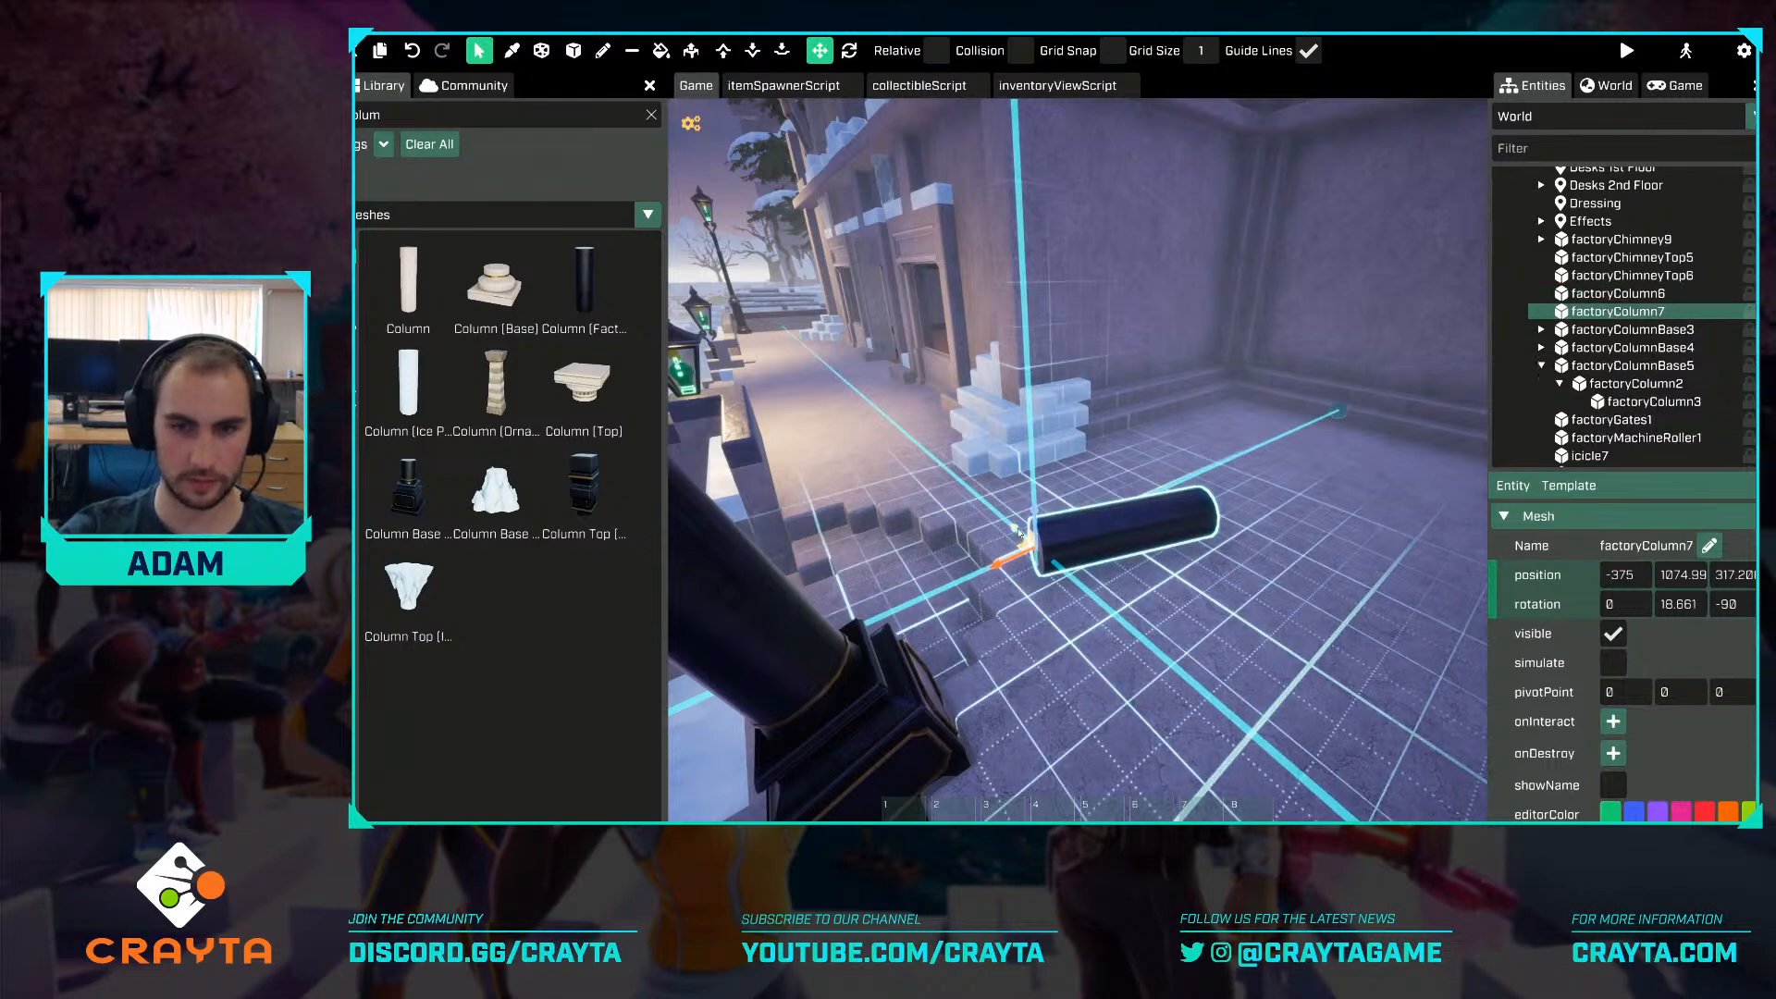
drag(1020, 532, 973, 763)
key(r)
key(t)
right_drag(974, 762, 1091, 589)
key(s)
click(983, 592)
key(s)
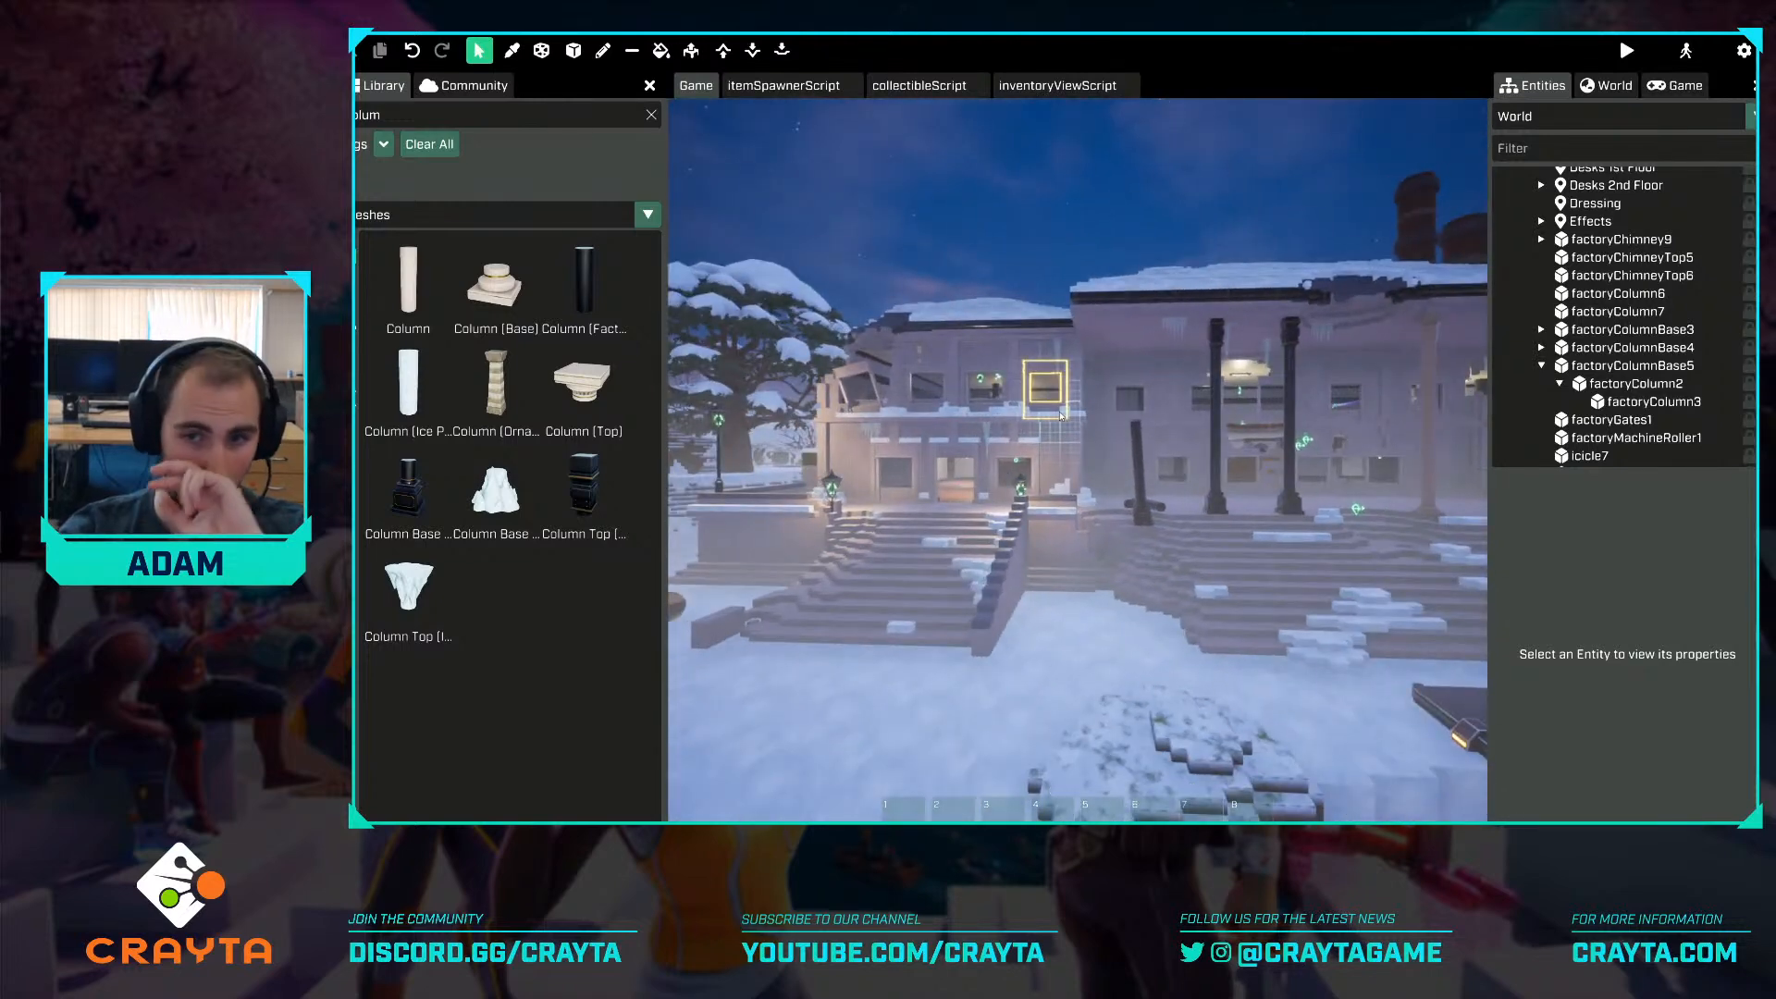
Rotate the broken pillar's lower column section, factoryColumn2, about 13 degrees further off its base.
key(w)
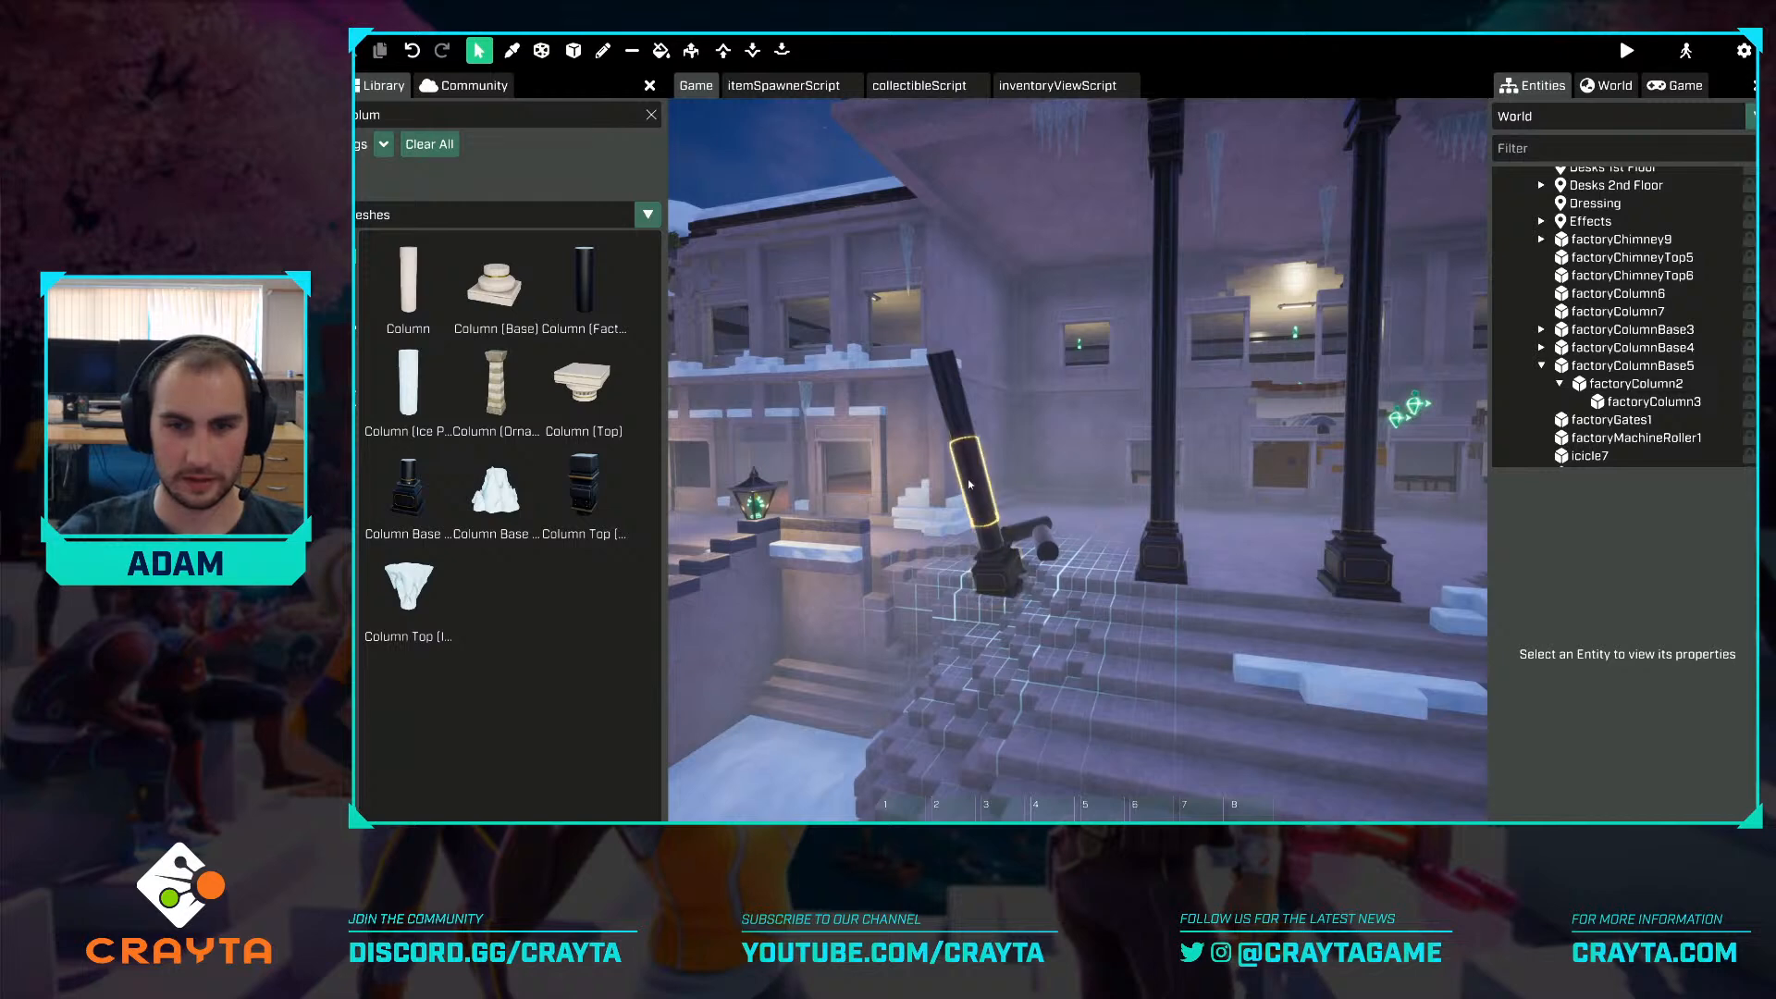
click(954, 435)
key(w)
click(919, 539)
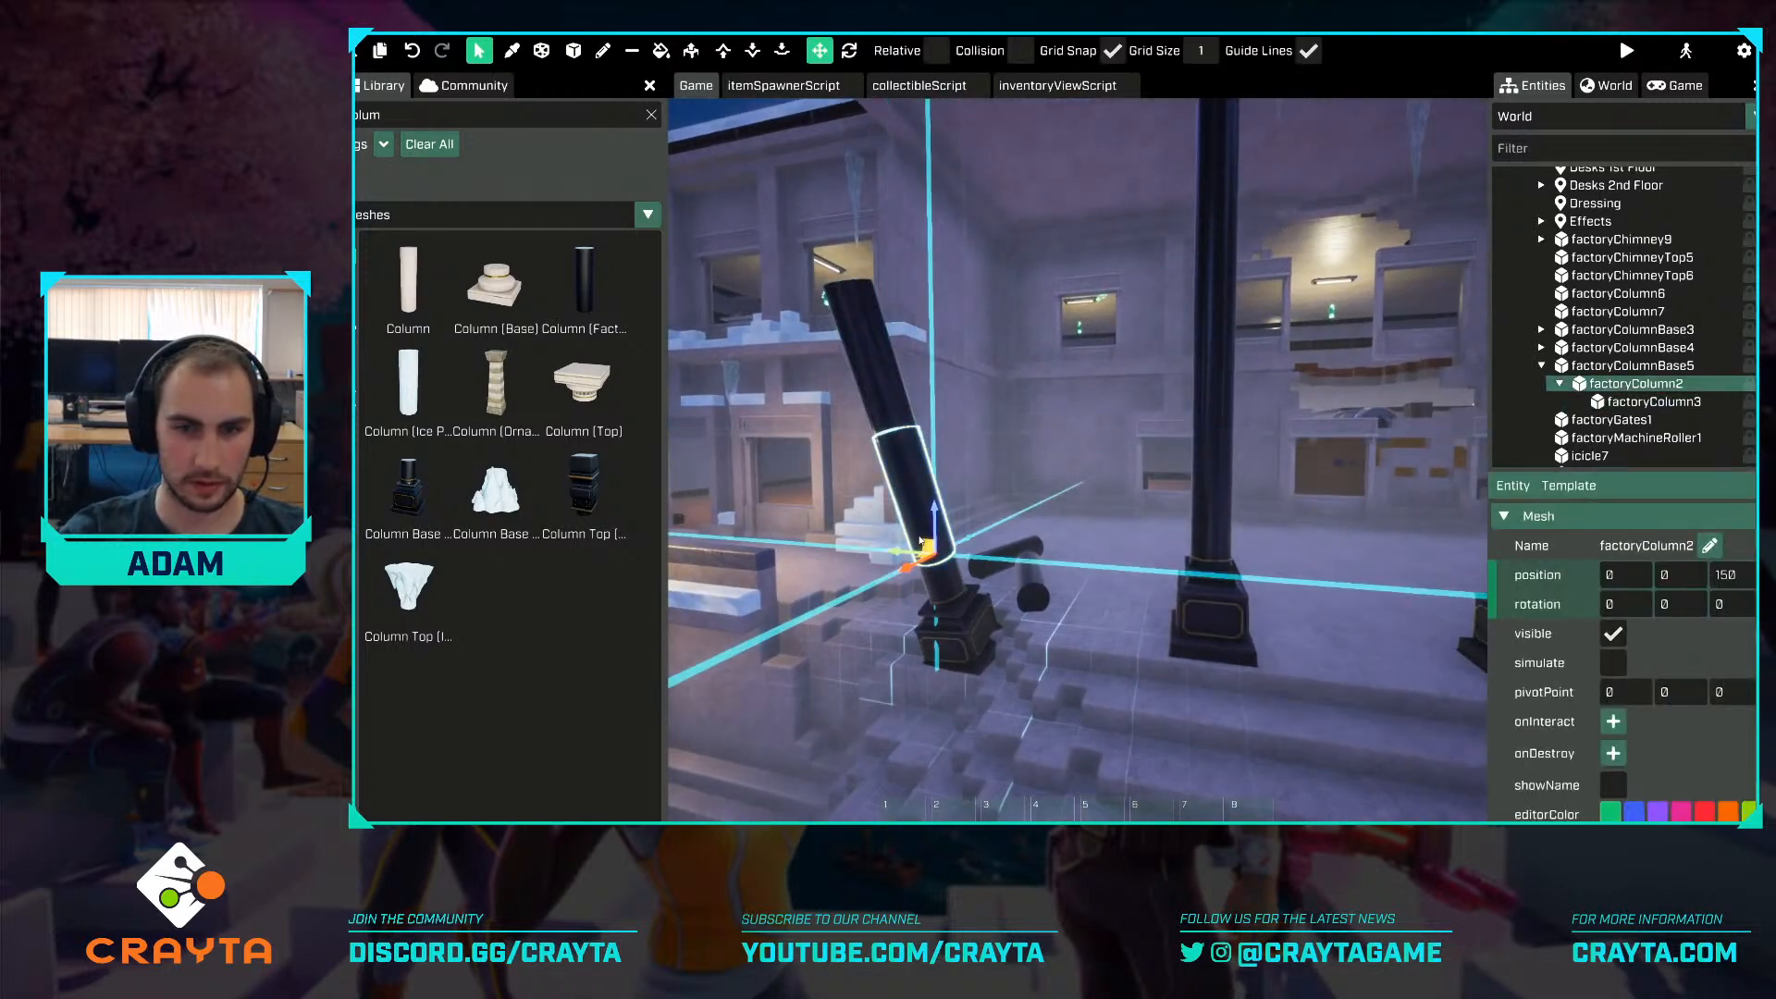
key(r)
drag(964, 530, 913, 531)
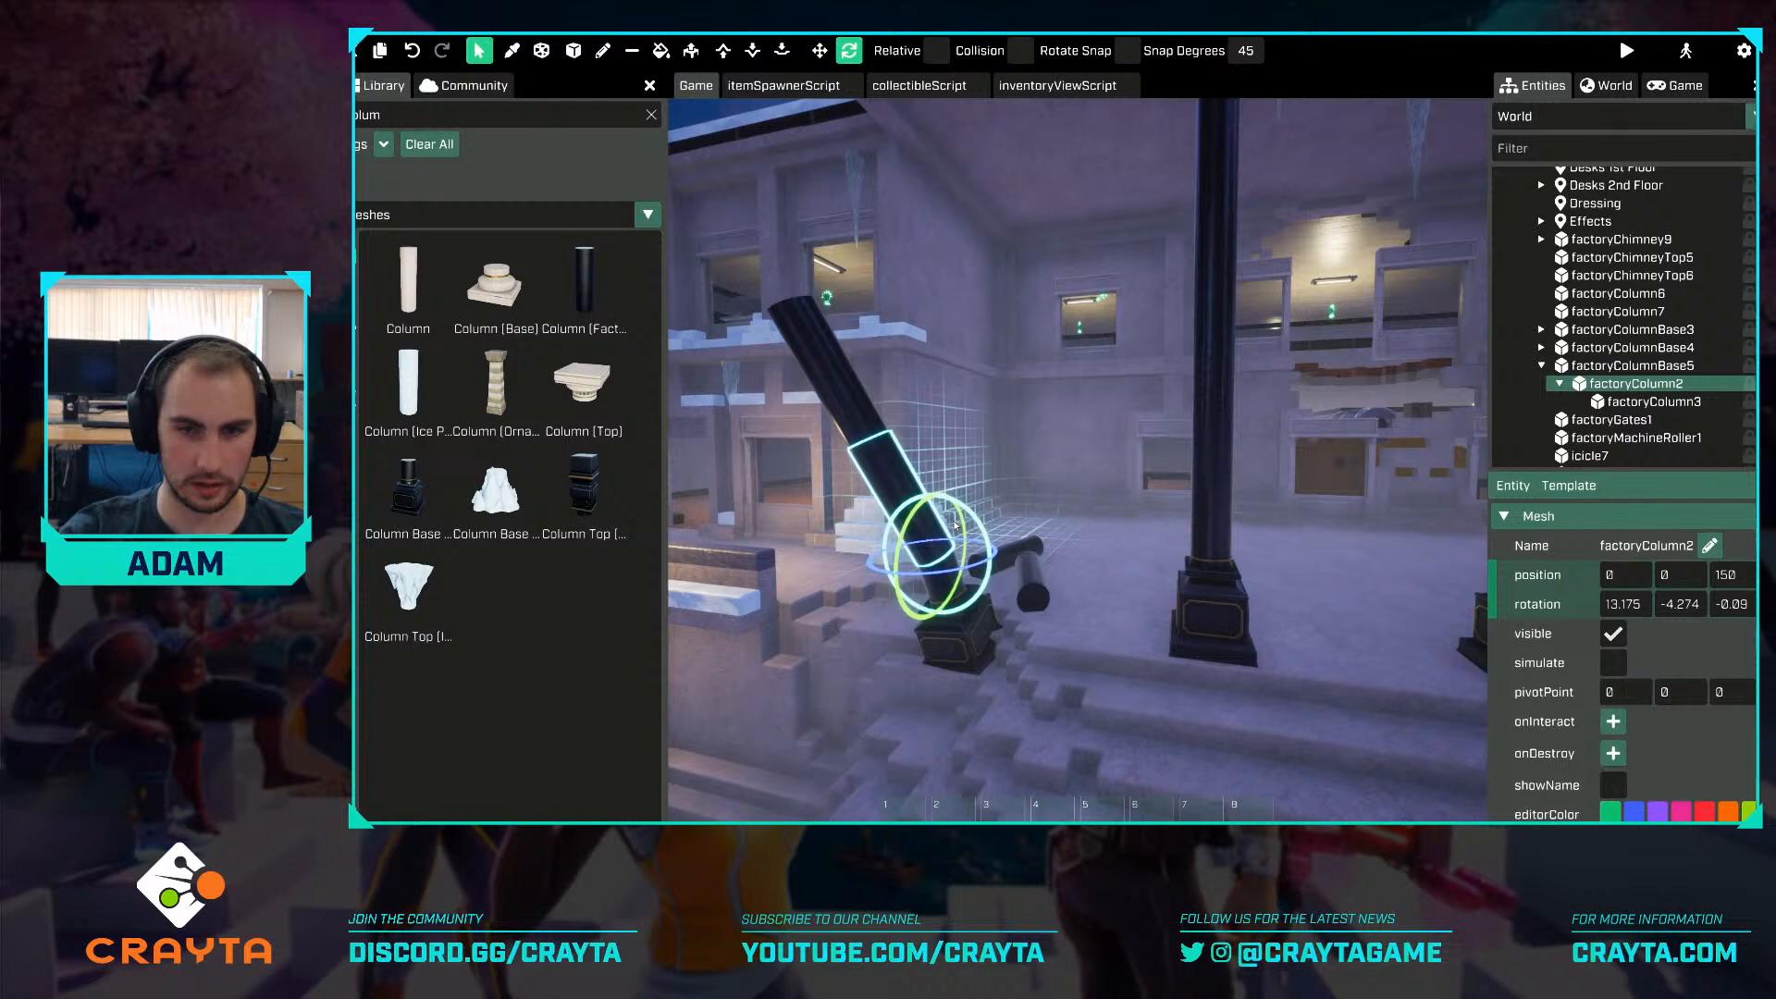
Bend the broken pillar's upper section, factoryColumn3, to a rotation of about 13.7, -0.3, 8.2.
click(865, 423)
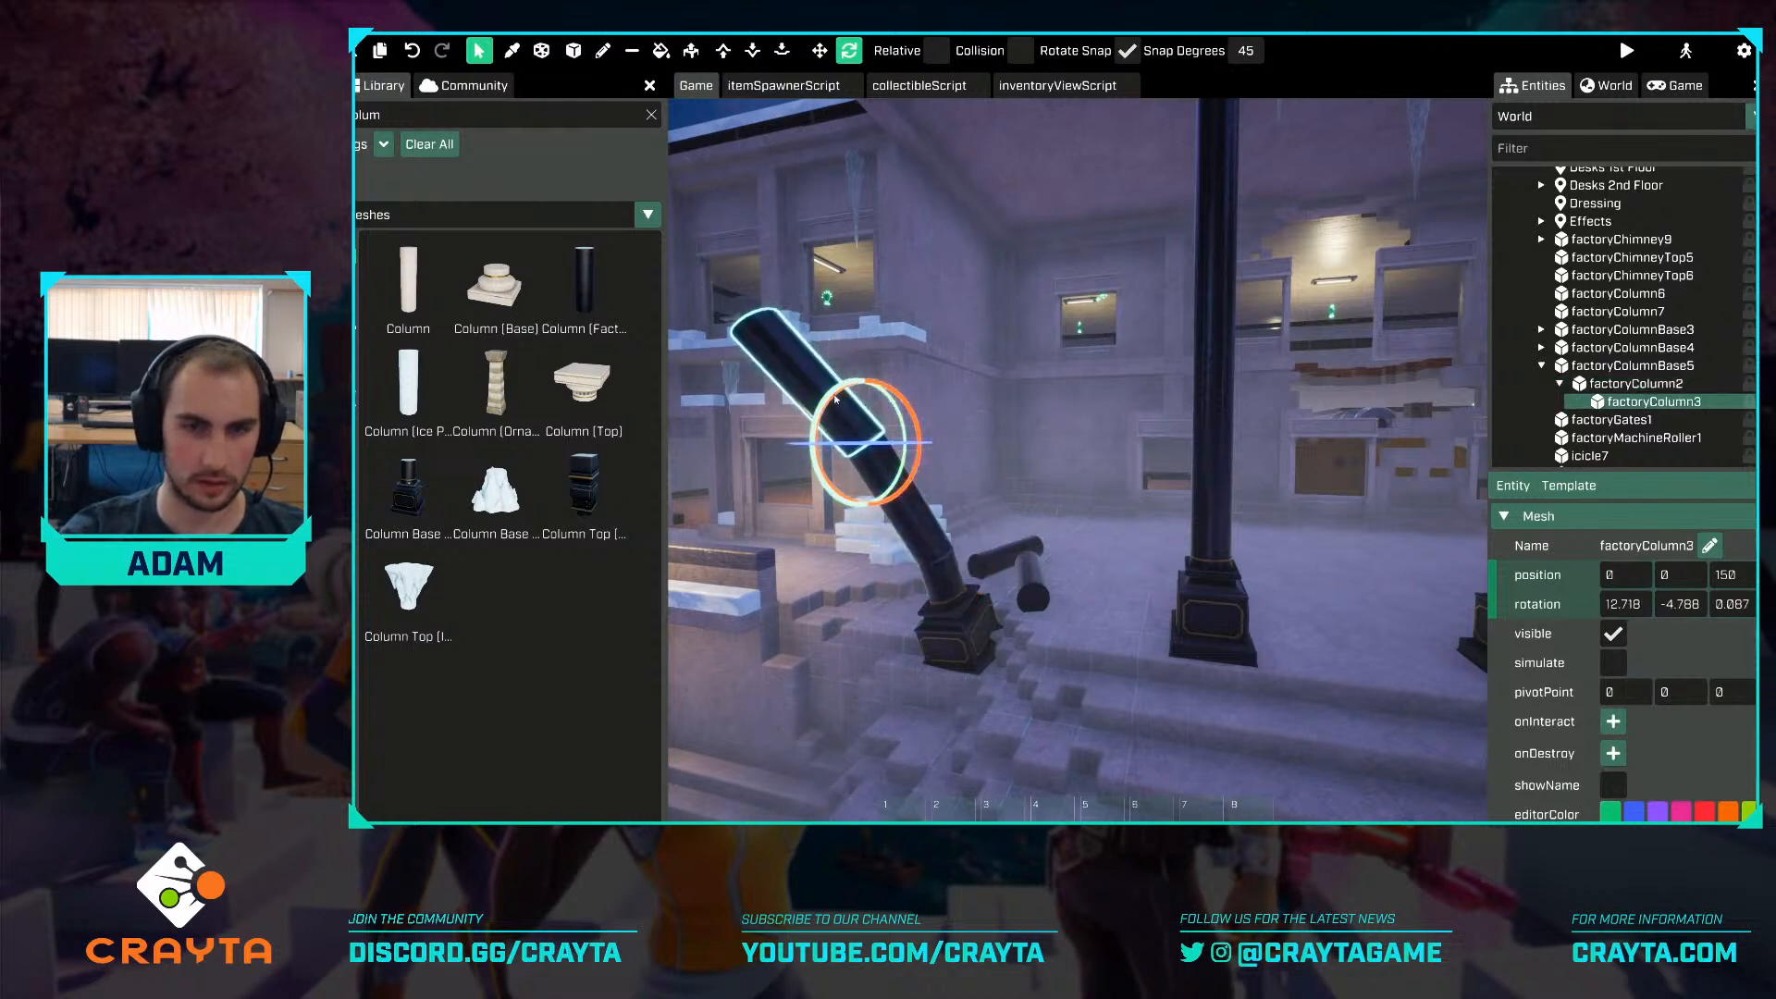
right_drag(1047, 467, 1036, 438)
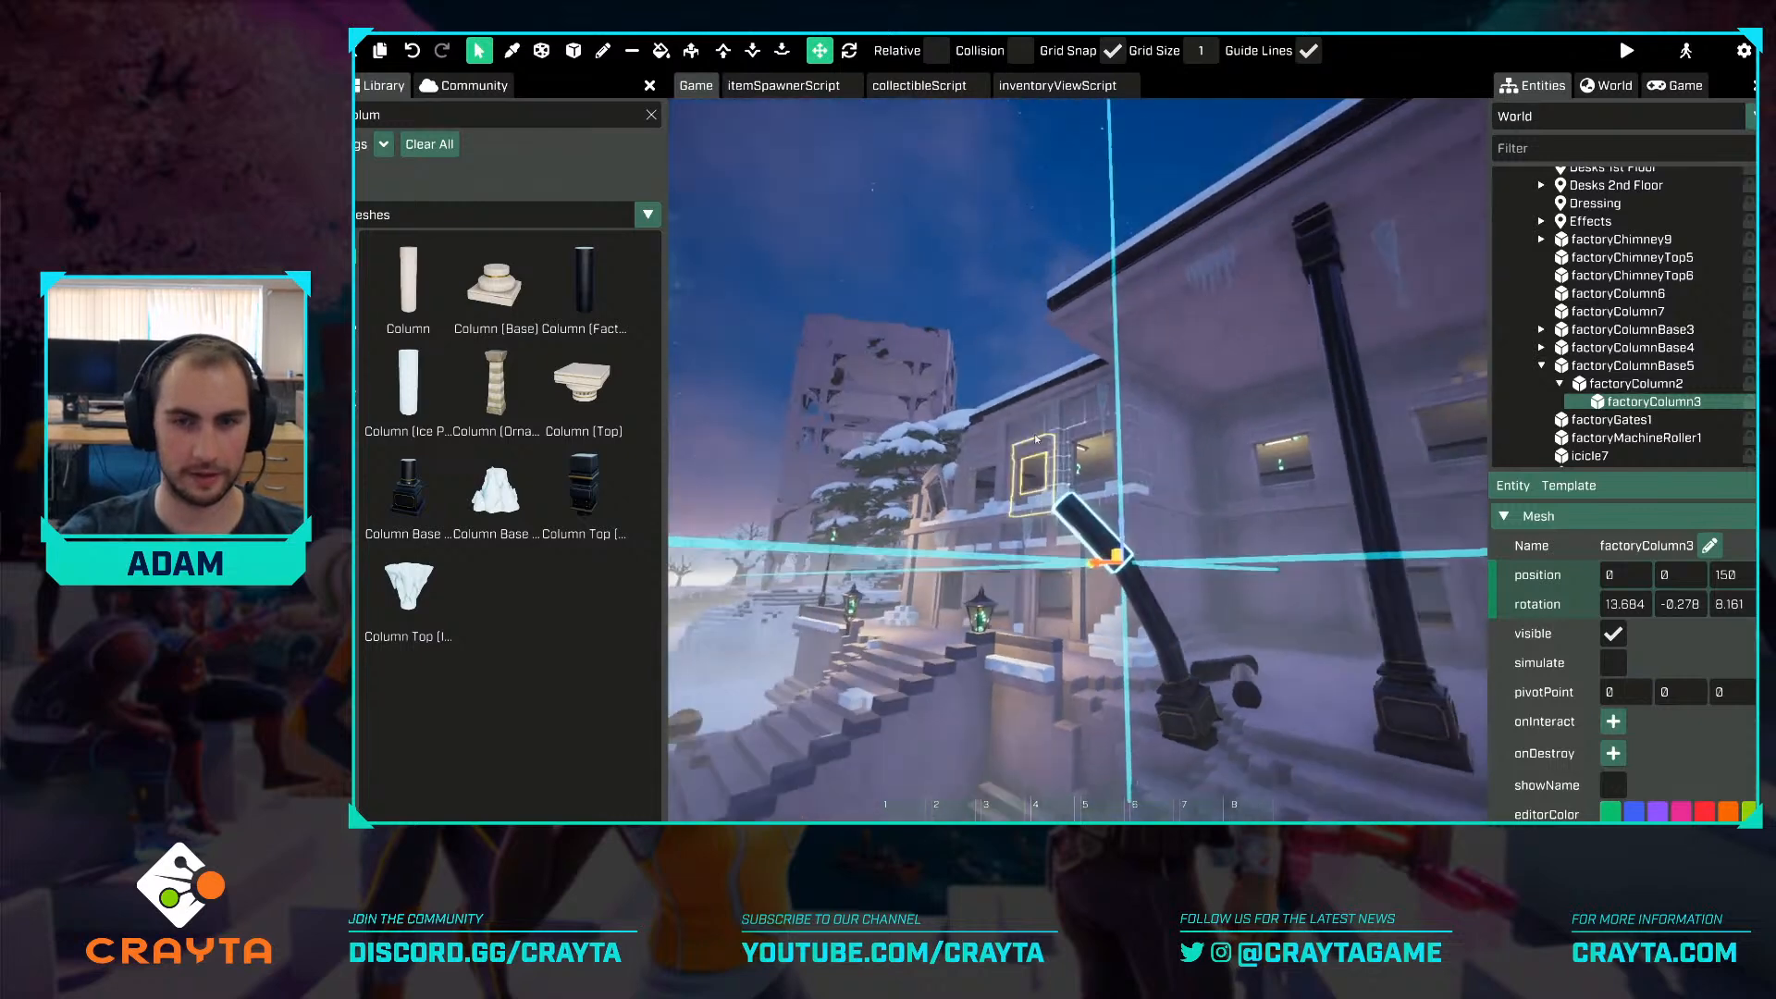
click(990, 292)
right_drag(1204, 509, 1217, 467)
right_drag(1059, 412, 1075, 435)
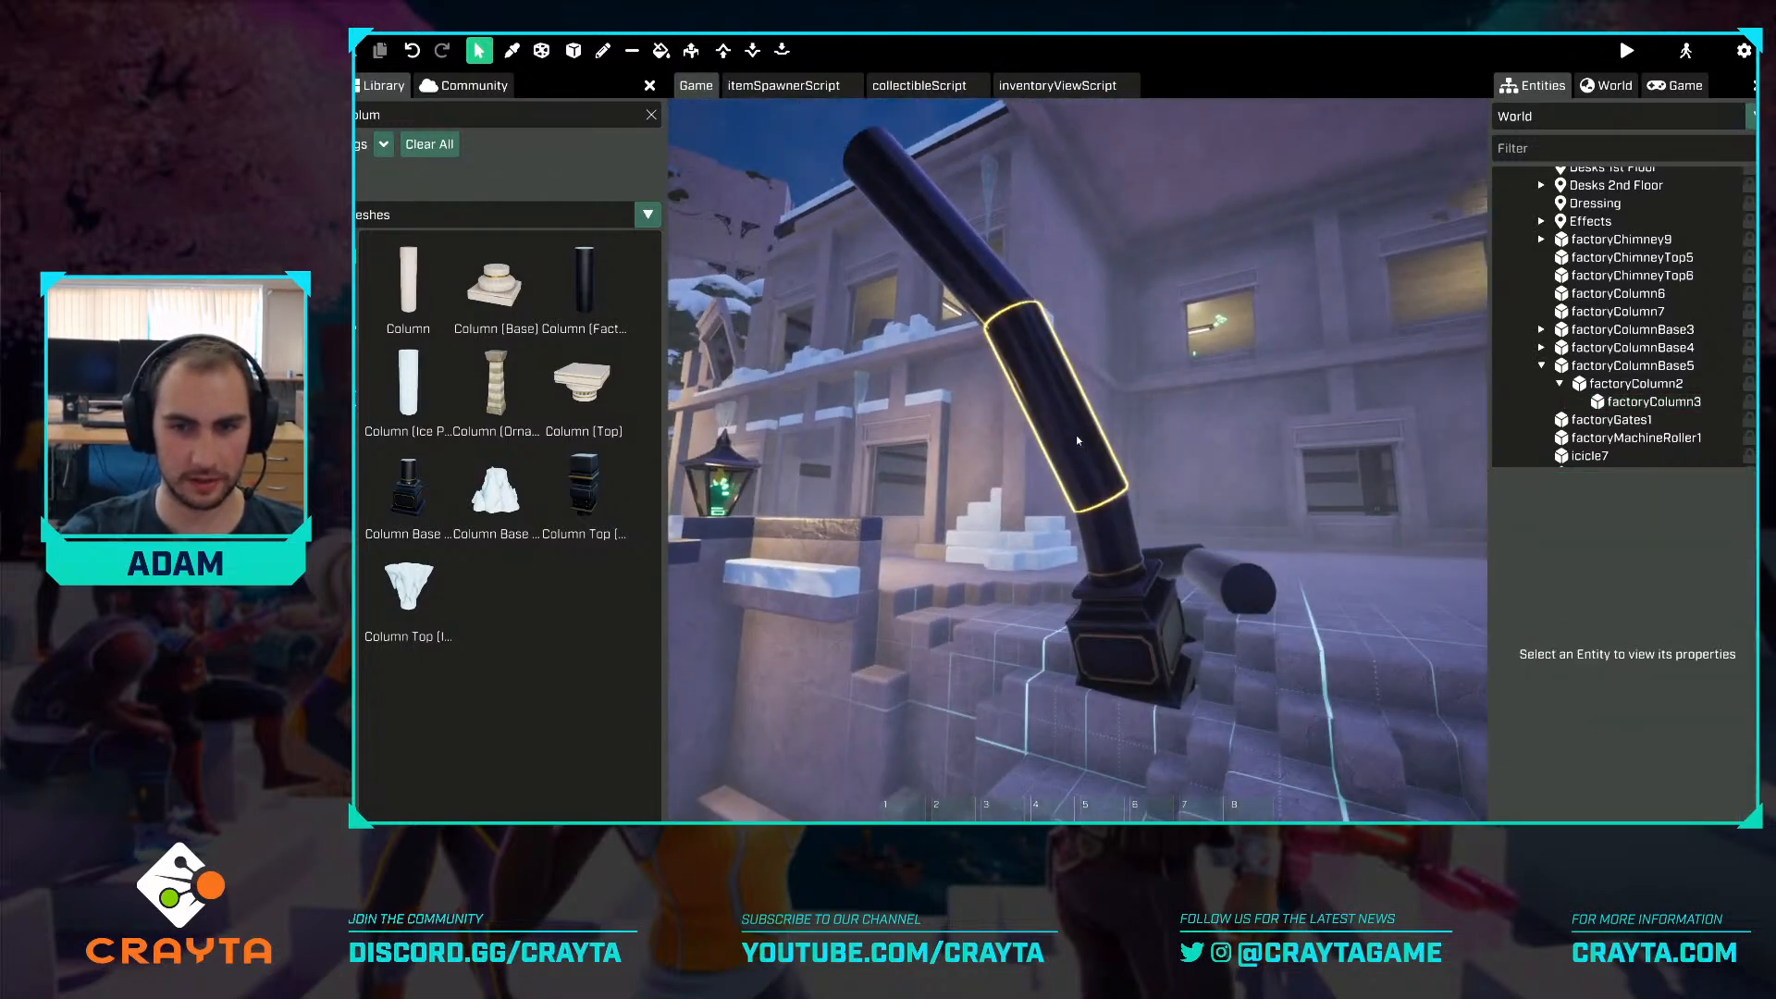
Nudge the broken pillar's sections factoryColumn2 and factoryColumn3 so their bent joints meet neatly.
click(1115, 481)
drag(1104, 476, 1104, 485)
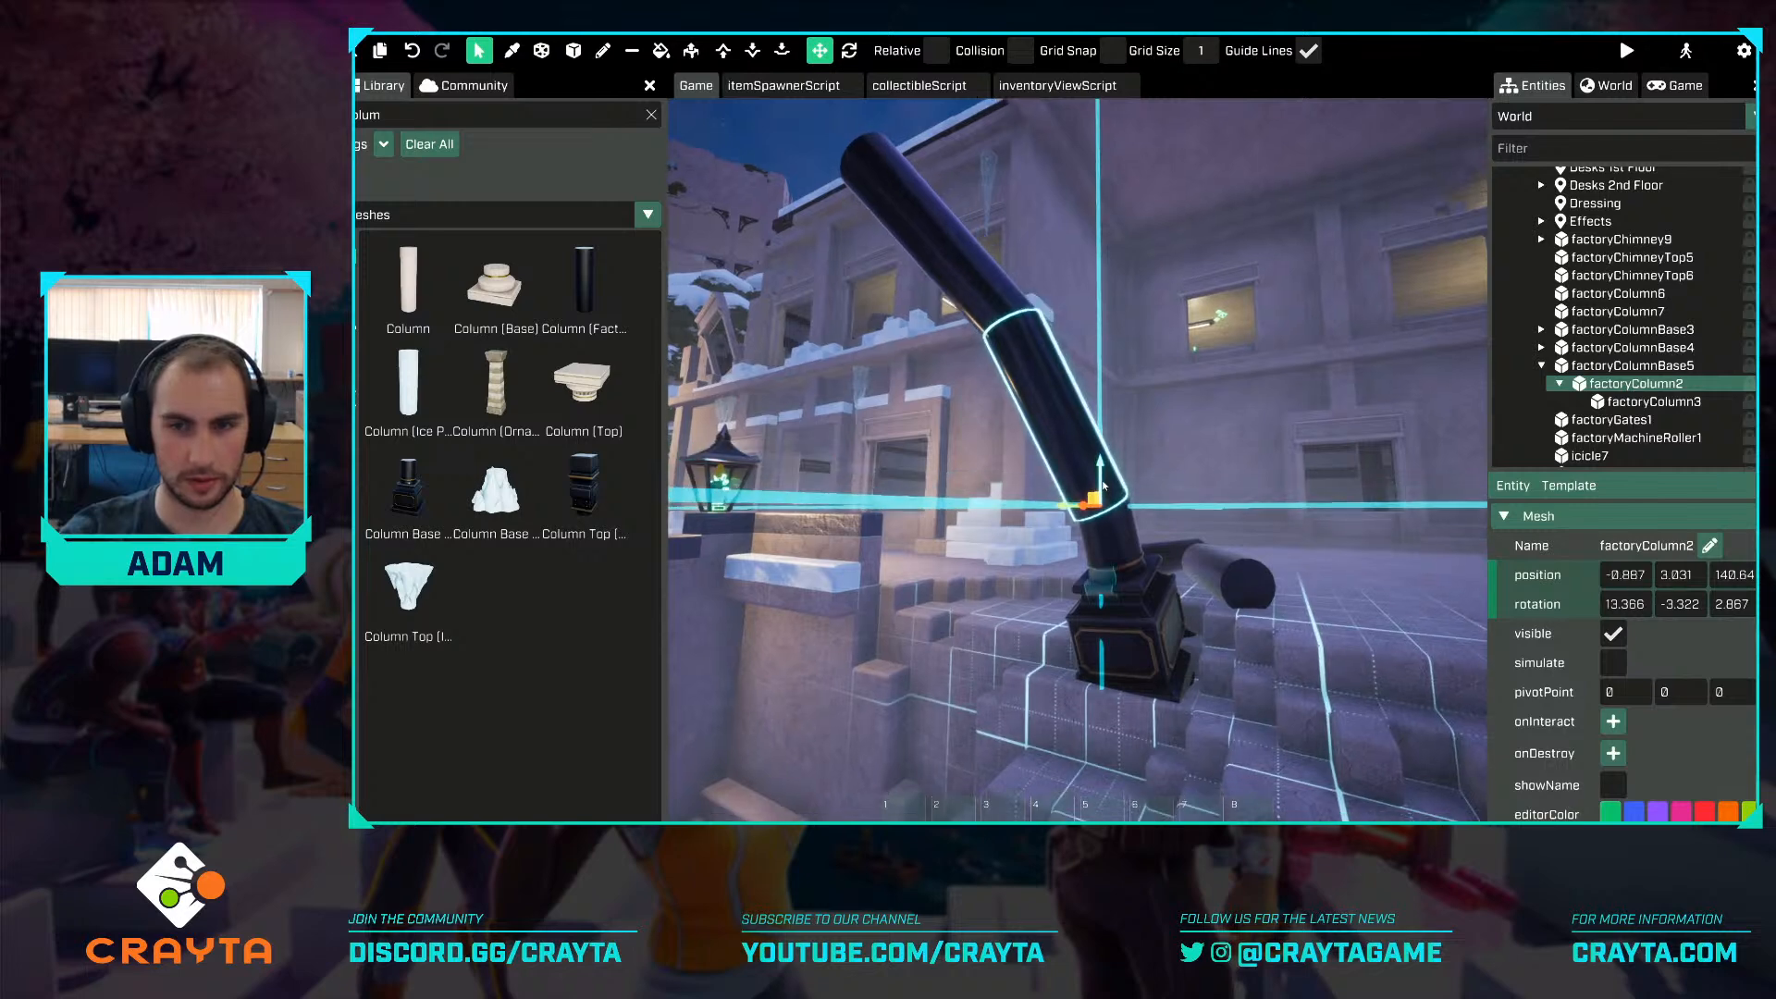
click(988, 289)
drag(1013, 294, 1014, 299)
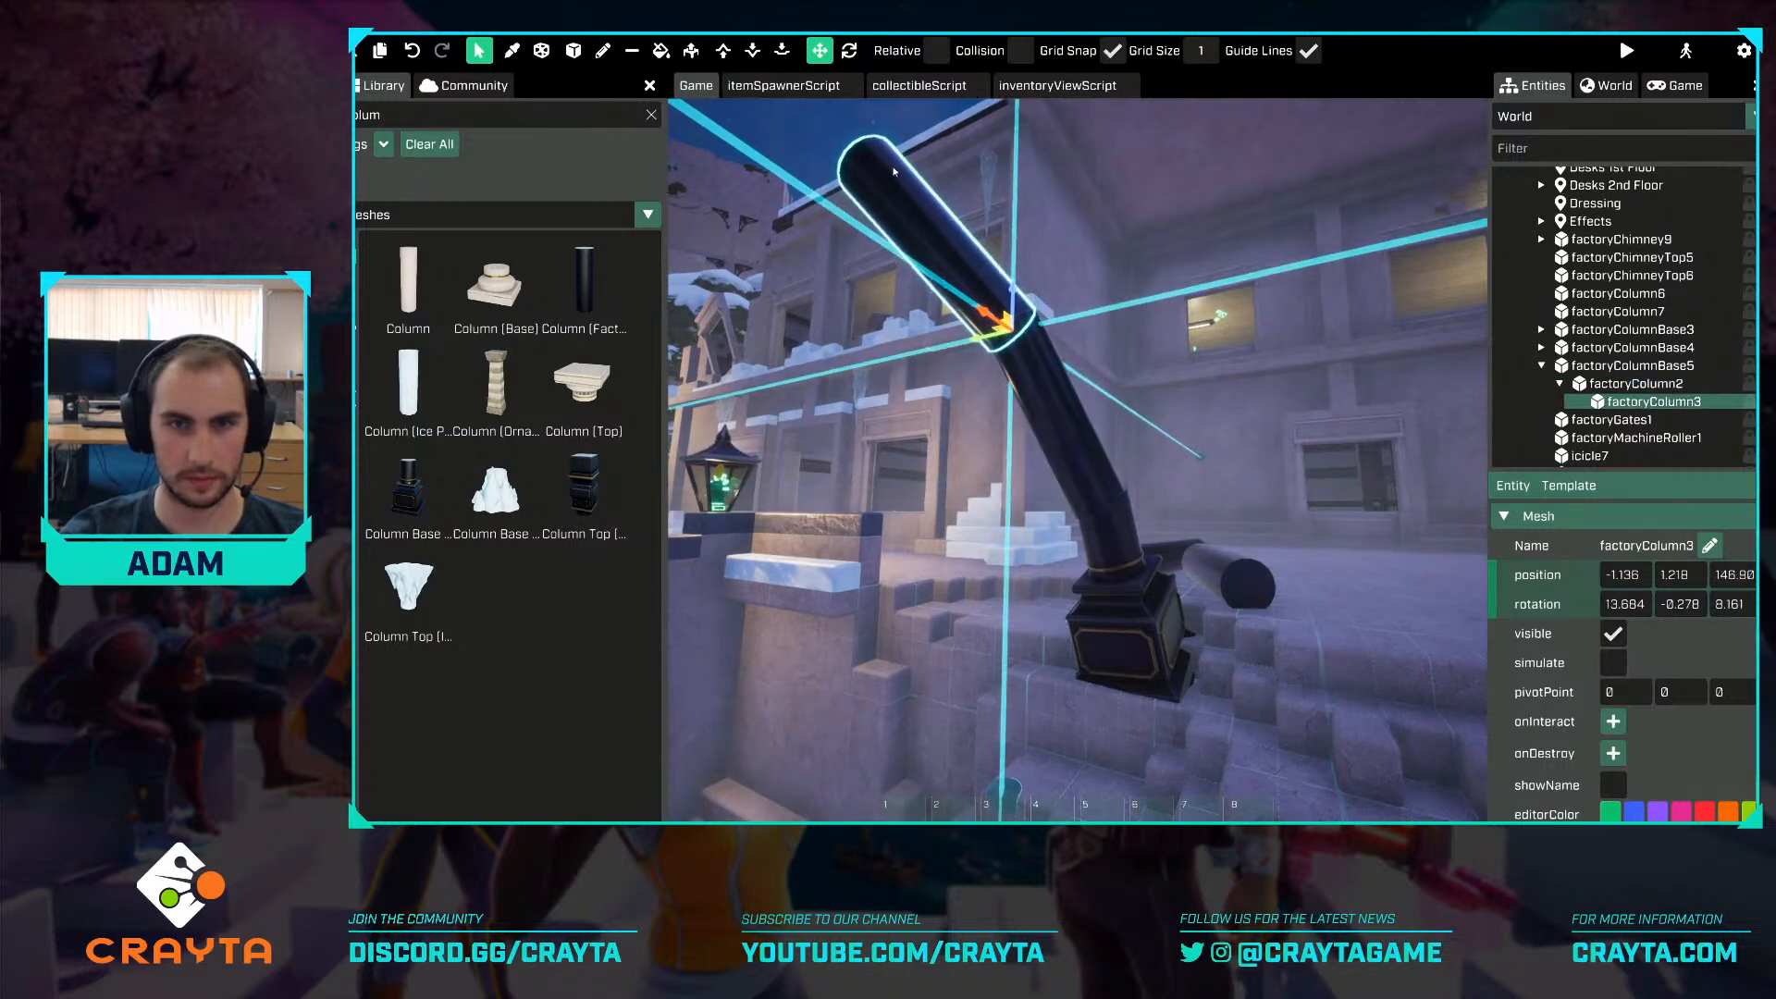
click(808, 143)
key(s)
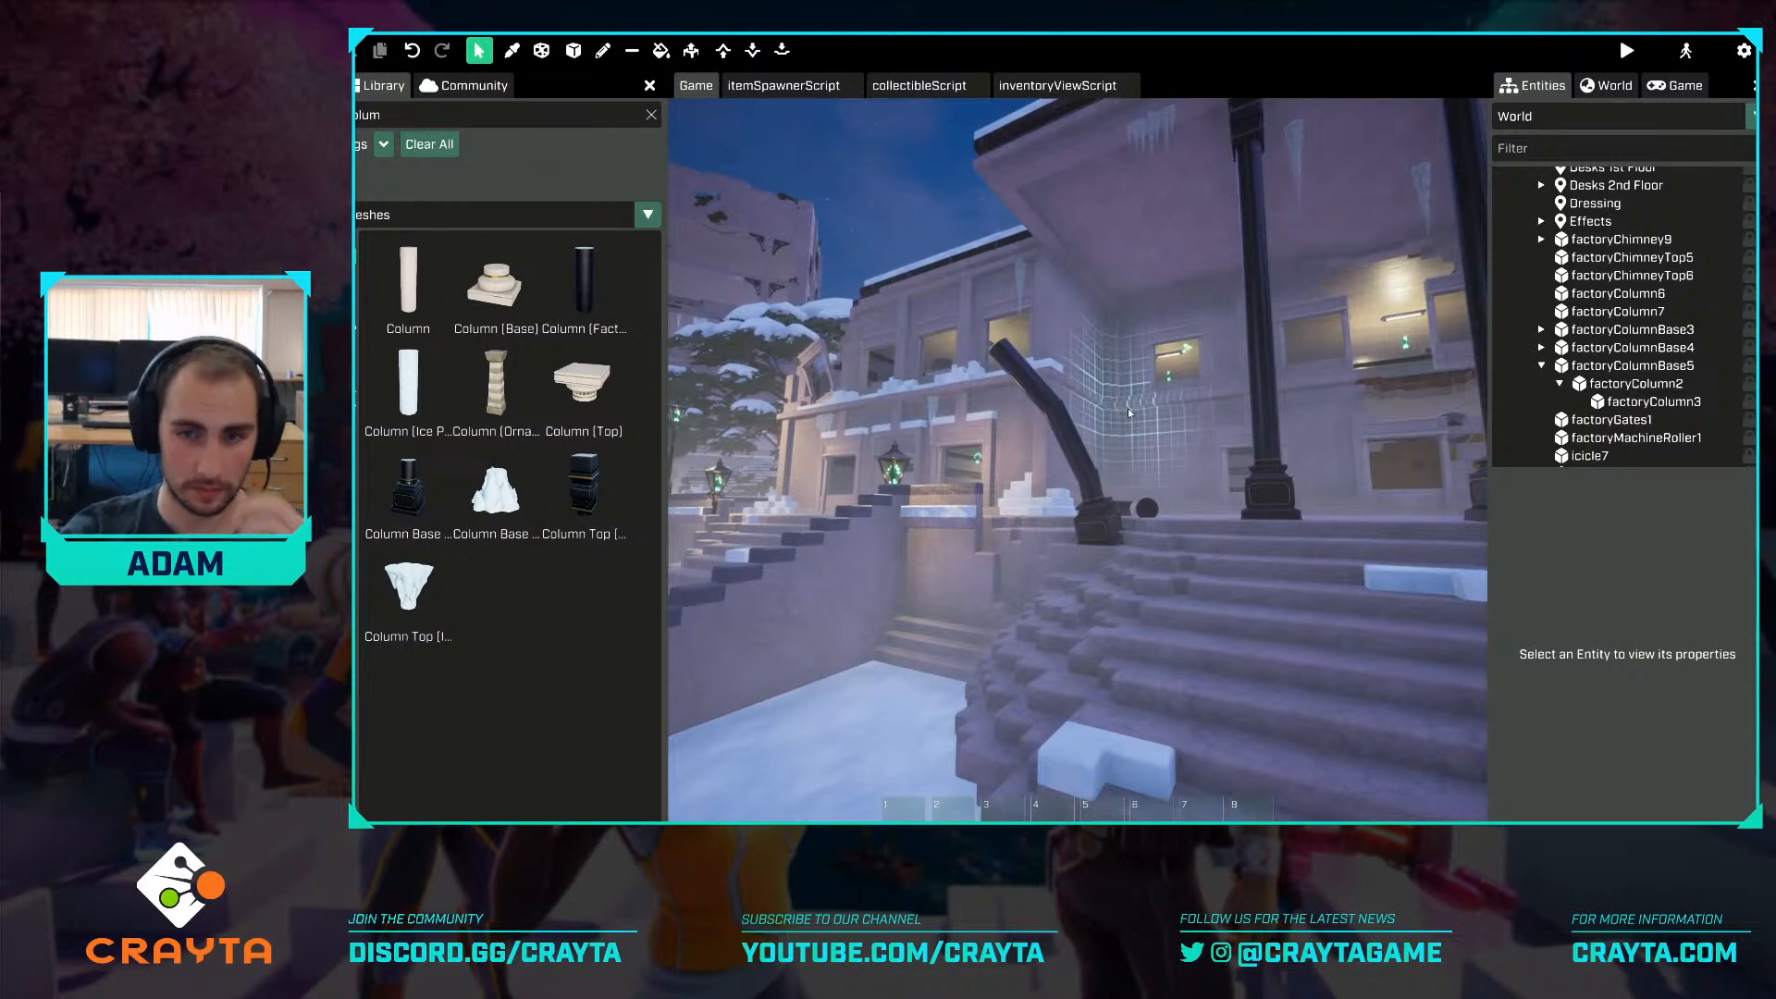
Delete the remaining stone pillars on the opposite side of the bank's front steps.
right_drag(1129, 408, 1258, 413)
key(s)
key(w)
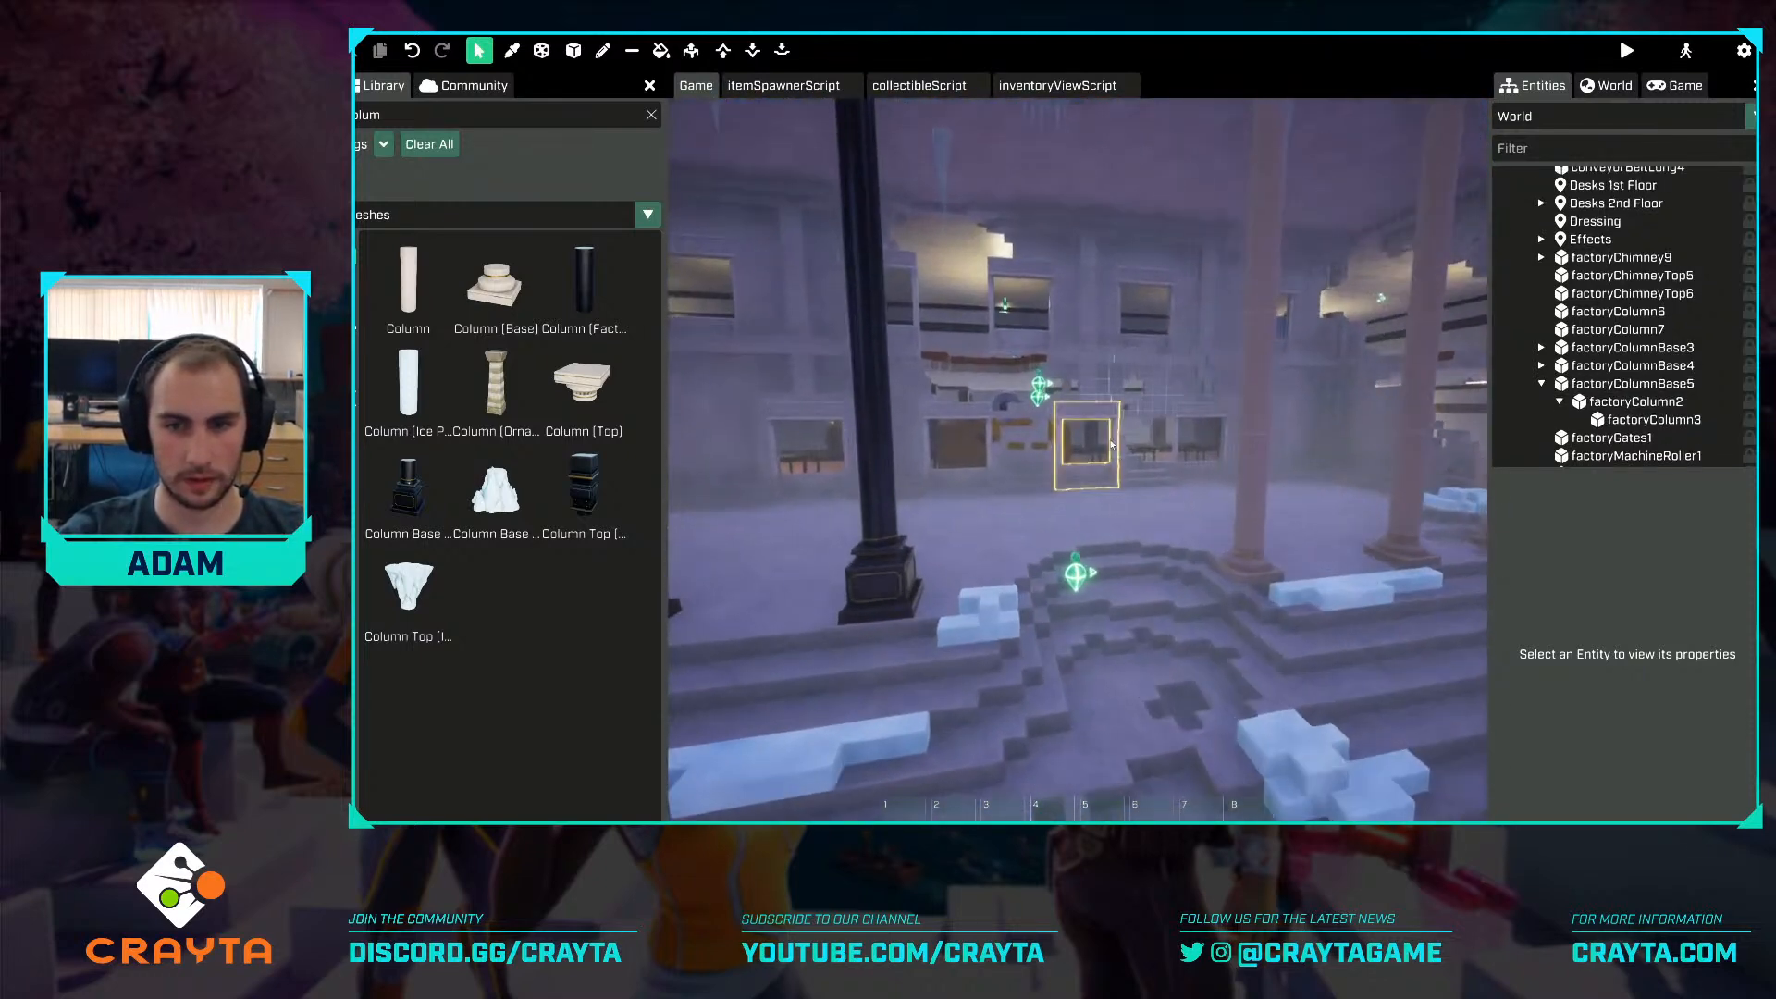
key(s)
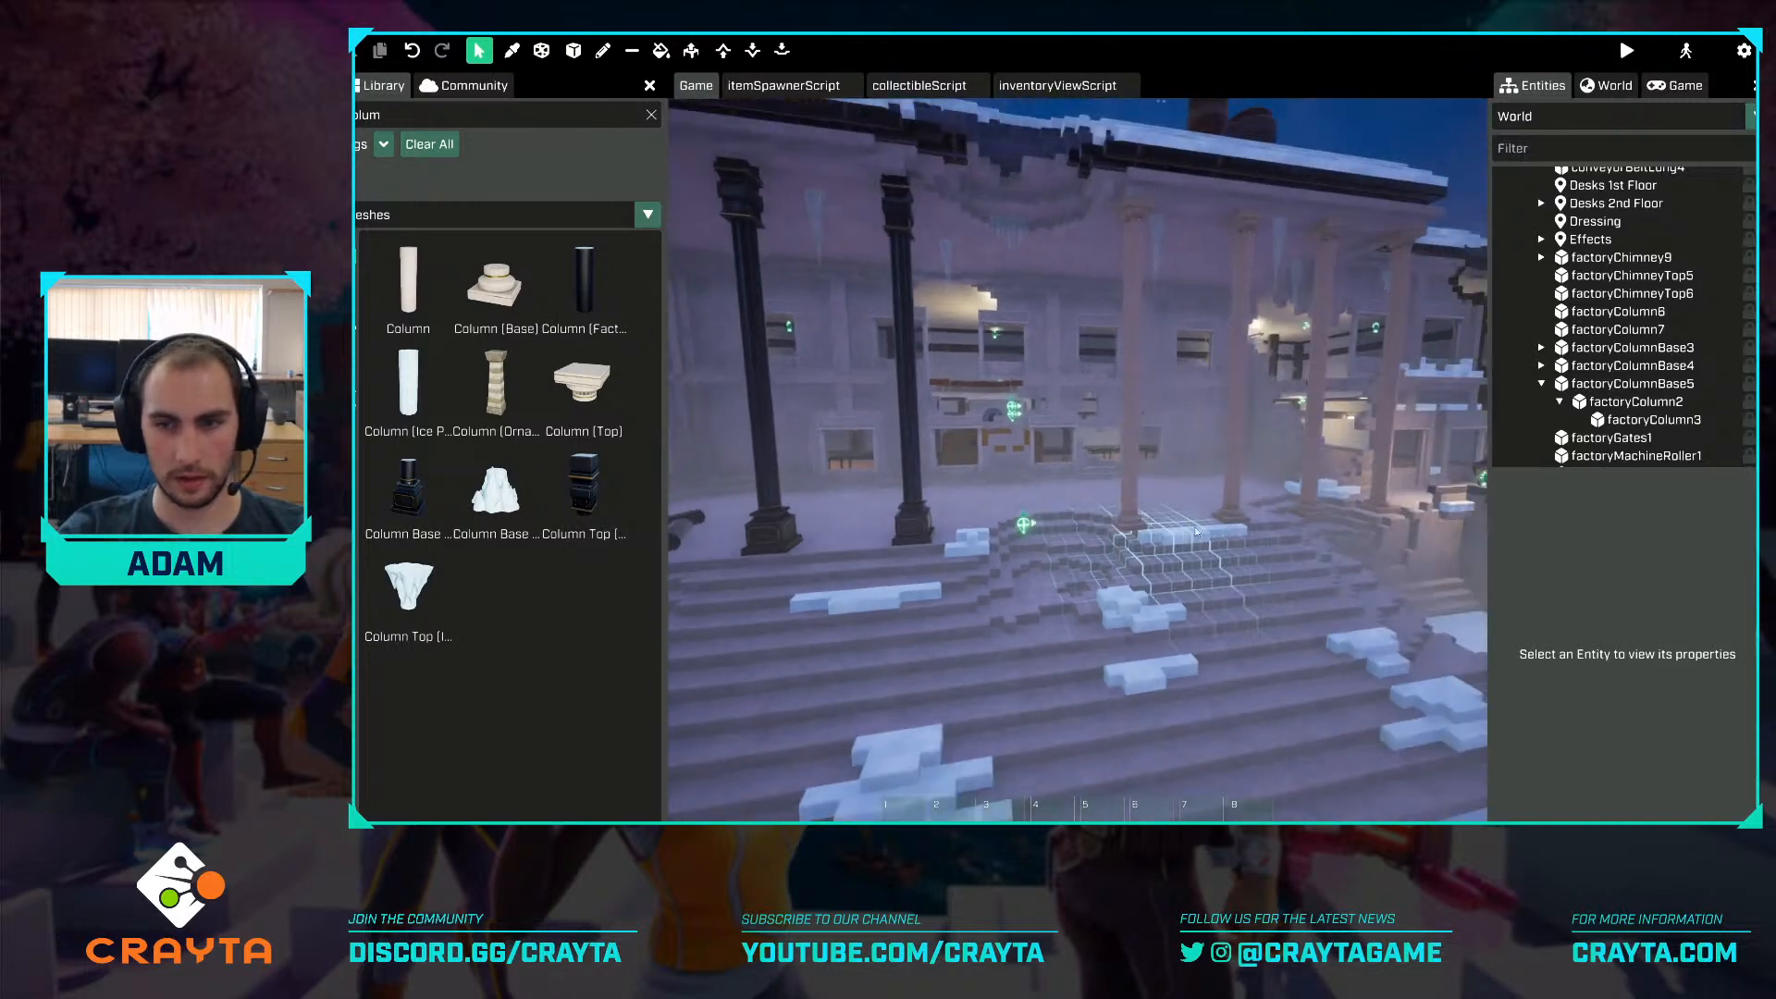
click(1375, 511)
key(Escape)
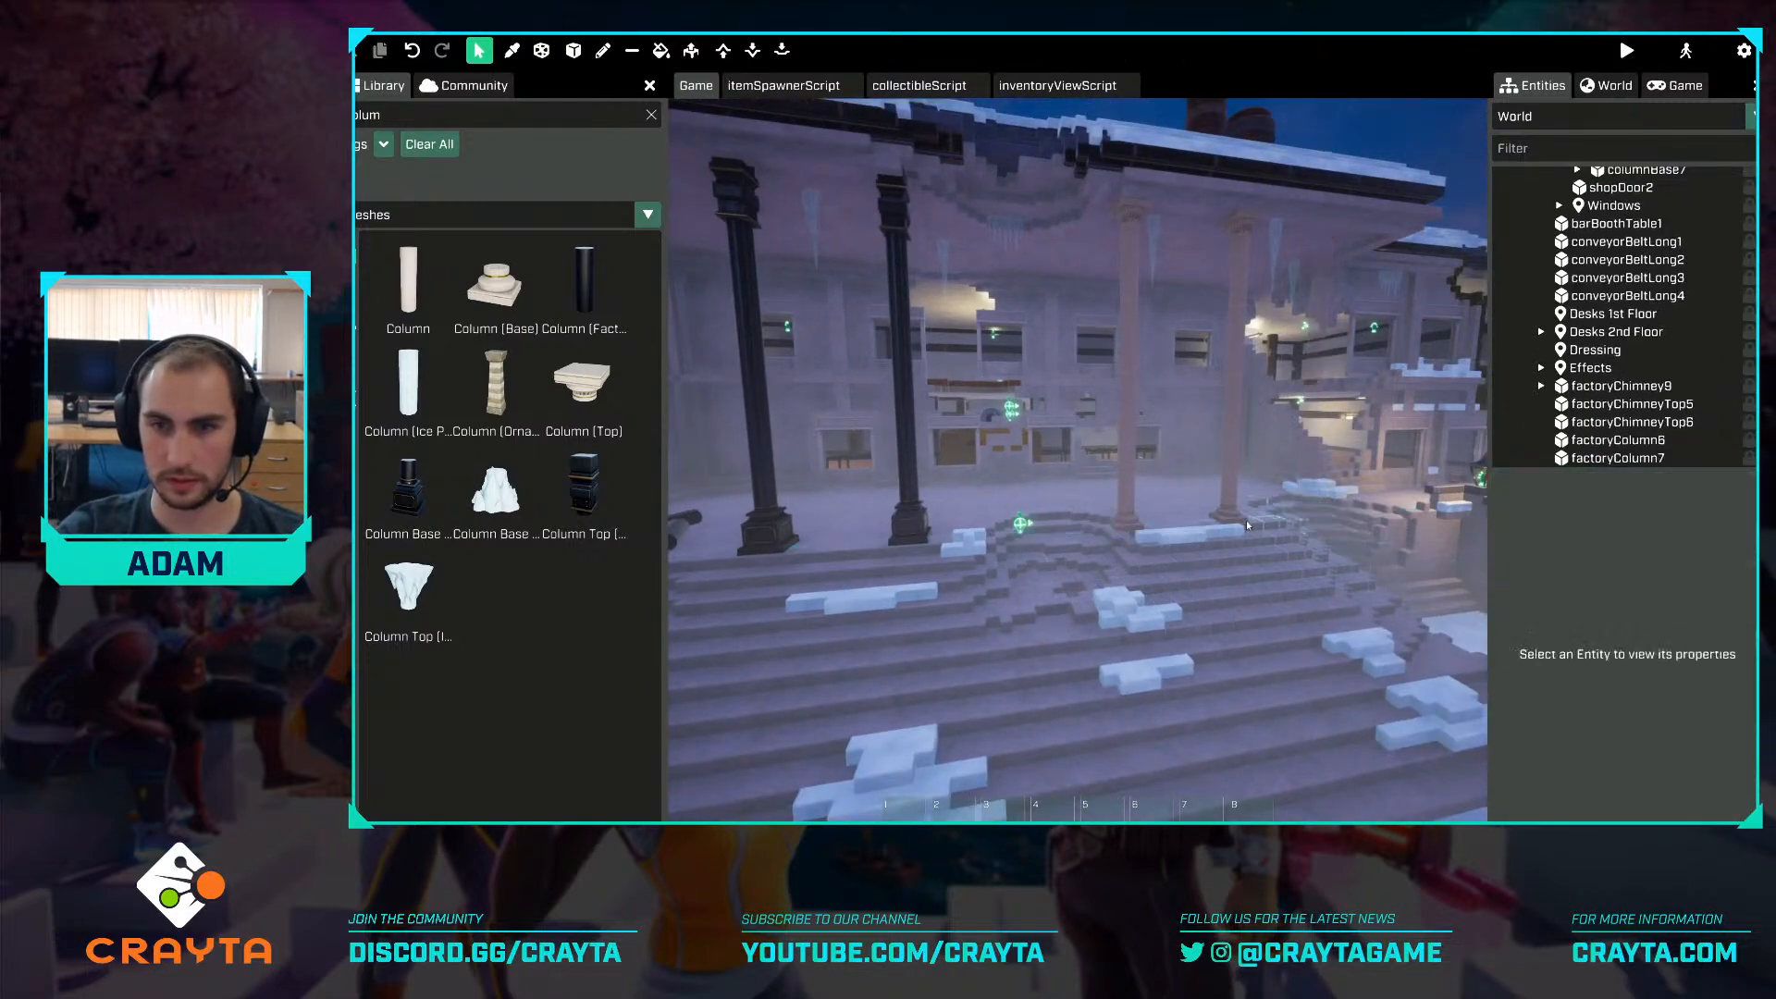
click(1234, 523)
key(Escape)
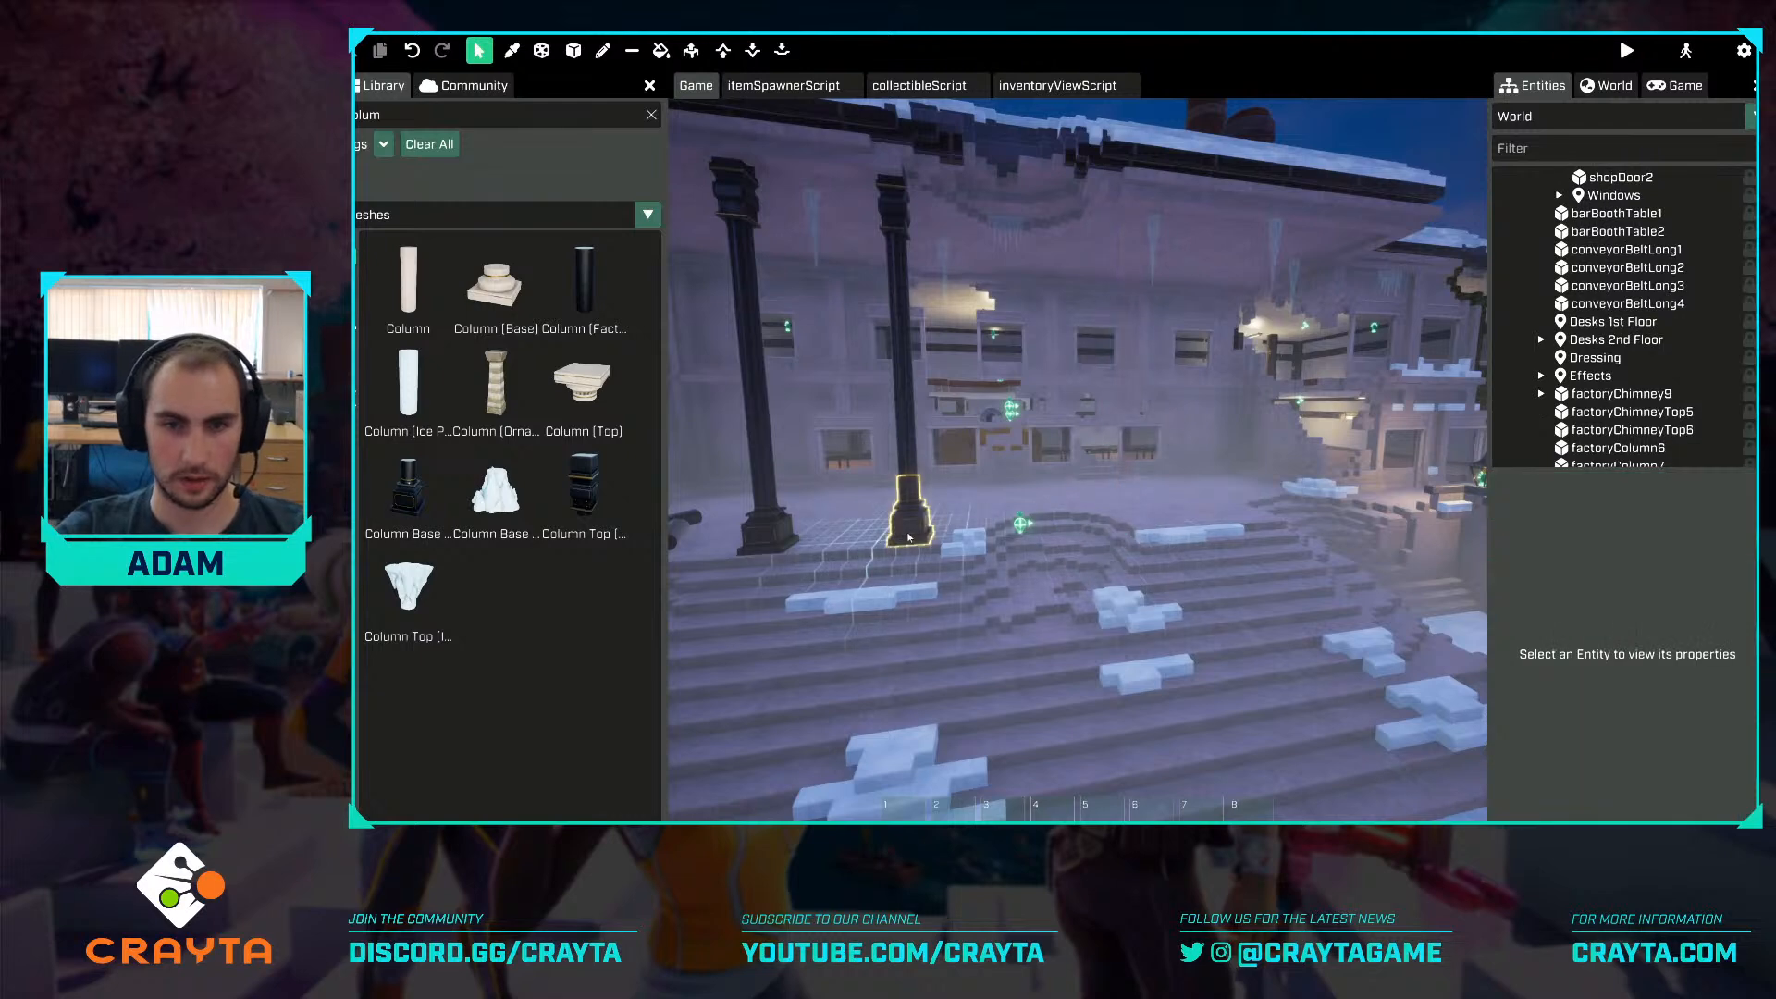
Duplicate the intact black column nearest the entrance and move the copy to 625, 1200, 300 above the worn steps.
click(905, 518)
key(ctrl+d)
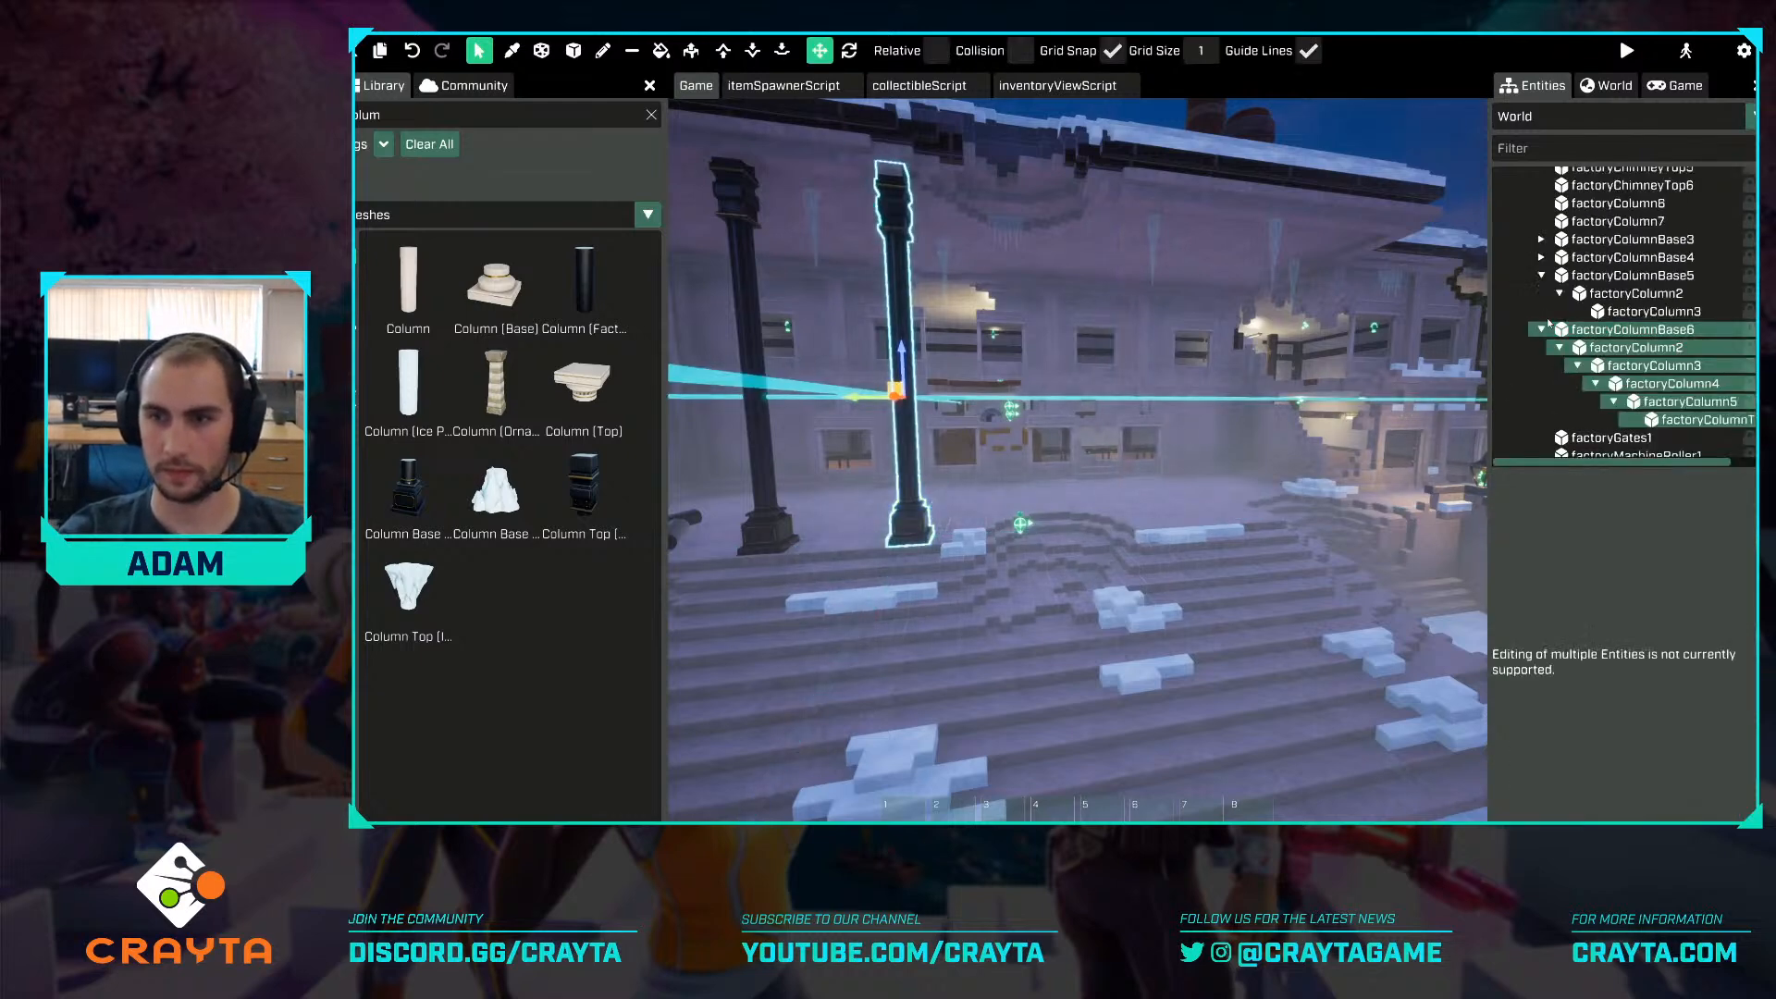
double_click(1592, 330)
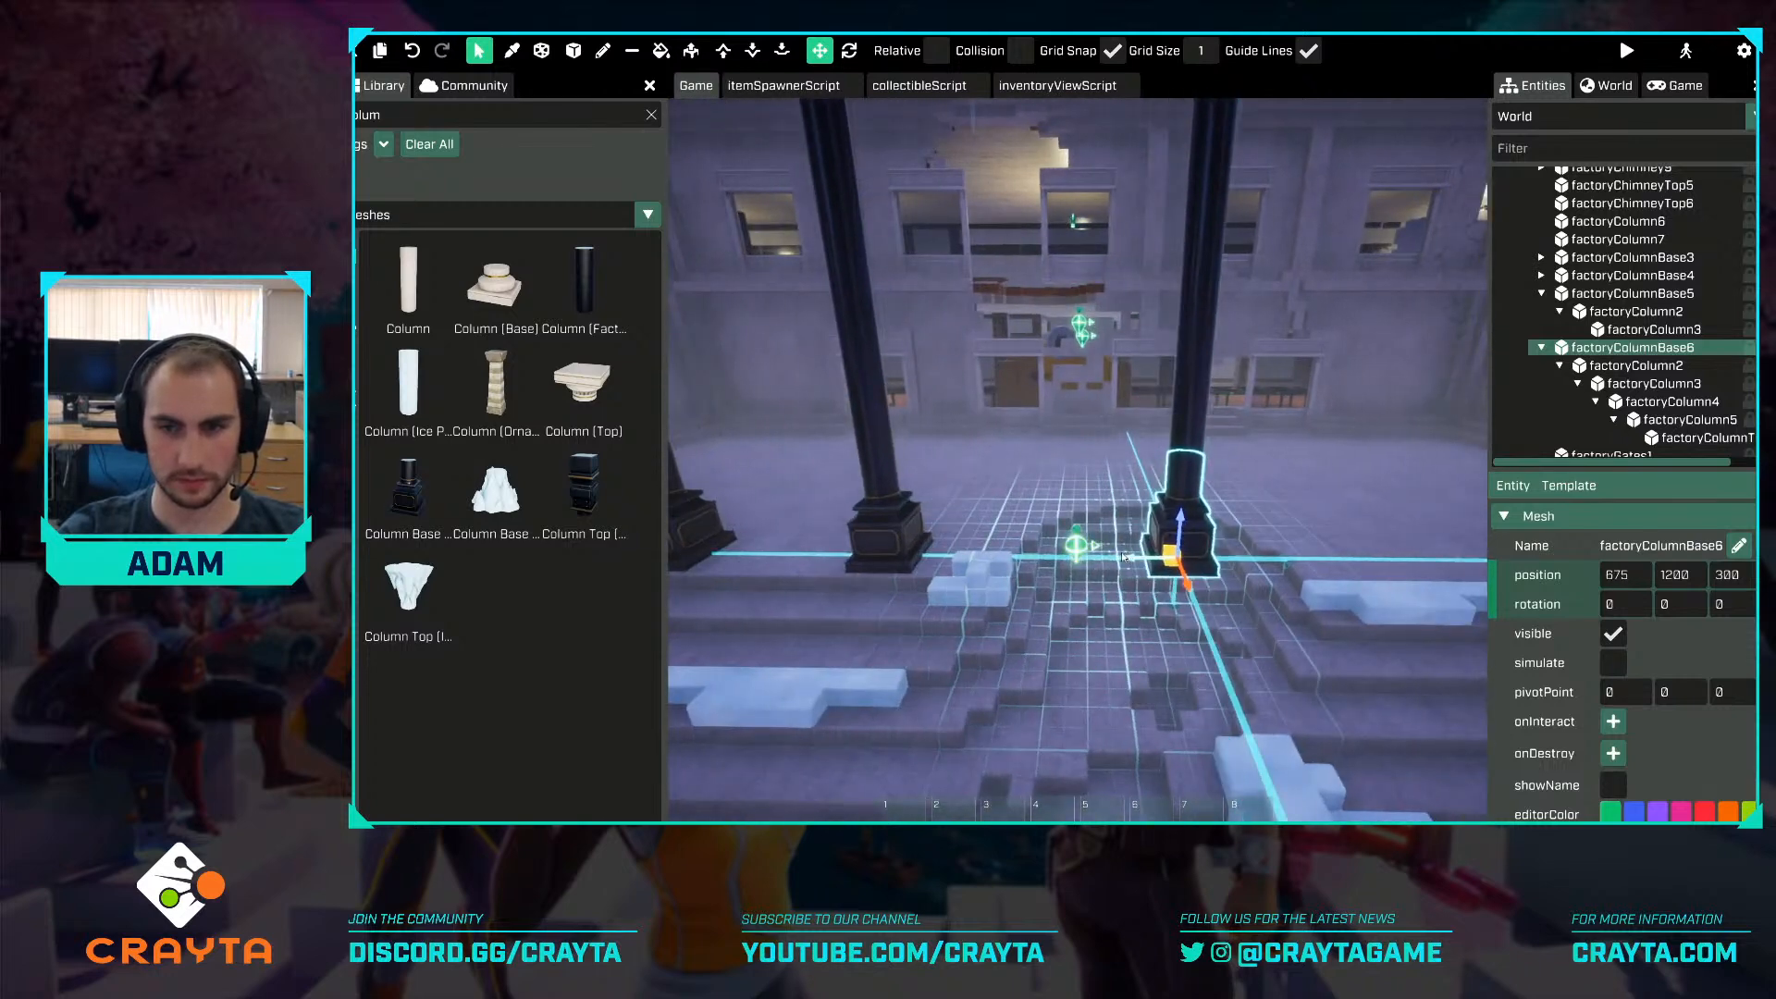
drag(1071, 559, 1198, 536)
right_drag(1199, 535, 1073, 536)
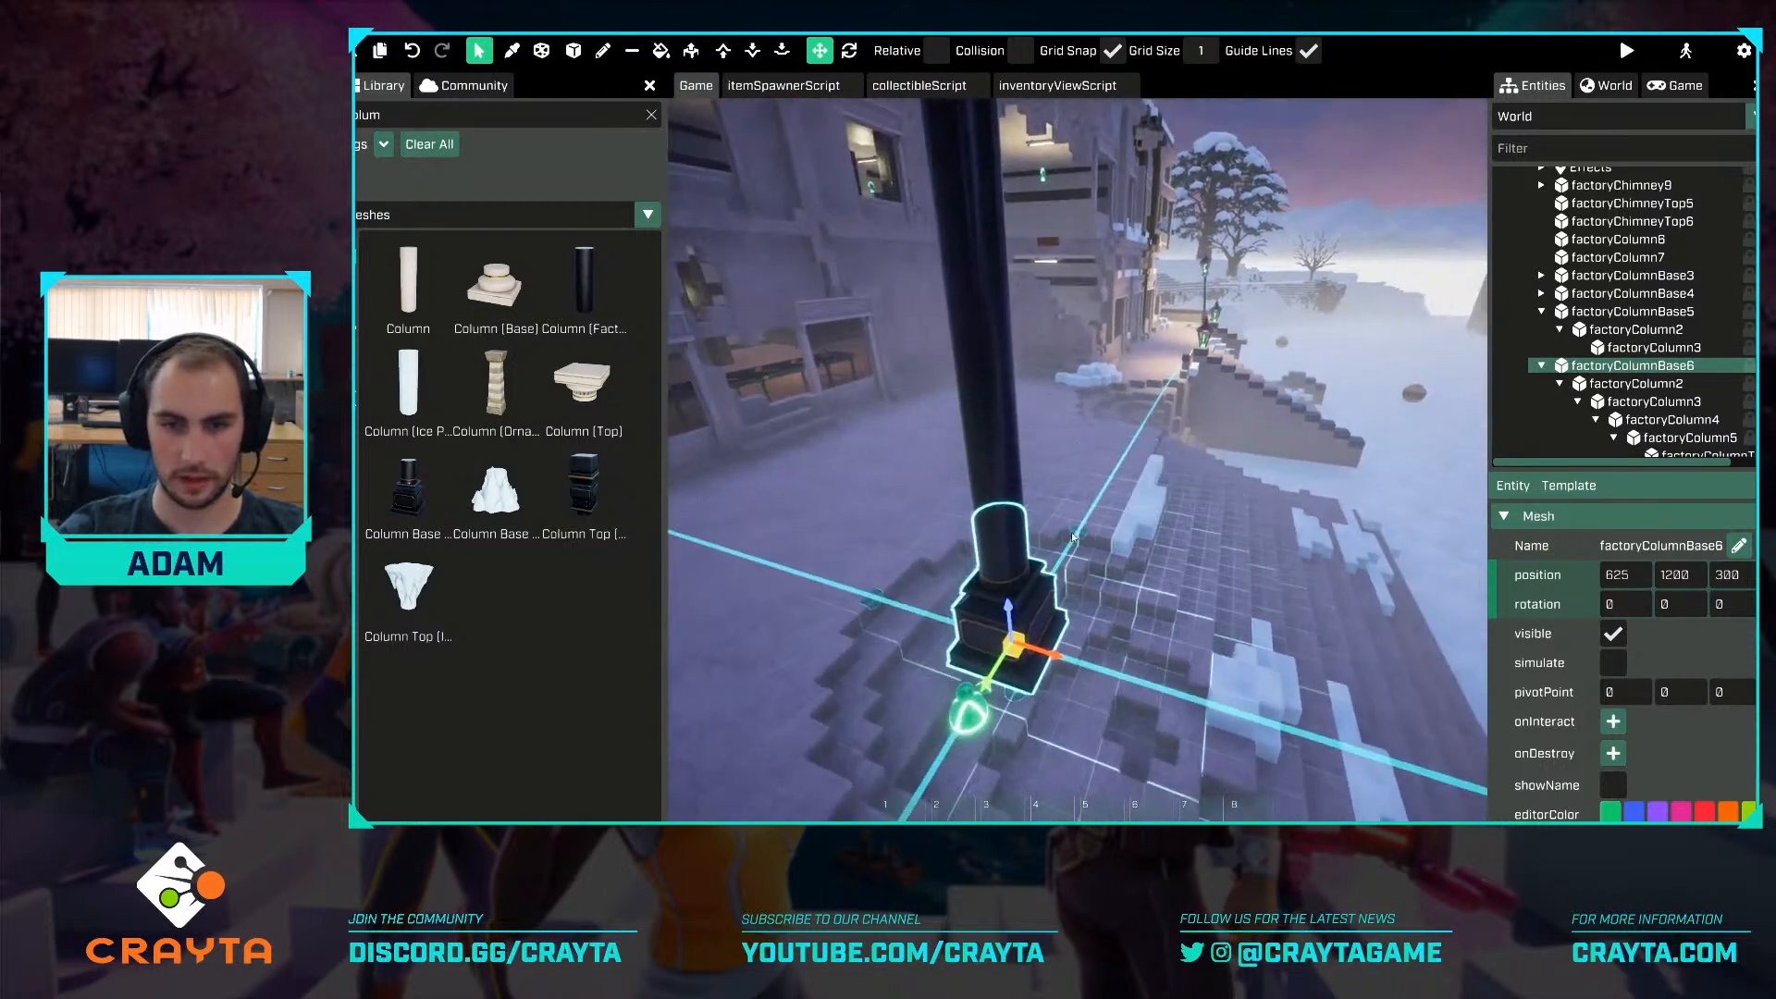
Lay the duplicated column over the steps with a rotation of 0, 0, 90 and lower it to a height of 225.
key(e)
drag(1044, 627, 1157, 692)
key(w)
right_drag(1156, 692, 1100, 570)
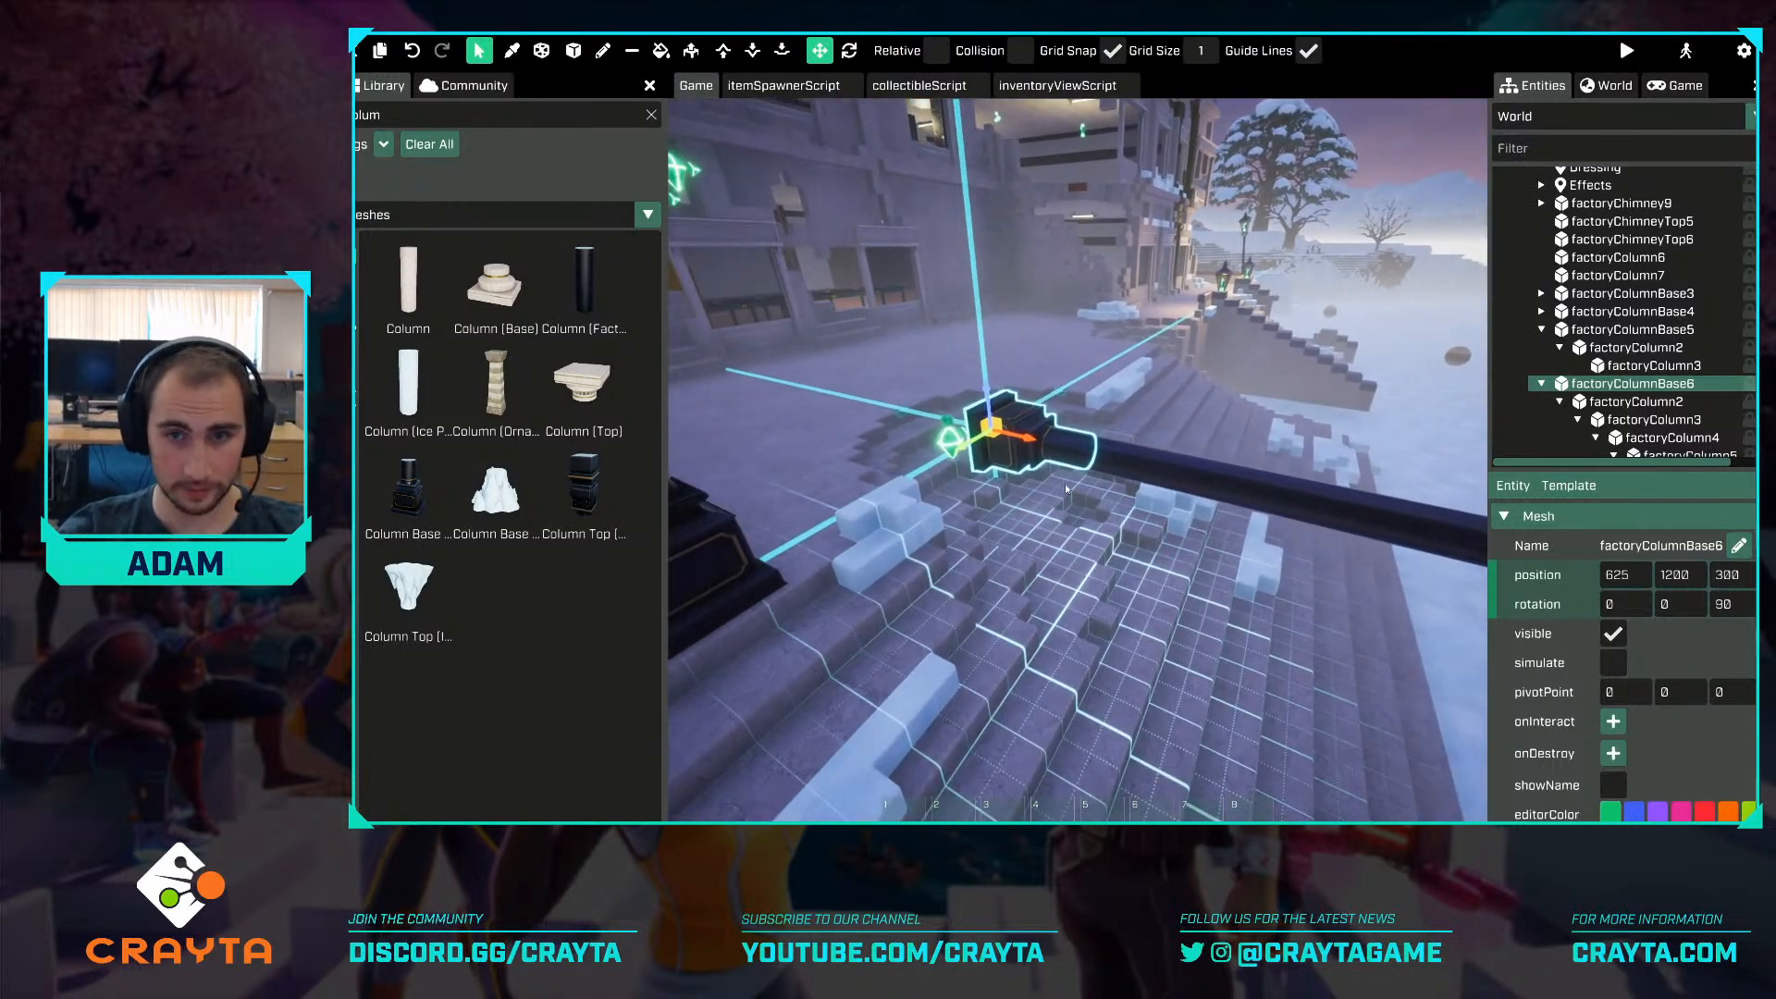
scroll(989, 395, up, 2)
drag(968, 383, 990, 438)
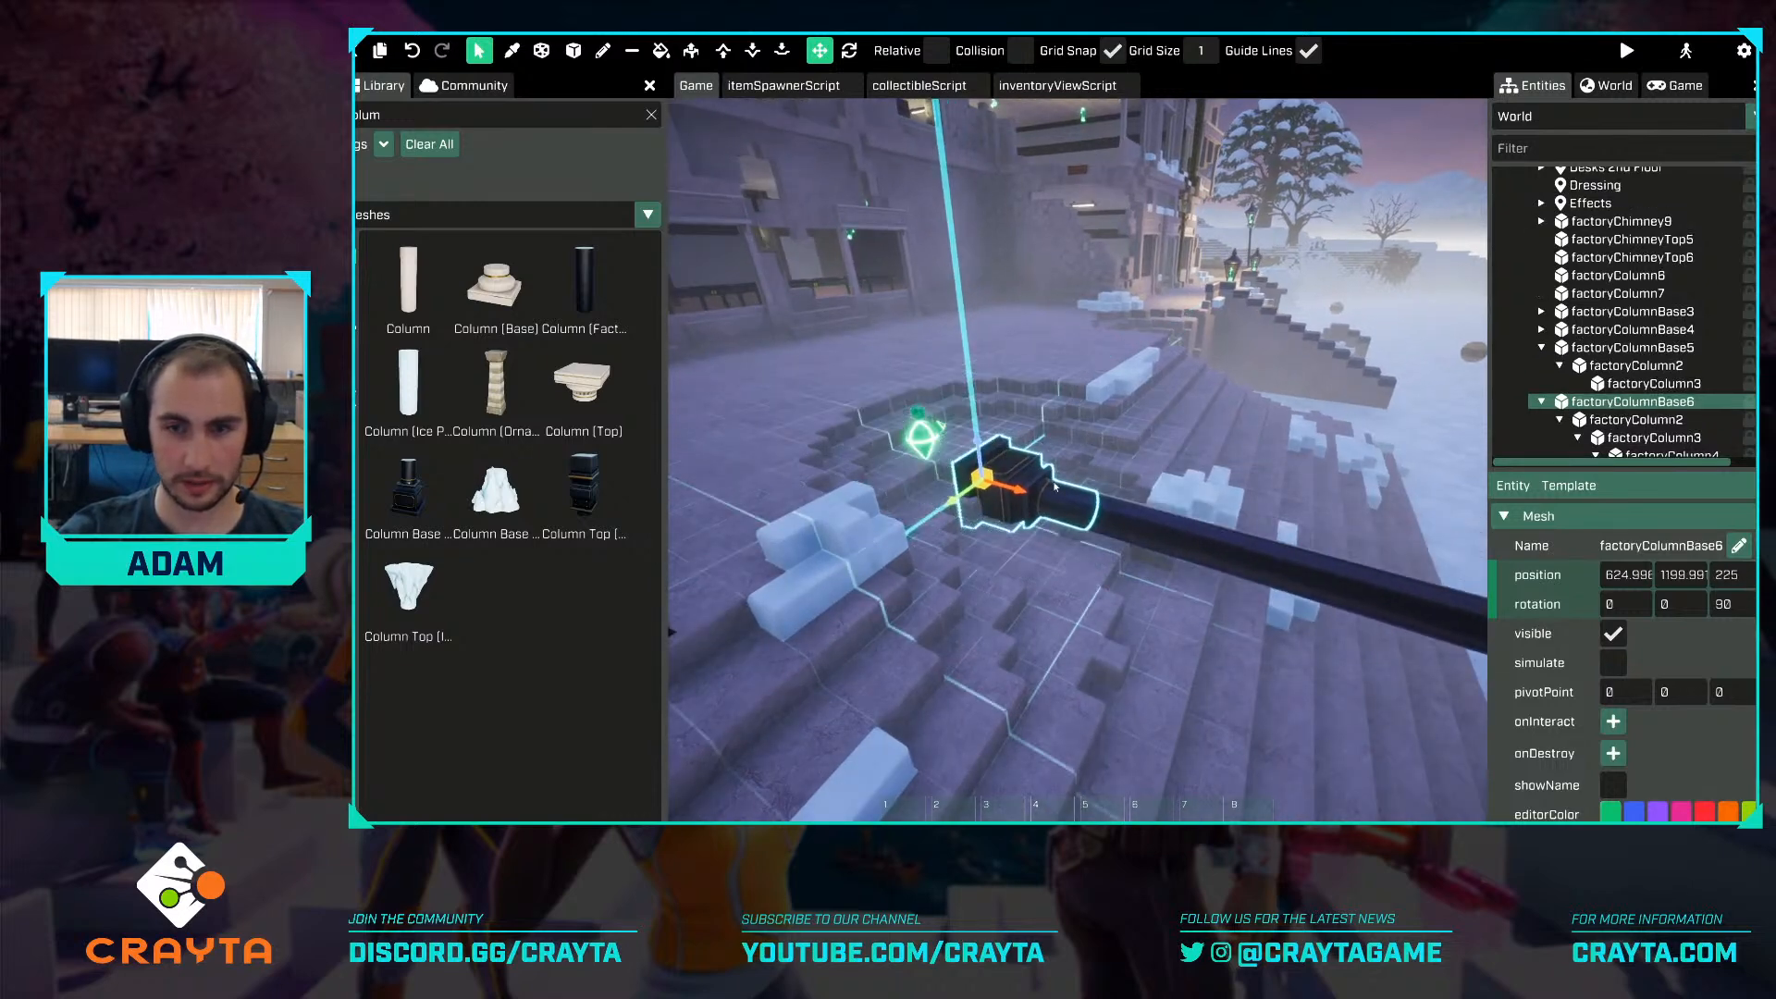
right_drag(1055, 487, 975, 560)
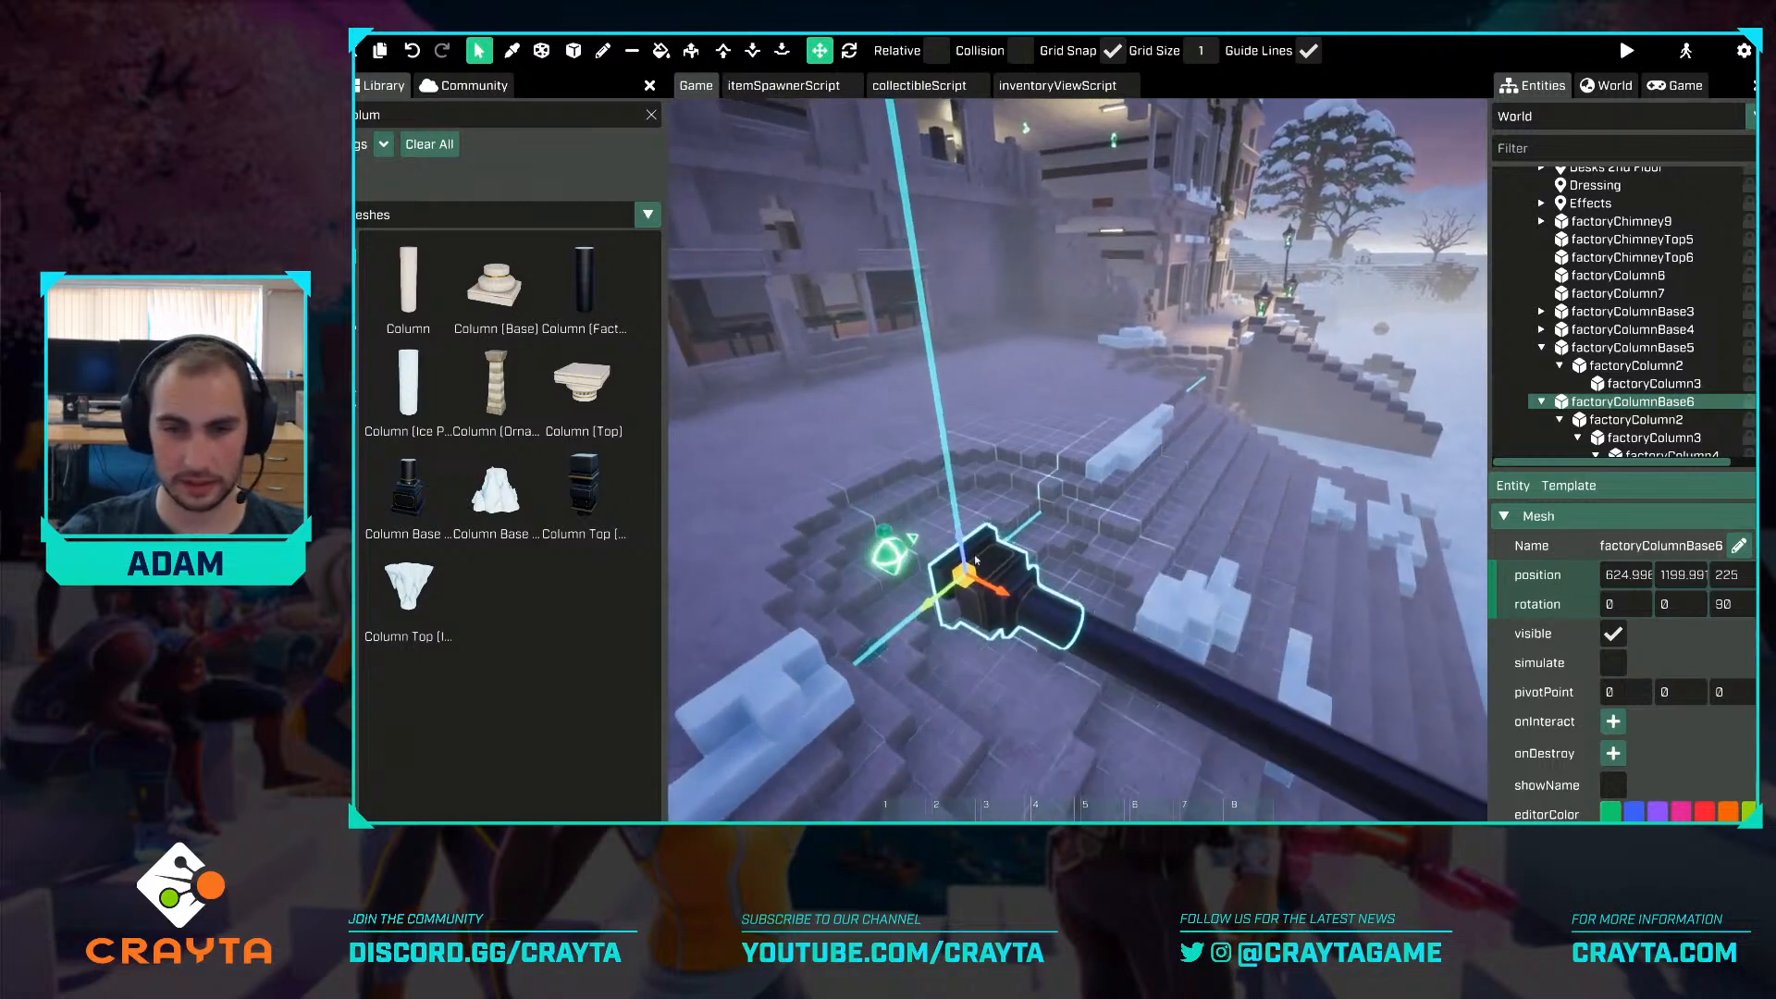
Tilt the fallen column to a rotation of about 0, -13.3, 103 and raise it to a height of about 248.
key(e)
drag(975, 560, 1025, 593)
key(w)
key(e)
key(s)
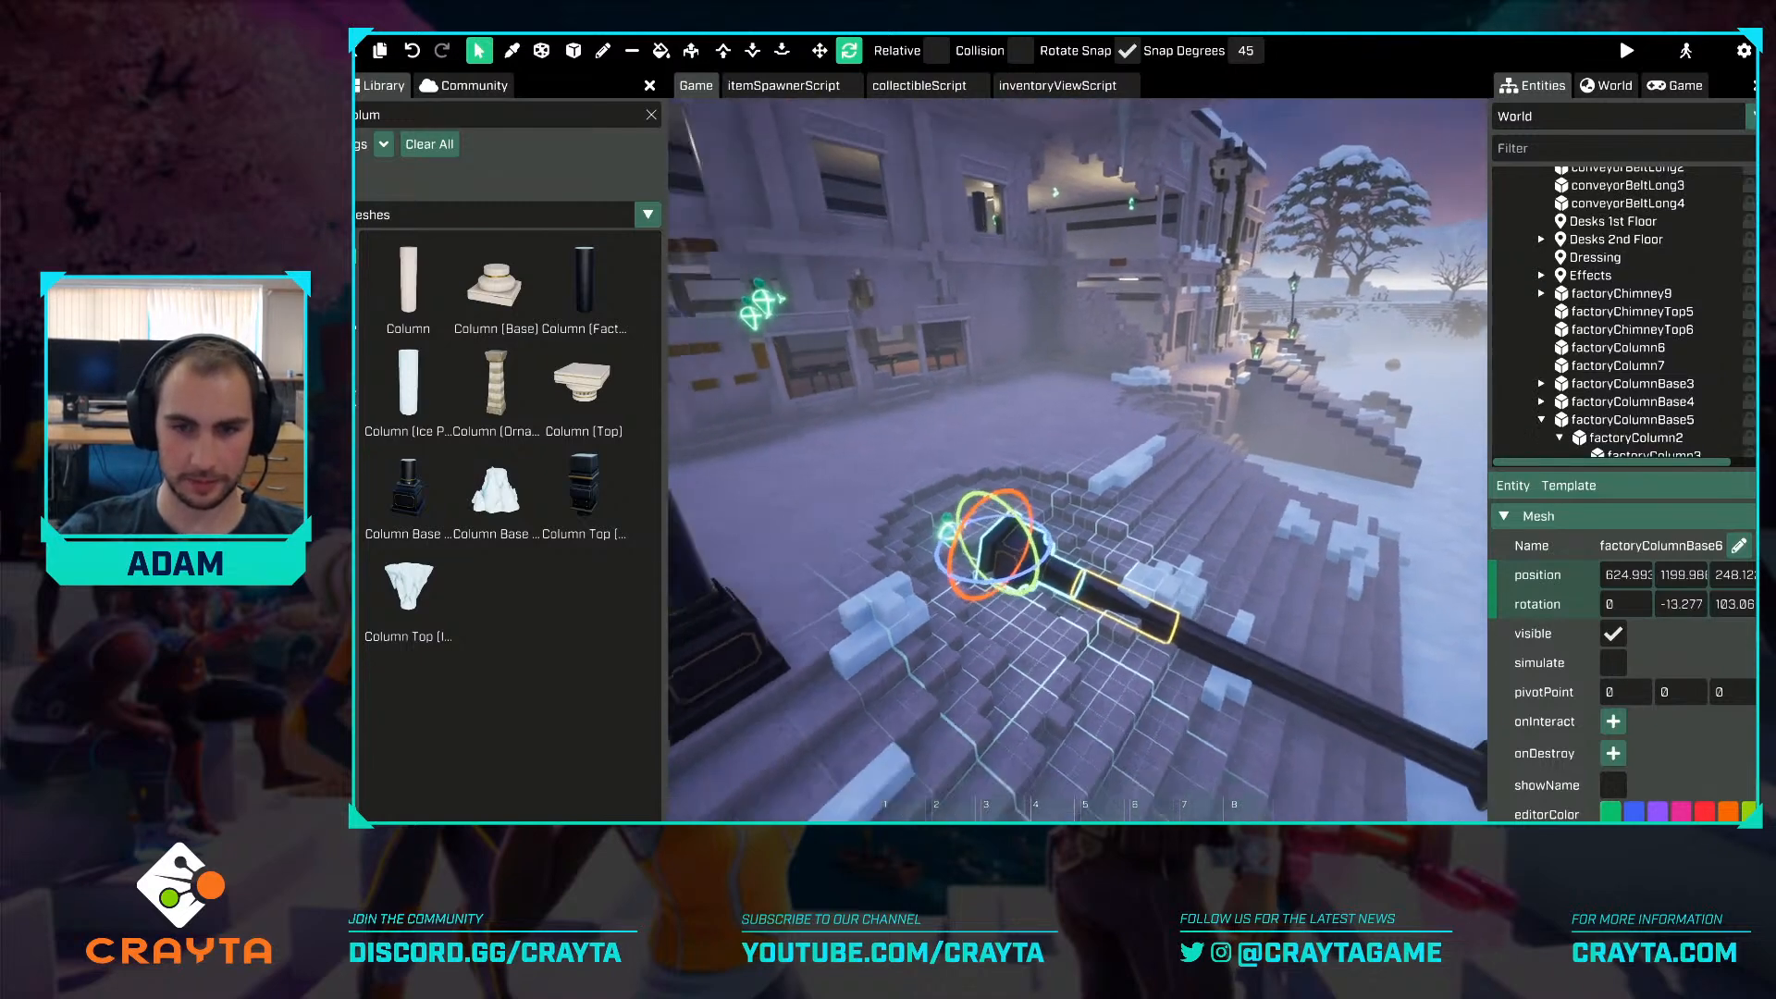
Move the fallen column's factoryColumn2 section to about -7.4, -7.1, 180 and rotate it about 0.5, 1.6, -7.
right_drag(1085, 580, 1101, 551)
click(1101, 552)
drag(1126, 552, 1161, 604)
key(r)
right_drag(1162, 605, 1160, 600)
key(r)
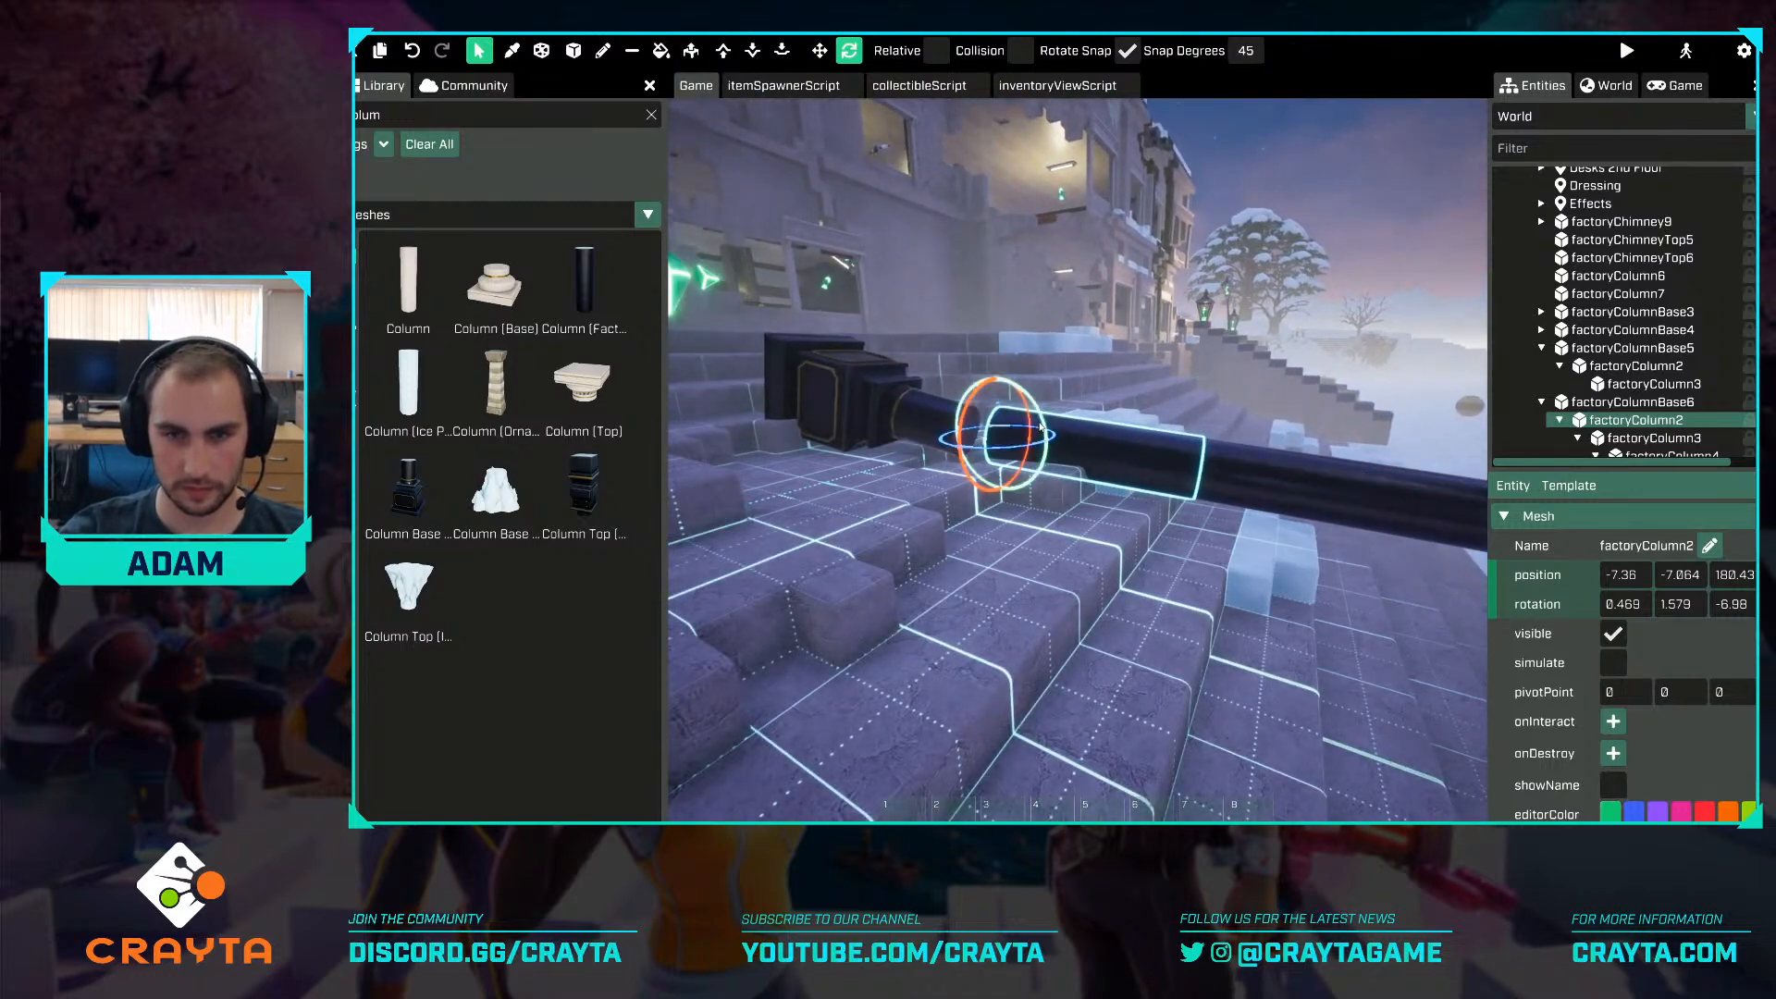
Fine-tune the angle of the fallen column's factoryColumn2 section at its joint with the base.
mouse_move(1046, 425)
mouse_down()
mouse_move(999, 394)
mouse_move(1028, 394)
mouse_move(1057, 426)
mouse_up()
key(r)
key(r)
key(r)
key(r)
key(r)
Separate the fallen column's factoryColumn3 section from the piece above it and turn it at an angle down the steps.
key(d)
right_drag(1064, 428, 979, 435)
click(998, 480)
drag(1008, 419, 1108, 426)
key(e)
click(1127, 51)
right_drag(1105, 305, 1078, 291)
right_drag(1138, 421, 1138, 463)
click(1137, 462)
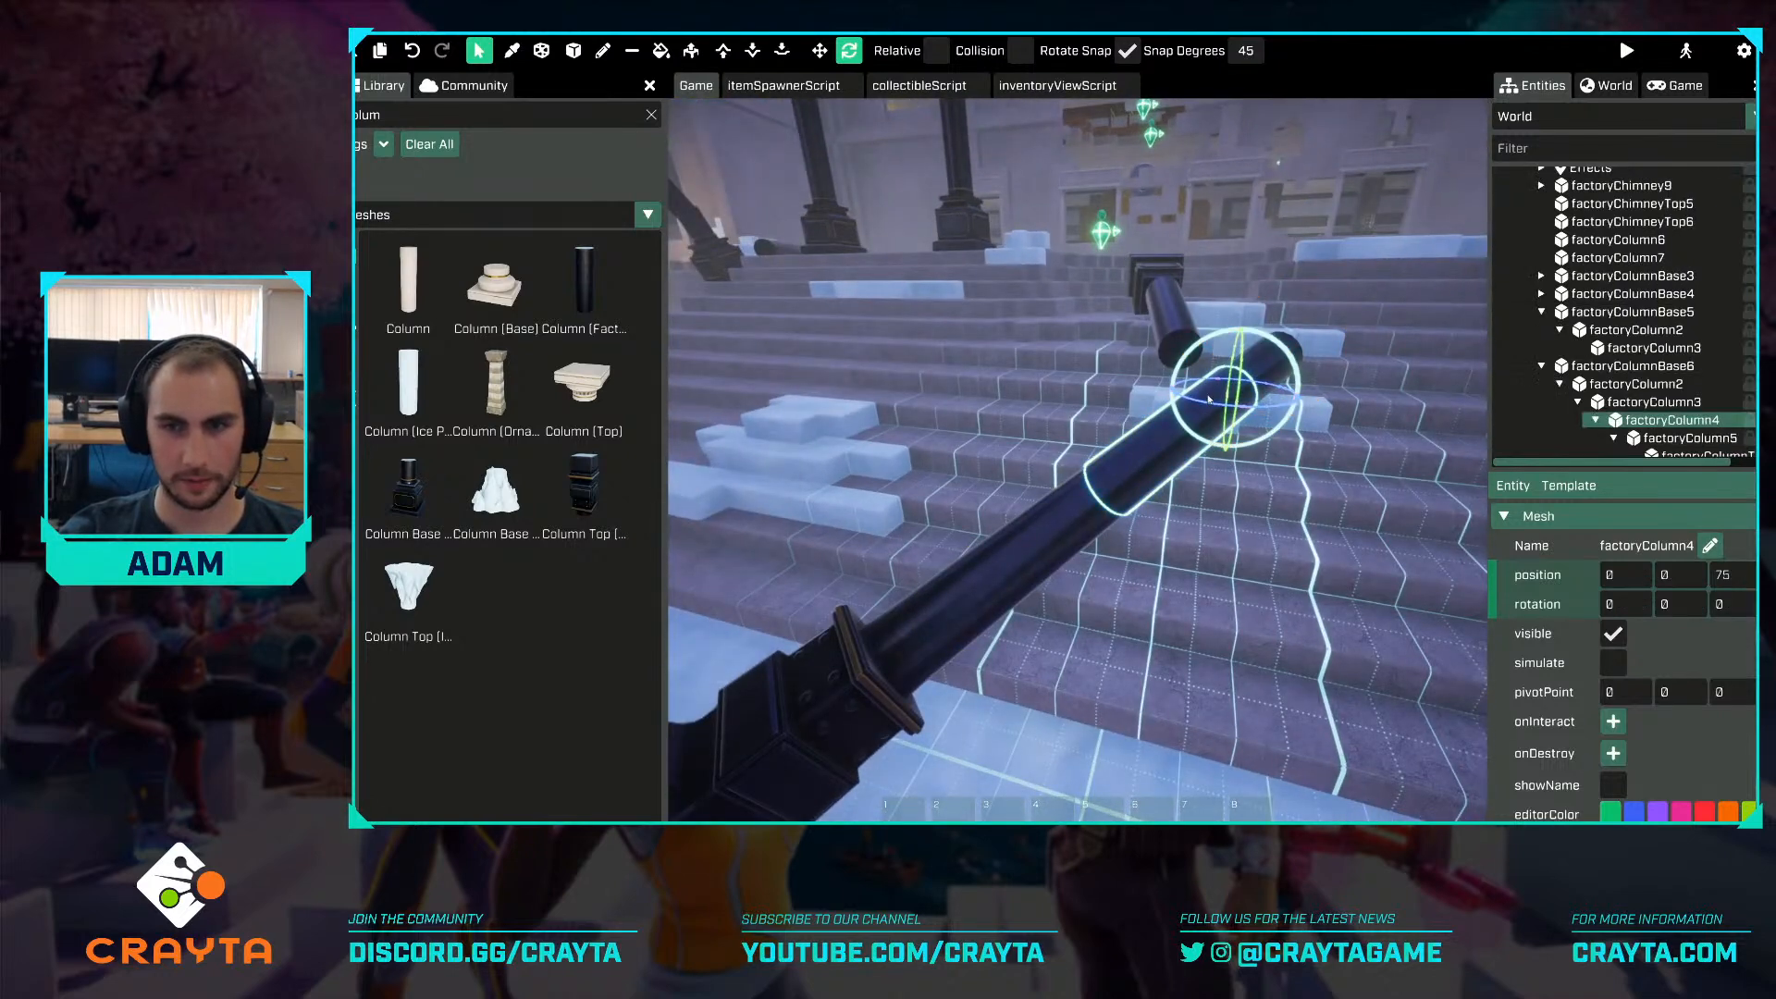
key(w)
drag(1219, 419, 1241, 442)
key(g)
key(Delete)
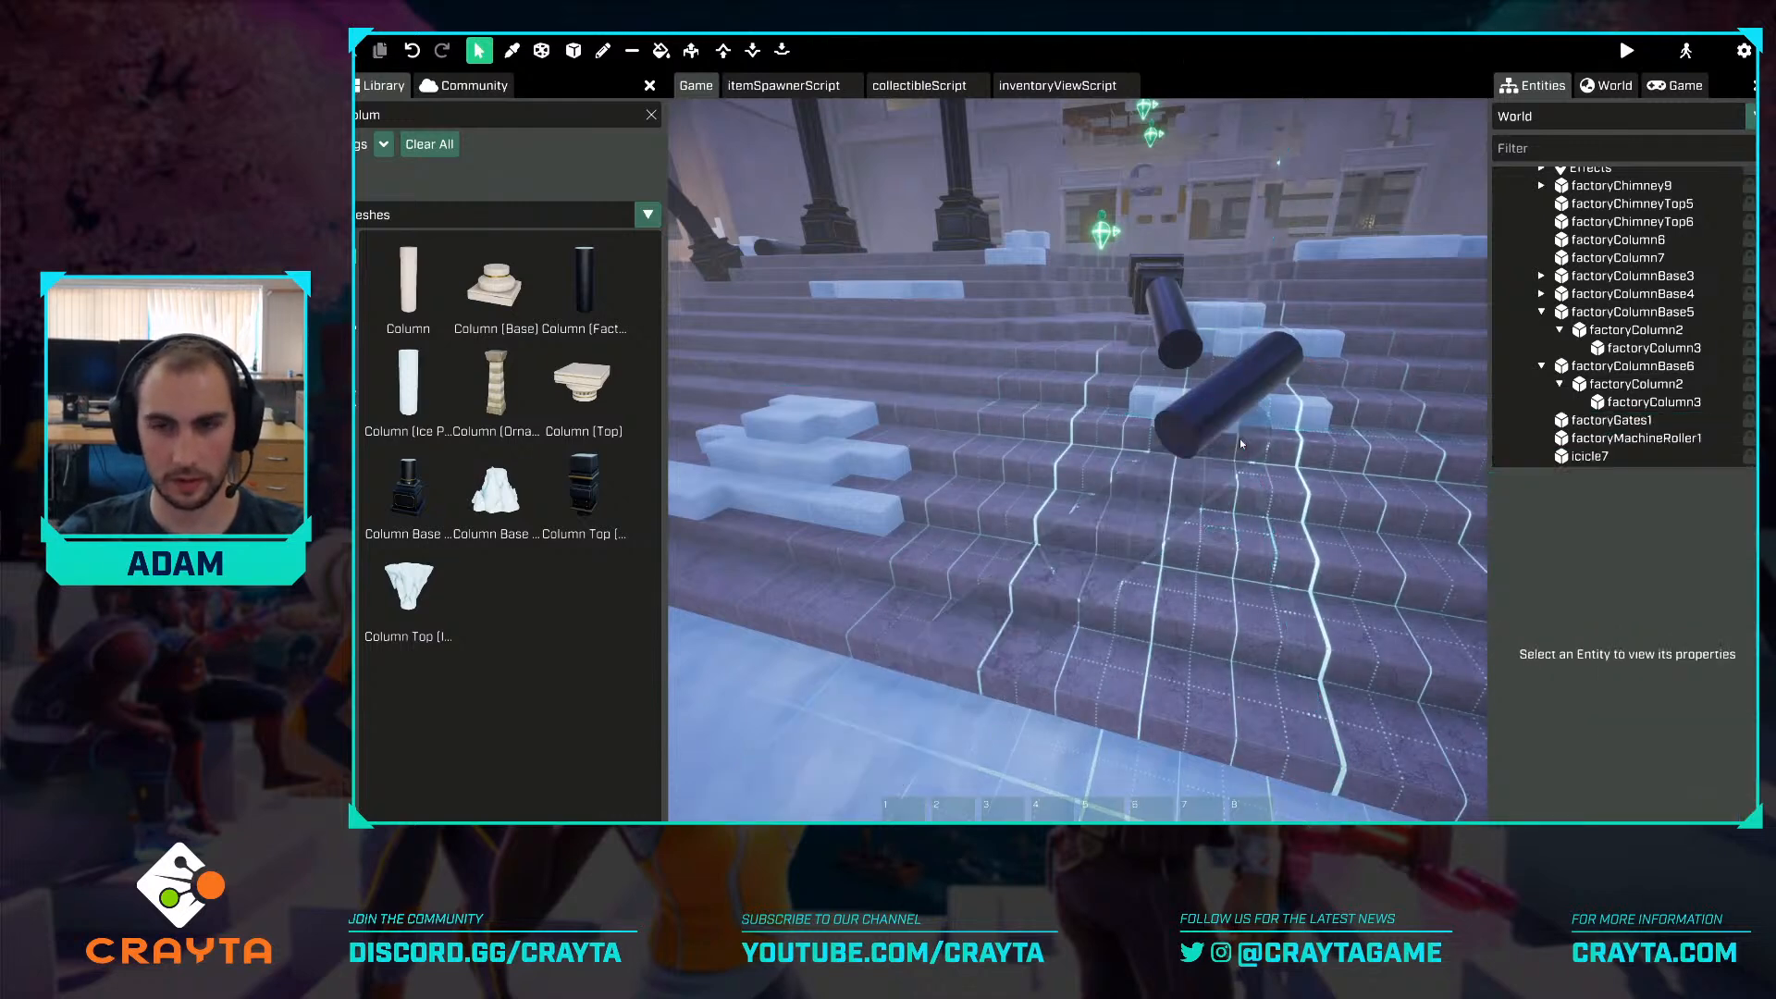
key(ctrl+z)
Break factoryColumn4 and its attached pieces away from the section above and place them lower on the steps.
right_drag(1128, 536, 1151, 520)
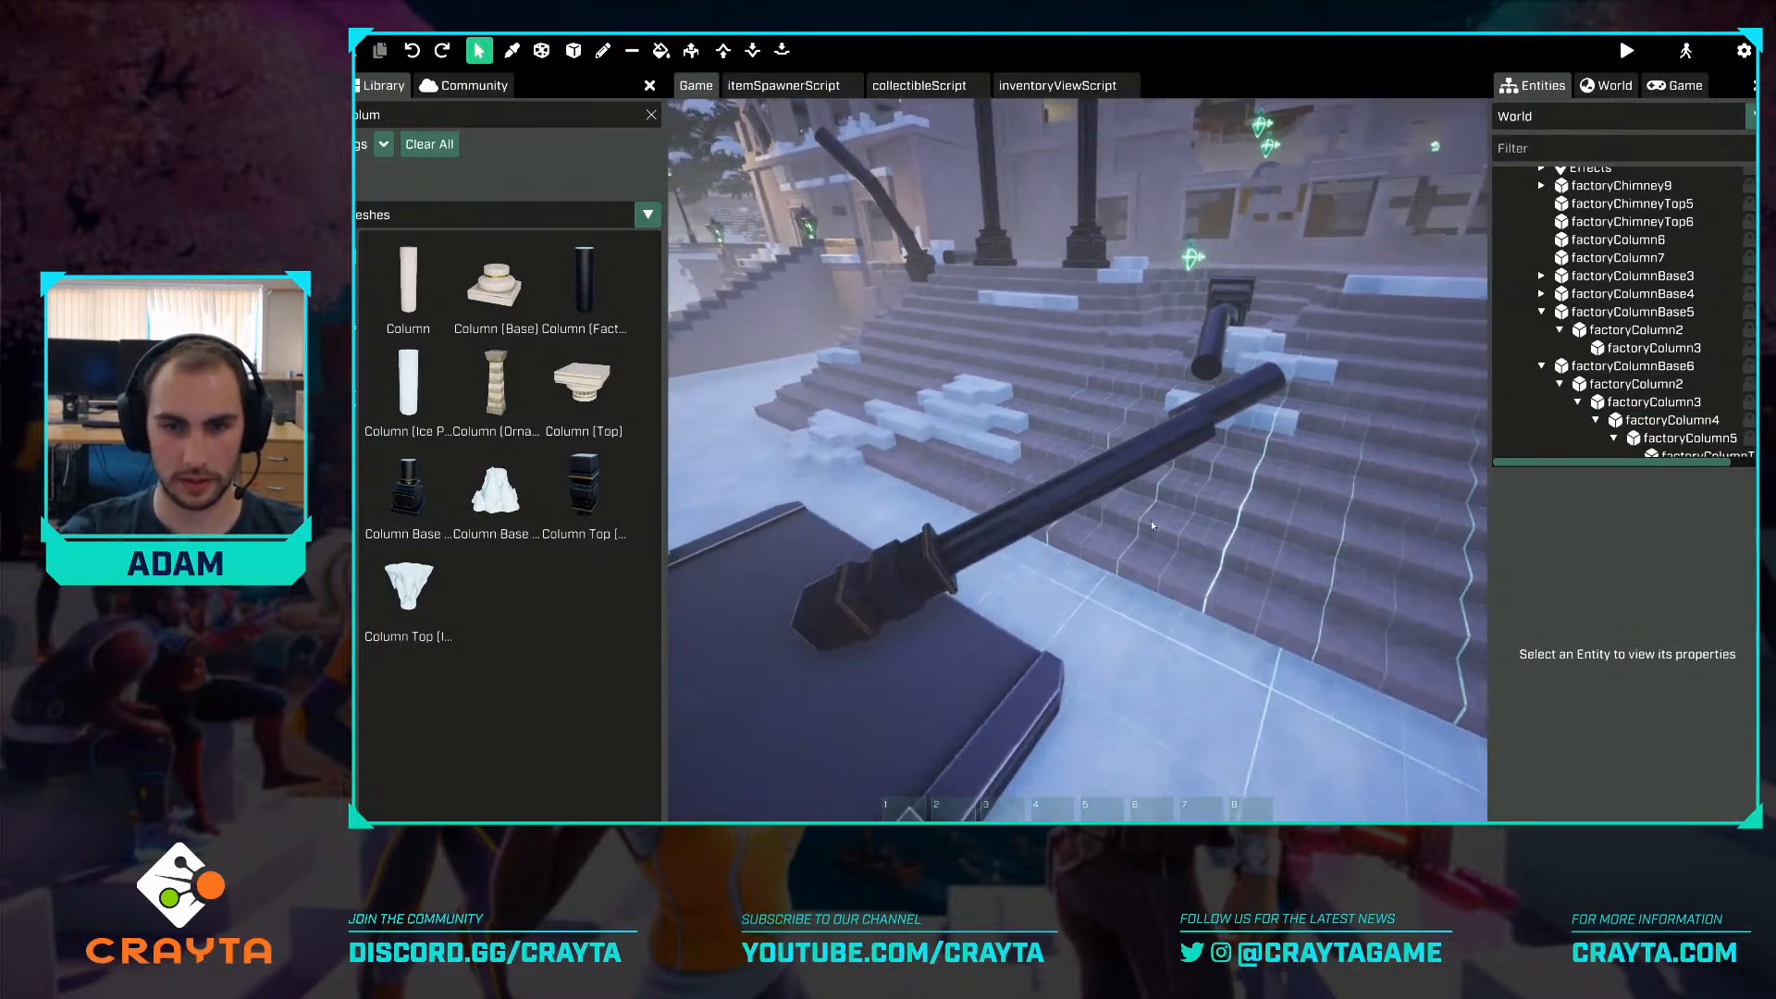
click(905, 574)
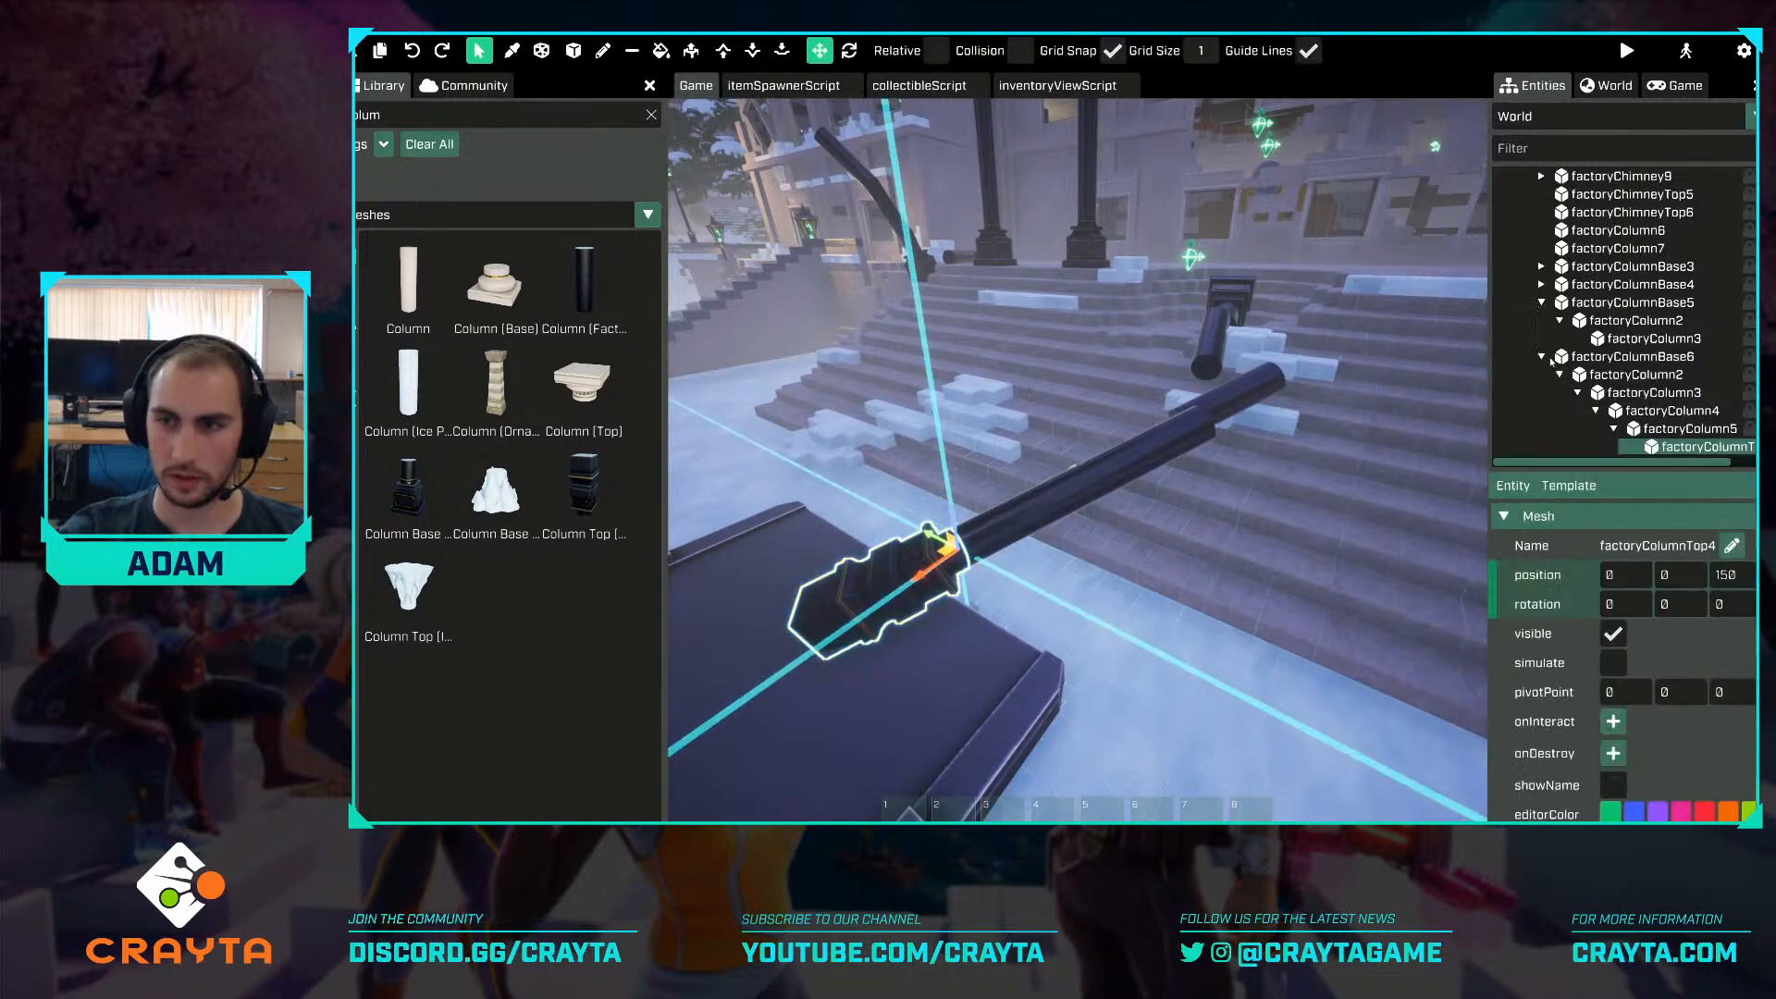
click(1140, 464)
drag(1201, 407, 1216, 473)
Rotate the fallen column's factoryColumn5 section and its attached top to about 44, -13.8, -31.7.
click(1059, 580)
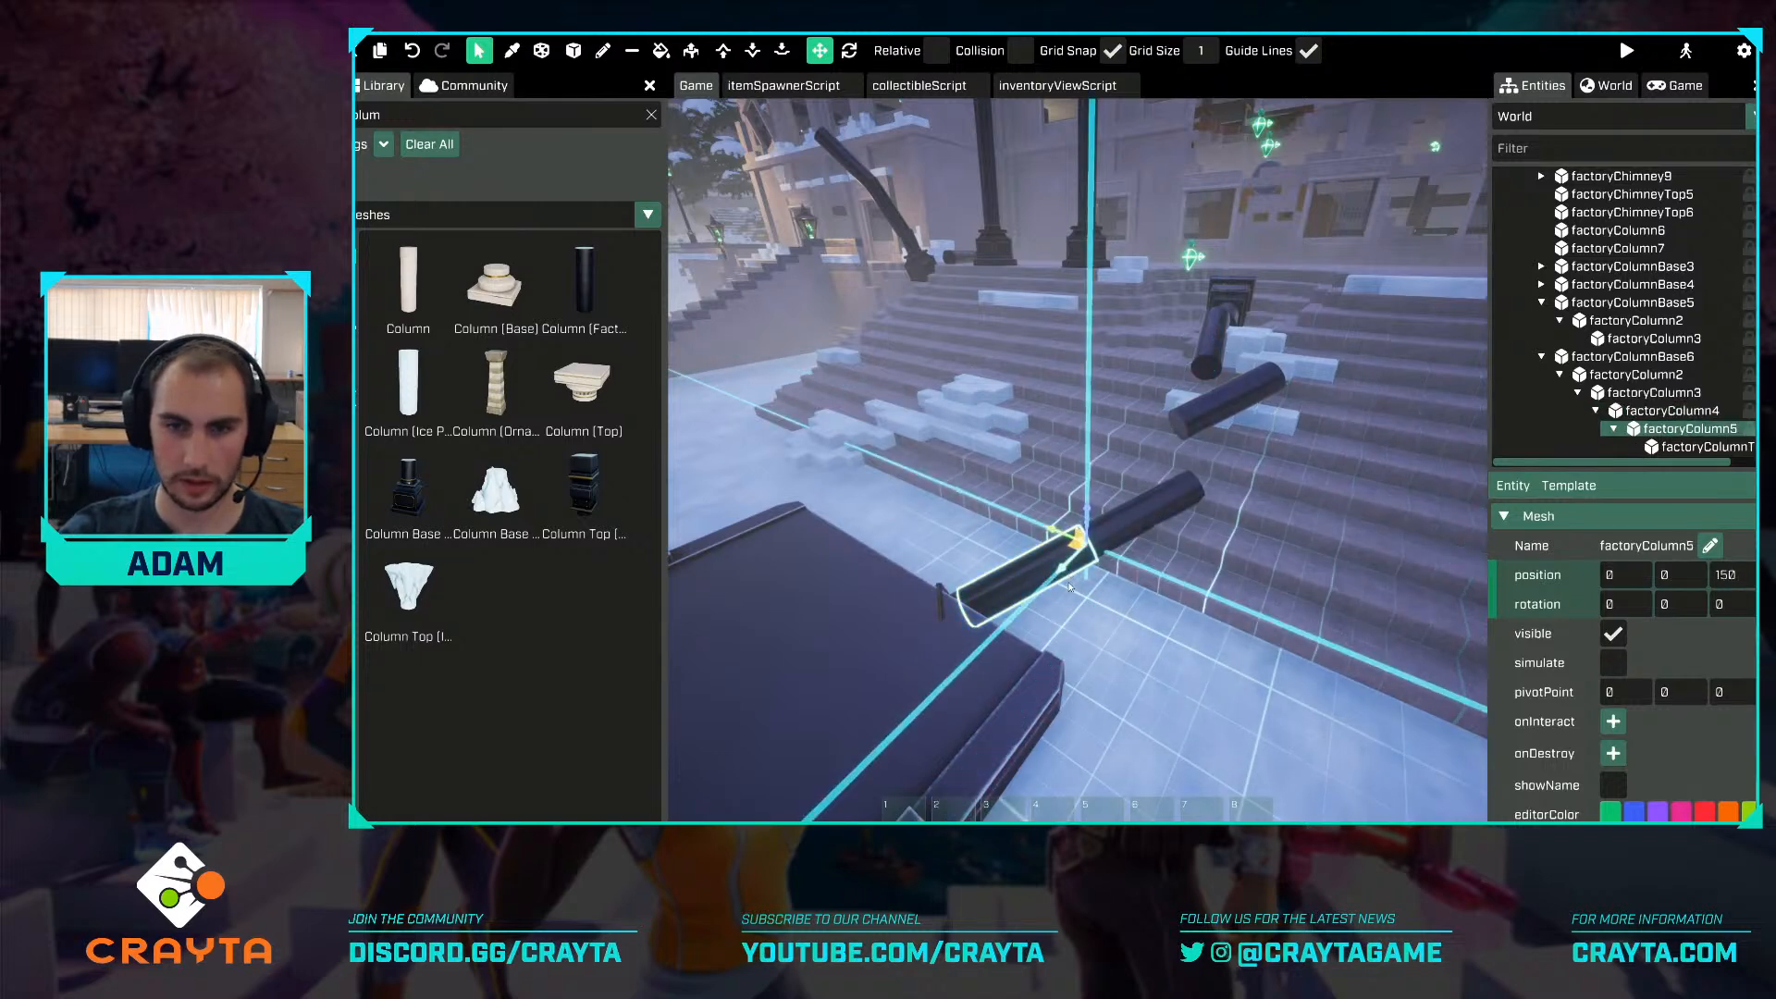
key(e)
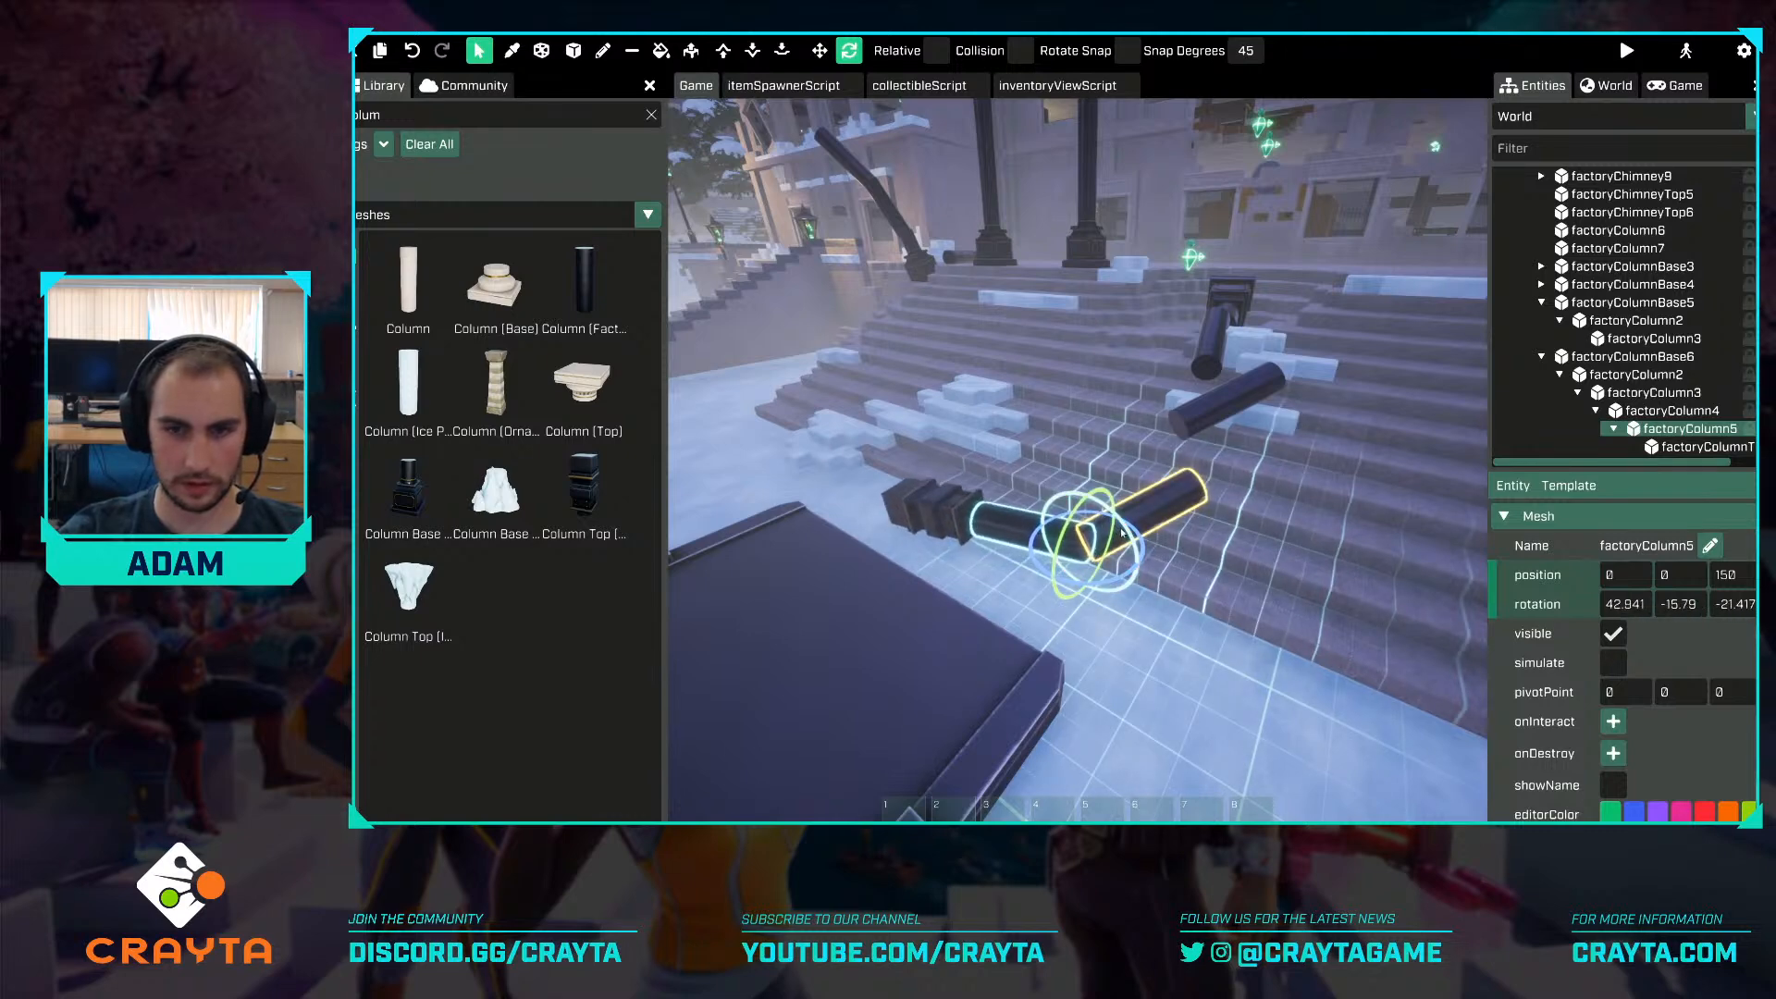
key(r)
Move factoryColumn5 and its attached column top away from the other debris onto the snow at the foot of the steps.
key(w)
right_drag(1129, 540, 1314, 515)
drag(1364, 553, 1408, 719)
right_drag(1408, 719, 1103, 699)
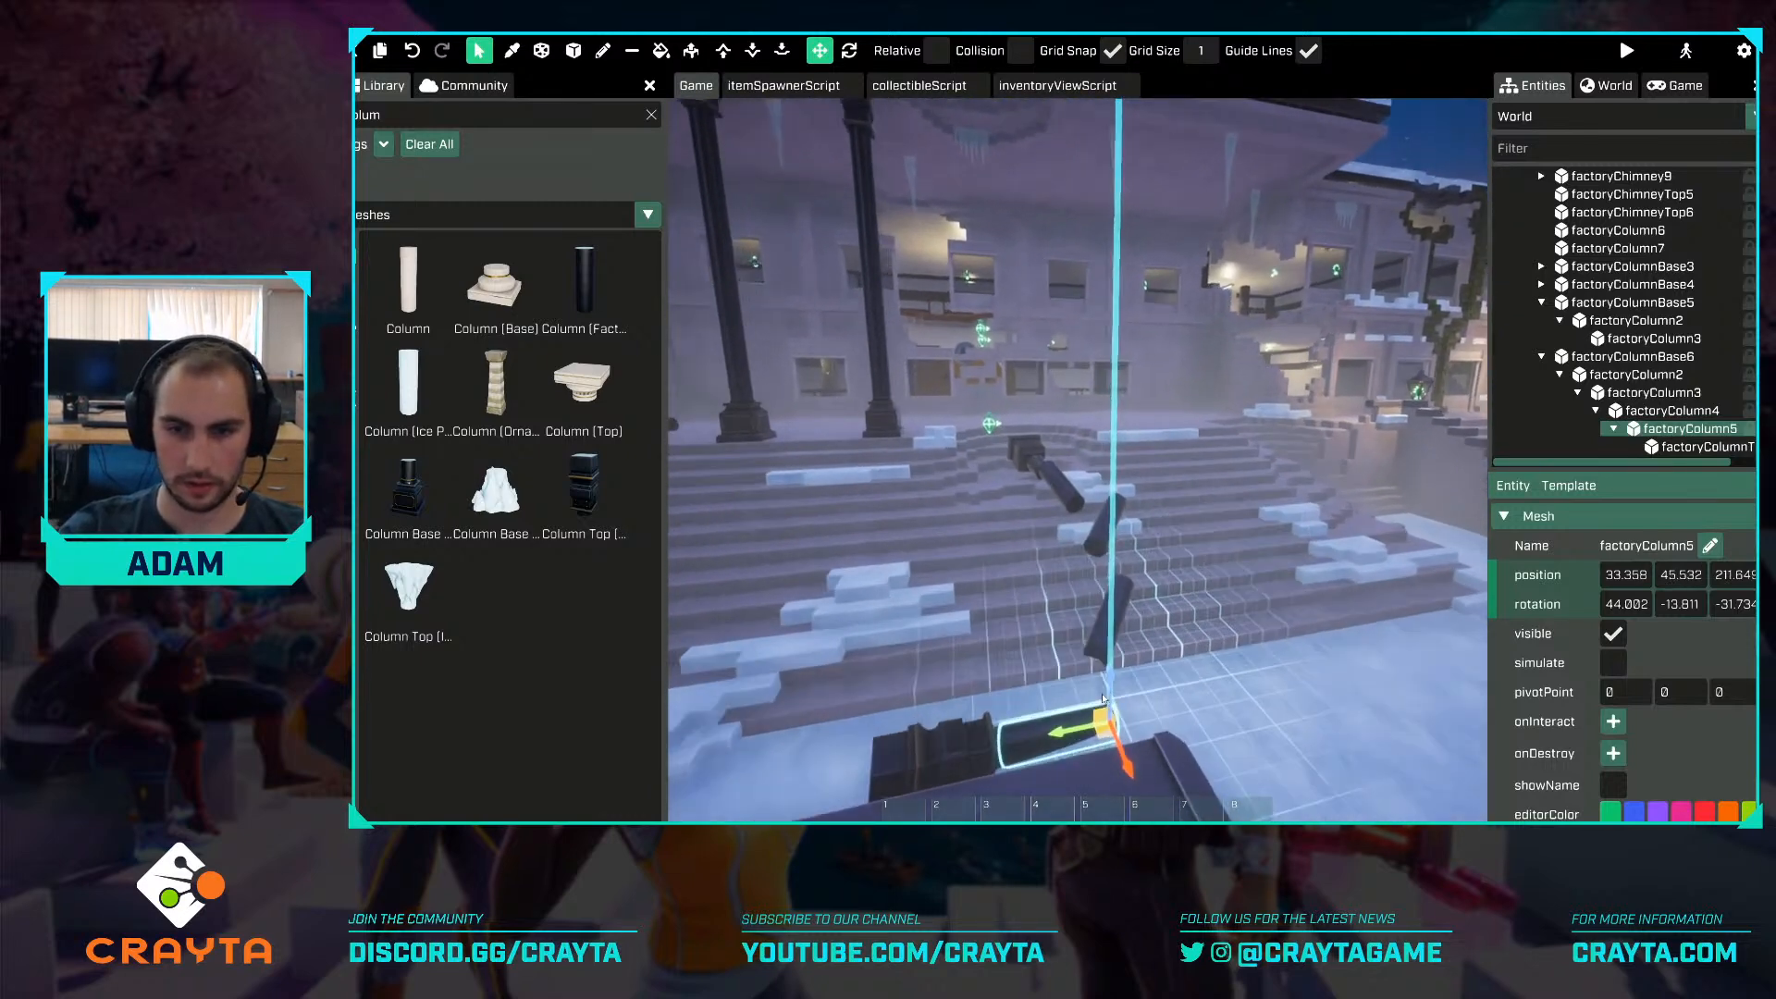
drag(1103, 740, 1136, 694)
right_drag(1136, 694, 1214, 584)
click(1261, 347)
mouse_move(1262, 347)
right_down()
mouse_move(1258, 407)
mouse_move(1226, 398)
mouse_move(1249, 421)
mouse_move(1245, 353)
right_up()
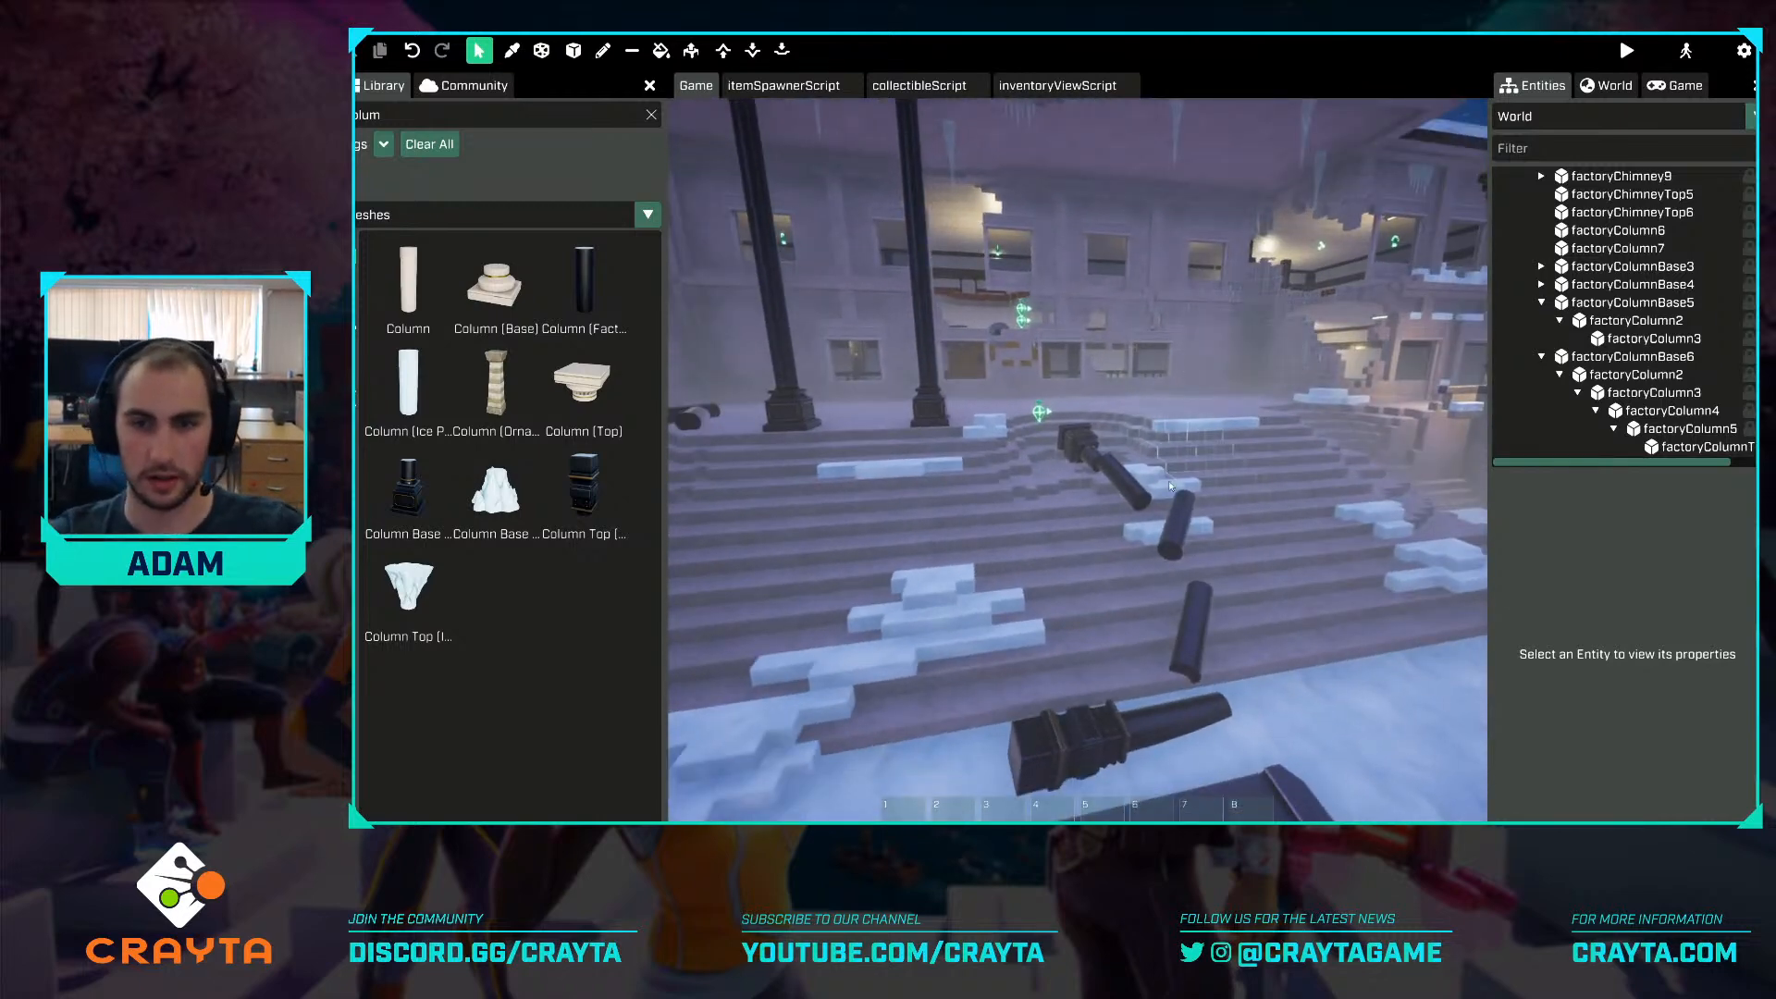
Duplicate the intact black column beside the entrance and stand the copy on the opposite side of the steps.
right_drag(1168, 555, 1065, 473)
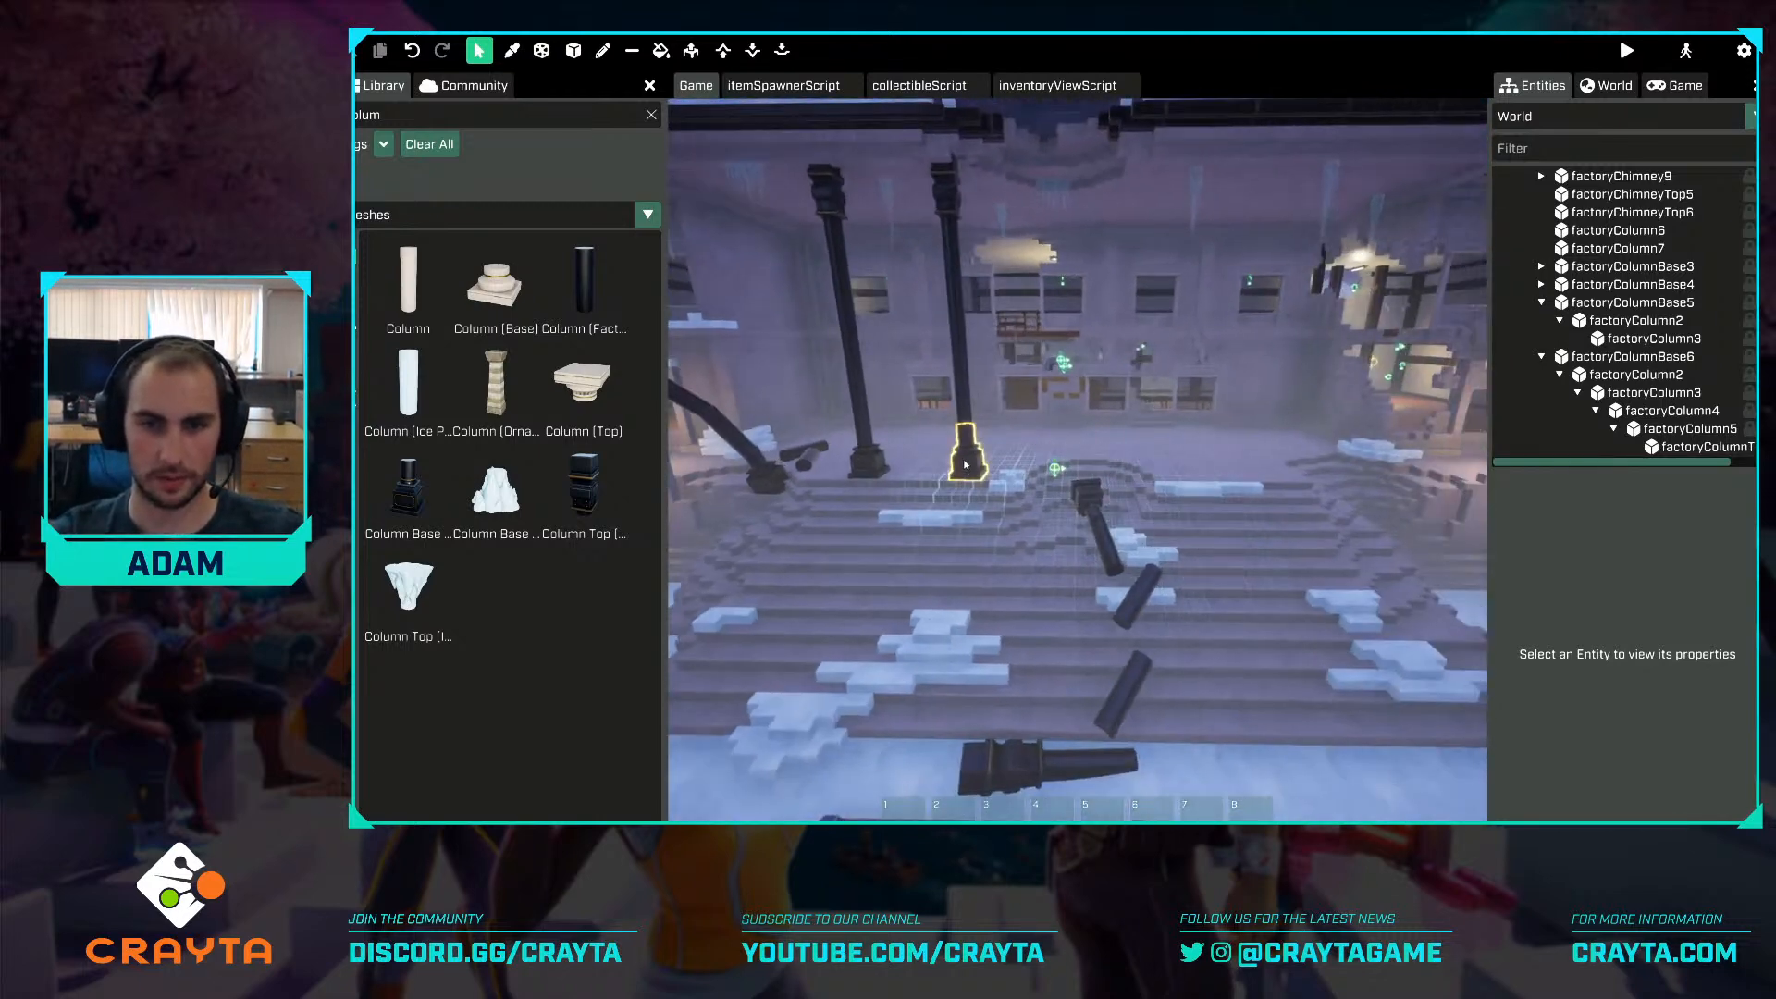
click(965, 465)
key(ctrl+d)
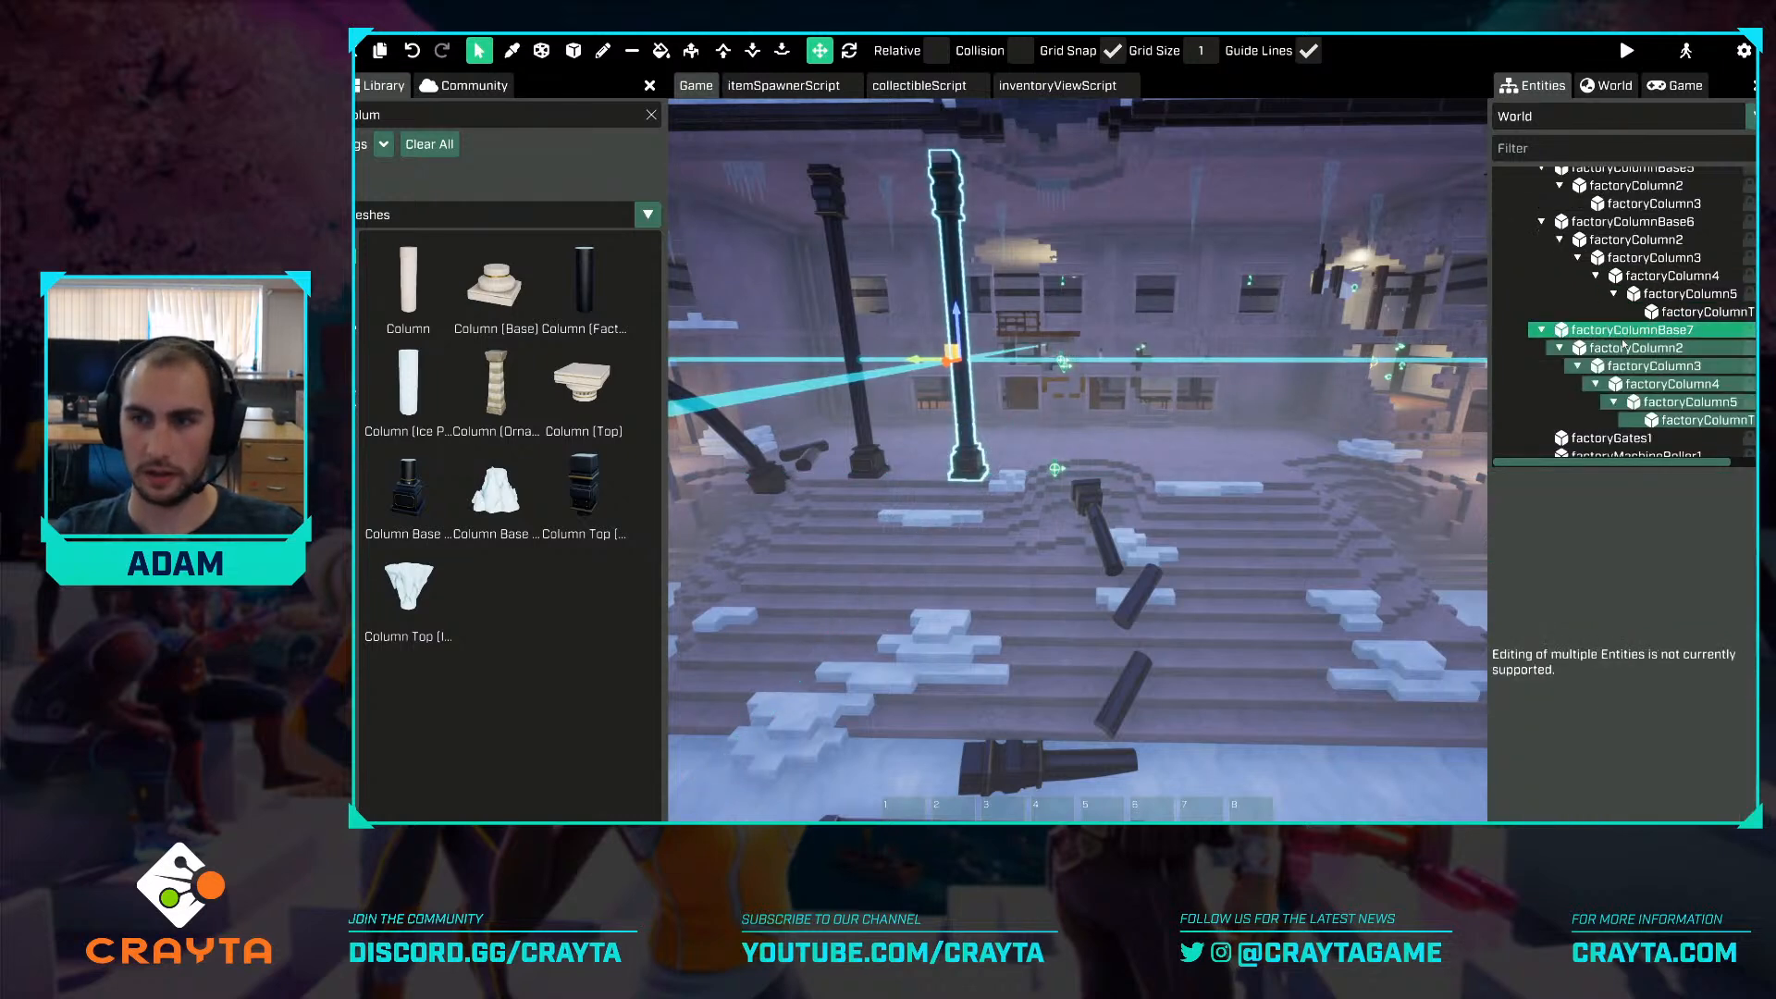
double_click(1622, 331)
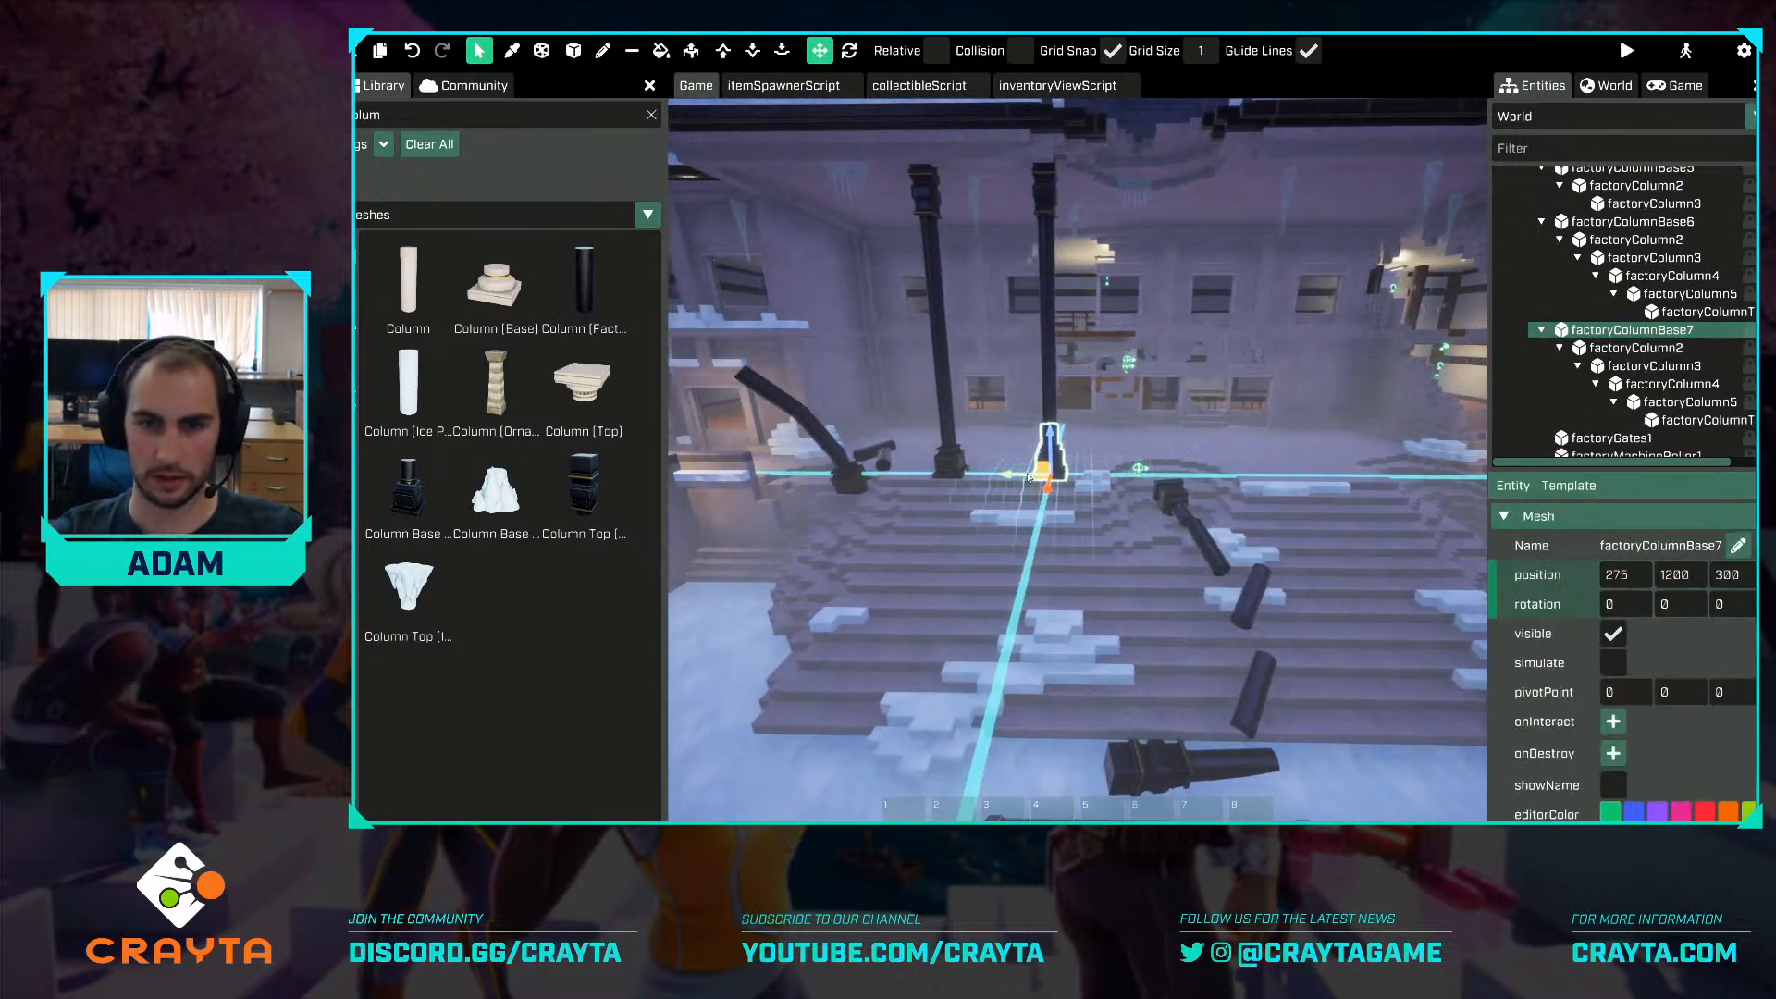
key(d)
drag(1021, 476, 1068, 475)
key(d)
key(s)
Add another copy of the black column and place it at 1300, 1200, 300 beyond the first new one.
key(ctrl+v)
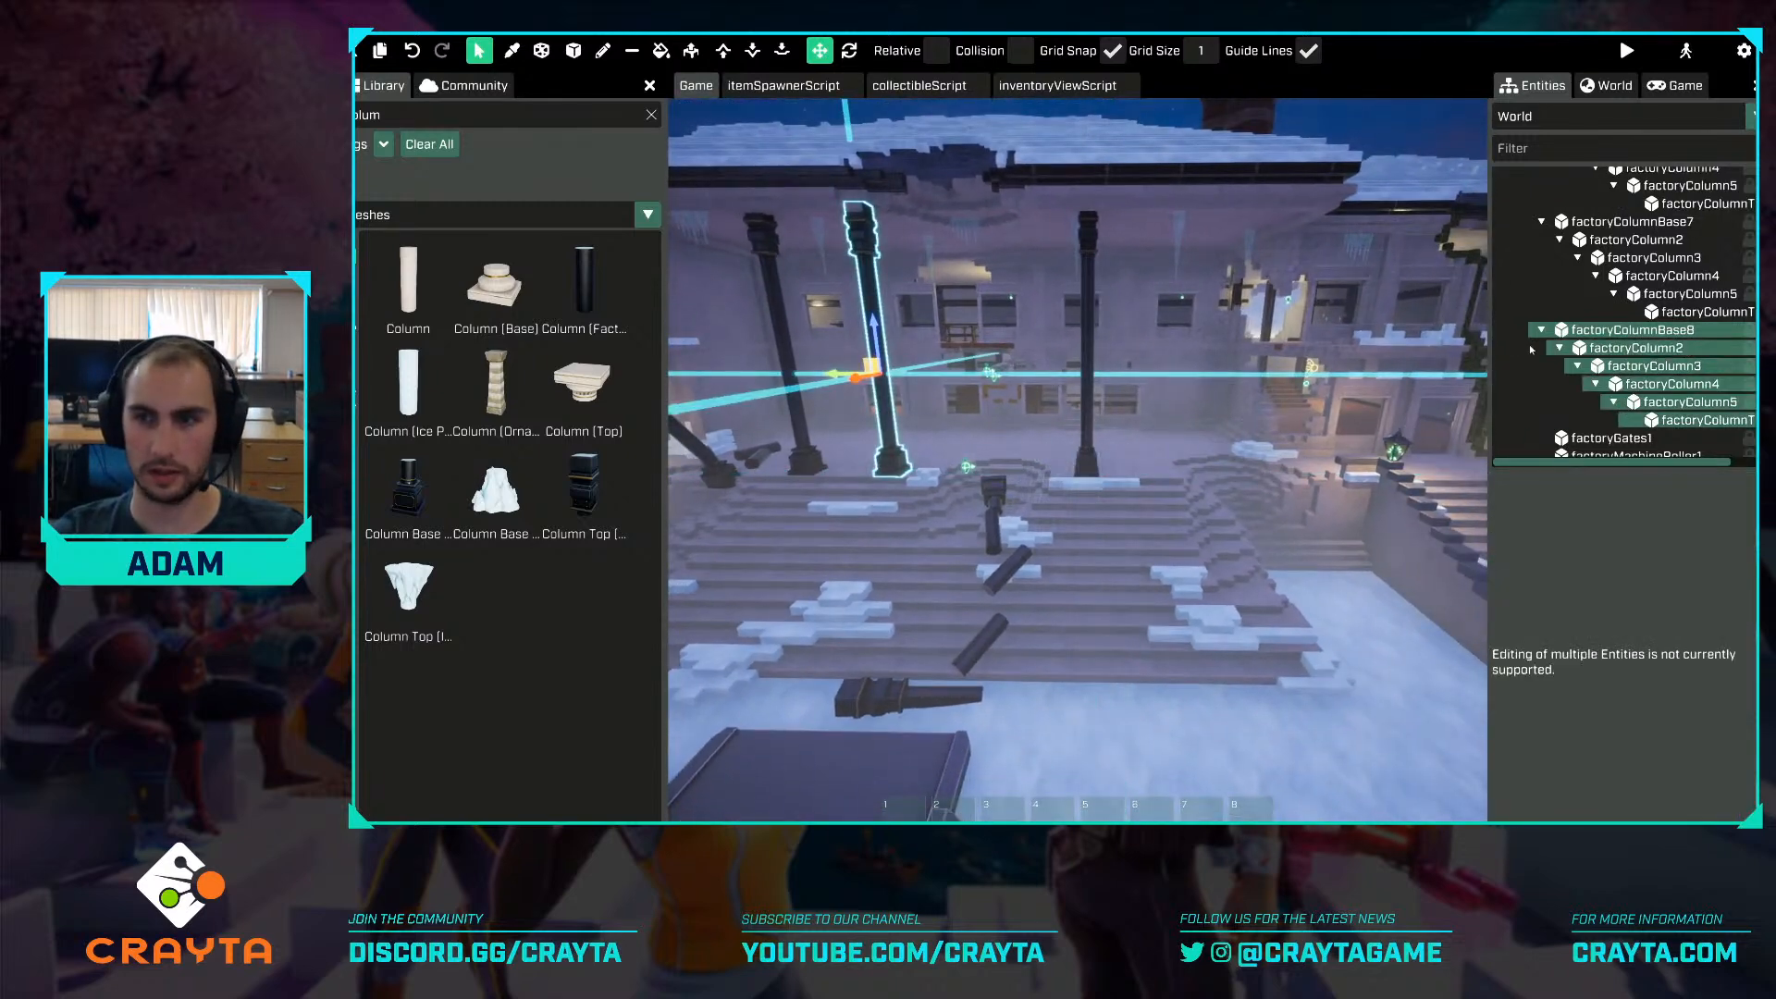
click(1593, 330)
drag(856, 475, 1052, 474)
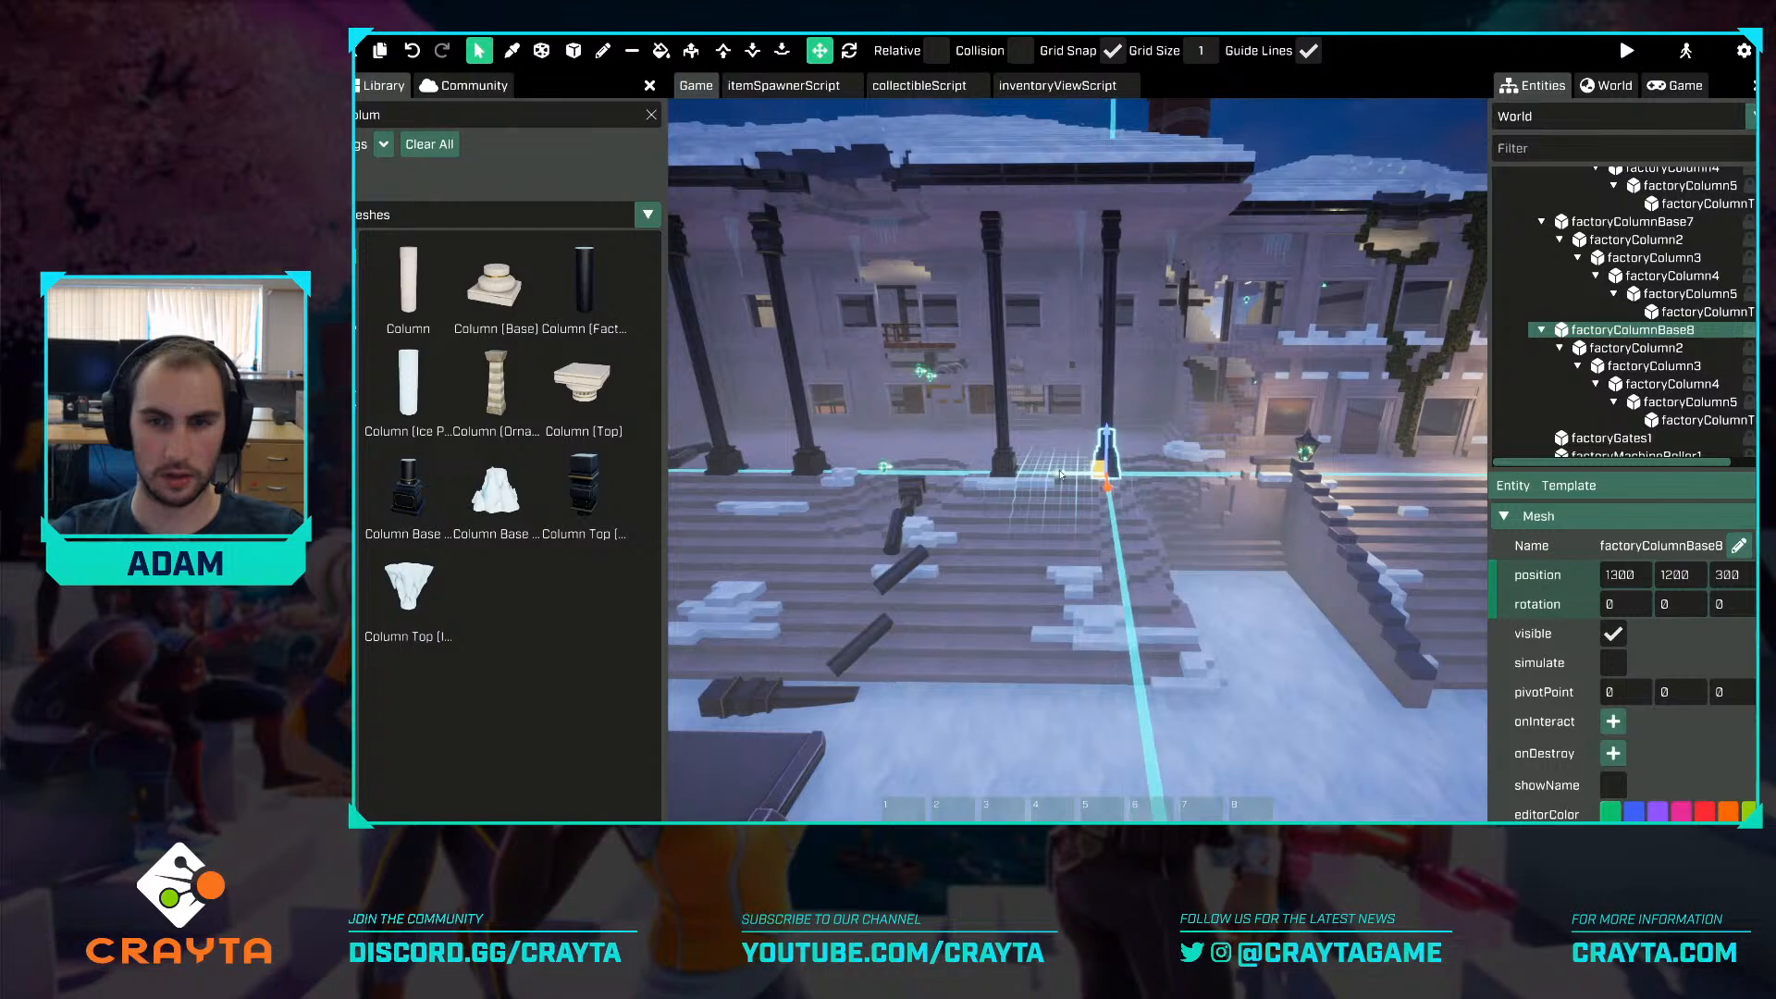
key(s)
right_drag(1091, 461, 1258, 387)
click(1264, 237)
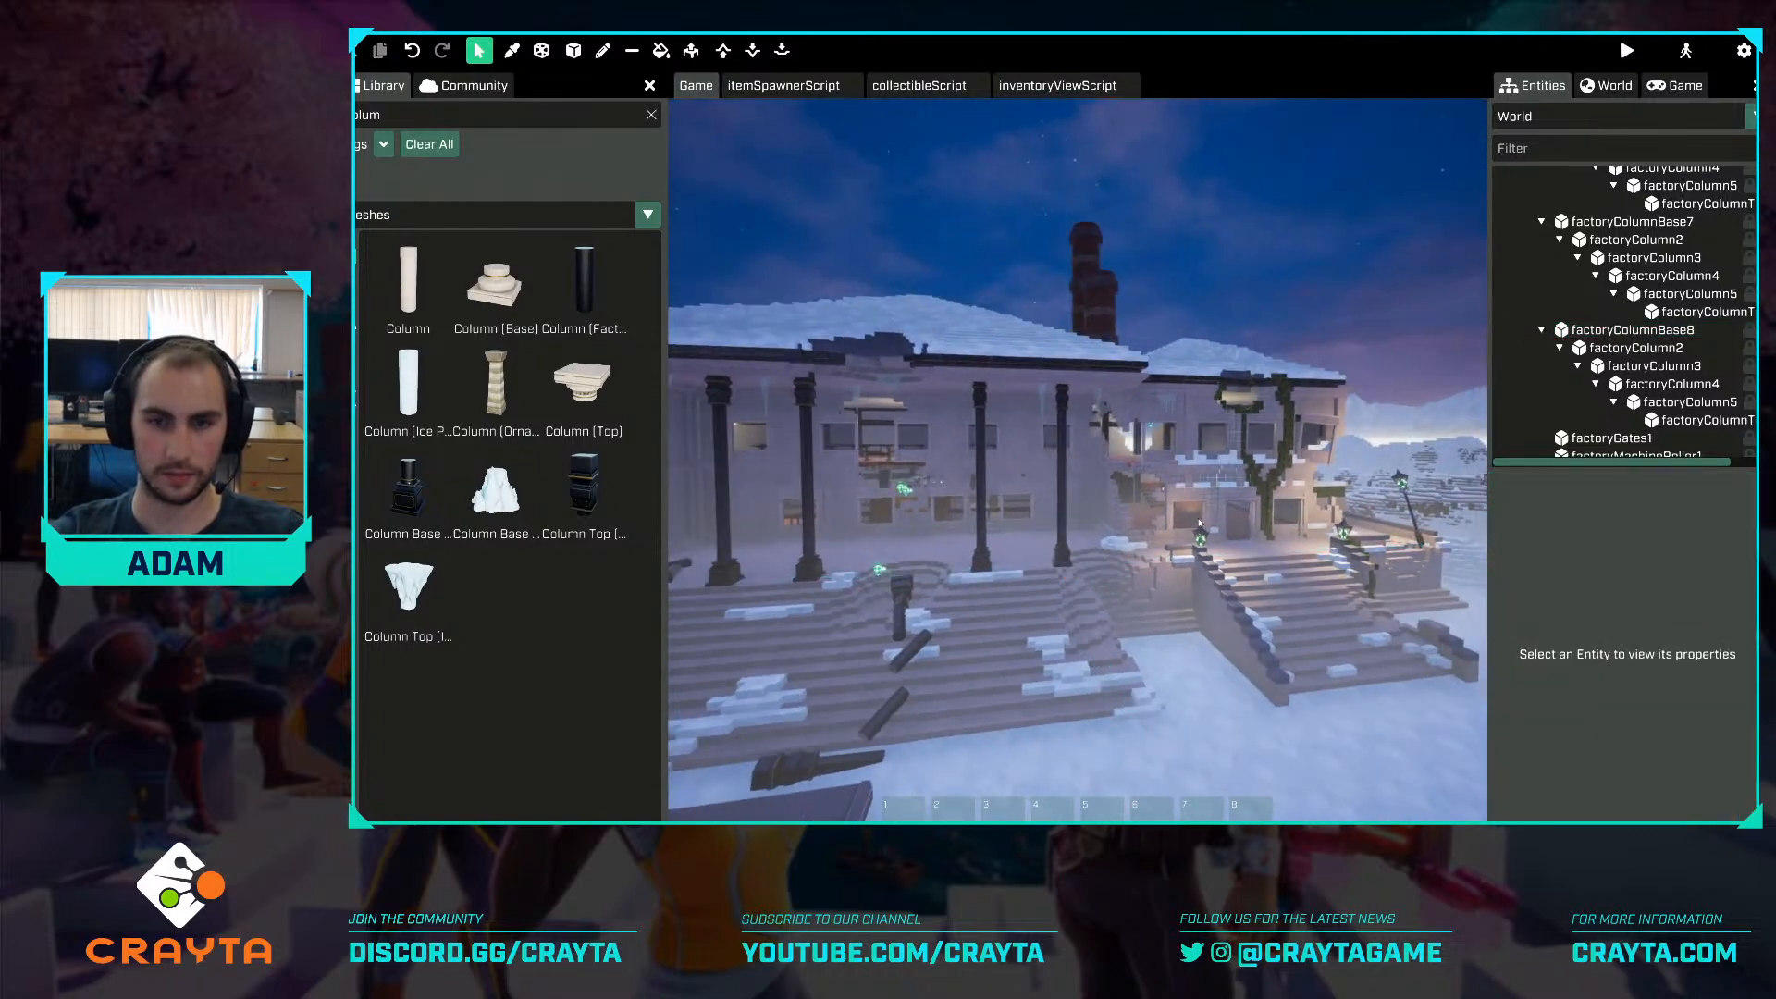
Examine how the new columns' bases sit on the edge of the top step.
mouse_move(1221, 486)
right_down()
mouse_move(1180, 555)
mouse_move(1184, 592)
mouse_move(1156, 527)
right_up()
key(w)
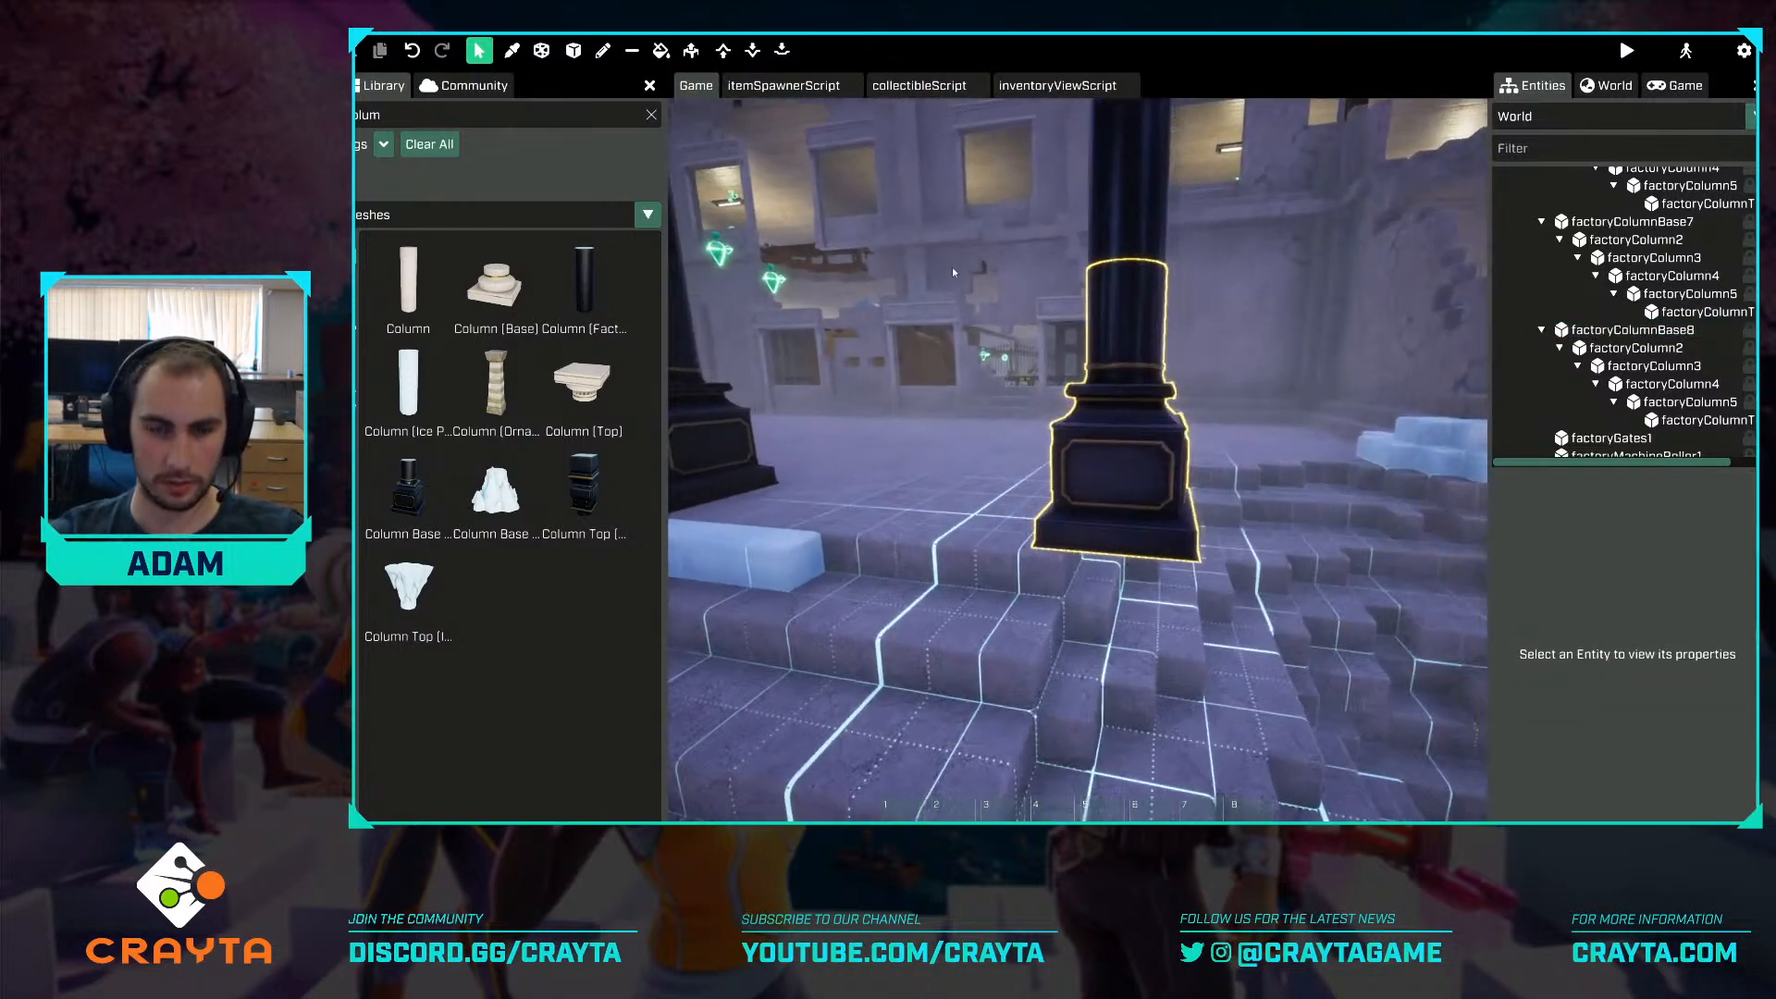
key(s)
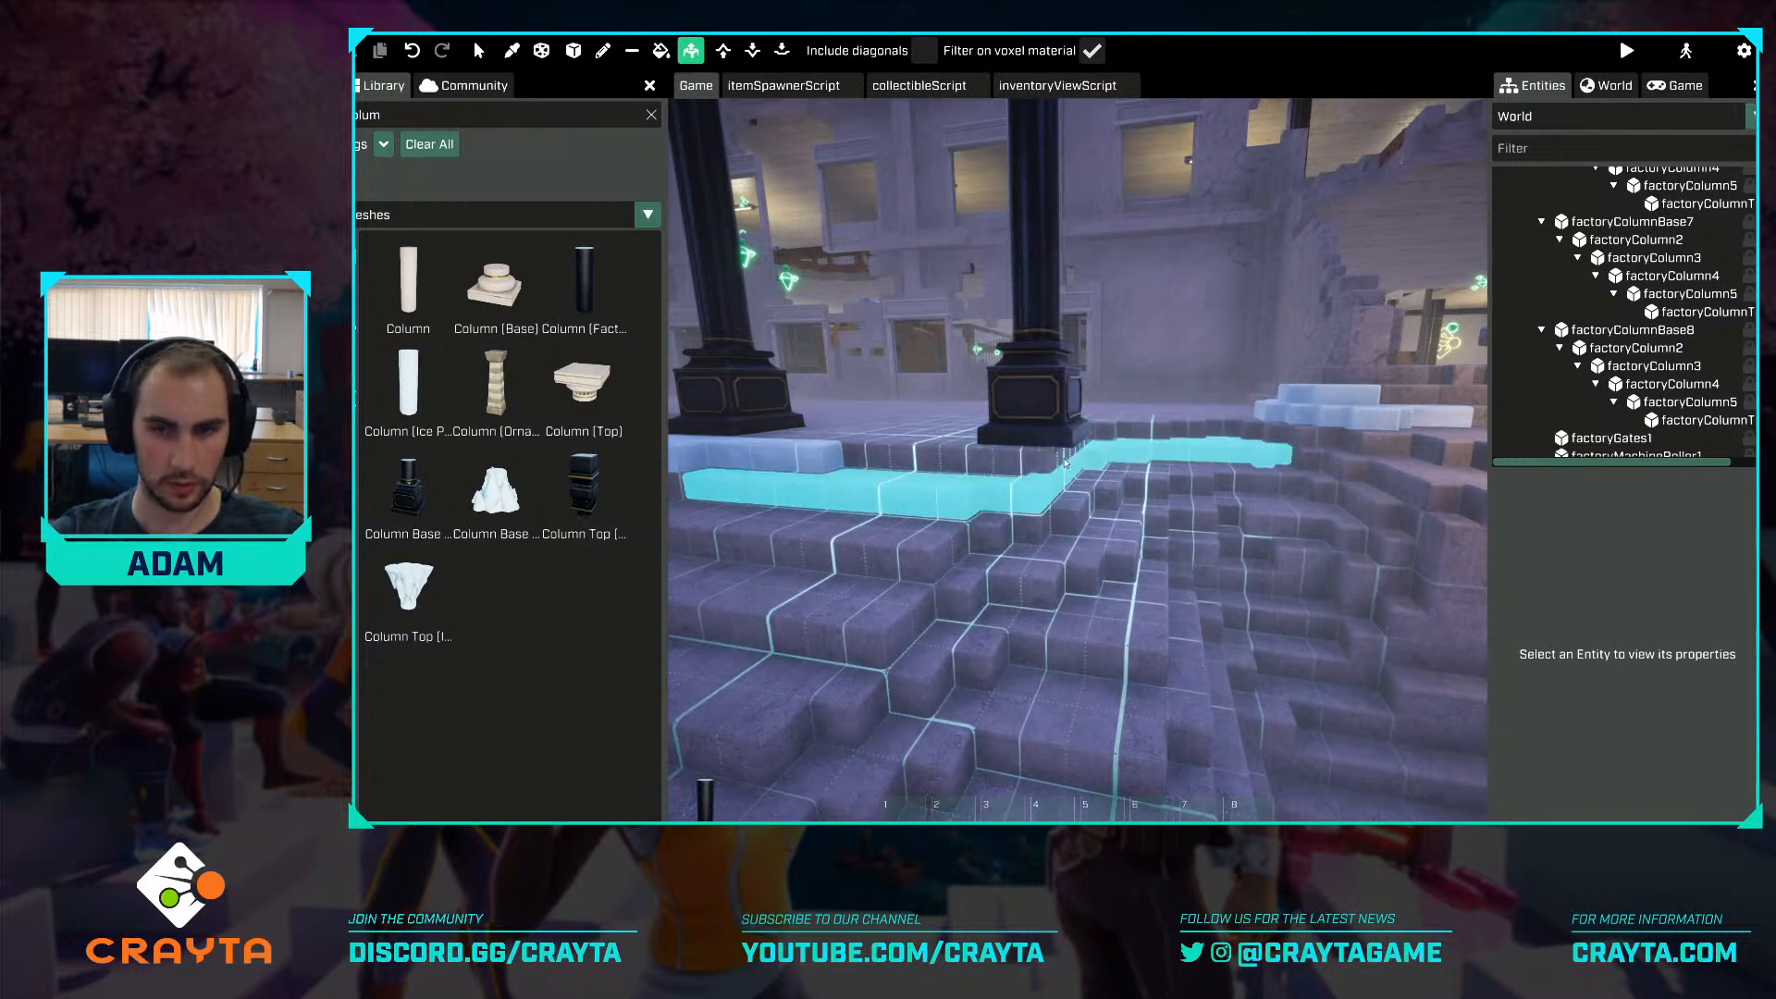
key(s)
right_drag(1070, 464, 1212, 467)
key(Escape)
Leave the advanced editor mode and walk the character around the front steps to review the columns and fallen debris.
key(s)
key(a)
key(w)
key(Tab)
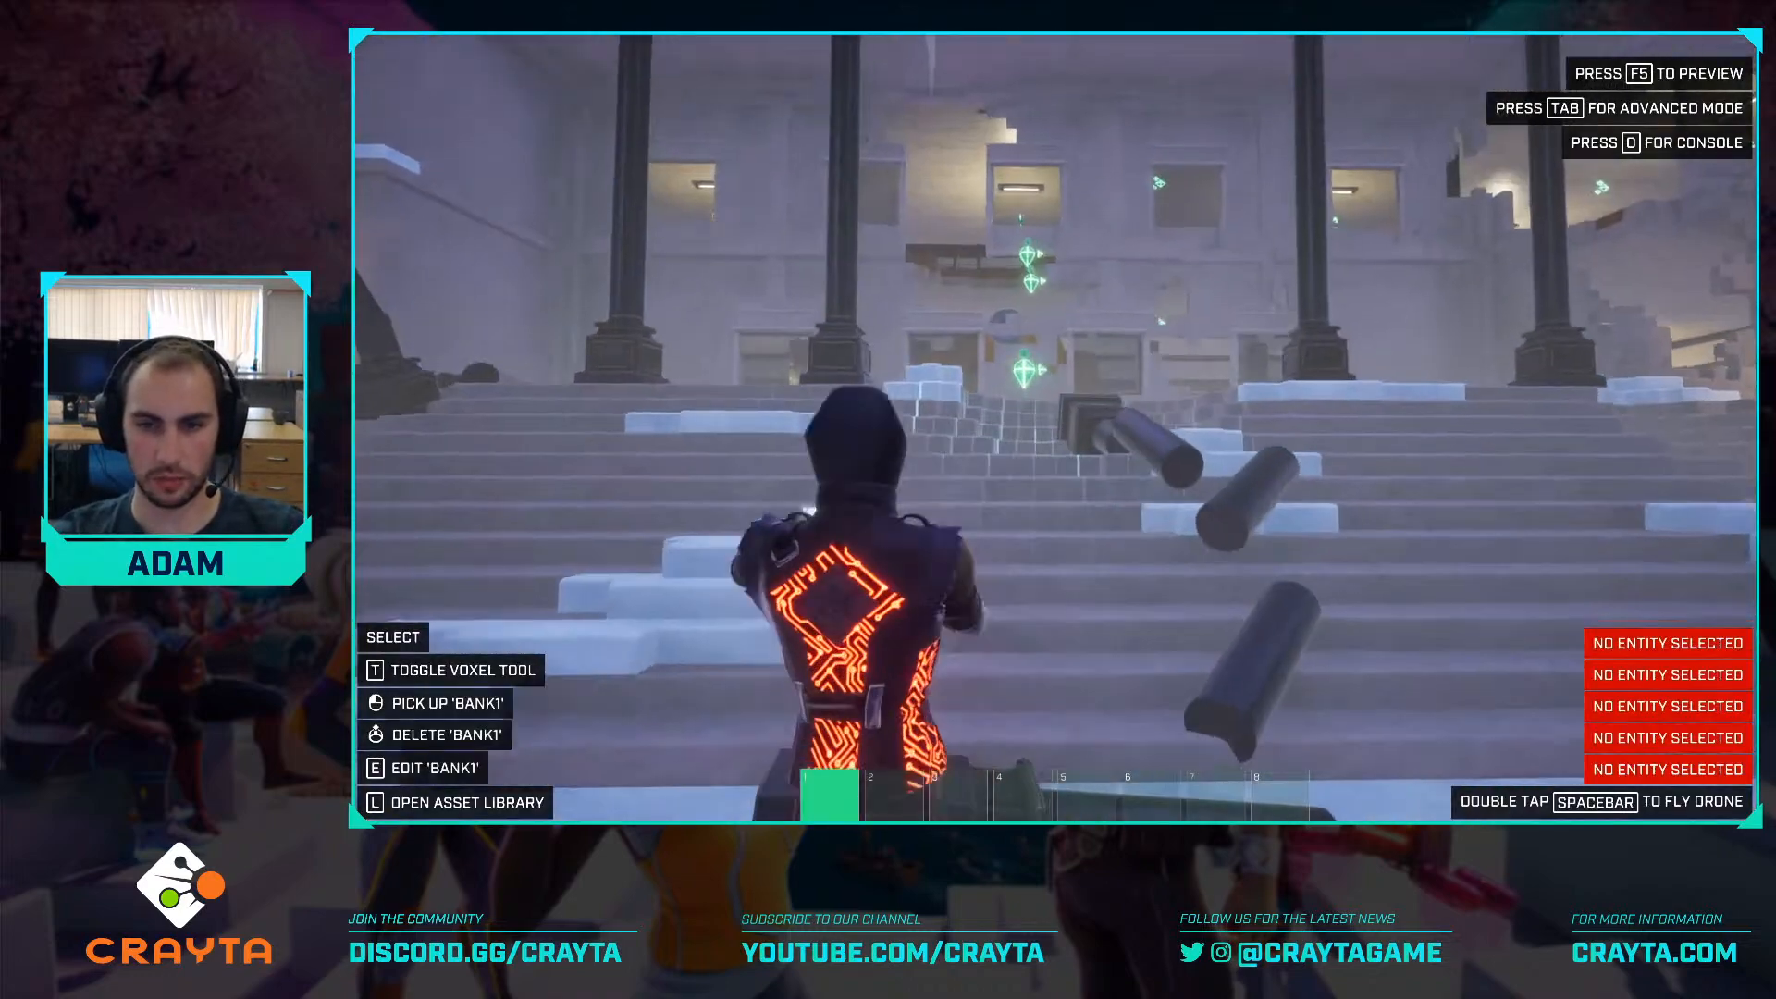
key(w)
key(w)
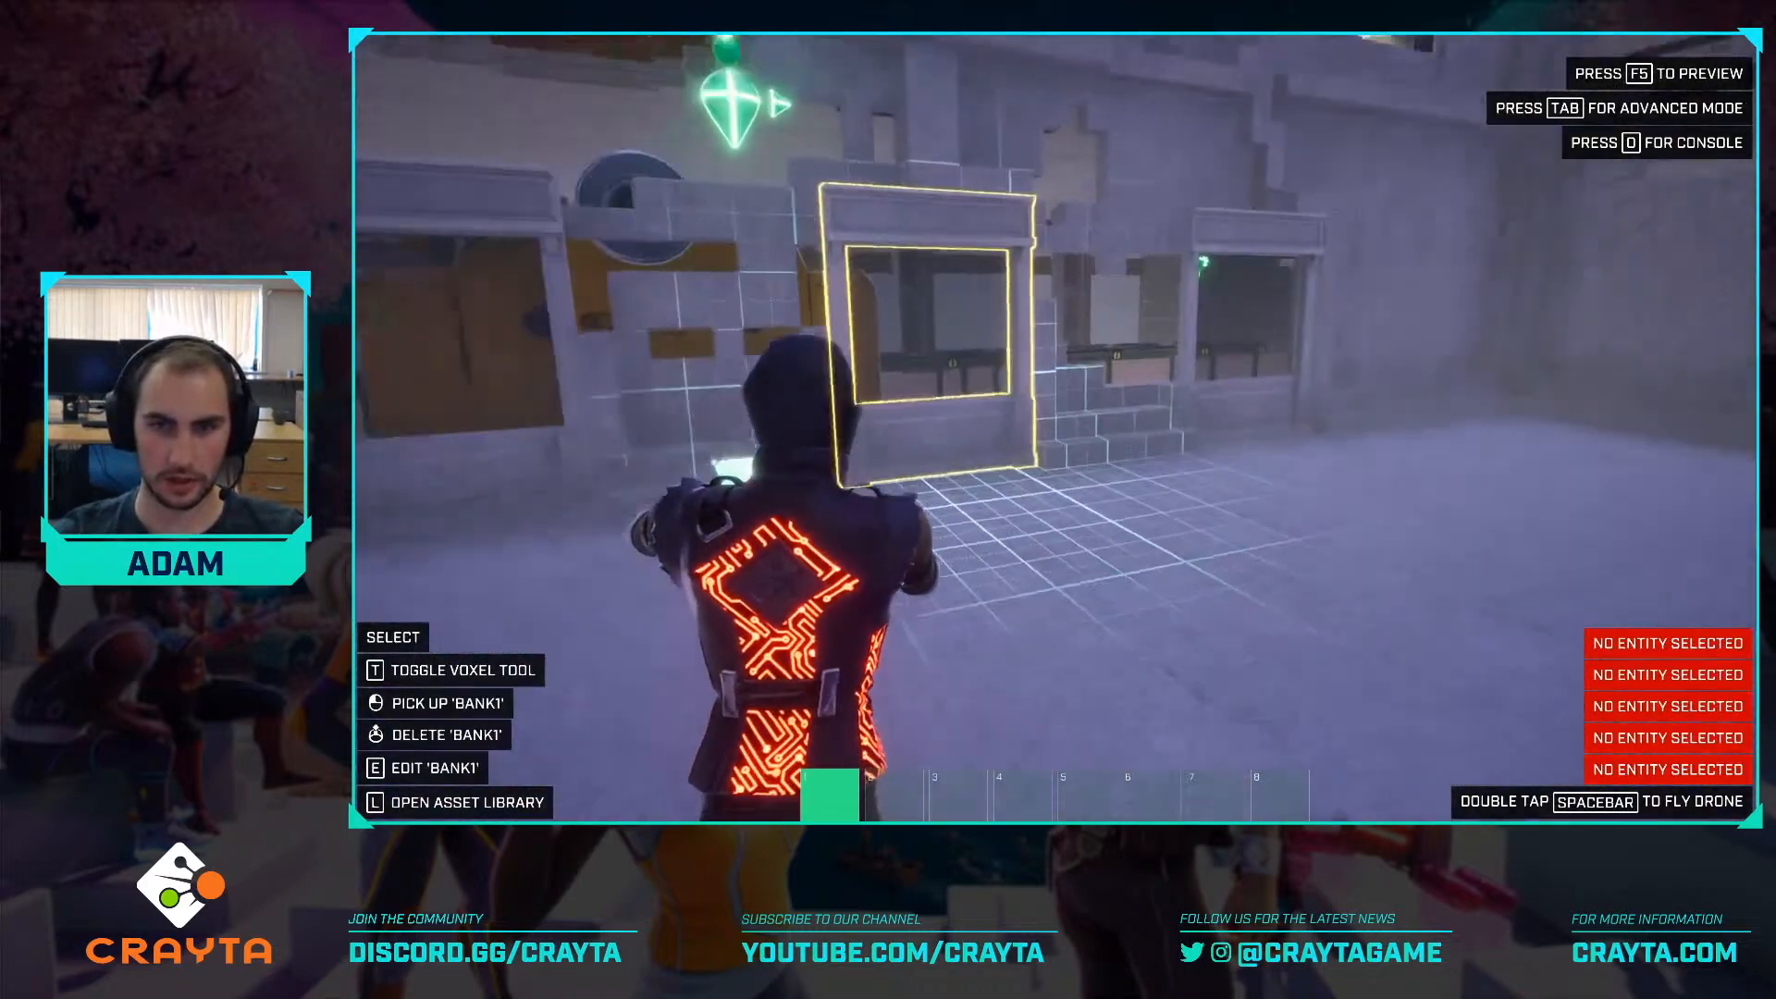
key(w)
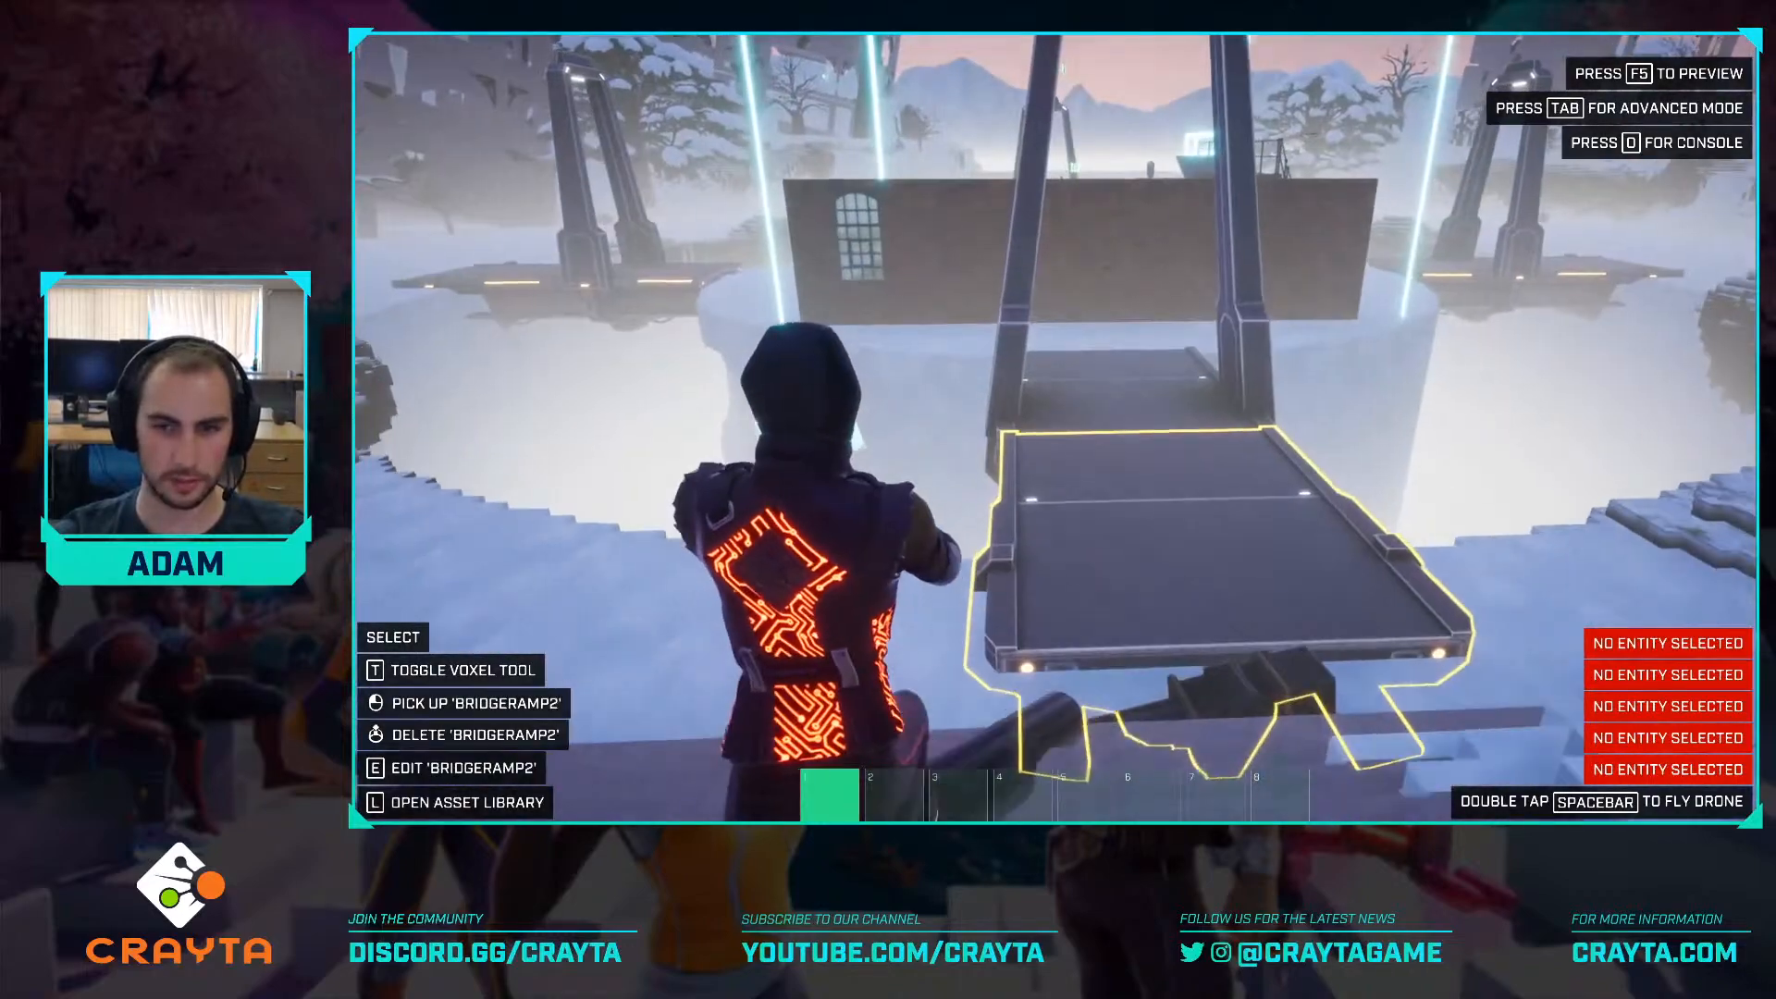
key(space)
key(space)
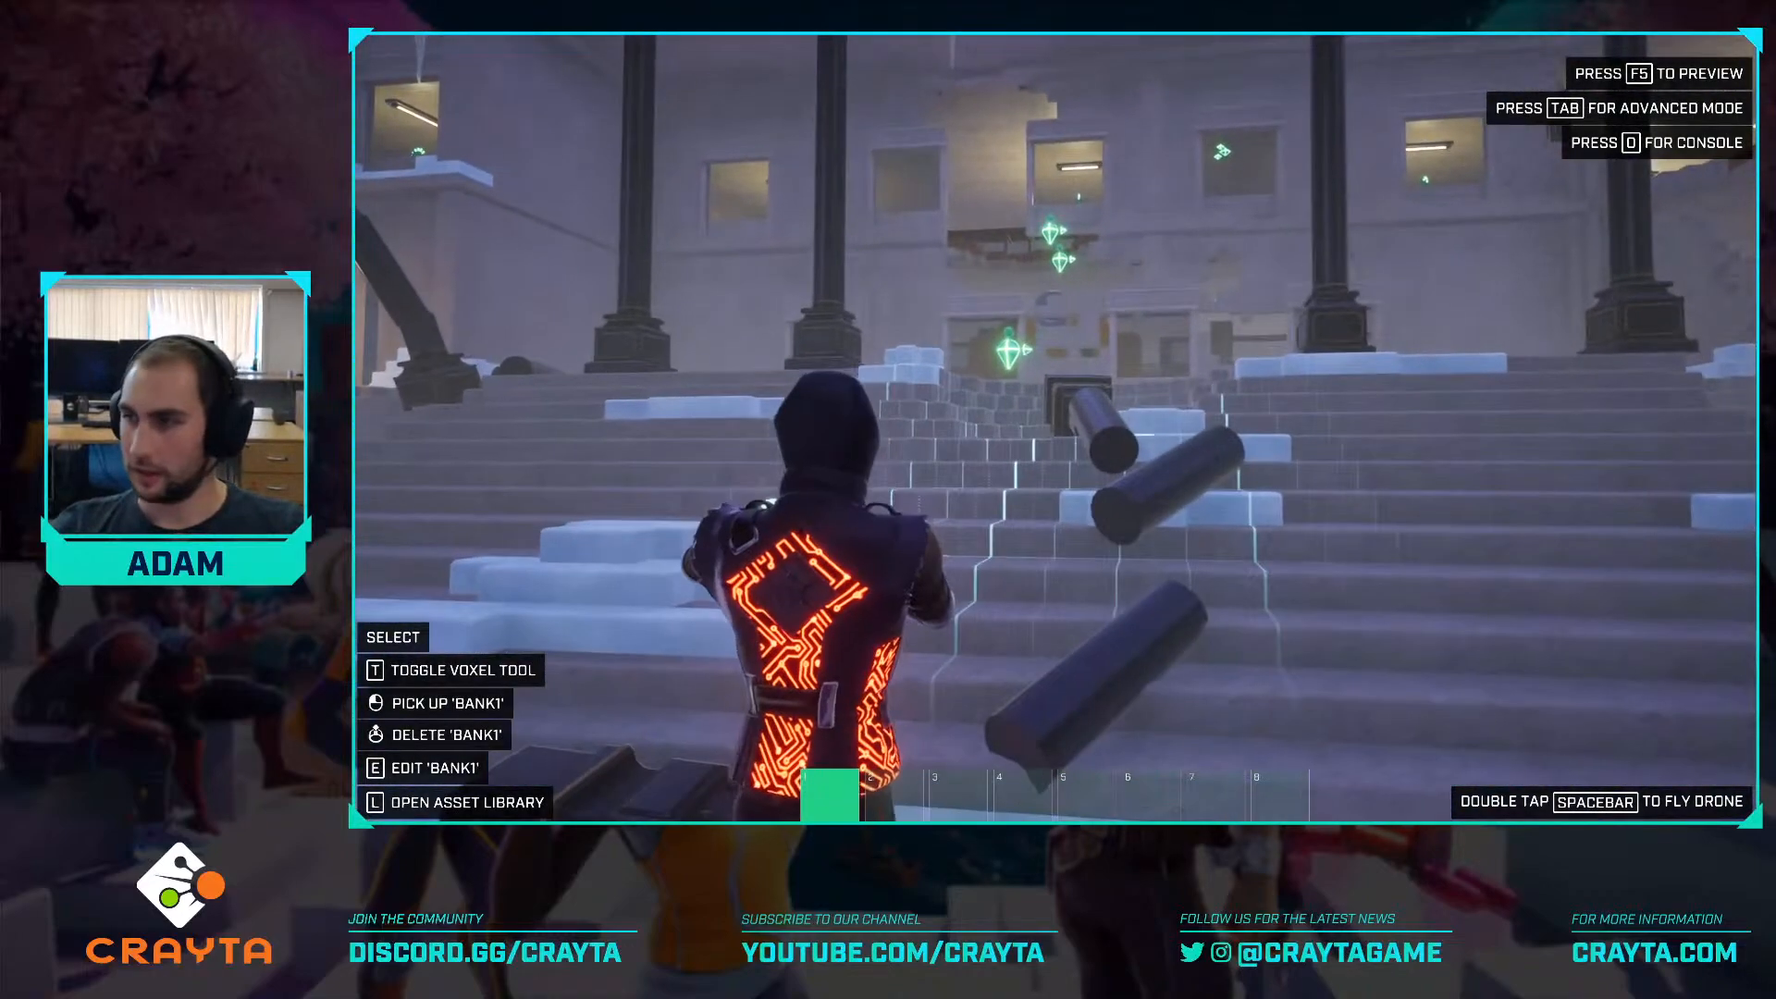
Return to the advanced editor mode and examine the bank building's exterior from the front steps and the side.
key(Tab)
key(s)
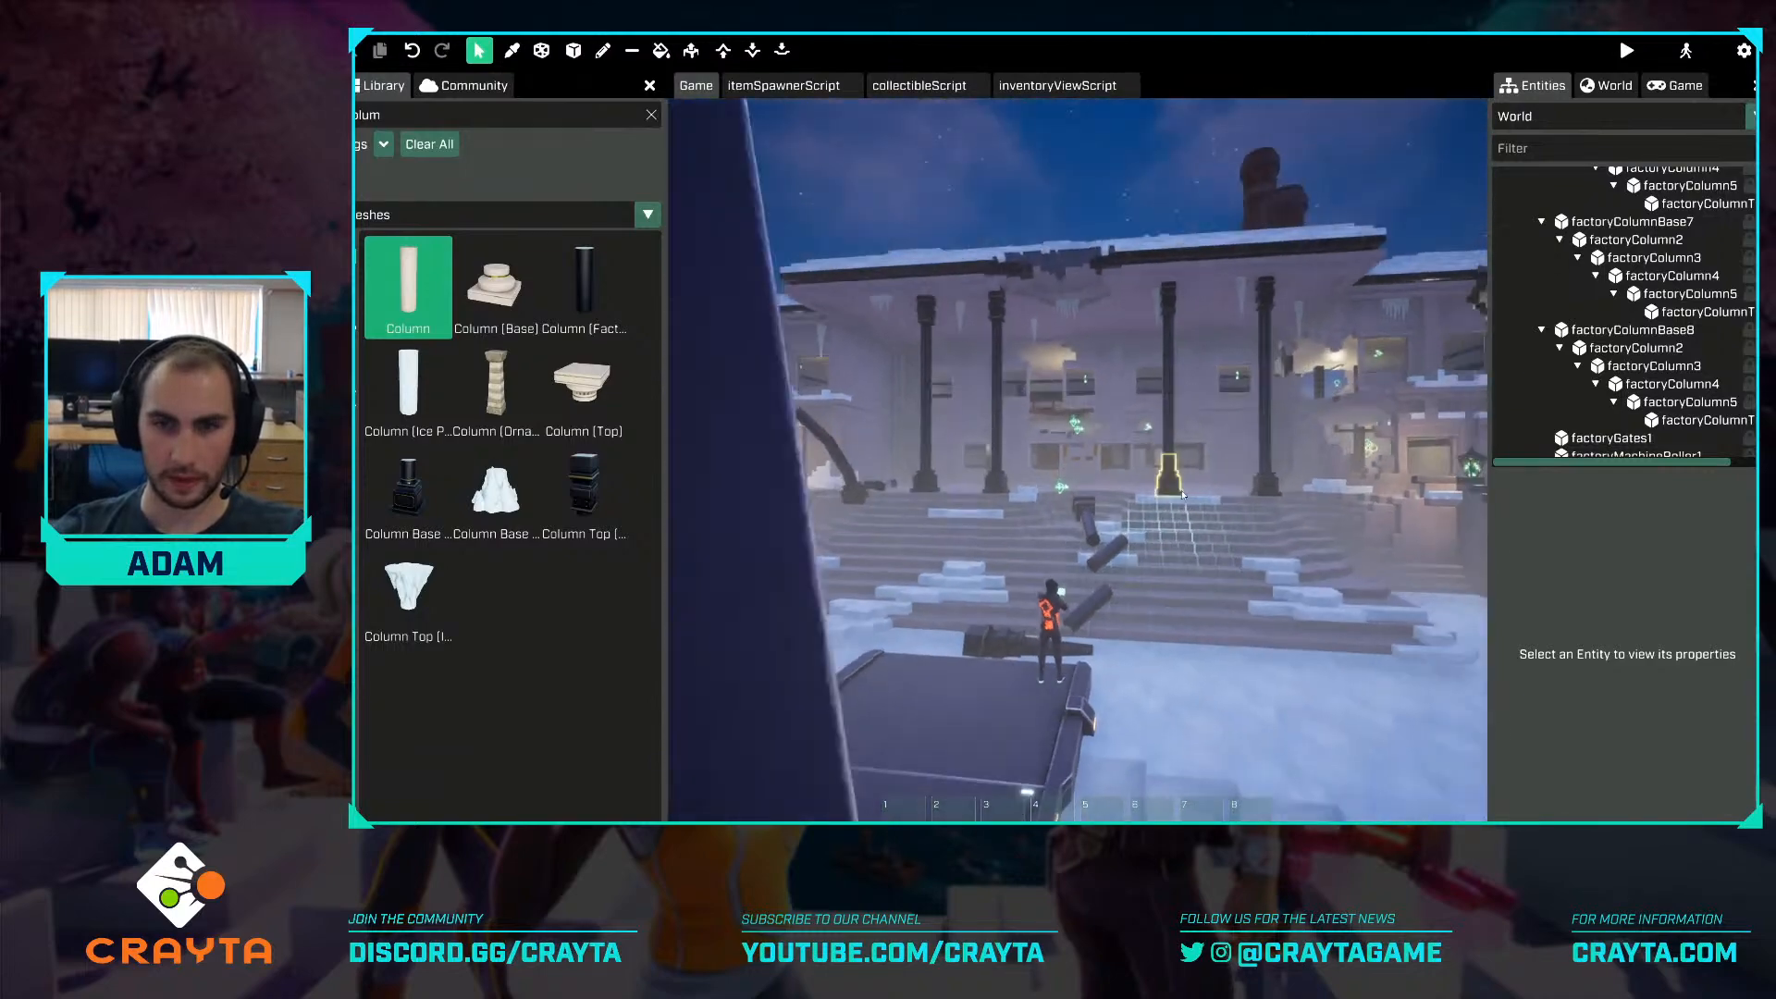
right_drag(1269, 604, 1388, 602)
key(w)
right_drag(1156, 484, 1101, 495)
key(s)
key(w)
key(s)
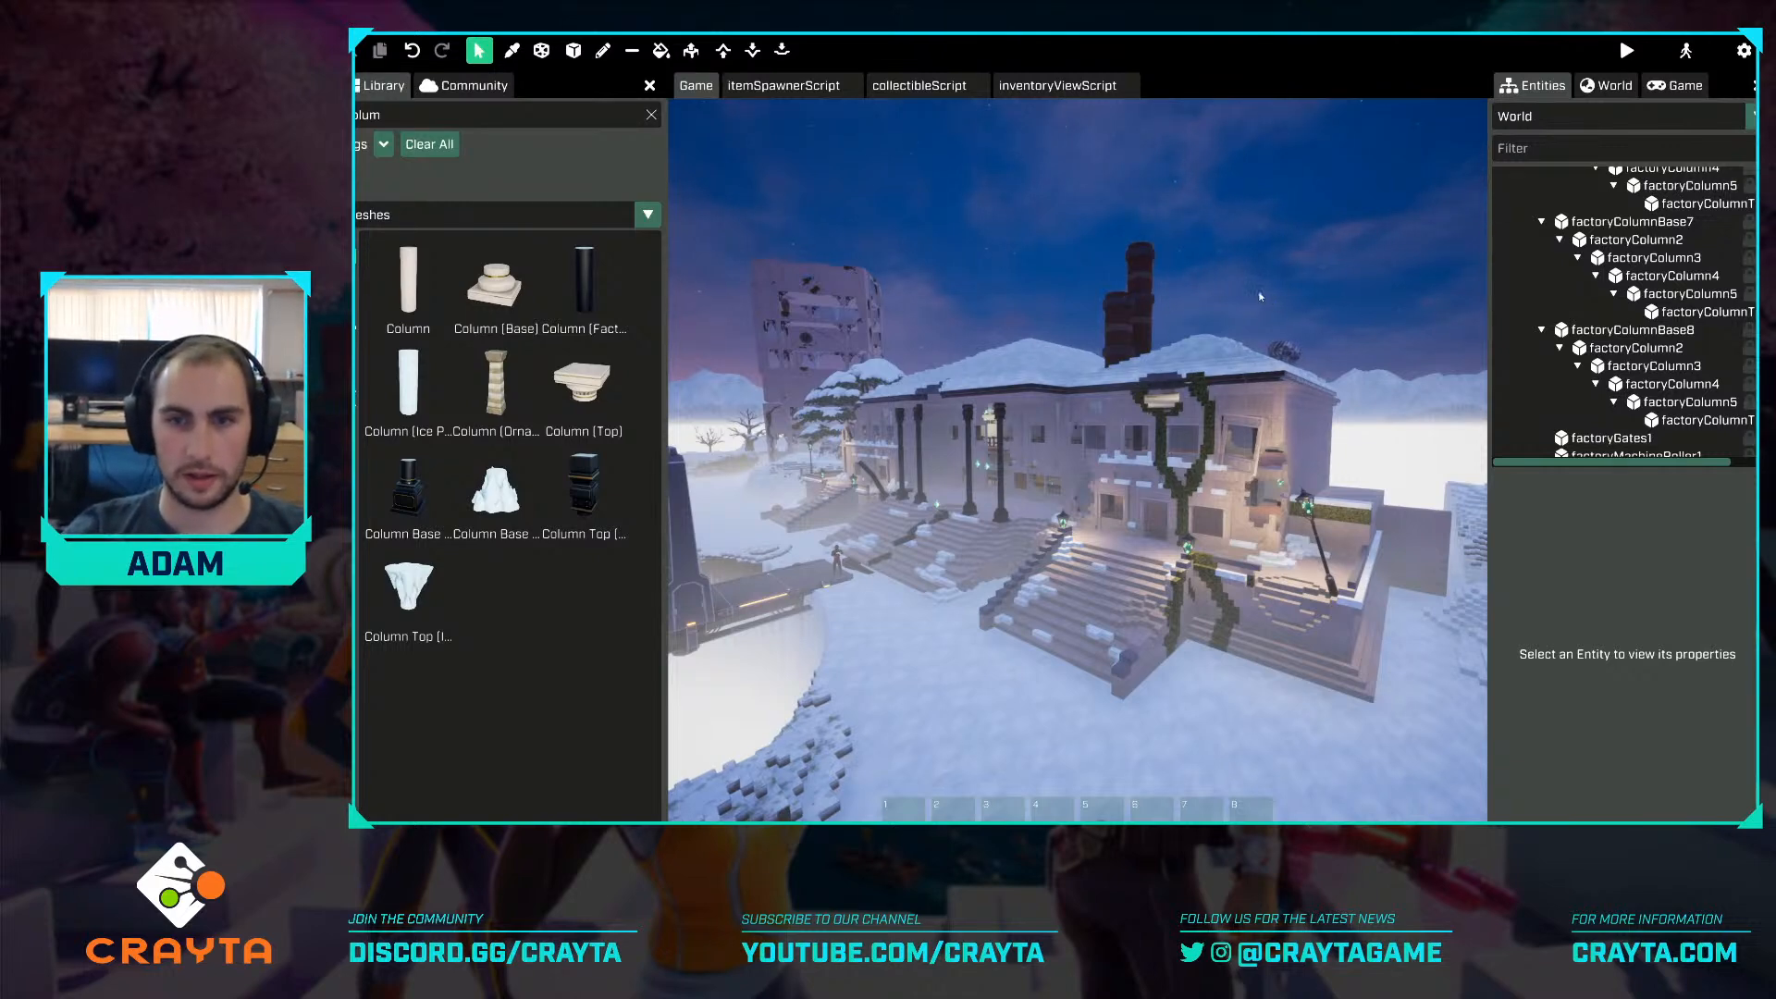
key(w)
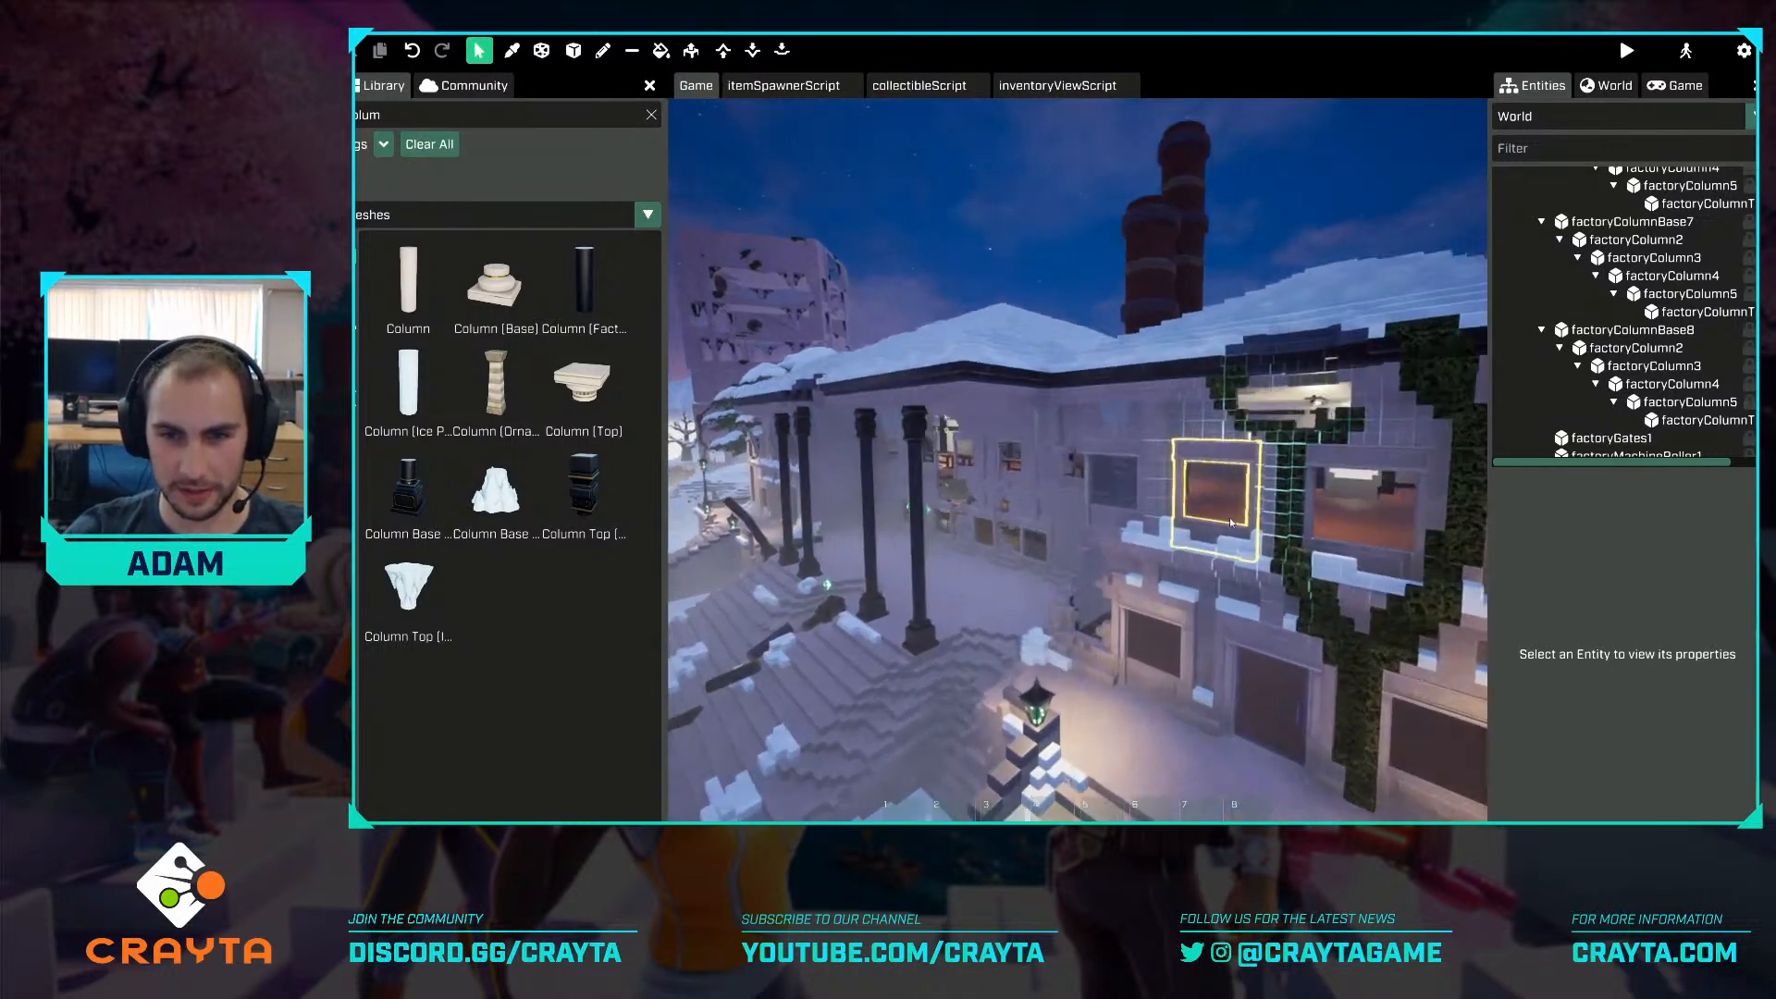
Examine the bank's interior hall with its long benches and tiled rooms, then the facade from outside.
key(w)
right_drag(1230, 523, 1101, 528)
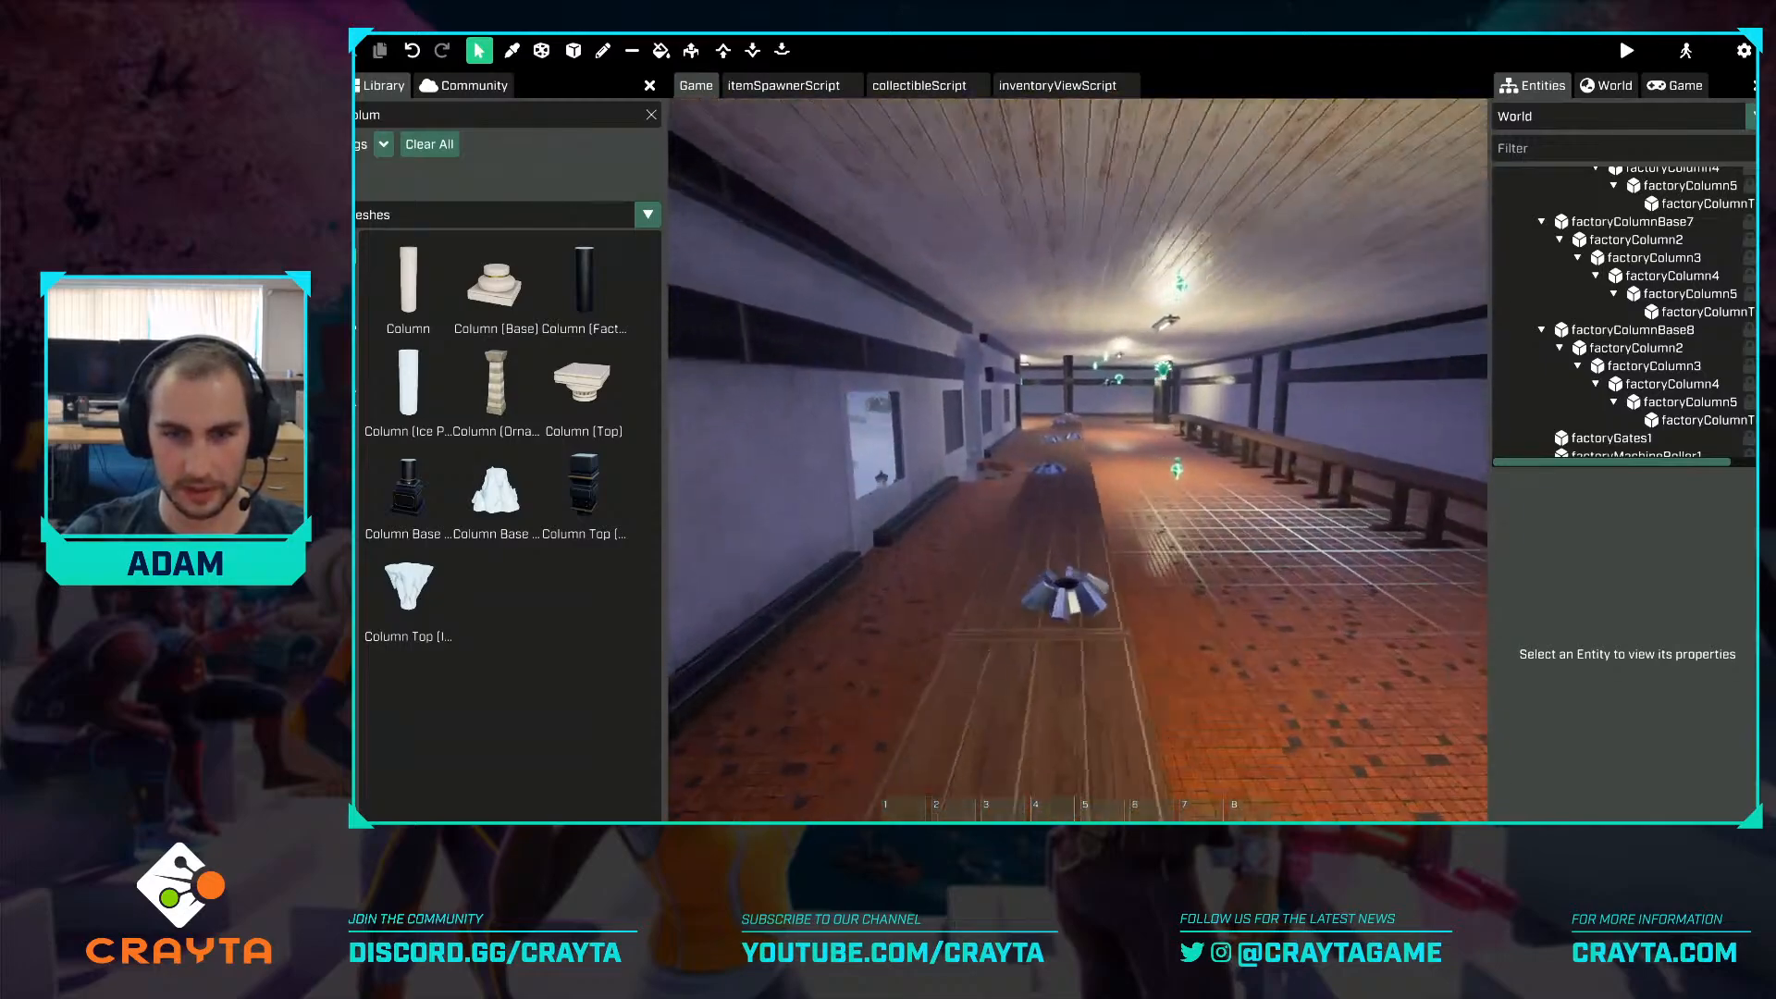
key(w)
key(a)
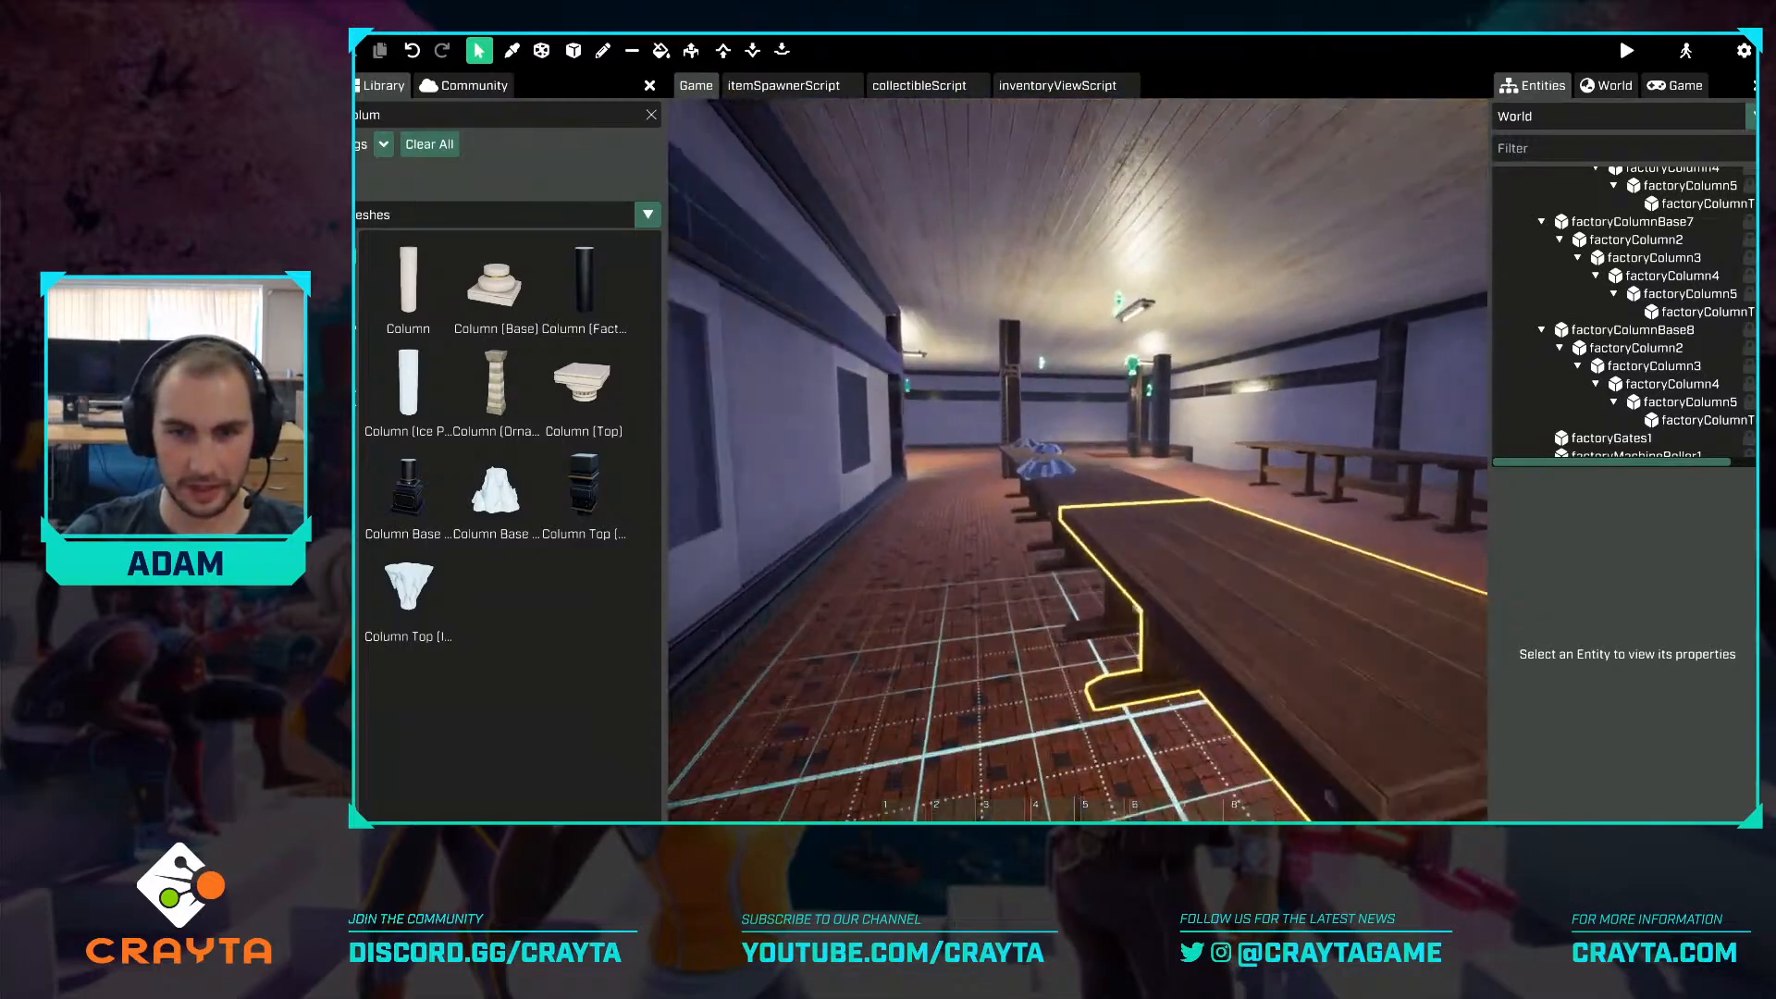
key(w)
right_drag(1156, 555, 1369, 555)
key(s)
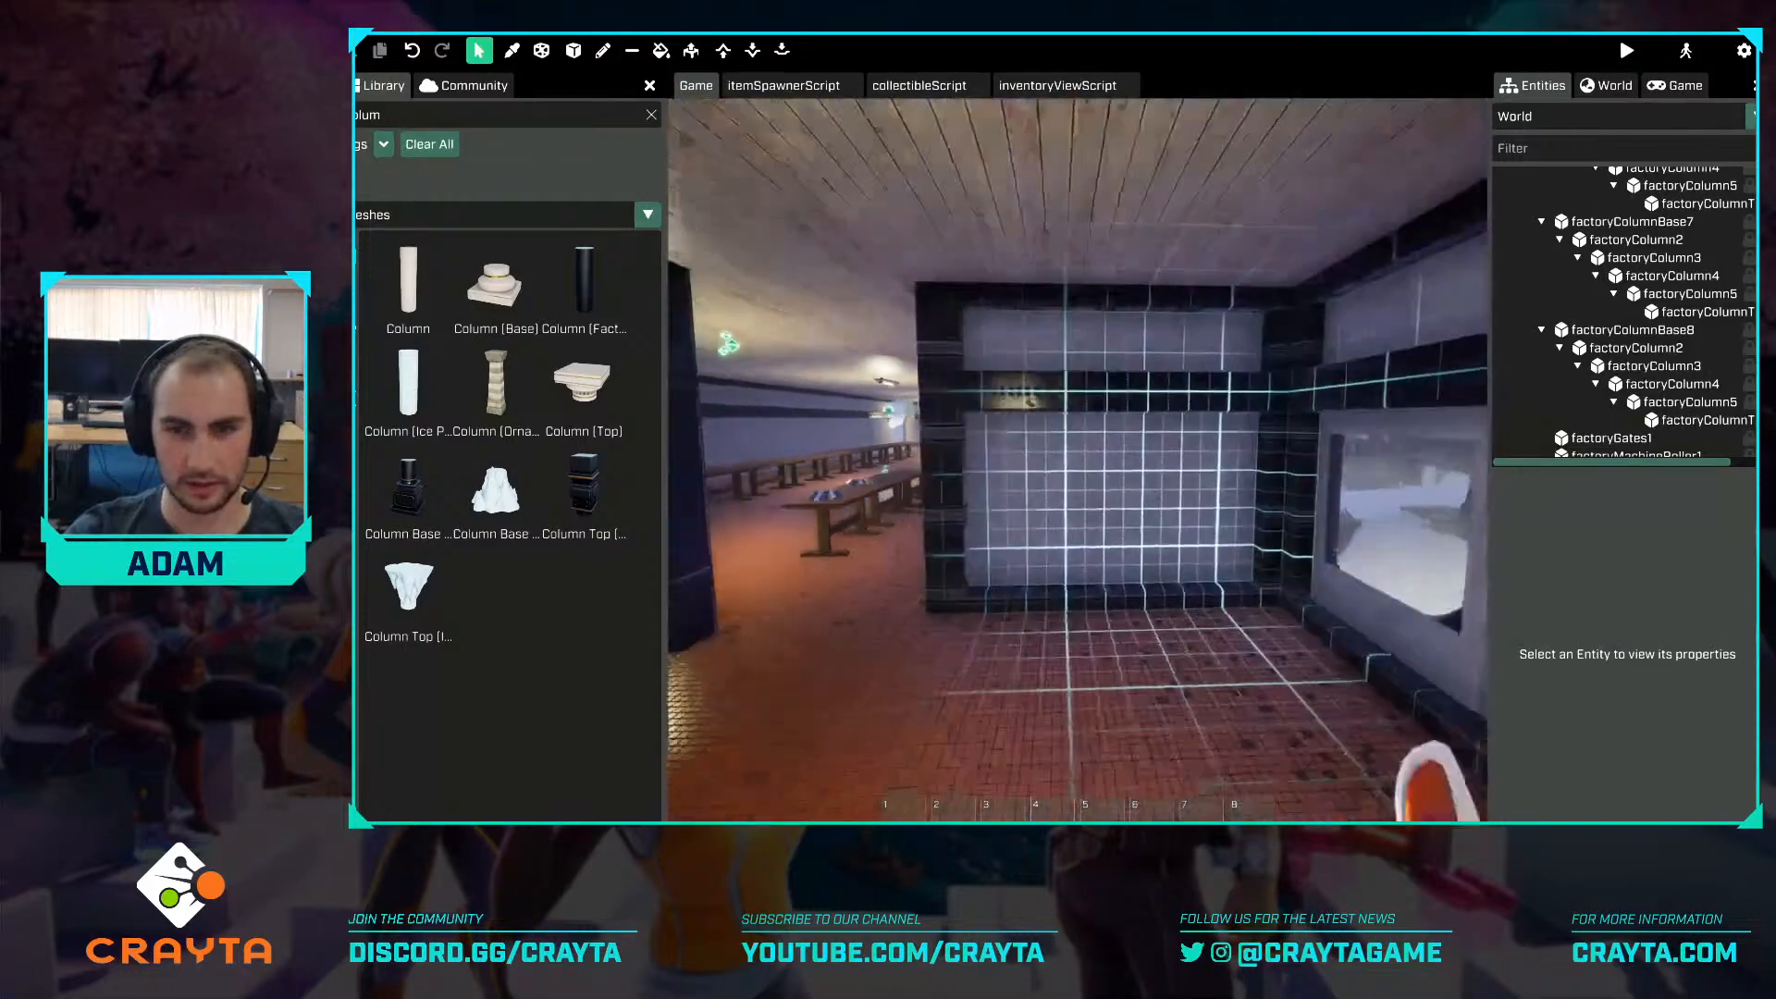
key(s)
right_drag(1231, 523, 1055, 524)
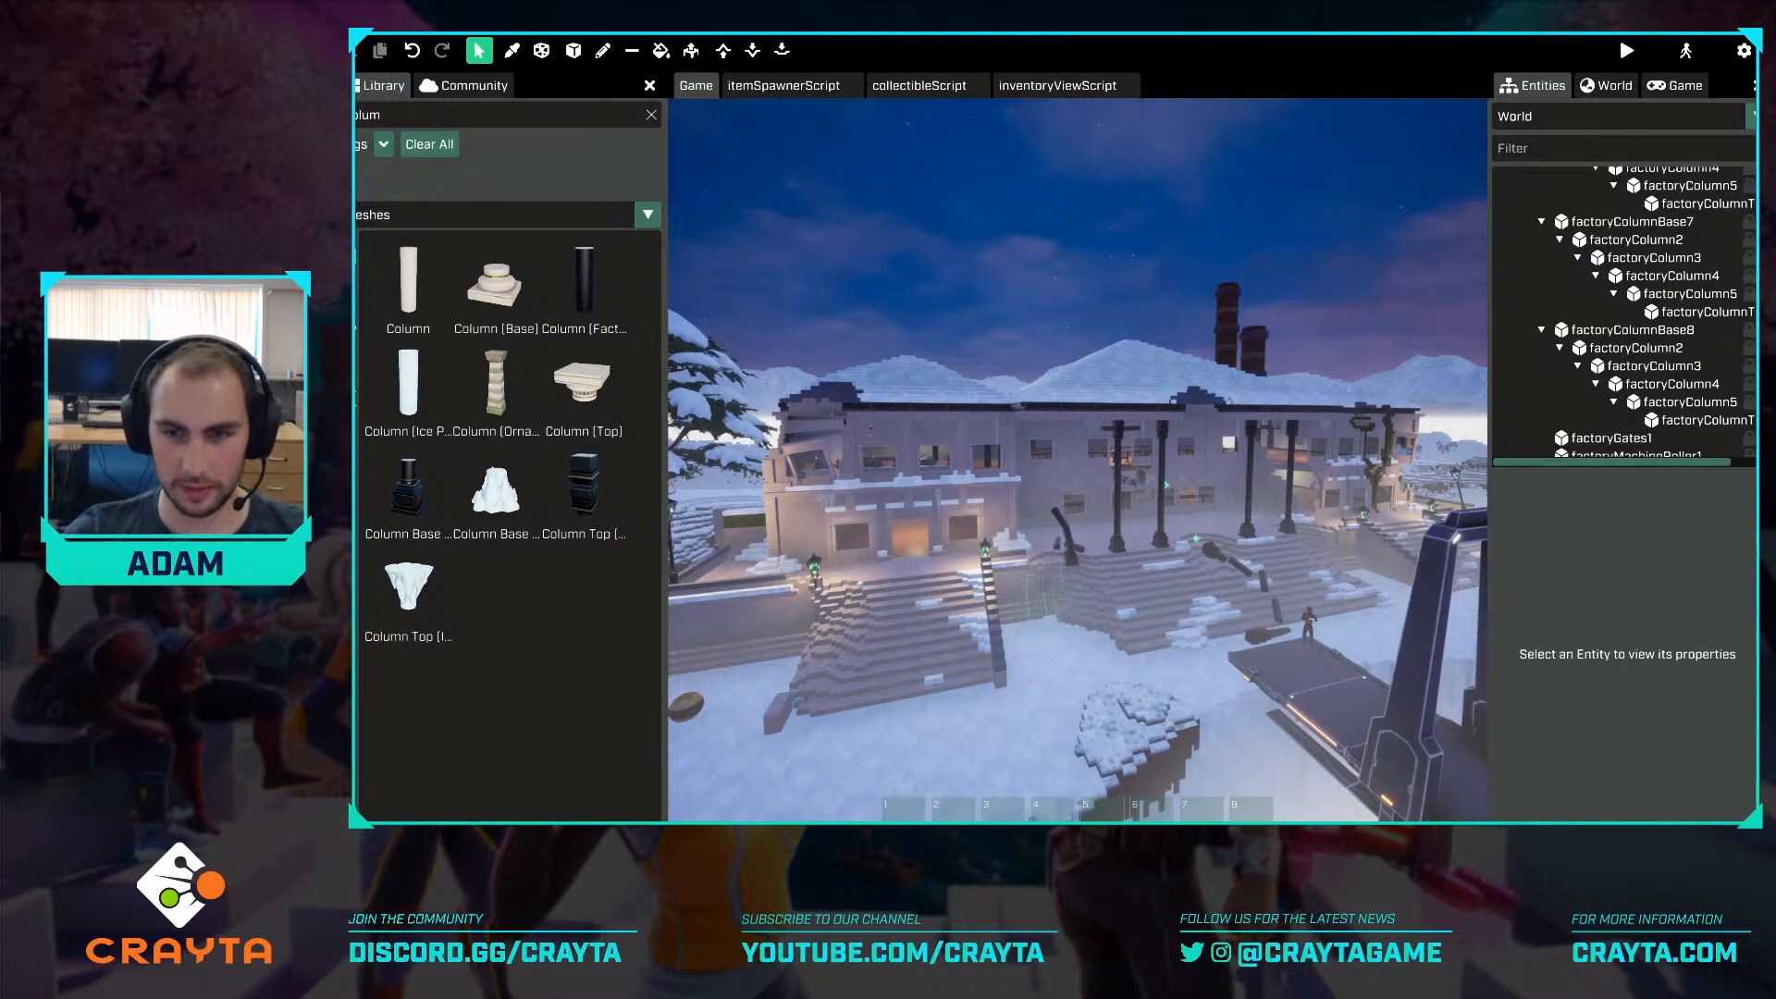
Examine the ruined car park tower, from its lower floors and staircases up to the roof.
right_drag(1230, 518, 1470, 557)
key(w)
right_drag(1073, 620, 1003, 555)
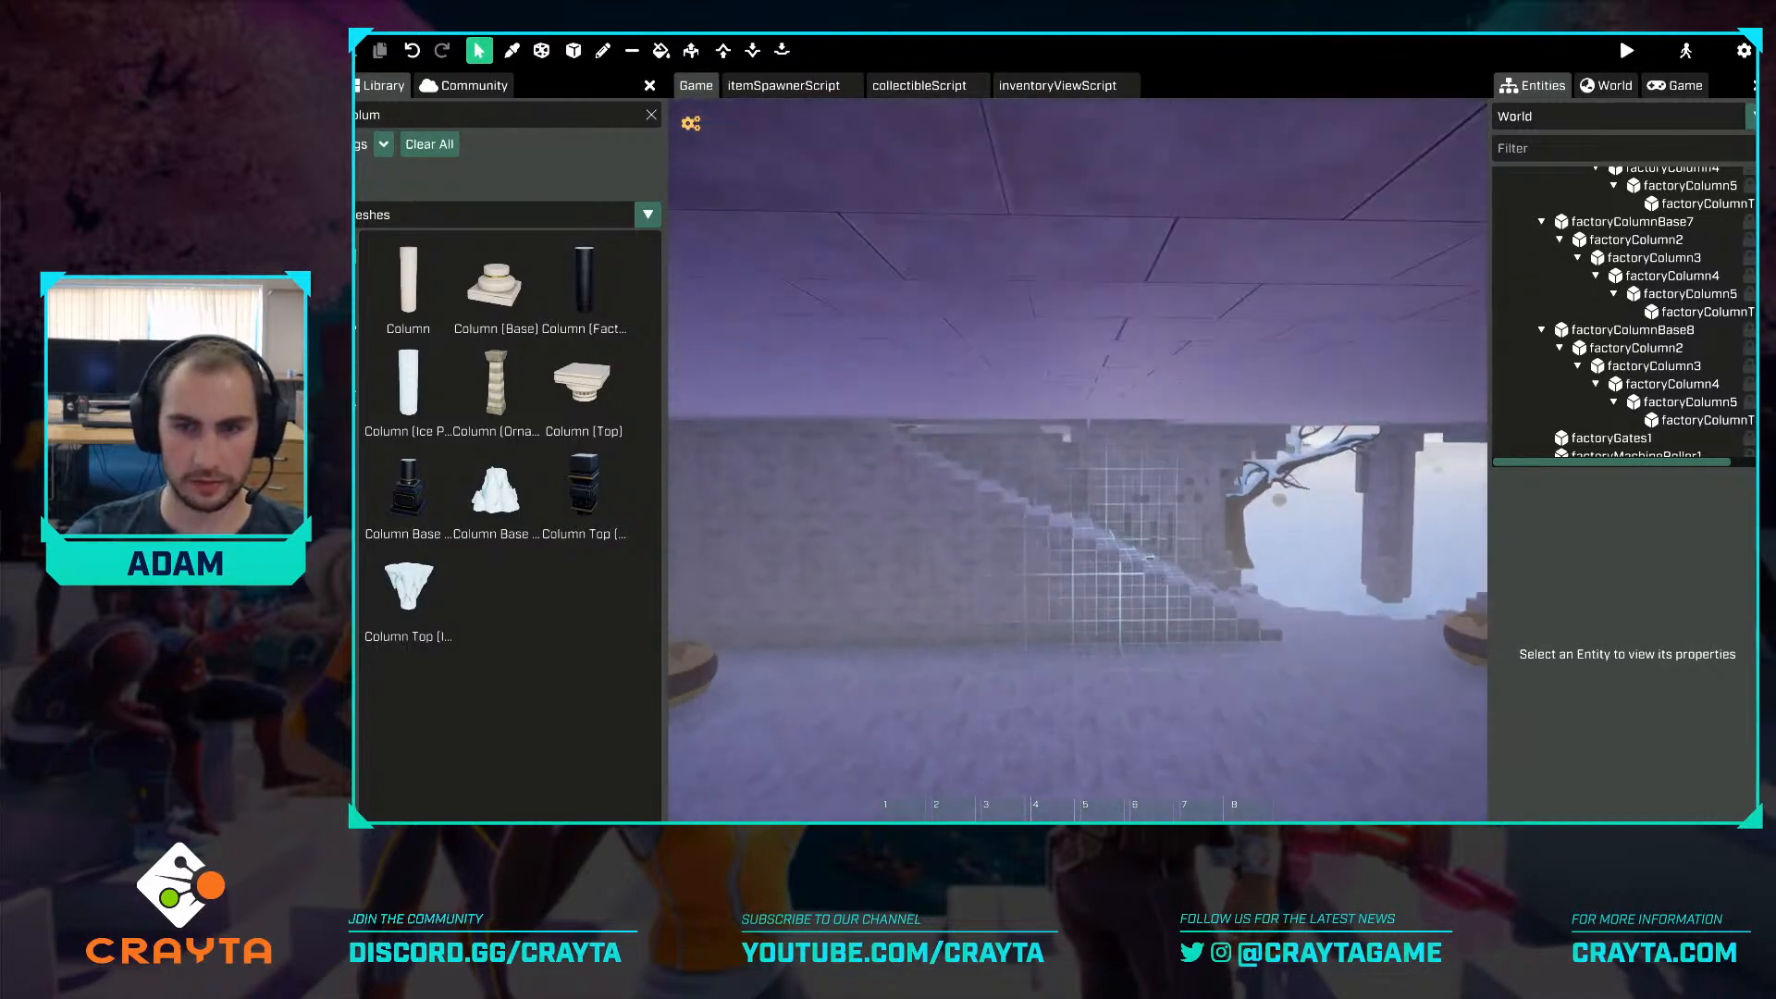
right_drag(1077, 555, 1295, 537)
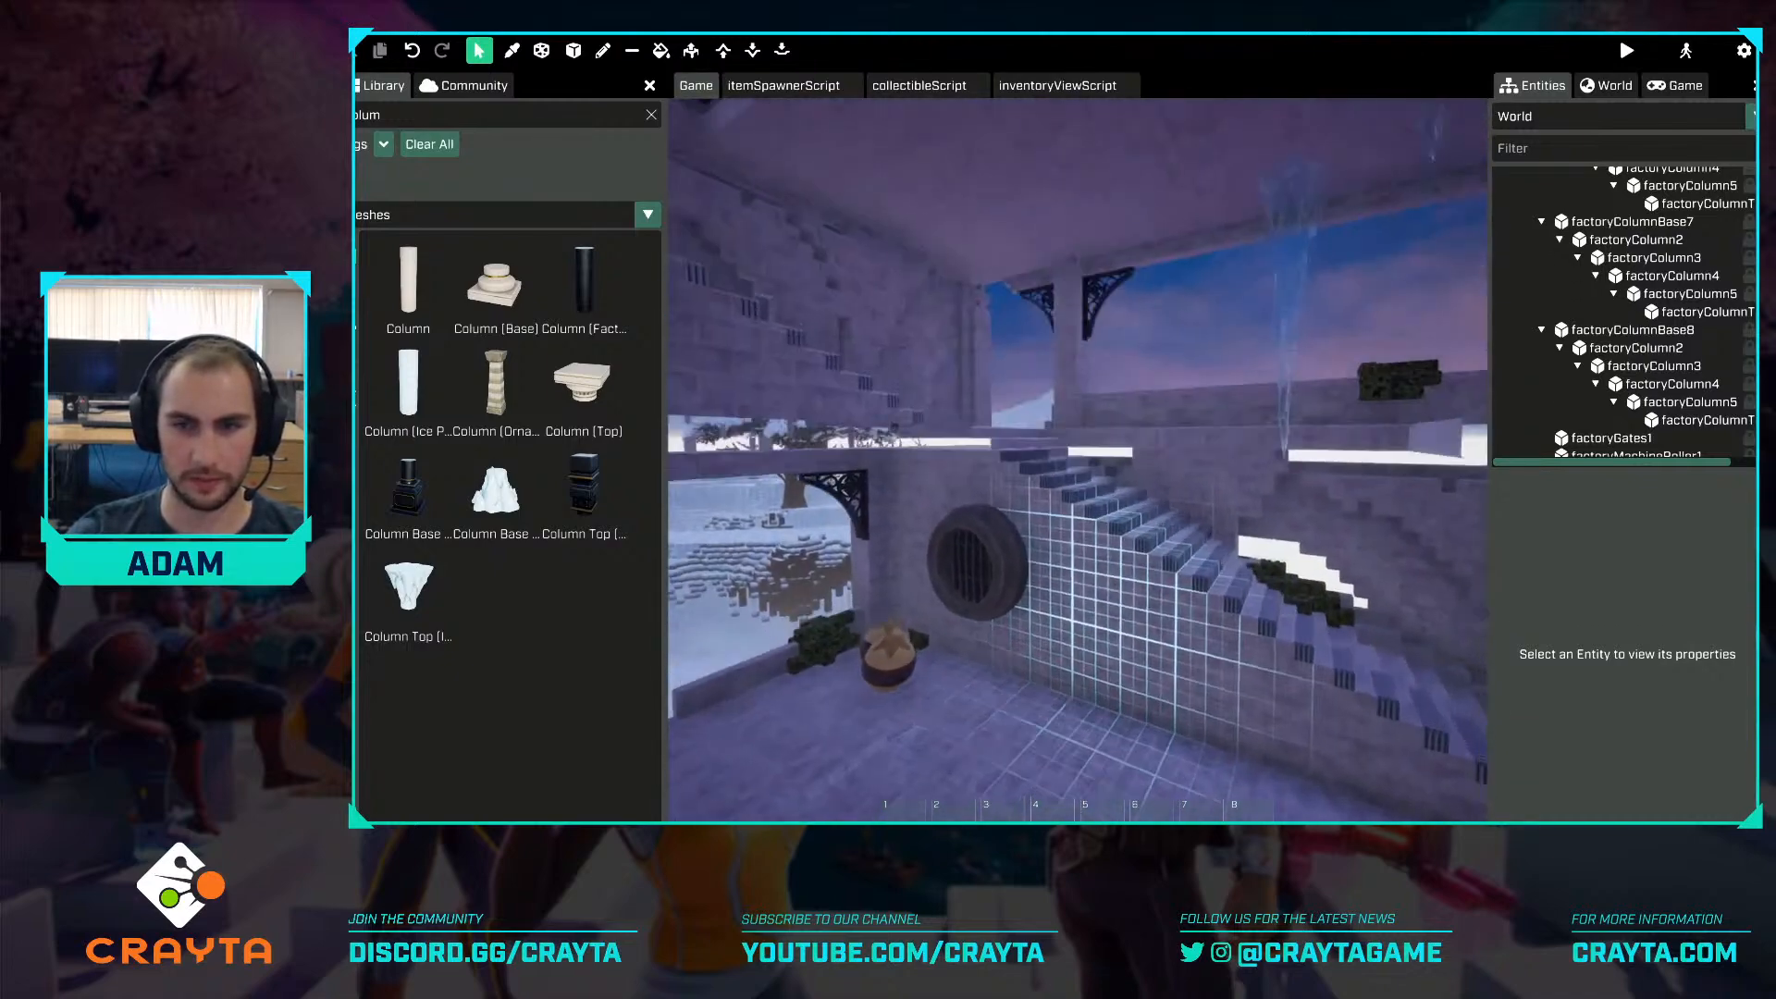
right_drag(1078, 463, 1122, 541)
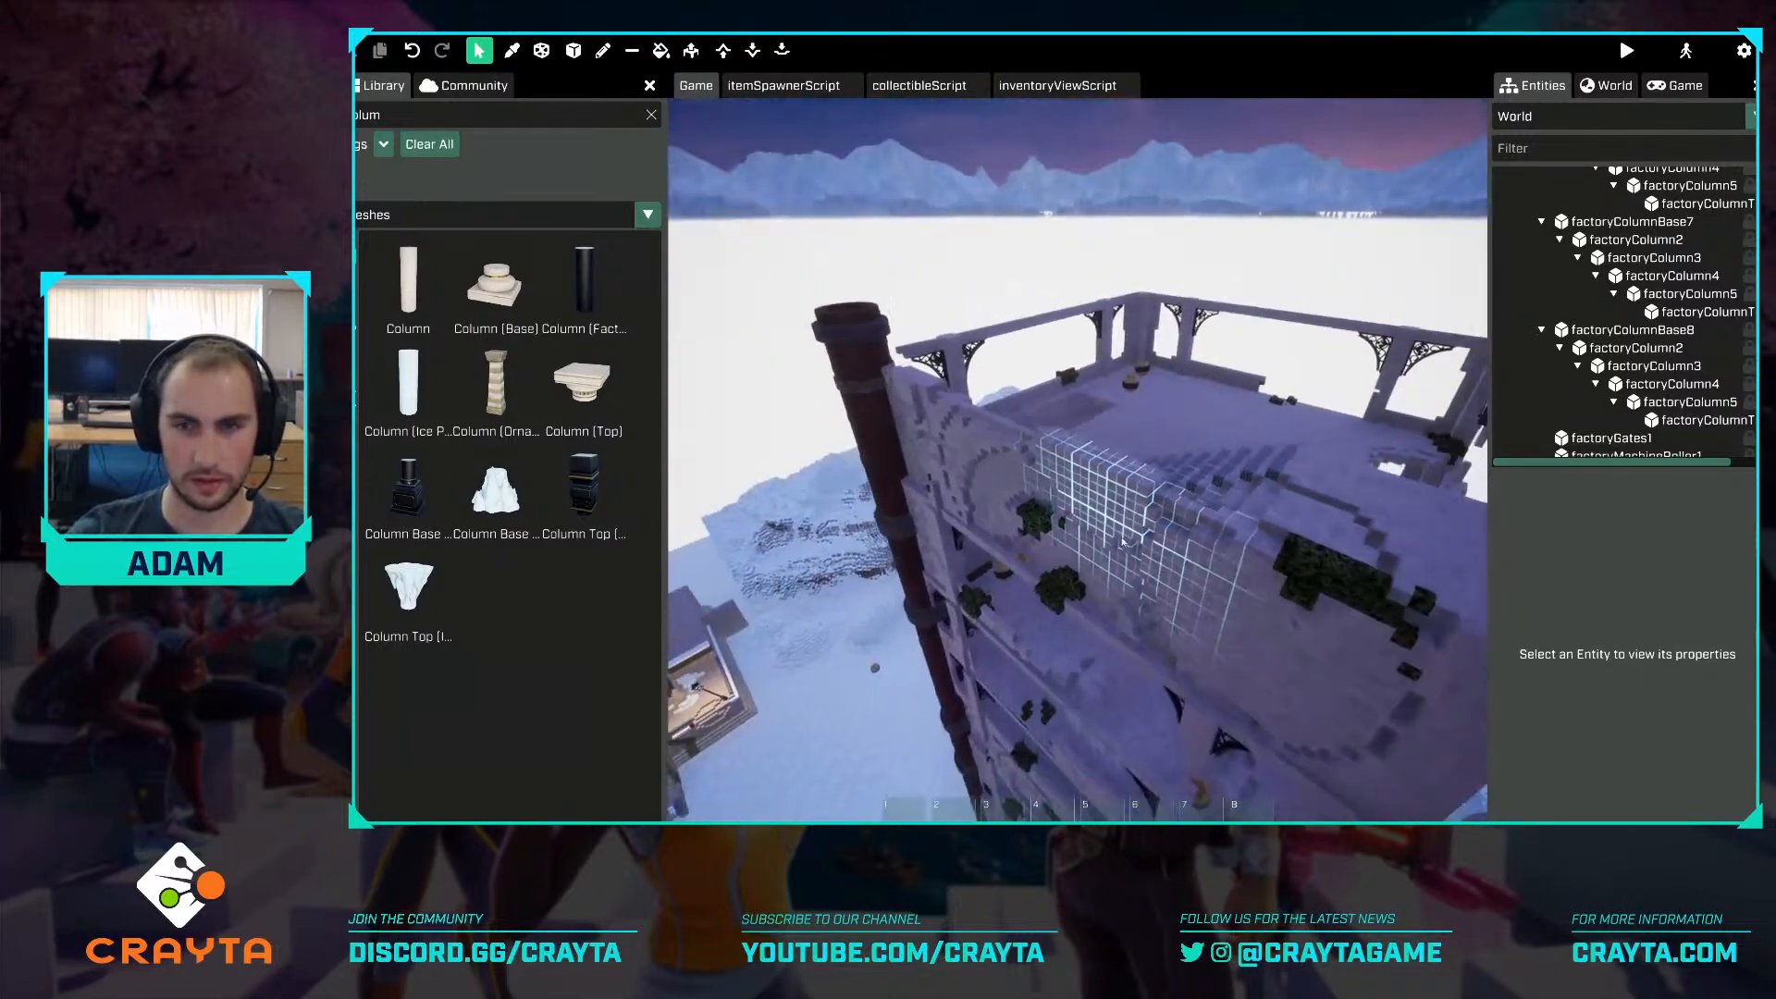
Select the car park's top floor, search the world entities for "fireplace", and clear the filter.
click(1122, 541)
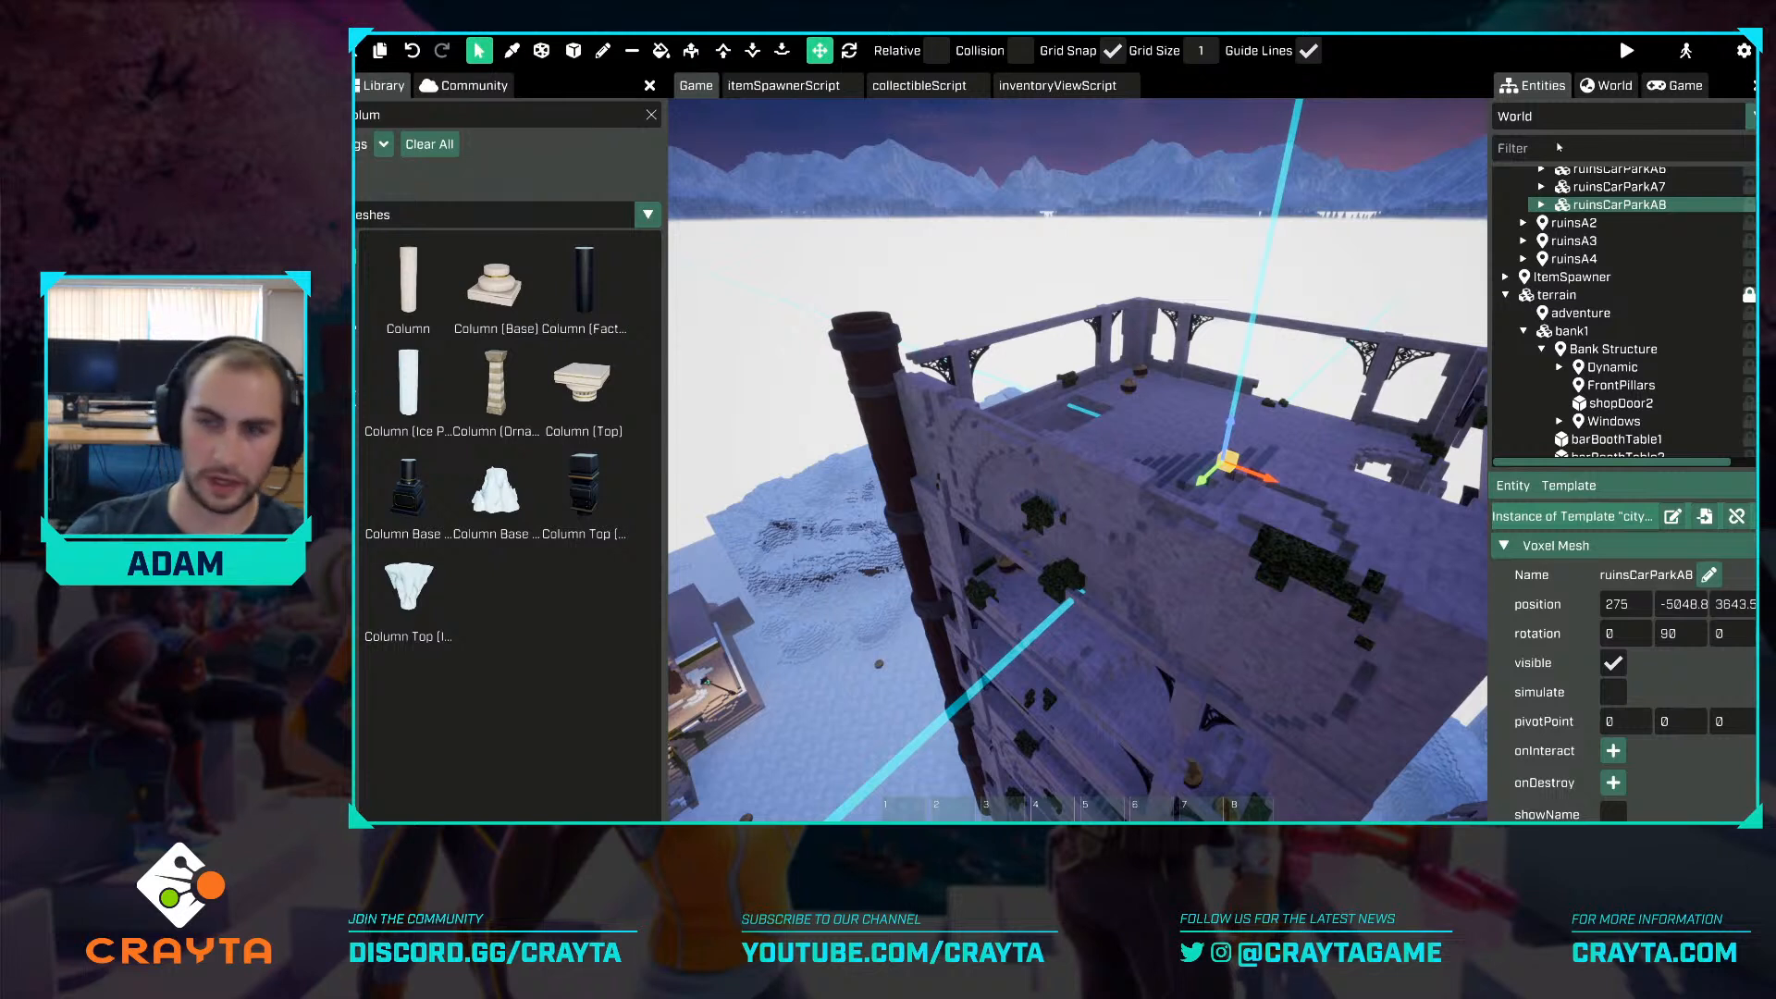
click(1559, 147)
text(fireplace)
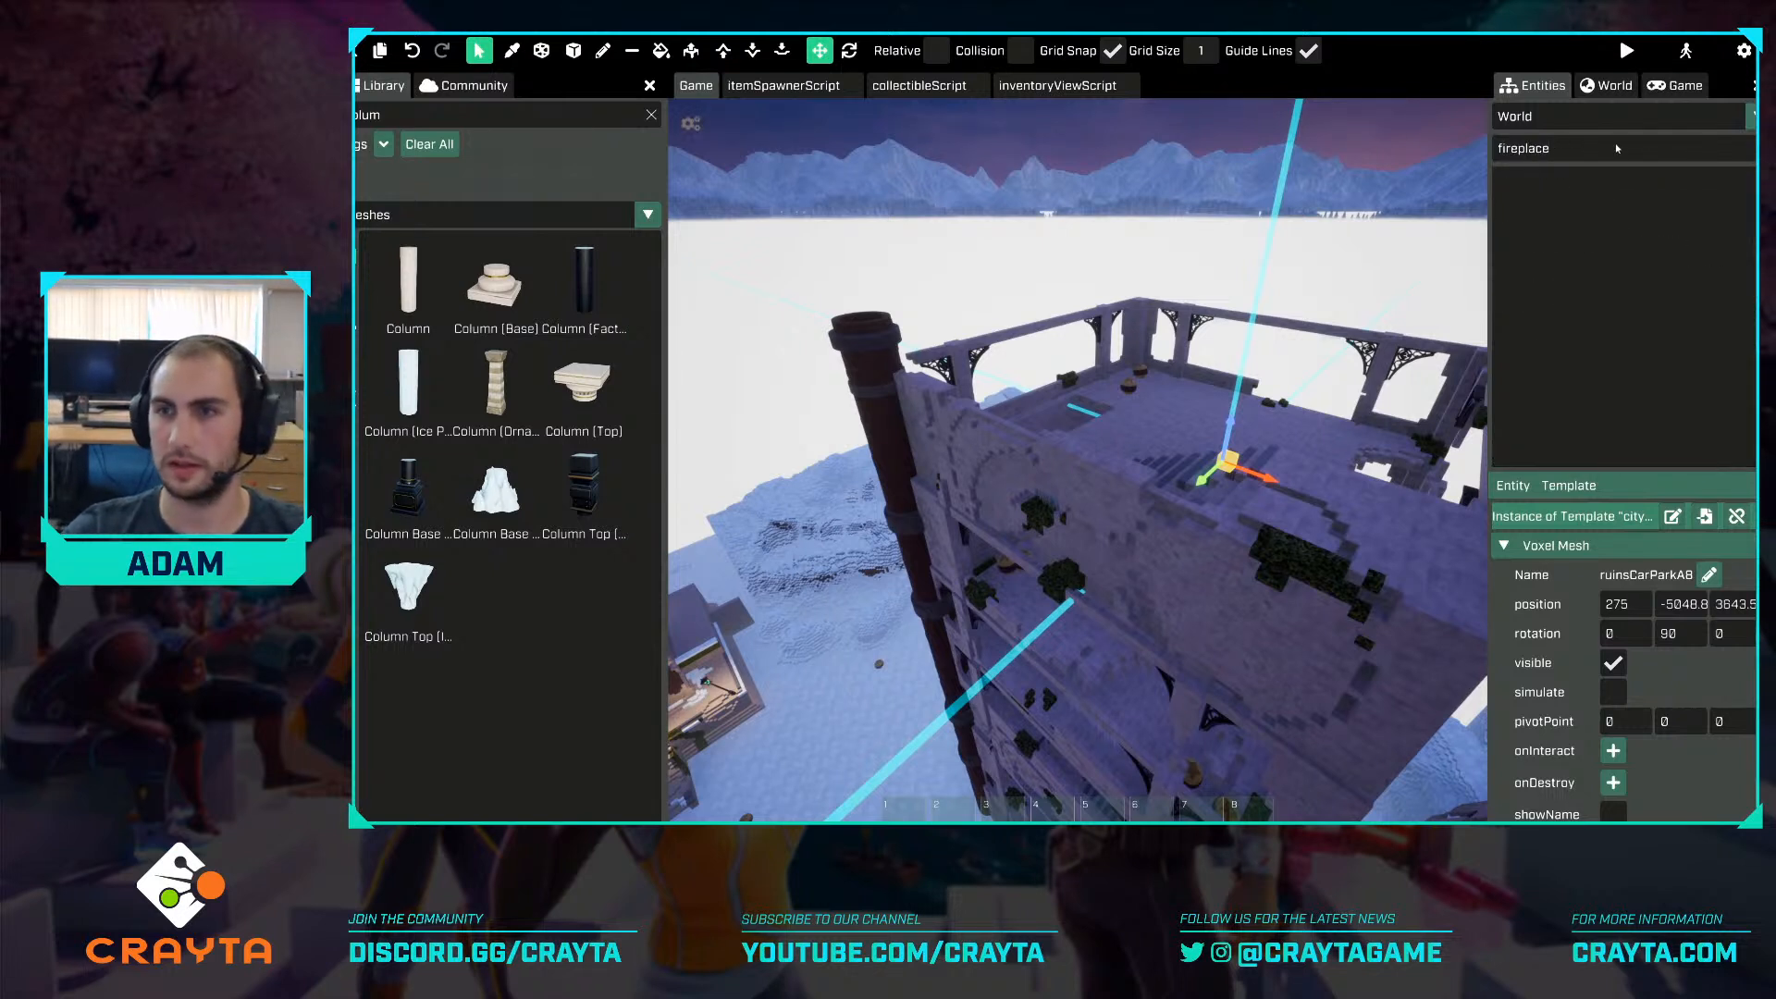
click(1755, 148)
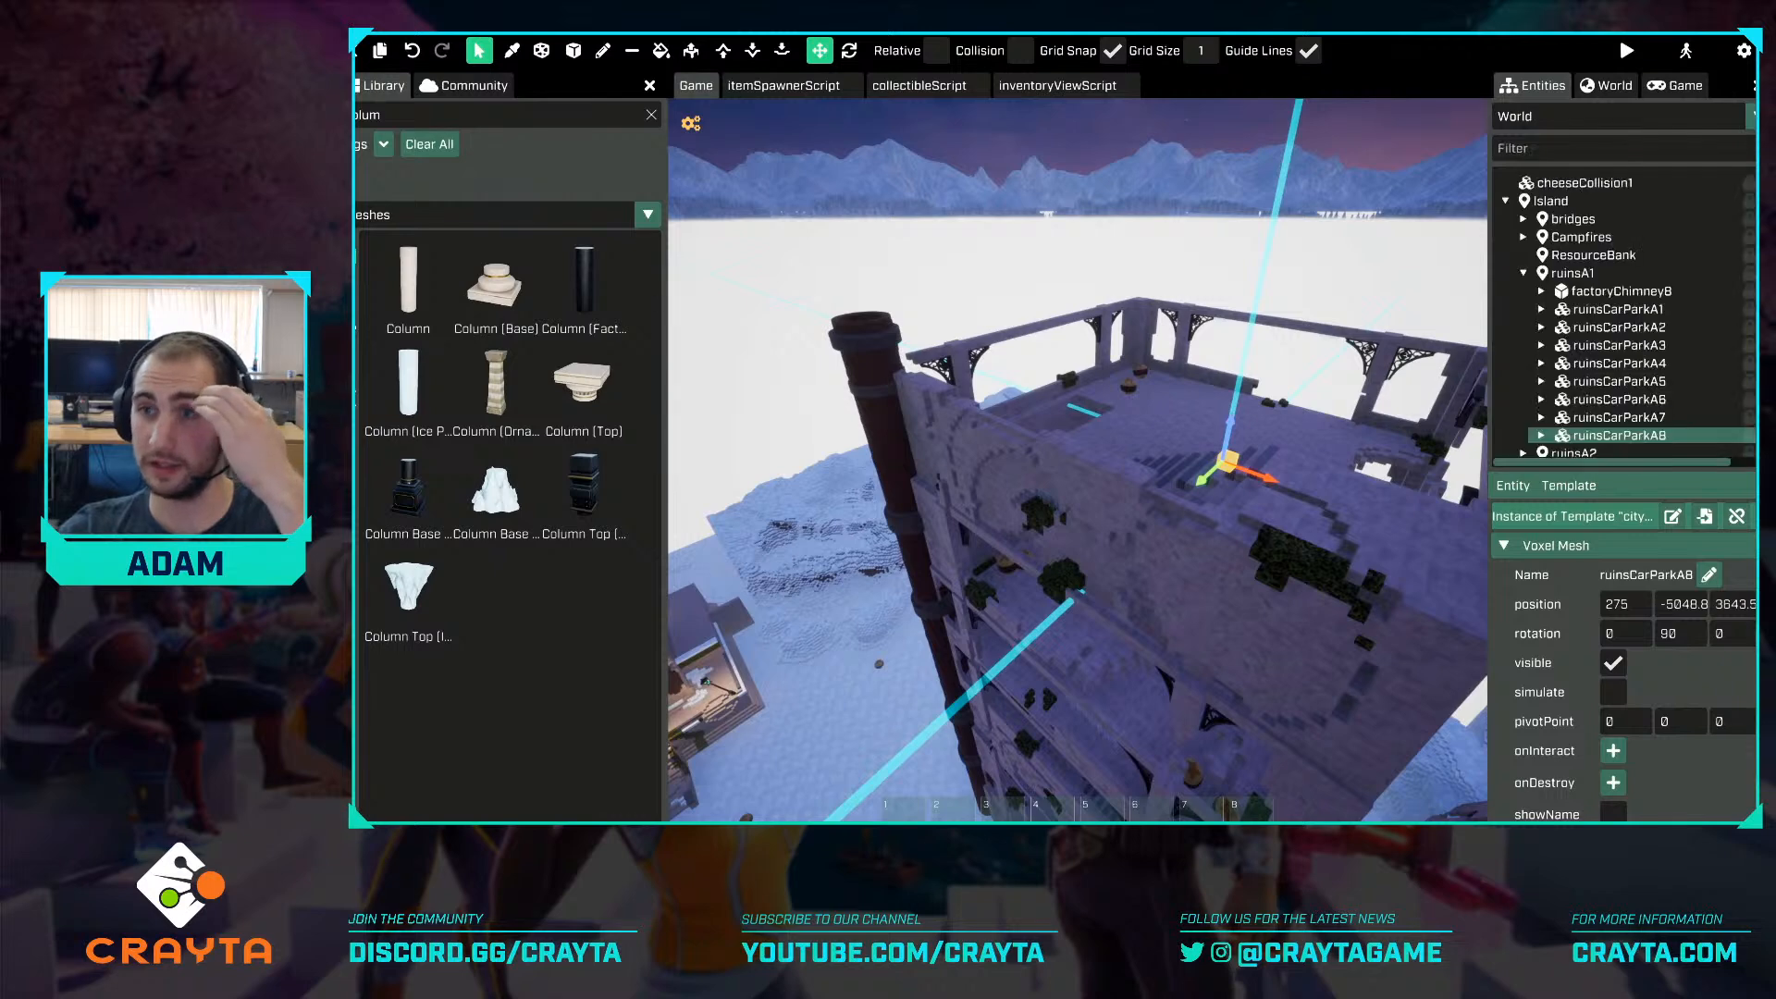
Search the mesh library for "camp" and place jumbo campfire logs on the ruinsCarParkA1 floor at about -87.5, 187.5, 50.
key(s)
right_drag(1322, 457, 813, 351)
key(ctrl)
key(w)
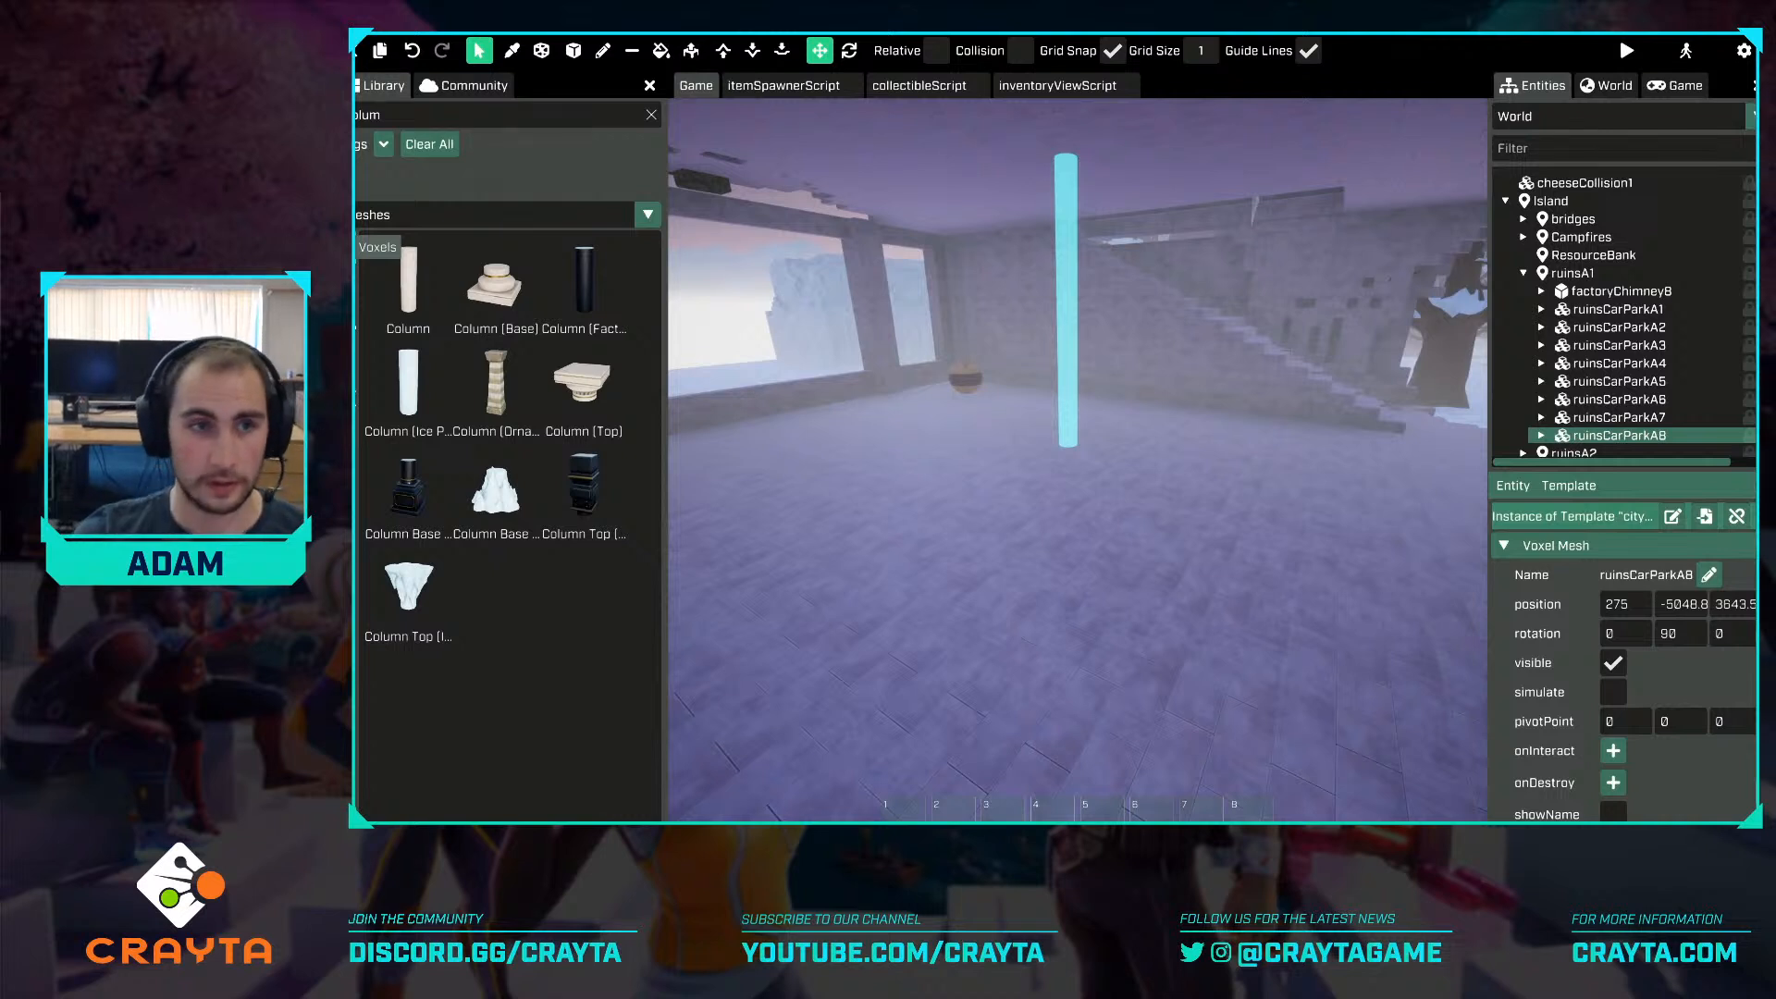
click(650, 116)
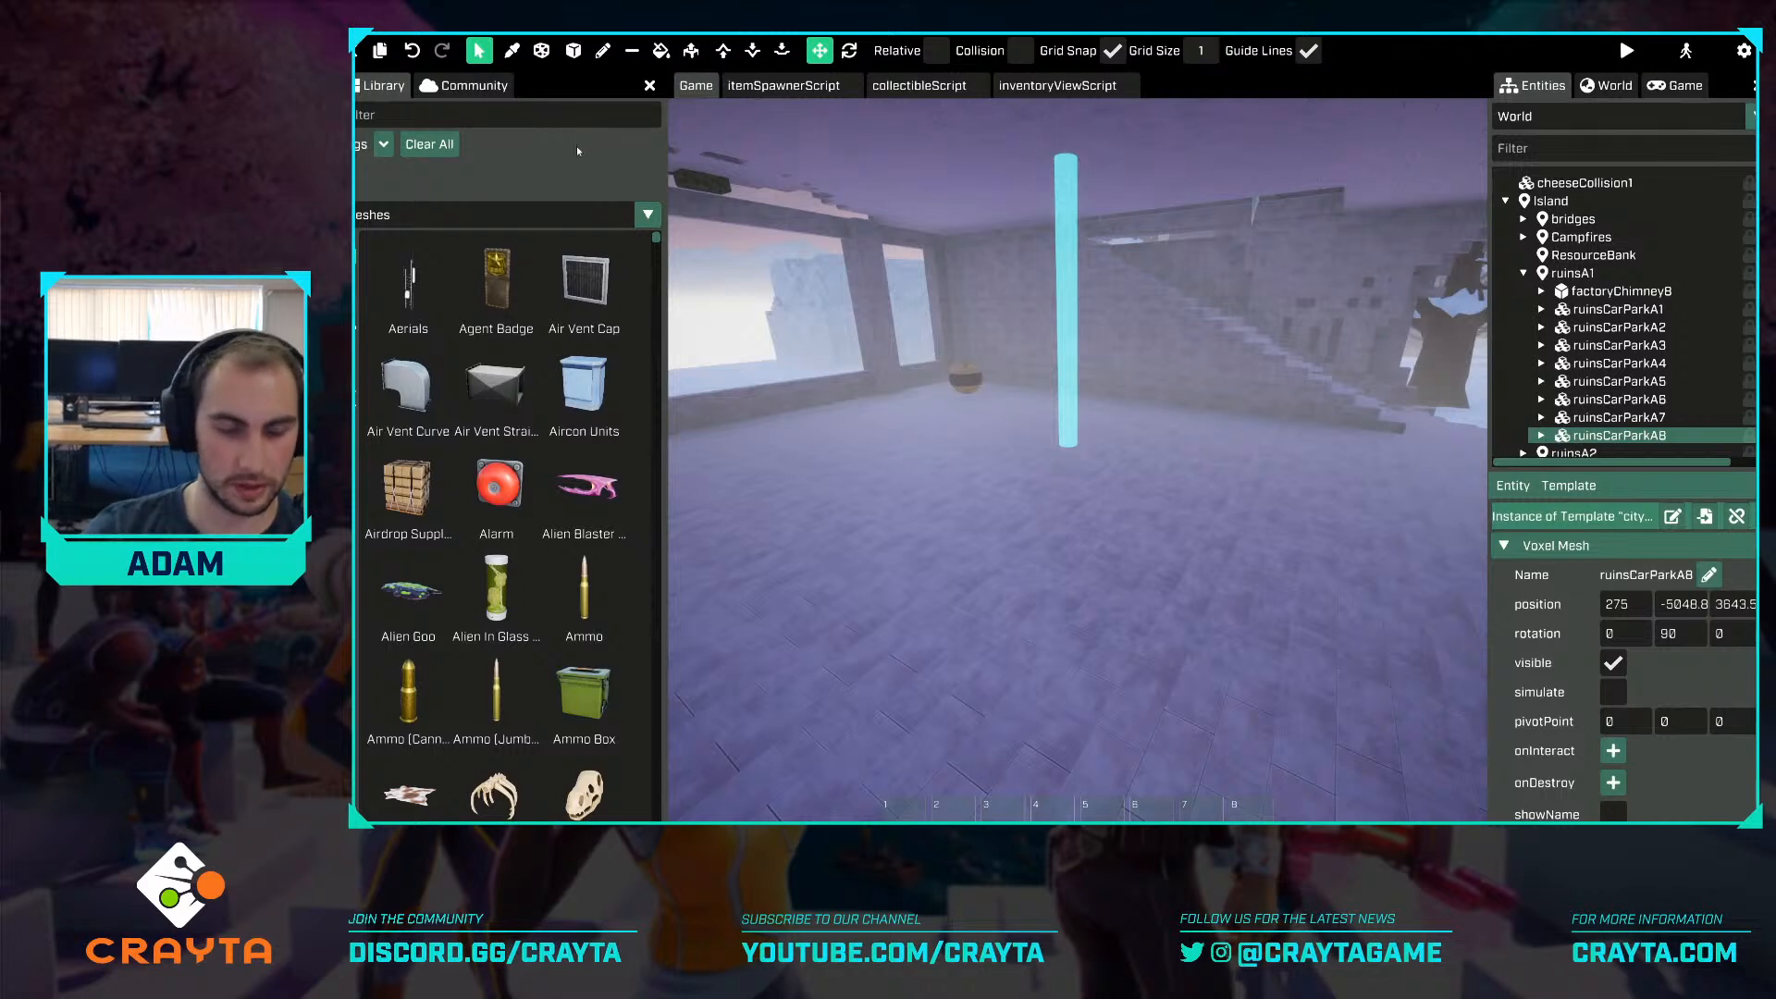
text(camp)
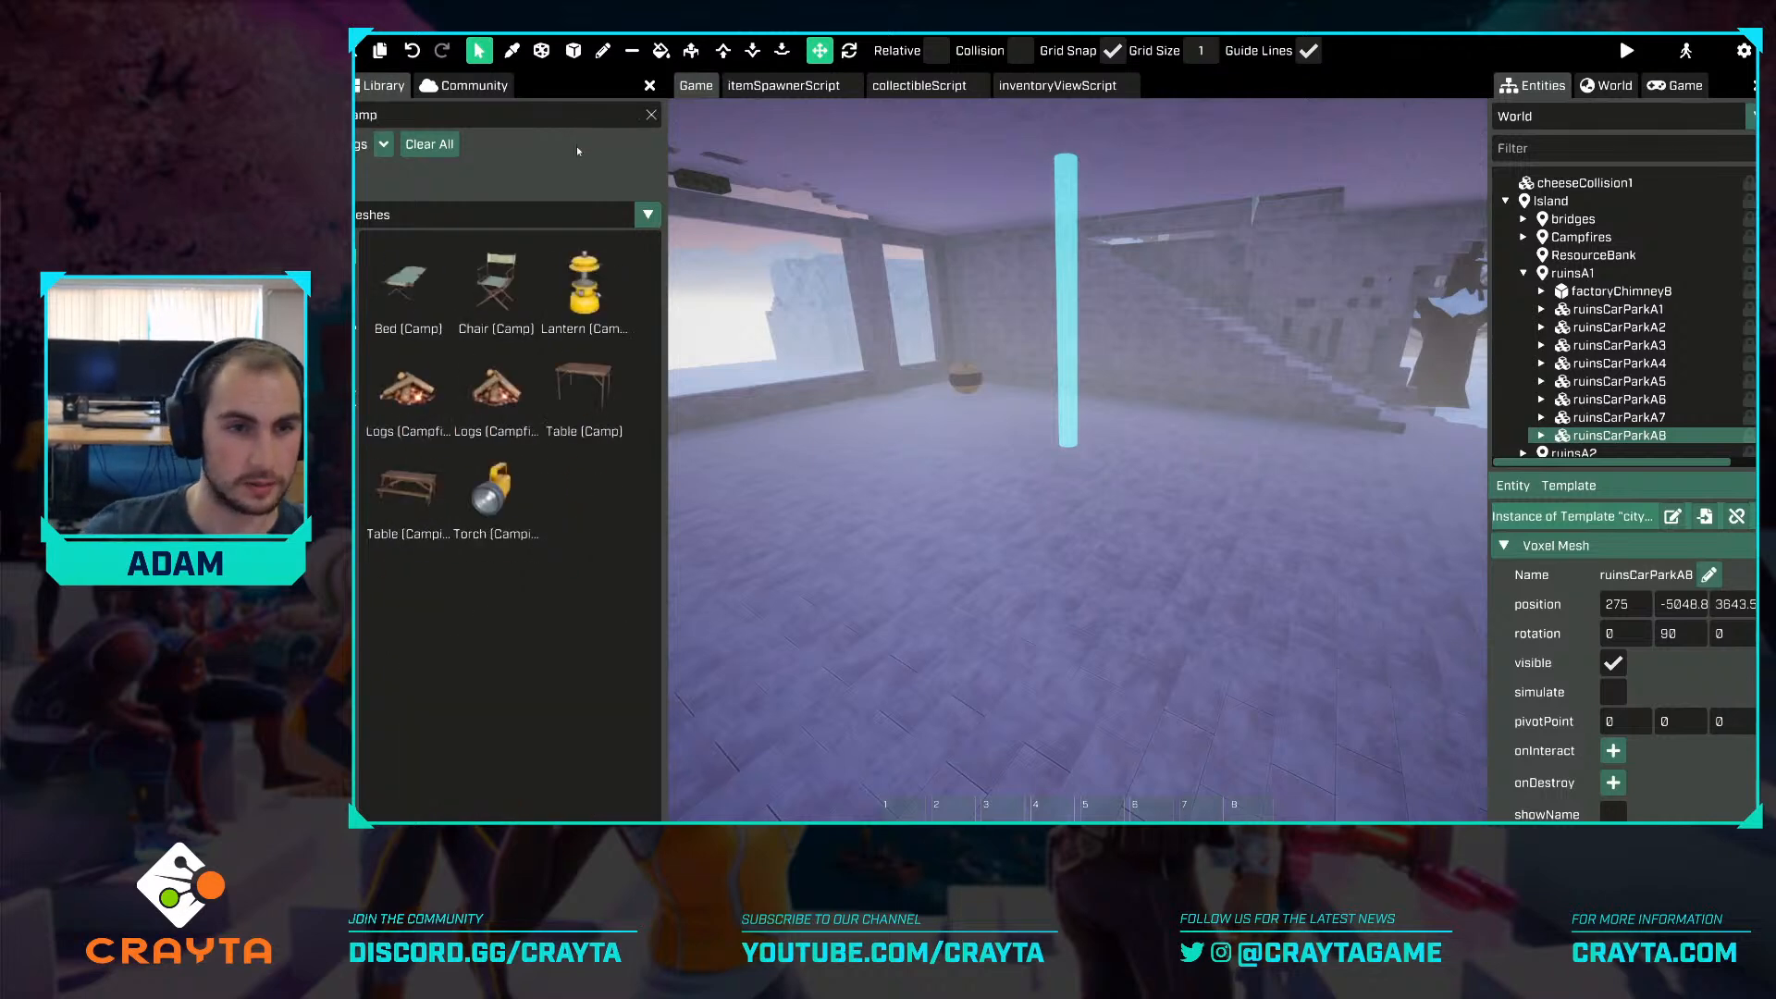
drag(457, 427, 1092, 580)
scroll(1092, 580, up, 5)
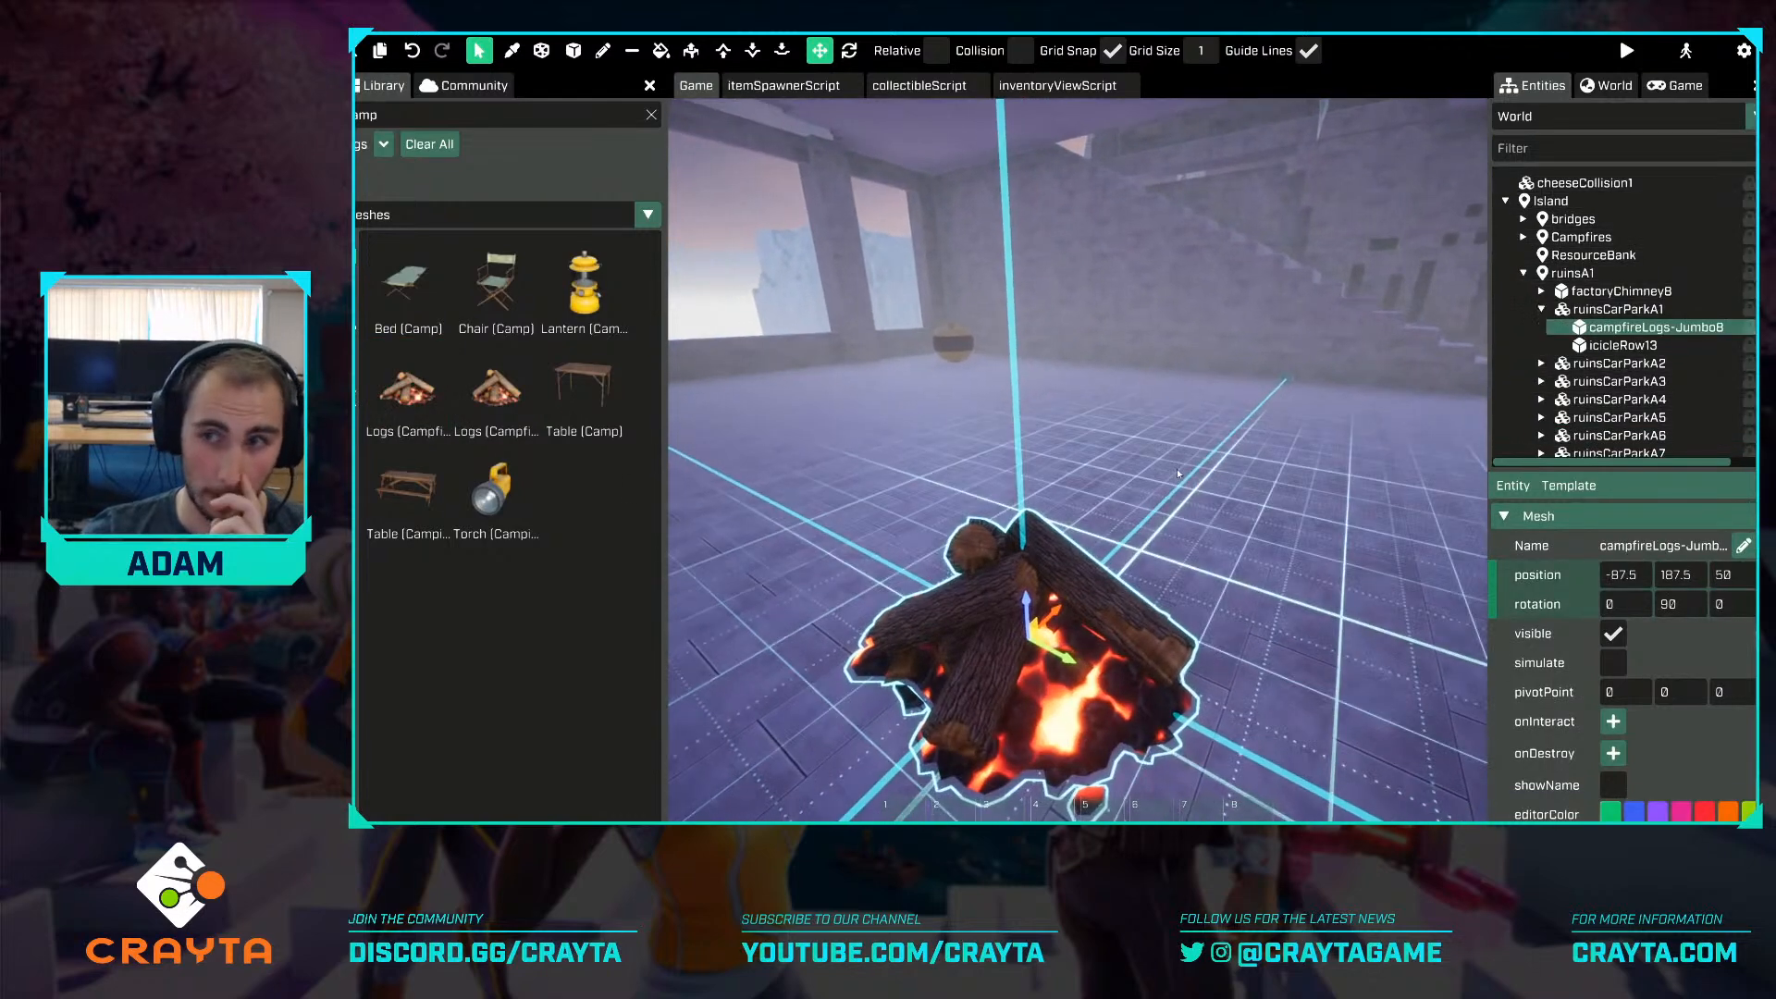
Add a Fire Large effect as a child of the jumbo campfire logs.
click(1649, 328)
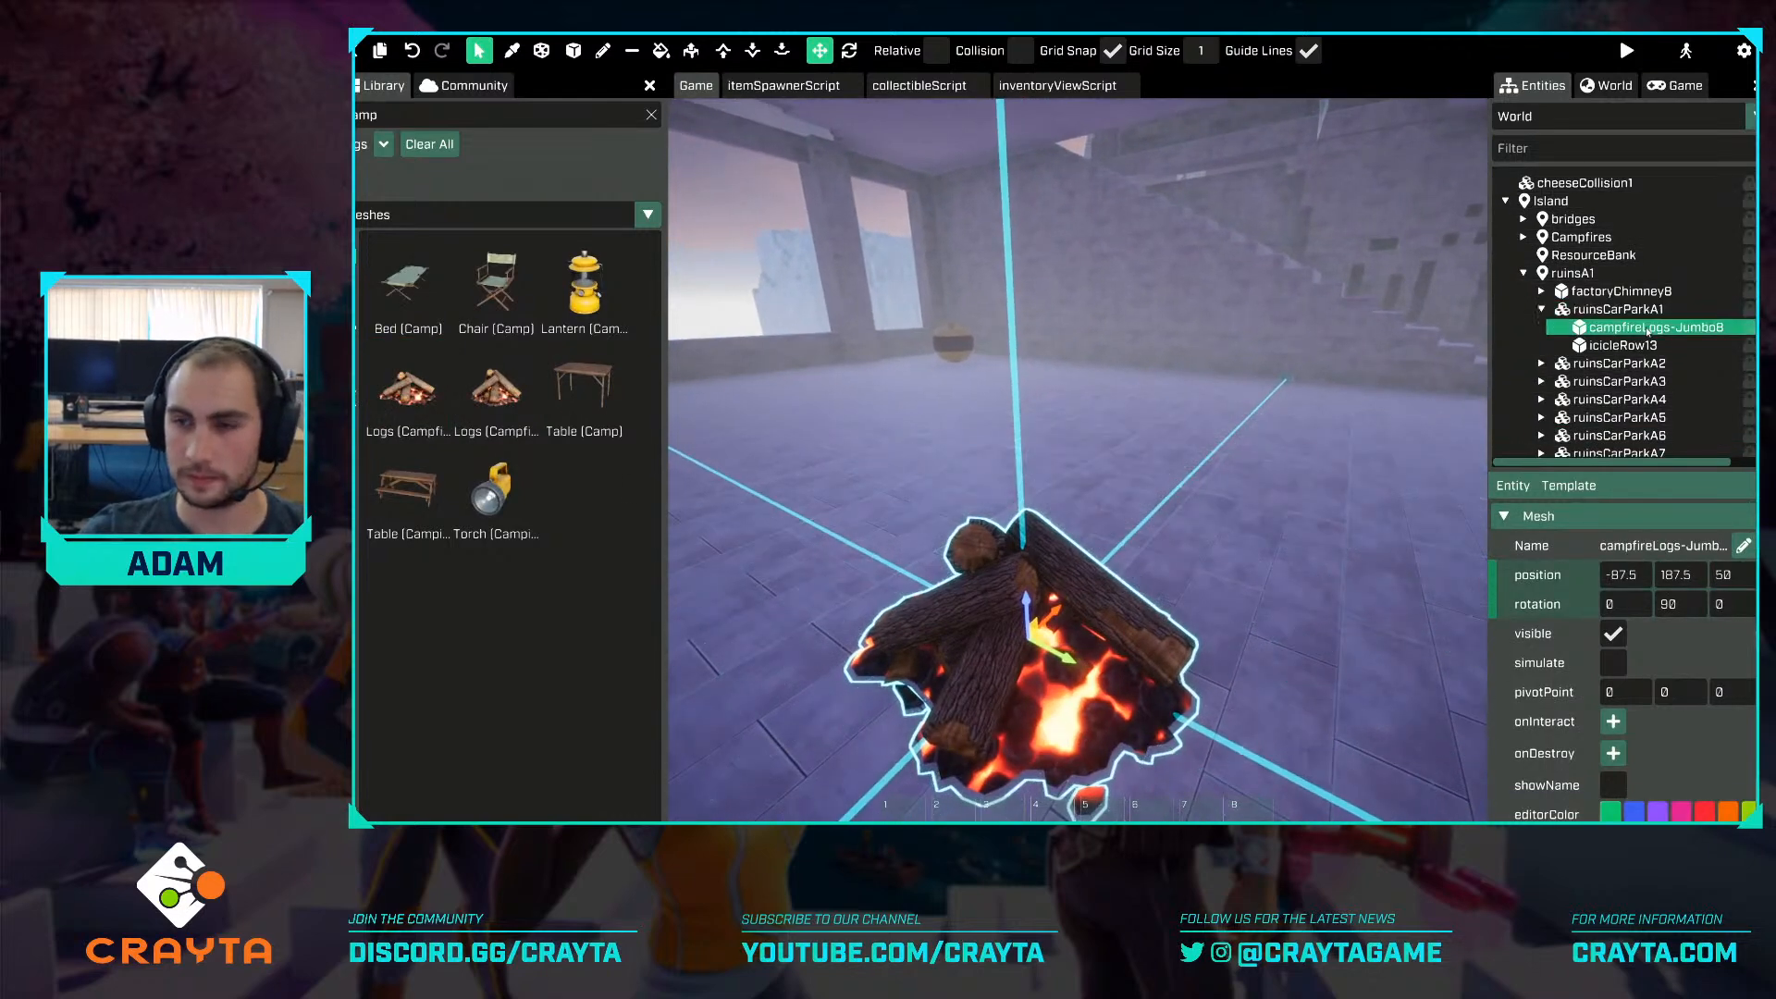
right_click(1648, 329)
mouse_move(1679, 373)
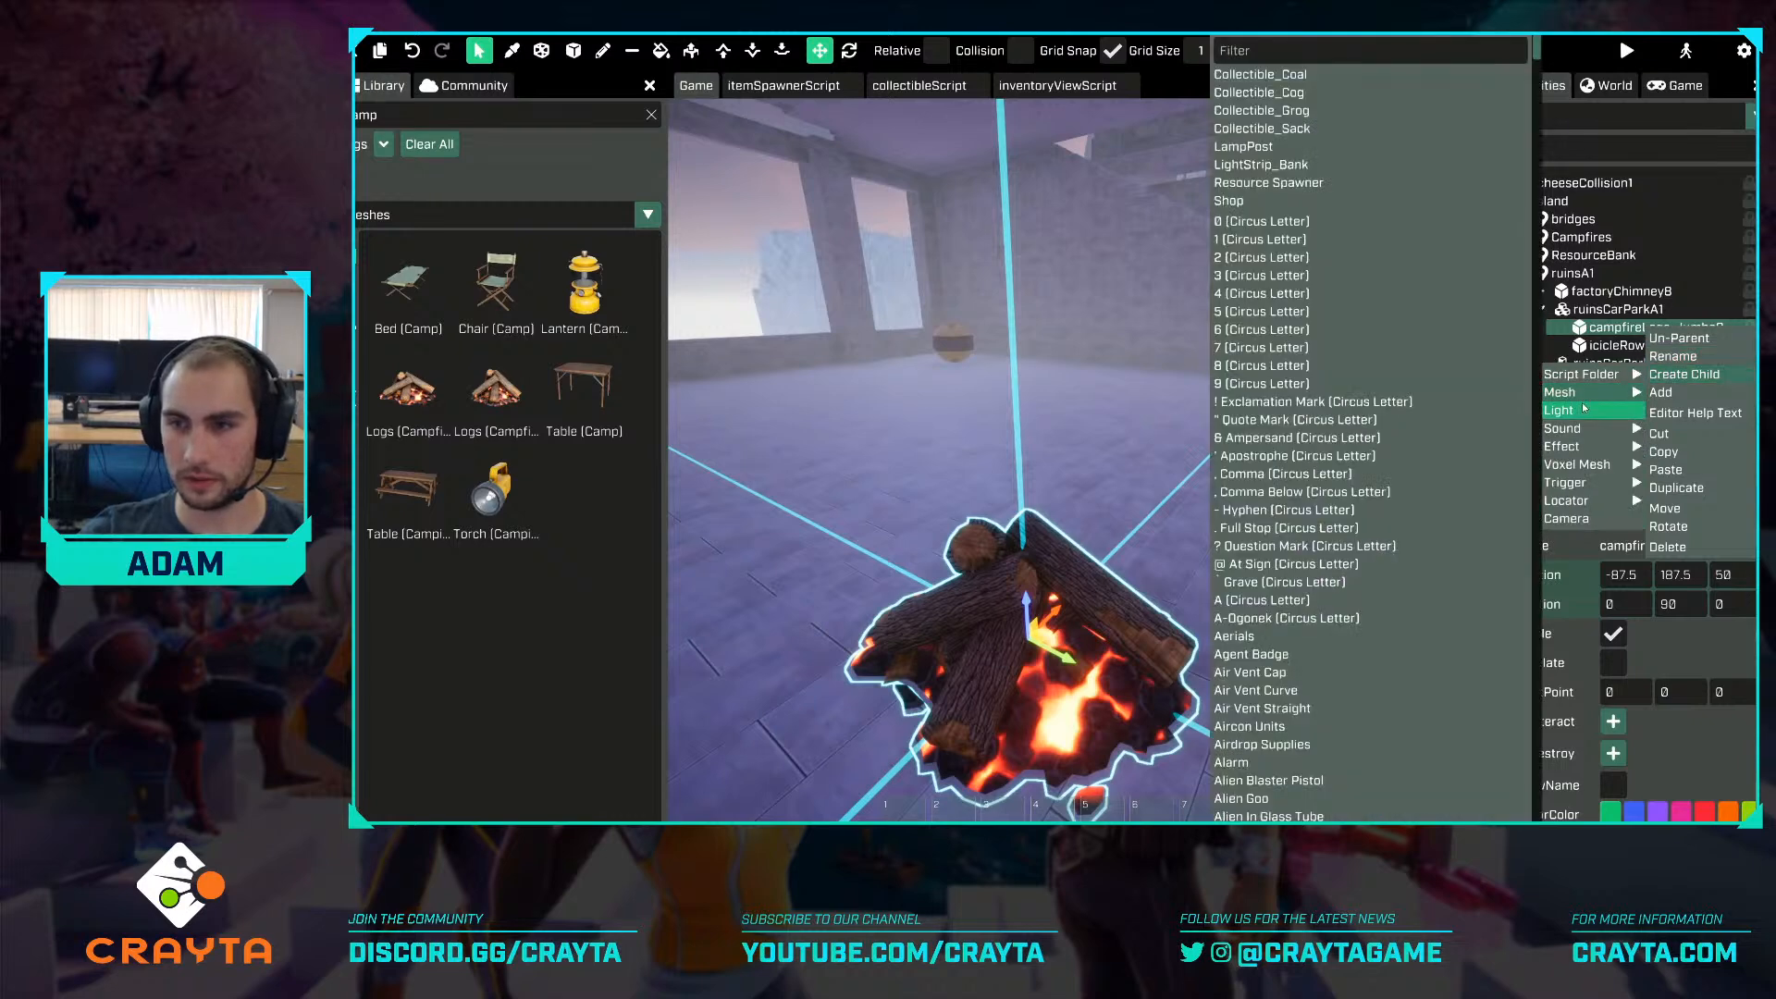
mouse_move(1582, 450)
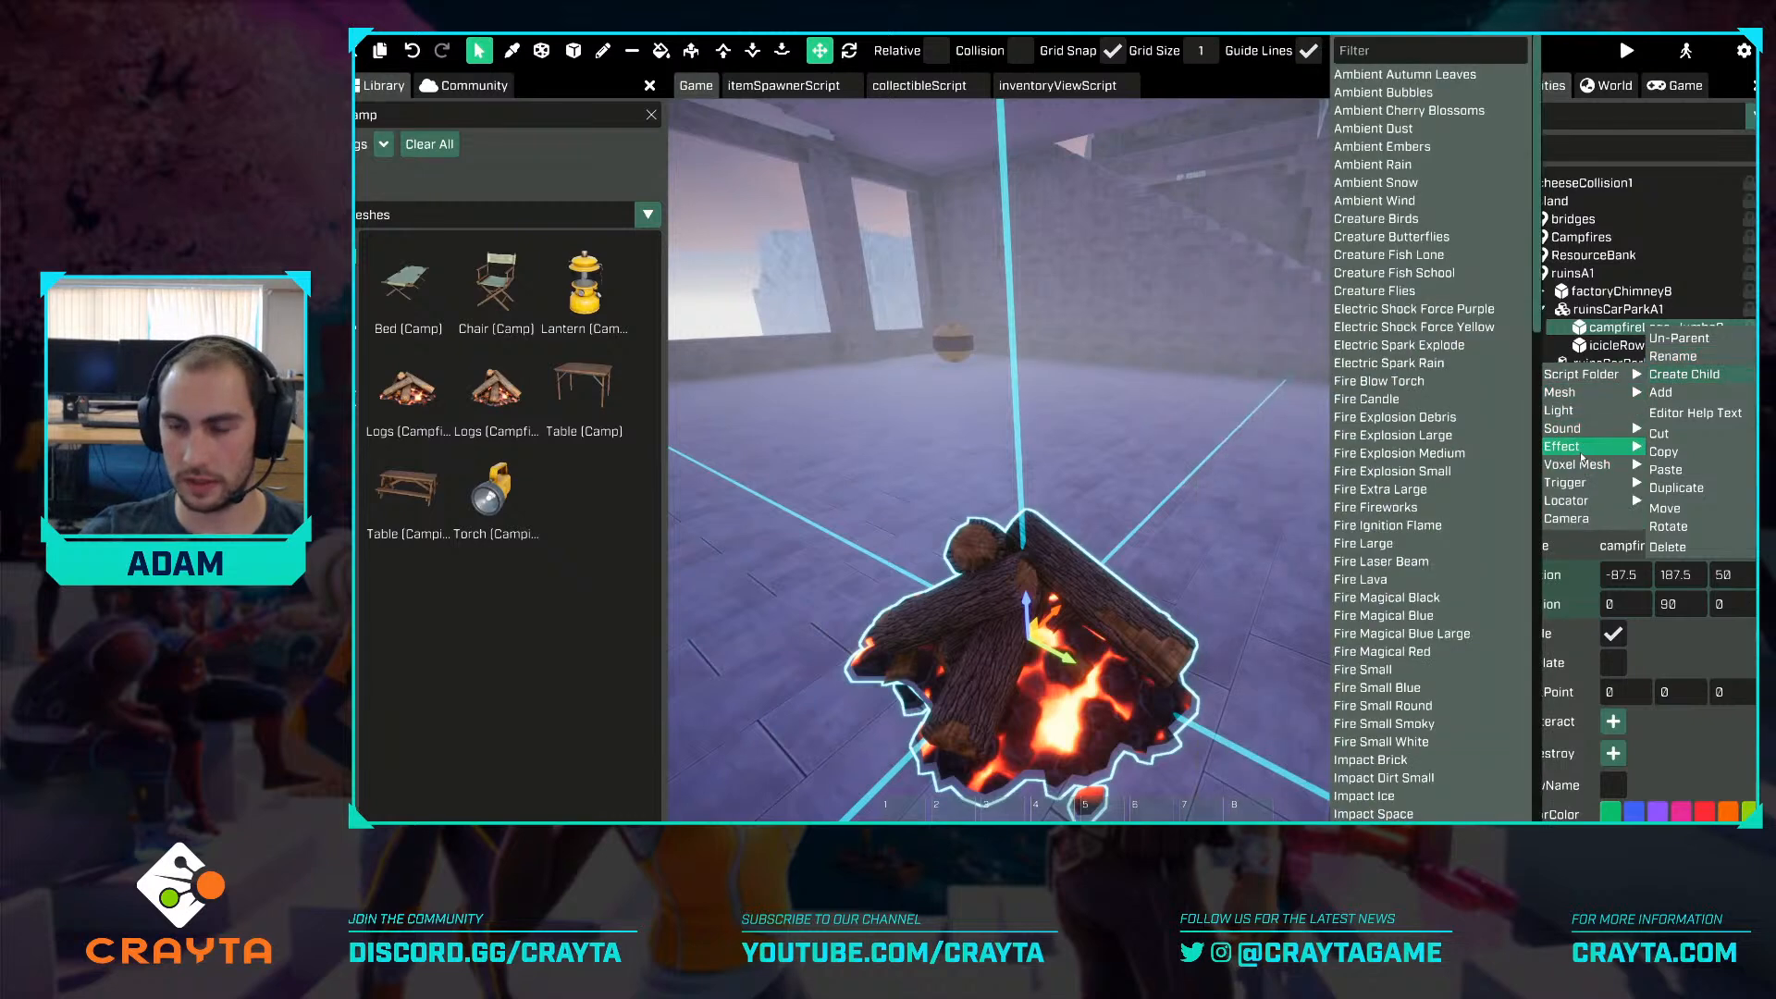
click(1408, 54)
text(fire)
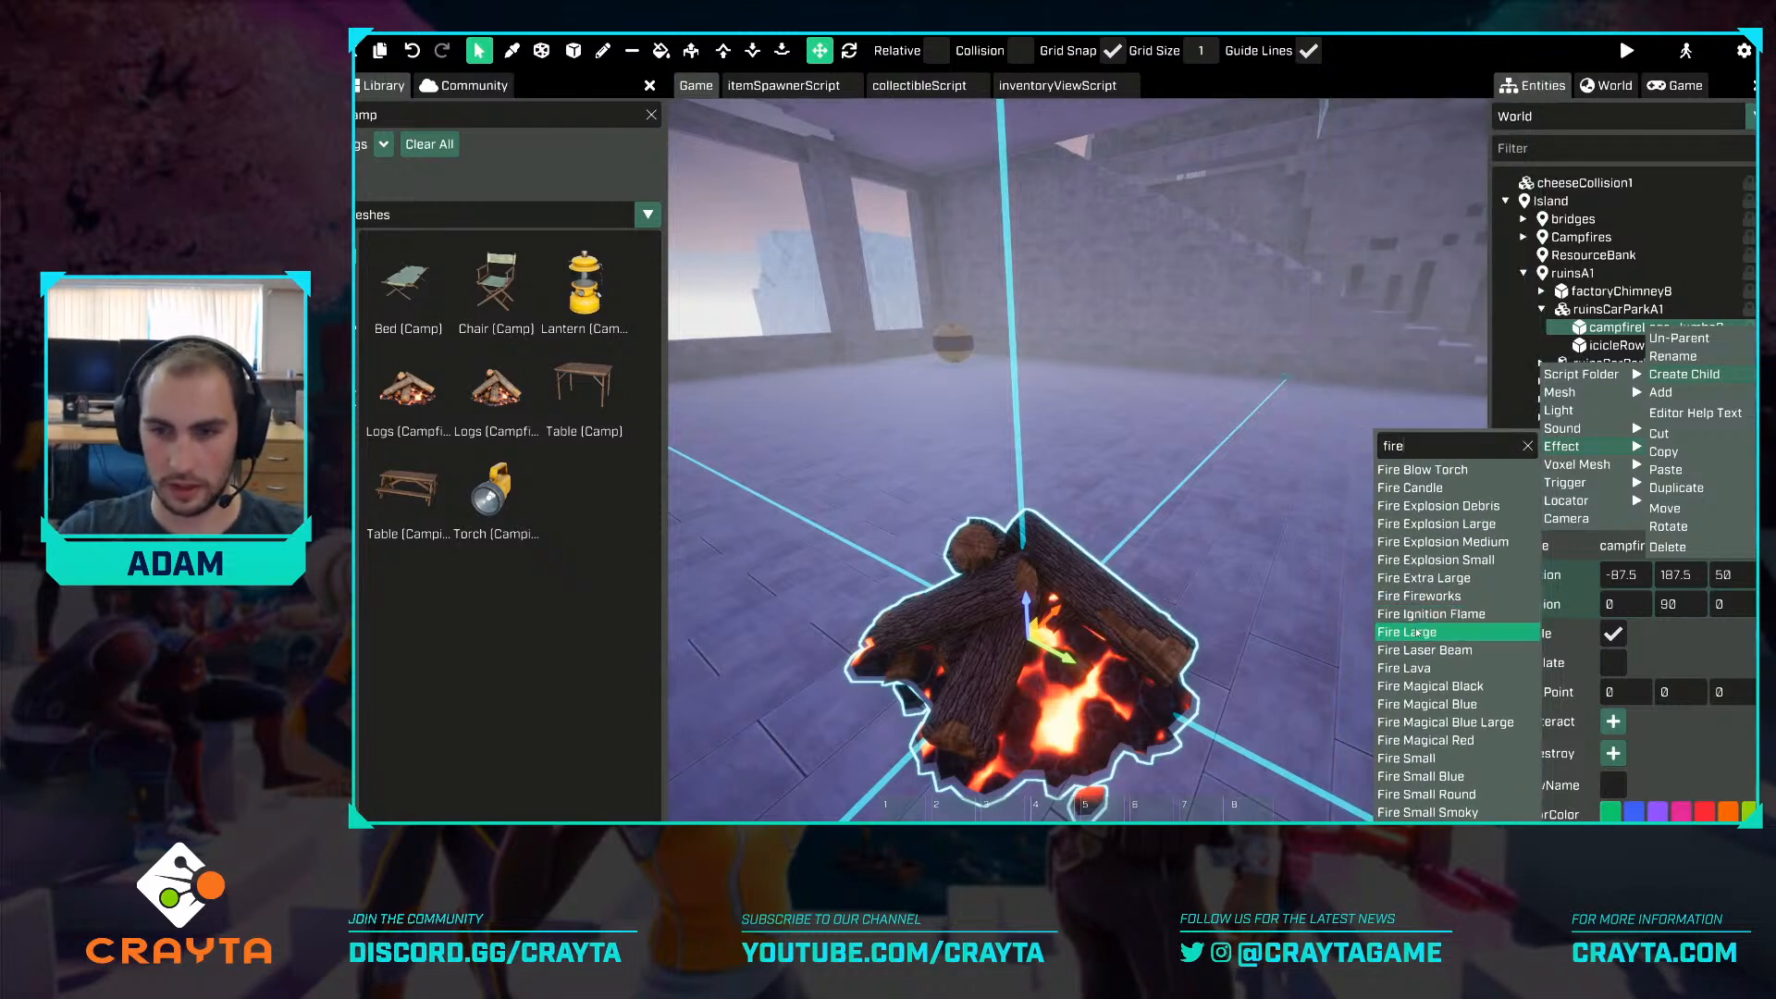
click(1406, 632)
right_drag(1333, 522, 1291, 527)
scroll(1295, 528, up, 1)
Add a light as a child of the campfire logs and set its position to 0, 0, 100.
click(1643, 328)
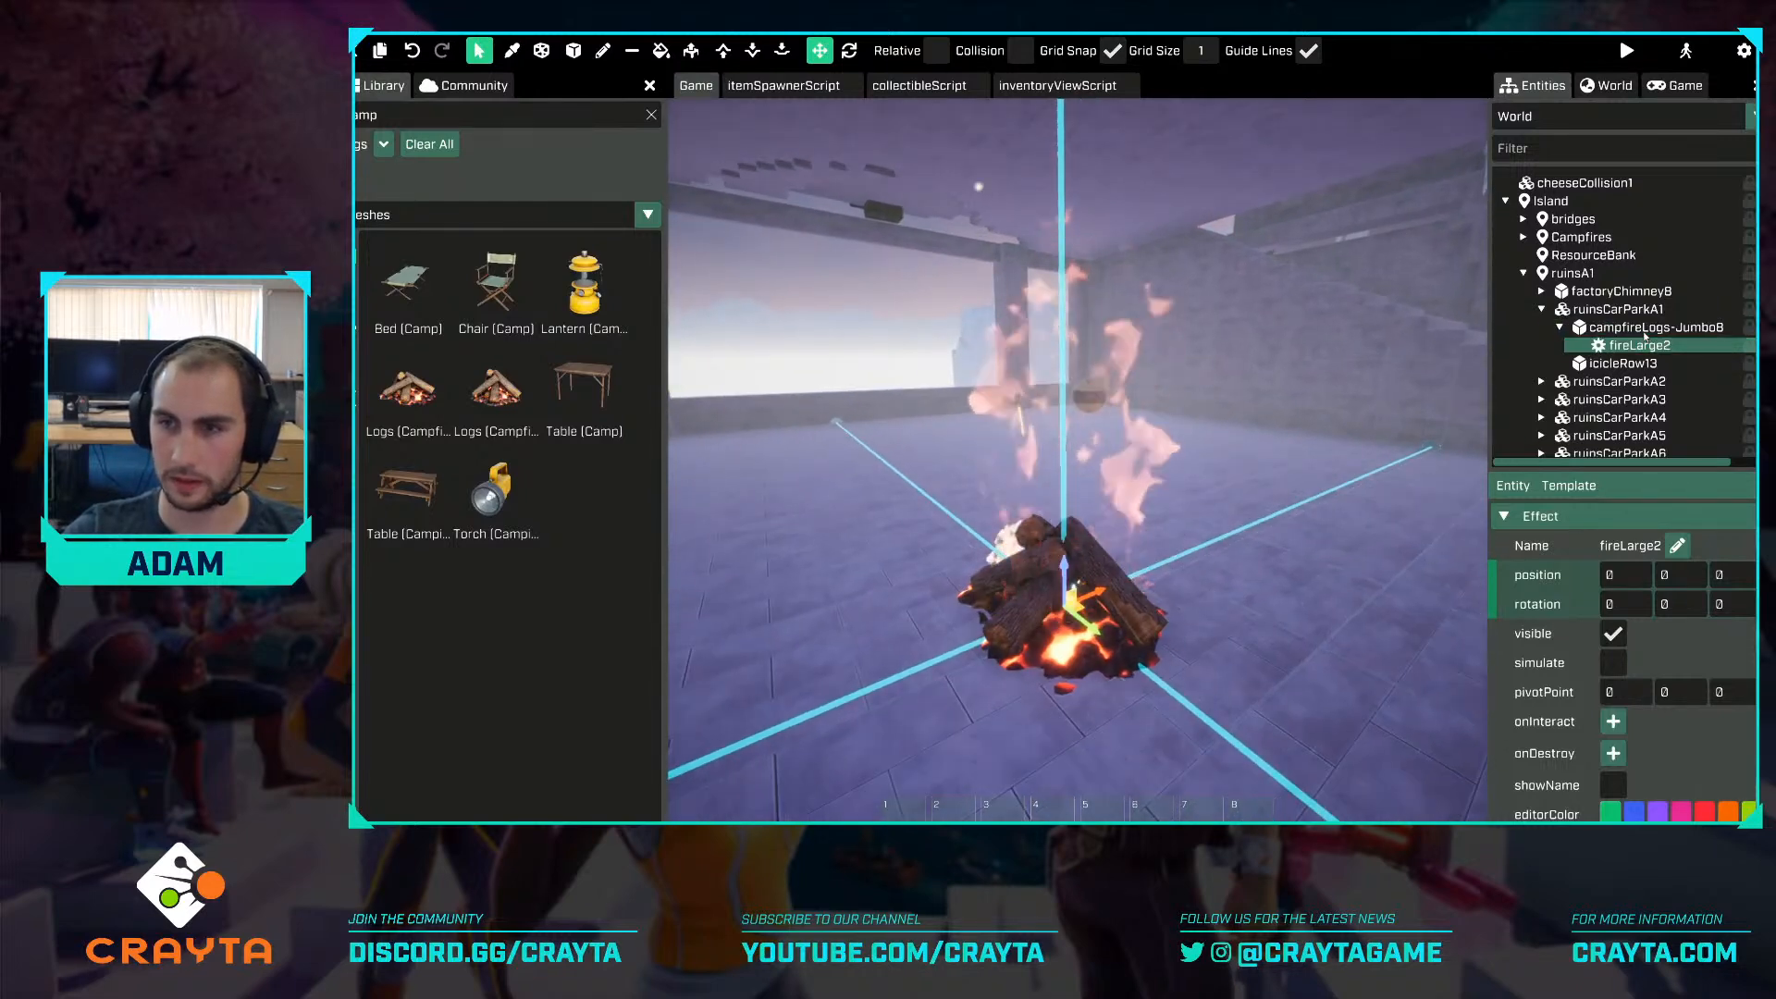
right_click(1643, 327)
mouse_move(1682, 379)
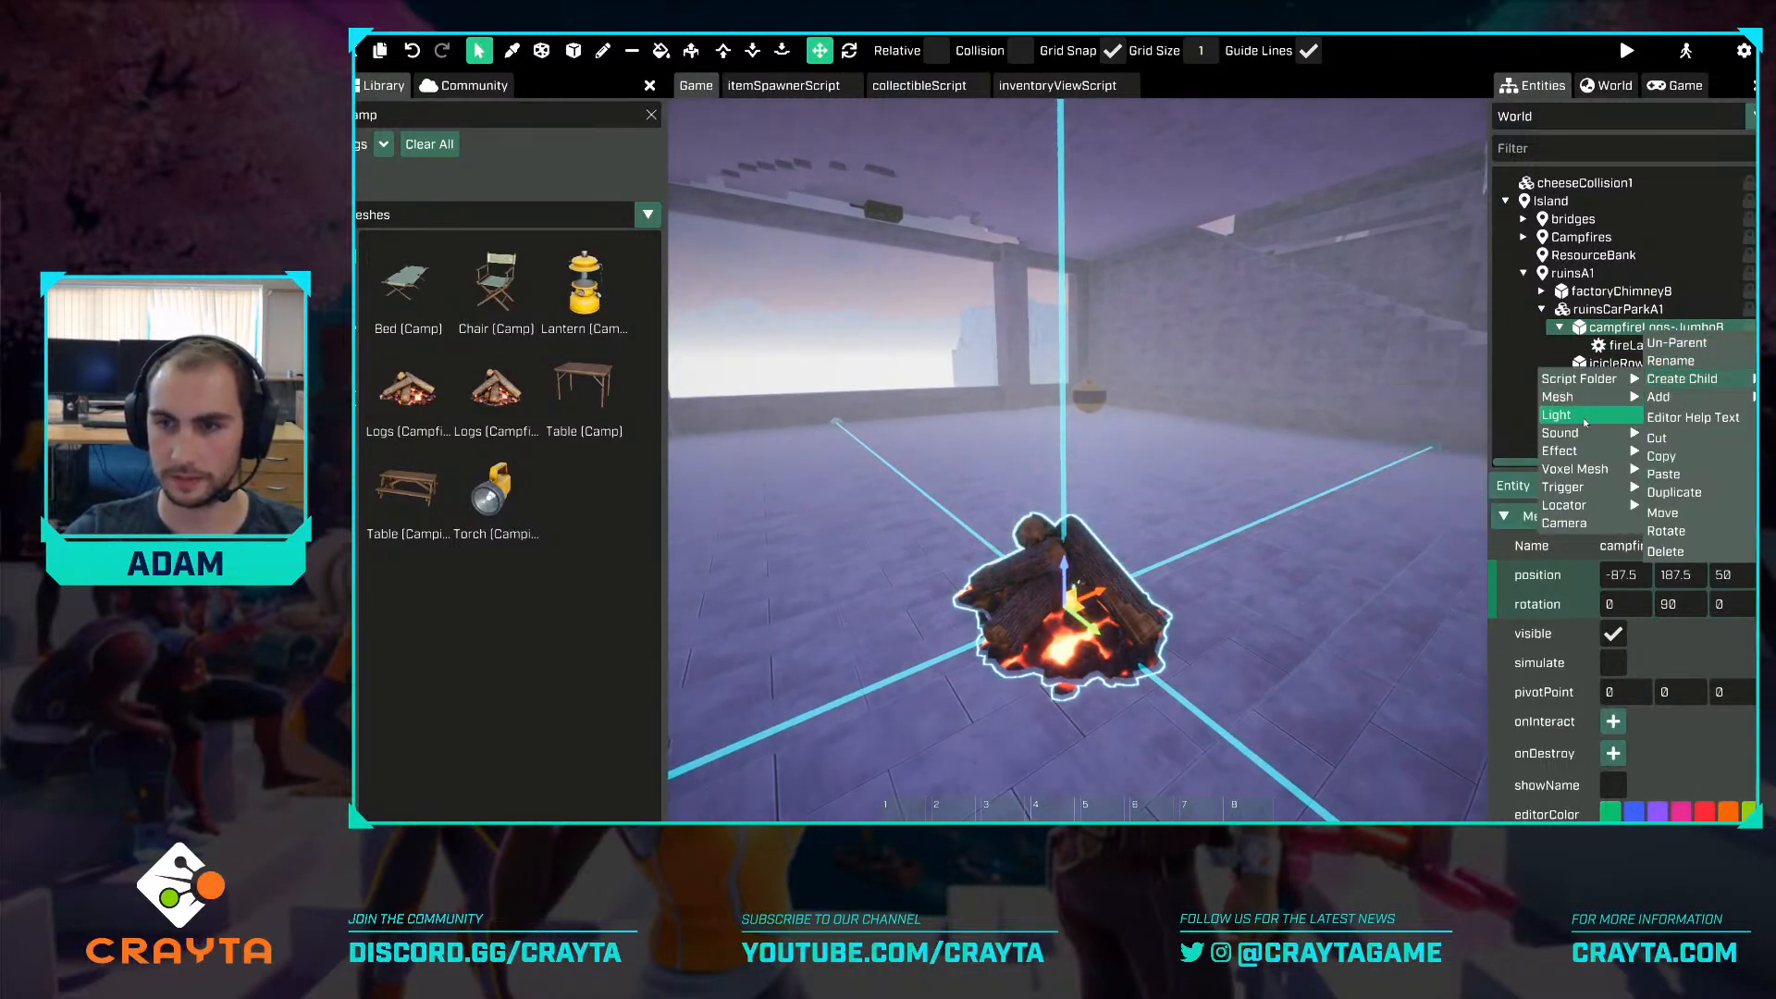
click(1563, 415)
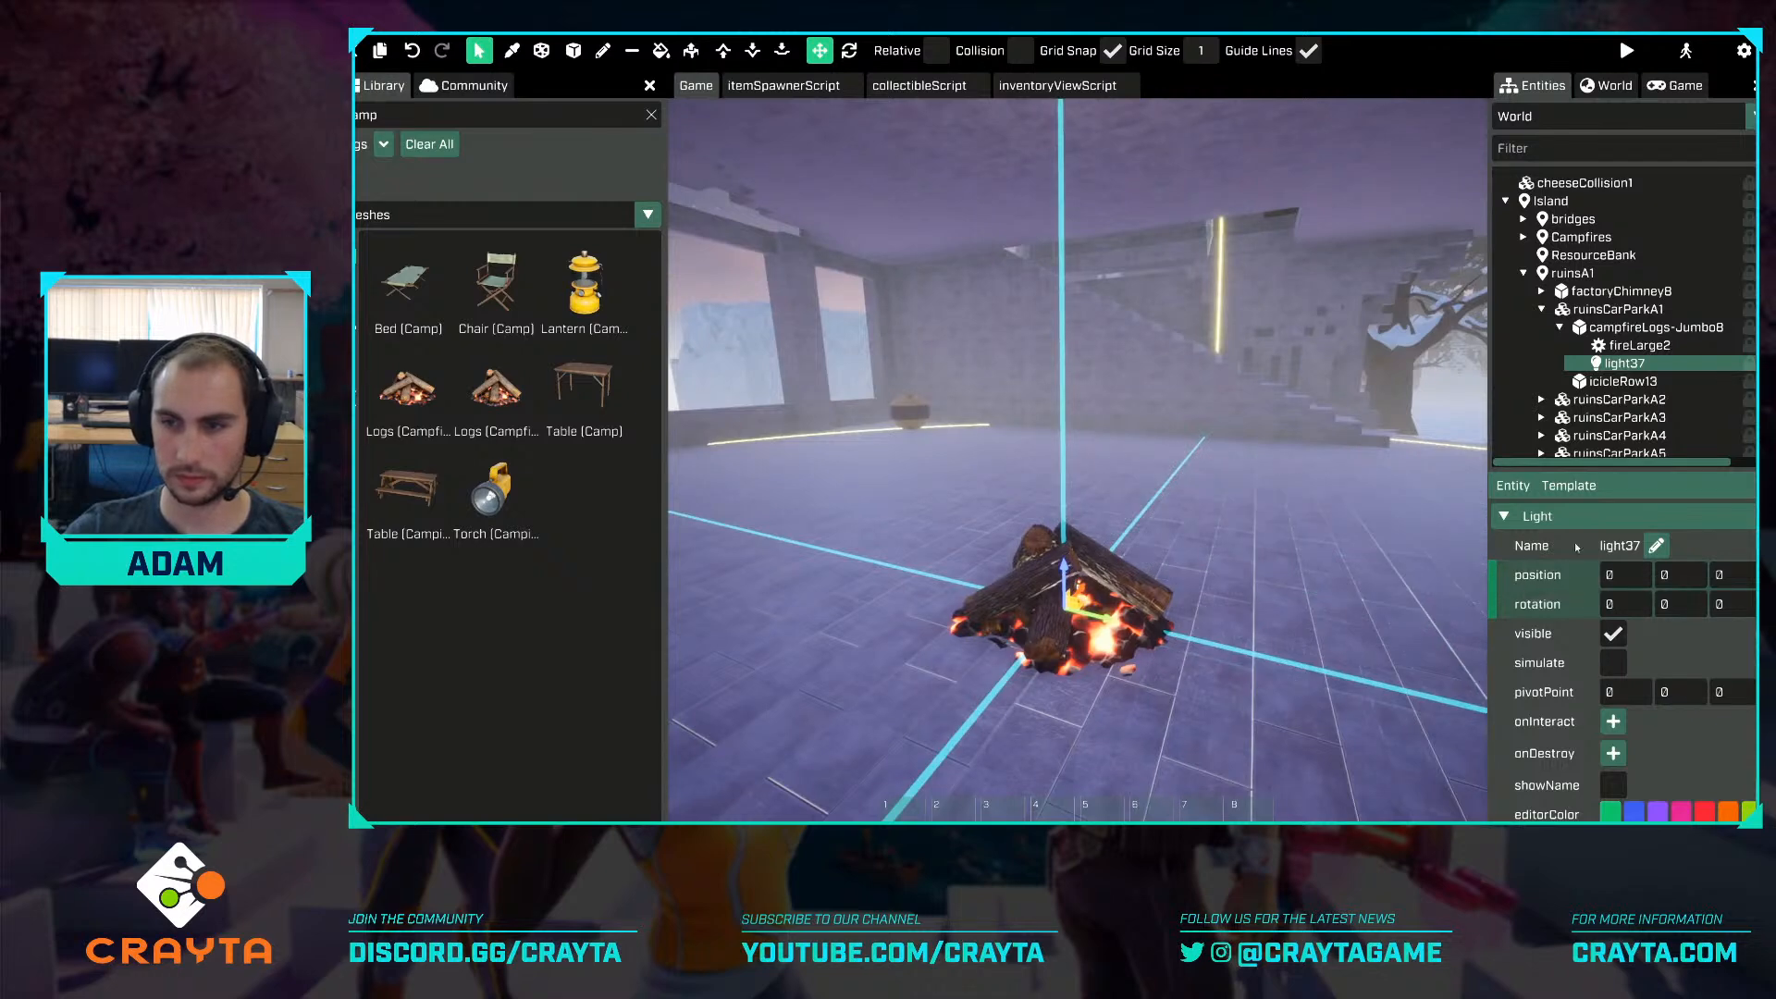
click(1724, 583)
text(100)
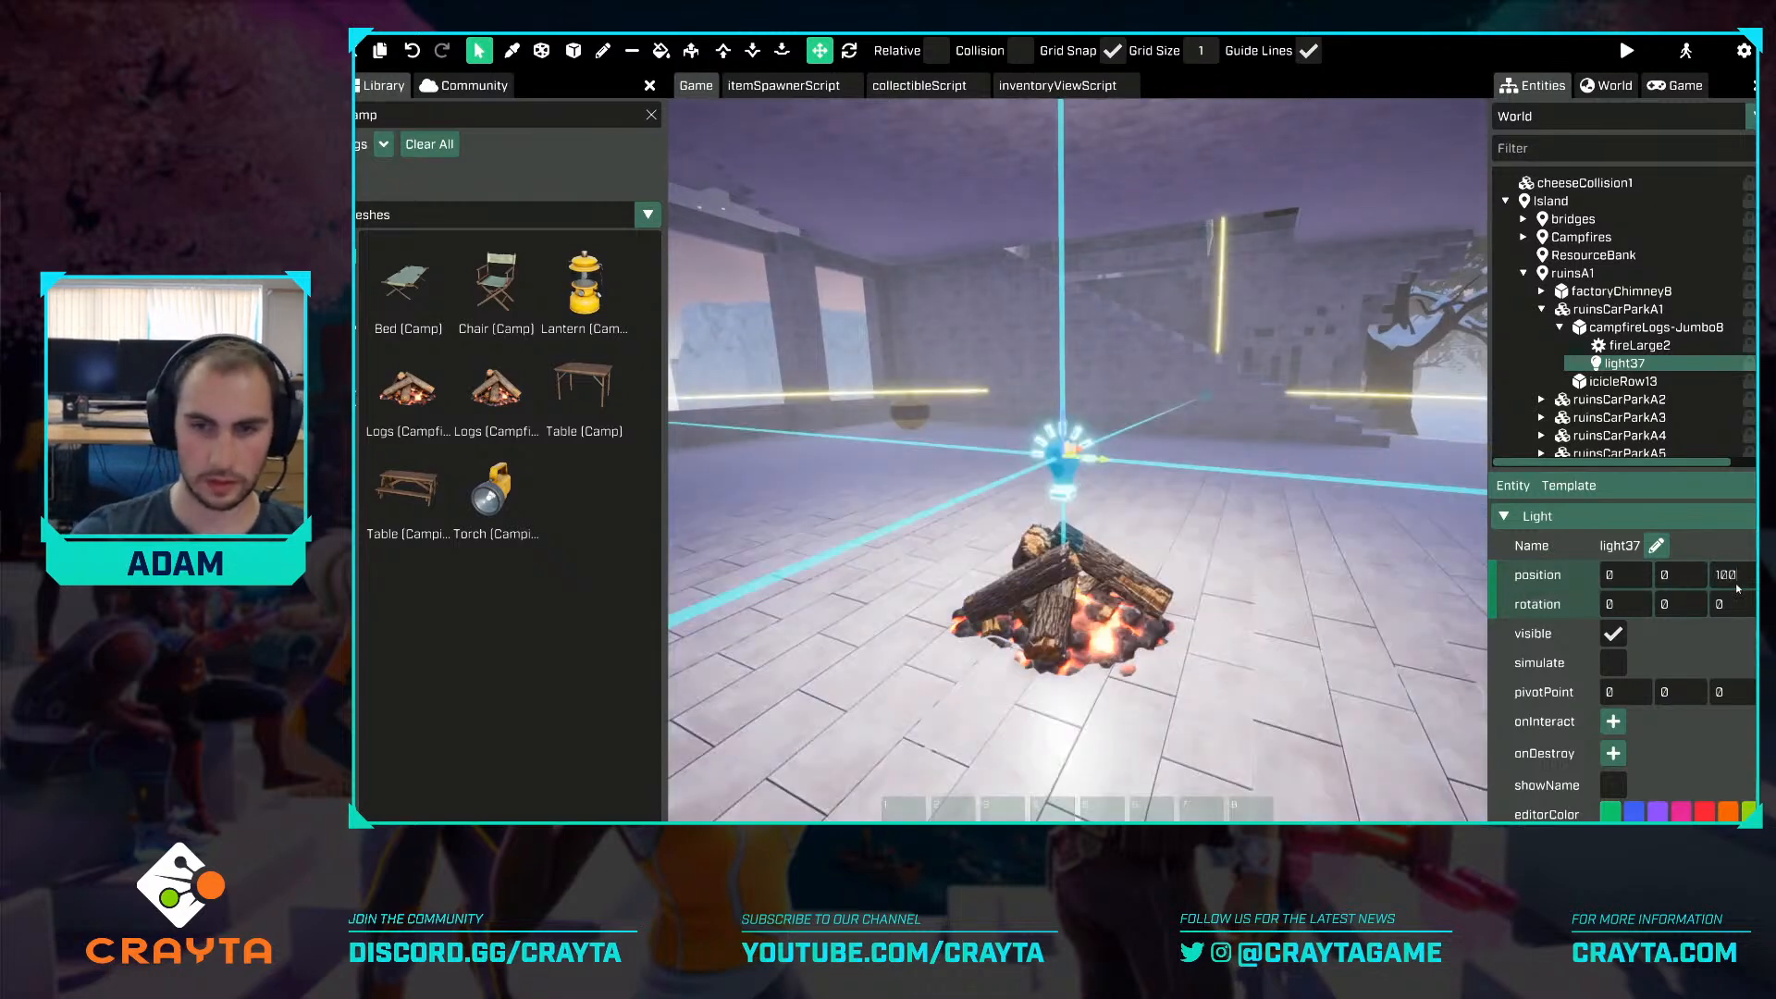
text(s)
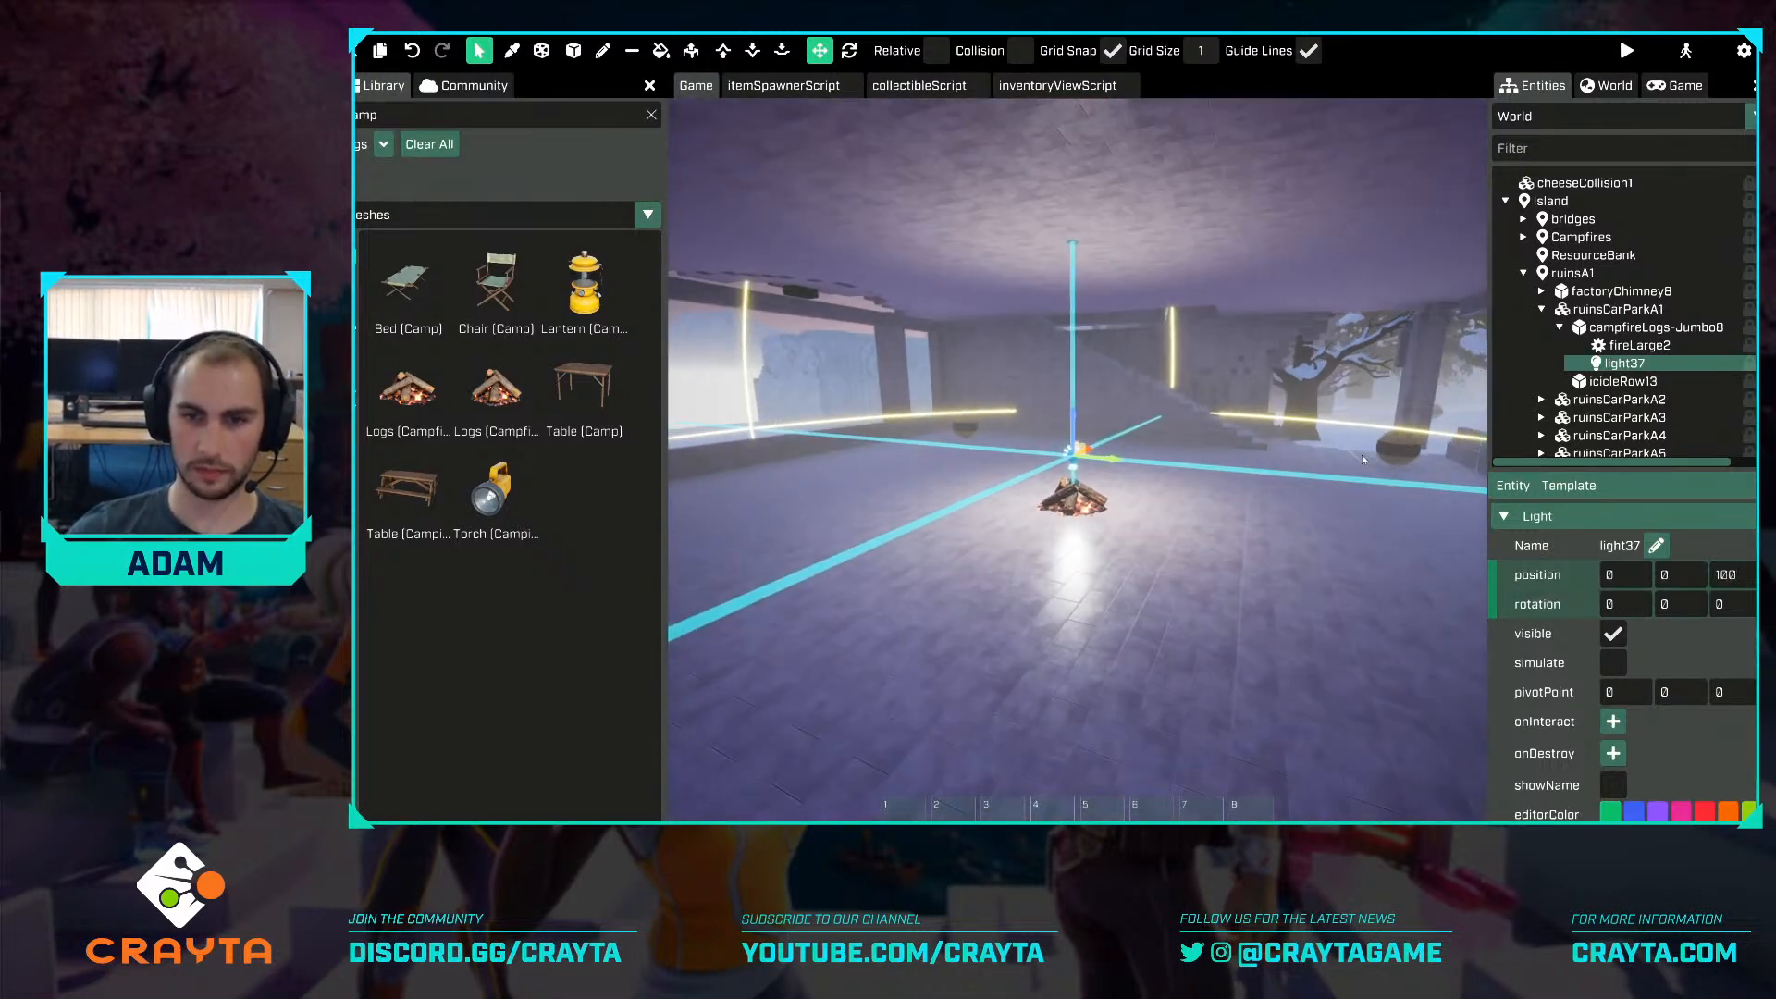
right_drag(1362, 454, 1323, 435)
key(w)
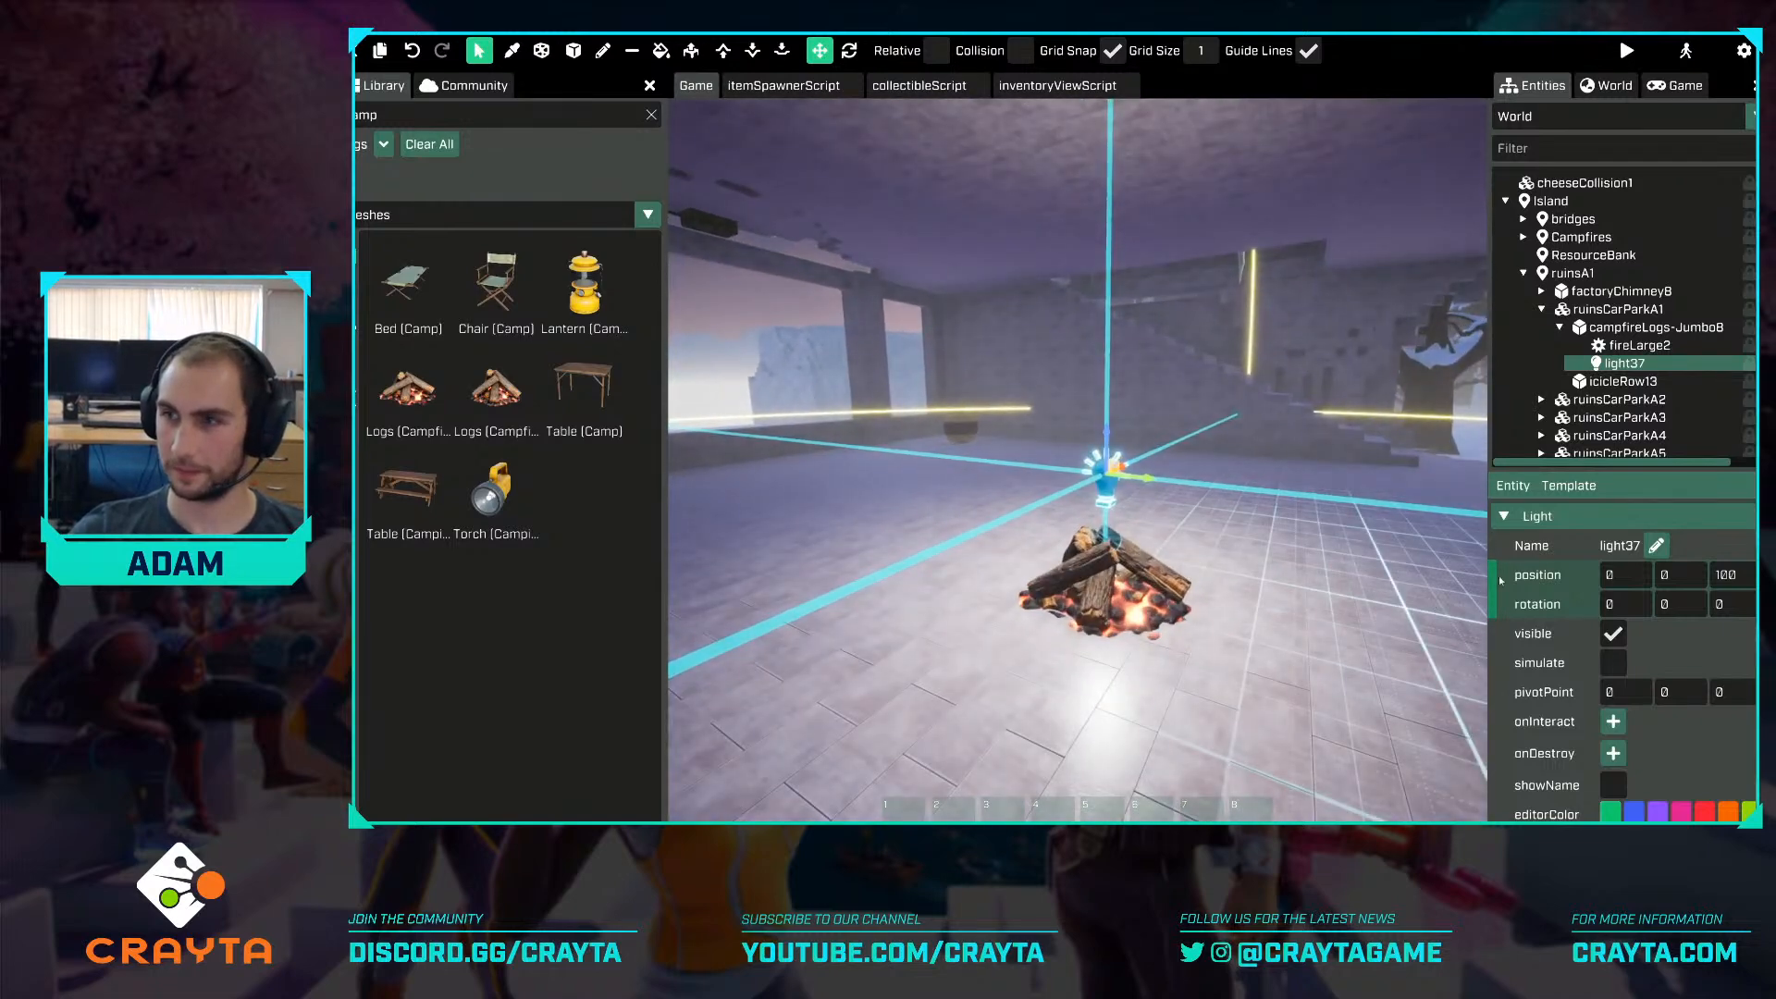
Rename the campfire's new light as CampfireLight.
scroll(1673, 606, down, 2)
scroll(1673, 606, up, 2)
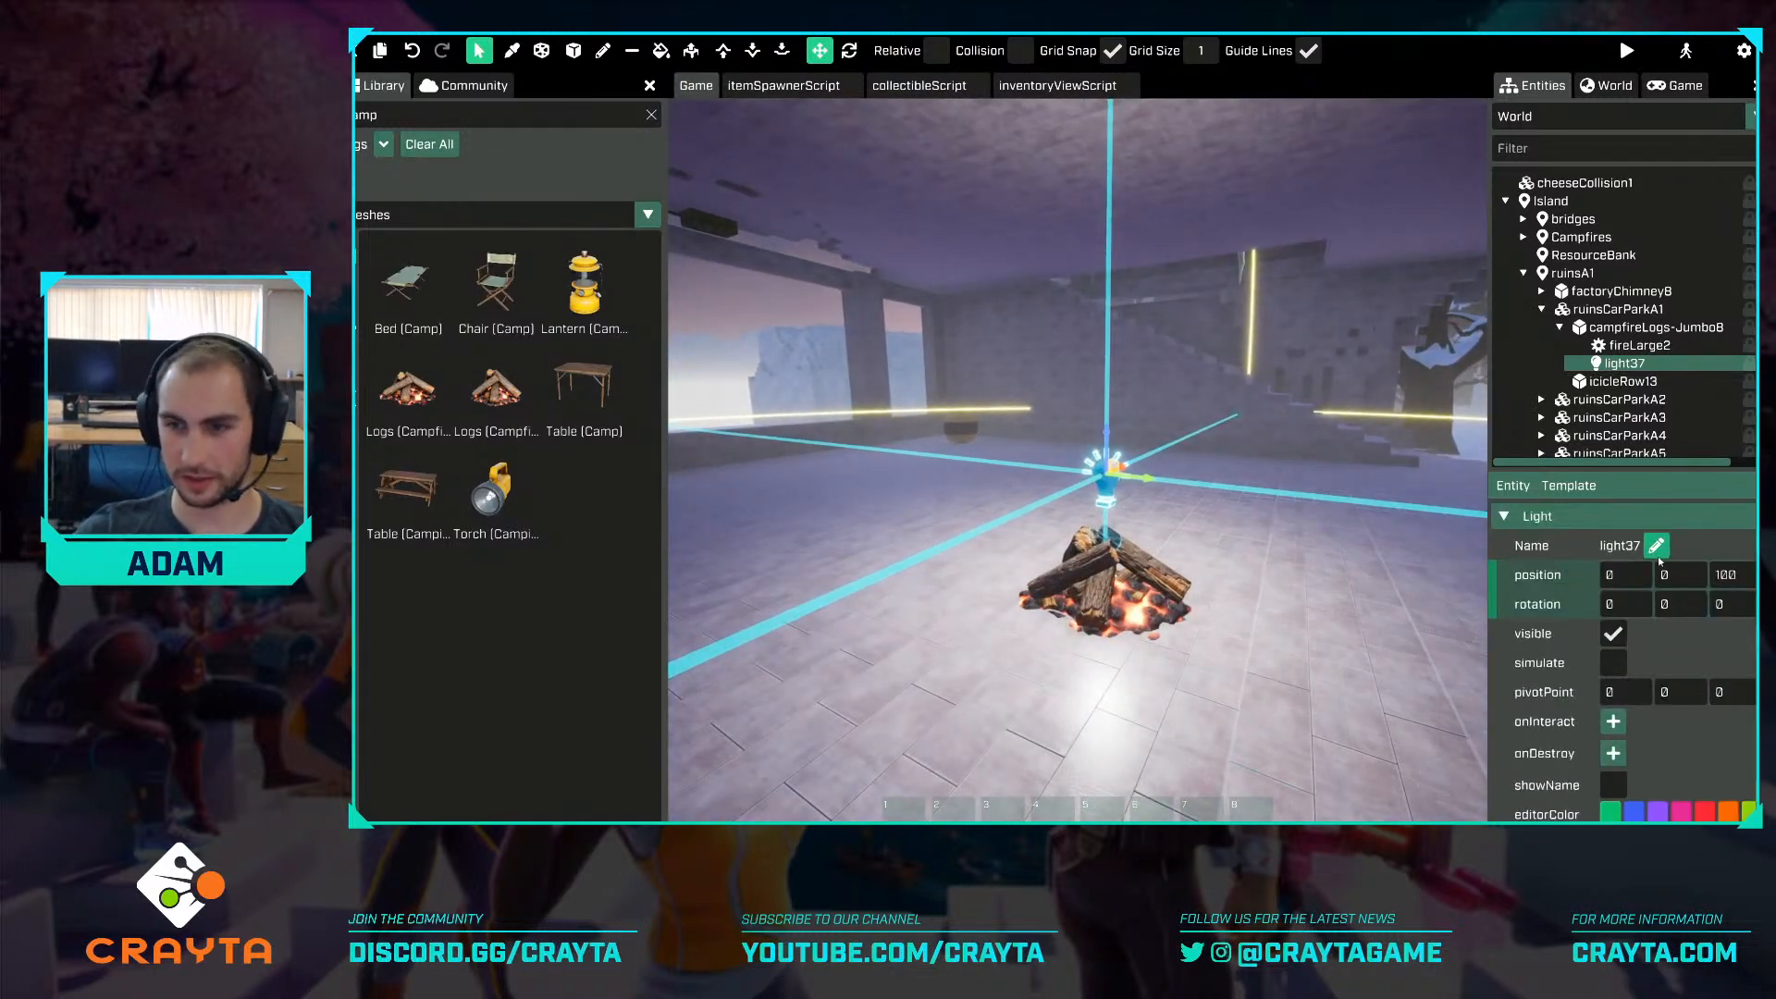
click(1657, 547)
text(Campfire)
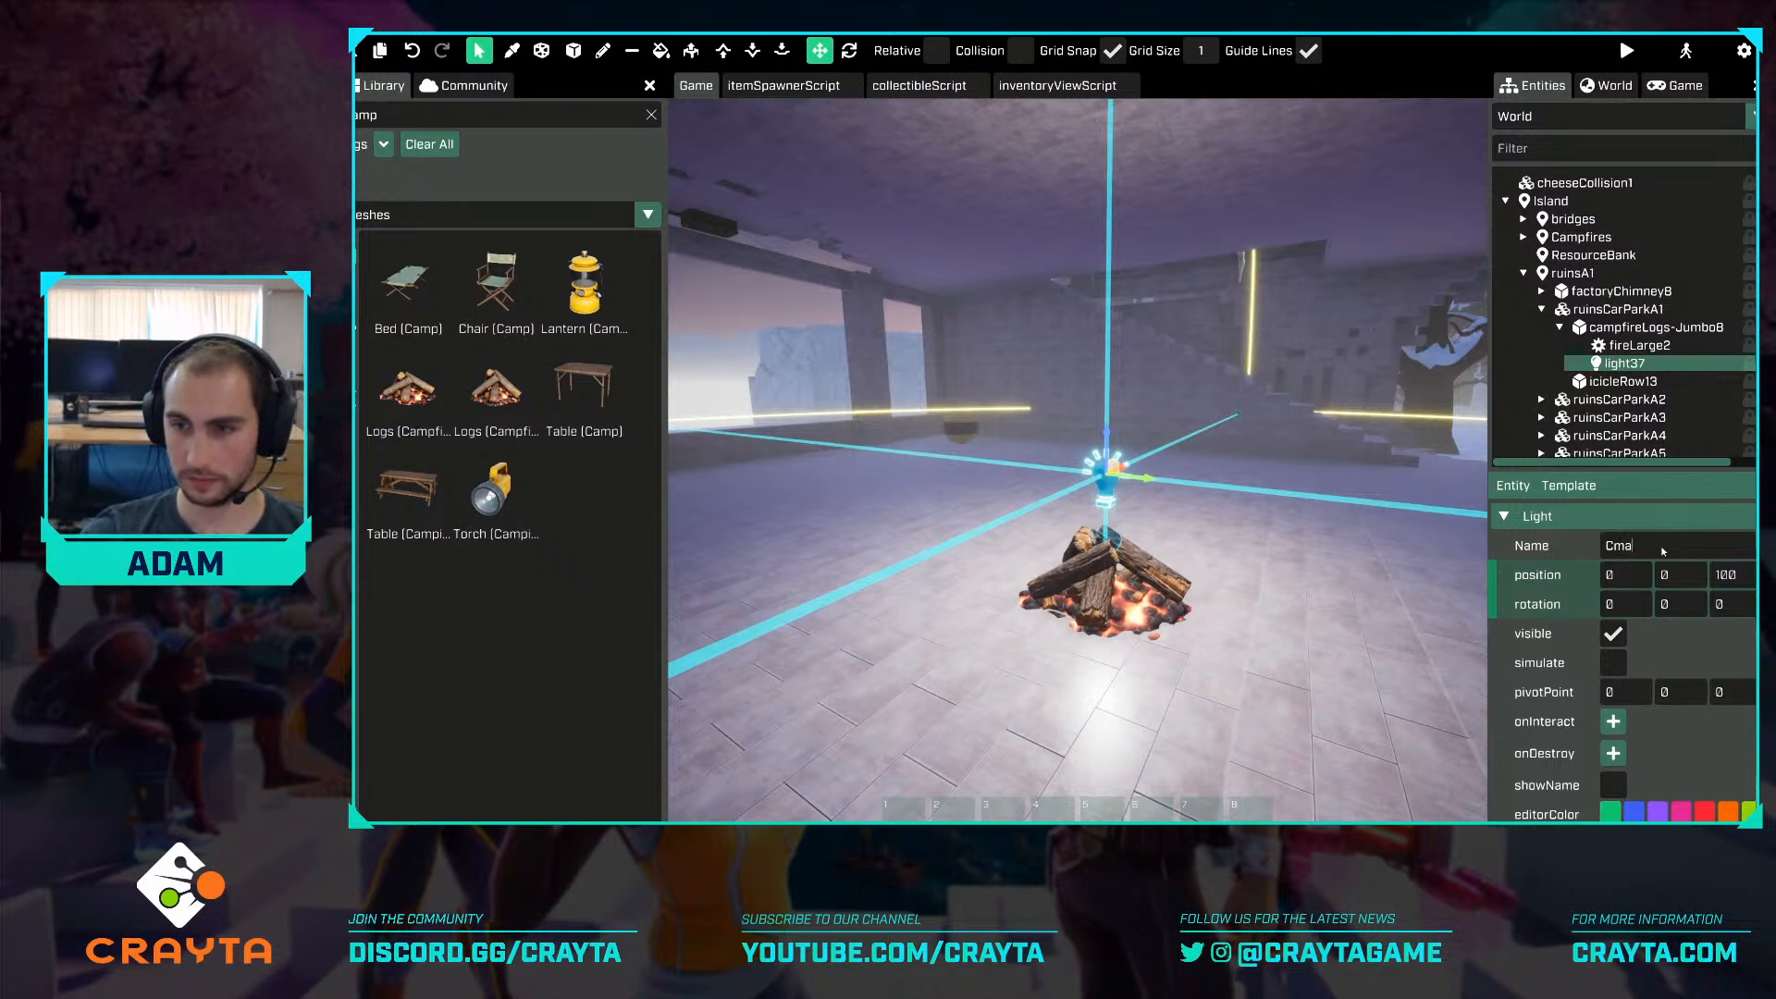
text(Light)
key(Return)
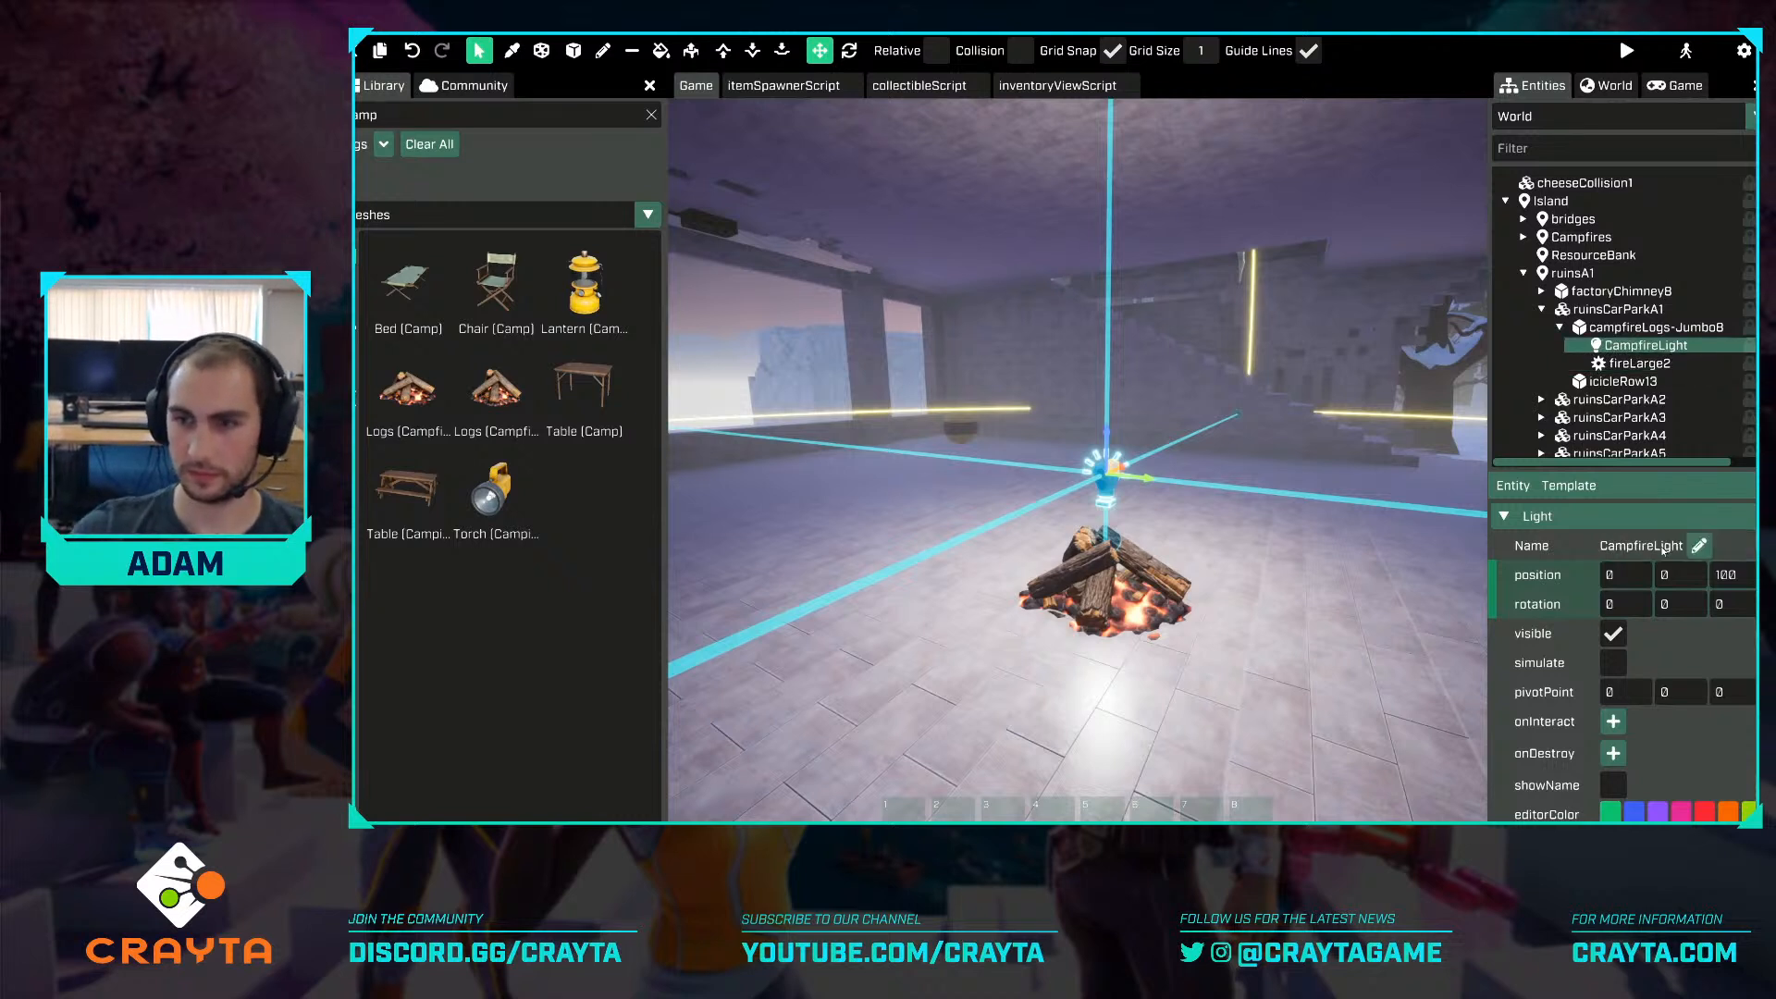
Set the campfire light's color to orange, R 255, G 99, B 31.
scroll(1679, 574, down, 3)
click(1744, 659)
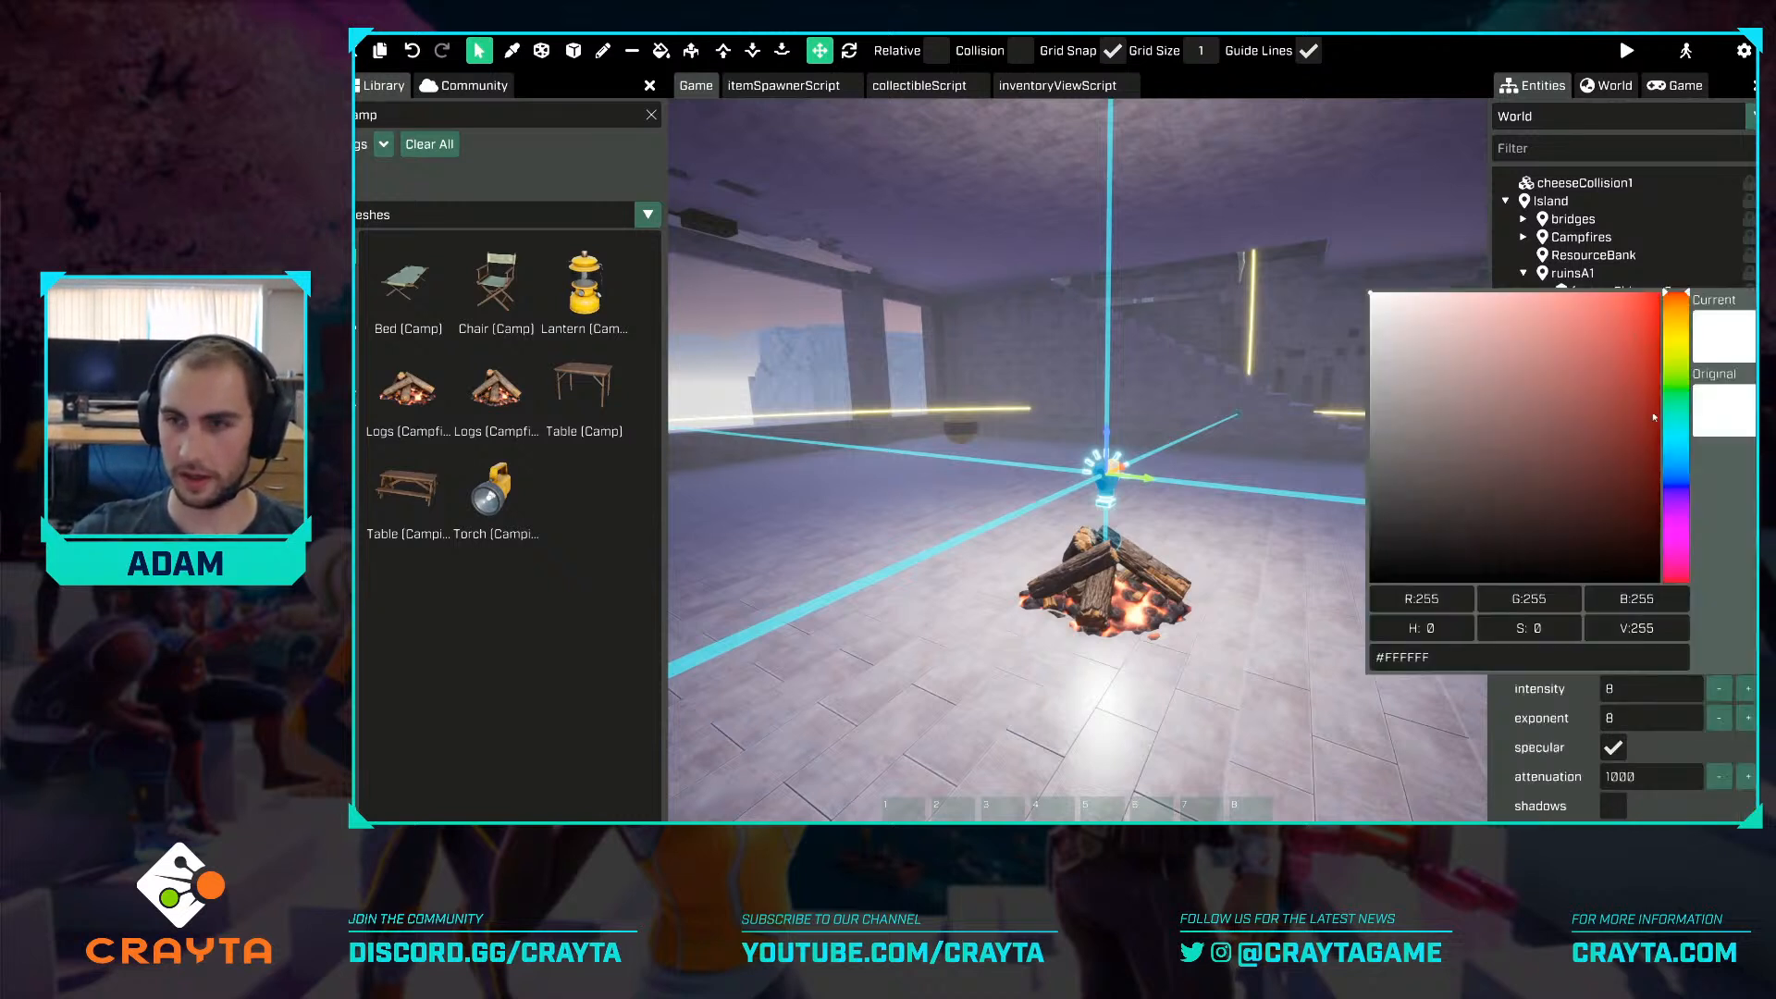
click(1673, 312)
drag(1559, 313, 1627, 272)
click(1397, 238)
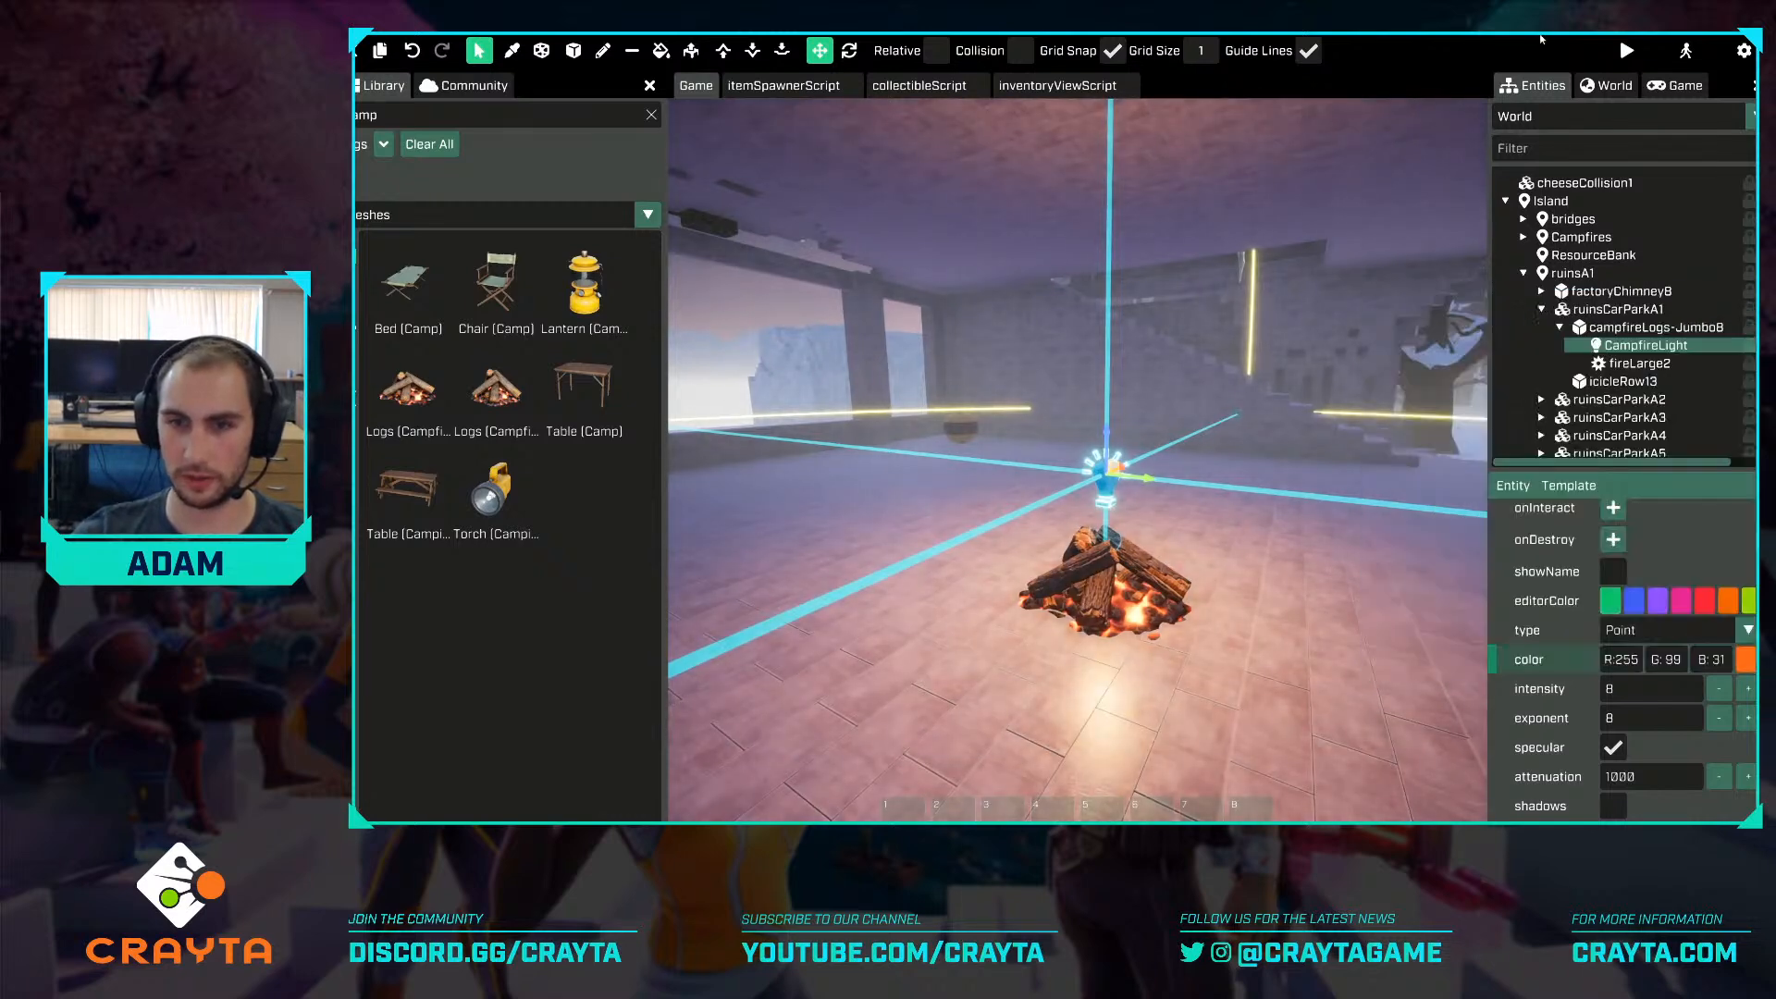
Turn off the campfire light's specular and set its attenuation to 500 and its intensity to 2.
key(s)
click(1613, 748)
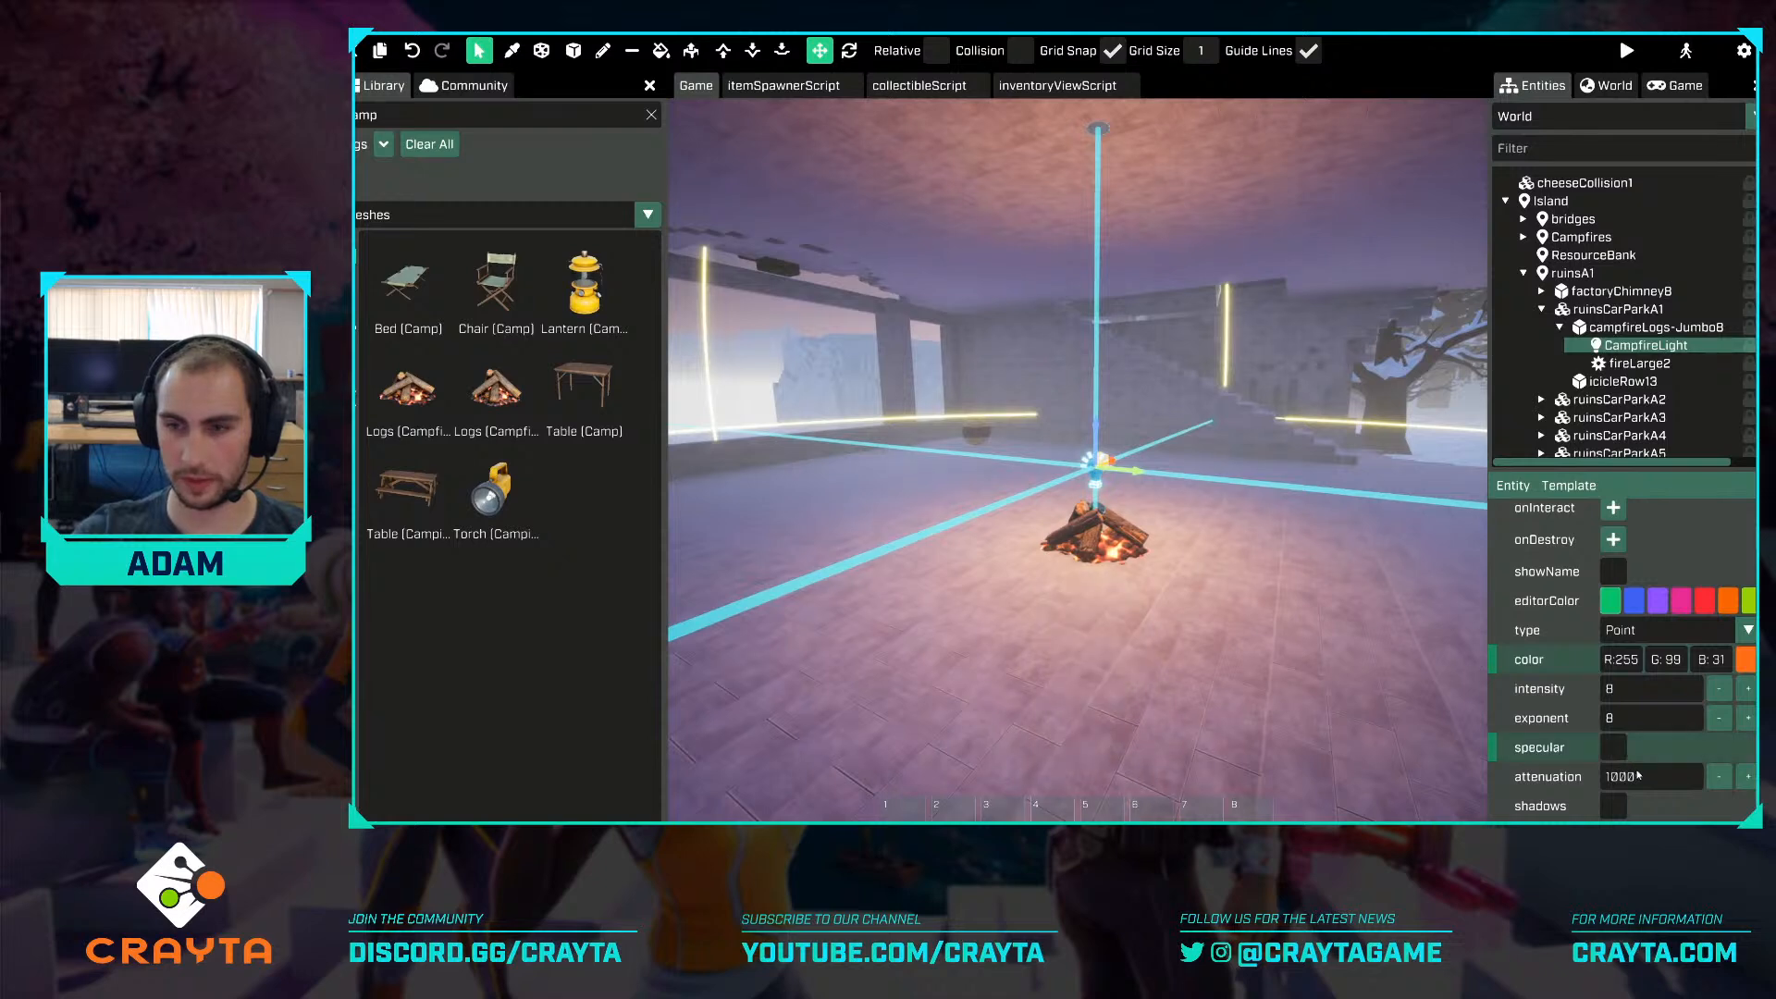
double_click(1638, 776)
text(500)
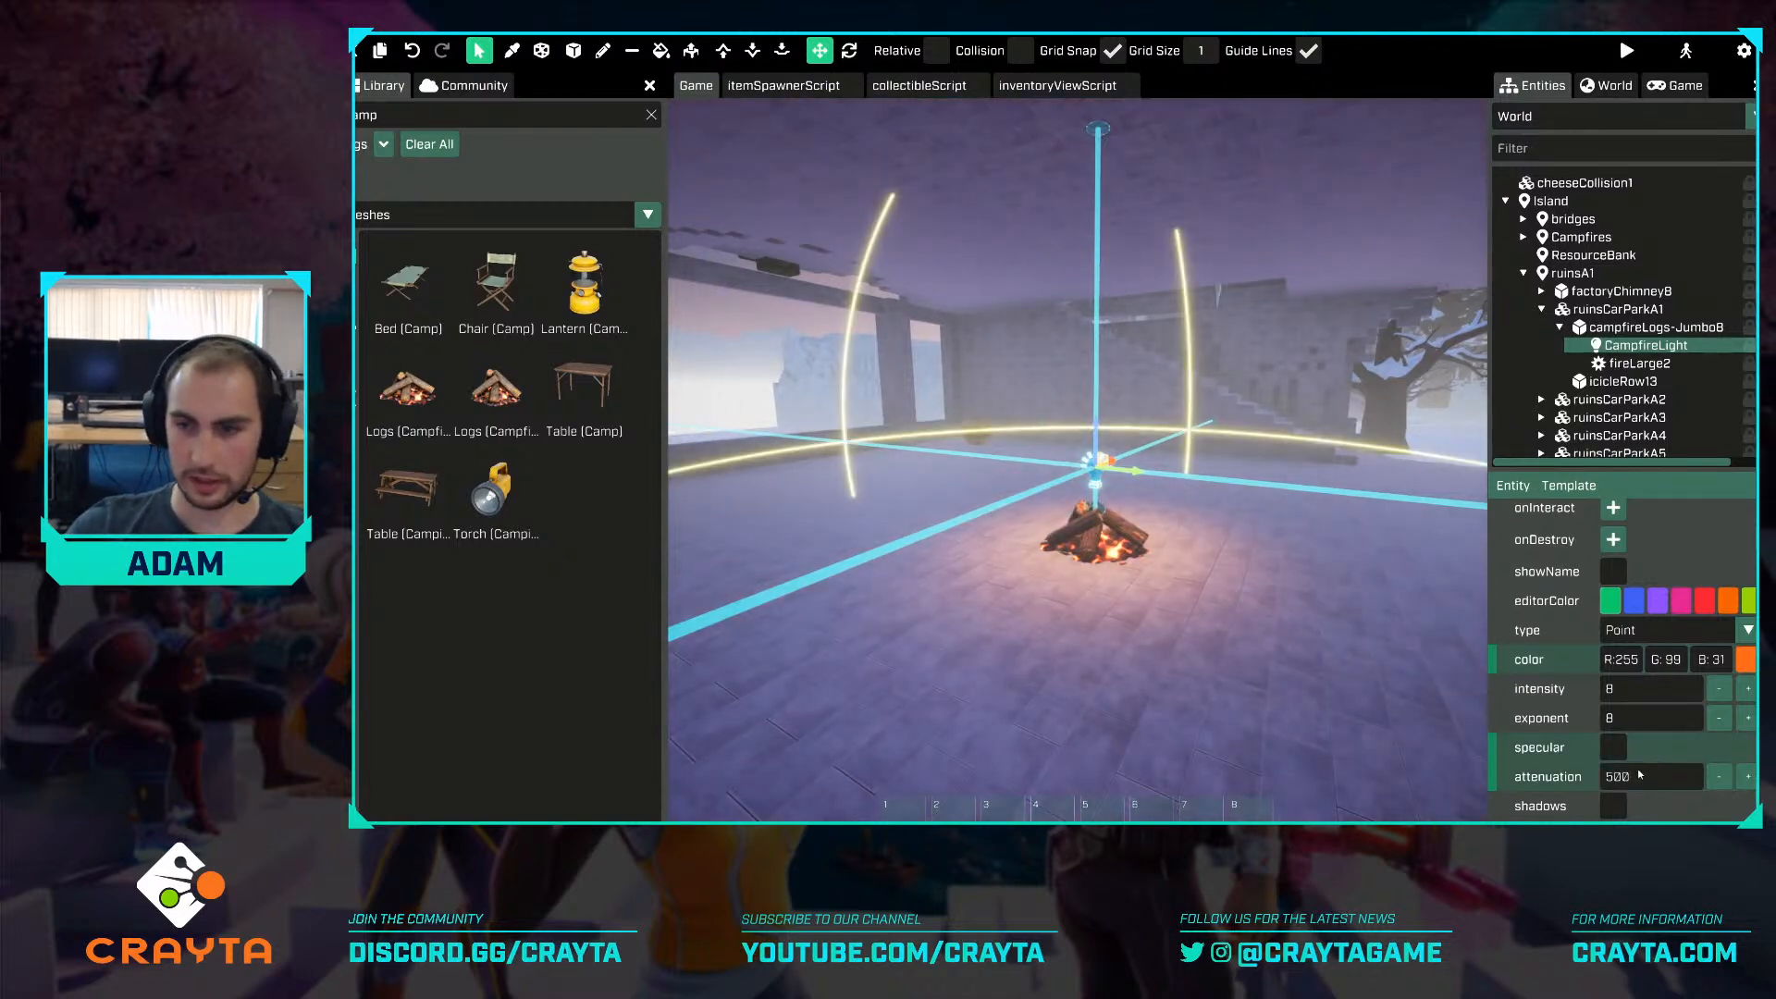
double_click(1651, 689)
text(2)
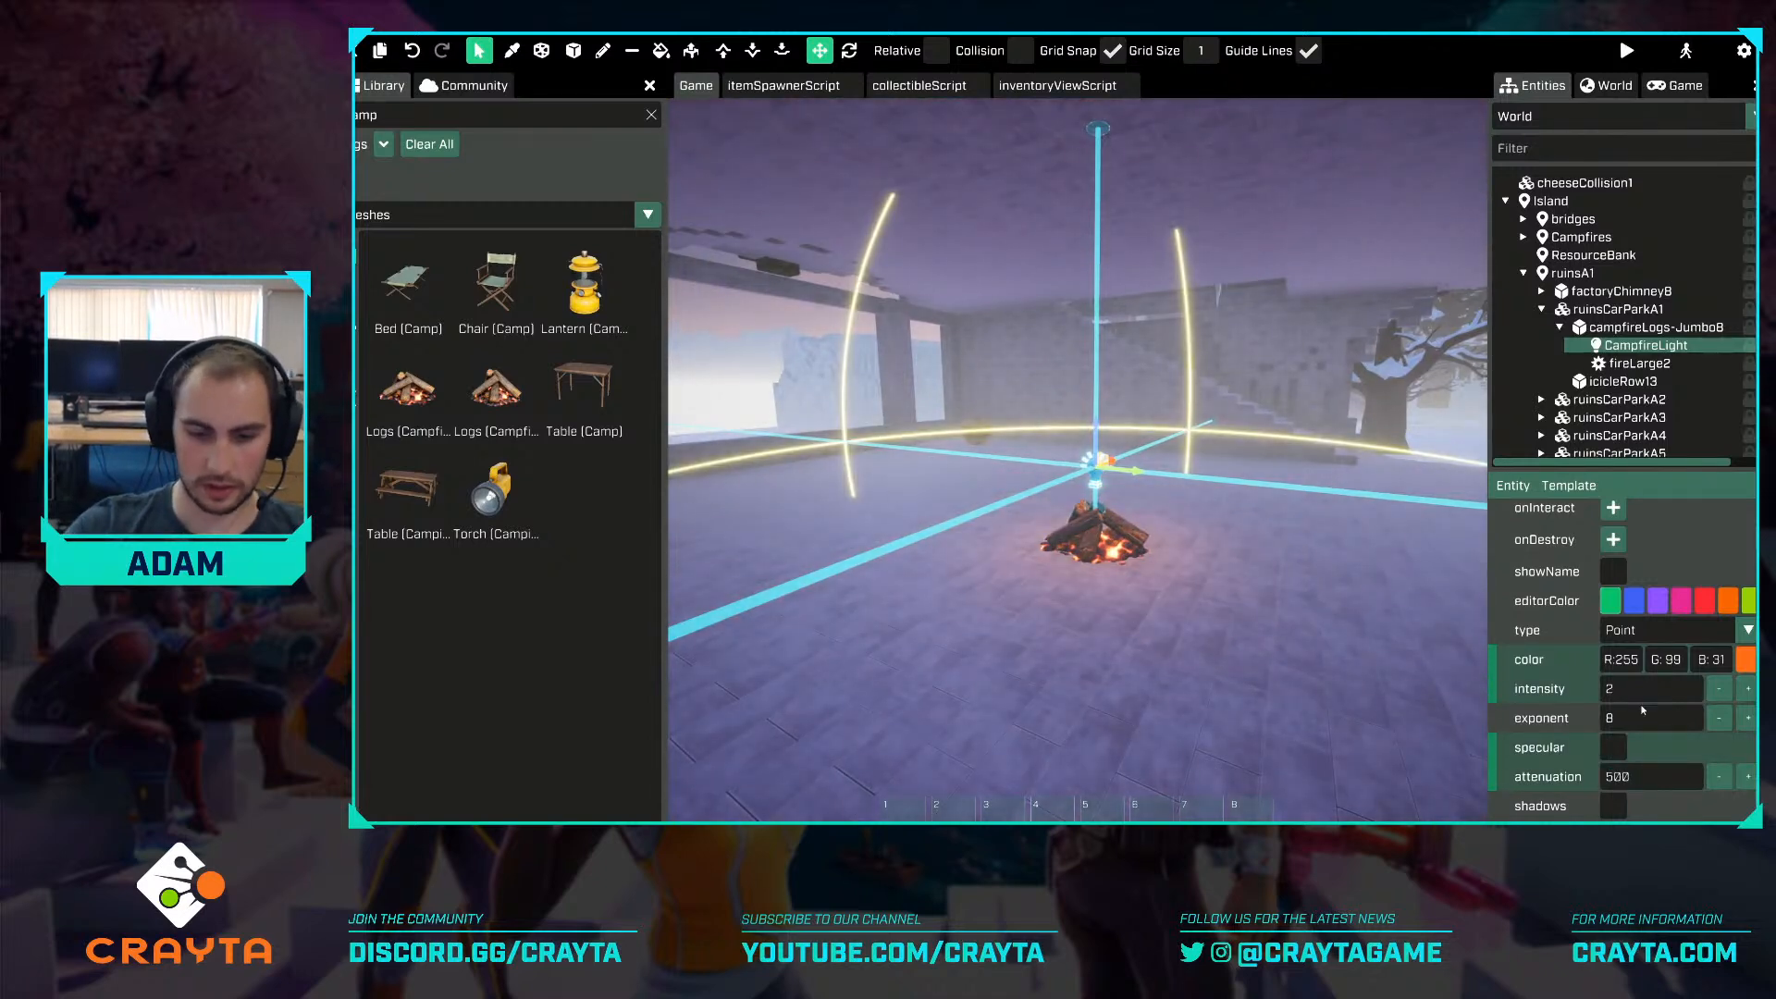
Set the campfire light's intensity to 7 and its exponent to 2.
key(BackSpace)
text(7)
key(Tab)
text(2)
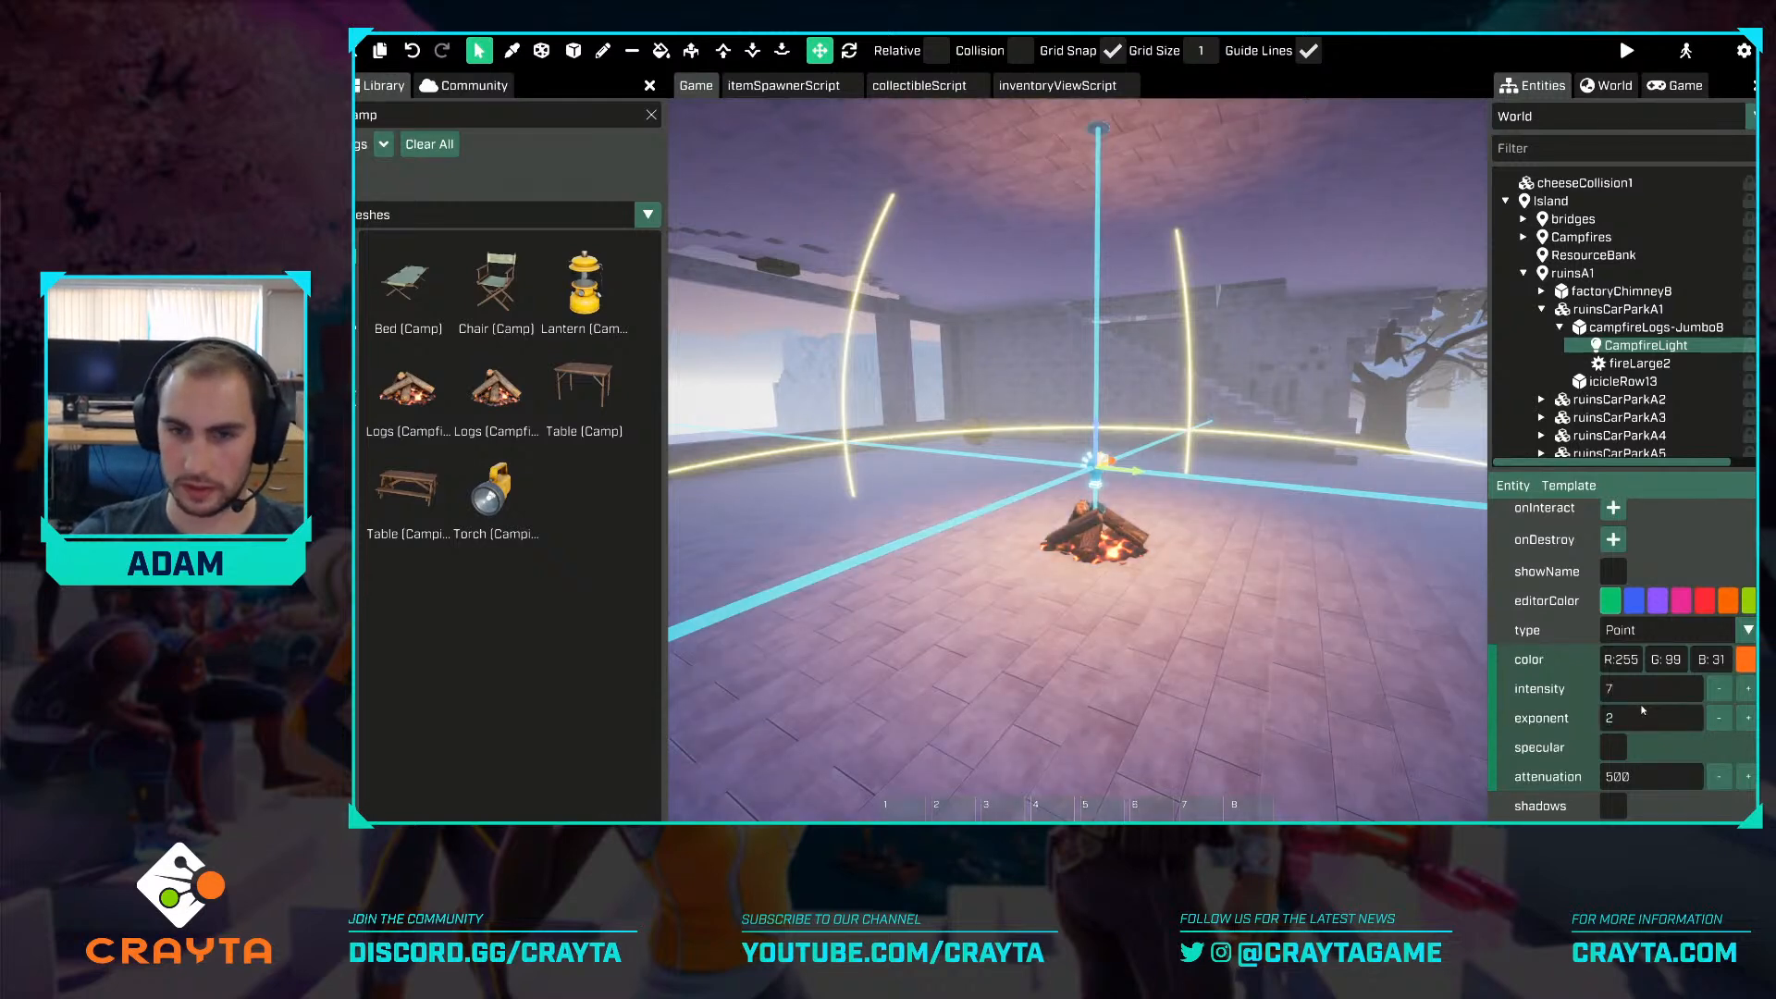
text(s)
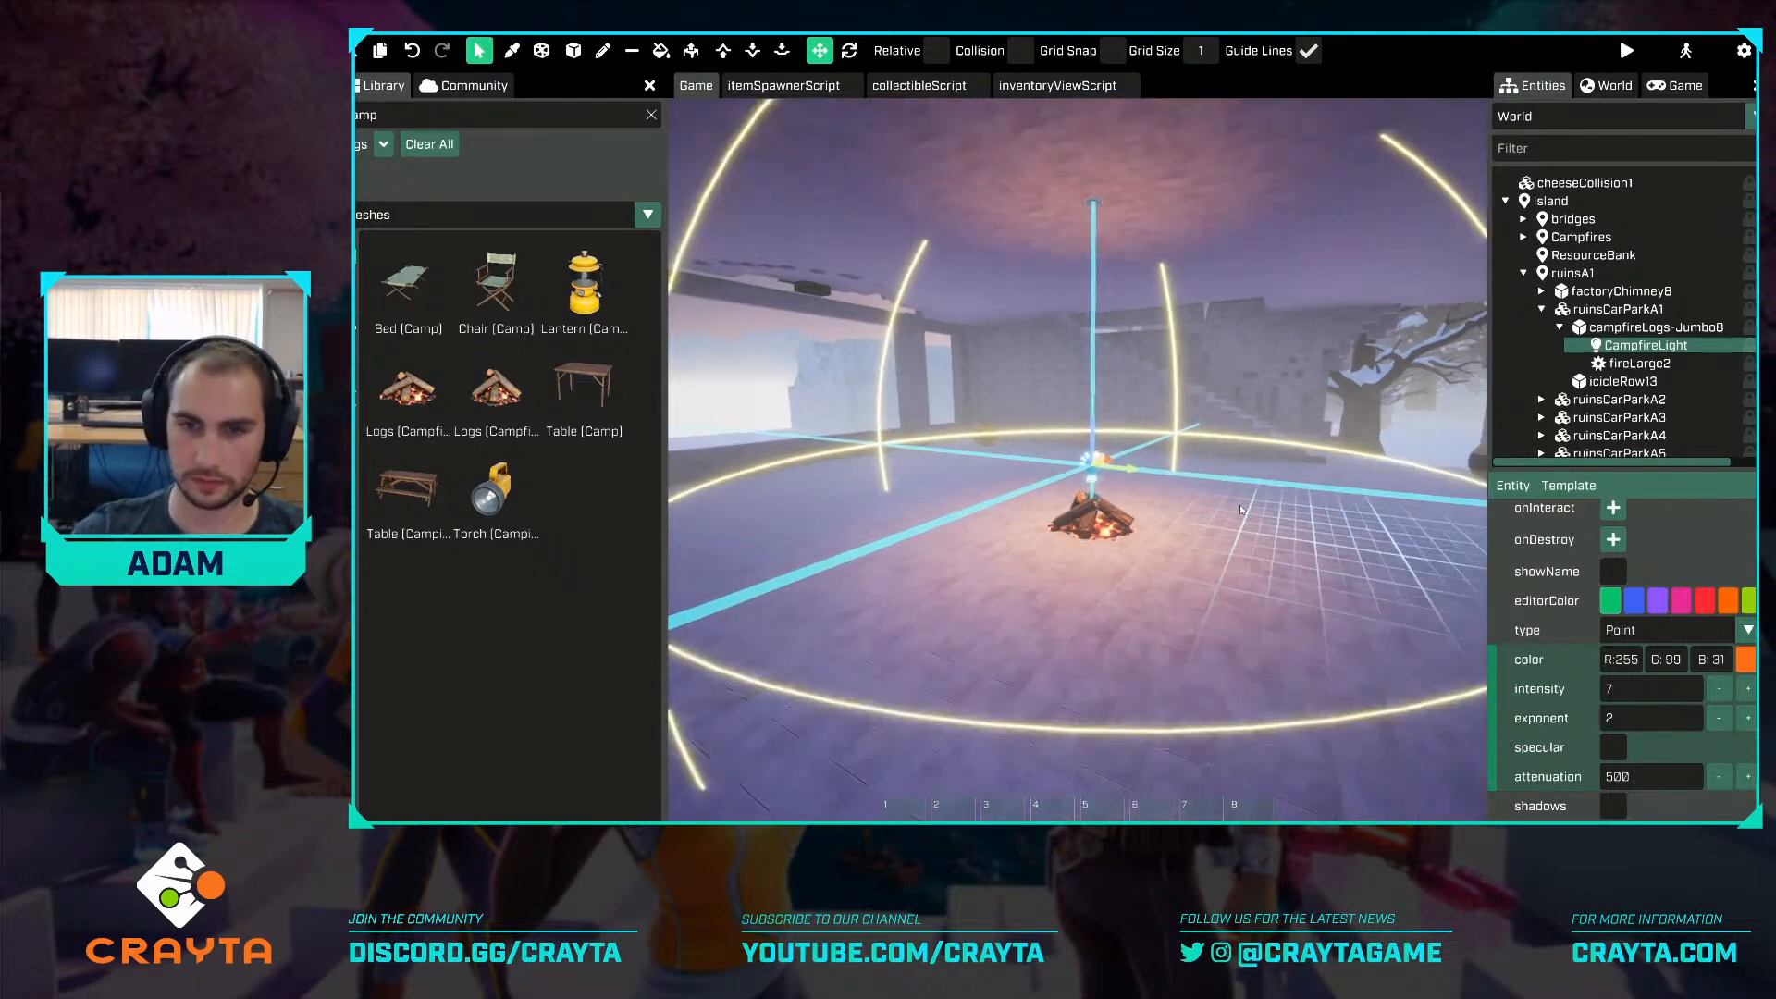
text(ww)
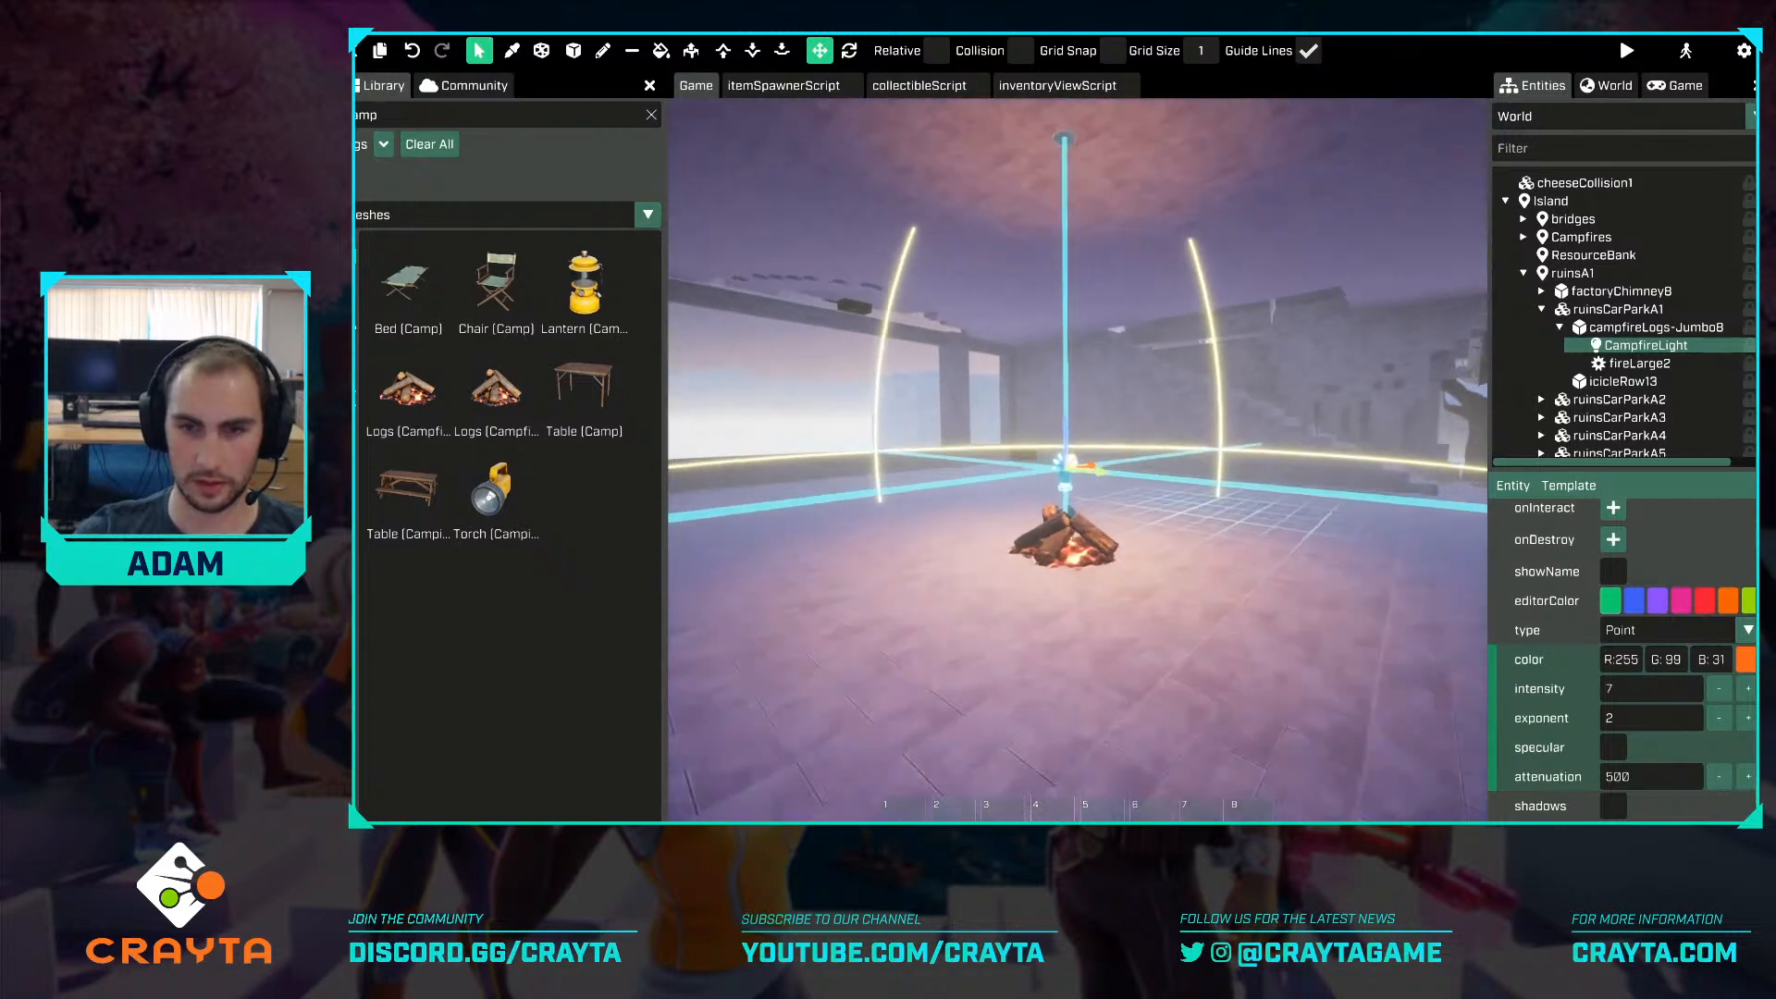
Attach the existing timeOfDayScript to CampfireLight.
ctrl+click(1645, 365)
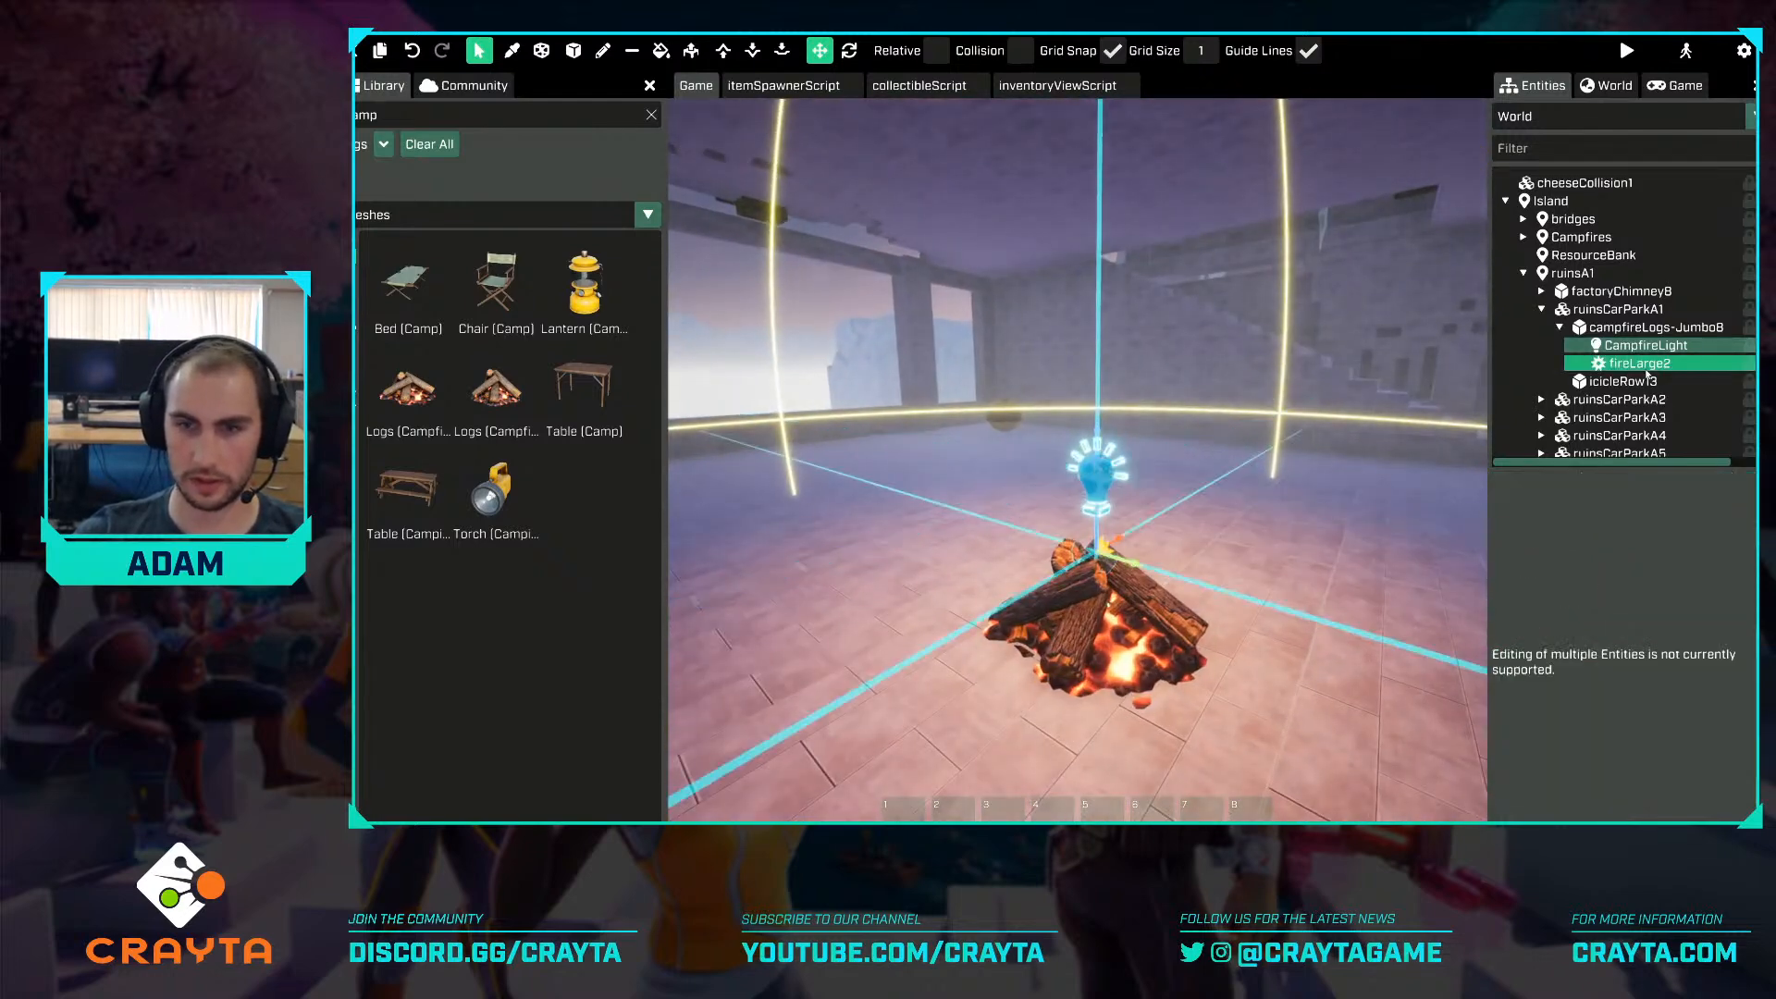
ctrl+click(1645, 363)
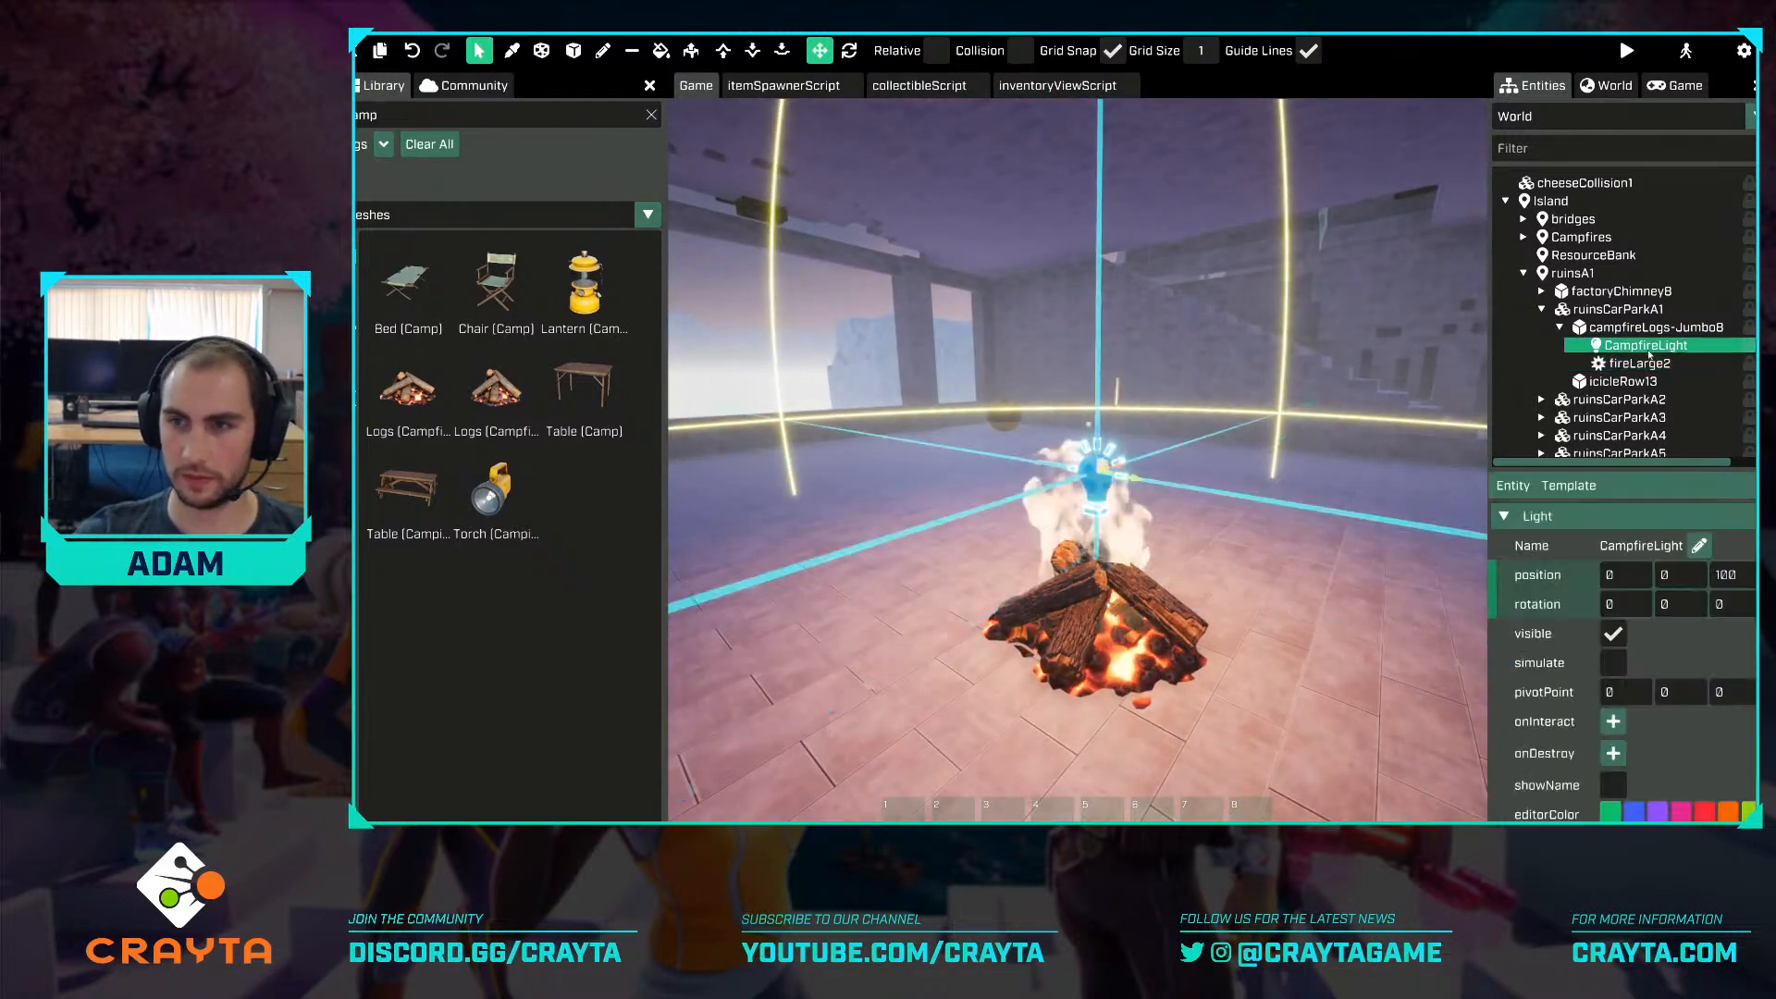
scroll(1668, 563, down, 3)
click(1612, 508)
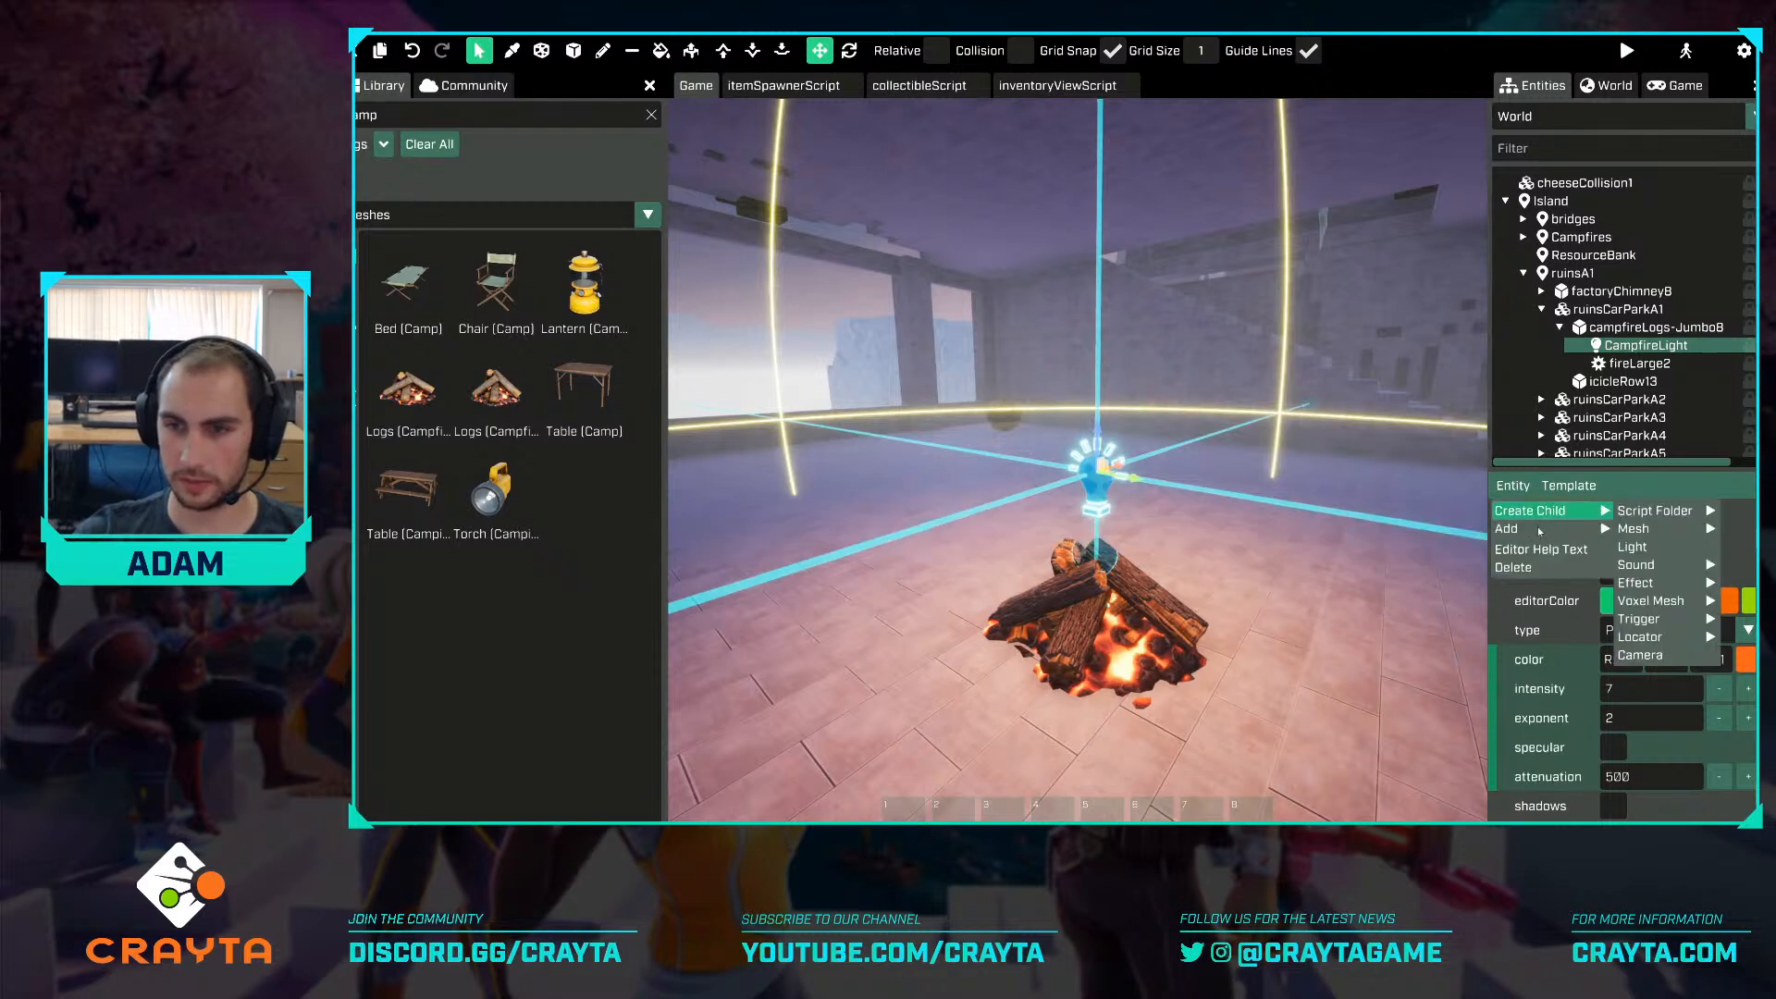
mouse_move(1540, 527)
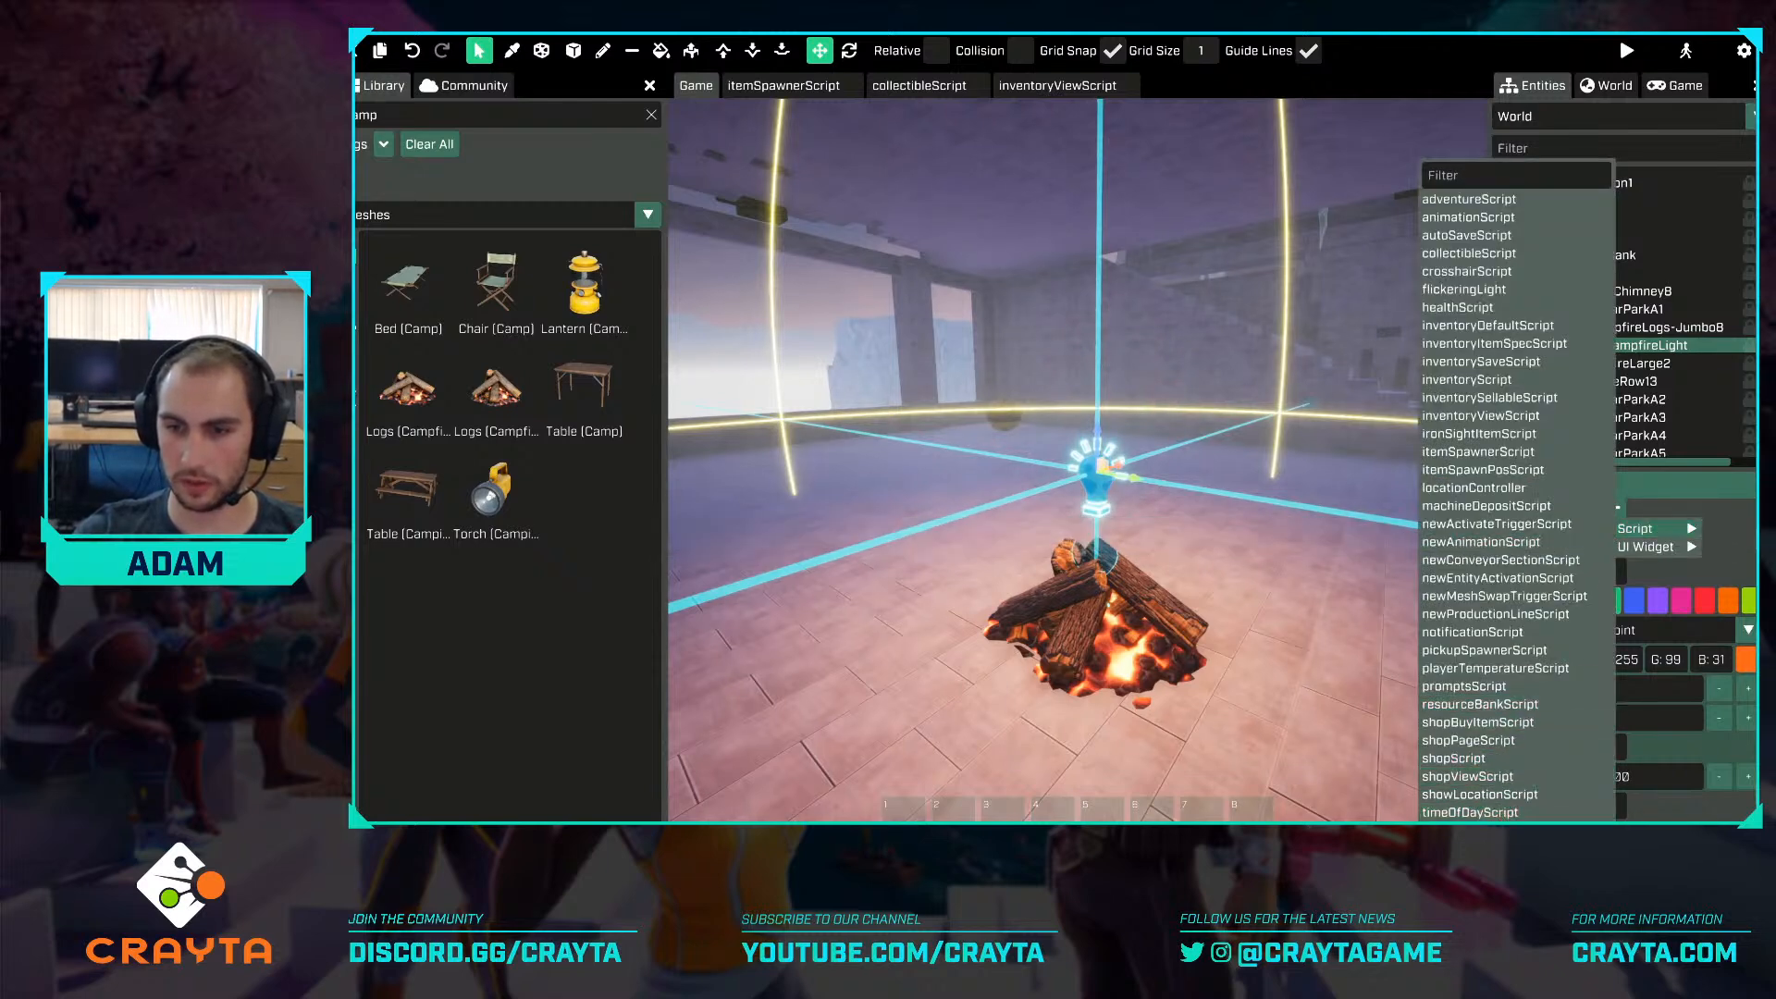
click(1470, 812)
scroll(1674, 717, down, 3)
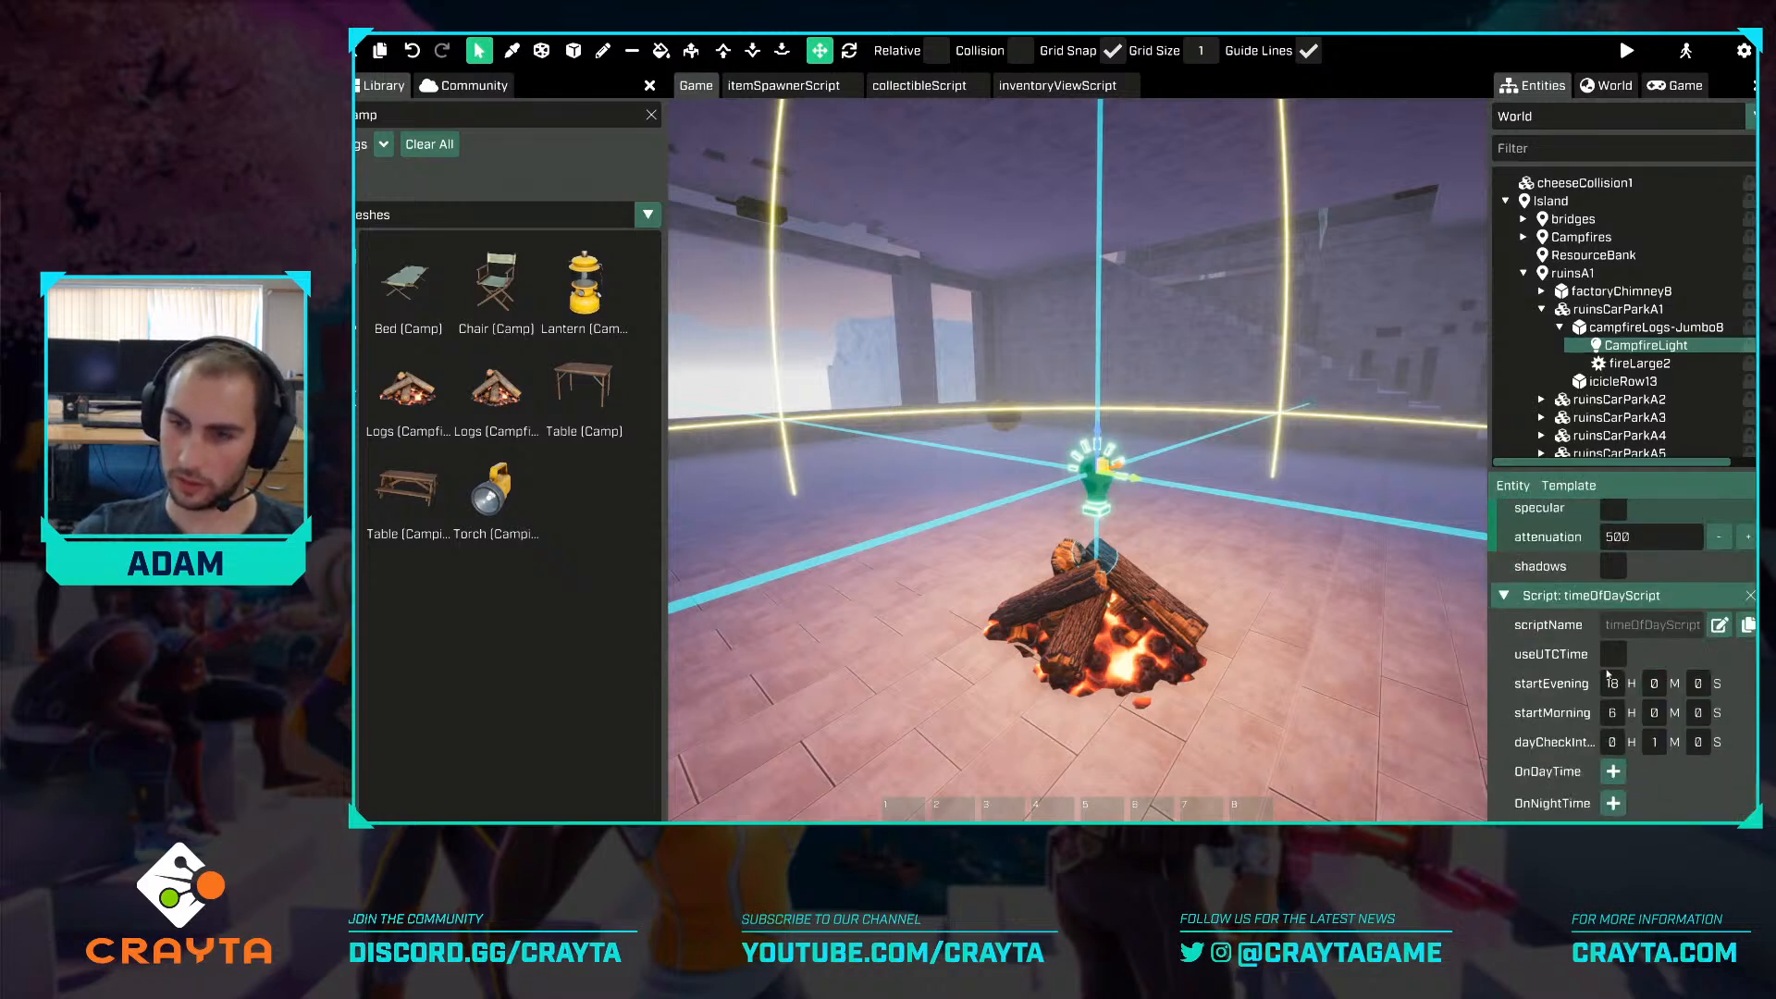
Open the code of timeOfDayScript and review its scheduled day and night check loop.
click(1719, 626)
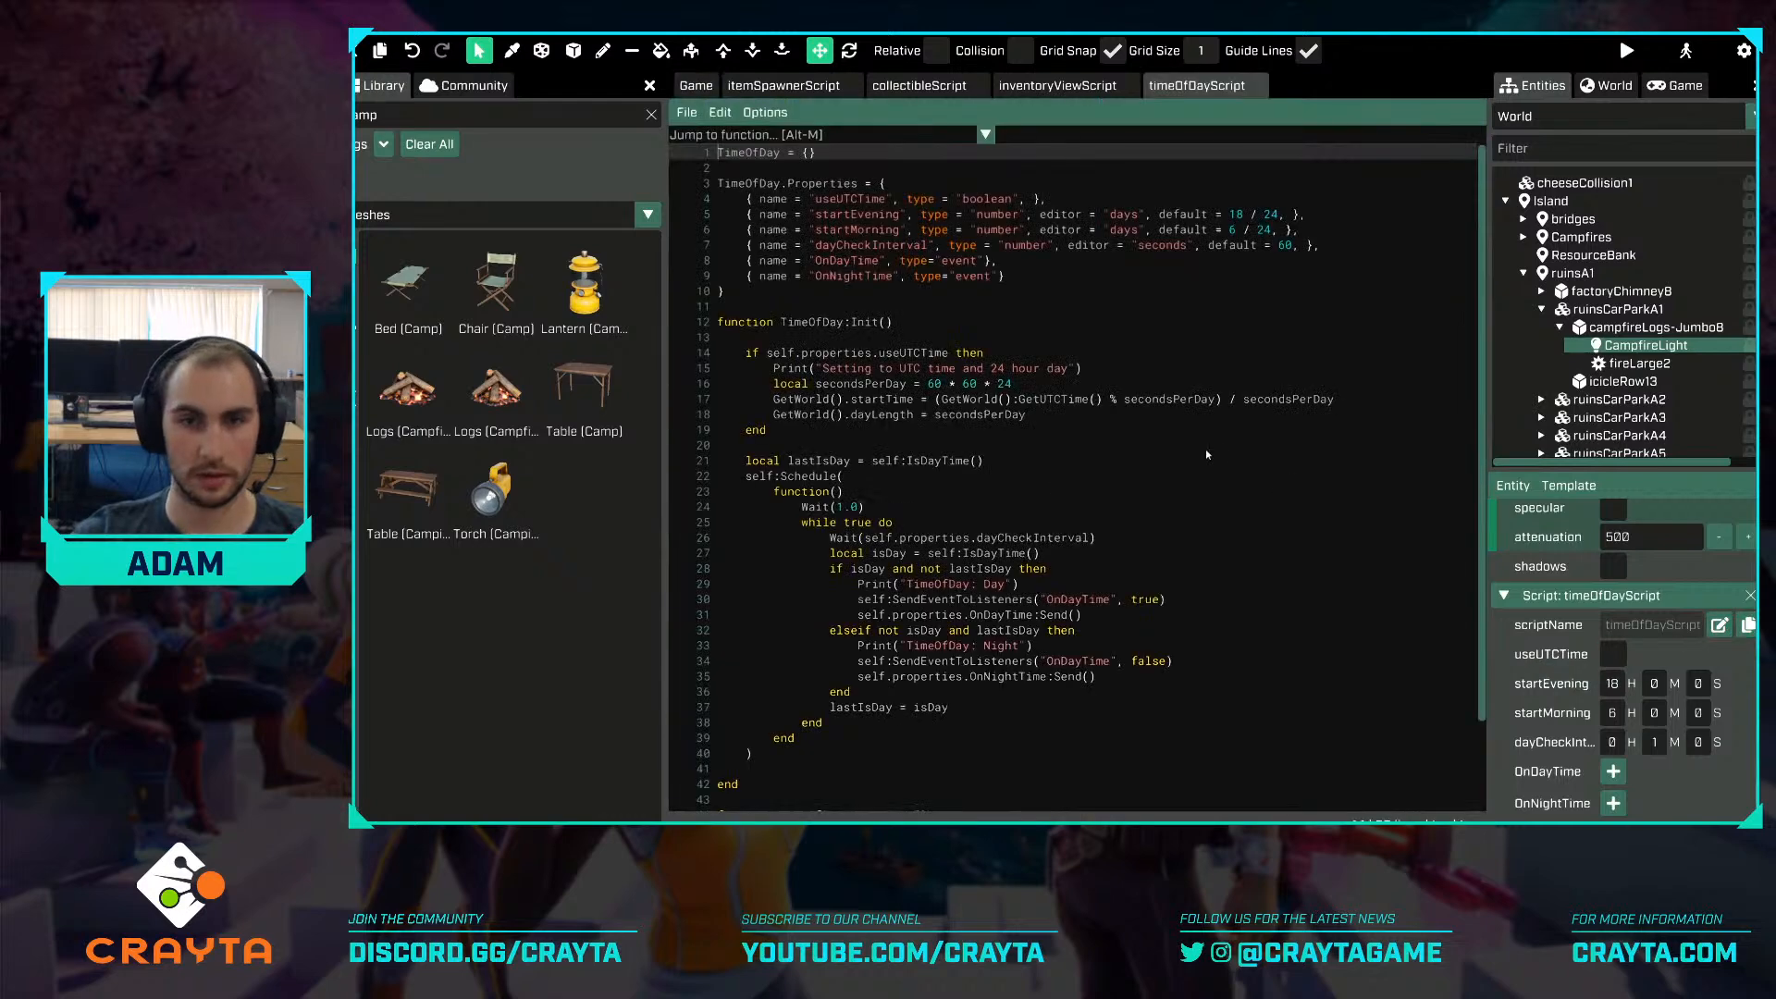
click(1269, 444)
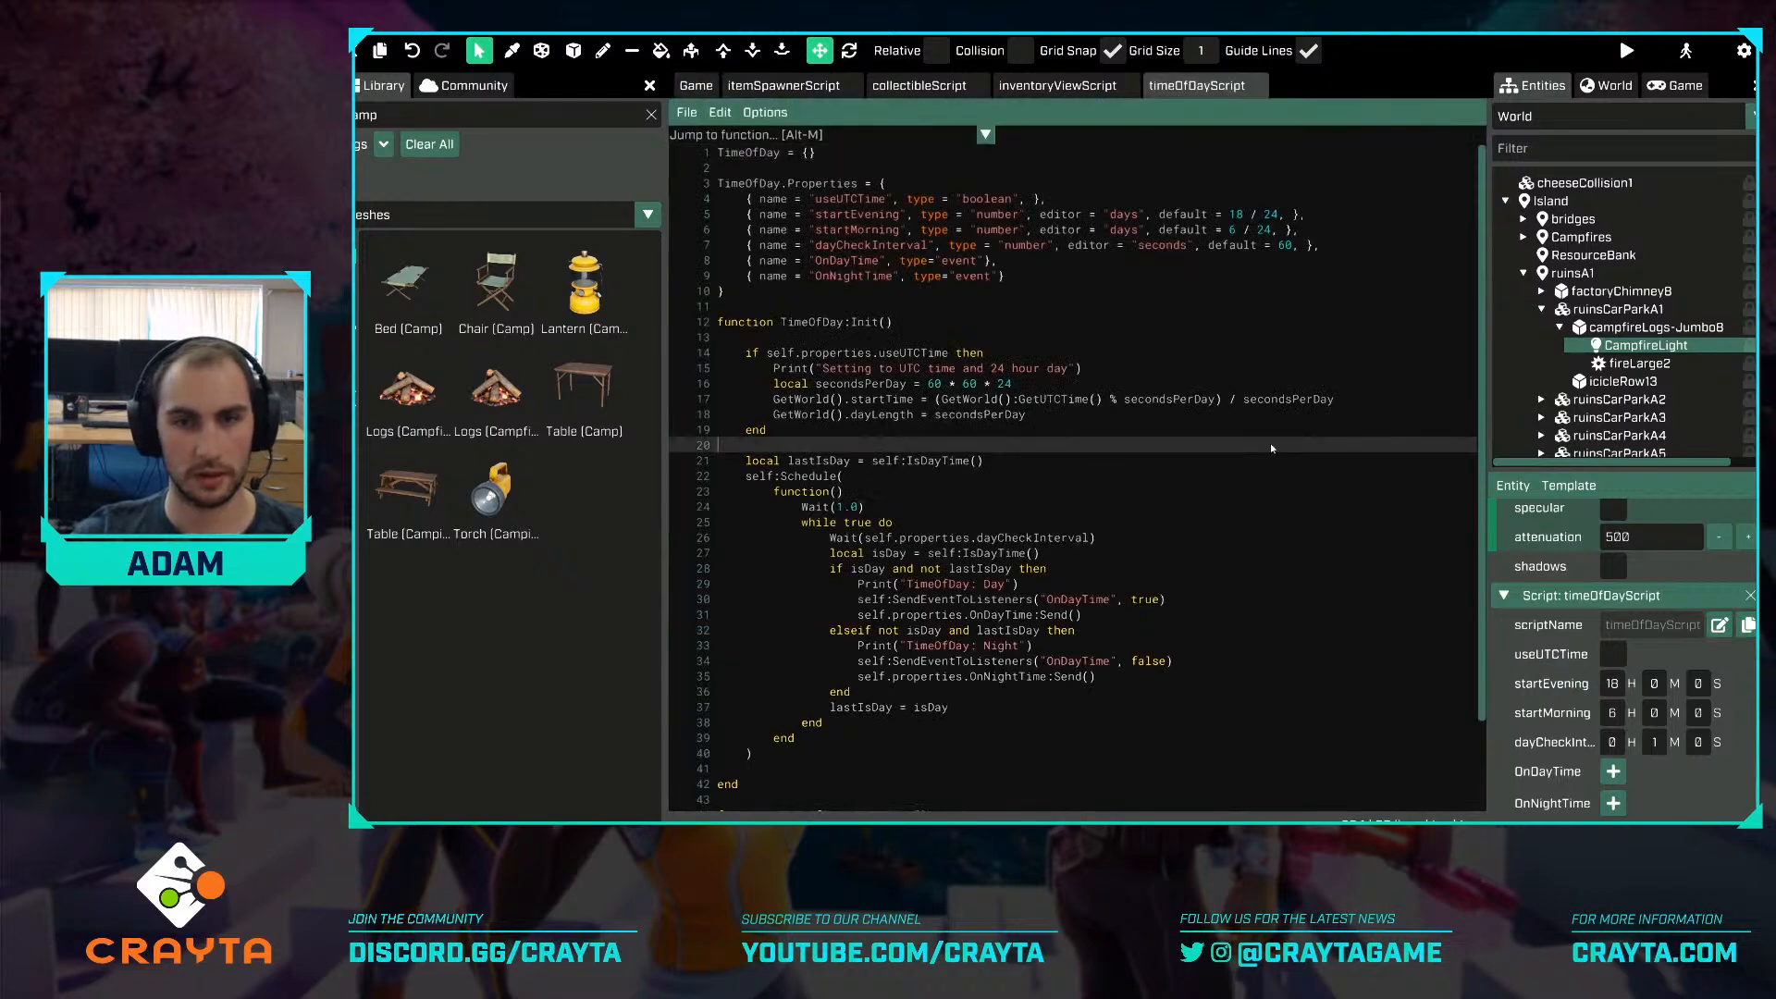
scroll(1124, 429, down, 2)
click(1122, 438)
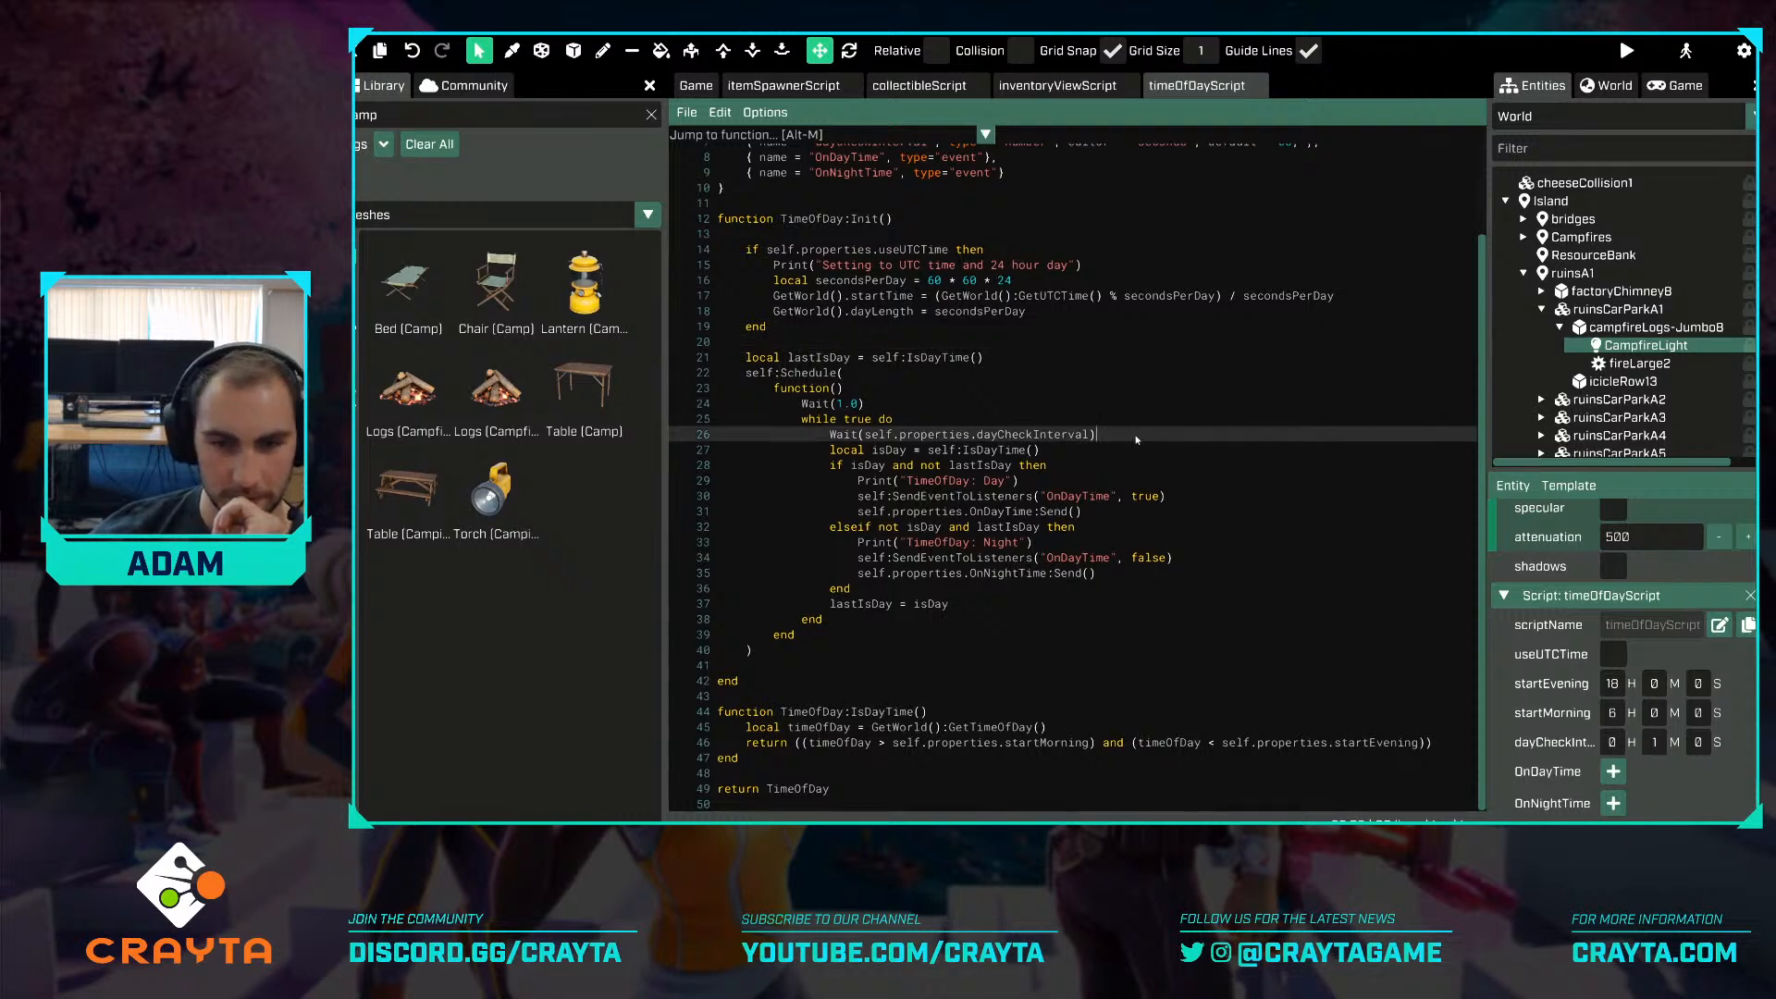
click(1153, 450)
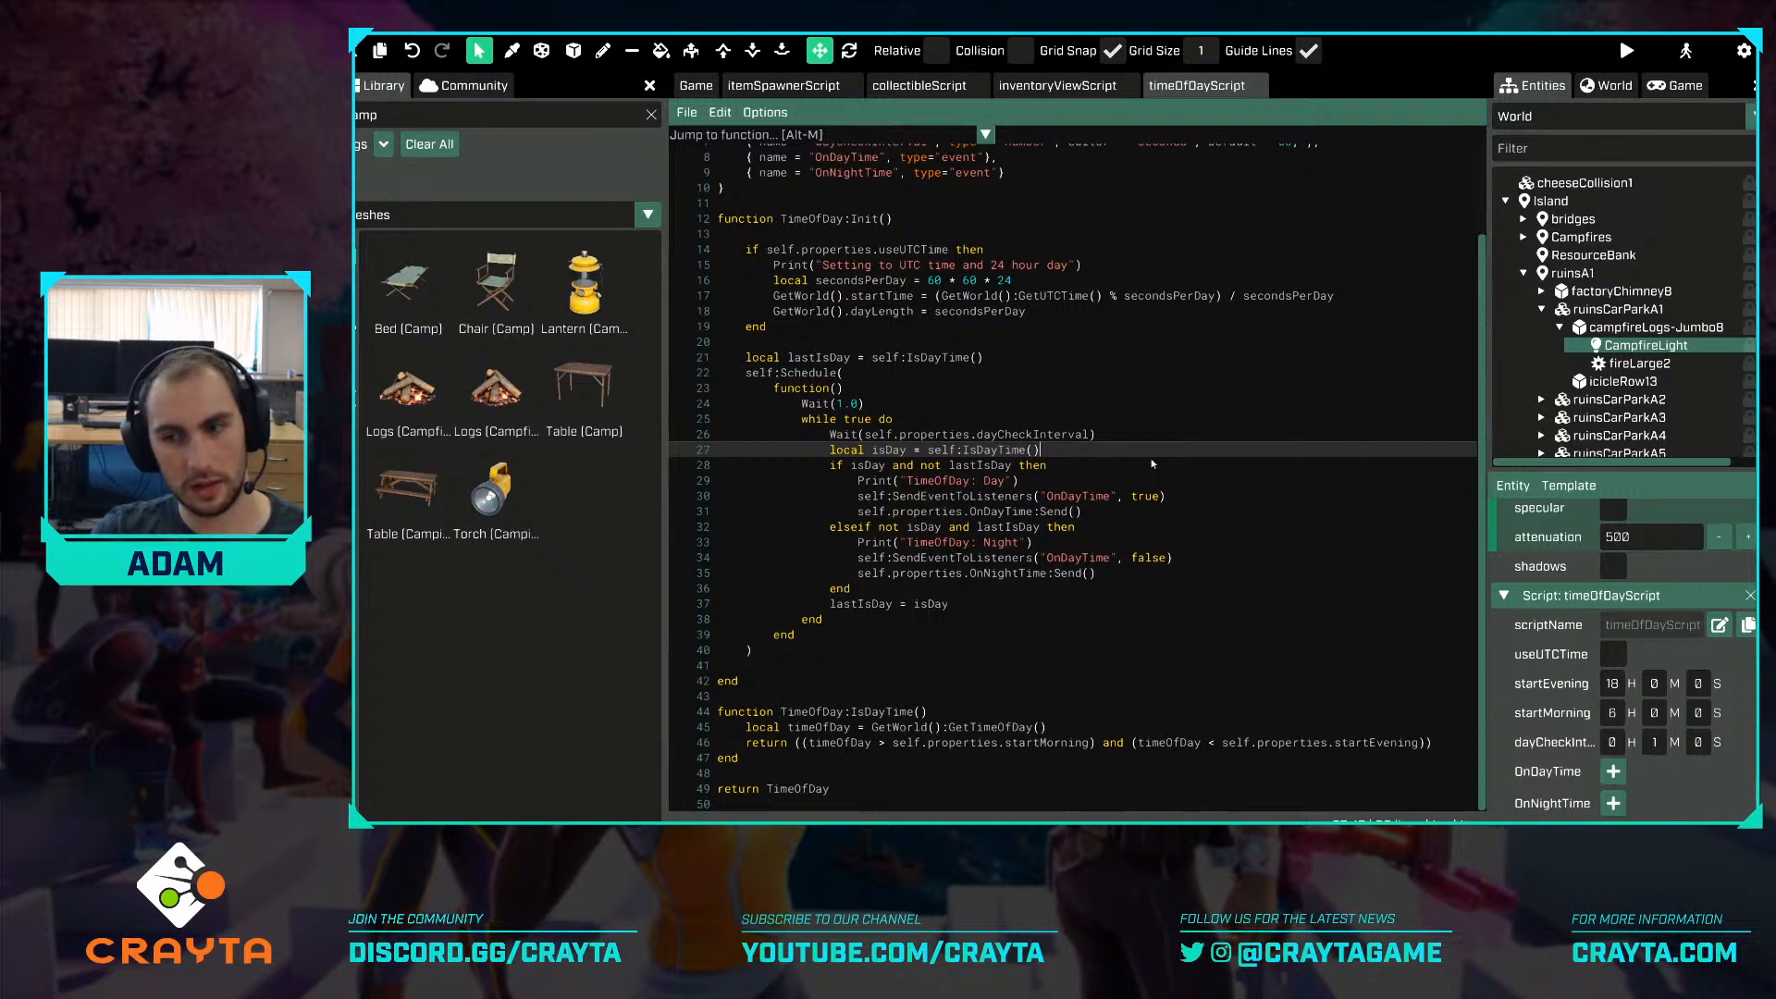
Set the day check interval of CampfireLight's timeOfDayScript to 0 hours, 0 minutes, 5 seconds.
click(1659, 750)
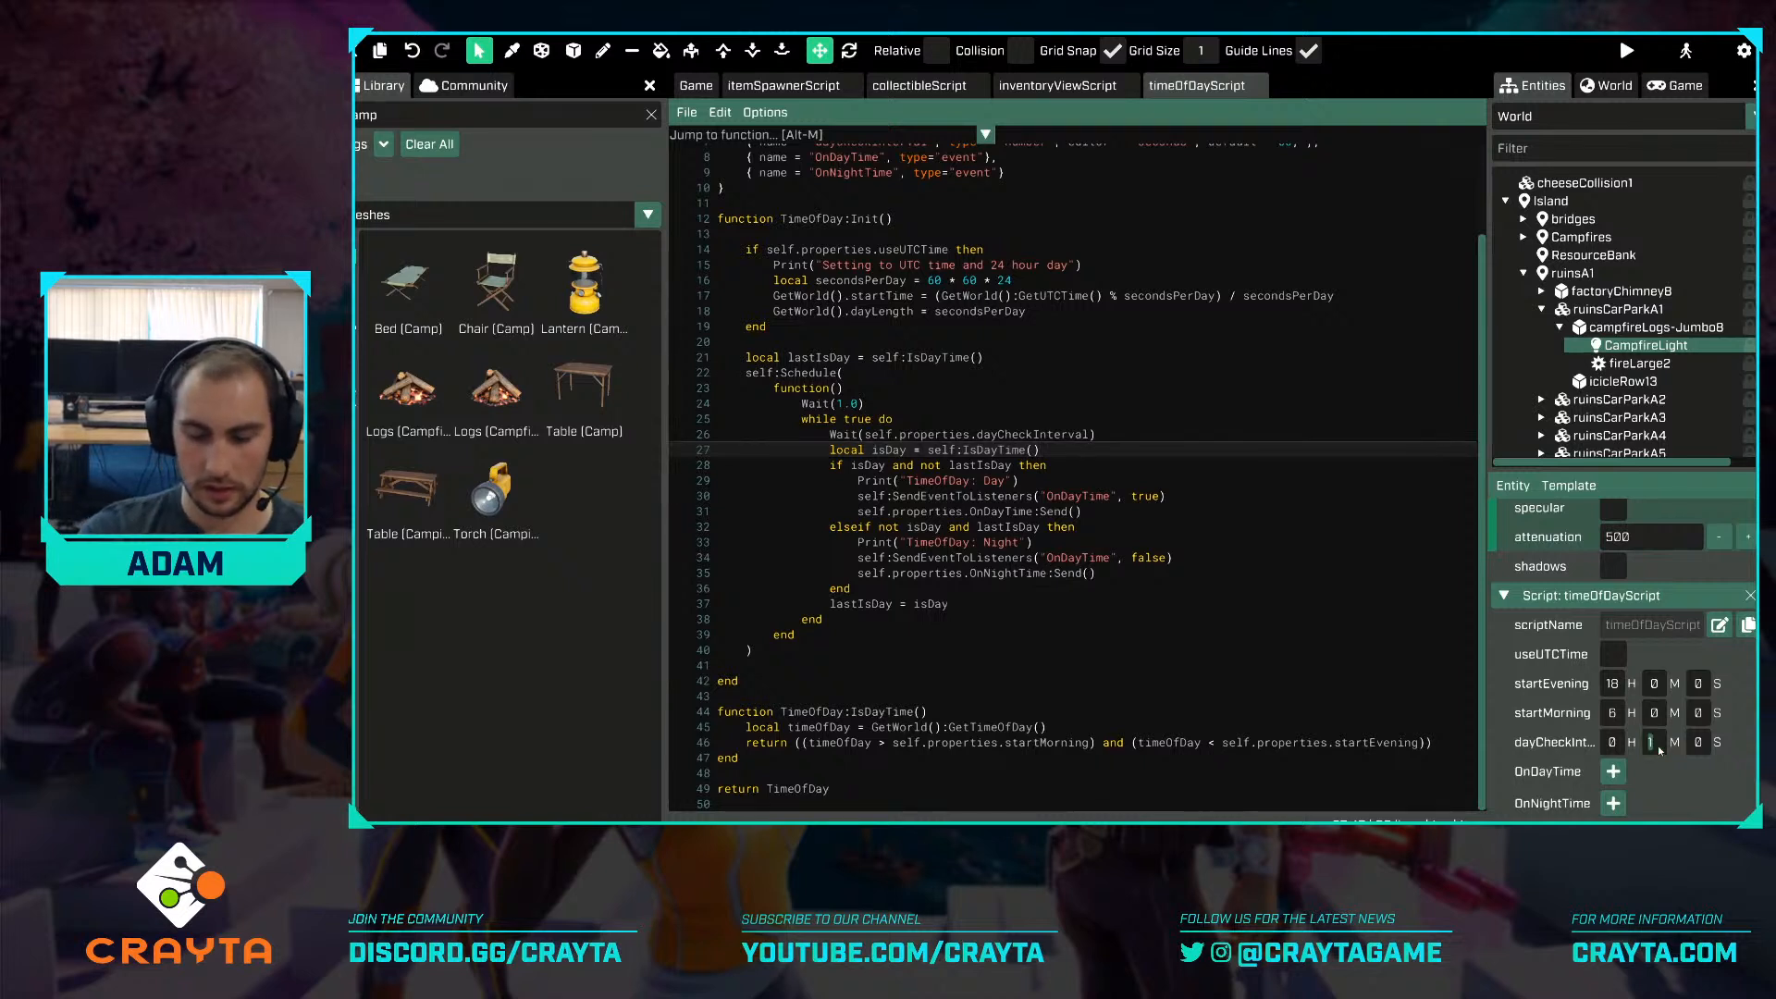
text(0)
key(Tab)
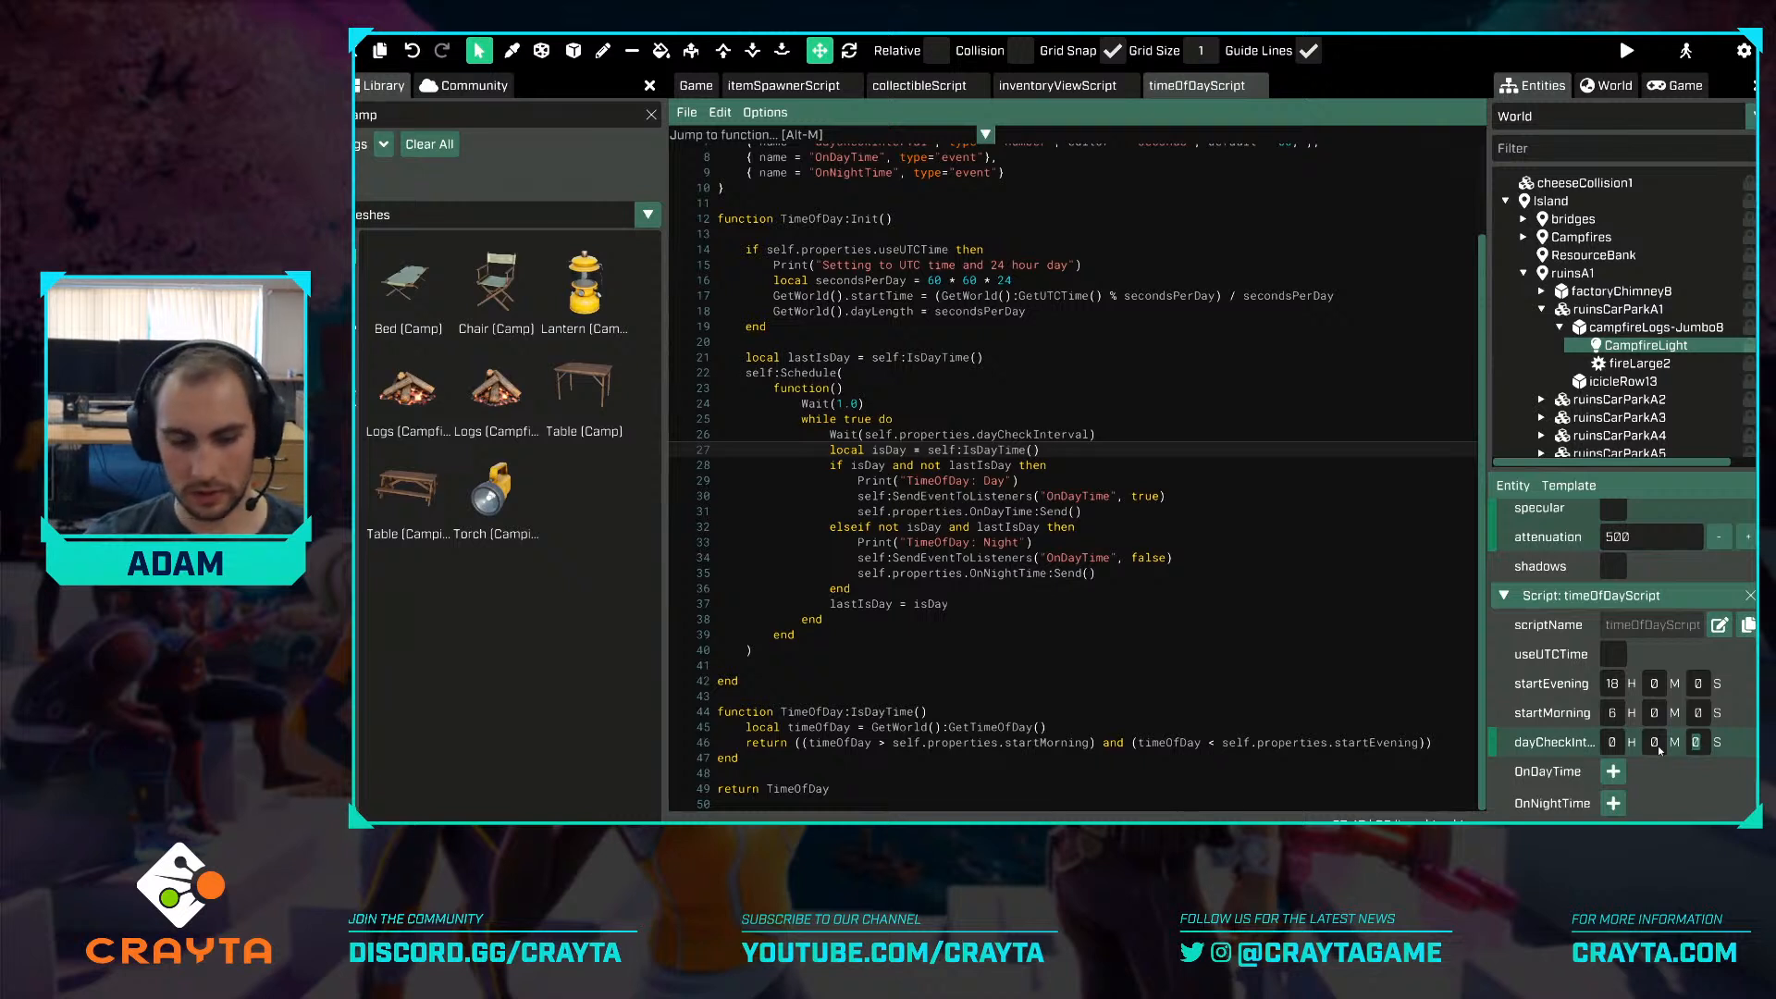
text(5)
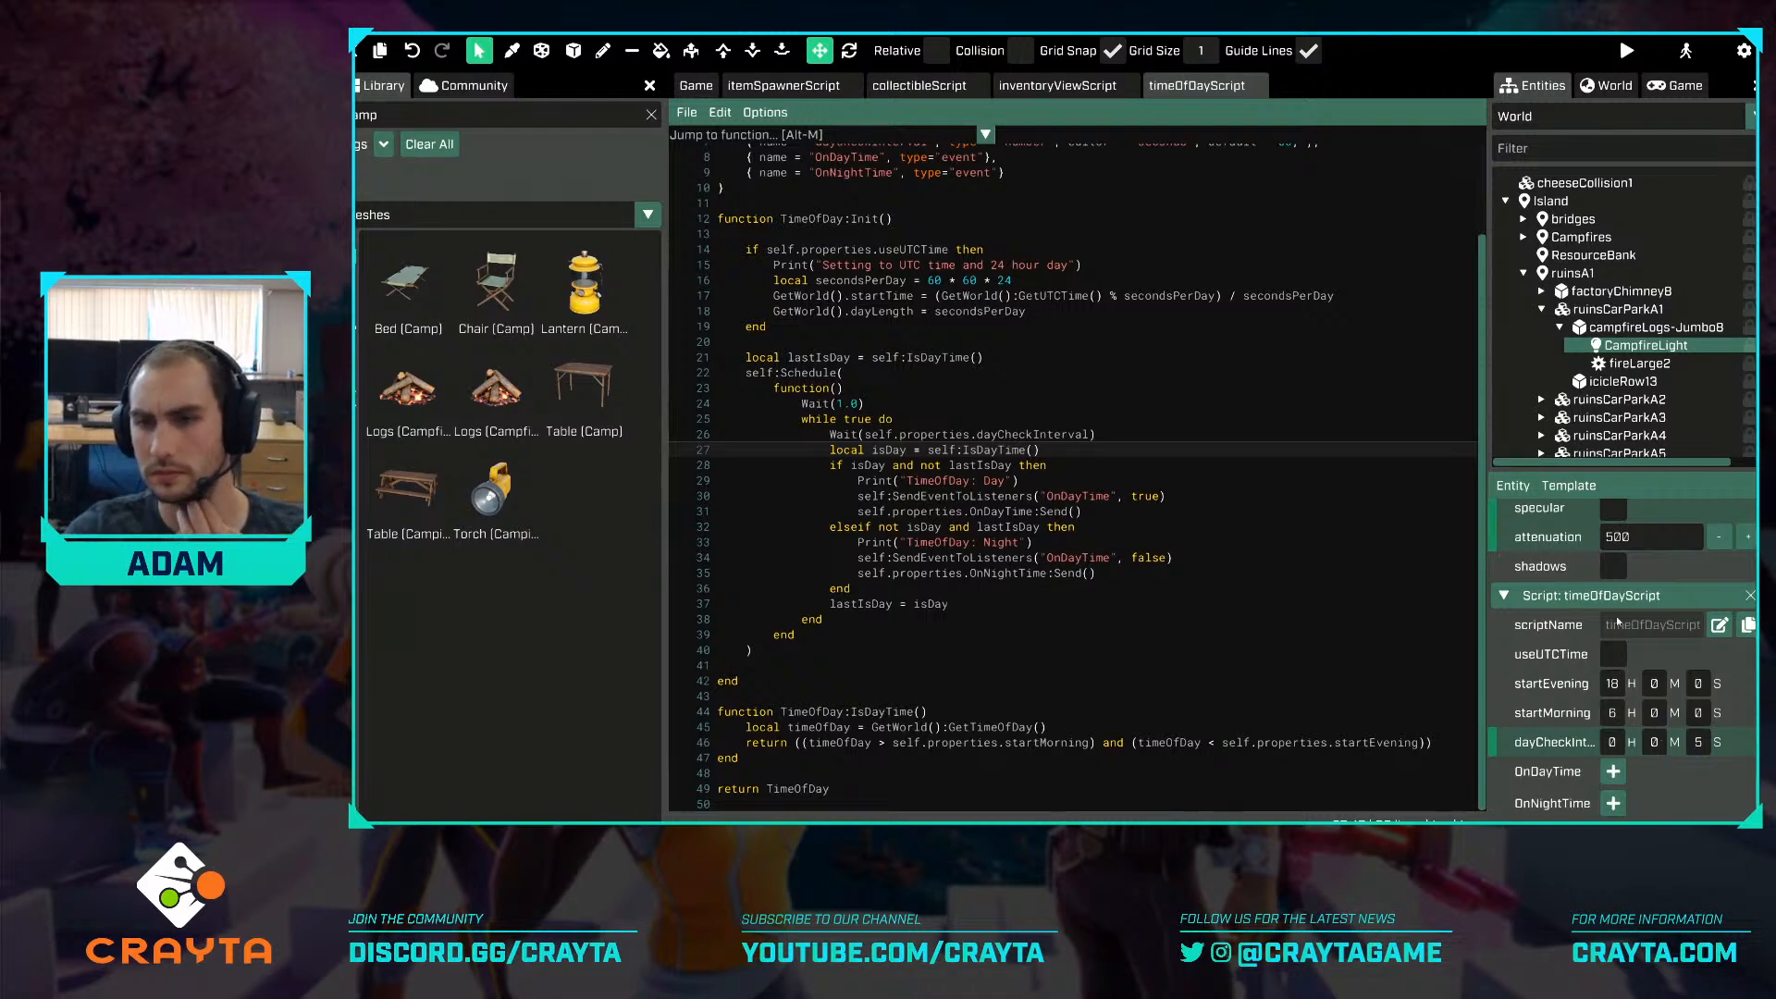
Set the world's day length to 1 minute, then return to the CampfireLight entity's properties.
click(1607, 92)
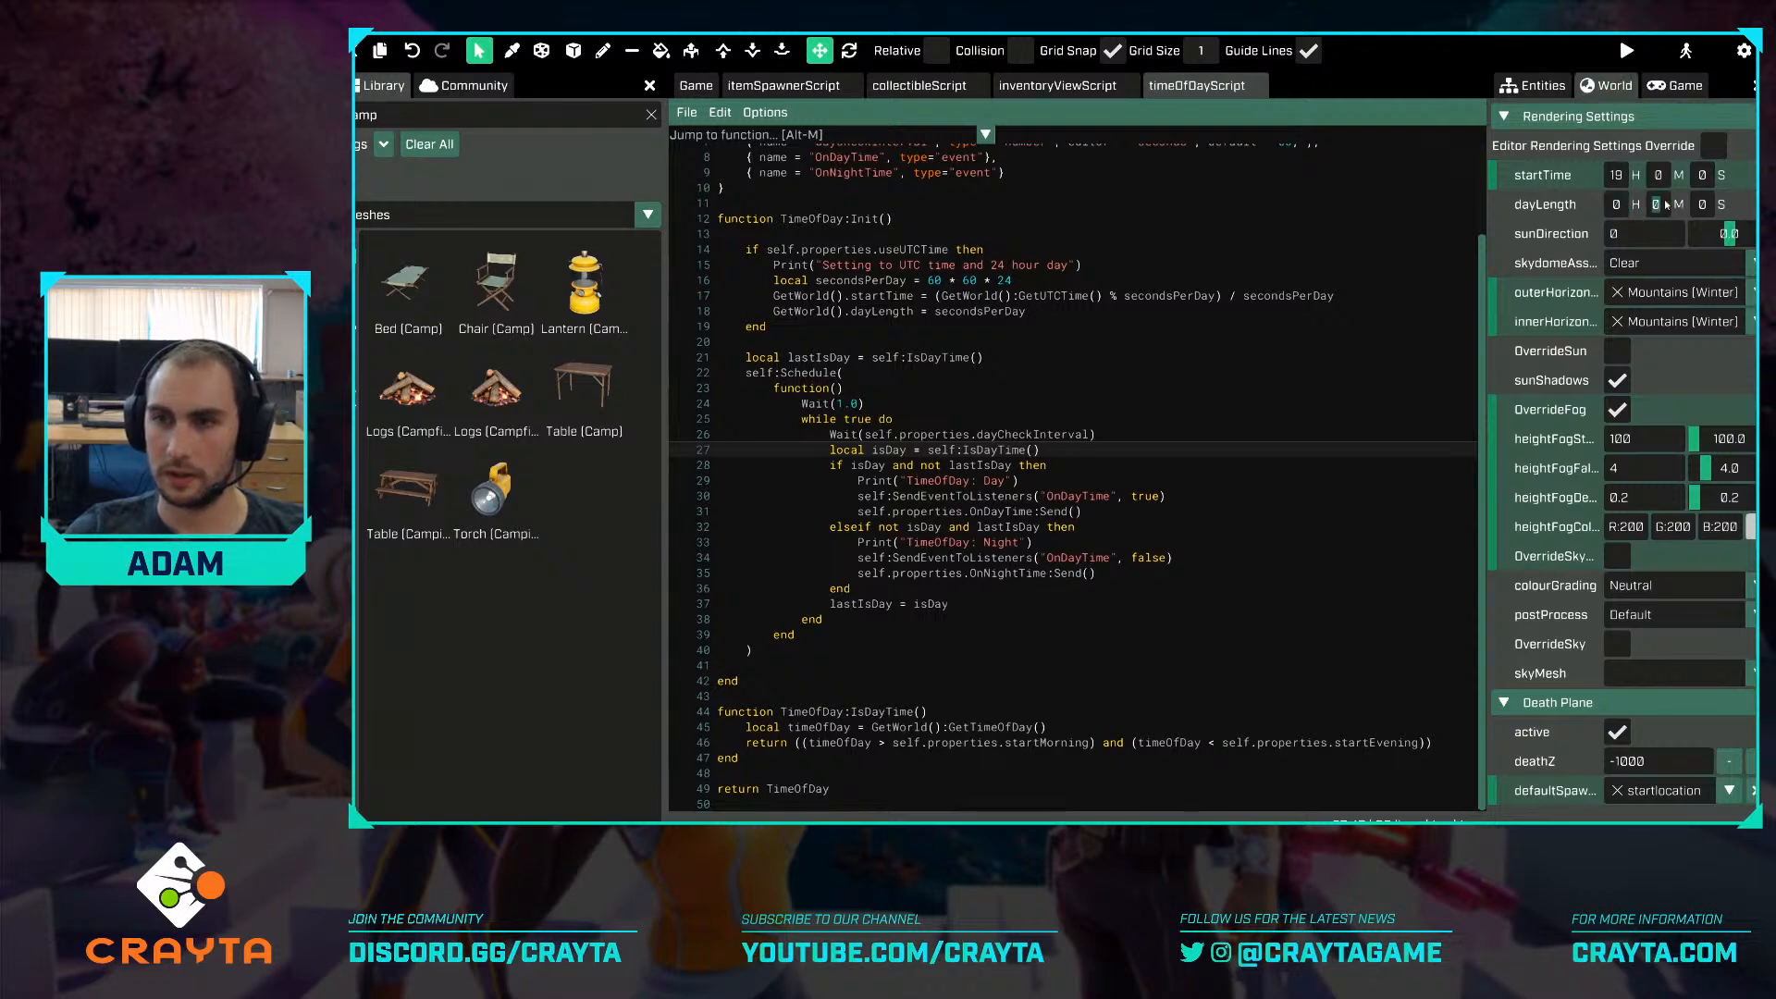
text(1)
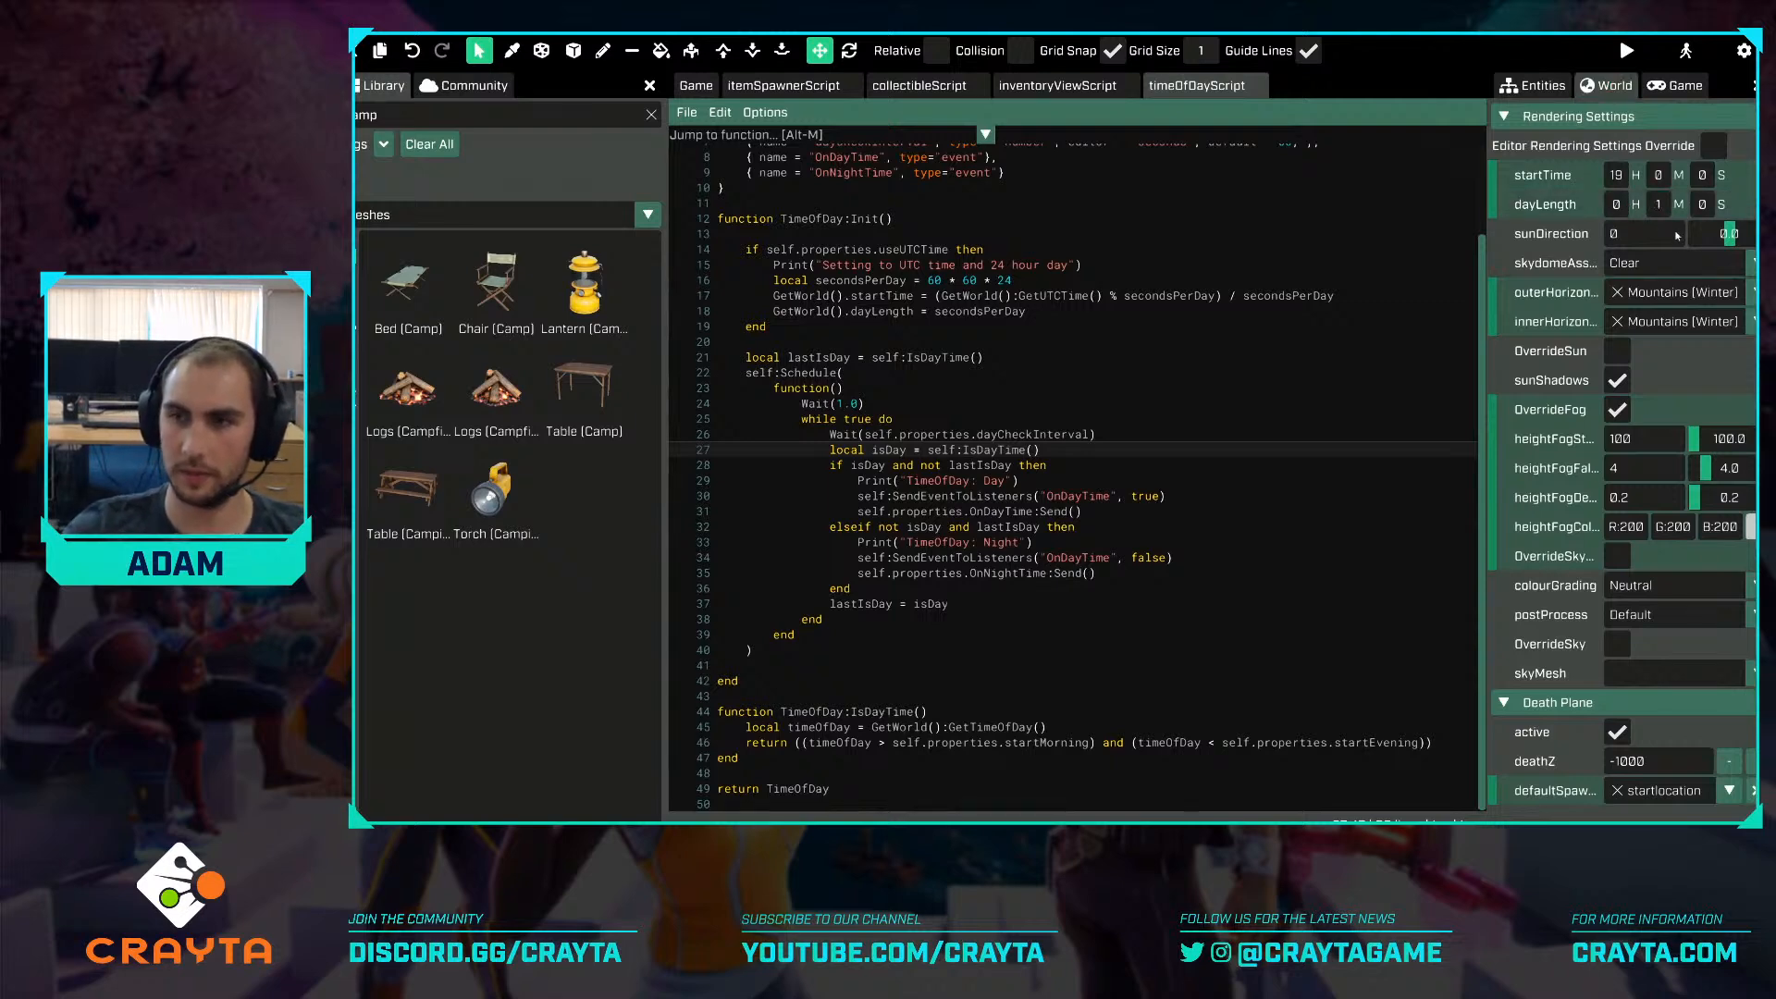
click(1547, 82)
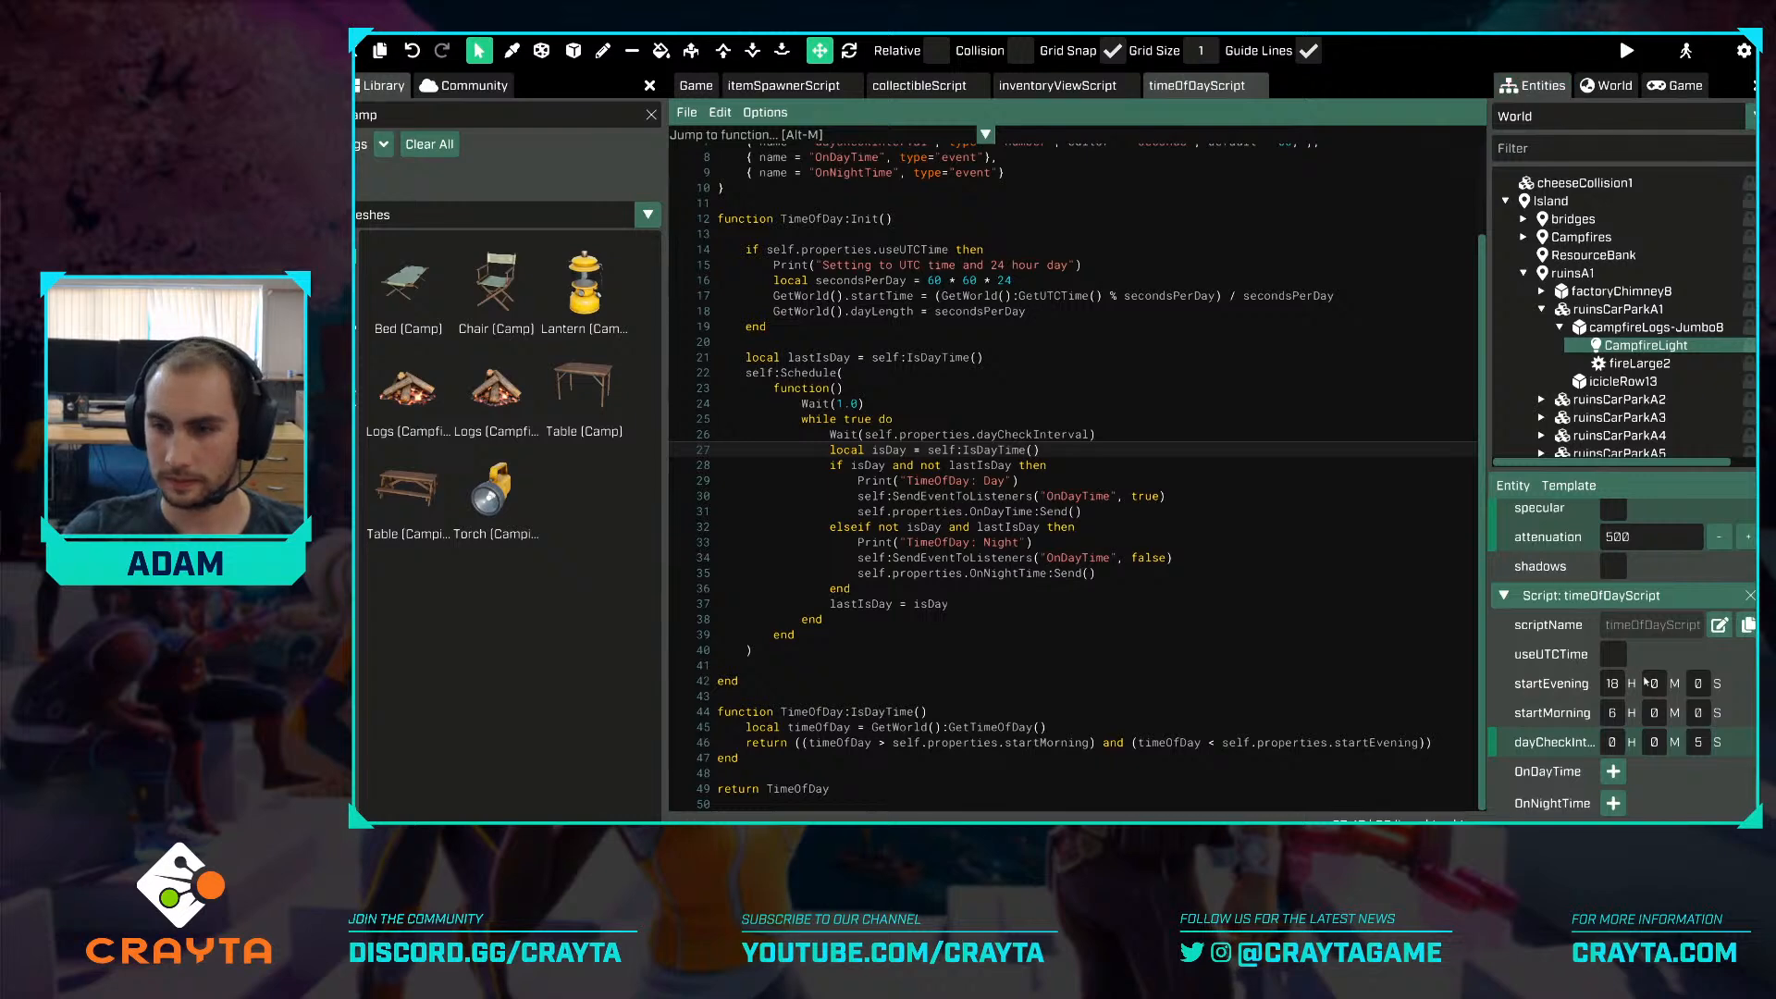
Examine timeOfDayScript's properties, its OnDayTime and OnNightTime event sending, and the IsDayTime function.
click(1211, 500)
scroll(1156, 463, up, 3)
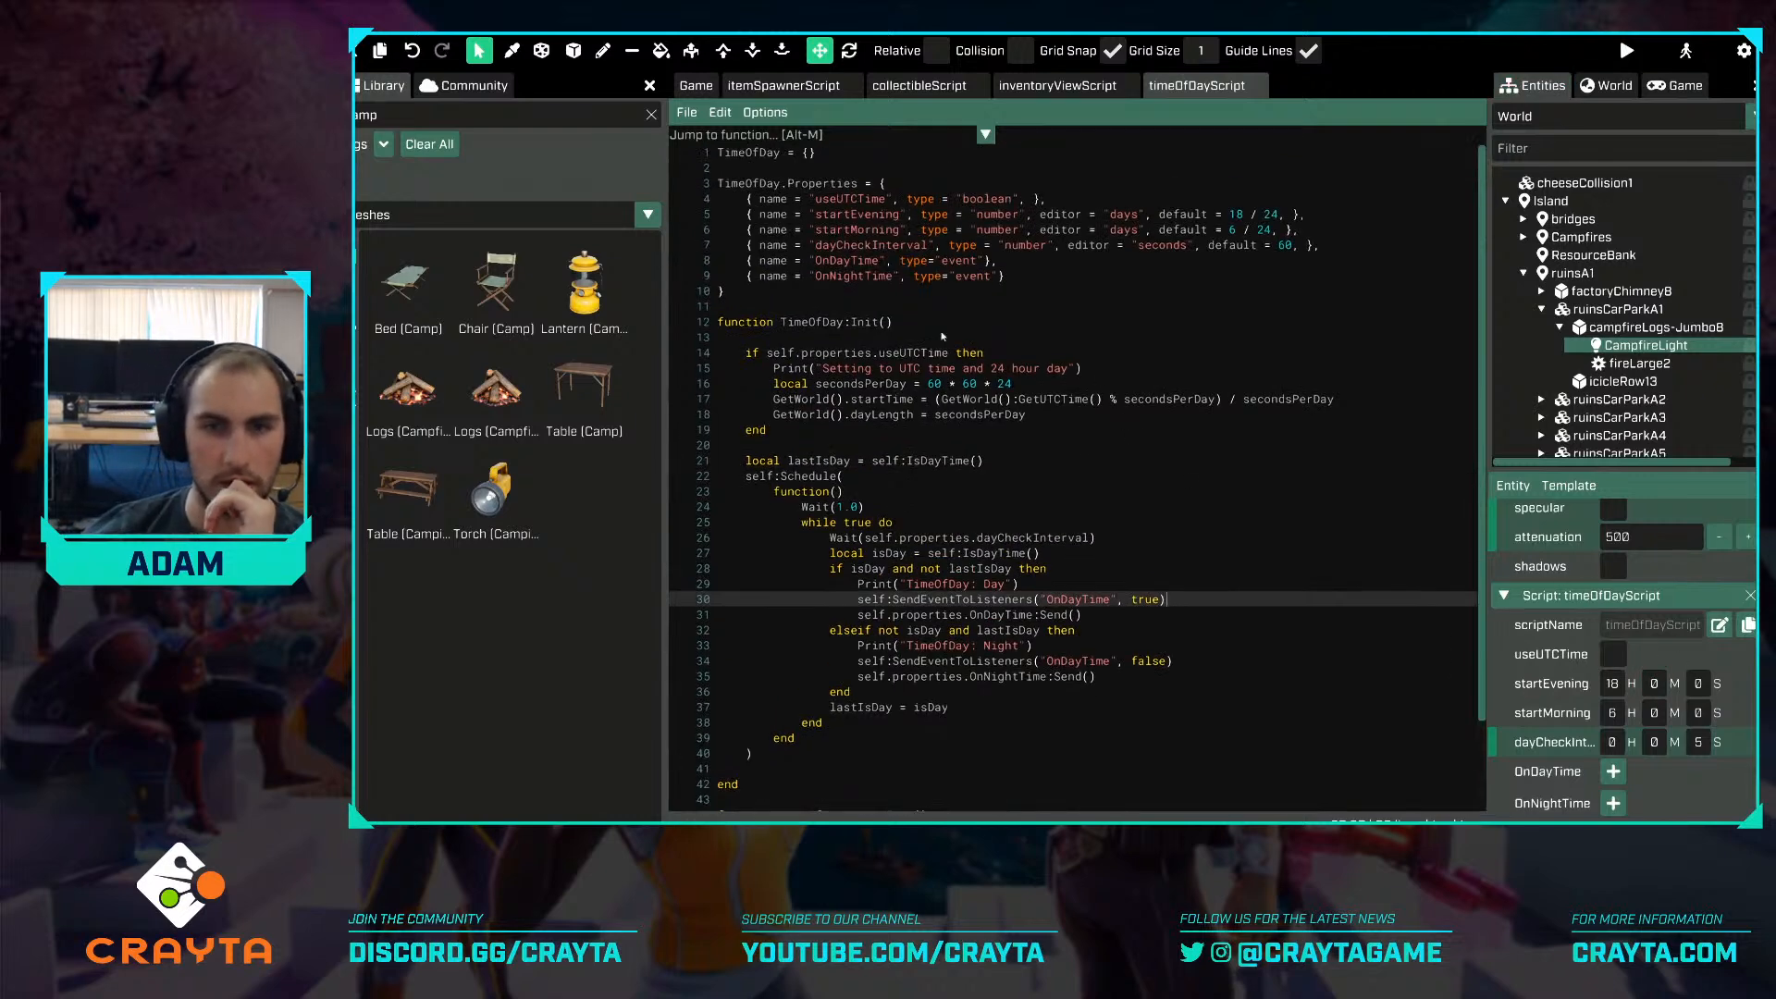
click(1029, 462)
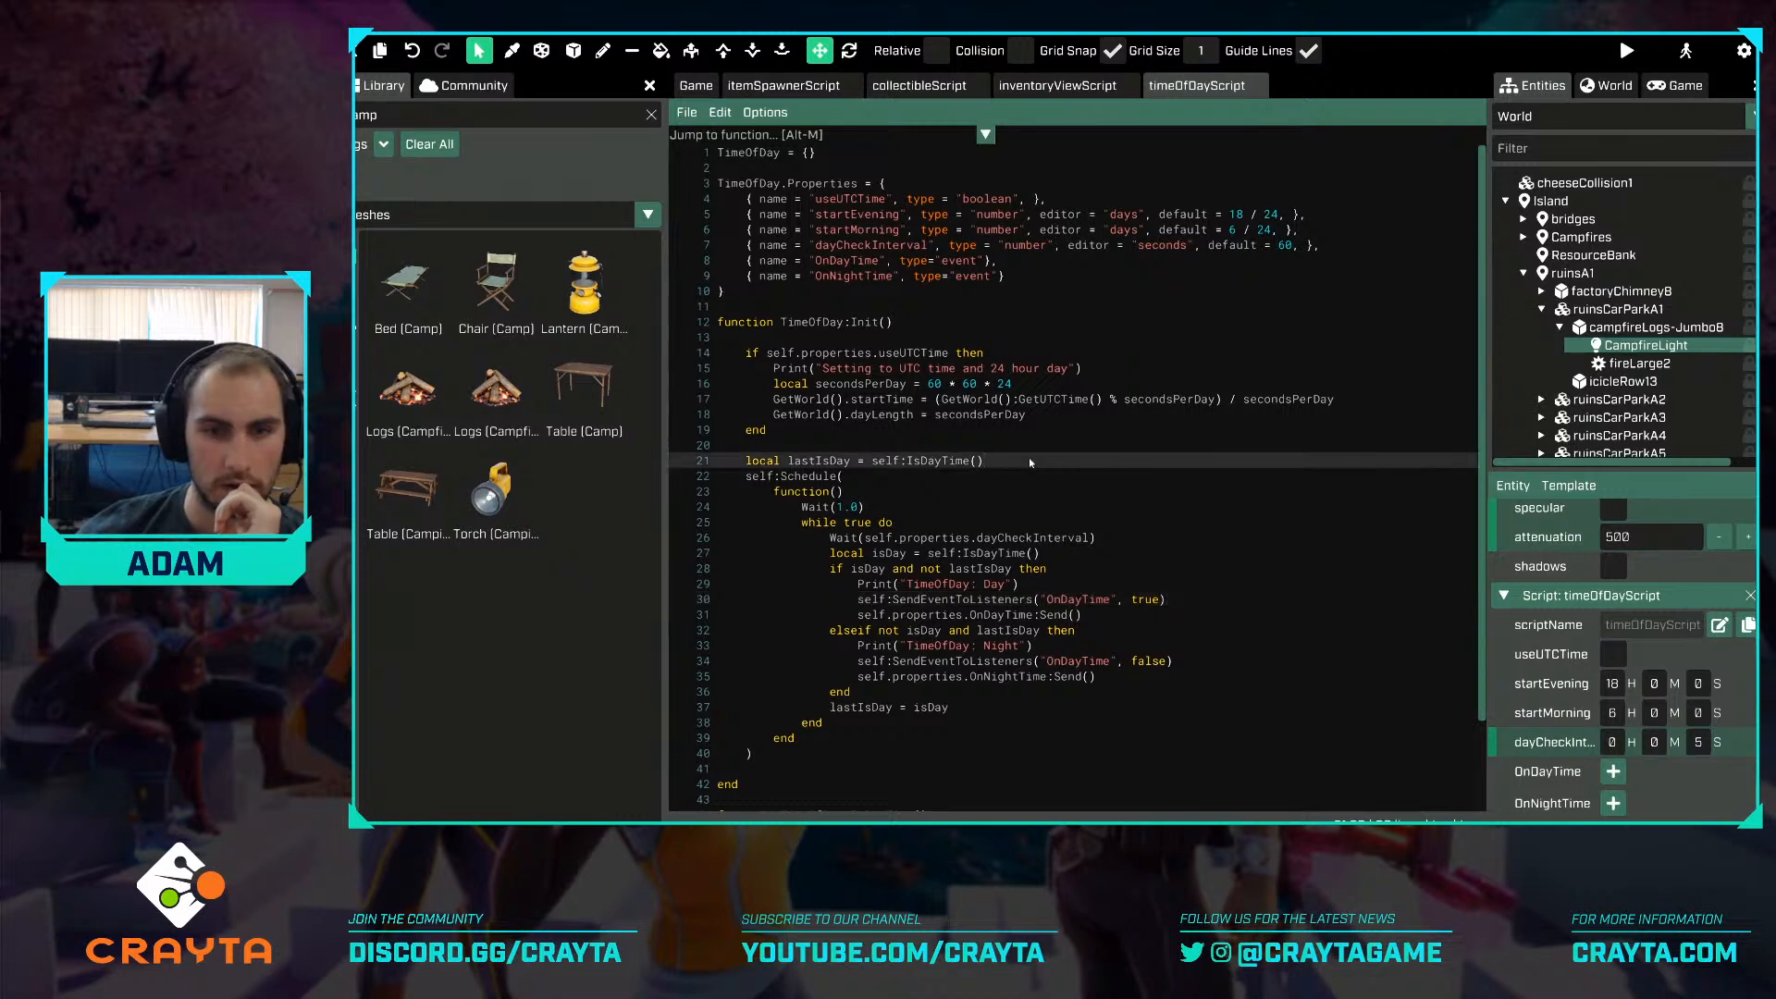
click(1121, 531)
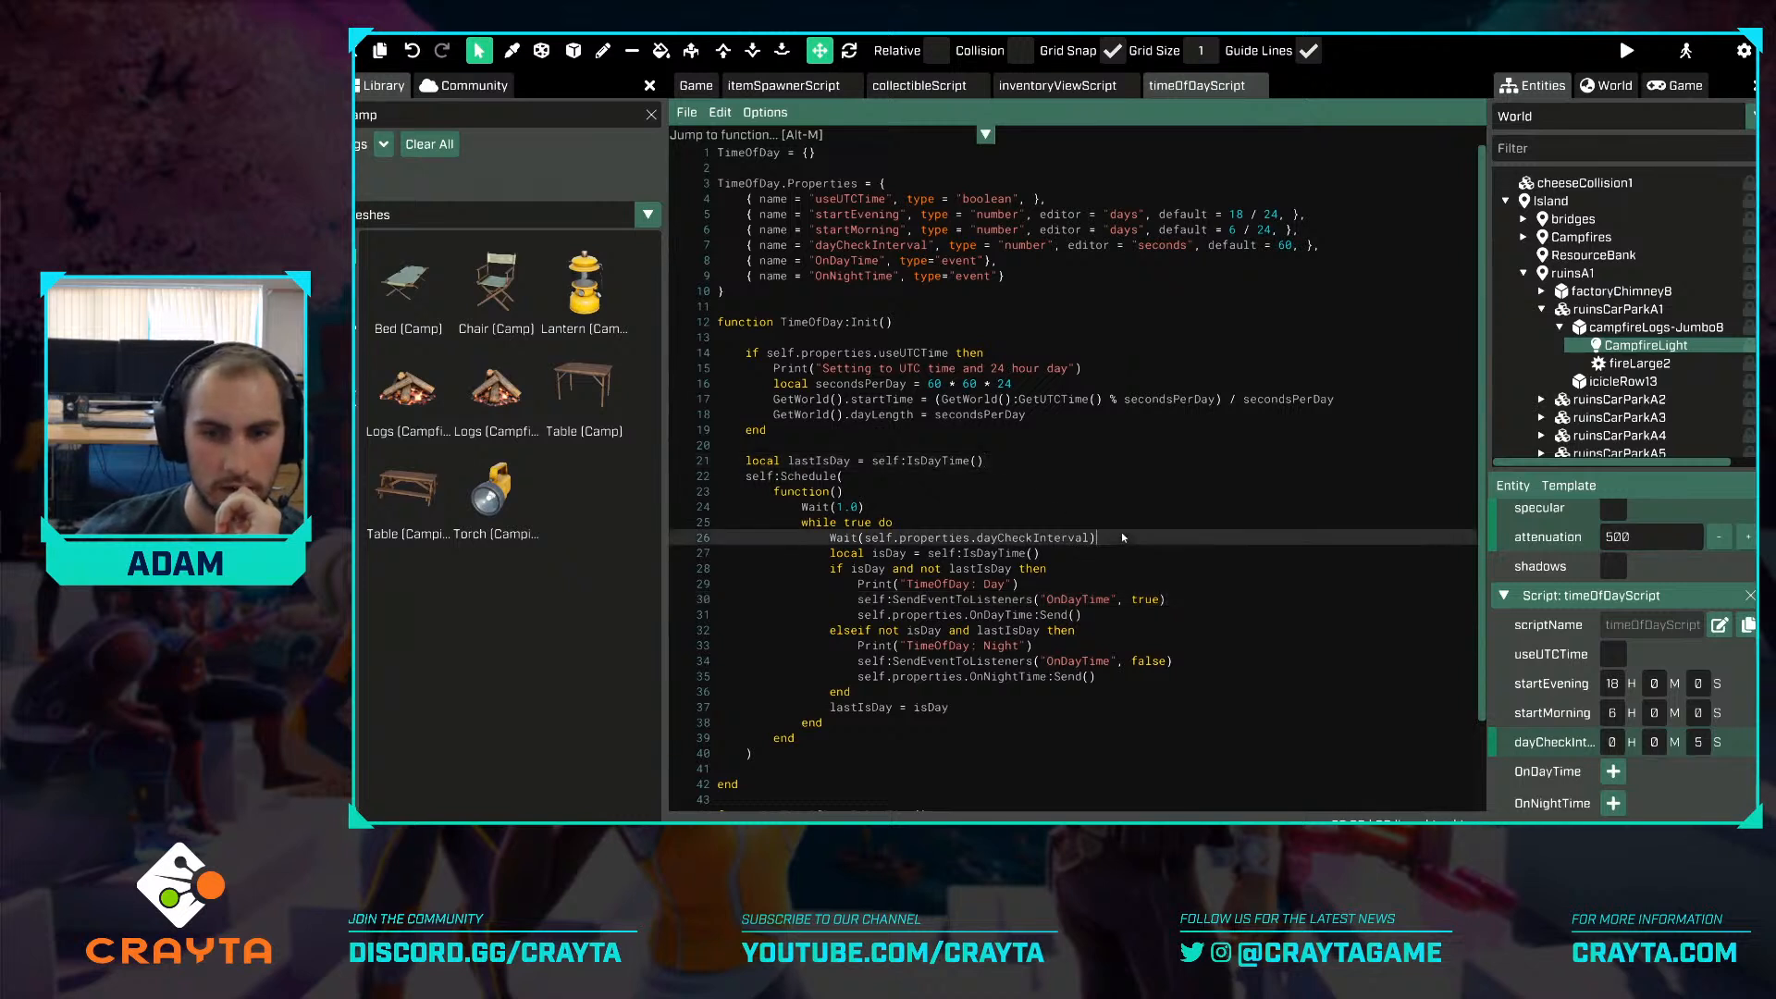
click(1071, 553)
scroll(1101, 537, down, 3)
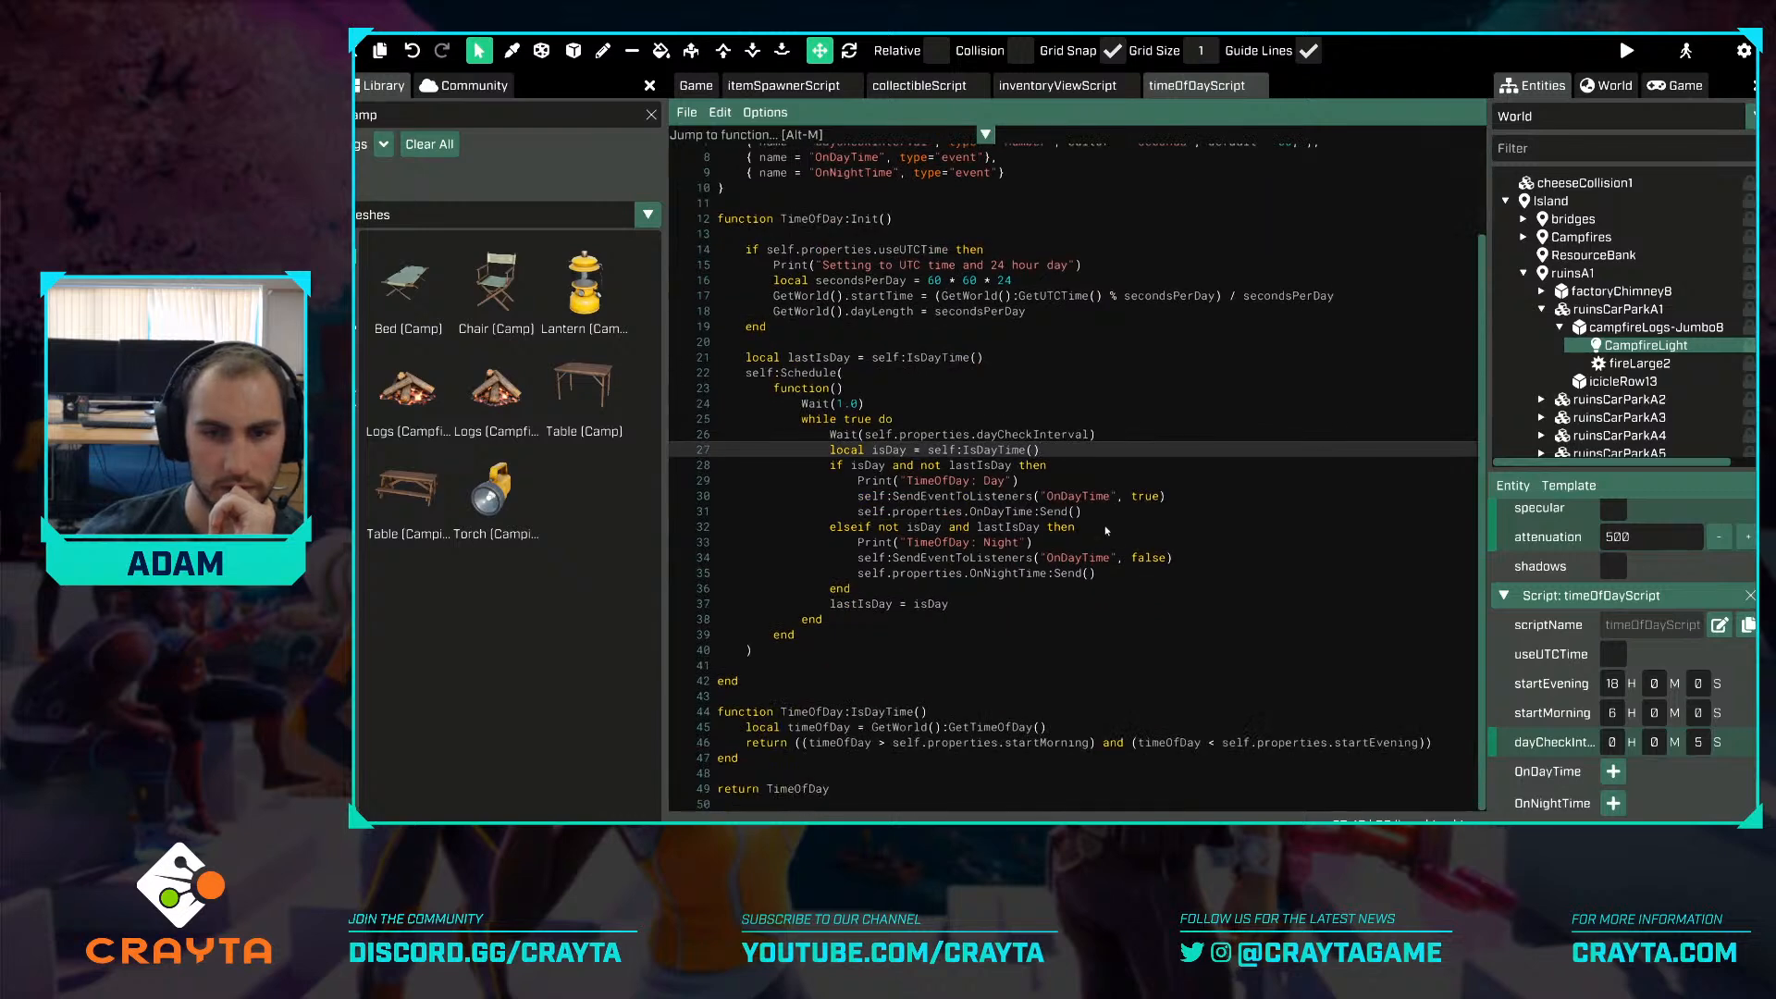
click(998, 710)
click(1062, 728)
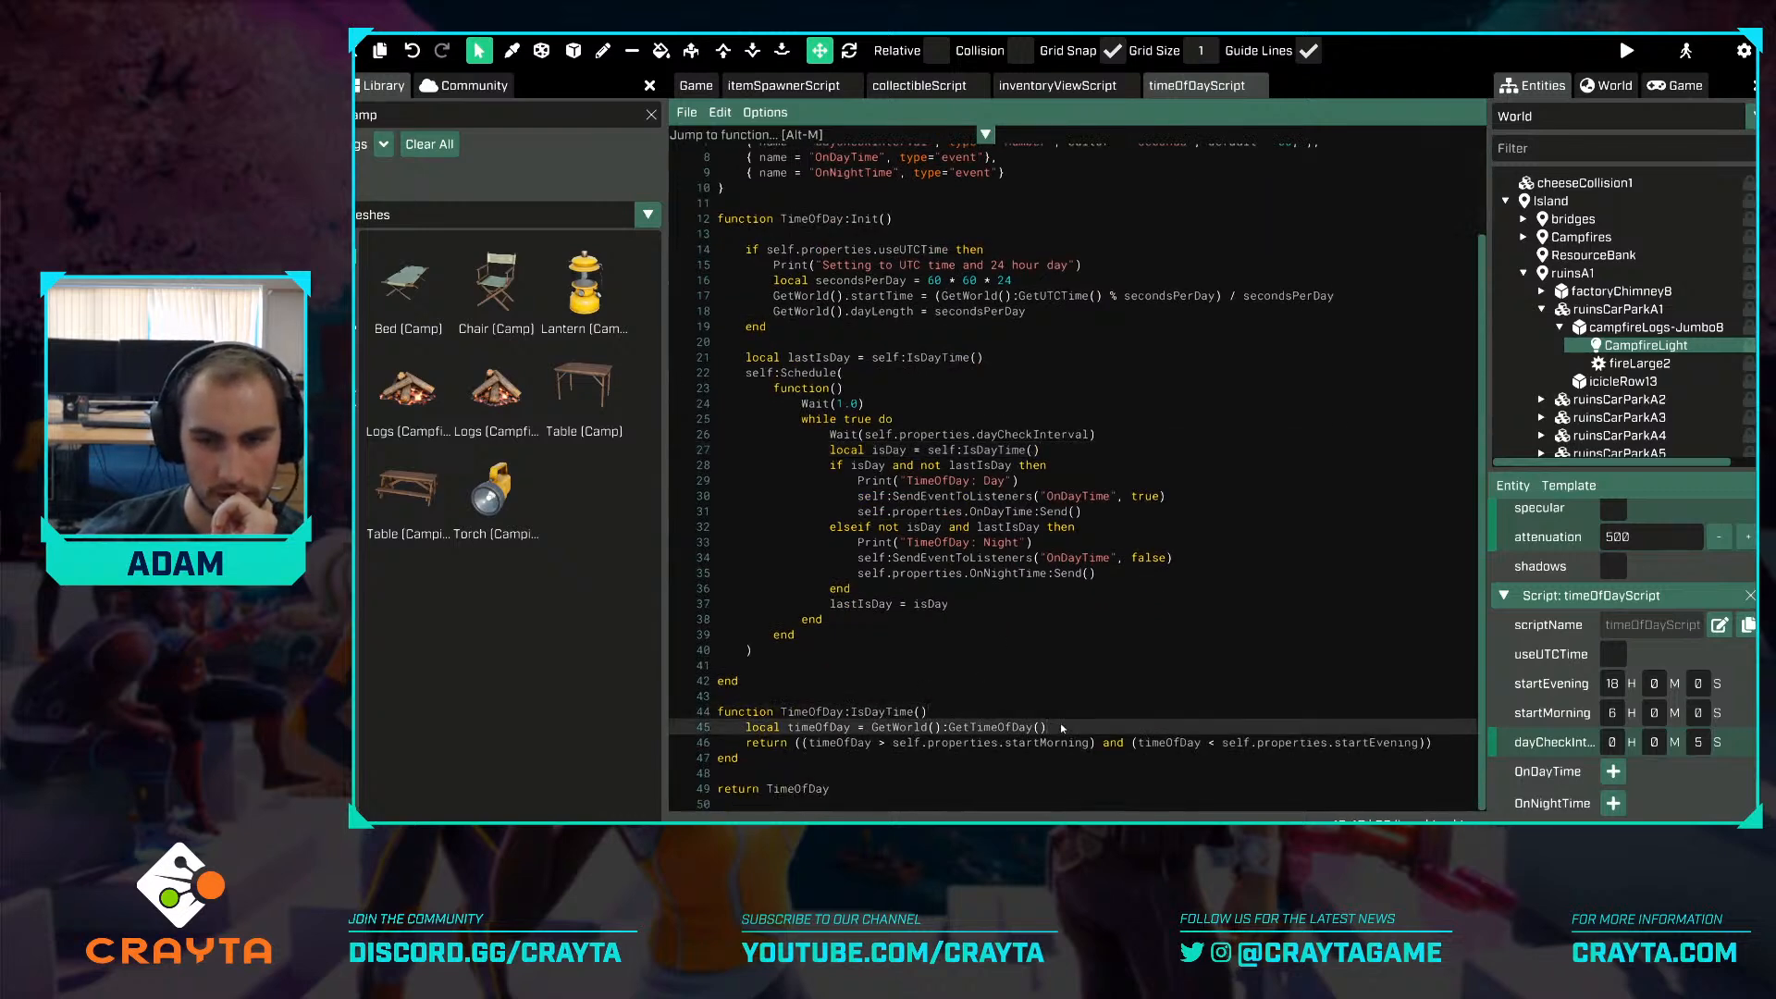
scroll(1060, 723, up, 3)
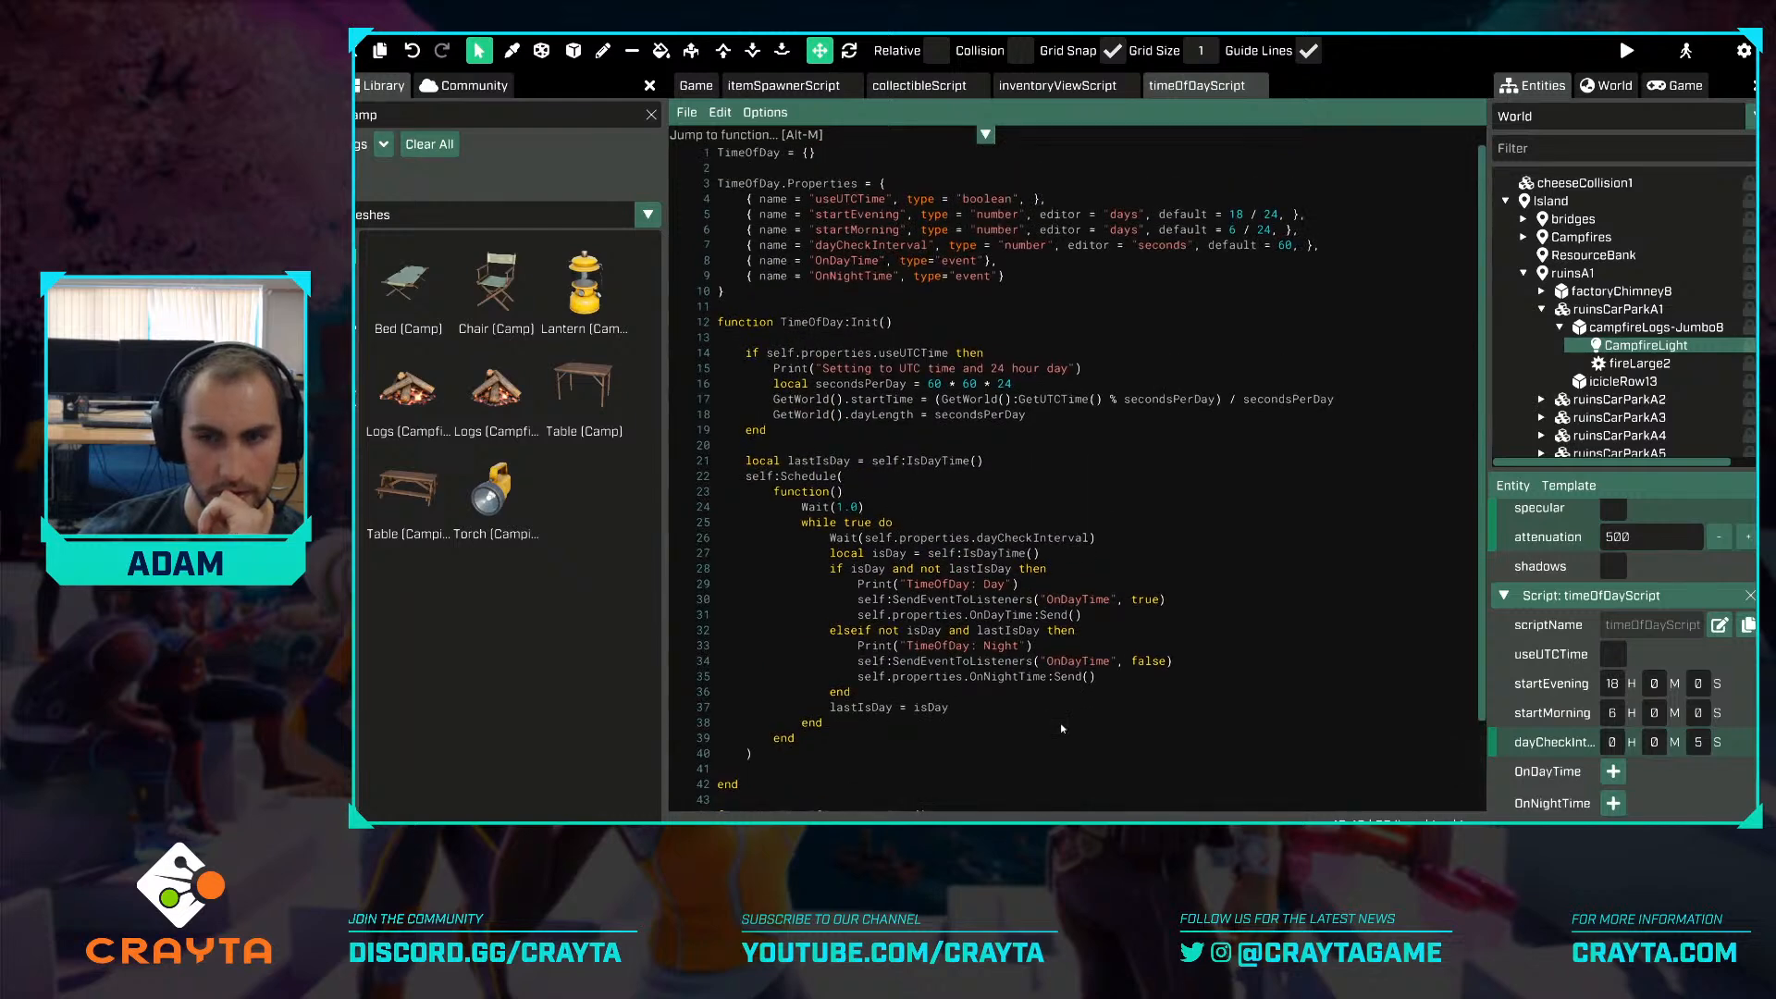
scroll(1060, 723, down, 3)
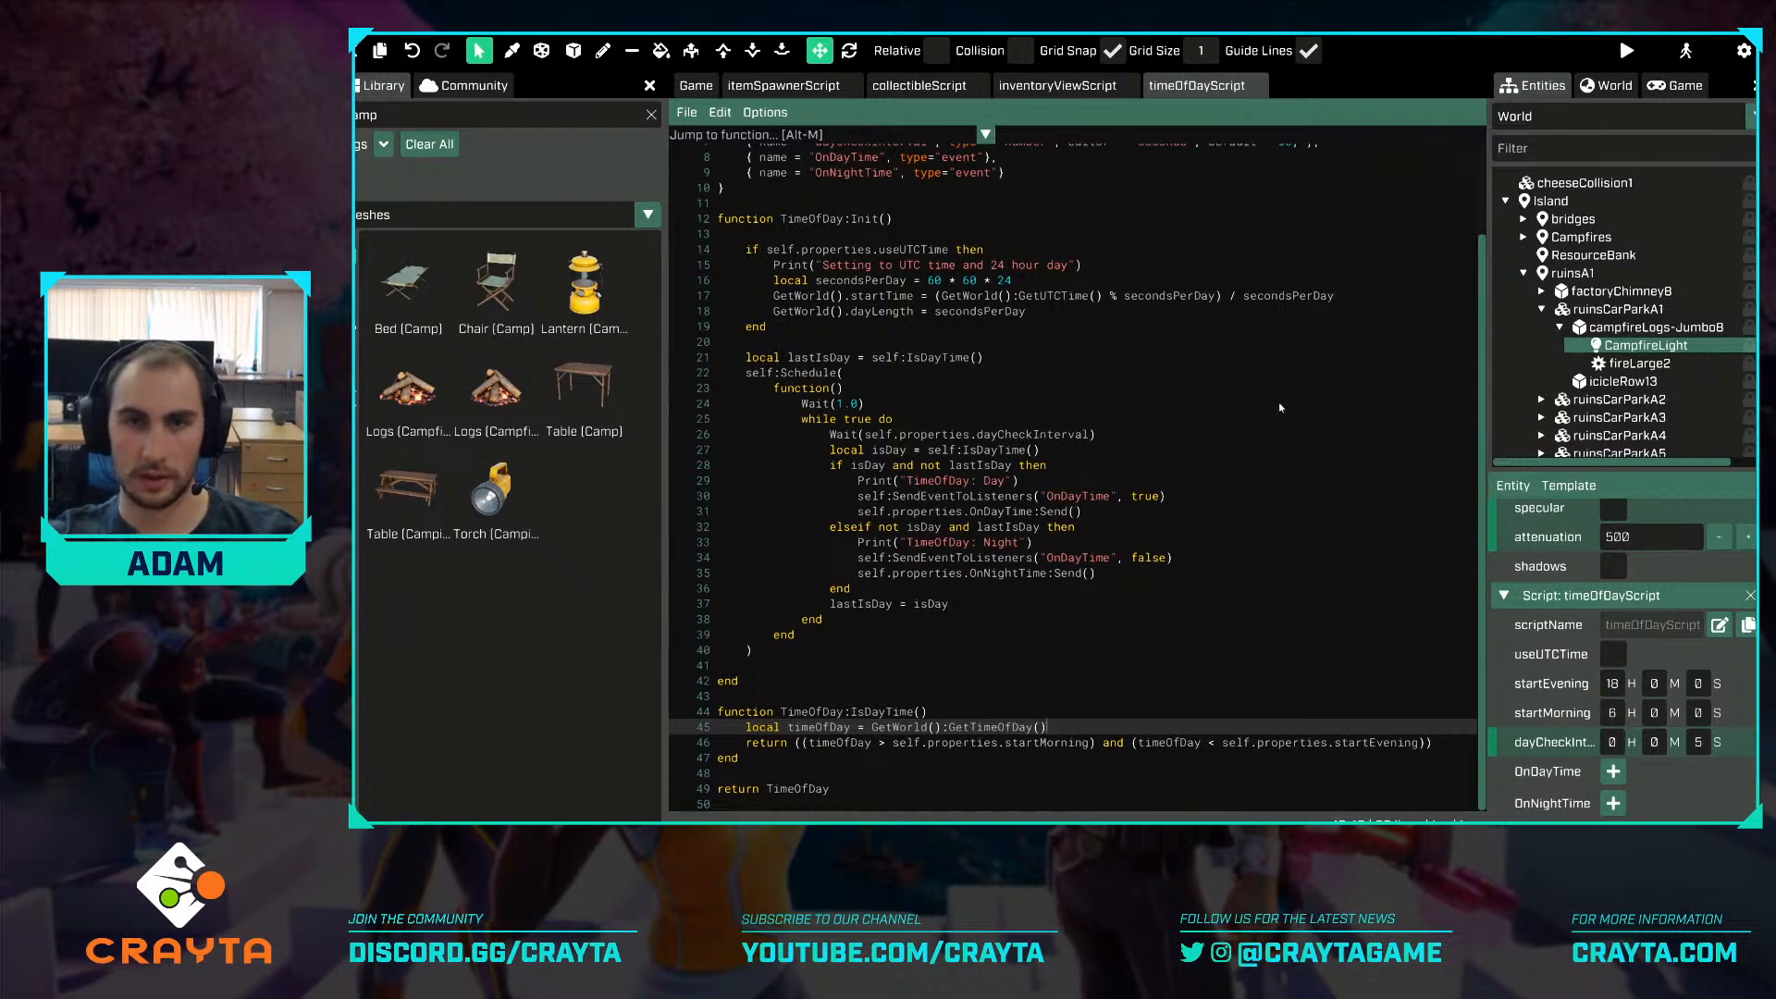
scroll(1274, 402, up, 2)
Create a new script named activationScript on CampfireLight and open it in the code editor.
click(697, 85)
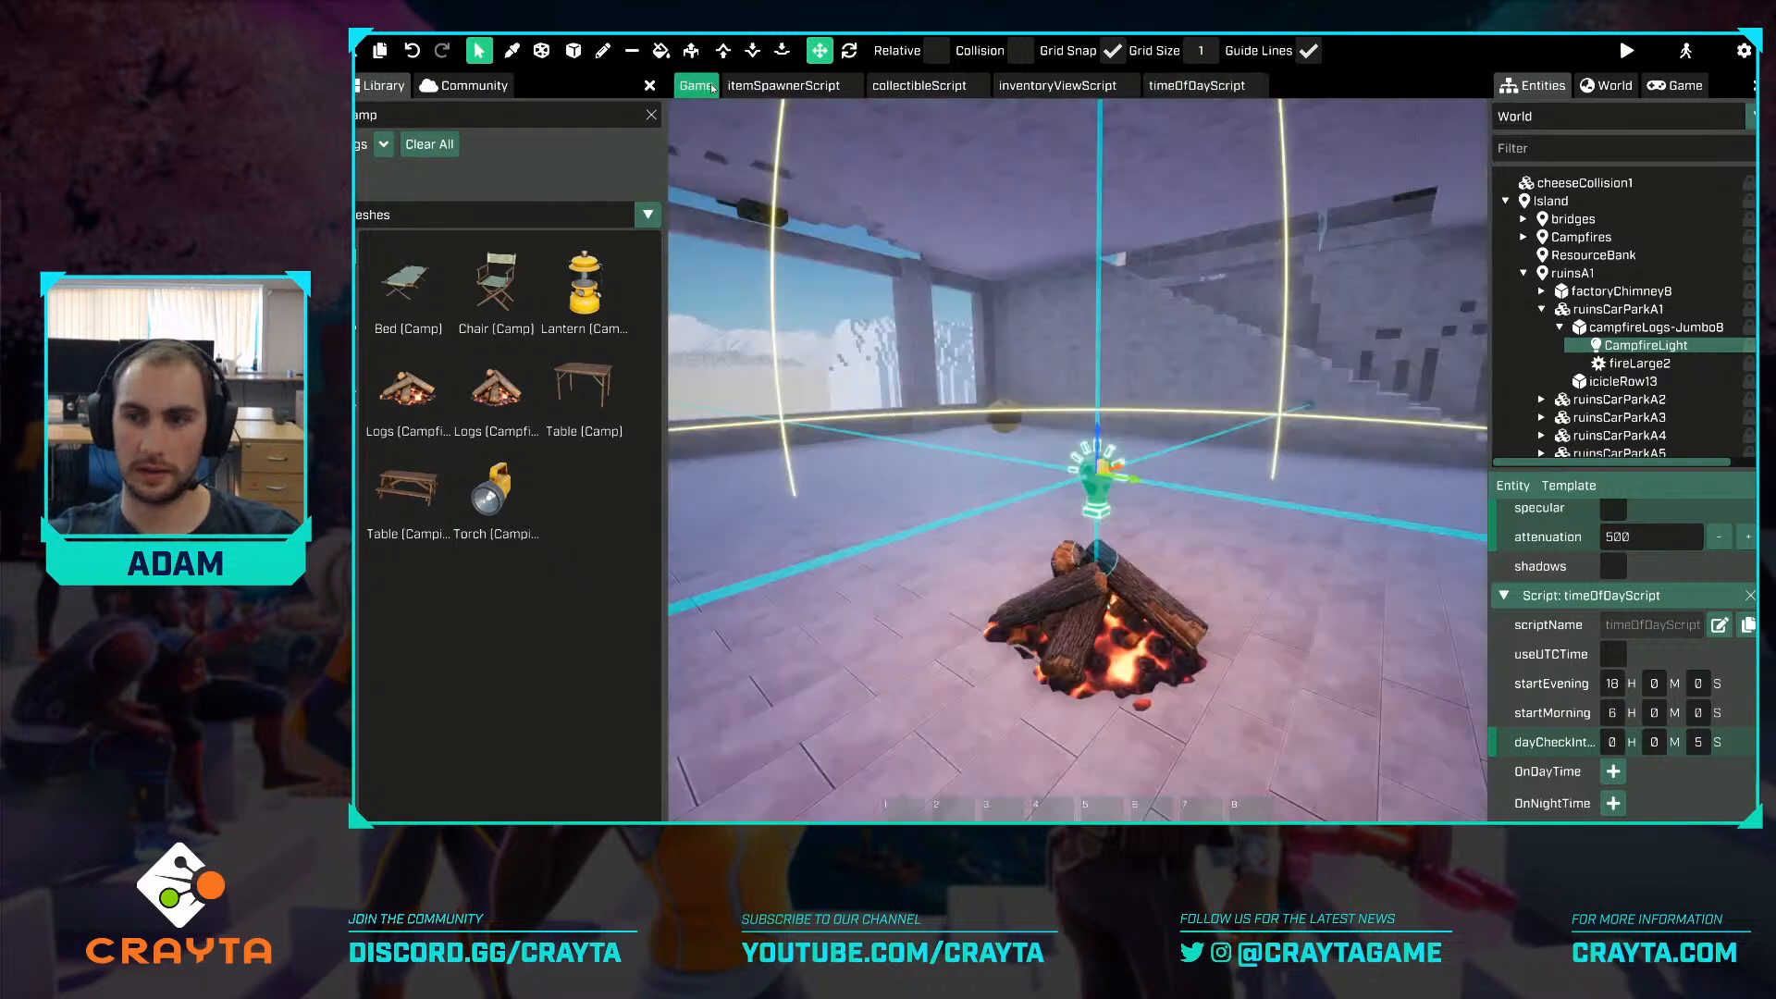
click(1547, 486)
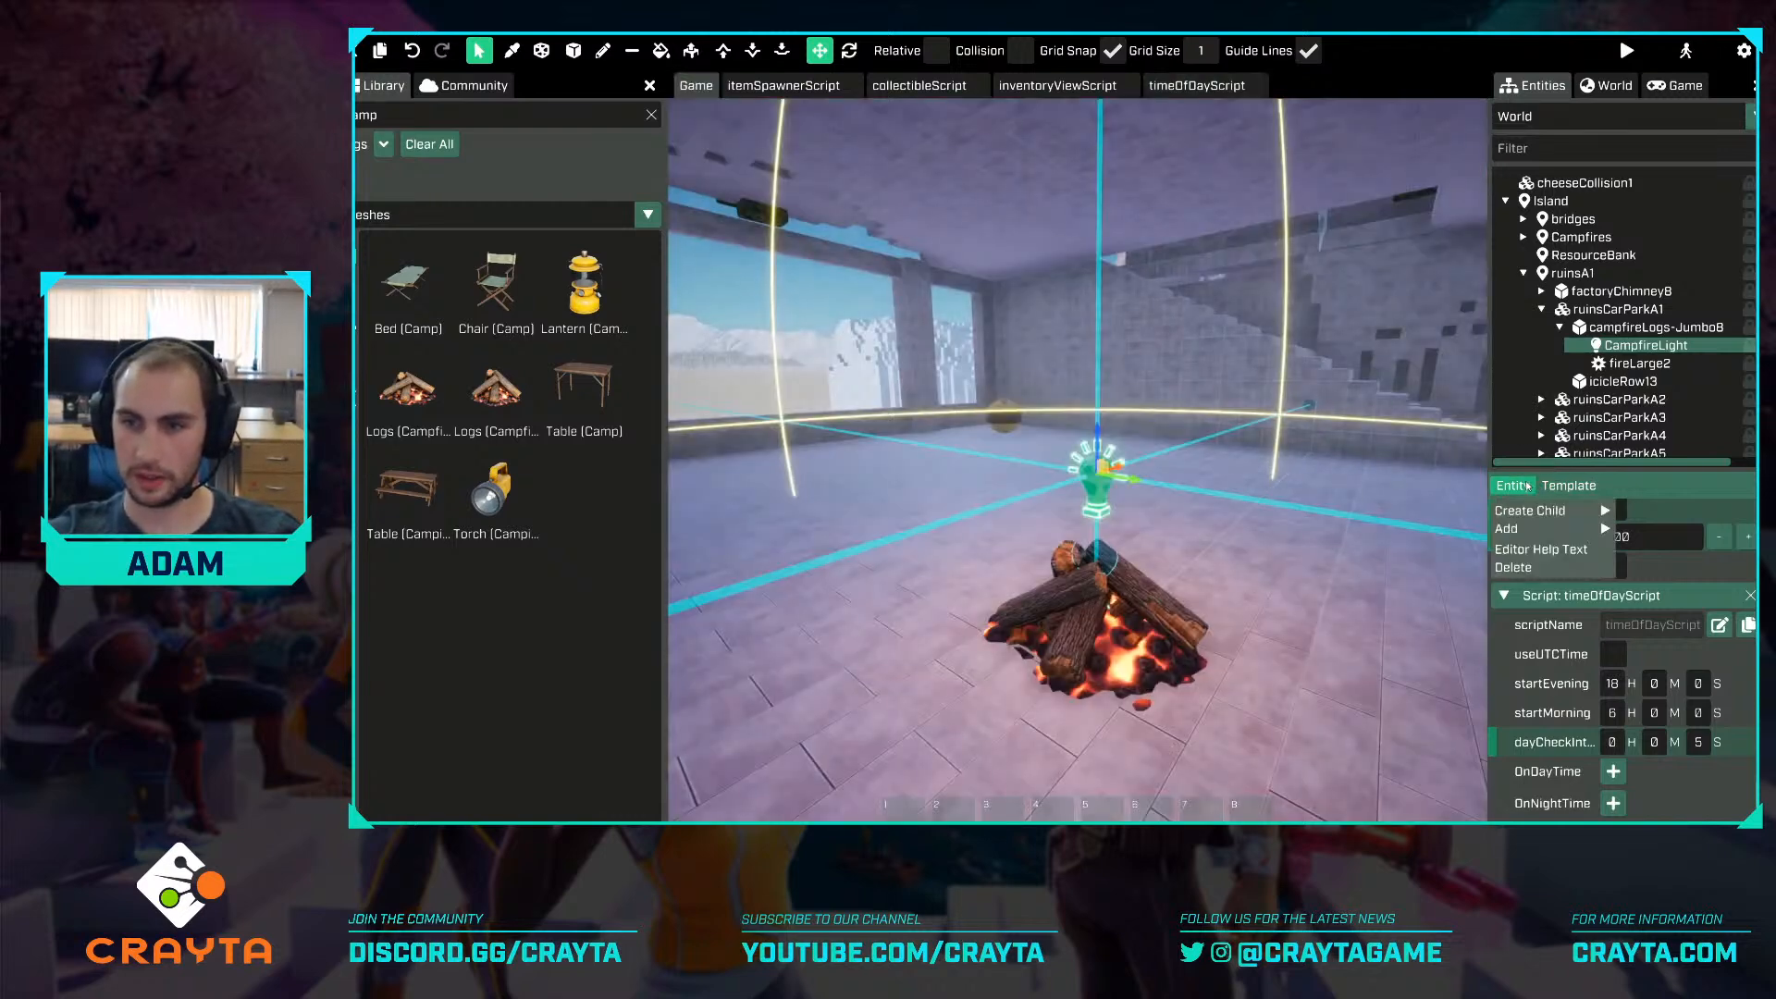
mouse_move(1573, 550)
mouse_move(1640, 527)
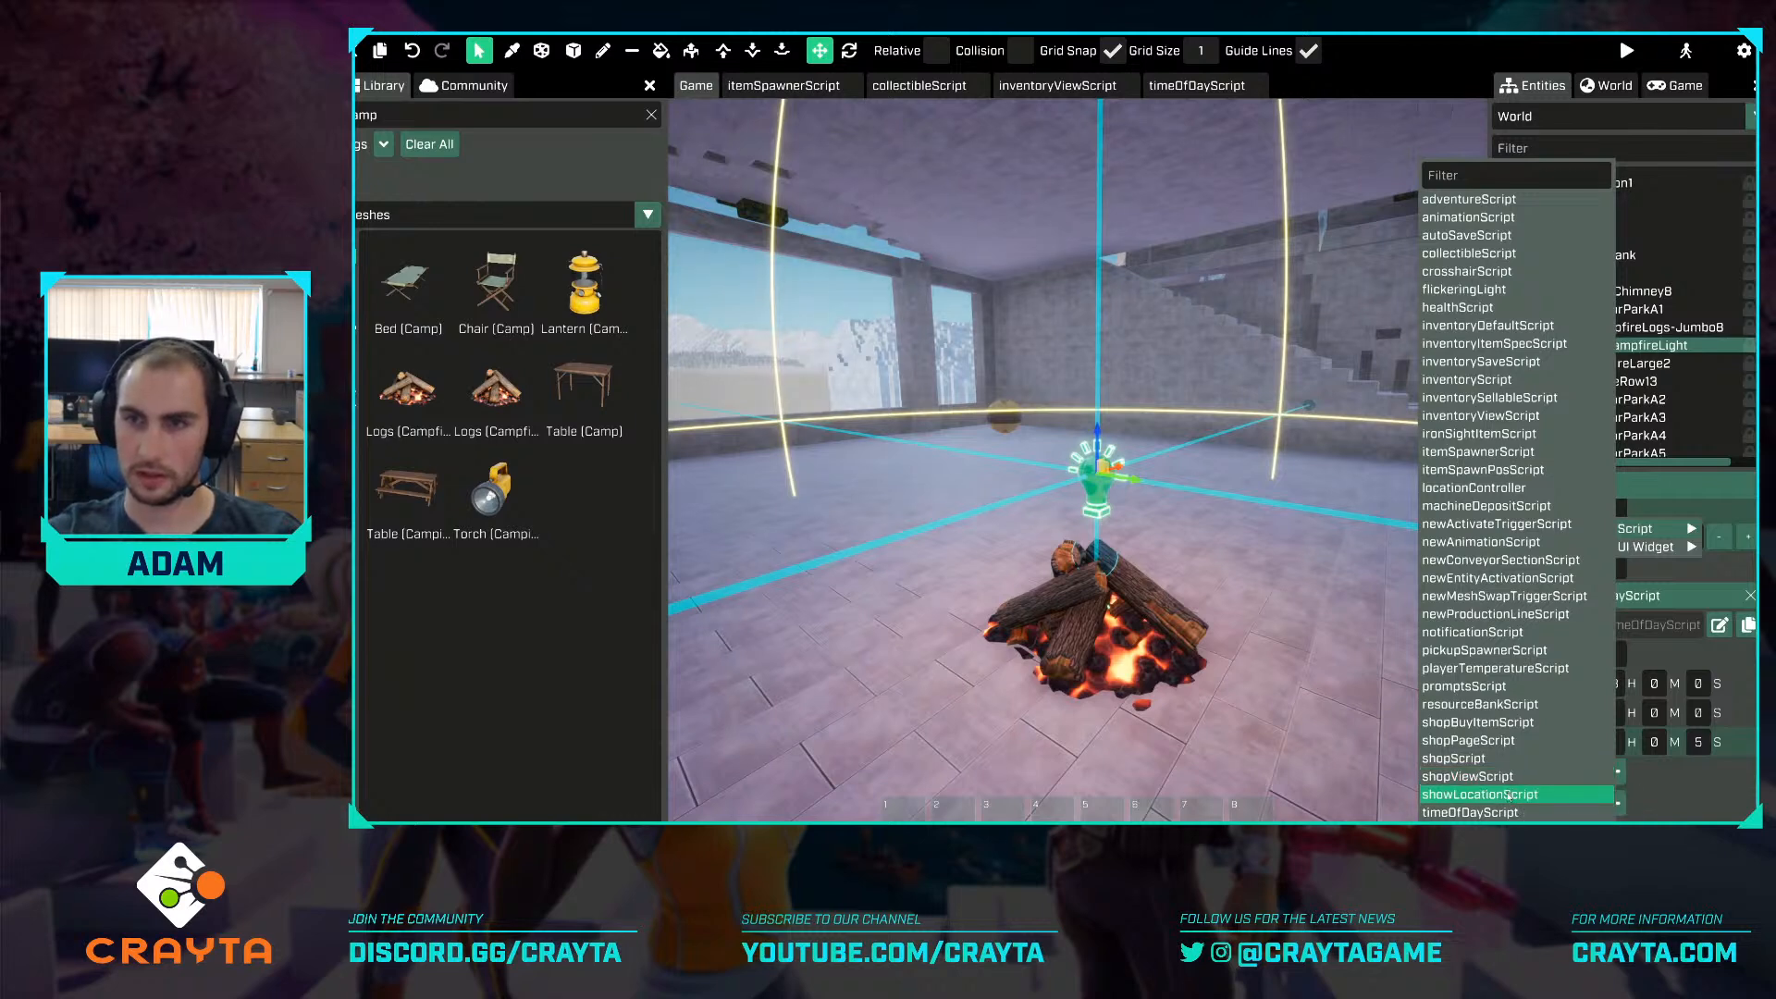
click(1470, 812)
text(a)
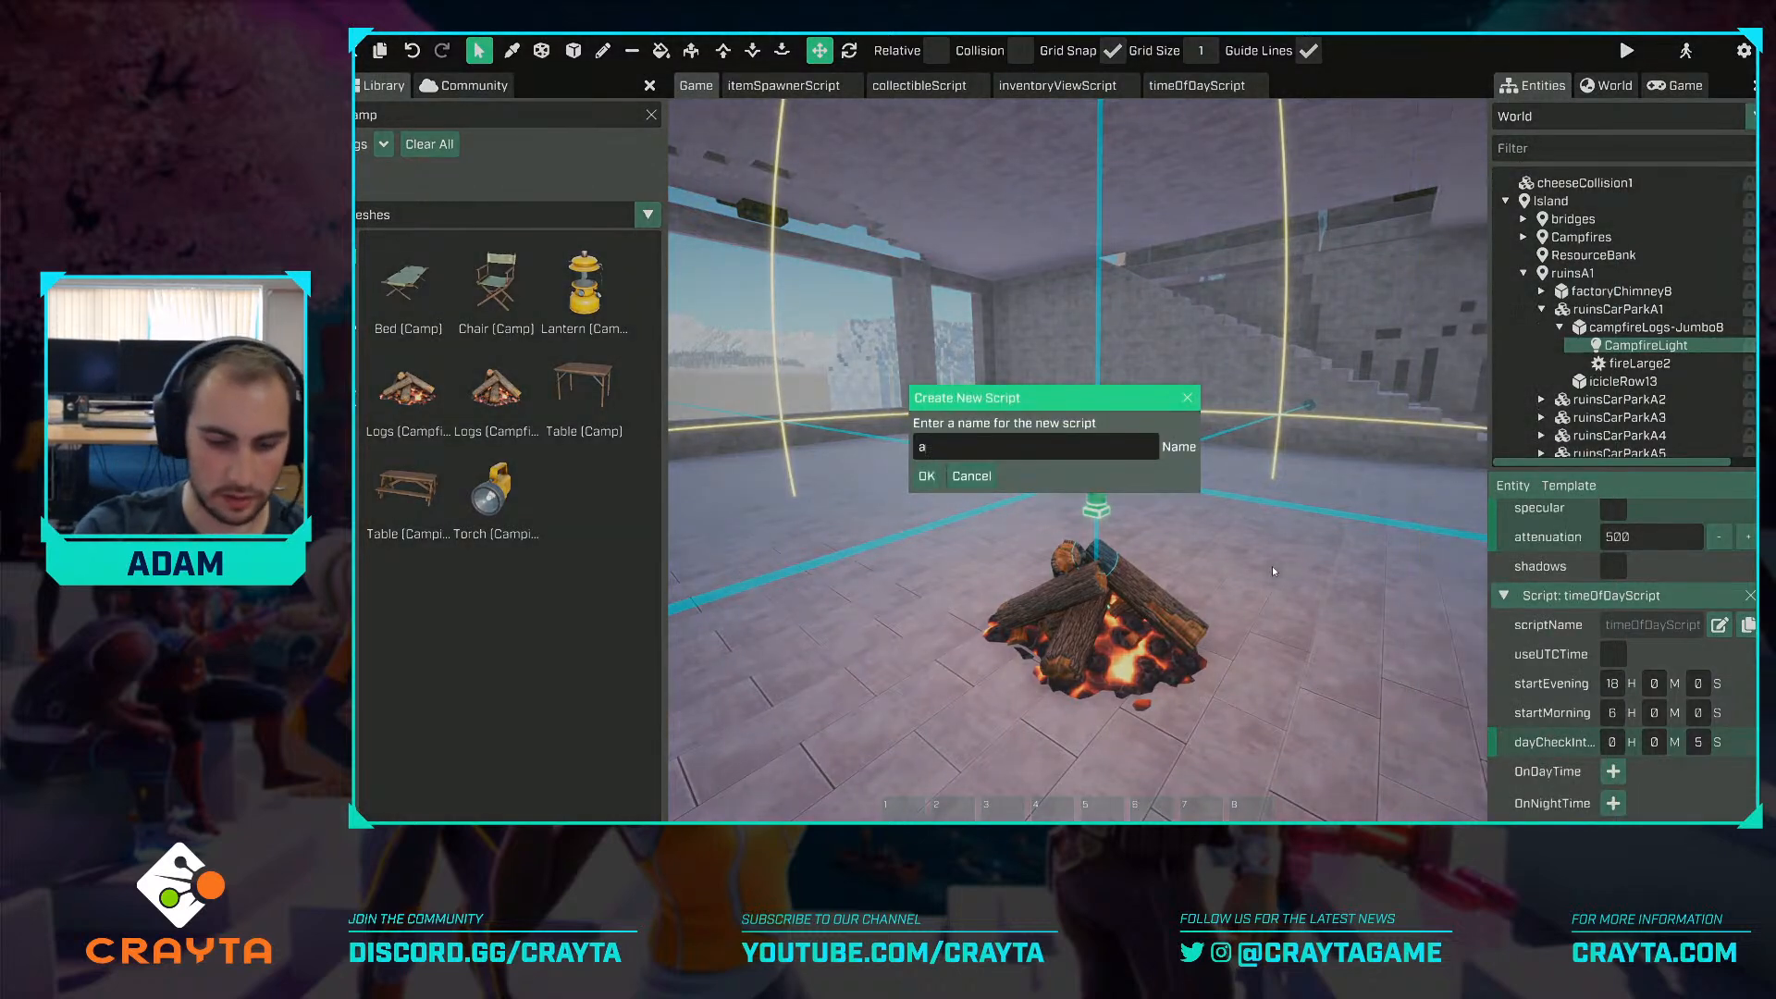
text(ctivateLight)
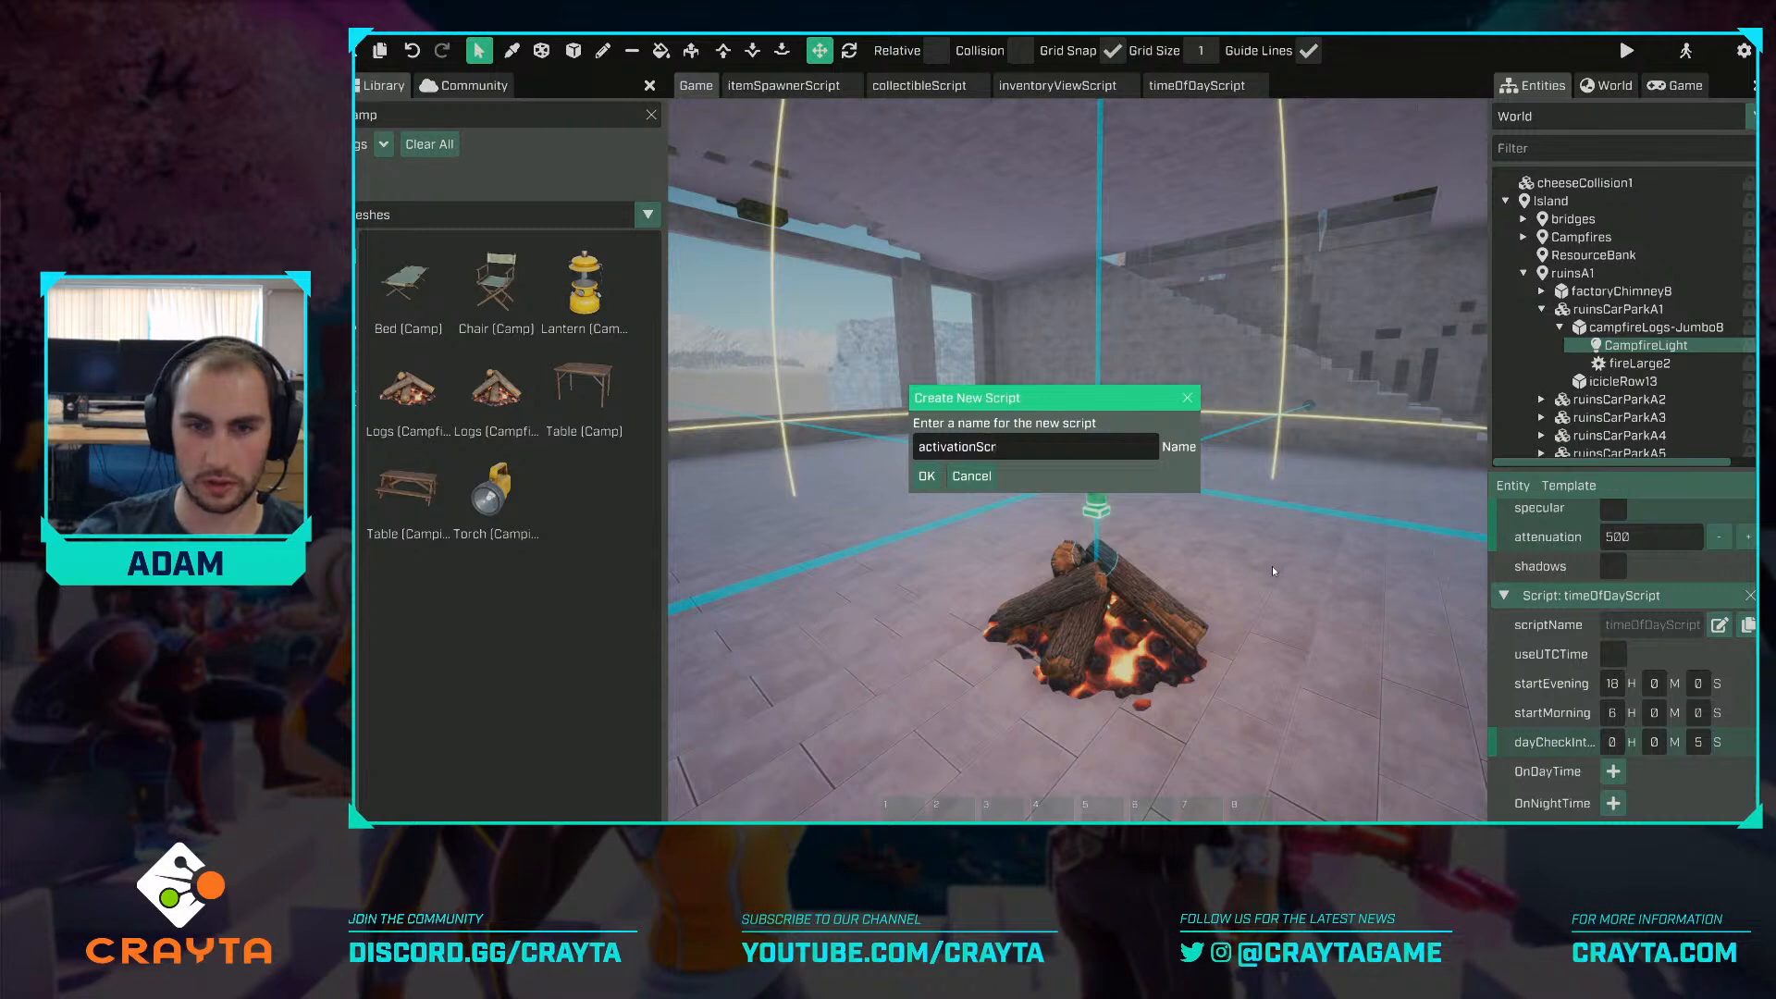
key(Return)
key(ctrl+p)
text(acti)
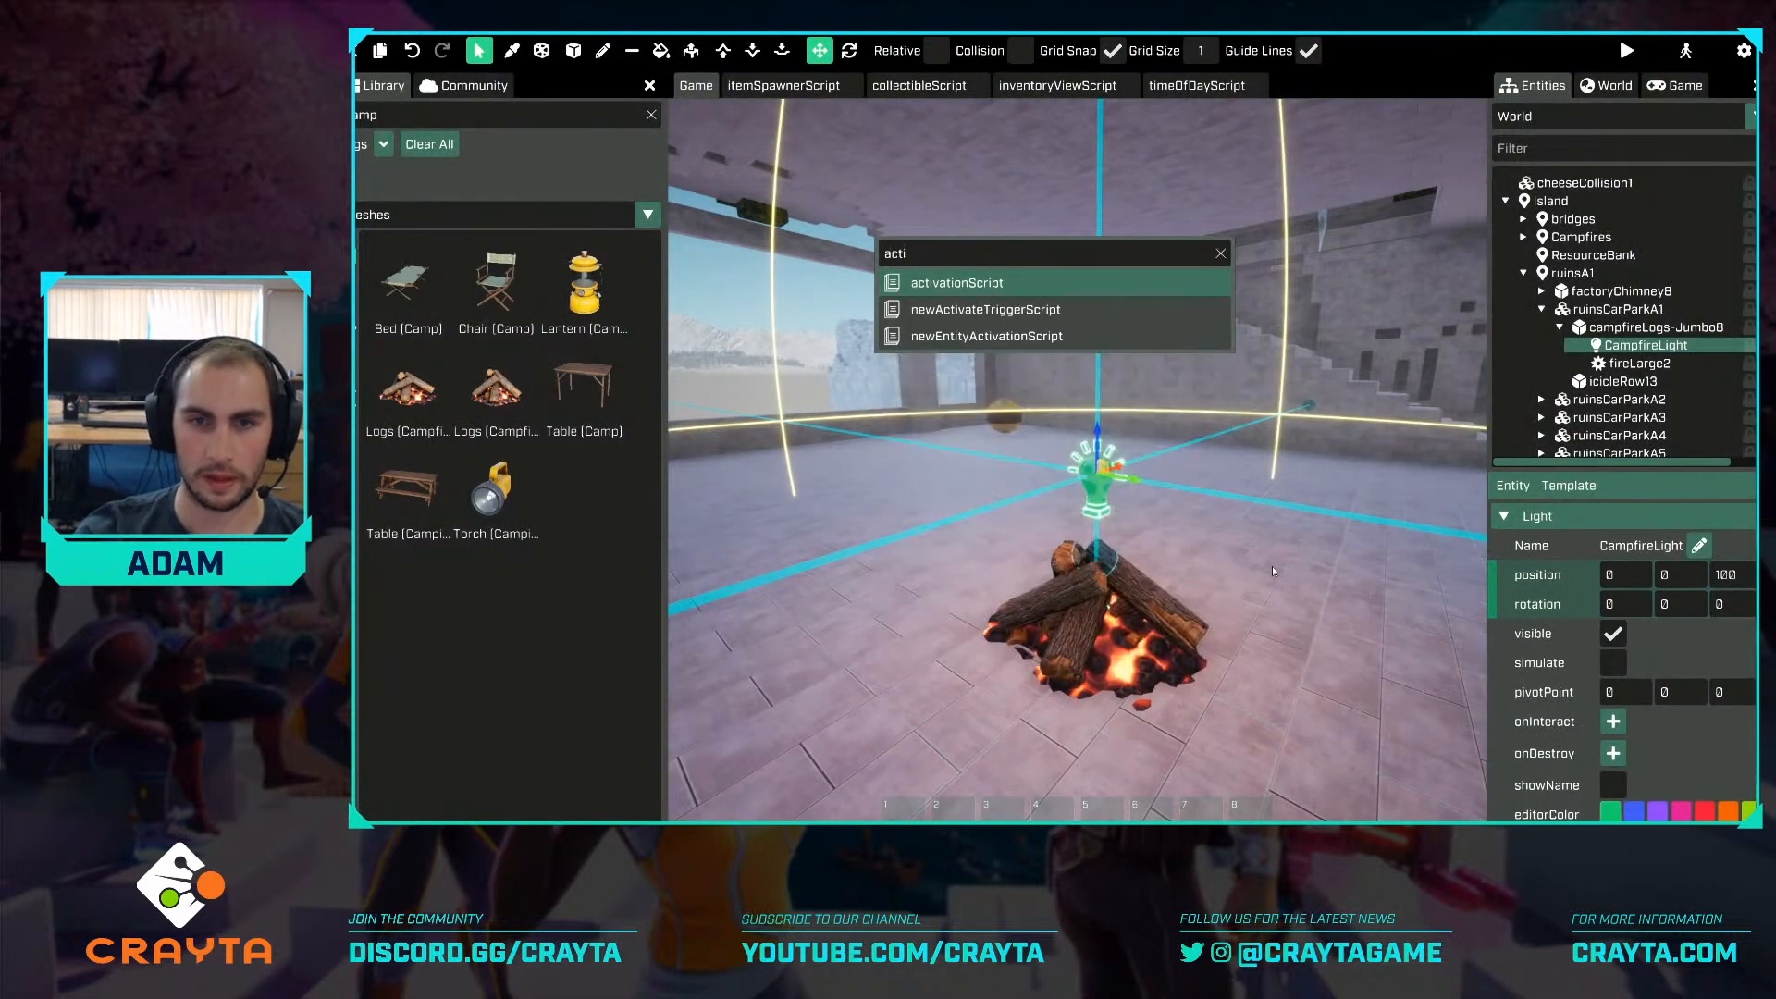
key(Return)
Remove the template comments and the example health property from activationScript and save it.
click(1199, 260)
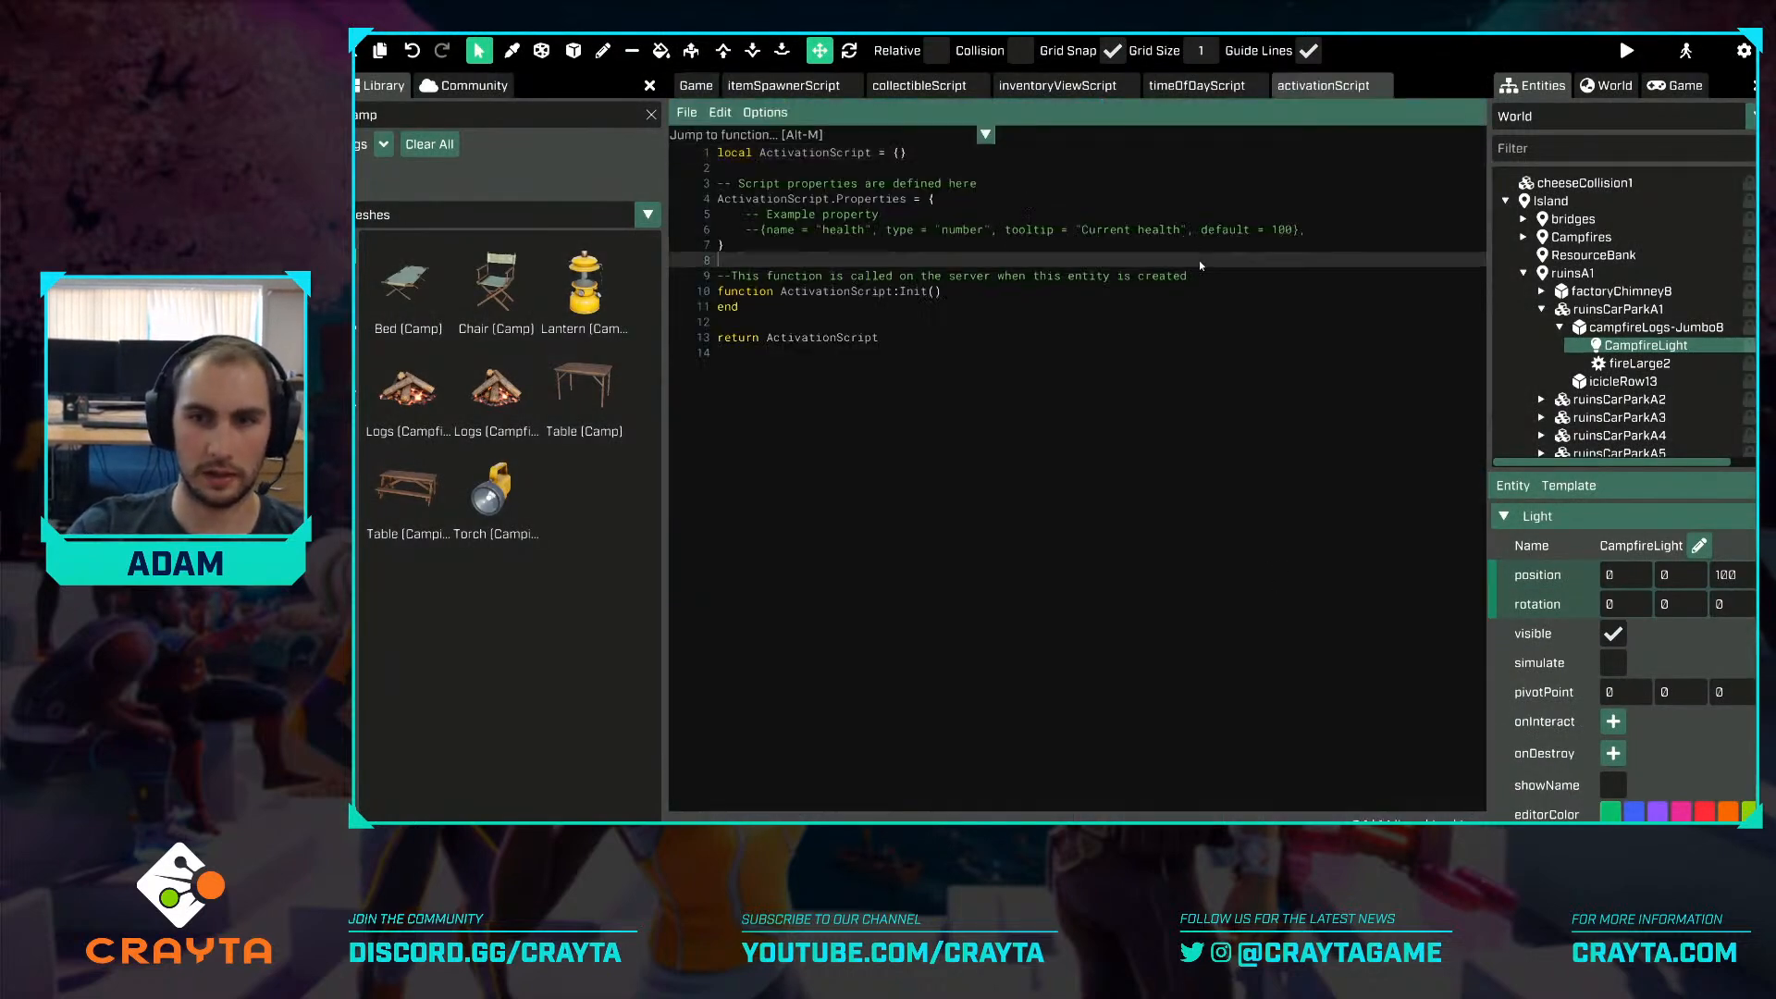
key(shift+Down)
key(shift+End)
key(BackSpace)
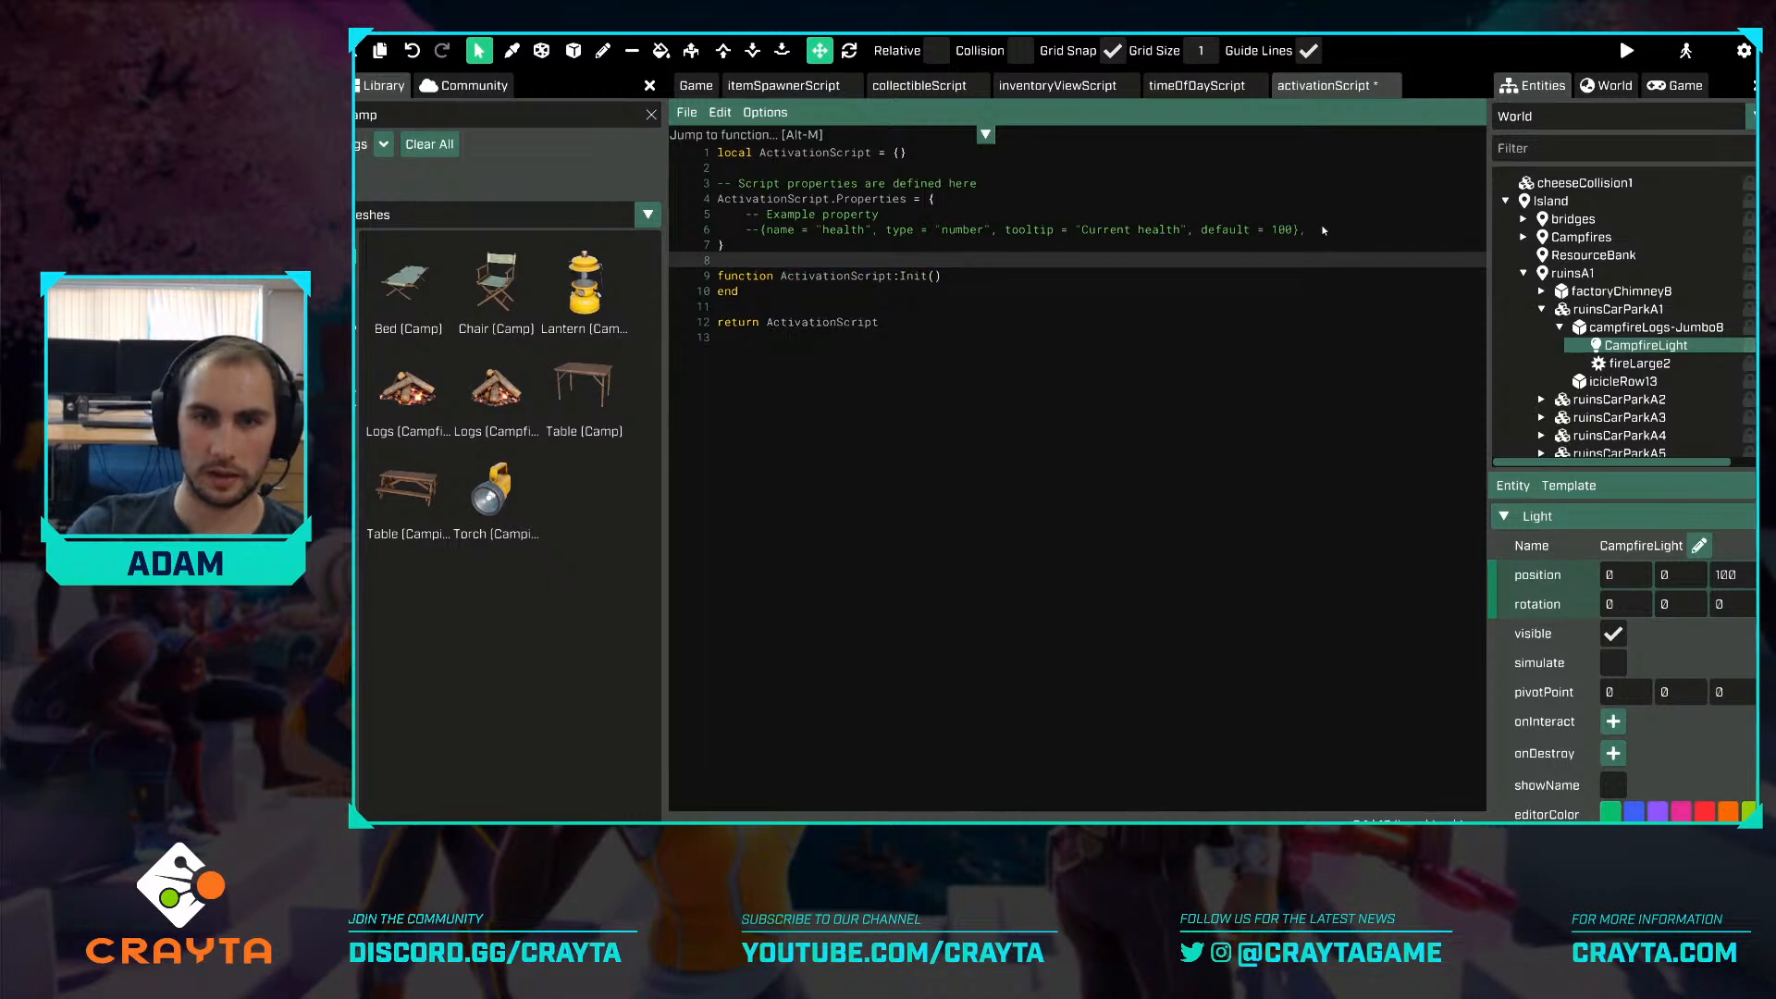
drag(1323, 230, 1071, 200)
key(BackSpace)
key(Up)
key(shift+Up)
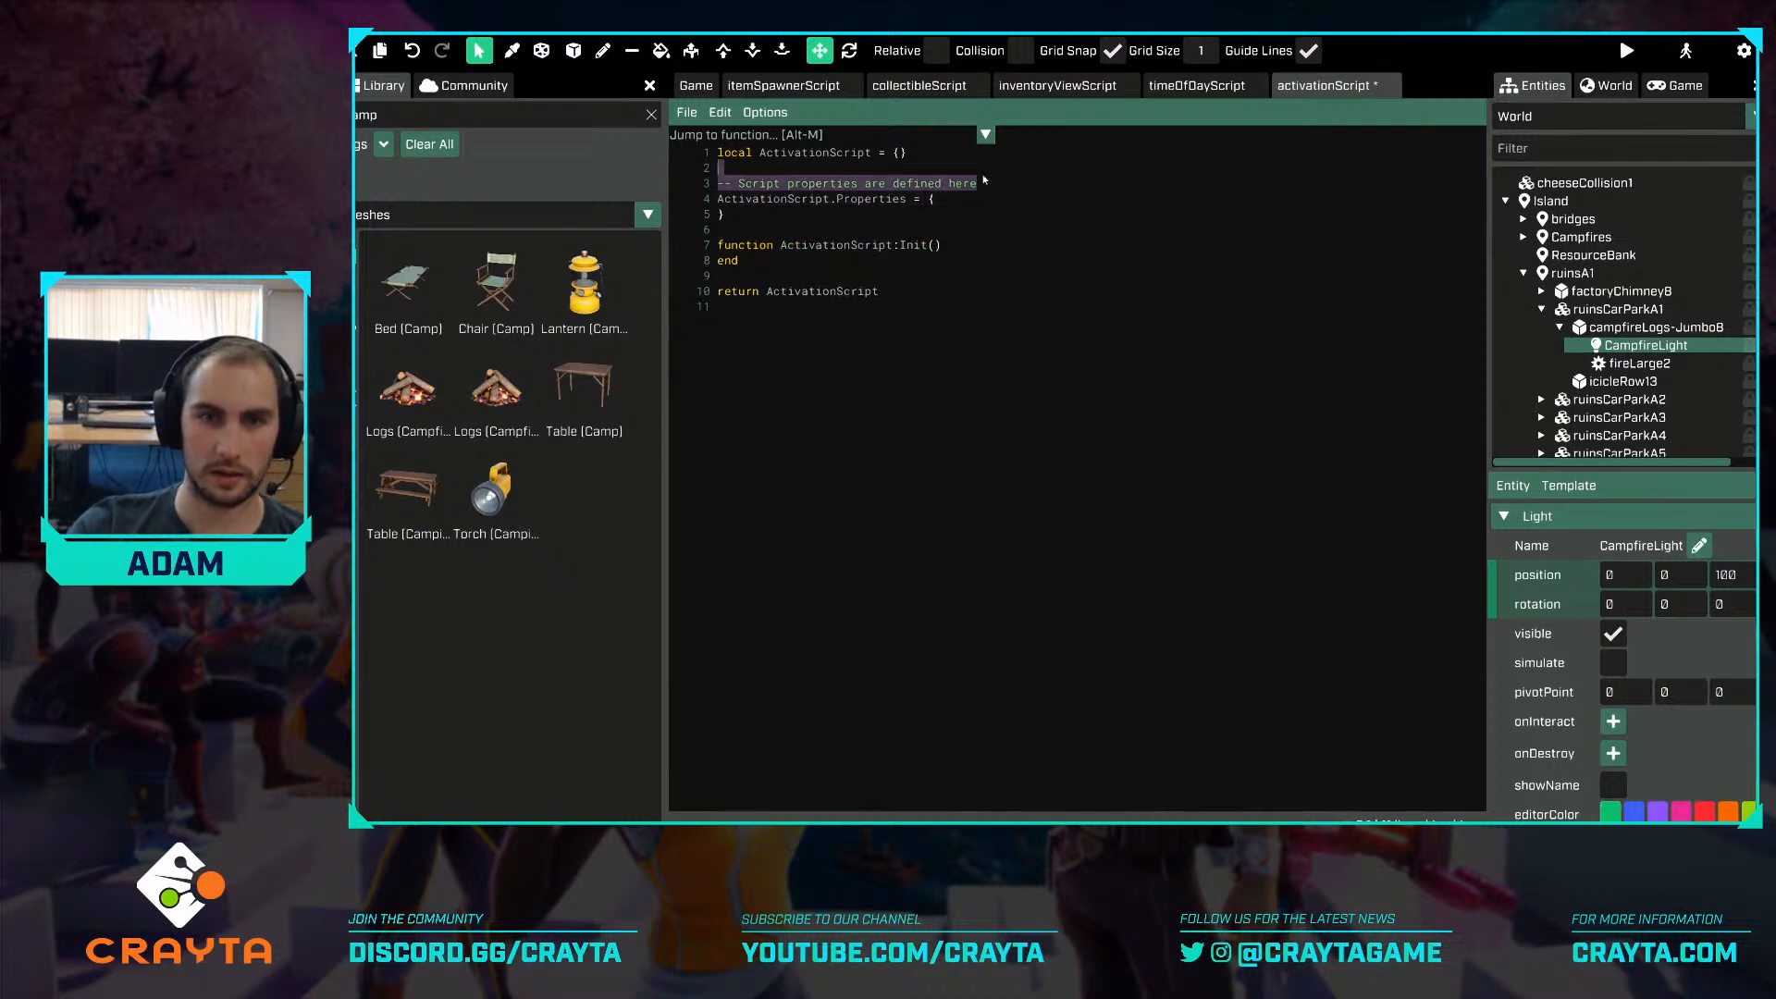
key(BackSpace)
click(845, 245)
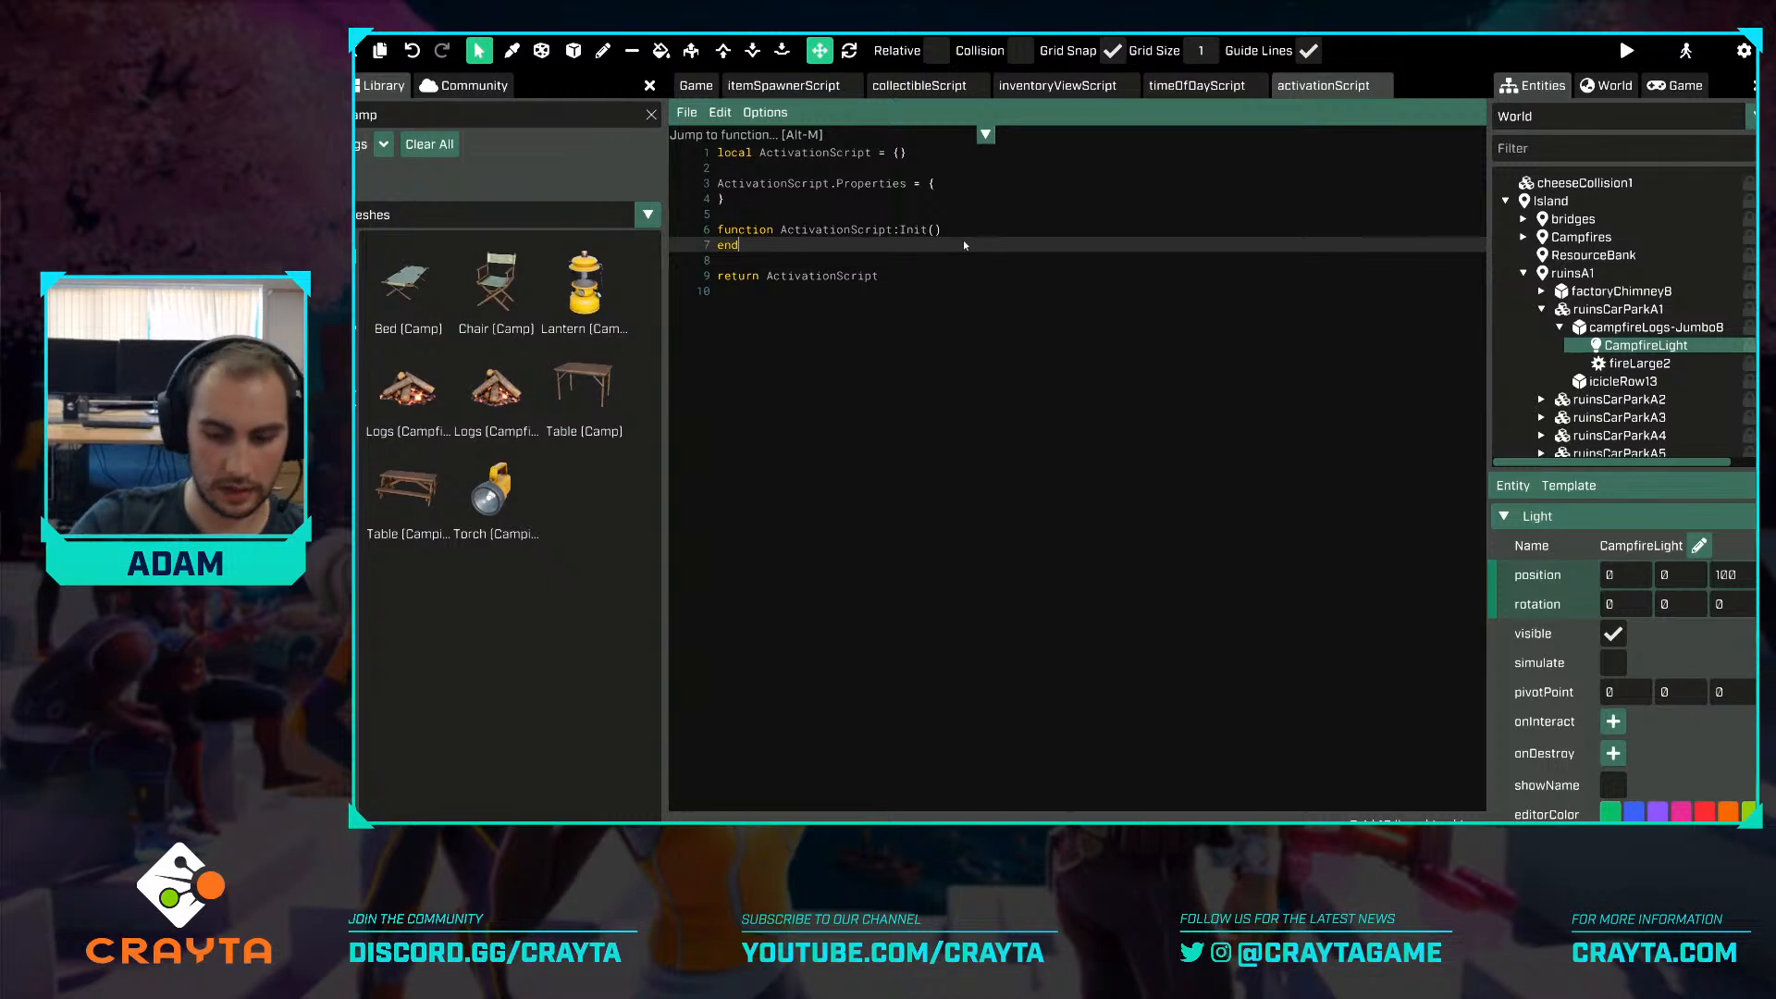
Add an empty ActivationScript:Activate() function below Init in activationScript.
key(Return)
key(Return)
text(function Ac)
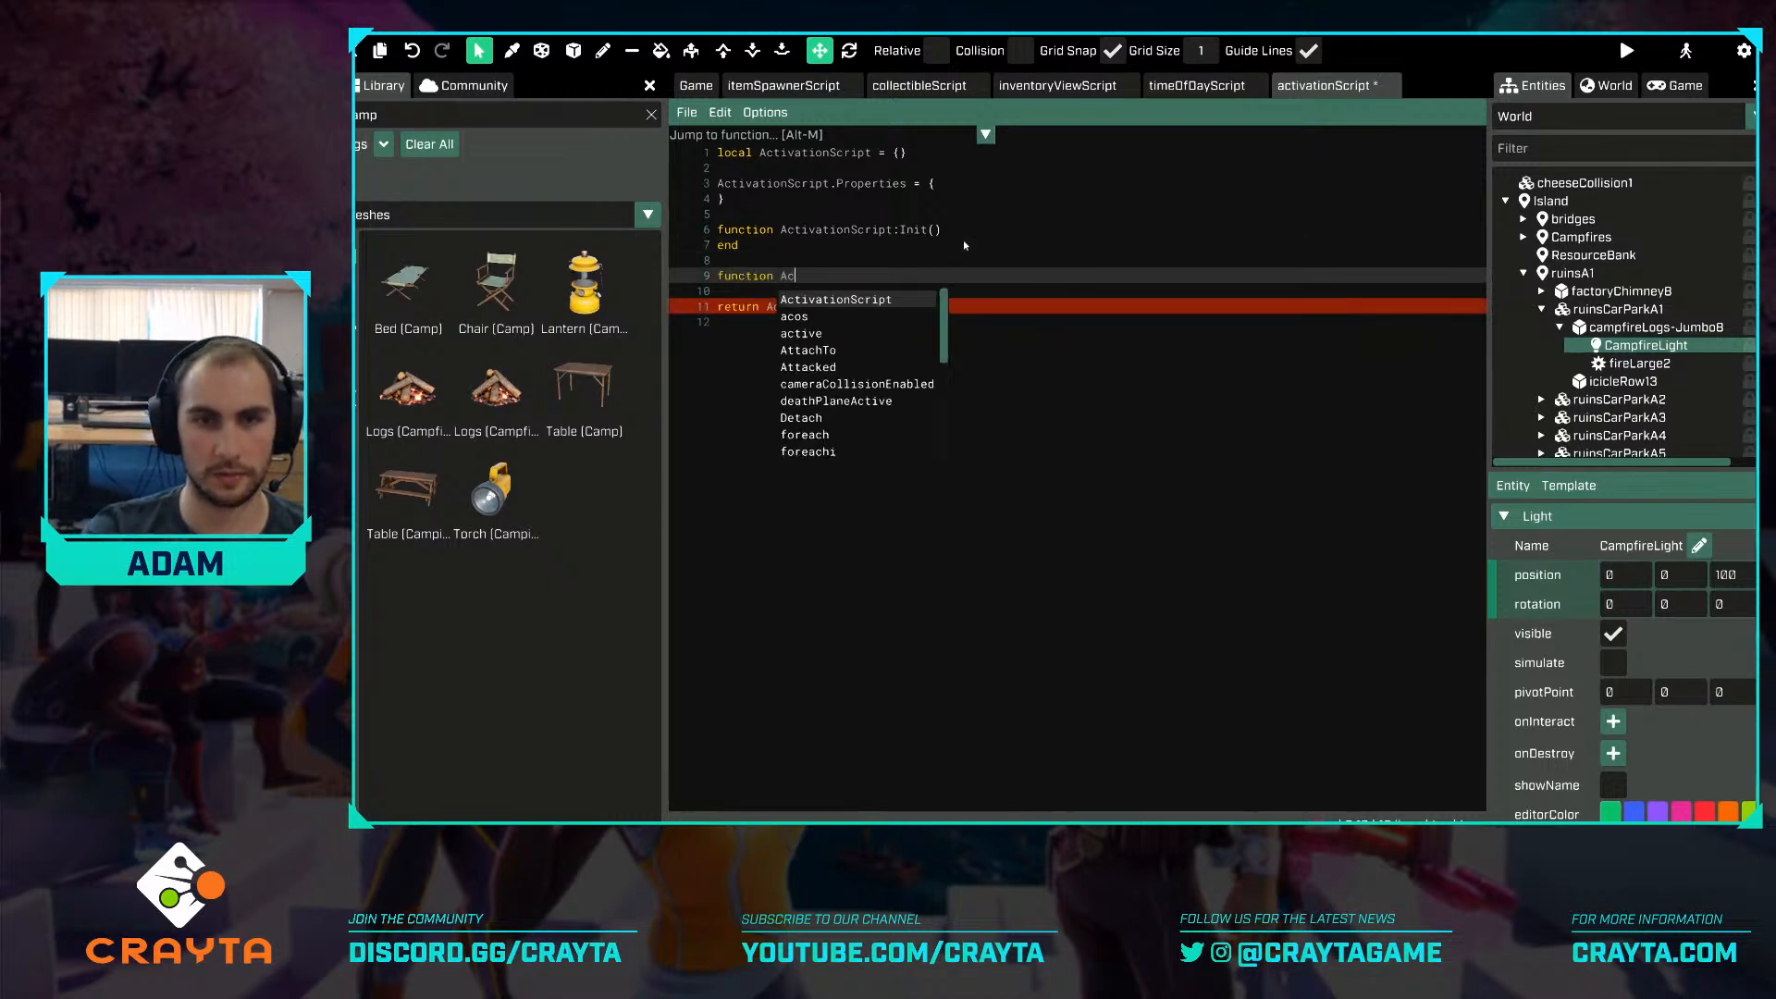
text(tivationScript:Activate())
key(Return)
key(Return)
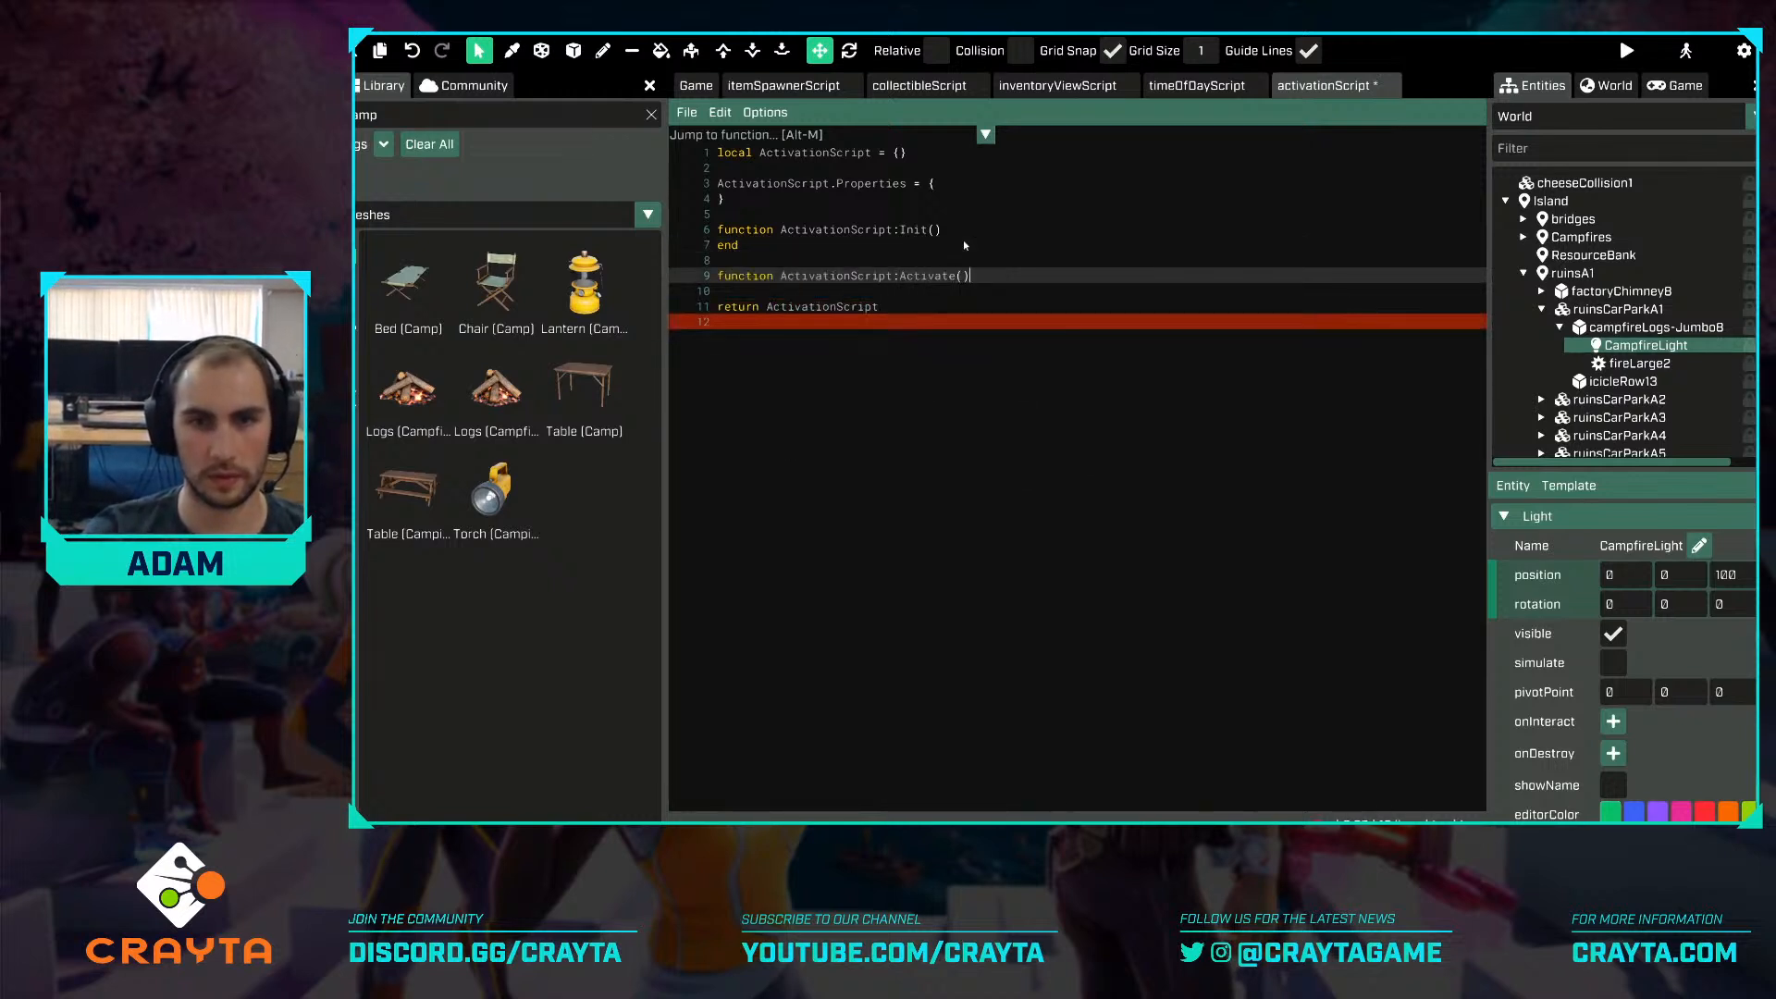
text(end)
Add an empty ActivationScript:Deactivate() function below Activate and save the script.
key(Return)
key(Return)
text(function )
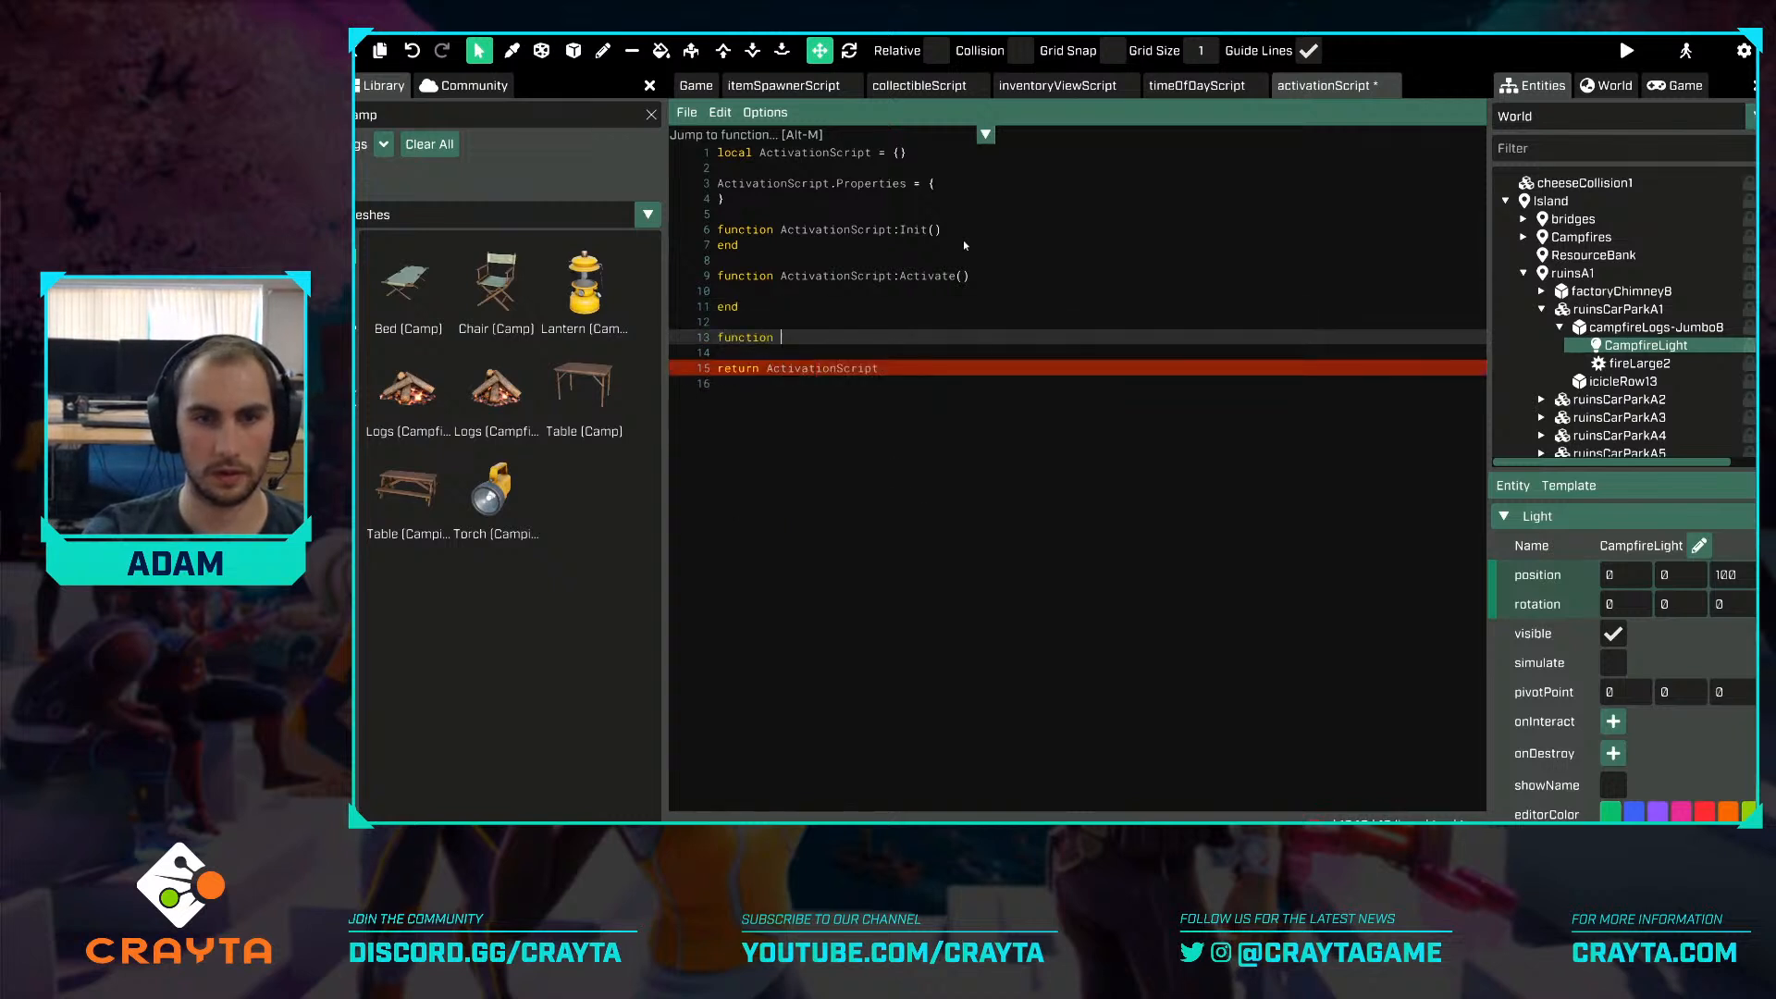
text(ActivationScript:Deactivate())
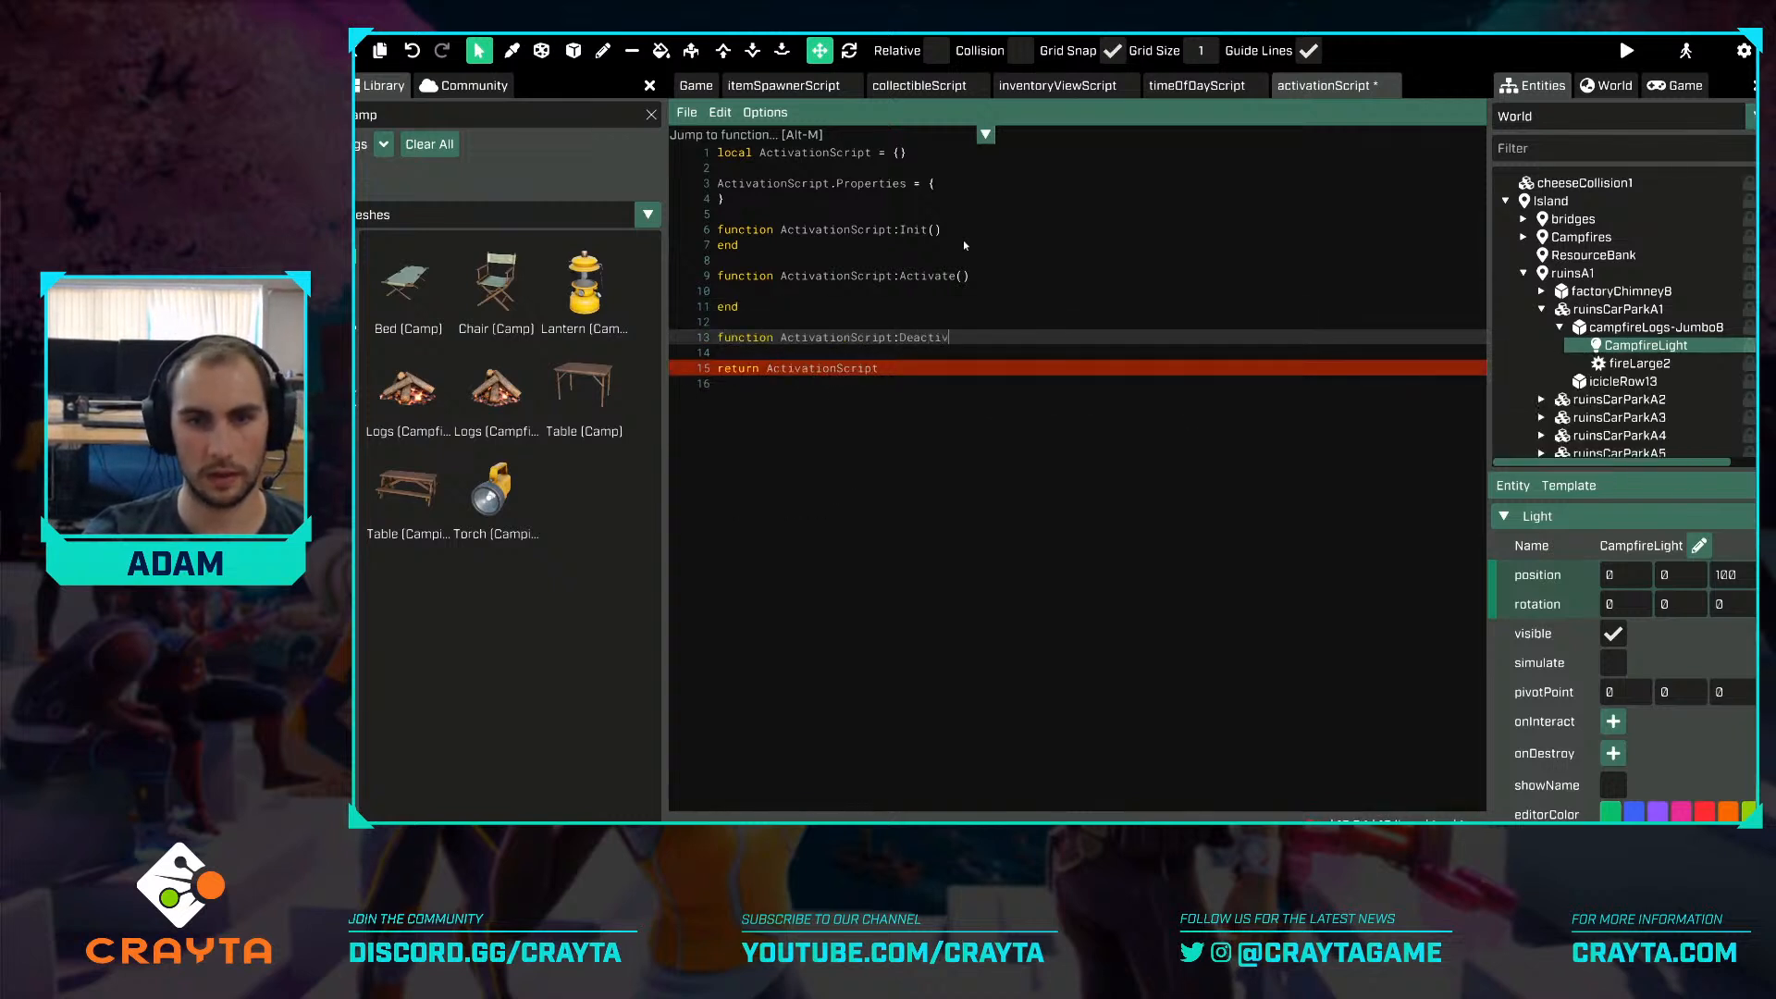
key(Return)
key(Return)
text(end)
key(ctrl+s)
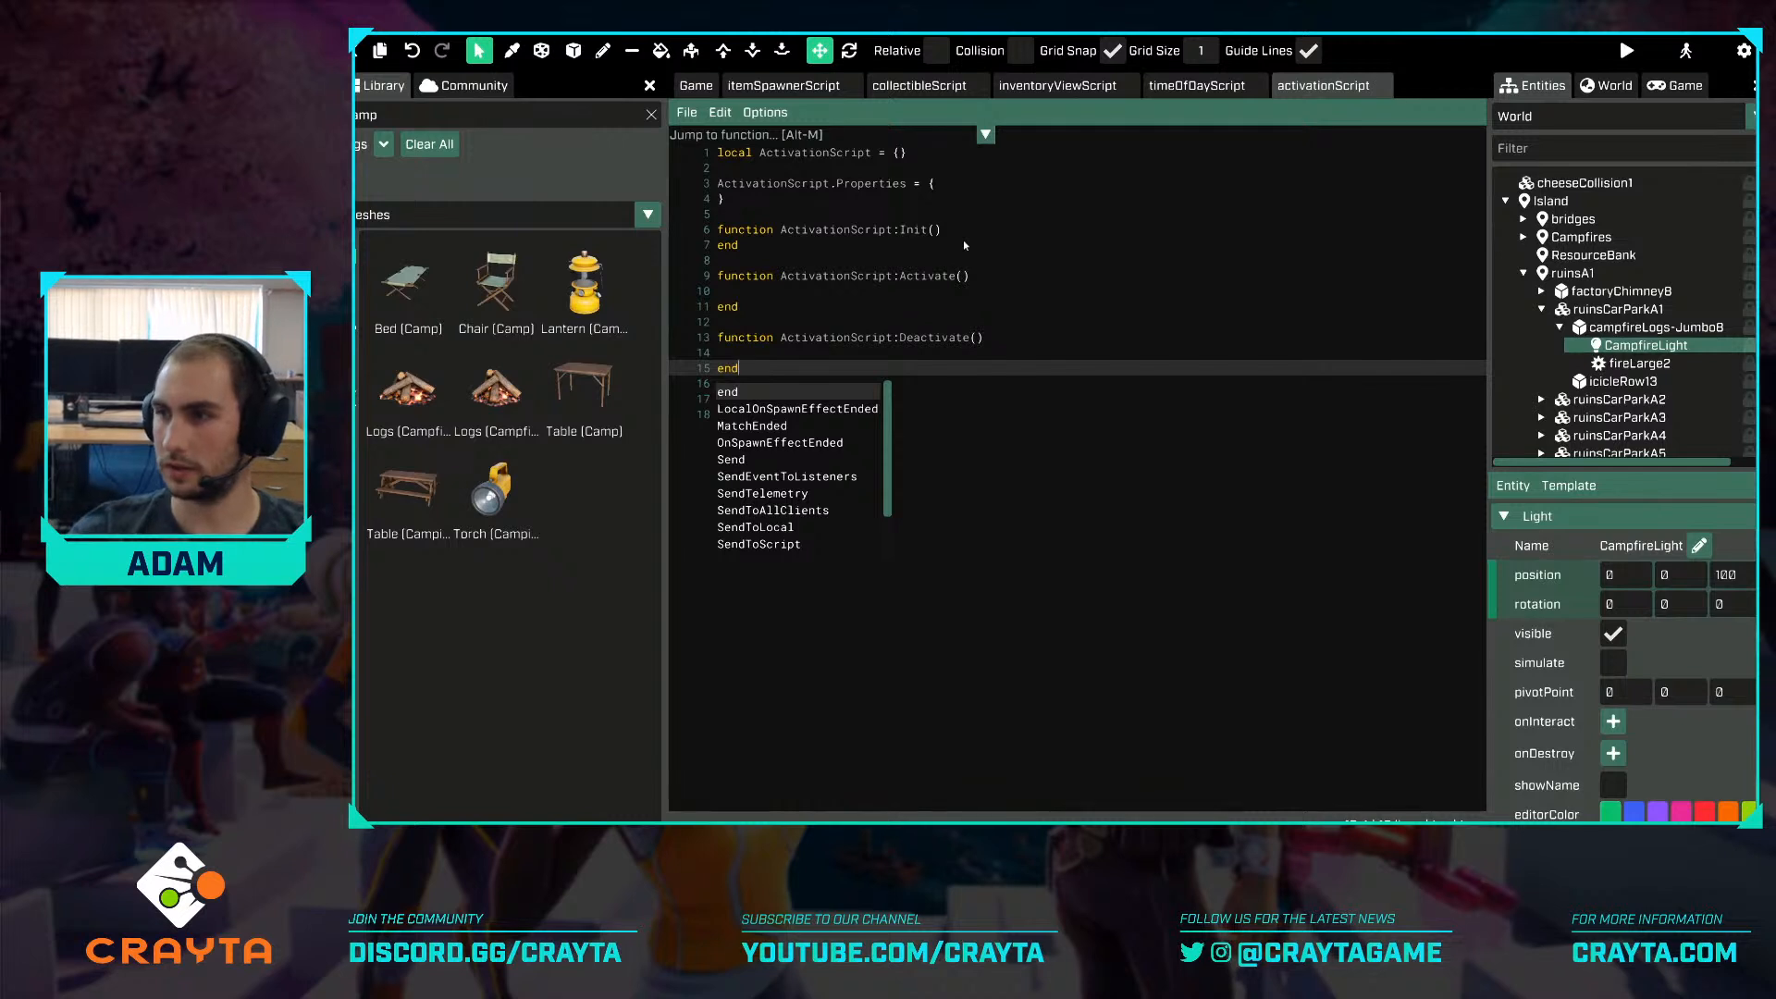
Begin an if condition inside Activate that tests self:GetEntity():IsA(Effect).
click(916, 290)
key(Tab)
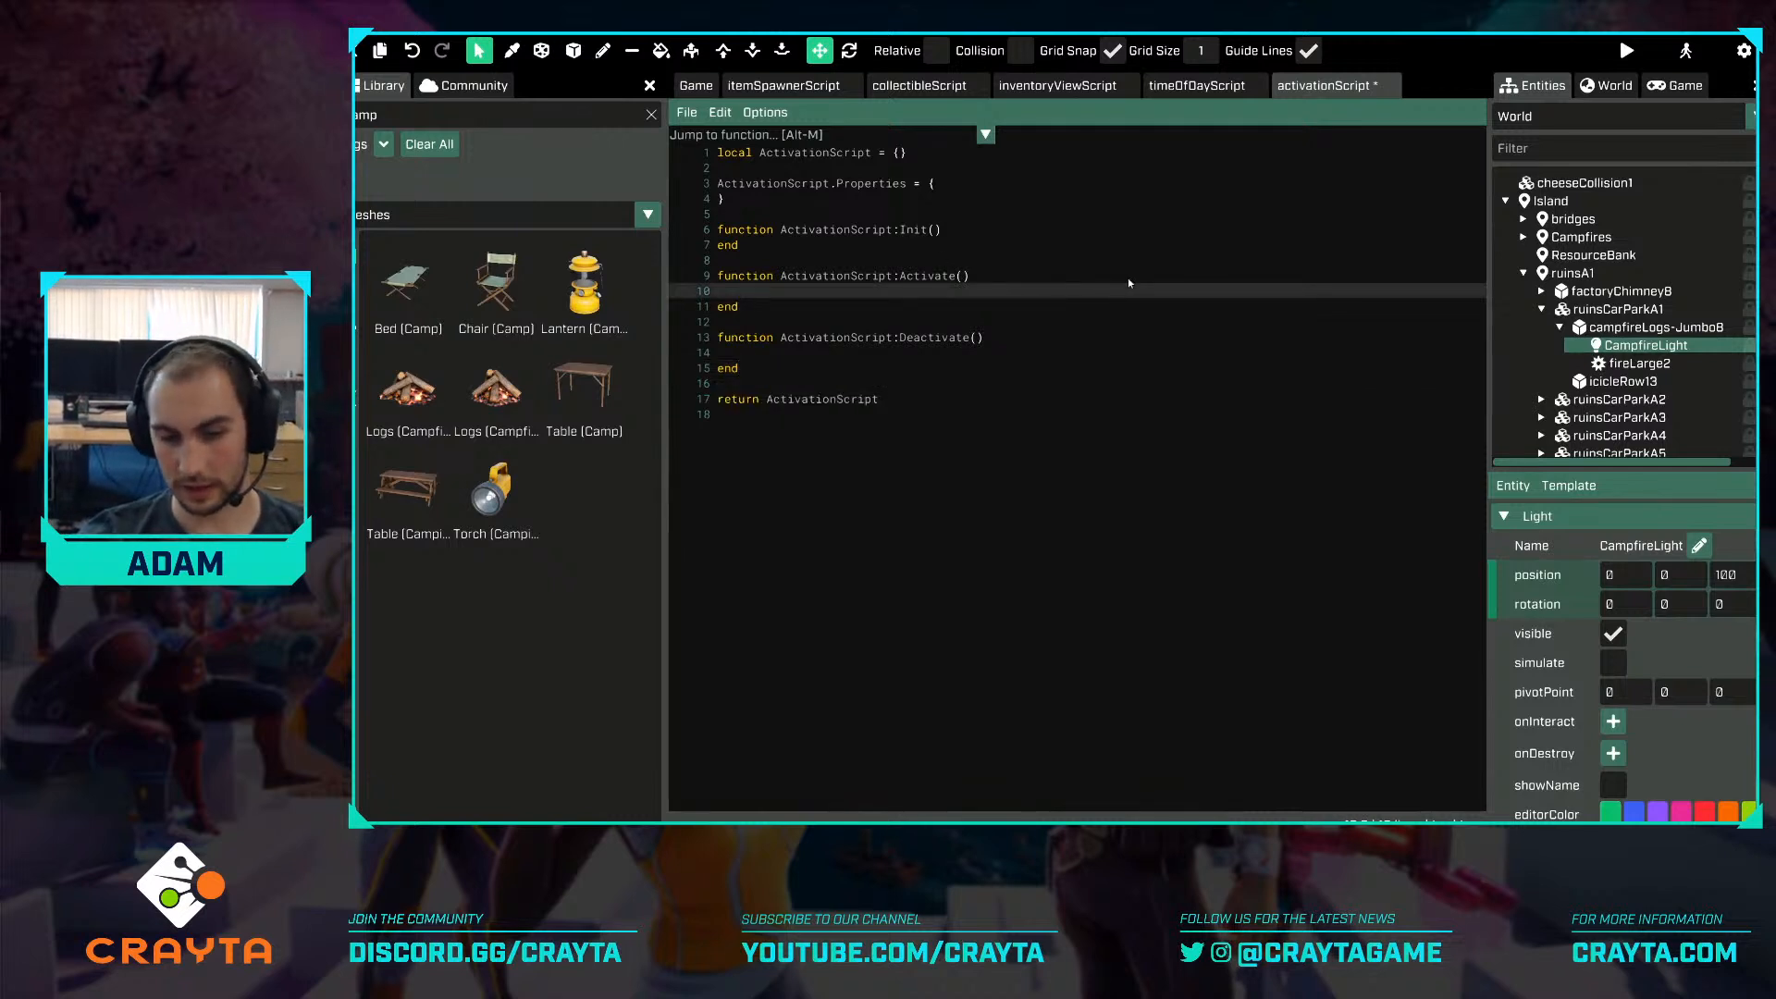
text(if self:)
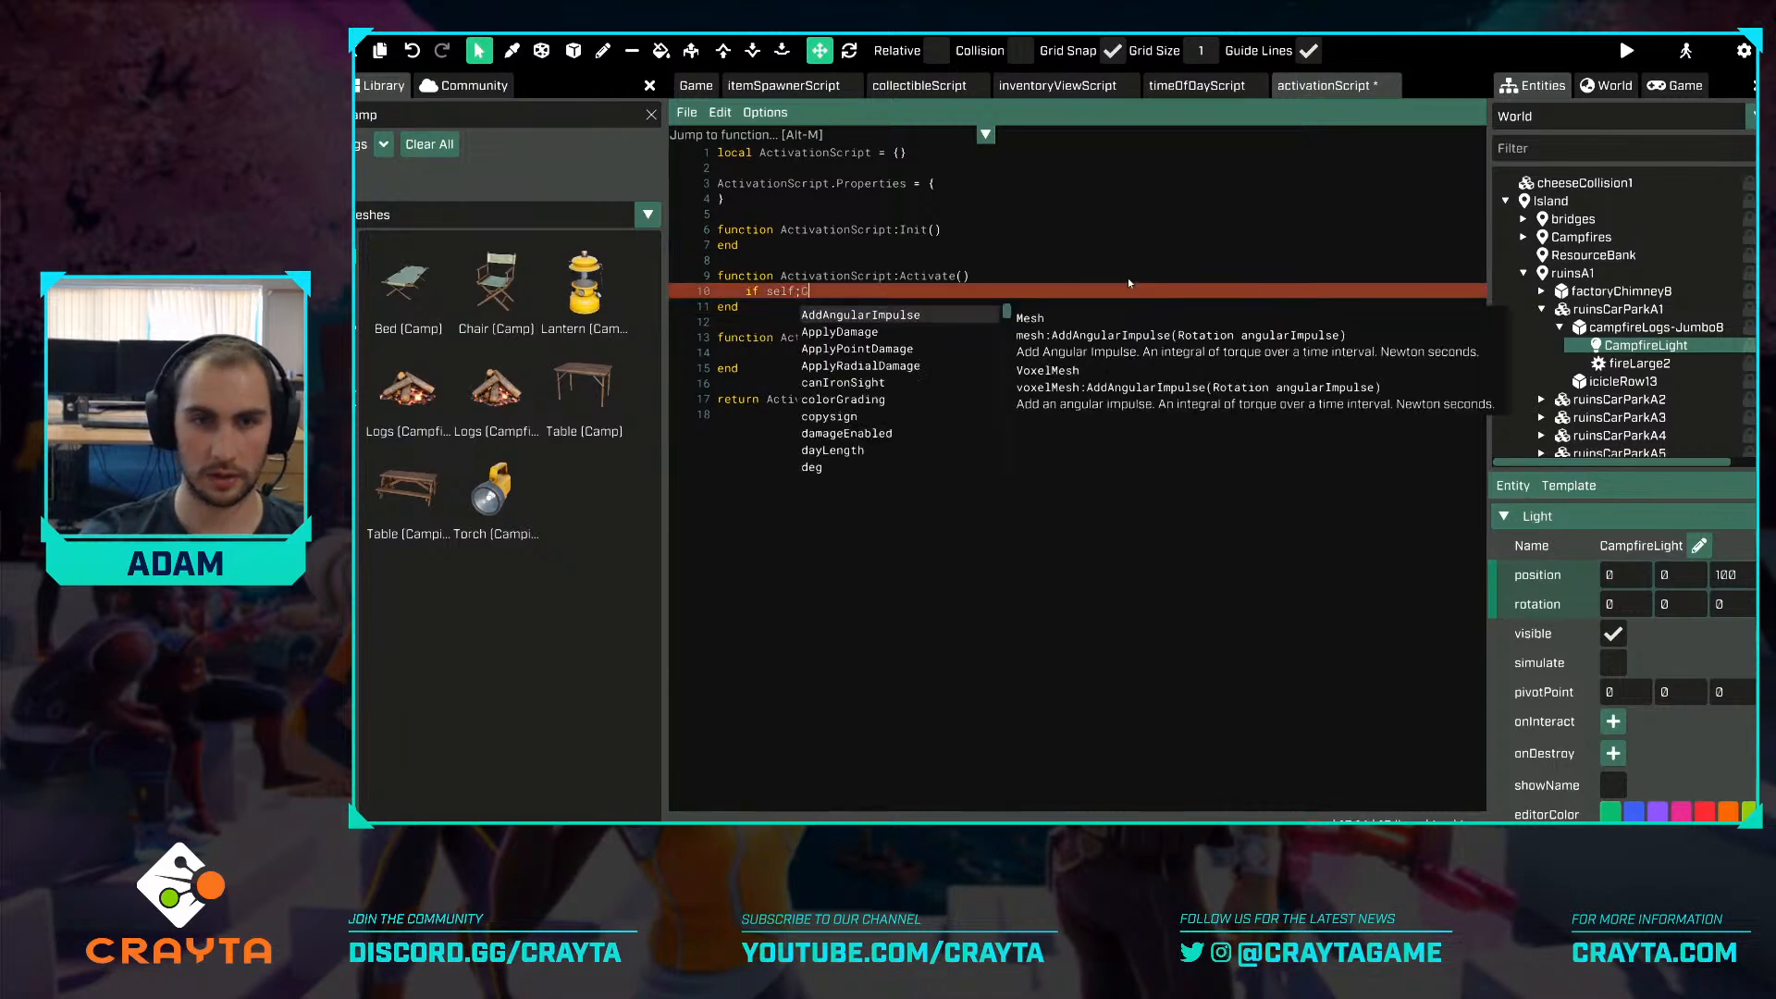
text(get)
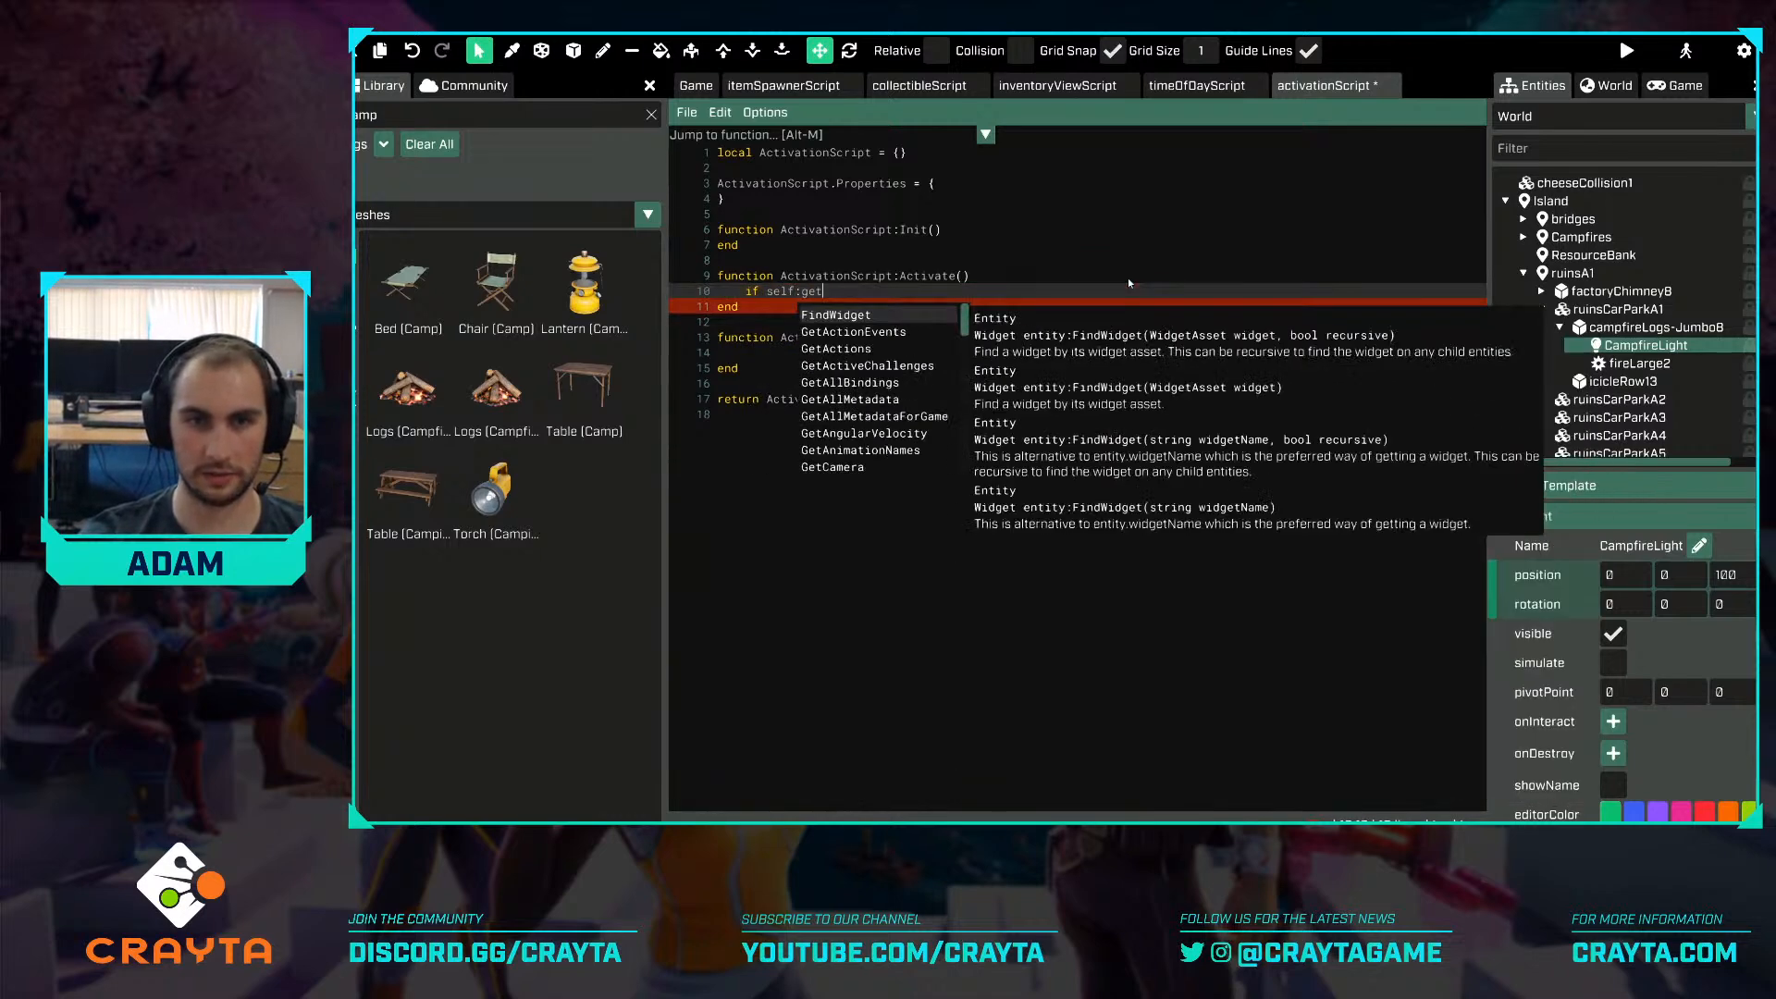
text(Entity():)
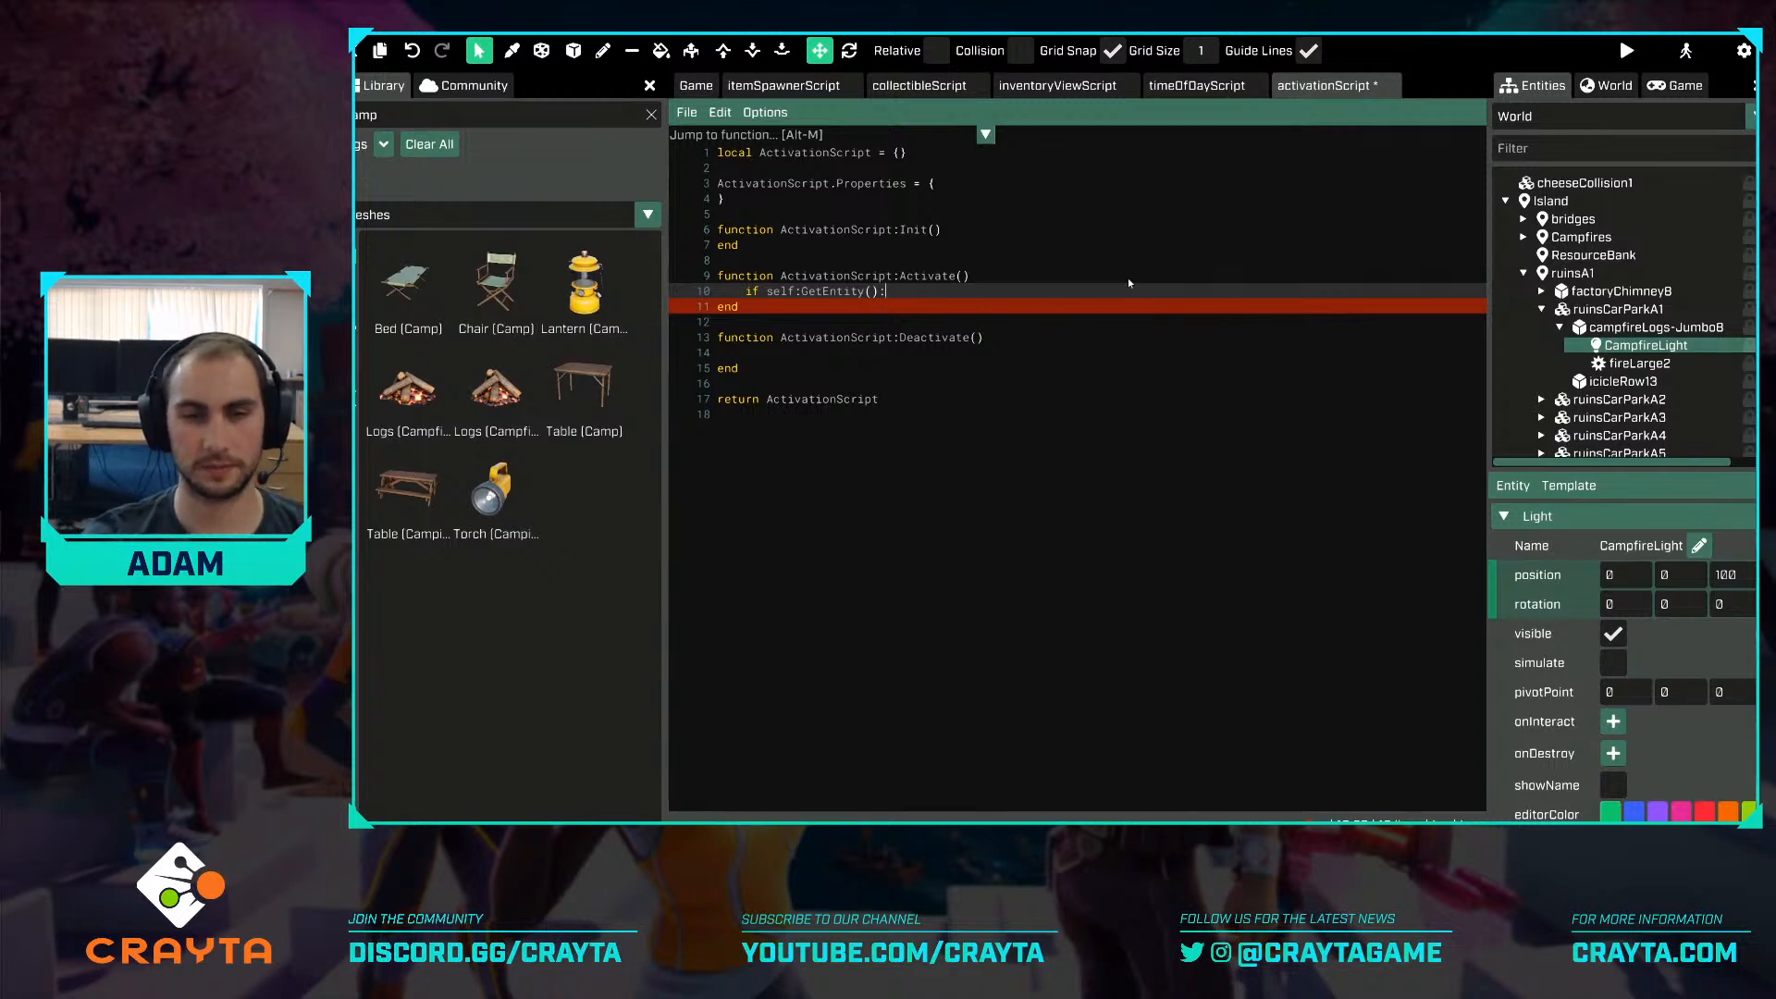
text(isa)
key(BackSpace)
key(BackSpace)
key(BackSpace)
text(Is)
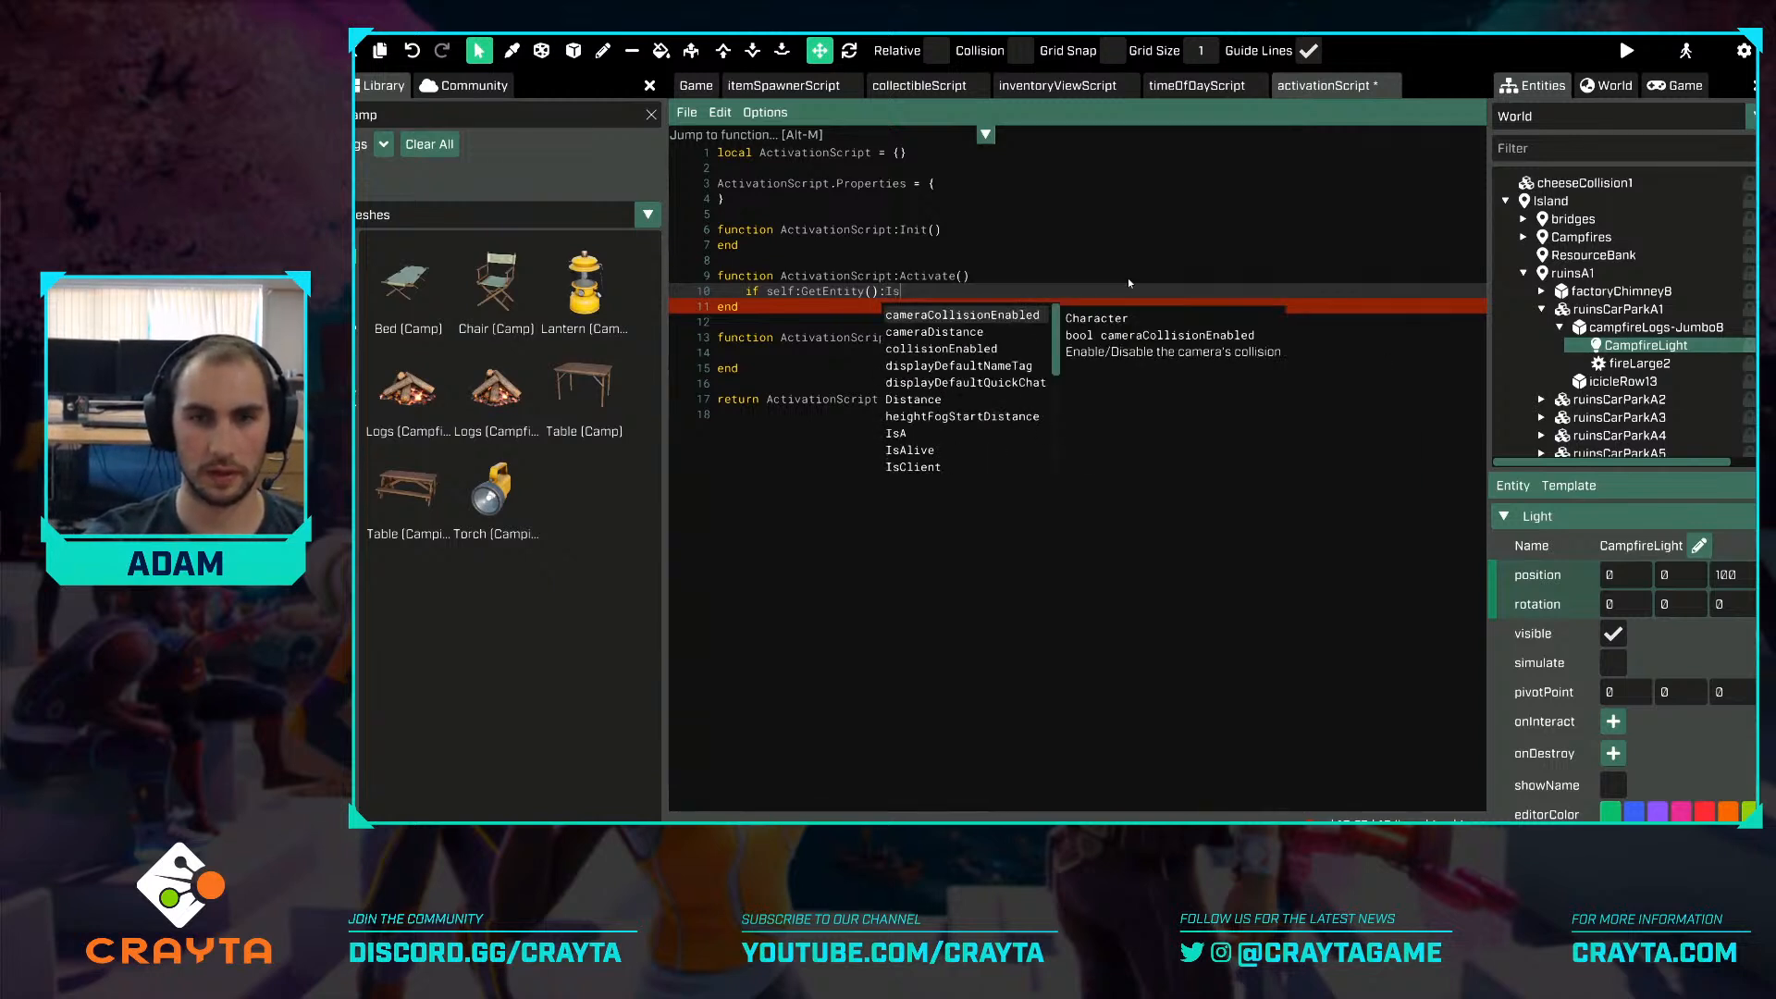
text(A(Light))
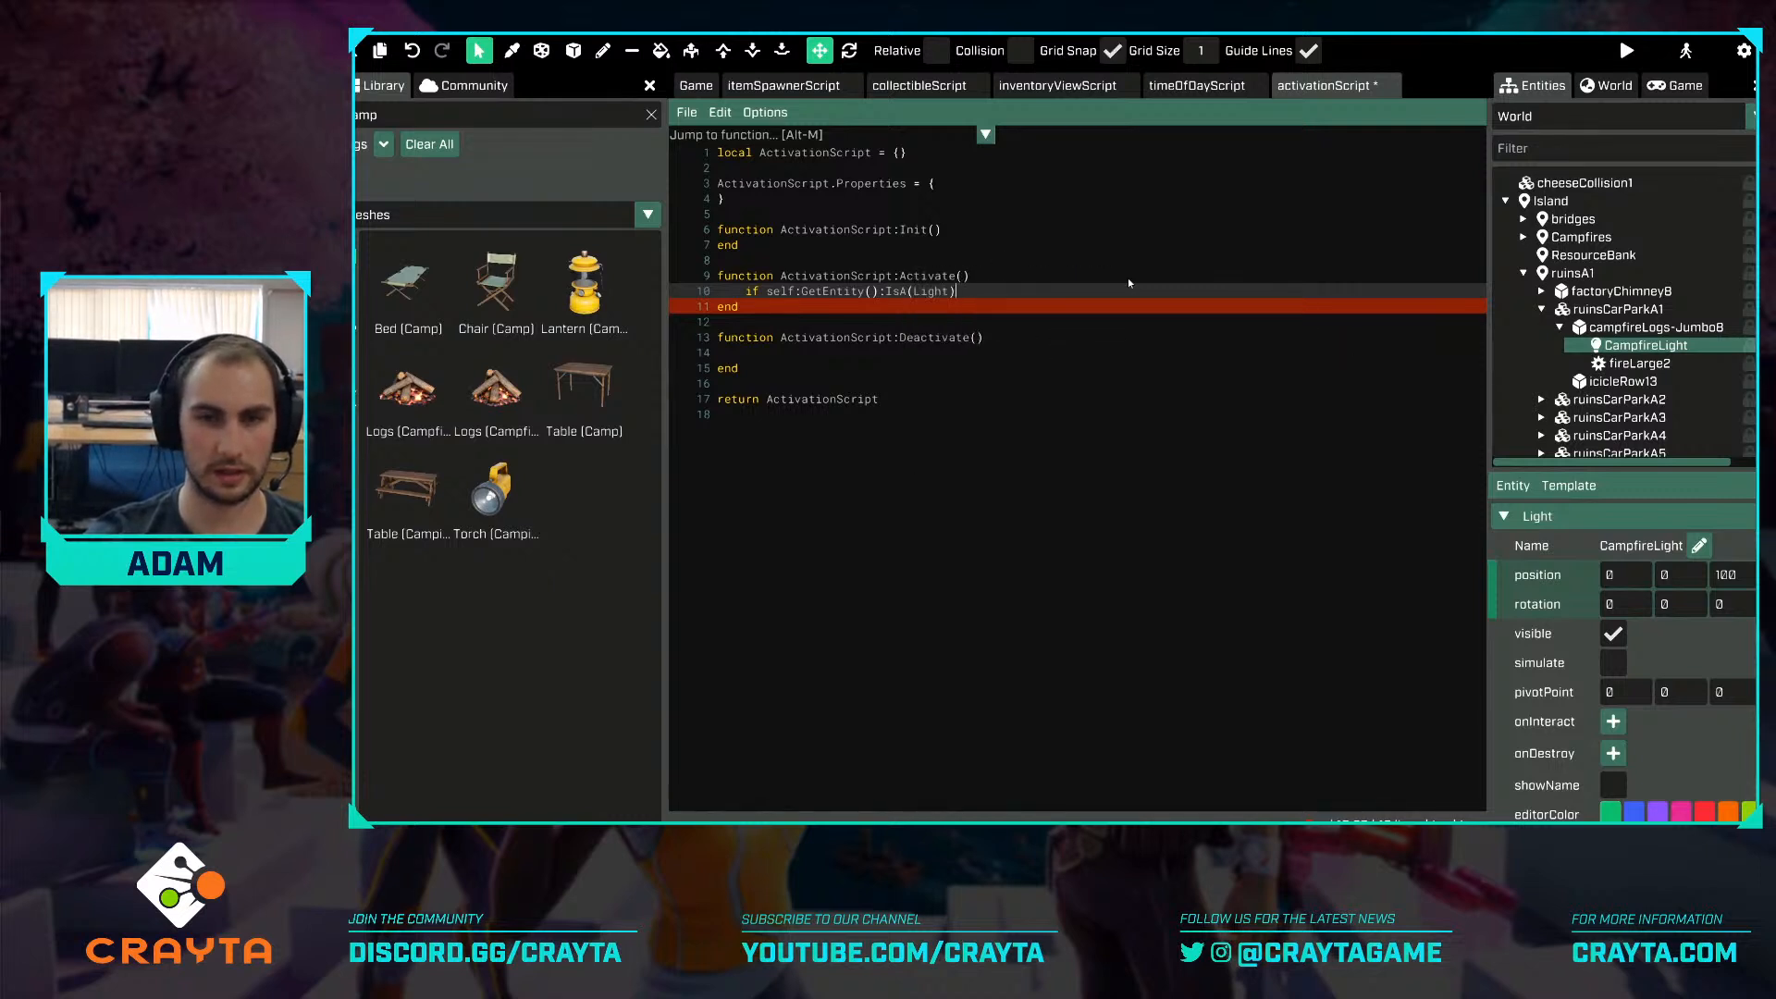
key(BackSpace)
key(BackSpace)
key(BackSpace)
key(BackSpace)
key(BackSpace)
key(BackSpace)
text(Effect)
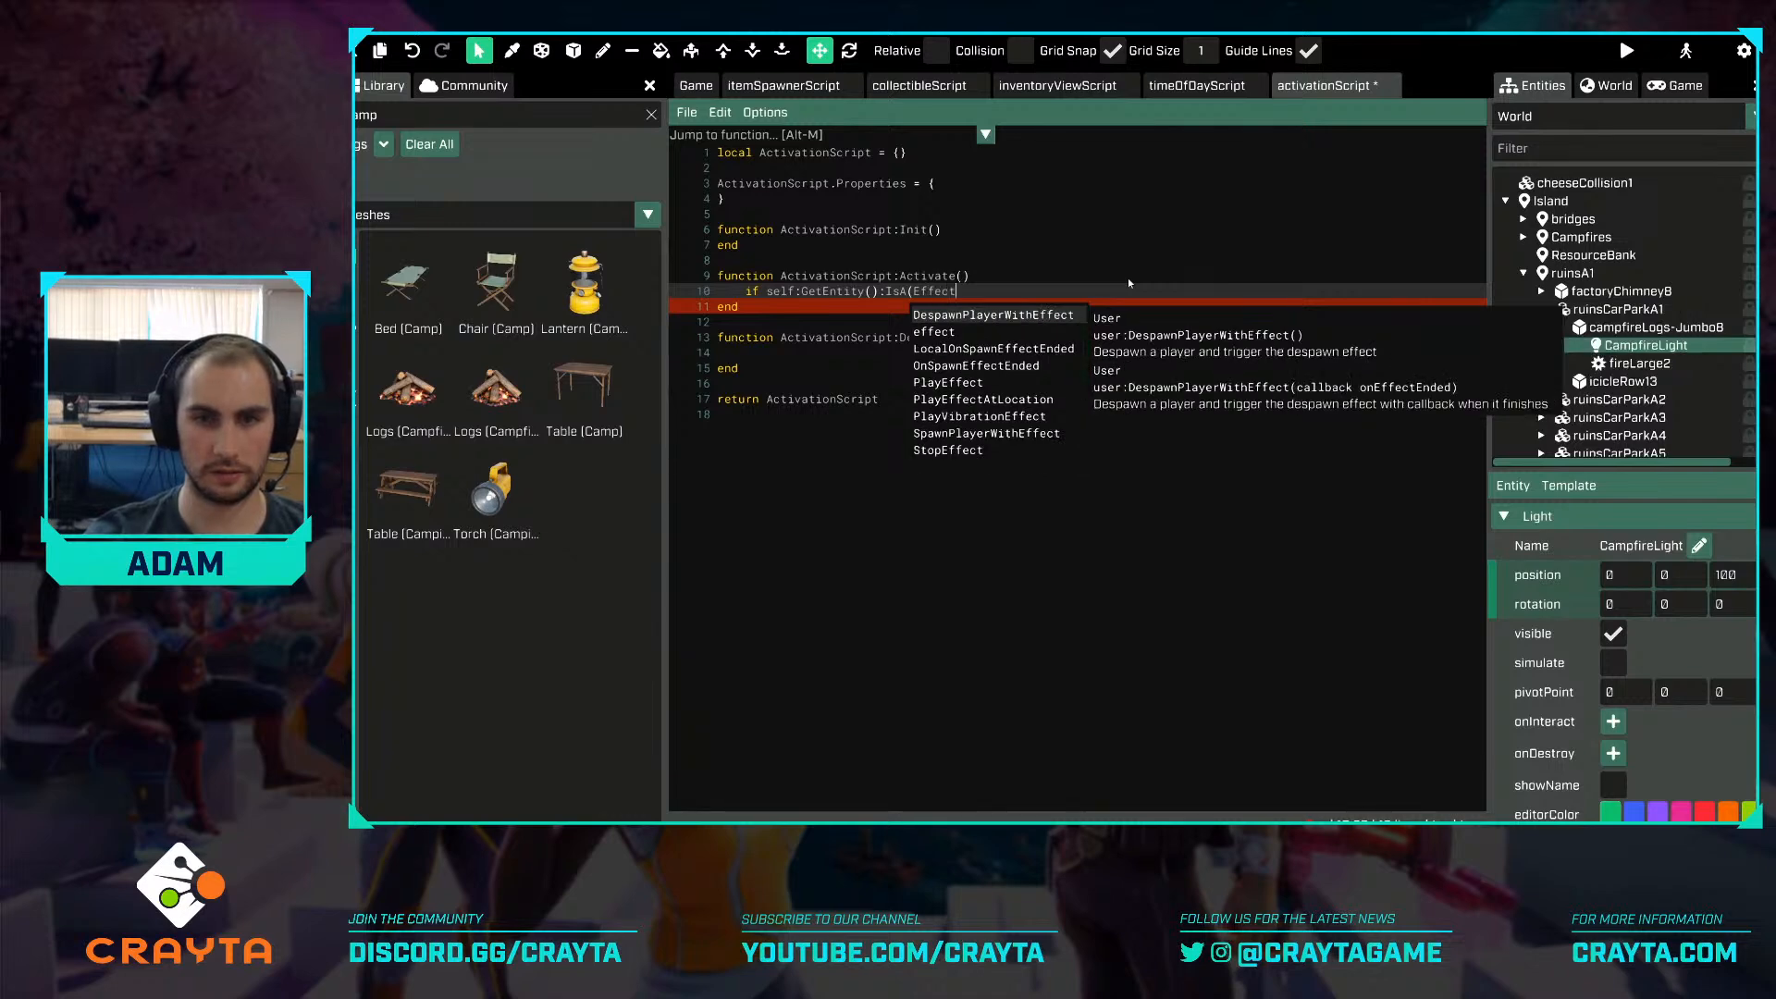
Extend the condition with "or self:GetEntity():IsA(Sound) then" and add an else branch to the block.
text() or self:GetEntity)
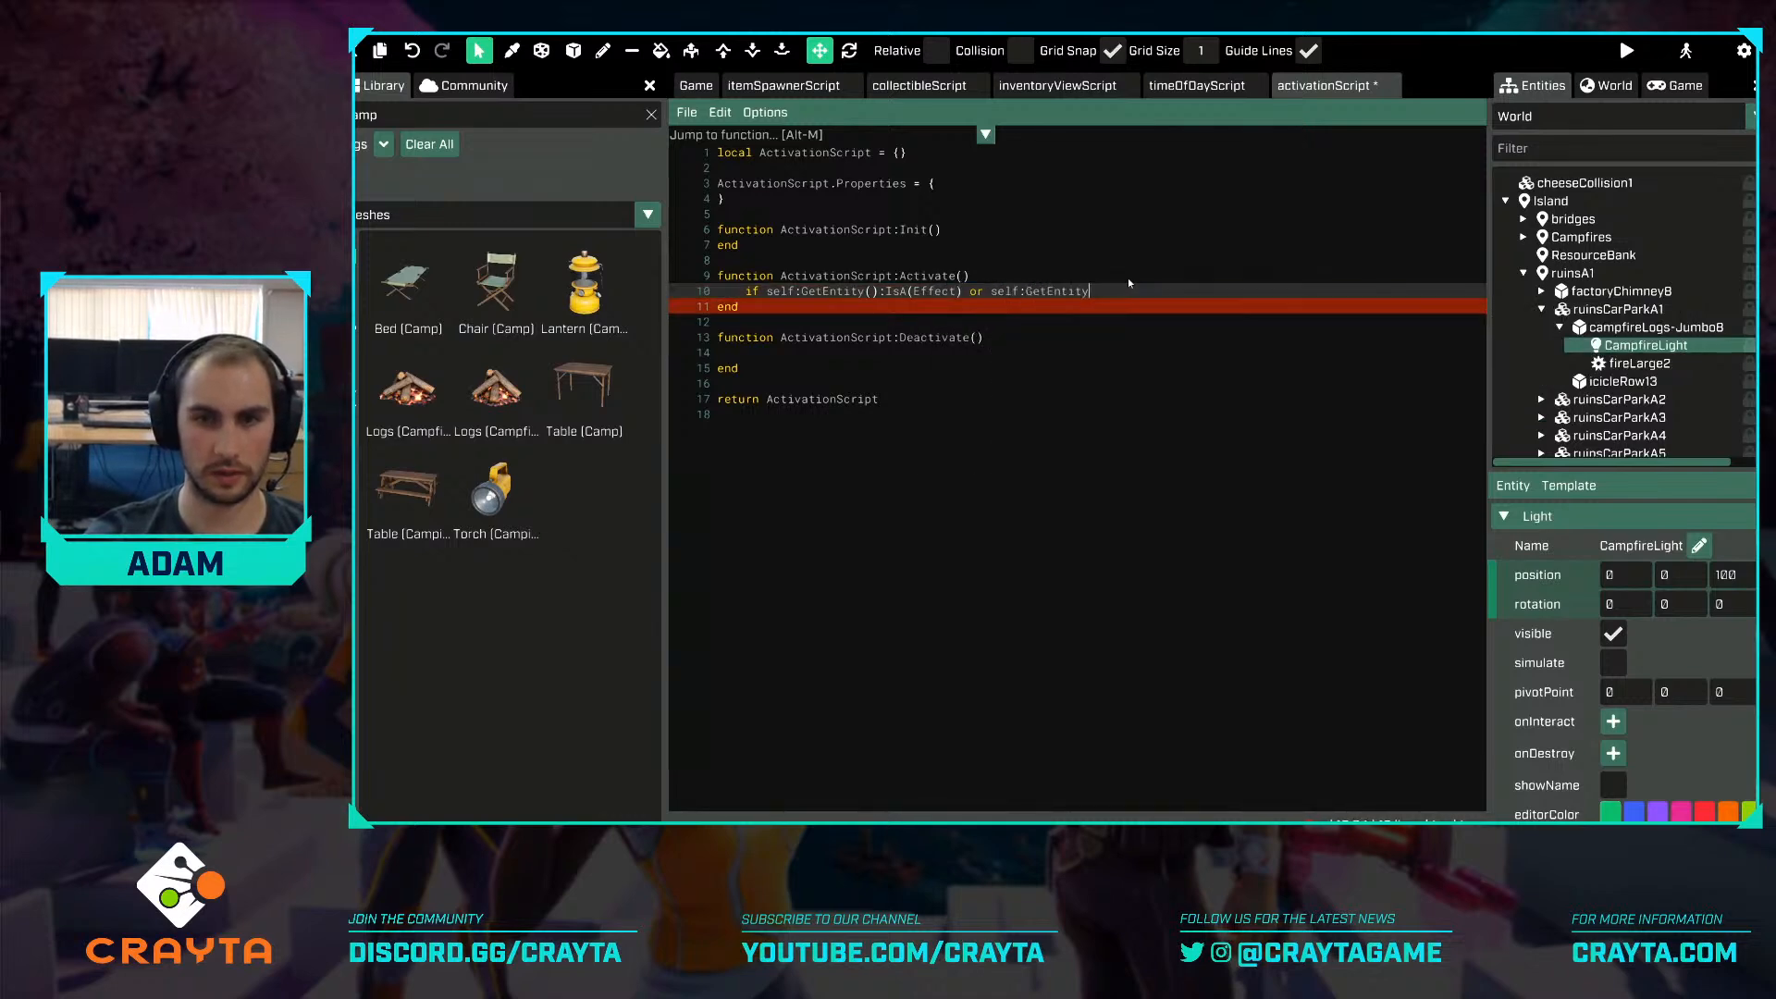
text(():IsA()
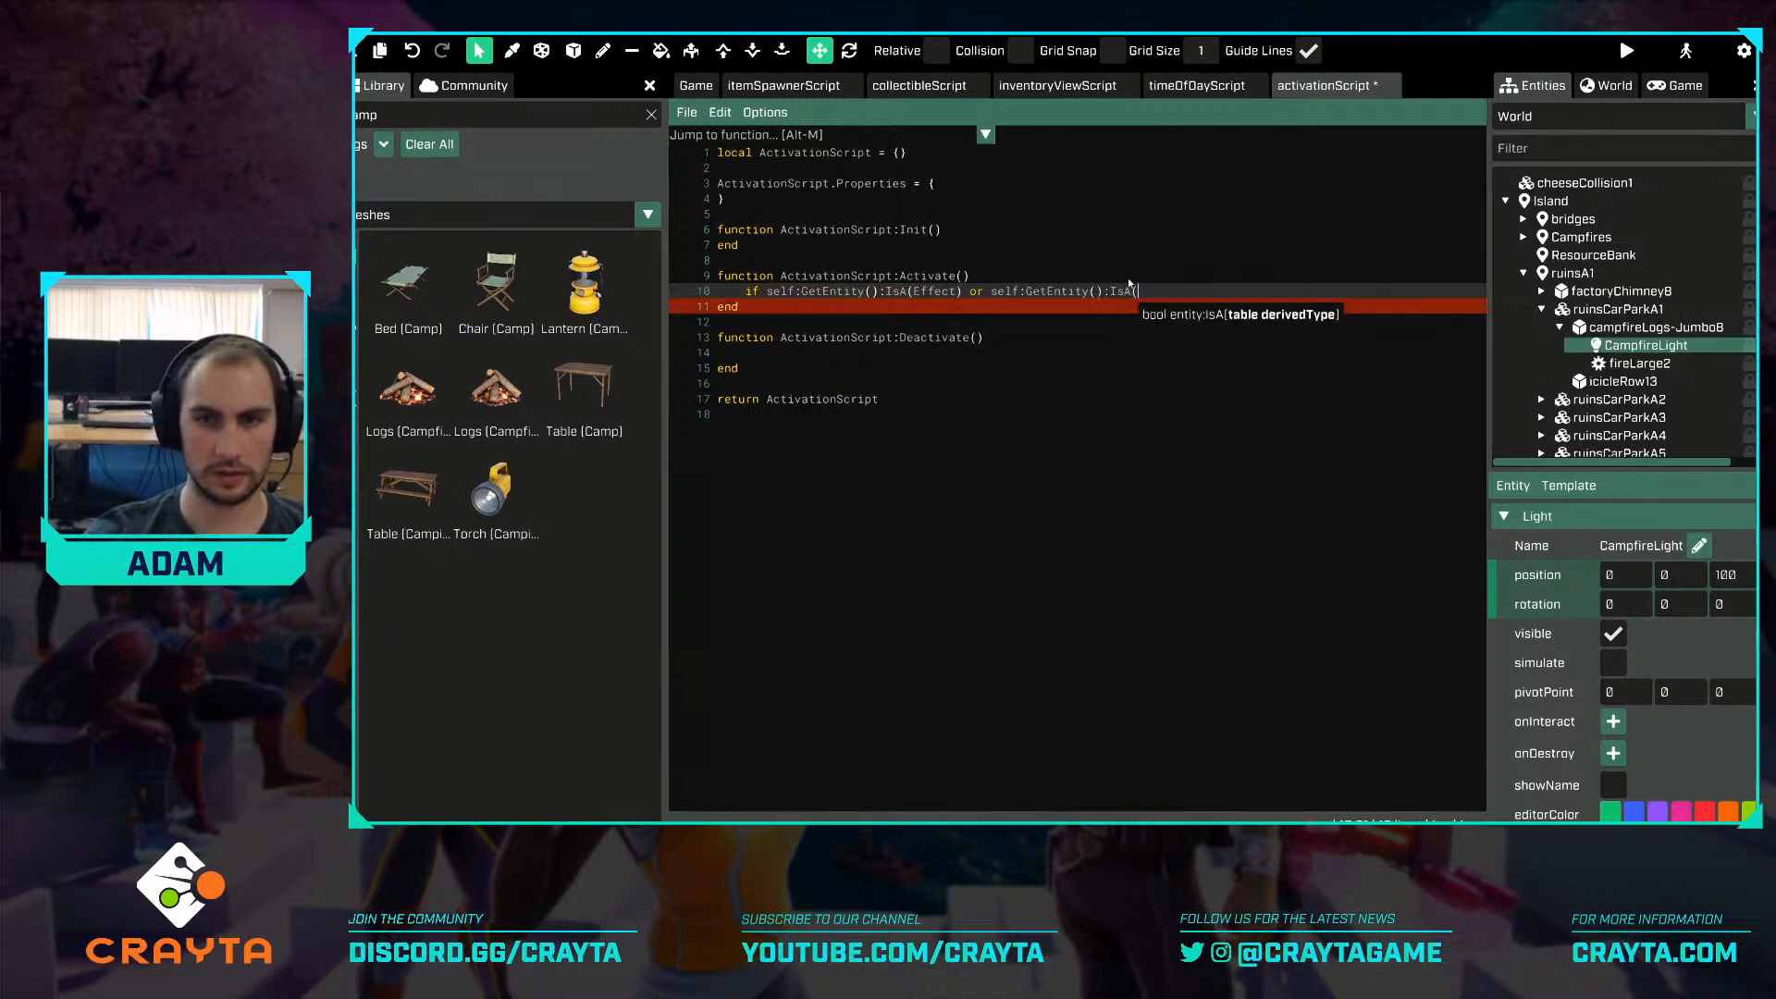
text(Sound) then)
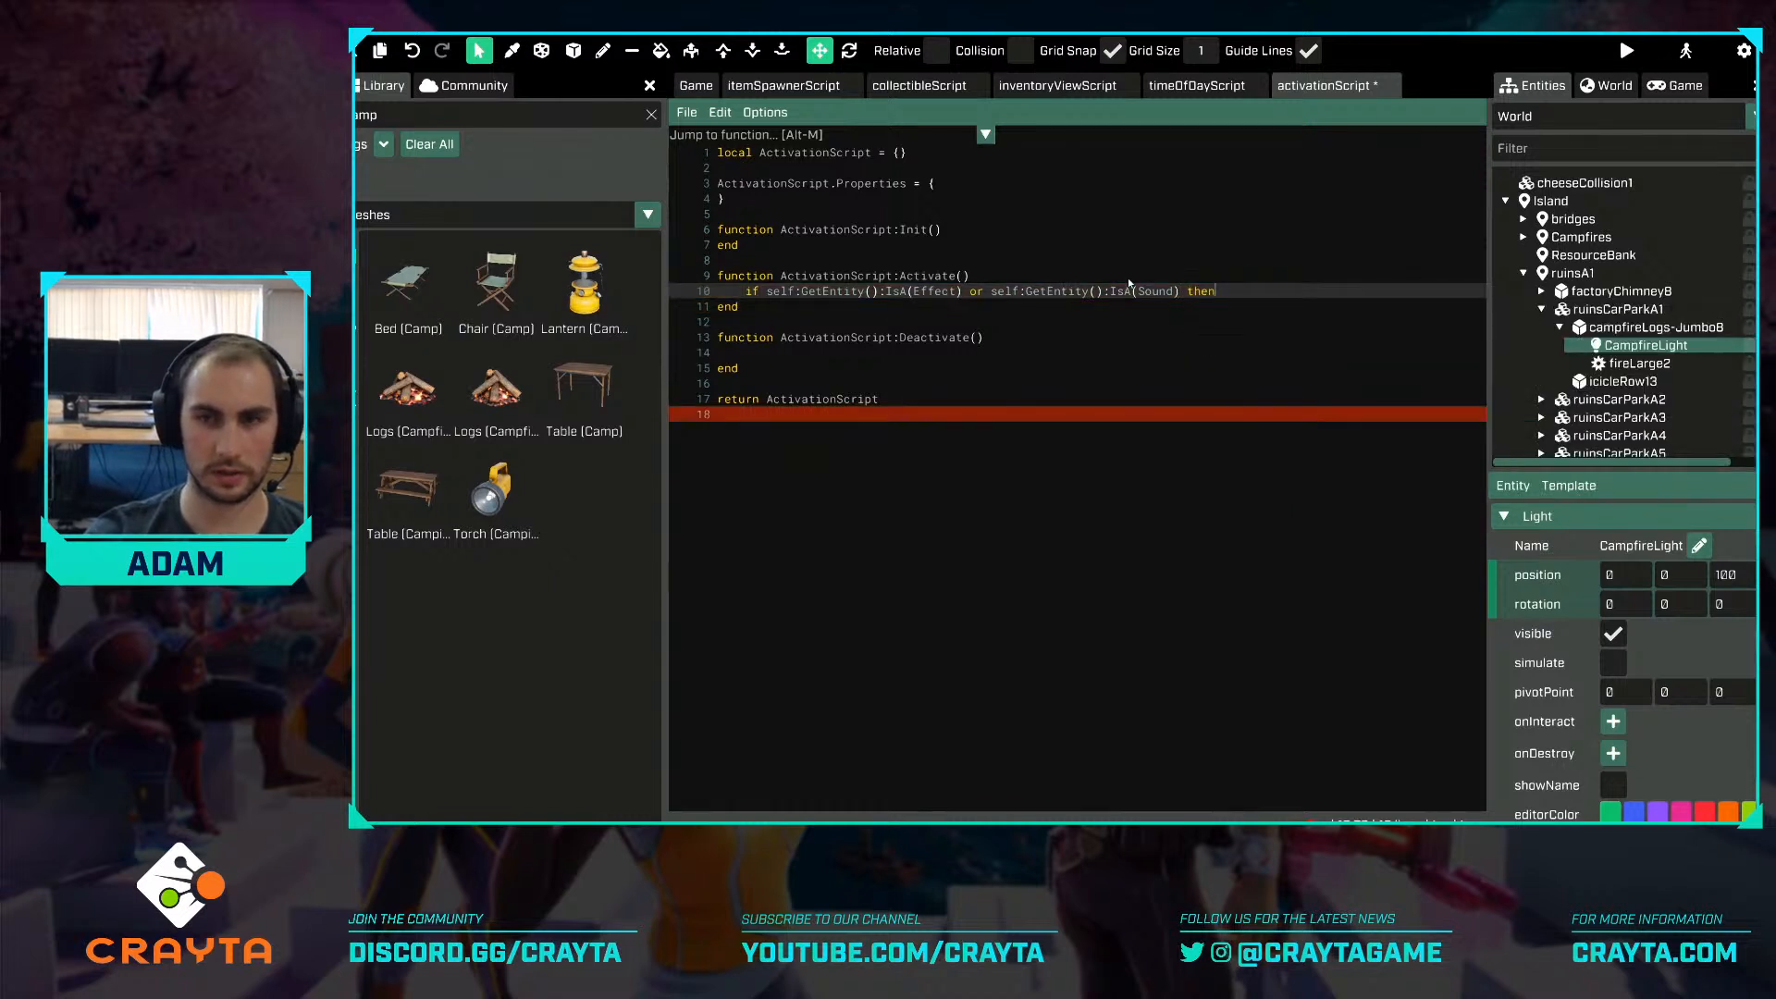
key(Return)
key(Return)
text(else)
key(Return)
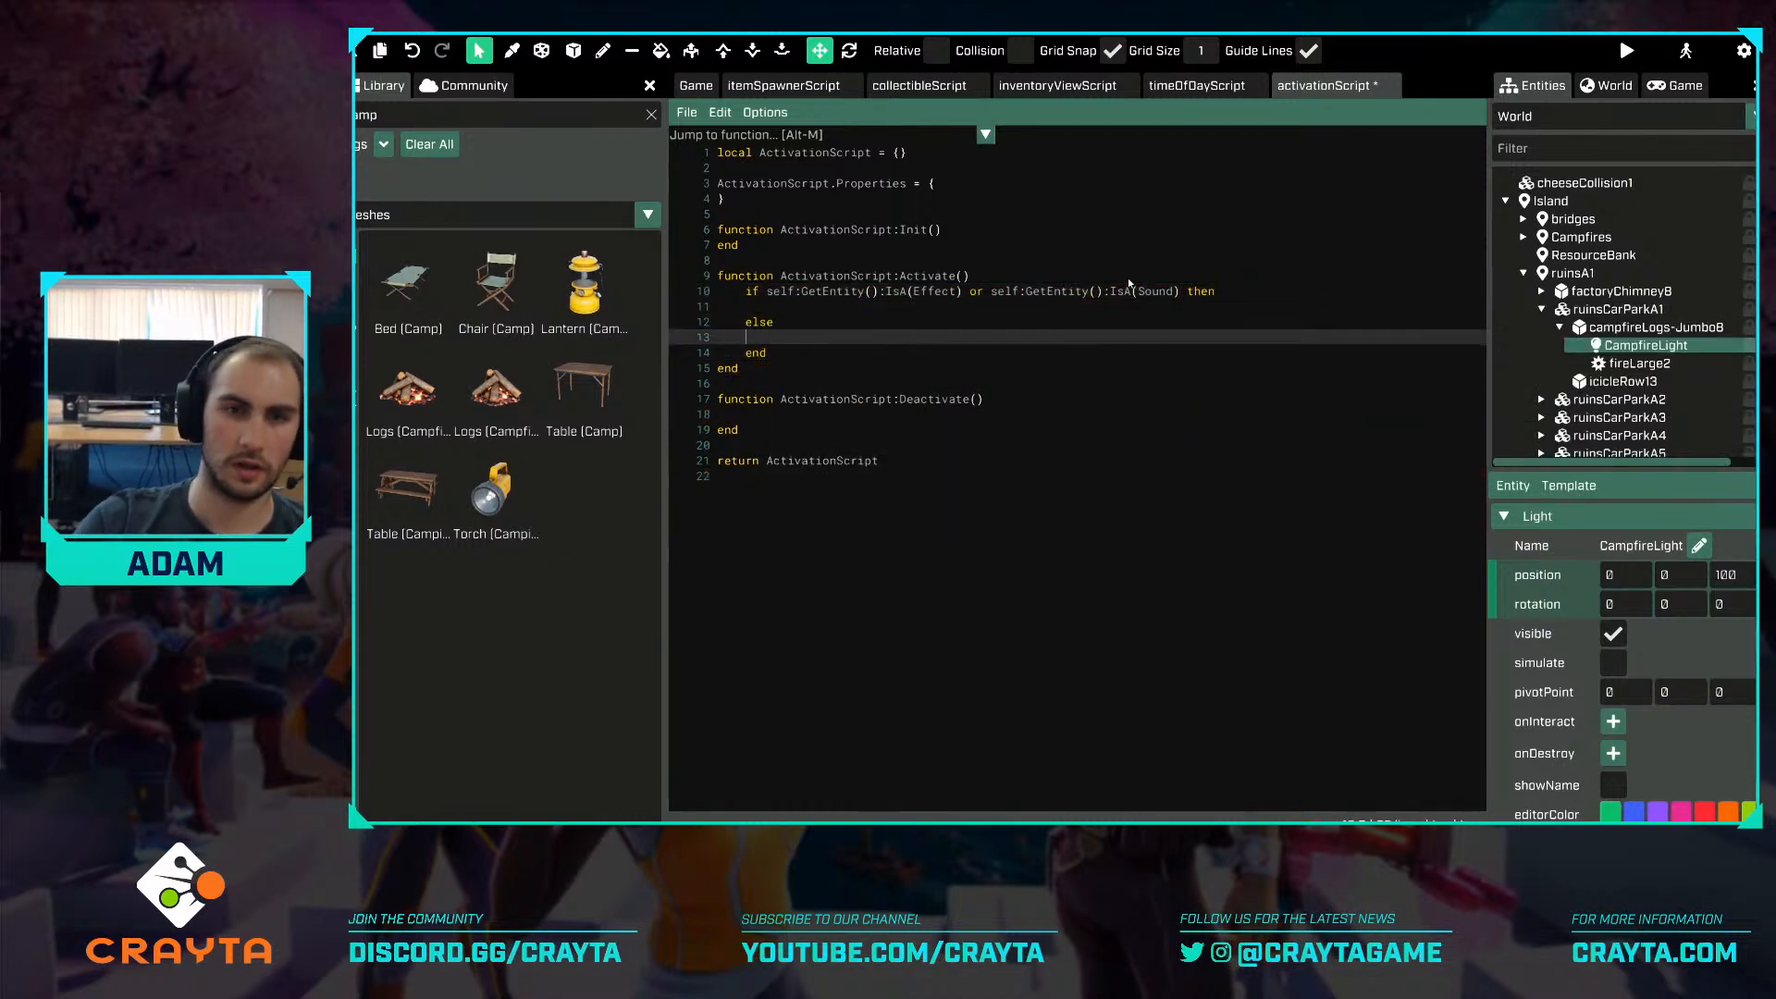
Set self:GetEntity().active = true in the Effect or Sound branch of Activate.
key(Up)
key(Up)
text(self:get)
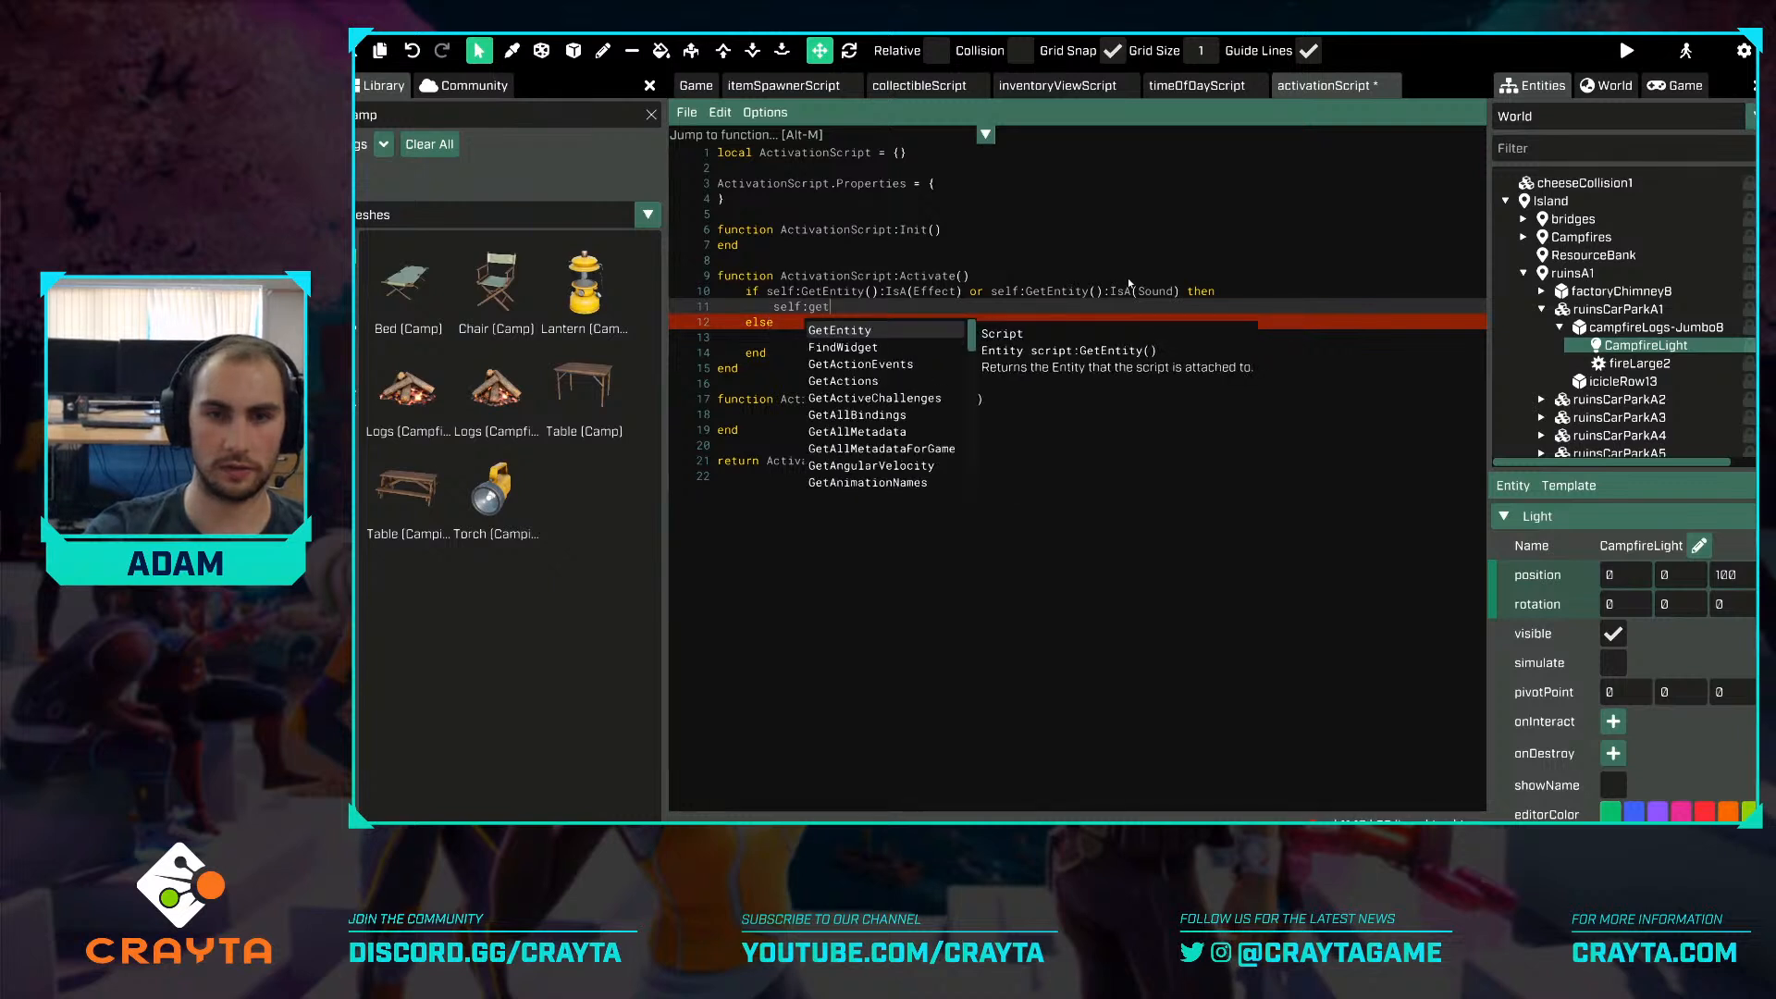
key(Tab)
text(().active = t)
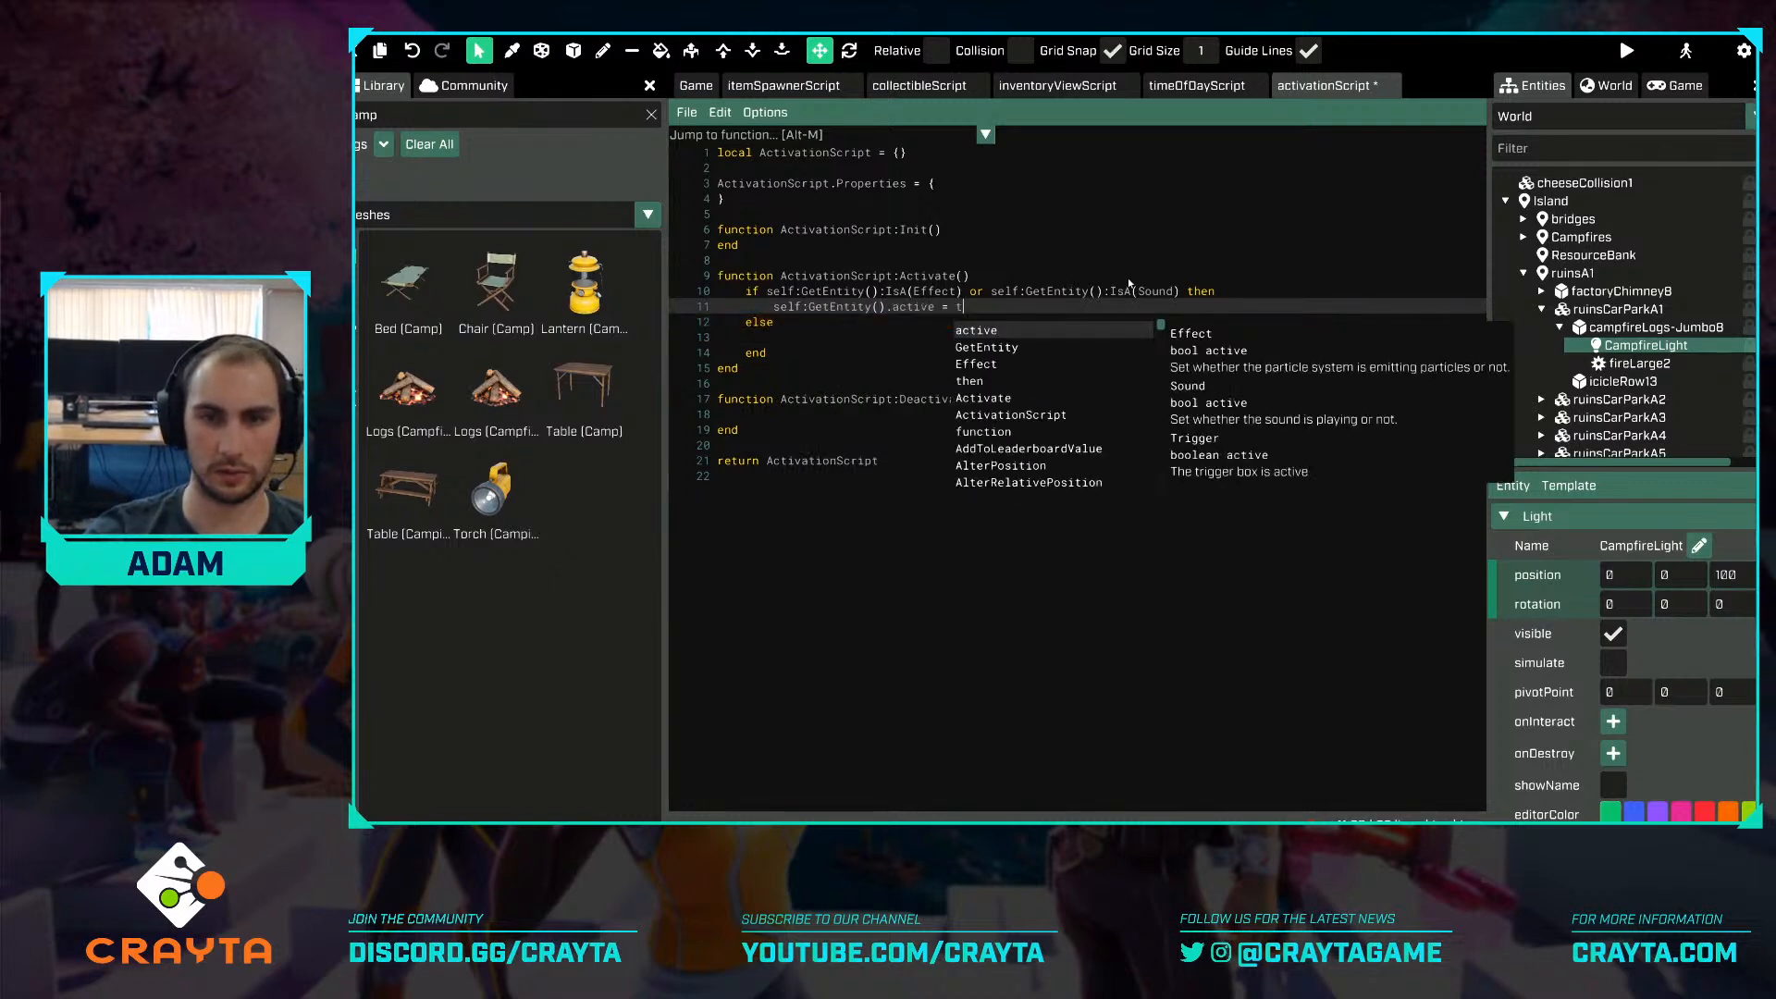
text(rue)
Insert the guard "if self.active == true then return end" at the start of Activate, above the type check.
key(Up)
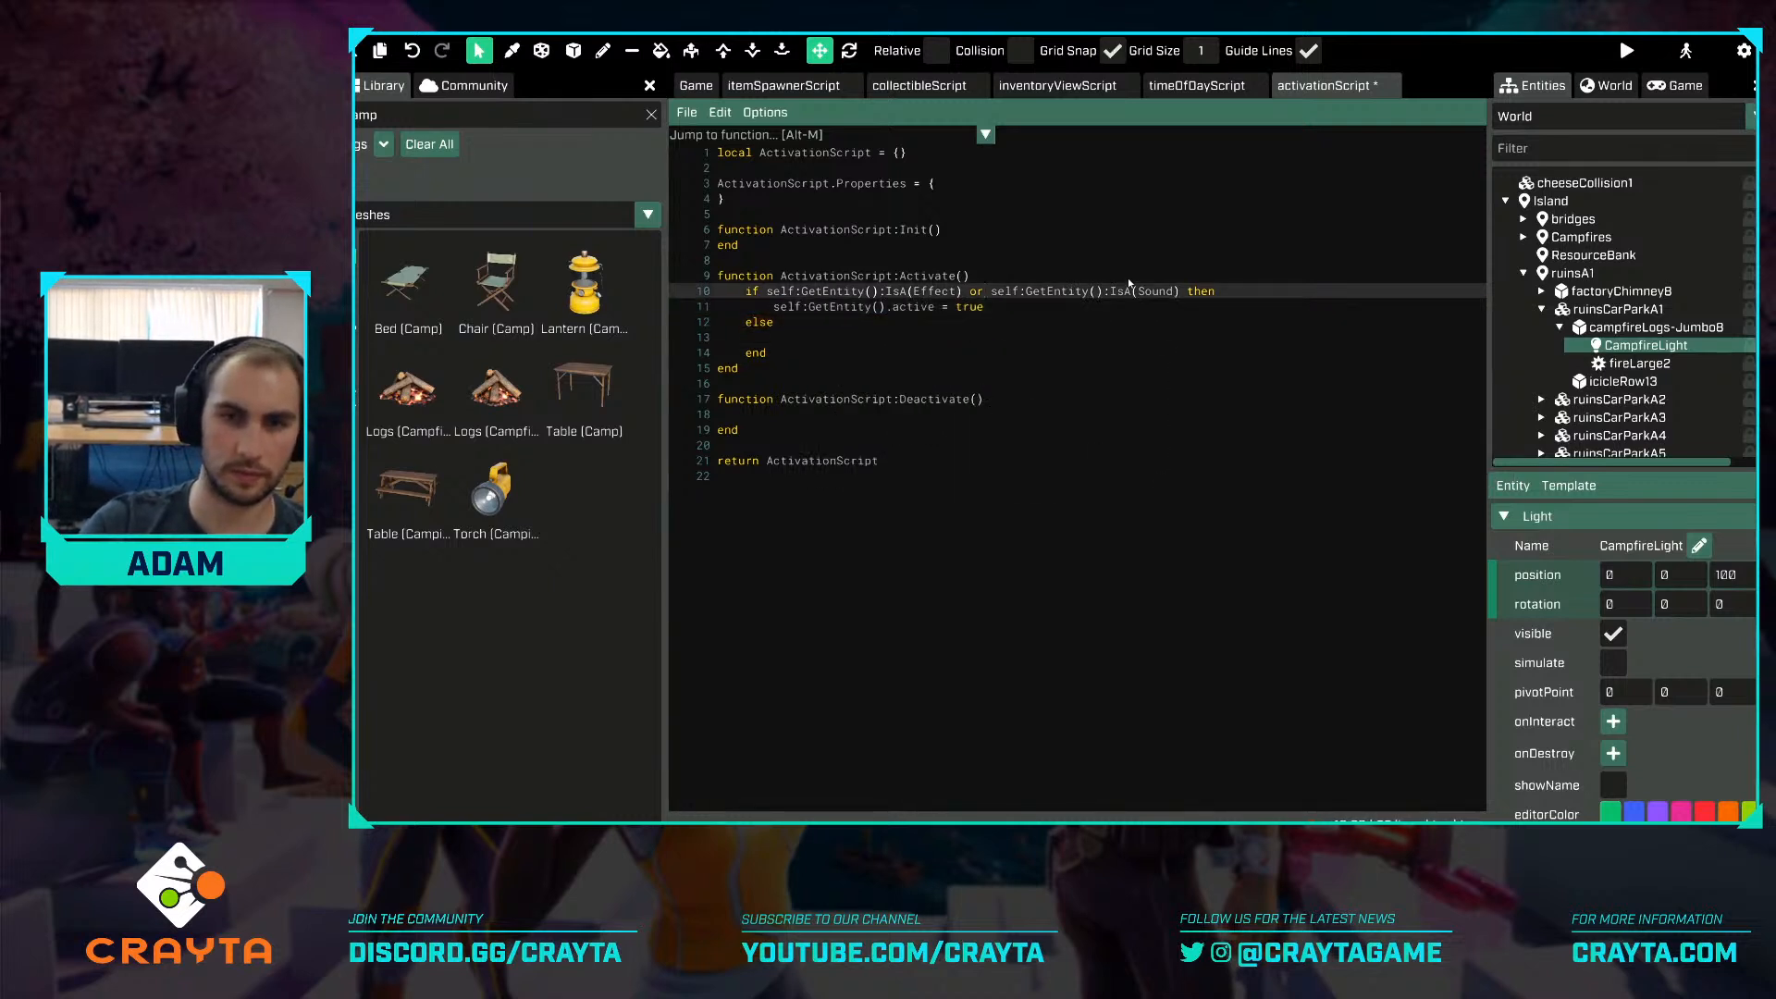
key(Up)
key(End)
key(Return)
key(Return)
key(Up)
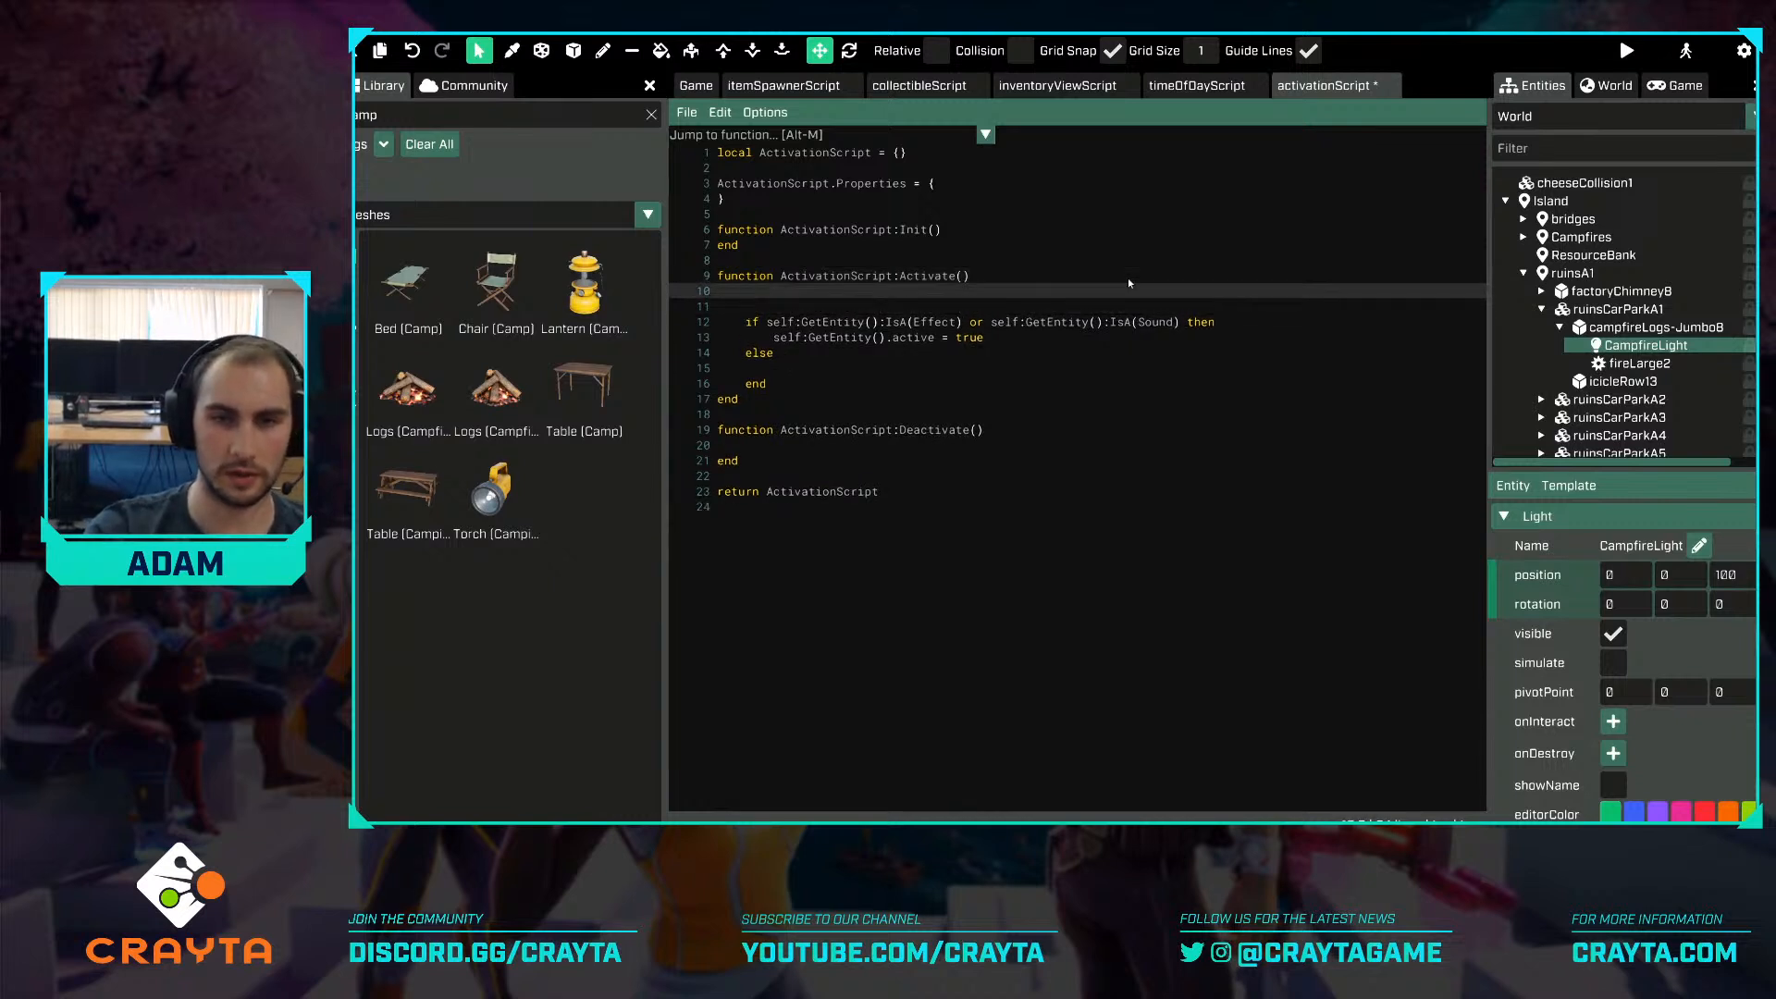
text(if self.active )
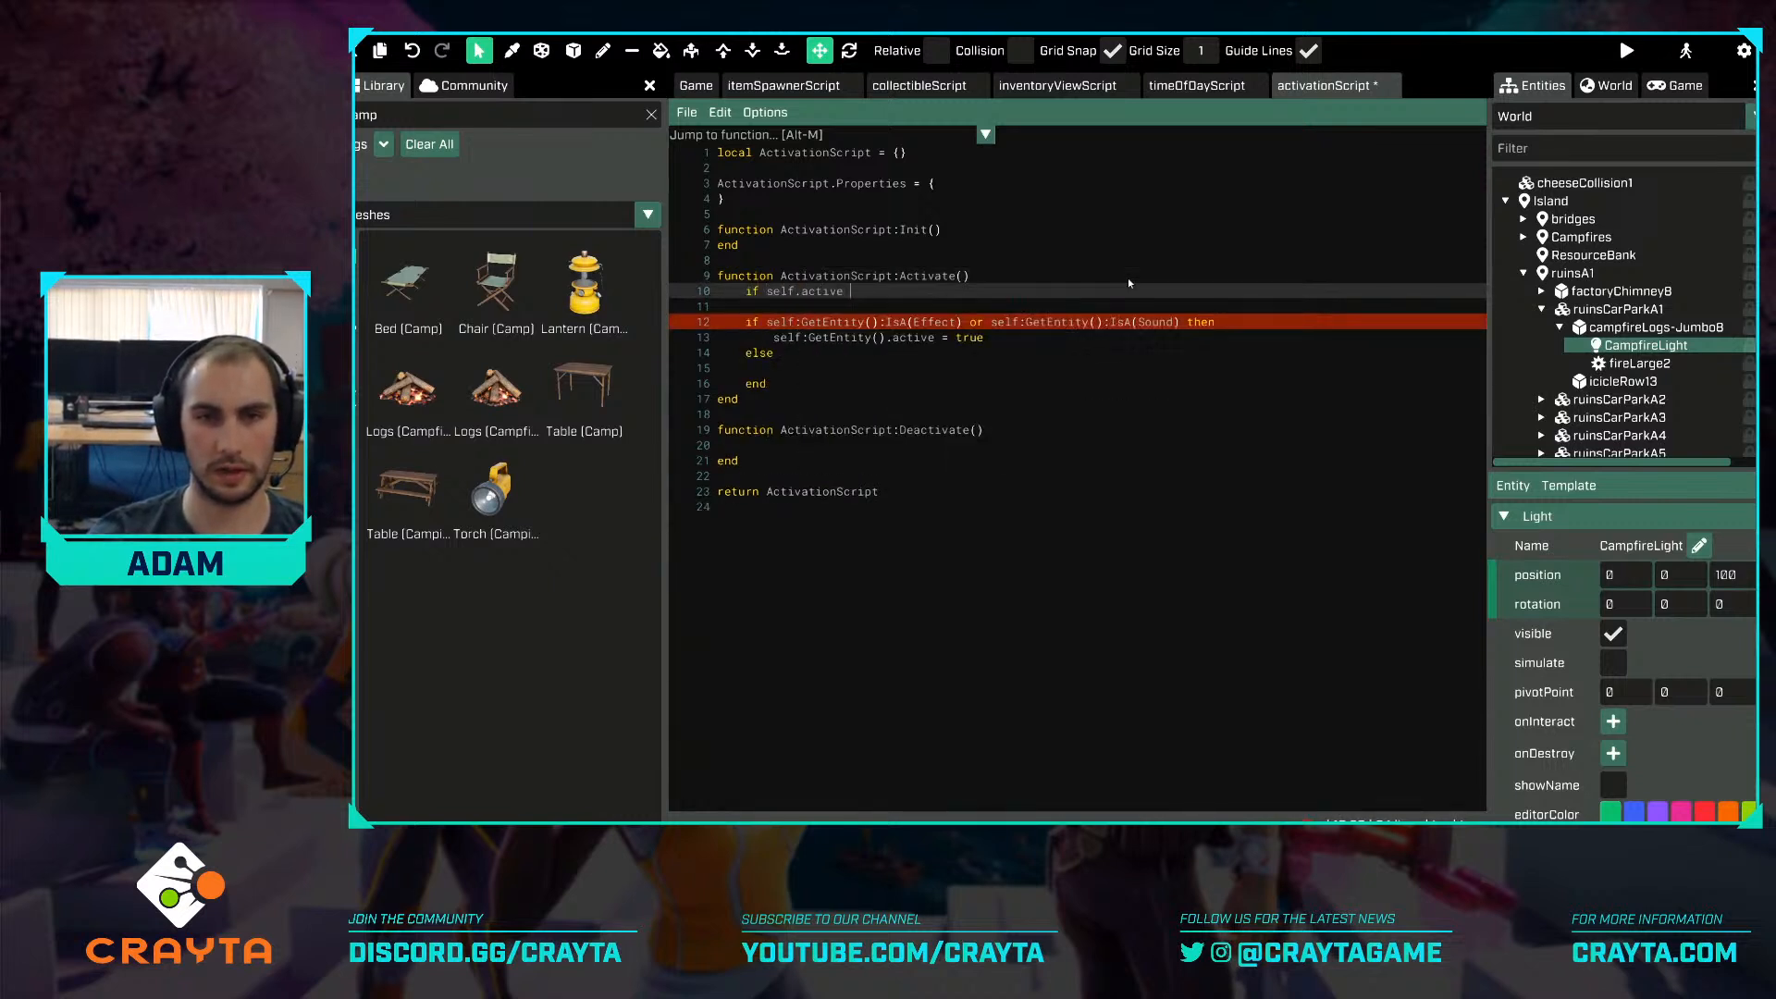
text(= )
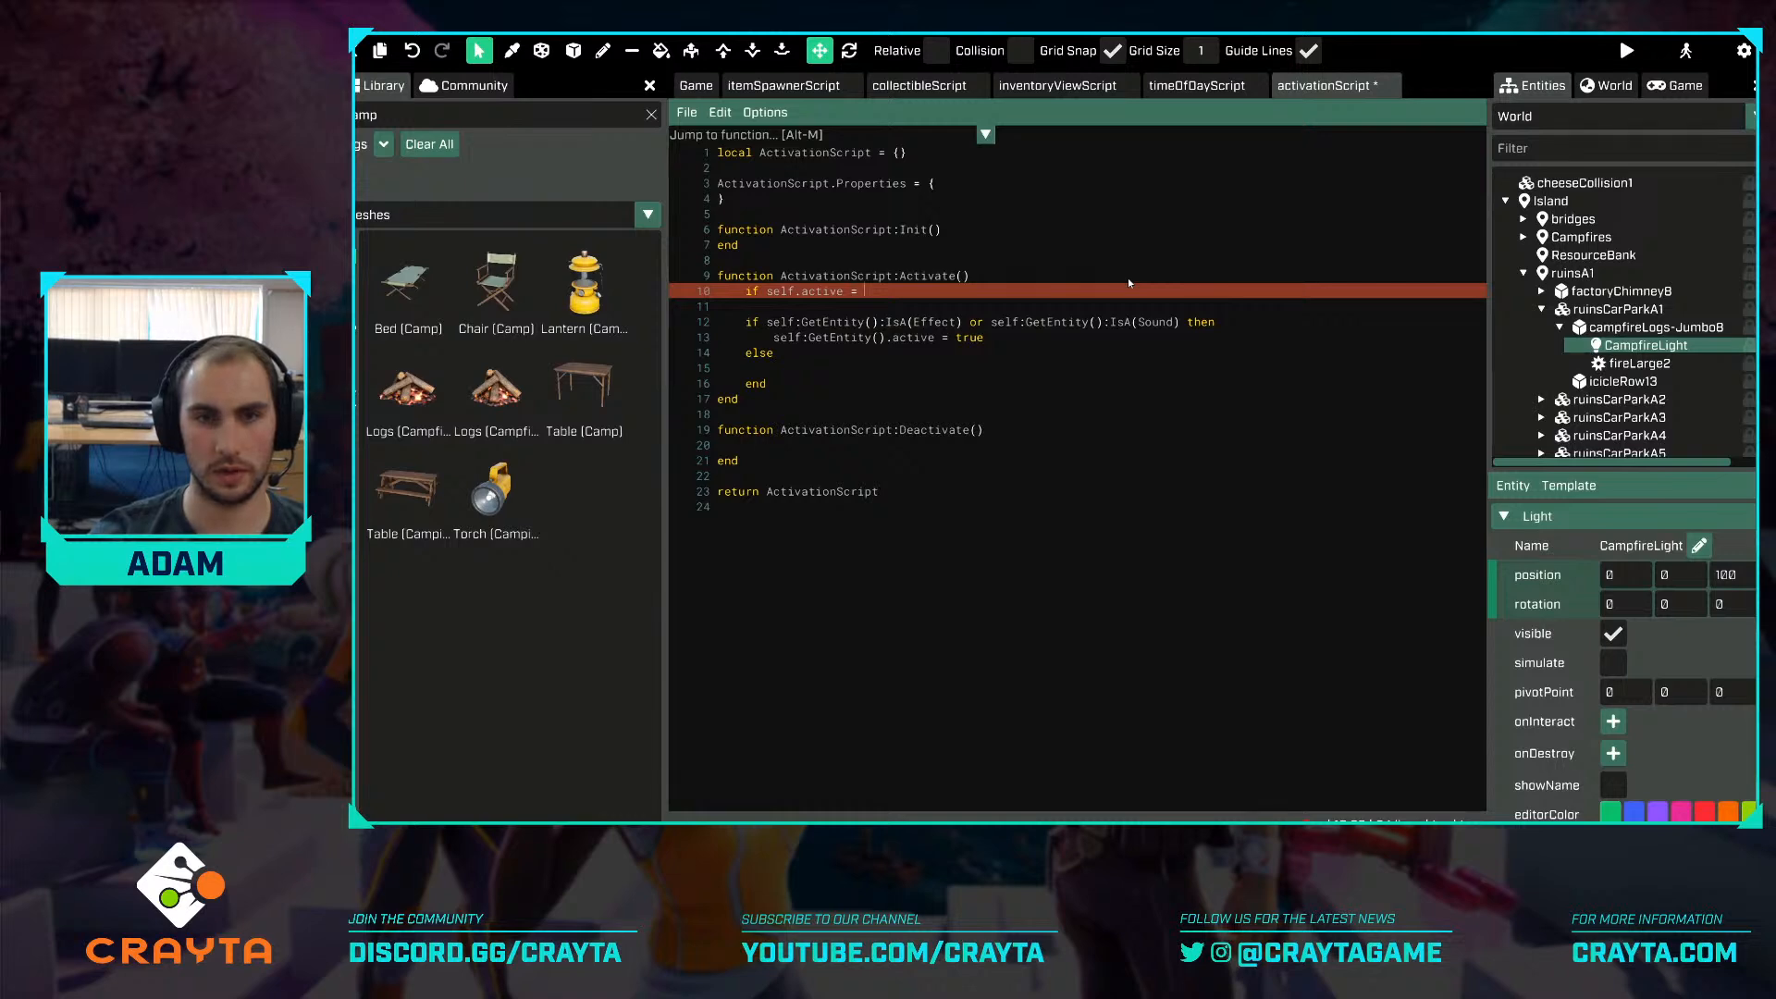
text(true then return end)
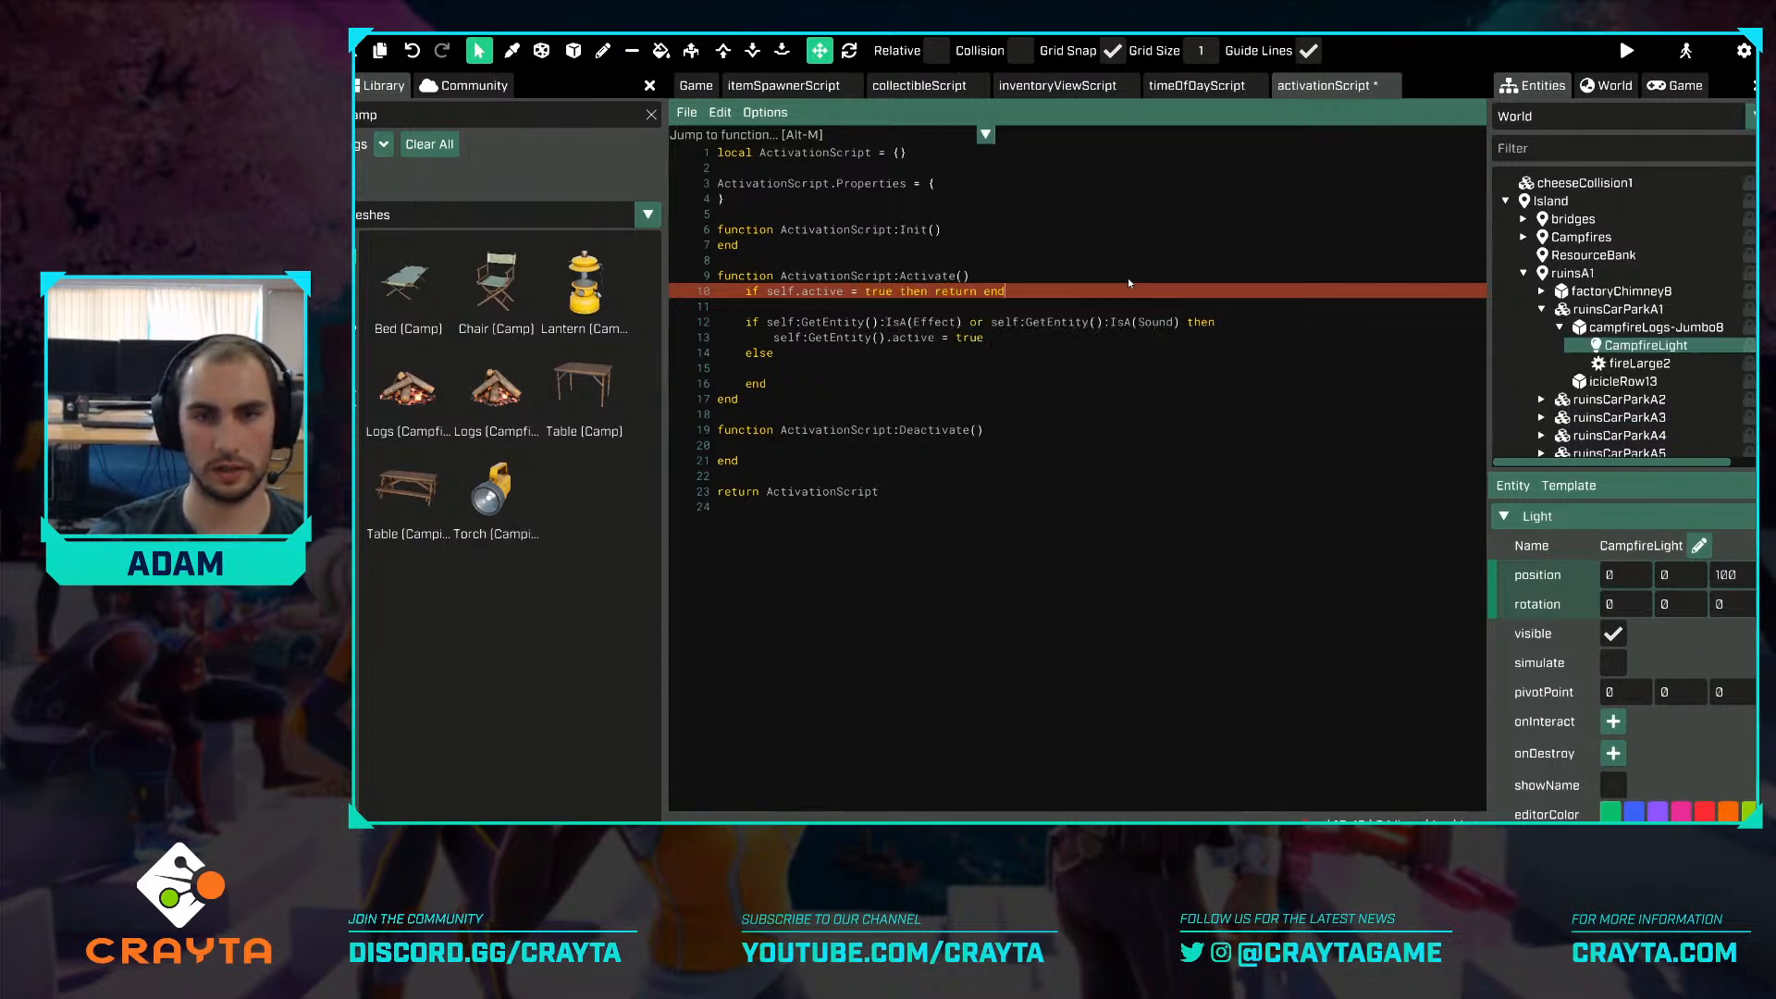
key(Return)
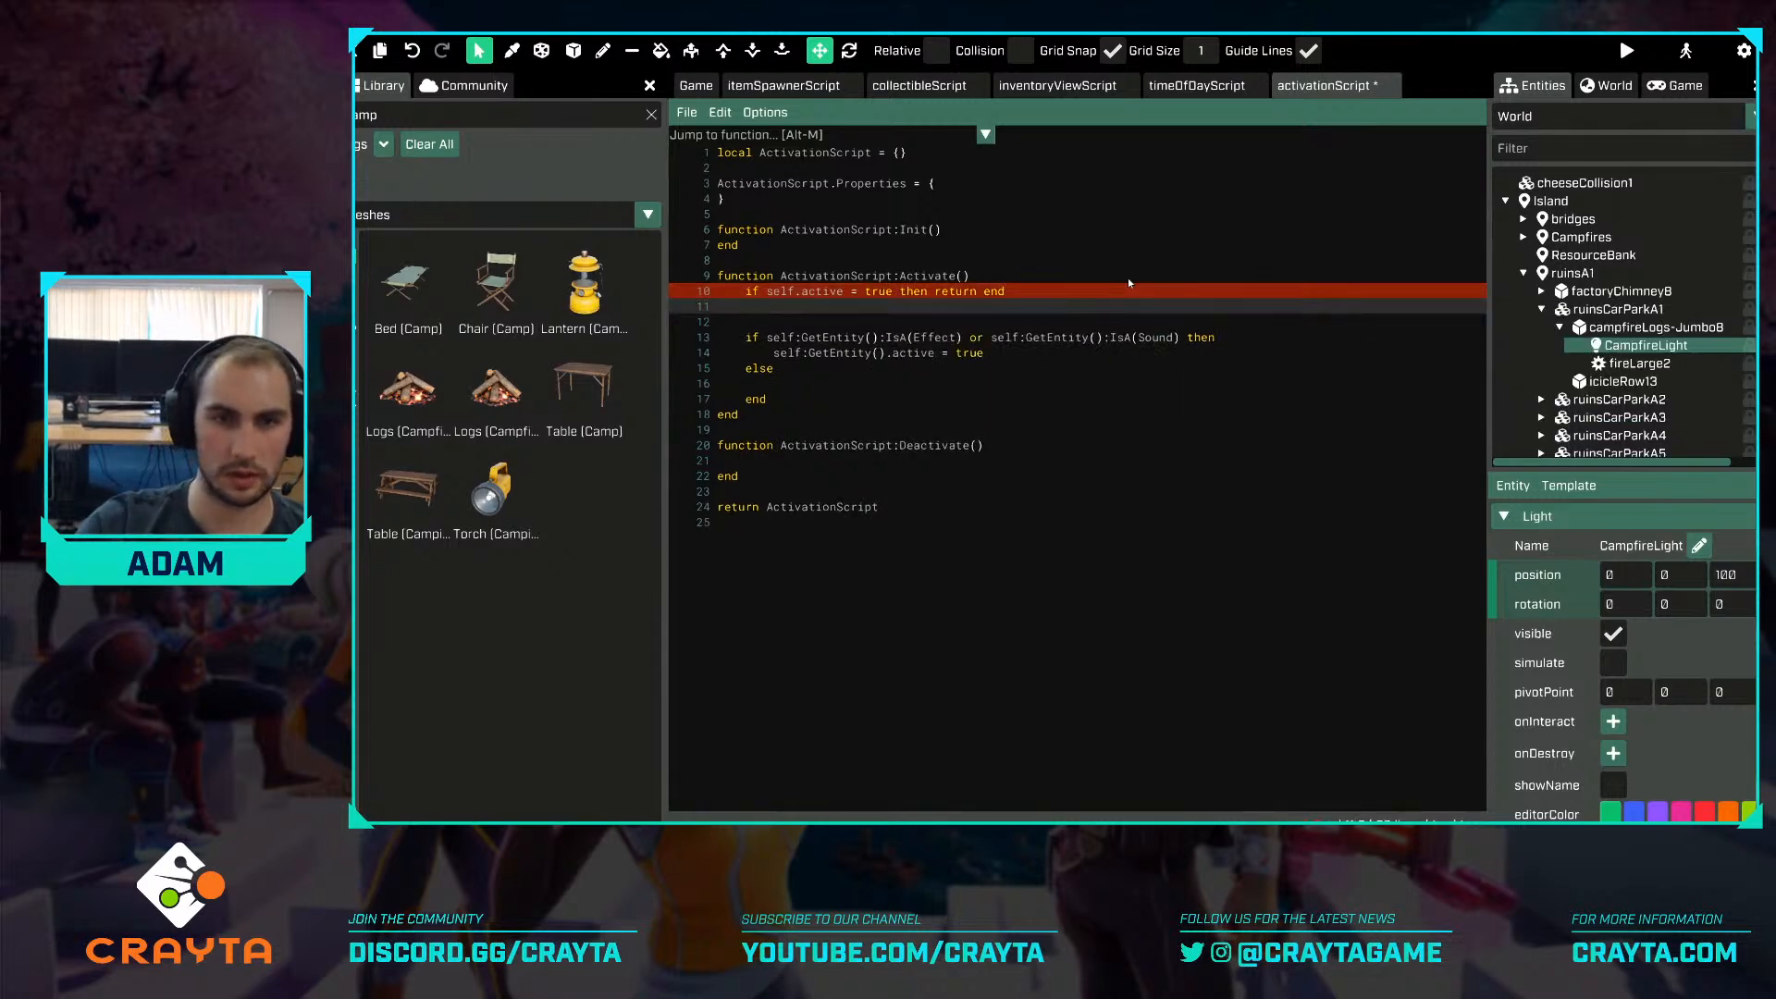
key(Up)
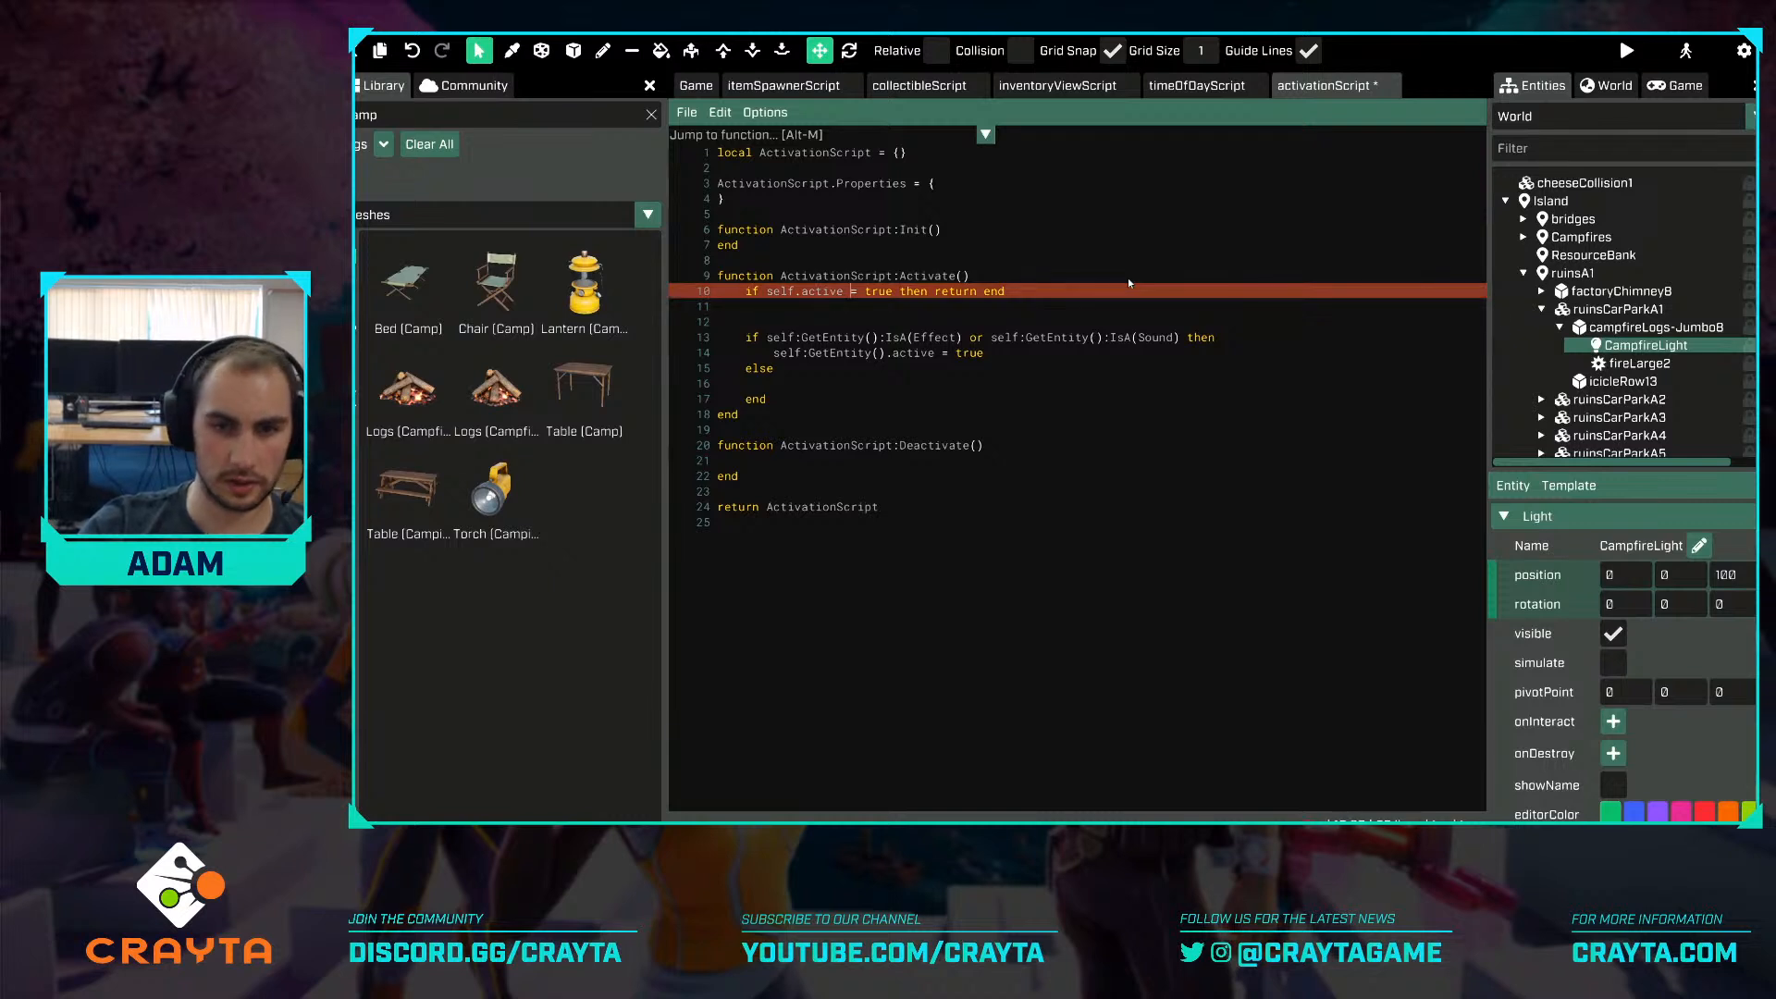
text(=)
Add self.active = true directly beneath the guard line in Activate.
key(Down)
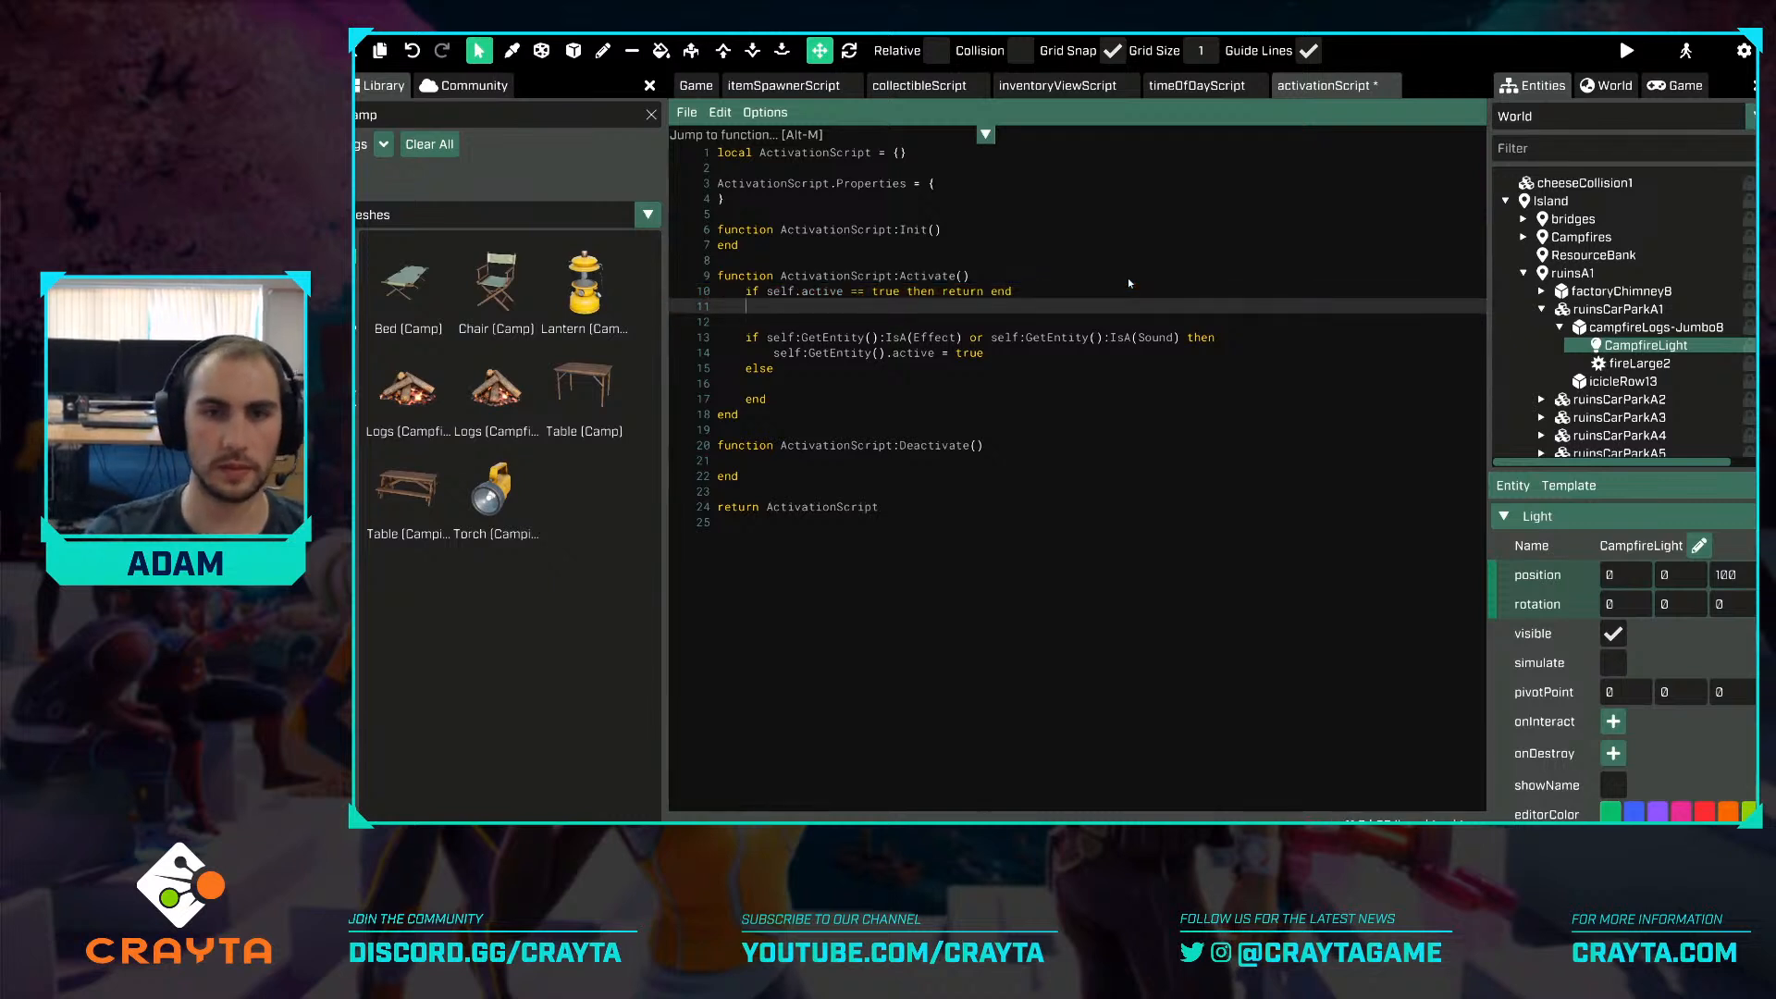
text(self.active = true)
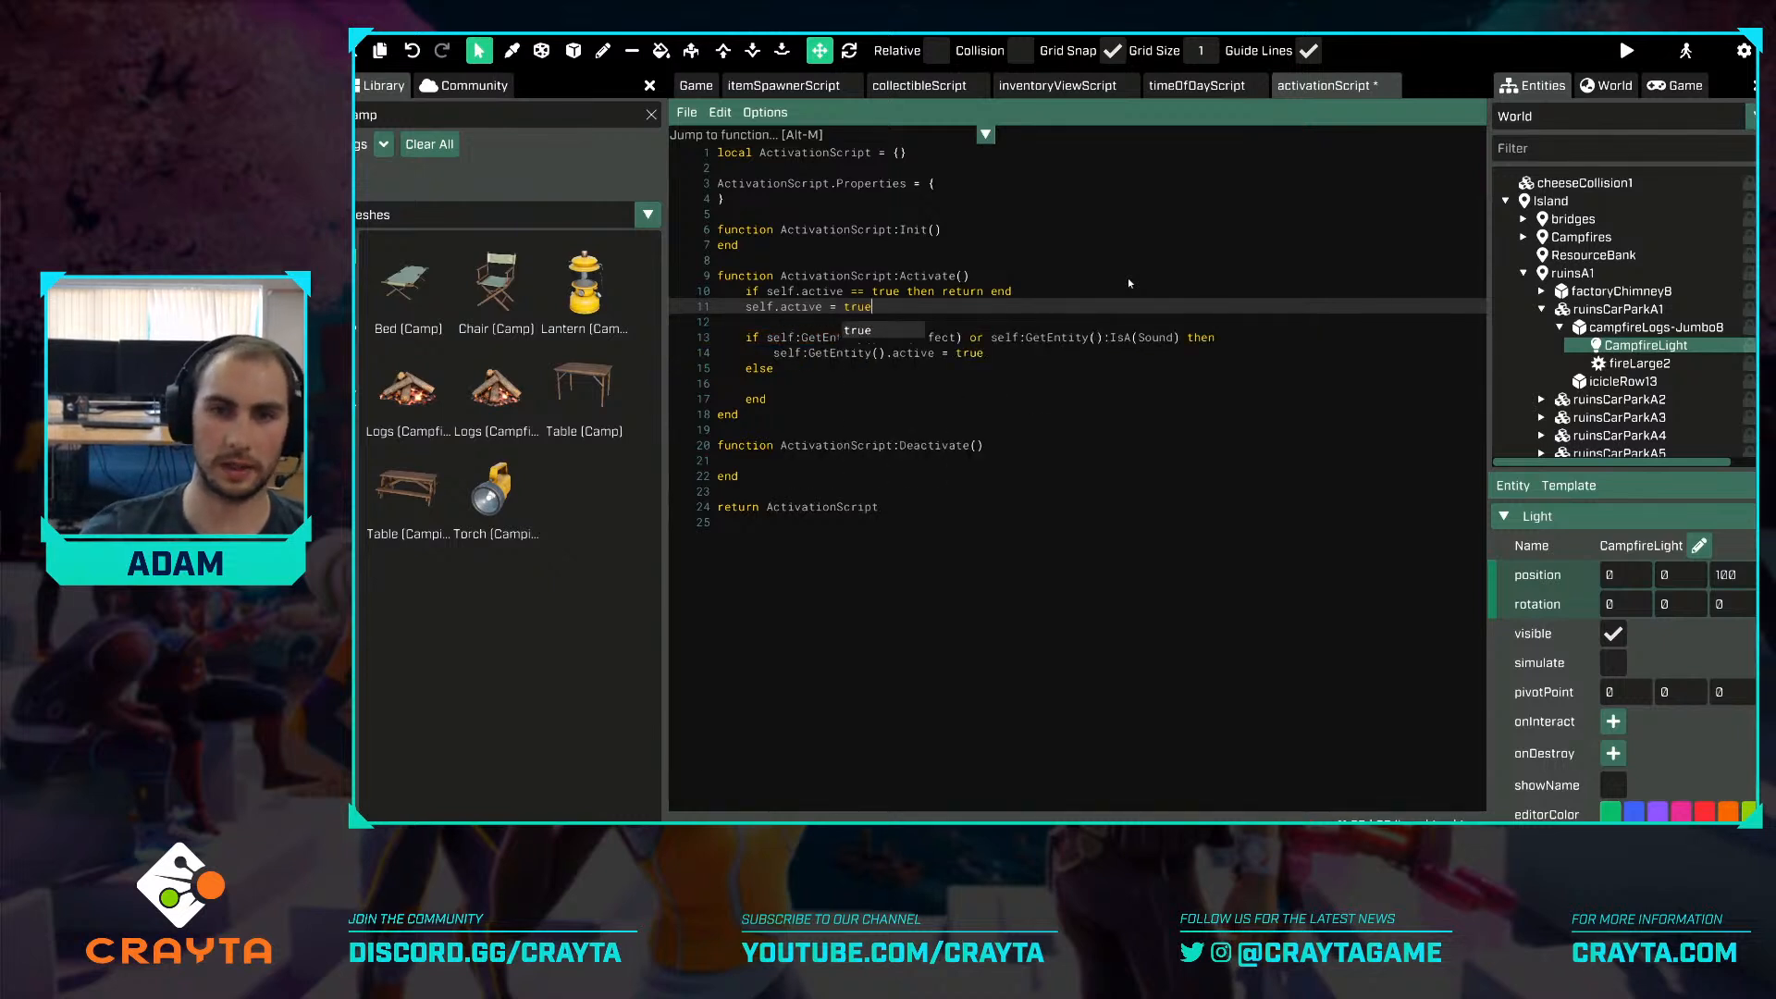
click(932, 275)
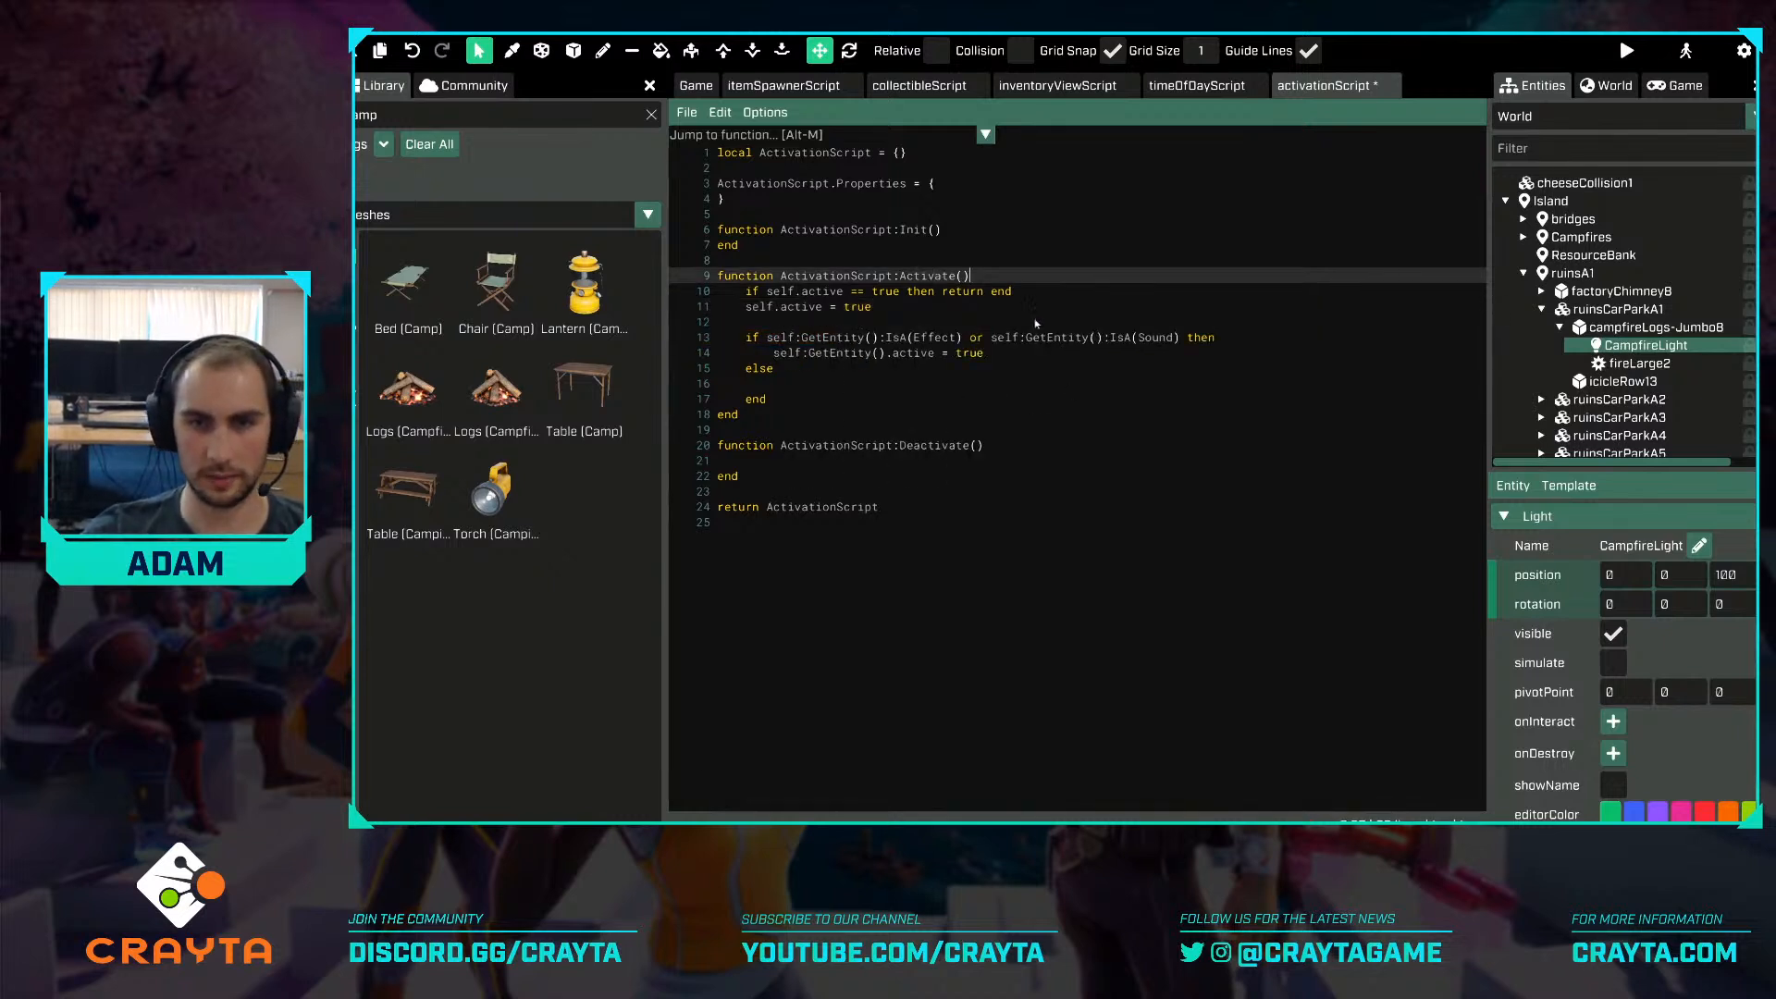
click(886, 319)
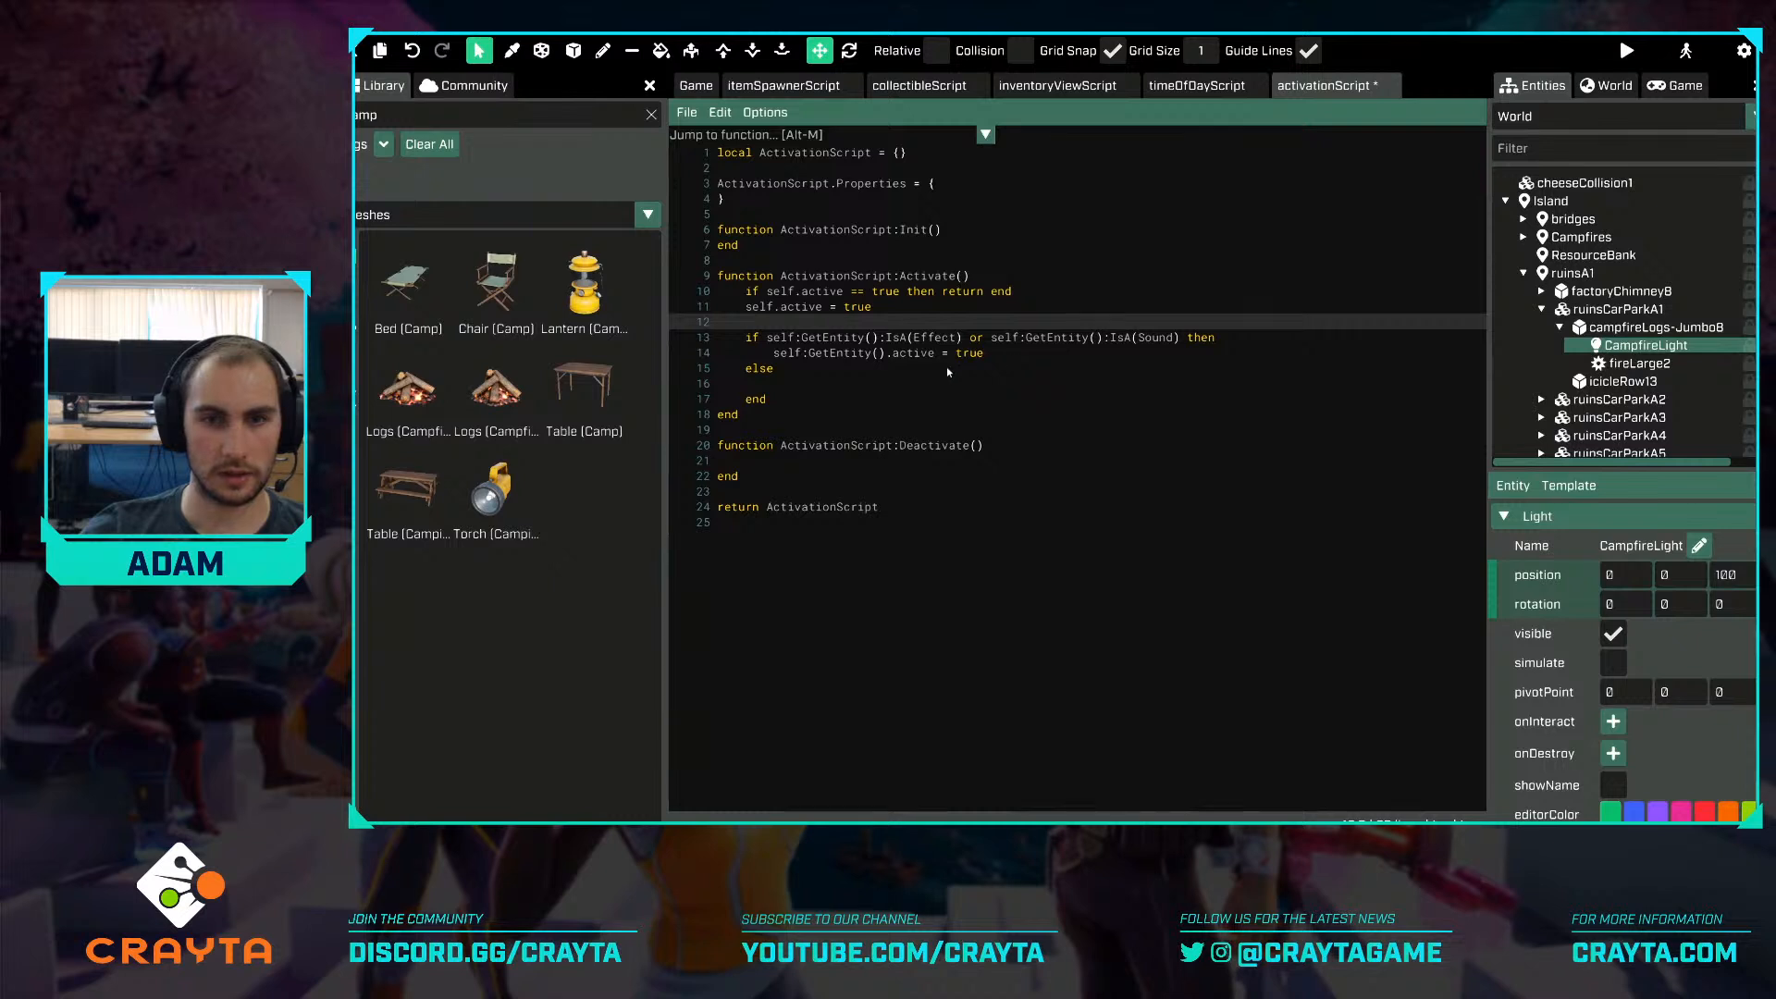
Set self:GetEntity().visible = true in the else branch of Activate.
click(905, 385)
key(Tab)
text(self:GetEntity())
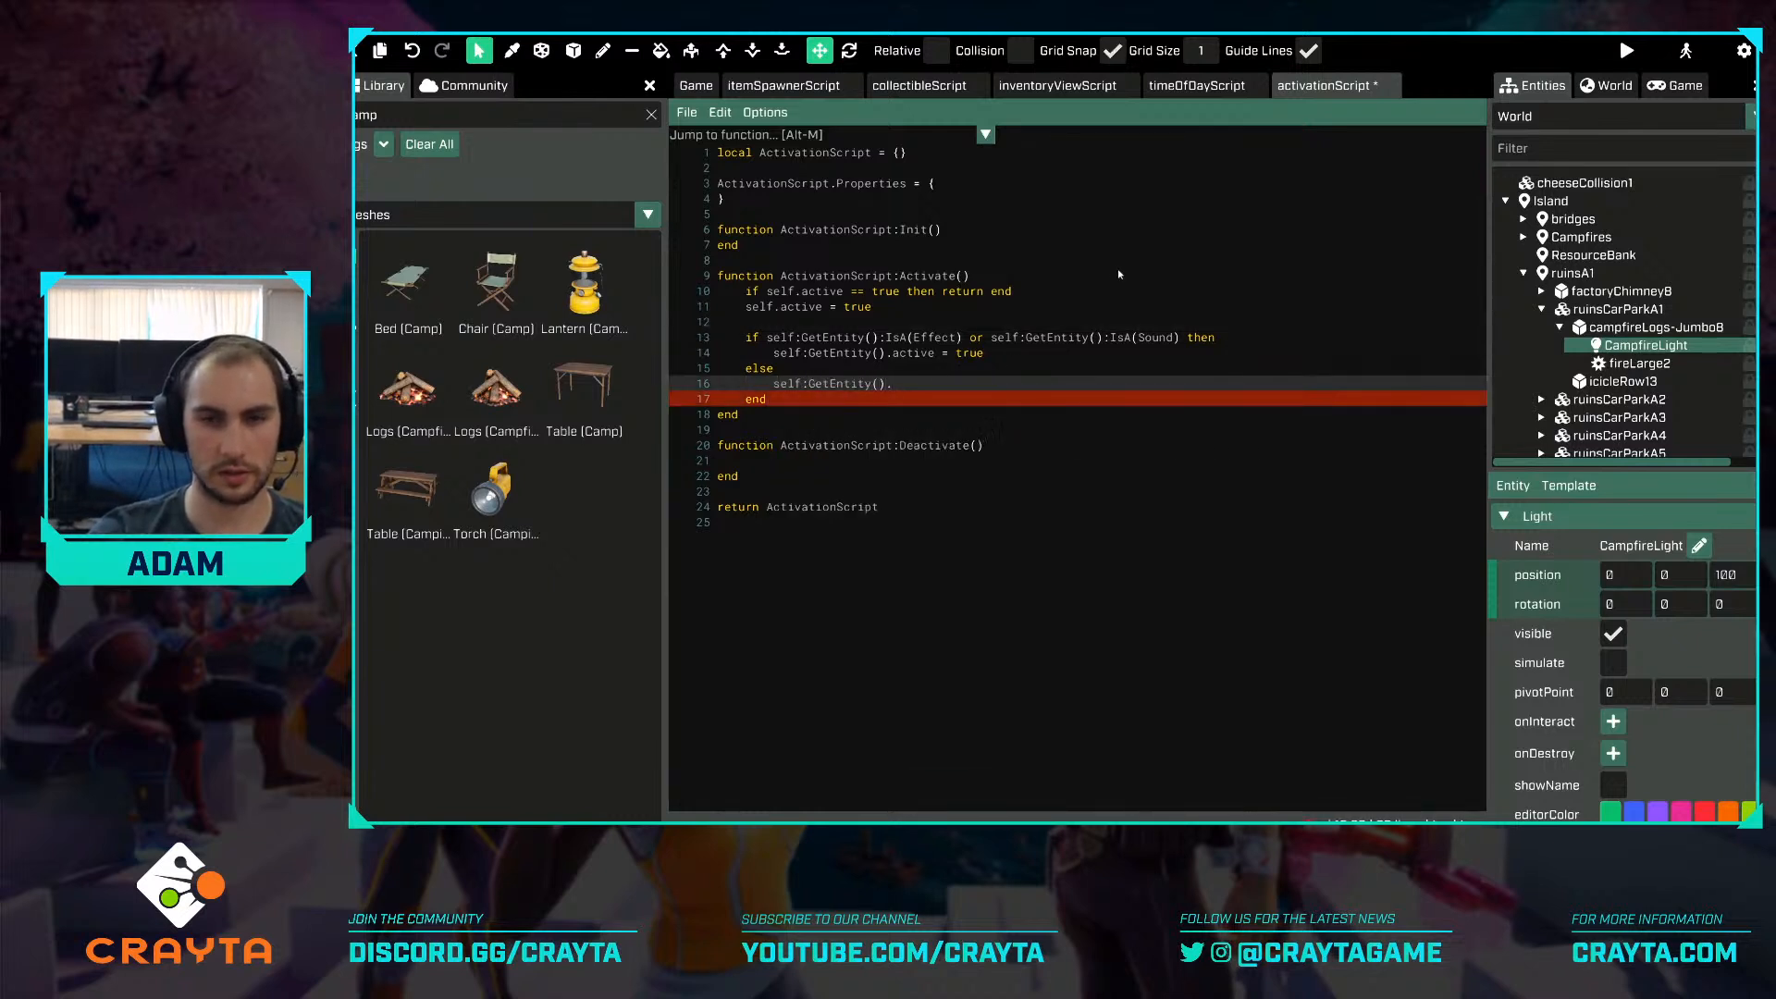
text(.visible = true)
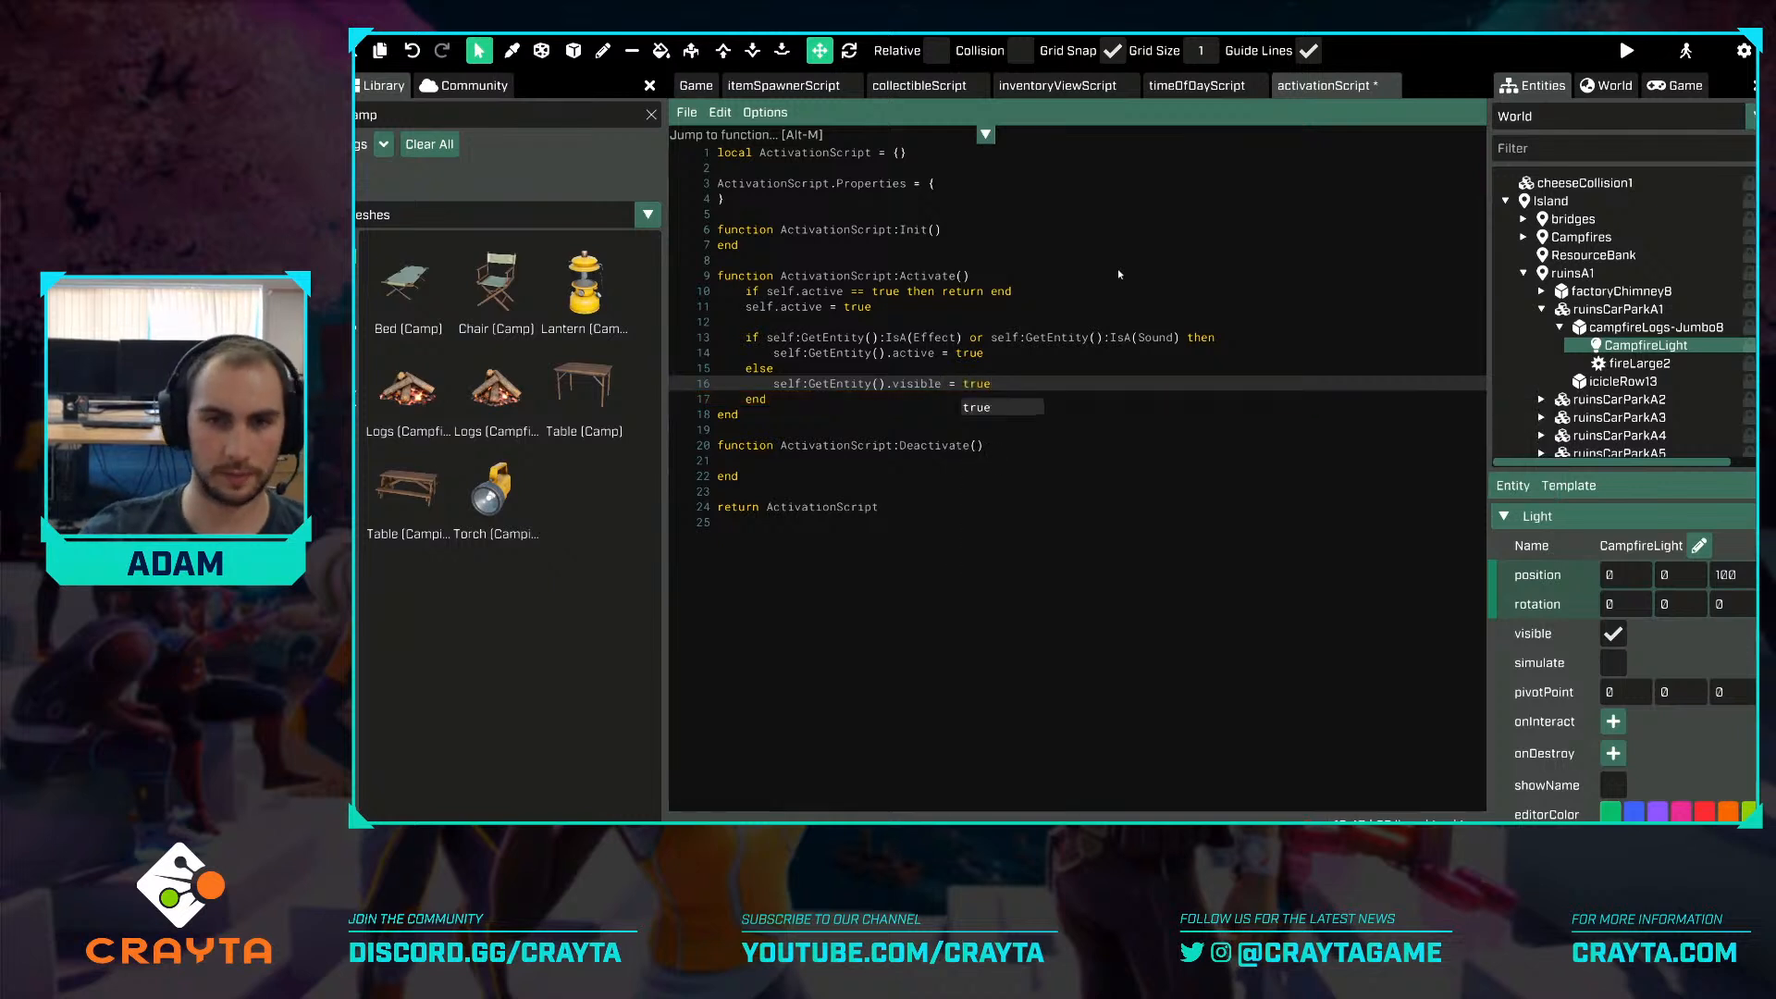
Copy the whole Effect/Sound if-else block from Activate into Deactivate, allowing clipboard access for the session.
drag(773, 400, 750, 340)
key(ctrl+c)
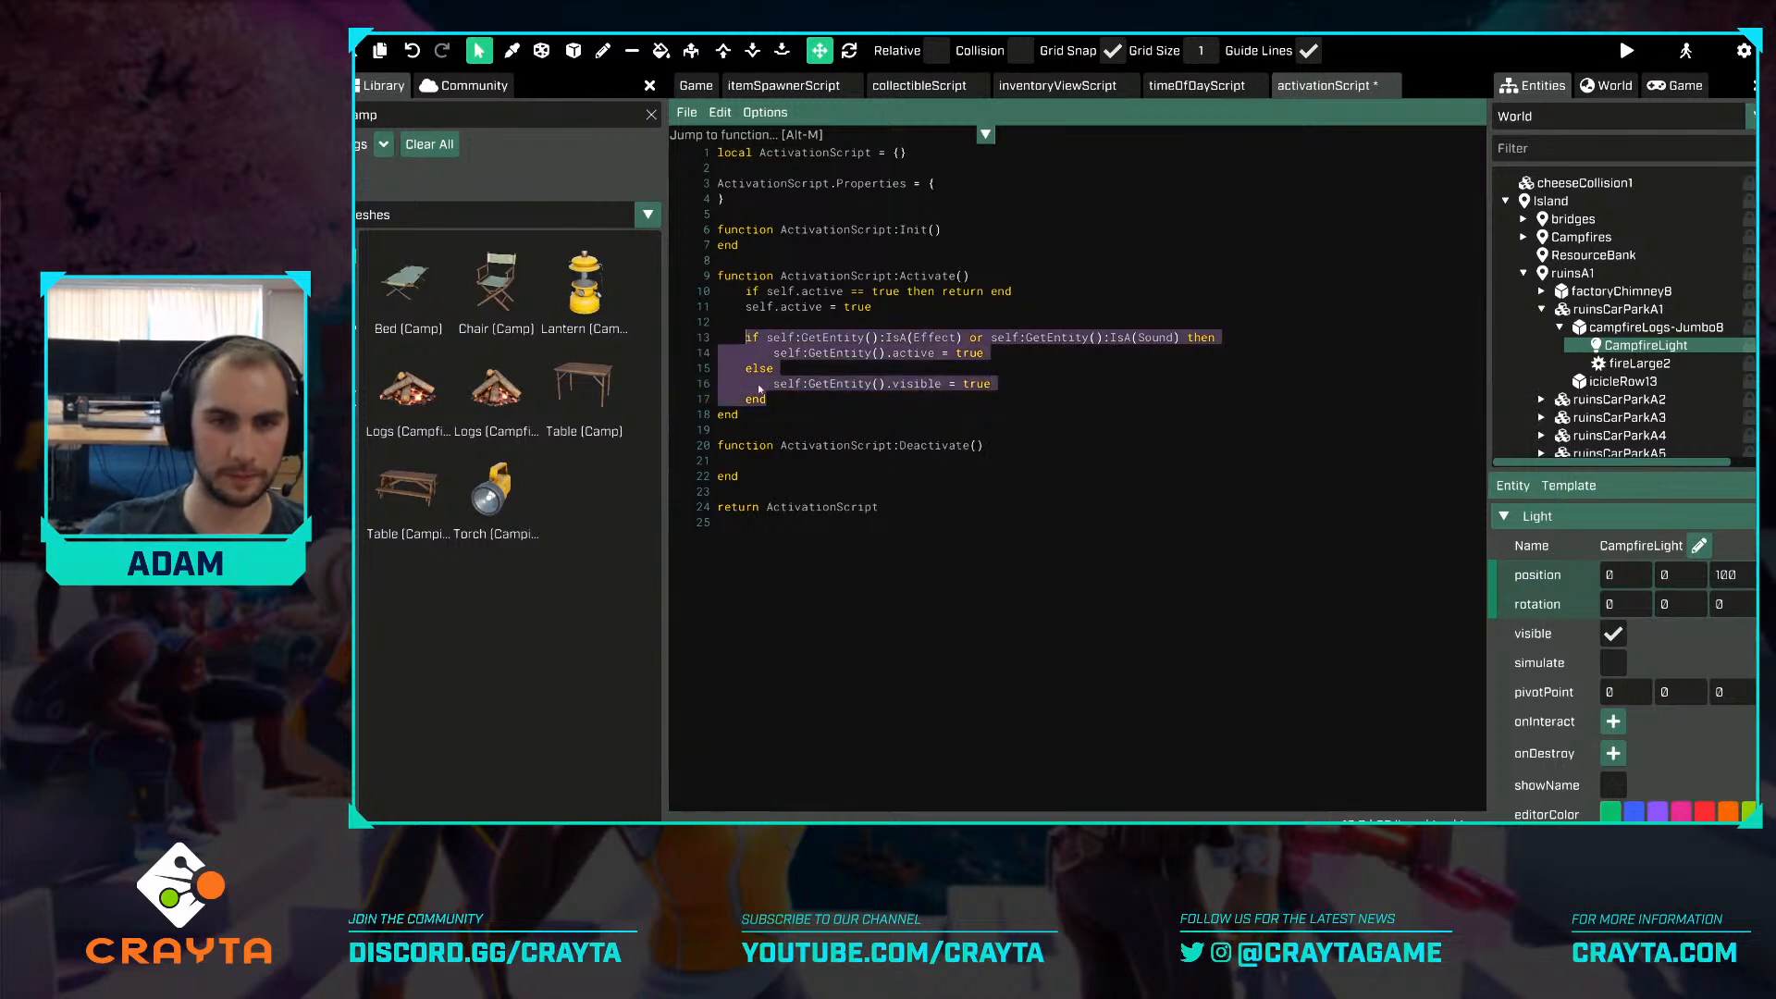
click(819, 459)
key(ctrl+v)
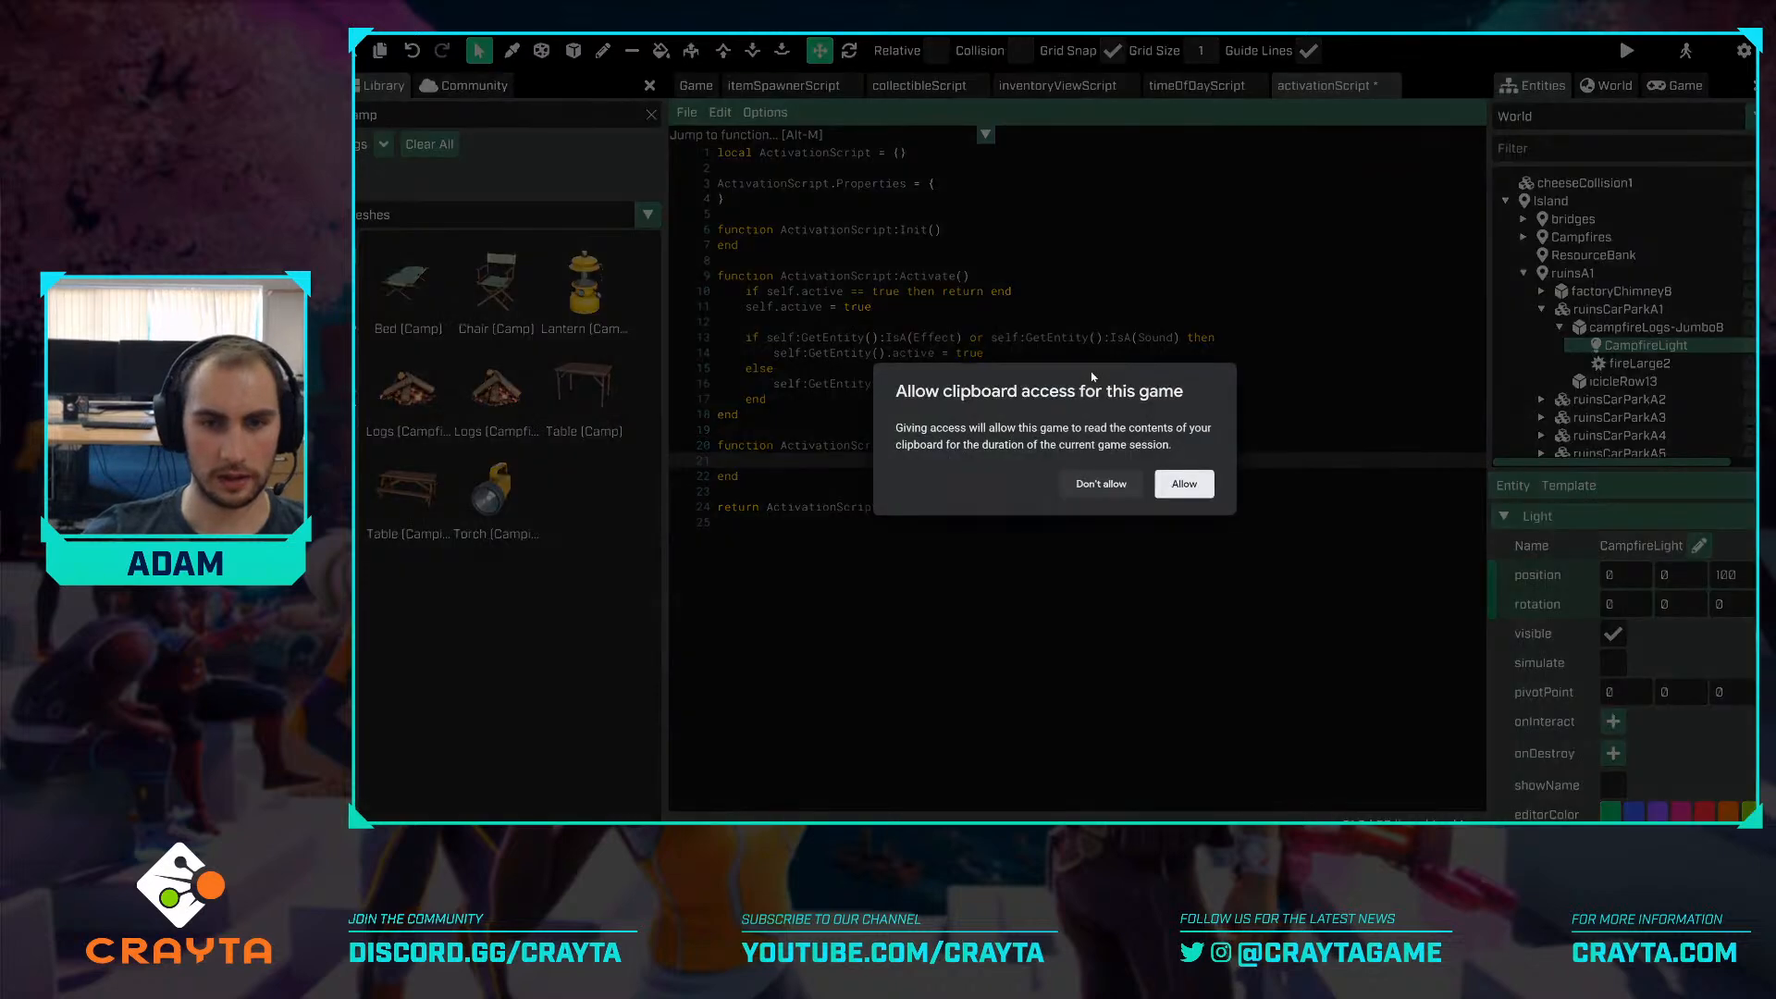
click(1183, 484)
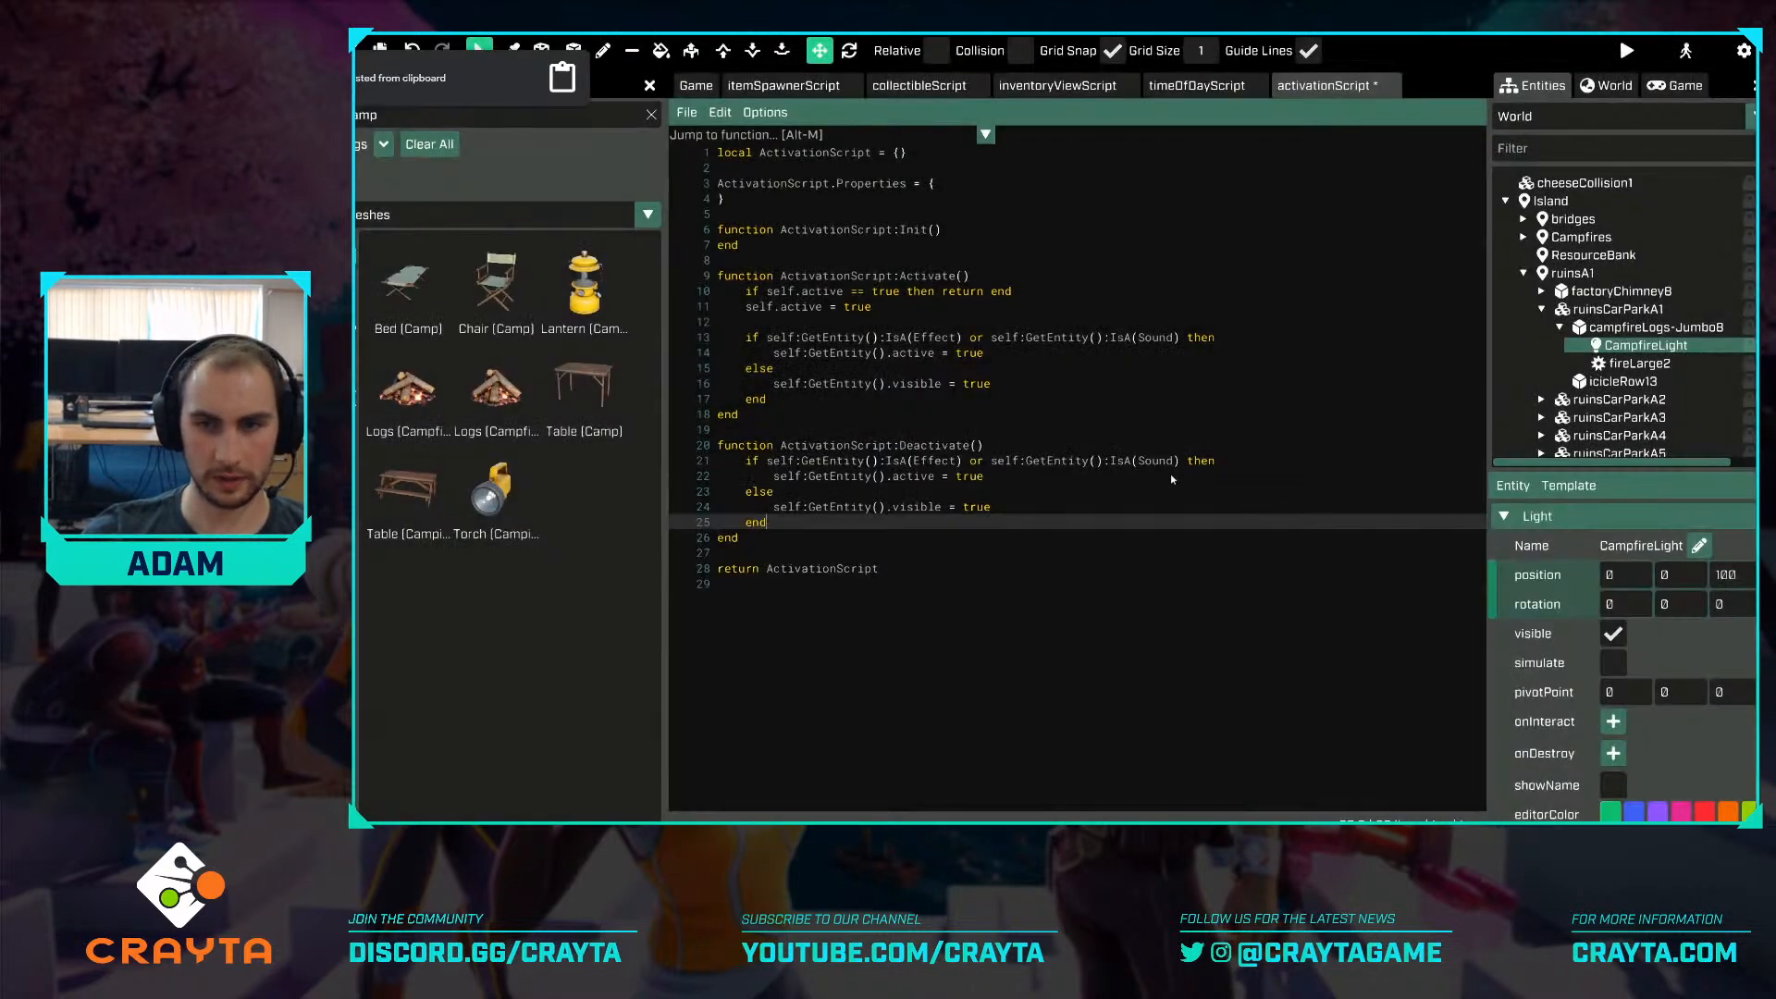
Change the entity's active value to false in the Effect or Sound branch of Deactivate.
double_click(969, 475)
text(false)
key(Down)
key(Down)
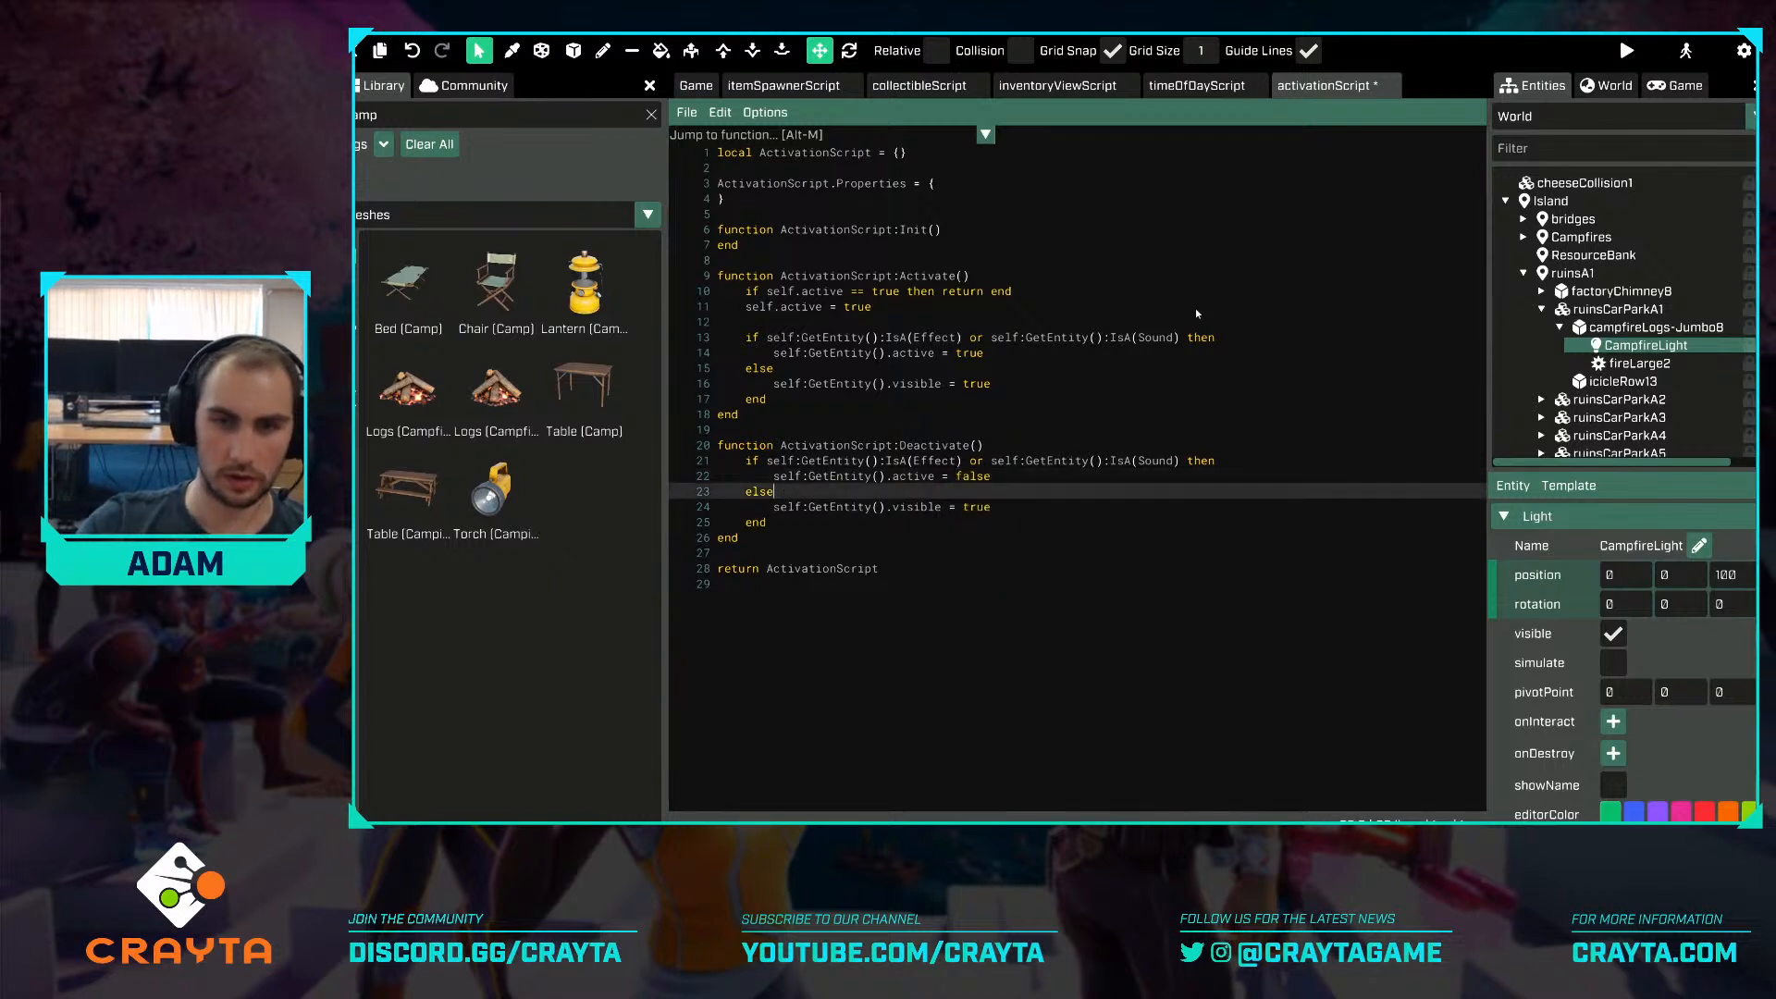
Change the entity's visible value to false in the else branch of Deactivate and save the script.
key(BackSpace)
key(BackSpace)
key(BackSpace)
key(BackSpace)
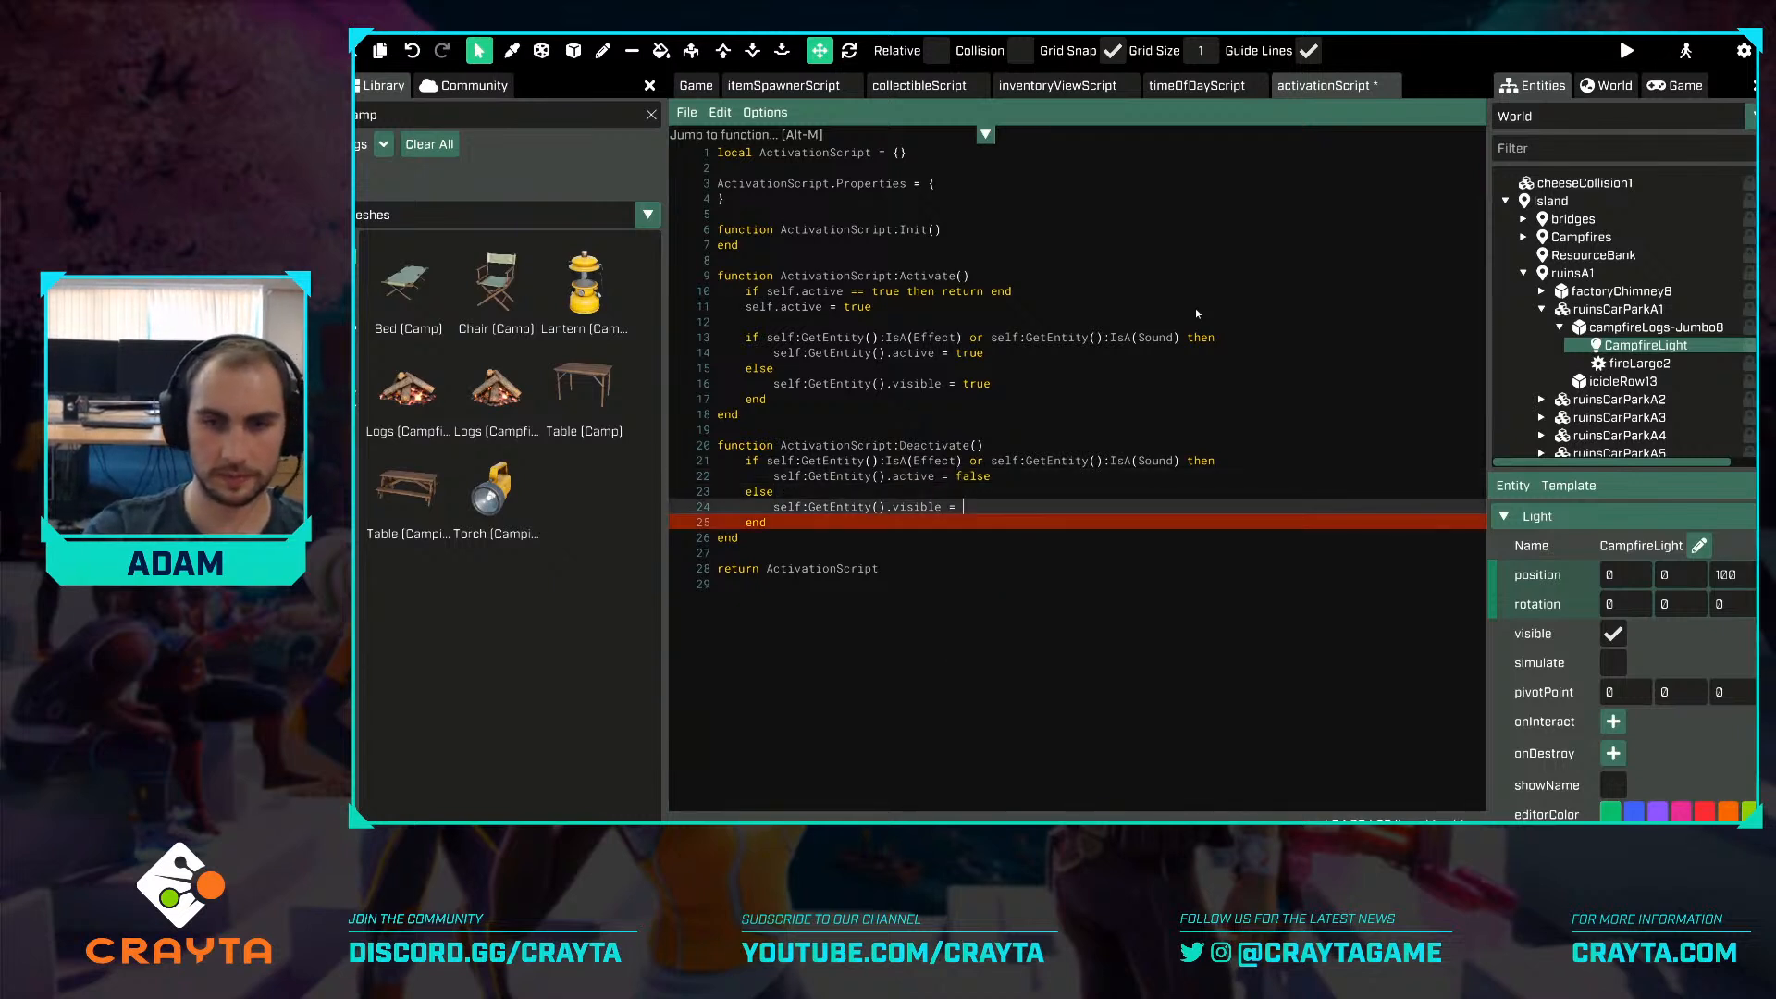
text(false)
key(ctrl+s)
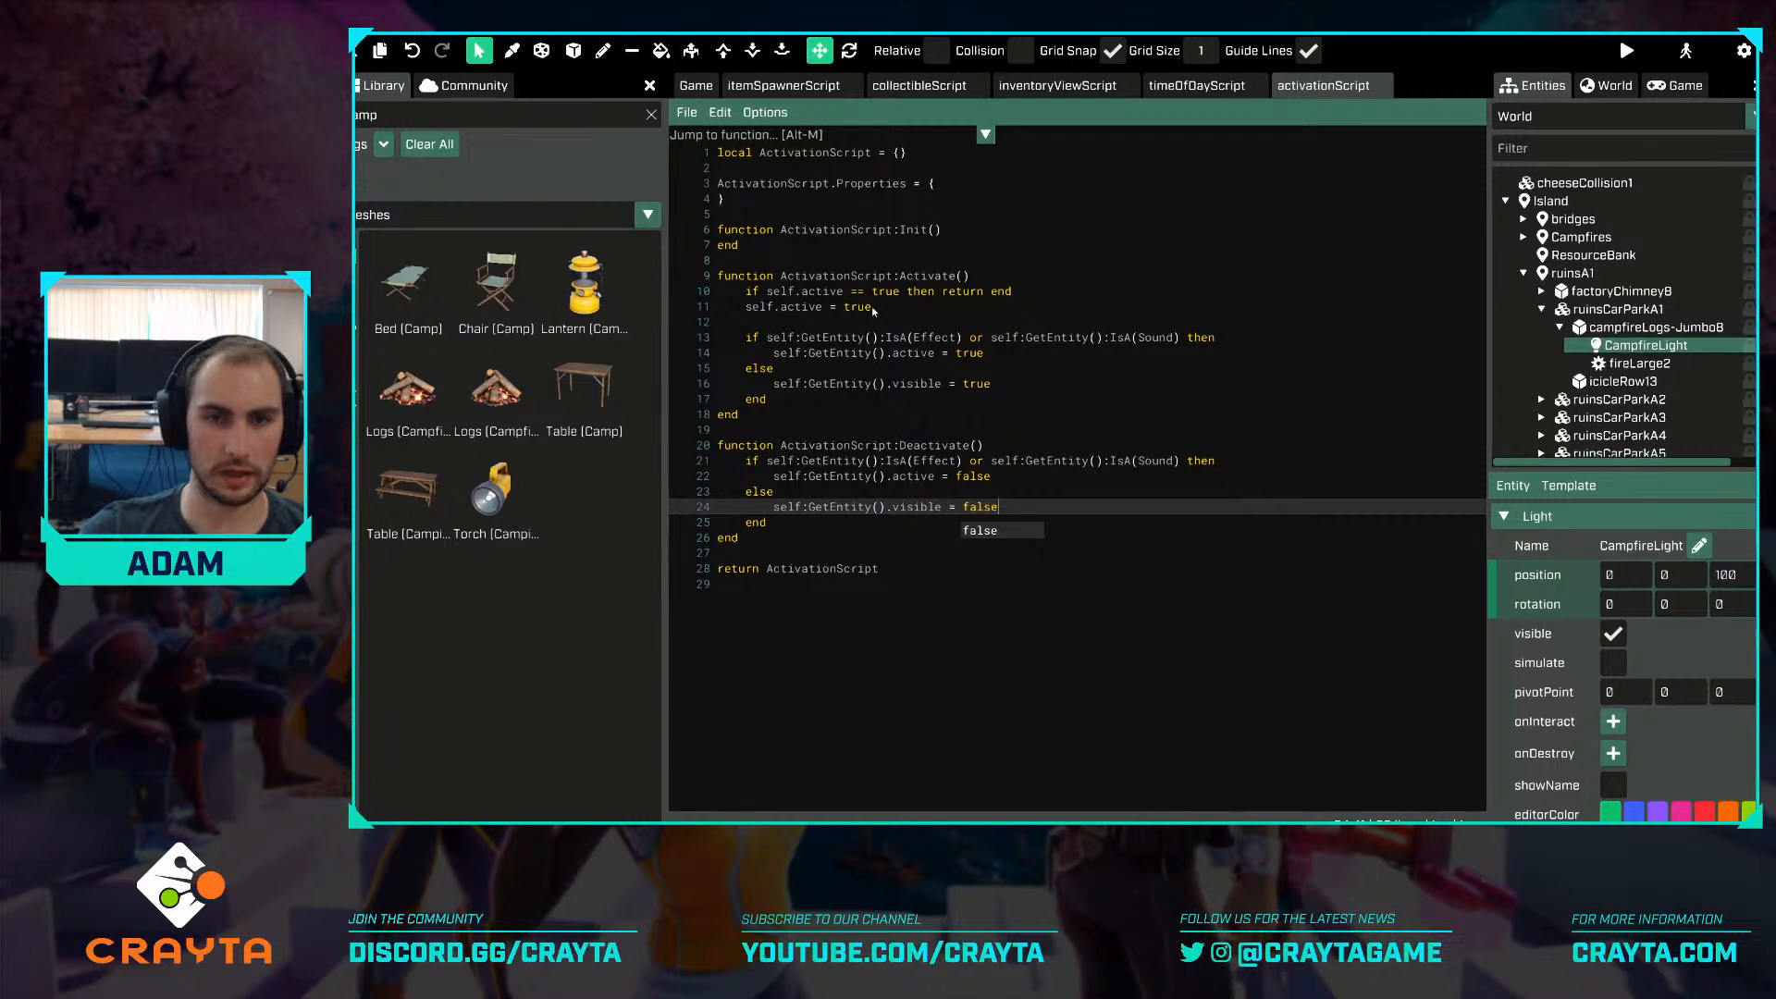
Copy the self.active guard and assignment lines from Activate to the start of Deactivate, add a blank line beneath, and save.
drag(872, 307, 747, 293)
key(ctrl+c)
click(1001, 446)
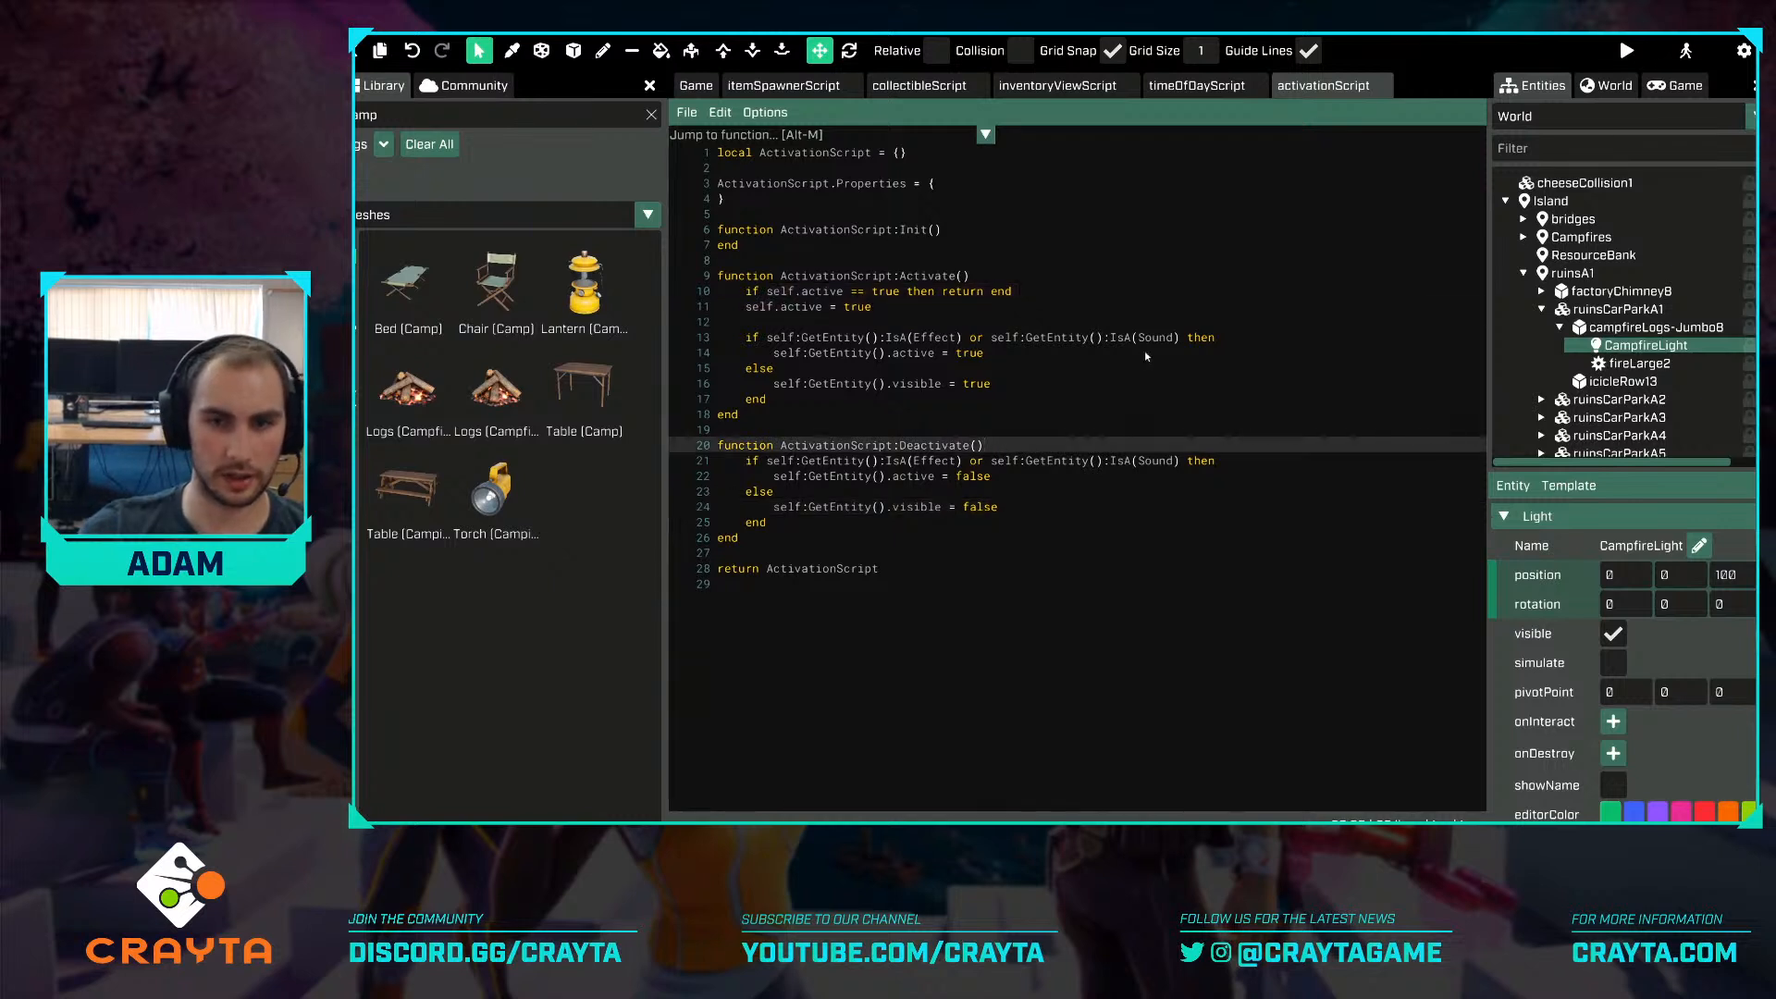
key(Return)
key(ctrl+v)
key(Return)
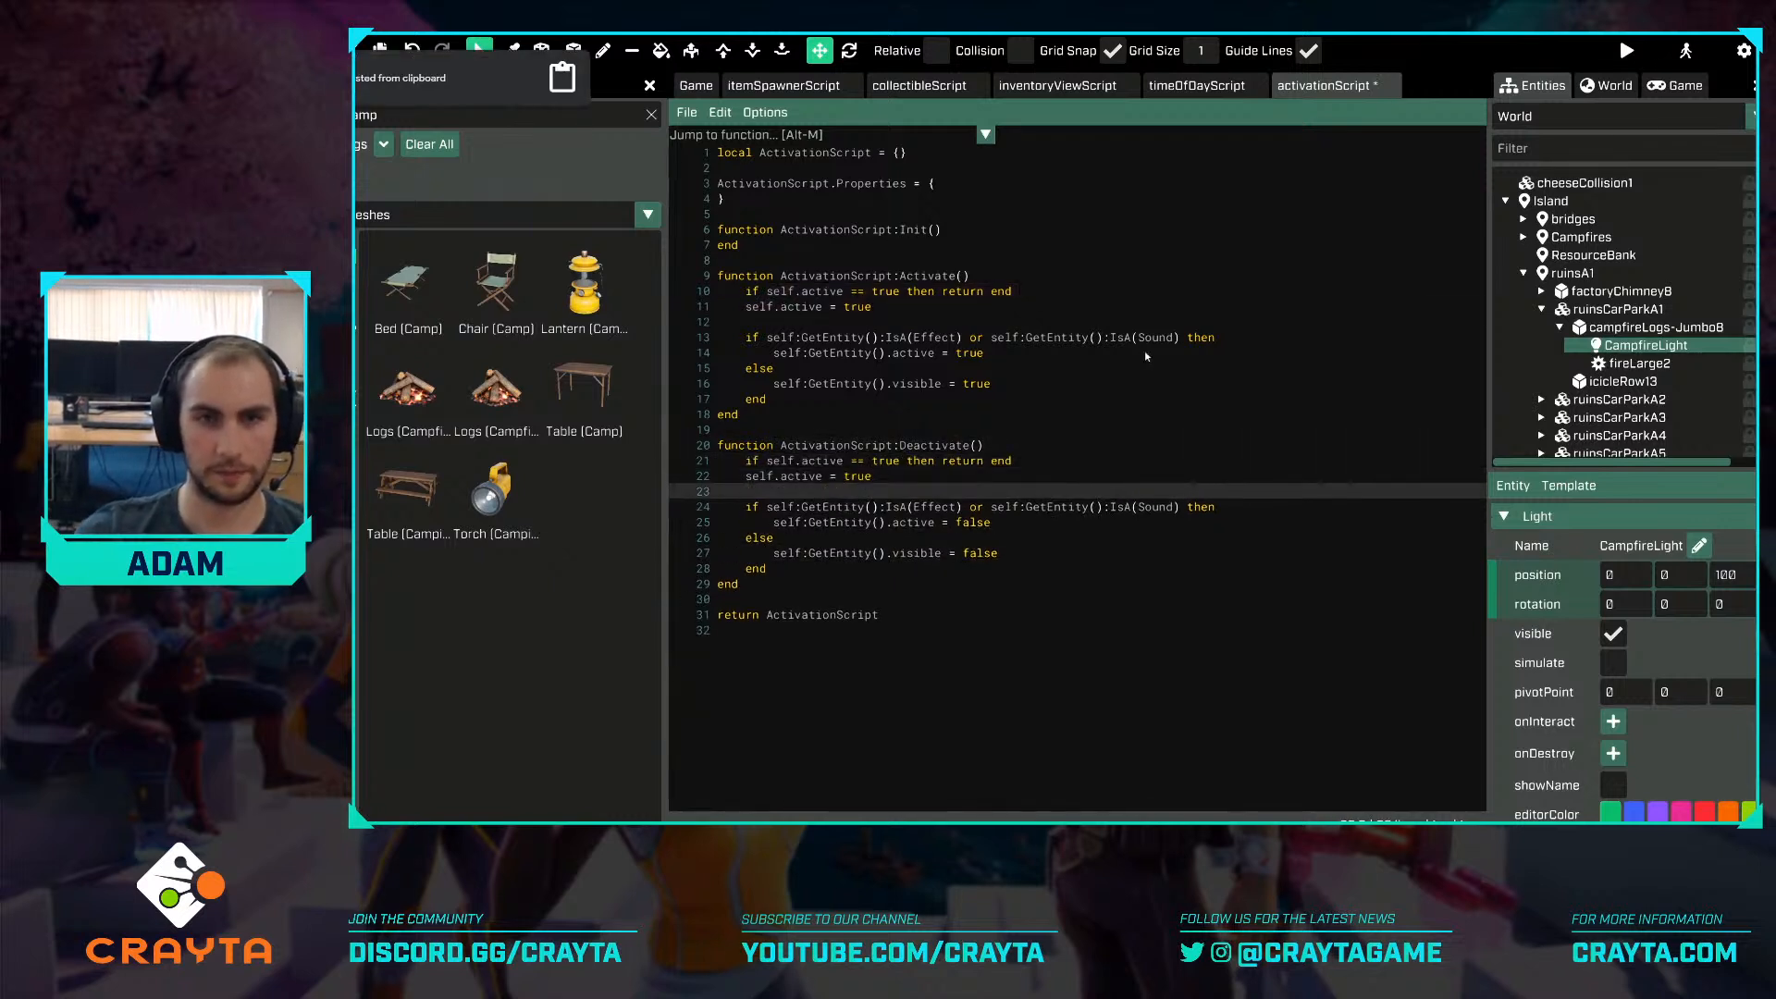
key(ctrl+s)
Add one binding each to OnDayTime and OnNightTime in timeOfDayScript, with CampfireLight as the entity for both.
scroll(1698, 705, down, 5)
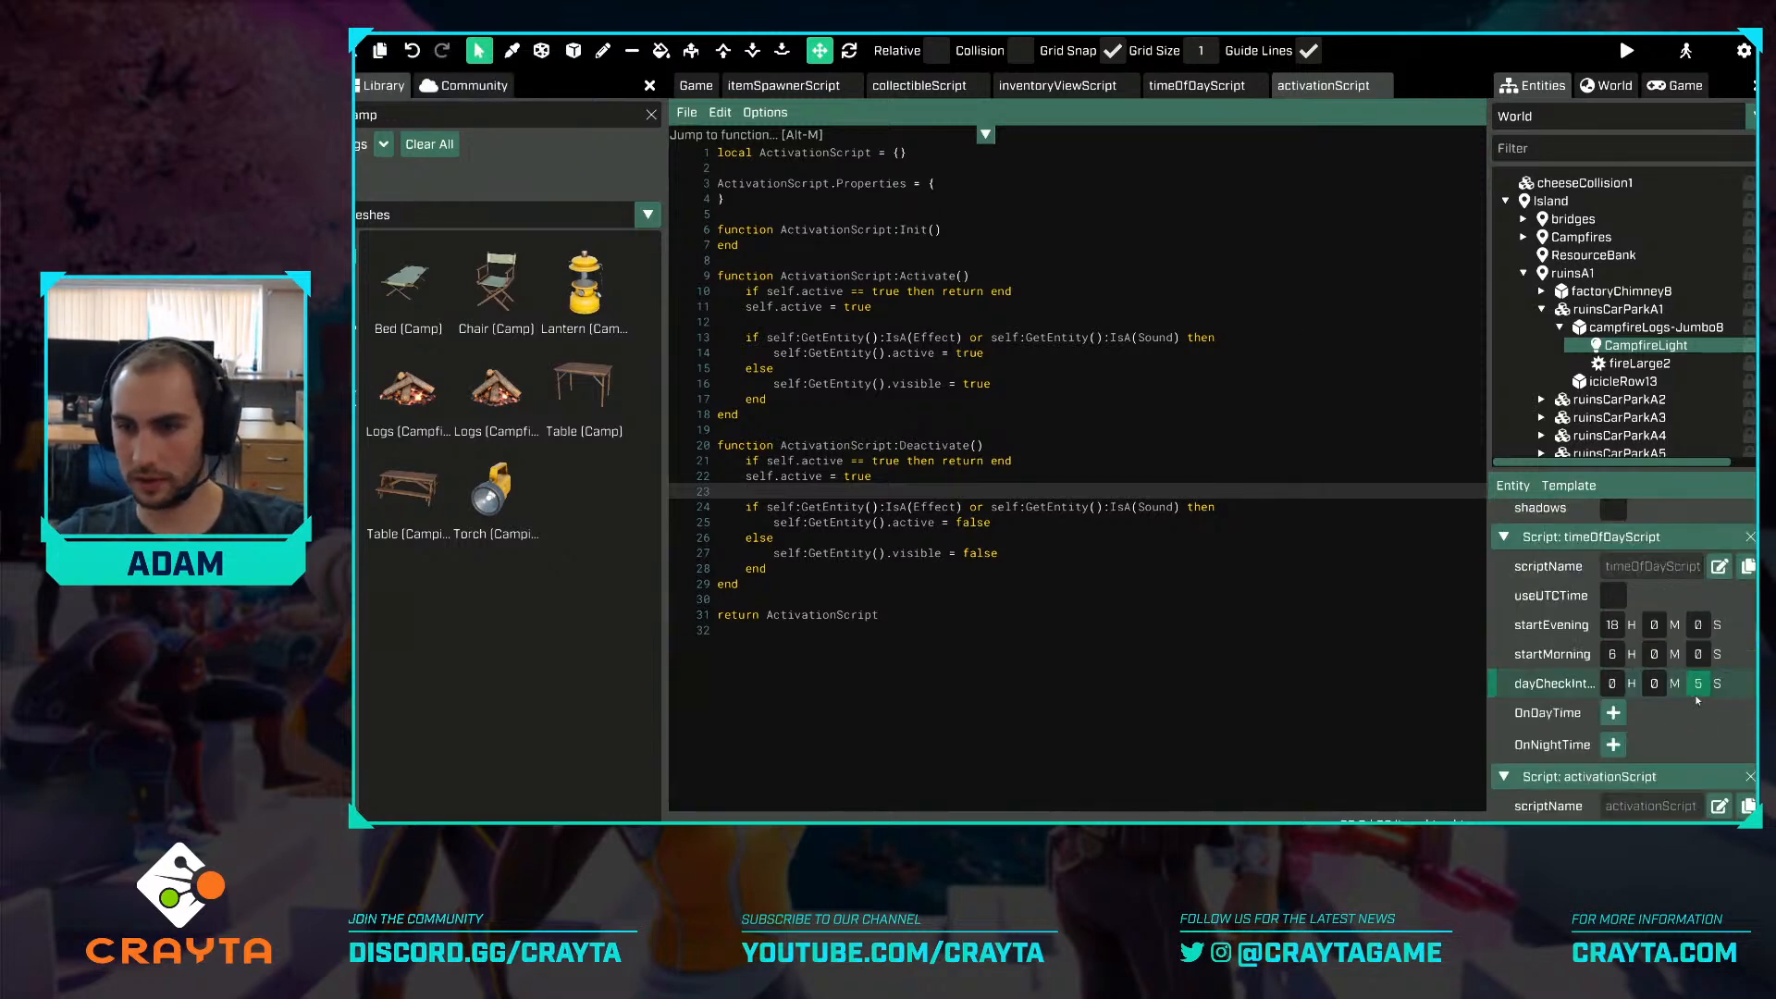
click(1613, 744)
click(1613, 713)
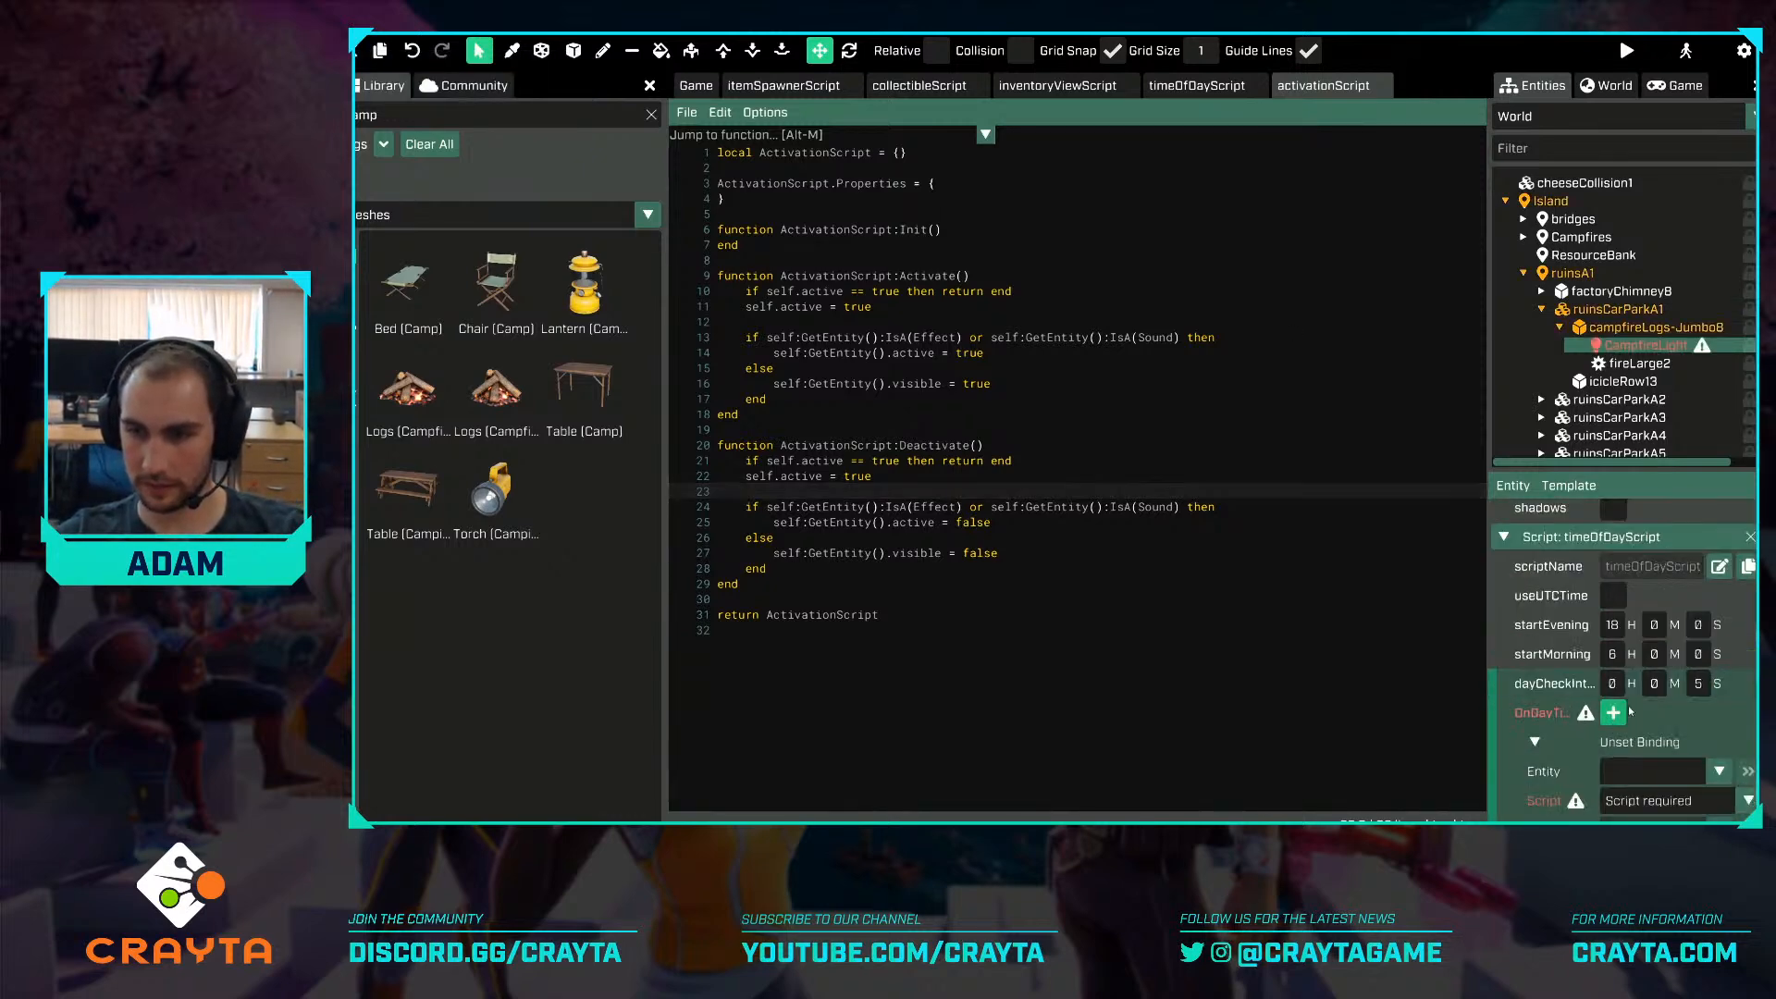
scroll(1628, 666, down, 2)
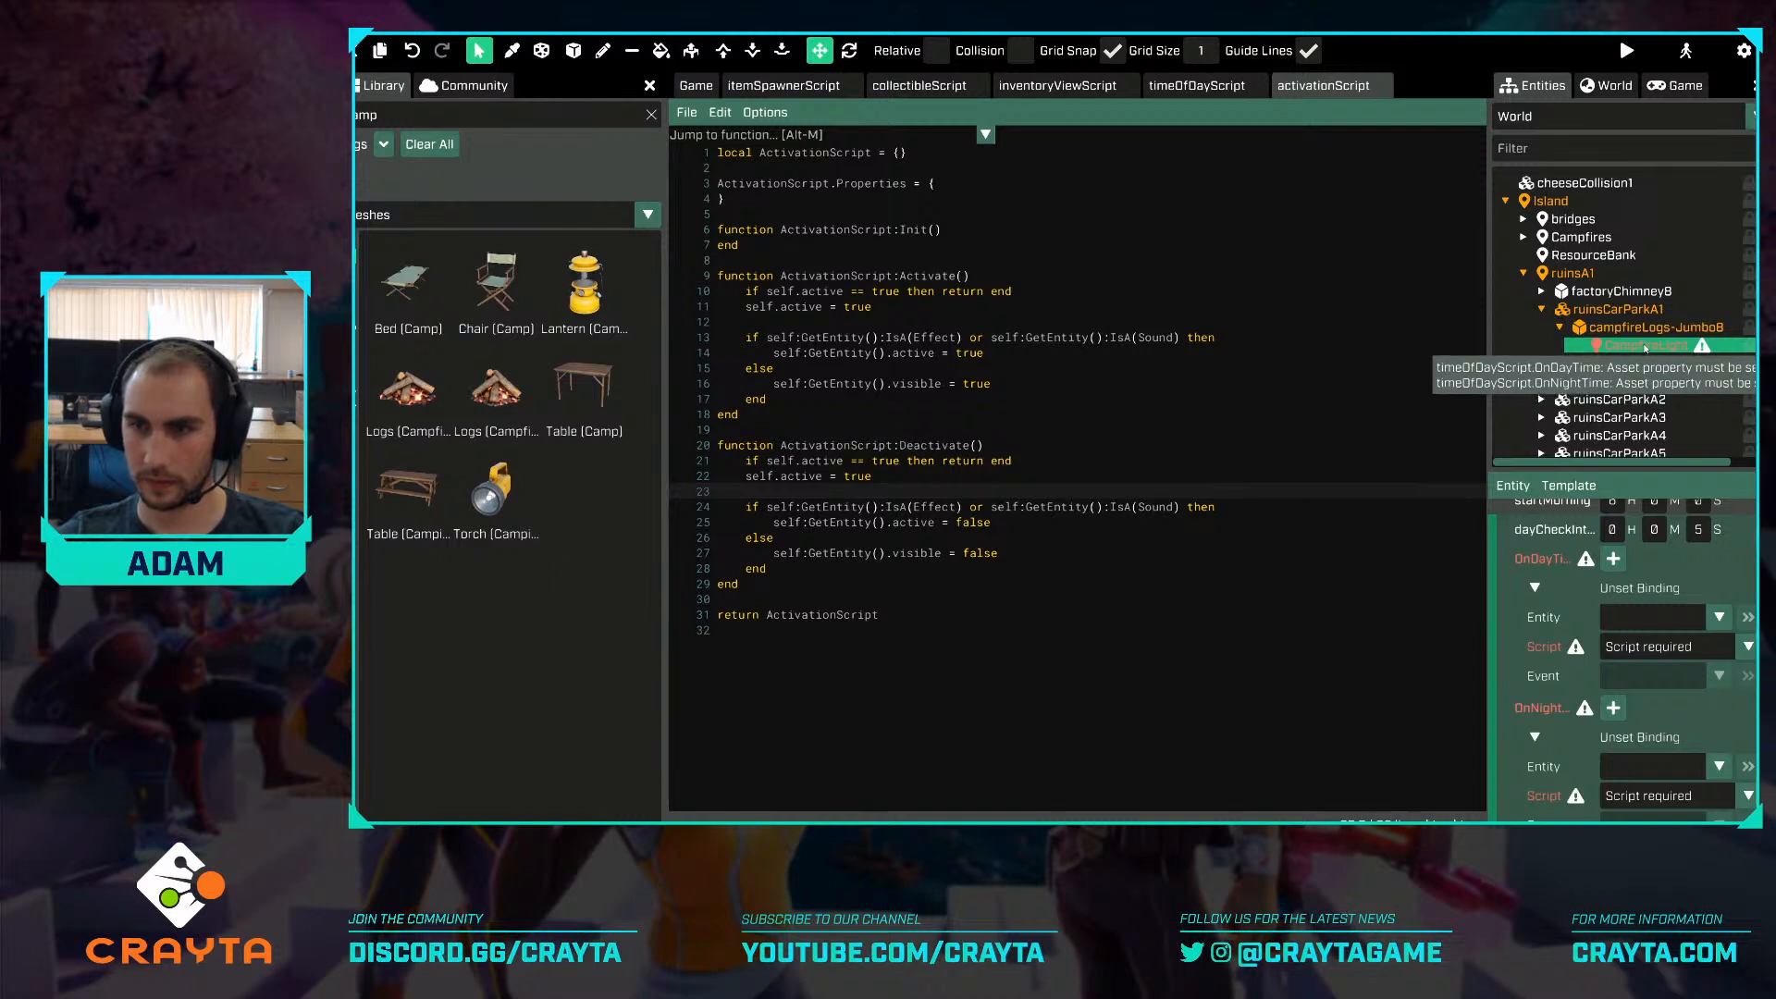
drag(1646, 345, 1657, 623)
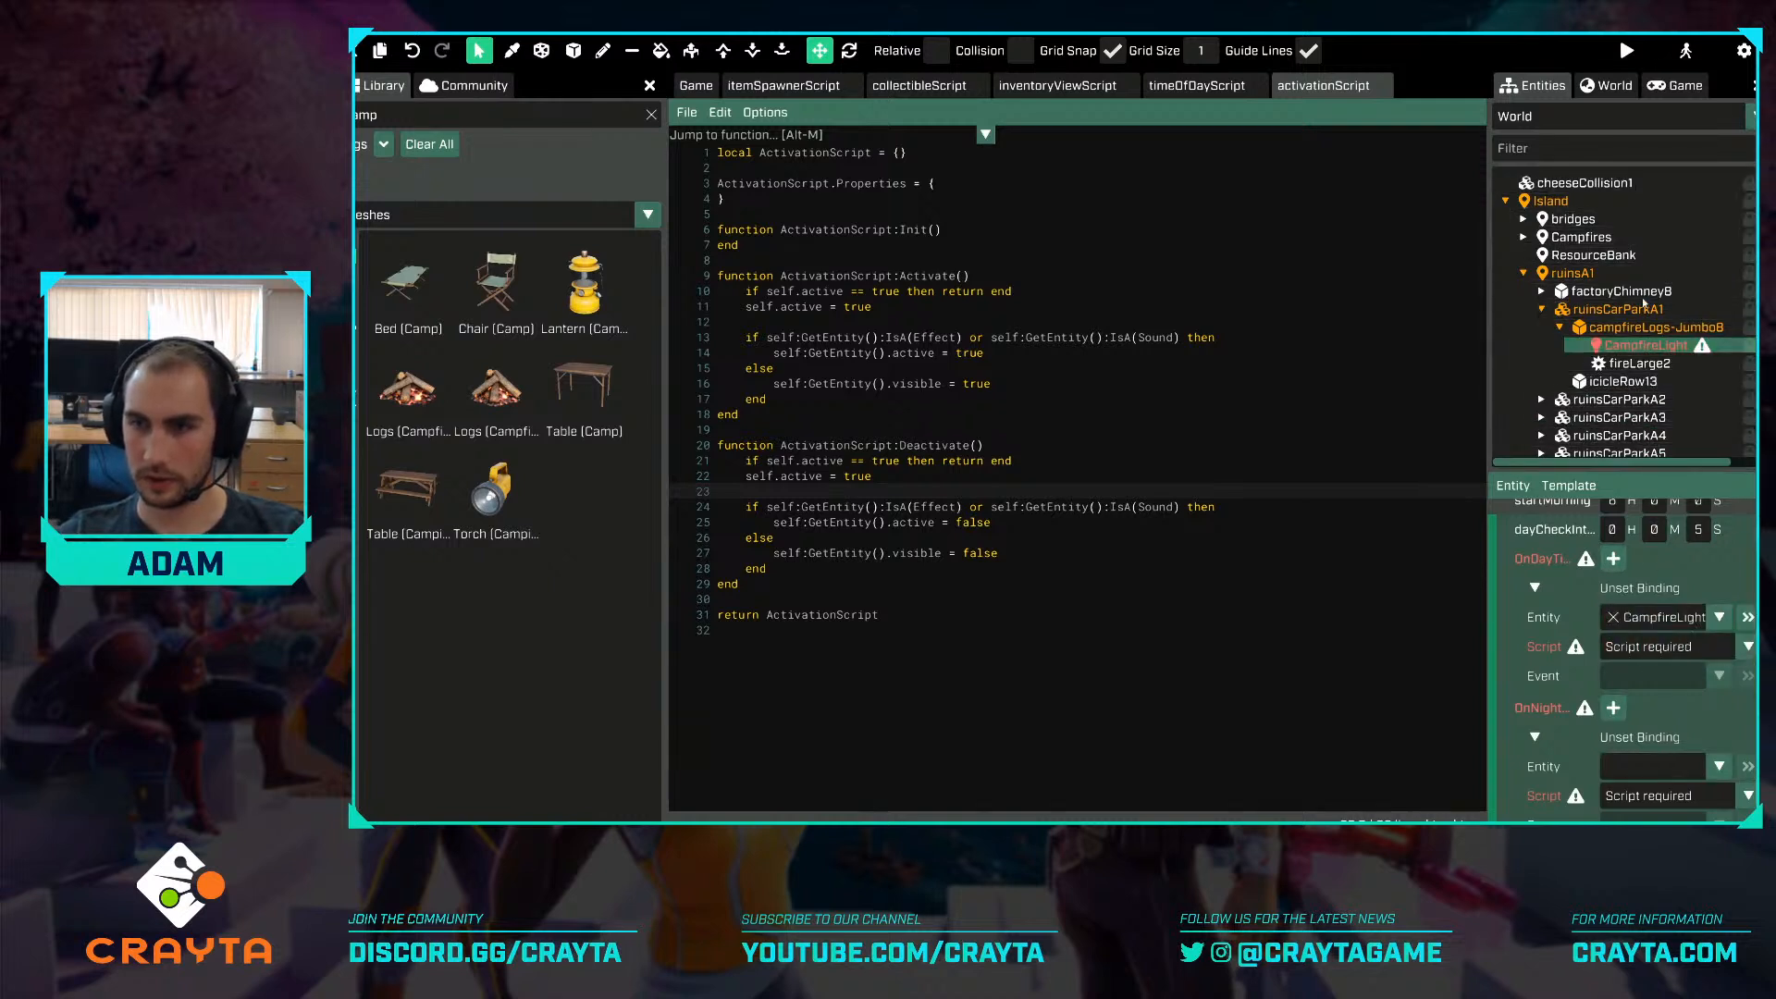
drag(1660, 350, 1661, 768)
Bind OnDayTime to the Deactivate event of CampfireLight's activationScript.
click(1705, 650)
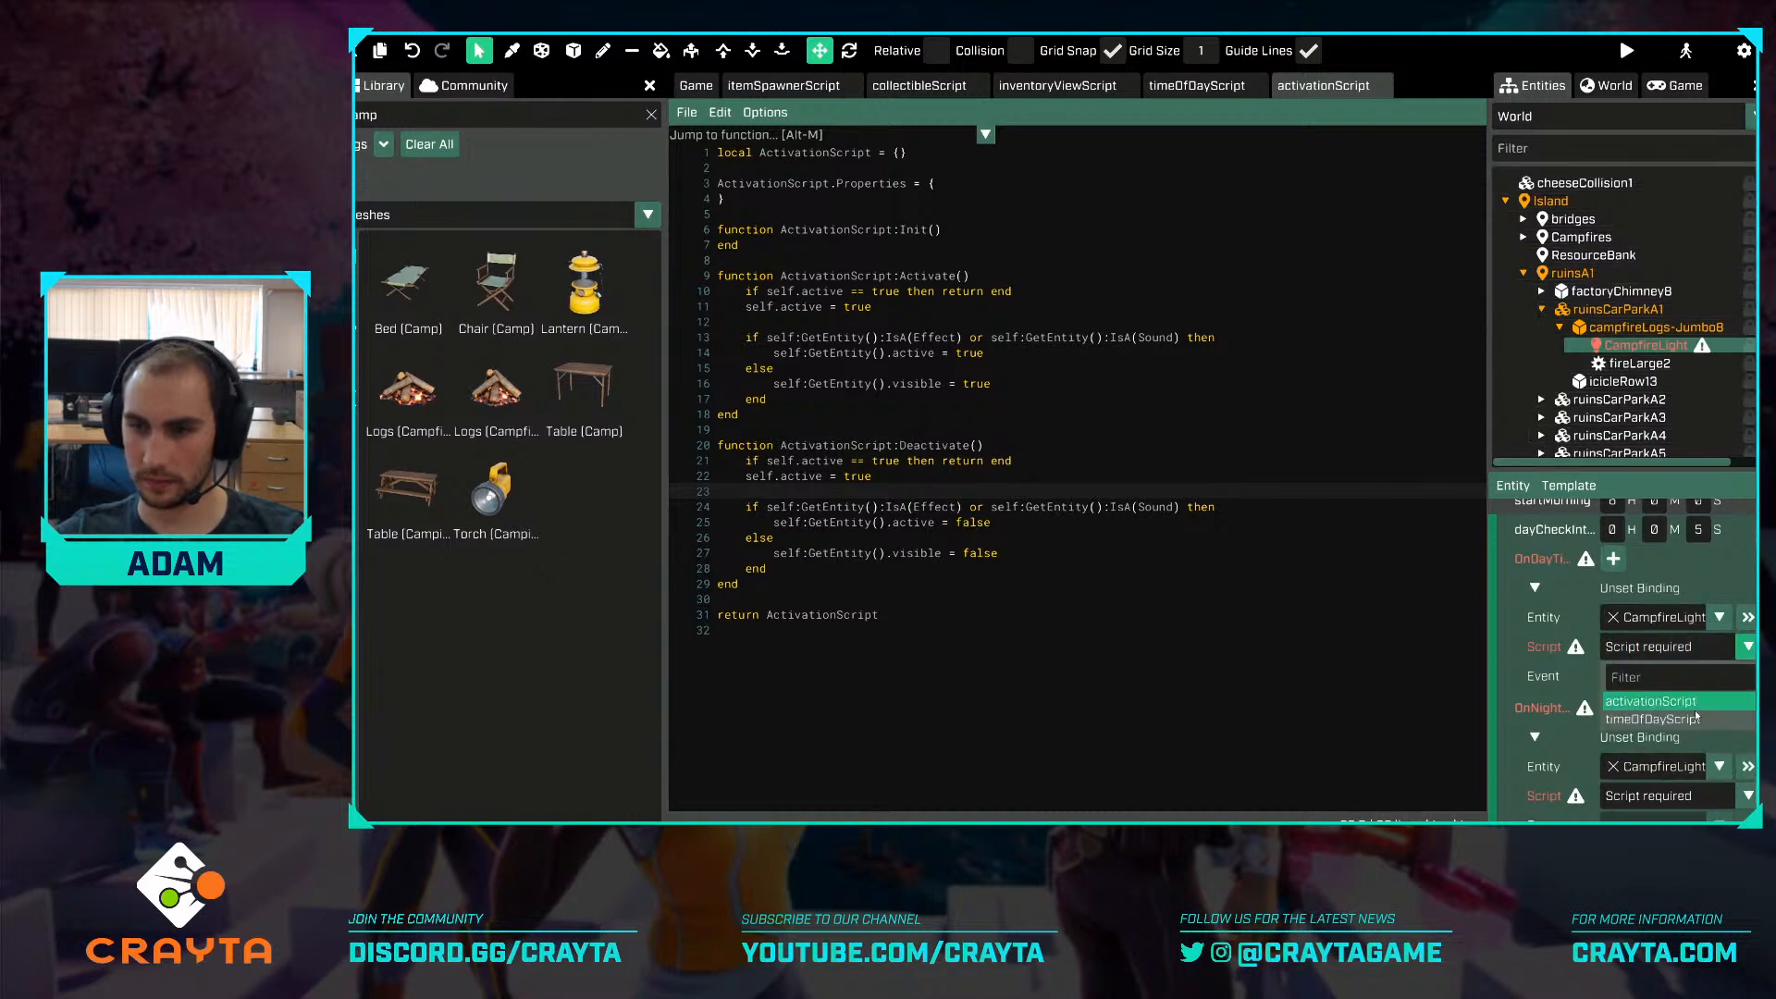
click(1701, 701)
click(1722, 683)
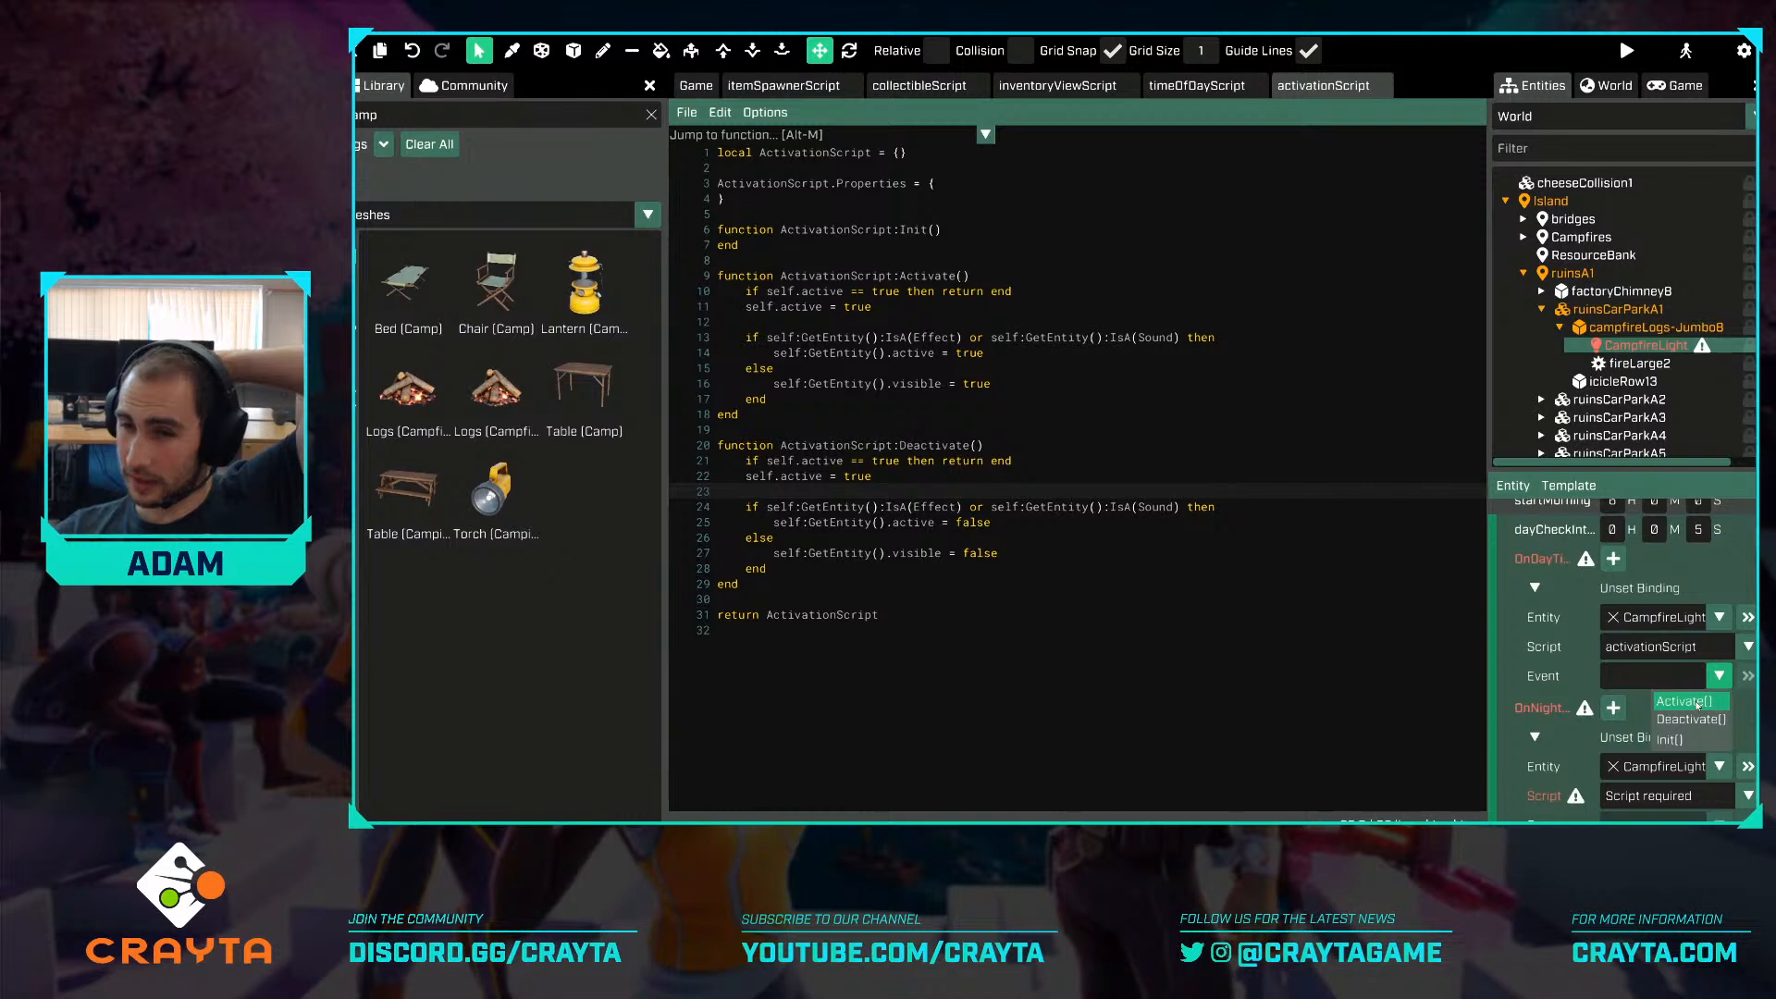
click(1691, 718)
Bind OnNightTime to the Activate event of CampfireLight's activationScript.
scroll(1721, 740, down, 1)
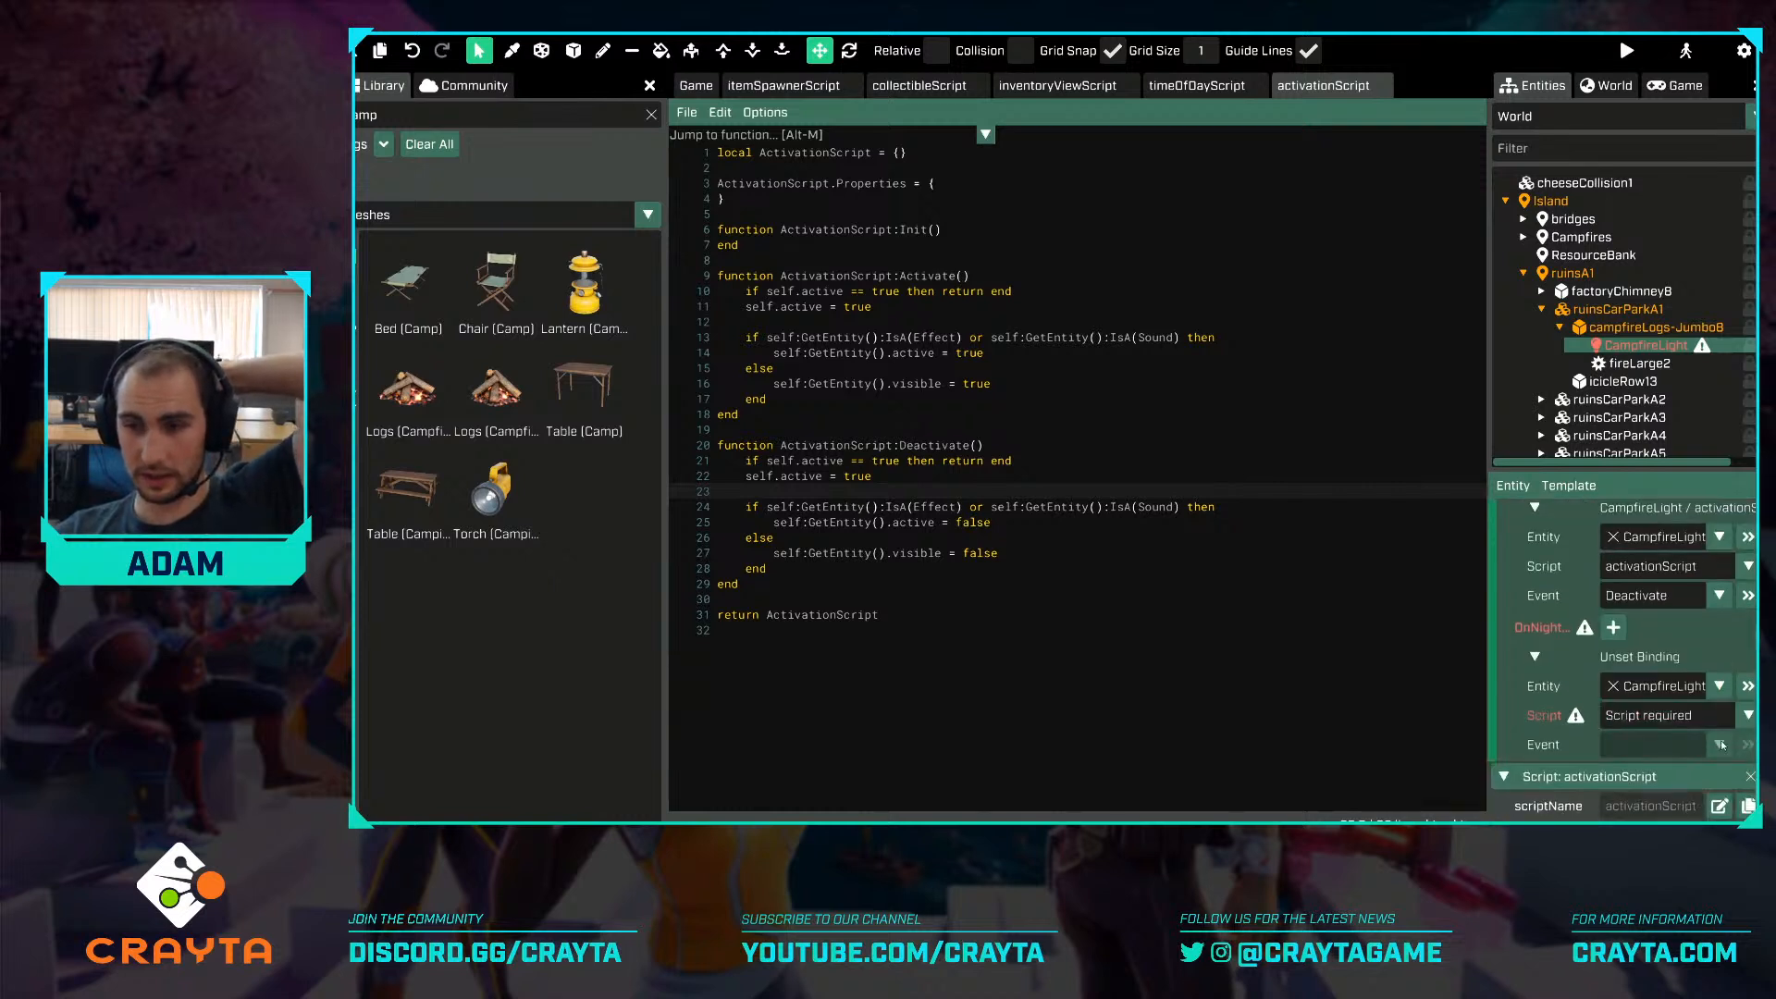
click(1714, 722)
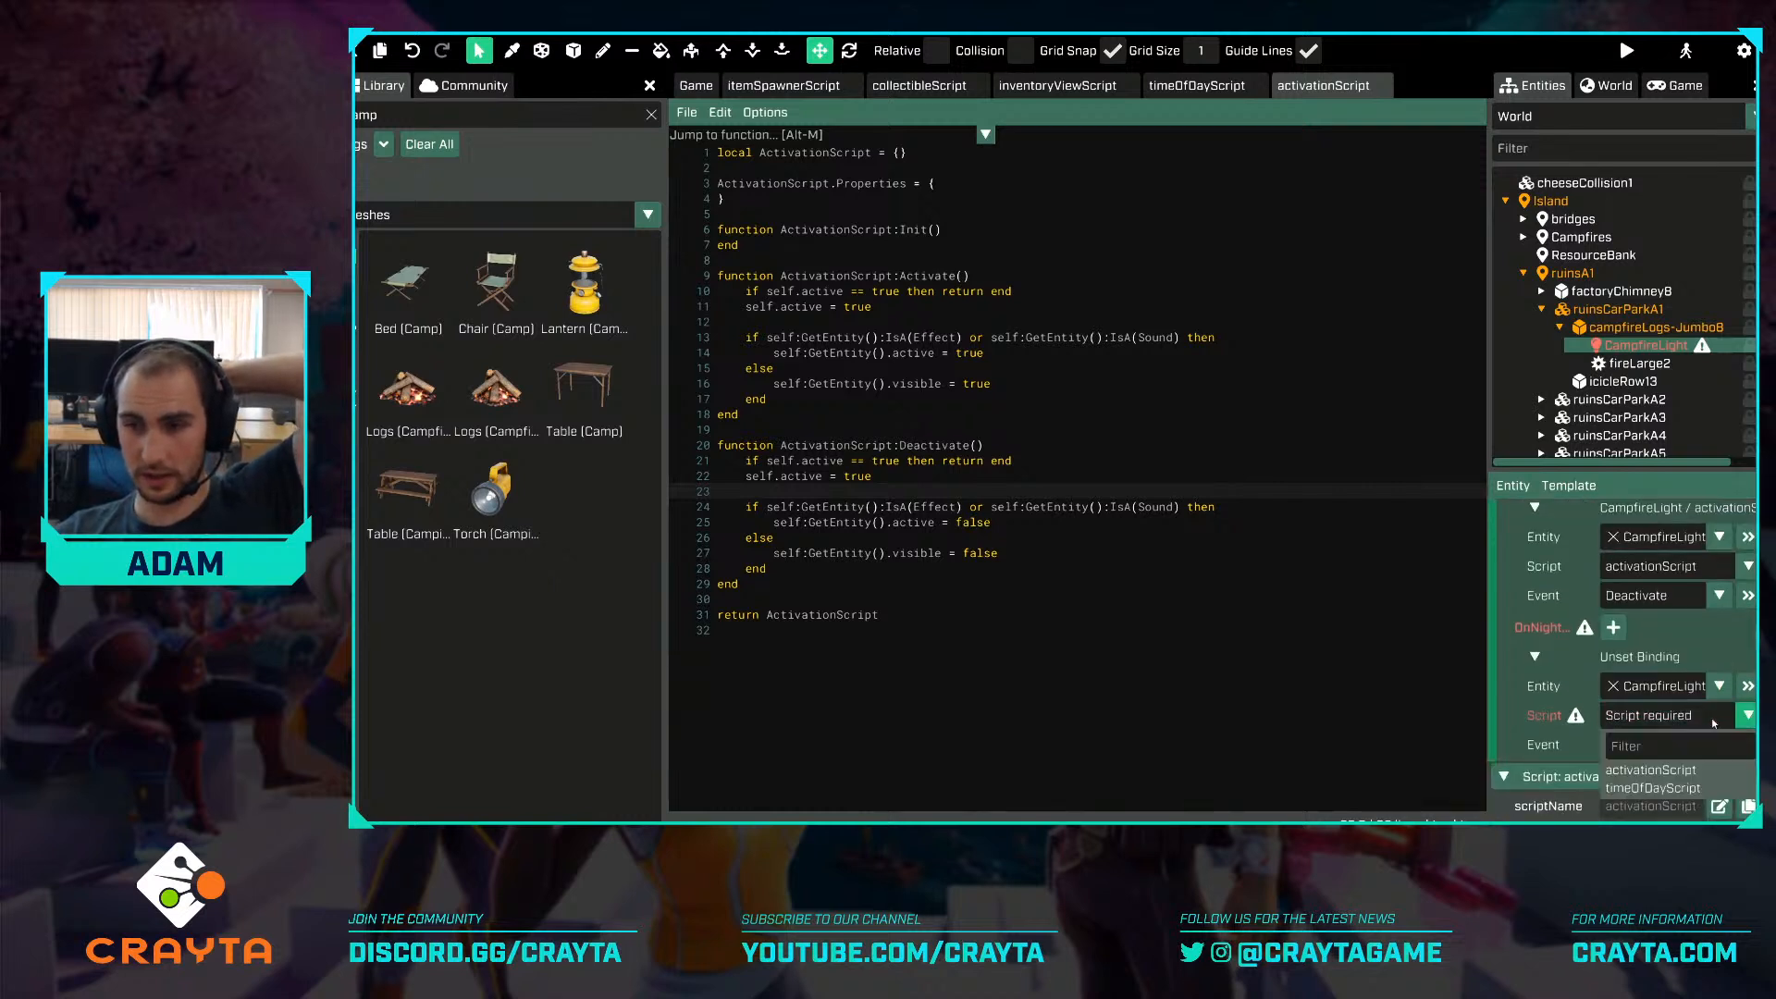
click(1652, 770)
click(1721, 745)
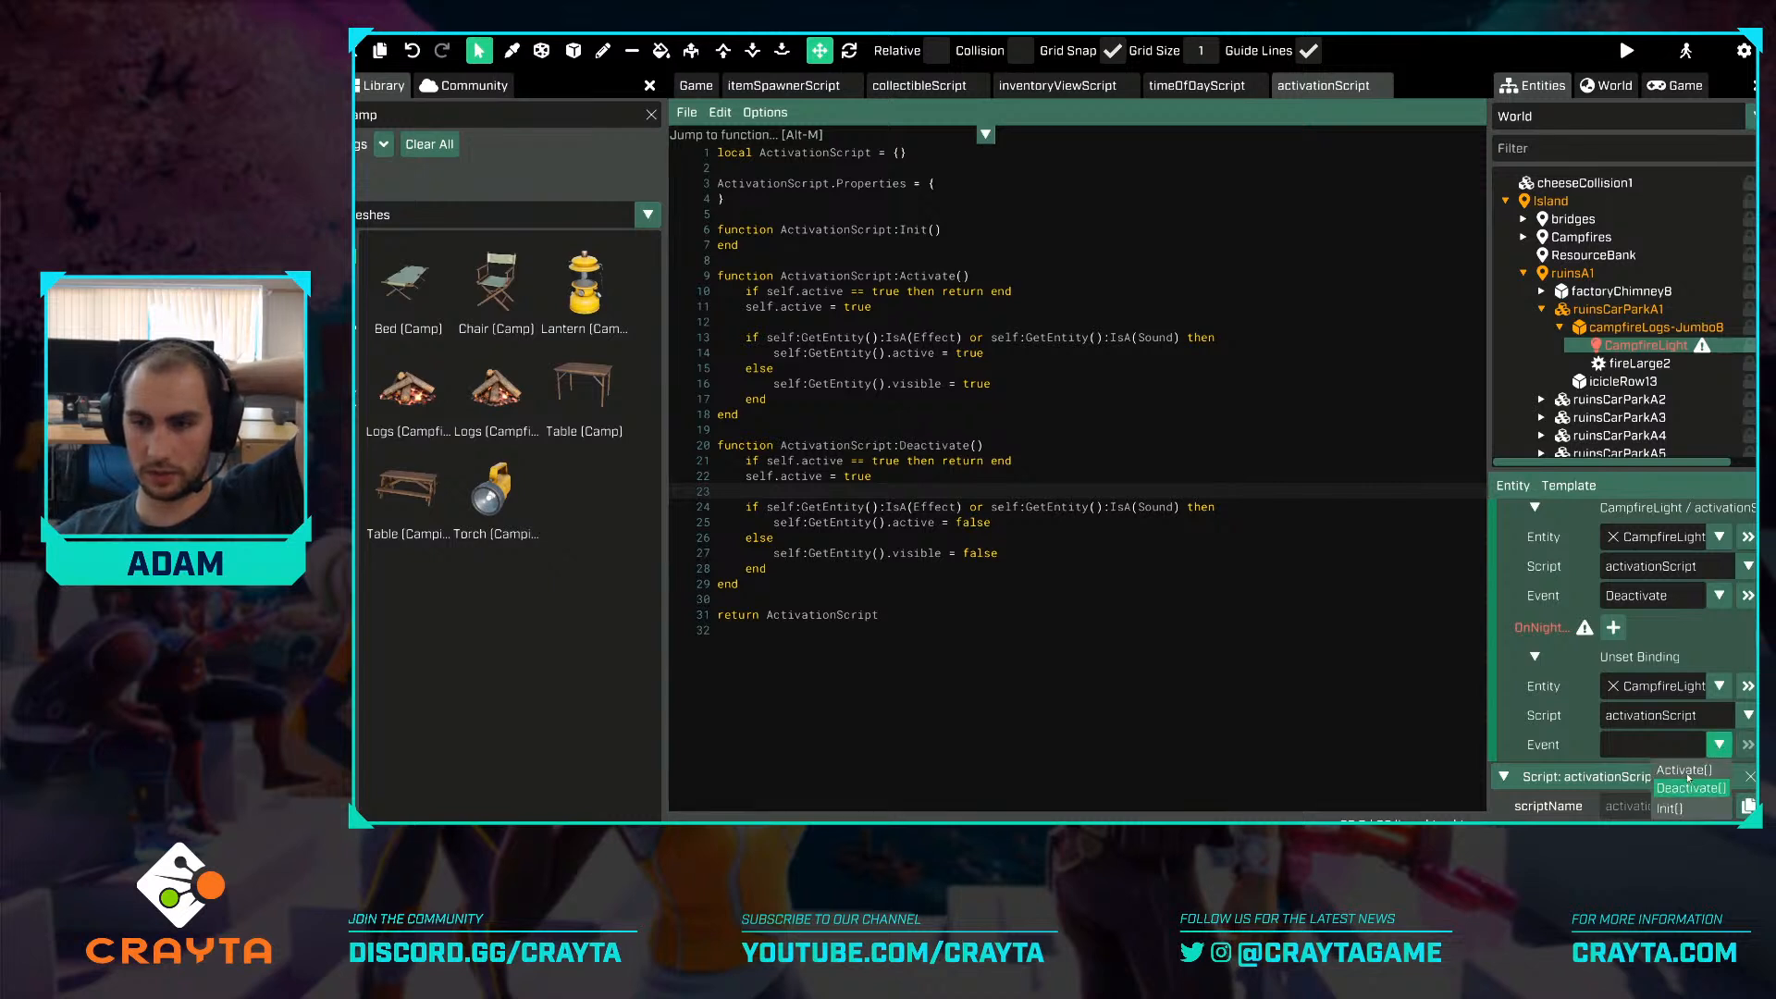
click(1682, 770)
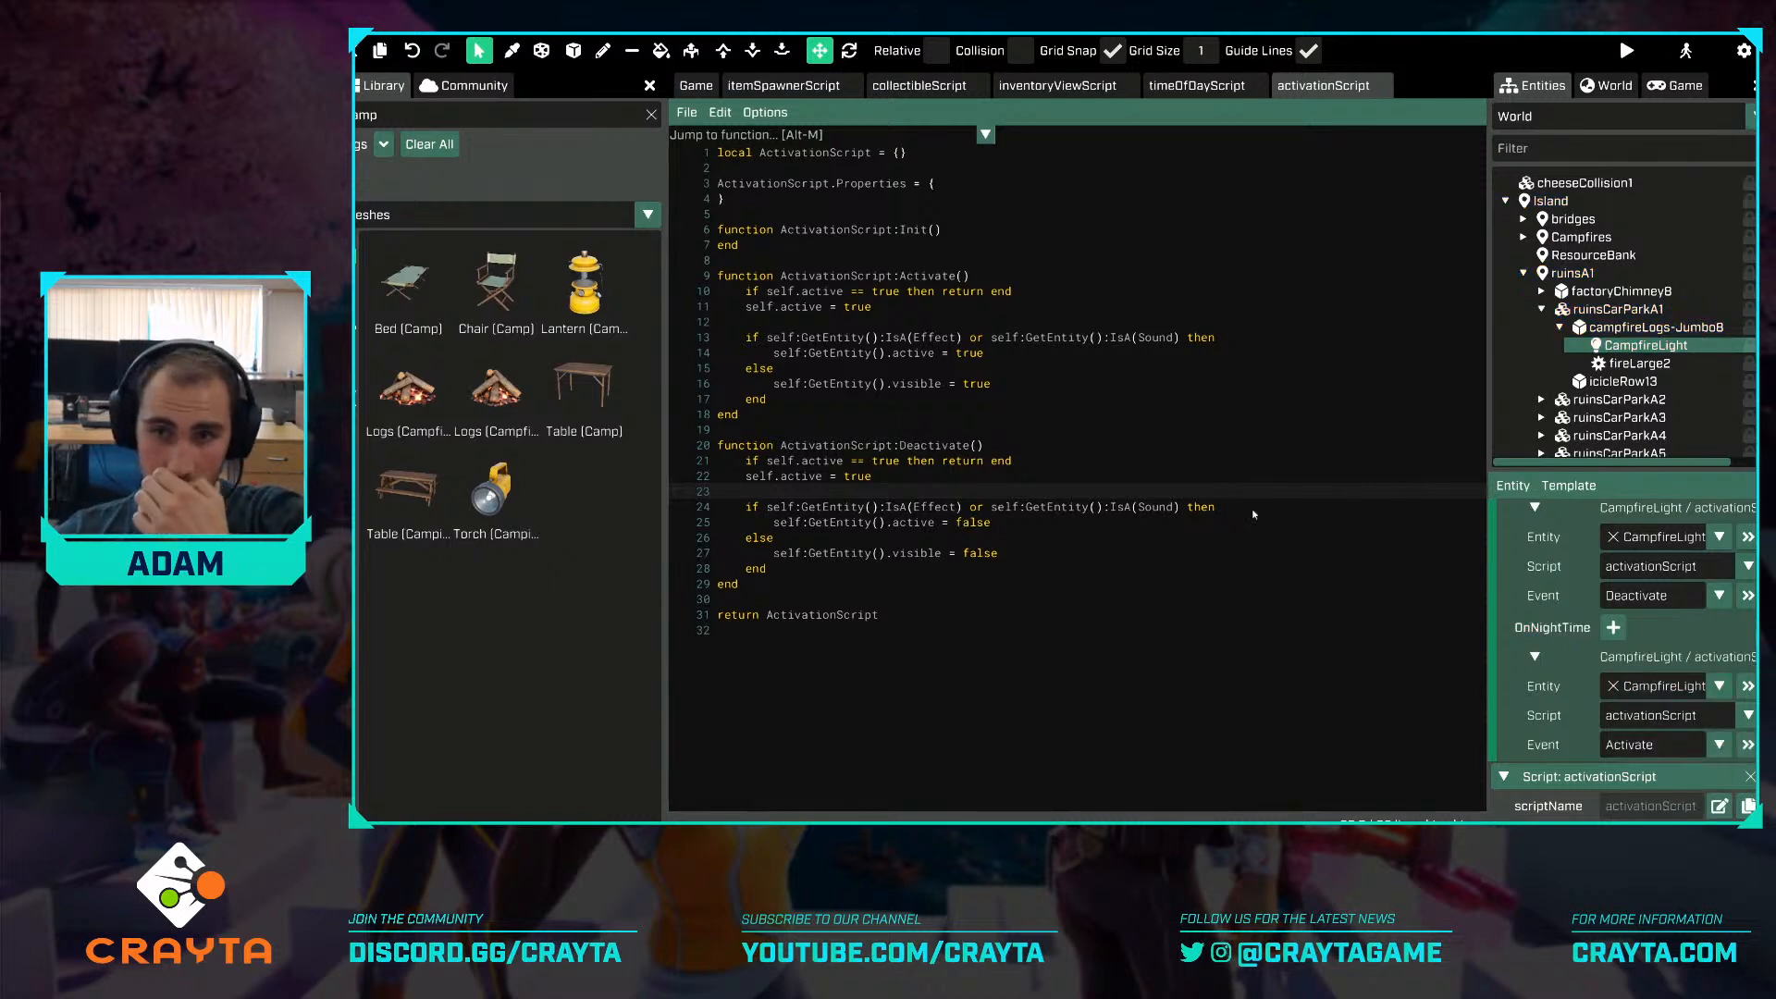
Start a property entry named "useRandomDelay" in ActivationScript.Properties.
click(957, 189)
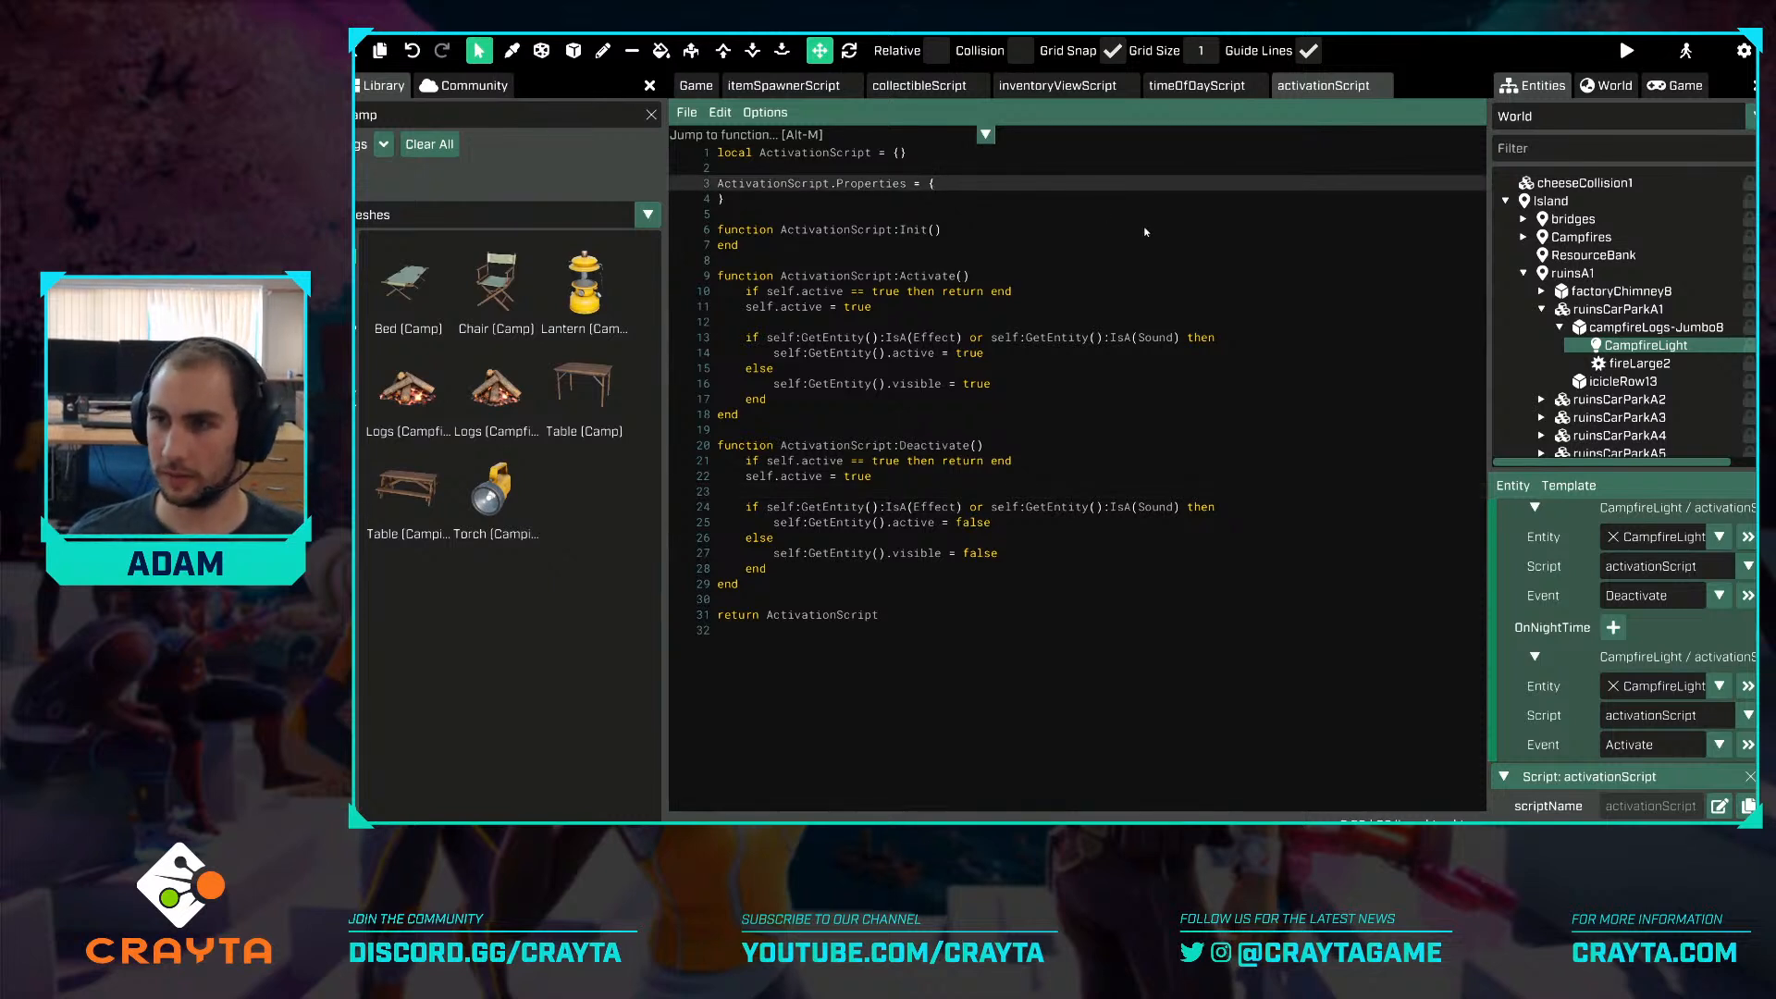
key(Return)
text({)
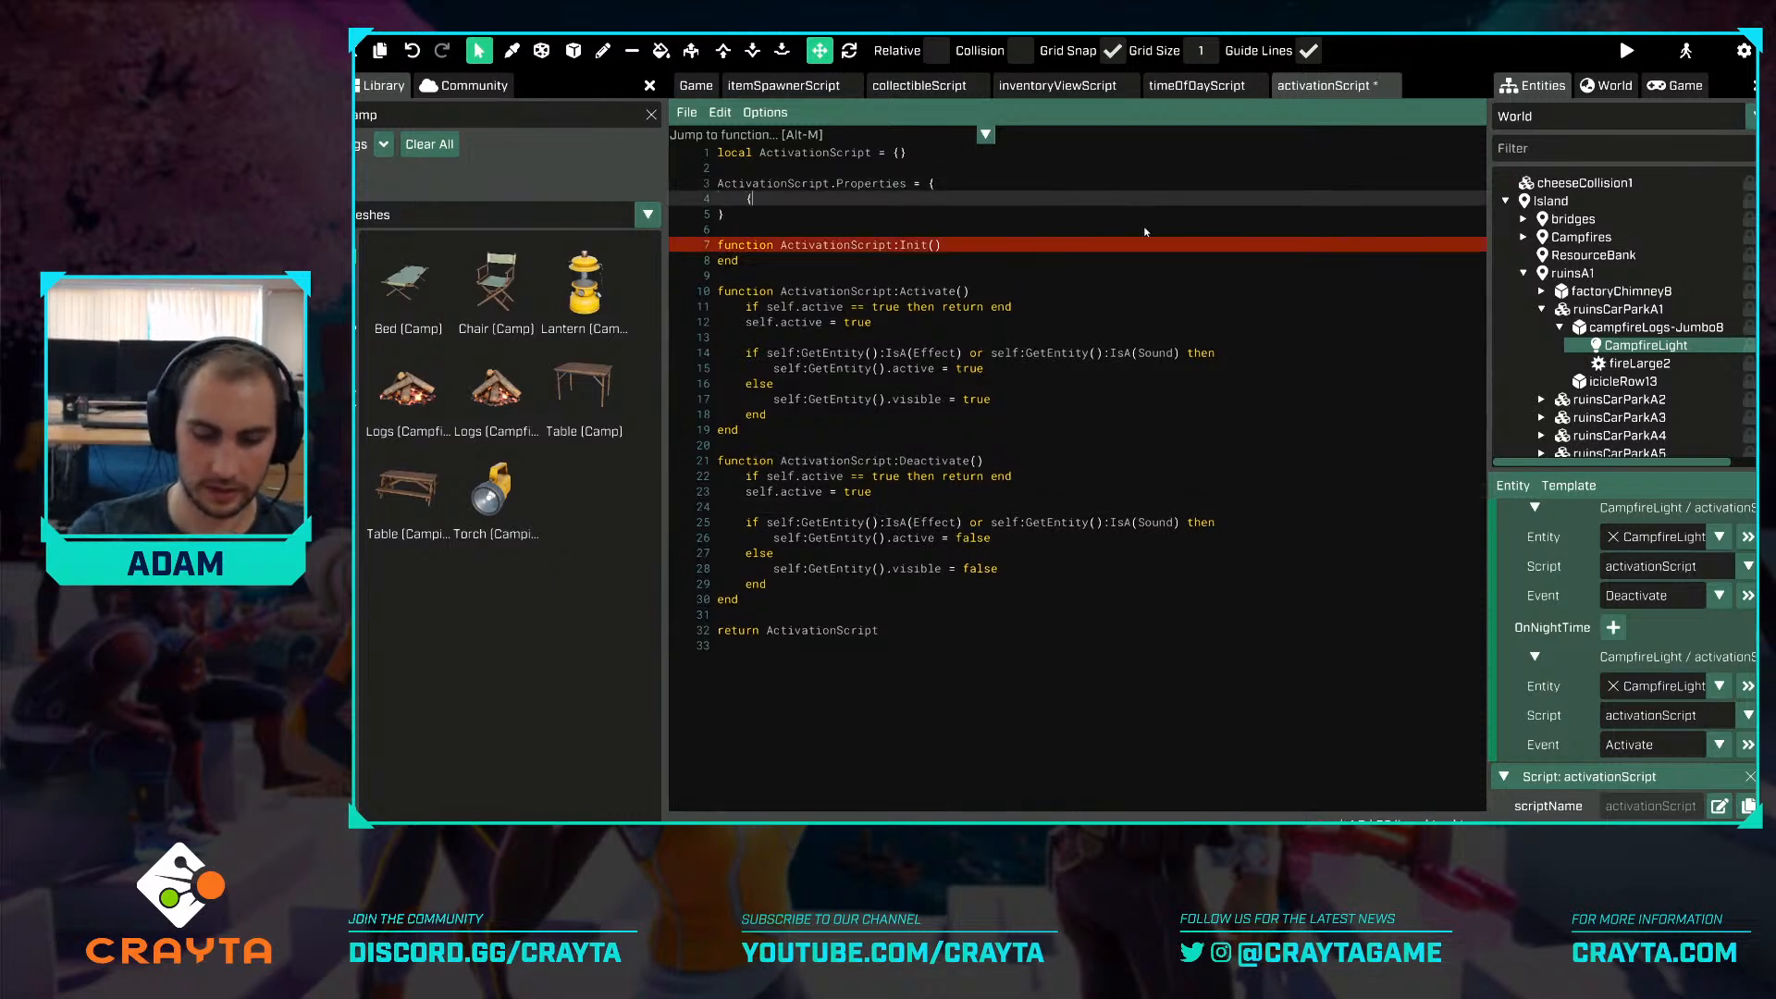
text(name = ")
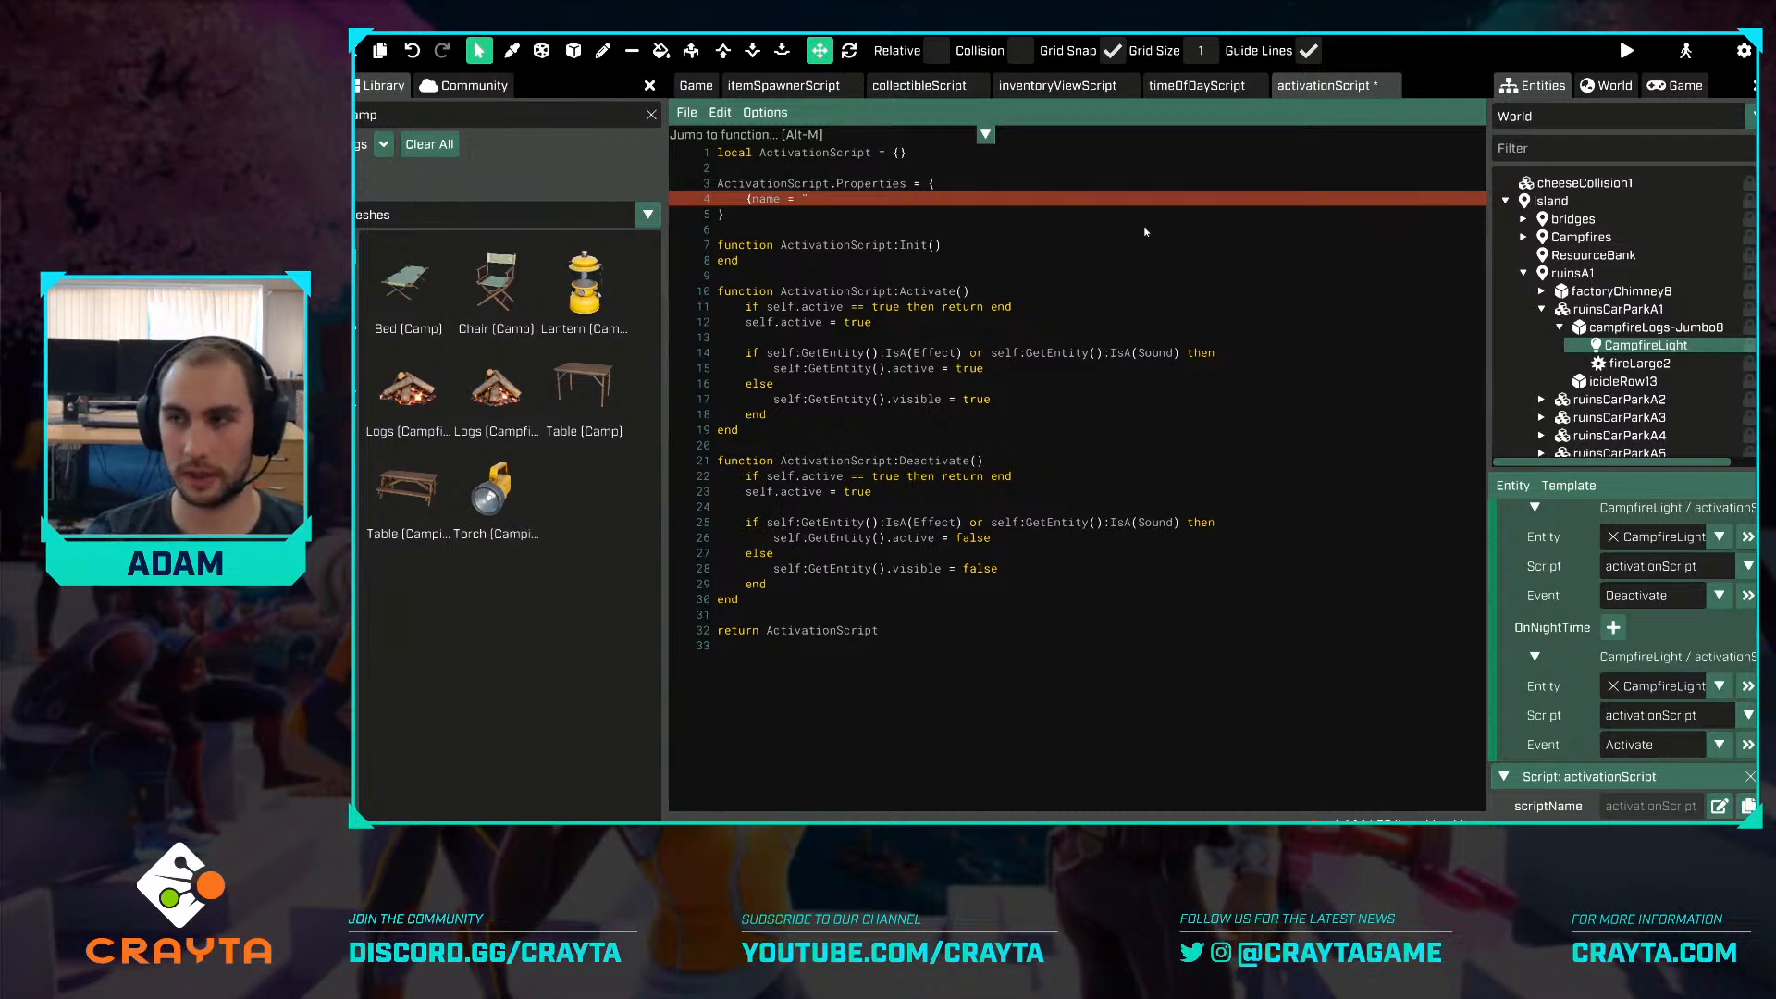
text(d)
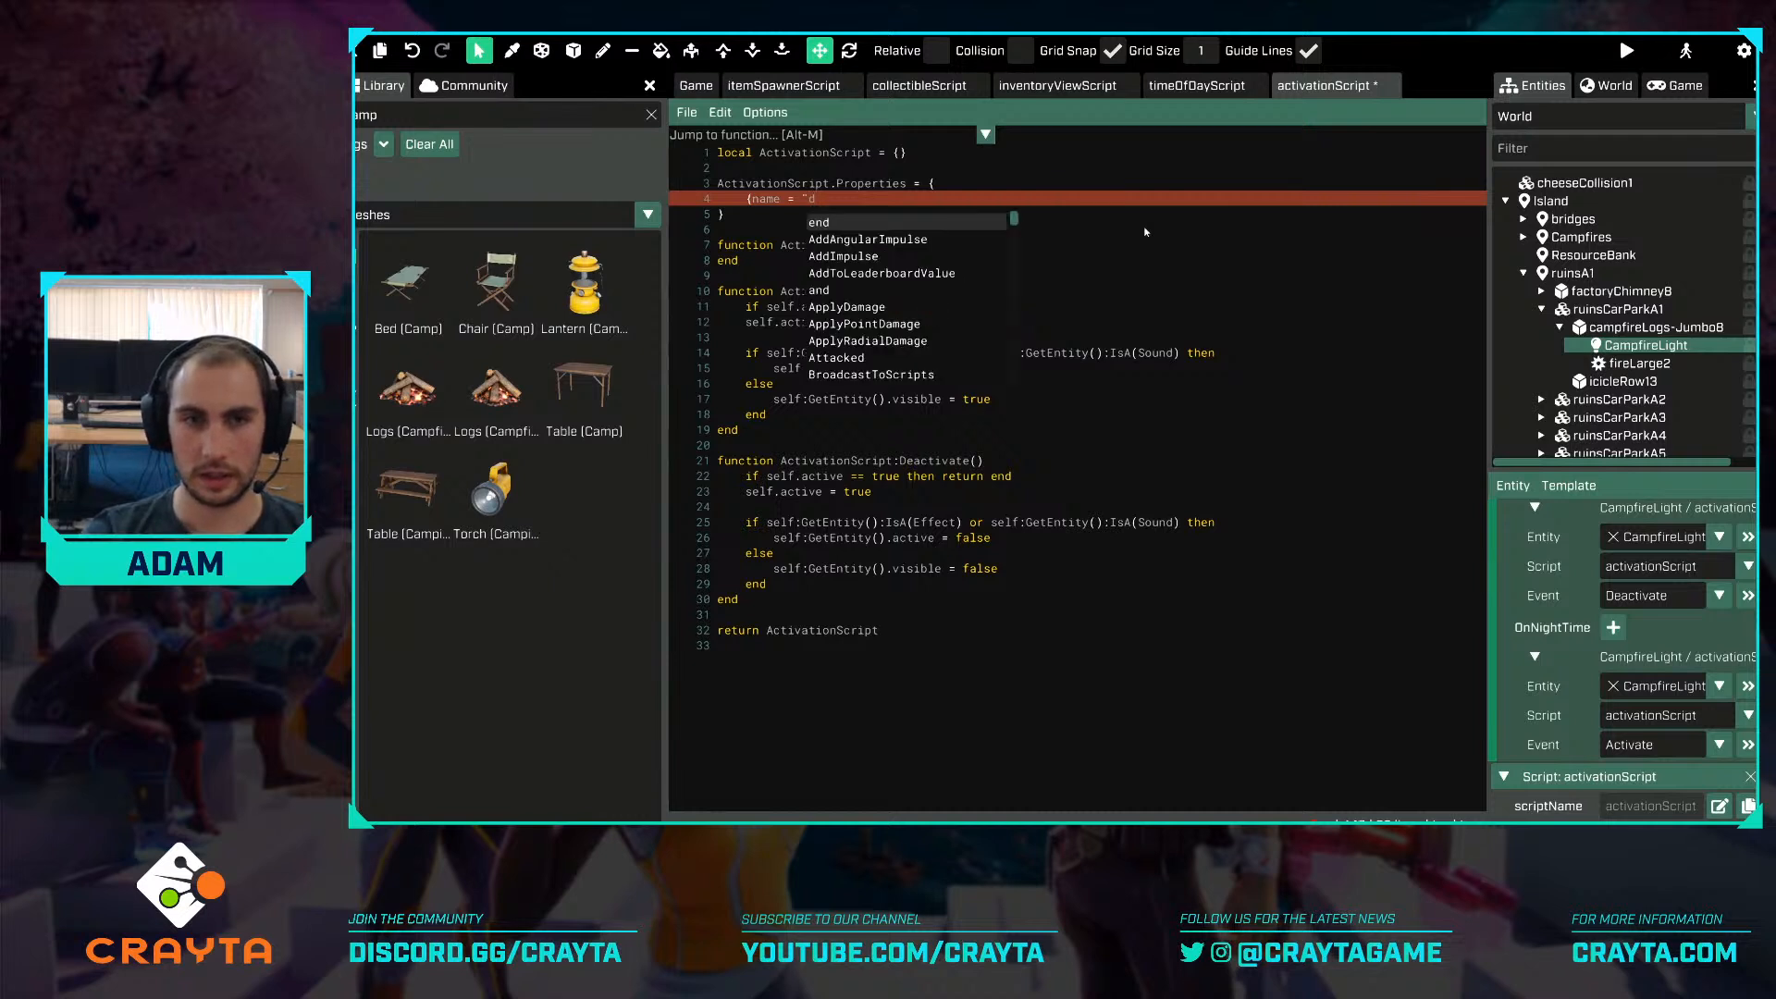
key(BackSpace)
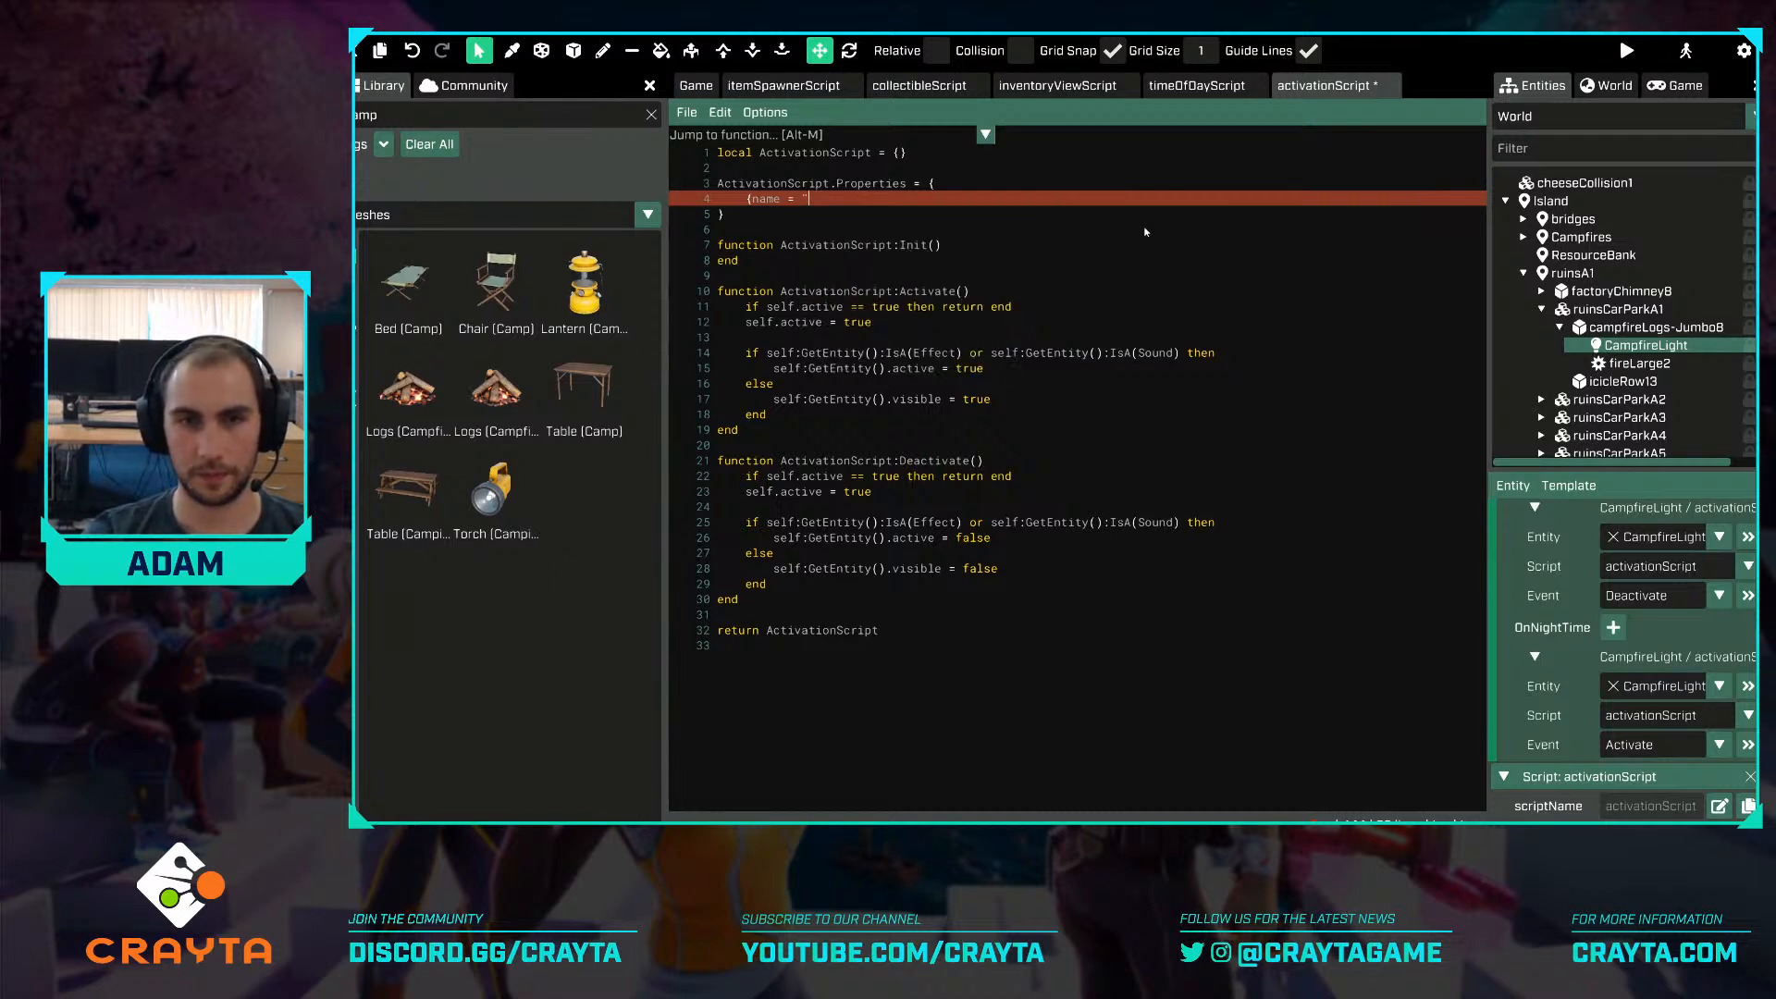
text(useRandom)
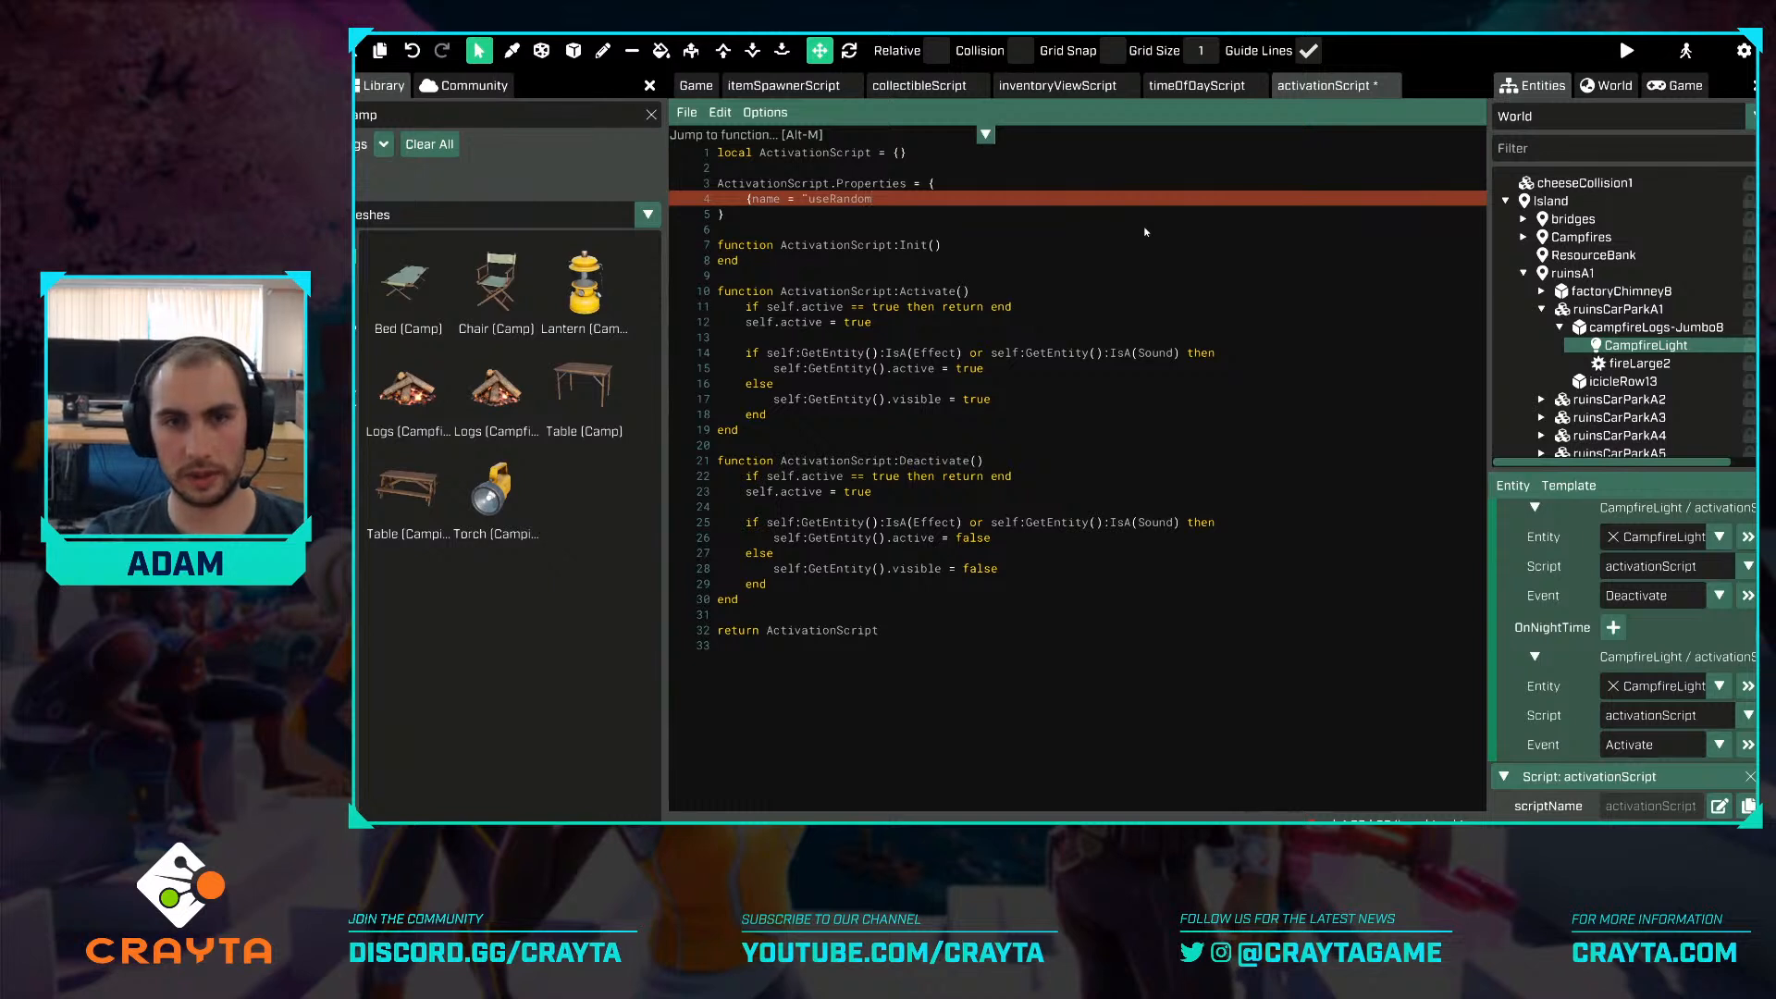
text(Delay",)
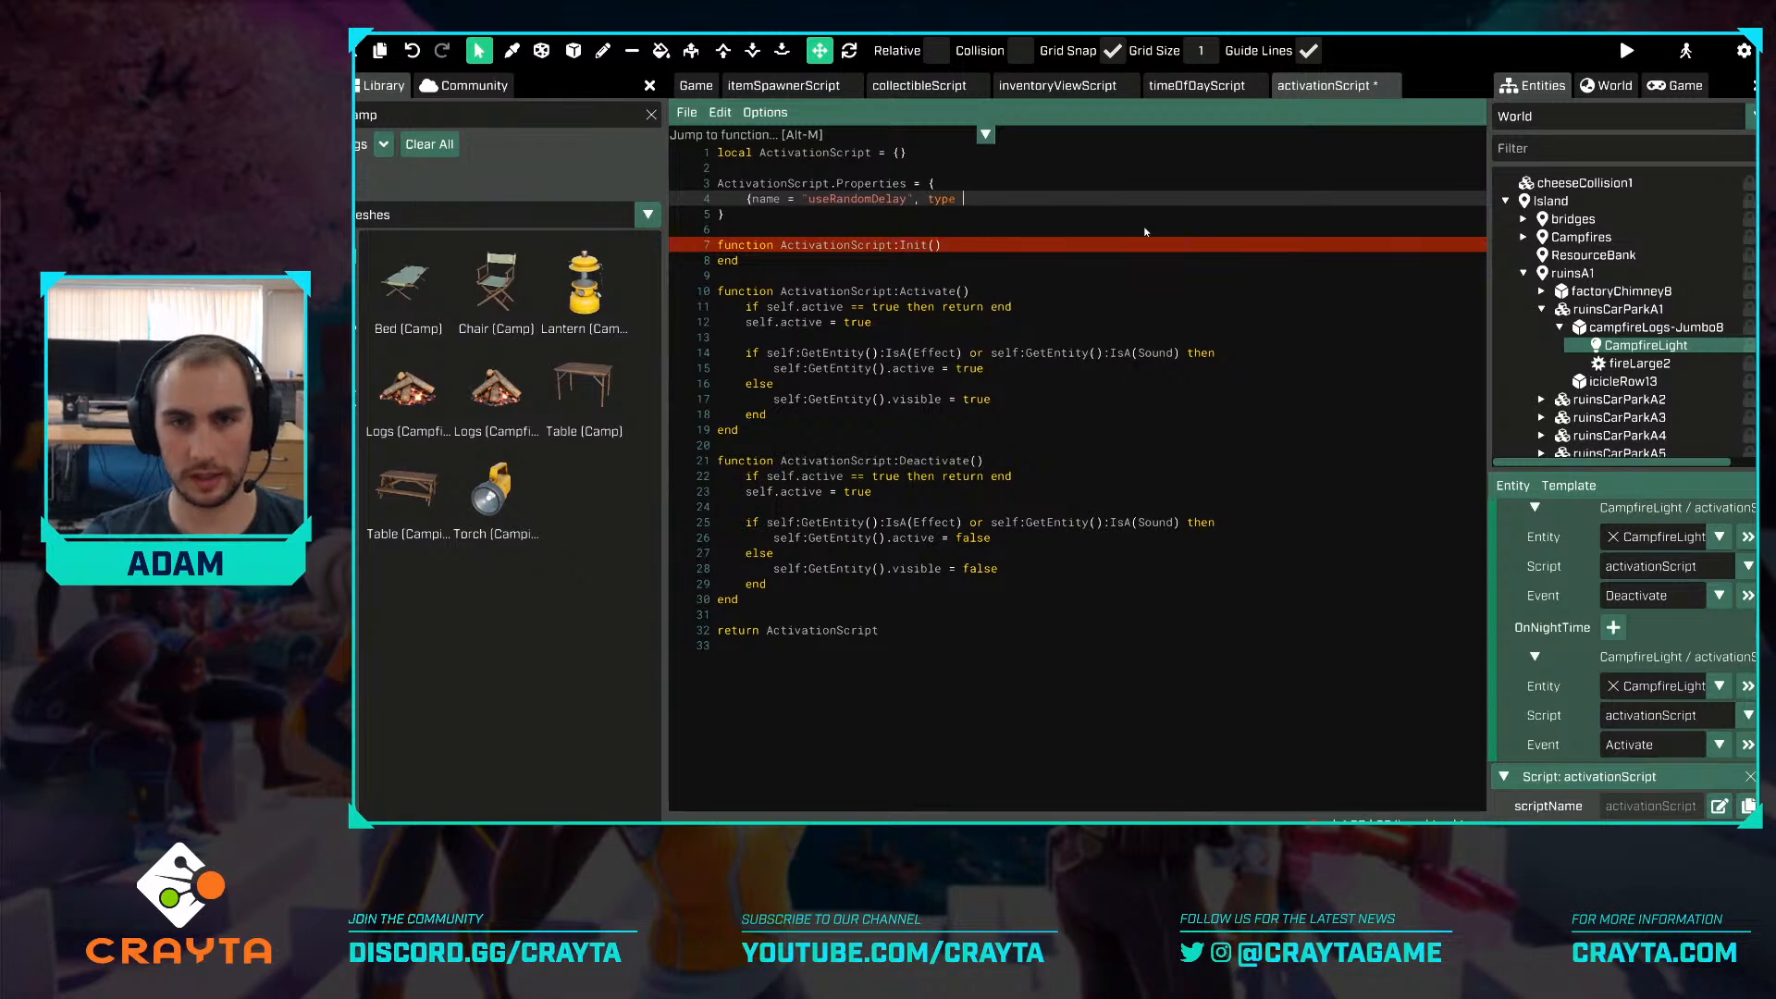
Give the useRandomDelay property the type "boolean" and default = false, closing its entry with a comma.
text(type = "boolean", defualt =)
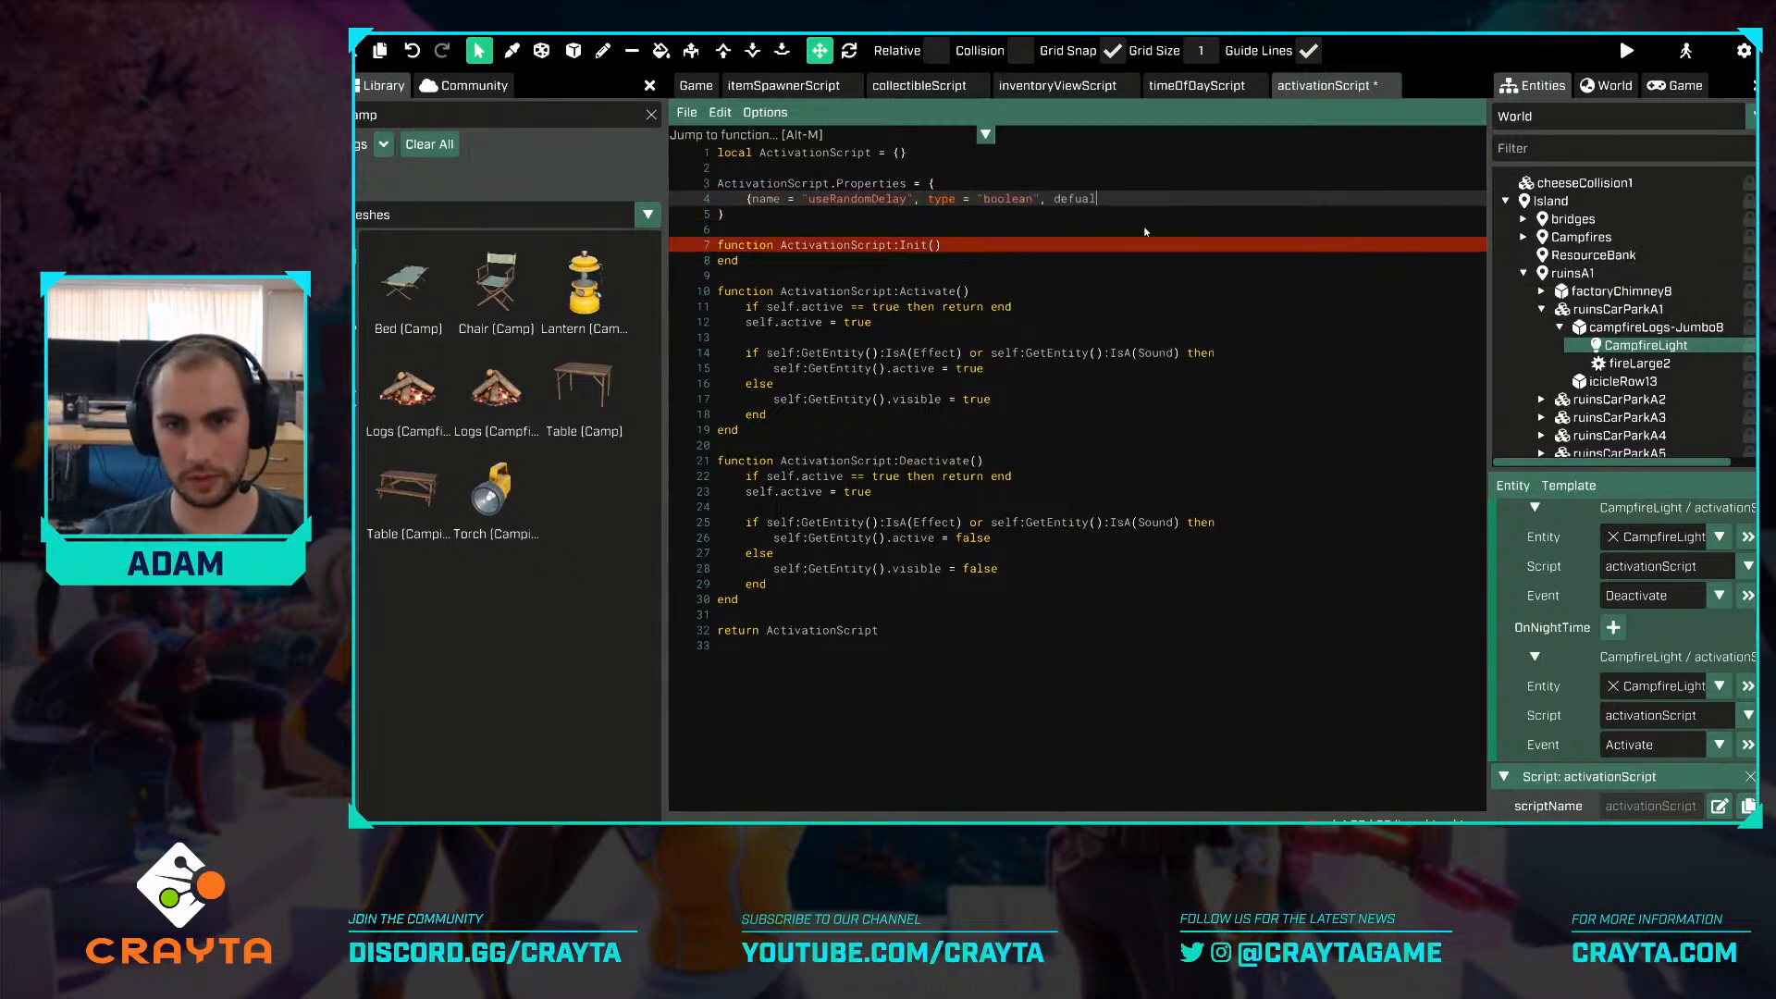
key(BackSpace)
key(BackSpace)
key(BackSpace)
key(BackSpace)
key(BackSpace)
text(ault)
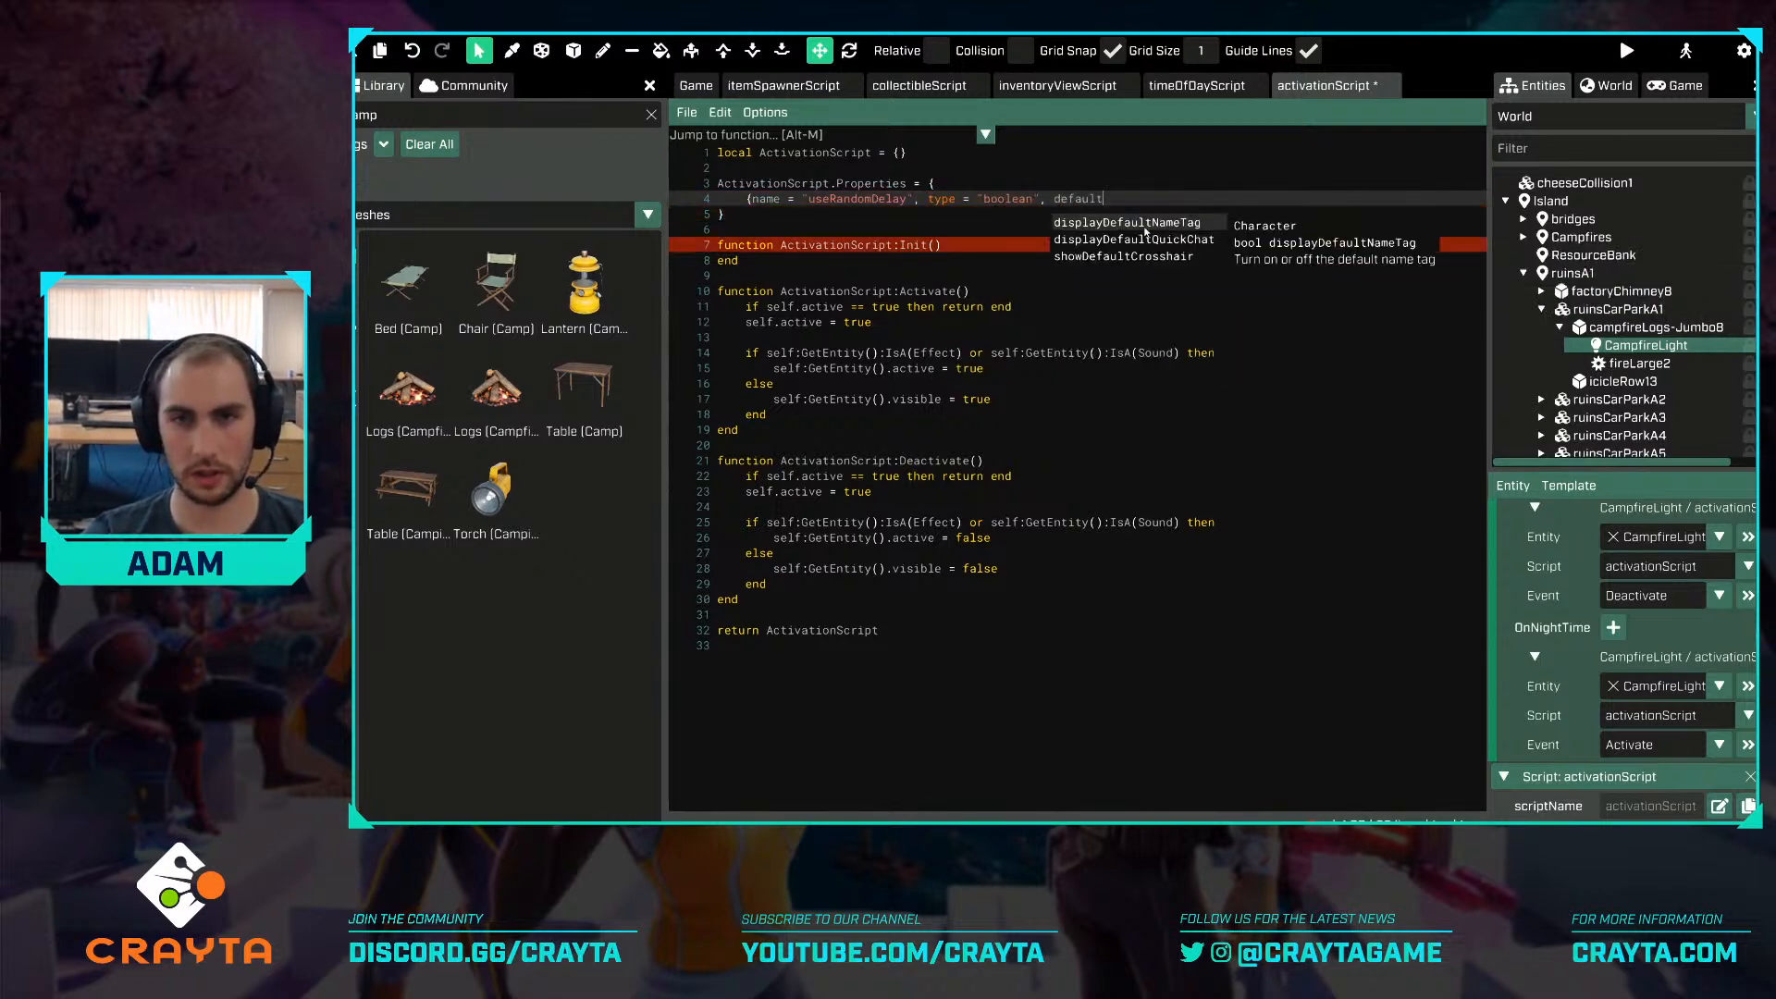
text( = false},)
key(Return)
Start a second property entry named "delay" with the type "vector2d" beneath useRandomDelay.
text({)
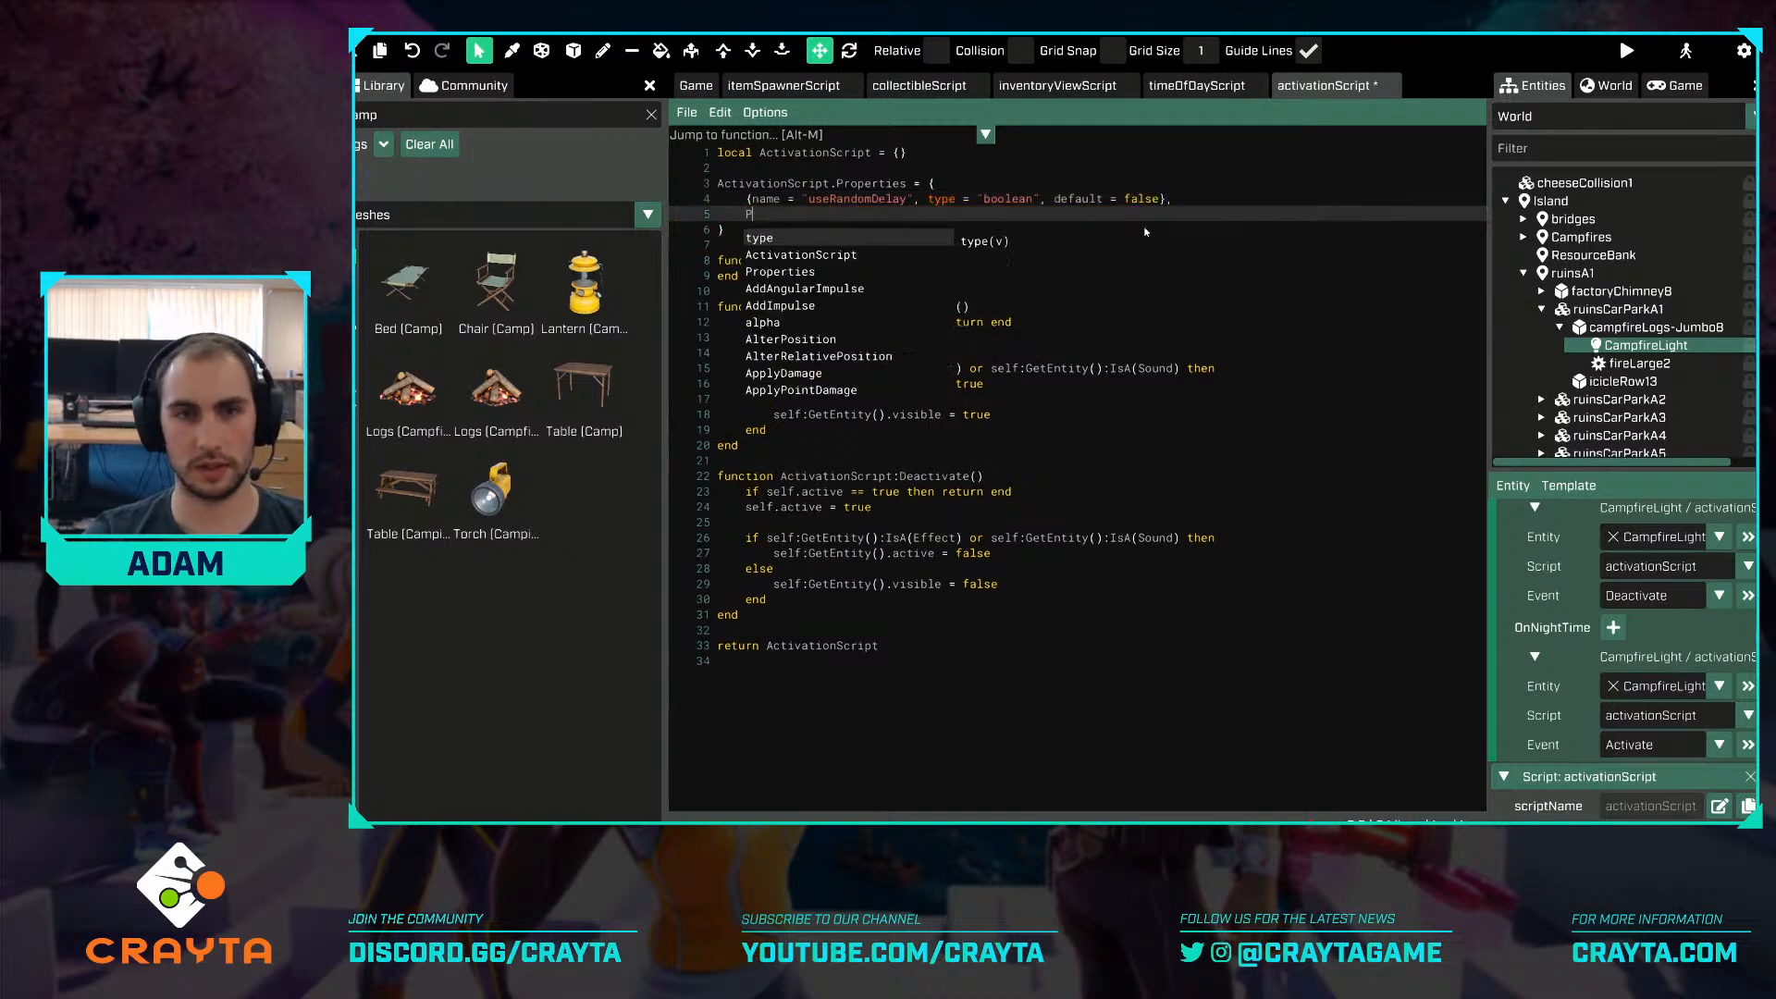
key(Escape)
text(name = ")
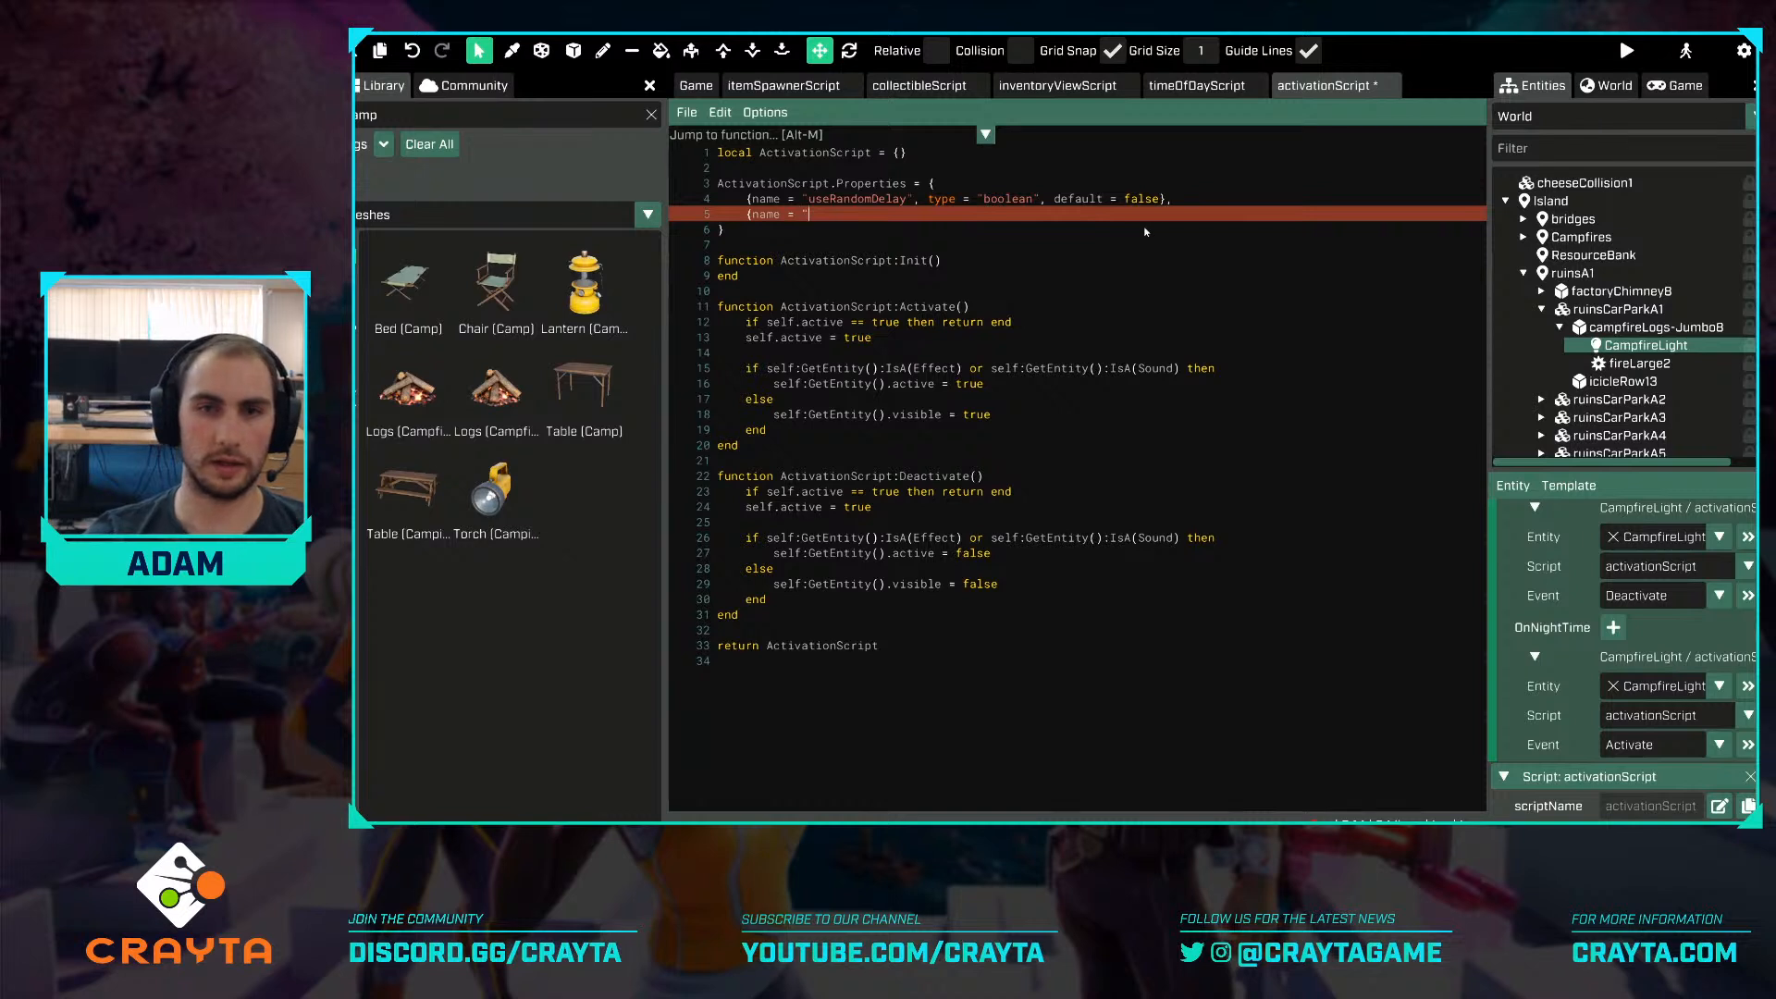
text(randomDle)
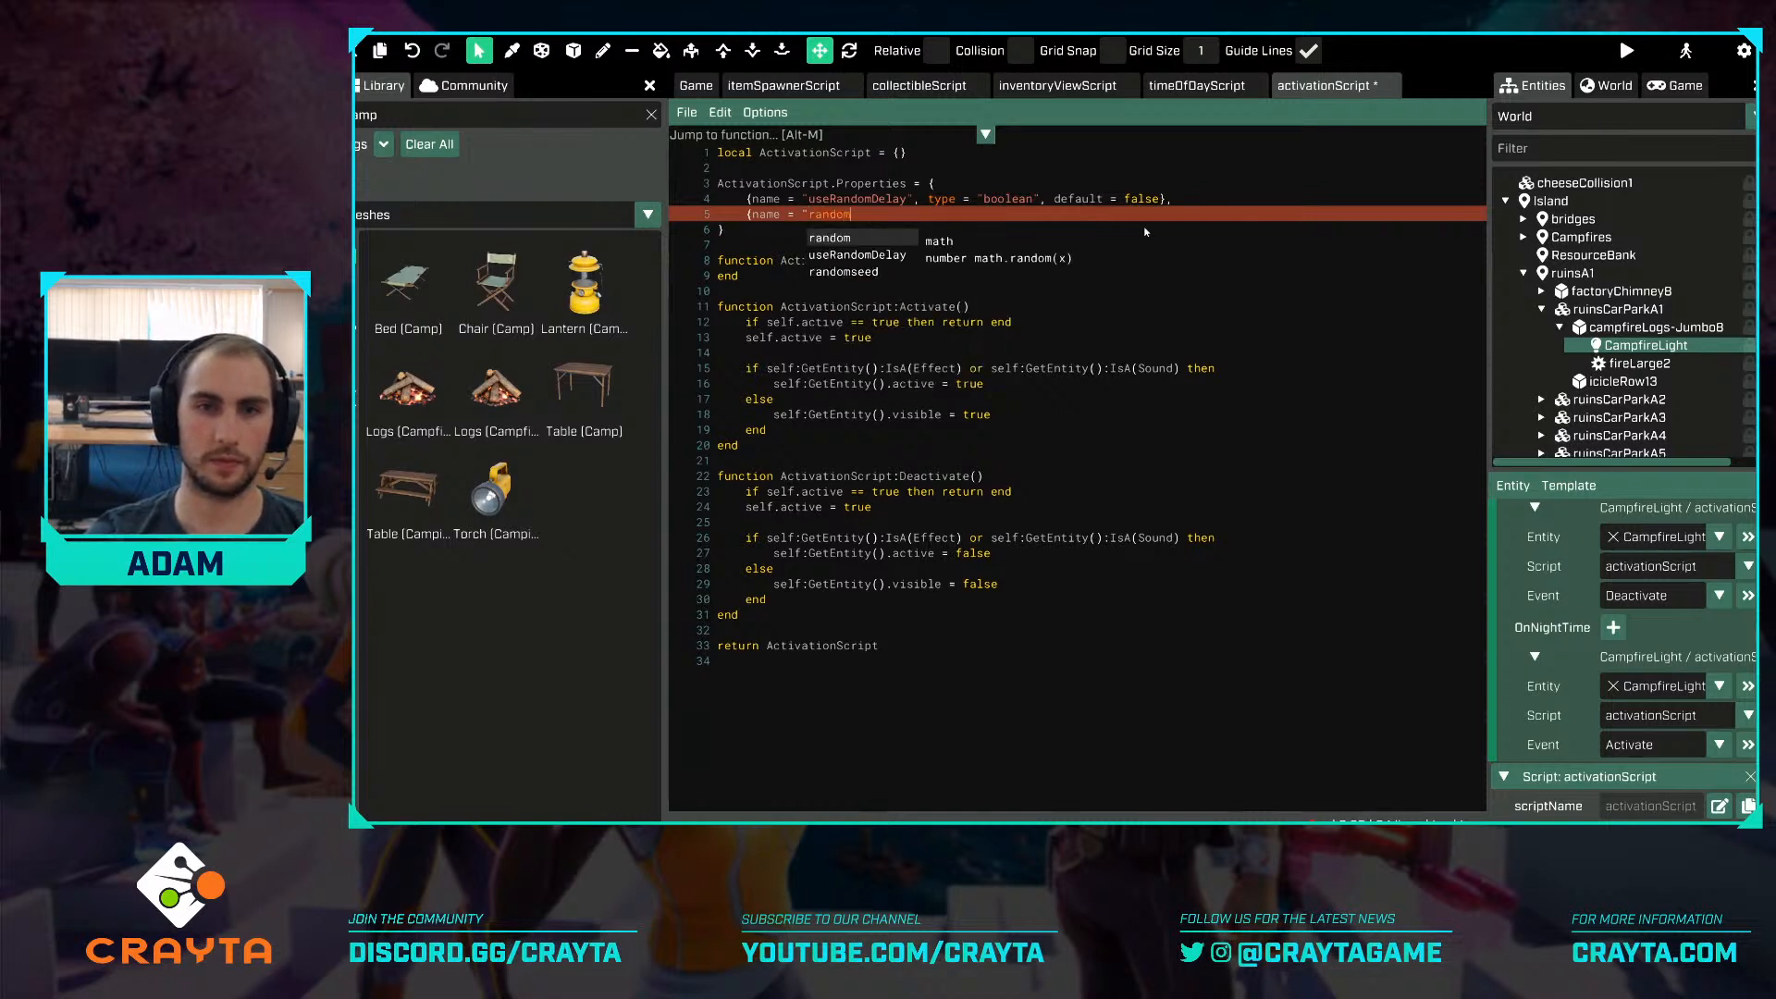
key(BackSpace)
key(BackSpace)
key(BackSpace)
key(BackSpace)
key(BackSpace)
key(BackSpace)
key(BackSpace)
key(BackSpace)
key(BackSpace)
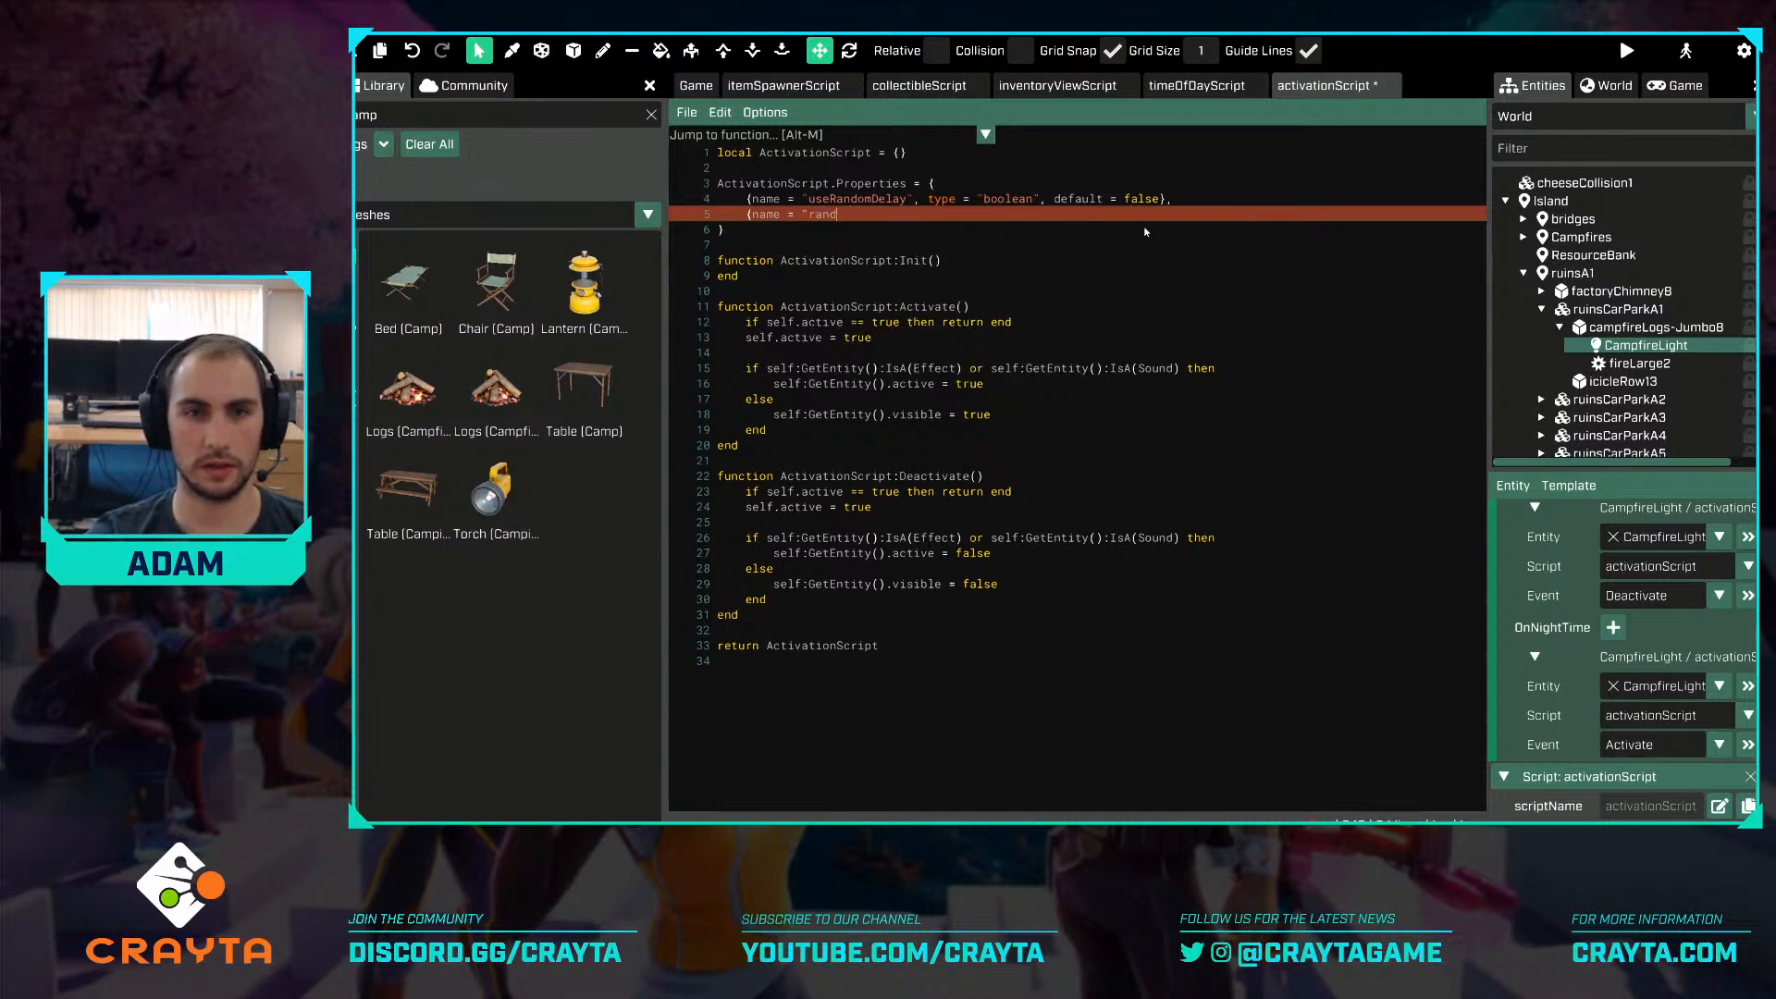
text(delay", type = ")
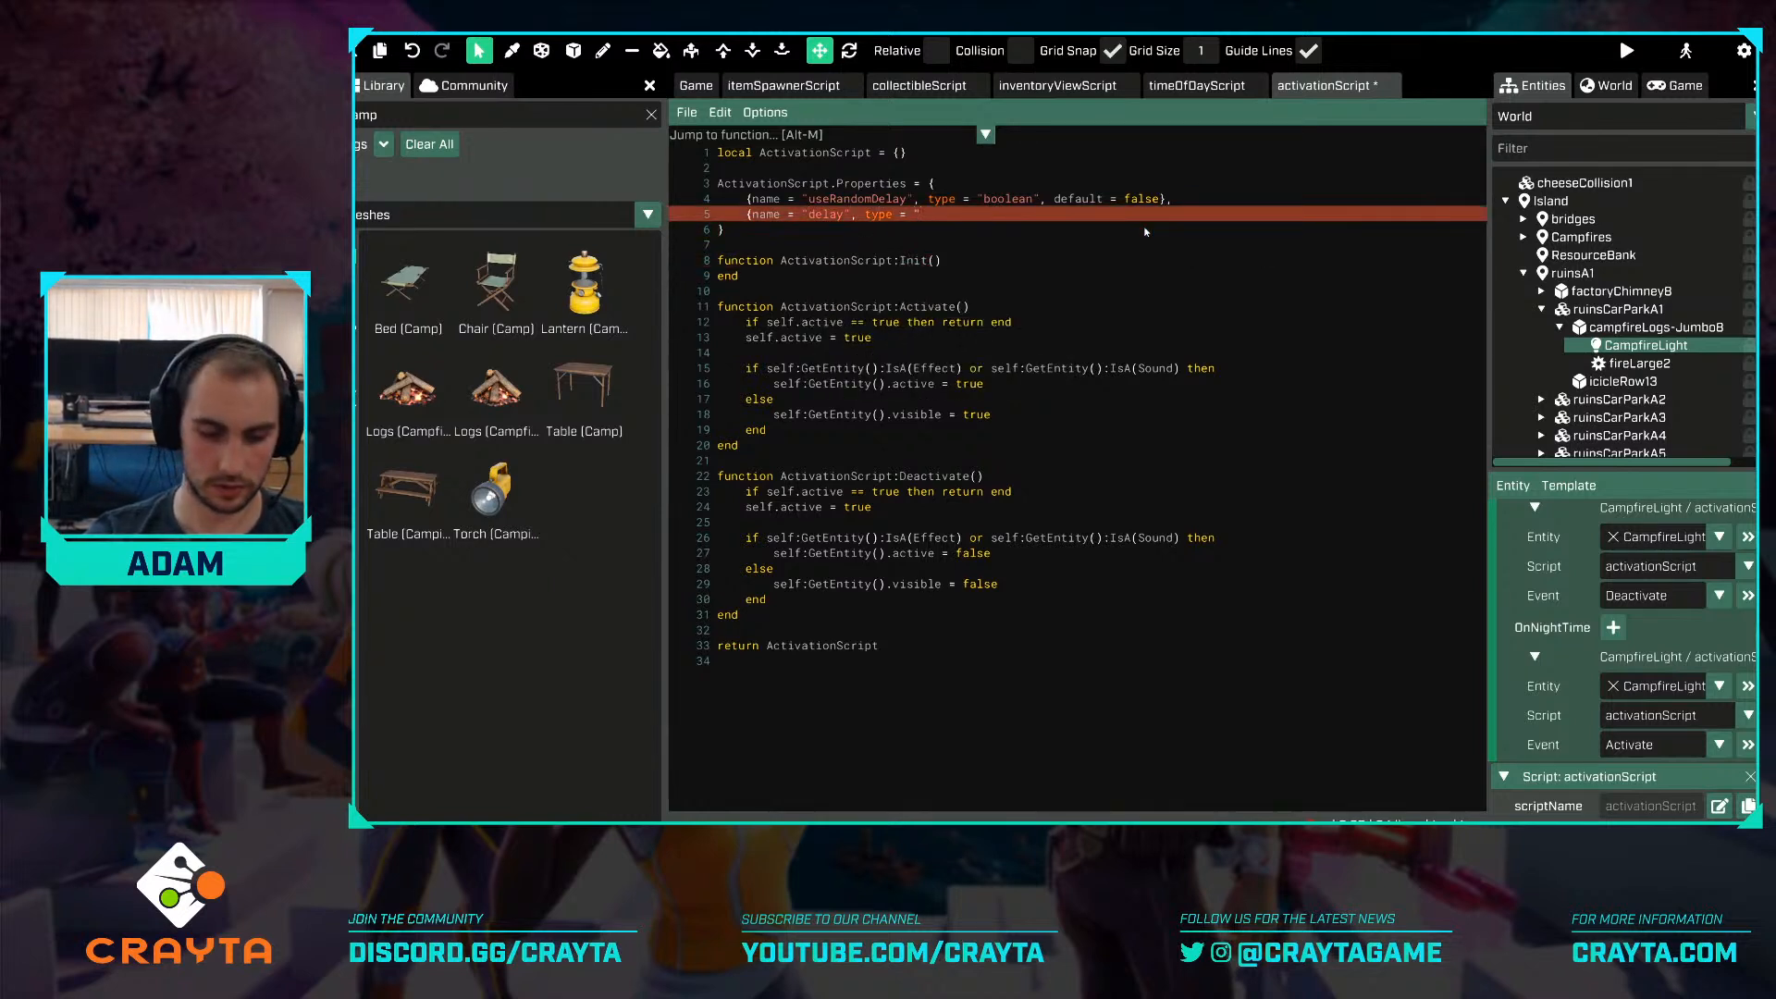
text(vector2d)
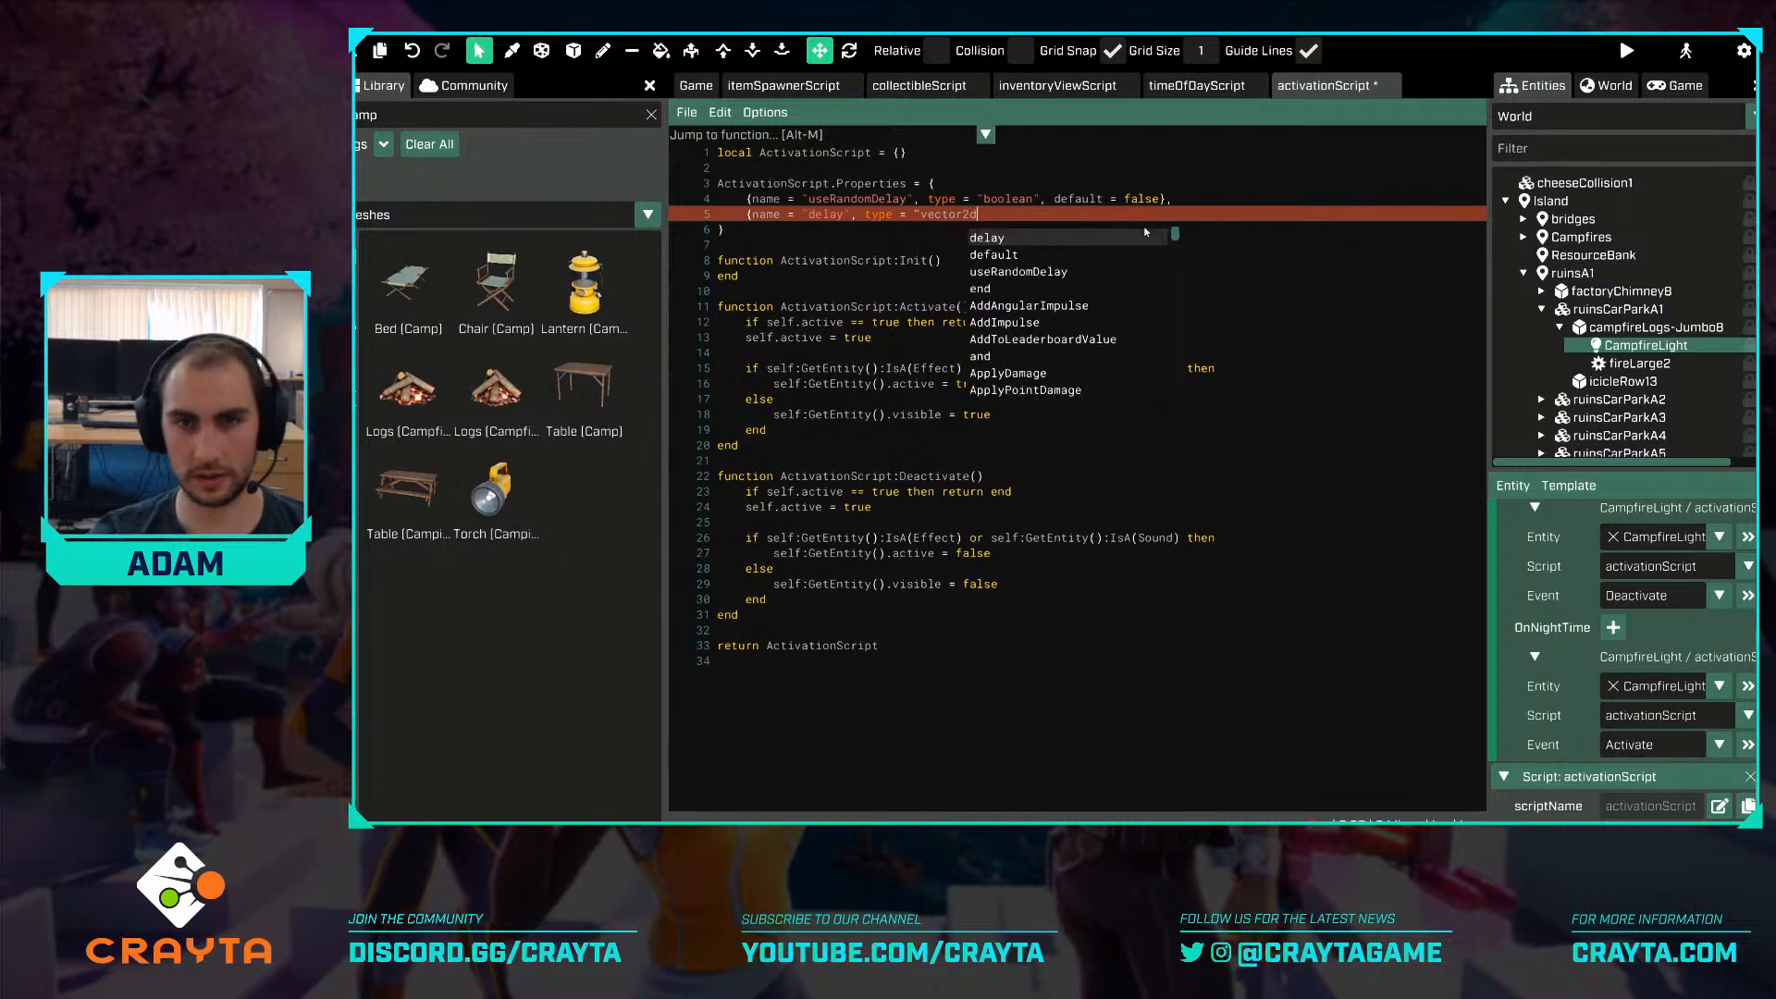
text(")
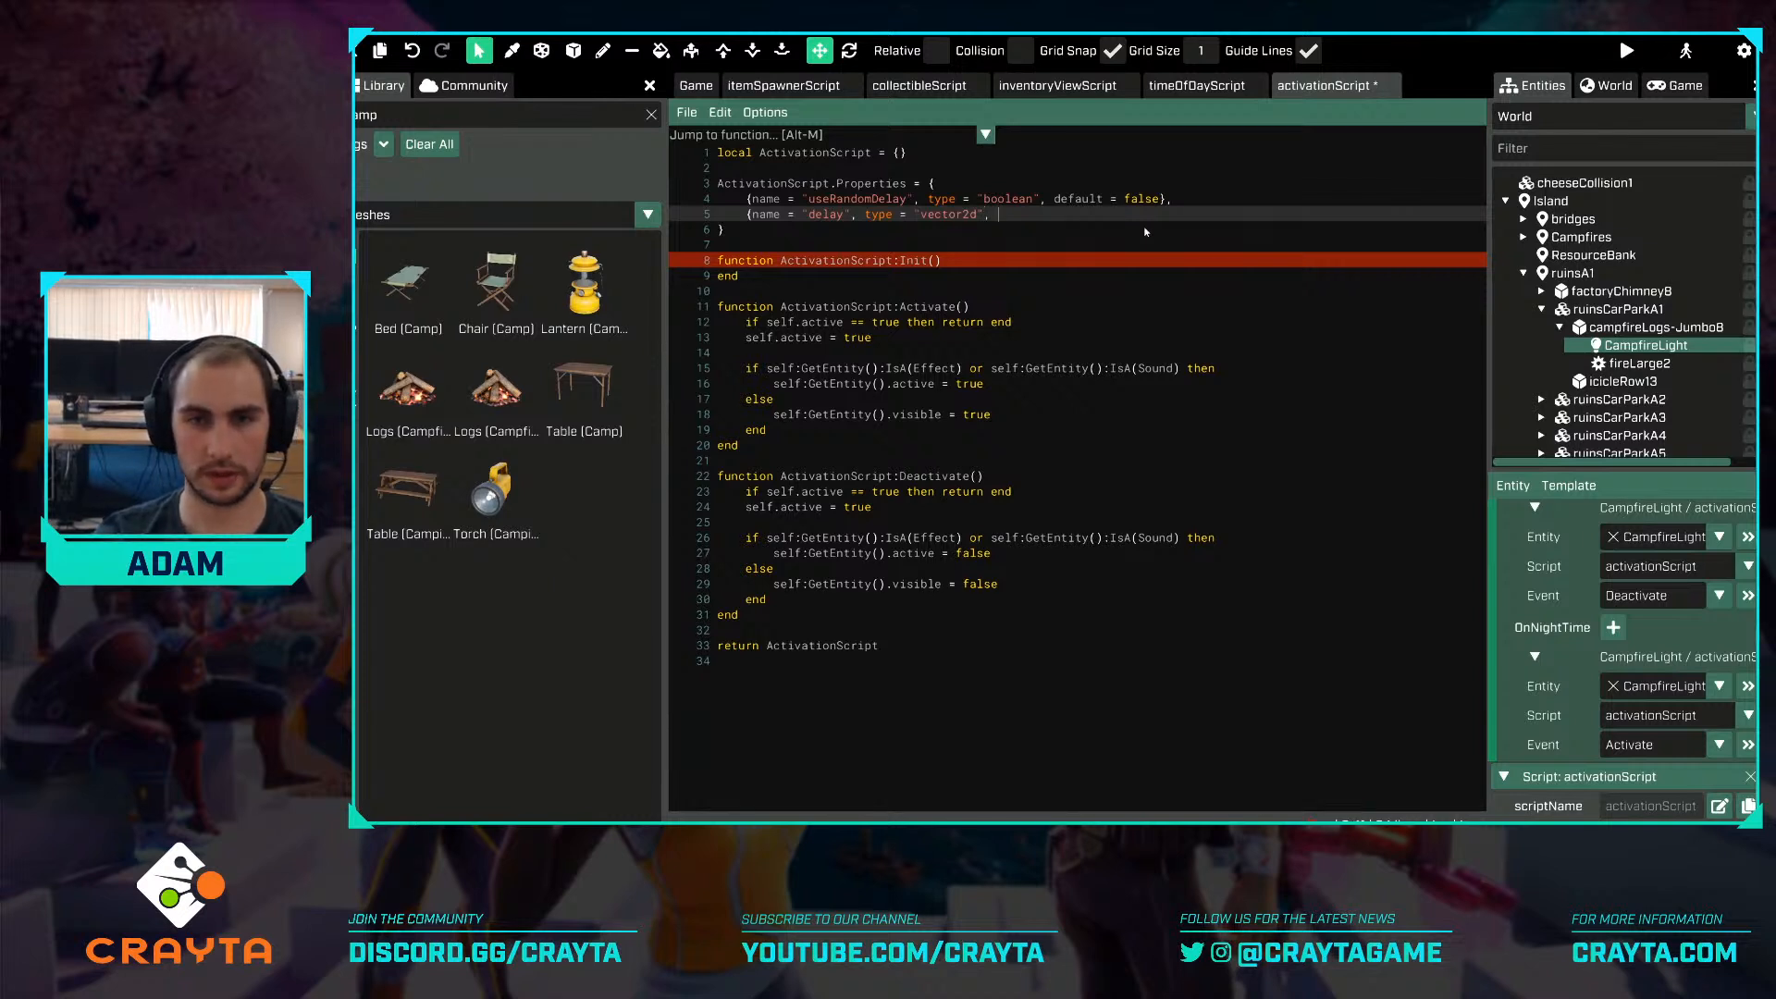
Give the delay property default = Vector2D.New(1, 5), close its entry with a comma and save the script.
text(, defau)
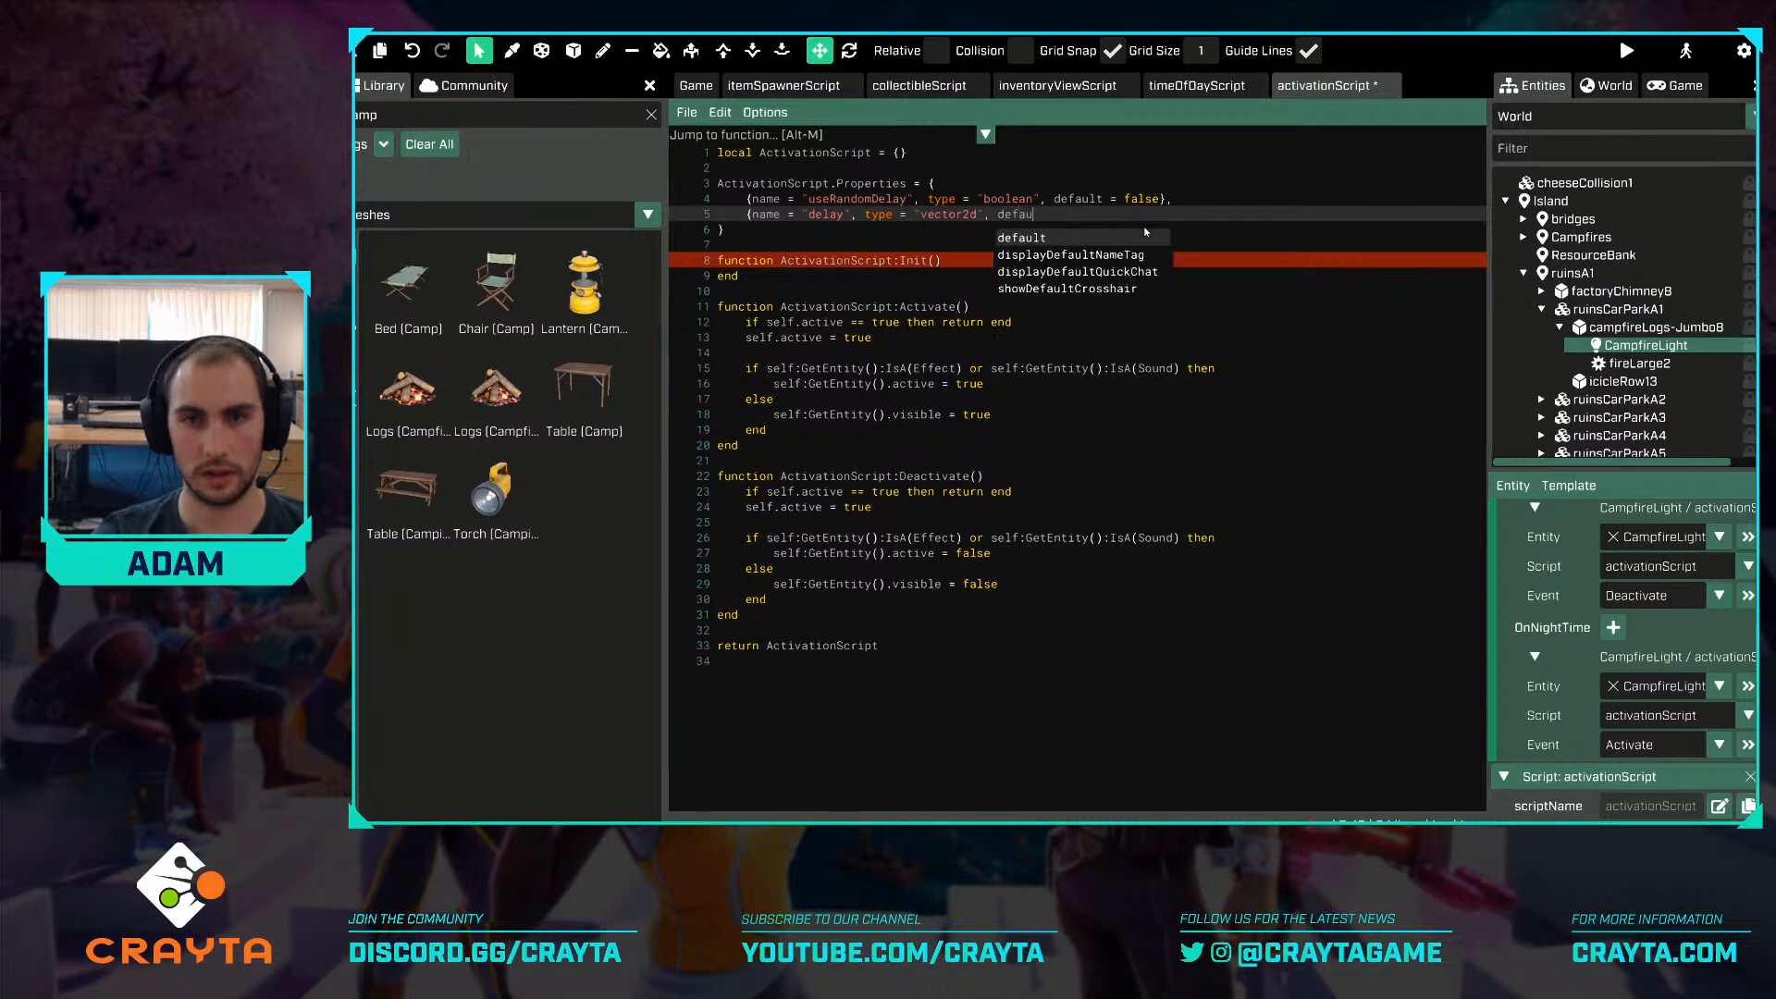
text(lt = Vector2)
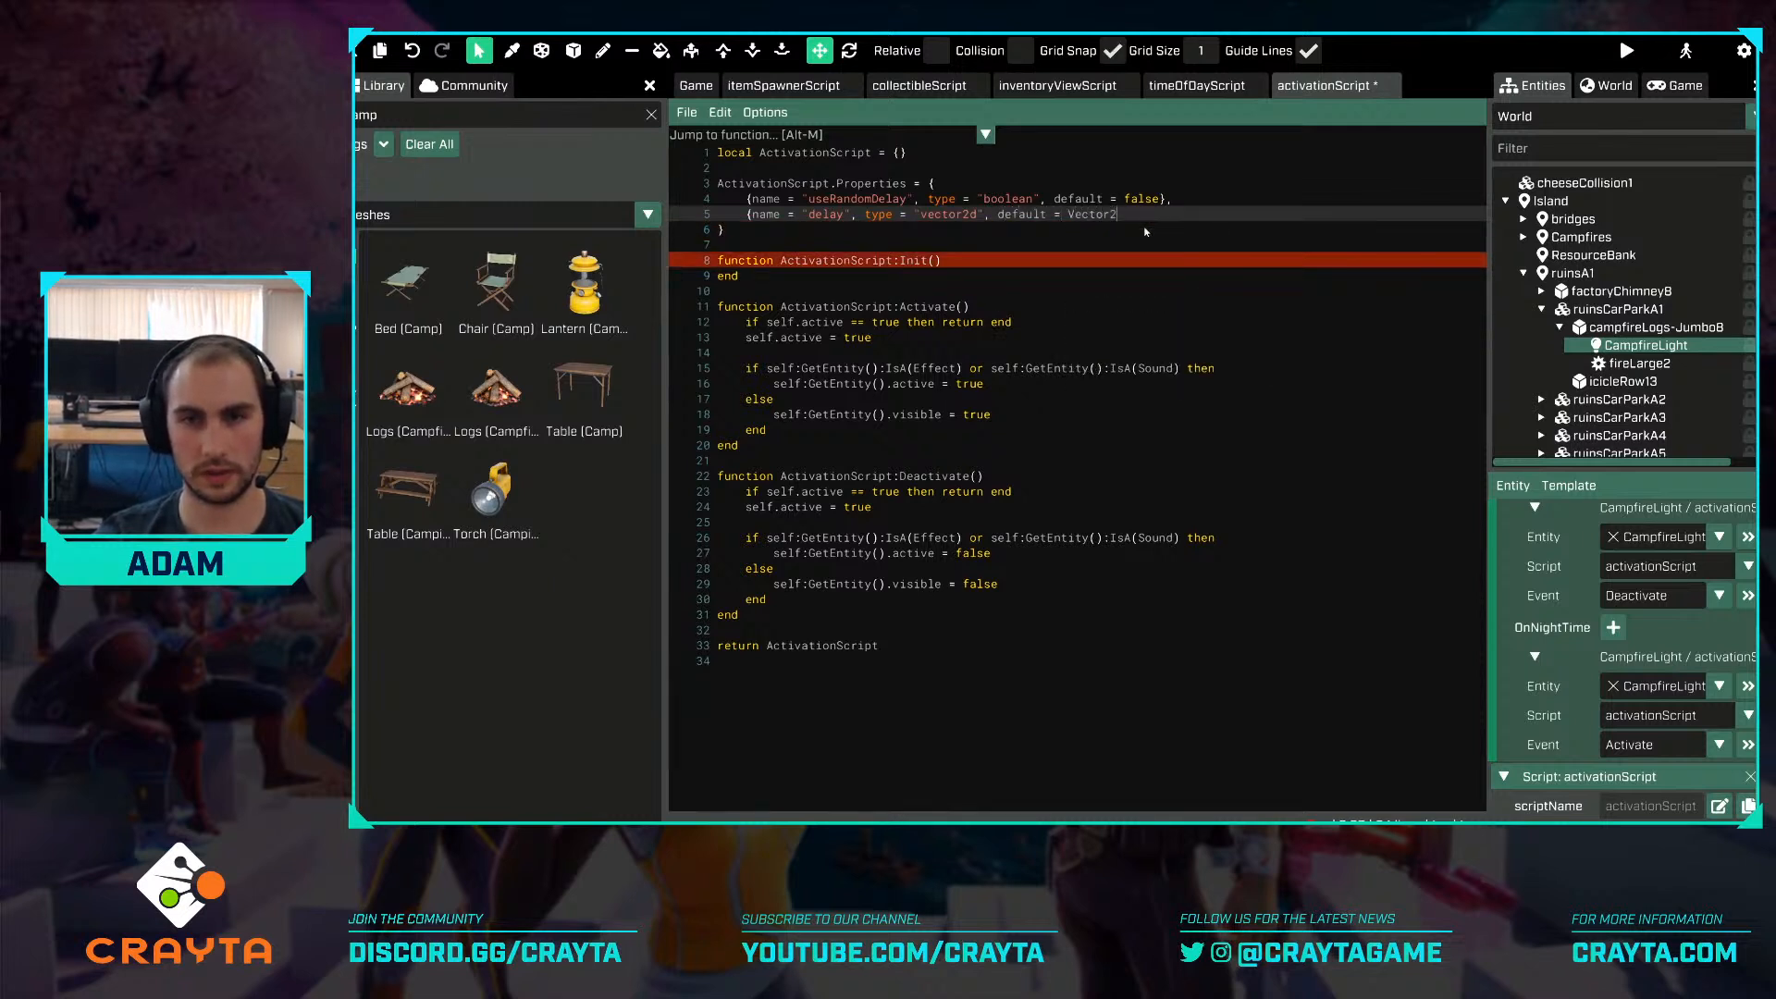
text(D.New)
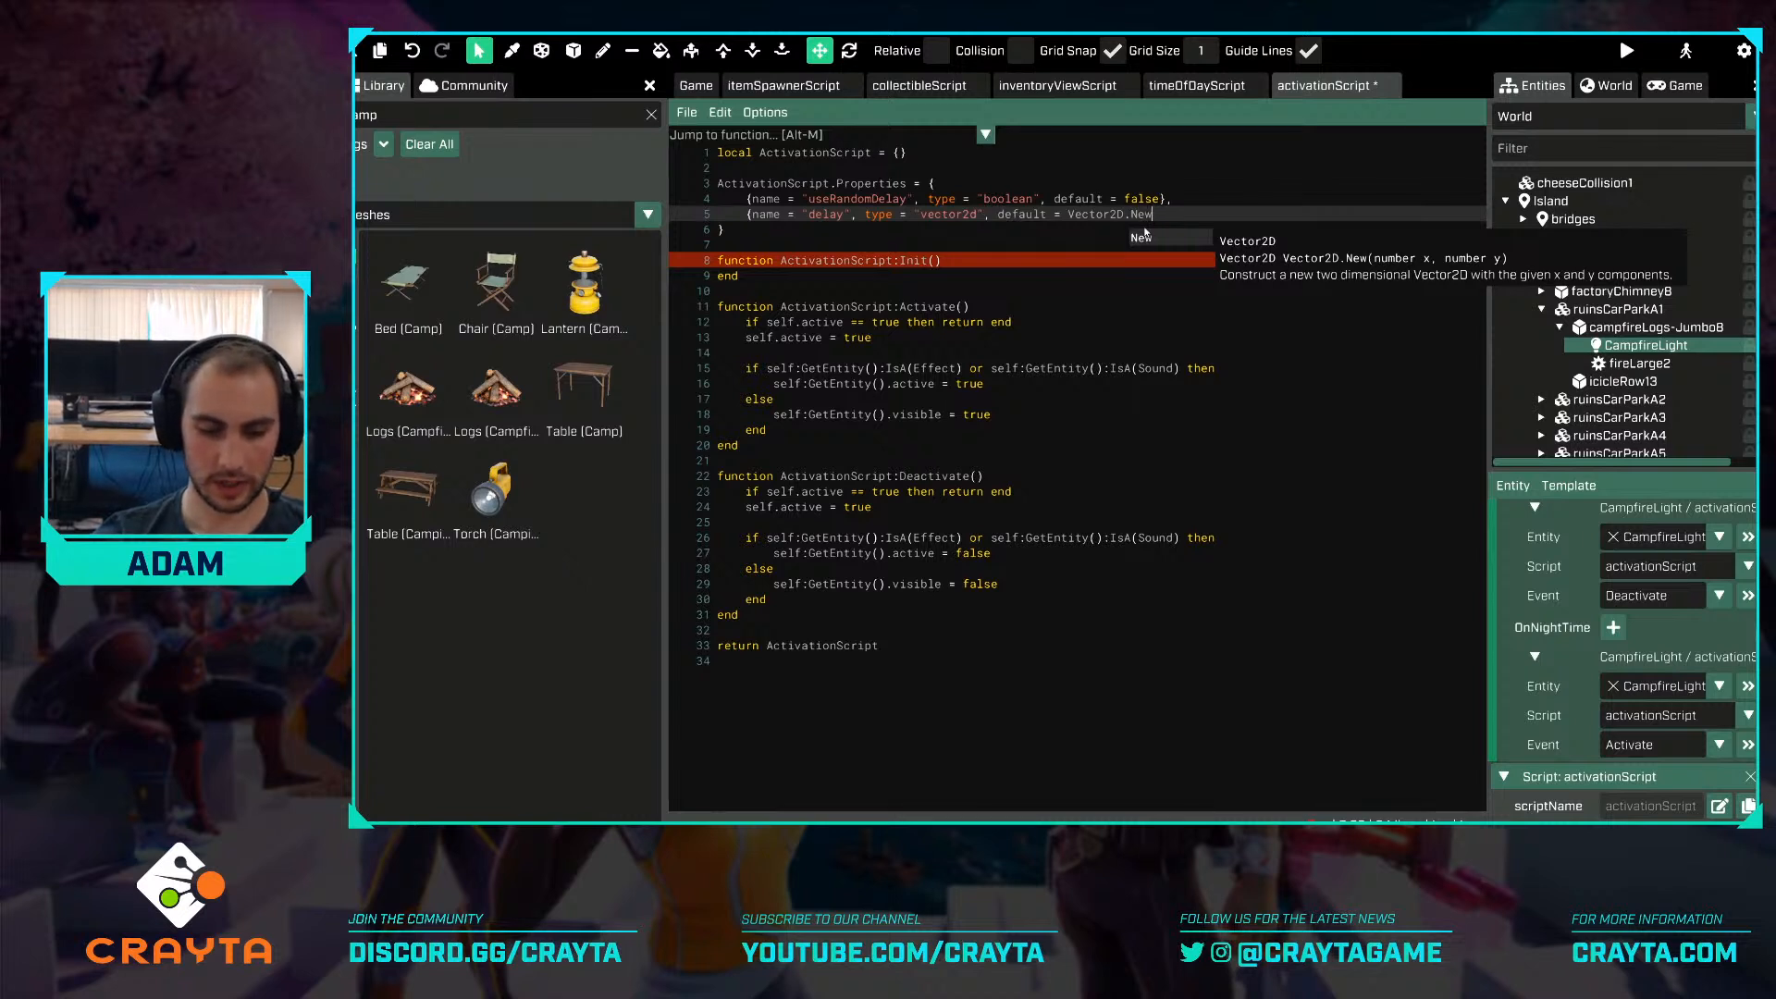
text((1,)
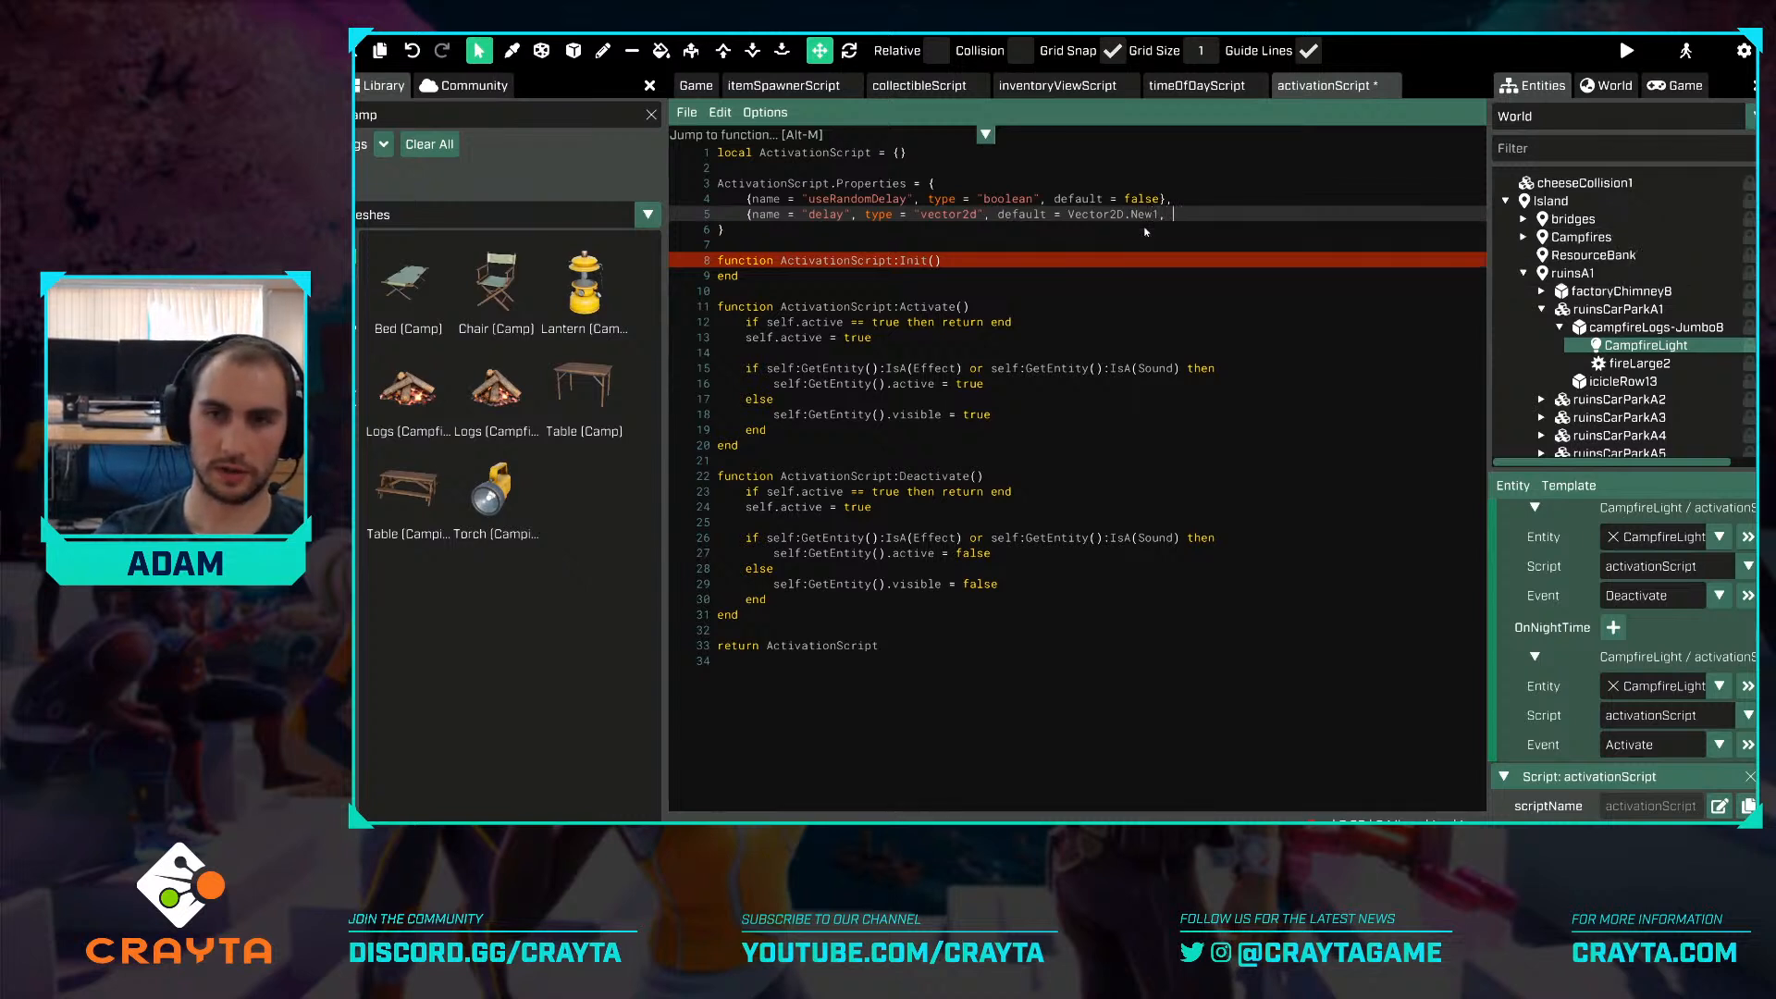
text((1, 5)
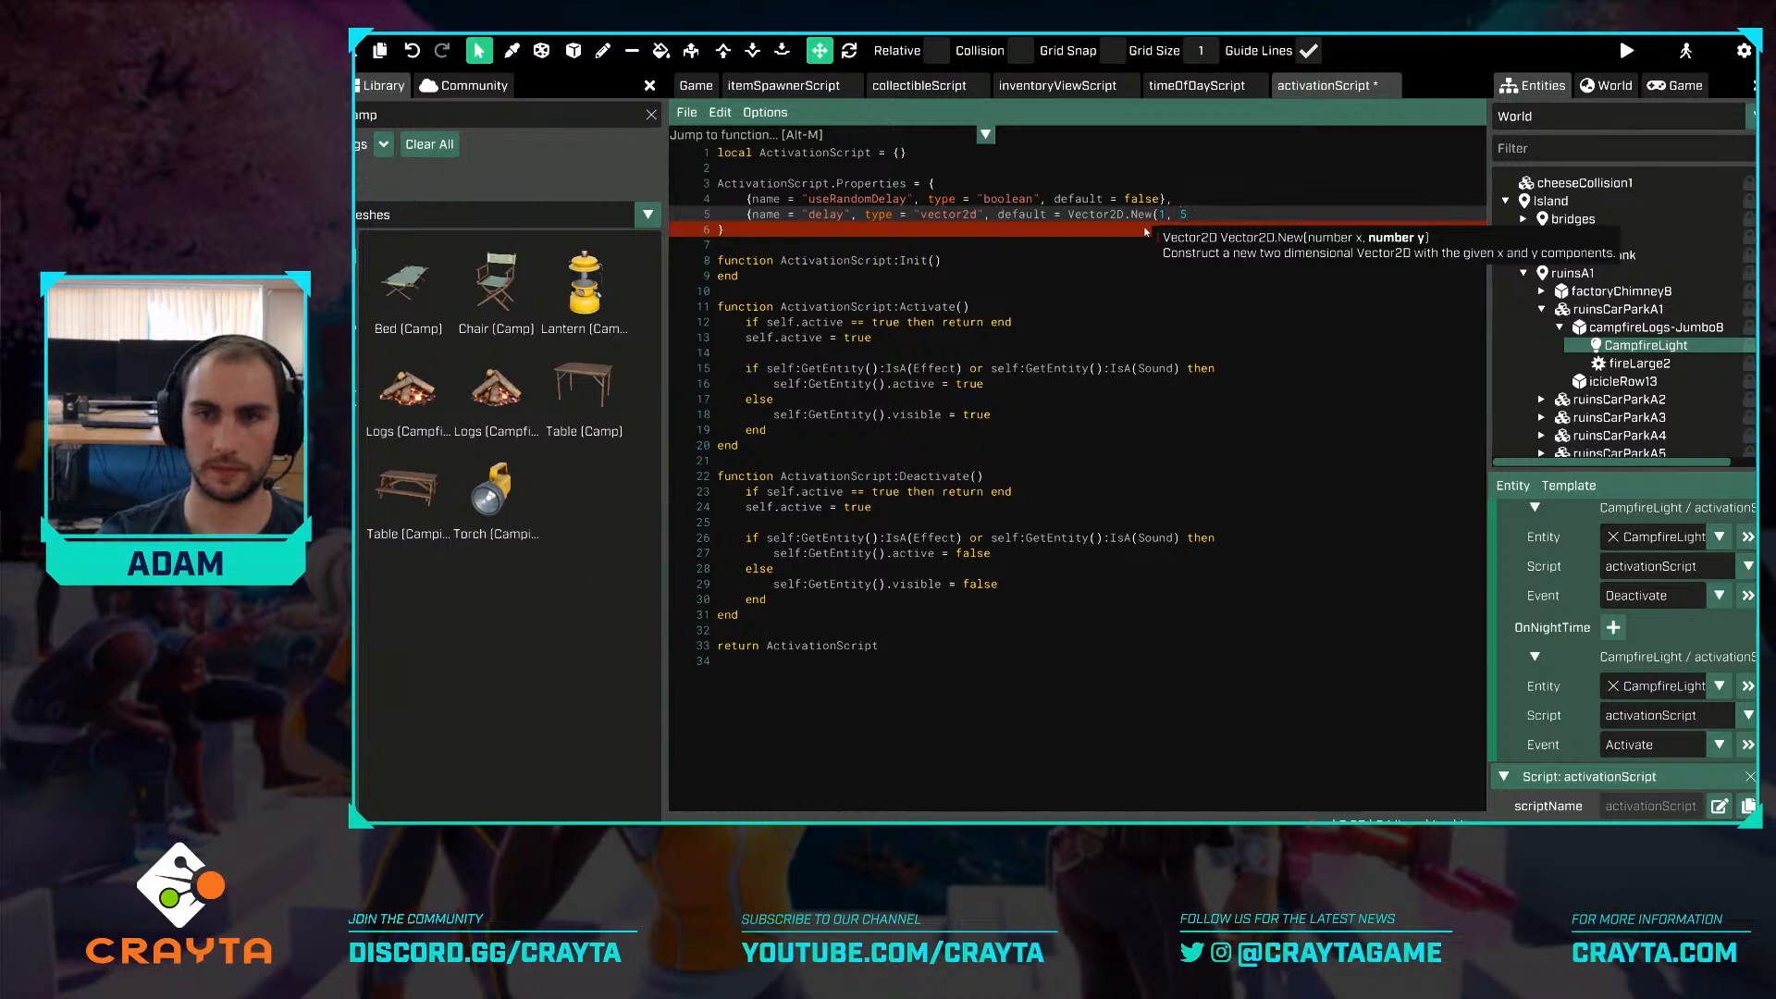
text()},)
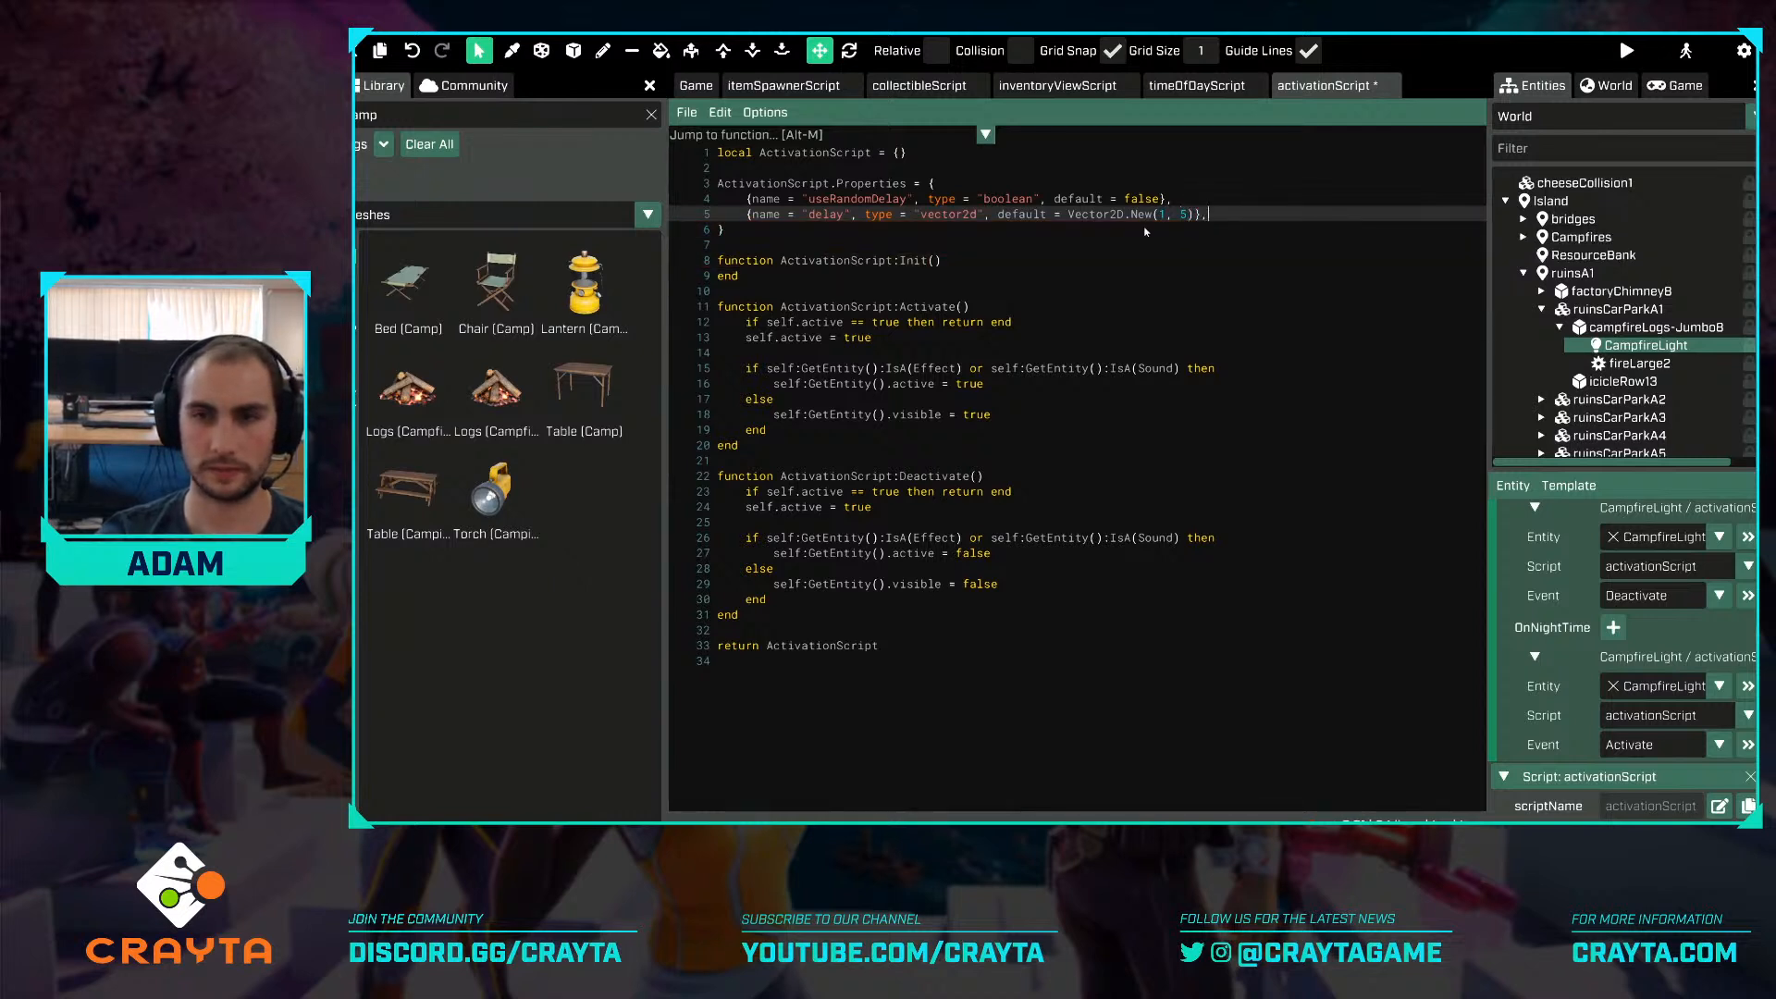
key(ctrl+s)
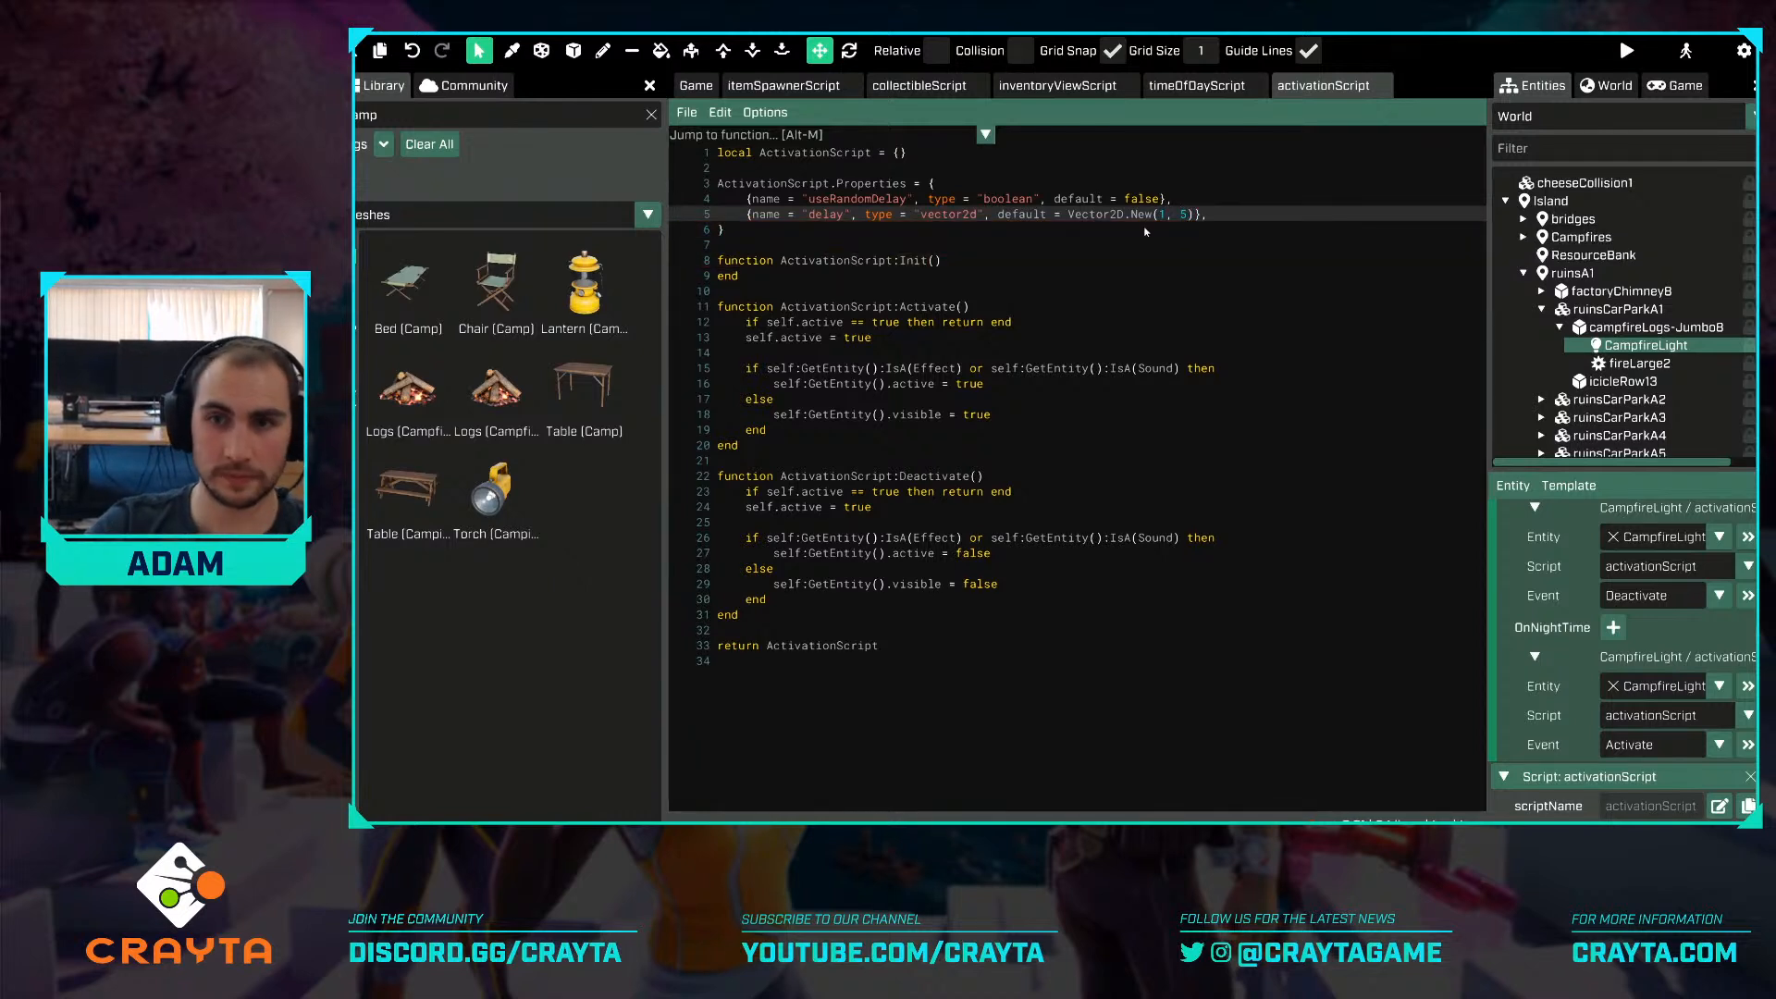
Add visibleIf=function(p) return p.useRandomDelay end to the delay property on a new line inside its entry.
key(Return)
text(visibleIf=)
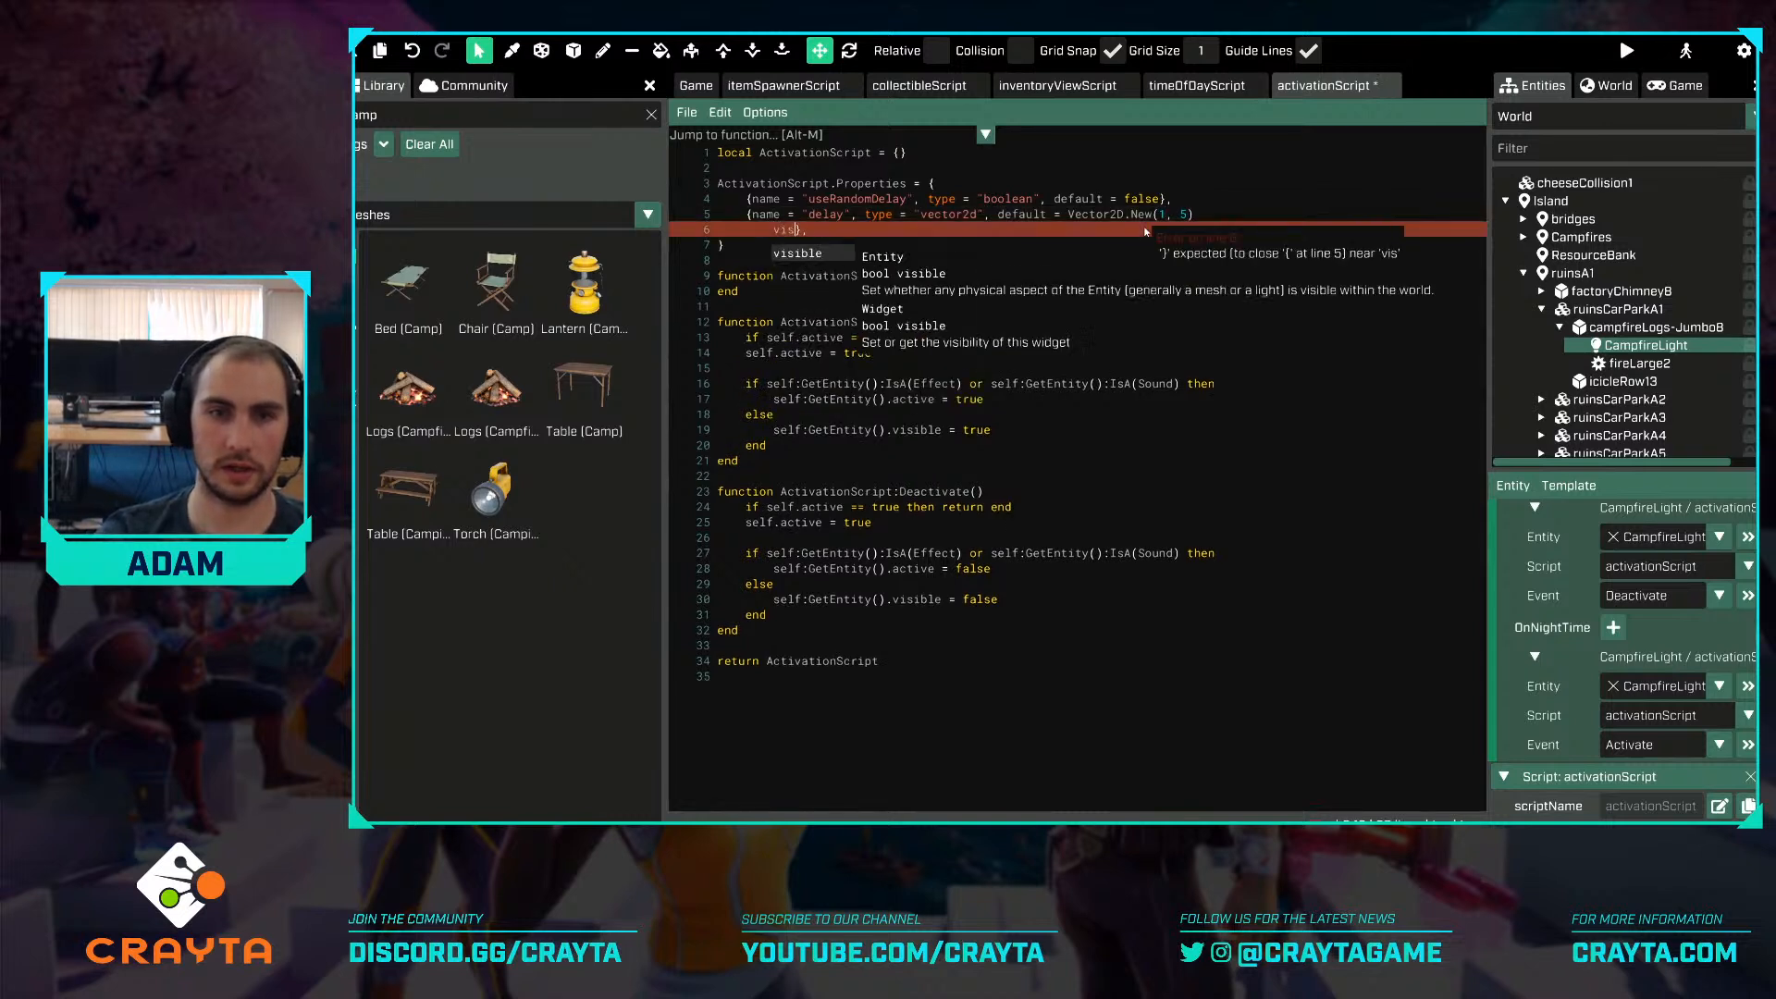
text(f)
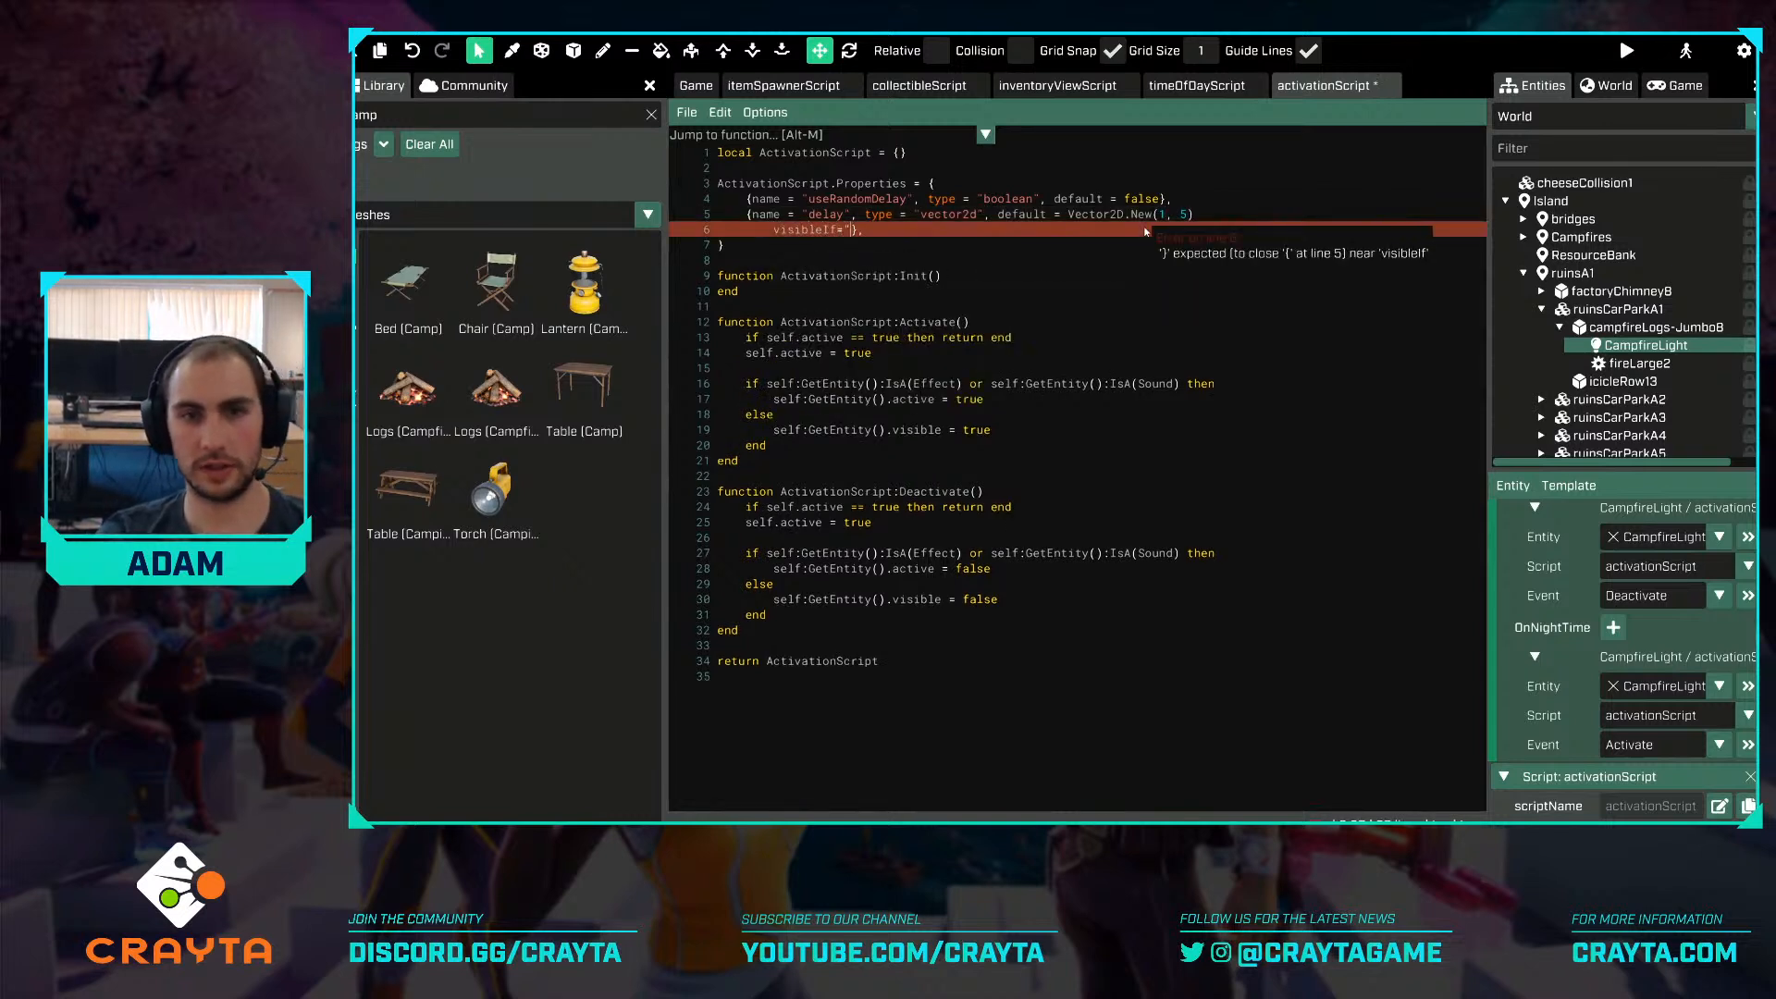
text(unction(p))
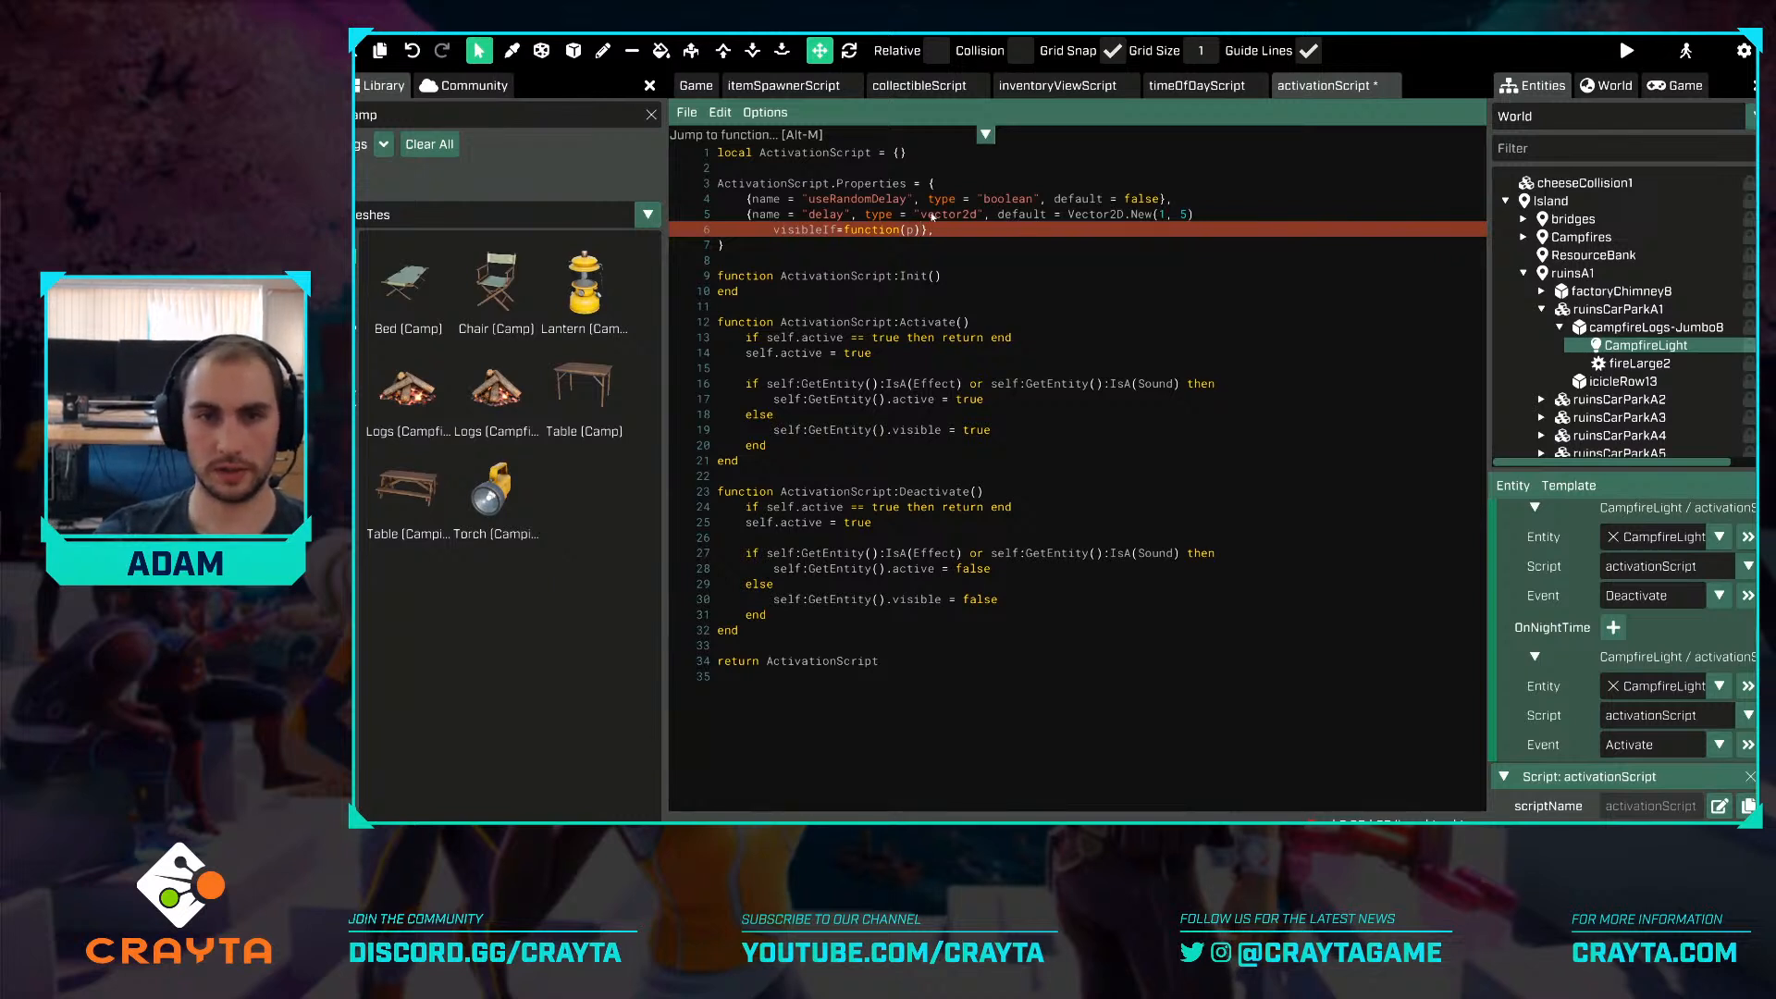
mouse_move(911, 233)
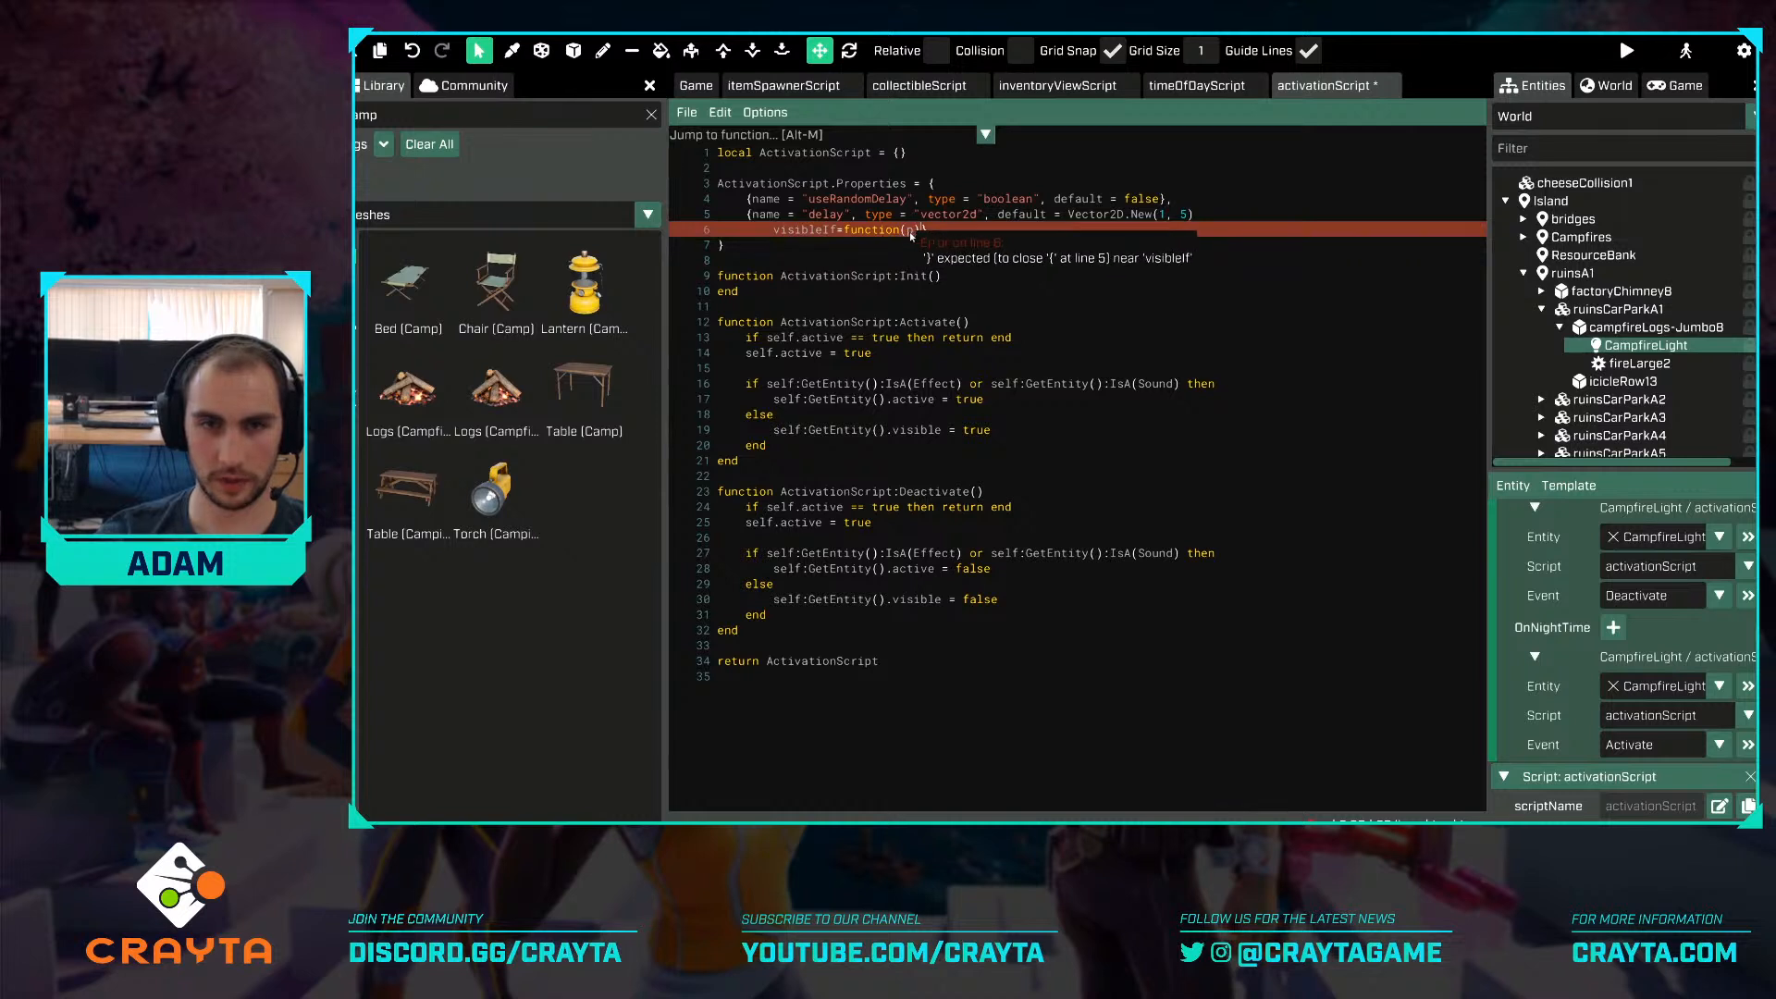
text(},)
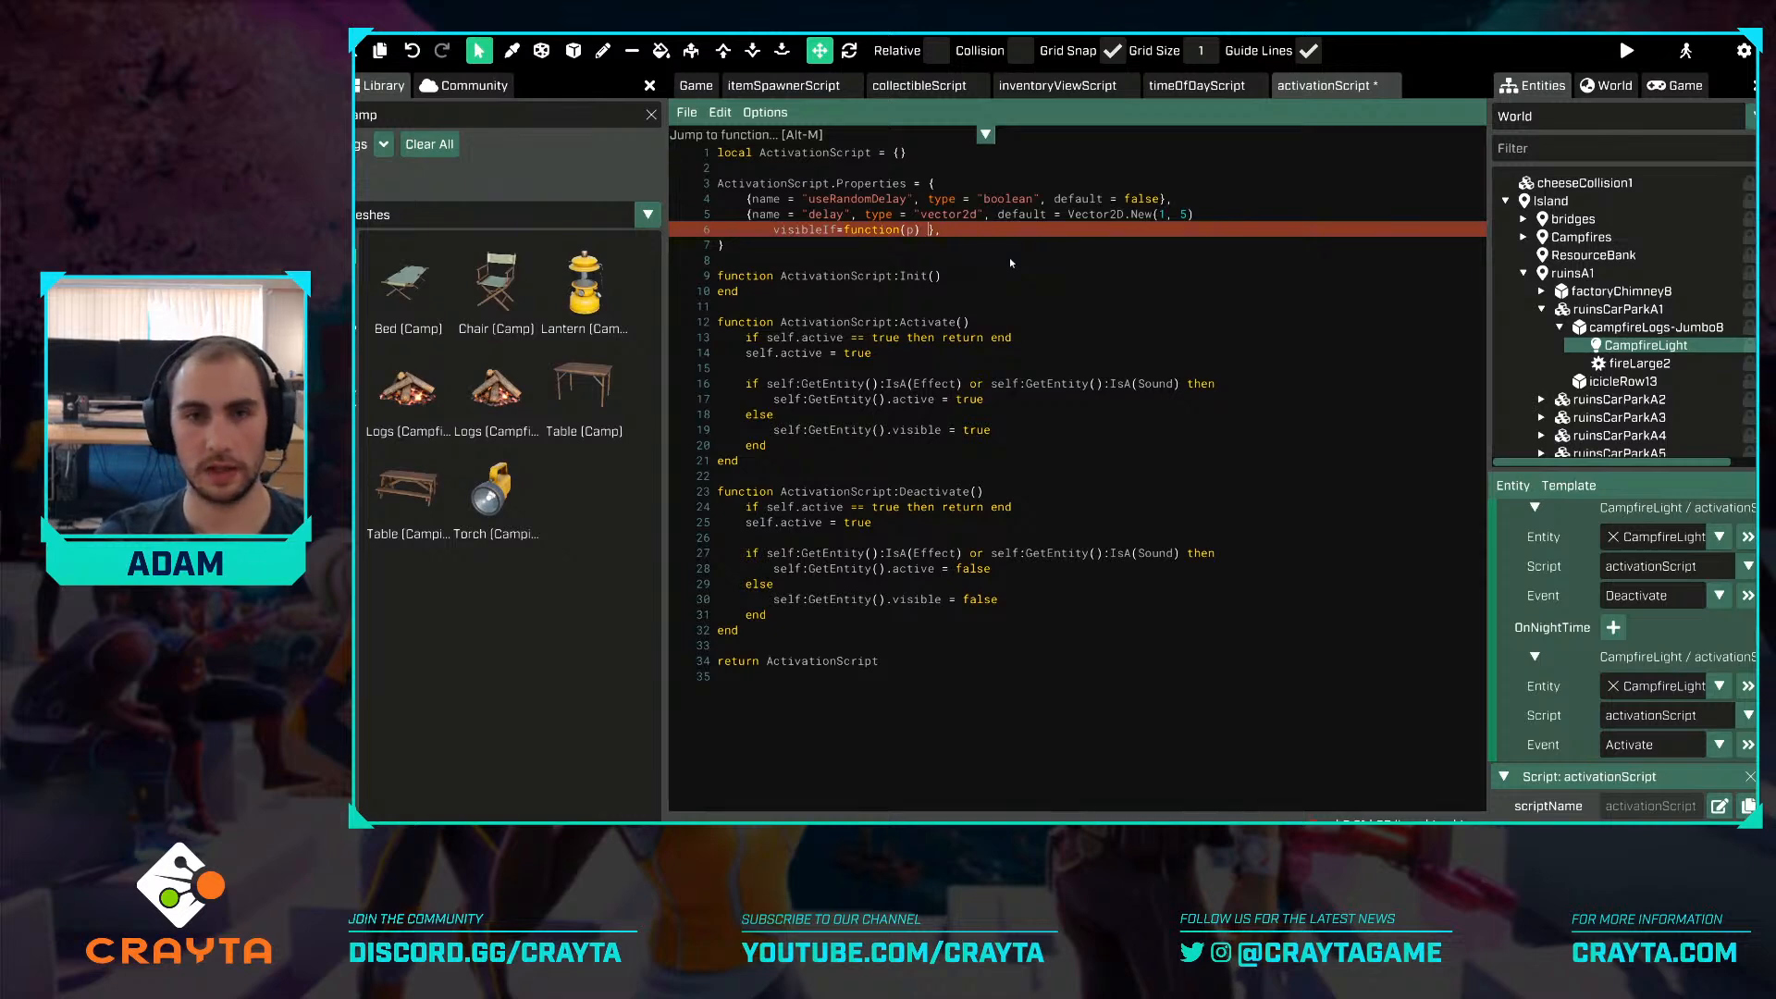
text( return p.)
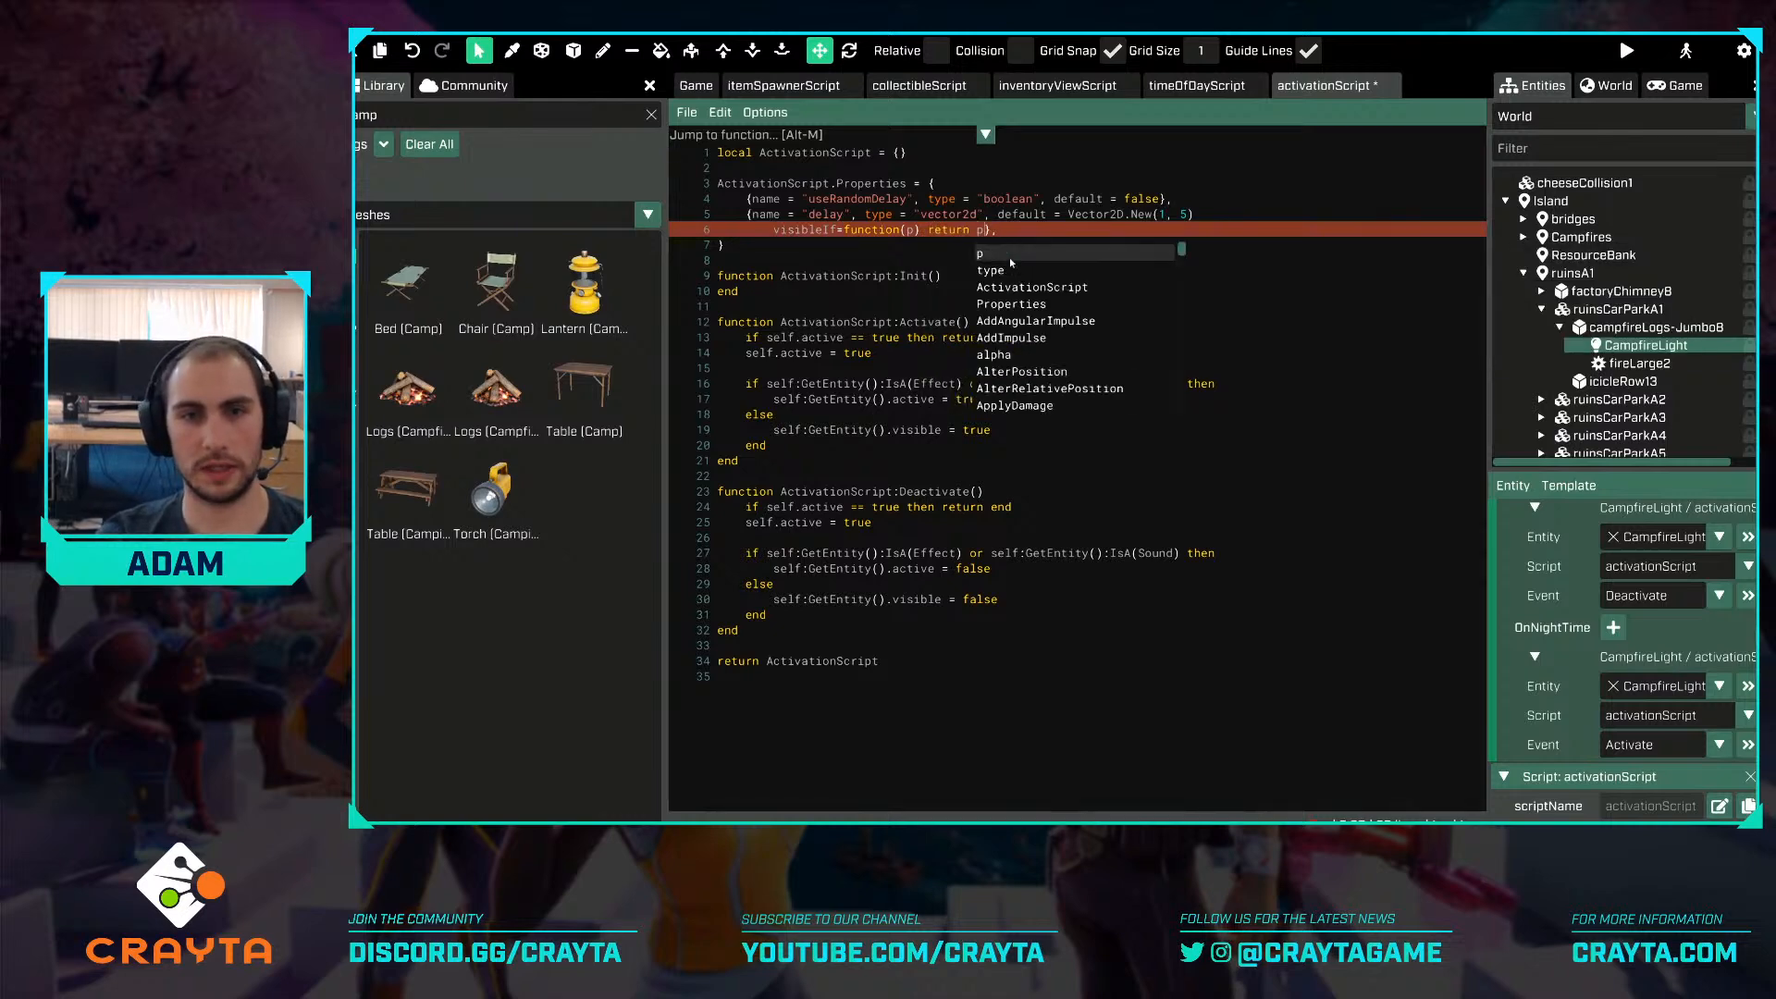
text(useRandomDelay)
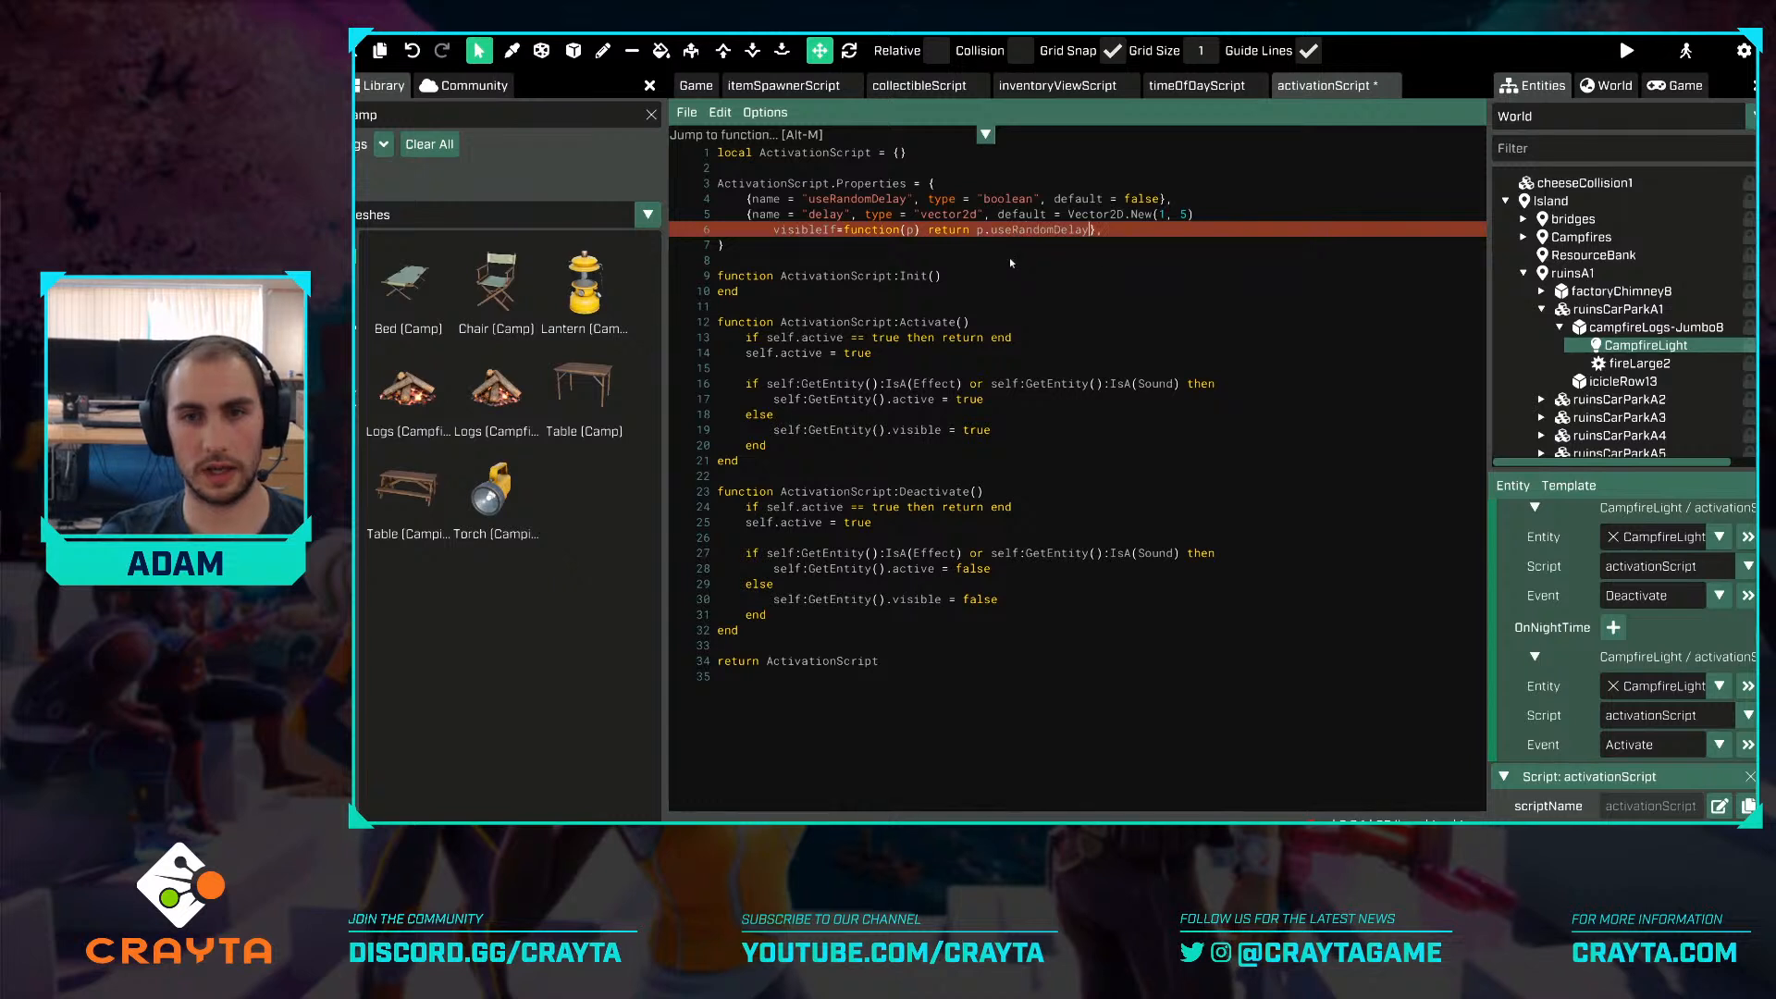
text( end)
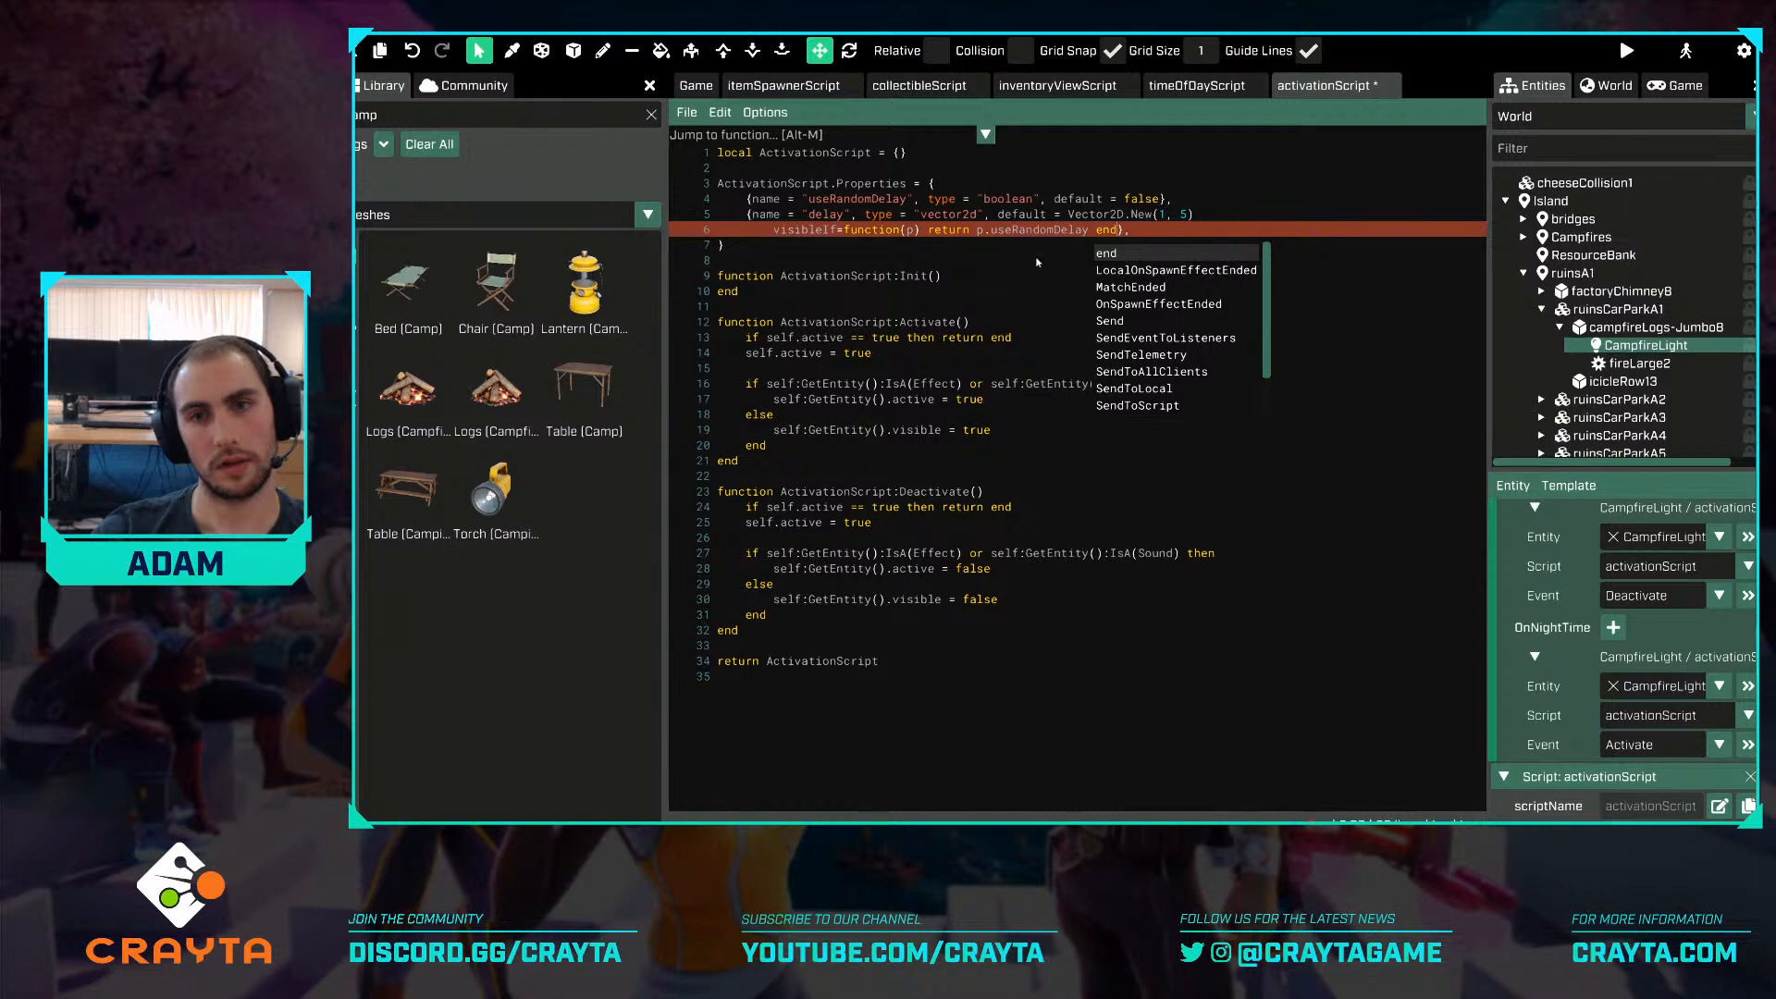
Add the comma after Vector2D.New(1, 5) to separate it from visibleIf, and save the script.
click(1207, 212)
text(},)
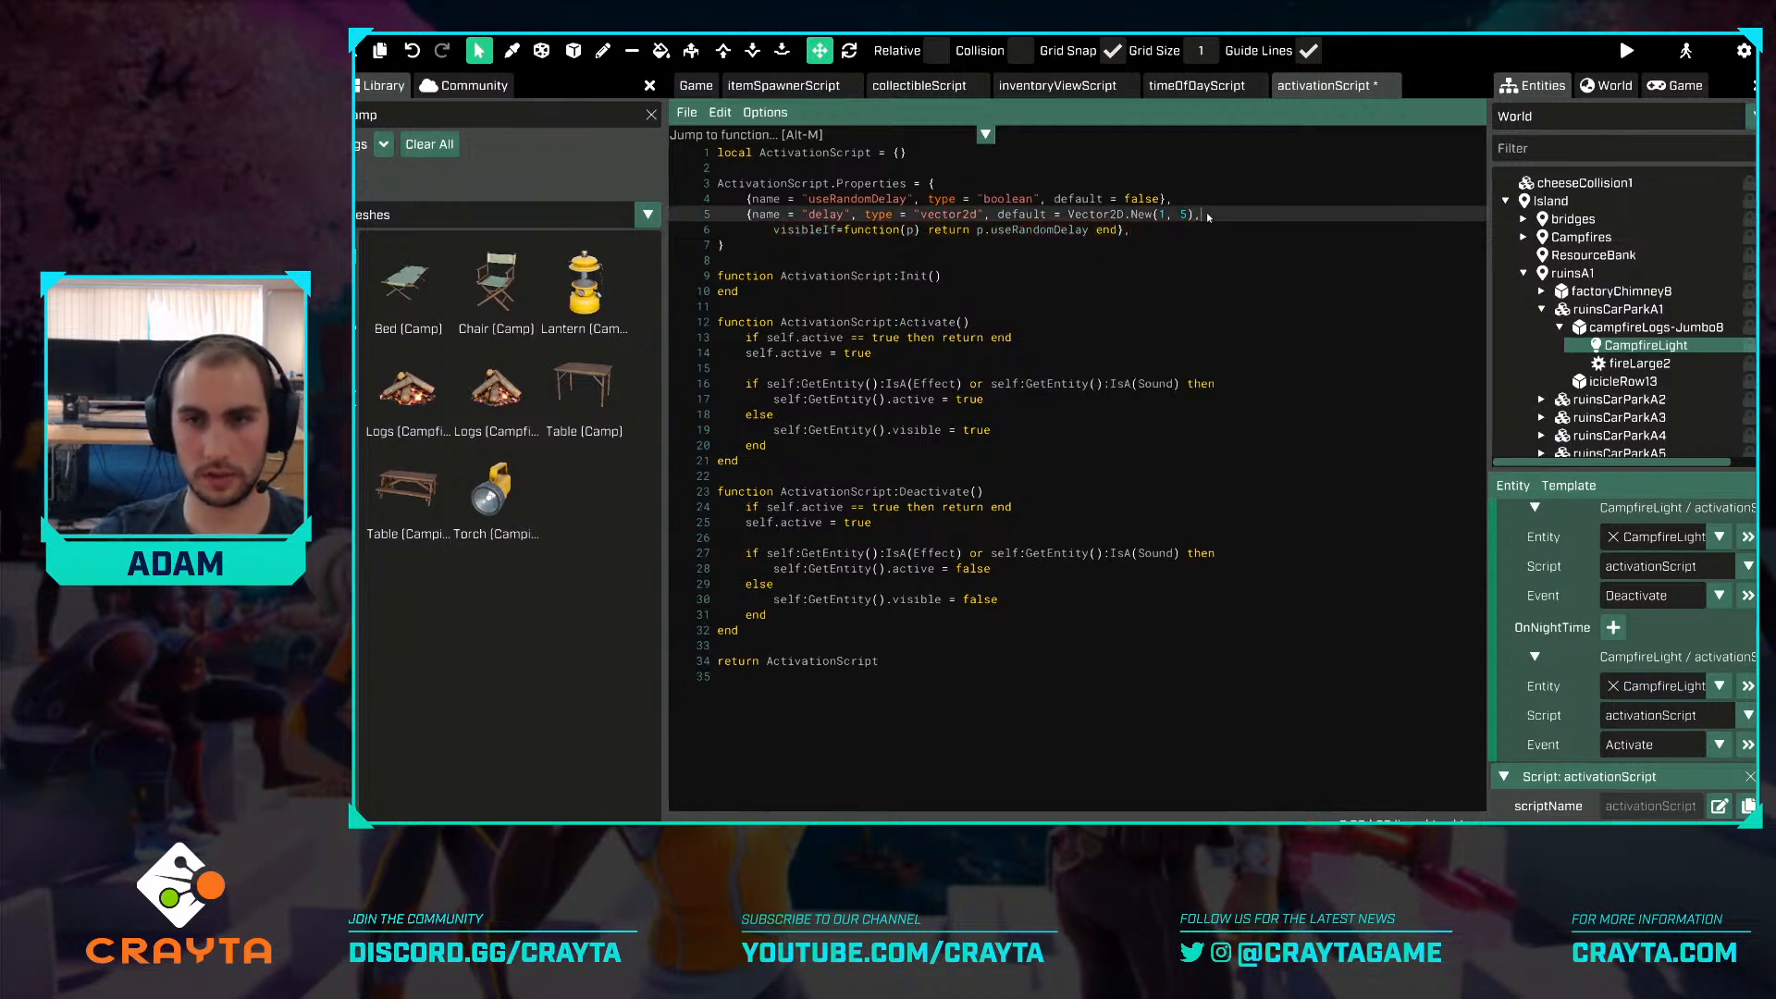
click(1173, 229)
key(ctrl+s)
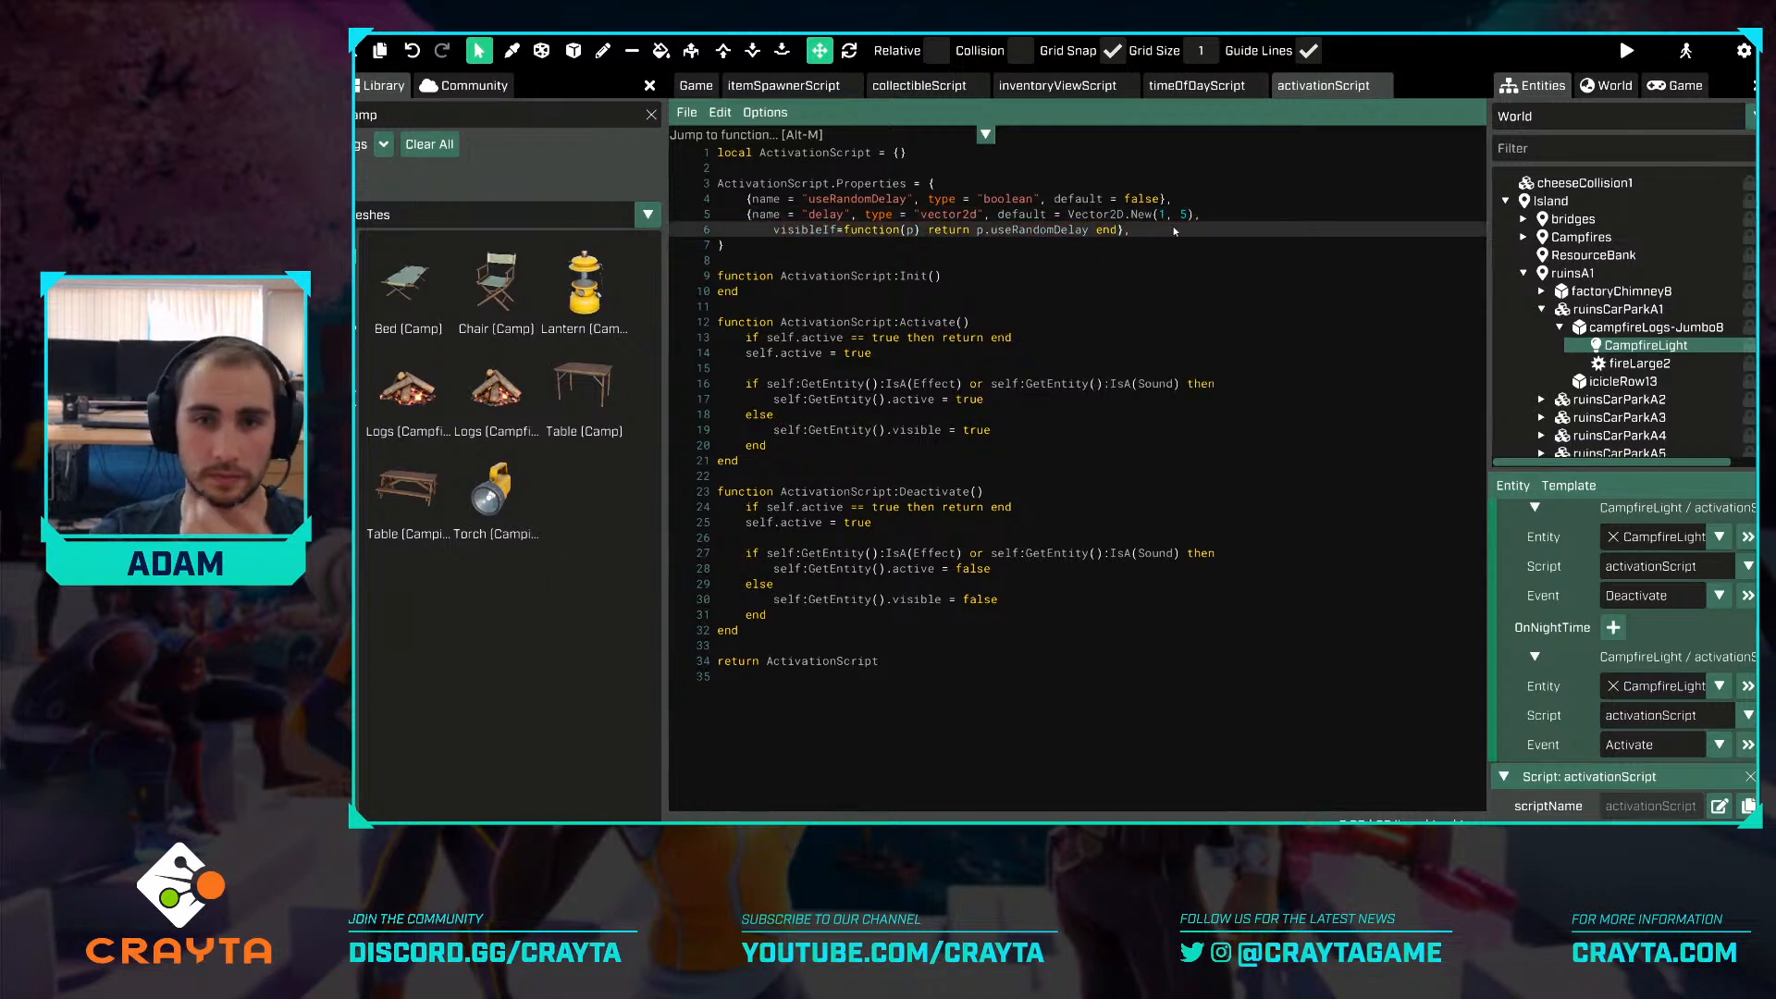
Toggle useRandomDelay on and off in CampfireLight's activationScript properties to test the delay property's visibility.
scroll(1535, 564, down, 1)
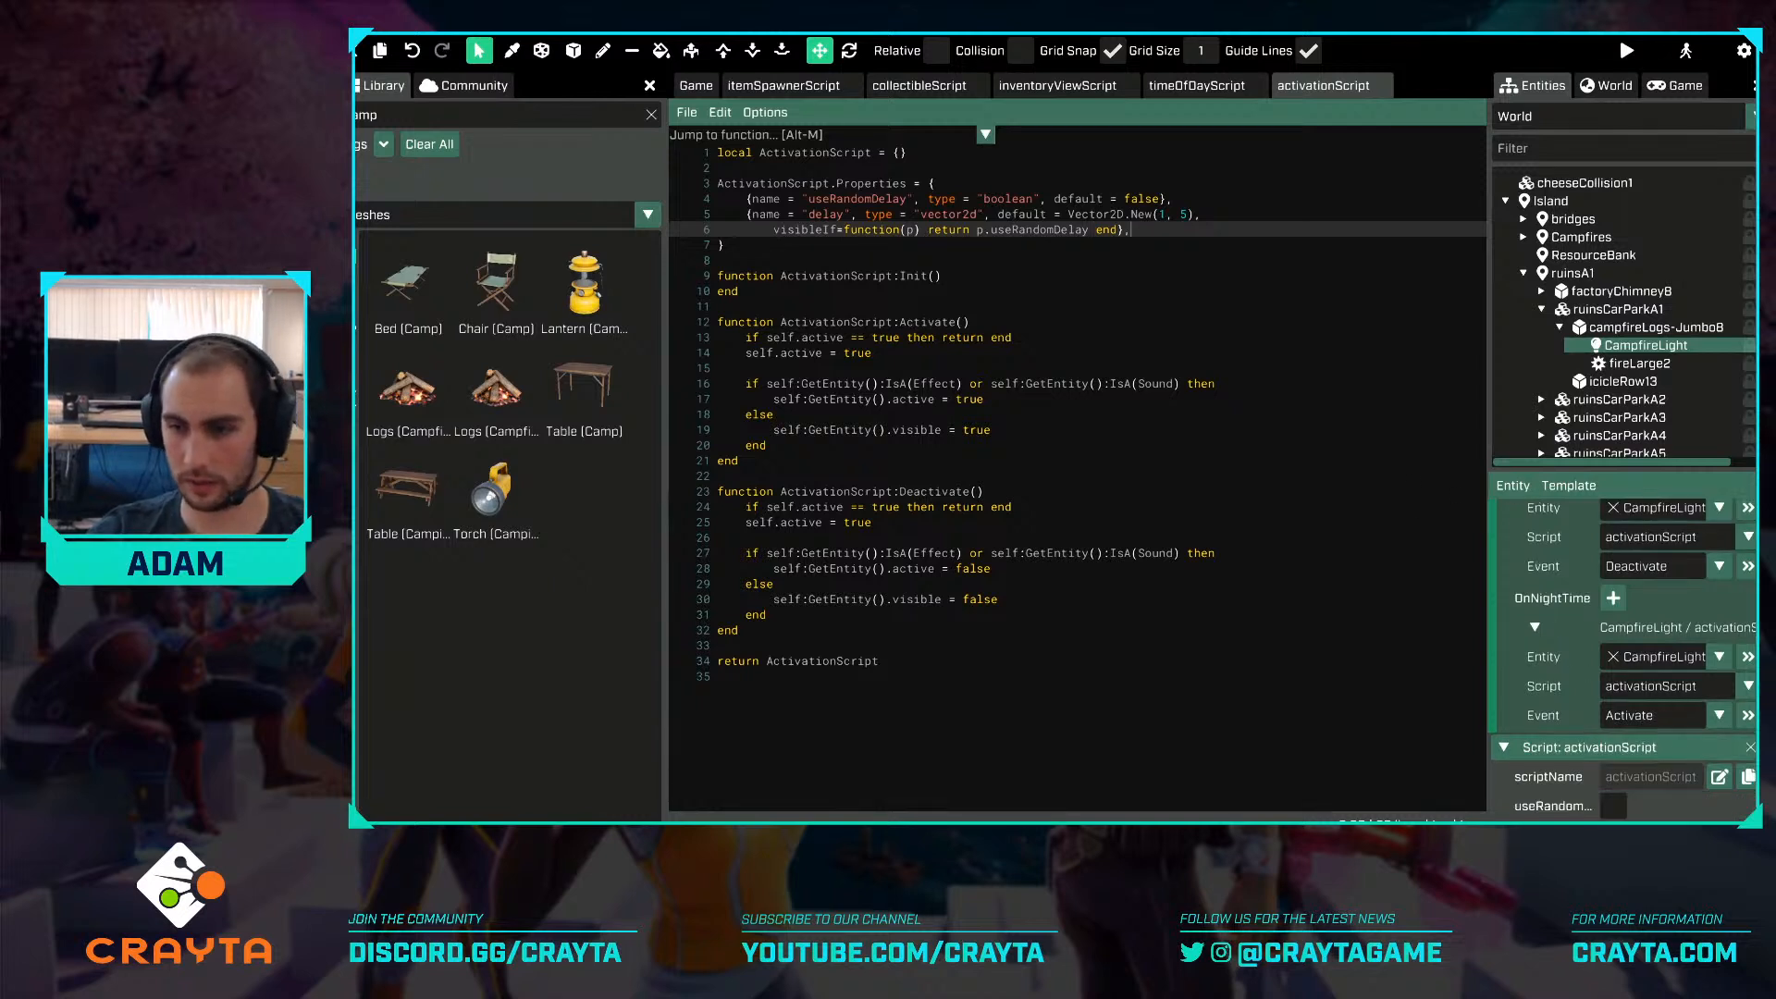
click(1613, 806)
scroll(1674, 734, down, 1)
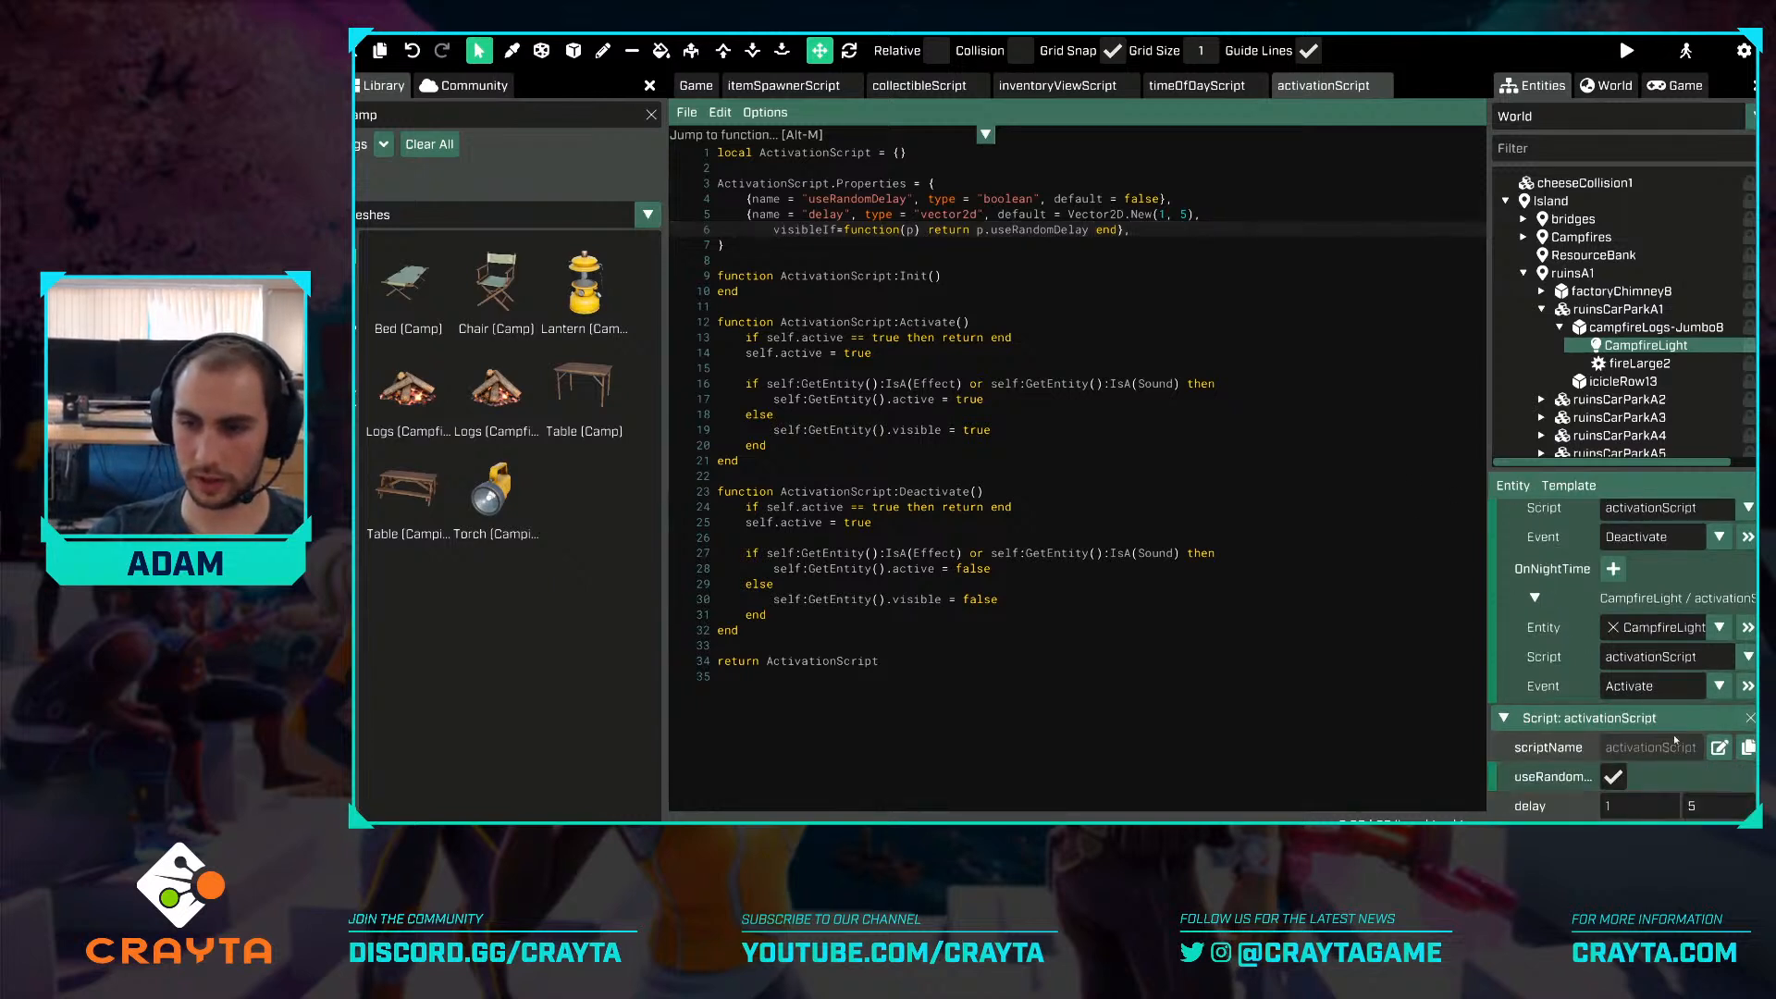
click(1614, 778)
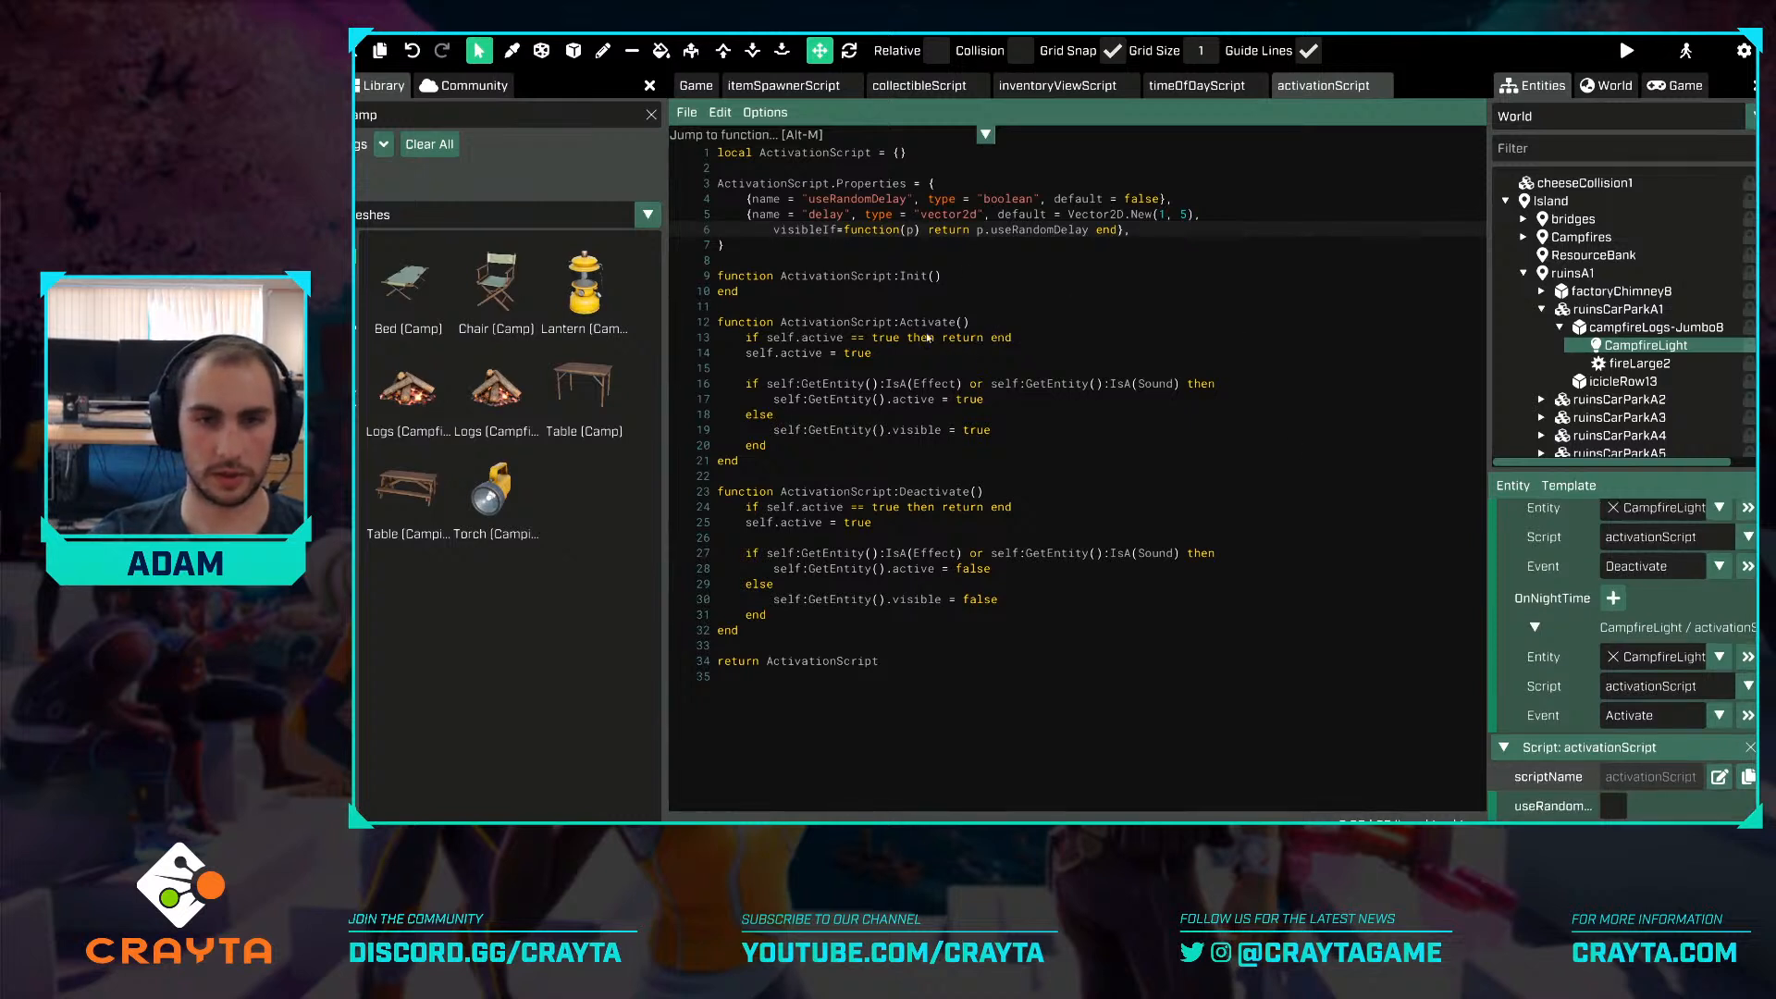
Start a self:Schedule( call with a function() and an opening if beneath self.active = true in ActivationScript:Activate.
click(878, 355)
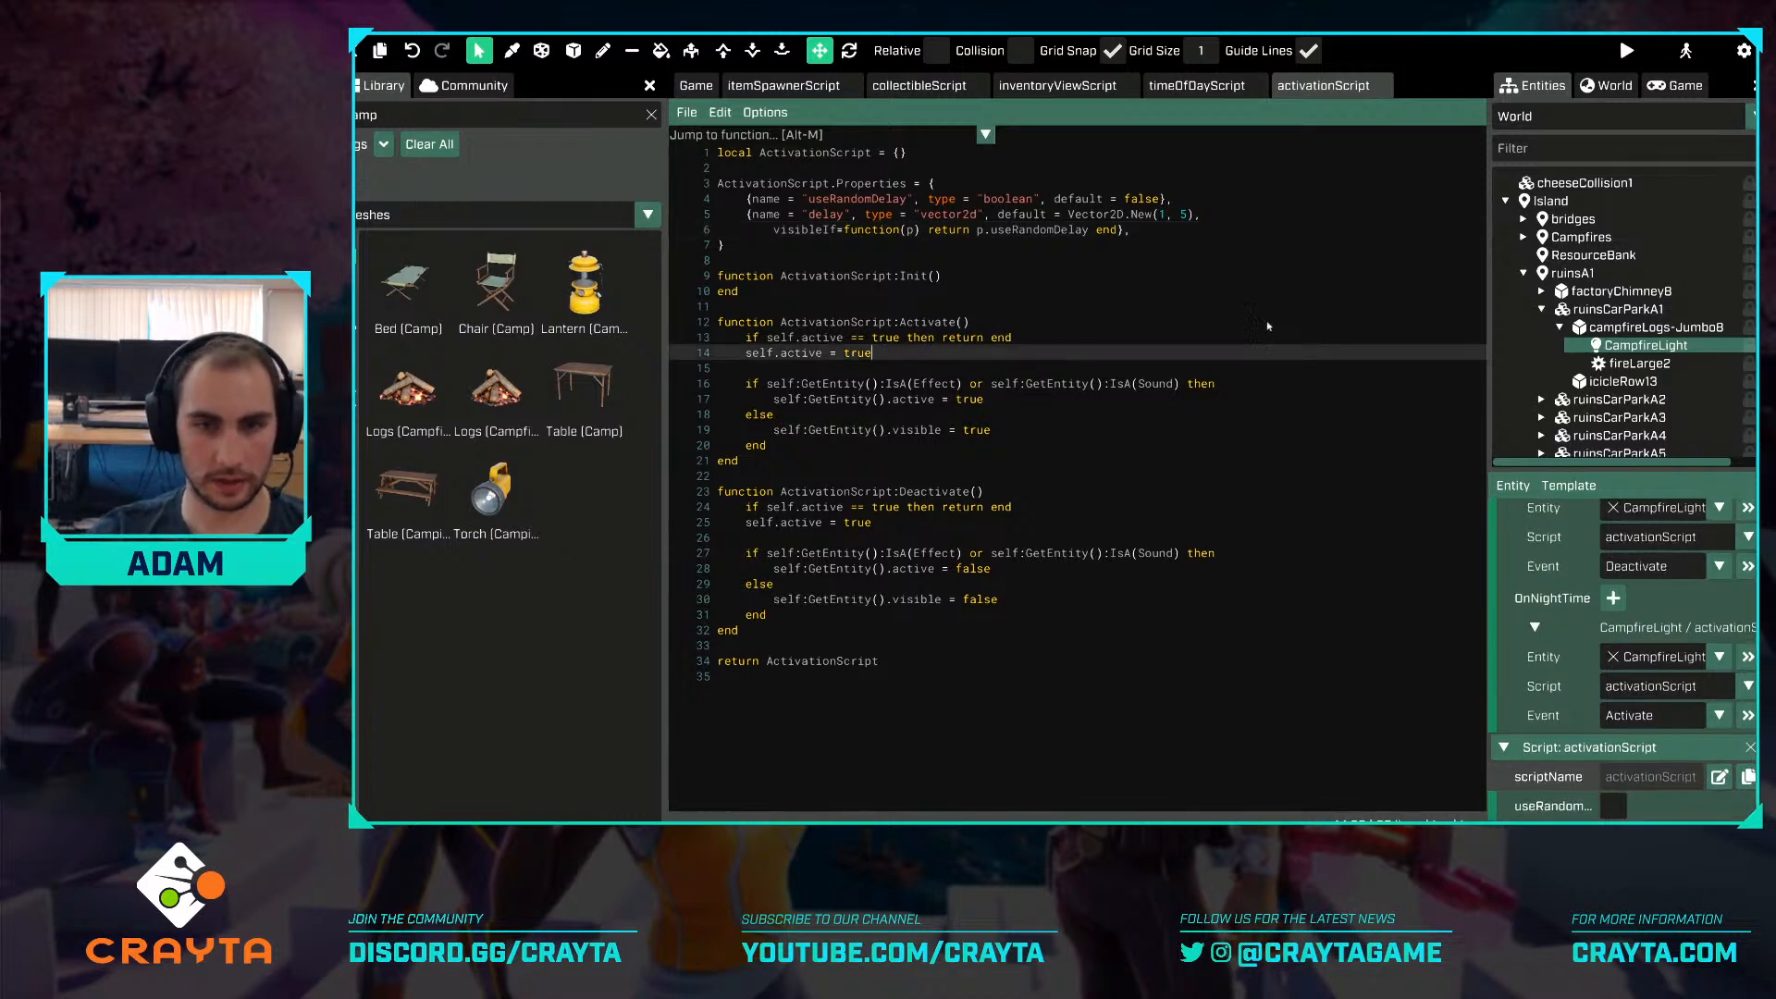
key(Down)
key(Return)
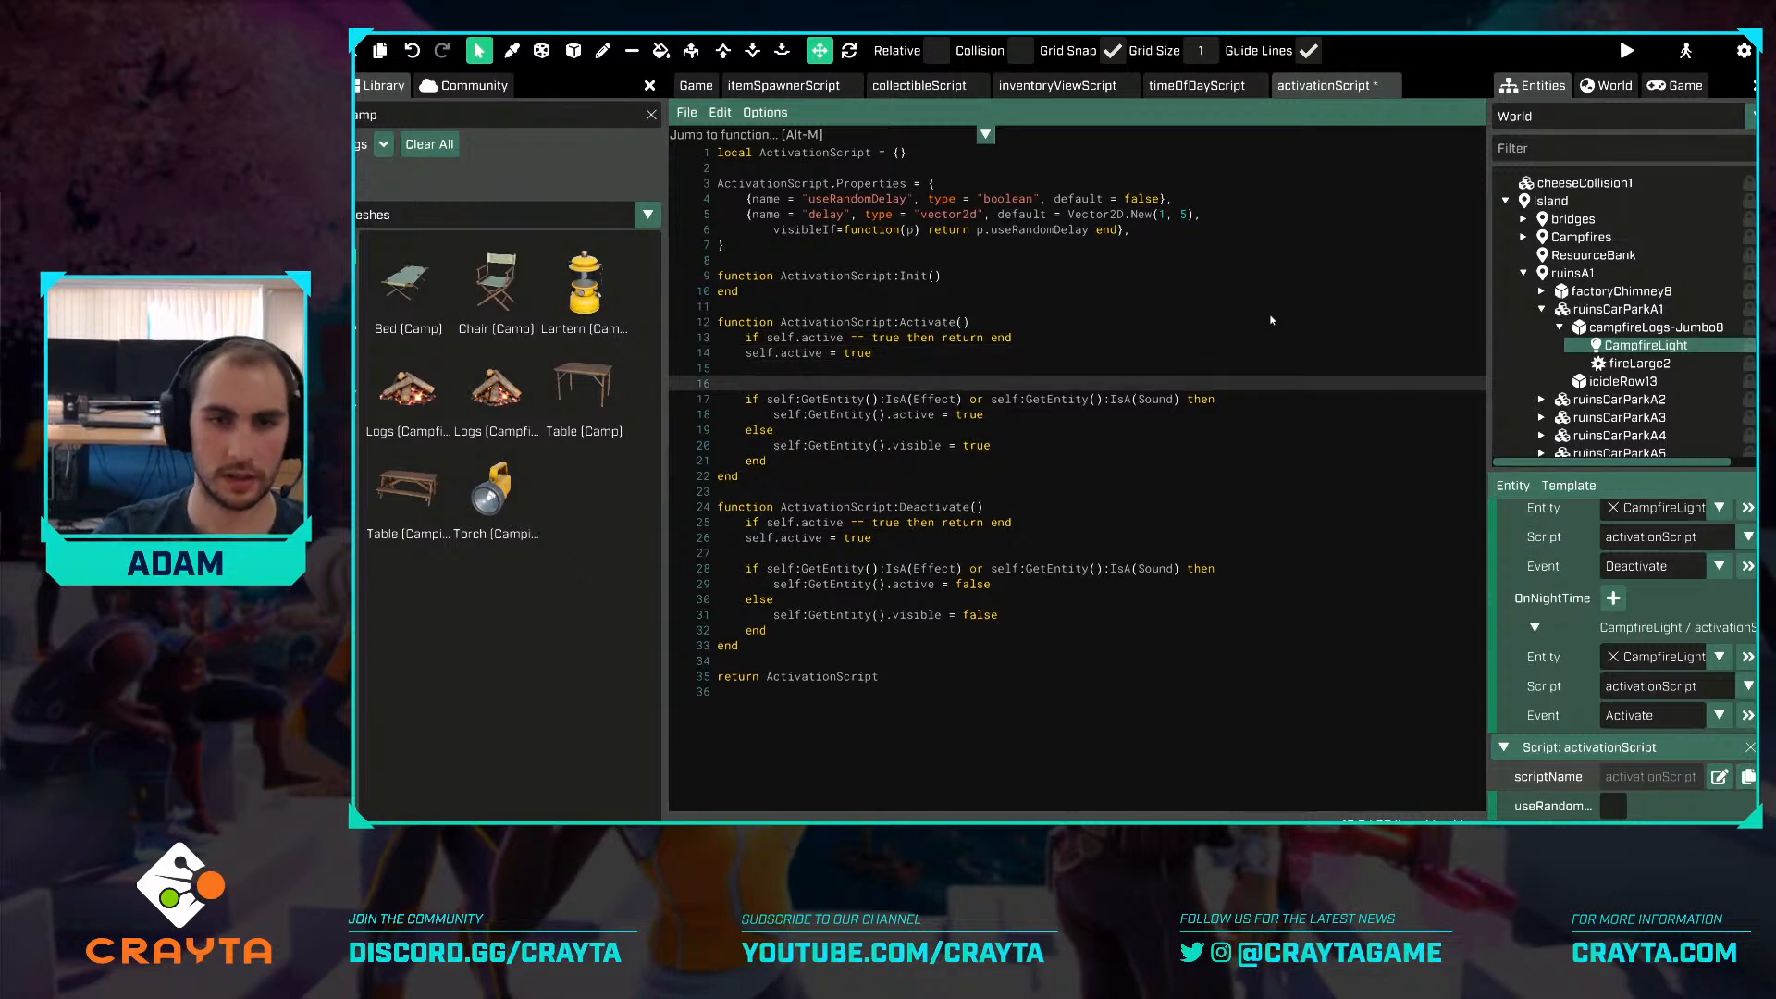
text(self:Schedule()
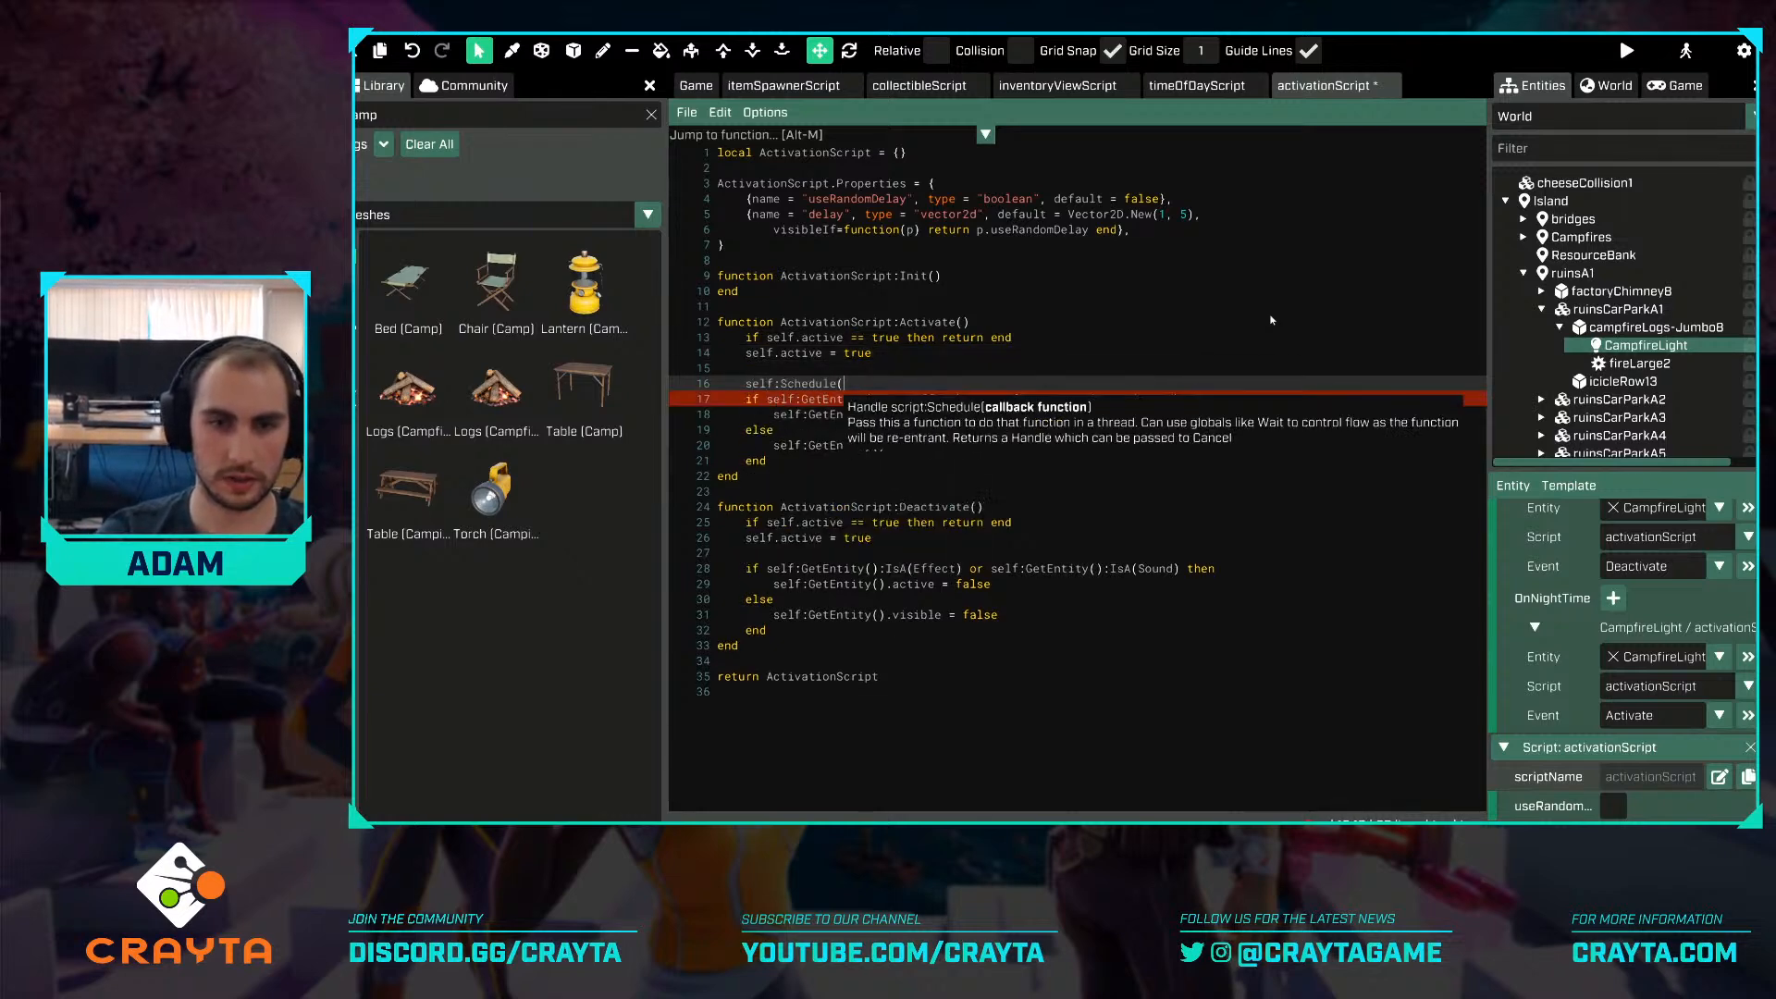
key(Return)
text(function())
key(Return)
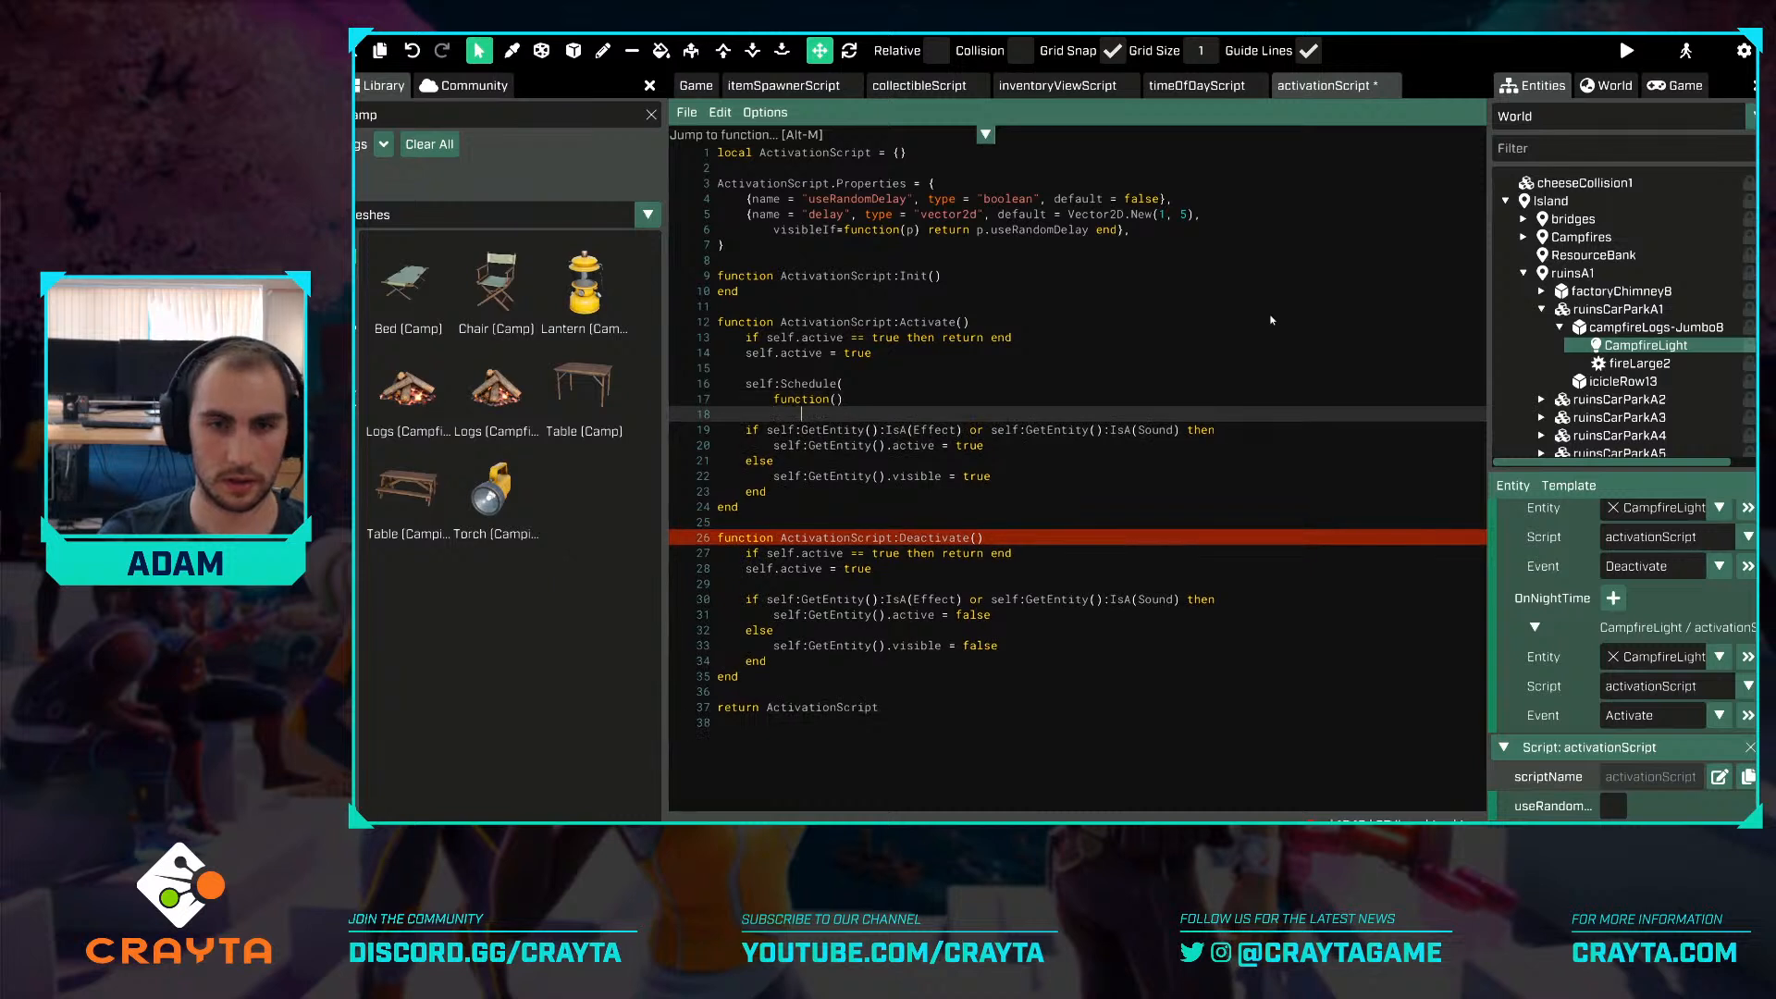
text(if)
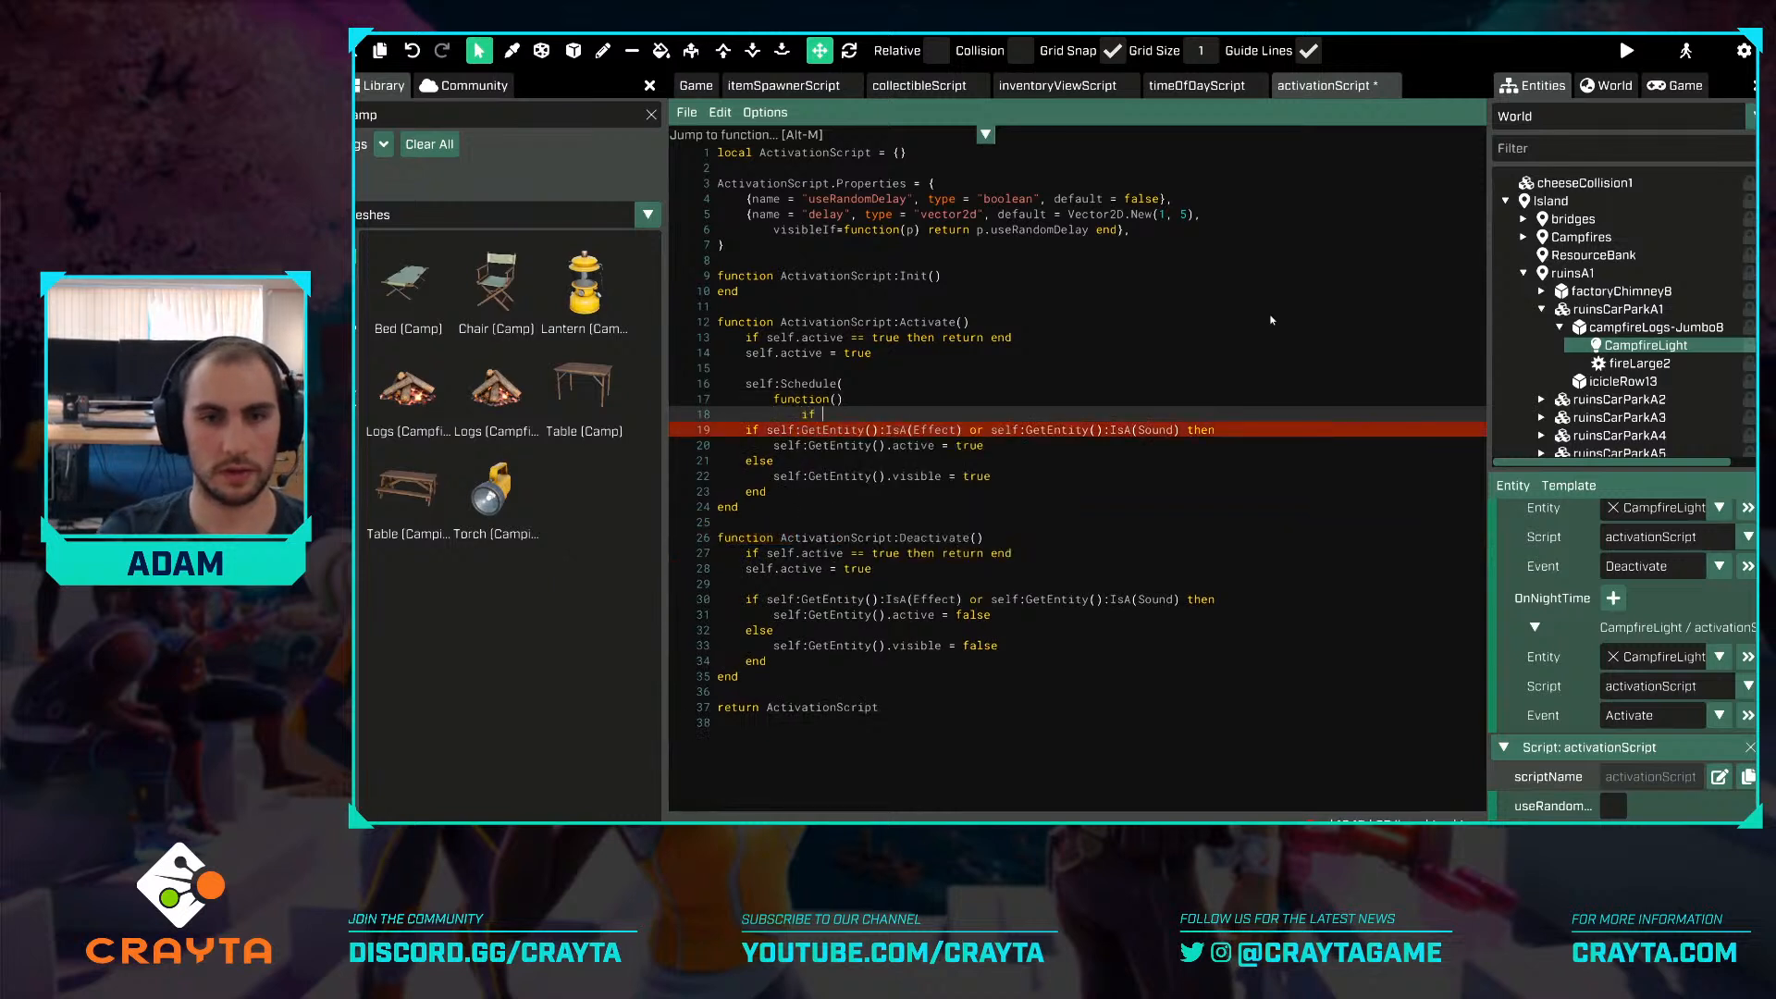
Declare local p = self.properties as the first line of ActivationScript:Activate, followed by a blank line.
key(Up)
key(Up)
key(Up)
key(Up)
key(Up)
key(Up)
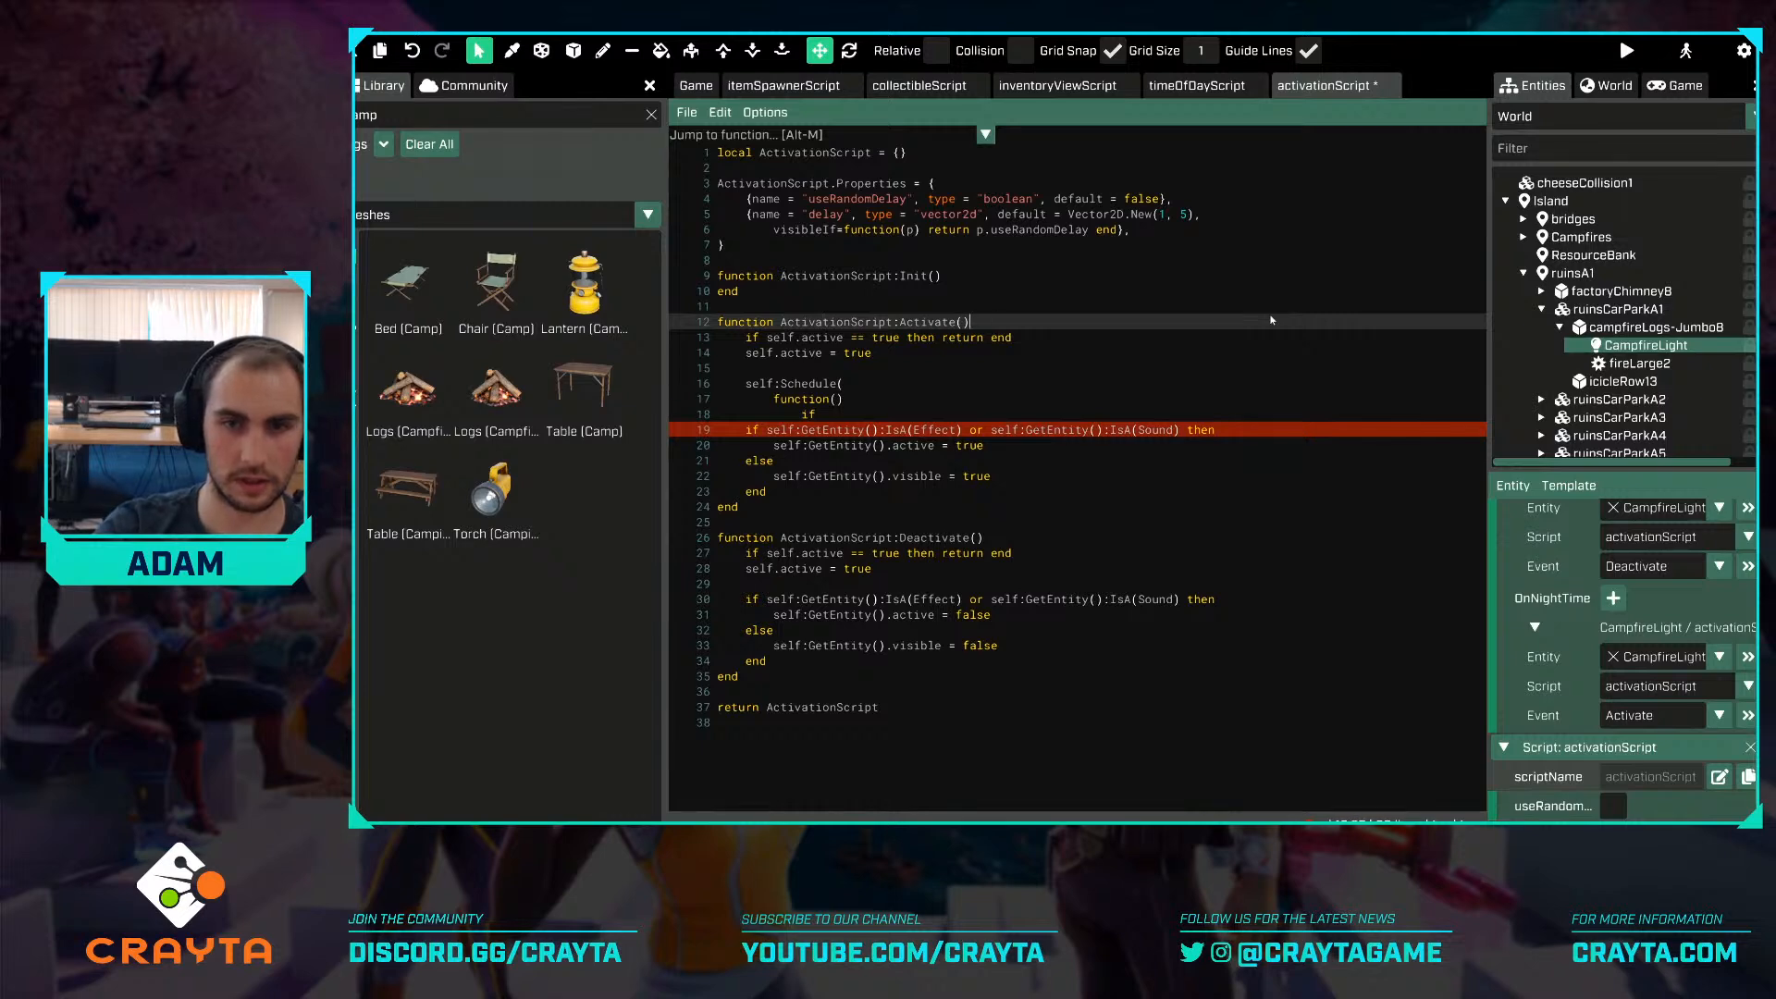
key(Return)
text(local )
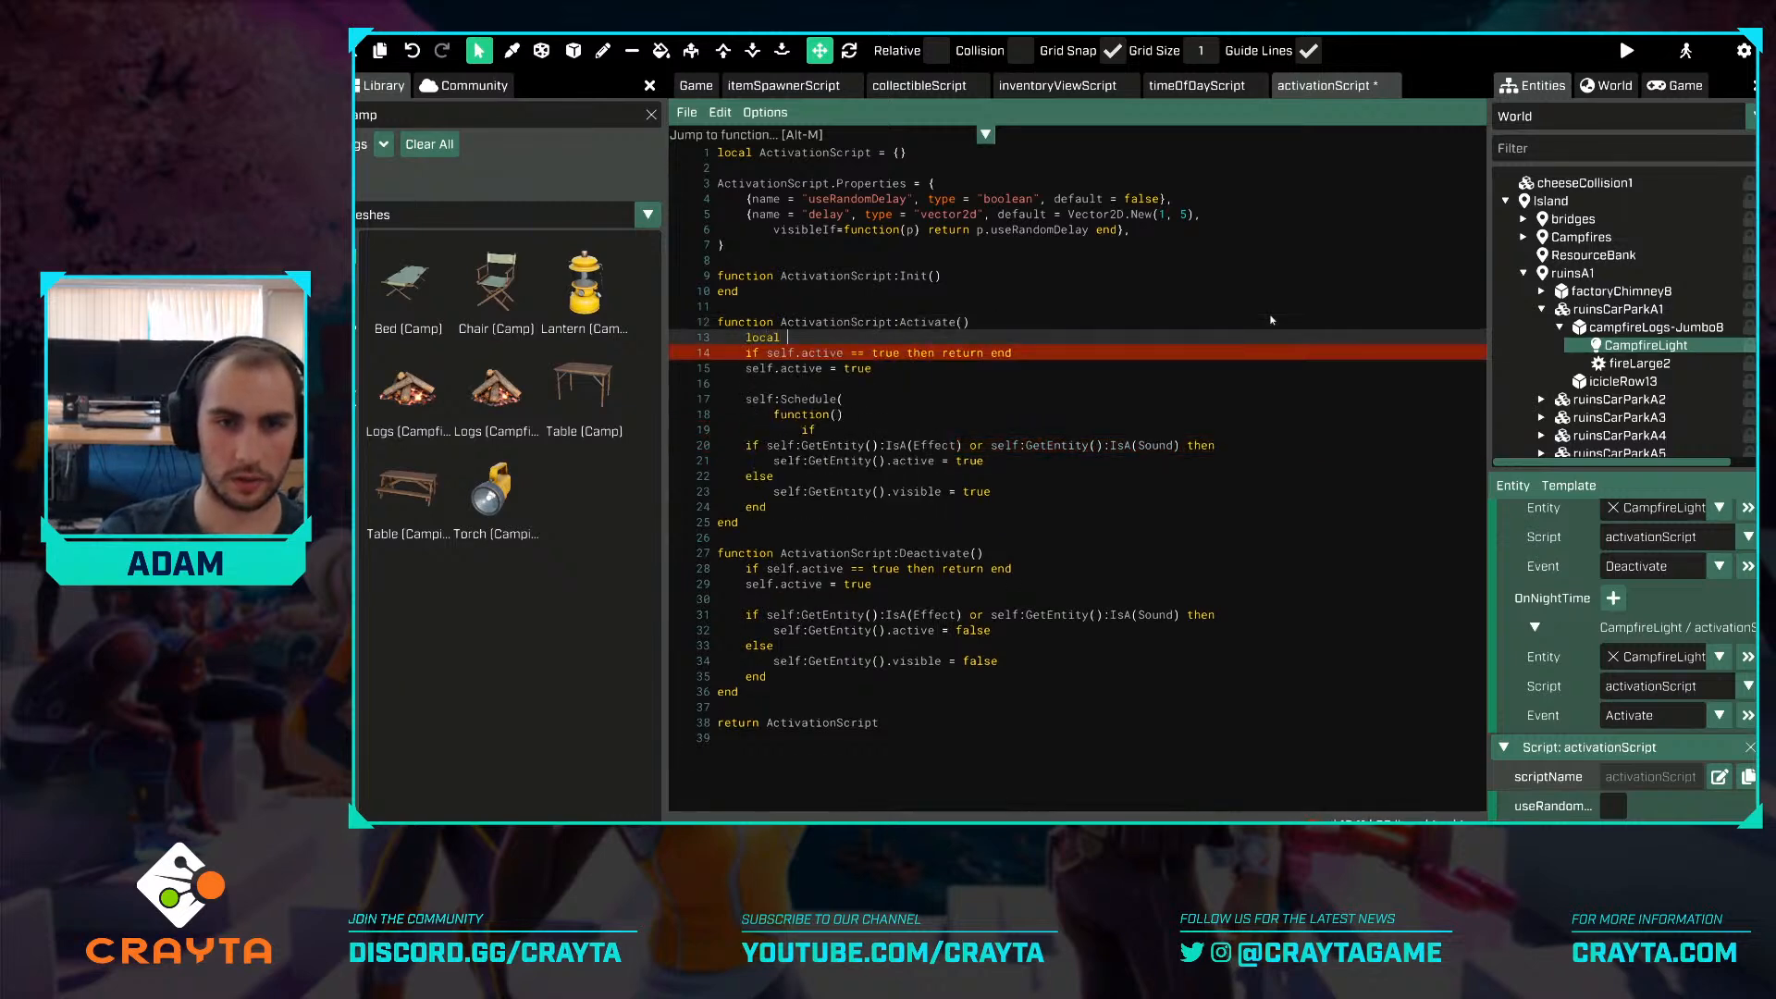
text(p = self.properties)
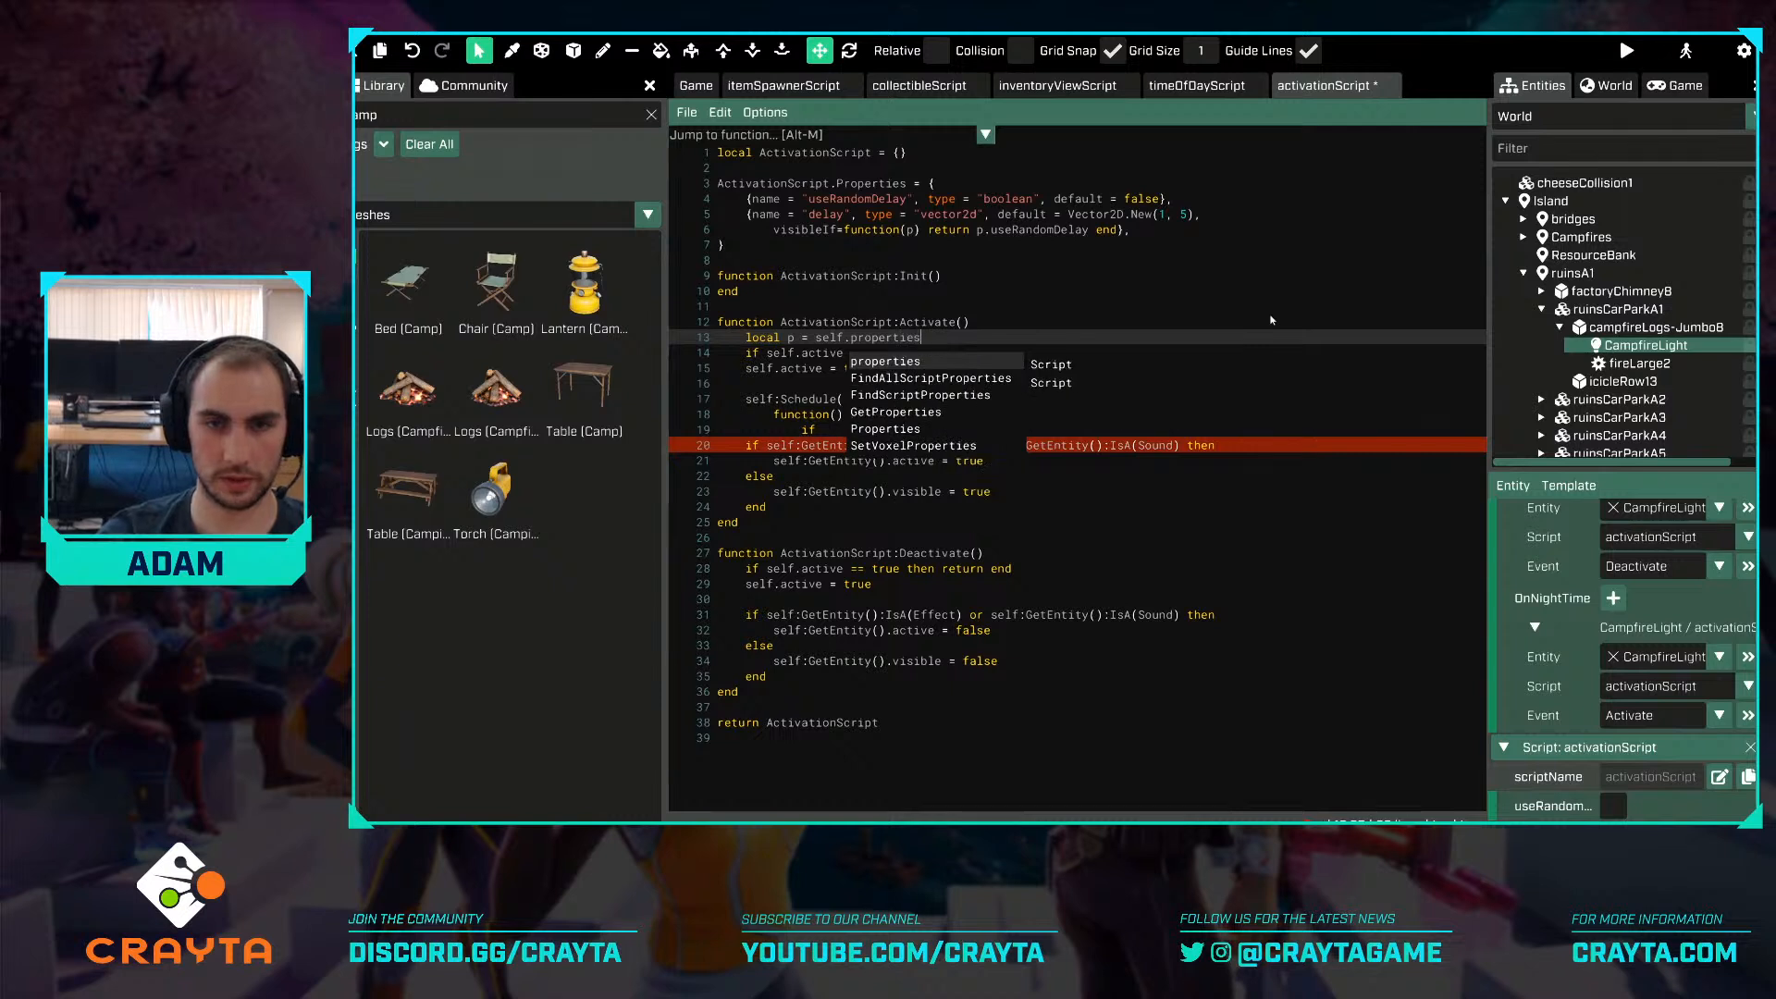
key(Return)
key(Return)
Complete the condition in the scheduled function as if p.useRandomDelay then, closed by end.
key(Down)
key(Down)
key(Down)
key(Down)
key(Down)
key(Down)
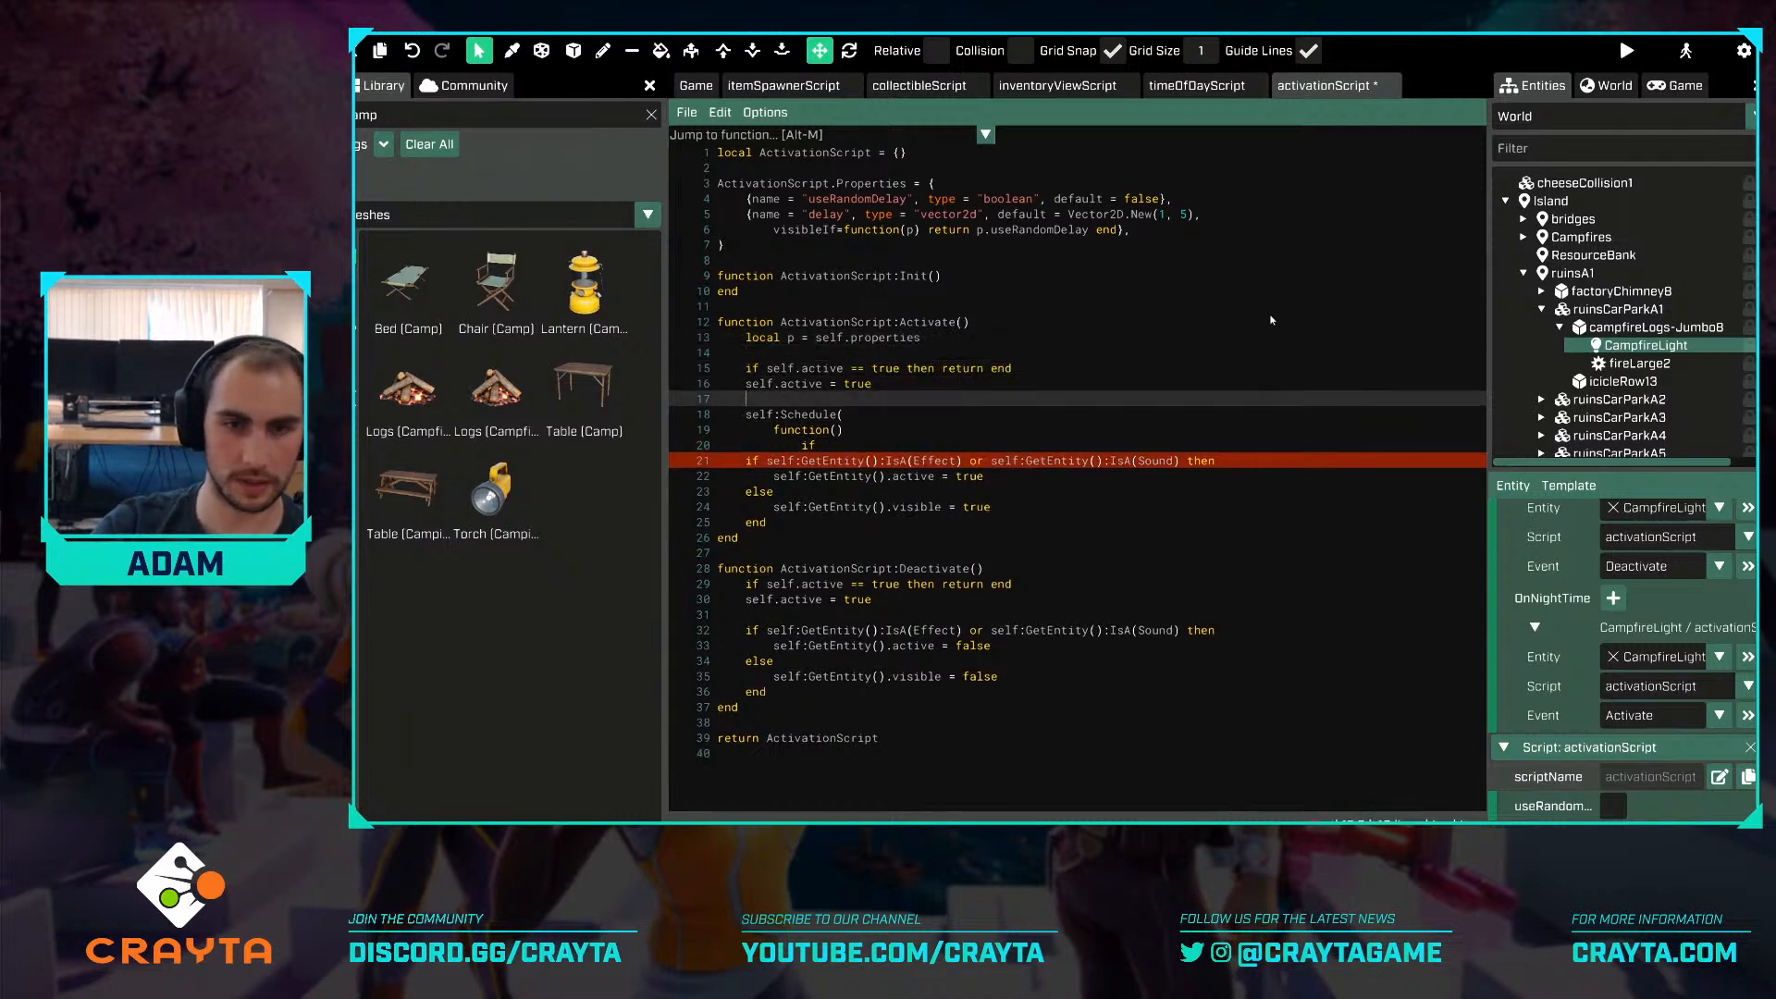
text(p)
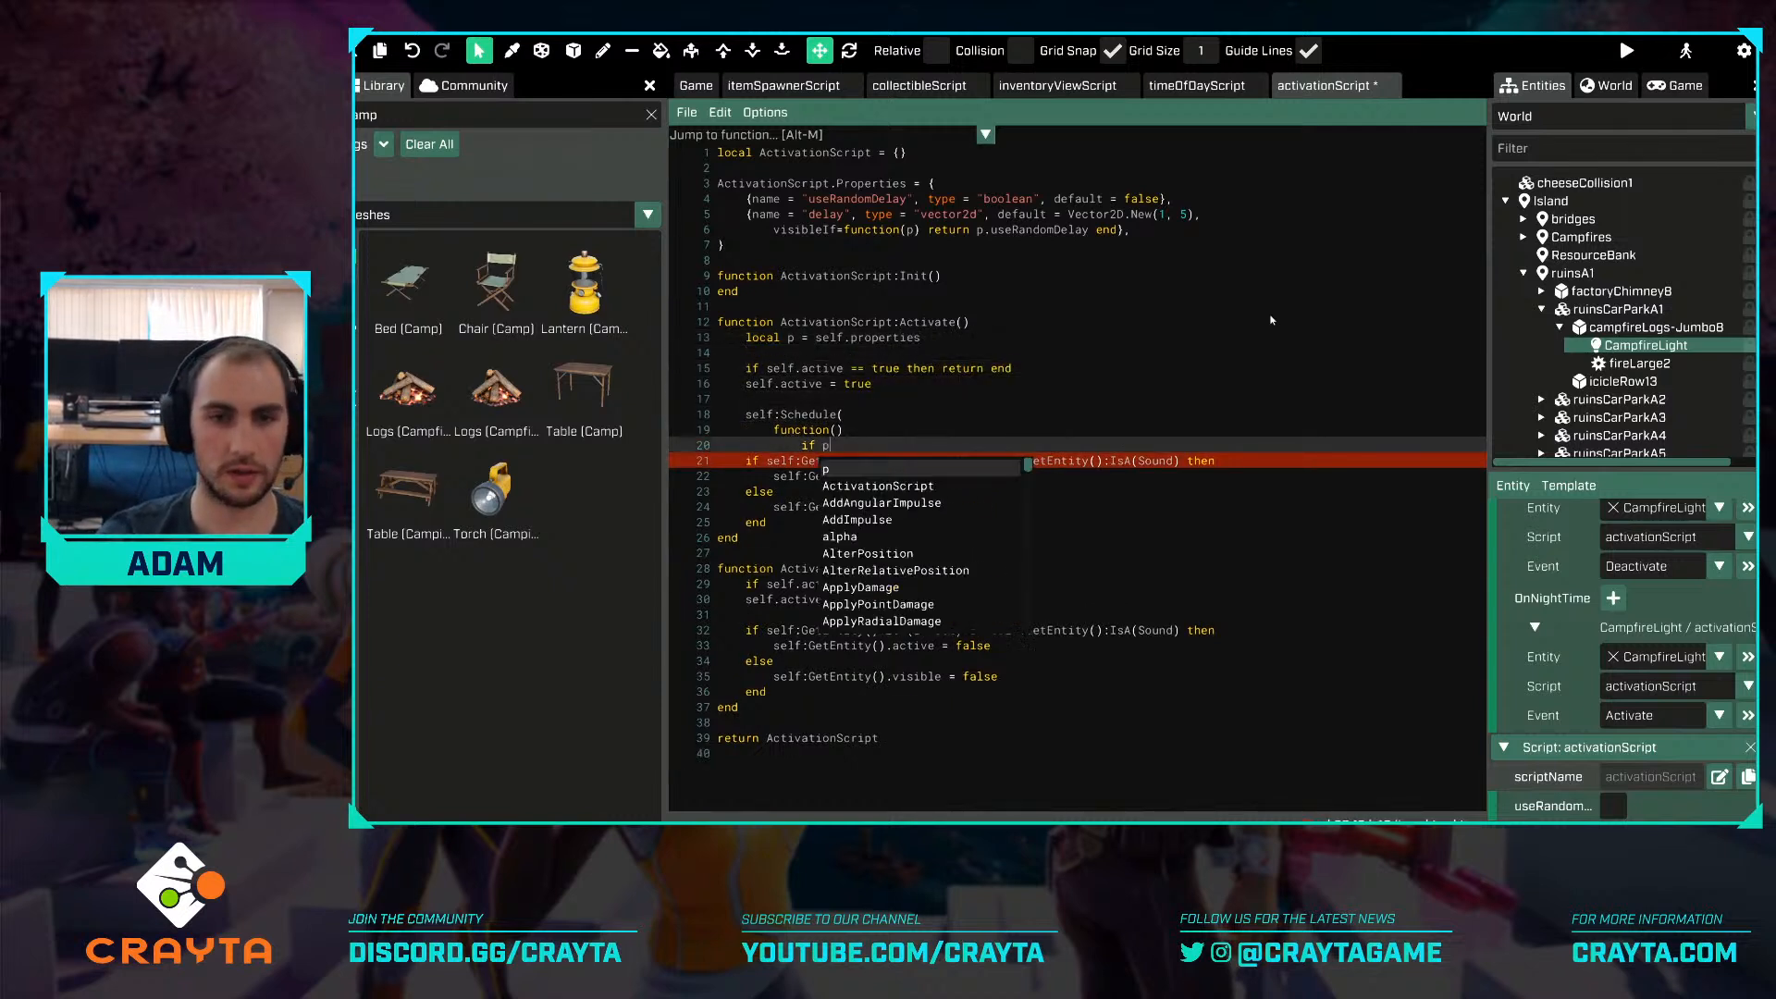
text(.userandomDelay)
key(Return)
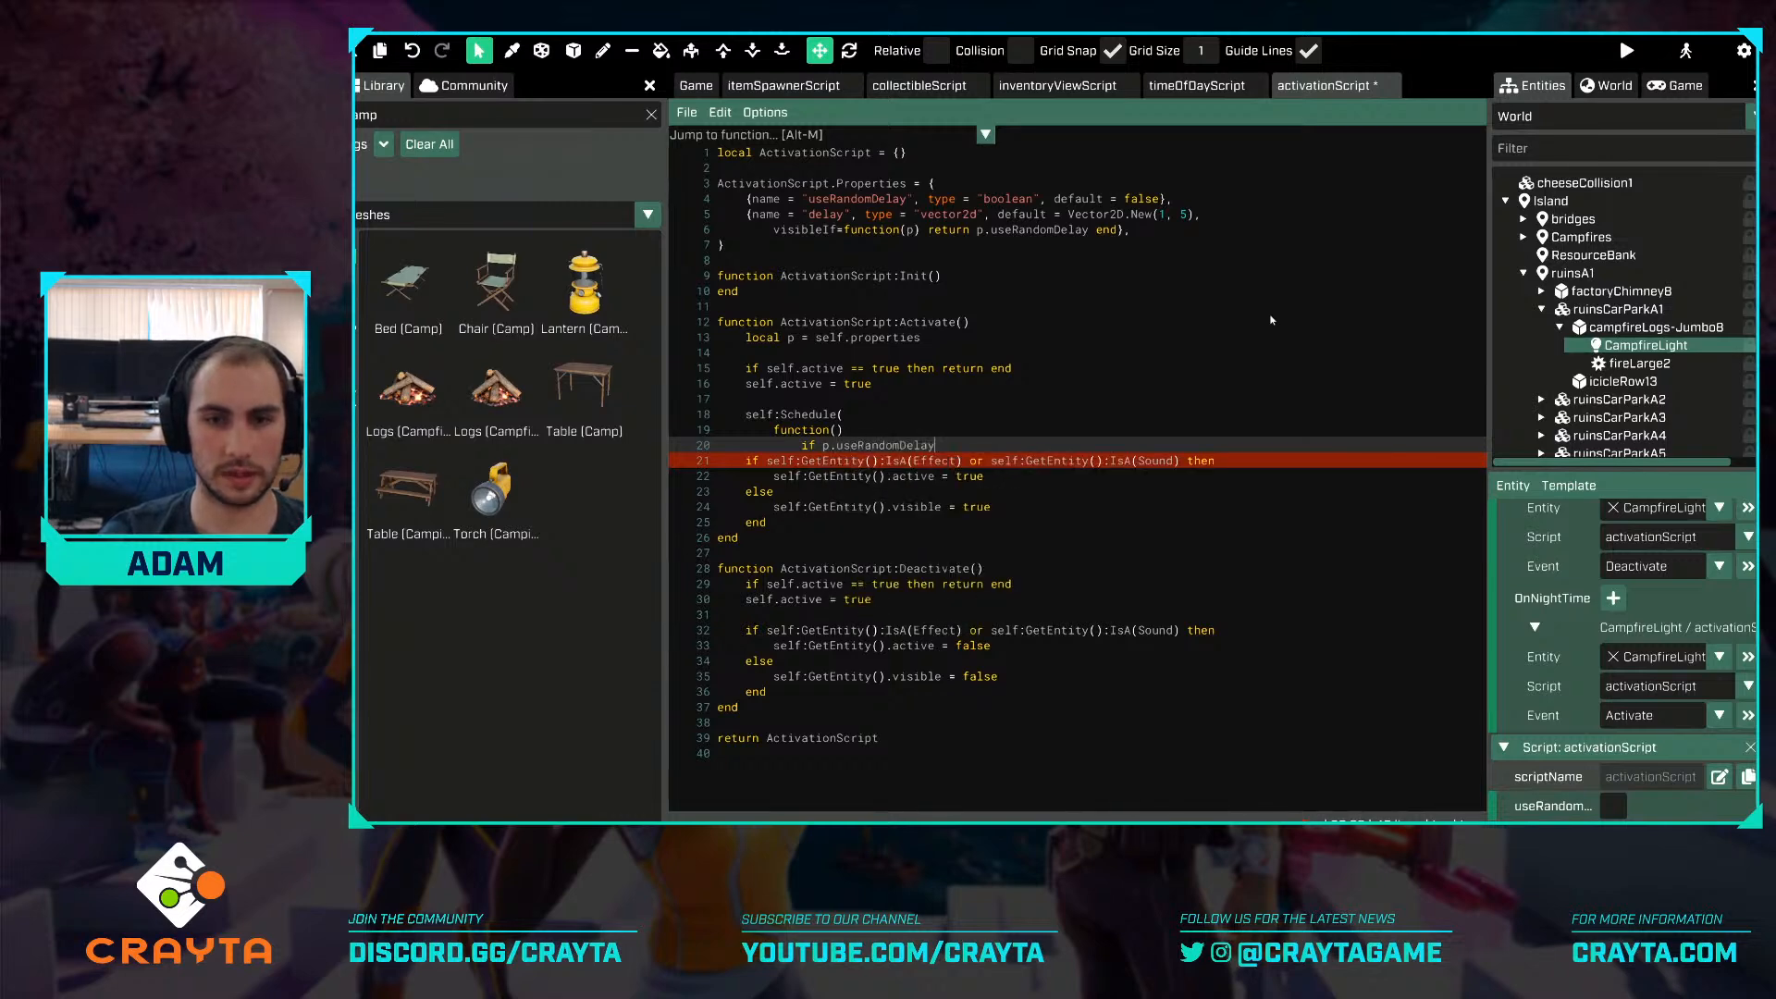
text(then)
key(Return)
key(Return)
key(Return)
text(end)
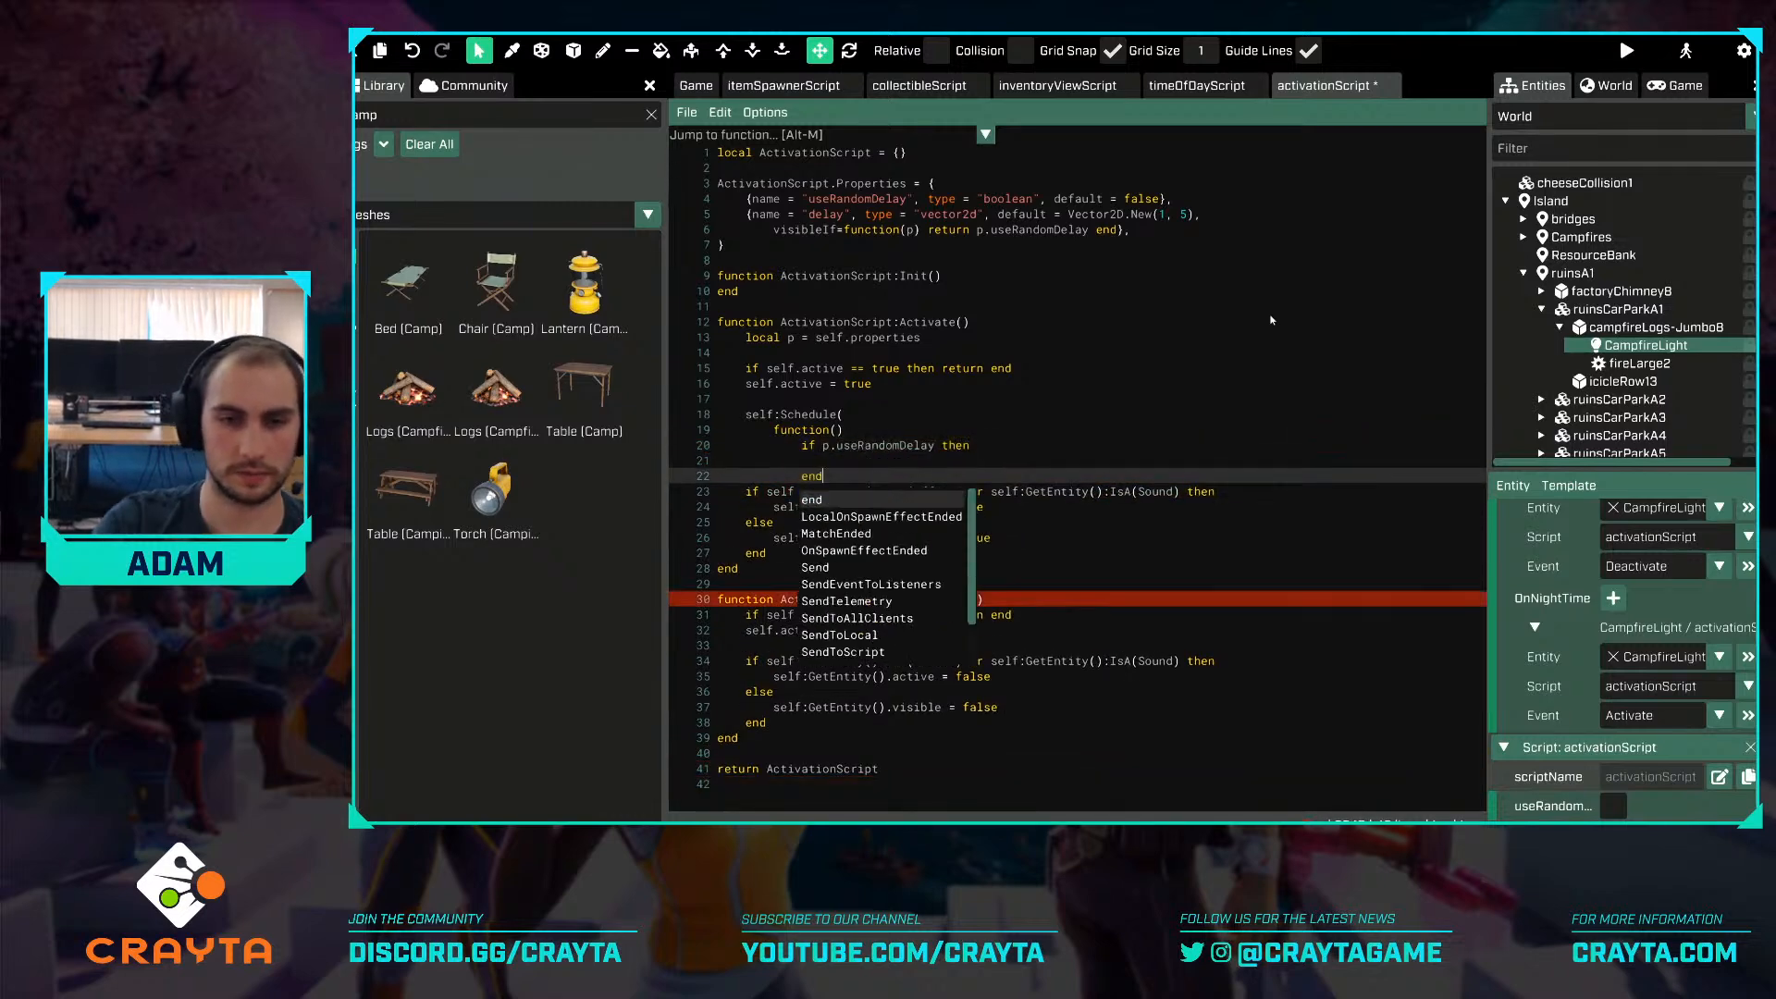
key(Escape)
Add Wait(math.random(p.delay.x, p.delay.y)) inside the useRandomDelay condition of ActivationScript:Activate.
key(Up)
text(Wait)
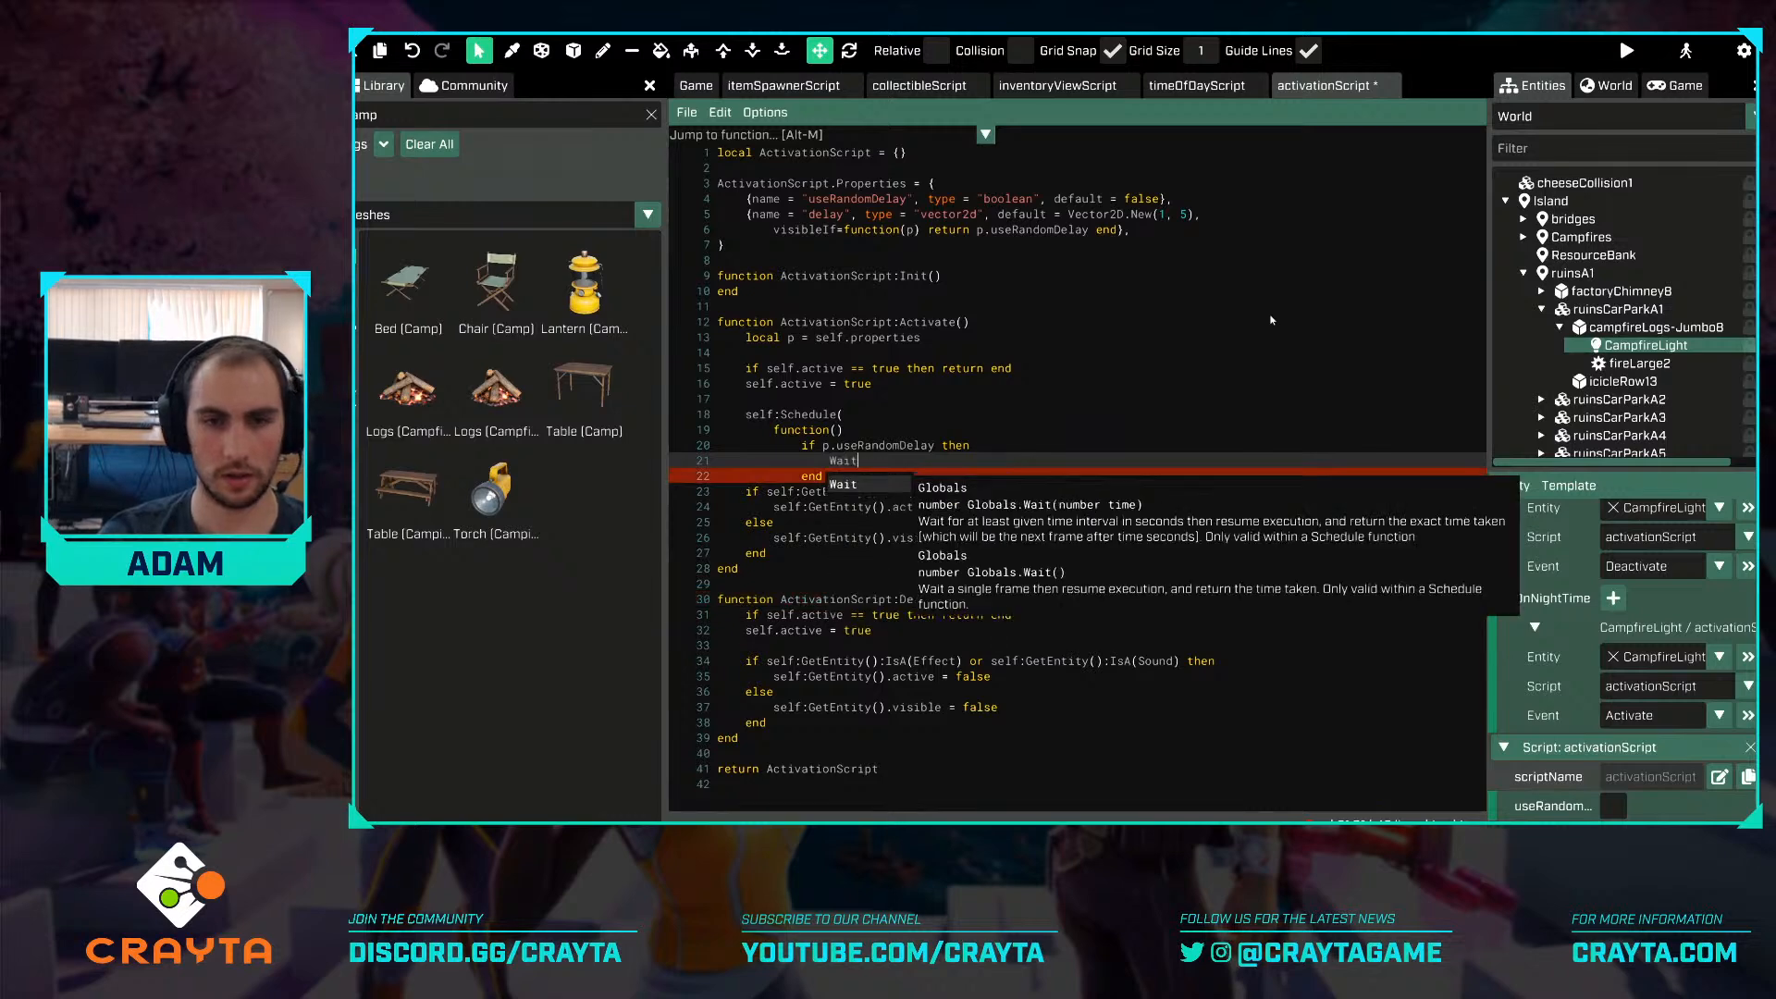
text((math.random)
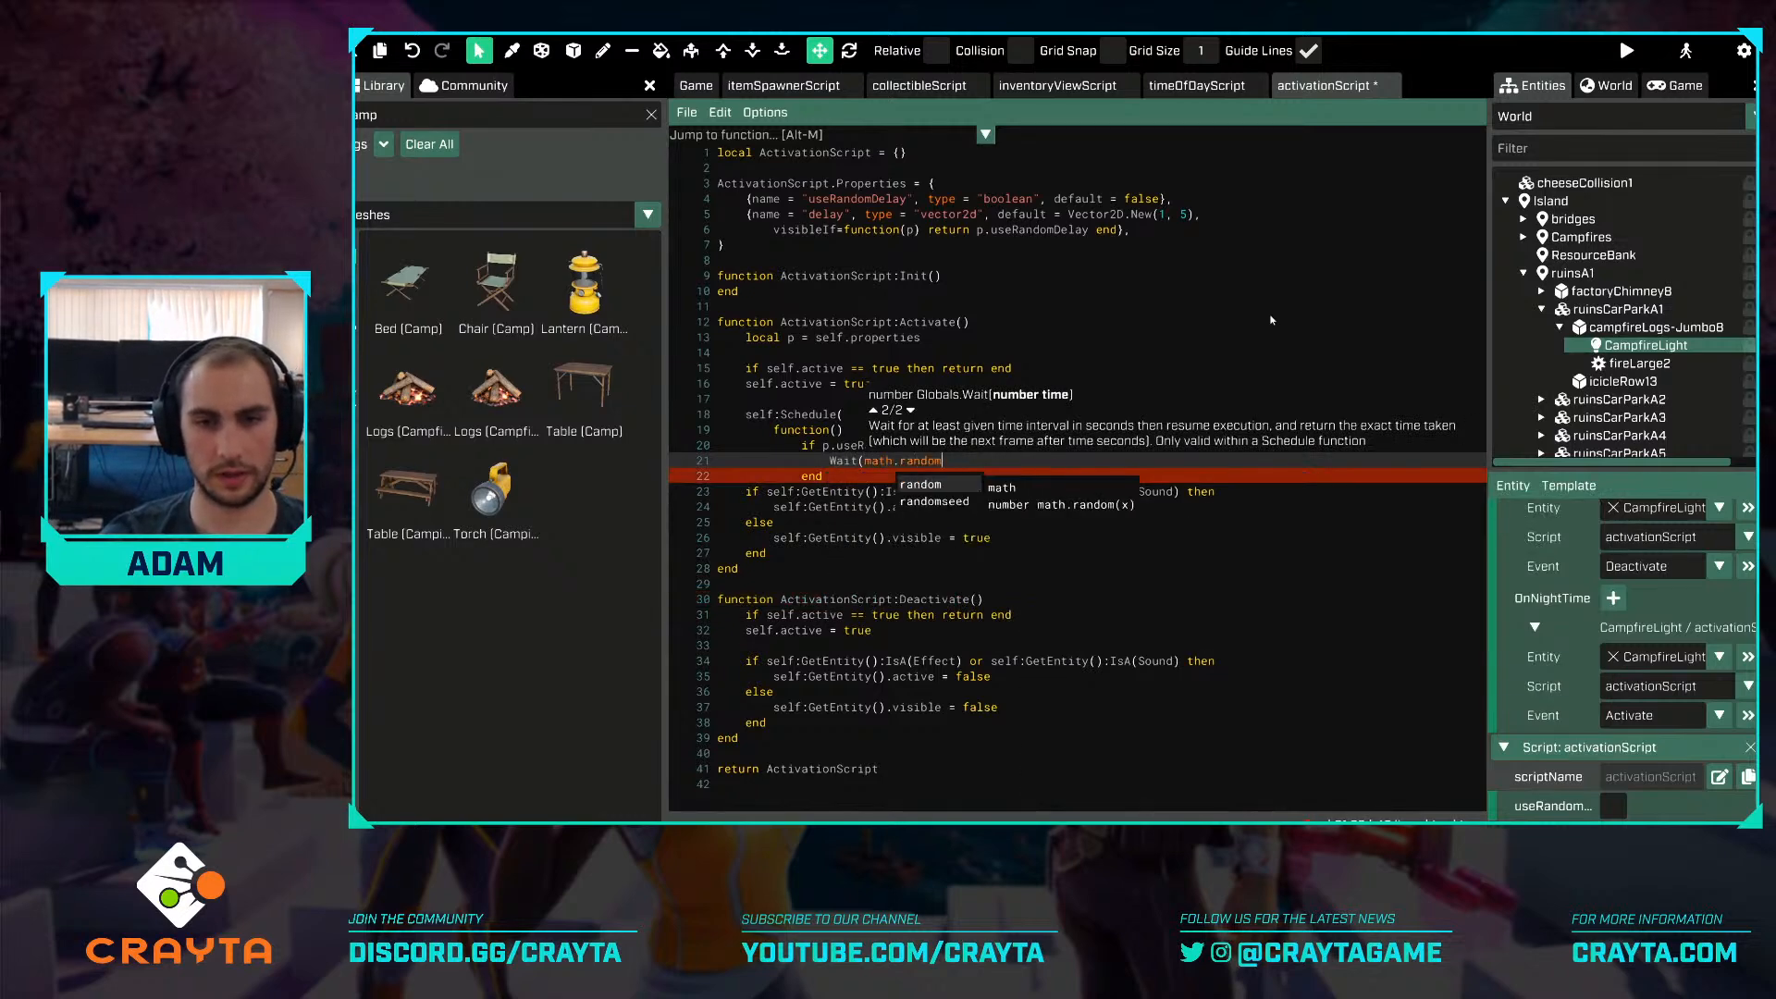
text((p.delay.x)
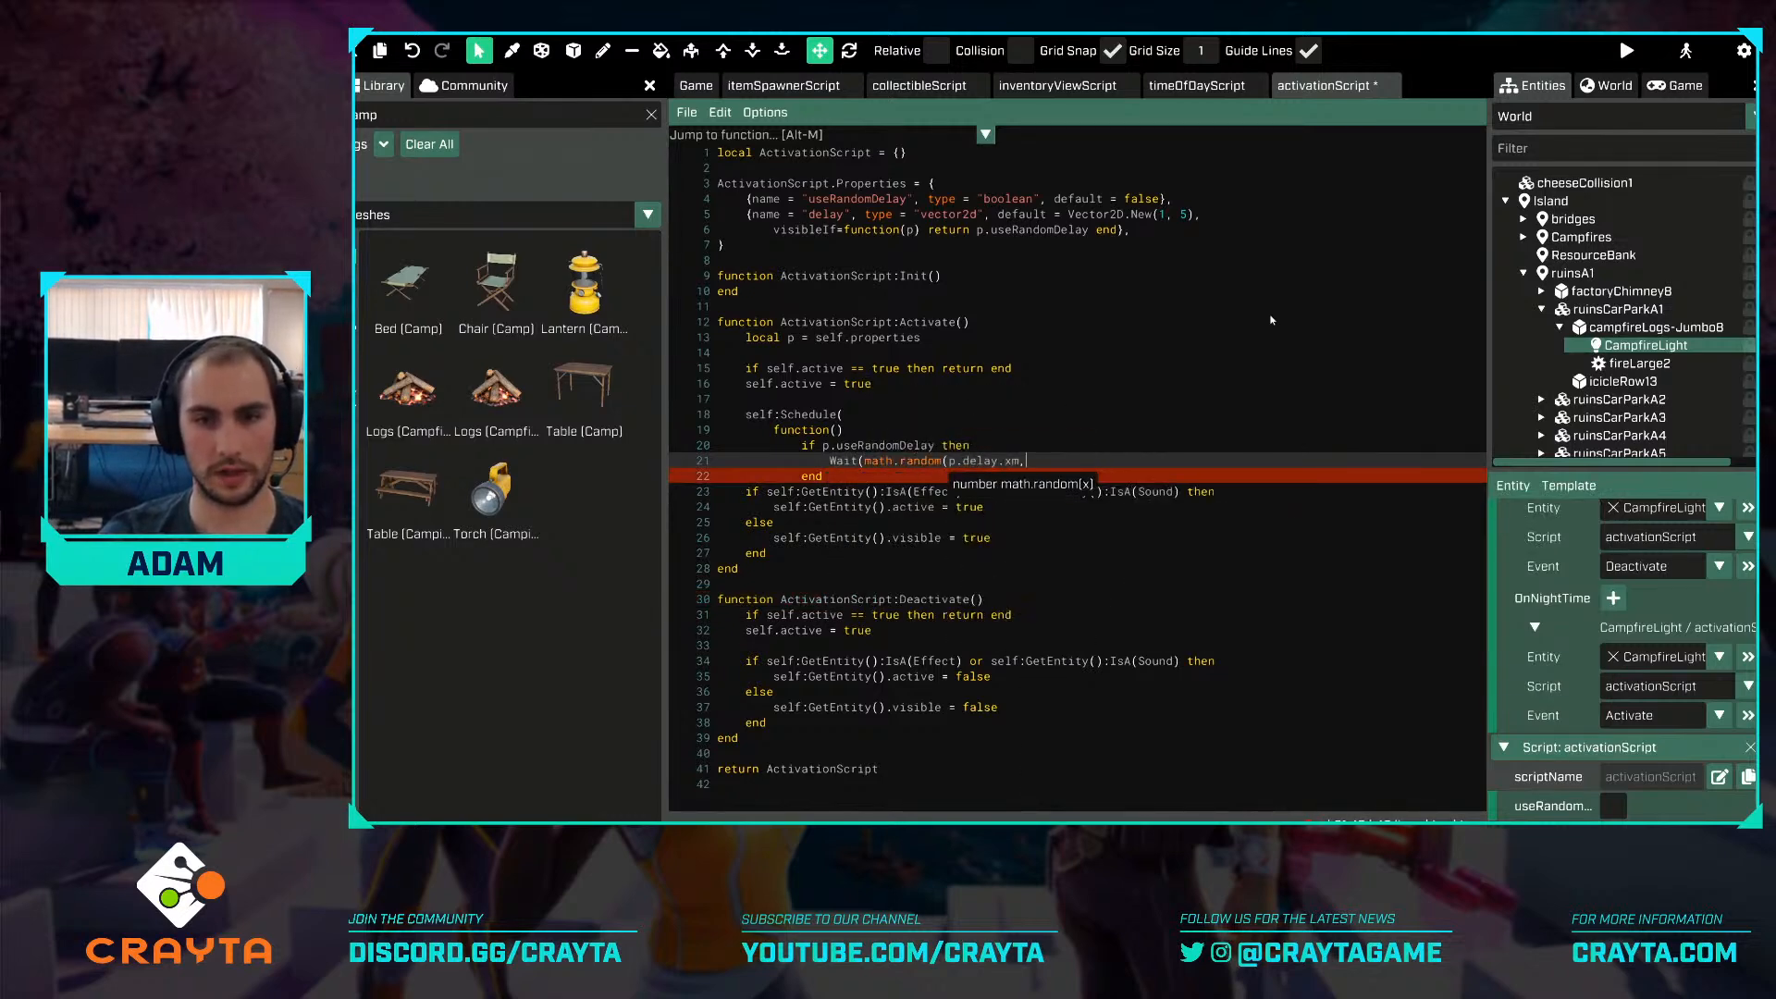
text(, p)
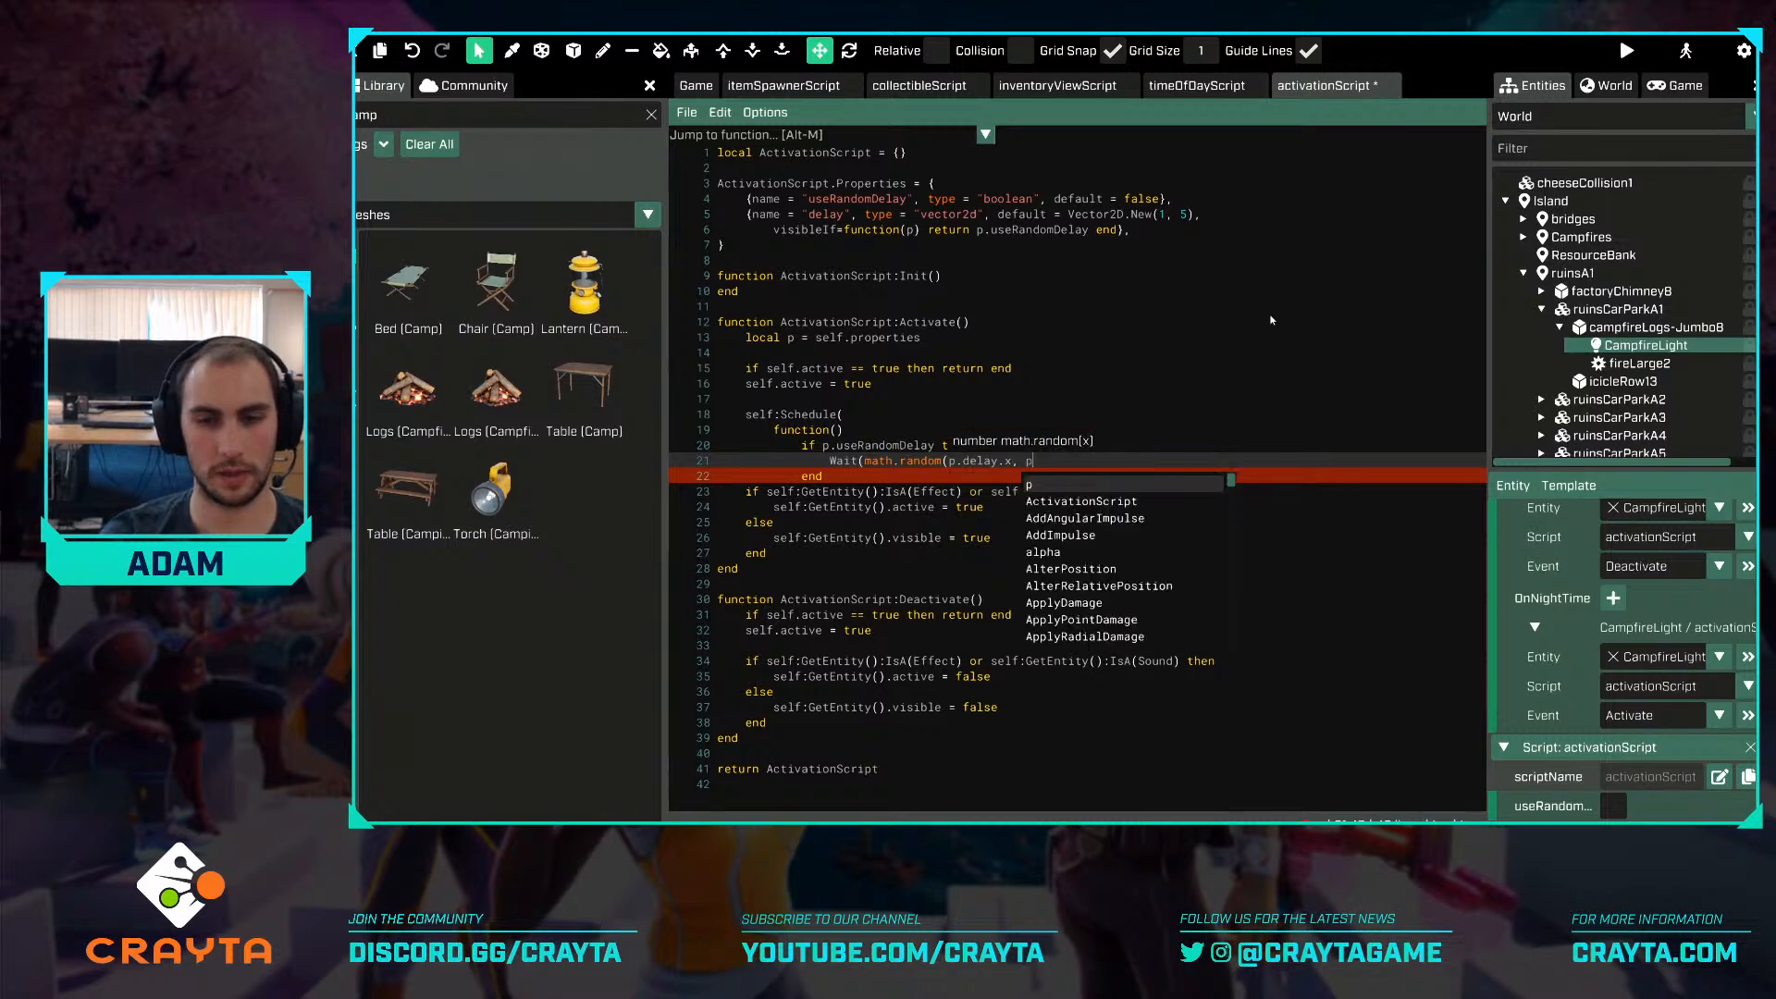
text(.delay.y))
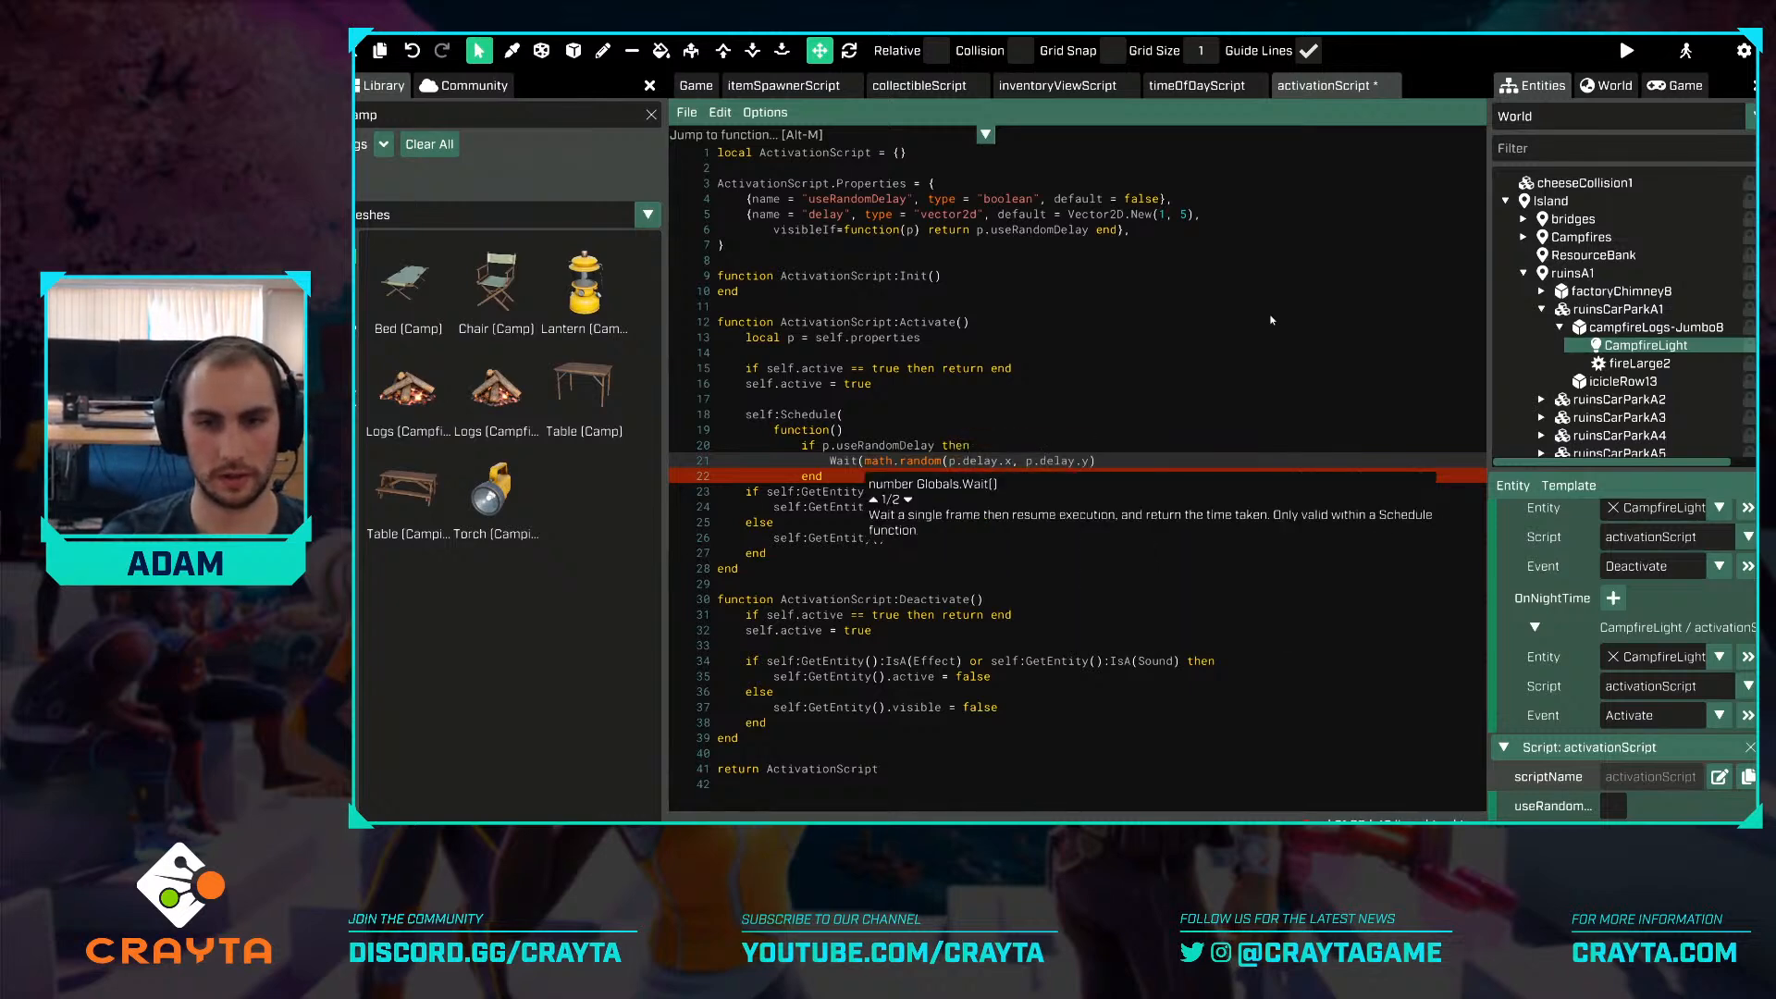
text())
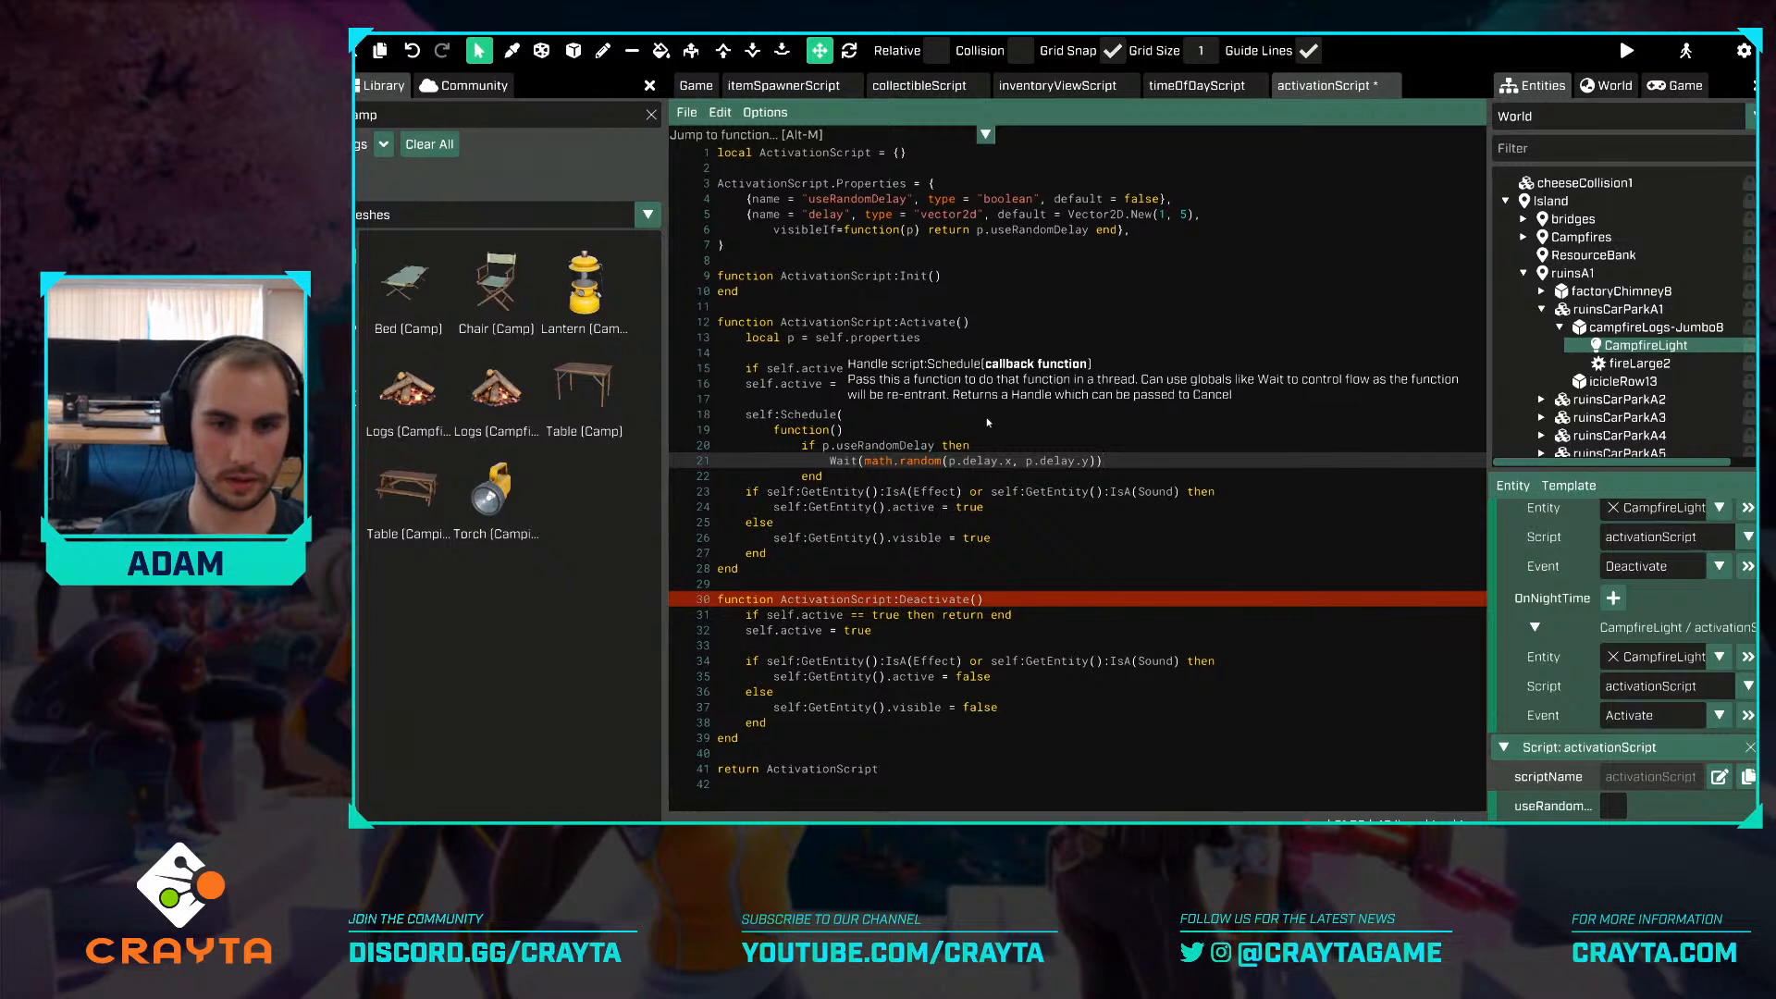
Indent the Effect/Sound if-else block in ActivationScript:Activate two levels to match the scheduled function's body.
drag(786, 553, 725, 492)
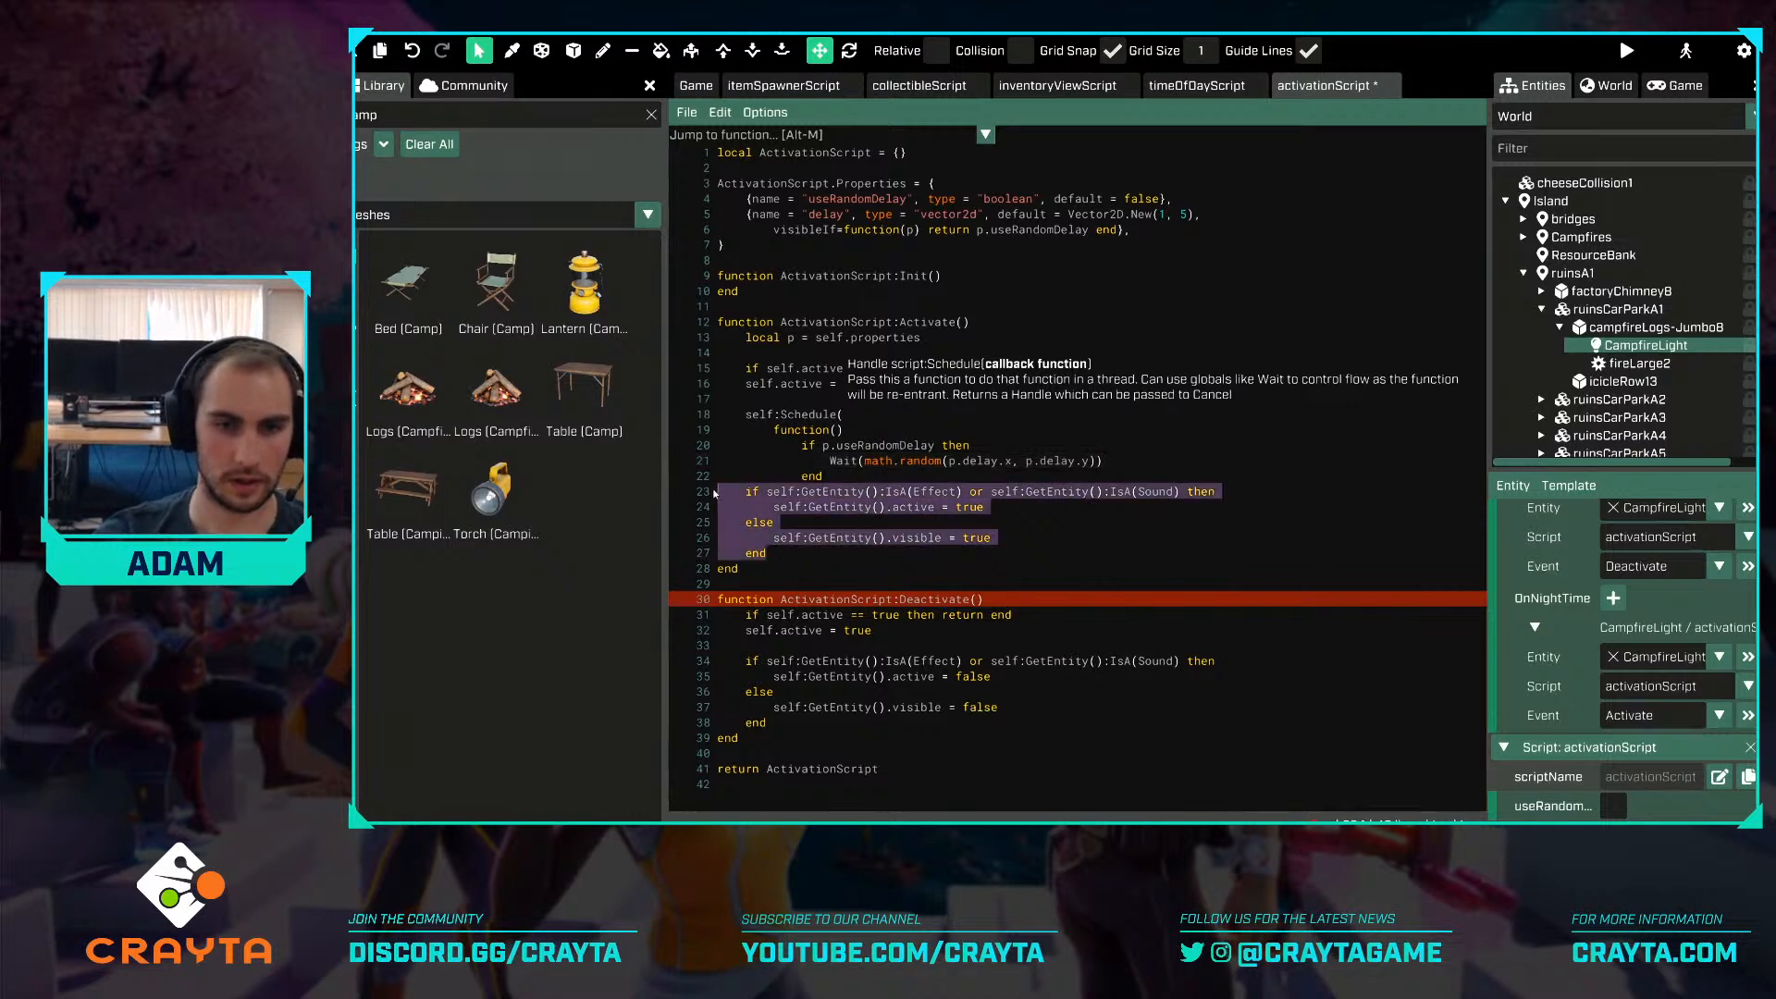
key(Tab)
key(Tab)
click(843, 558)
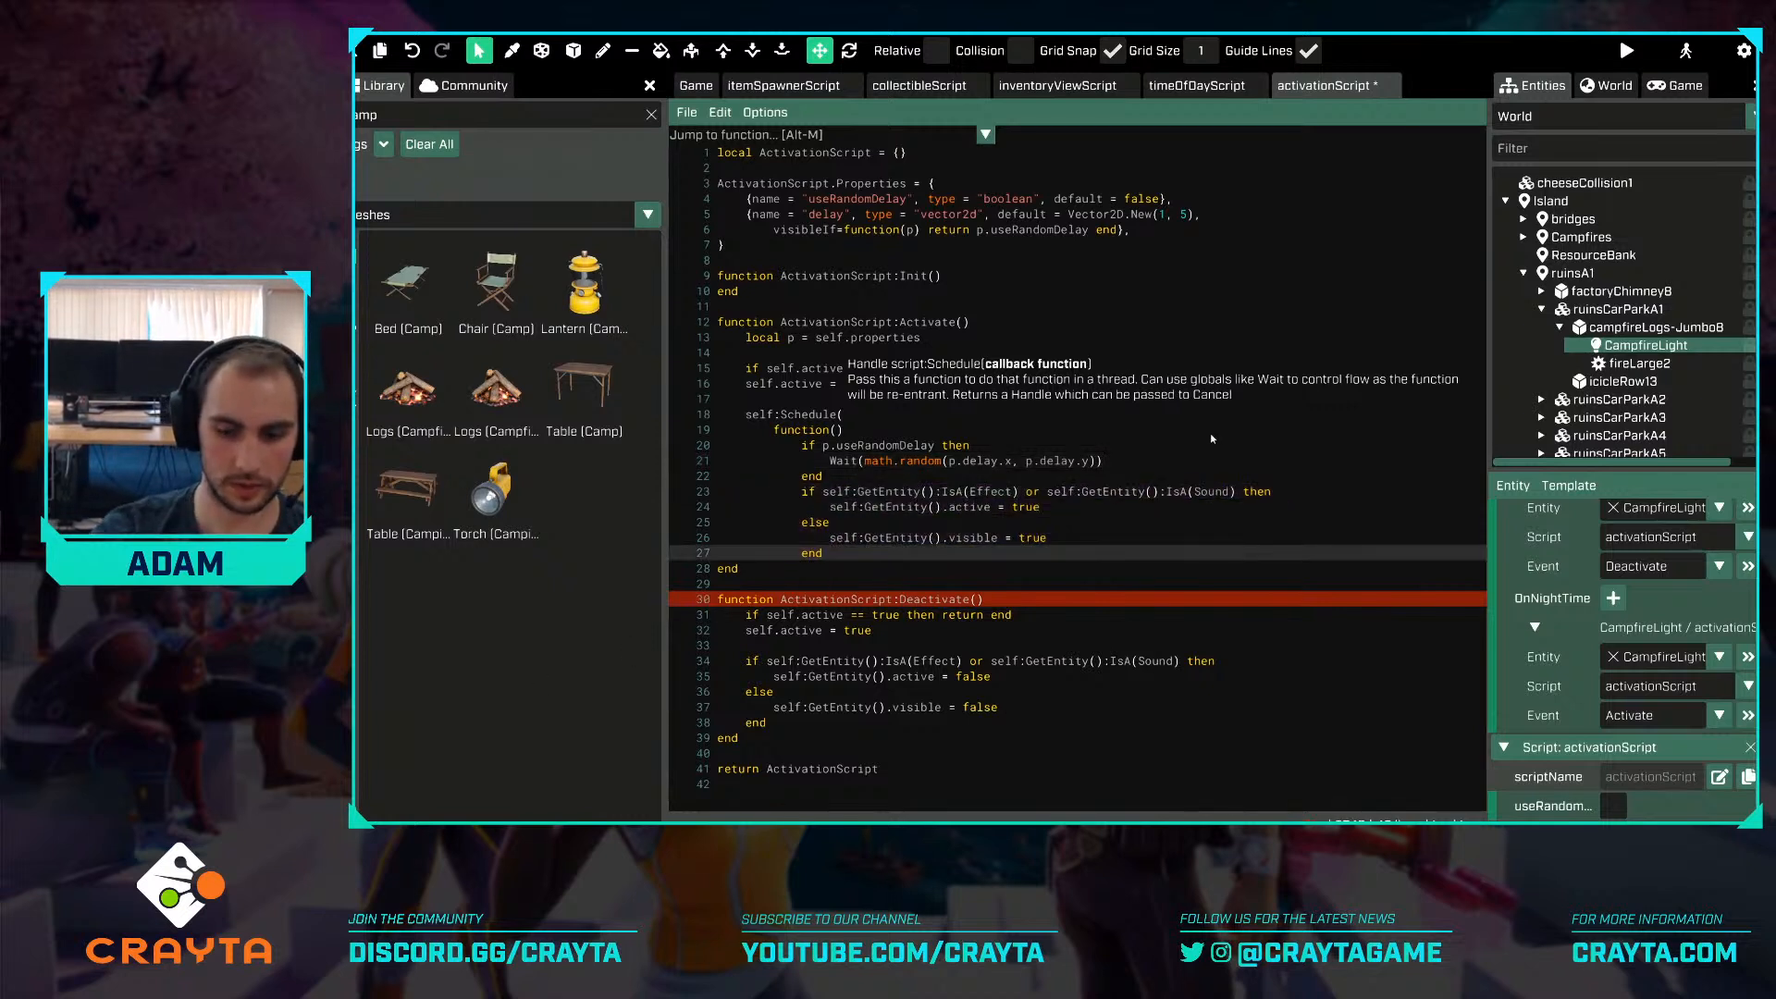
Close the scheduled function in ActivationScript:Activate with end and its self:Schedule call with a closing parenthesis.
key(Return)
key(BackSpace)
text(end)
key(Return)
key(BackSpace)
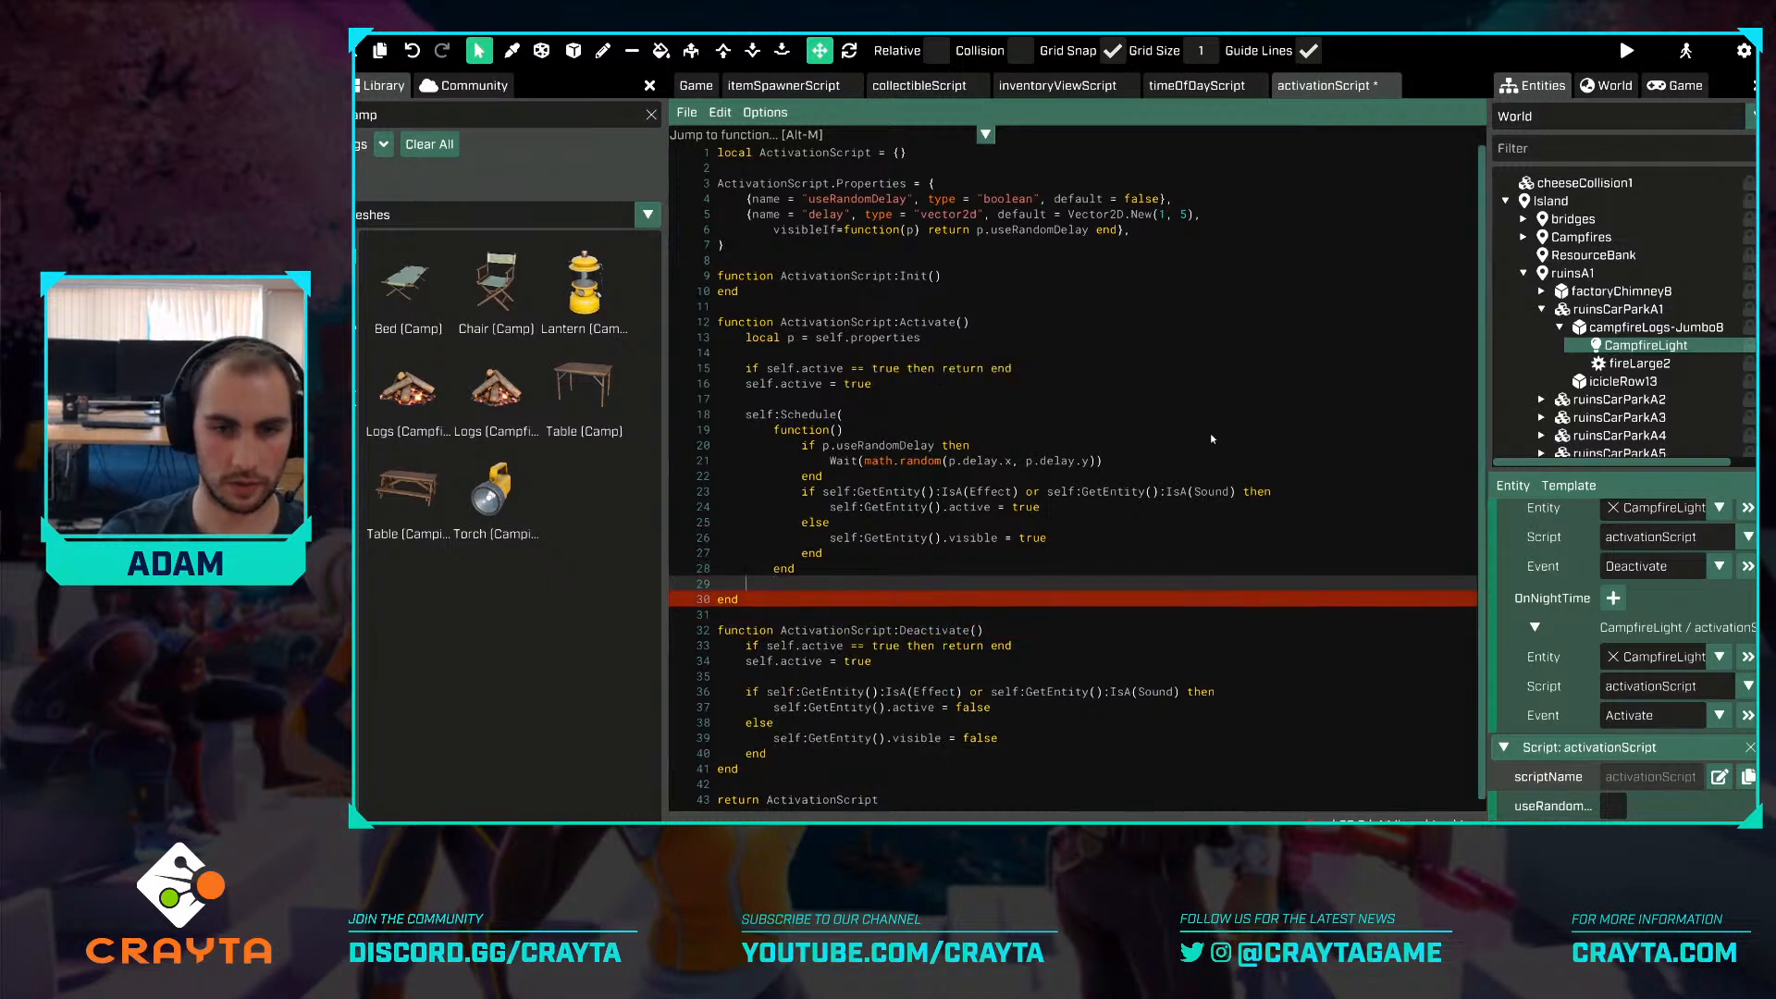
text())
Copy Activate's self:Schedule opening and random-delay condition into ActivationScript:Deactivate above its Effect/Sound check, aligning the self:Schedule line's indentation.
drag(852, 478, 686, 416)
scroll(828, 612, down, 1)
key(ctrl+c)
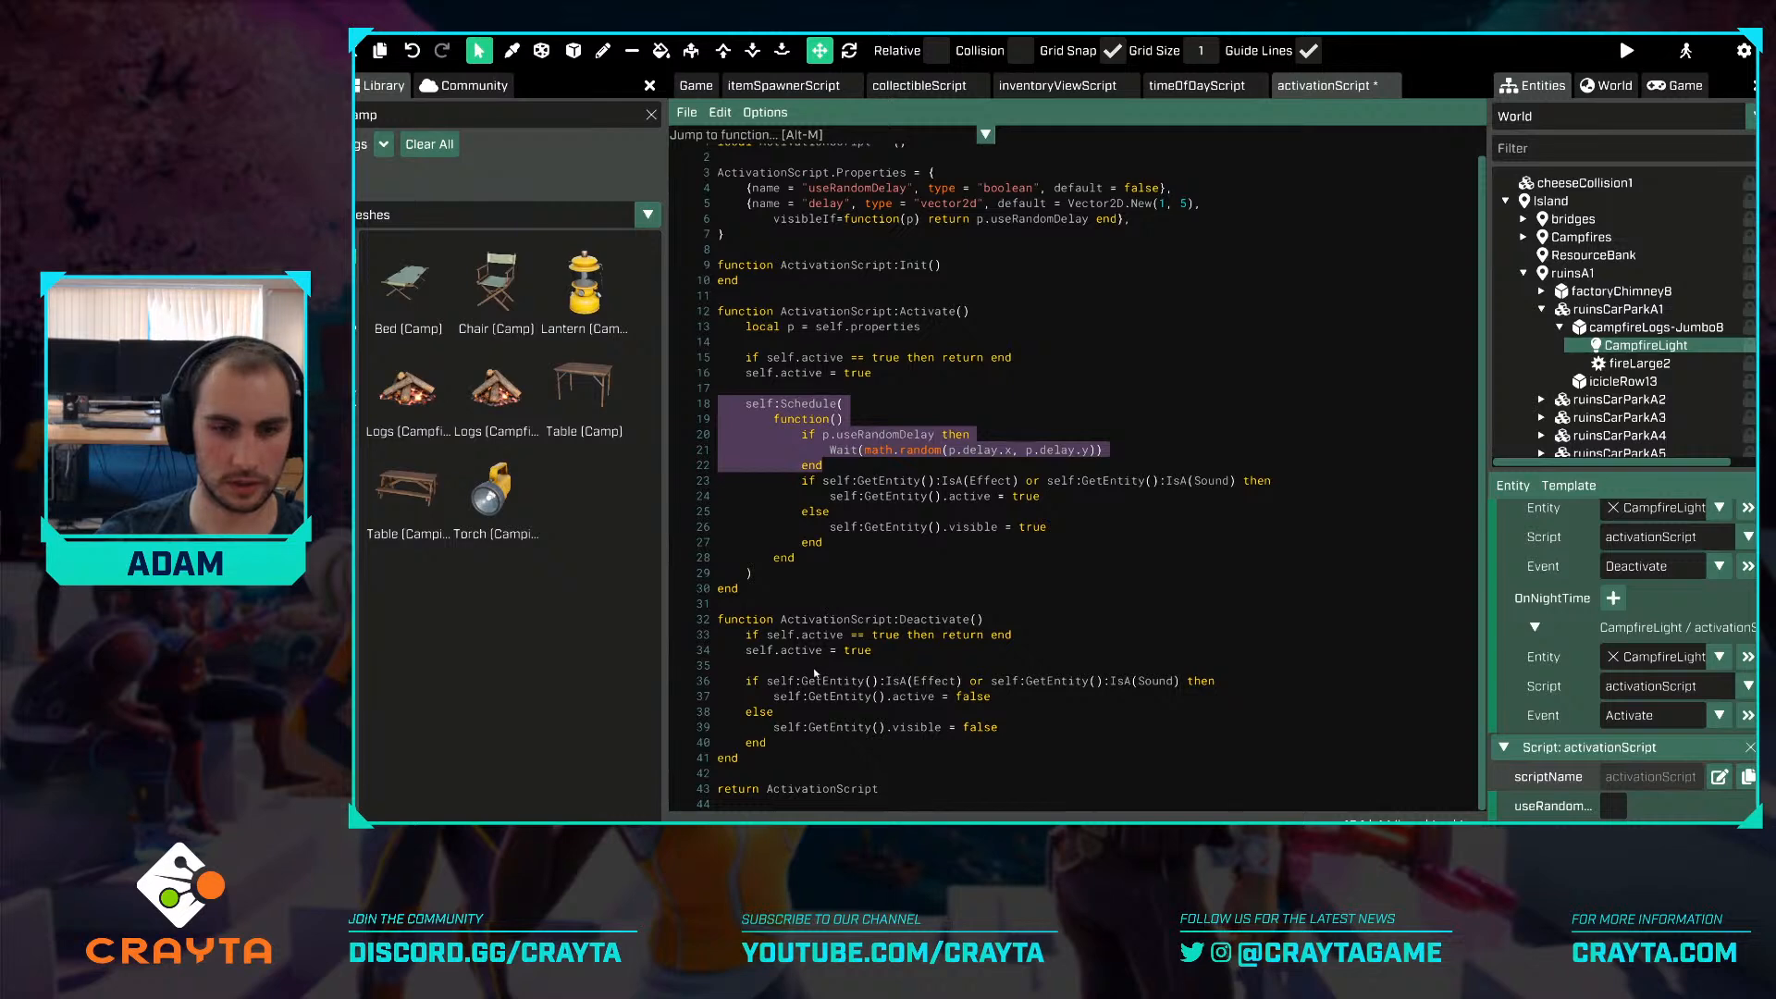
click(819, 665)
key(Return)
key(ctrl+v)
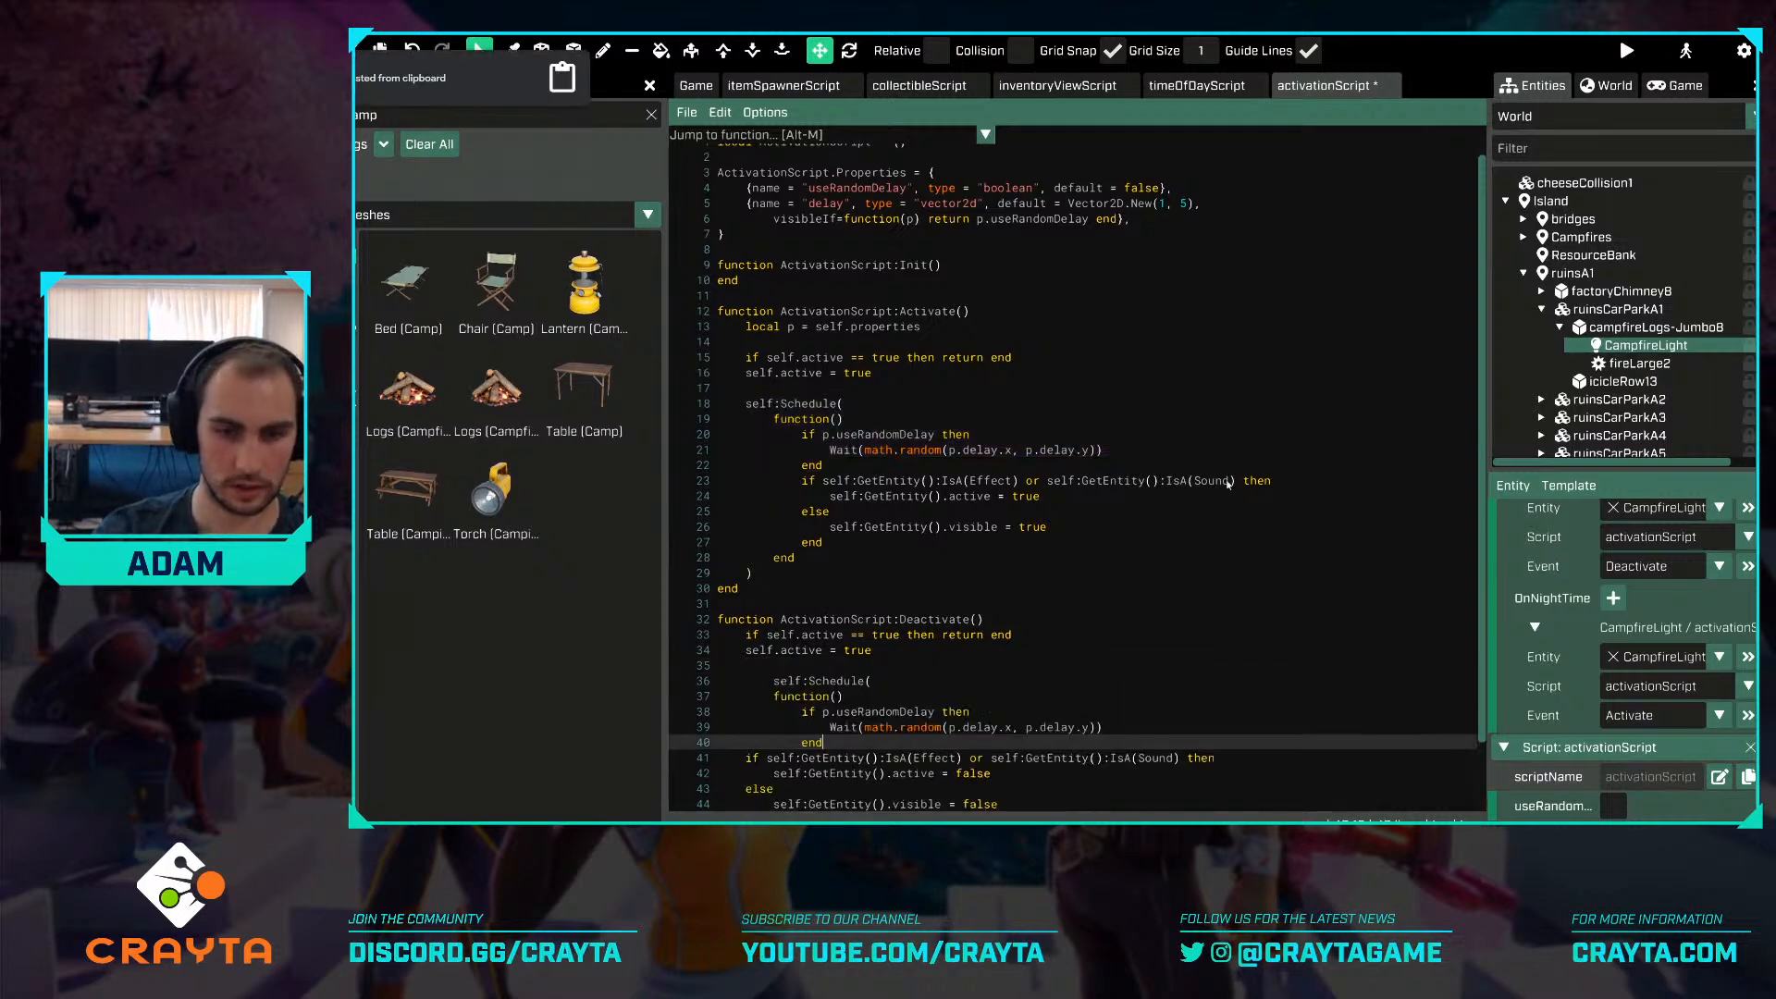
scroll(1190, 513, down, 2)
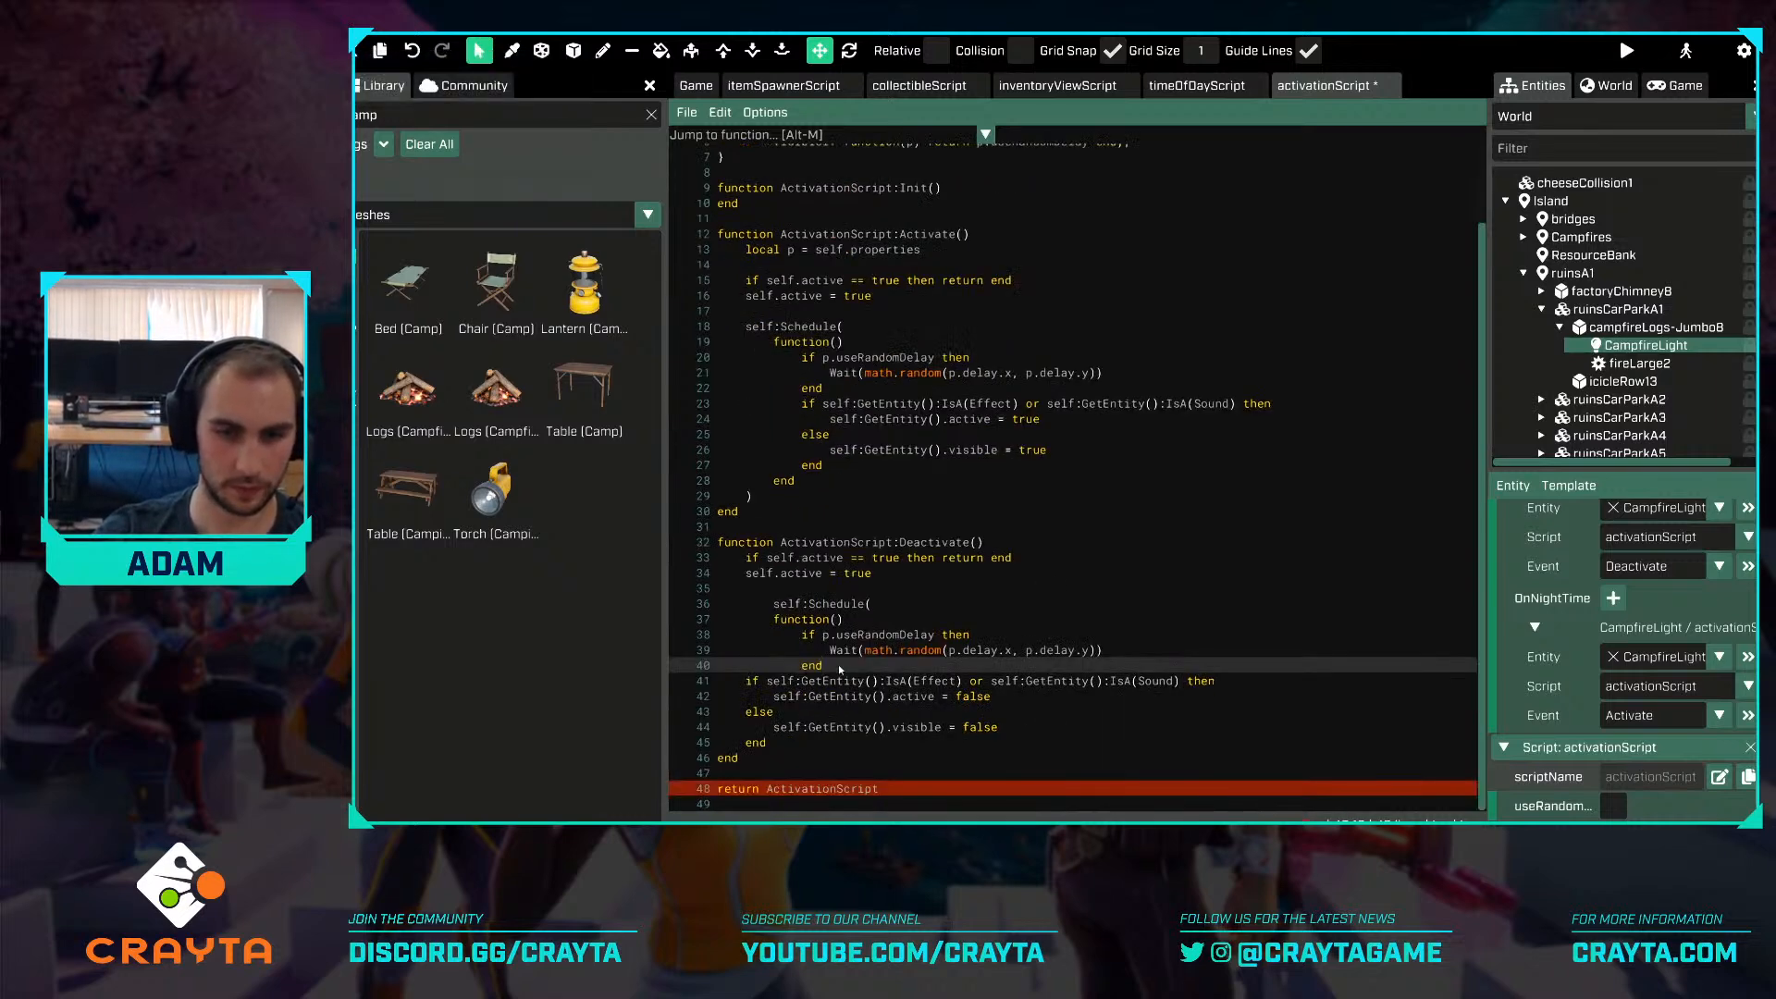
drag(840, 668, 817, 657)
click(775, 607)
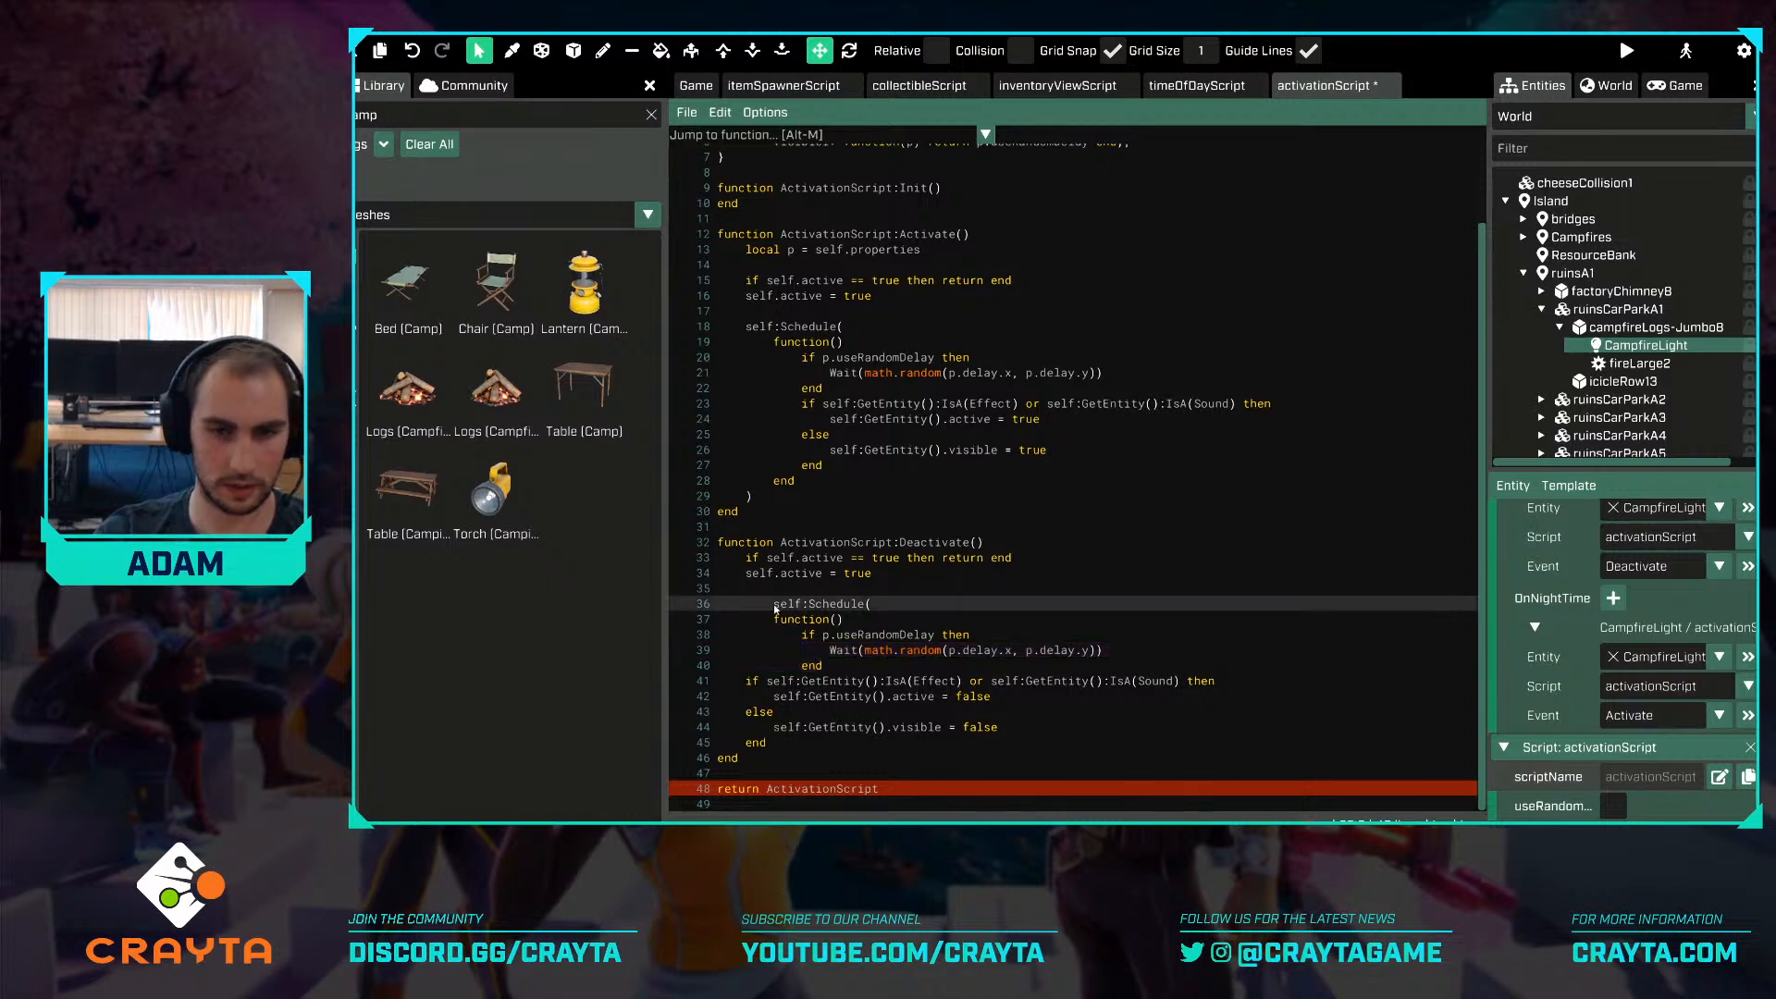
key(Home)
Declare local p = self.properties as the first line of ActivationScript:Deactivate, followed by a blank line, and save the script.
click(1008, 544)
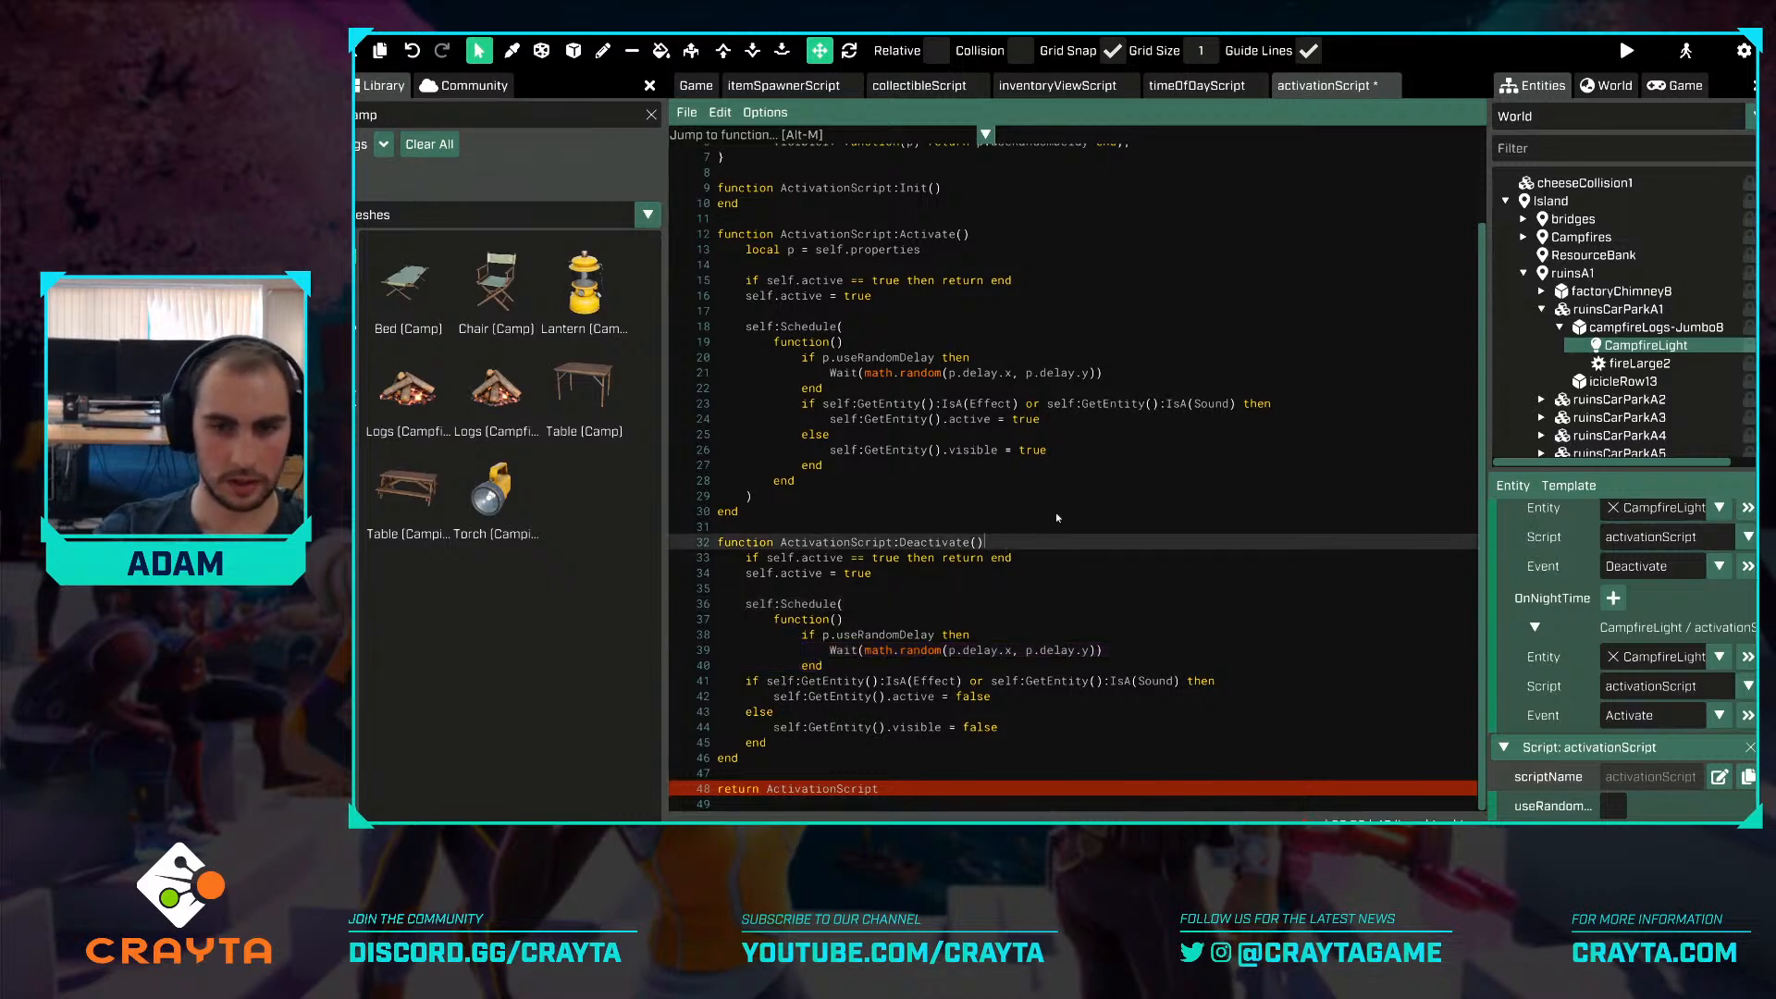
key(Return)
key(Return)
key(Up)
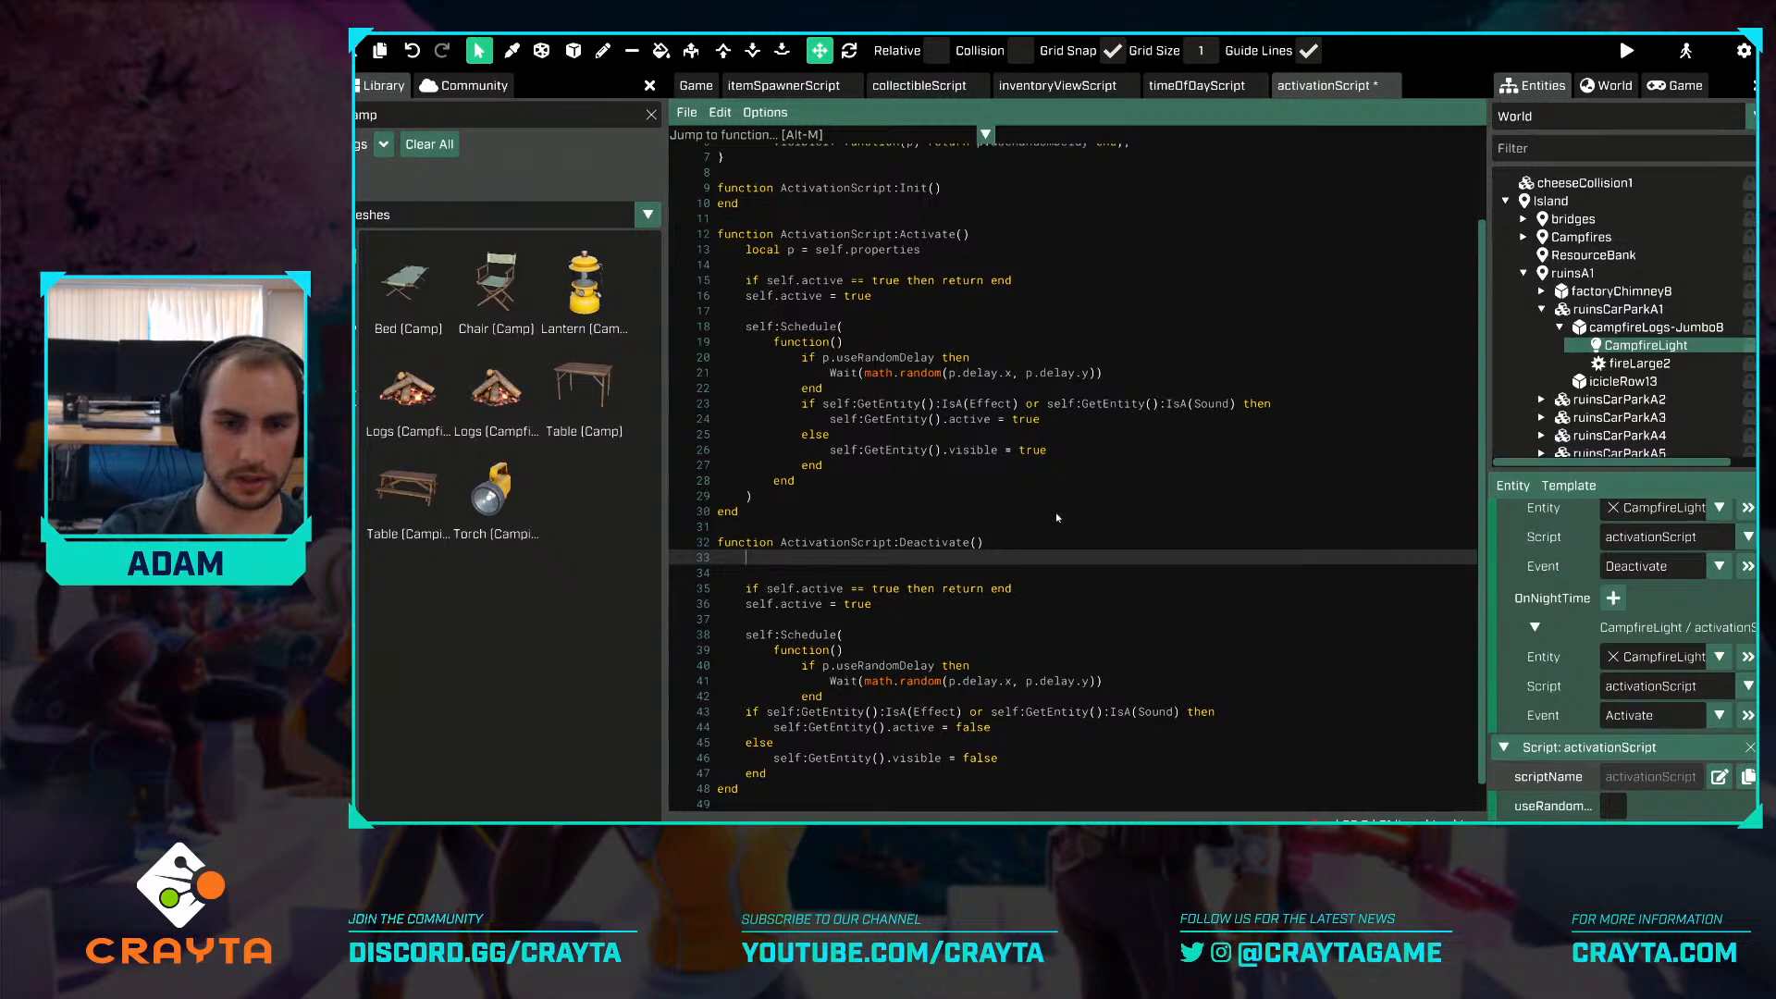
text(local p =)
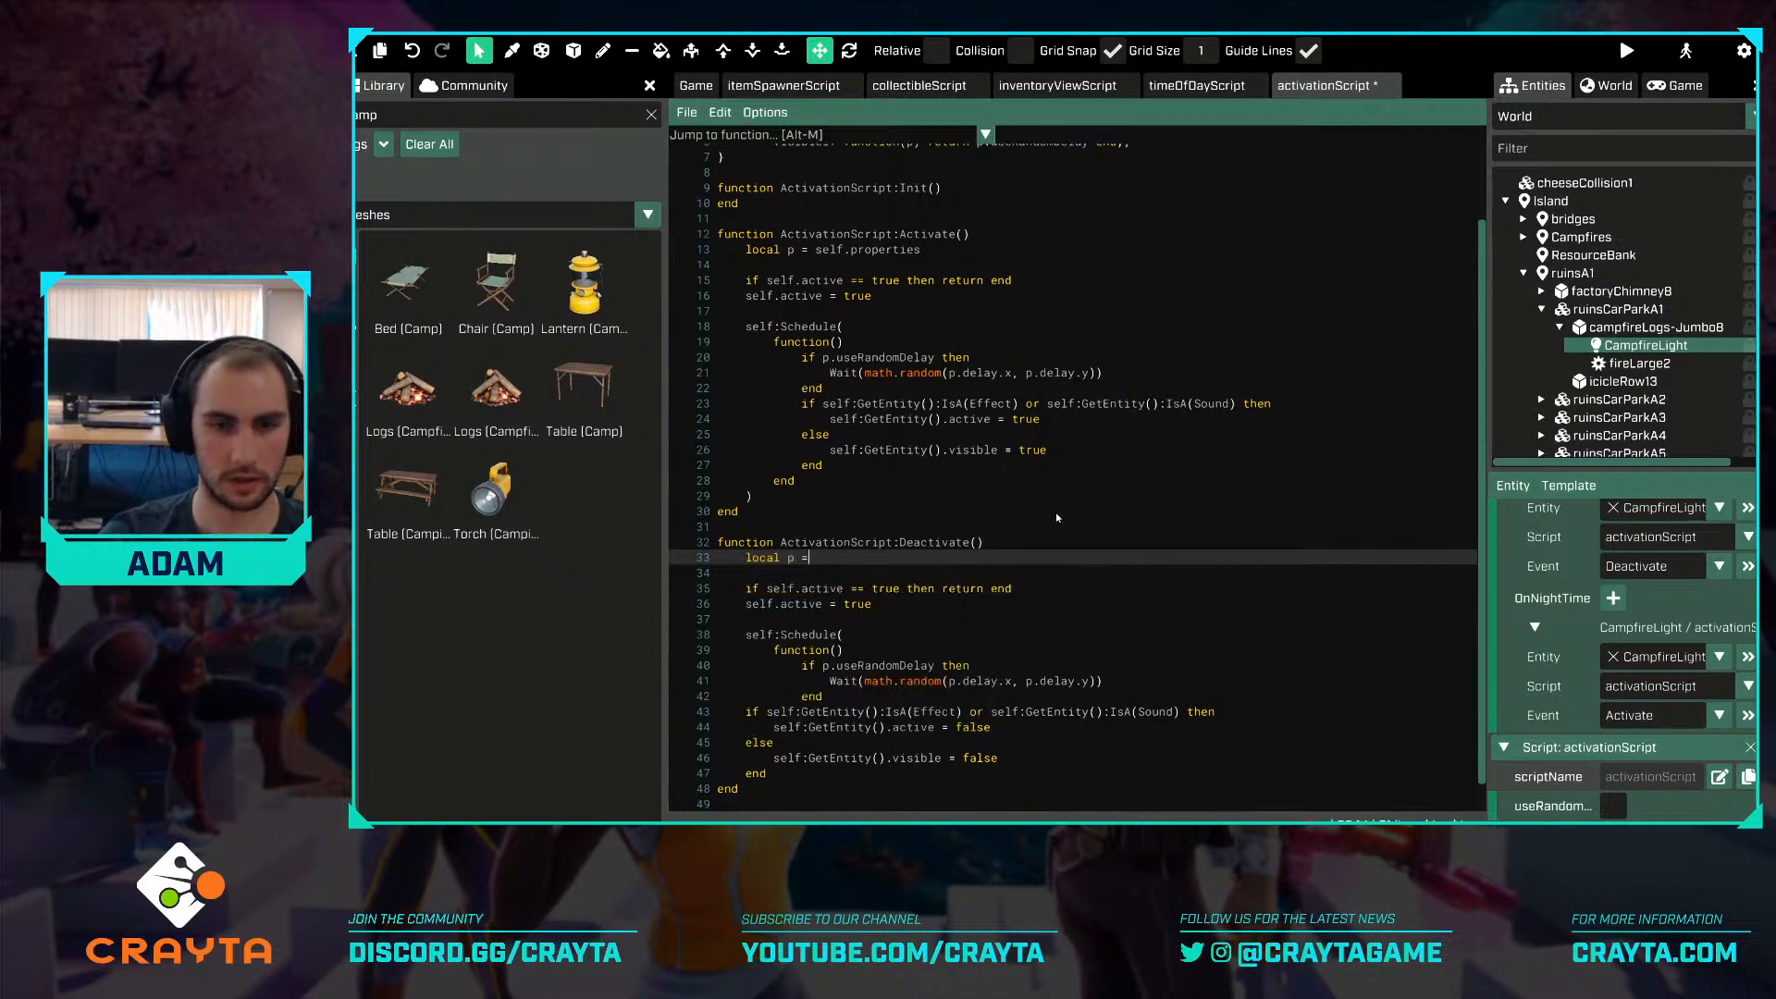
text( self.properties)
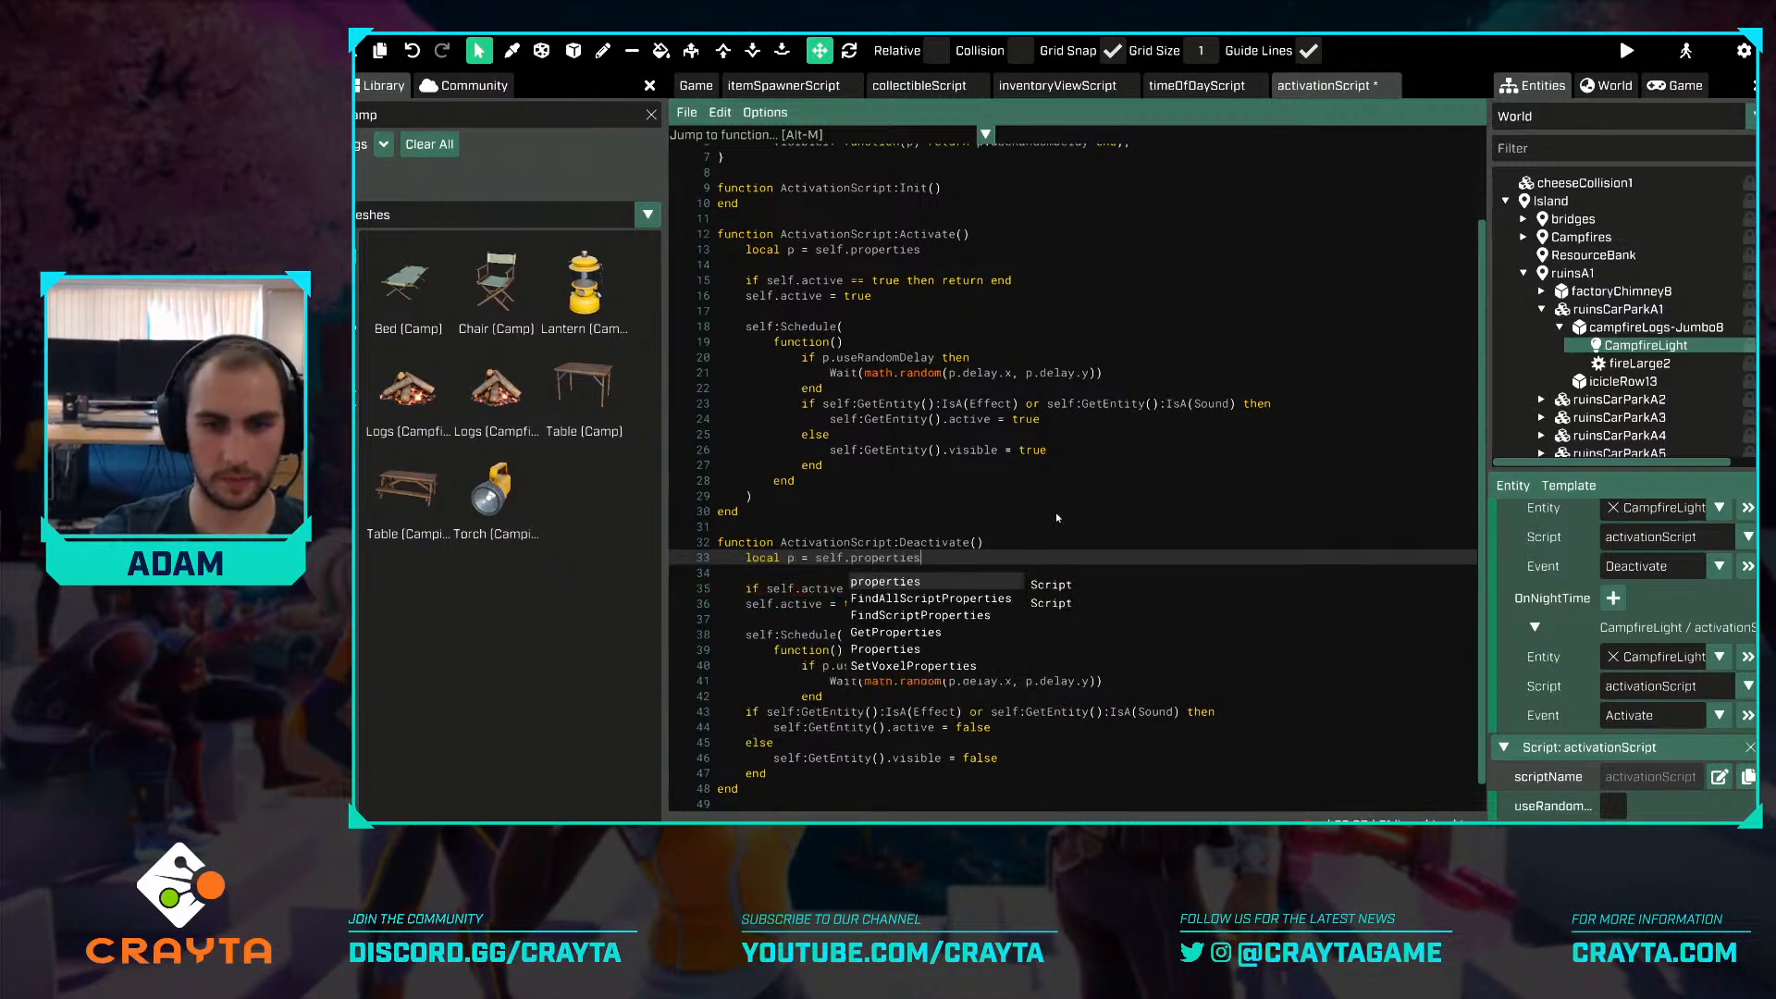
key(ctrl+s)
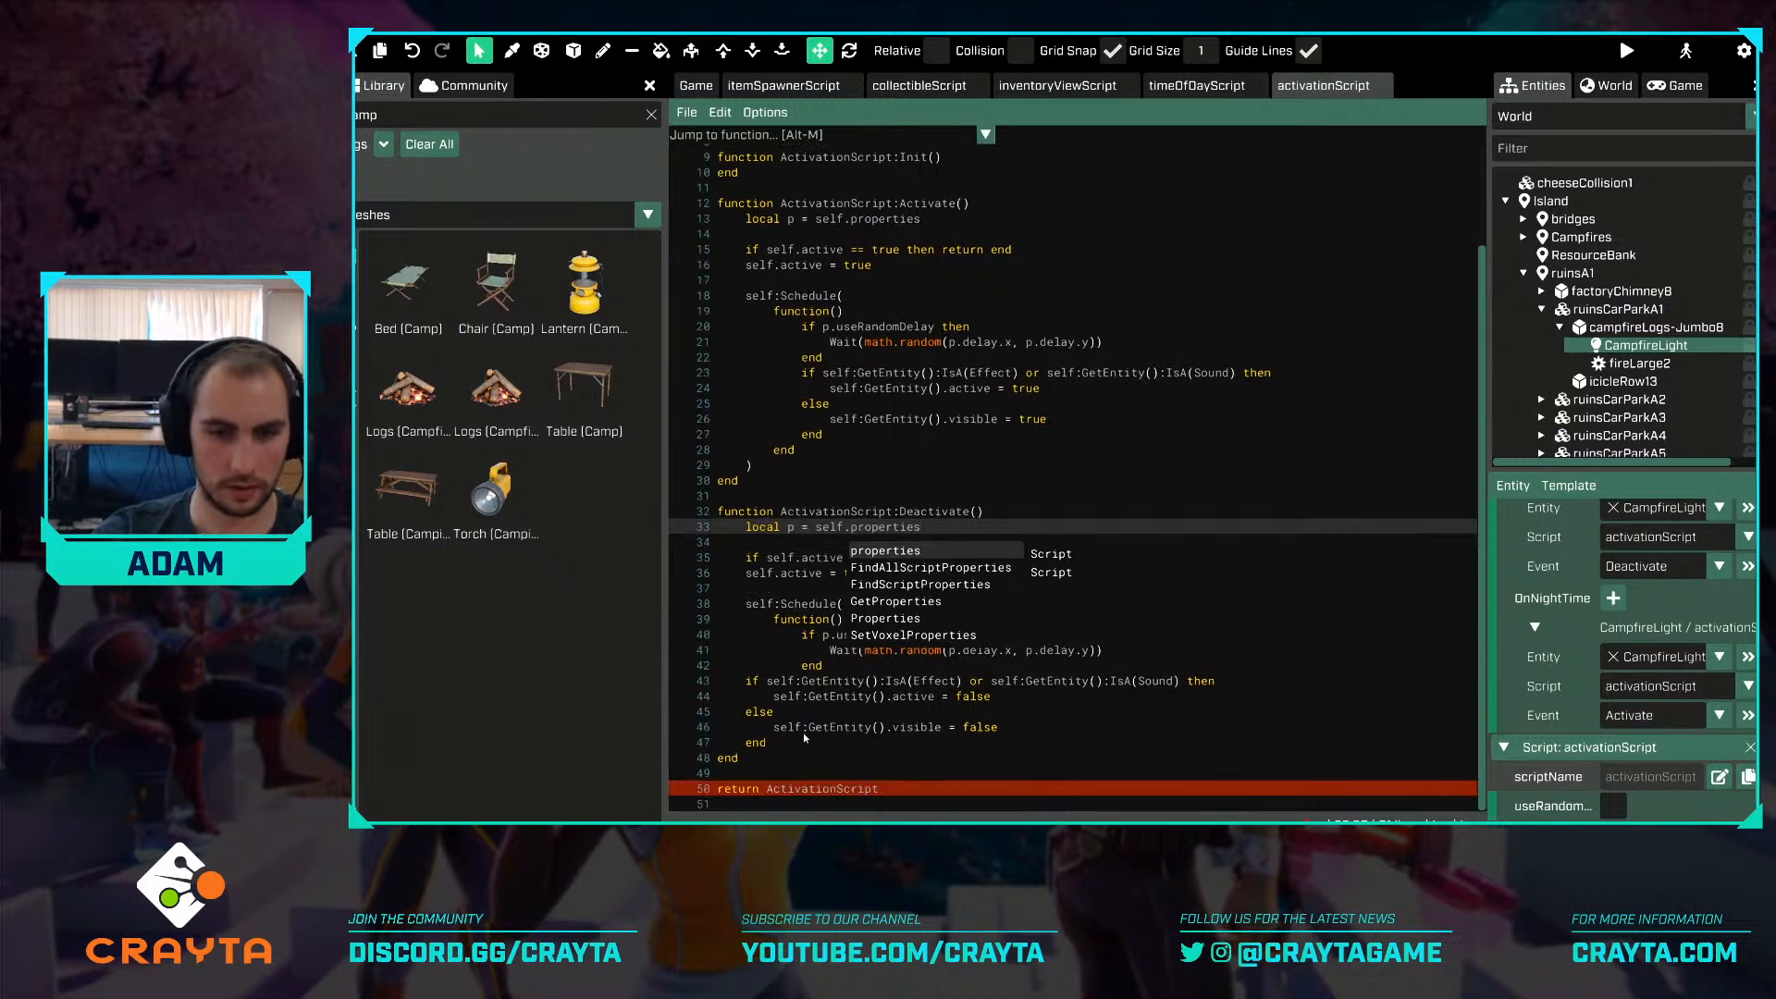
Indent the Effect/Sound if-else block in ActivationScript:Deactivate two levels to match the scheduled function's body.
drag(803, 731, 716, 683)
drag(771, 747, 701, 686)
key(Tab)
key(Tab)
click(846, 747)
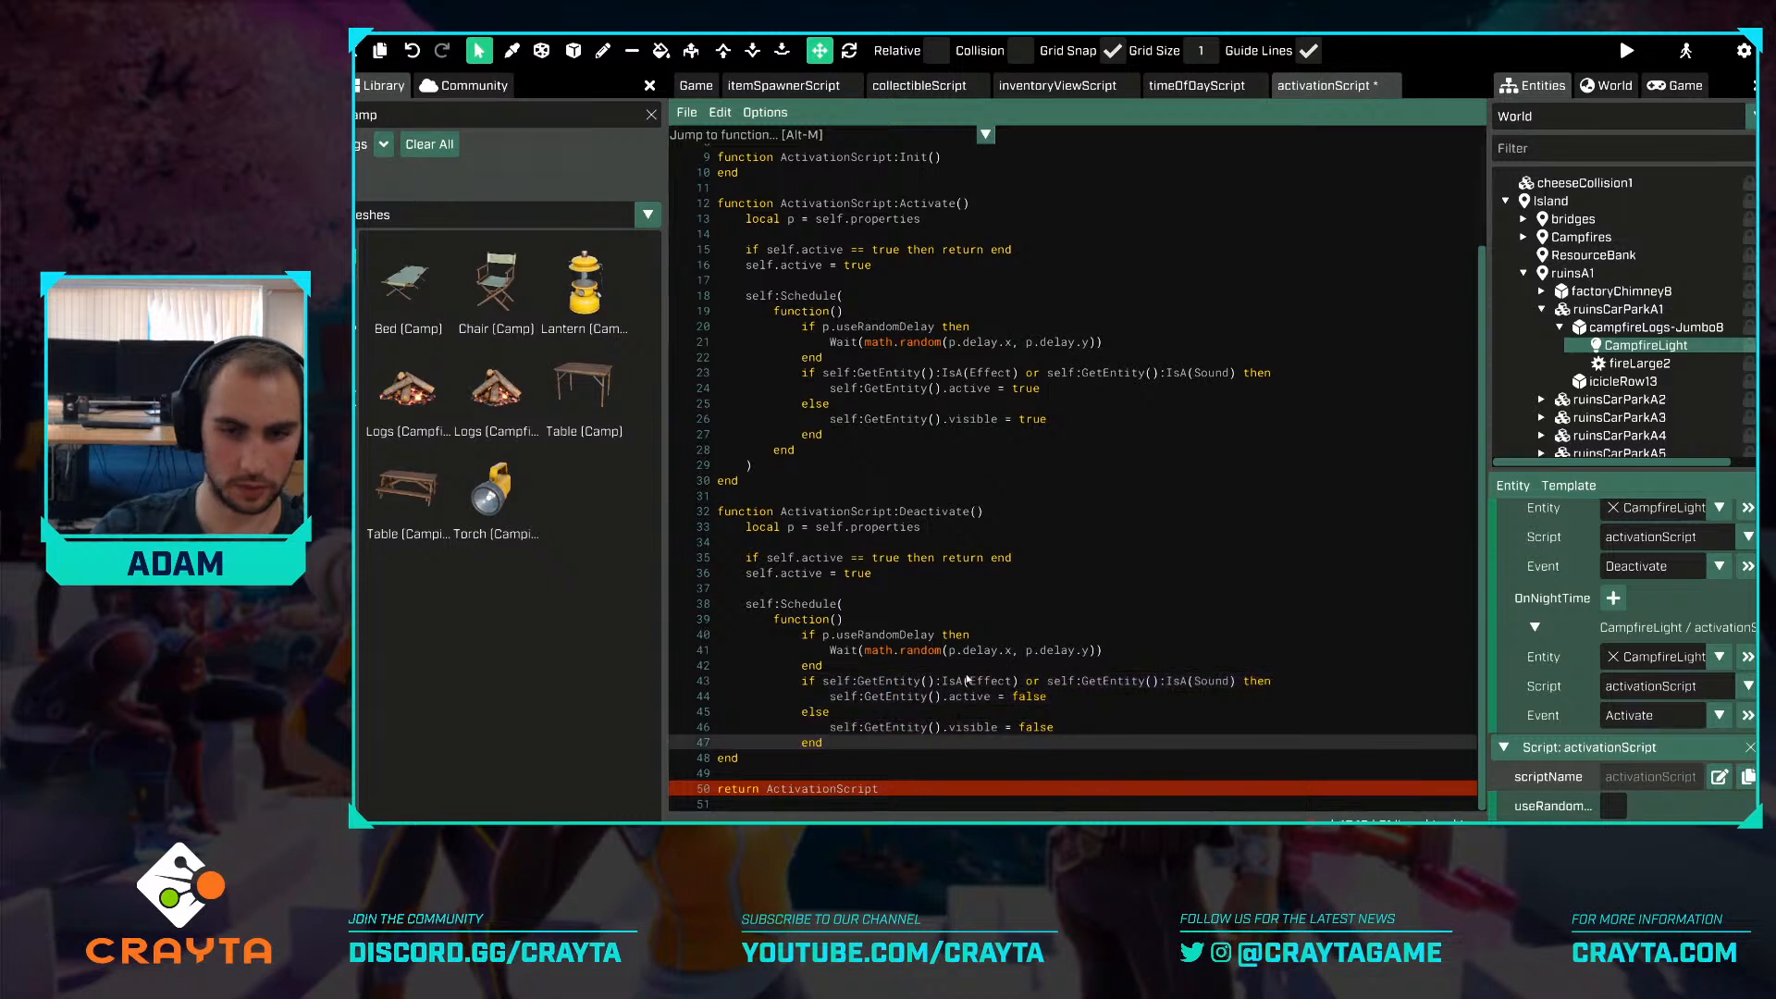
Close Deactivate's scheduled function with end and its self:Schedule call with a closing parenthesis, and save the script.
key(Return)
text(end)
key(Return)
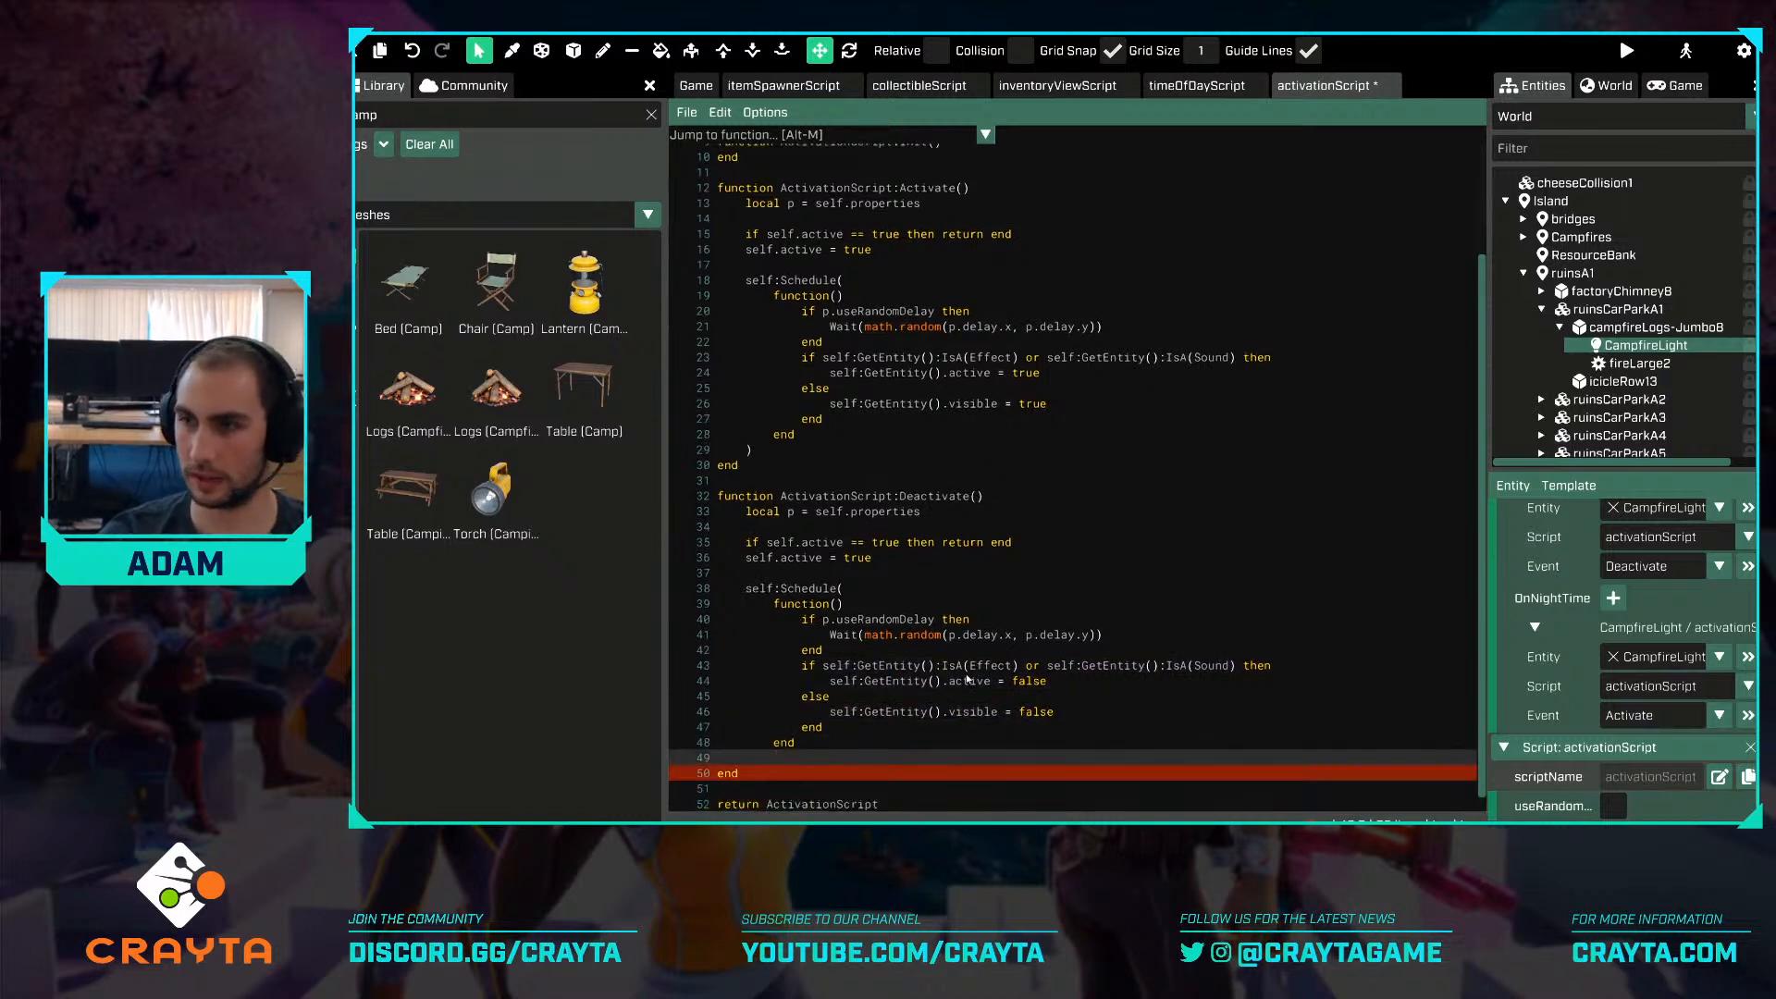
text())
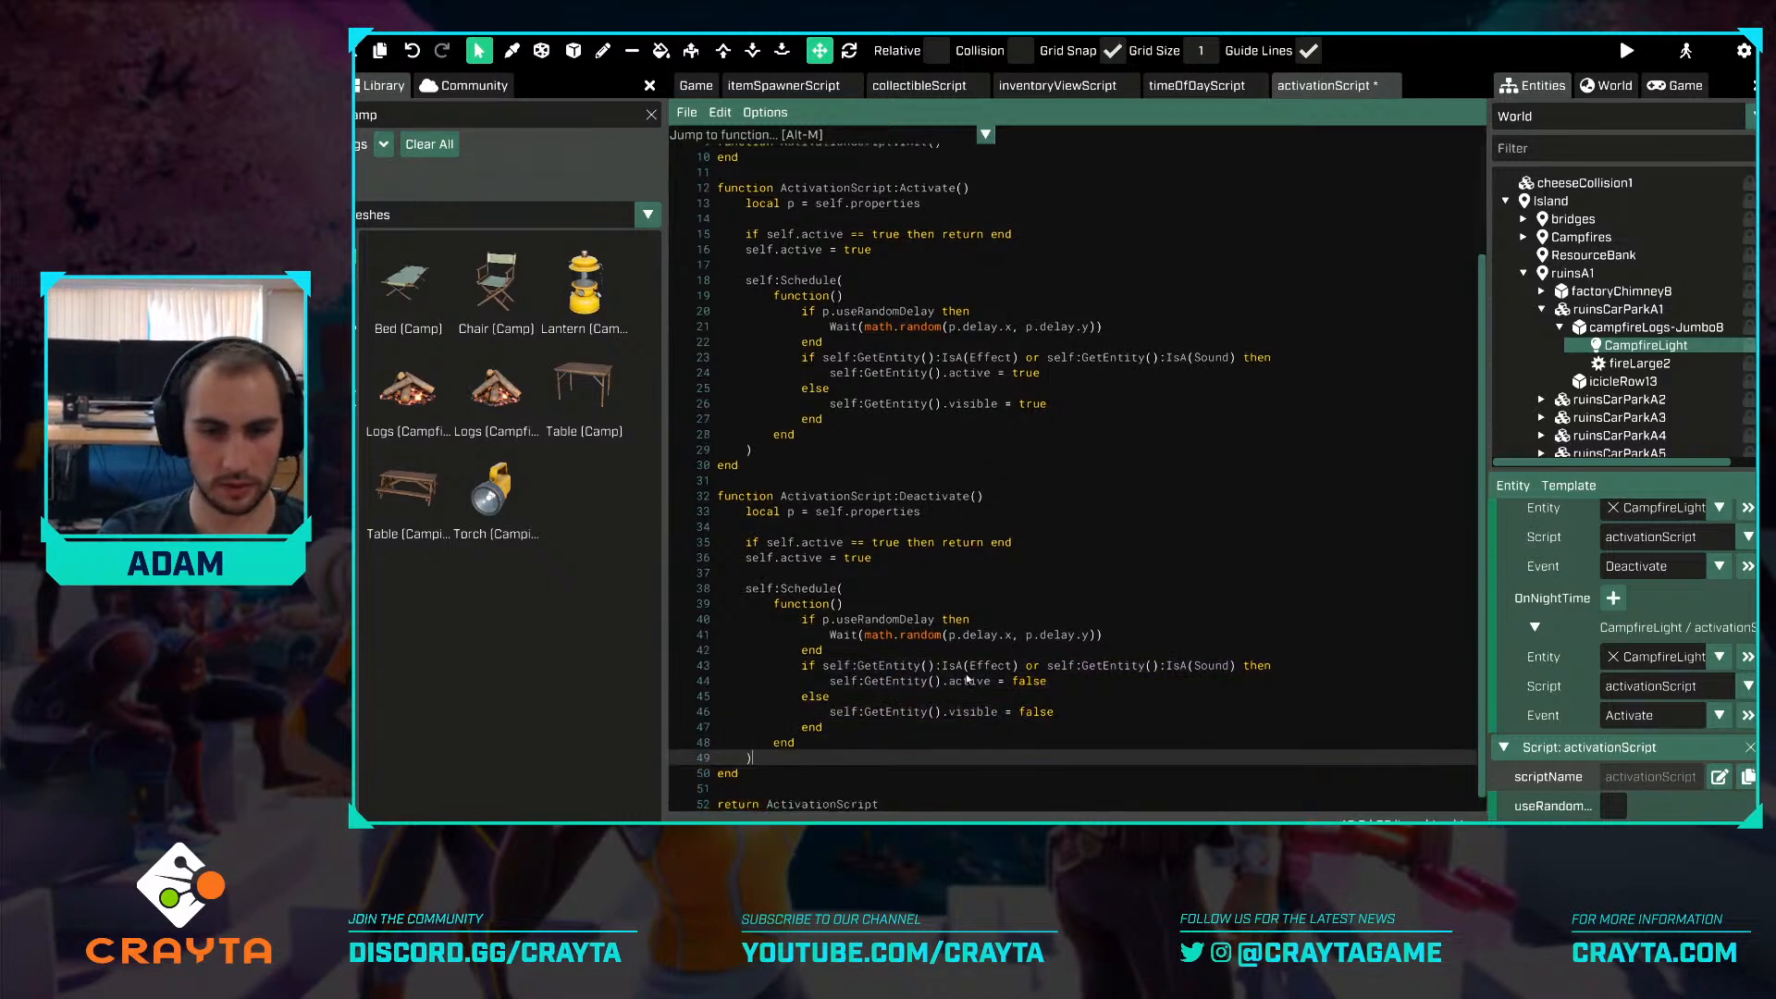
key(ctrl+s)
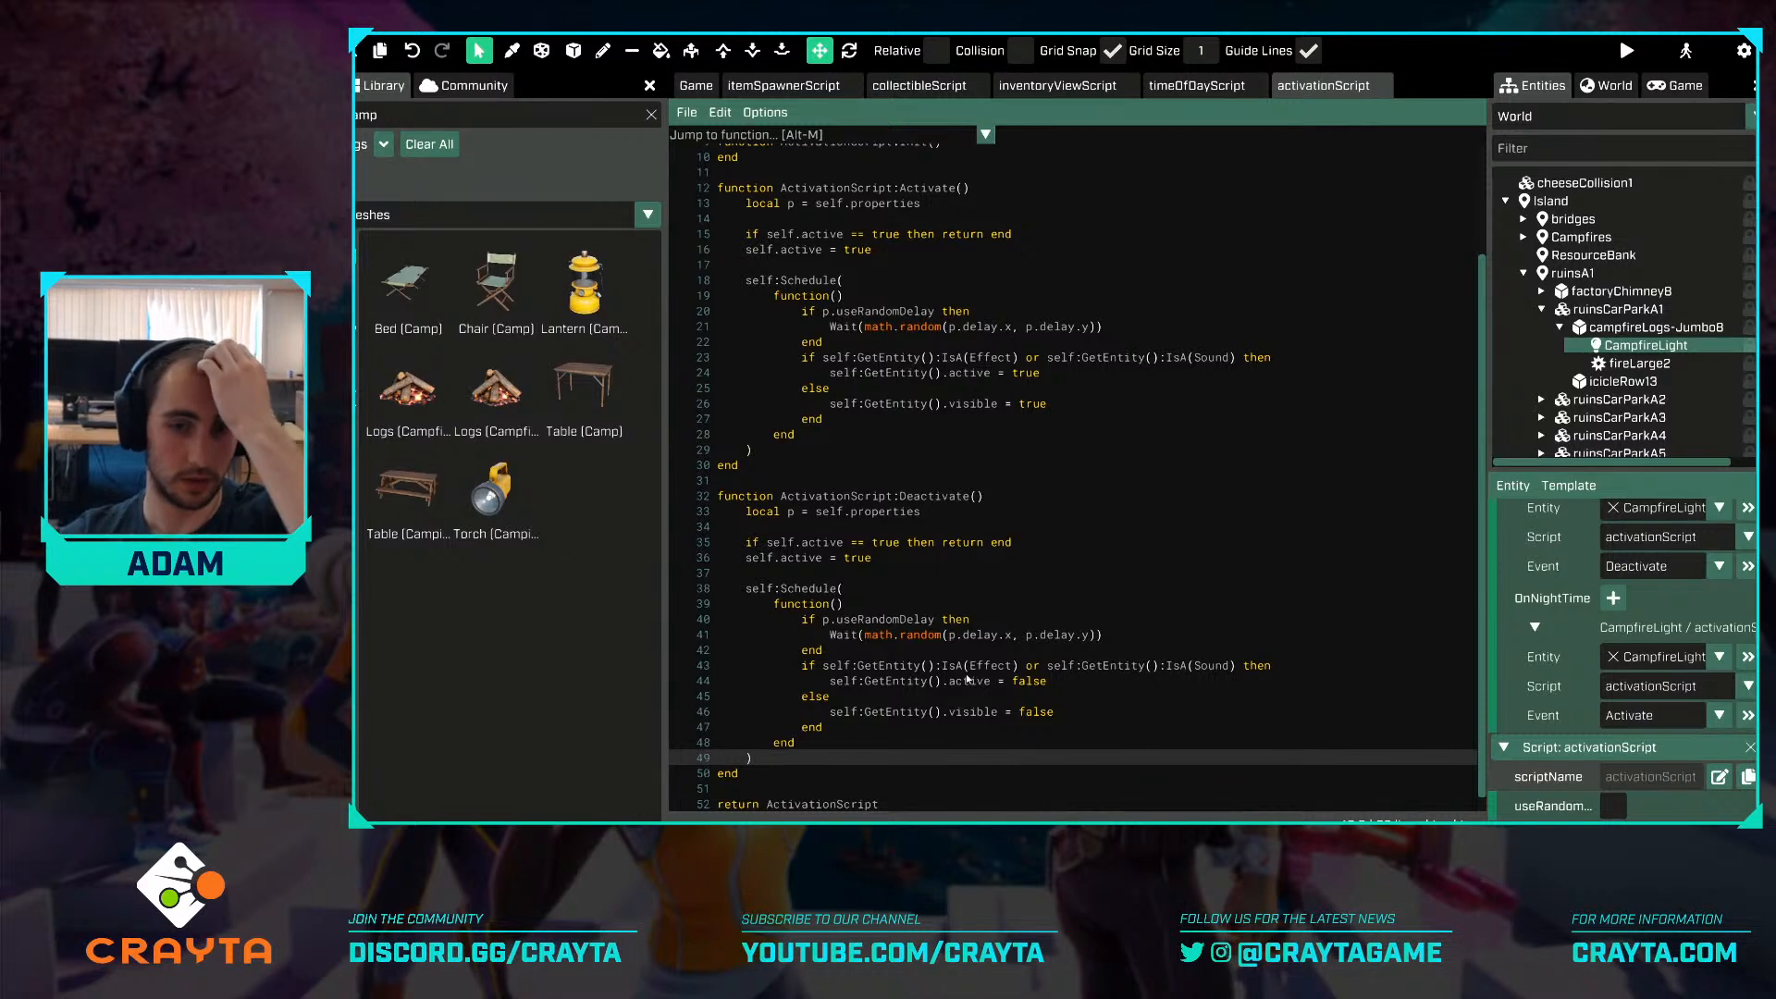
Change the self.active assignment in ActivationScript:Deactivate to false.
click(1021, 557)
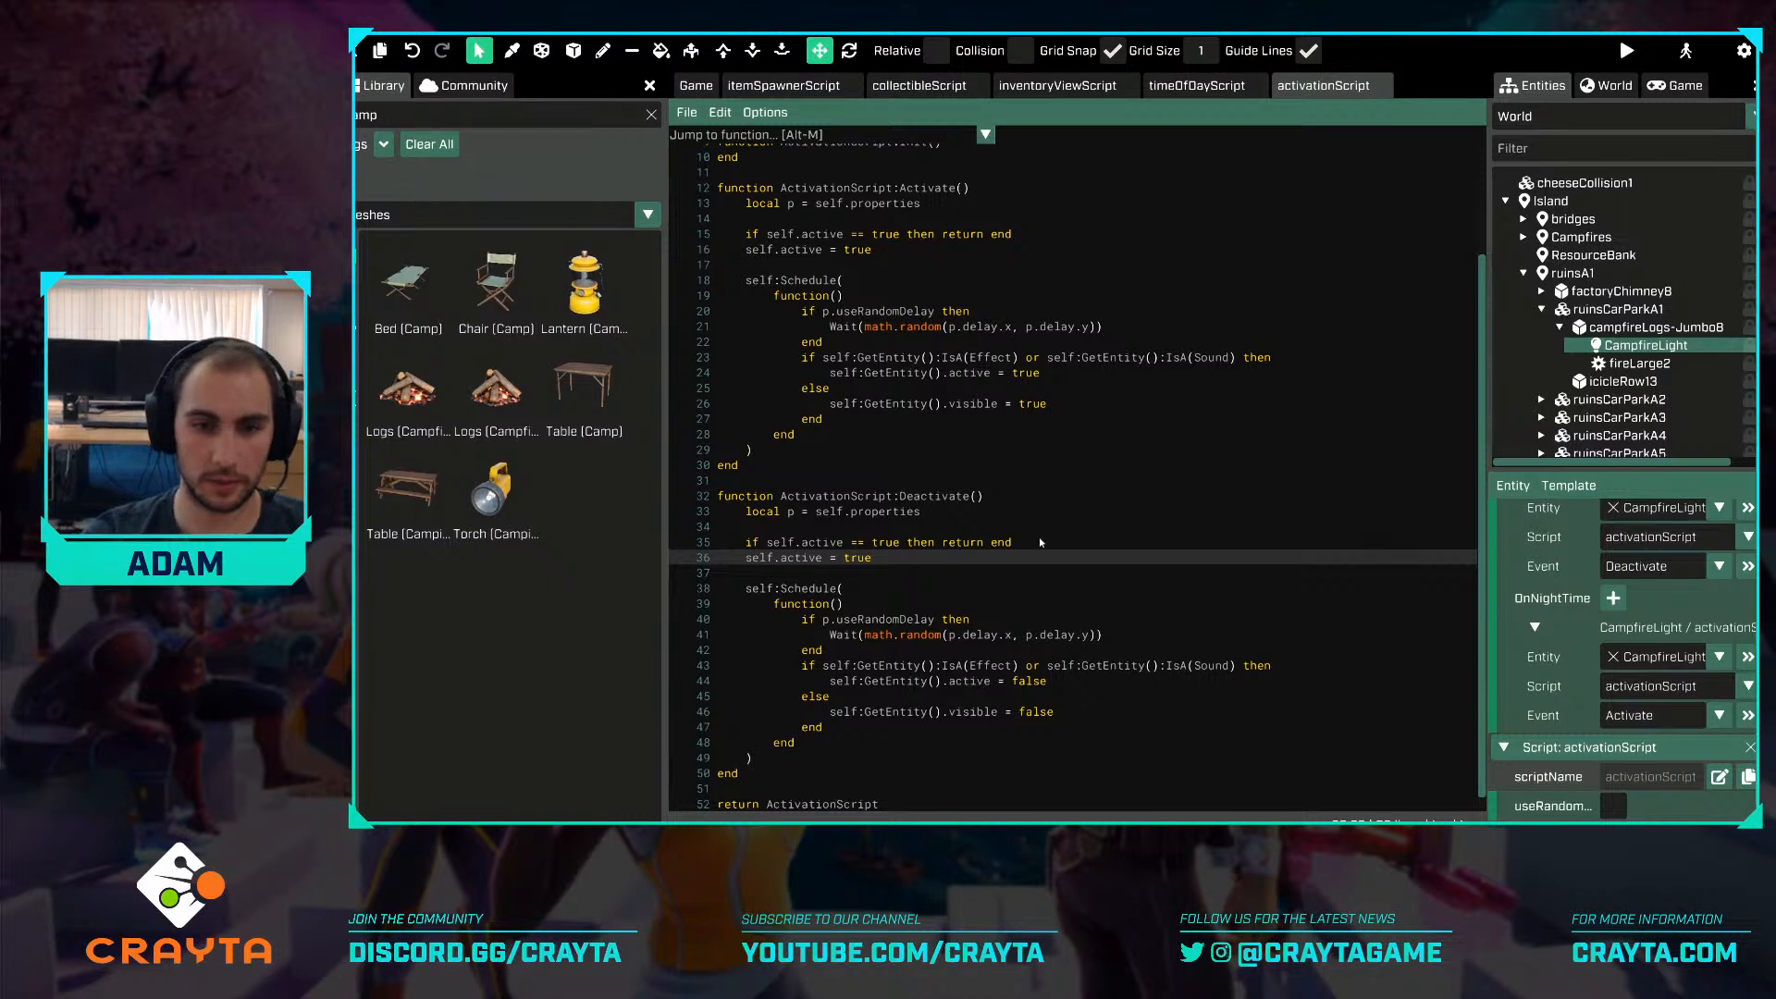
key(BackSpace)
key(BackSpace)
key(BackSpace)
key(BackSpace)
text(false)
Change Deactivate's early-return condition to self.active == false and save the script.
key(Up)
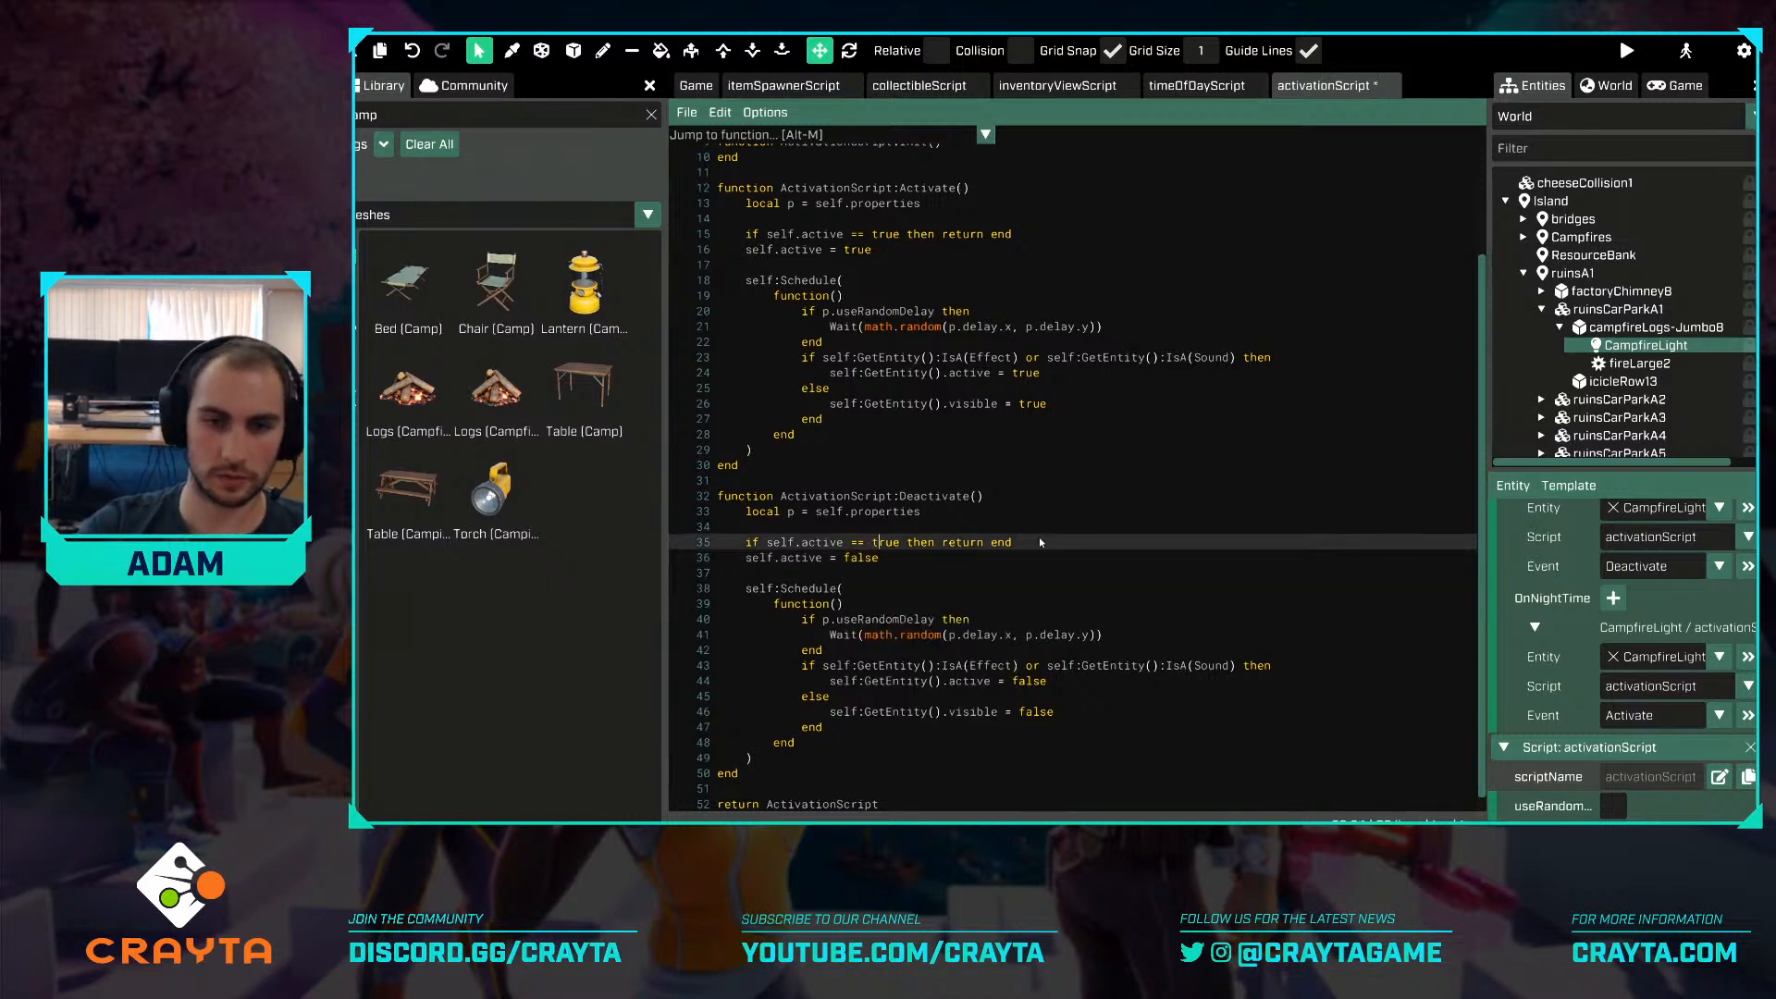
key(Delete)
key(BackSpace)
key(BackSpace)
key(BackSpace)
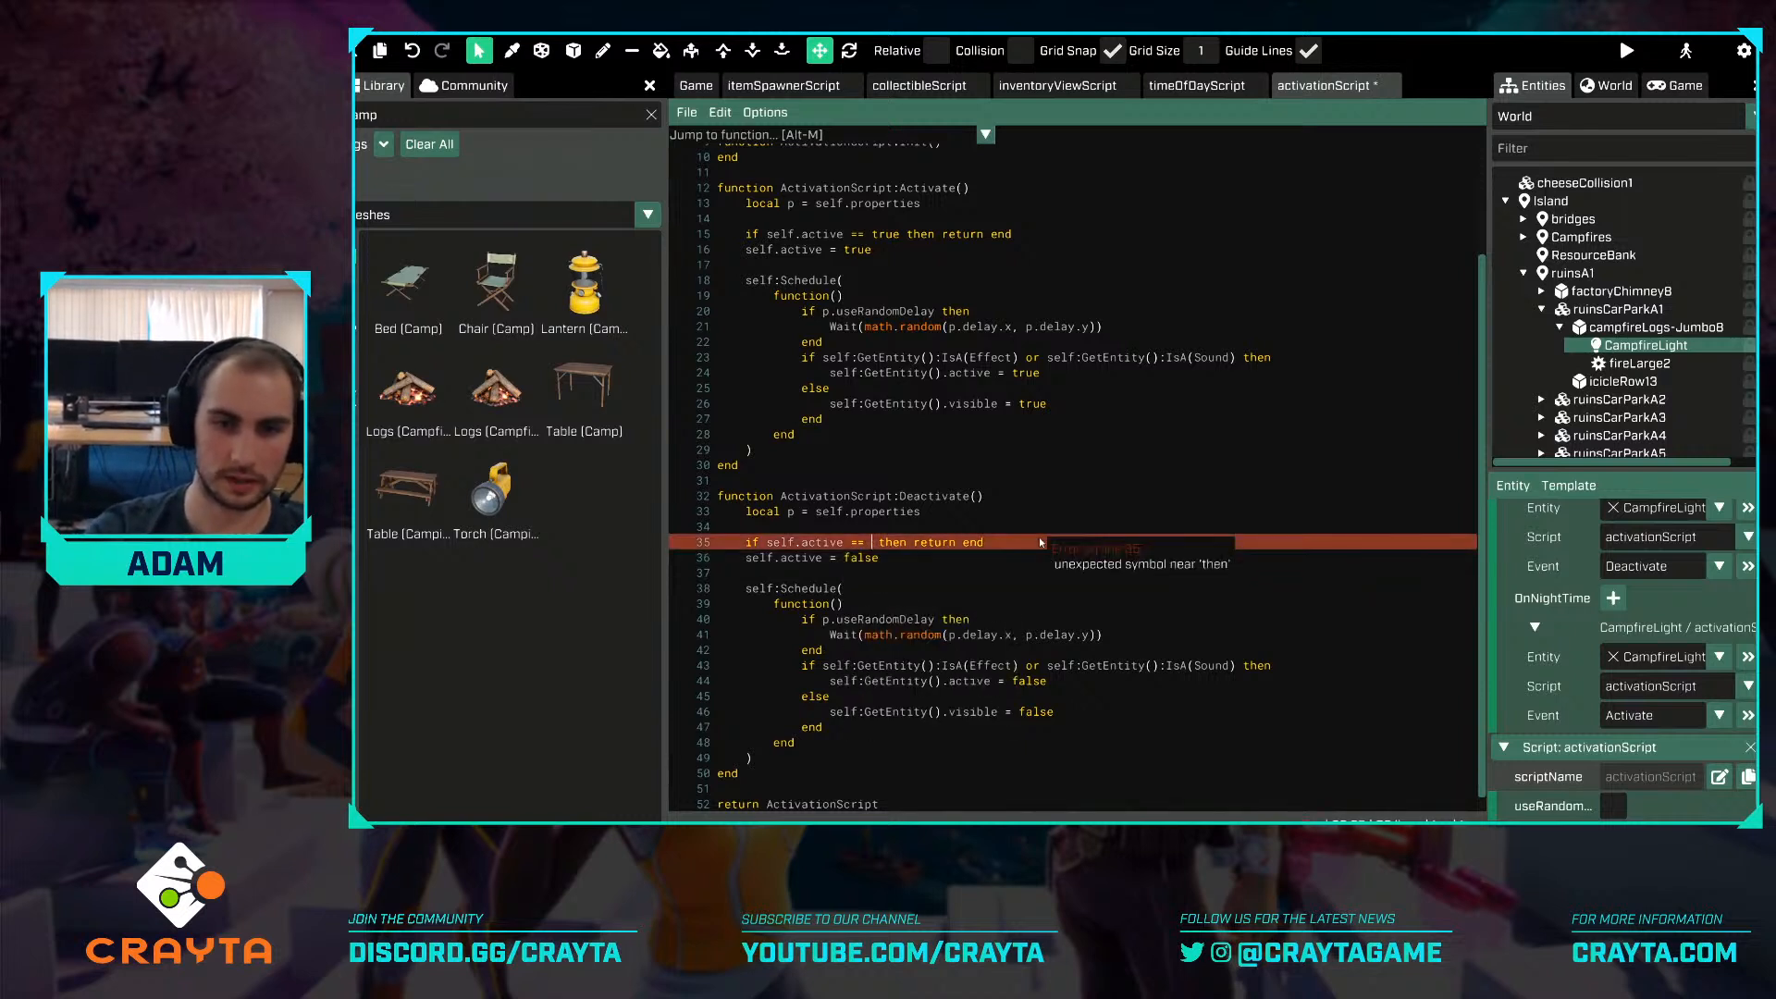
text(false)
key(ctrl+s)
click(1040, 542)
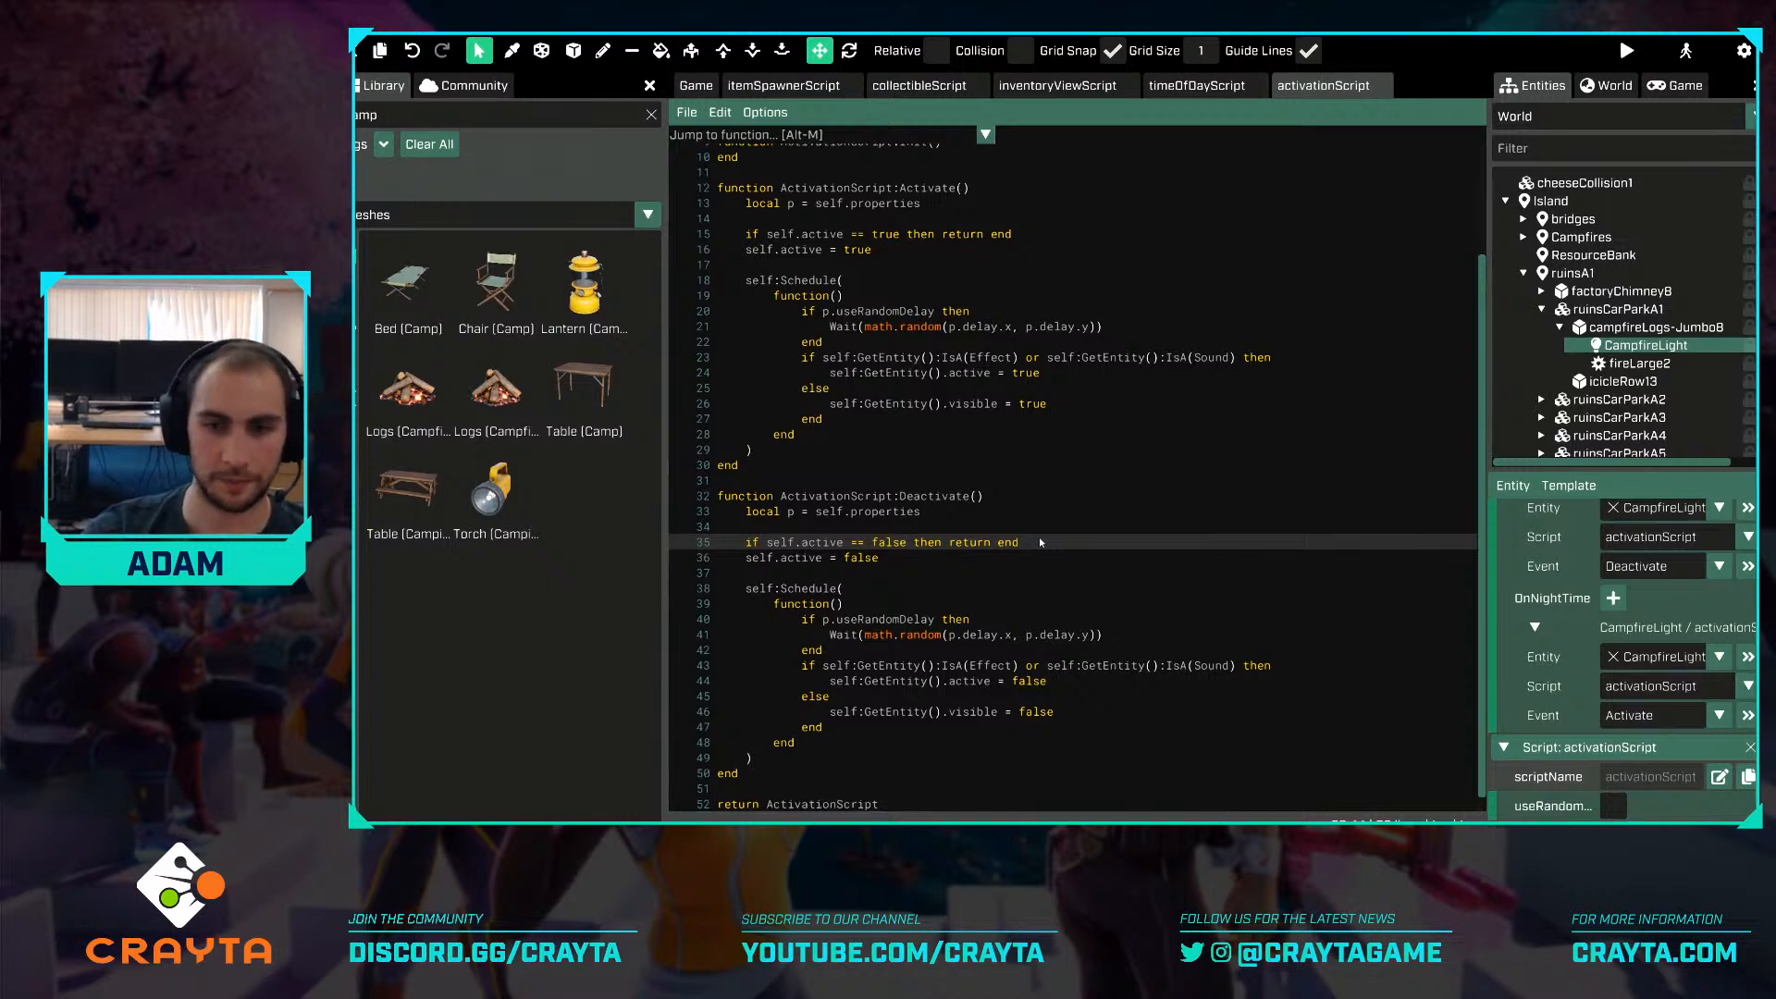
Enable useRandomDelay in CampfireLight's activationScript properties.
scroll(1046, 535, down, 1)
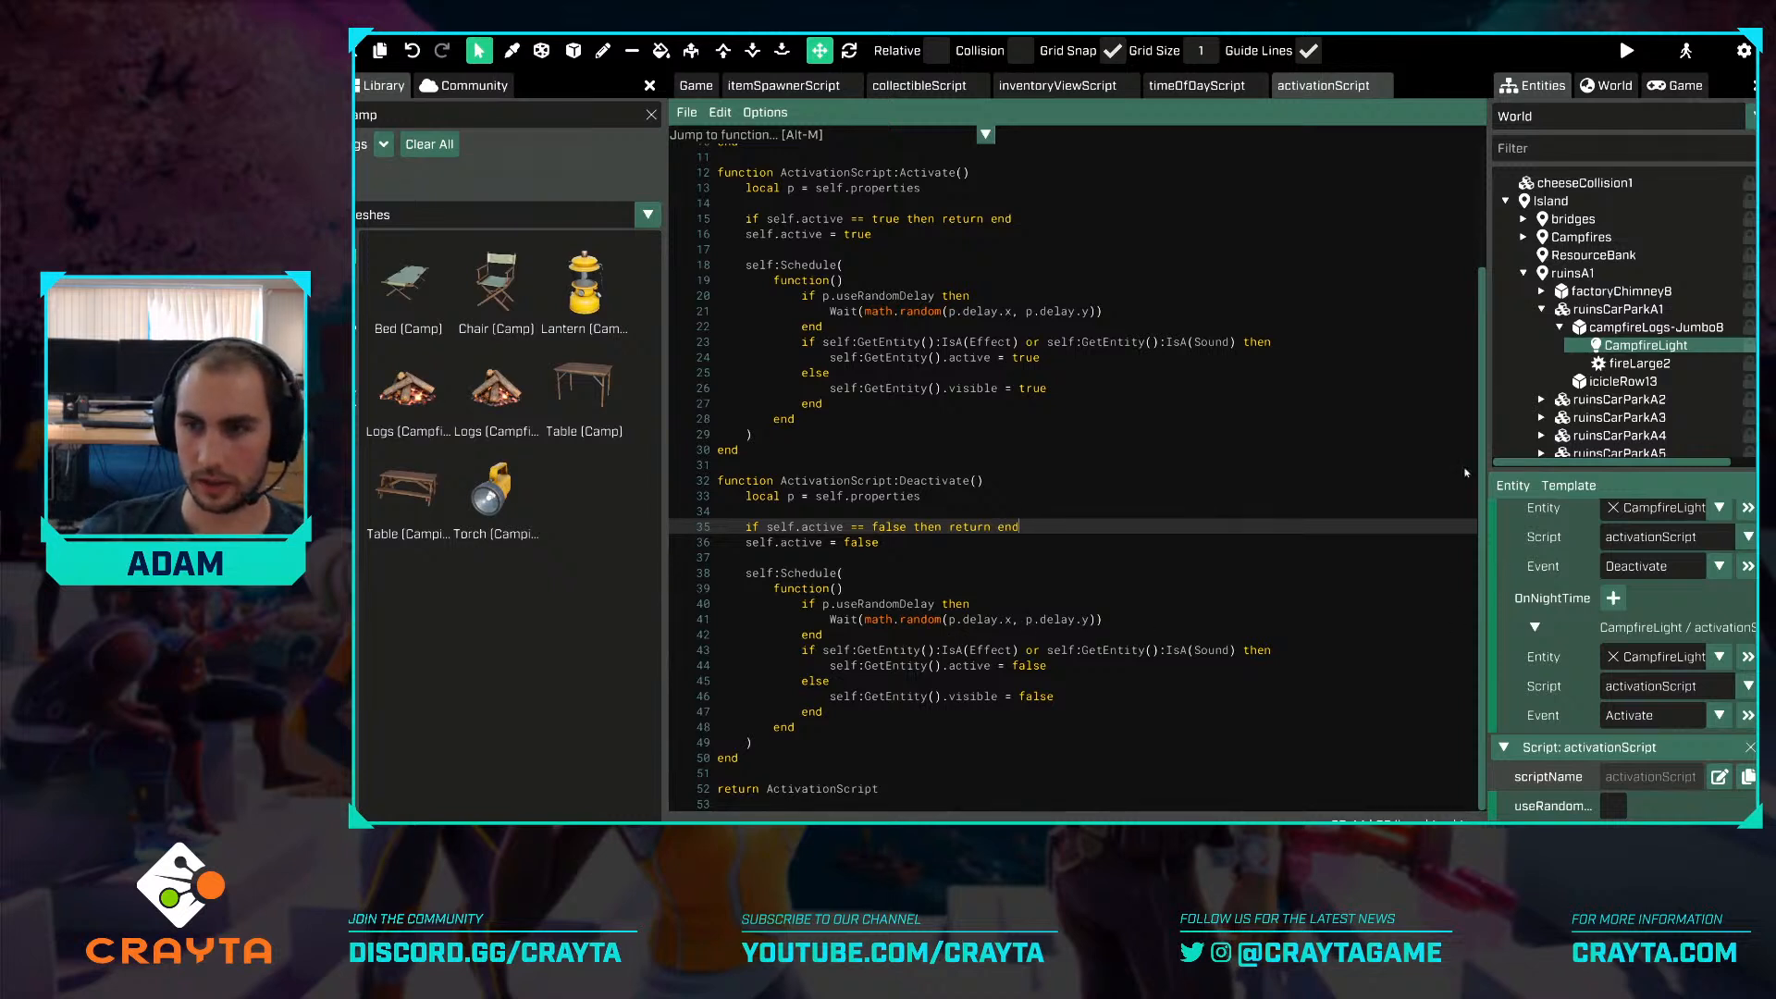
click(1613, 806)
scroll(1689, 659, down, 1)
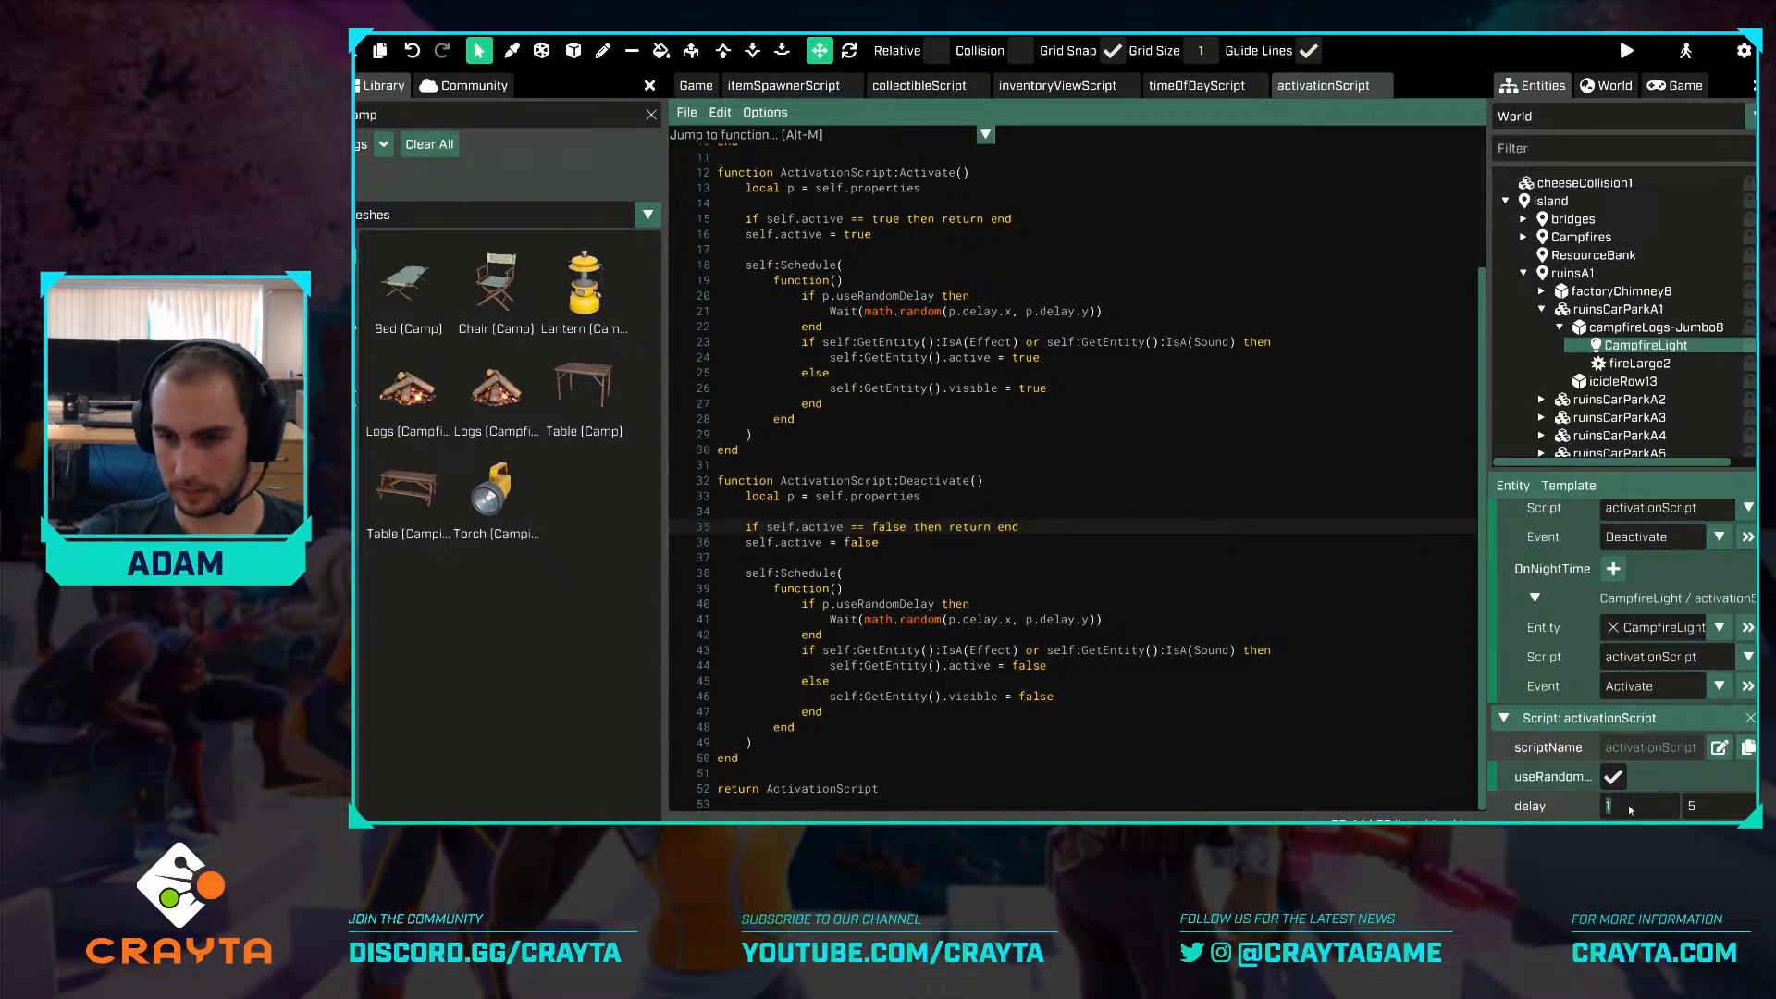
Attach activationScript to the fireLarge2 effect under campfireLogs-Jumbo8.
click(1638, 365)
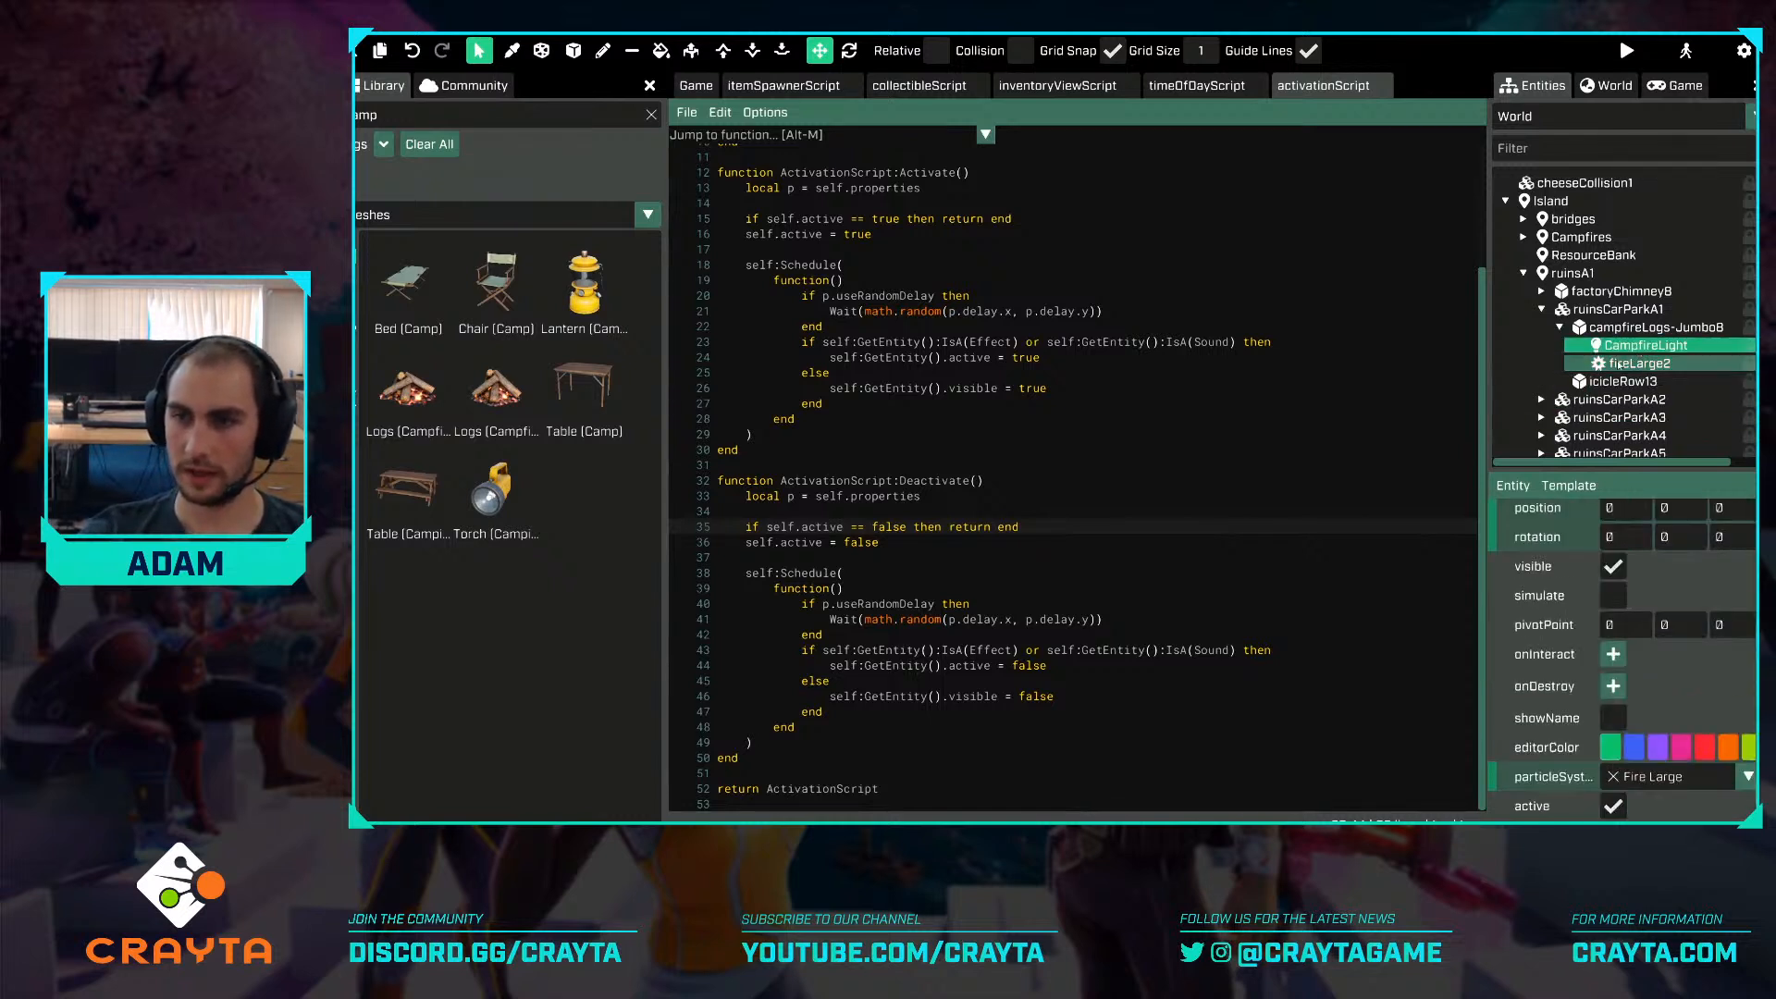
click(1514, 486)
mouse_move(1535, 528)
mouse_move(1635, 528)
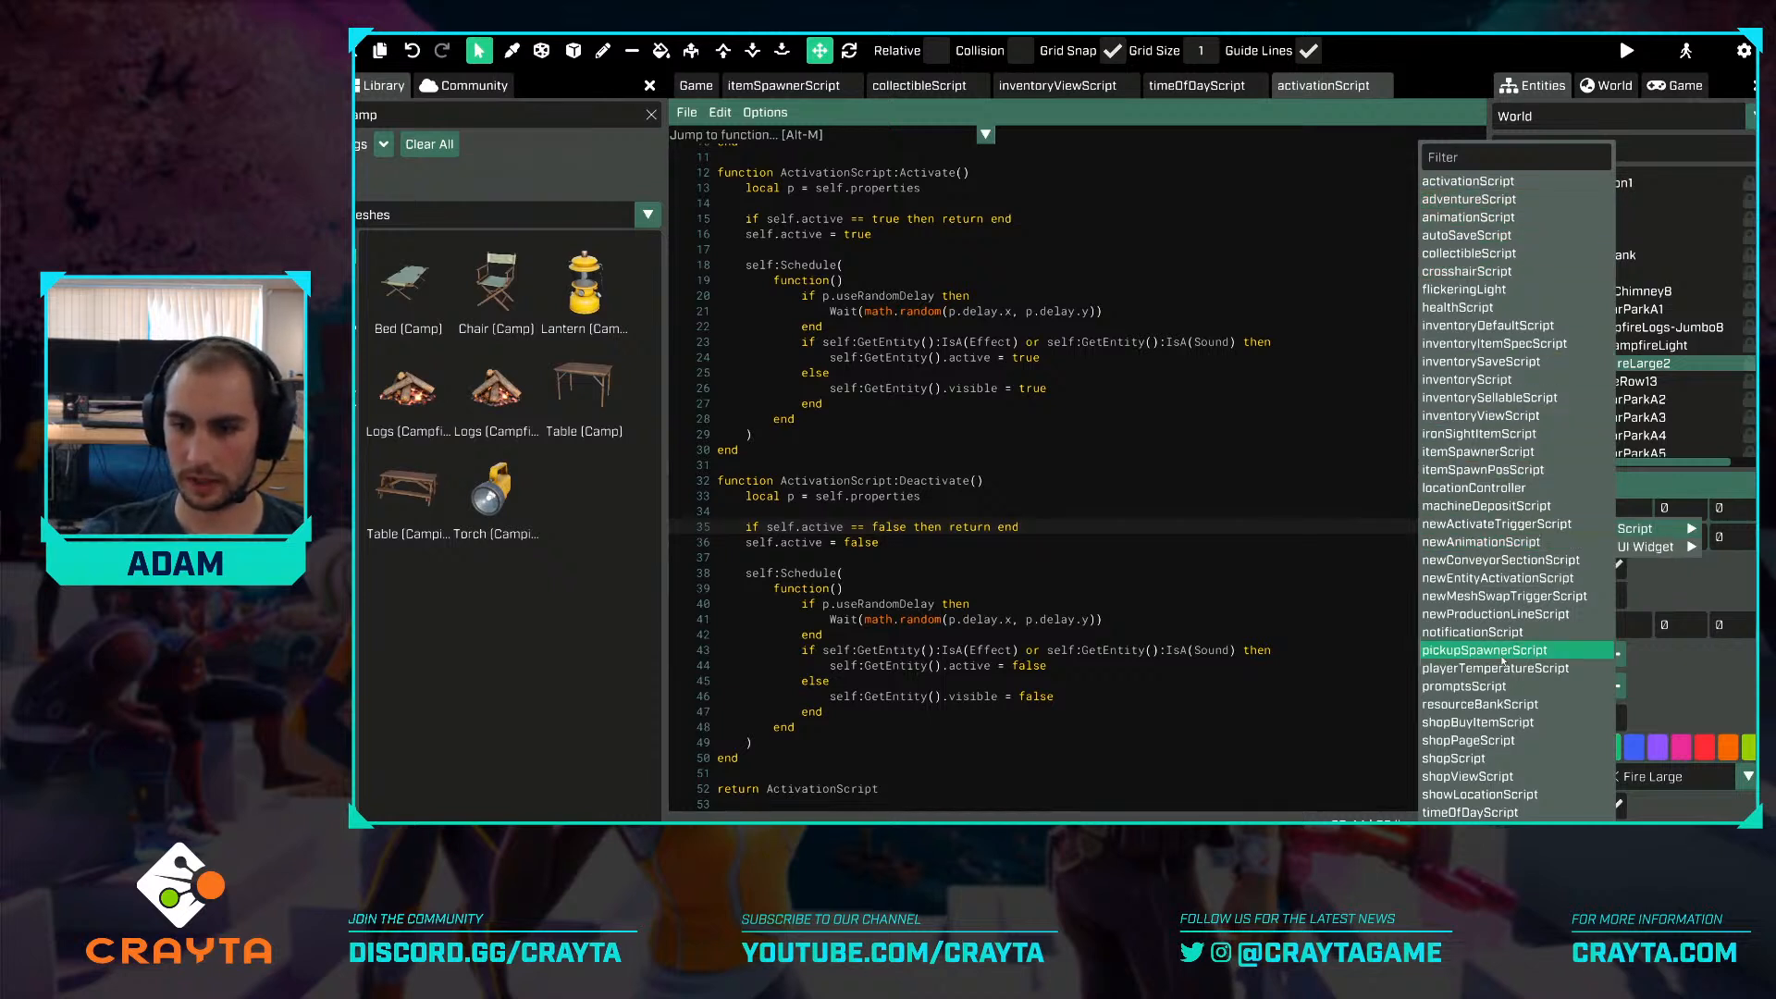
mouse_move(1512, 764)
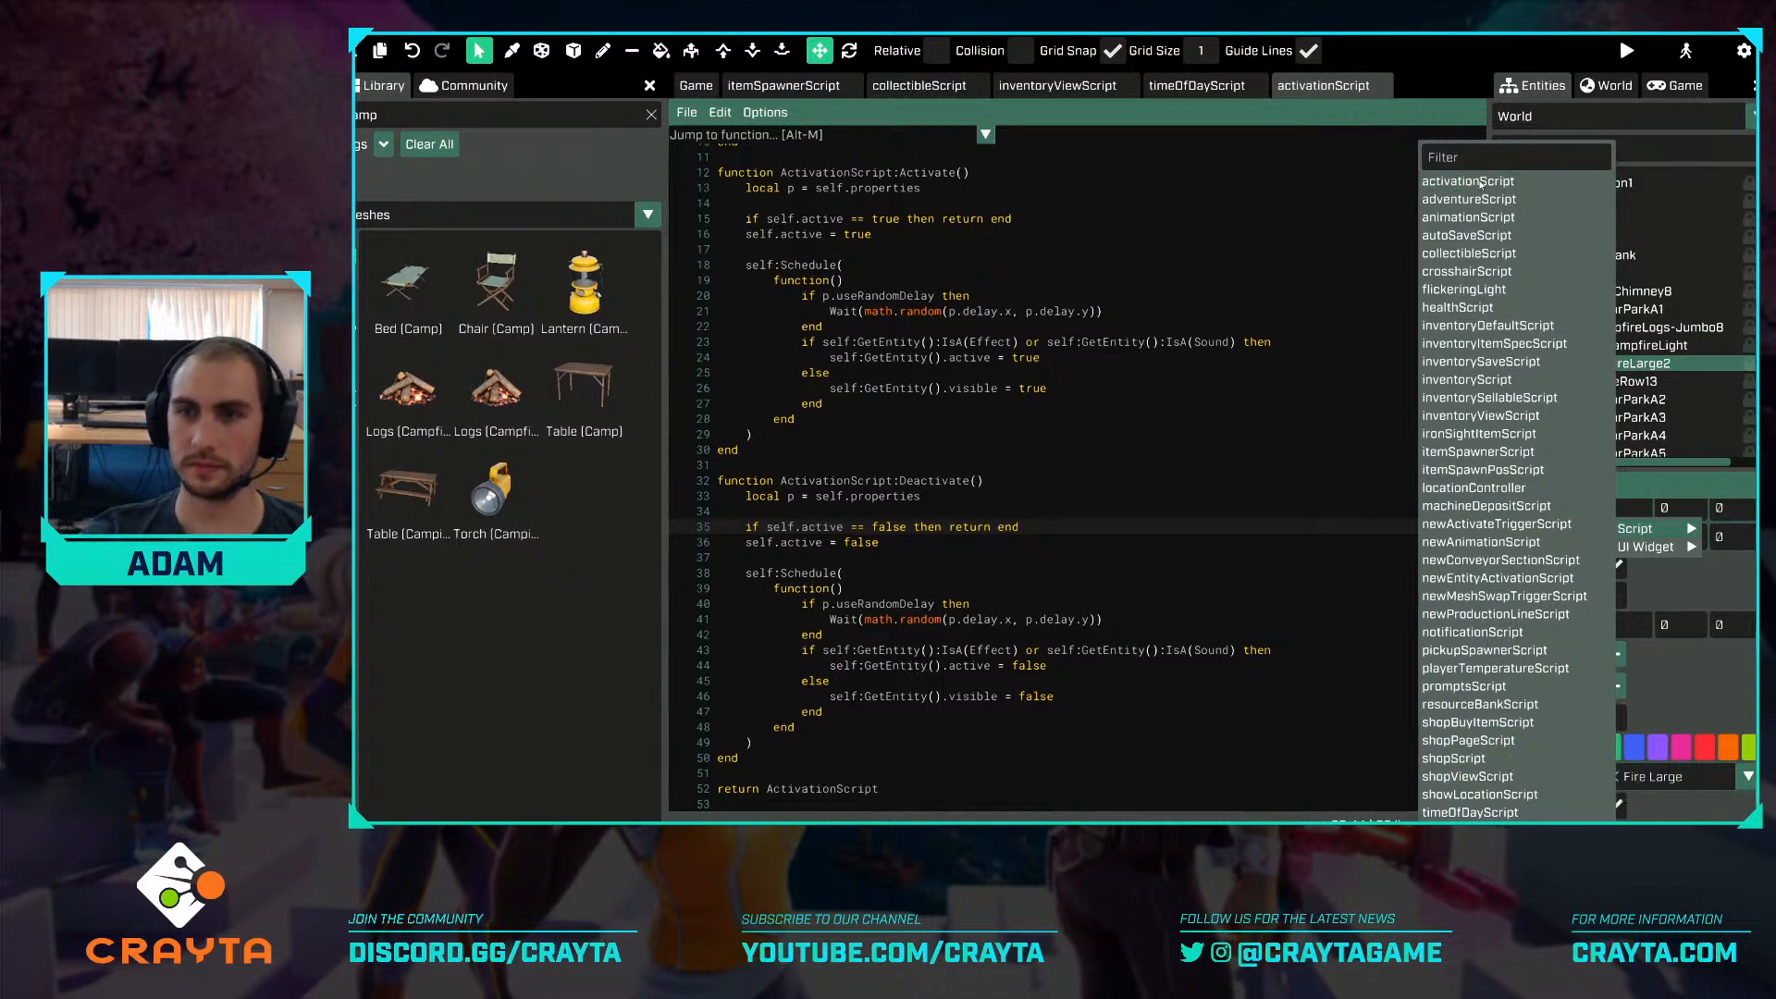
mouse_move(1481, 184)
Enable useRandomDelay in fireLarge2's activationScript properties.
scroll(1645, 646, down, 3)
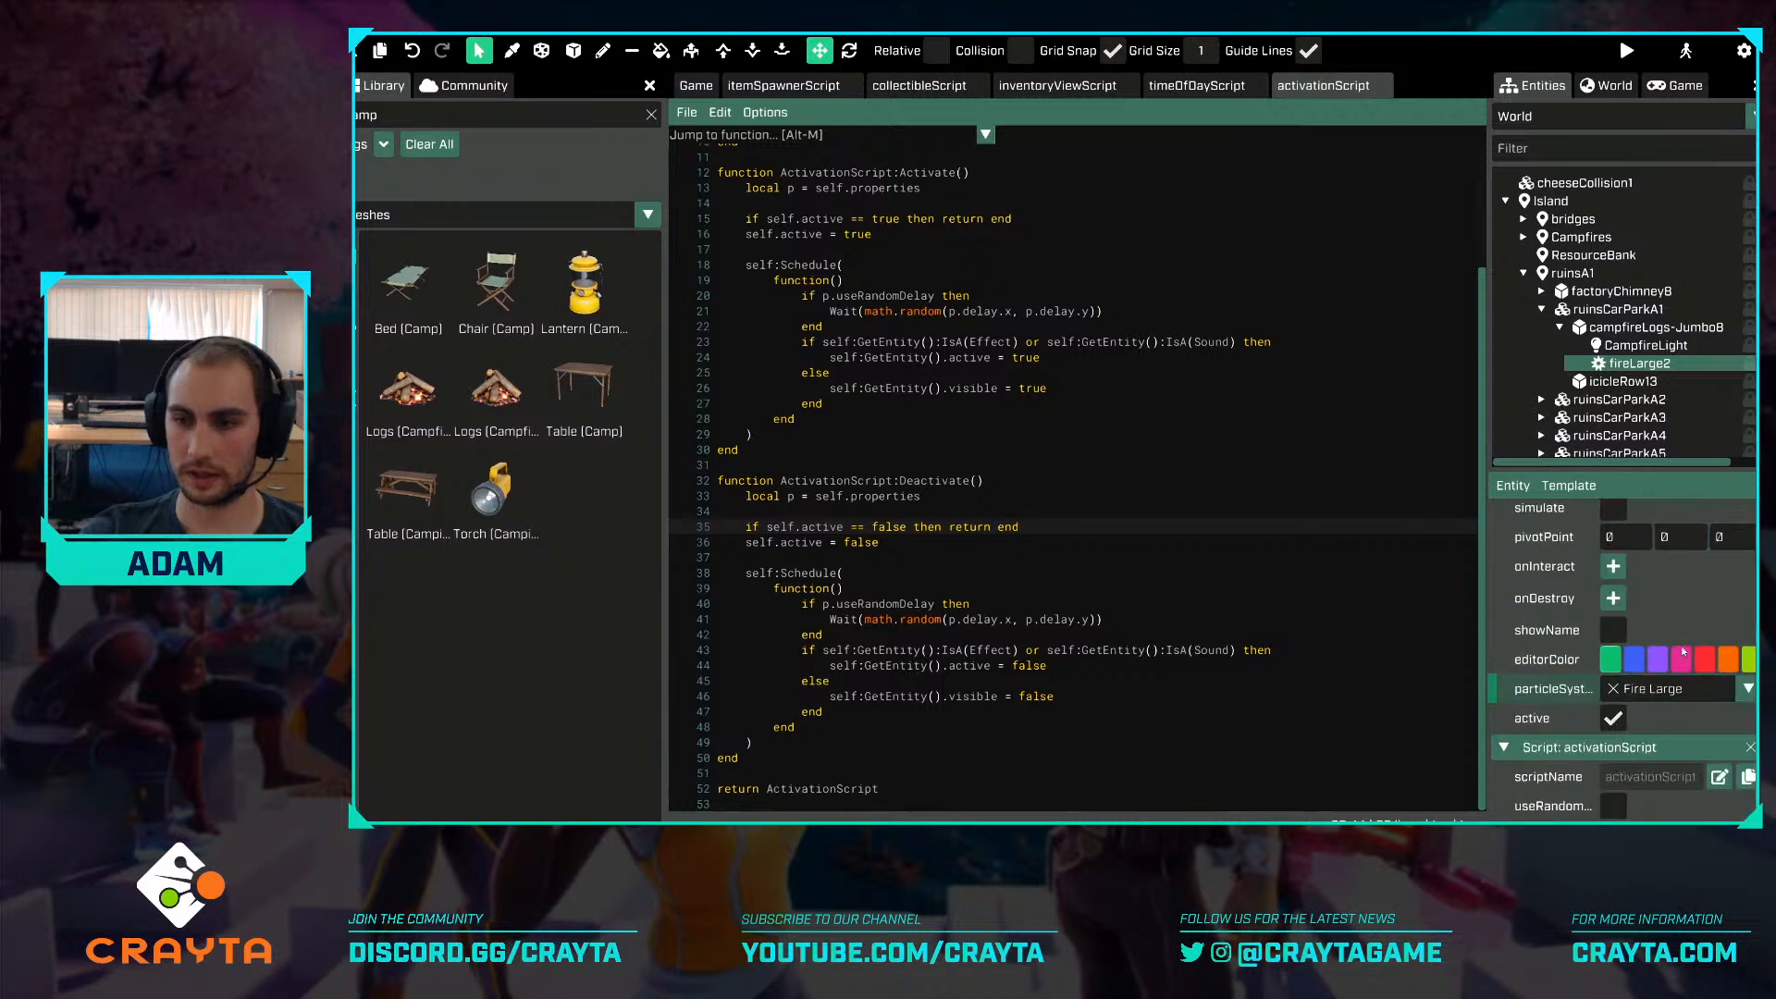
click(1617, 801)
scroll(1628, 759, down, 1)
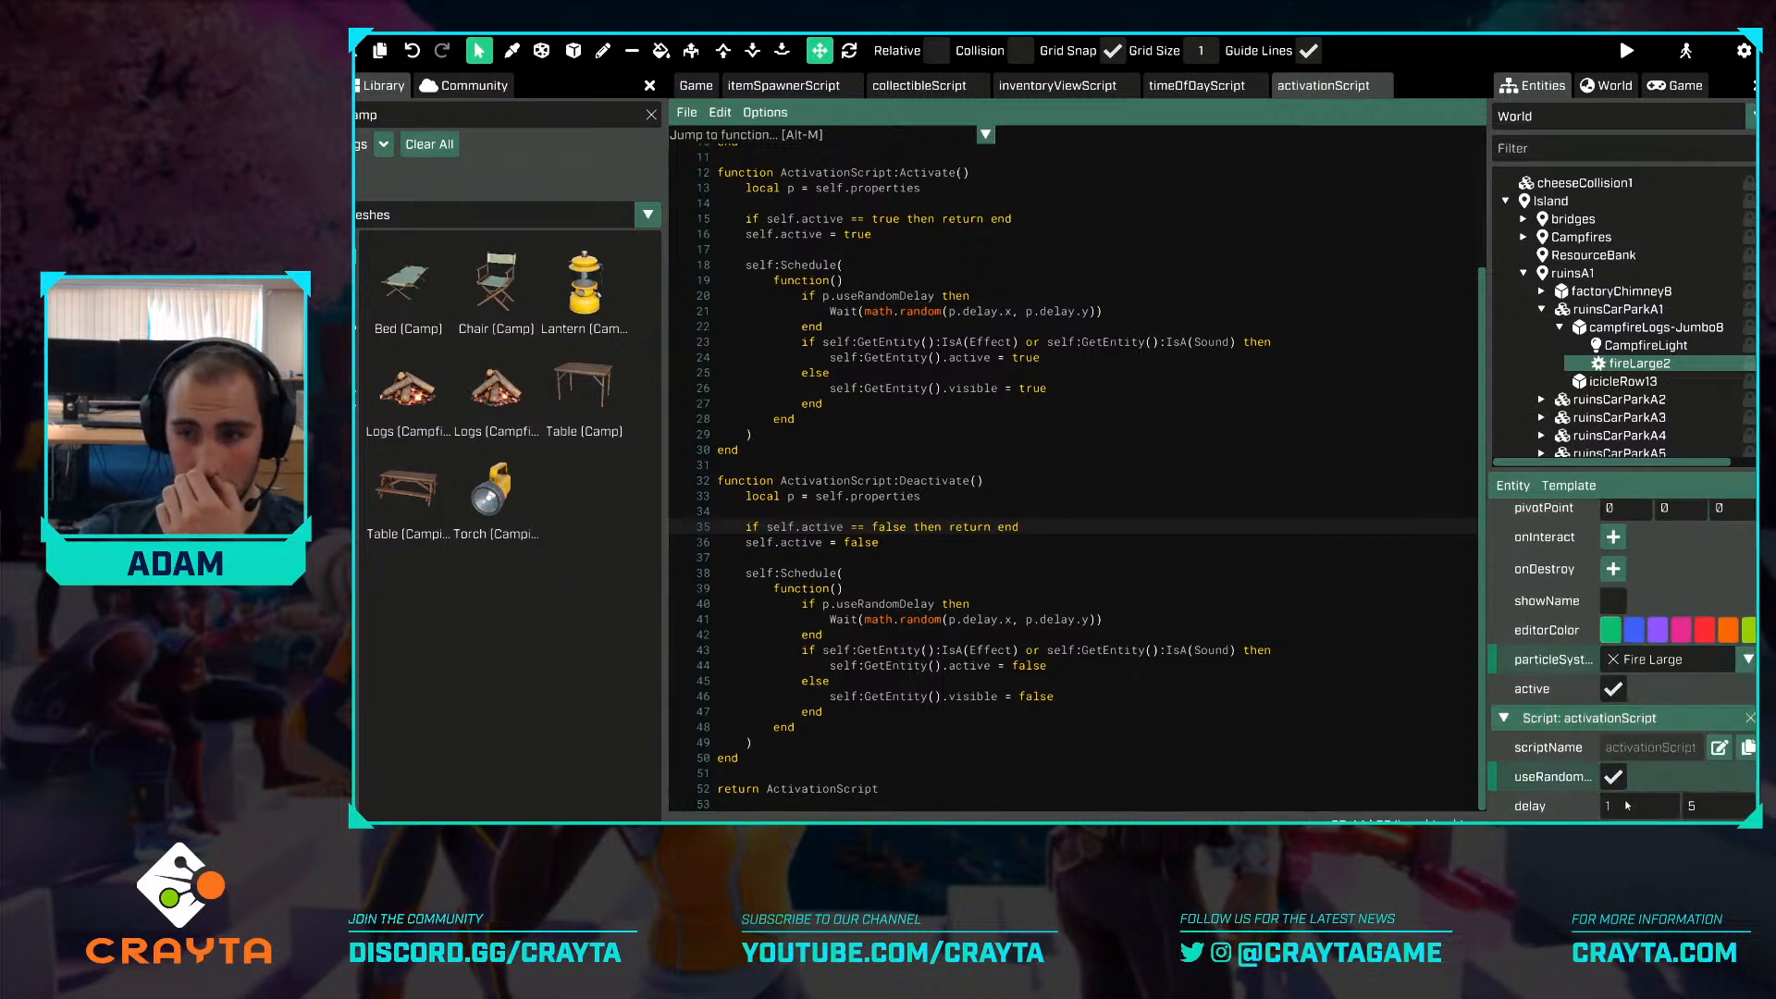
Remove timeOfDayScript from the CampfireLight entity.
click(1647, 345)
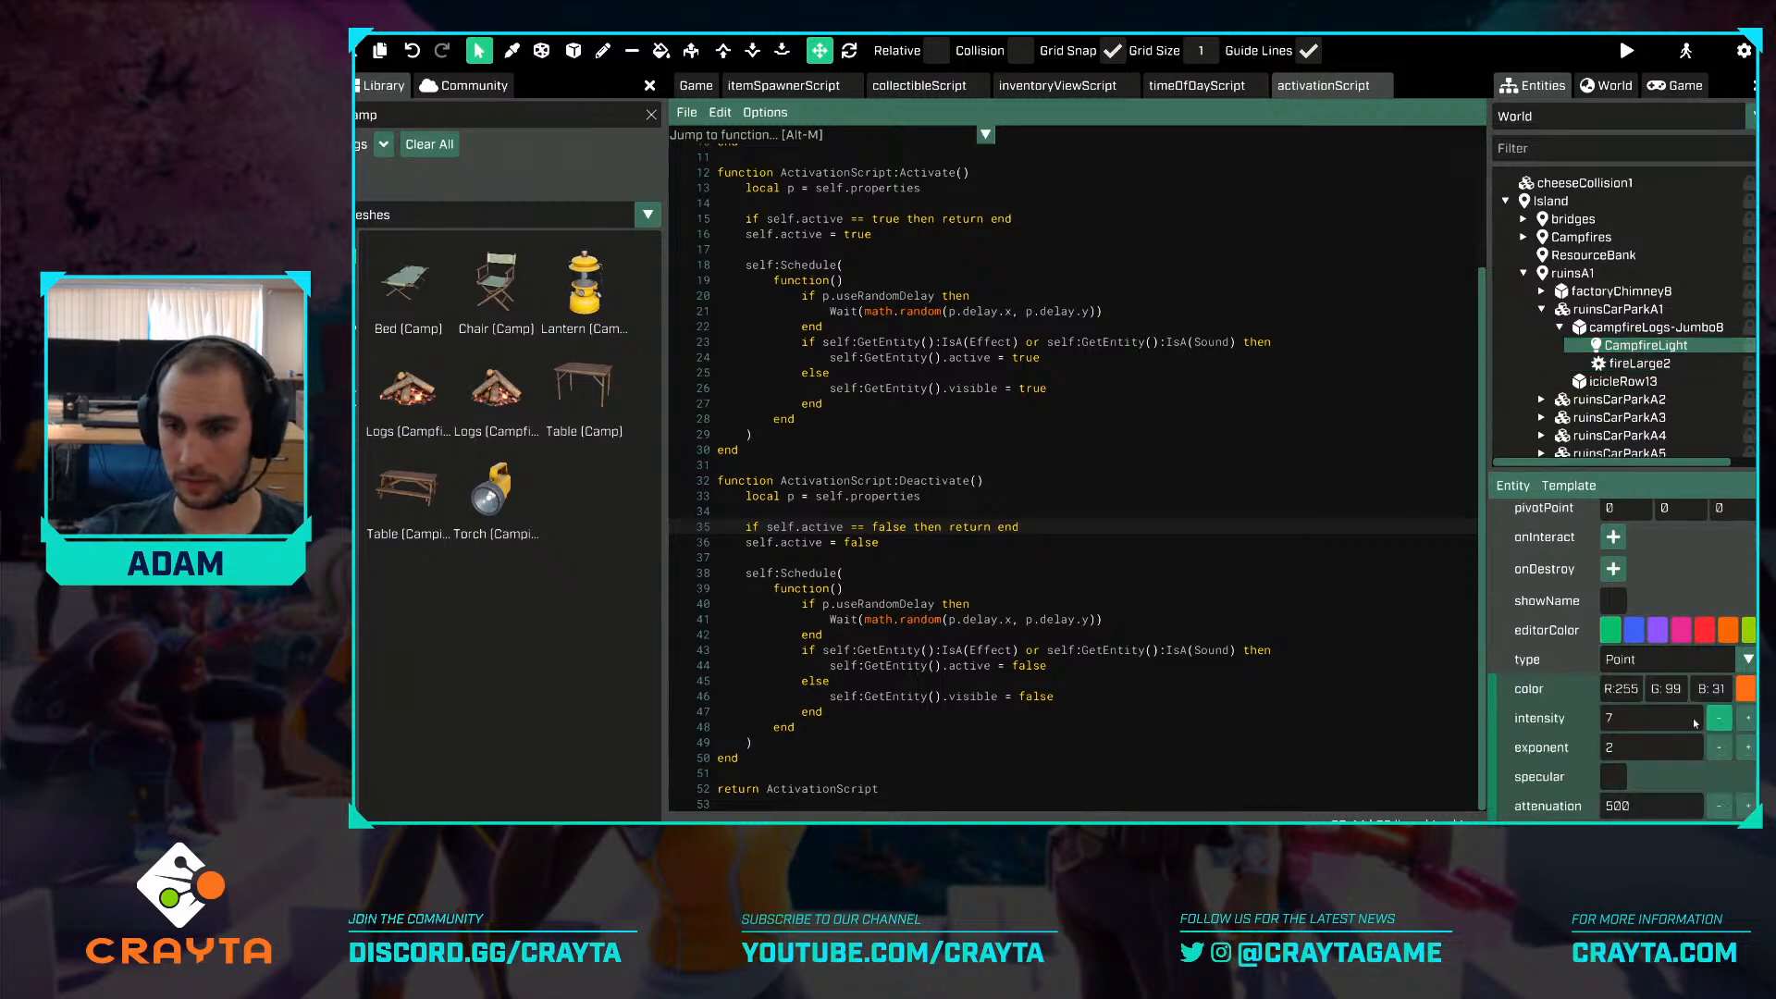
scroll(1693, 704, down, 5)
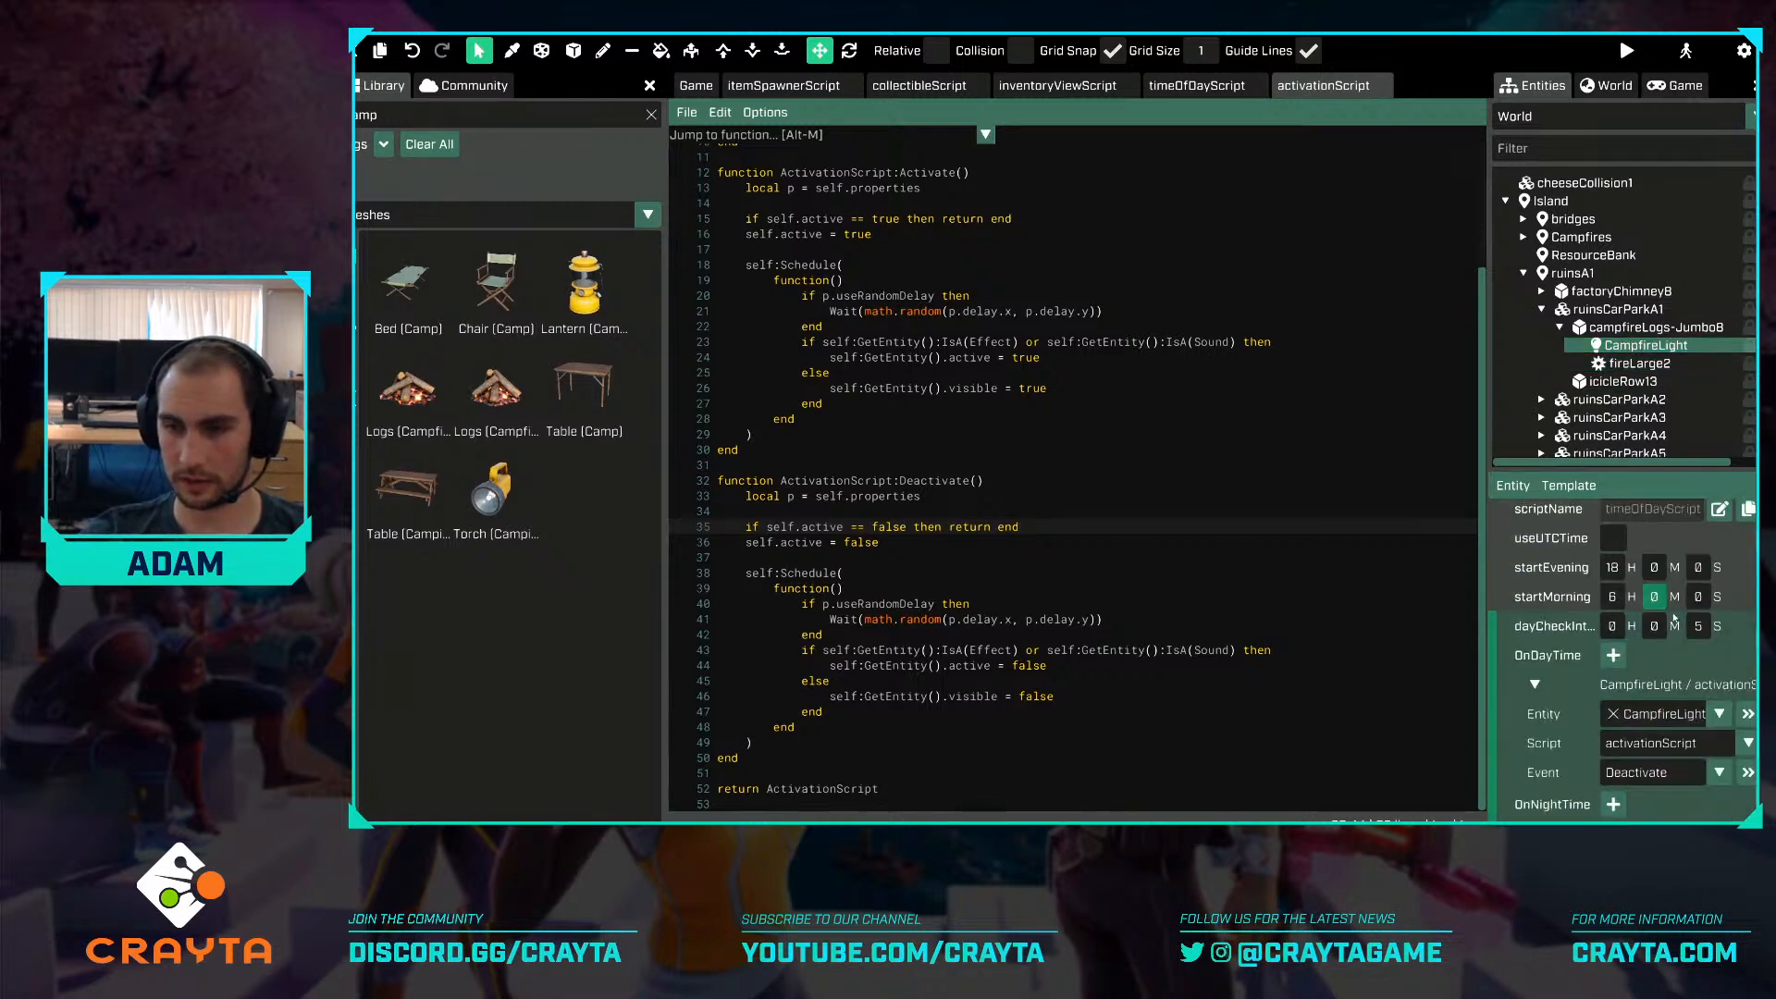
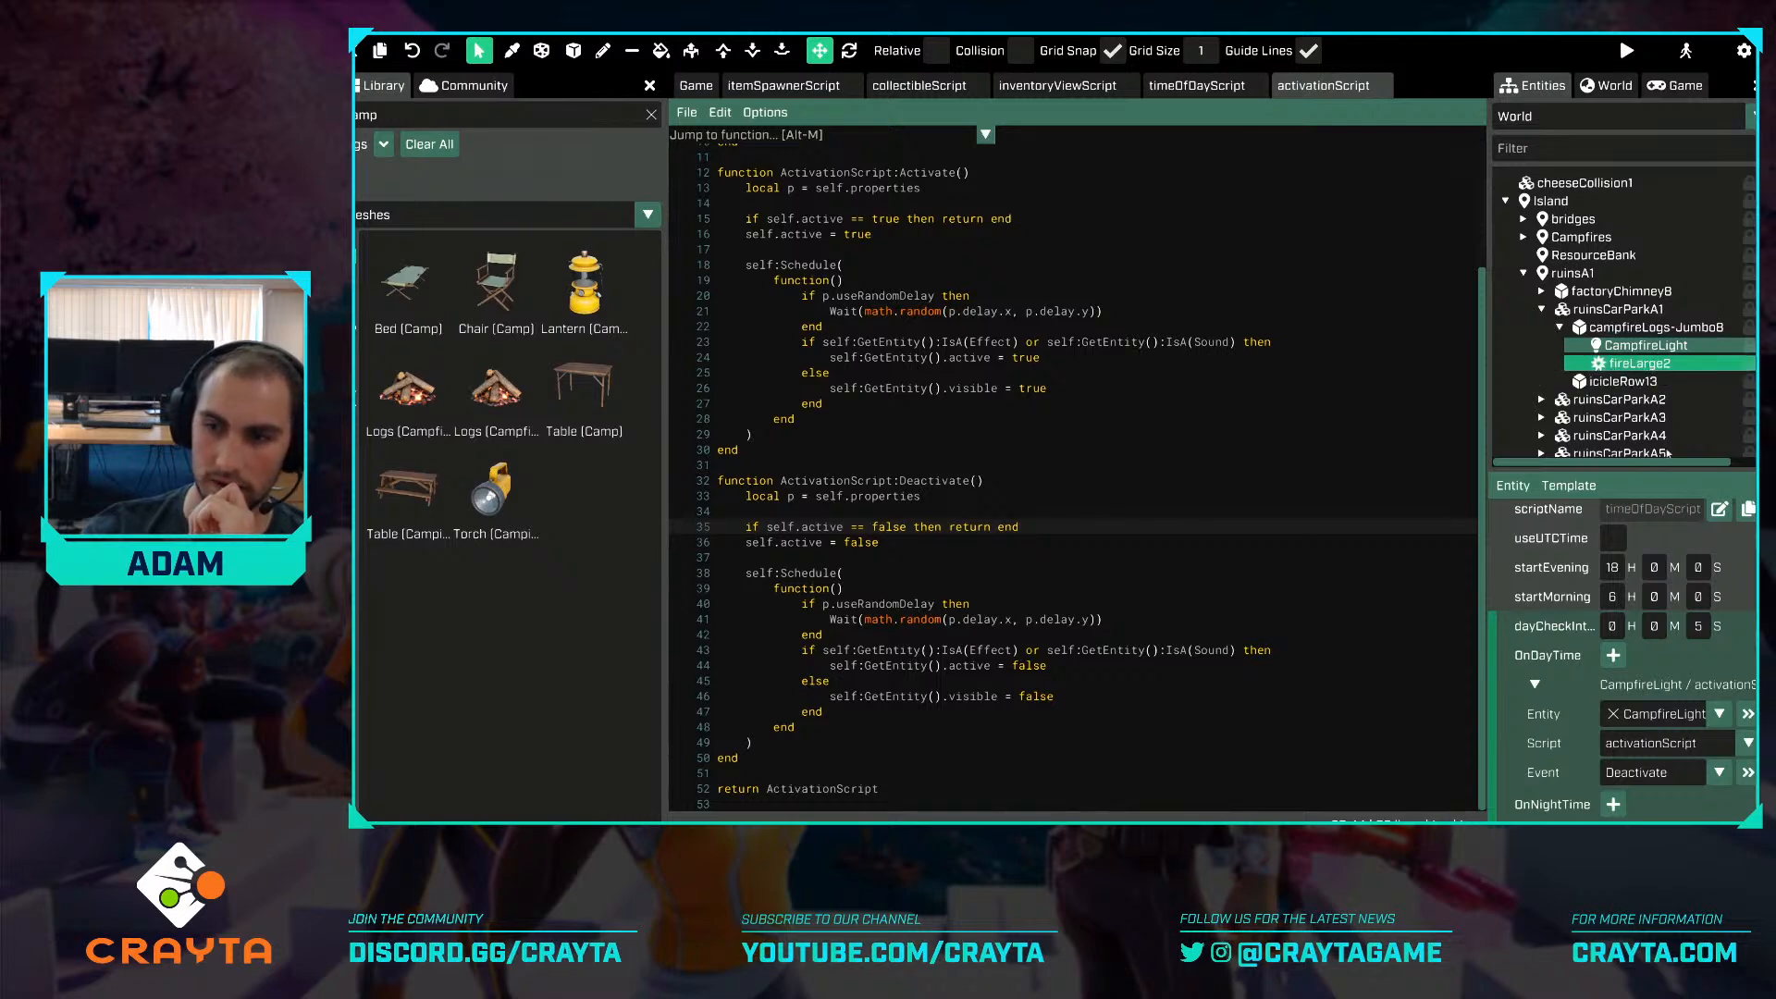
scroll(1619, 555, down, 3)
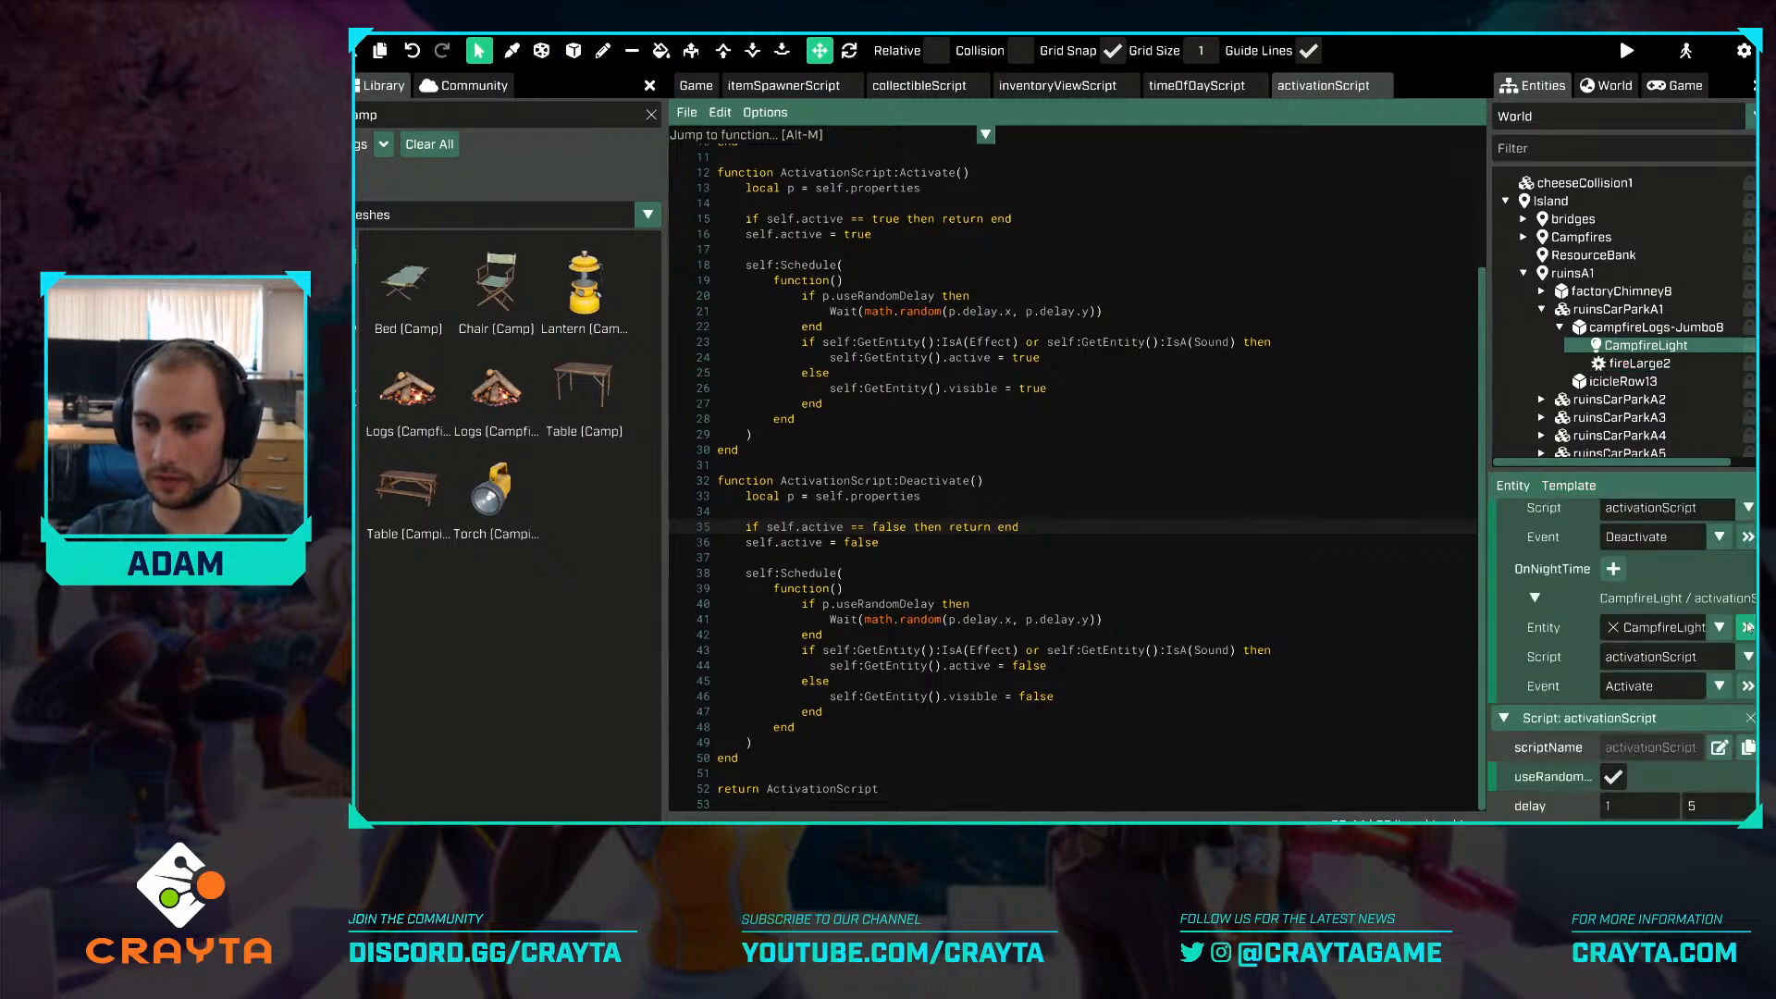
scroll(1748, 627, up, 3)
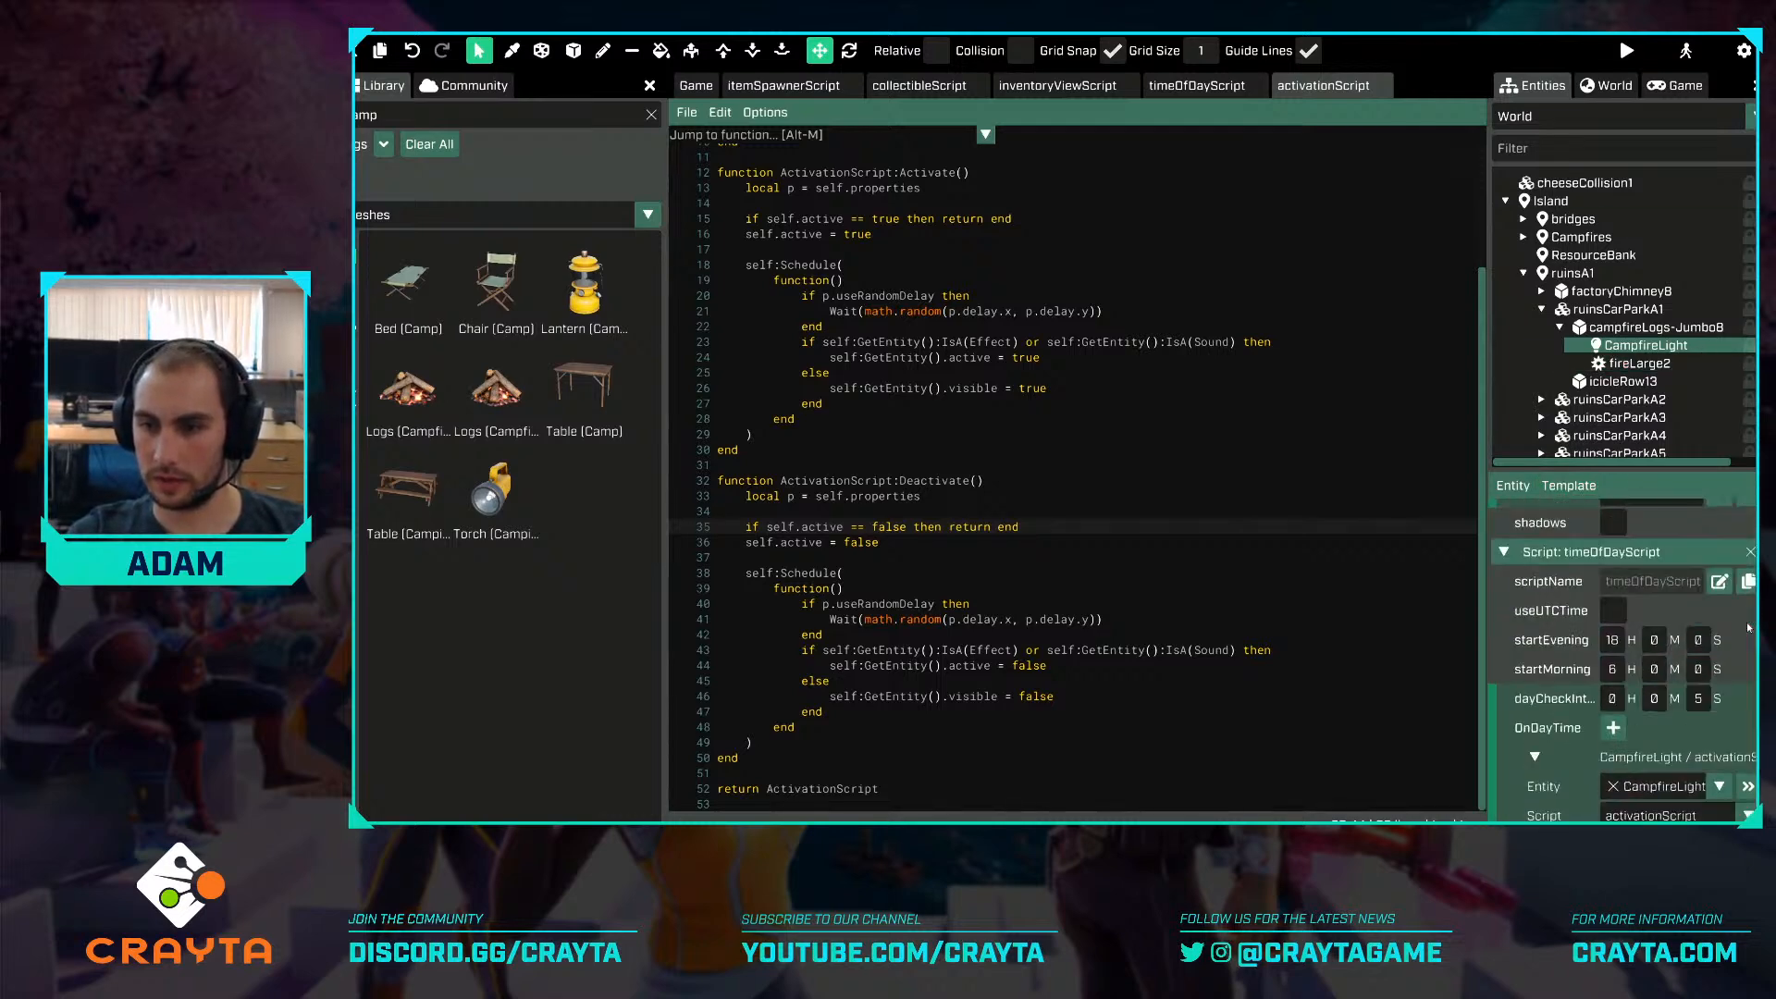
click(1749, 553)
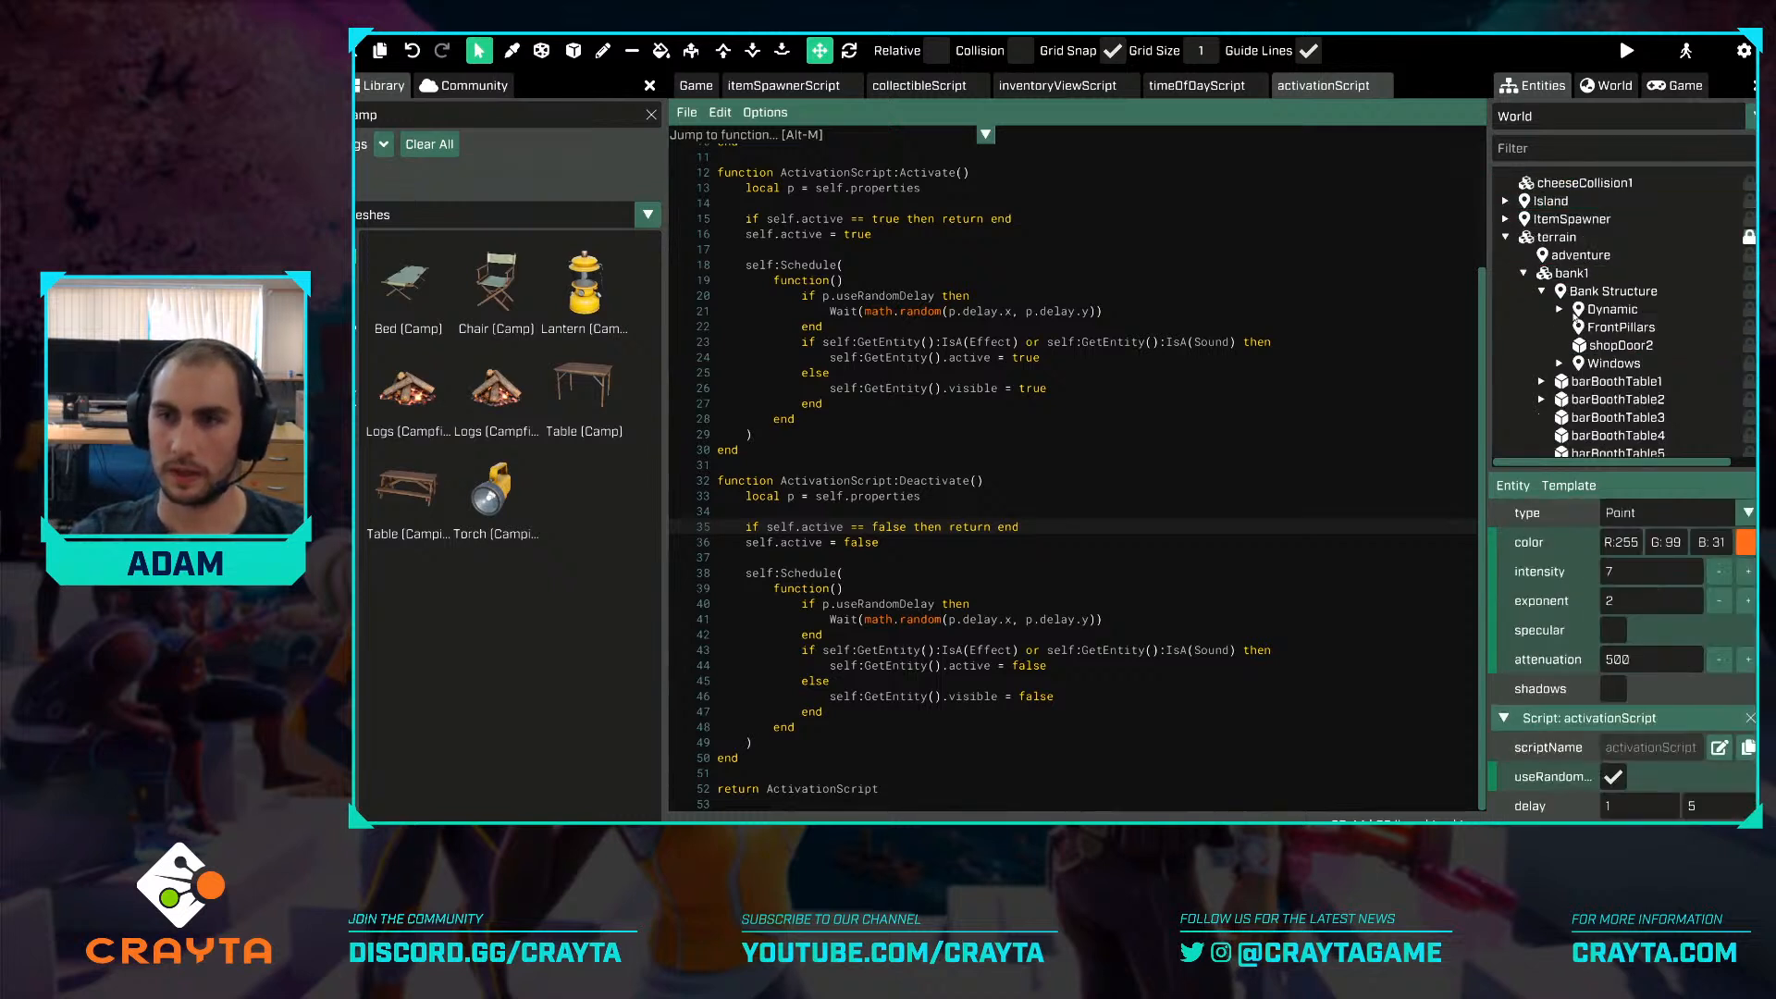
Create a new locator at the root of the World hierarchy and name it TimeOfDayLogic.
click(1505, 201)
click(1527, 274)
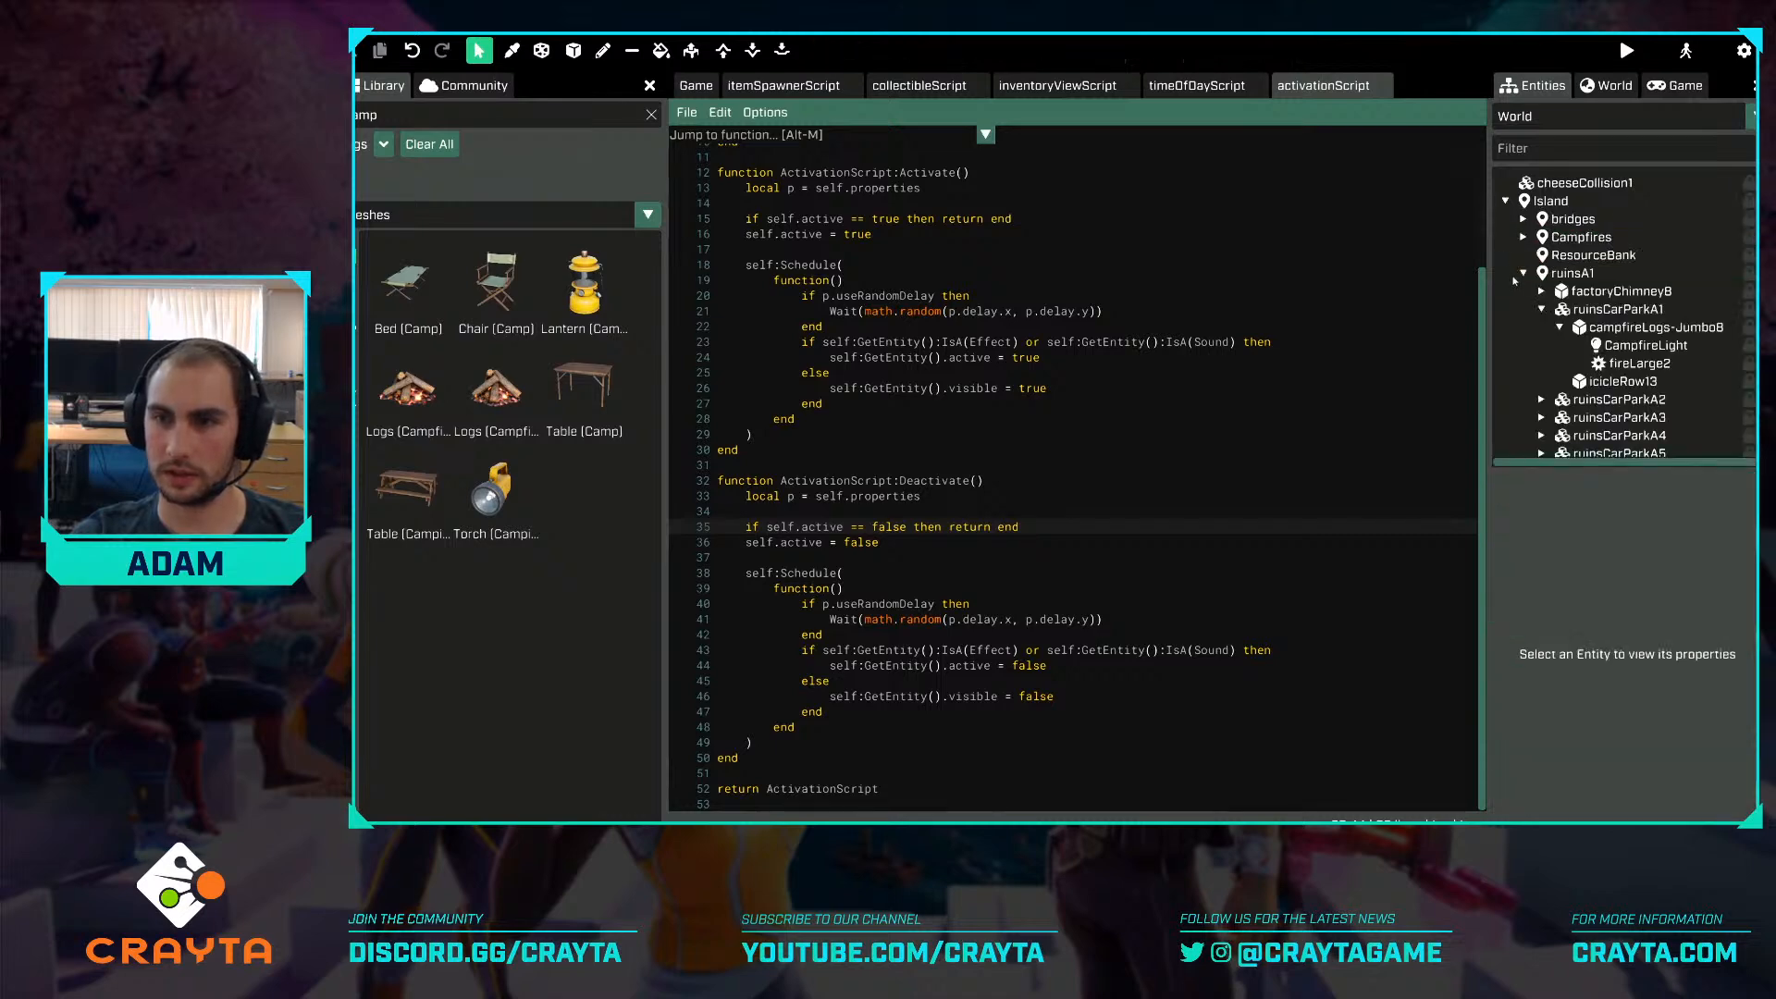
click(1506, 200)
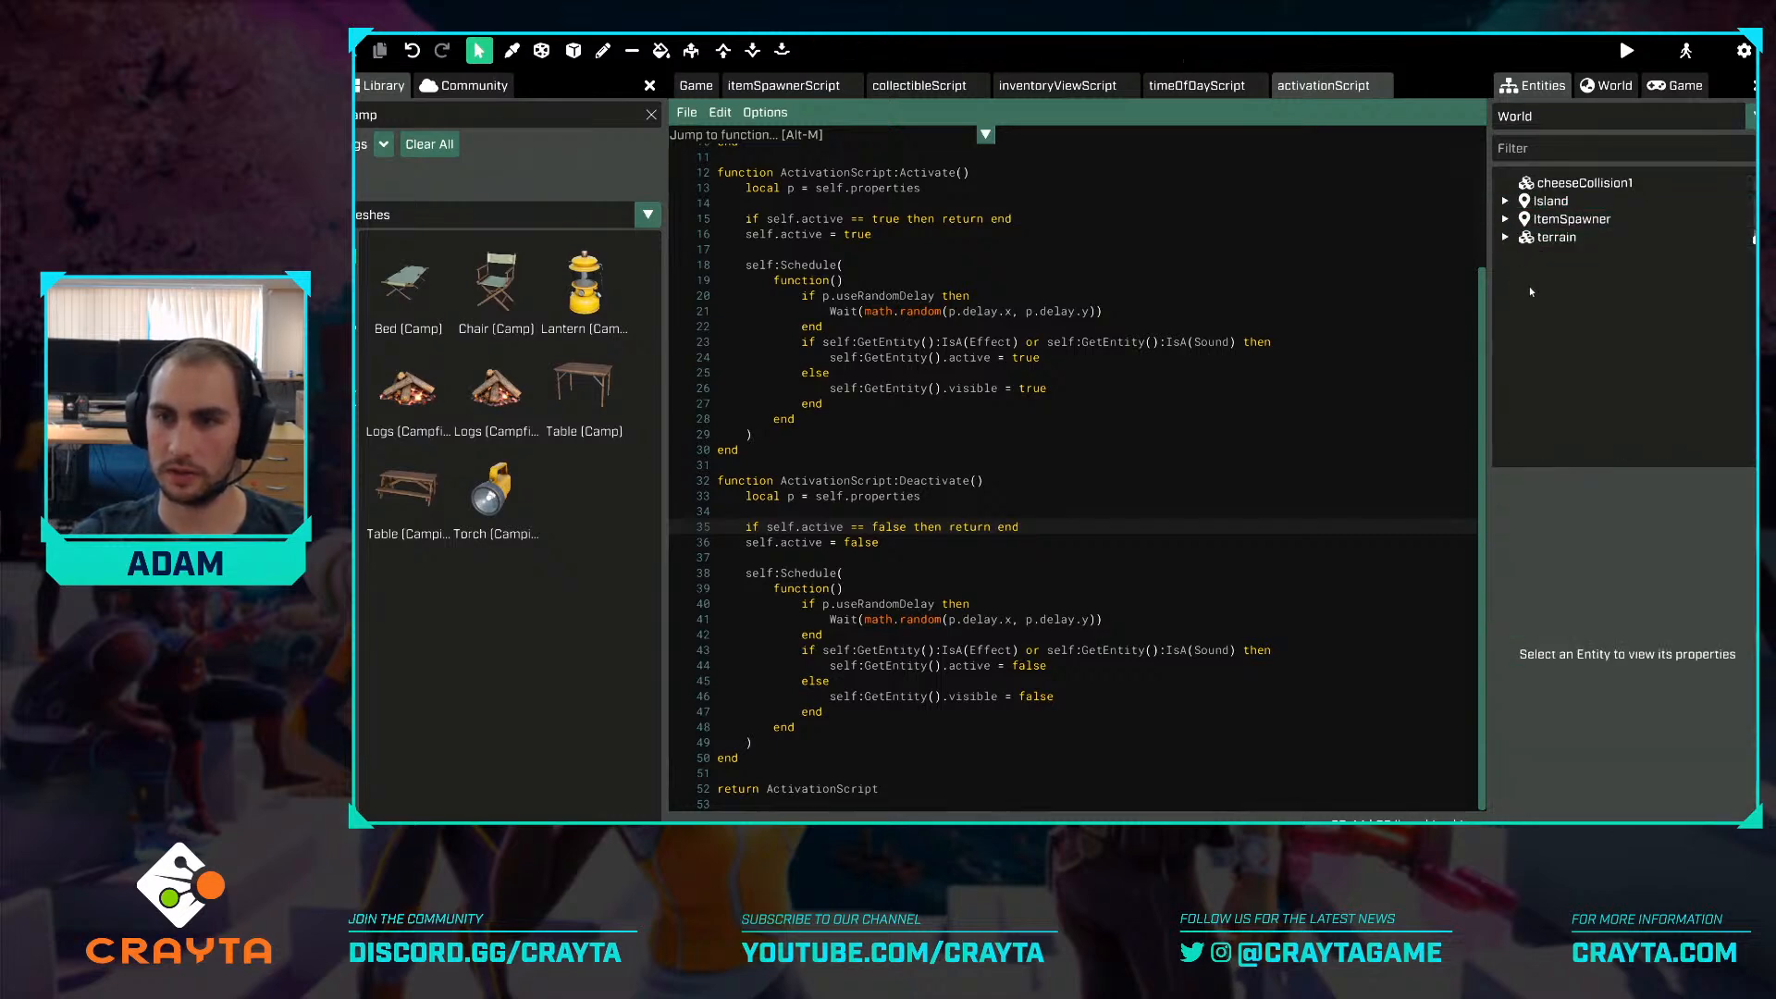
right_click(1529, 286)
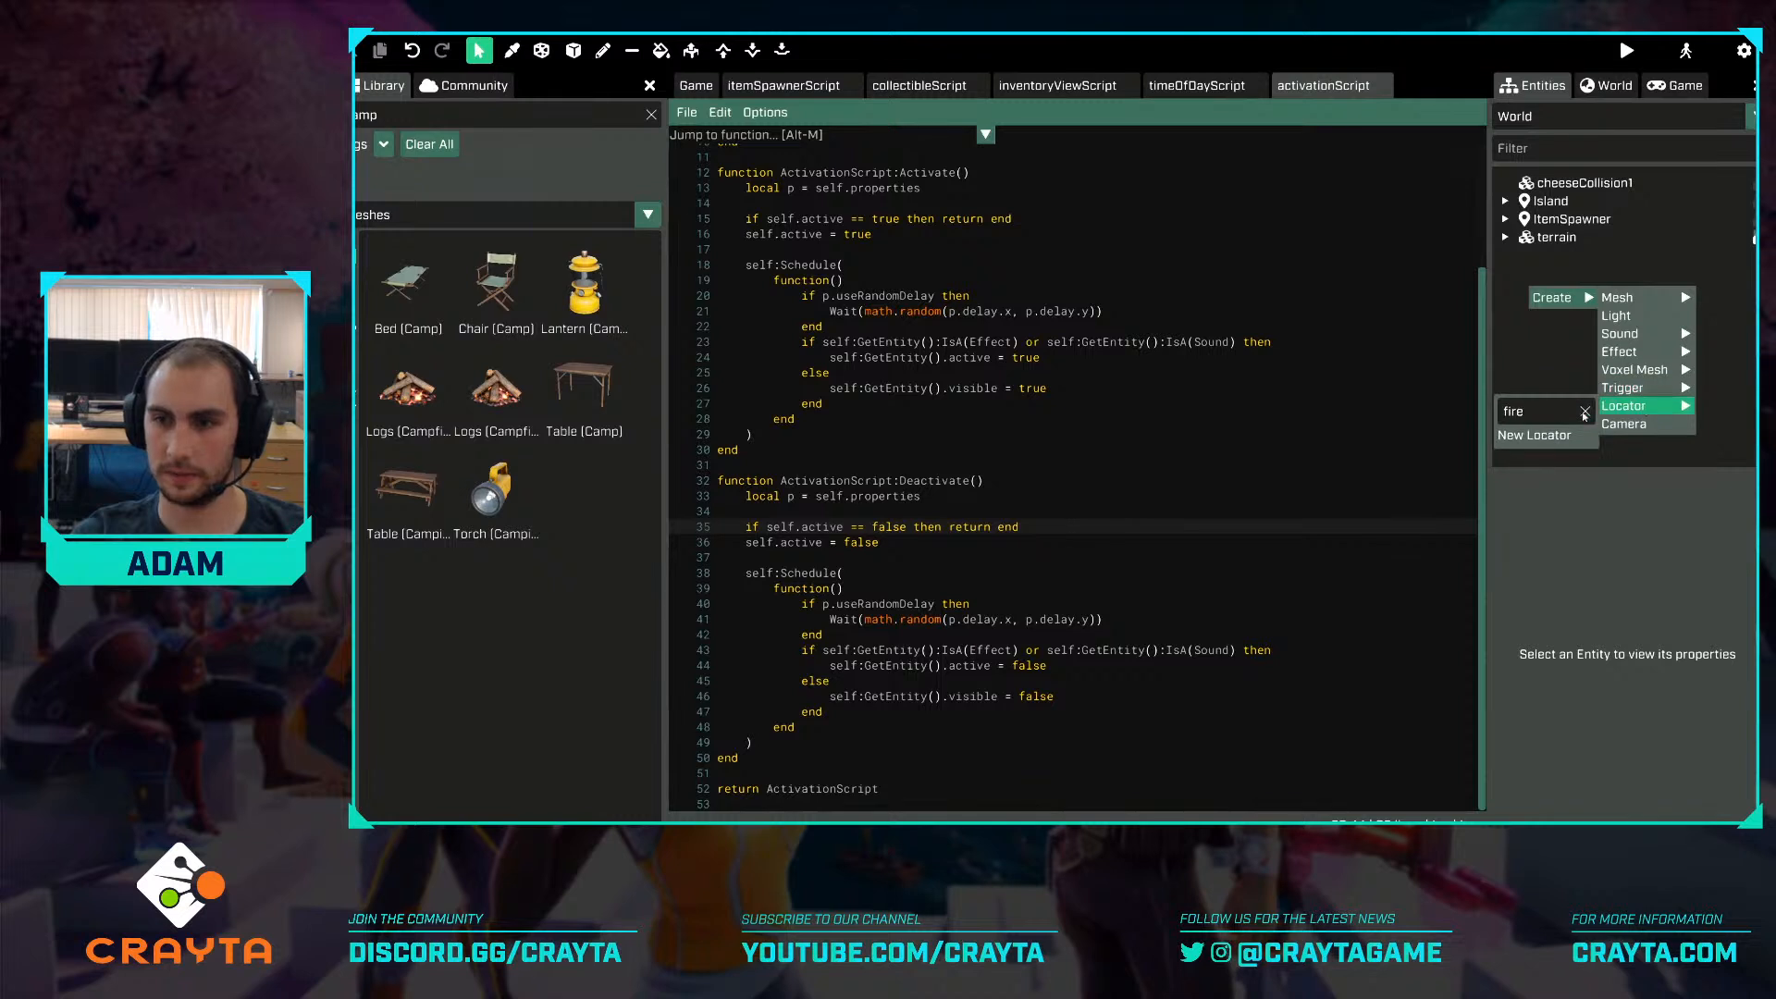
click(1536, 435)
double_click(1665, 544)
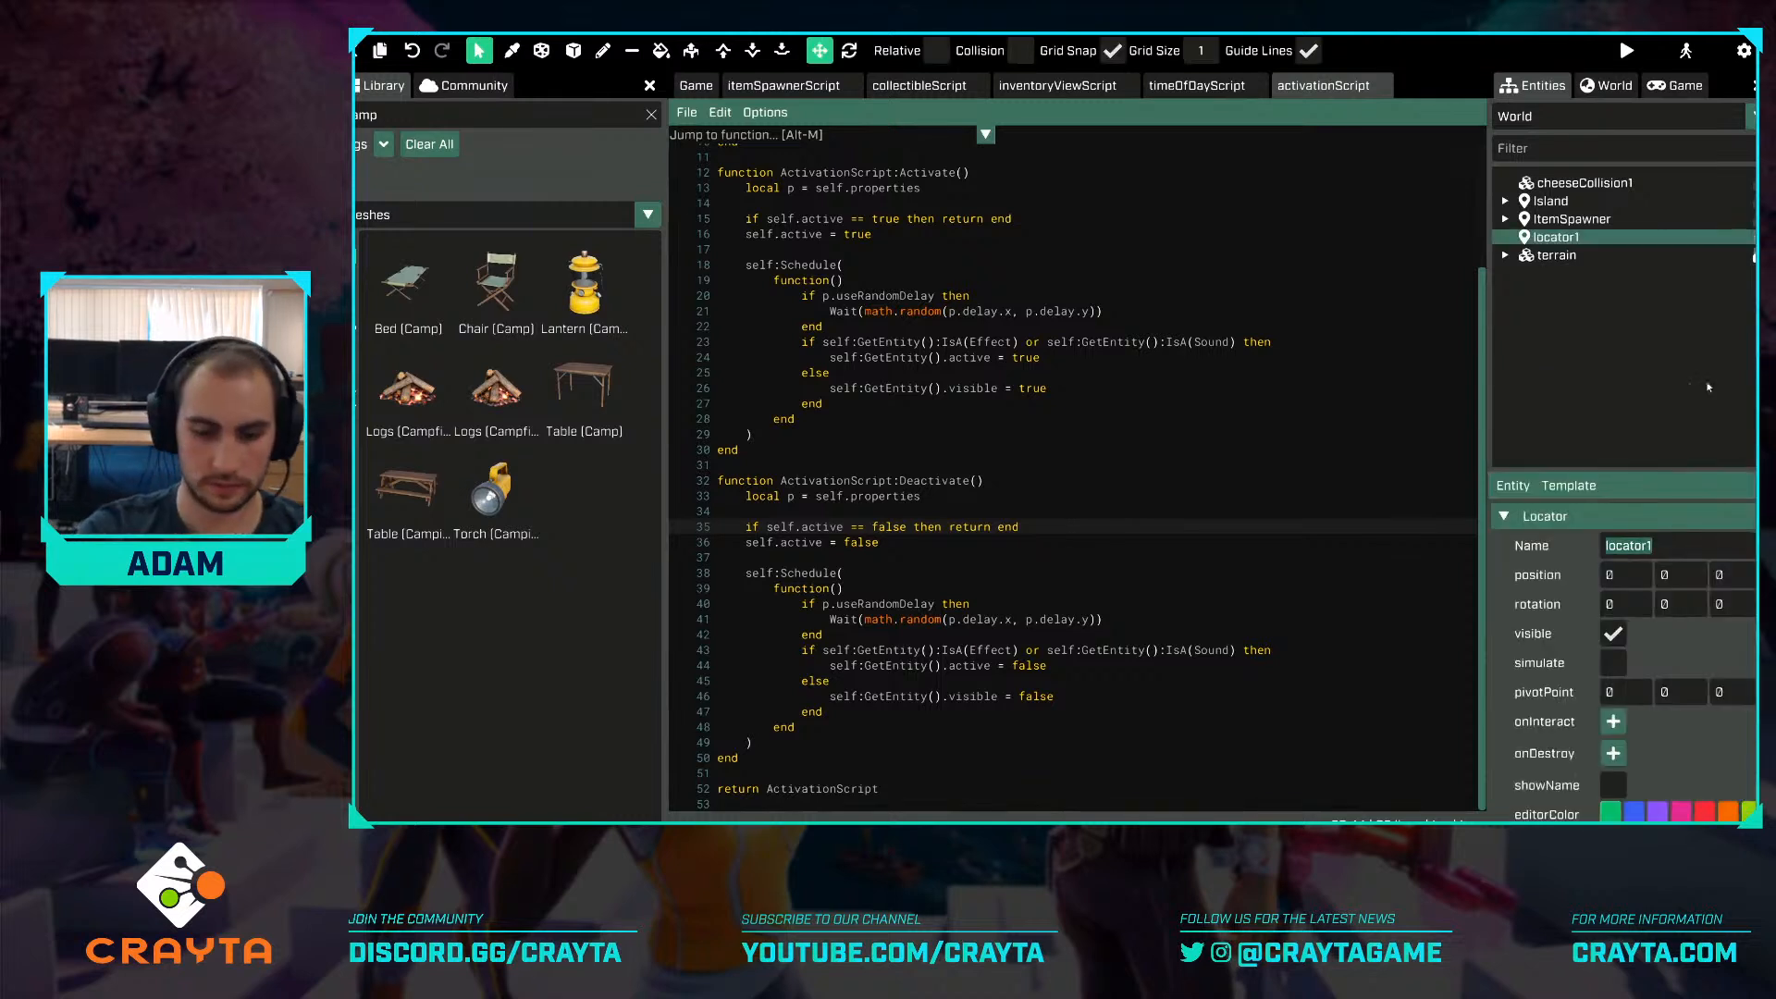
text(TimeOfDayLogic)
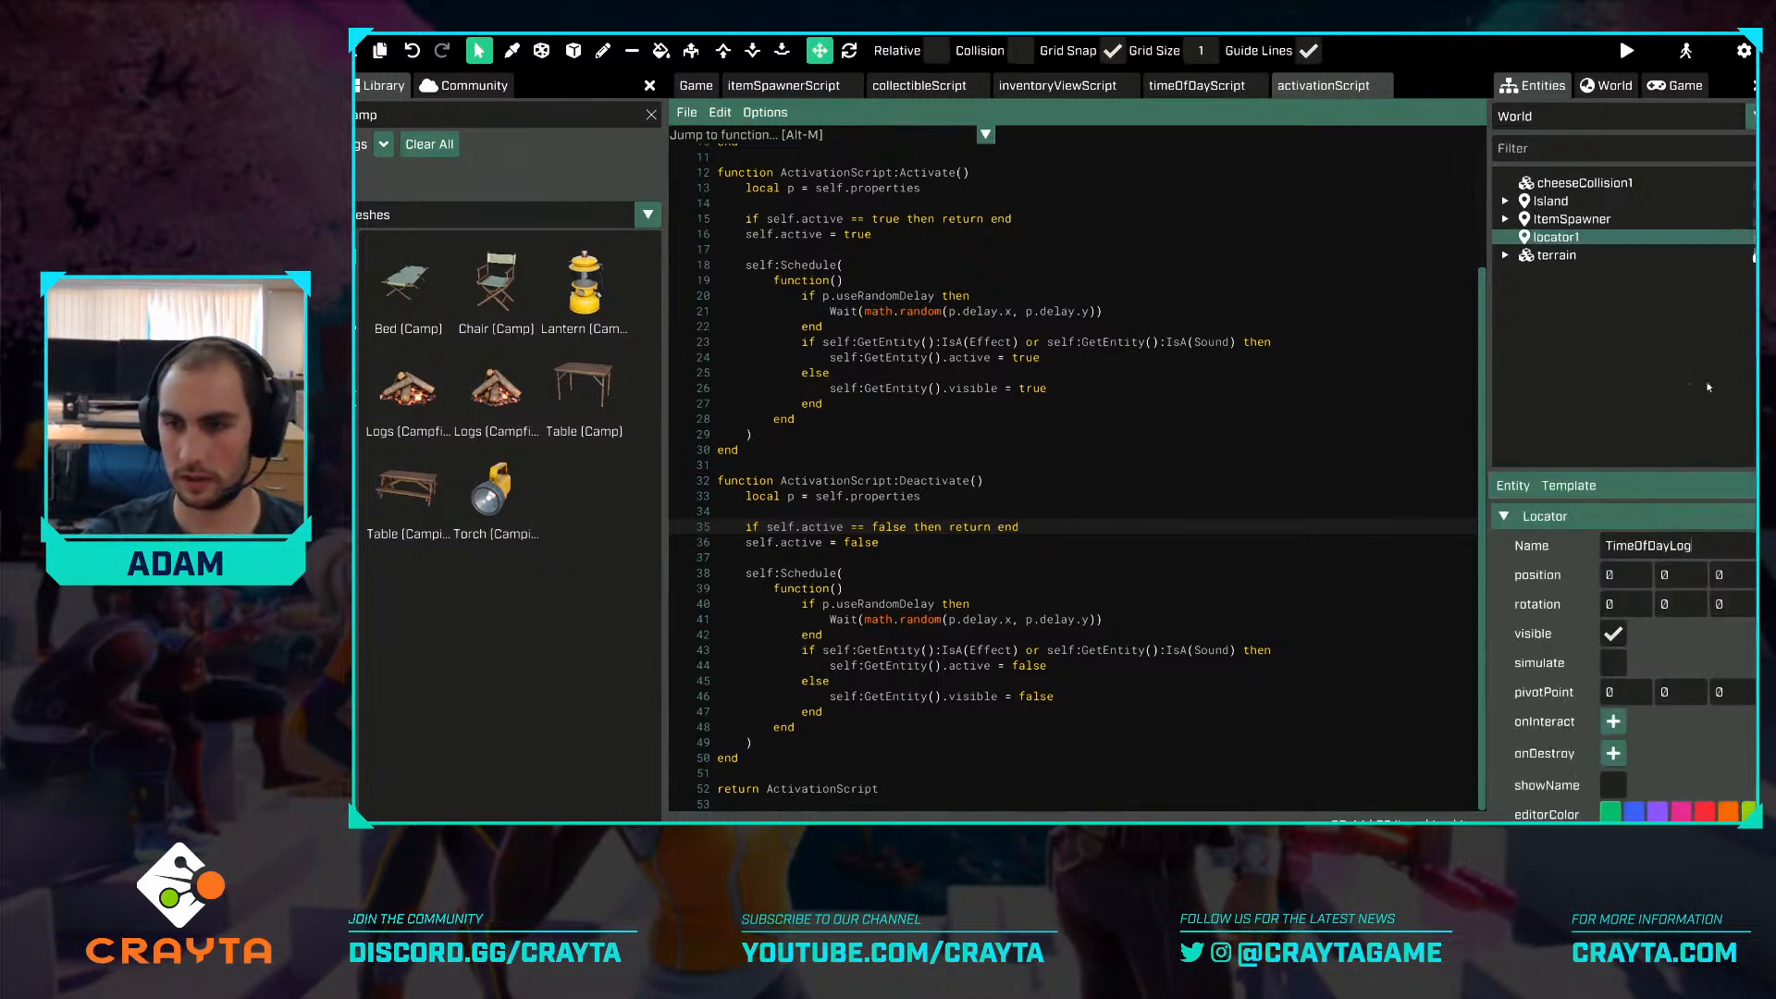
key(Return)
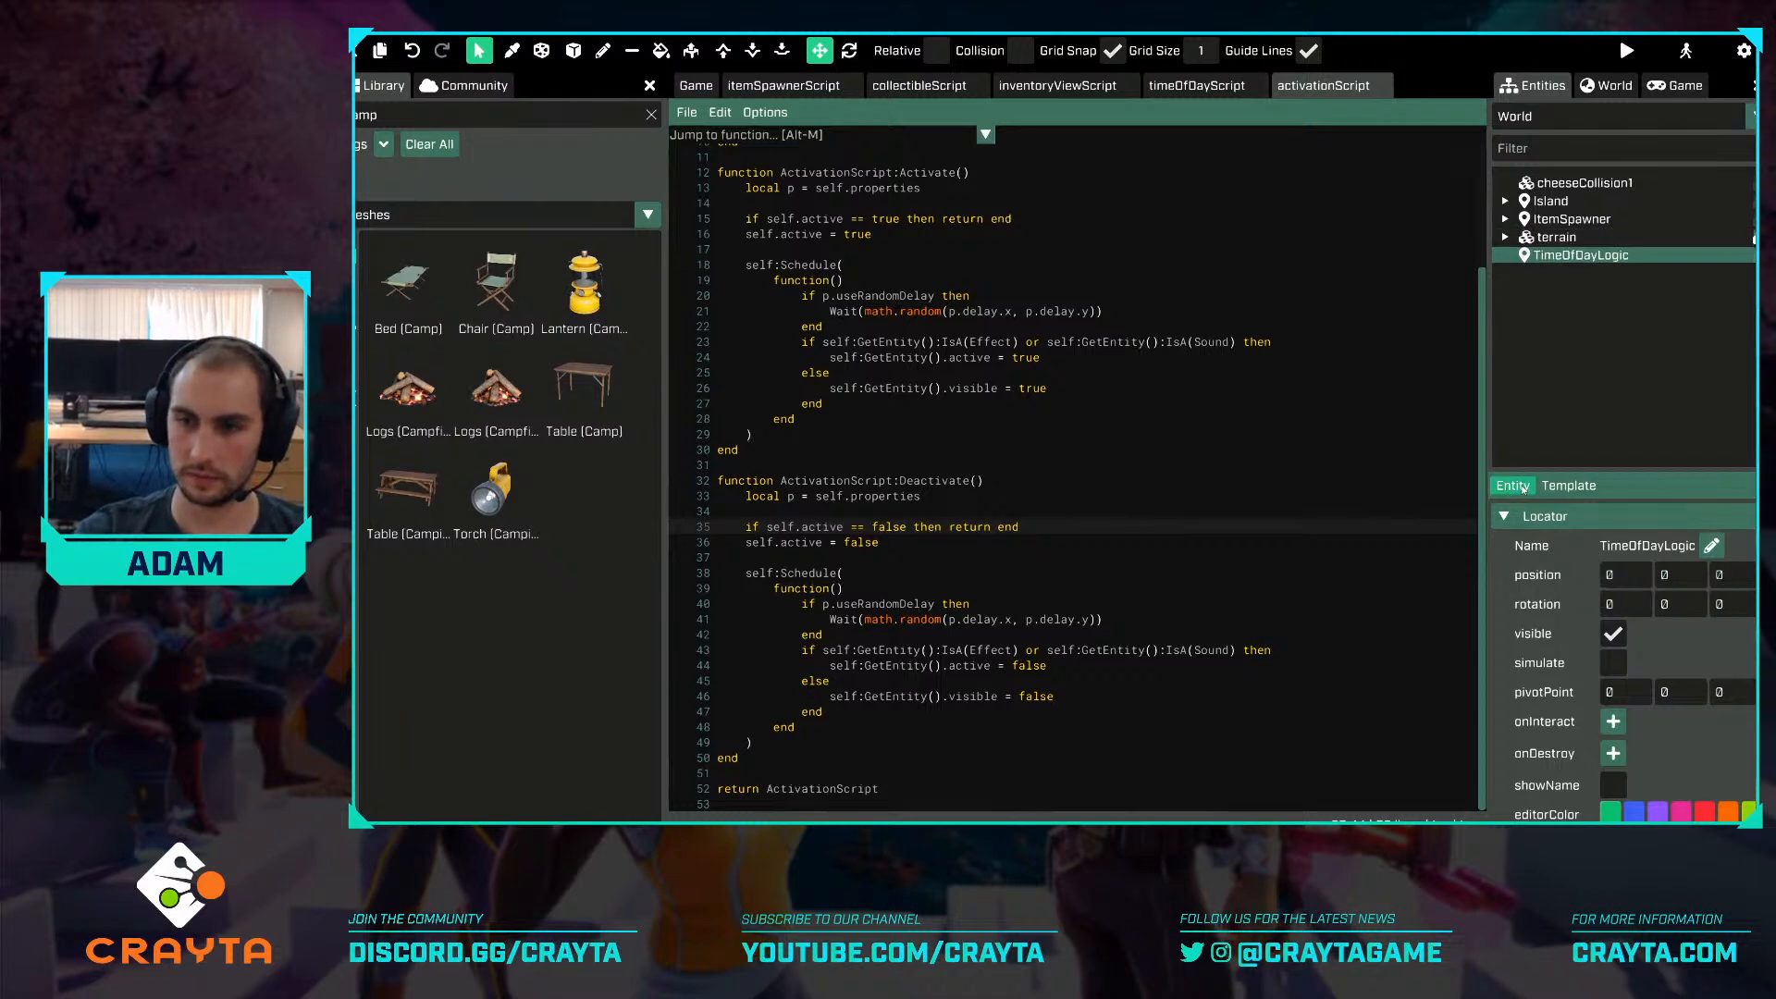
Attach the existing timeOfDayScript to the TimeOfDayLogic locator.
click(1512, 487)
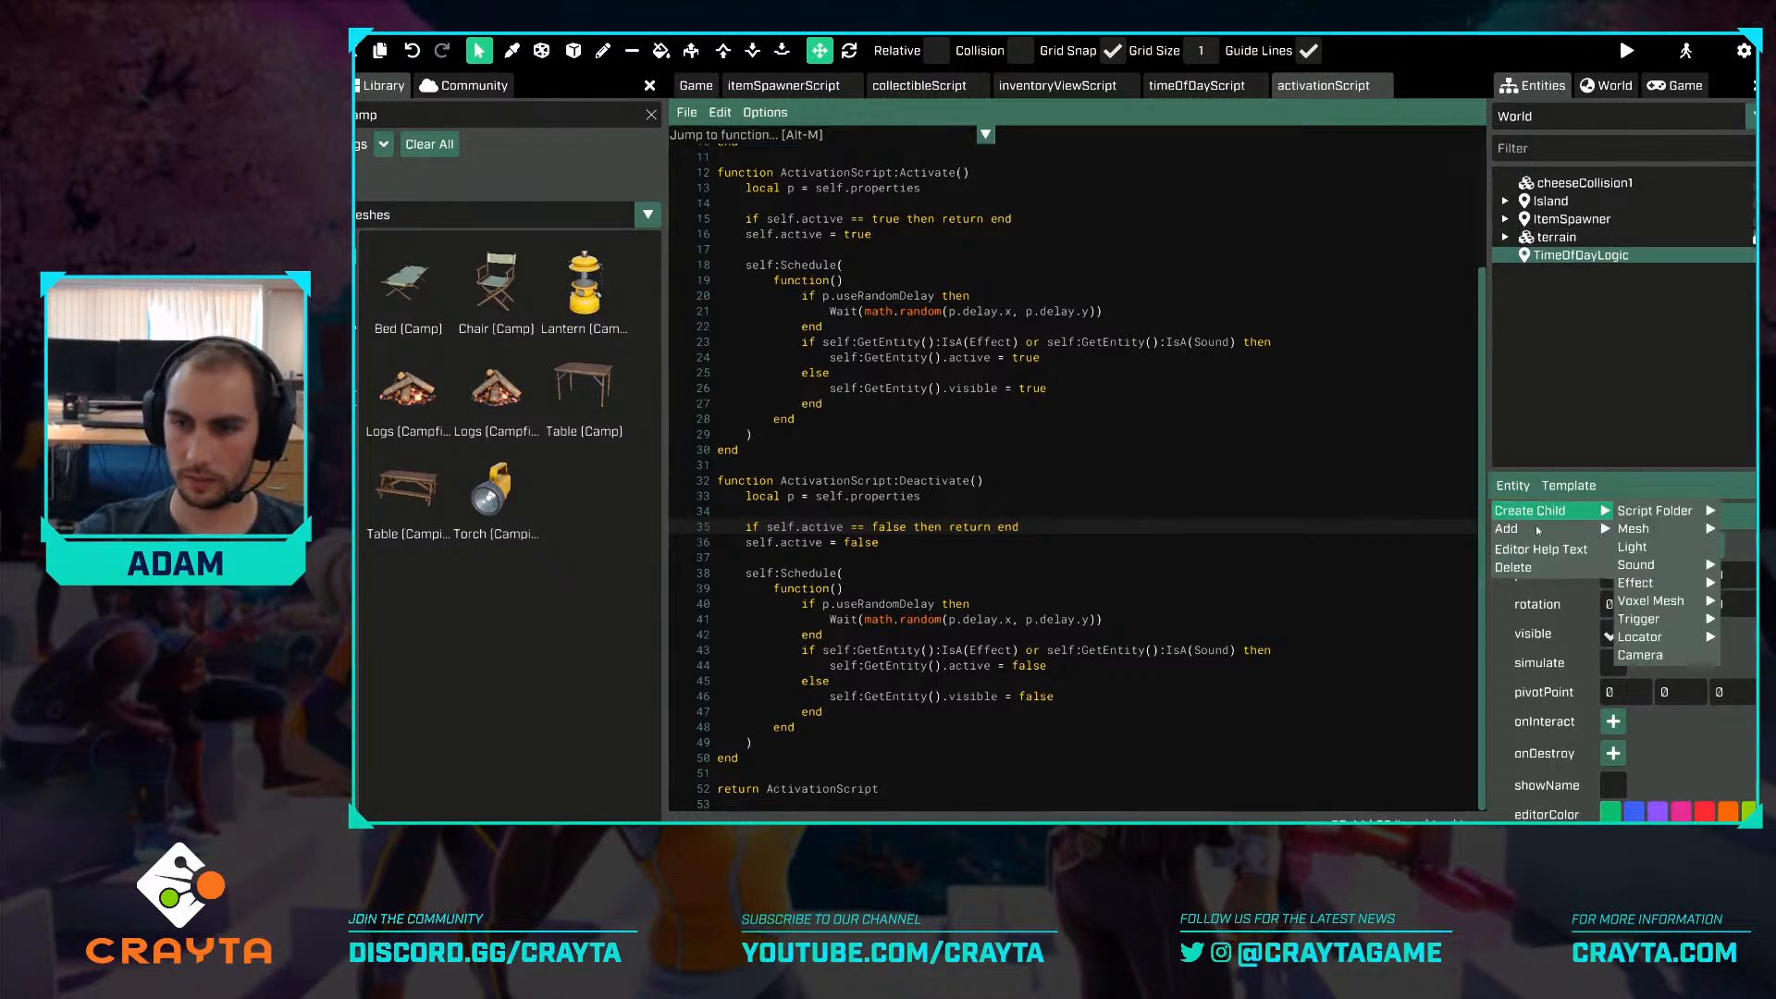
mouse_move(1536, 525)
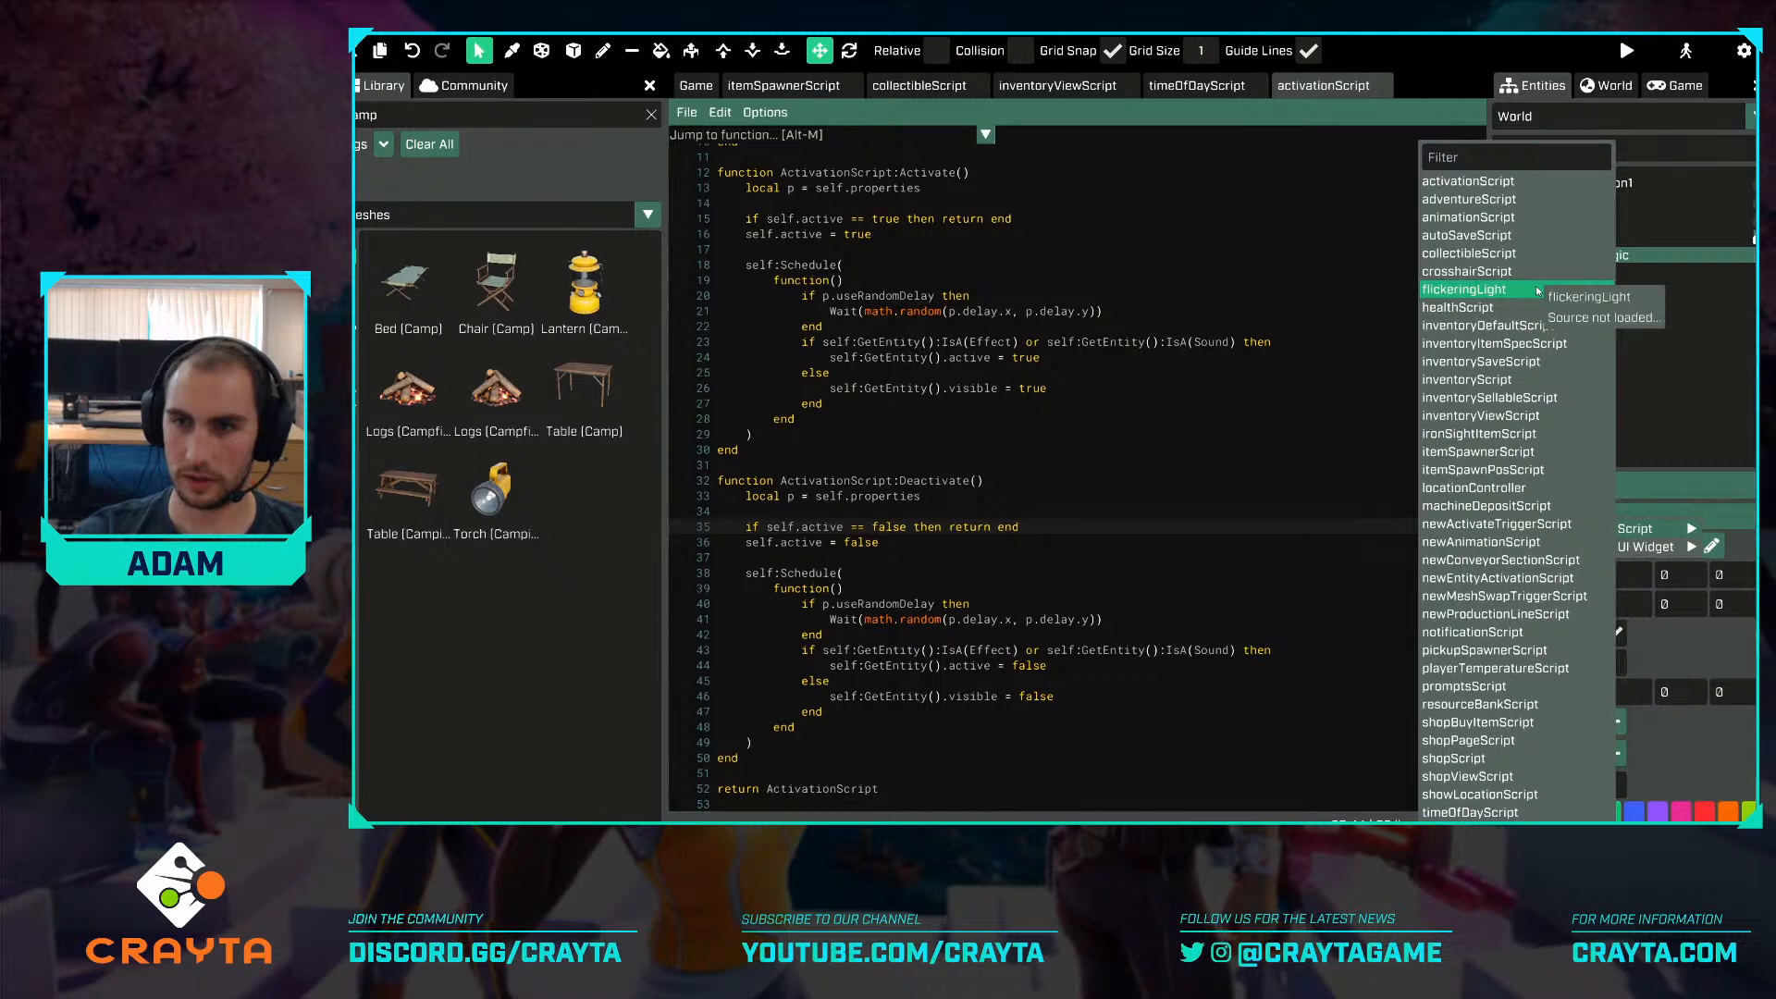
click(1514, 813)
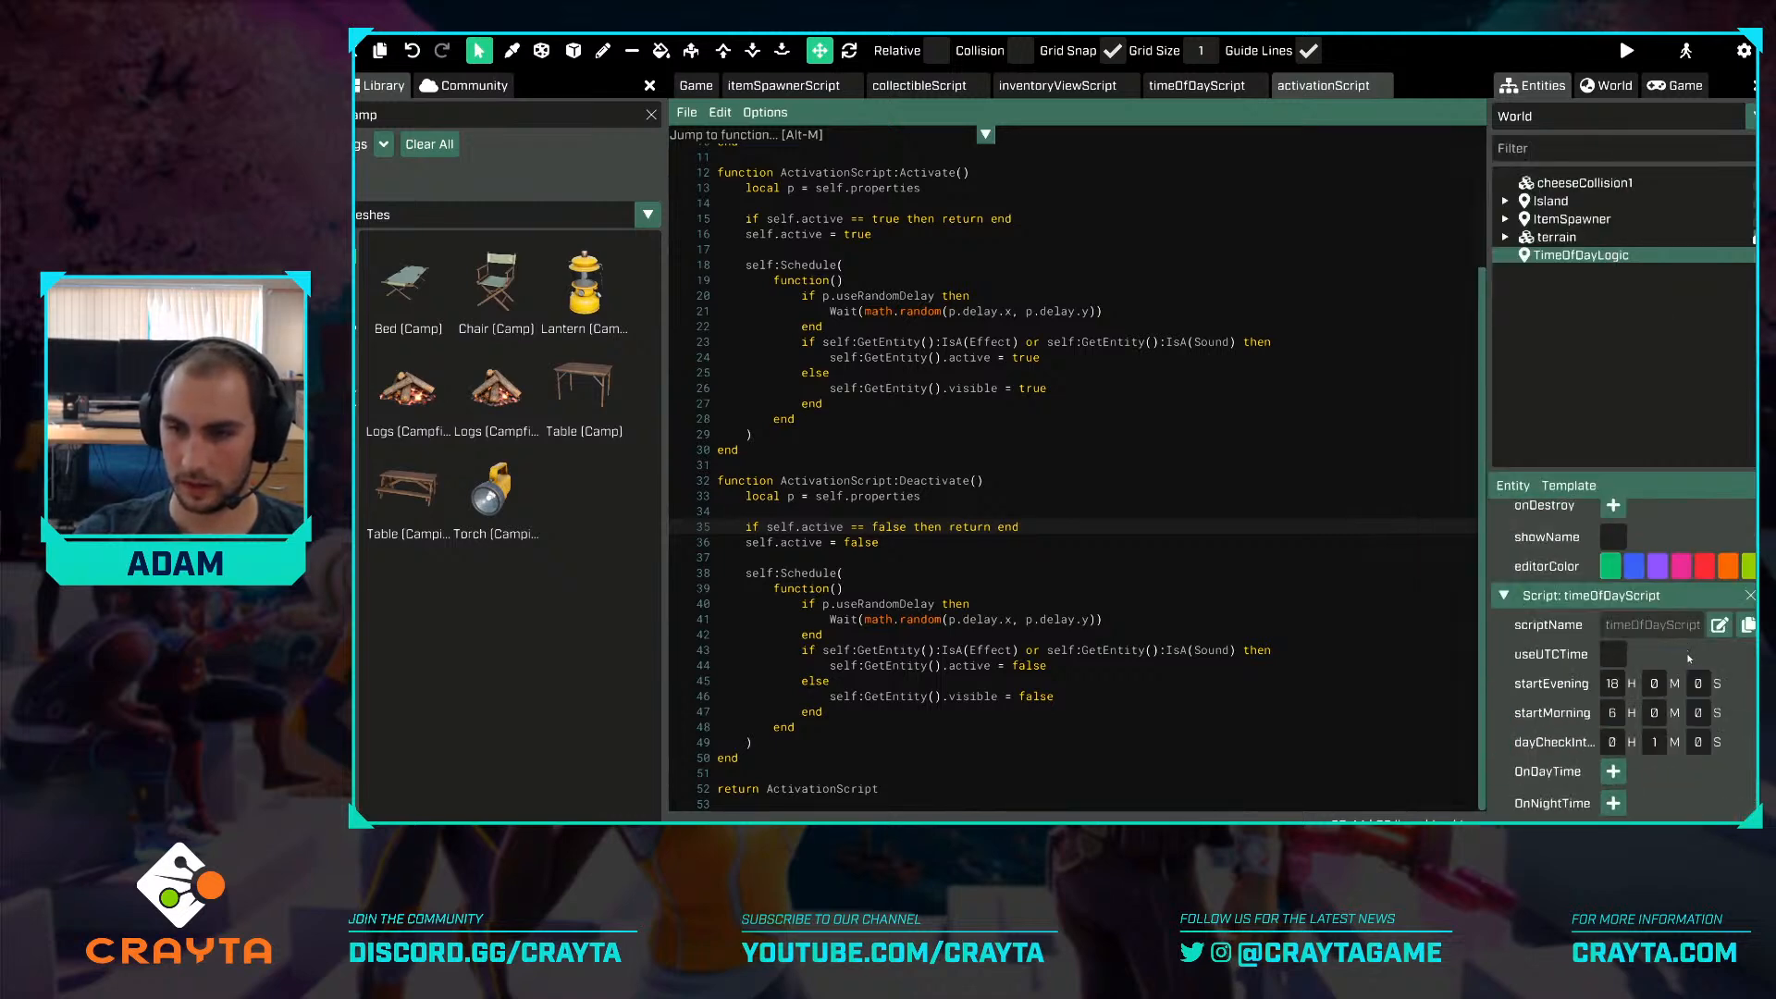
Create a new script named timeOfDayActivationManager on the TimeOfDayLogic locator.
click(1515, 486)
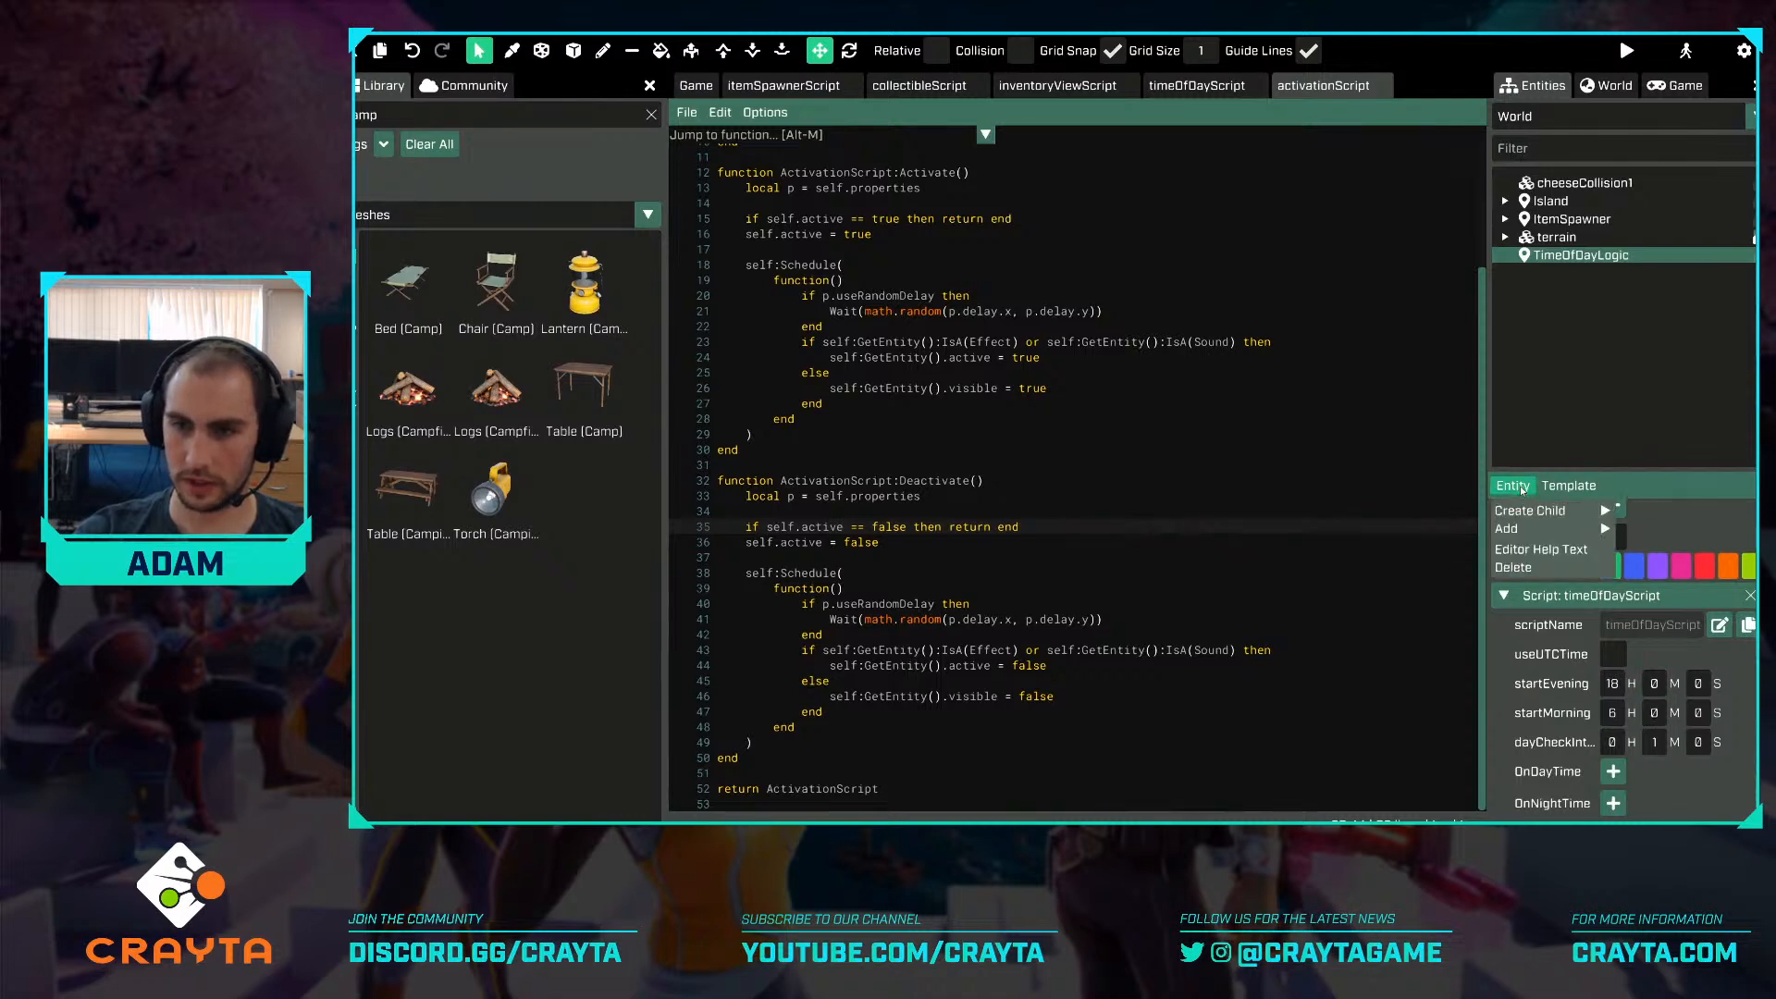
mouse_move(1538, 530)
mouse_move(1635, 528)
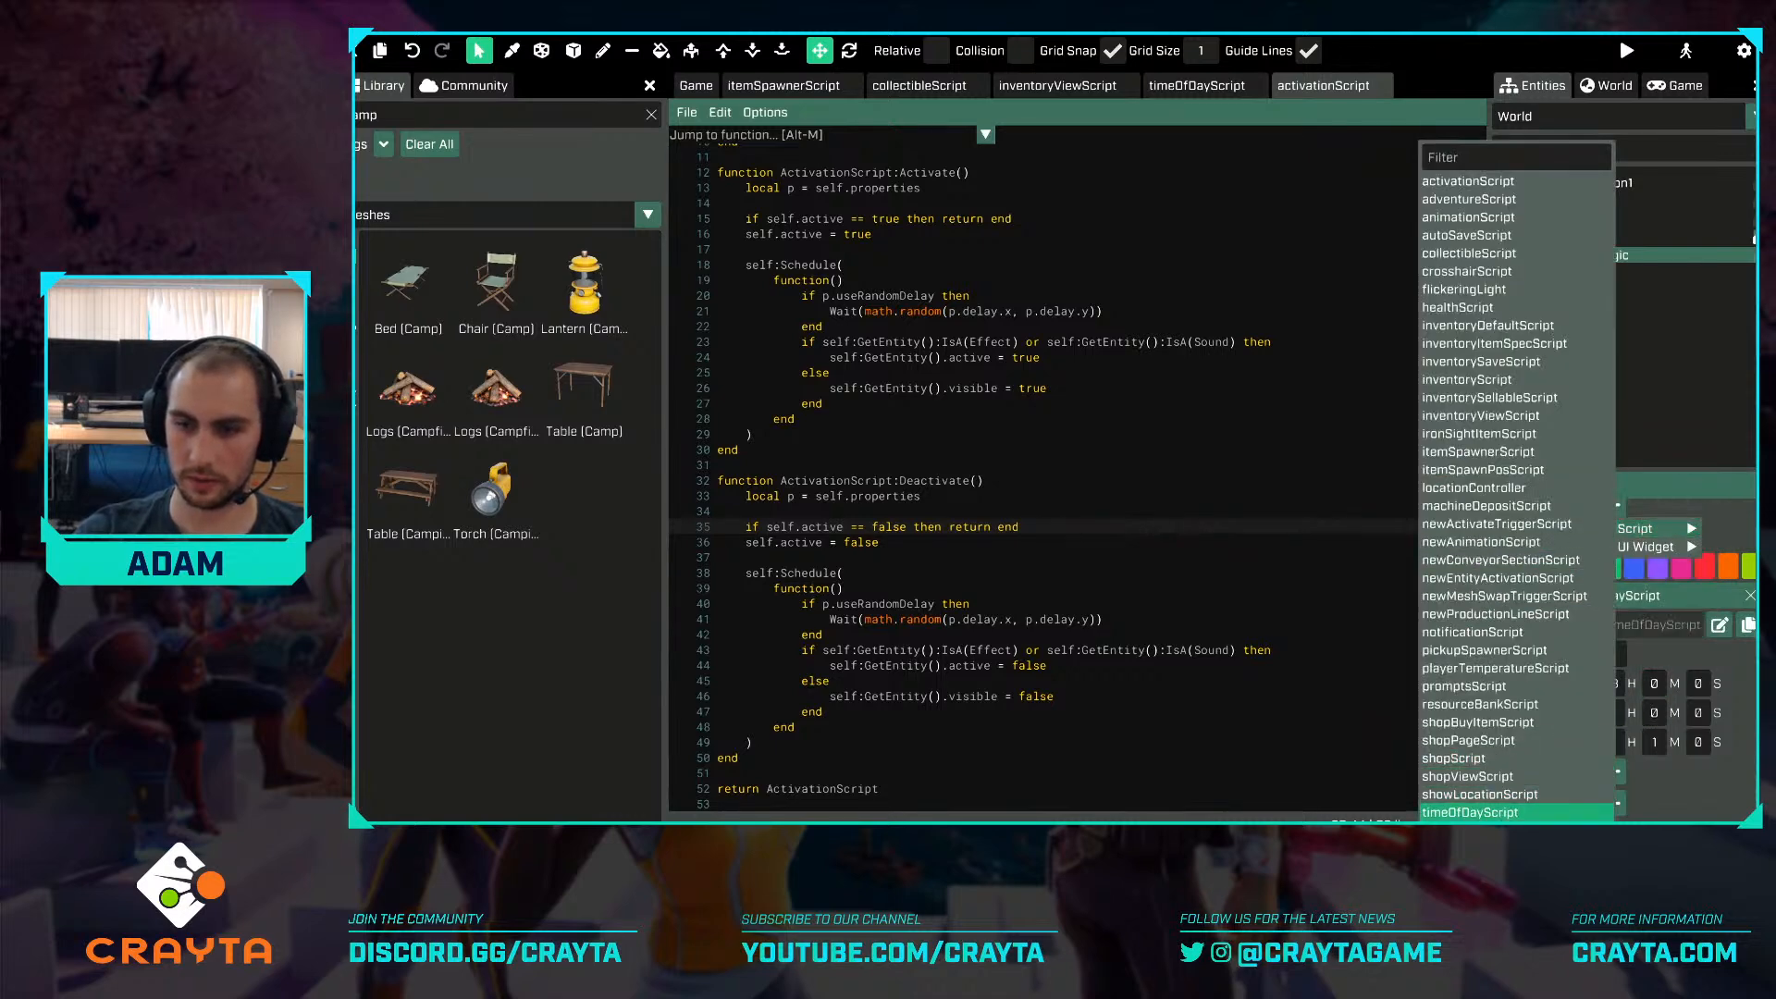
click(1490, 812)
text(tim)
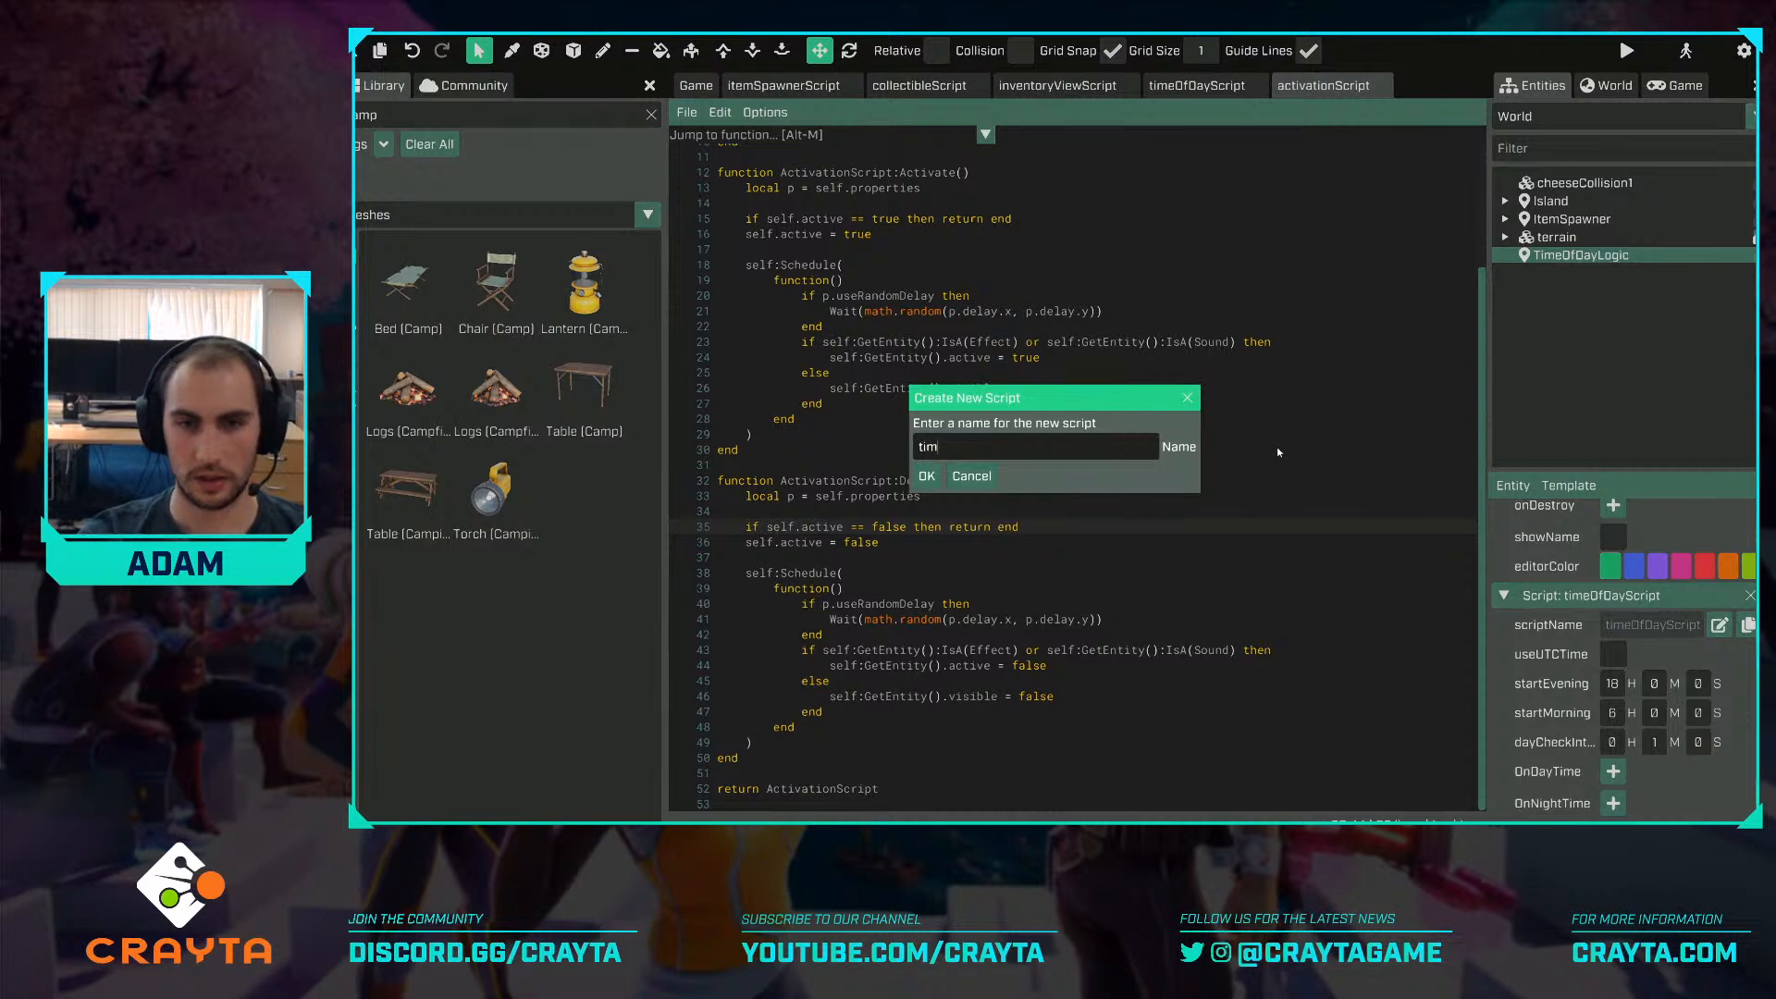
text(eOfDay)
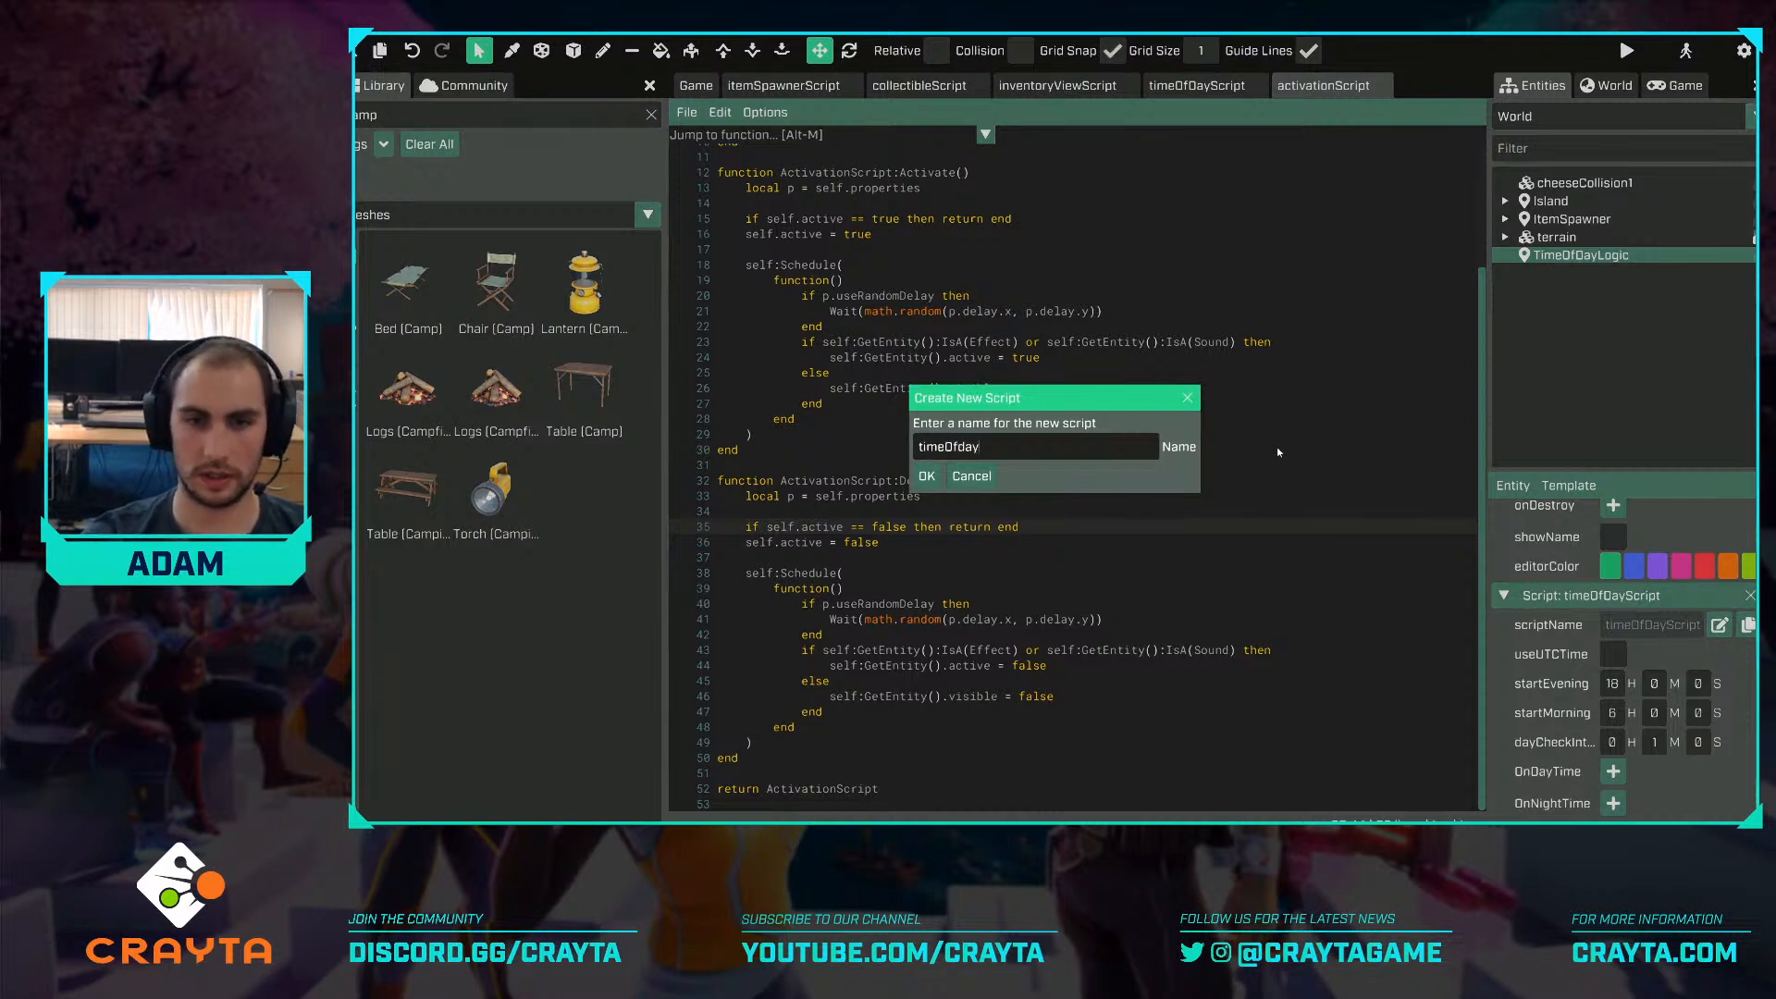
key(BackSpace)
key(BackSpace)
key(BackSpace)
text(DayActivatioN)
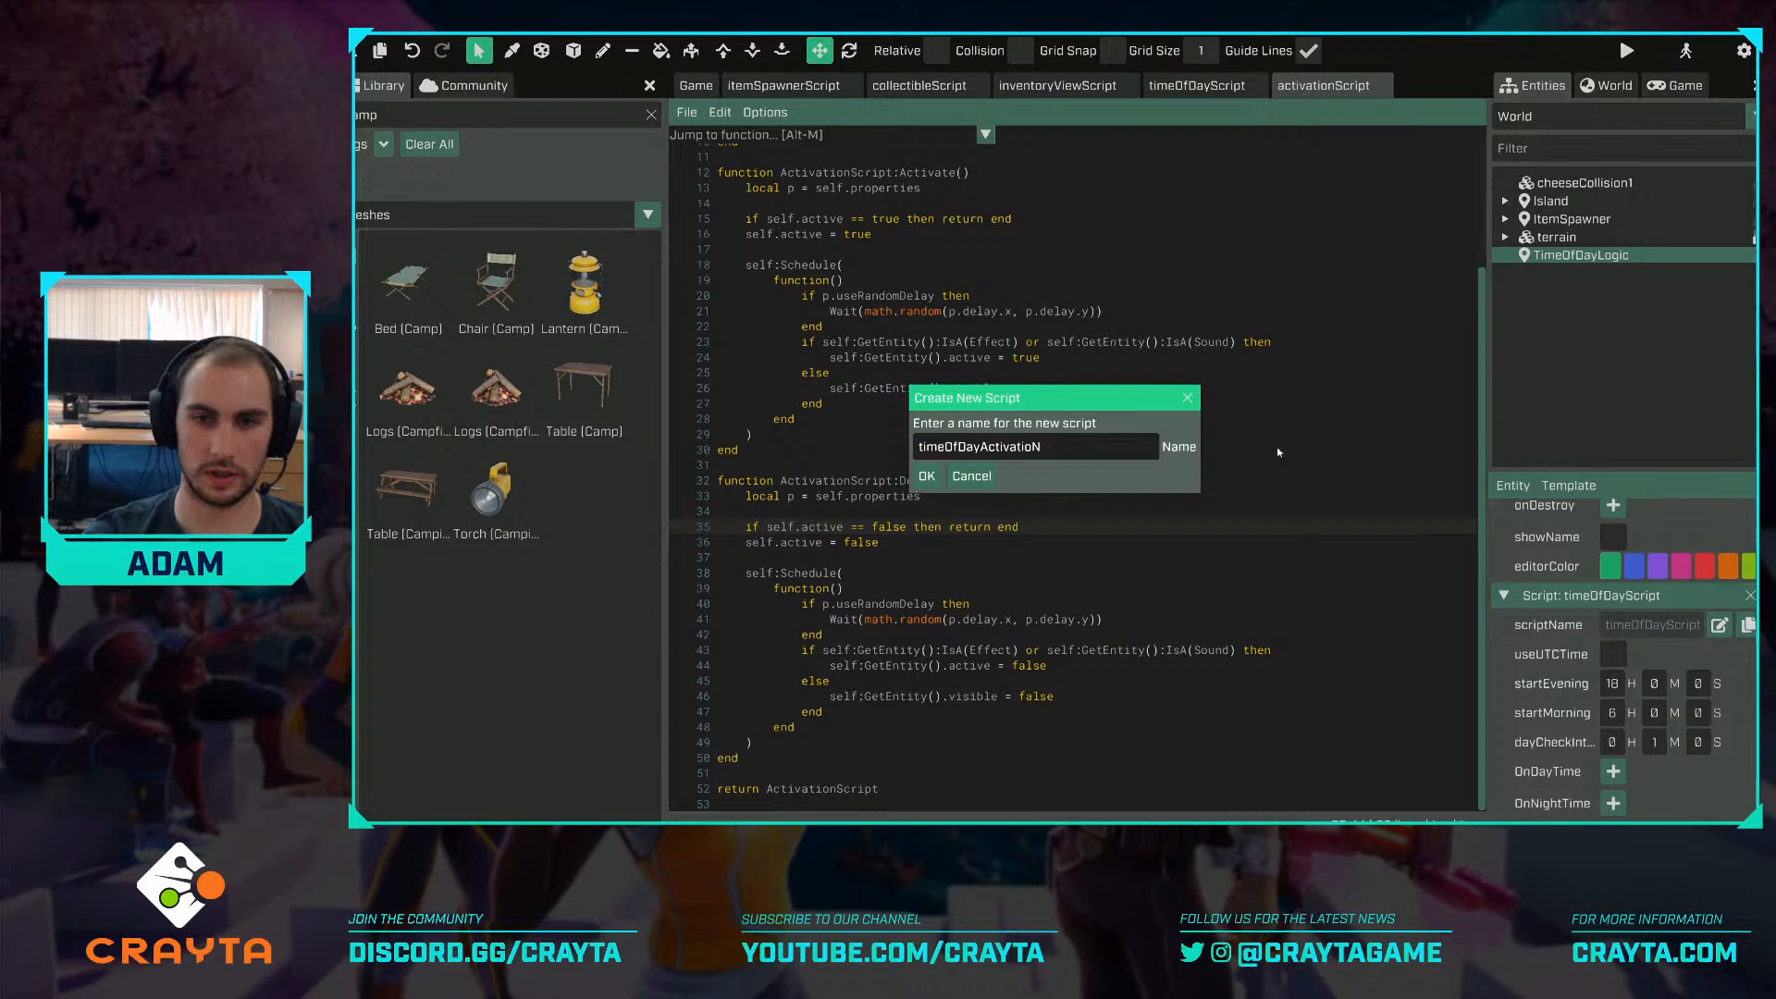
key(BackSpace)
text(nManager)
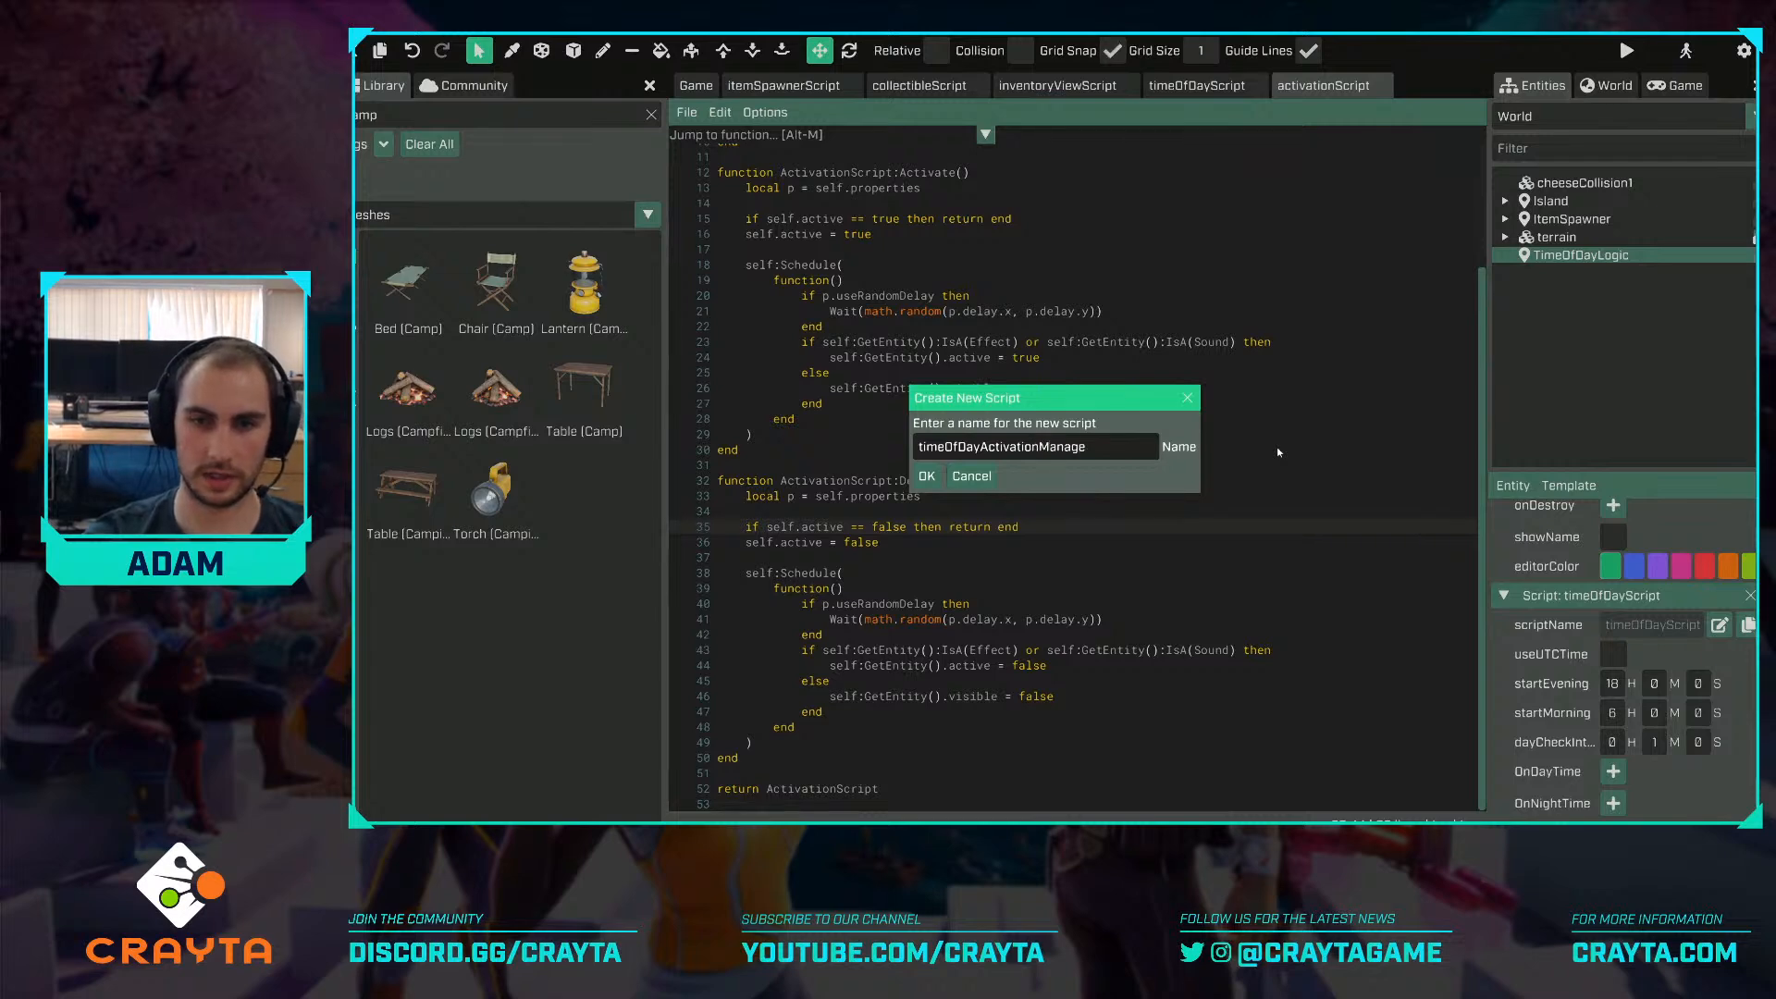
key(Return)
Find the timeOfDayActivationManager script by searching for "time" and open it for editing.
key(ctrl+p)
text(timedo)
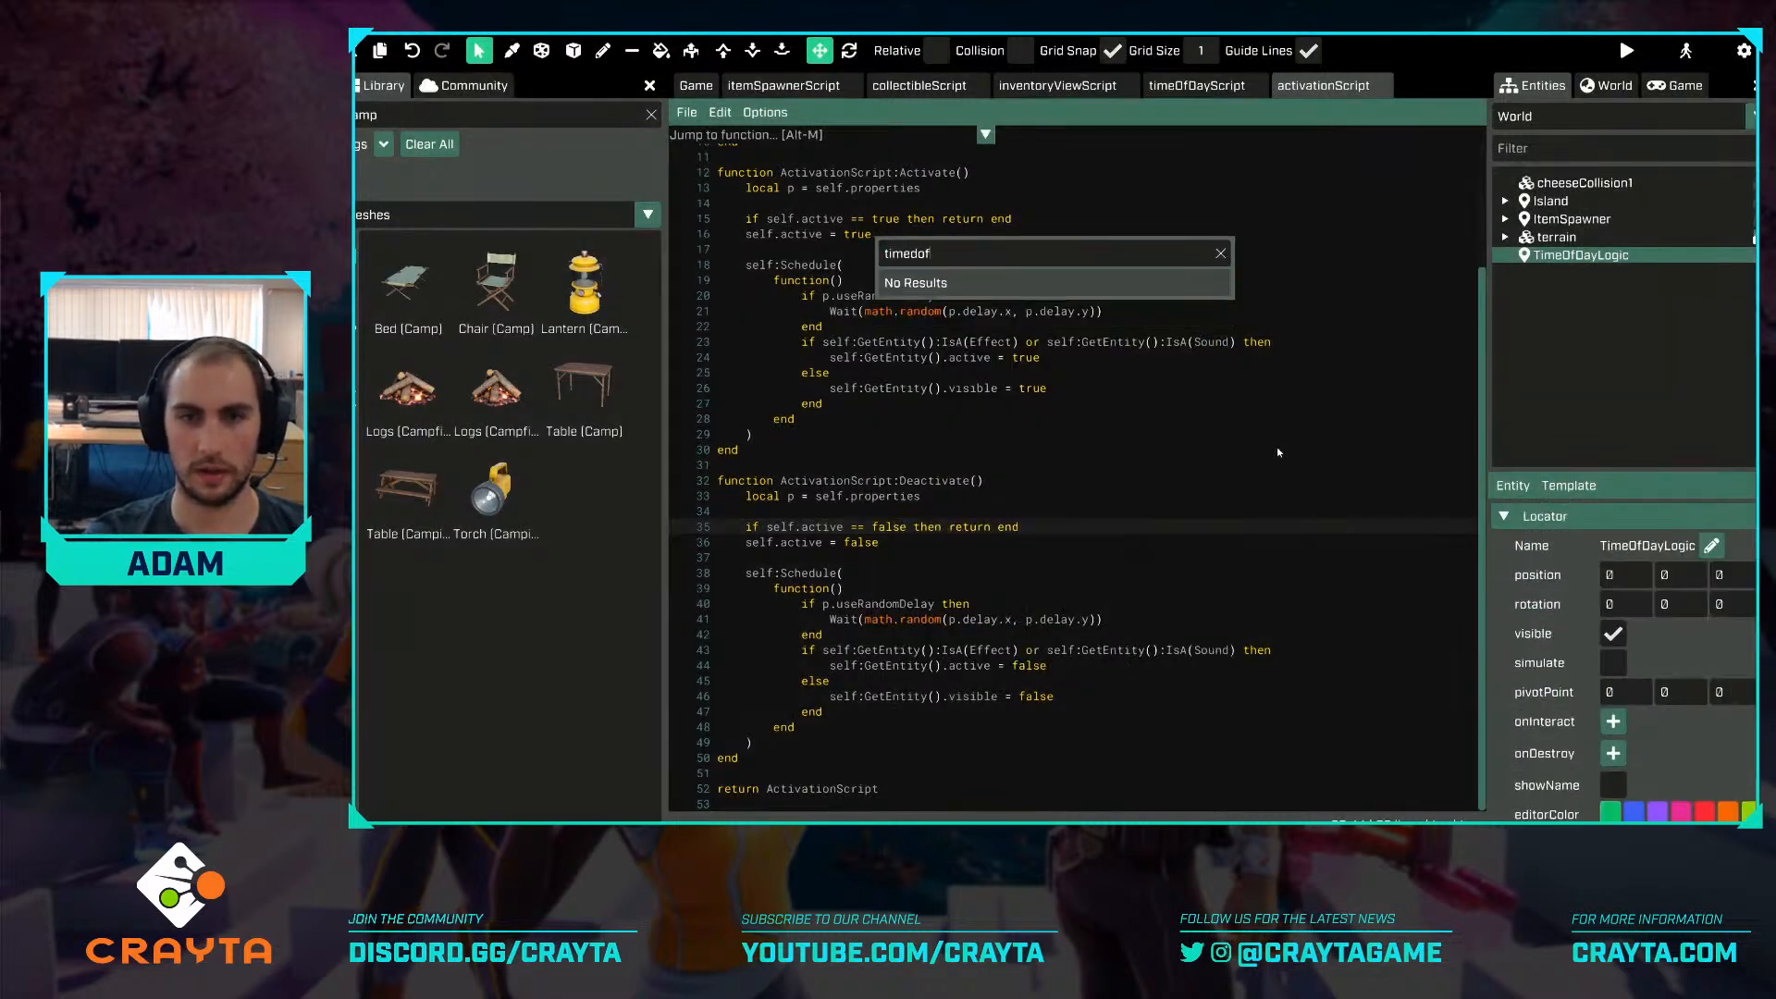
text(f)
key(BackSpace)
key(BackSpace)
key(BackSpace)
key(Return)
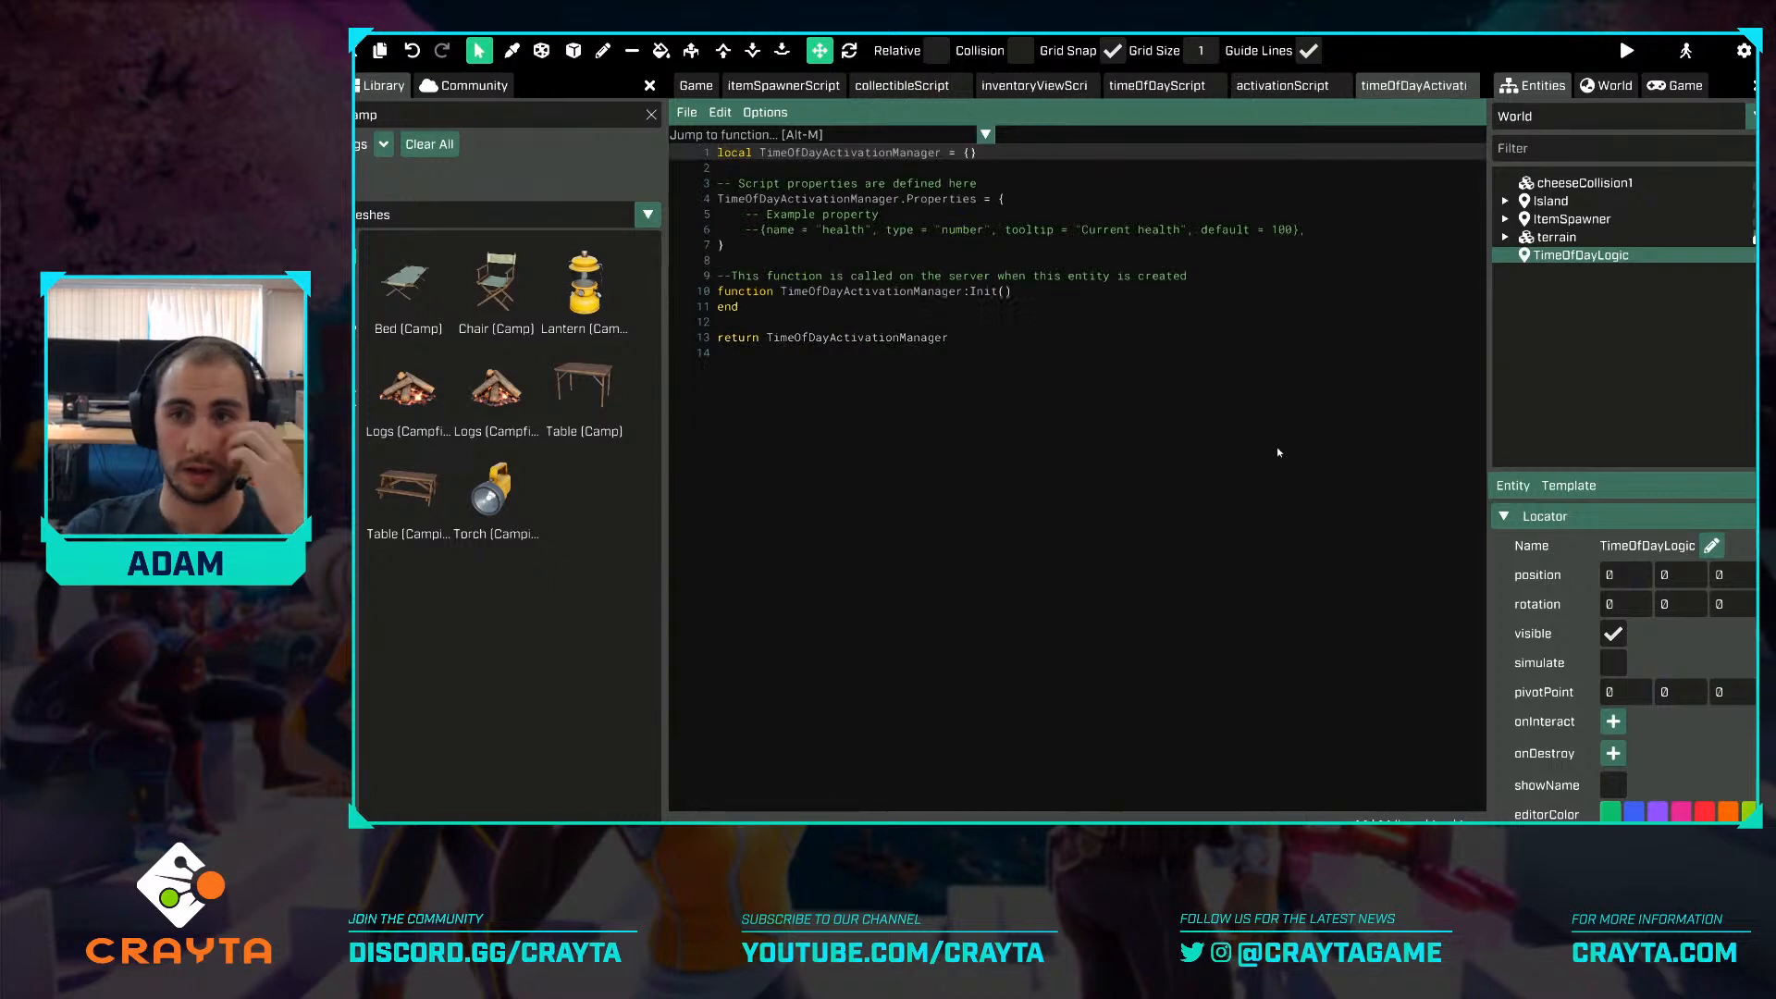
Delete the example property and all template comments from the TimeOfDayActivationManager script.
drag(1319, 235, 1322, 206)
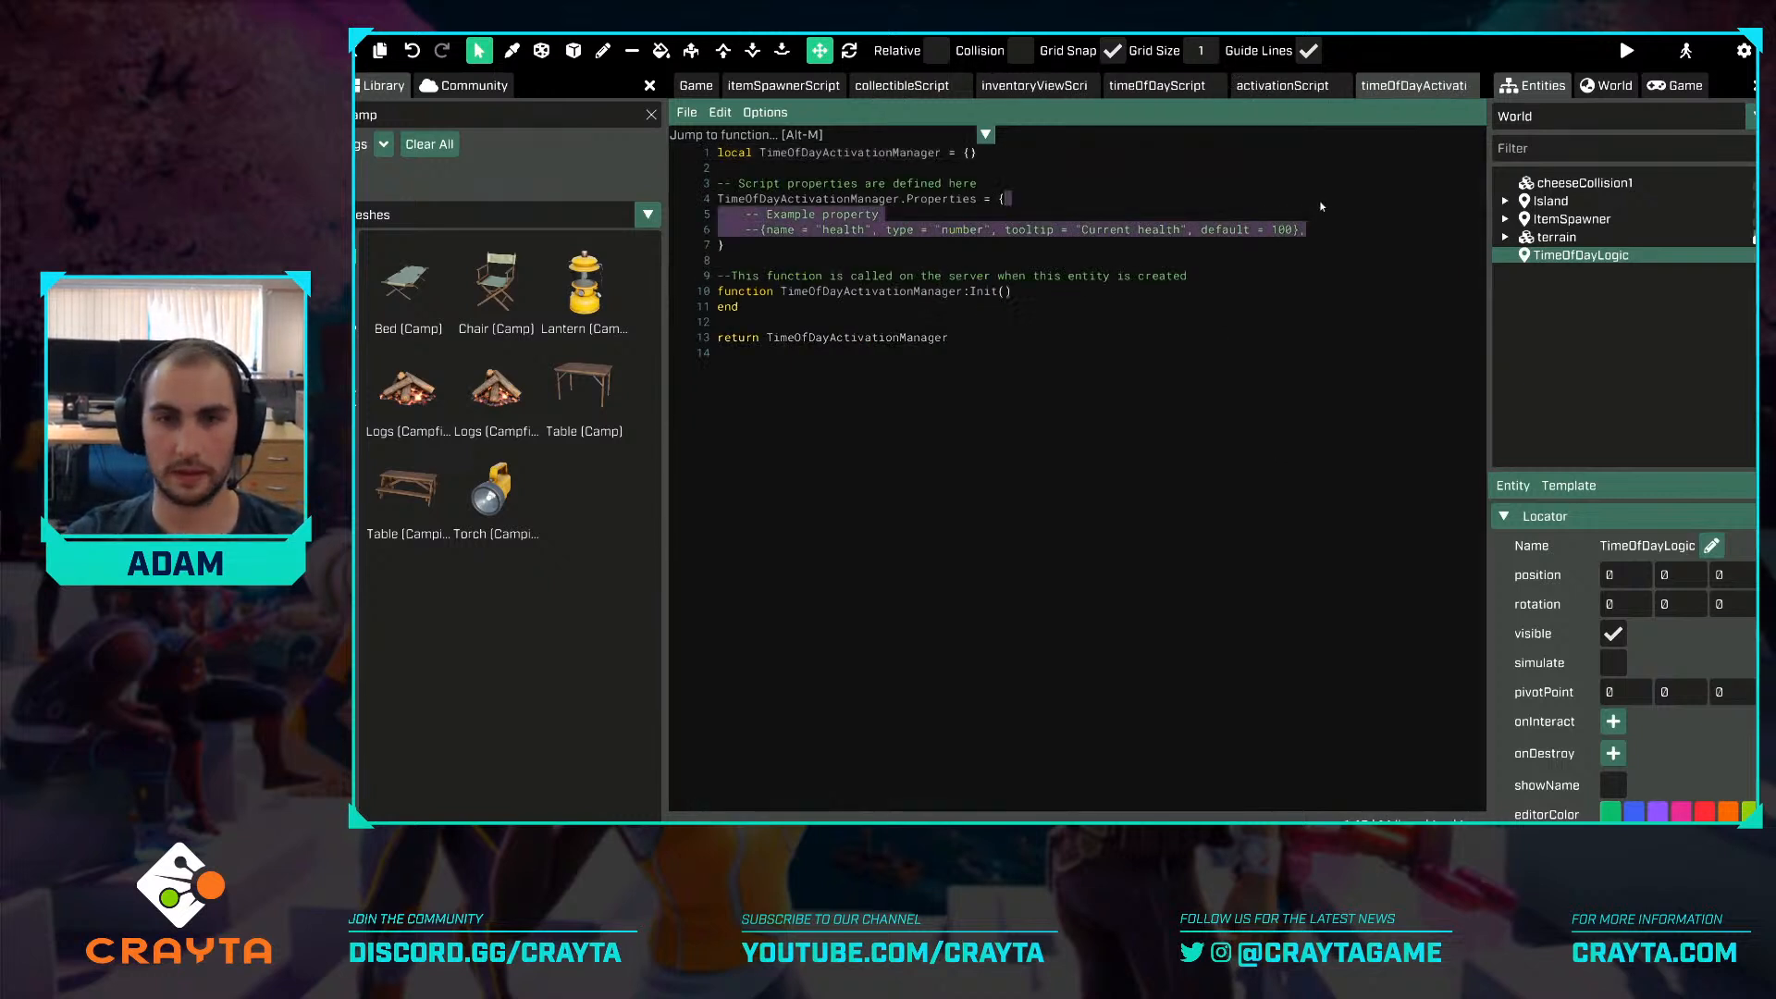
key(BackSpace)
drag(1008, 185, 1003, 166)
key(BackSpace)
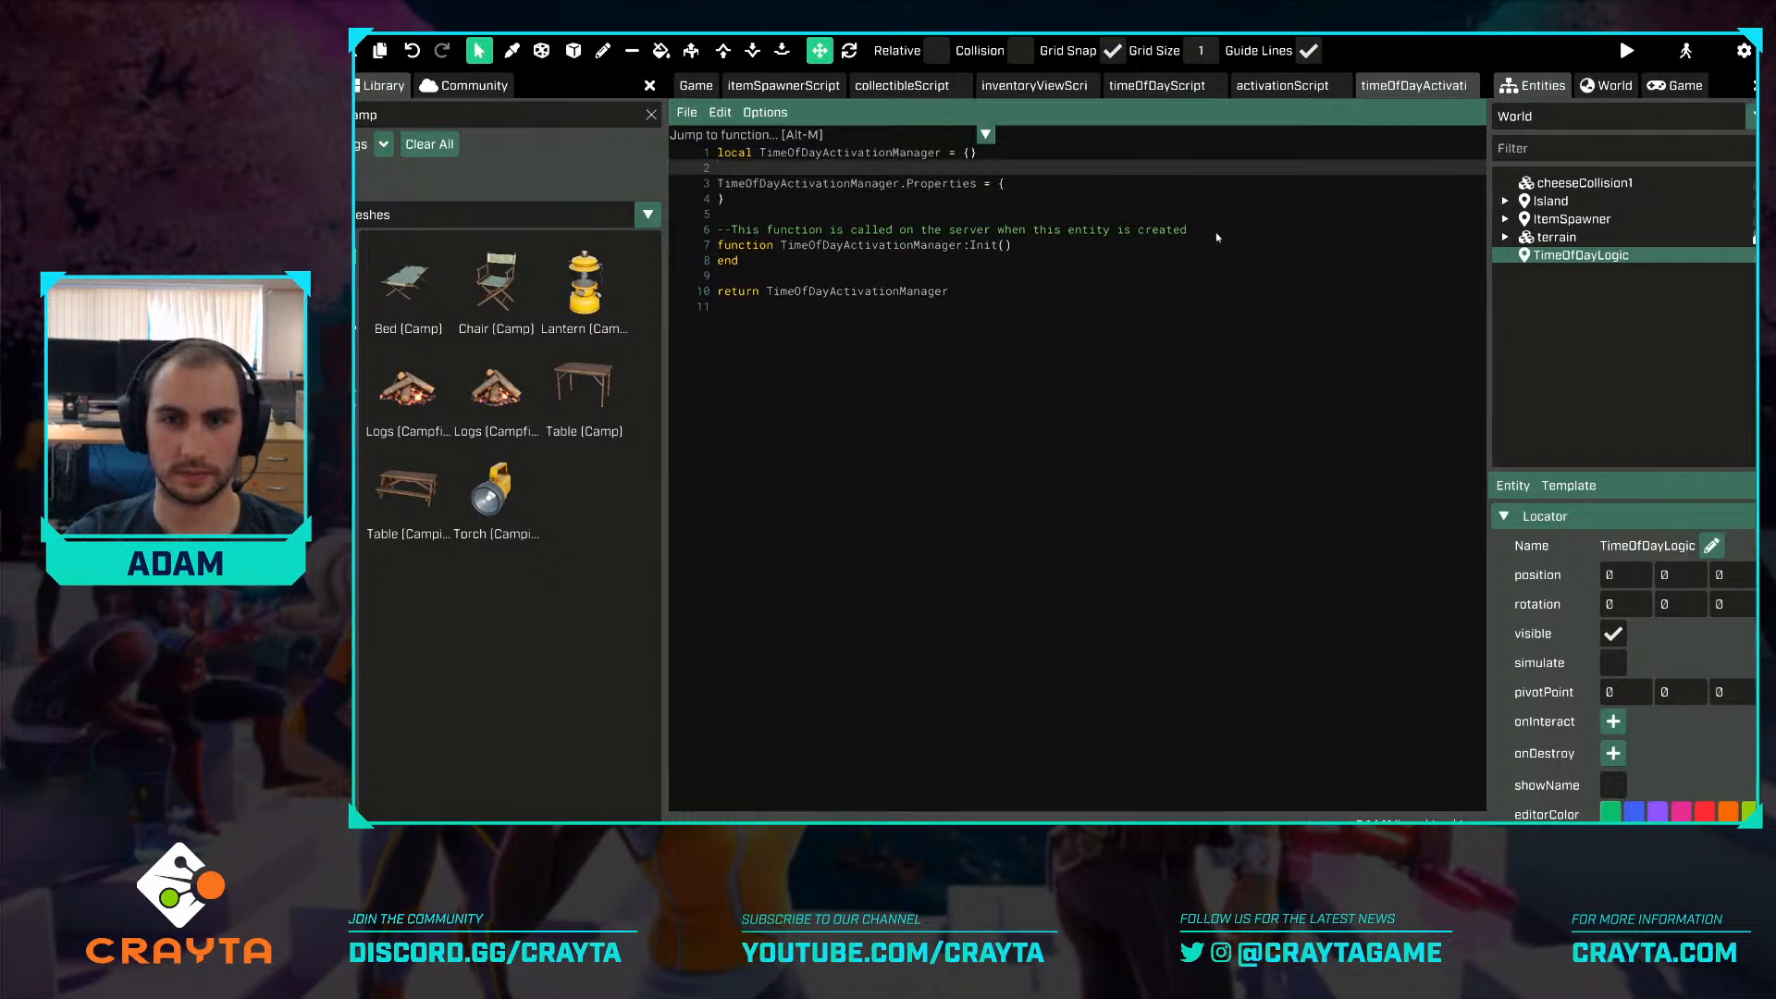
click(1219, 216)
key(BackSpace)
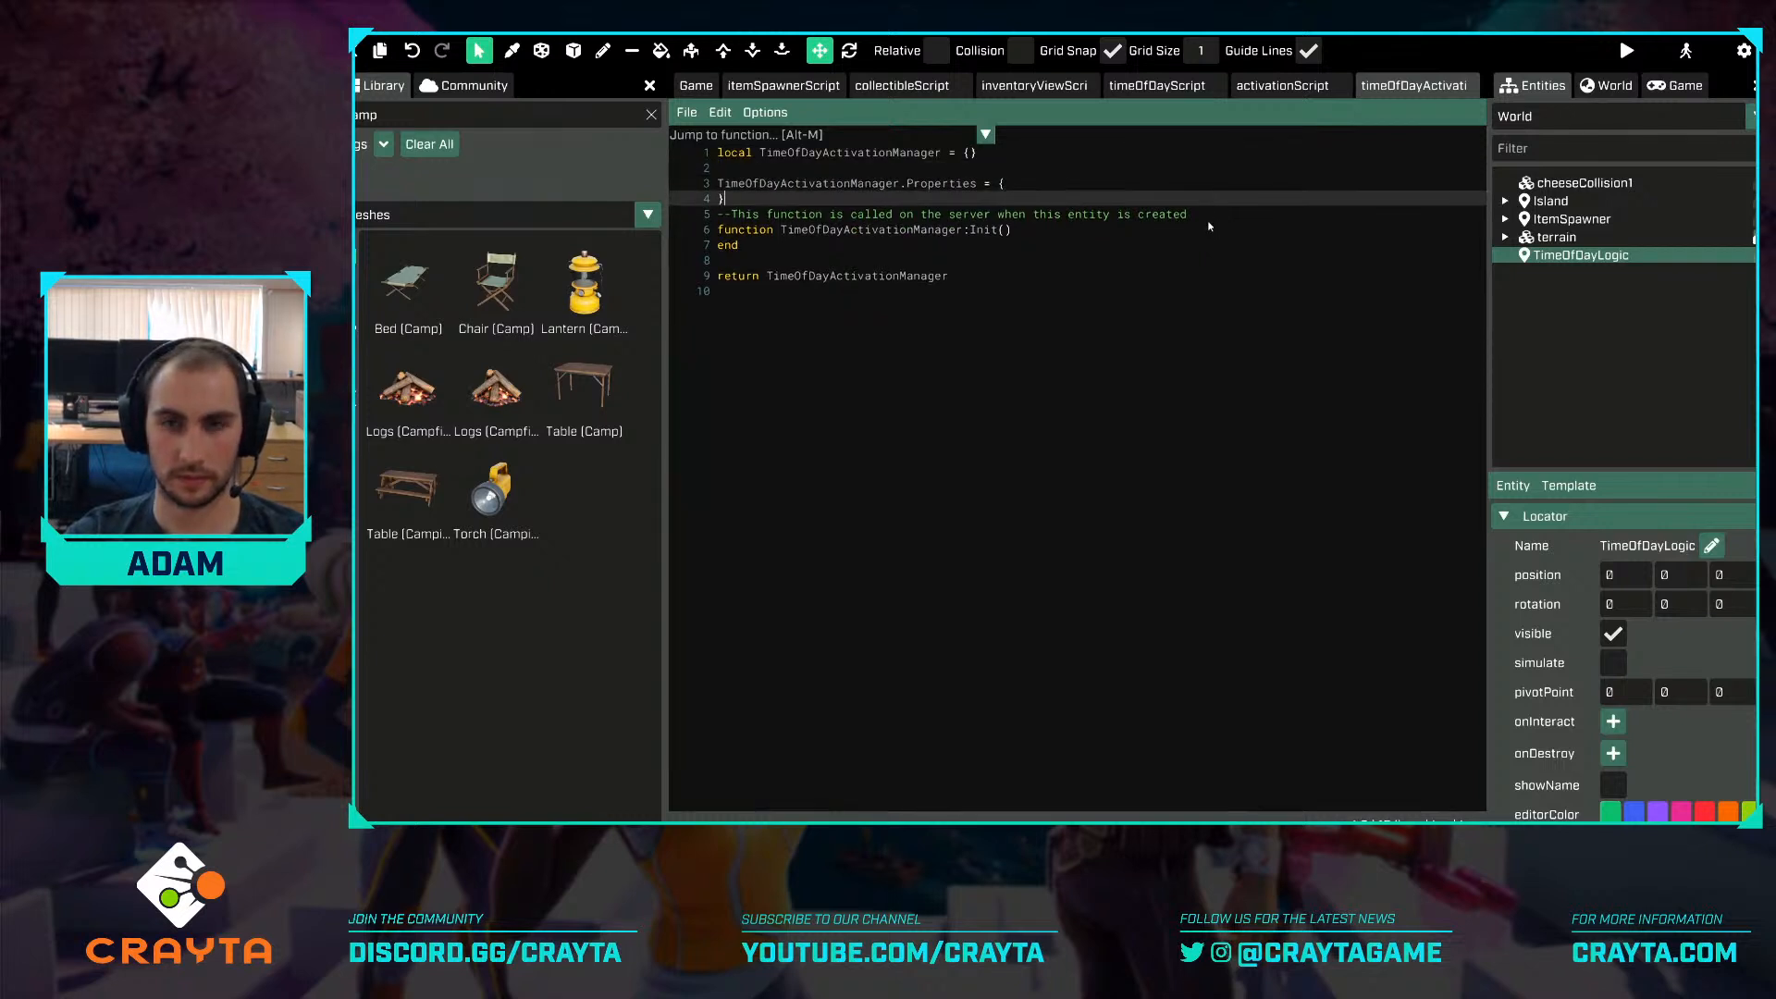
drag(1209, 226, 718, 214)
key(BackSpace)
Add a property named "activationScript" of type "scriptasset" to TimeOfDayActivationManager.Properties.
click(1073, 183)
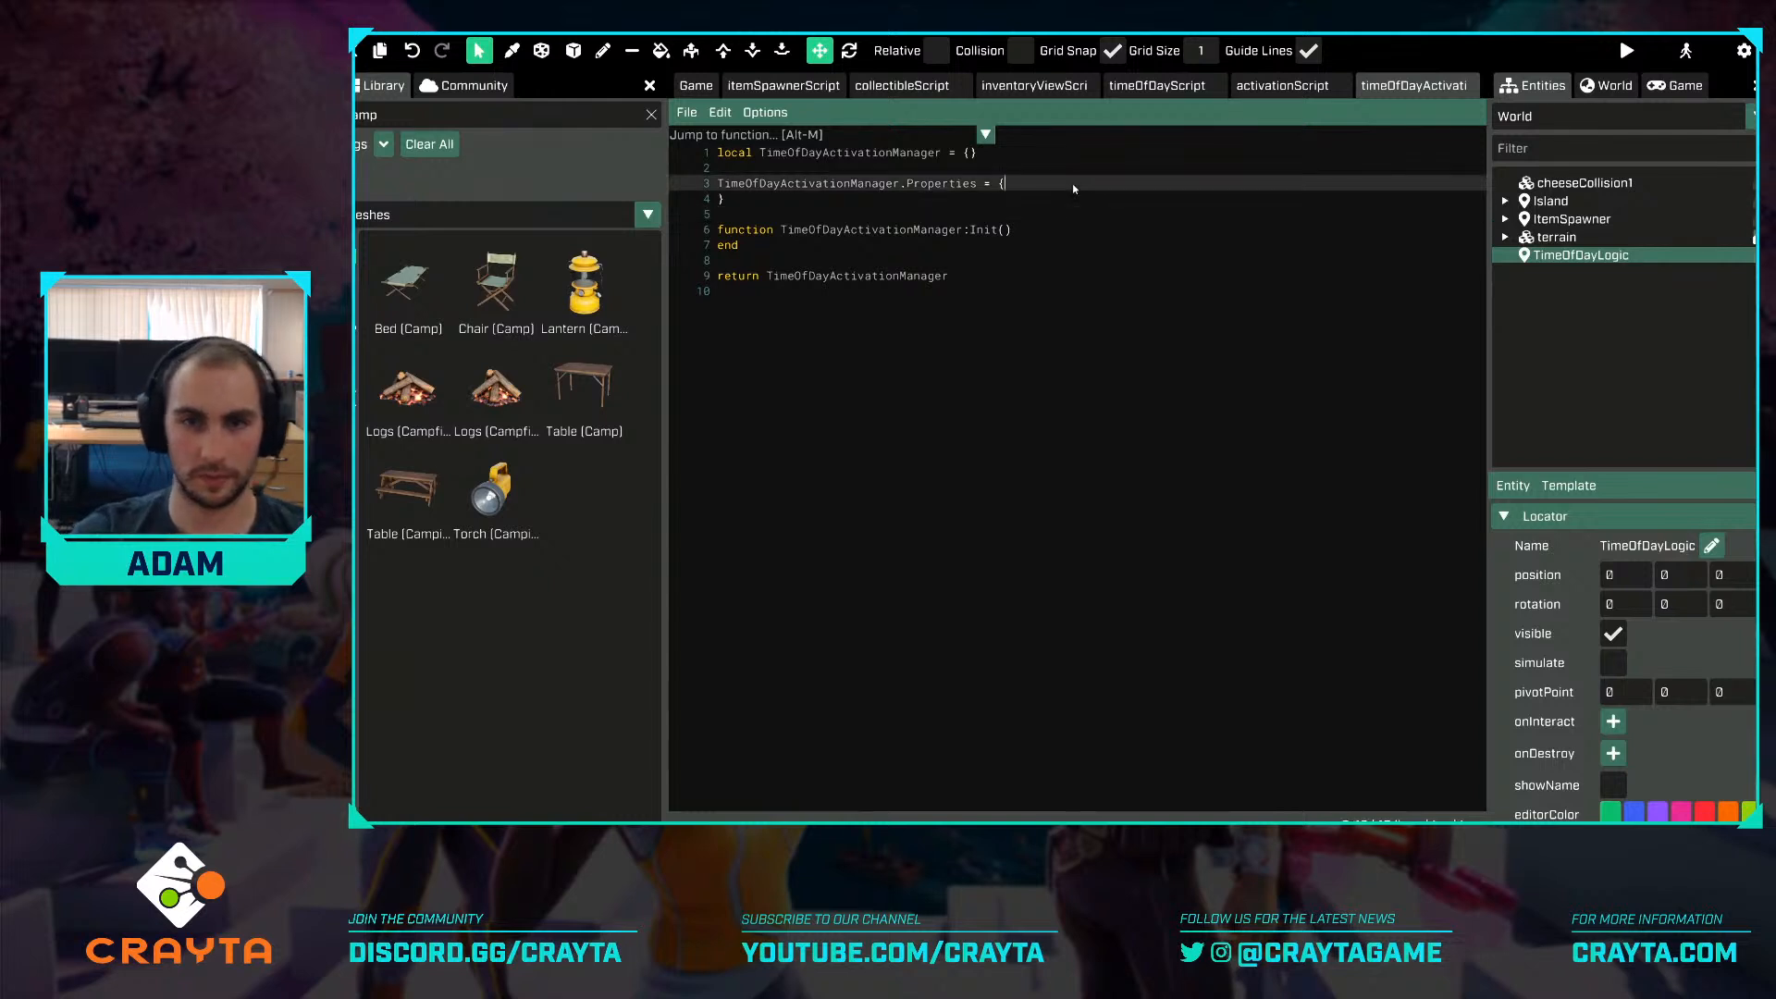
key(Return)
text({na)
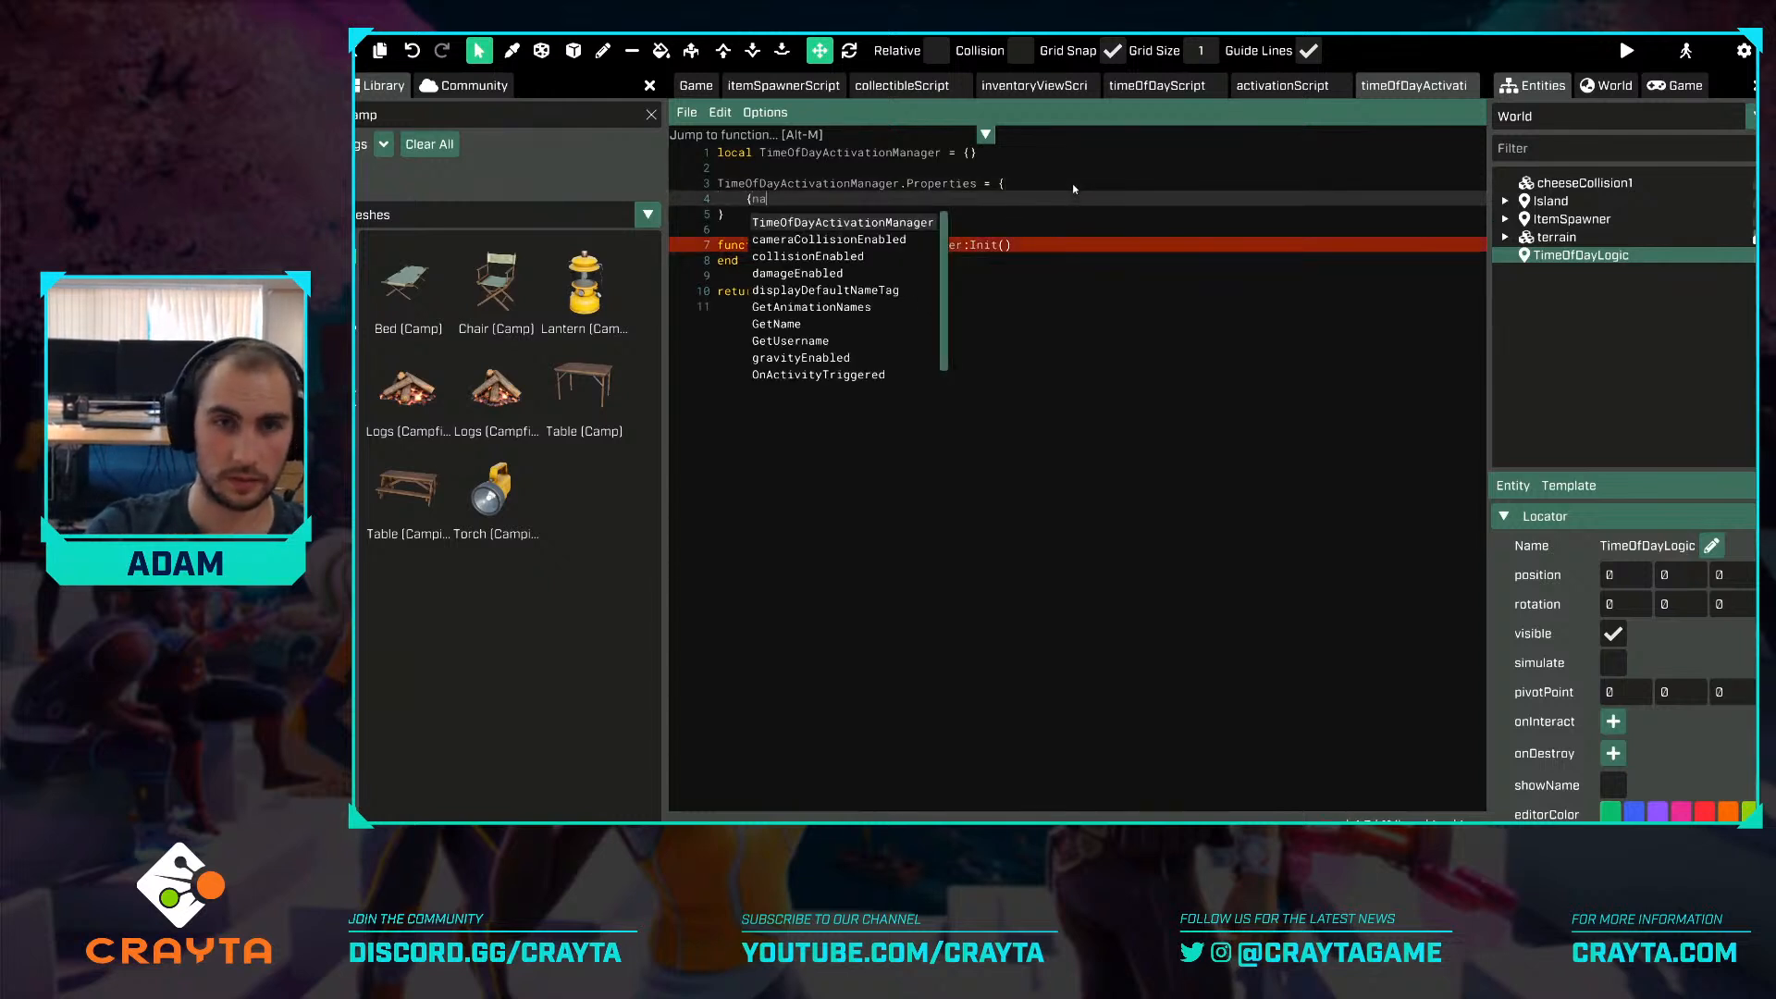
text(me = "activationSc)
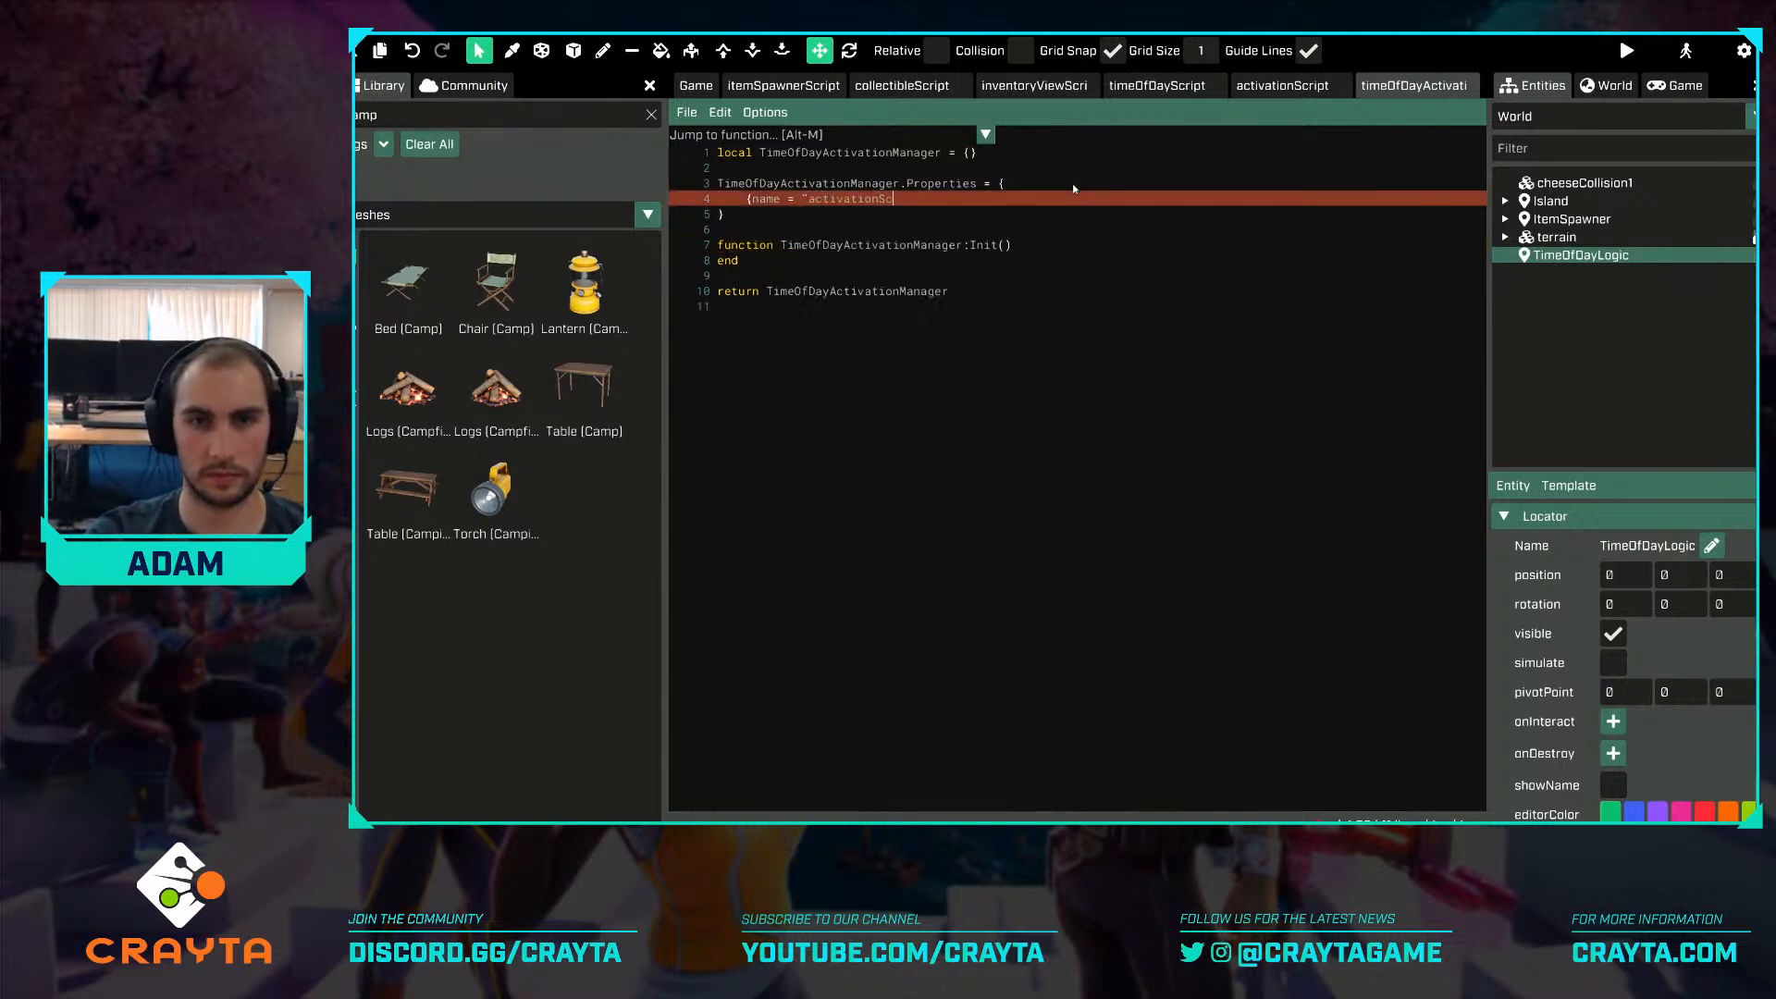
text(ript", t)
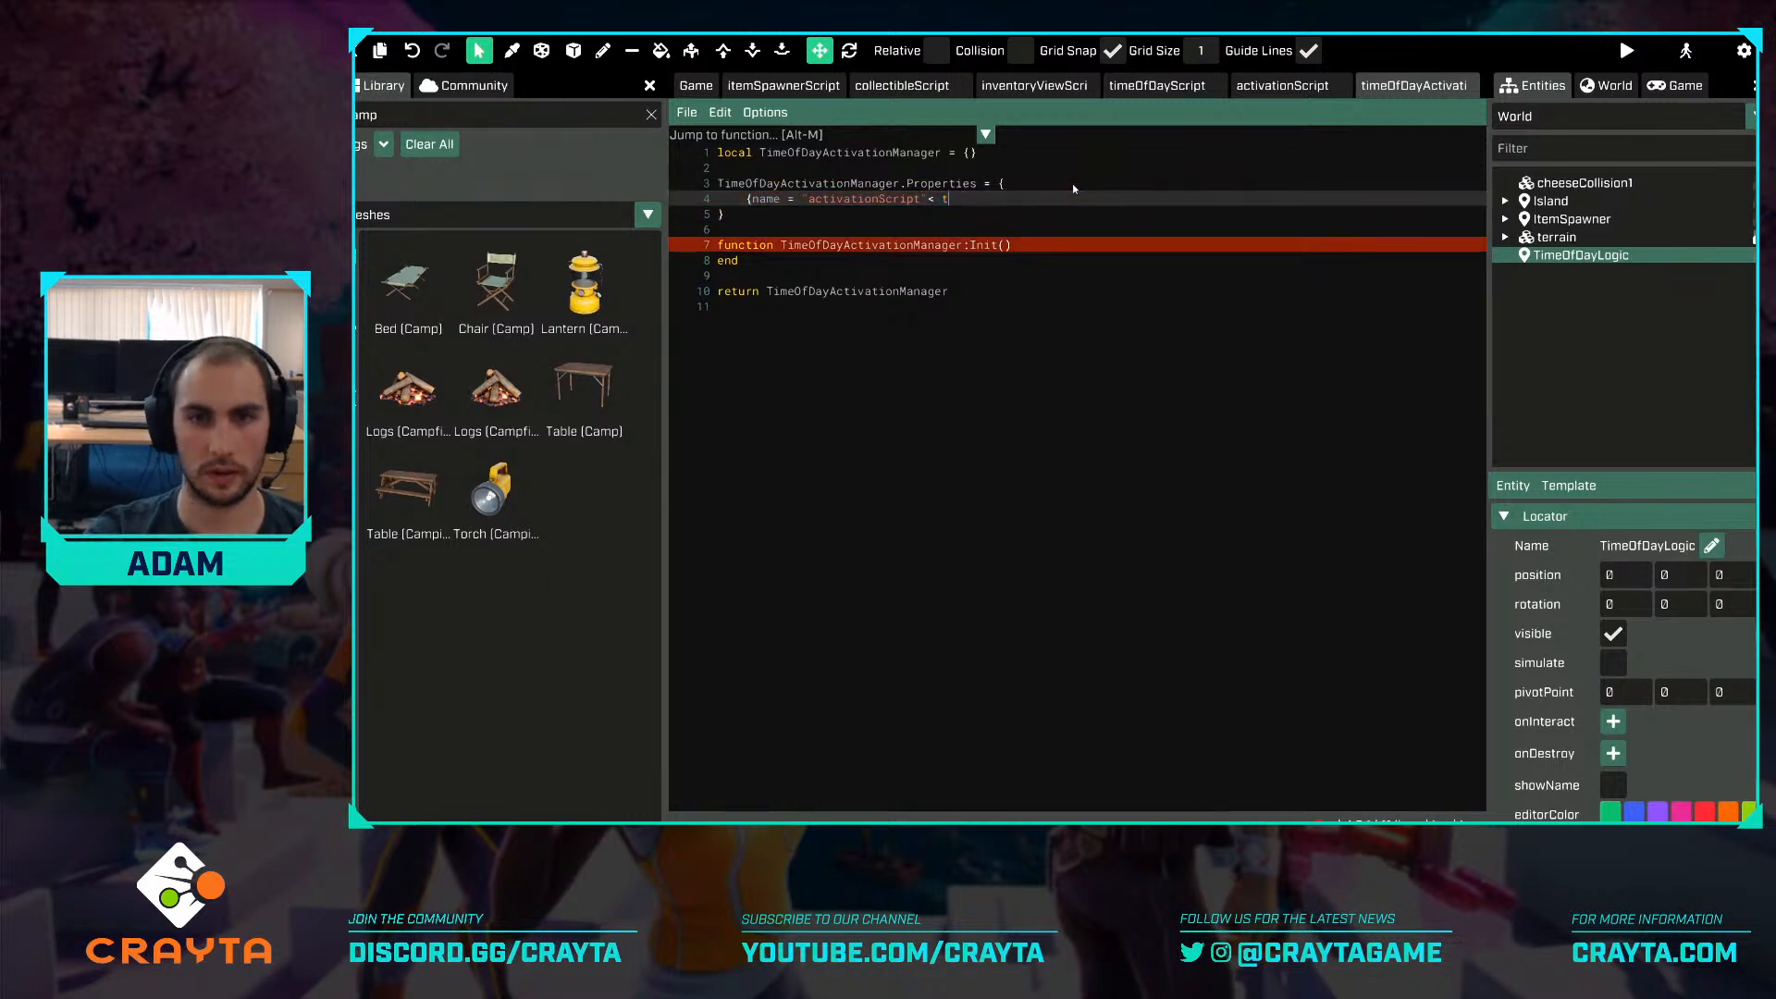
text(ype = "sc)
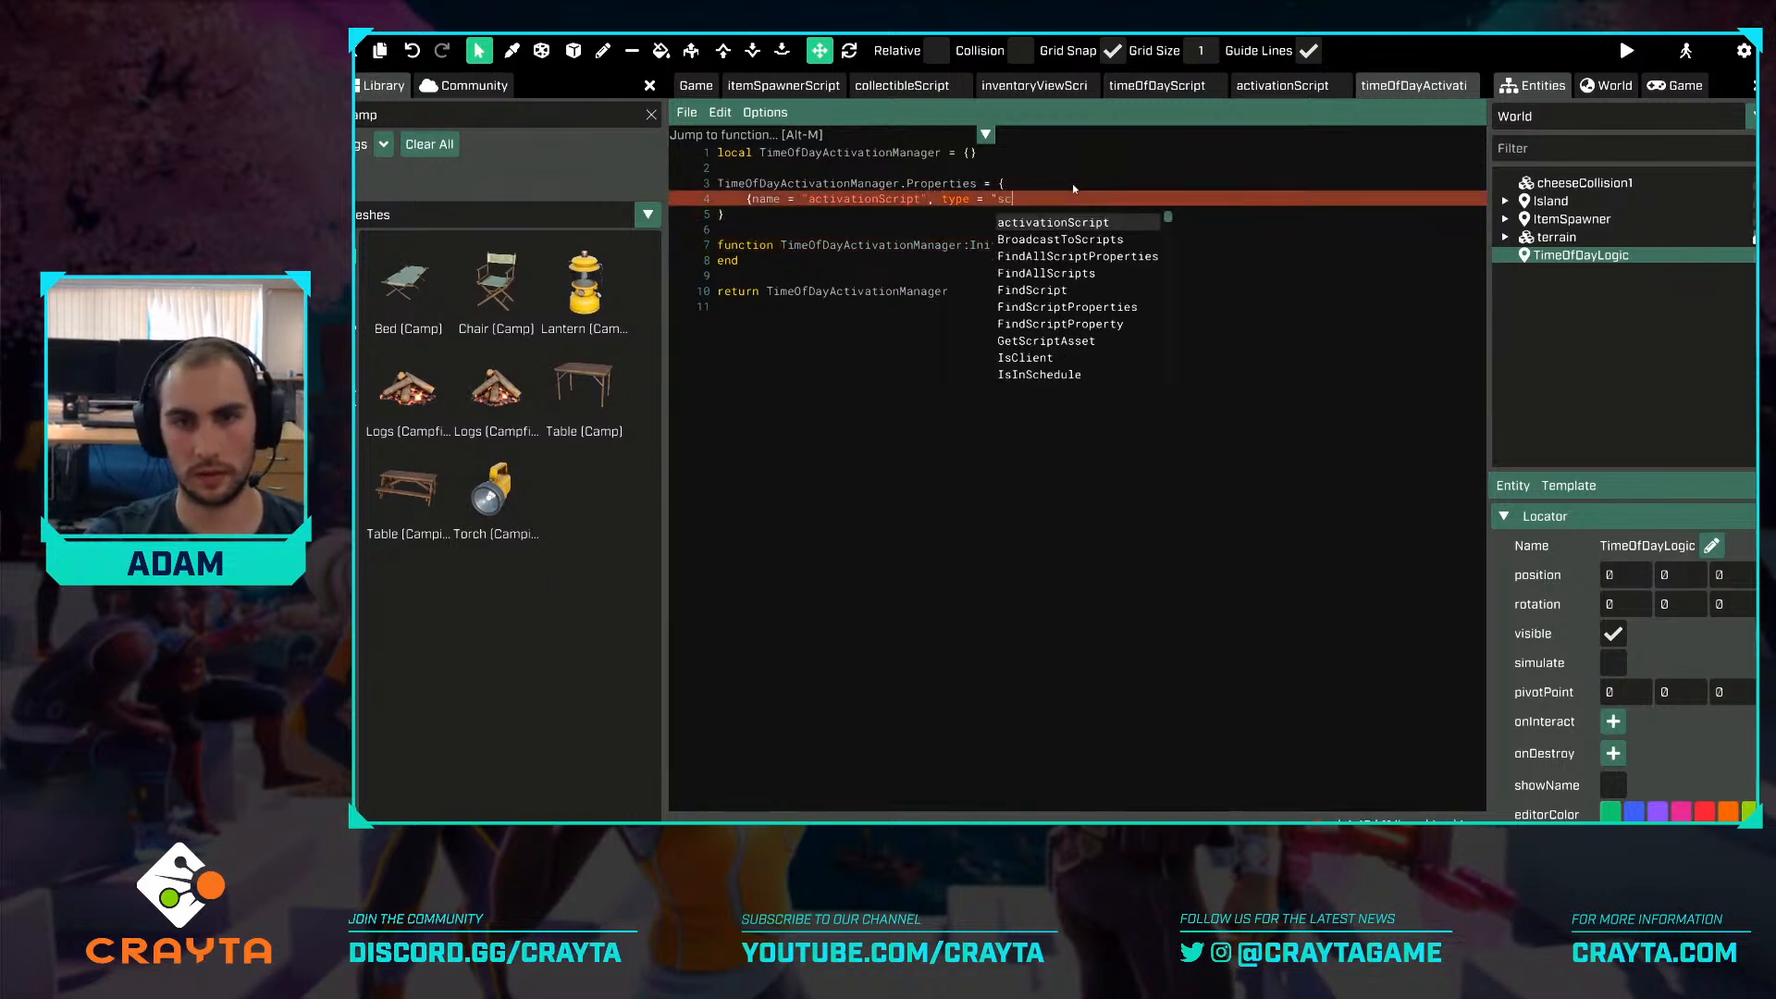
text(riptasset"})
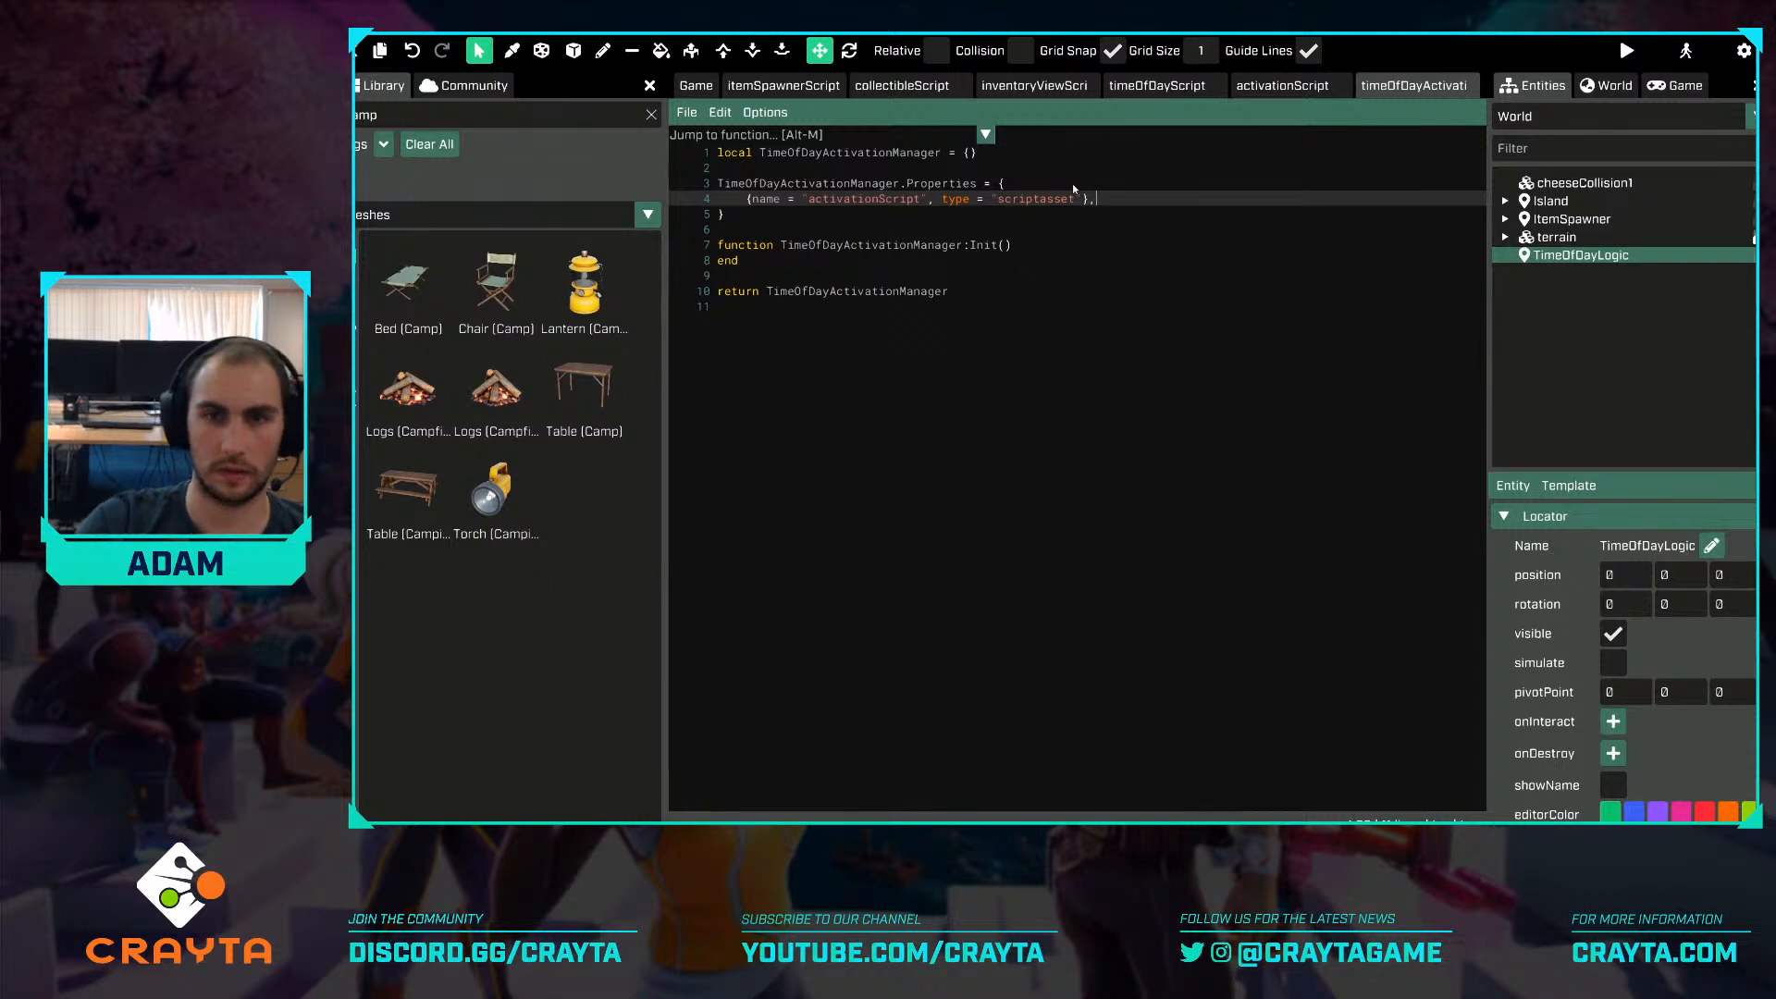
text(,)
In Init, declare local activationScripts = GetWorld():FindAllScripts(self.properties.activationScript).
key(Down)
key(Down)
key(Down)
key(Return)
text(l)
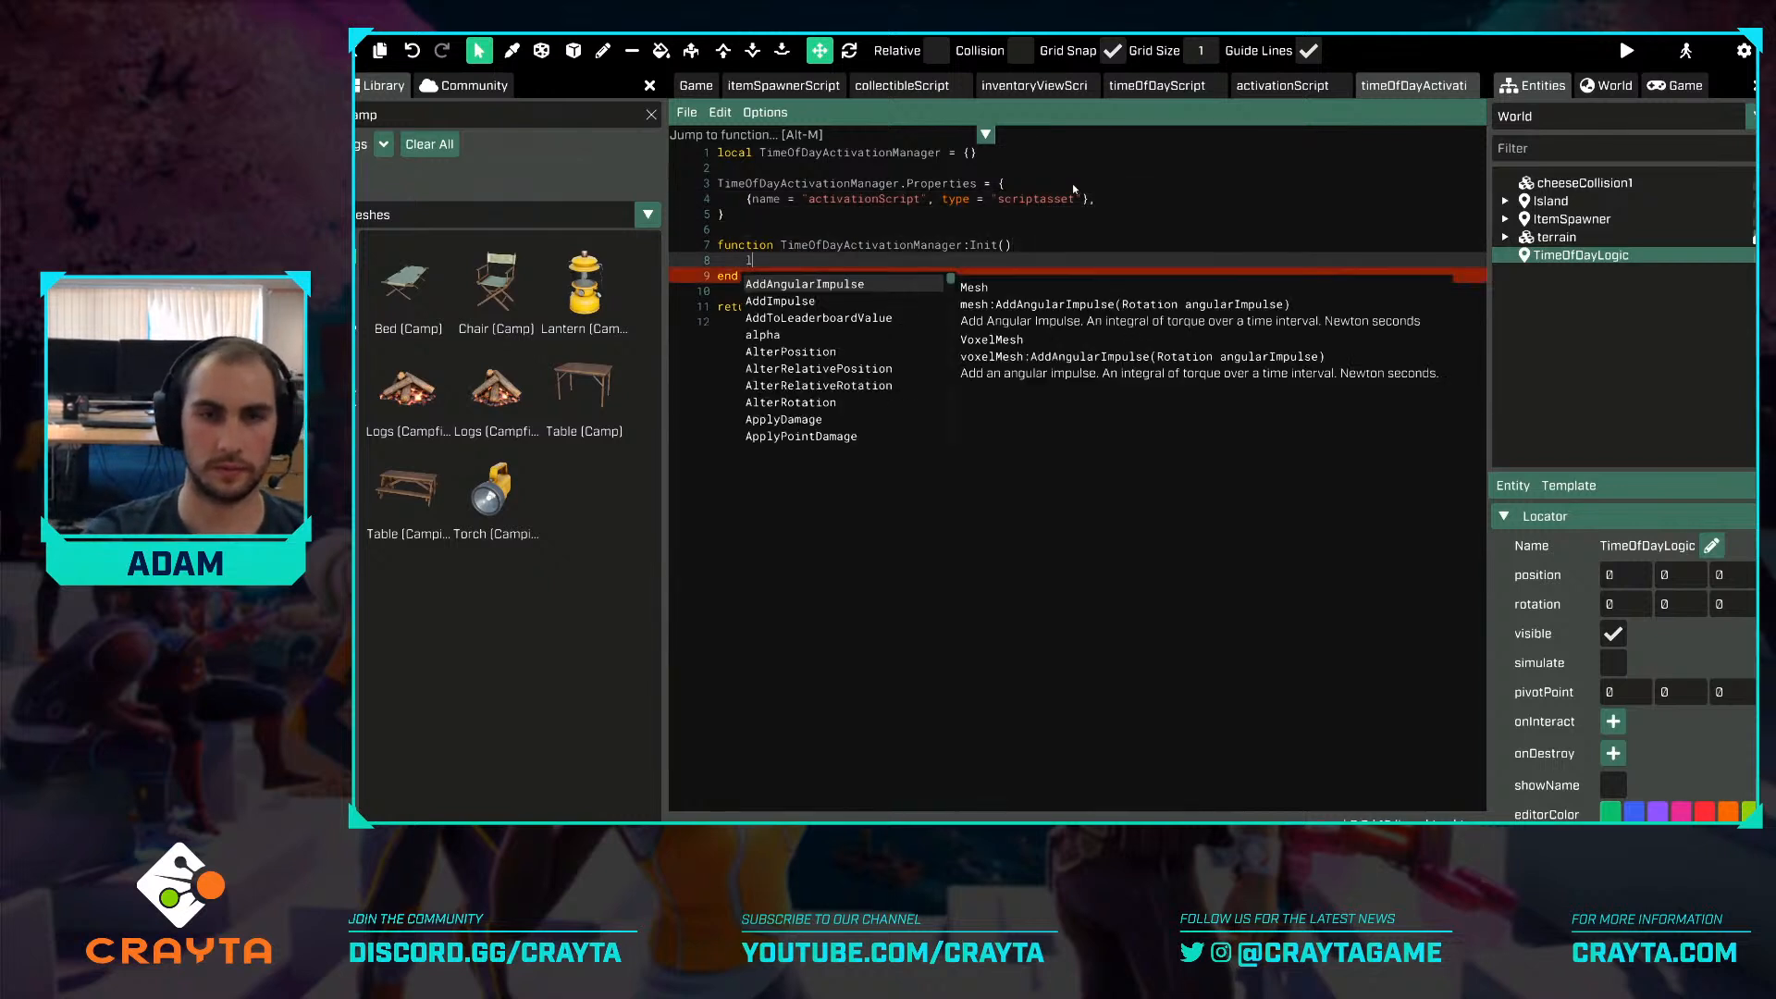
text(ocal activationScripts = GetWorld())
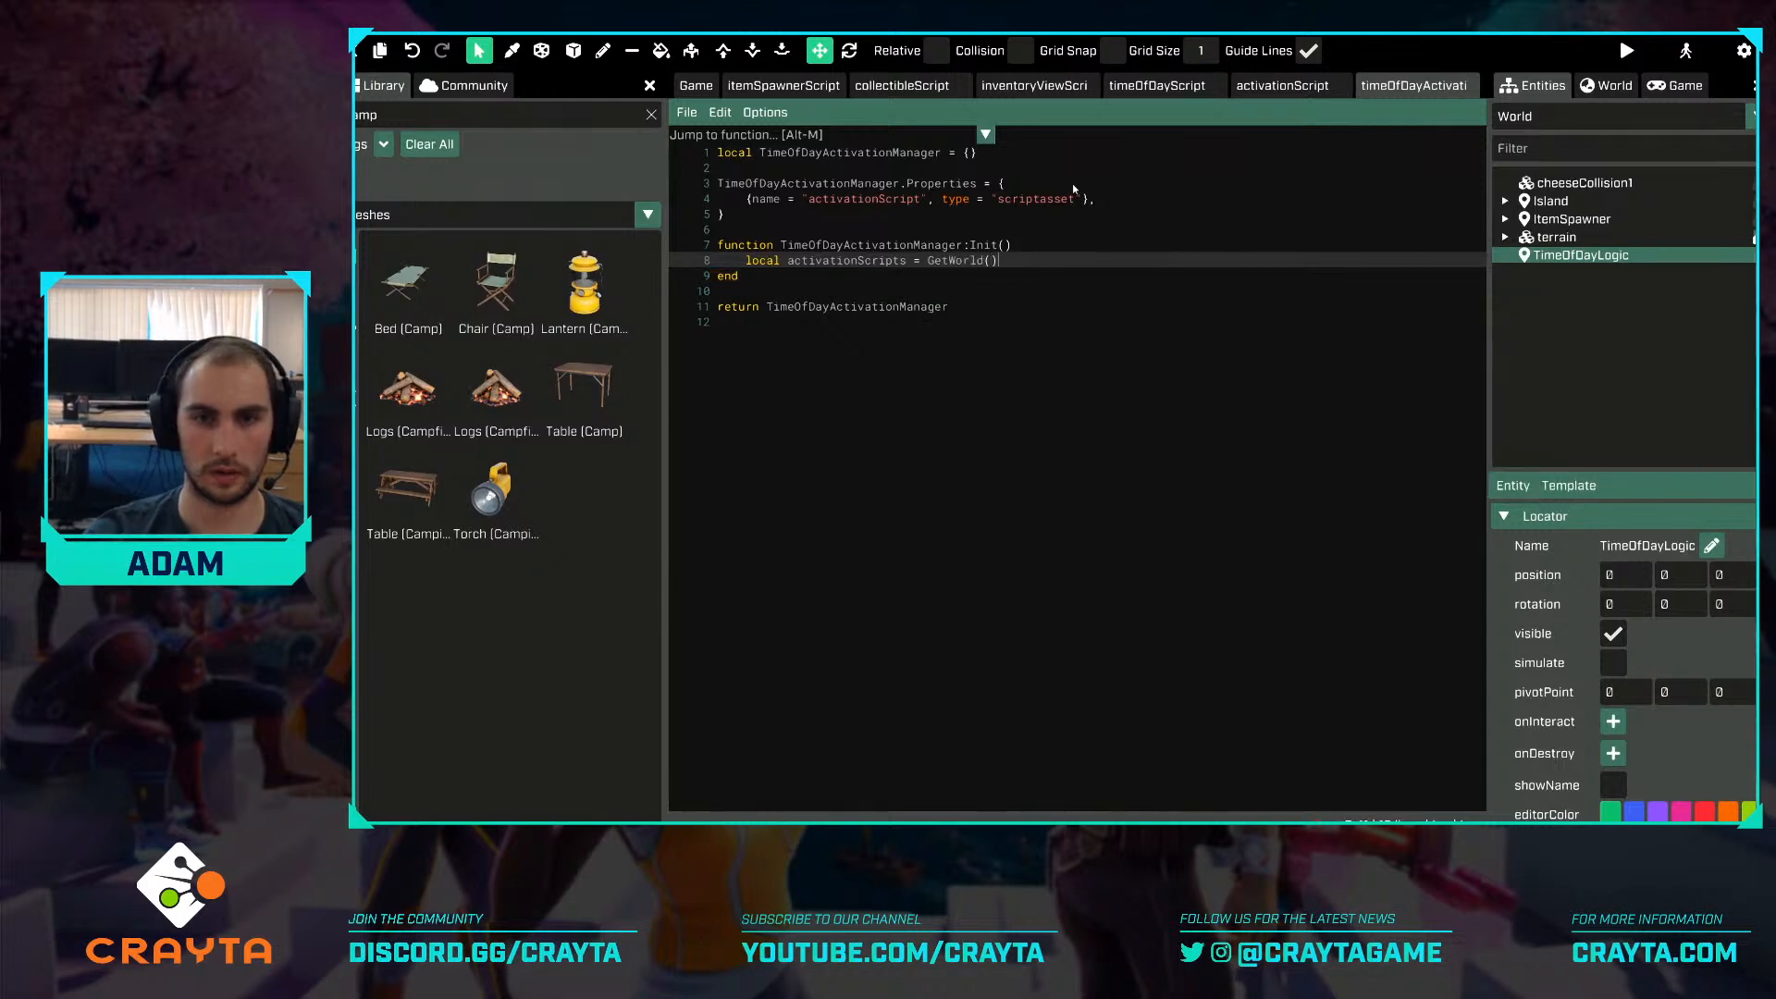
key(BackSpace)
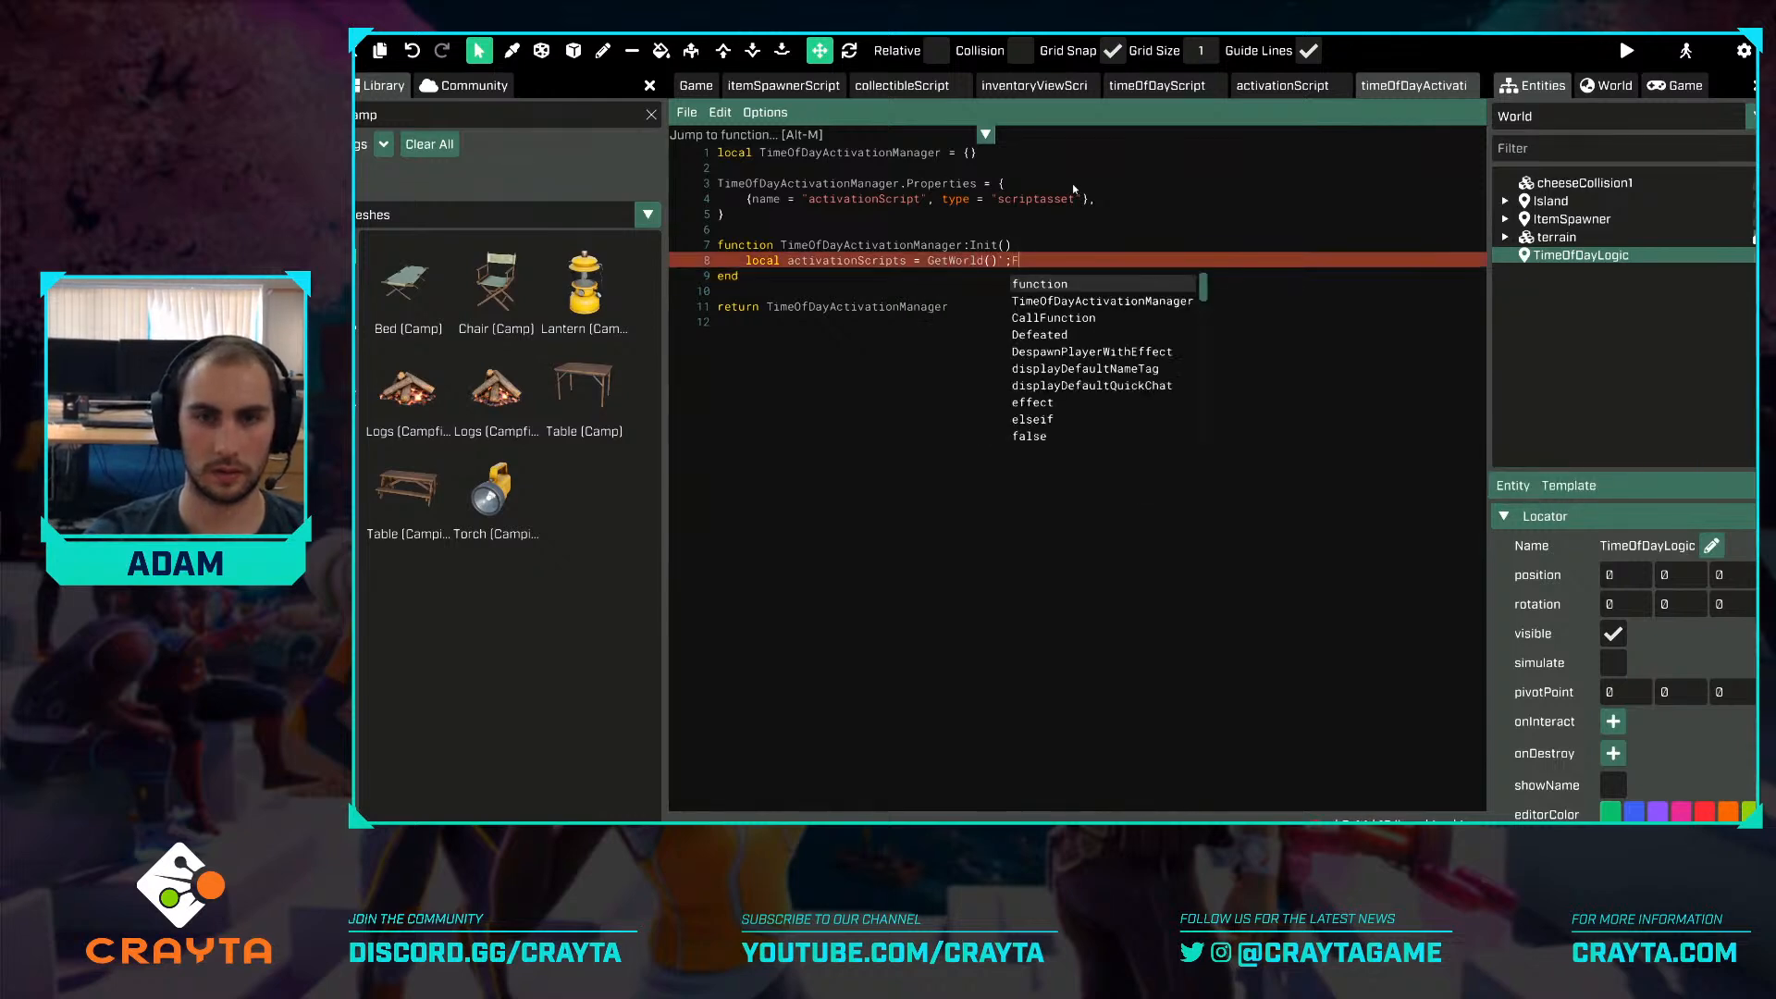
text():Findallsc)
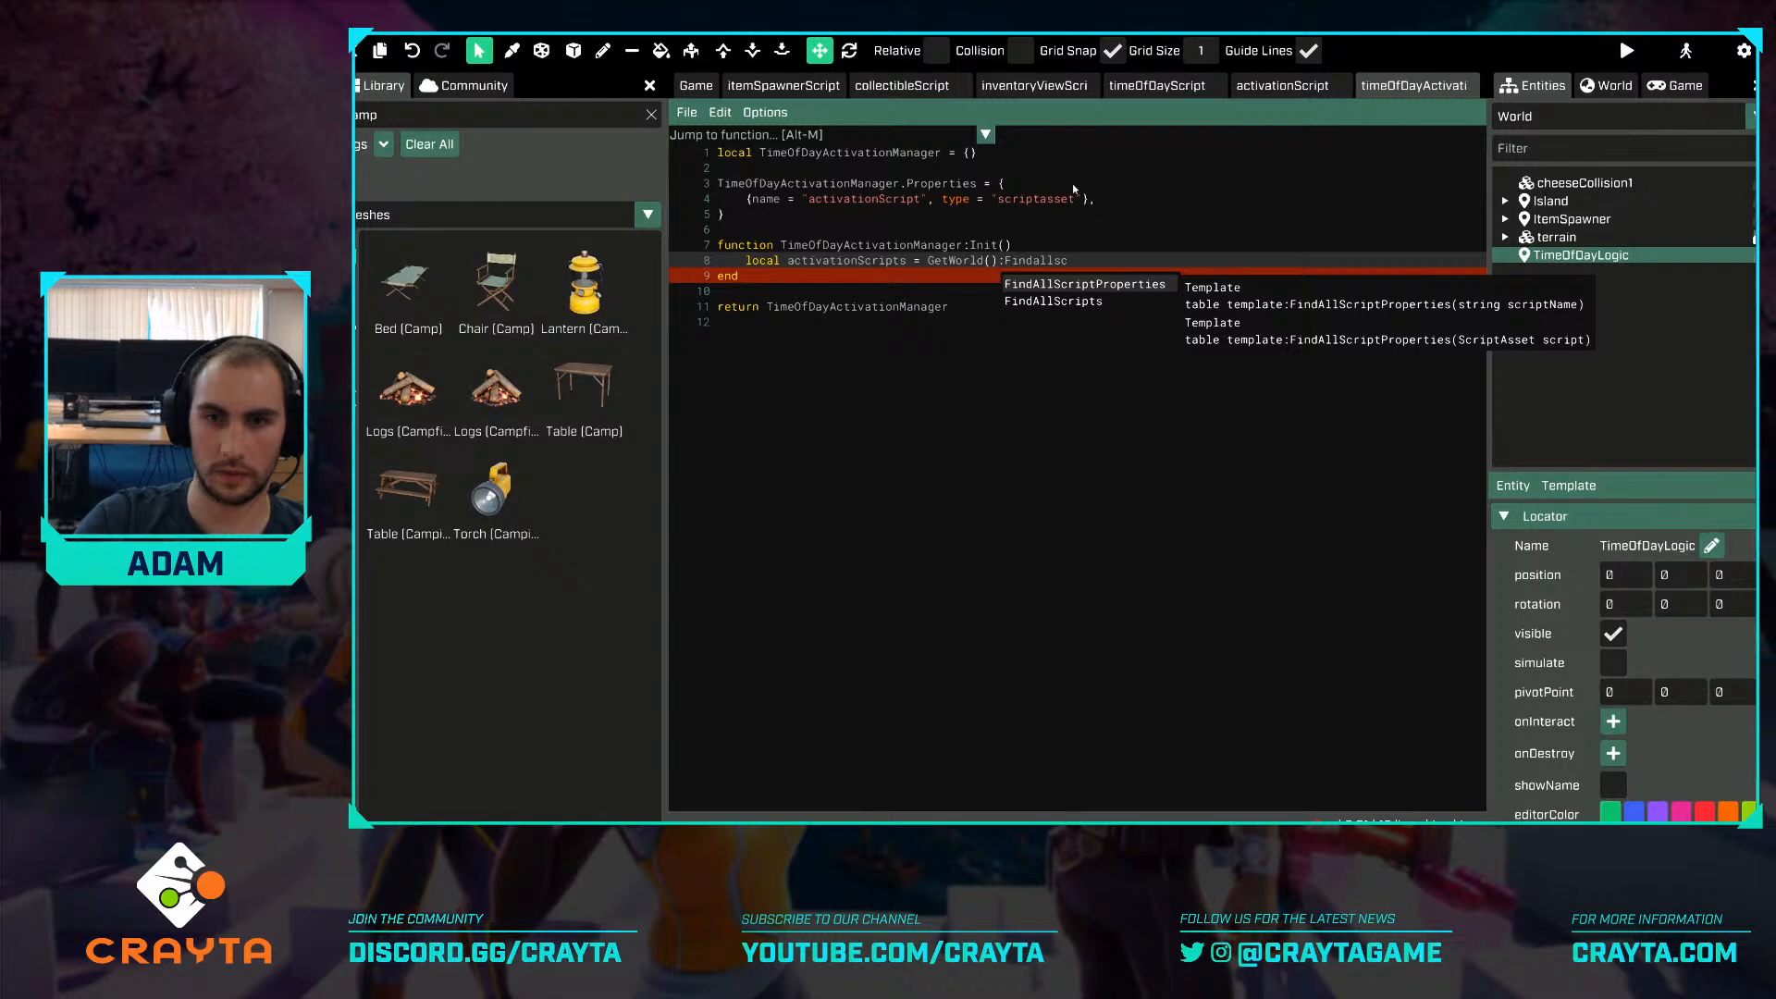
key(Down)
key(Return)
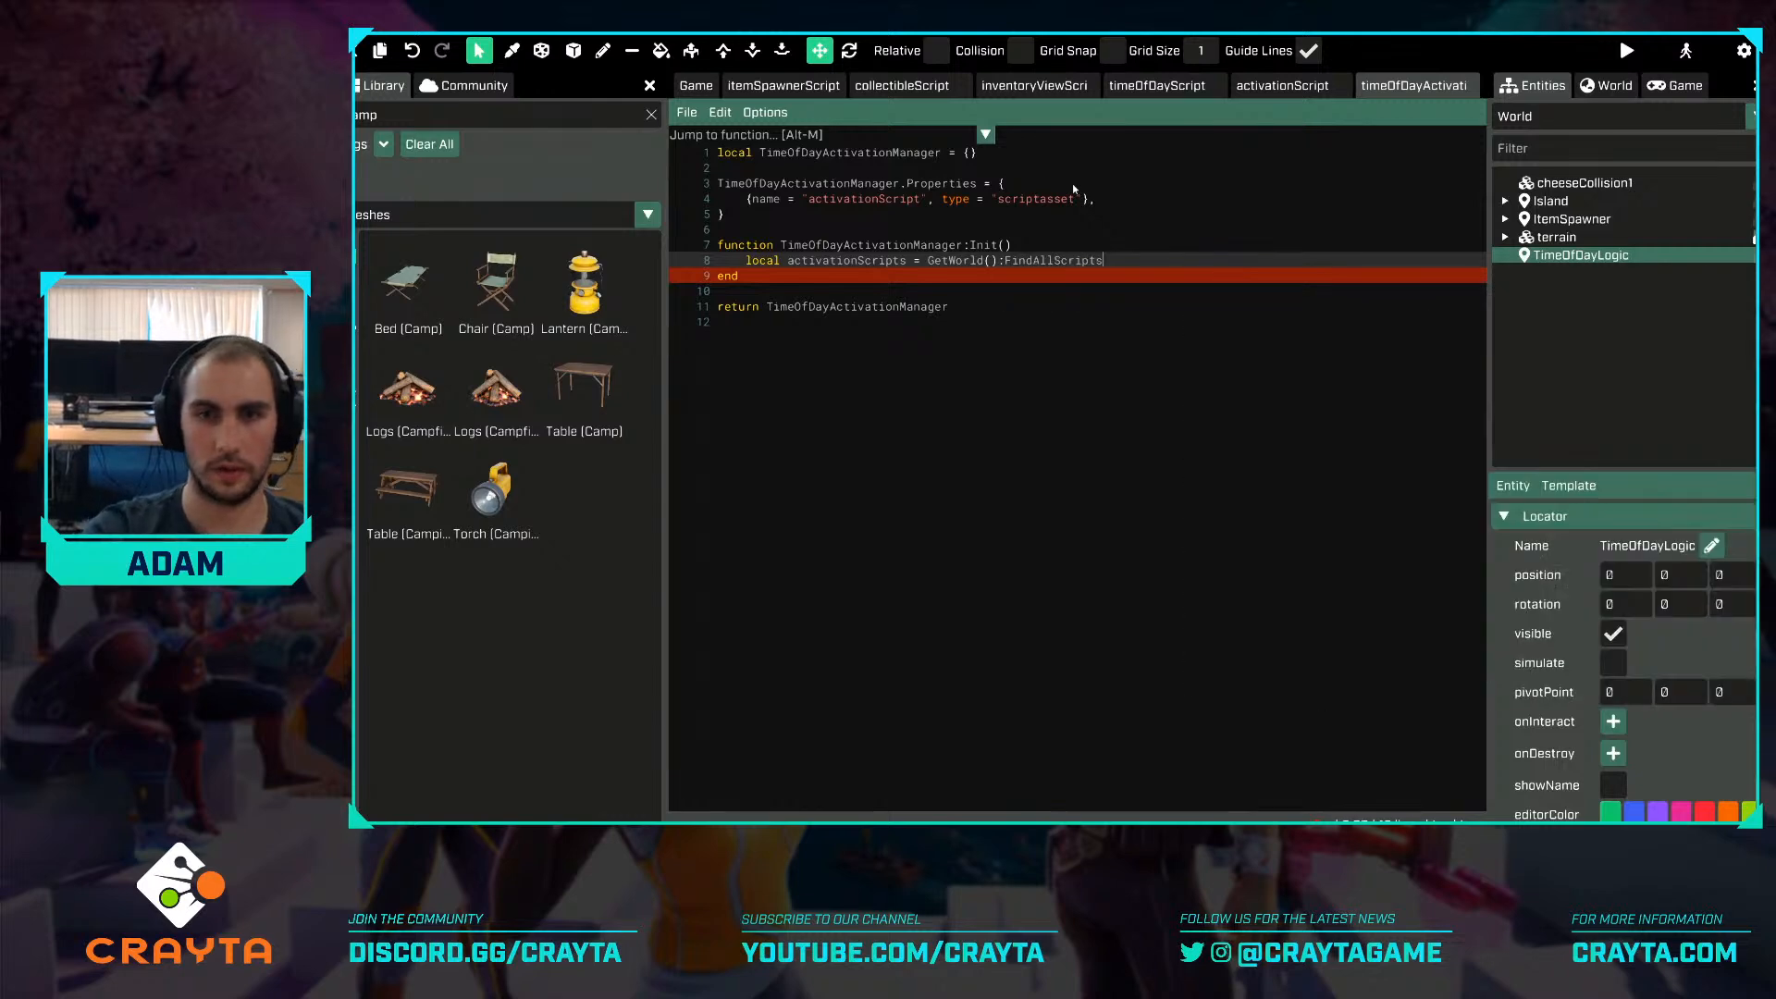
text((self.properties.activationsc)
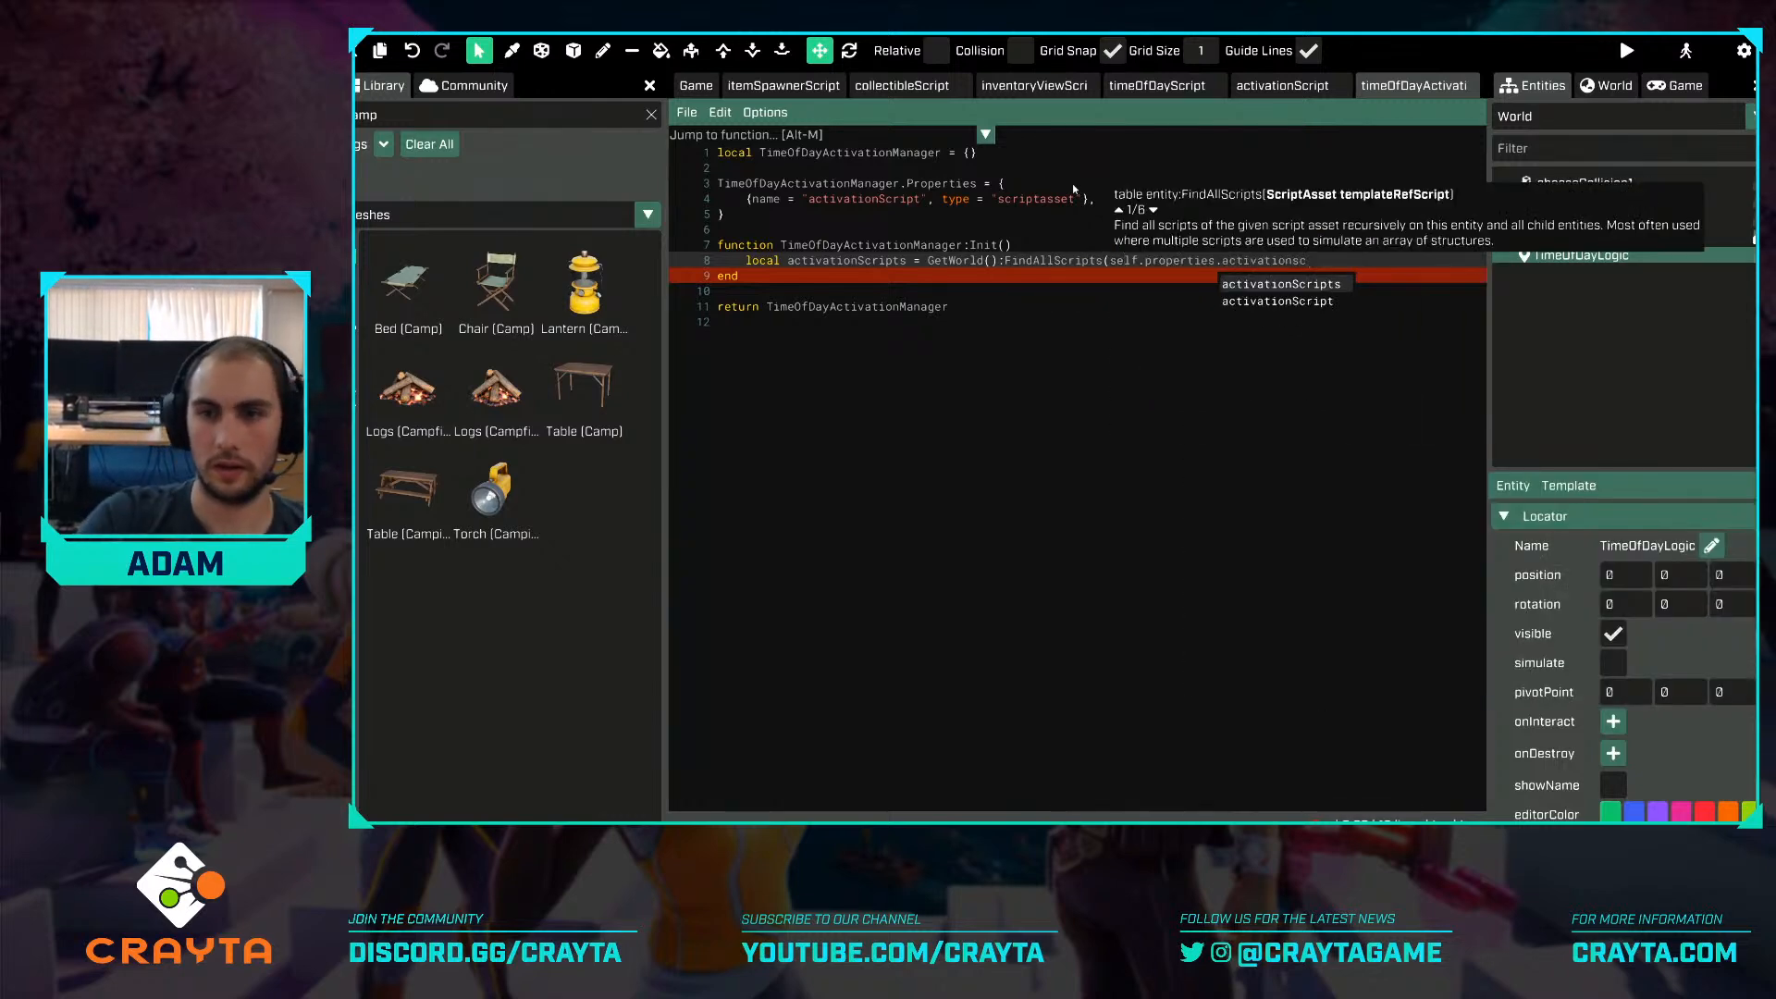
key(Down)
key(Return)
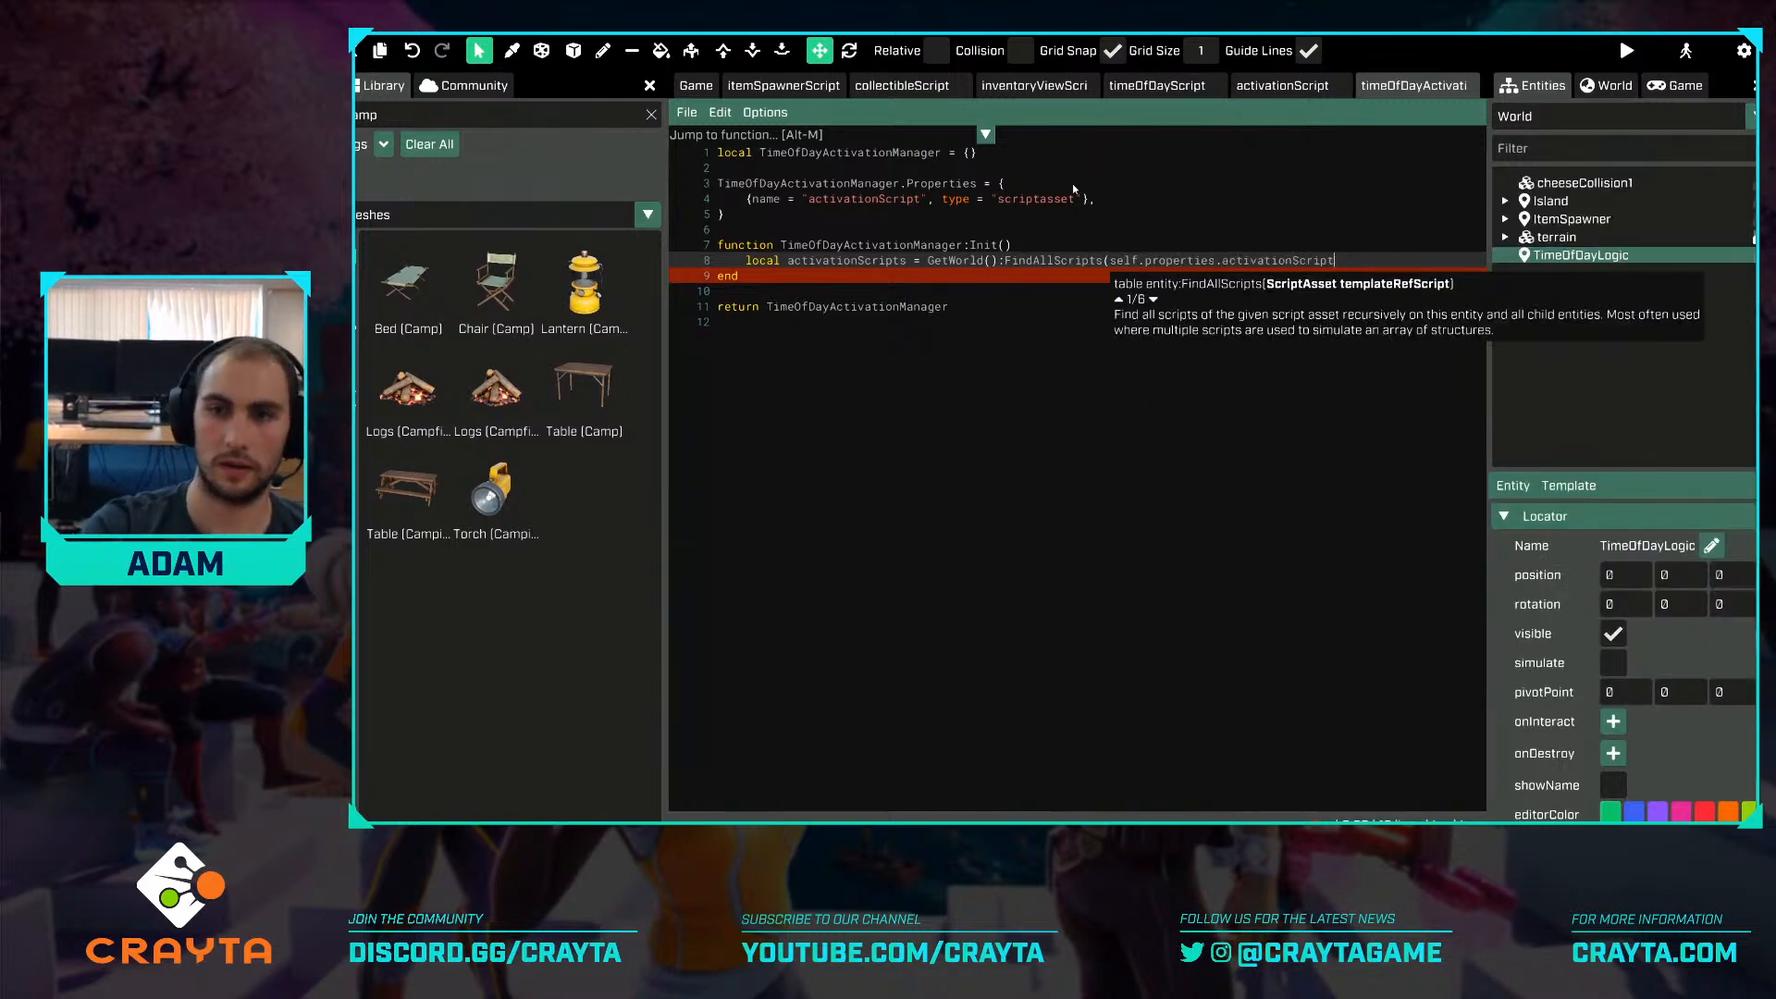
text())
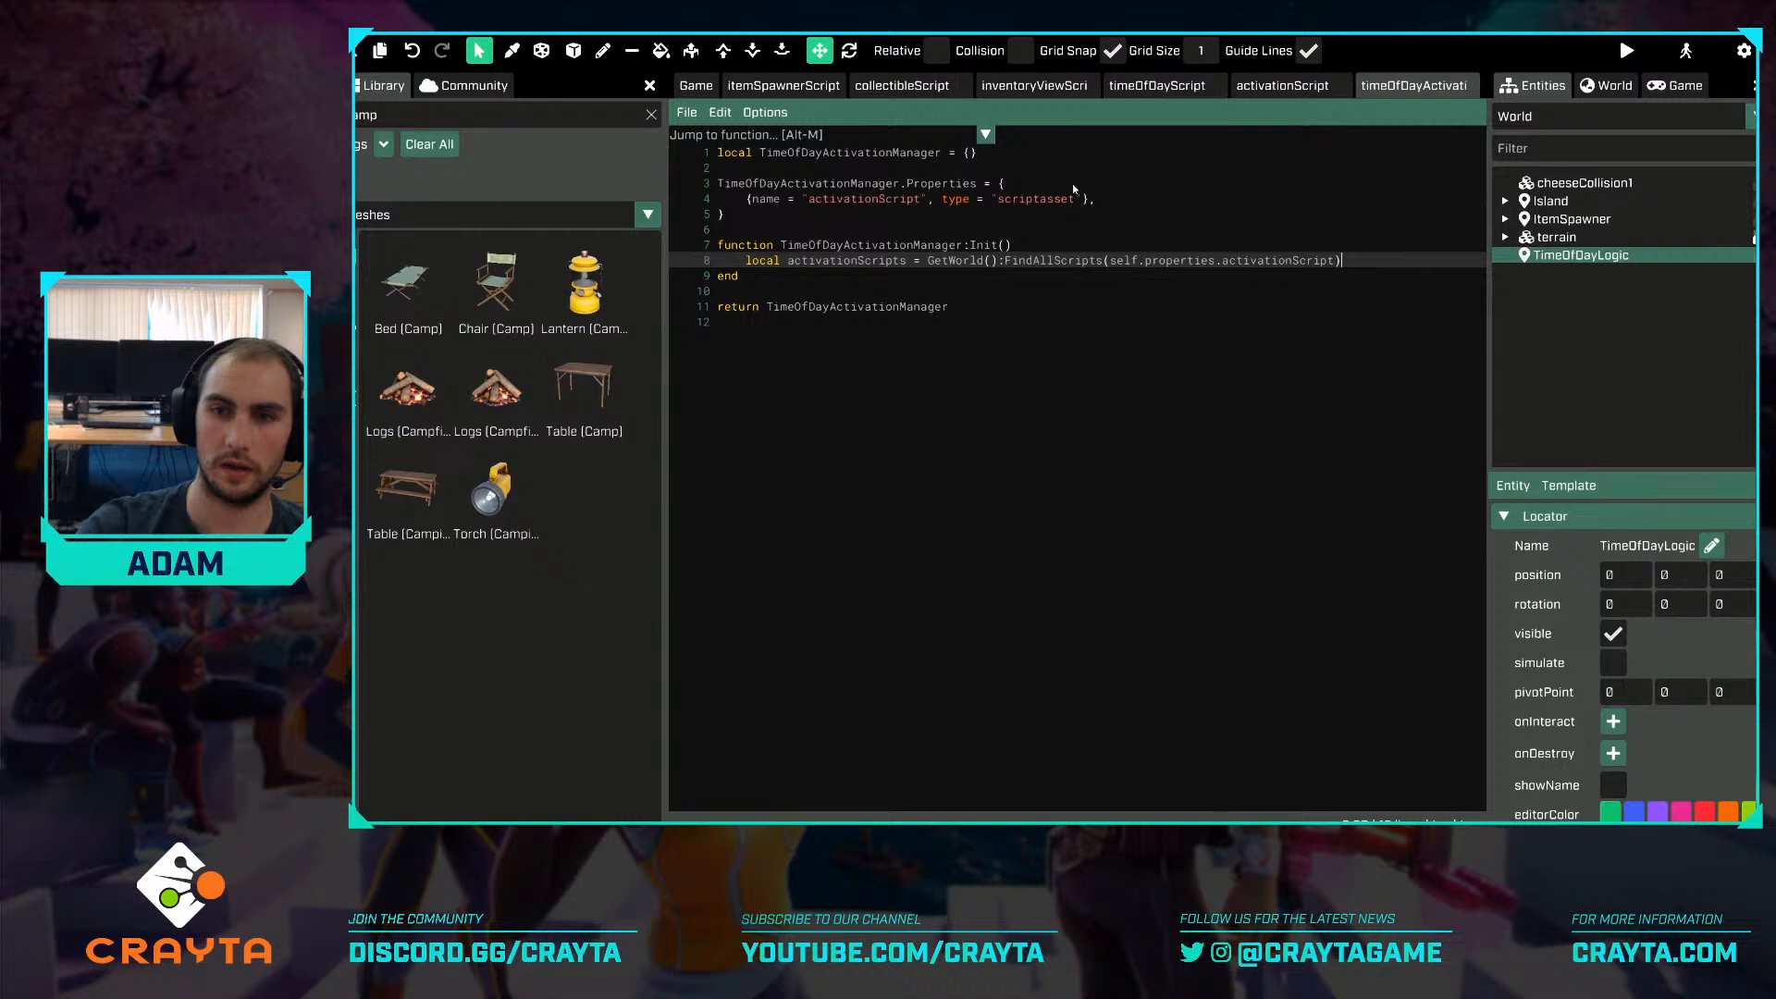
Insert two empty lines below the end of the Init function.
click(1030, 244)
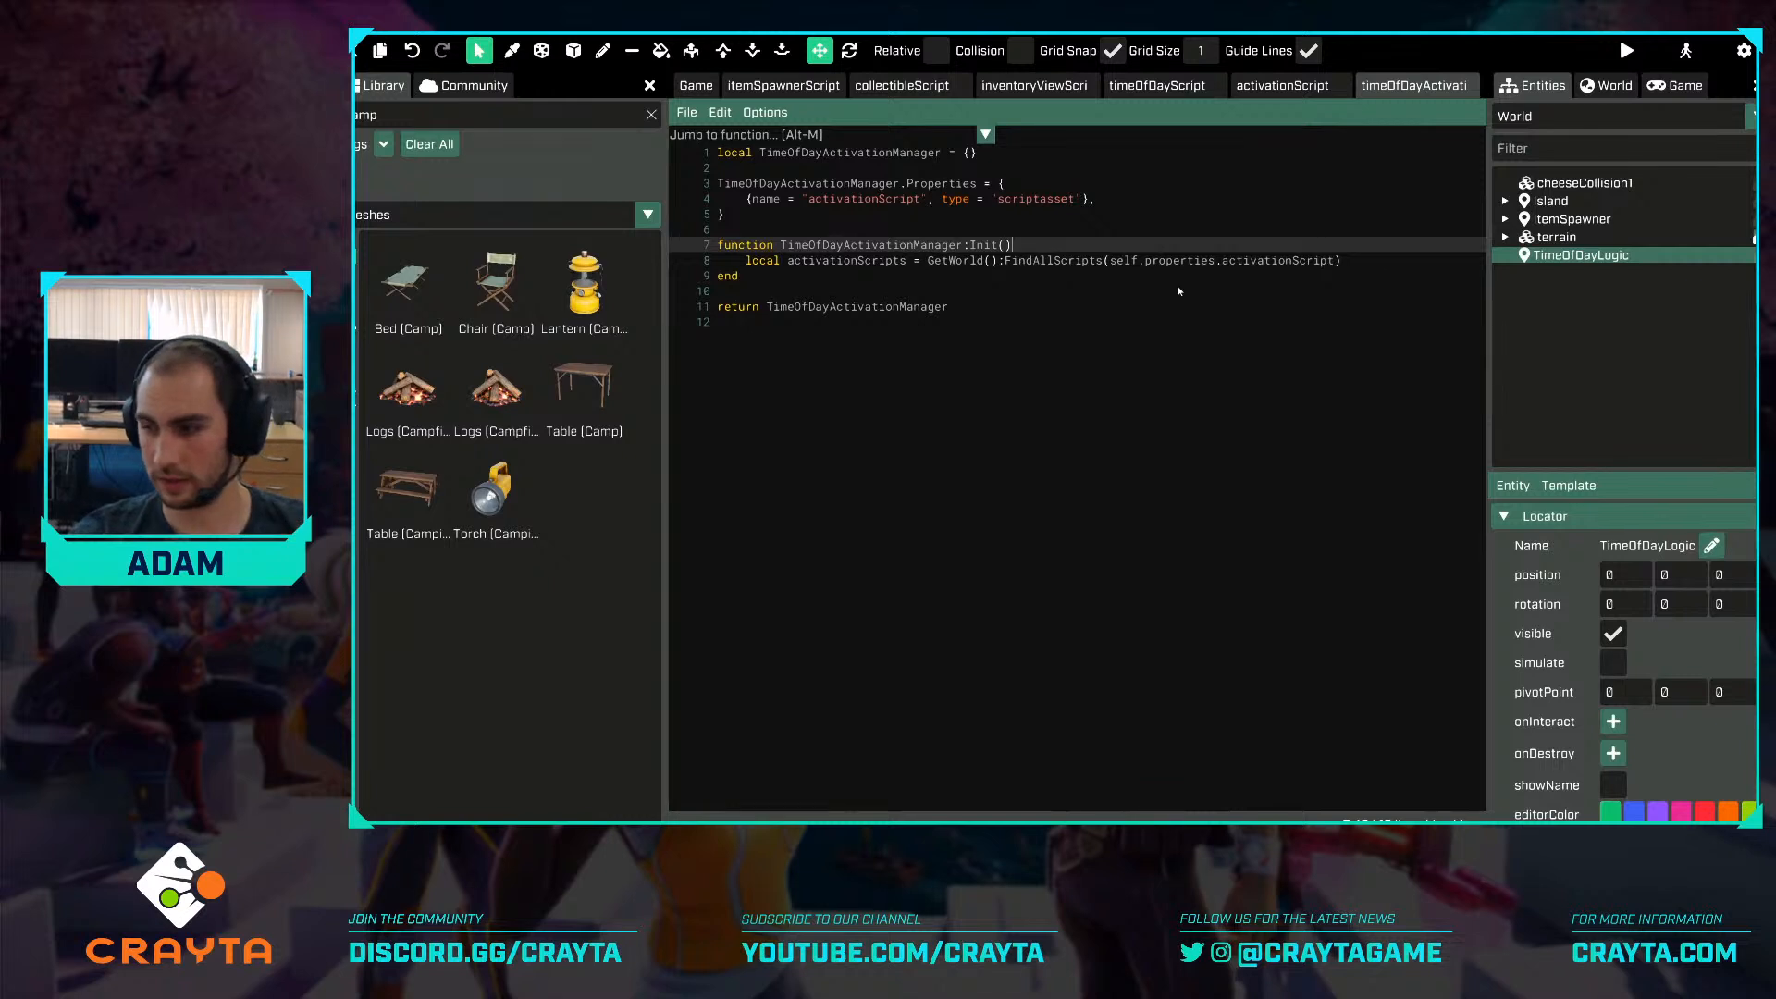
key(Down)
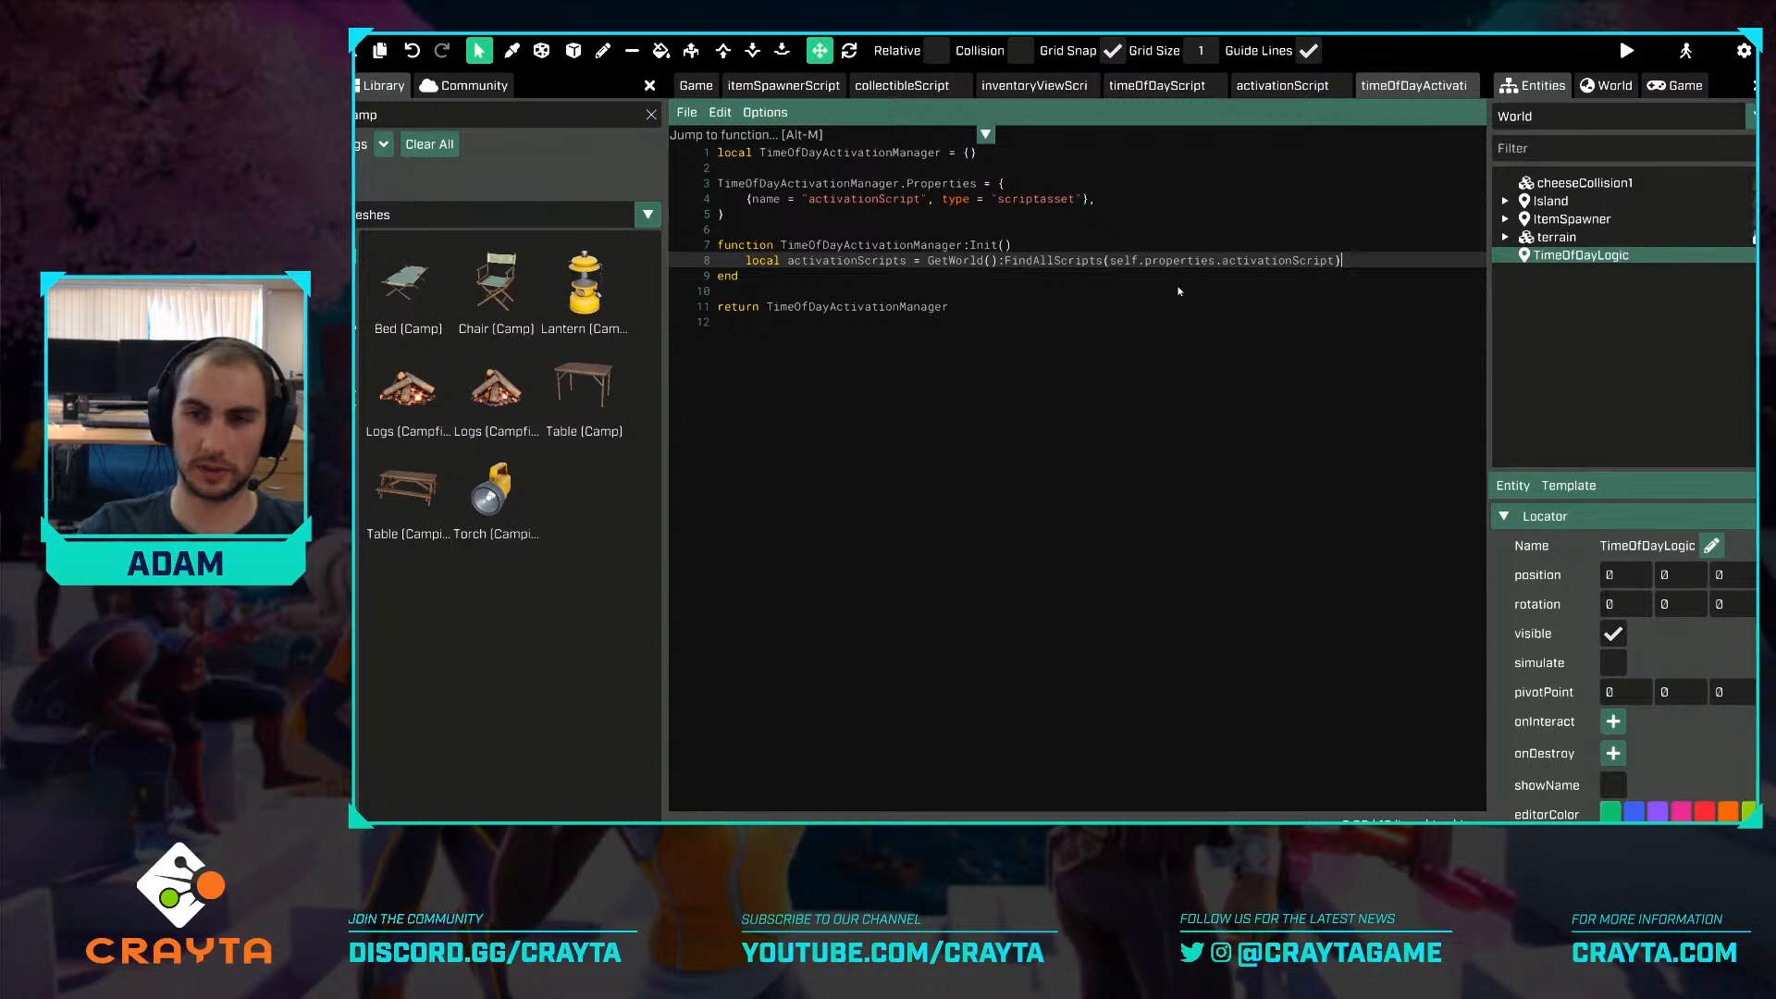
key(Down)
key(Return)
key(Return)
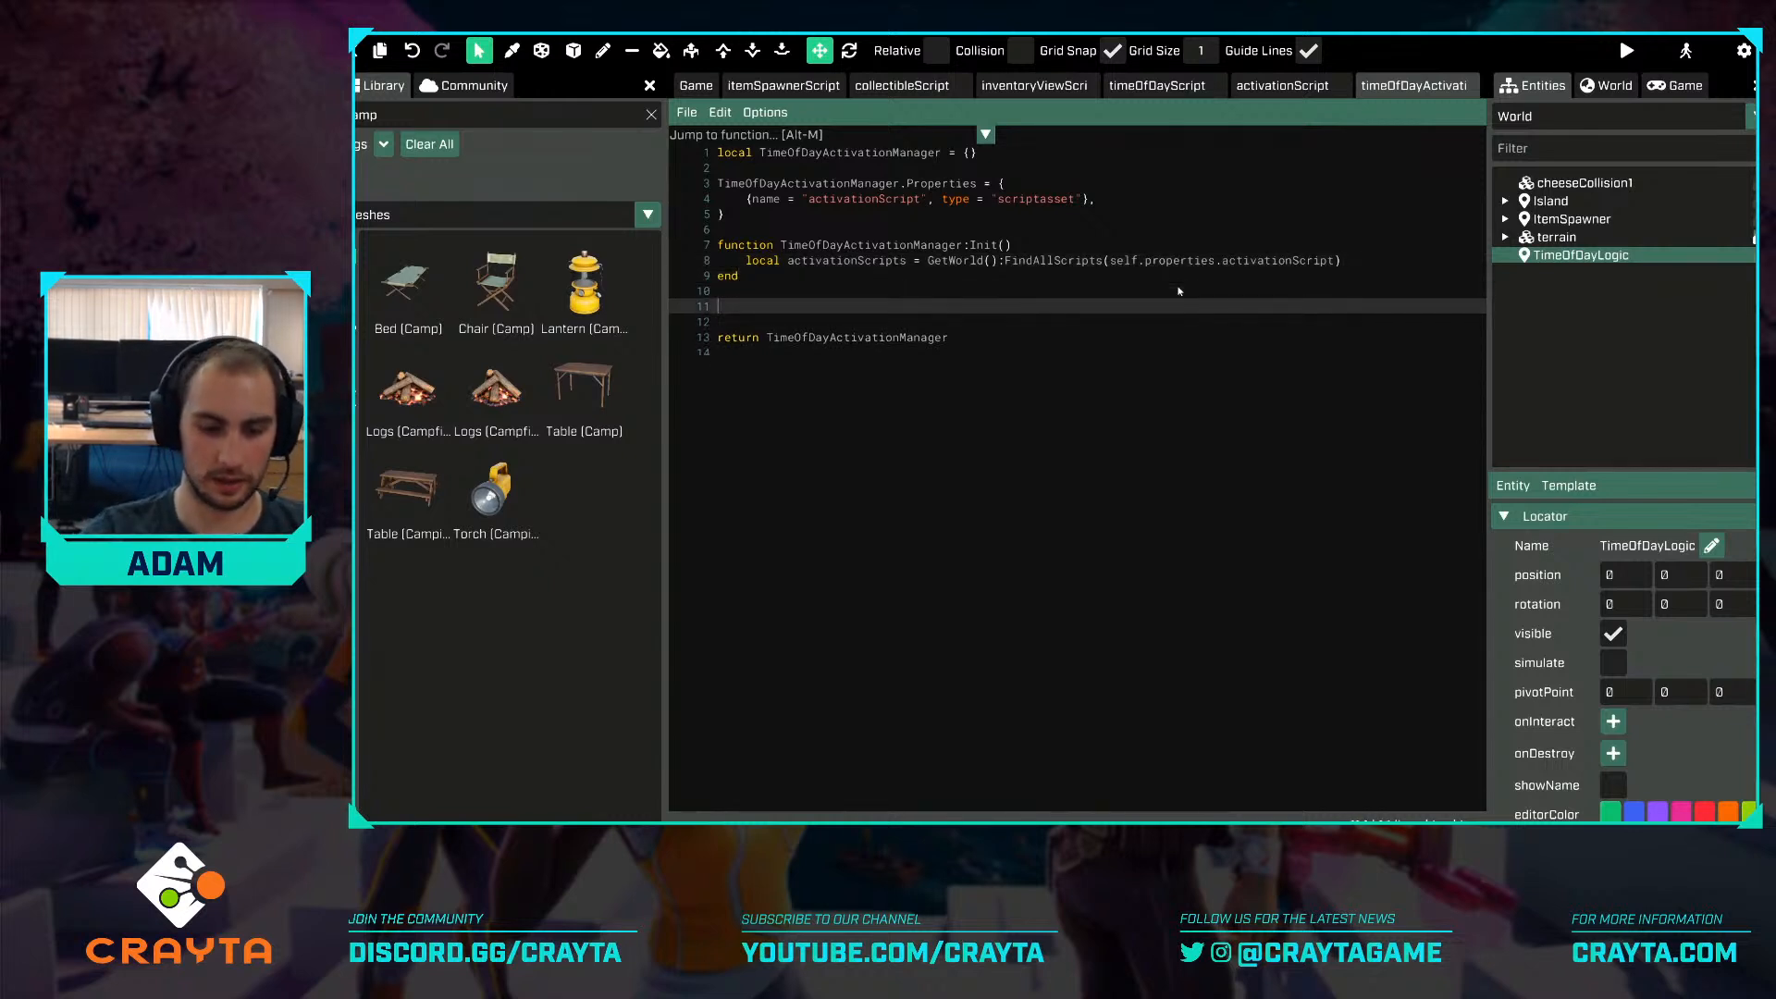
text(broadc)
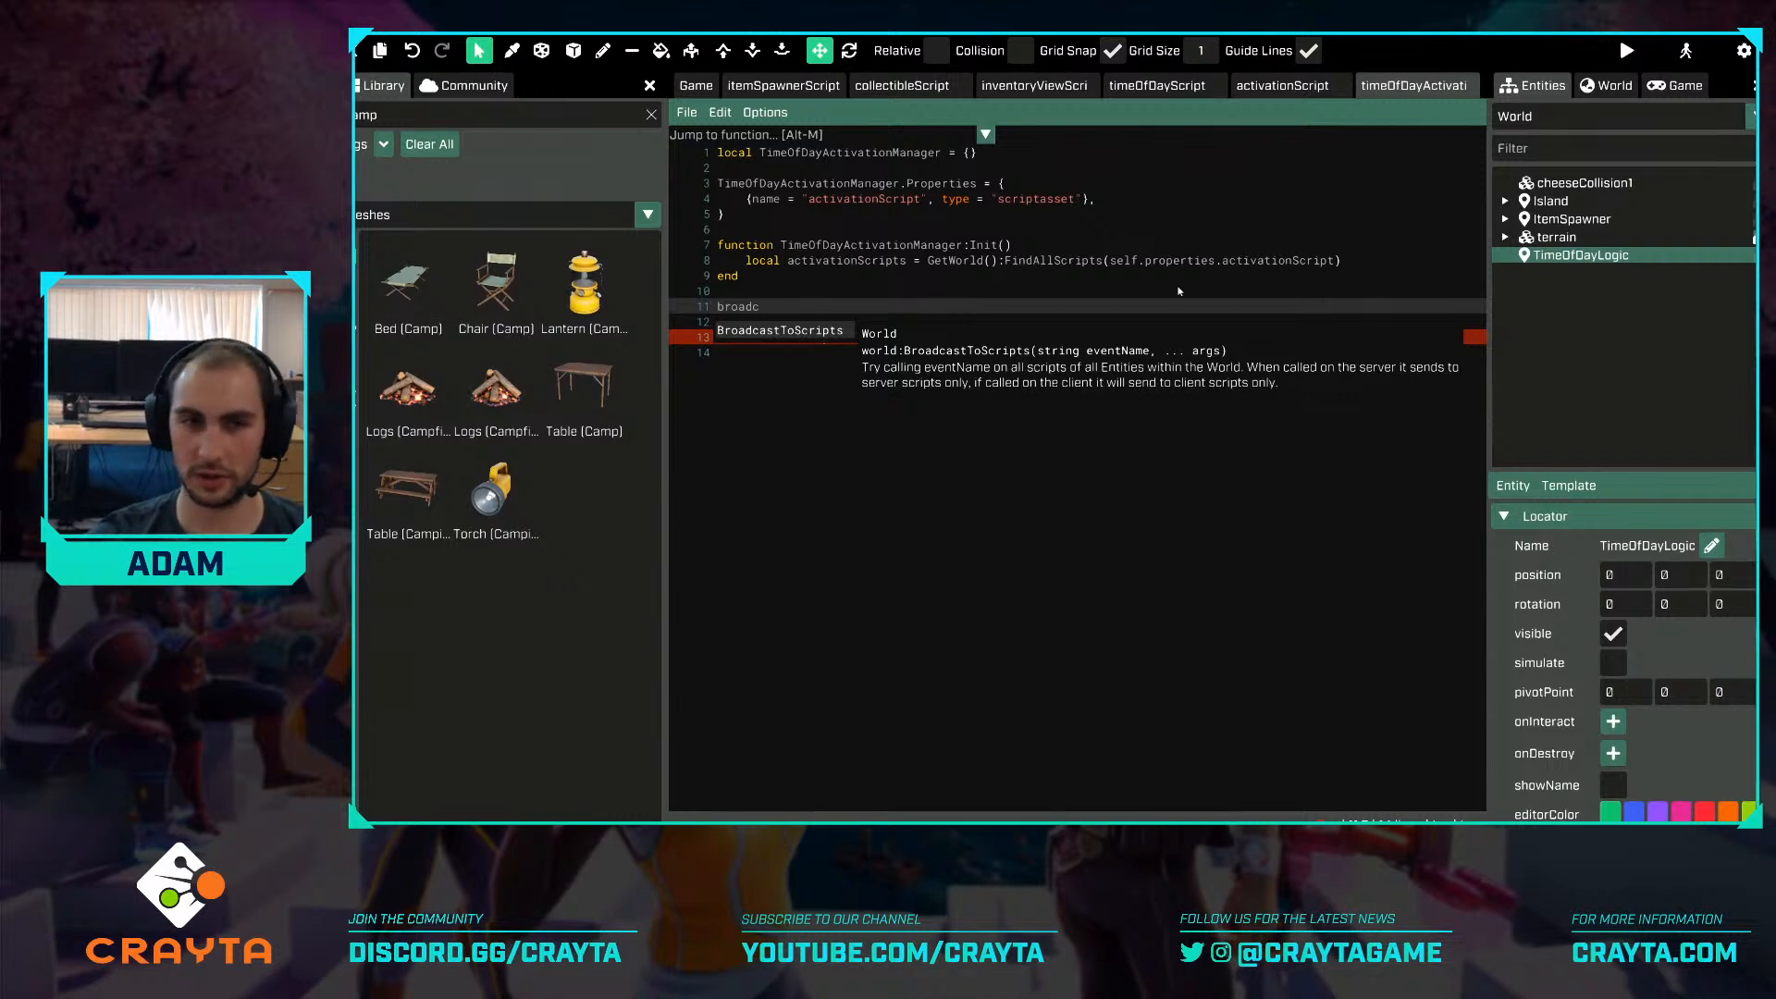
key(Escape)
key(BackSpace)
key(BackSpace)
key(BackSpace)
key(BackSpace)
key(BackSpace)
key(BackSpace)
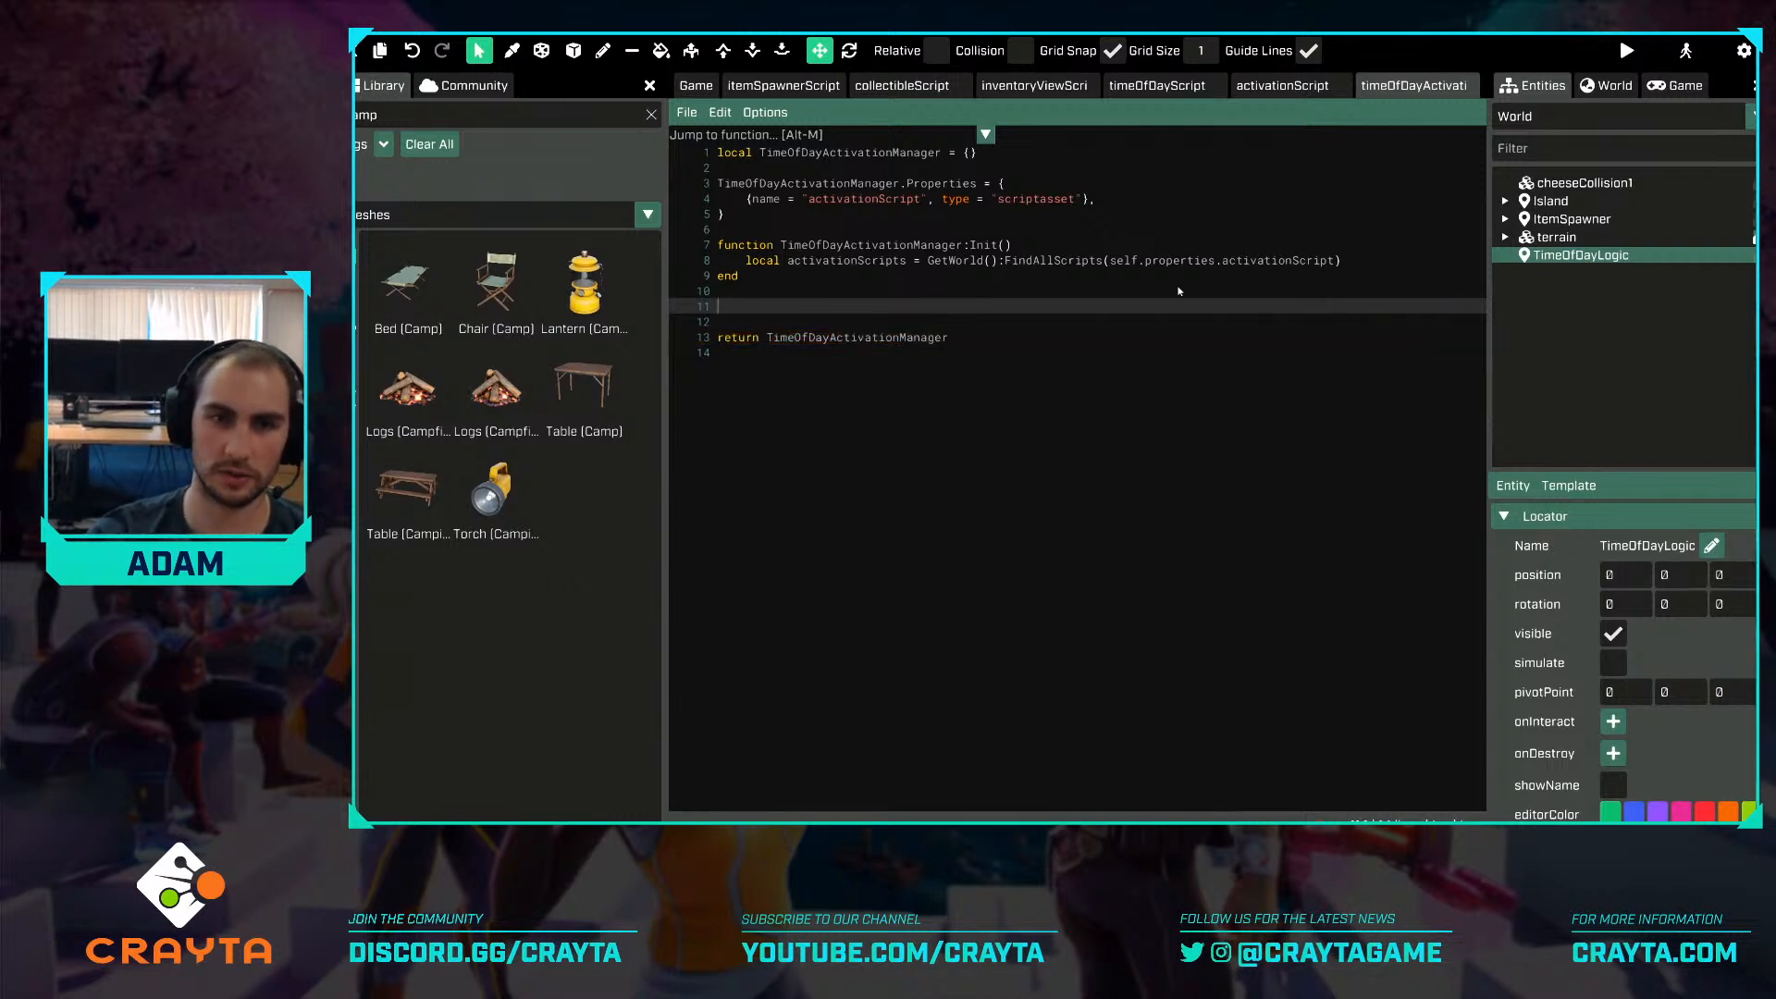
Add an empty function TimeOfDayActivationManager:Activate() below Init, with empty lines after its end.
text(function TimeOfDayActivationManager:)
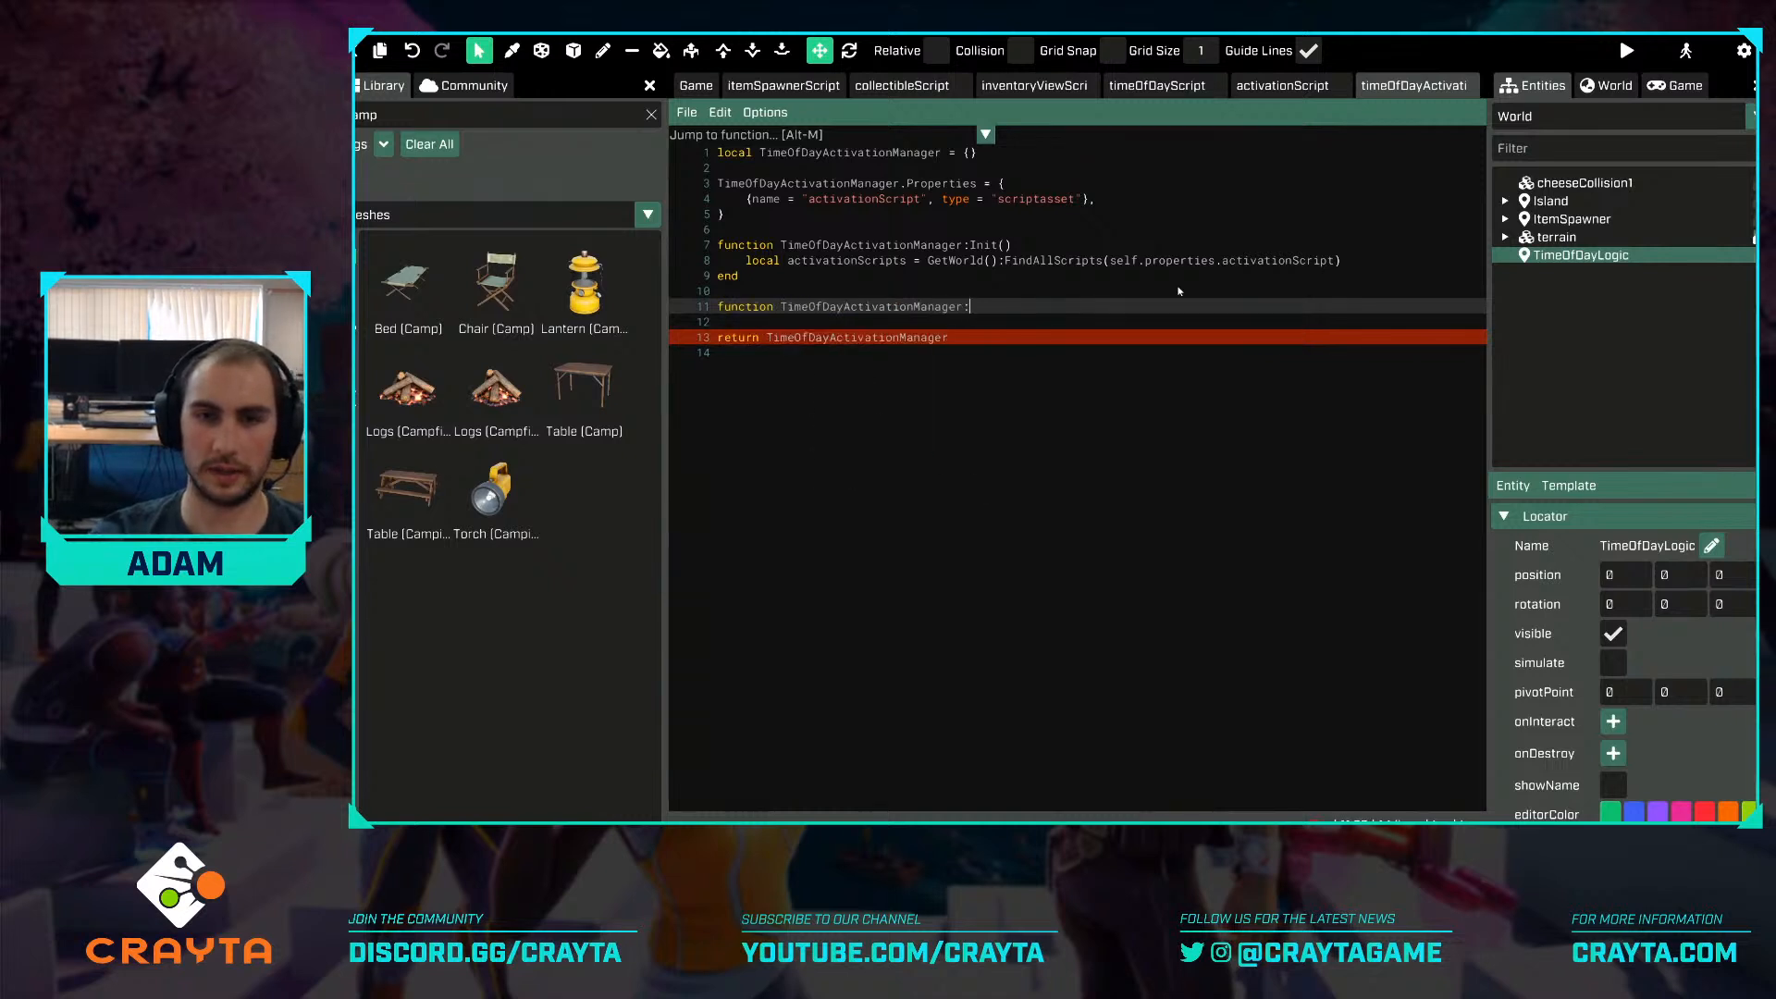
text(Acrti)
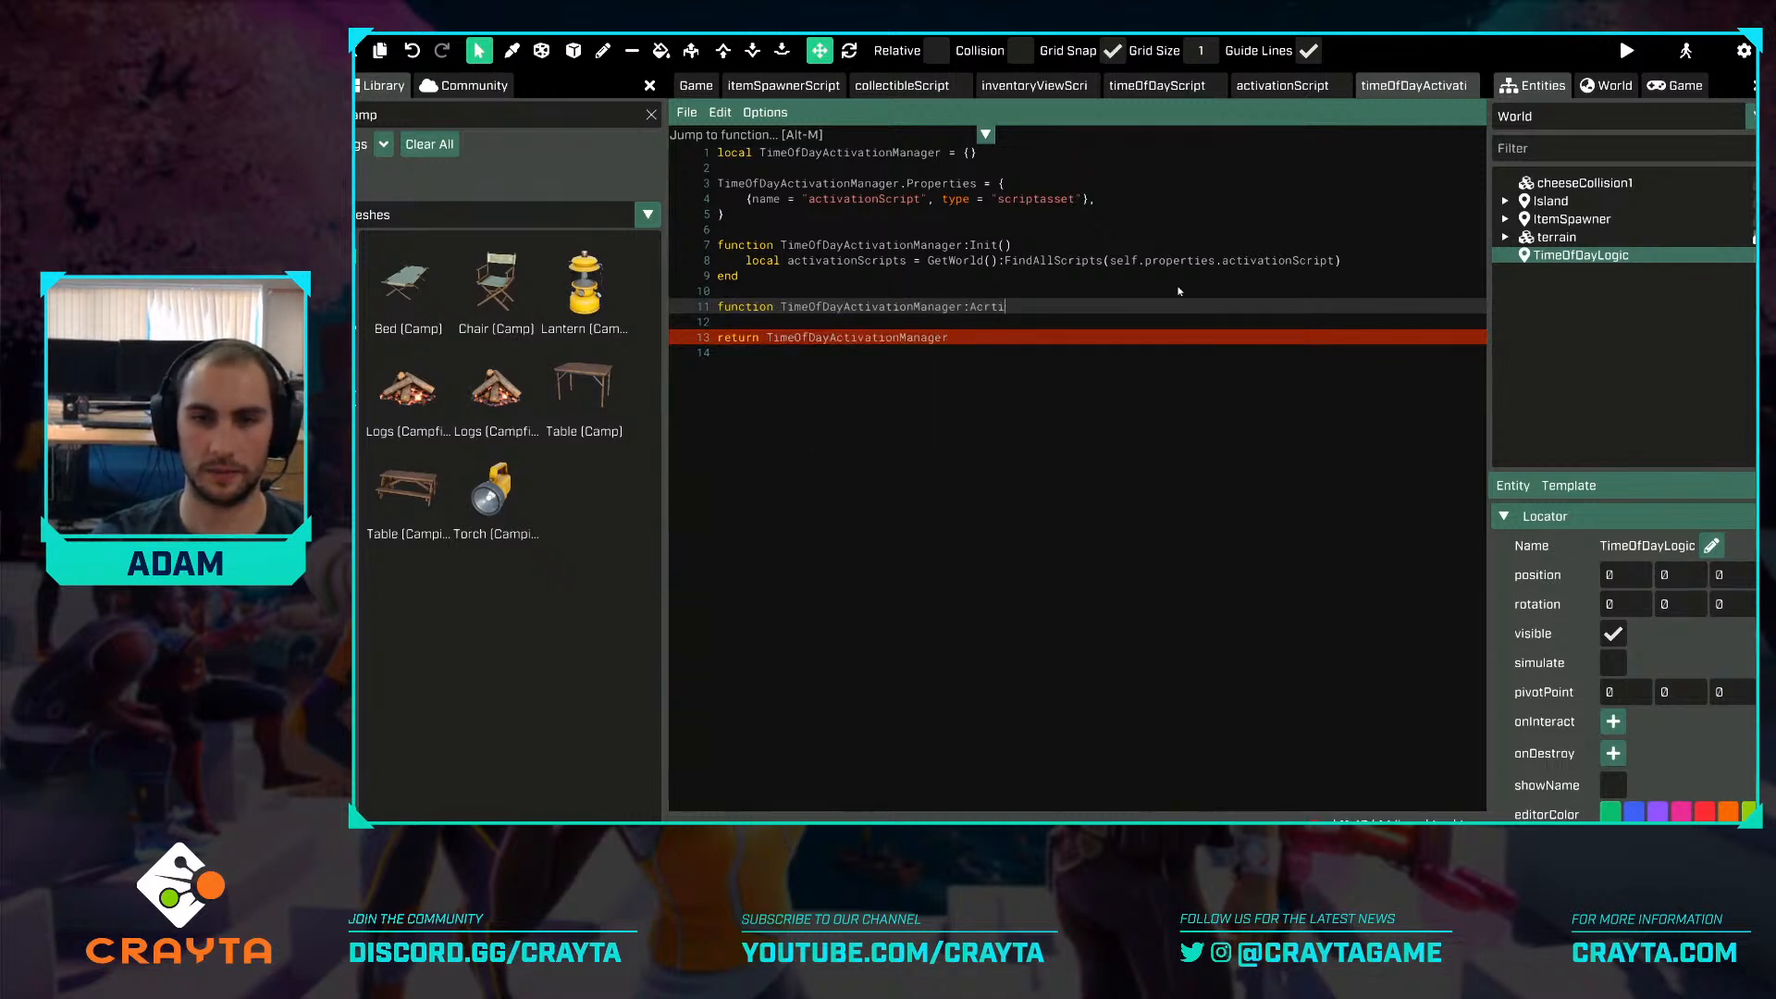
key(BackSpace)
key(BackSpace)
key(BackSpace)
text(tivate(0)
key(Return)
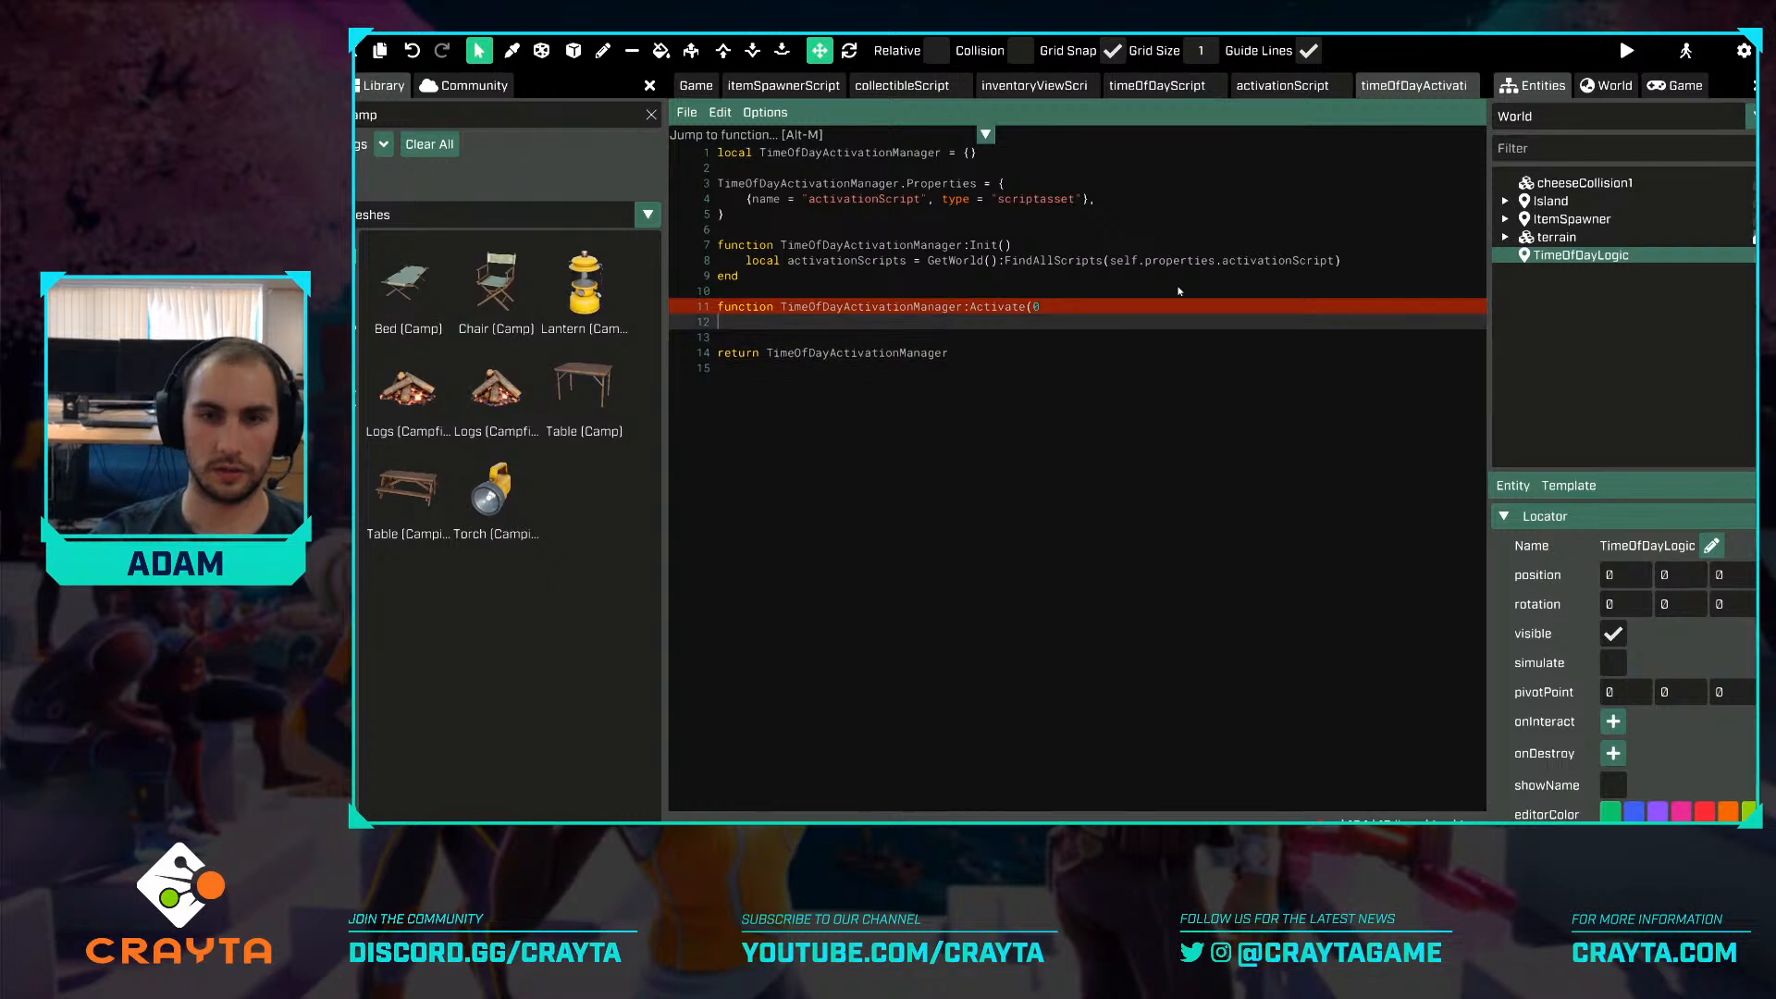
key(BackSpace)
key(BackSpace)
text())
key(Return)
key(Return)
text(end)
key(Return)
key(Return)
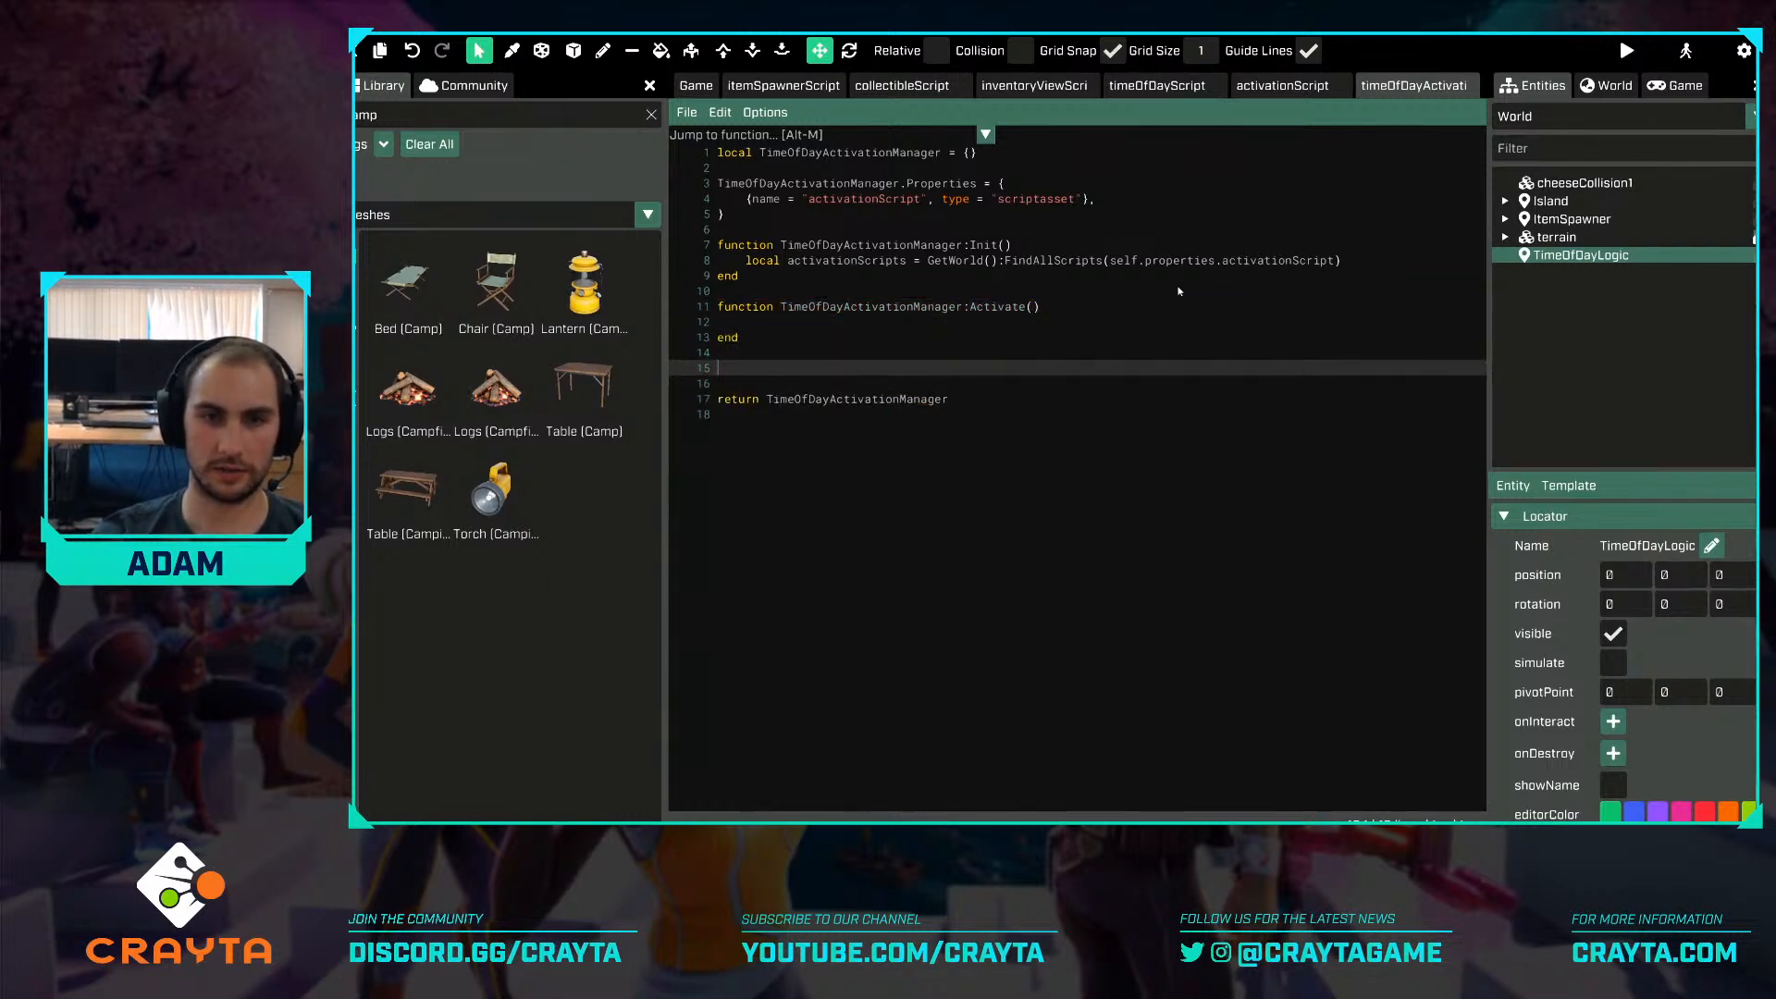
Add an empty function TimeOfDayActivationManager:Deactivate() below the Activate function.
text(function )
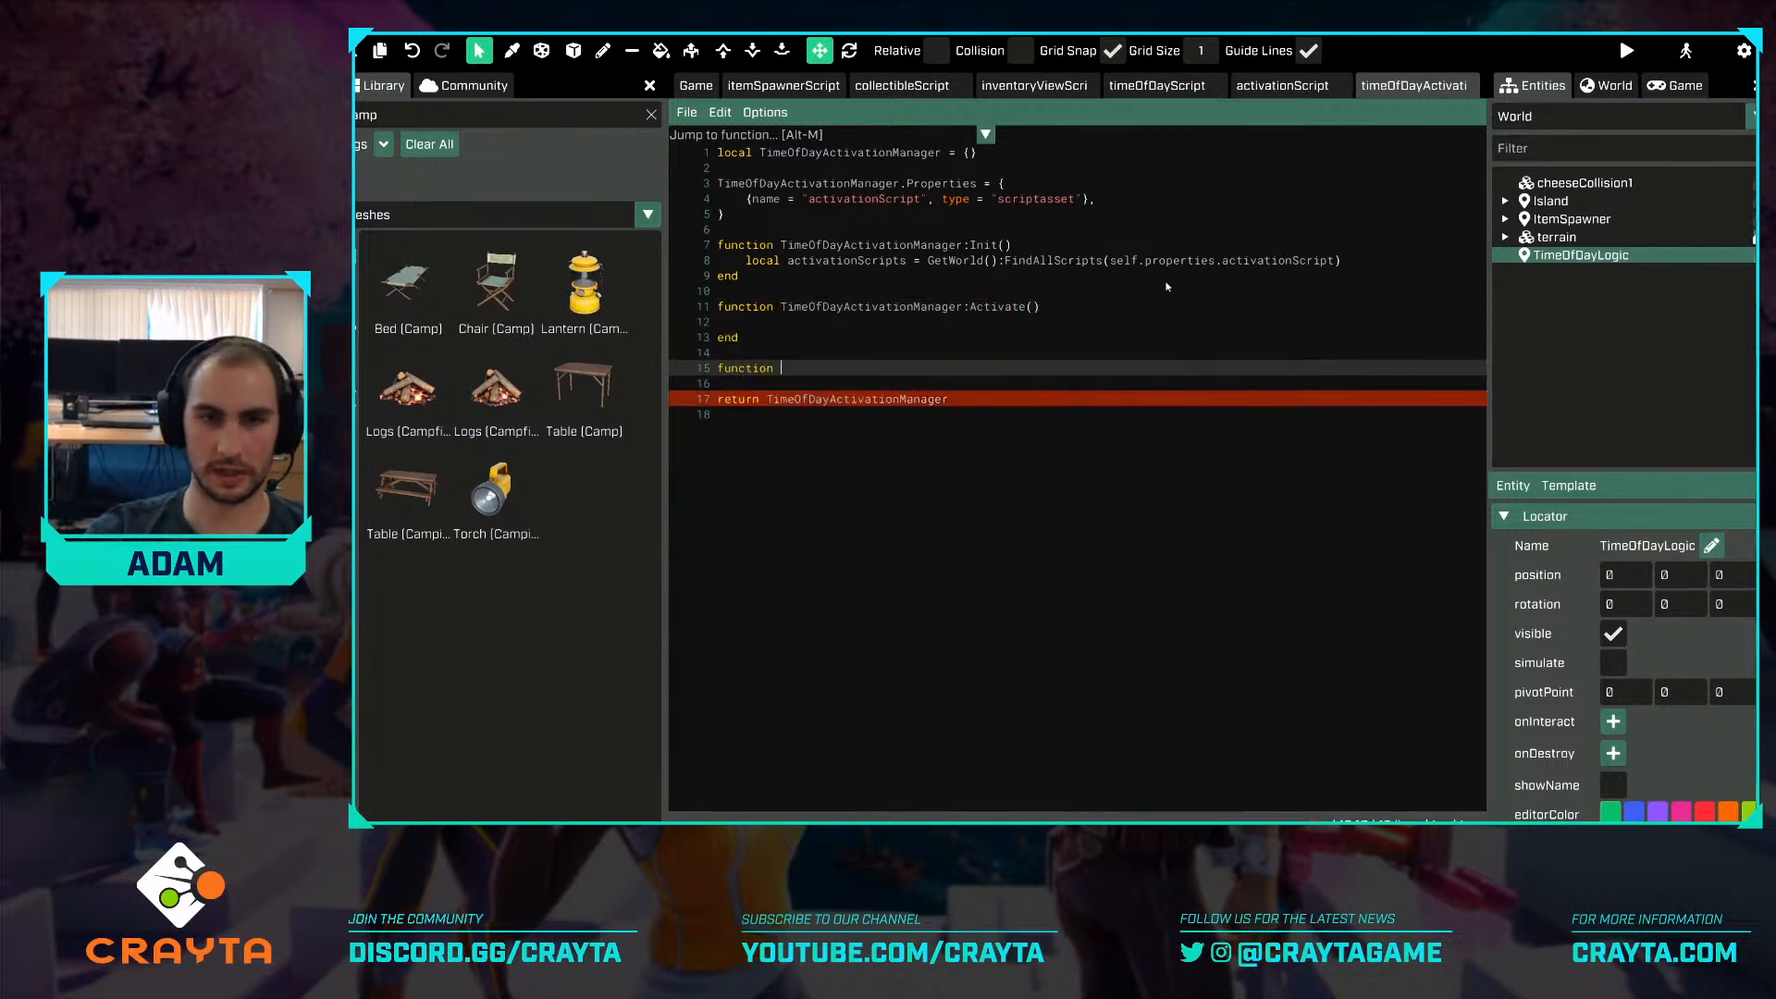
text(T)
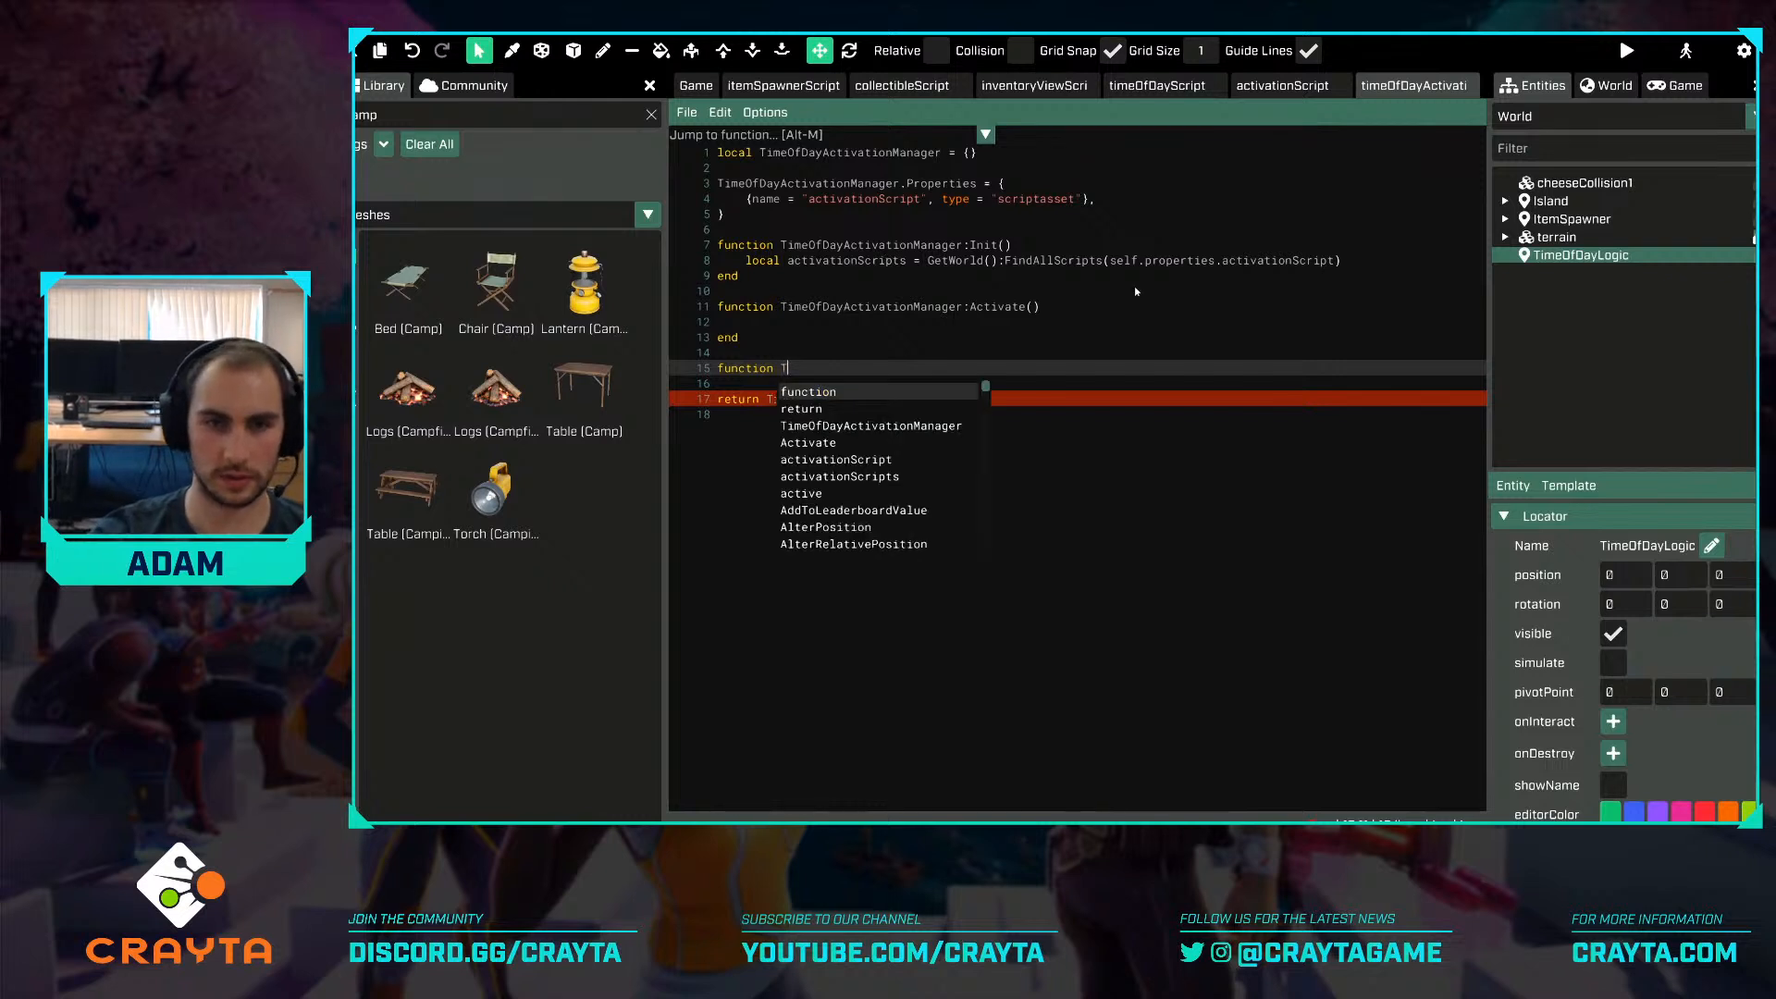
text(imeOfDayActivationManager:Deactivate(0)
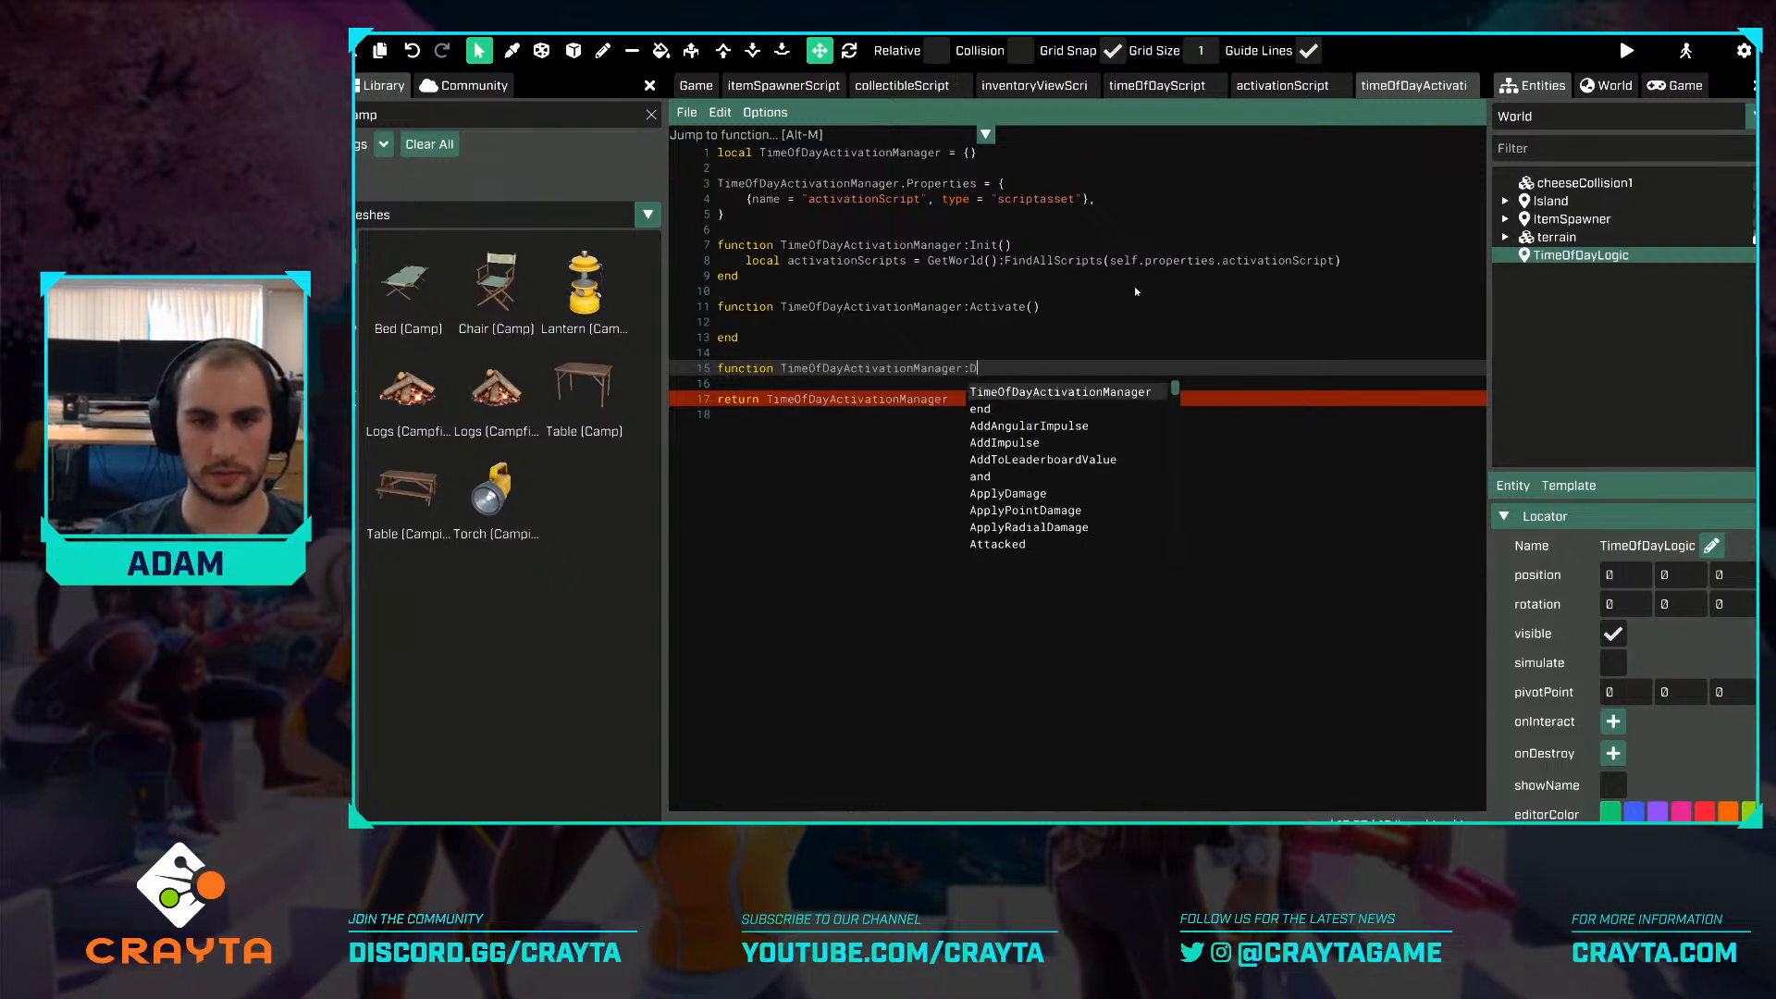
key(Return)
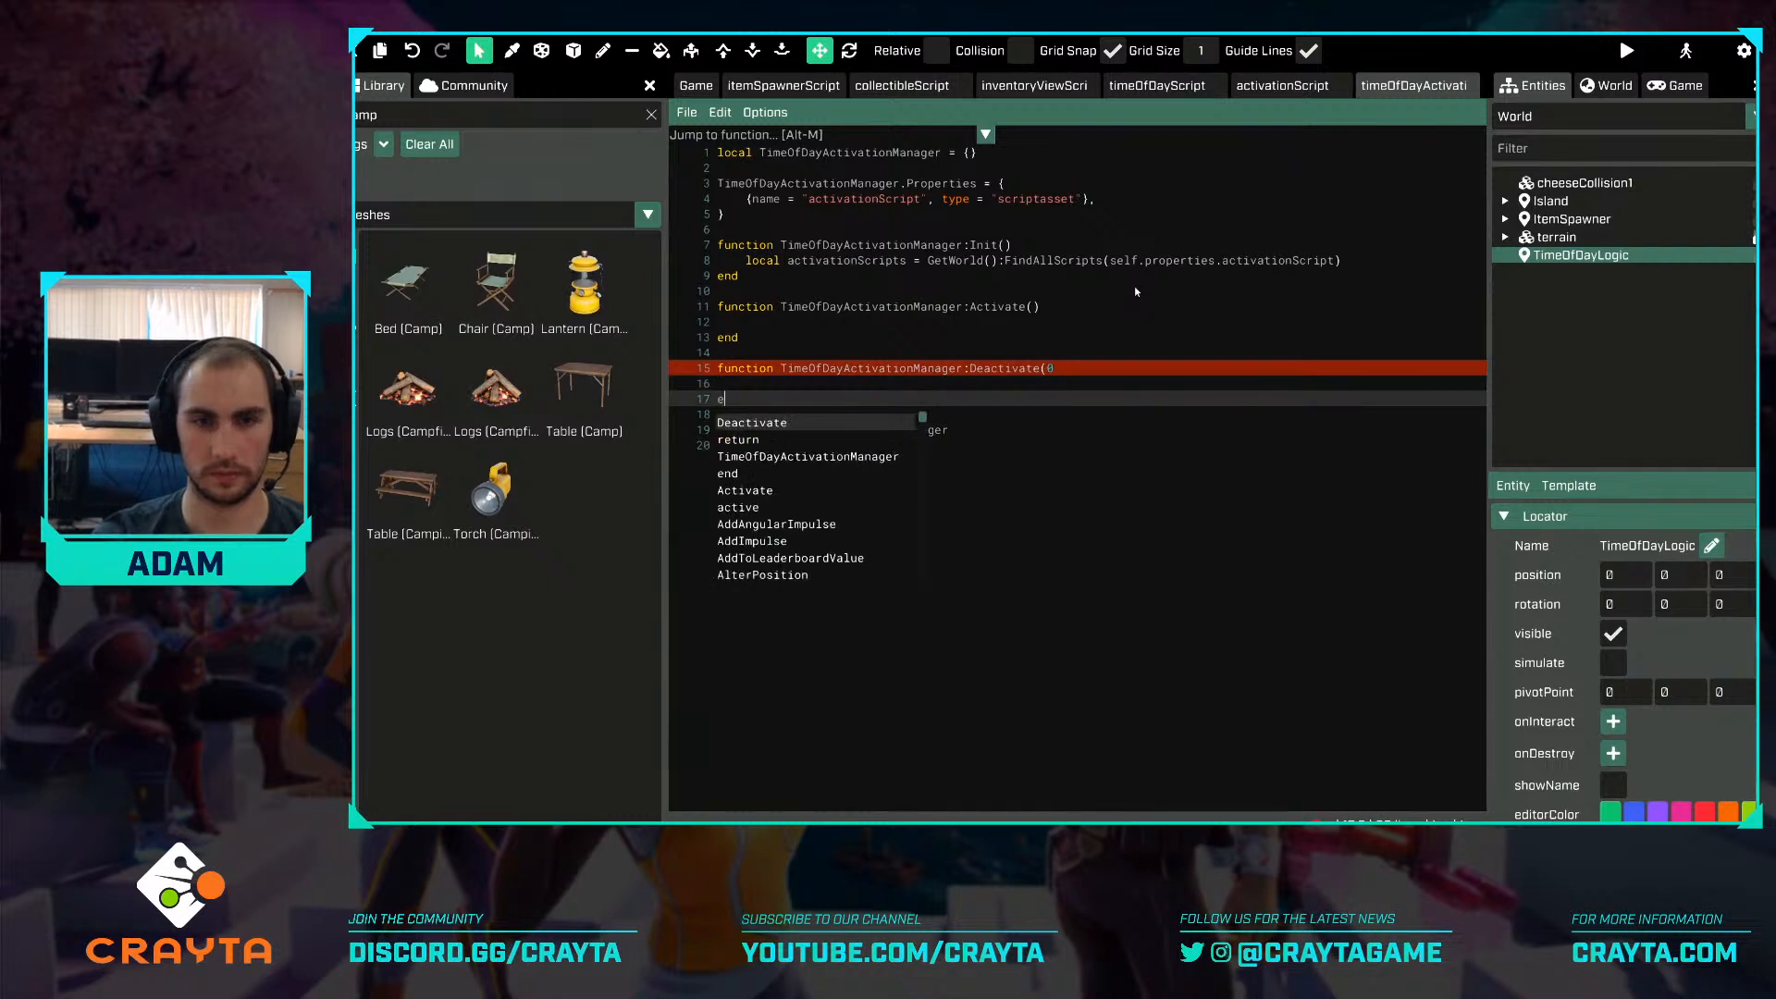
key(Return)
text(end)
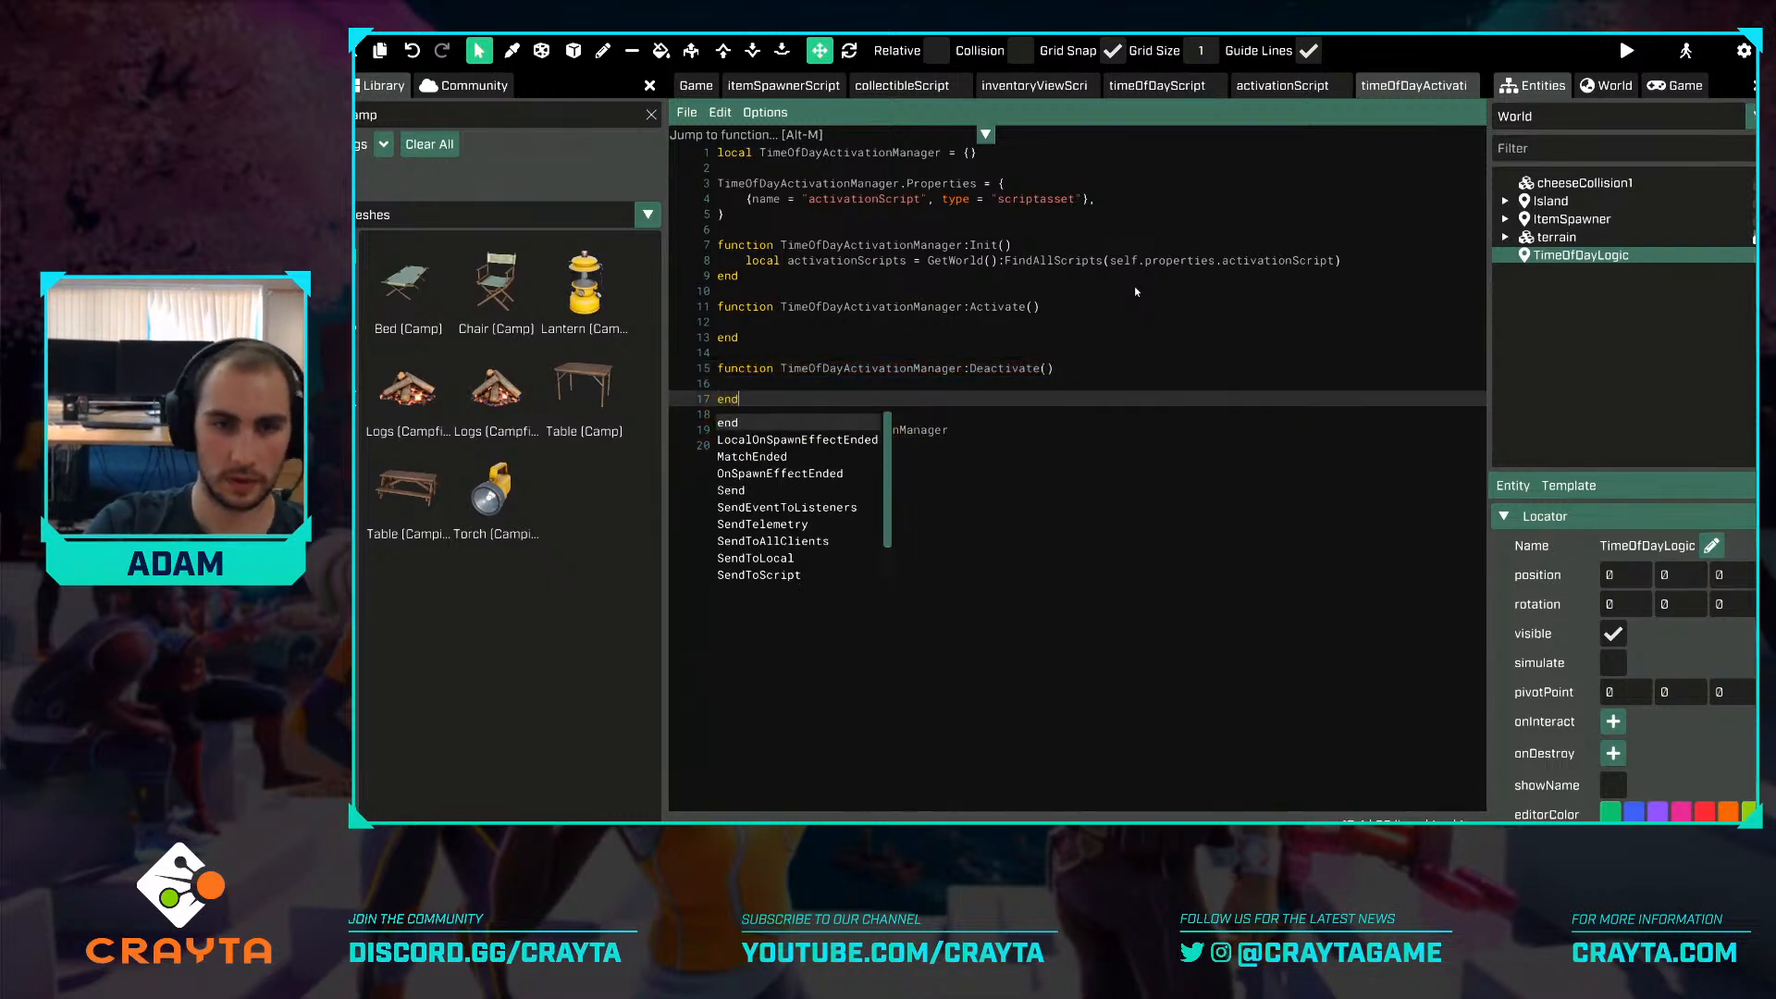
Begin a loop header inside the Activate function with "for _, s in pairs(self.".
click(939, 322)
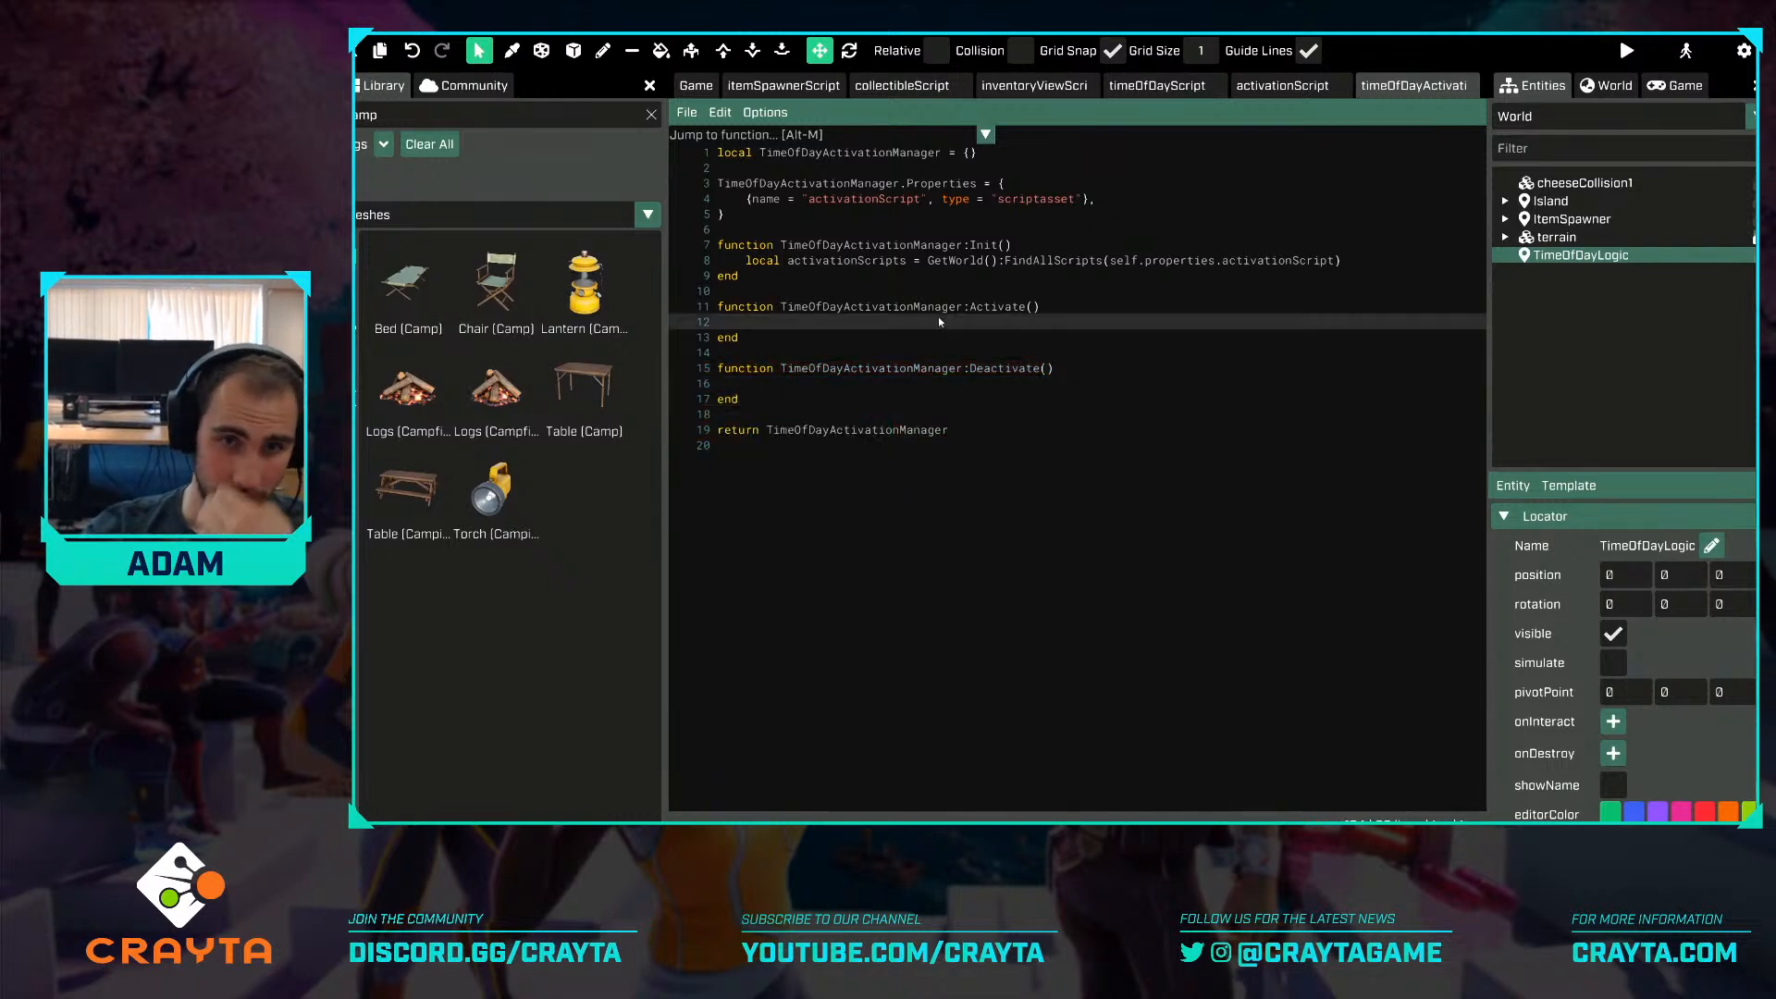
text(for _, s)
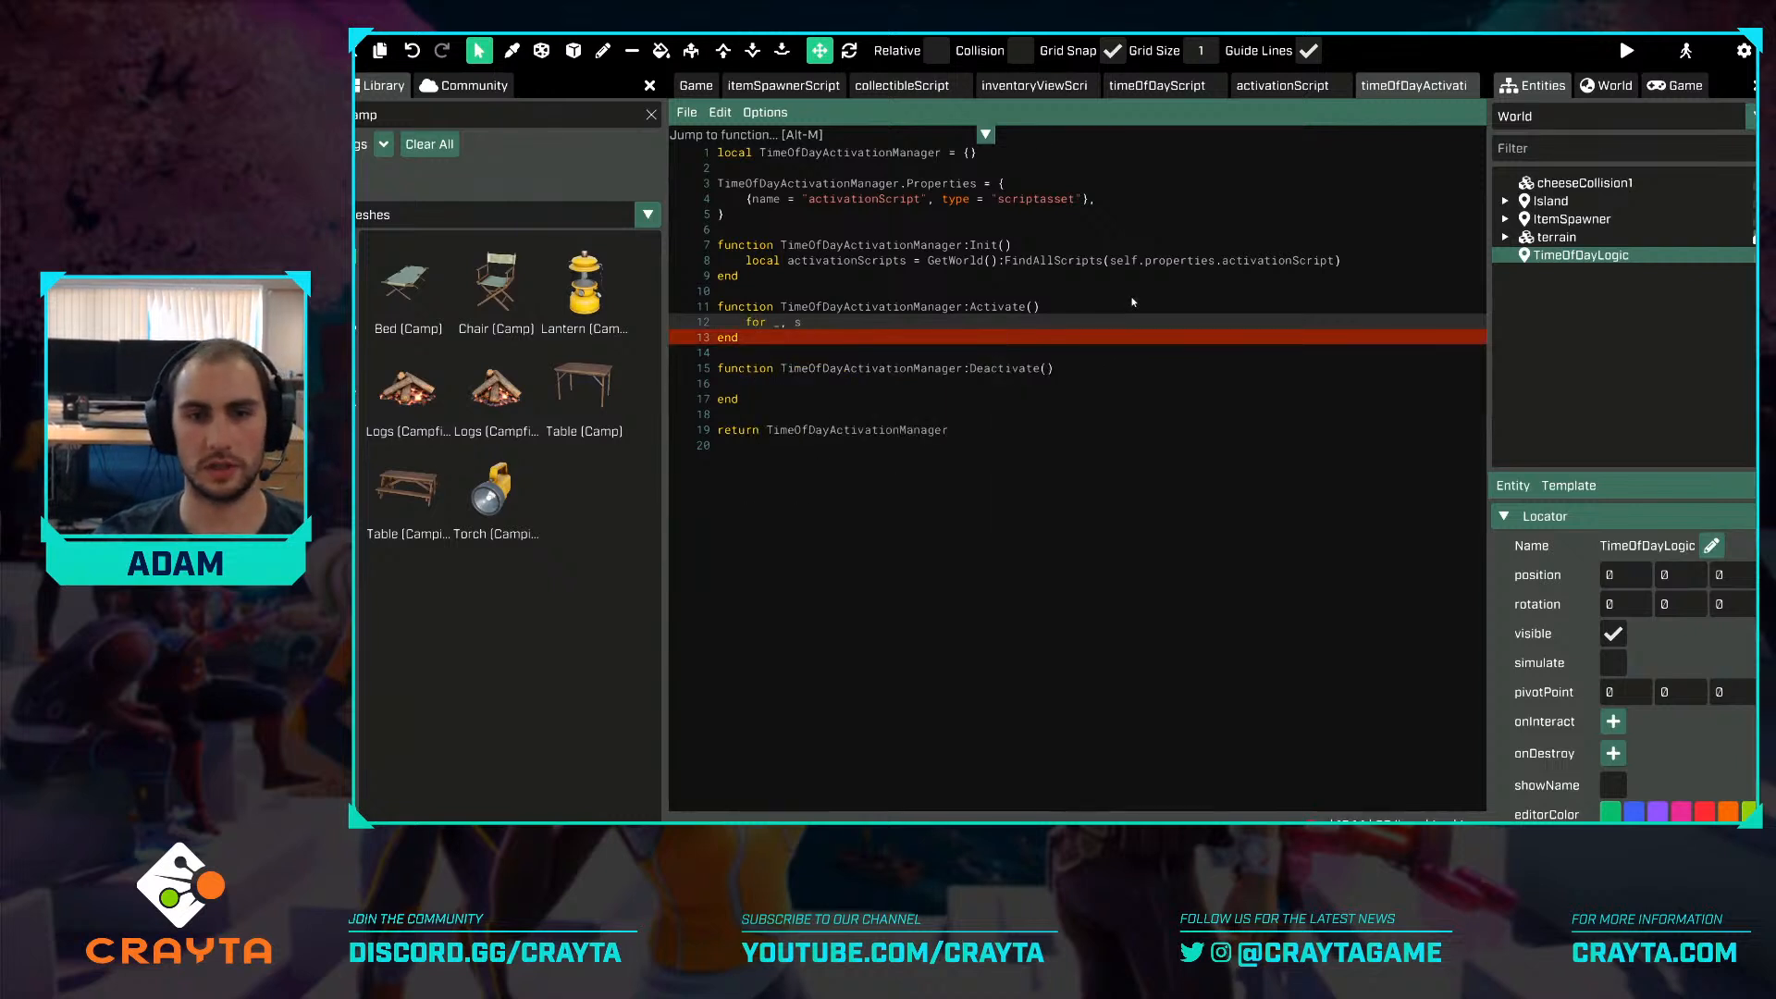
text( in )
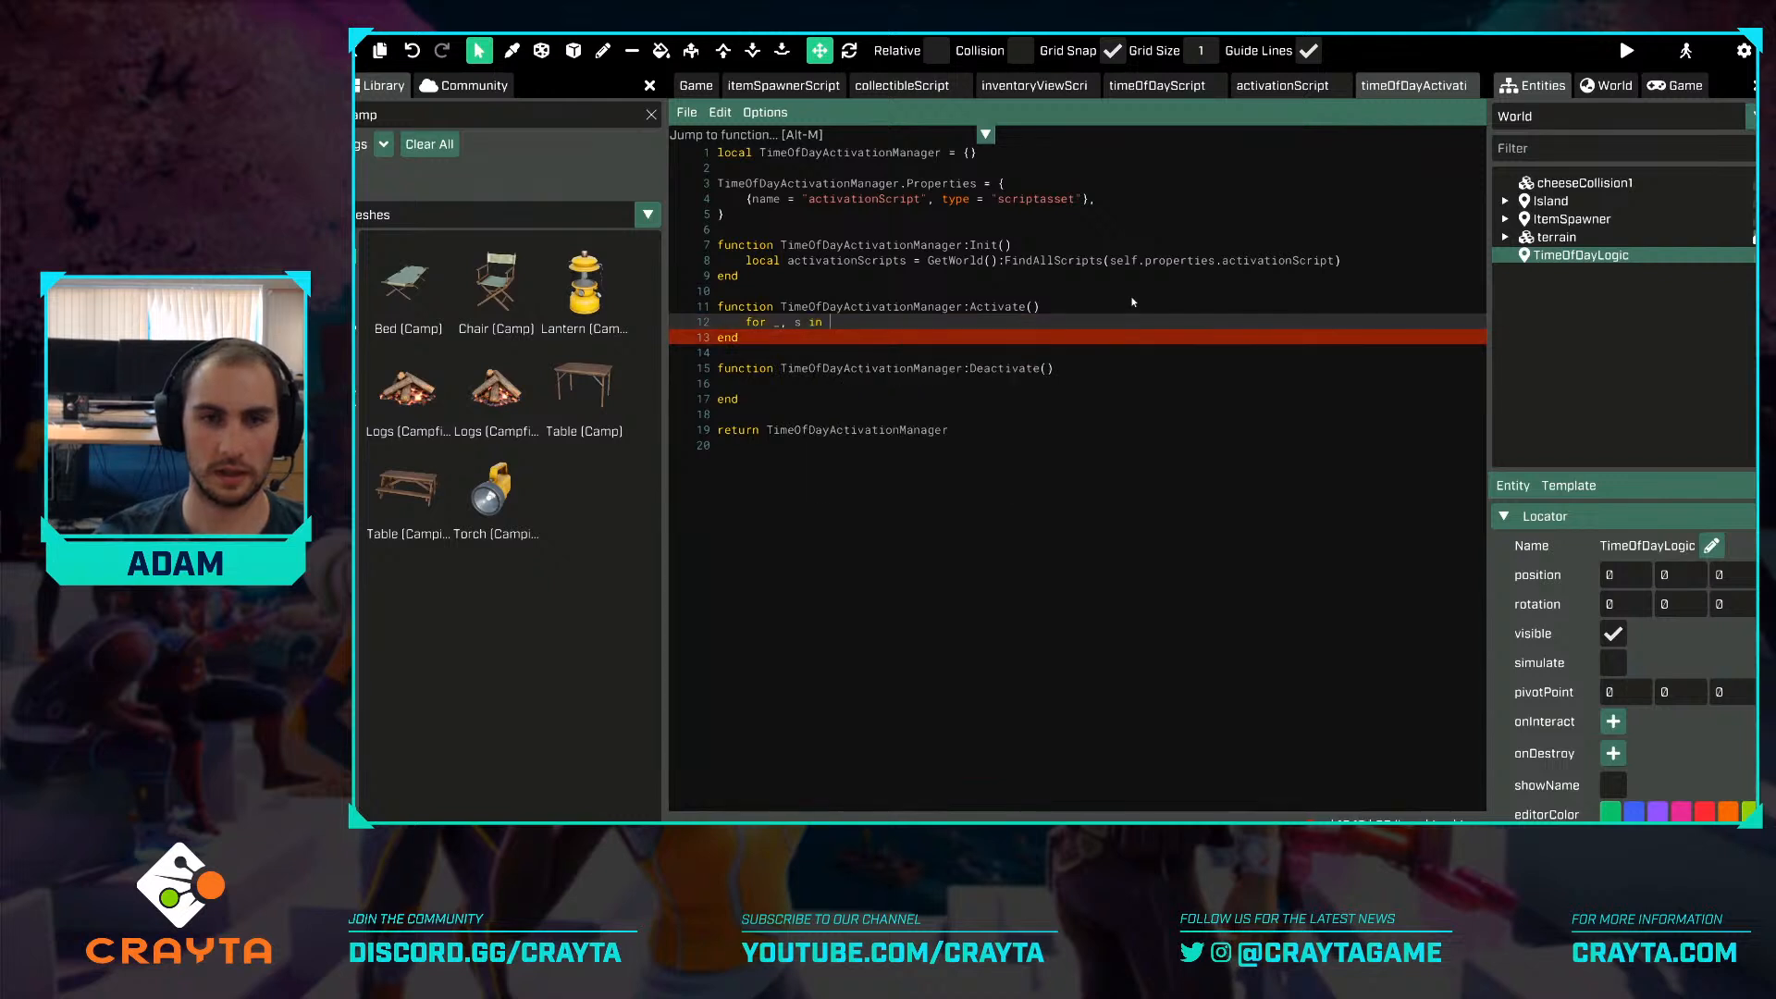
text(pairs(self.)
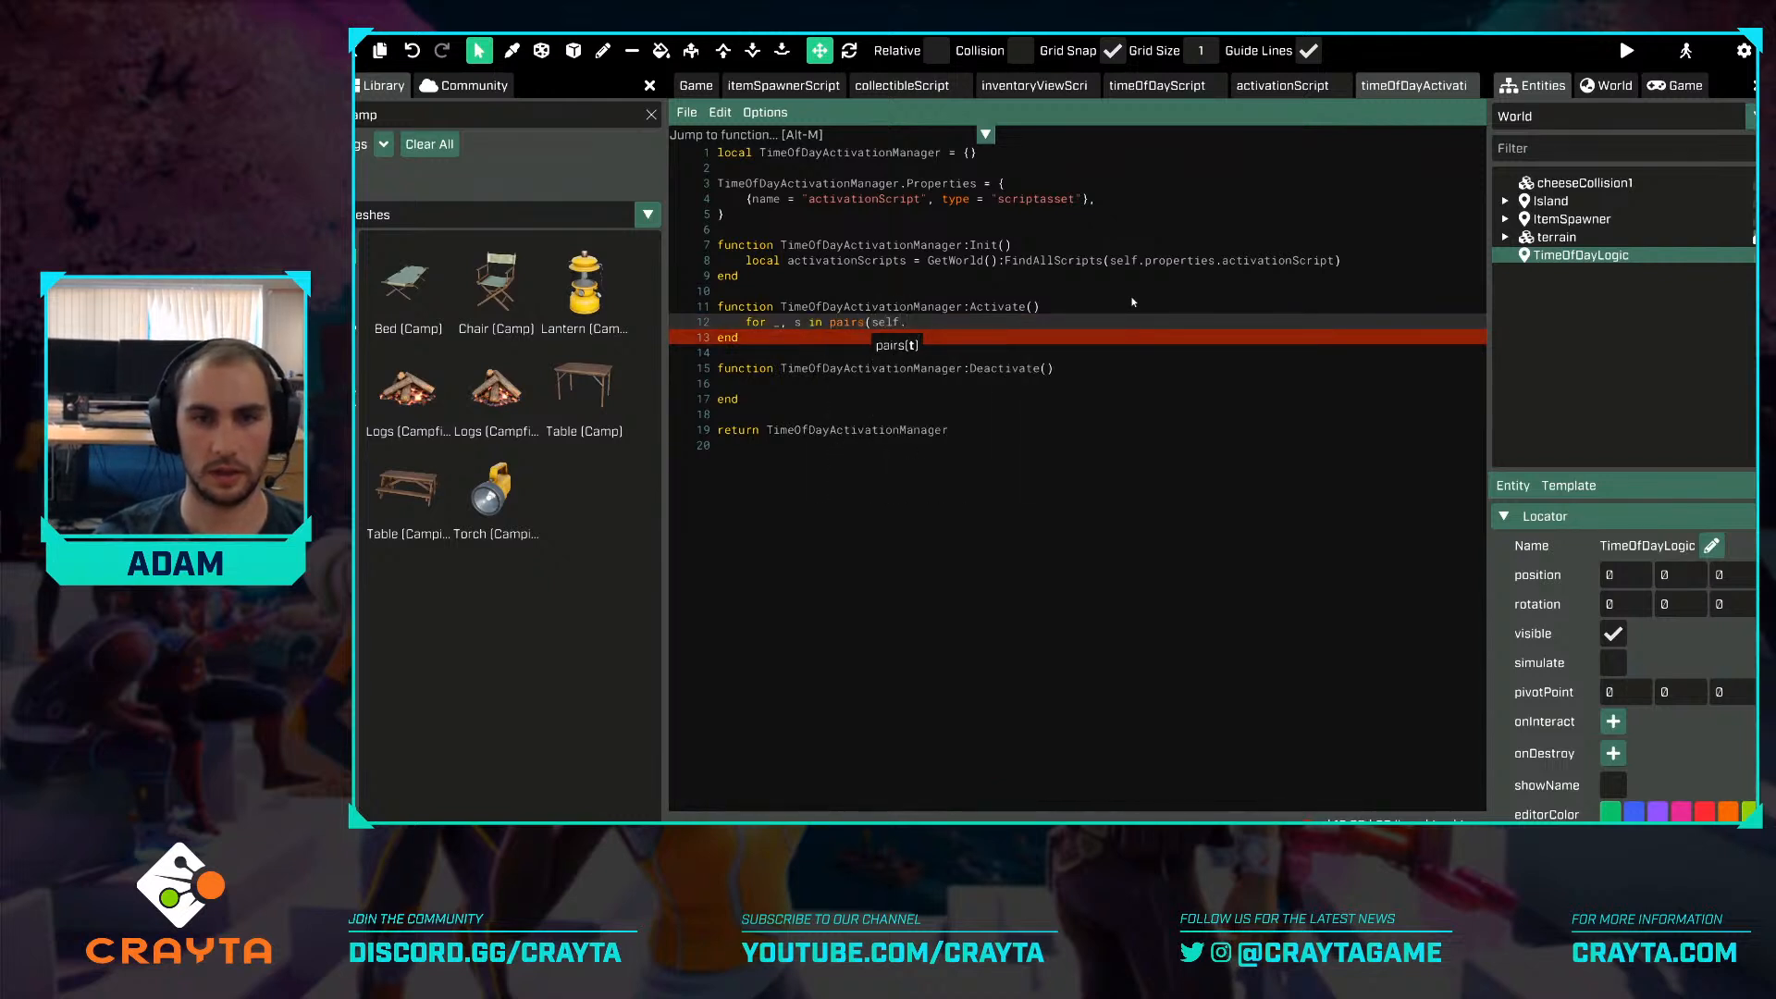
In Init, replace the local declaration of activationScripts with self.activationScripts.
click(761, 263)
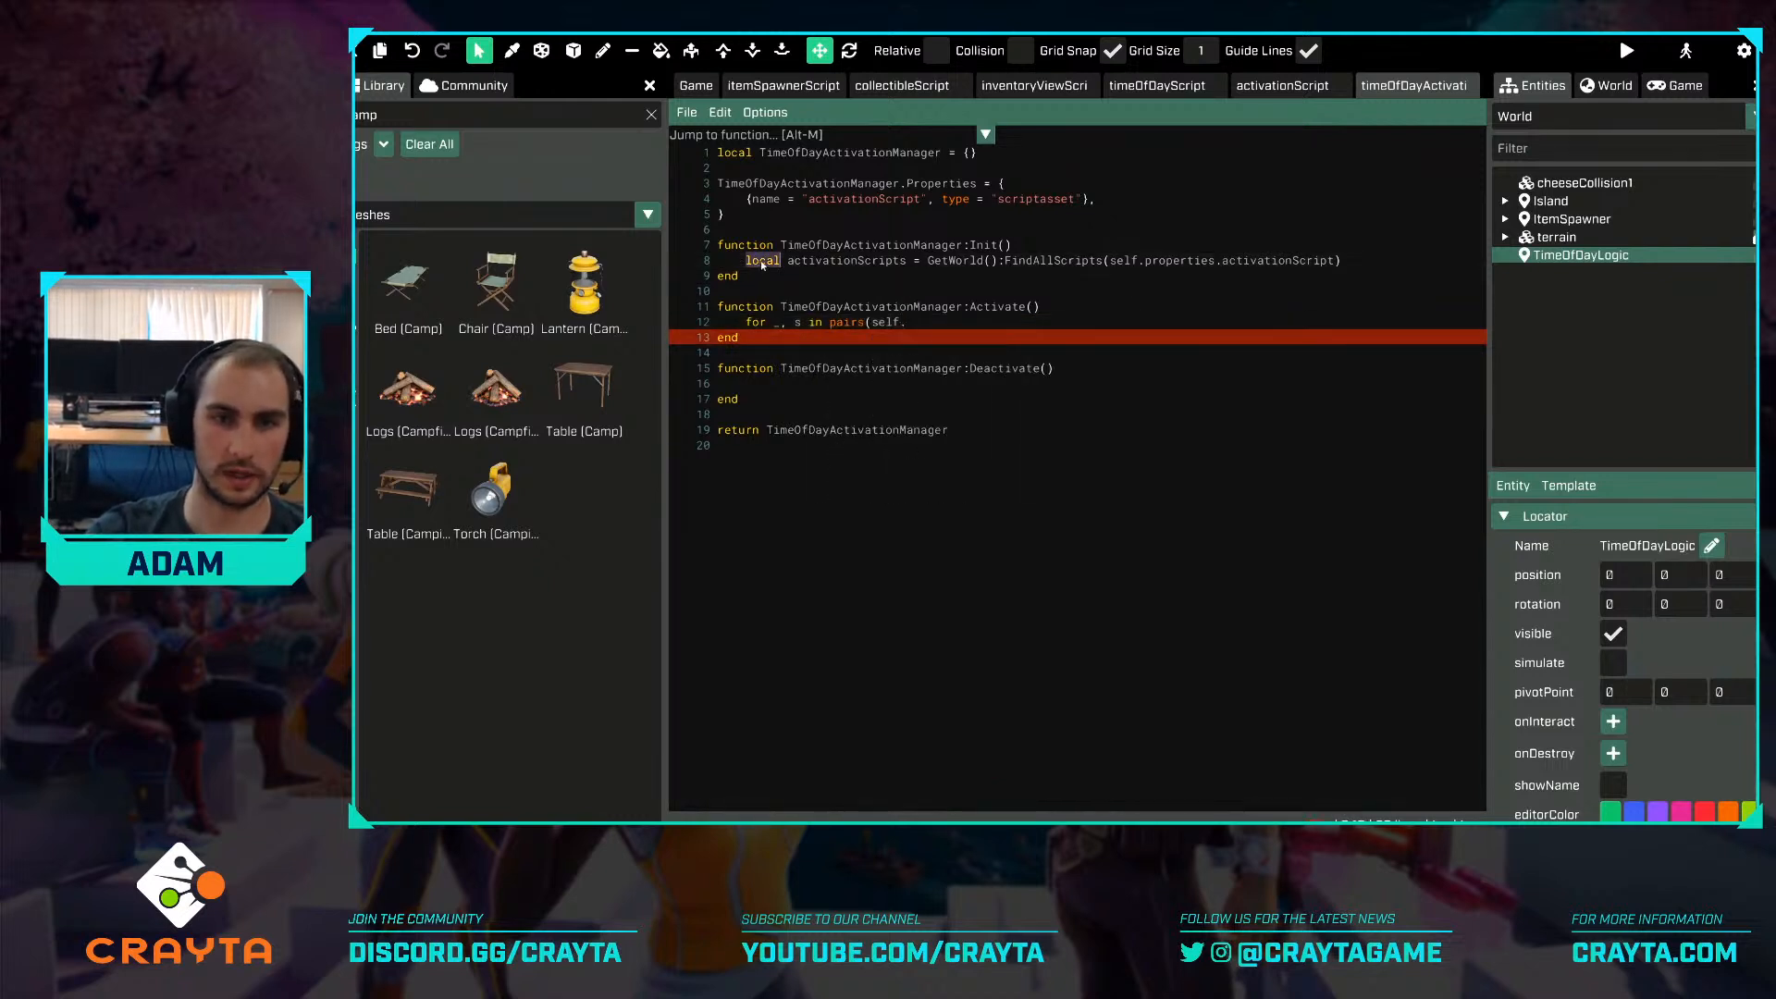
text(self.)
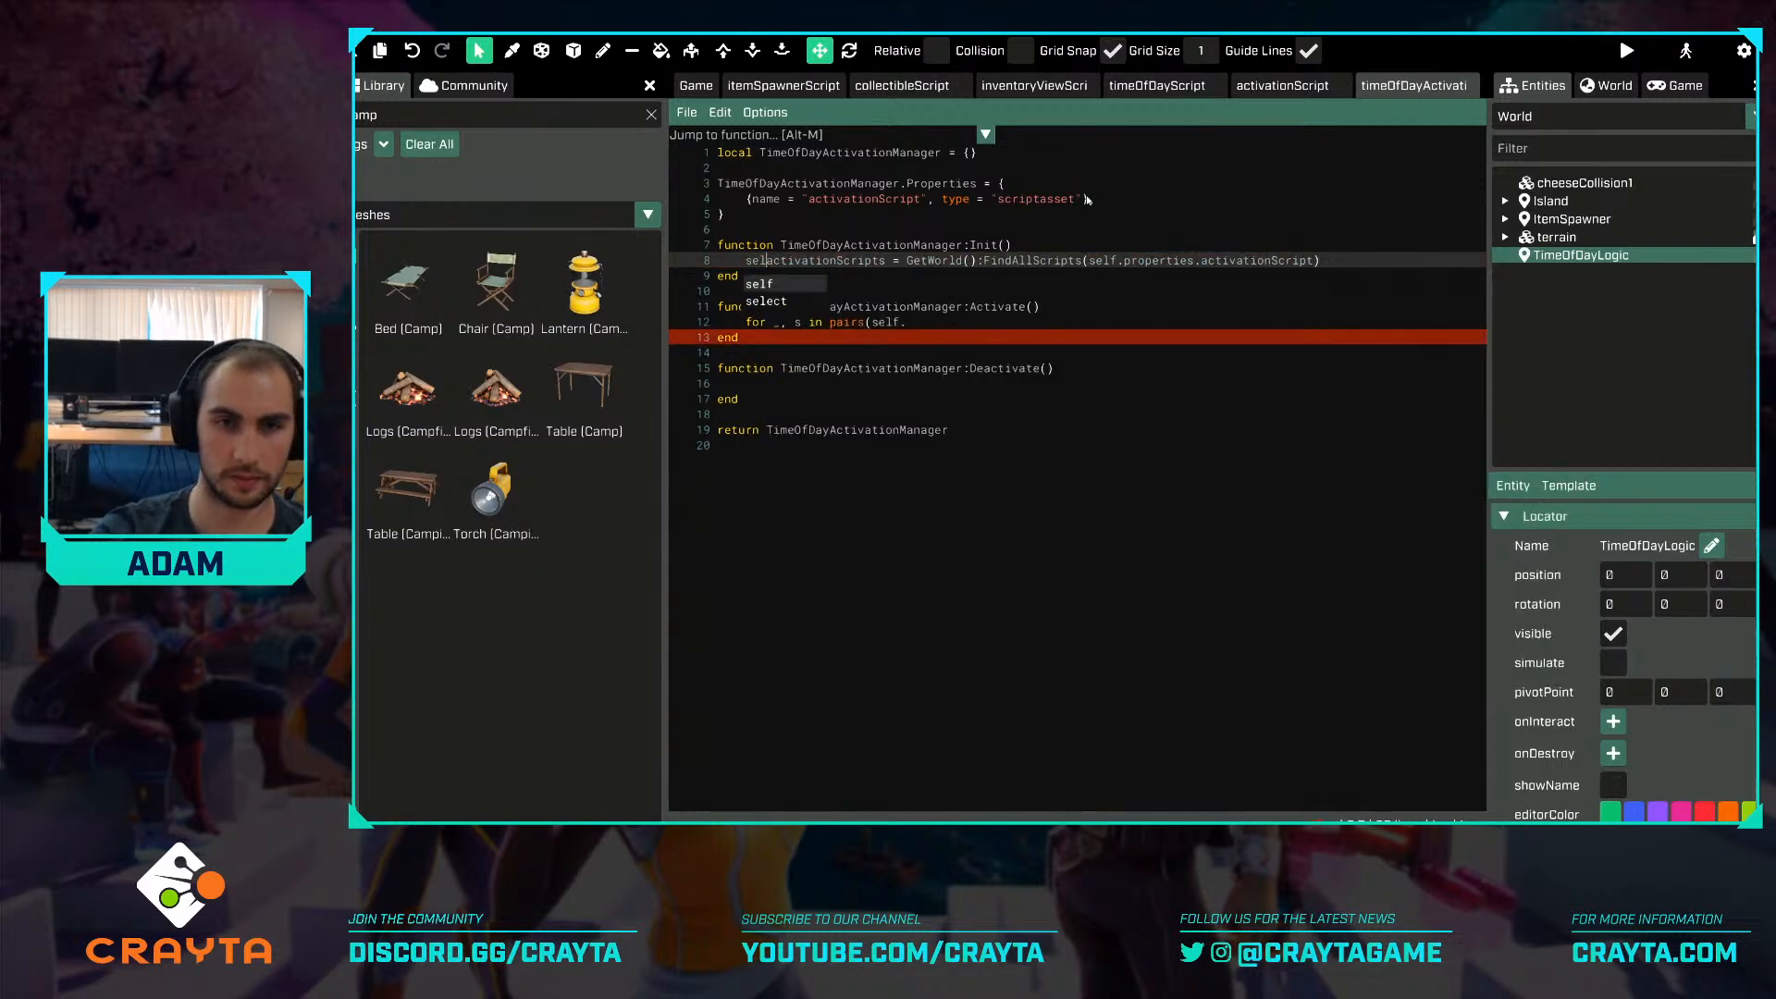
key(Delete)
Complete the loop header in Activate to run over pairs(self.activationScripts) and close the loop with end.
click(922, 324)
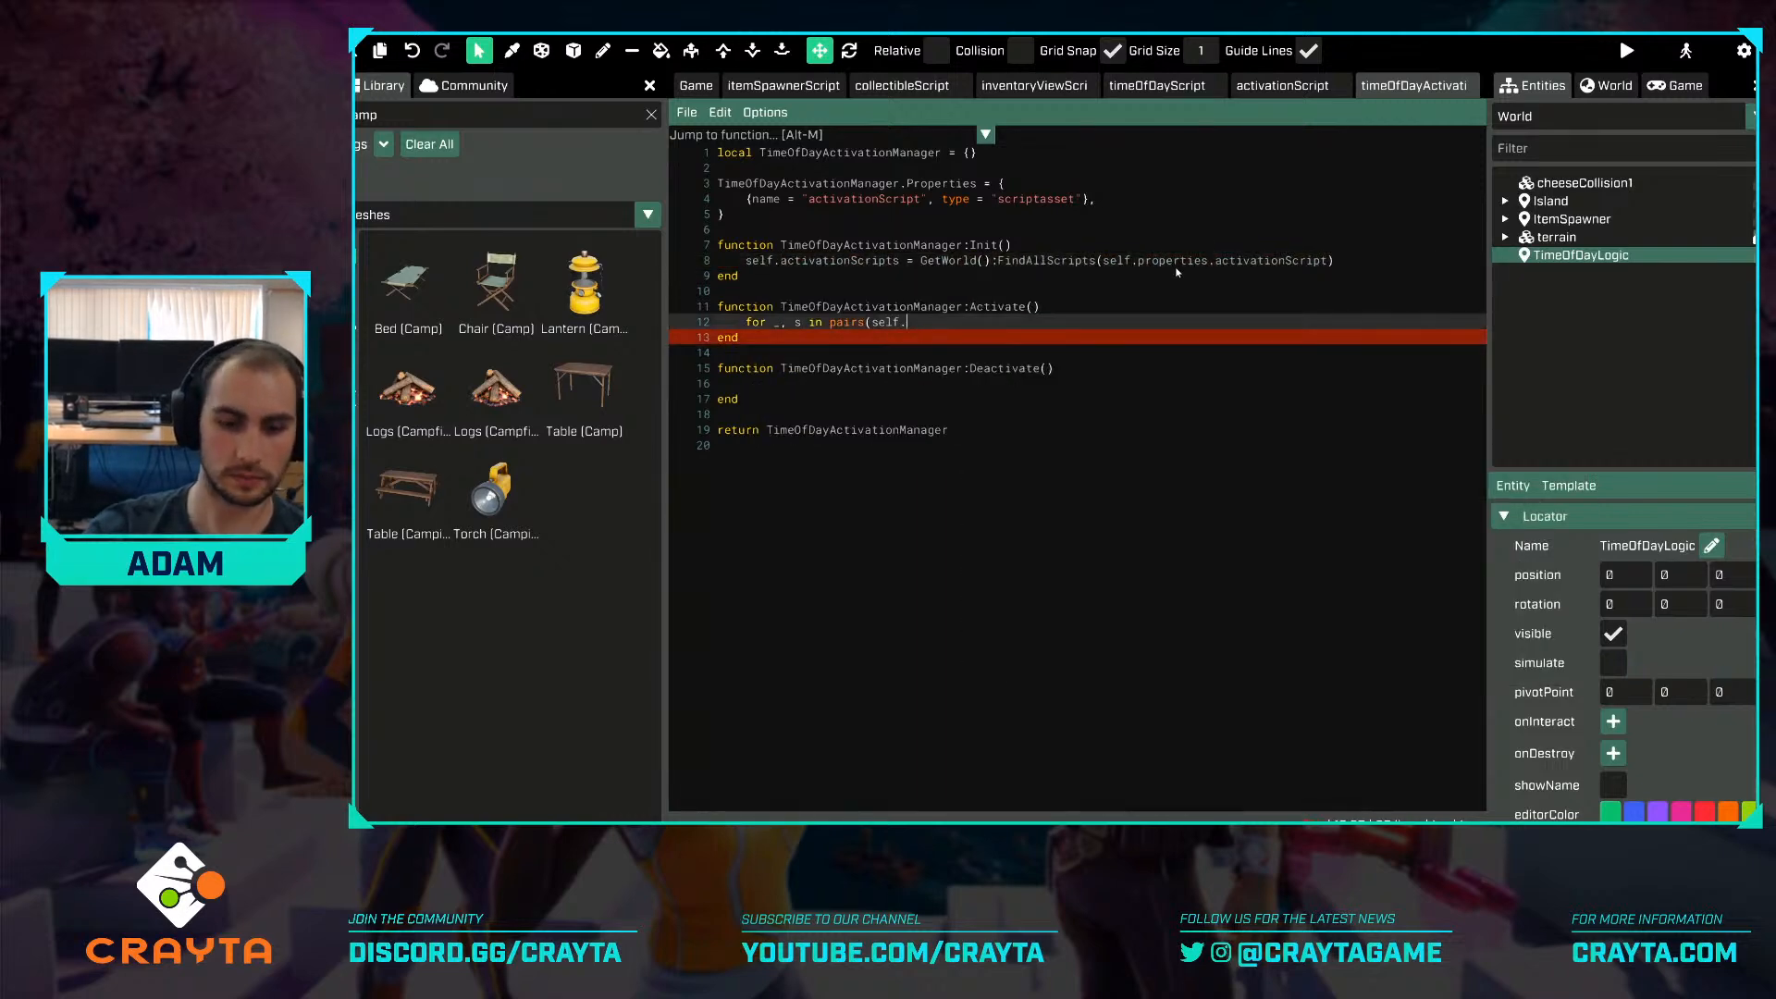
text(activationScript)
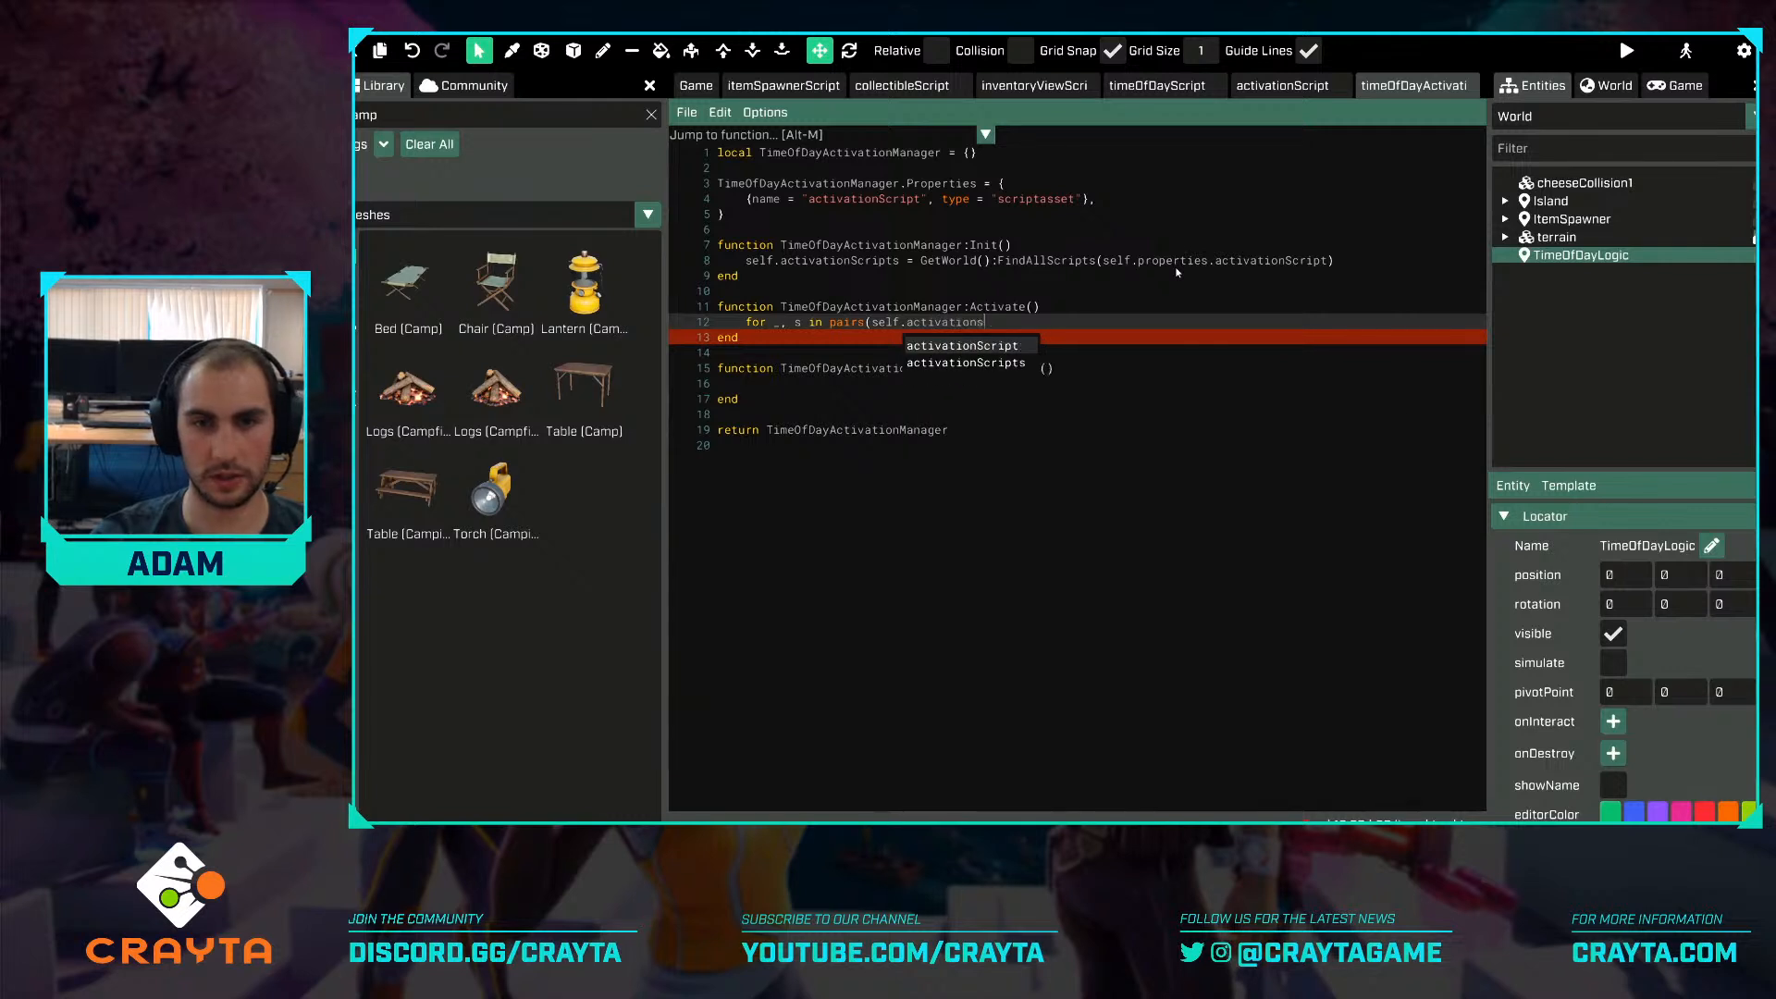
text(s) do)
key(Return)
key(Return)
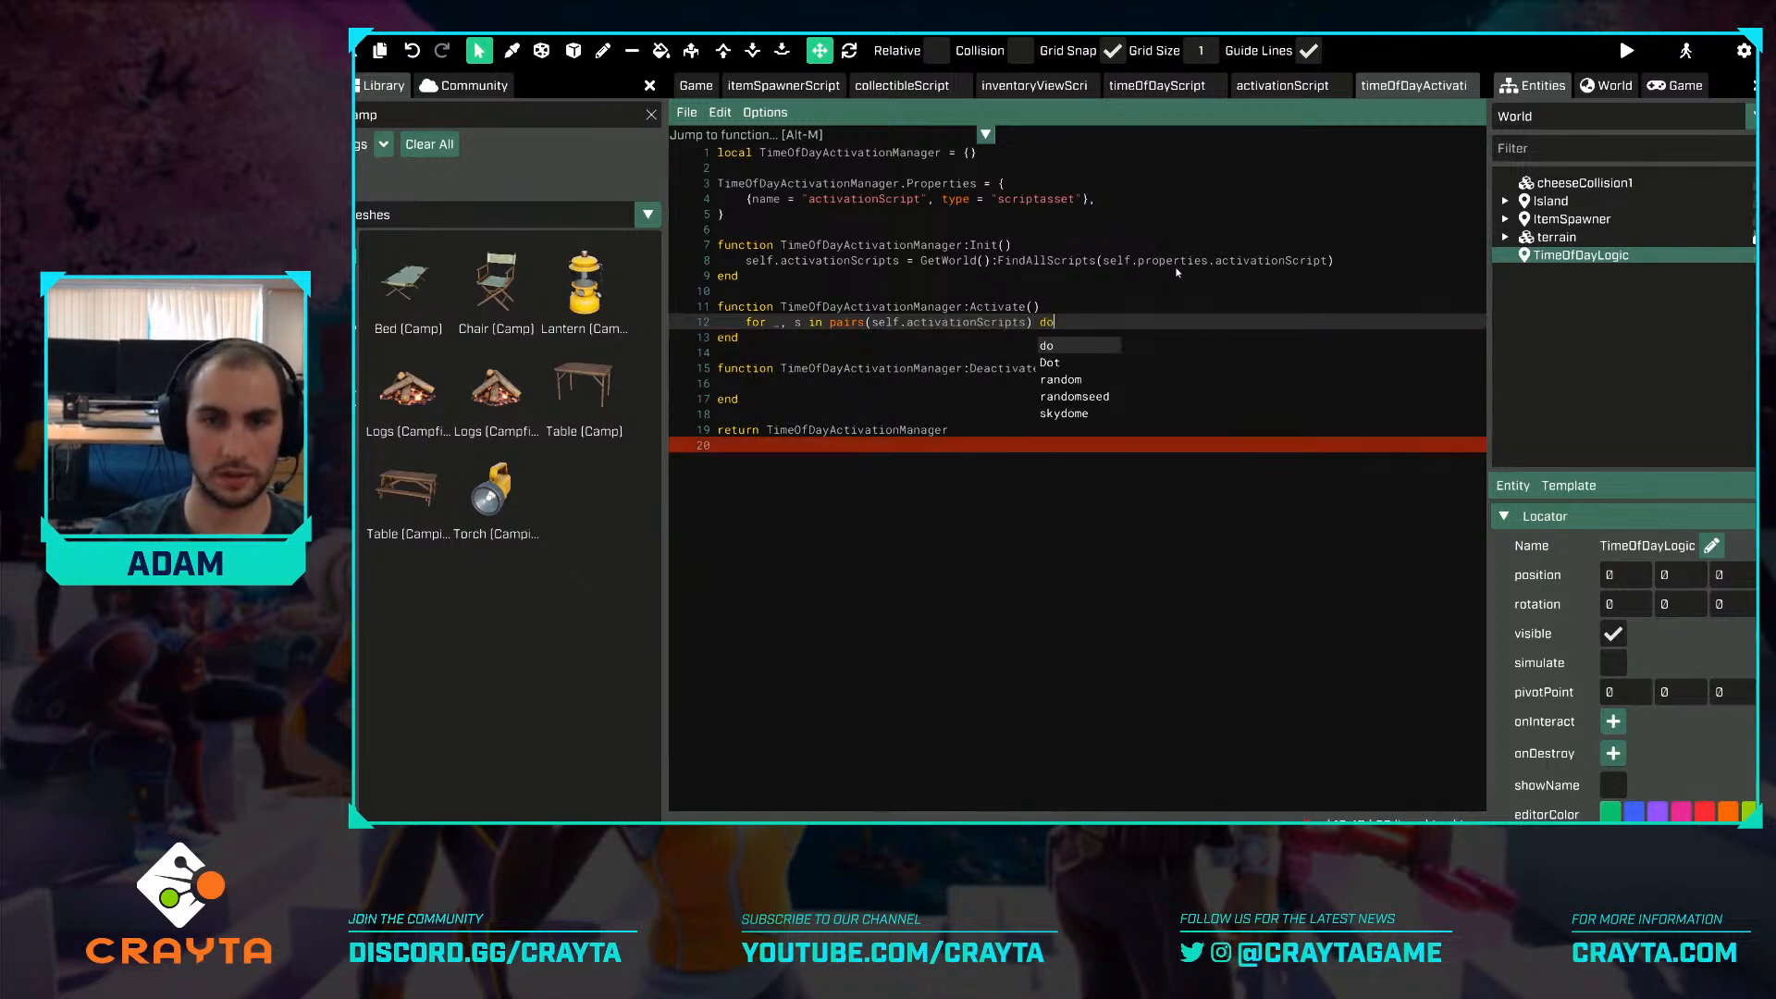
text(end)
key(Escape)
Check the function name in activationScript and call s:Activate() inside the loop of the manager's Activate function.
key(Up)
text(s:)
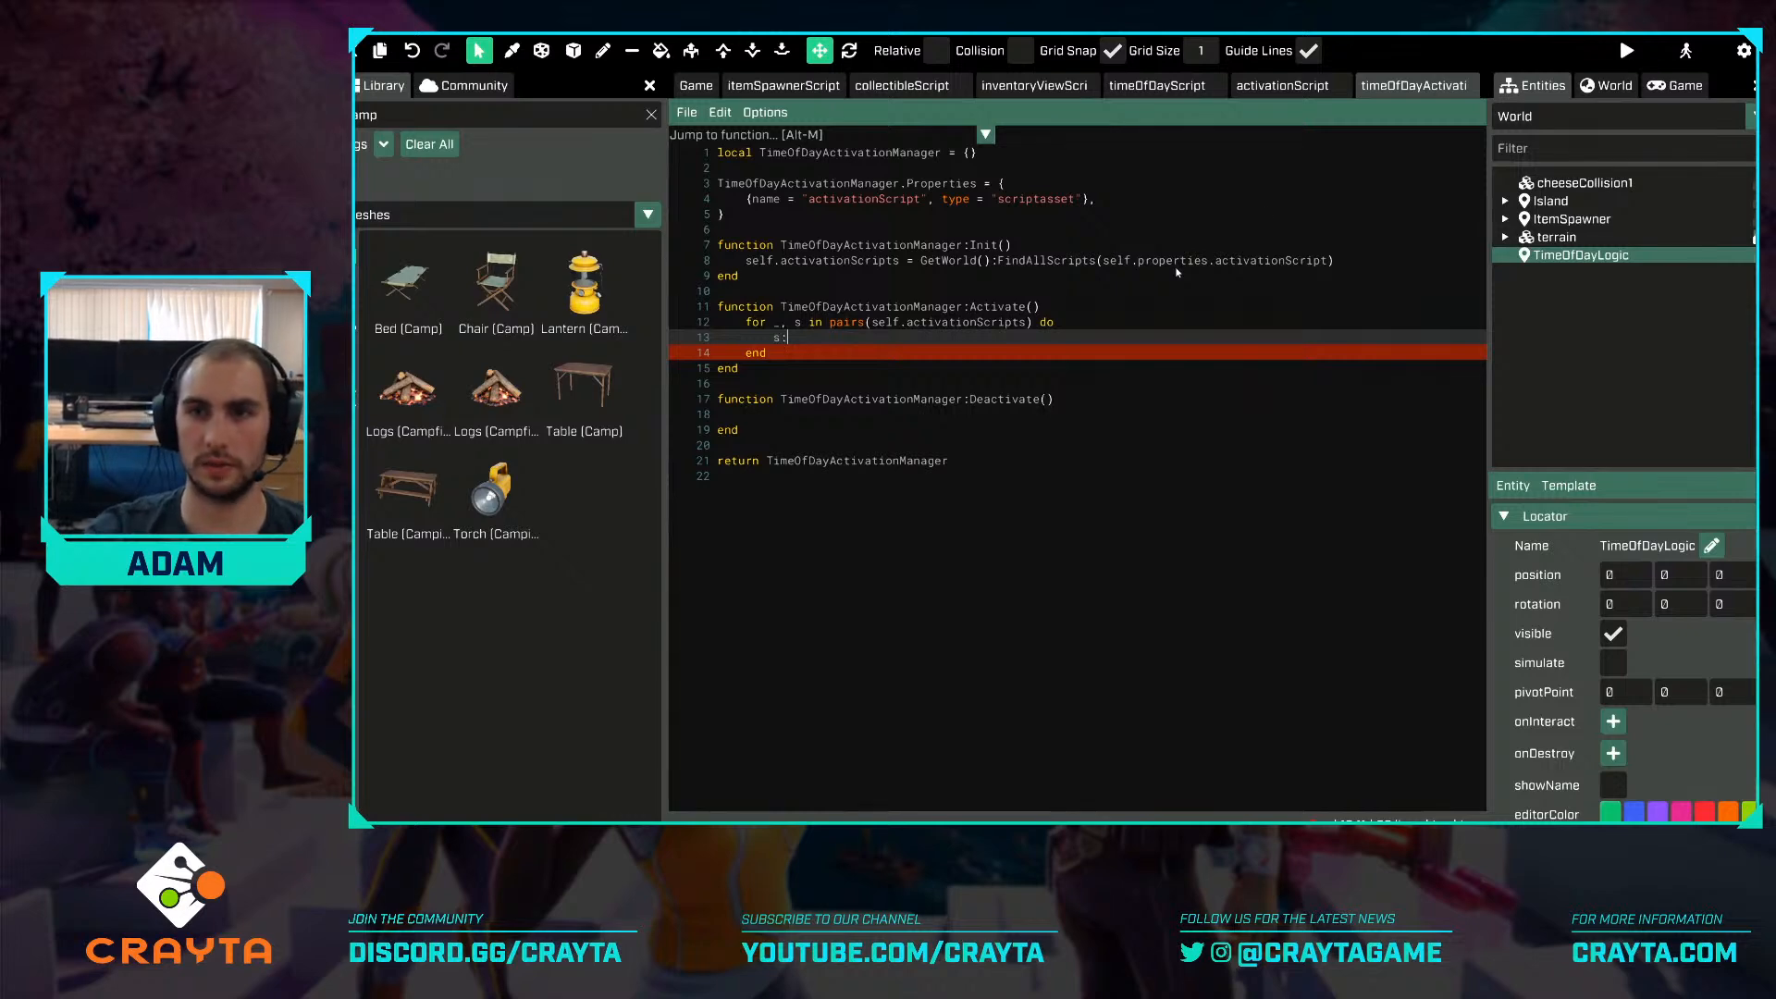
click(1332, 85)
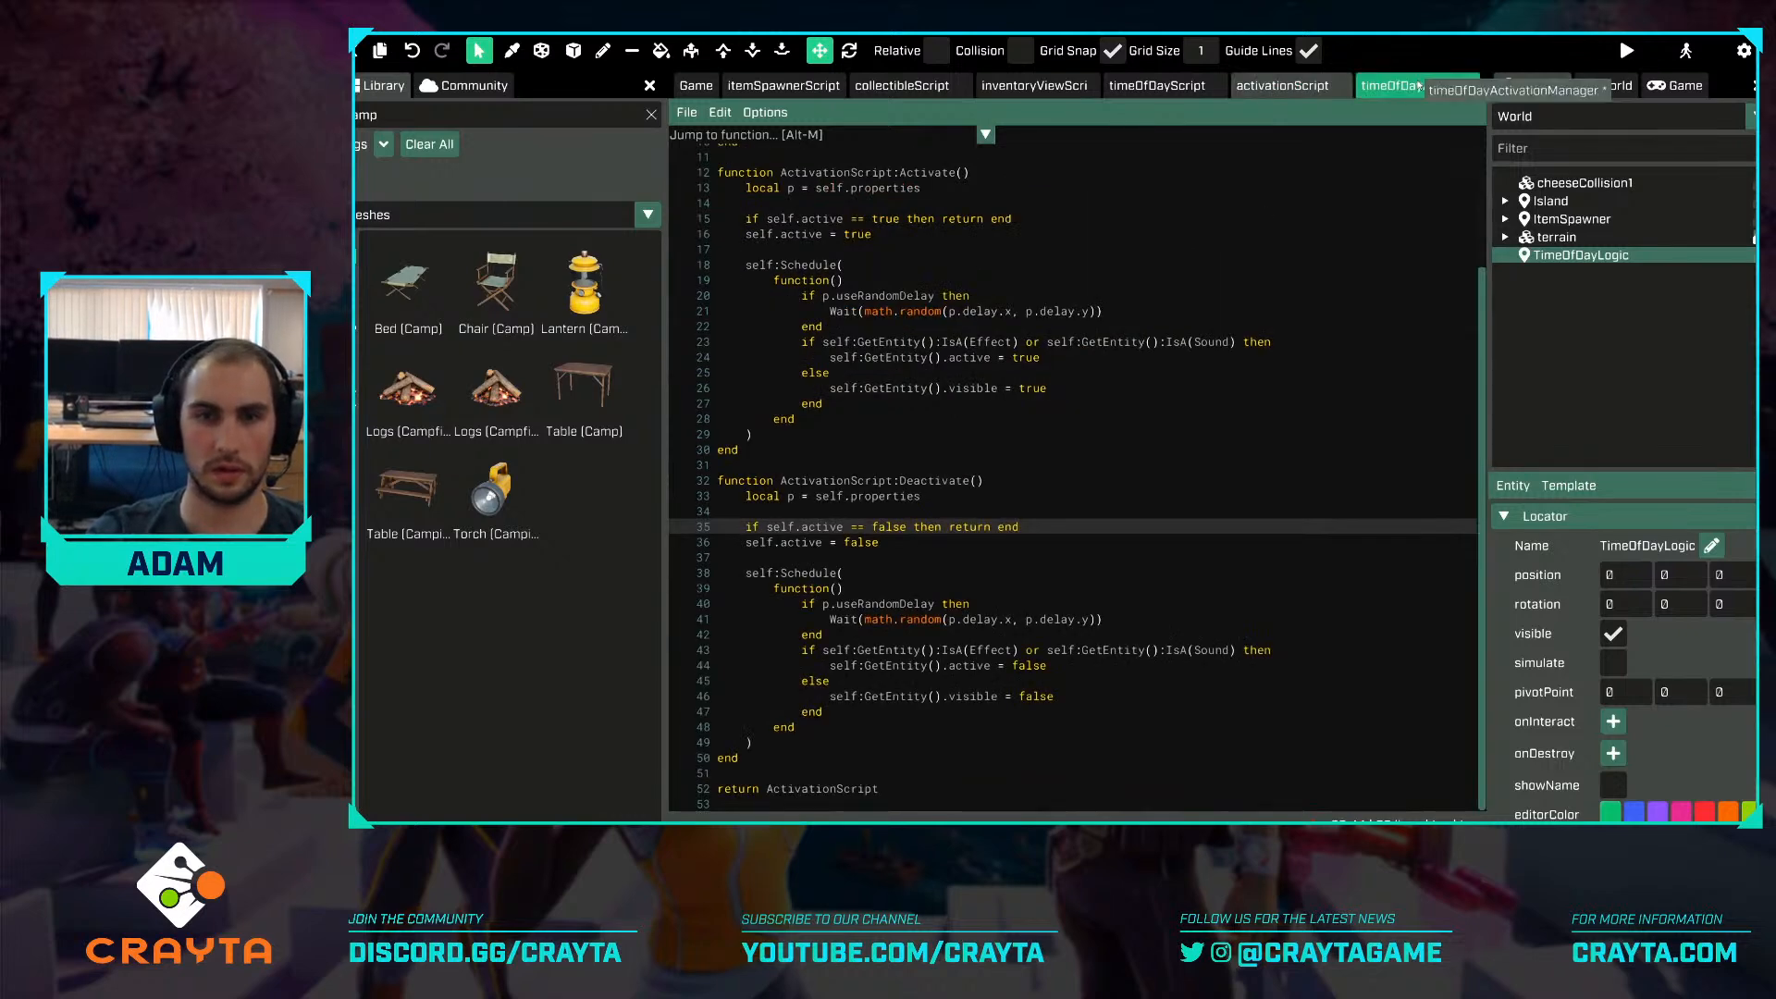
click(1419, 85)
text(Activa)
text(te()
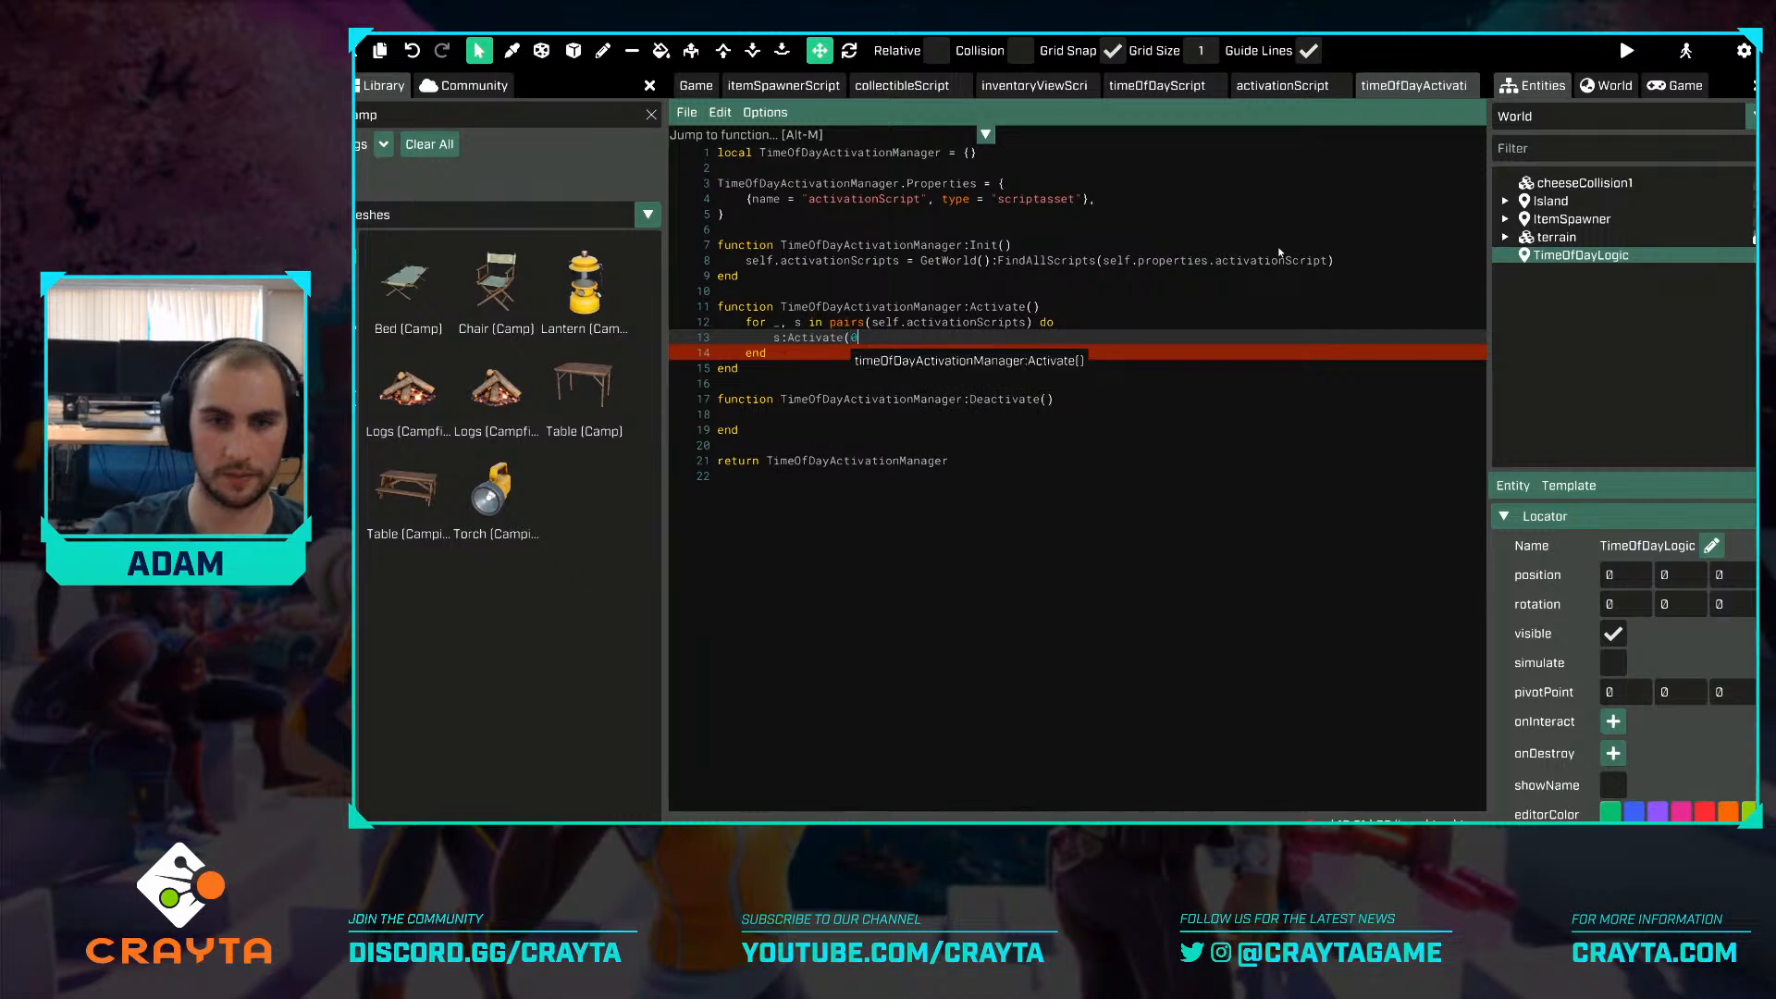
text())
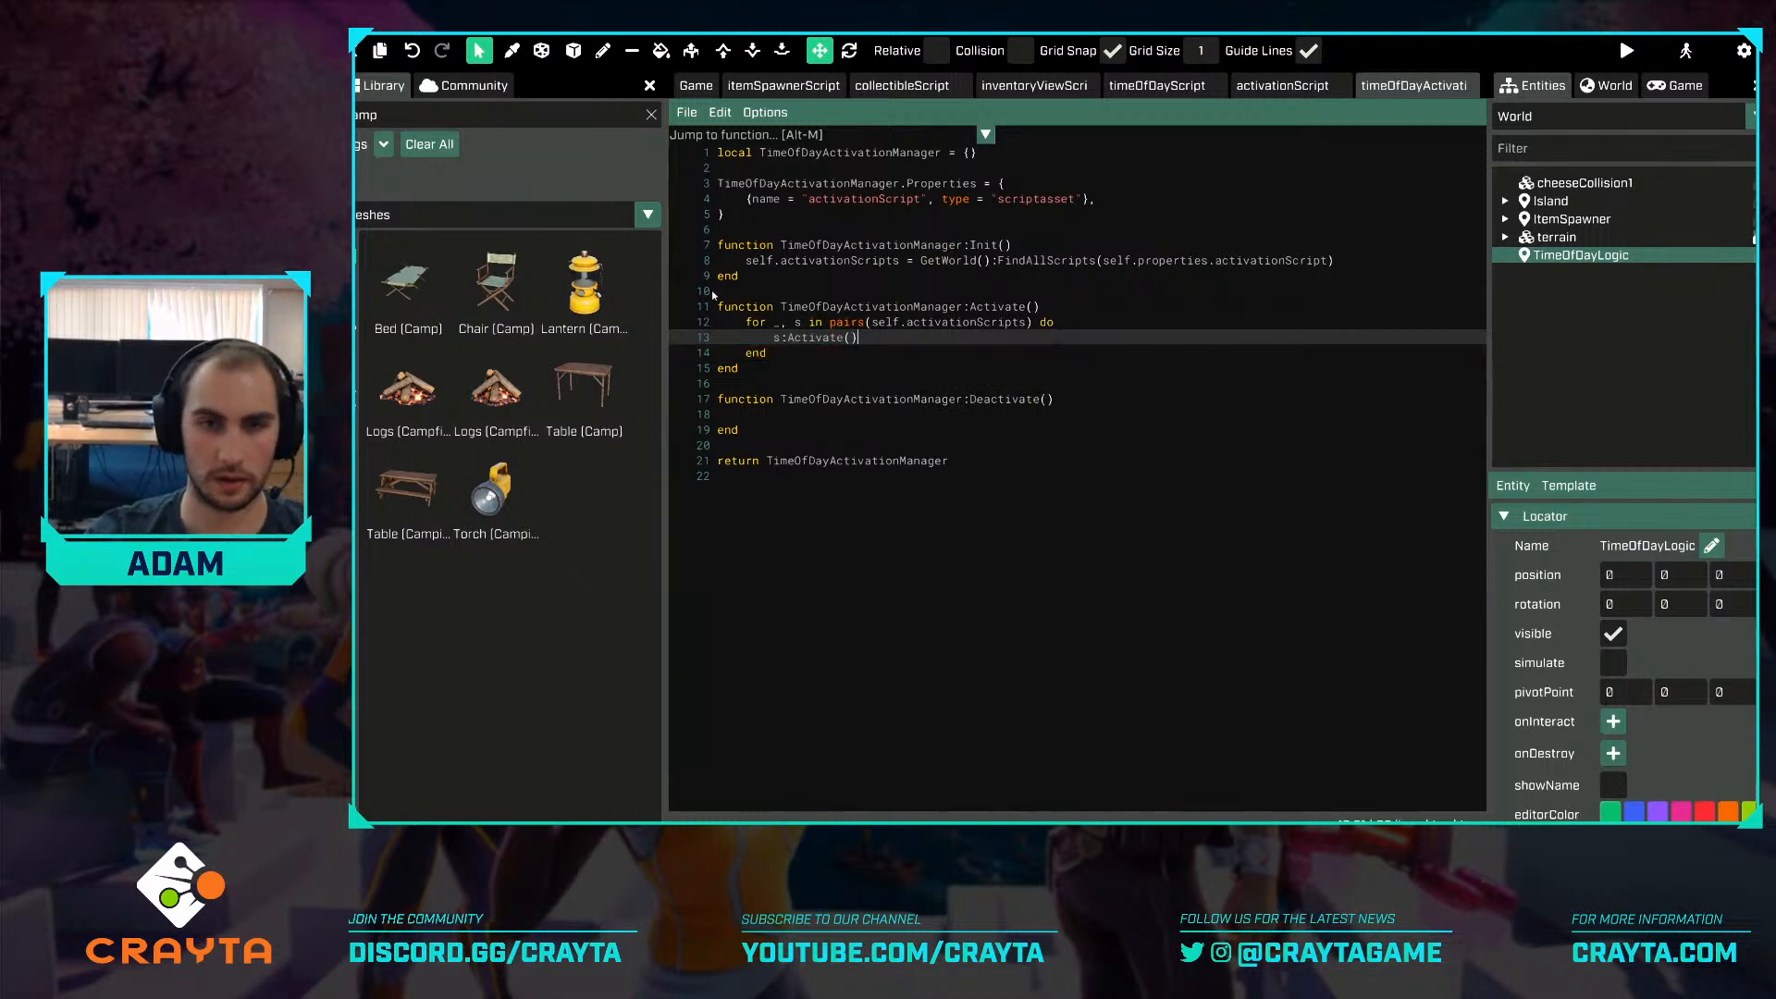
Copy the activationScripts loop from Activate into the manager's Deactivate function and change its call to s:Deactivate().
drag(763, 353, 755, 336)
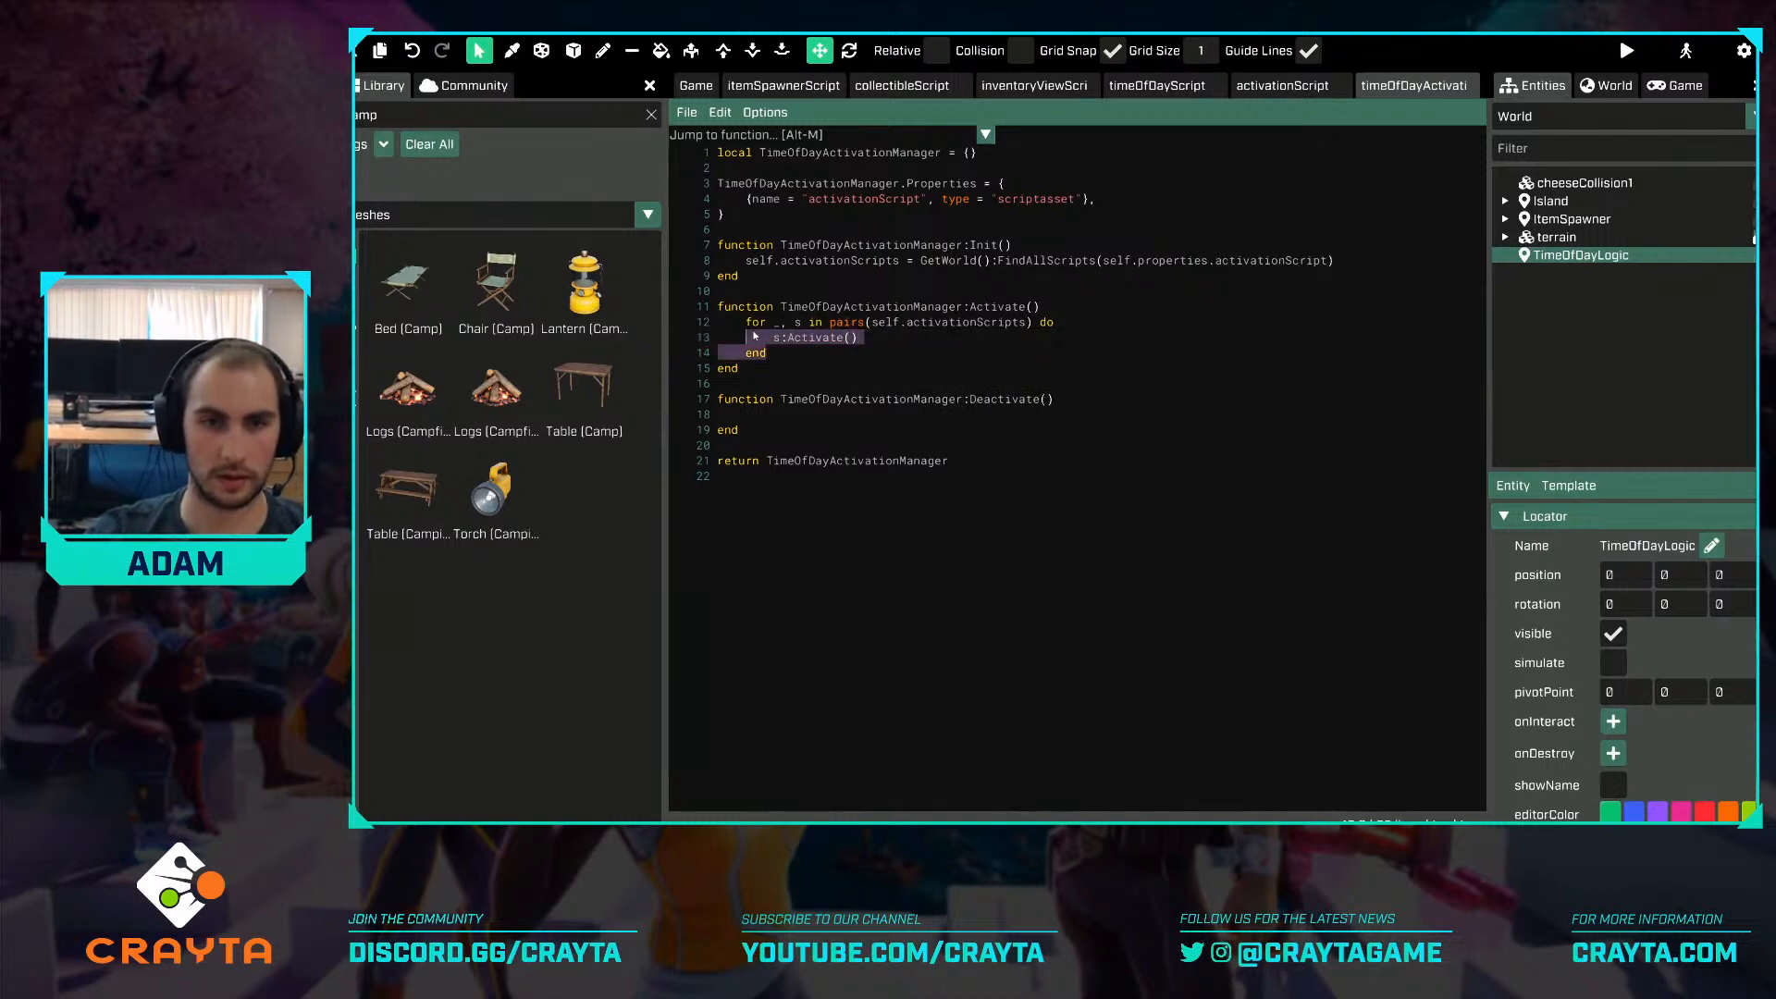
click(770, 418)
text(for _, s in pairs(self.activationScripts) do         s:Activate()     end)
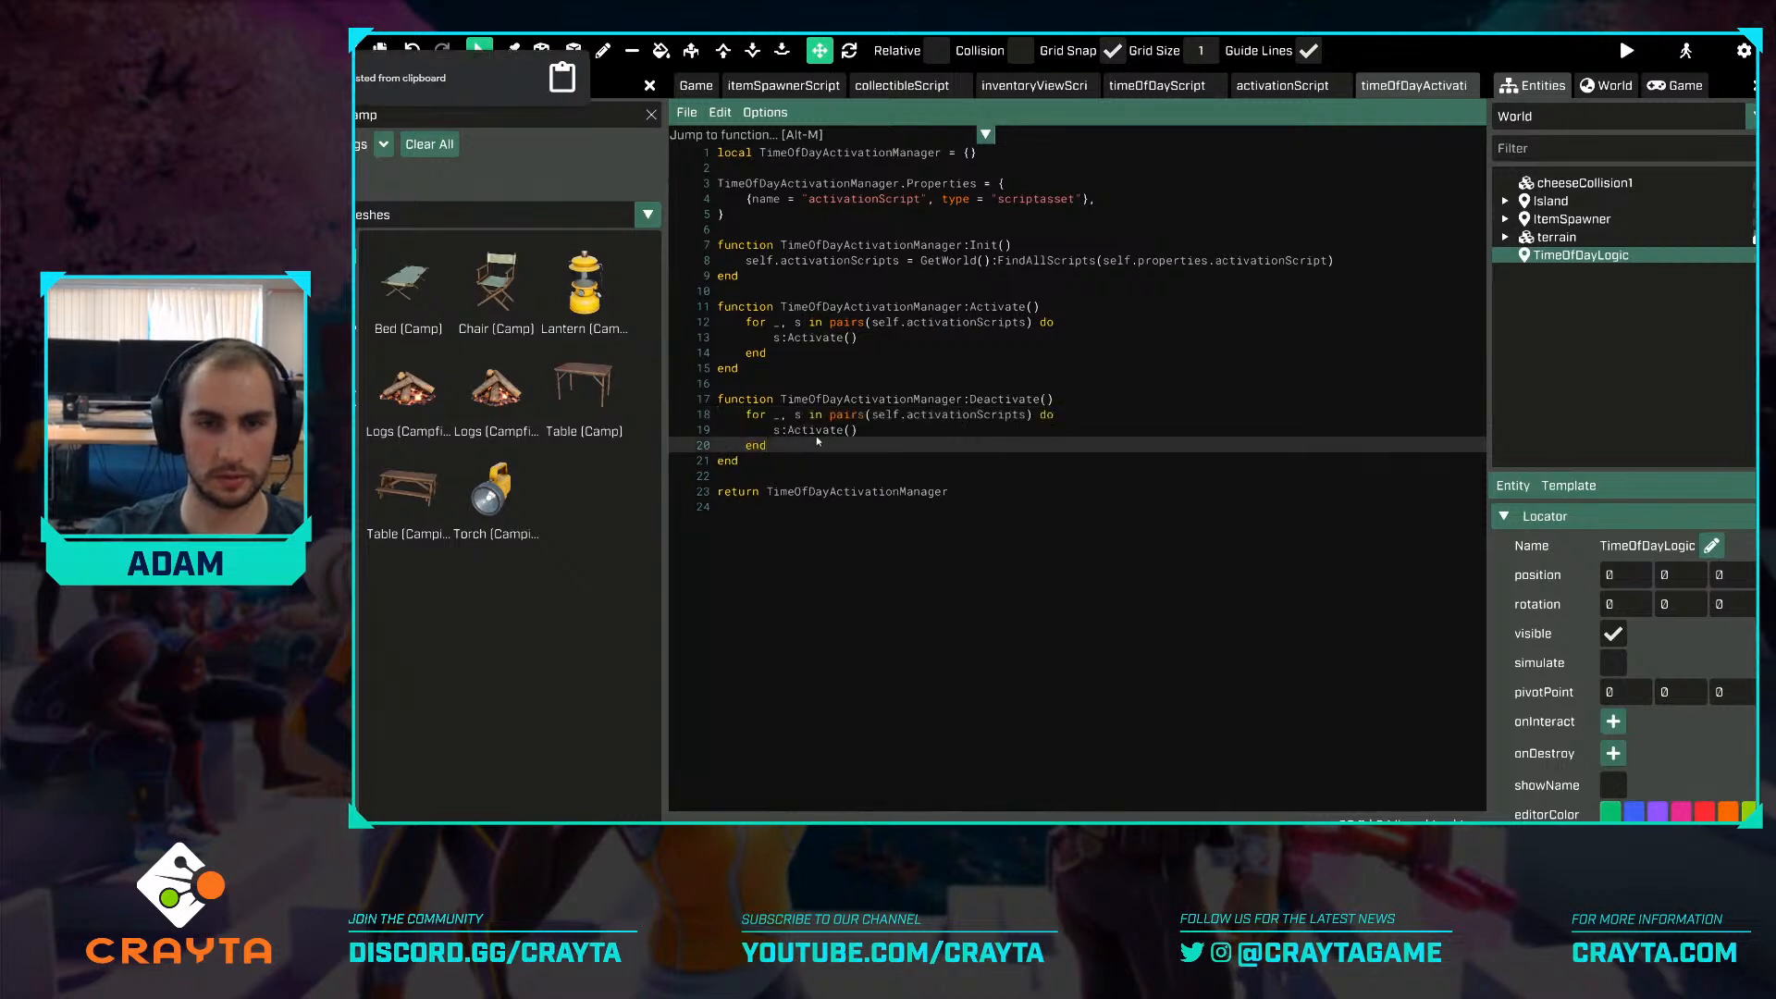
click(793, 432)
key(BackSpace)
text(Dea)
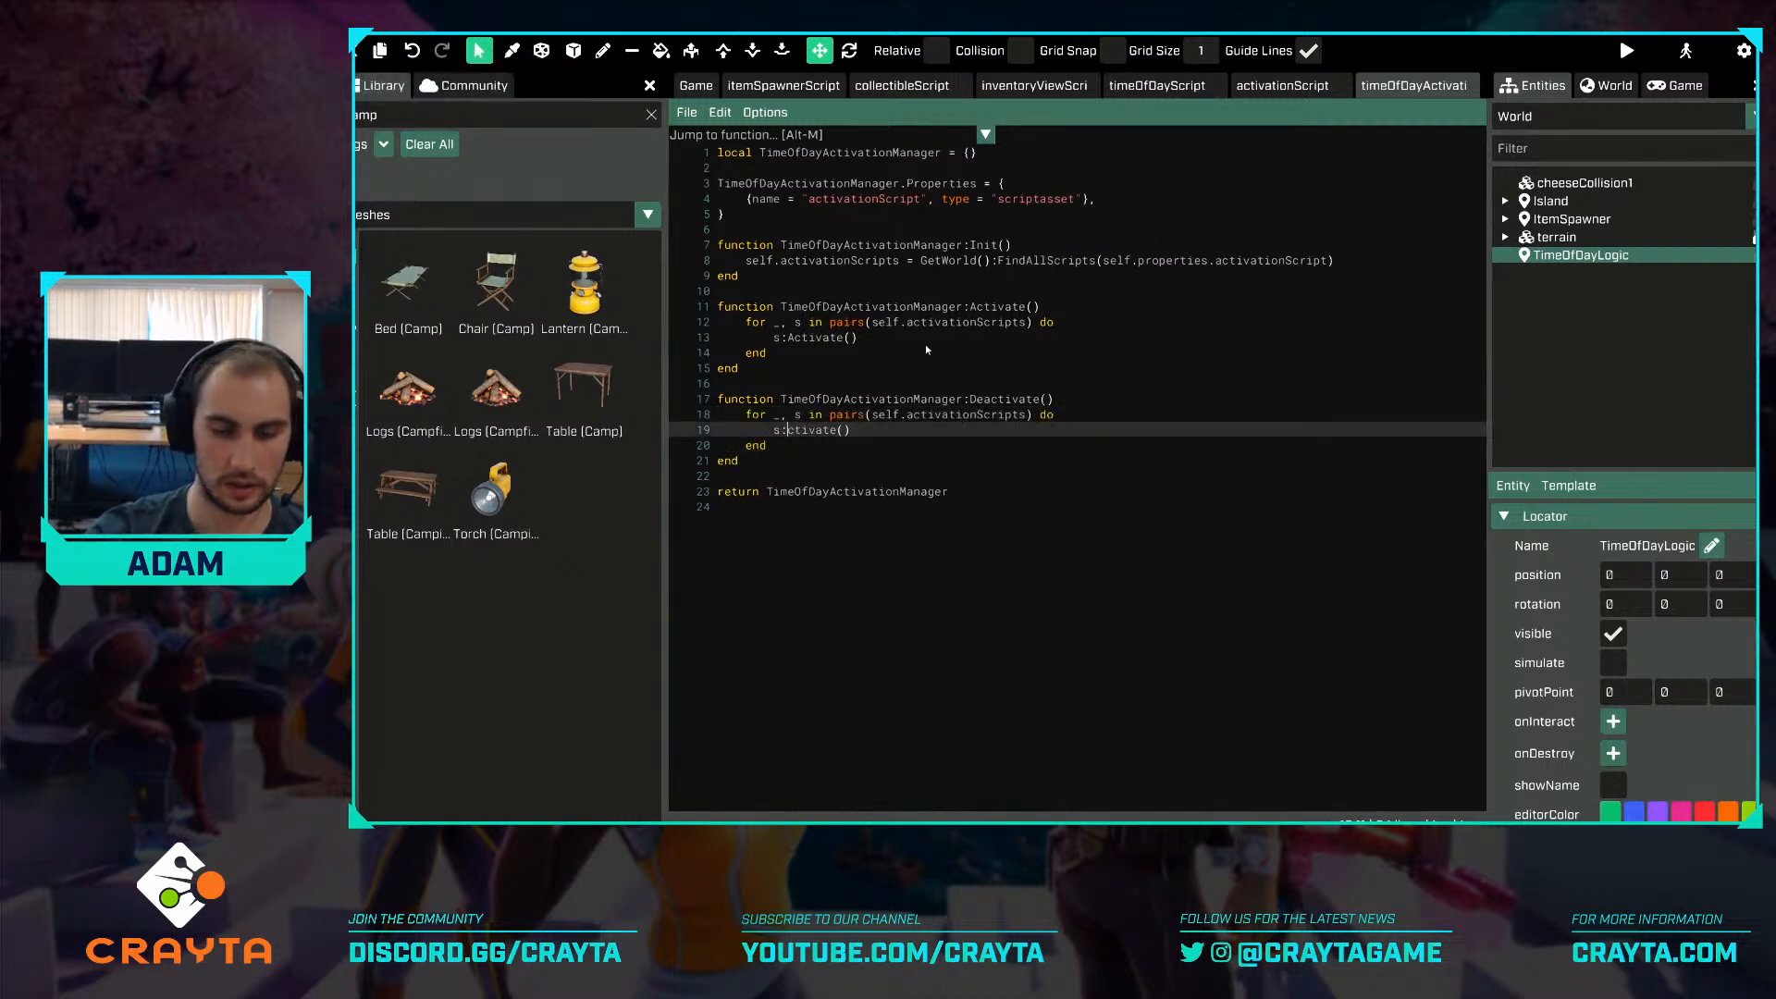
click(1085, 400)
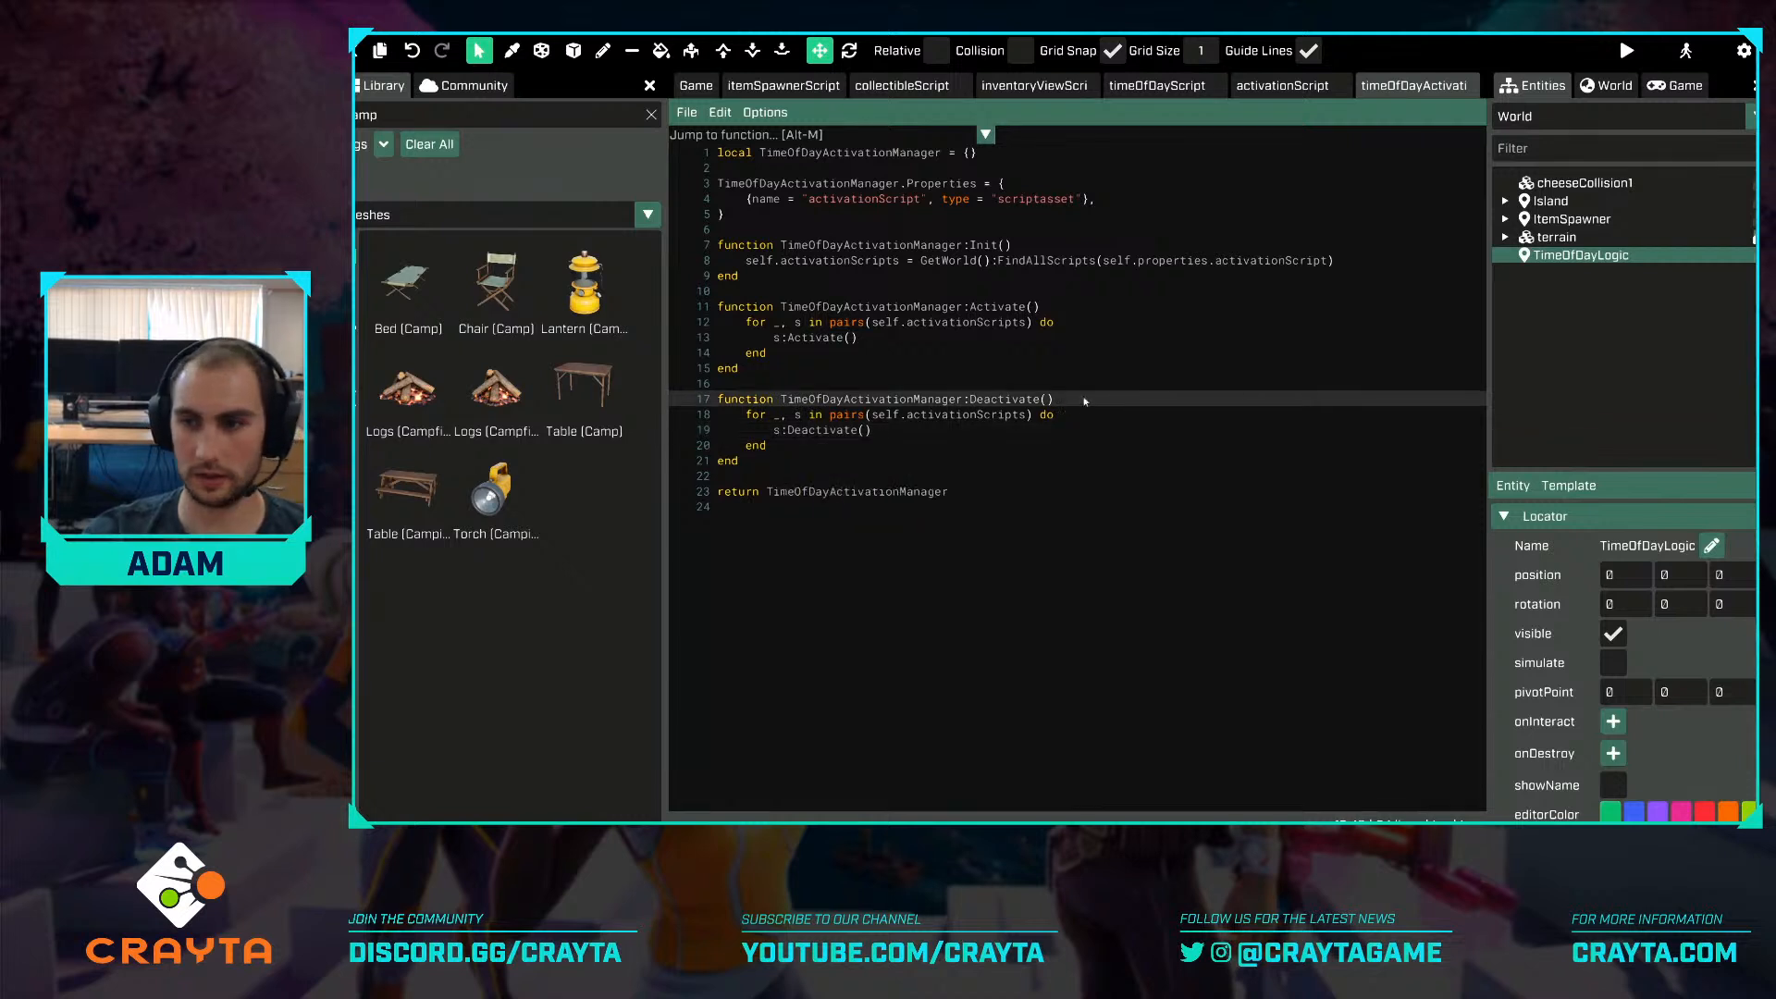
Set the activationScript property of TimeOfDayLogic's timeOfDayActivationManager script to activationScript.
scroll(1636, 648, down, 5)
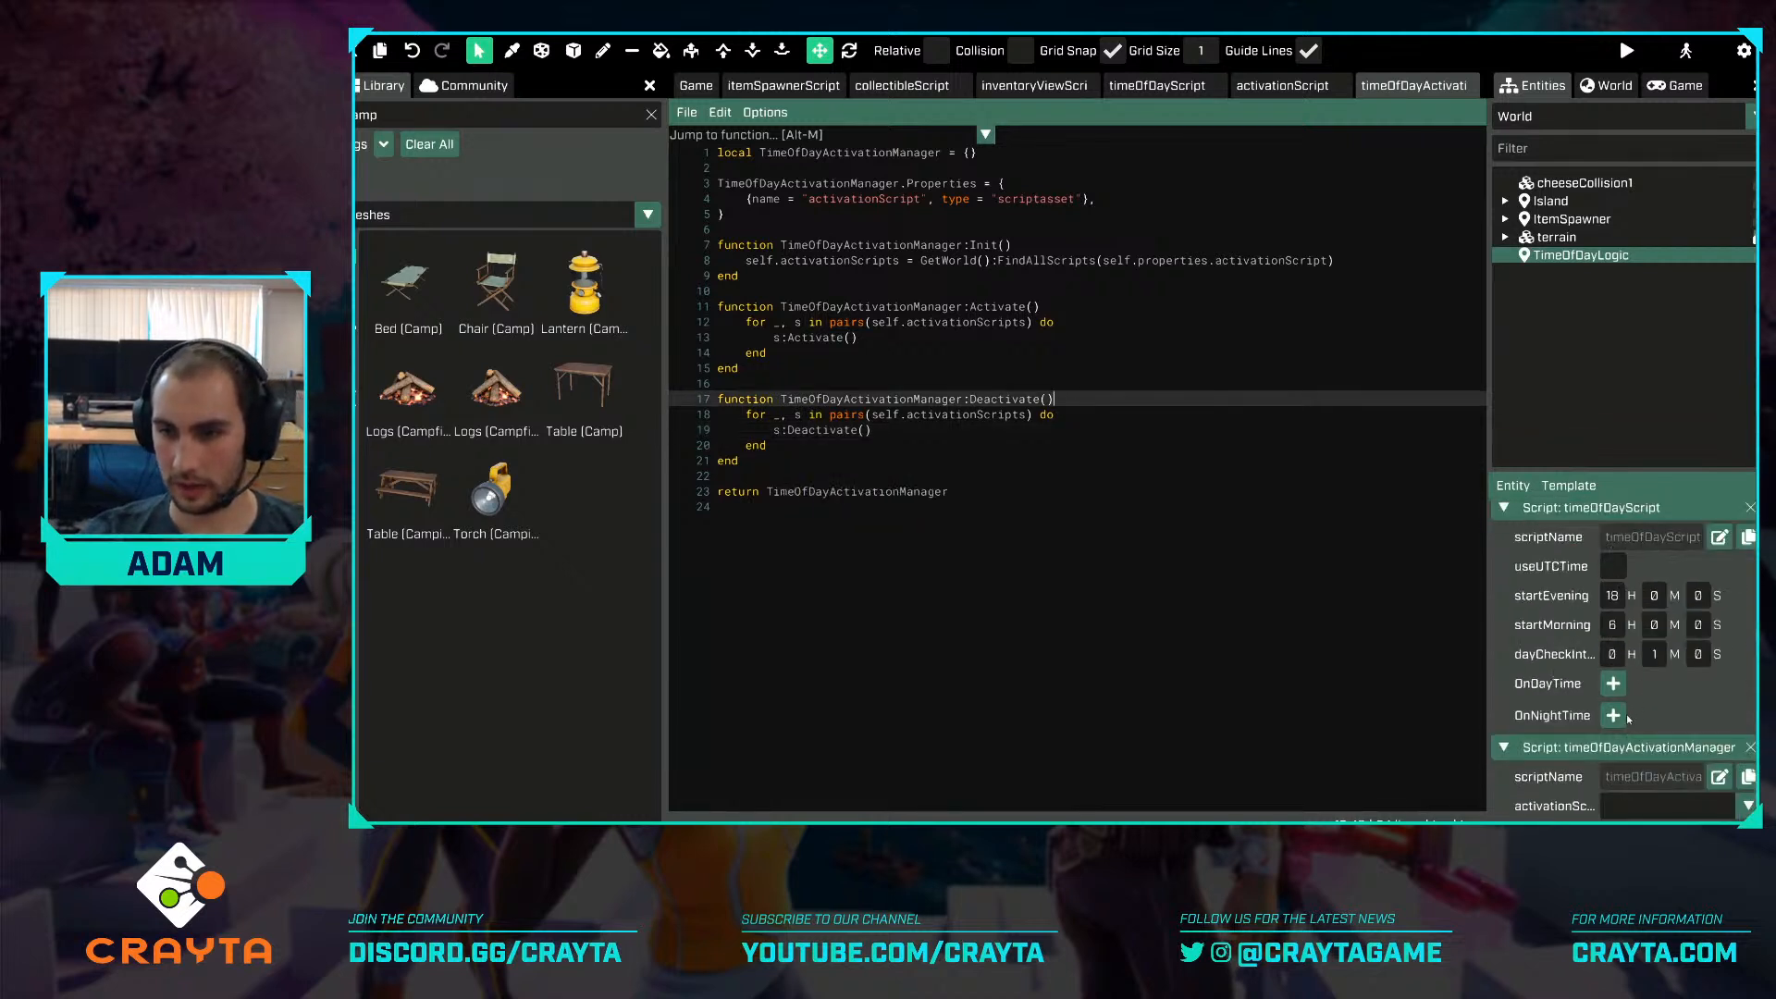
click(1618, 808)
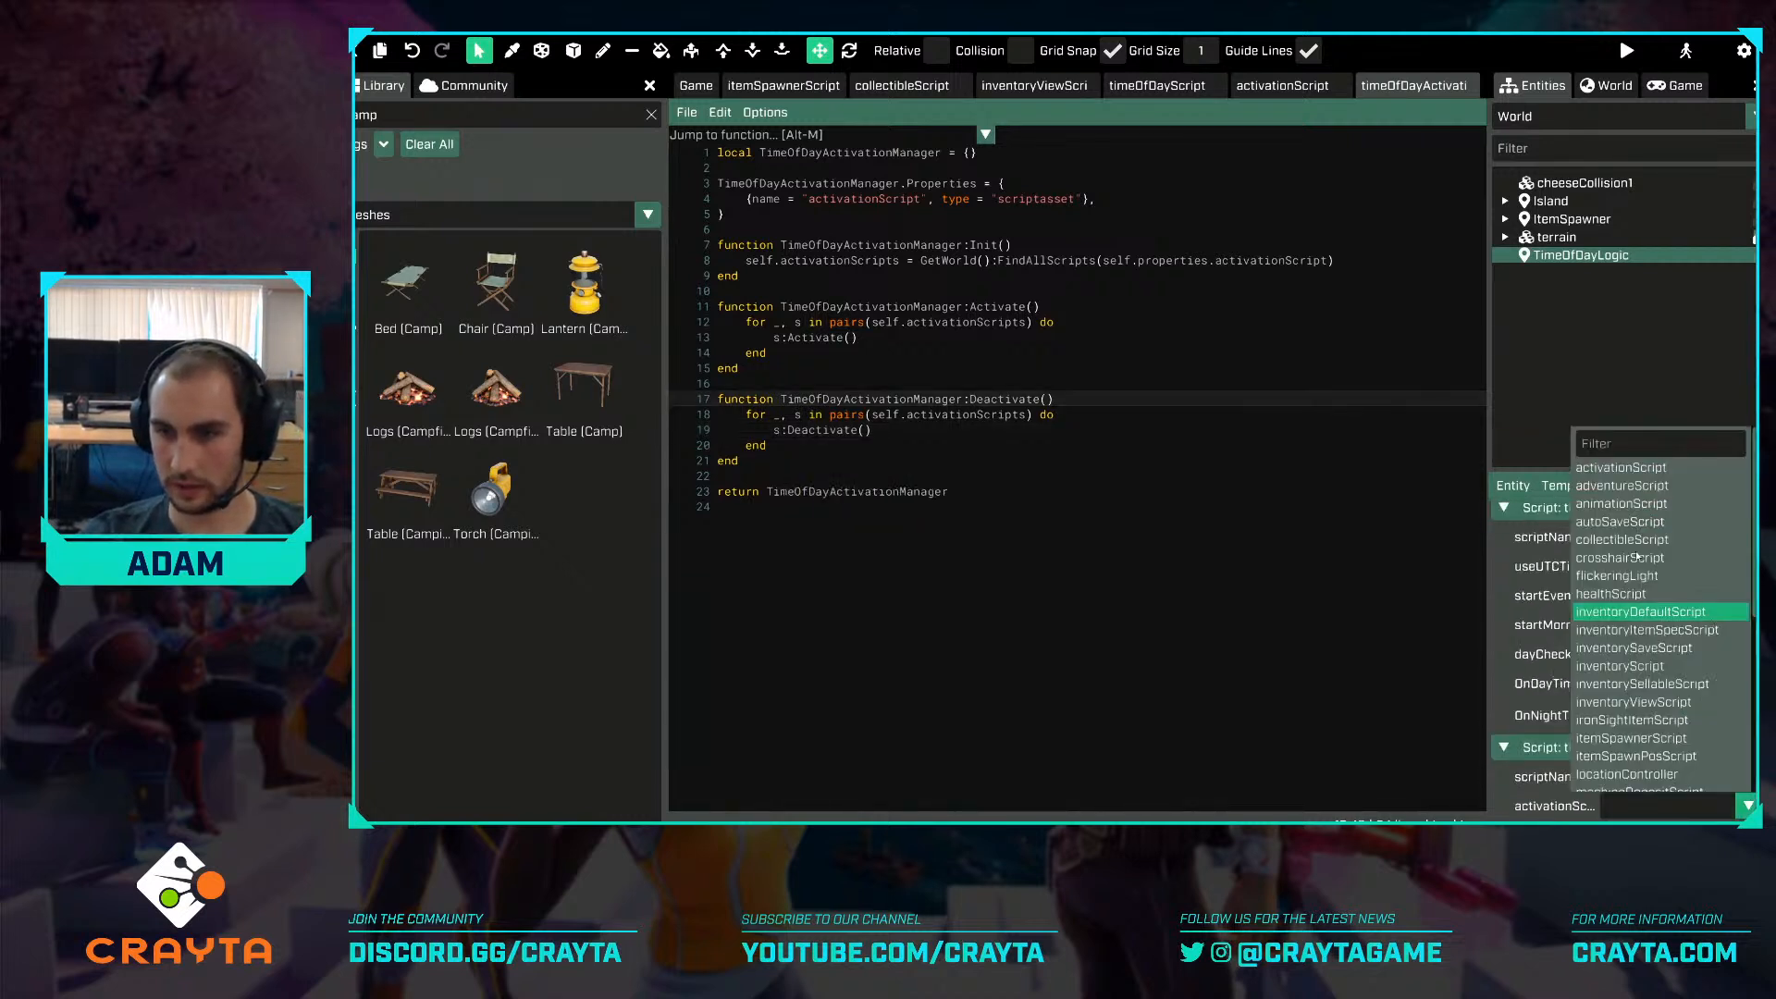
click(1621, 468)
Add one binding each to OnNightTime and OnDayTime in timeOfDayScript, with TimeOfDayLogic as the entity for both.
click(1615, 717)
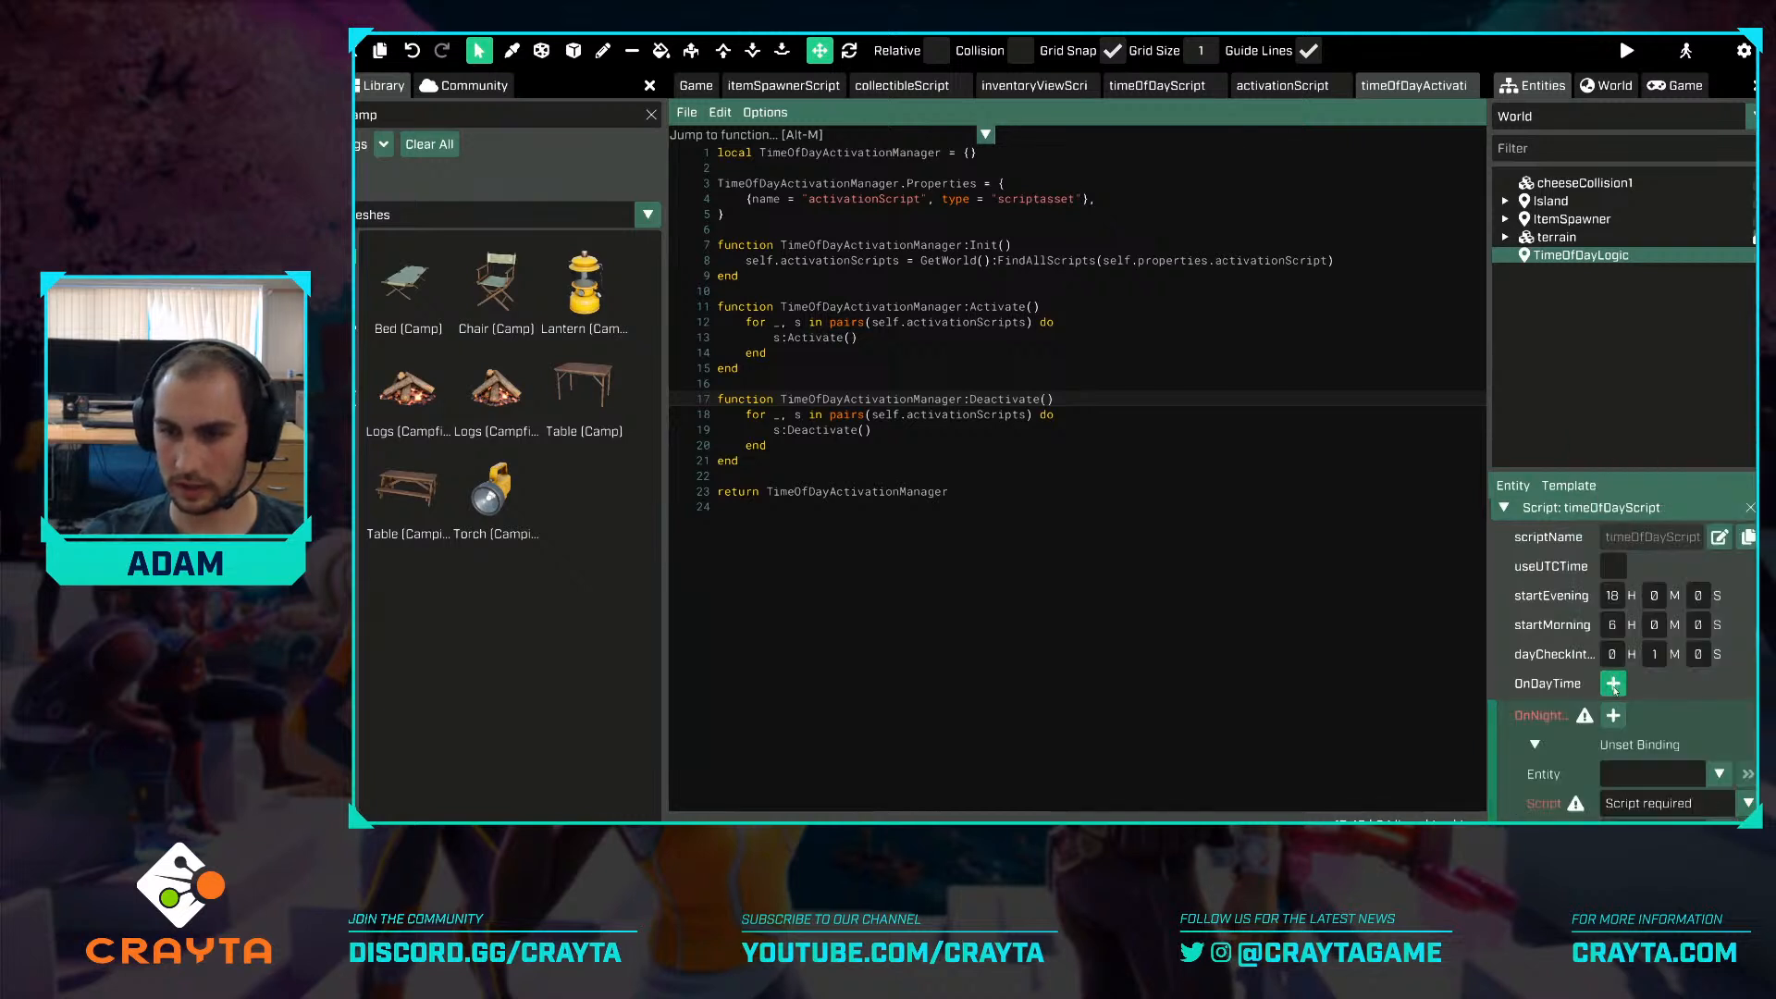
click(1614, 684)
scroll(1671, 605, down, 3)
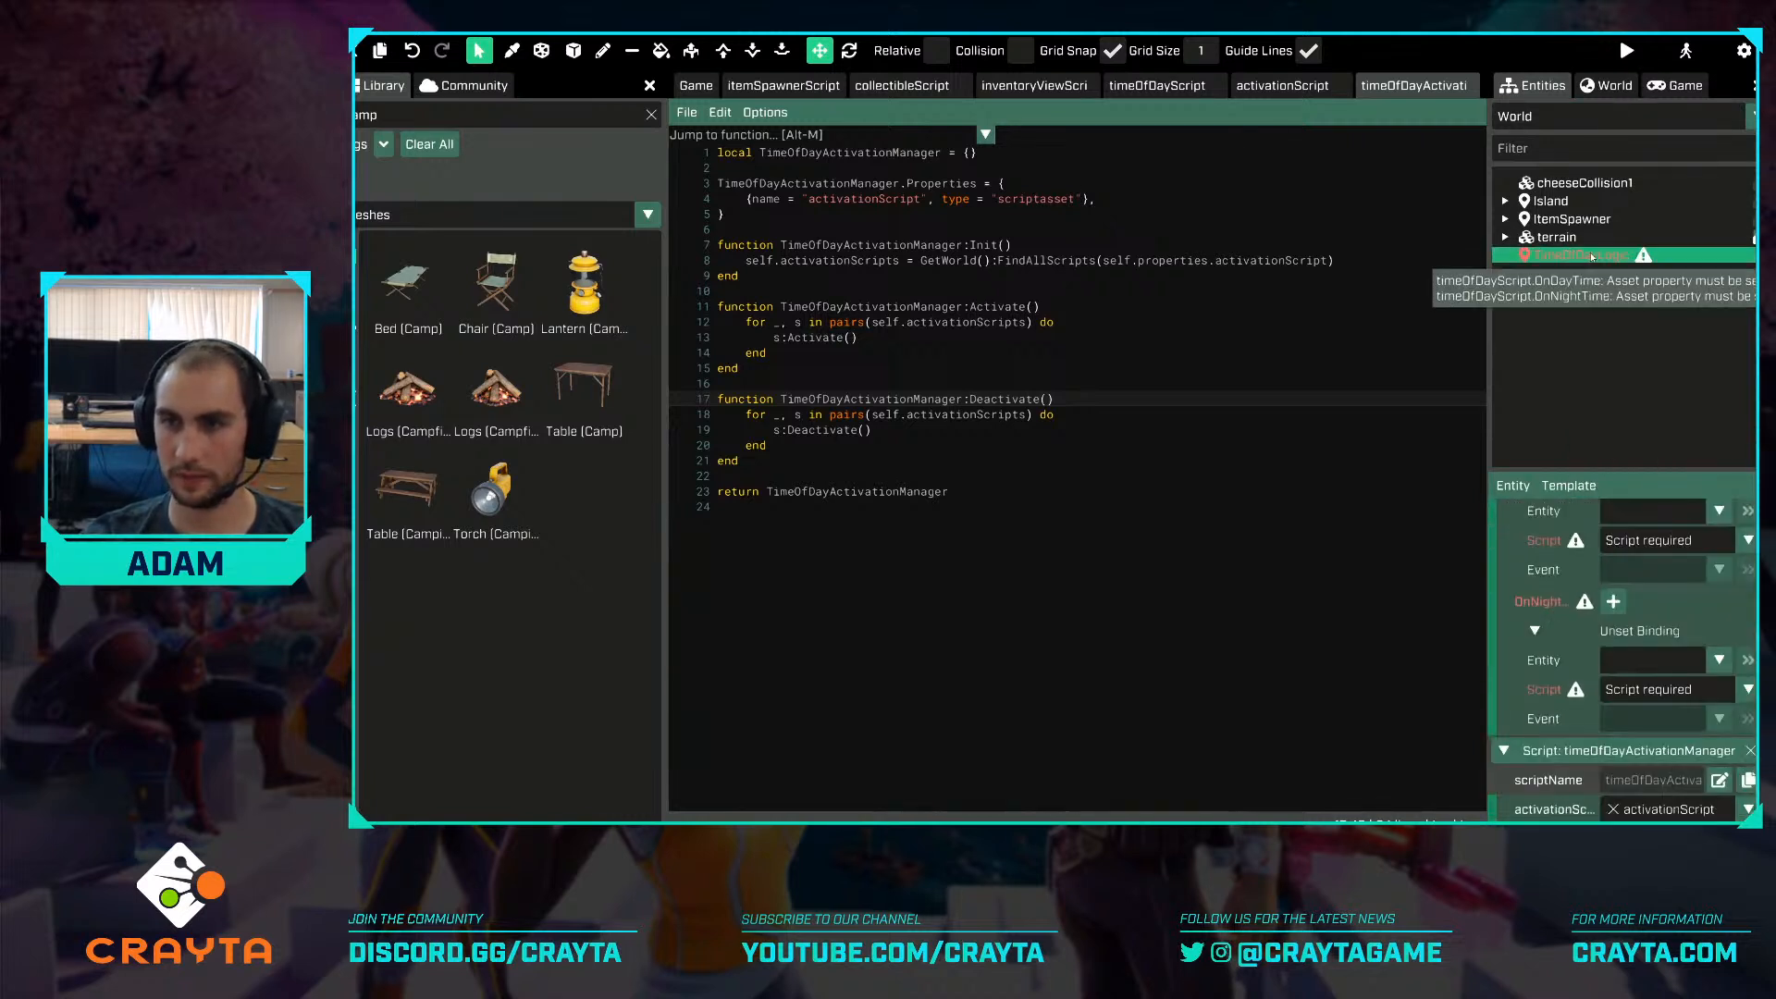
drag(1655, 518, 1656, 514)
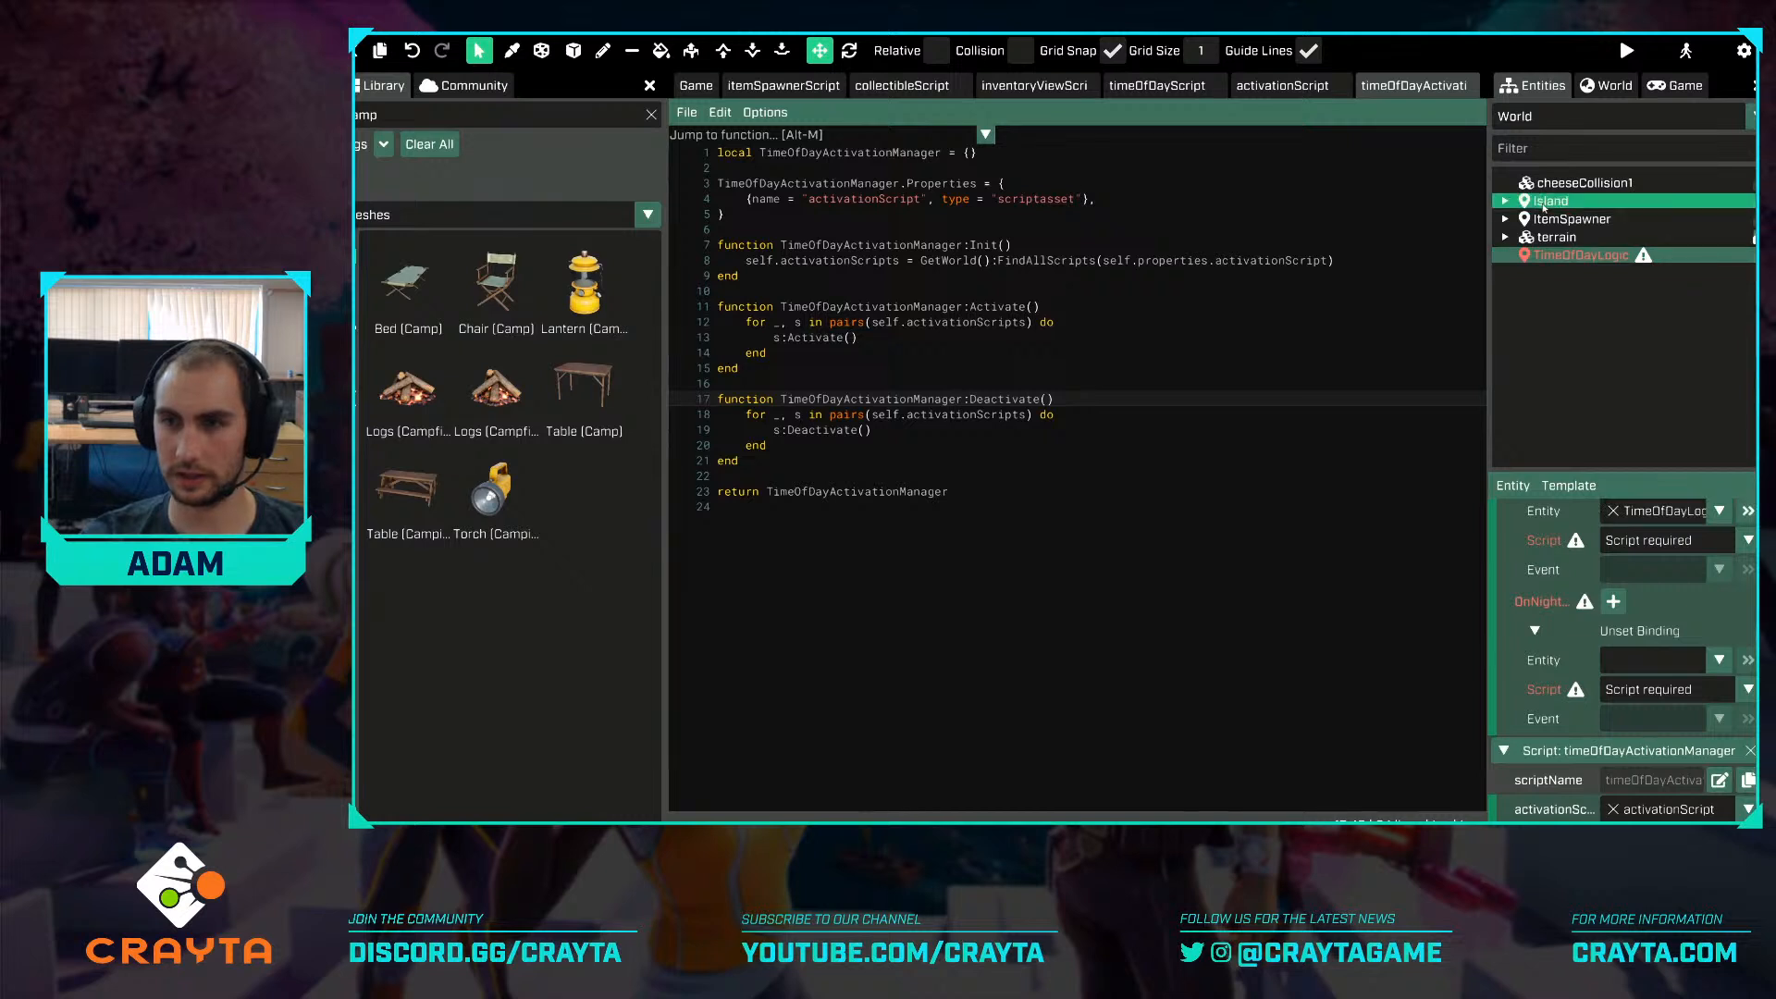
drag(1577, 255, 1661, 667)
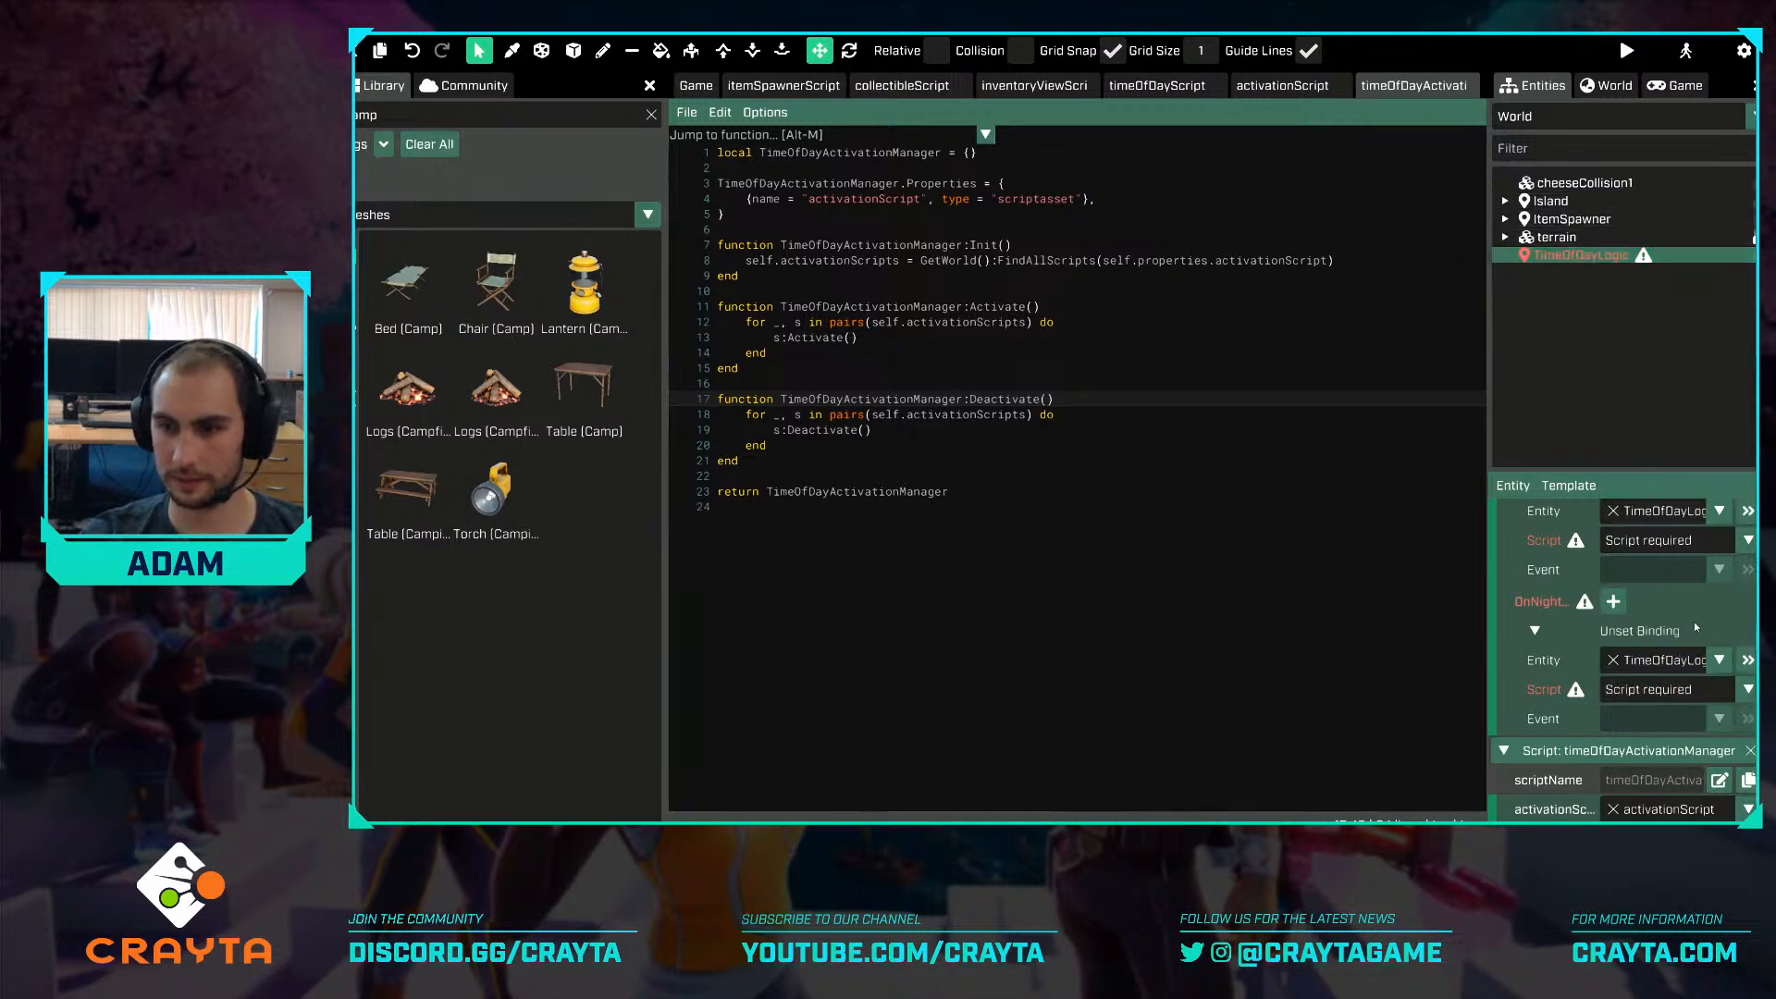
Choose timeOfDayActivationManager as the script of the OnDayTime binding and open the script choices for the OnNightTime binding.
click(1724, 542)
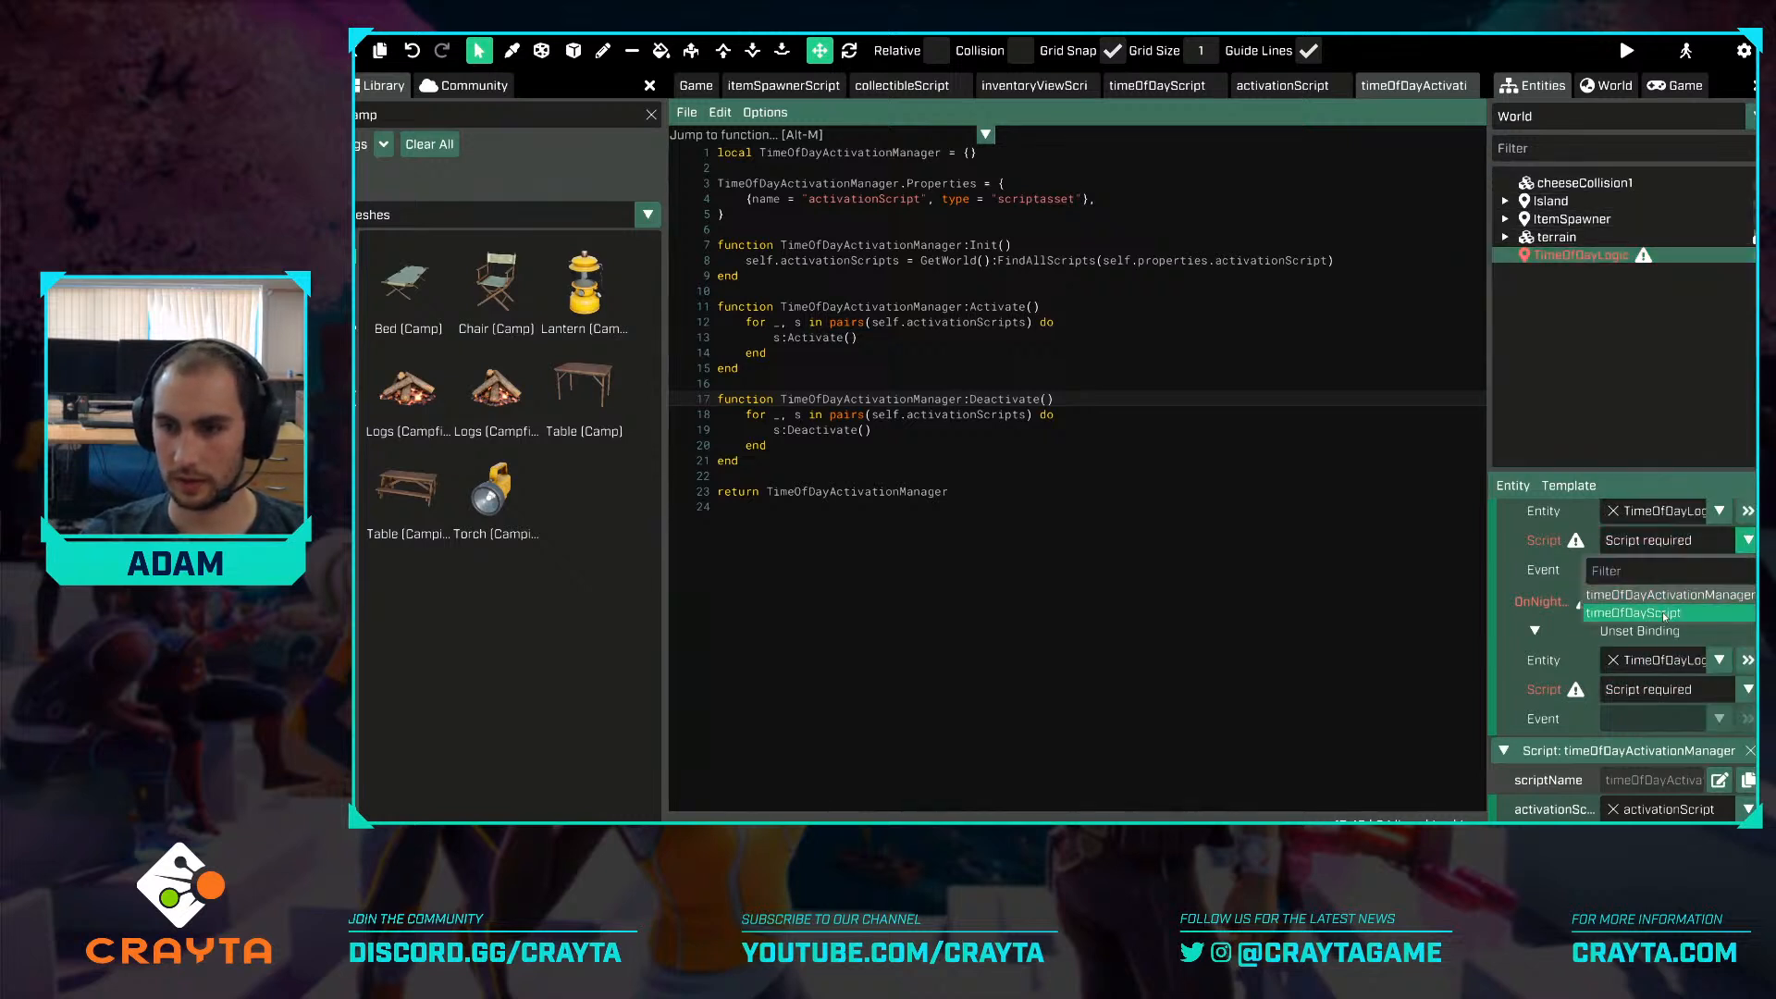
click(1666, 596)
click(1736, 698)
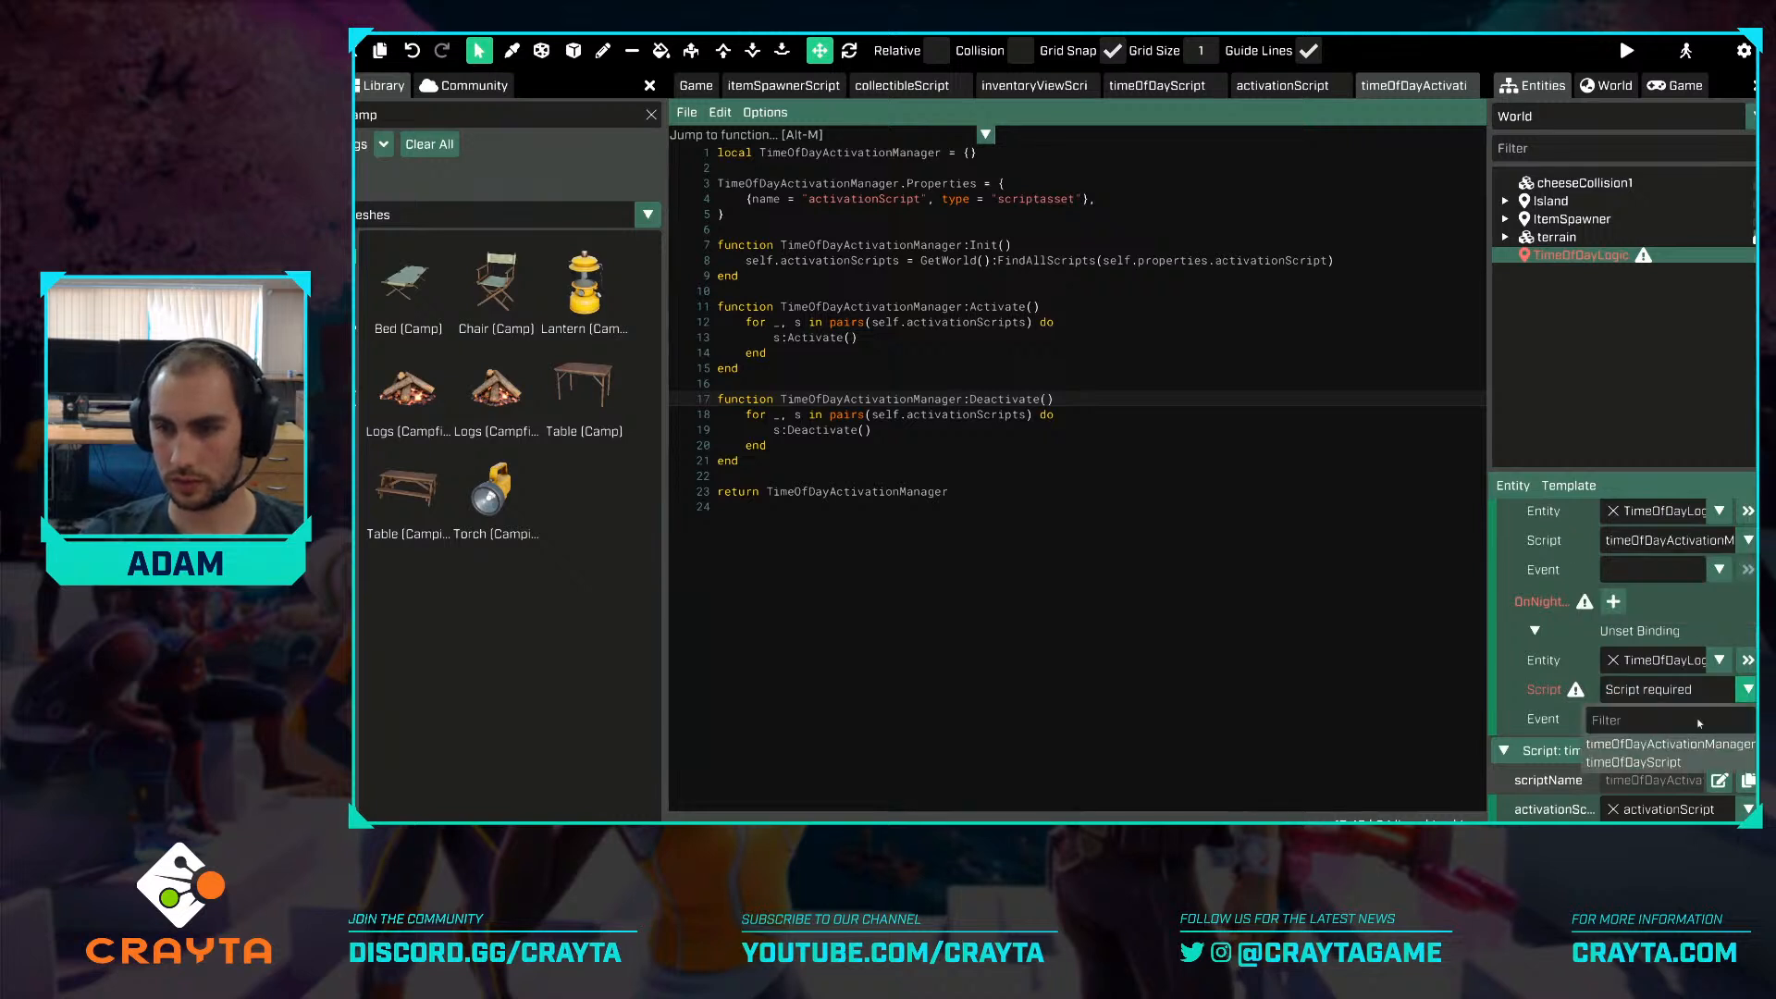
Finish the TimeOfDayLogic bindings on timeOfDayActivationManager: day-time event calls Deactivate, OnNightTime uses that script and calls Activate.
click(1688, 744)
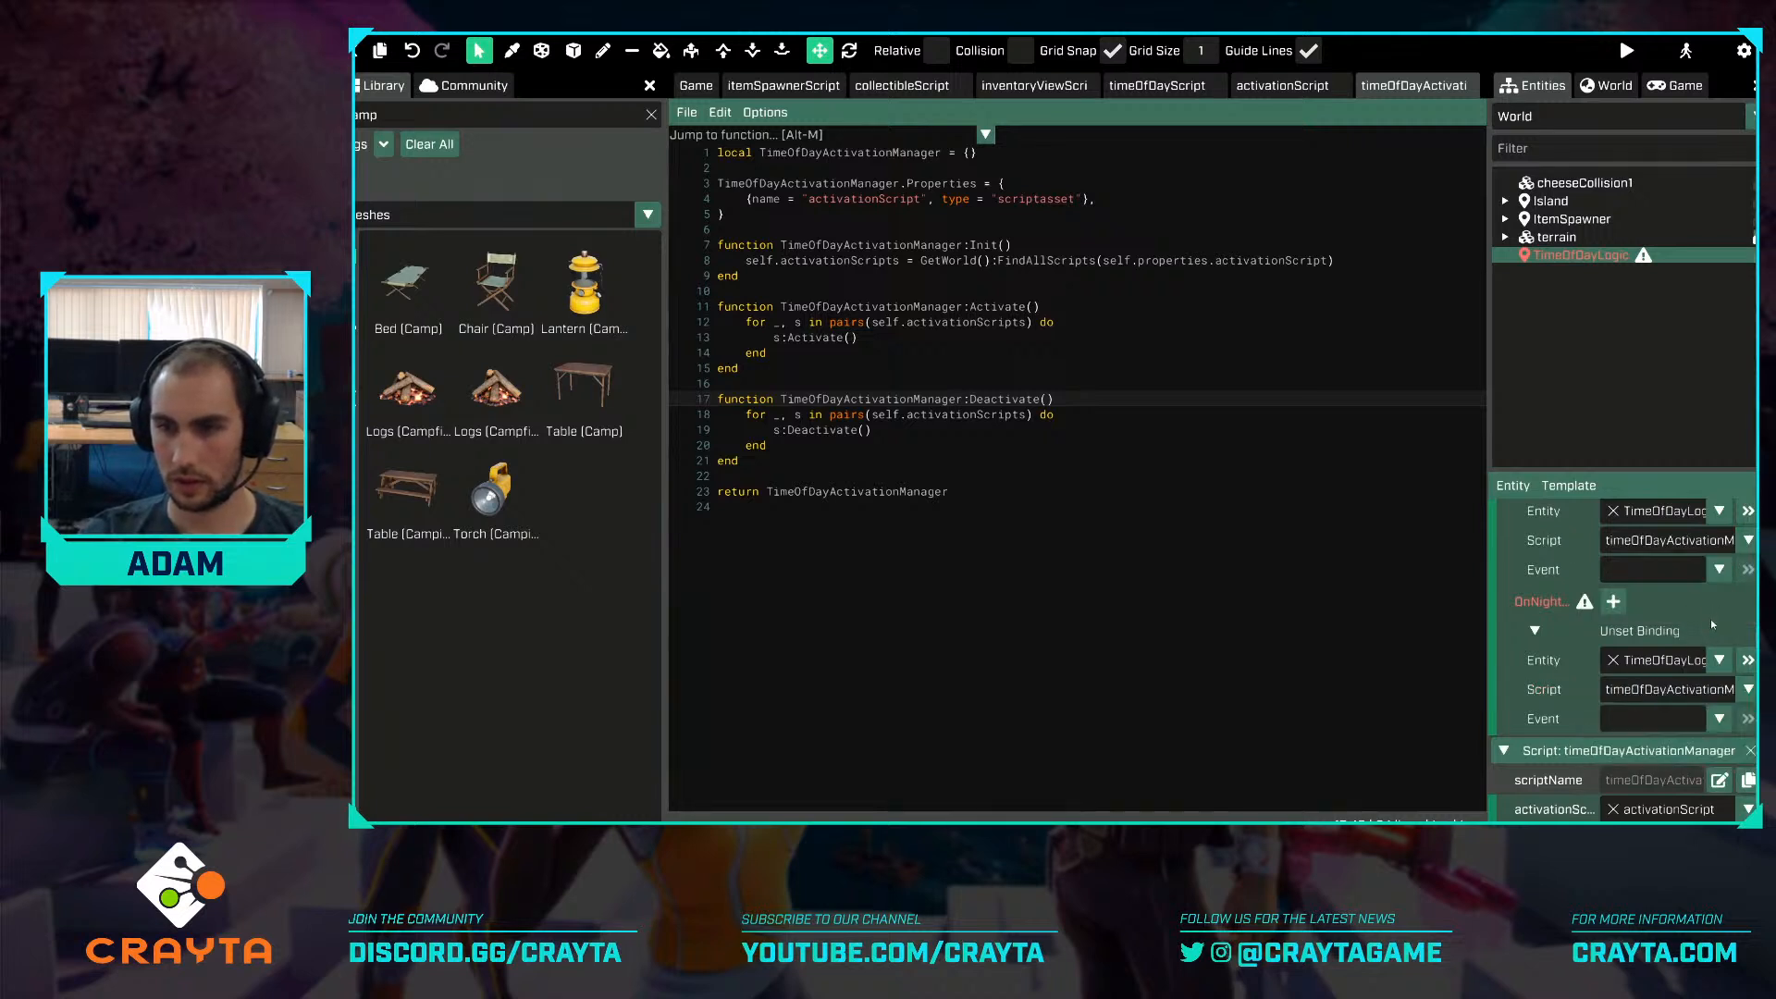
scroll(1711, 625, up, 1)
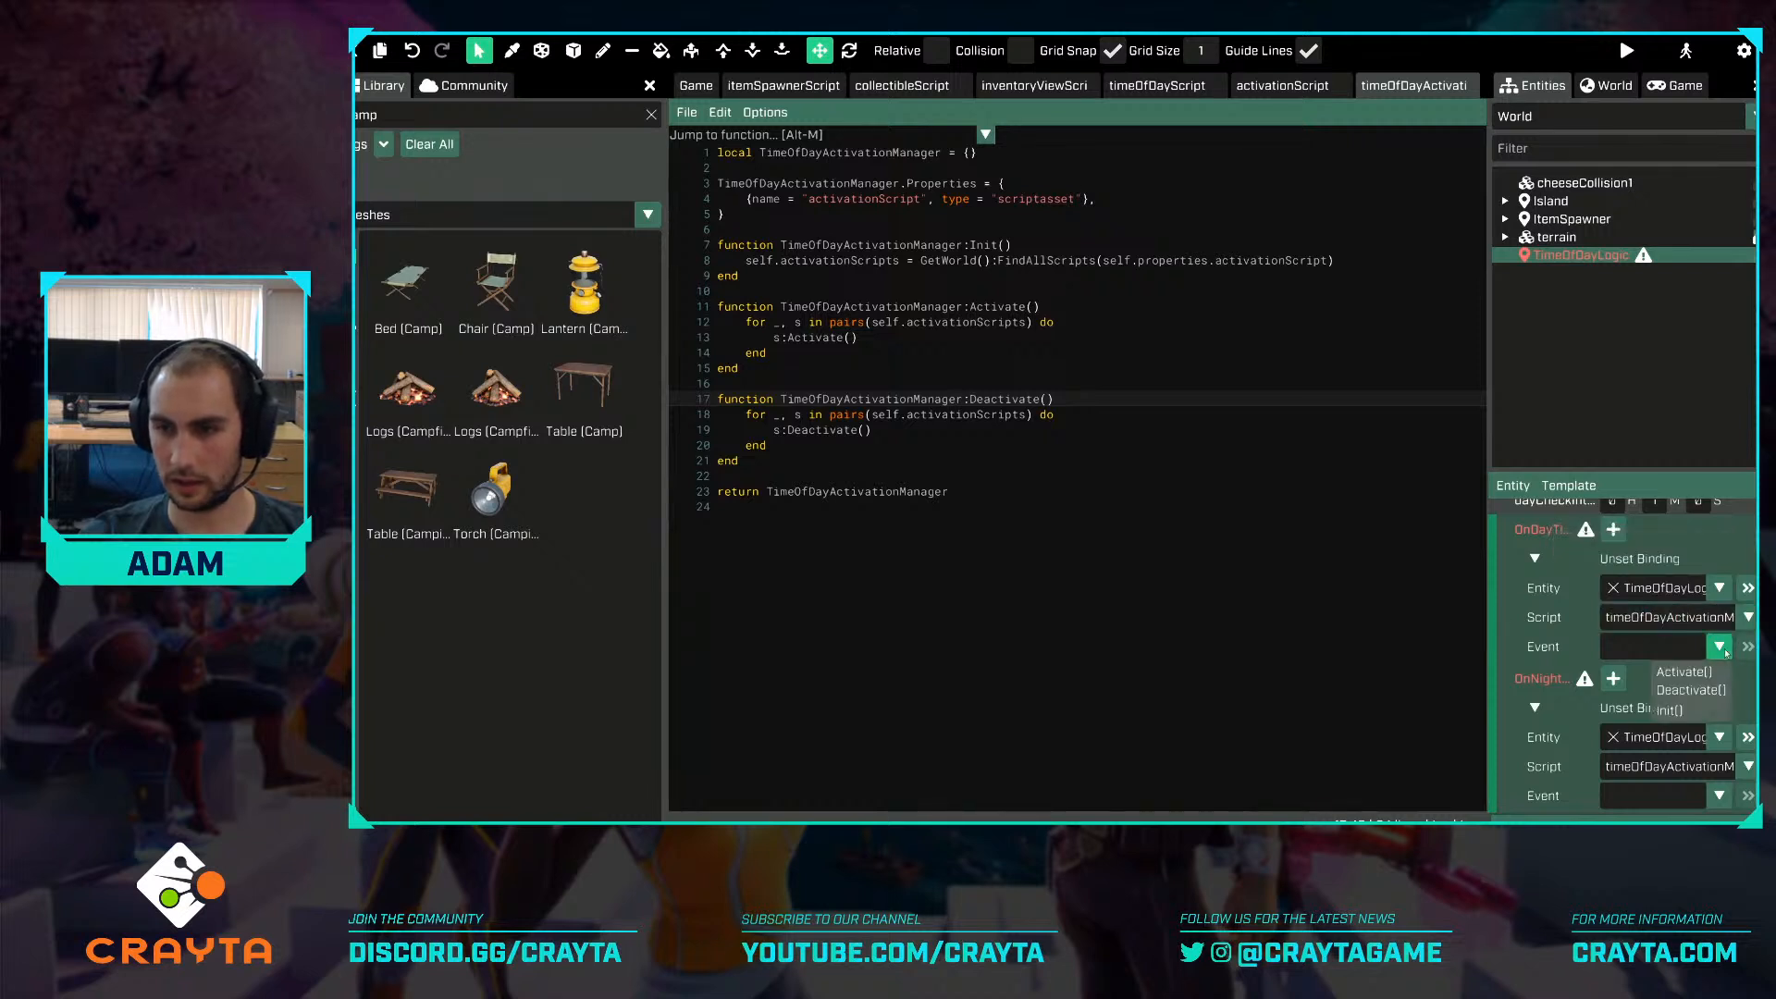
scroll(1717, 749, down, 1)
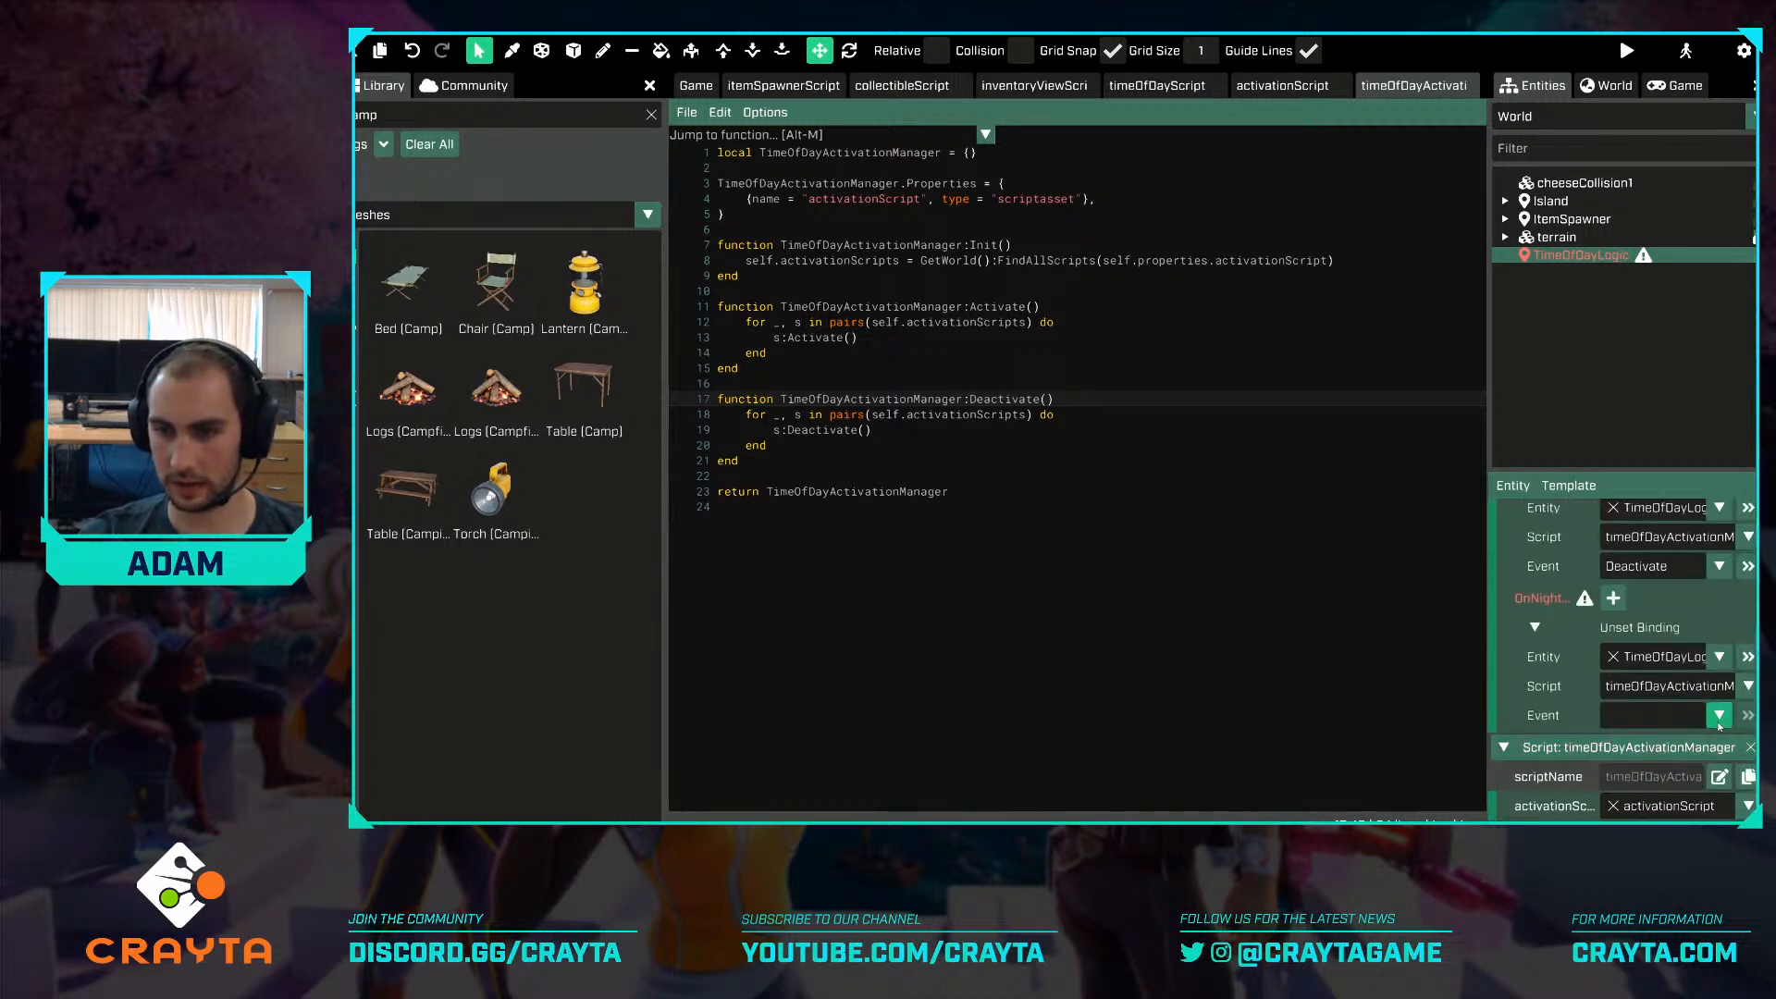
click(1686, 741)
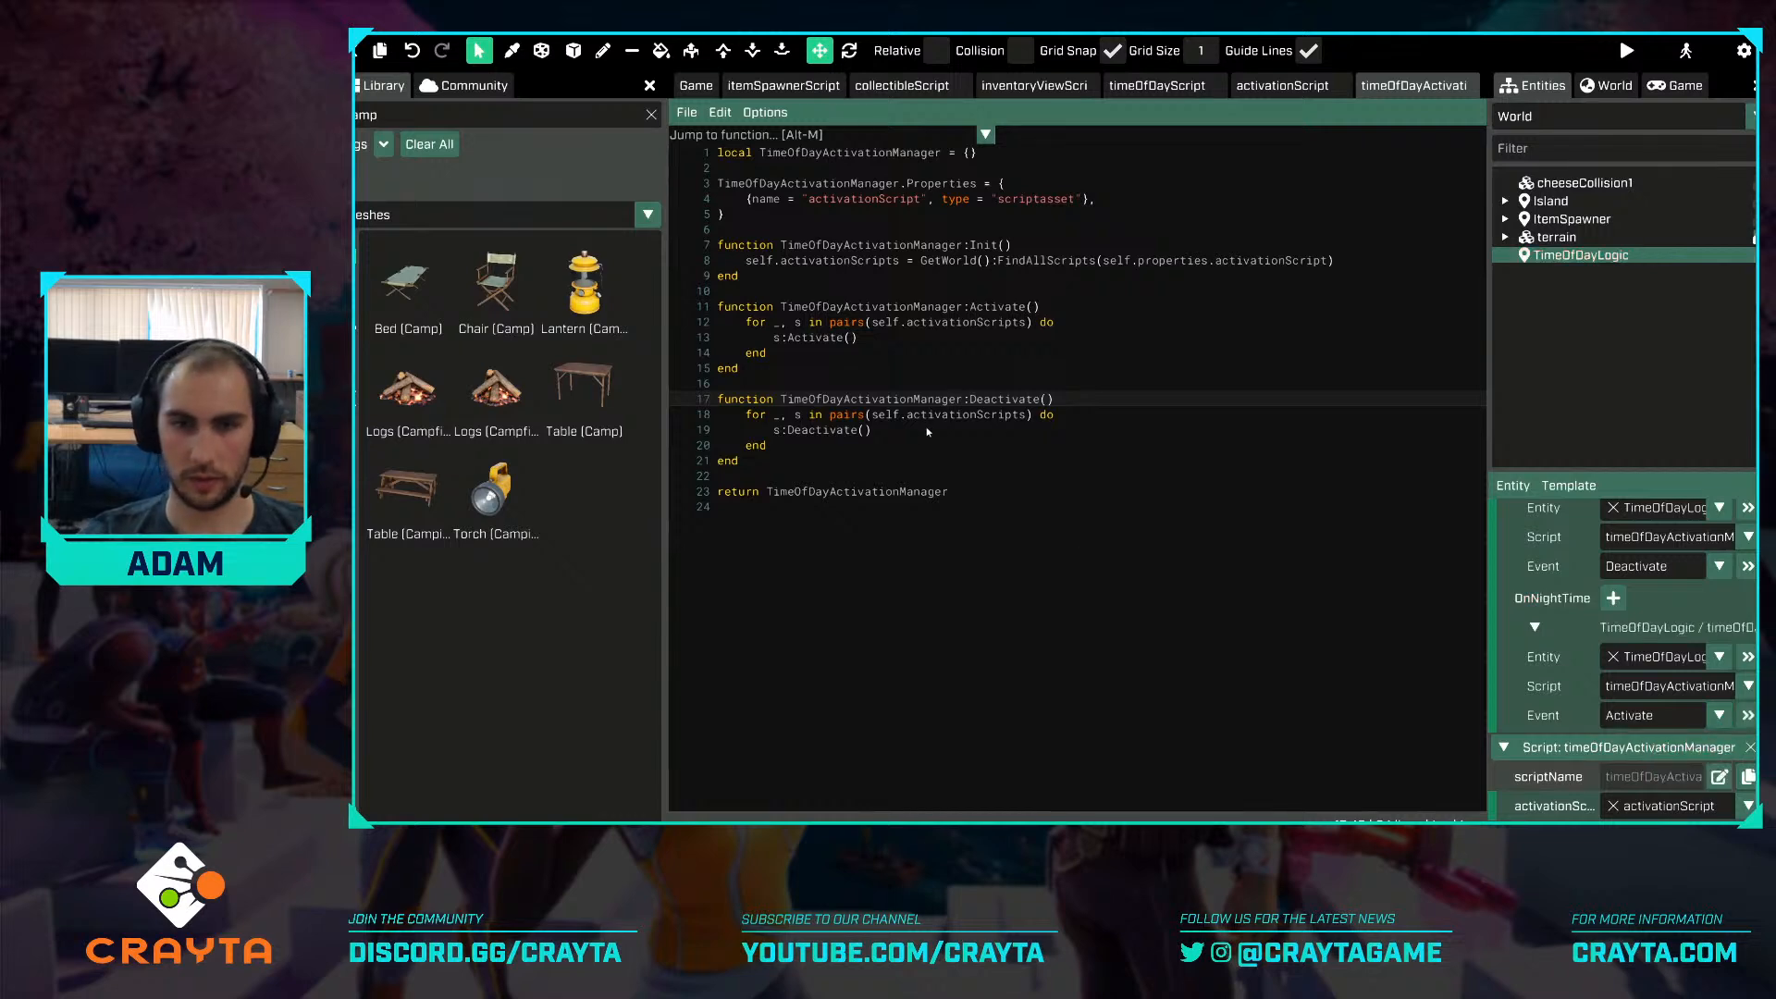
click(1084, 415)
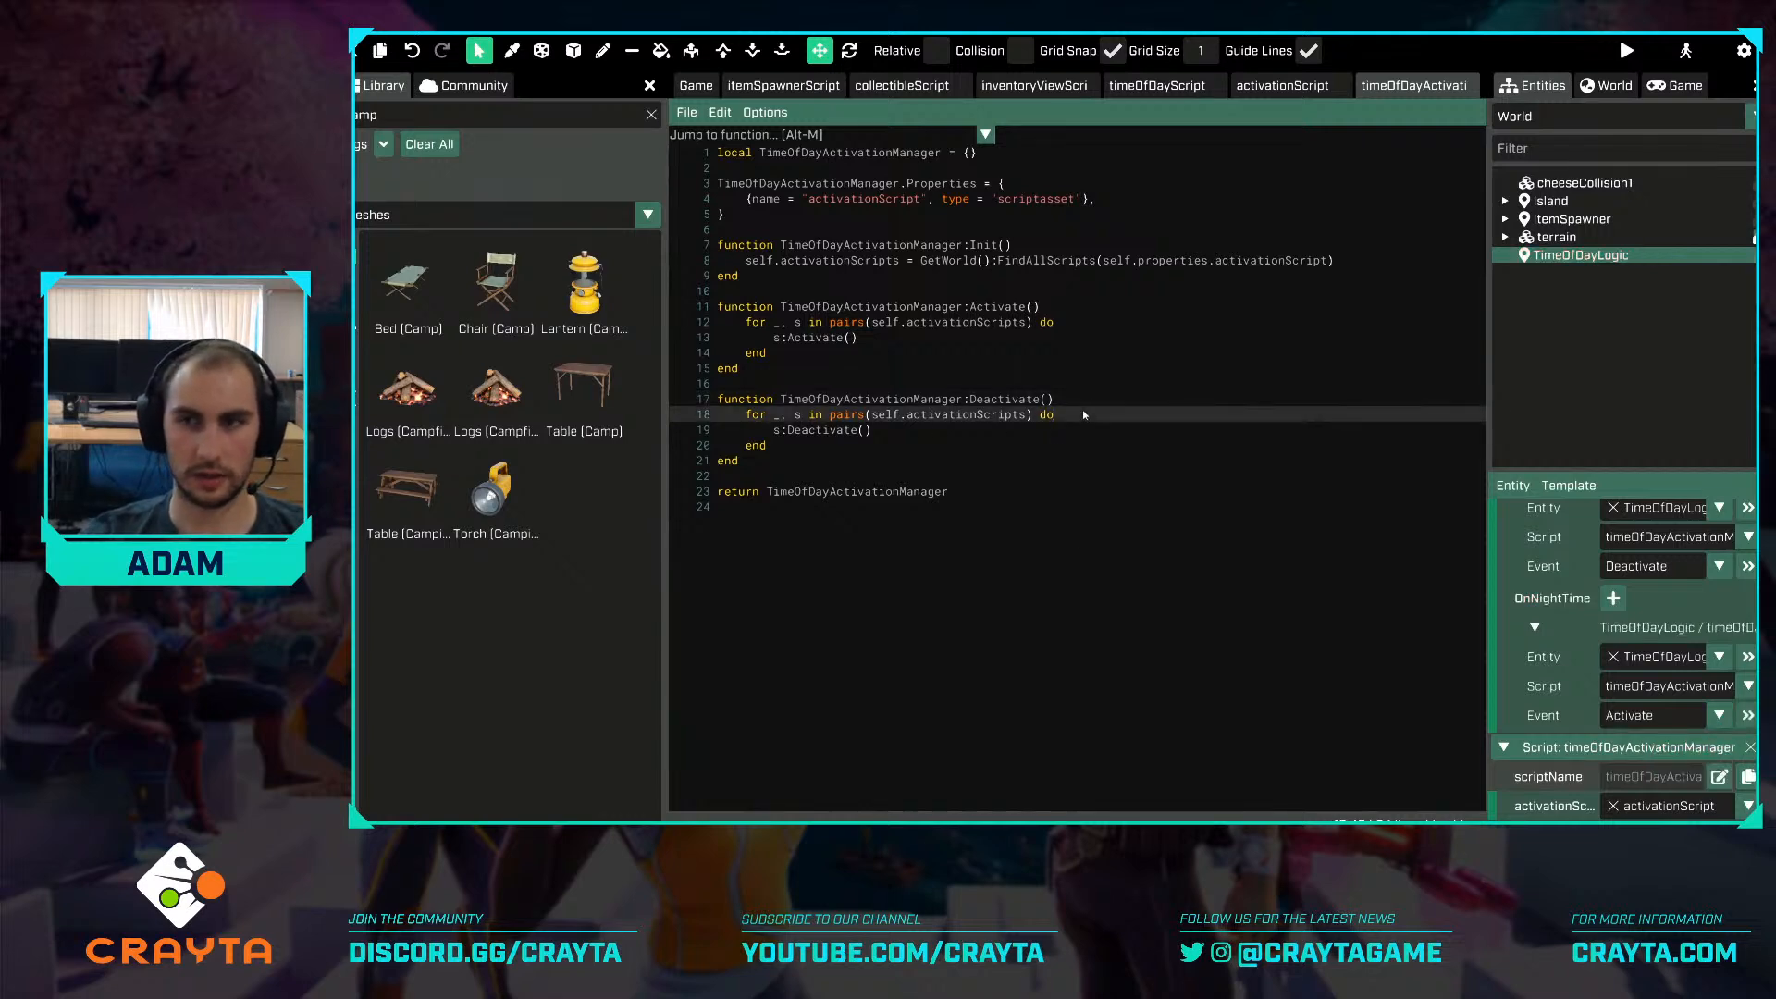
Rename the campfire logs mesh in the ruins ActivationCampfire and create a new template from it named ActivationCampfire.
click(698, 85)
click(1101, 625)
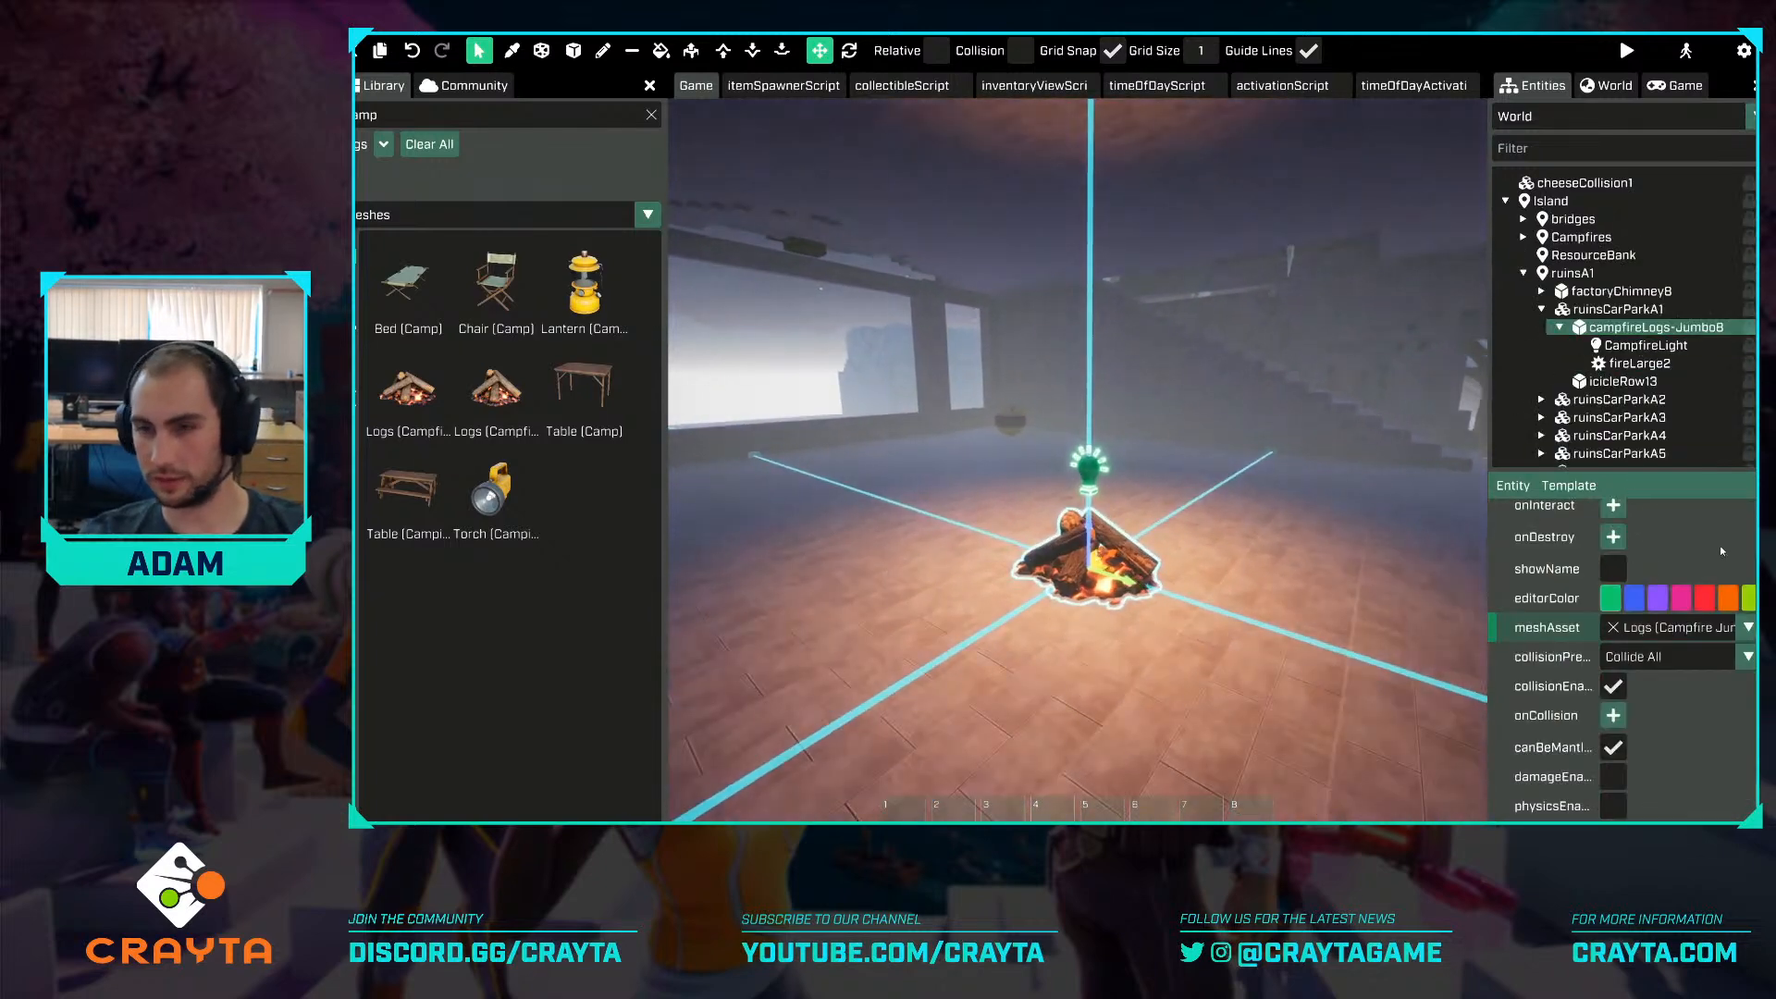
scroll(1706, 552, up, 3)
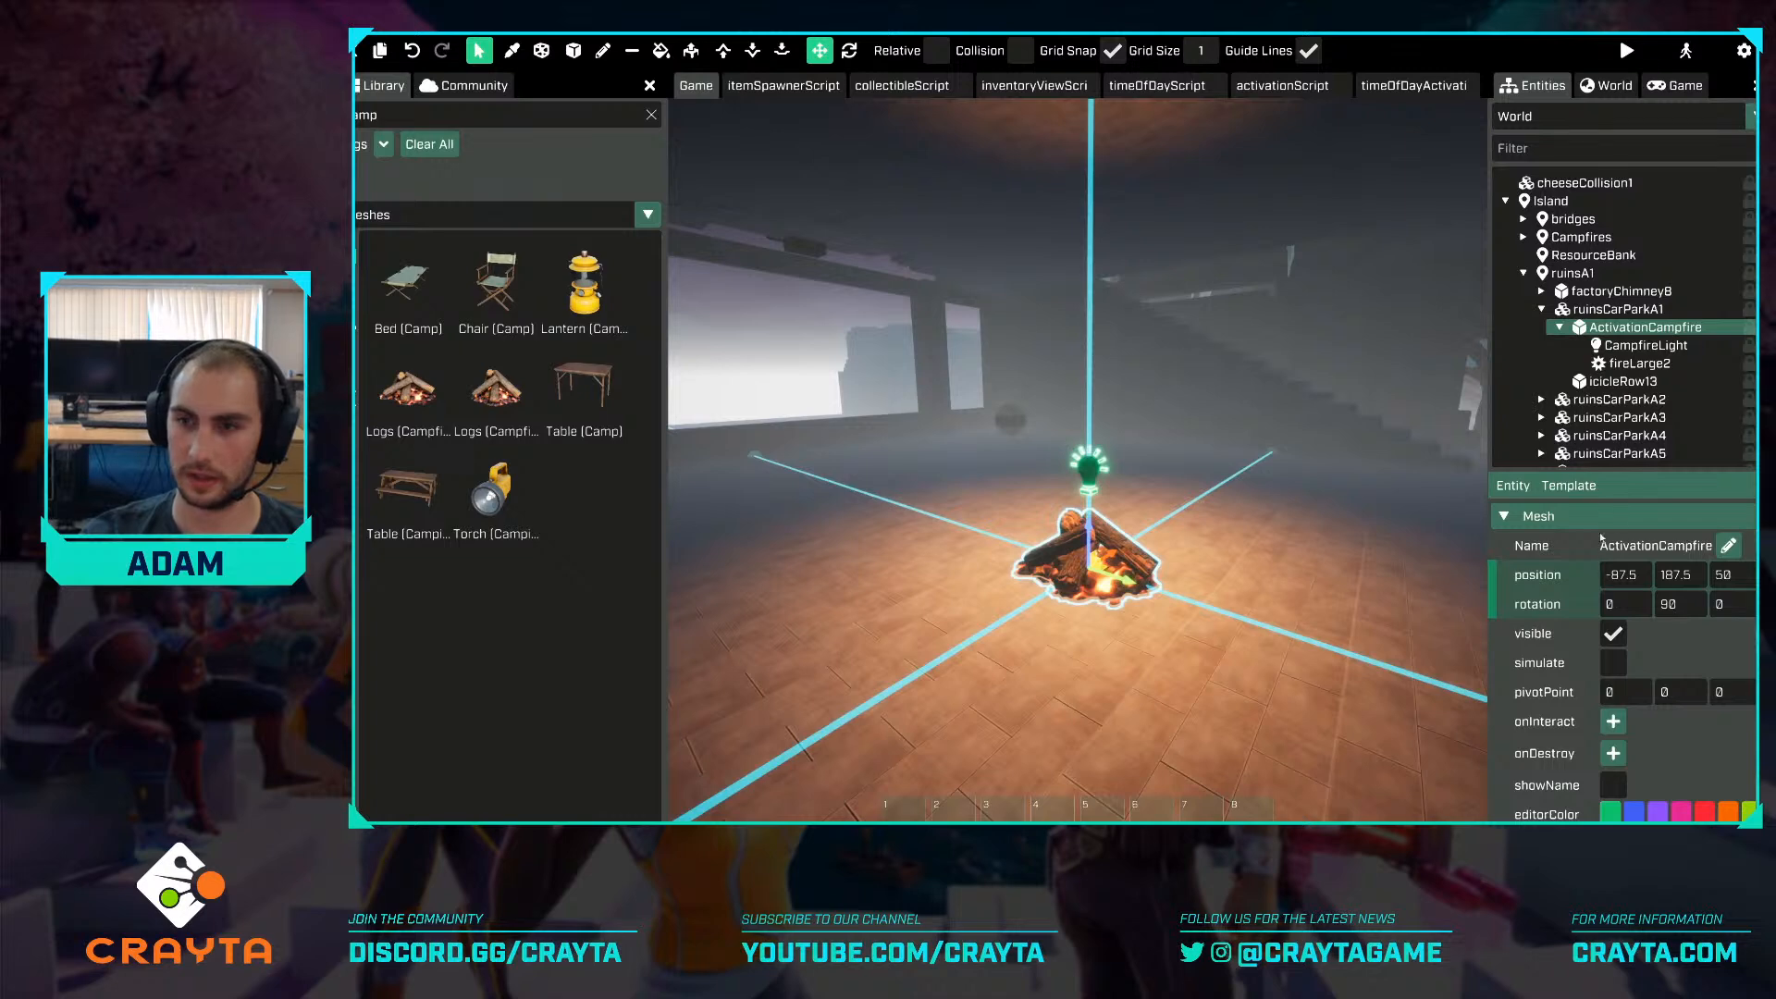
click(1573, 487)
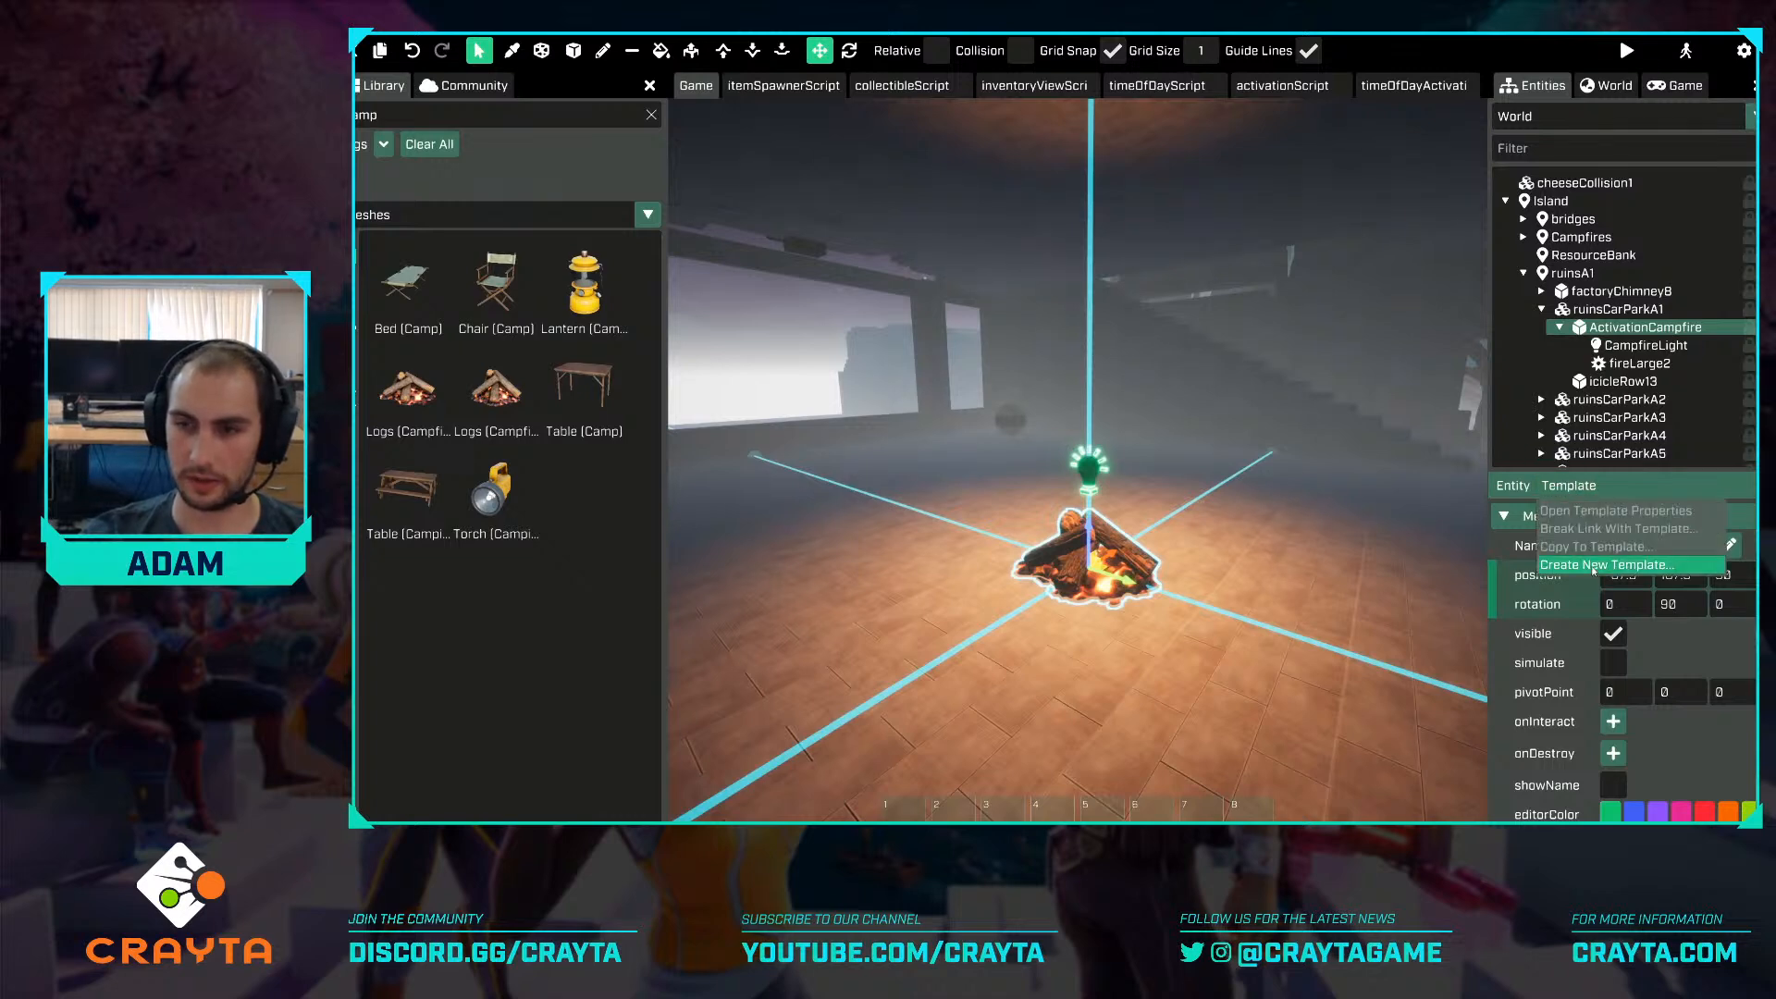
click(1594, 567)
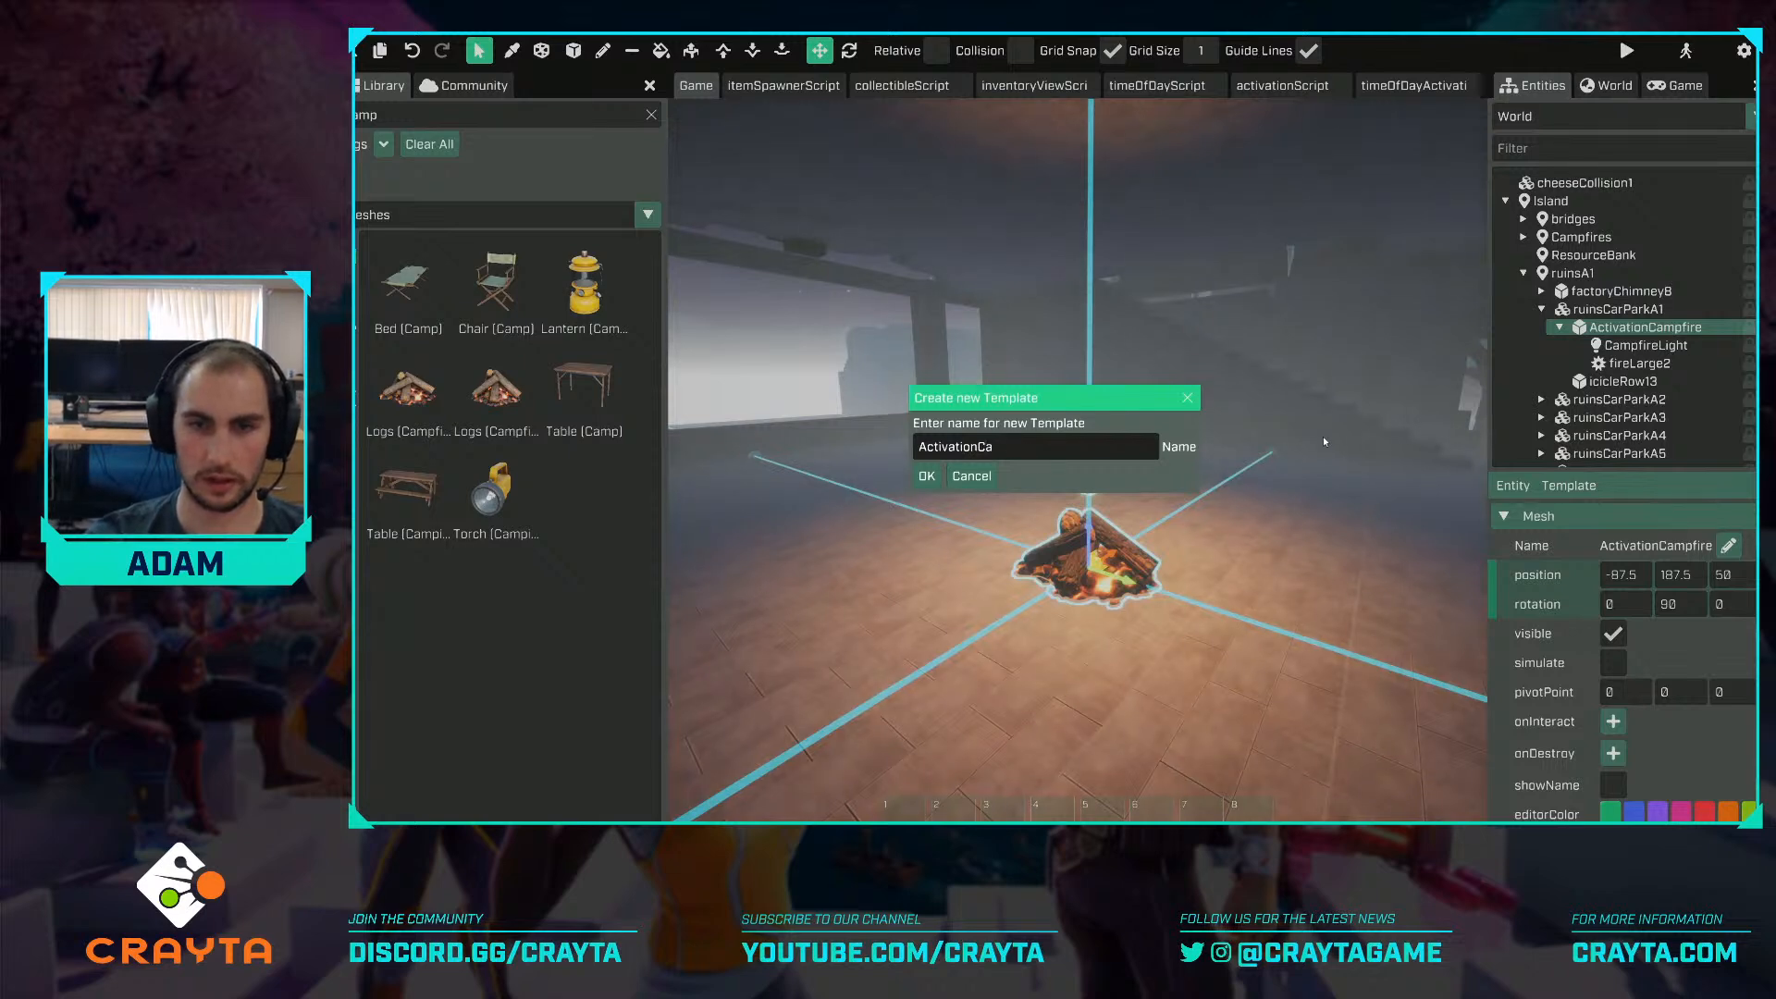
click(927, 475)
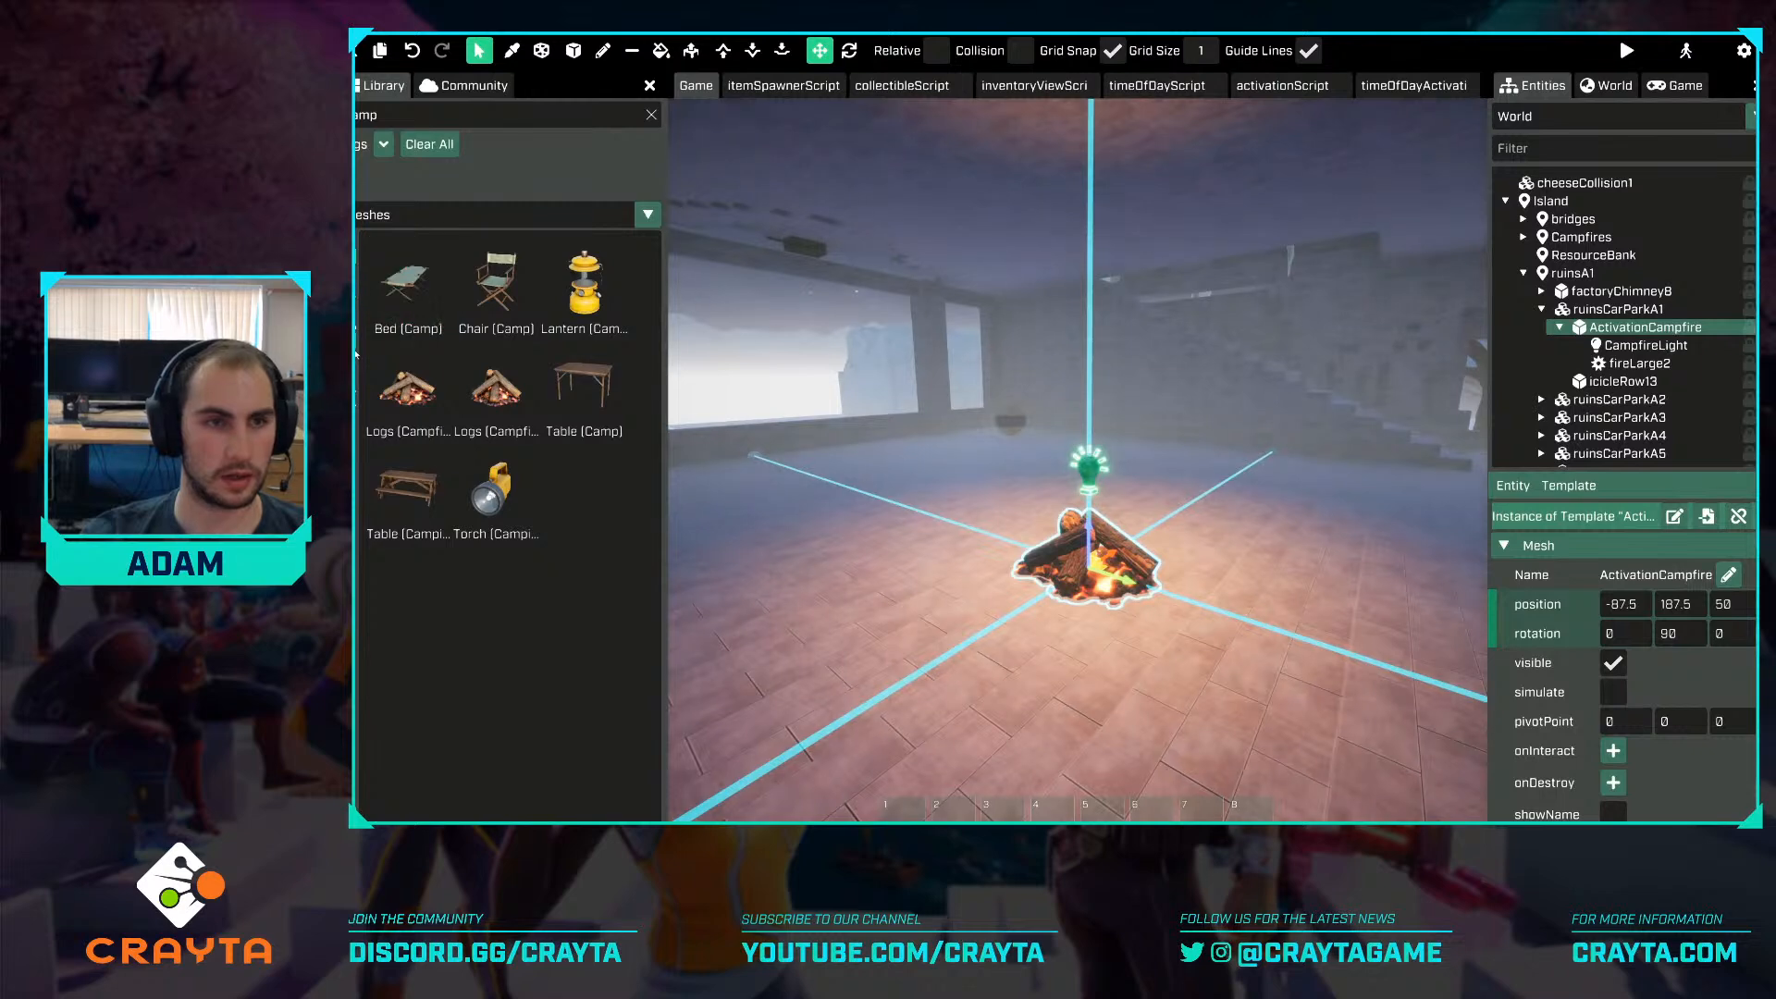
Pick the ActivationCampfire template from the library's templates and place three instances on the ruins floors.
click(389, 333)
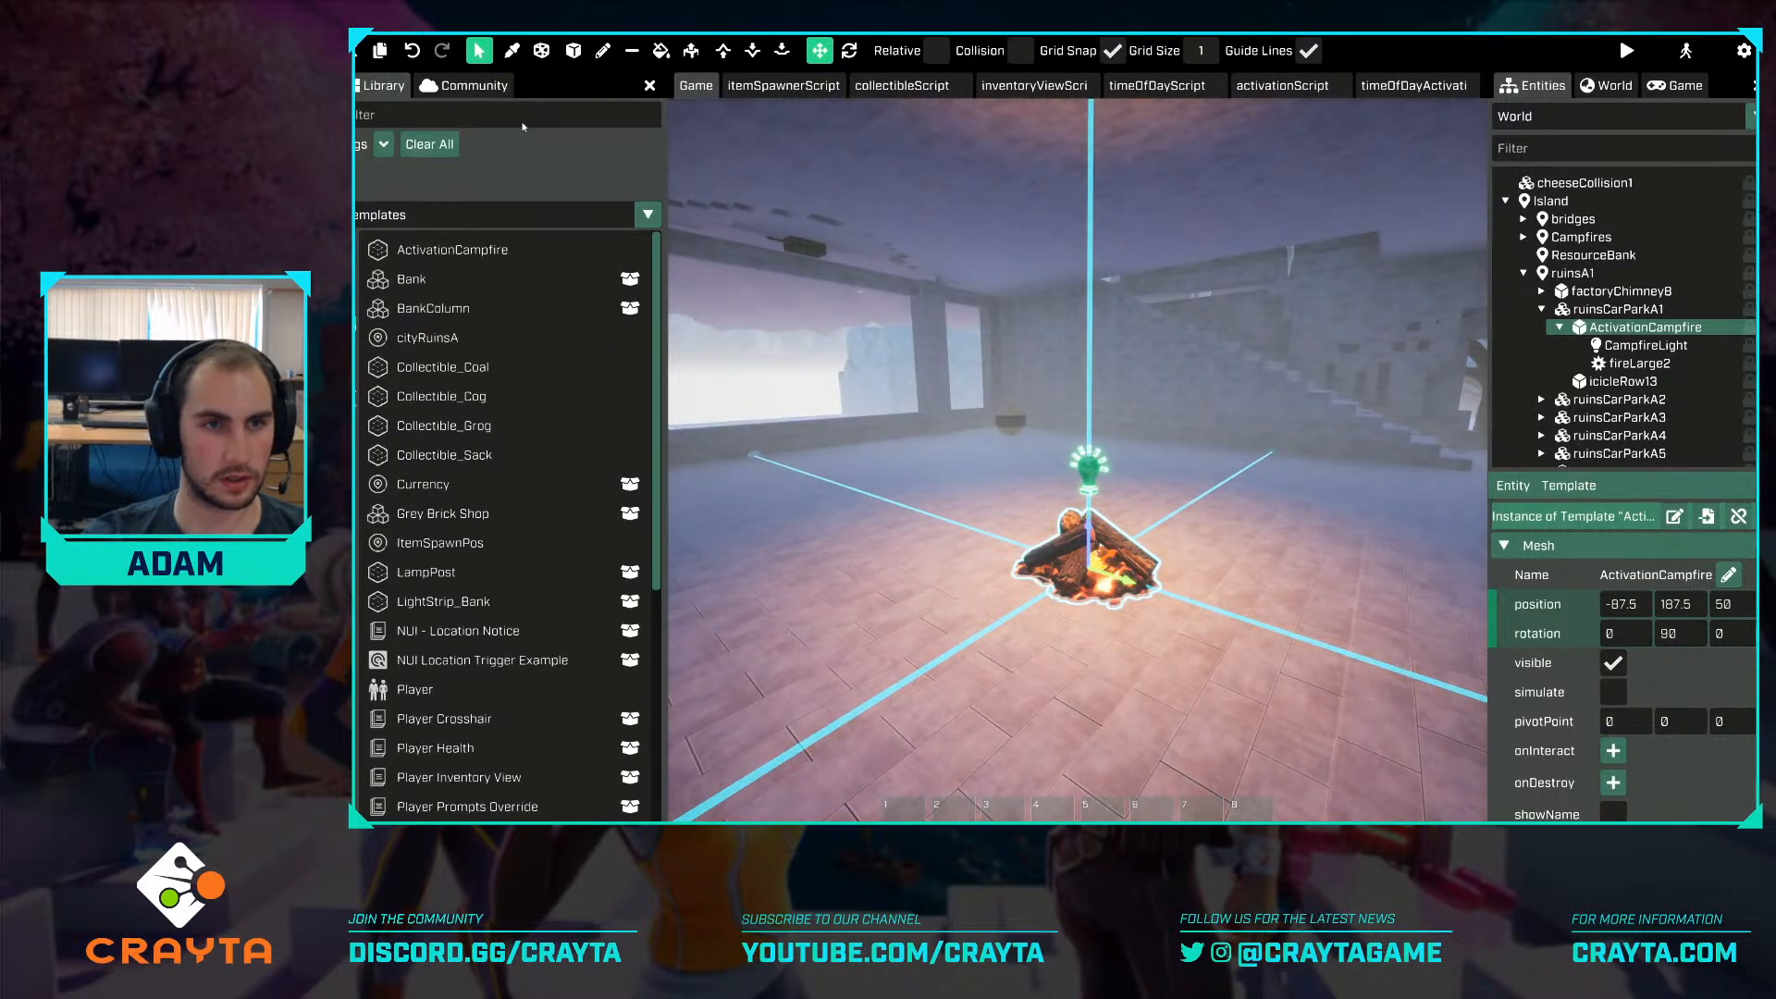
click(480, 250)
right_drag(1203, 555, 1069, 442)
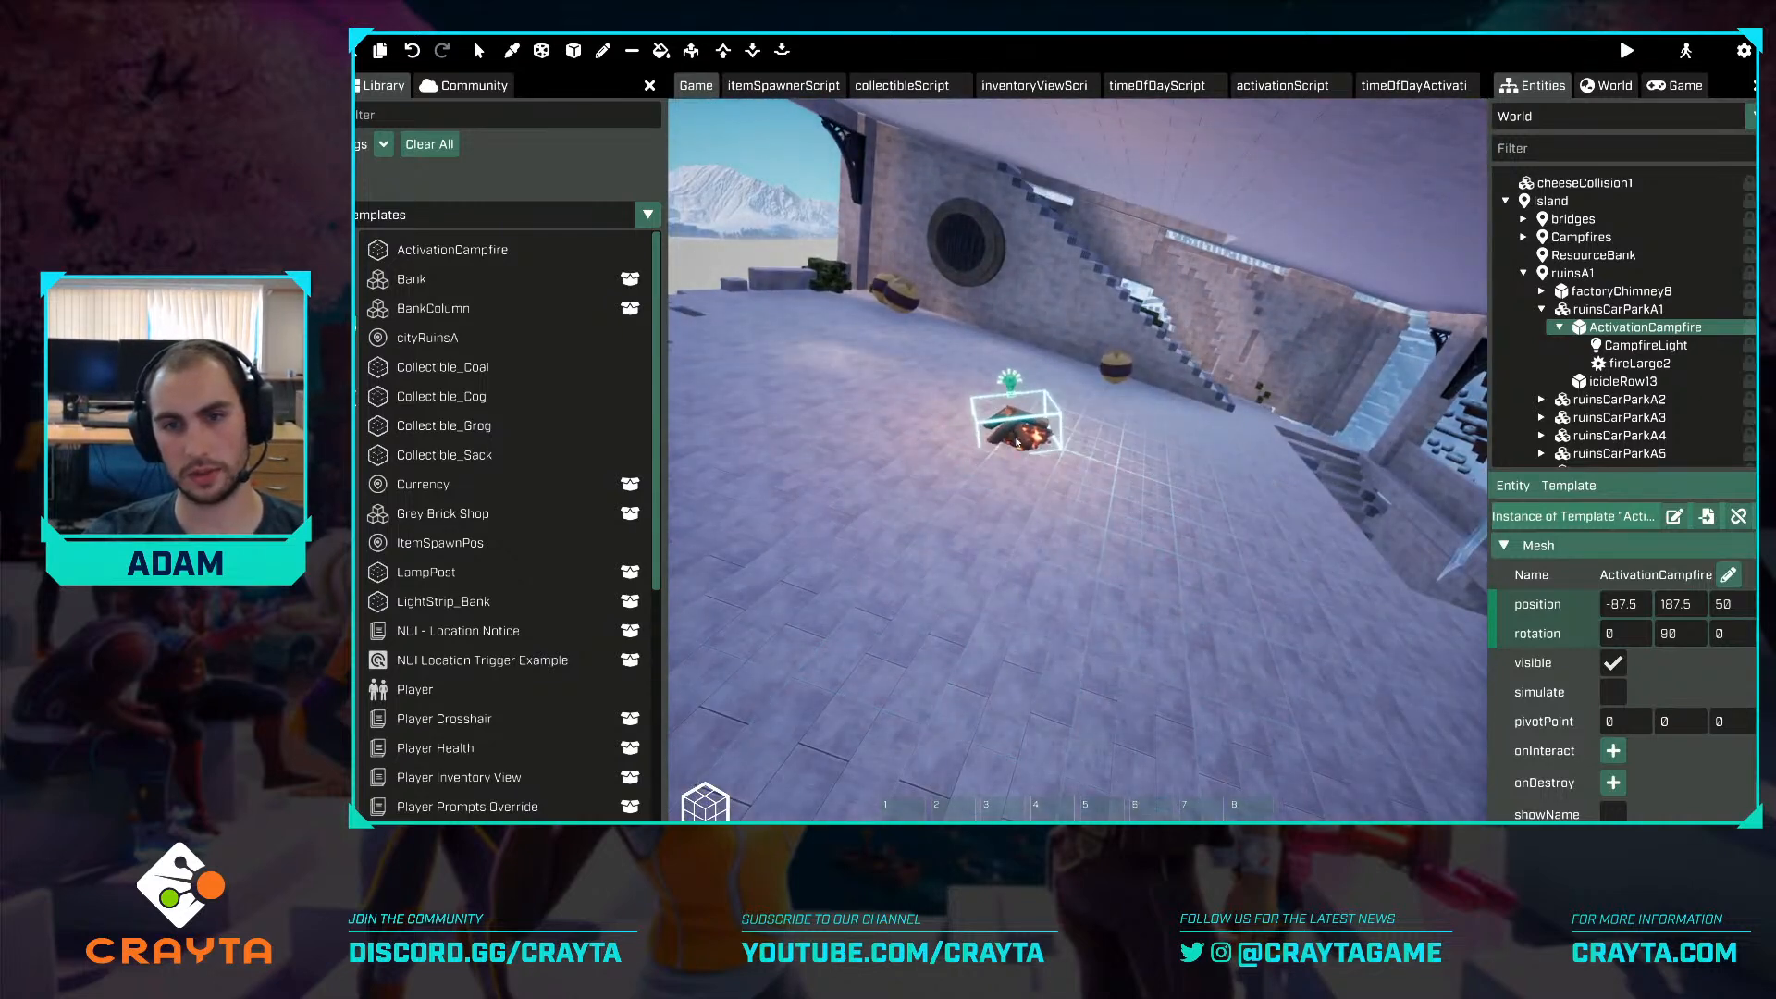
right_drag(1062, 447, 916, 592)
key(w)
click(997, 559)
click(821, 592)
click(1083, 541)
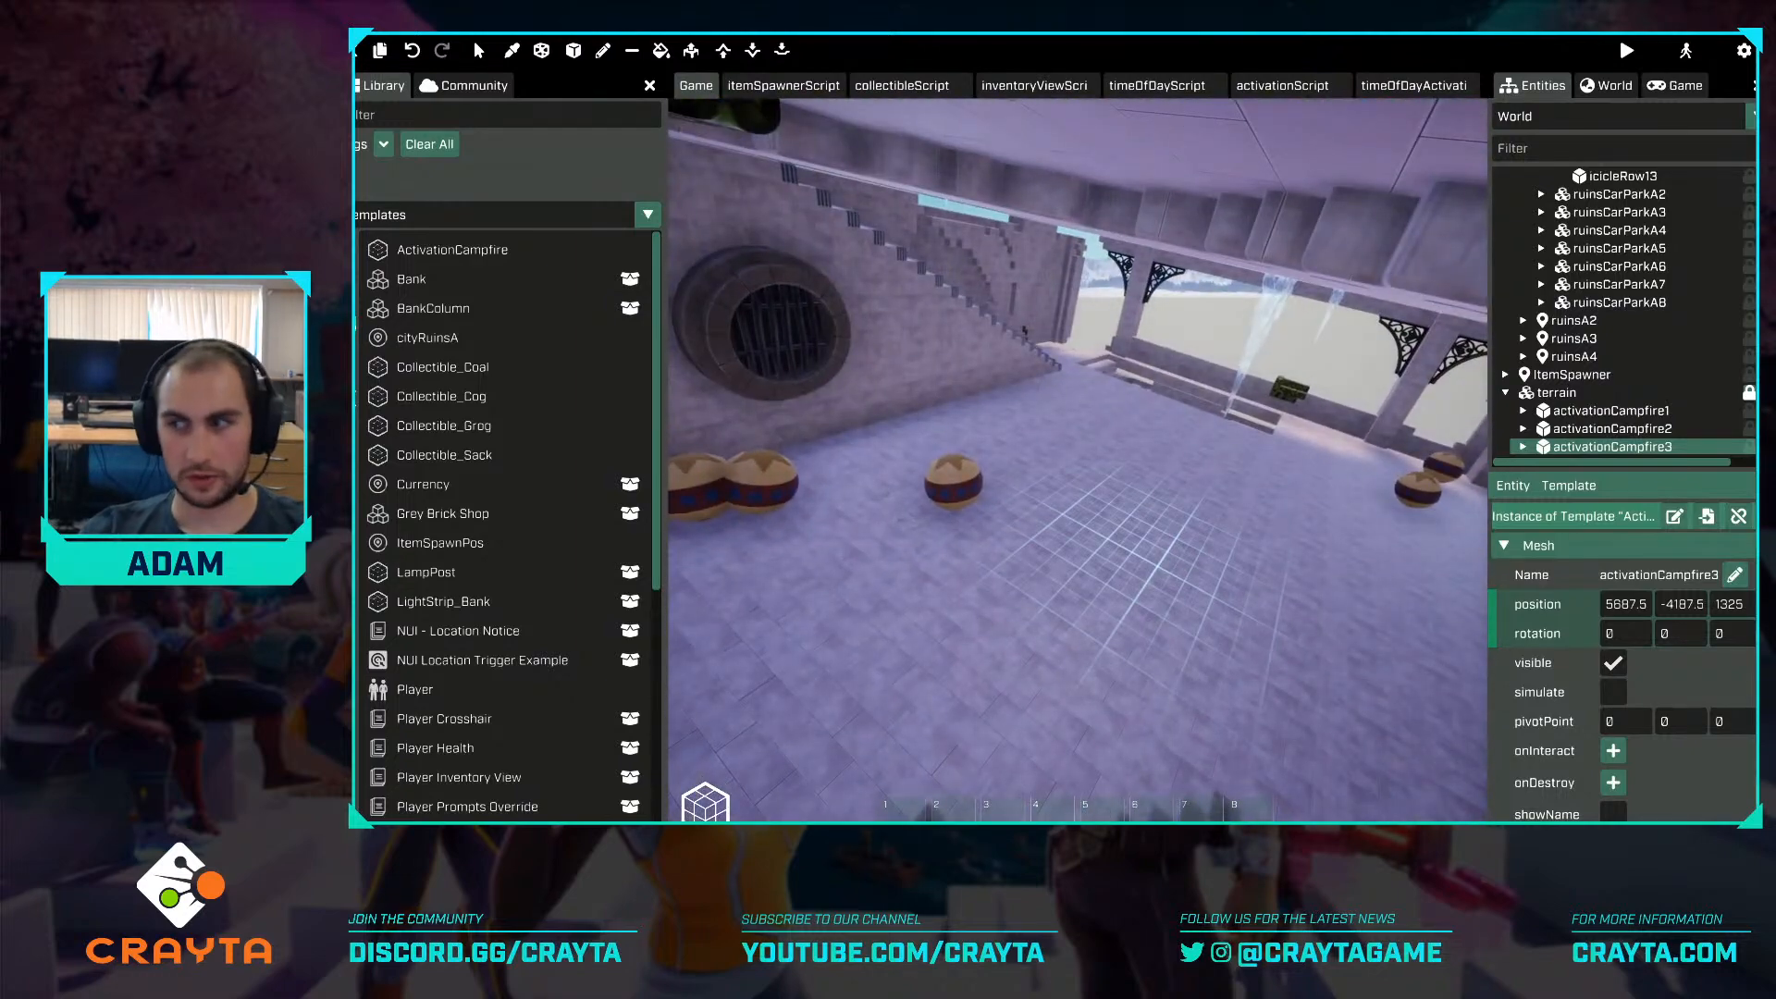
Place three more ActivationCampfire instances at other spots around the ruins and terrain.
key(s)
right_drag(1156, 564, 1248, 564)
right_drag(1011, 505, 926, 481)
key(w)
key(w)
click(993, 492)
key(w)
right_drag(1110, 498, 1295, 574)
key(w)
click(1113, 564)
key(w)
key(w)
key(w)
key(f)
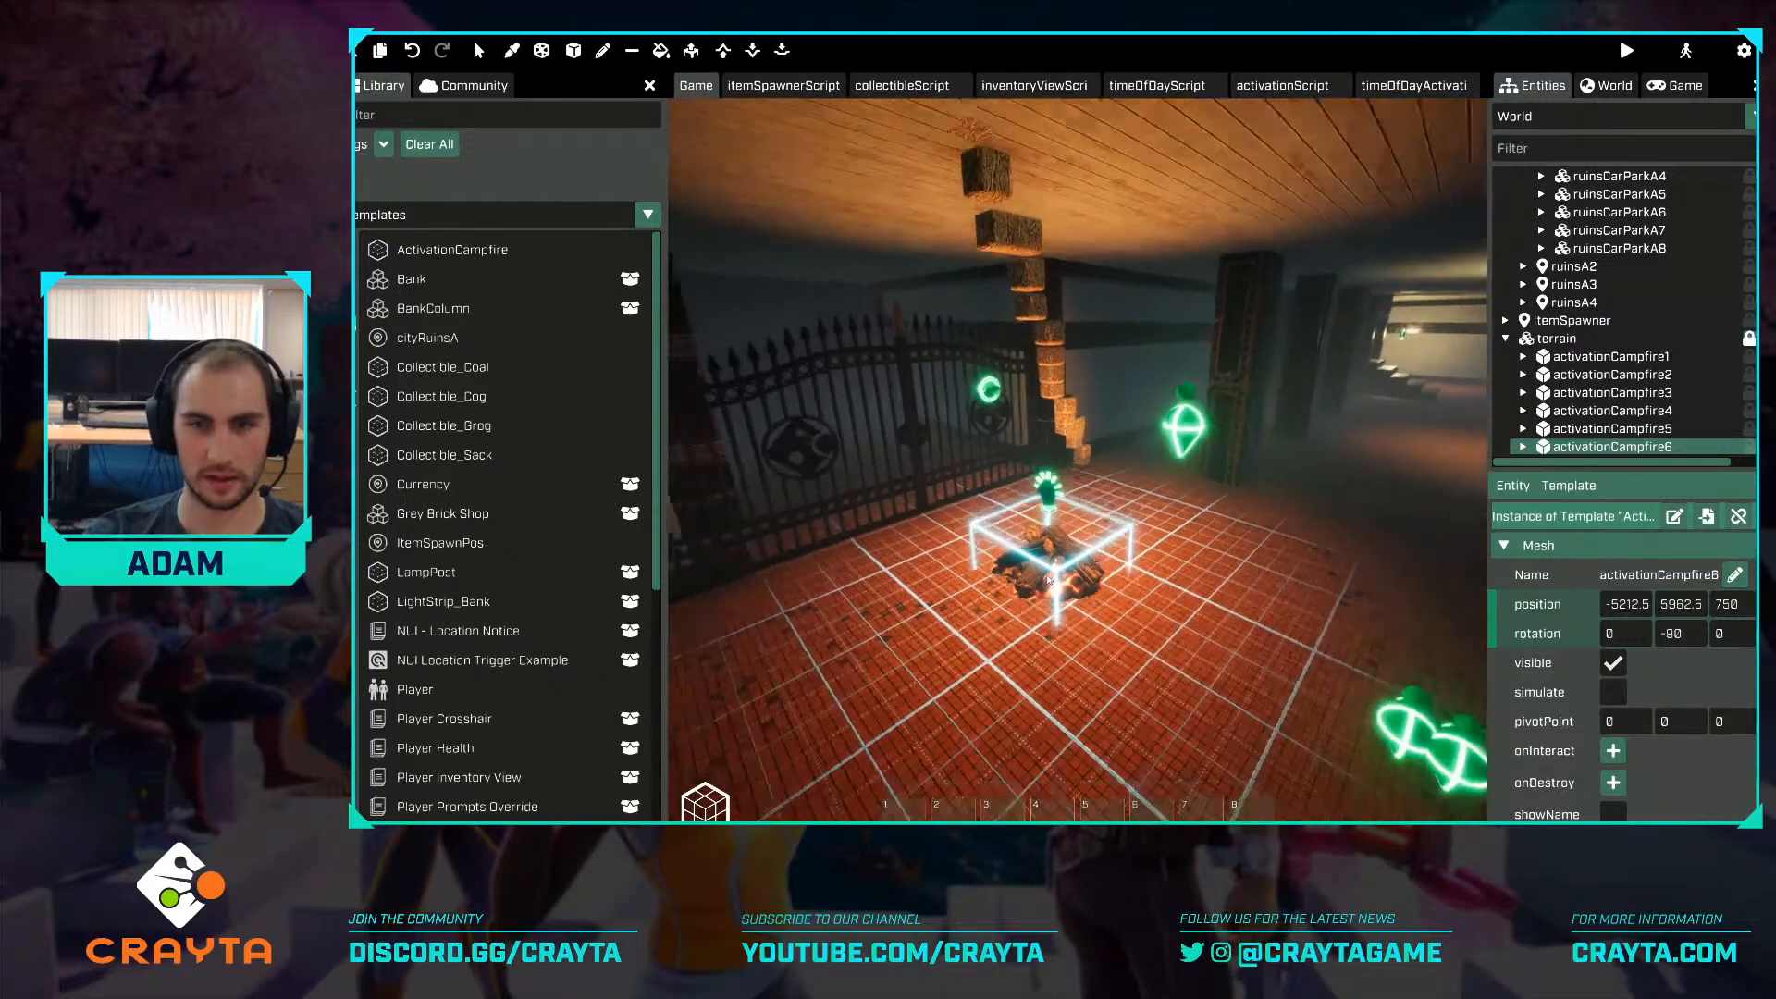
Place two ActivationCampfire instances on the tiled floor inside the bank.
click(987, 617)
key(w)
right_drag(1027, 610, 1110, 567)
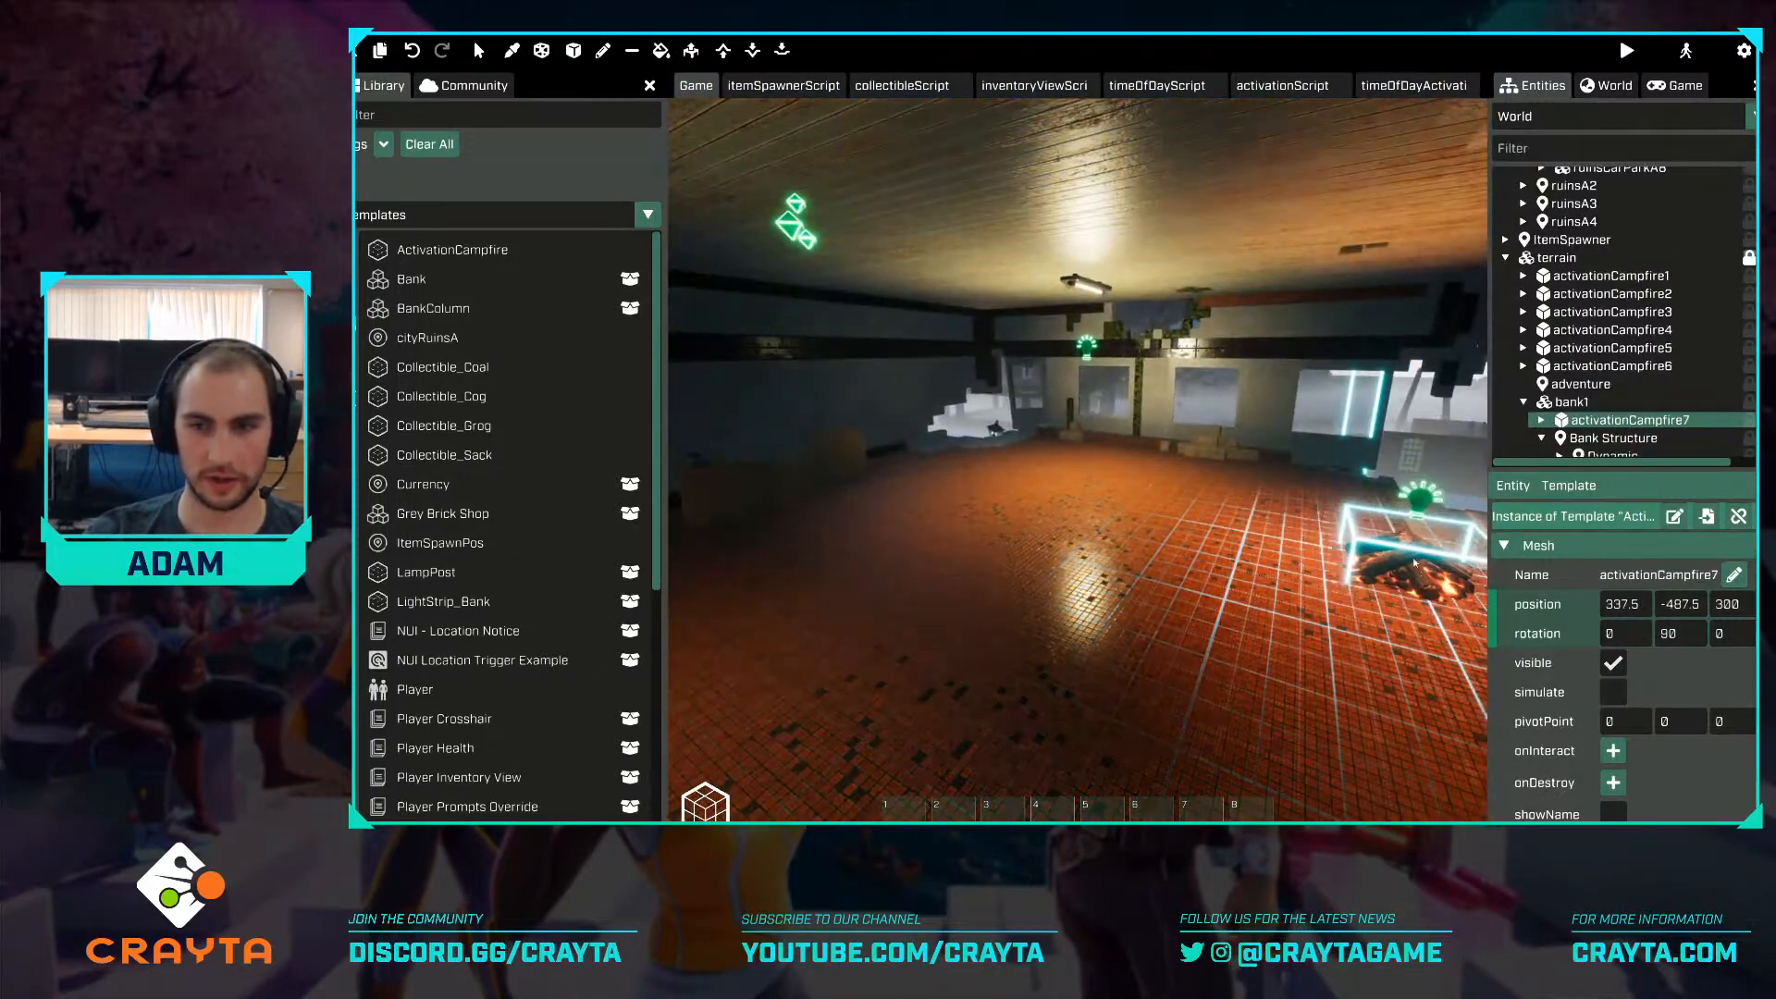
click(1355, 534)
Place six more ActivationCampfire instances spread across the terrain outside the bank.
key(w)
right_drag(1227, 578, 1388, 638)
click(1226, 578)
mouse_move(1226, 578)
right_down()
mouse_move(1114, 541)
mouse_move(1184, 555)
mouse_move(1123, 583)
mouse_move(1242, 567)
right_up()
click(1142, 526)
click(1168, 590)
mouse_move(1129, 557)
right_down()
mouse_move(1161, 550)
mouse_move(1117, 553)
right_up()
click(1154, 548)
click(1232, 590)
key(w)
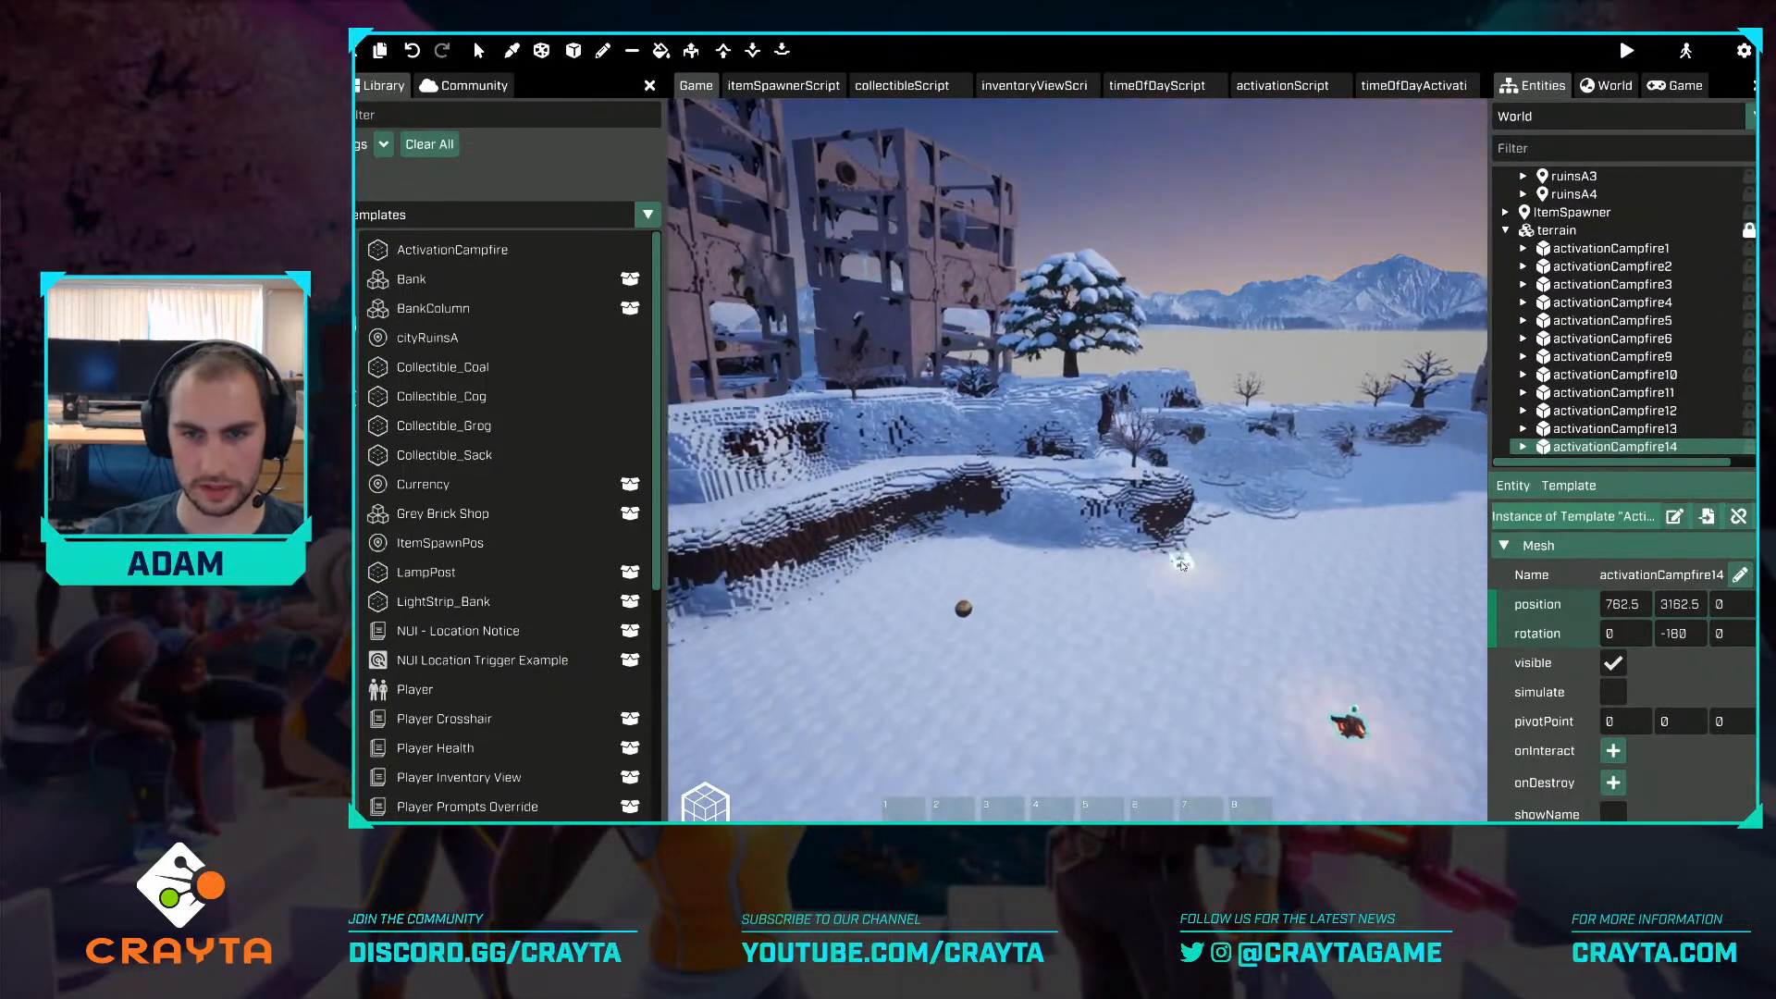
Place five more ActivationCampfire instances across the remaining snowy areas and near the trees, and leave placement mode with the Select tool.
click(1080, 570)
right_drag(1080, 570, 1167, 582)
key(w)
click(1197, 585)
right_drag(1388, 668, 1048, 561)
click(1091, 527)
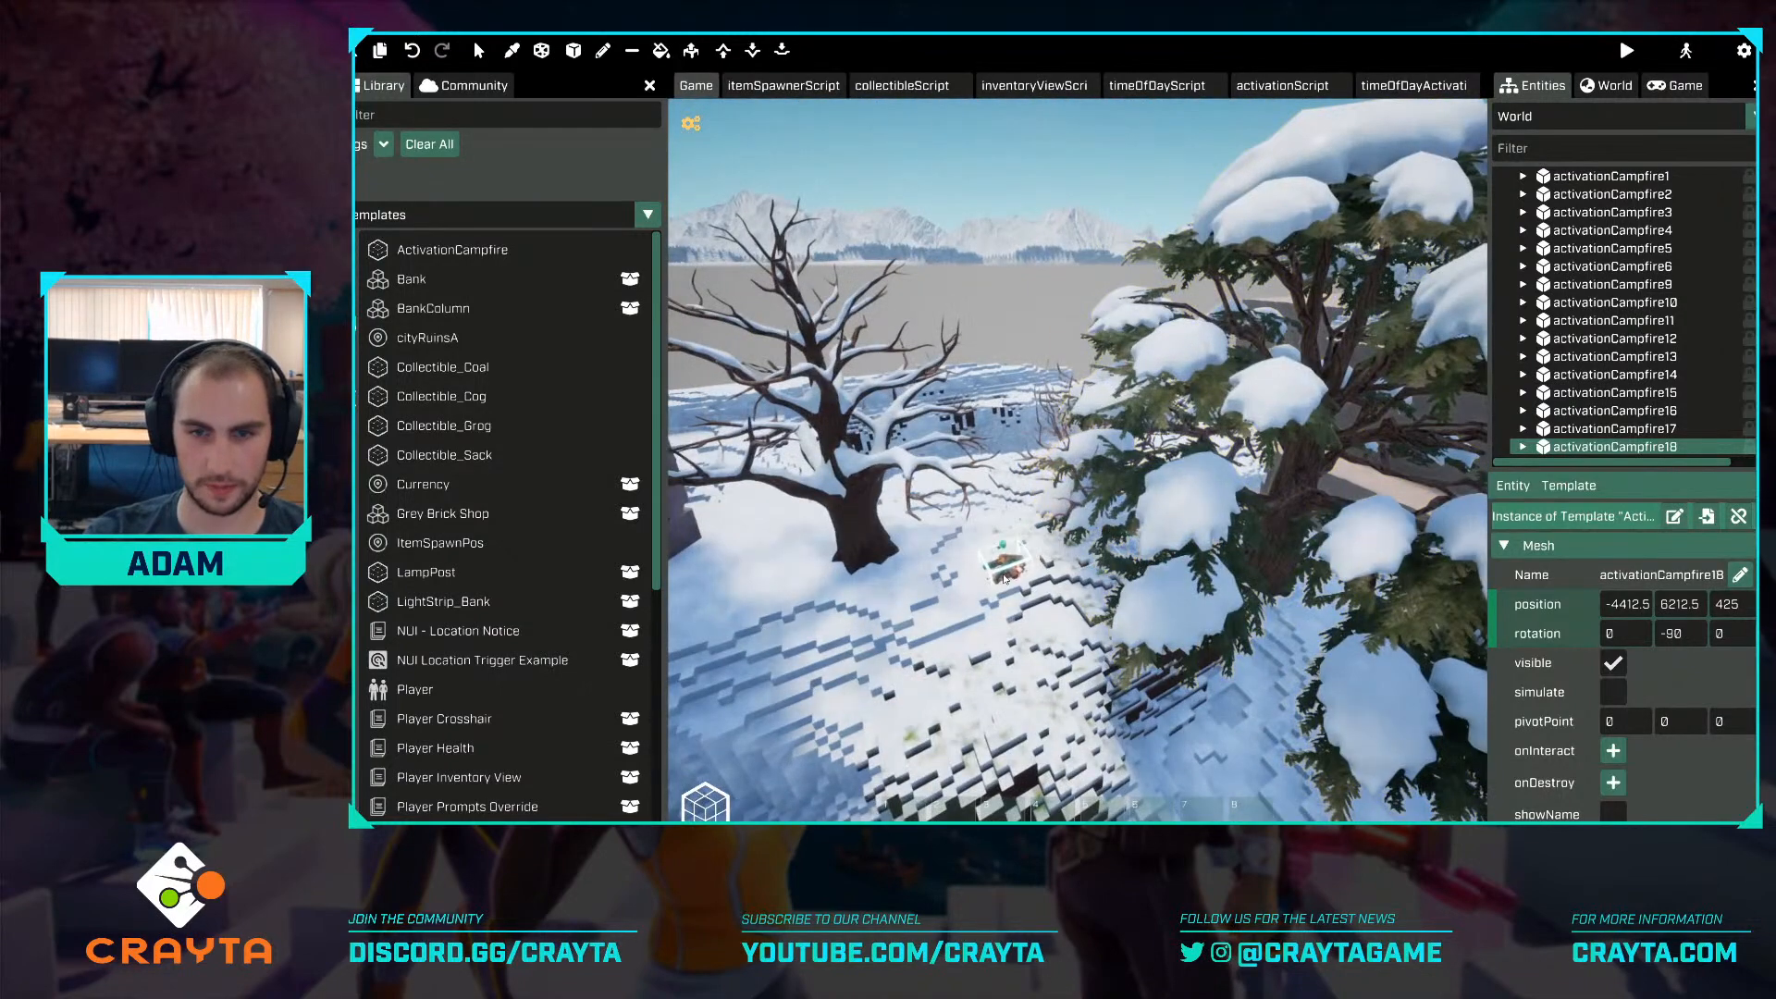
key(s)
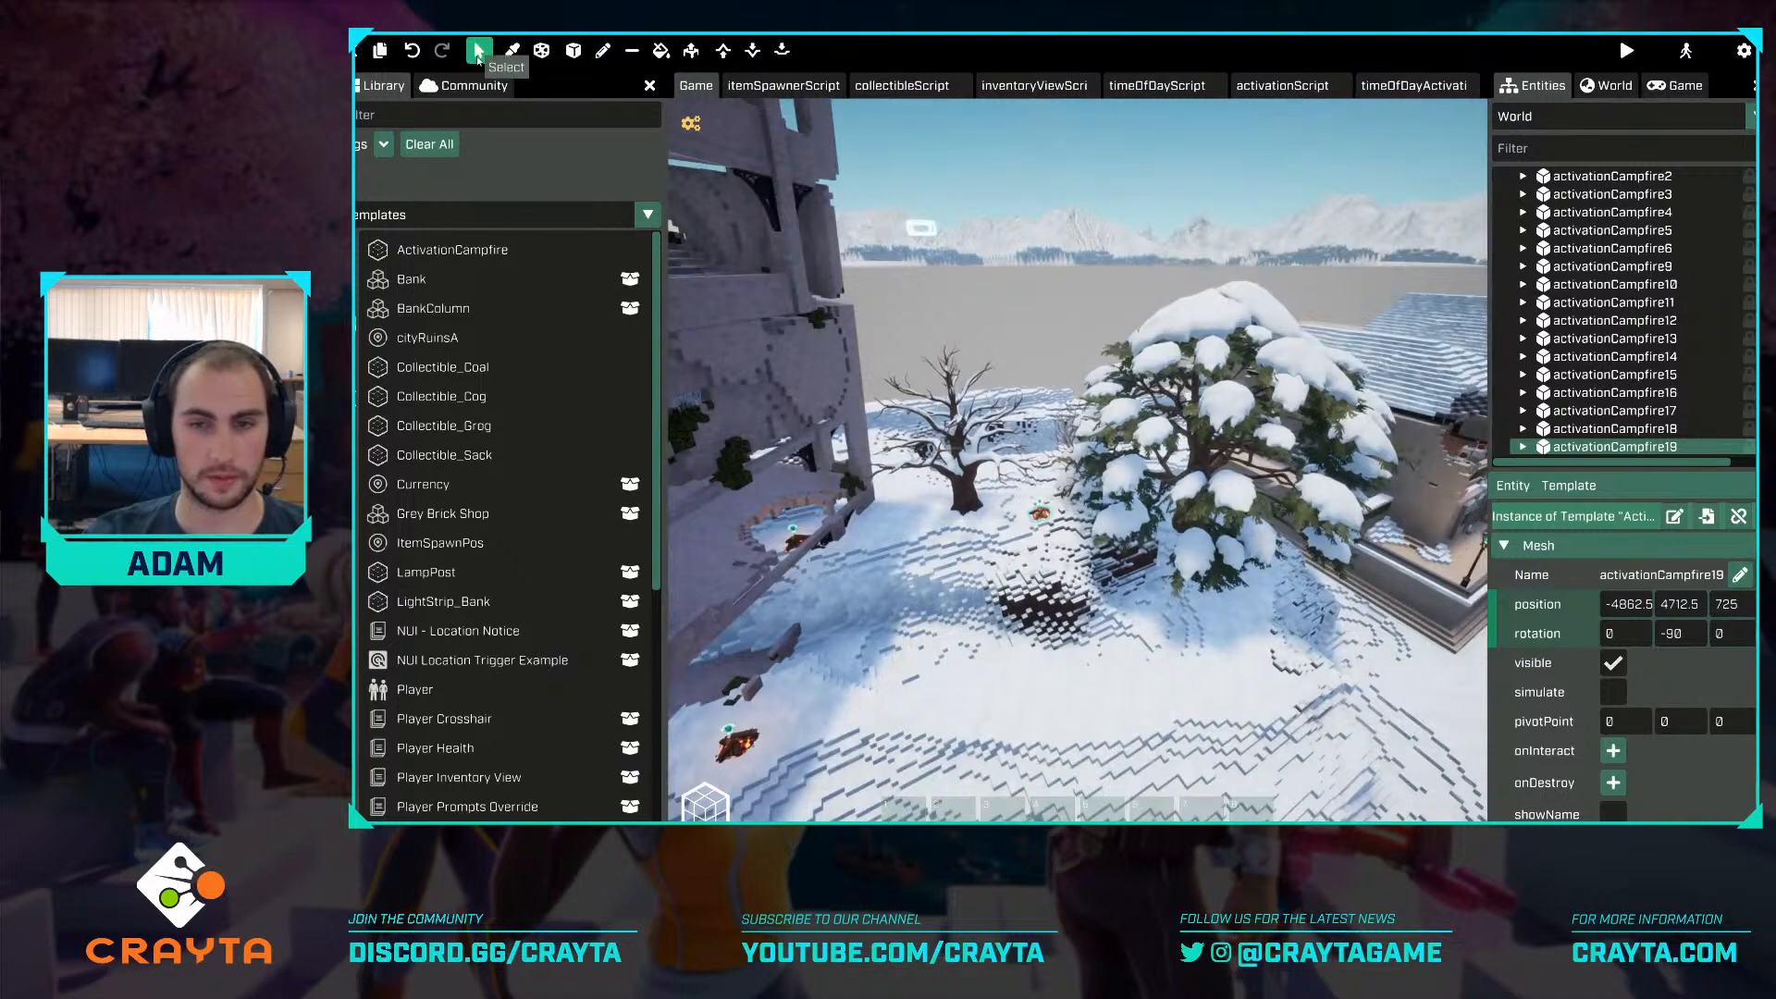
click(1127, 215)
Inspect the bank interior and its surroundings to check the campfire placement.
right_drag(1127, 214, 1221, 196)
key(w)
key(w)
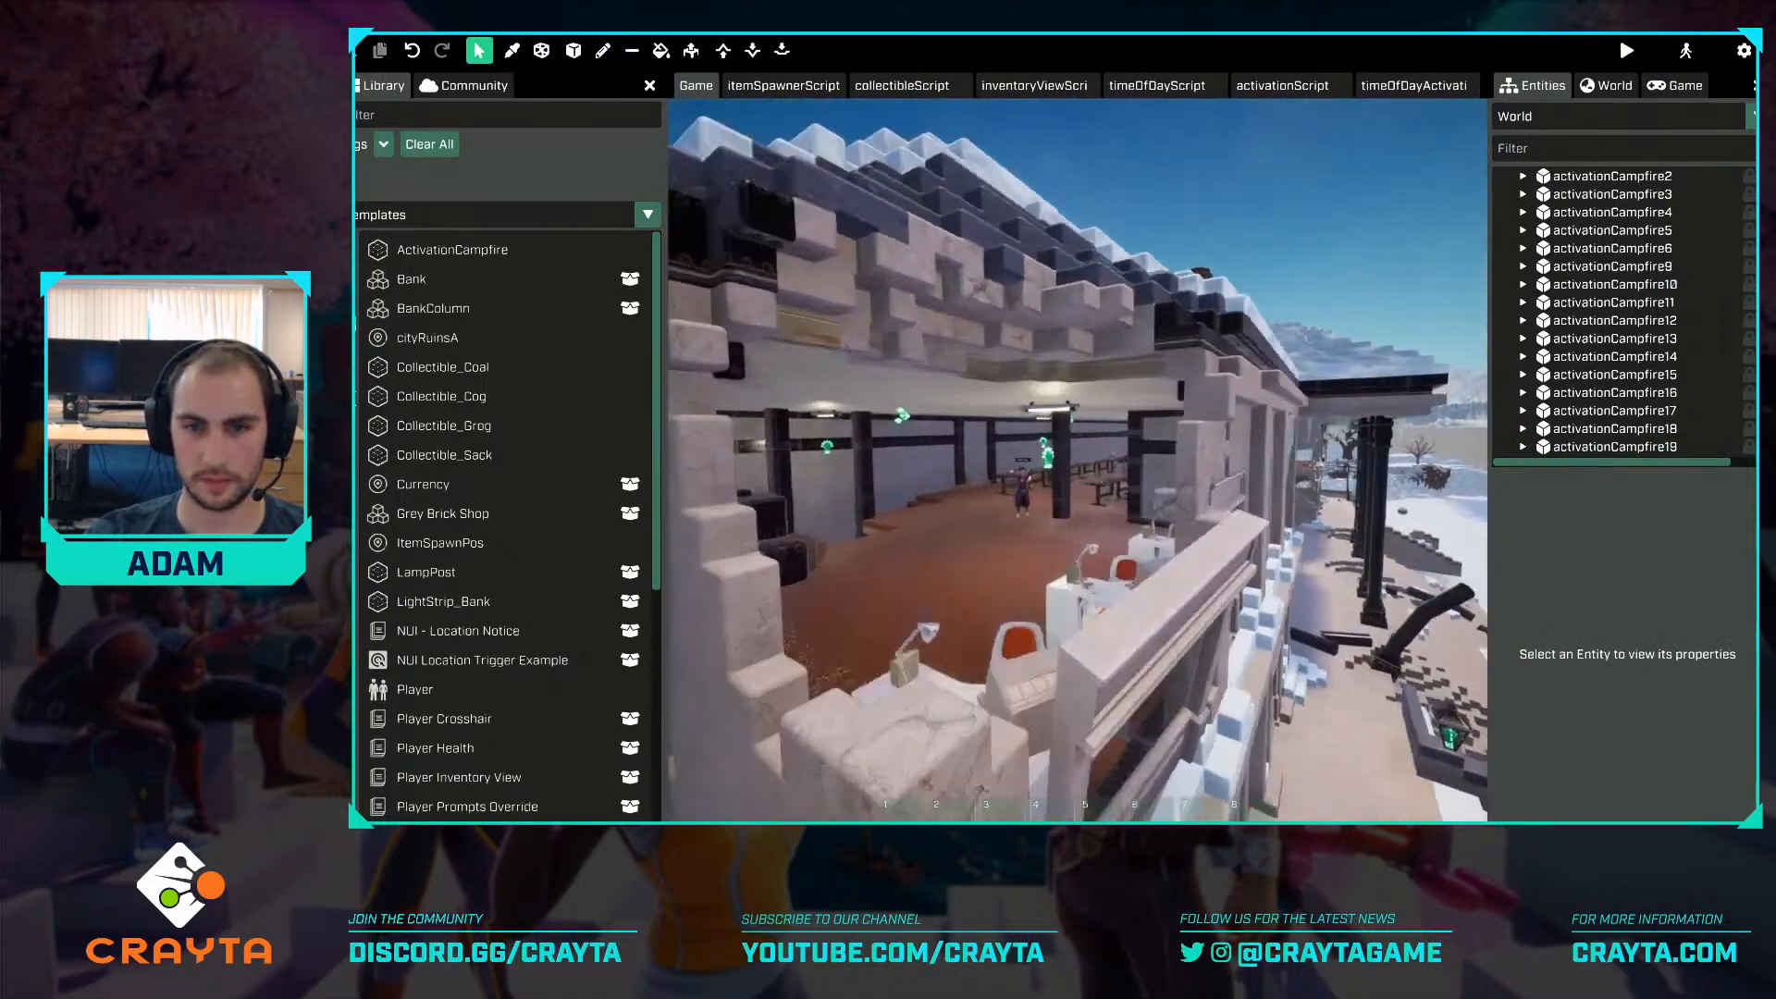
key(w)
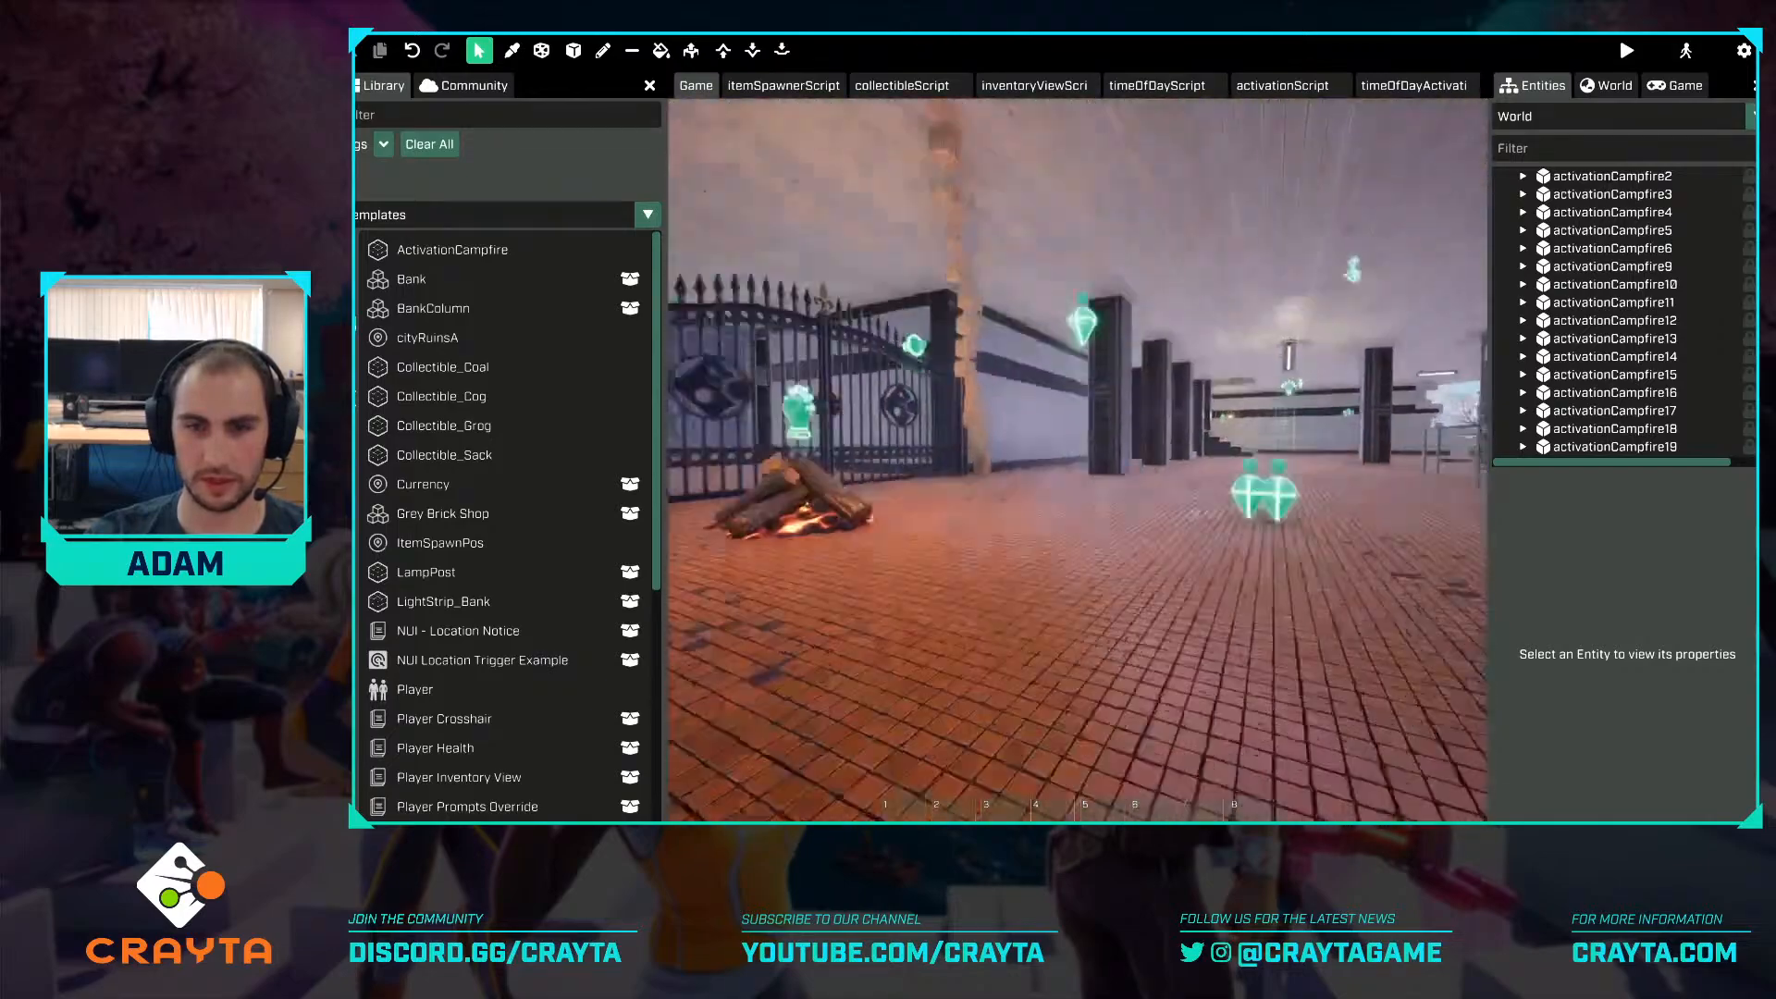
key(s)
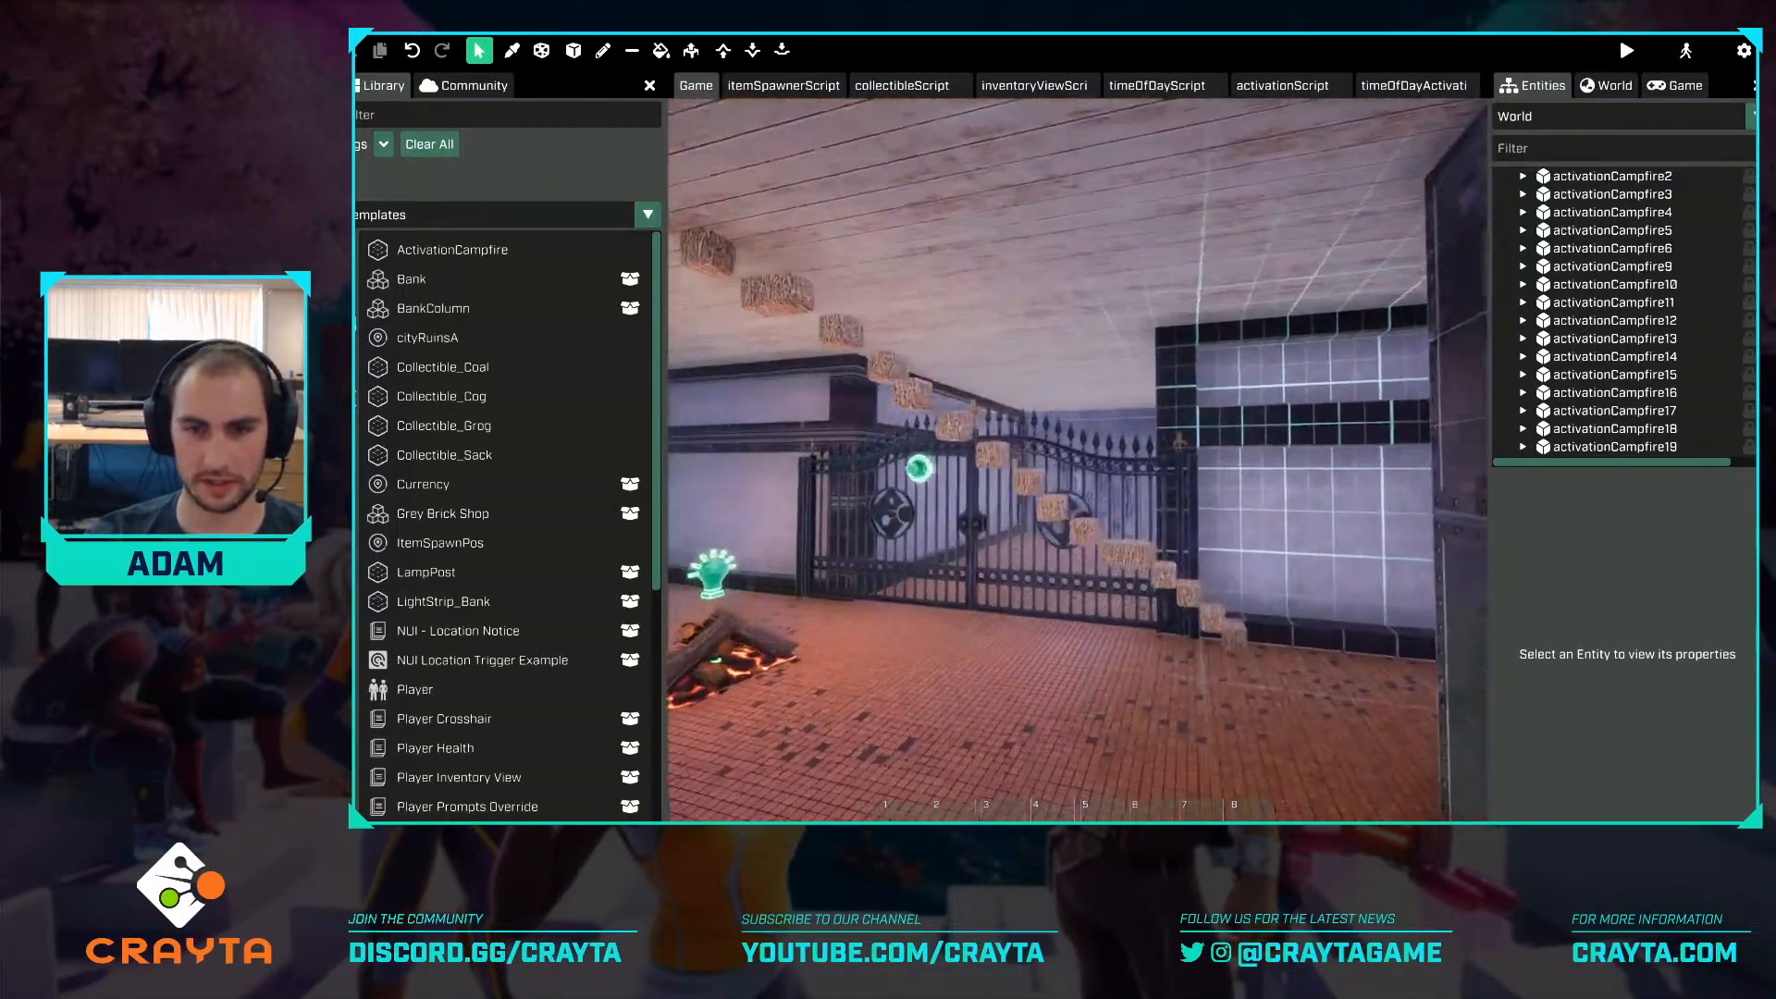
key(a)
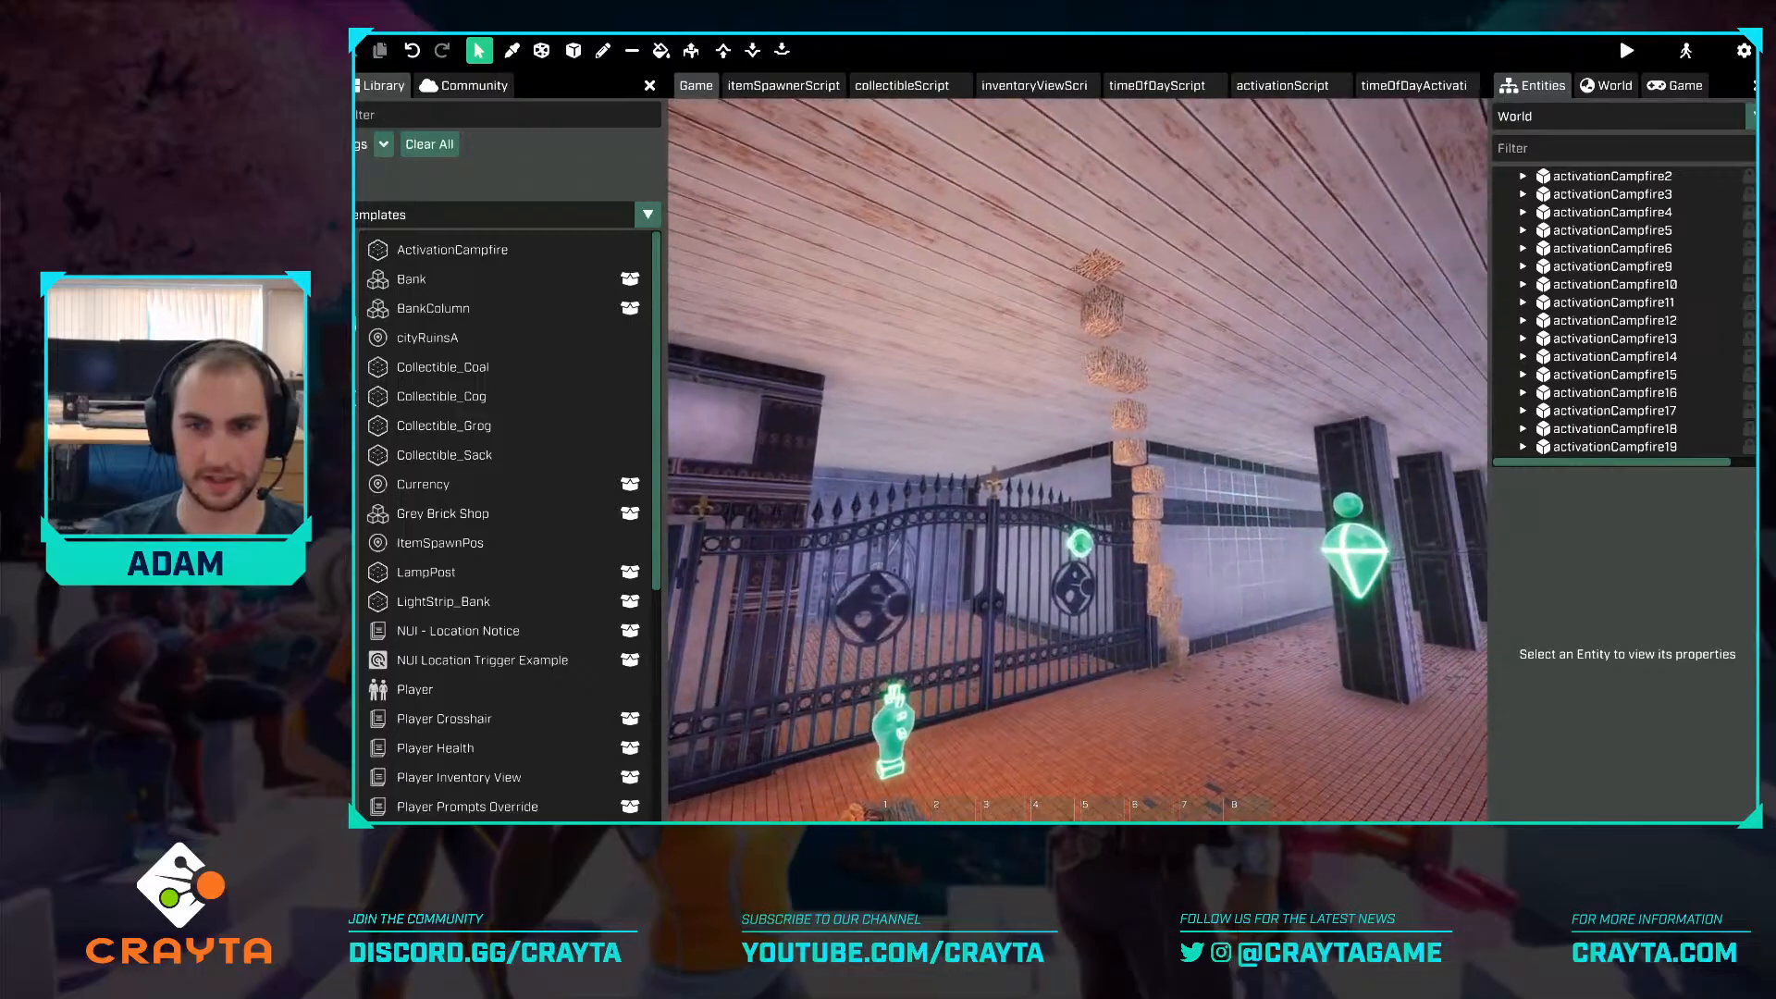
key(d)
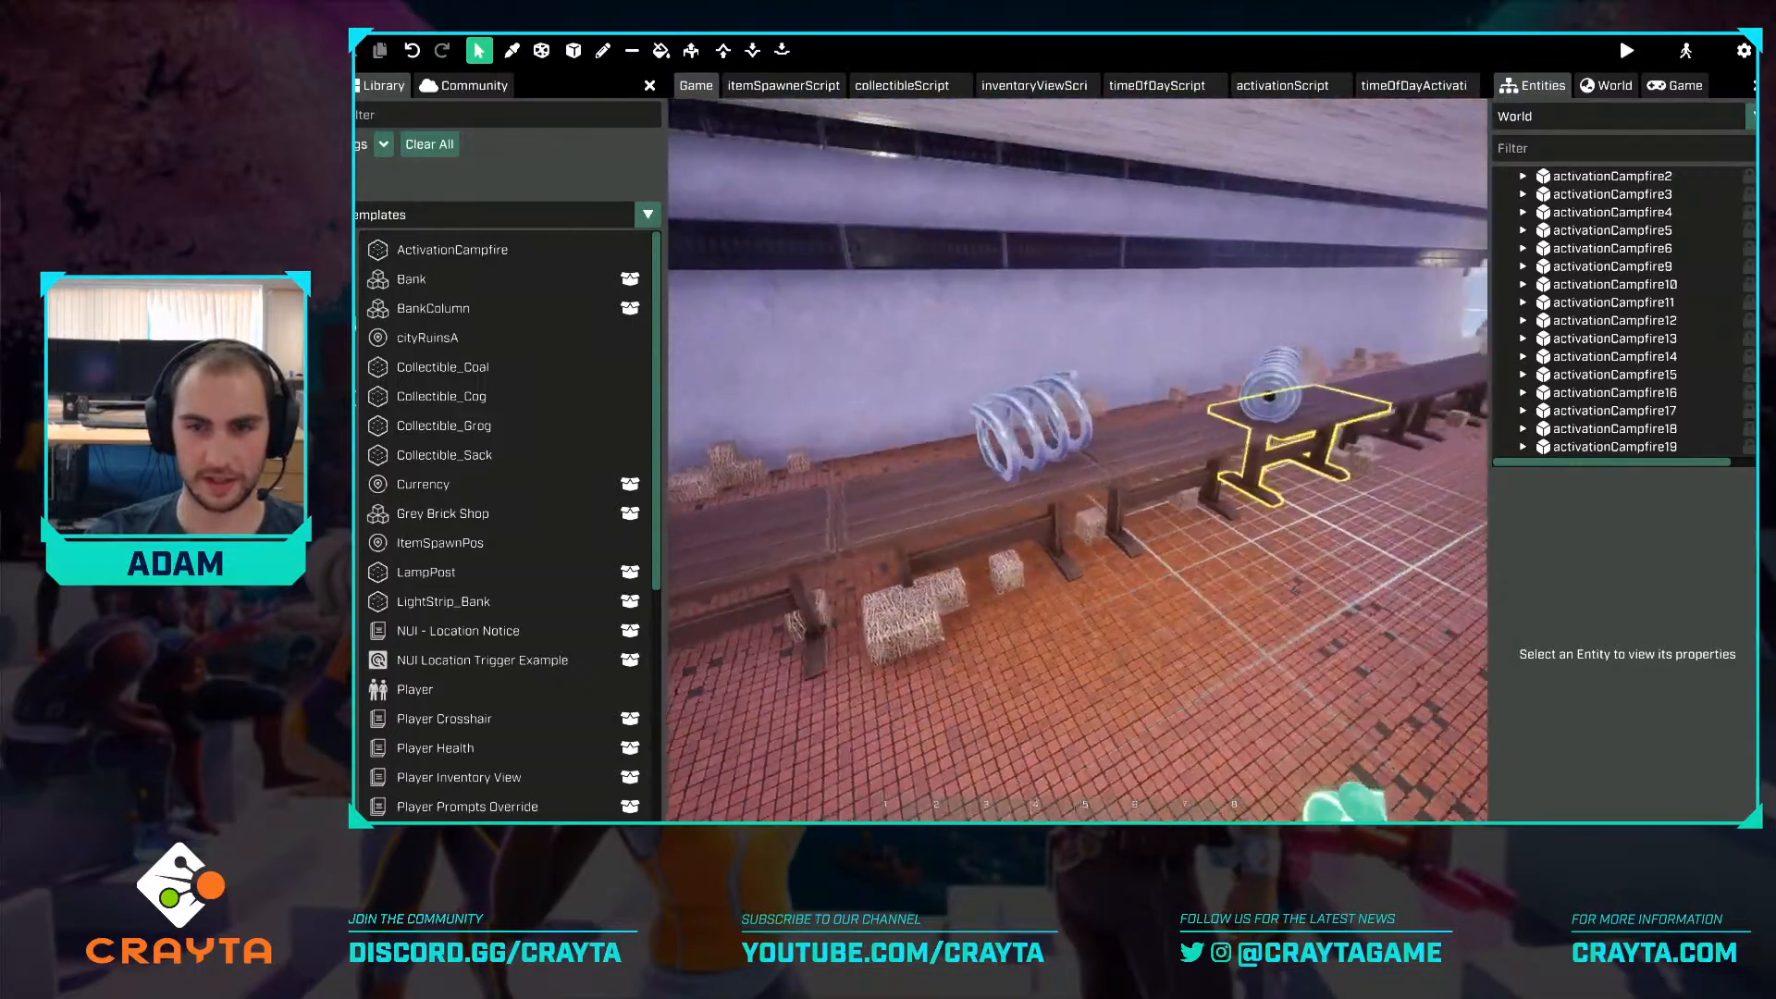
key(d)
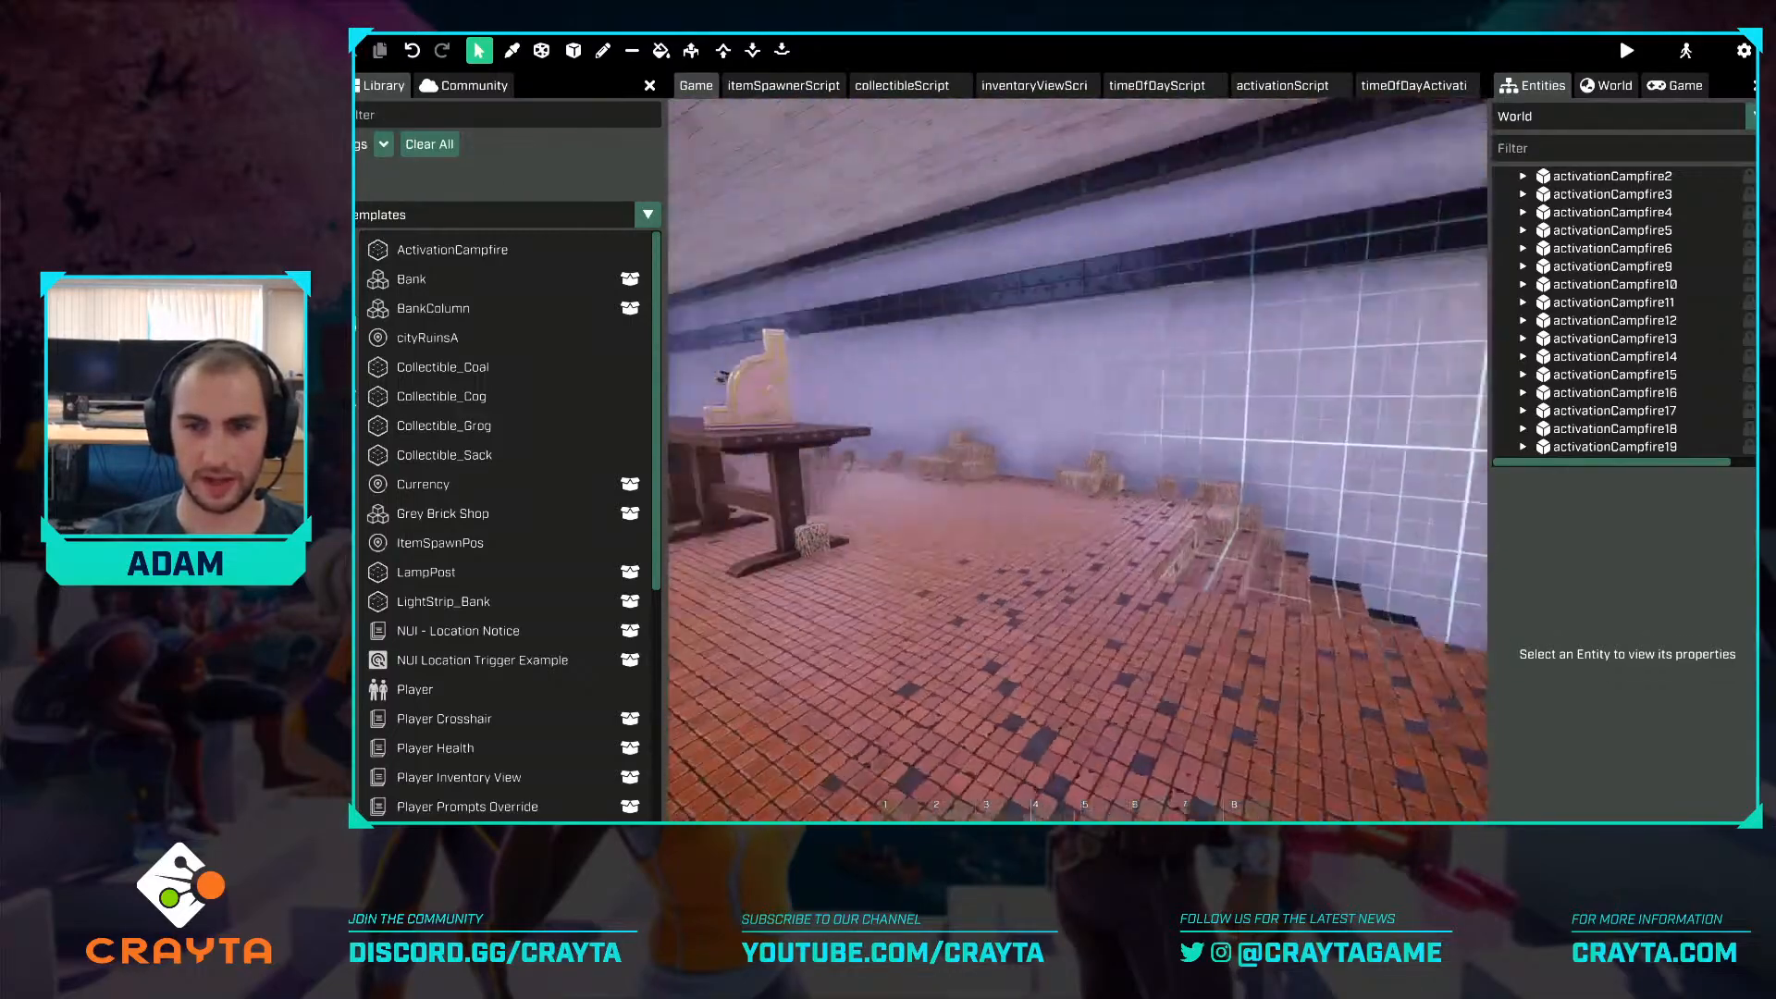
key(a)
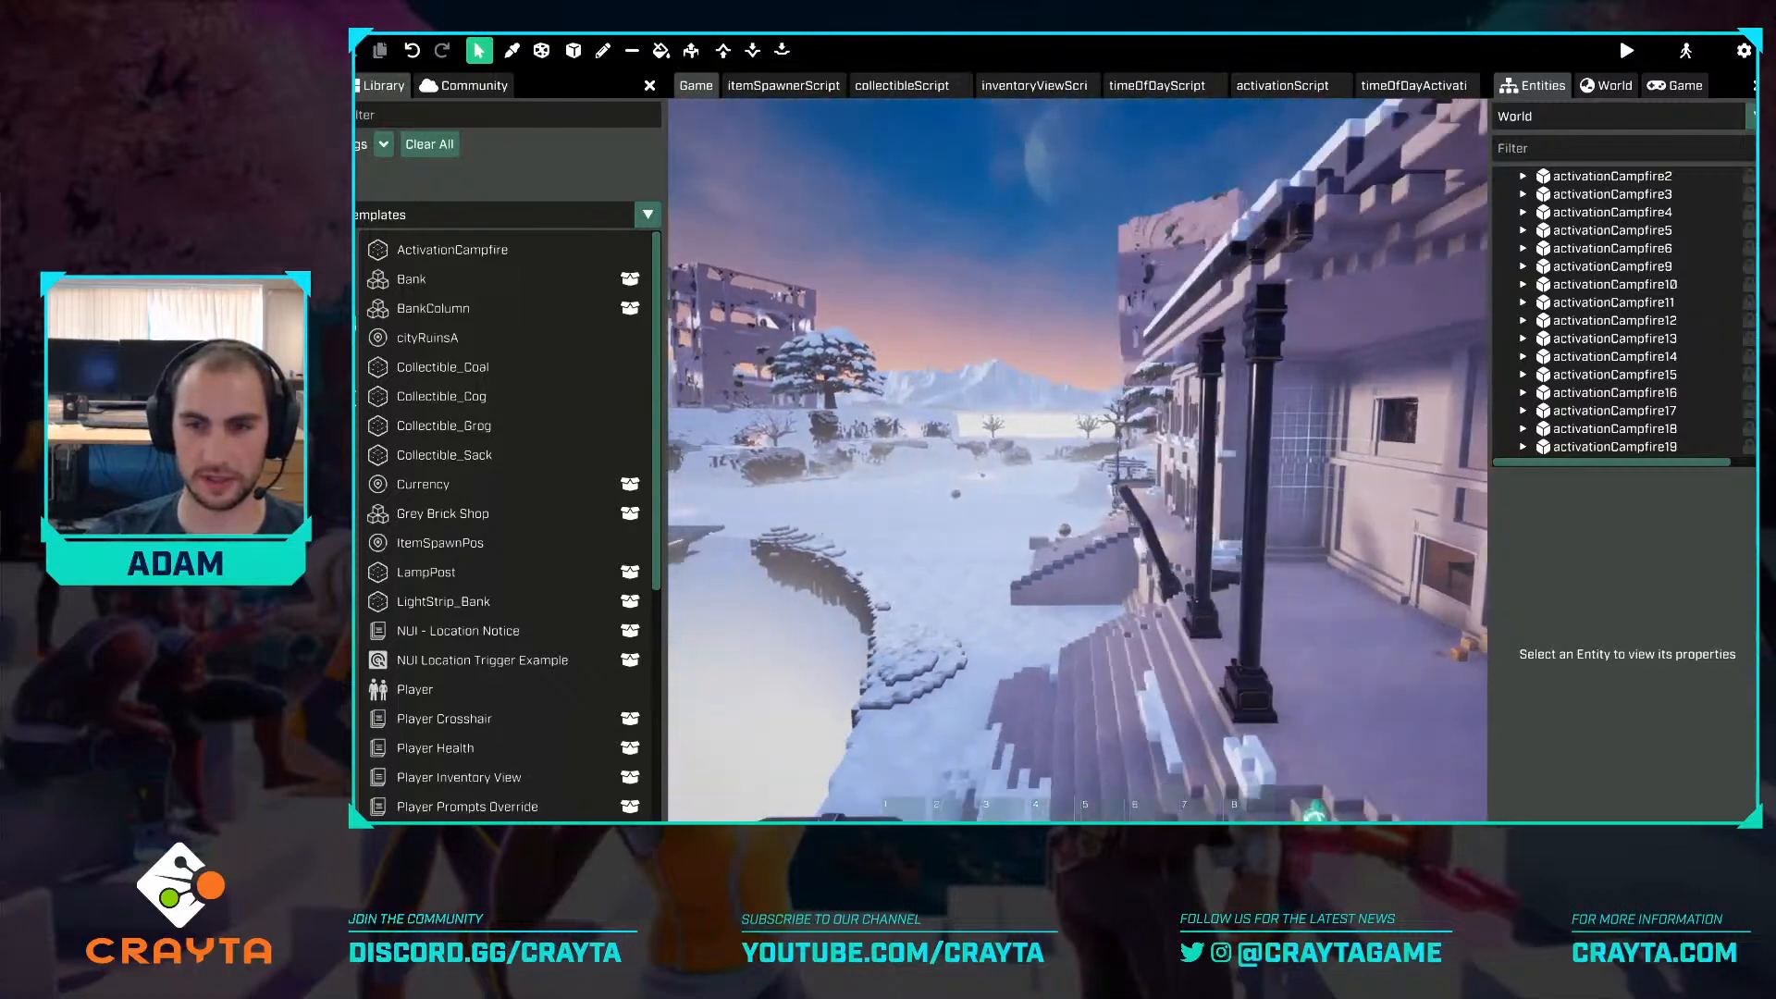
Create a new child locator under the terrain entity and name it Campfires.
scroll(1700, 298, up, 6)
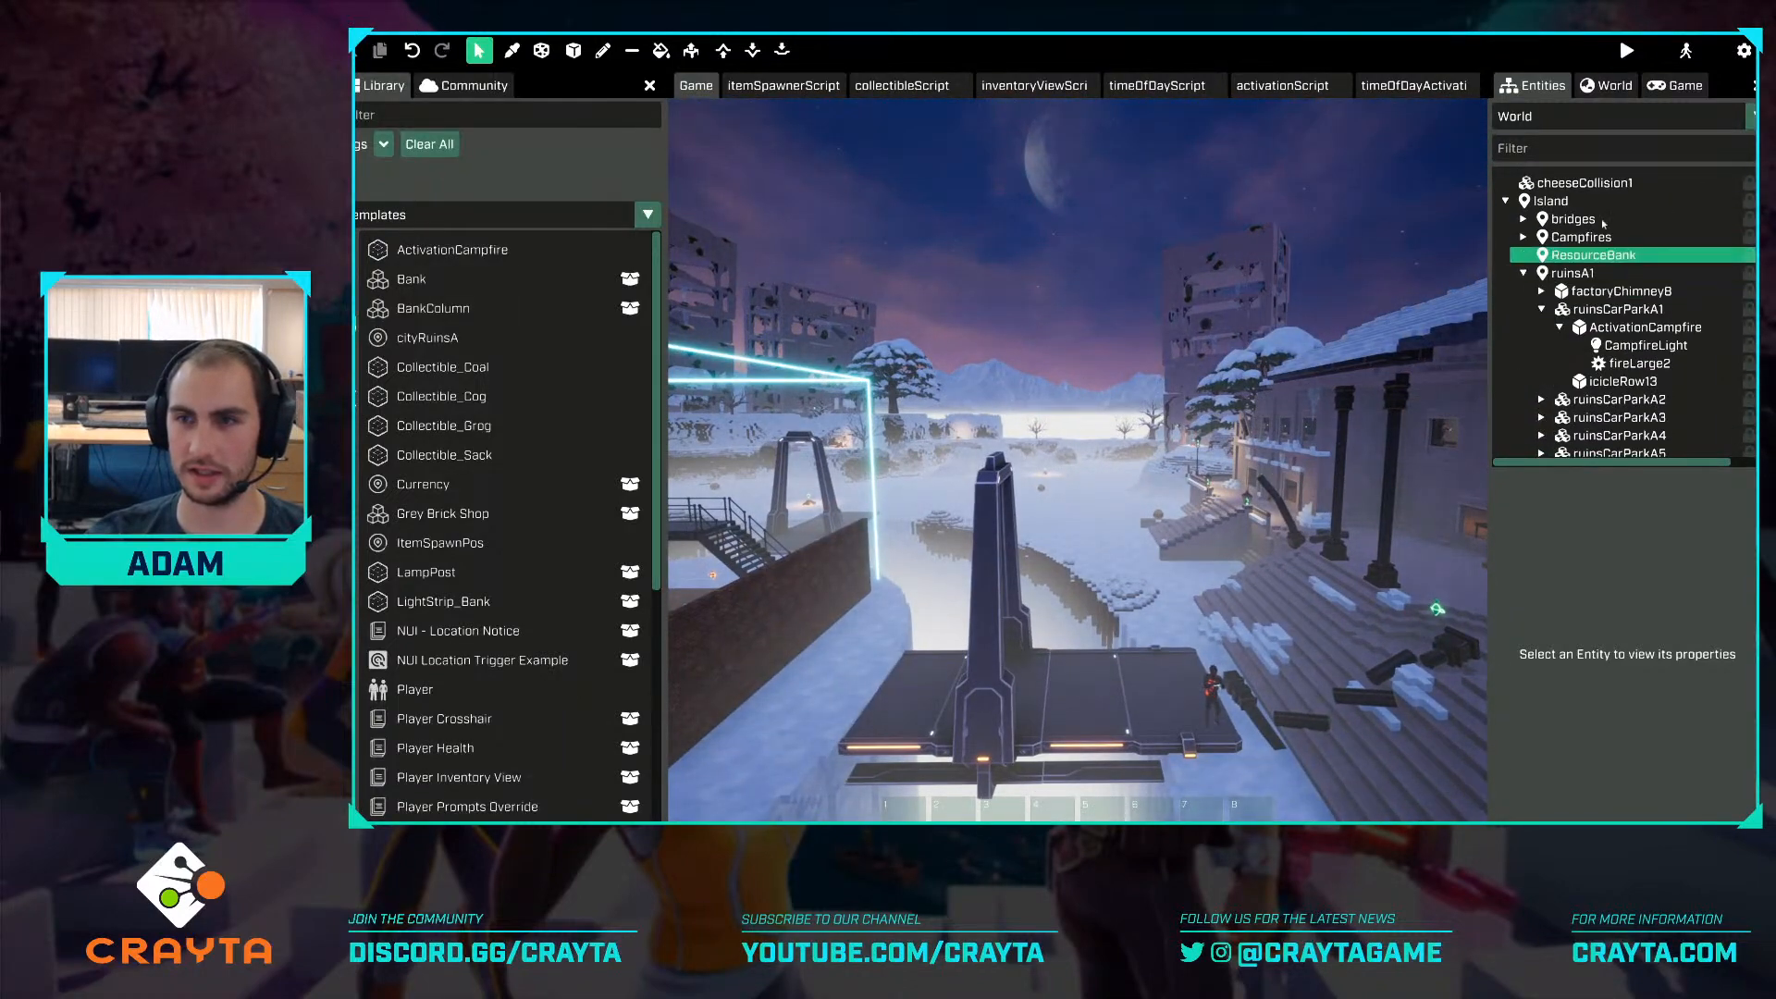
scroll(1556, 206, down, 4)
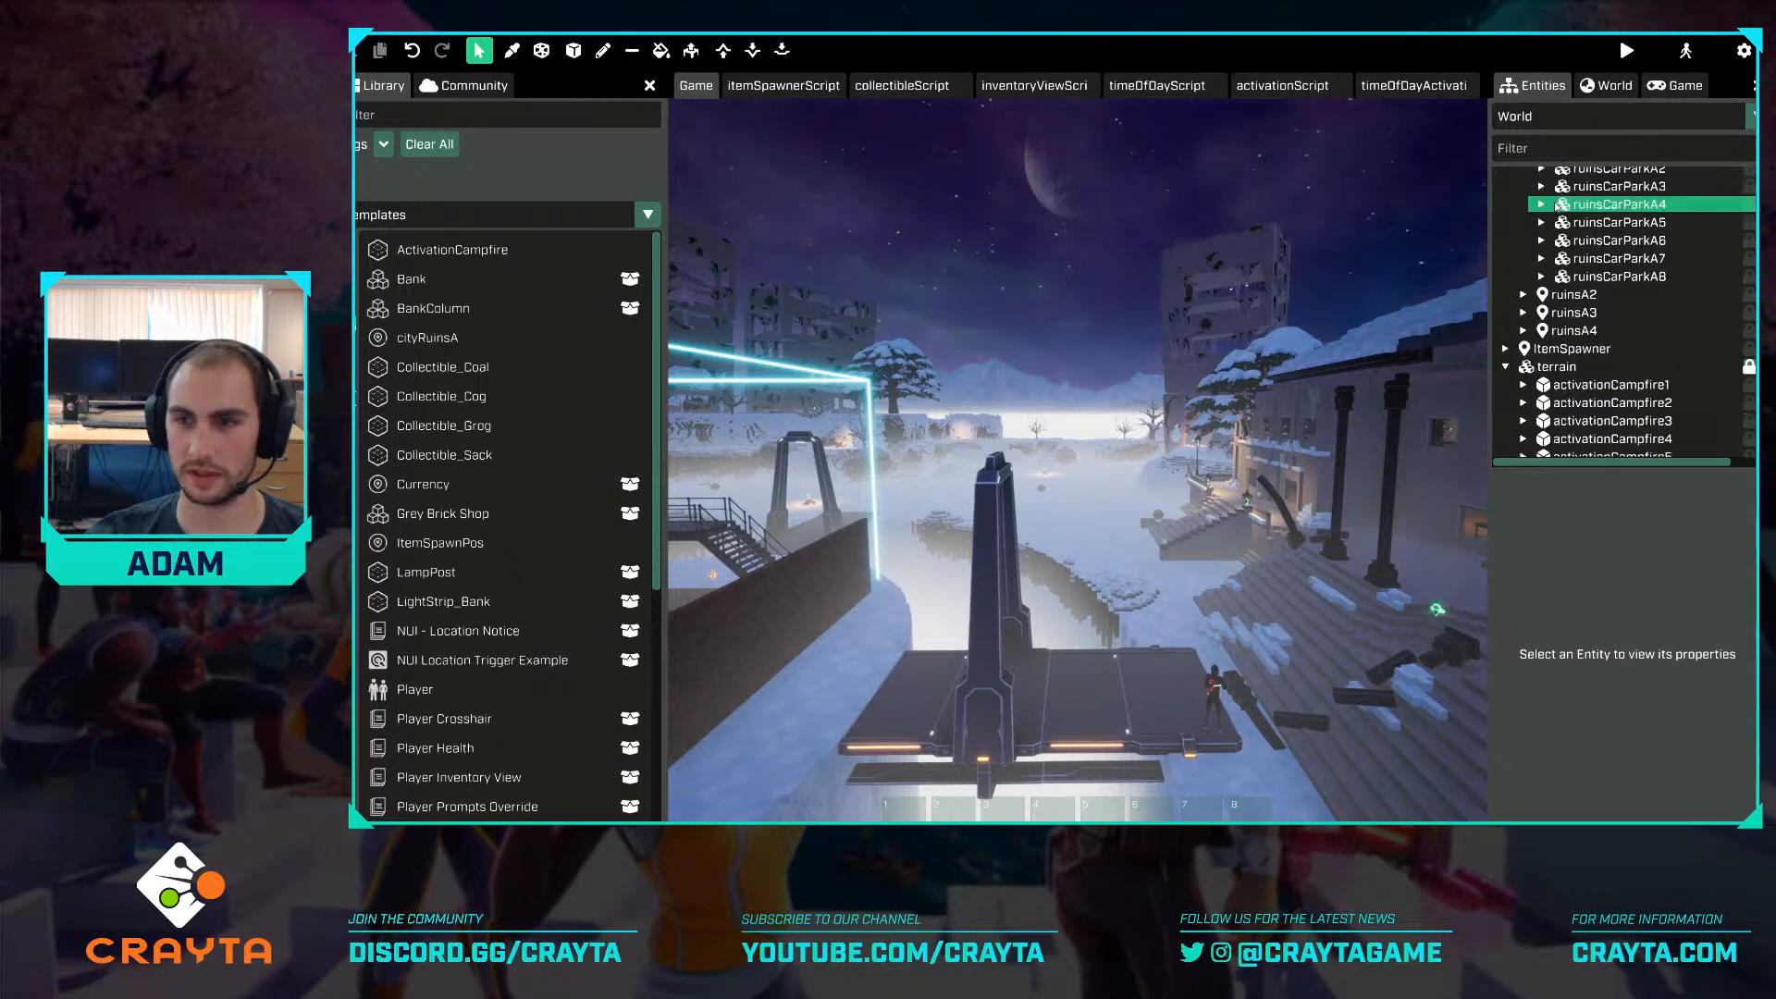
right_click(1559, 370)
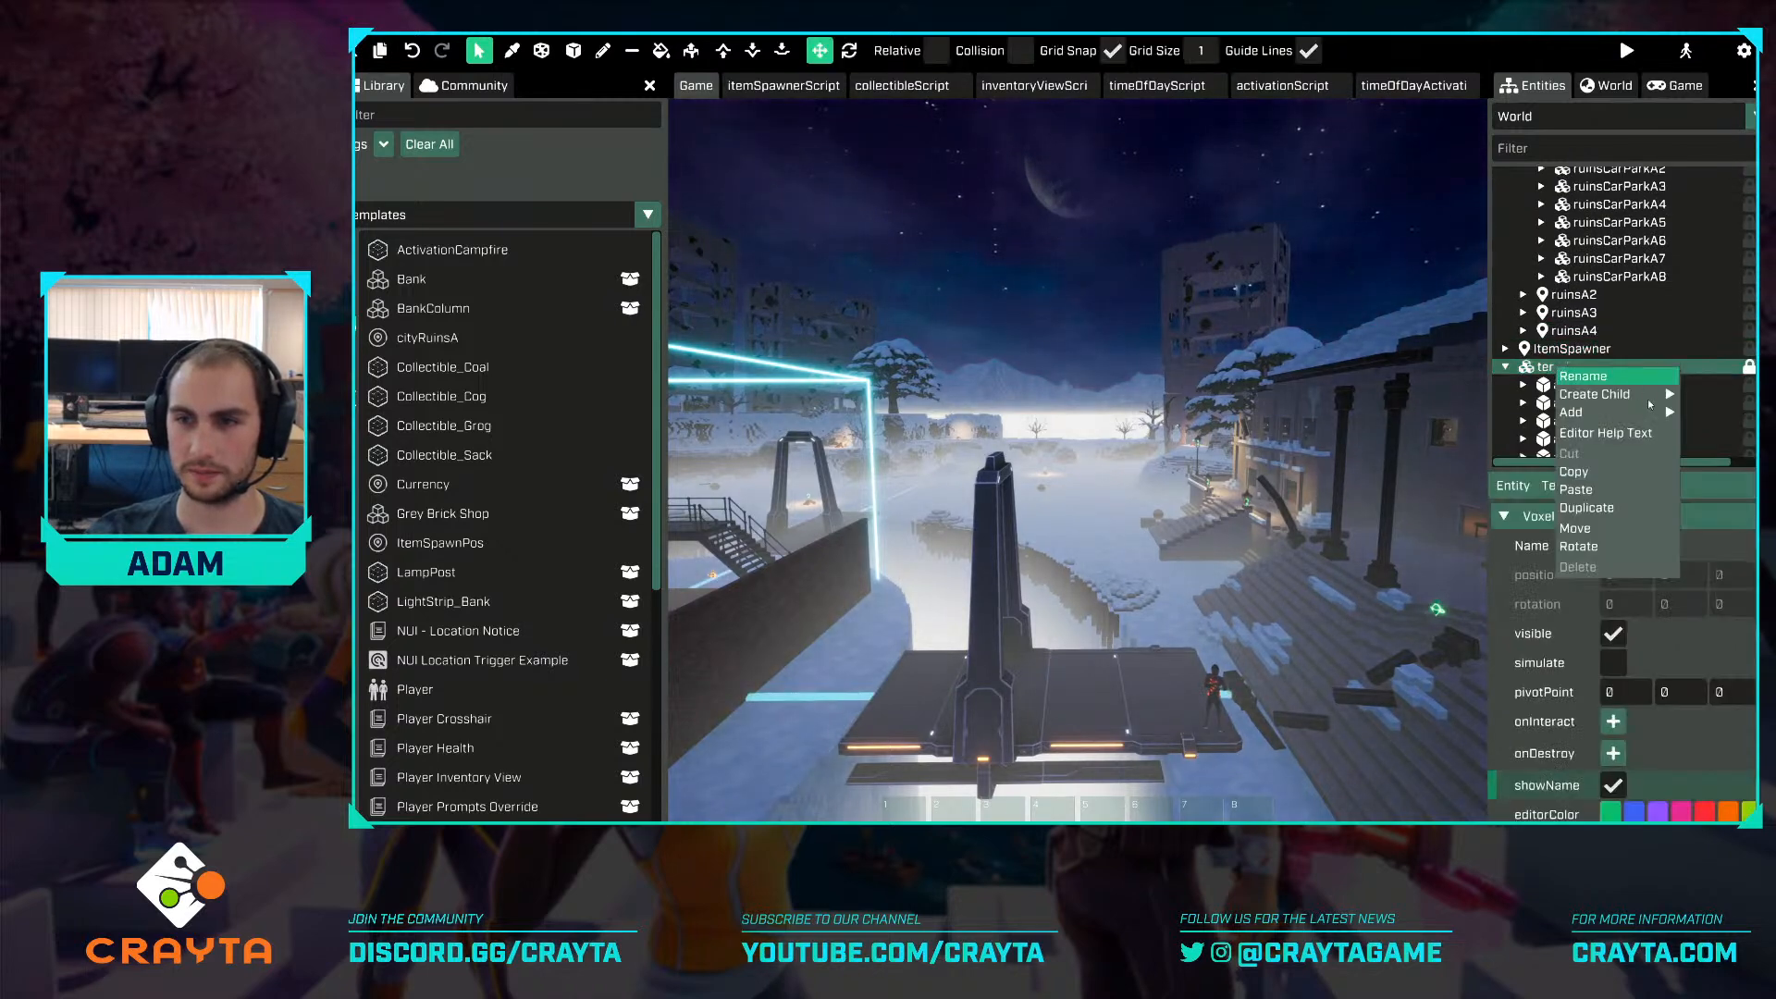
mouse_move(1643, 399)
mouse_move(1503, 528)
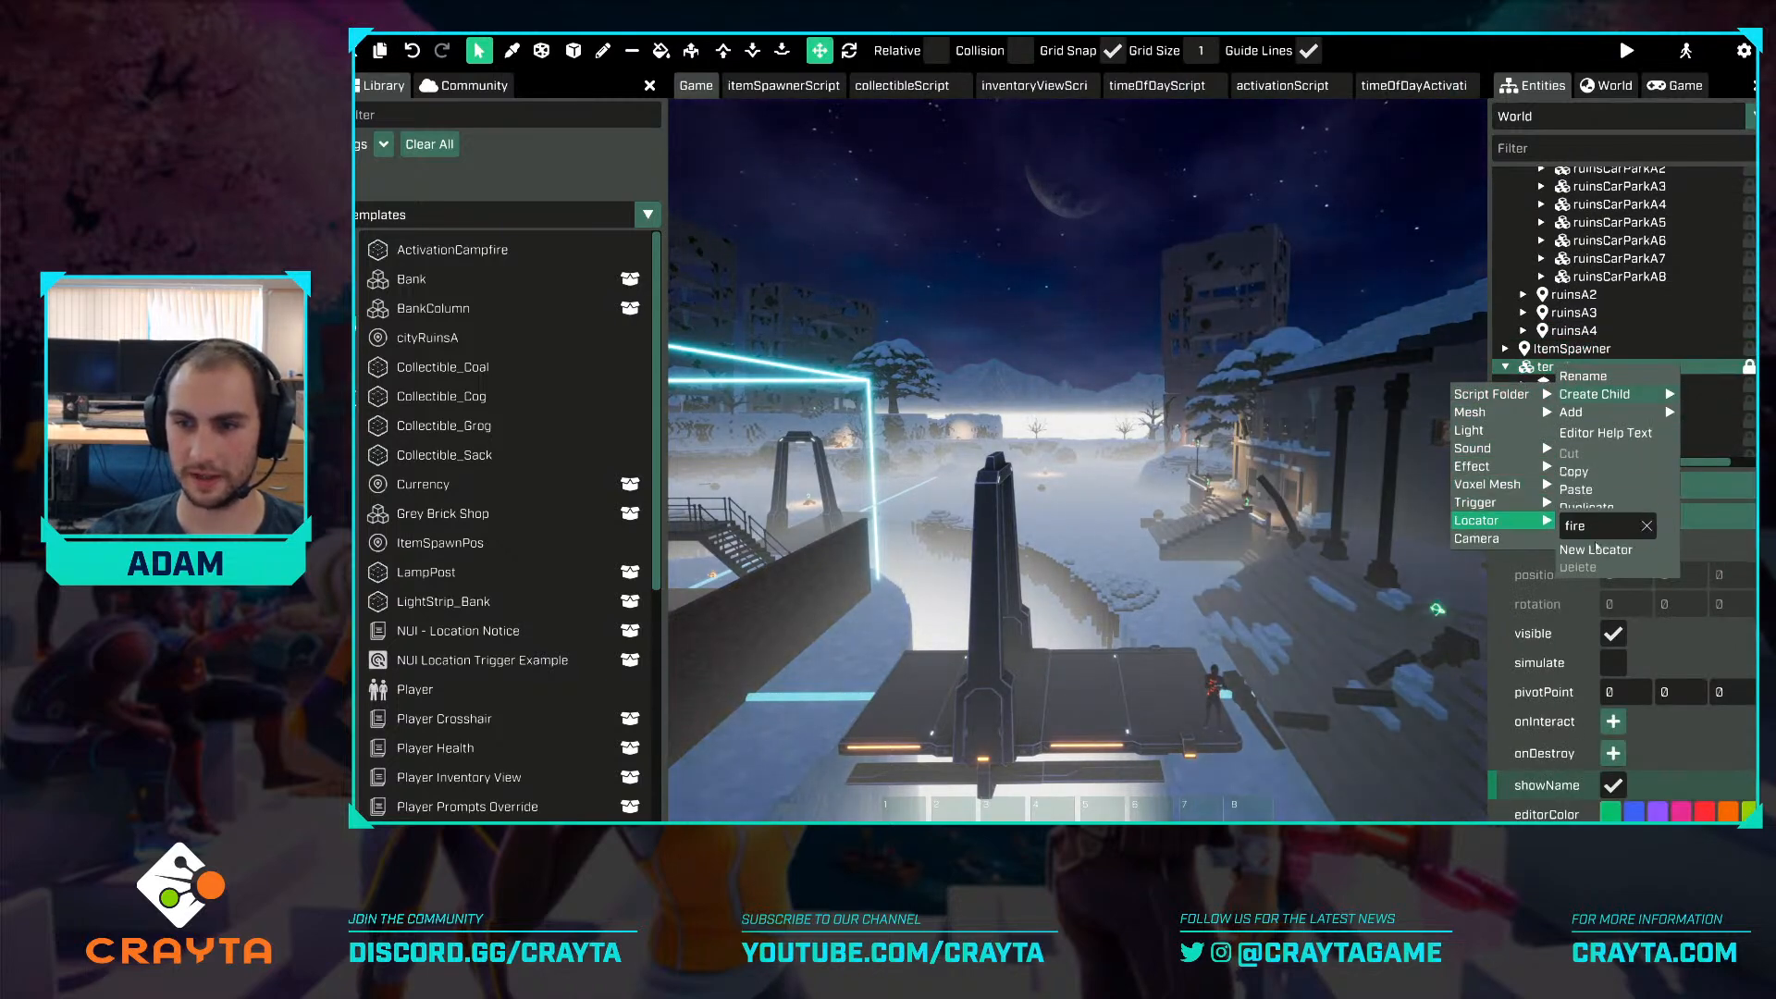
click(1609, 551)
click(1694, 547)
text(C)
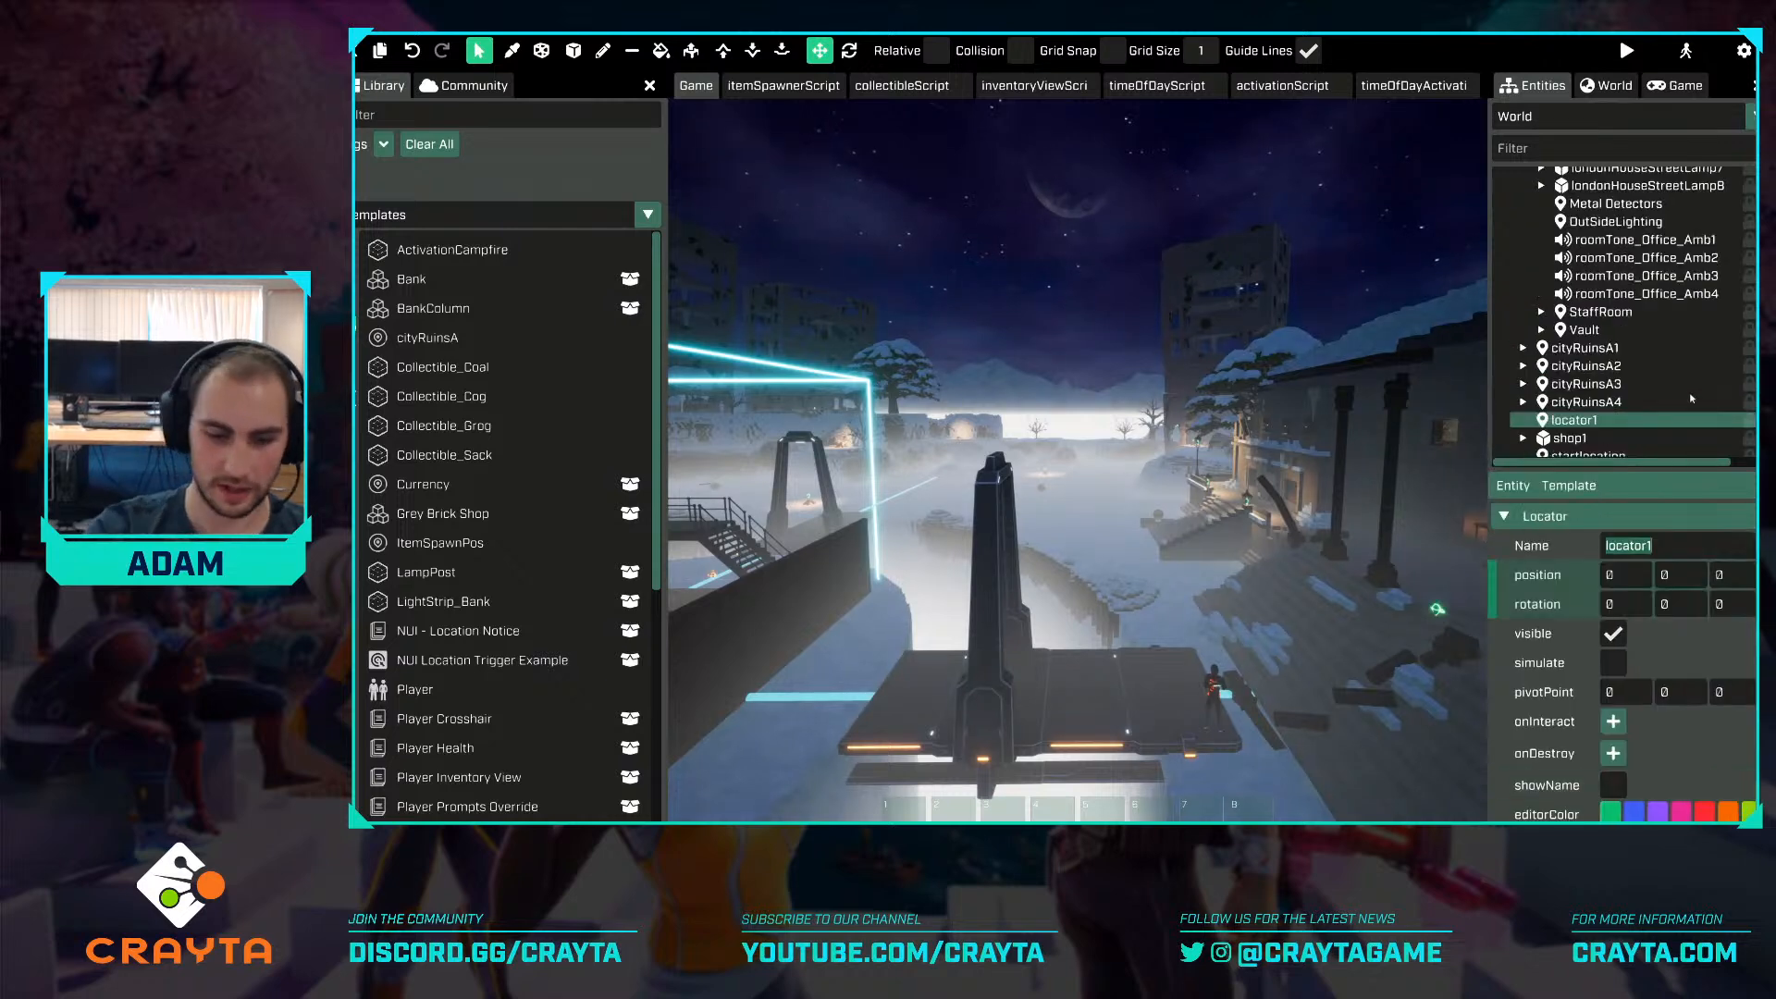
text(ampfires)
key(Return)
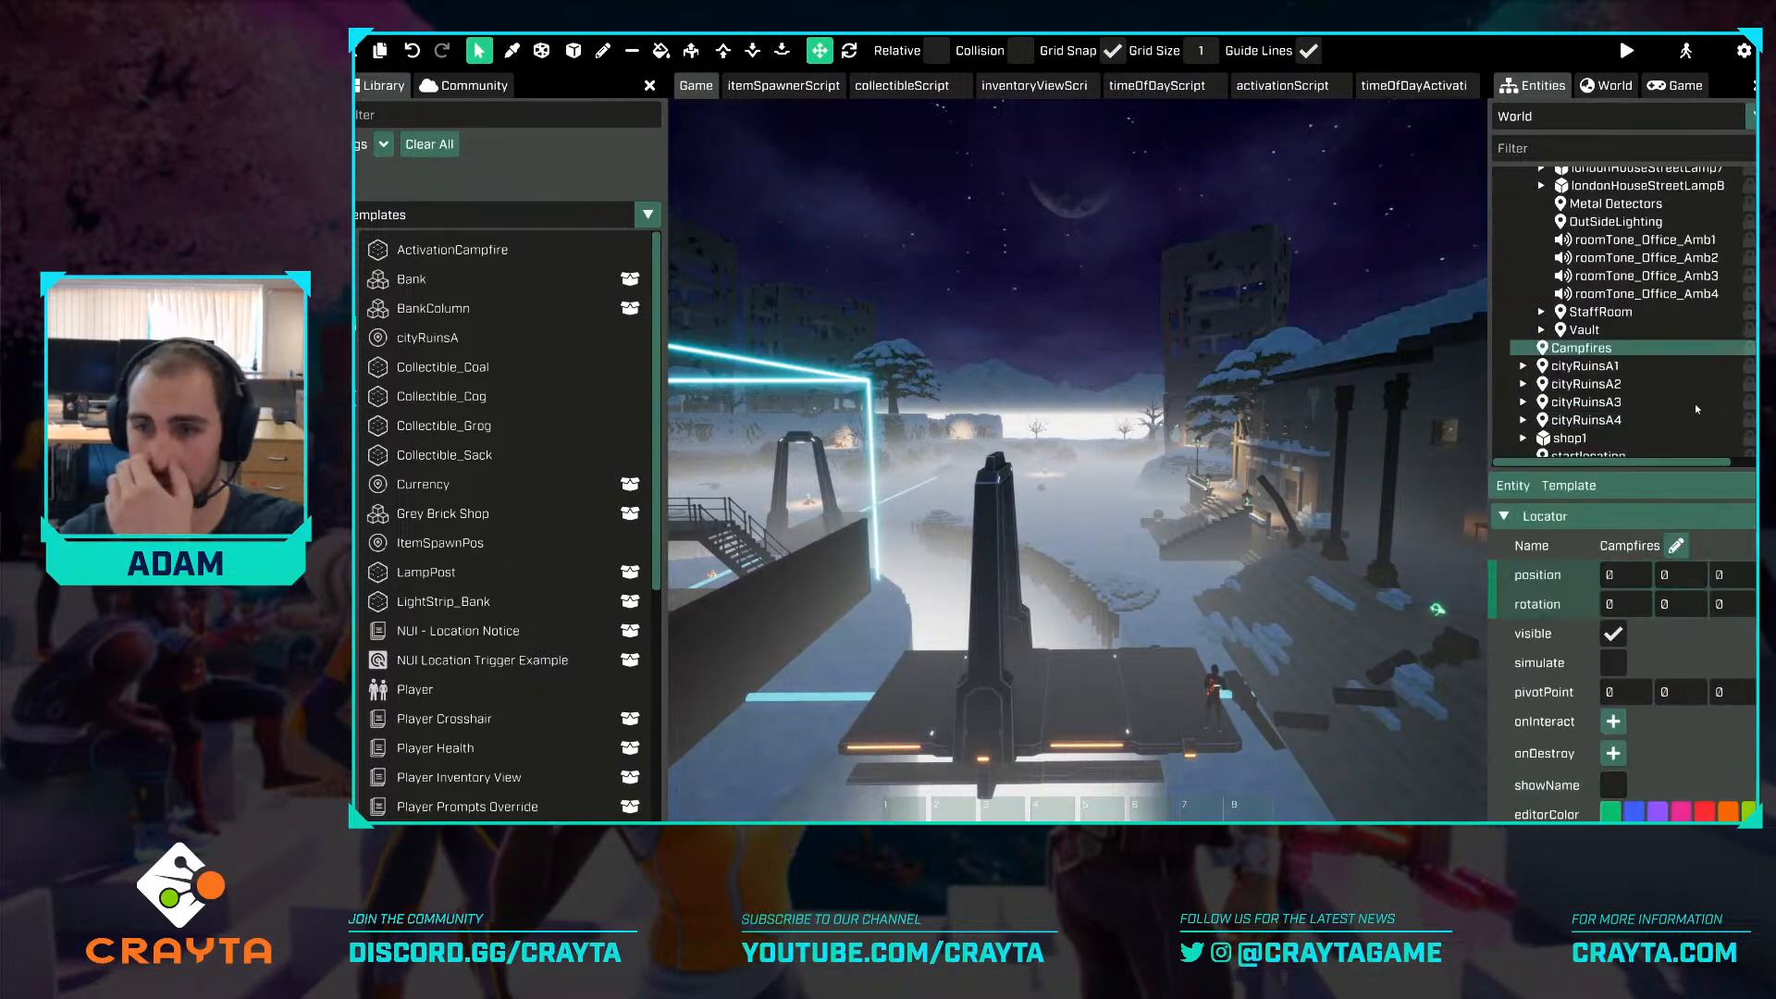
Move activationCampfire1 to activationCampfire19 from directly under the terrain entity into the Campfires locator, collapsing the bank1 group.
scroll(1634, 318, down, 10)
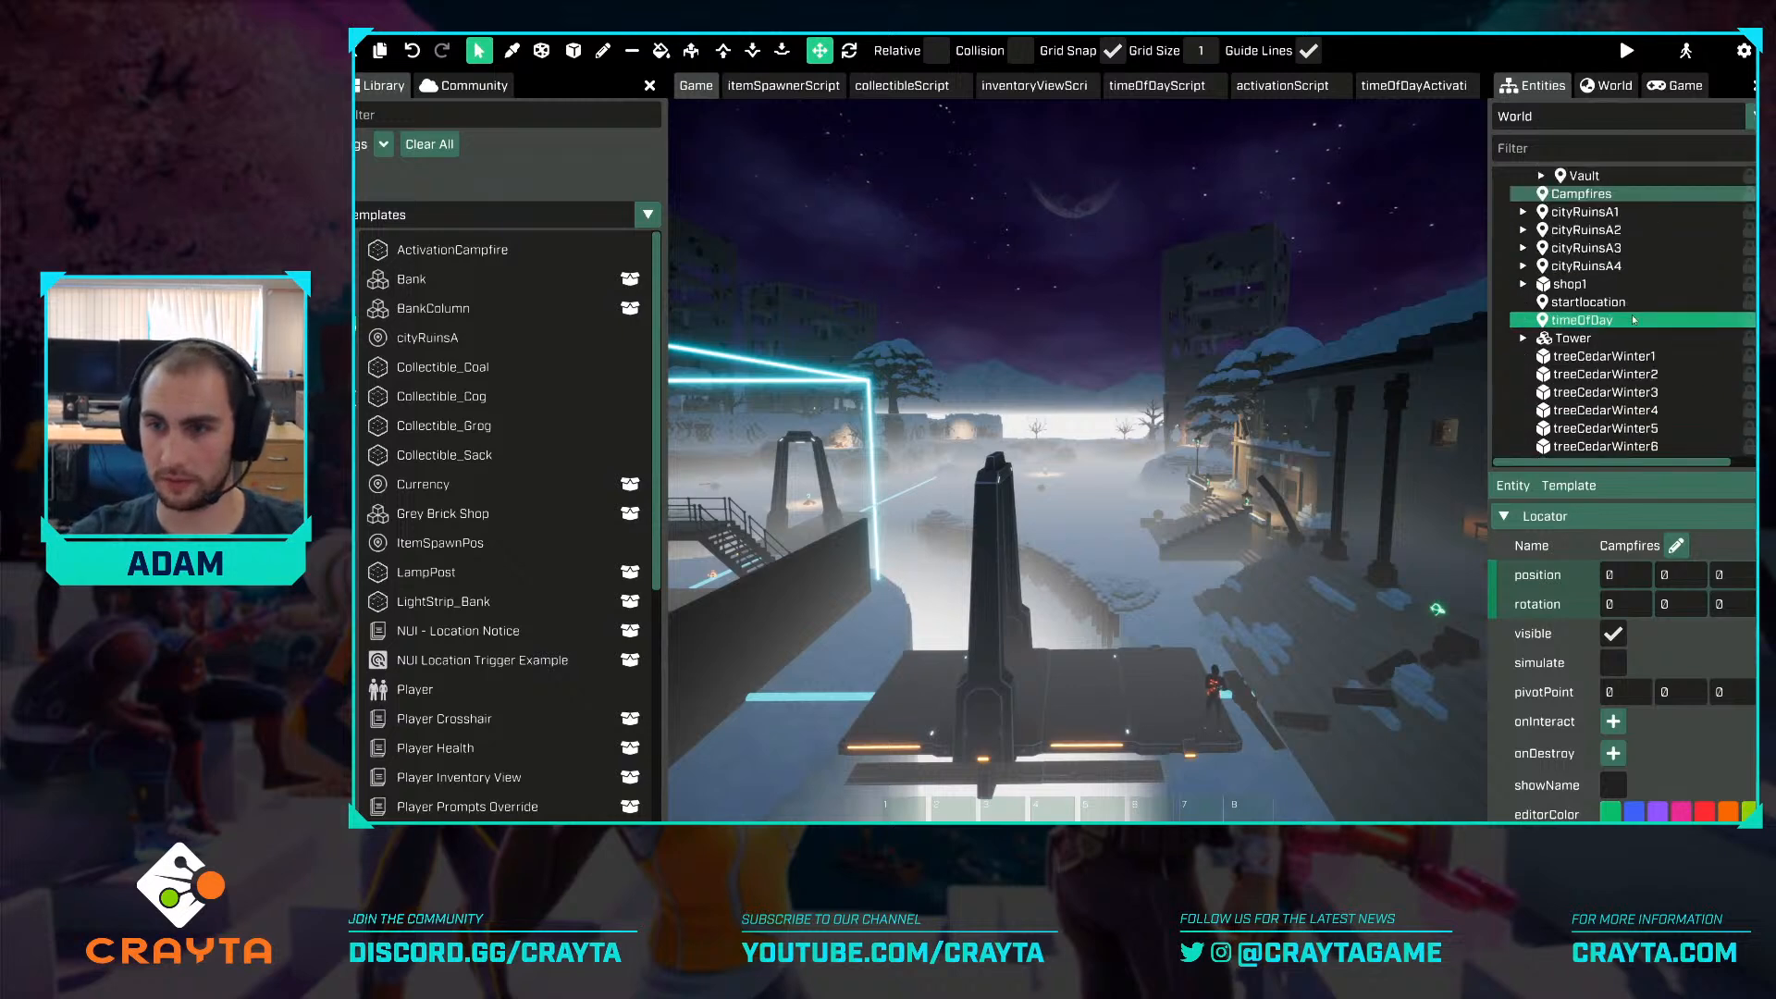
scroll(1634, 319, up, 10)
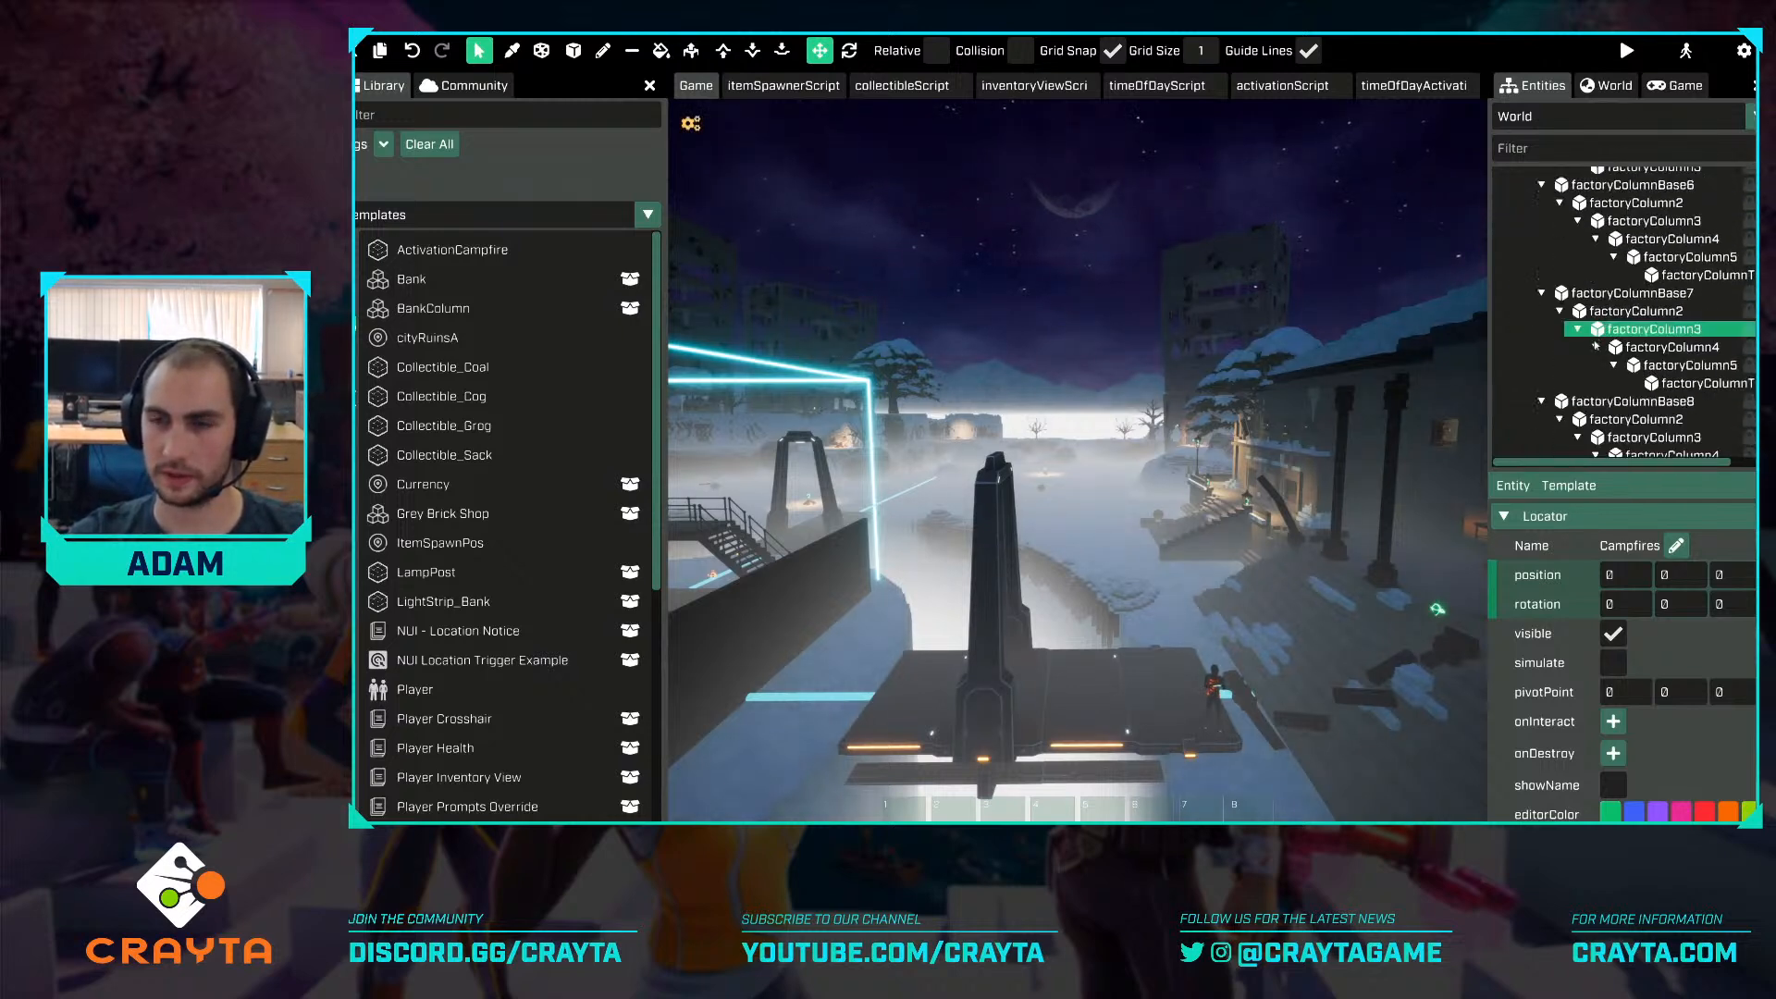
scroll(1594, 346, up, 10)
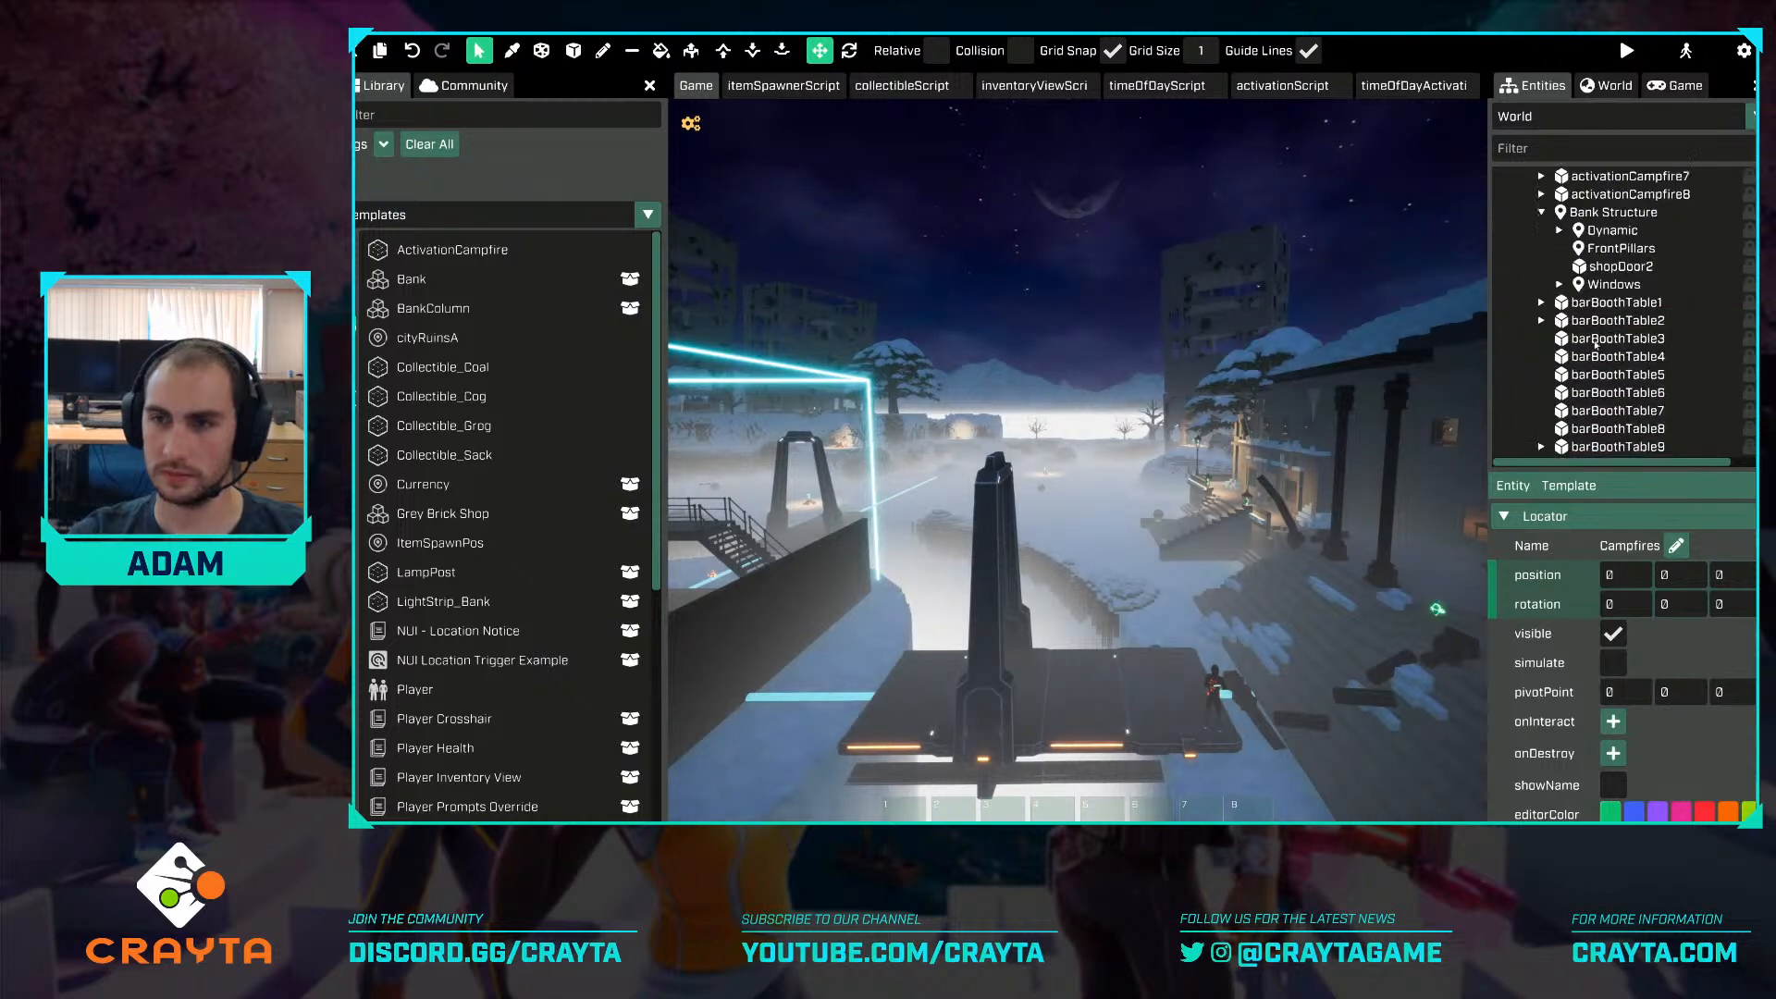
scroll(1594, 345, up, 5)
click(1592, 298)
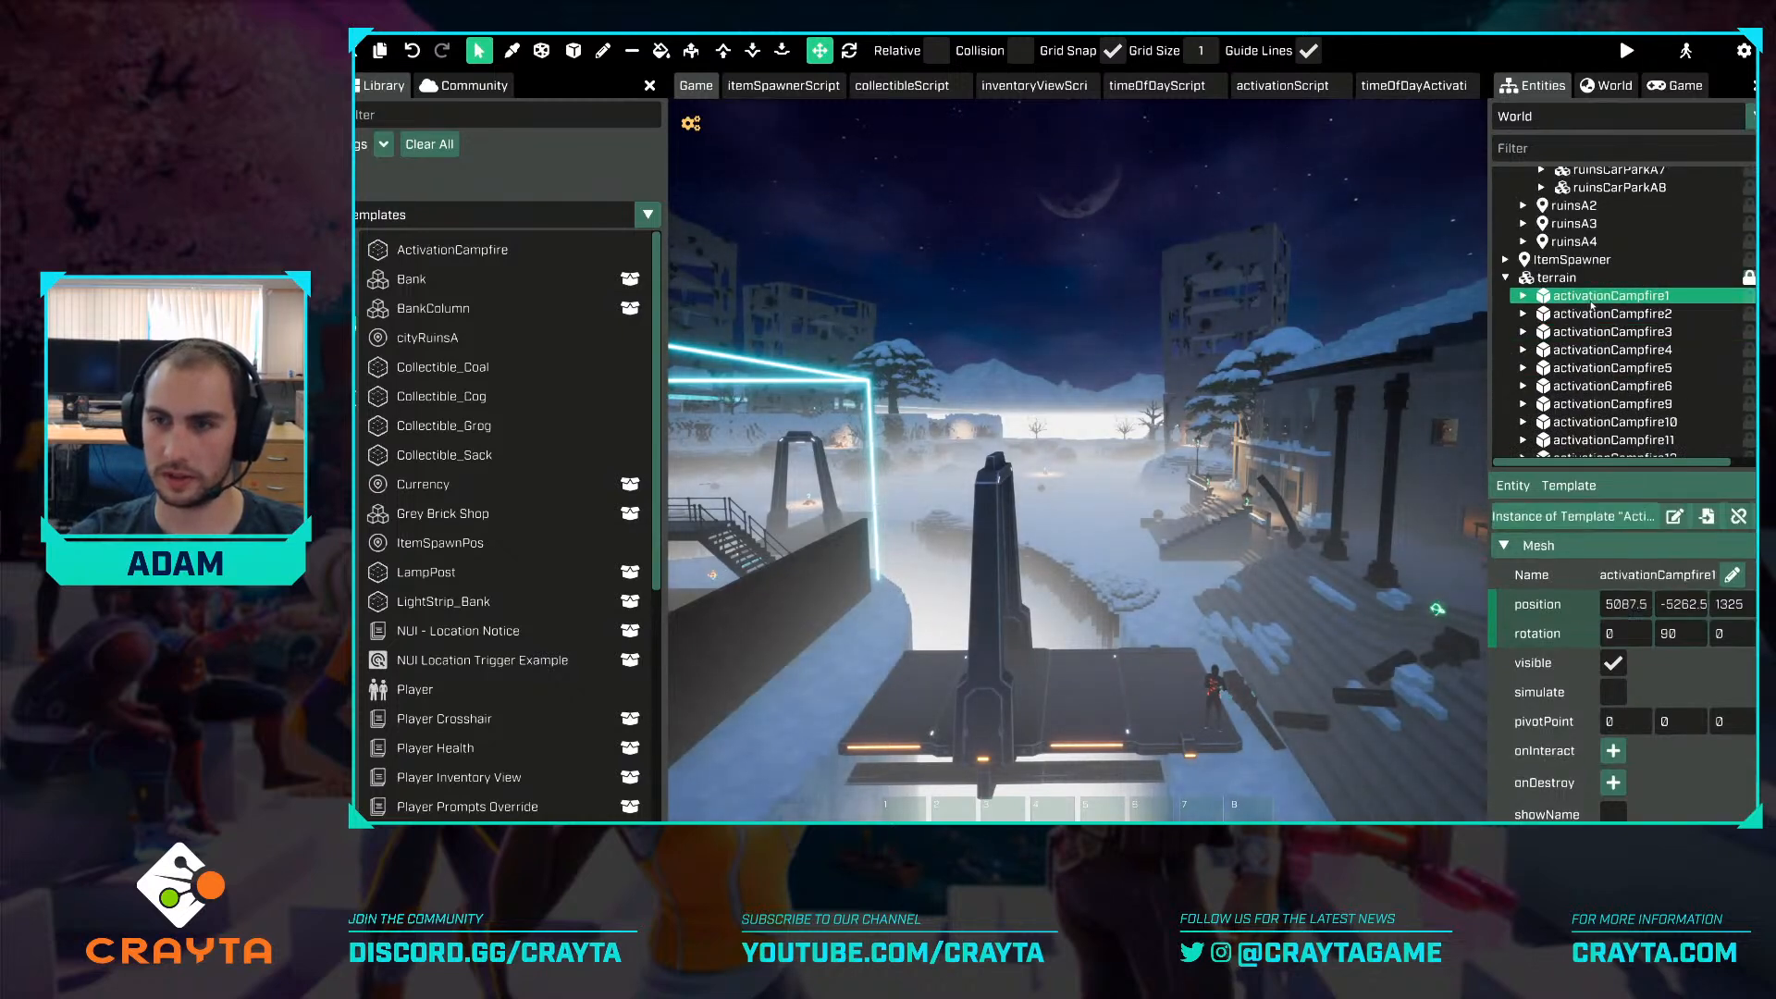
scroll(1610, 300, down, 5)
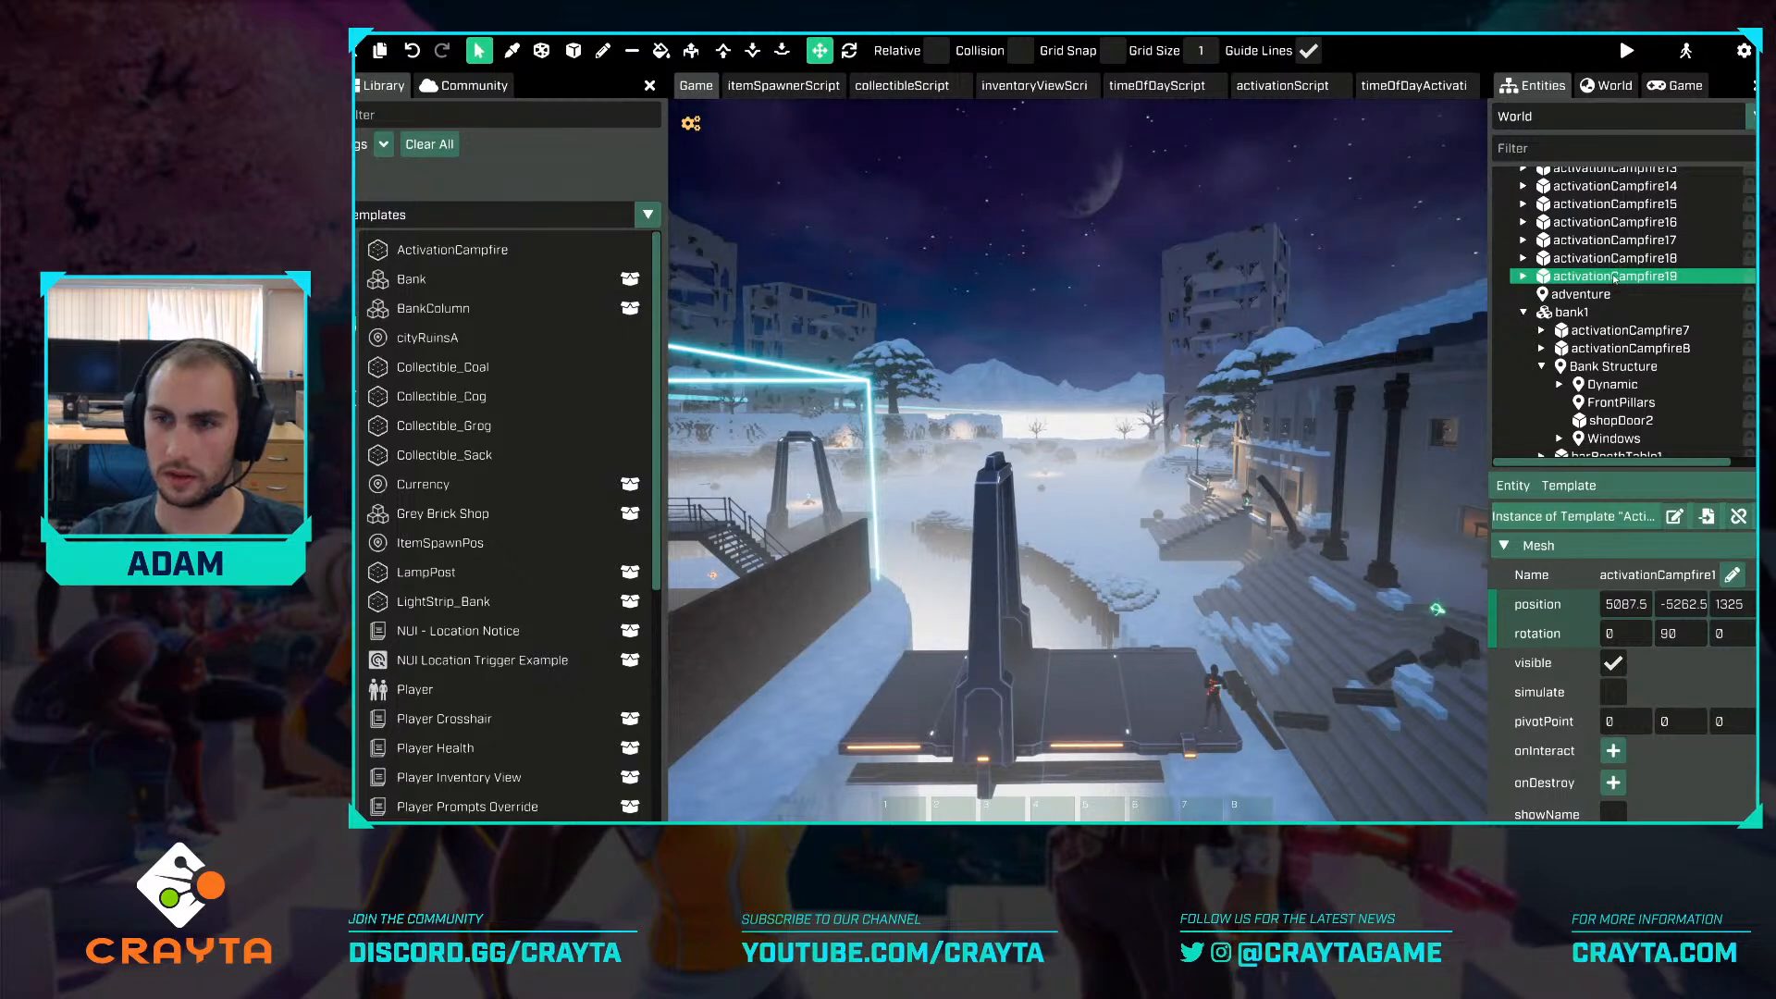
shift+click(1585, 277)
click(1524, 313)
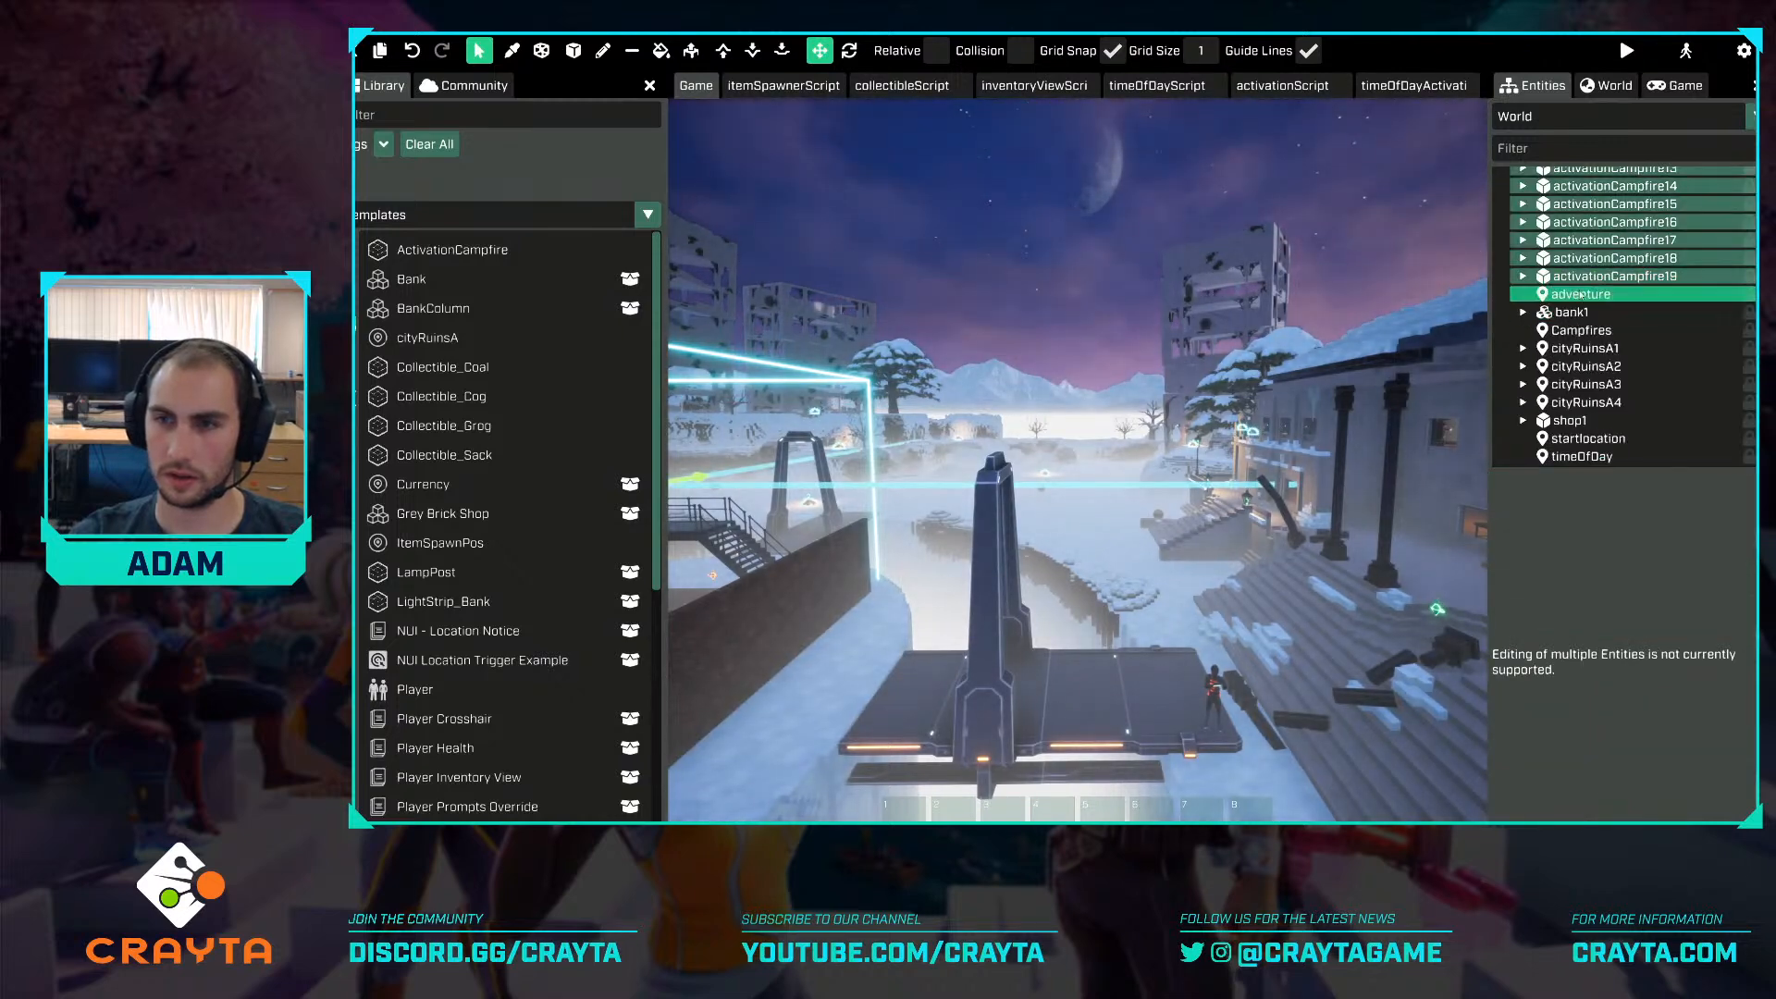
drag(1598, 285, 1597, 338)
Create a new child locator under the terrain entity and name it Trees.
scroll(1665, 337, up, 5)
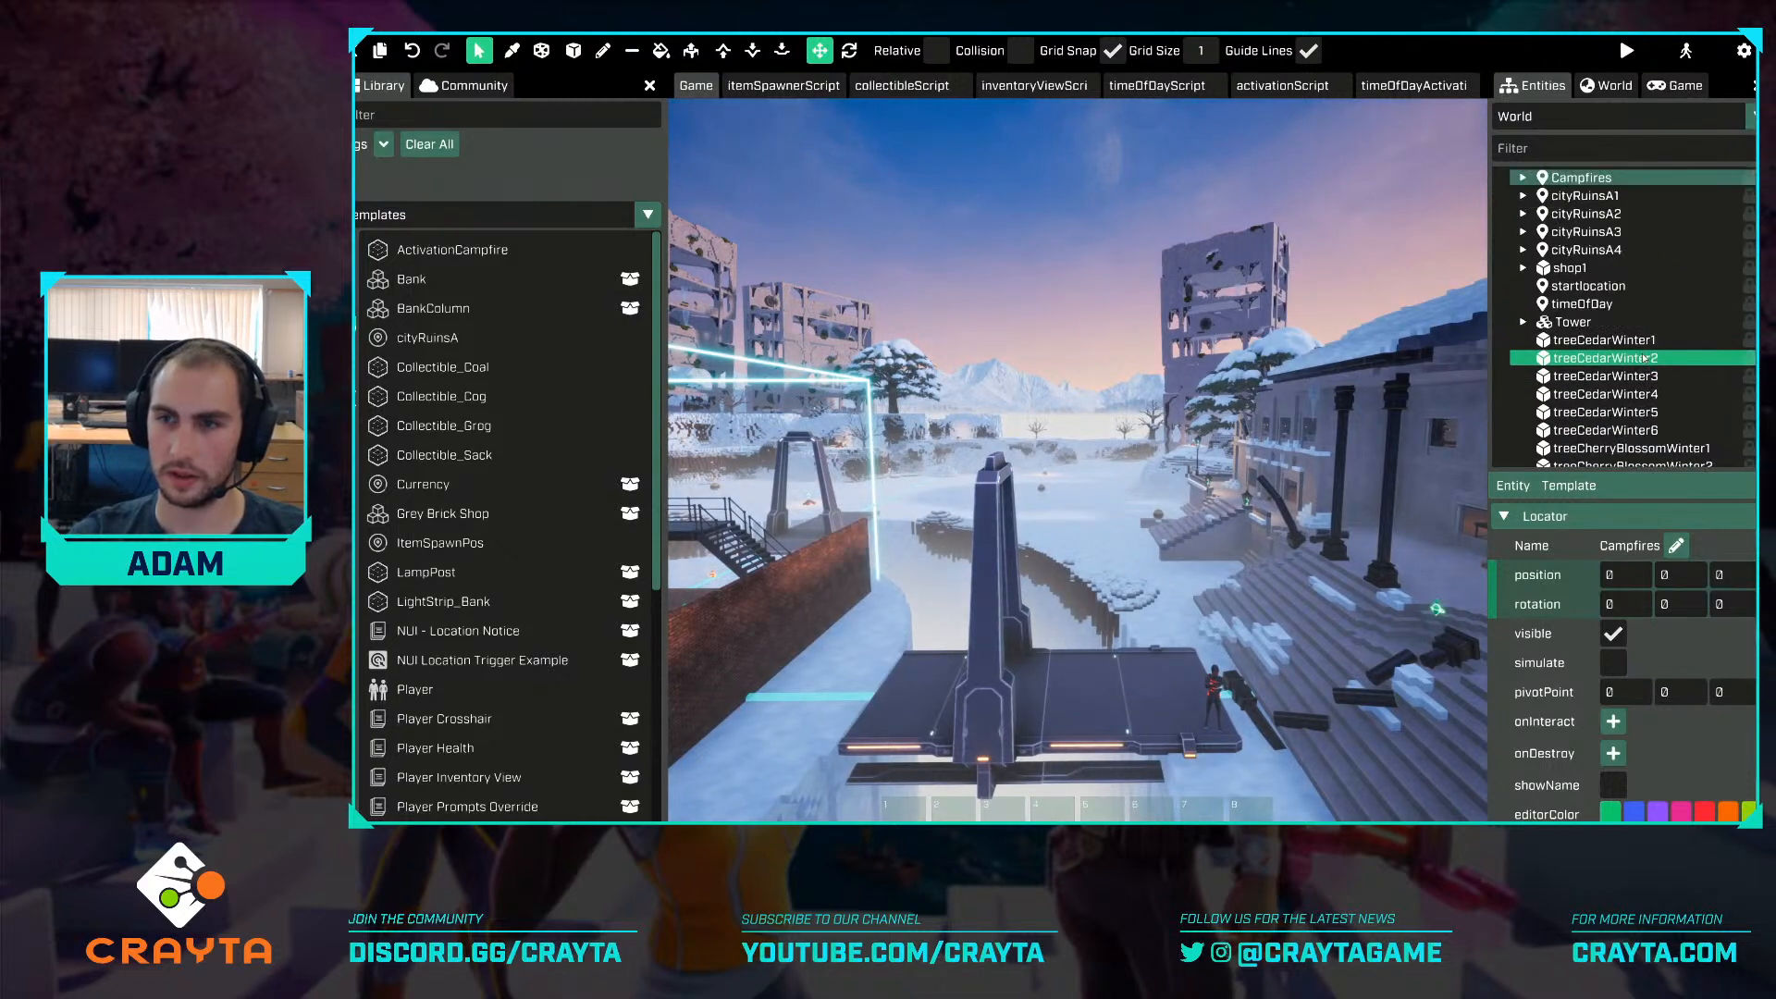
scroll(1653, 328, down, 5)
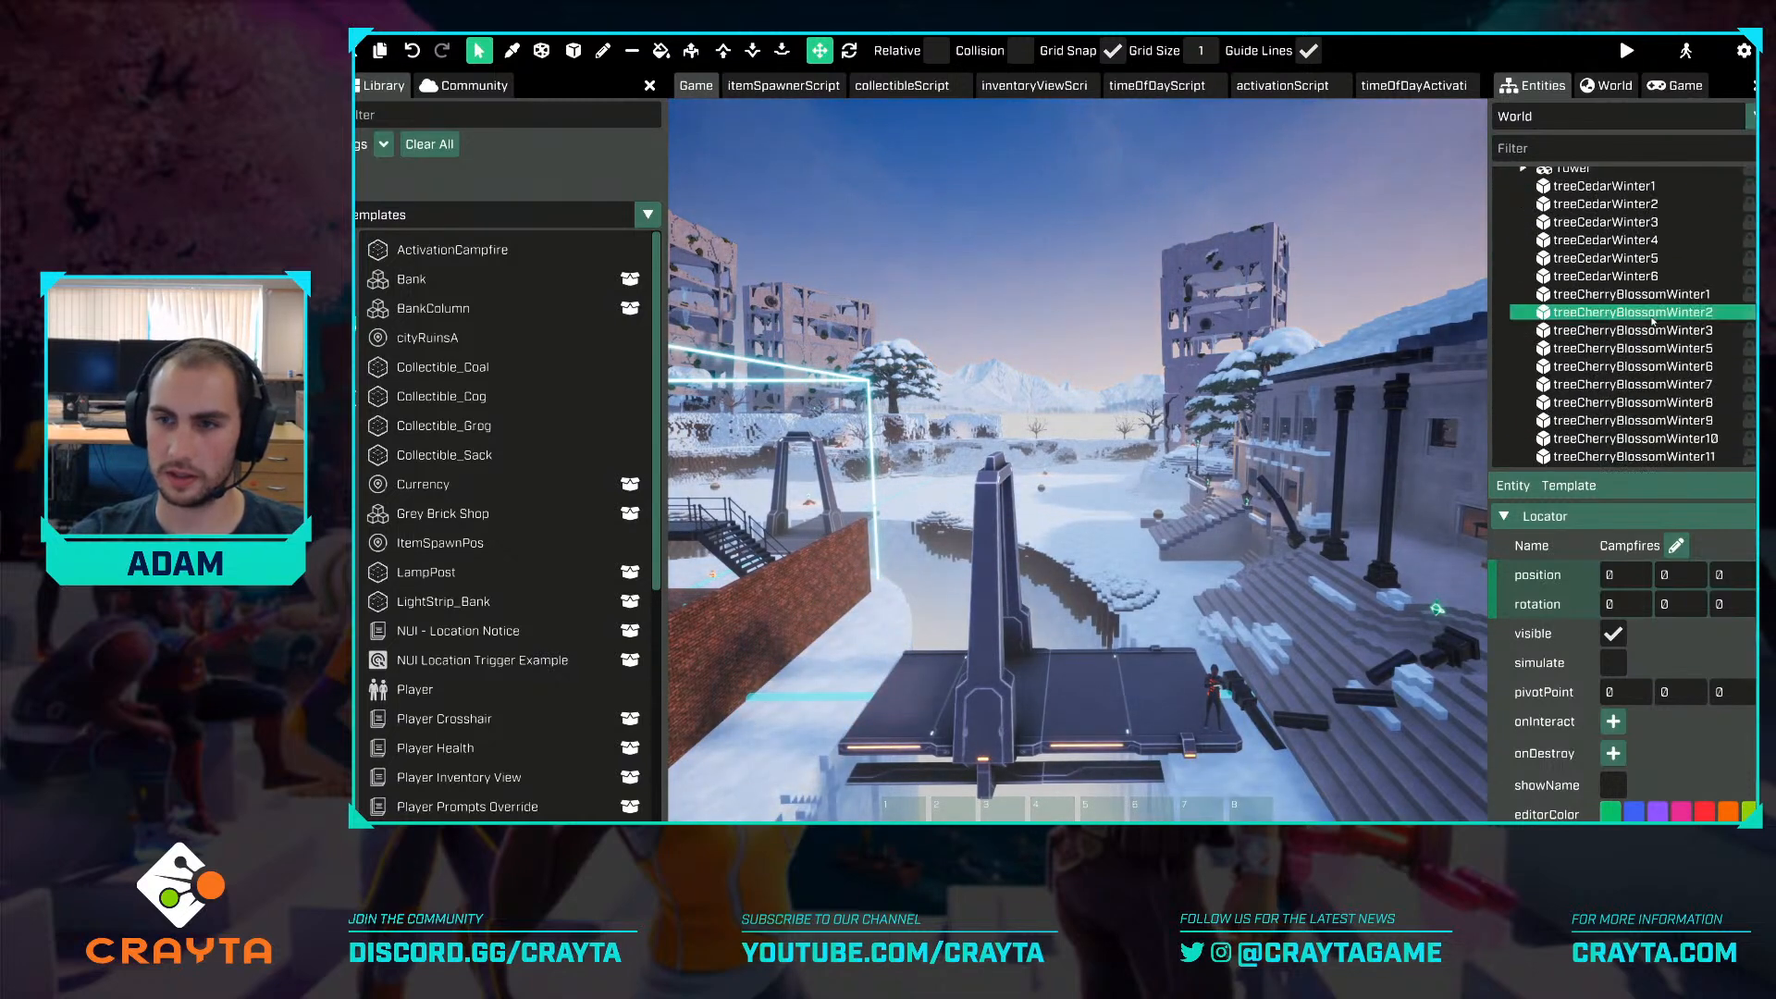
scroll(1653, 328, up, 3)
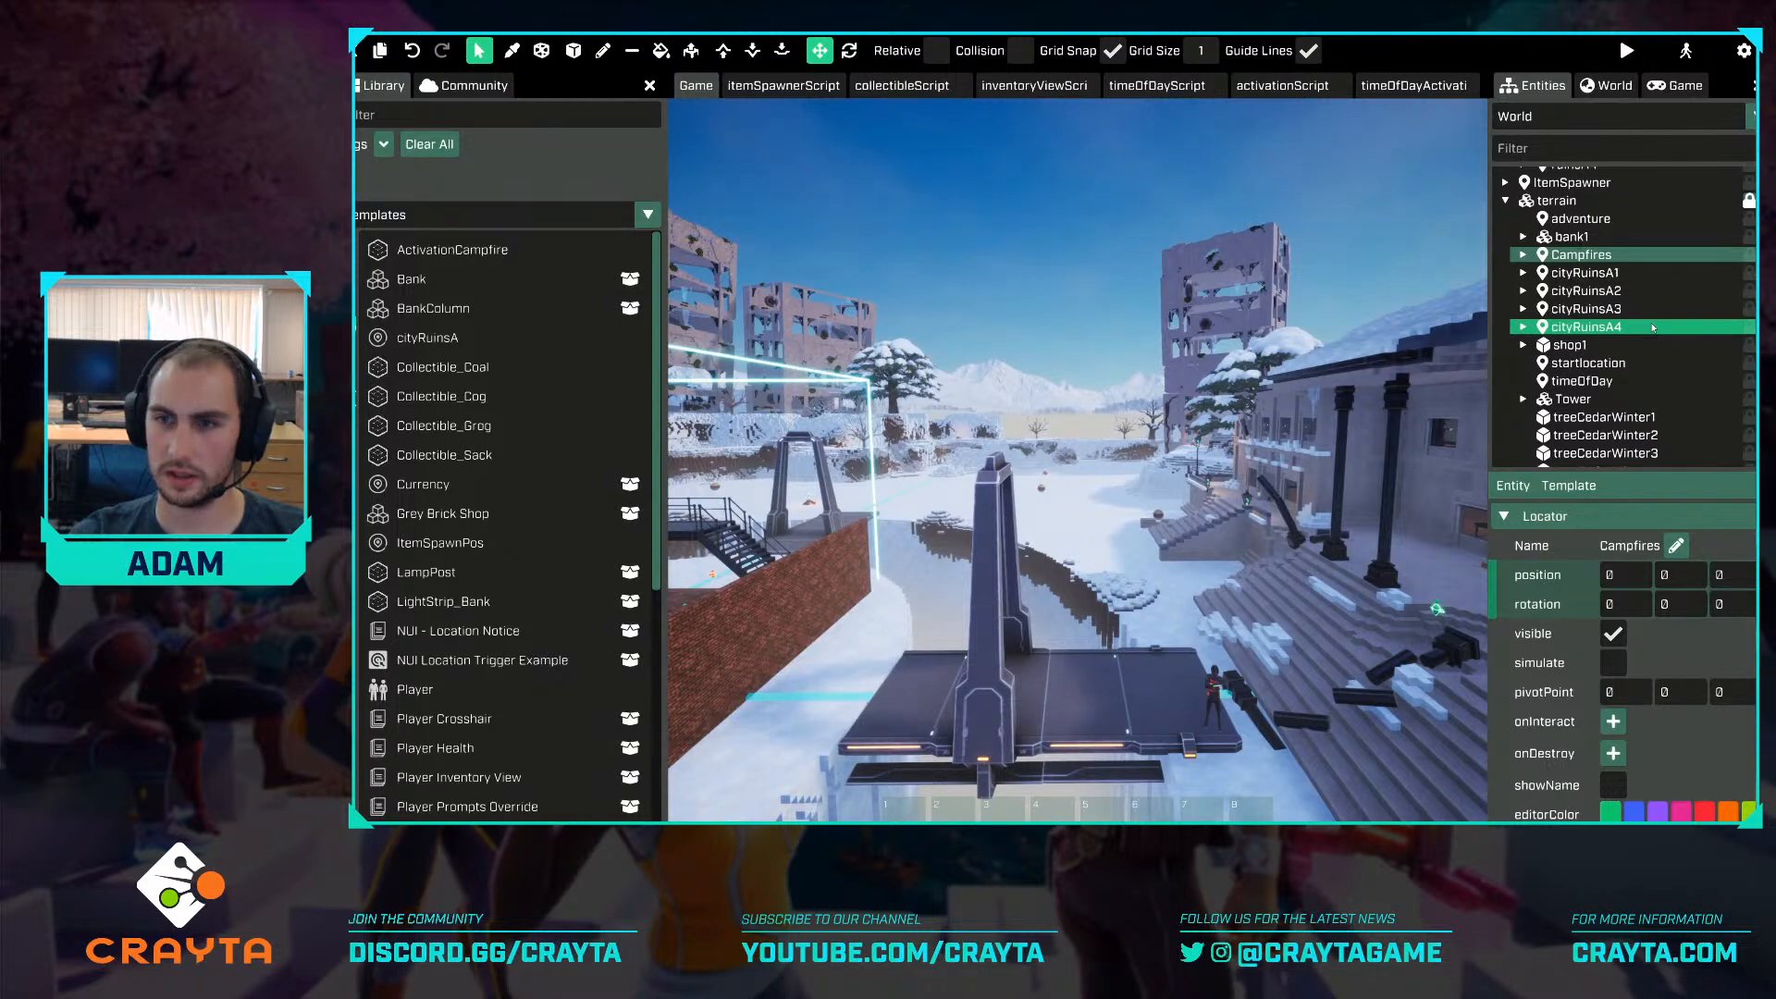
scroll(1653, 328, down, 3)
scroll(1653, 329, up, 7)
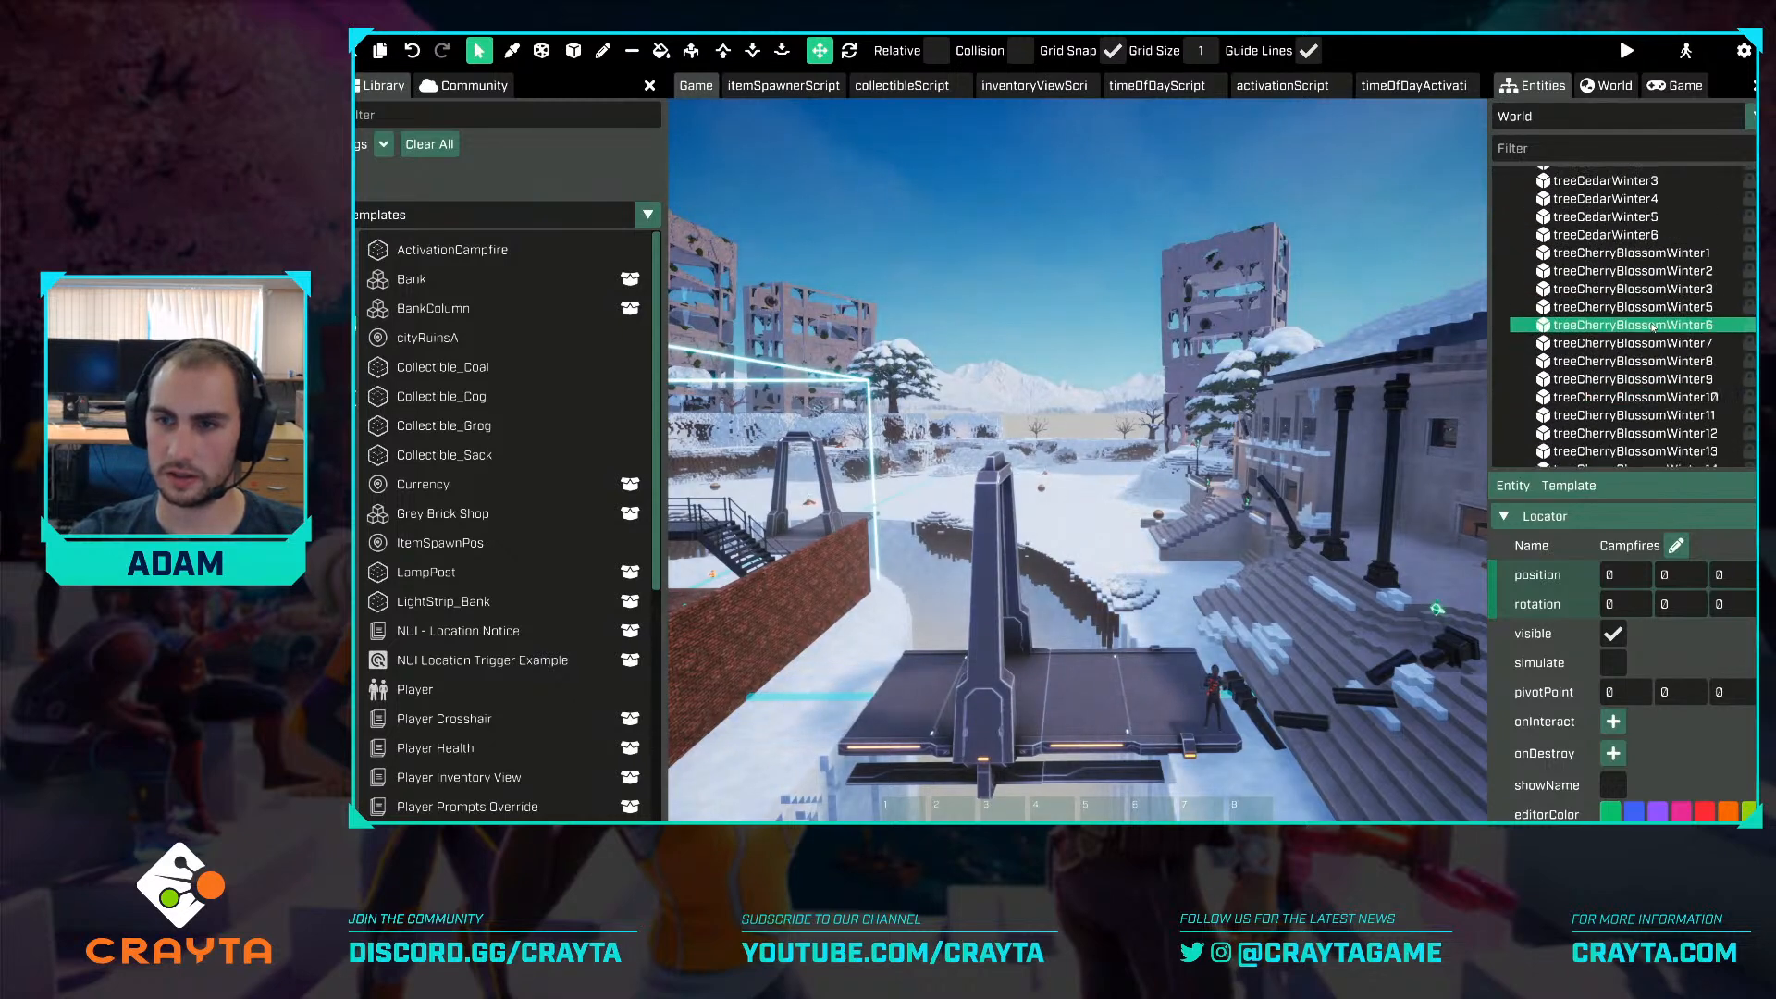
scroll(1653, 328, down, 2)
right_click(1544, 314)
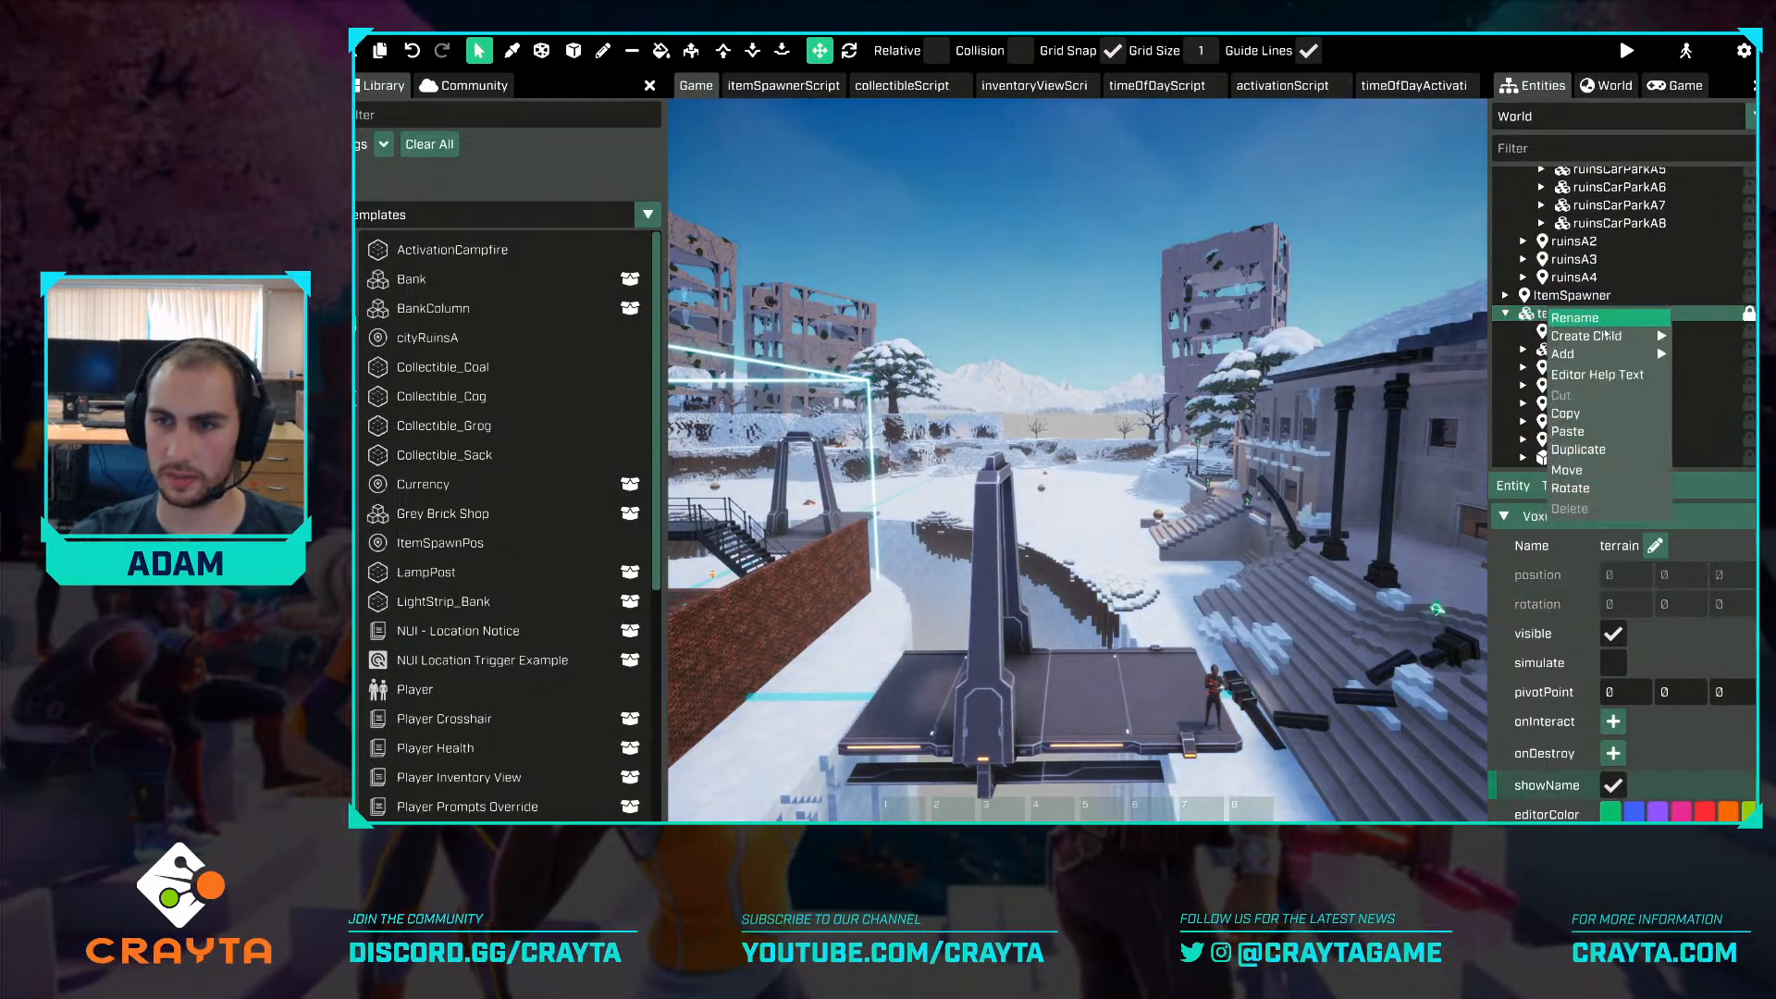
mouse_move(1611, 341)
mouse_move(1510, 467)
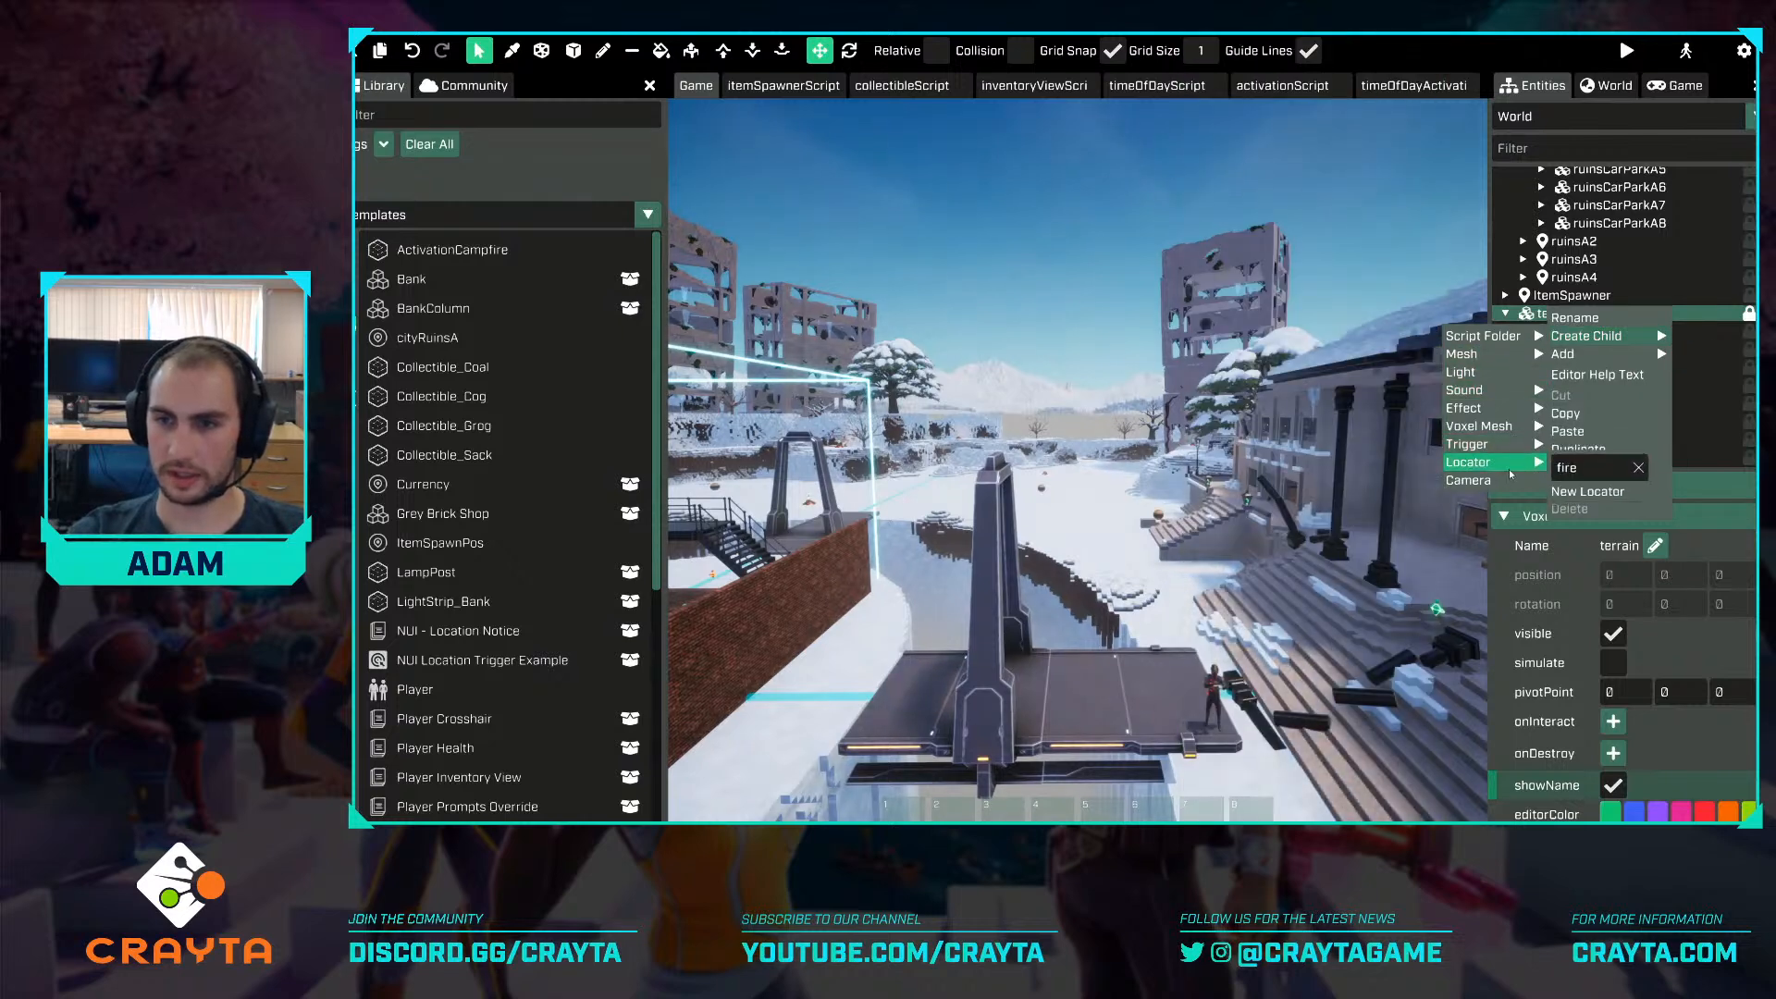
click(1588, 492)
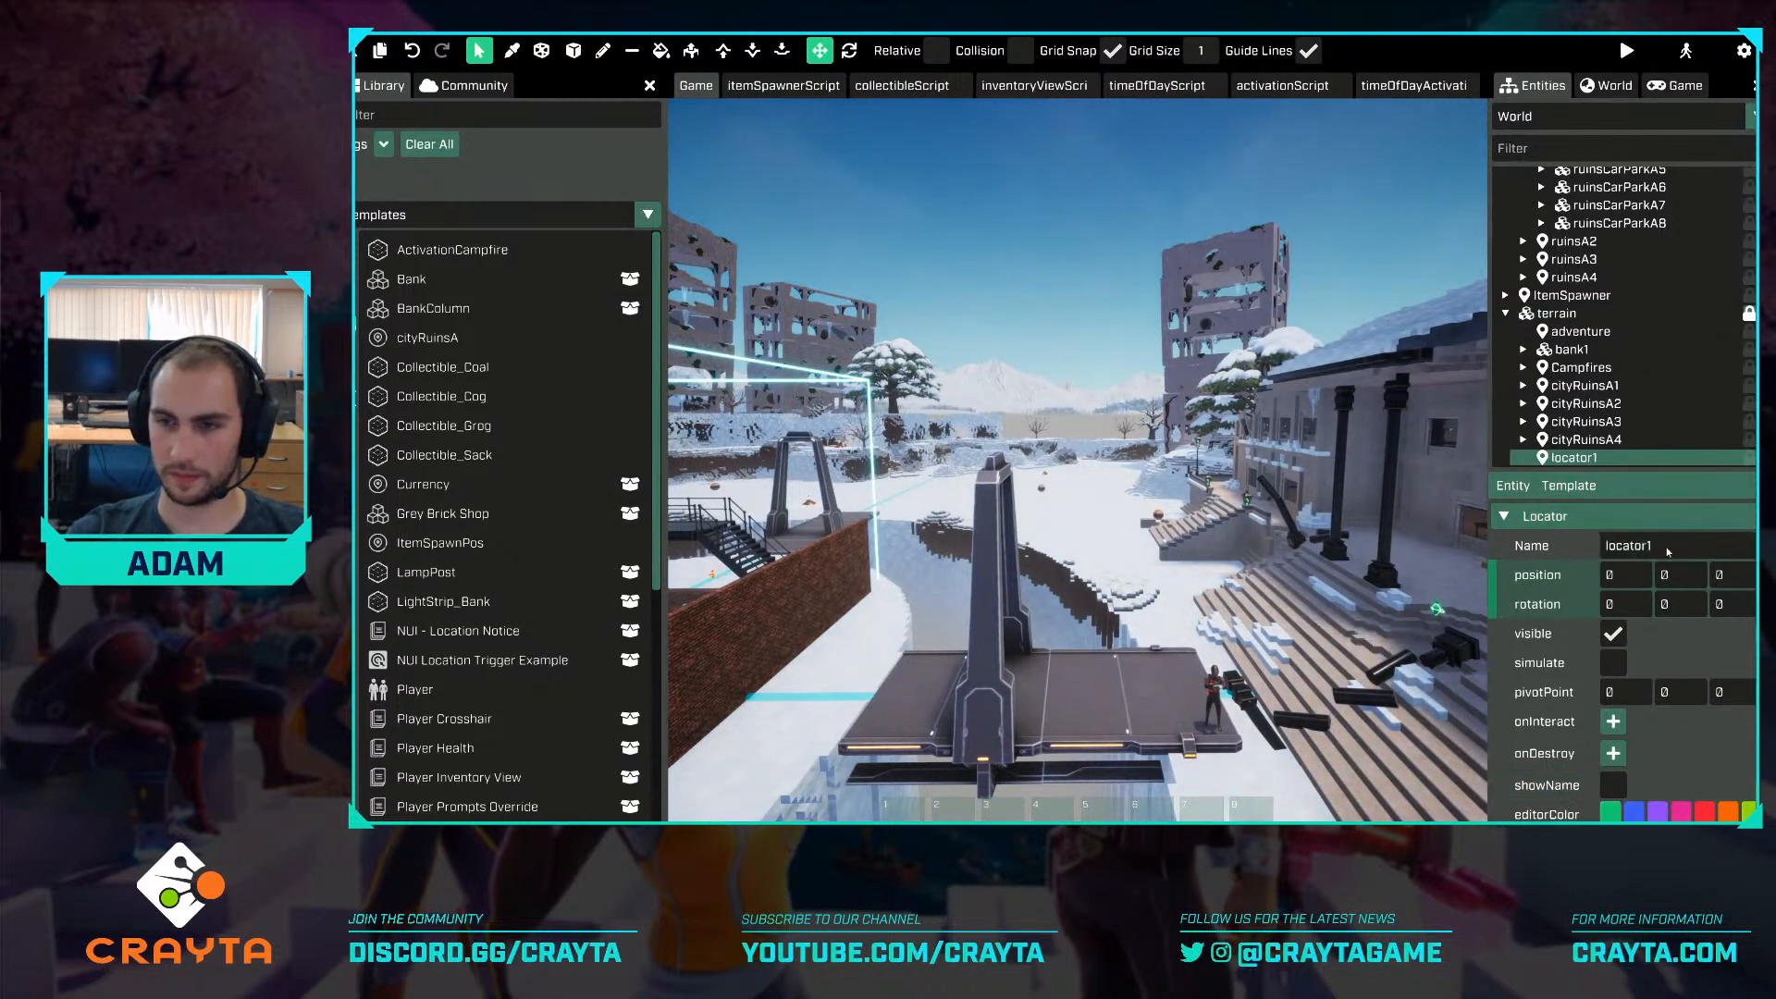
text(Tre)
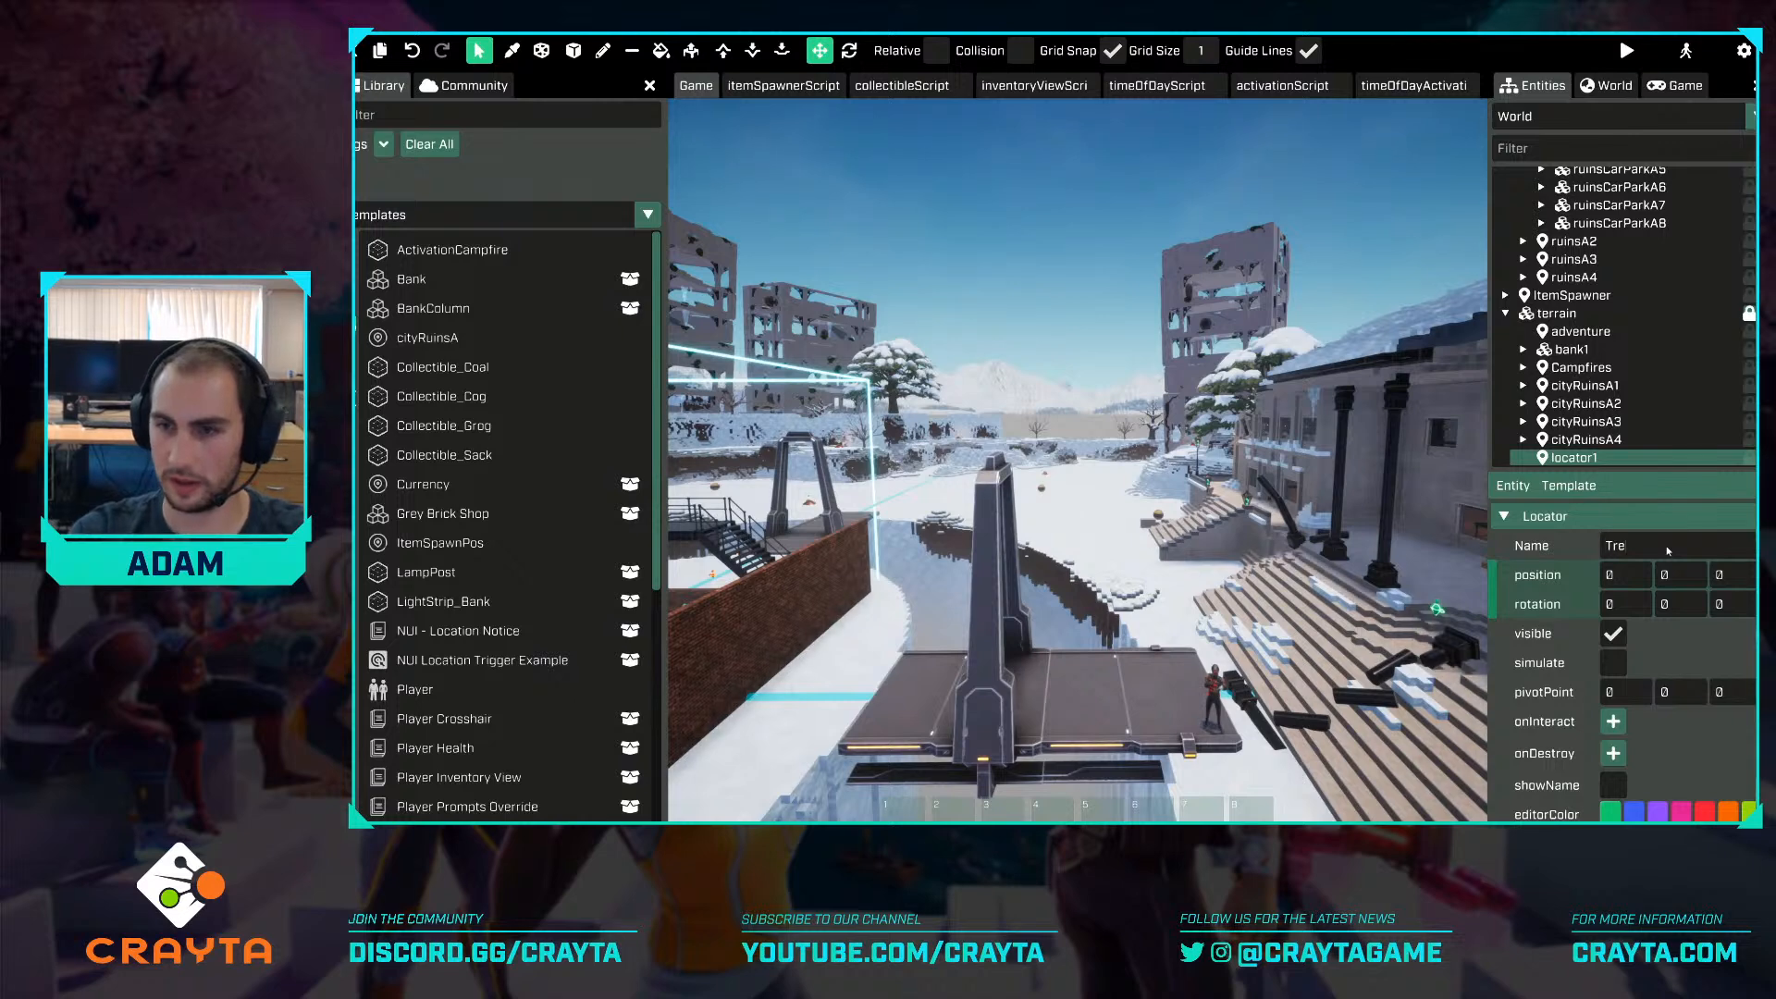
text(es)
key(Return)
Move all tree entities from treeCedarWinter1 to treeOakWinter7 into the Trees locator.
scroll(1619, 390, down, 10)
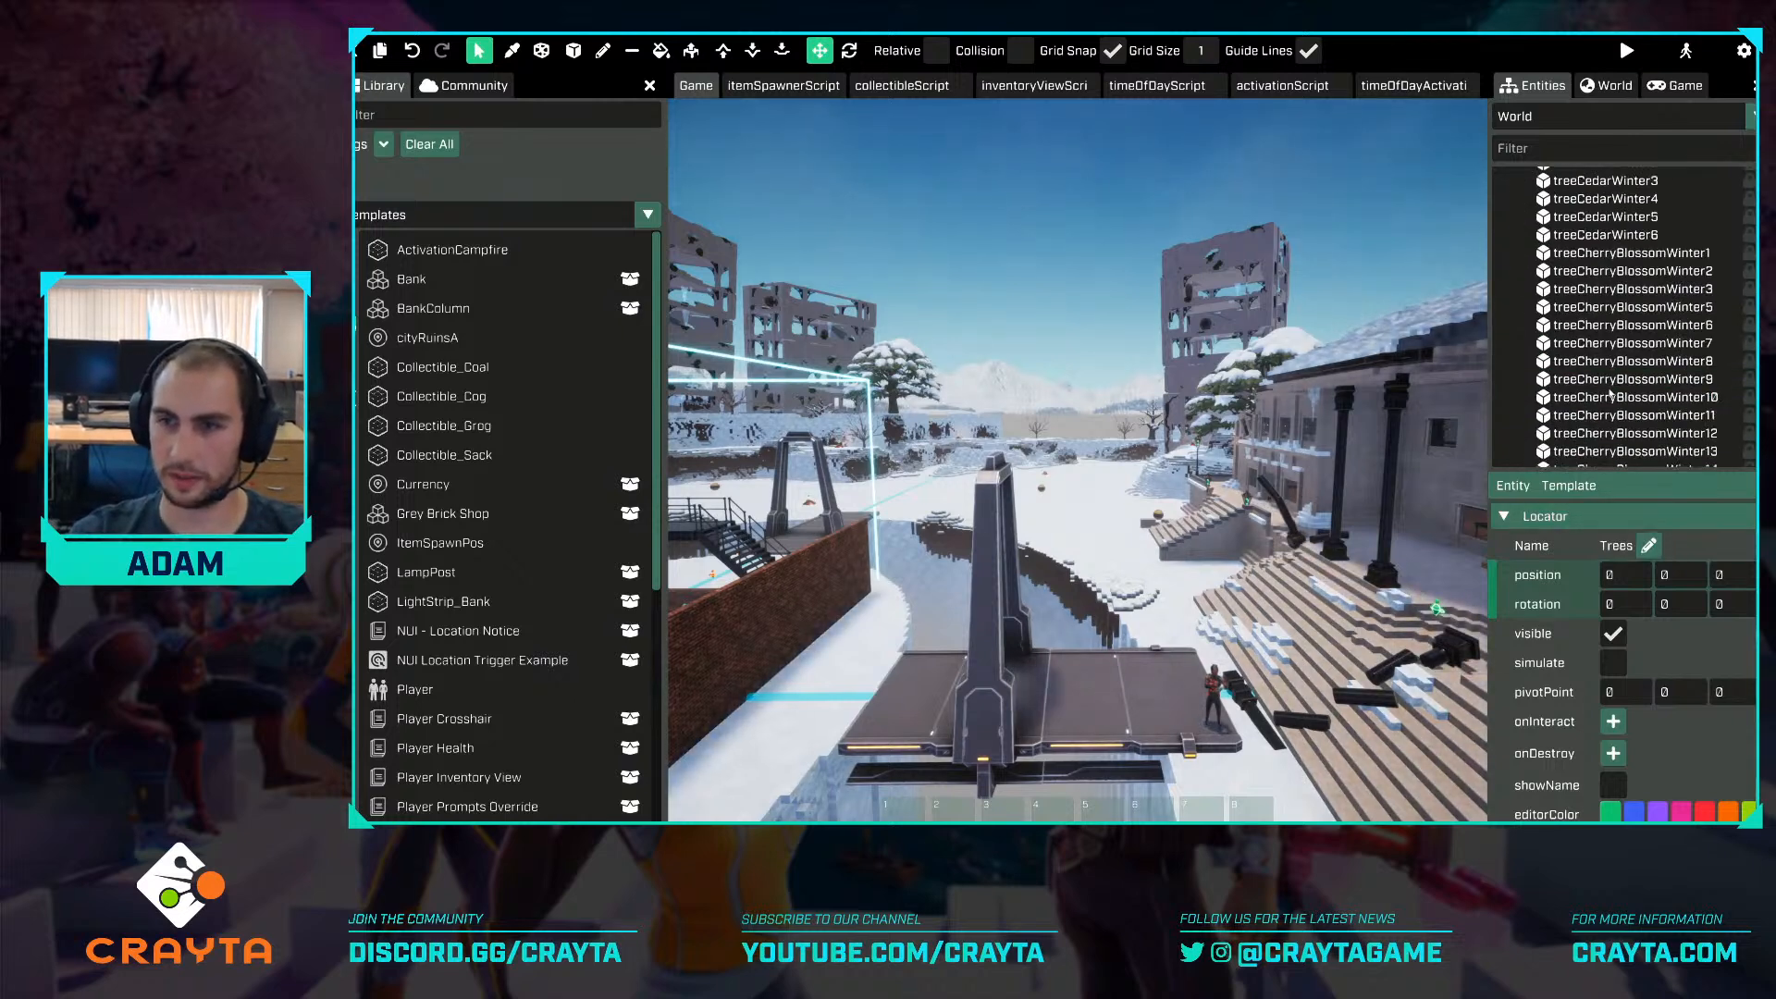
click(1615, 422)
scroll(1616, 389, up, 5)
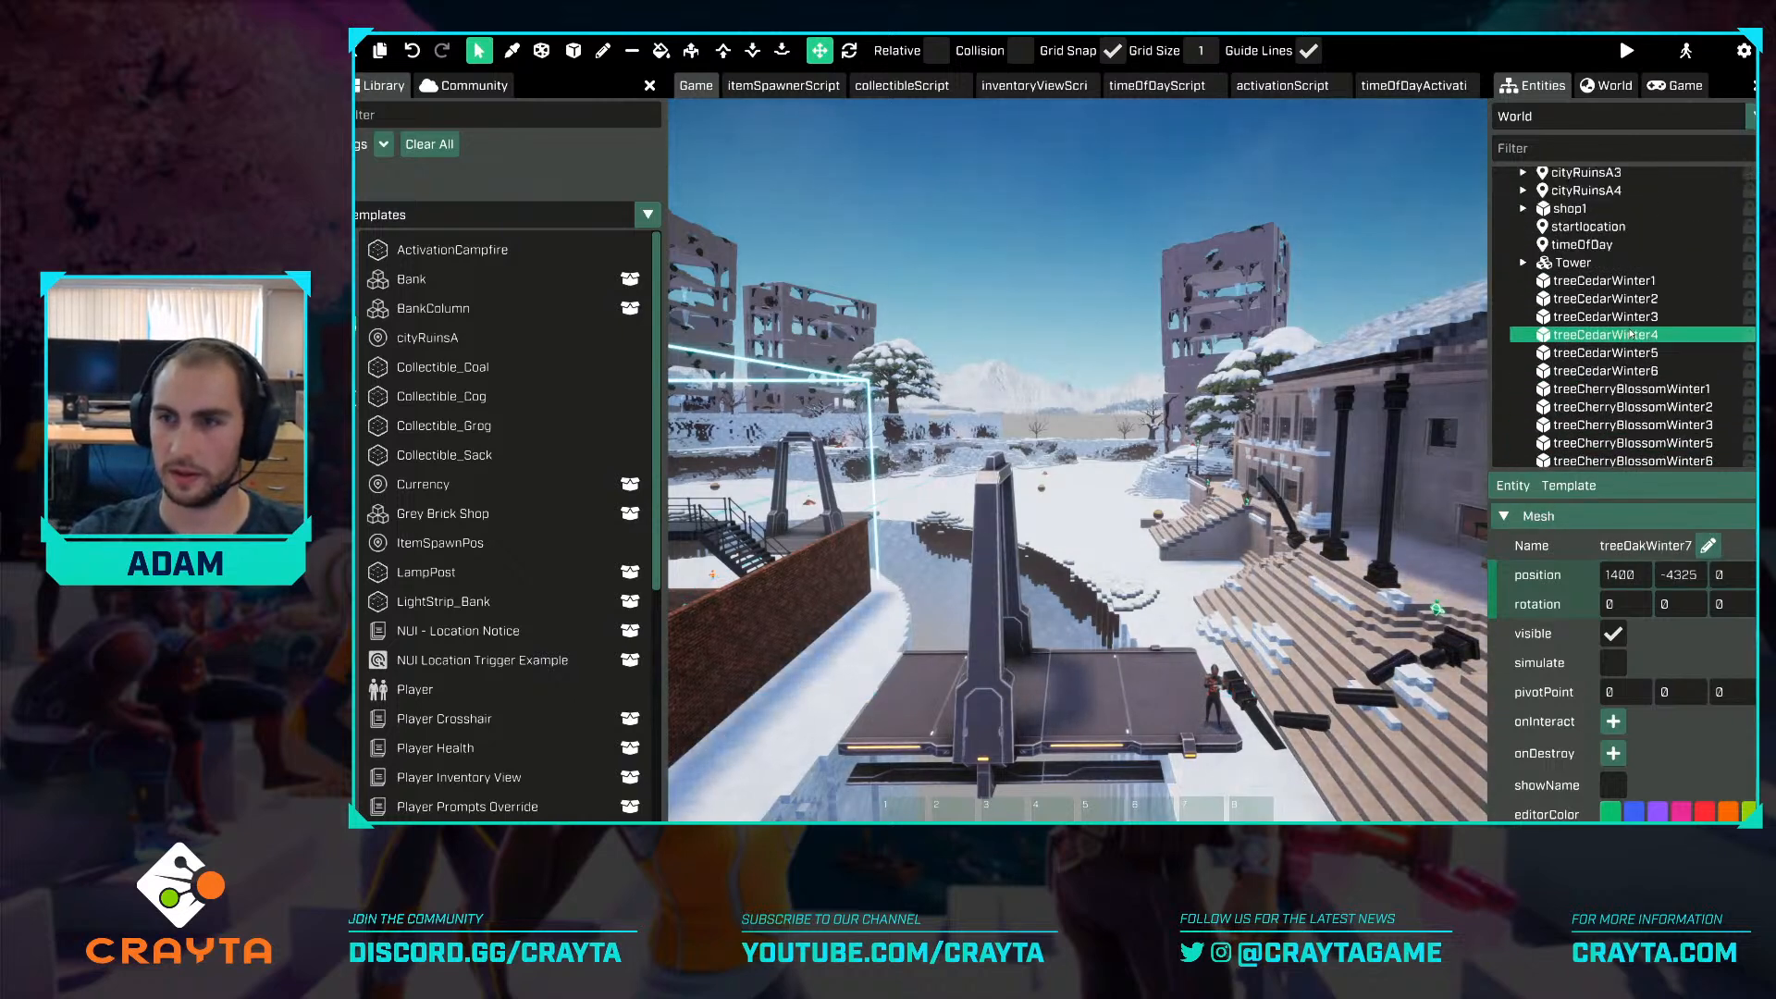
scroll(1616, 297, down, 5)
shift+click(1628, 267)
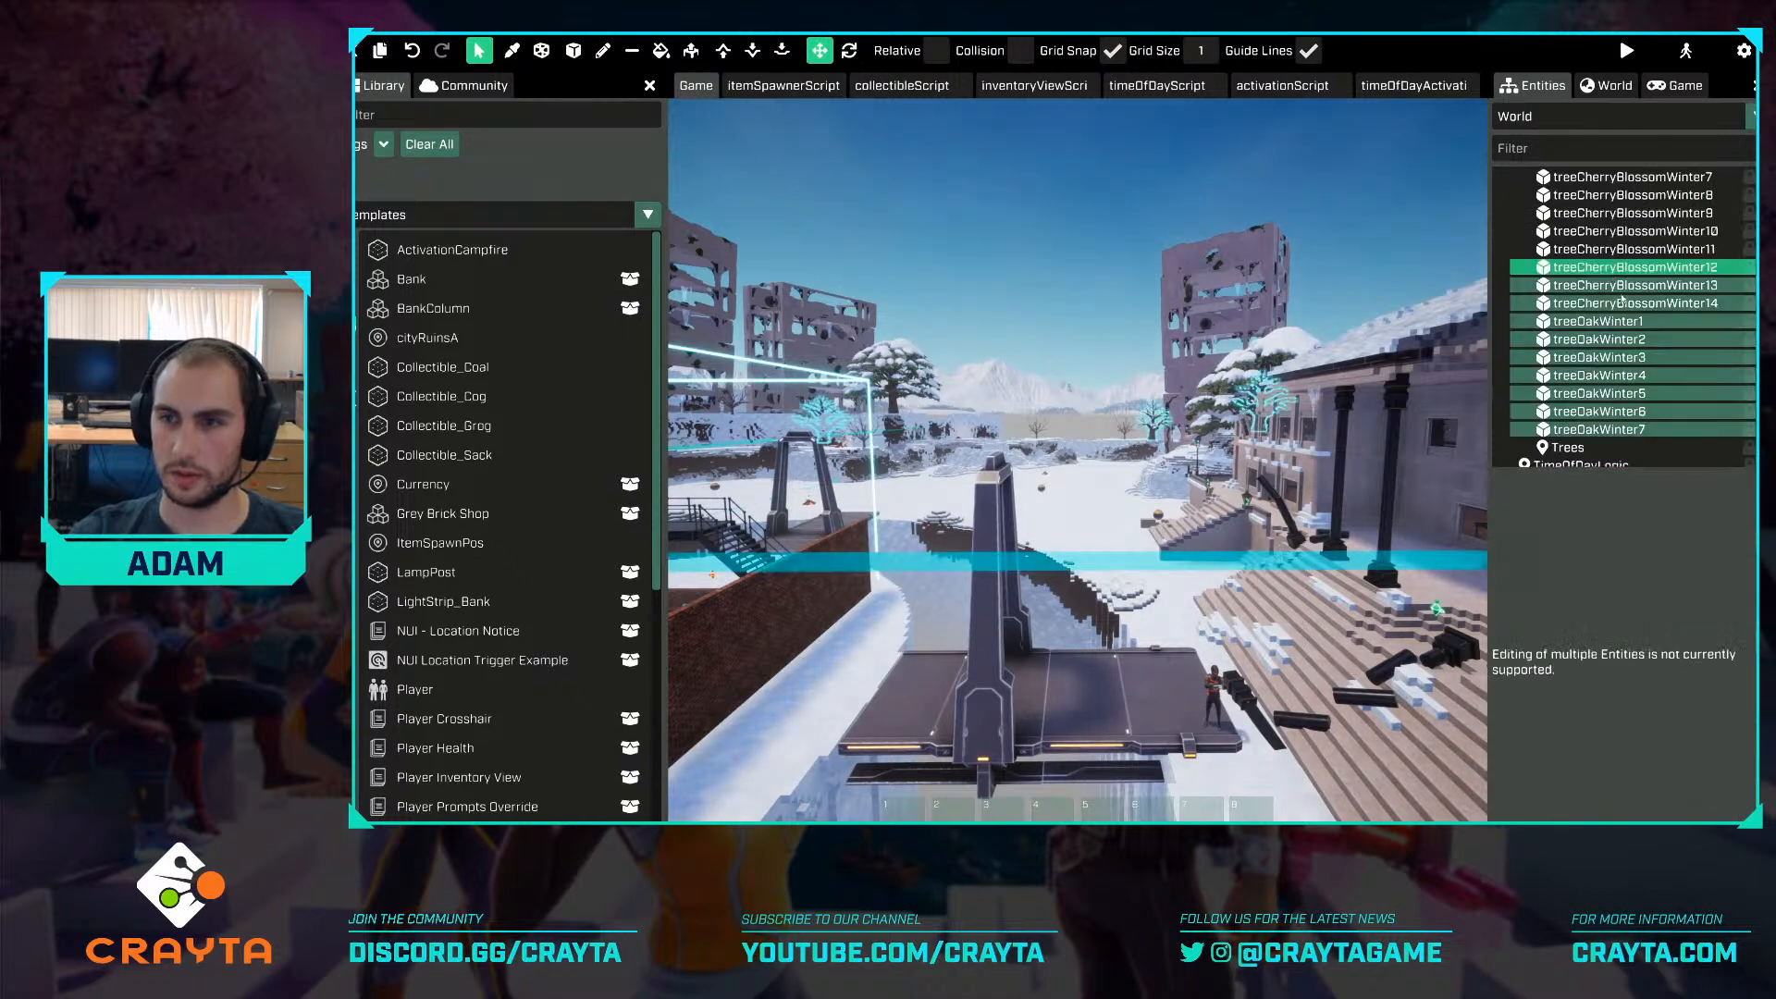
click(1631, 429)
scroll(1623, 370, up, 5)
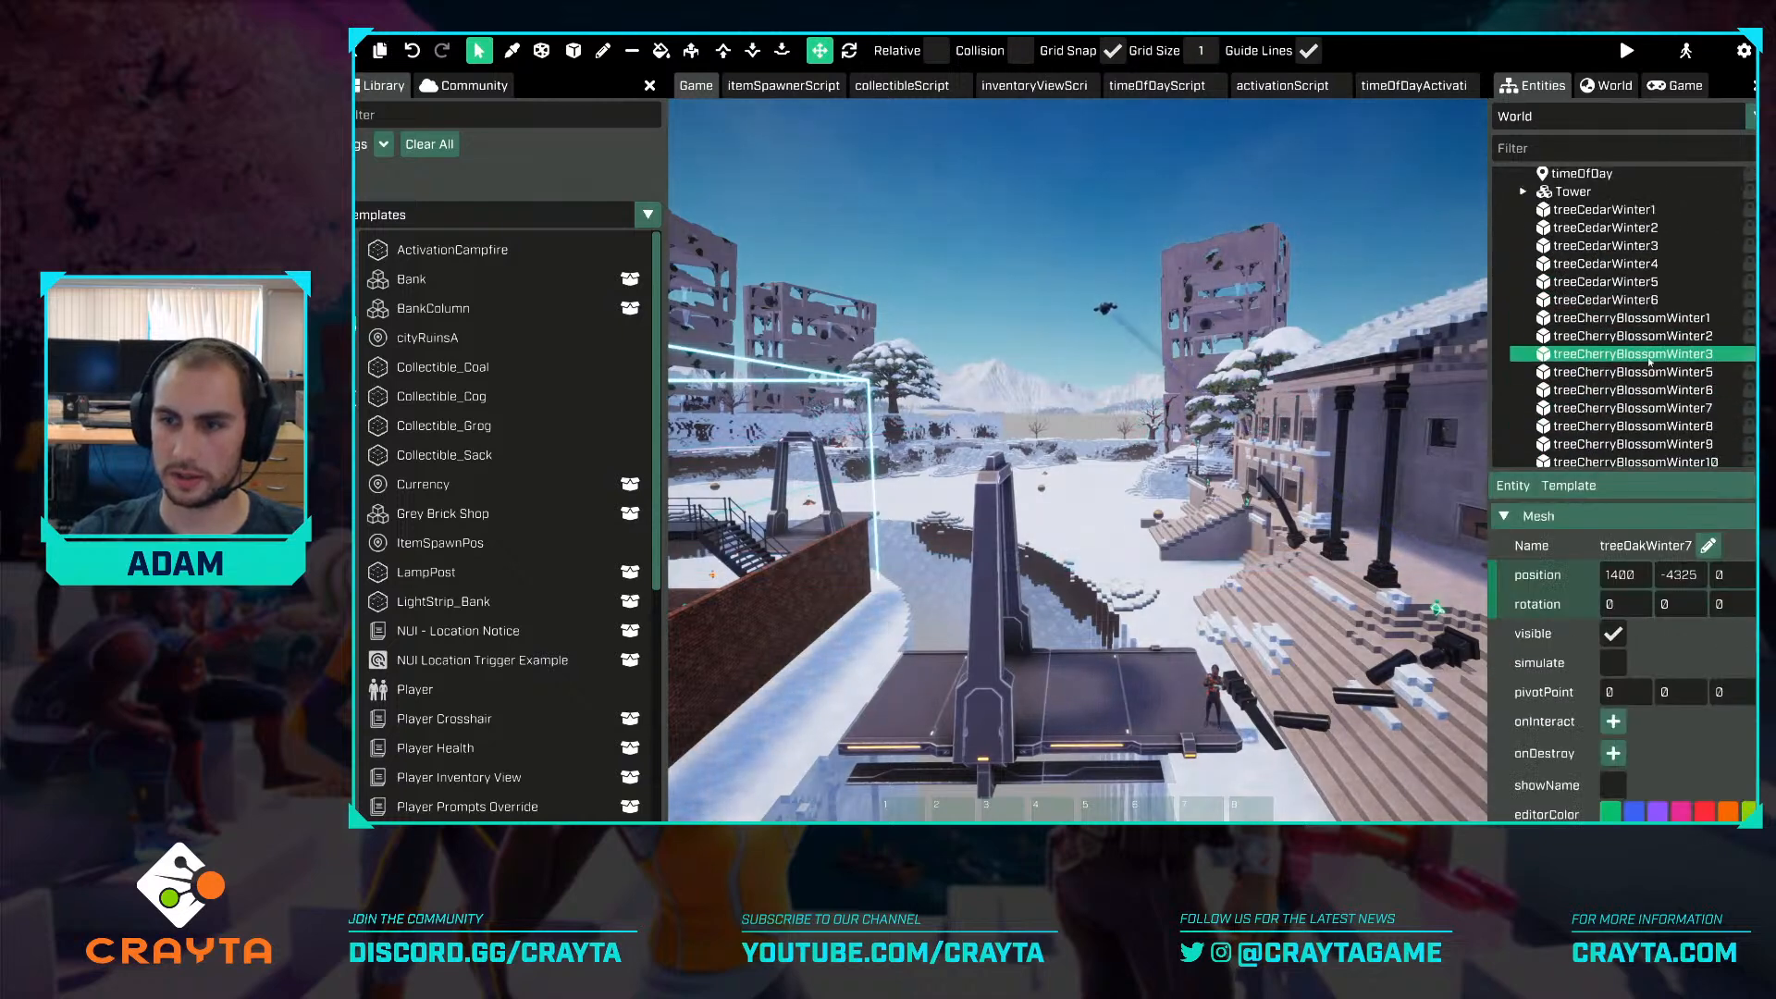
shift+click(1617, 211)
scroll(1617, 278, down, 5)
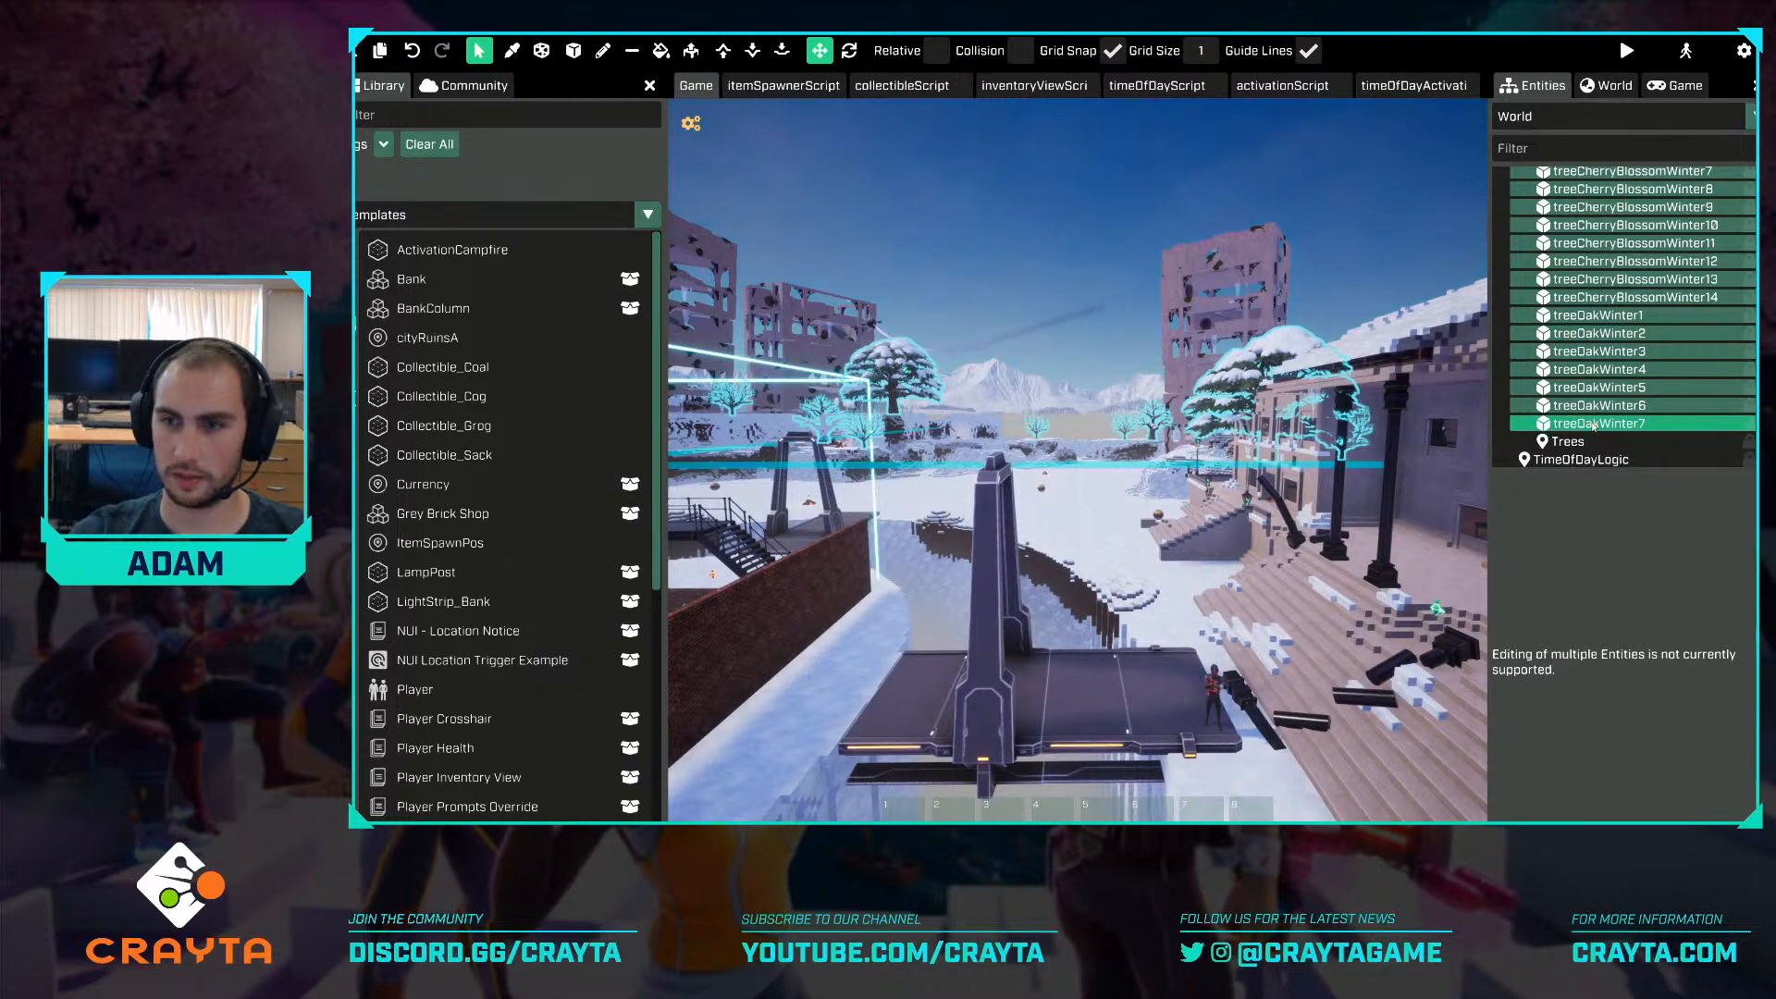
drag(1601, 407, 1588, 442)
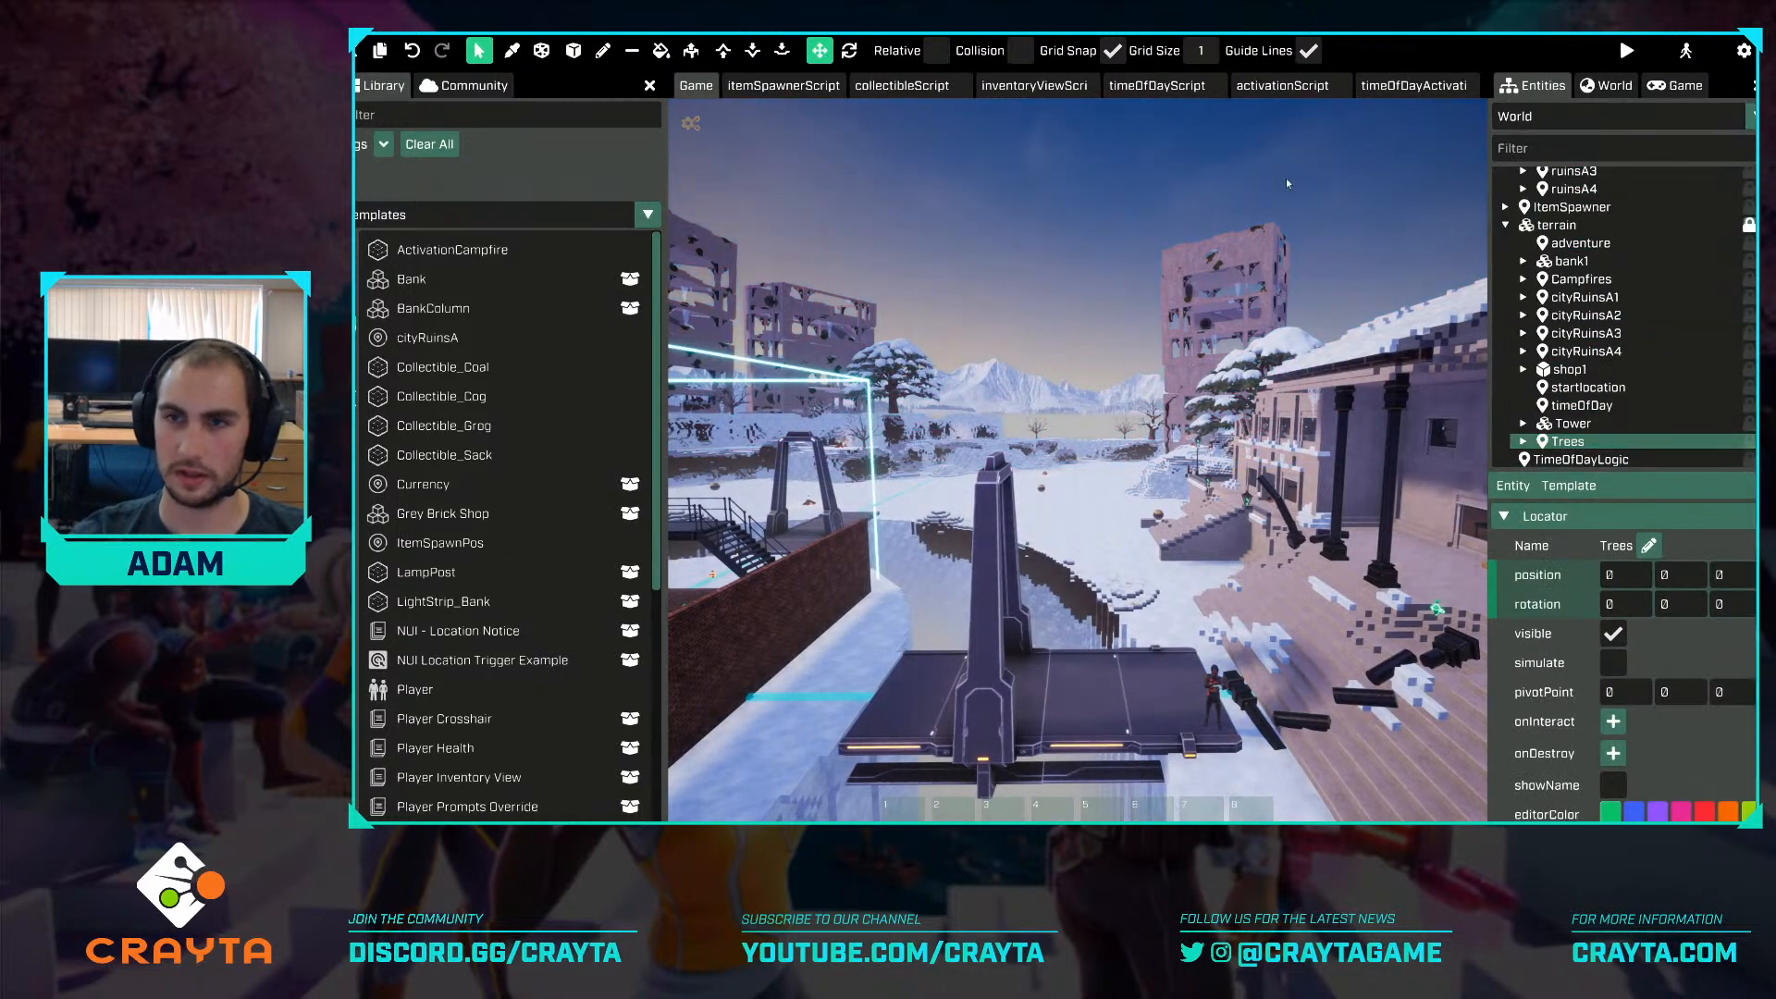
Clear the selection, preview the game at night and run through the base with empty inventory slot 6 selected to check the campfires.
click(1334, 222)
right_drag(1334, 222, 1280, 389)
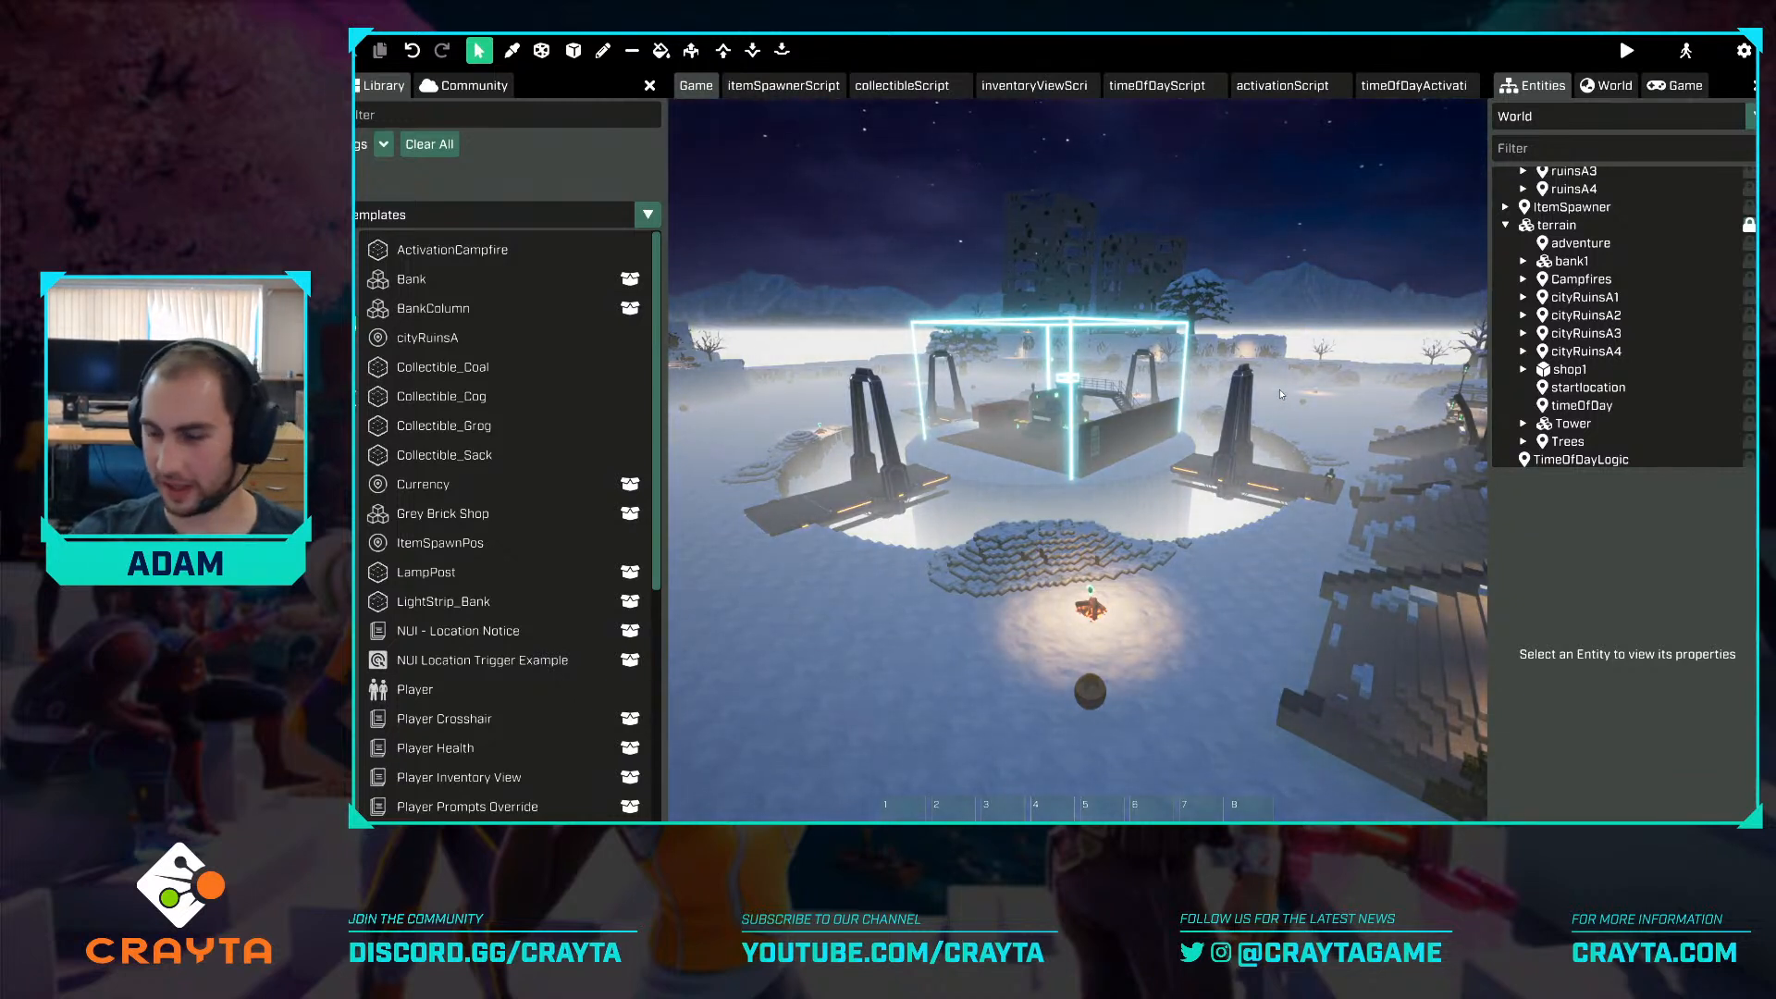
key(F5)
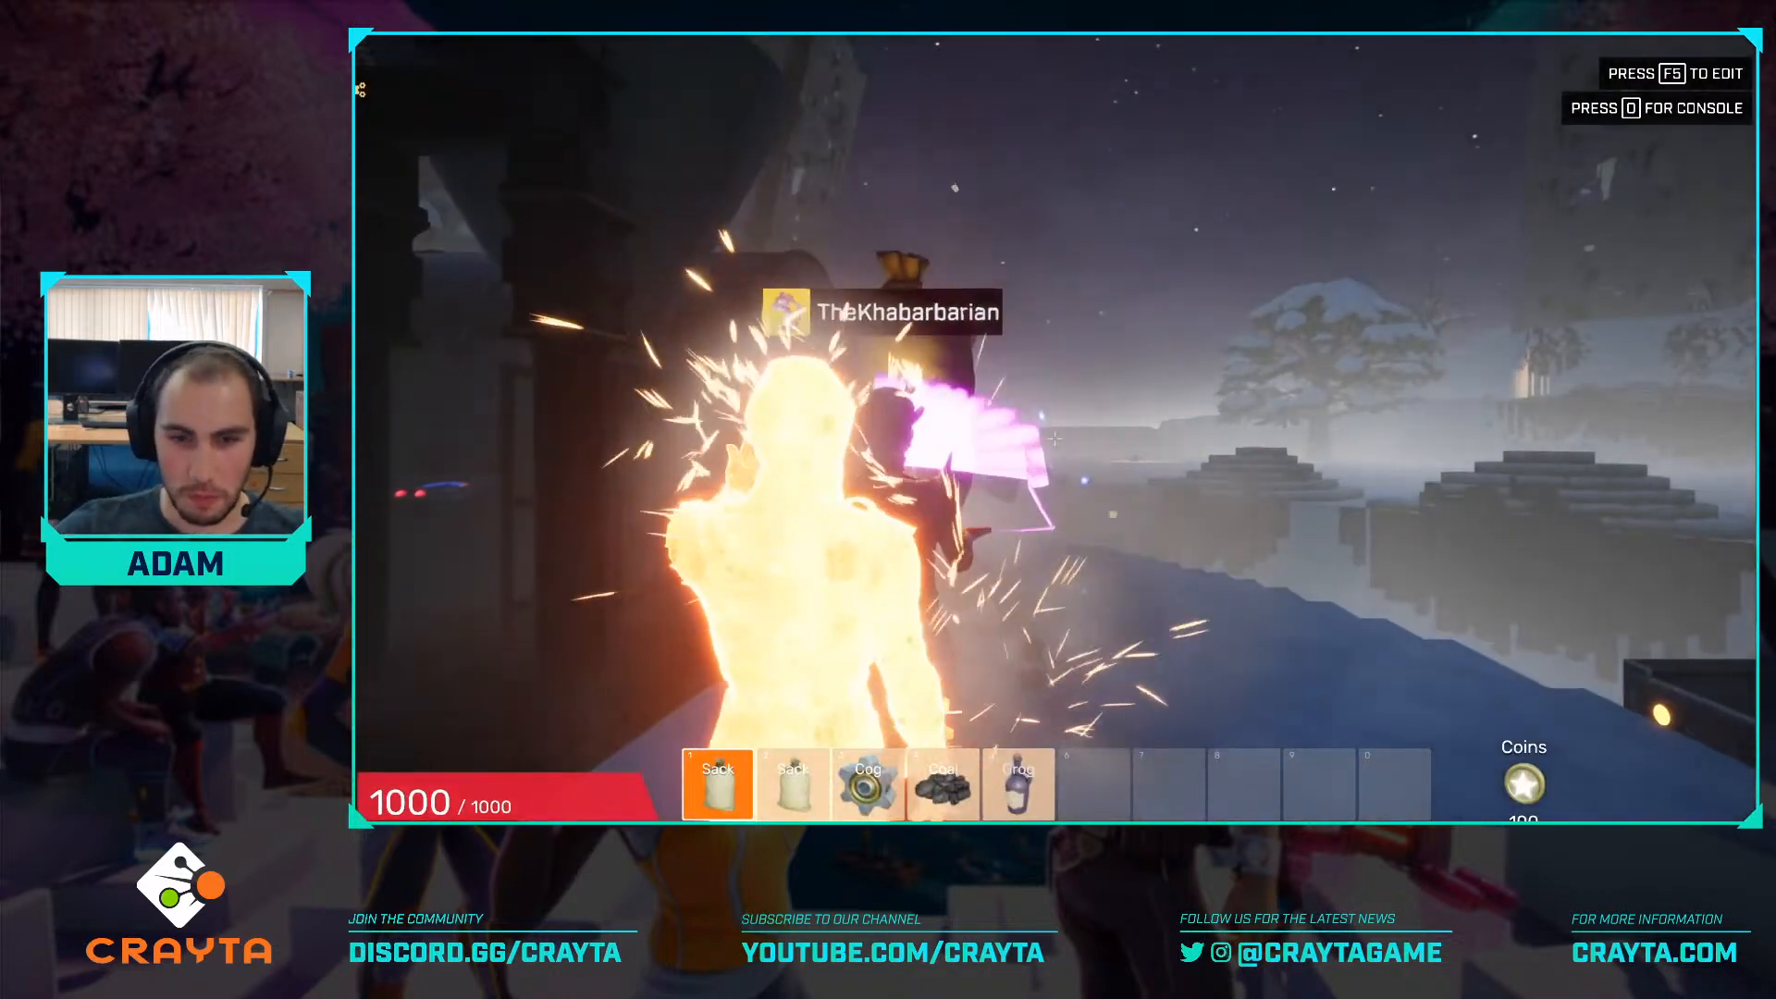
key(w)
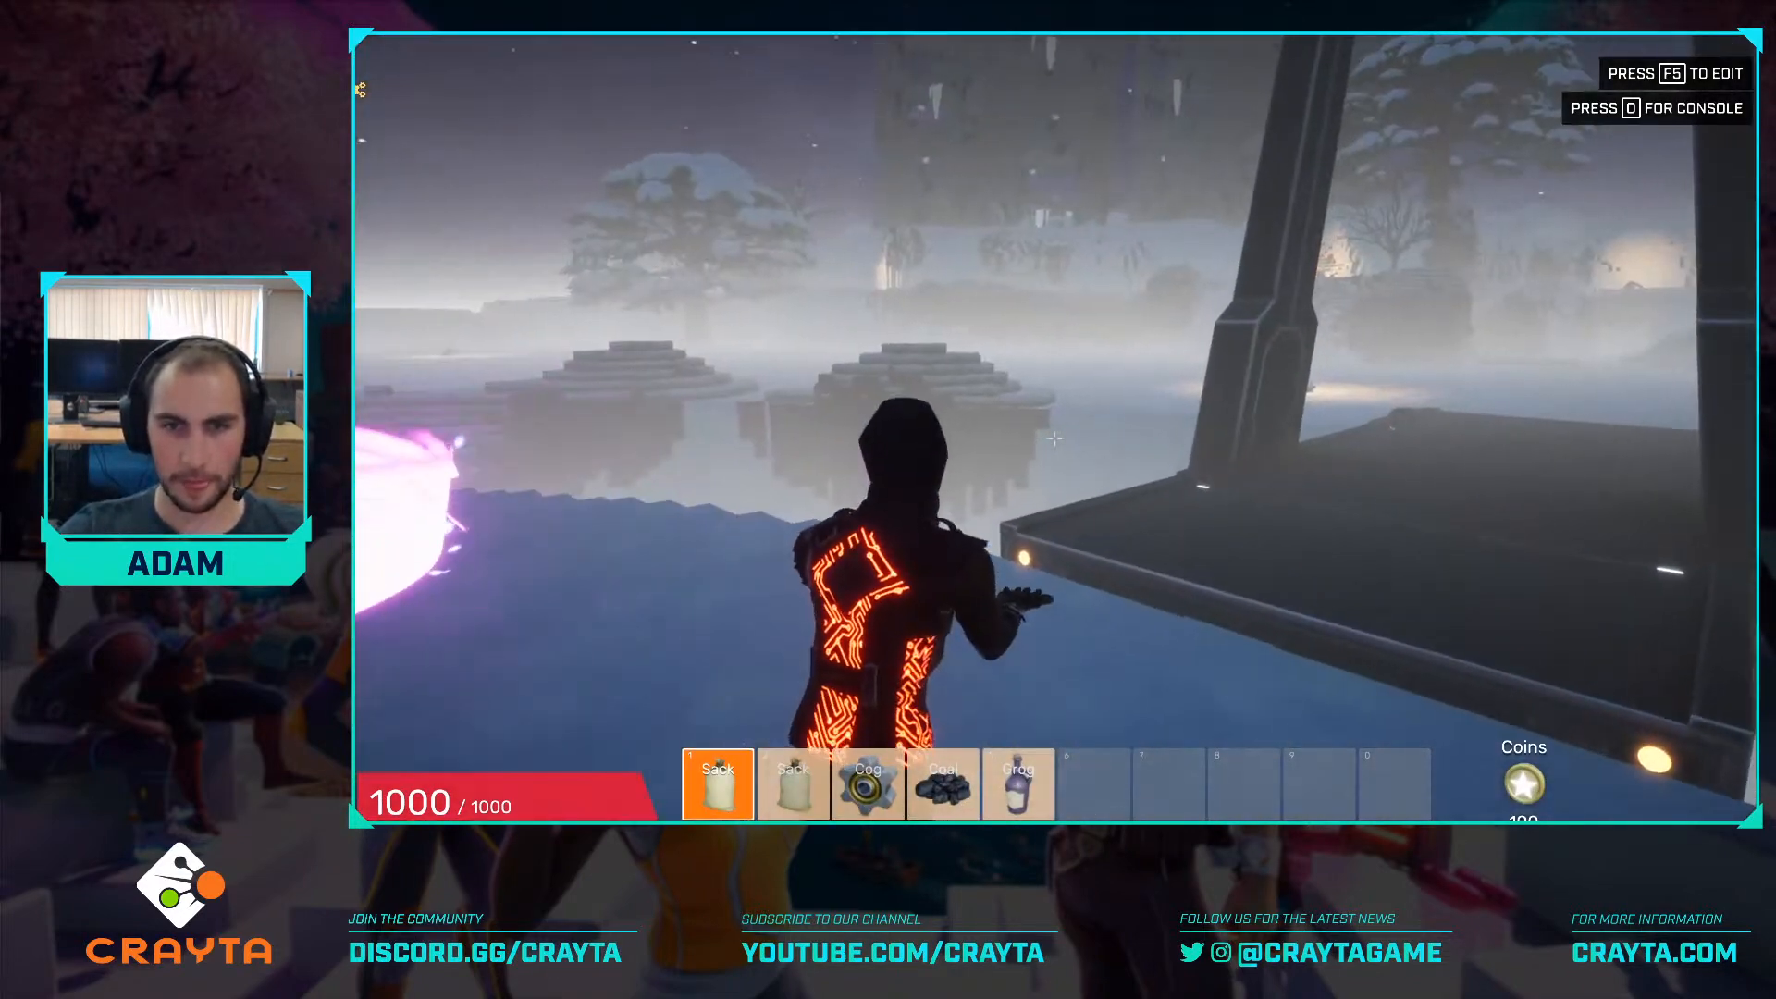
key(w)
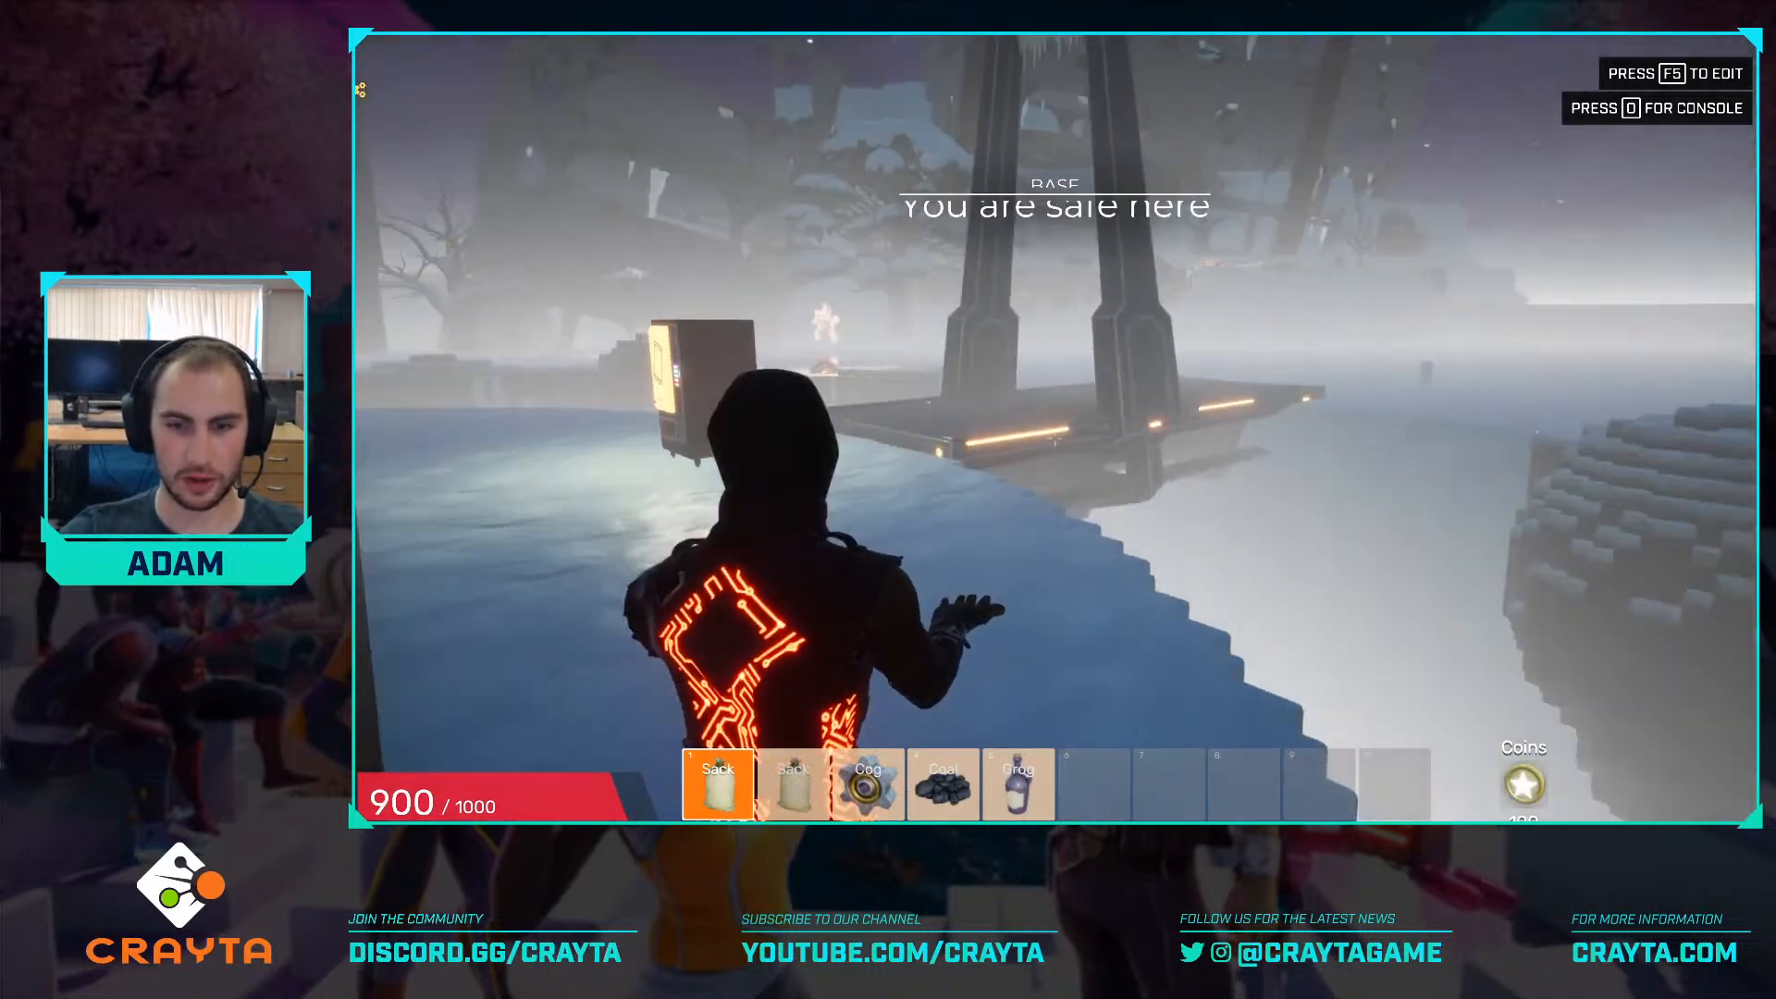
key(6)
key(w)
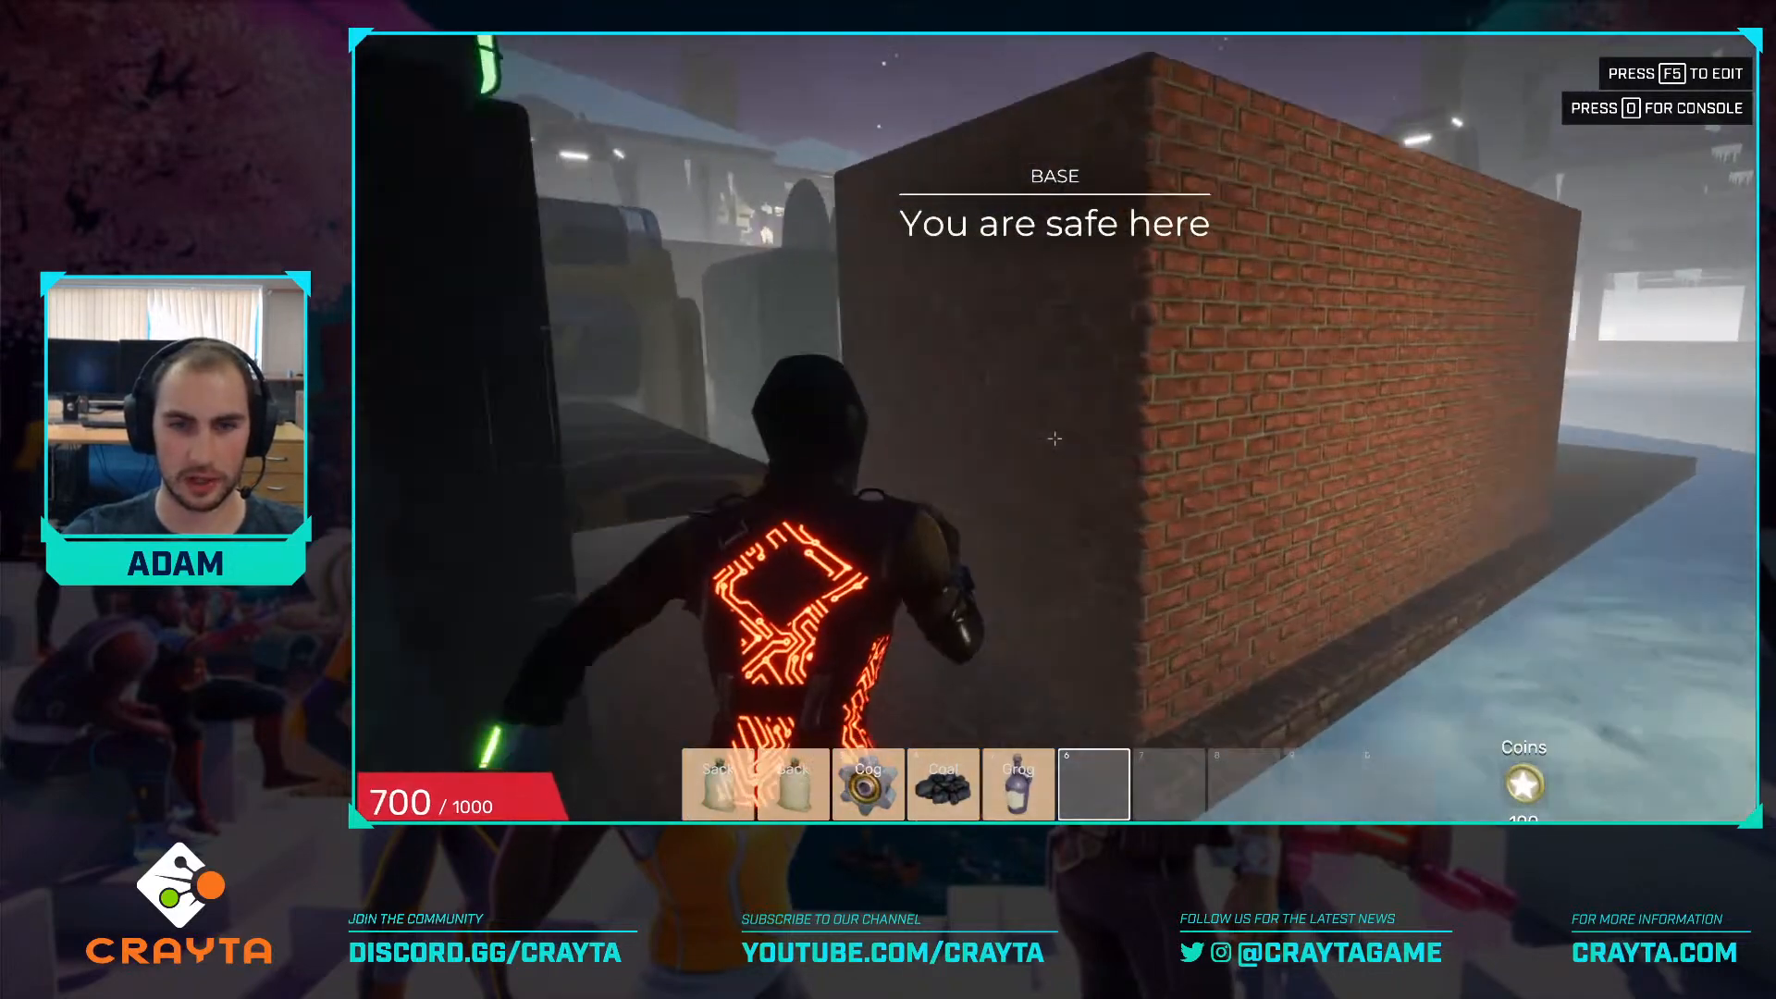
key(w)
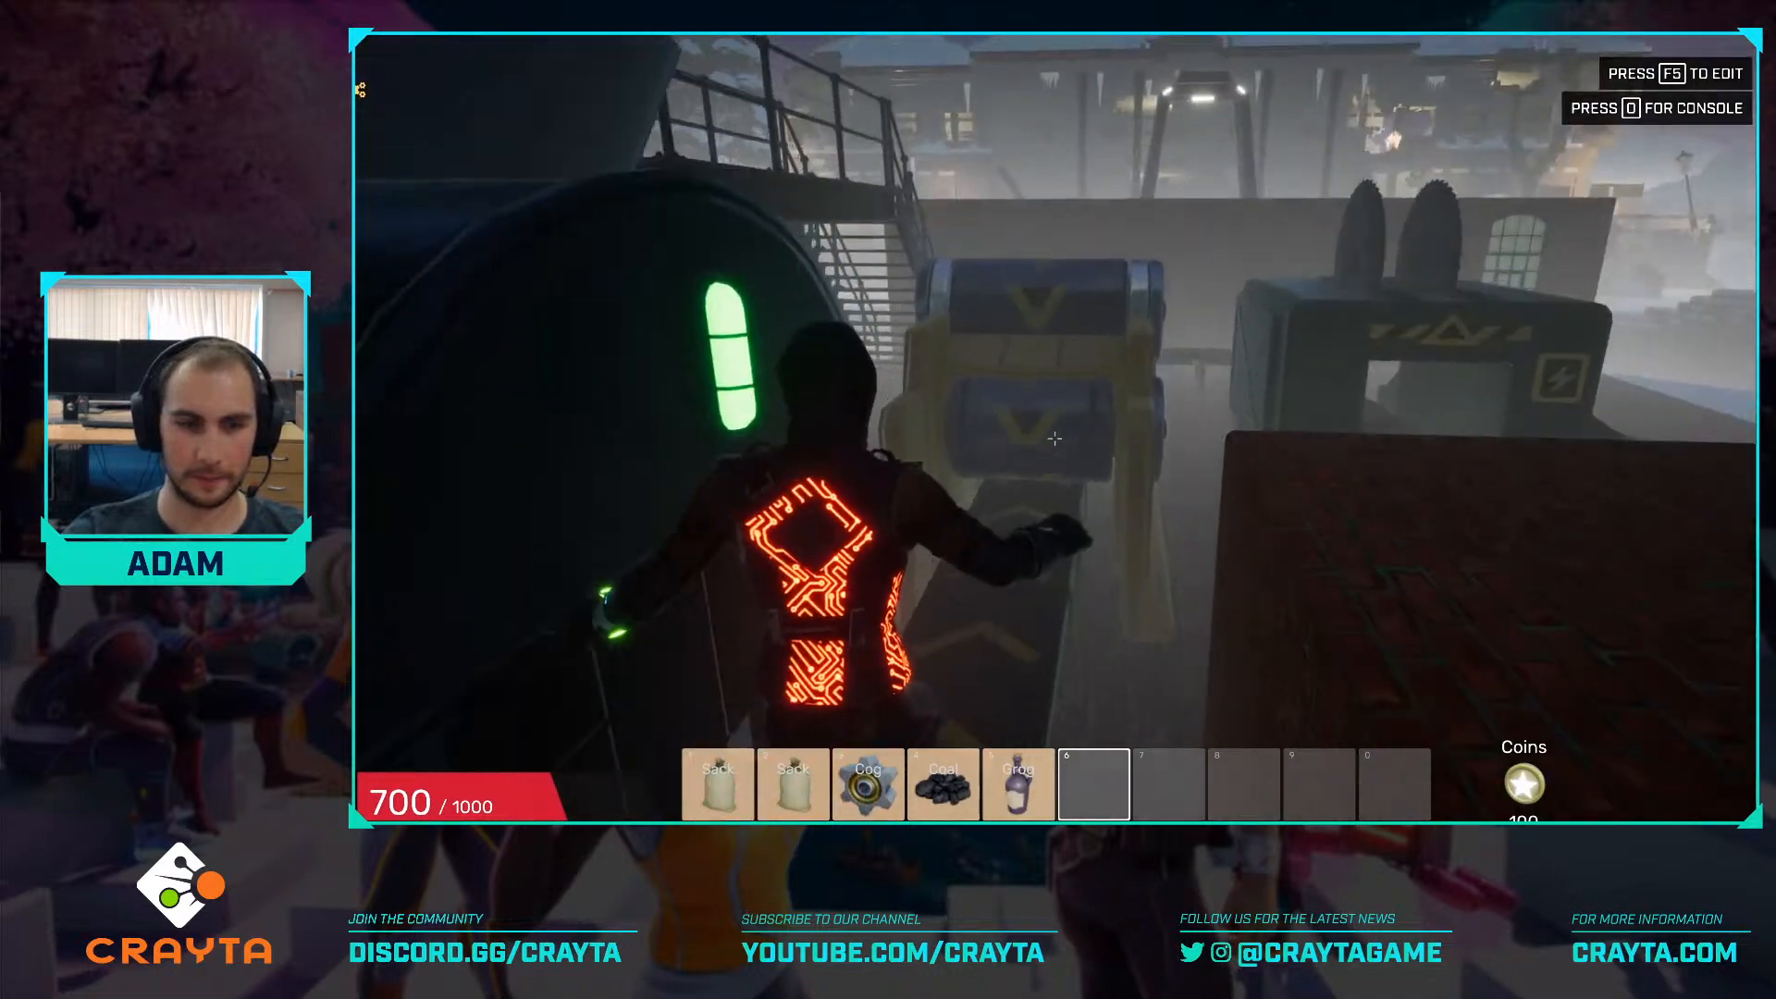
key(w)
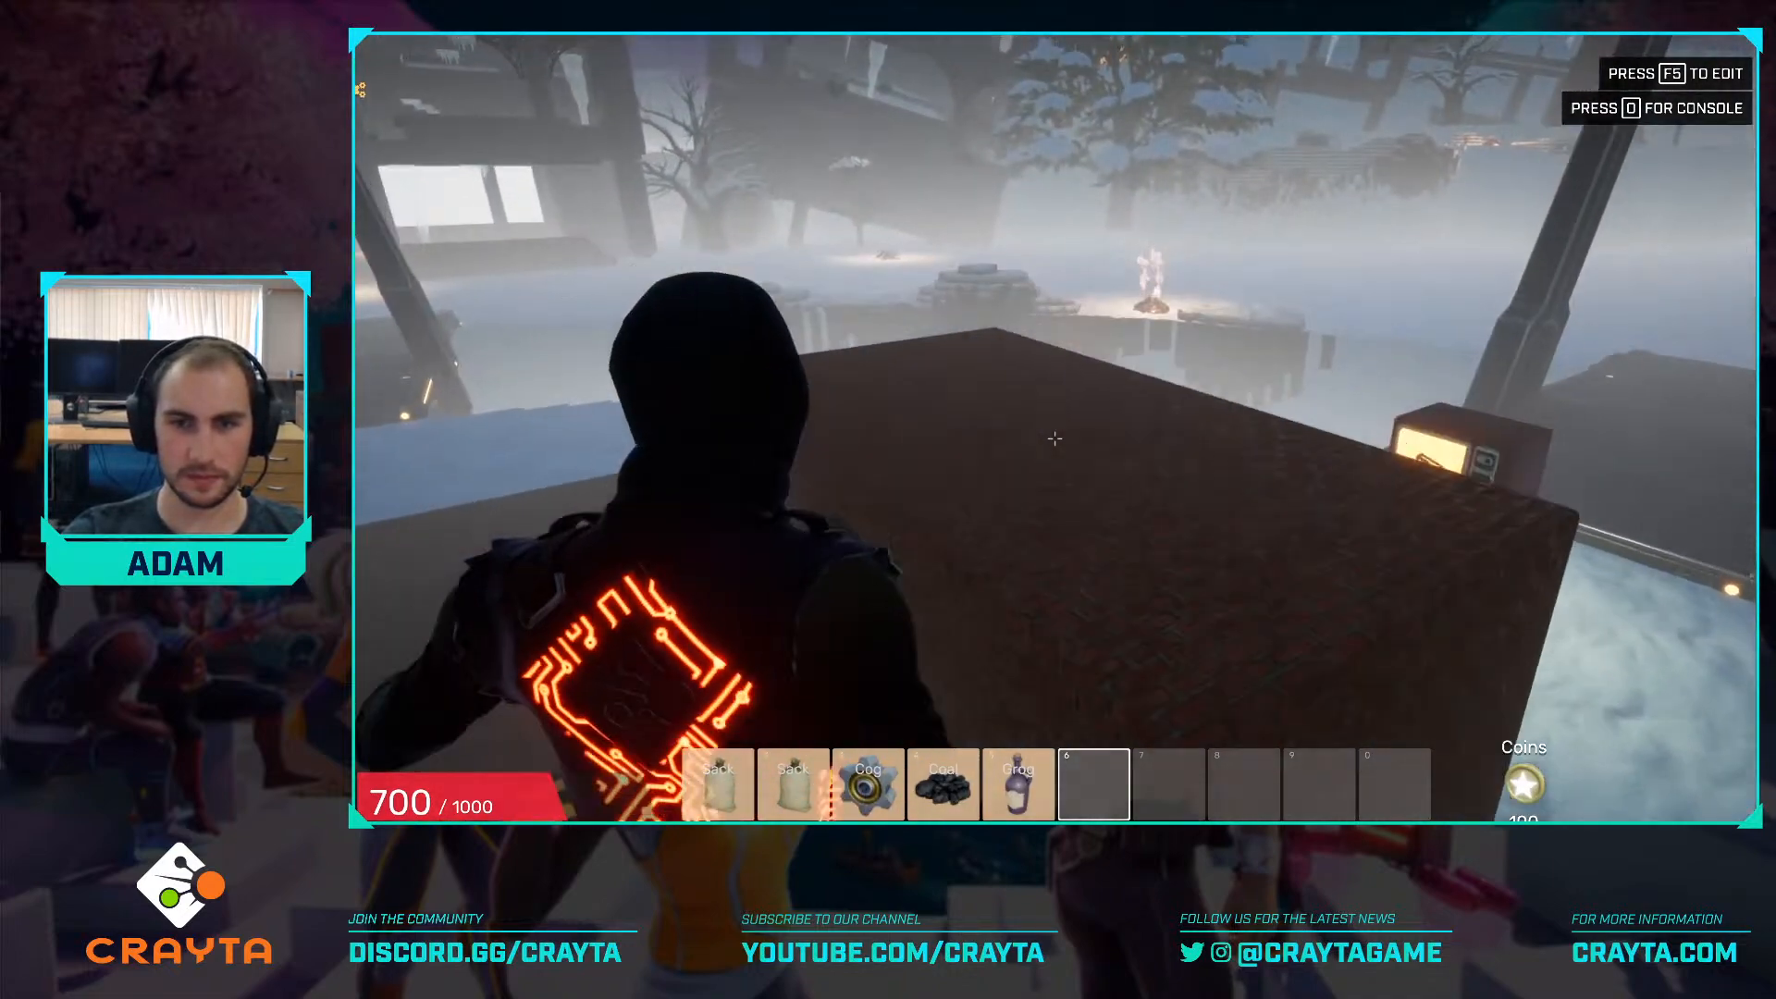
Walk along the base's brick wall towards the bridge to check the campfires by day.
key(w)
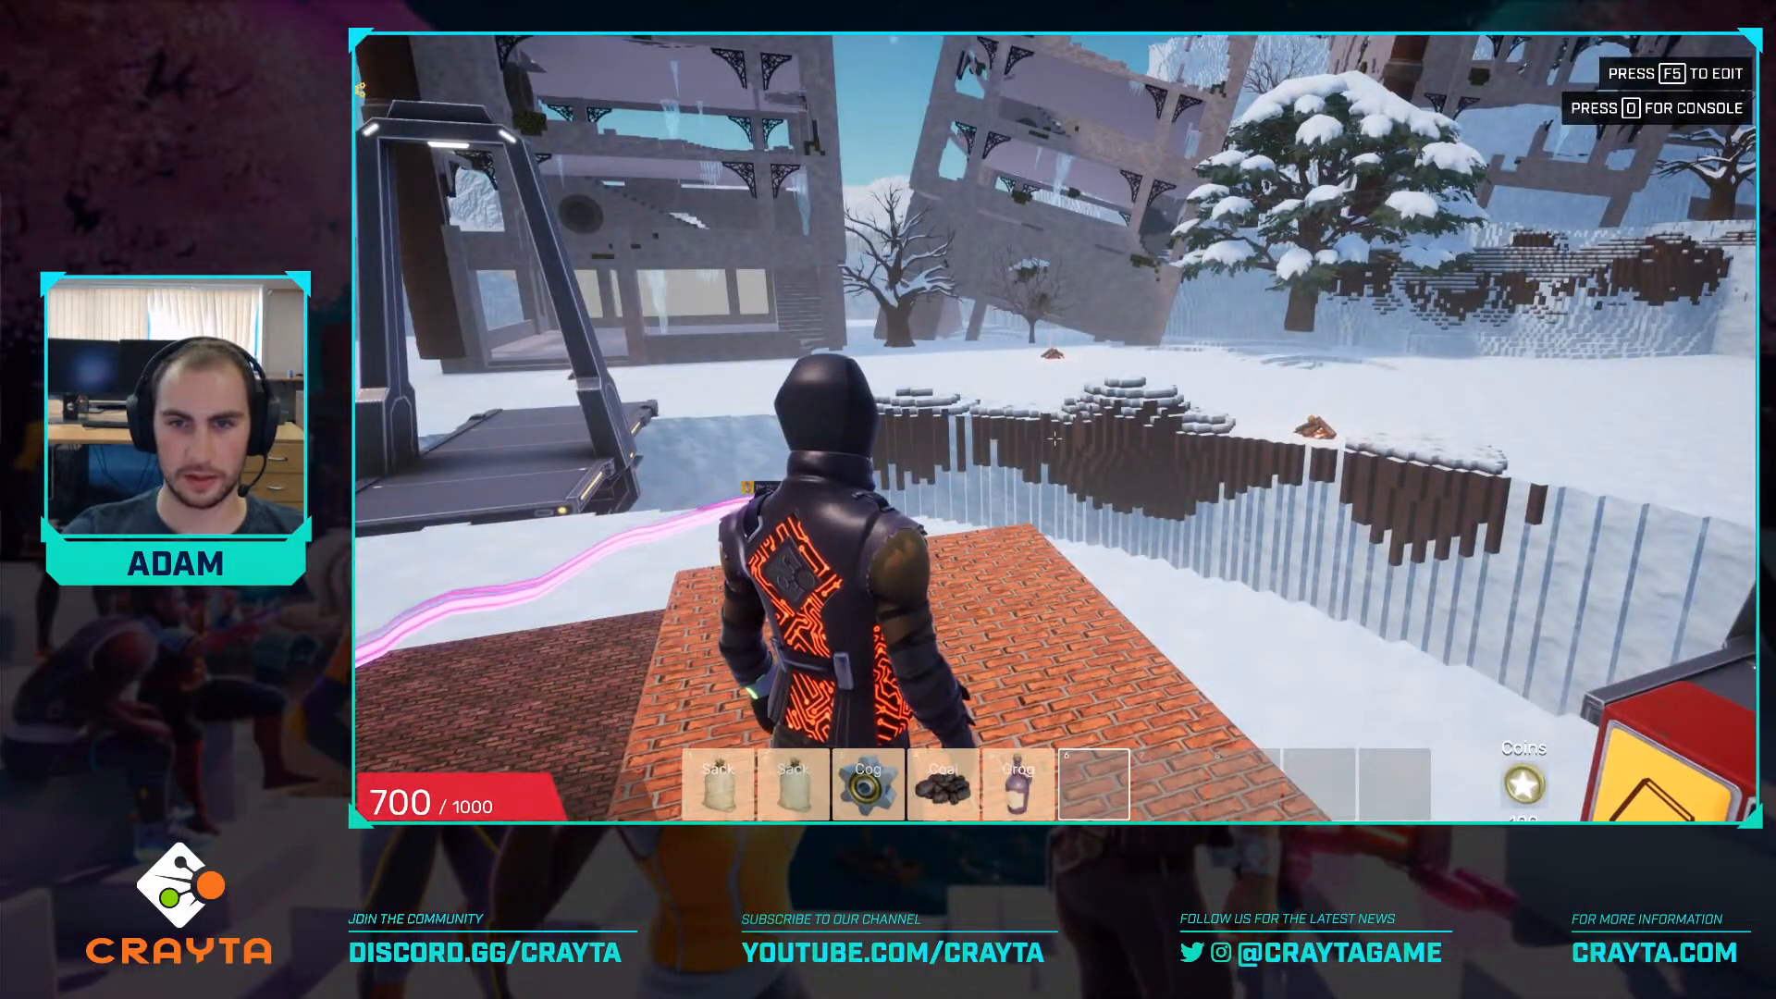
key(w)
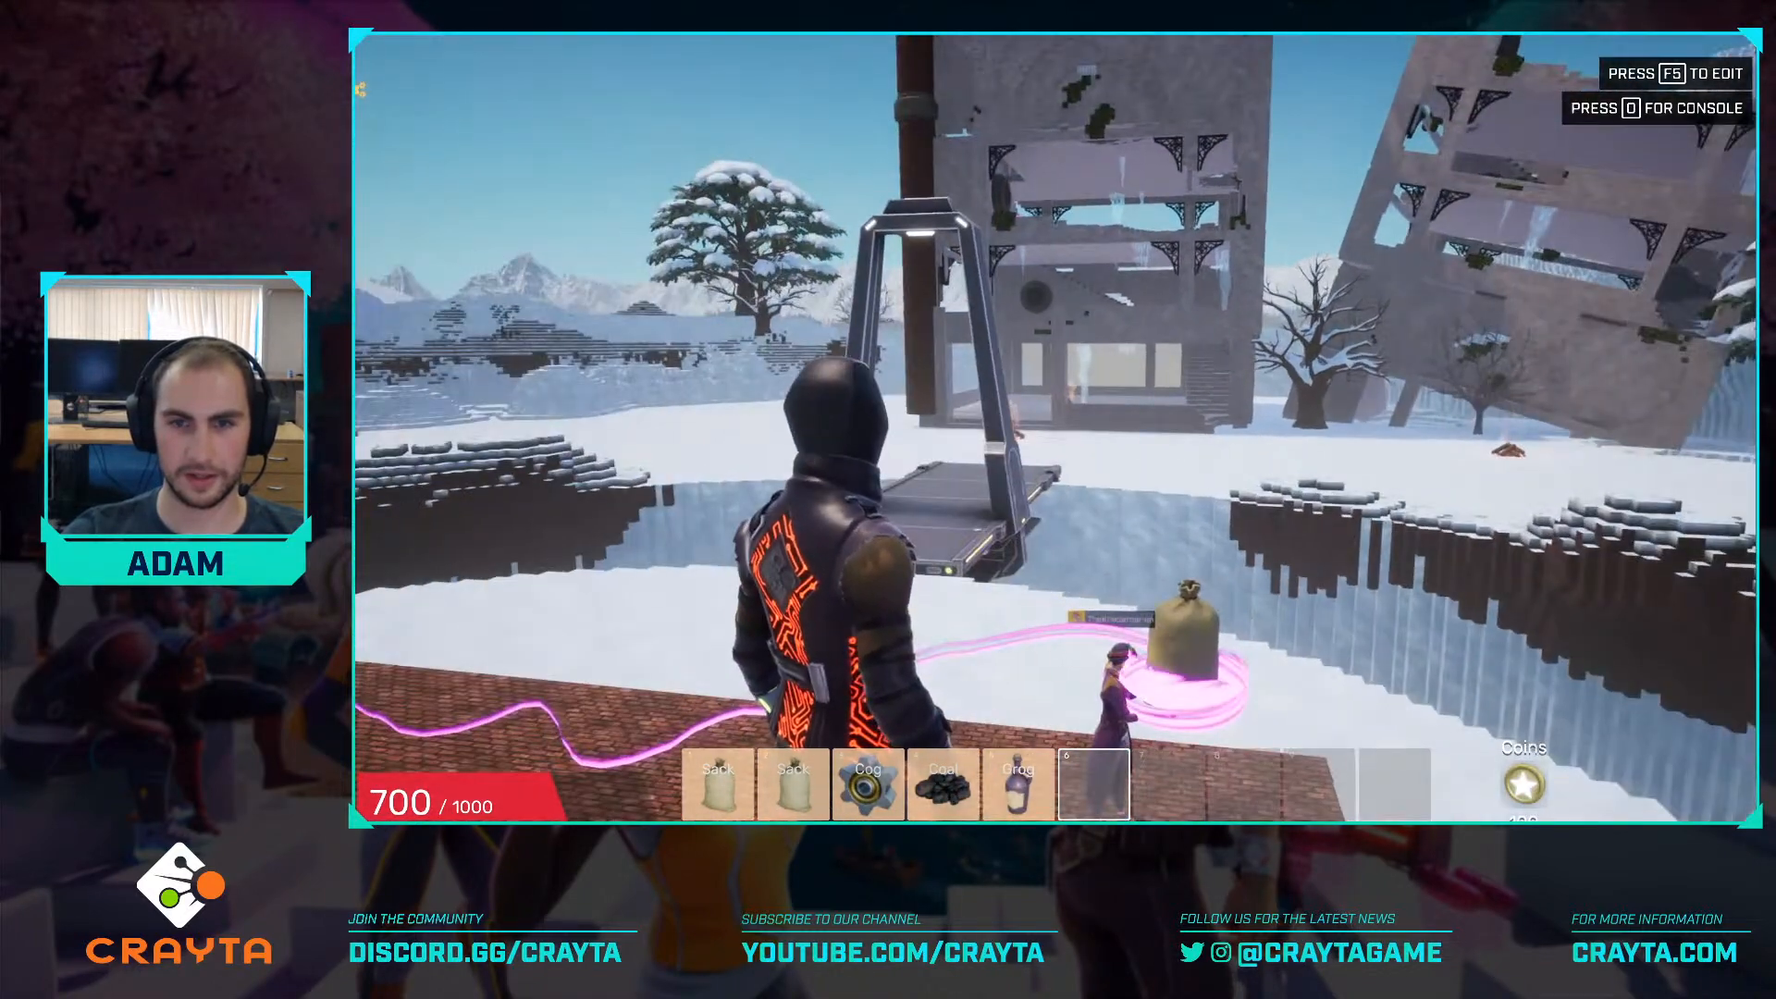
key(w)
key(w)
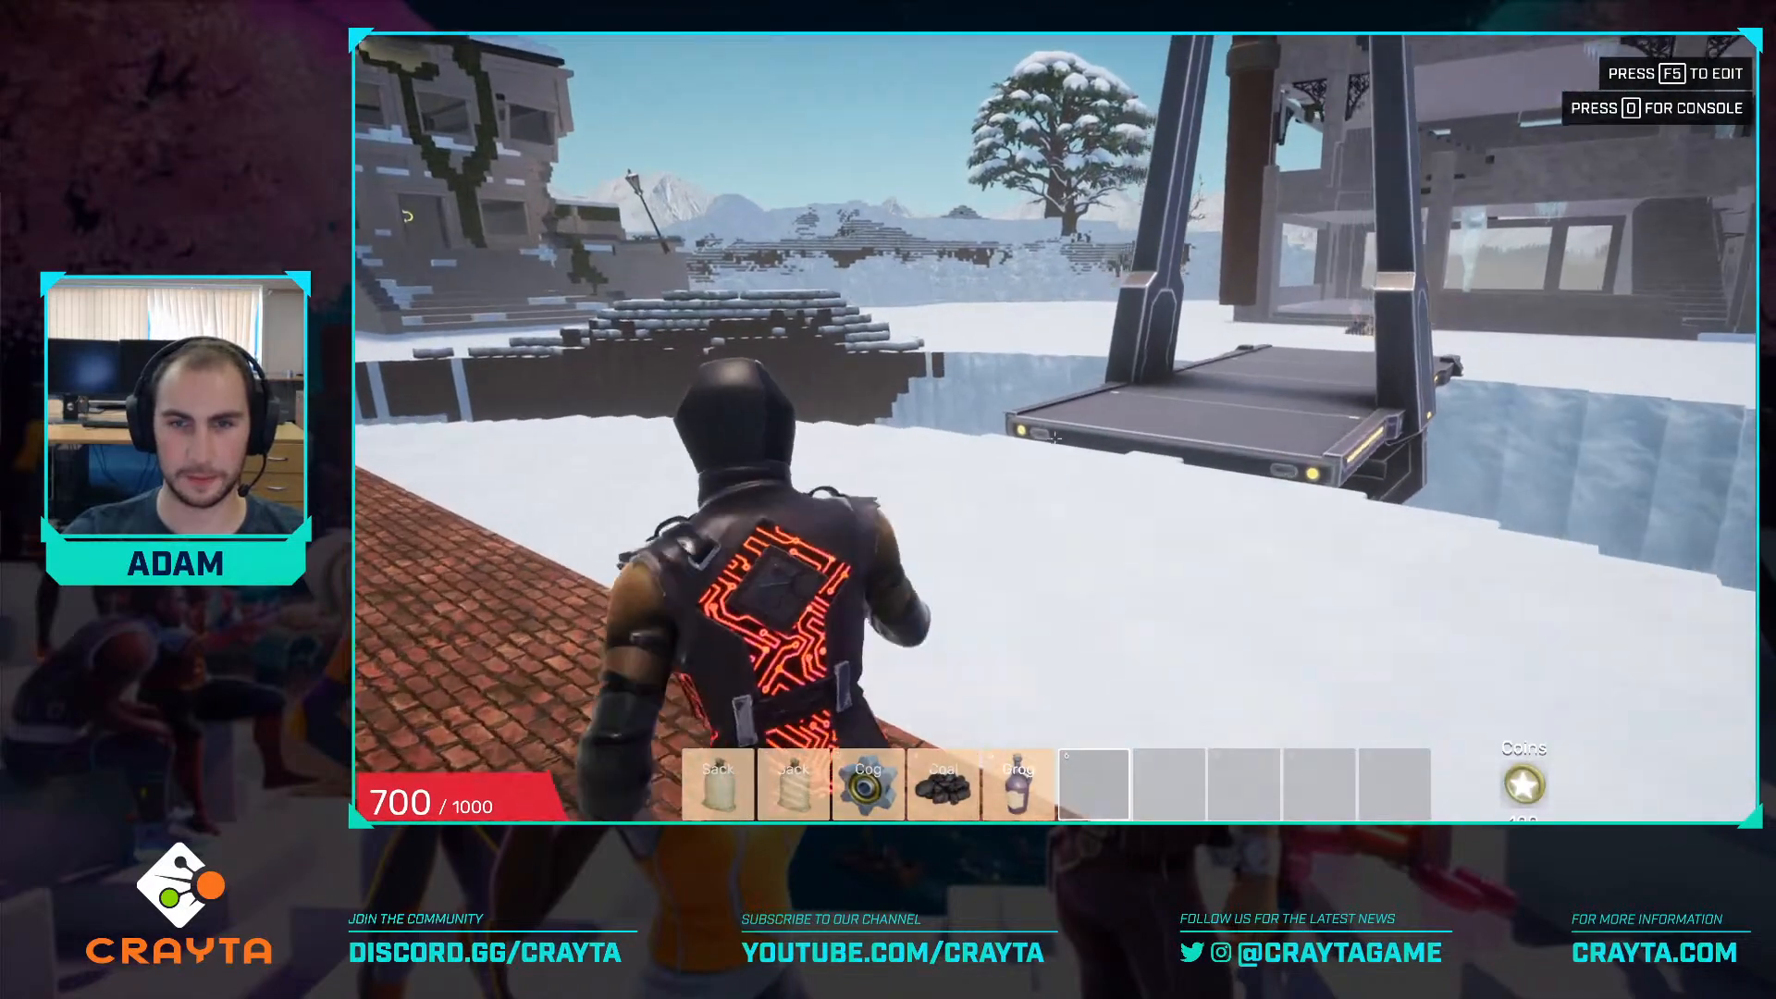
Open the preview console, read through the server log for script errors and time-of-day messages, and return to moving the player.
key(0)
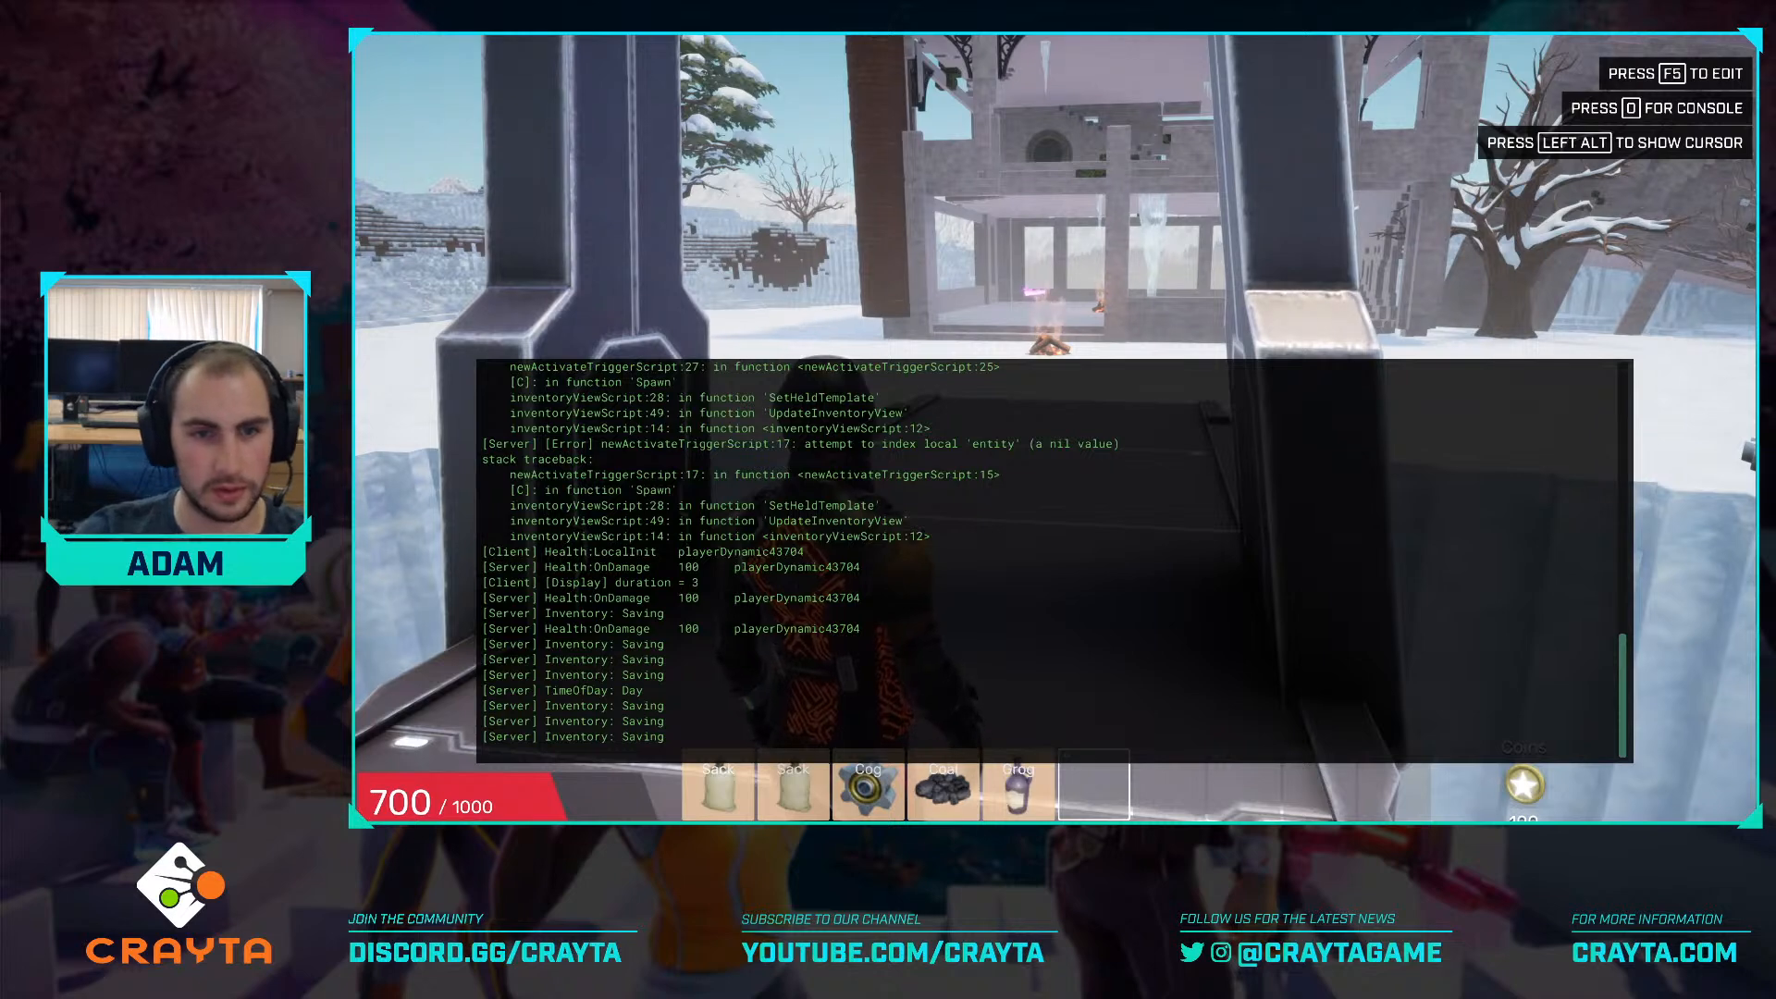
key(alt)
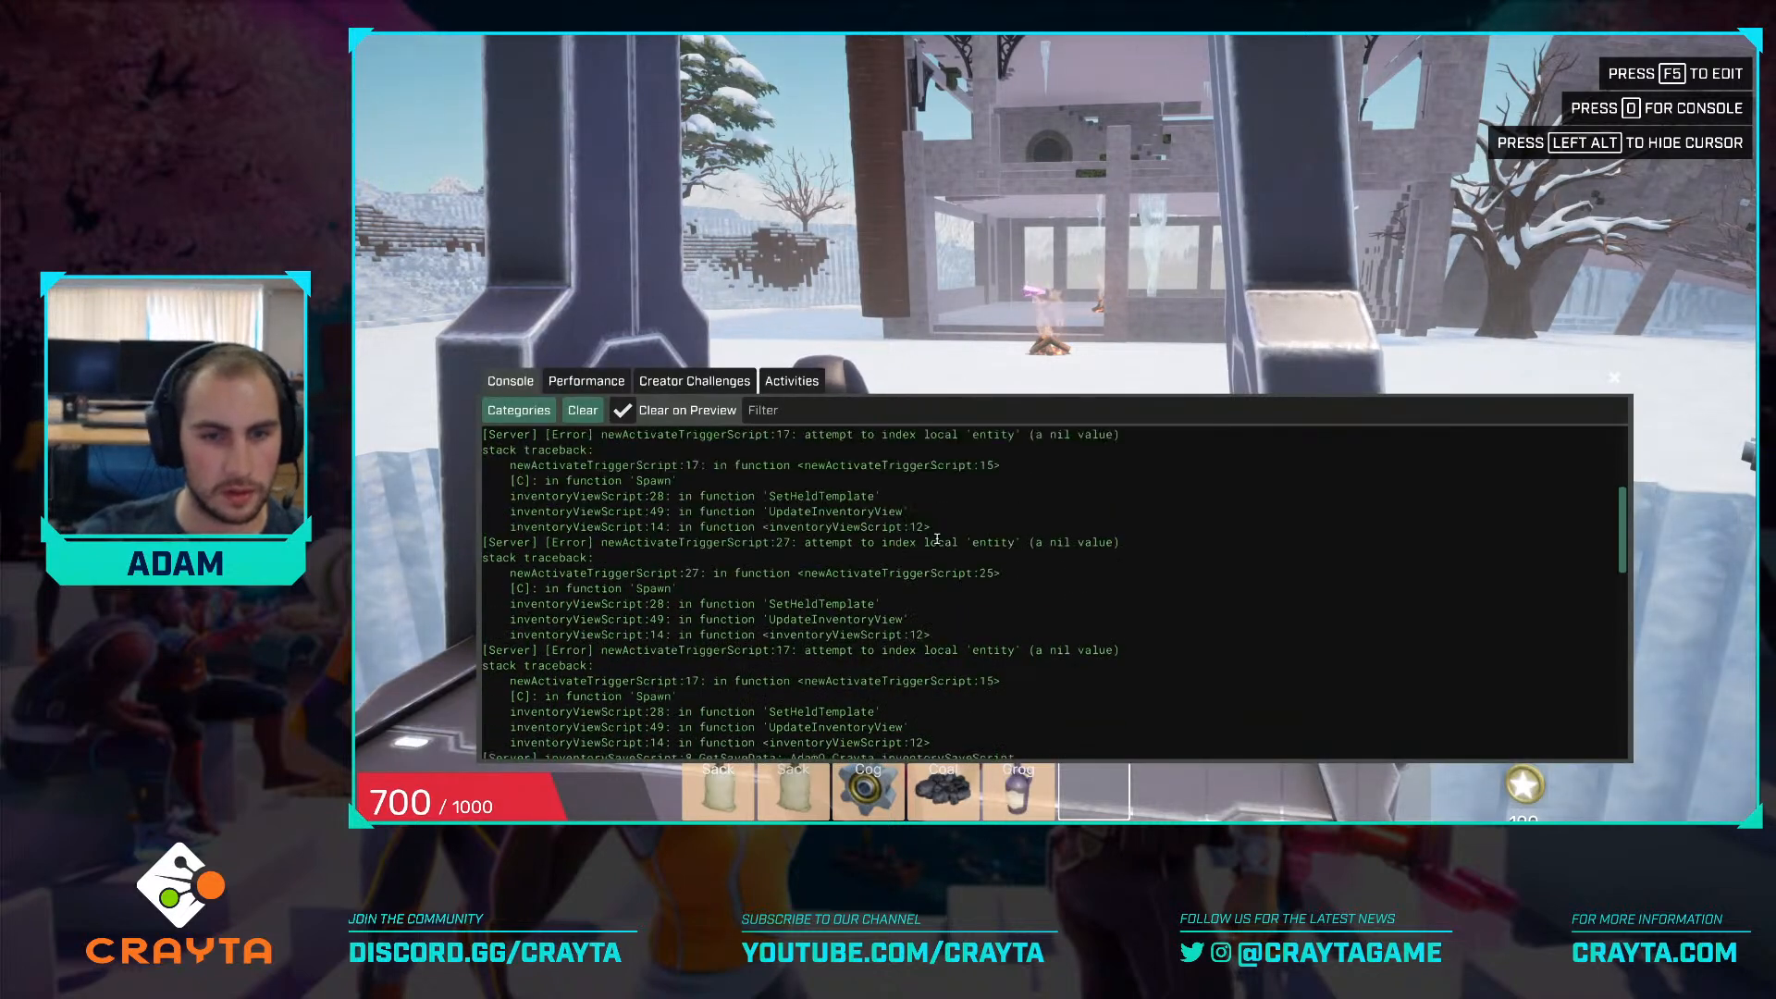
scroll(936, 538, down, 5)
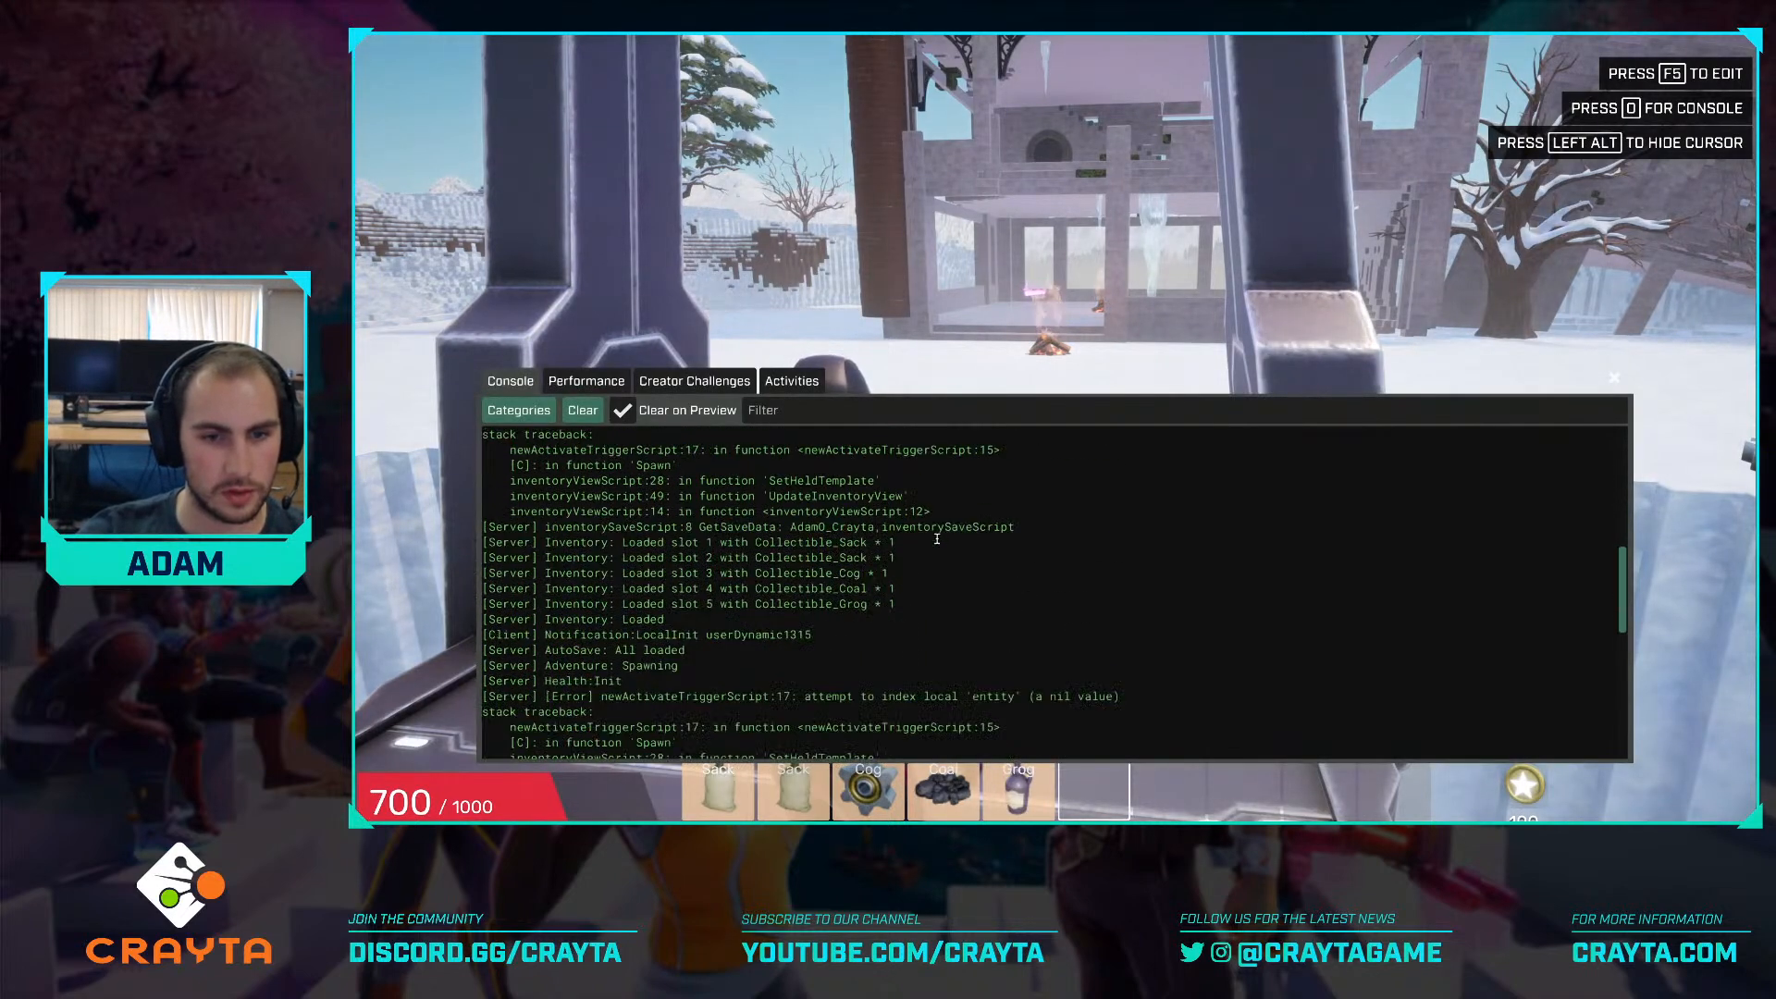
scroll(936, 539, down, 6)
scroll(937, 538, up, 5)
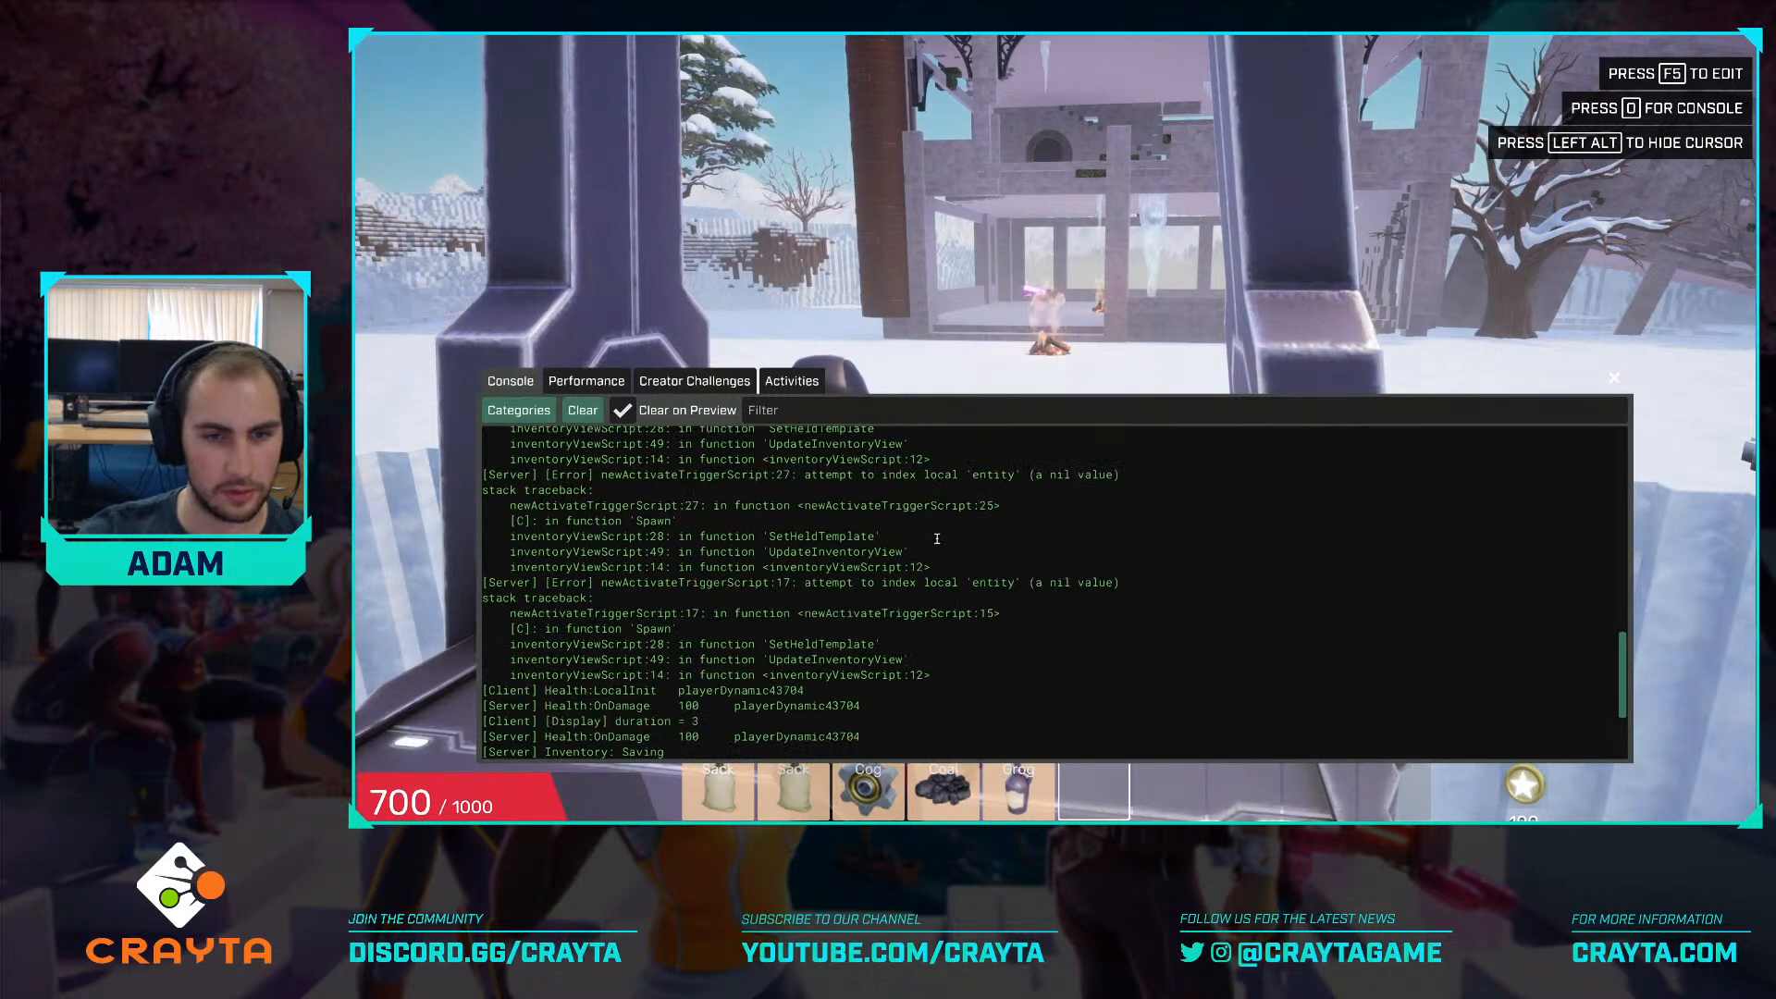
key(alt)
key(w)
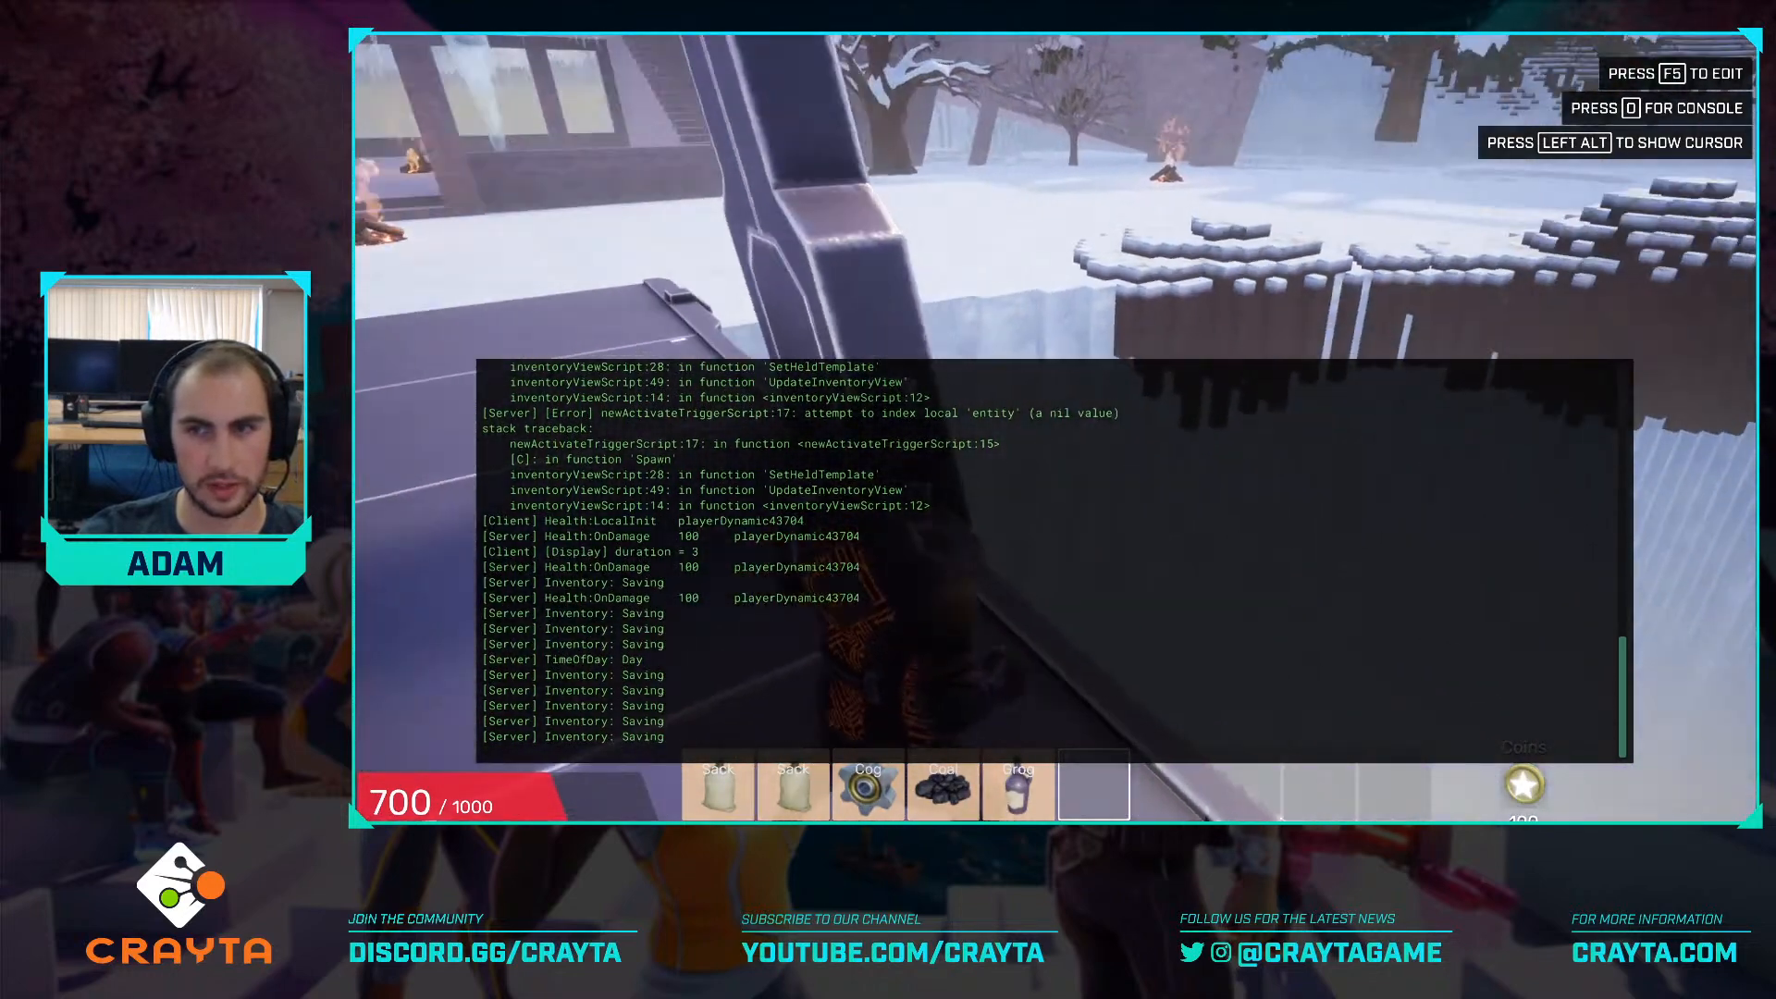
Run across the base and bridge to check the campfires by day and at night, and return to editing.
key(w)
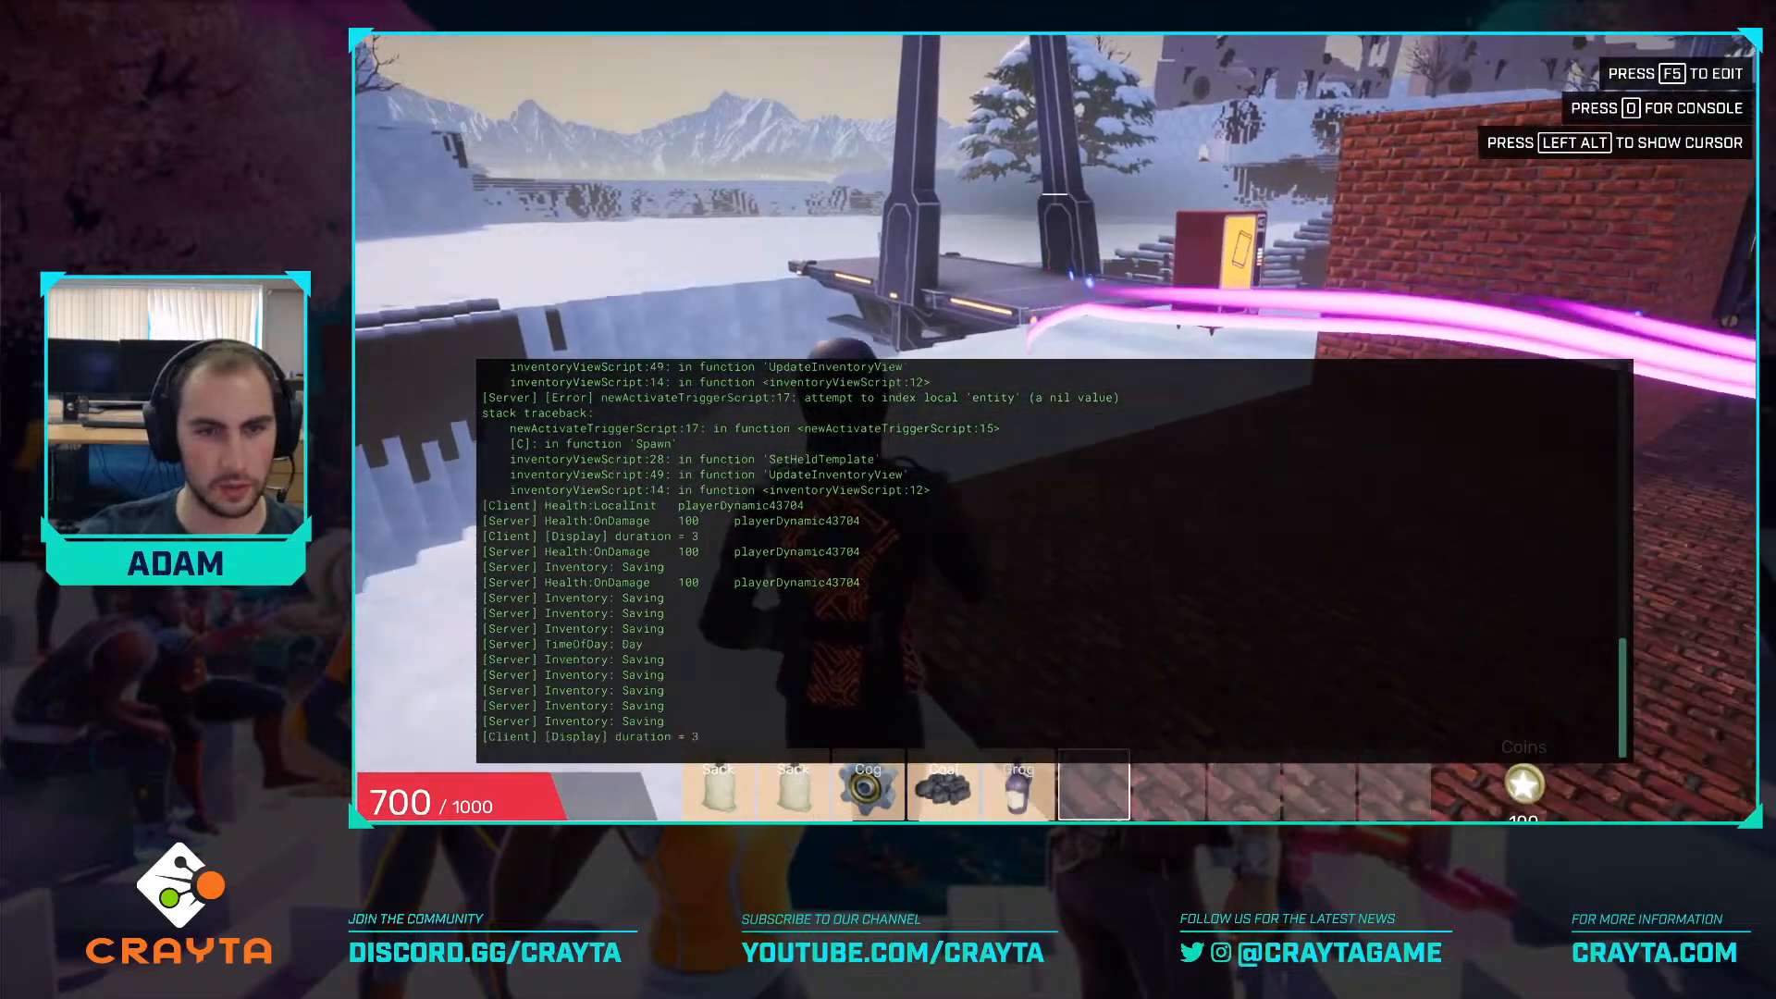
key(w)
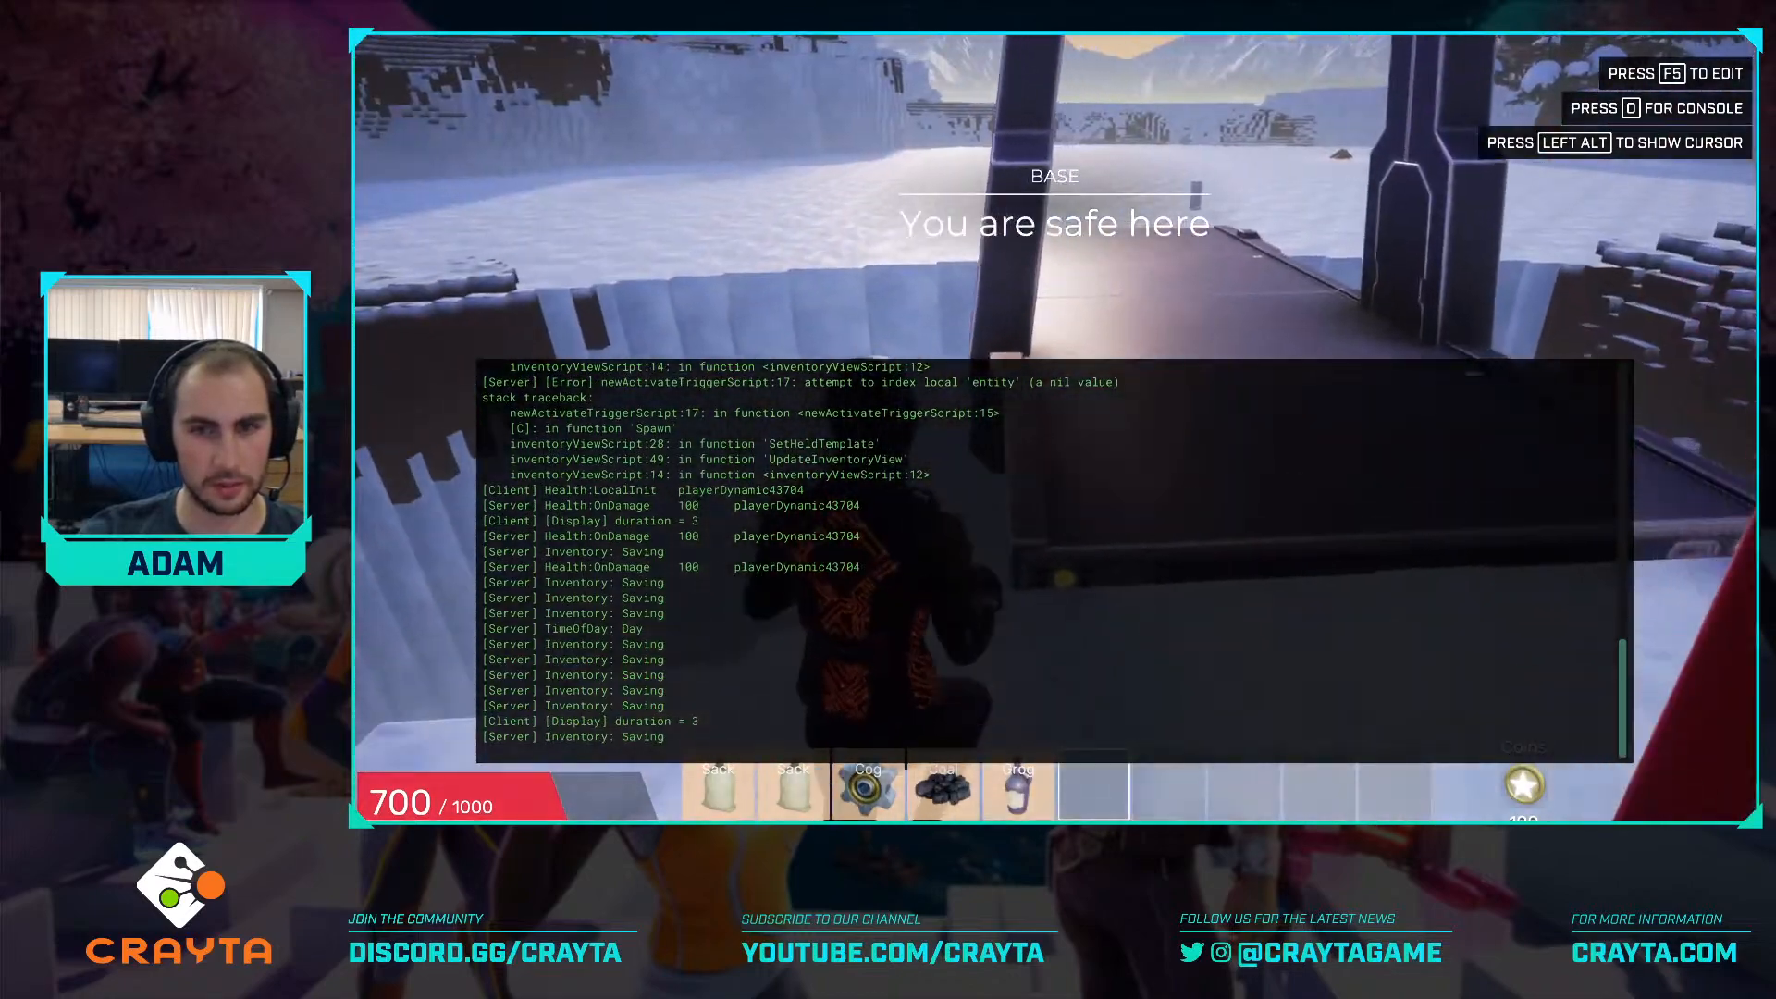
key(w)
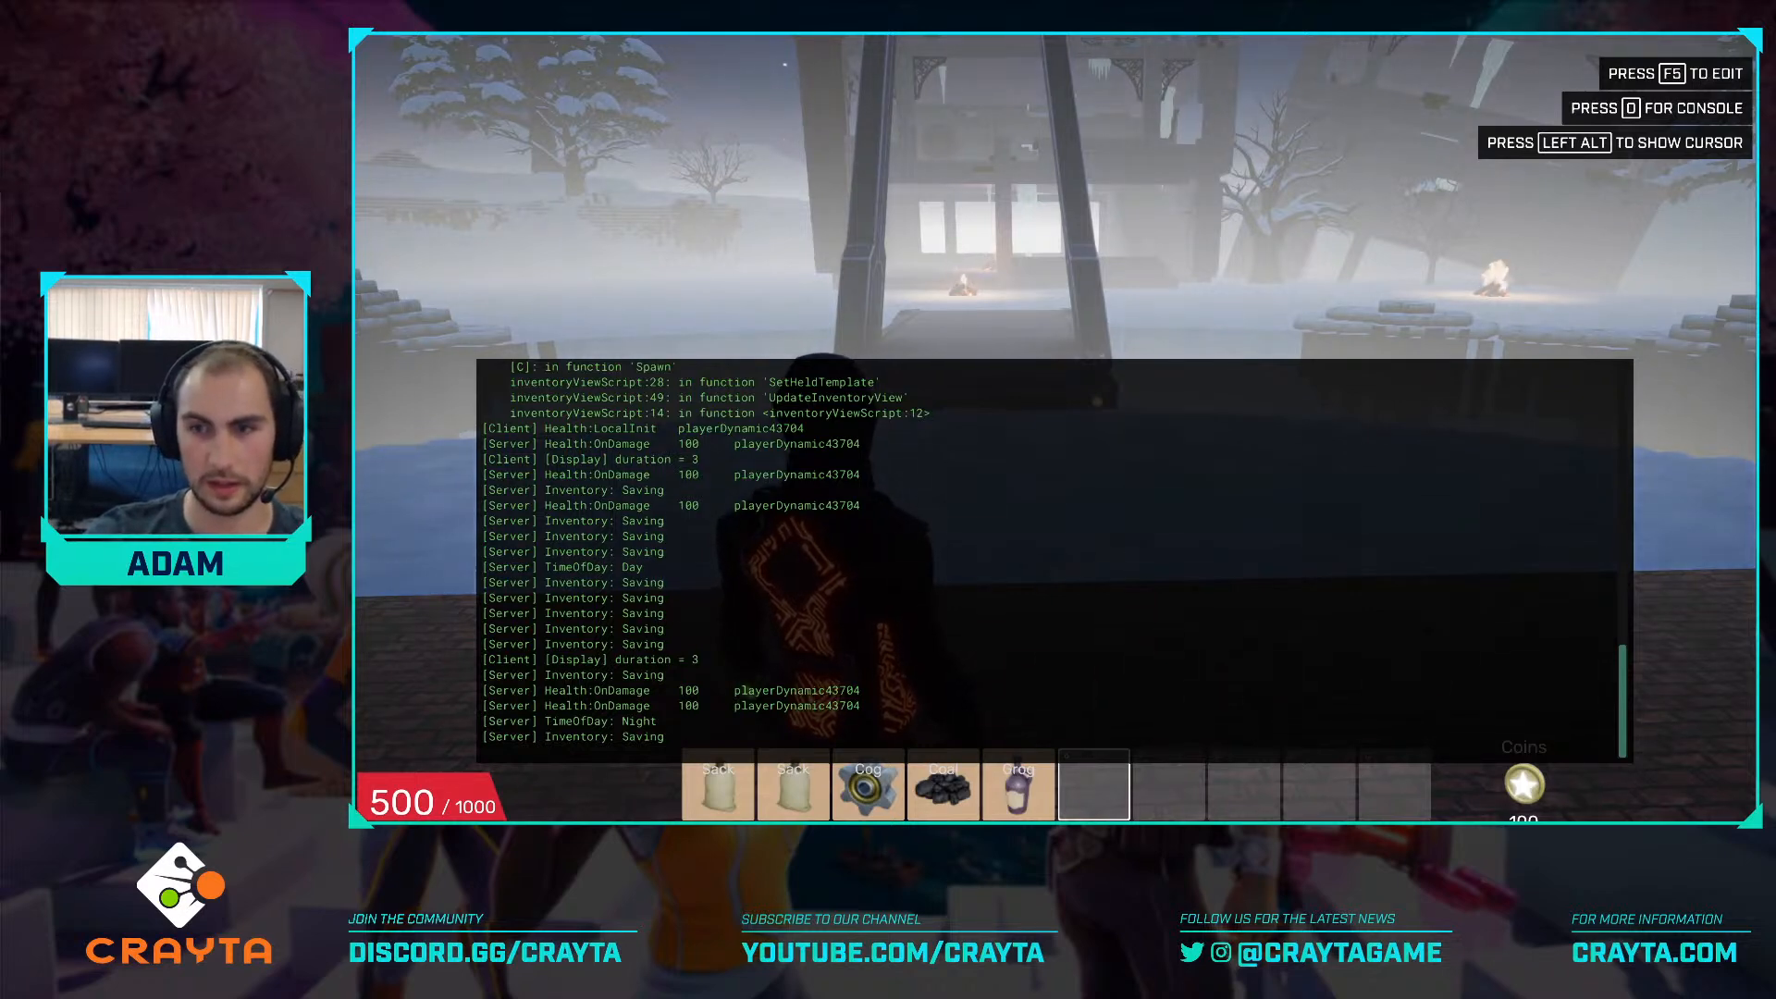
key(F5)
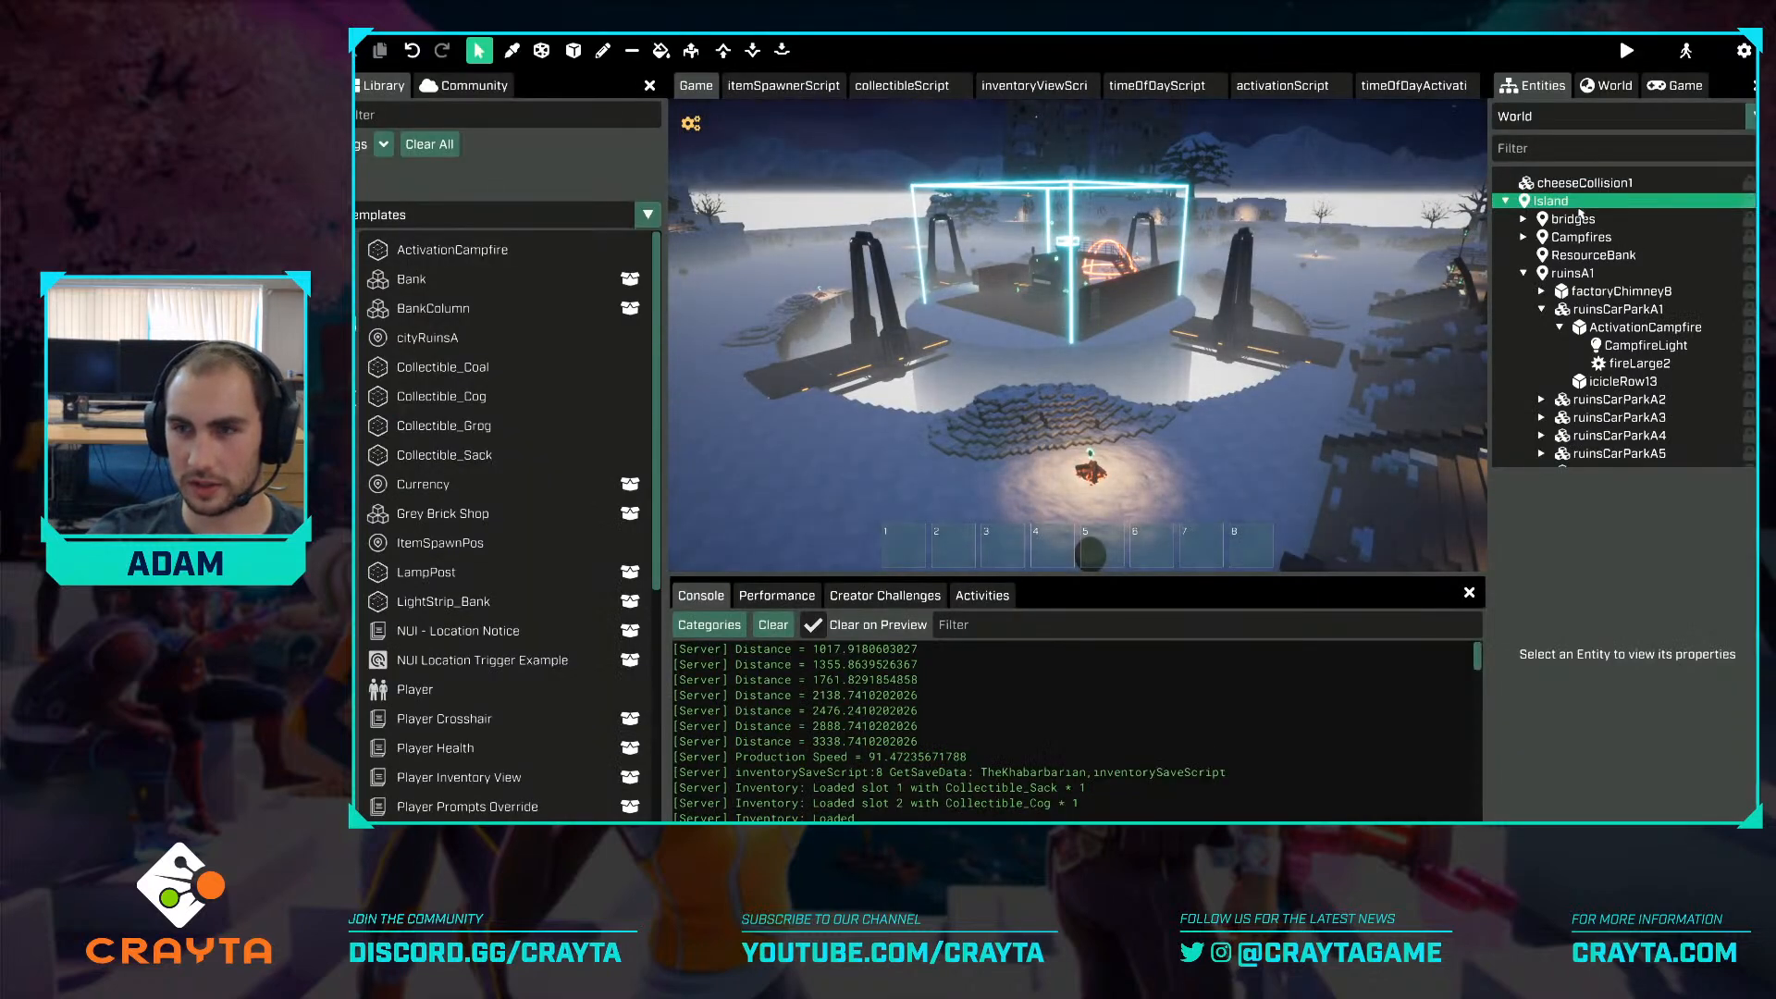
Select the TimeOfDayLogic locator, bring up the timeOfDayActivationManager script, and close the collectibleScript and itemSpawnerScript files.
click(1582, 460)
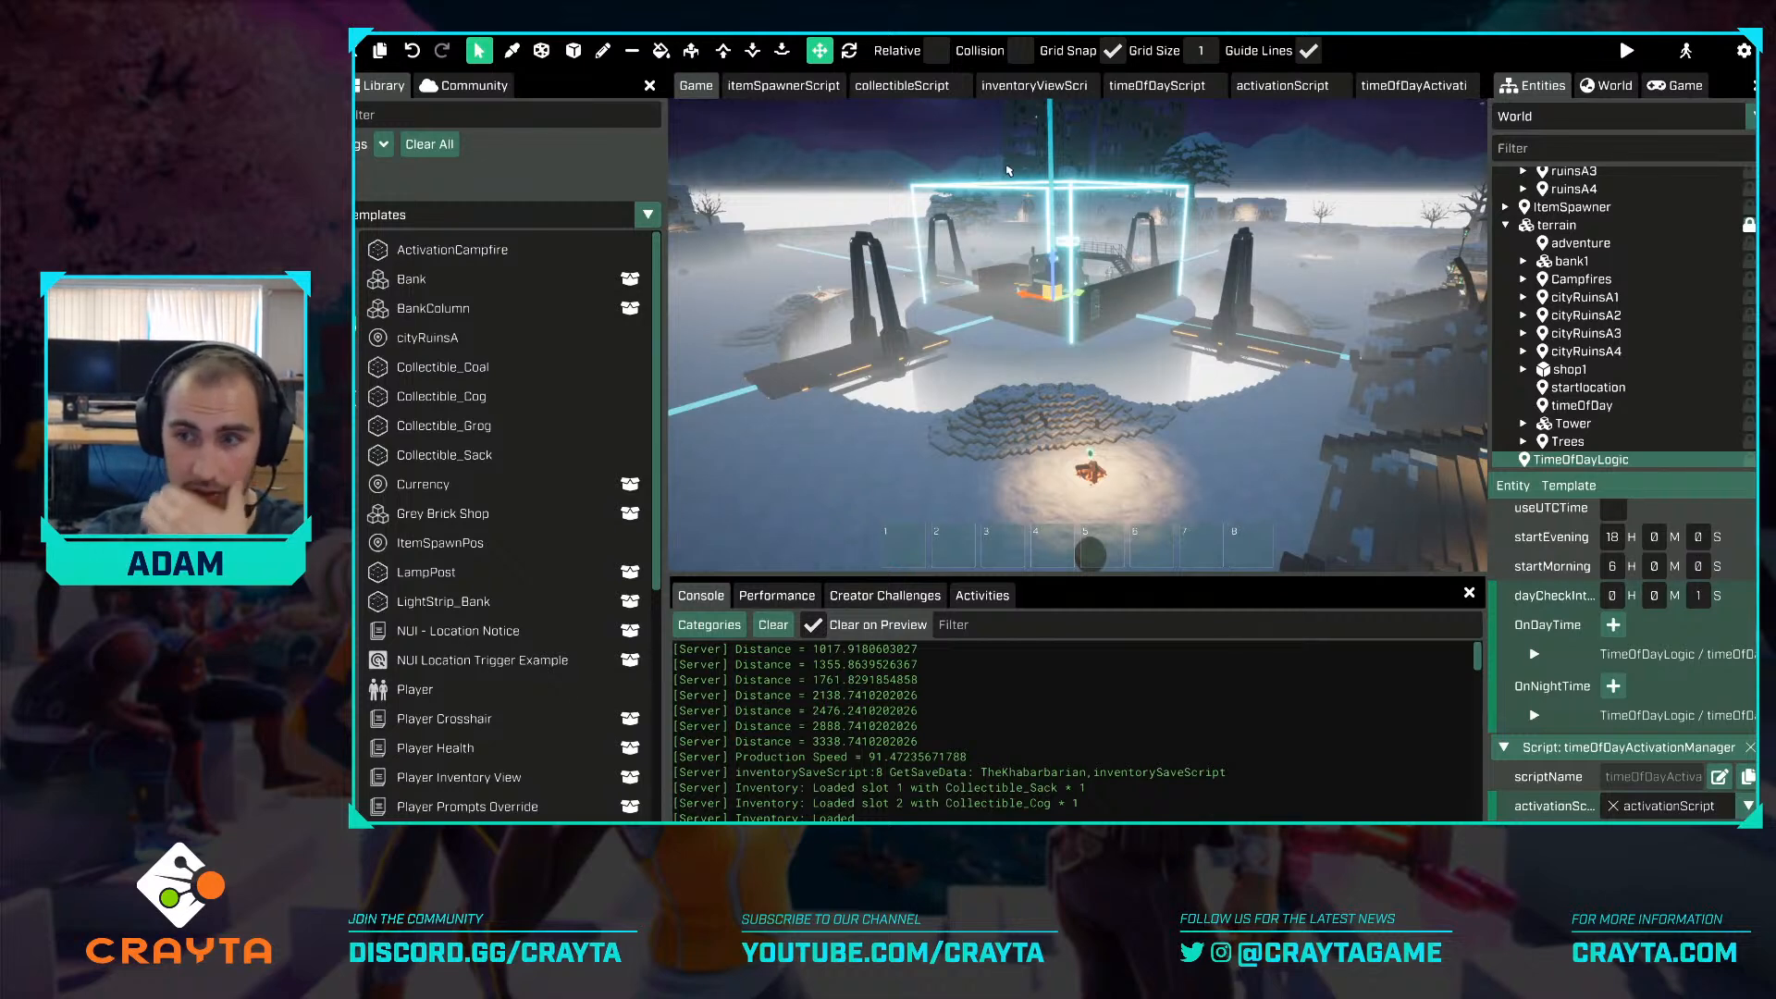
click(1387, 90)
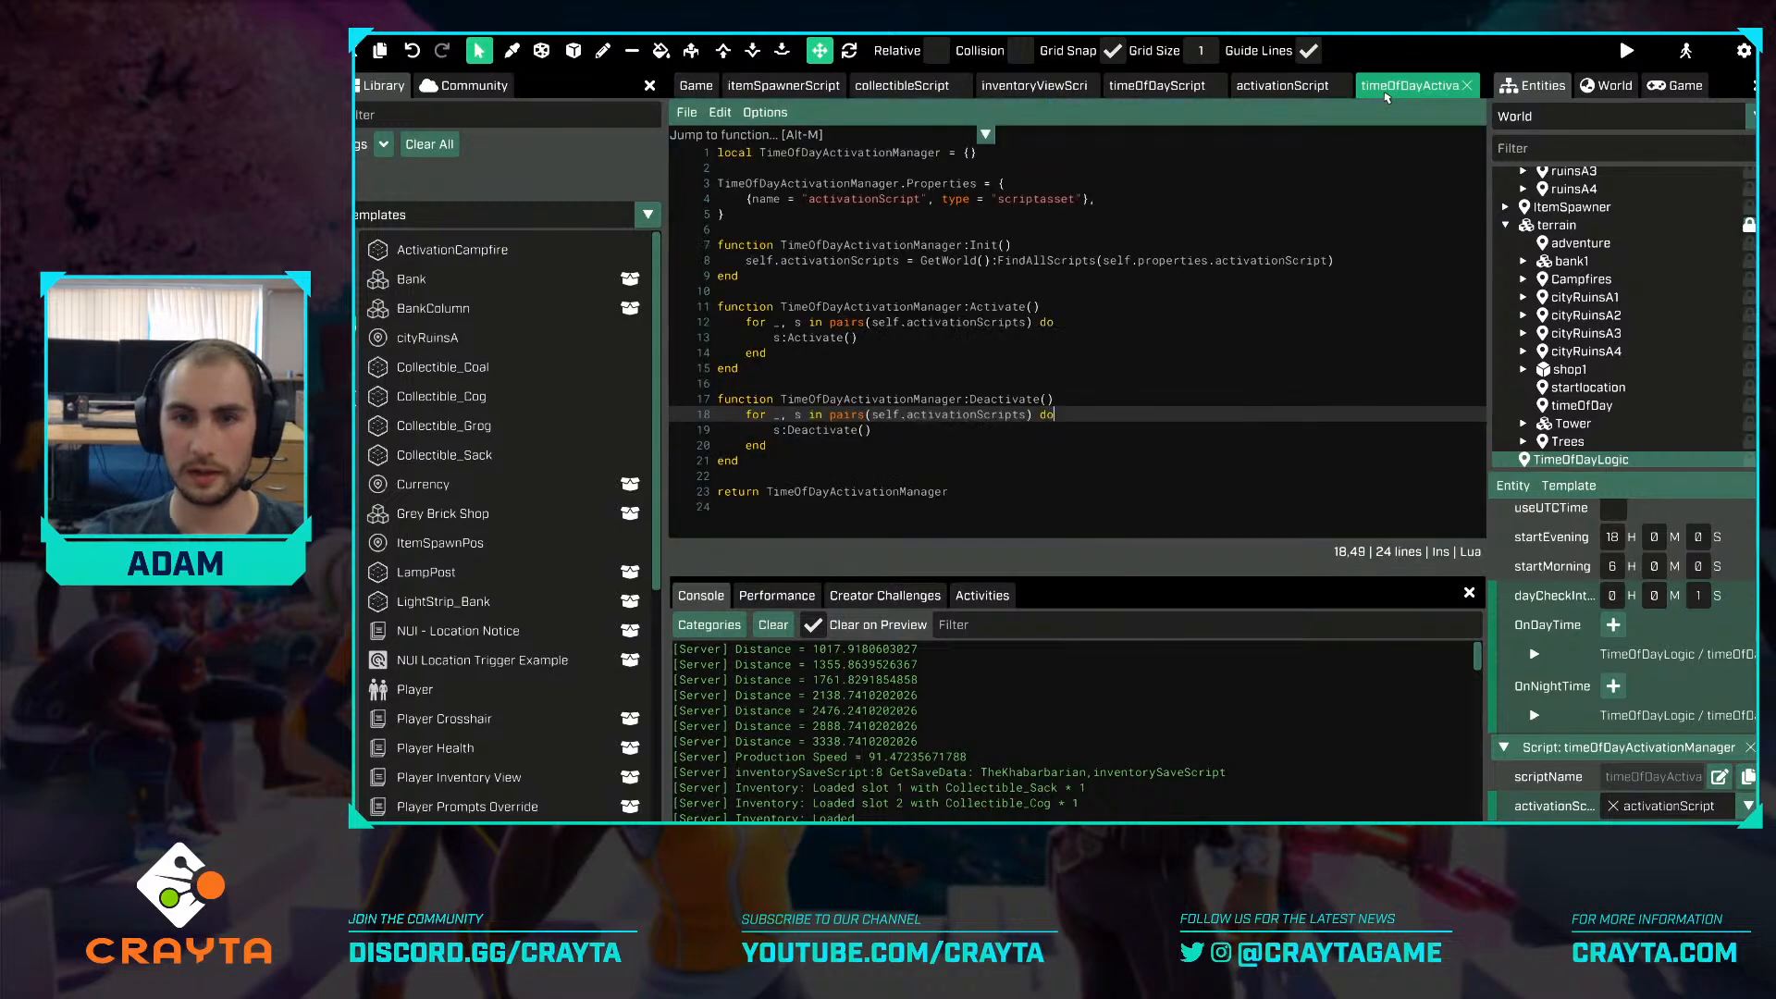
click(1032, 93)
middle_click(927, 94)
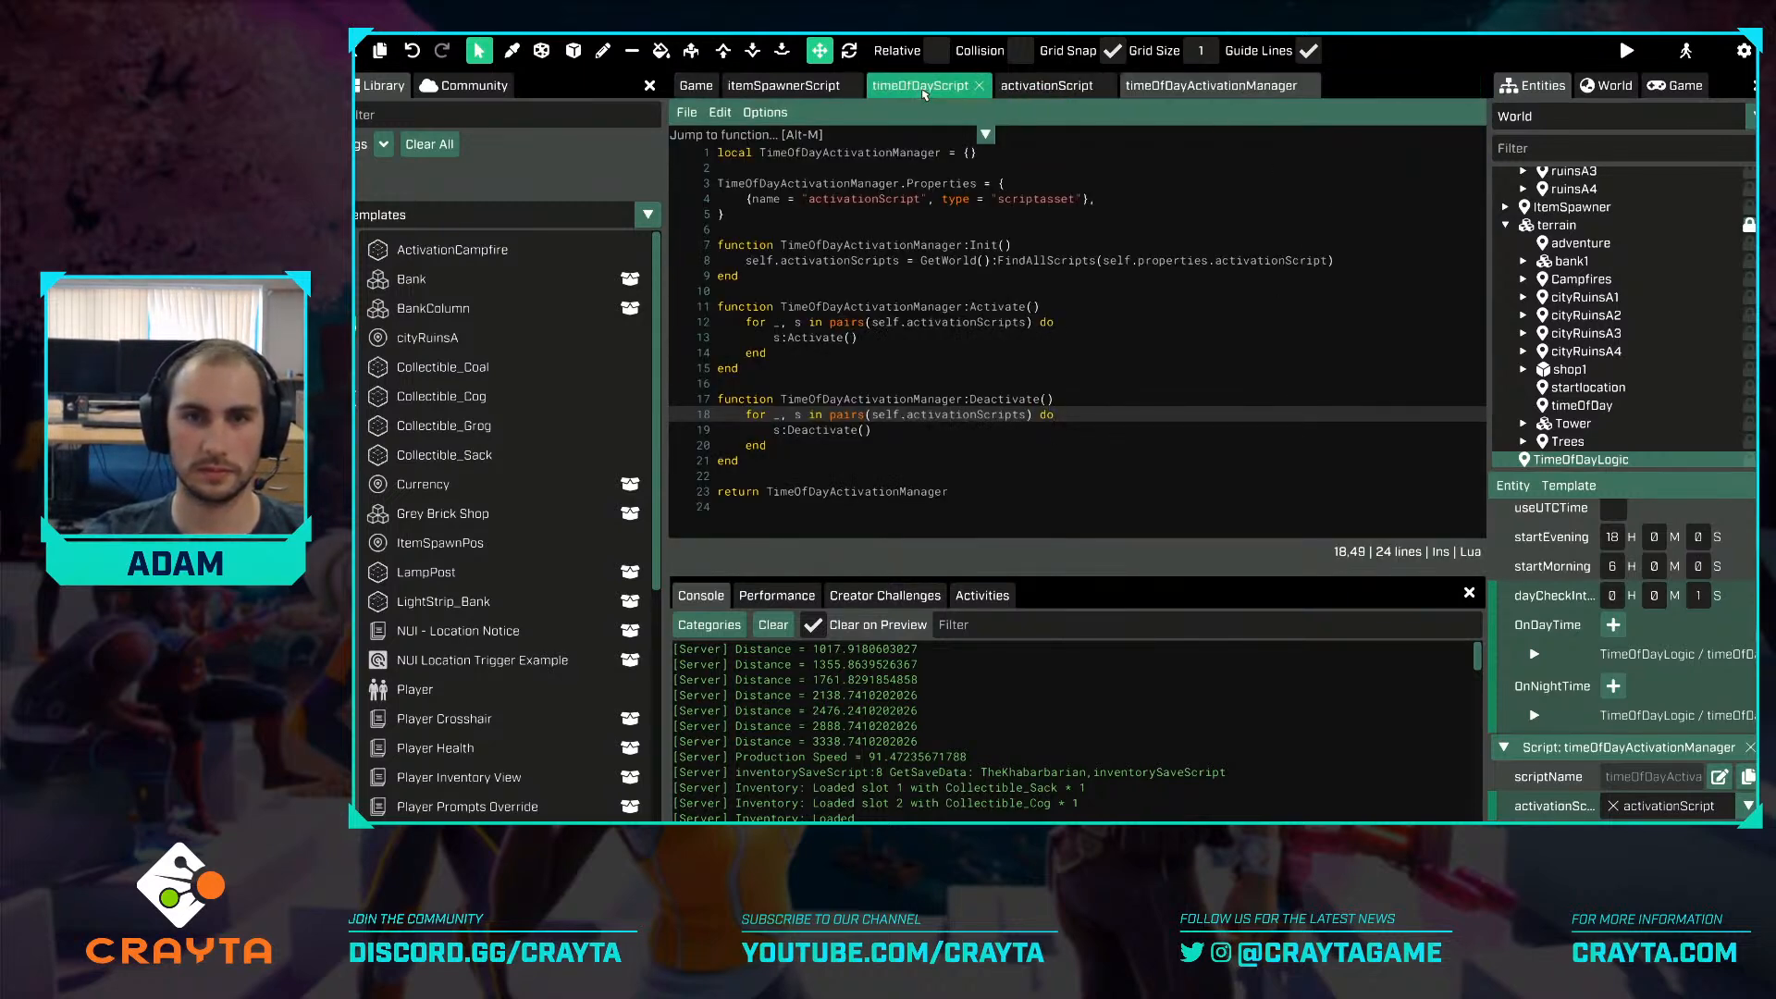
middle_click(810, 94)
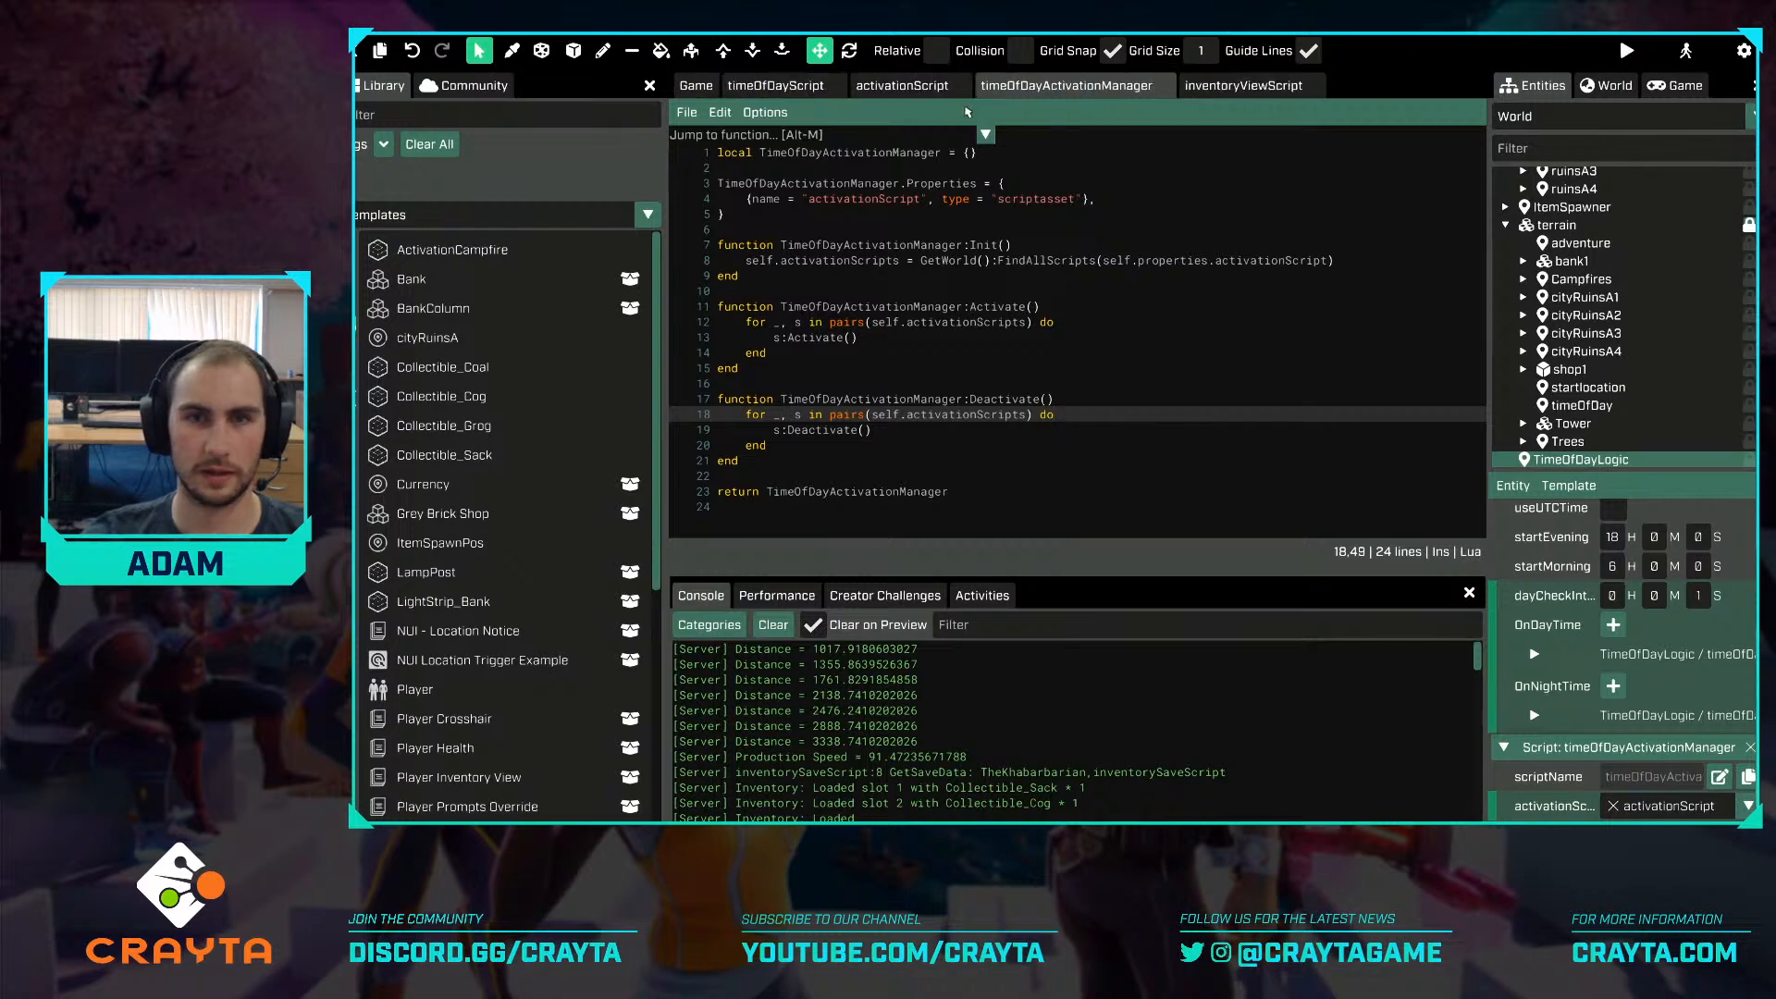
Examine the day and night check loop and its dayCheckInterval wait in timeOfDayScript, and return to the game view.
click(768, 88)
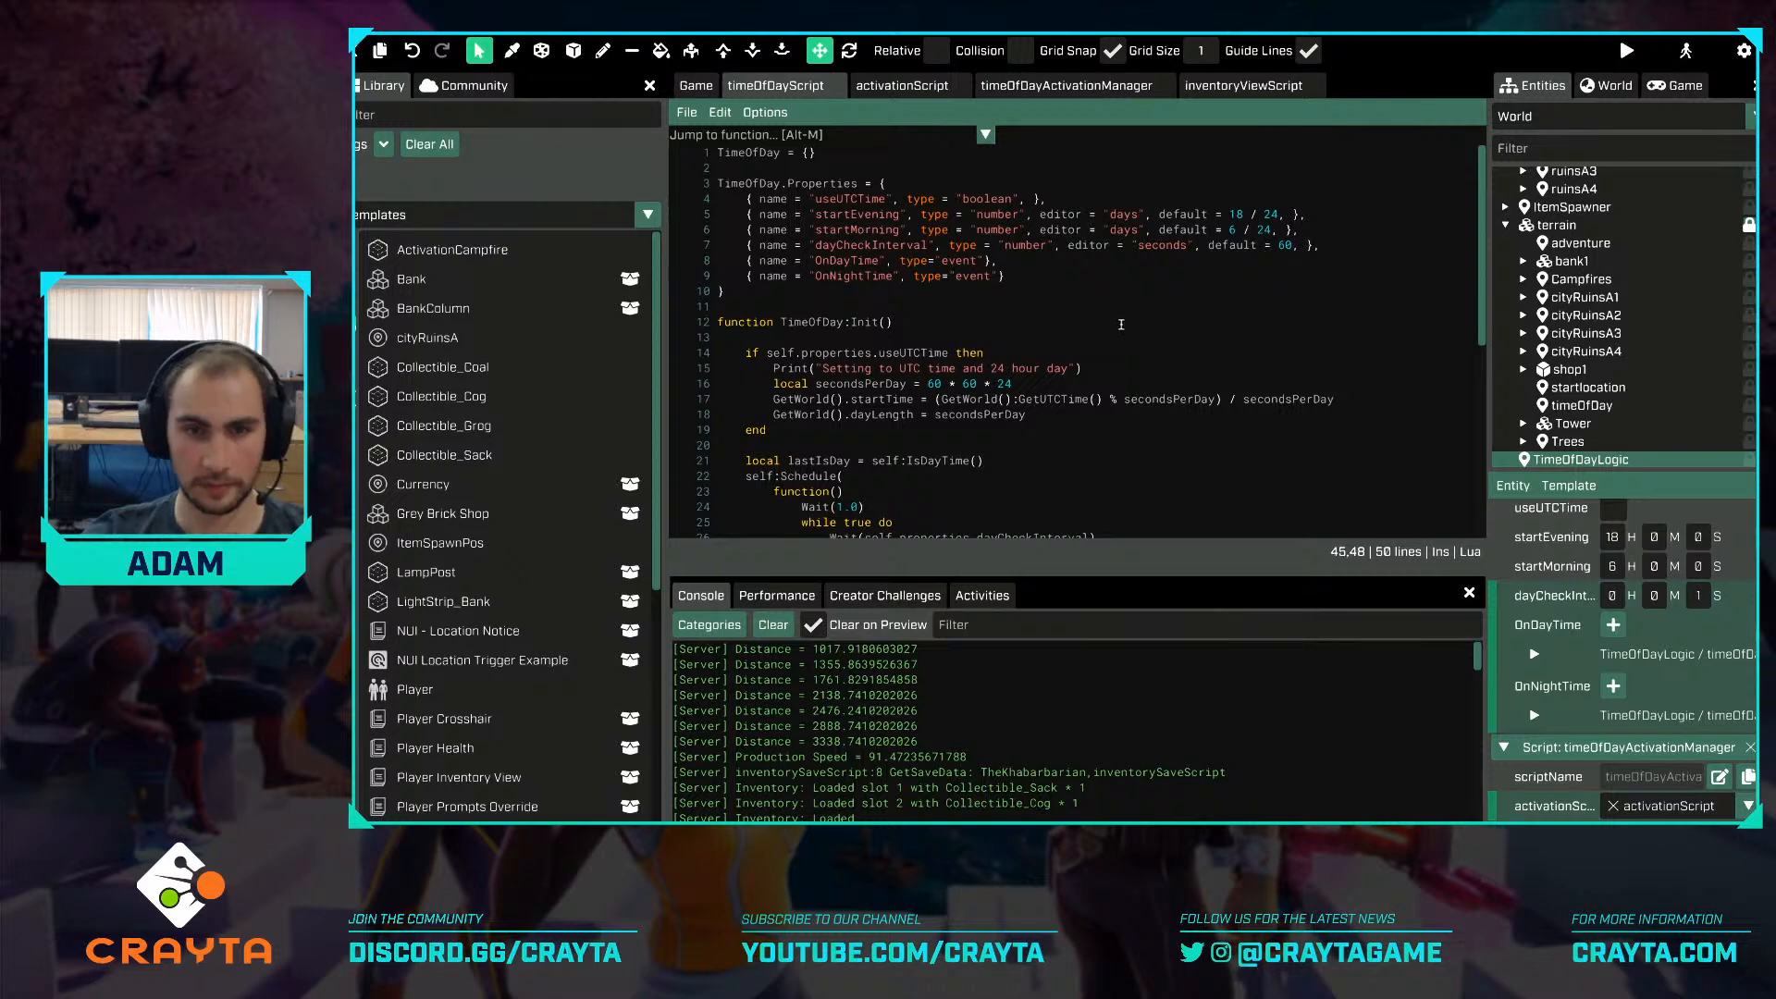
scroll(1121, 324, down, 7)
click(925, 197)
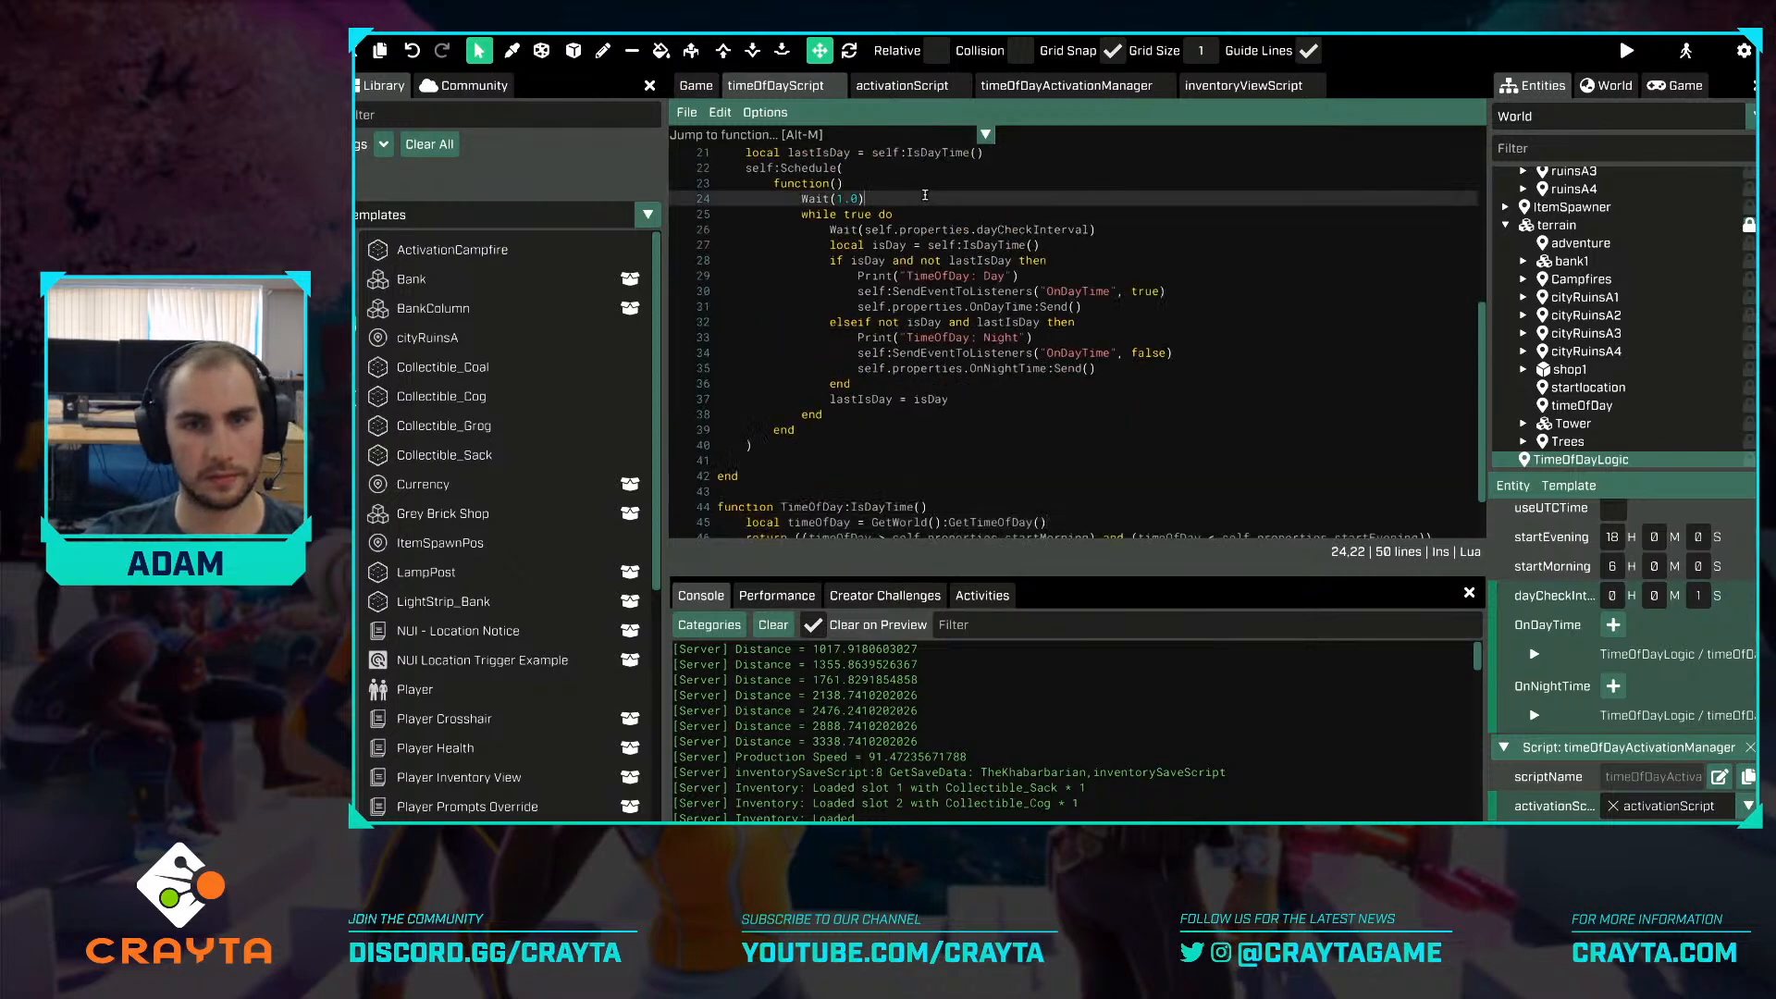
click(1141, 232)
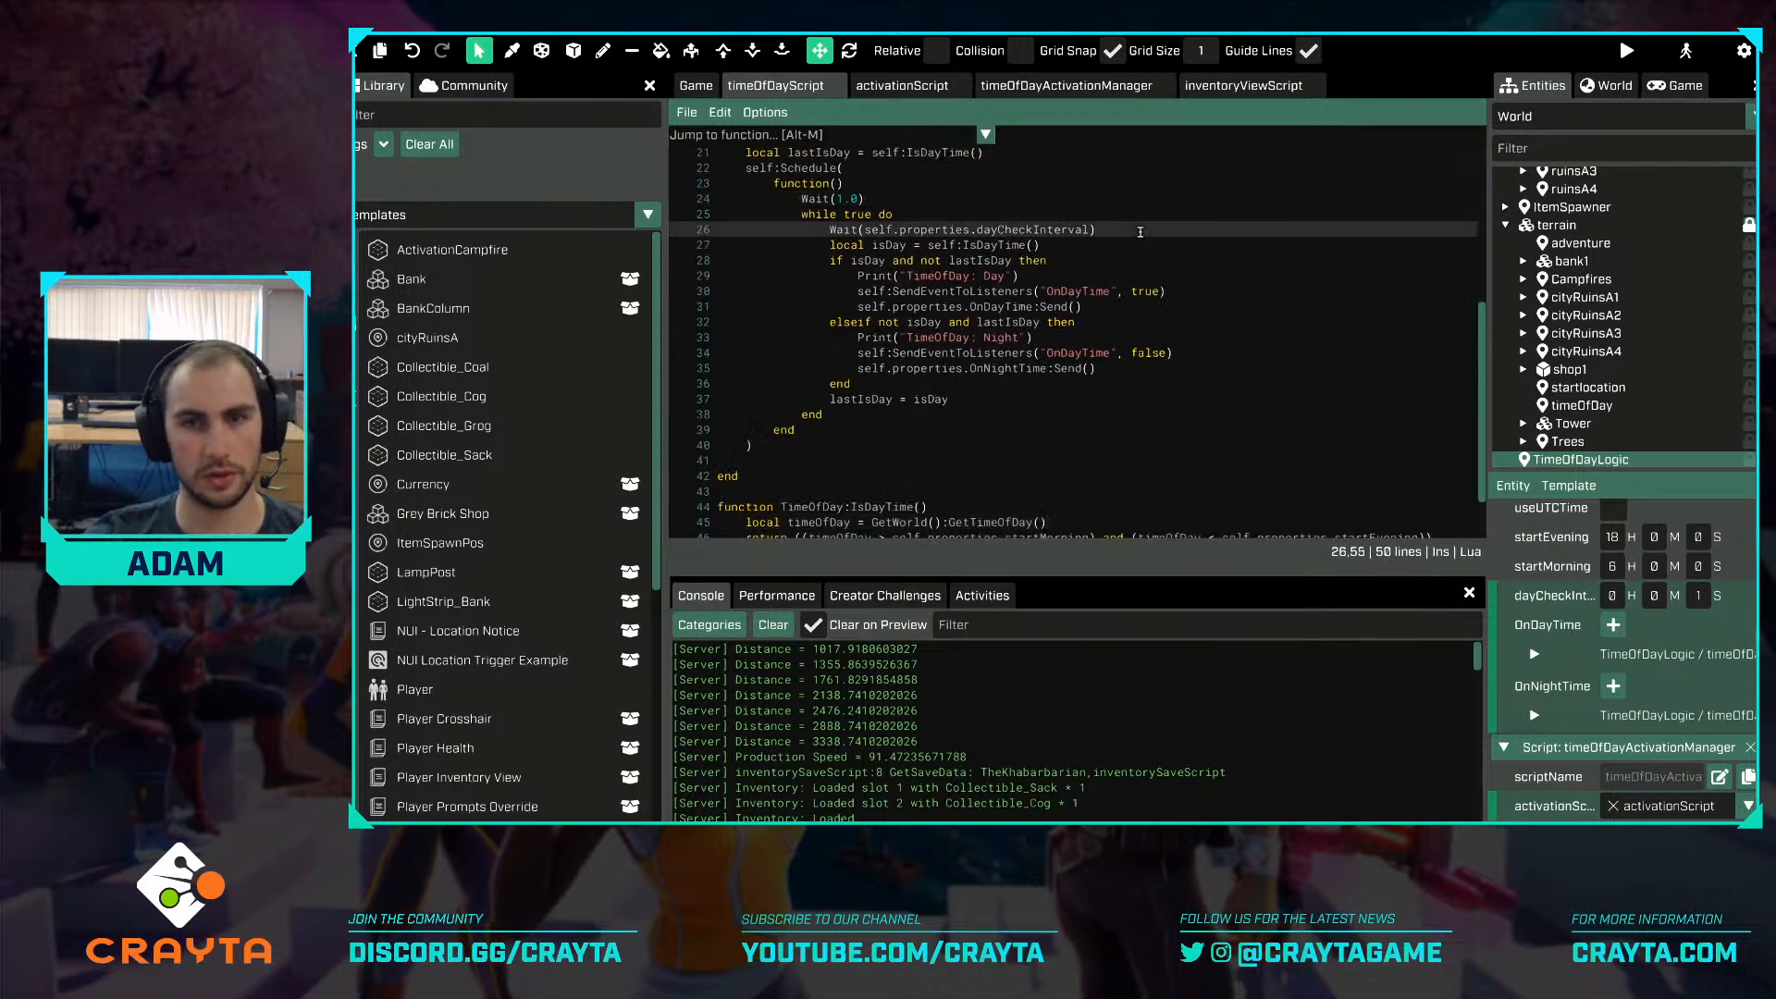
click(966, 229)
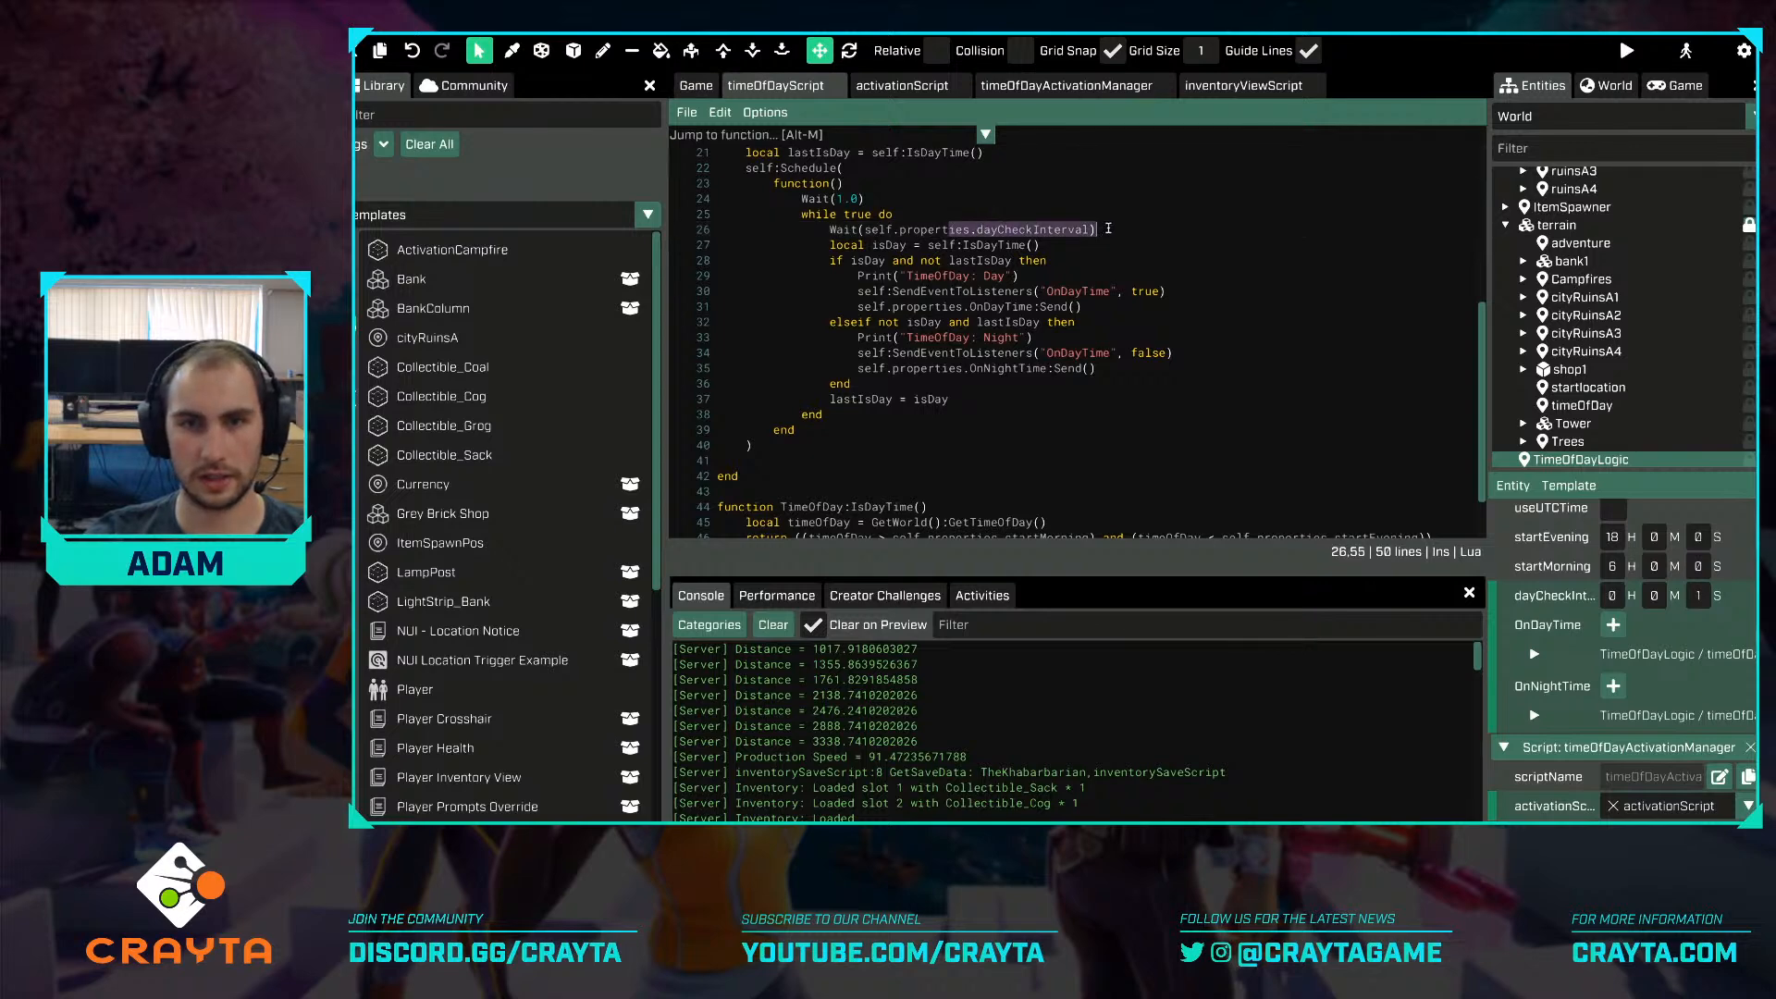
click(1108, 228)
click(695, 86)
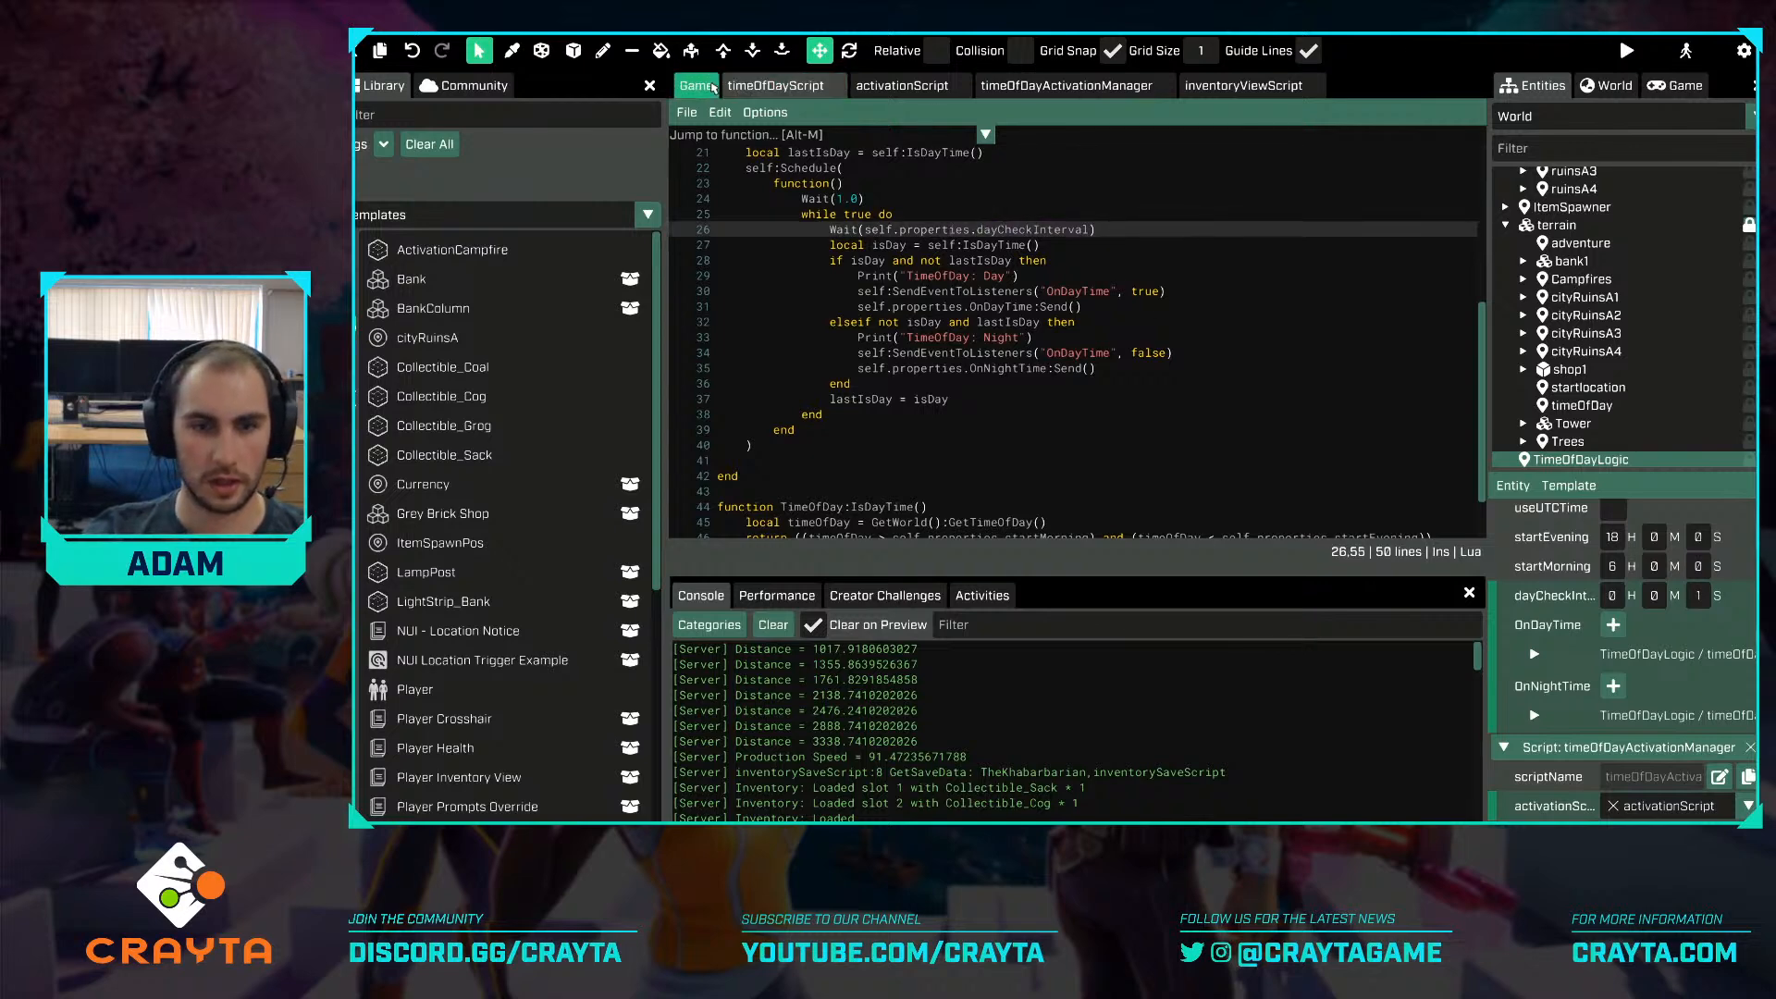
Close the console and collapse the ruinsCarParkA1 group in the world hierarchy.
right_drag(1202, 417, 1112, 459)
click(1470, 594)
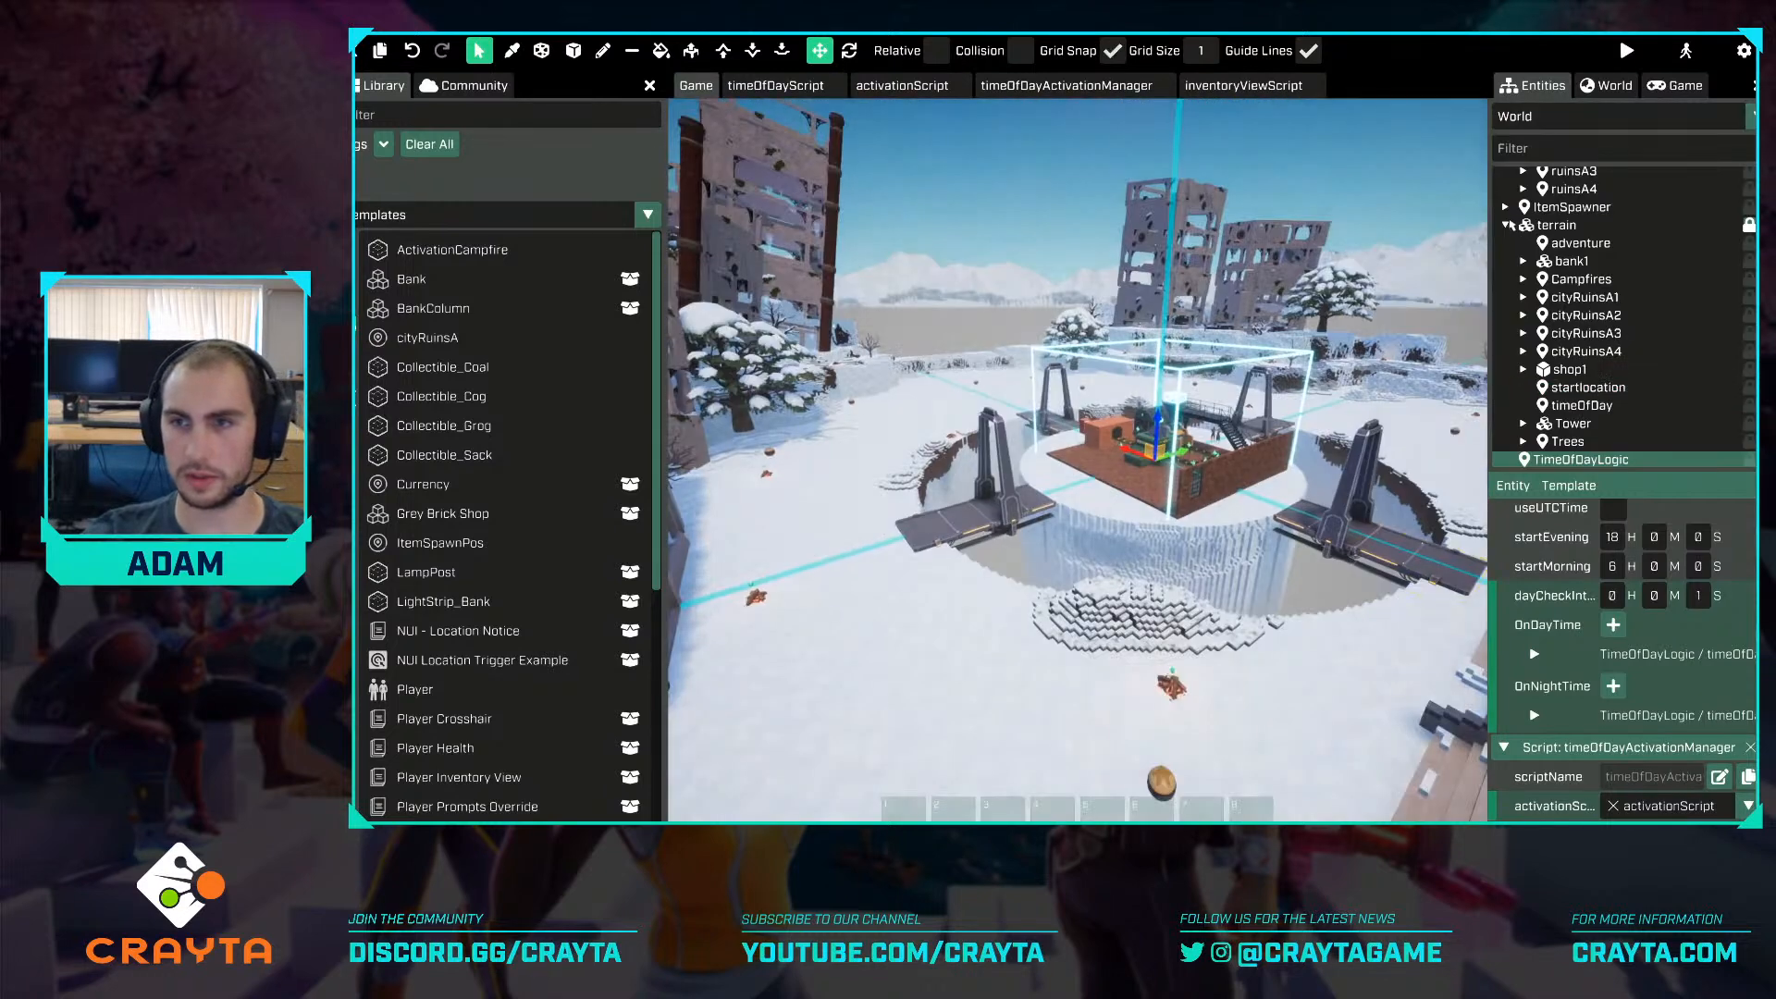
scroll(1595, 303, up, 5)
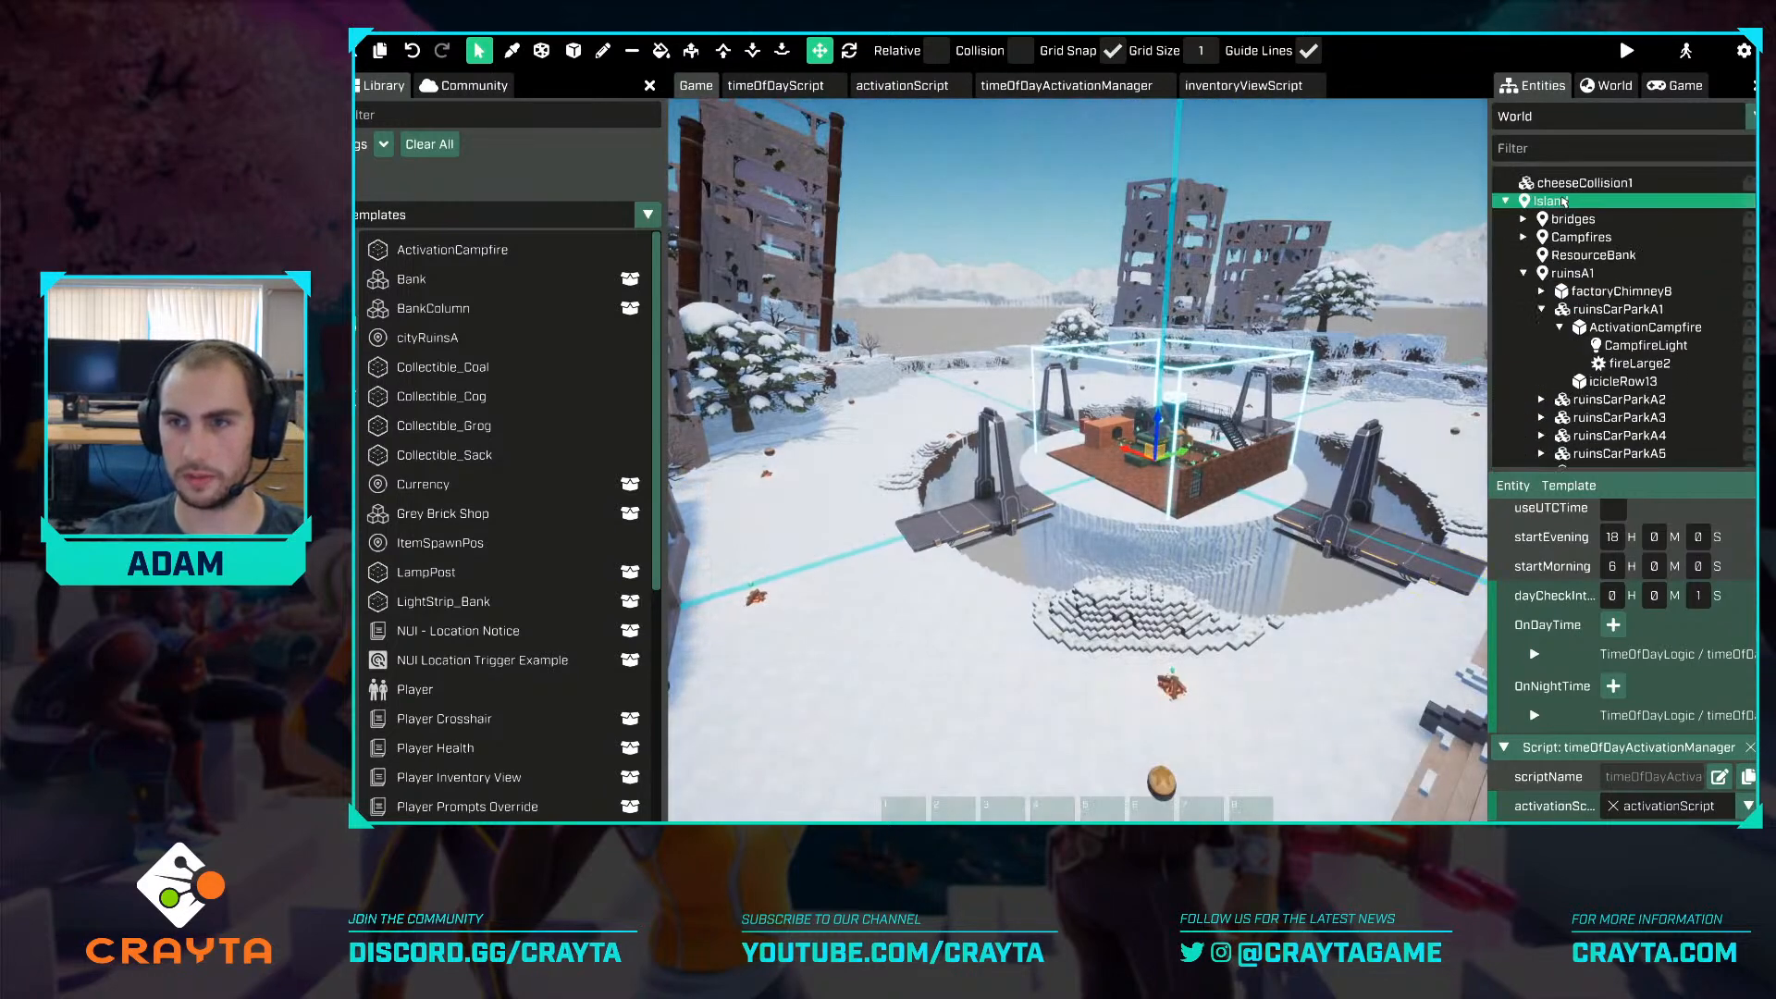
click(1541, 309)
Examine the settings and OnDayTime event binding of the timeOfDay locator under terrain.
scroll(1572, 309, down, 4)
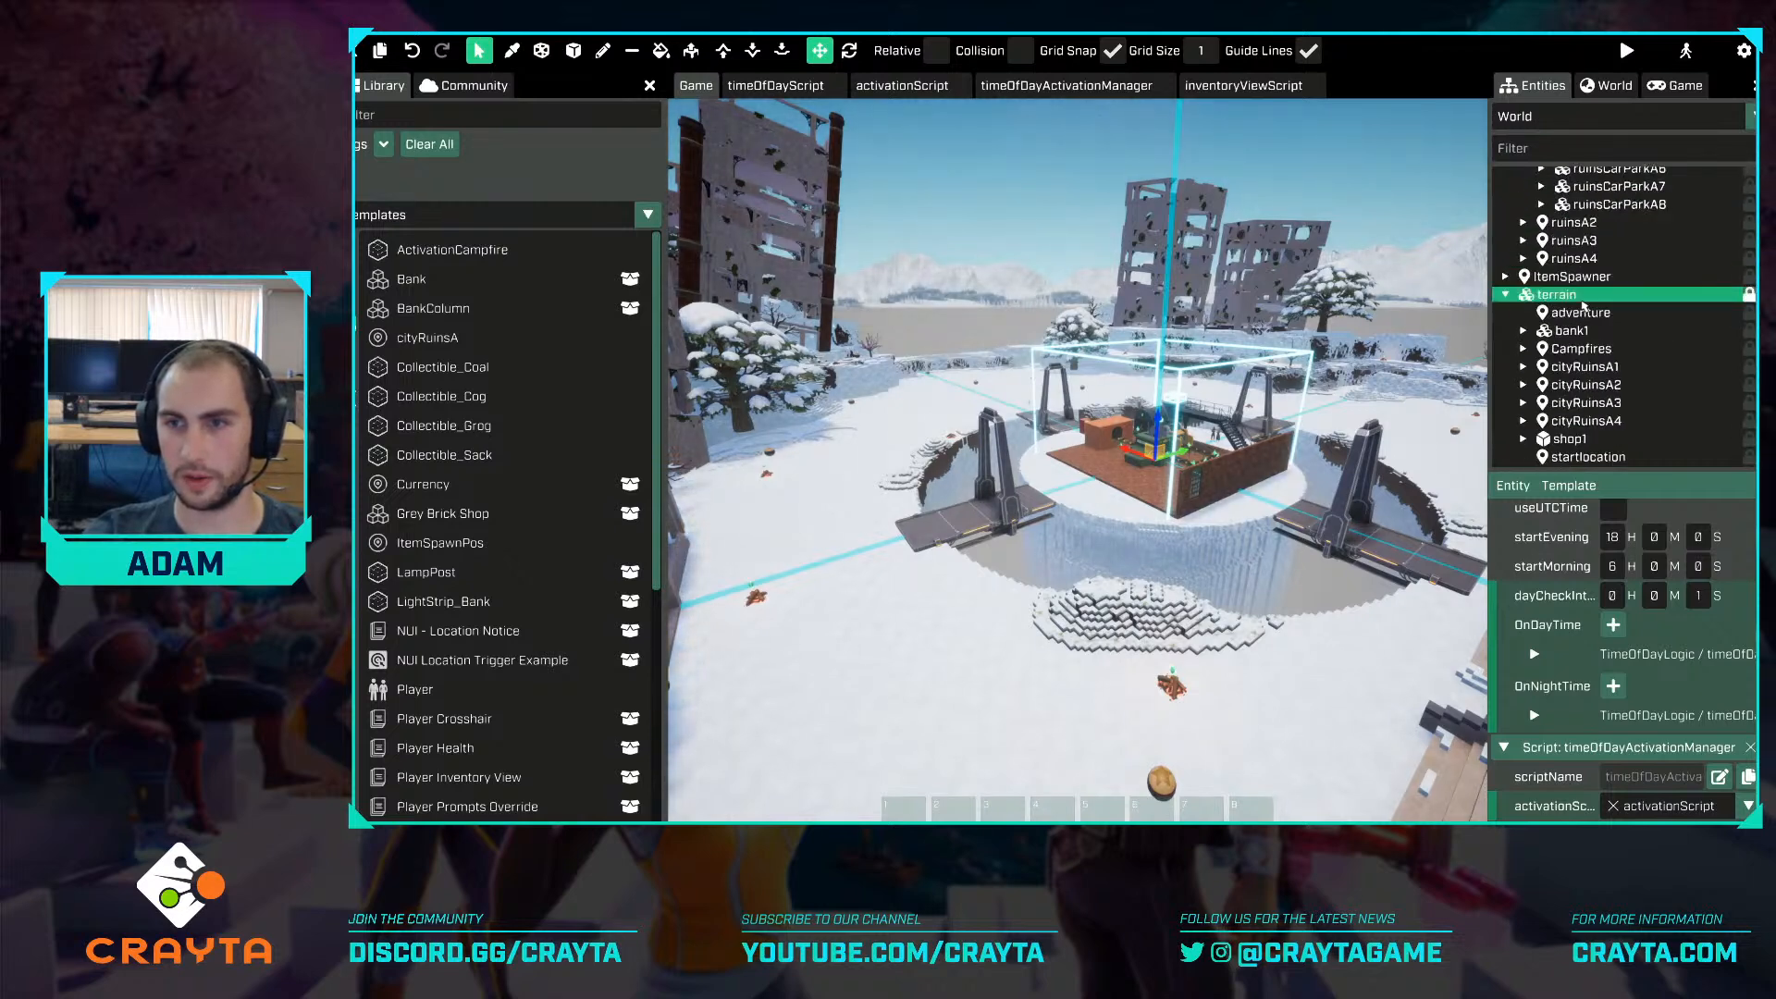
scroll(1583, 306, down, 2)
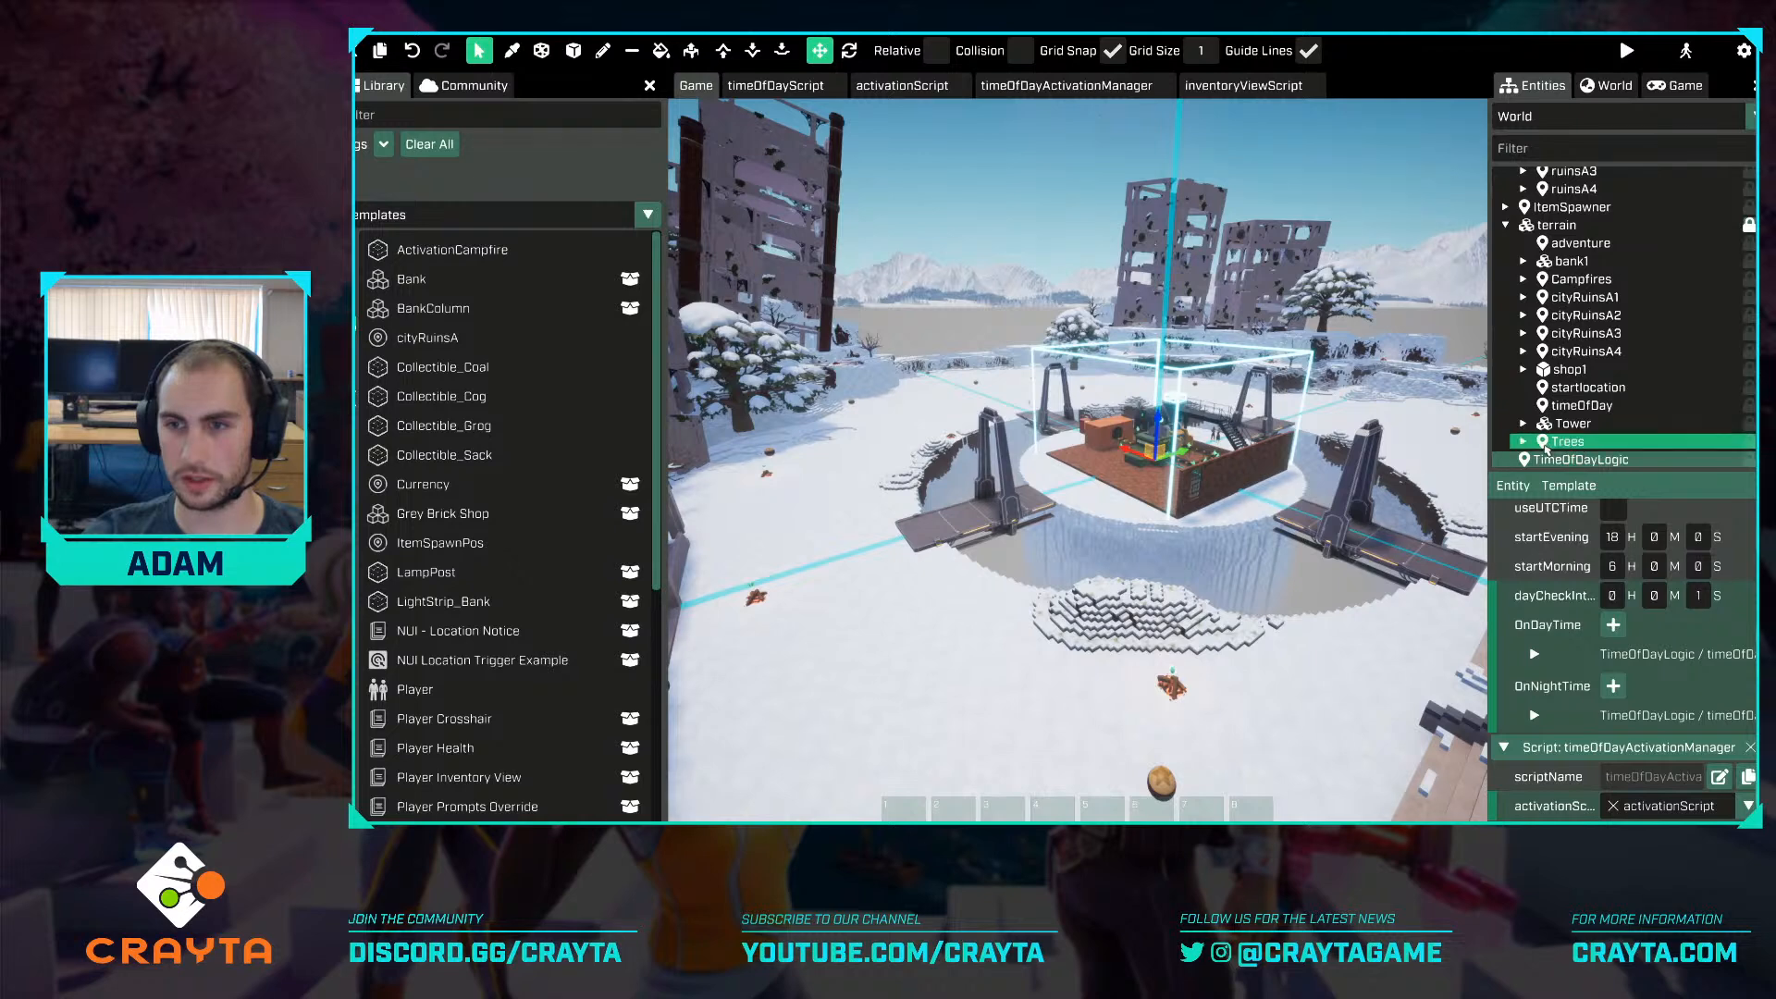
click(1562, 407)
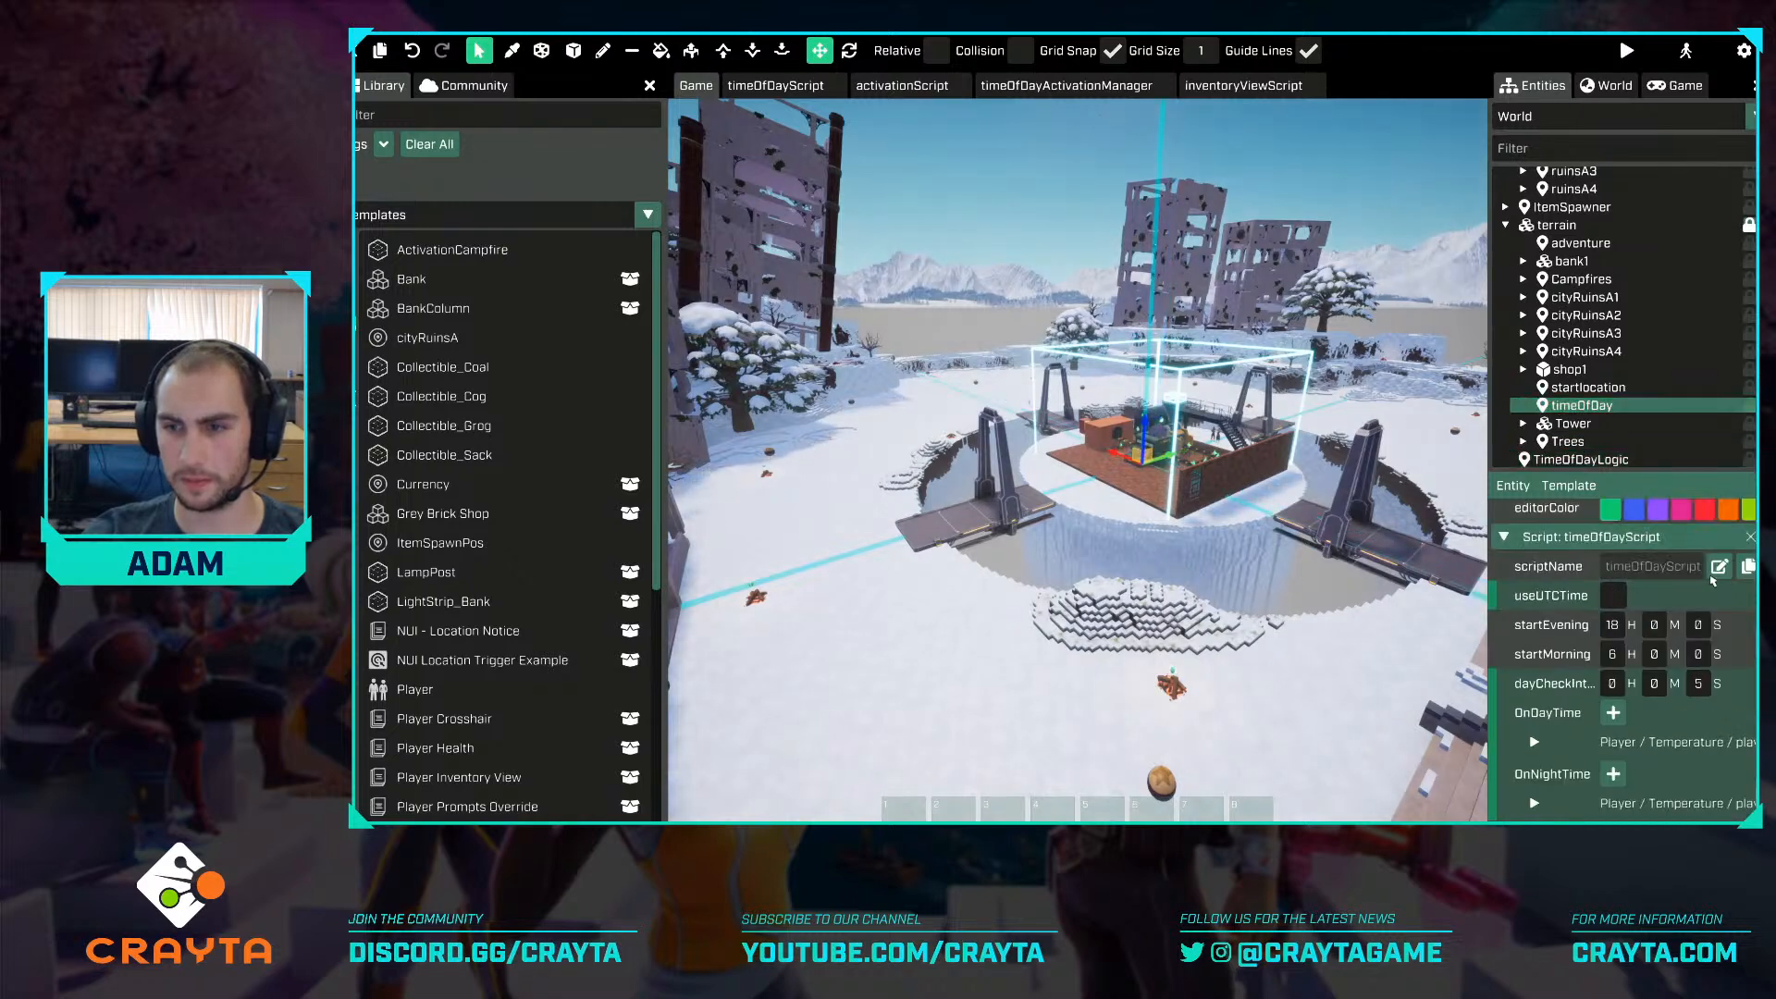
click(1534, 743)
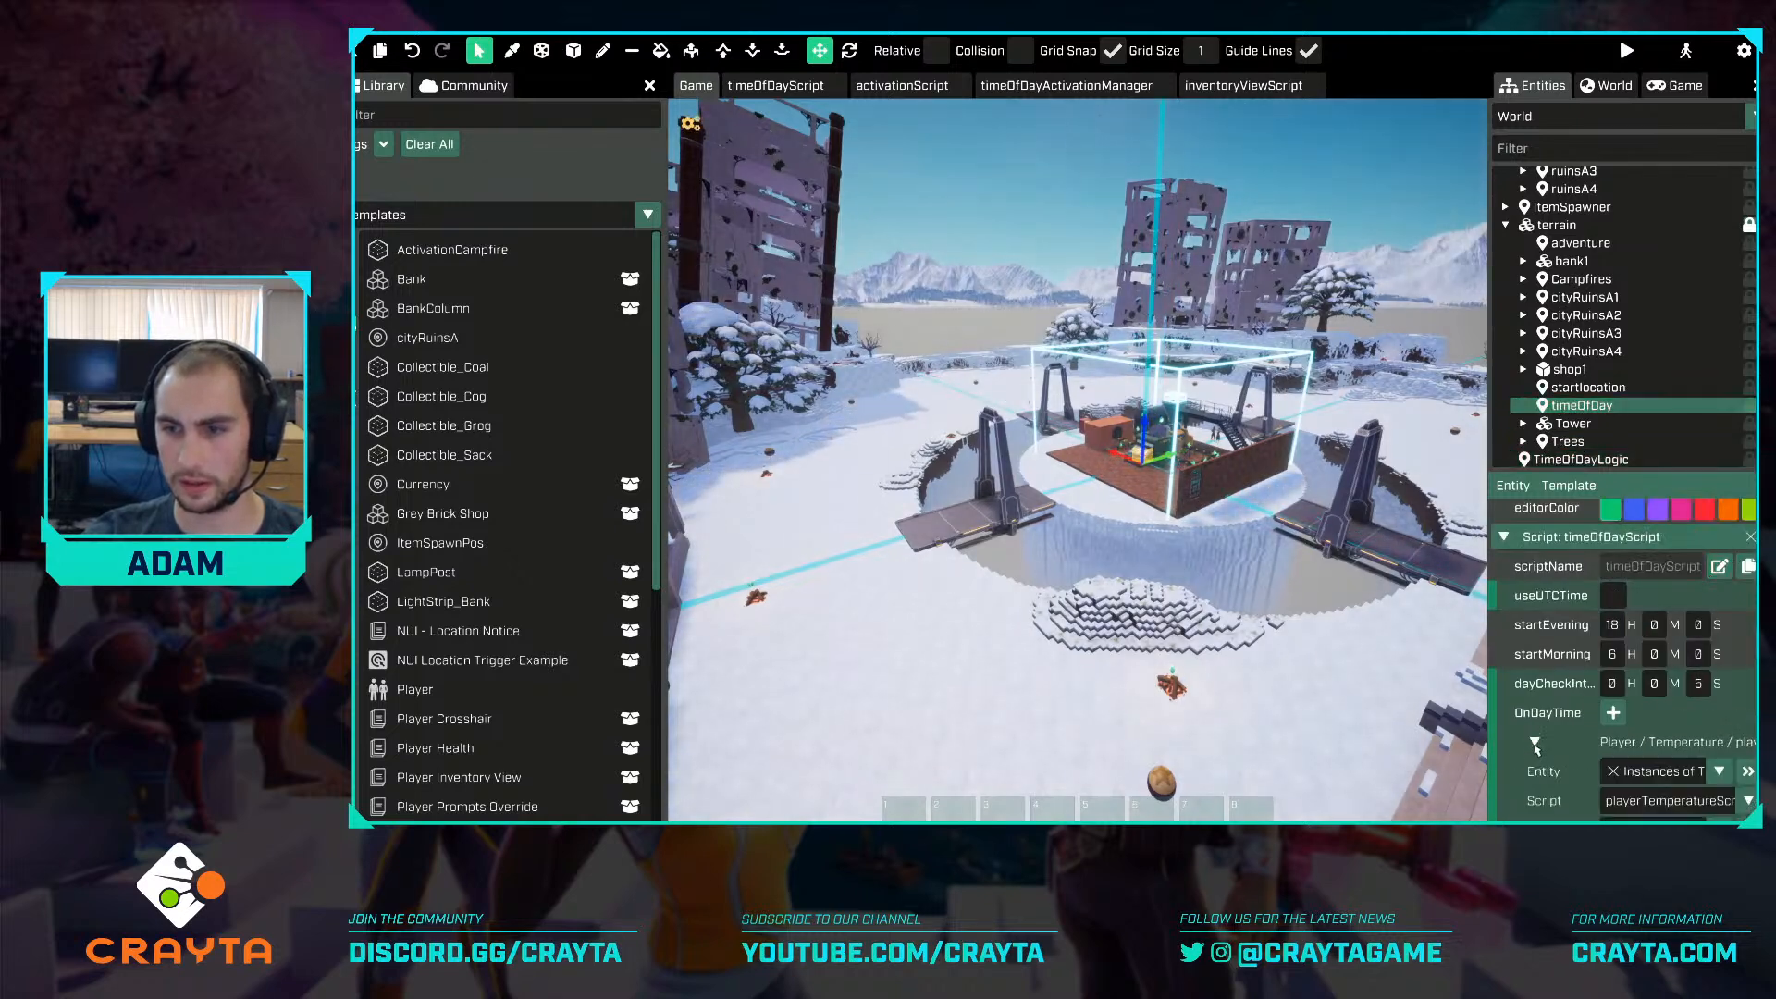
scroll(1644, 659, down, 2)
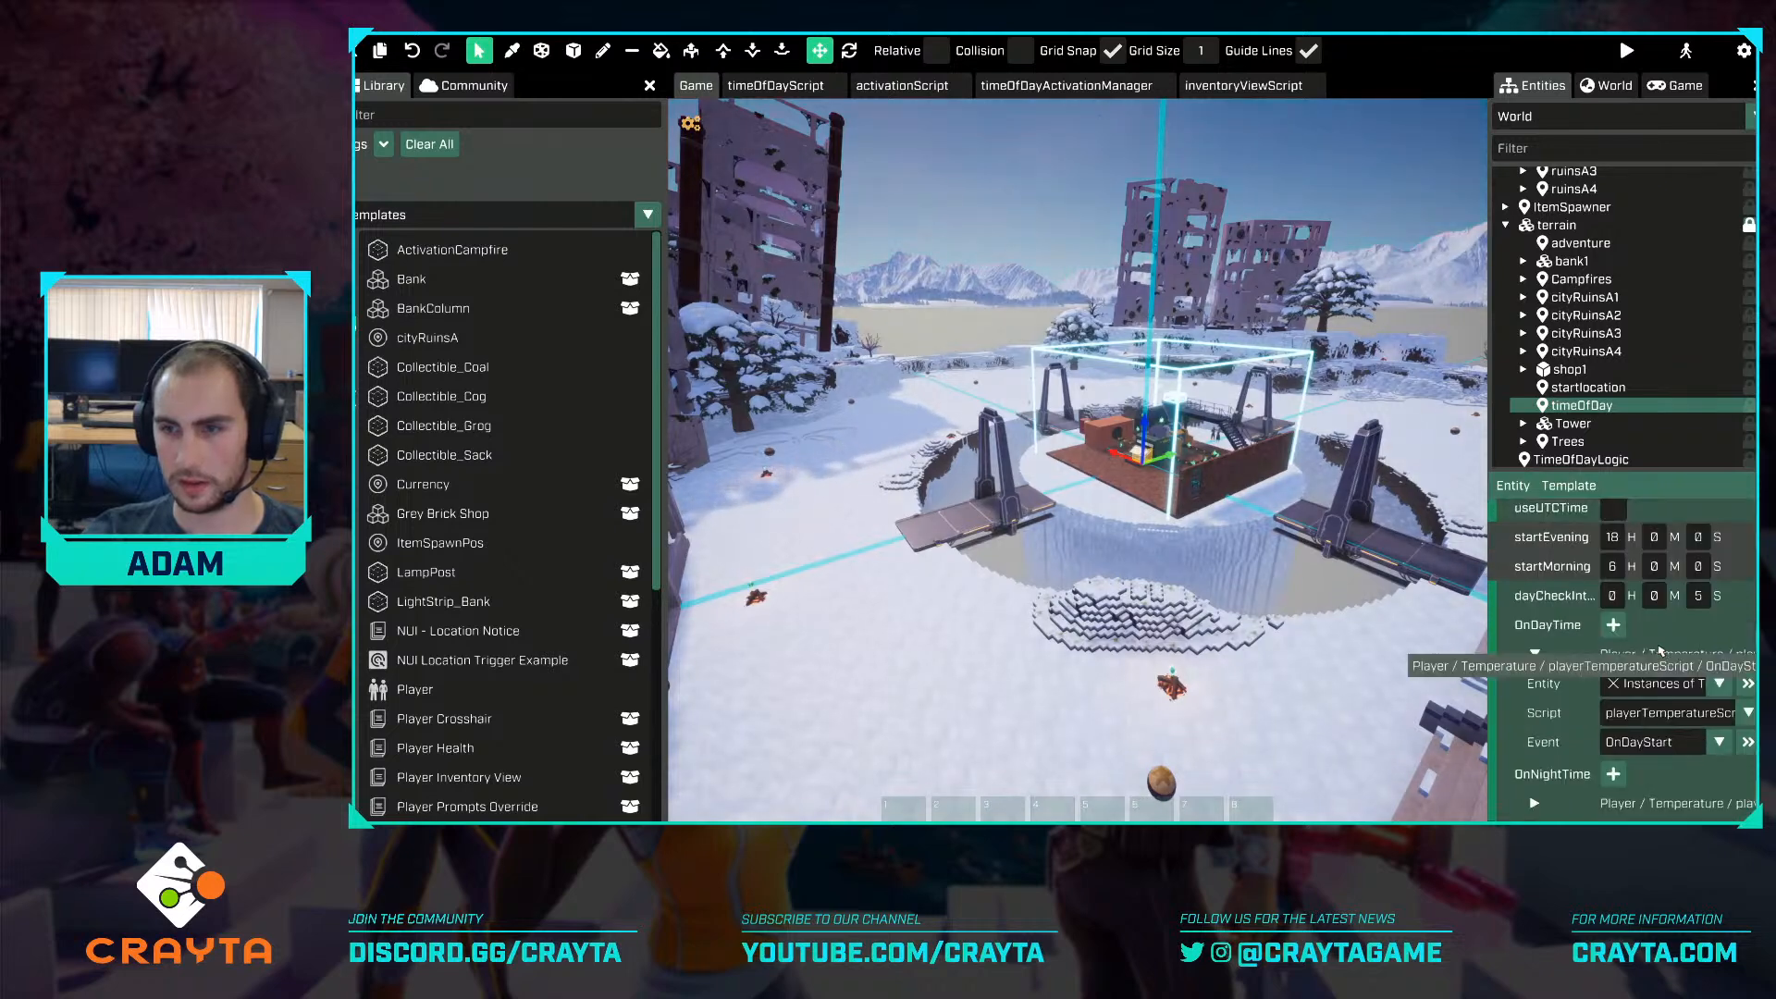
Move the timeOfDayActivationManager script from the TimeOfDayLogic locator to timeOfDay, and delete TimeOfDayLogic.
click(1588, 461)
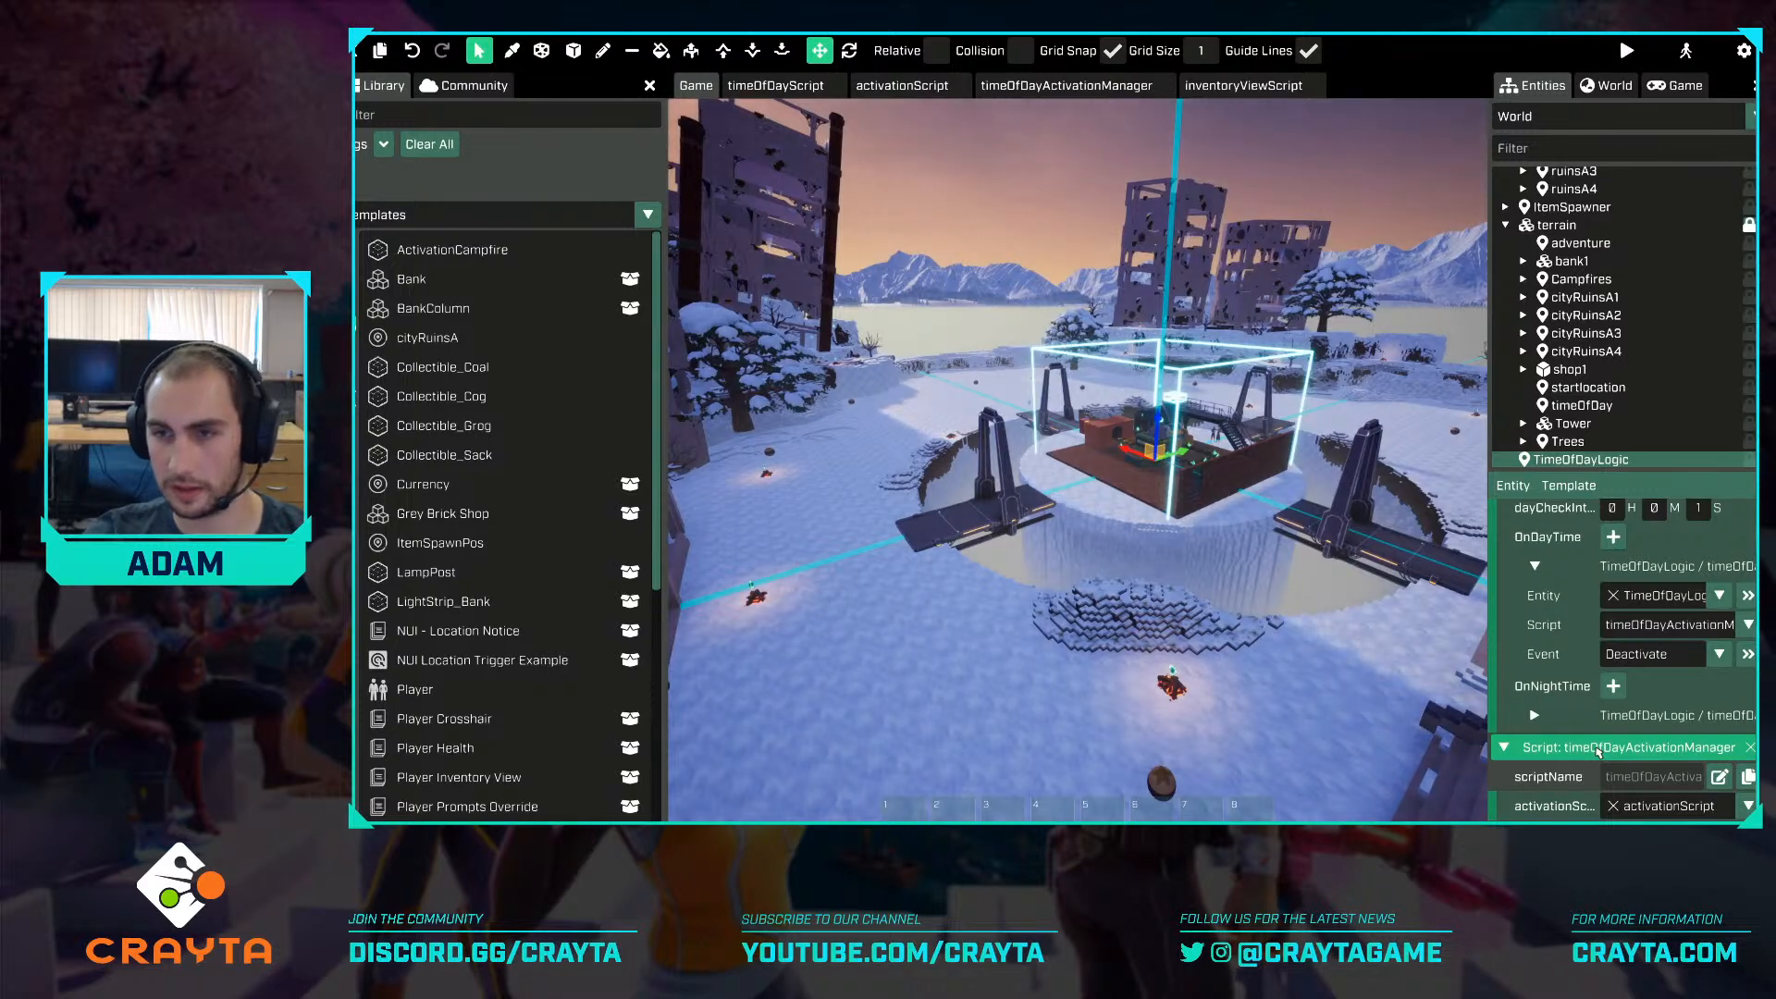
drag(1599, 751, 1588, 406)
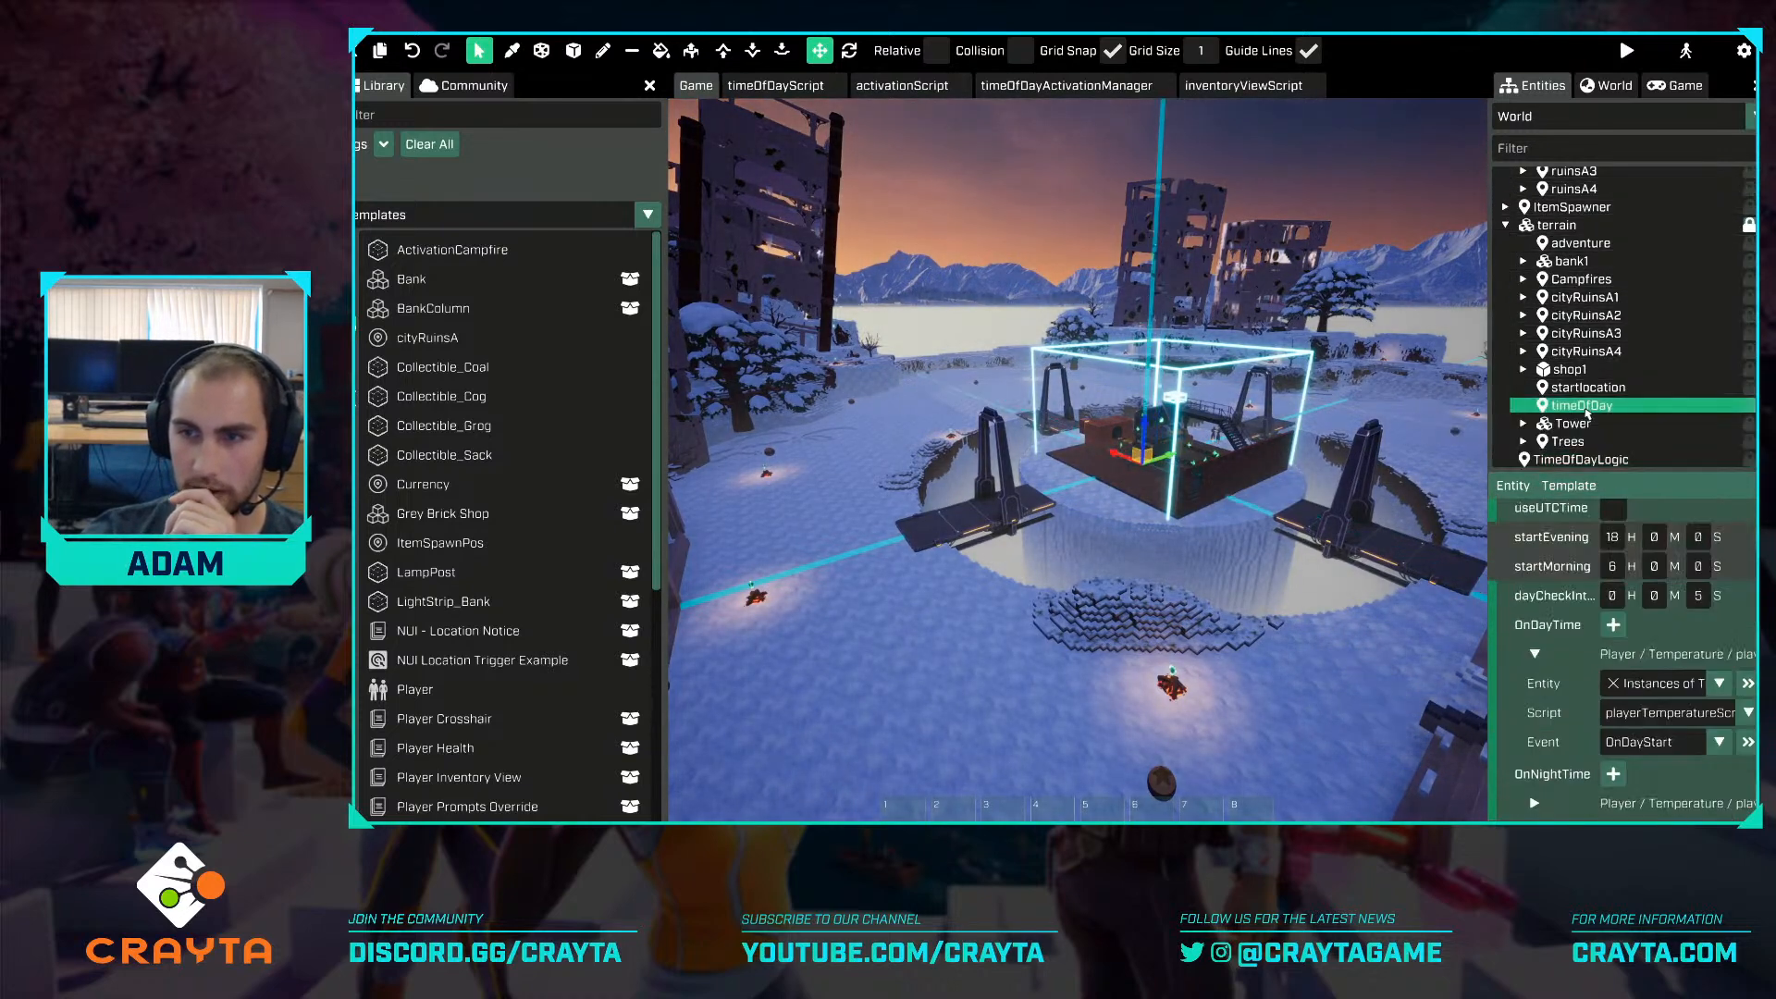
click(1597, 461)
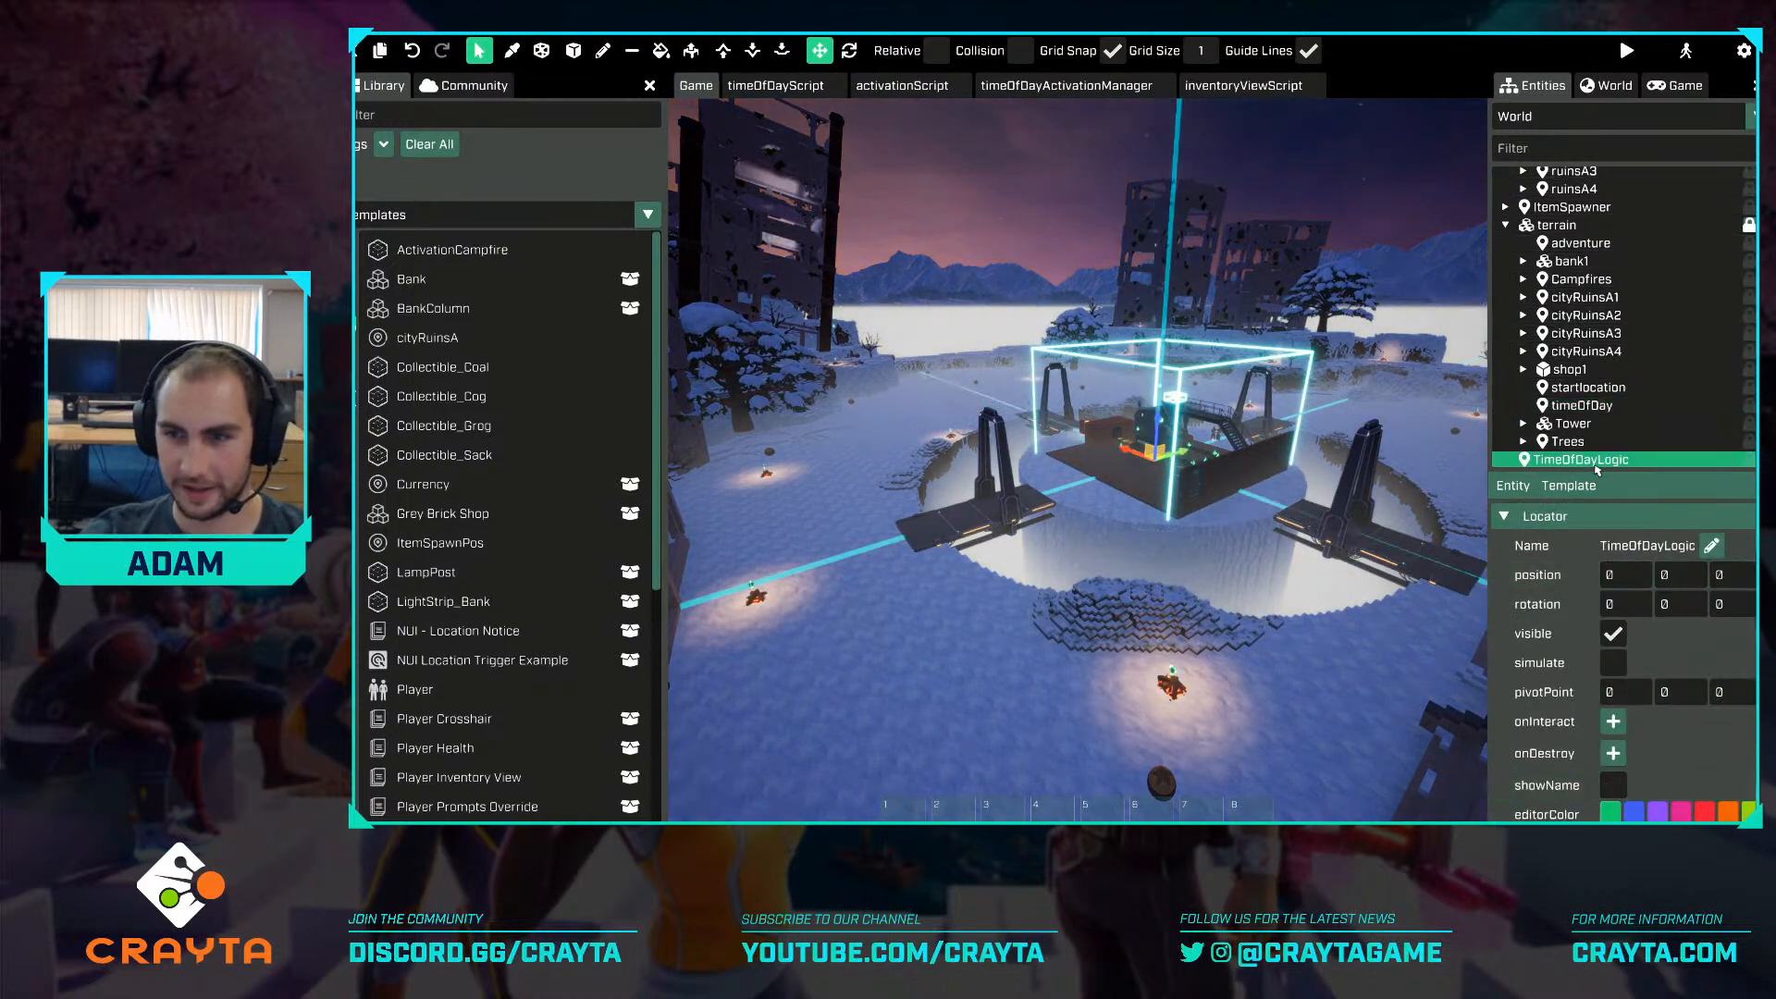
key(Delete)
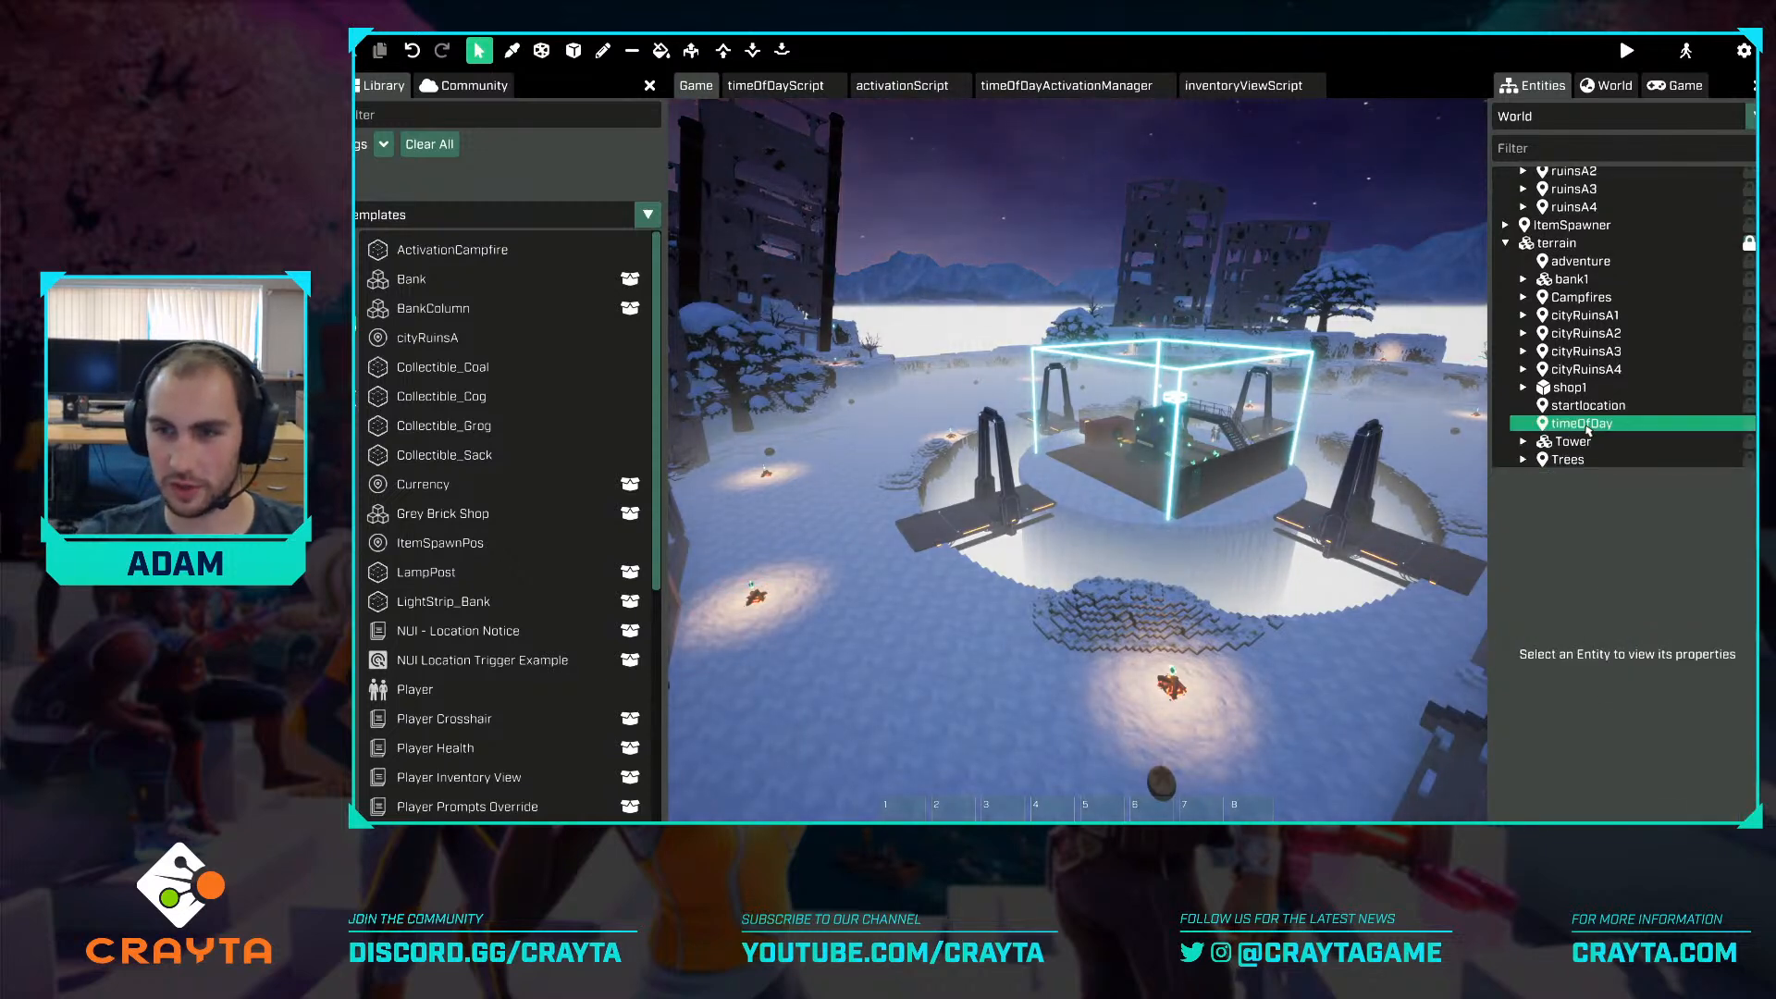
Add a new binding to both OnNightTime and OnDayTime on timeOfDay, and set dayCheckInterval to 1 second.
click(1588, 426)
scroll(1710, 659, down, 5)
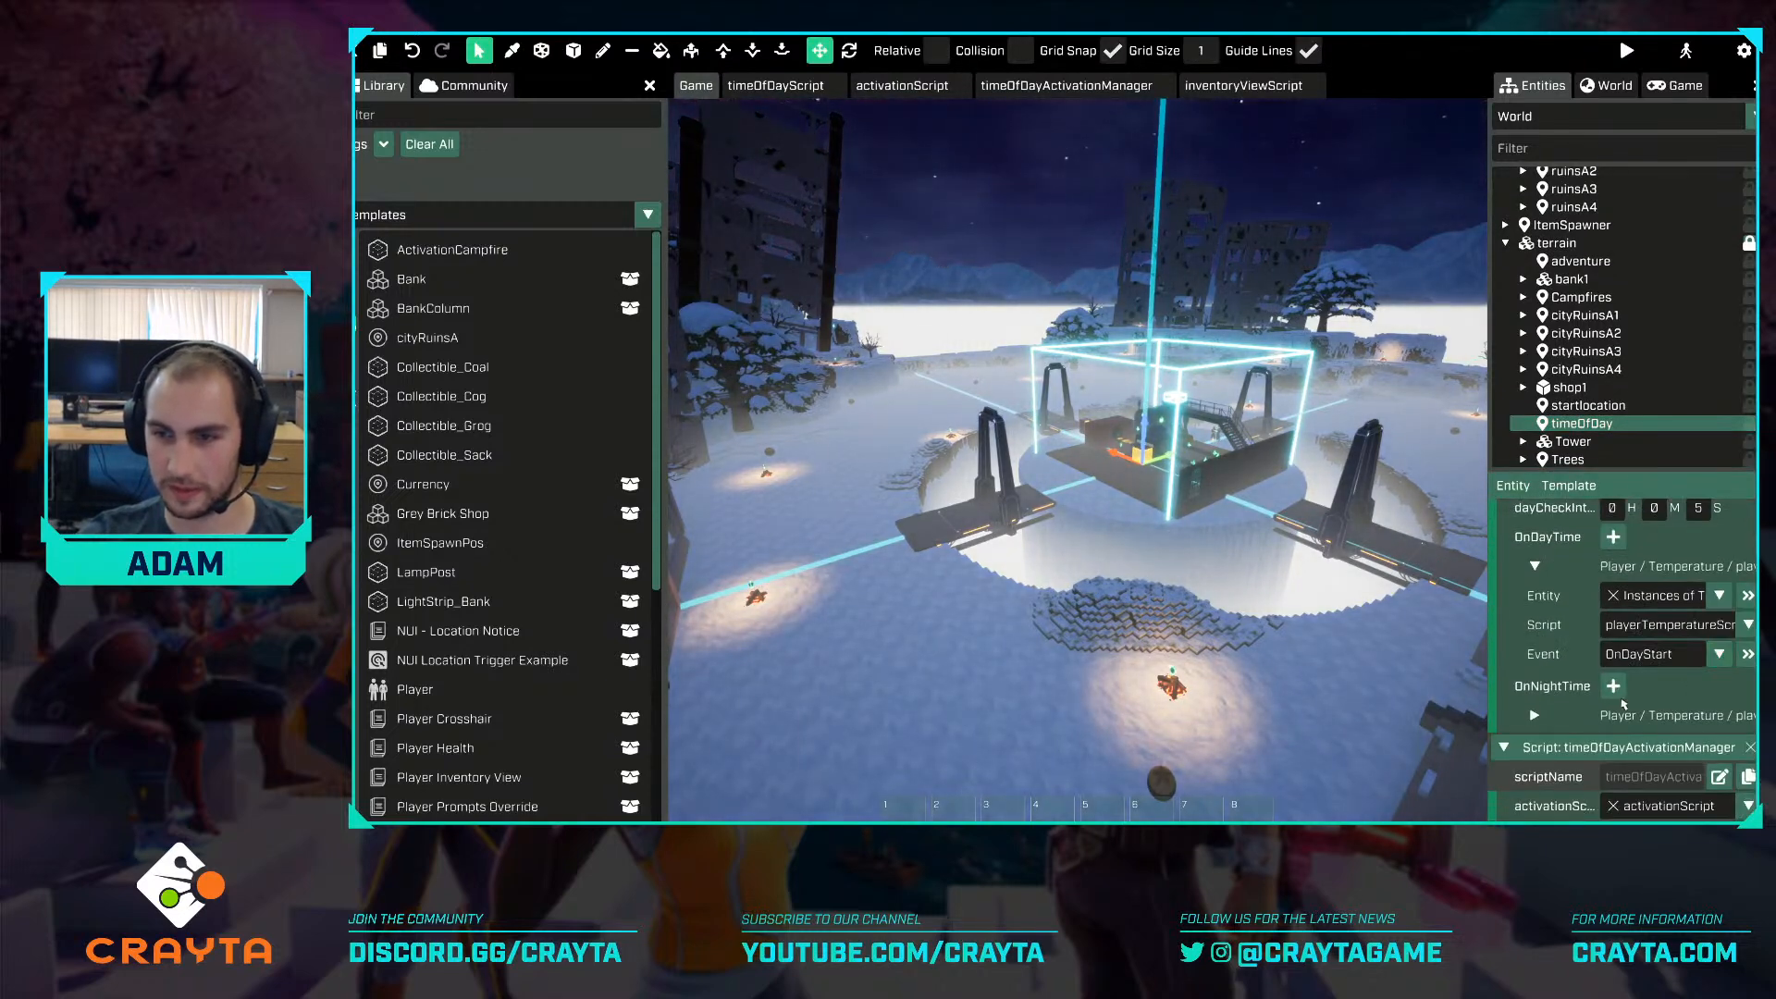
click(1610, 687)
click(1614, 537)
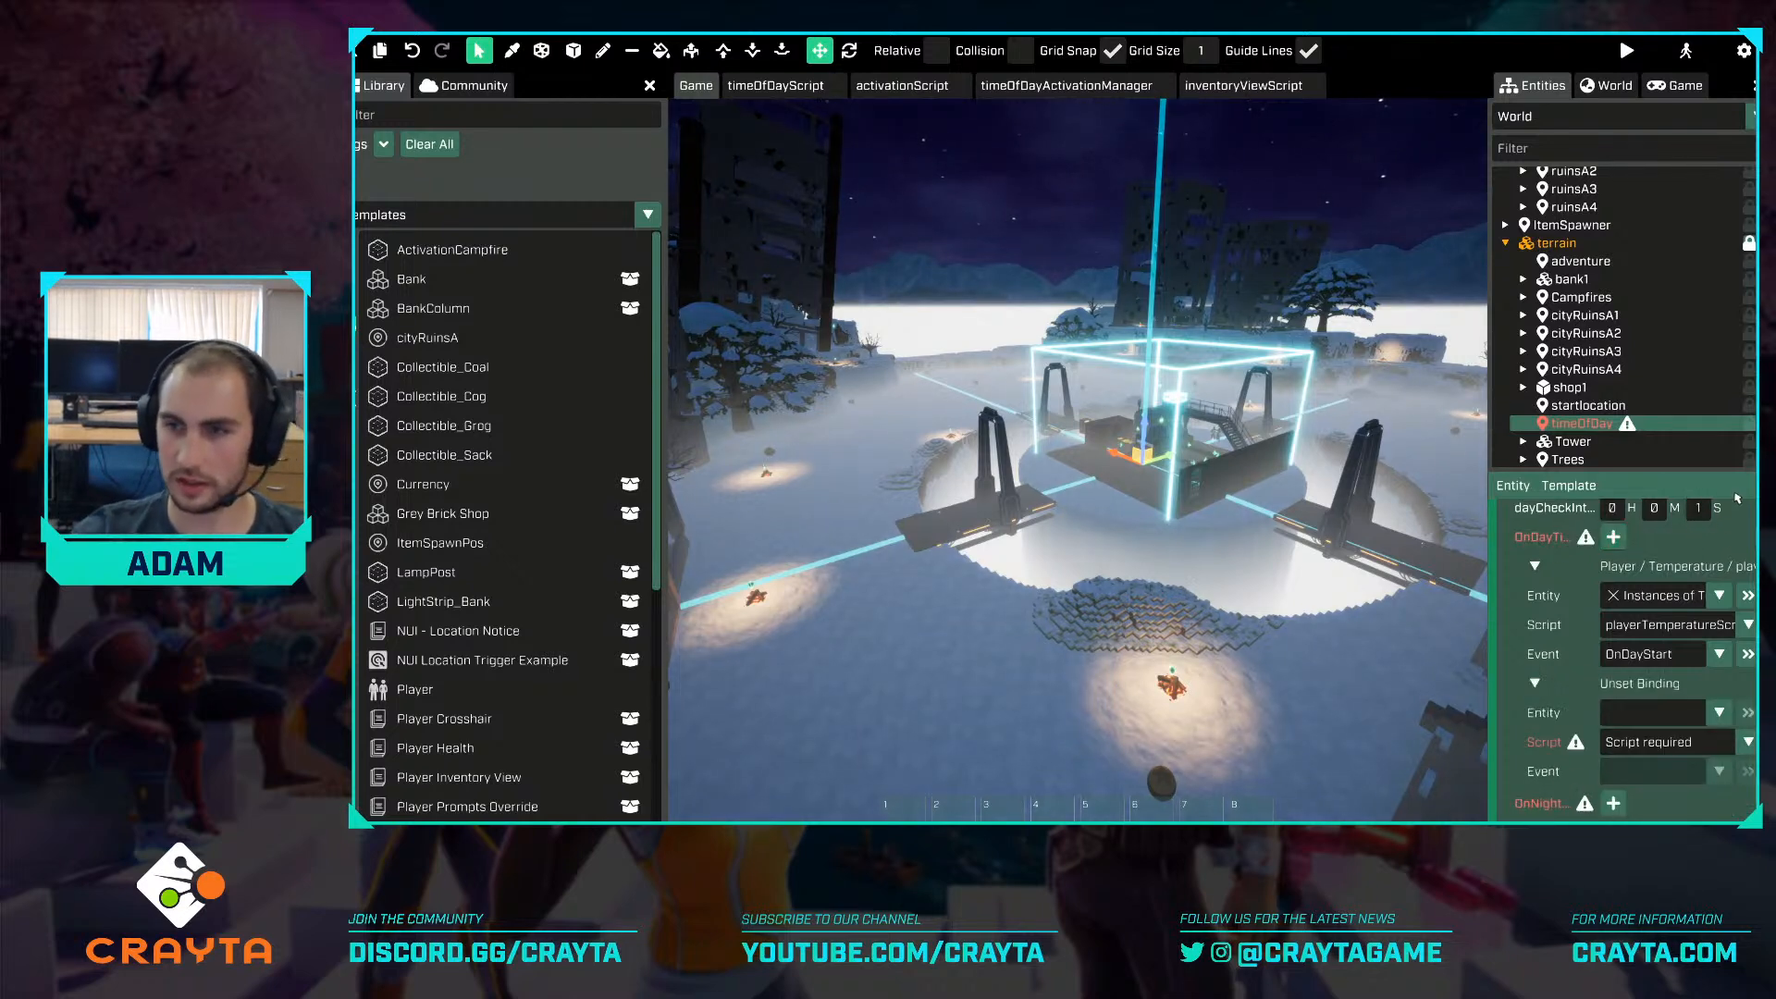
Assign the timeOfDay locator as the entity of the new OnNightTime and OnDayTime bindings.
scroll(1680, 574, down, 3)
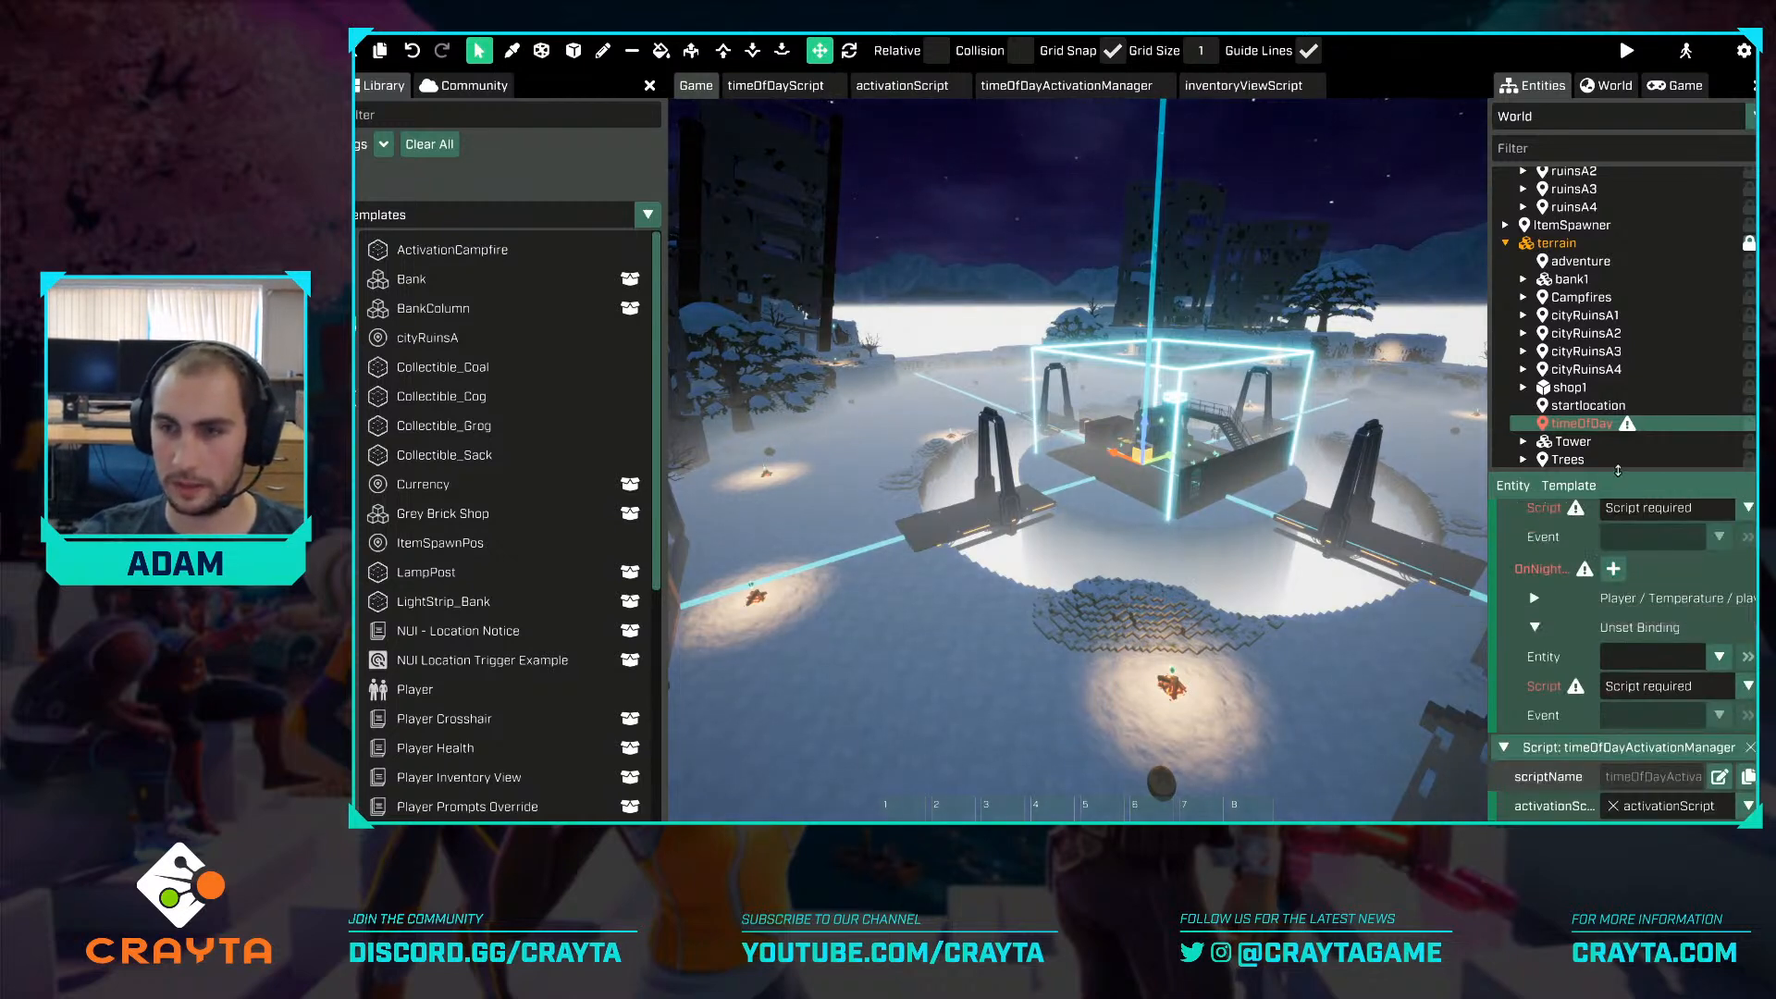
drag(1580, 423, 1698, 606)
drag(1630, 680, 1642, 659)
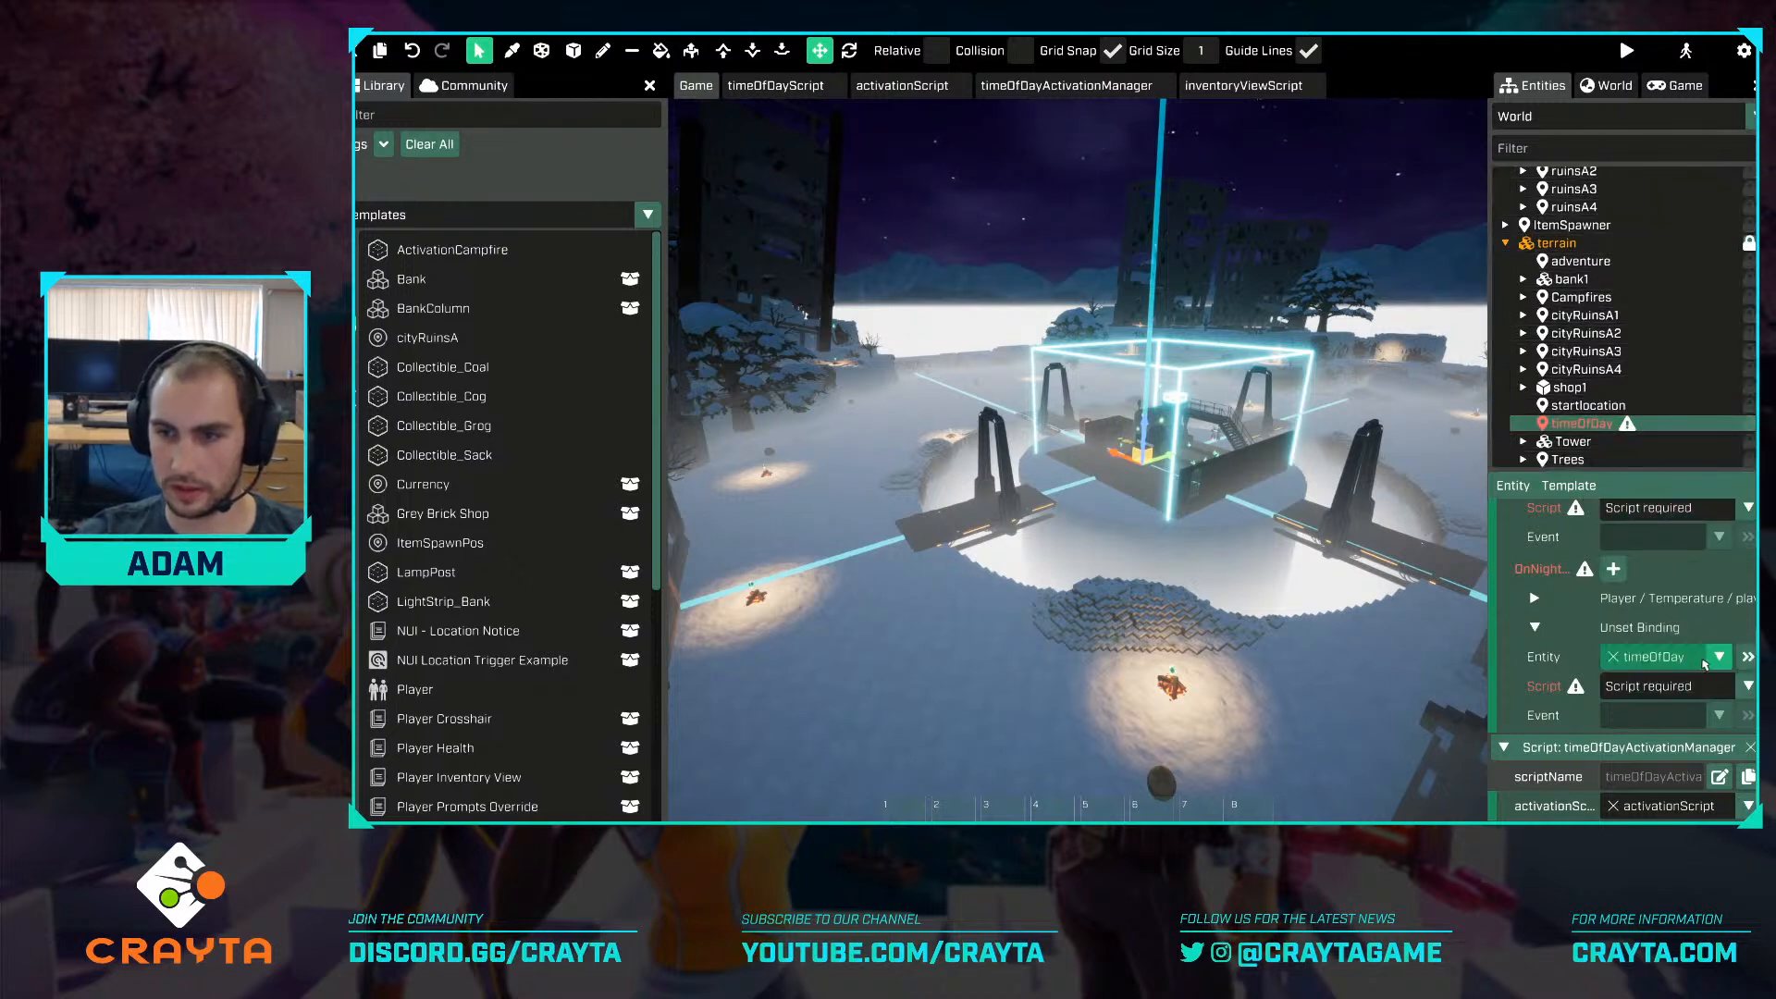
drag(1584, 424, 1665, 555)
Set the new OnDayTime binding to run Deactivate from the timeOfDayActivationManager script.
click(1717, 590)
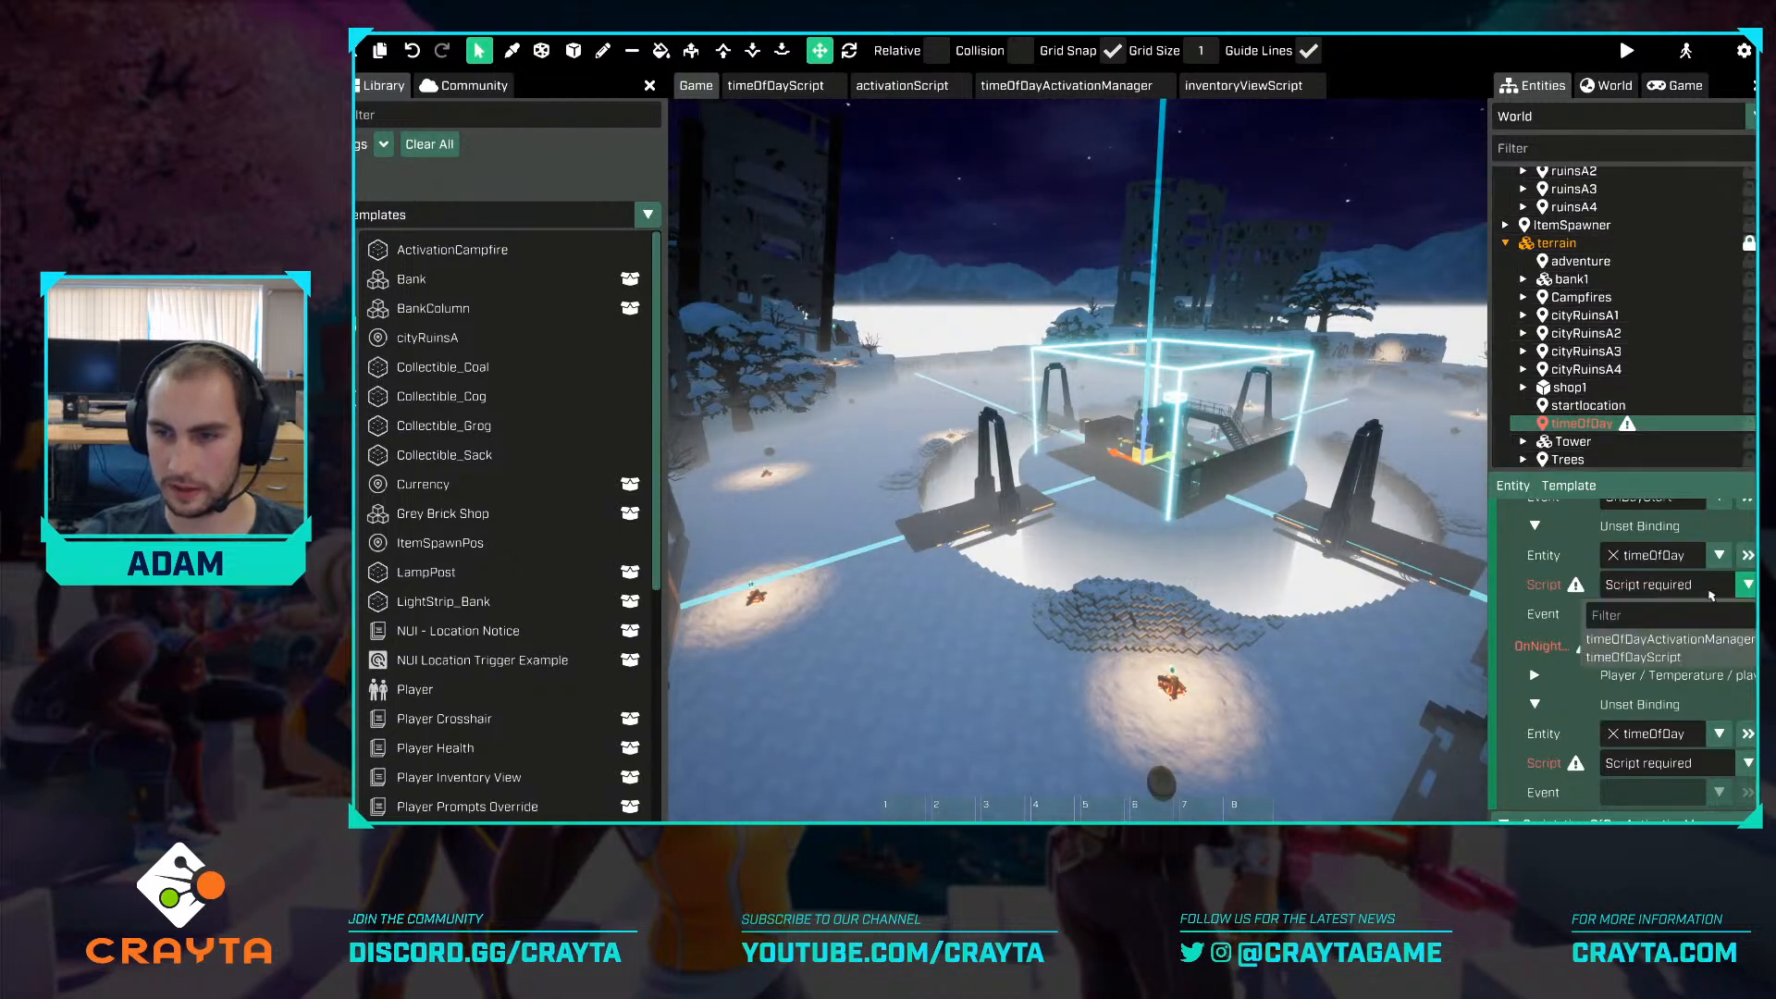
click(1688, 638)
click(1719, 614)
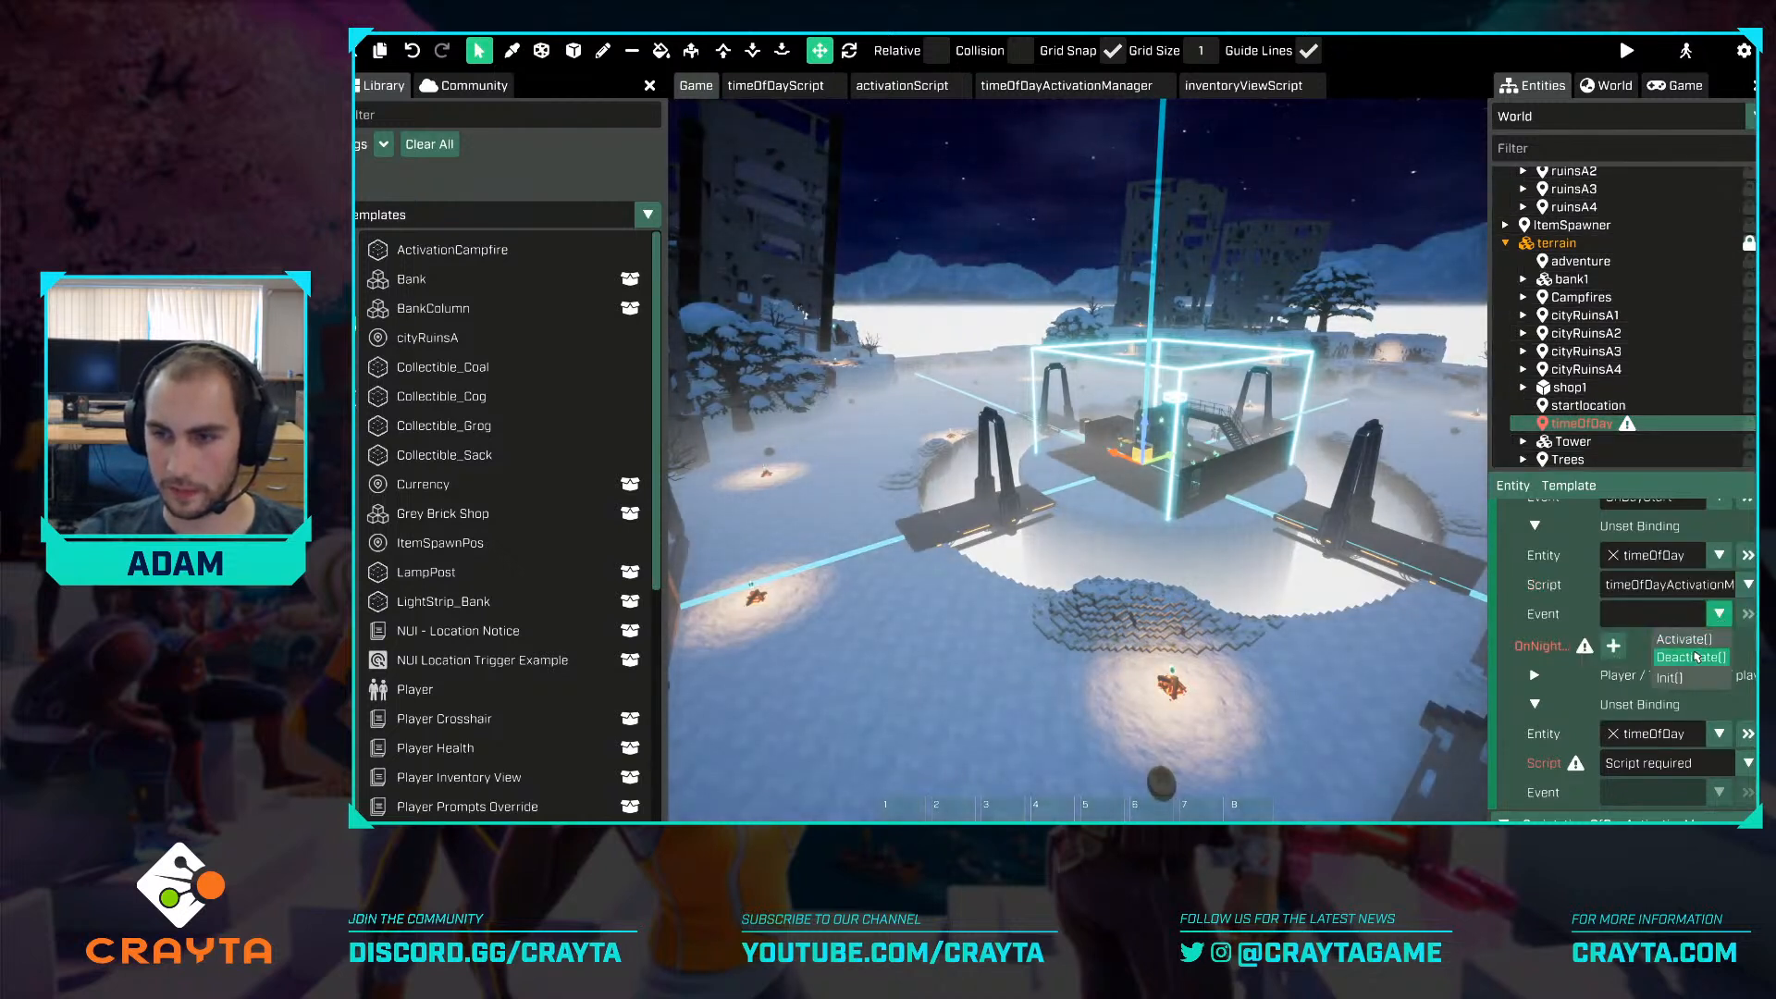
click(1697, 657)
Set the new OnNightTime binding to run Activate from the timeOfDayActivationManager script.
scroll(1703, 666, down, 1)
click(1725, 689)
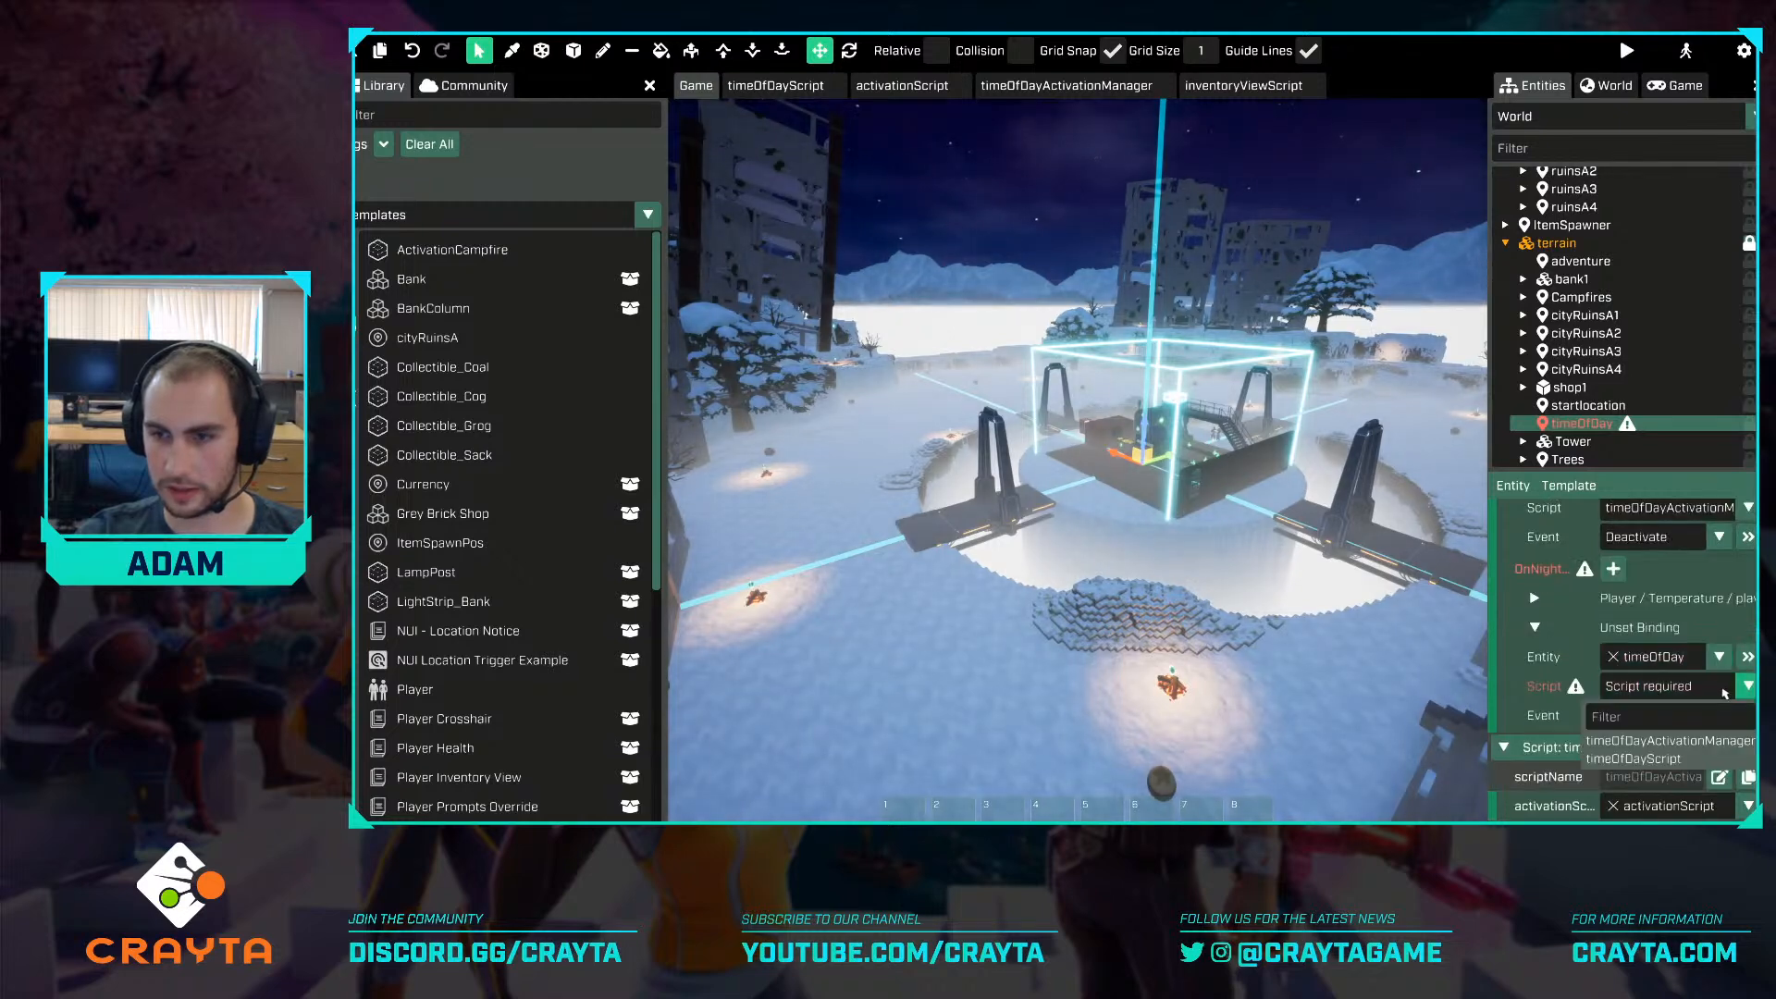
click(1670, 740)
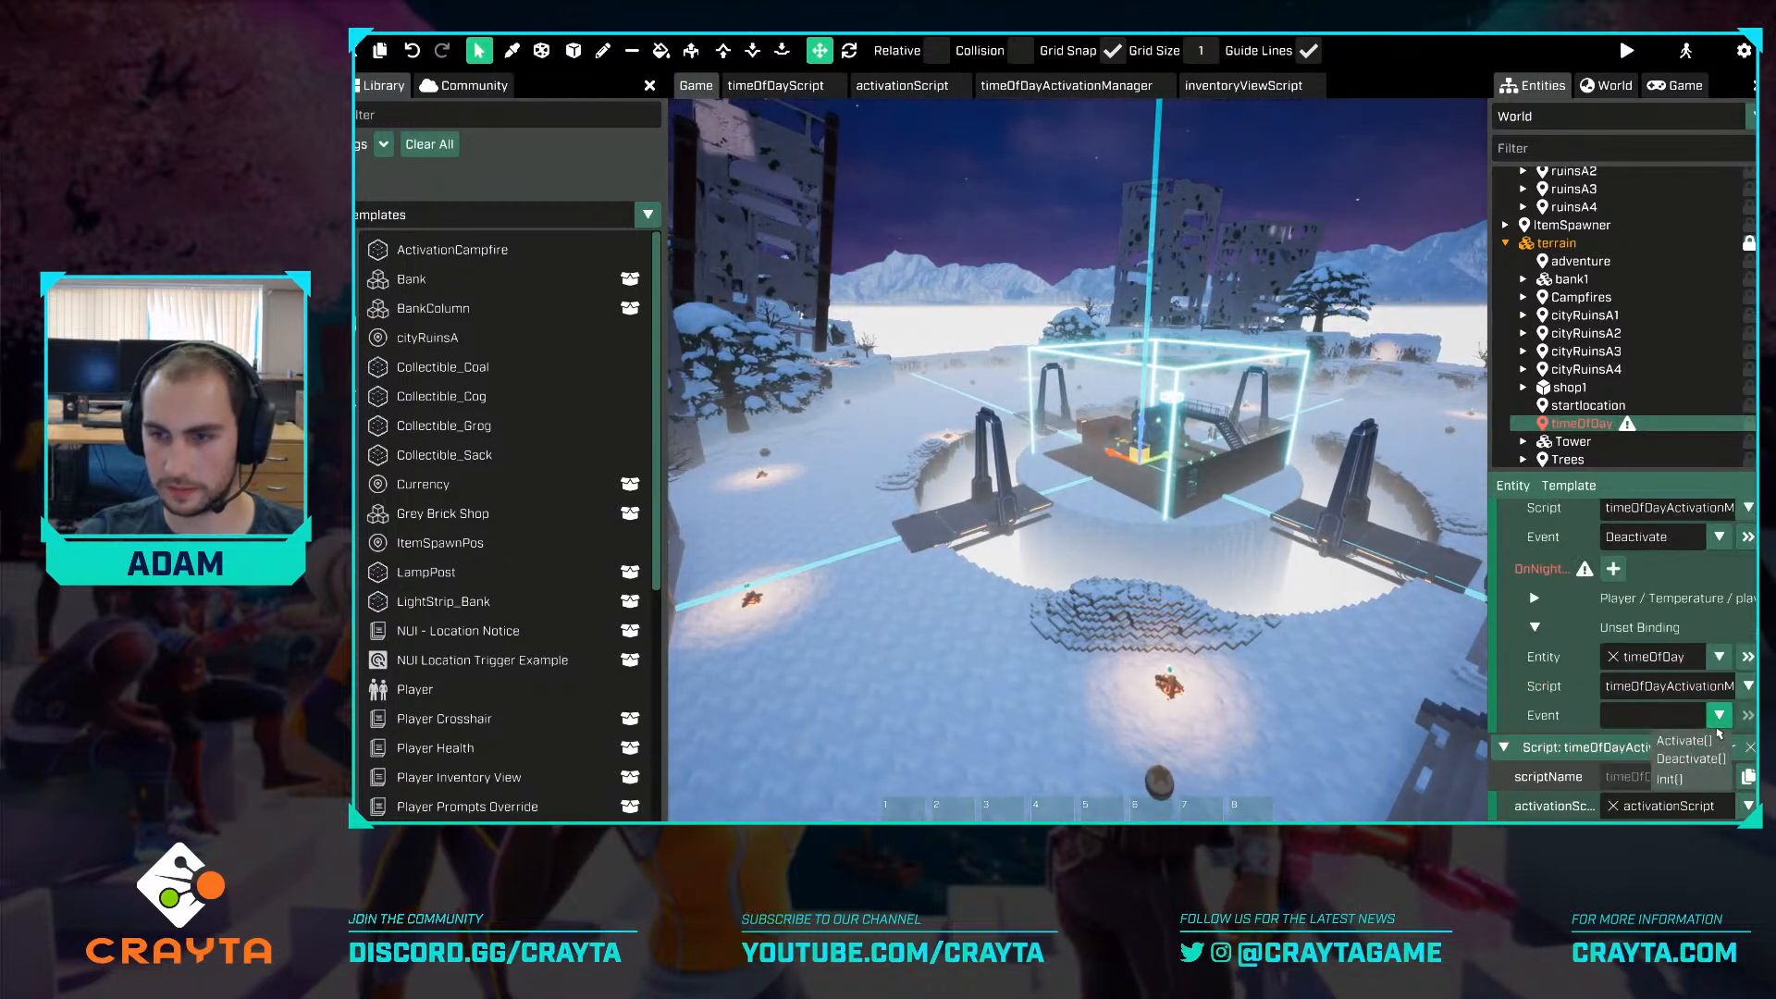
click(1719, 716)
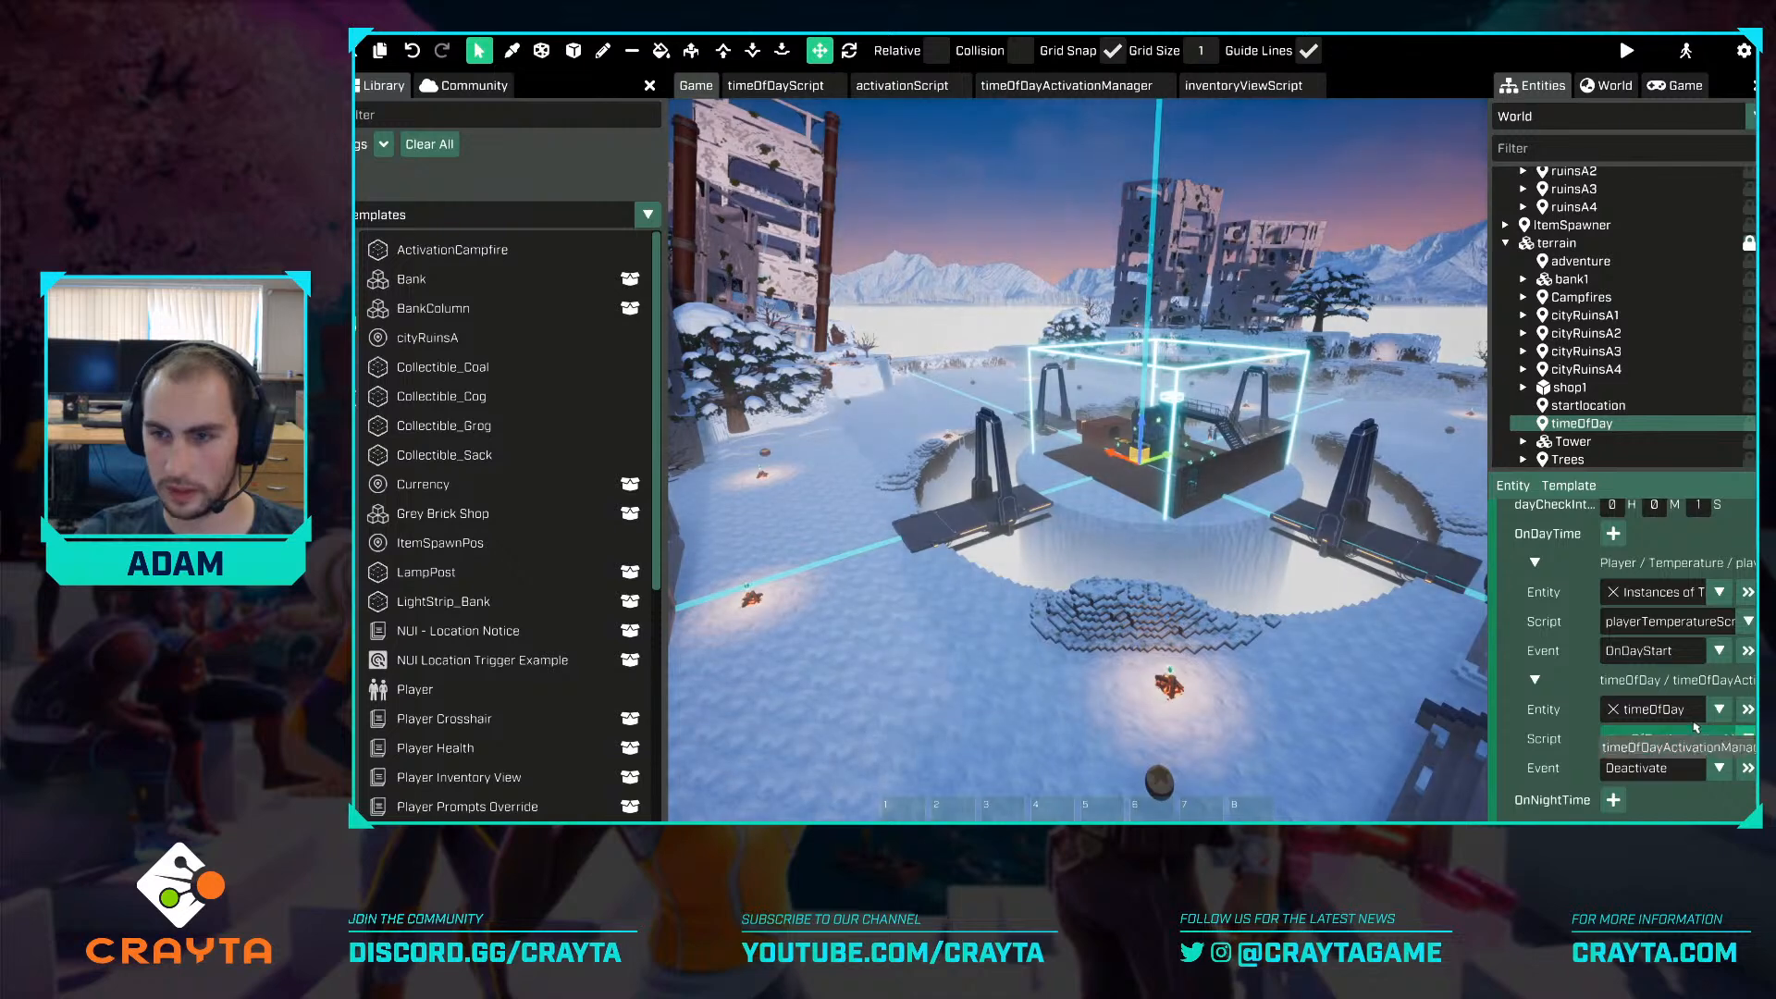
click(1655, 737)
scroll(1690, 694, up, 1)
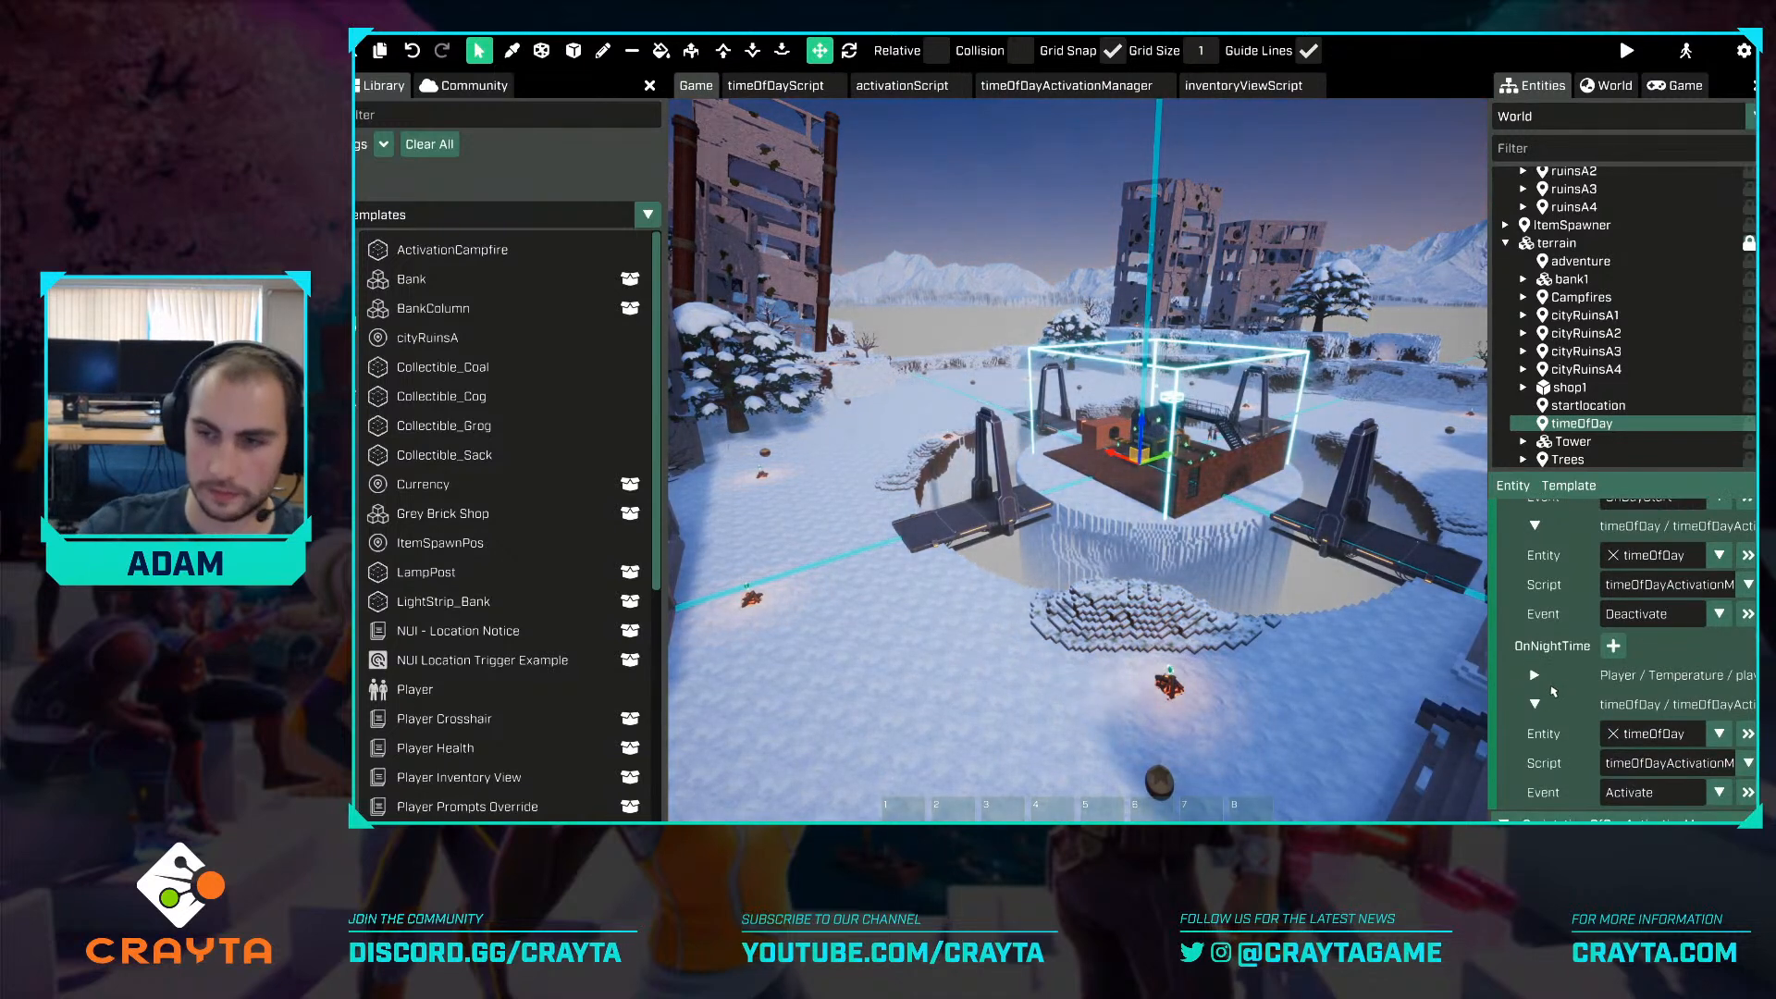
Open the Player template for editing and look through the properties of its playerHealth1 entity.
click(1554, 118)
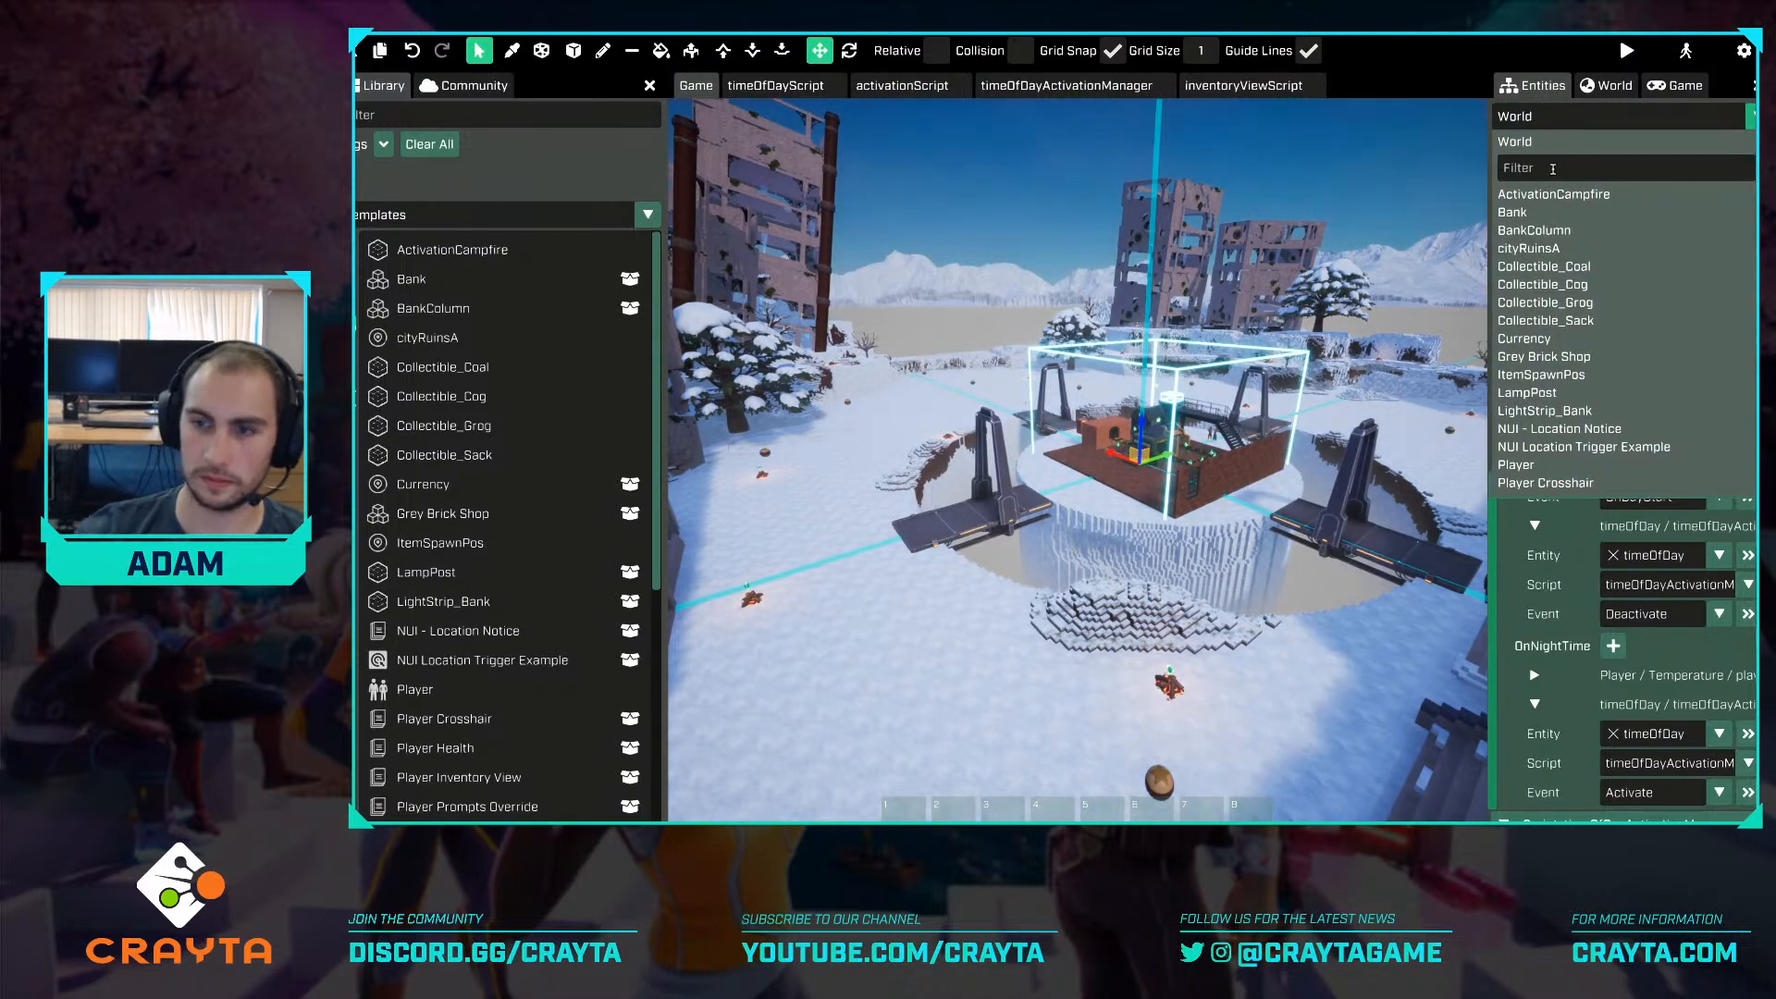
text(player)
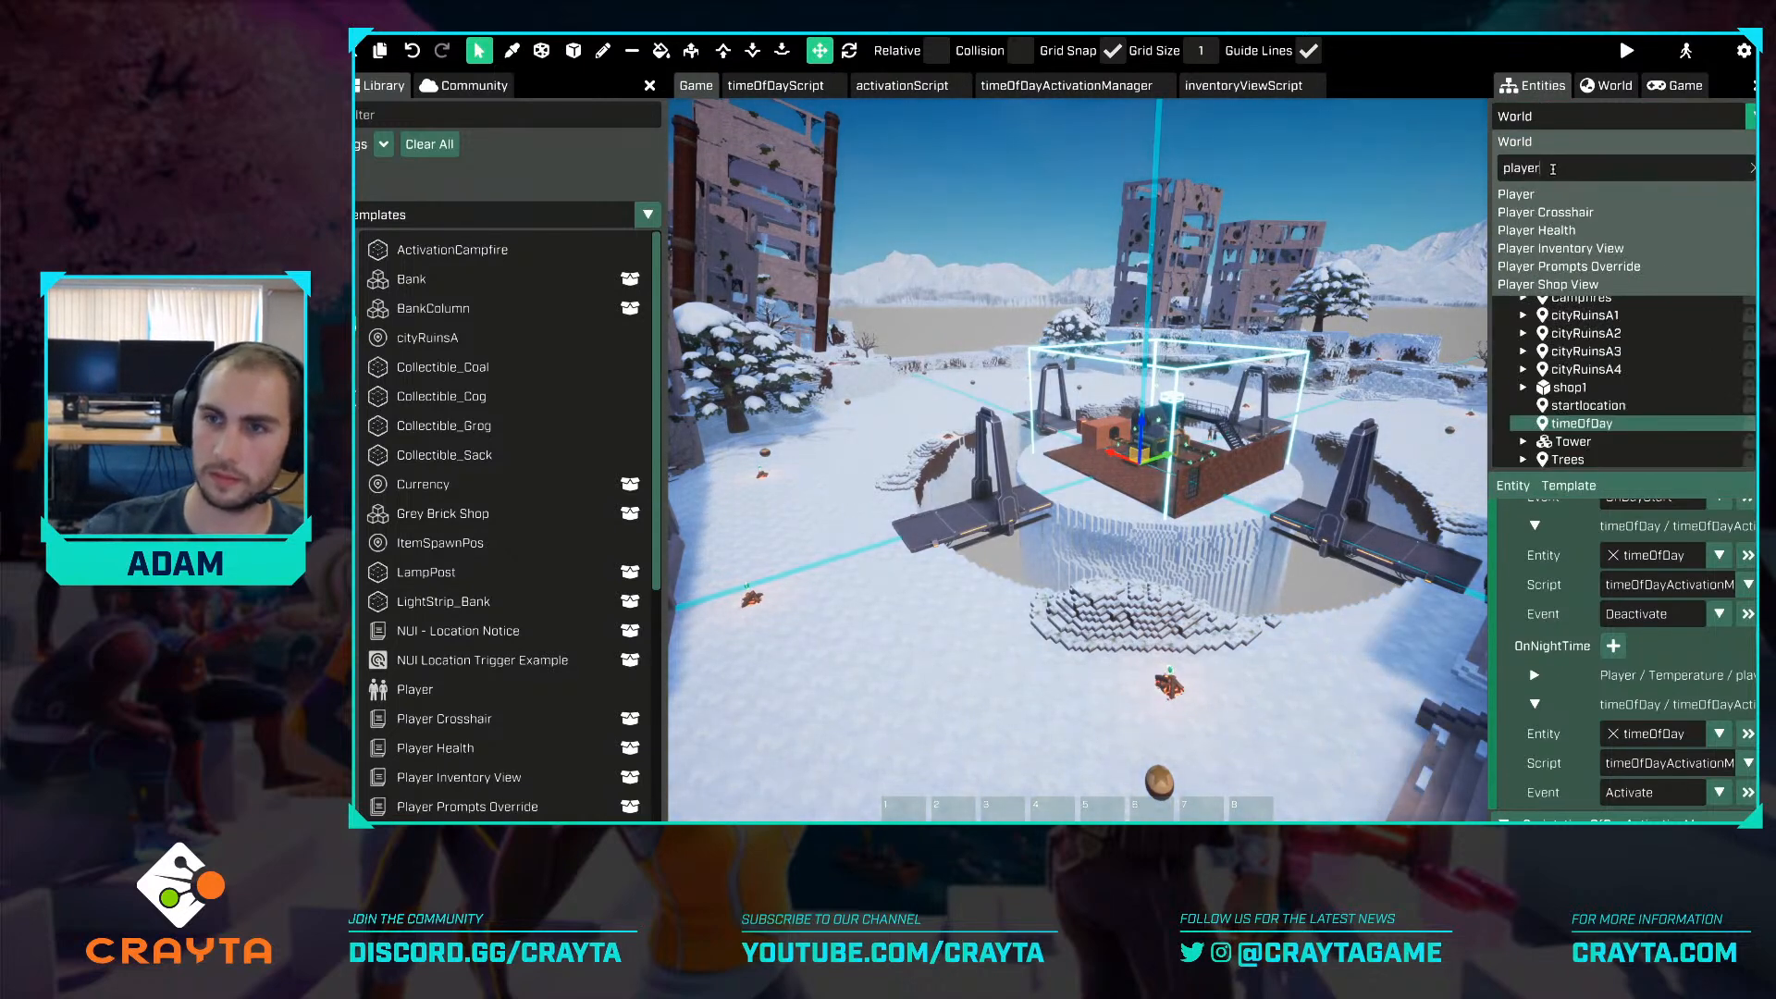
click(1556, 194)
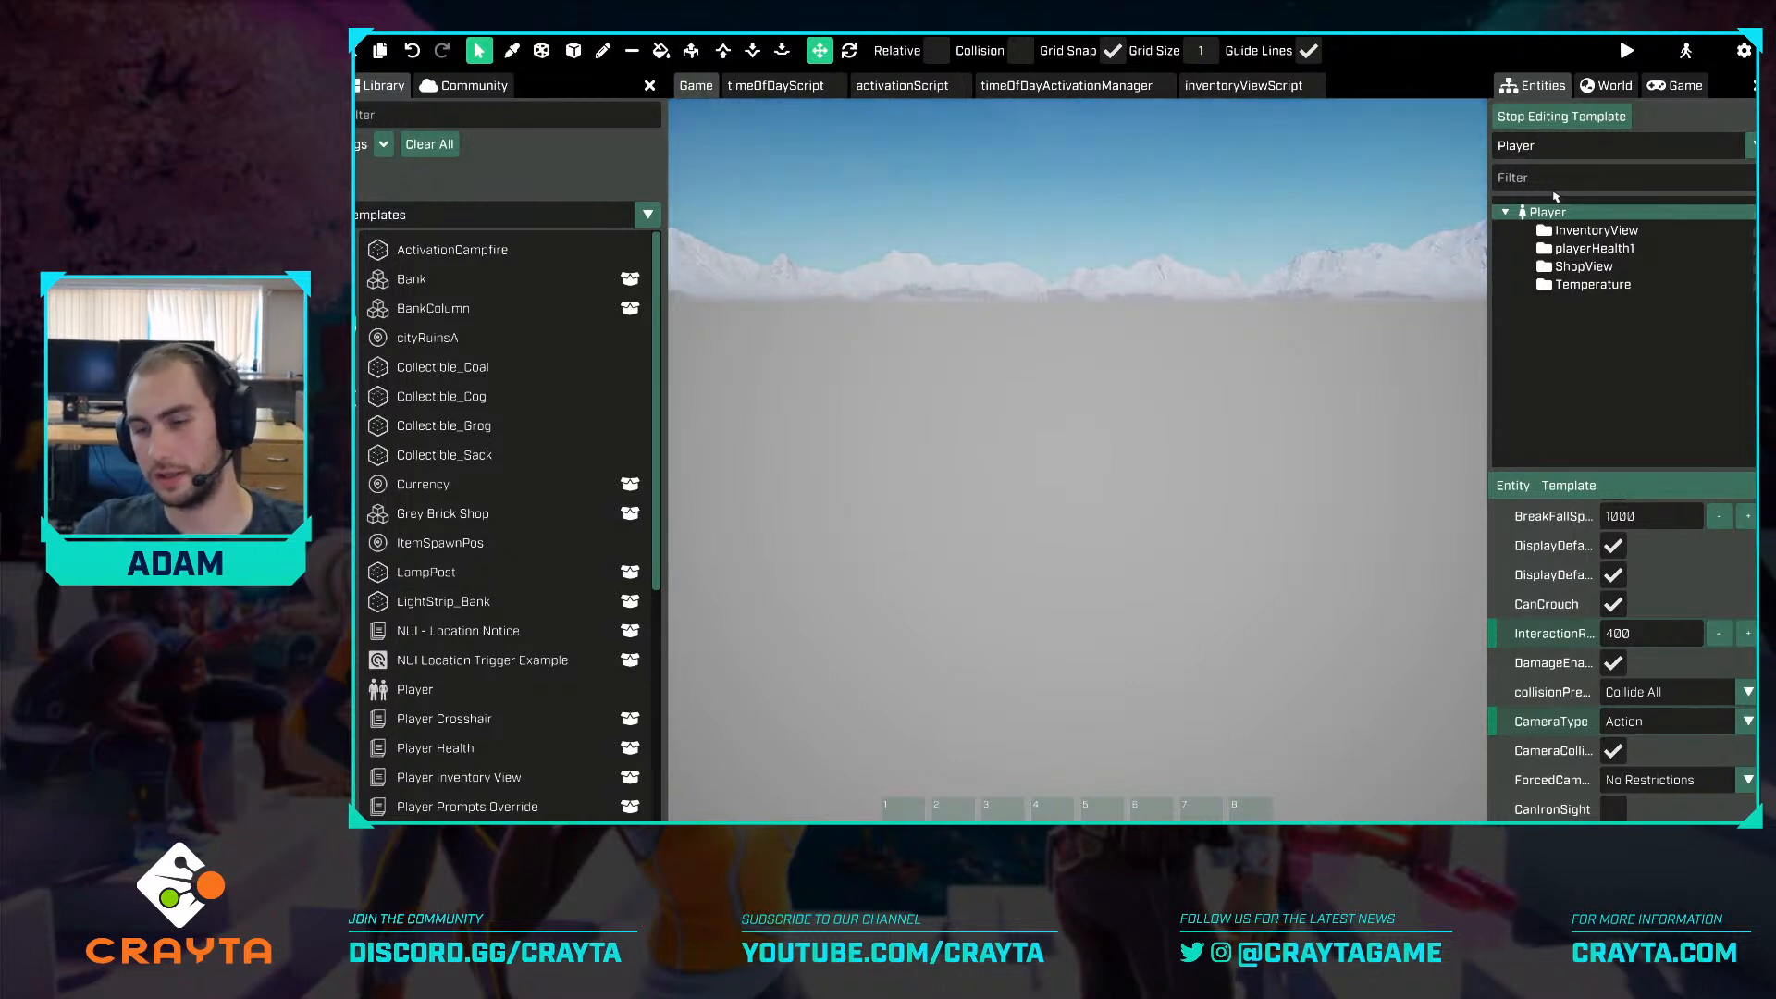
click(1587, 250)
scroll(1744, 652, up, 2)
scroll(1680, 546, down, 2)
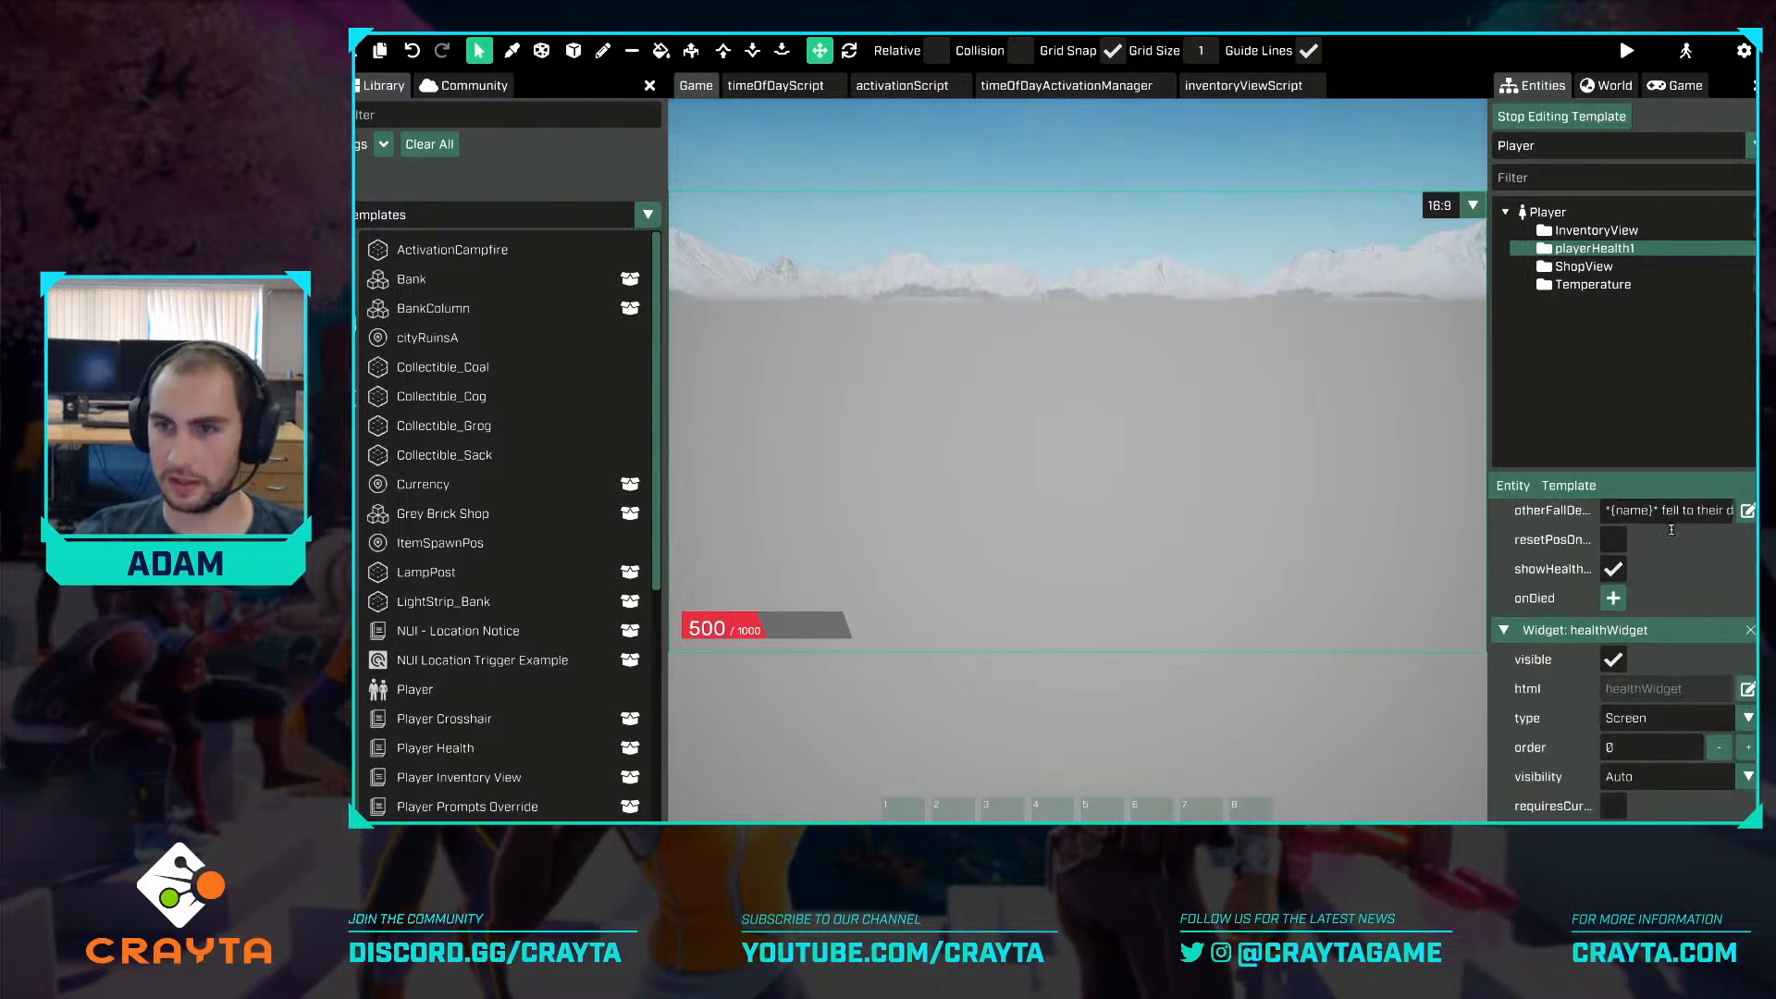
Set the damage value of the Temperature entity's playerTemperatureScript to 10 and stop editing the Player template.
click(1609, 286)
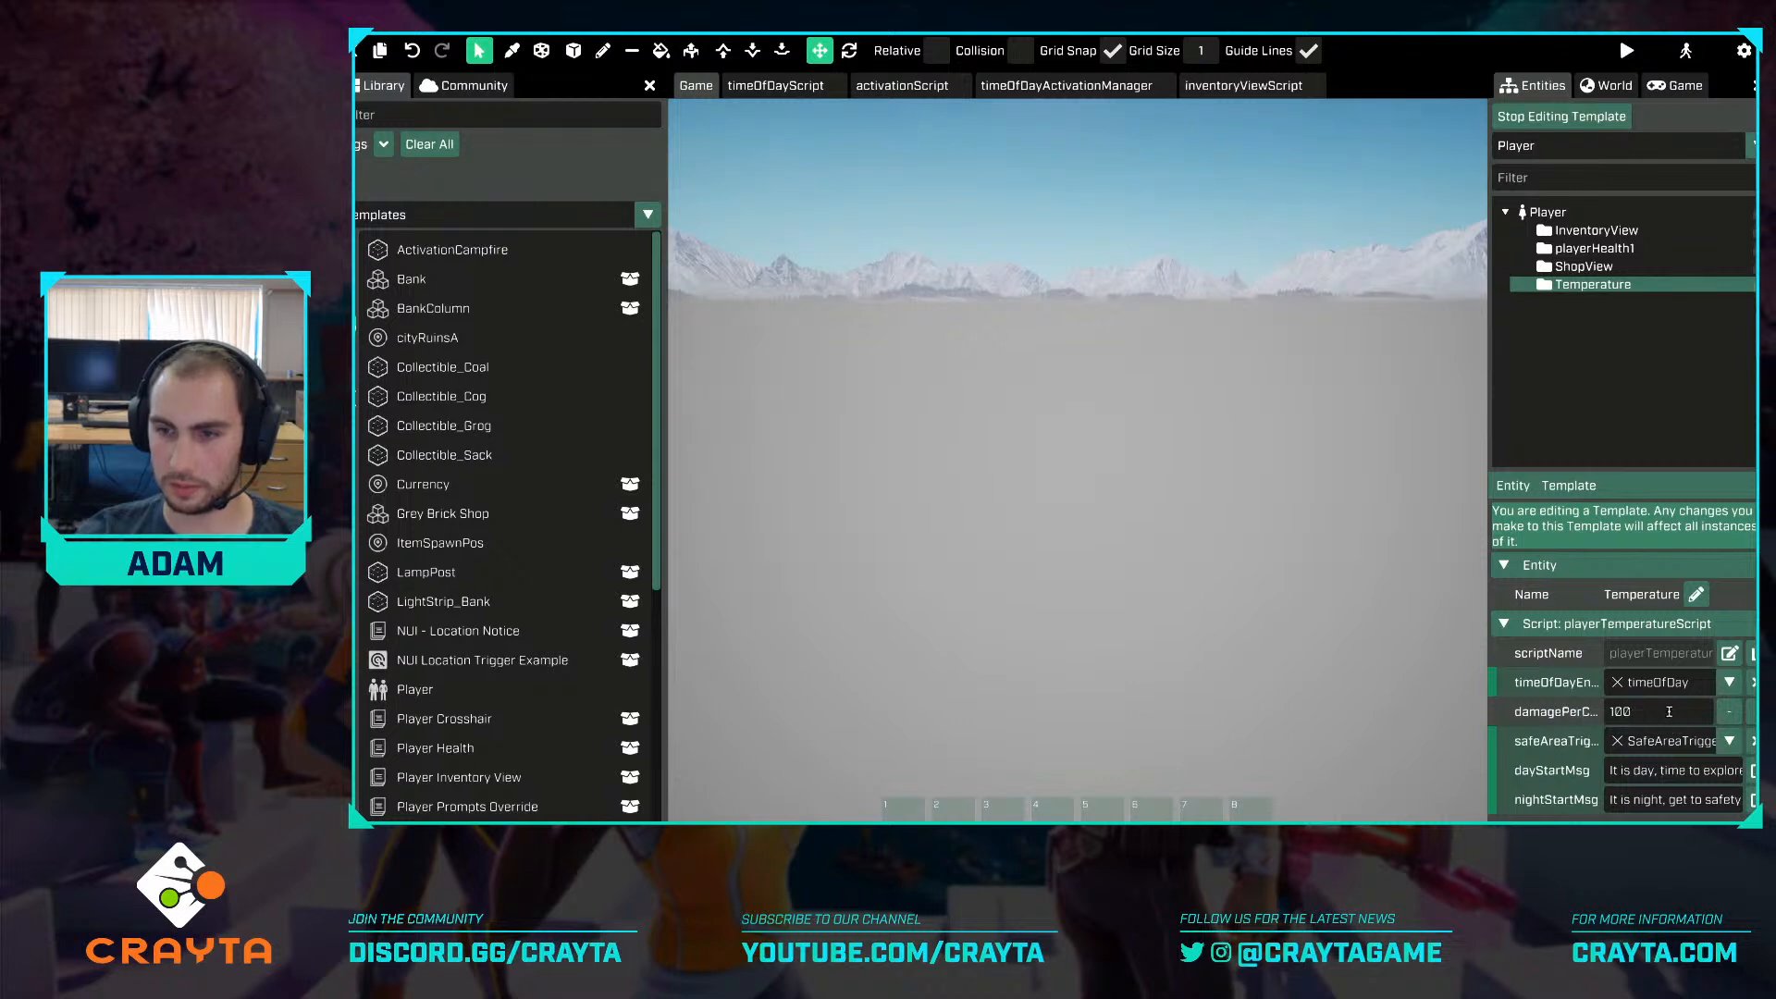
click(1673, 707)
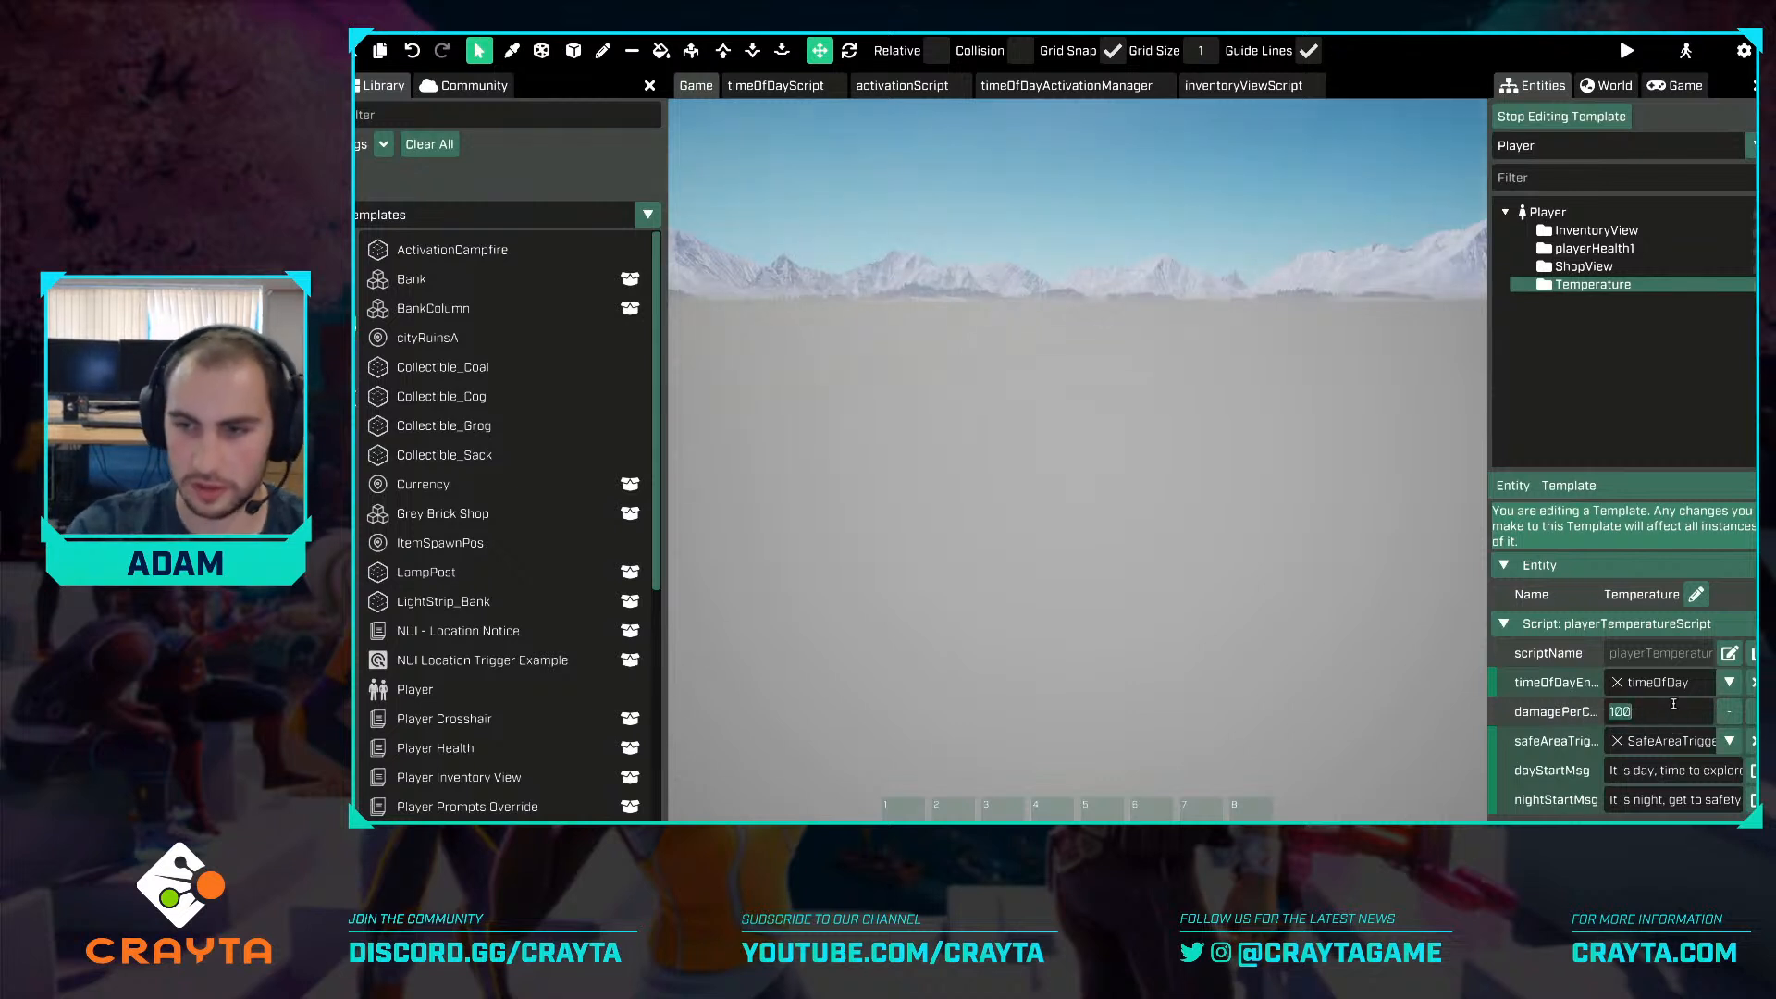
text(10)
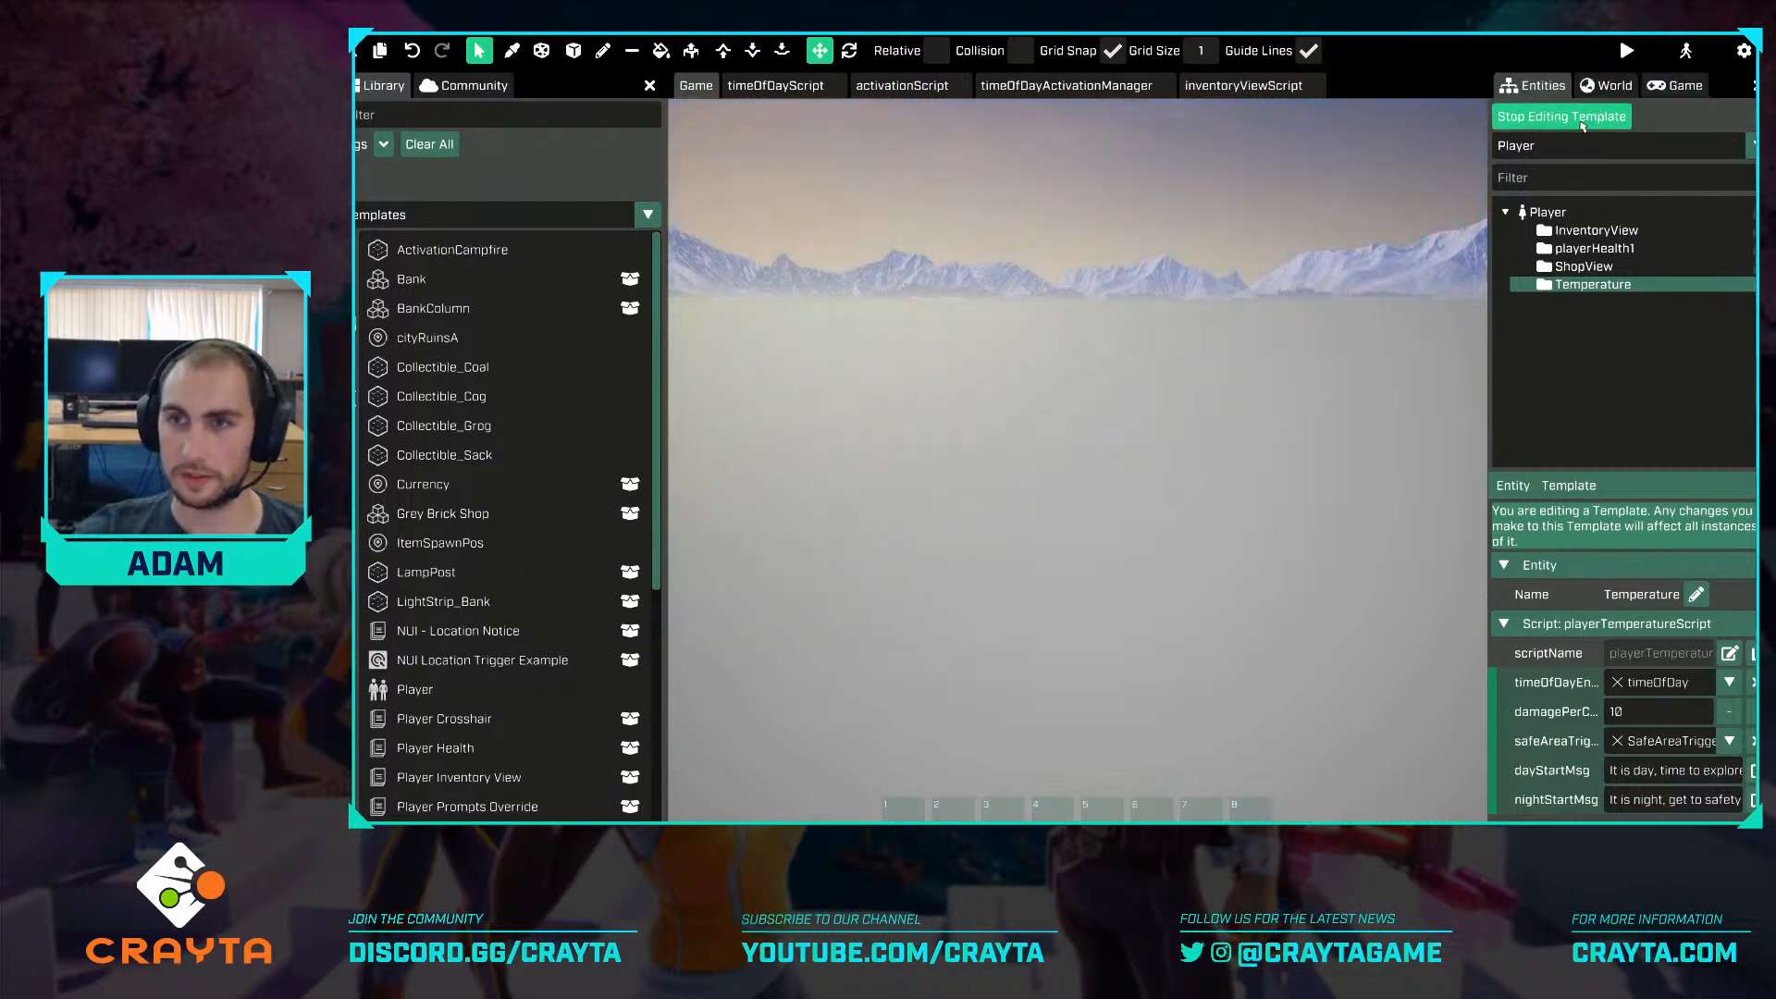
click(1564, 117)
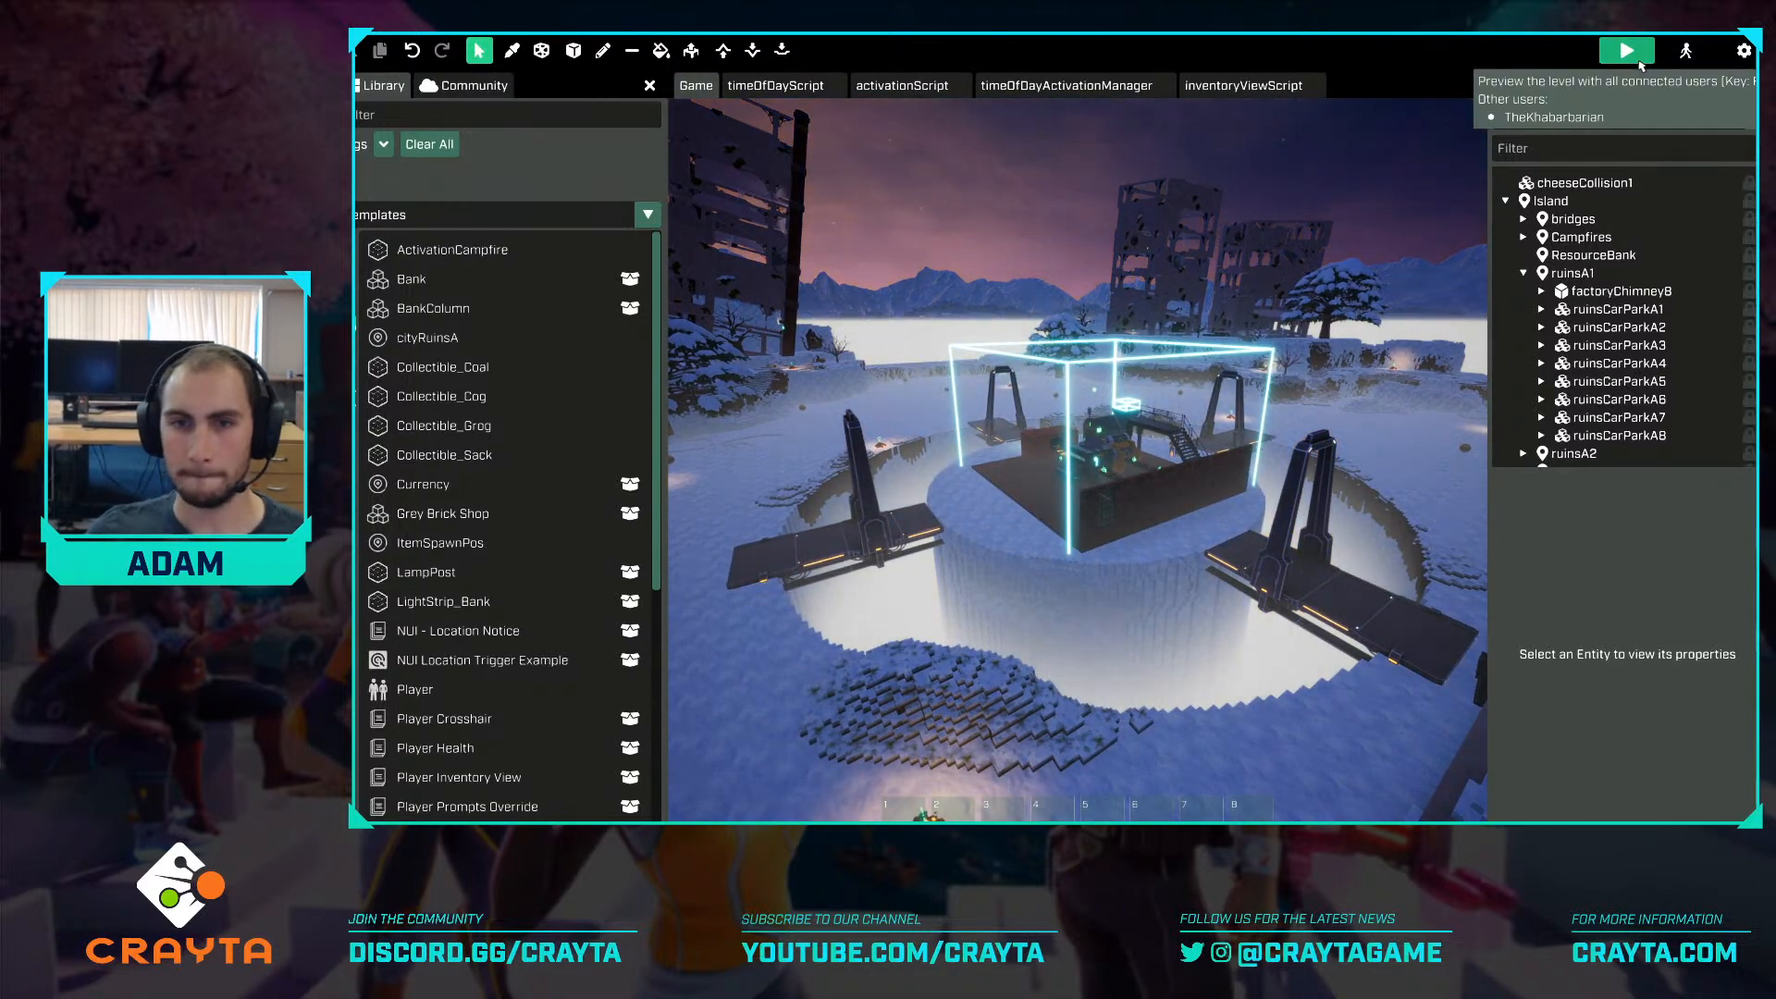
Preview the level and run through the base at night with empty inventory slot 6 selected.
click(1628, 51)
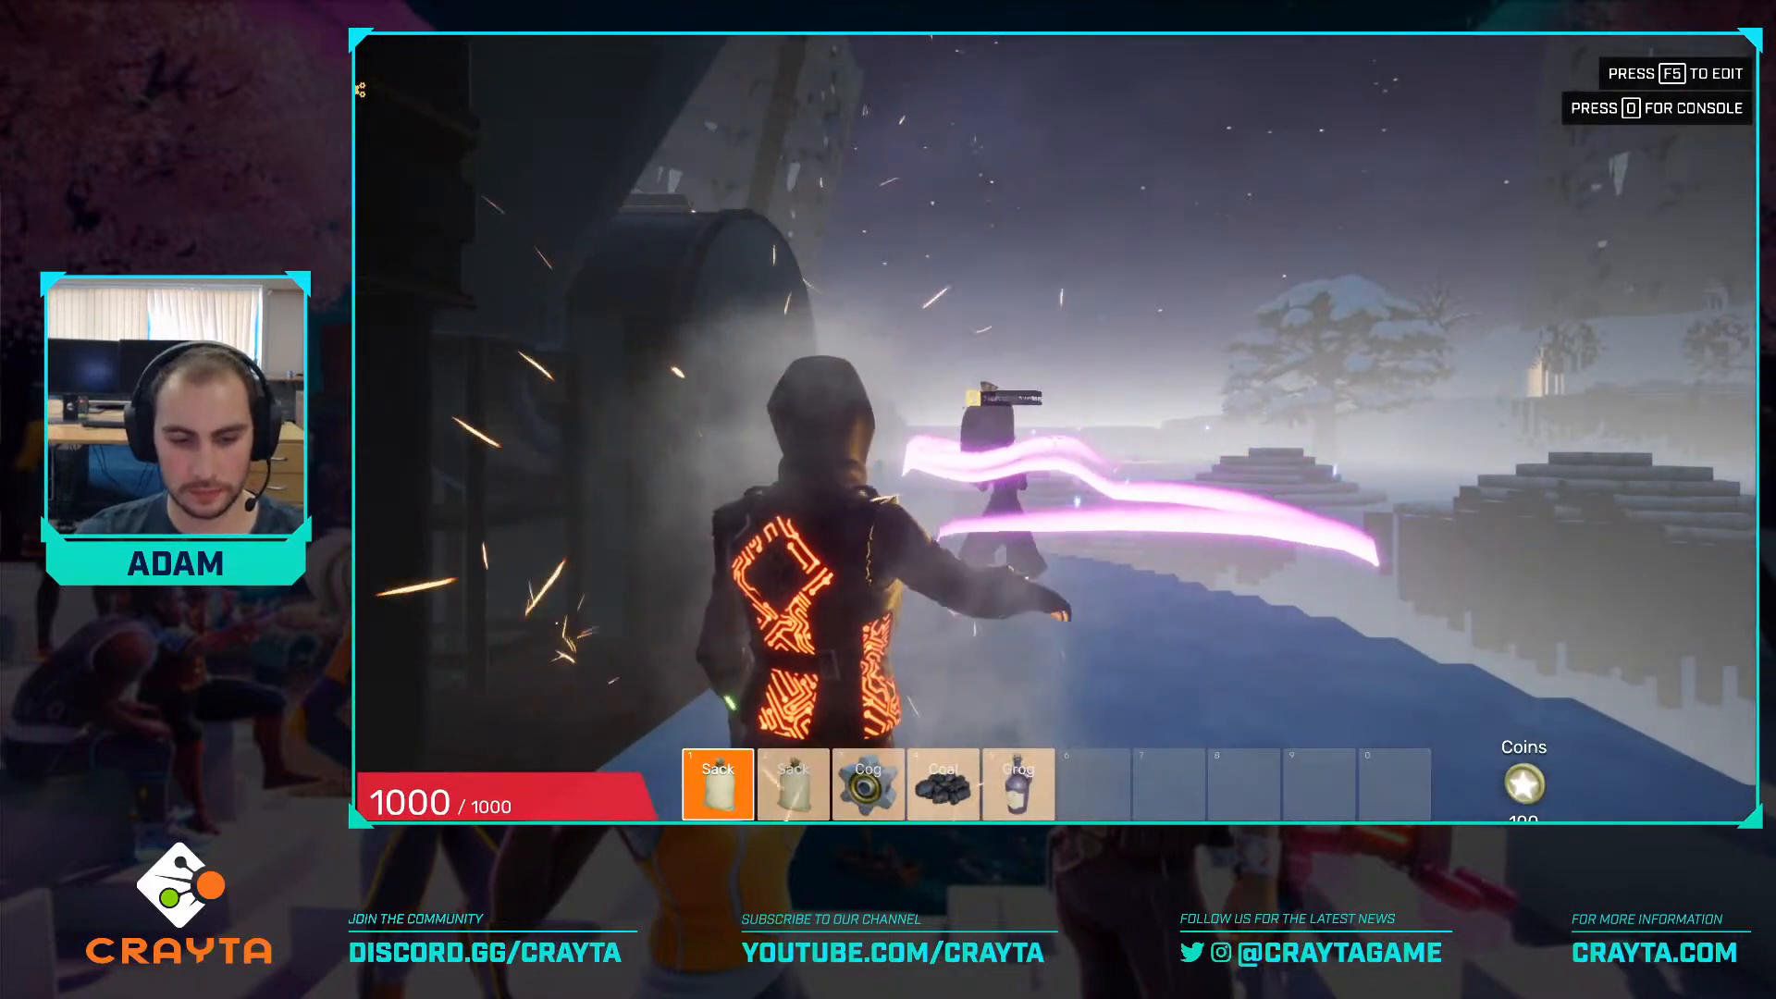
key(6)
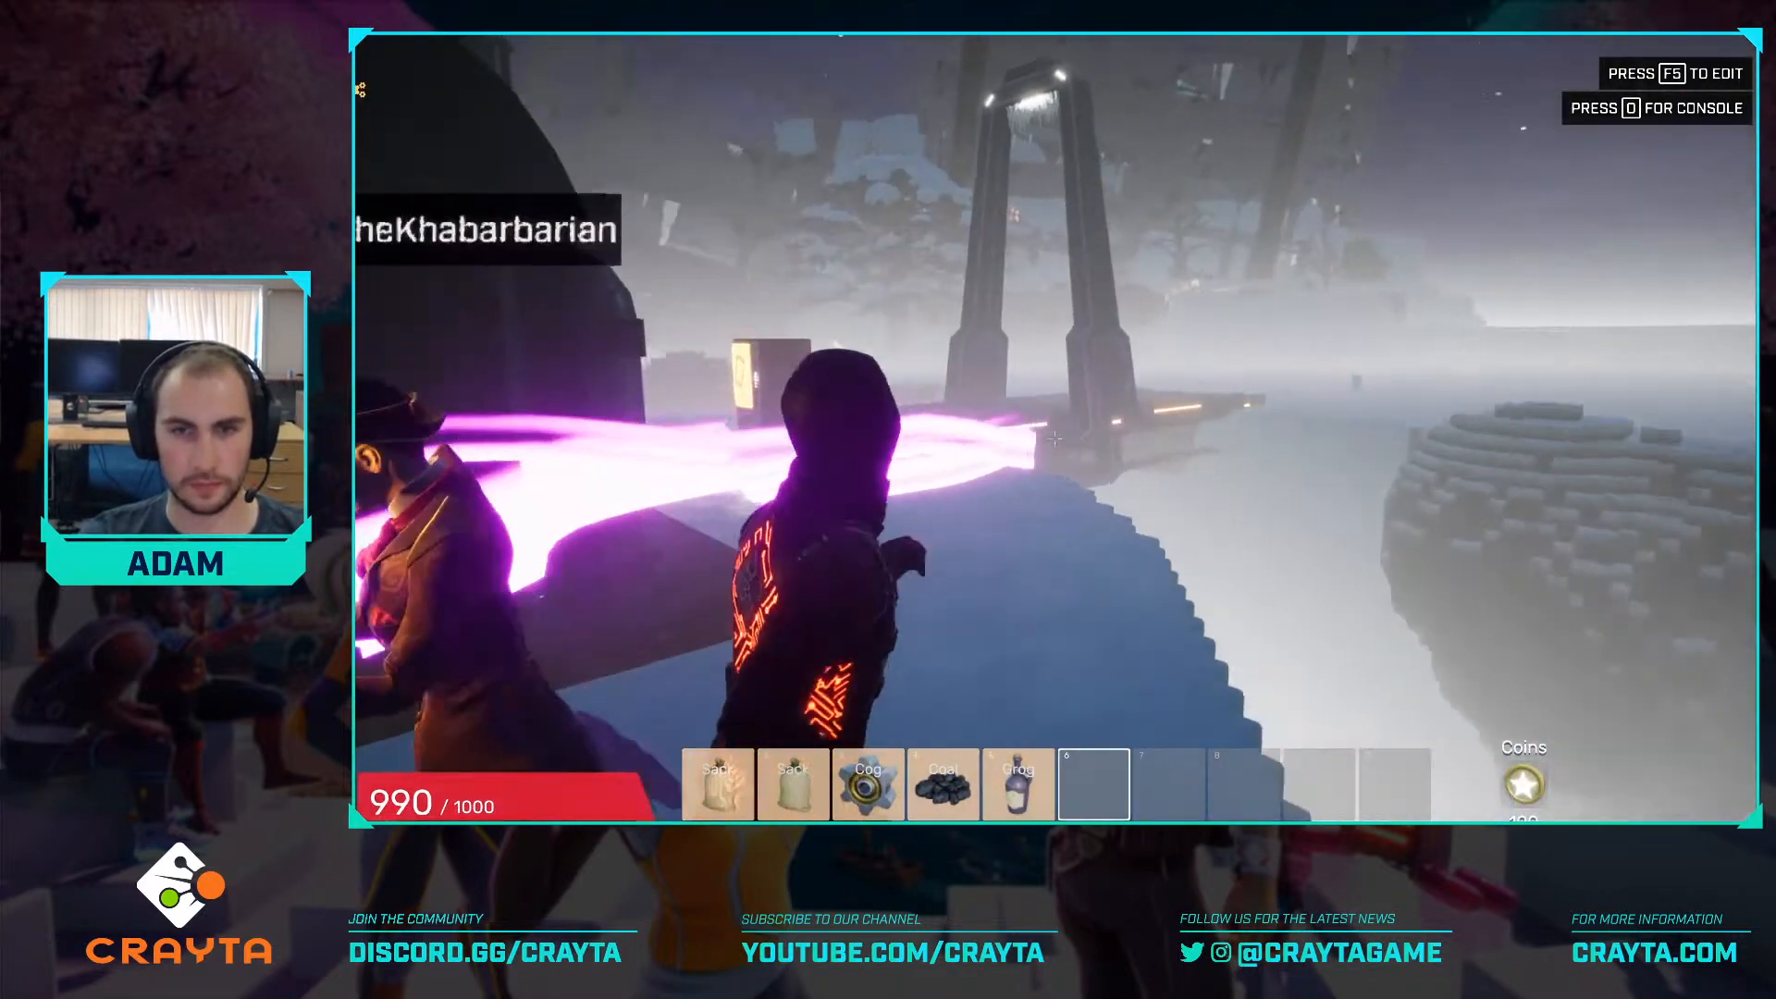
key(w)
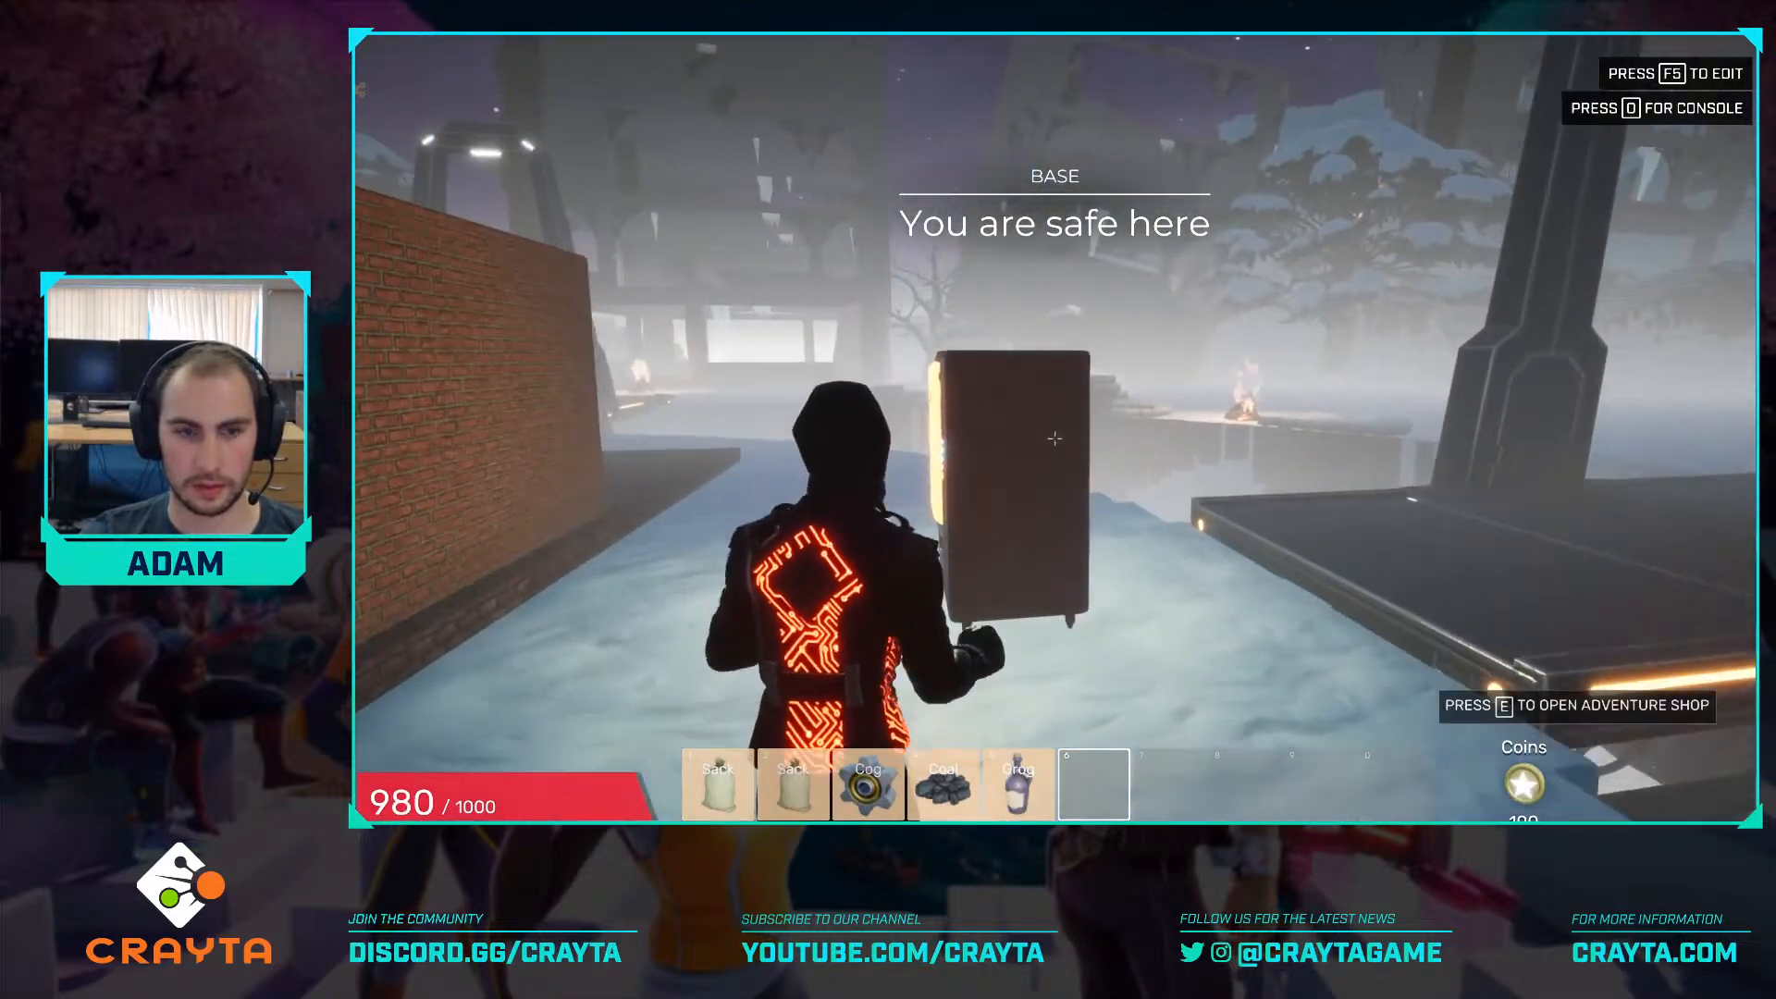
key(w)
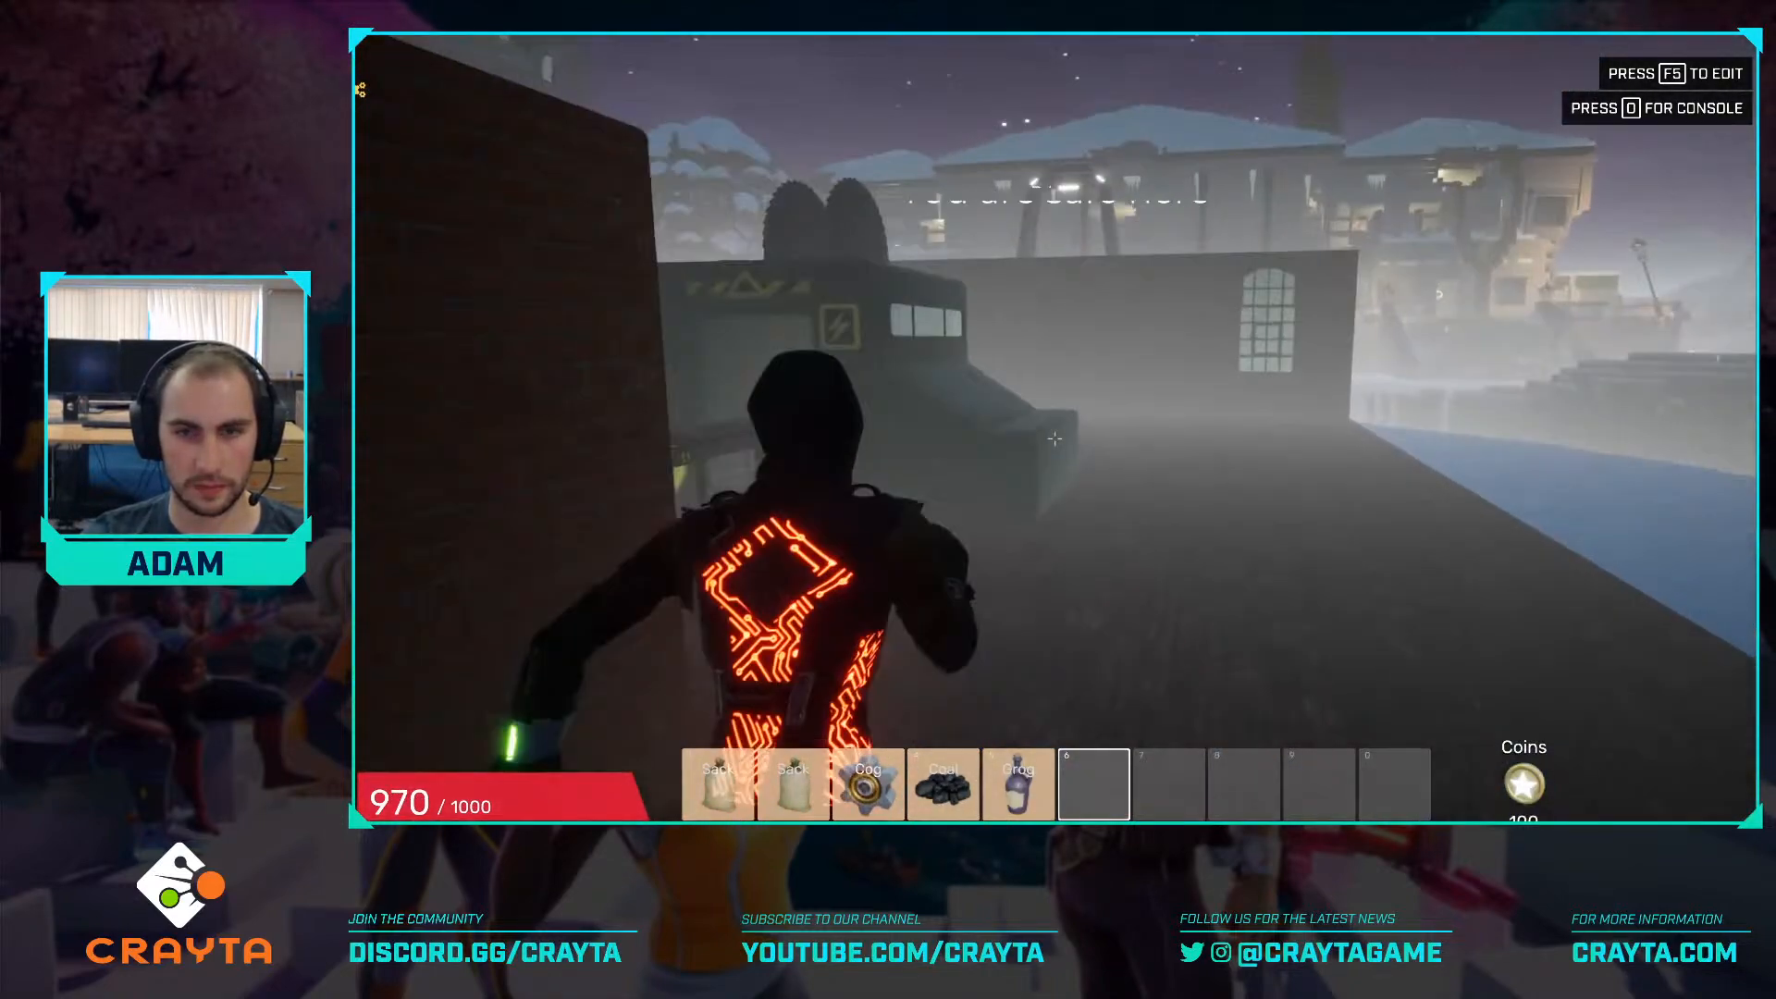
key(w)
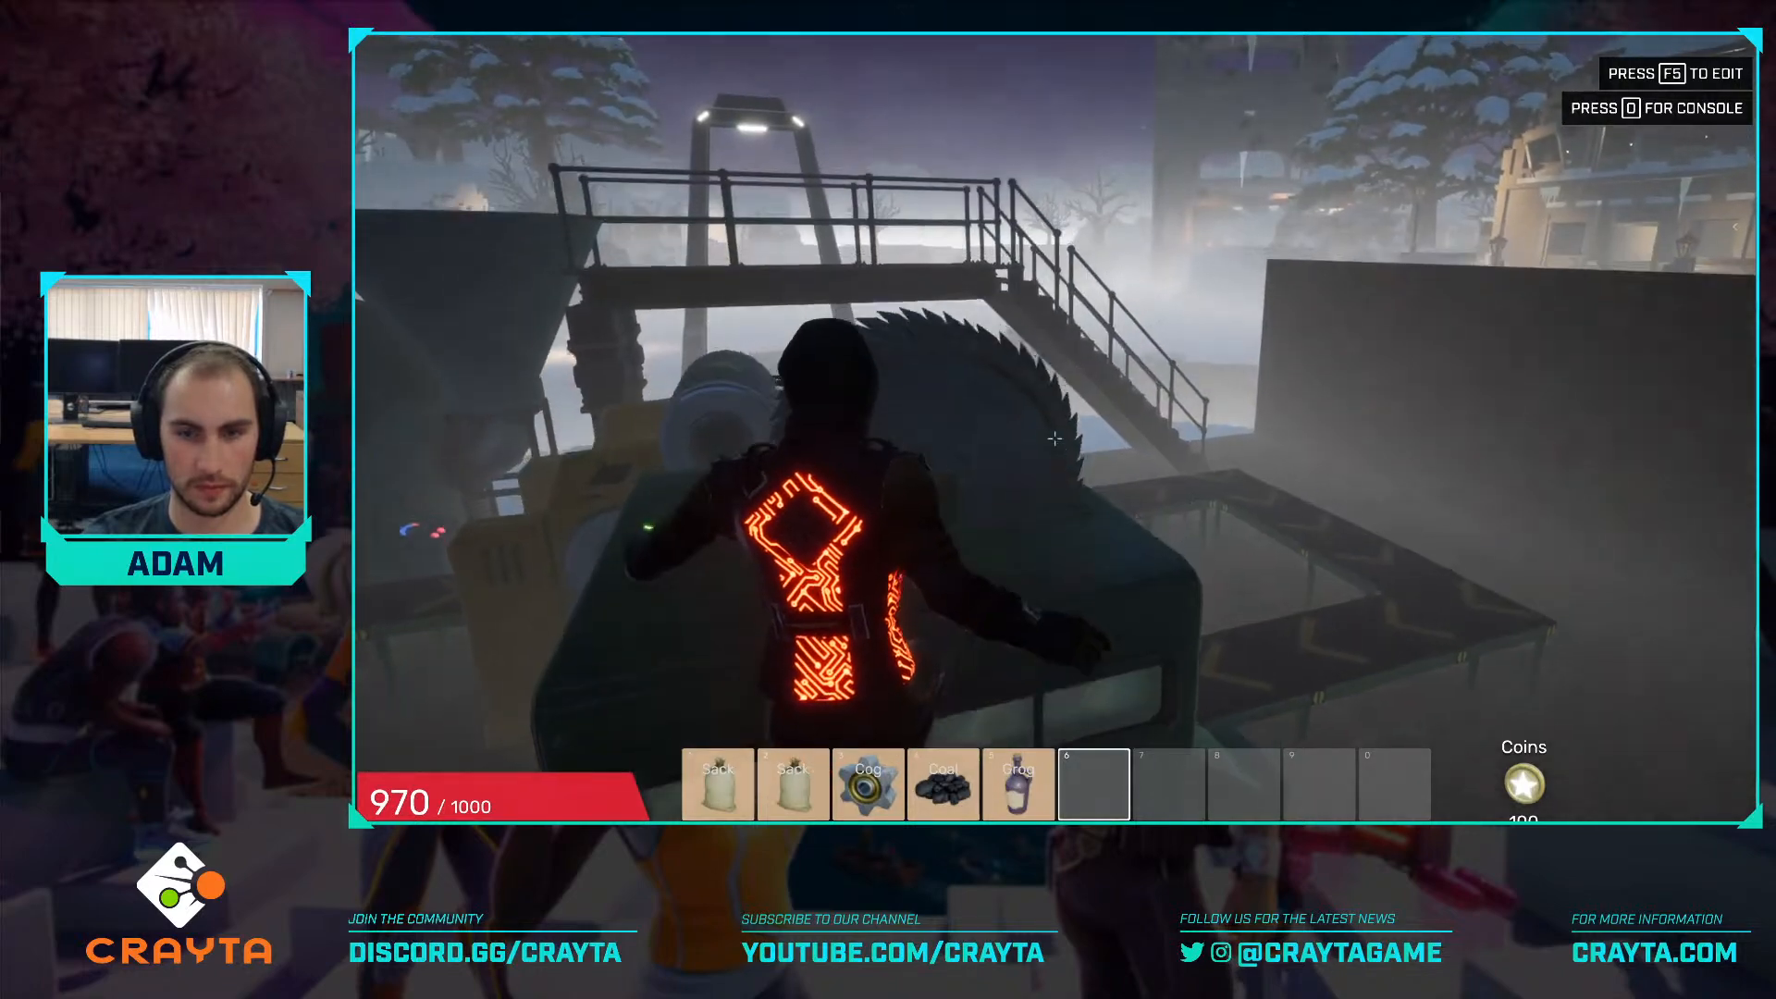
Carry the sack up the metal stairs to the funnel and deposit all inventory items there.
key(w)
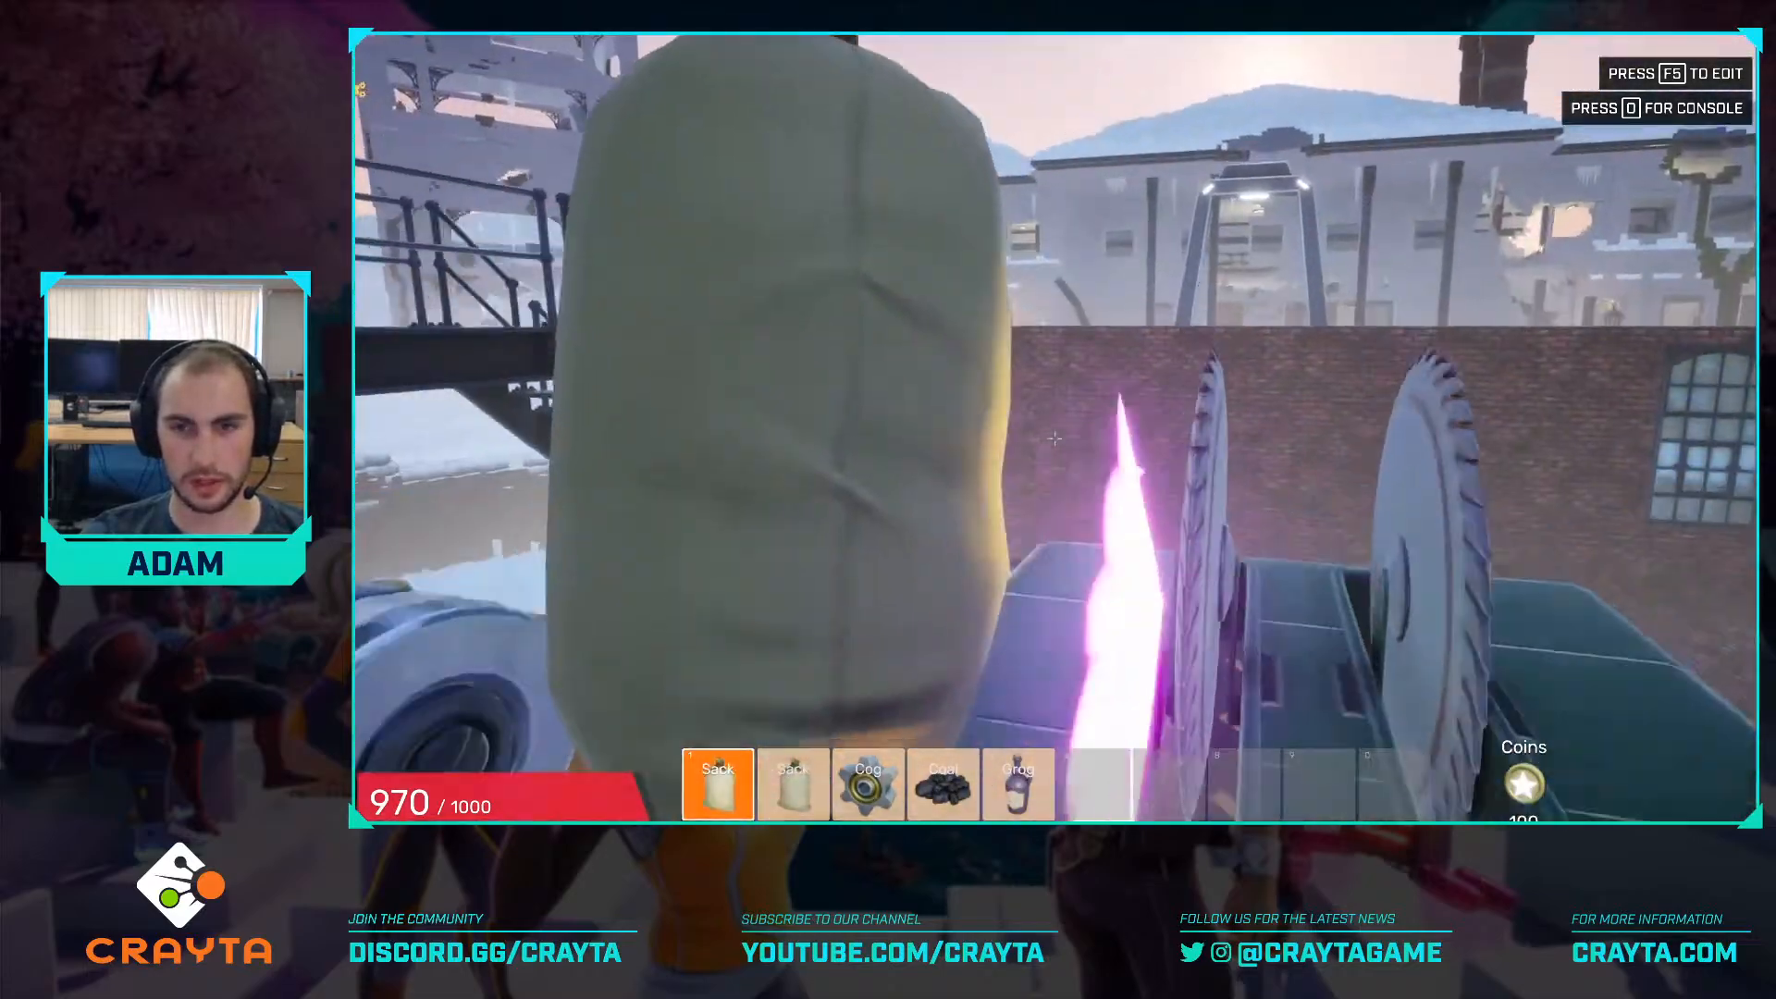
key(w)
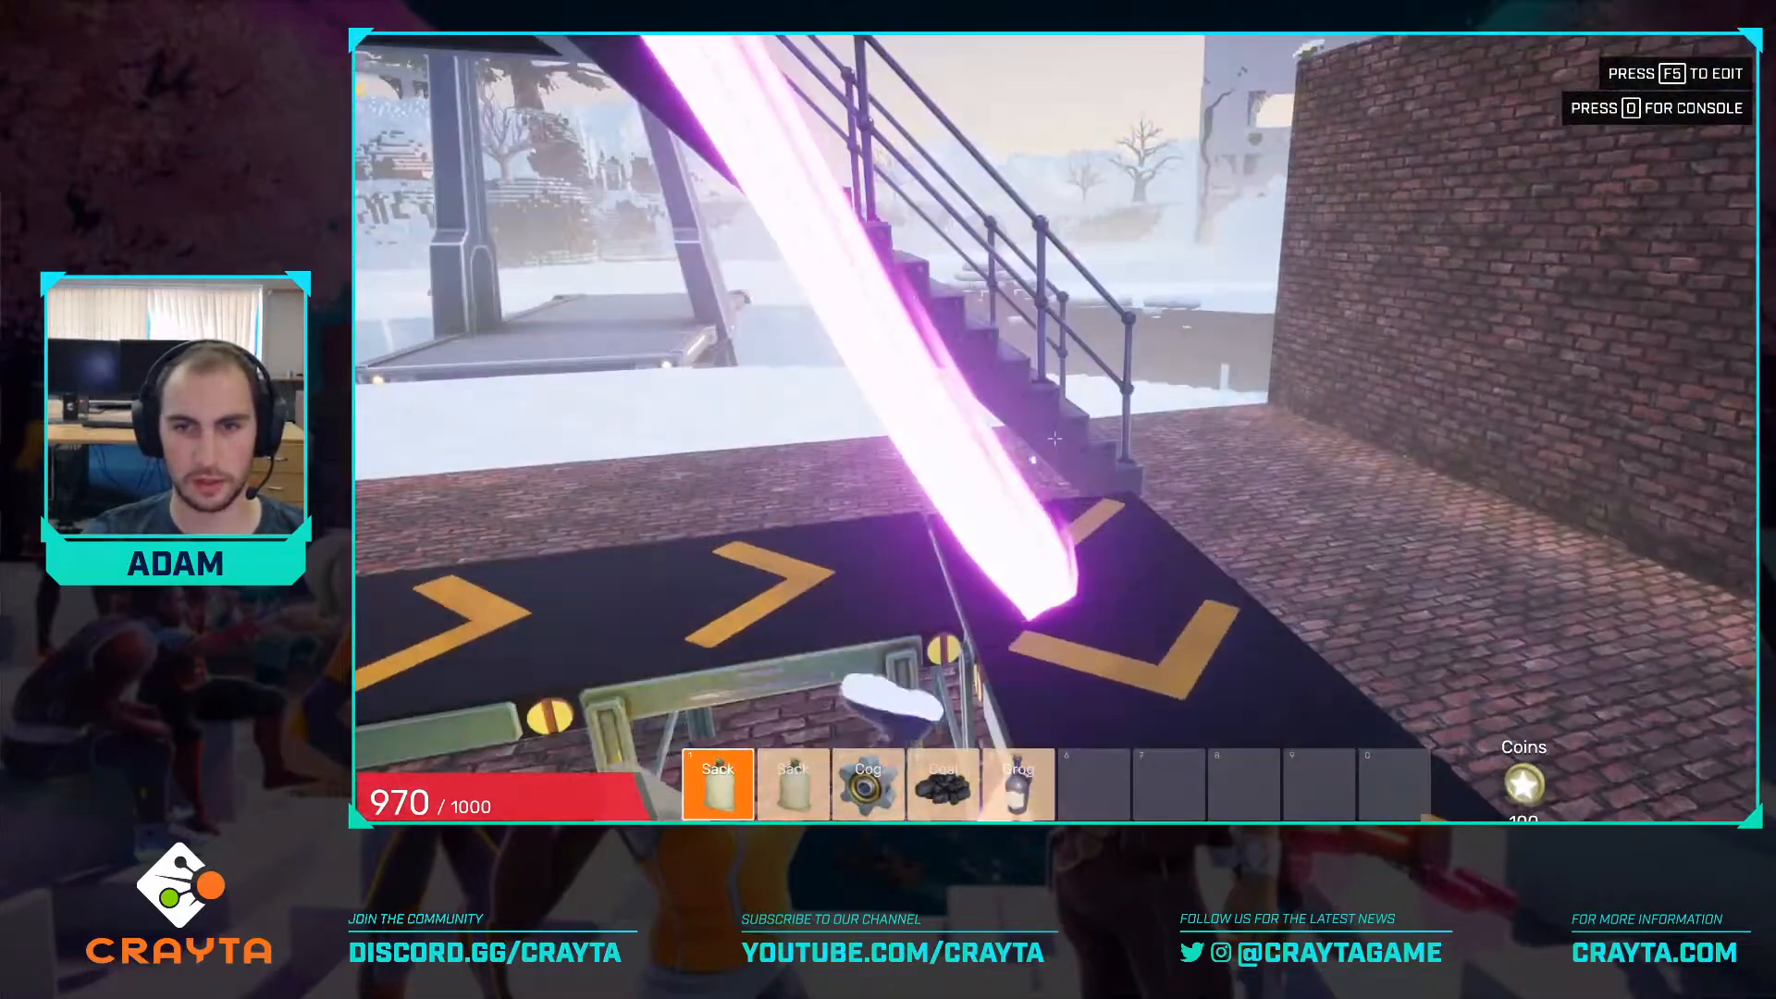
key(w)
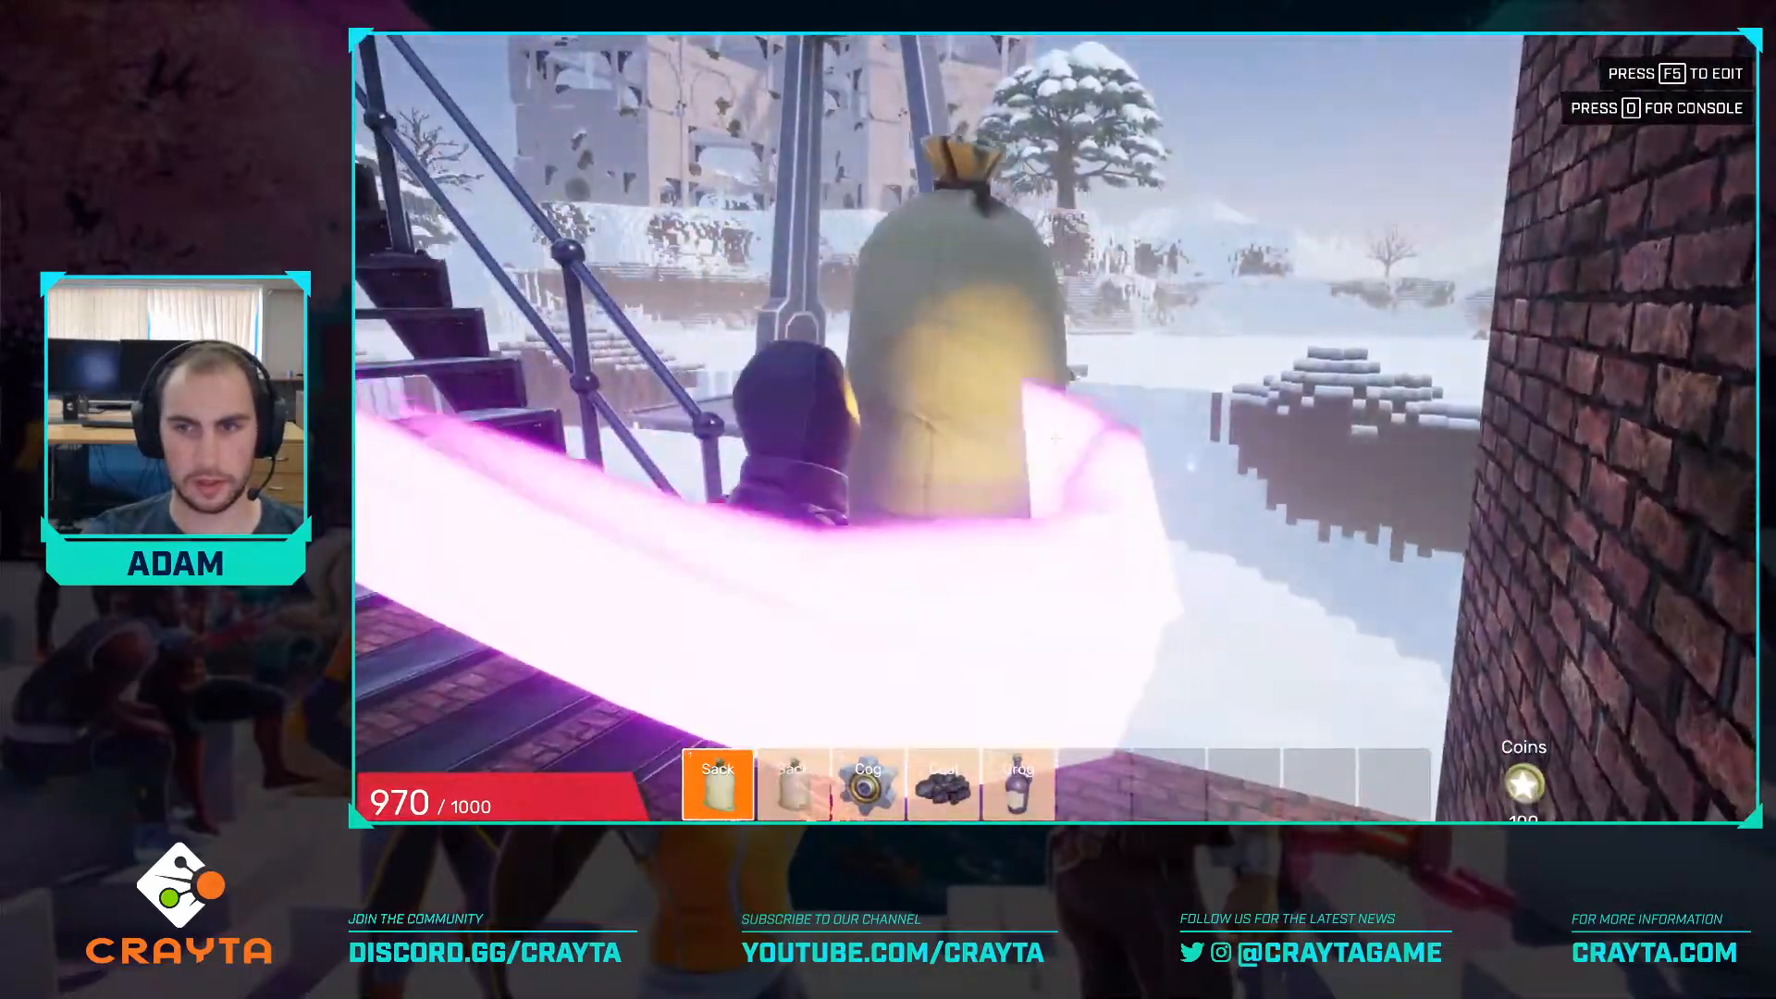
key(w)
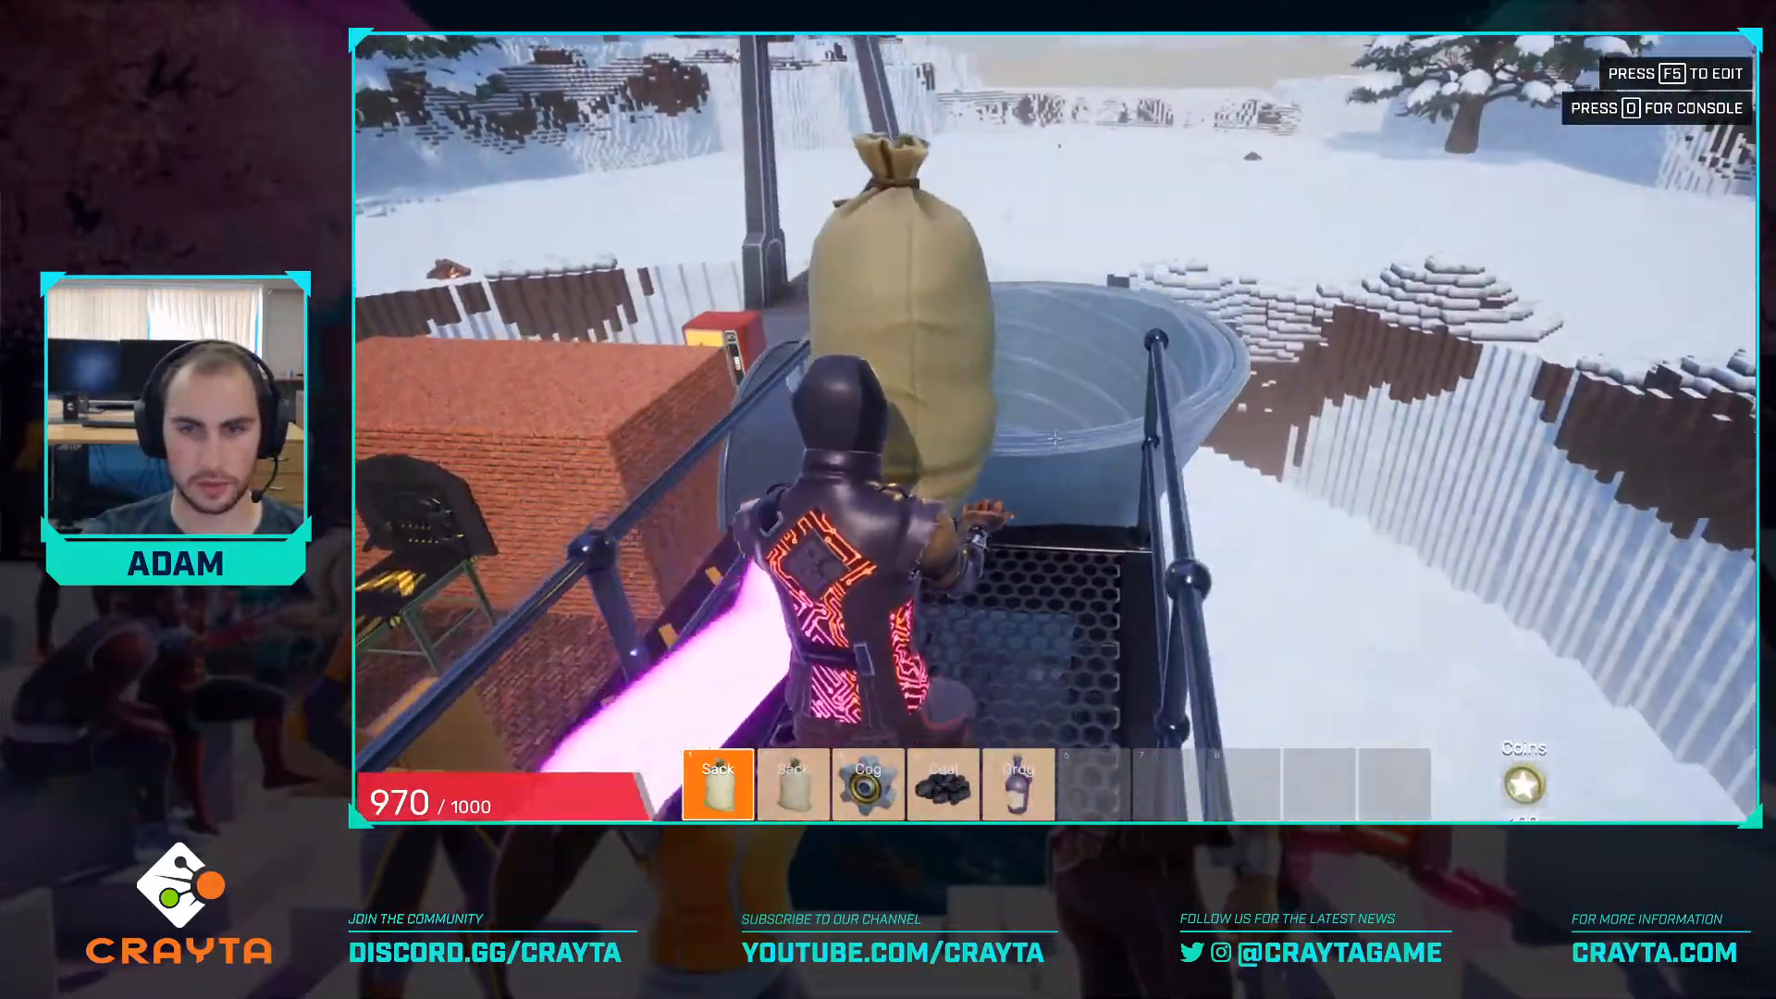
key(e)
key(e)
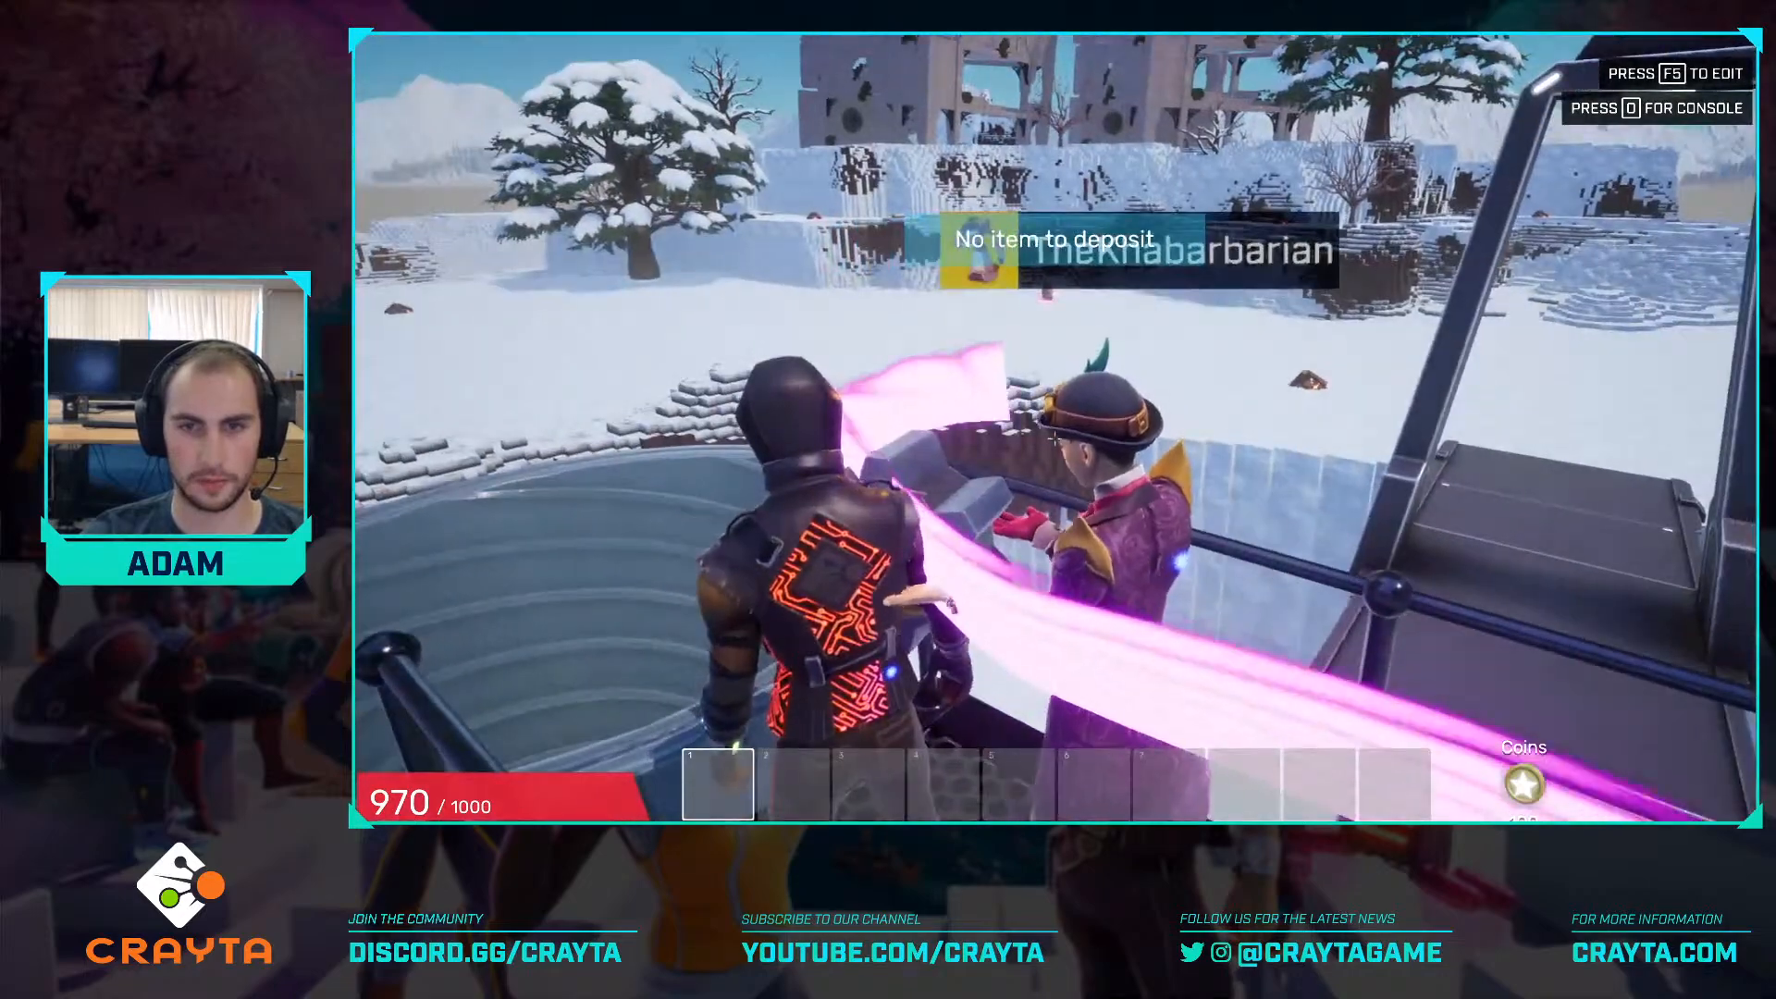
Leave the funnel platform and cross the bridge to check the nearby campfires in daylight.
key(w)
key(space)
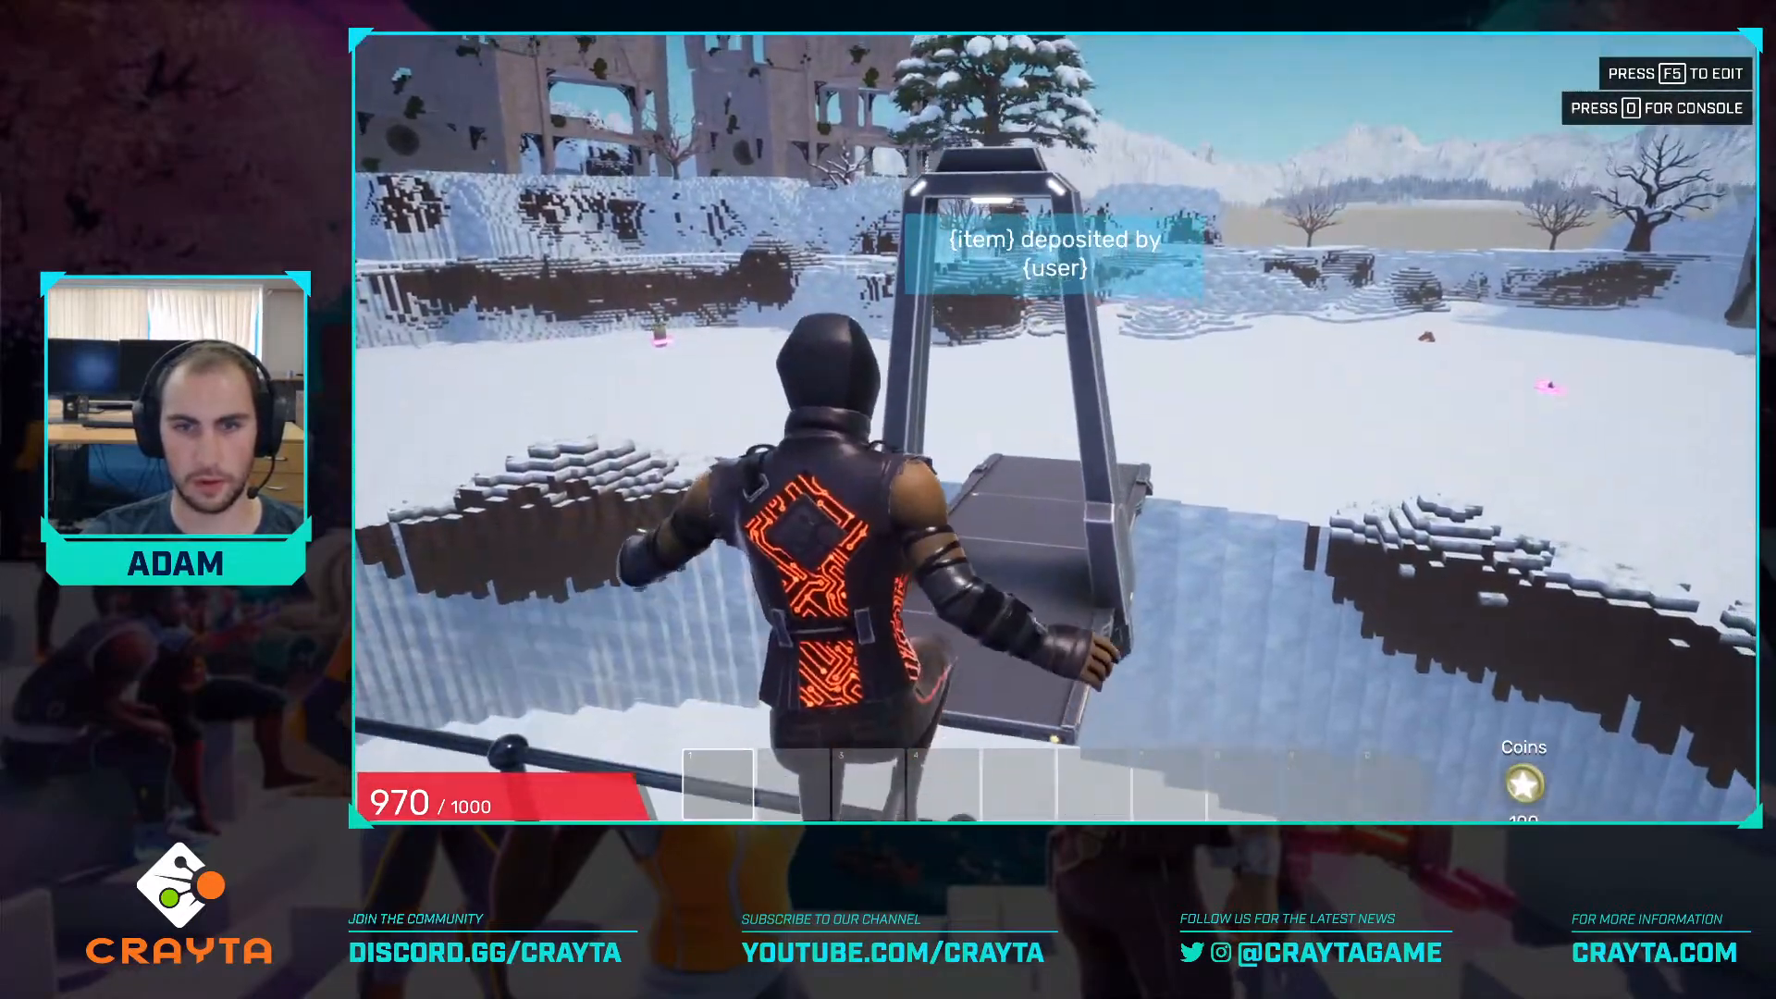
key(w)
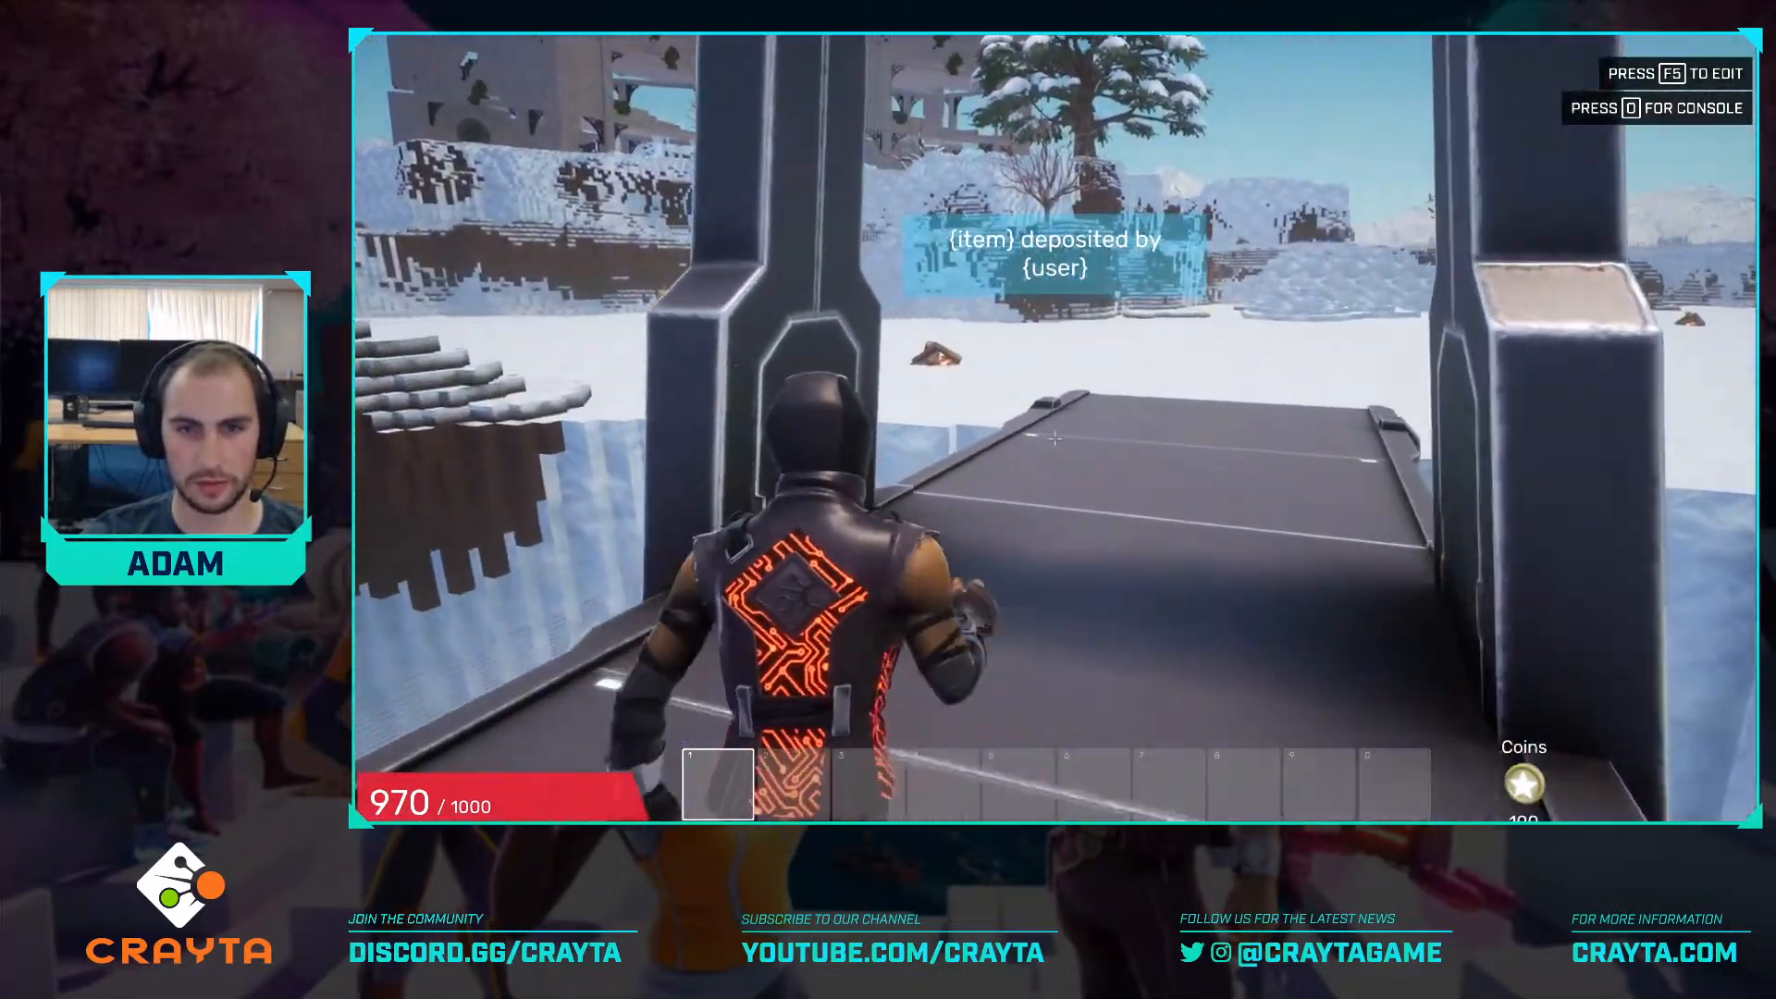
key(w)
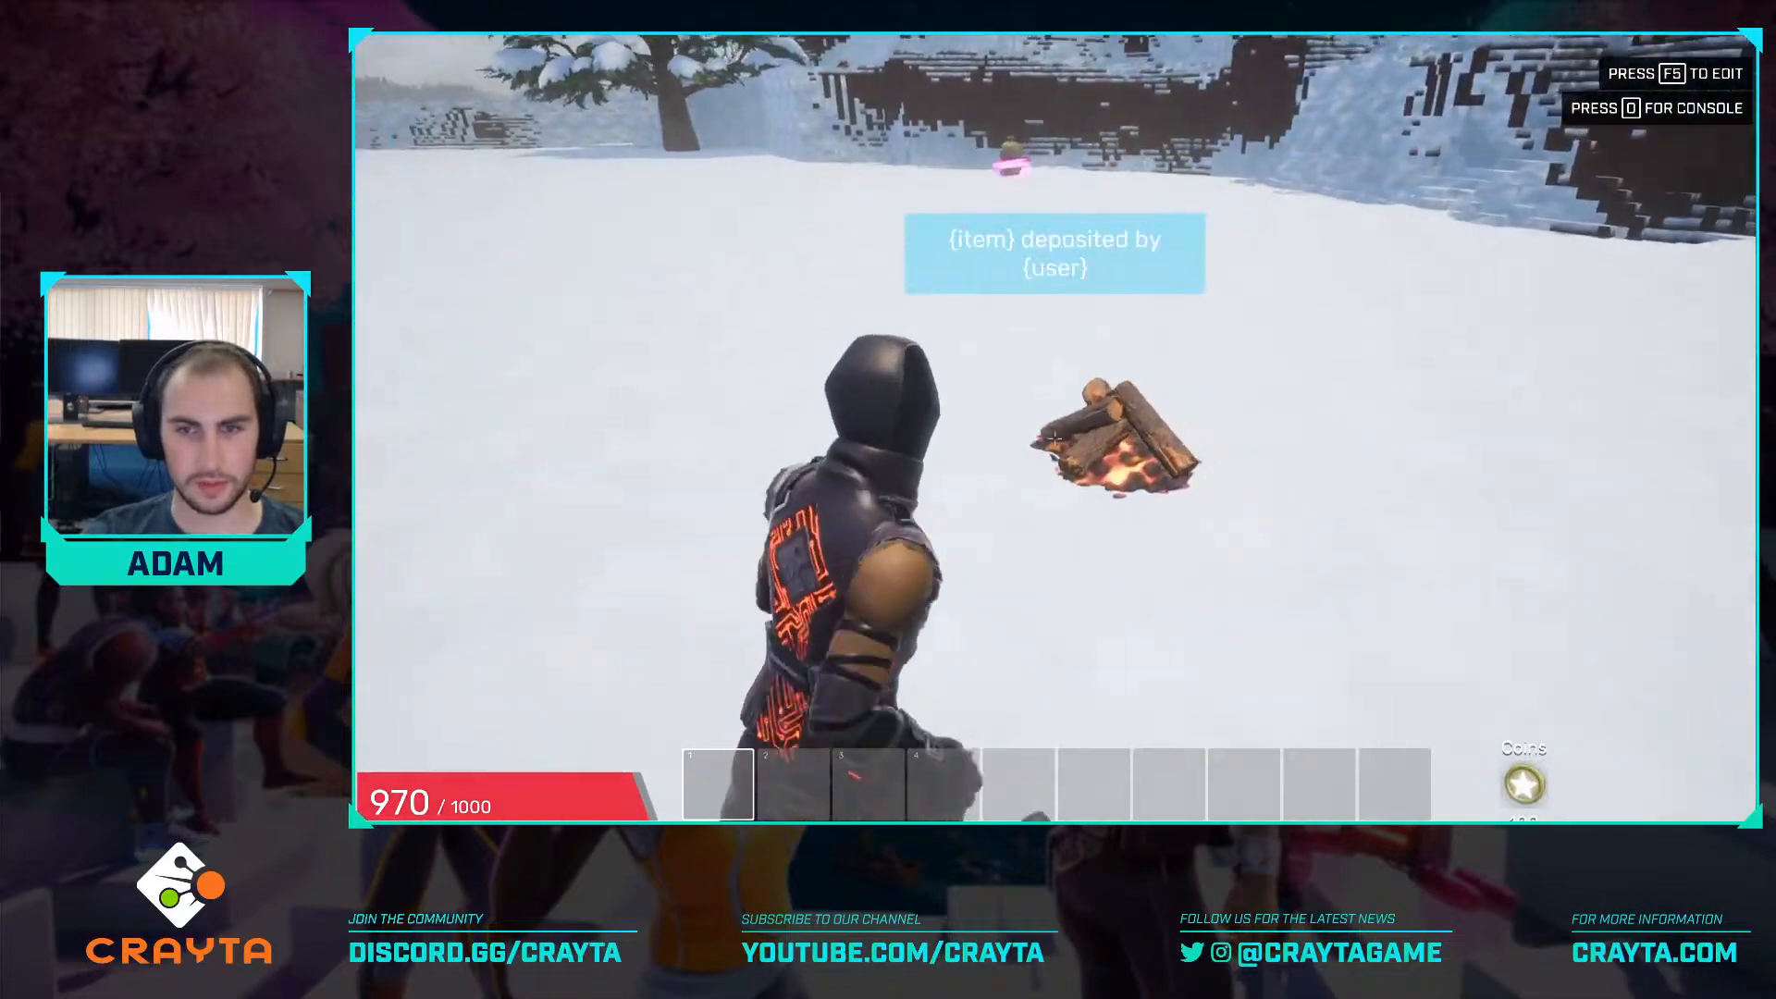
key(w)
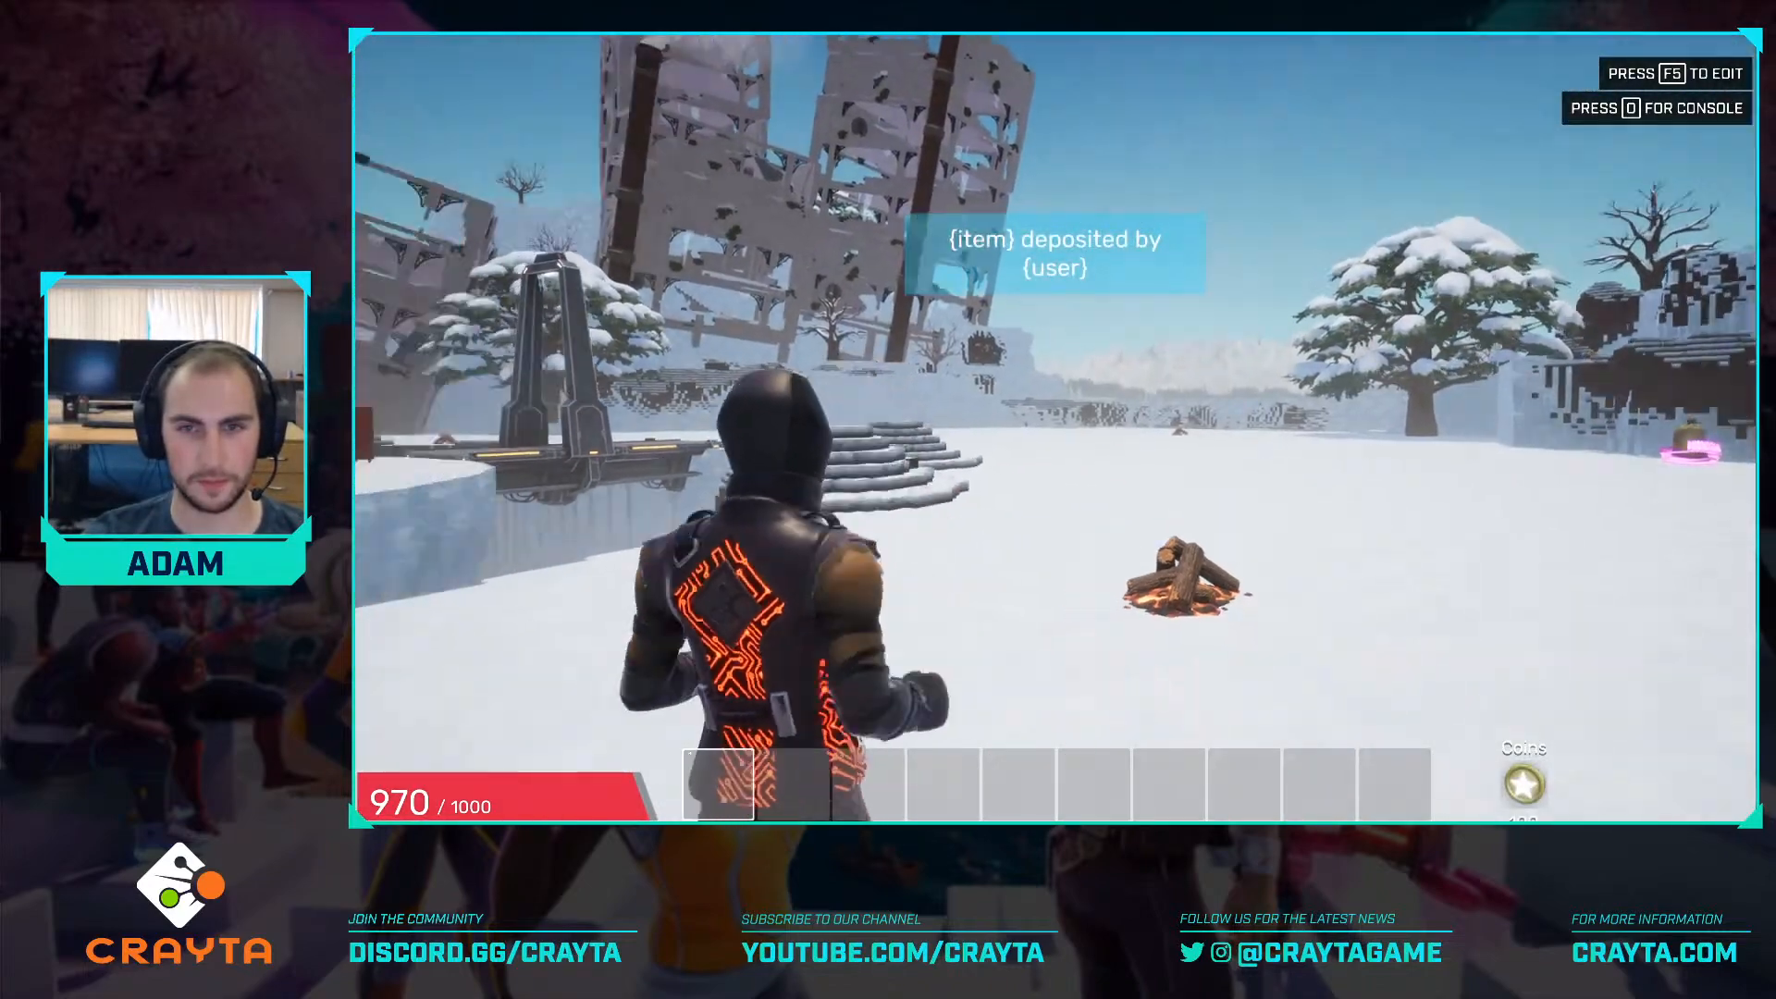
Return across the bridge to the base and watch the distant campfires until nightfall.
key(w)
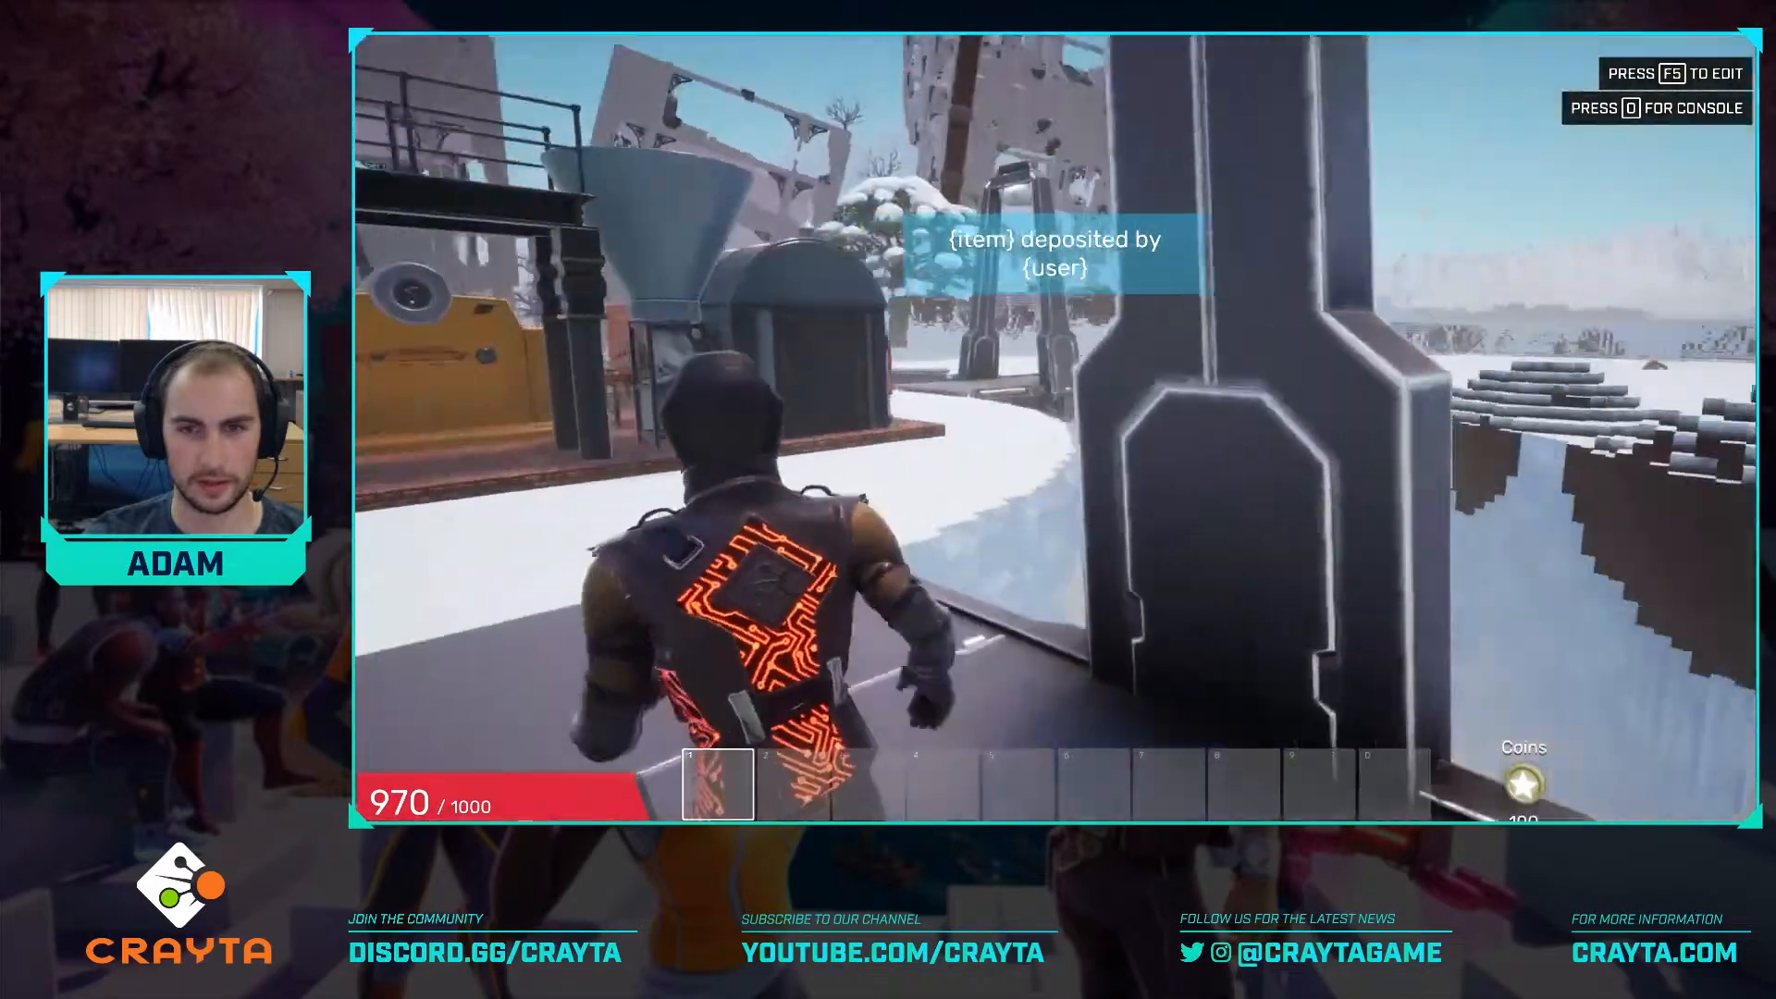
key(w)
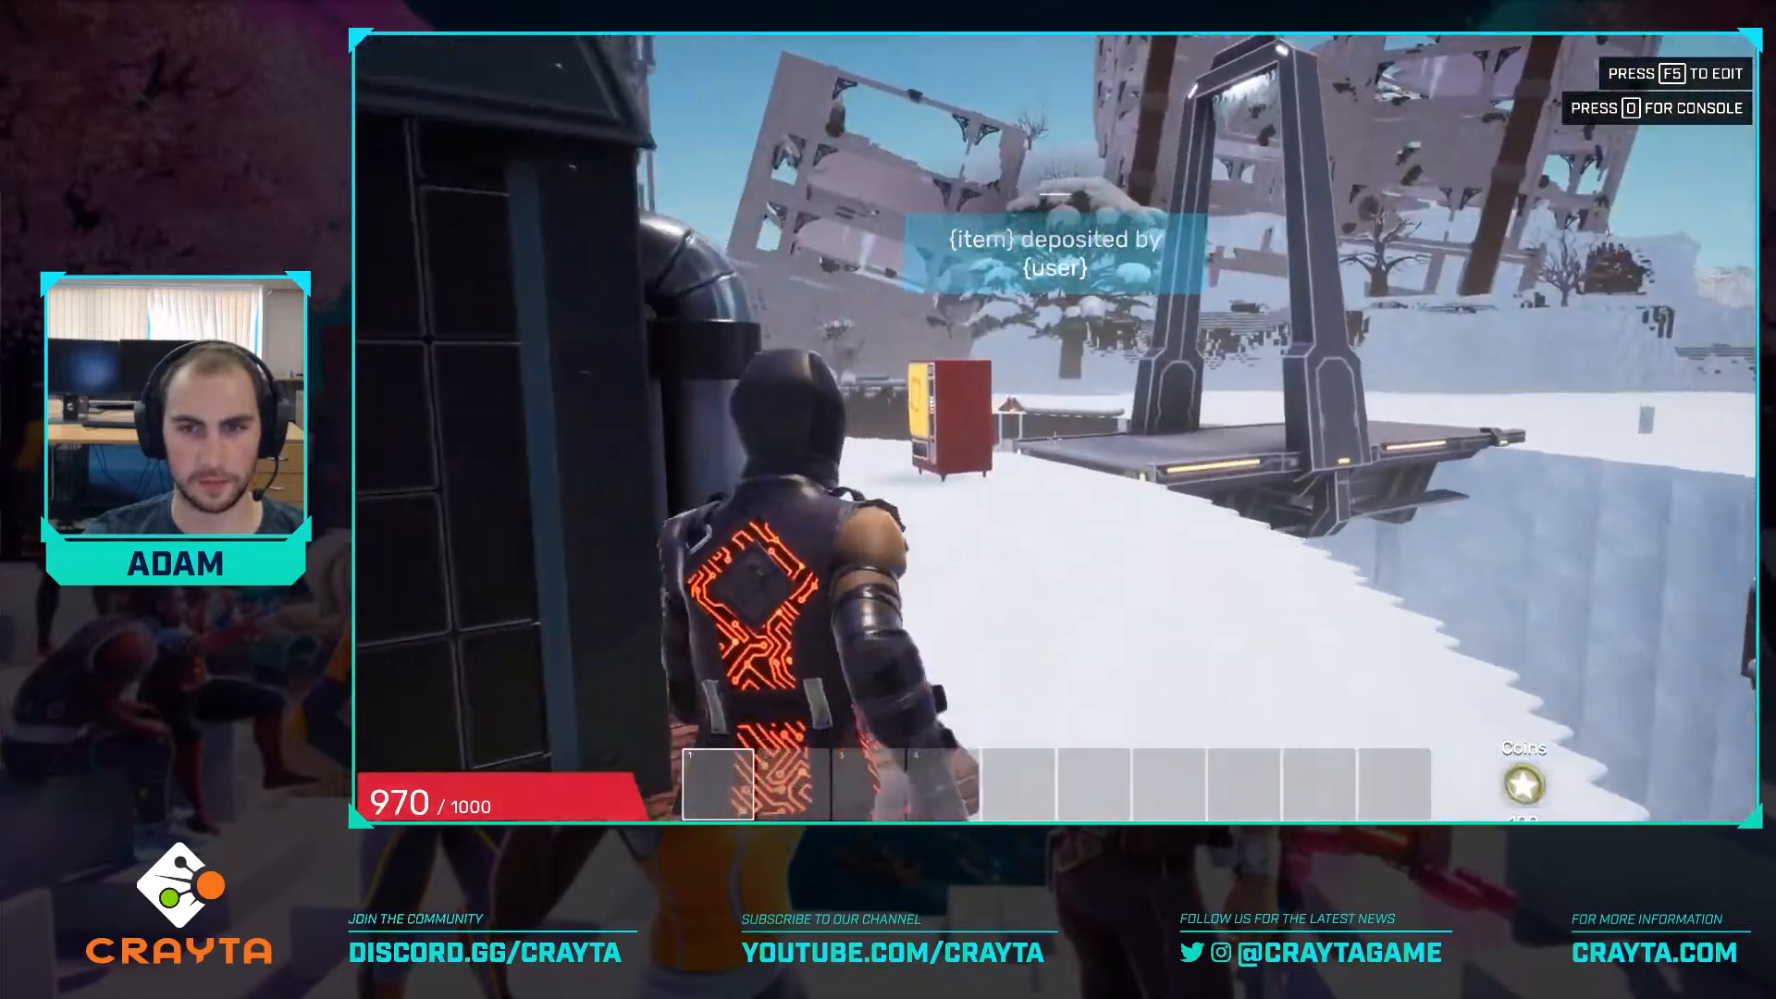
key(w)
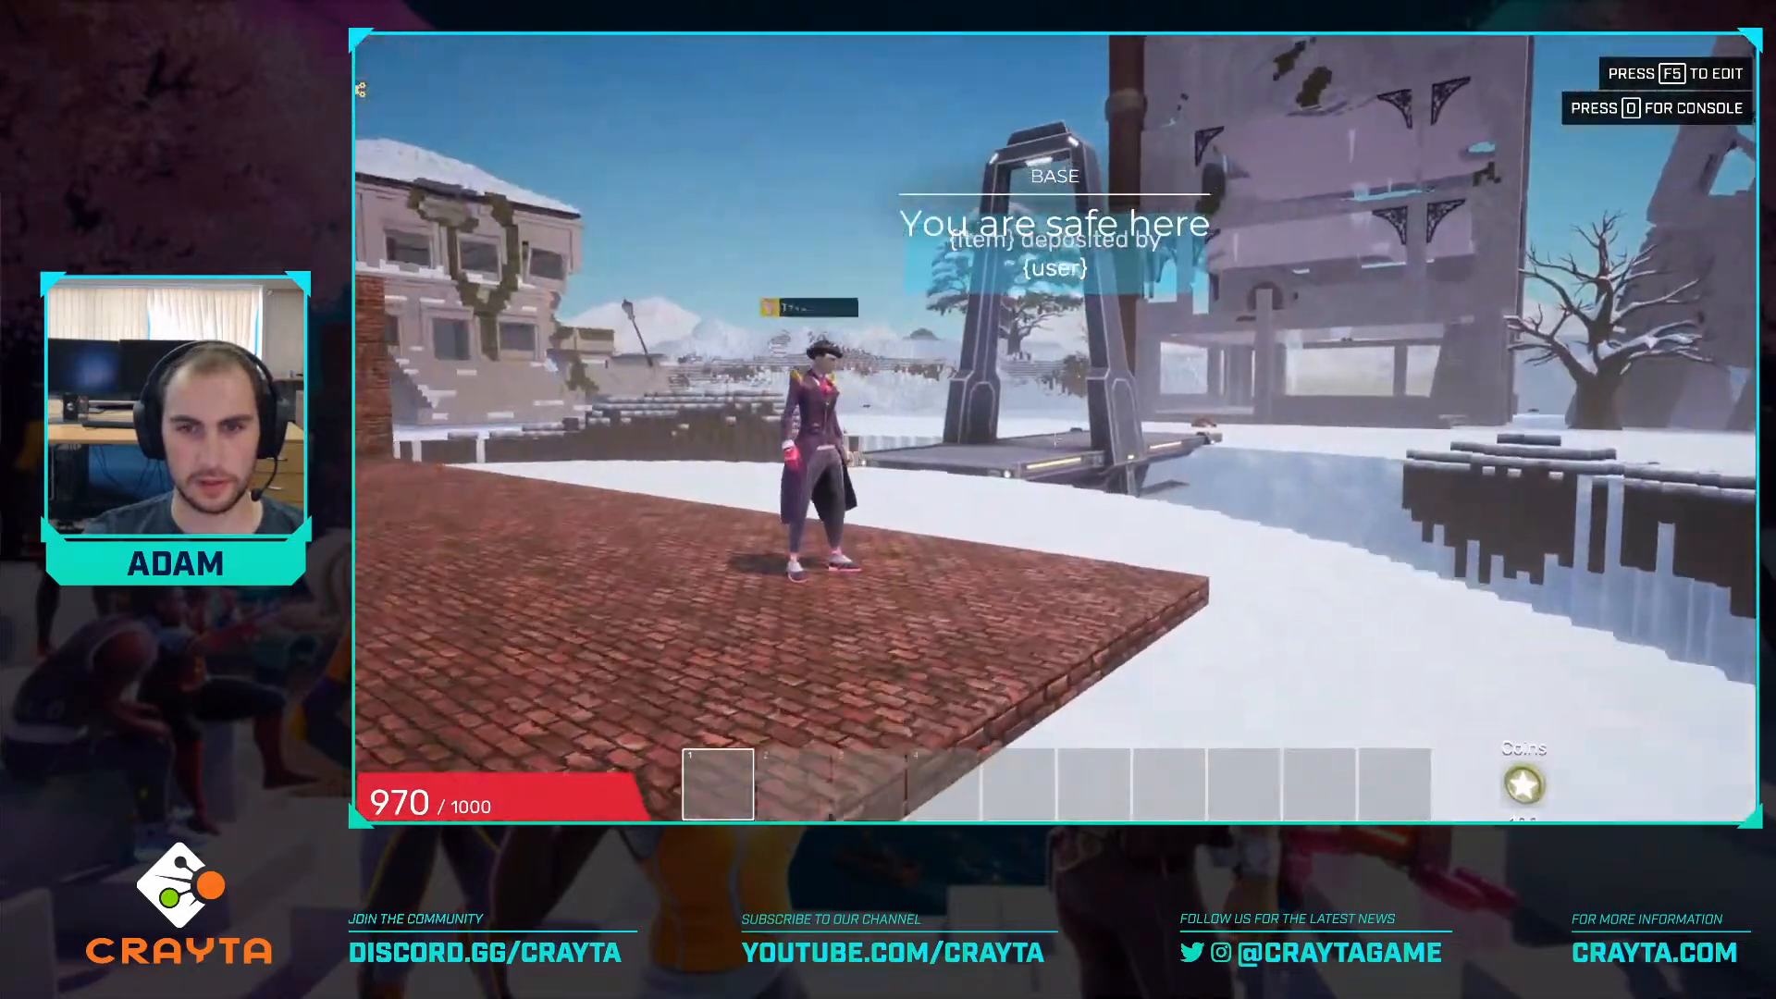
key(w)
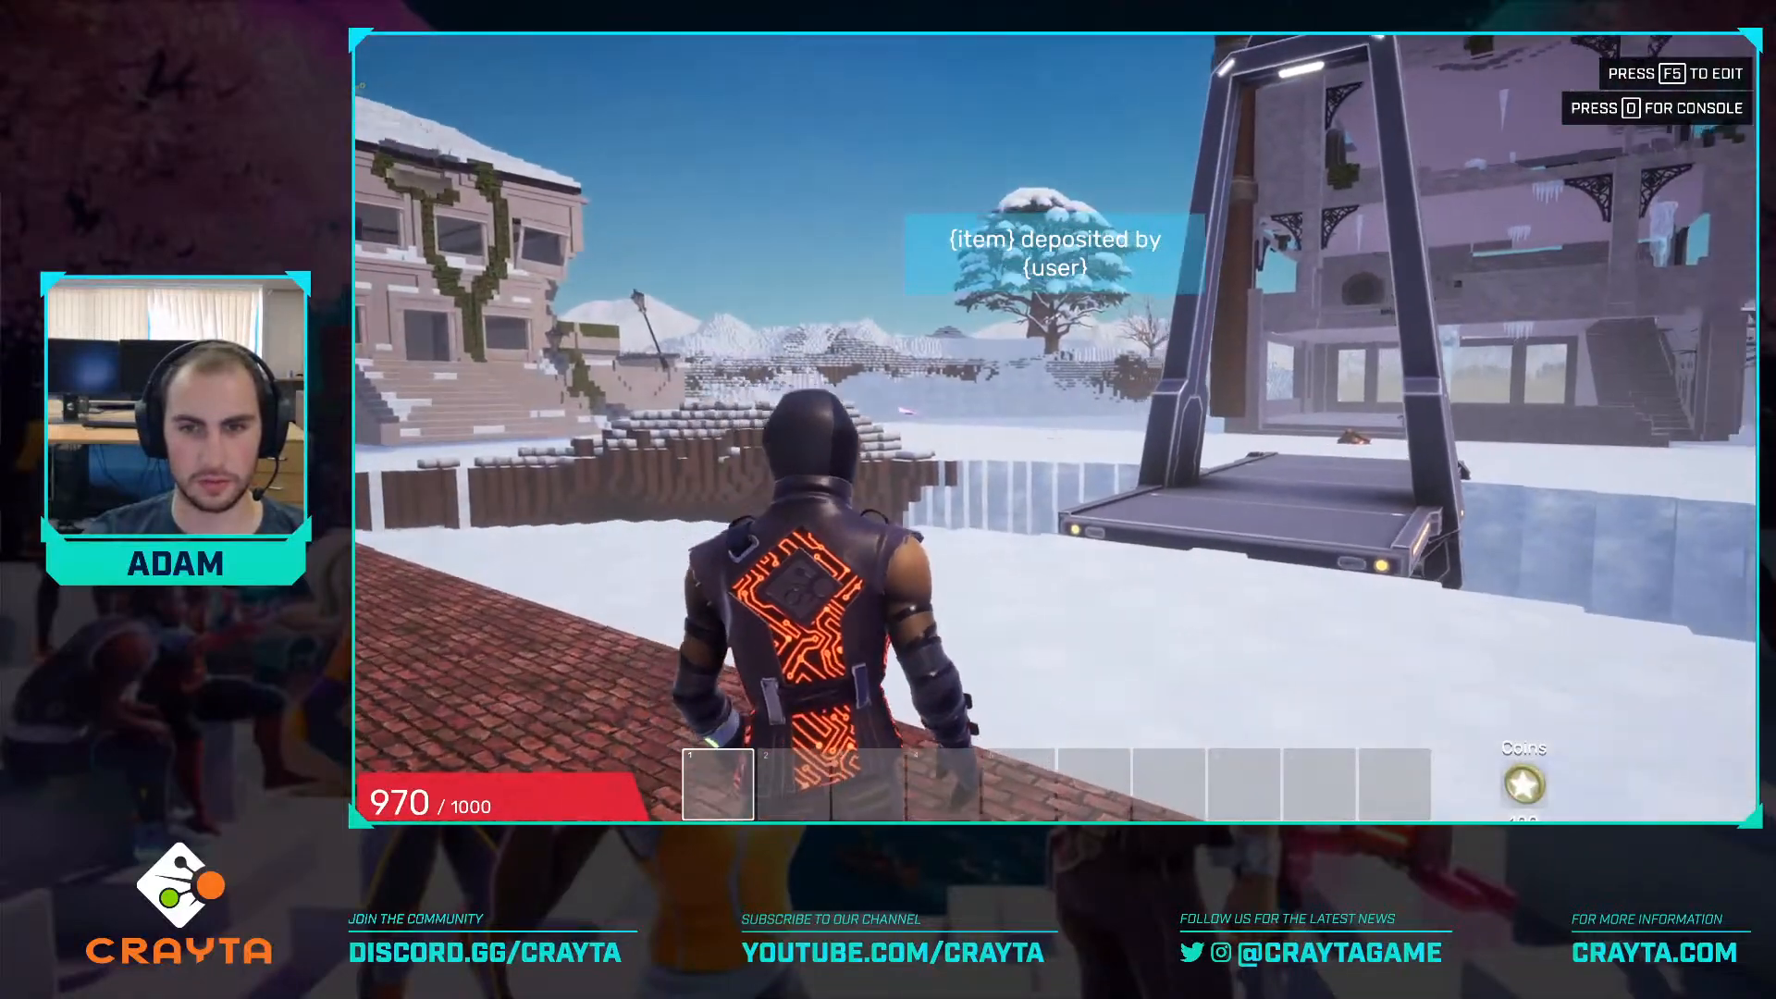
key(w)
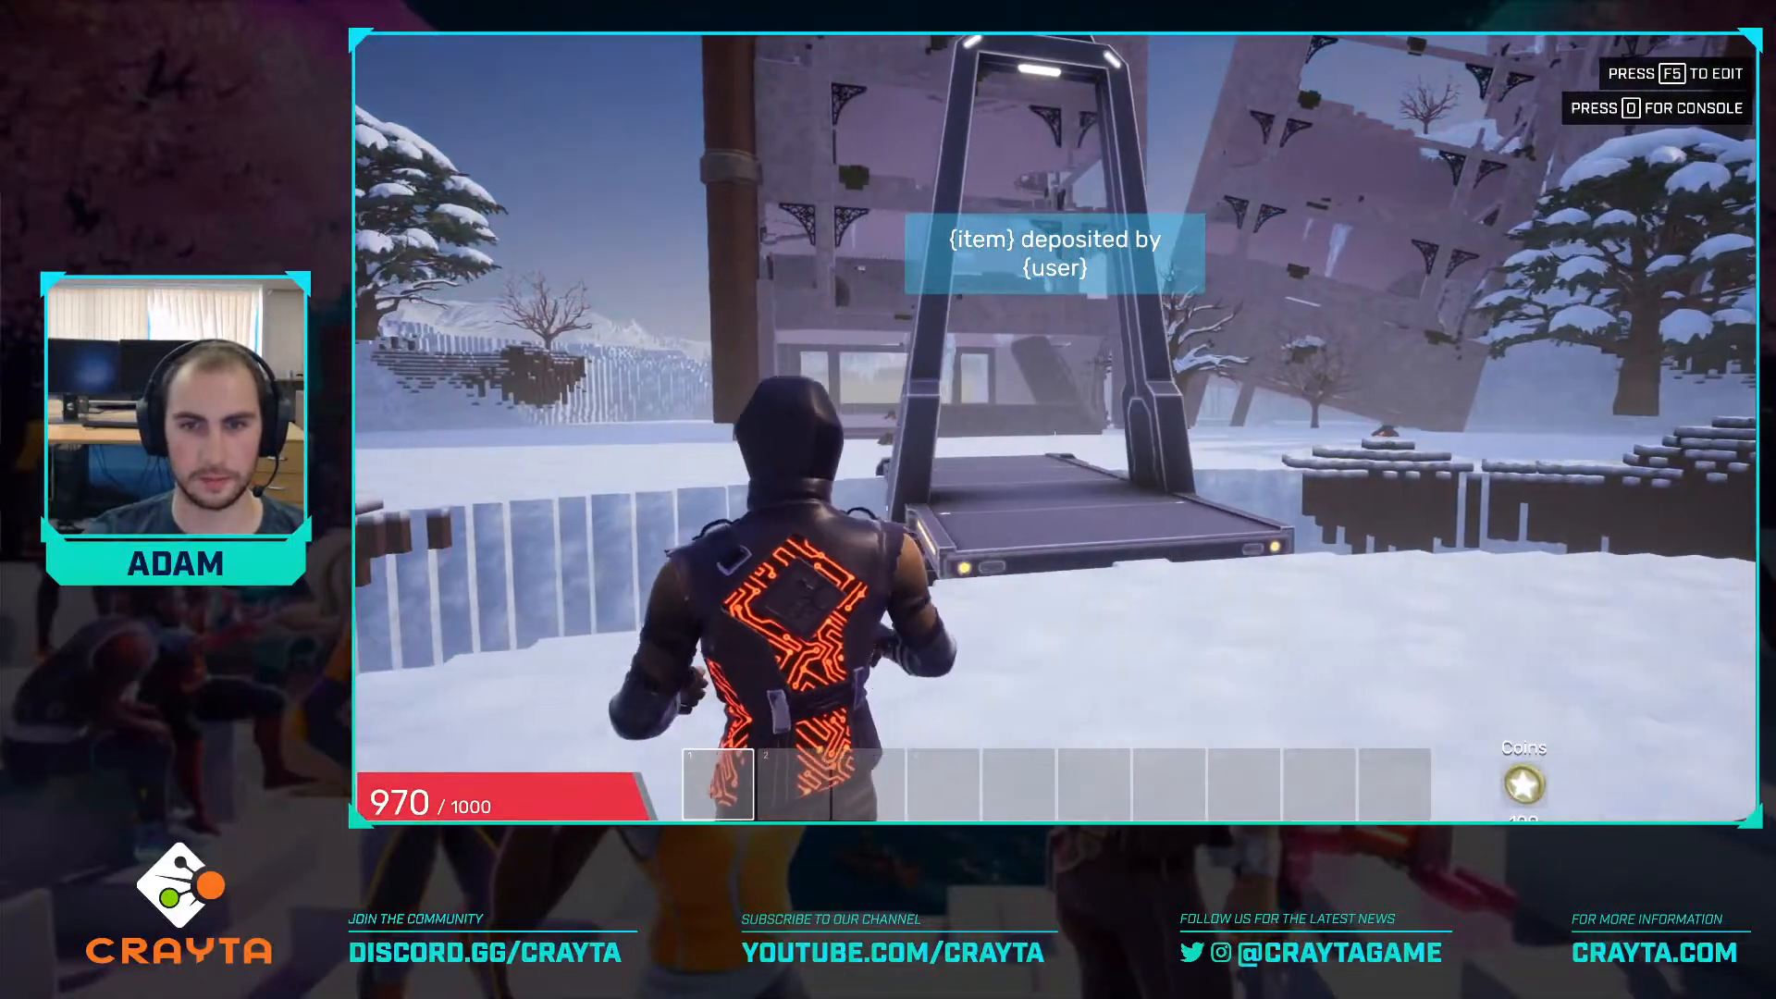
key(s)
key(a)
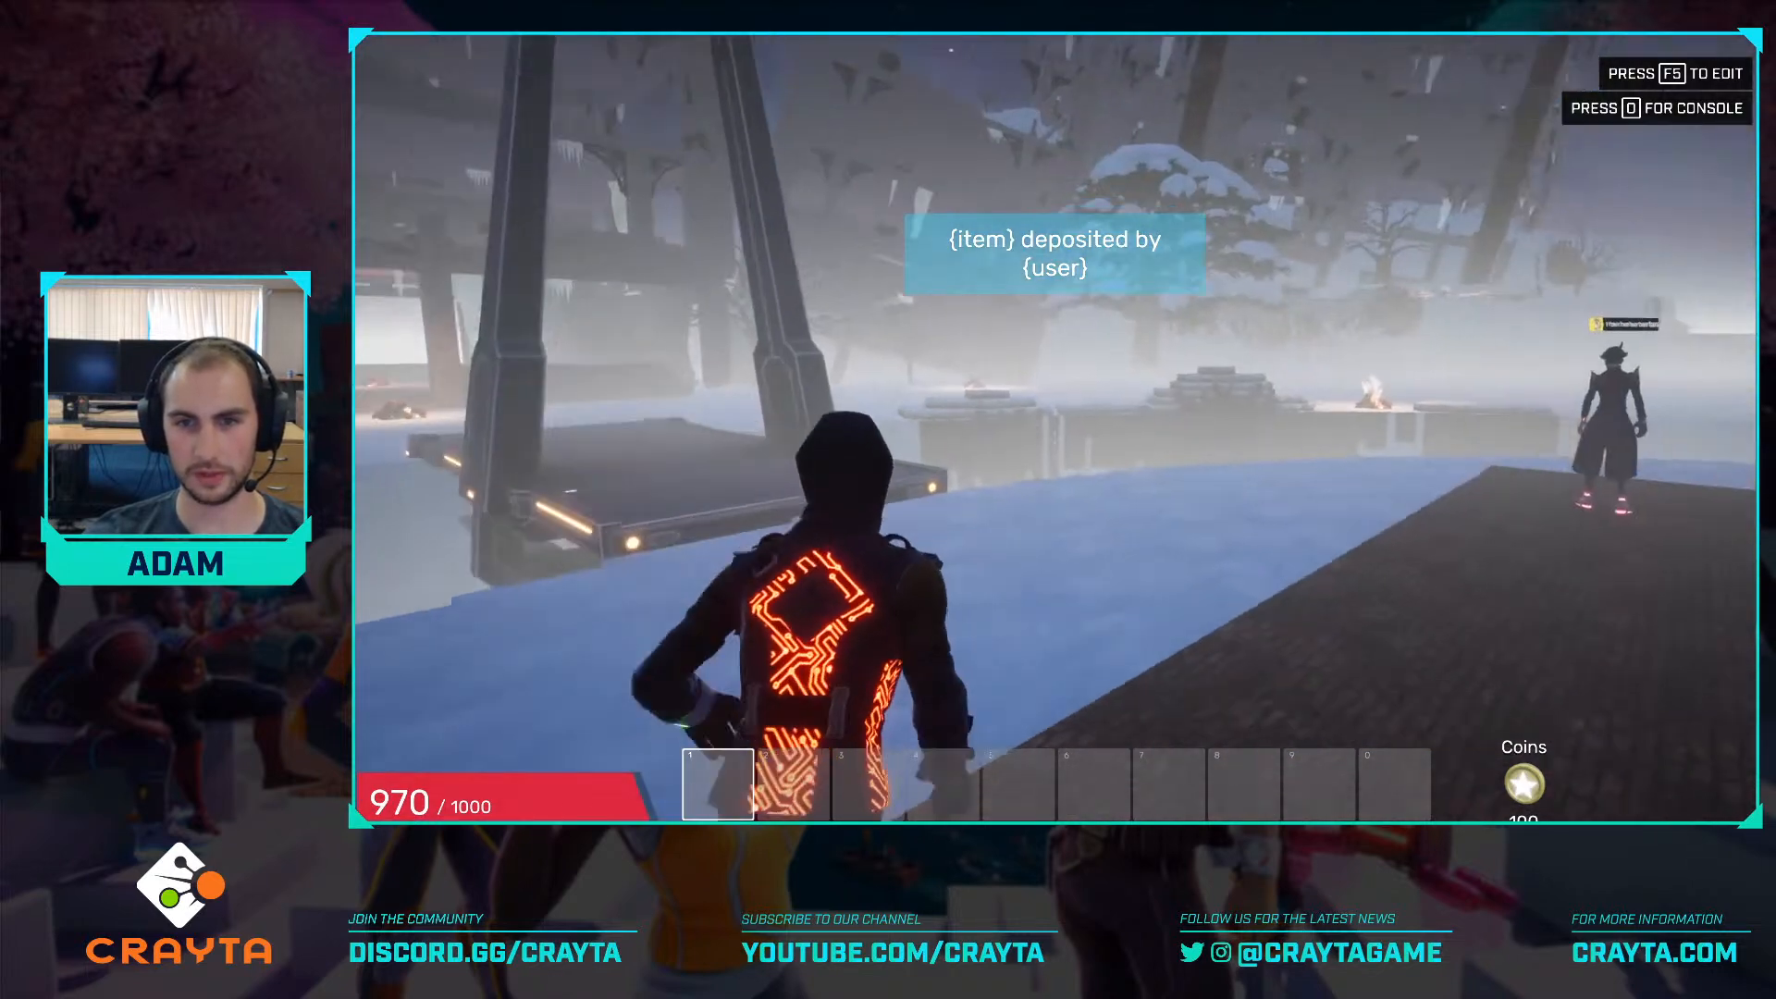
Explore the base at night, then run out onto a bridge to check the campfires beyond it.
key(w)
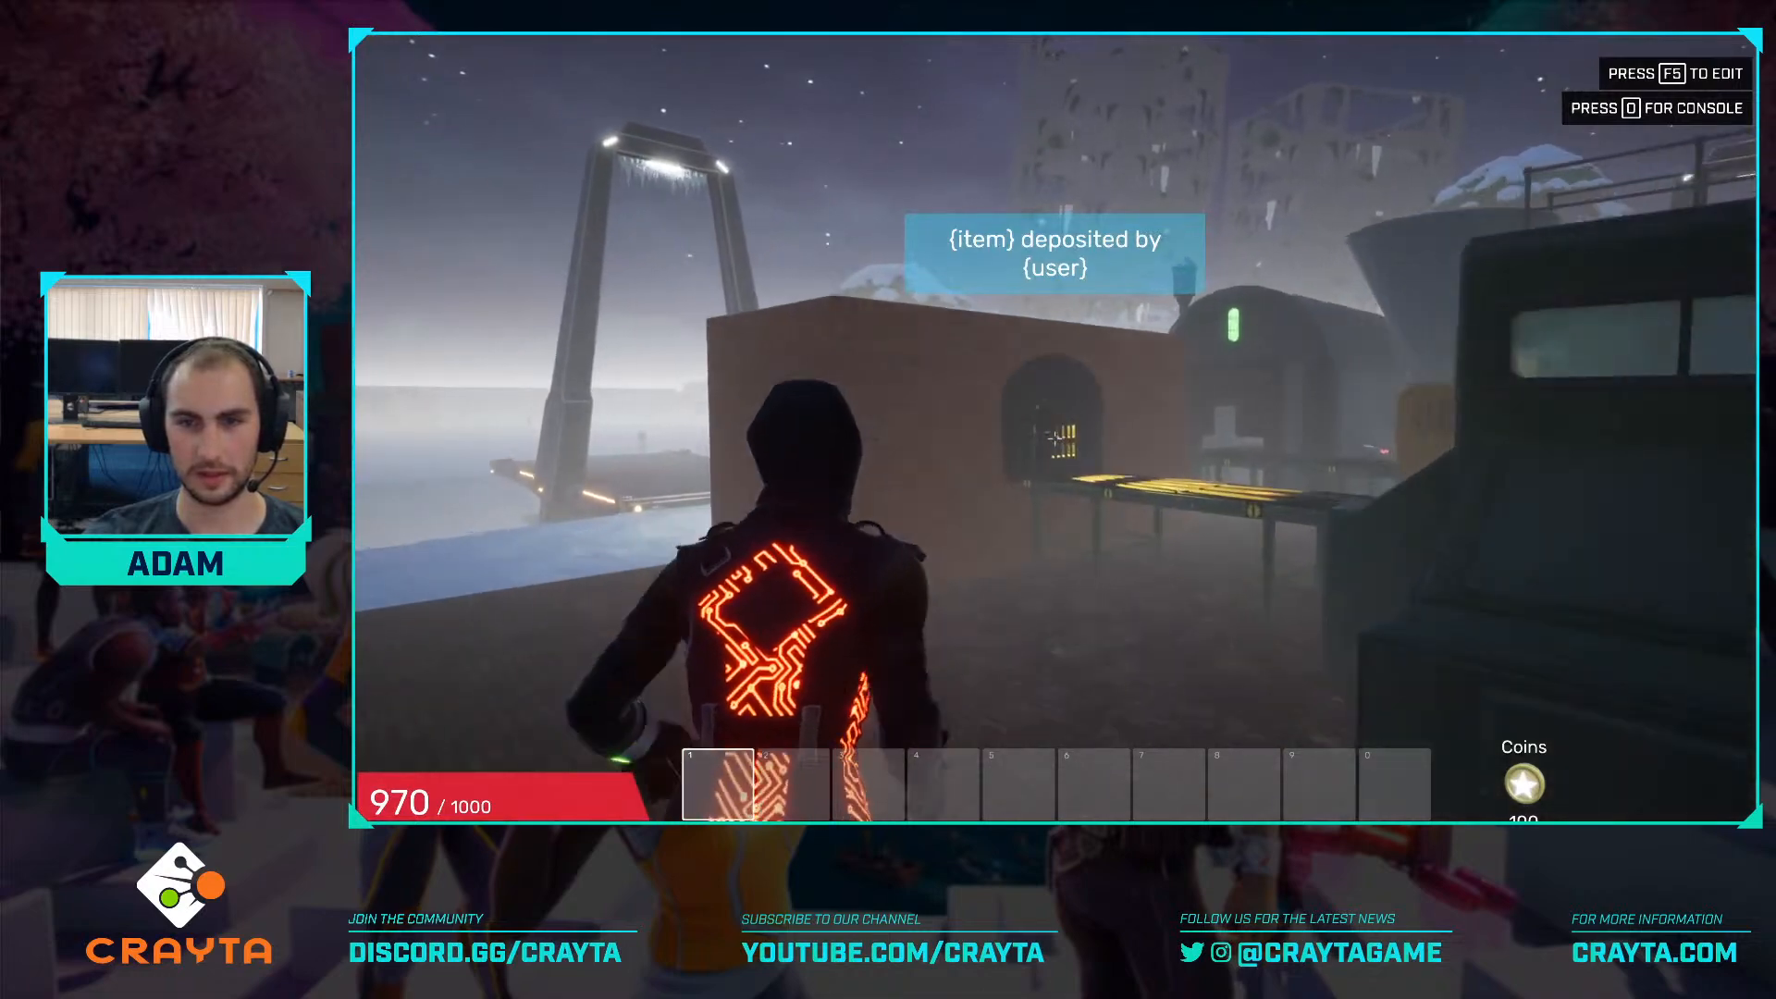
key(space)
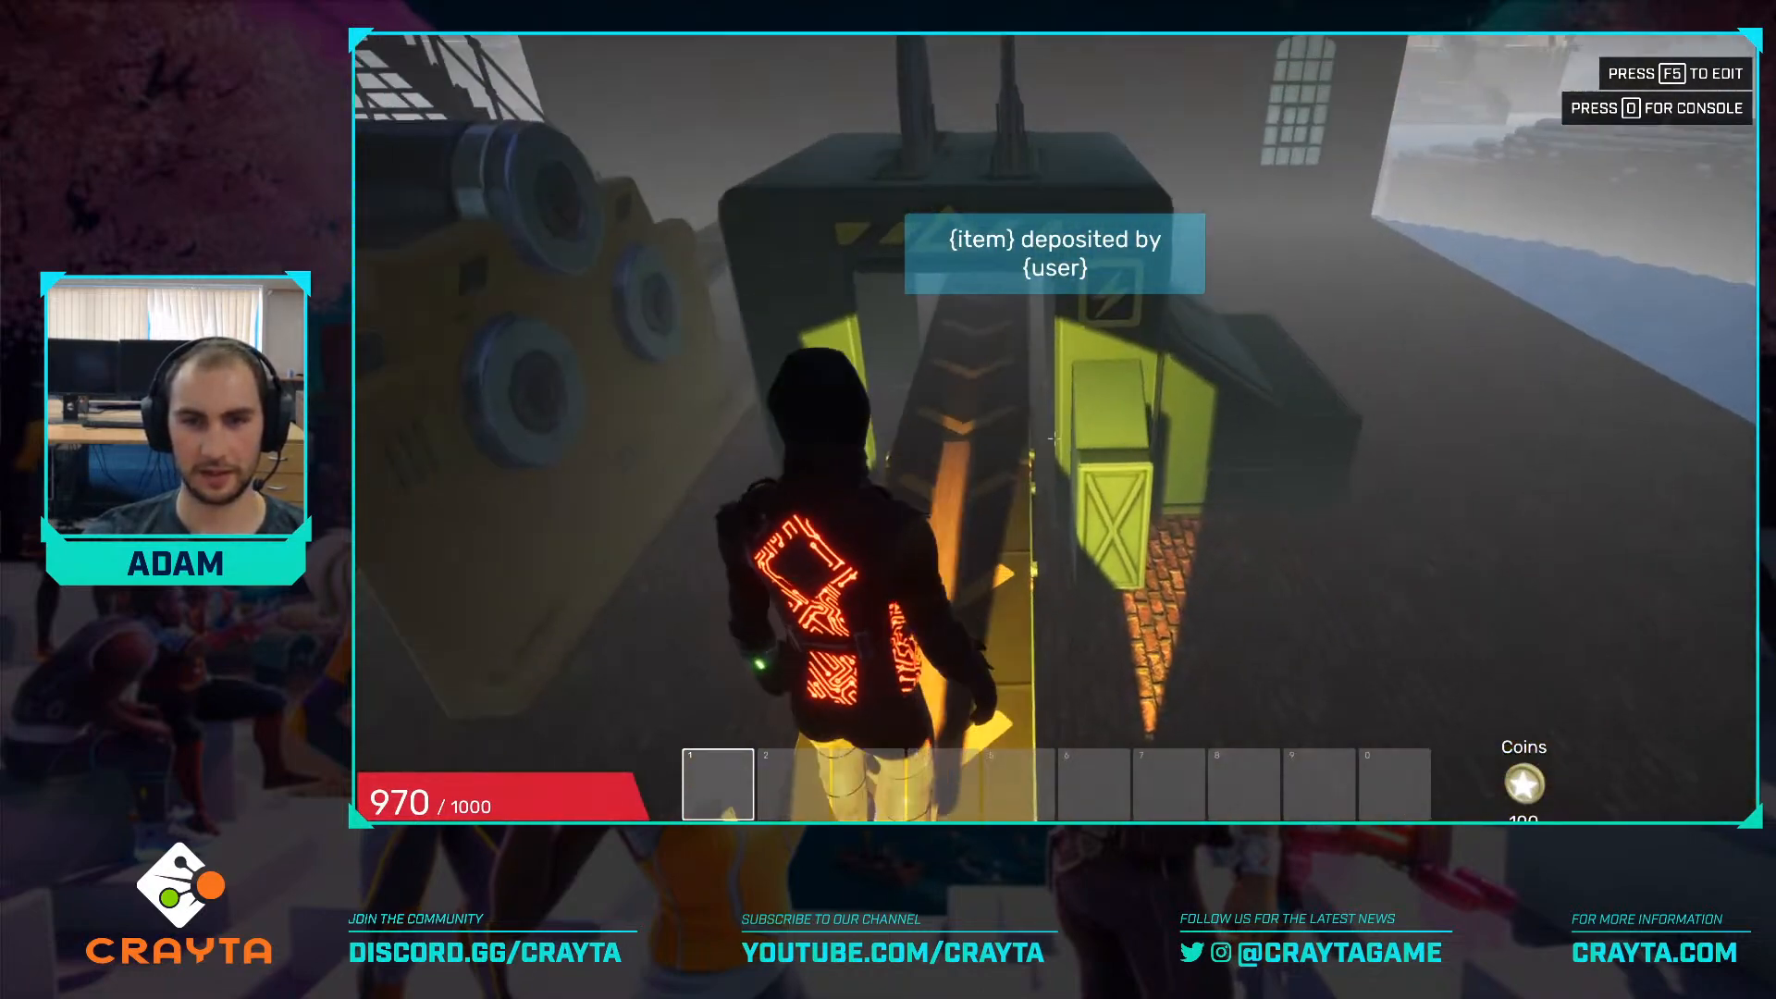
key(w)
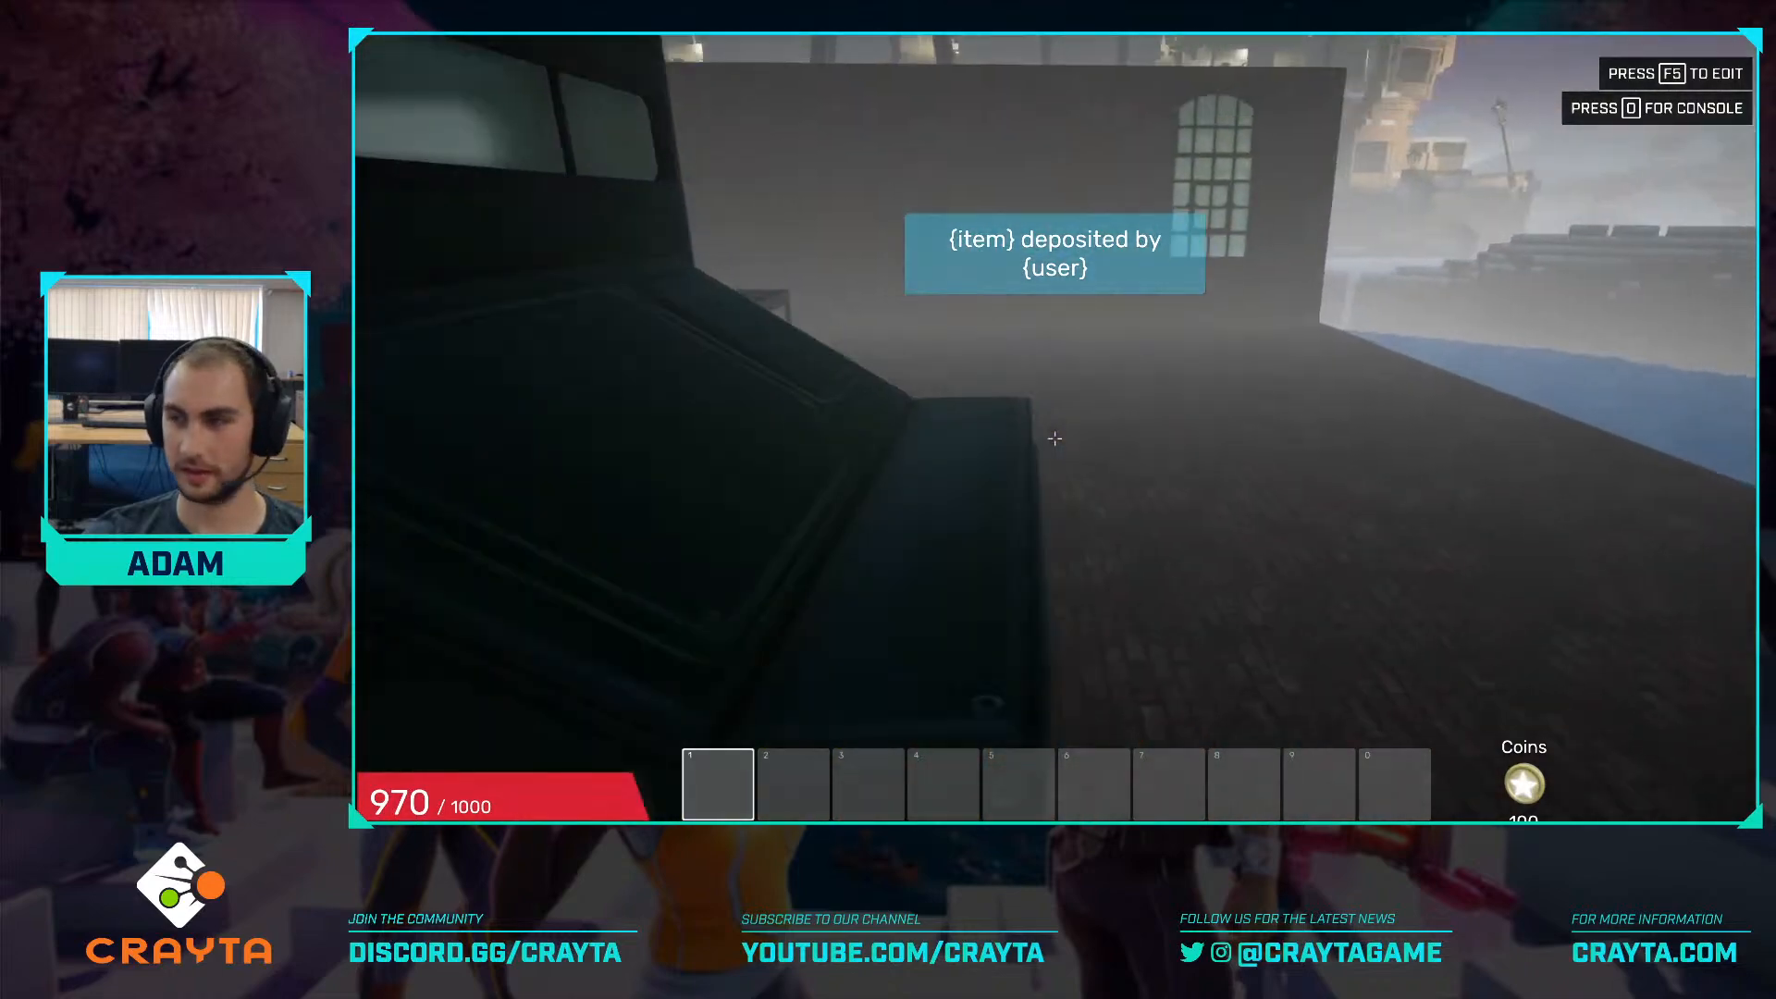
key(w)
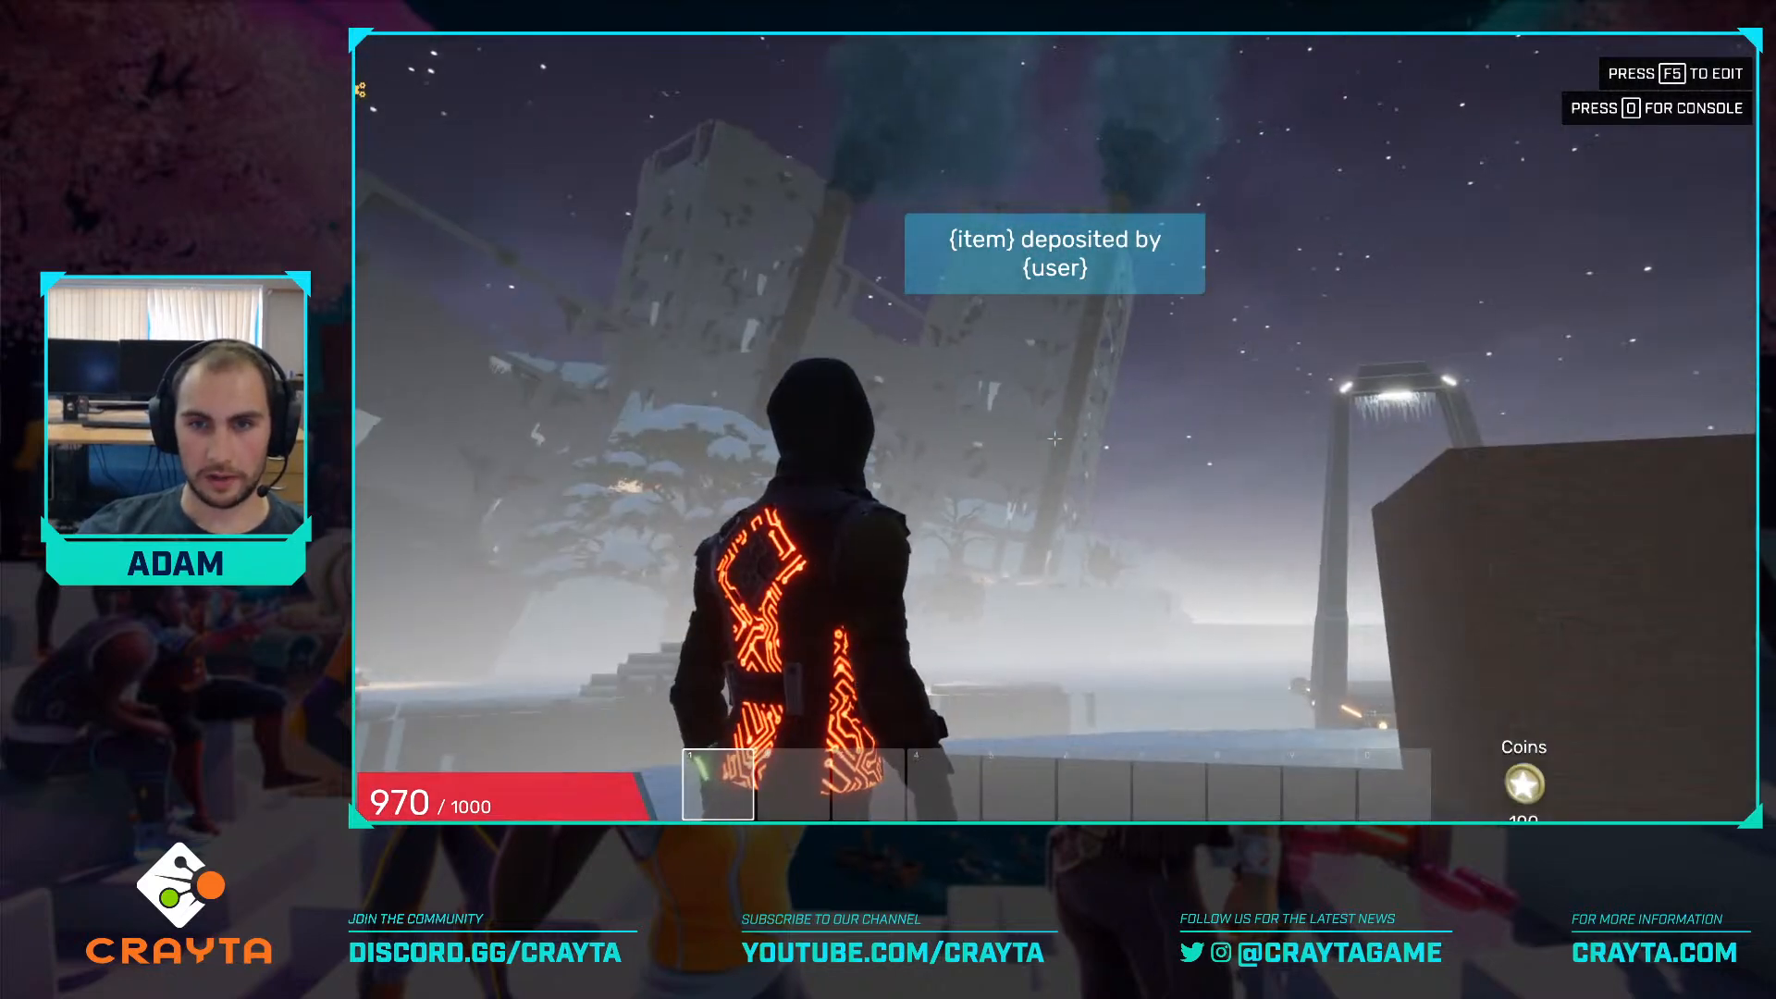
key(w)
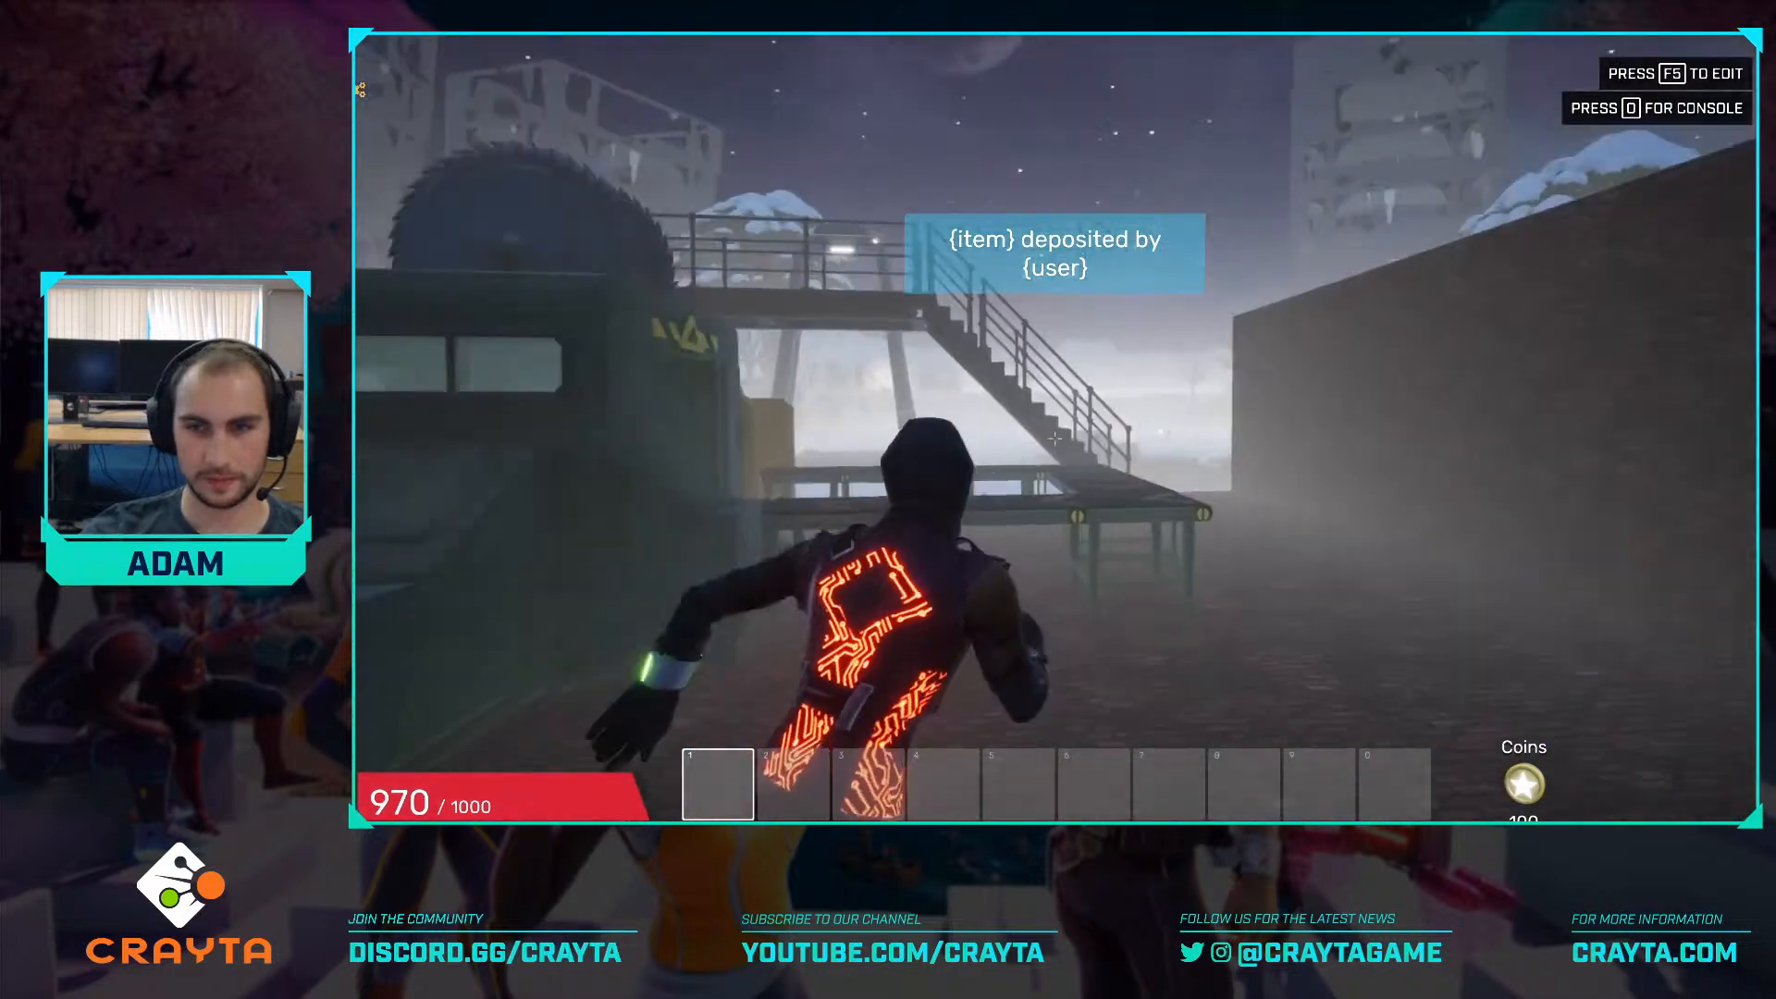
key(w)
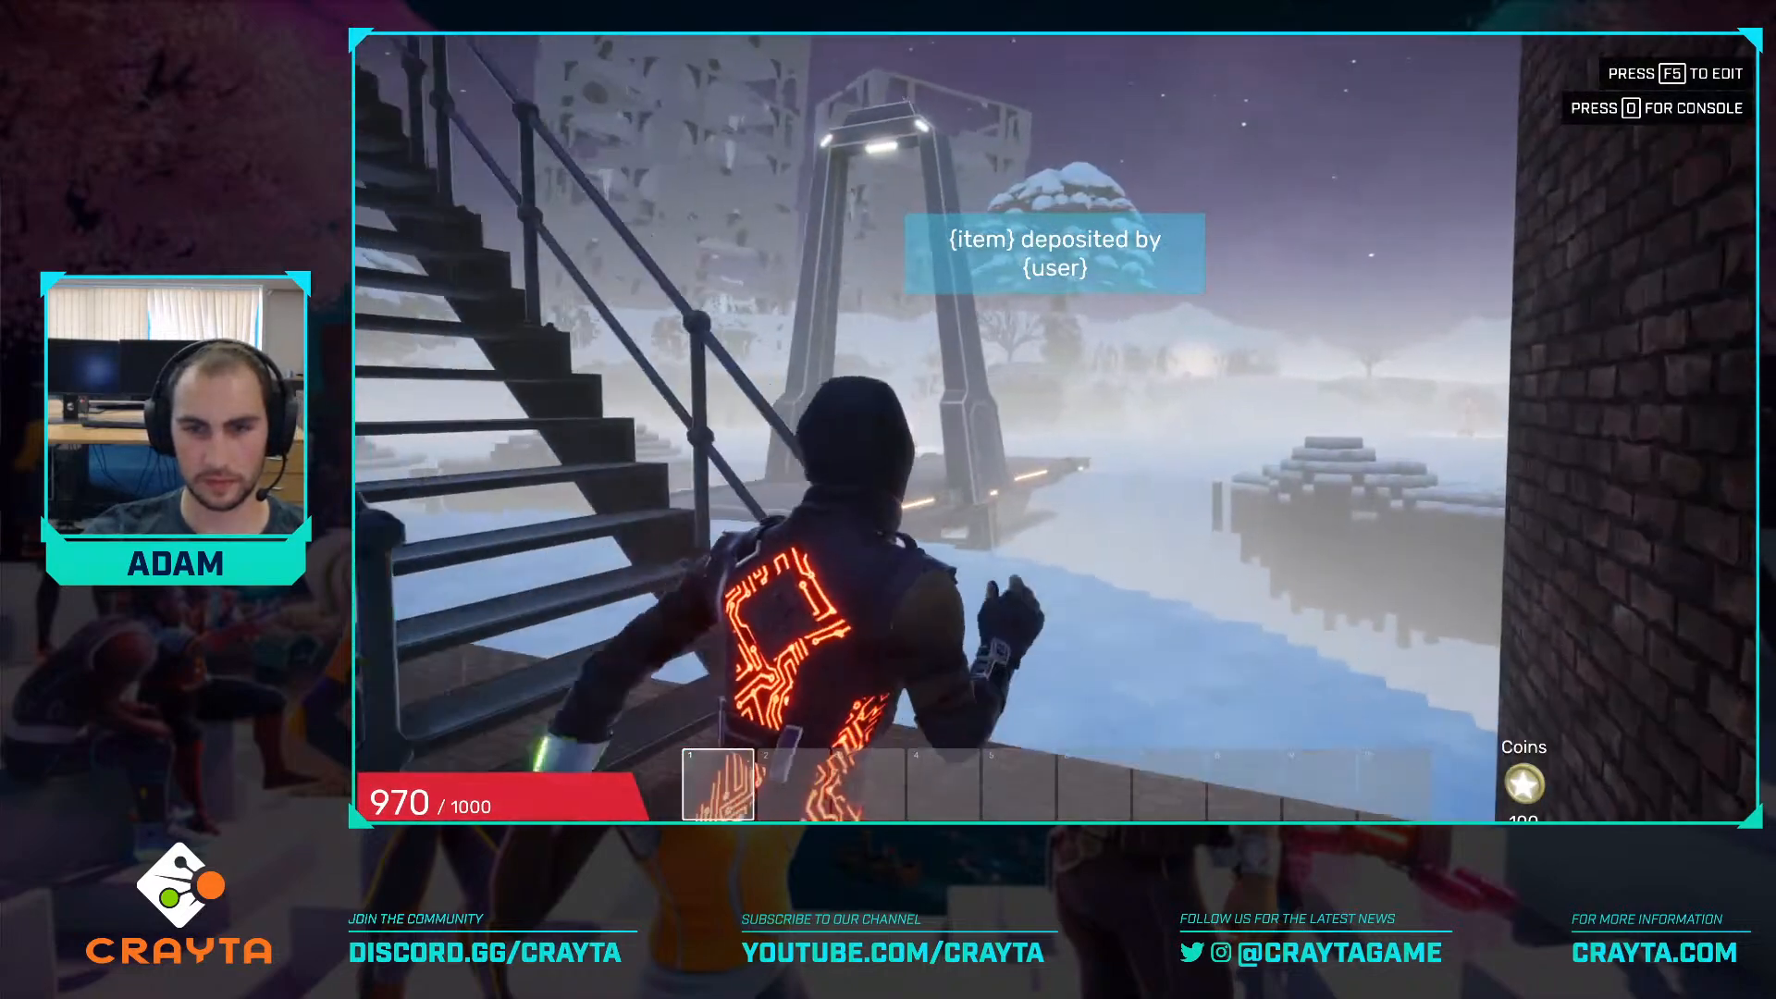
key(w)
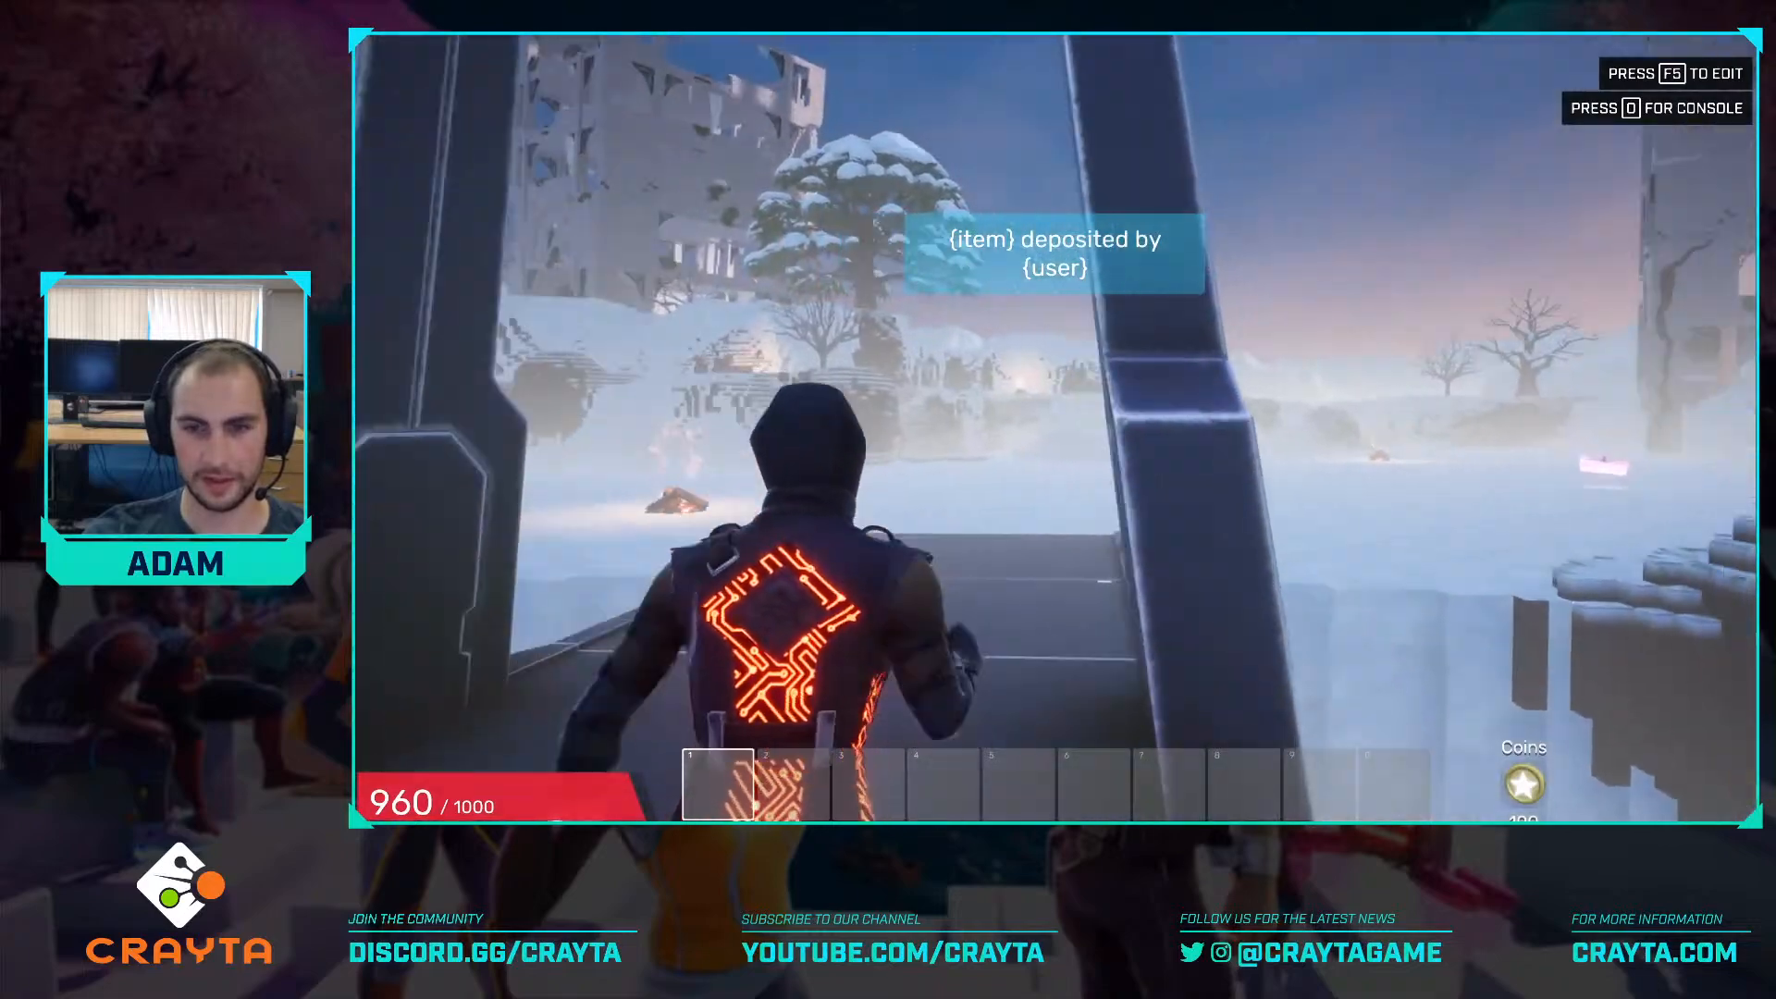
Cross the bridge to the ruined building's snowy front steps and check the nearby campfire in daylight.
key(w)
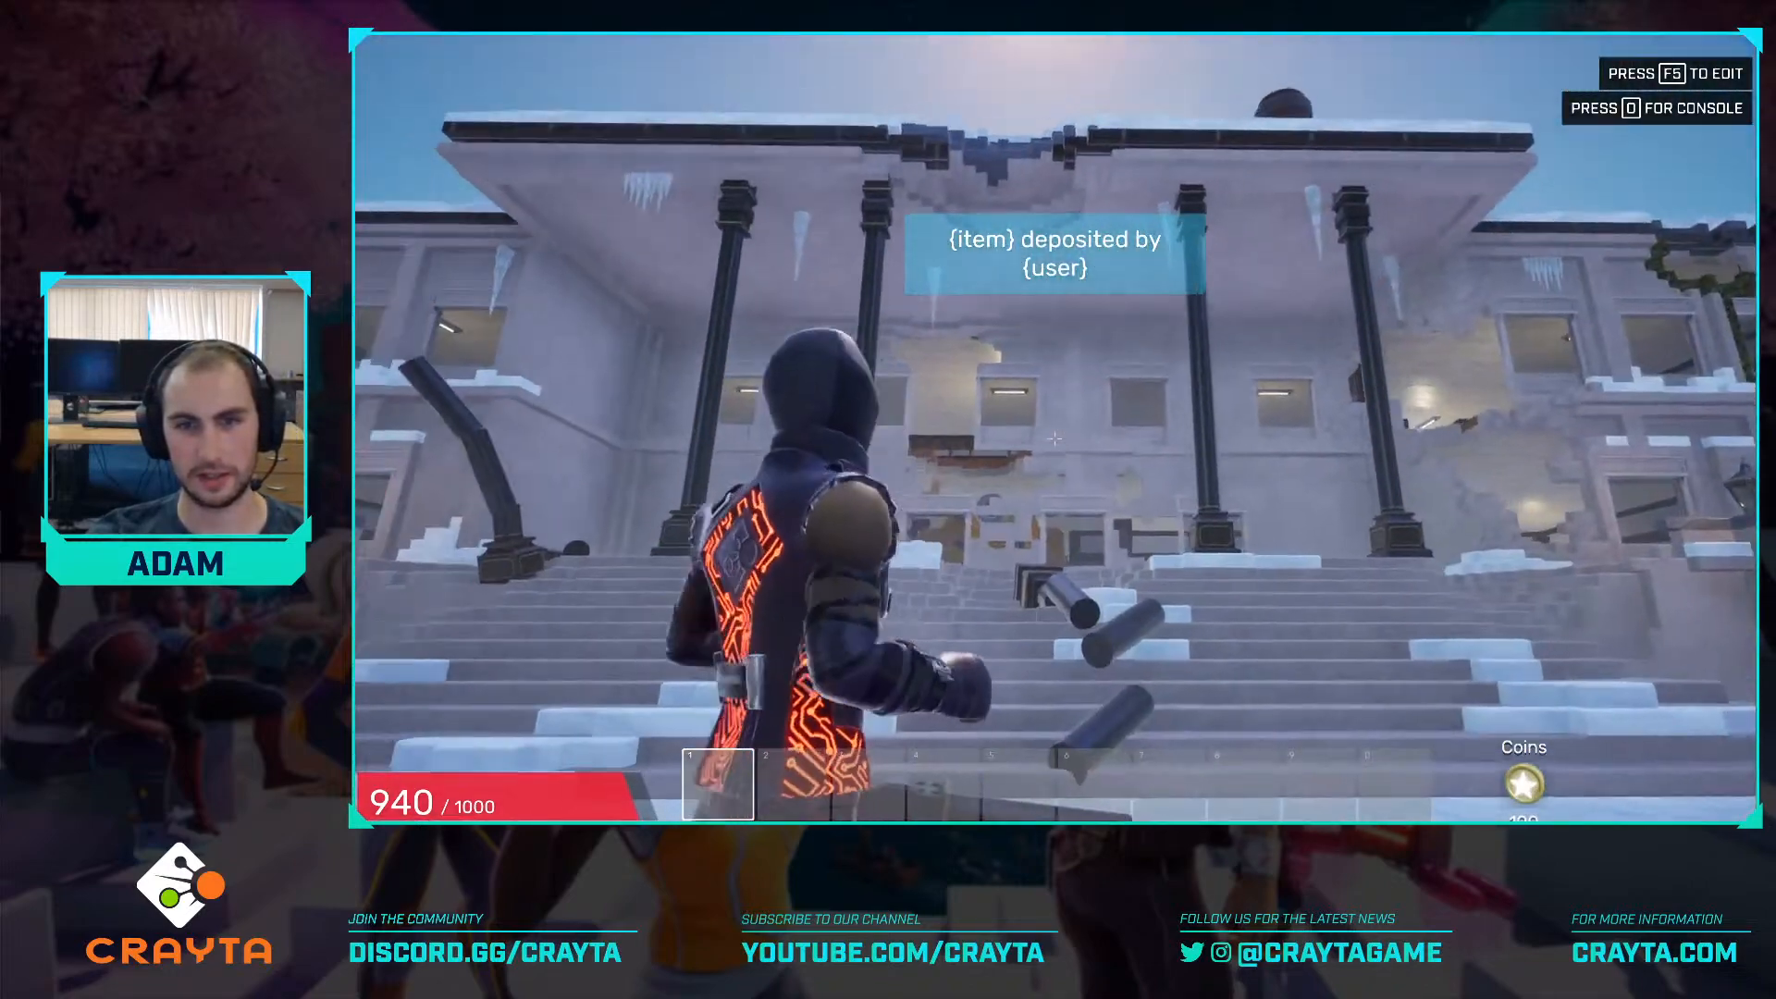
key(w)
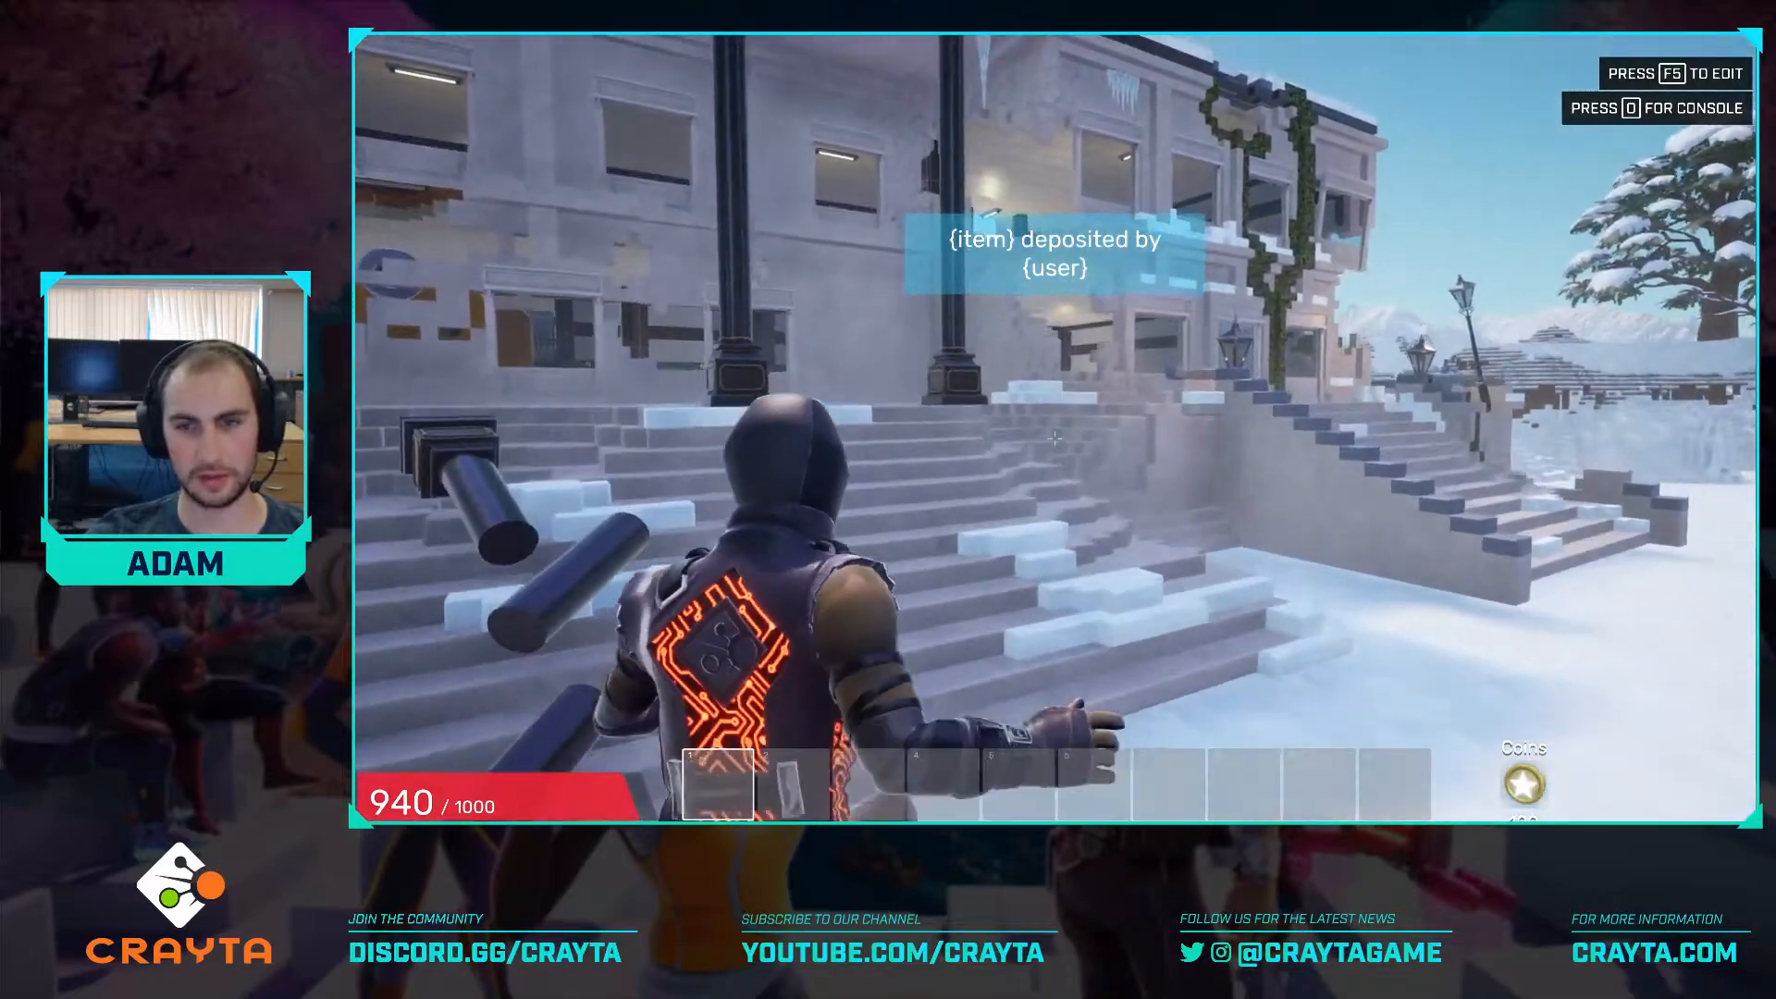
key(d)
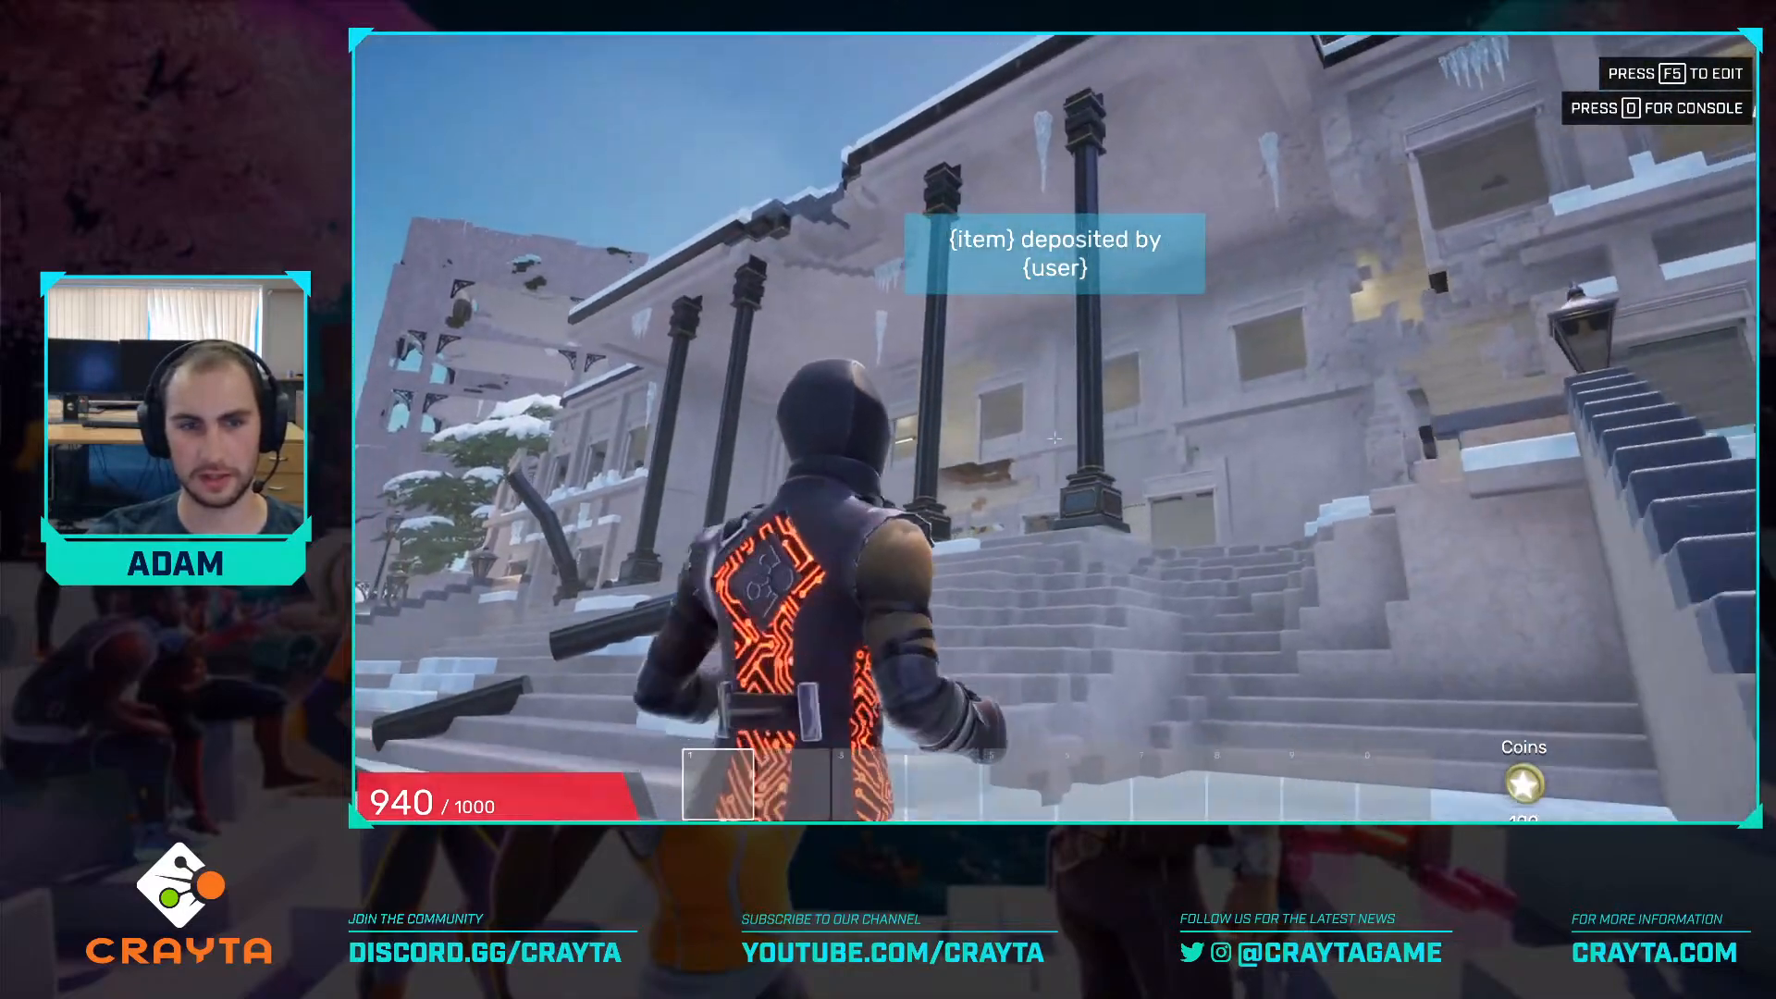
key(s)
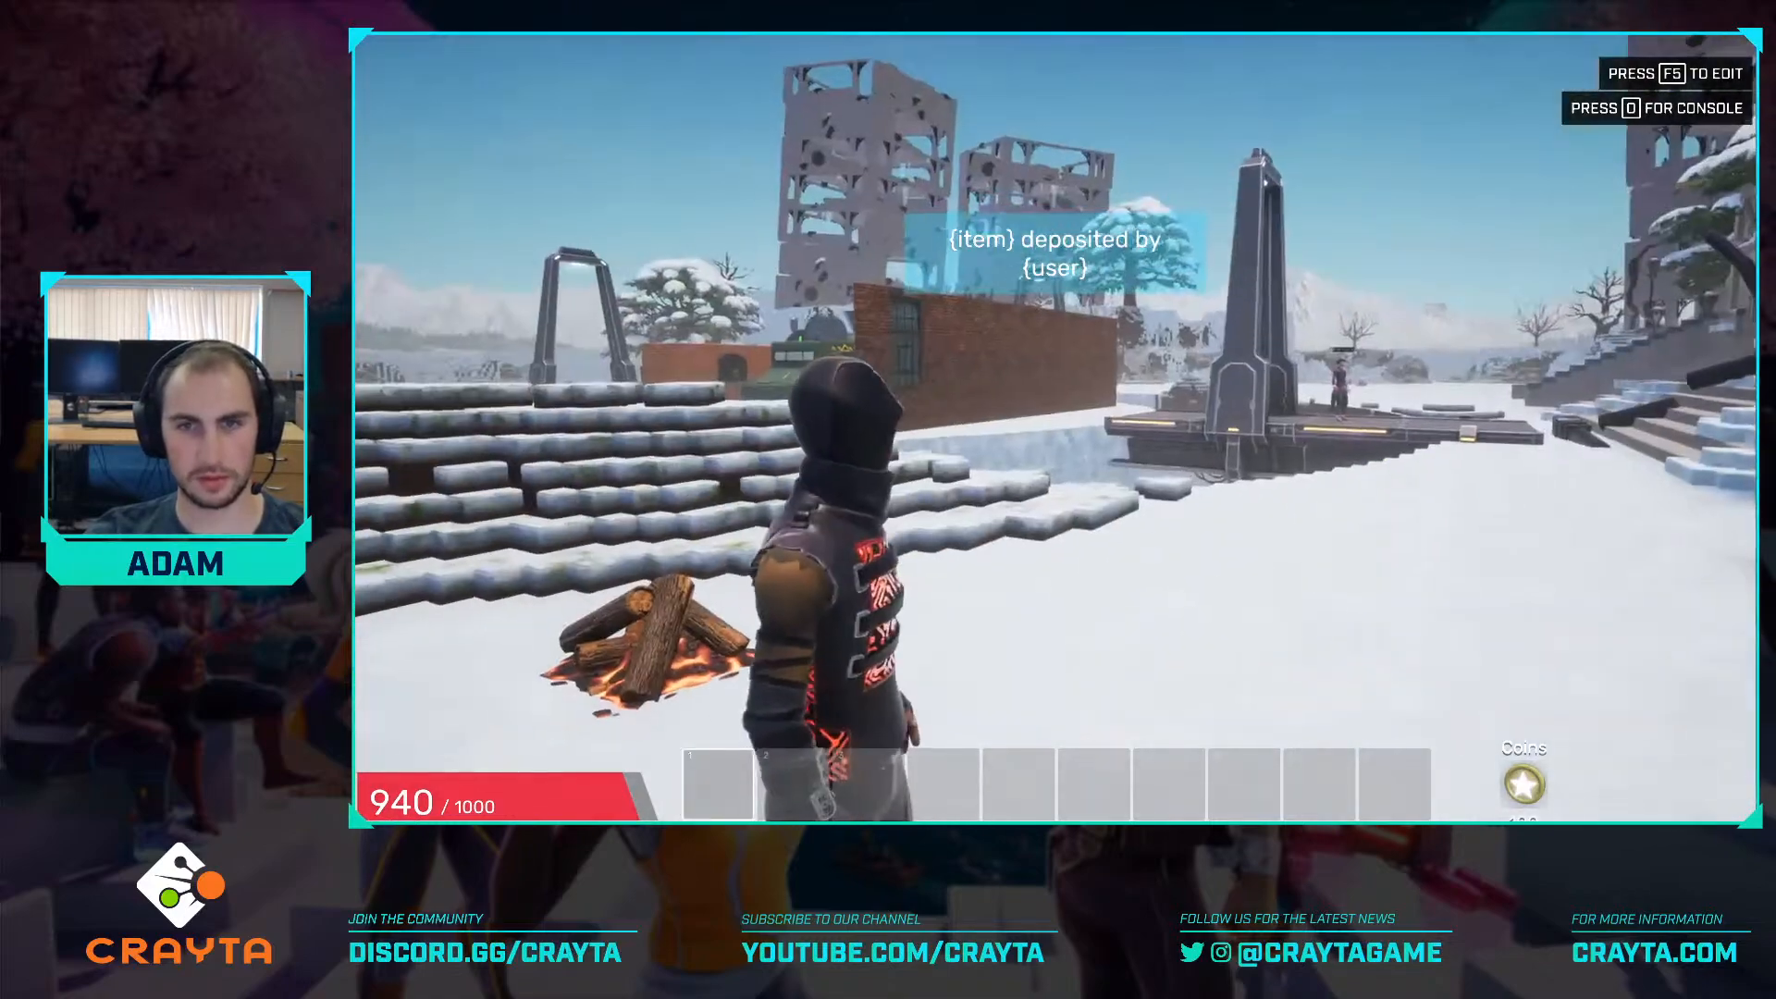
key(w)
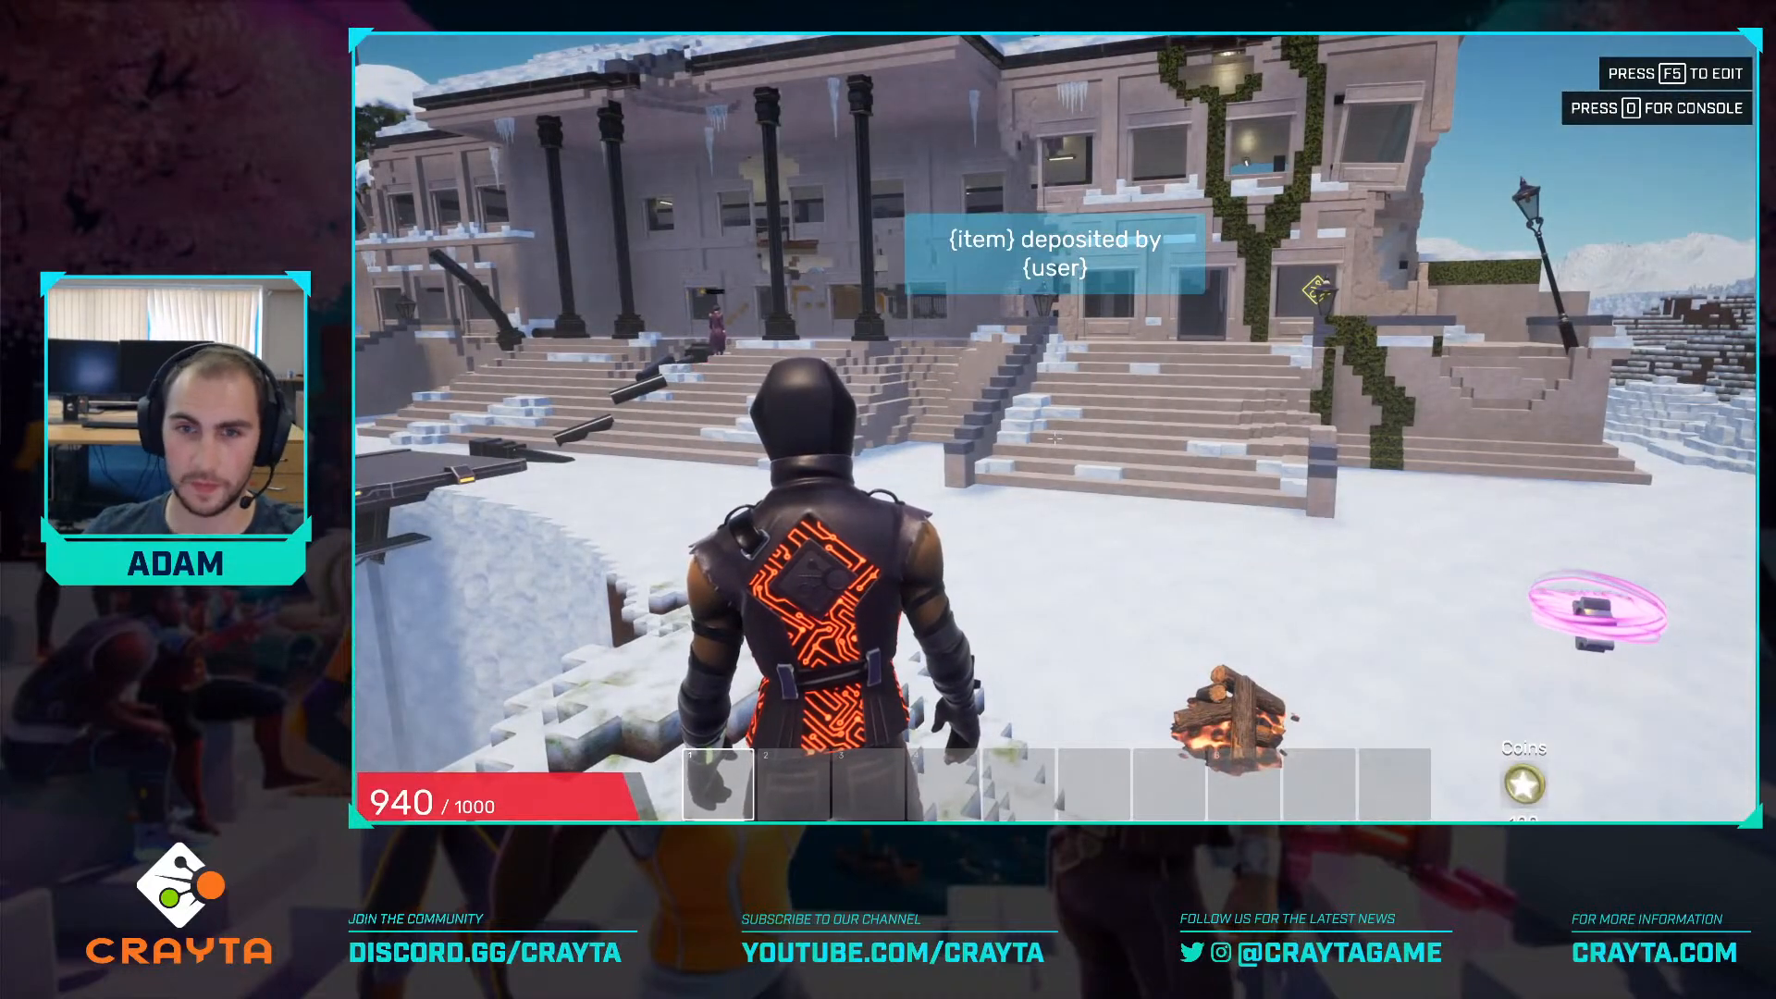
End the preview, fly into the factory building's interior and switch from advanced to basic edit mode.
key(F5)
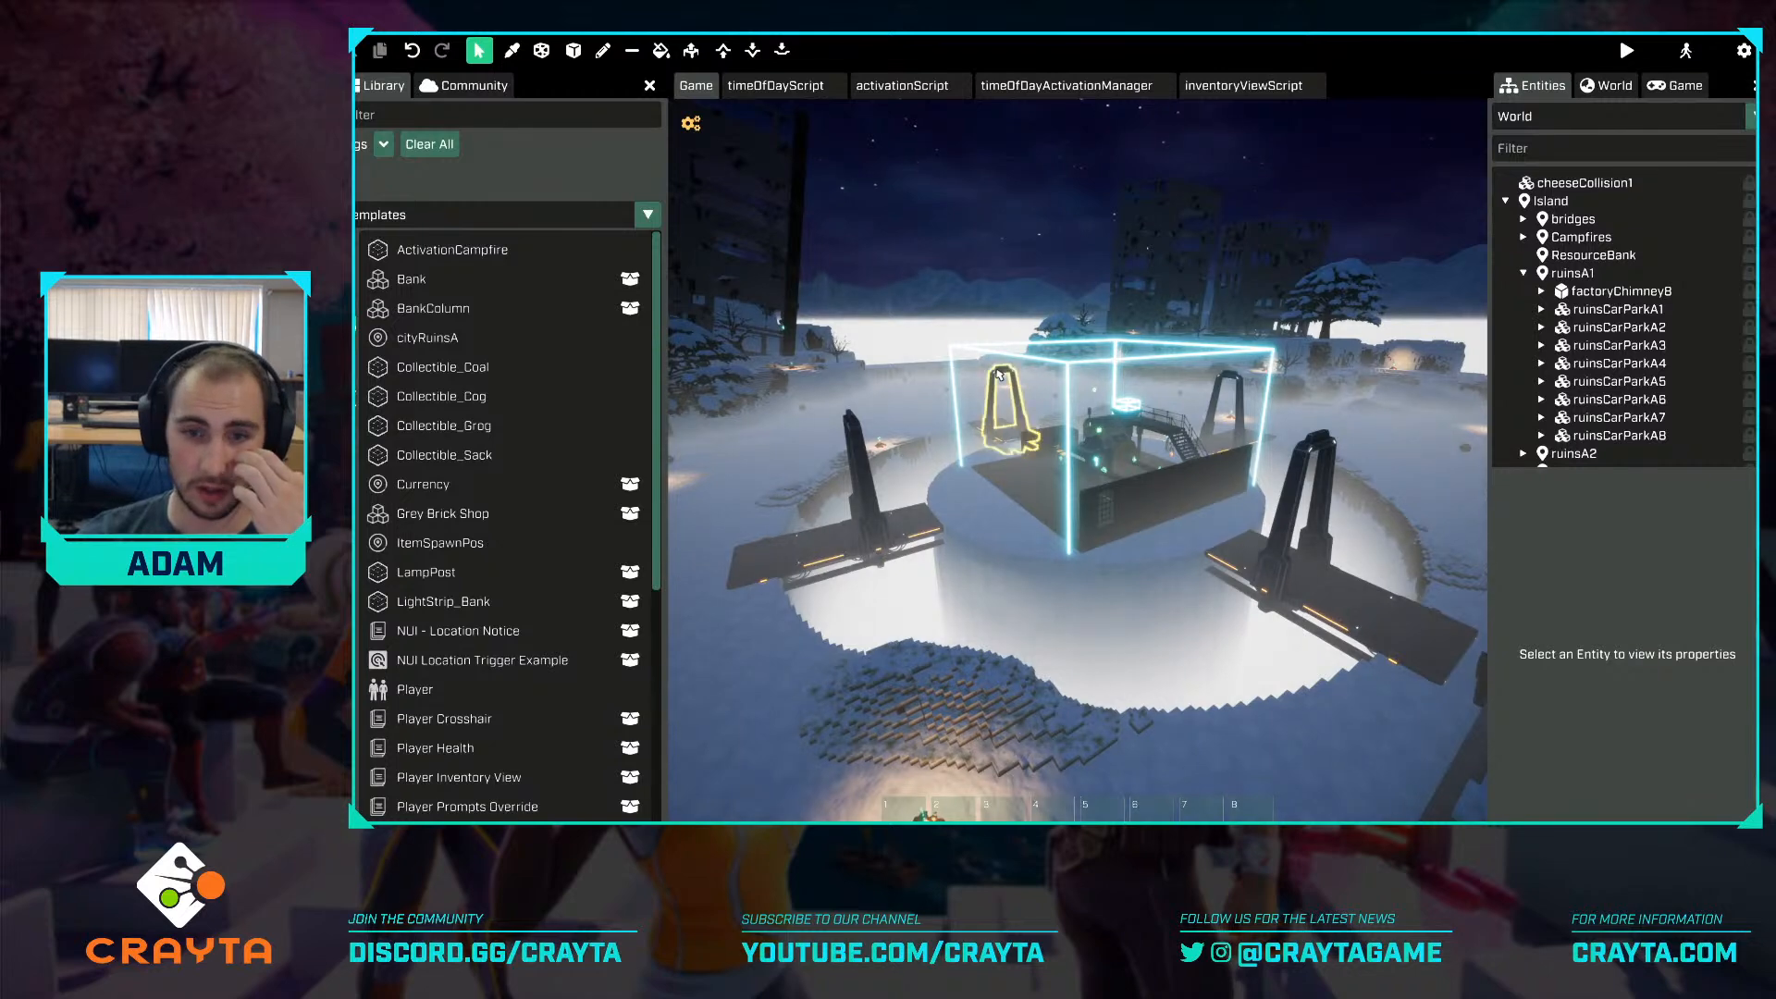
right_drag(1020, 466, 1221, 430)
key(w)
key(w)
key(Tab)
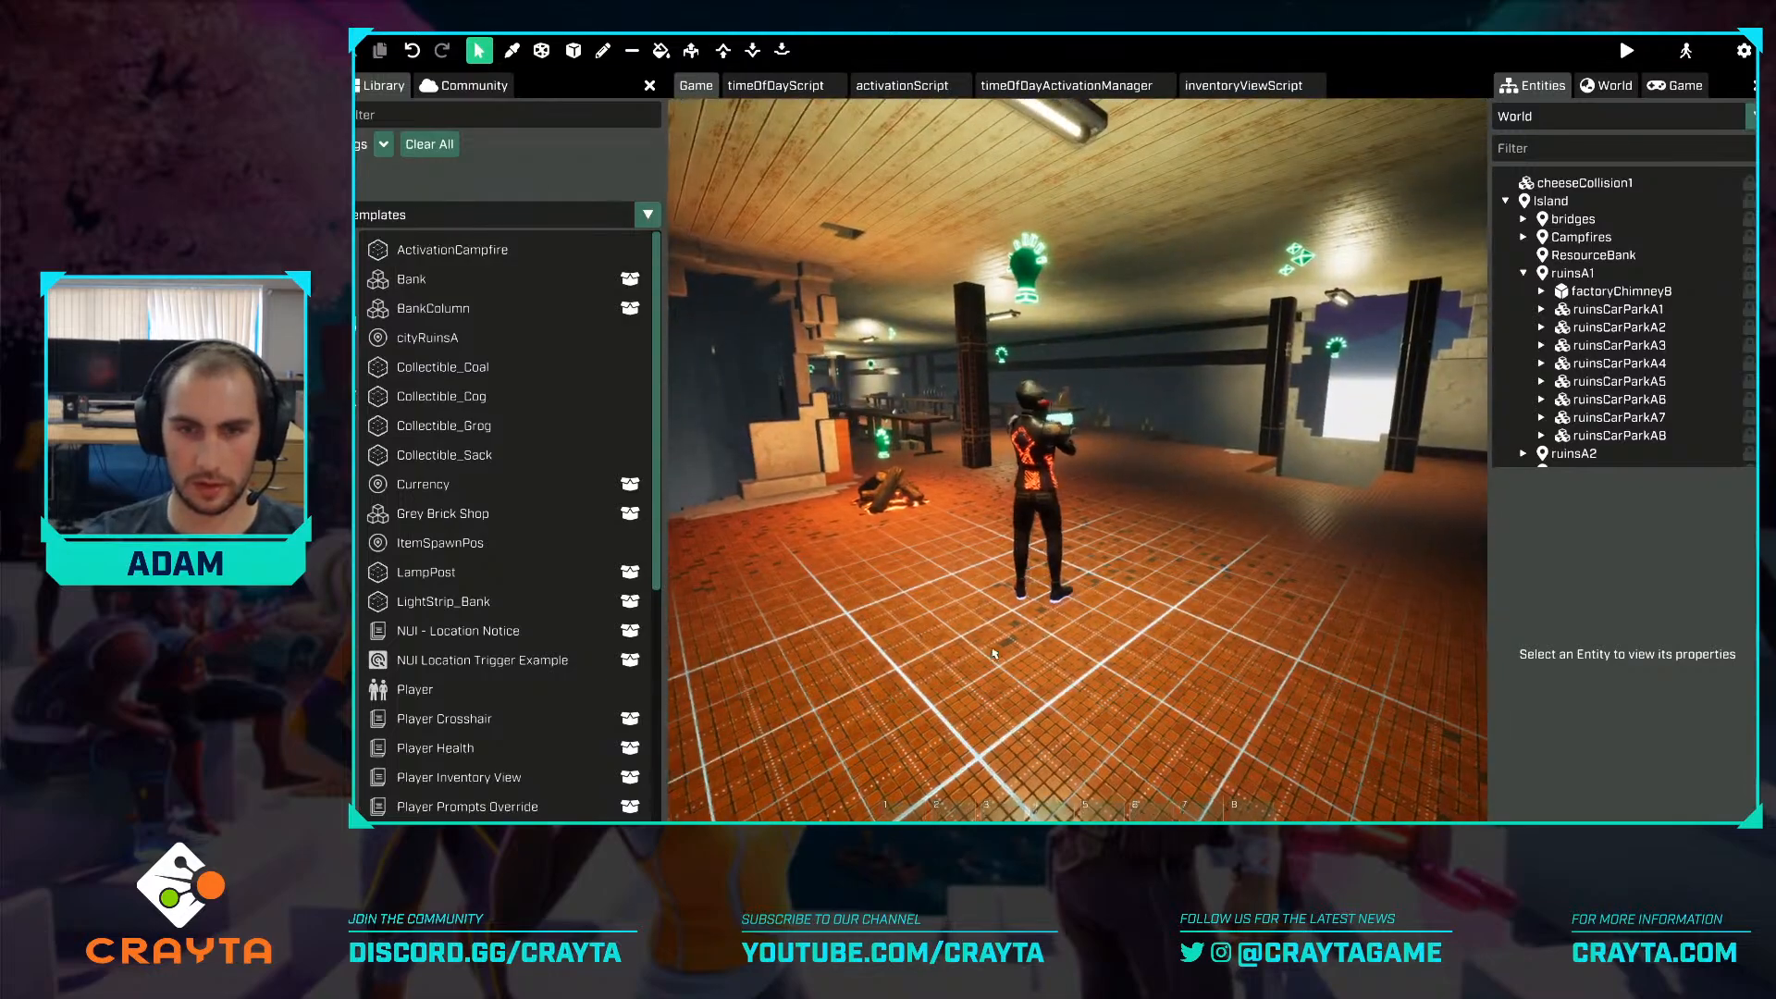
Walk the length of the factory hall between the campfire area and the large clock to inspect the interior.
key(w)
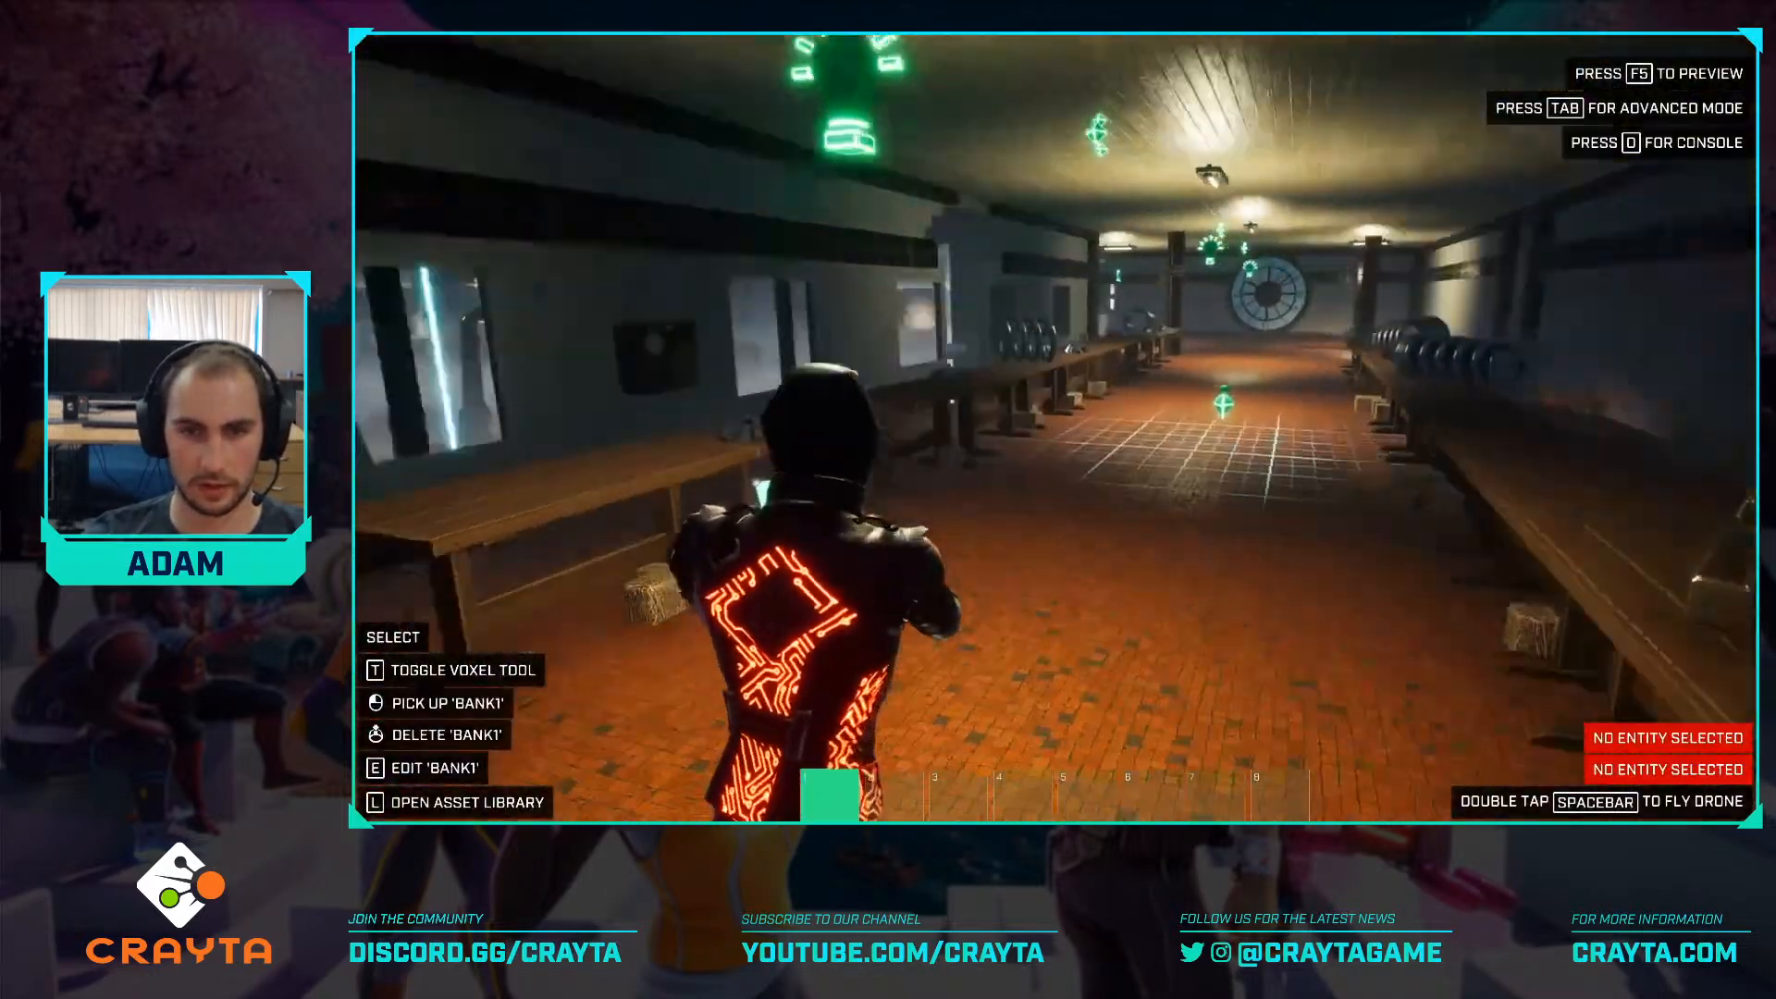
key(w)
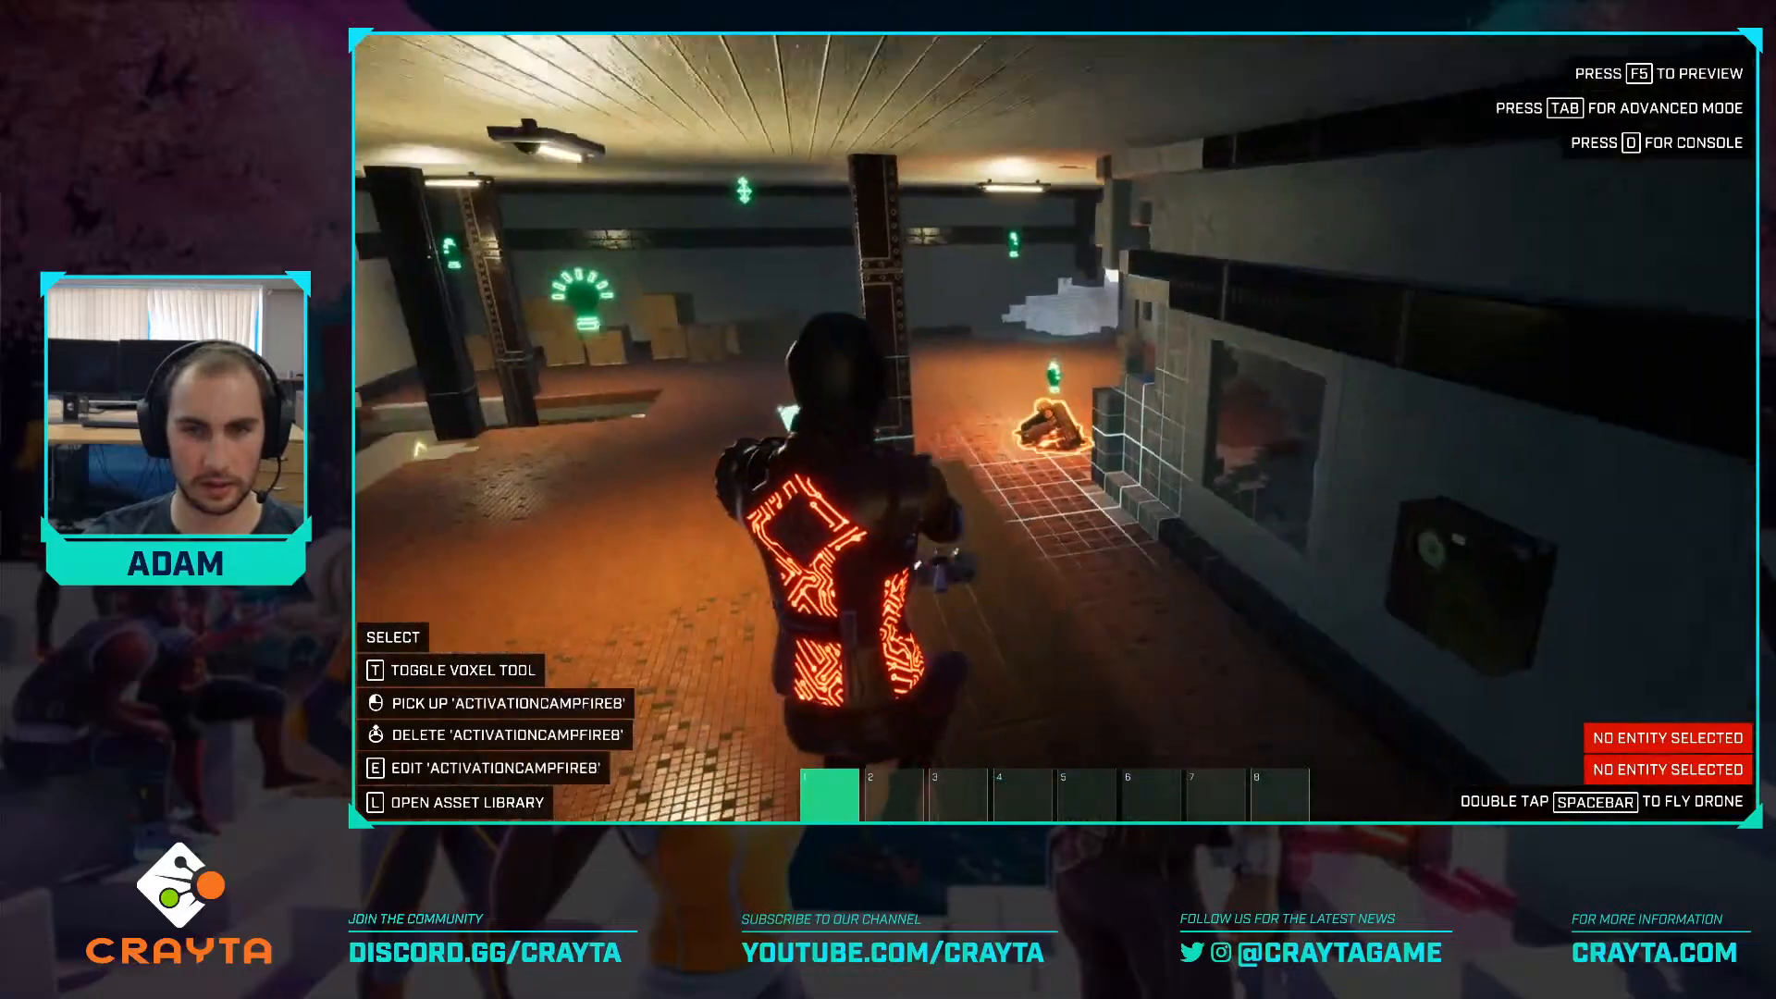
key(w)
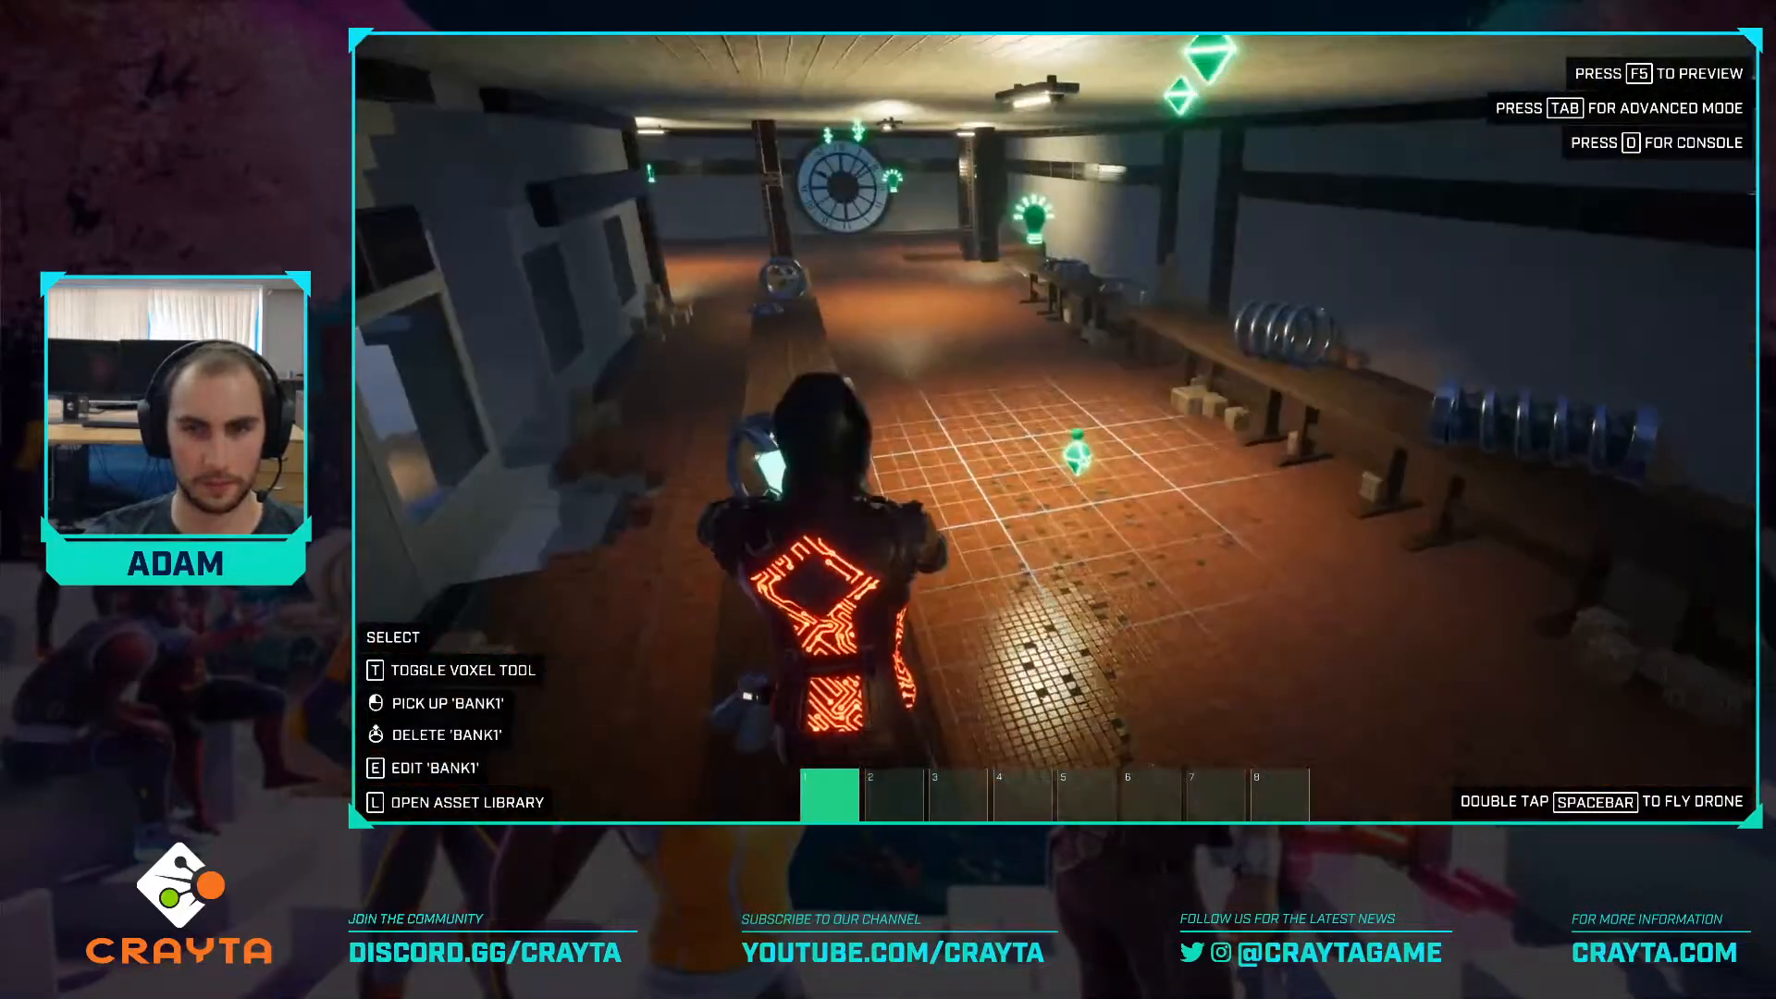
key(w)
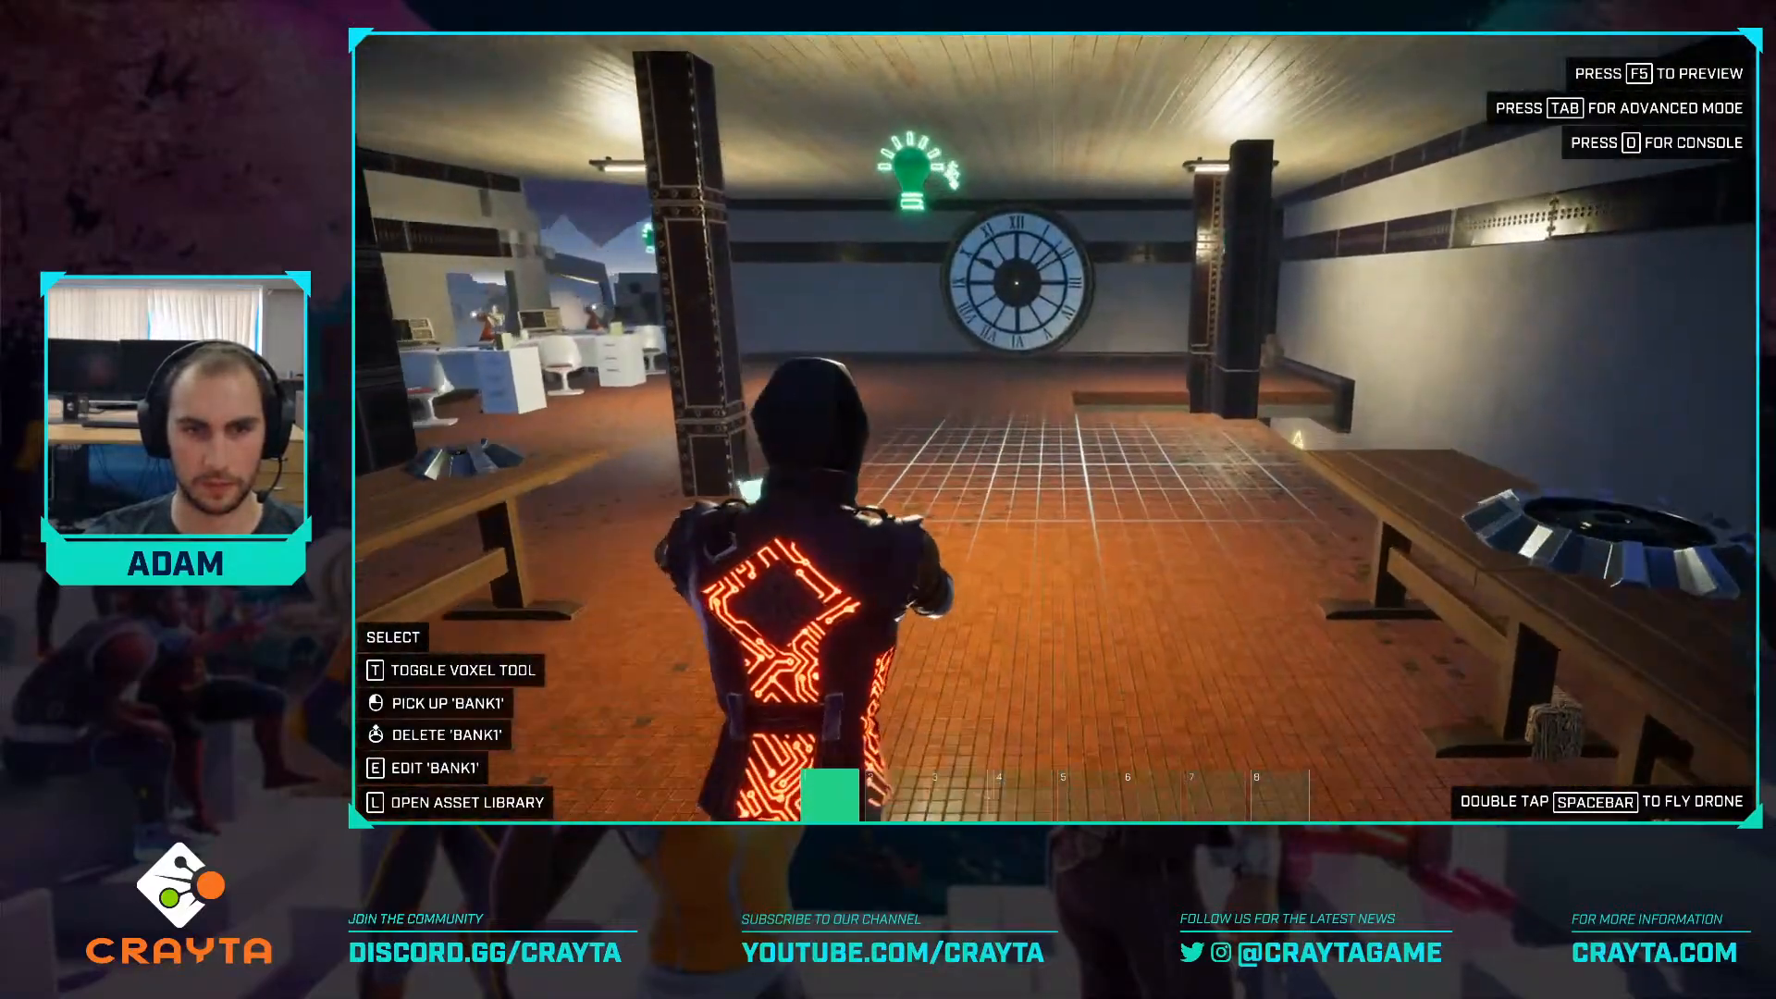
key(w)
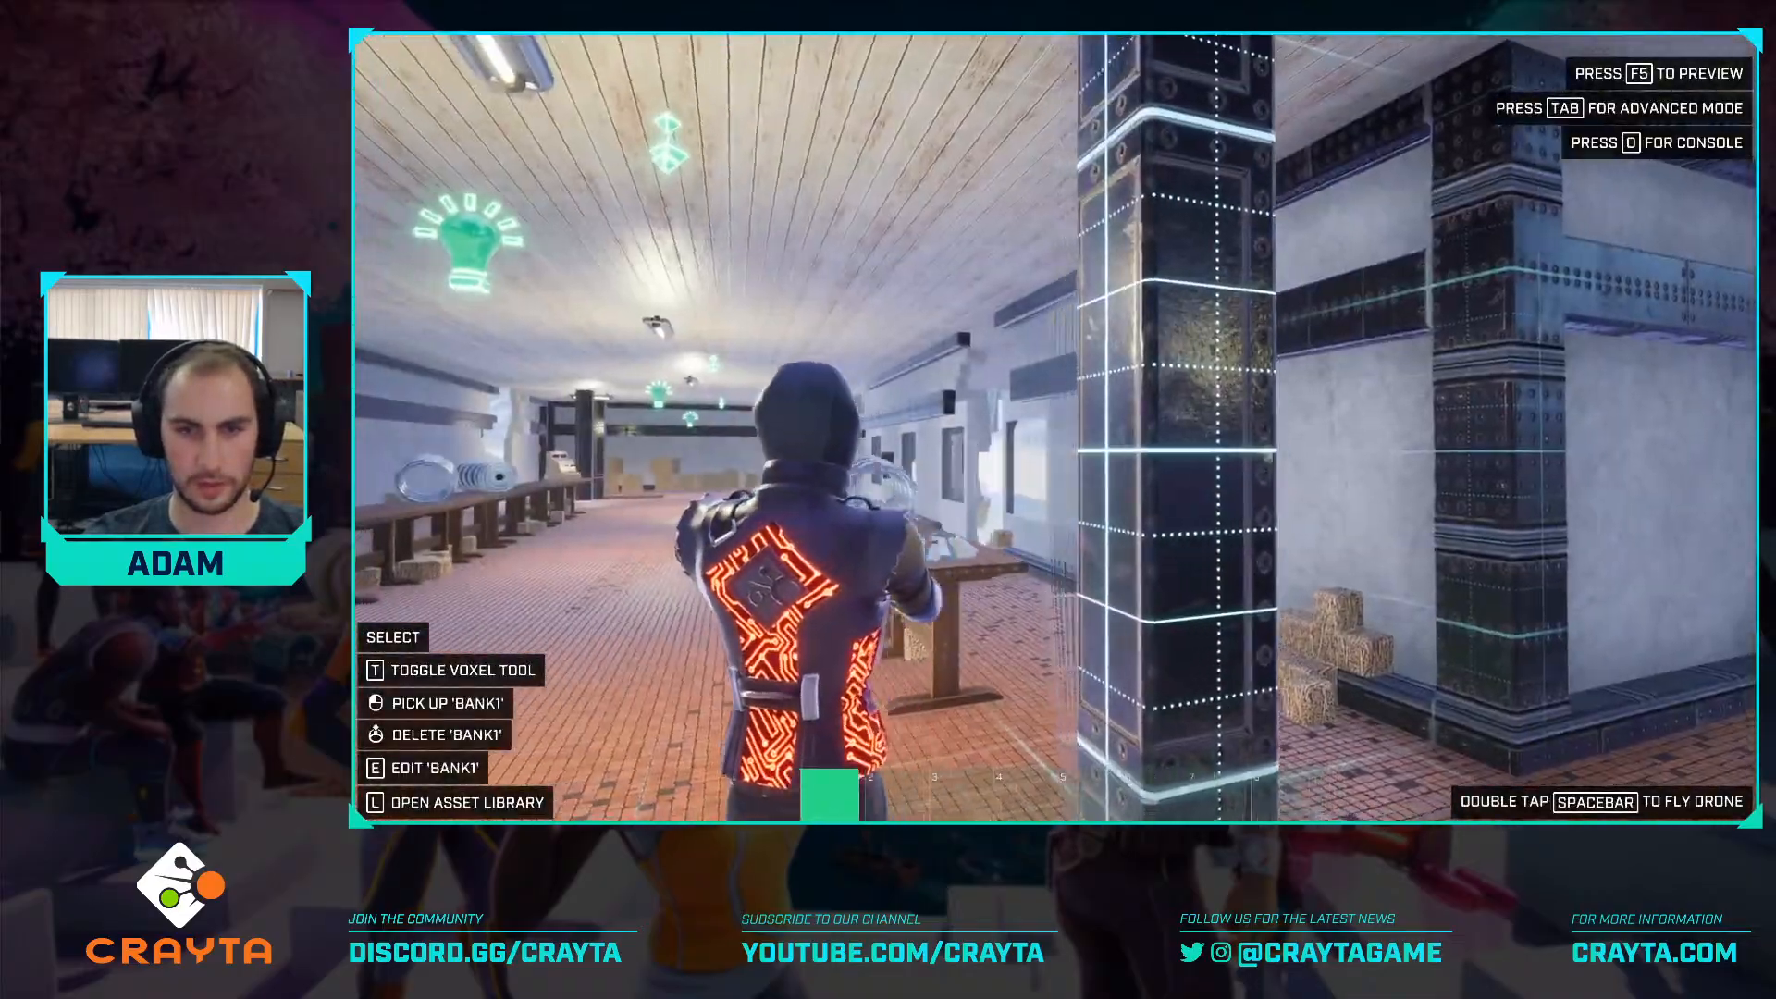
key(w)
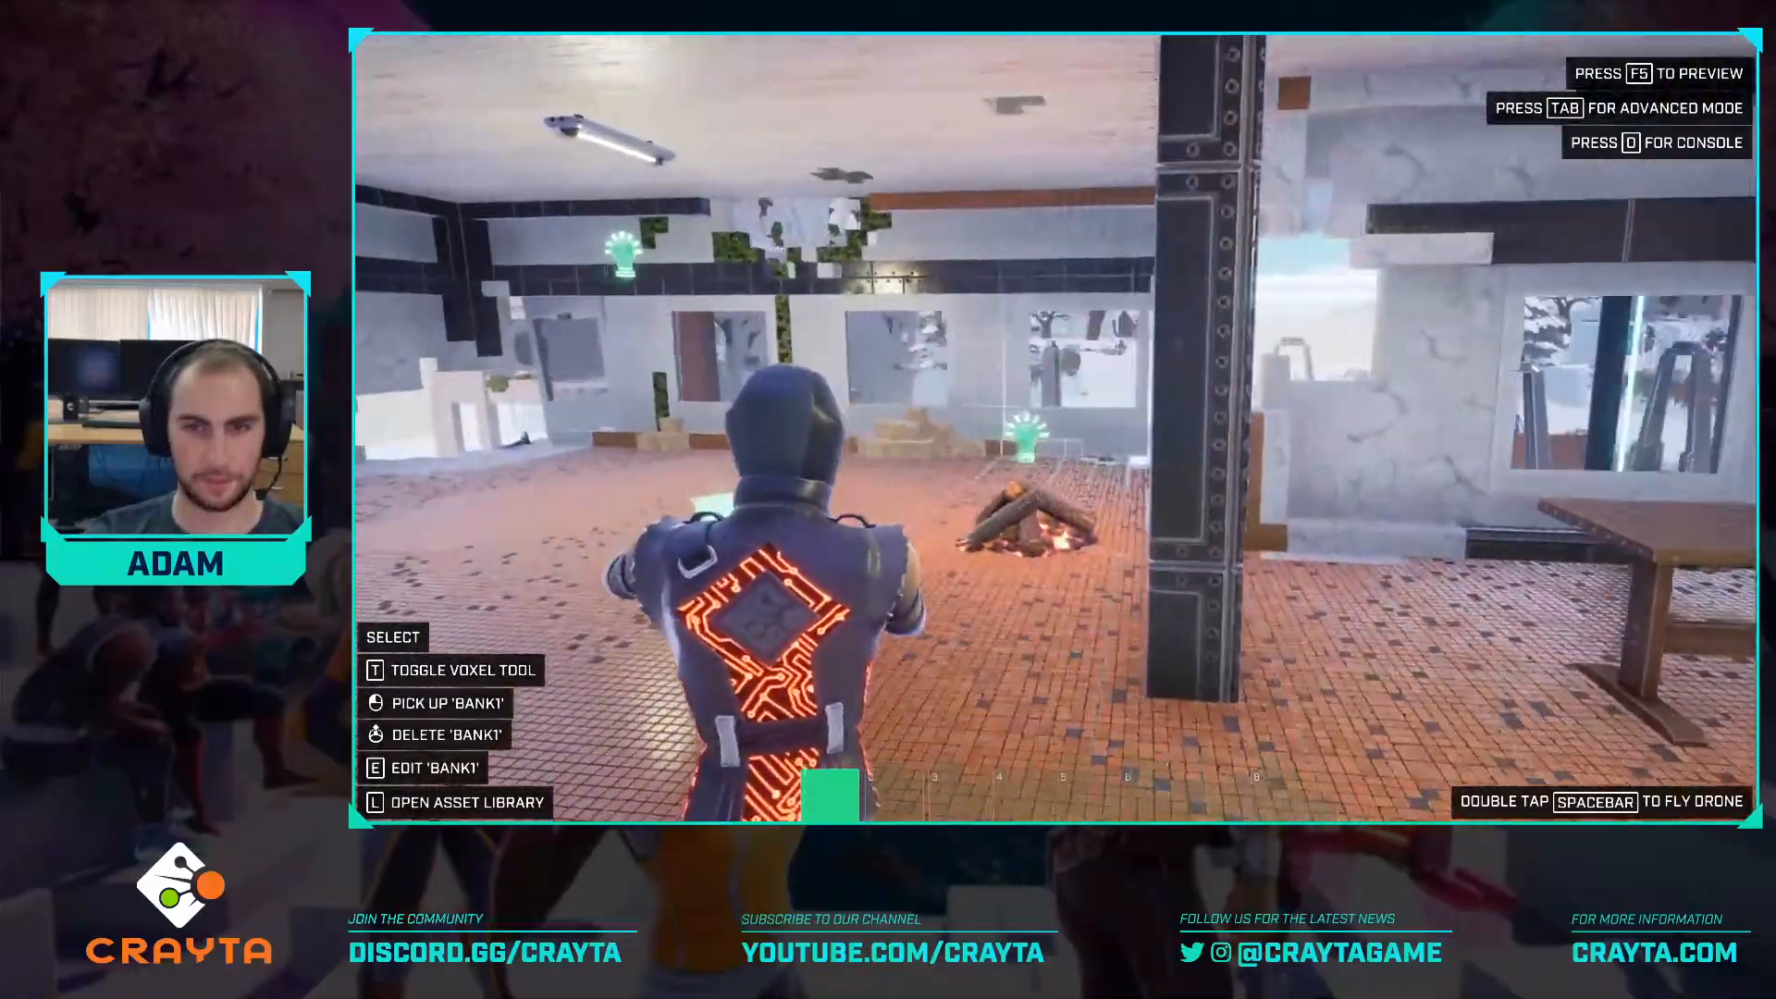
key(w)
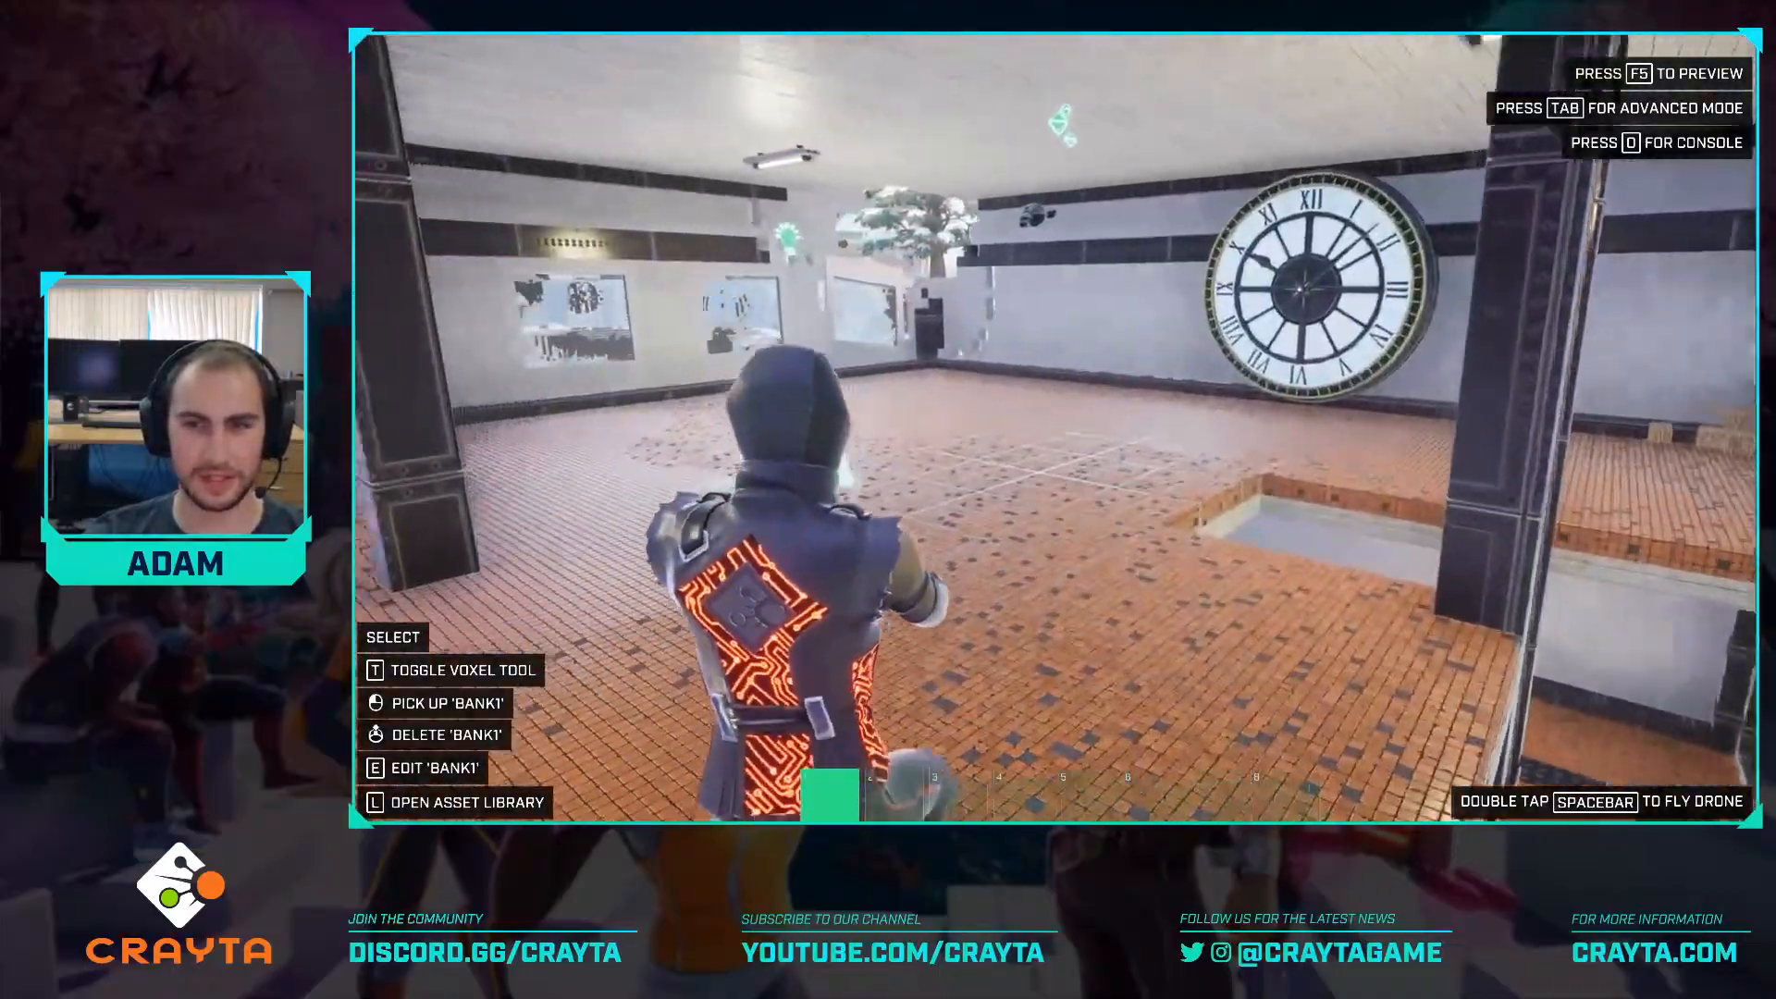
Examine the gears and springs laid out on the long workbenches along the factory hall.
key(w)
key(a)
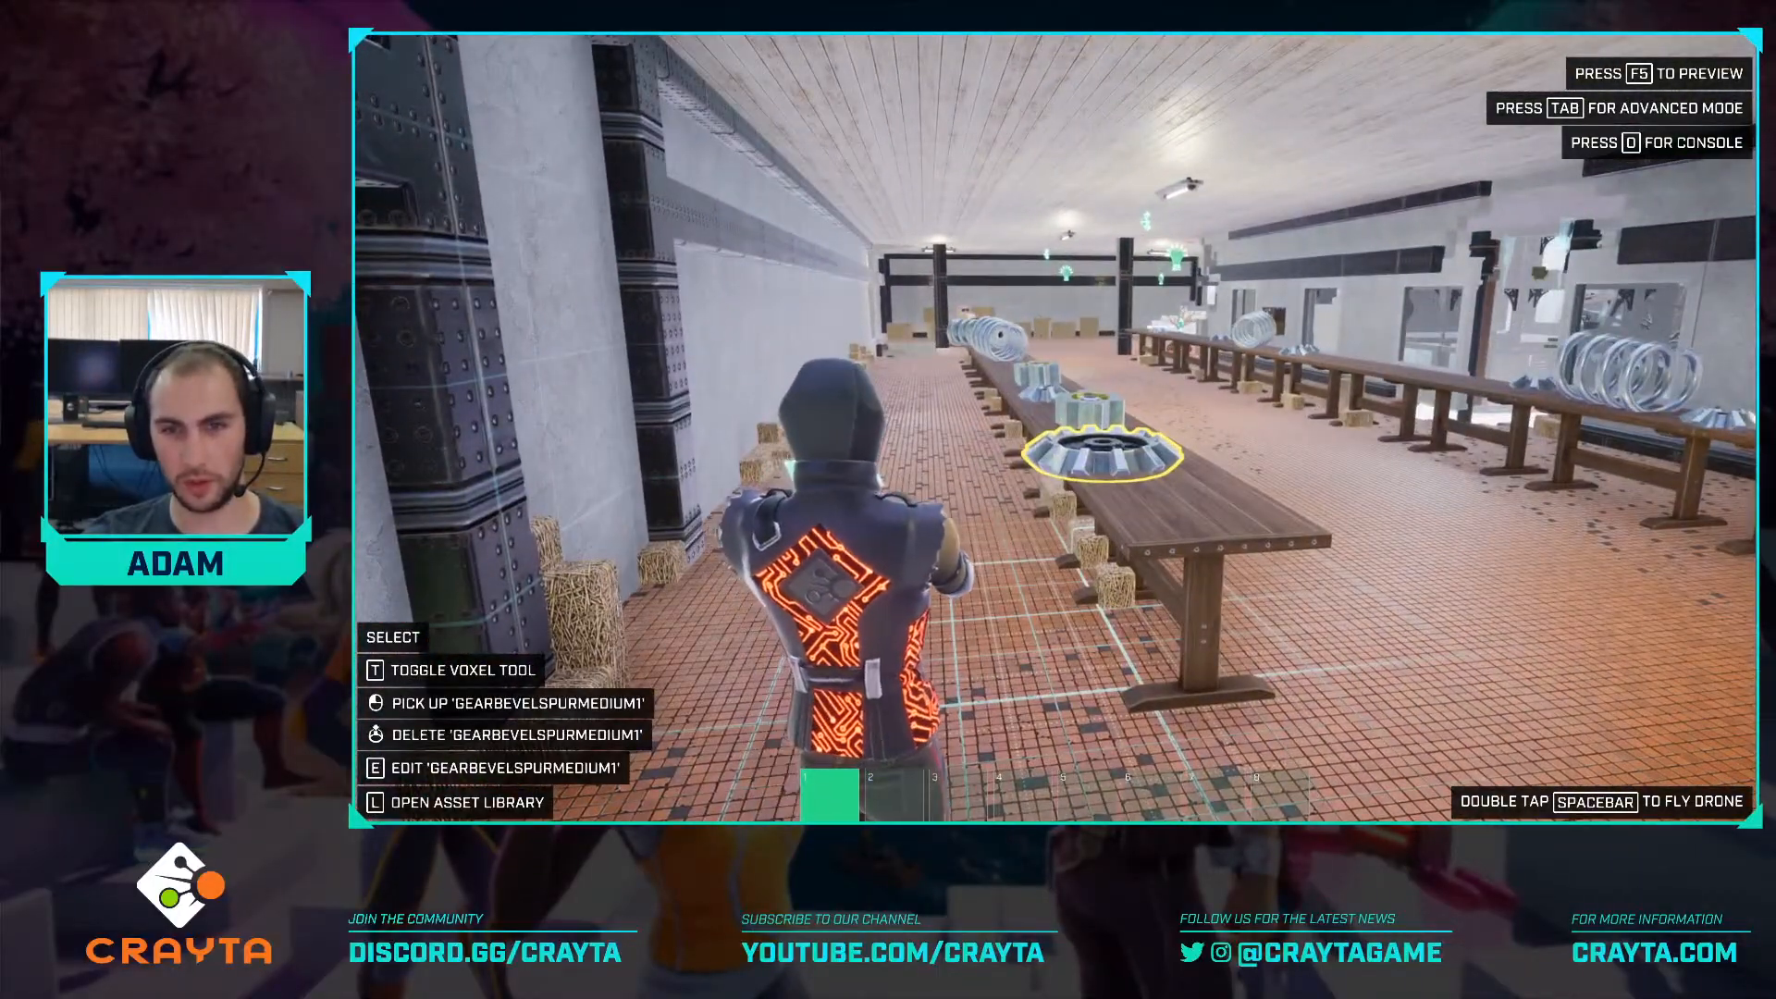
key(d)
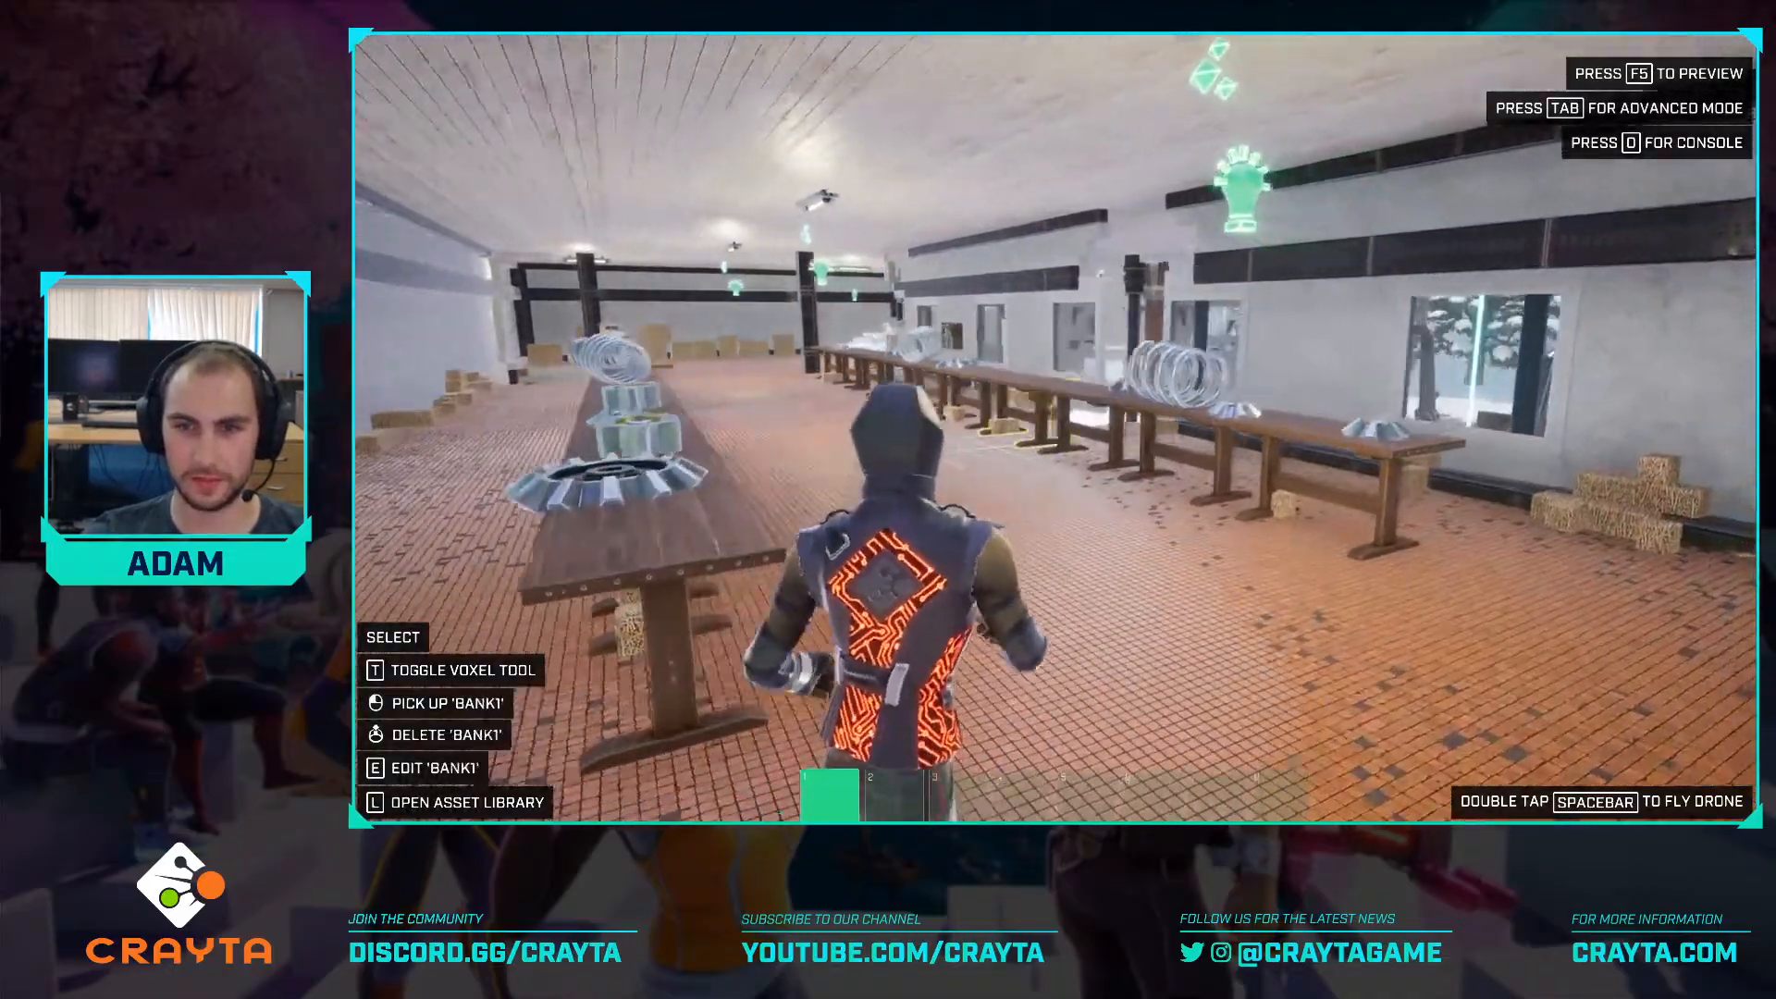
key(a)
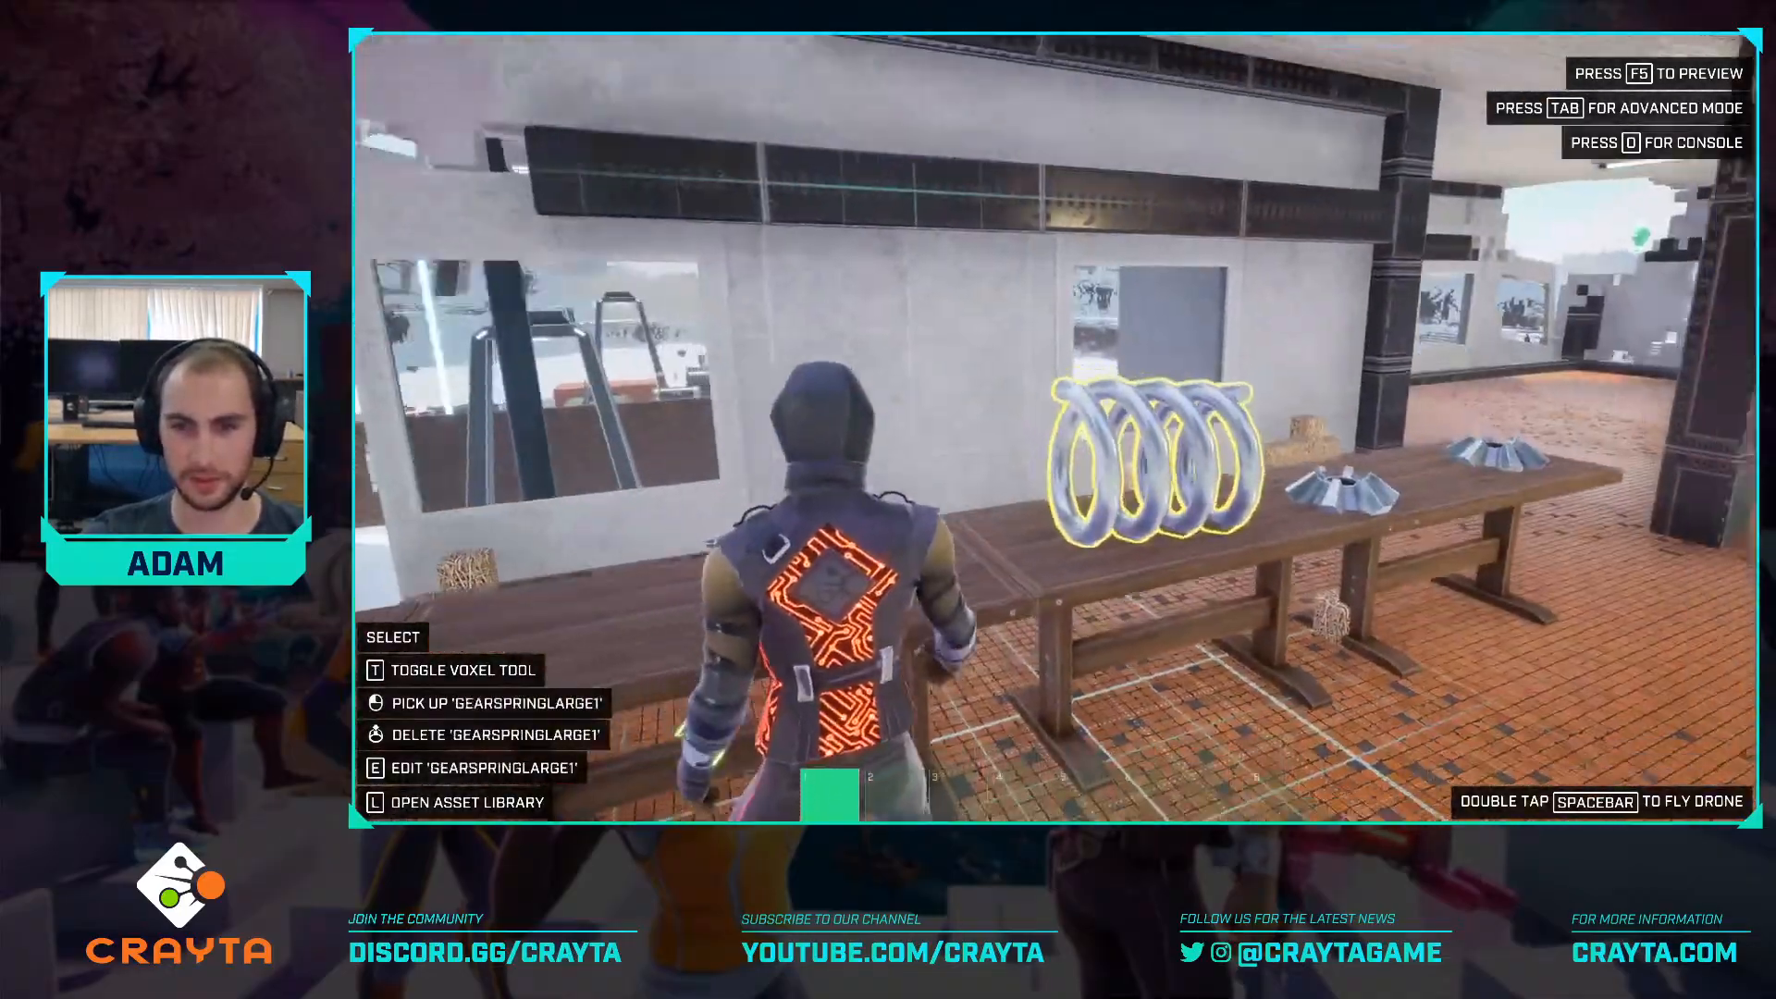
key(a)
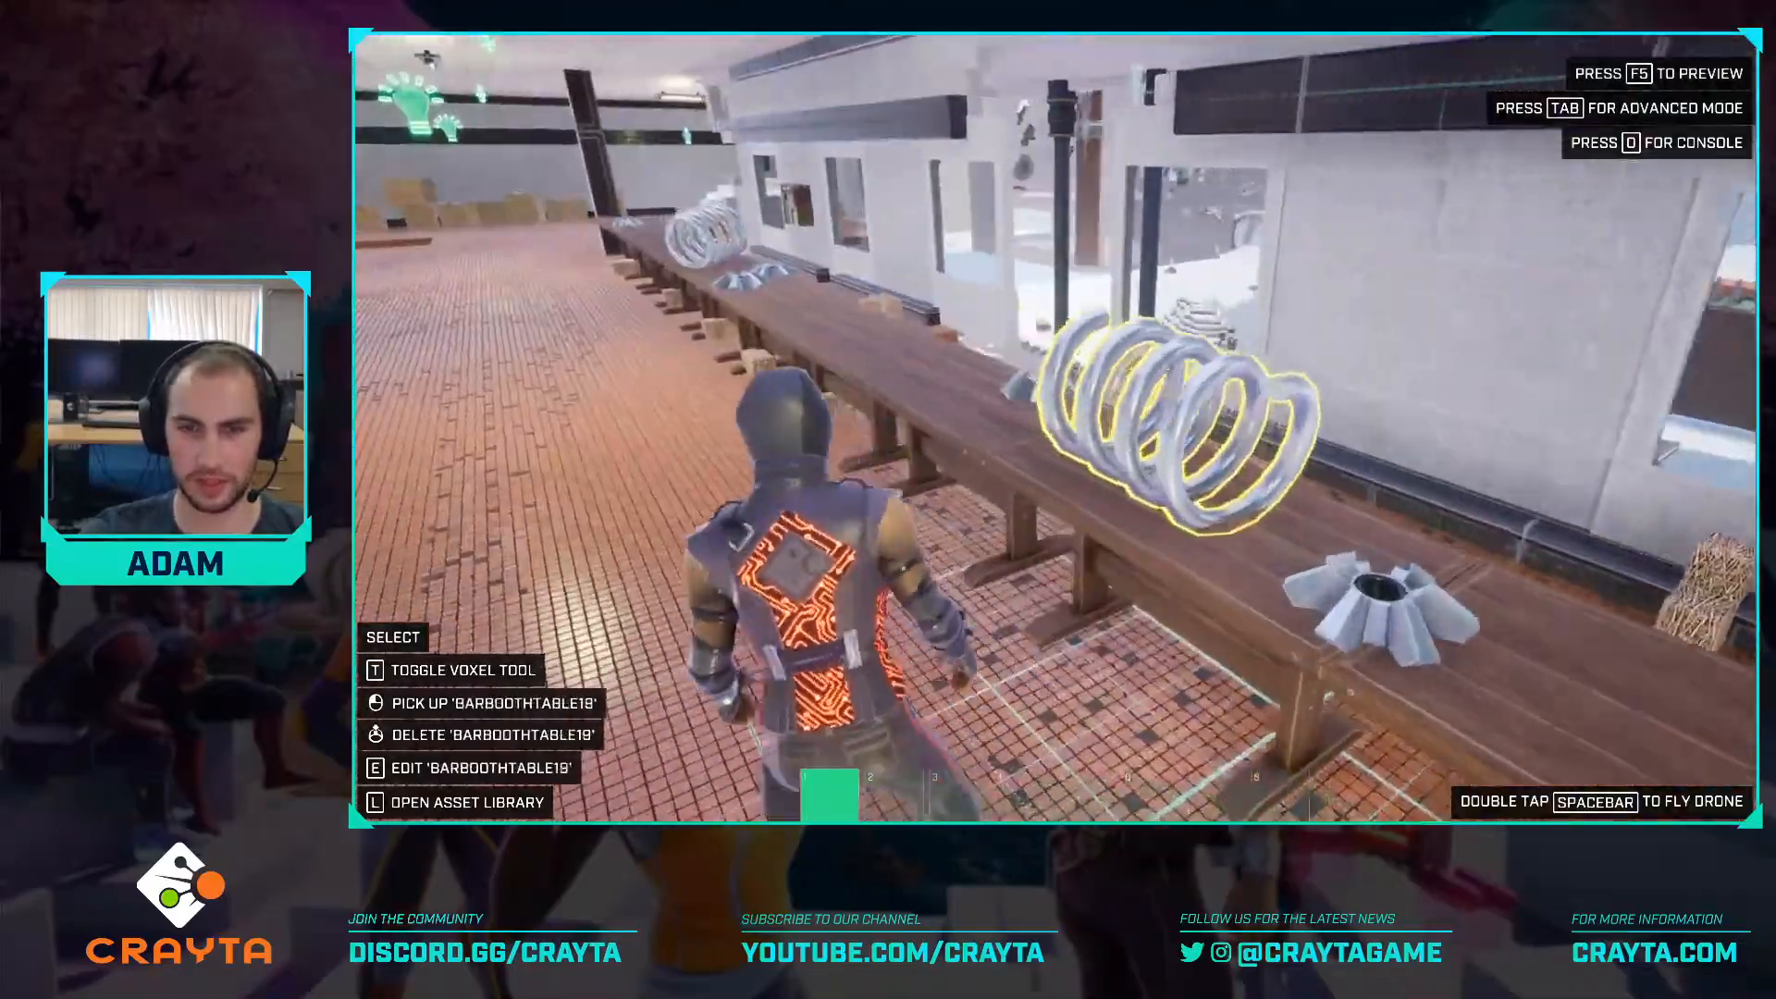
key(d)
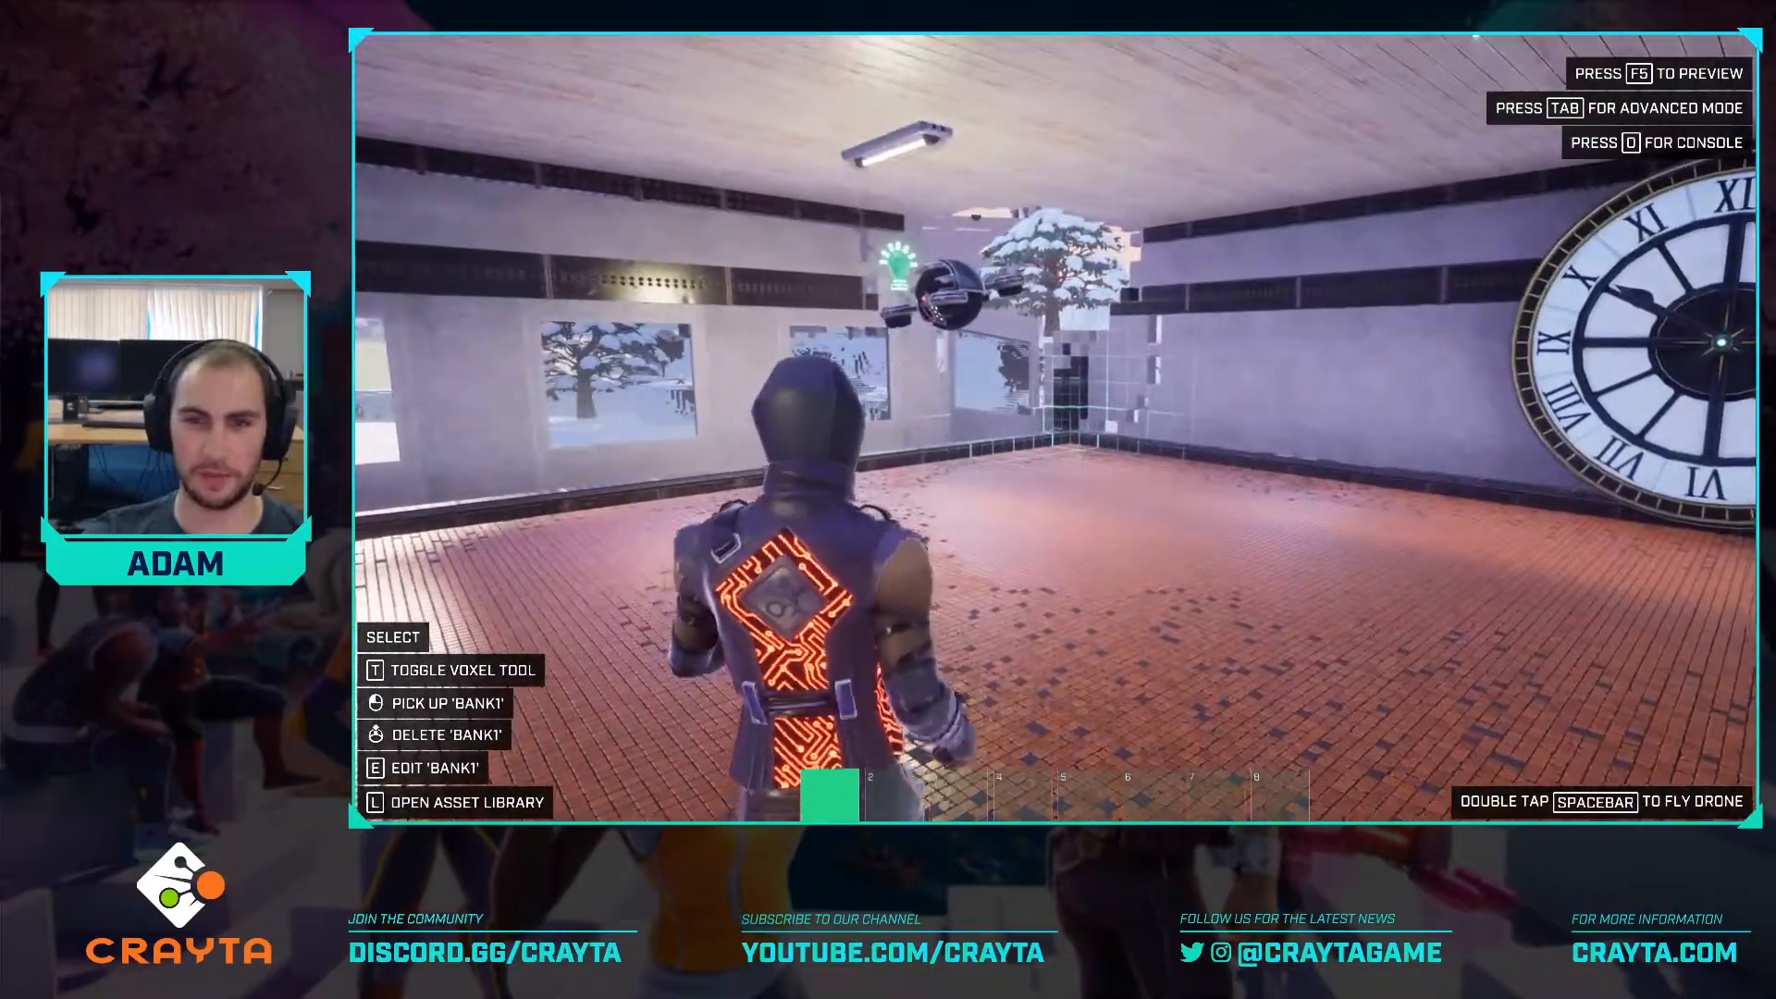
Run from the clock room to the cardboard boxes and back to check the hall's lighting as night falls.
key(w)
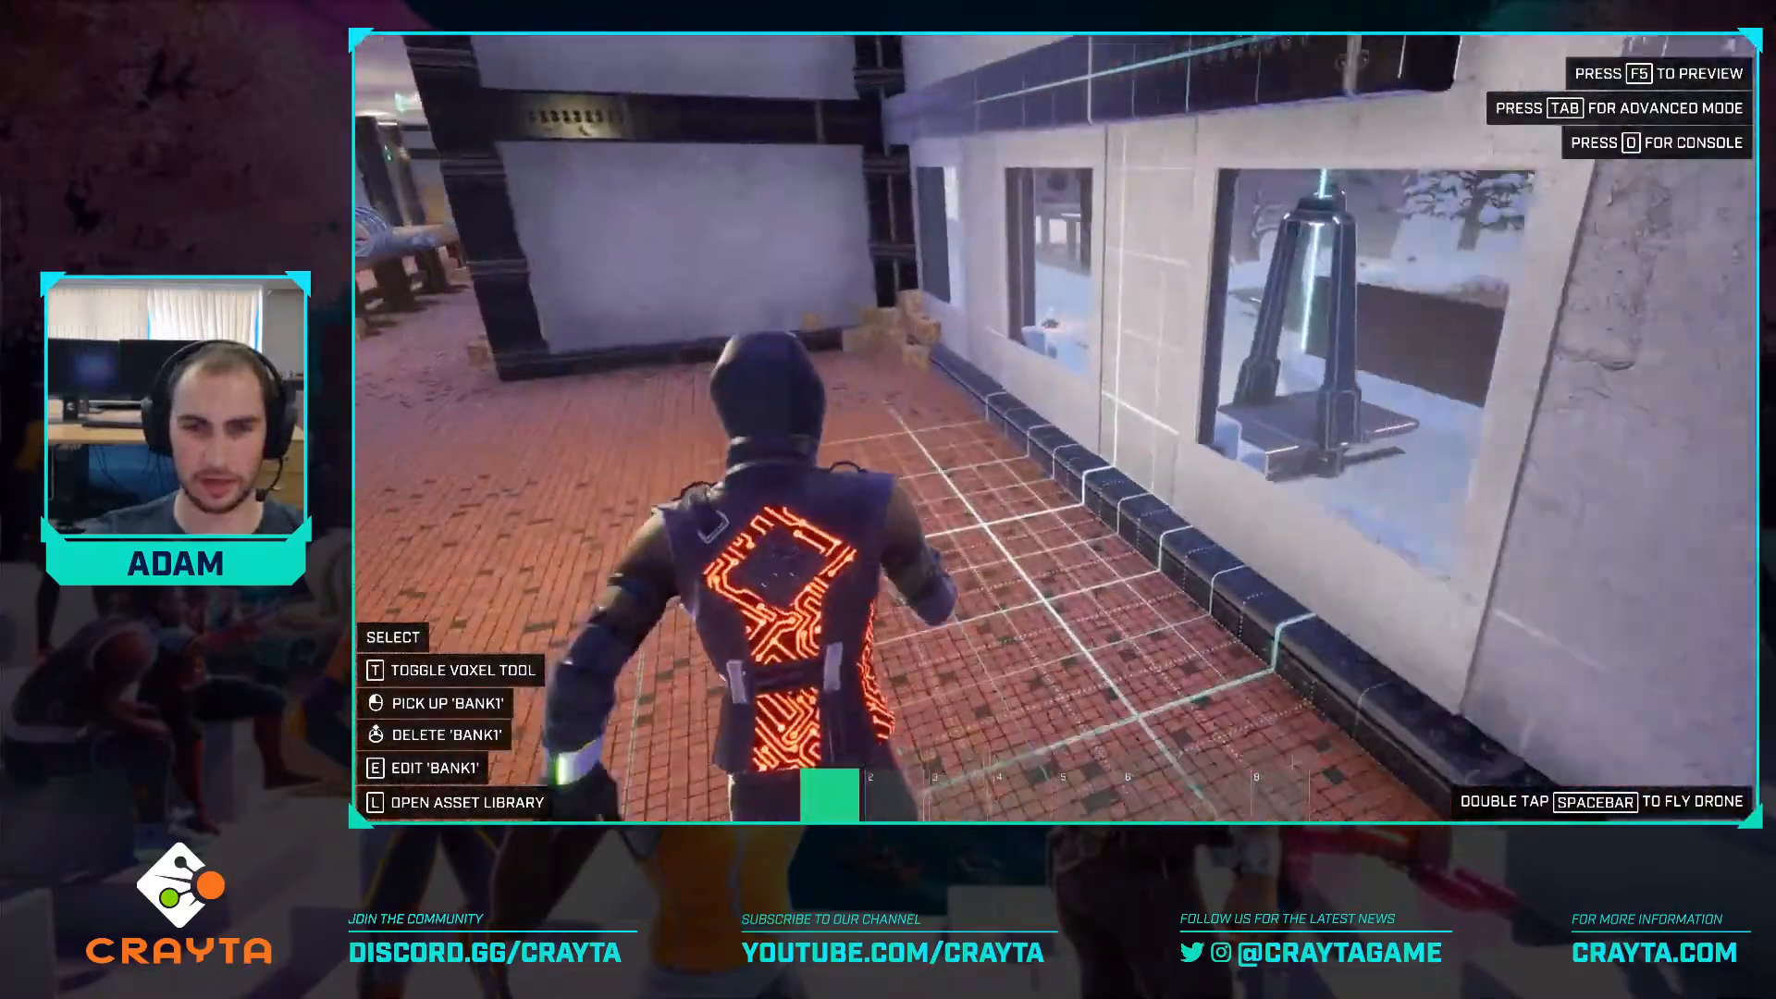
key(w)
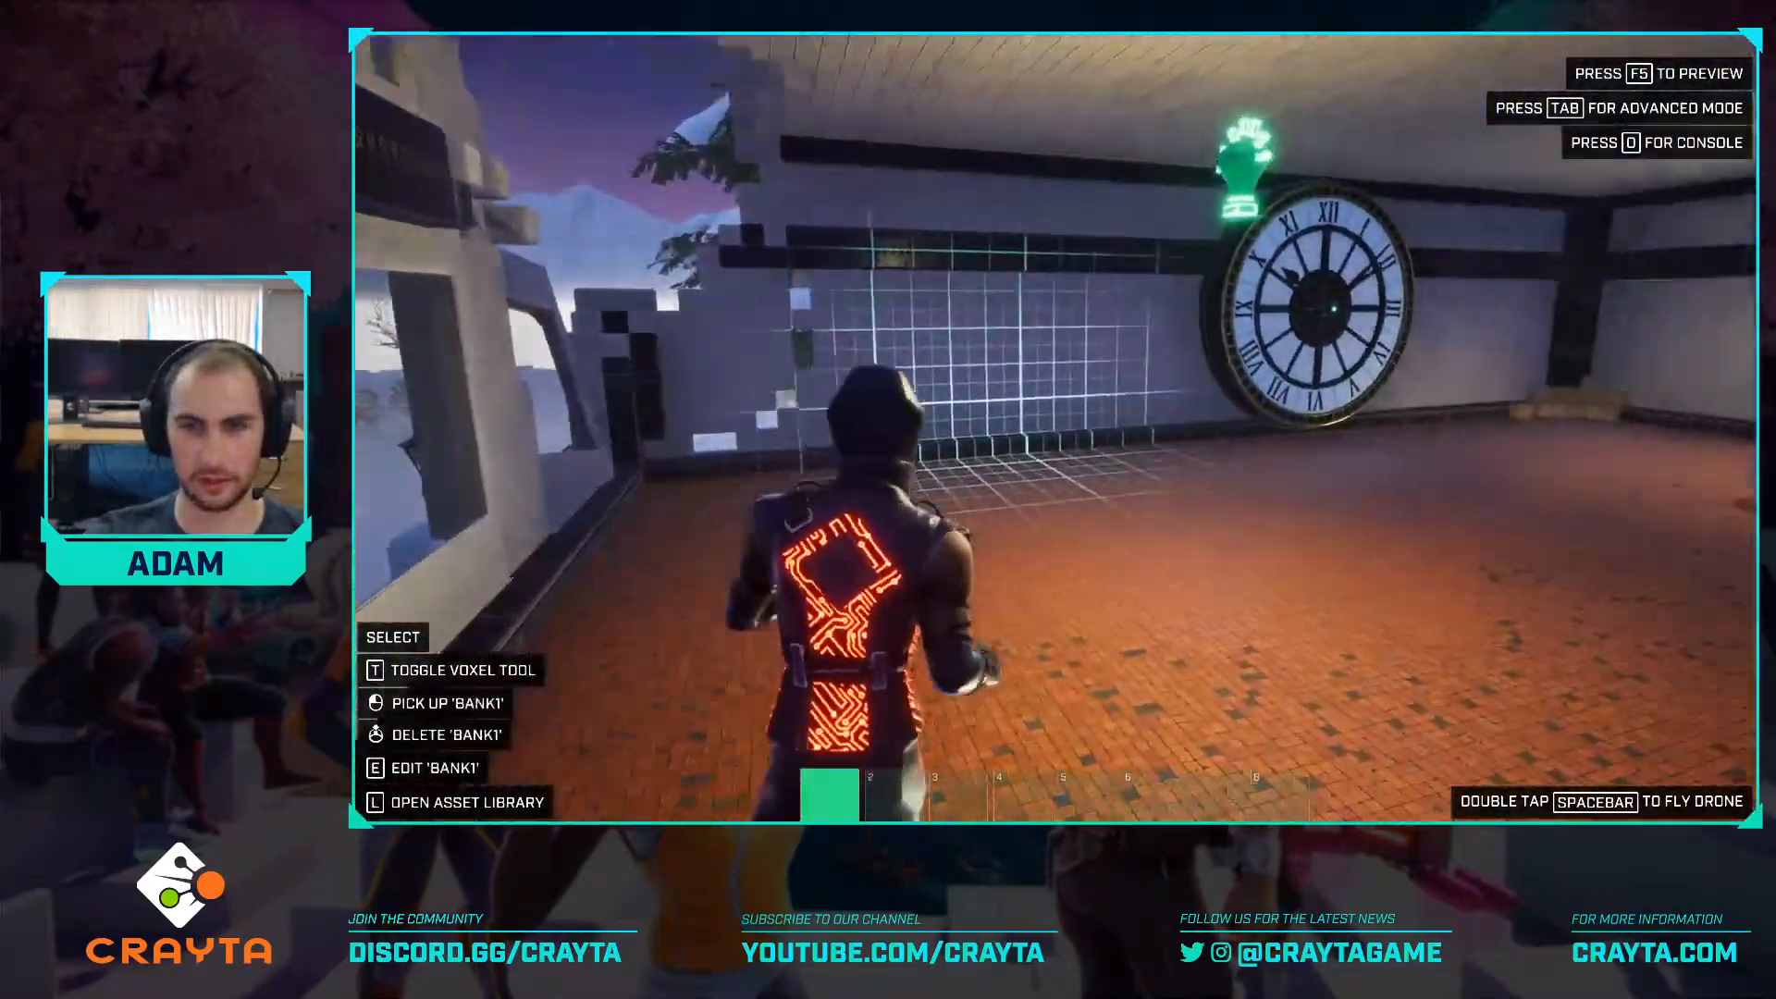
key(w)
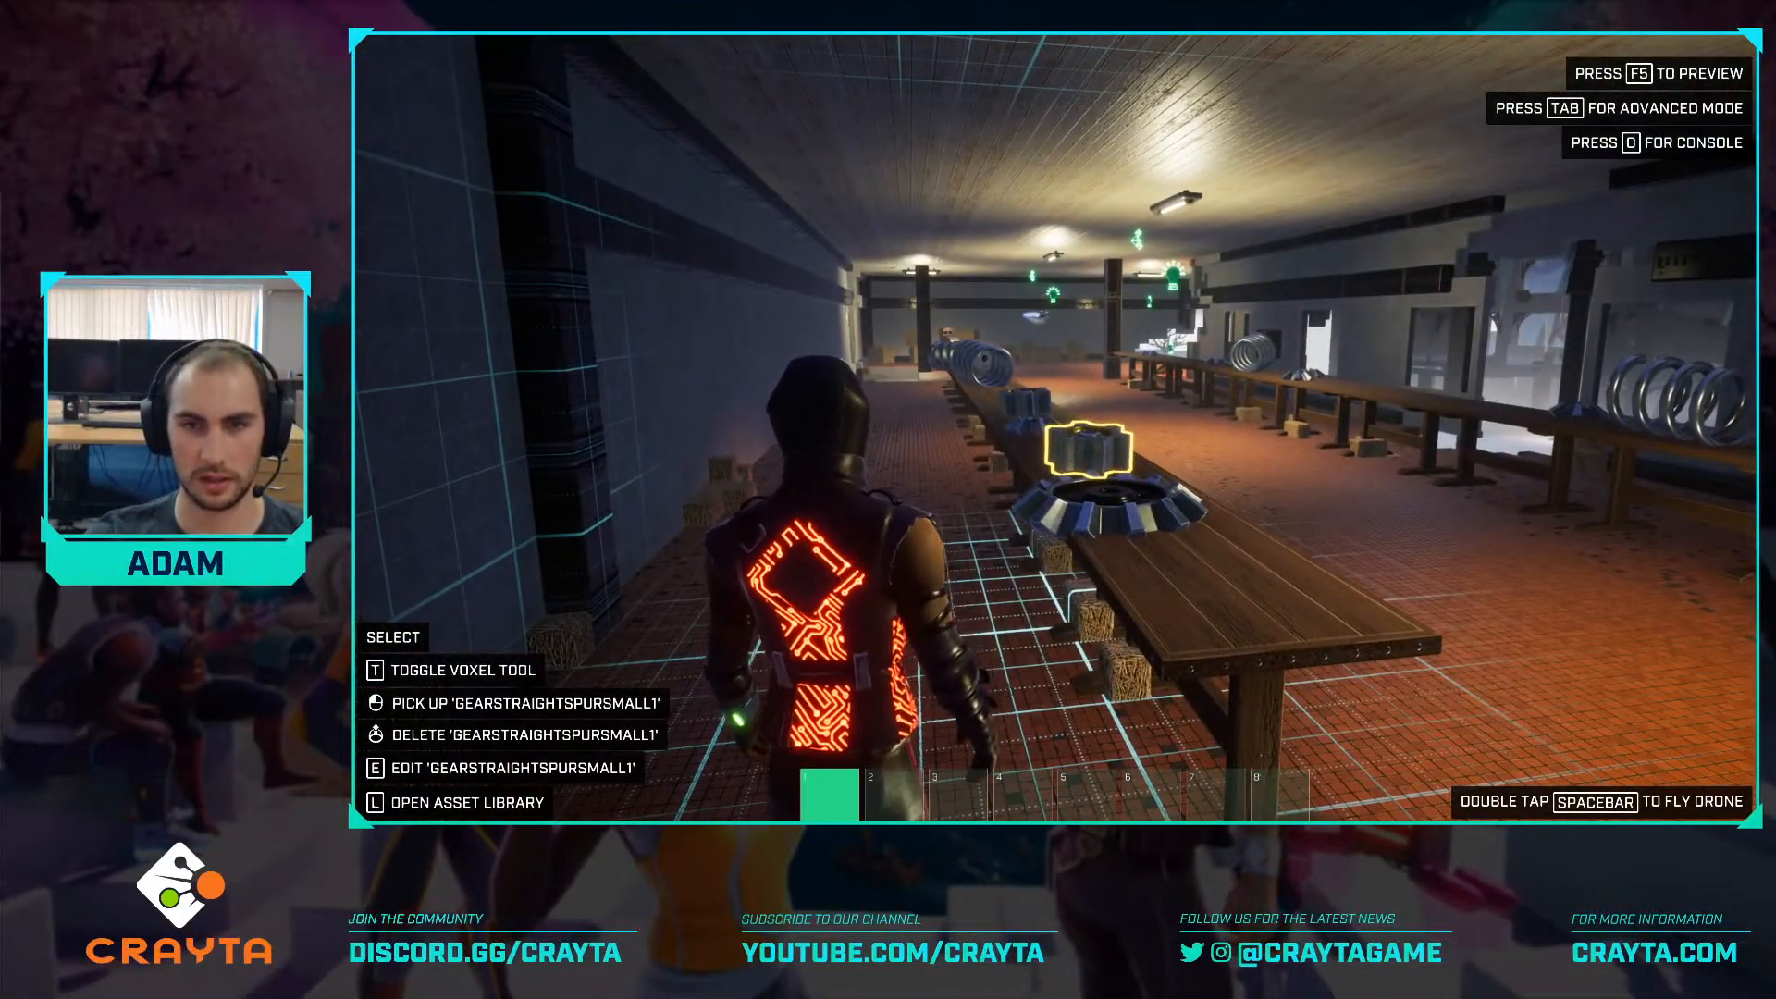
key(w)
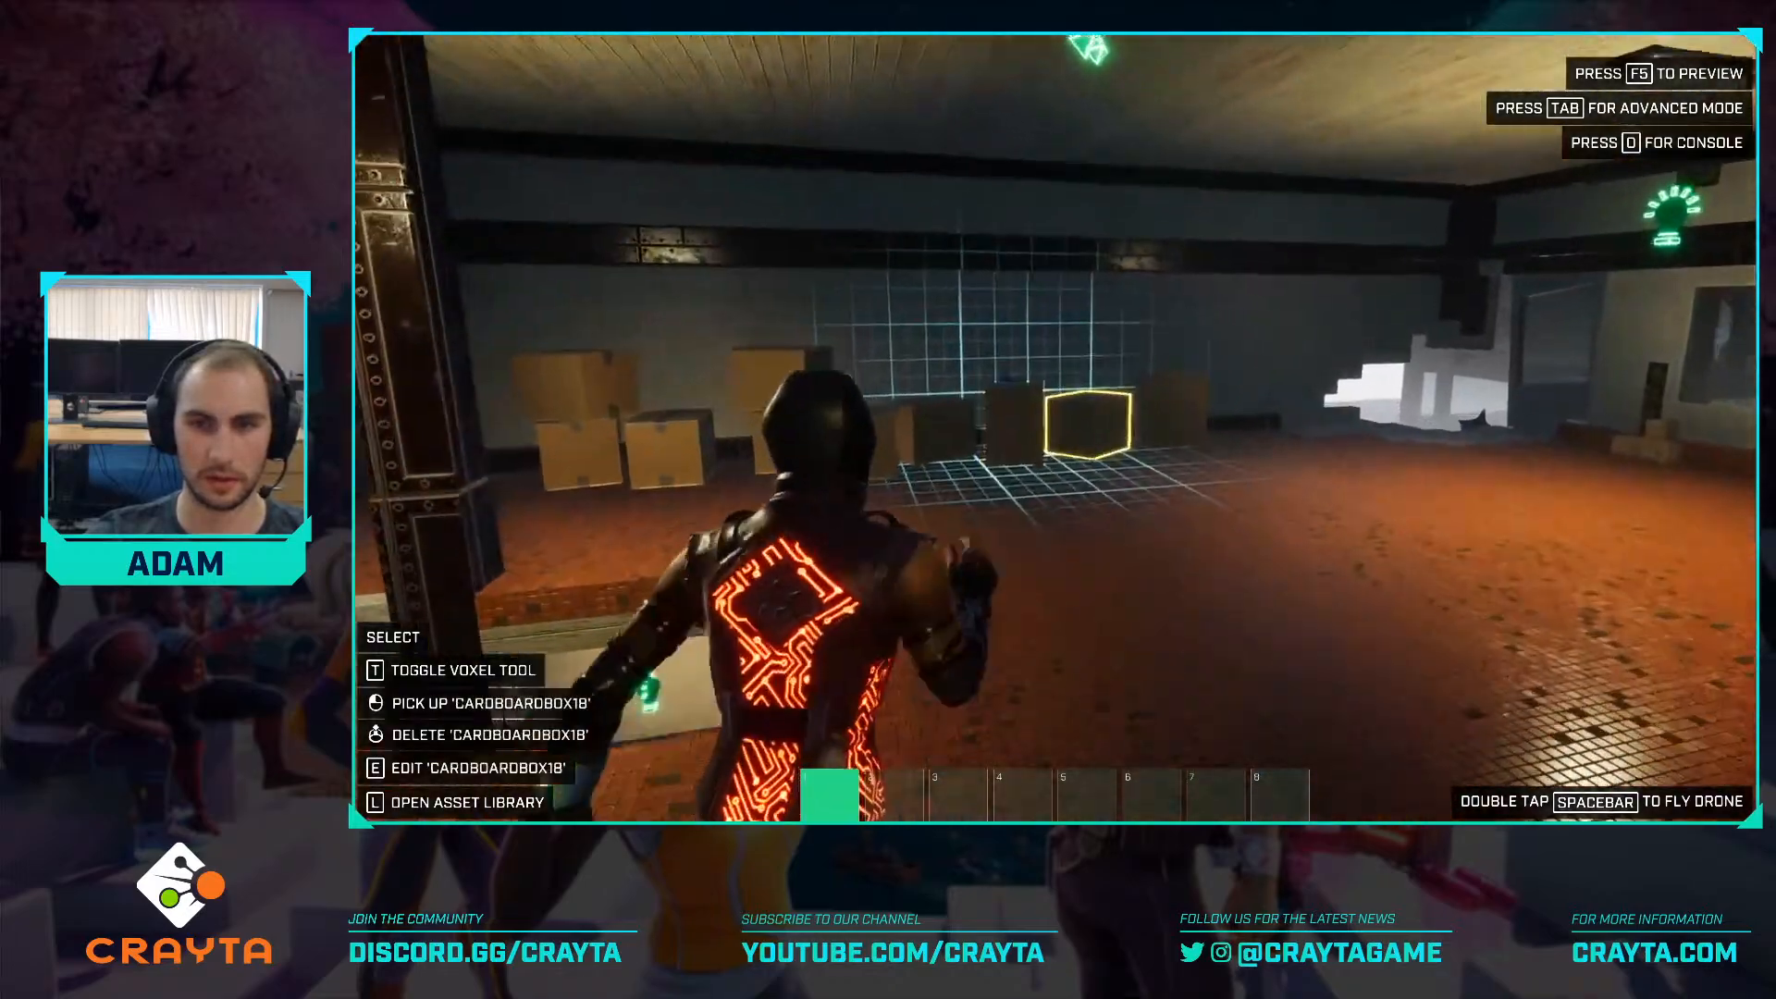
key(w)
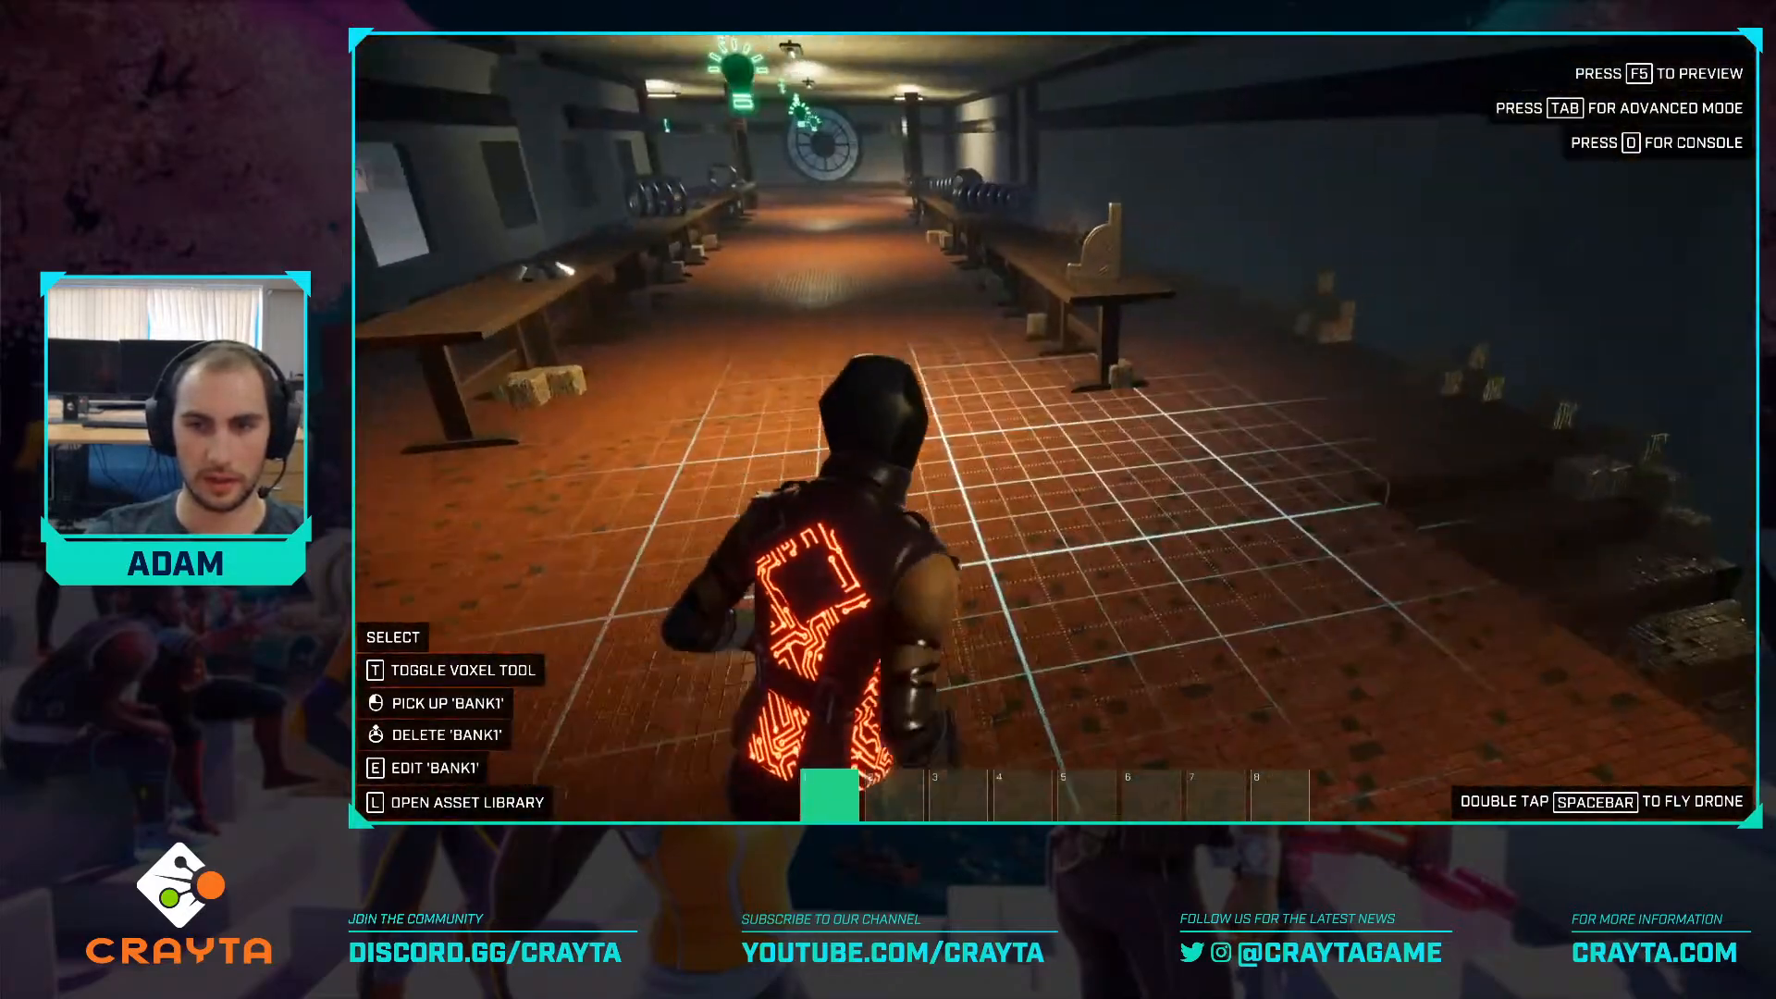
key(w)
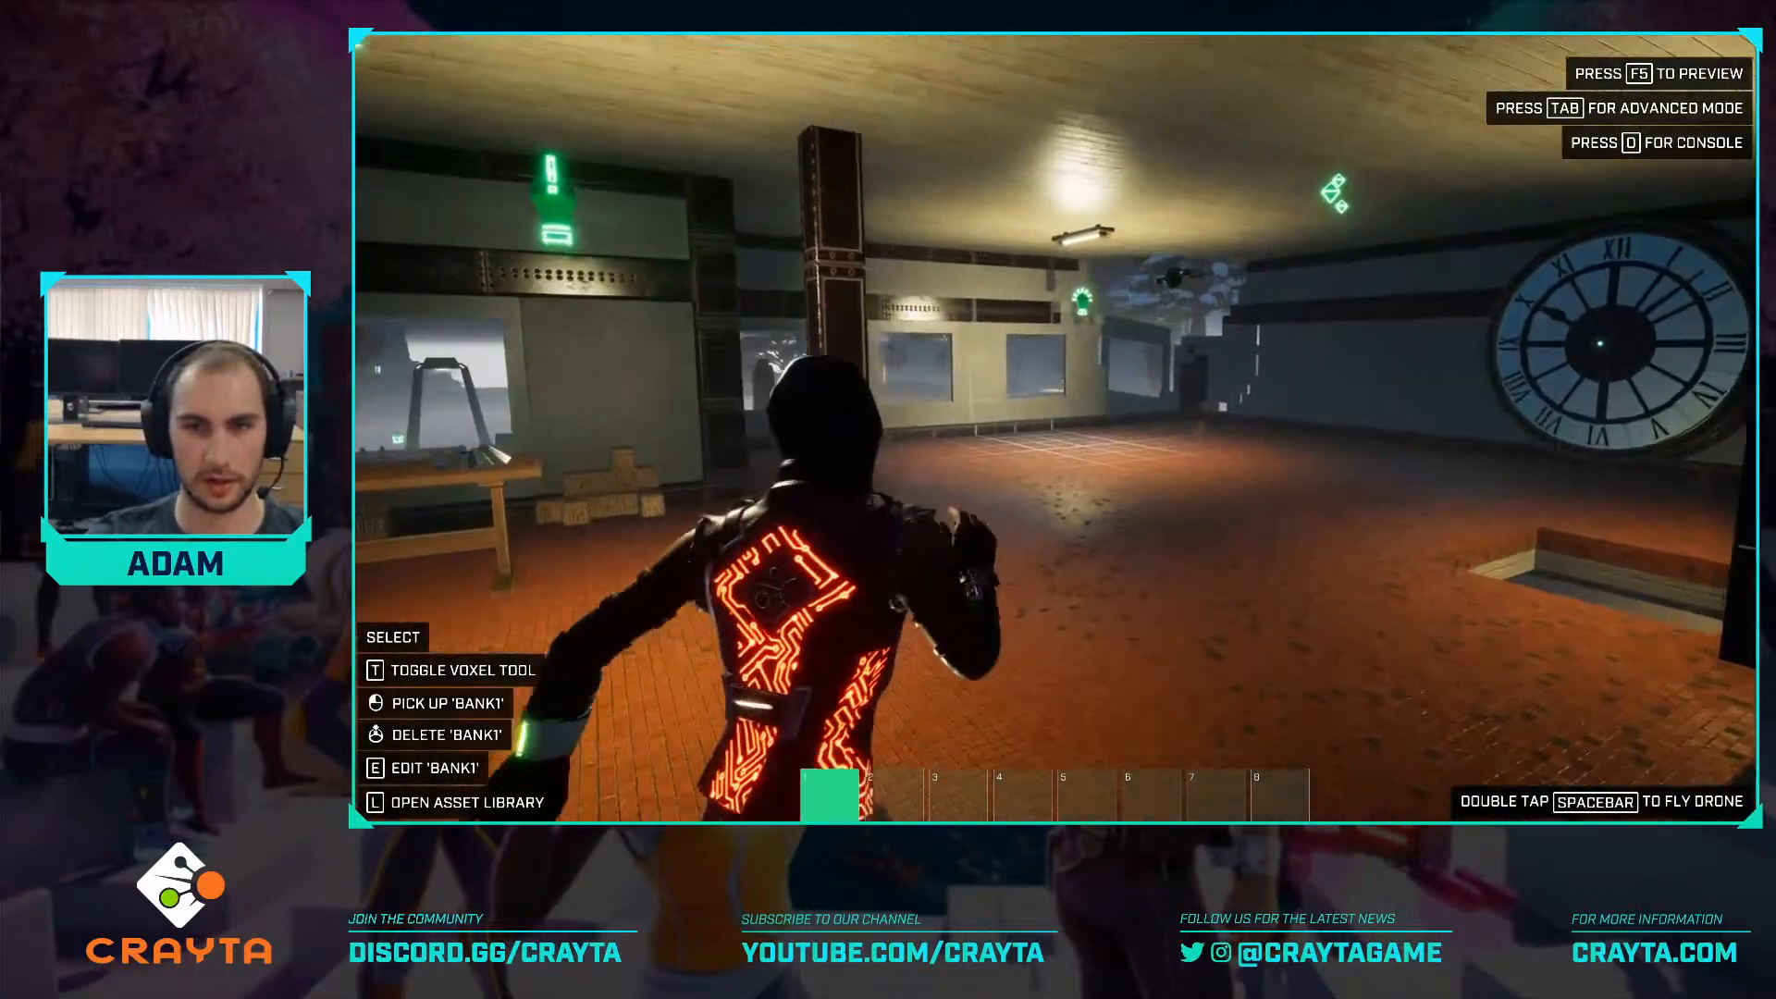
Return to advanced mode, filter the library meshes by the Mechanical Revolution tag and search them for "furn".
key(Tab)
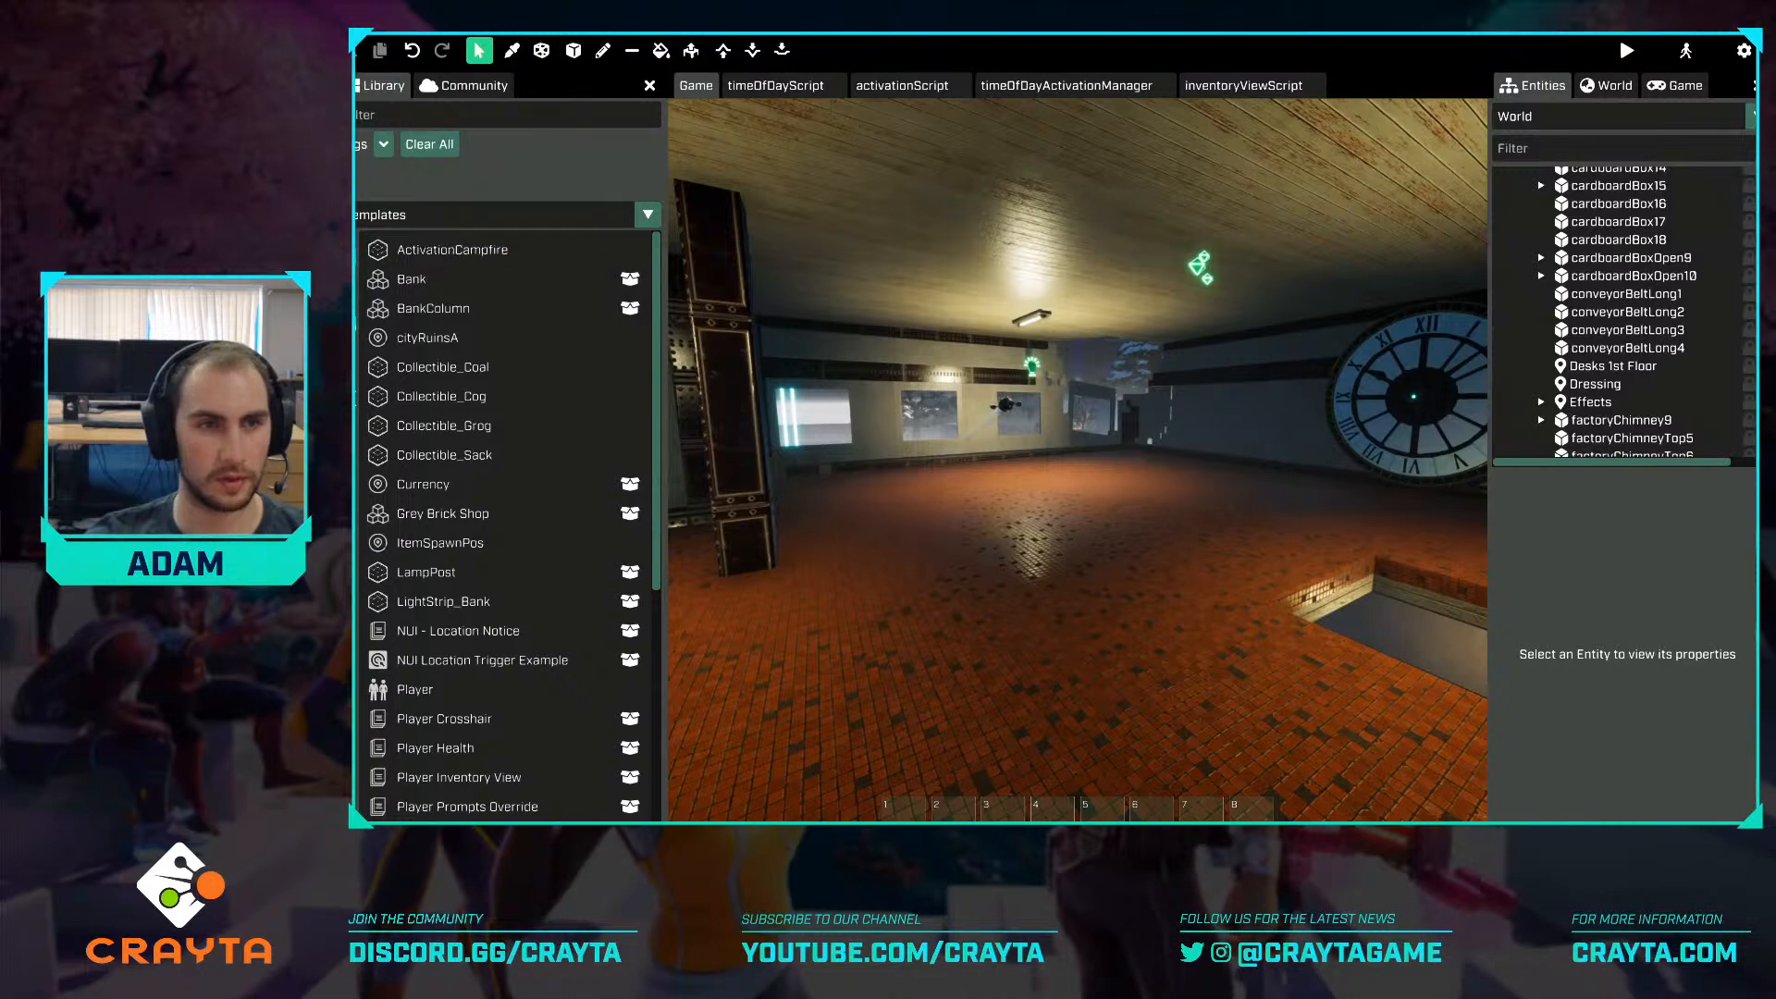
click(345, 254)
click(382, 148)
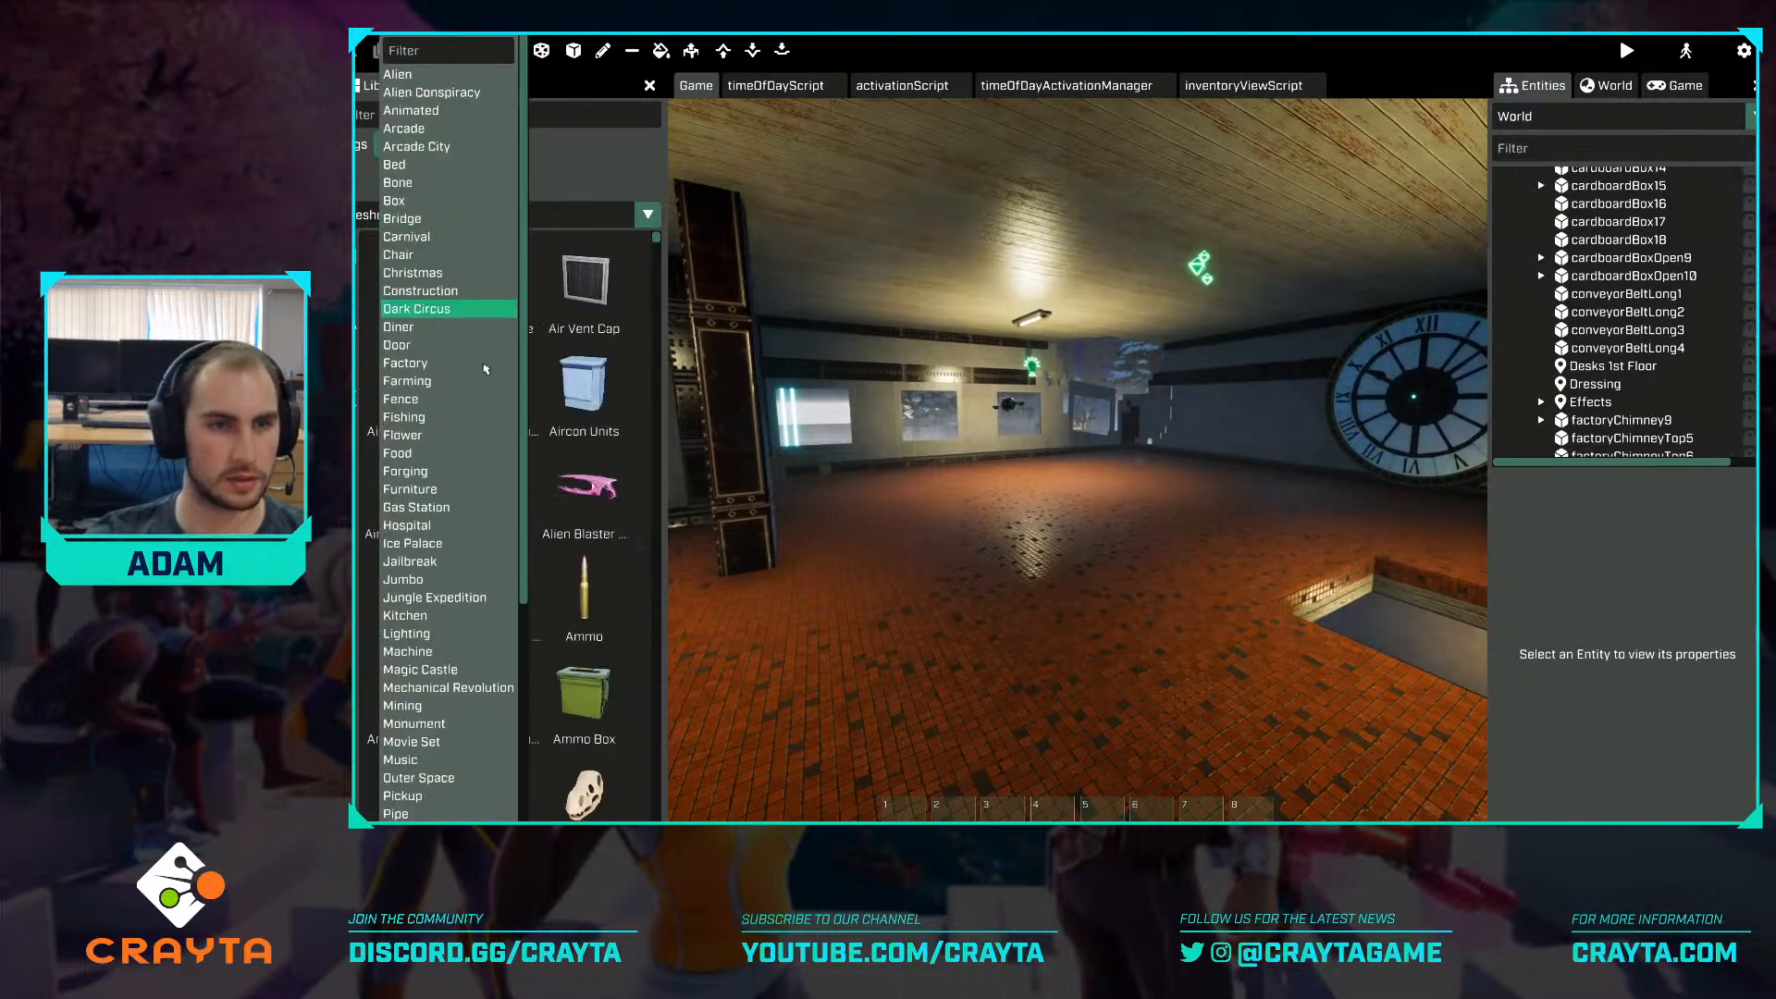
click(459, 692)
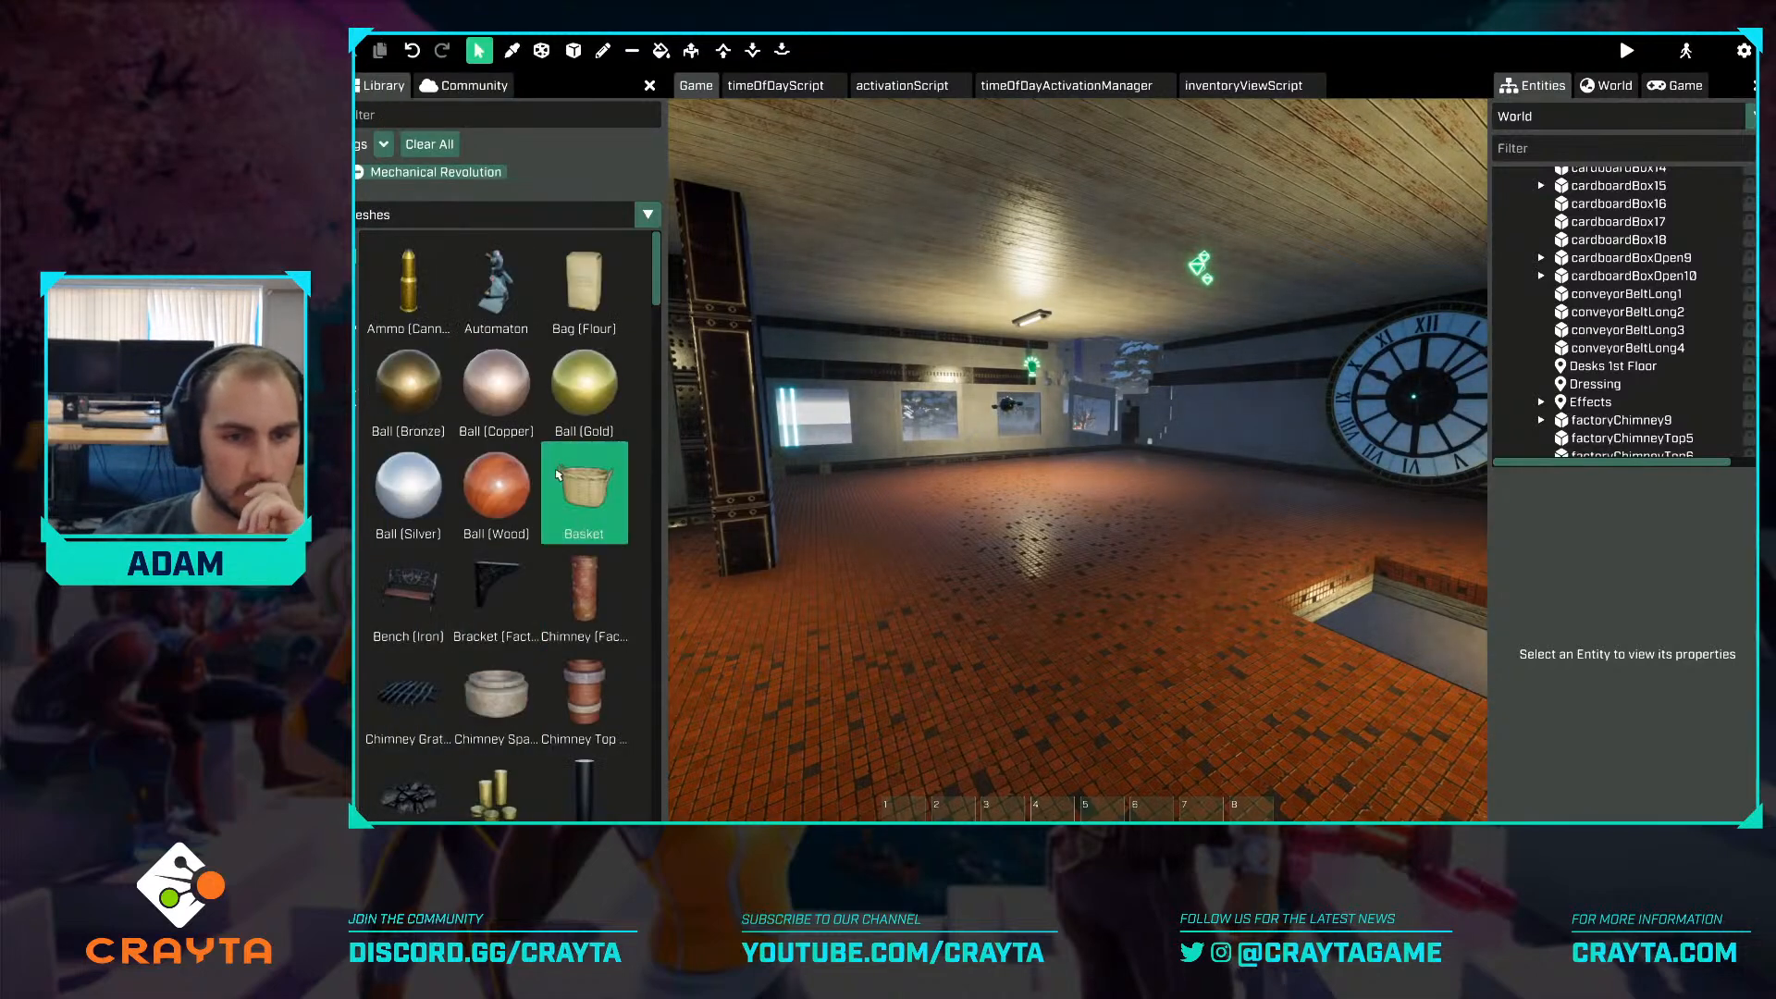
scroll(573, 448, down, 2)
scroll(573, 448, down, 3)
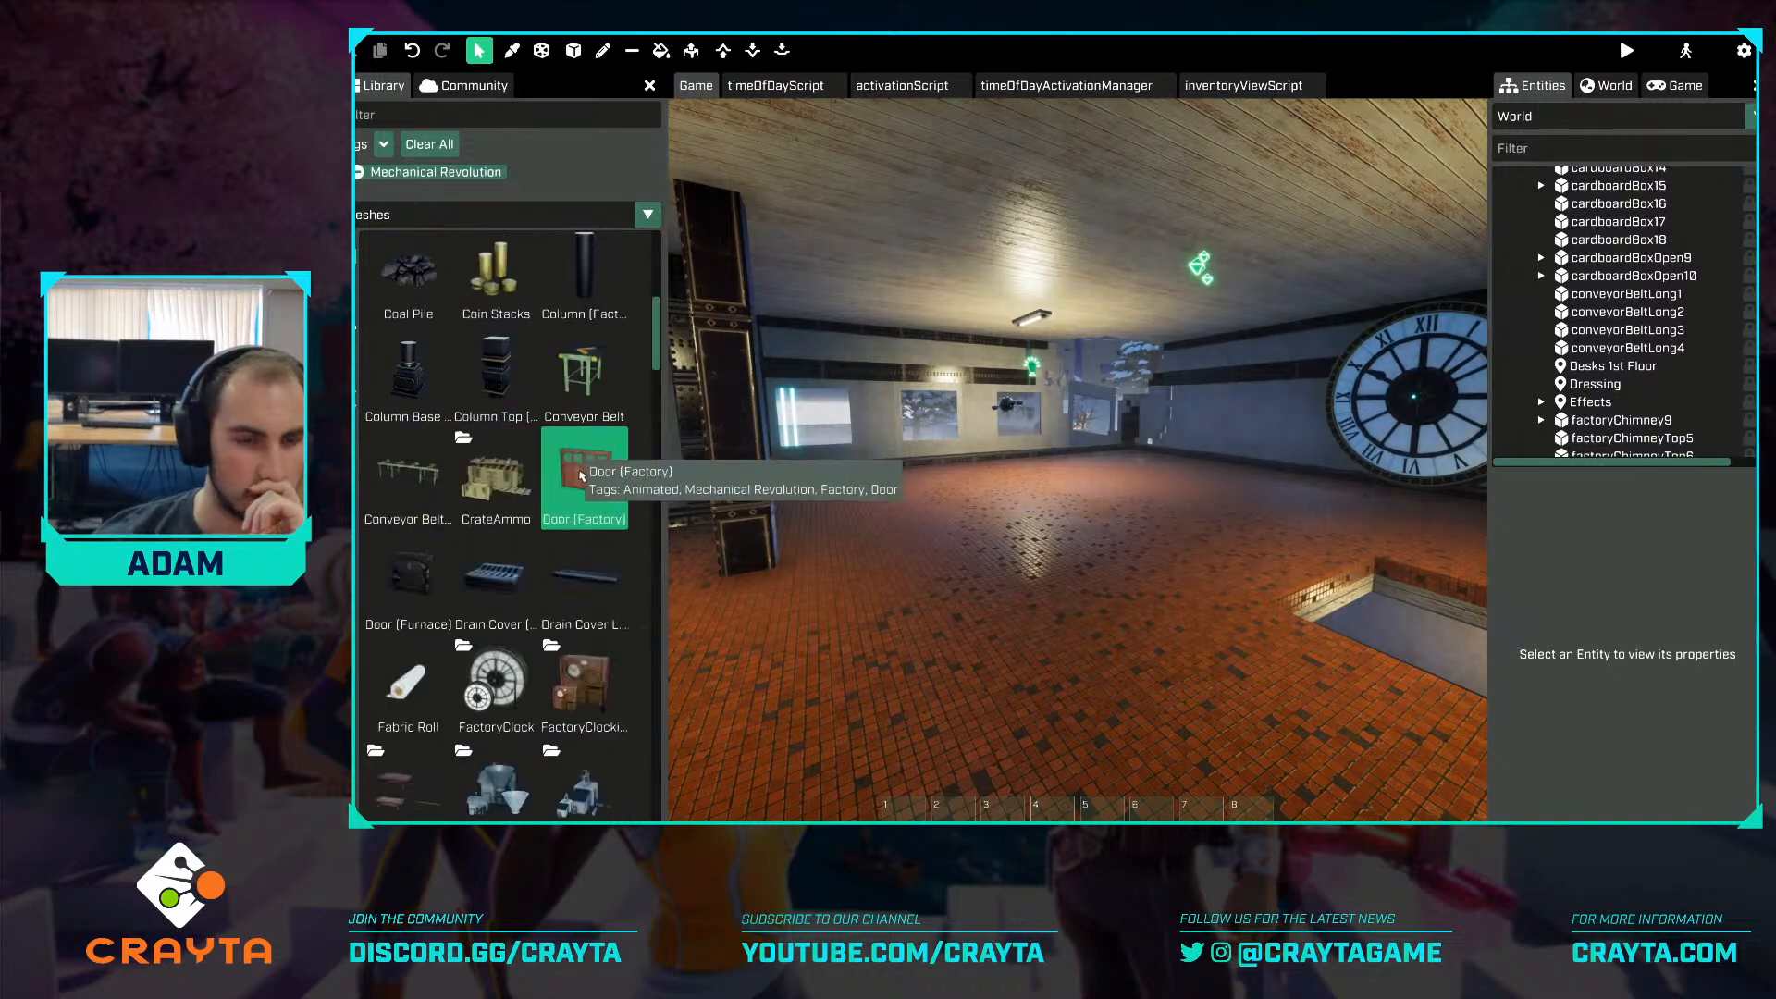
drag(427, 316, 501, 48)
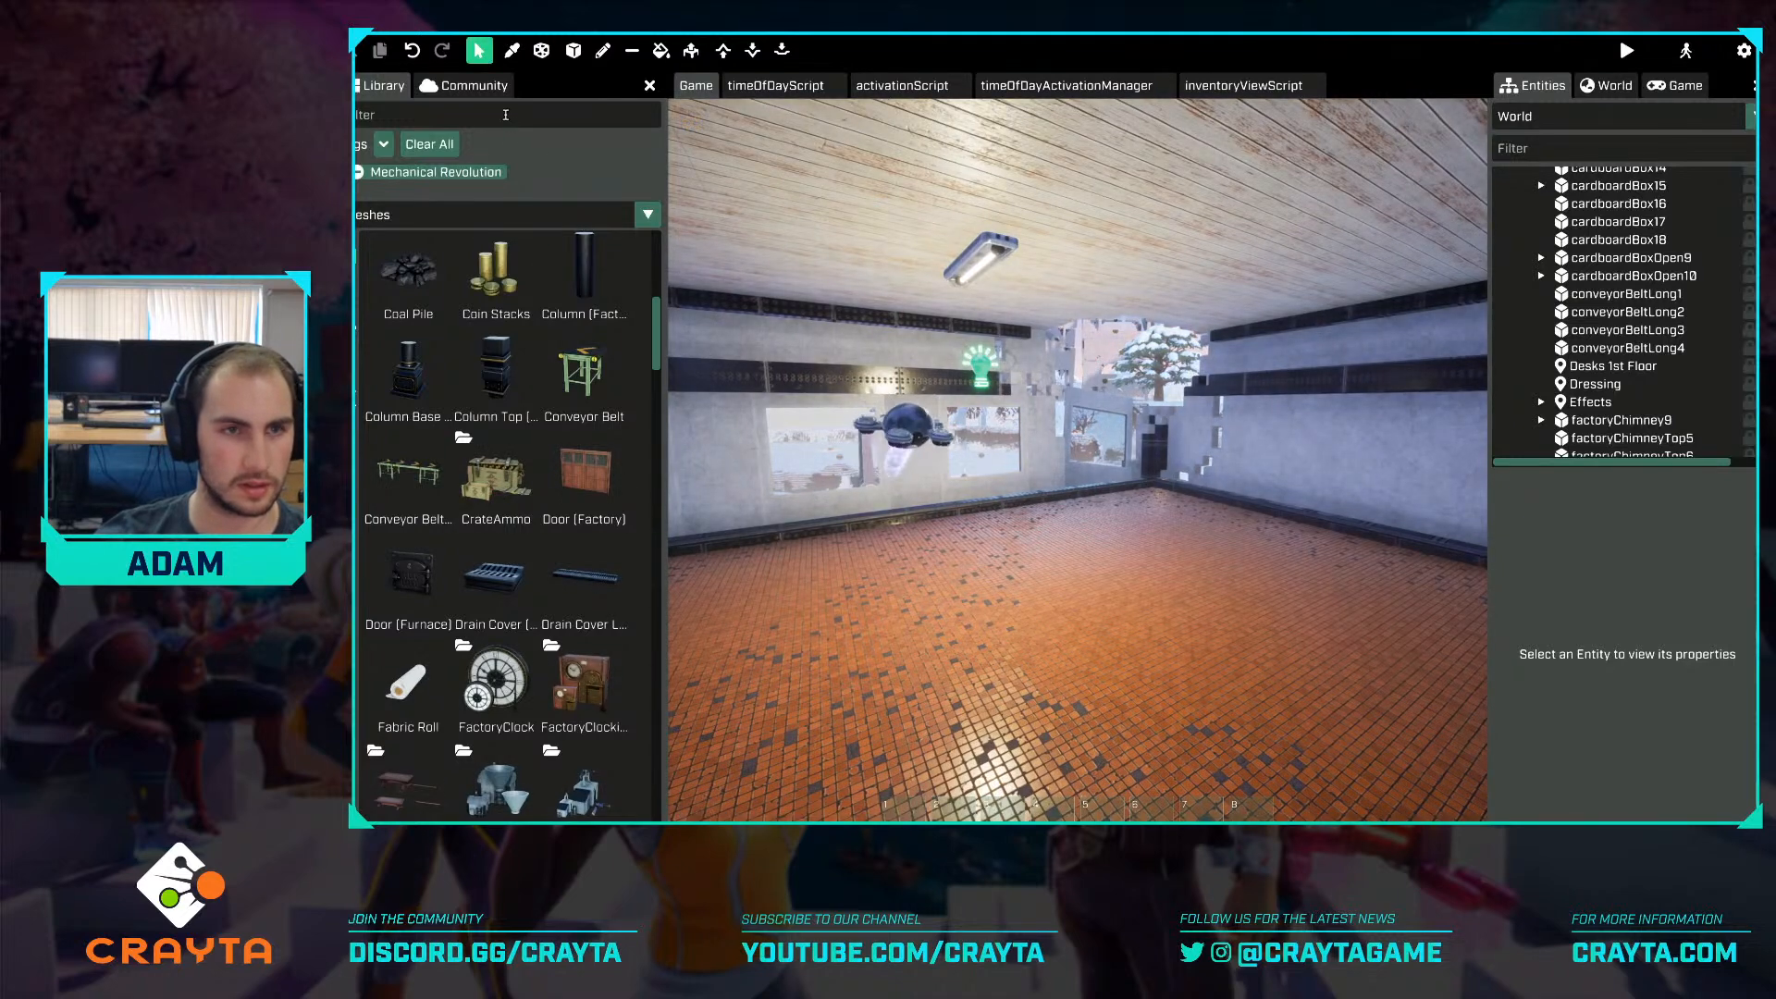
scroll(507, 114, down, 4)
click(506, 114)
text(fur)
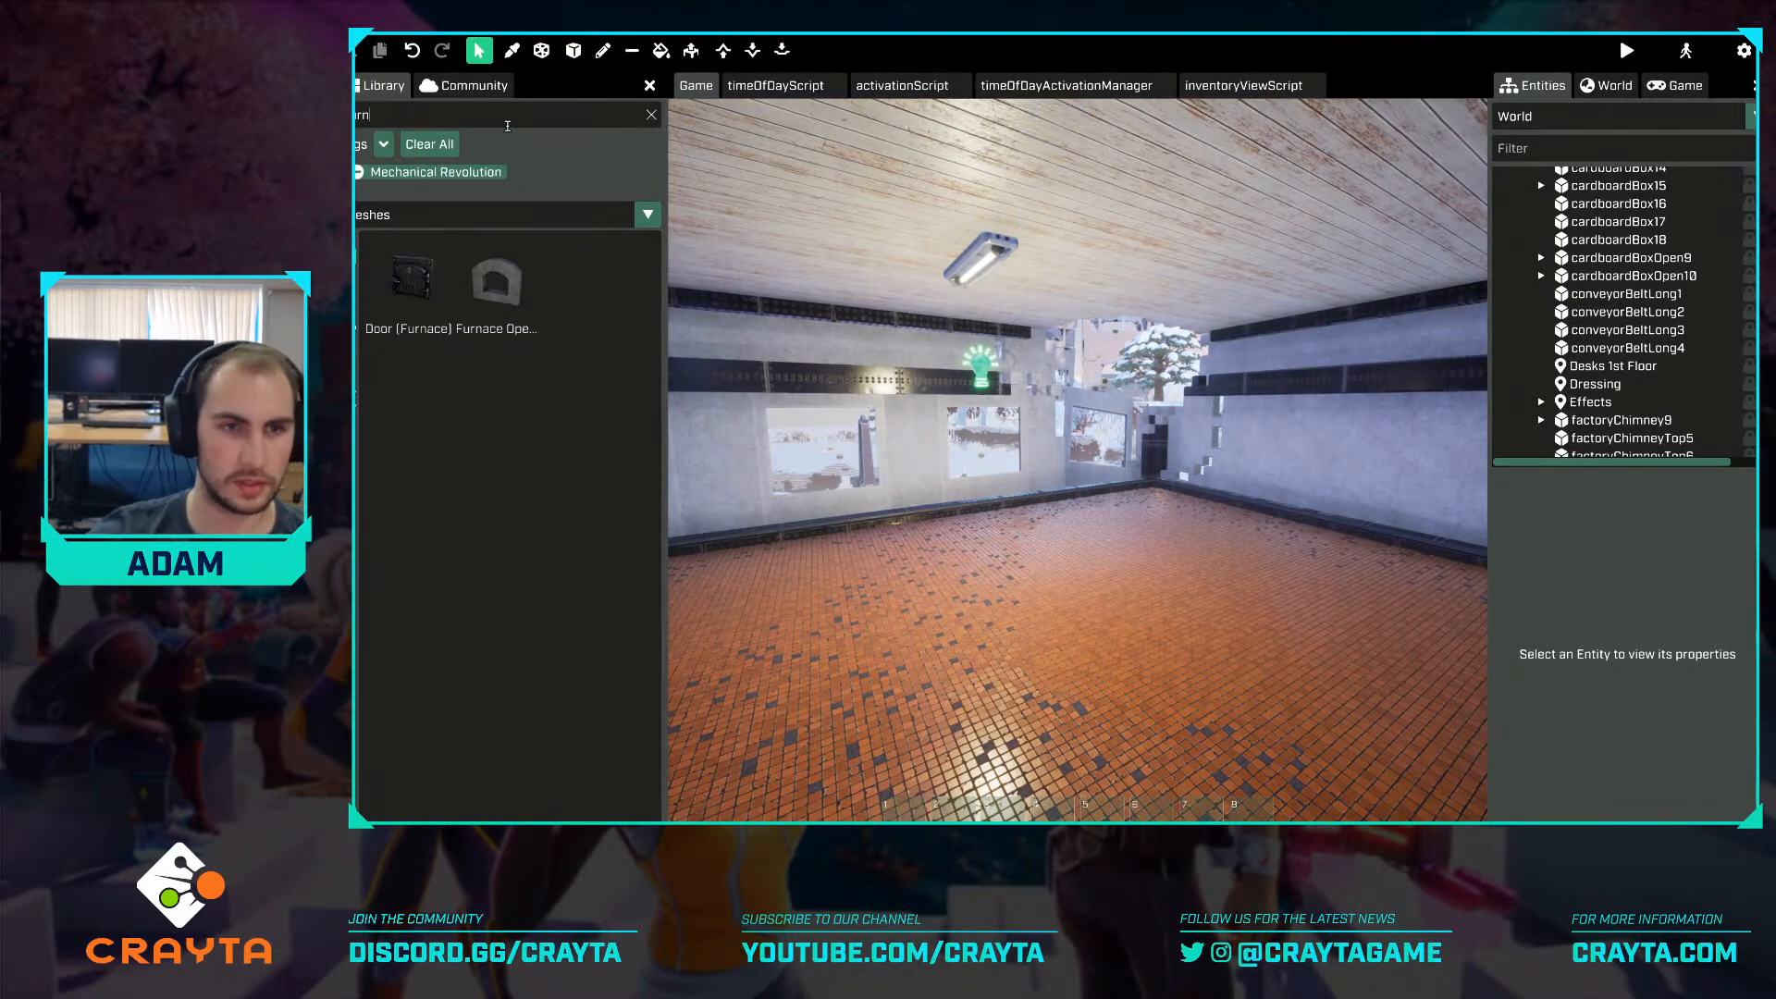
Try placing a Furnace Opening mesh on the tiled floor near the large clock.
drag(497, 282, 1154, 609)
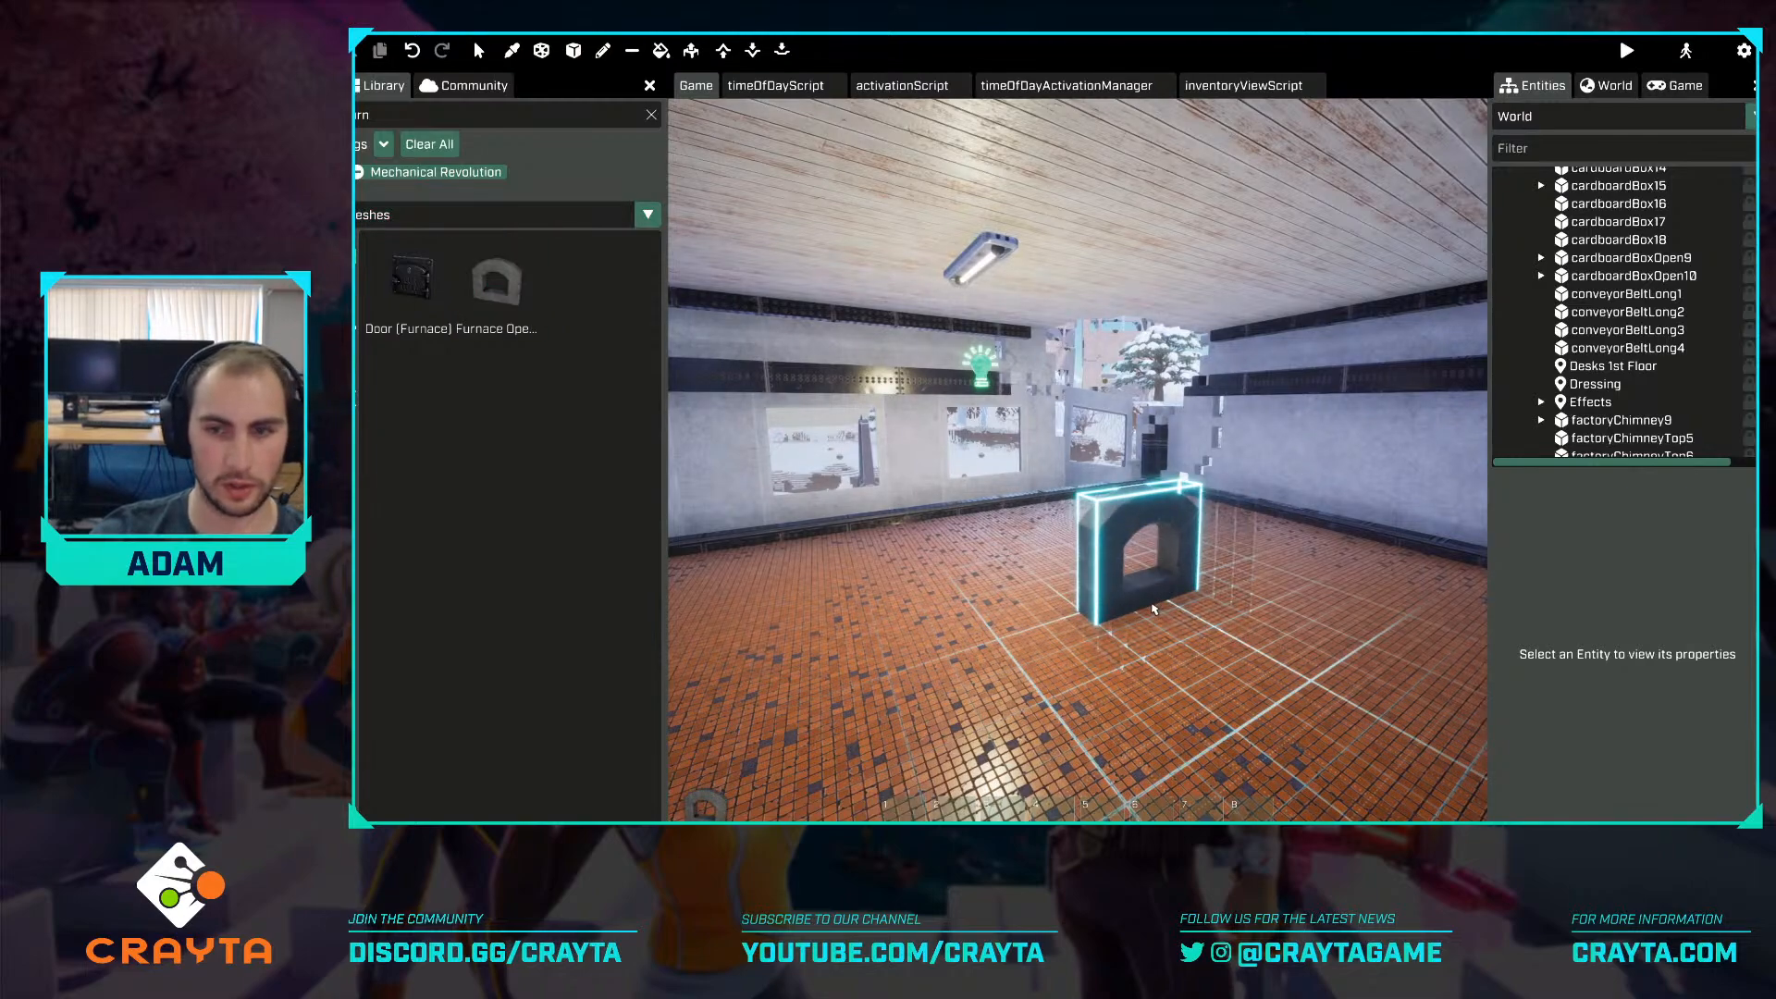
click(1154, 609)
right_drag(1154, 609, 1295, 648)
key(Escape)
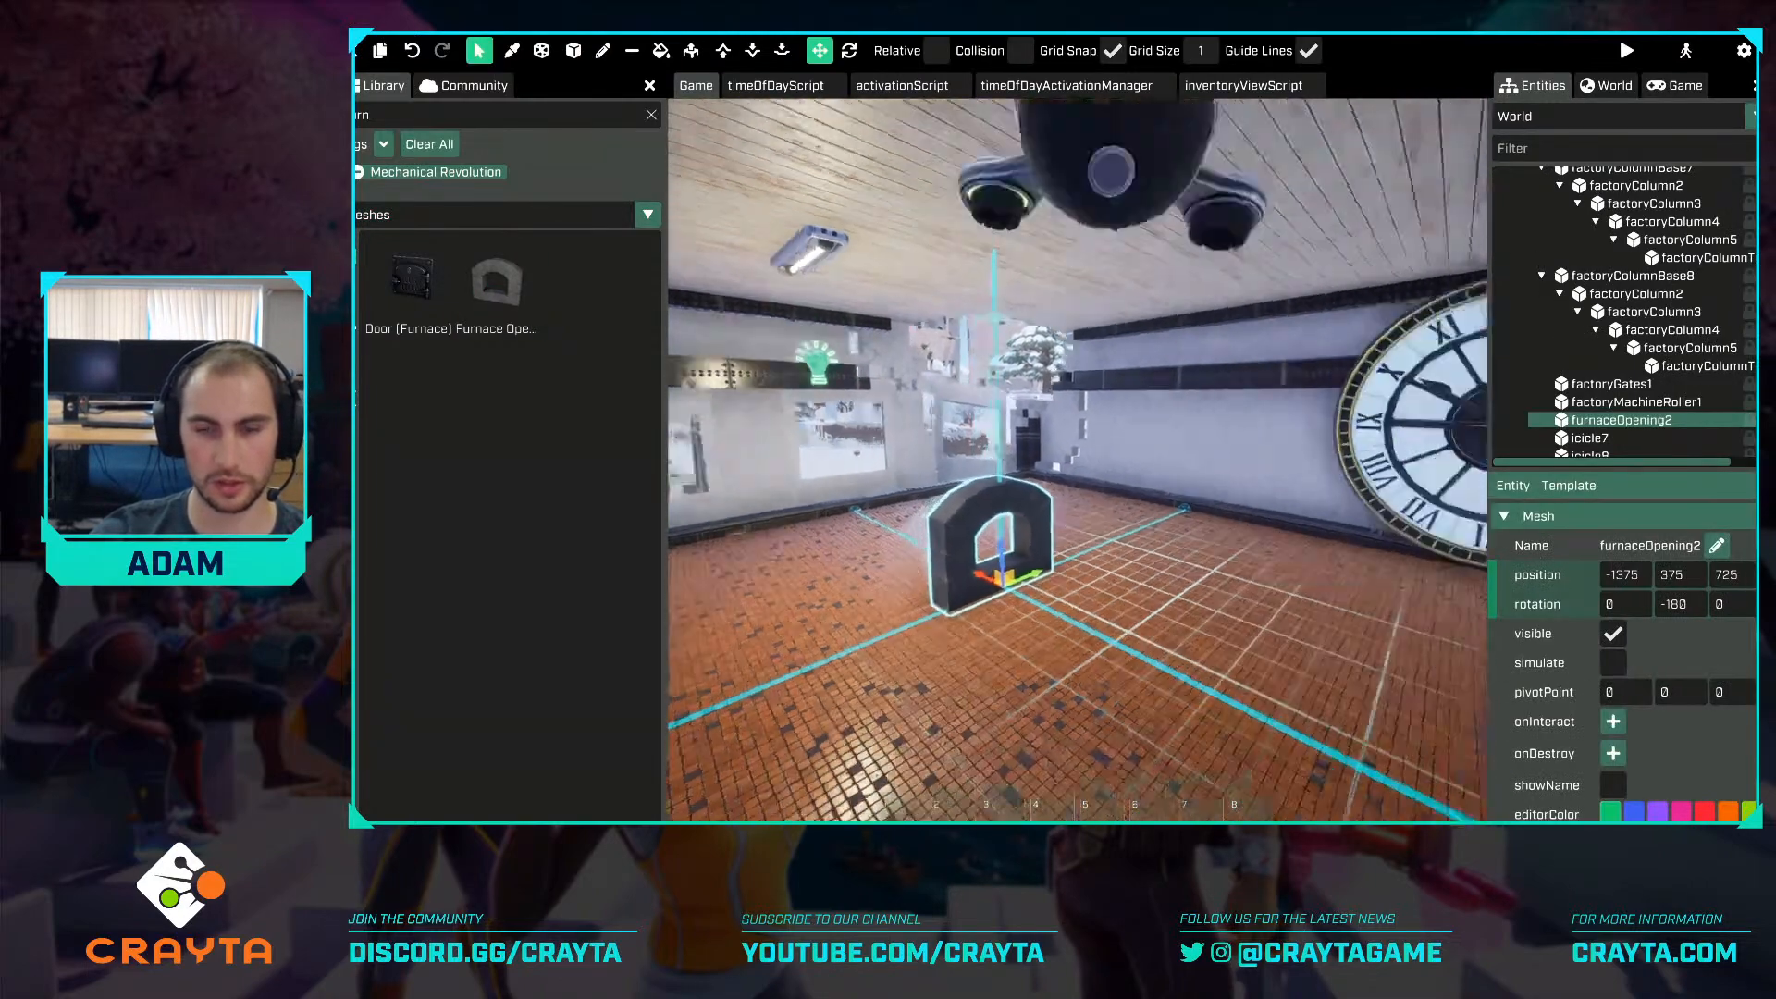
right_drag(1078, 462, 1106, 583)
Shift the upper shop window above the yellow machine sideways in its wall opening and tilt it at an angle.
click(1213, 621)
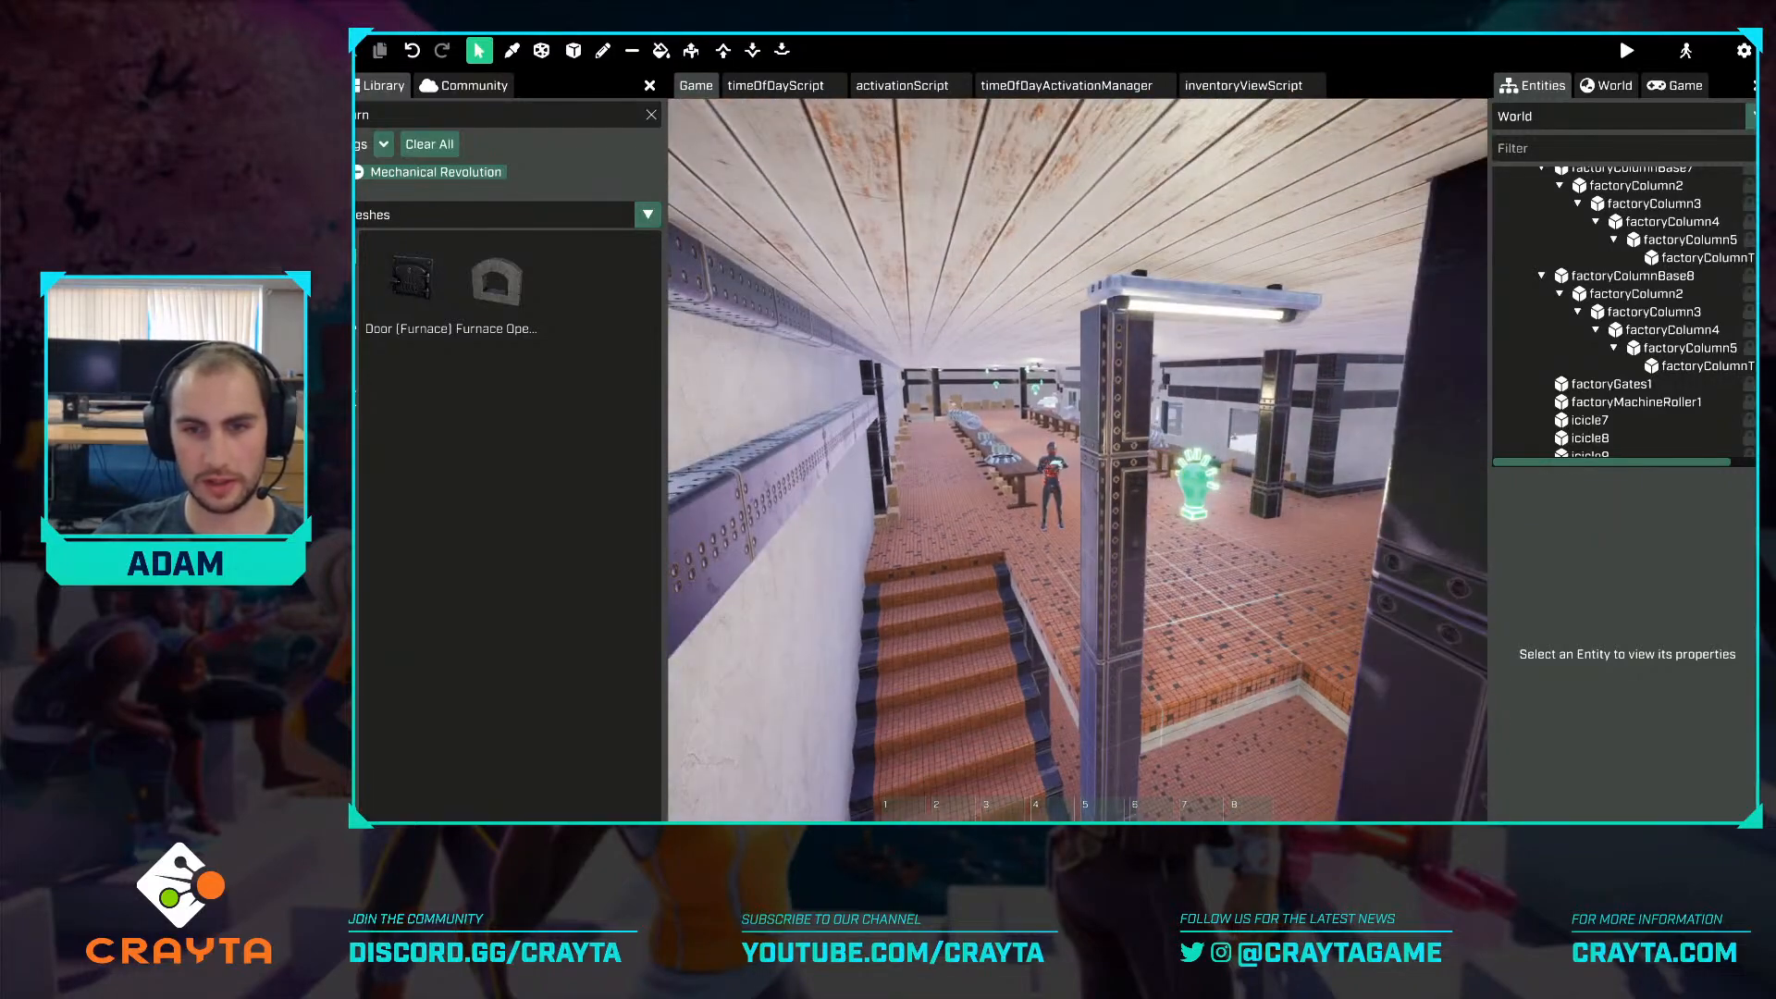
right_drag(1106, 583, 1064, 594)
click(1162, 548)
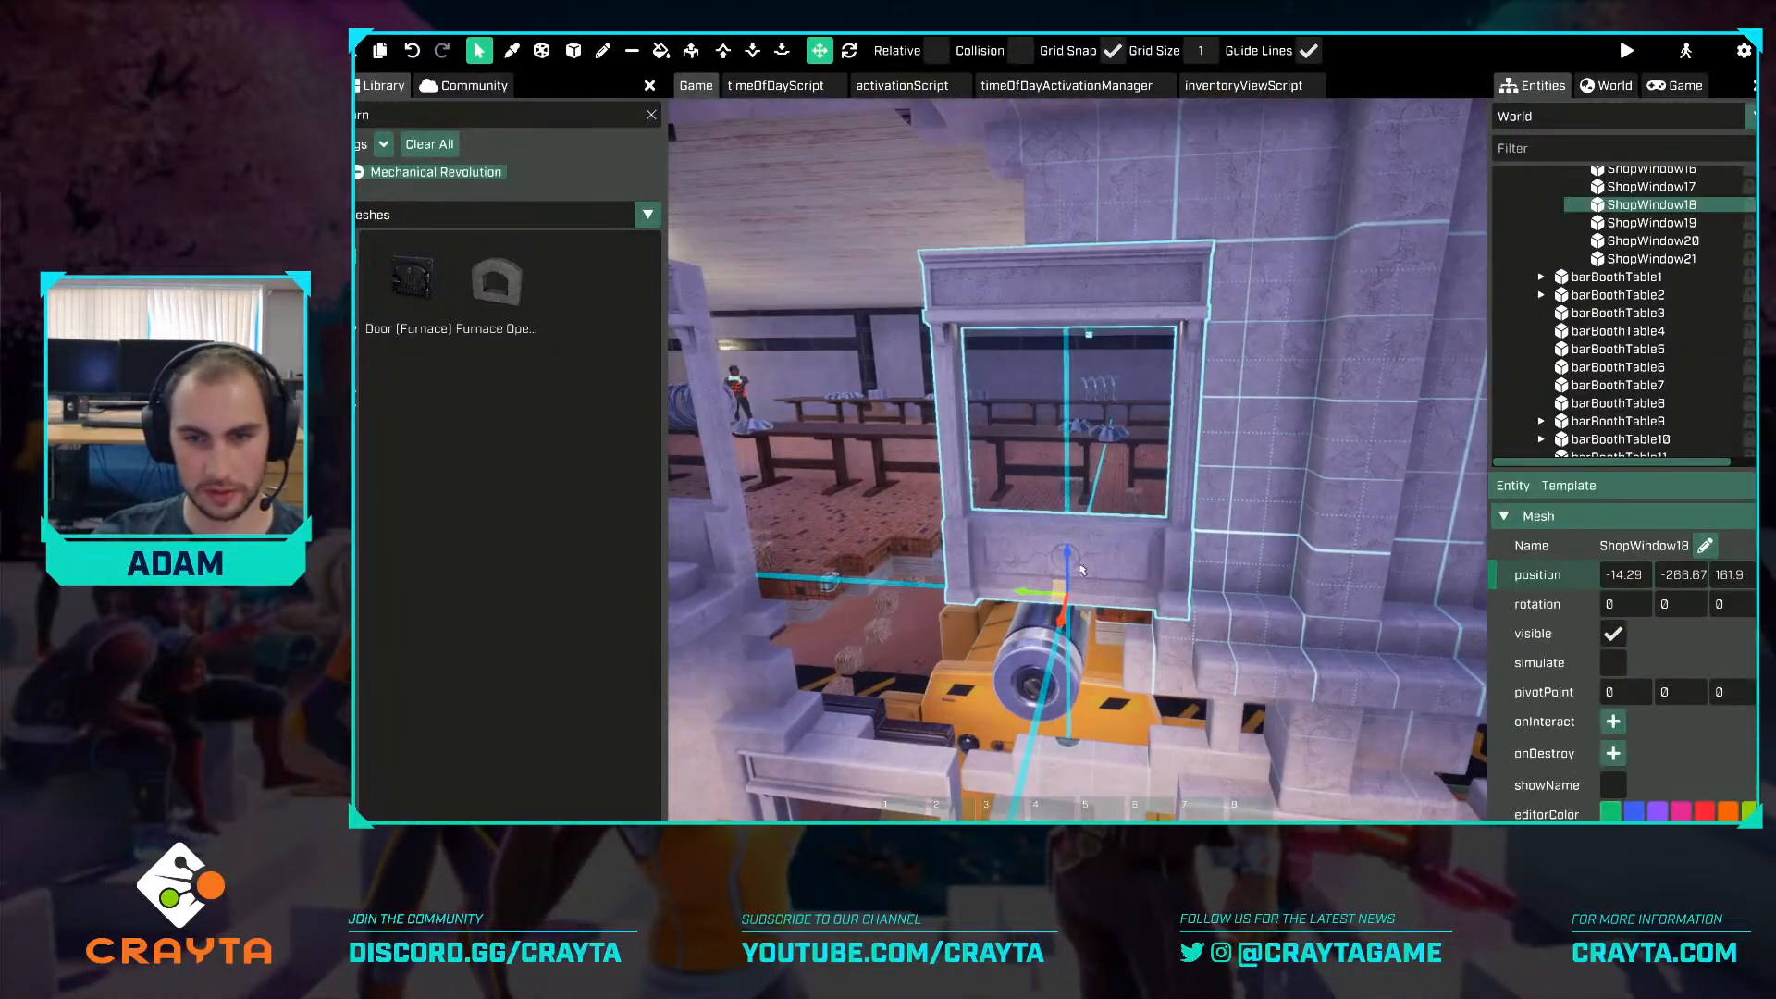
drag(1062, 596, 1081, 567)
key(r)
drag(1170, 624, 1217, 609)
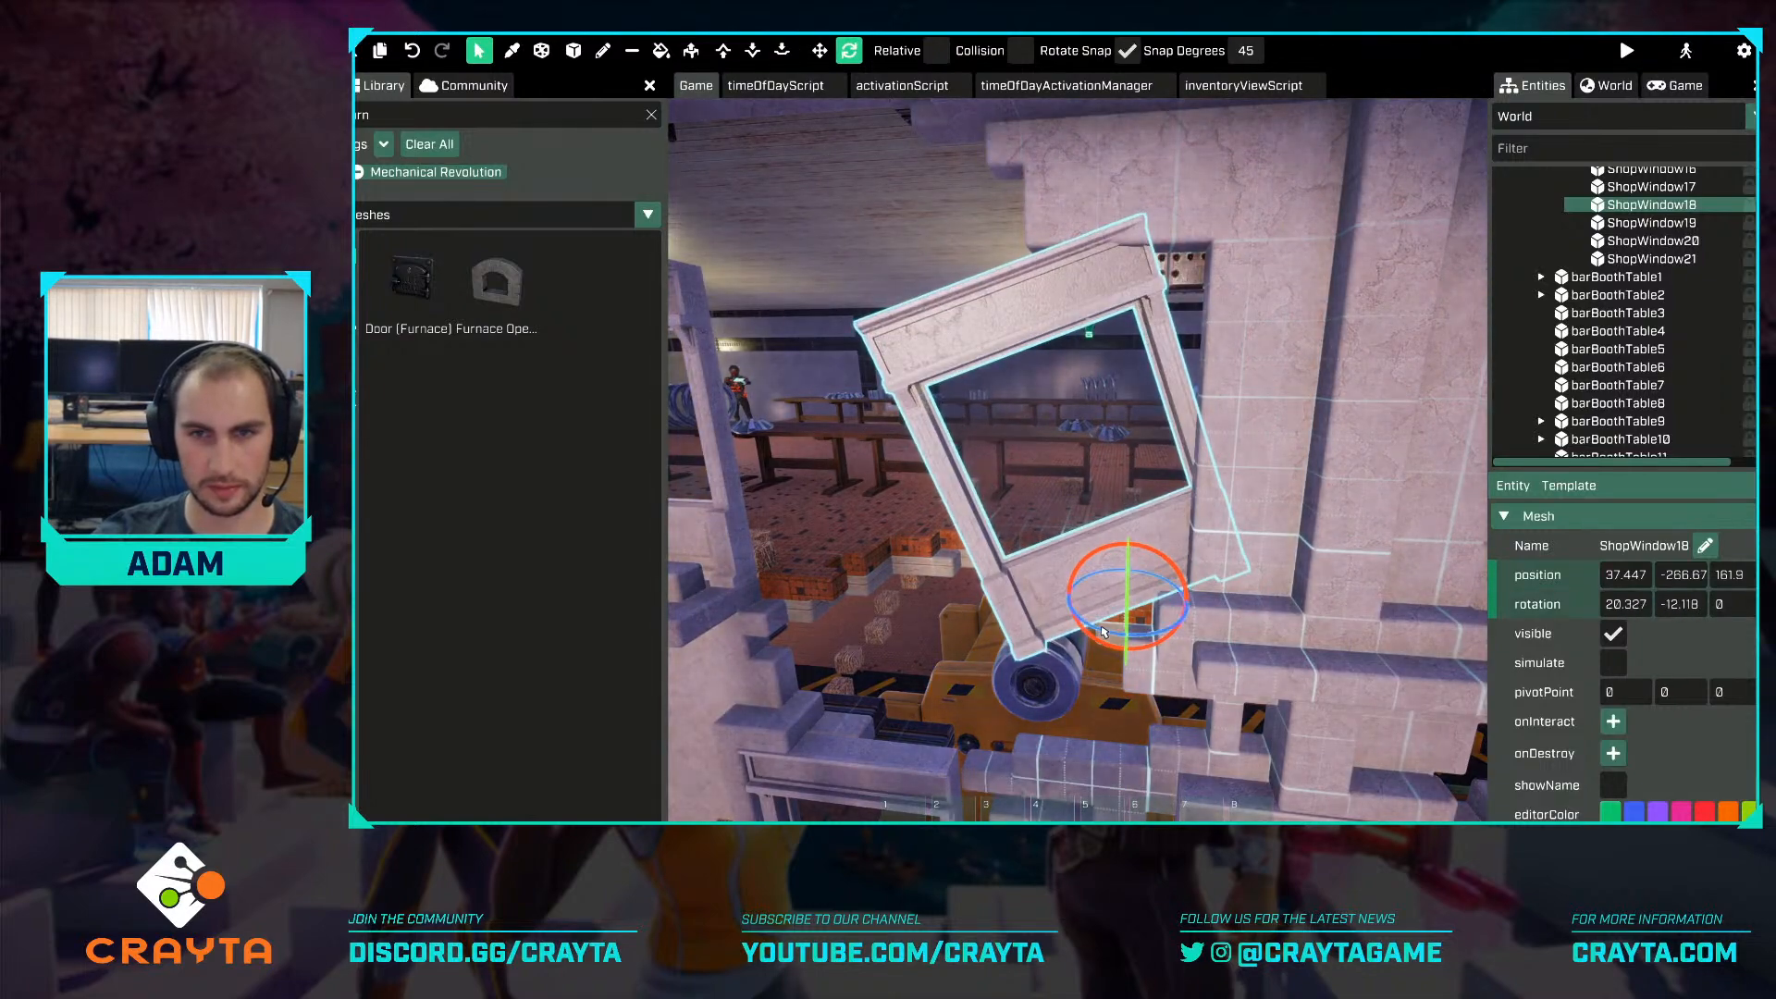
key(r)
Select the bank1 voxel mesh, switch to voxel drawing and choose the Ivy voxel from the library.
click(1219, 609)
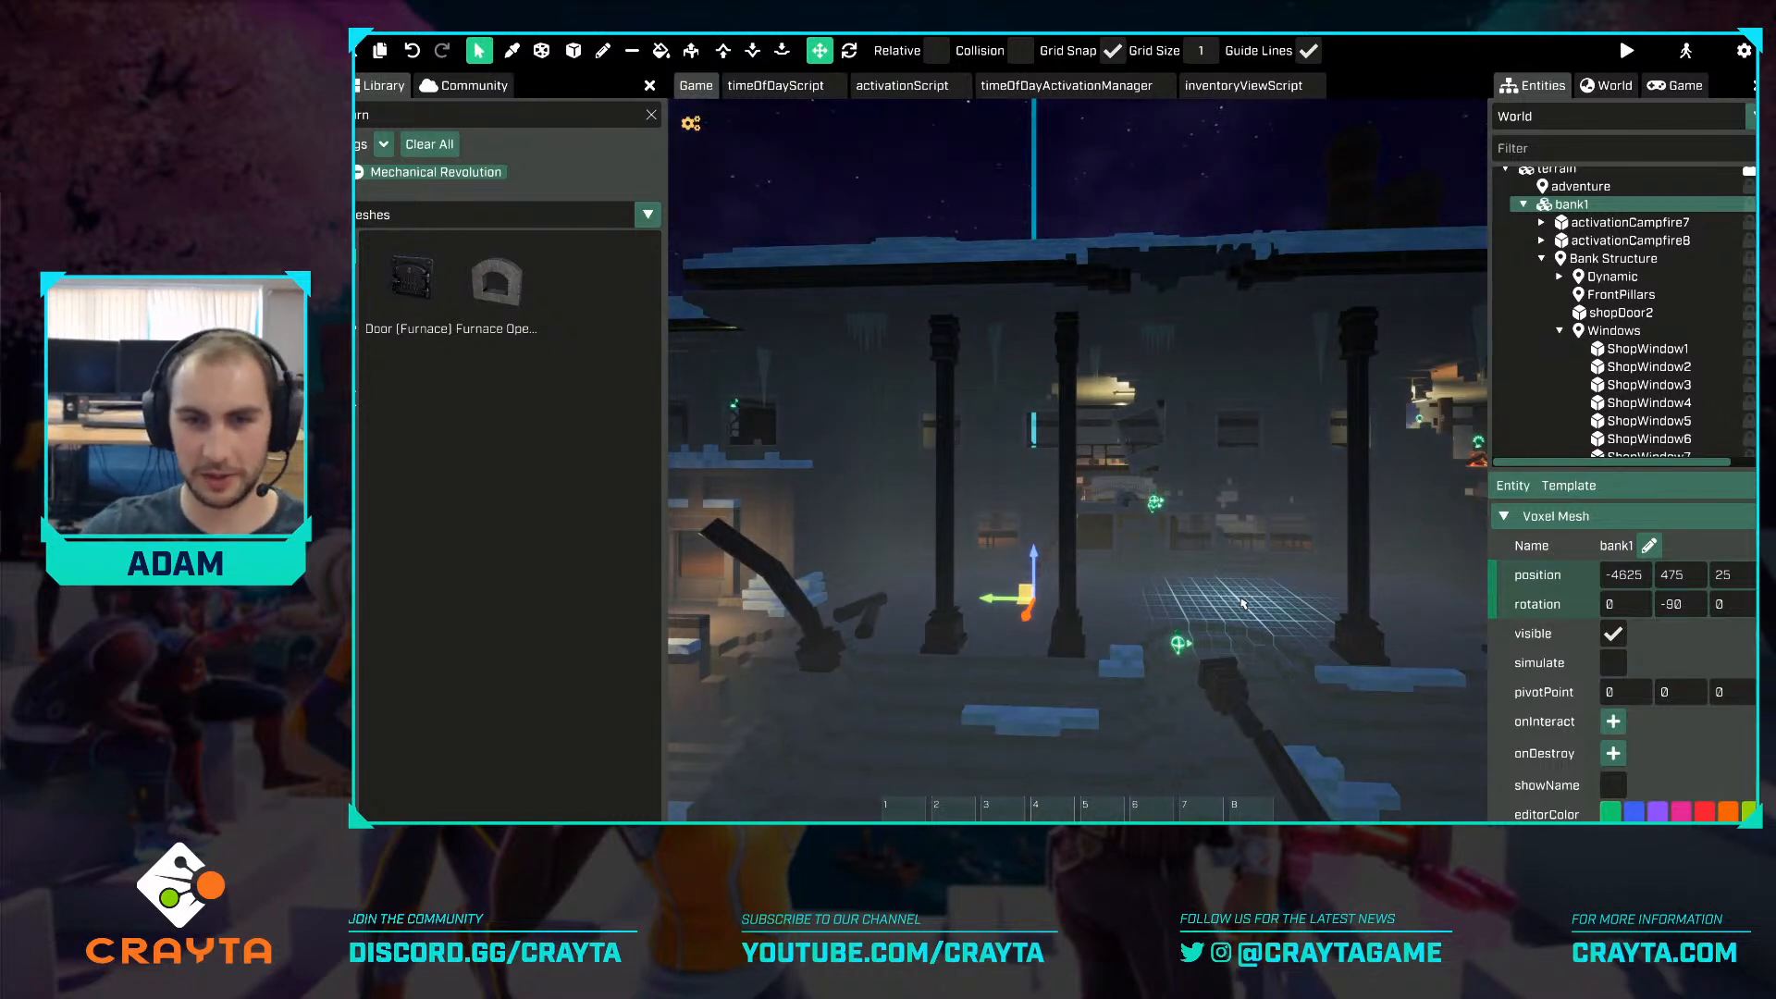
key(a)
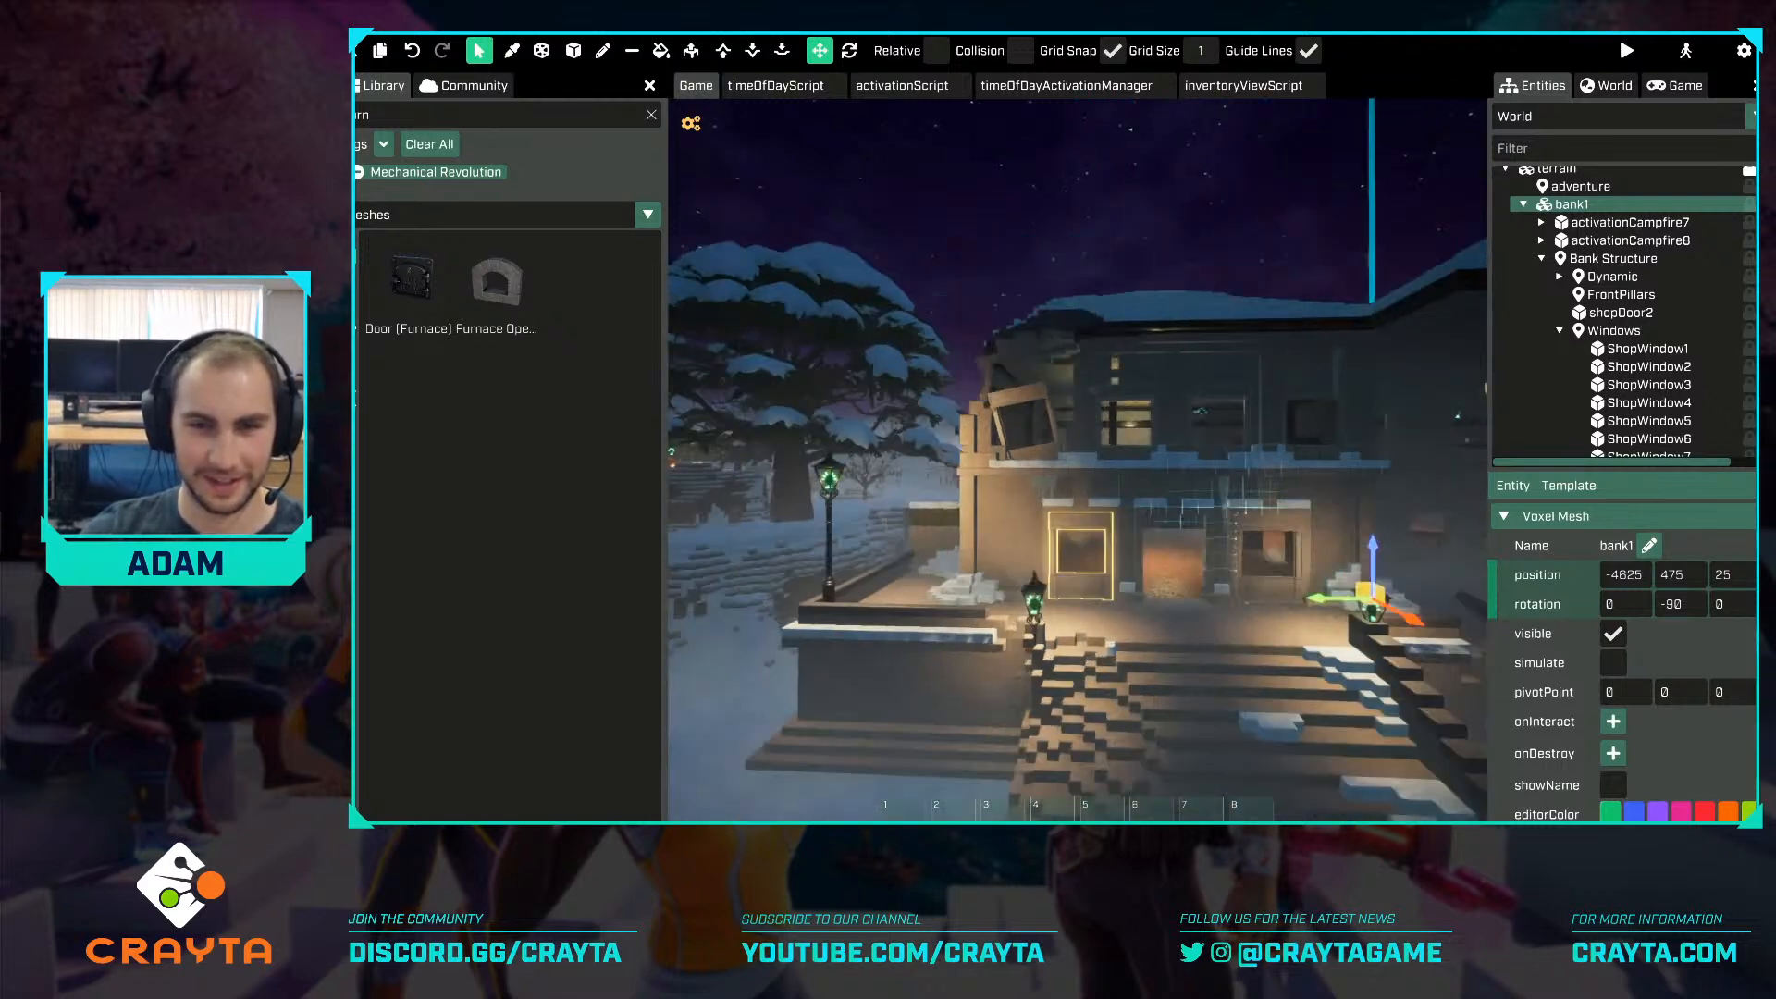
key(a)
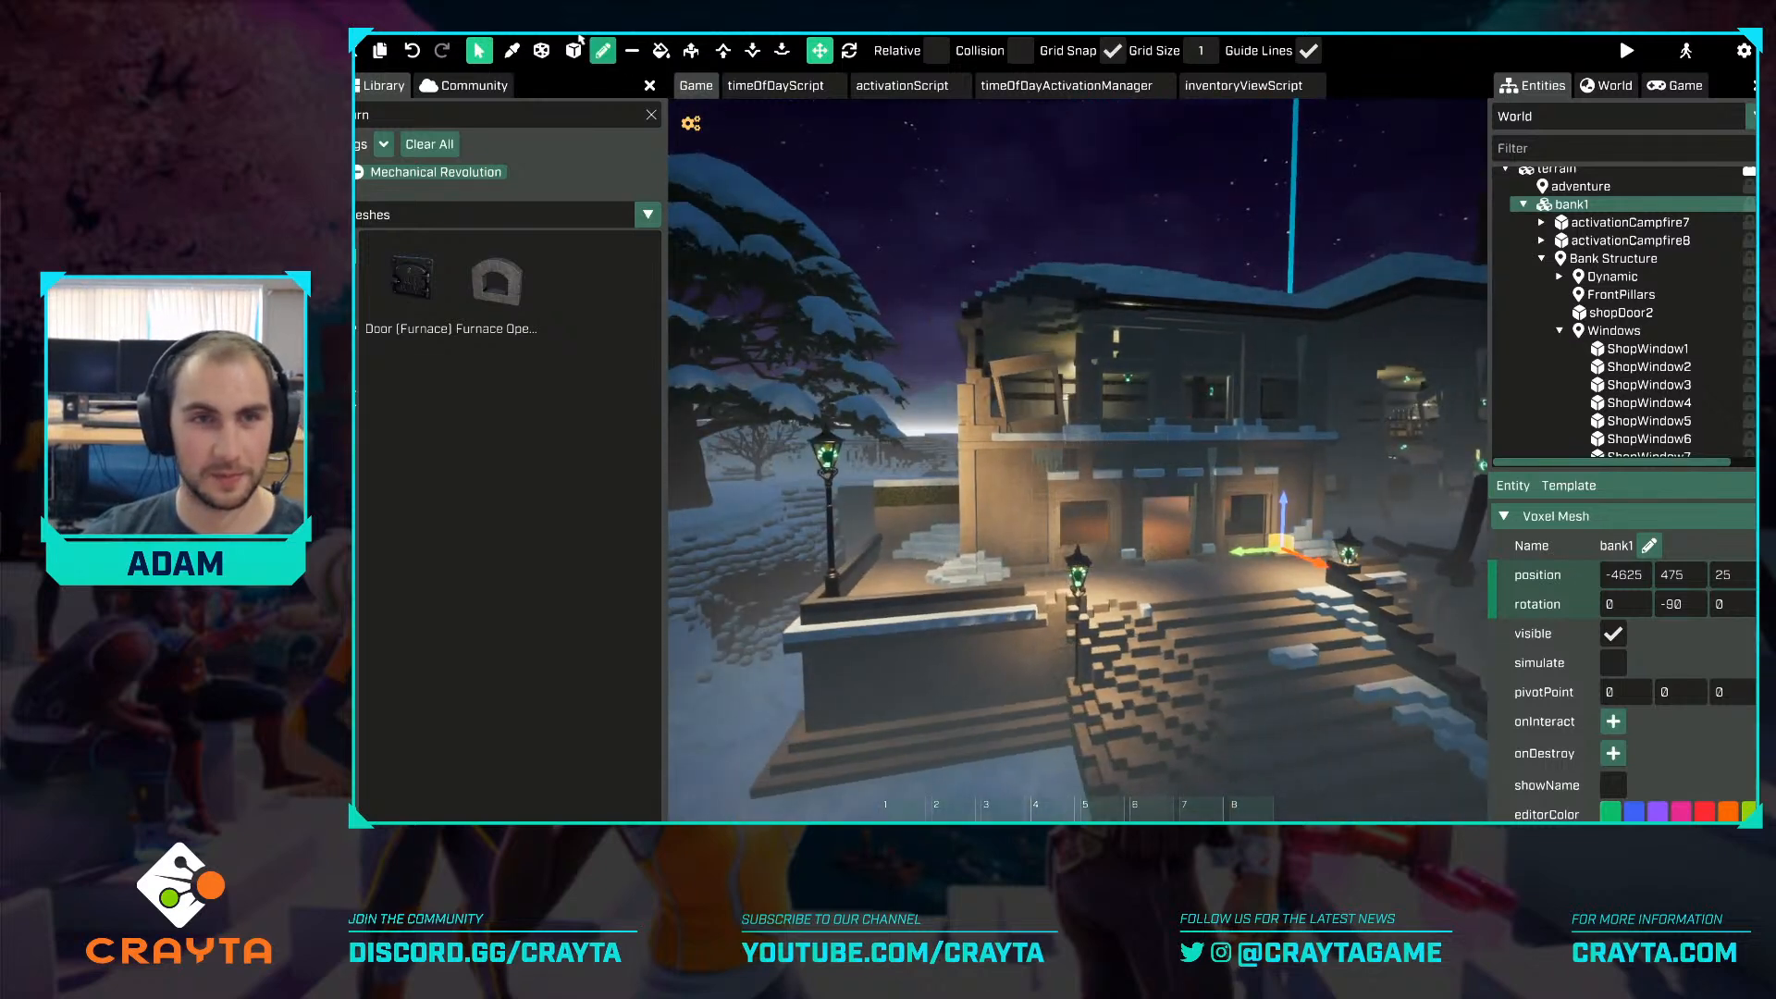
key(v)
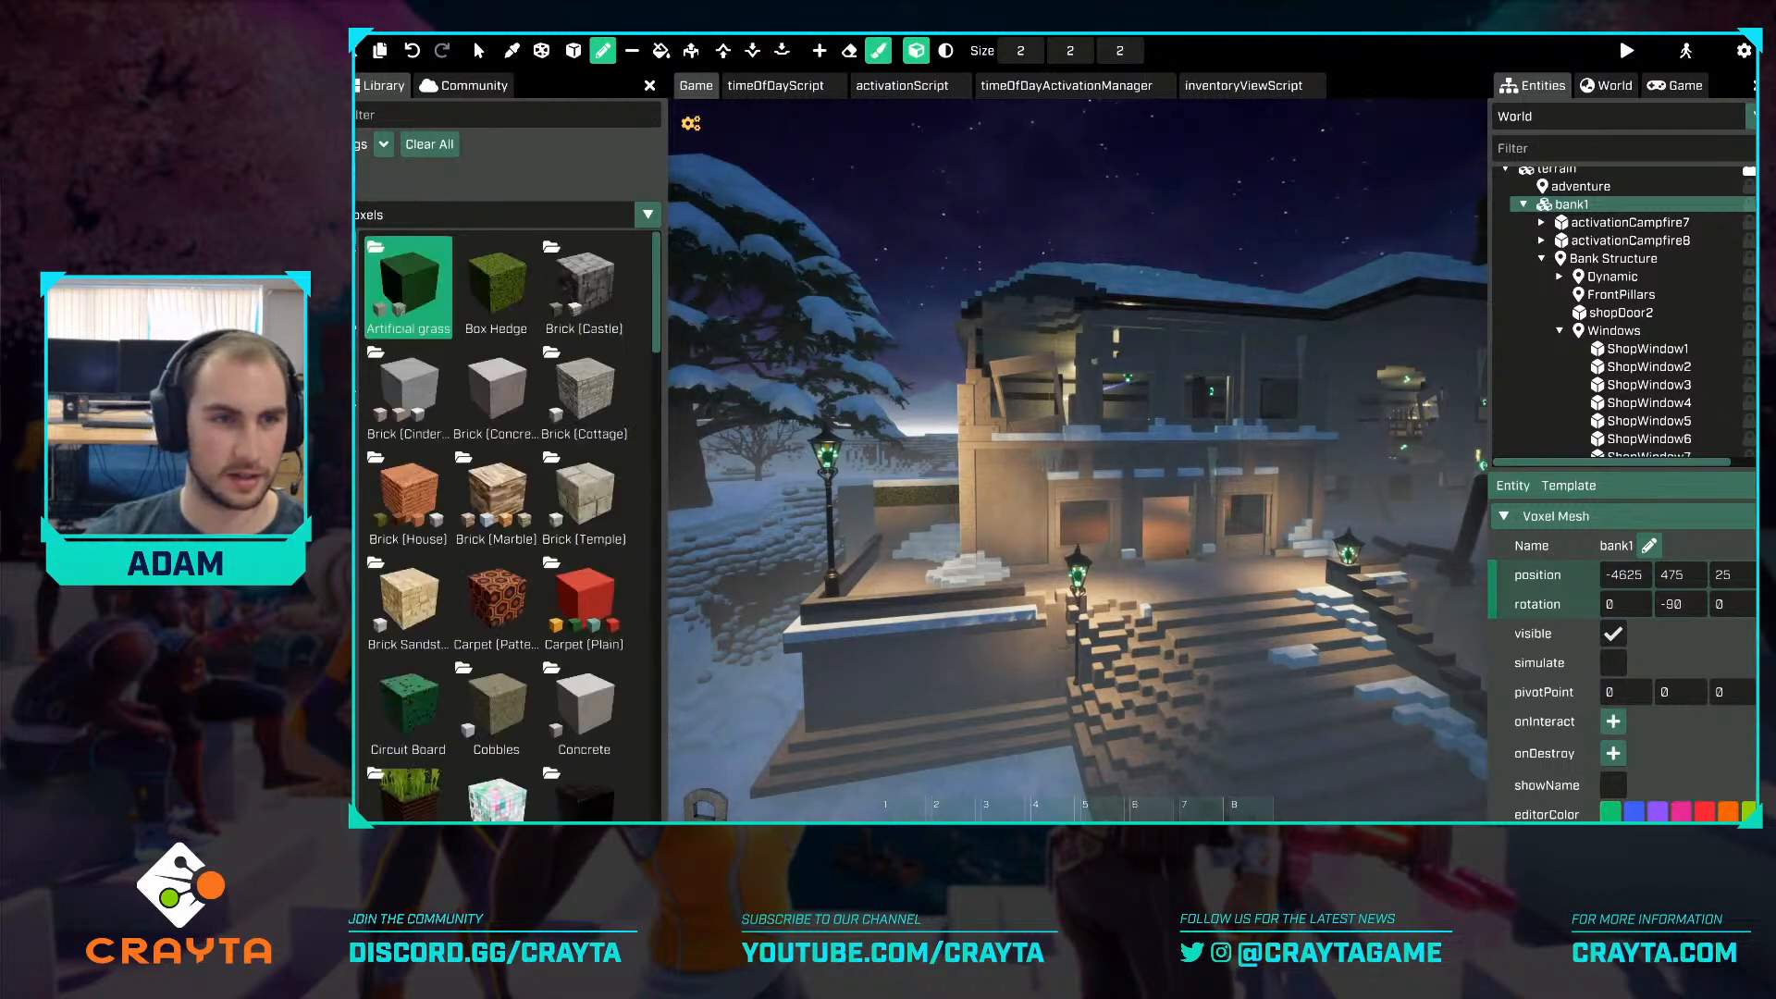
scroll(546, 565, down, 8)
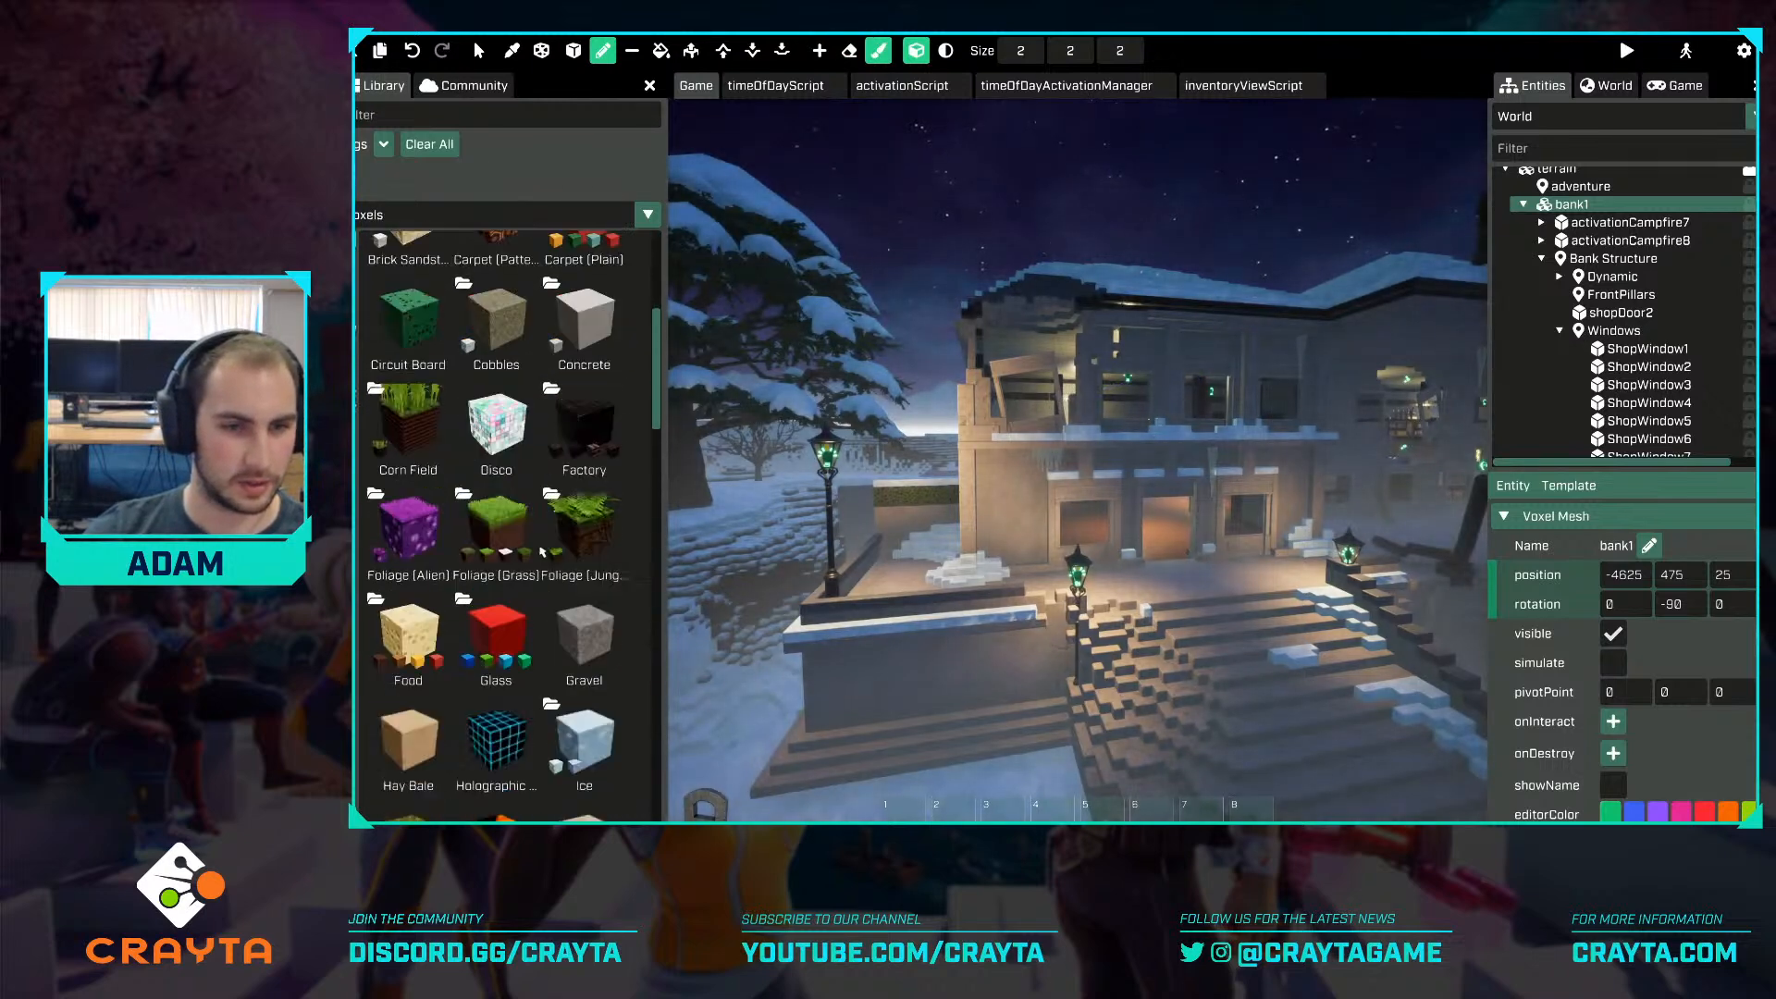
click(546, 564)
scroll(546, 565, down, 2)
click(408, 384)
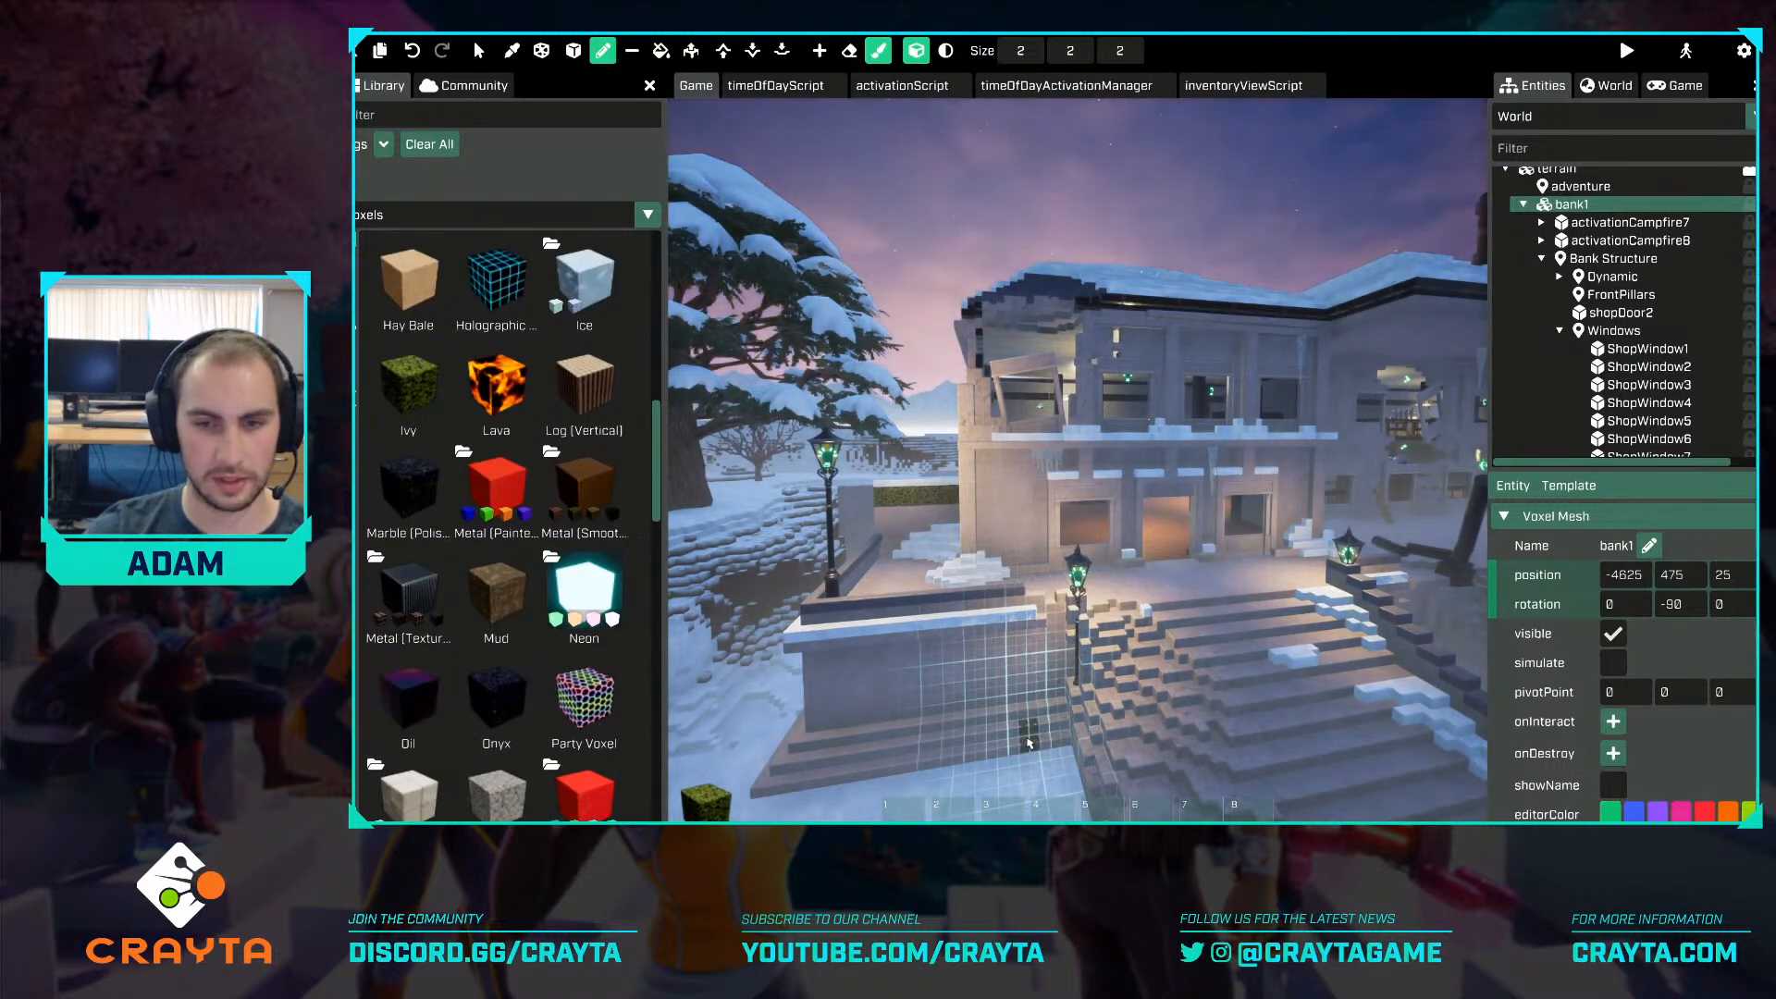
Paint branching ivy from the low wall beside the stairs up the front corner and facade of the bank's wing.
mouse_move(1024, 705)
mouse_down()
mouse_move(1043, 670)
mouse_move(1036, 611)
mouse_up()
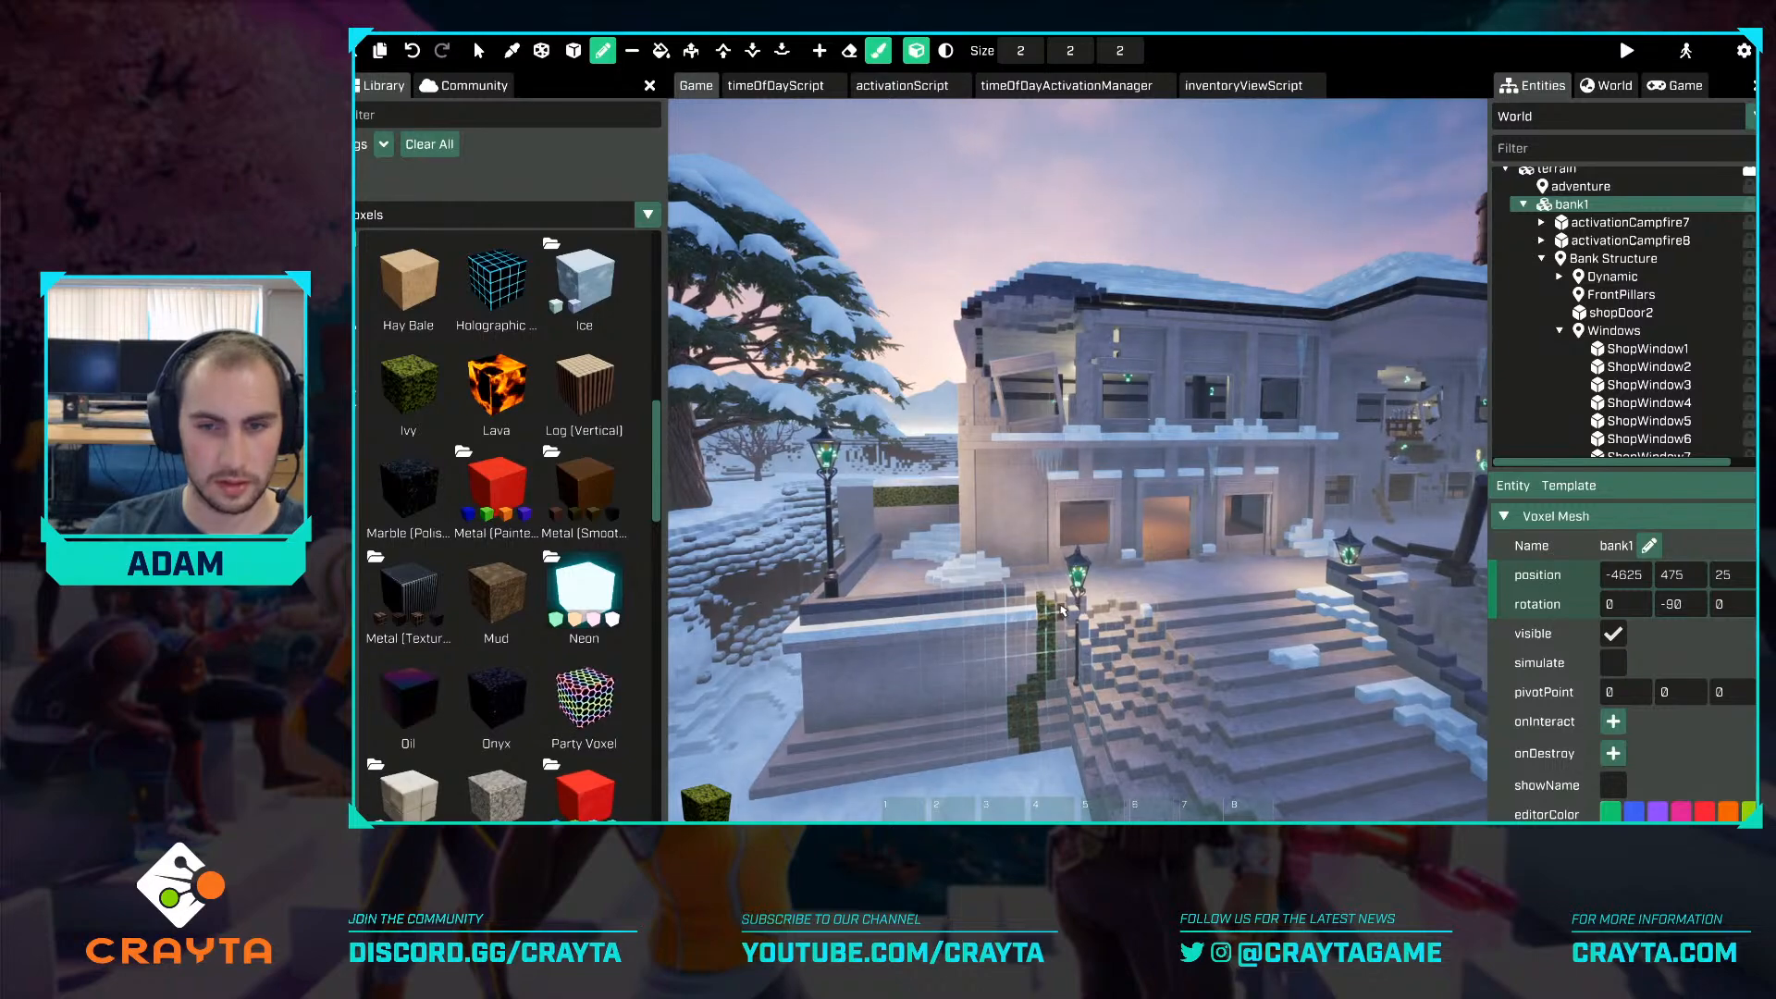
key(w)
mouse_move(1036, 610)
right_down()
mouse_move(1048, 647)
mouse_move(1044, 630)
right_up()
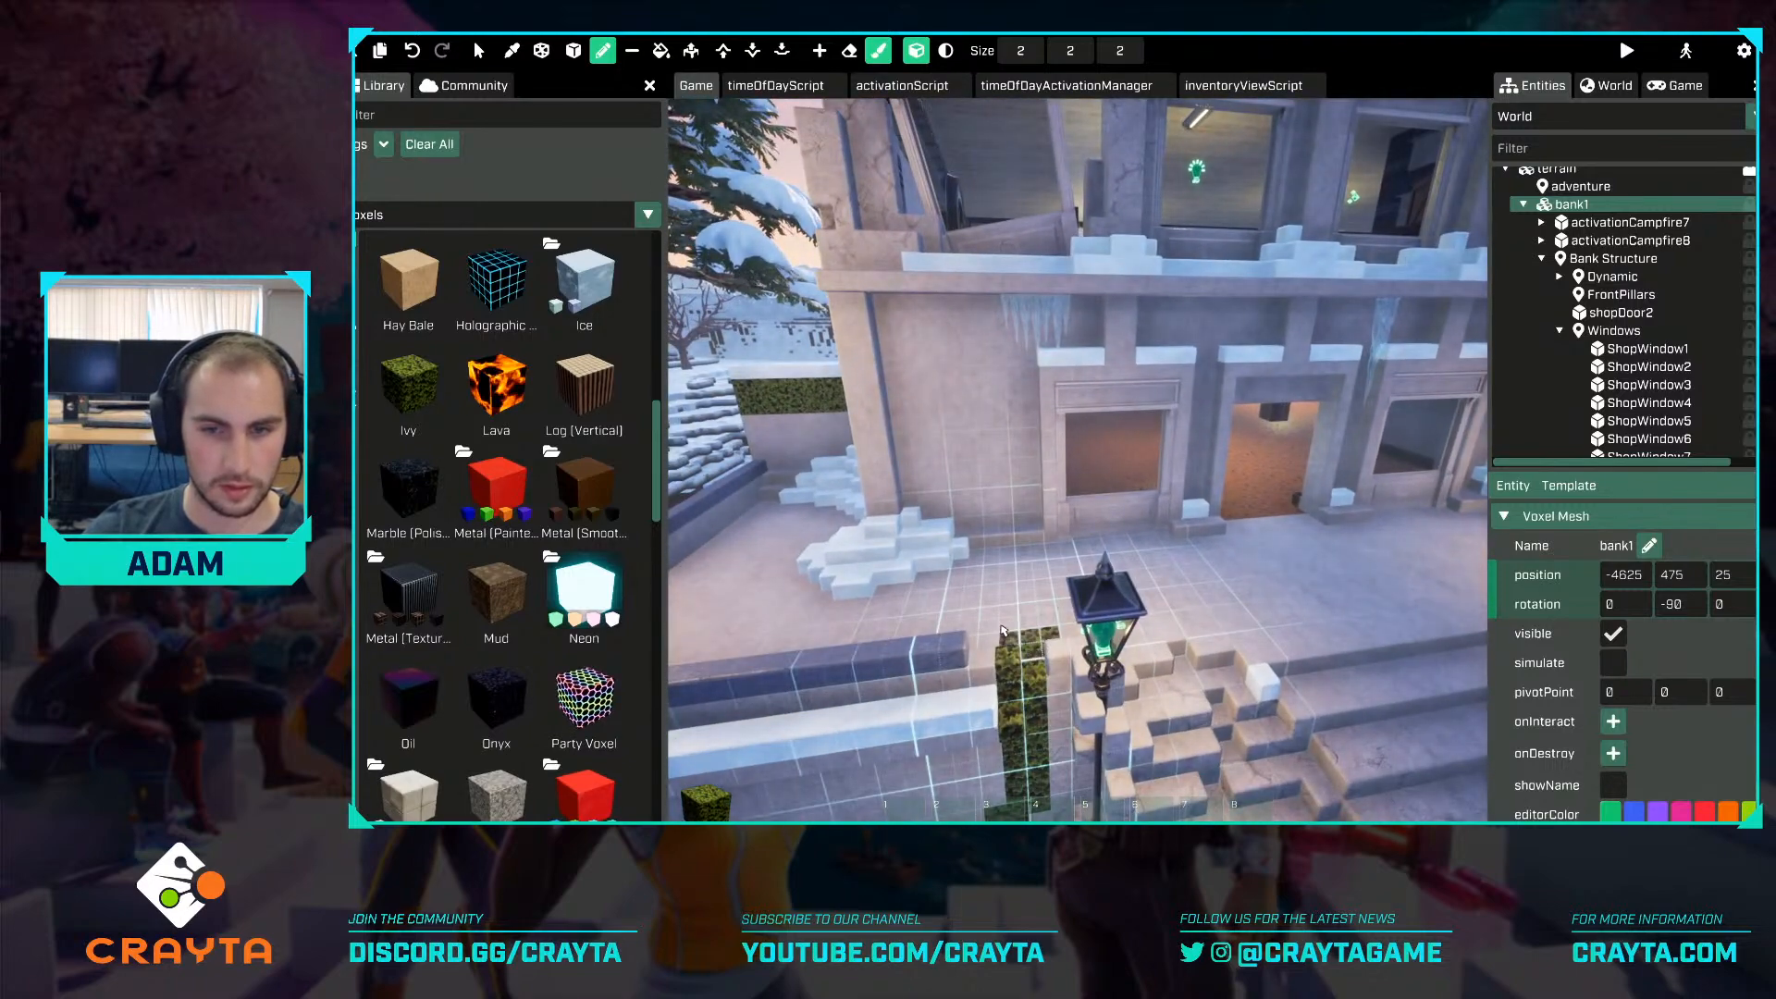
mouse_move(1003, 630)
mouse_down()
mouse_move(916, 300)
mouse_move(988, 262)
mouse_up()
key(e)
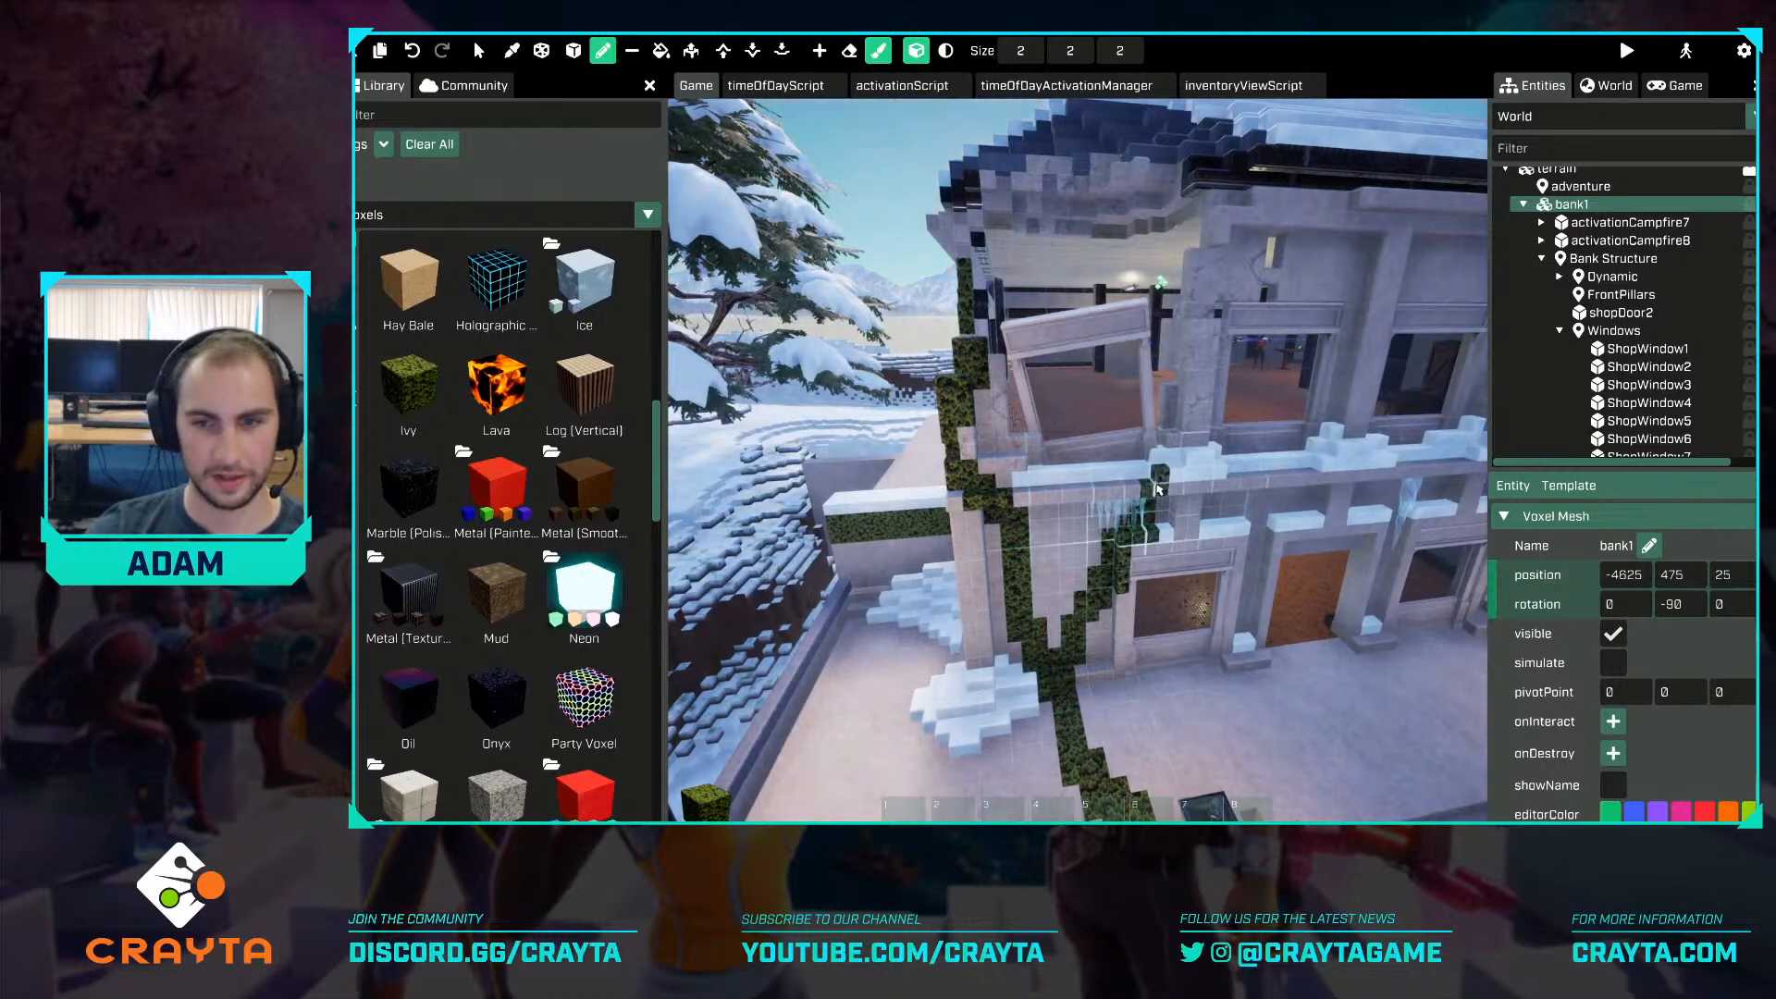
drag(1190, 398, 1230, 183)
Paint diagonal ivy vines across the bank's side wall, from the broken front corner up towards the roof.
key(s)
key(a)
right_drag(1202, 435, 1239, 407)
key(w)
right_drag(1073, 388, 1078, 391)
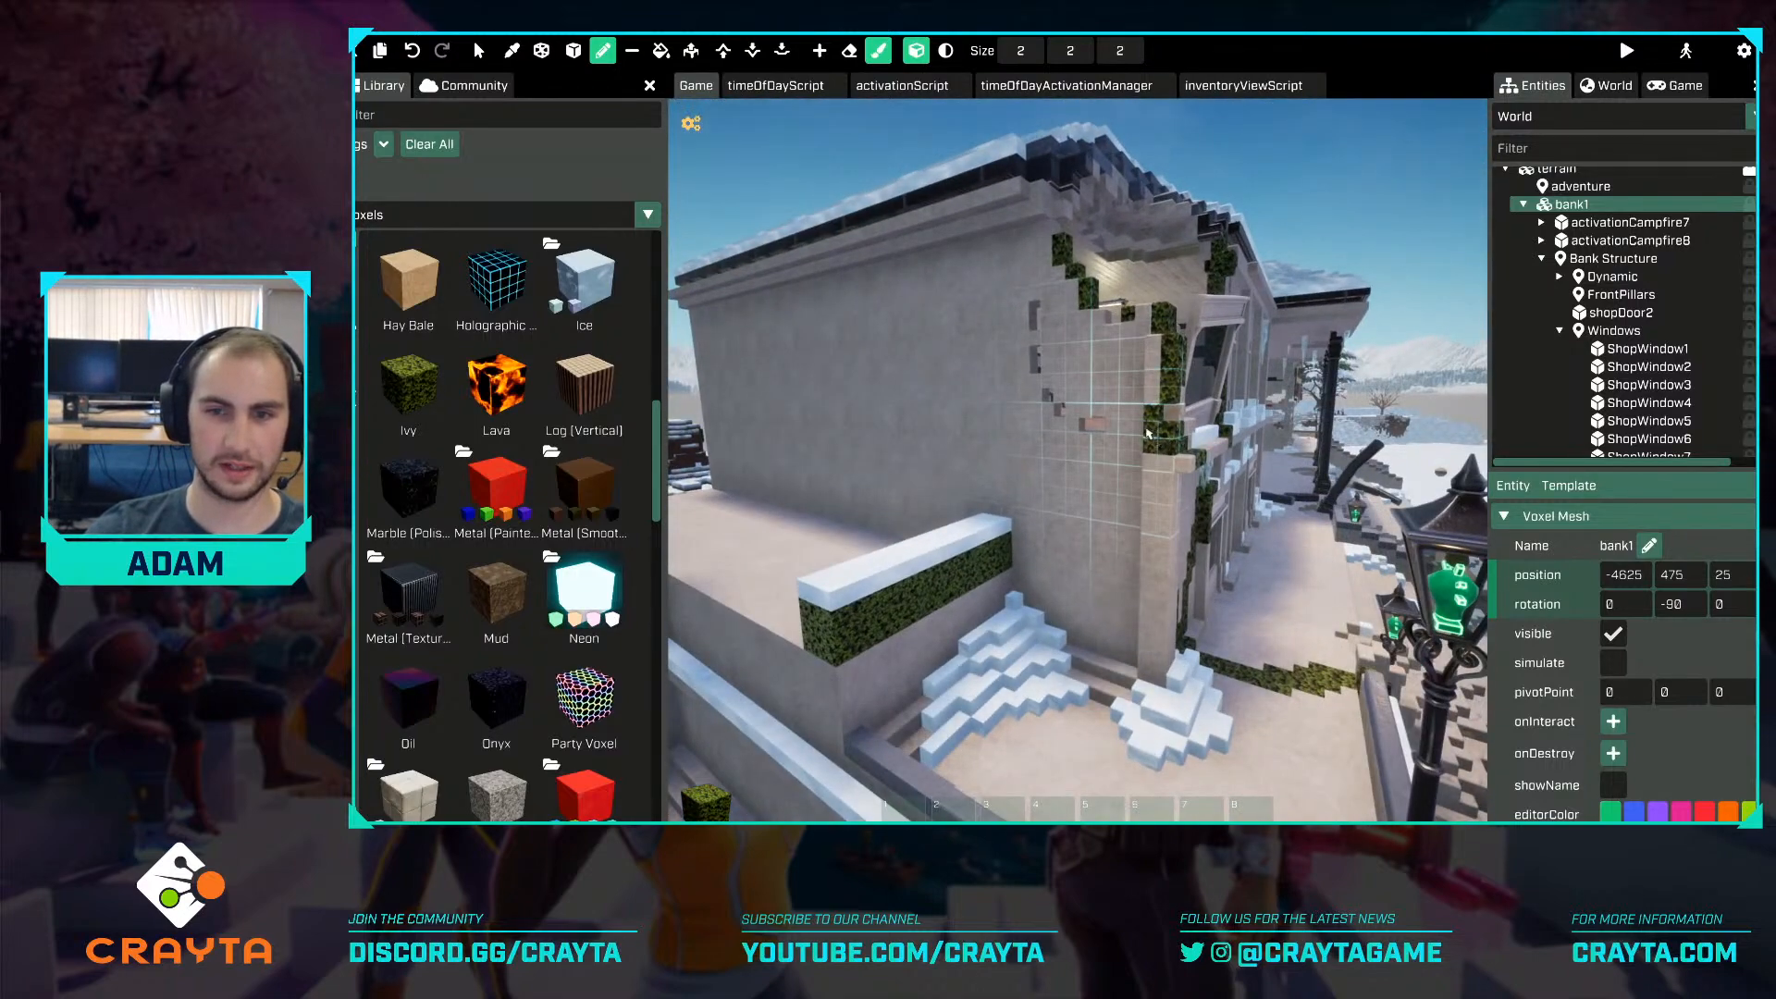
mouse_move(1136, 422)
mouse_down()
mouse_move(988, 286)
mouse_move(951, 215)
mouse_up()
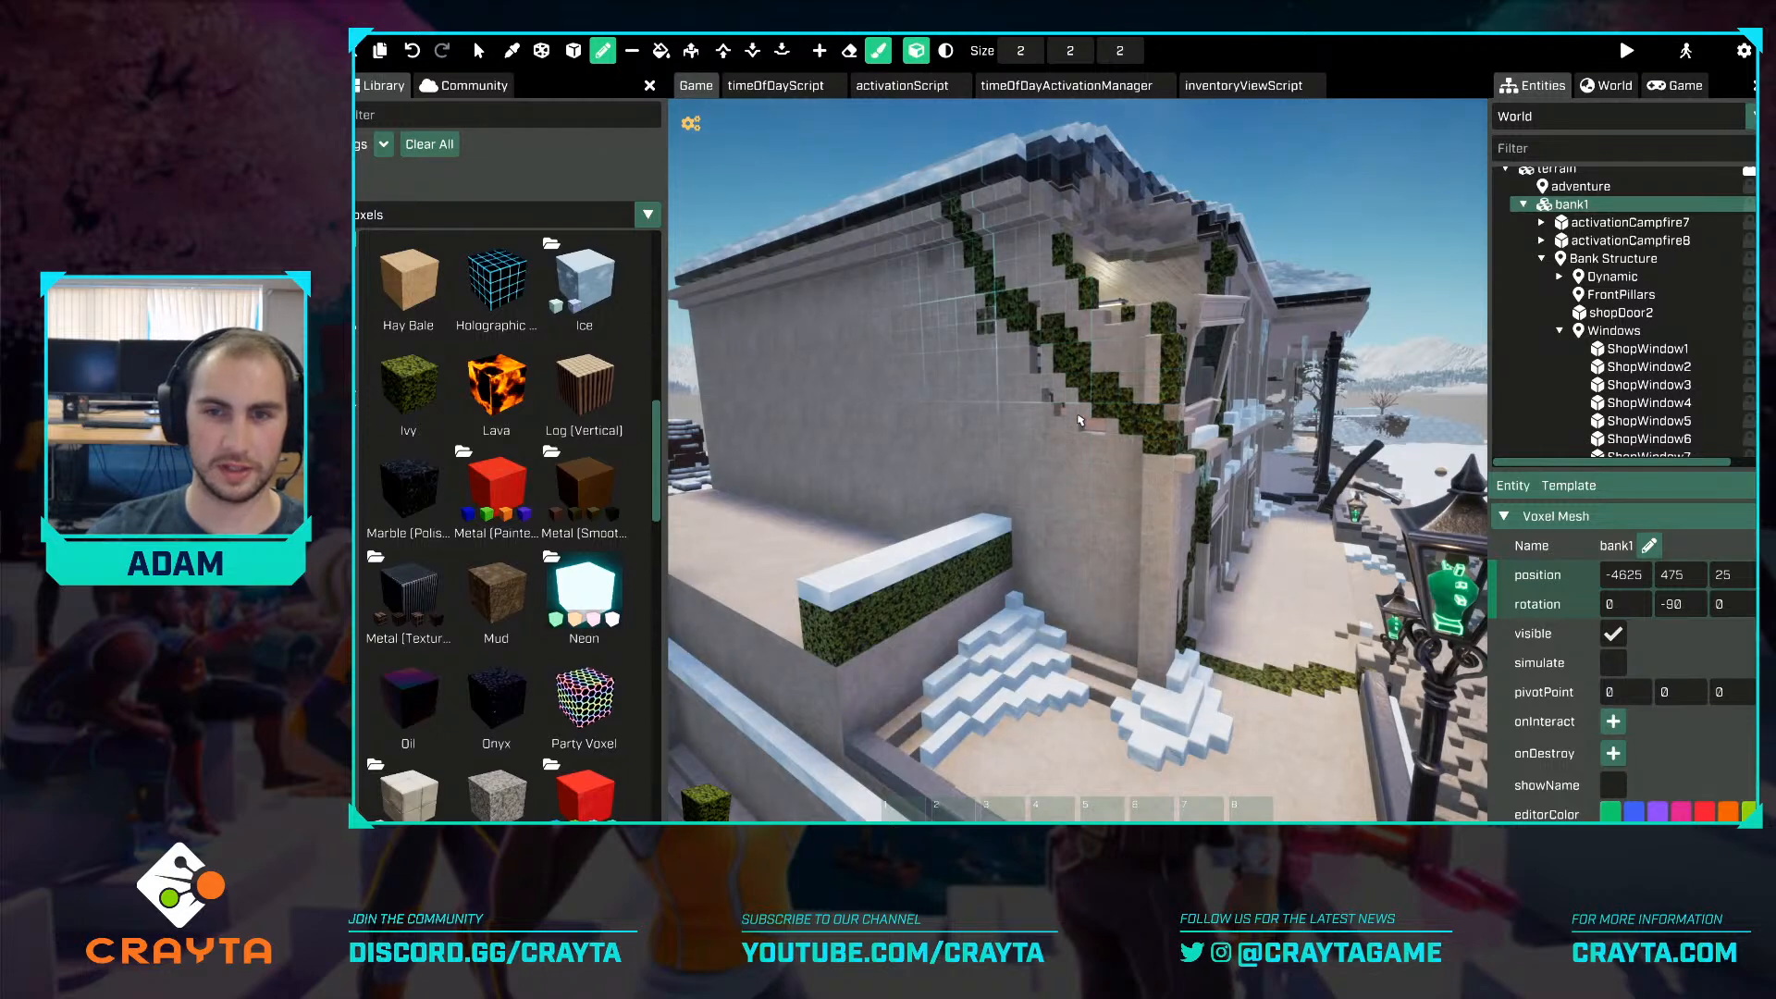
key(s)
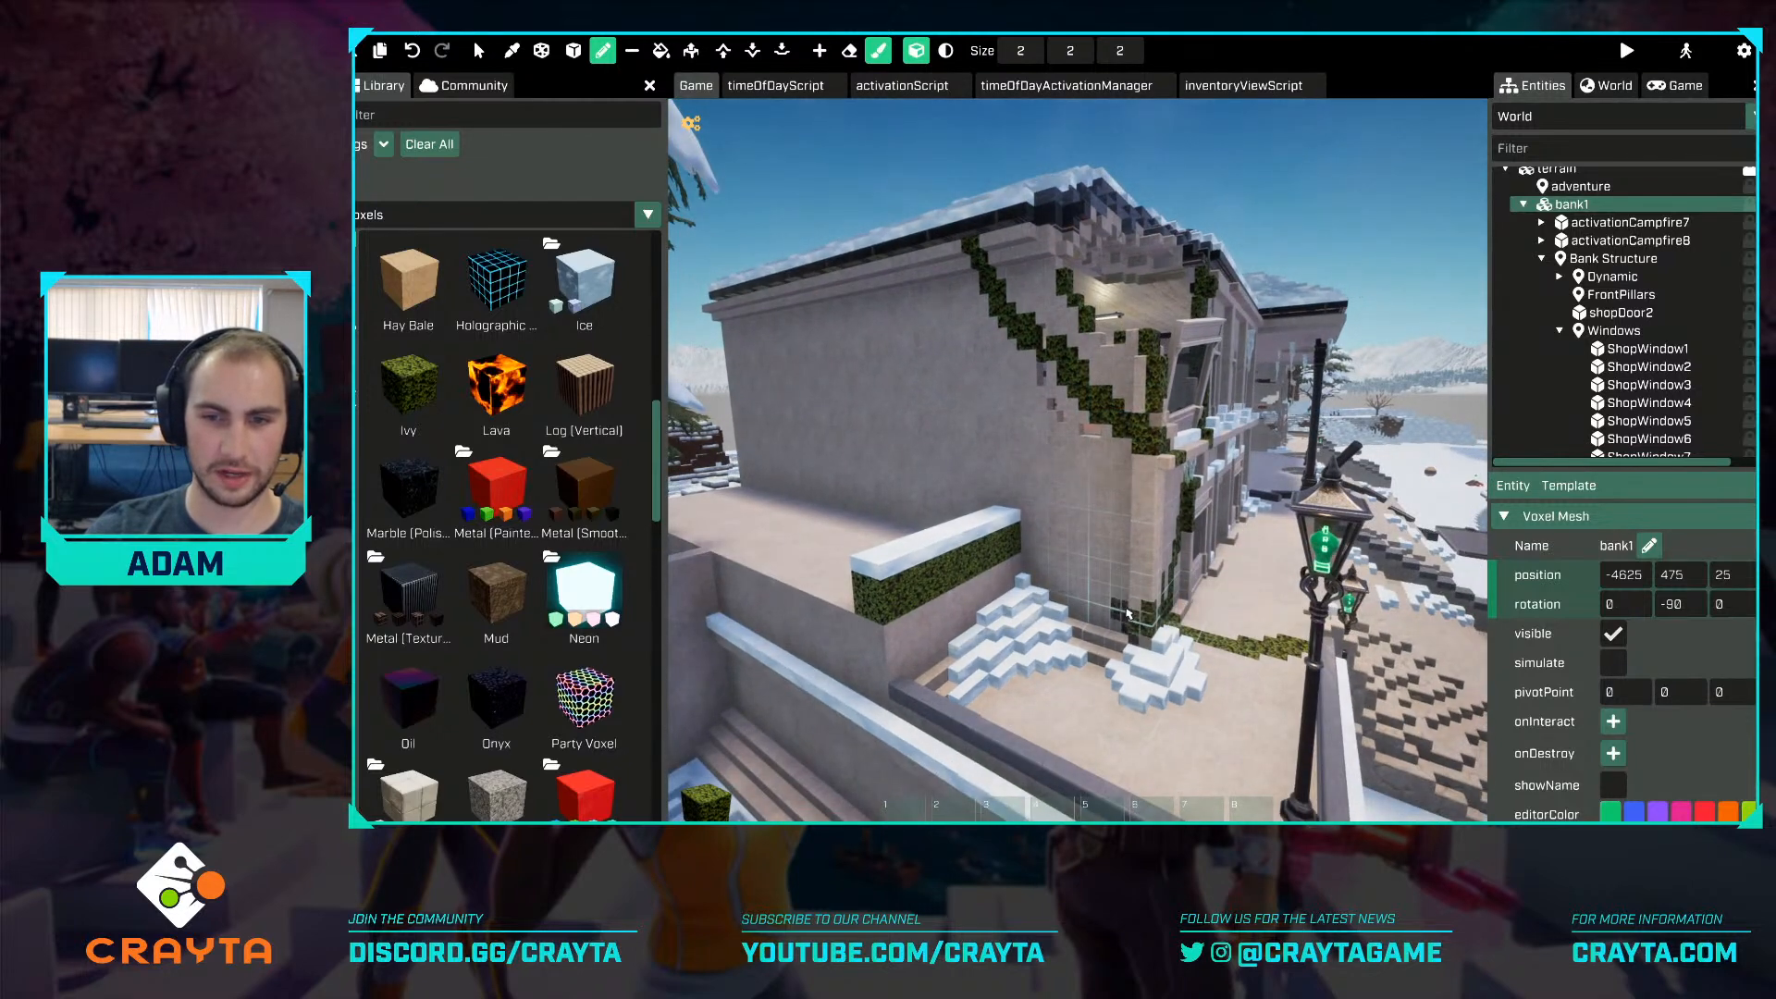
drag(1082, 552, 877, 342)
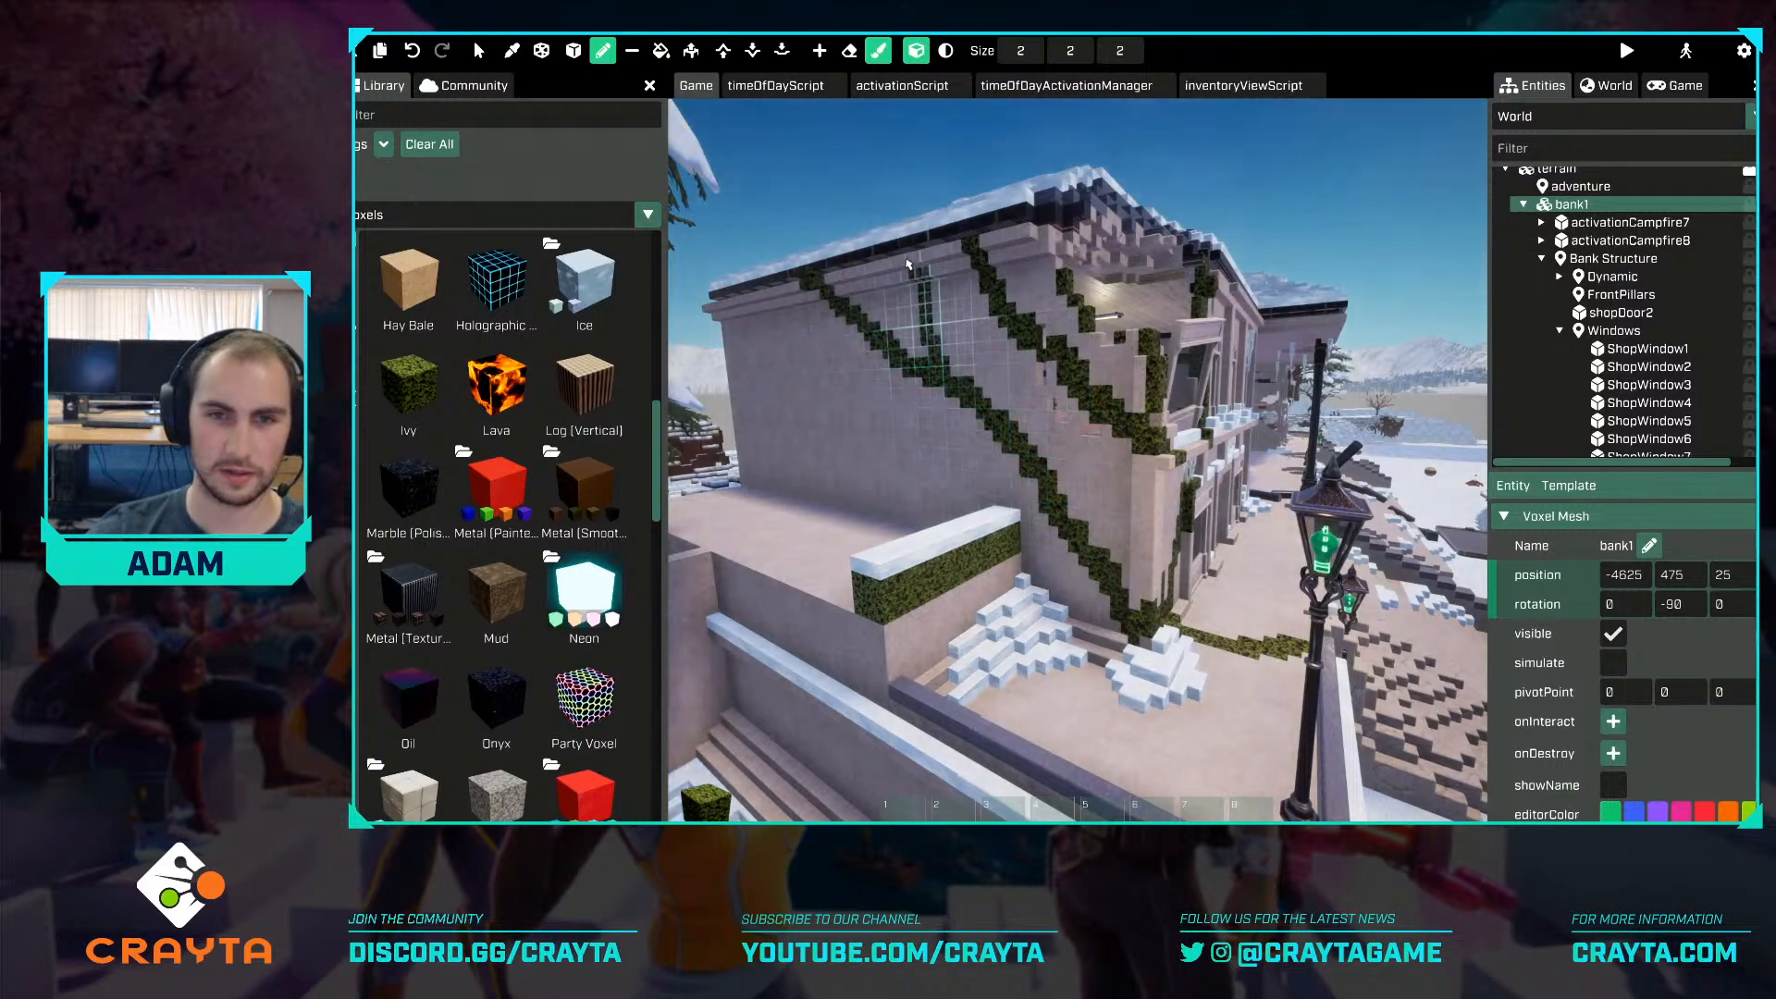
Paint an ivy vine up the corner where the front wing meets the columned porch, branching near the top.
key(s)
right_drag(907, 265, 722, 246)
key(d)
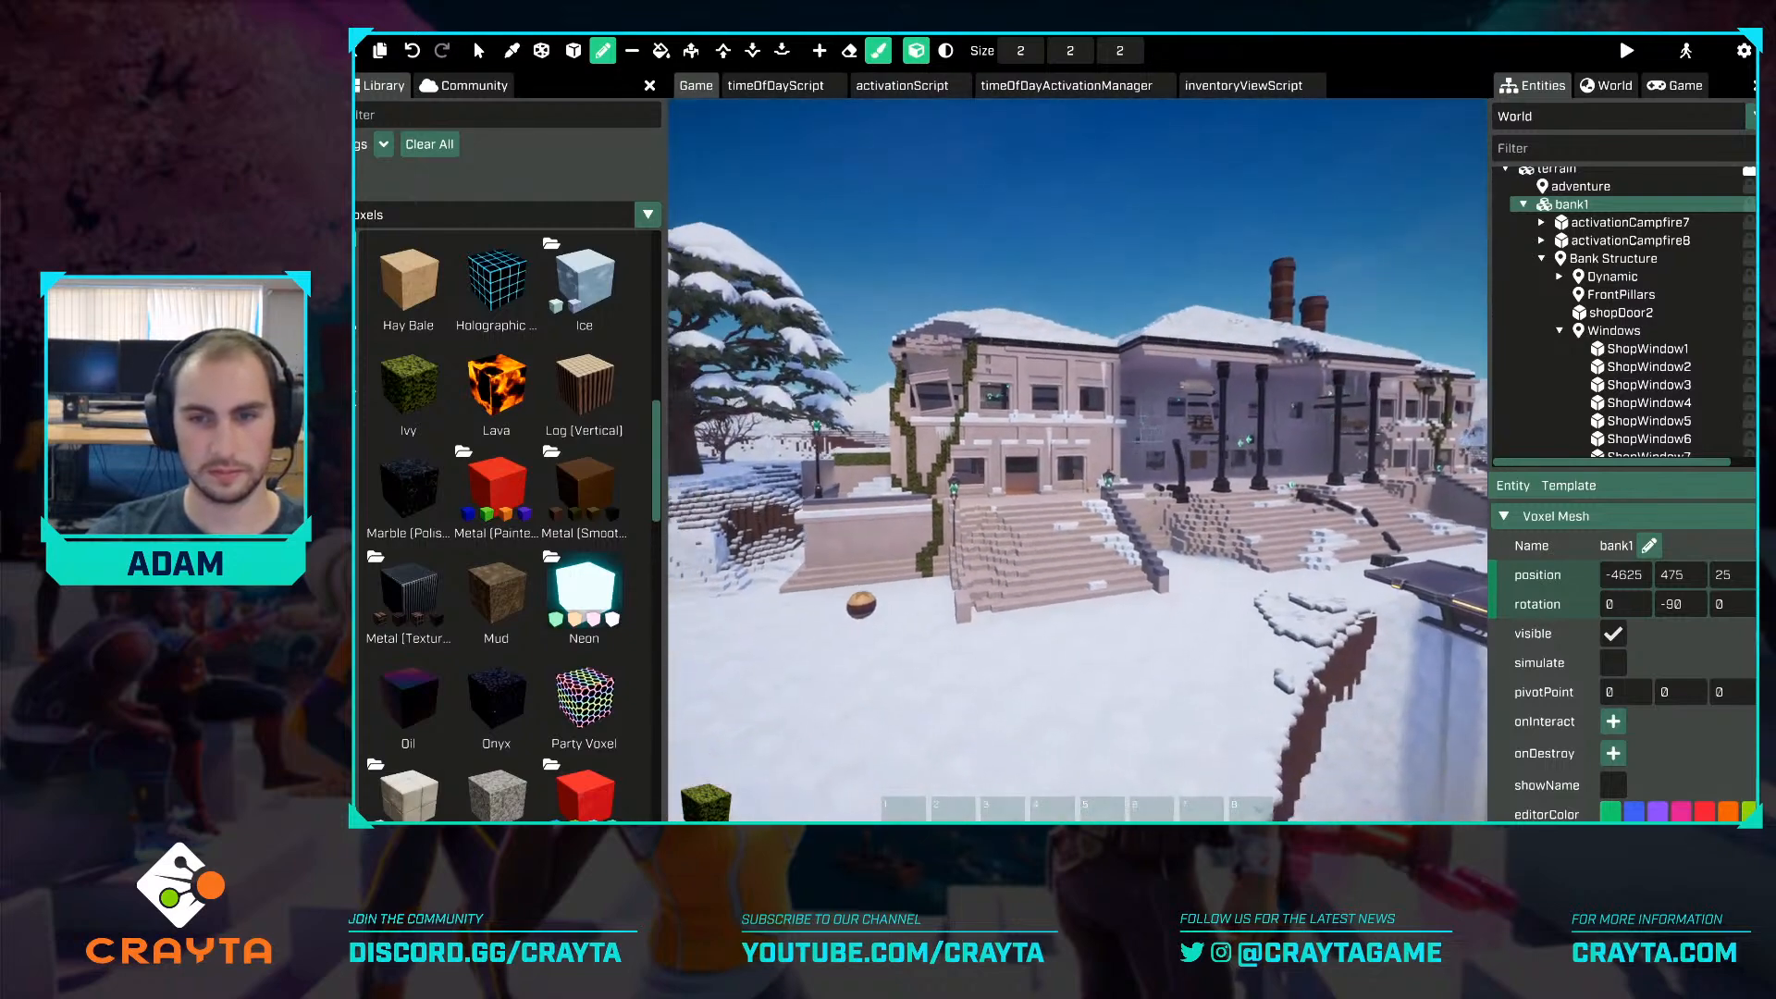
key(w)
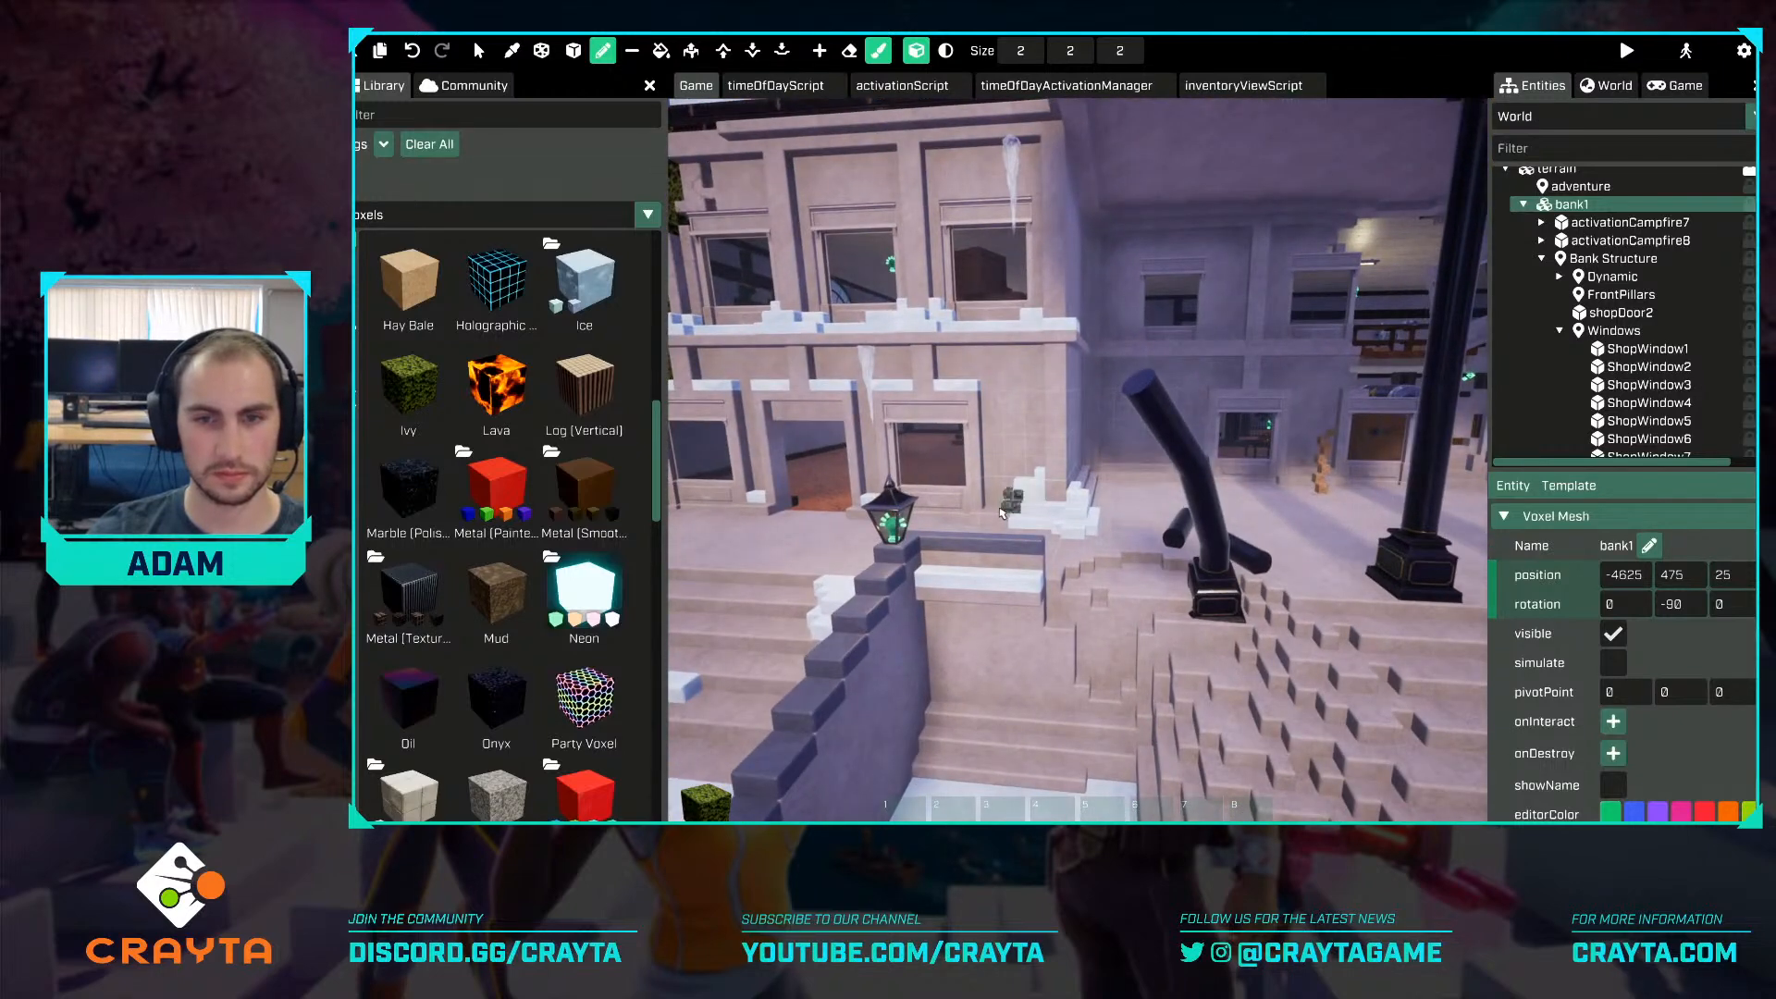
mouse_move(1001, 513)
mouse_down()
mouse_move(1064, 315)
mouse_move(1125, 220)
mouse_up()
key(s)
right_drag(1122, 230, 1117, 280)
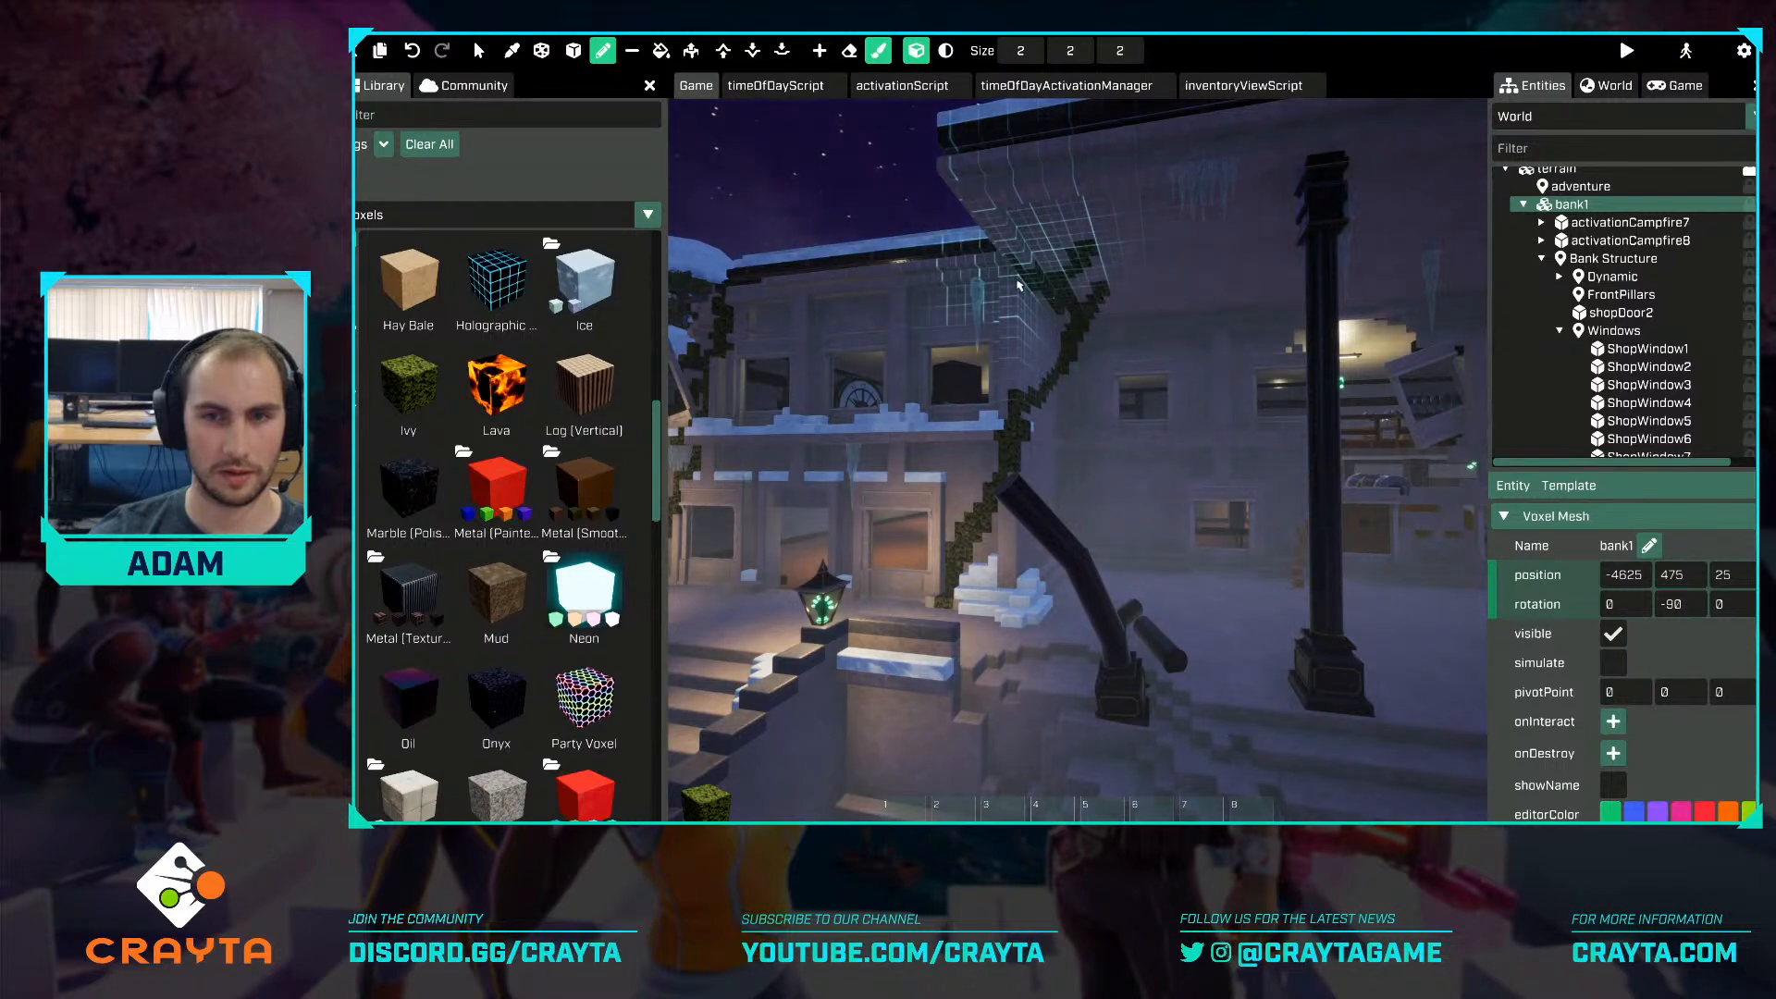
Paint a branching ivy vine up the porch's back wall, beside and above the window next to the tilted one.
key(s)
key(a)
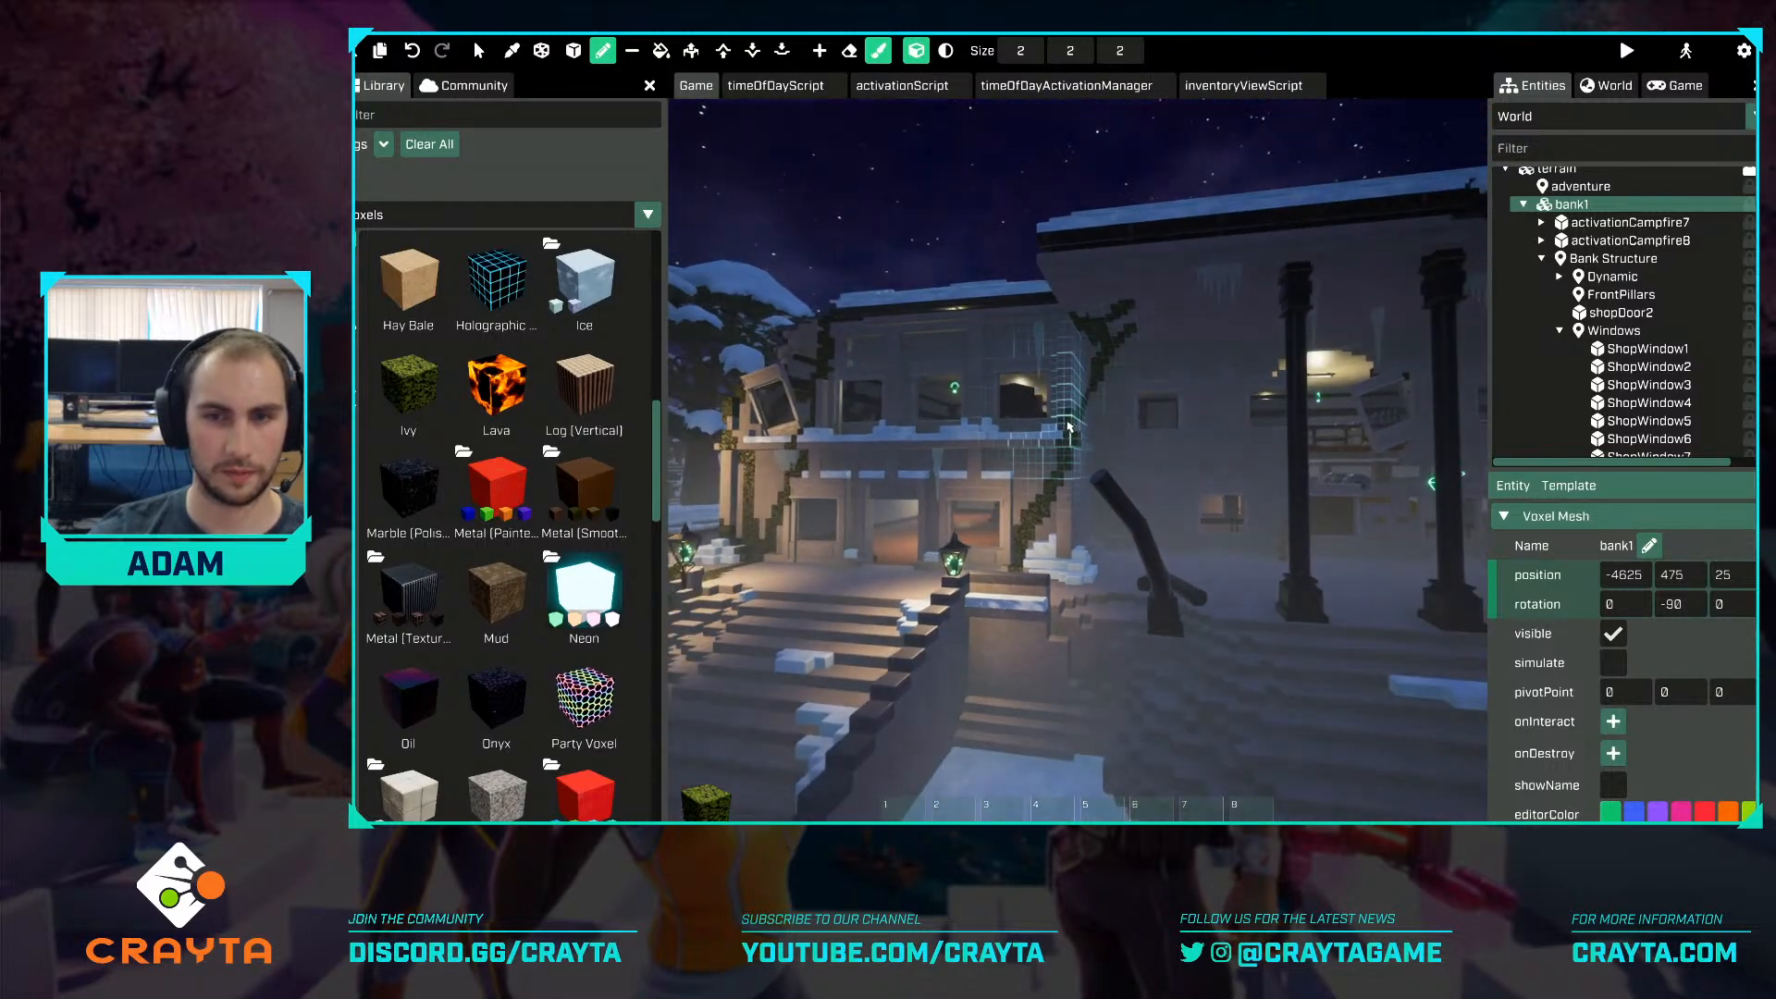
key(s)
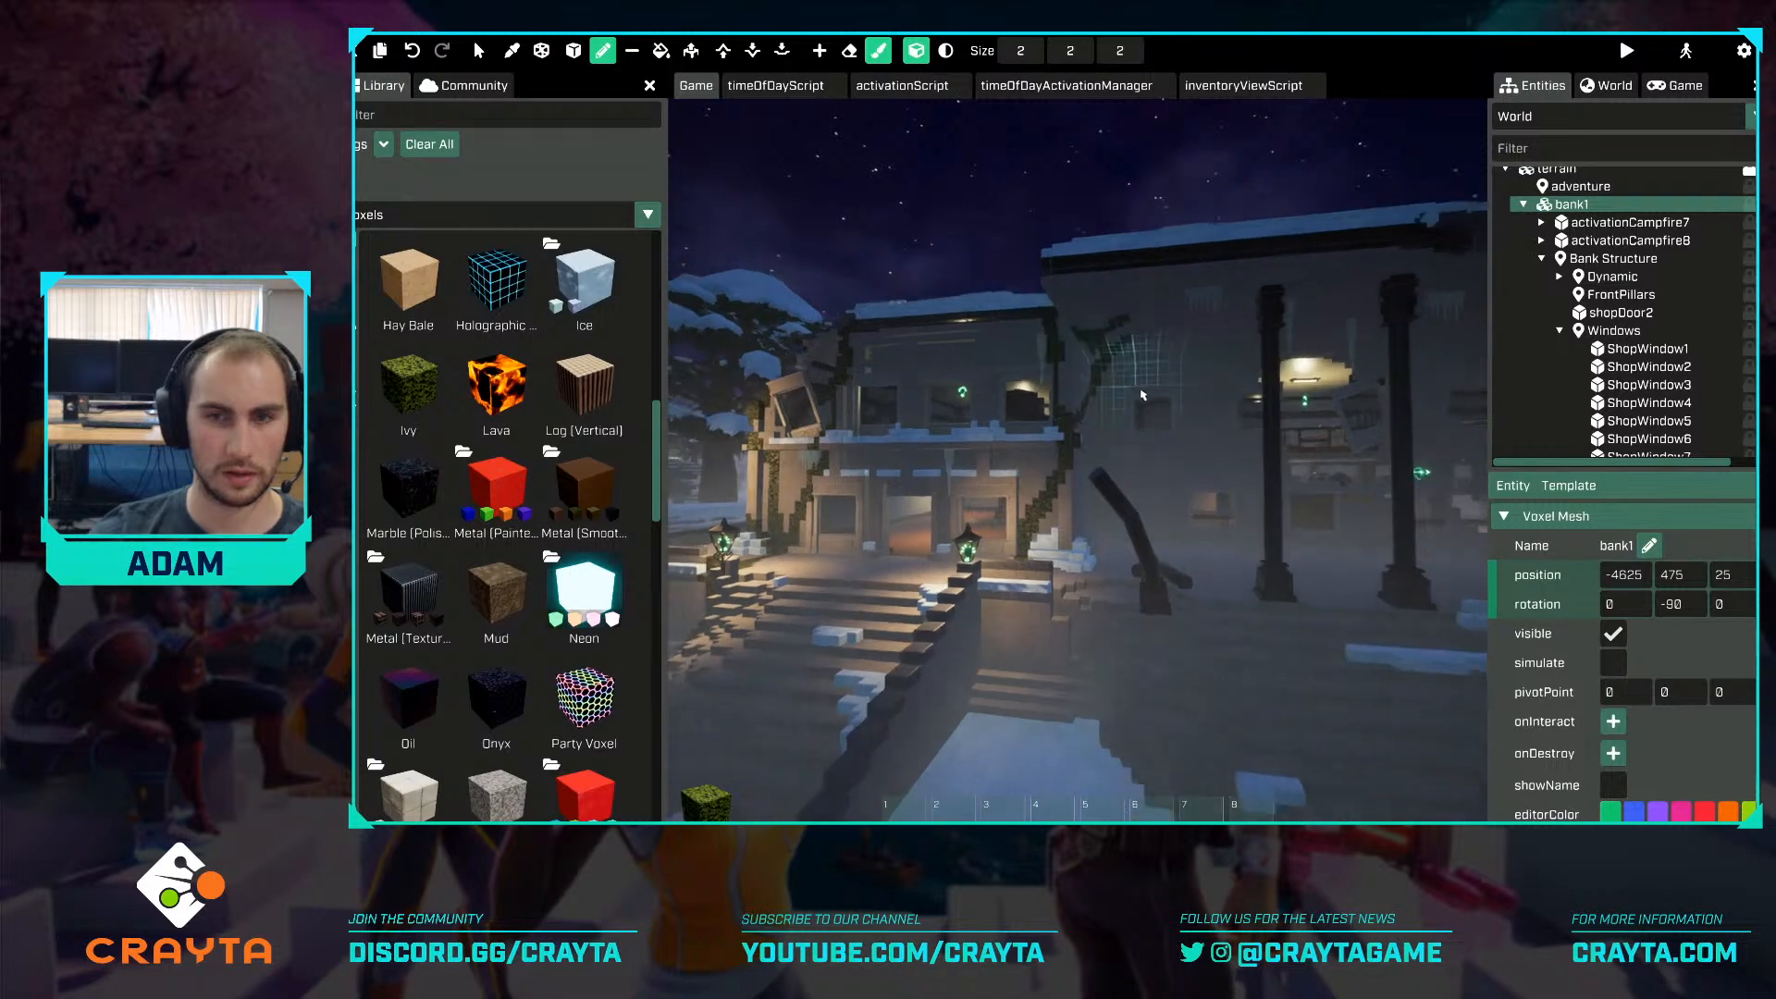
right_drag(1047, 315, 1140, 393)
key(w)
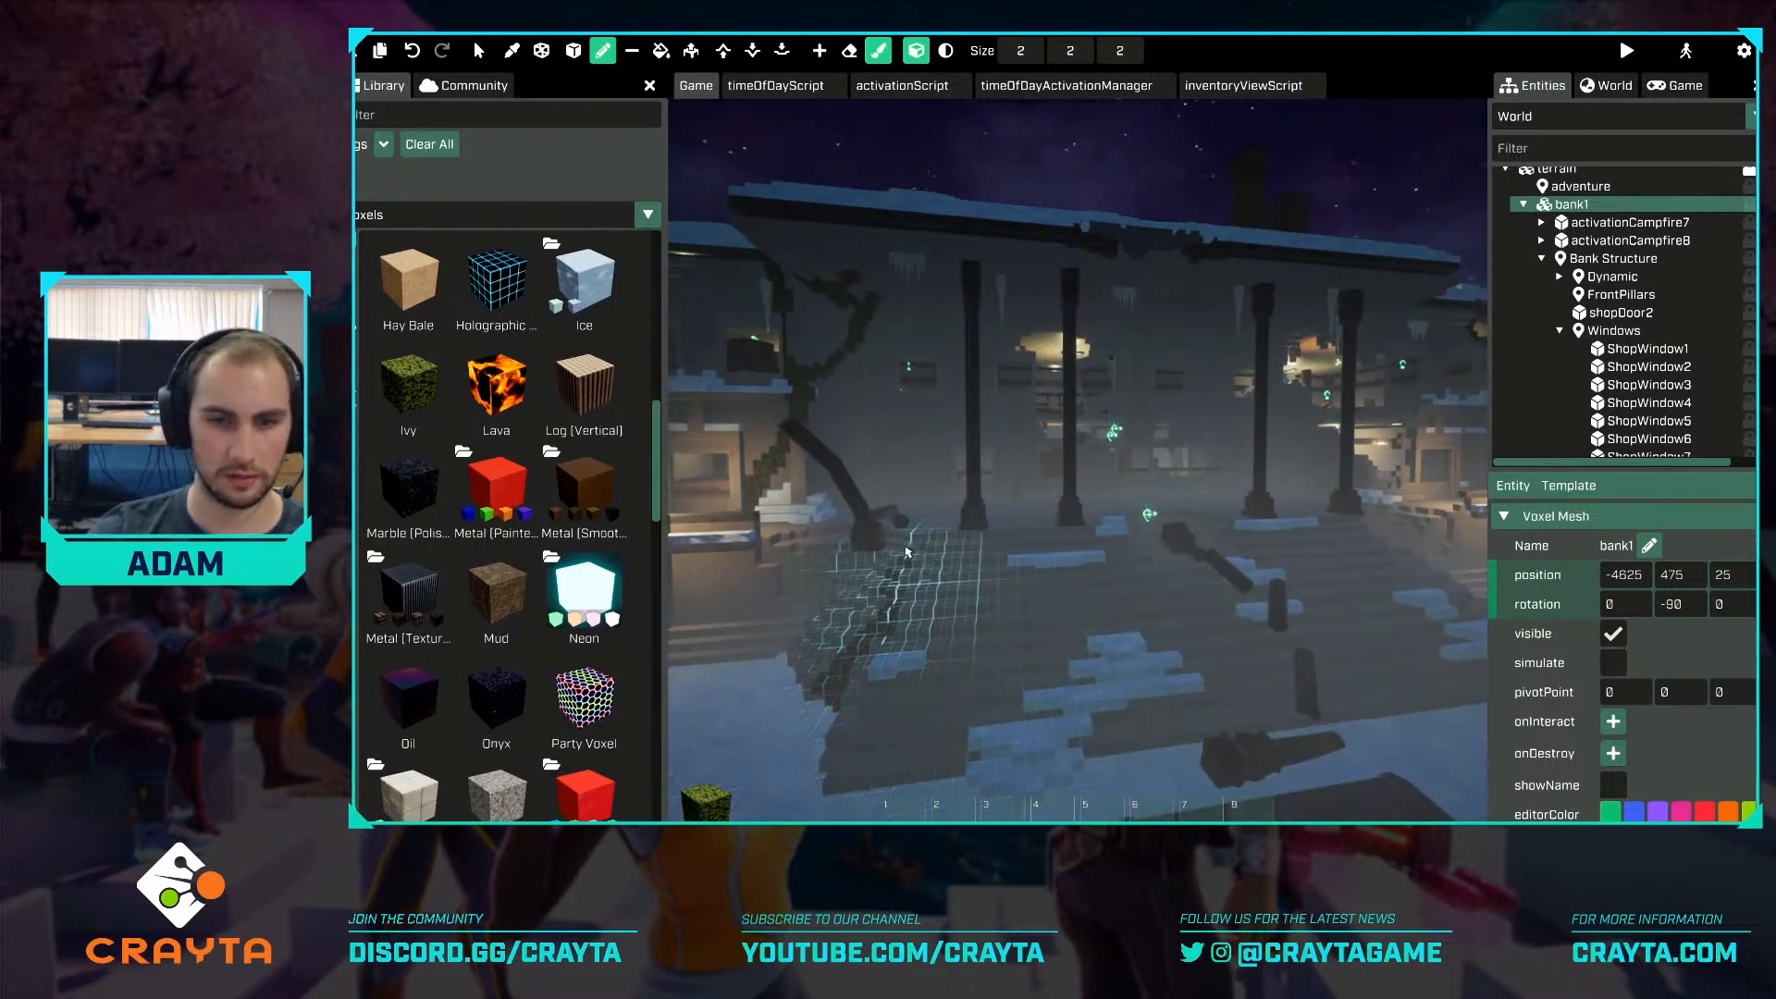
key(w)
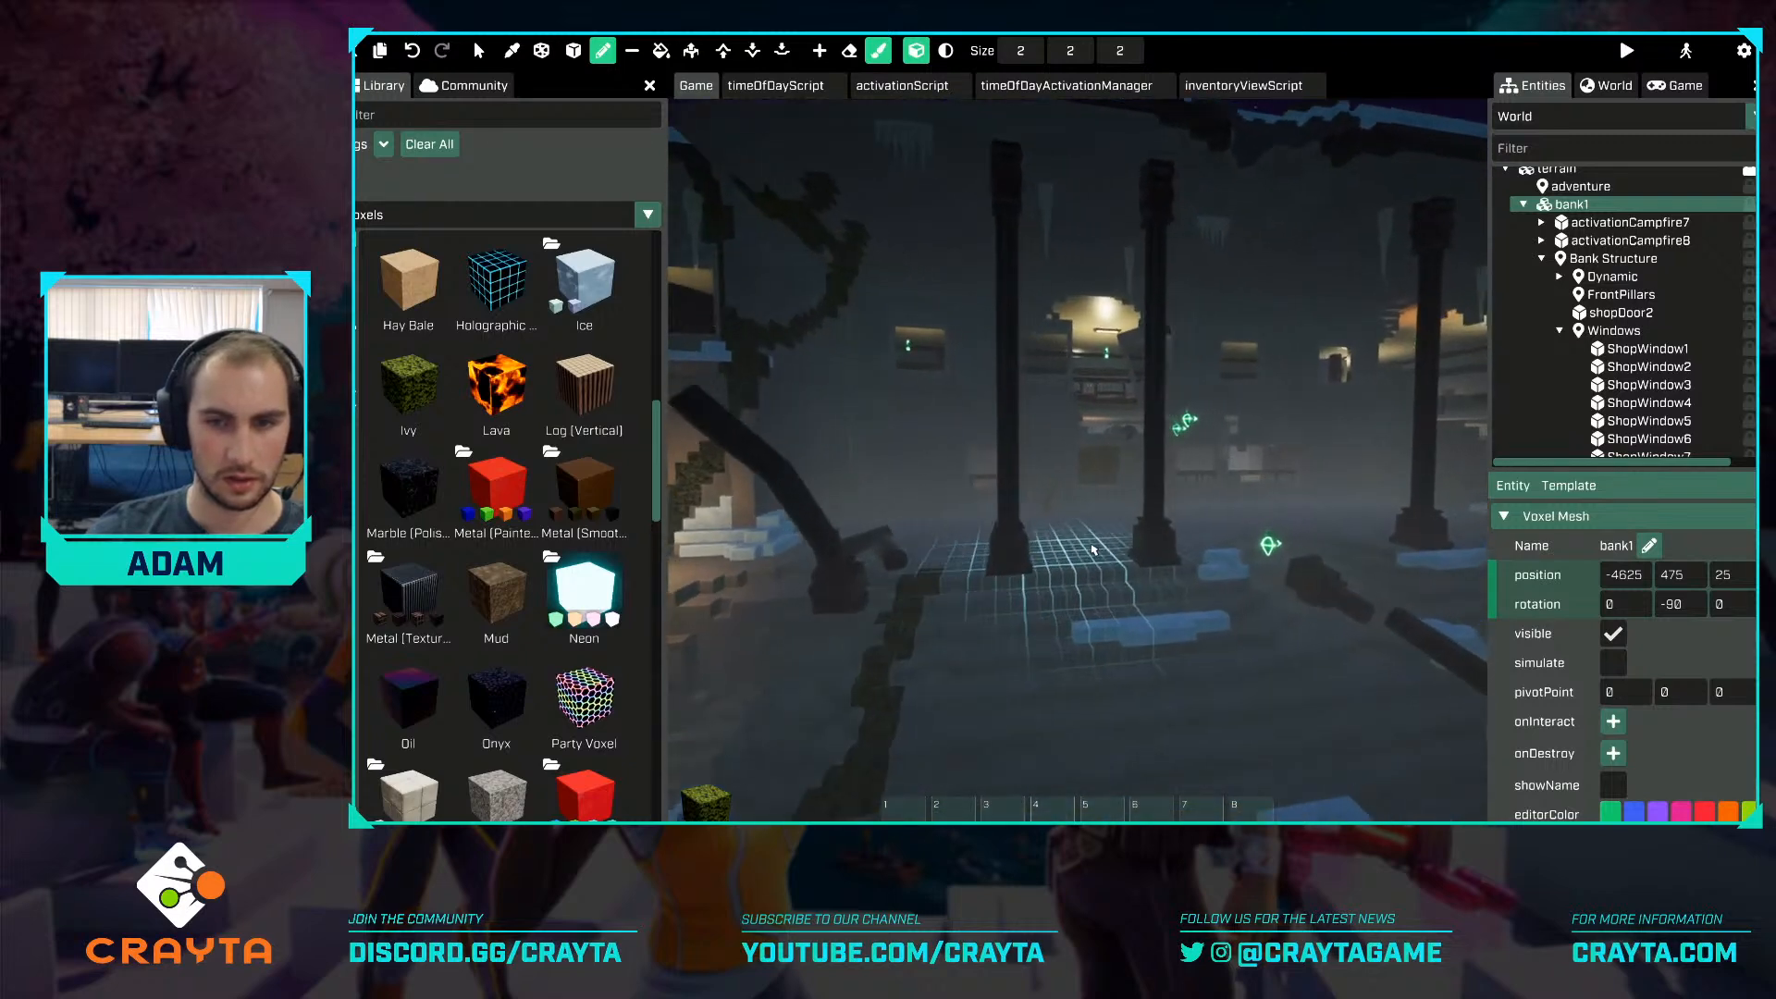
key(w)
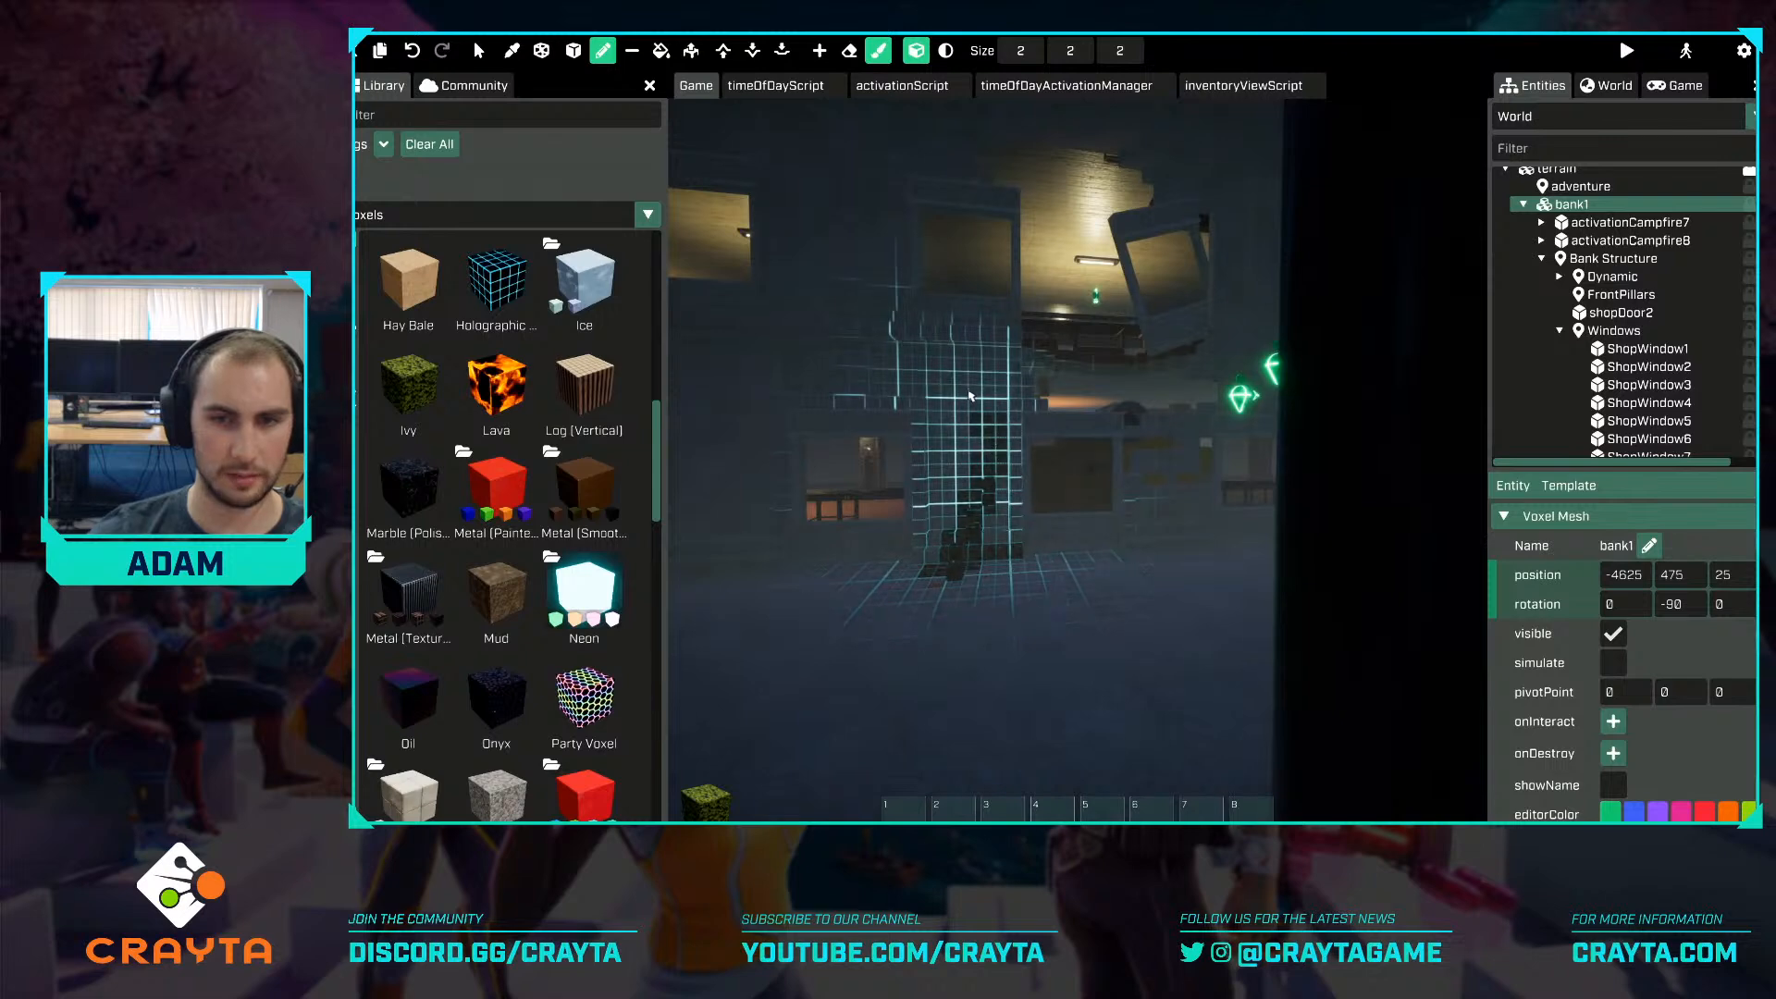
key(s)
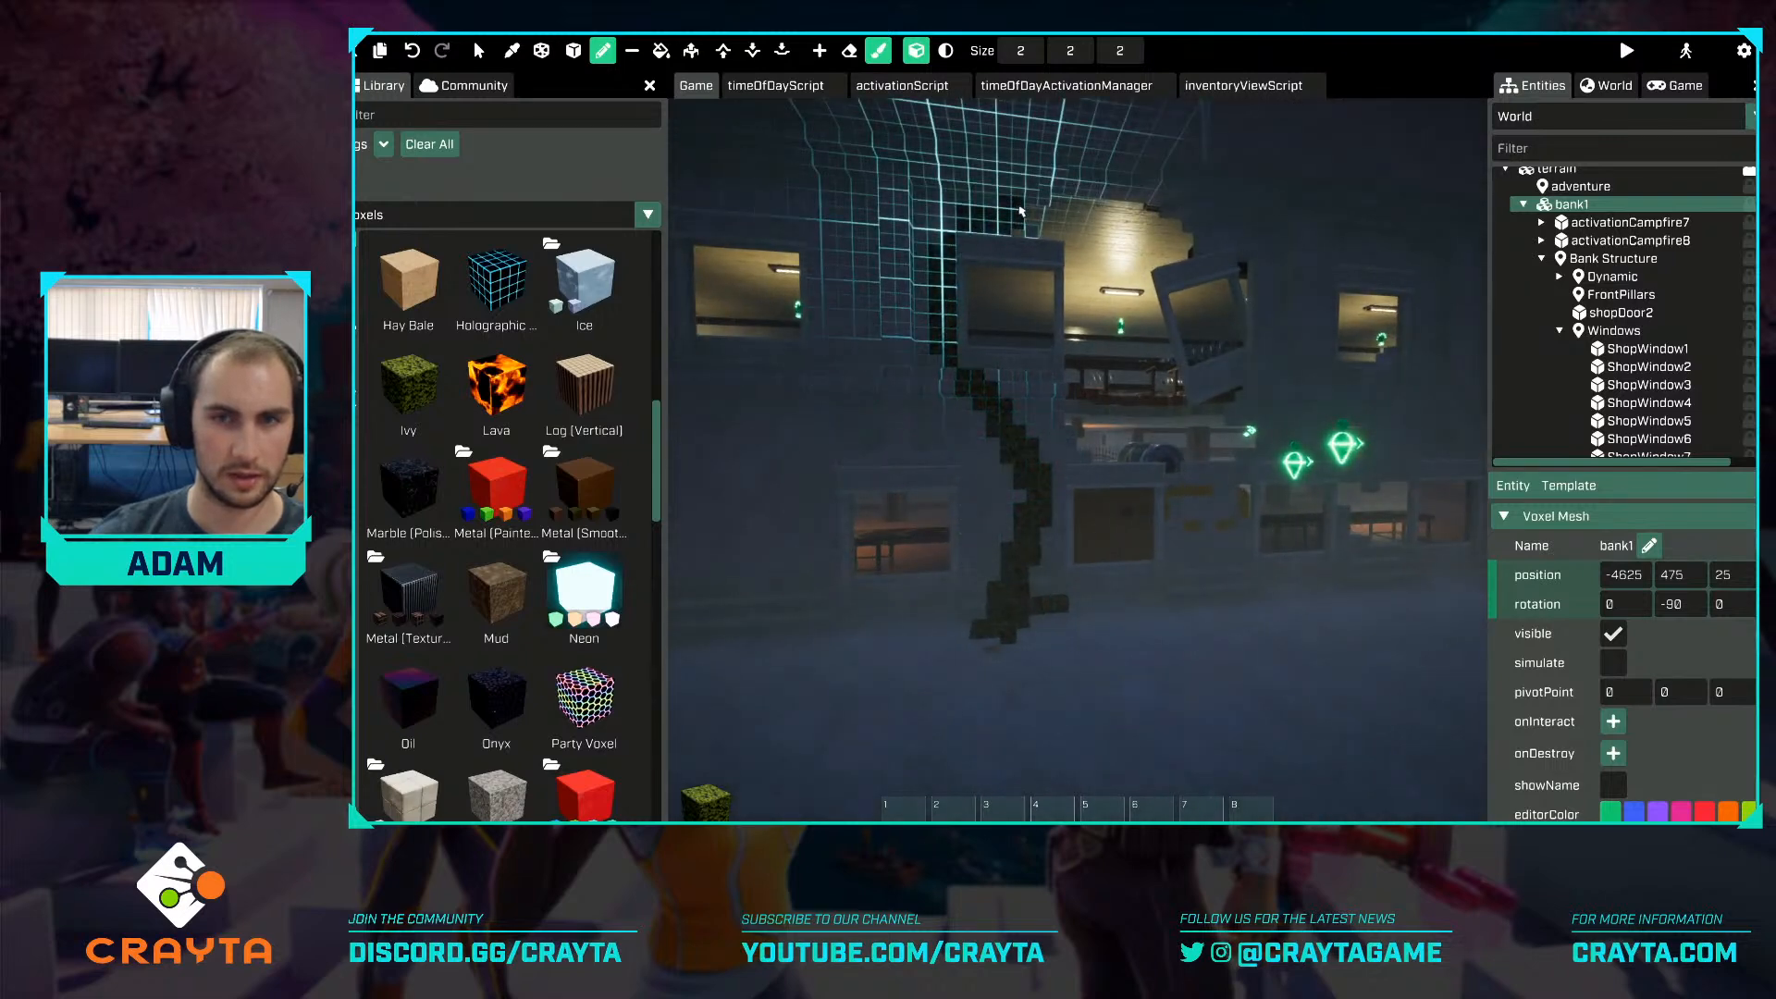
drag(928, 353, 807, 127)
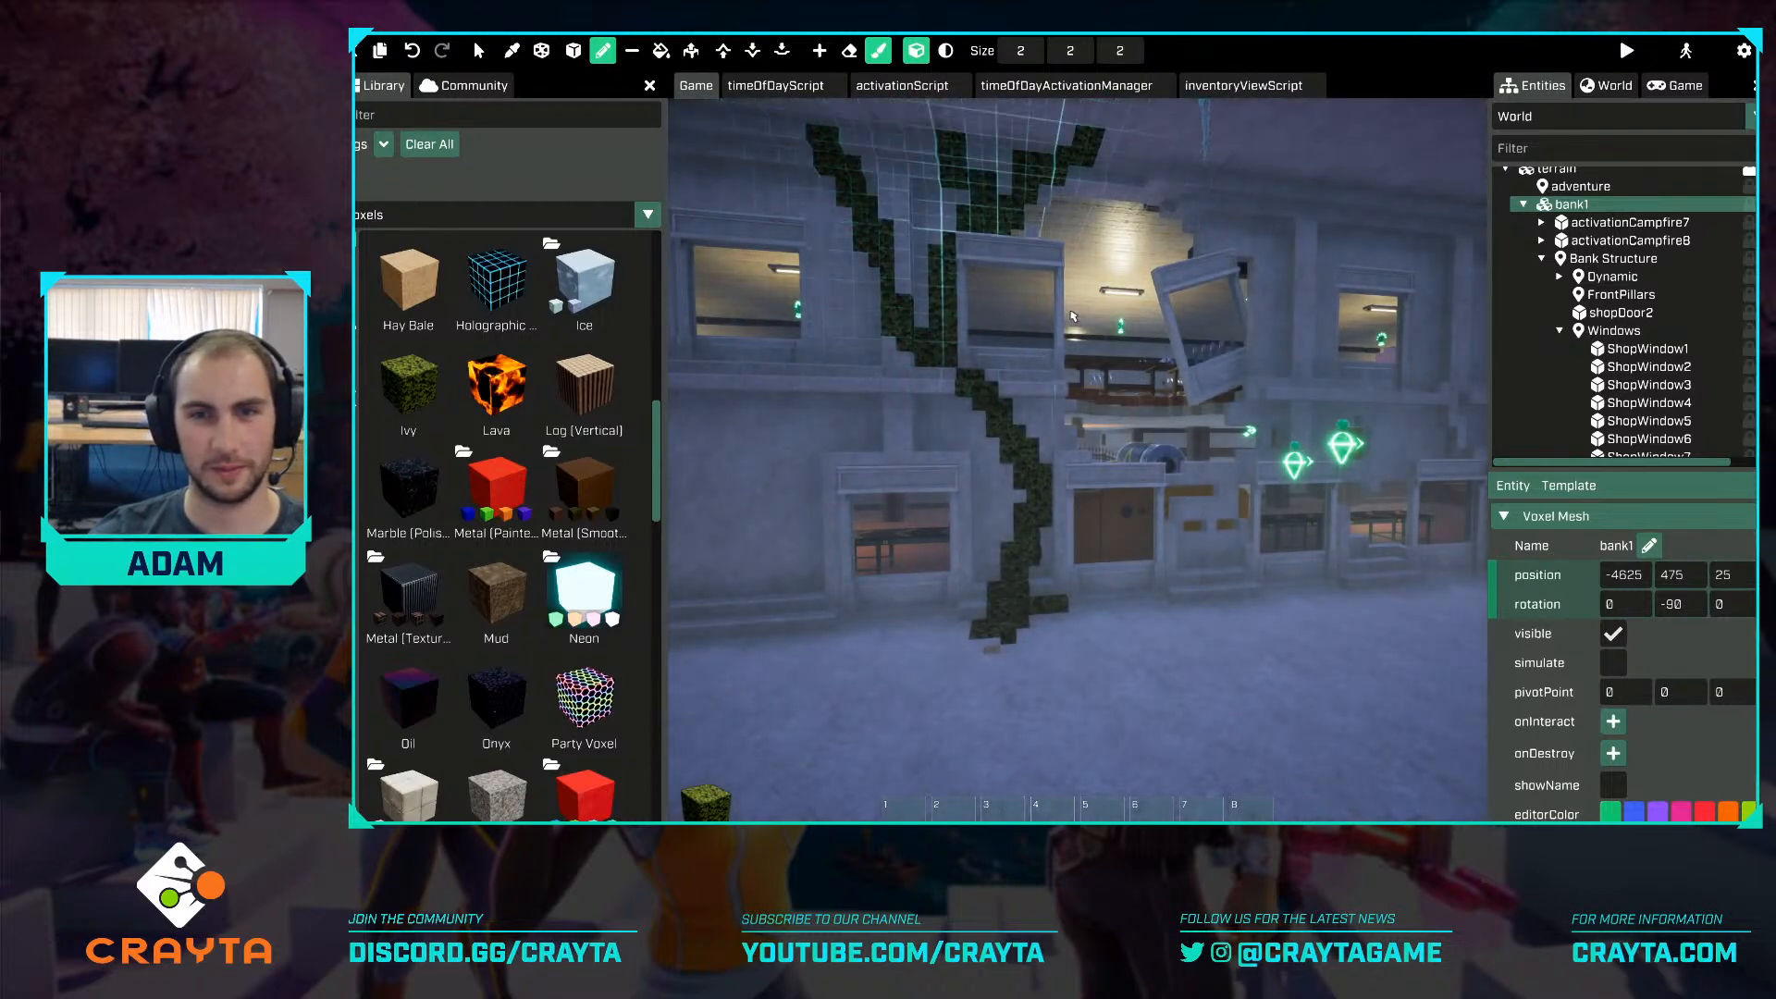
Paint an ivy vine from the porch floor up around the far side of the tilted window to the ceiling.
key(s)
key(d)
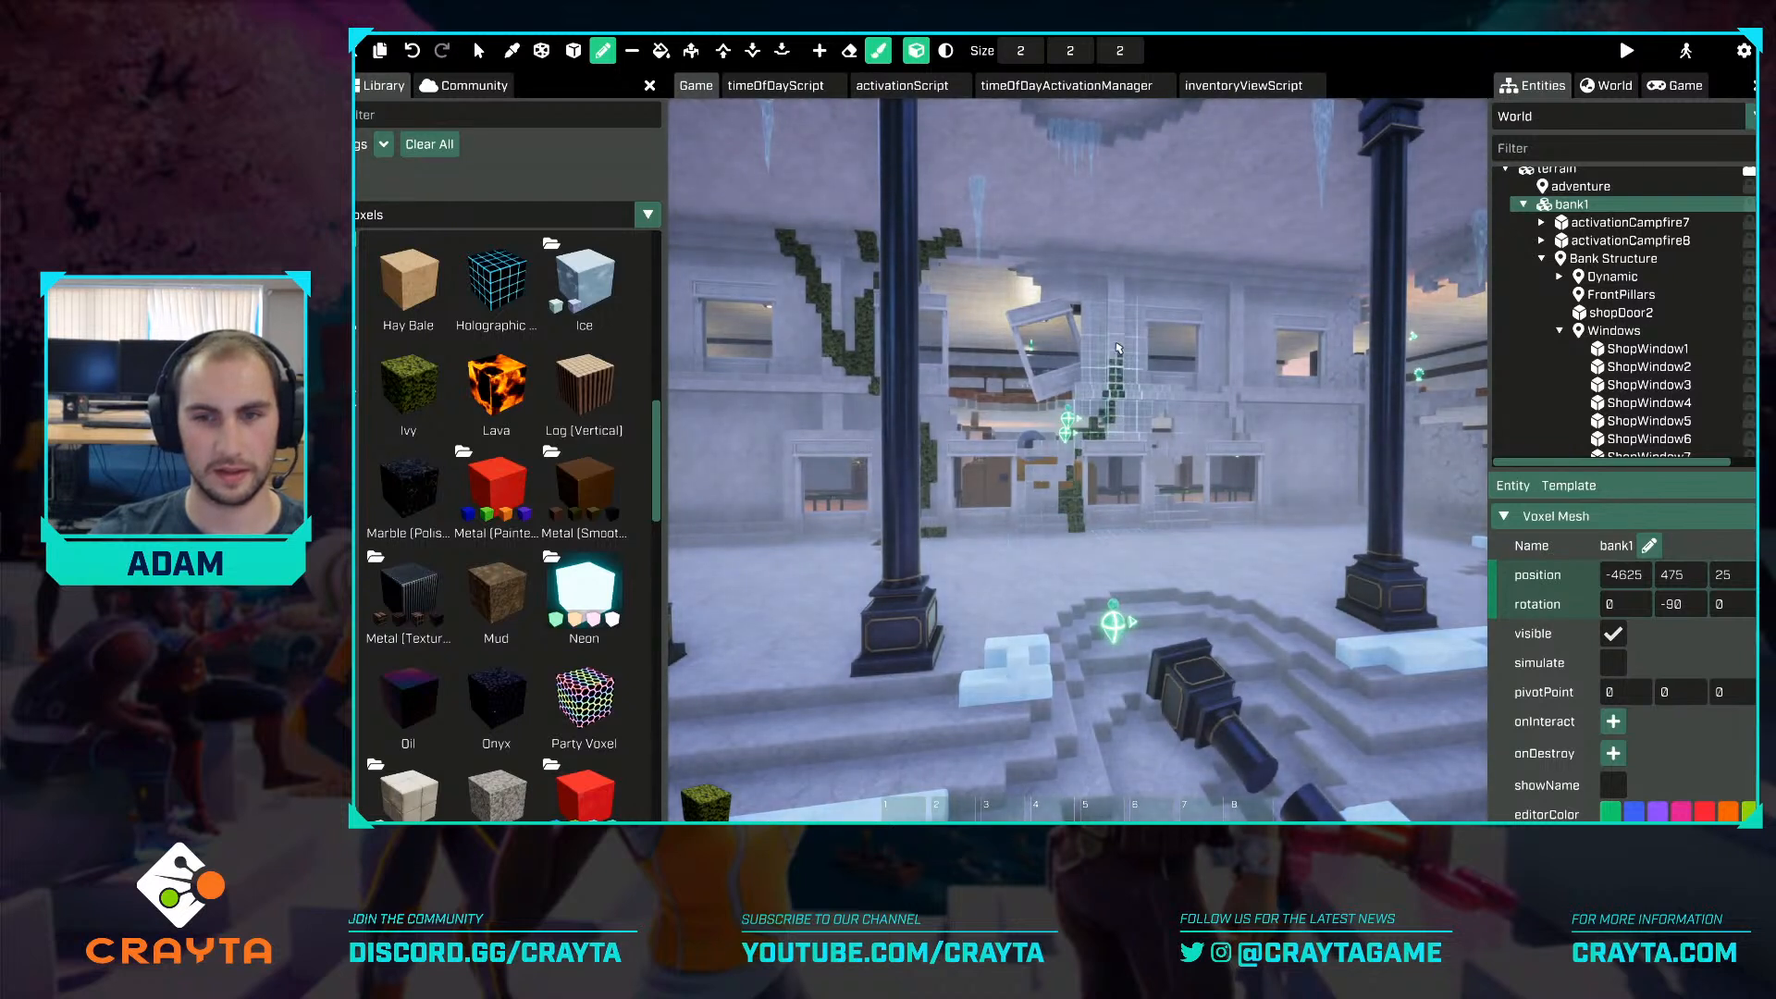
drag(1083, 280, 1071, 240)
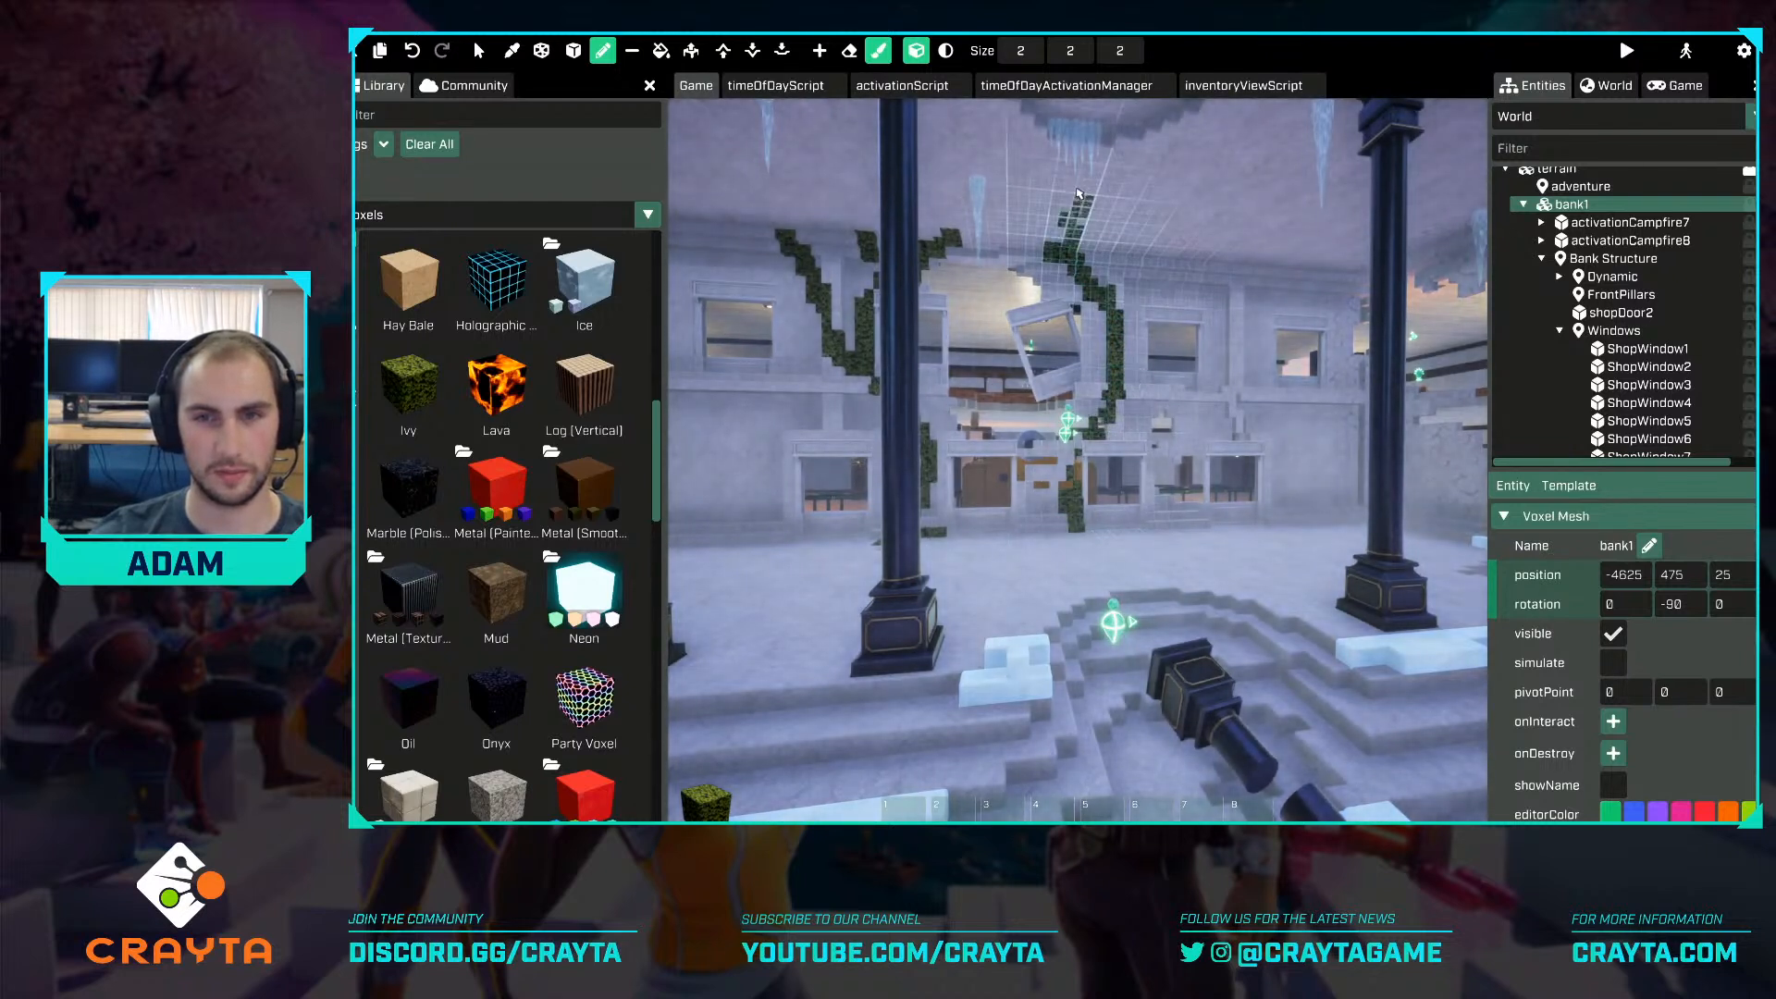
Paint ivy up the porch's opposite corner by the broken wall and along the edge to the roof's front corner.
key(s)
right_drag(1013, 229, 1110, 237)
key(d)
key(w)
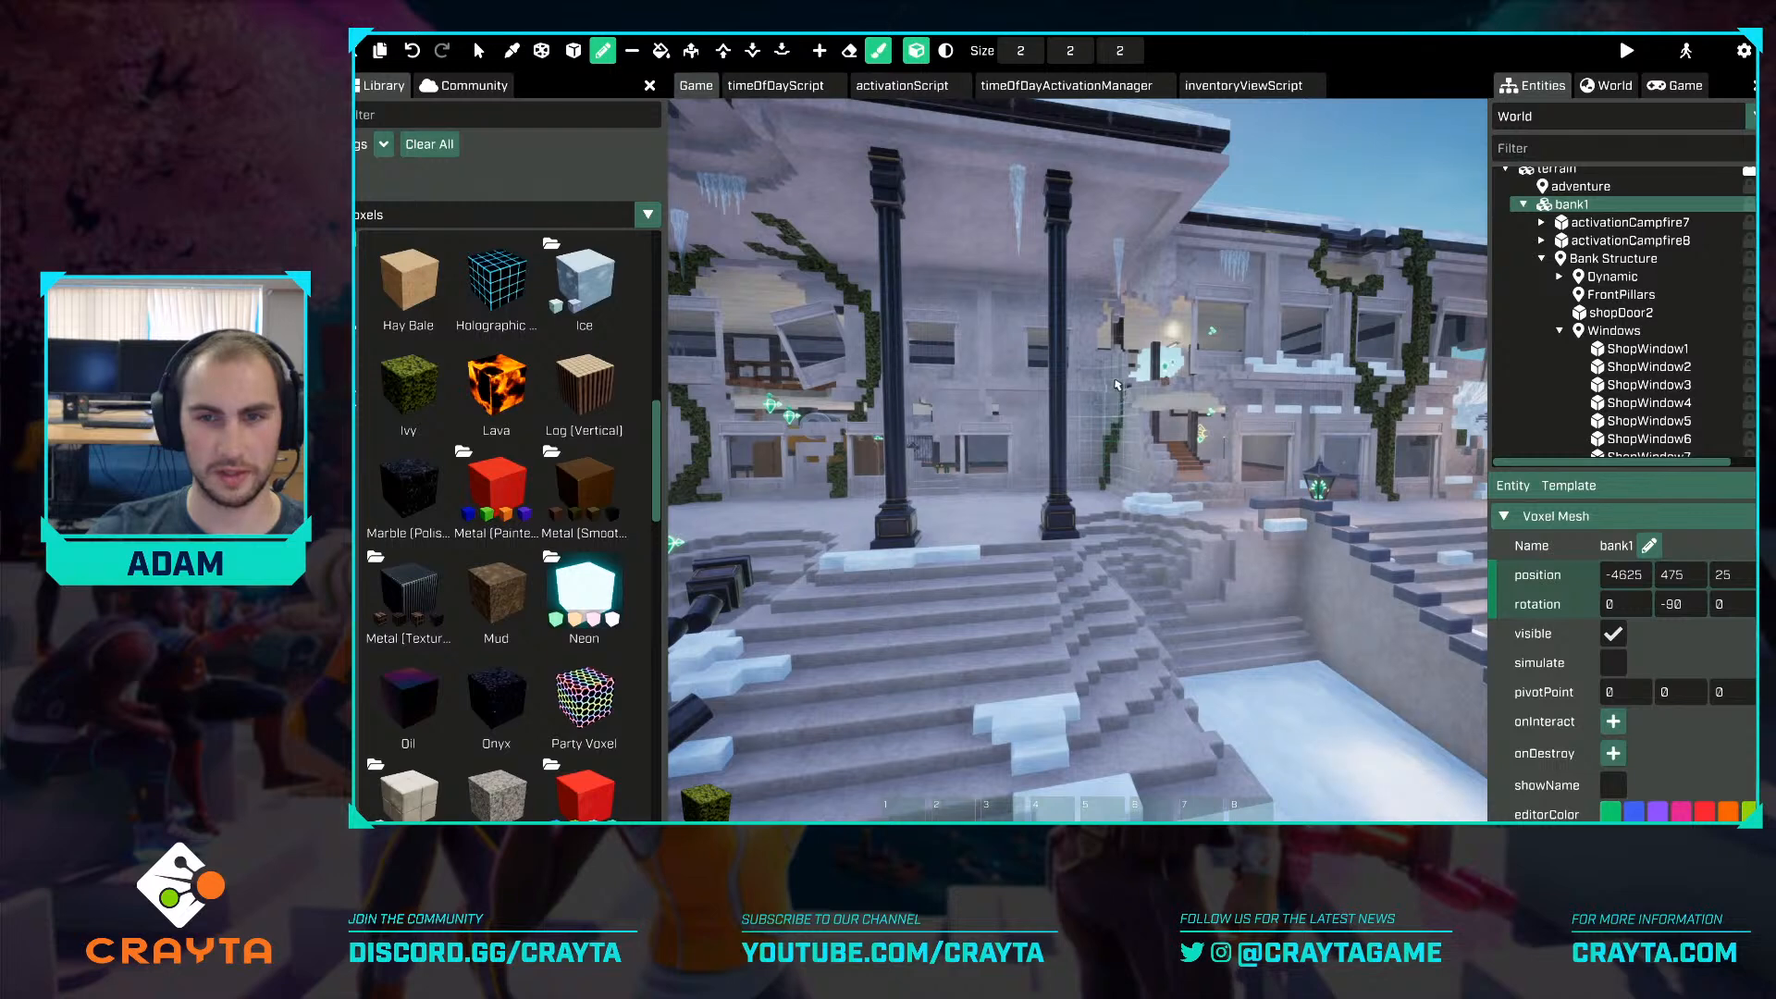
drag(1092, 319, 1106, 282)
right_drag(1124, 378, 1124, 370)
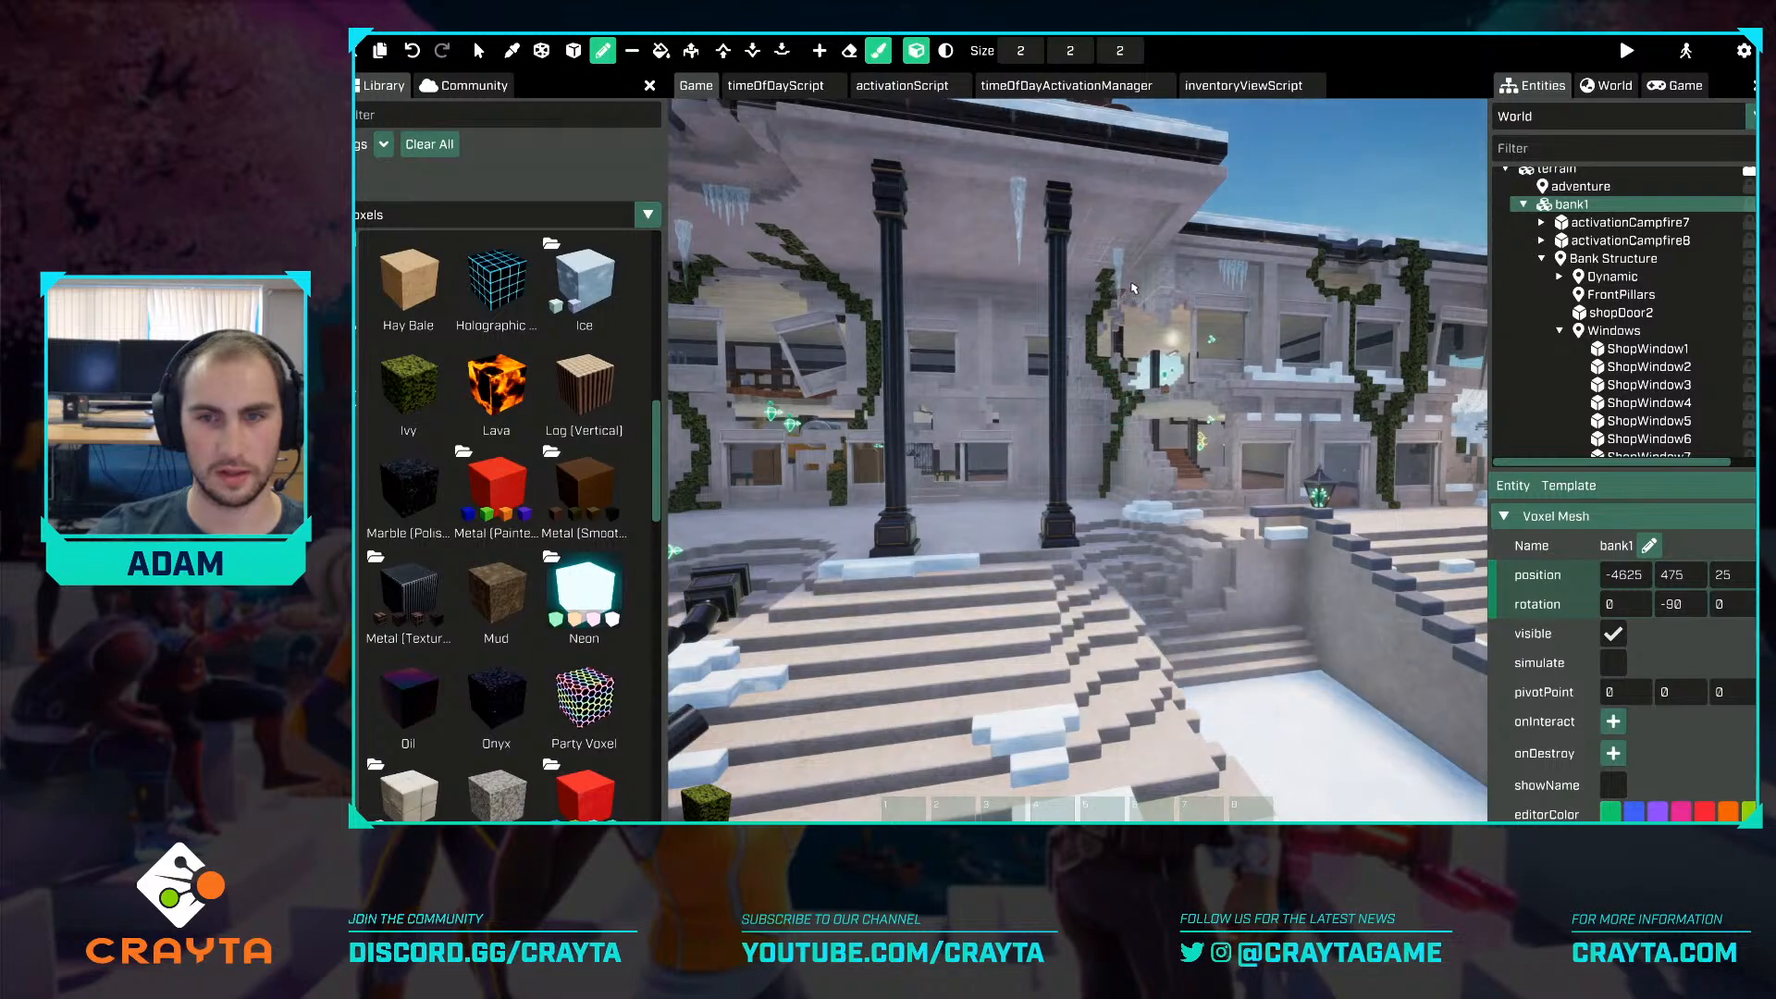
drag(1114, 277, 1172, 215)
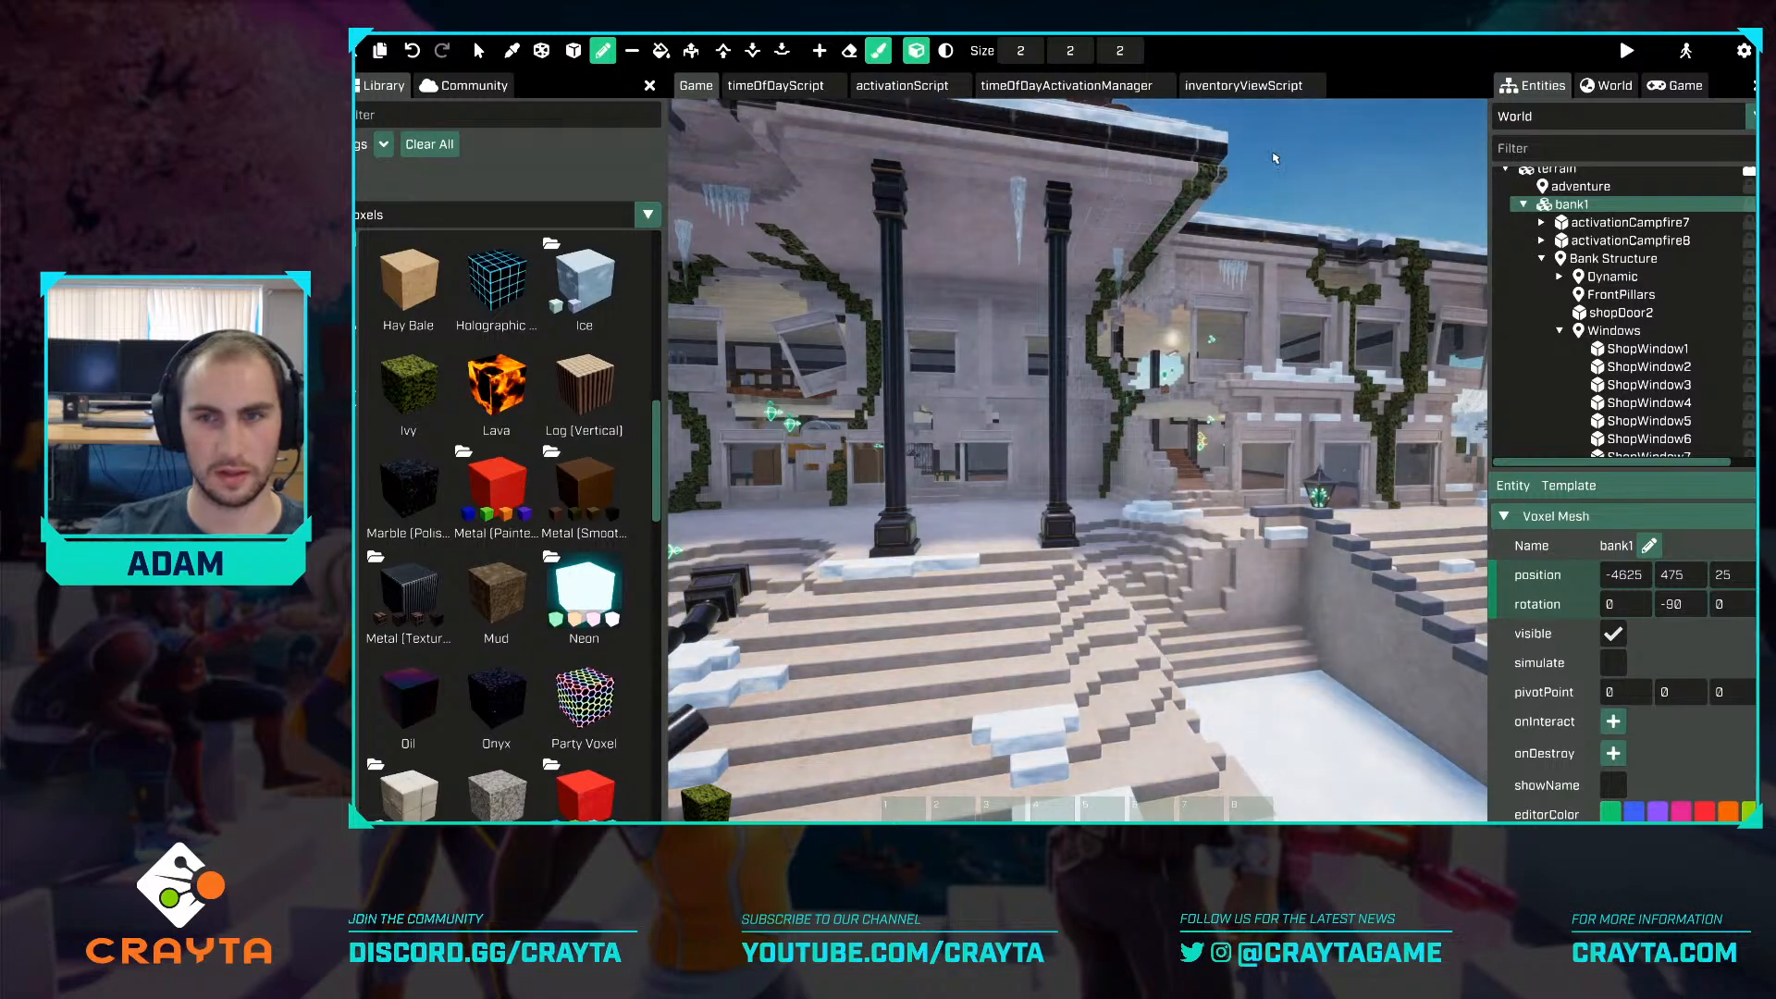
Paint branching ivy on the low wall in the recess between the two front staircases.
key(s)
mouse_move(1277, 158)
right_down()
mouse_move(1318, 160)
mouse_move(1281, 160)
right_up()
key(w)
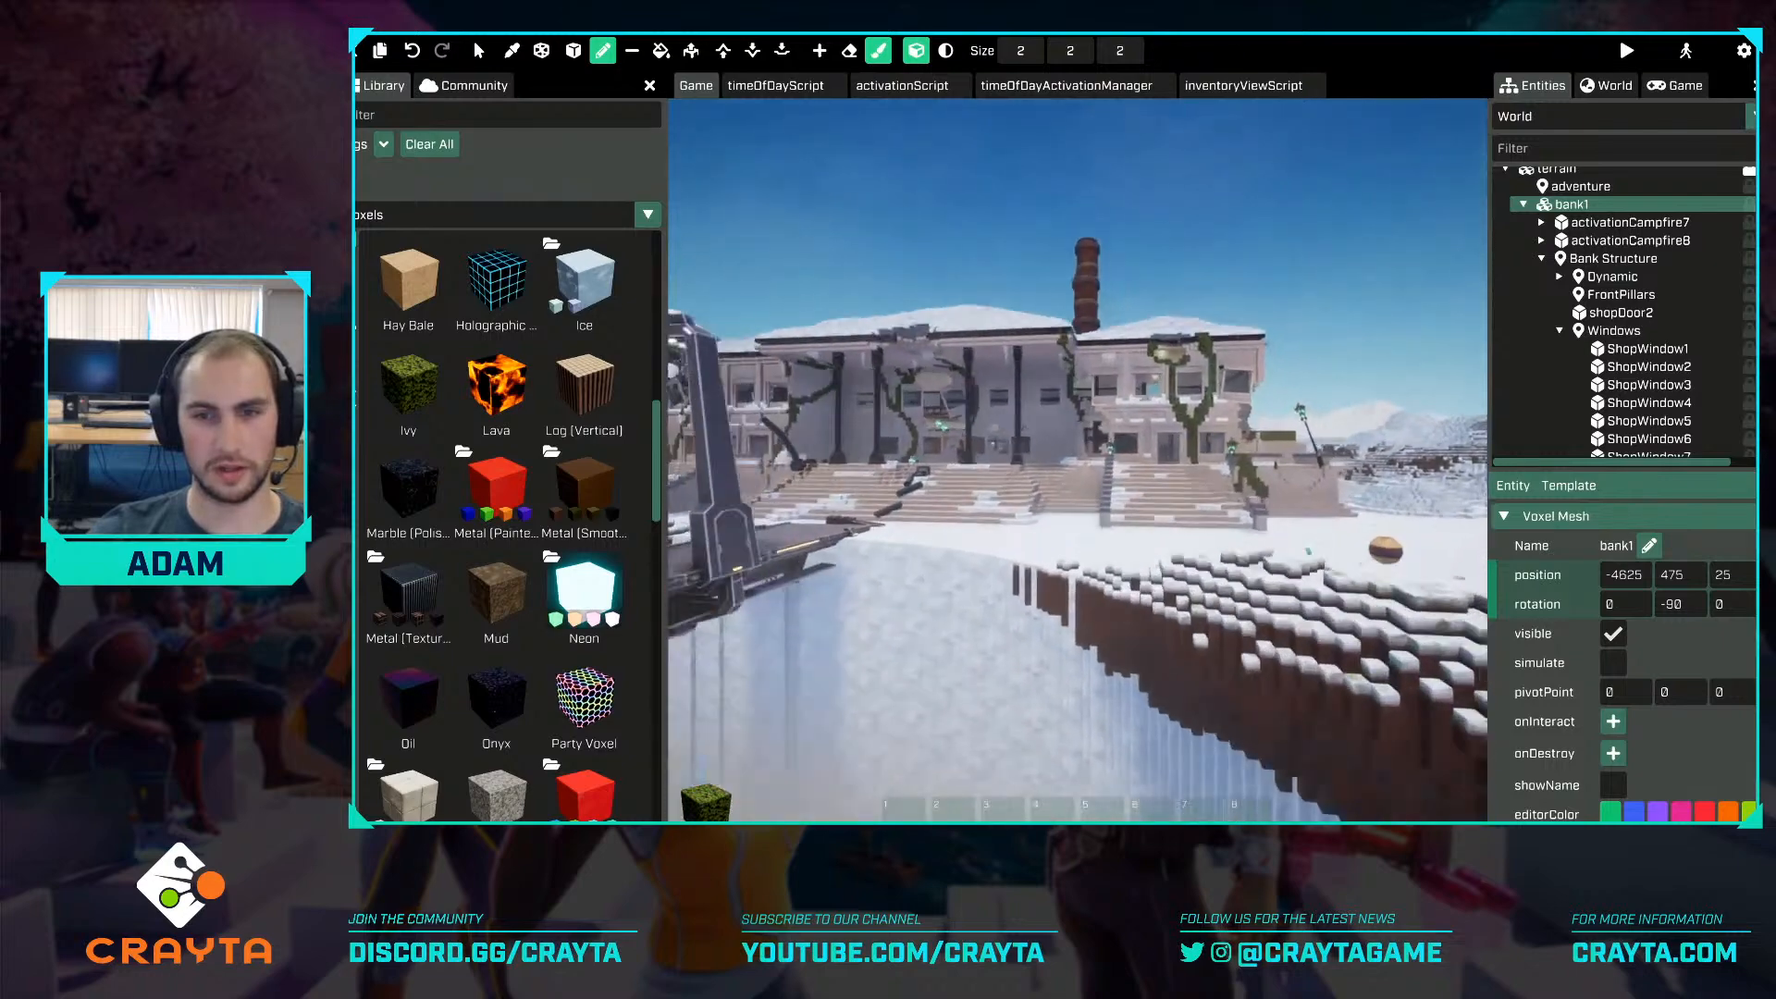
key(w)
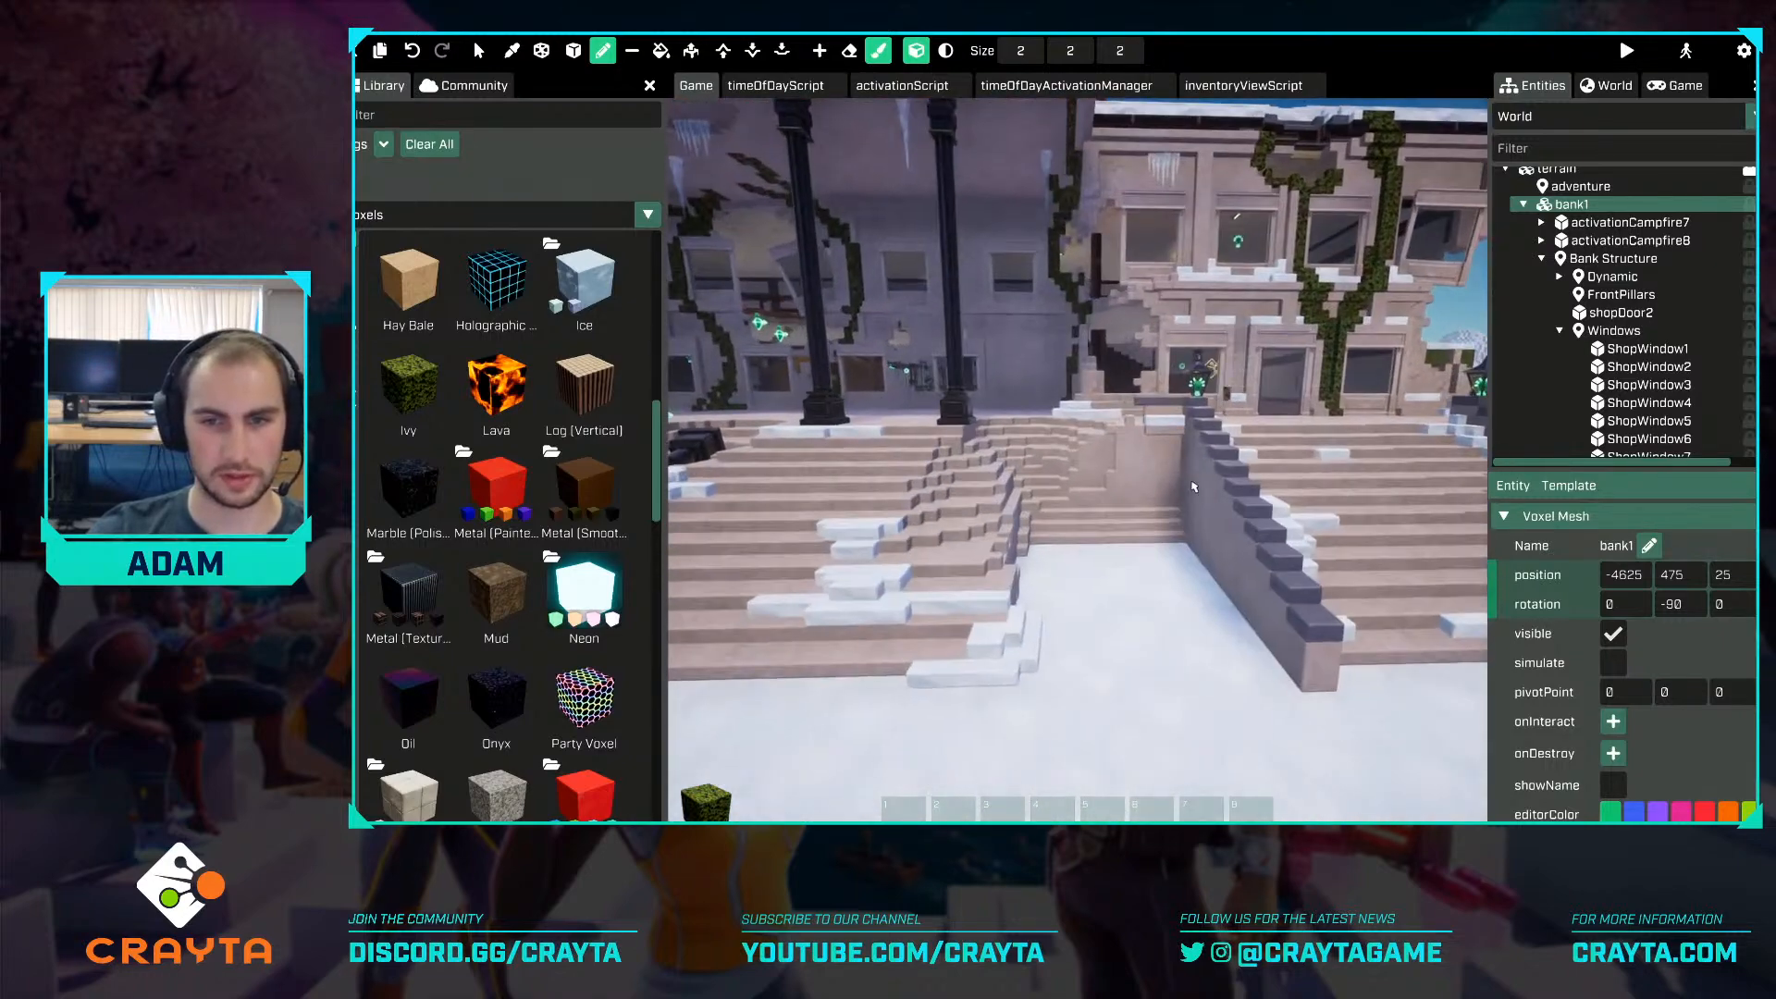
drag(1161, 491, 1180, 437)
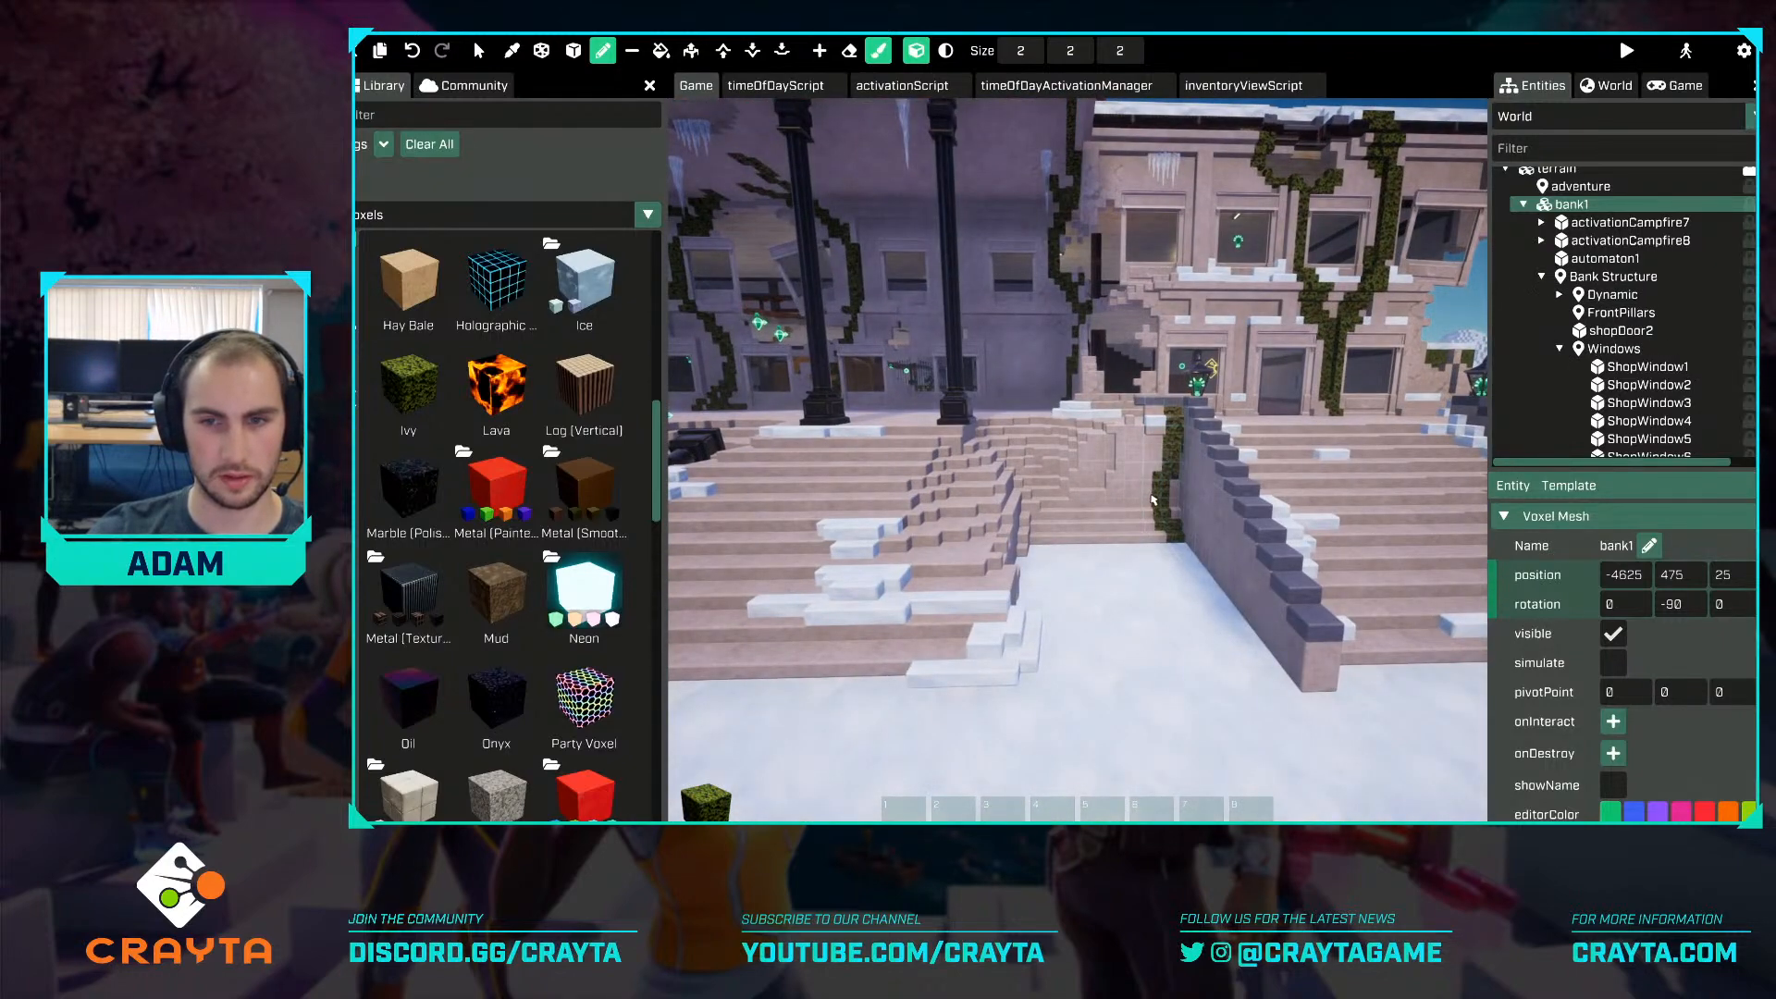
key(s)
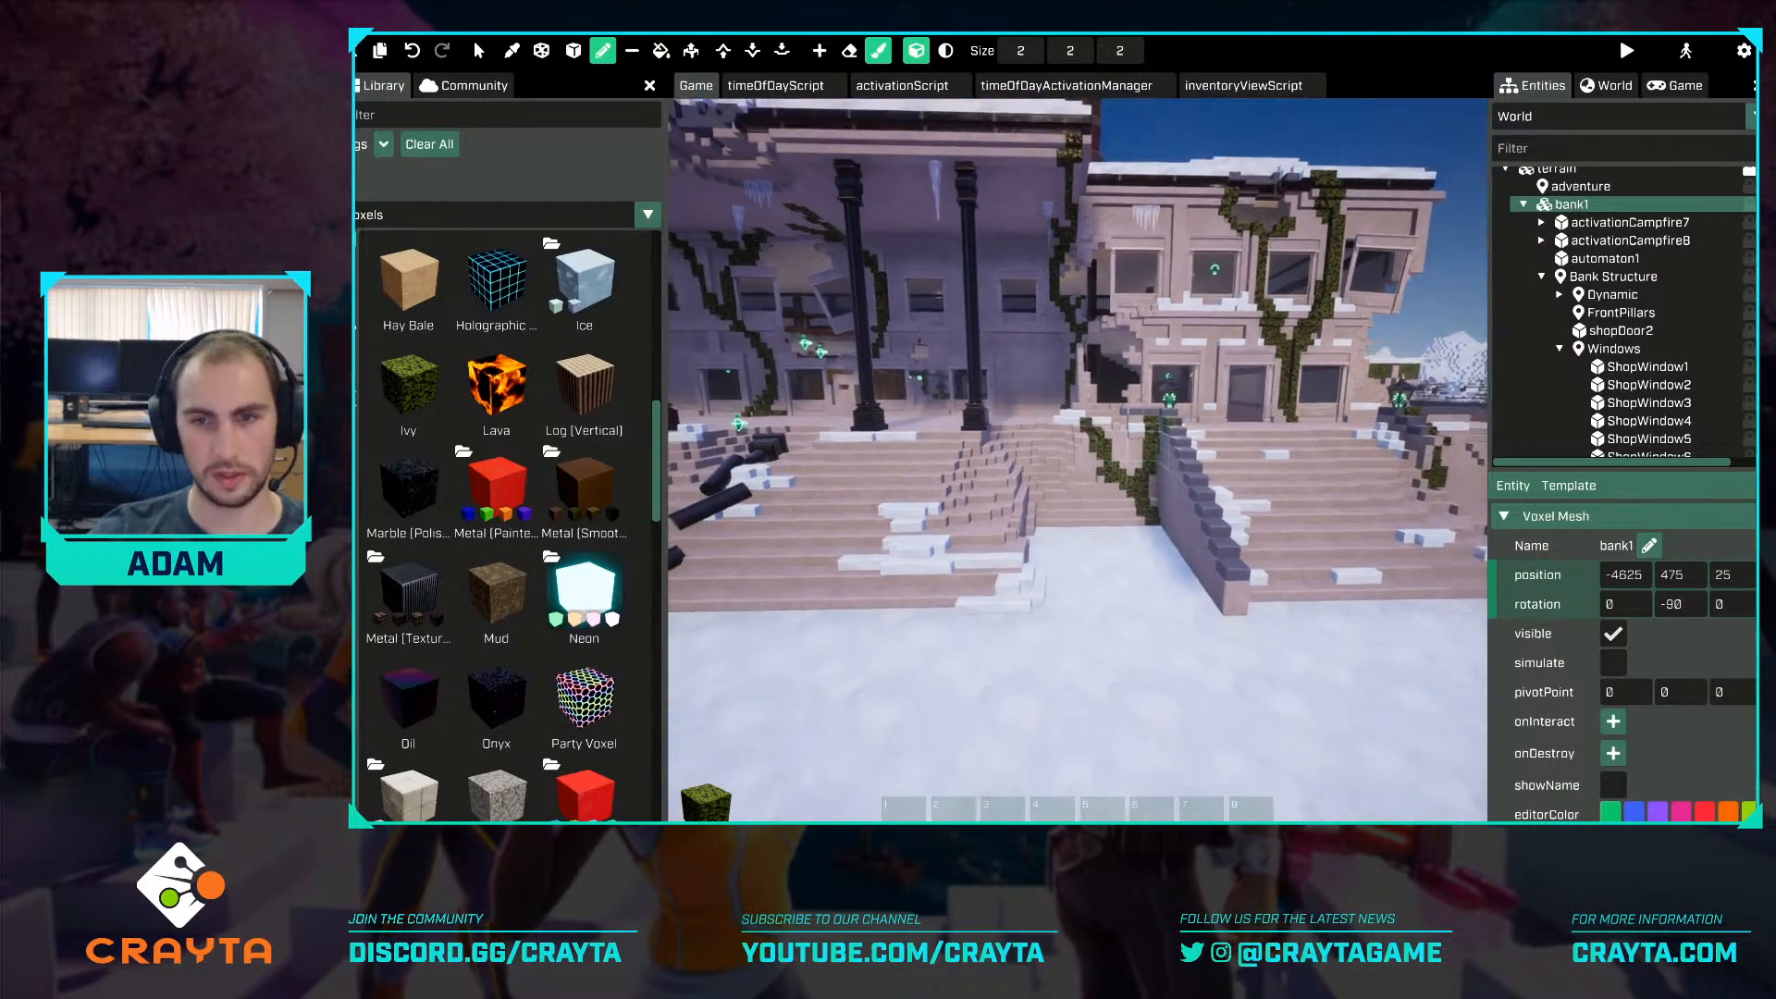
Deselect the bank and look over its ivy-covered exterior from the front and from above.
key(w)
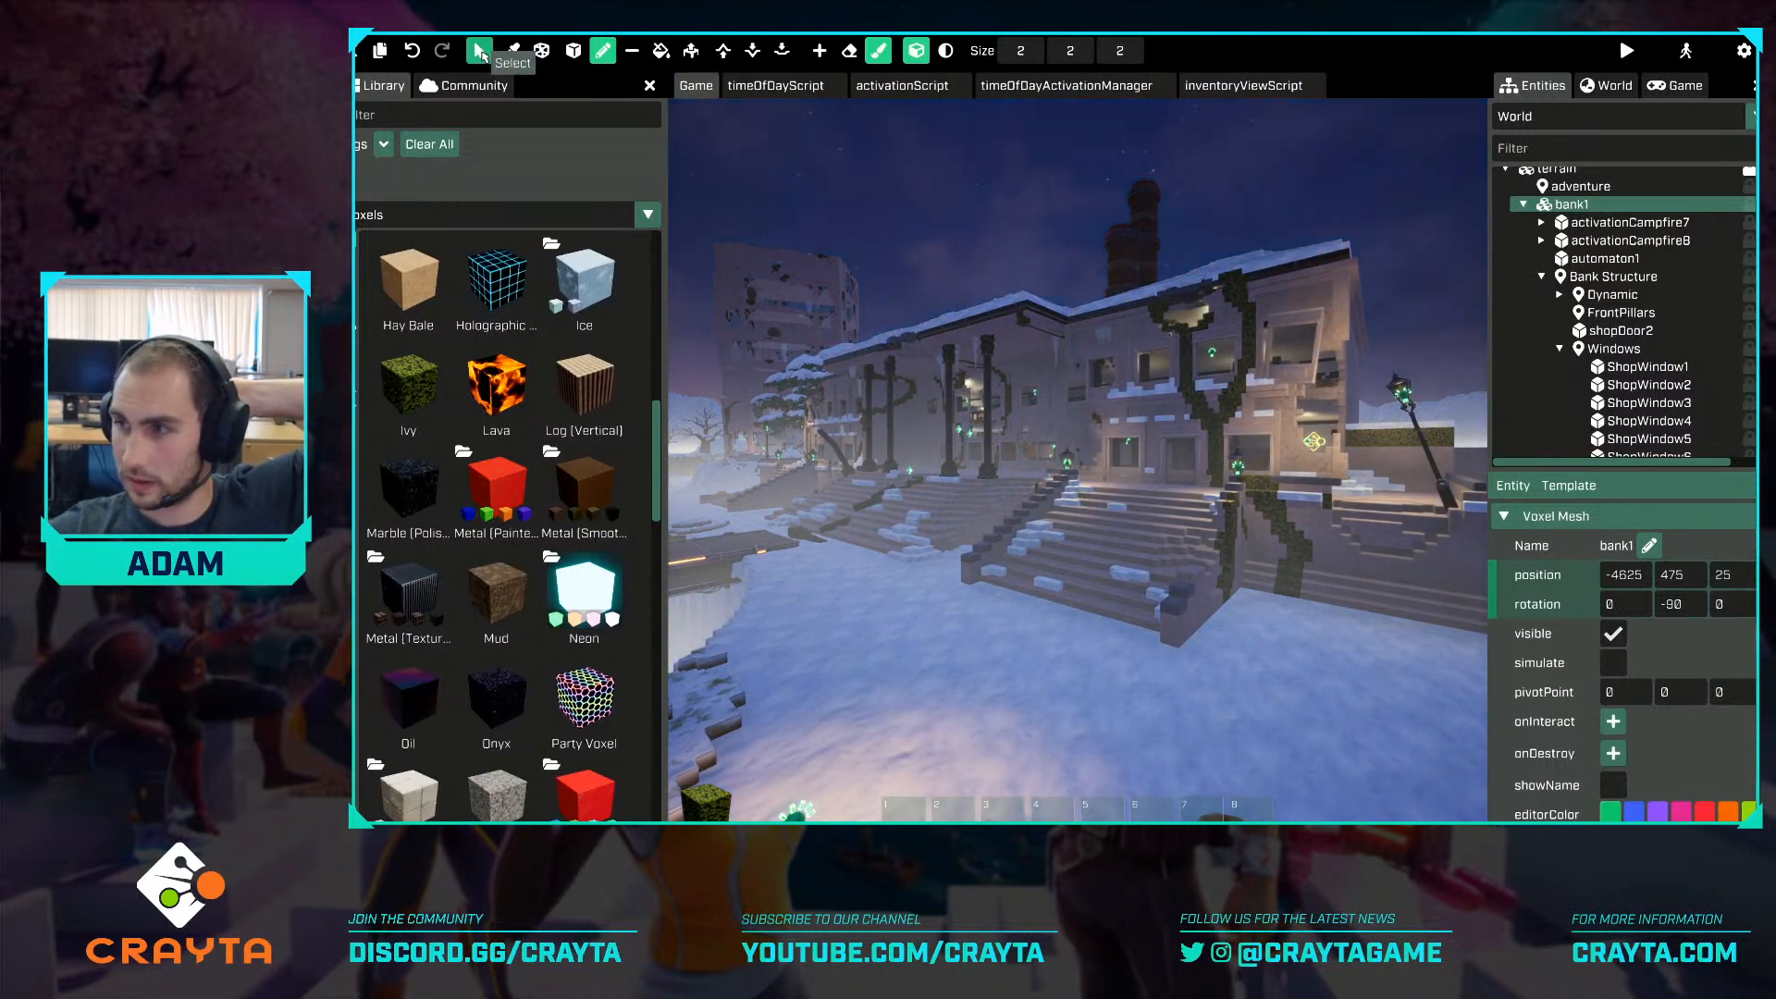
click(478, 51)
click(1012, 209)
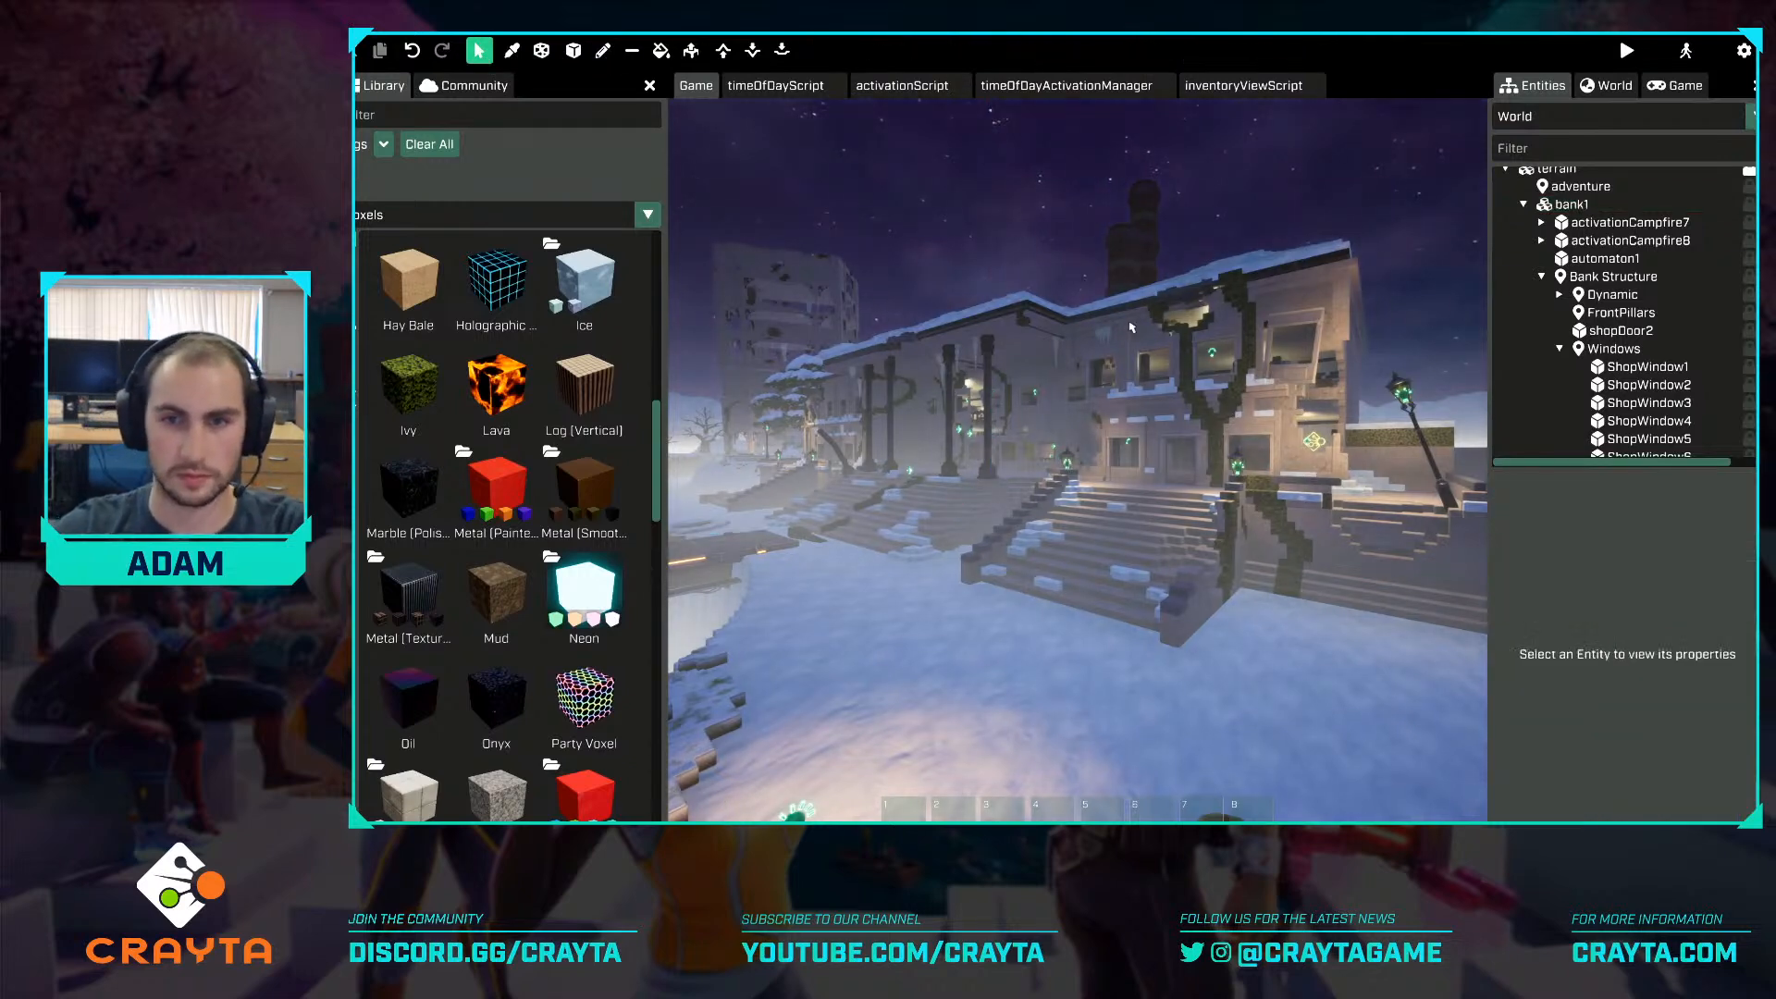
key(s)
mouse_move(1107, 319)
right_down()
mouse_move(1190, 326)
mouse_move(1125, 320)
right_up()
key(w)
key(d)
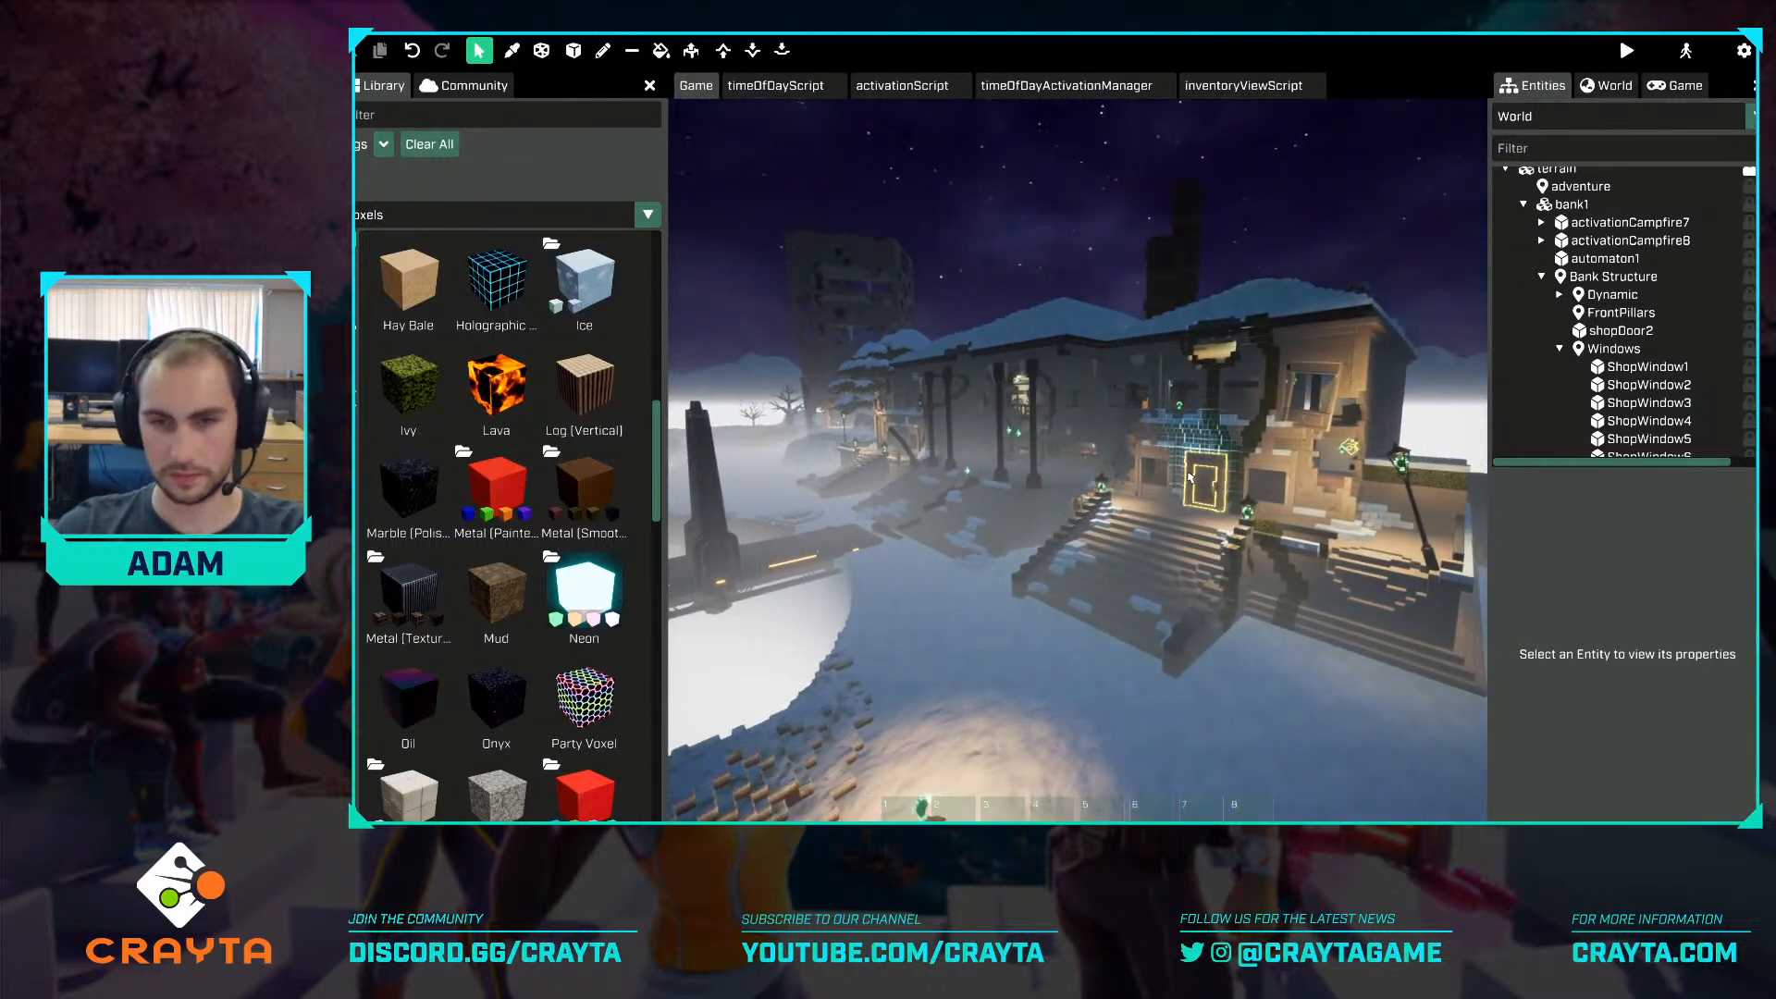
key(a)
right_drag(1190, 479, 1235, 485)
key(w)
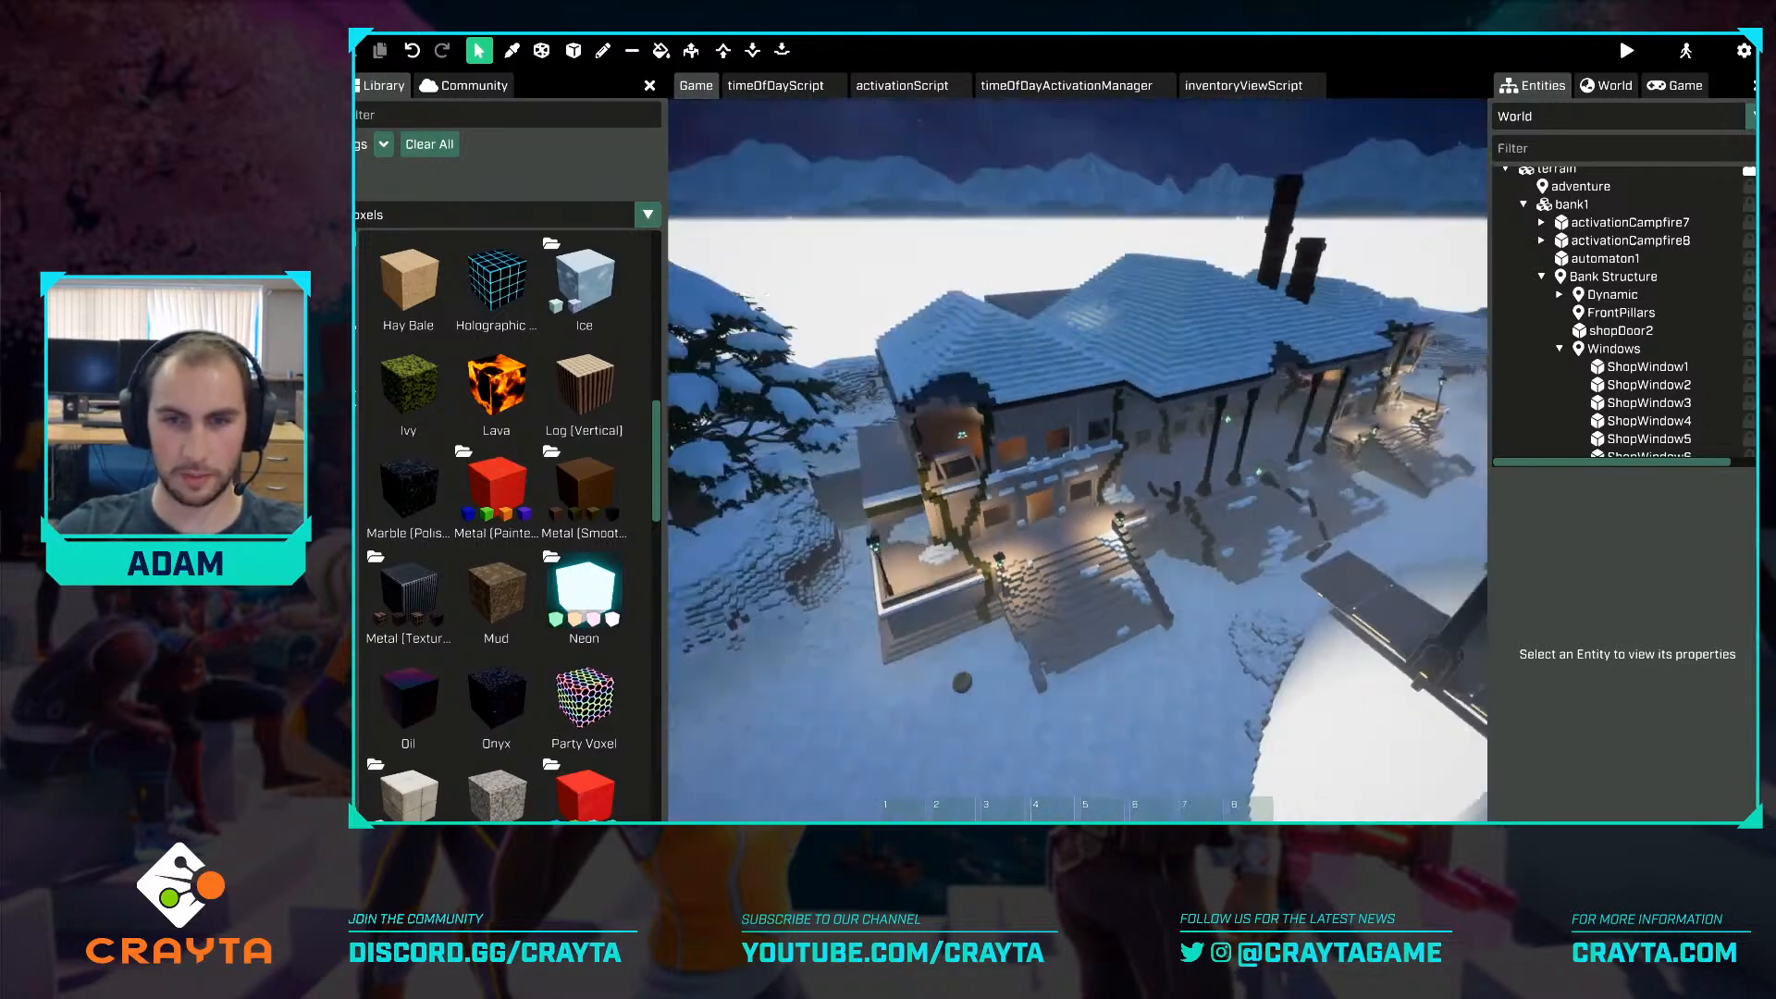
key(w)
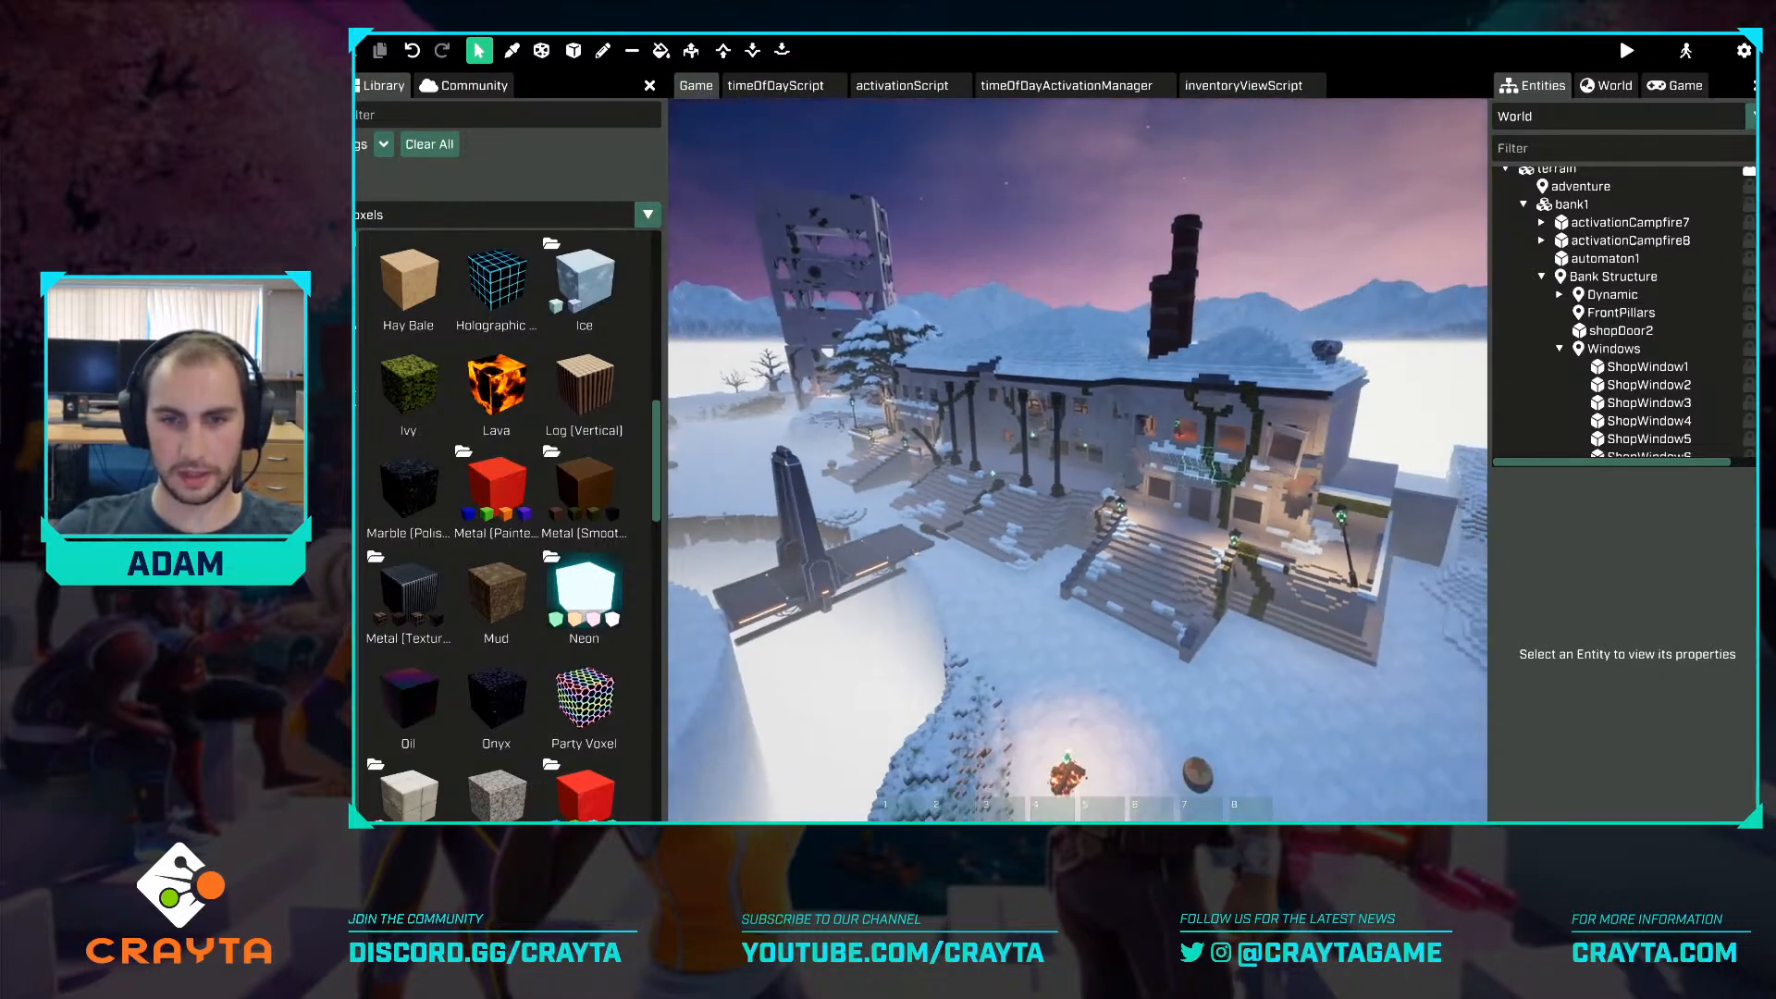
Survey the snowfield around the central platform for open ground that suits another building.
key(s)
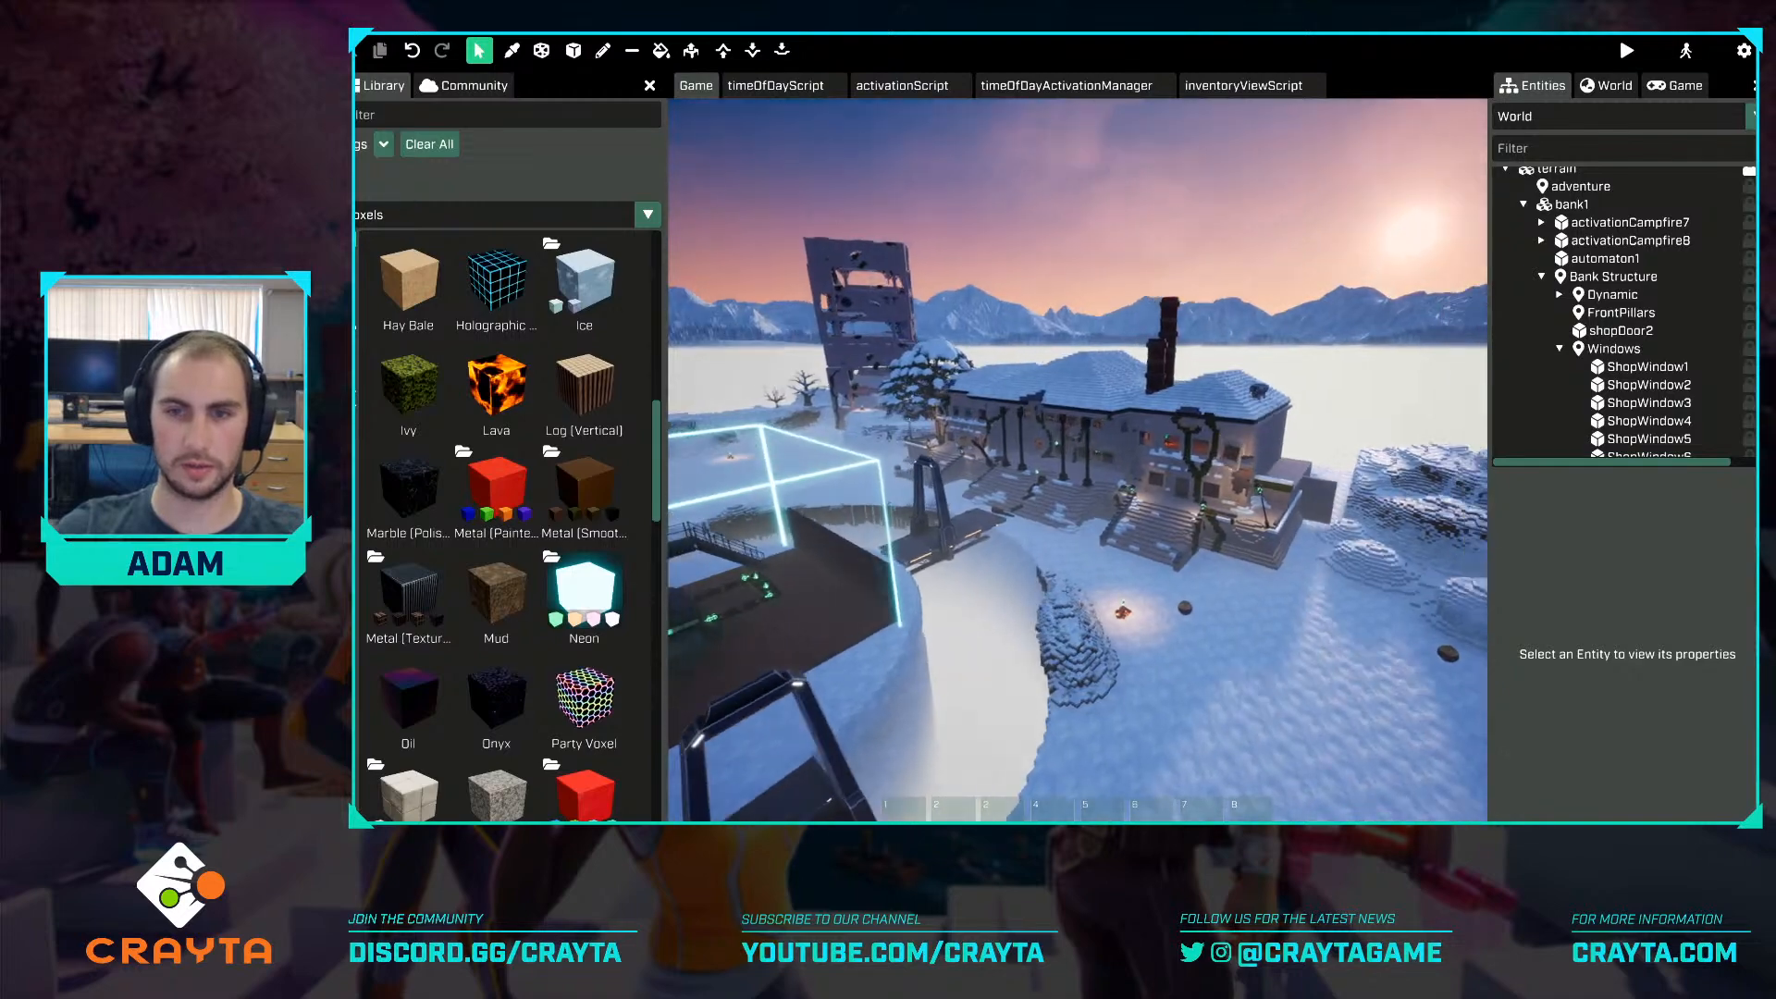
key(a)
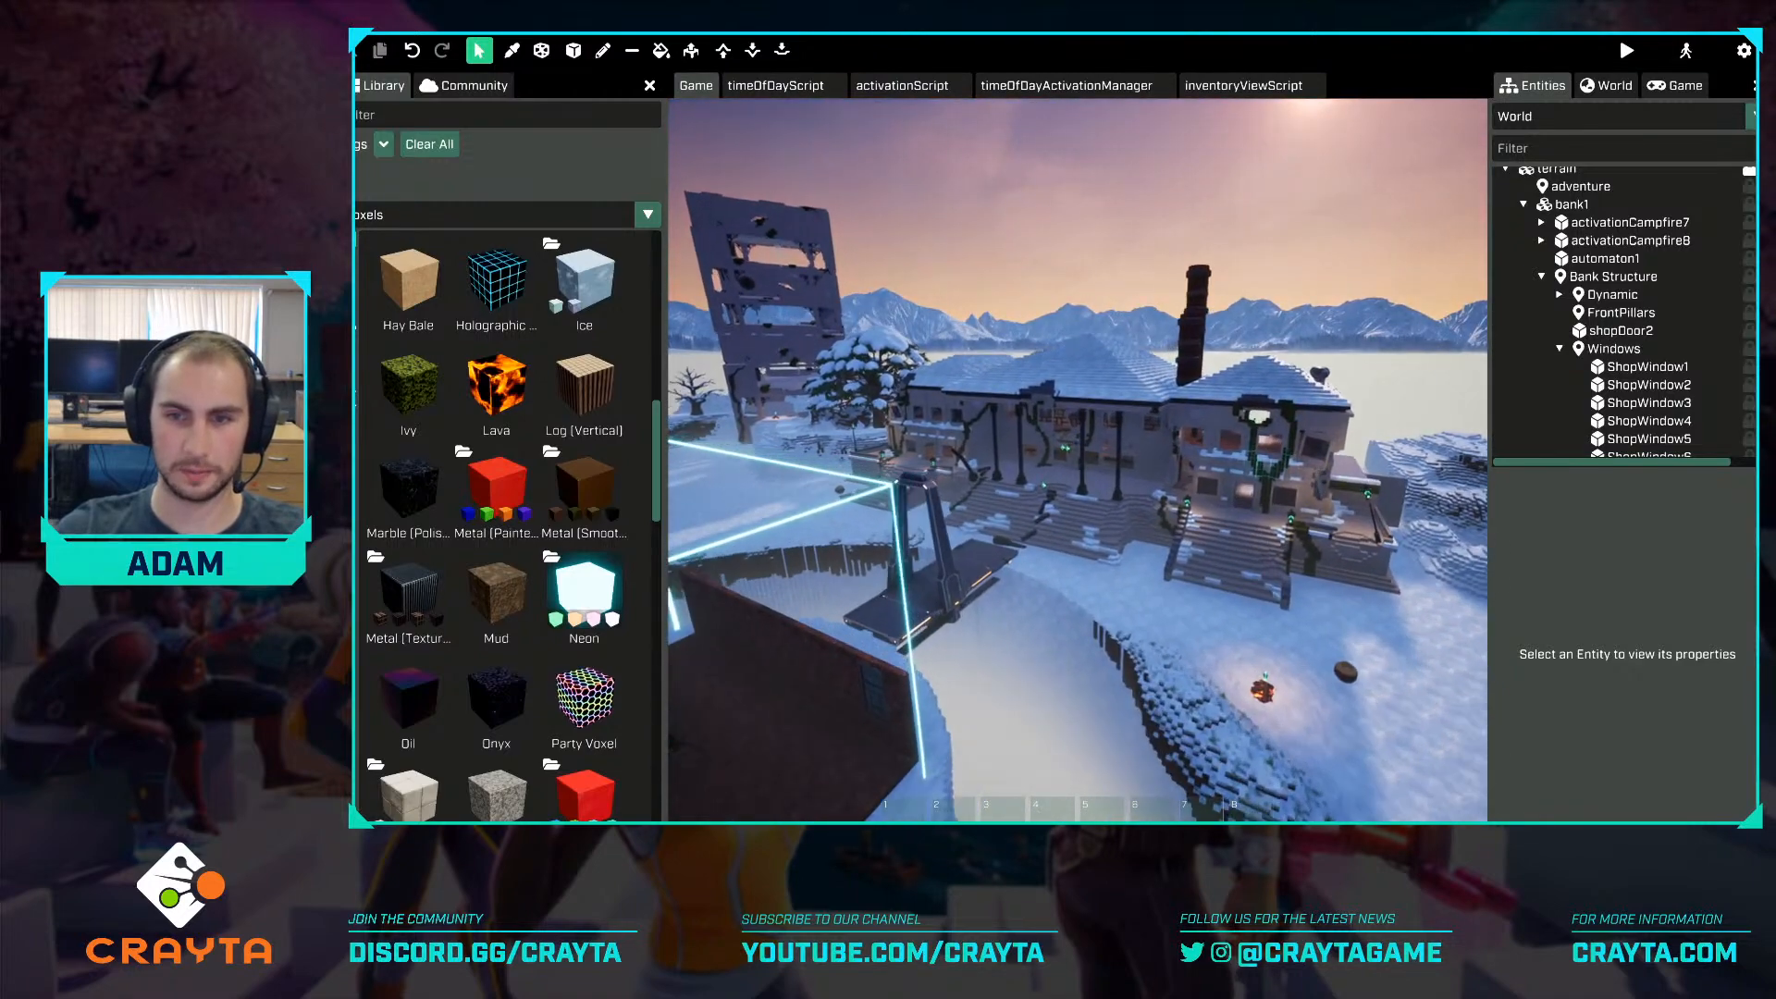
right_drag(1278, 478, 832, 463)
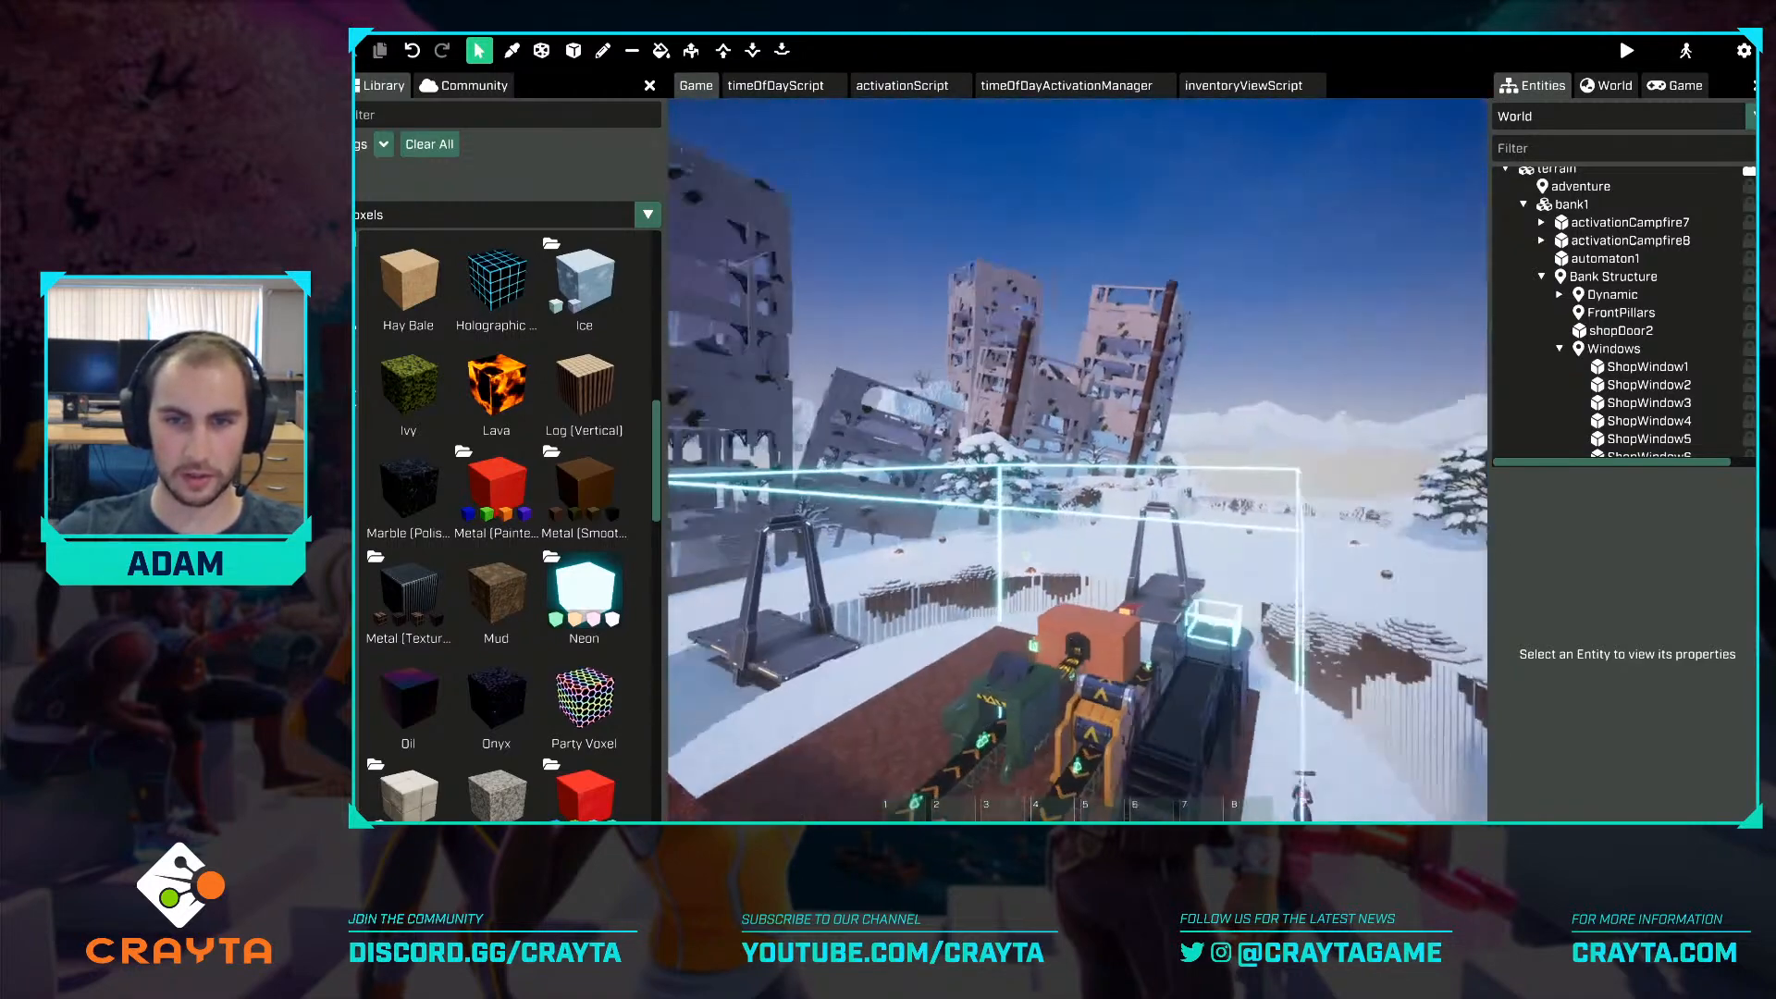
right_drag(1077, 460, 1272, 532)
key(a)
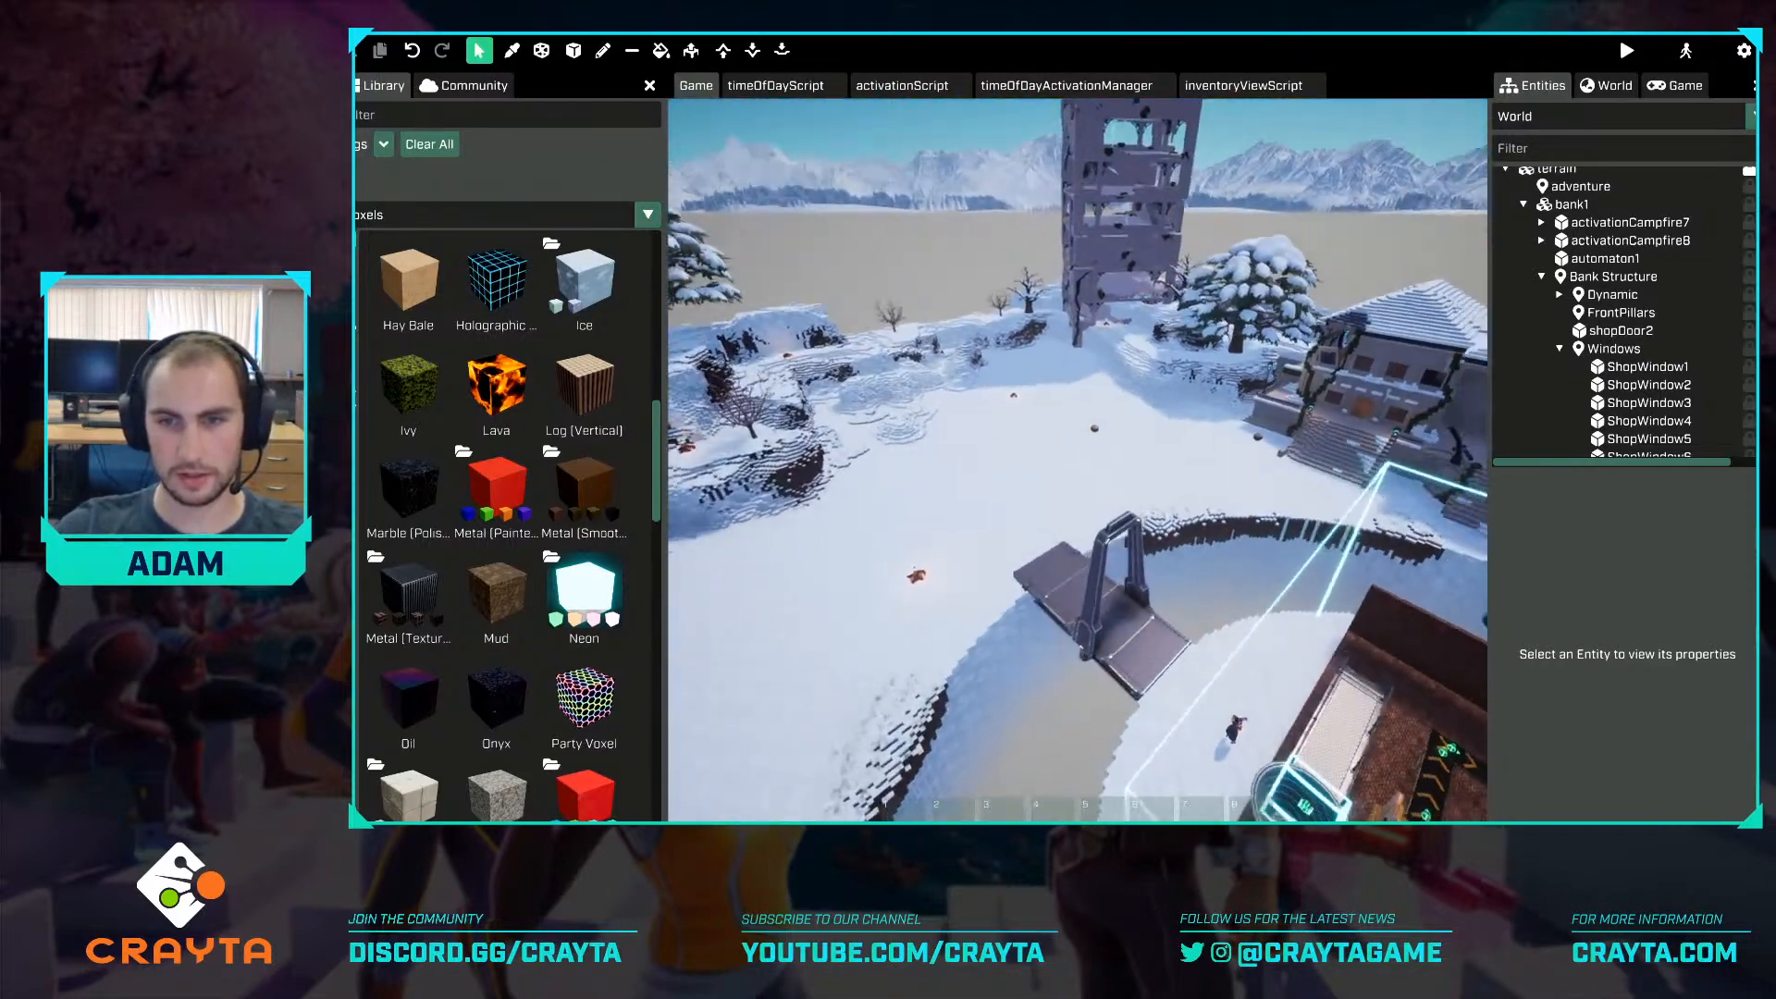
key(w)
right_drag(1078, 460, 1252, 470)
key(s)
key(w)
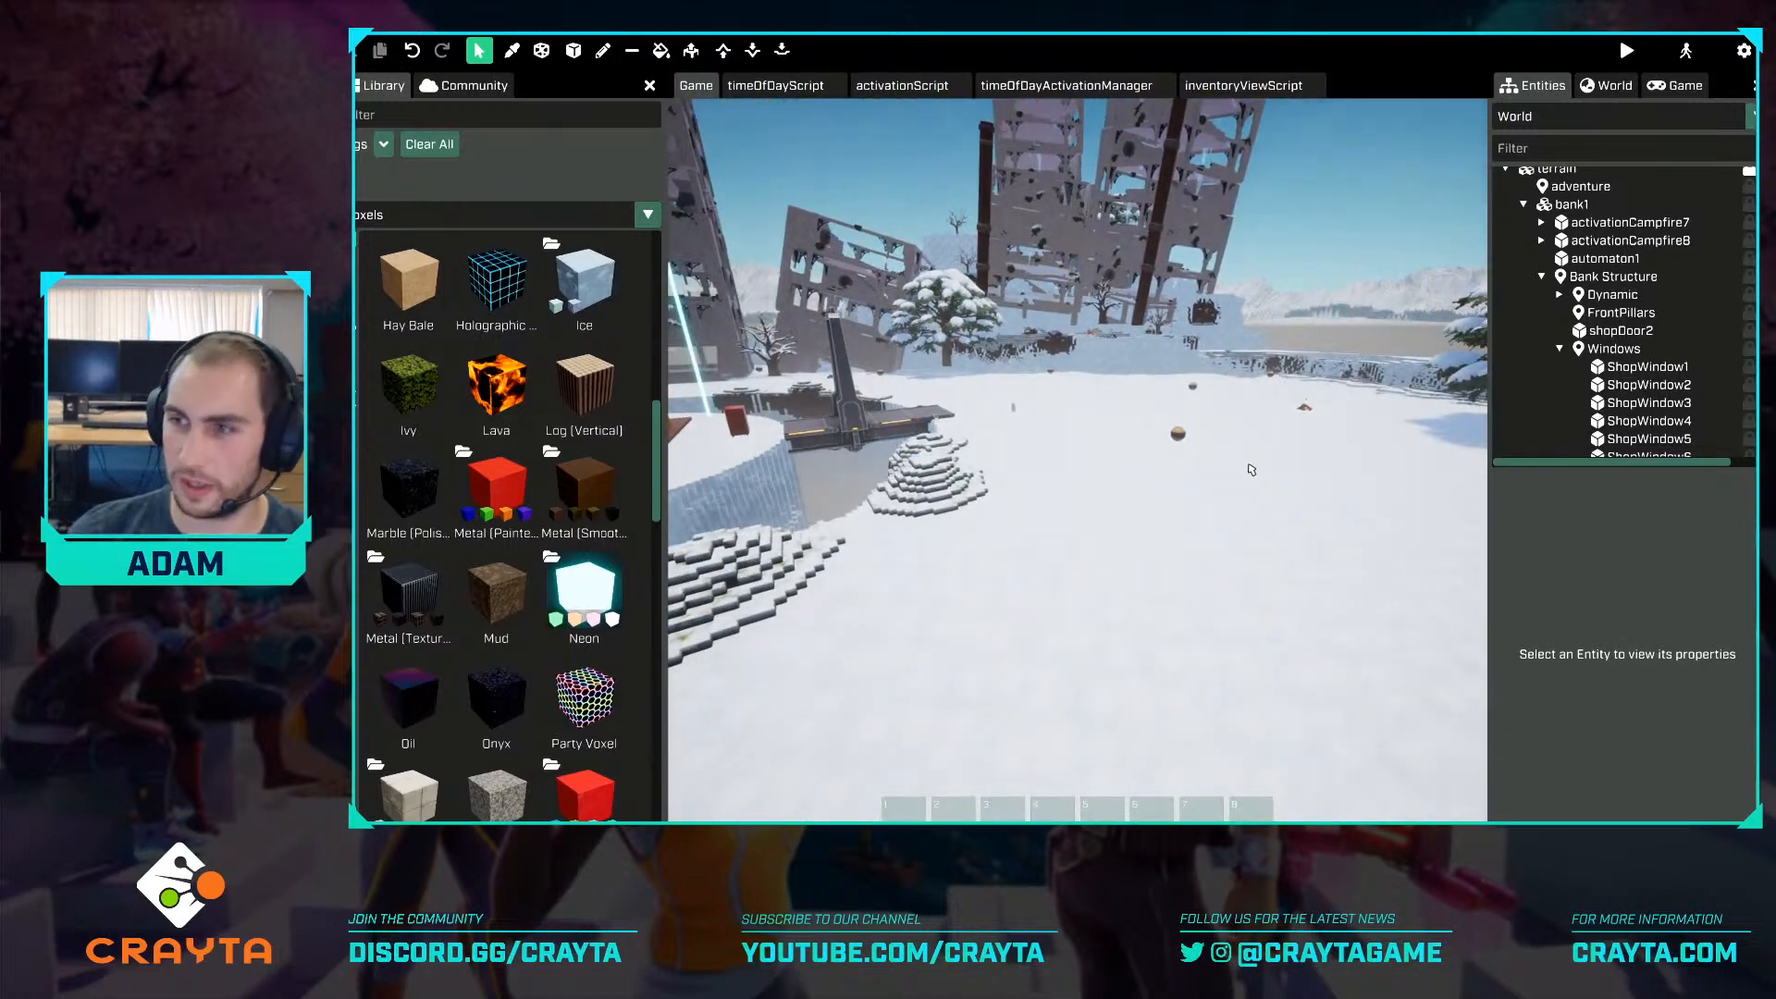
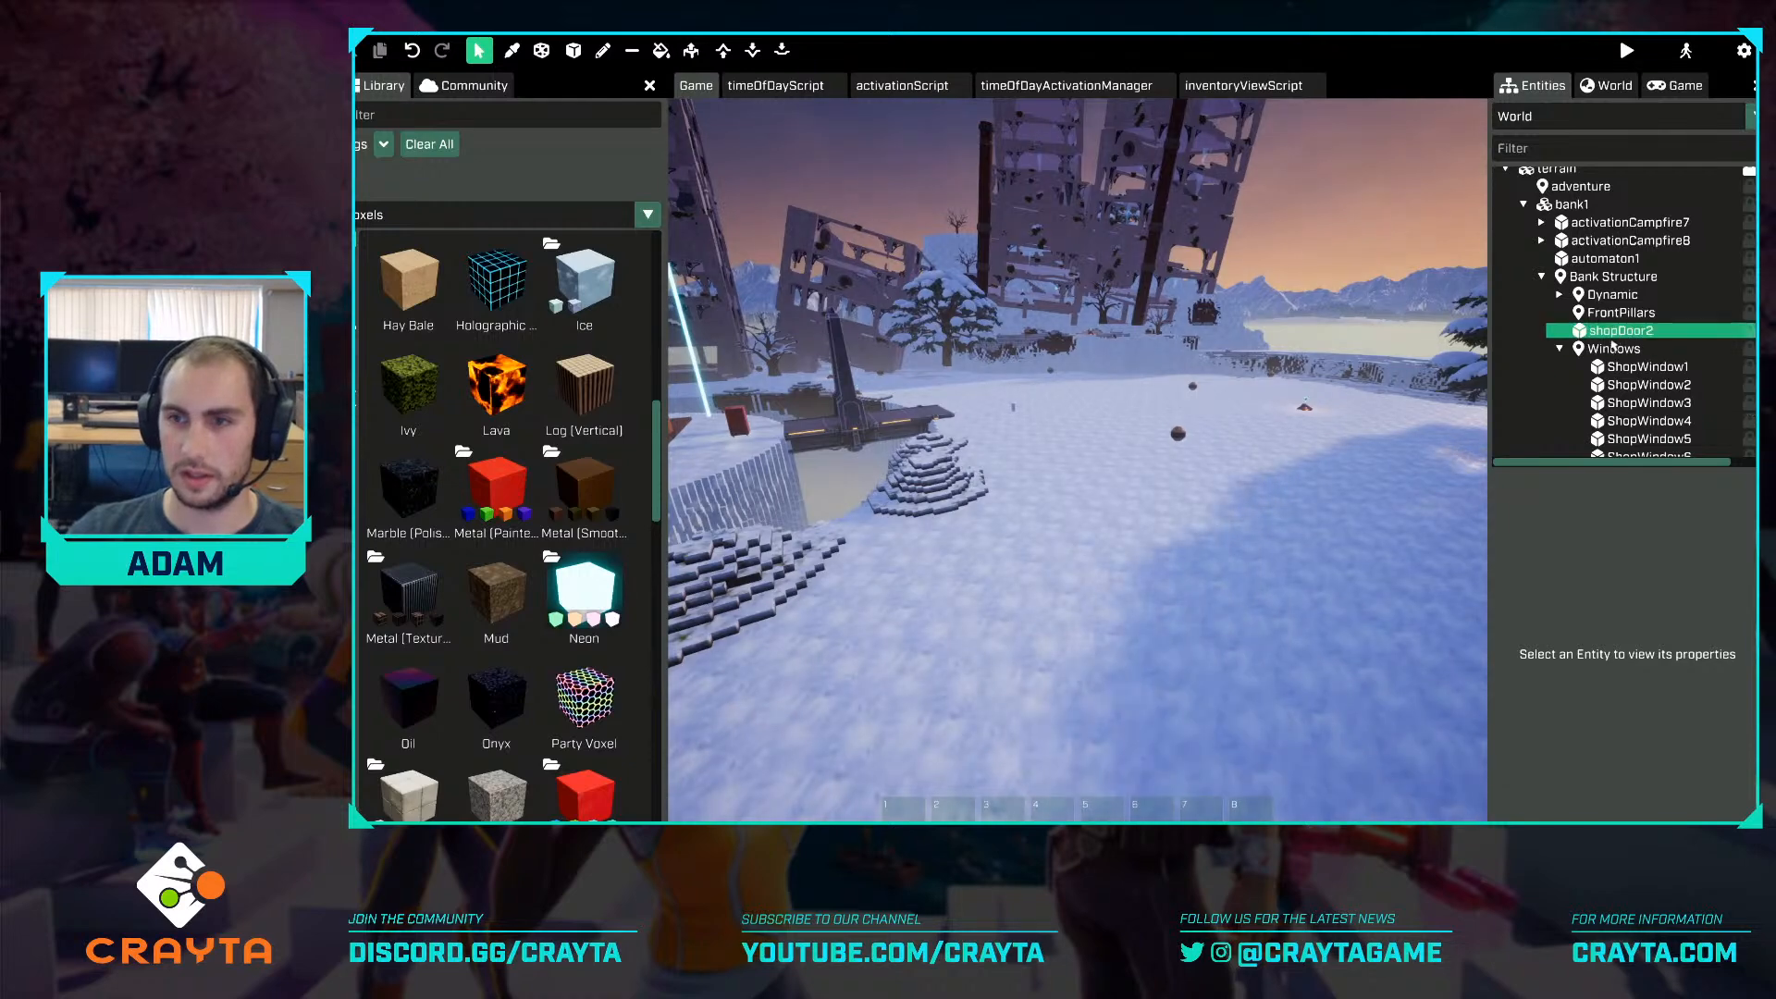
Collapse the Windows, Bank Structure and bank1 groups in the entity hierarchy.
click(1559, 349)
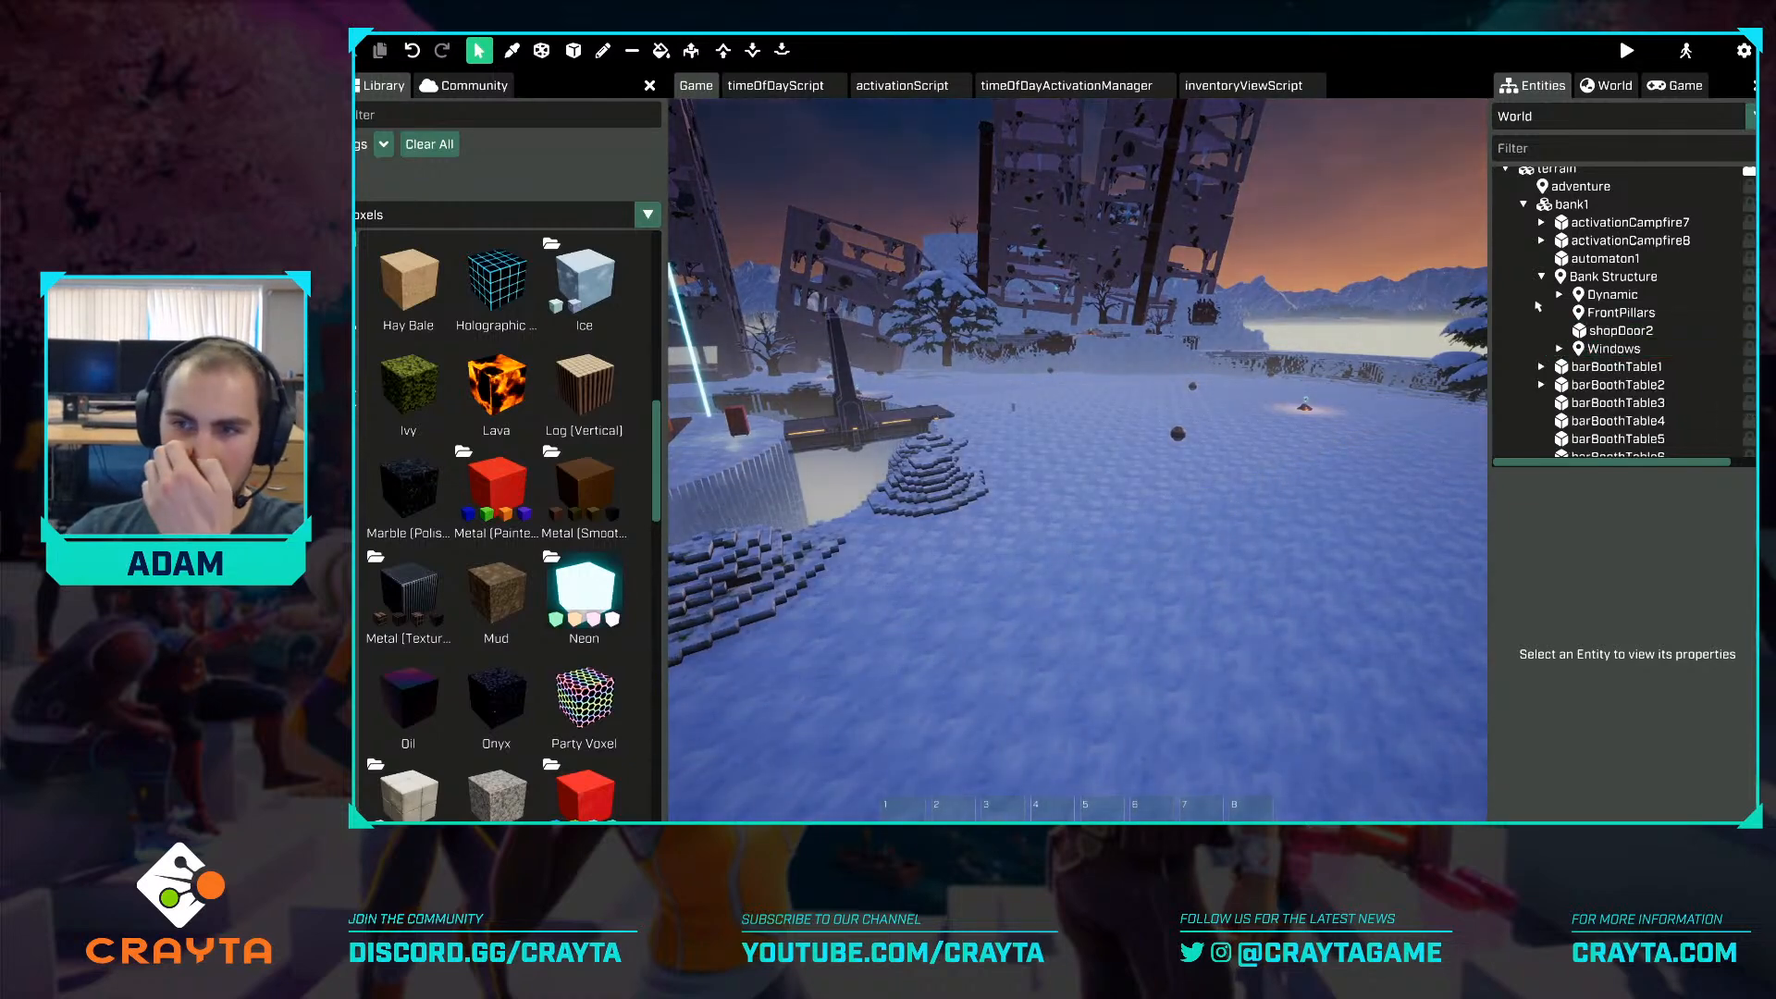
click(1551, 279)
click(1551, 279)
click(1572, 204)
click(1524, 204)
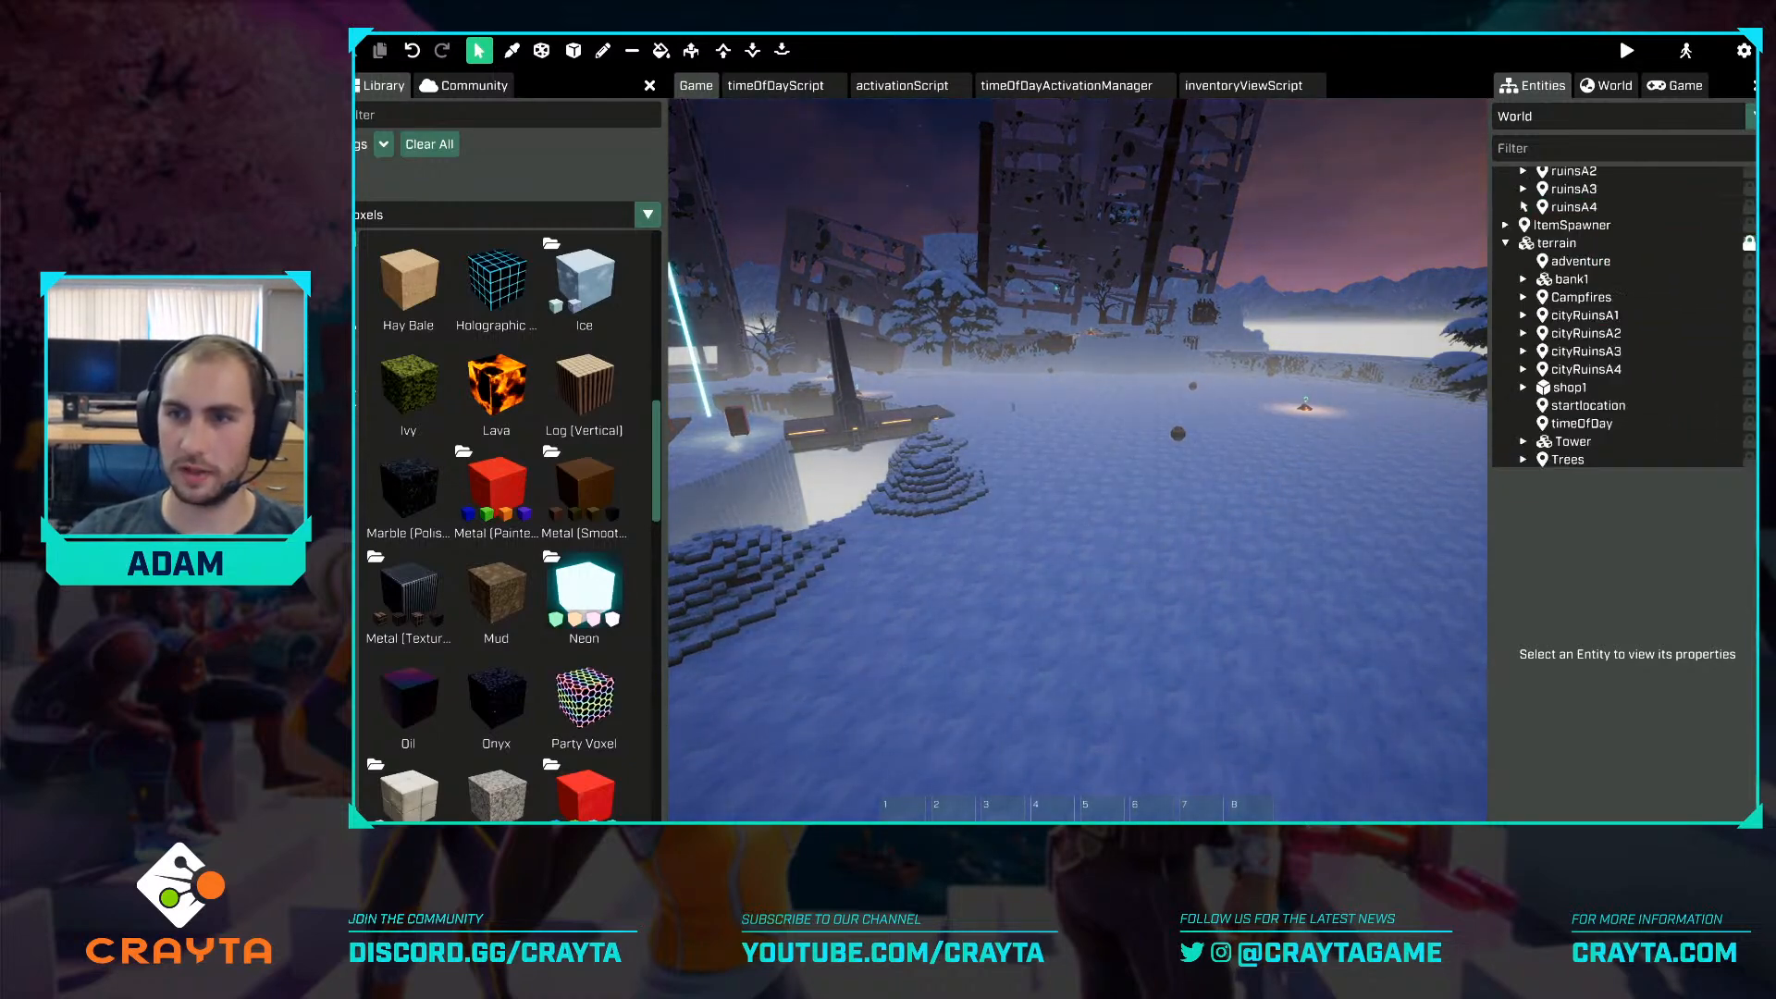
Create a new locator as a child of the terrain entity.
scroll(1578, 305, up, 2)
key(s)
right_drag(1162, 465, 1269, 495)
key(s)
key(w)
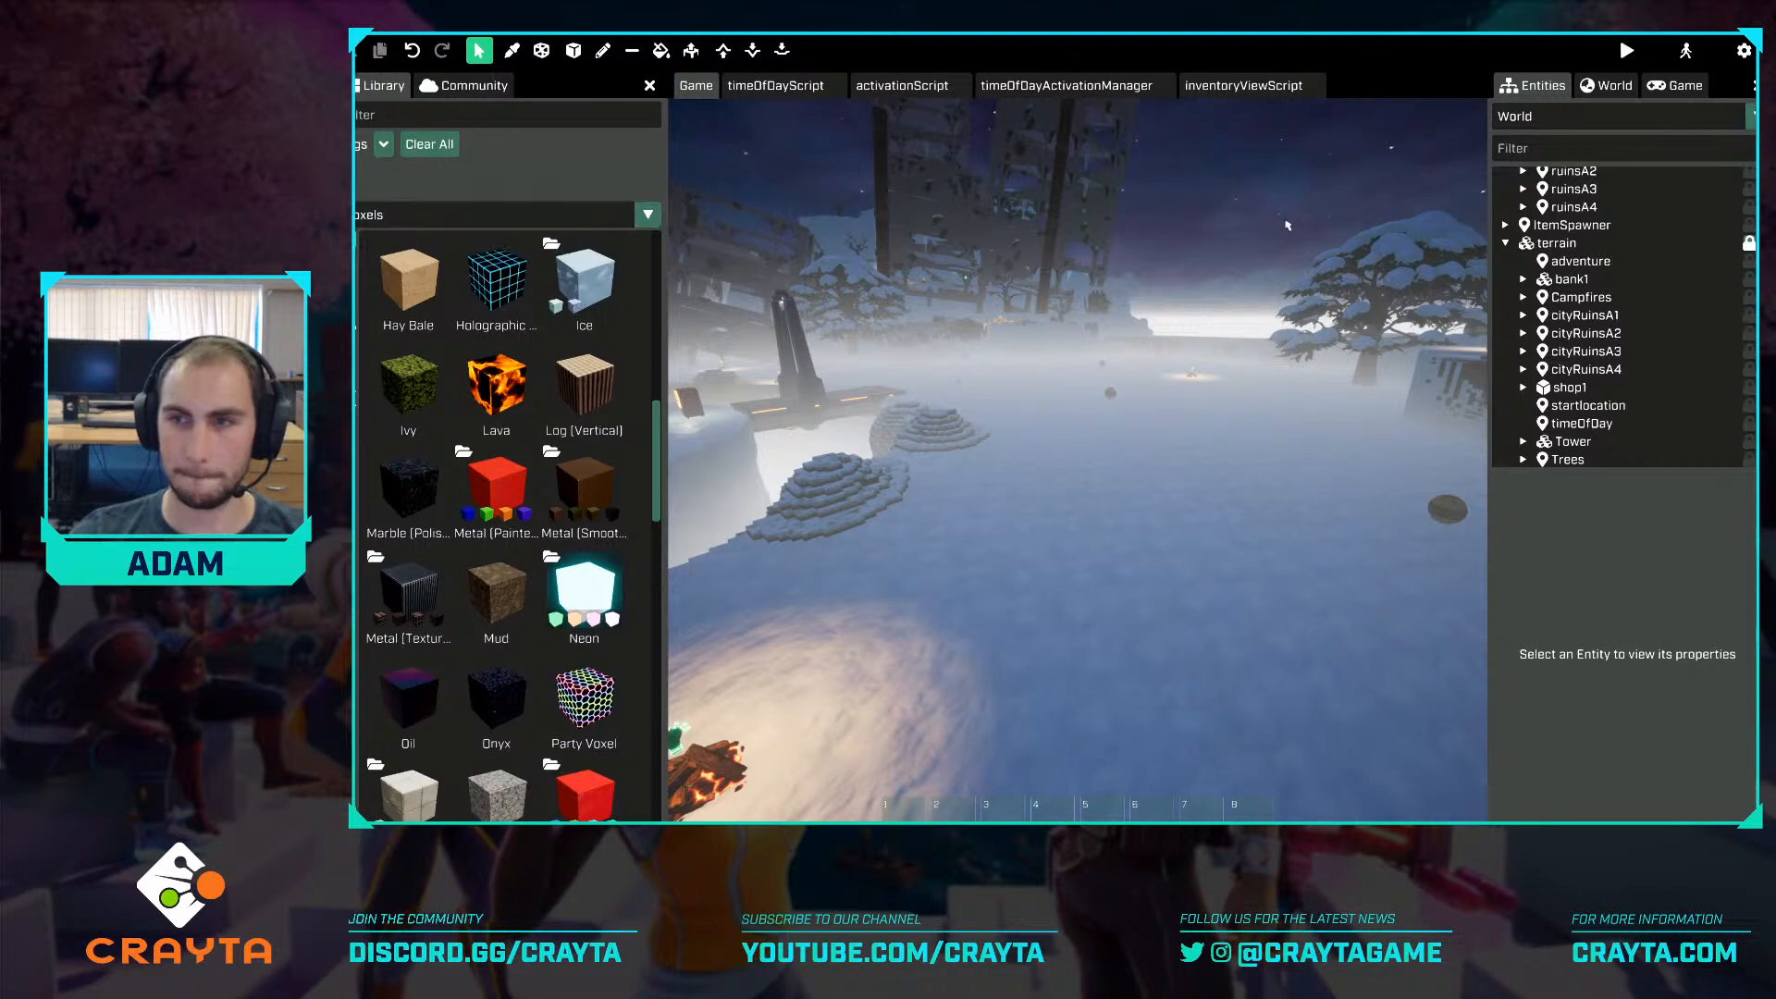
click(1557, 243)
right_click(1557, 245)
mouse_move(1596, 273)
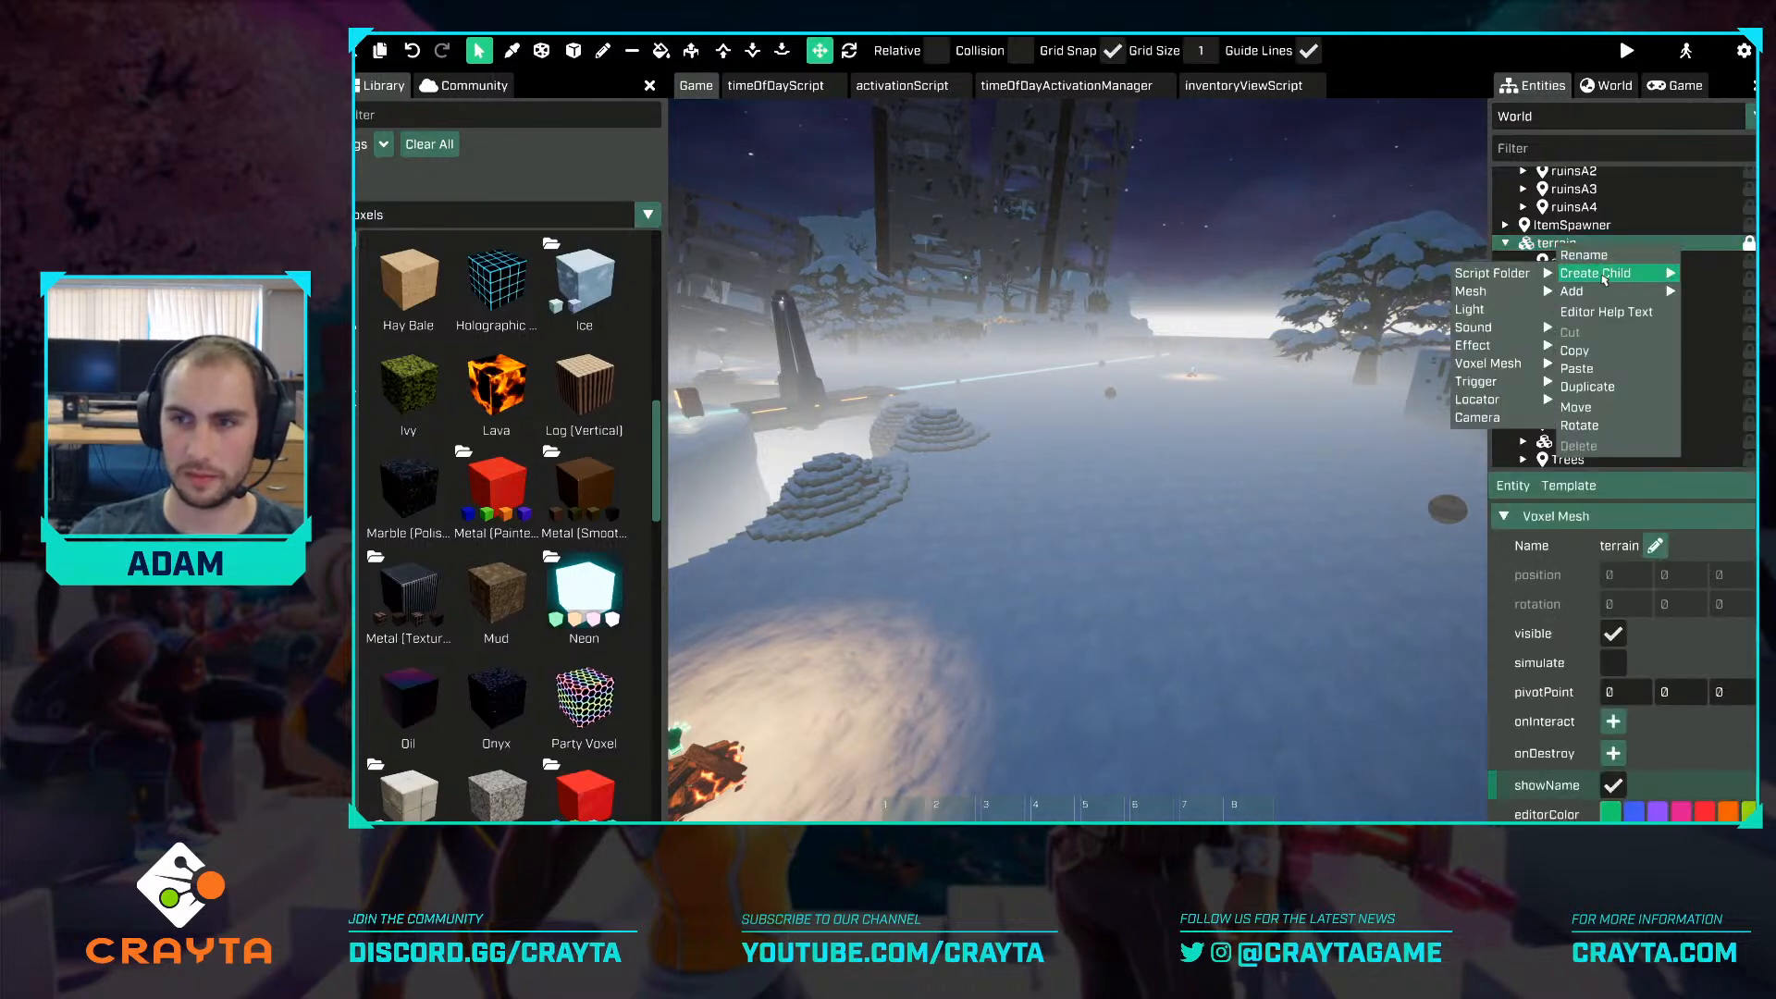
mouse_move(1480, 290)
mouse_move(1517, 400)
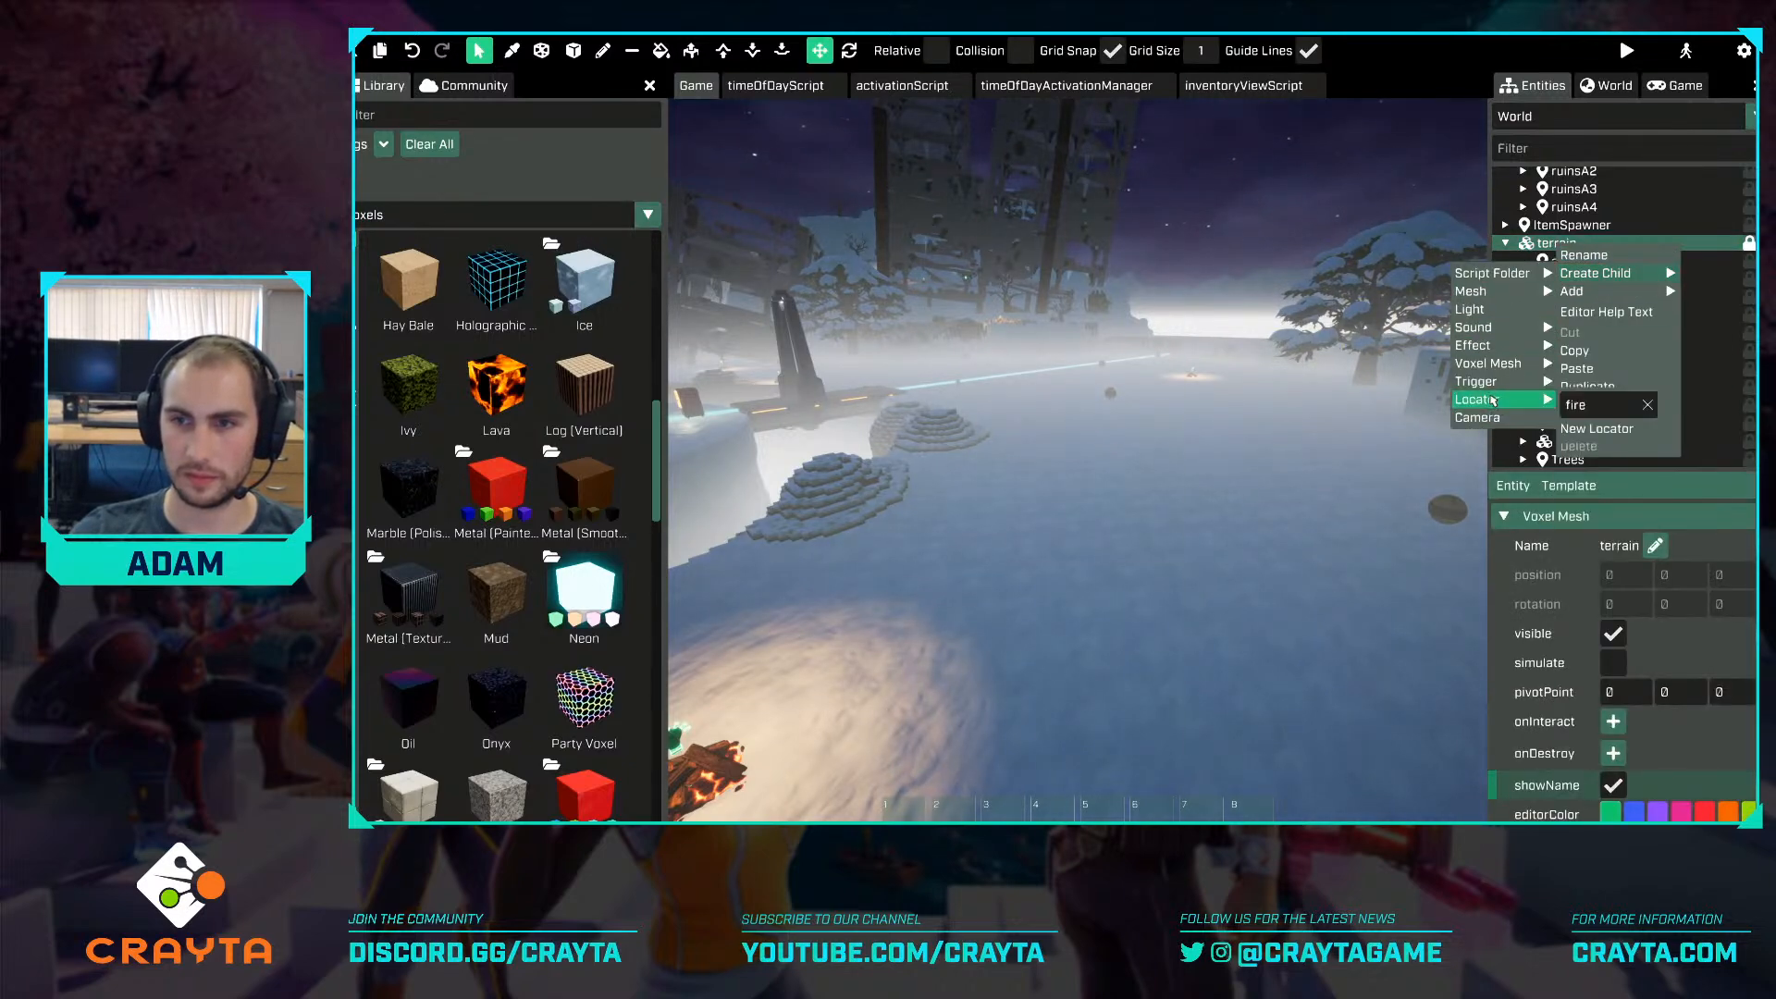
click(1608, 429)
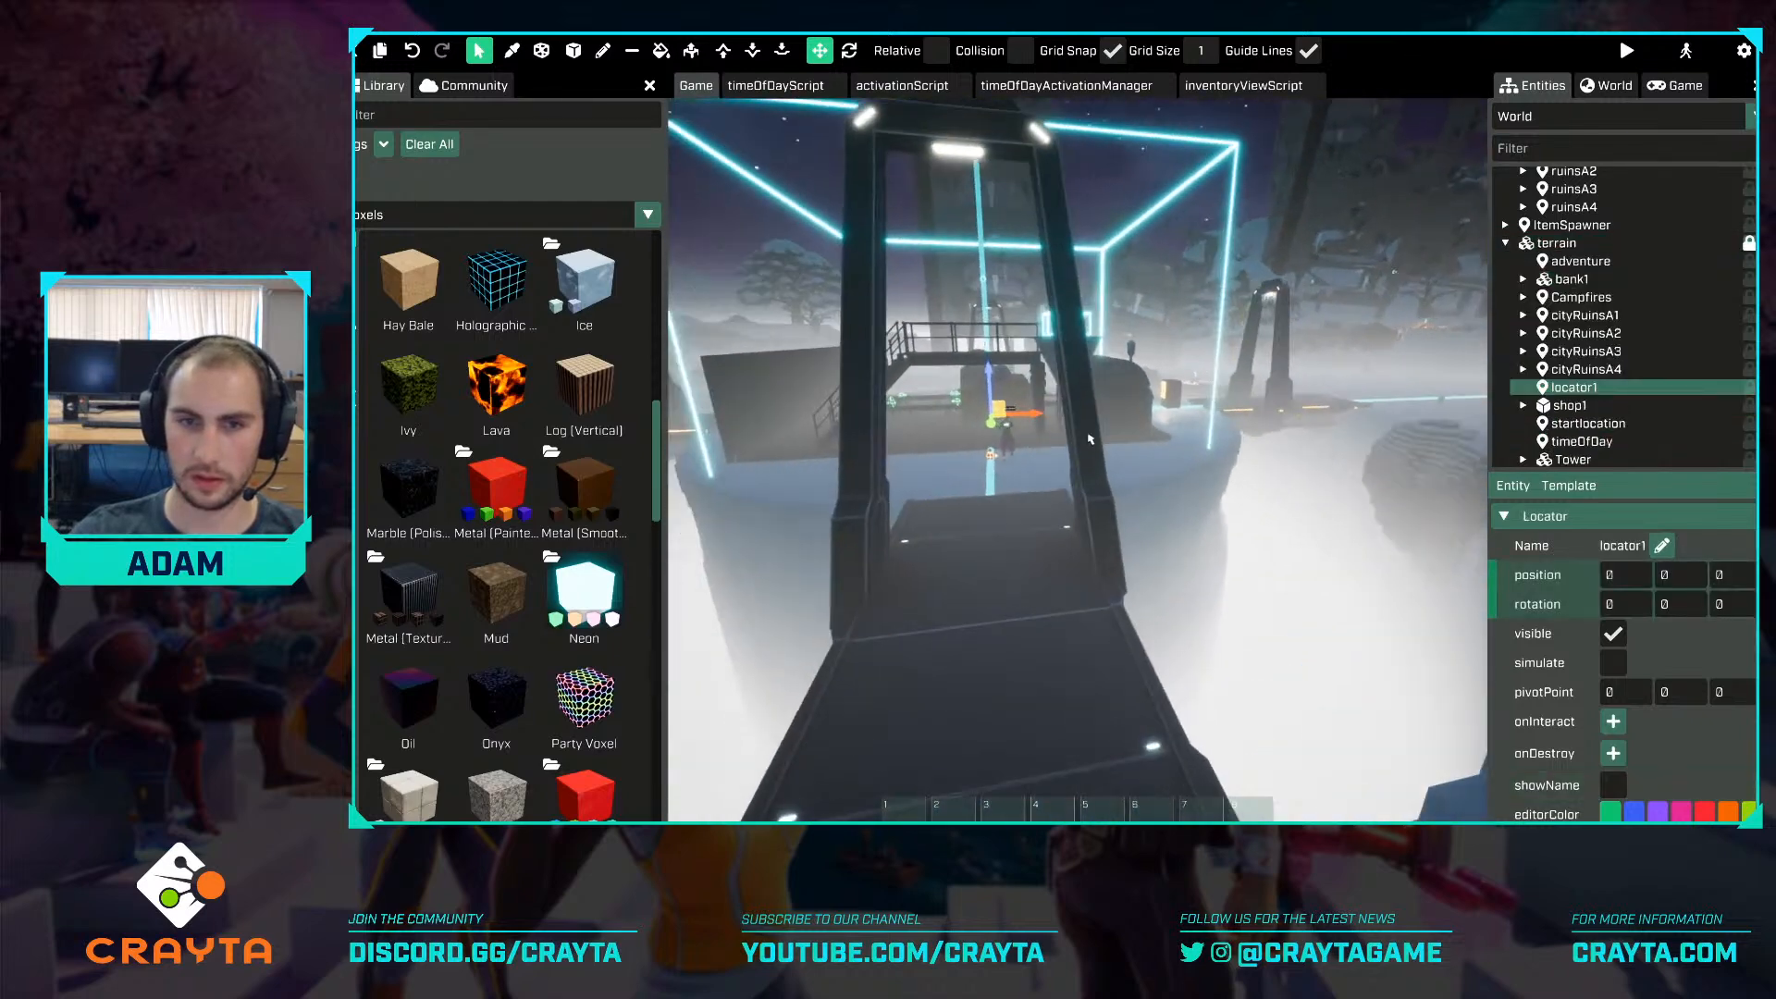
Move the new locator along its X axis to 3950, onto the open snow, and focus the view on it.
drag(1021, 422, 1234, 401)
key(f)
mouse_move(1234, 400)
right_down()
mouse_move(1193, 370)
mouse_move(1168, 389)
mouse_move(1231, 389)
right_up()
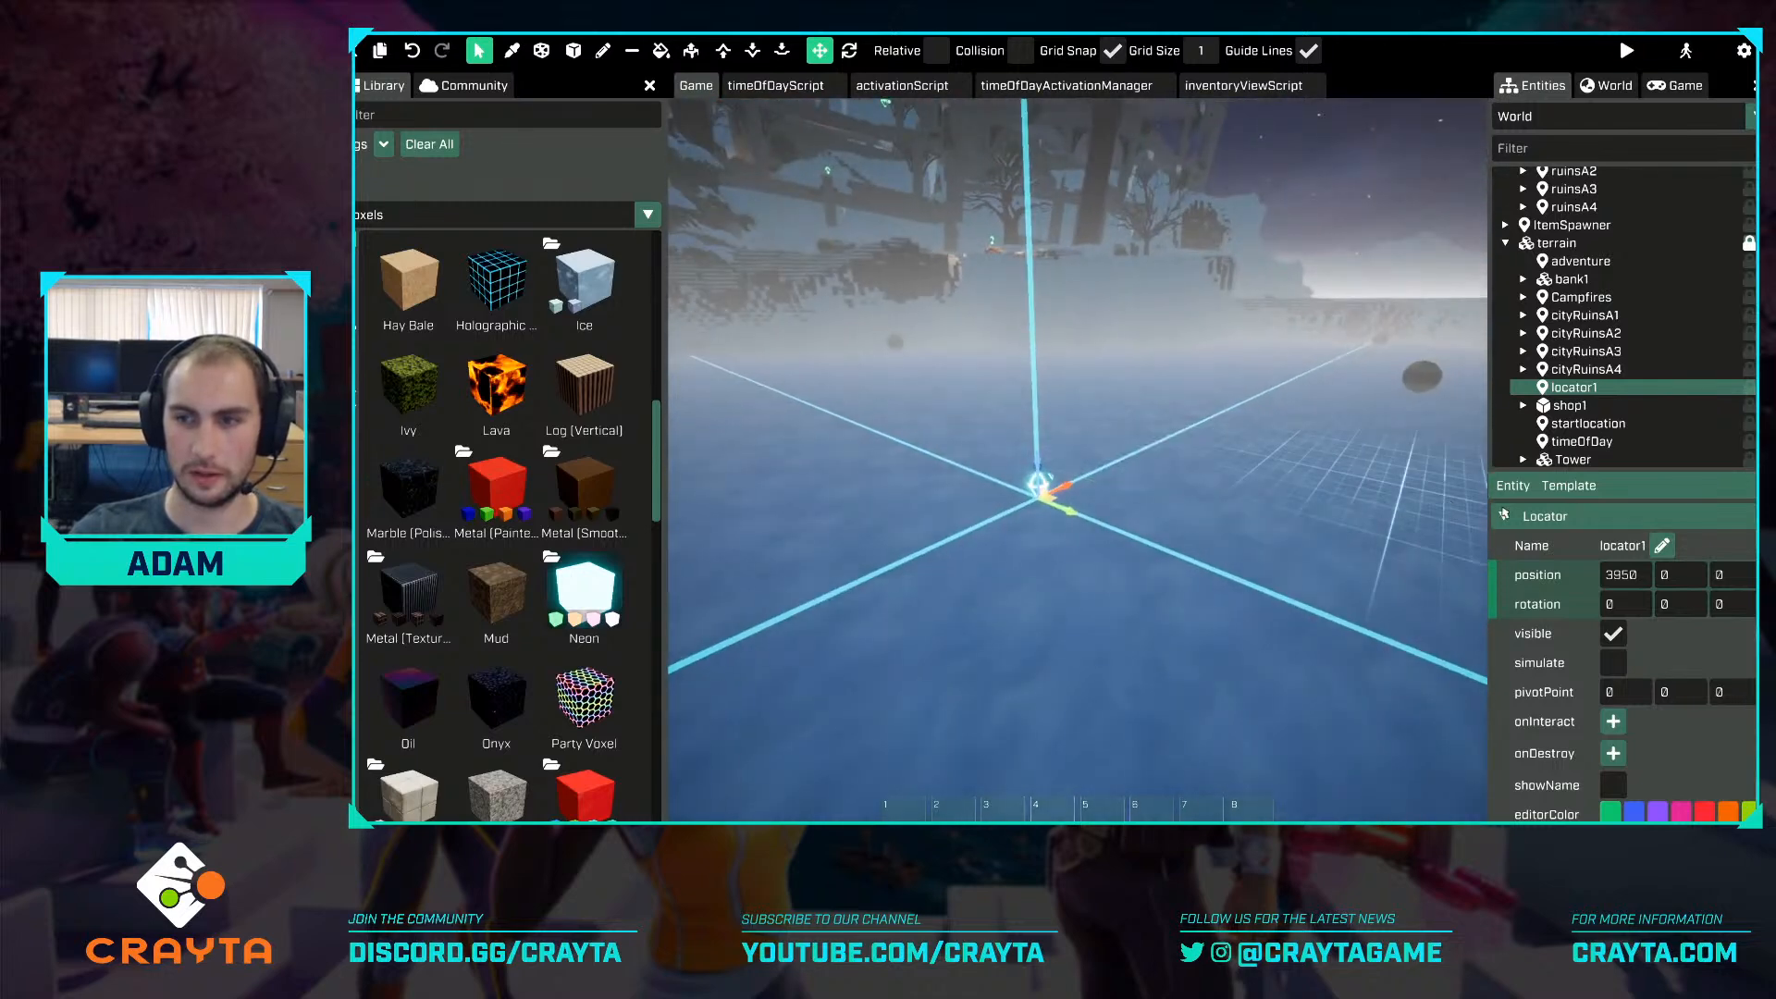
Rename the new locator to IndustrialBuilding.
click(1662, 545)
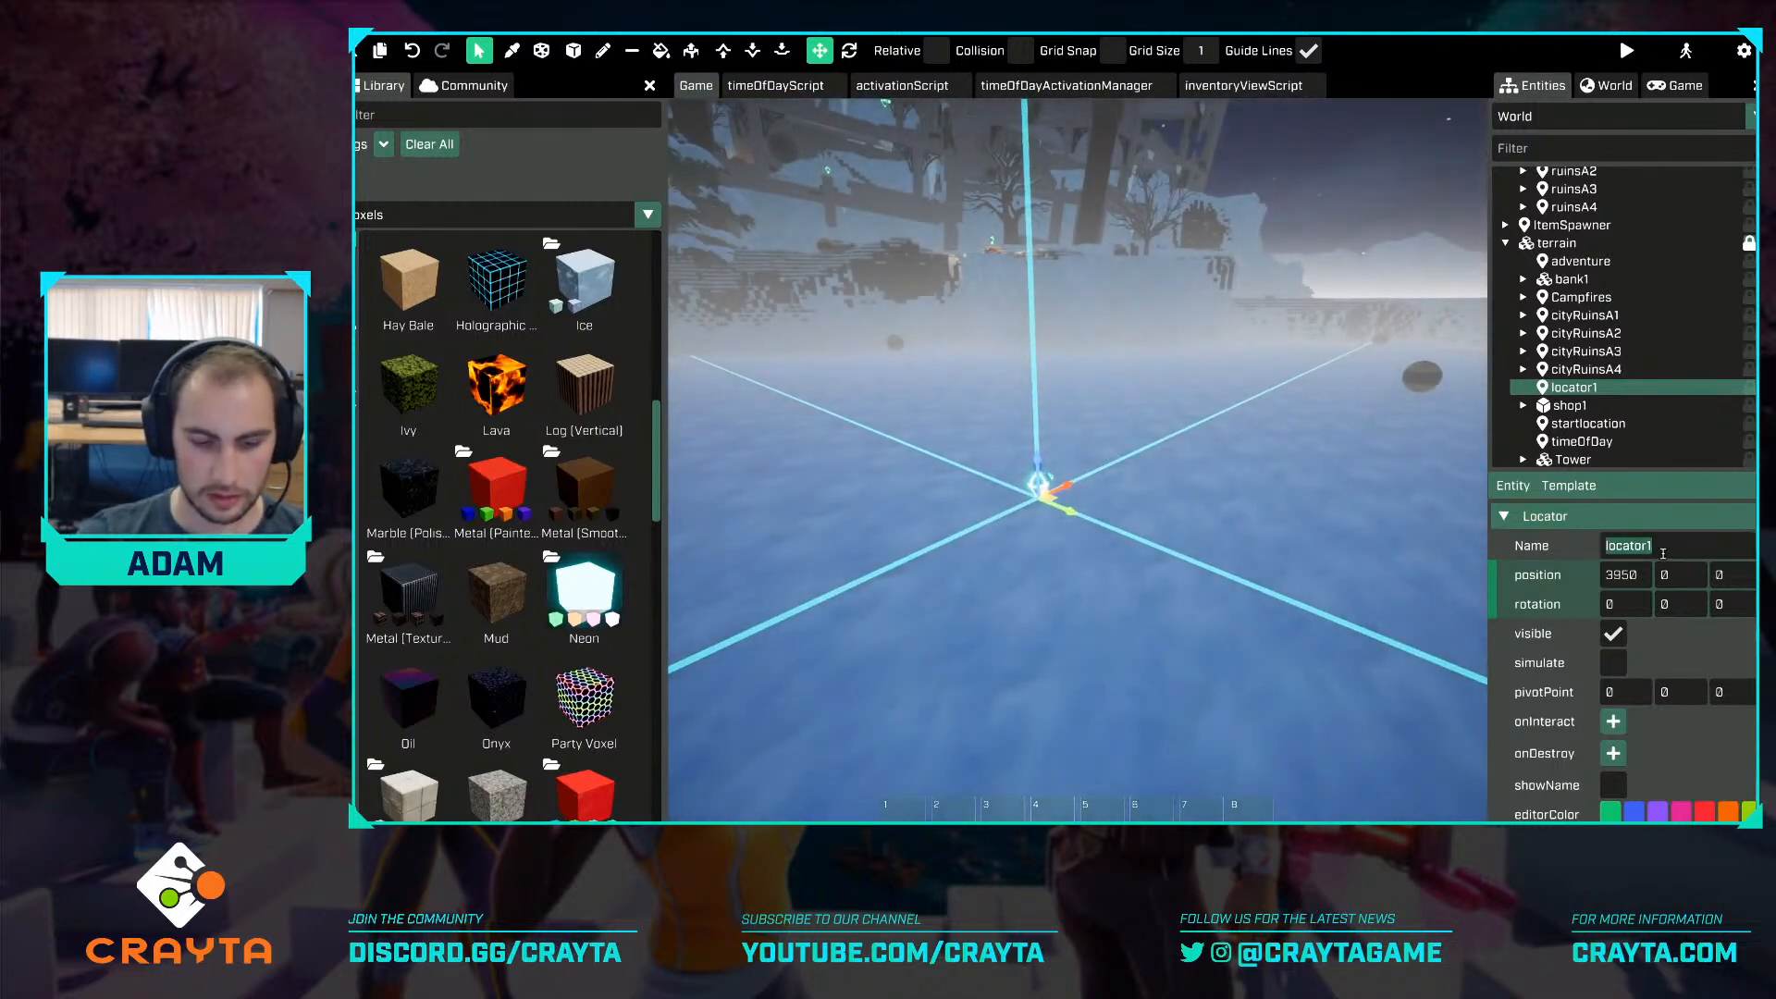
text(M)
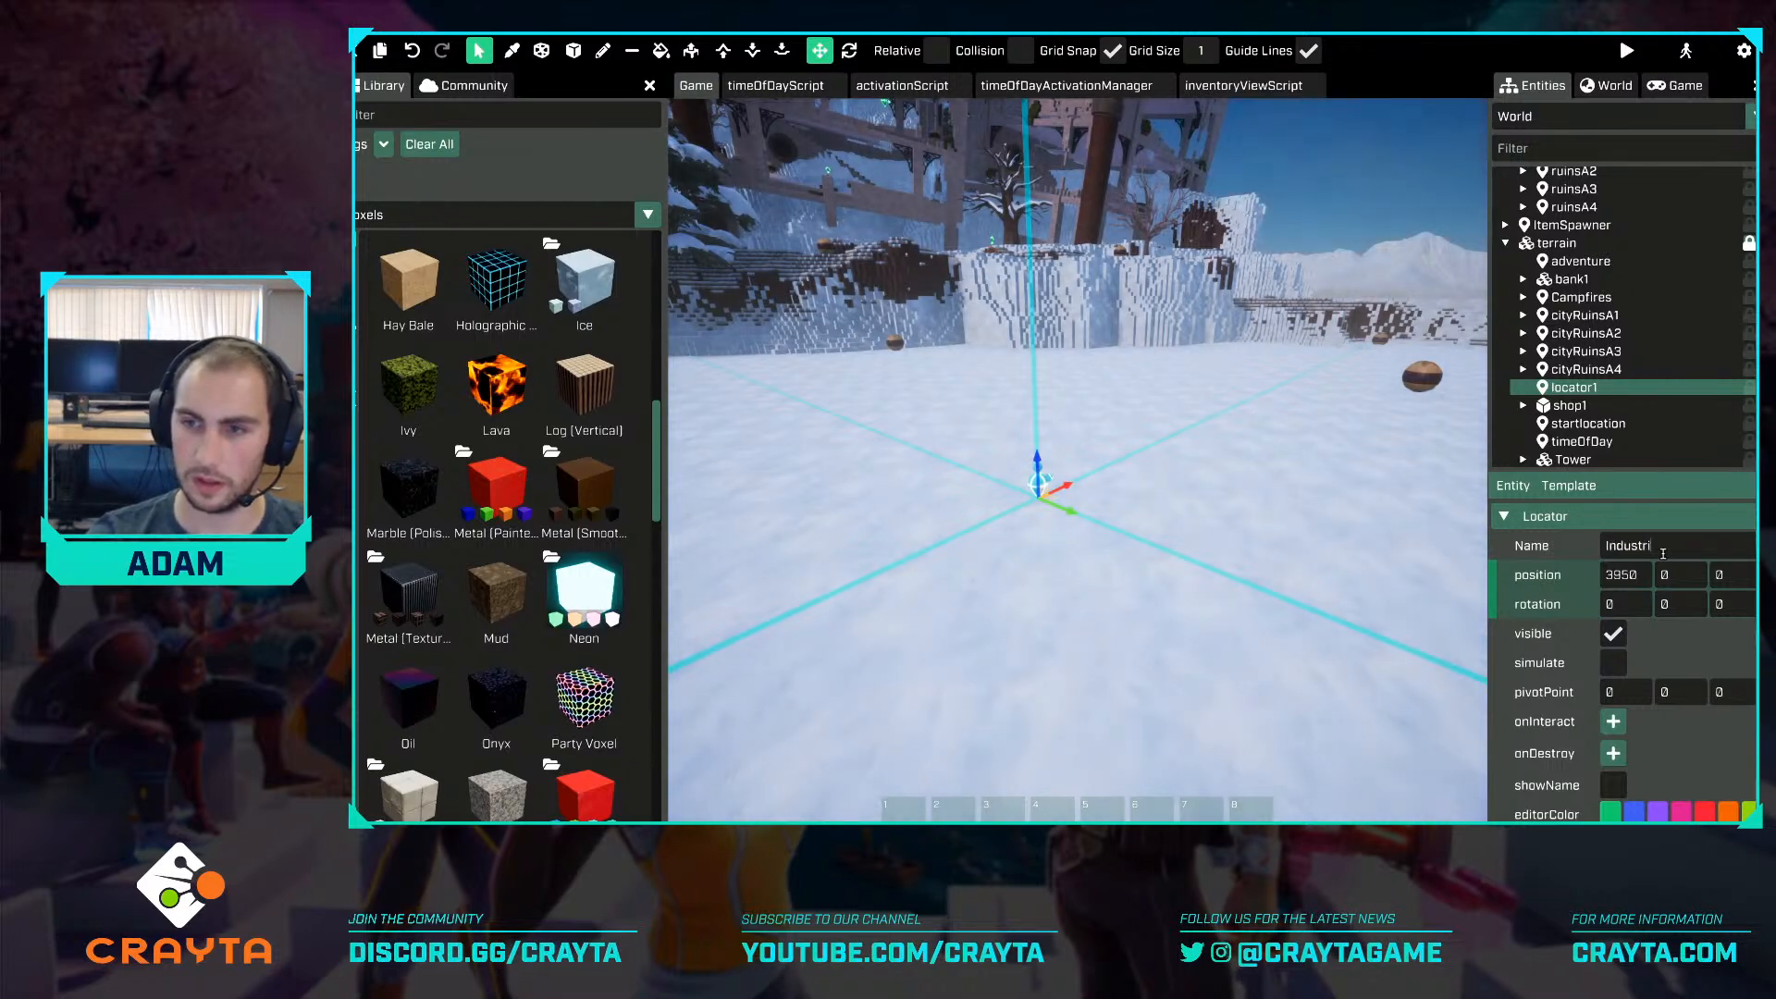
text(g)
key(Return)
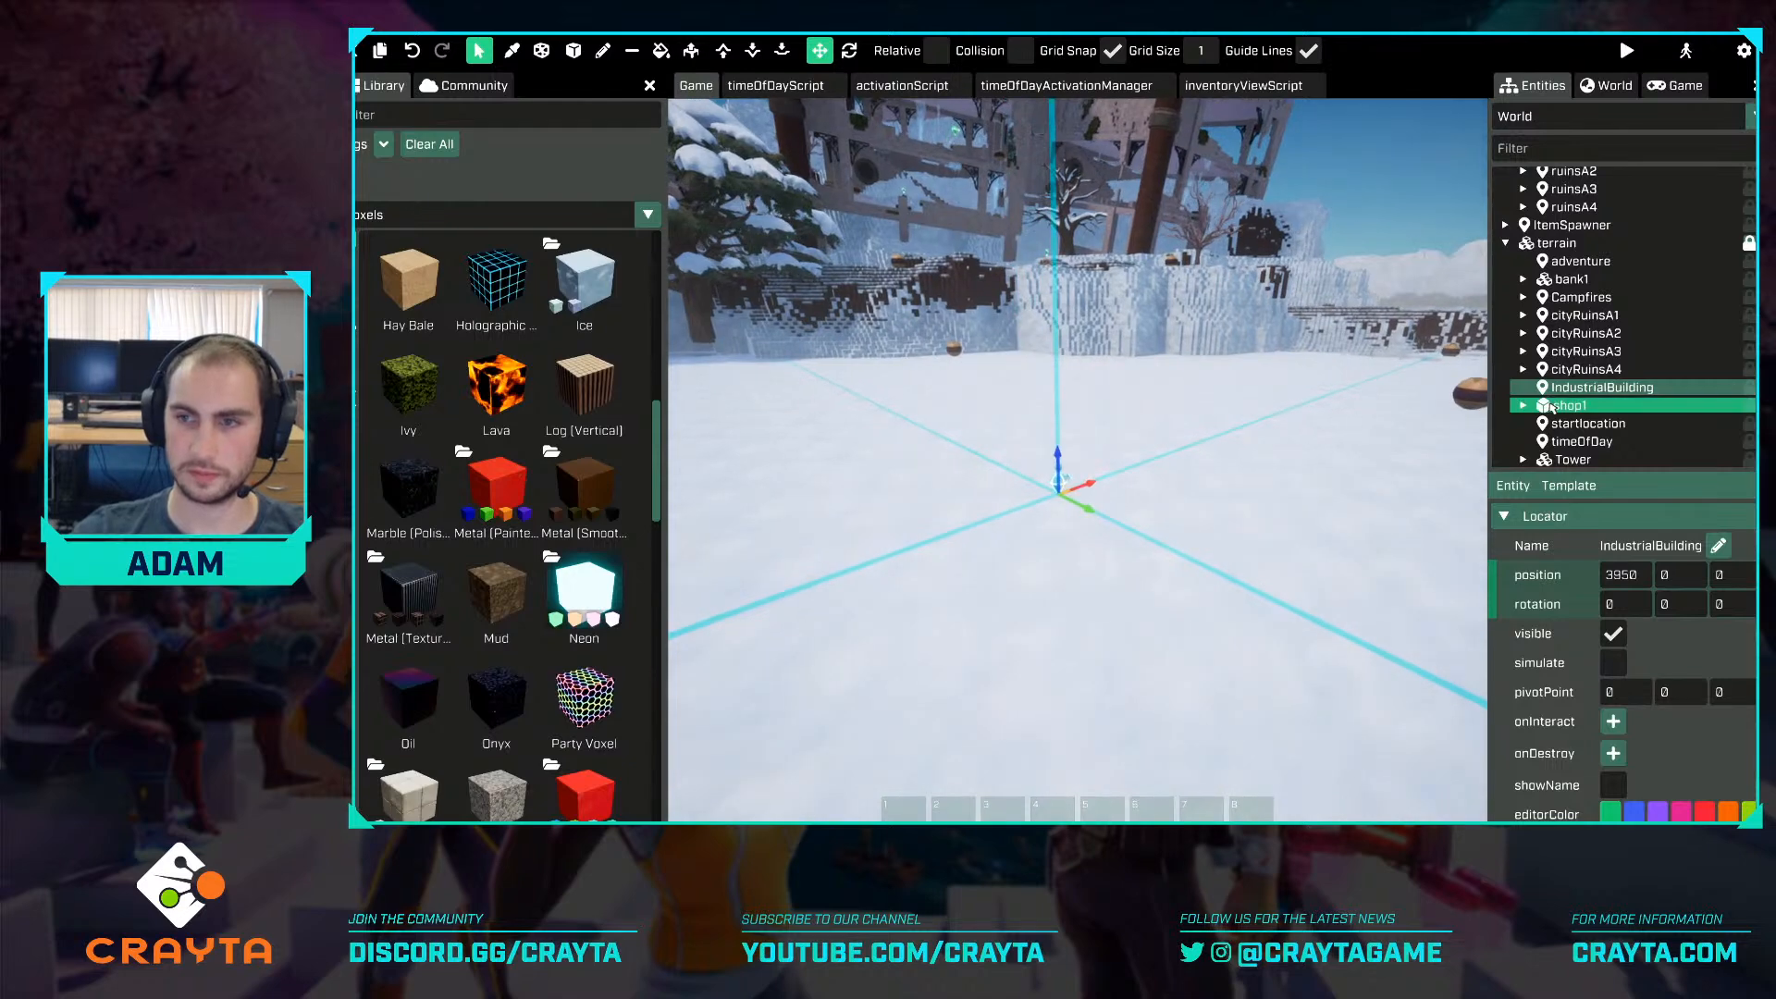
Create a new voxel mesh as a child of the IndustrialBuilding locator, naming its asset IndustrialBuilding.
right_click(1576, 390)
mouse_move(1644, 443)
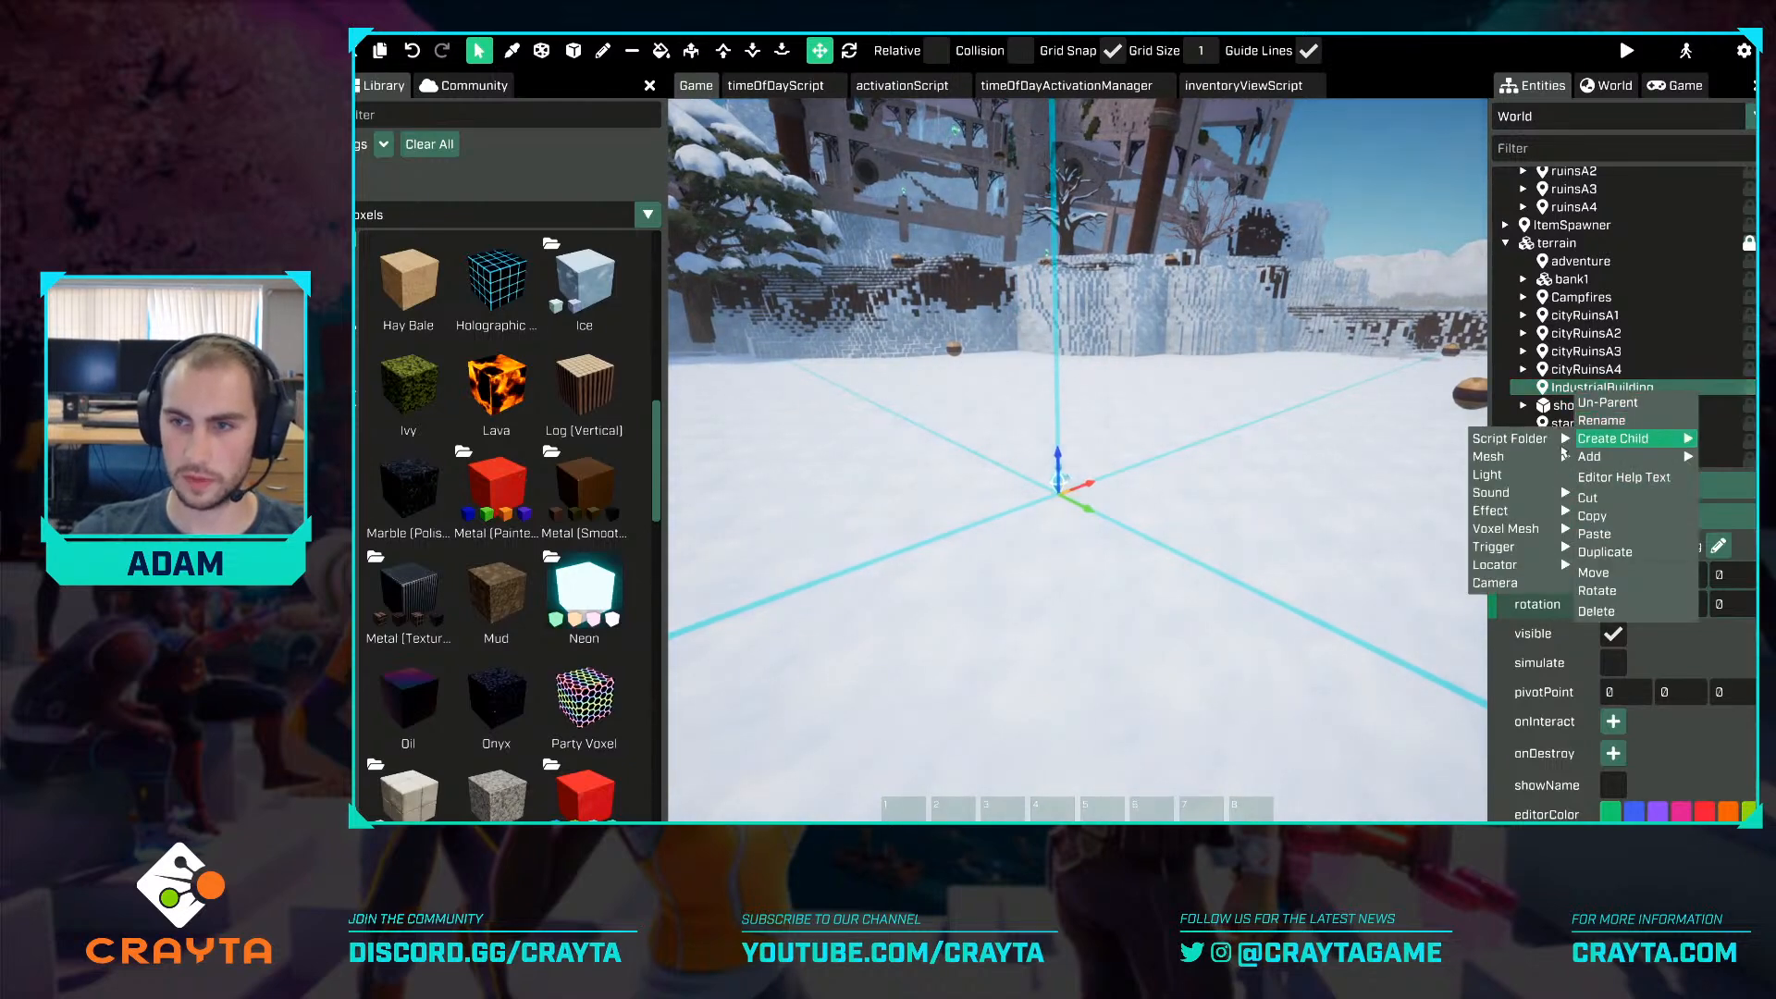
mouse_move(1546, 457)
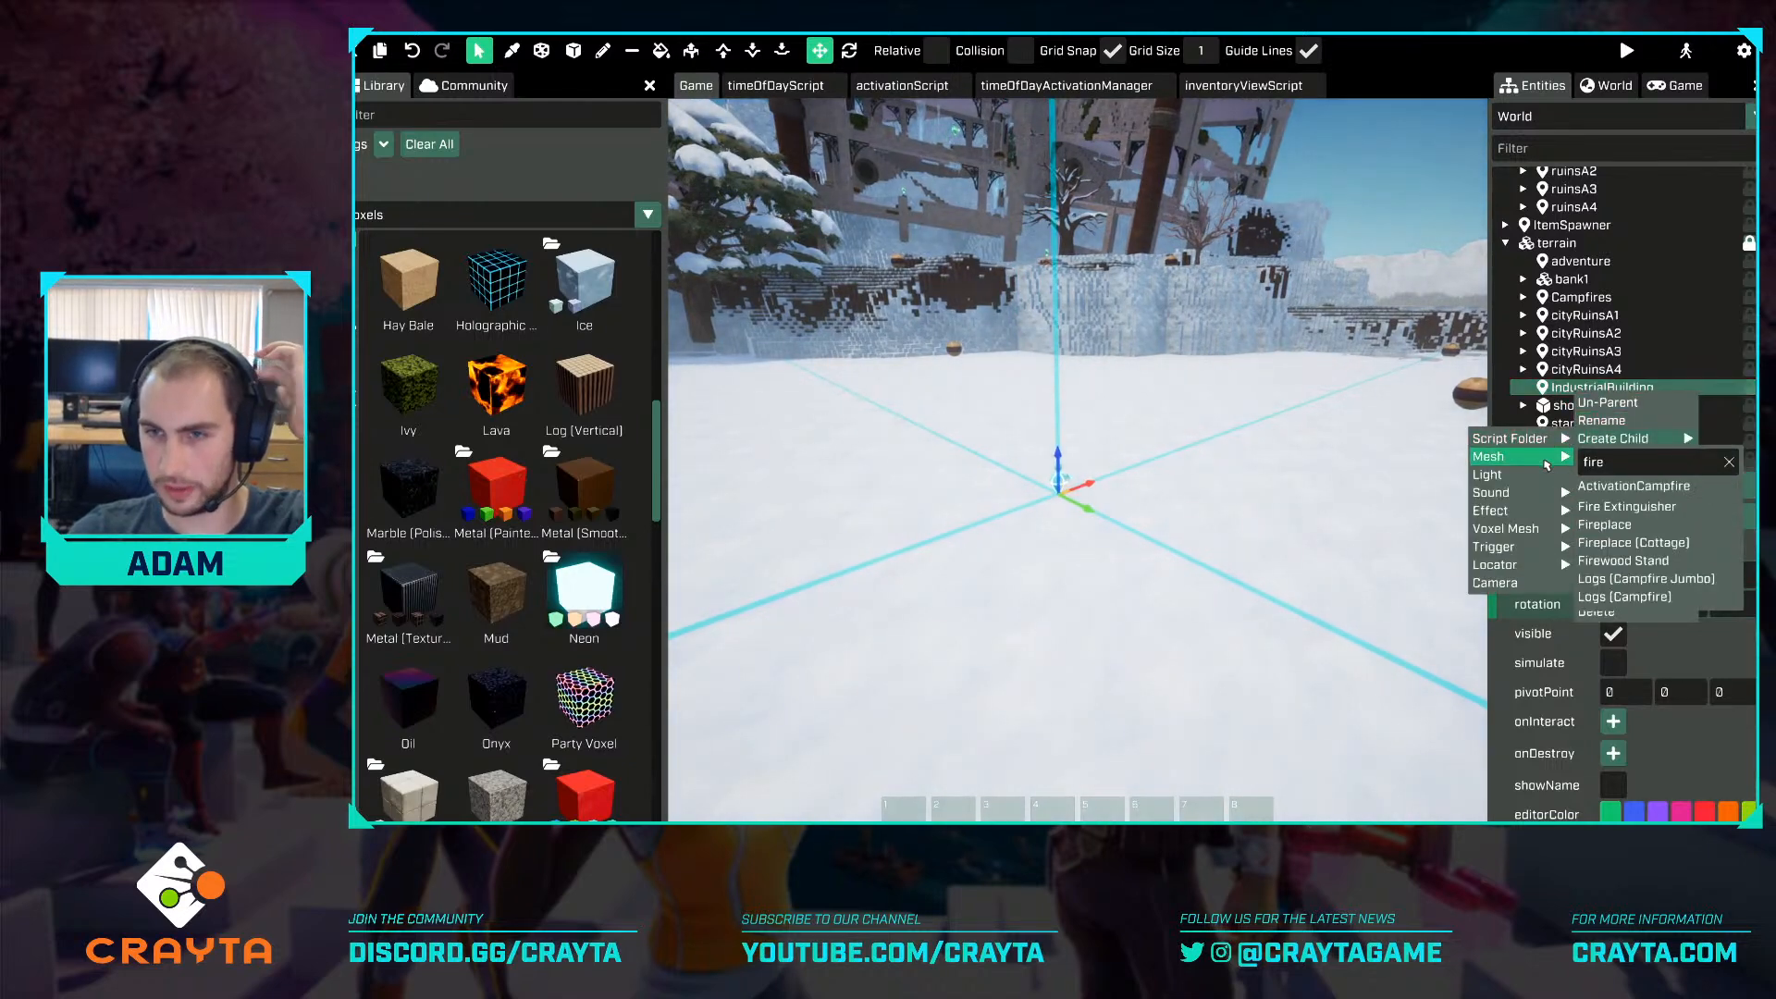
mouse_move(1545, 528)
click(1615, 559)
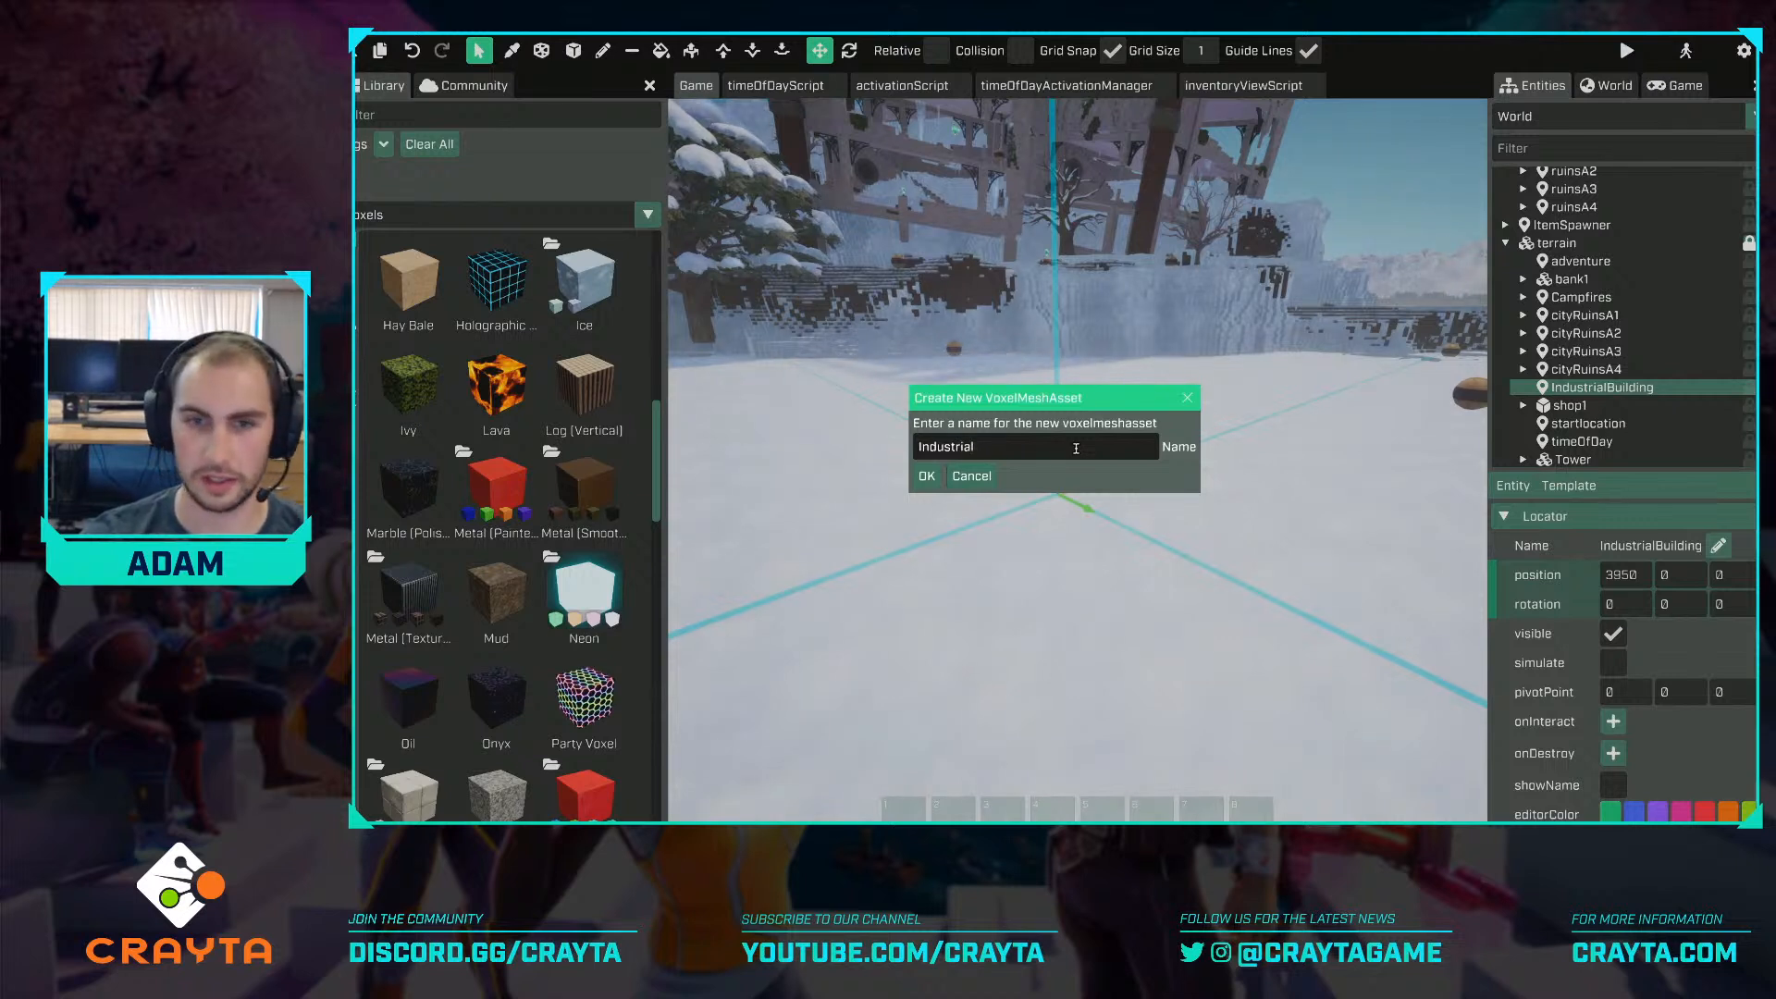
text(IndustrialBuilding)
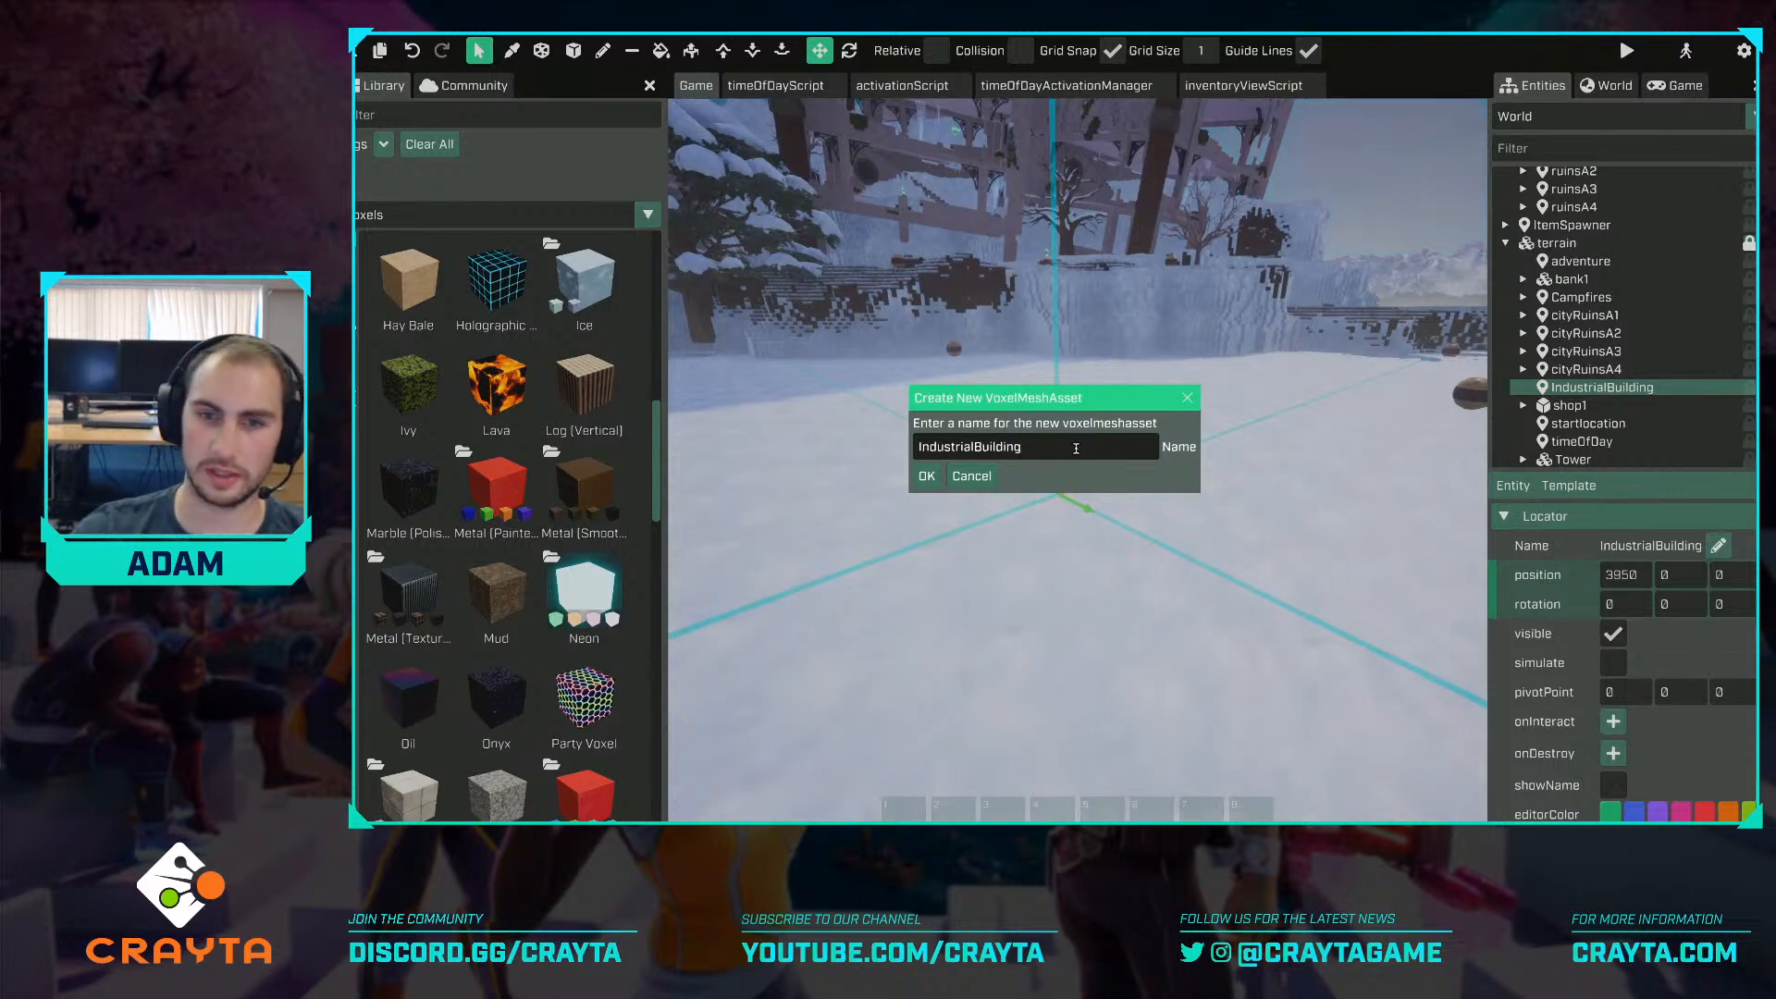
click(925, 477)
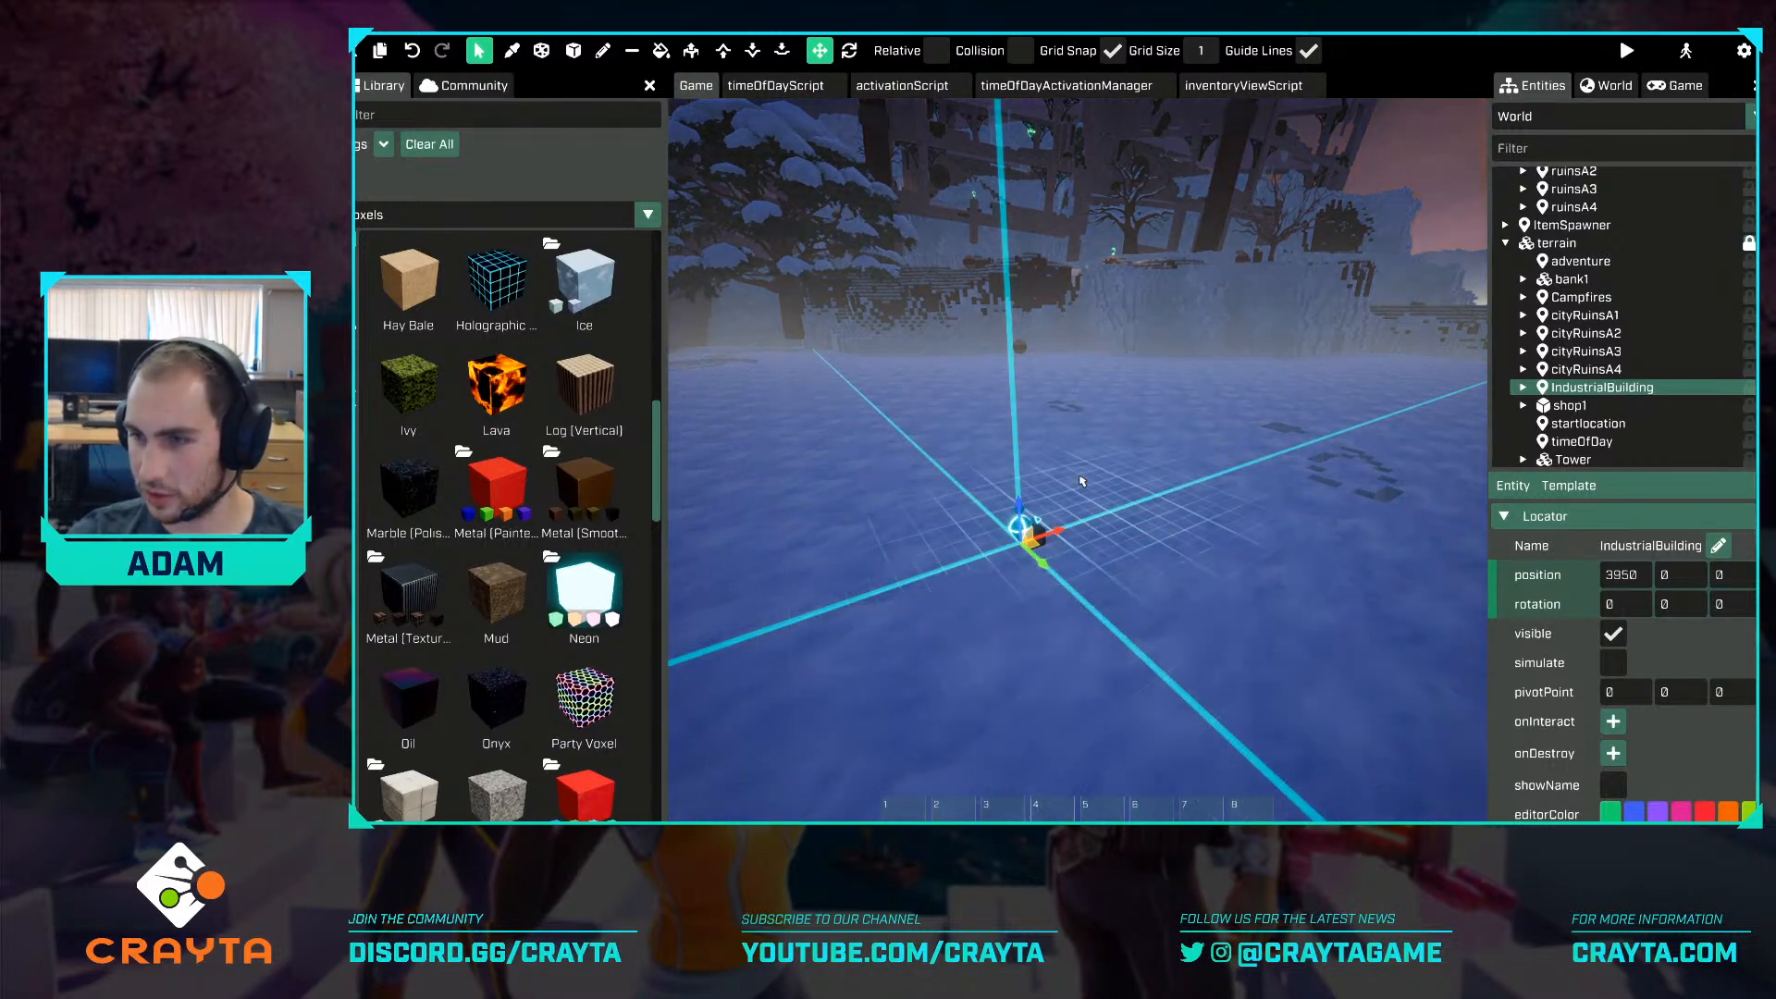
Activate the voxel box shape tool, filter the voxel library by the Industrial tag and choose Factory Floor (Concrete Slabs).
key(a)
right_drag(1084, 479, 1115, 505)
key(d)
key(s)
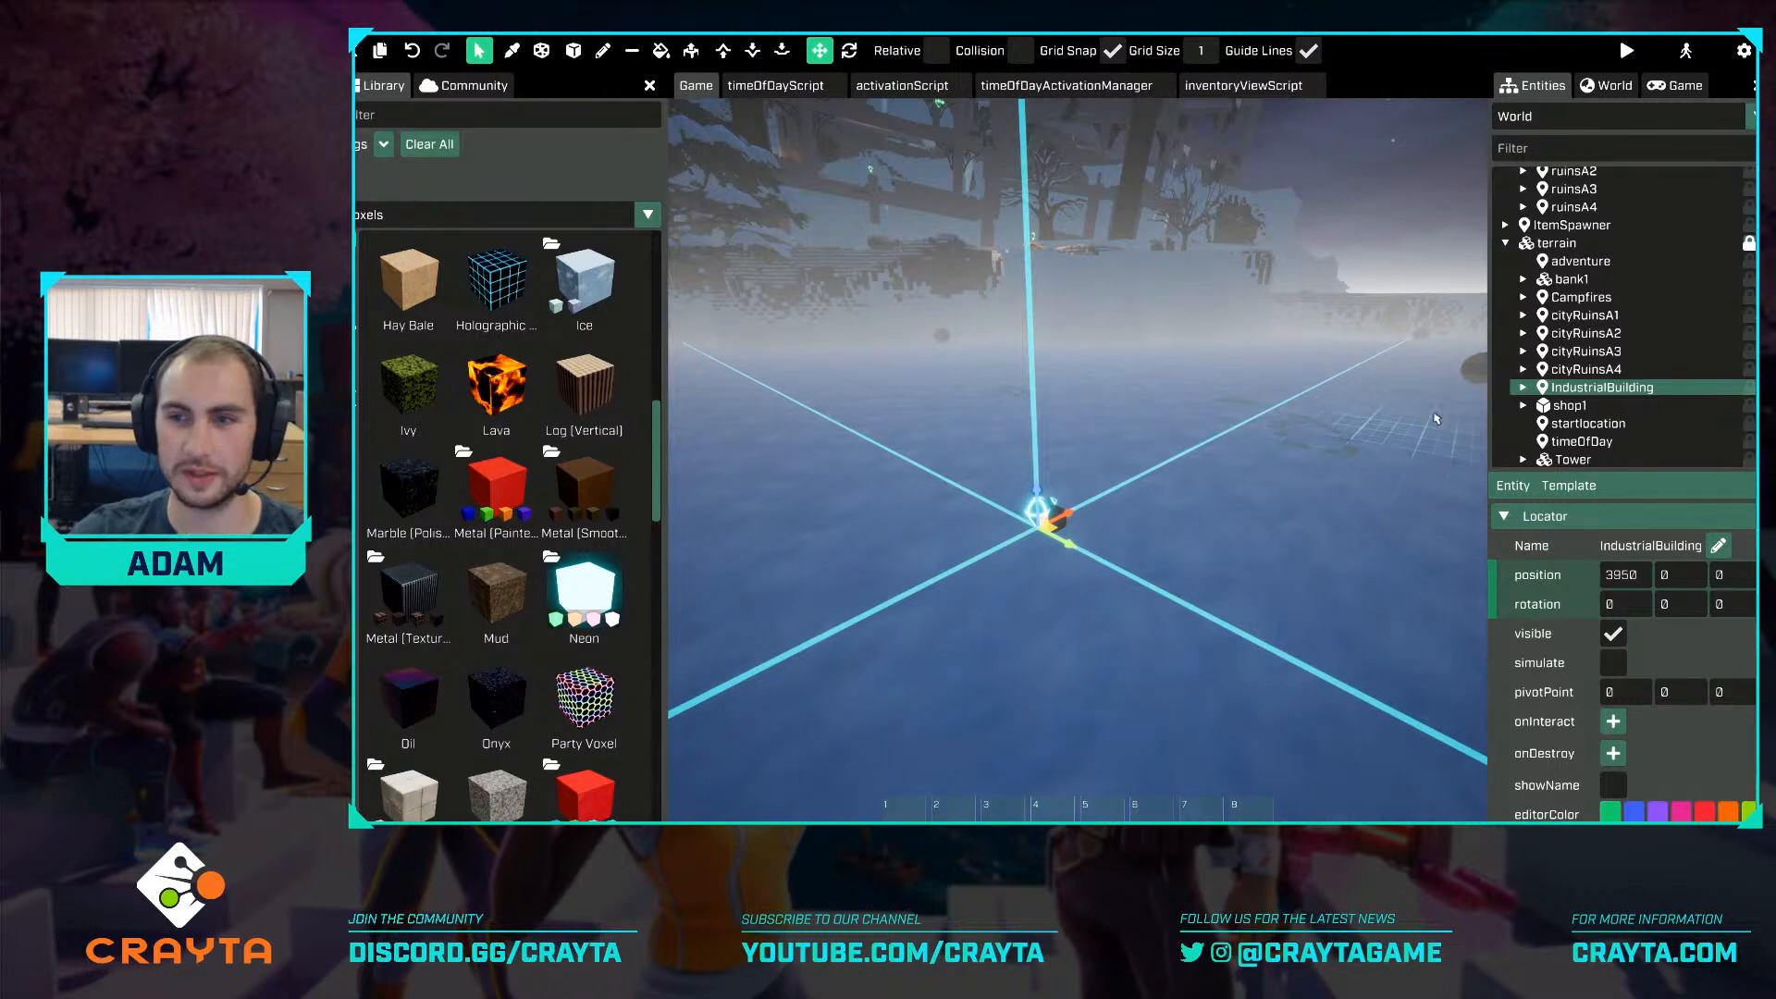
click(572, 51)
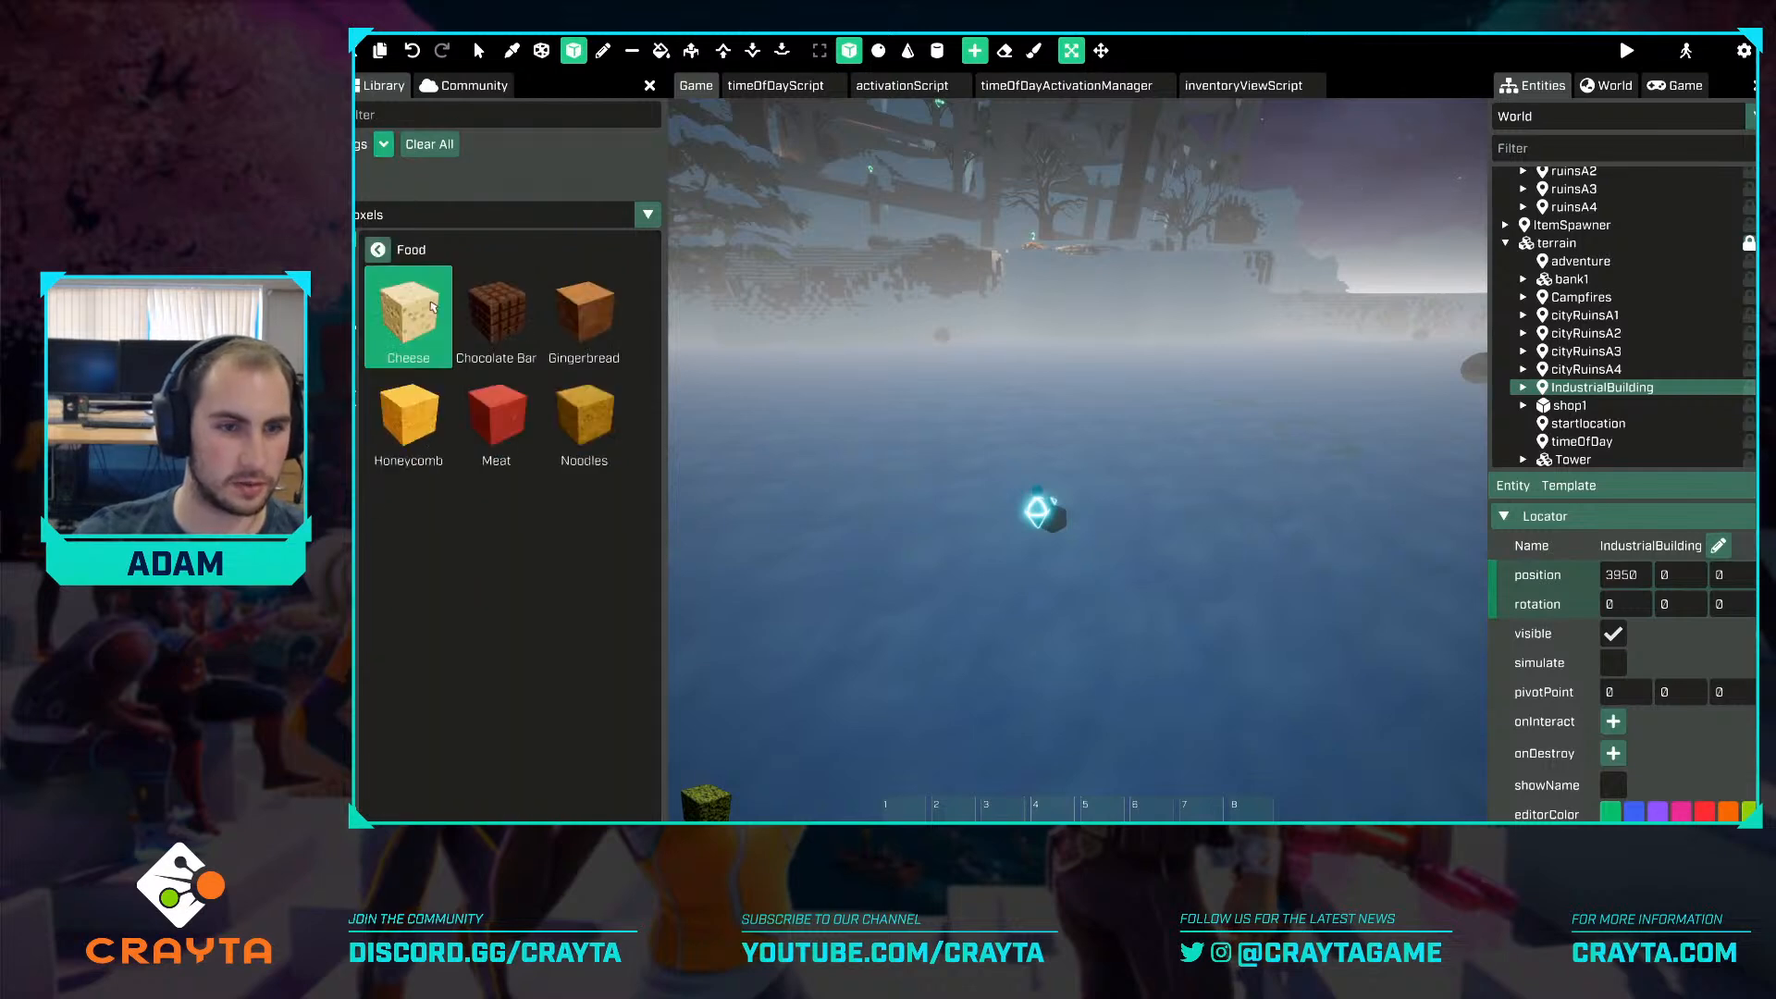
click(379, 251)
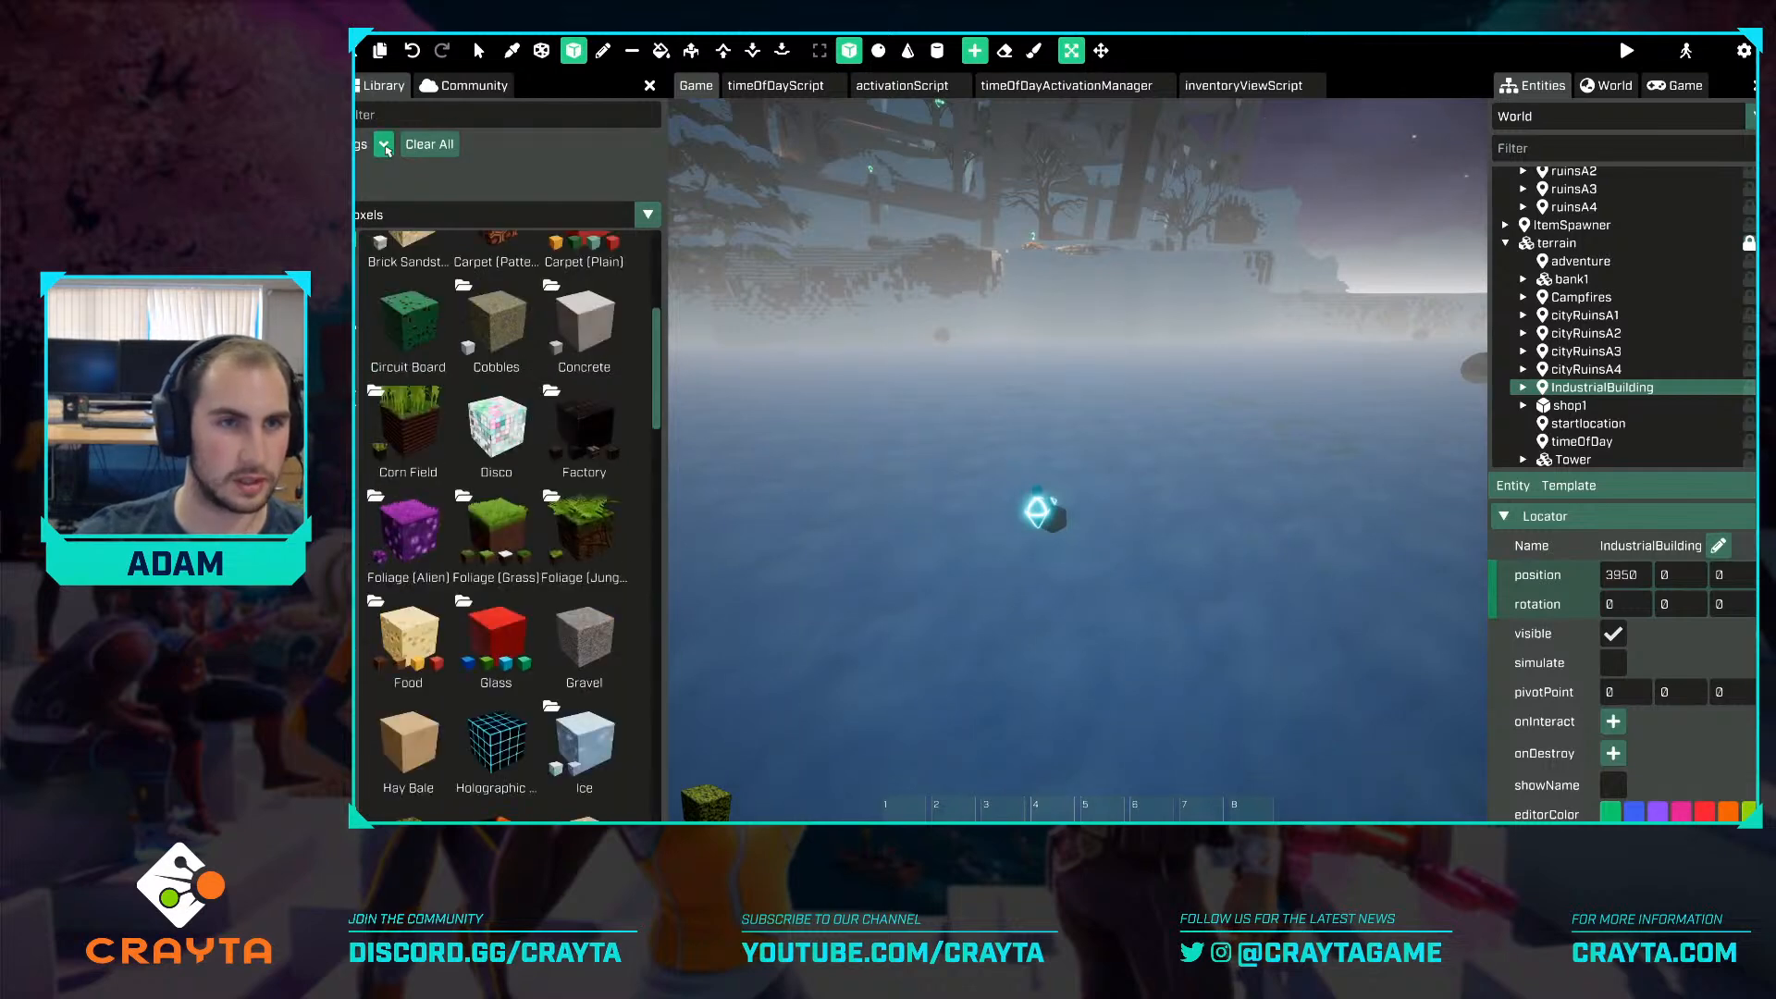
click(384, 146)
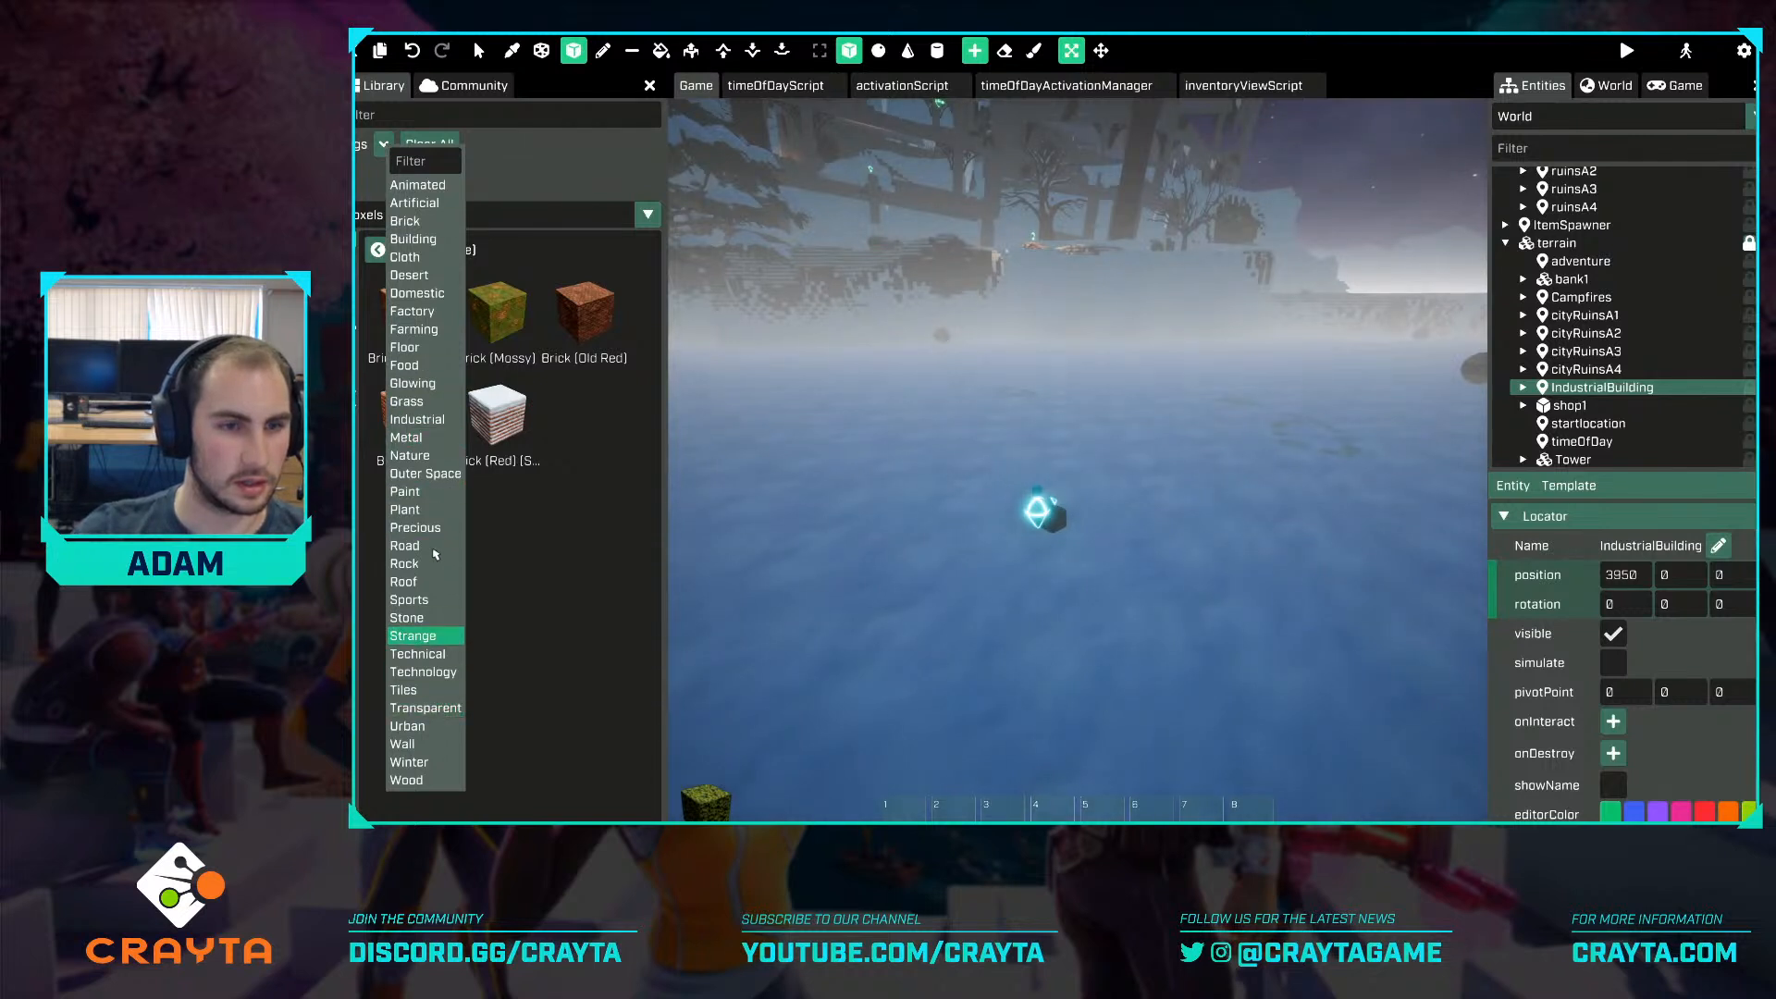
click(435, 421)
click(377, 250)
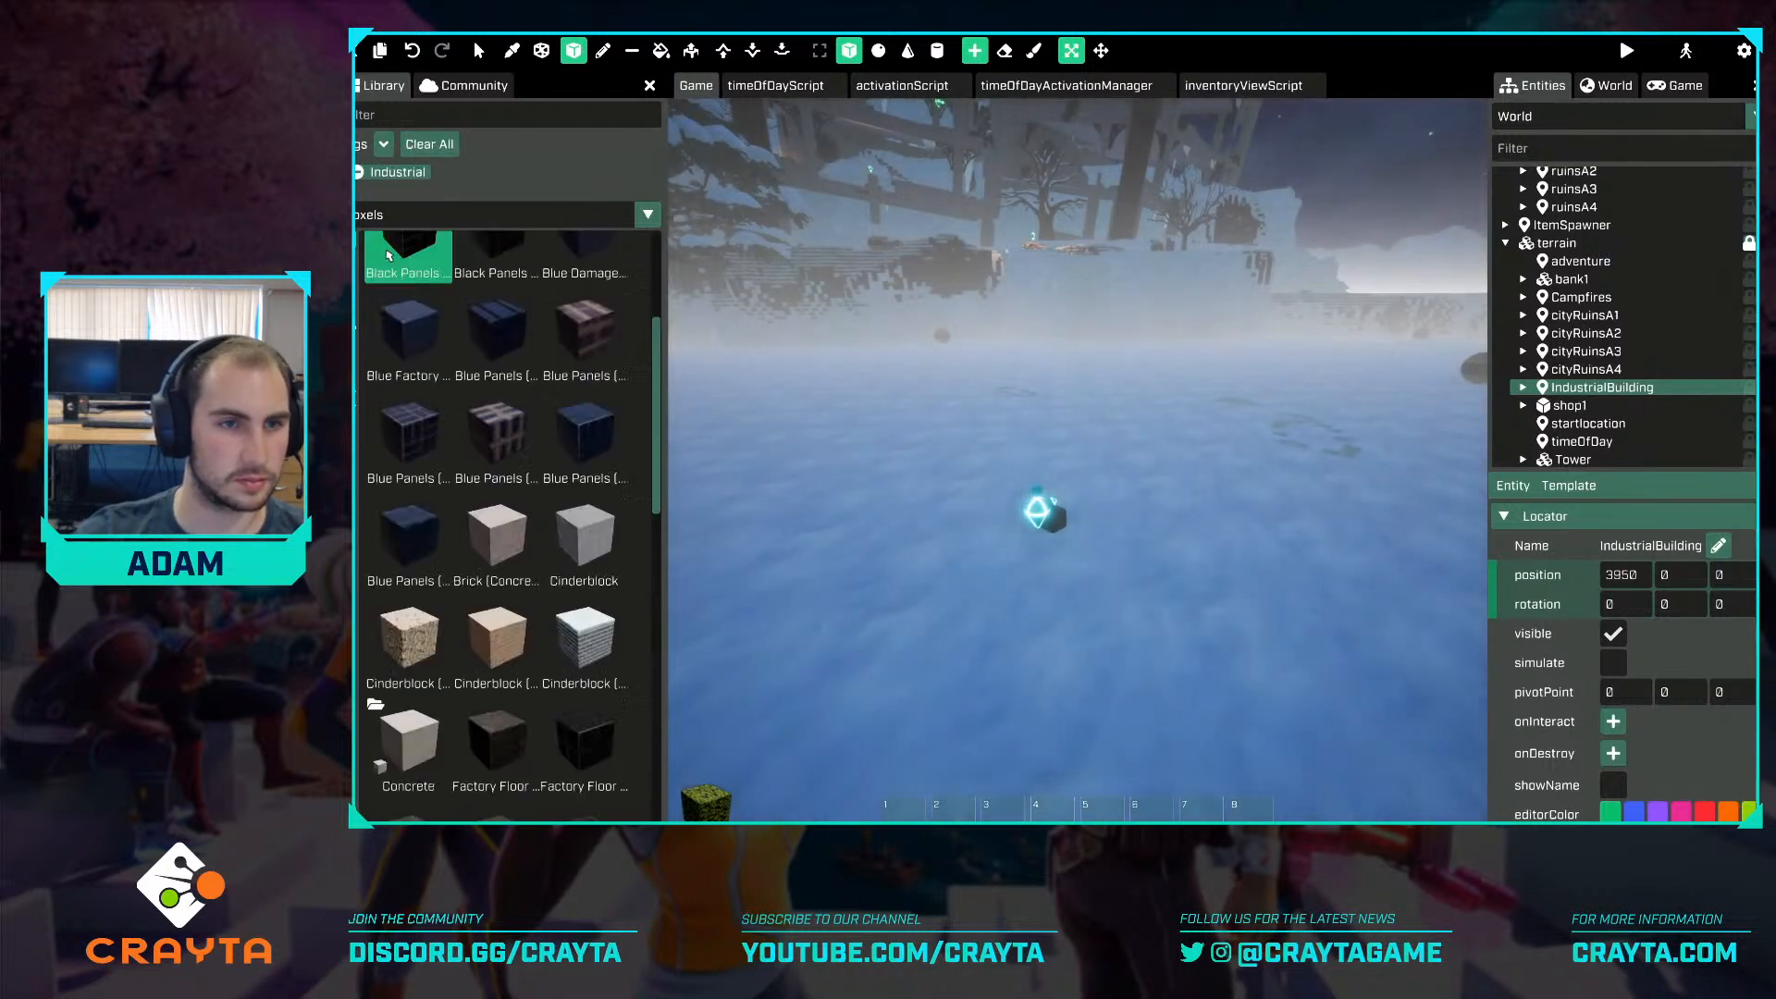
scroll(552, 463, down, 3)
scroll(552, 487, down, 1)
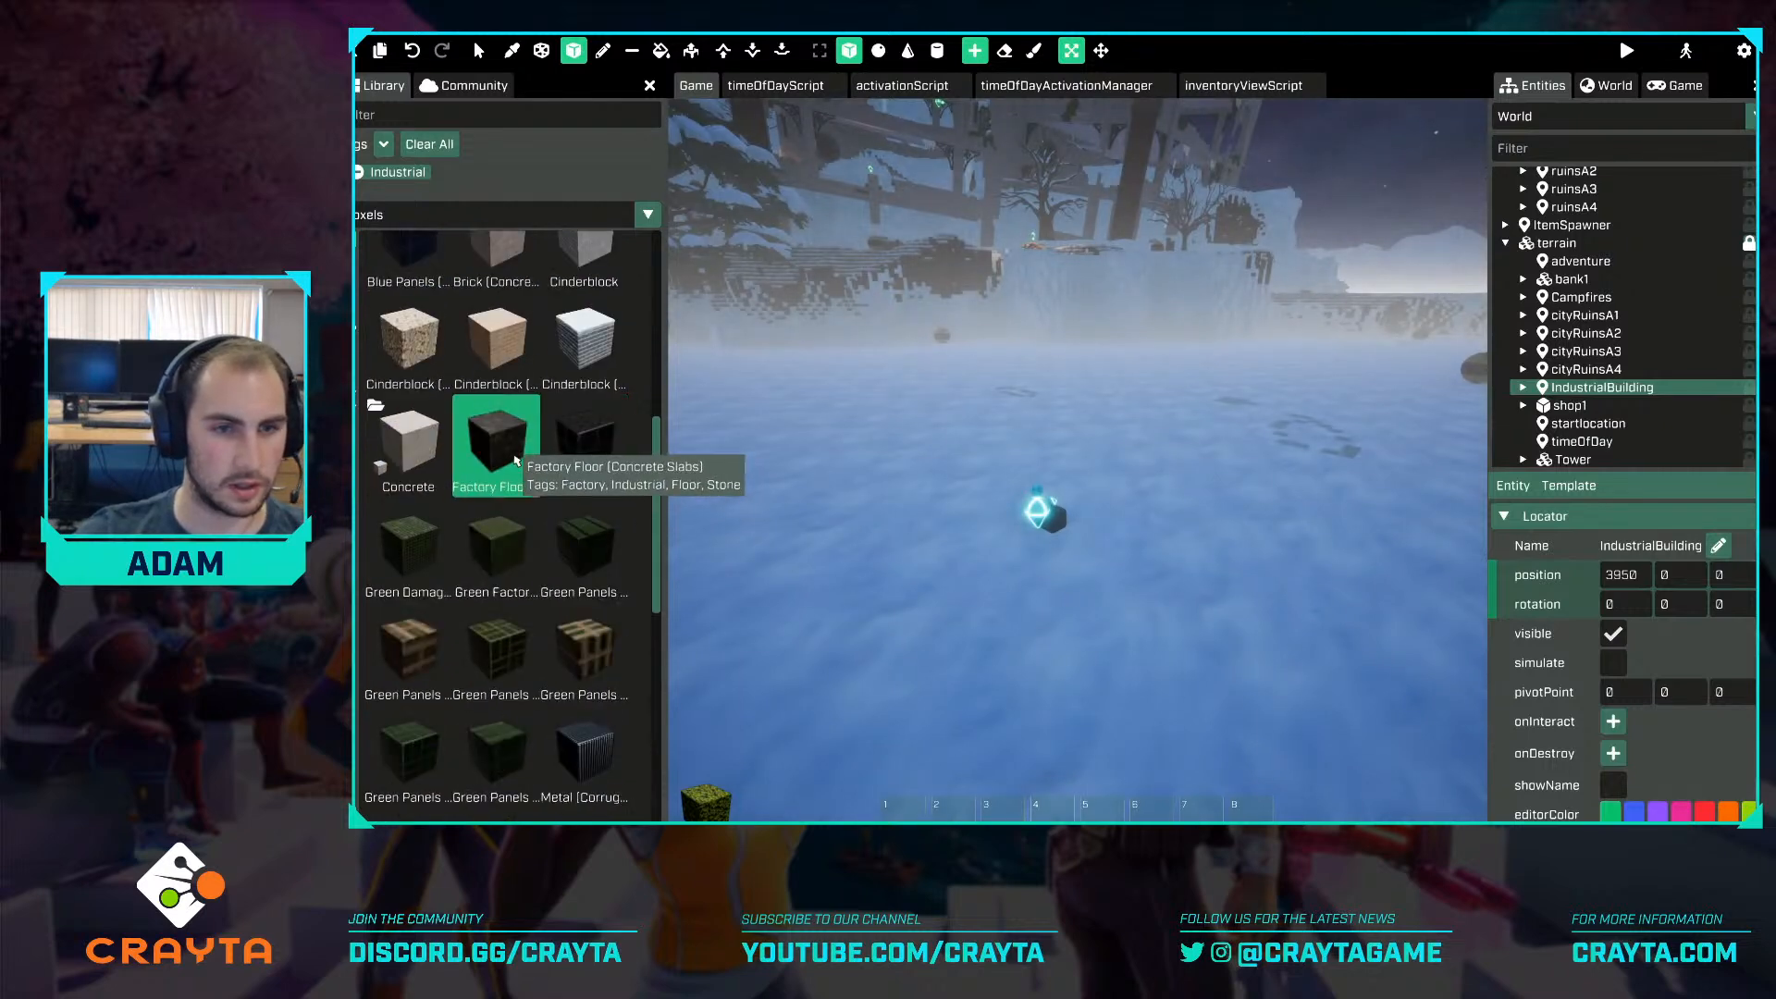
click(515, 452)
Place a Factory Floor (Concrete Slabs) voxel box at the IndustrialBuilding locator and size it to 24 by 24 by 1 voxels.
key(w)
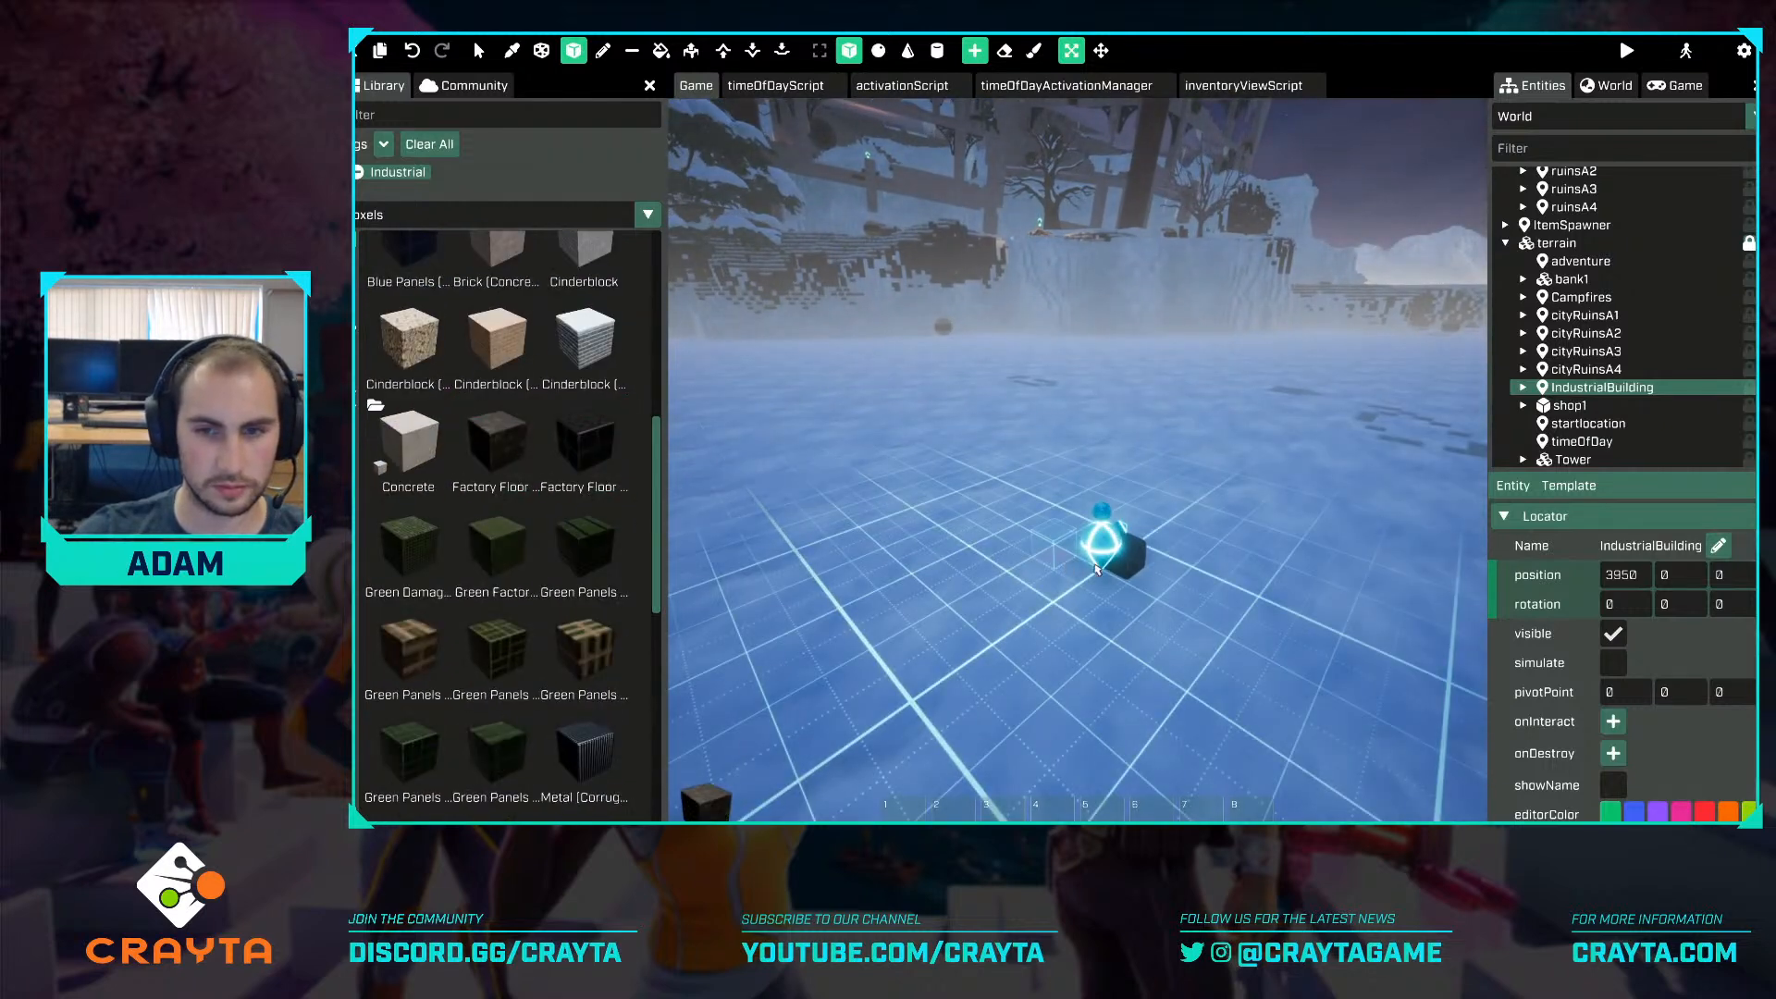
click(1107, 570)
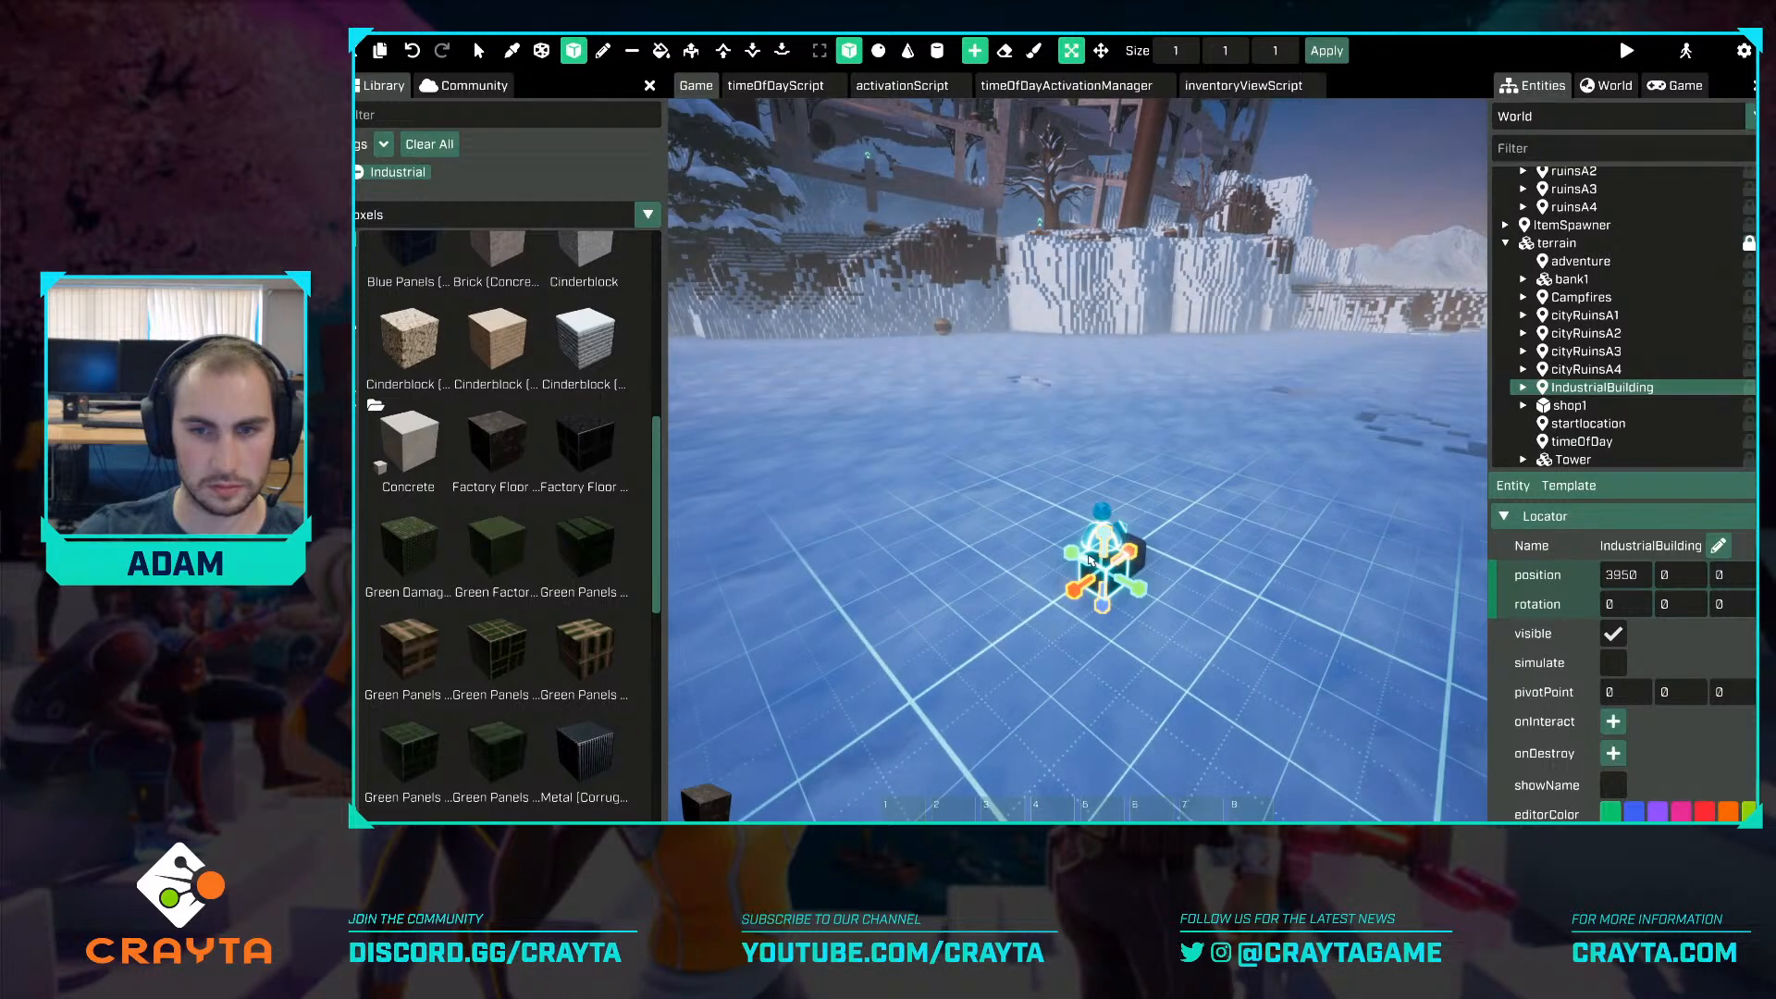
drag(1073, 554, 1144, 536)
key(d)
right_drag(1167, 680, 1018, 657)
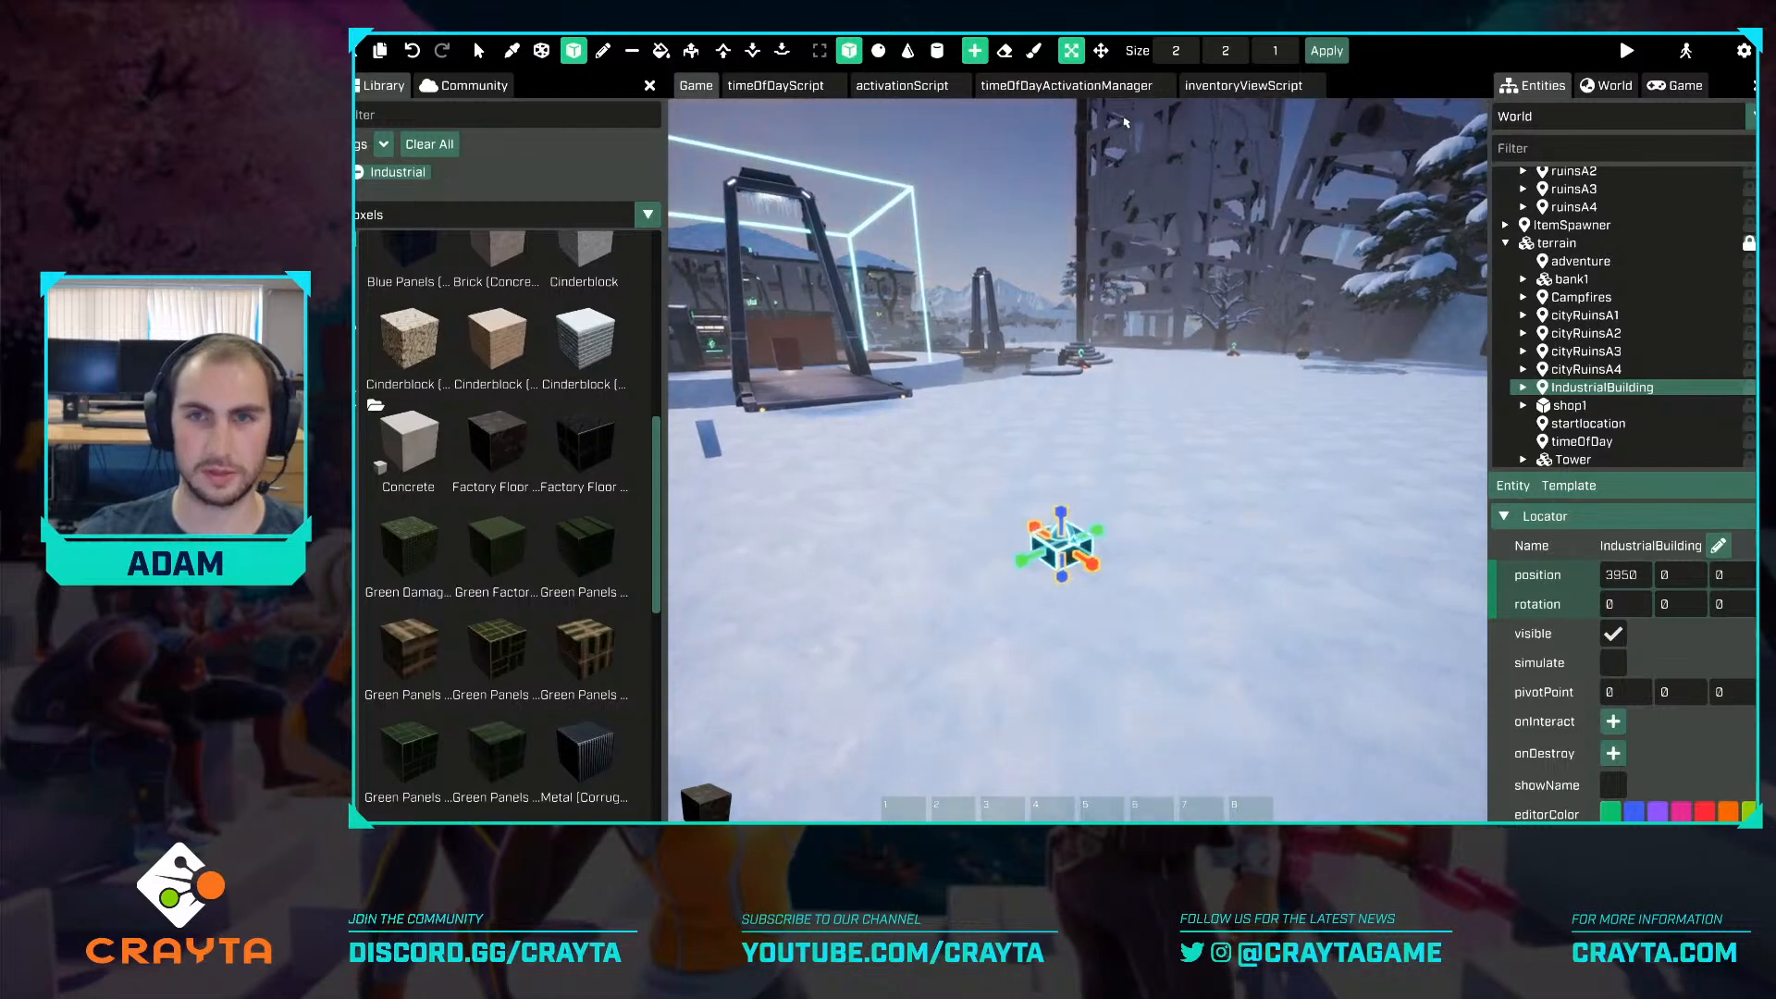
click(1192, 51)
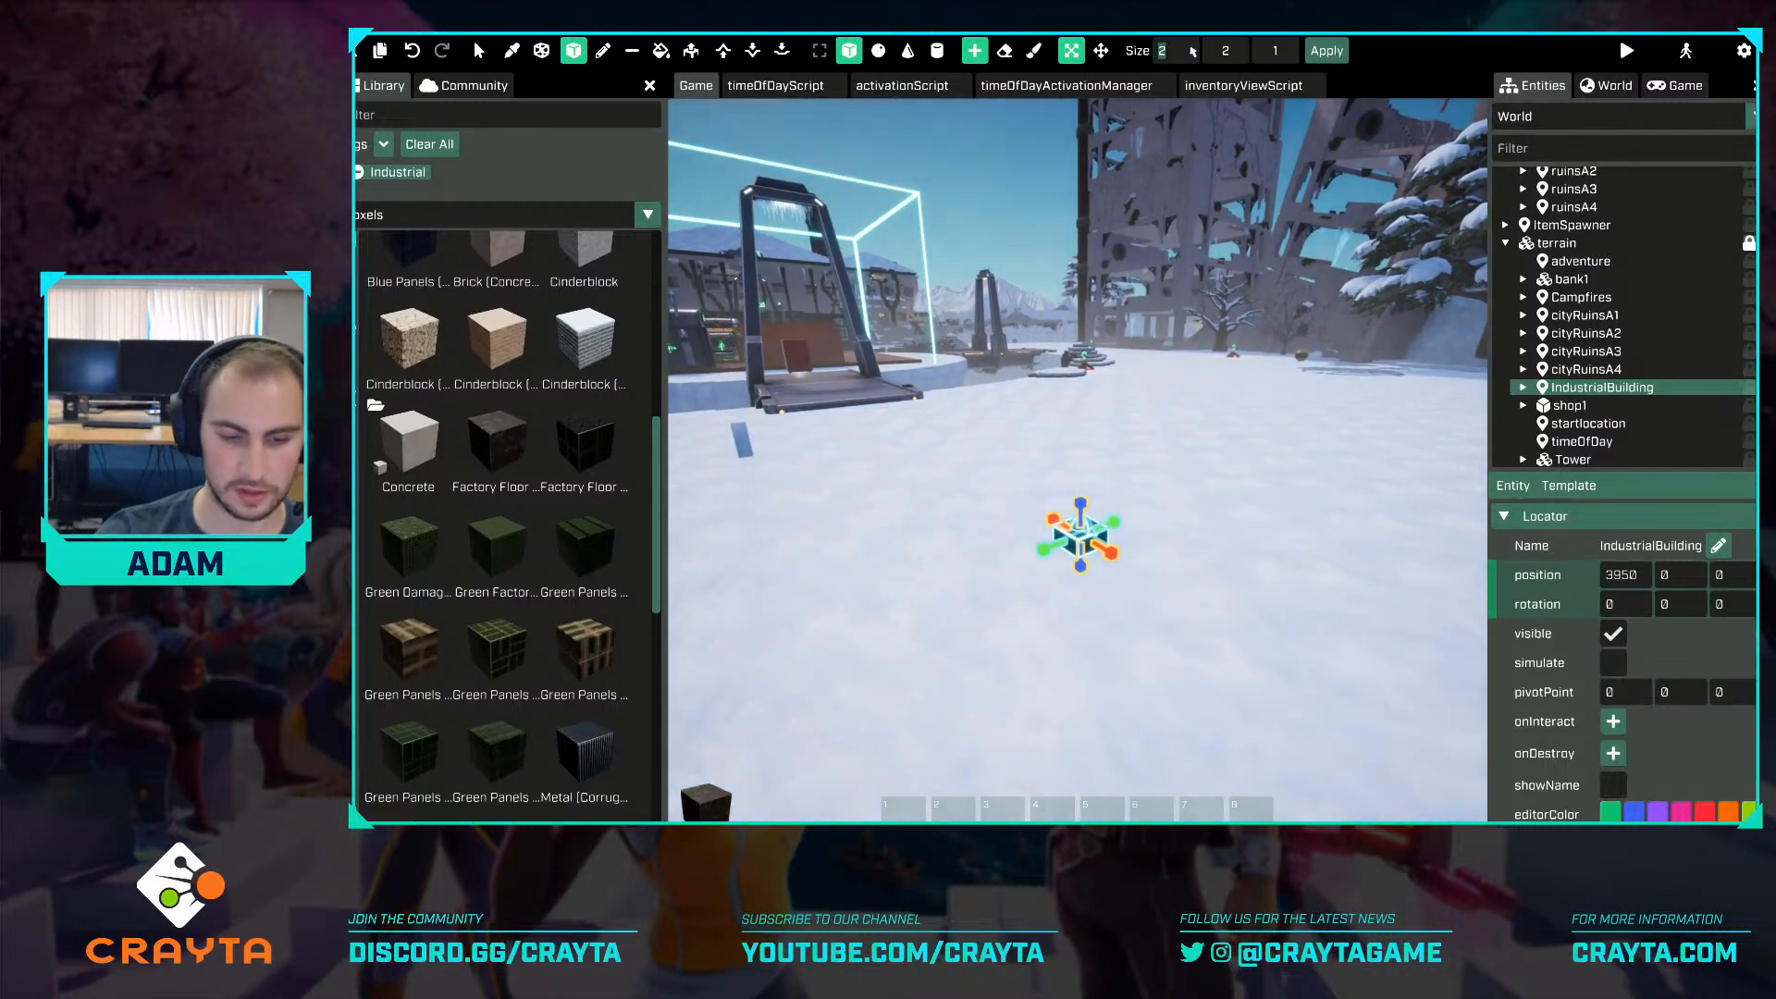
text(24)
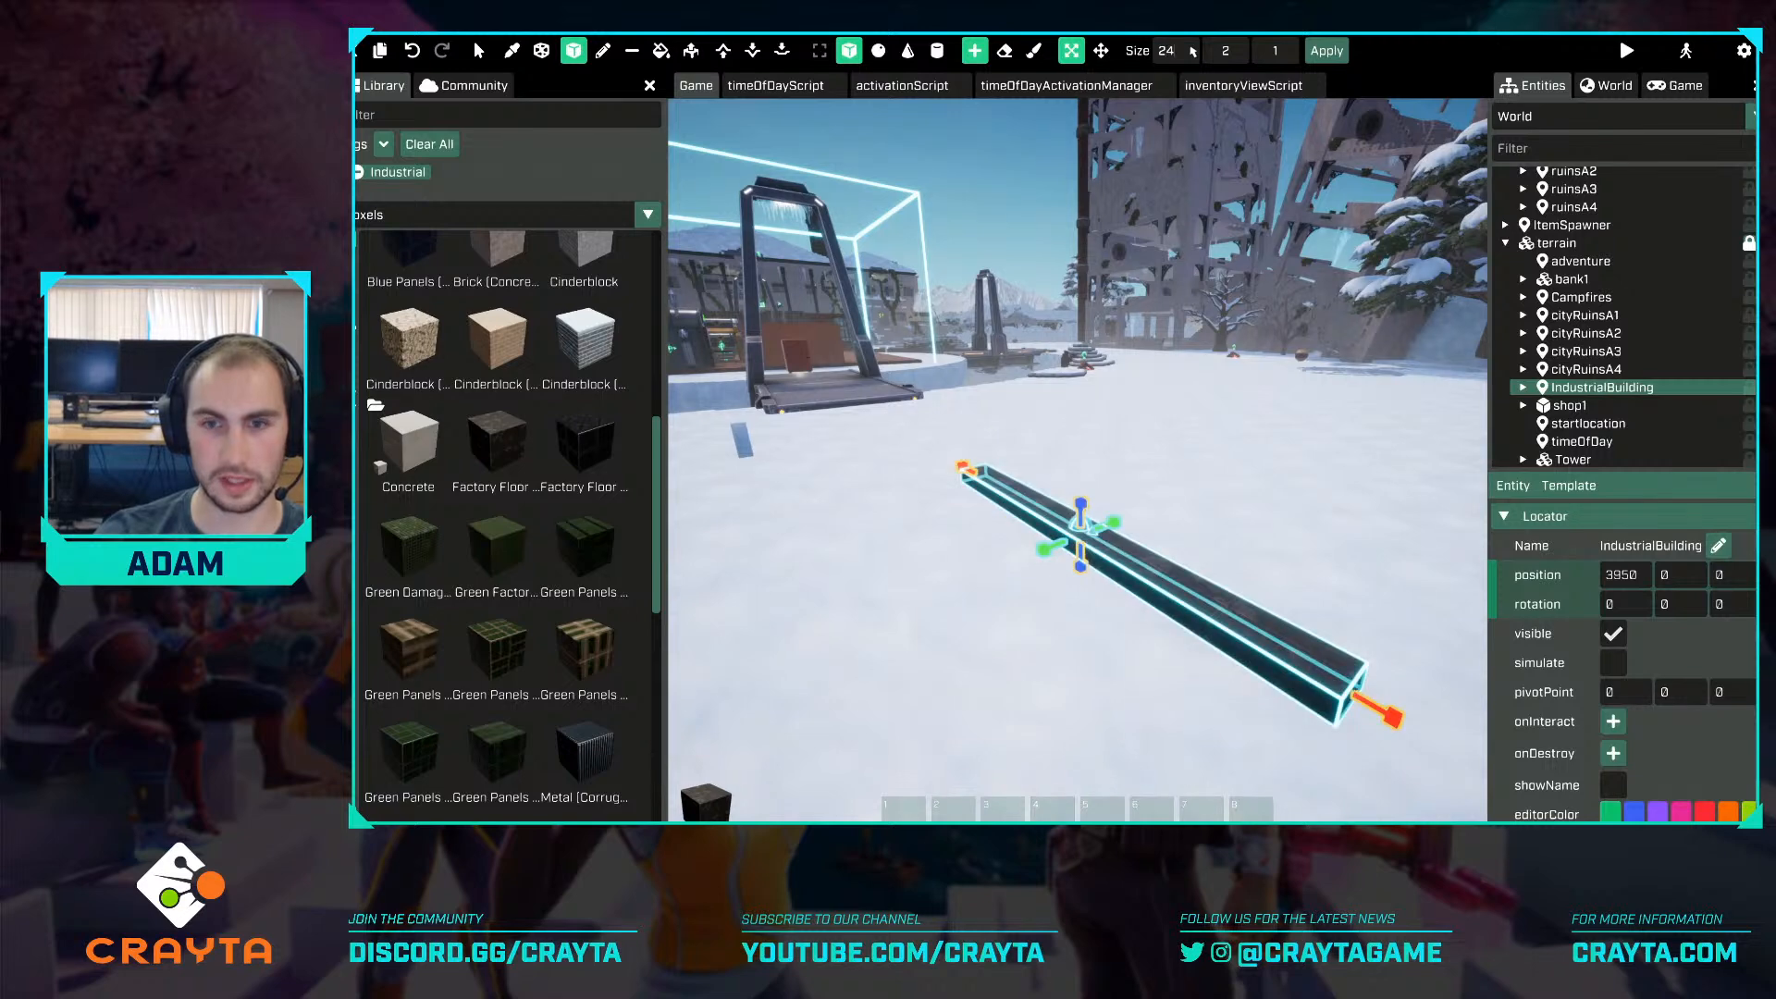
key(Tab)
text(24)
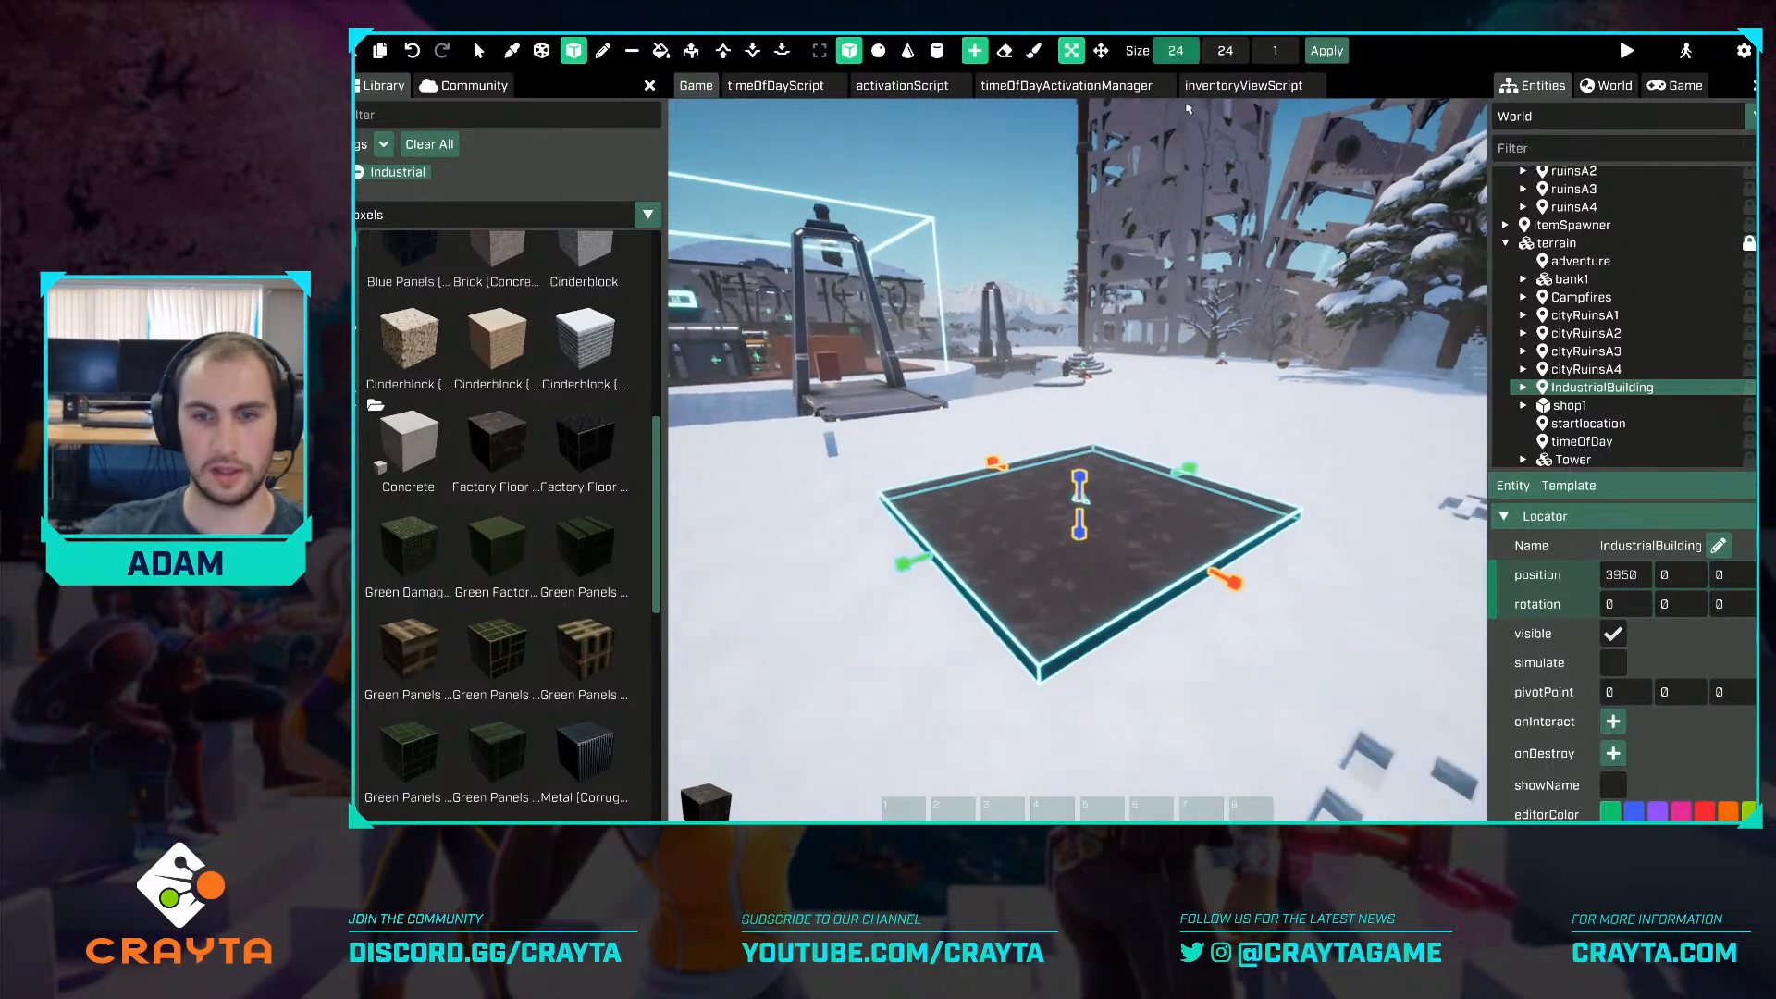
Enlarge the factory-floor box to 28 by 28 by 1 voxels and apply the size.
right_drag(1189, 110, 1103, 237)
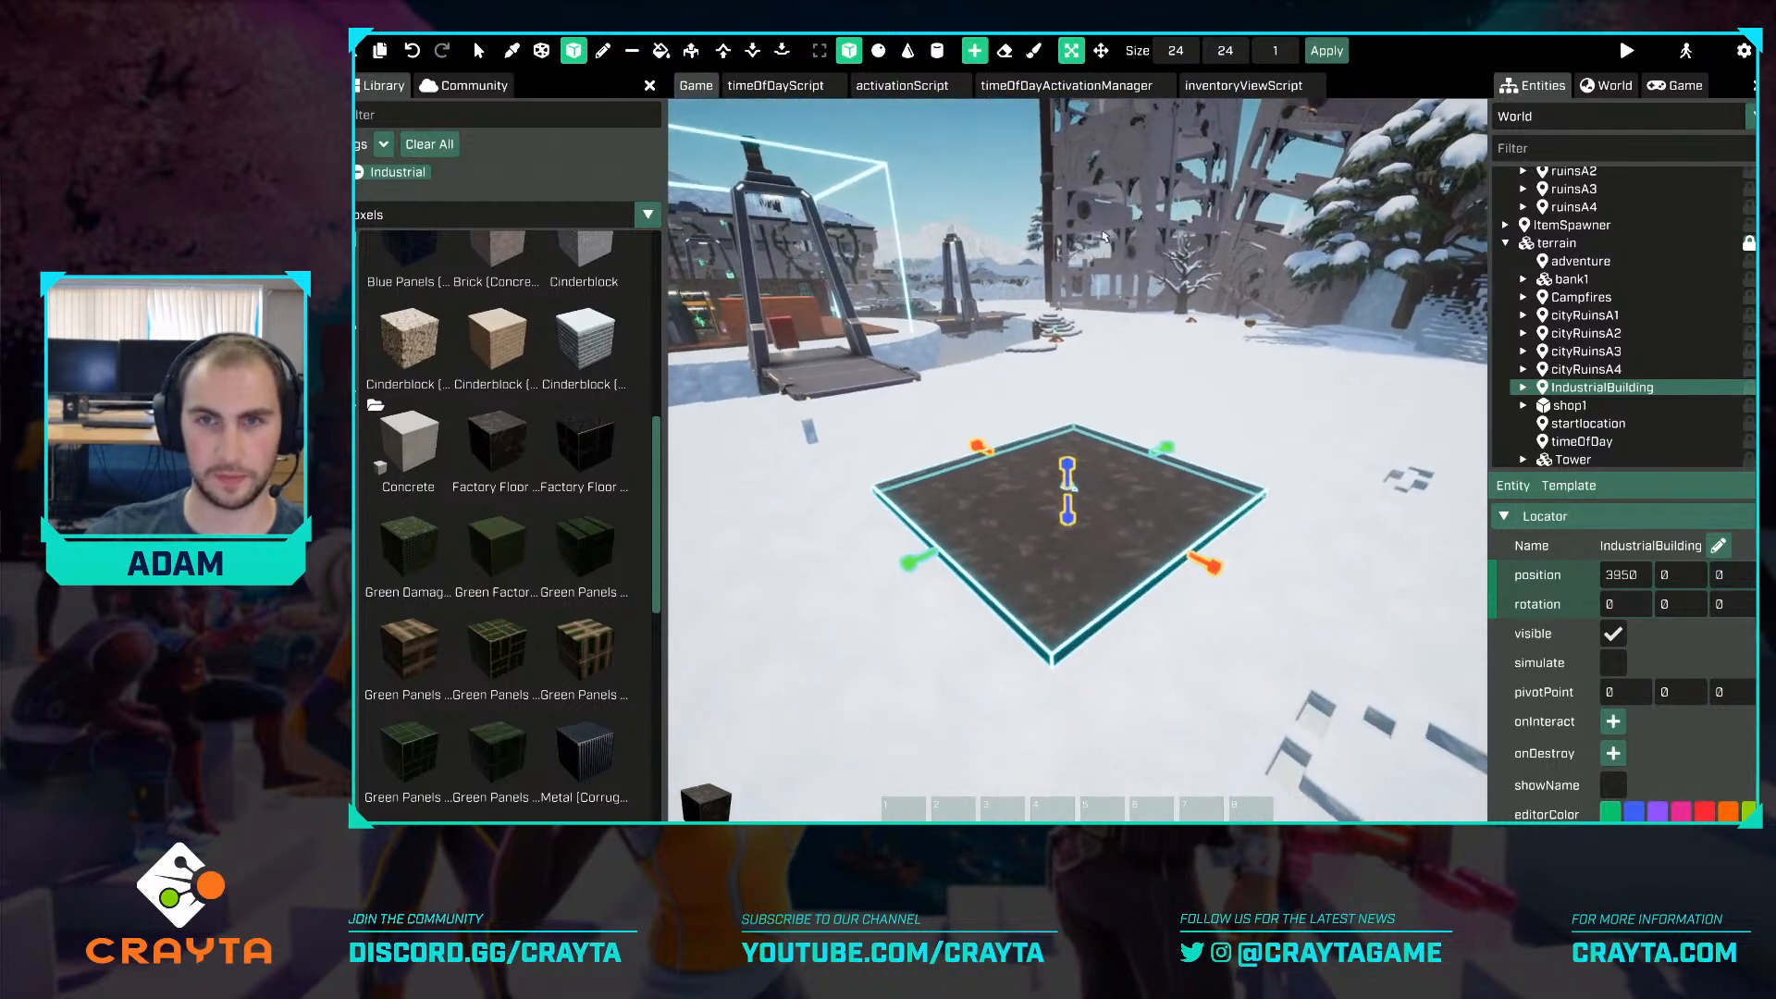
scroll(1186, 46, up, 4)
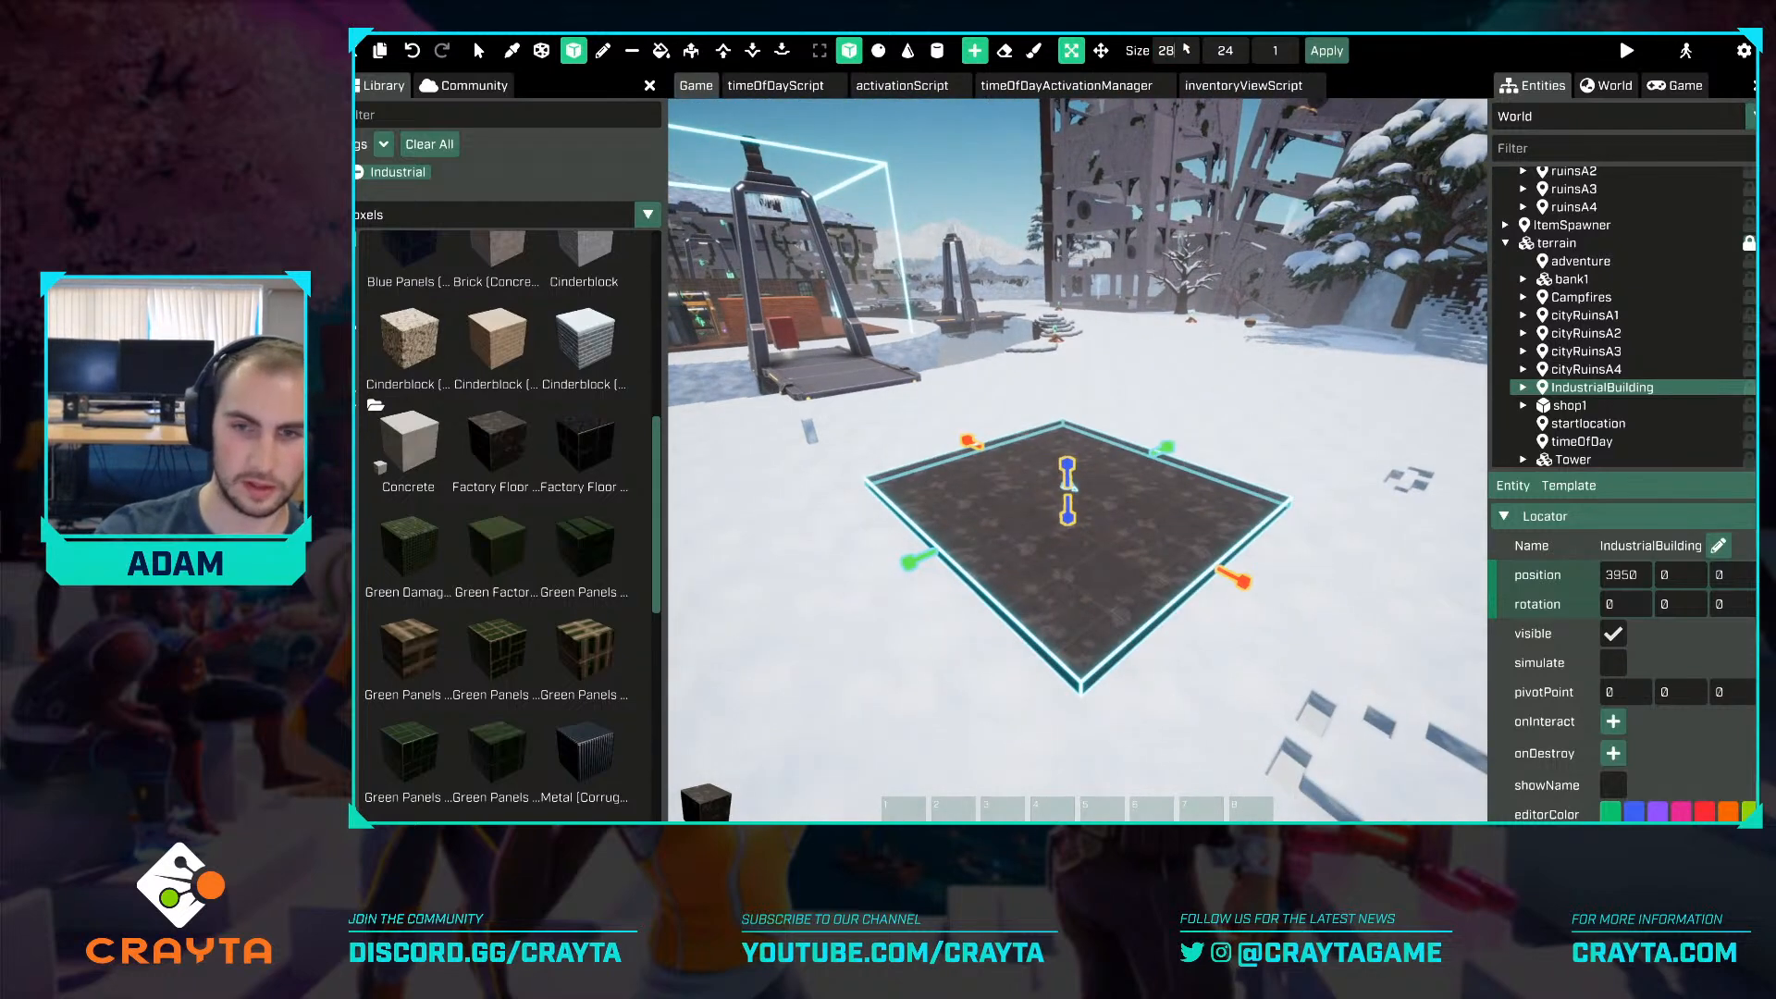
click(1323, 50)
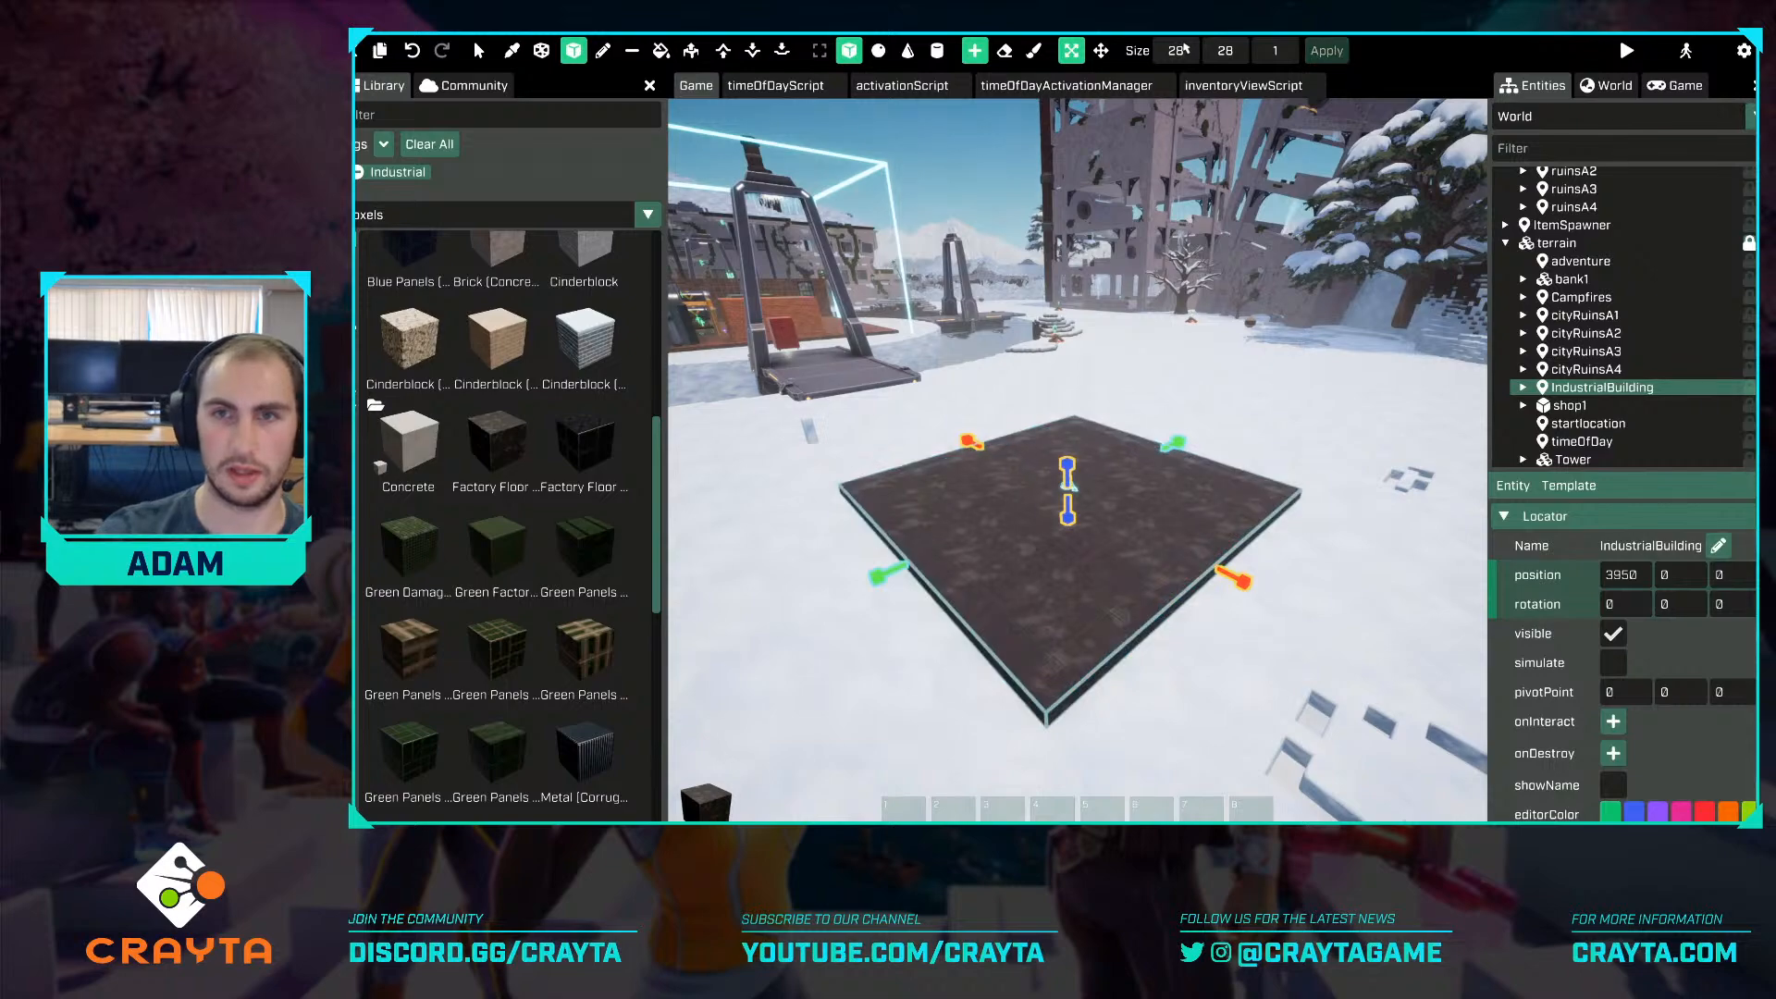
Examine the floor slab's size and placement against the nearby shop and ruined buildings.
key(s)
right_drag(1267, 231, 933, 213)
key(s)
key(d)
key(w)
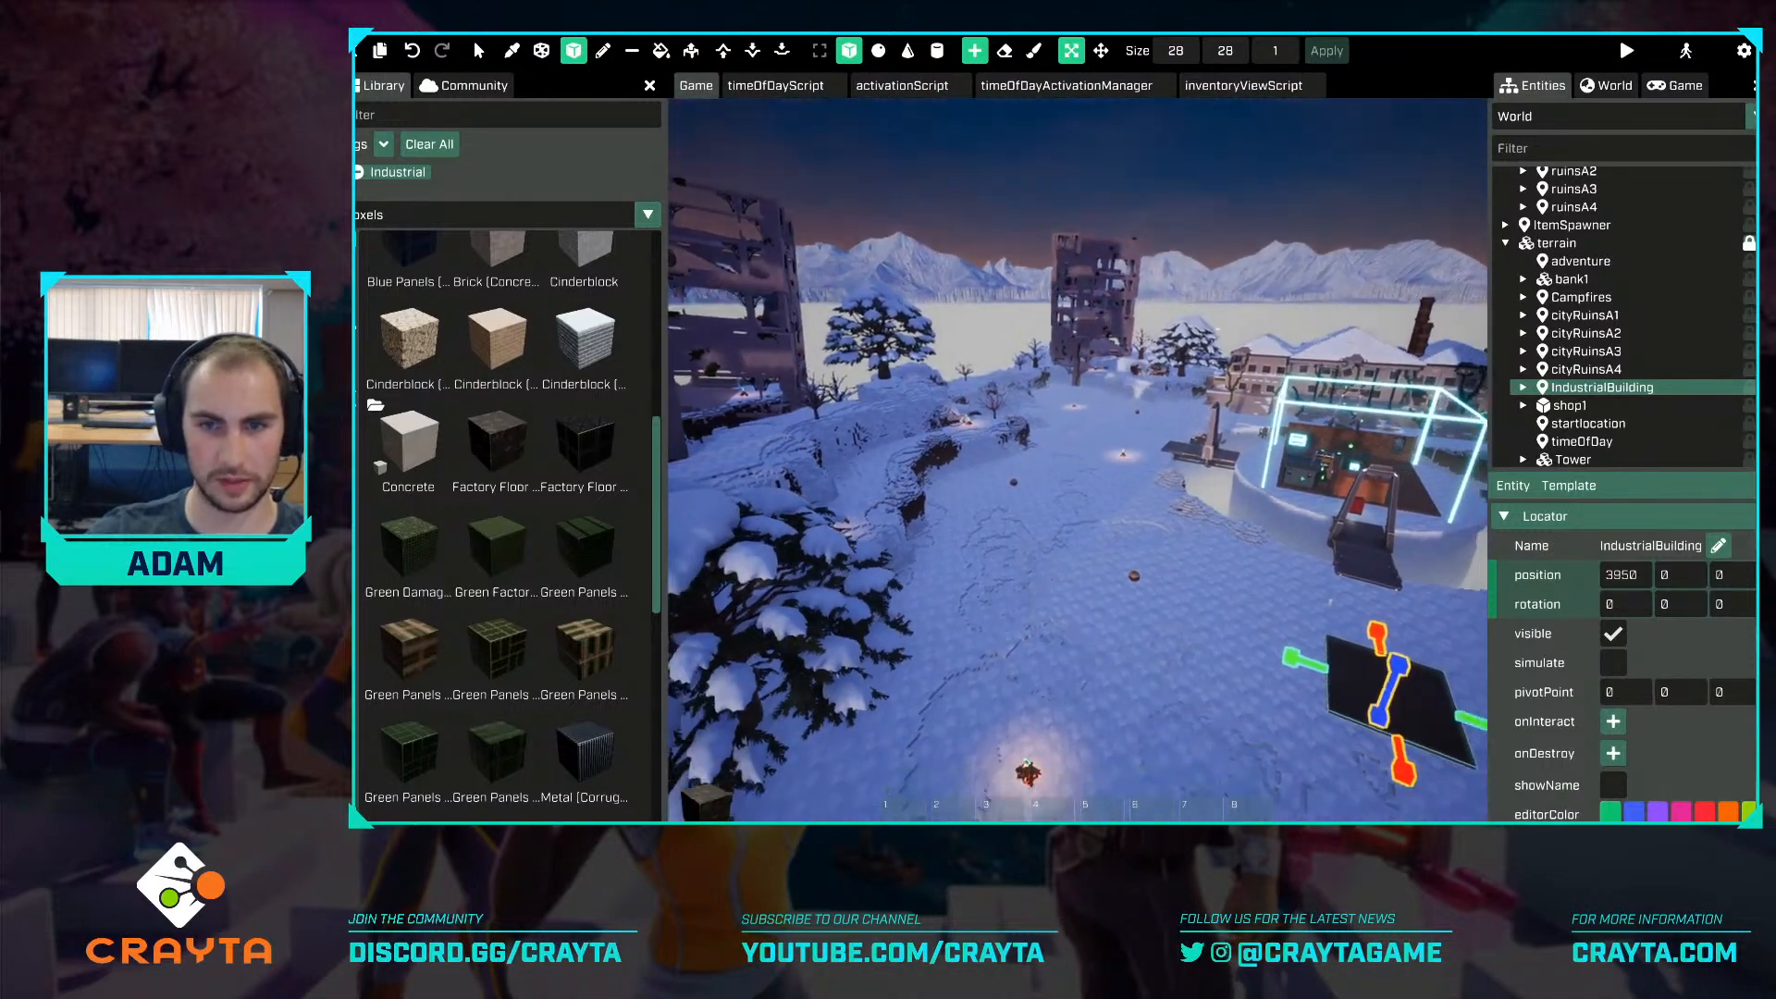
right_drag(1078, 370, 1078, 407)
key(s)
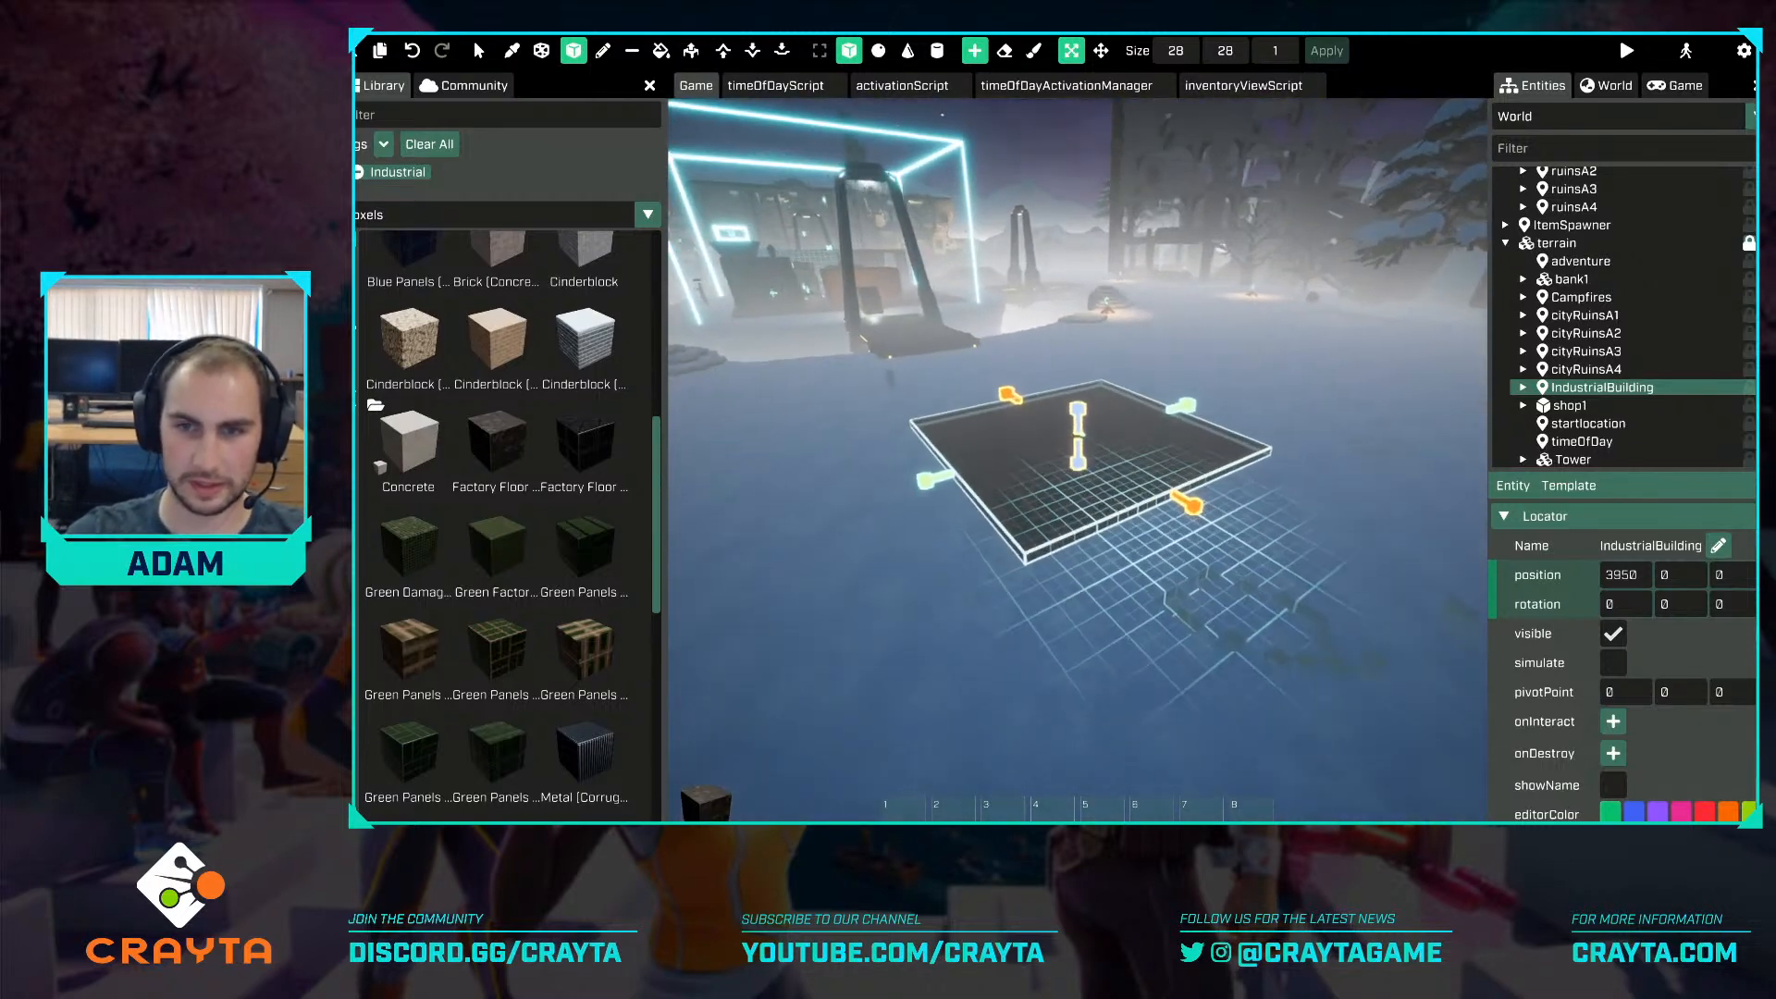
Show the world's rendering settings and survey the snowy terrain and ruins around the floor slab.
click(1589, 88)
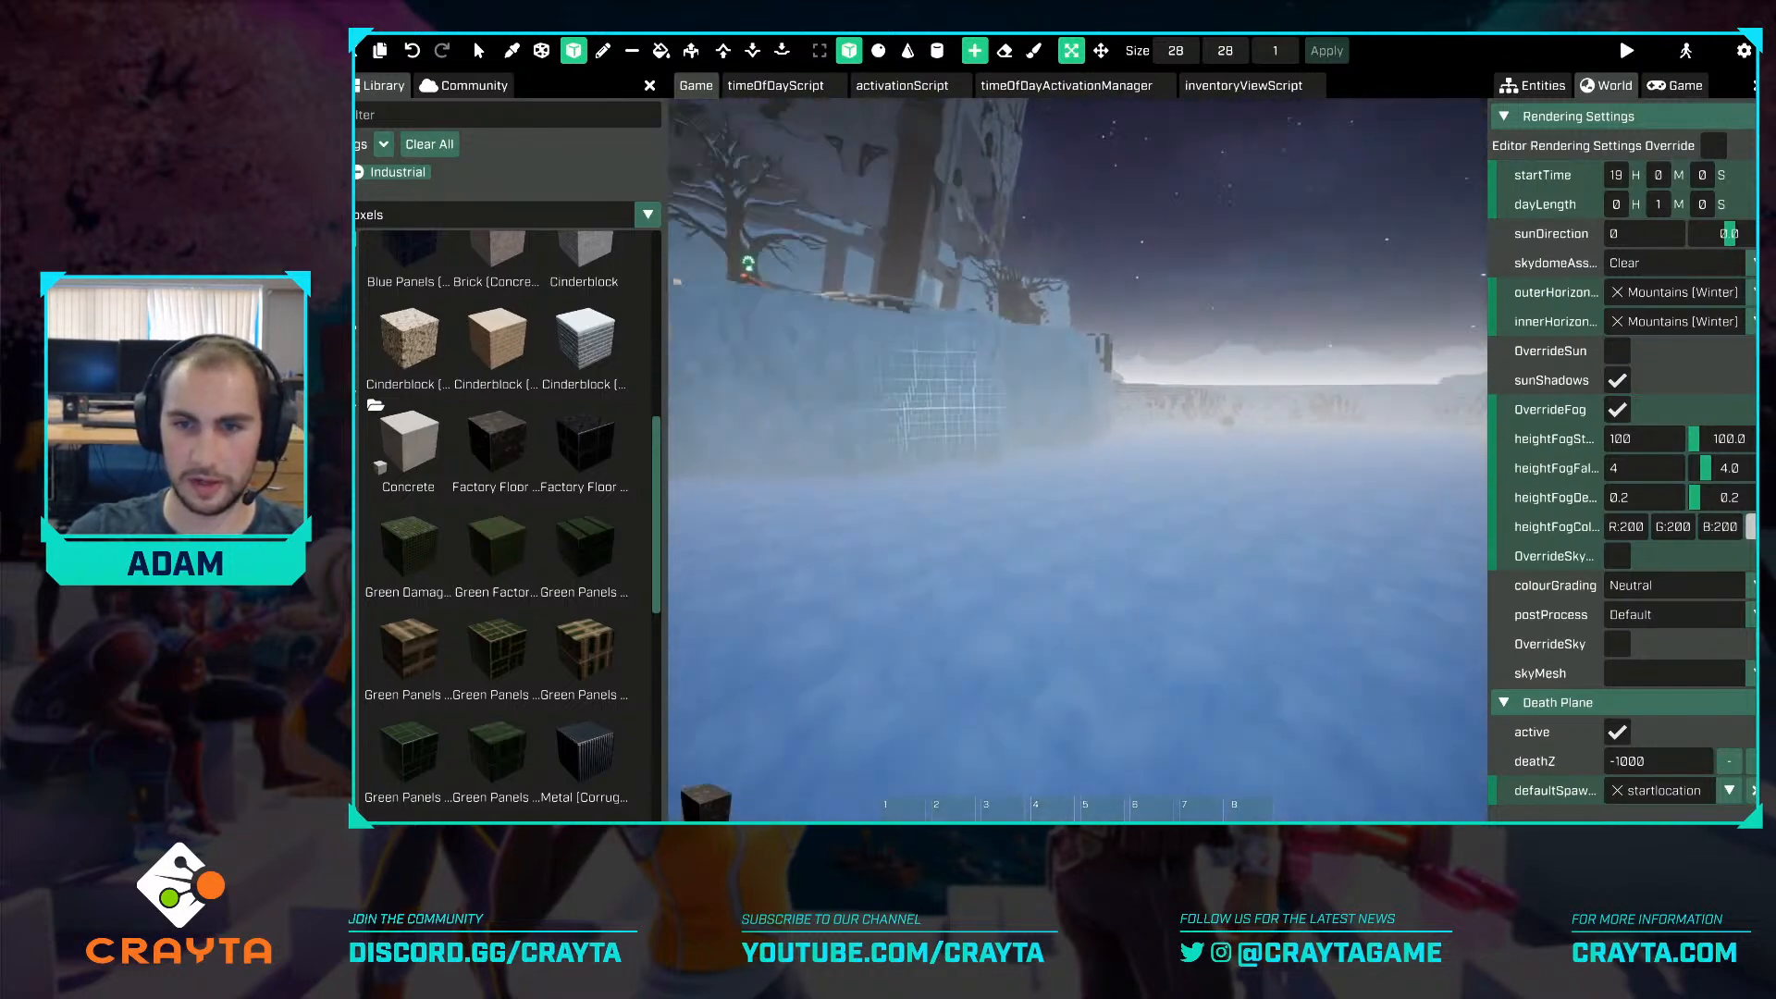
right_drag(948, 398, 610, 463)
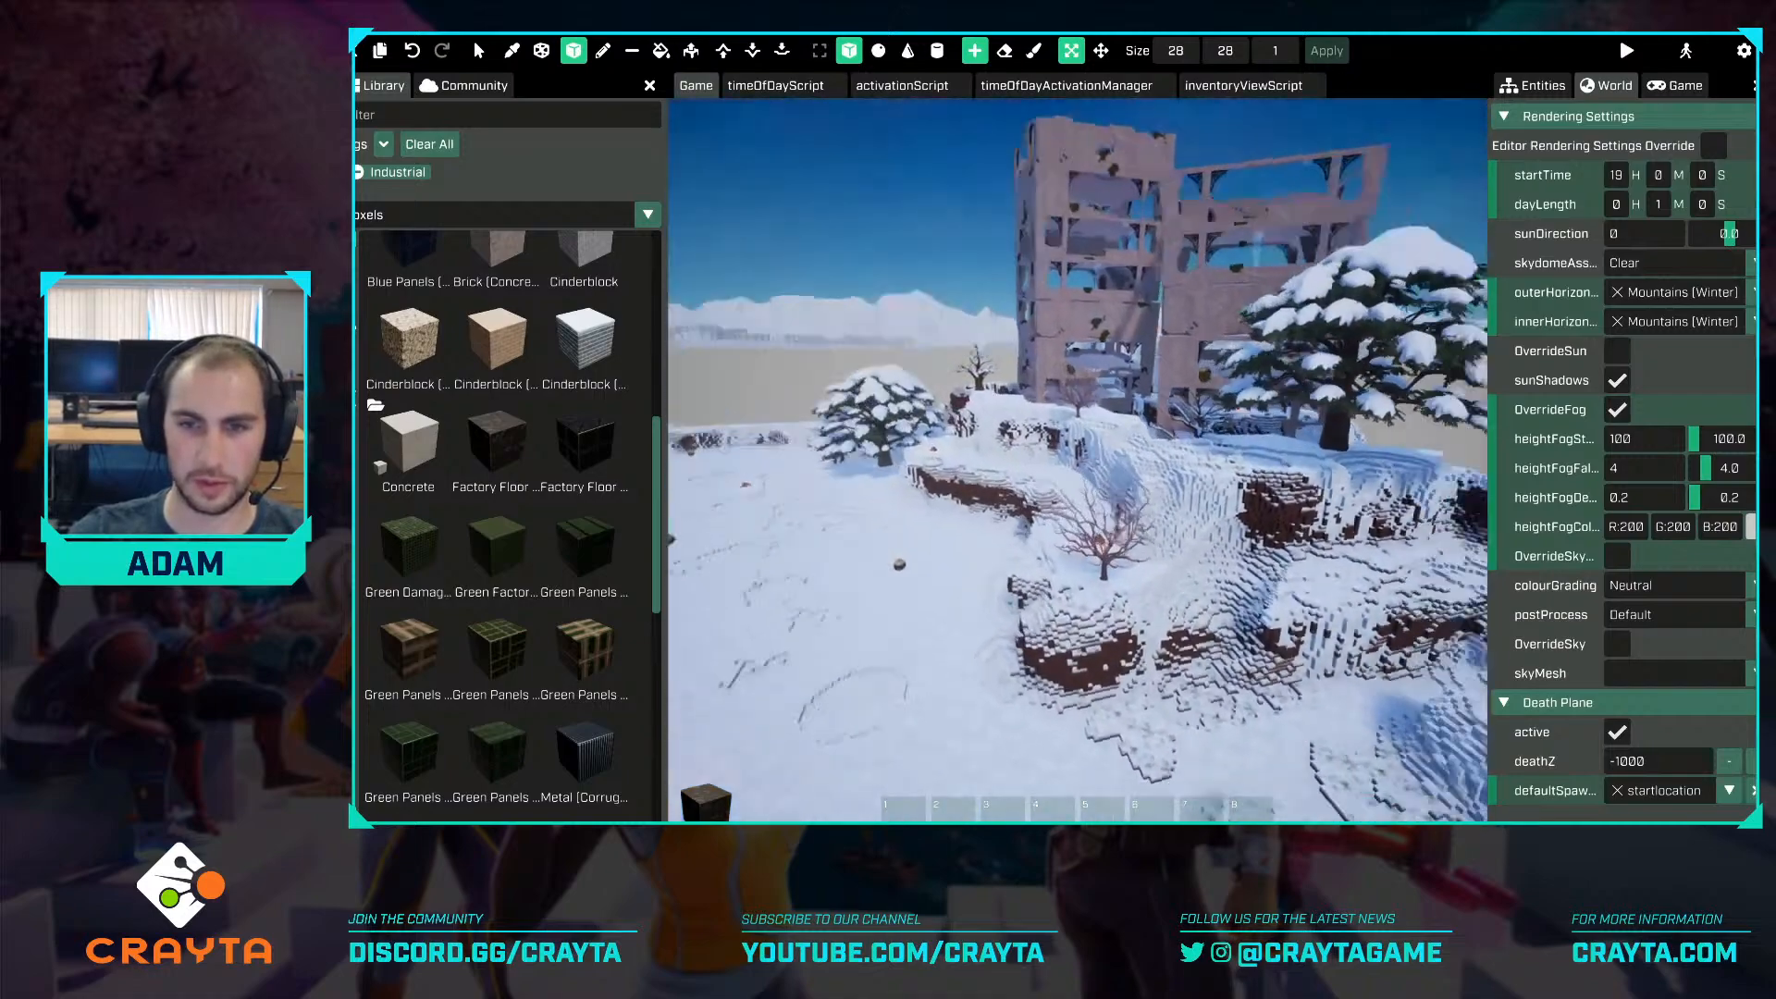
key(w)
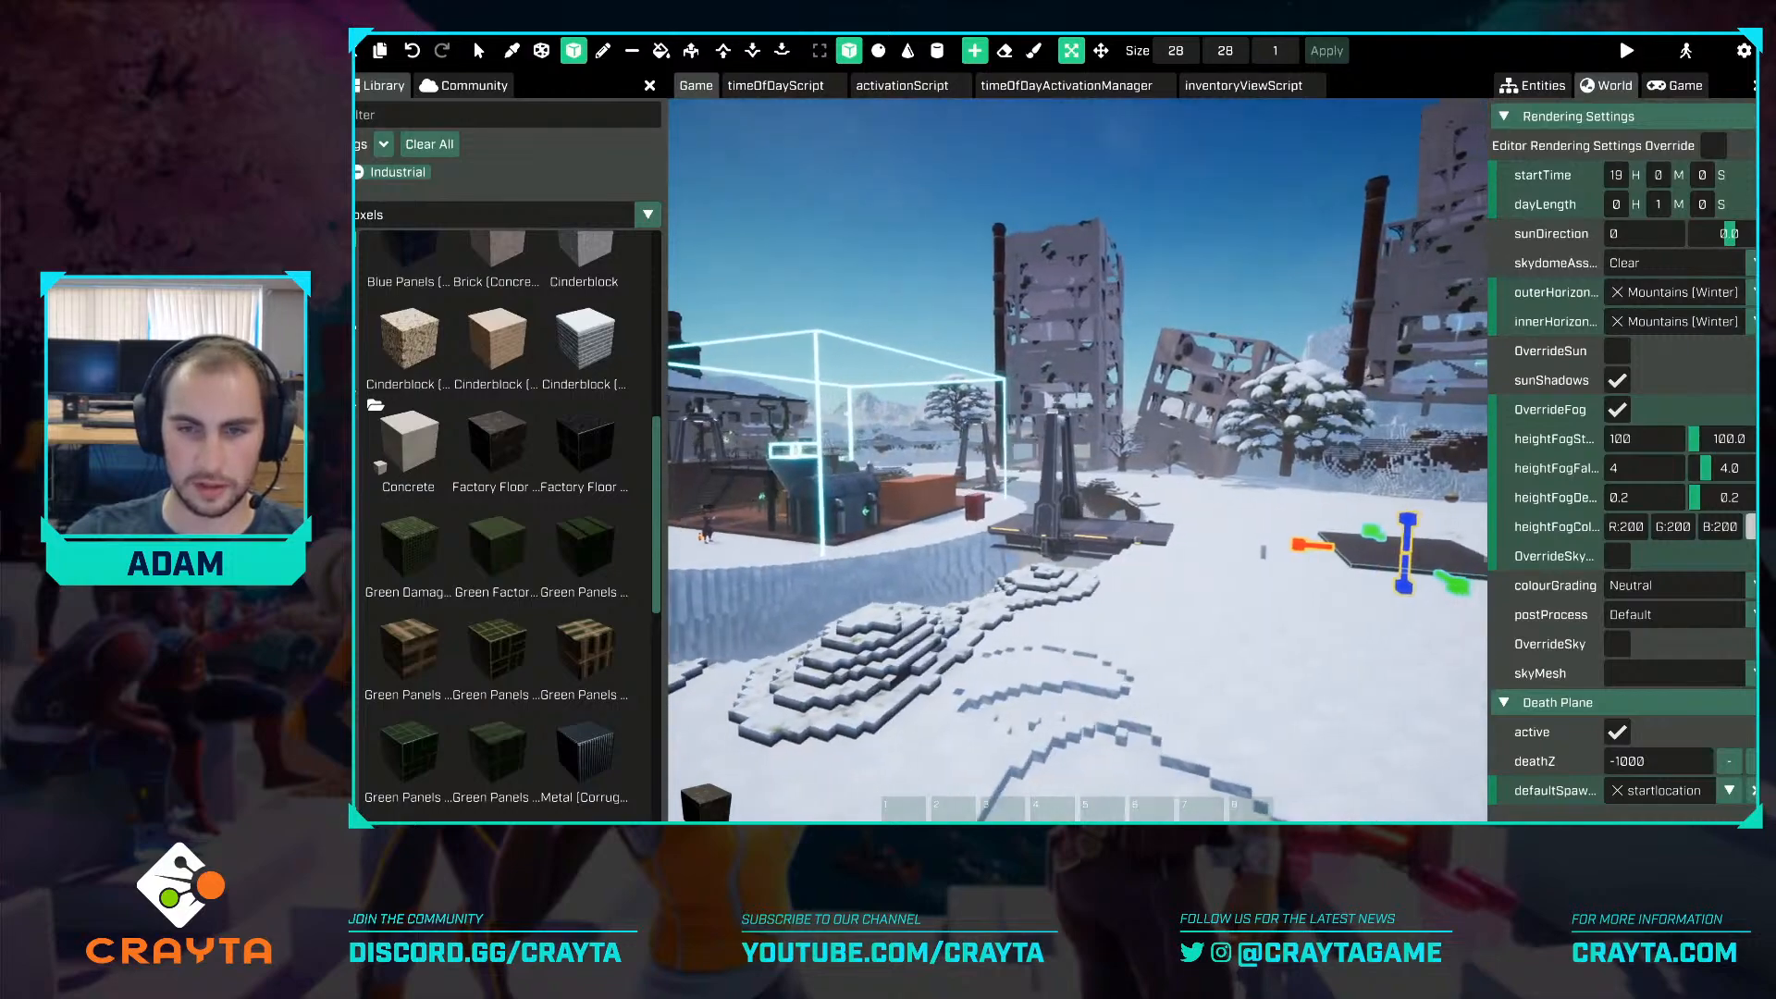
key(w)
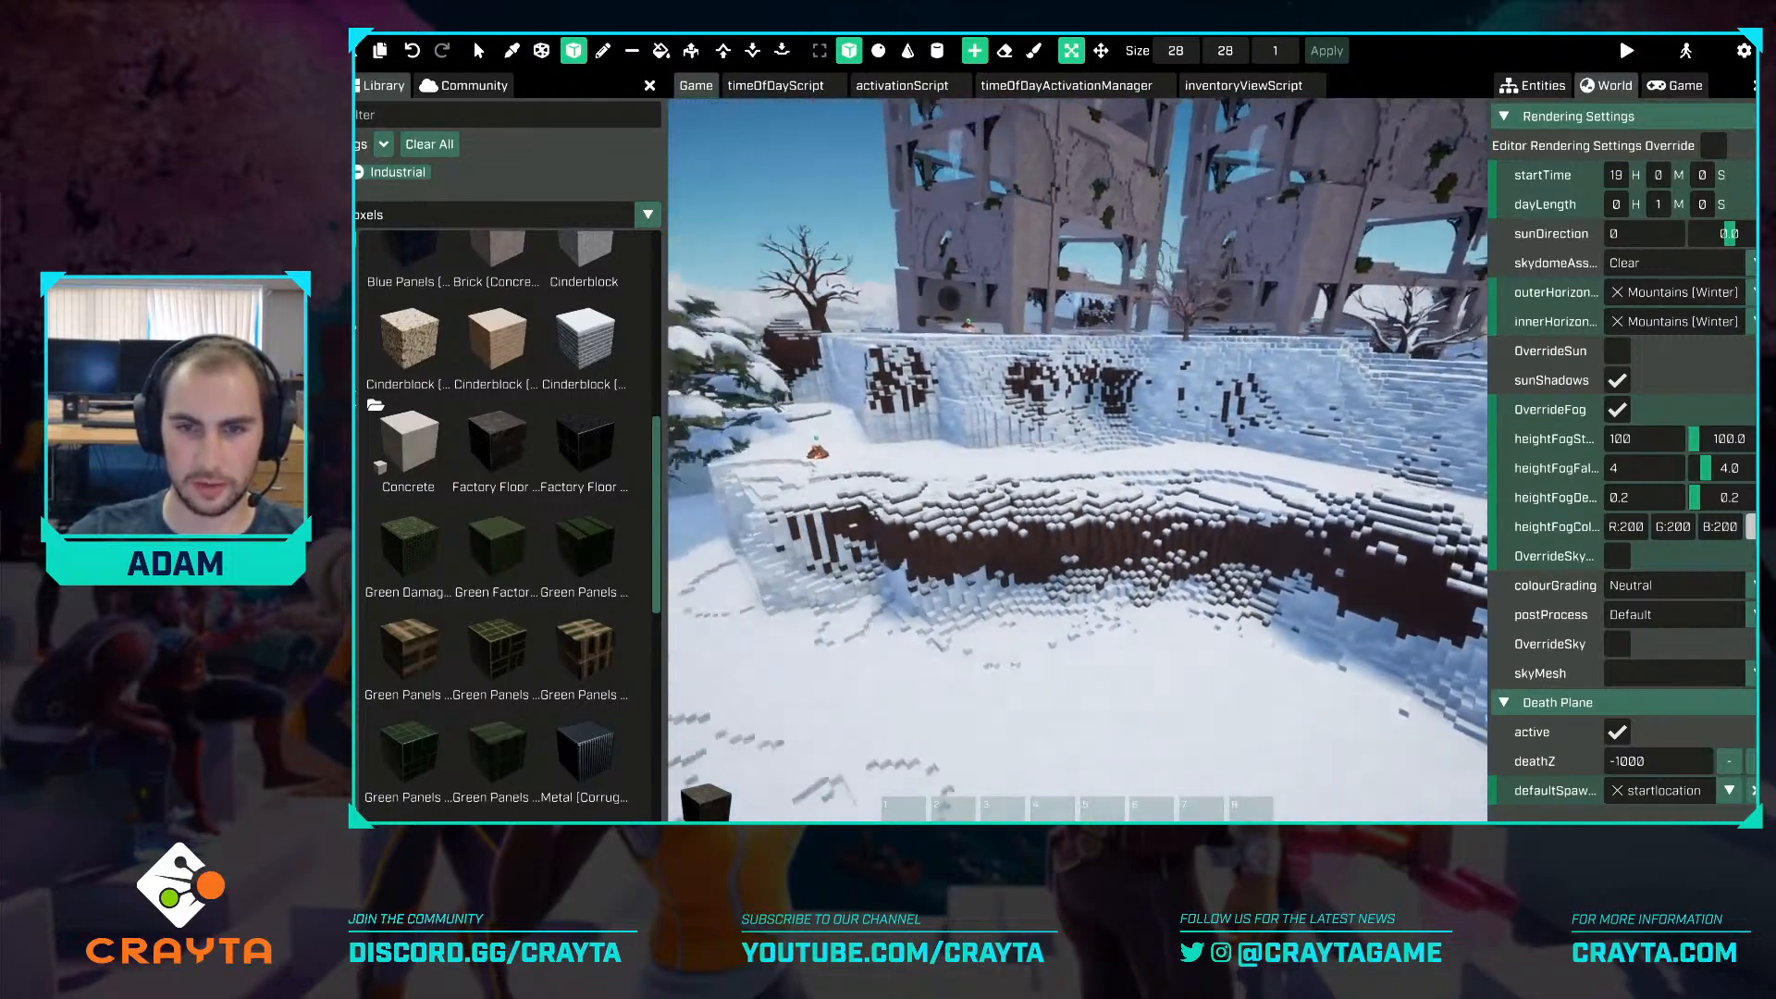
key(w)
key(w)
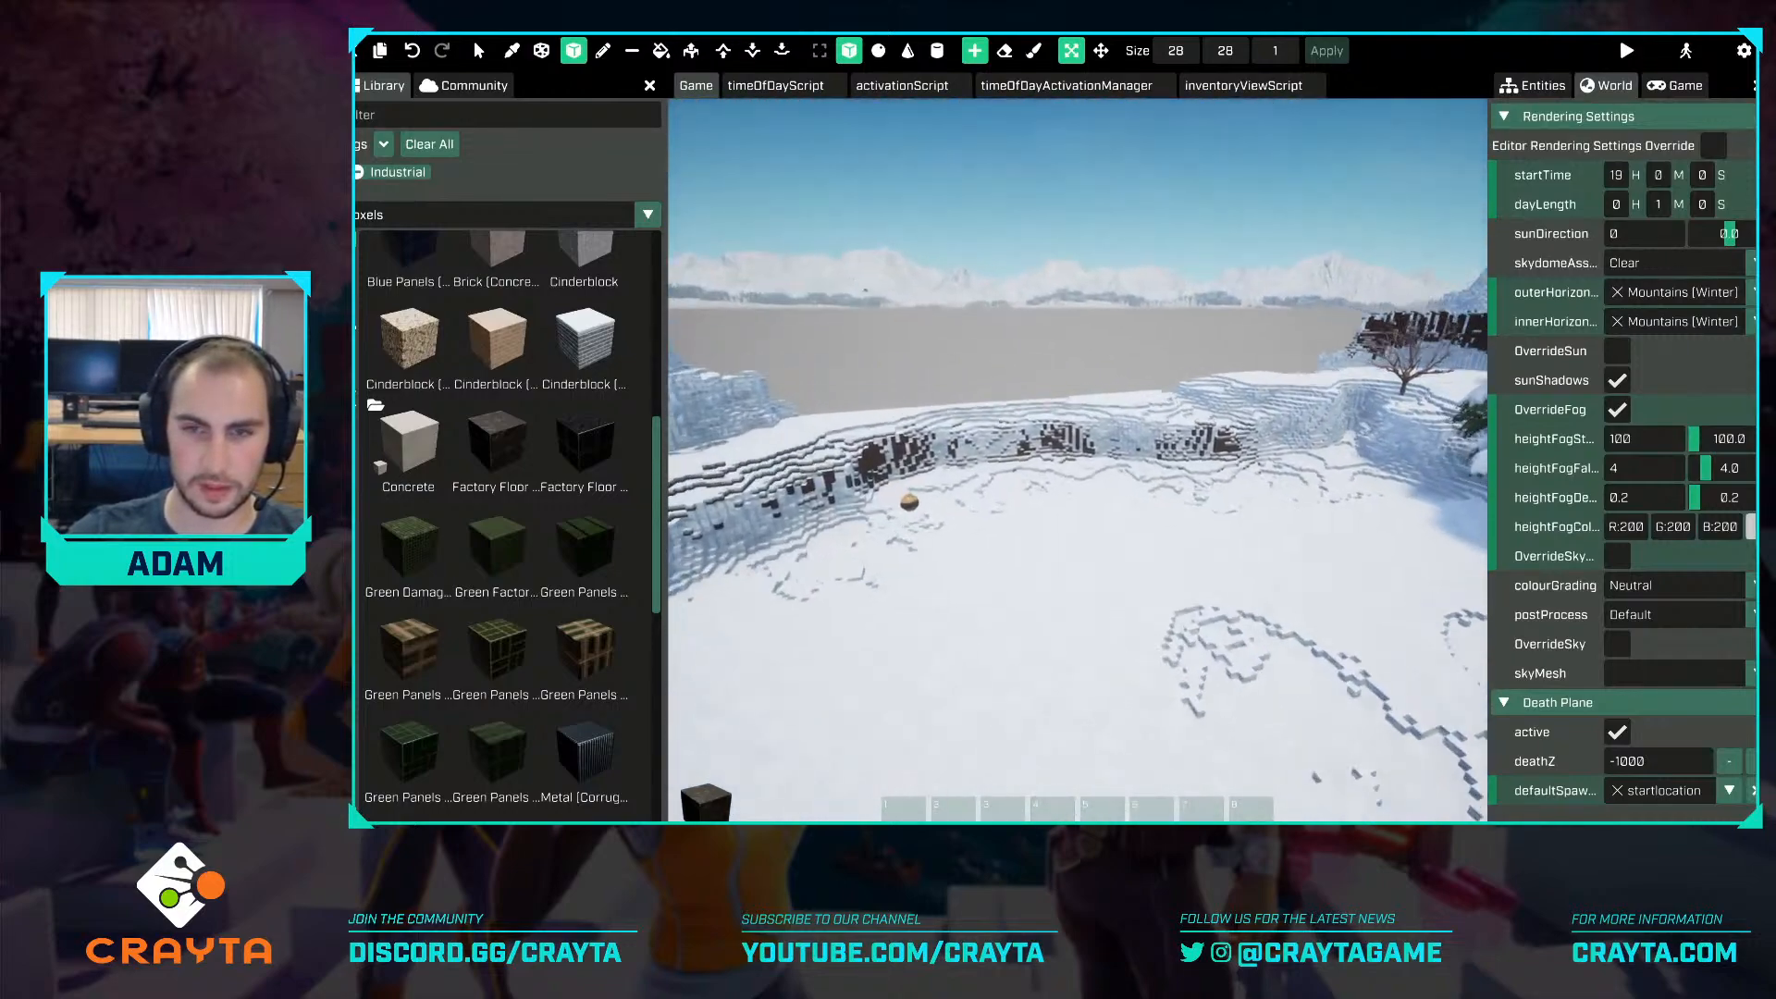
key(w)
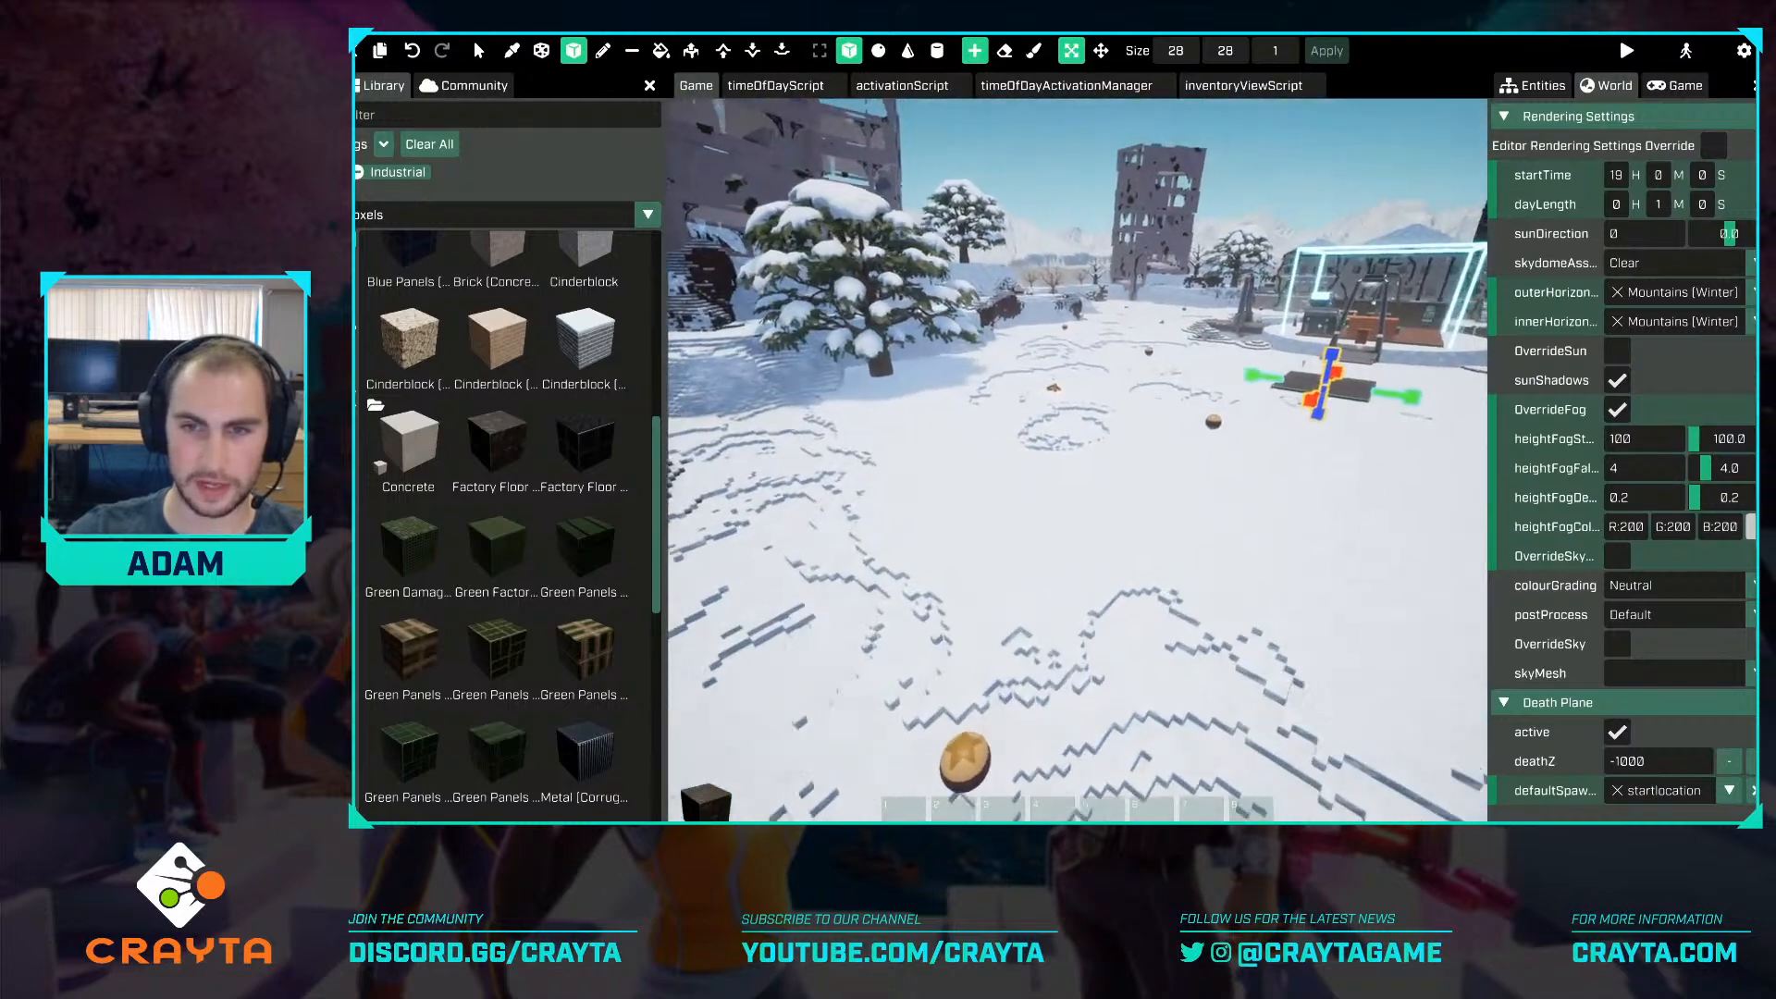
key(w)
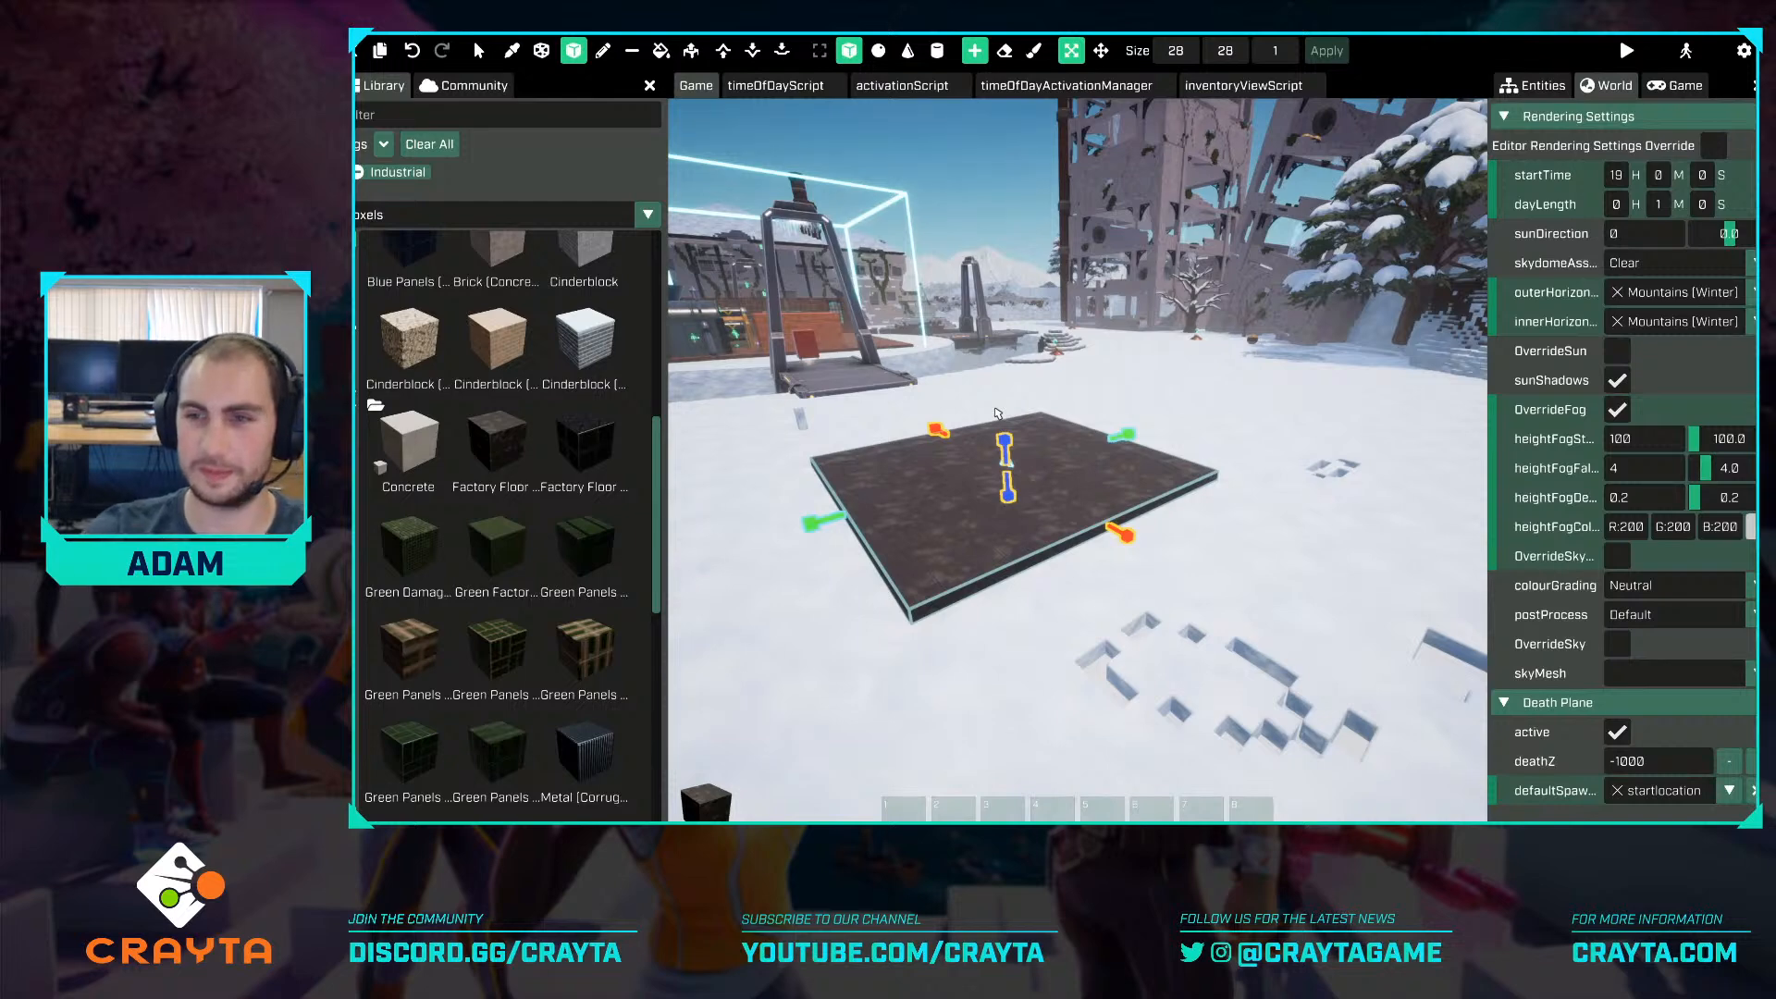
key(w)
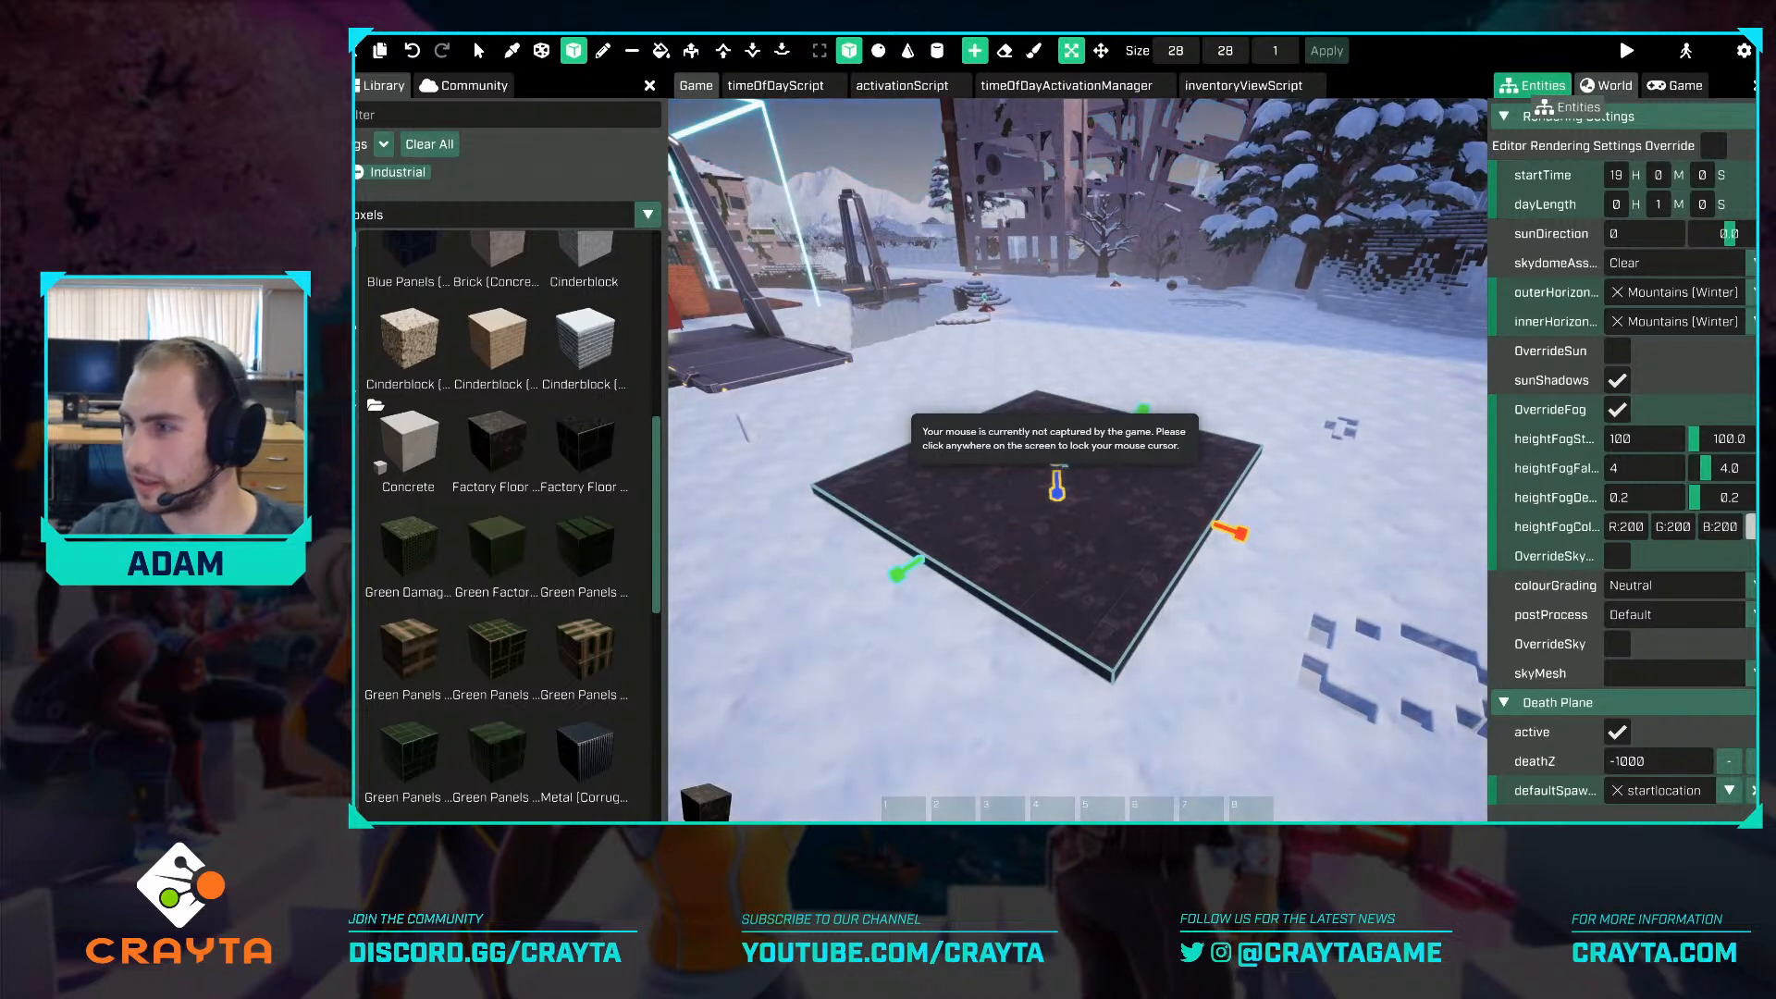
Return to the entity hierarchy and inspect the floor slab up close.
click(1425, 39)
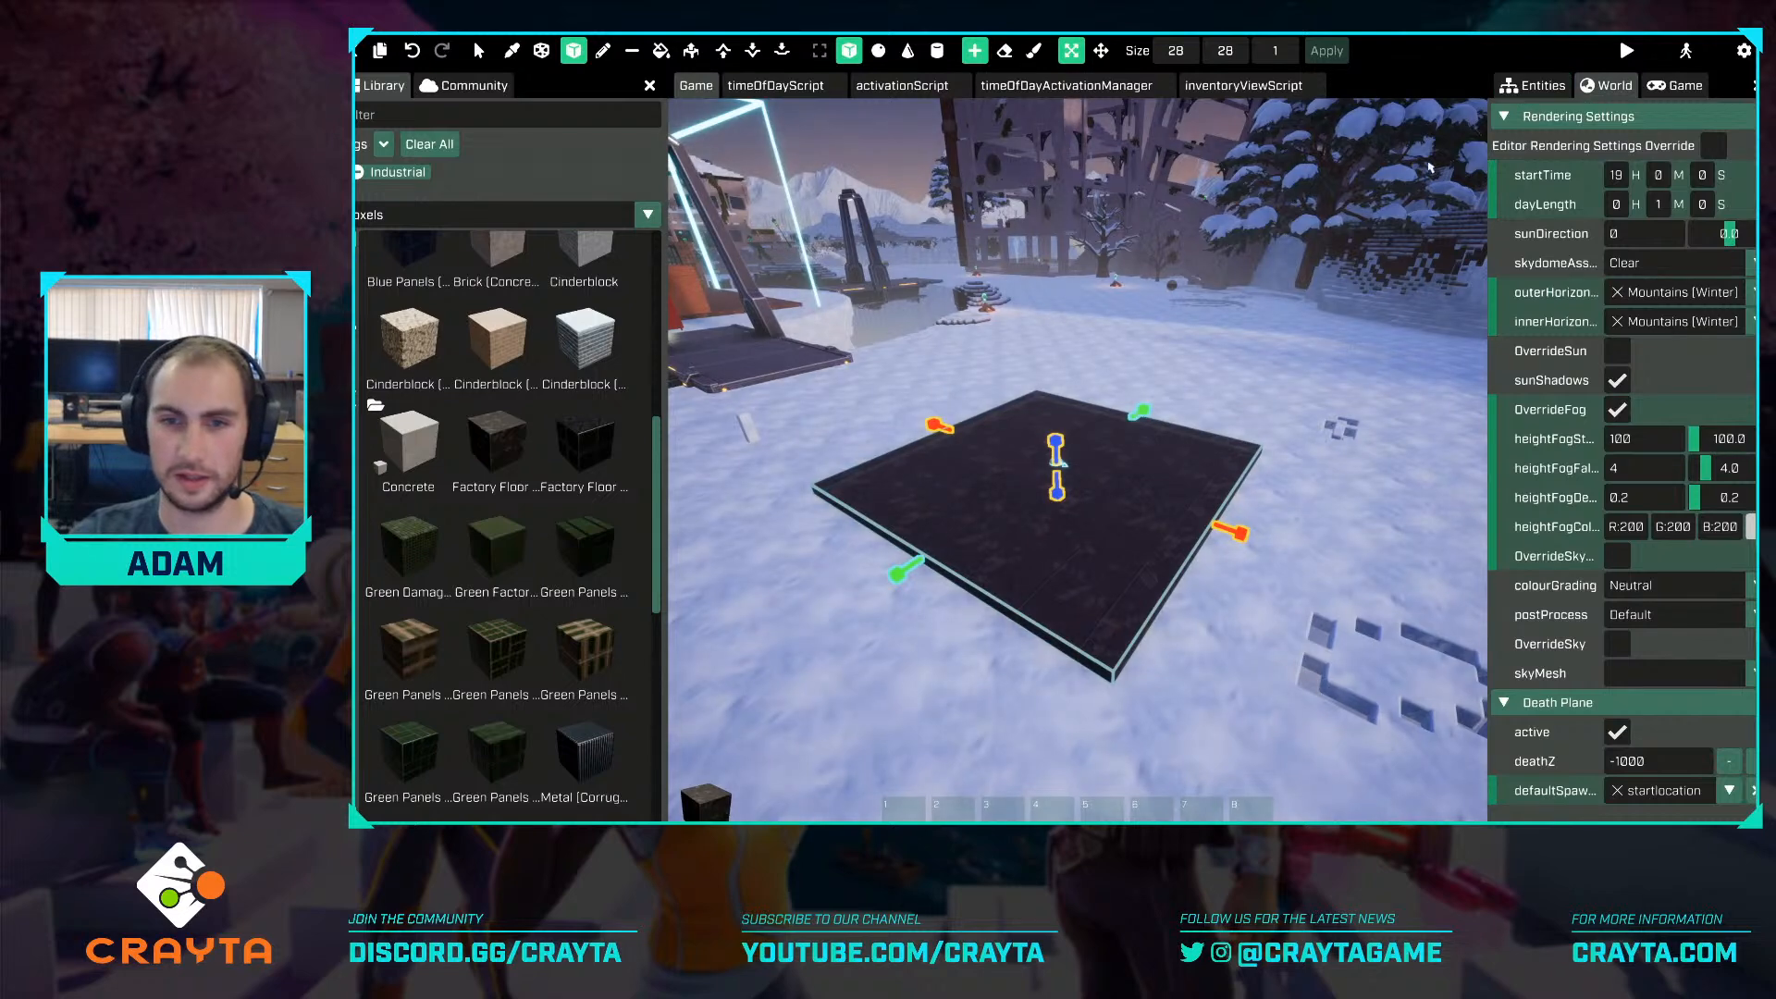
key(d)
key(a)
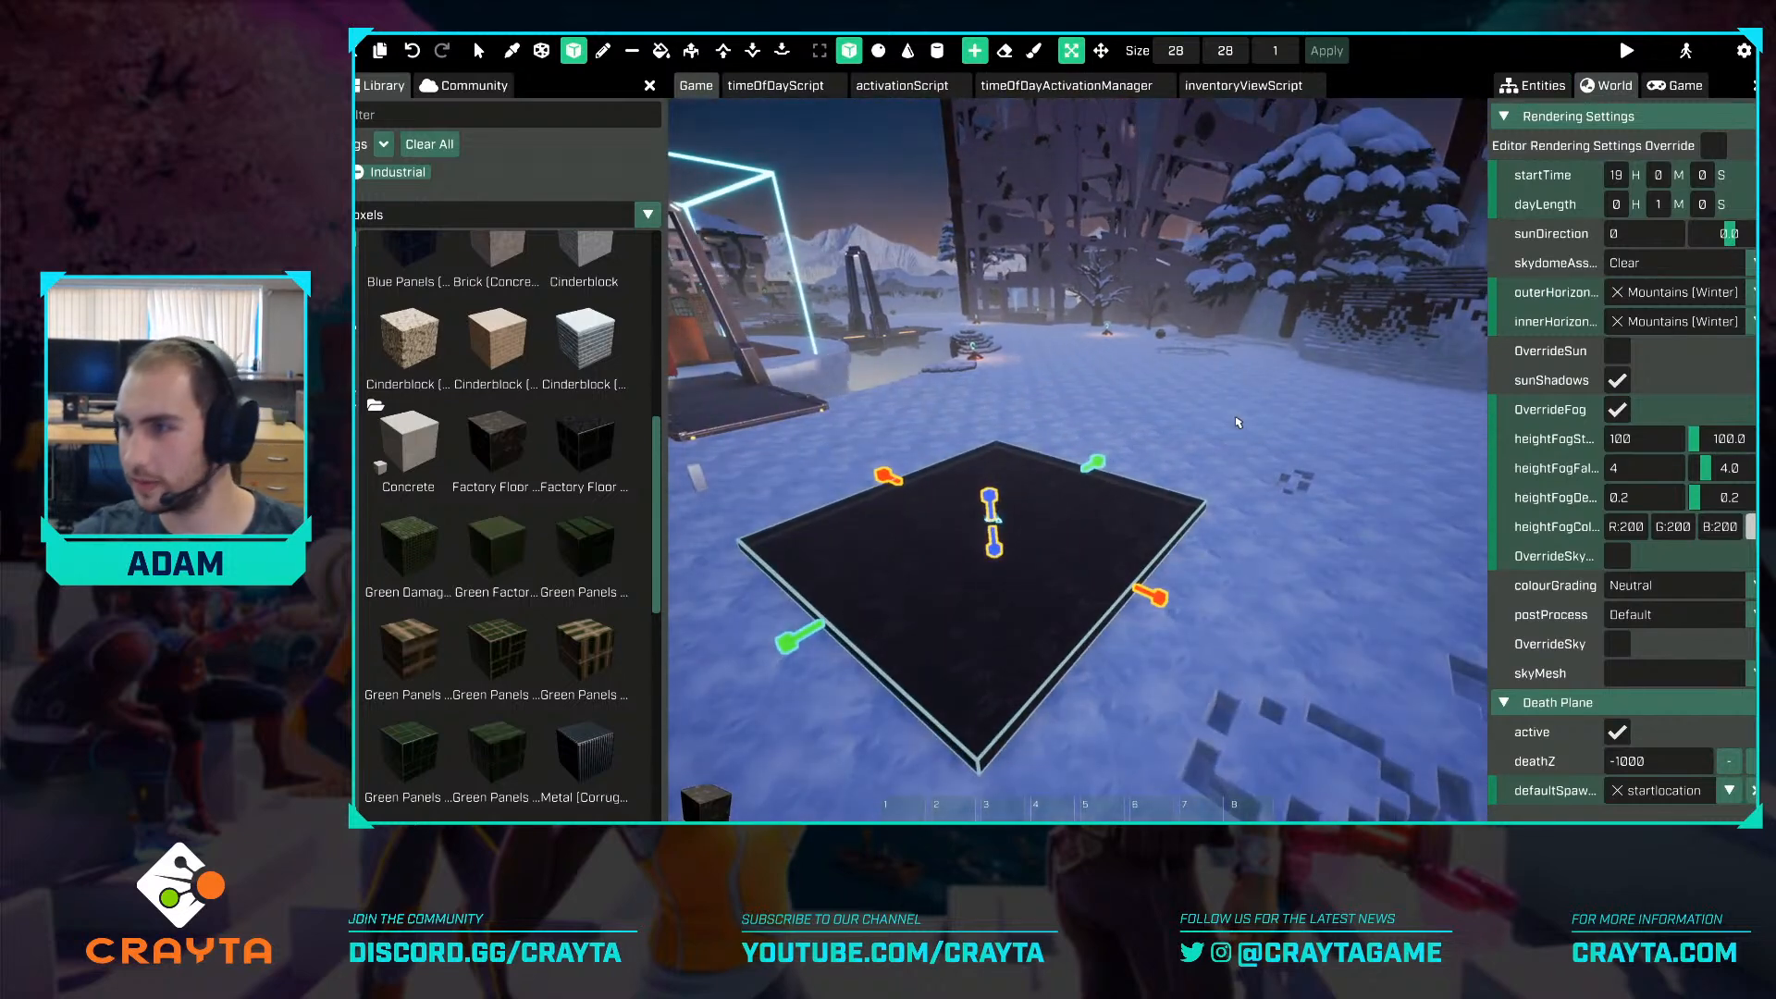
click(1533, 85)
key(s)
right_drag(1226, 500, 1216, 512)
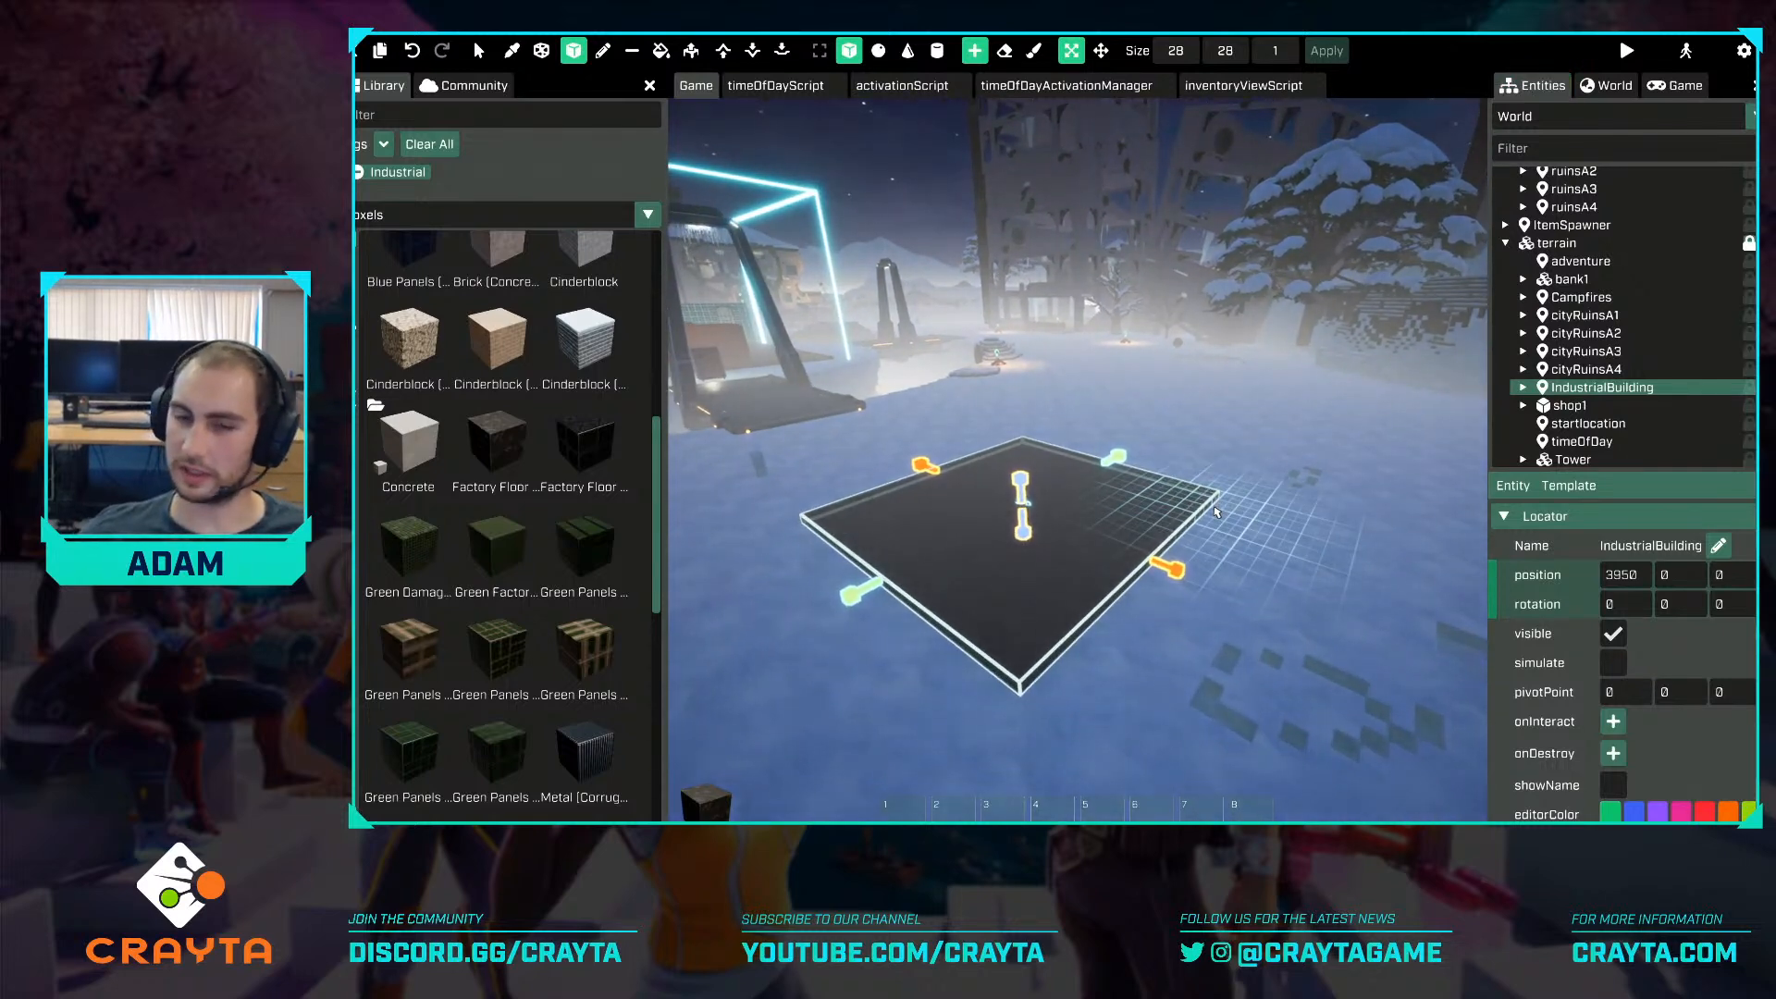
right_drag(1217, 512, 1220, 581)
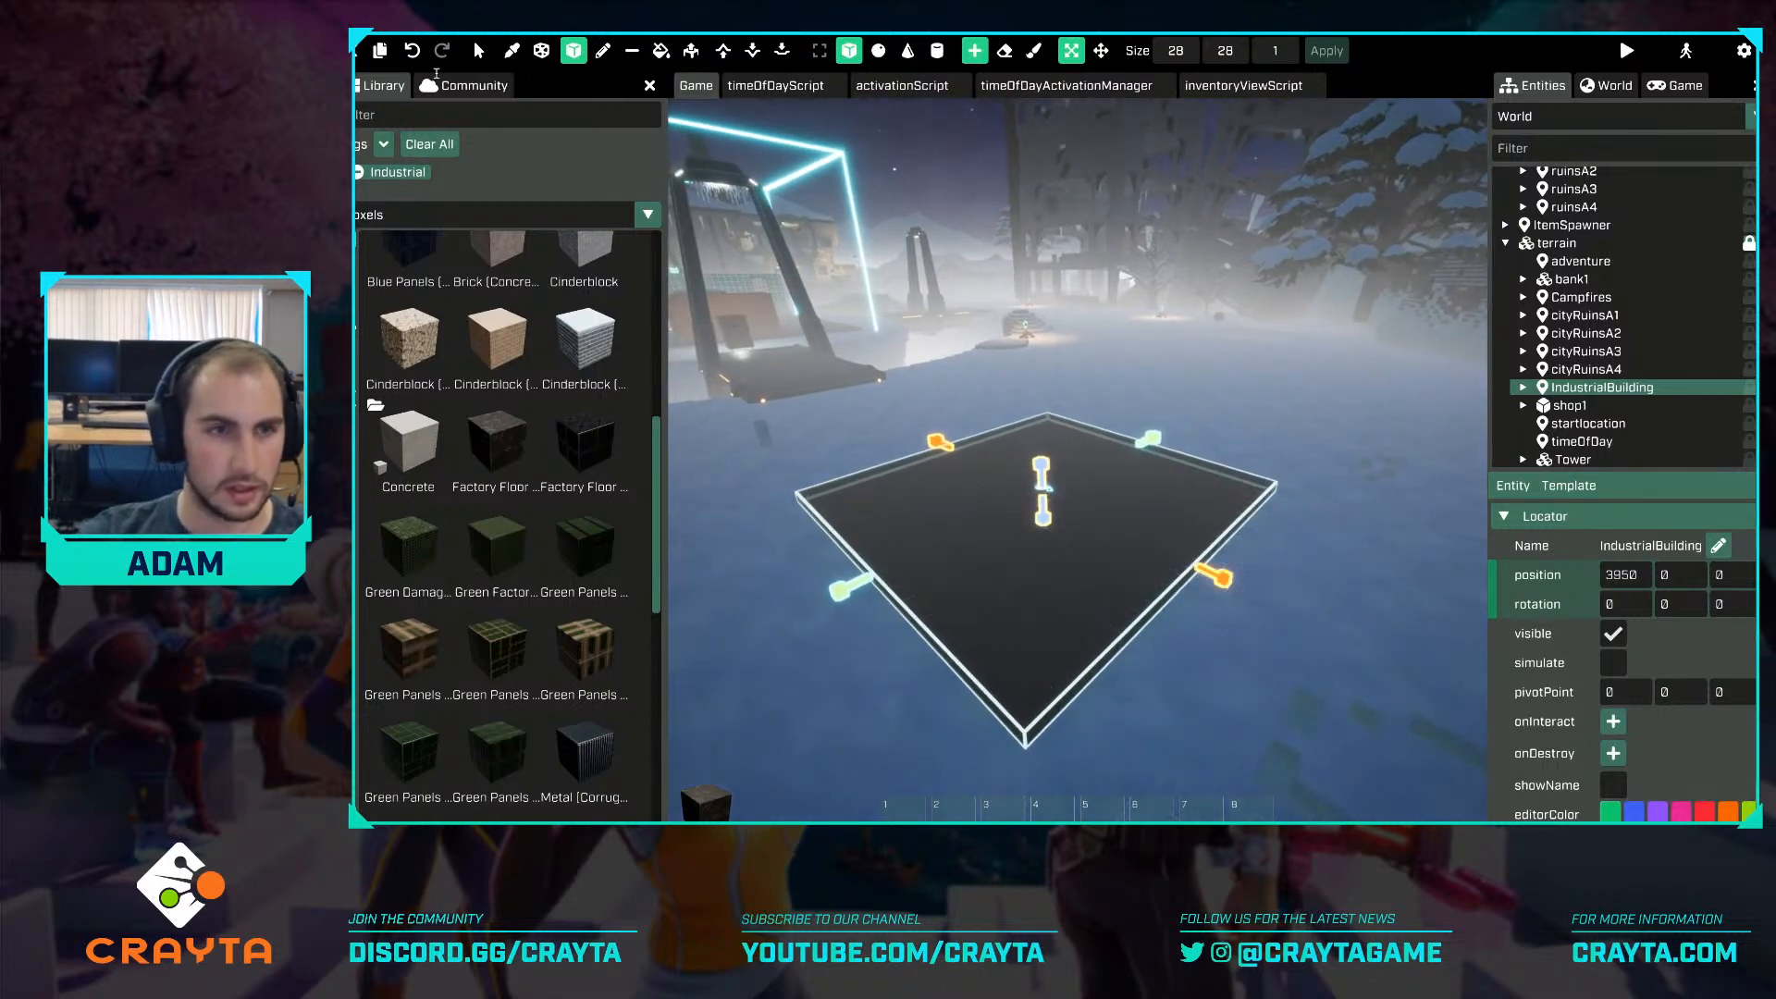
Browse the Industrial voxels, remove the Industrial tag filter and look through the Metal (Textured) group.
scroll(499, 305, up, 5)
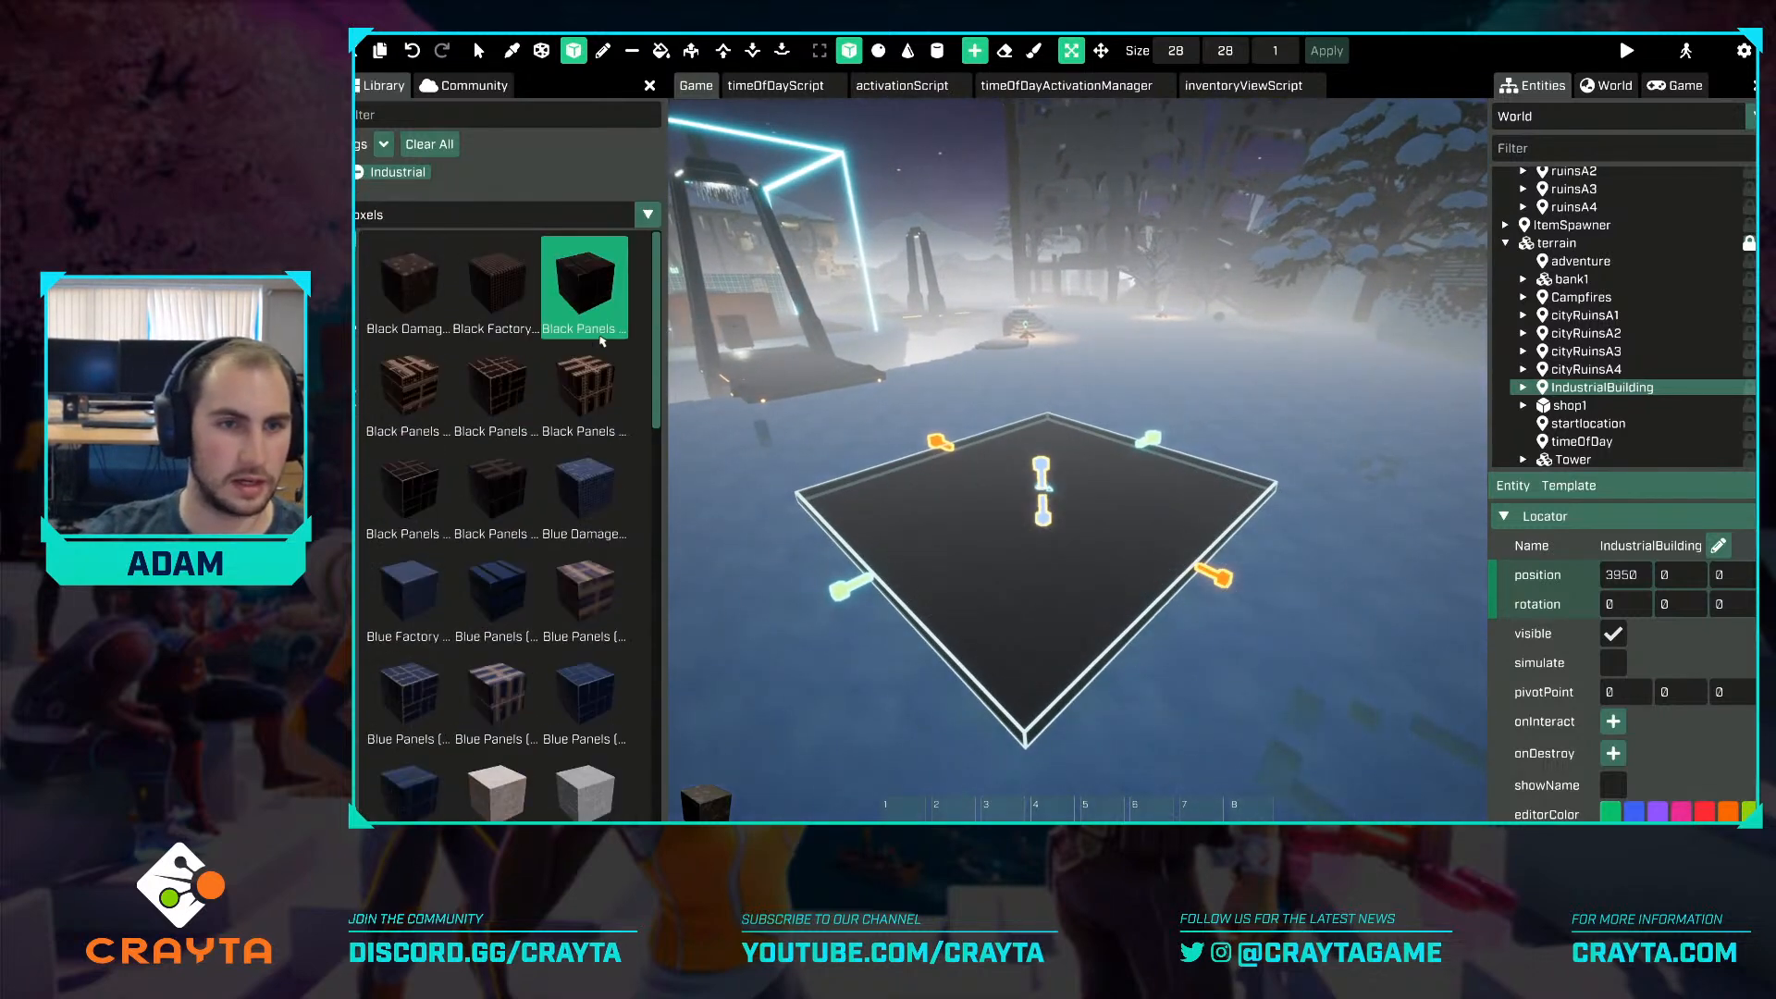
scroll(592, 343, down, 10)
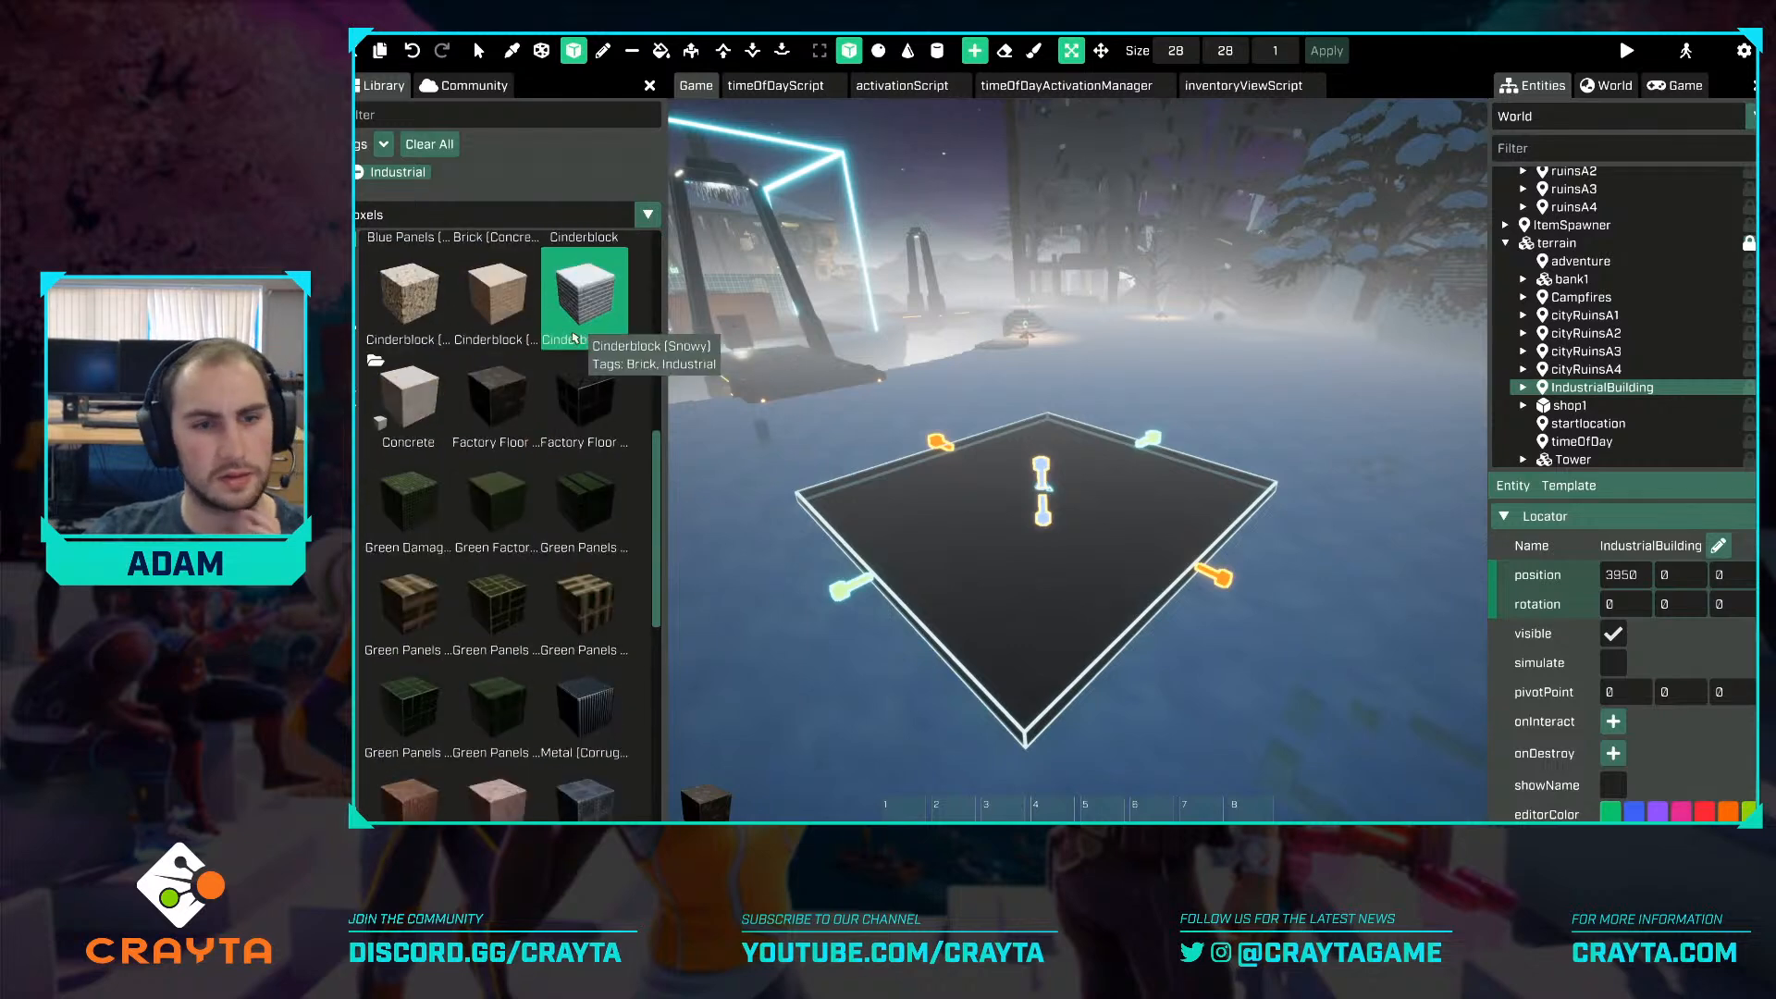
scroll(569, 341, down, 3)
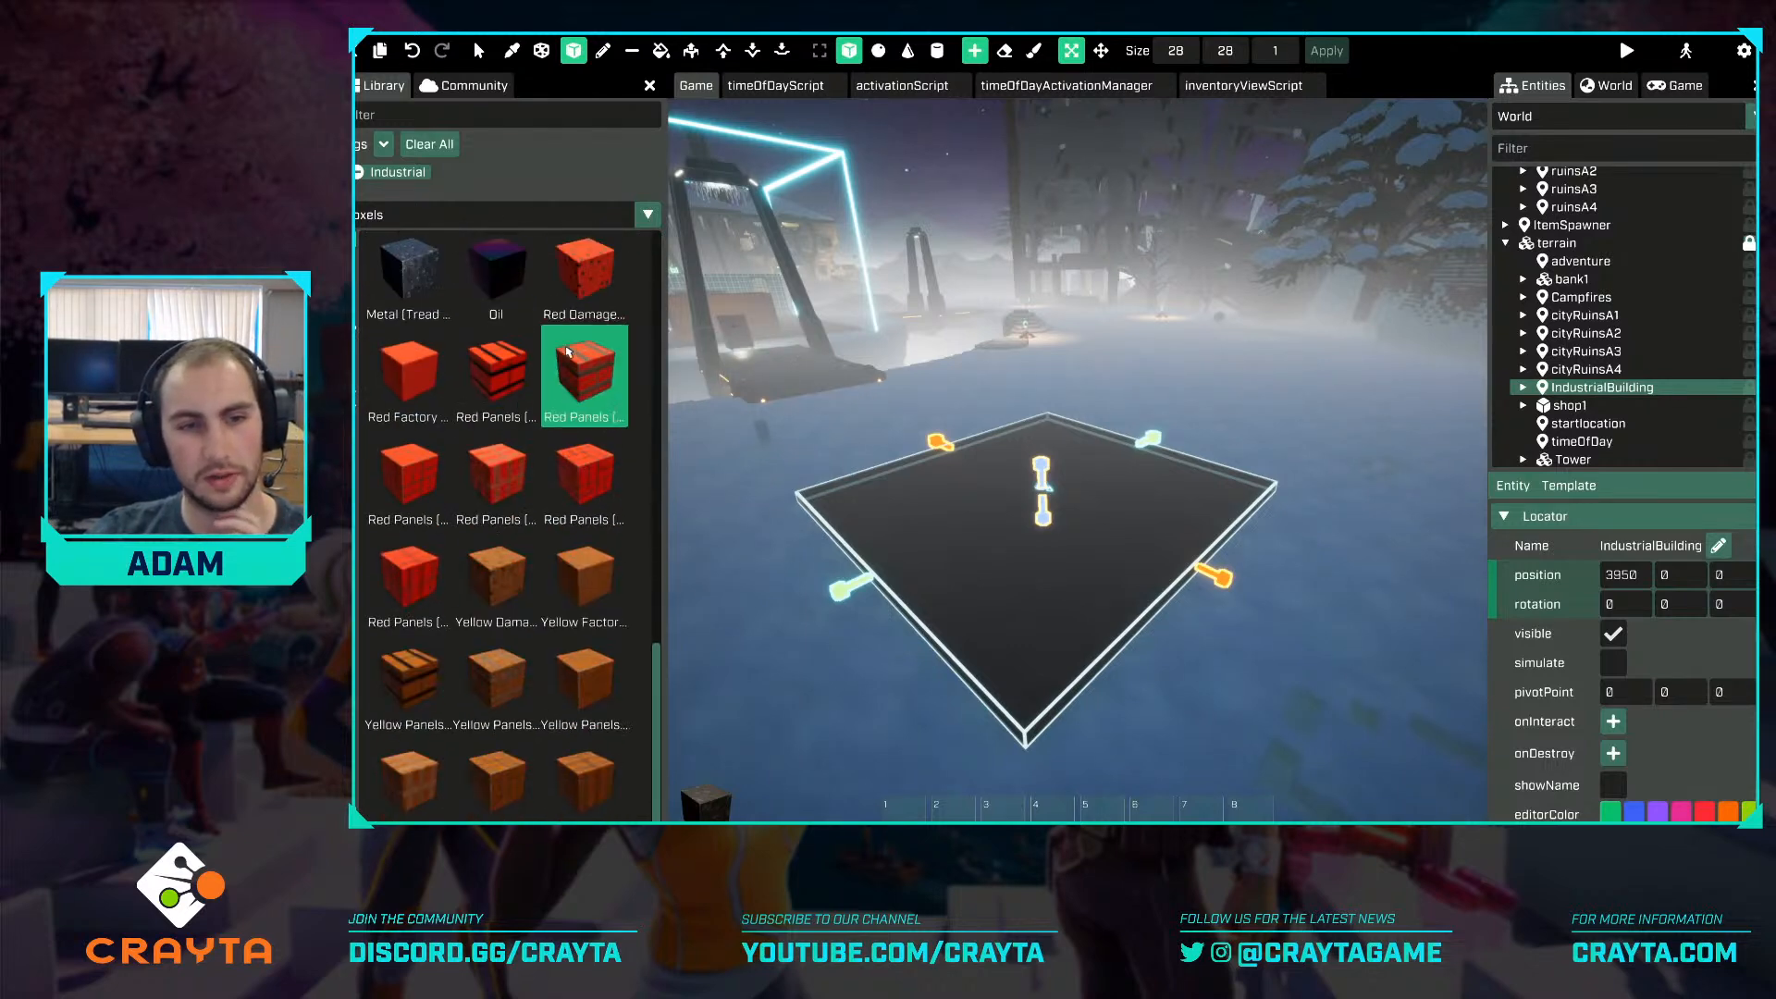
click(396, 174)
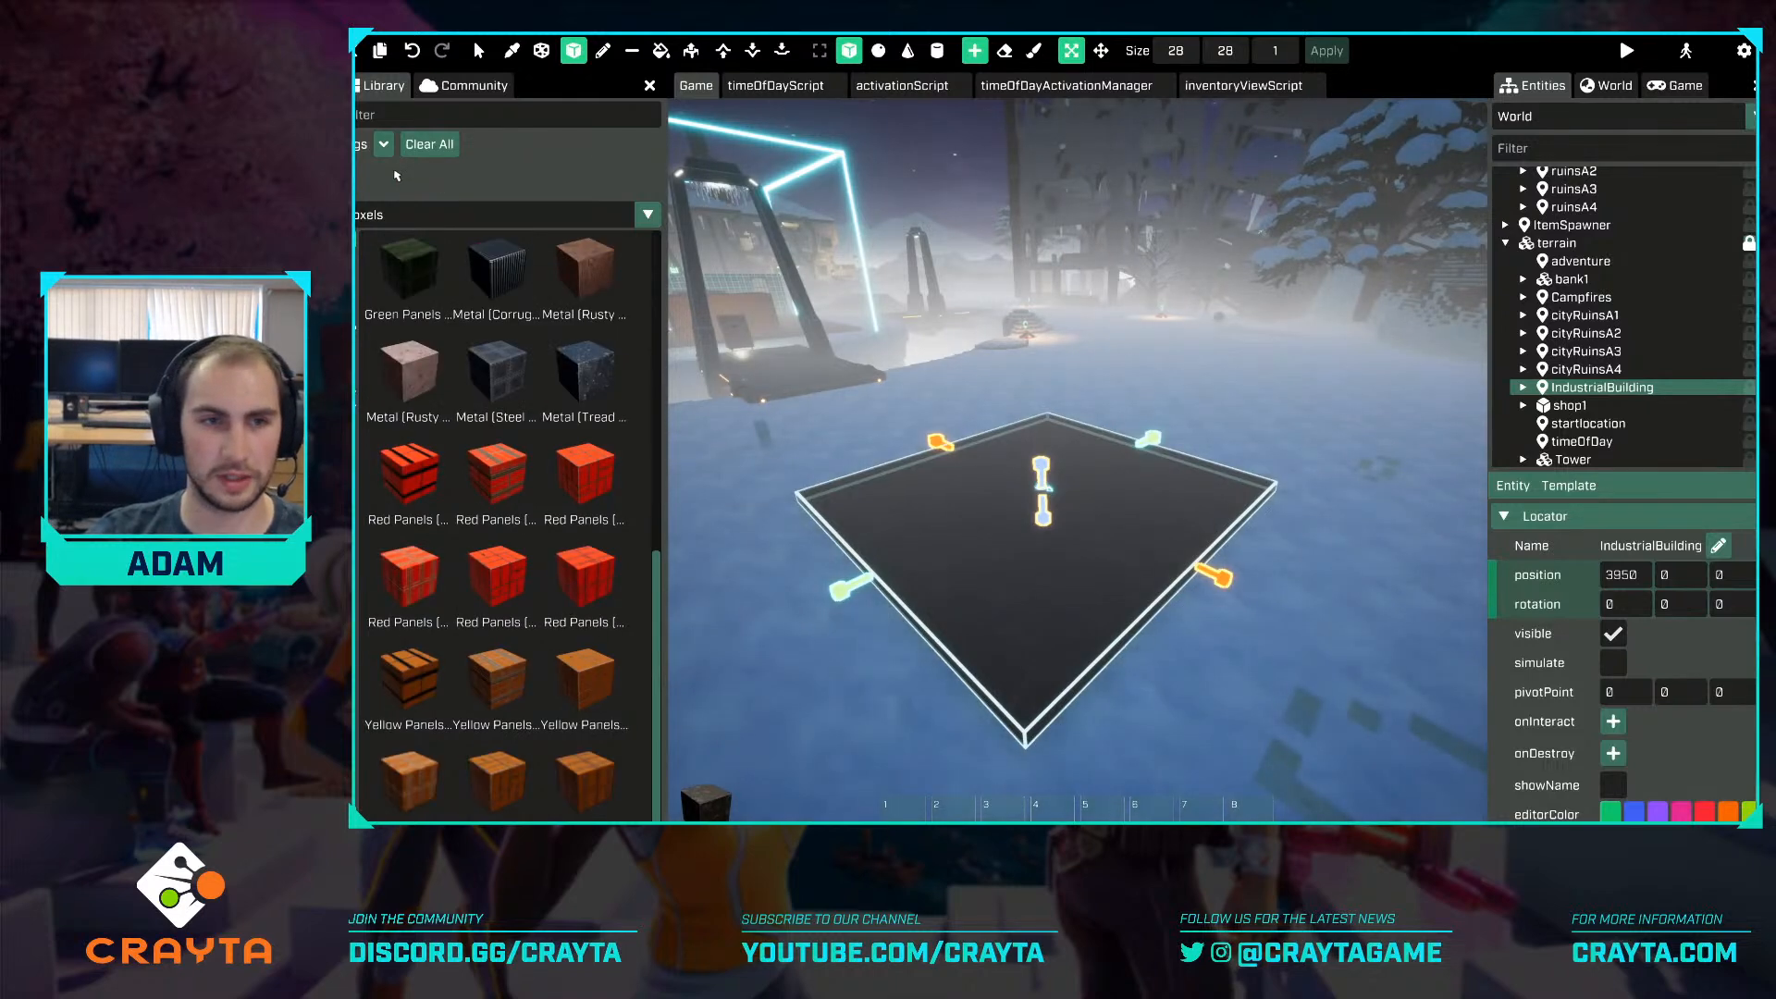
scroll(592, 407, up, 3)
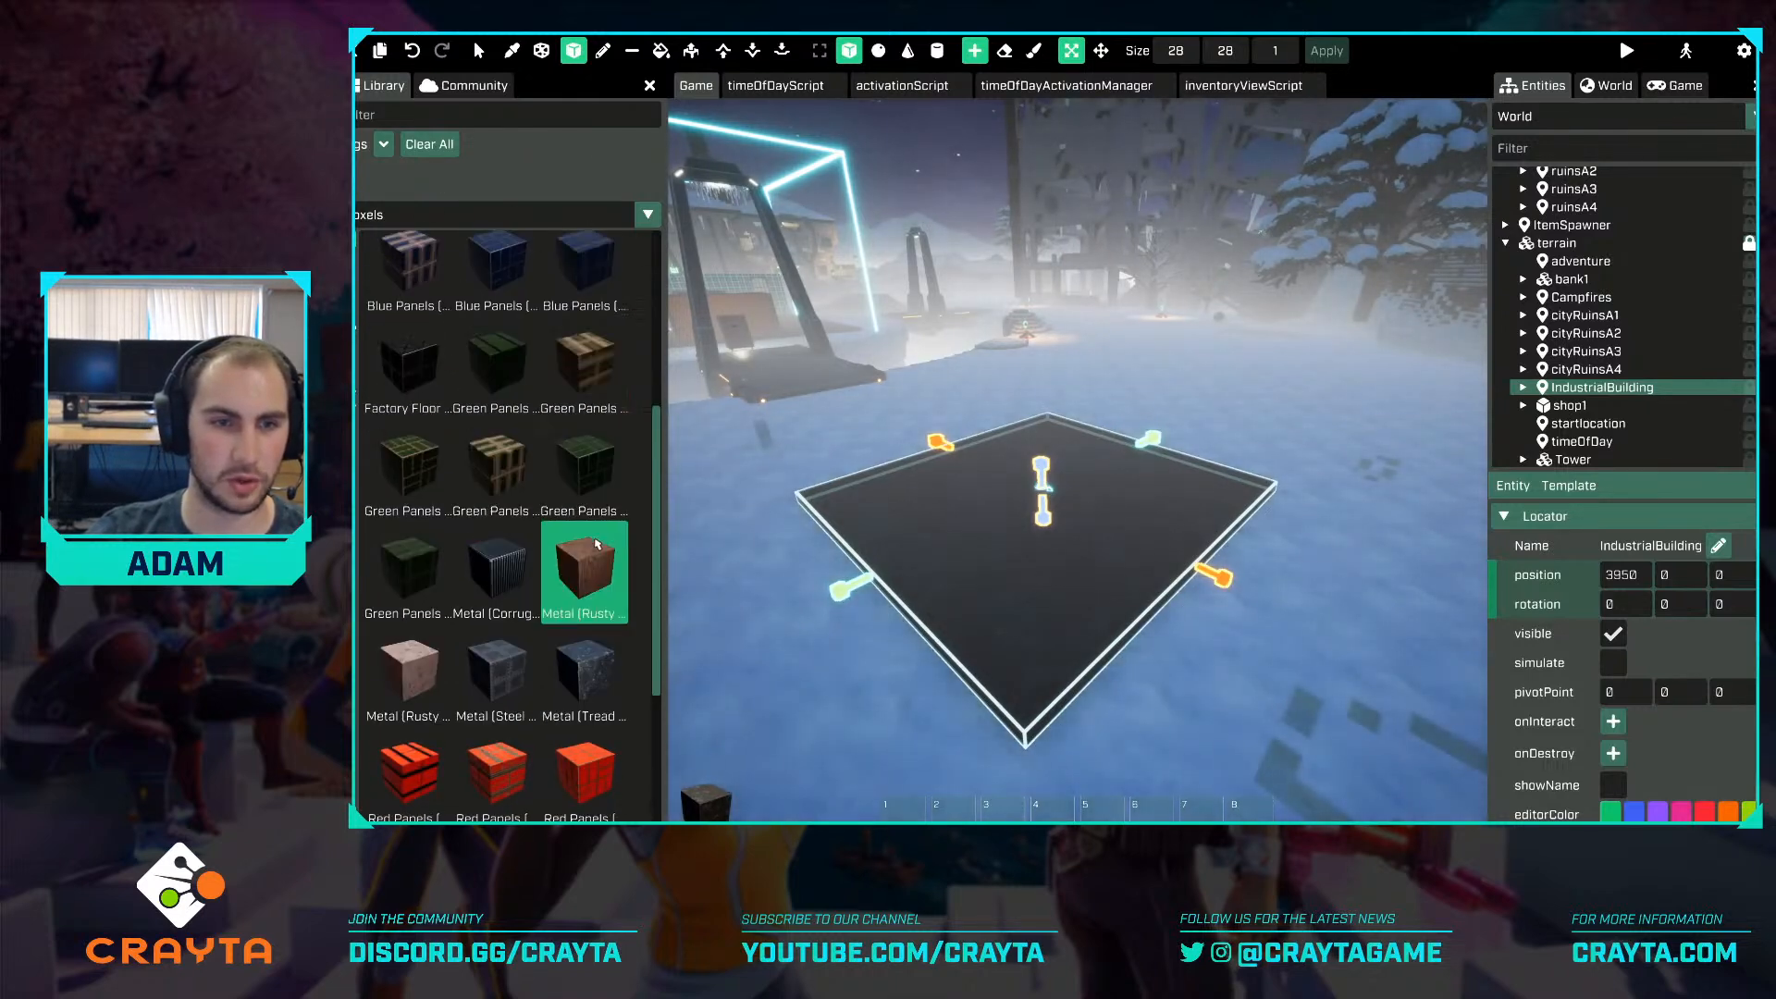
click(592, 580)
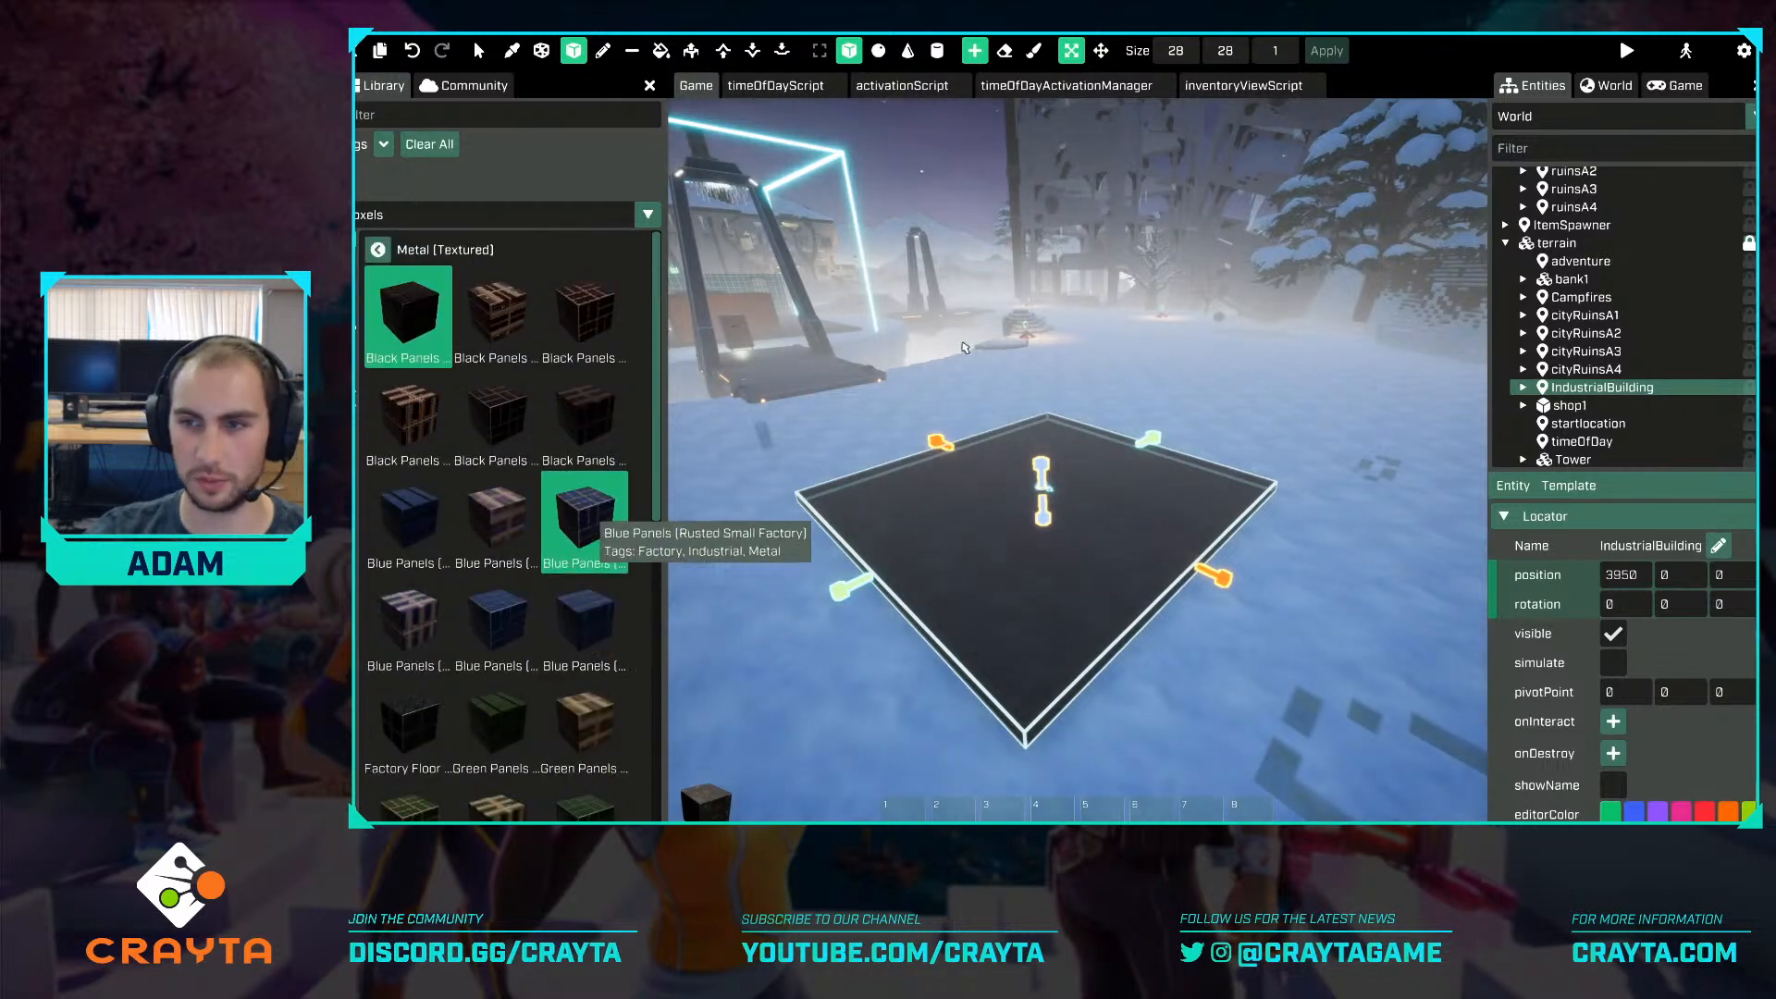
right_drag(909, 328, 902, 312)
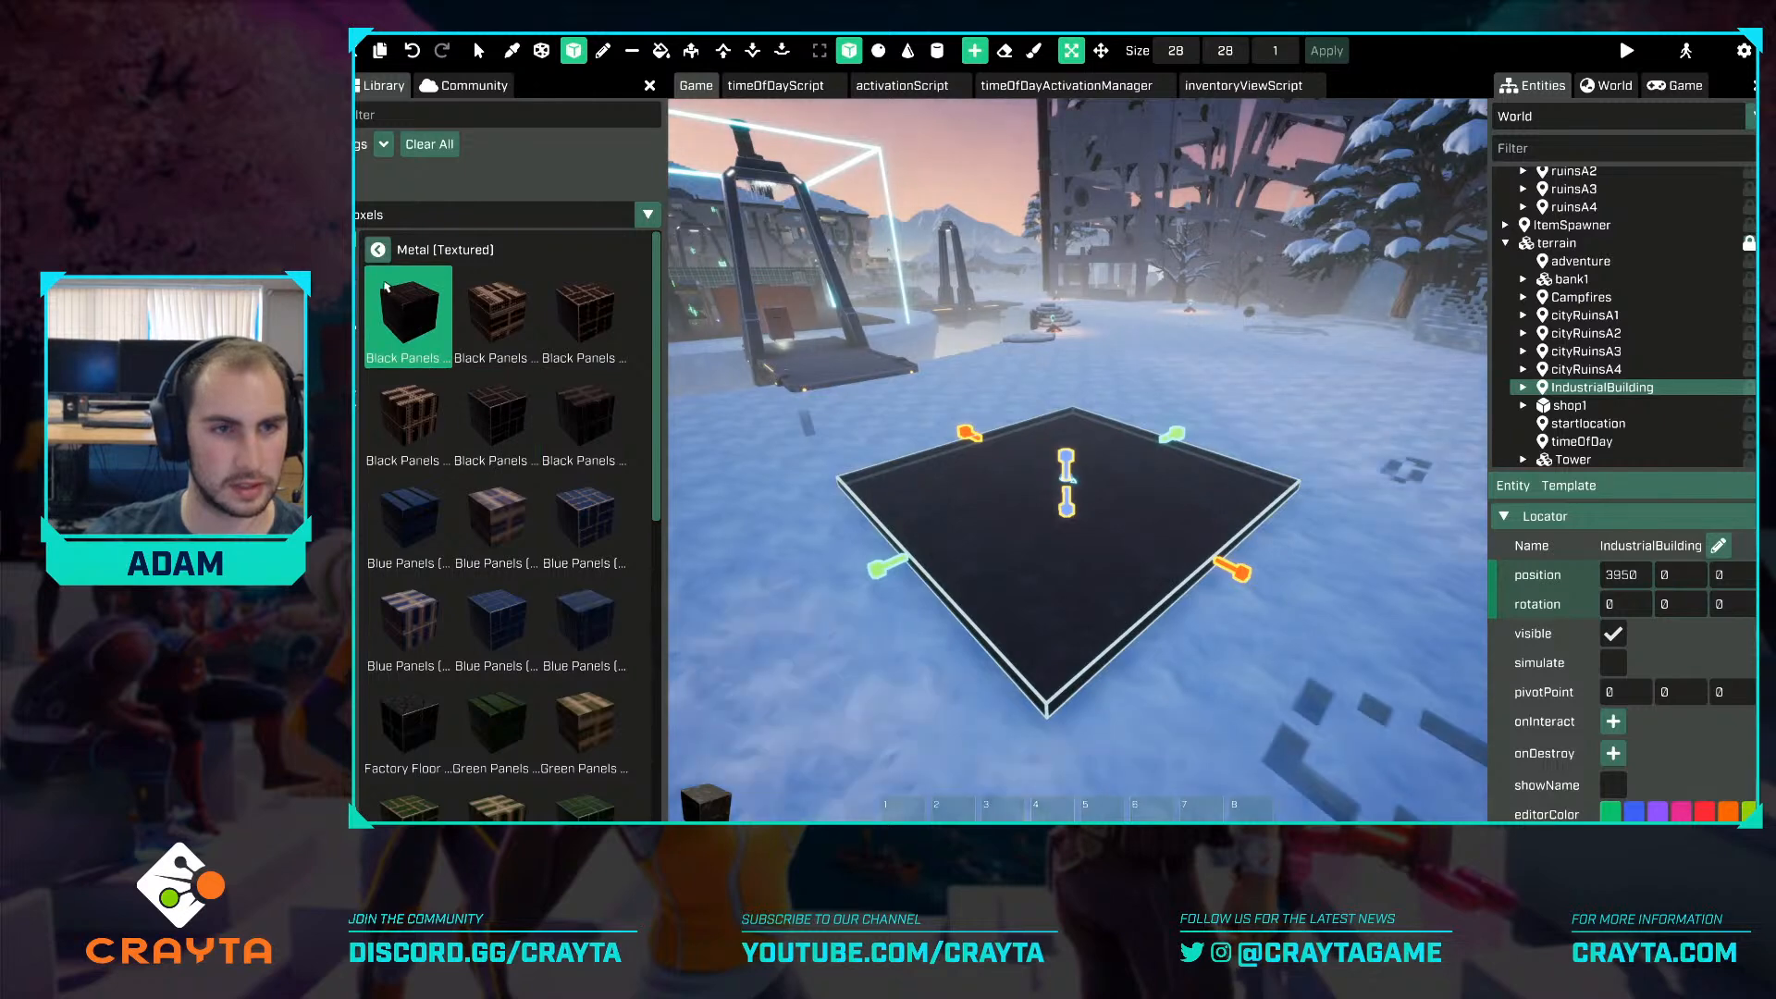
Leave the Metal (Textured) group and choose Brick (Old Red) from the Brick (House) voxel group.
click(378, 250)
scroll(576, 337, up, 10)
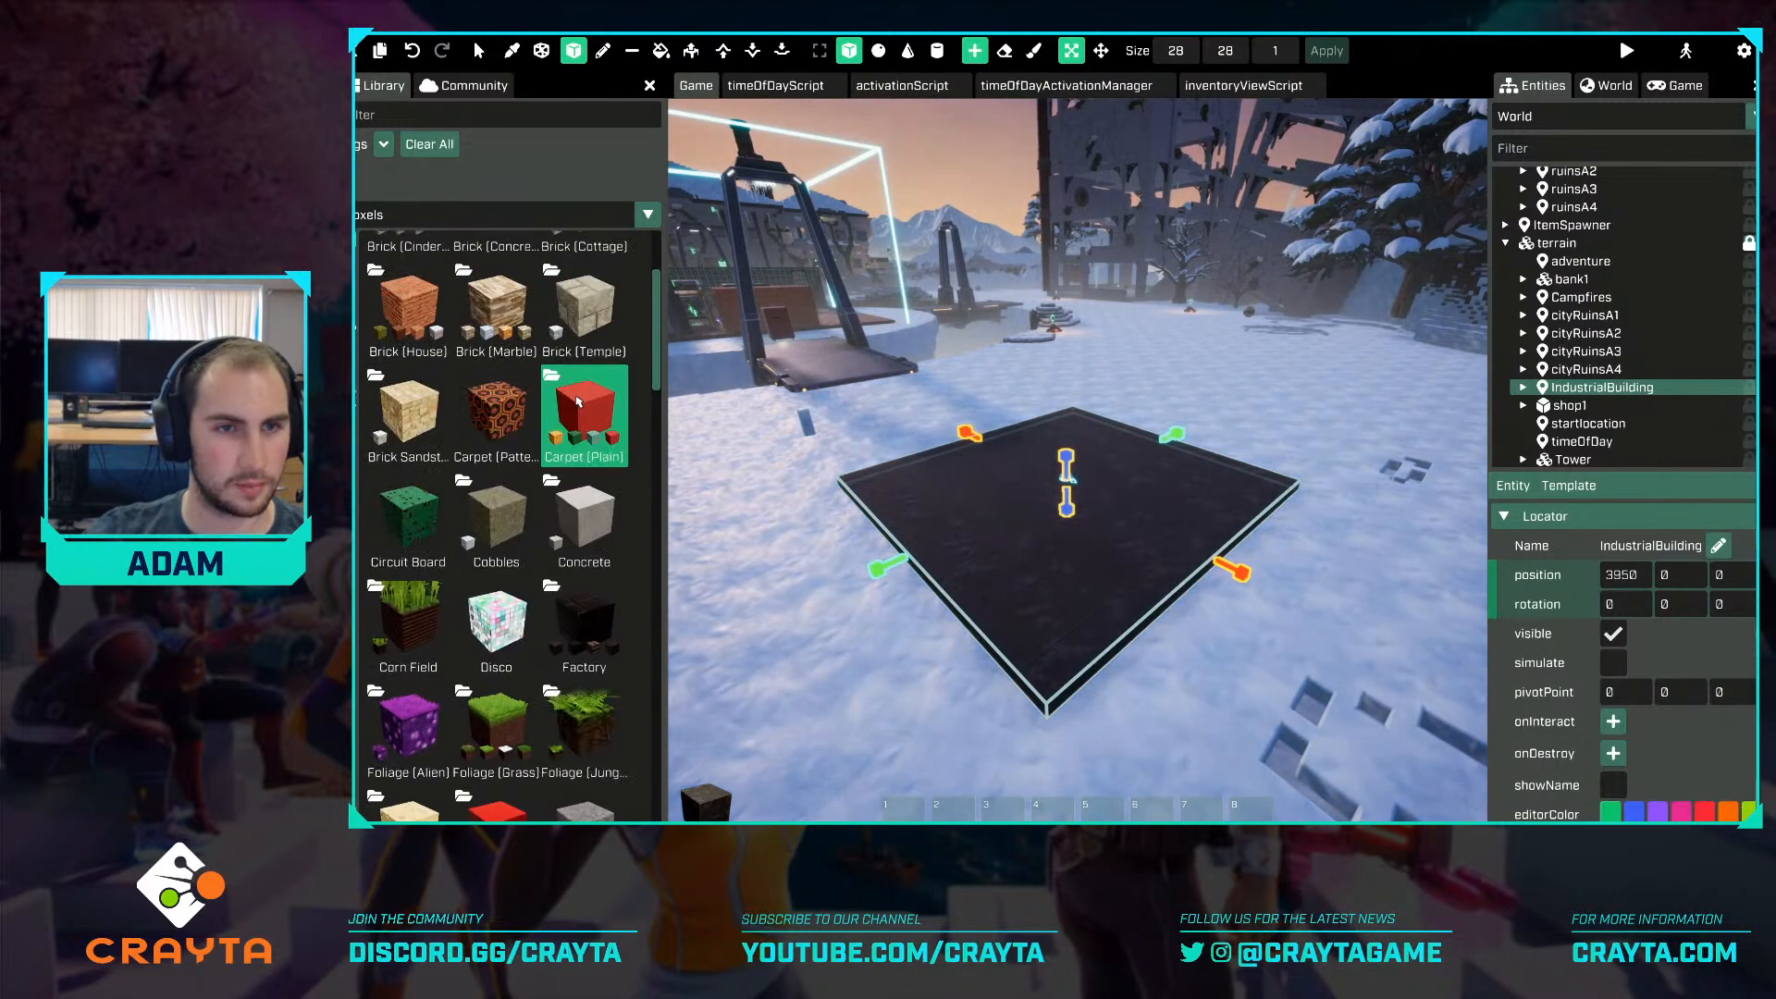
click(389, 507)
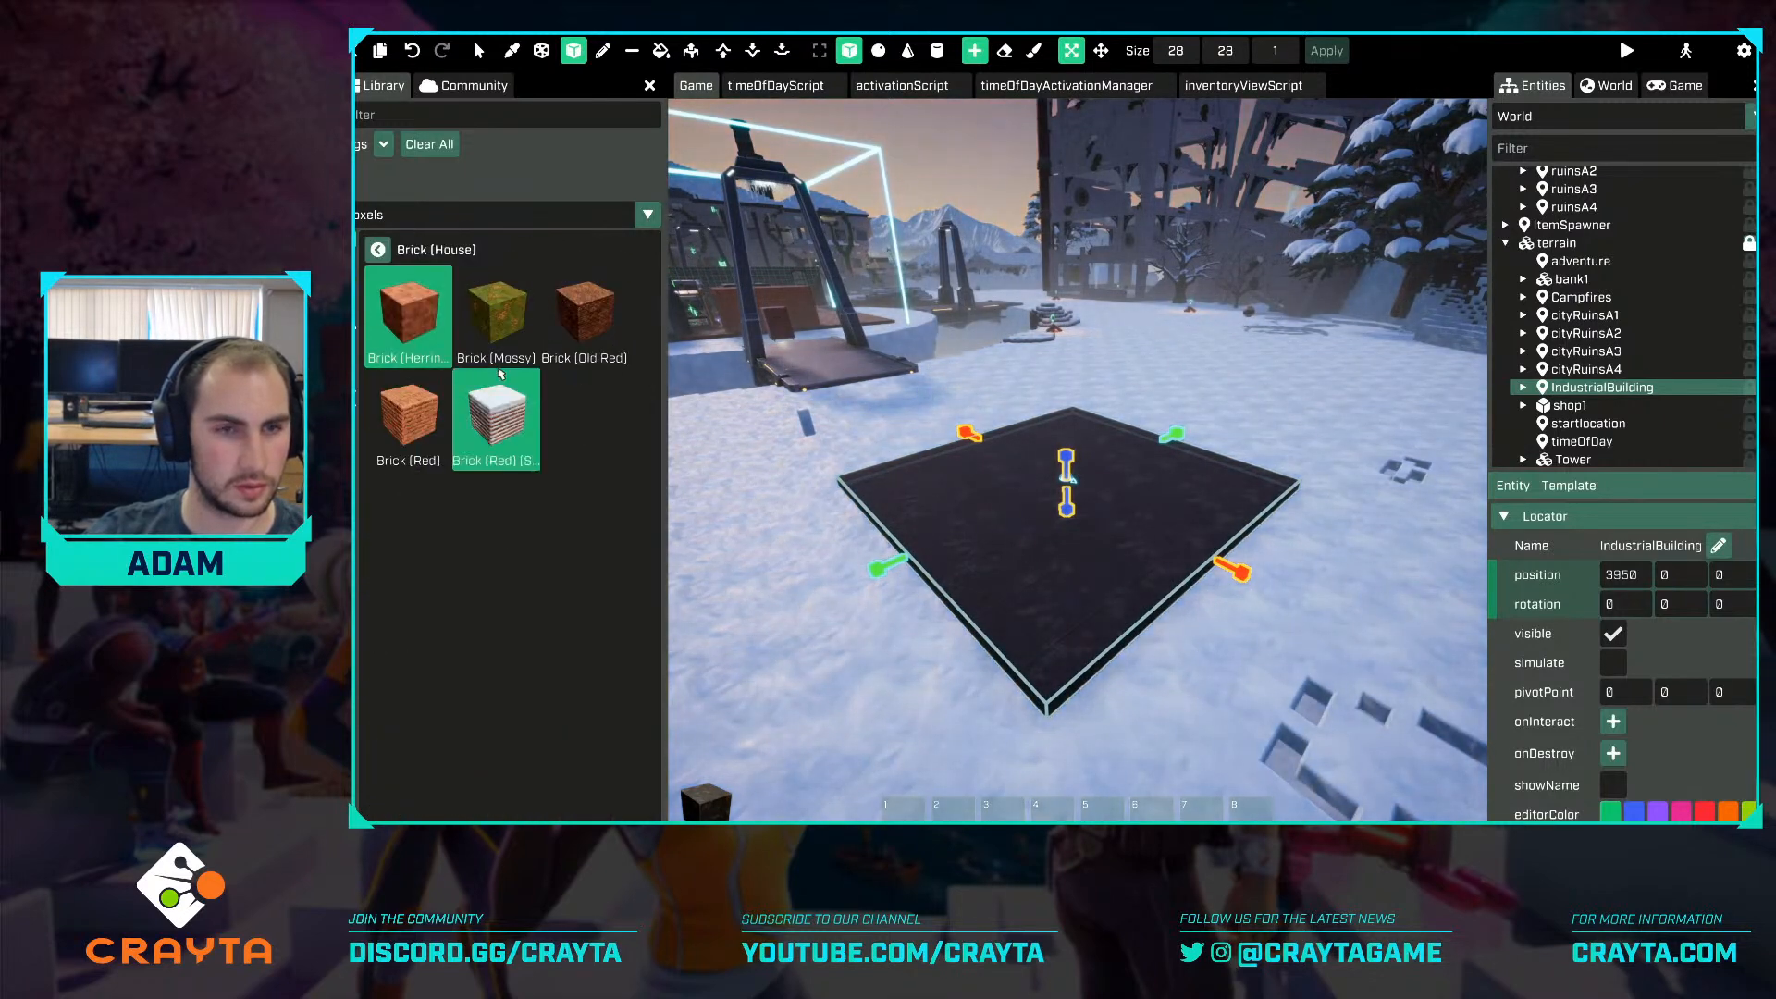
click(592, 320)
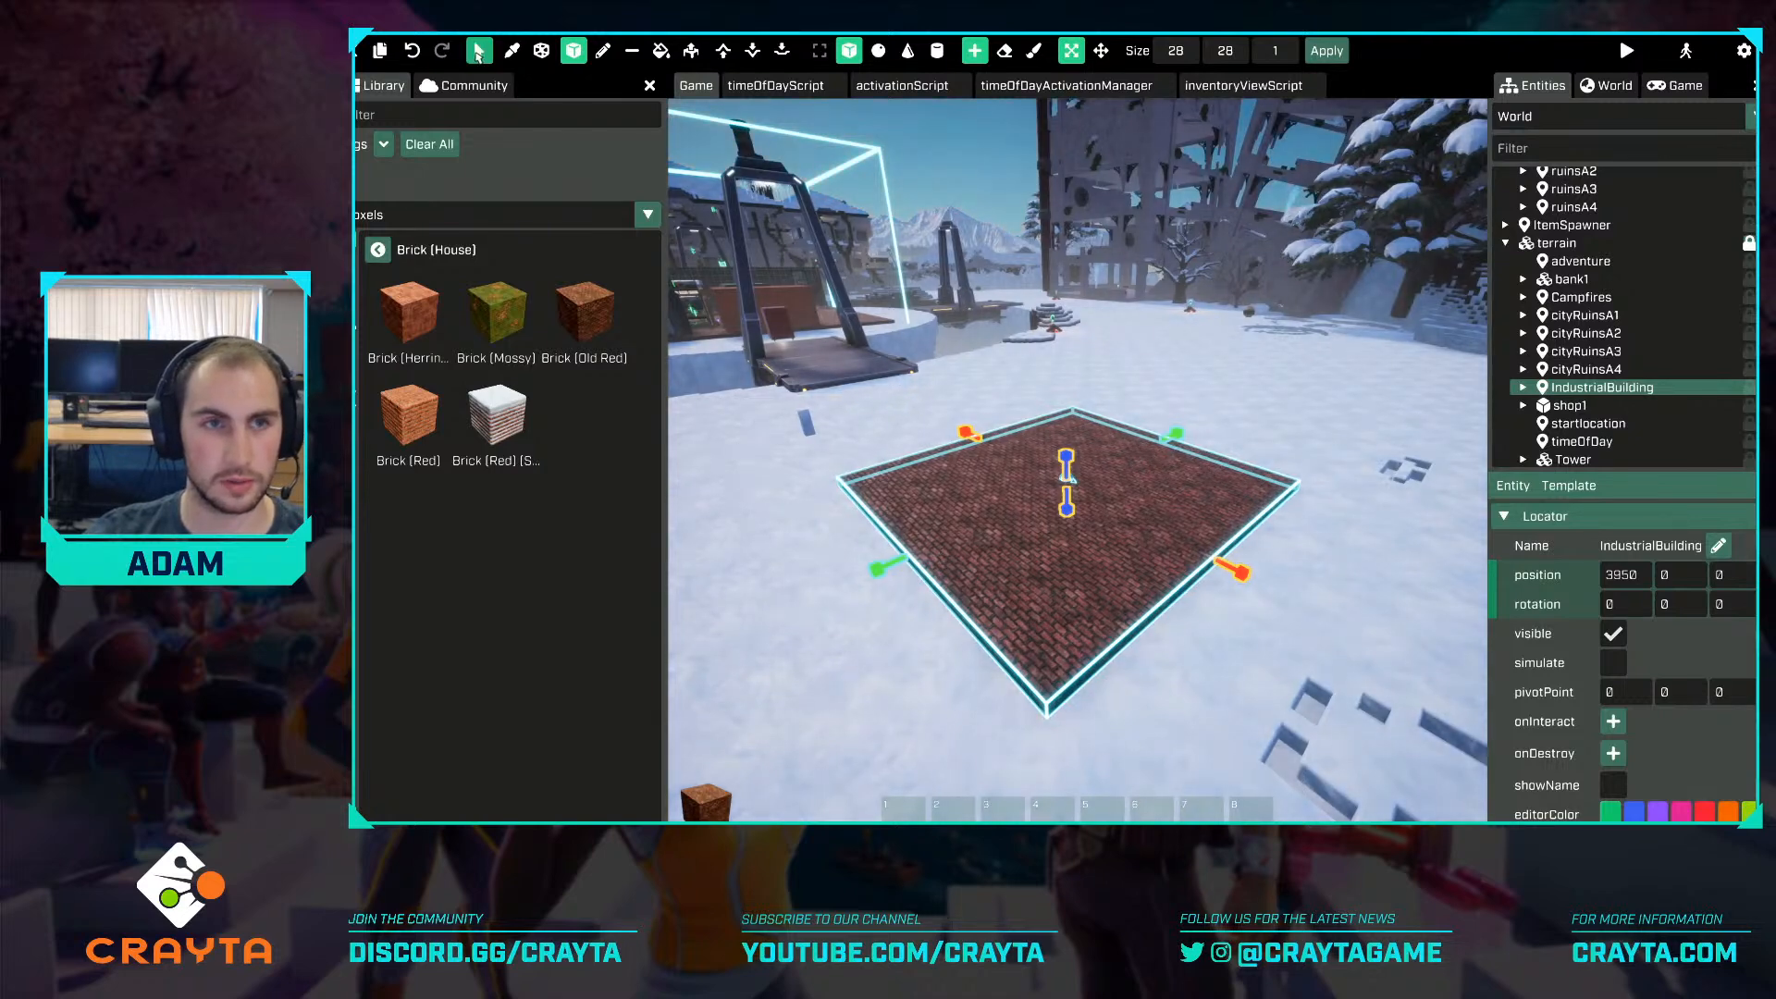
Leave the box shape tool and undo the floor slab's change to brick.
click(478, 52)
key(ctrl+z)
key(w)
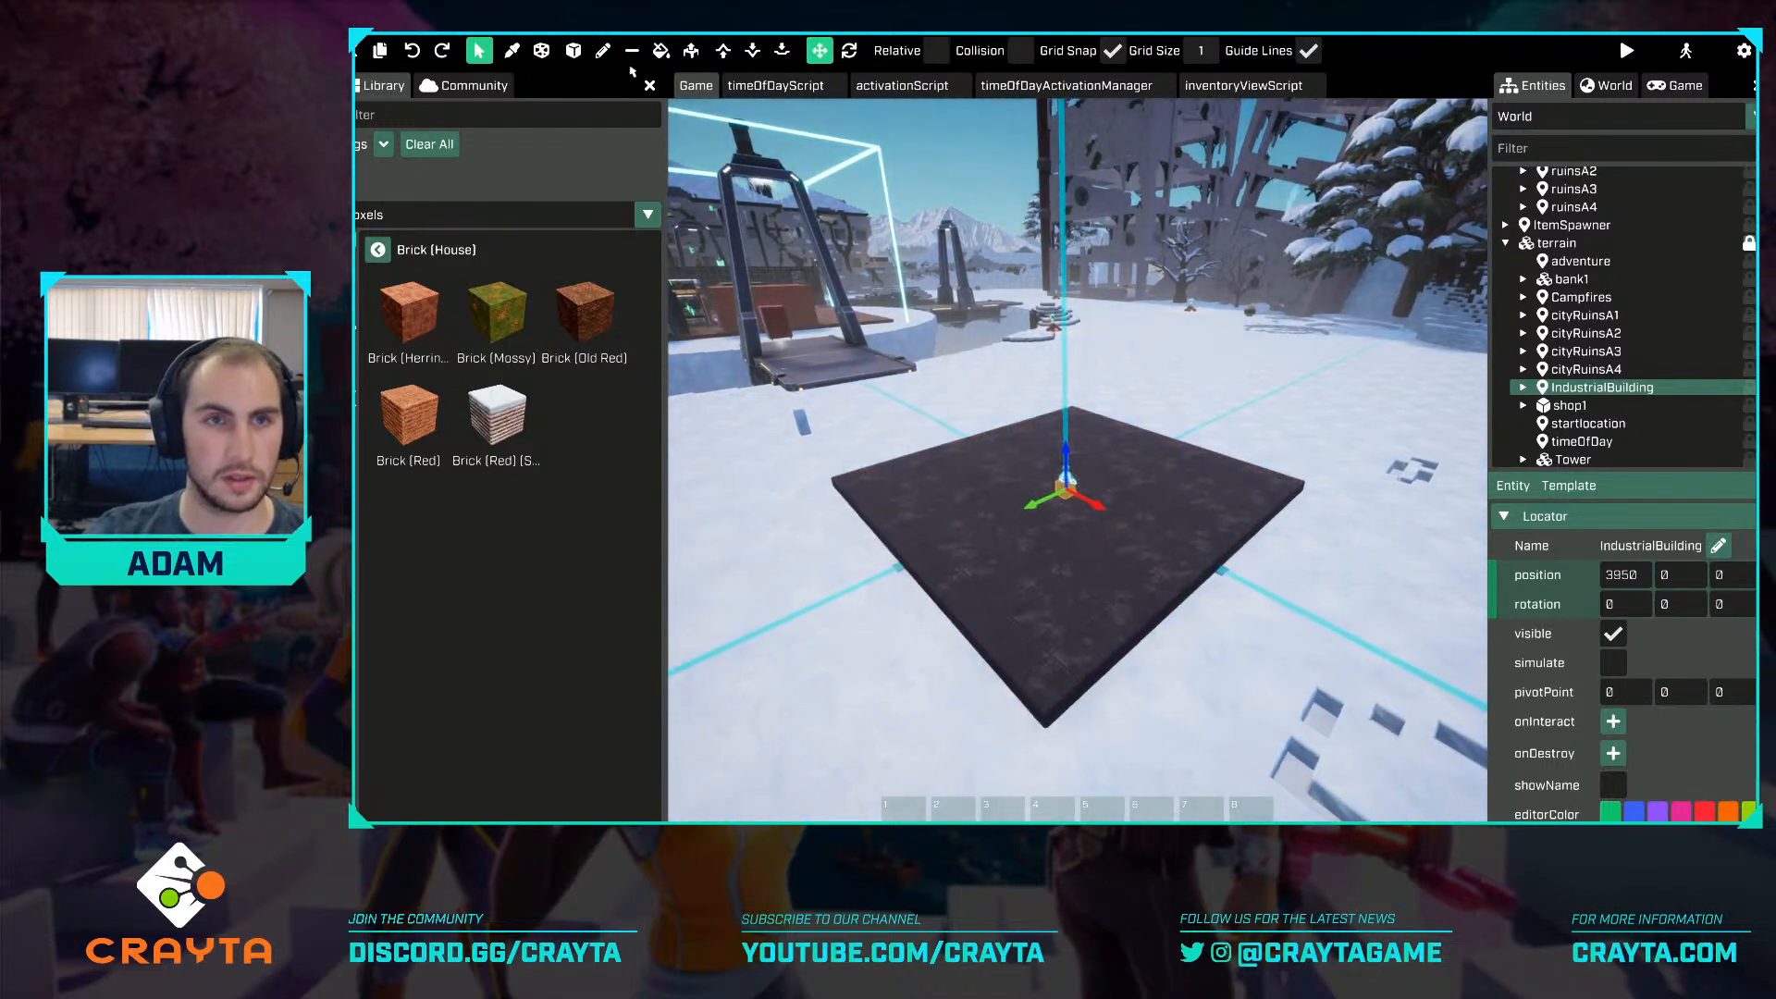
key(a)
Activate the box shape tool and select the industrialBuilding1 voxel mesh inside IndustrialBuilding.
click(603, 50)
click(570, 52)
key(w)
right_drag(1019, 448, 1102, 531)
key(a)
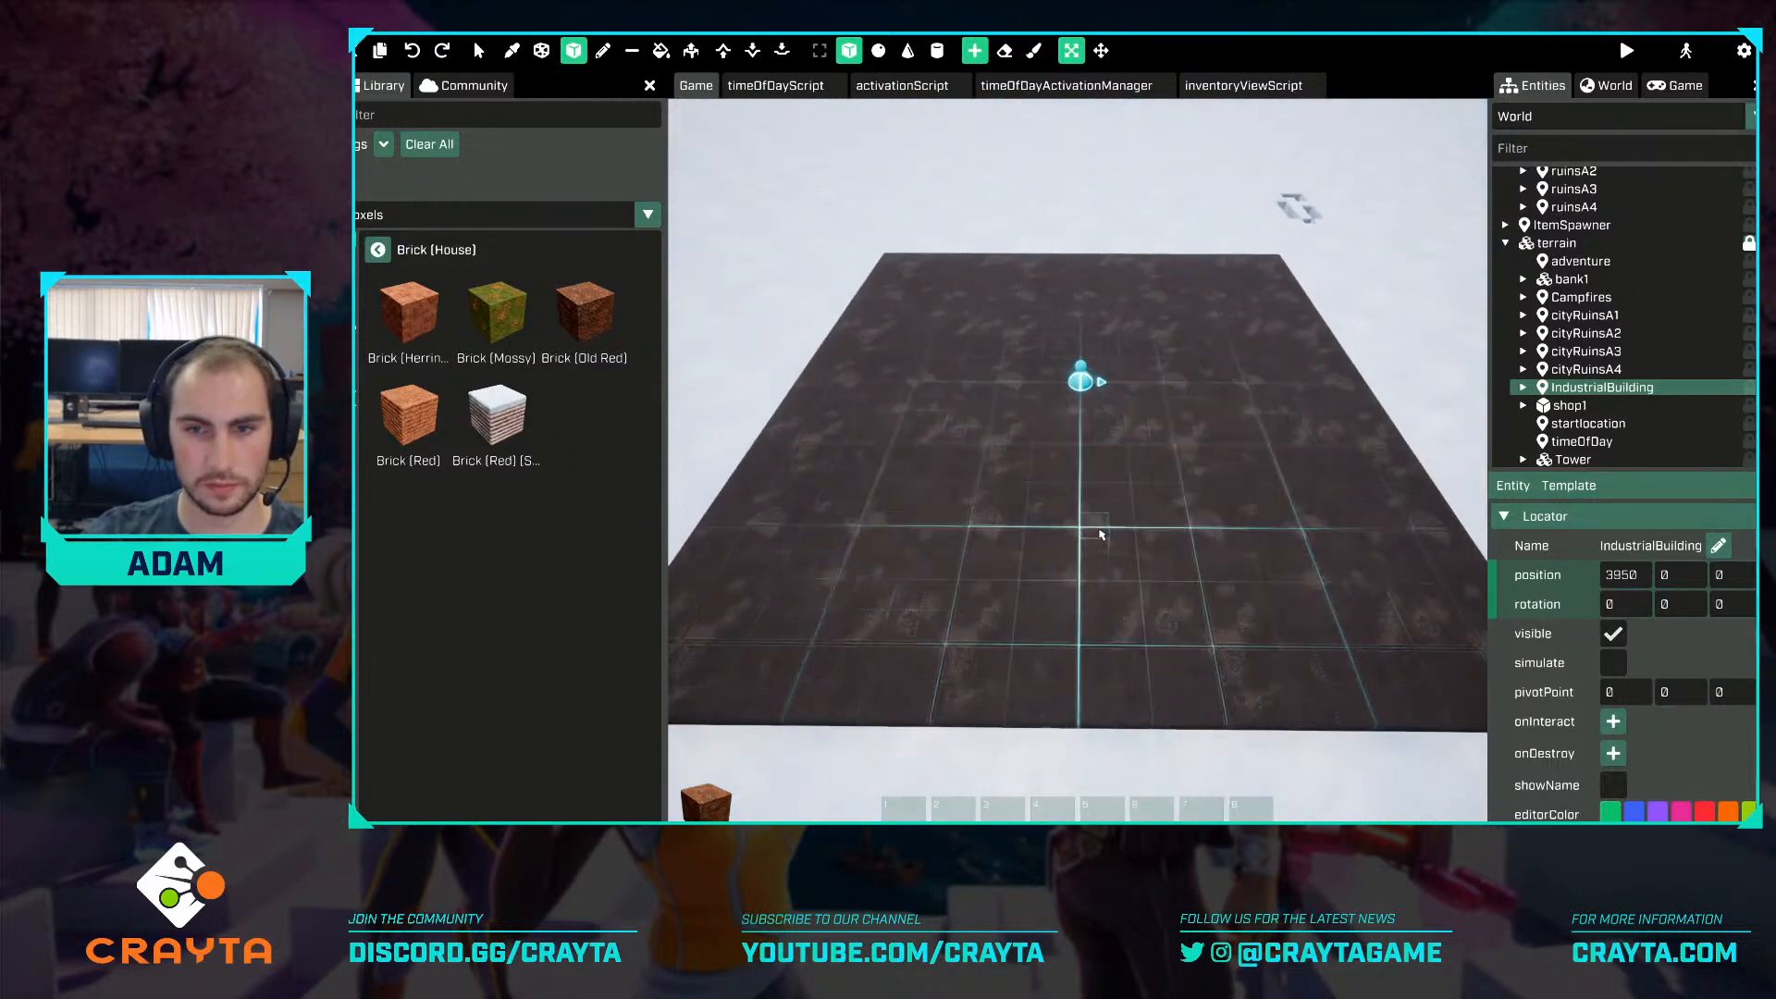
key(s)
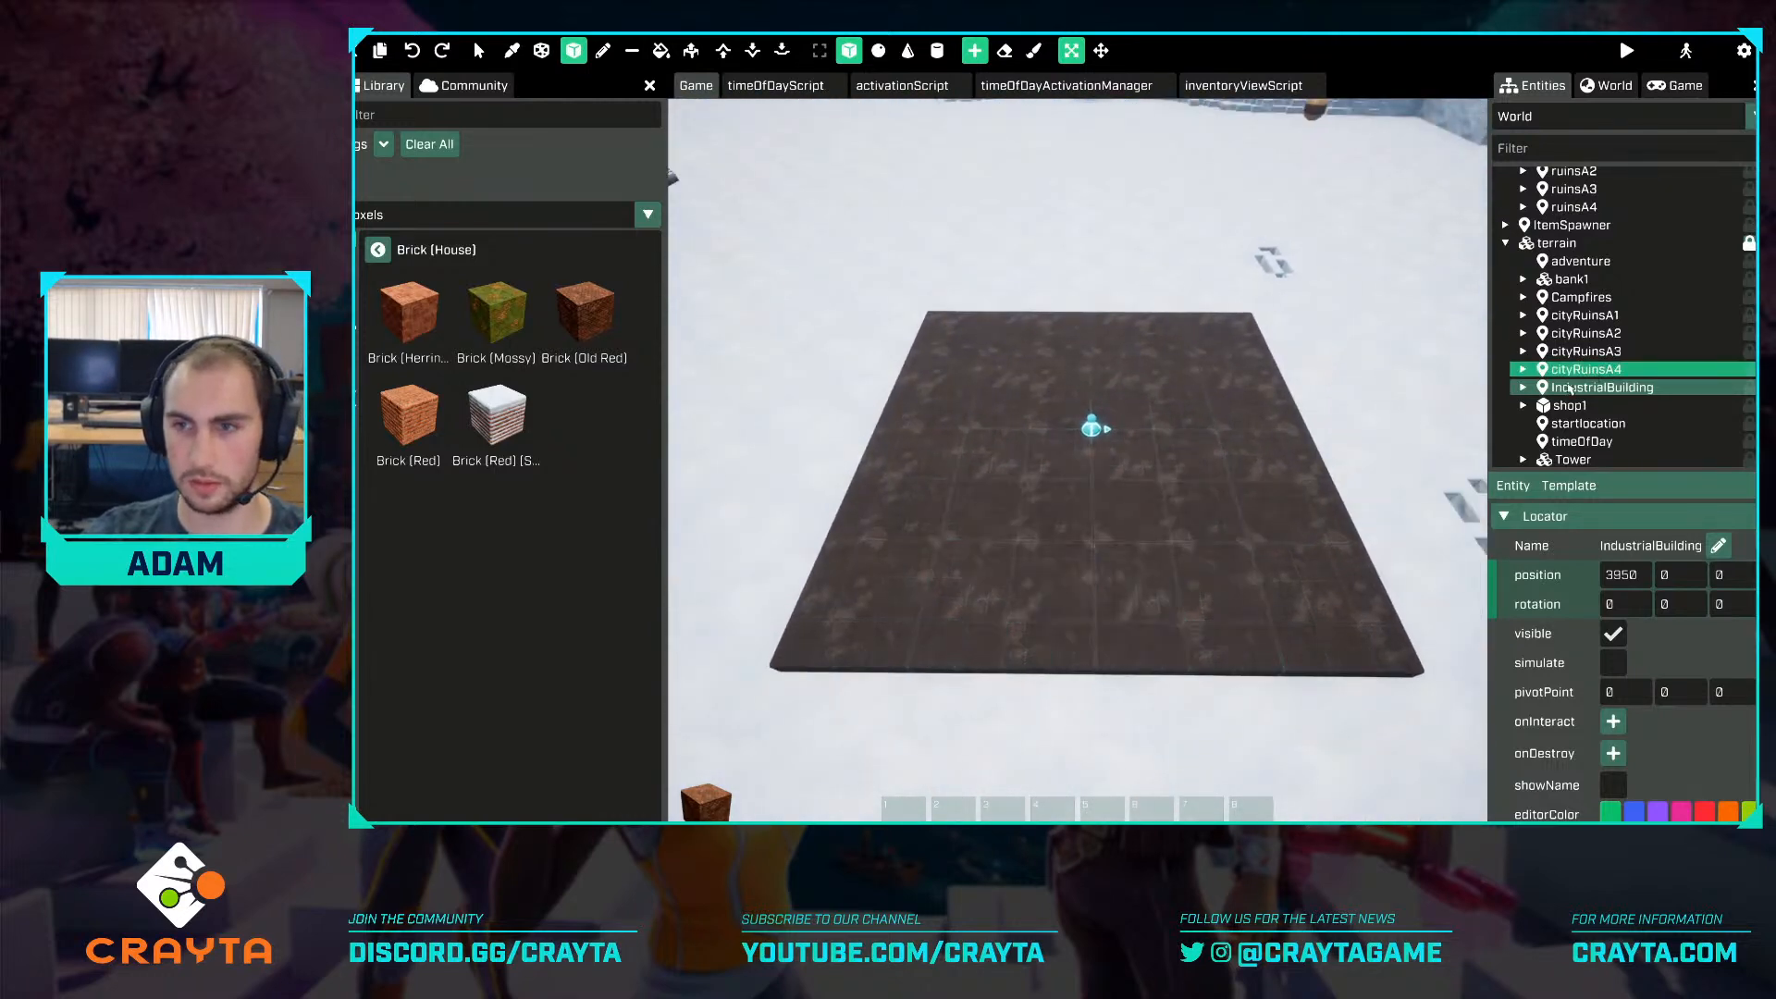
click(1522, 388)
click(1600, 407)
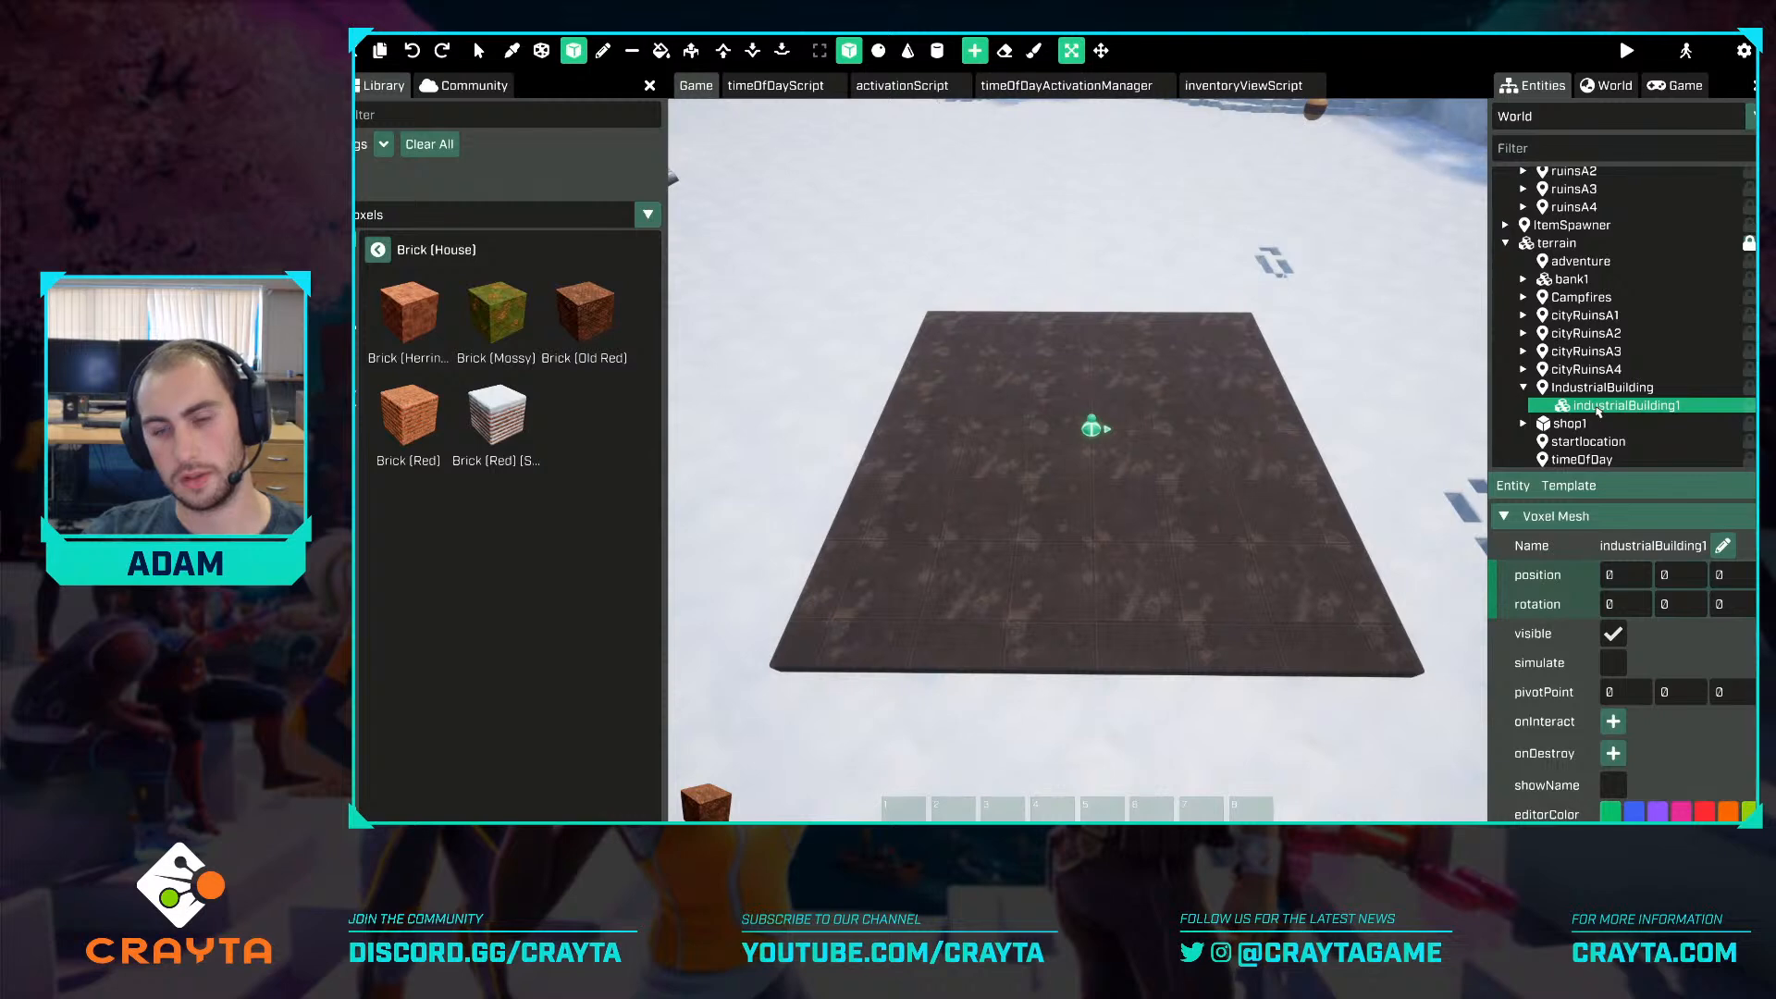
Draw a 24 × 24 voxel old red brick box on the floor slab, inset from the slab's edges.
key(s)
key(w)
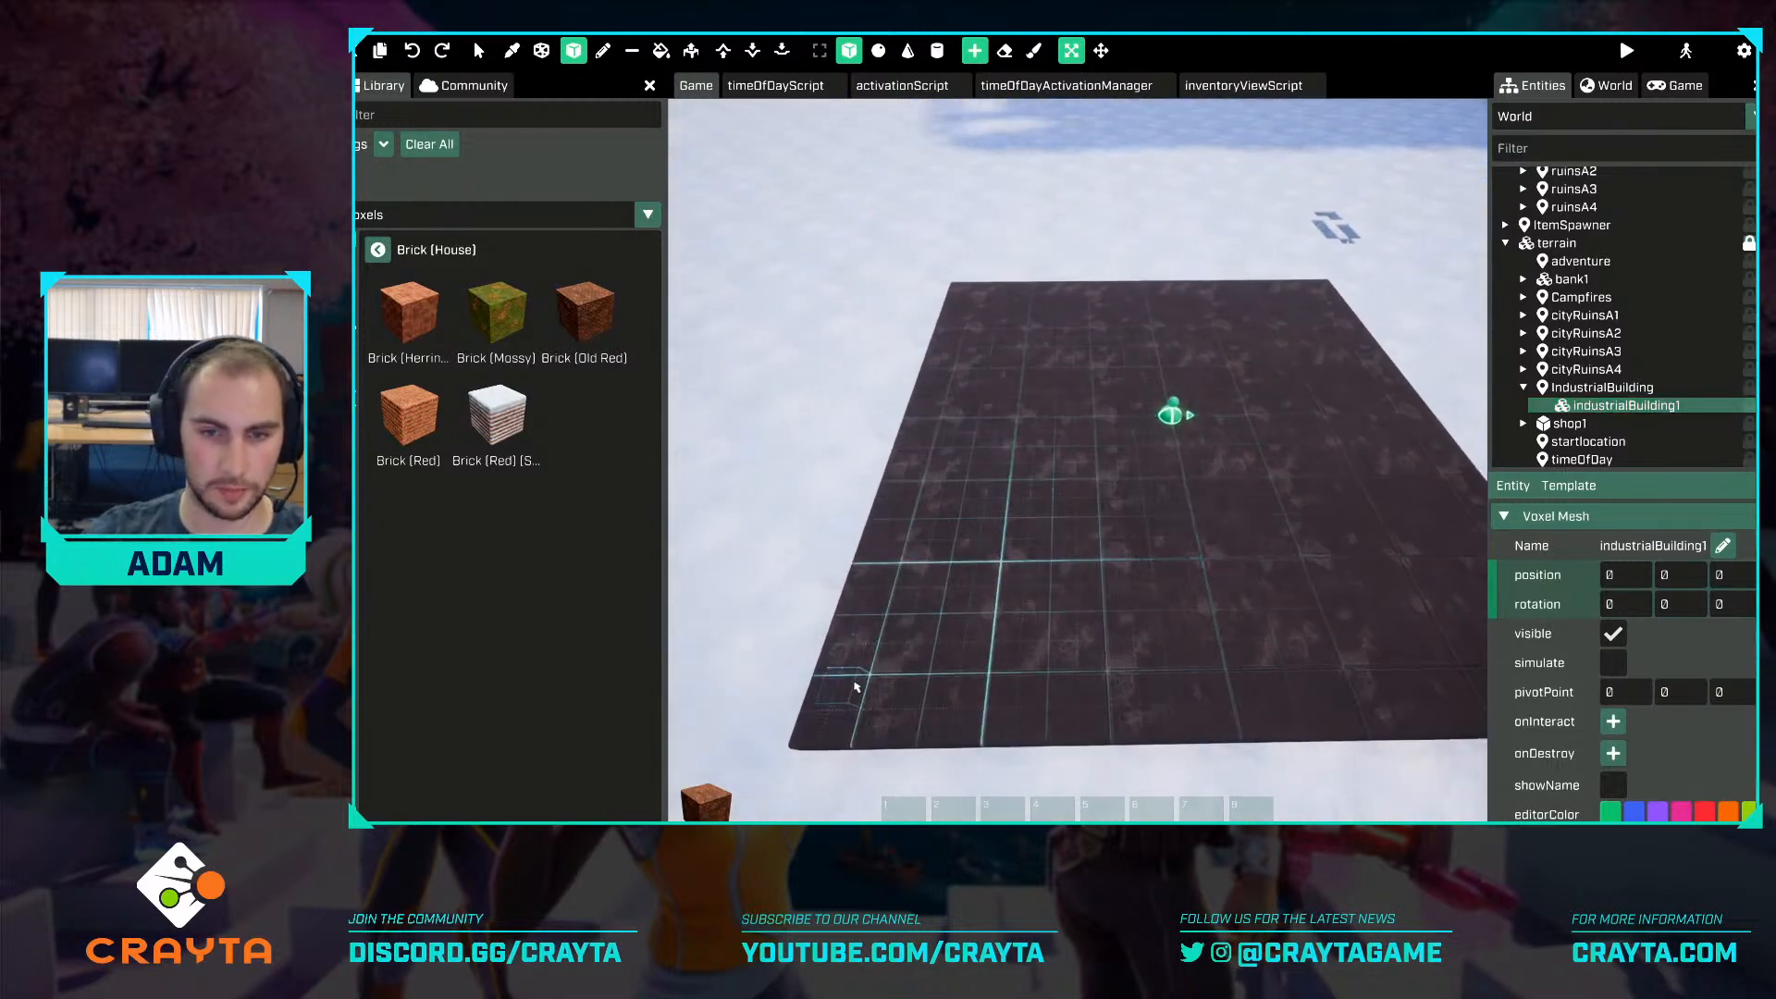
drag(873, 670, 1175, 562)
key(w)
key(s)
right_drag(1175, 562, 1167, 425)
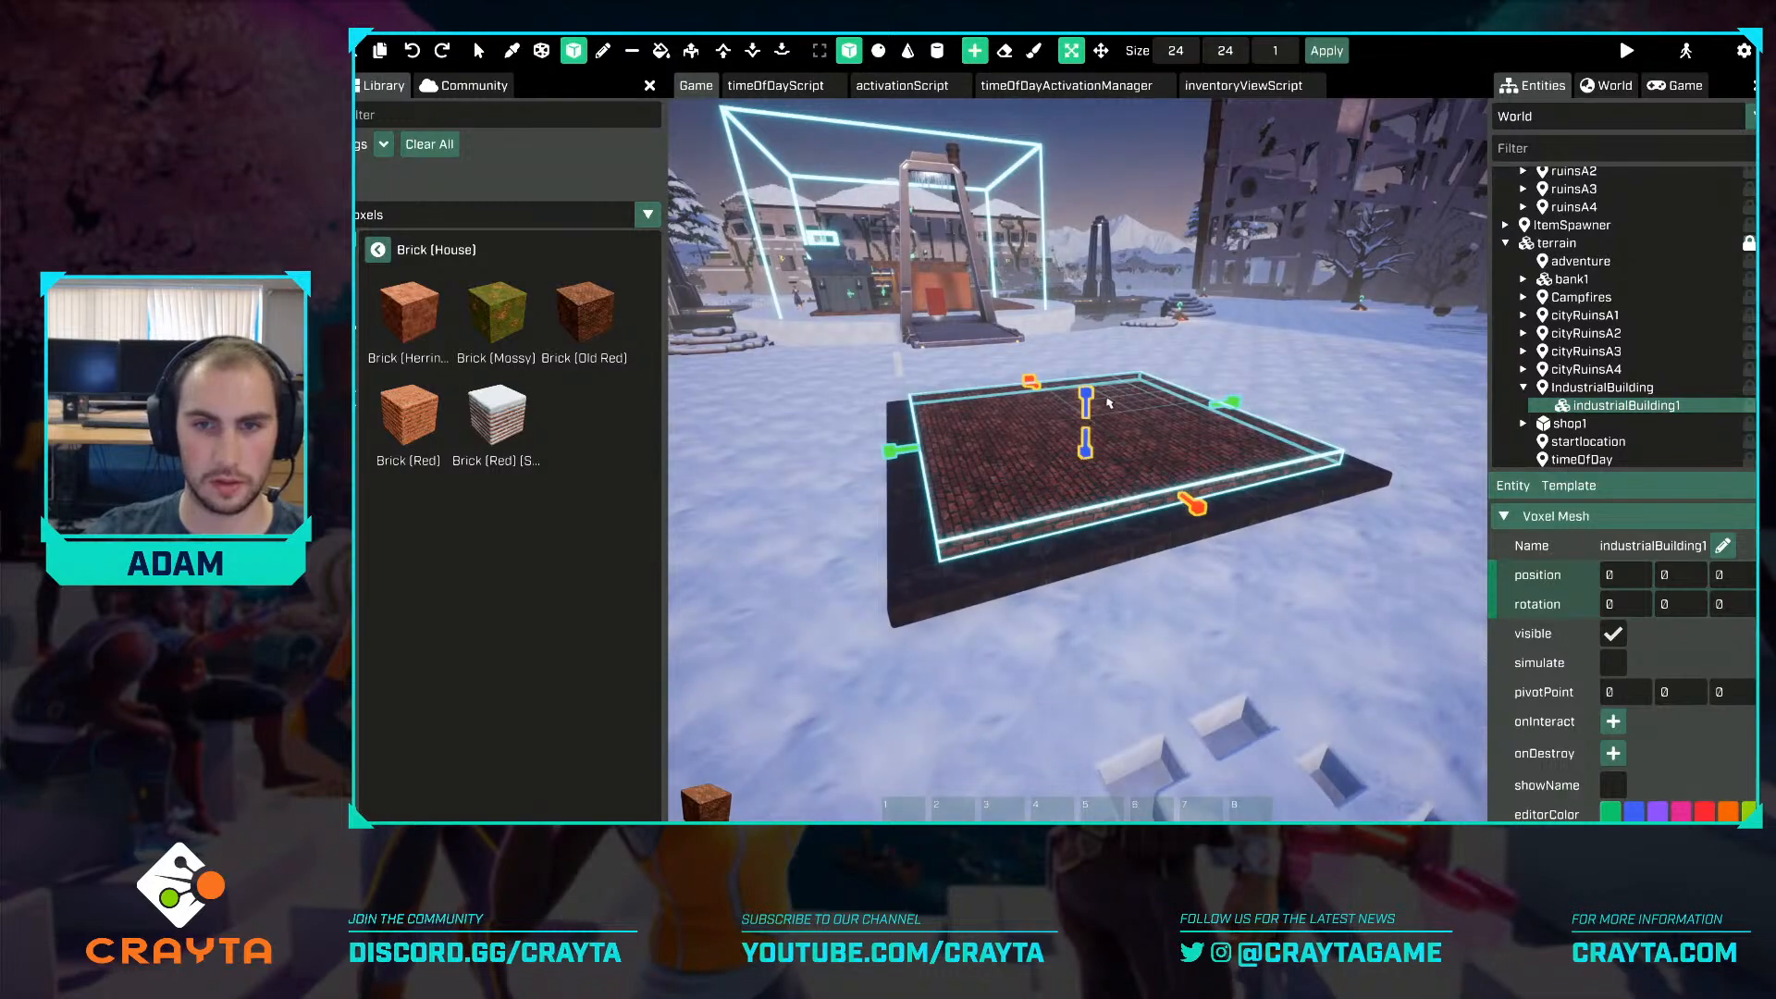
Raise the brick box to a height of 32 voxels and apply it.
key(space)
drag(1087, 397, 1127, 172)
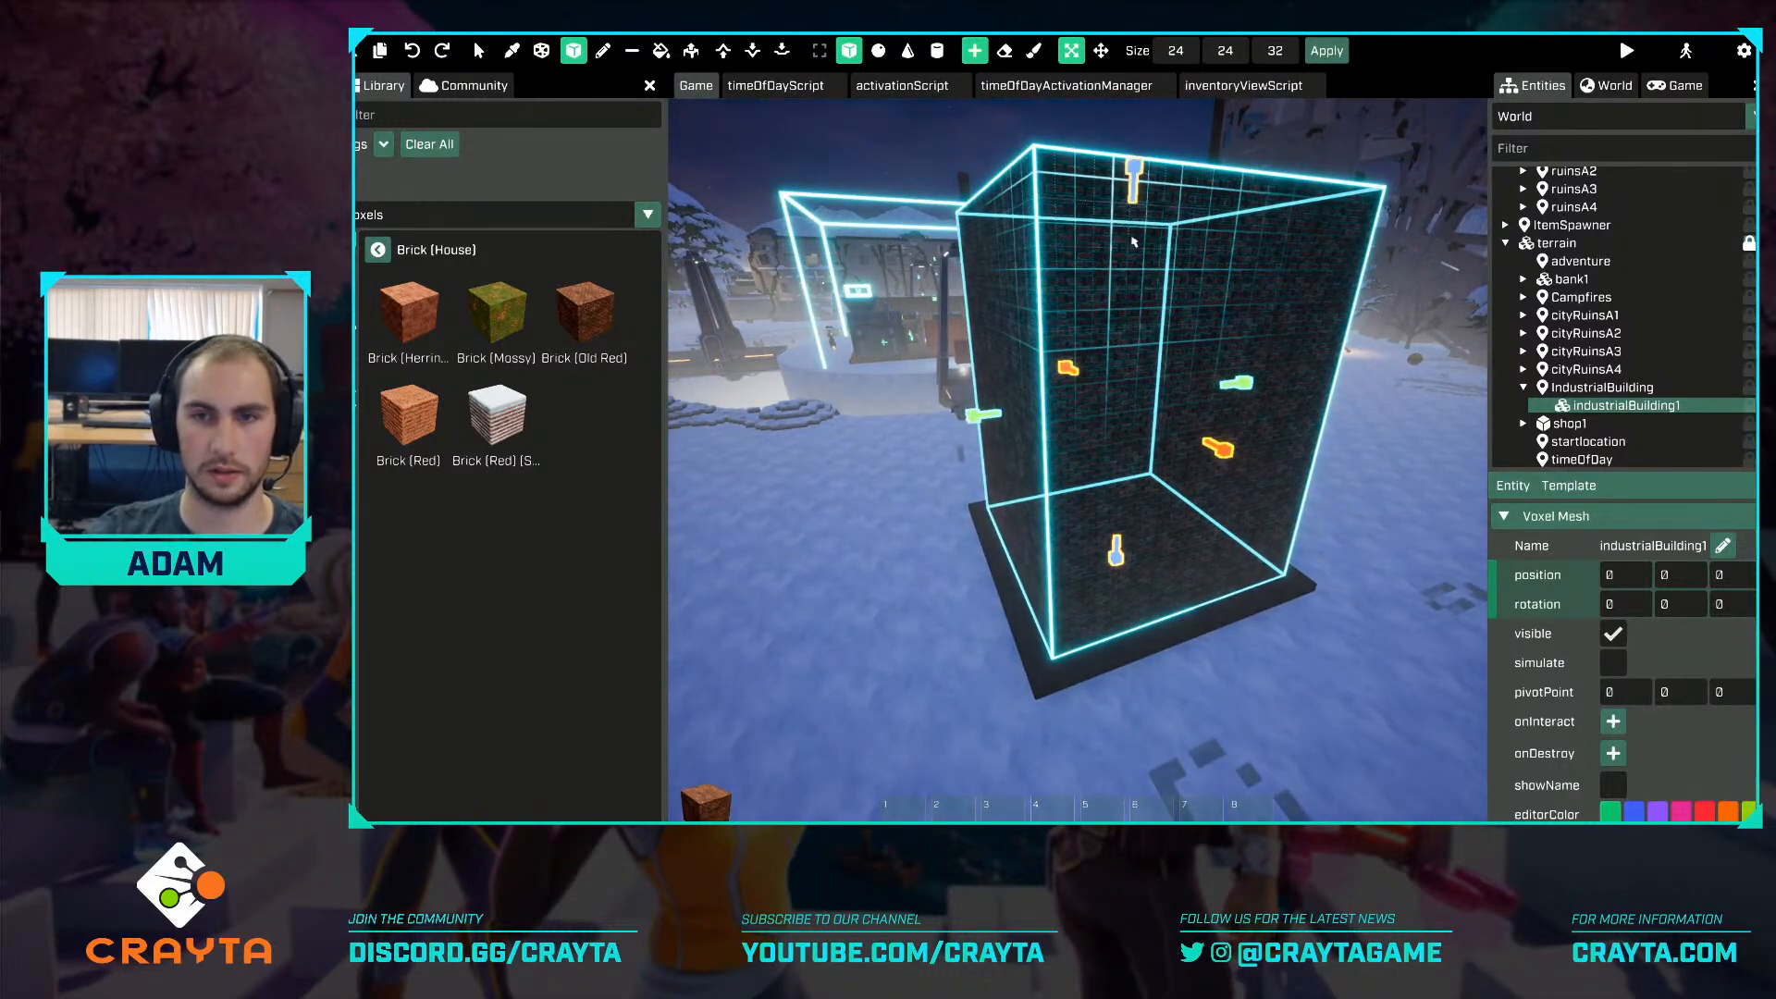
key(s)
key(a)
right_drag(1117, 346, 1149, 345)
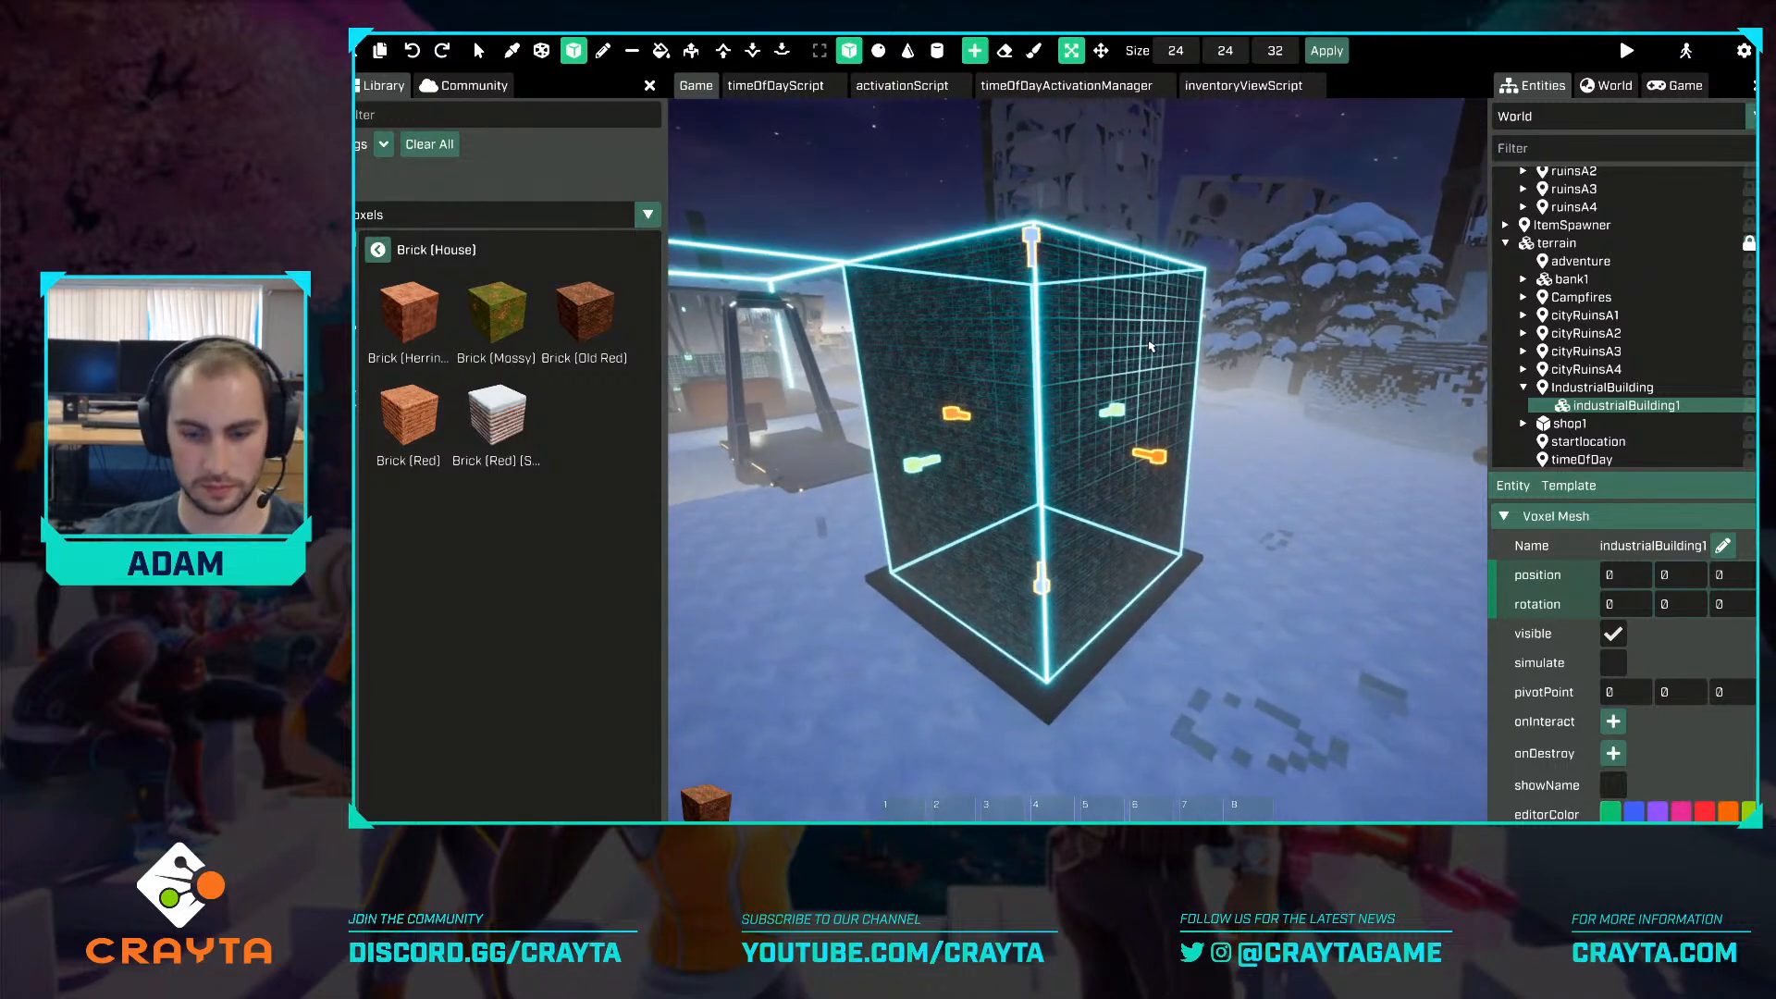
key(Return)
Switch to the voxel line tool and set the world's startTime to 17 hours.
key(a)
right_drag(1139, 422, 1138, 439)
key(e)
click(632, 48)
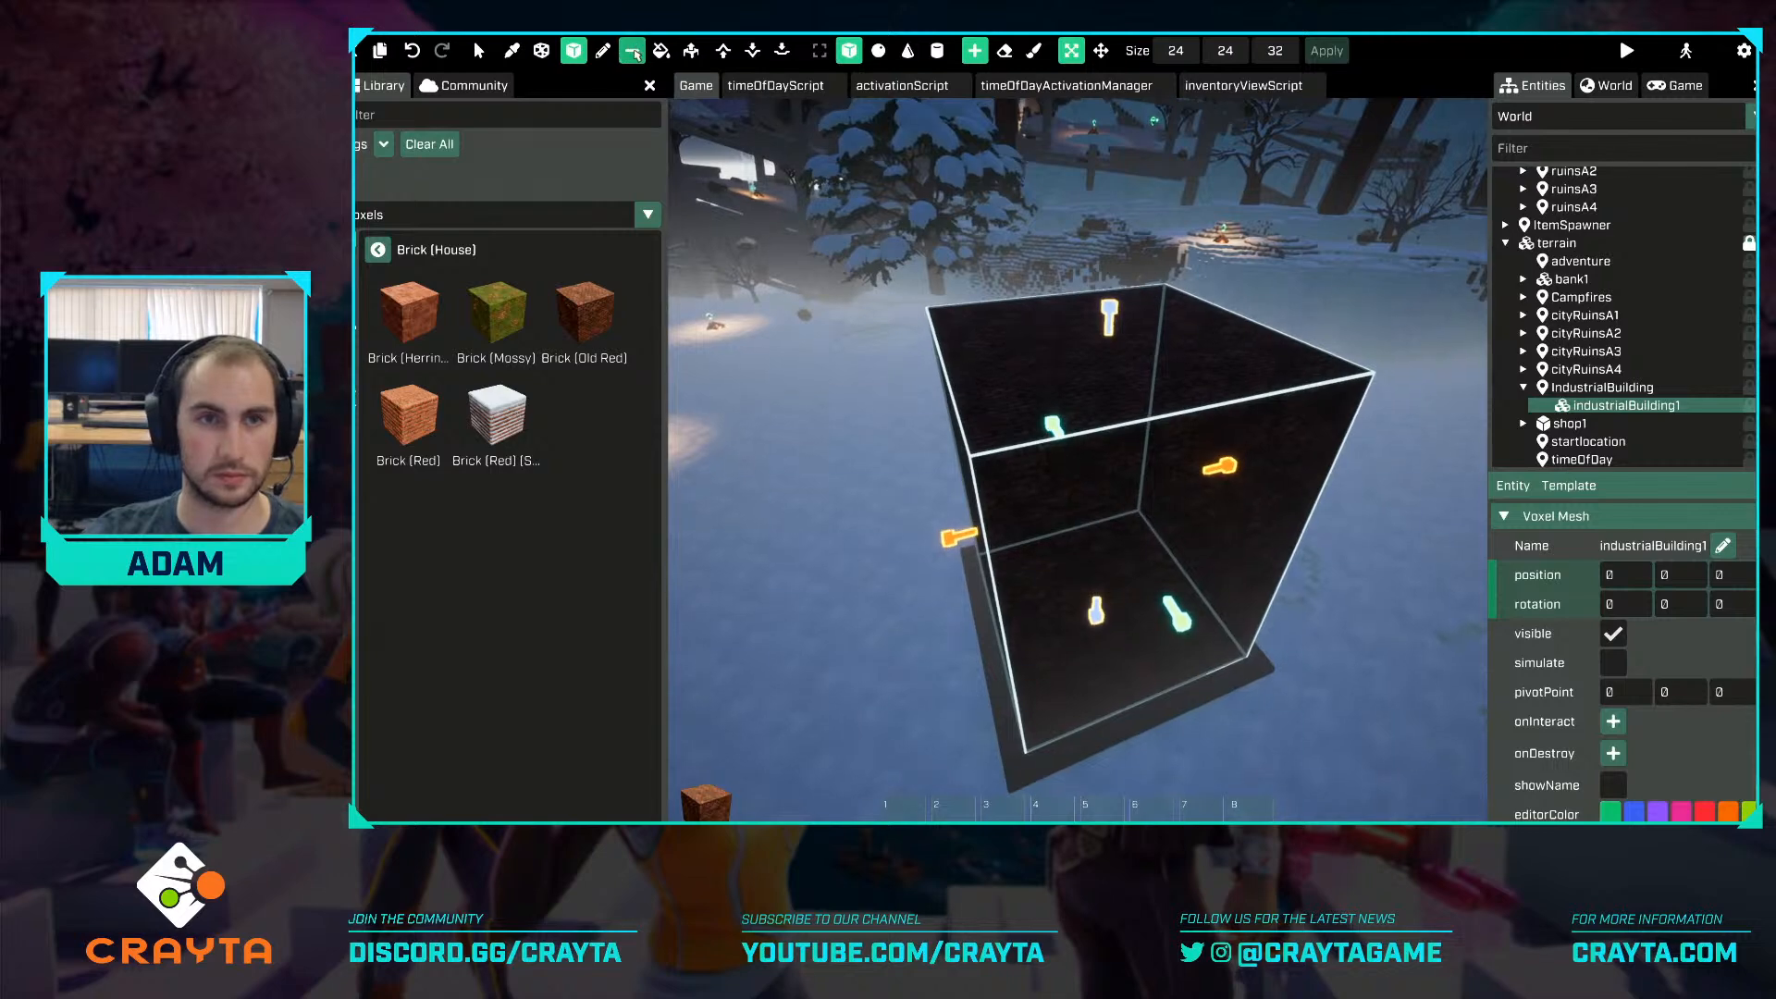
right_drag(1130, 522, 1123, 486)
click(1607, 86)
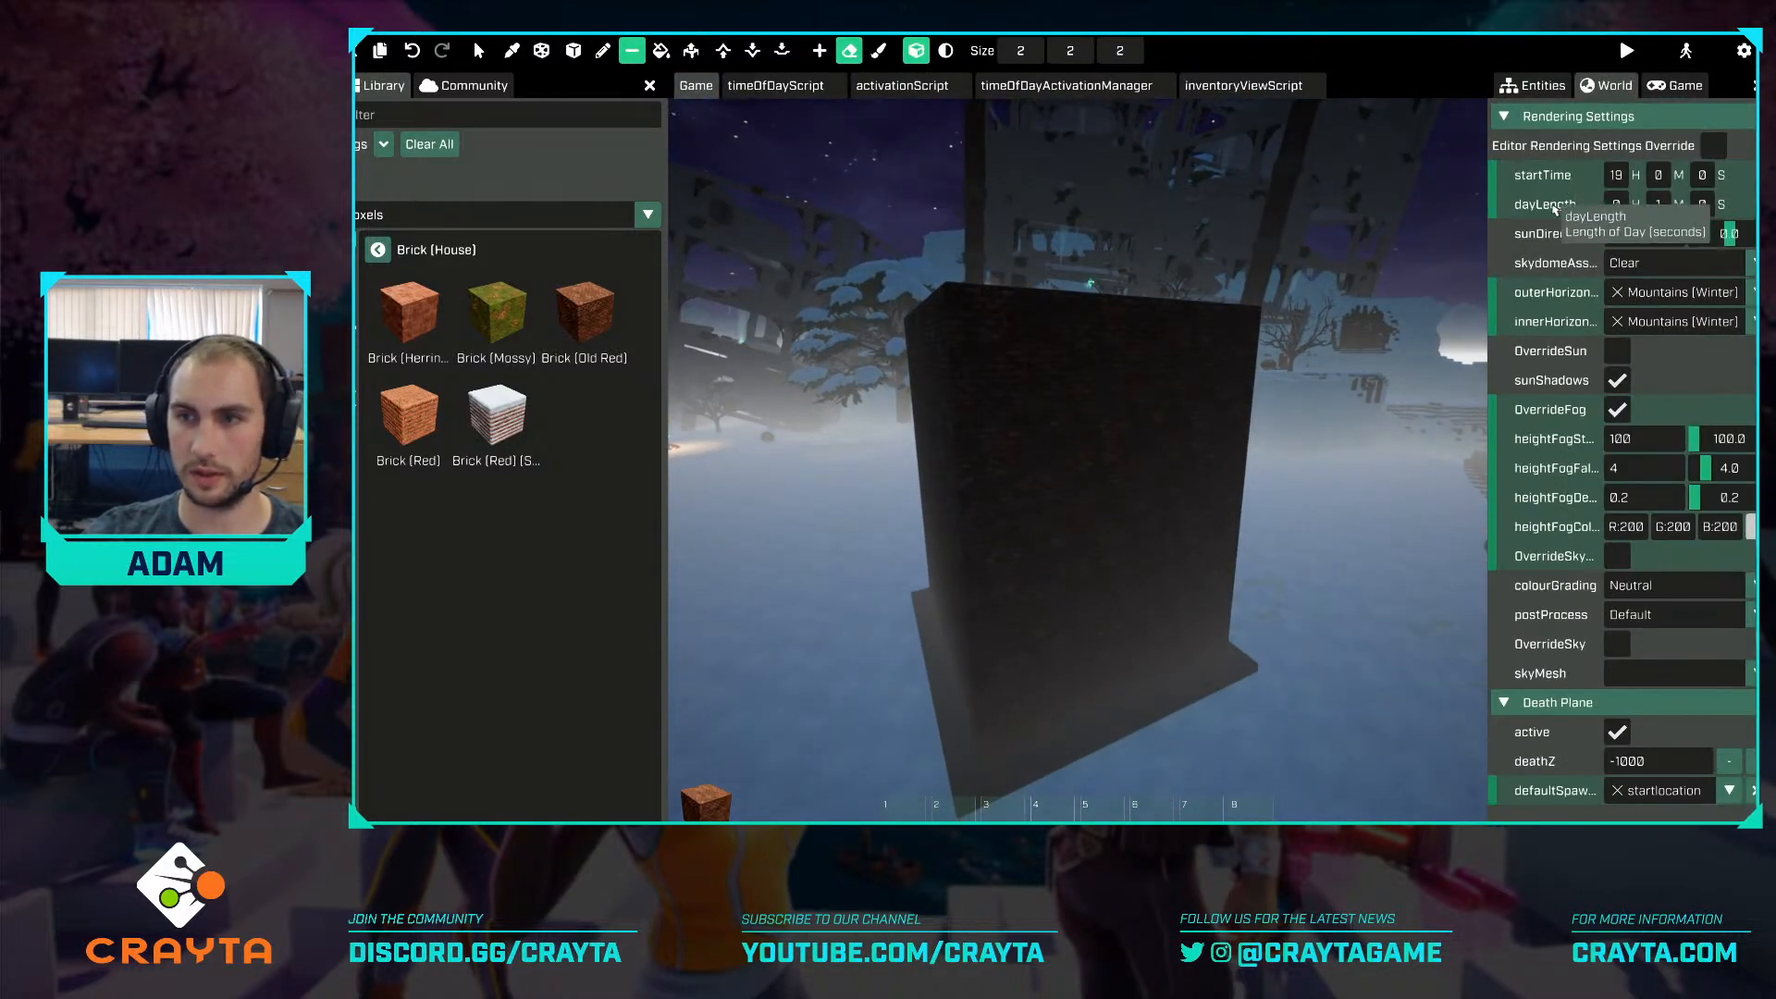
text(7)
key(Return)
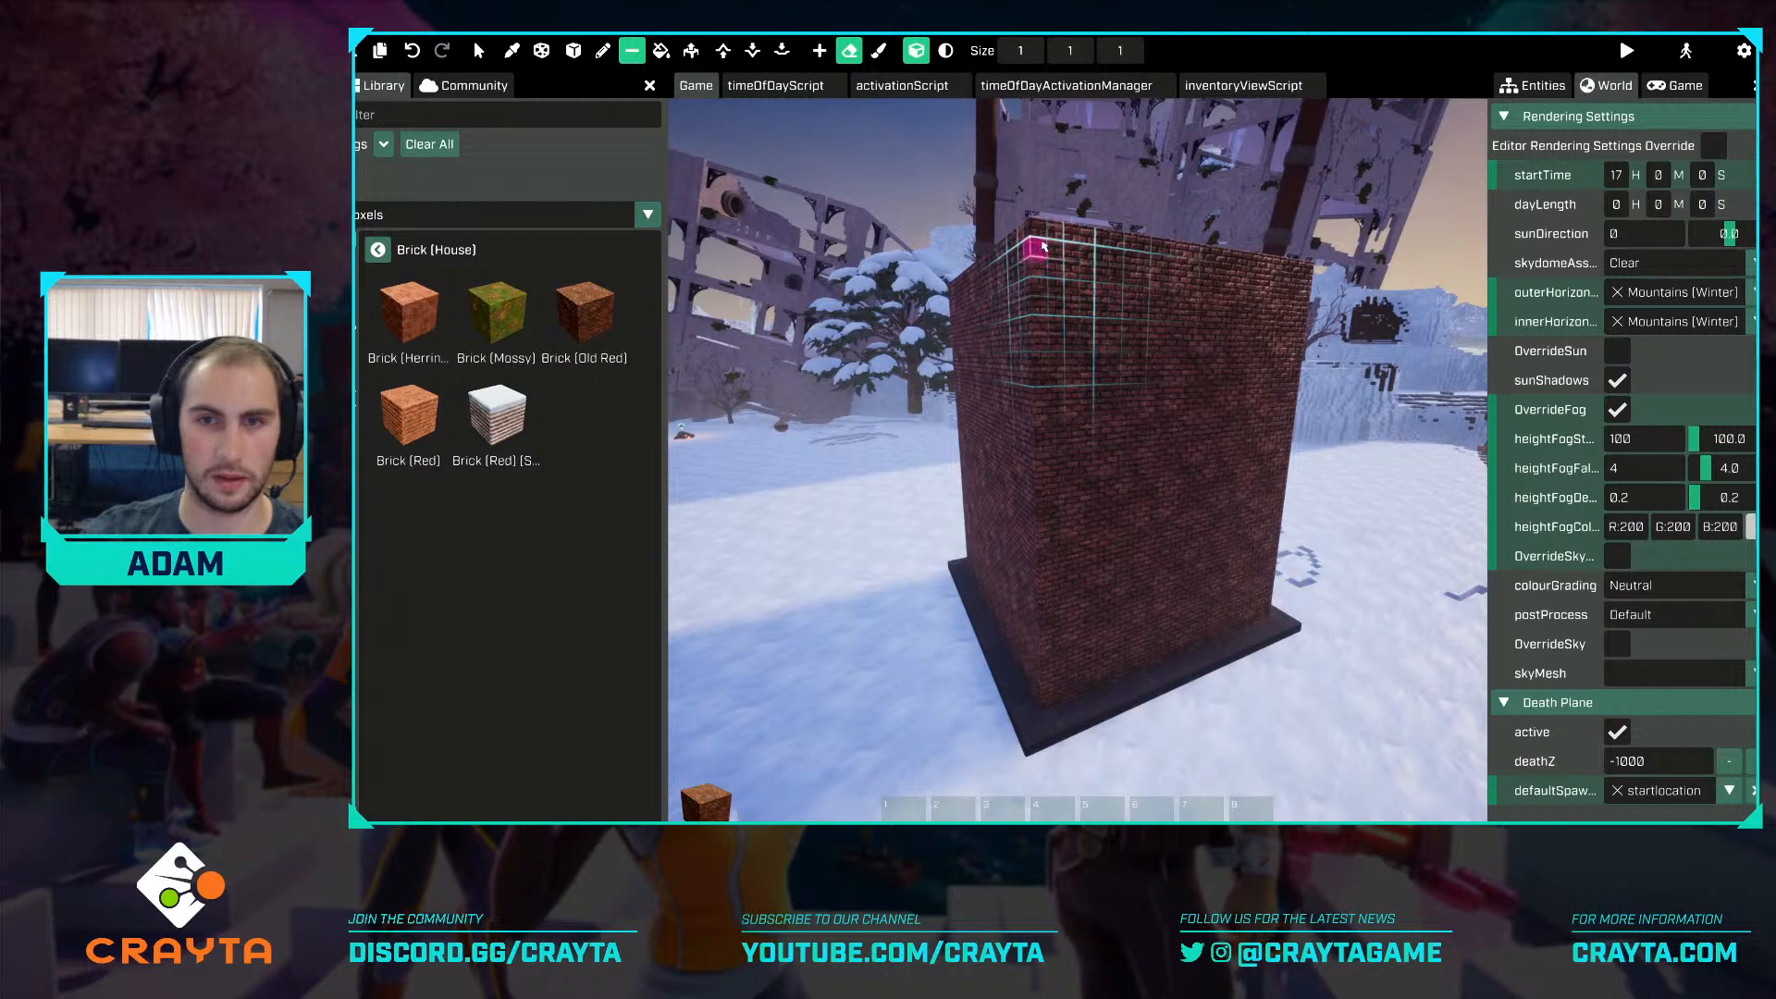
Erase the first vertical corner edge of the brick block from top to base with a 1 × 1 × 1 eraser to step it inward.
mouse_move(1043, 241)
mouse_down()
mouse_move(1049, 524)
mouse_move(1061, 265)
mouse_move(1011, 479)
mouse_move(1032, 515)
mouse_up()
key(e)
key(q)
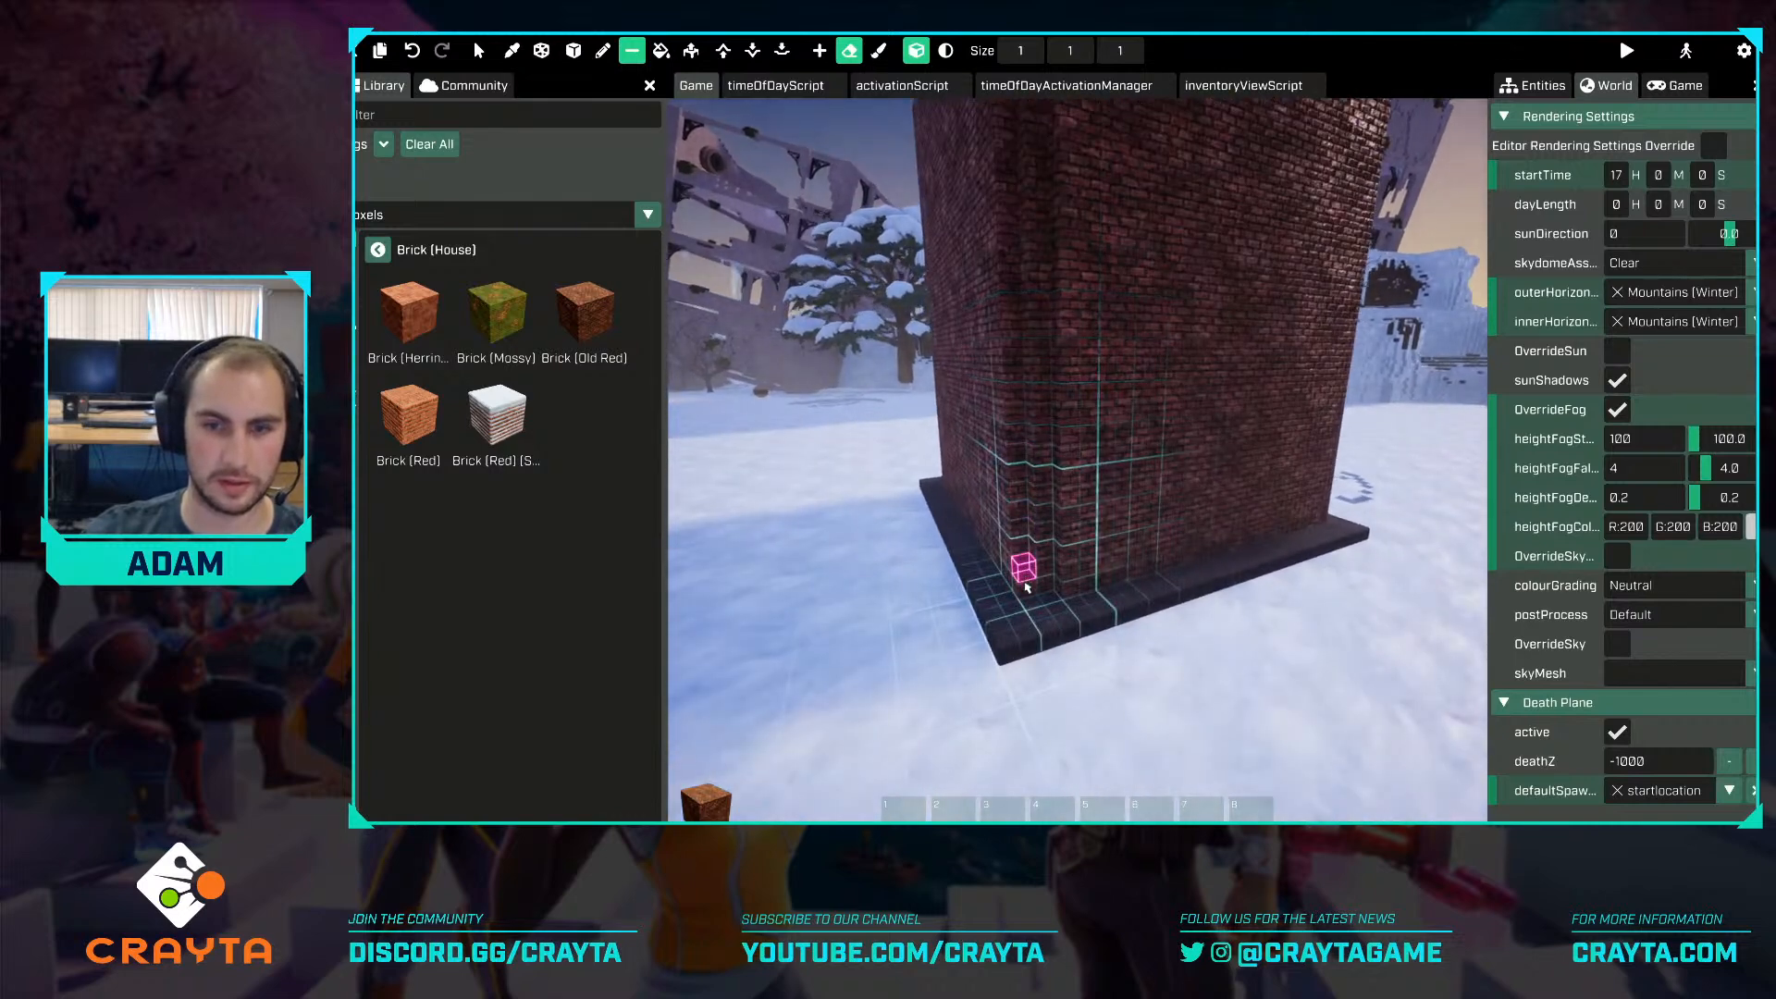
Erase vertical voxel lines down the second corner of the brick block to give it a stepped profile.
key(d)
mouse_move(1027, 590)
right_down()
mouse_move(1190, 392)
mouse_move(1162, 382)
mouse_move(1115, 278)
right_up()
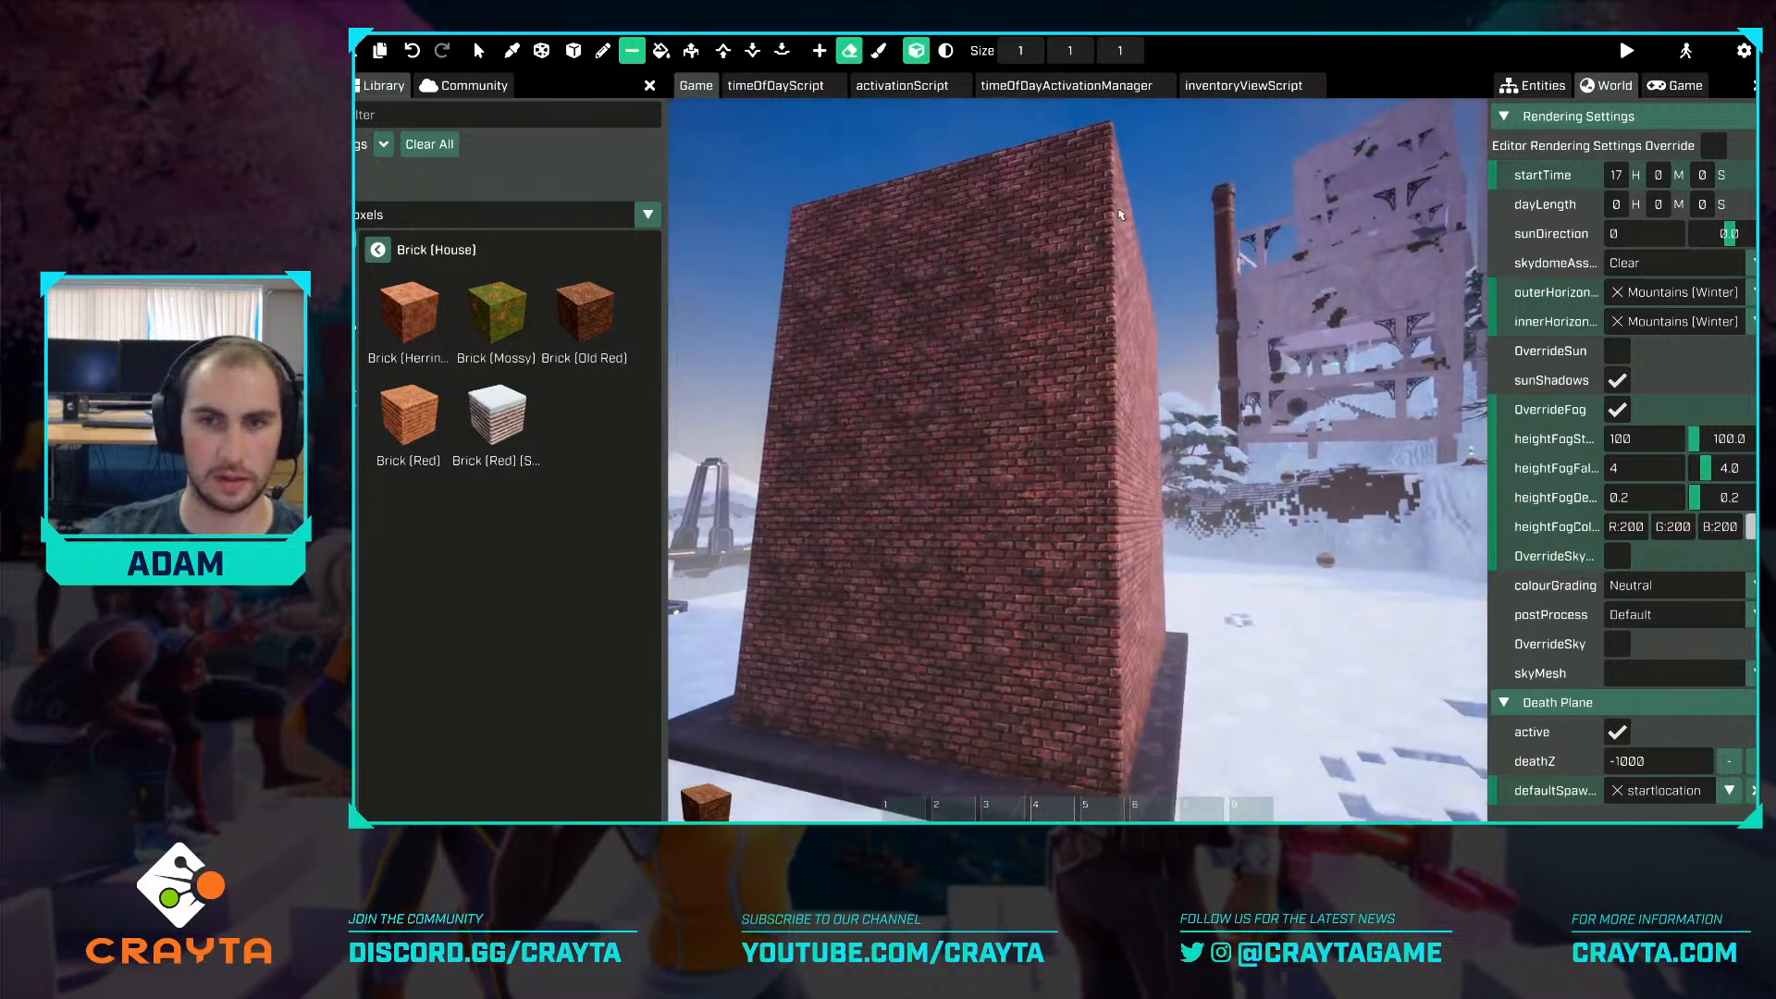
key(q)
mouse_move(1133, 584)
mouse_down()
mouse_move(1123, 715)
mouse_move(1122, 689)
mouse_up()
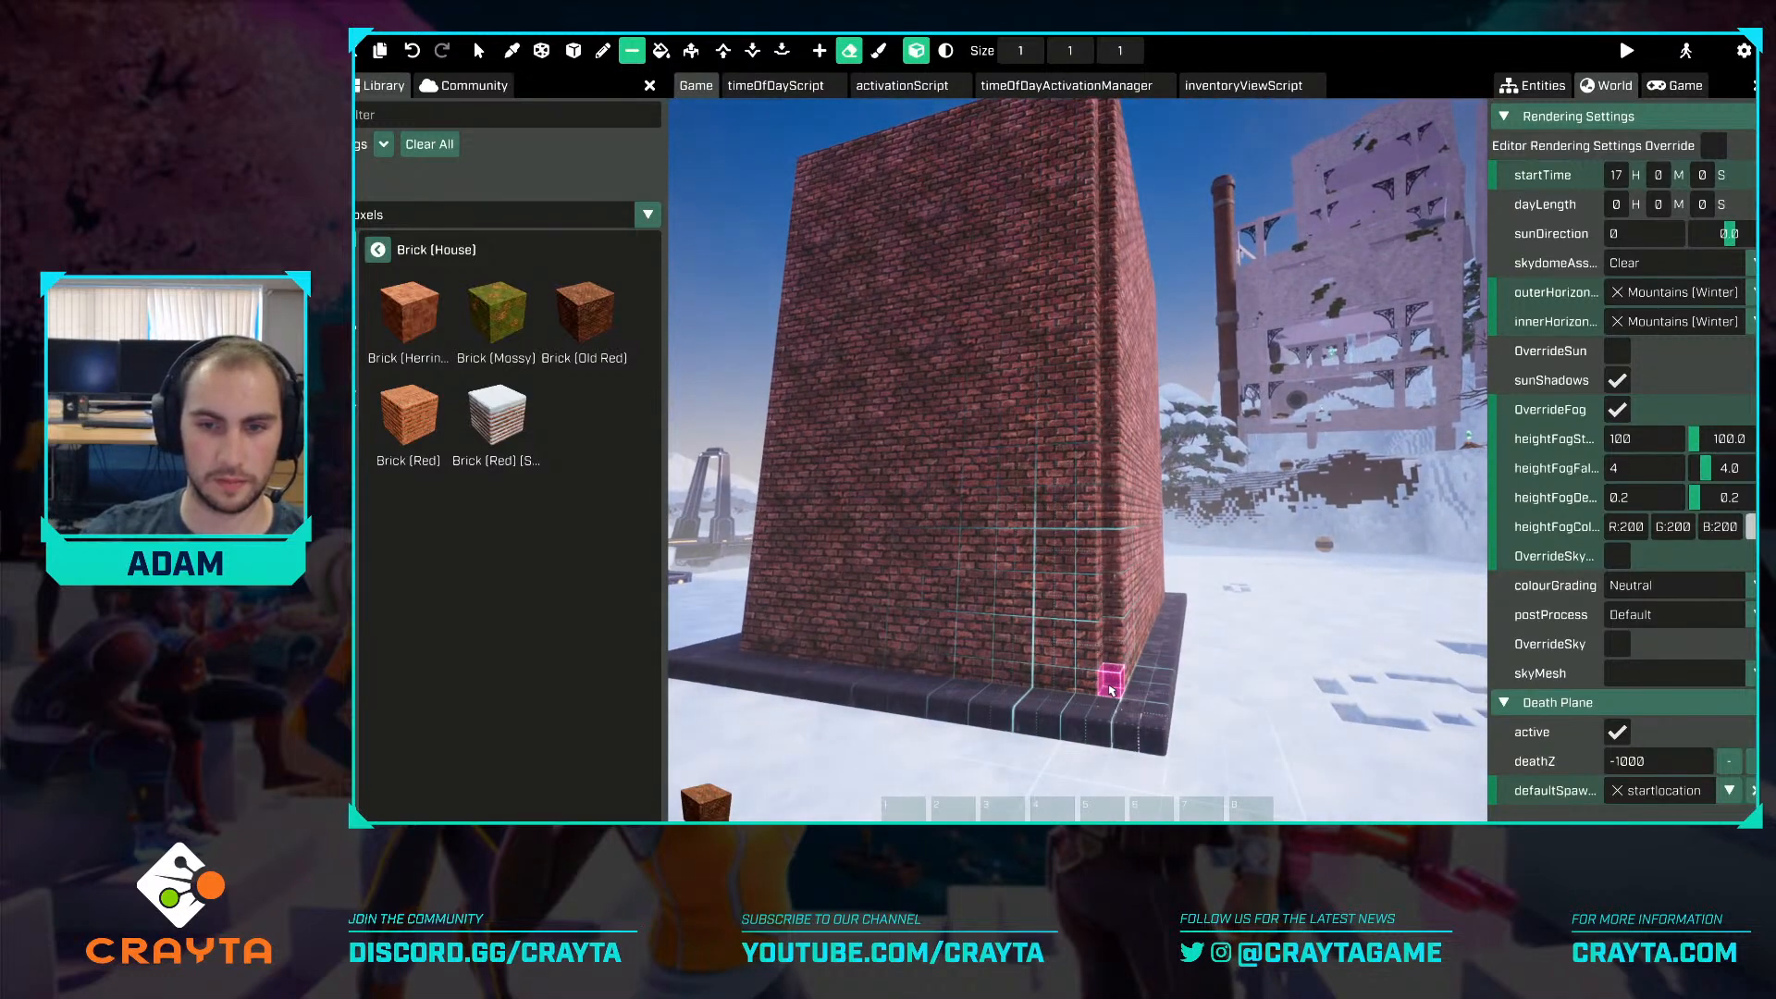
key(e)
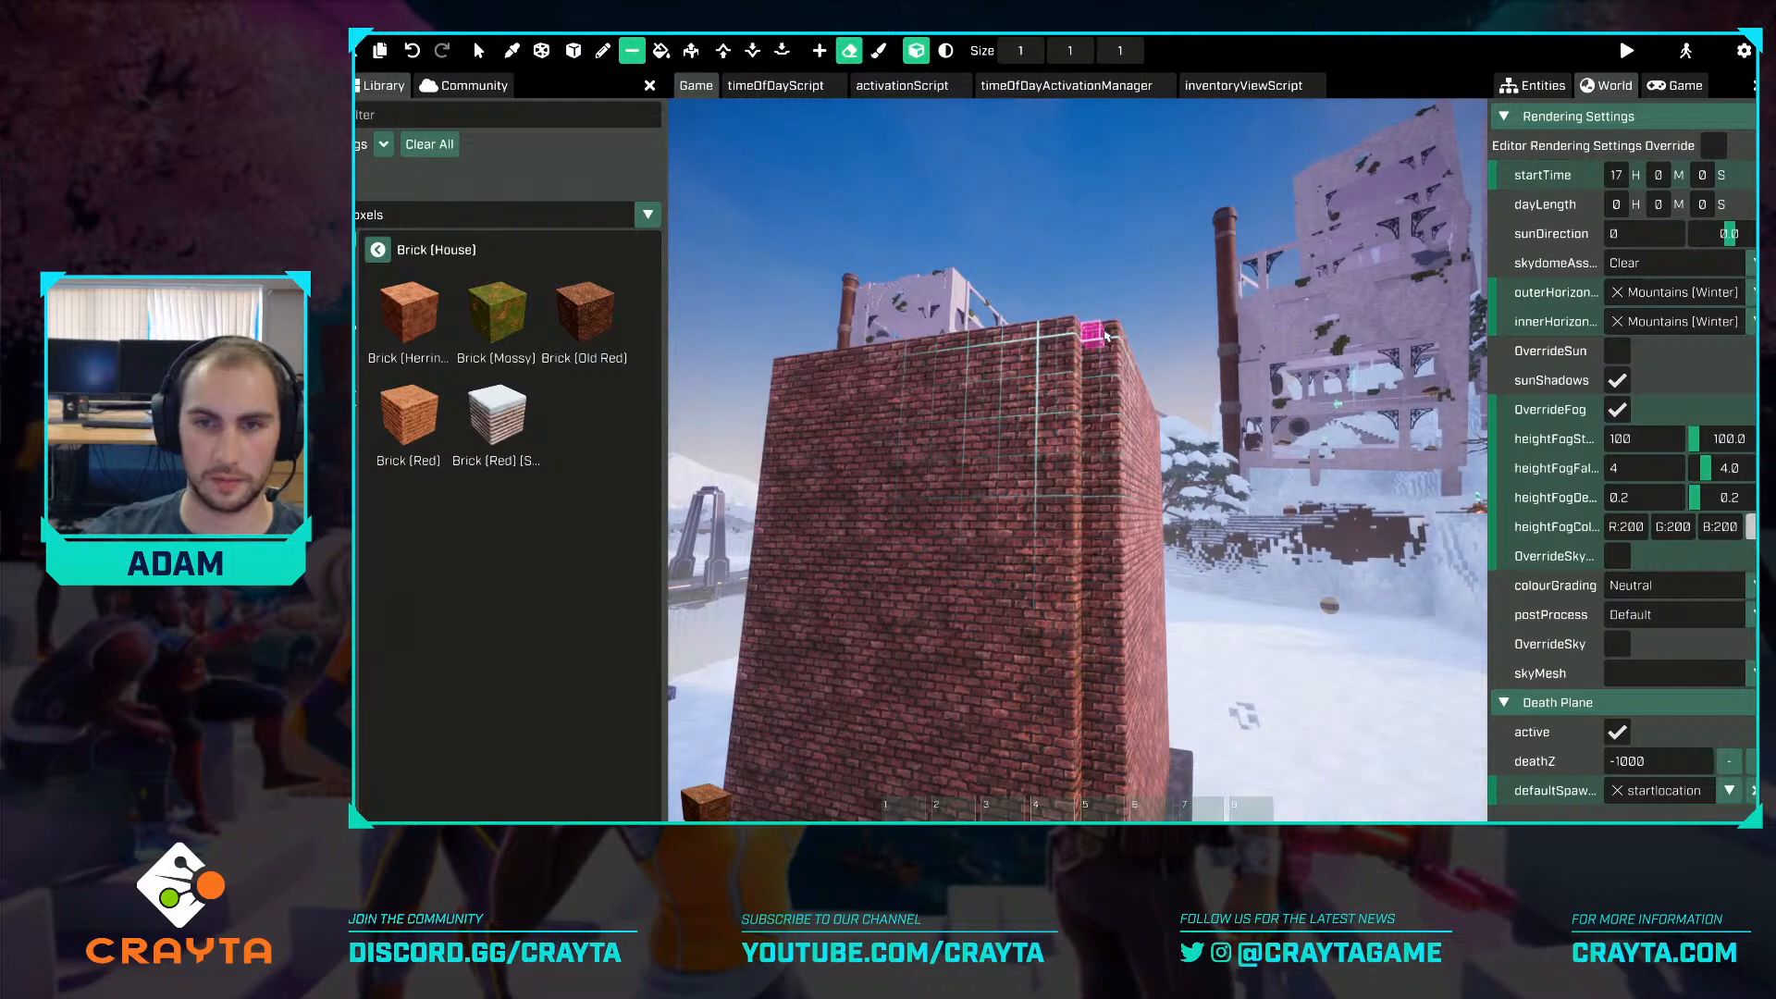
key(q)
mouse_move(1110, 337)
mouse_down()
mouse_move(1121, 731)
mouse_move(1122, 690)
mouse_up()
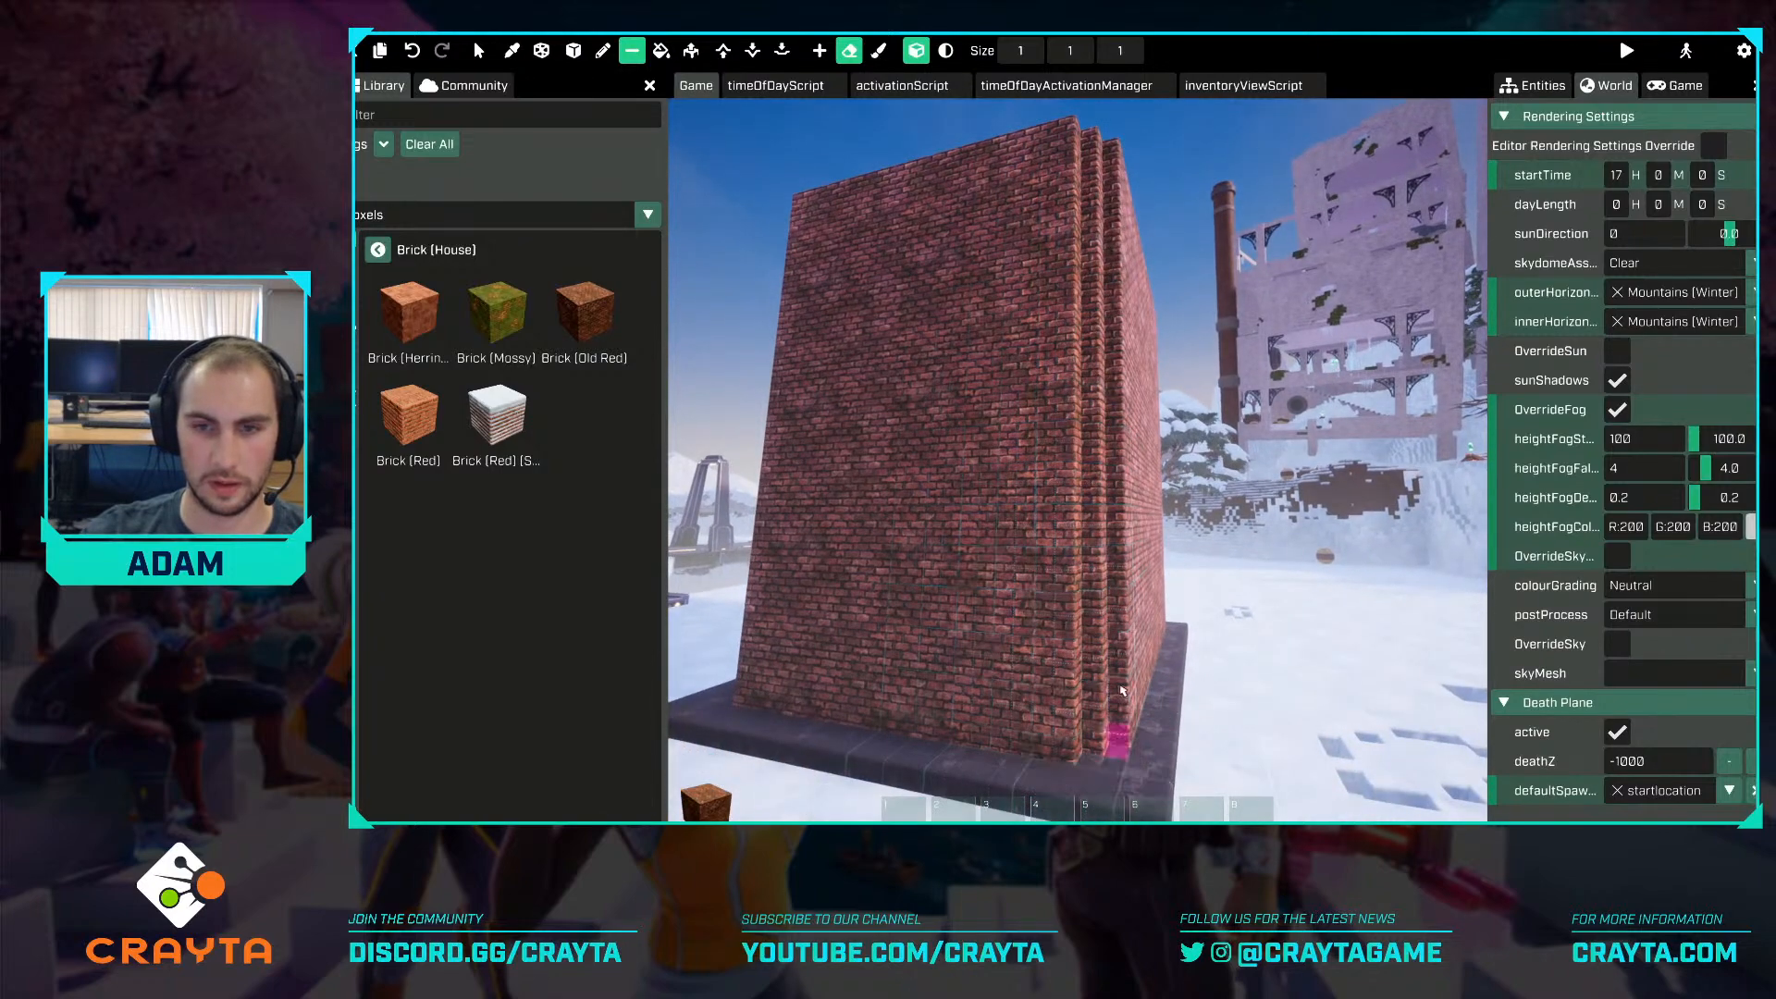
Notch the third vertical corner of the brick block by erasing full-height voxel lines.
key(d)
right_drag(1122, 690, 1113, 634)
key(w)
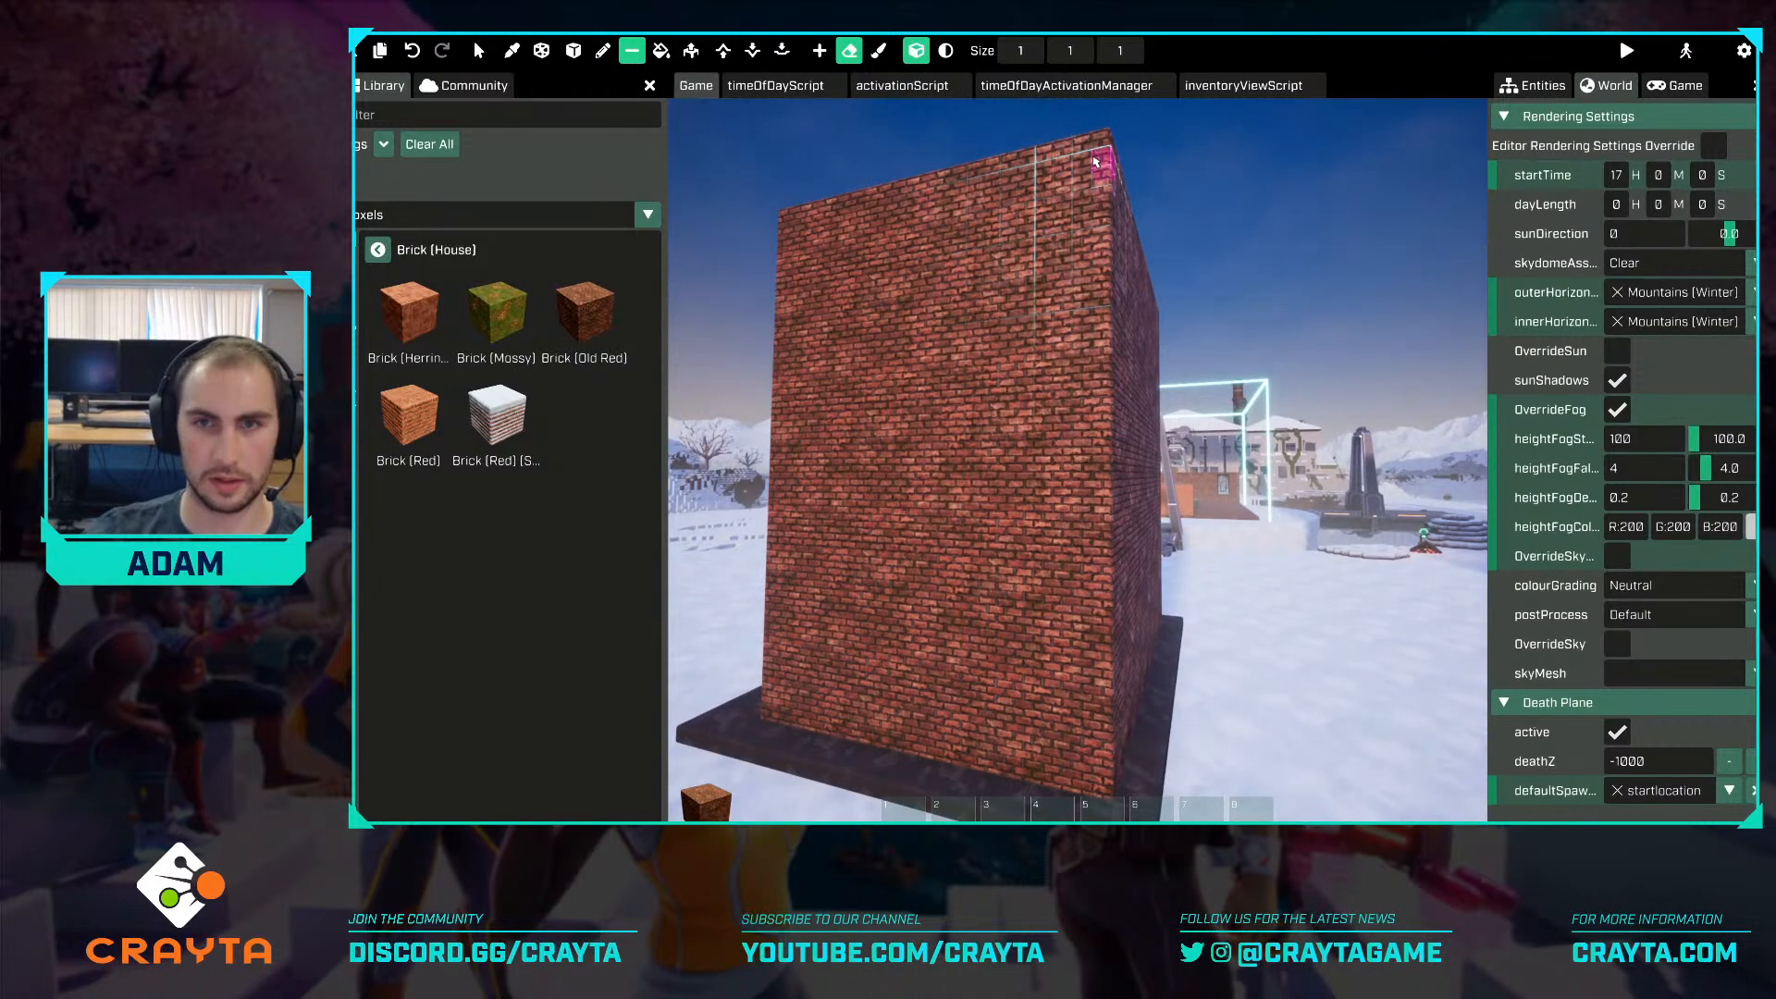
key(q)
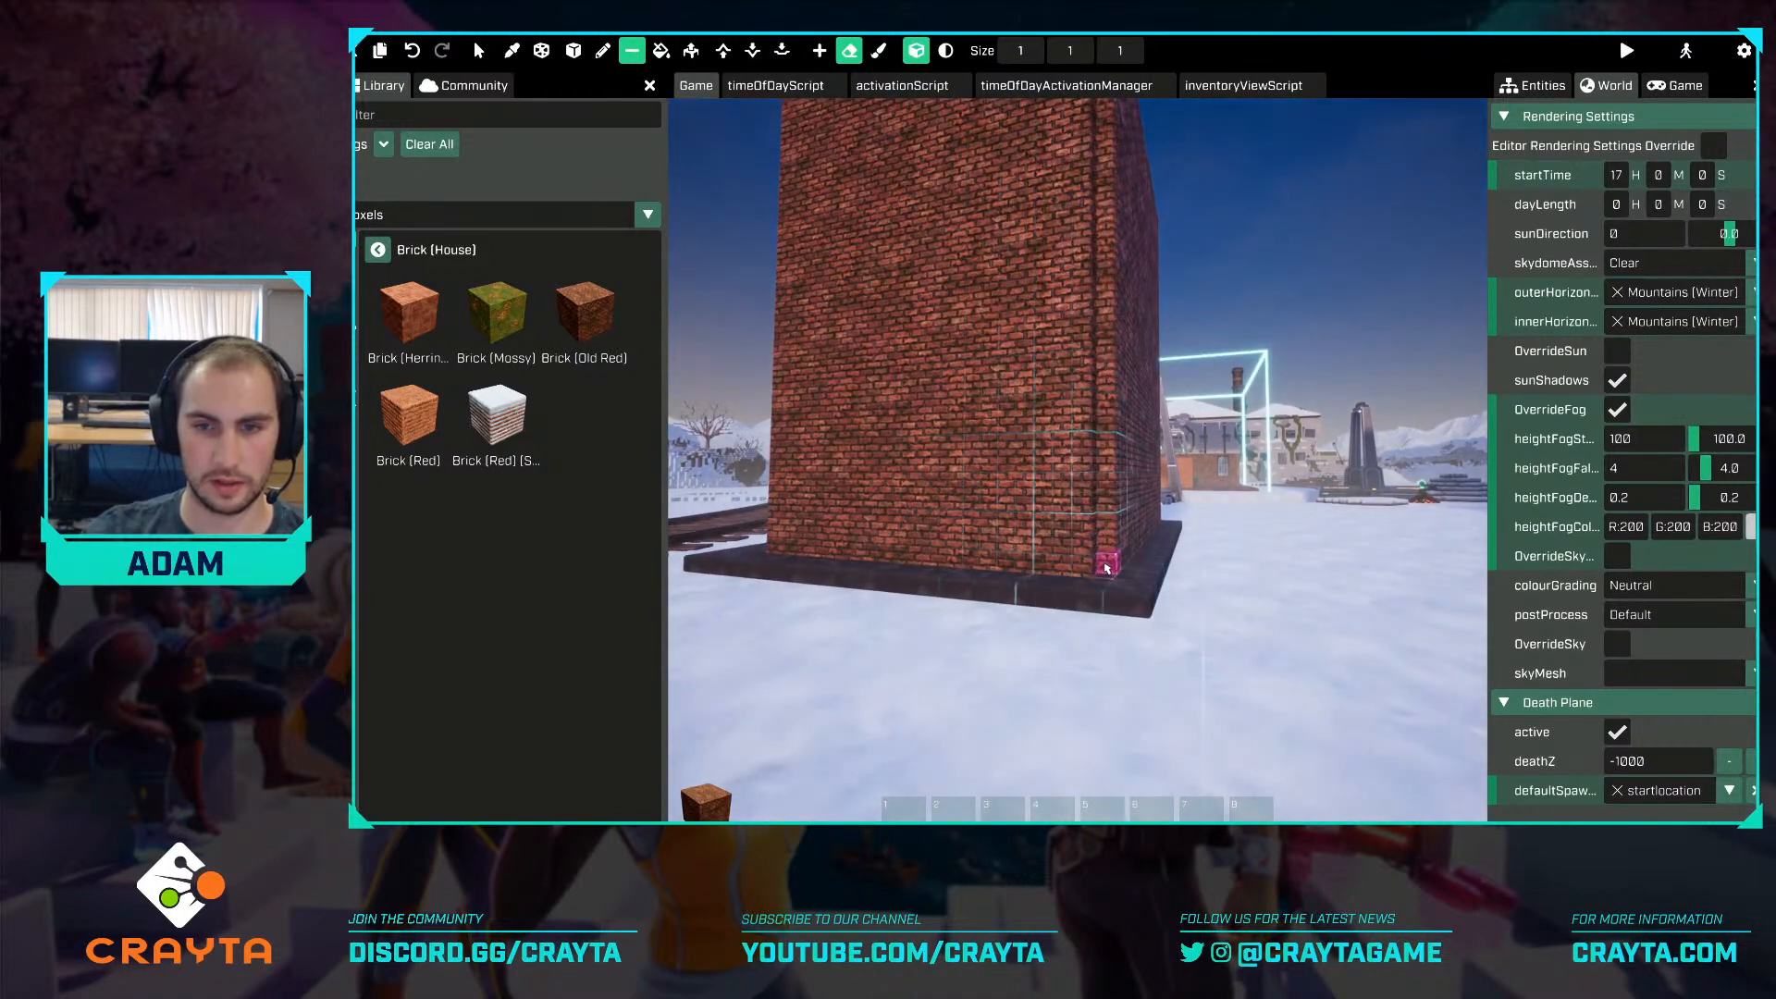
key(e)
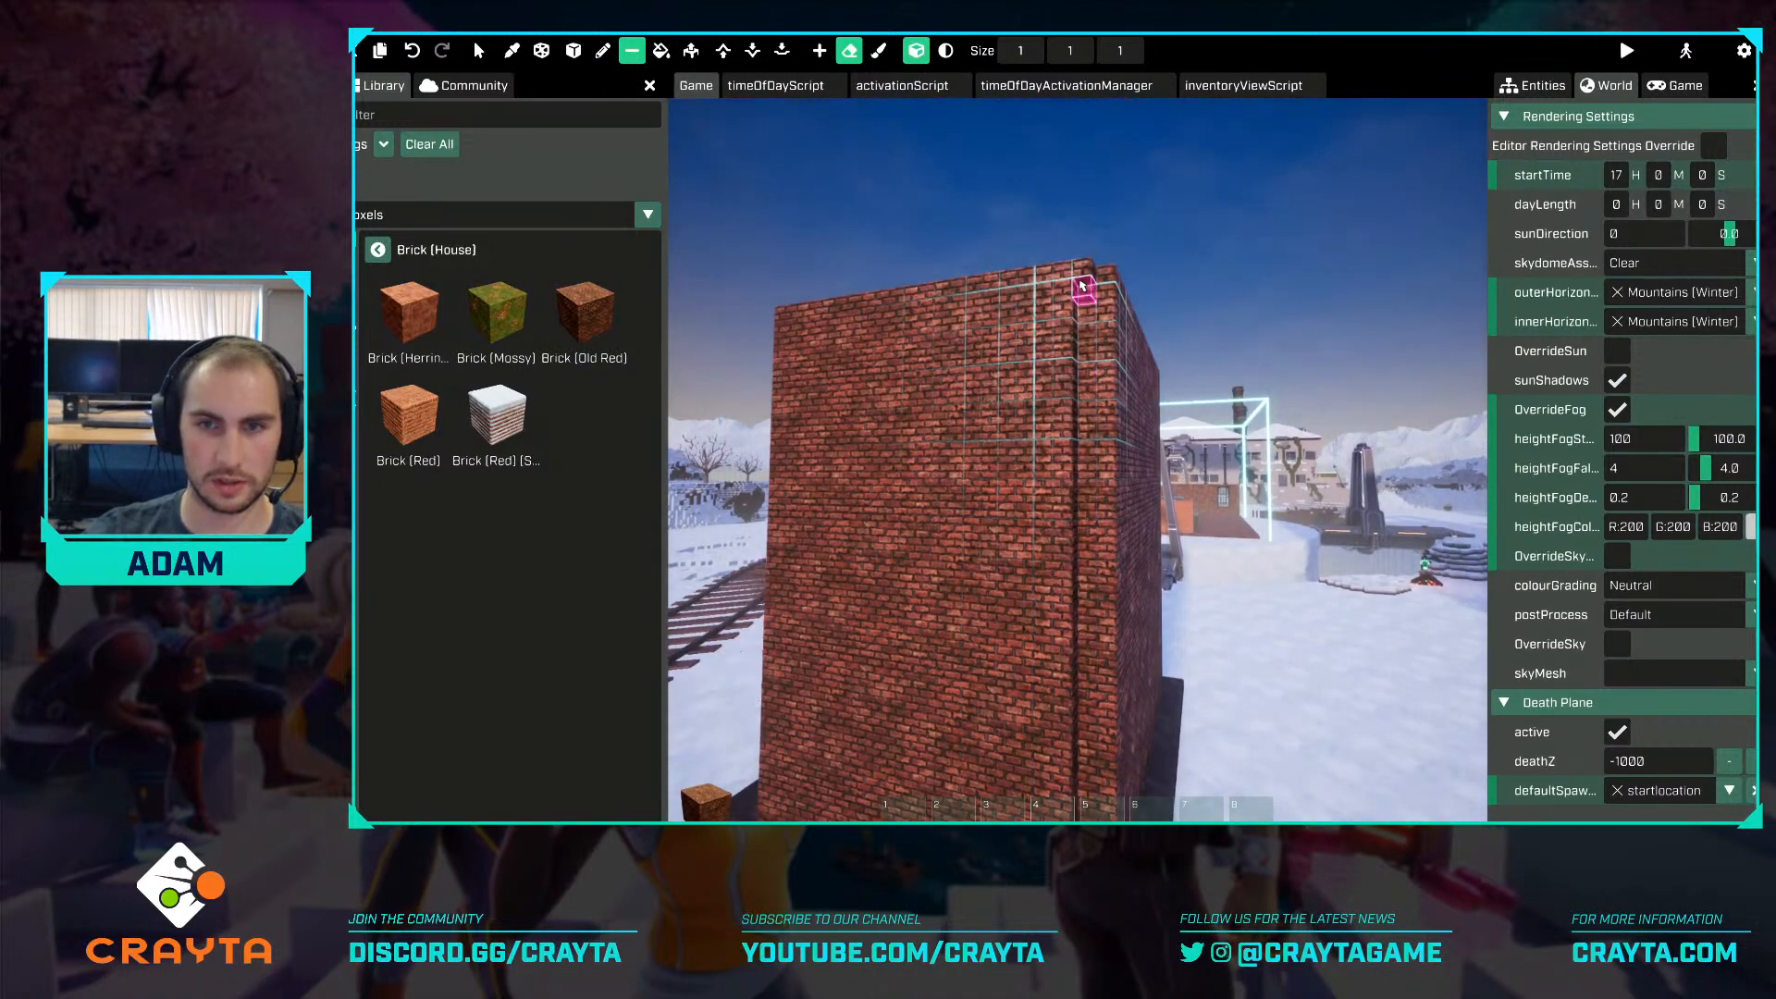
key(q)
drag(1098, 283, 1111, 603)
Cut the same full-height stepped notch into the fourth corner of the brick block.
key(d)
mouse_move(1111, 603)
right_down()
mouse_move(1136, 544)
mouse_move(1113, 539)
right_up()
key(w)
key(e)
drag(1092, 528, 1079, 252)
key(s)
right_drag(1080, 305, 1101, 322)
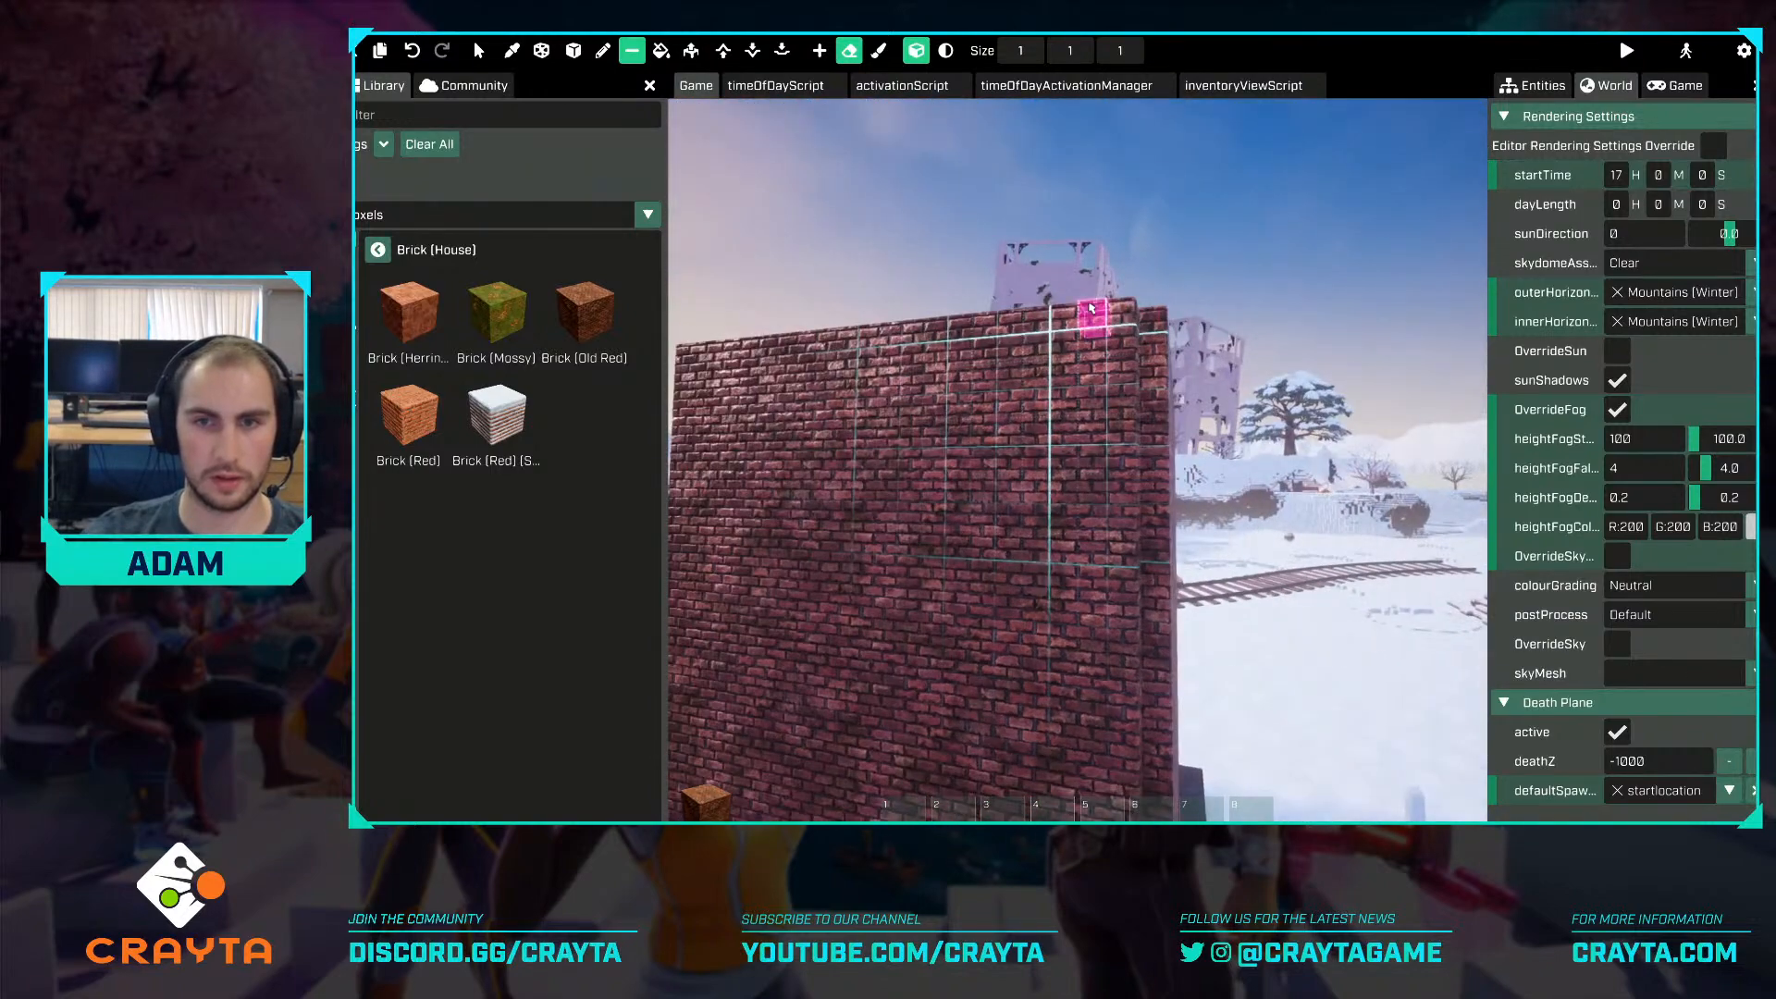
key(q)
mouse_move(1129, 324)
mouse_down()
mouse_move(1140, 605)
mouse_move(1158, 330)
mouse_up()
key(e)
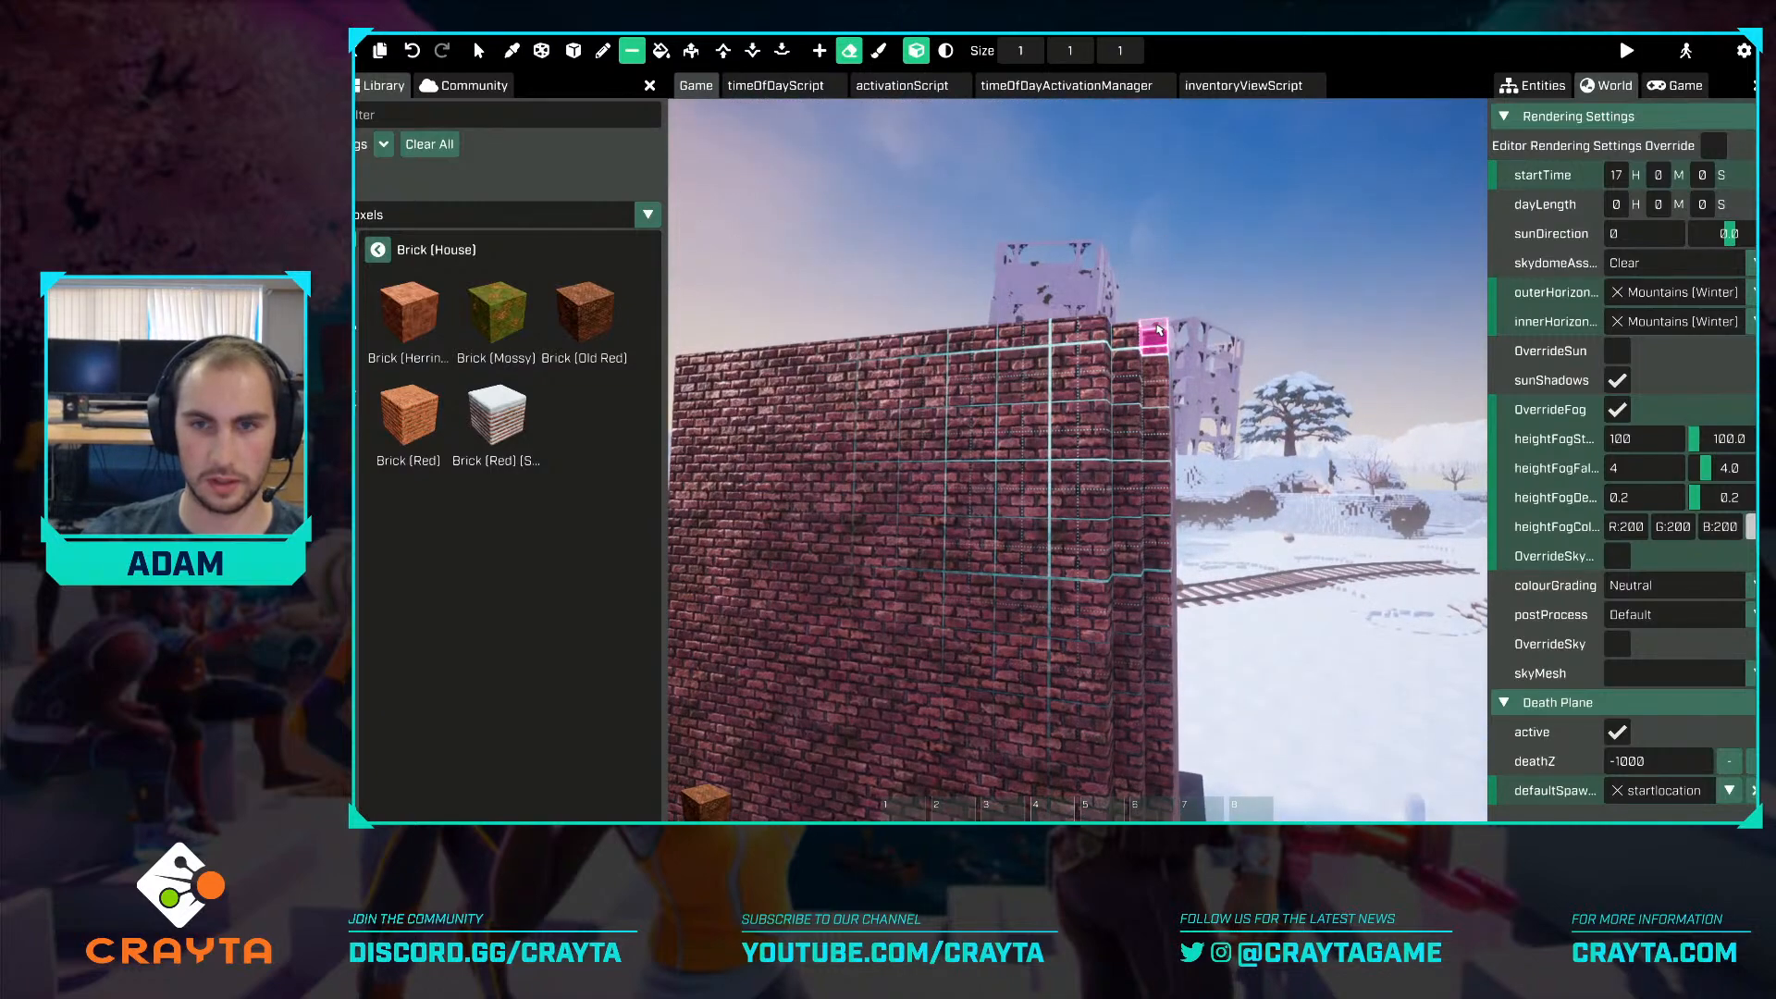
Circle the brick block and examine its stepped corners and overall shape.
key(s)
key(d)
mouse_move(1140, 420)
right_down()
mouse_move(1169, 416)
mouse_move(1114, 419)
mouse_move(1153, 426)
right_up()
key(d)
key(w)
mouse_move(1046, 408)
right_down()
mouse_move(1022, 410)
mouse_move(1048, 413)
right_up()
key(s)
key(a)
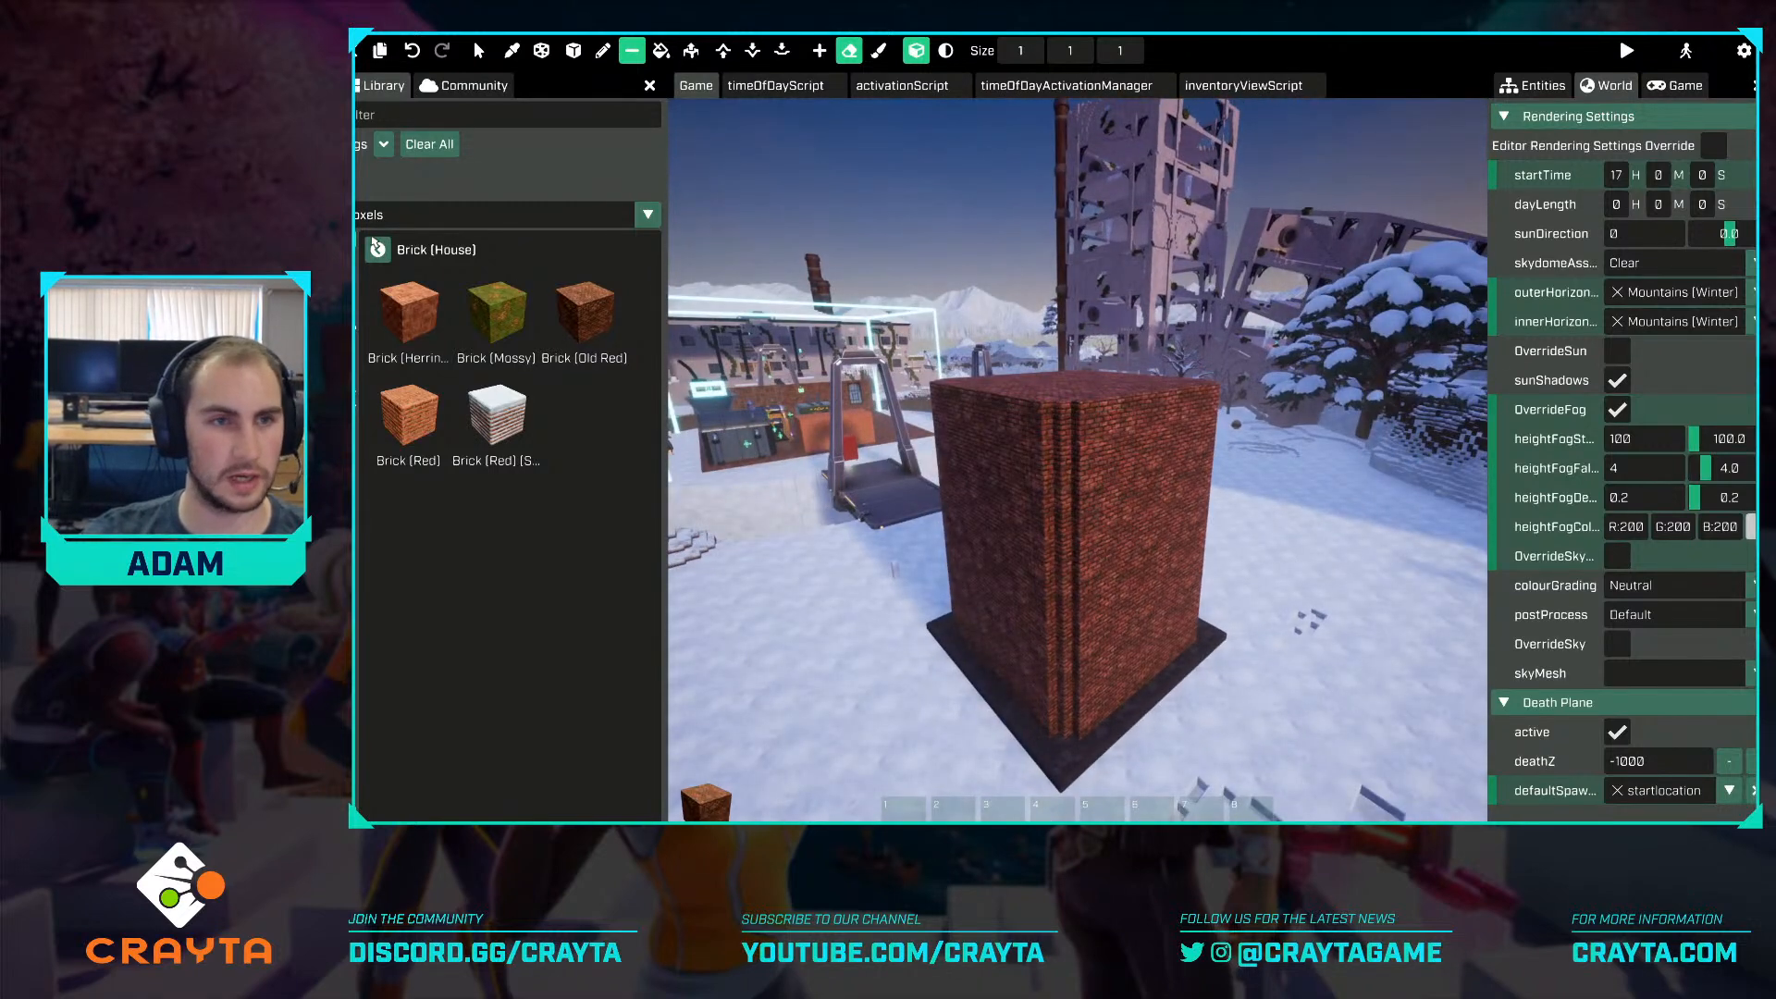
Search the library for "wheel" and place the Gear Wheel mesh on top of the brick block.
click(351, 257)
click(447, 115)
text(whee)
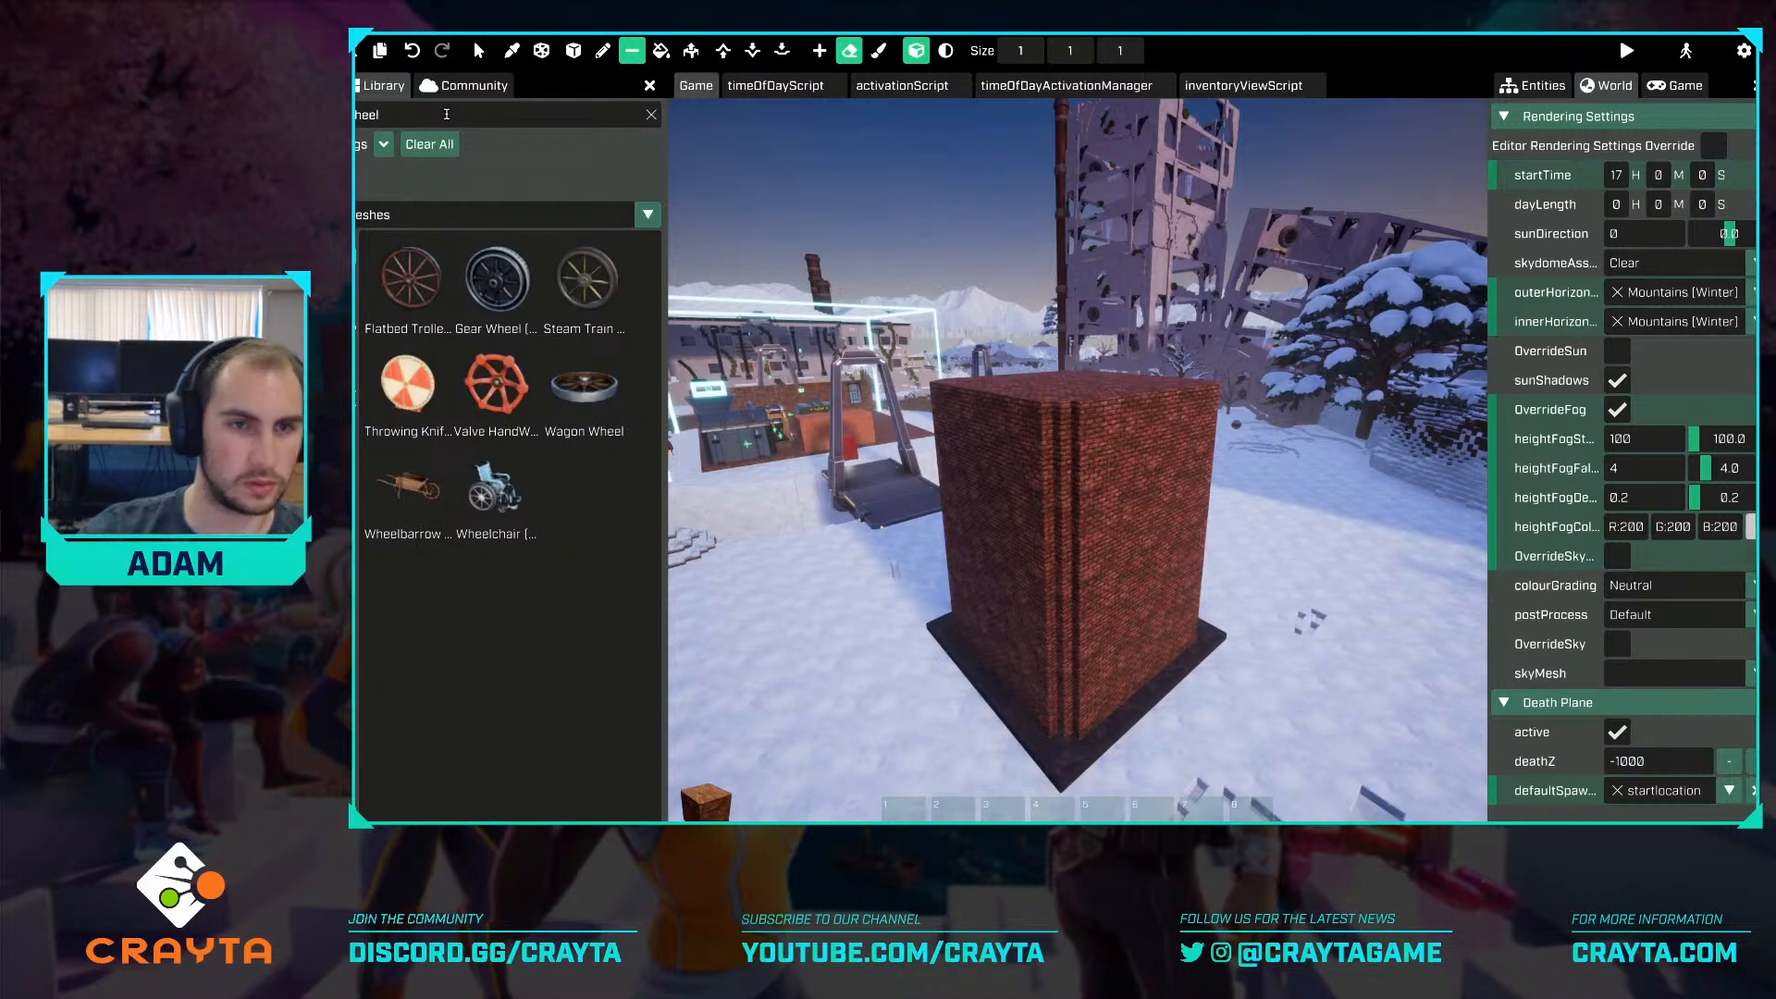
click(590, 280)
key(w)
key(a)
right_drag(1050, 409, 1073, 425)
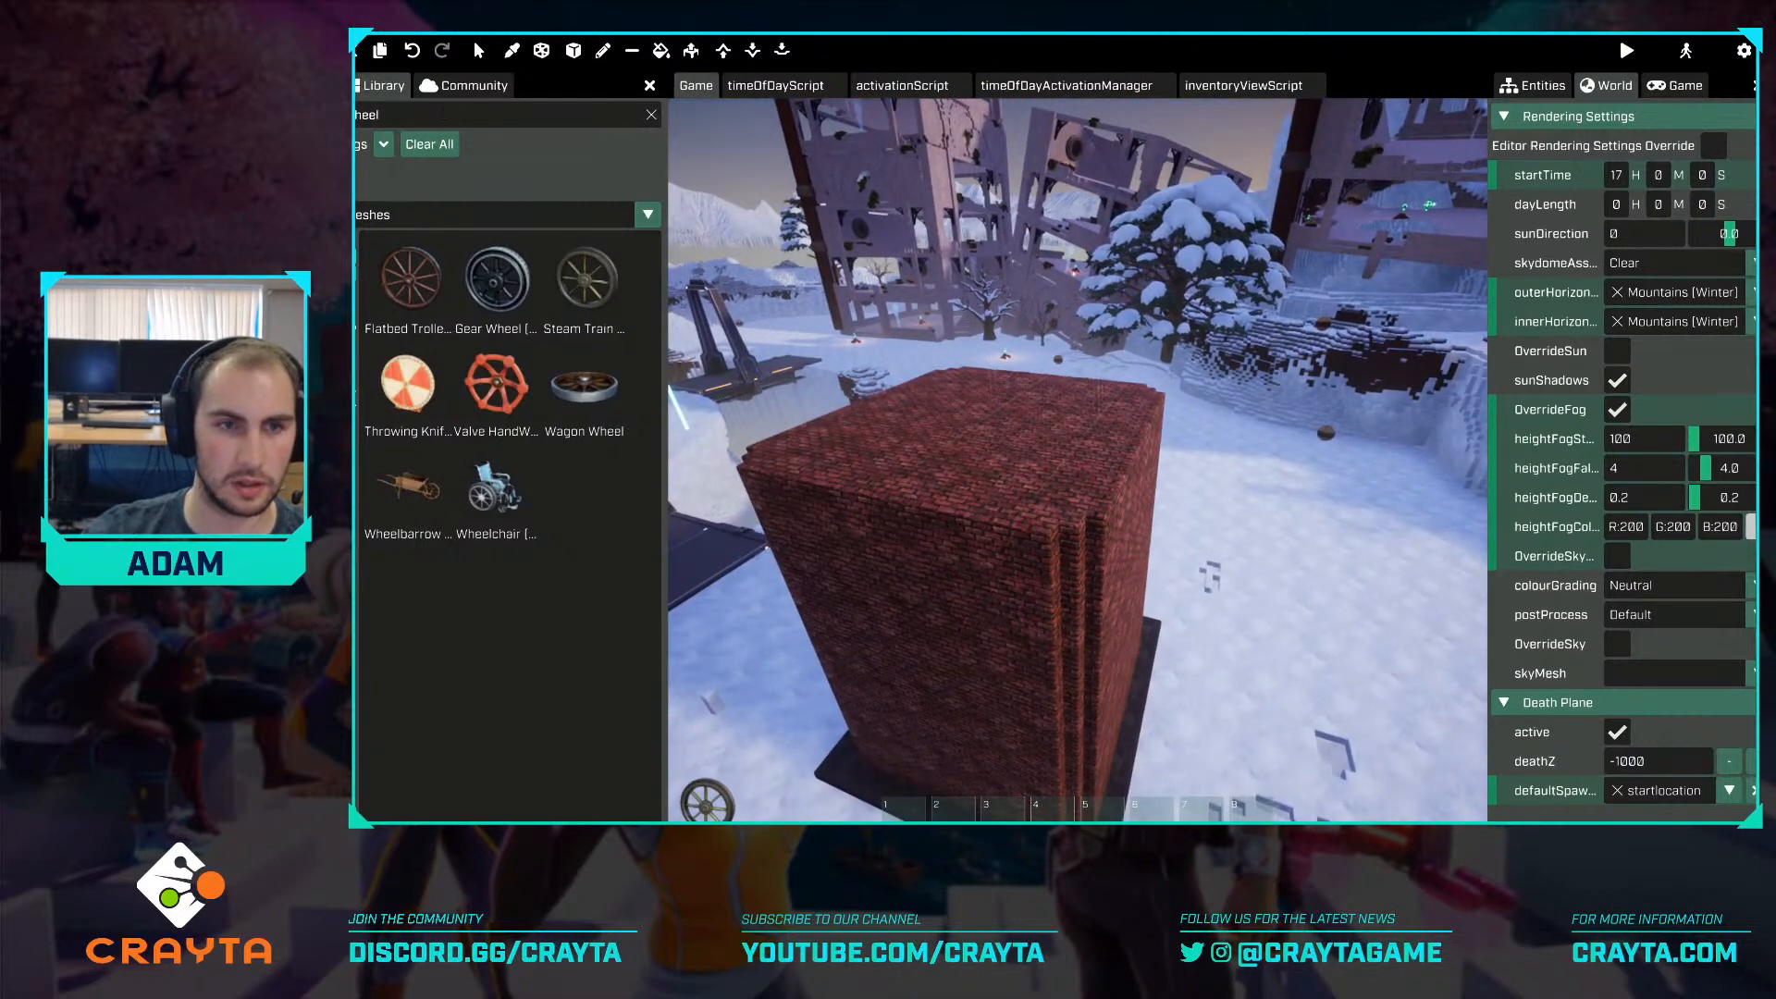
click(492, 285)
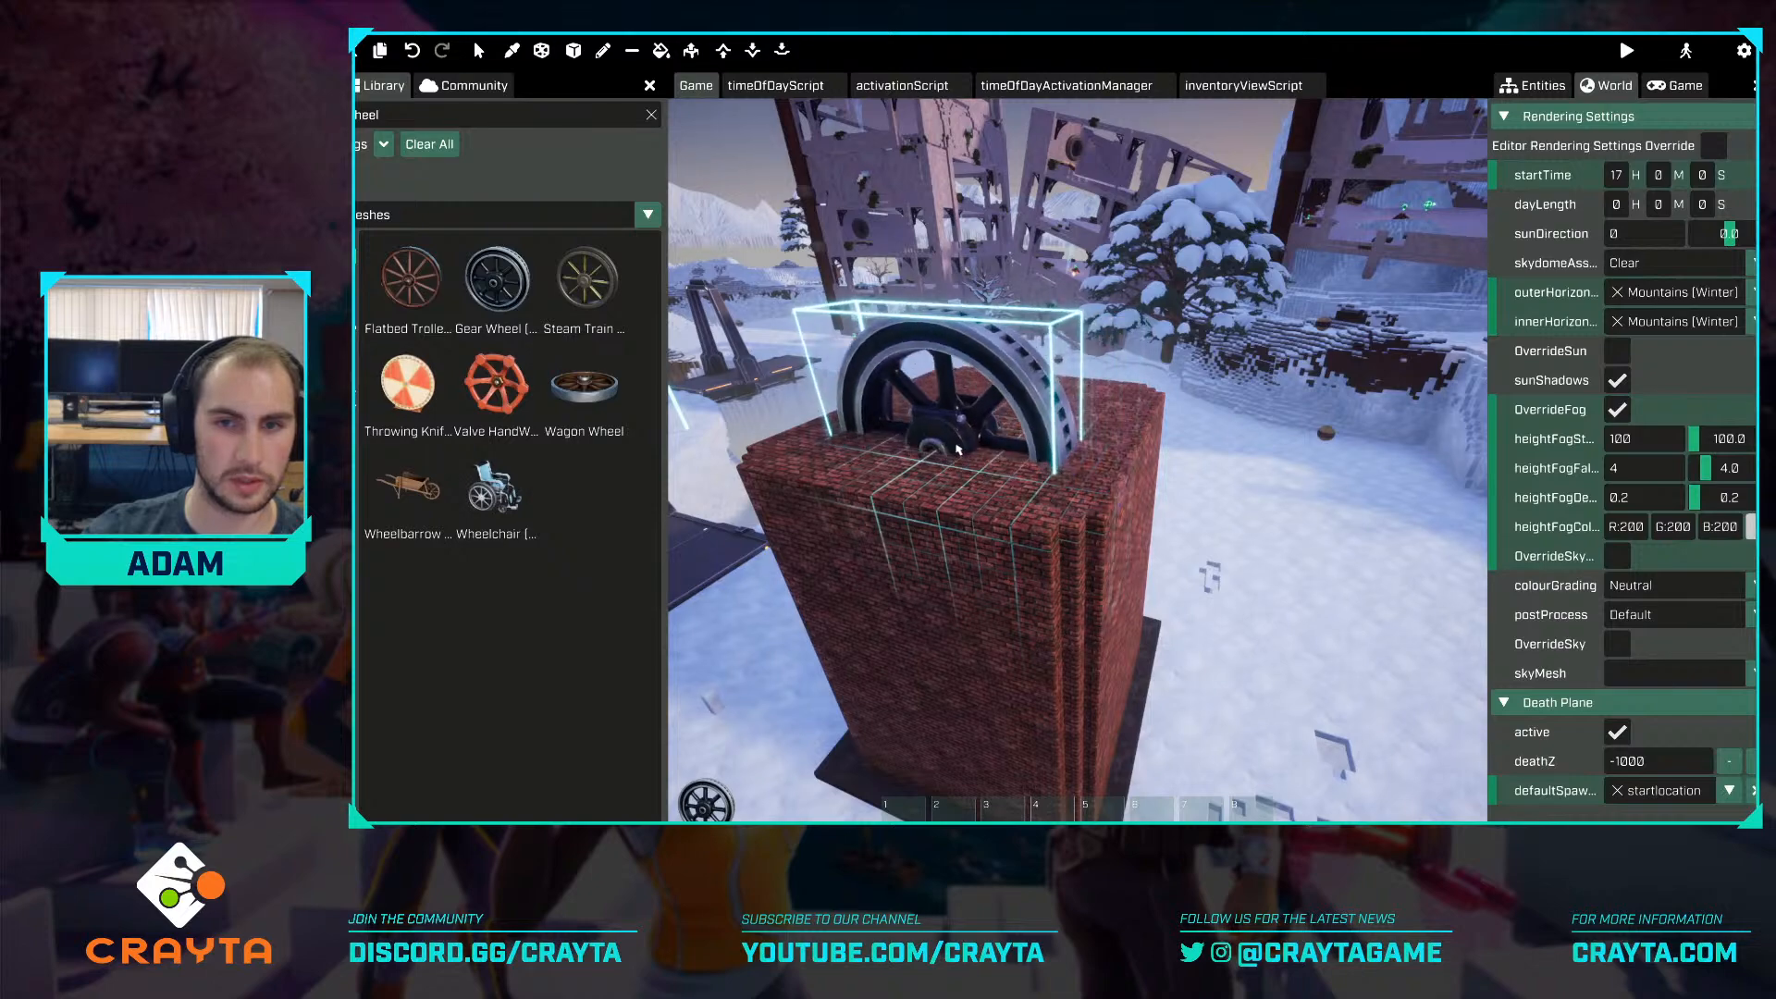
click(965, 448)
Shift the gear wheel toward one side of the block's top and check its placement.
key(d)
right_drag(965, 449, 1160, 475)
key(a)
drag(1004, 477, 966, 476)
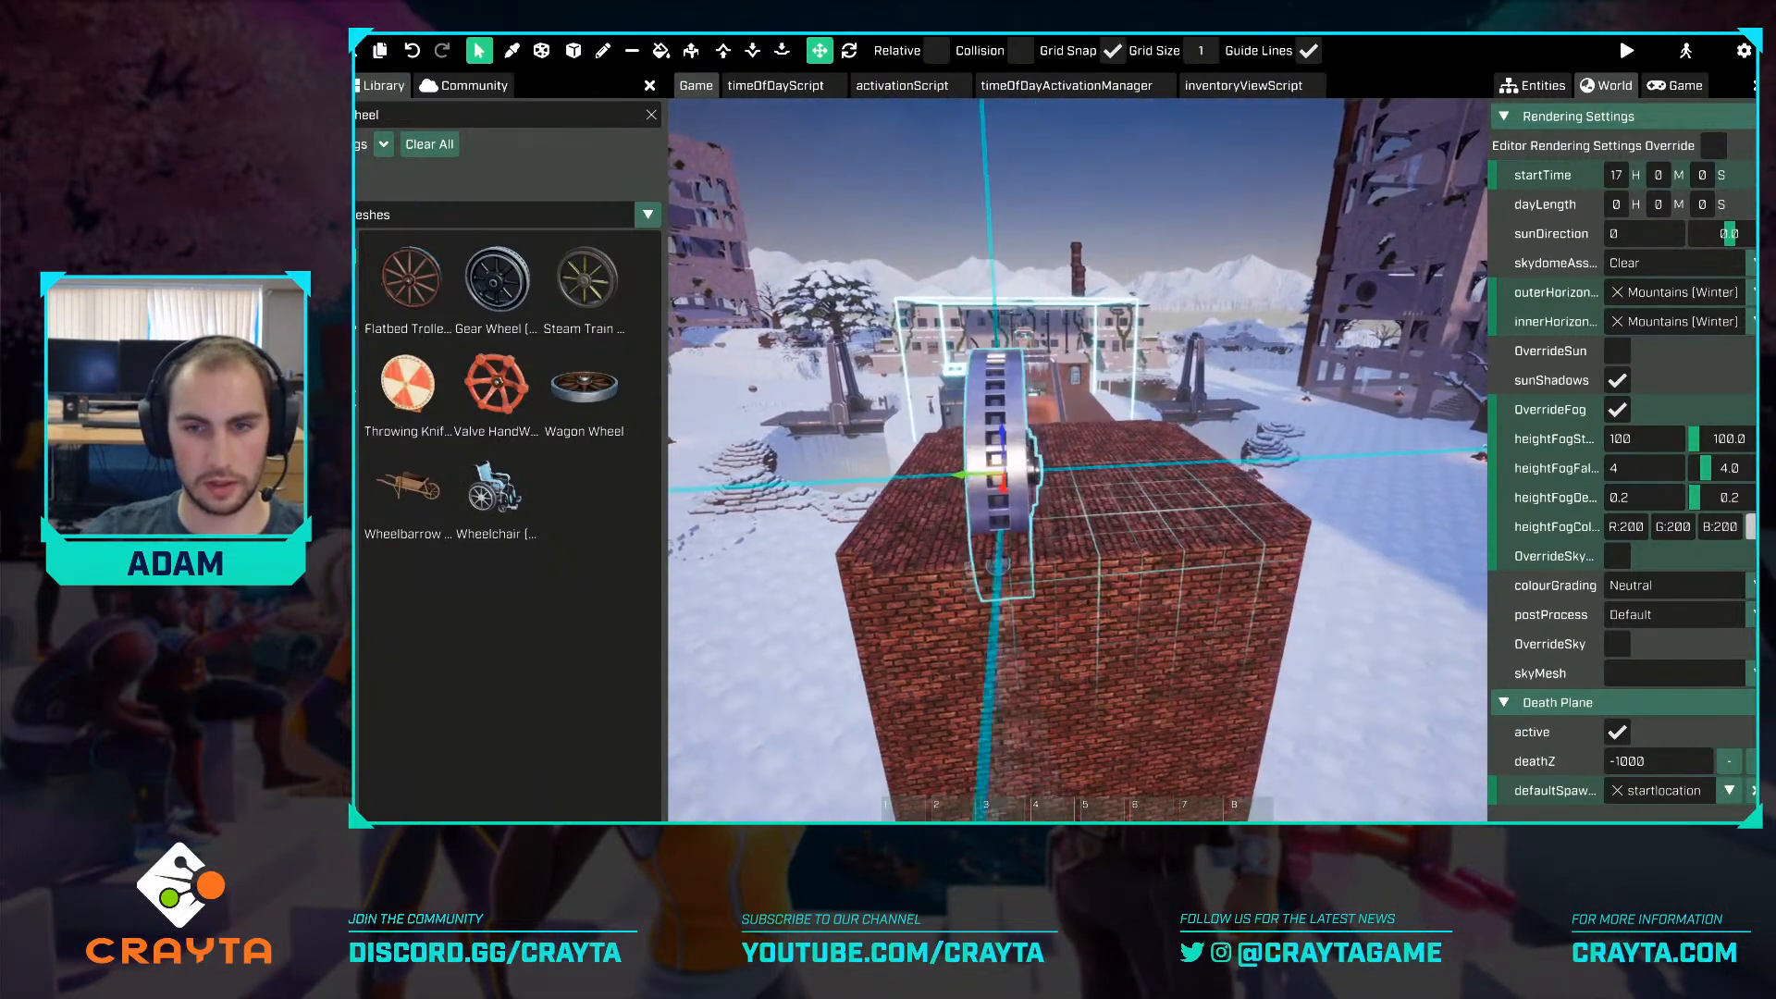
key(a)
right_drag(967, 477, 1042, 509)
key(w)
key(d)
key(s)
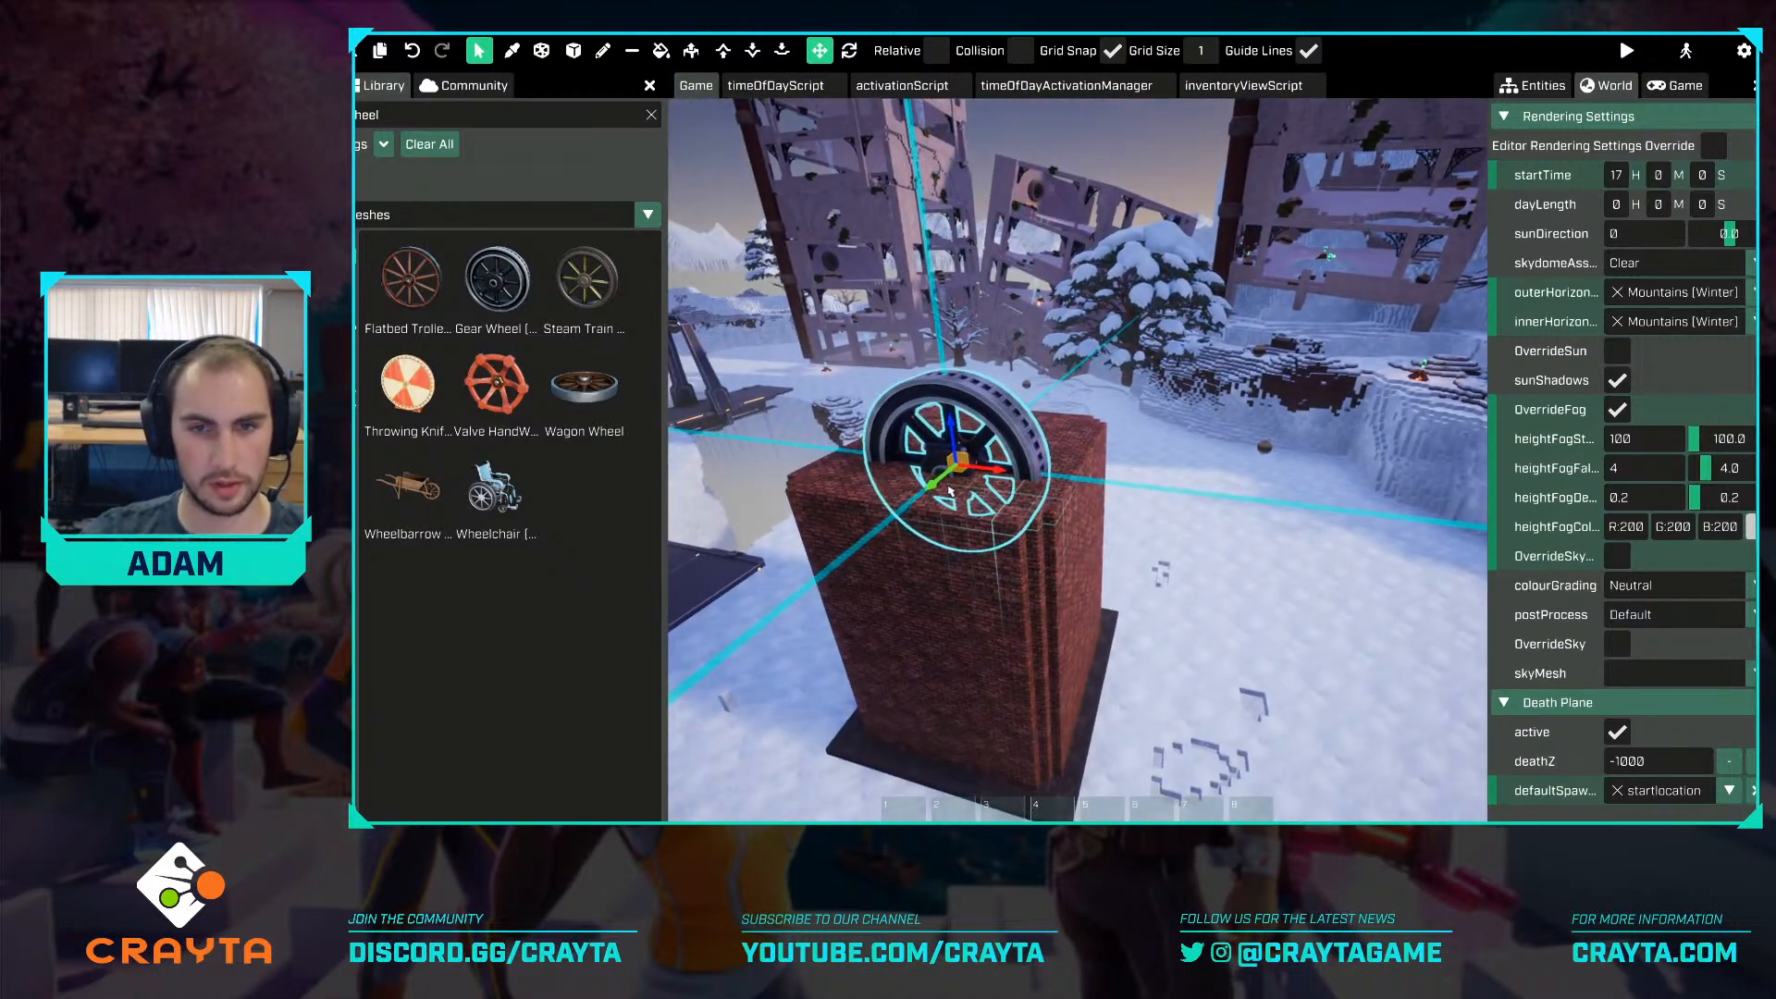
Delete the gear wheel from the top of the brick block.
right_drag(1078, 459, 1152, 500)
key(a)
key(w)
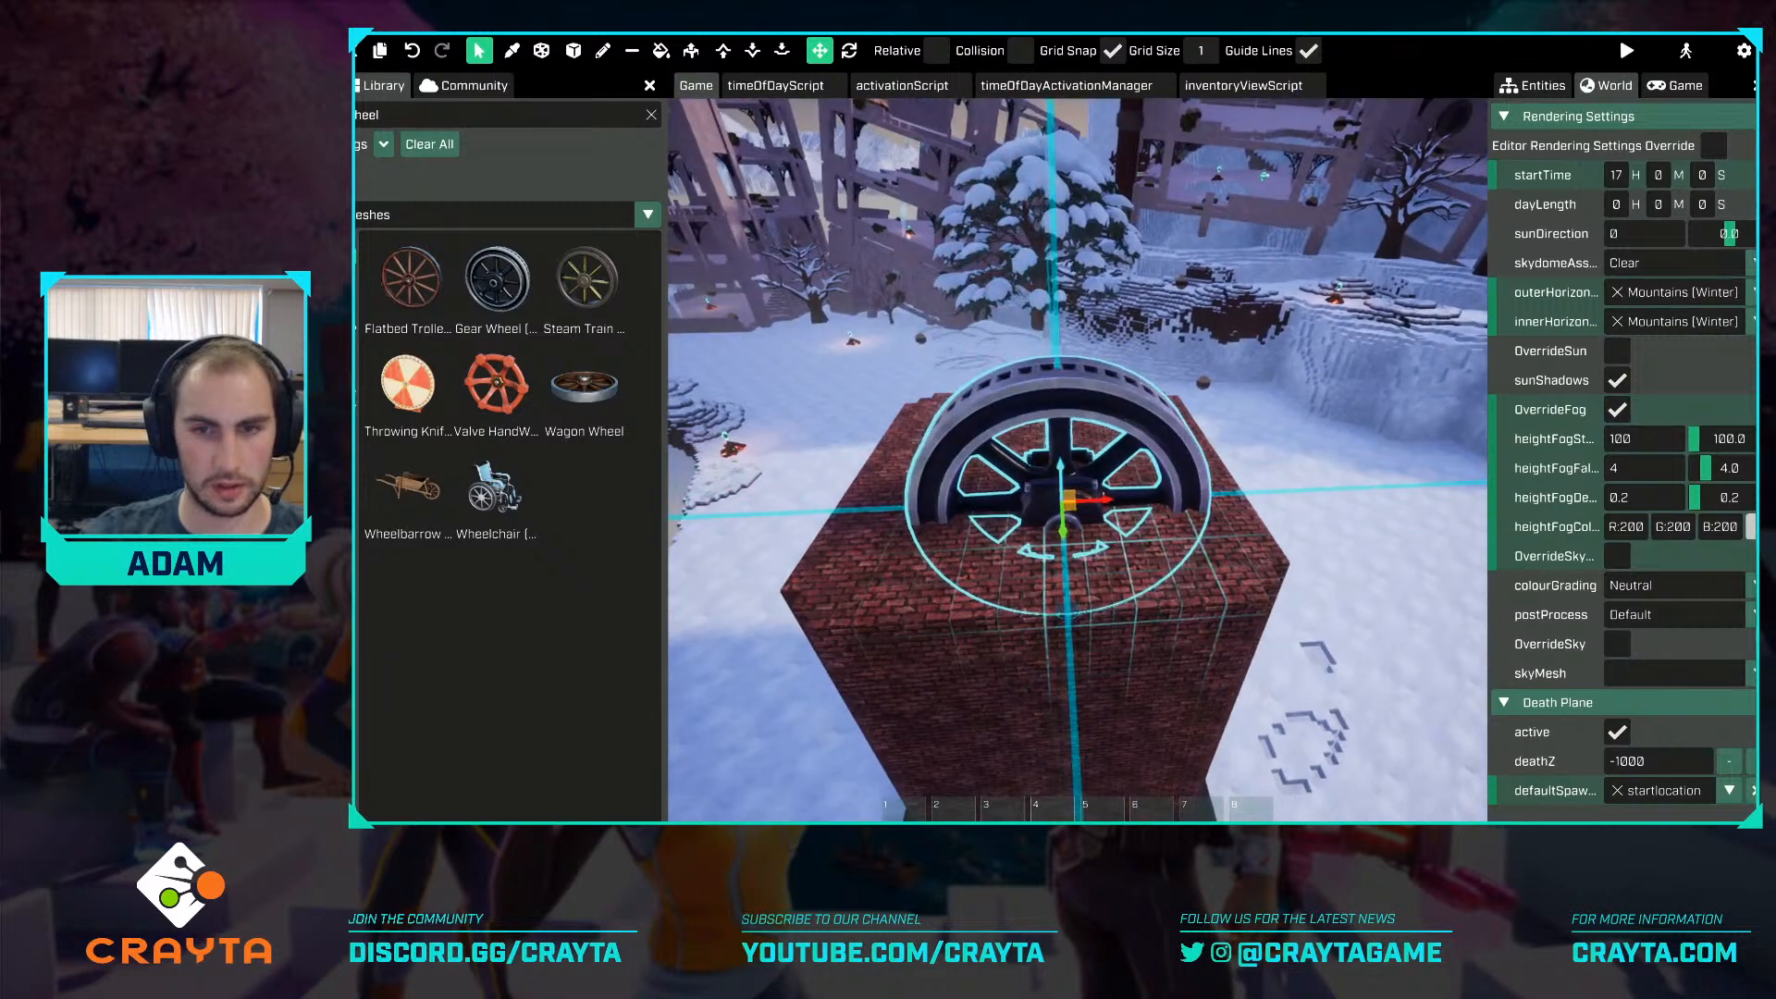
key(Delete)
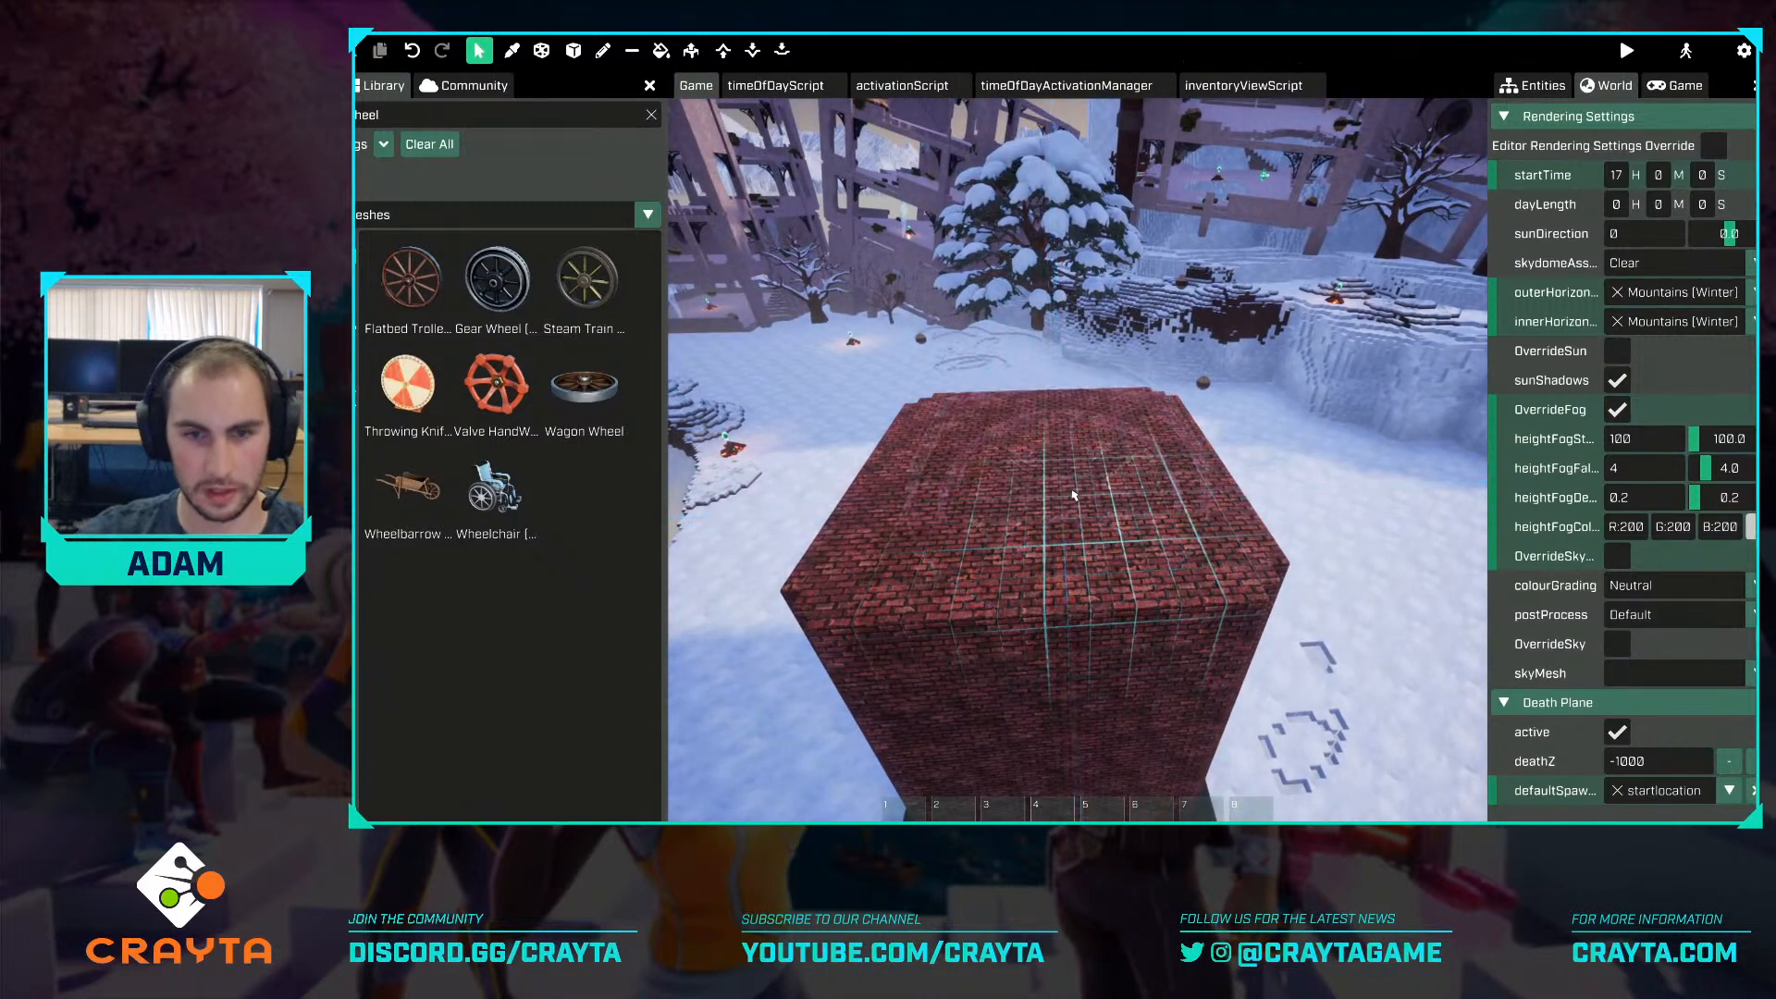
Mark a 20 × 20 voxel box in erase mode on the block's top, inset from the outer walls.
click(572, 51)
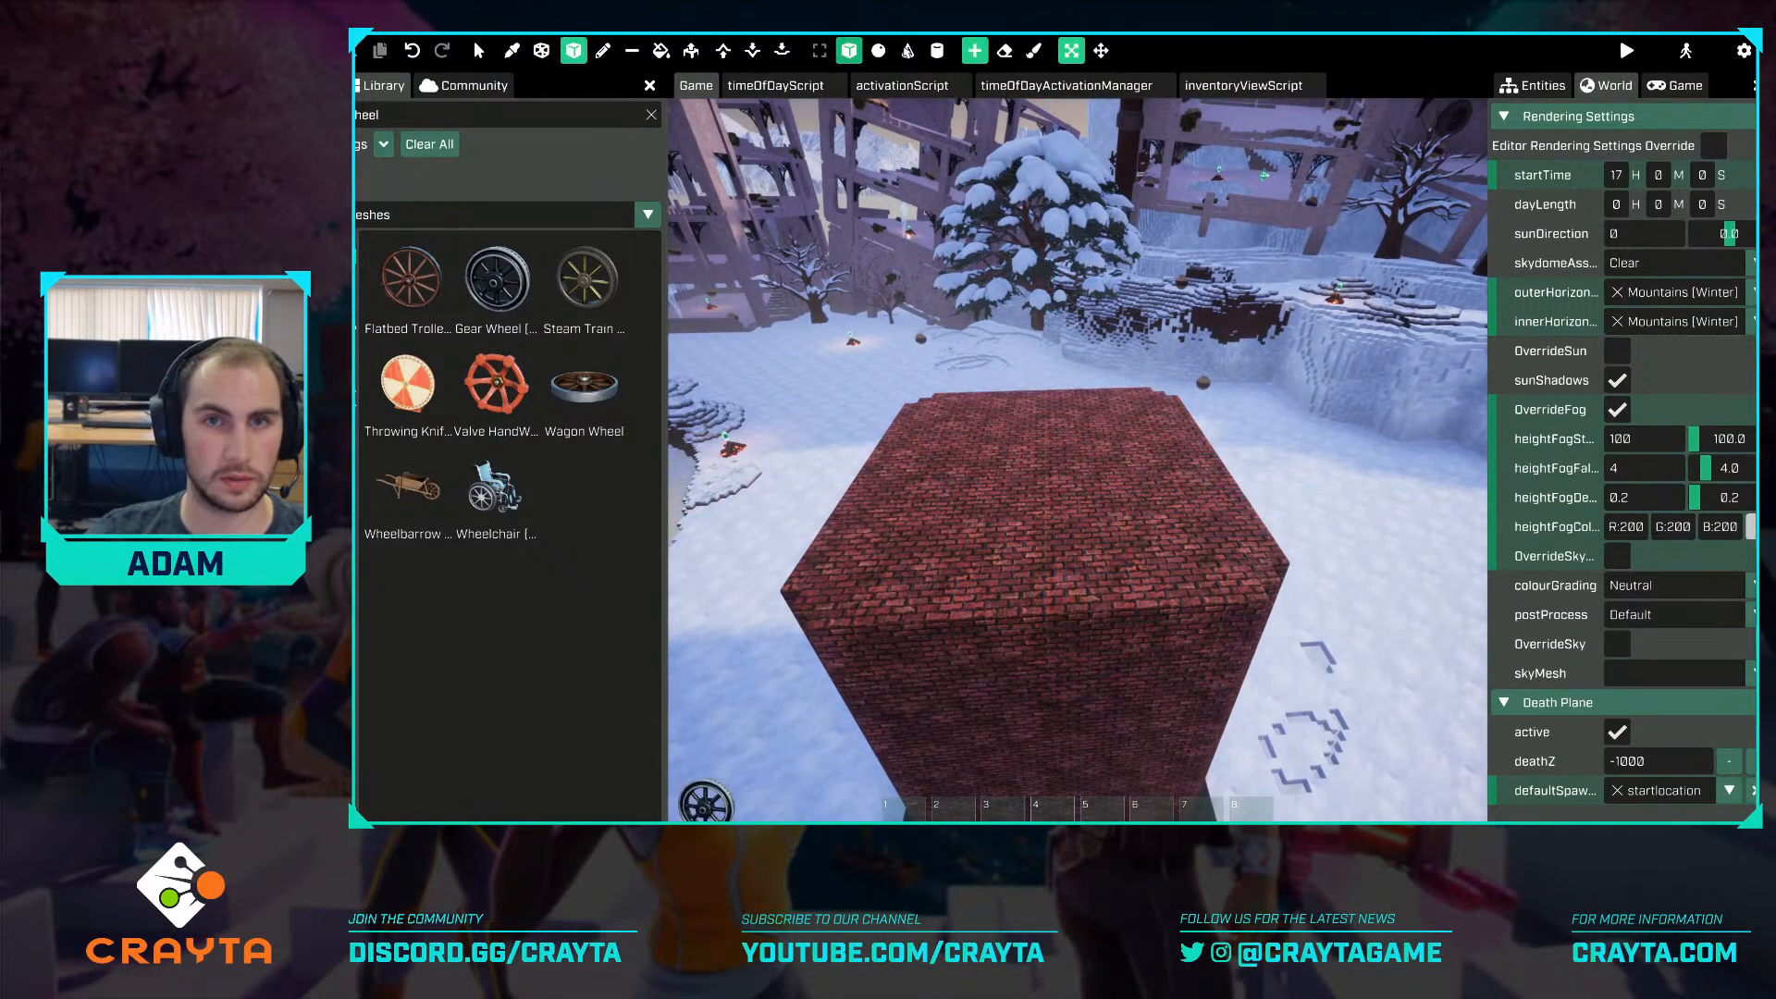
key(w)
right_drag(1091, 373, 997, 345)
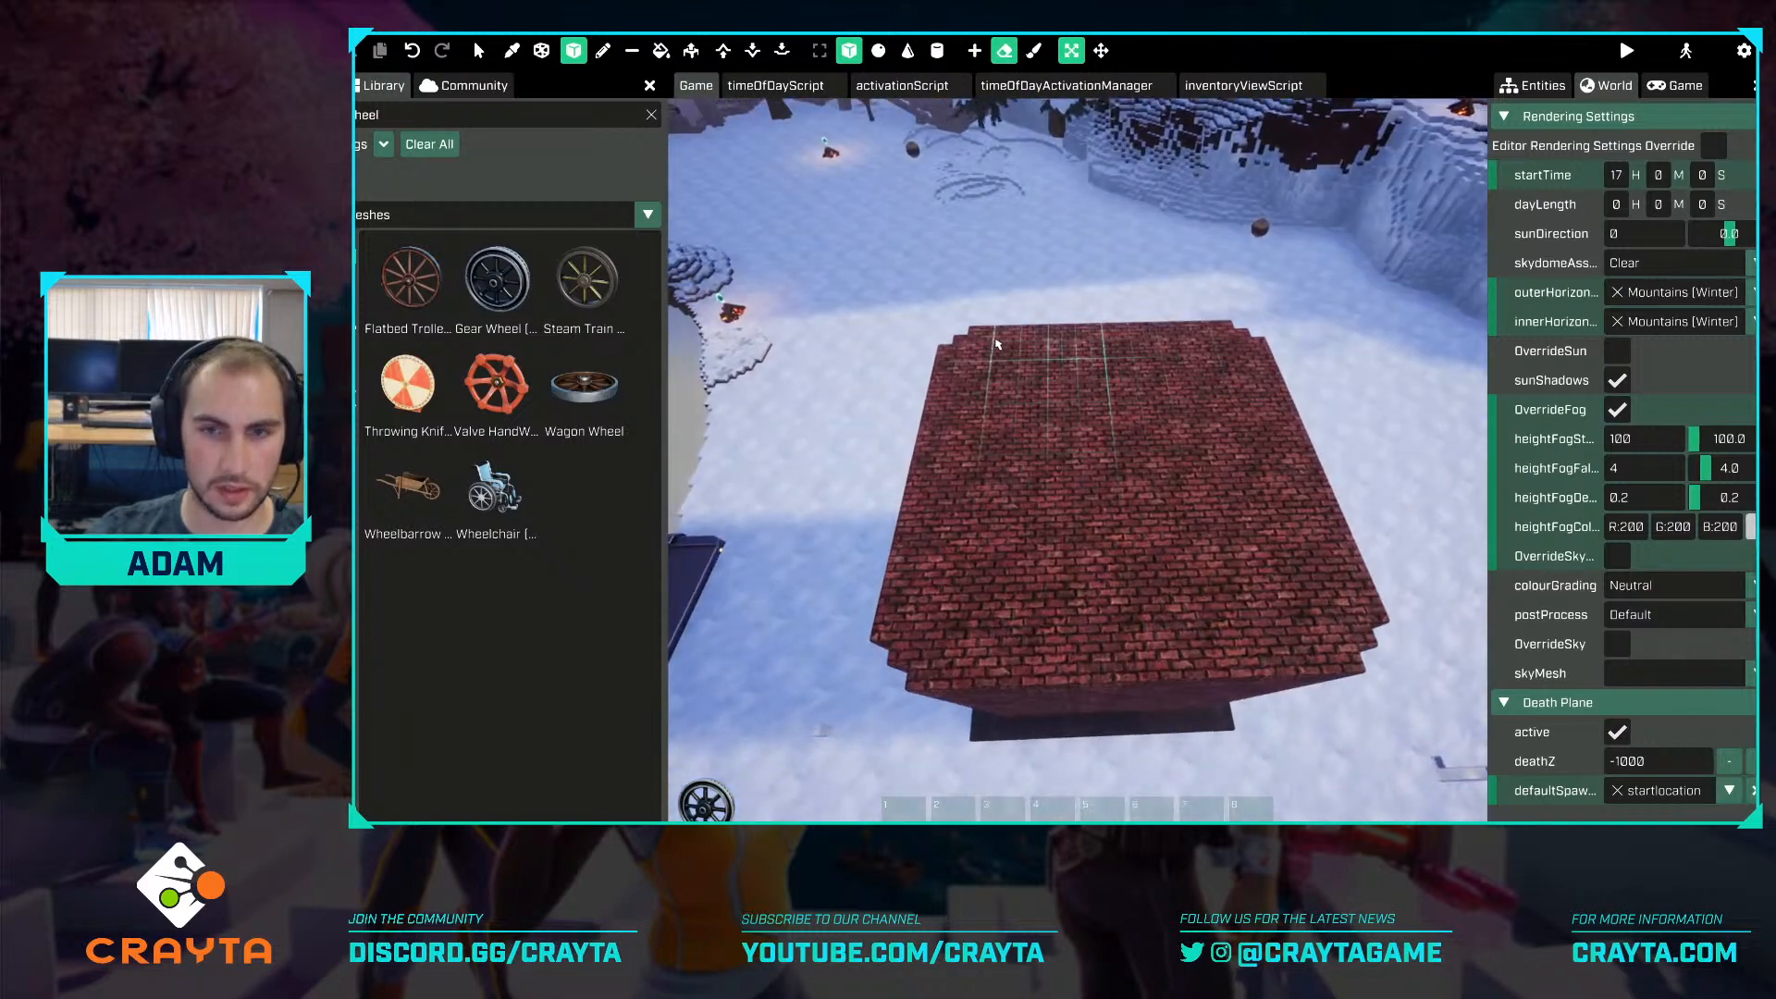
drag(979, 352, 1143, 698)
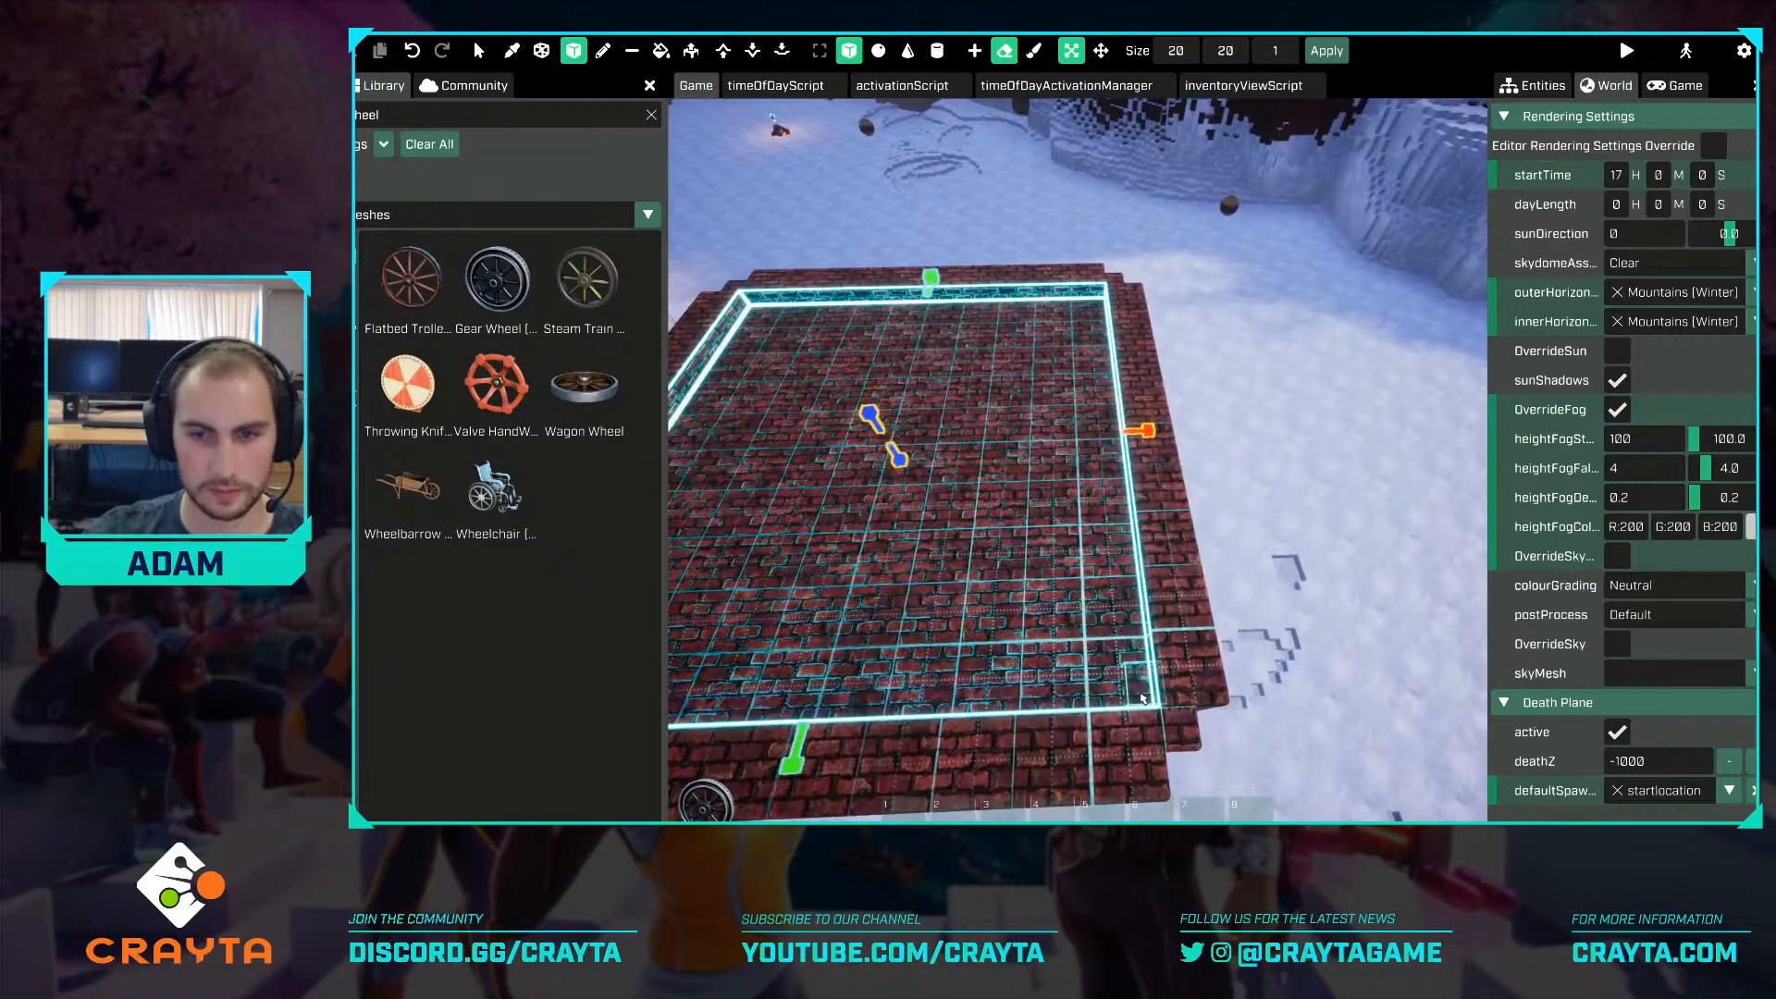
right_drag(1132, 643, 1101, 587)
key(s)
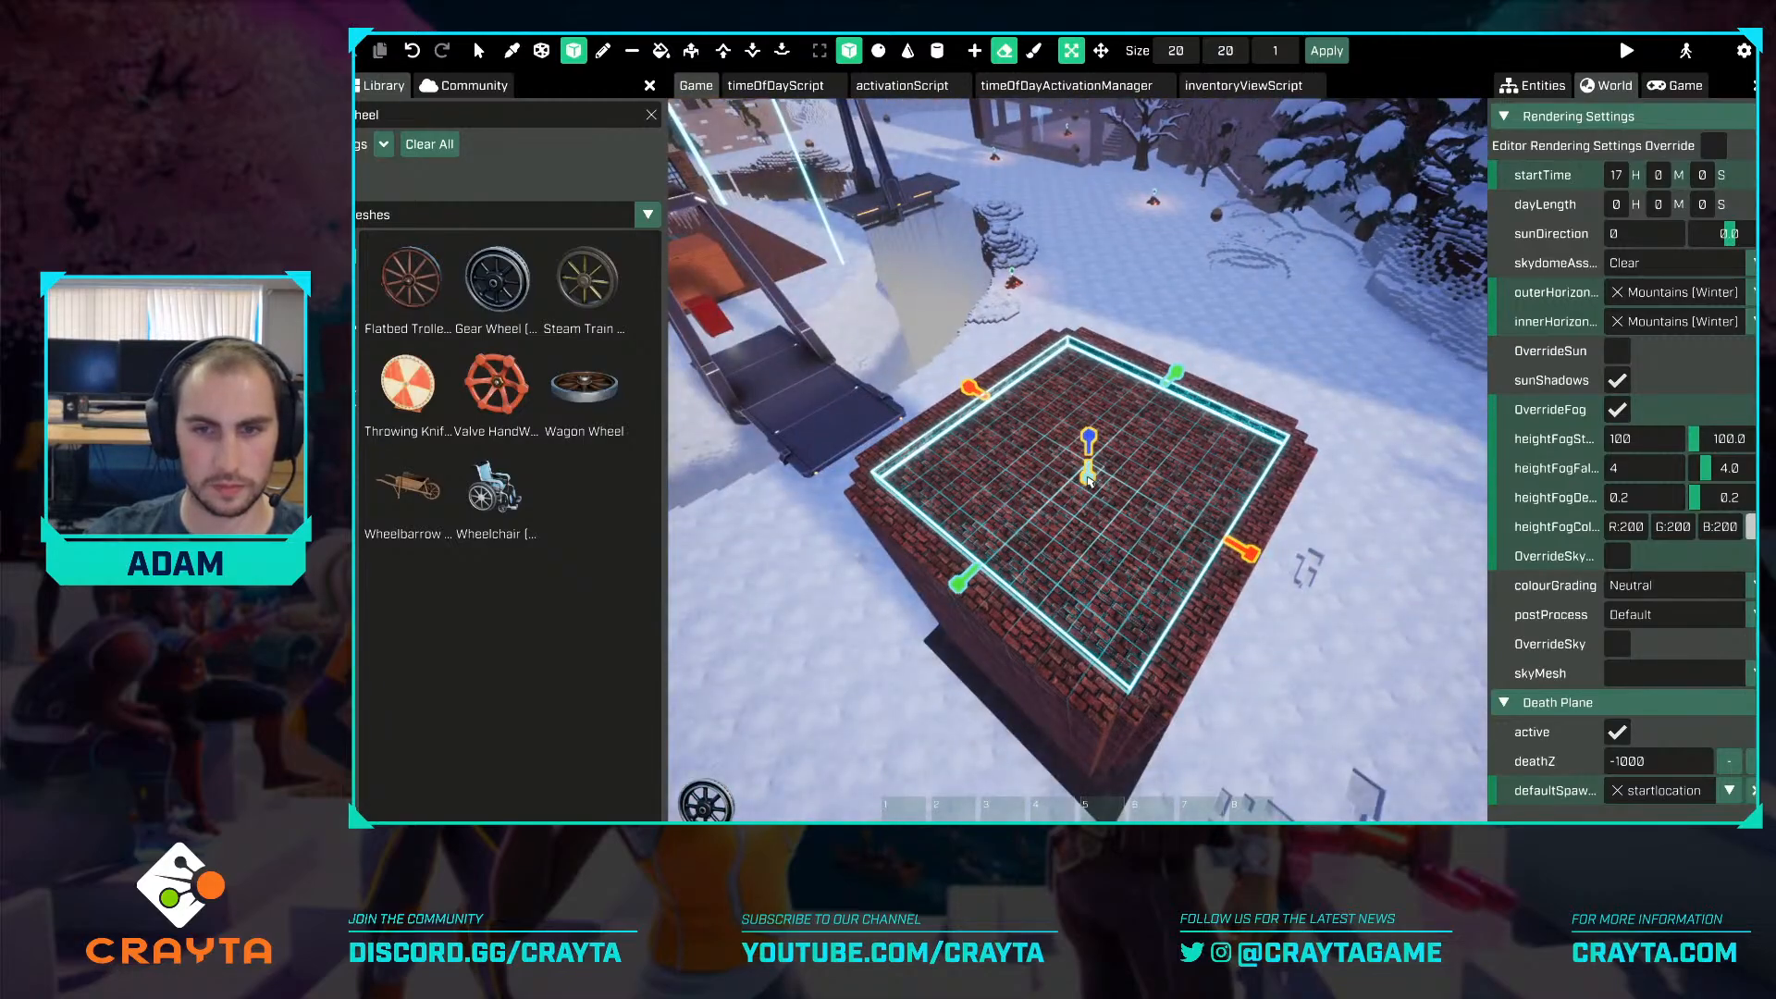
Extend the erase box down to a depth of 32 voxels and apply it to hollow out the brick building.
drag(1089, 481, 1122, 622)
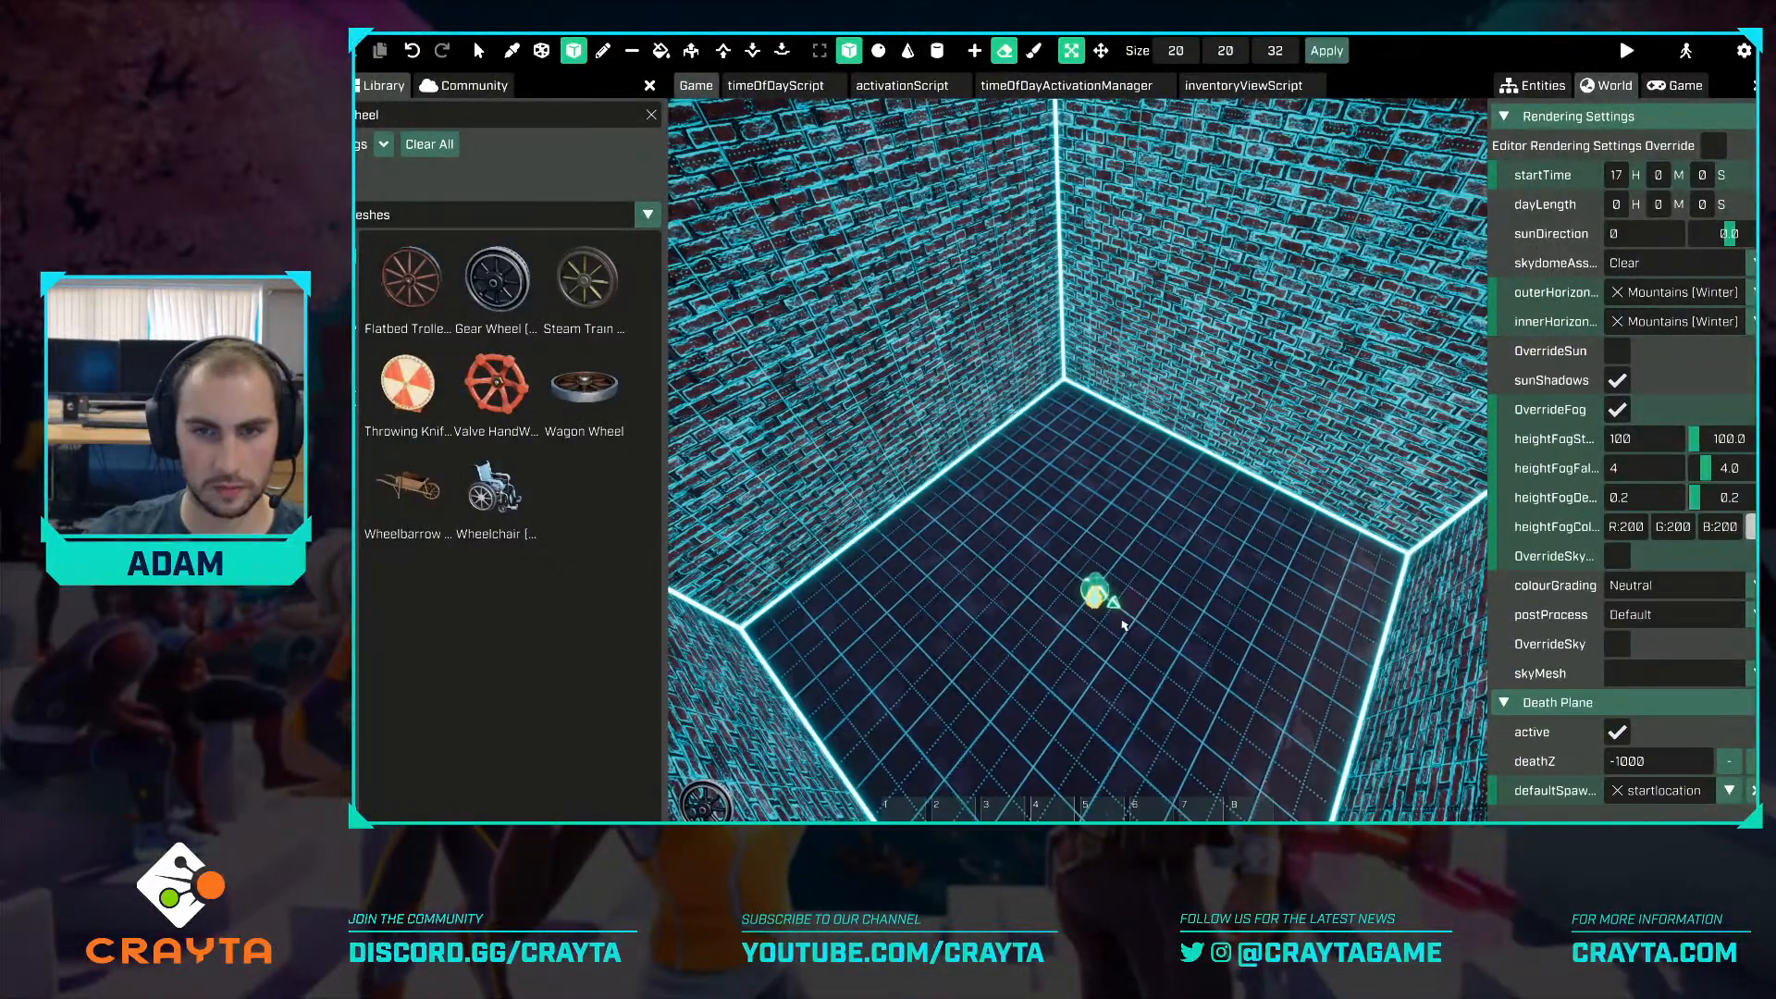
key(Return)
click(474, 49)
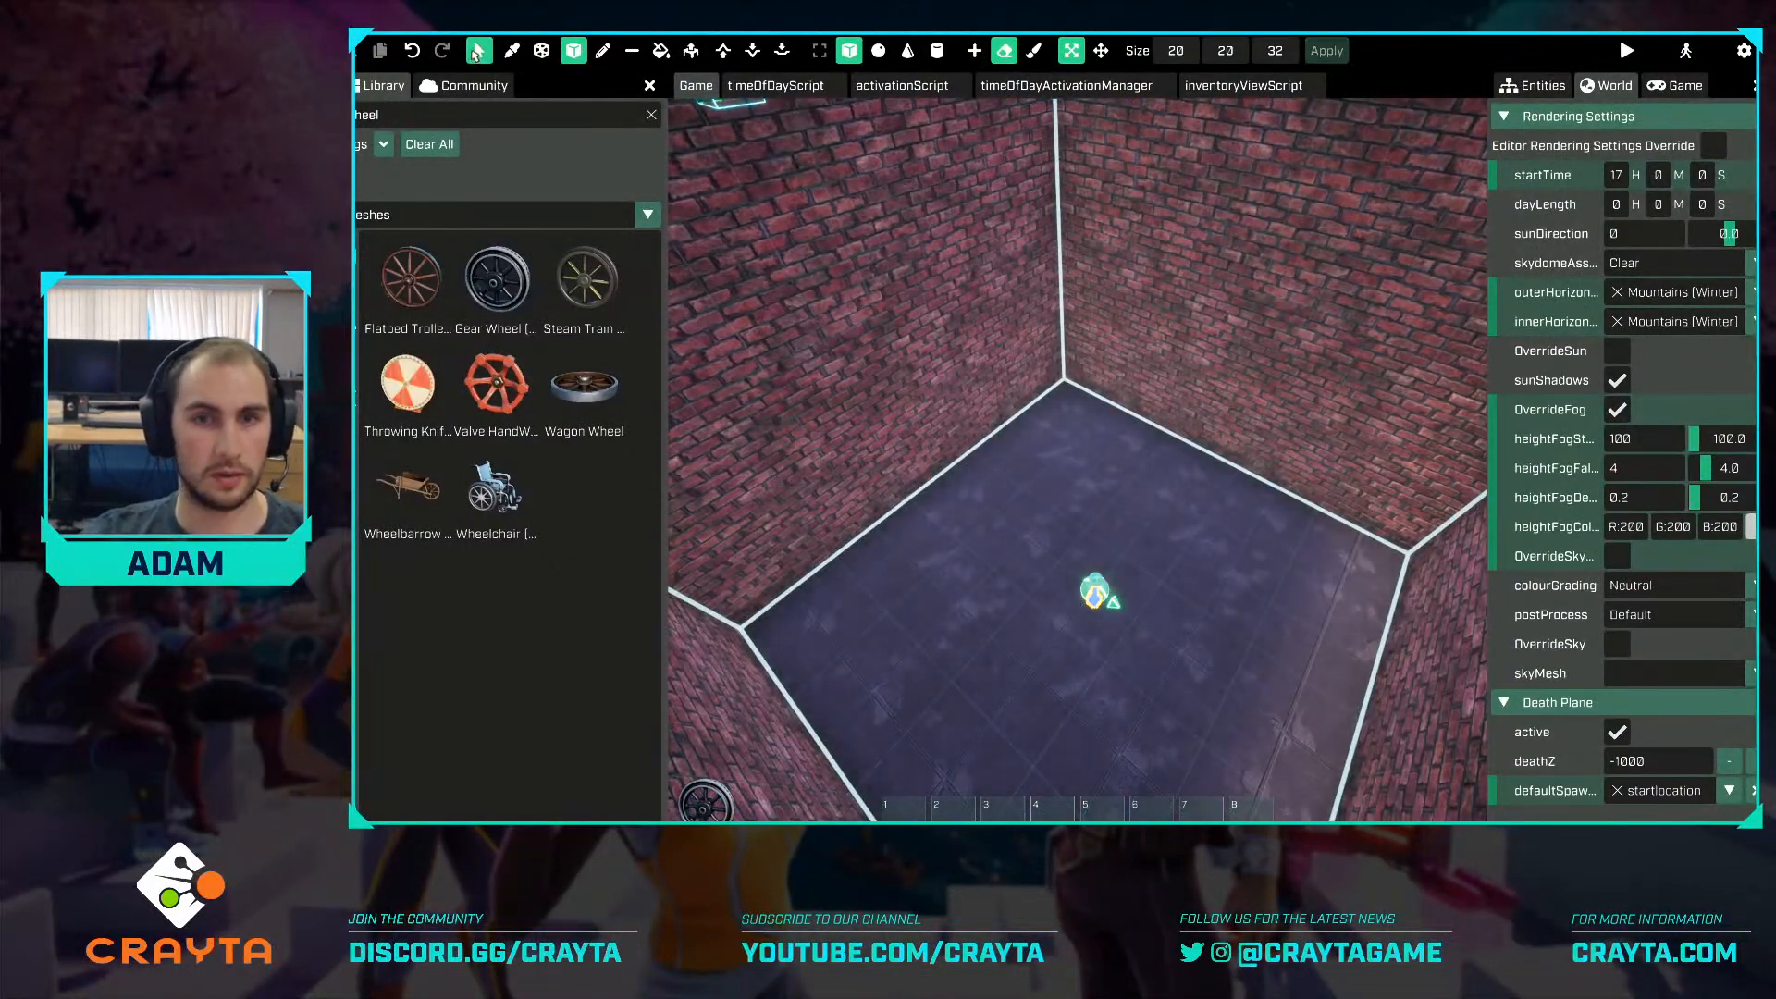
key(s)
key(w)
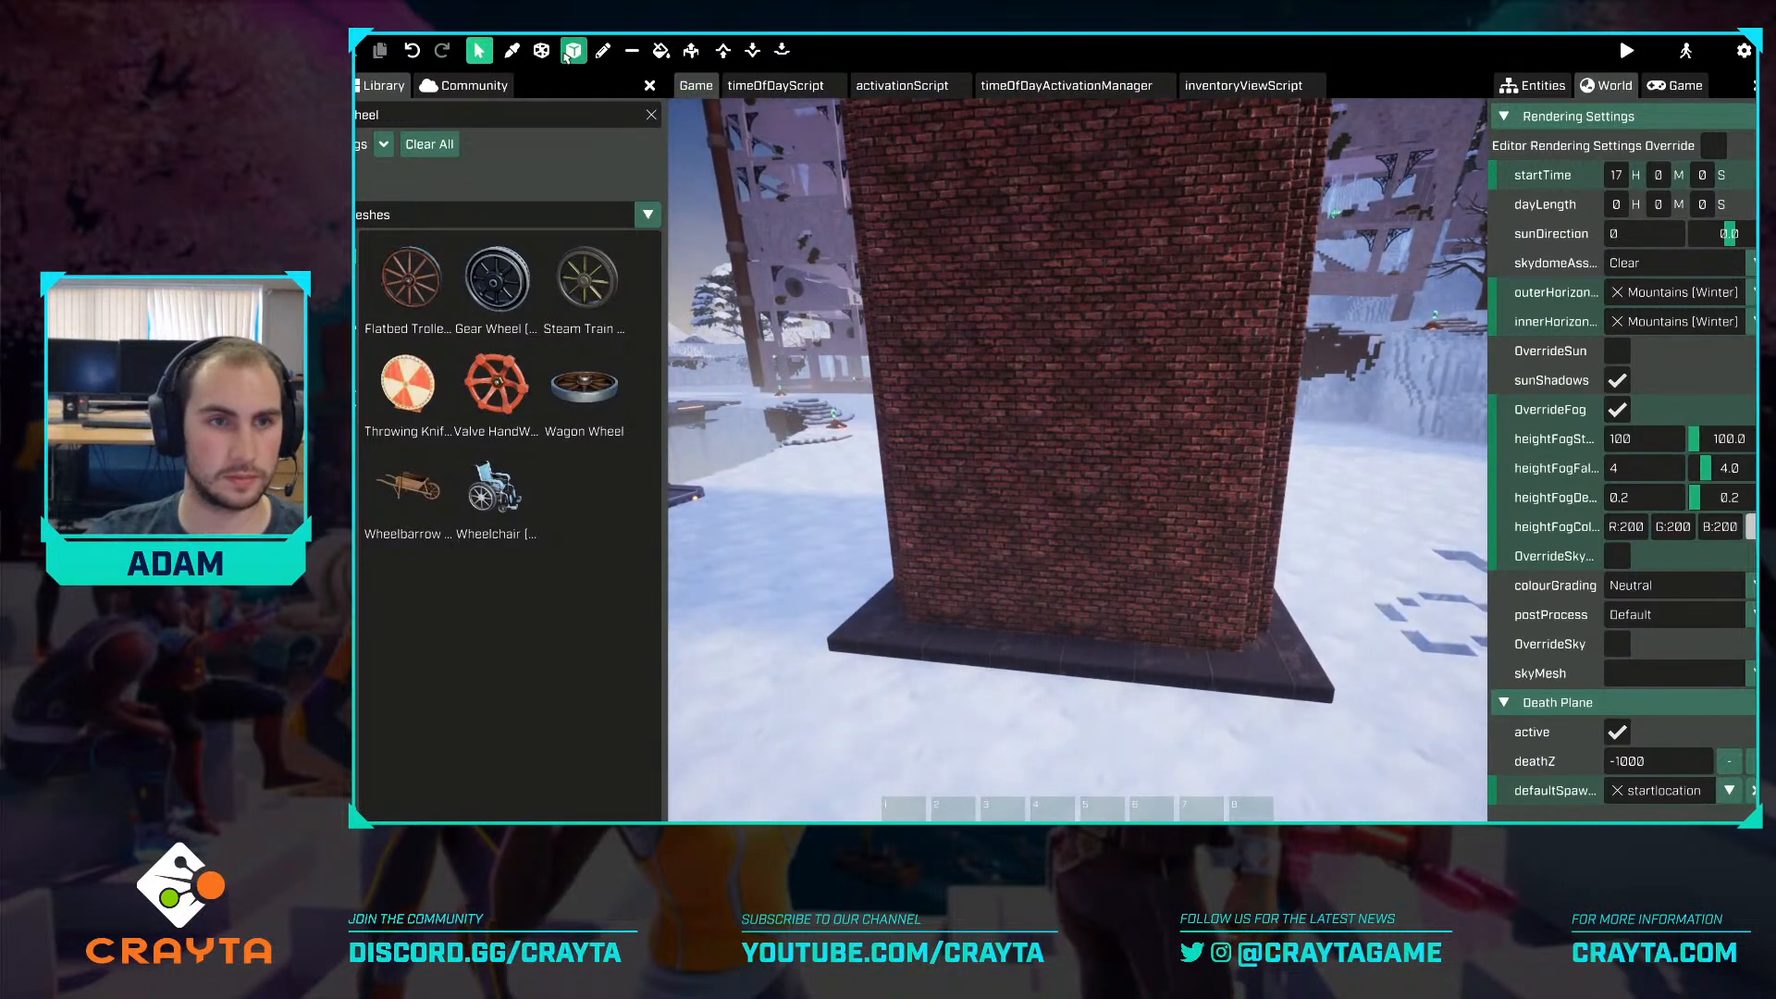
Add the large gear wheel to the first quick slot, then browse the library's doors and choose the winter door.
click(497, 305)
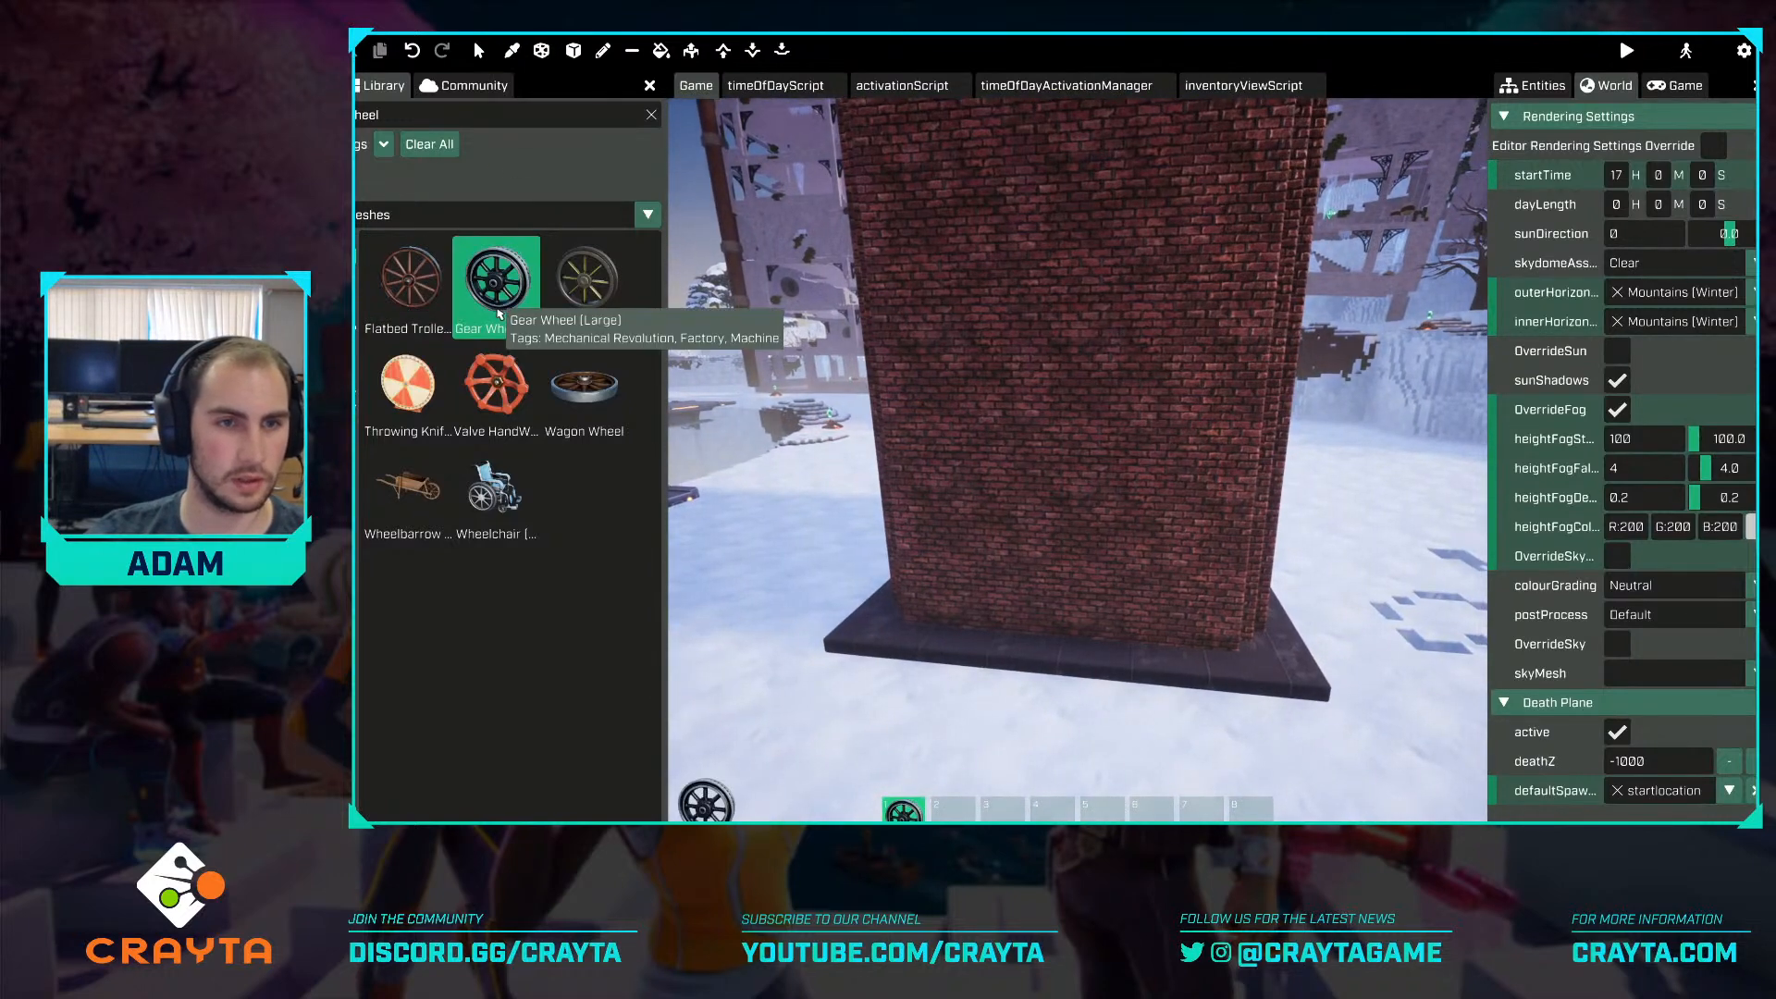
double_click(489, 115)
text(doo)
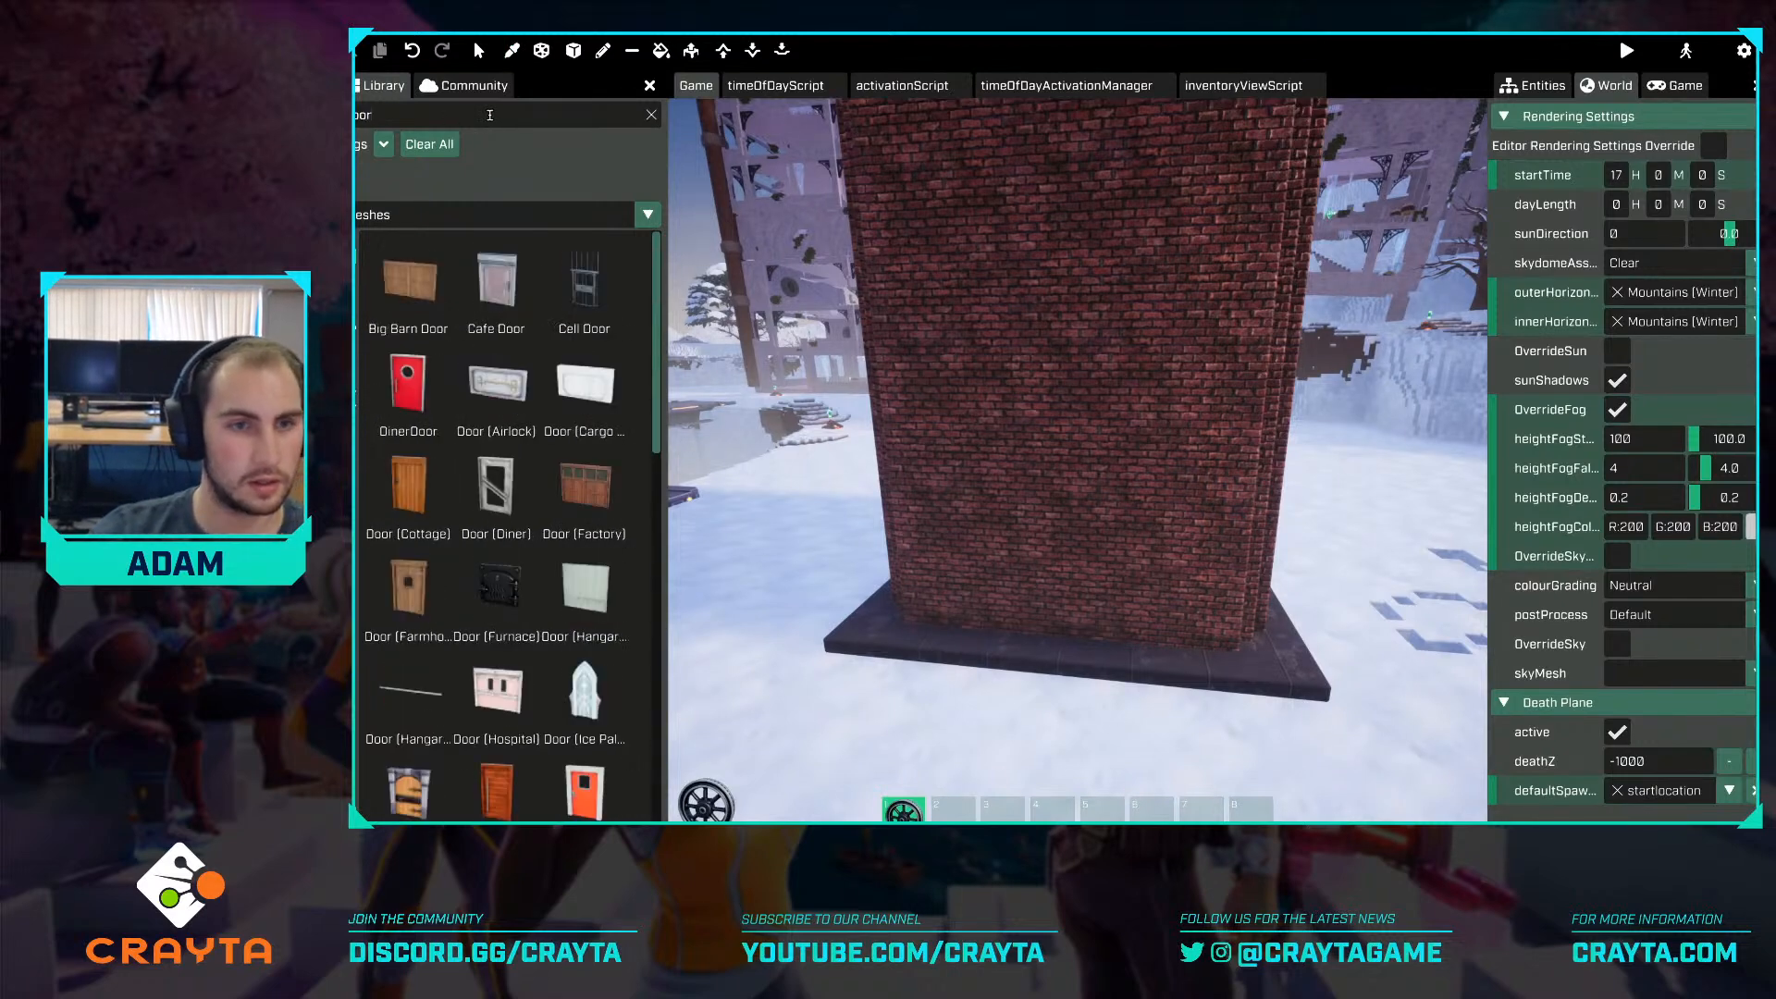
scroll(528, 539, down, 2)
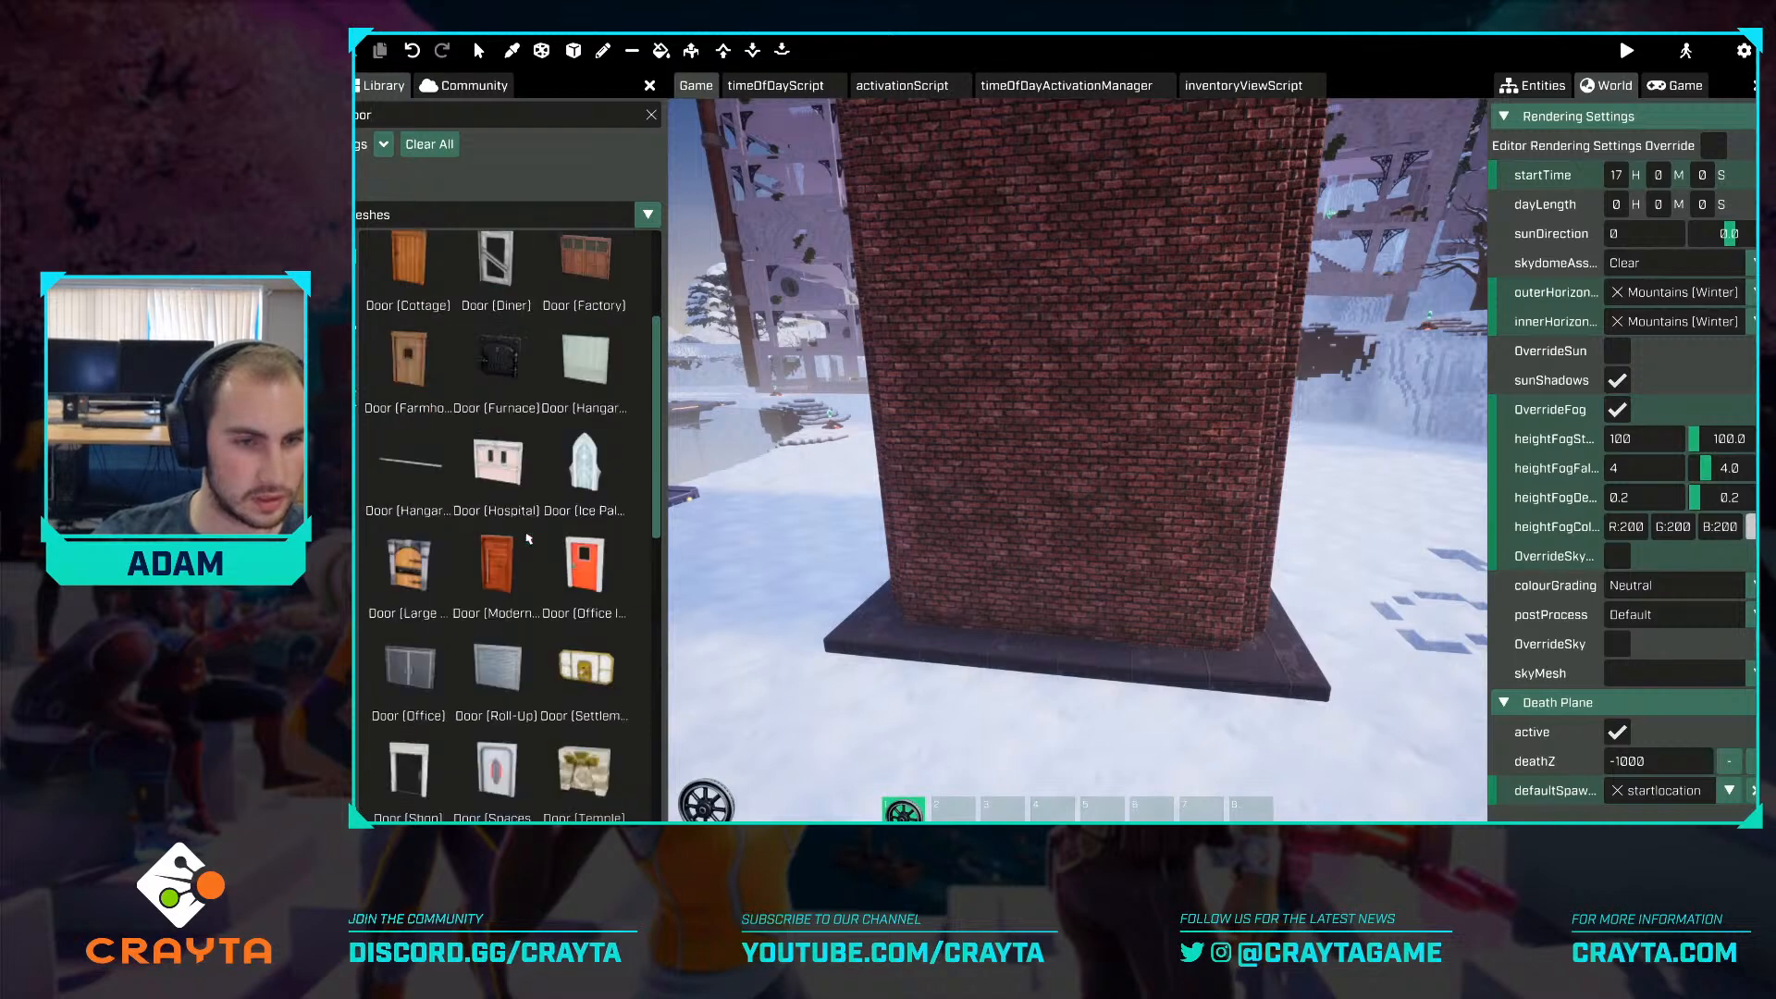
scroll(528, 538, down, 7)
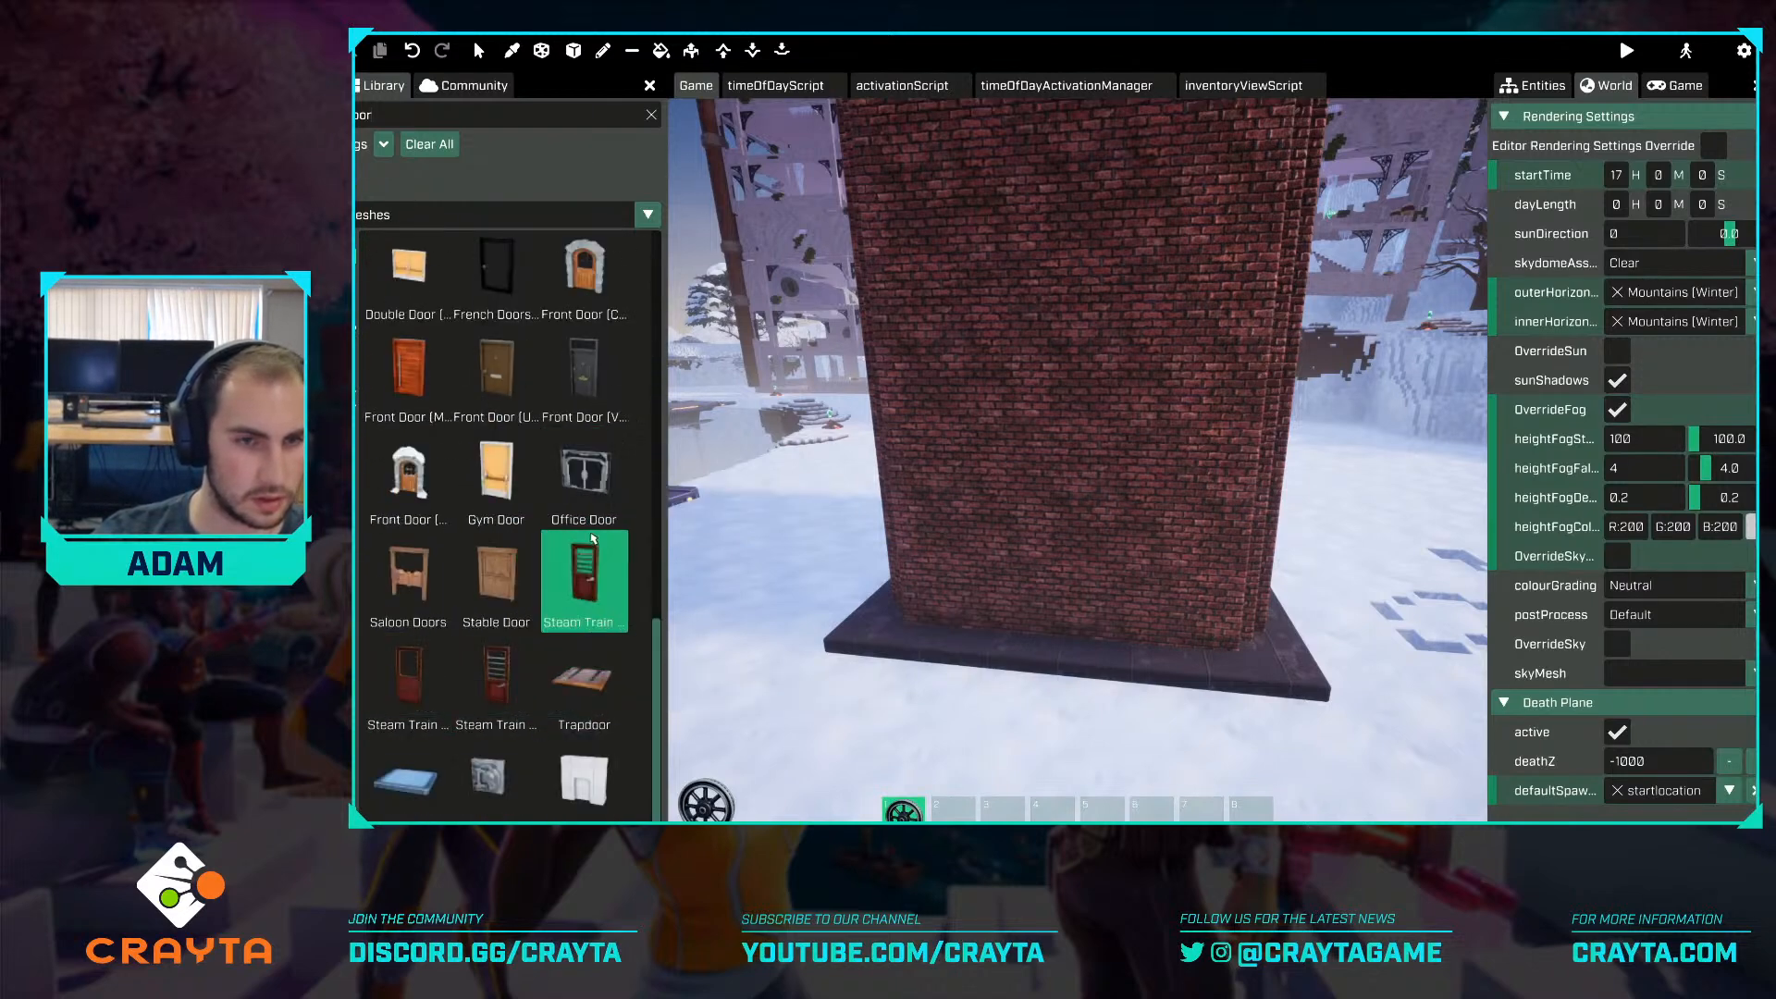
scroll(606, 592, up, 4)
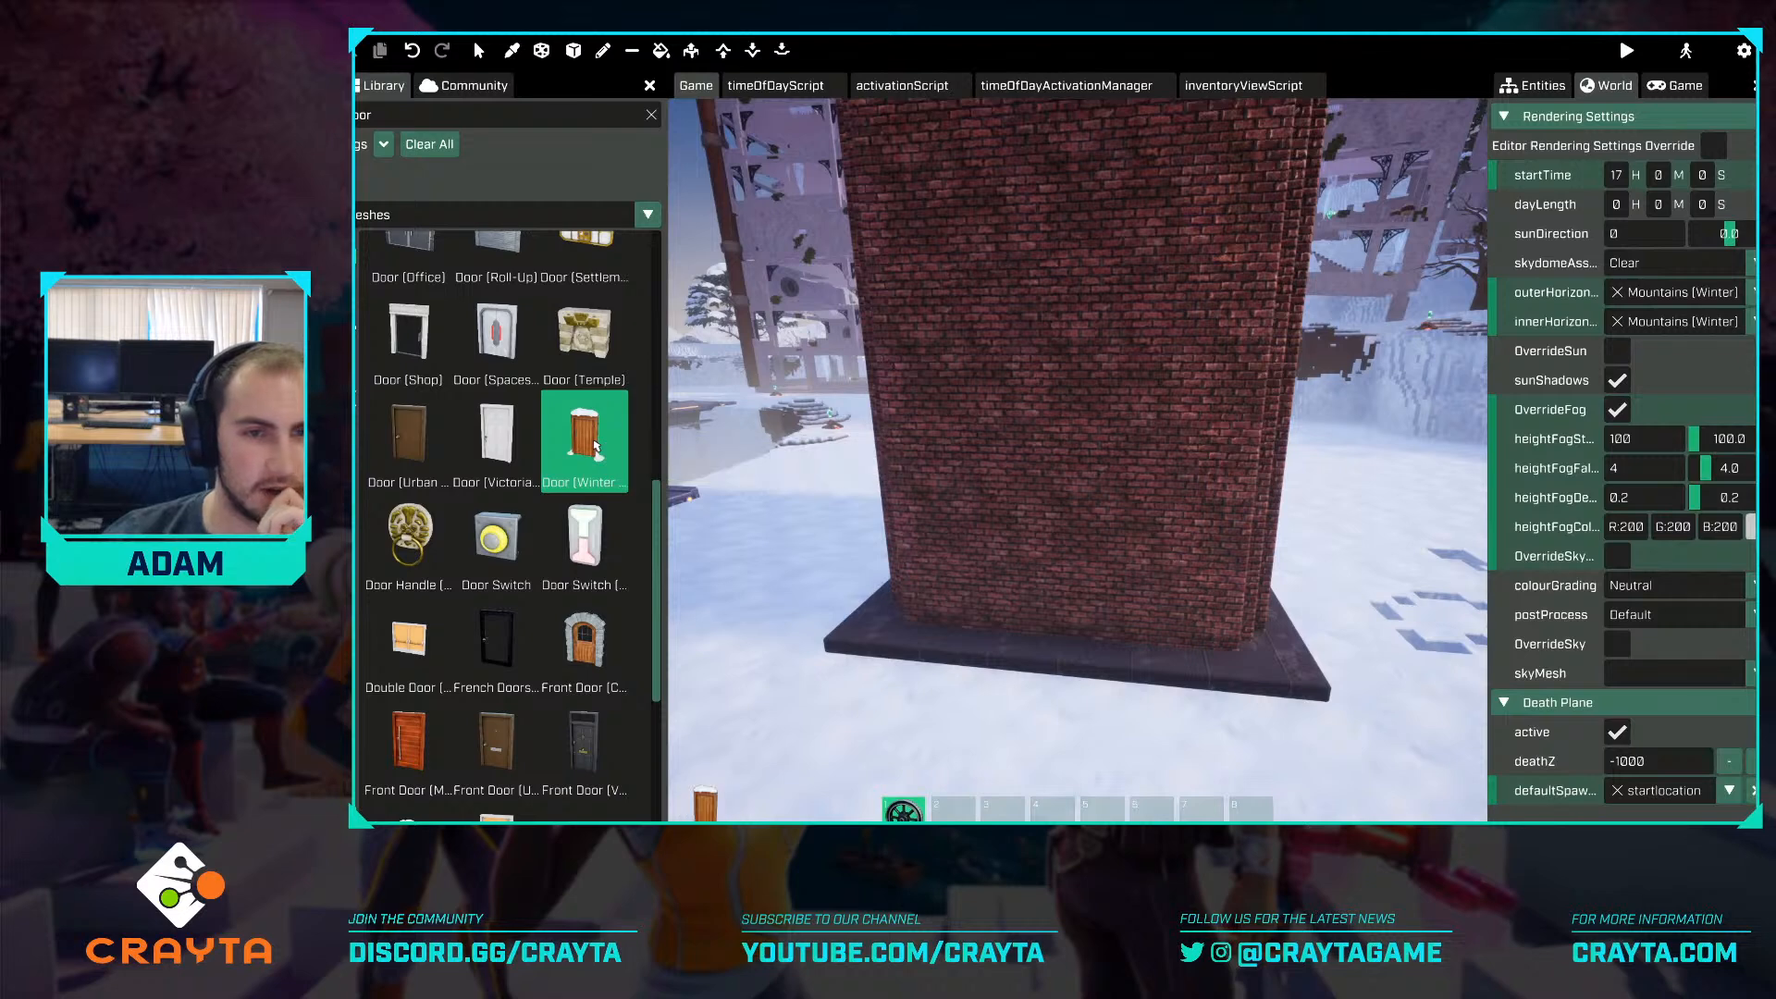
scroll(602, 518, up, 4)
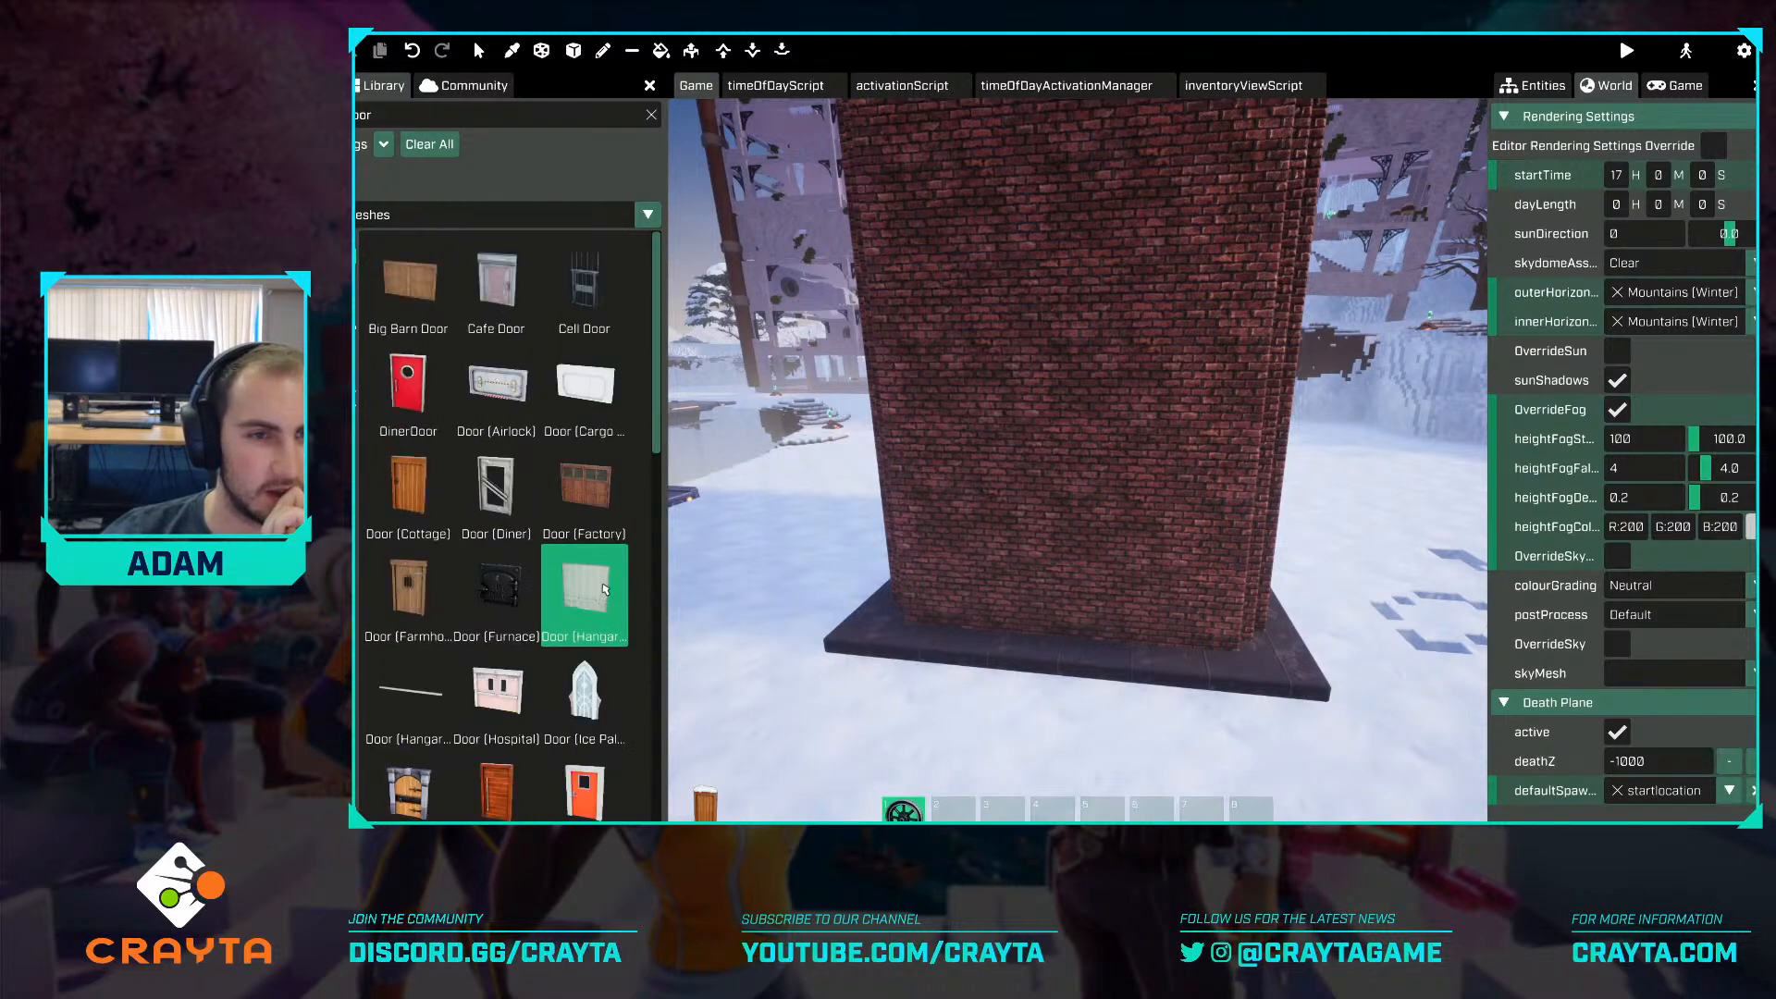
scroll(582, 574, down, 4)
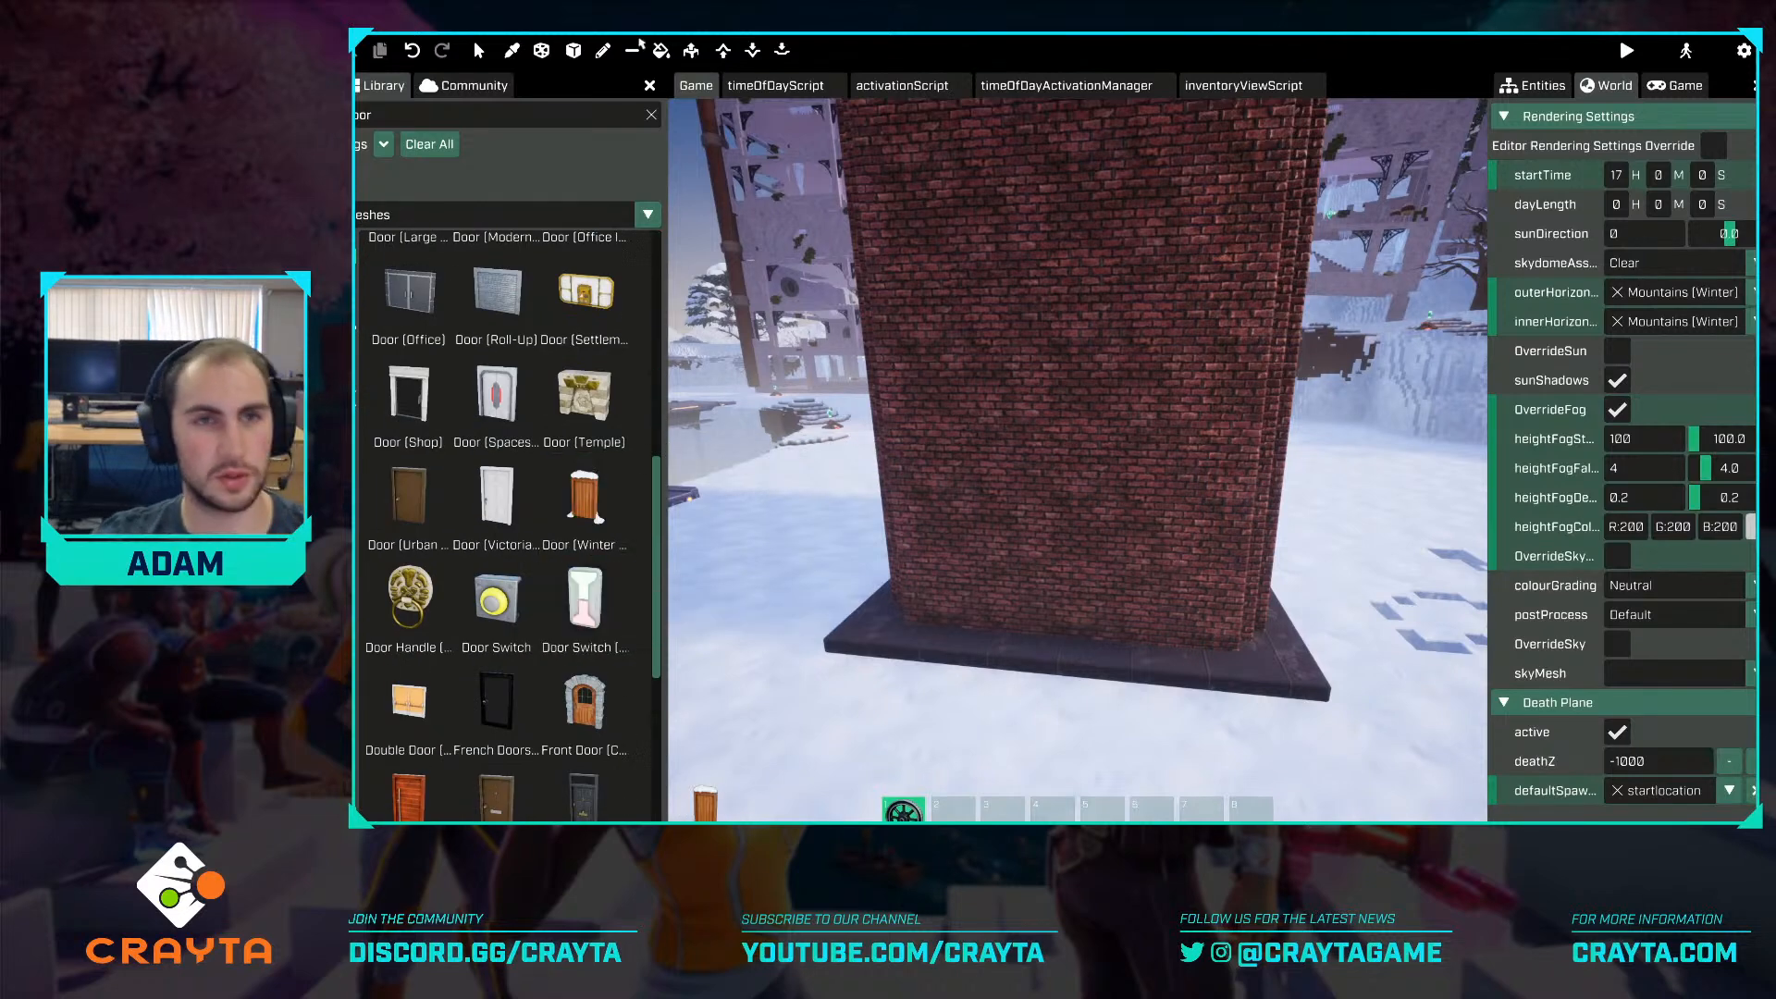
Erase an 8 × 3 × 14 voxel doorway at the base of the brick wall and place the snowy winter door in it.
click(574, 50)
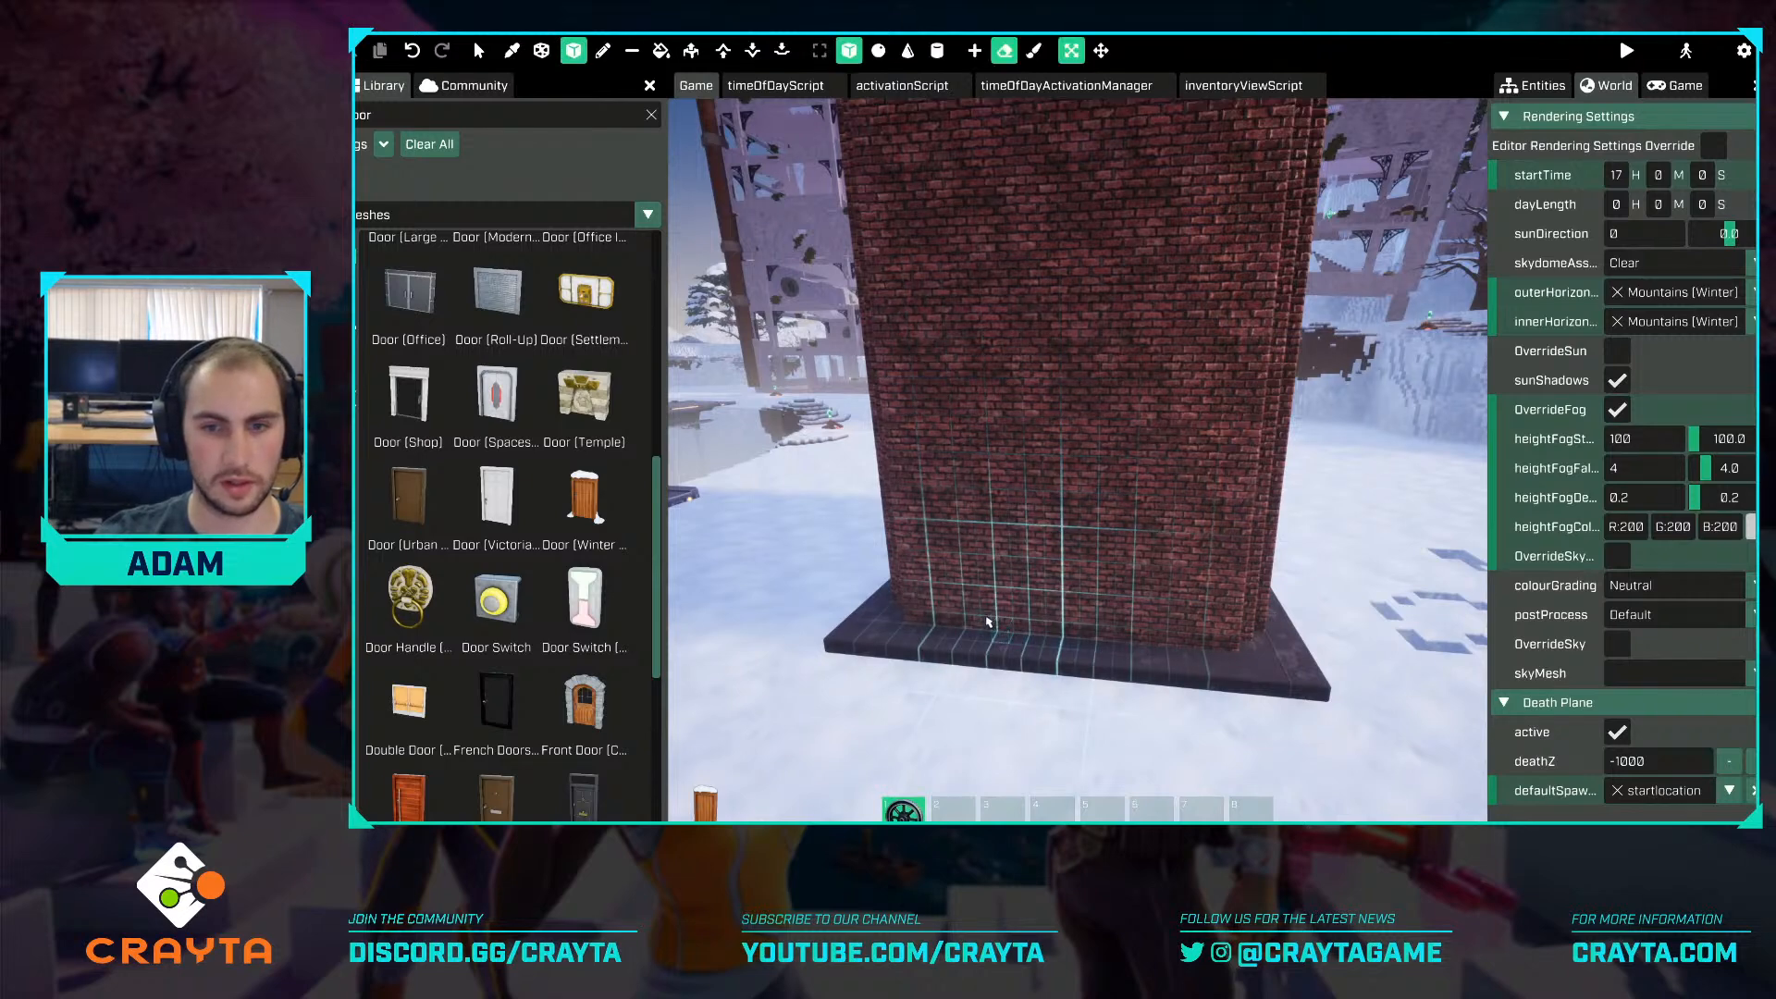
mouse_move(990, 624)
mouse_down()
mouse_move(1079, 389)
mouse_move(1149, 350)
mouse_move(1122, 413)
mouse_up()
drag(1067, 508, 986, 515)
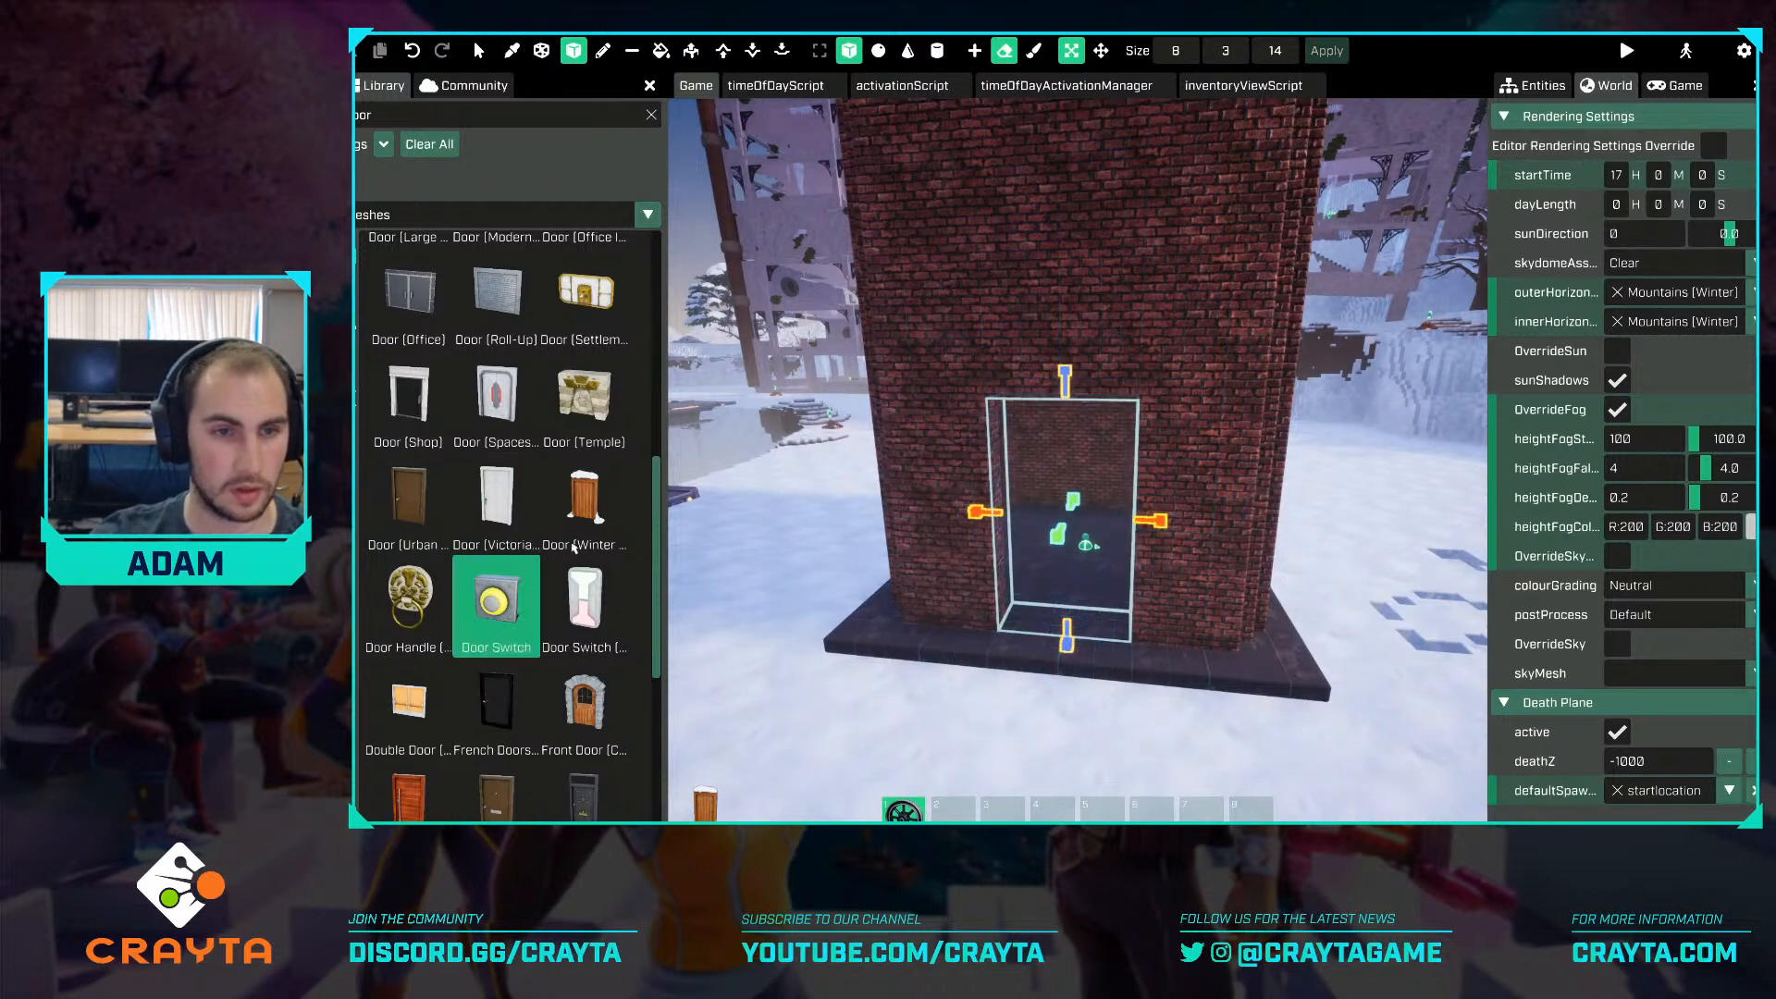
drag(606, 524, 1086, 634)
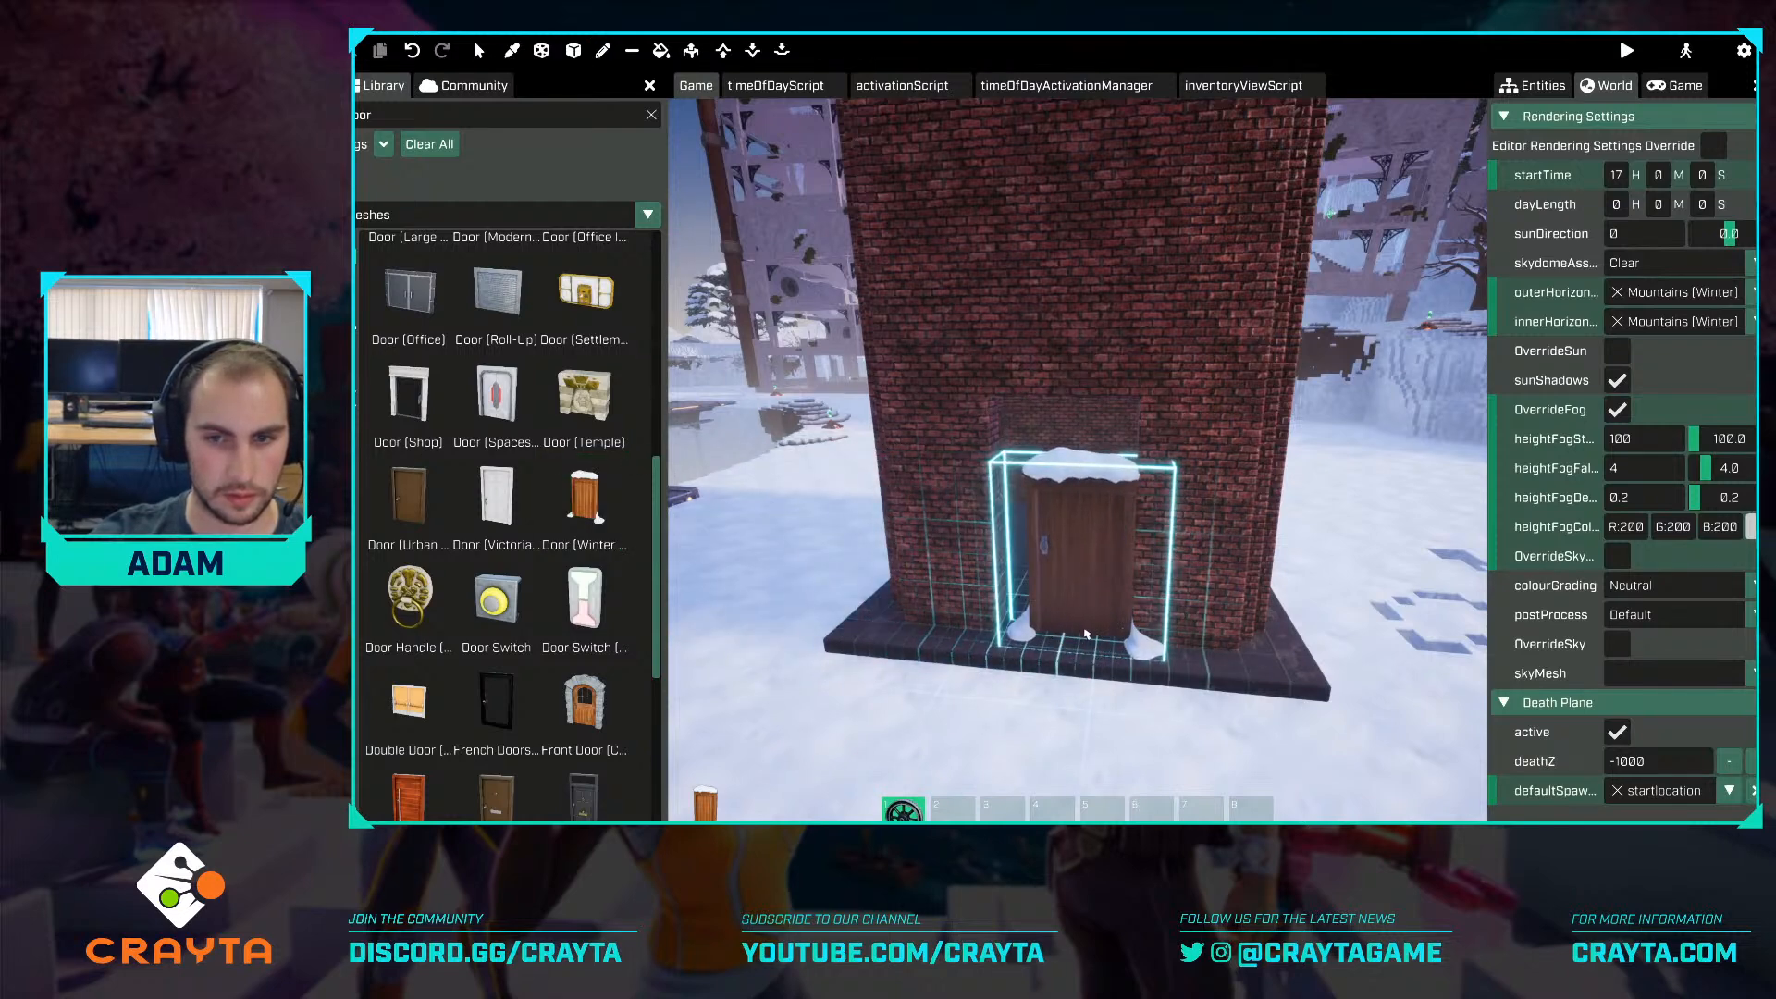
click(1076, 632)
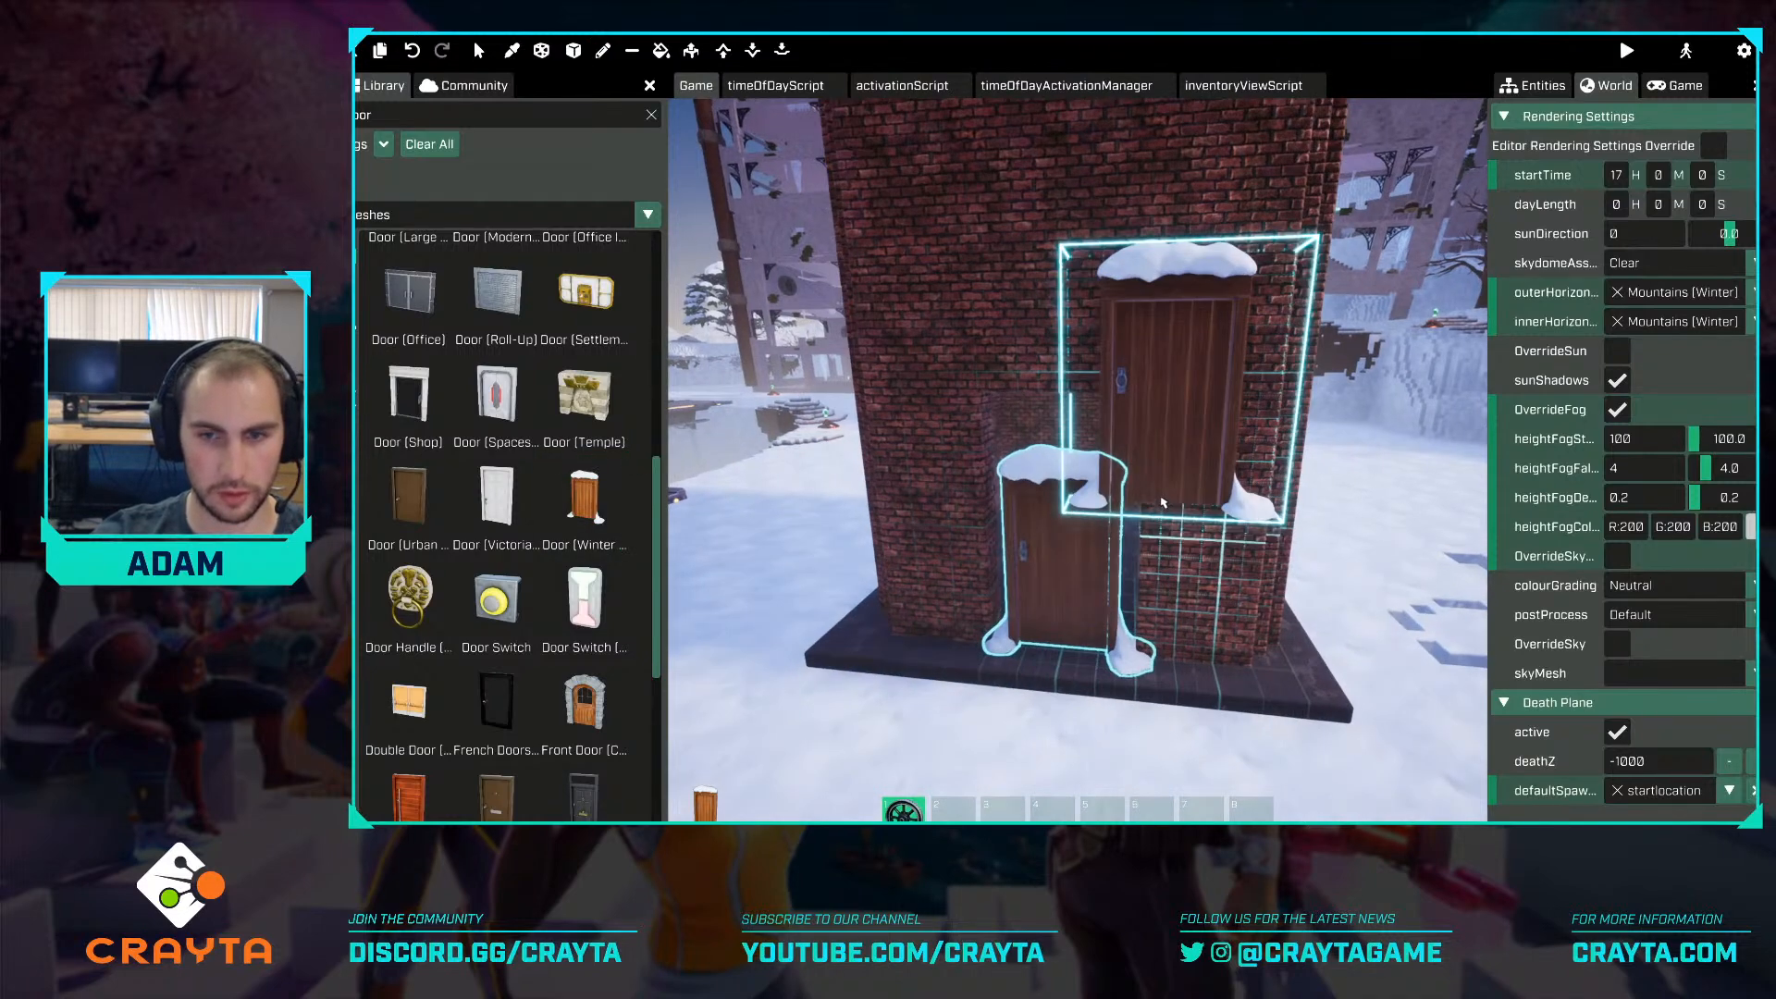
Extrude the brick faces above and beside the doorway to close the gaps around the winter door.
click(691, 50)
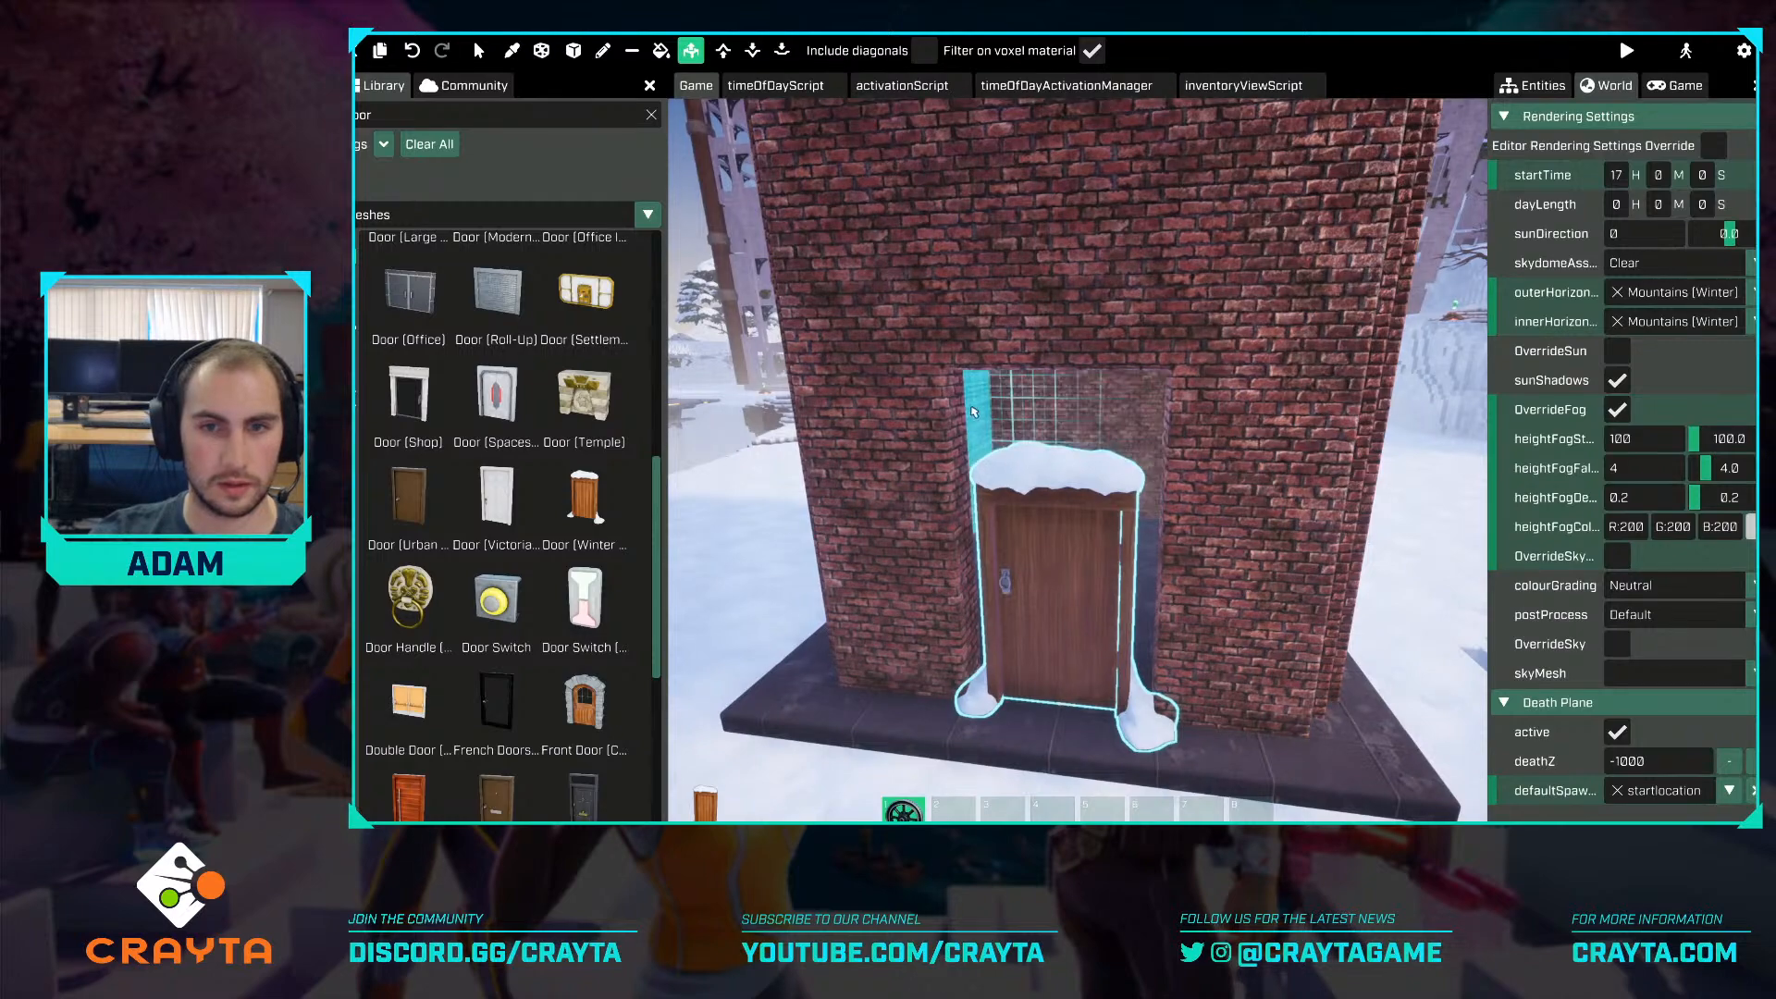
right_drag(1055, 397, 1130, 271)
drag(1130, 275, 1143, 343)
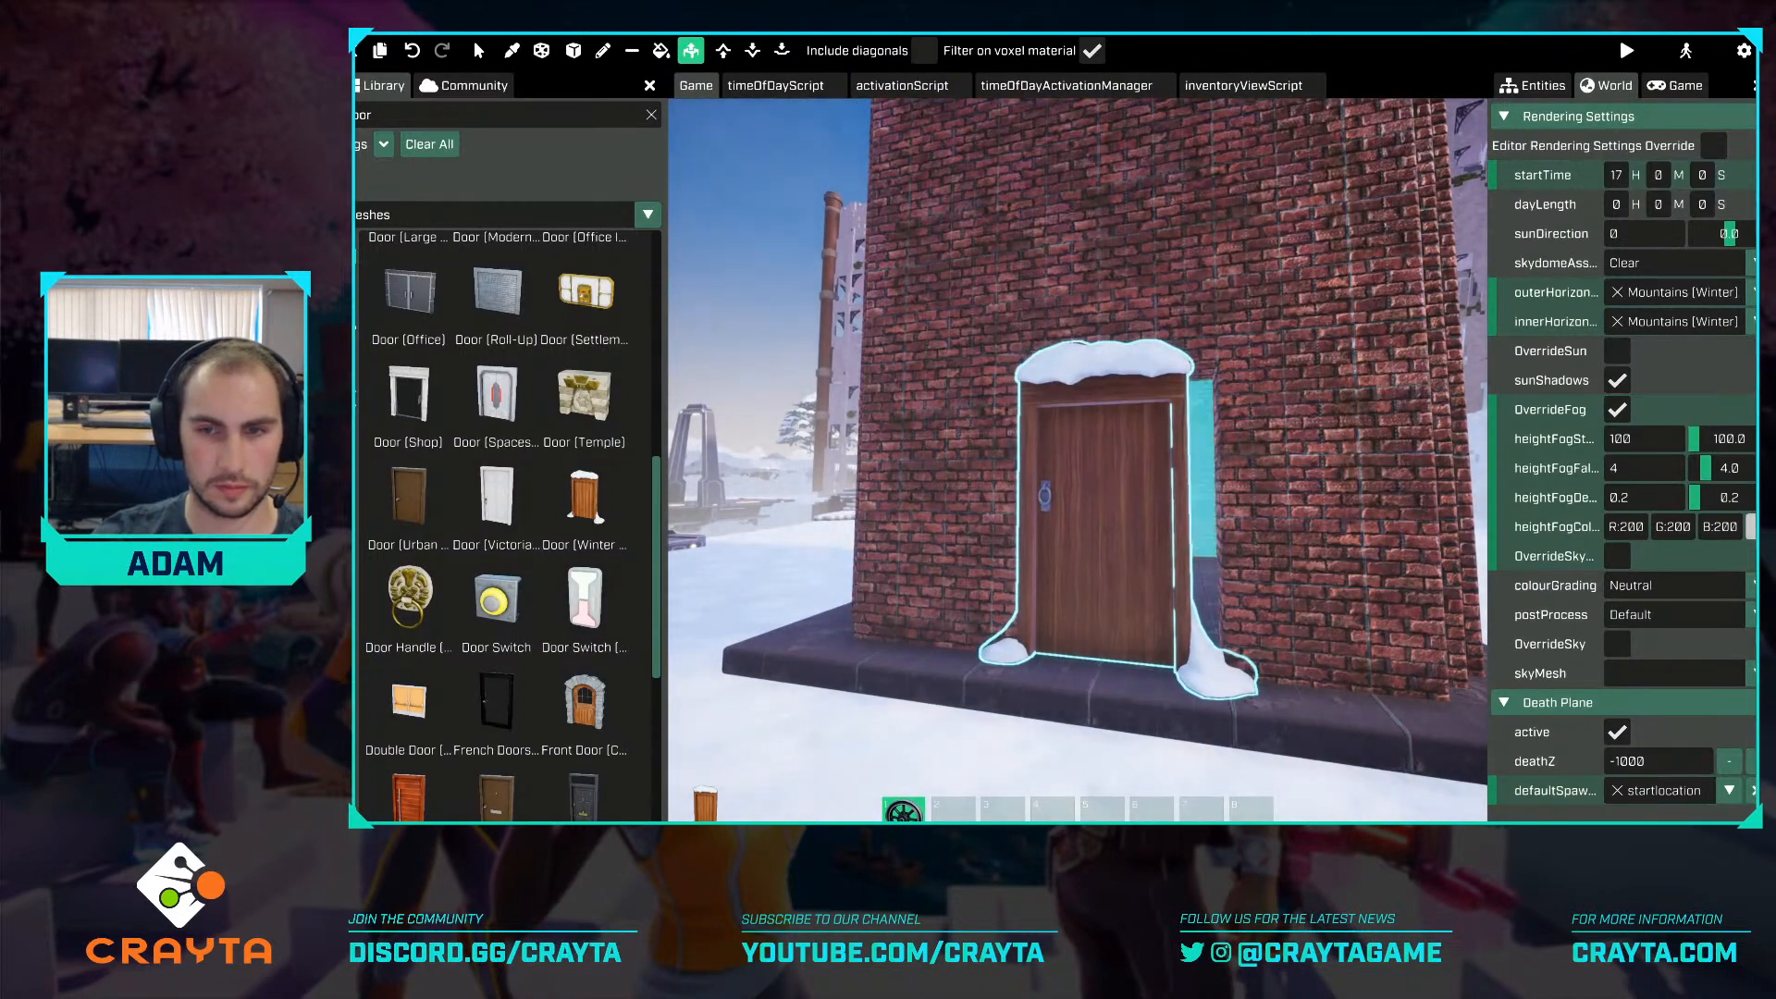
right_drag(1201, 488, 1201, 512)
drag(1141, 505, 1110, 490)
key(s)
mouse_move(1147, 476)
right_down()
mouse_move(1267, 471)
mouse_move(1198, 389)
mouse_move(1214, 398)
mouse_move(1177, 473)
right_up()
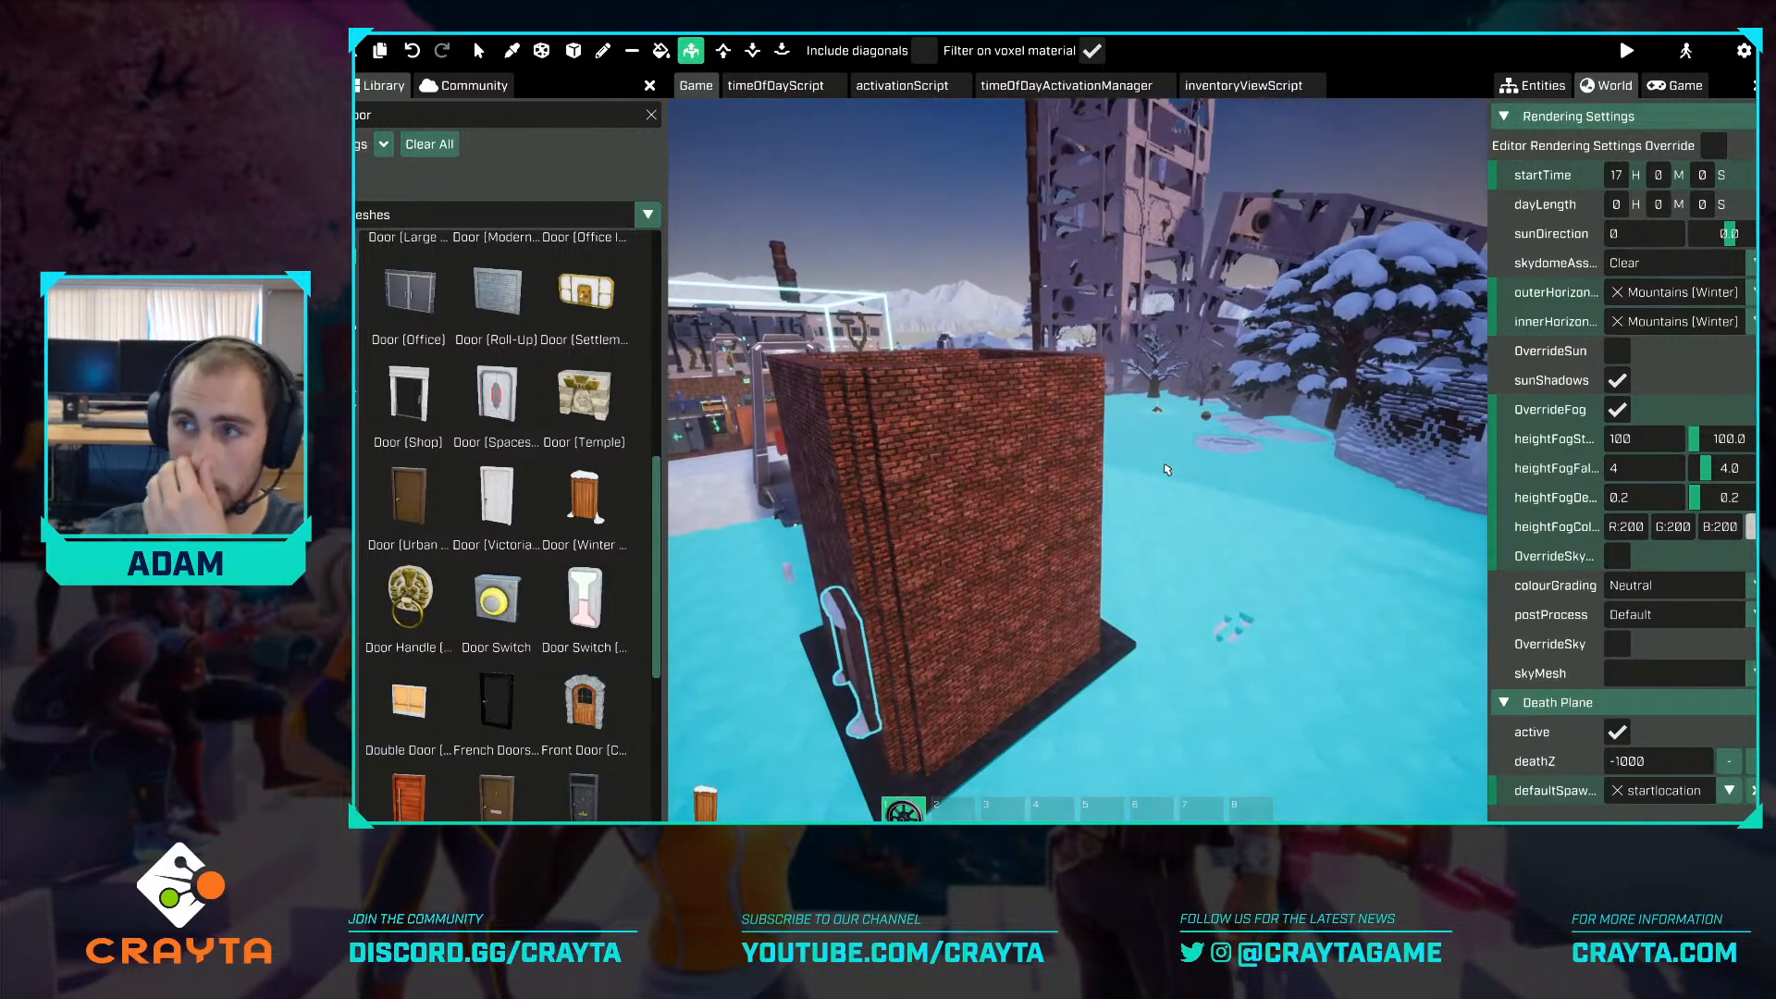
key(Escape)
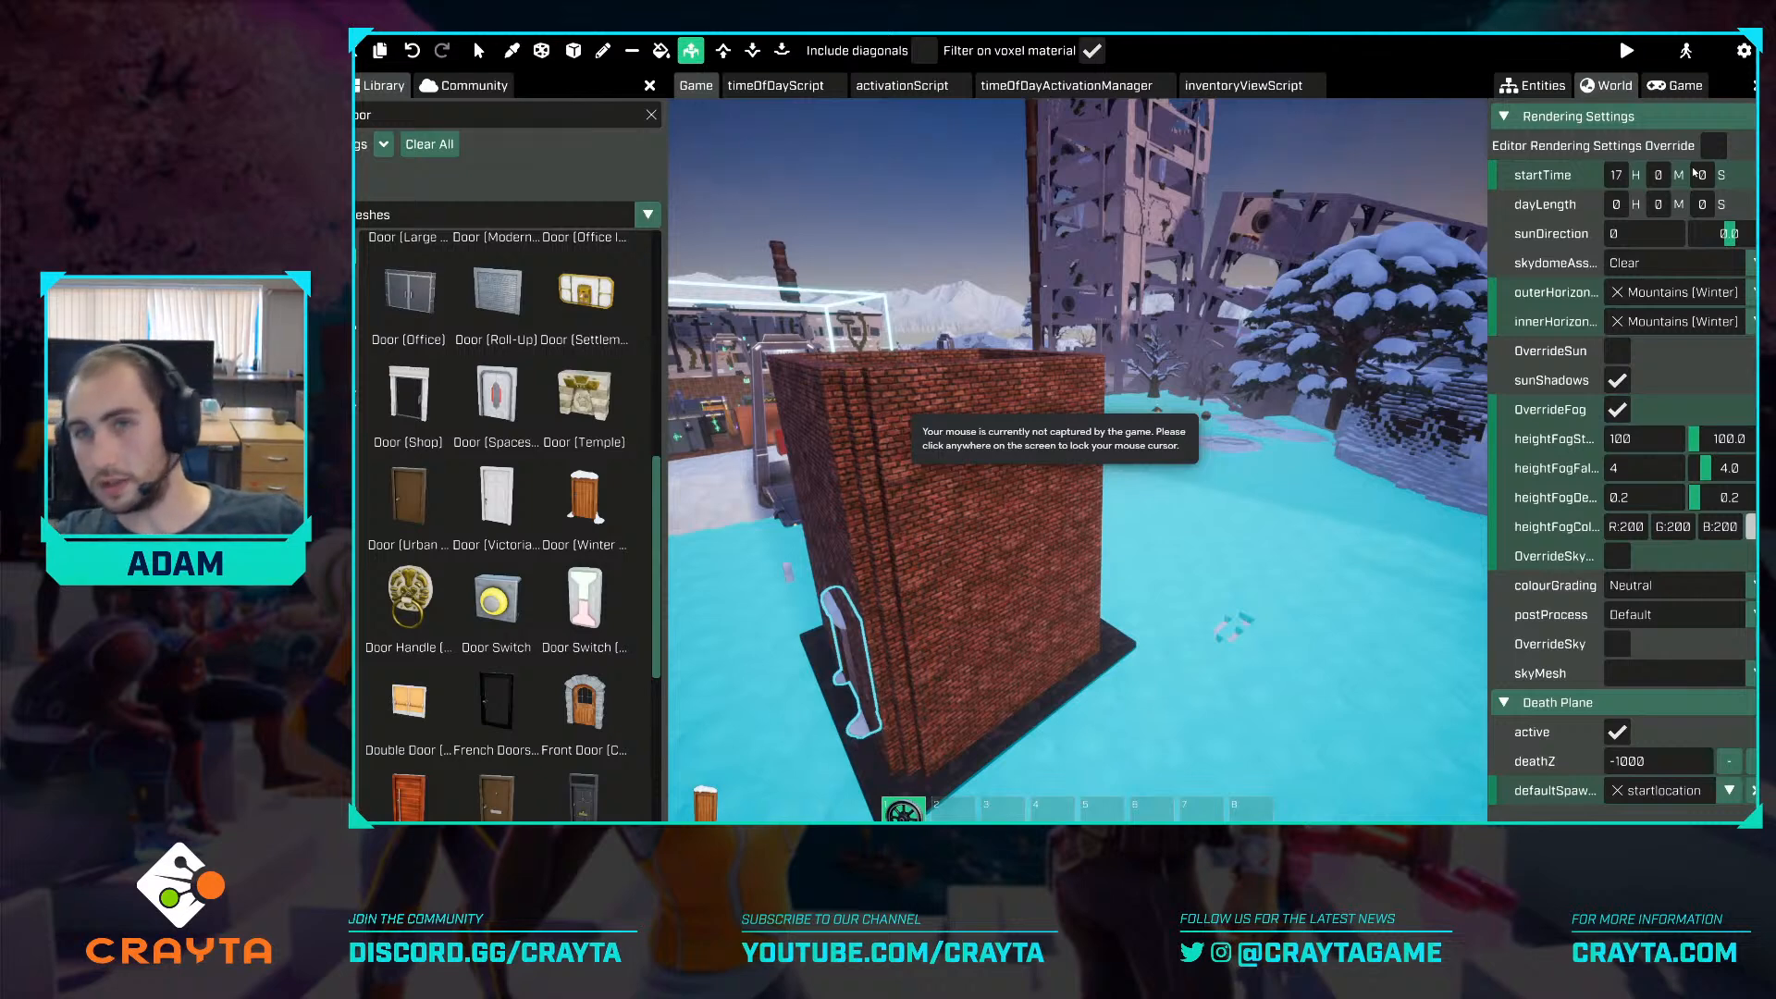
click(1458, 51)
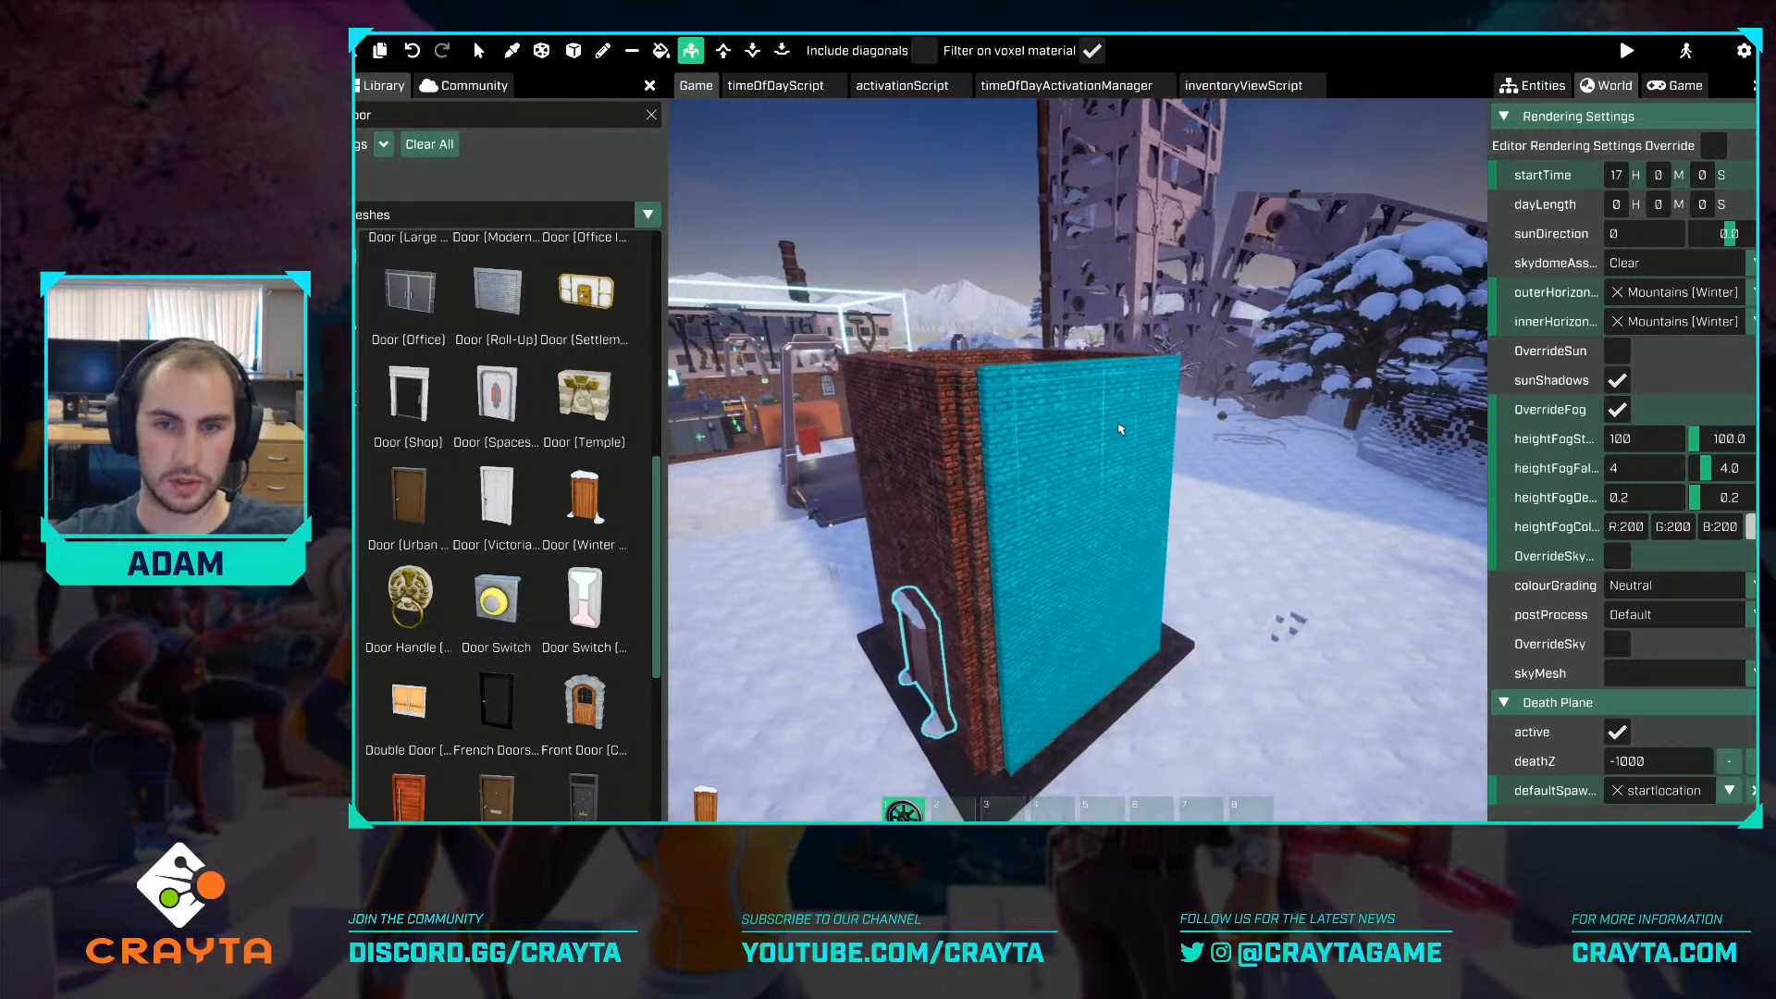
Place a large gear wheel from the first quick slot at the top edge of the hollow brick building.
key(e)
key(d)
key(Tab)
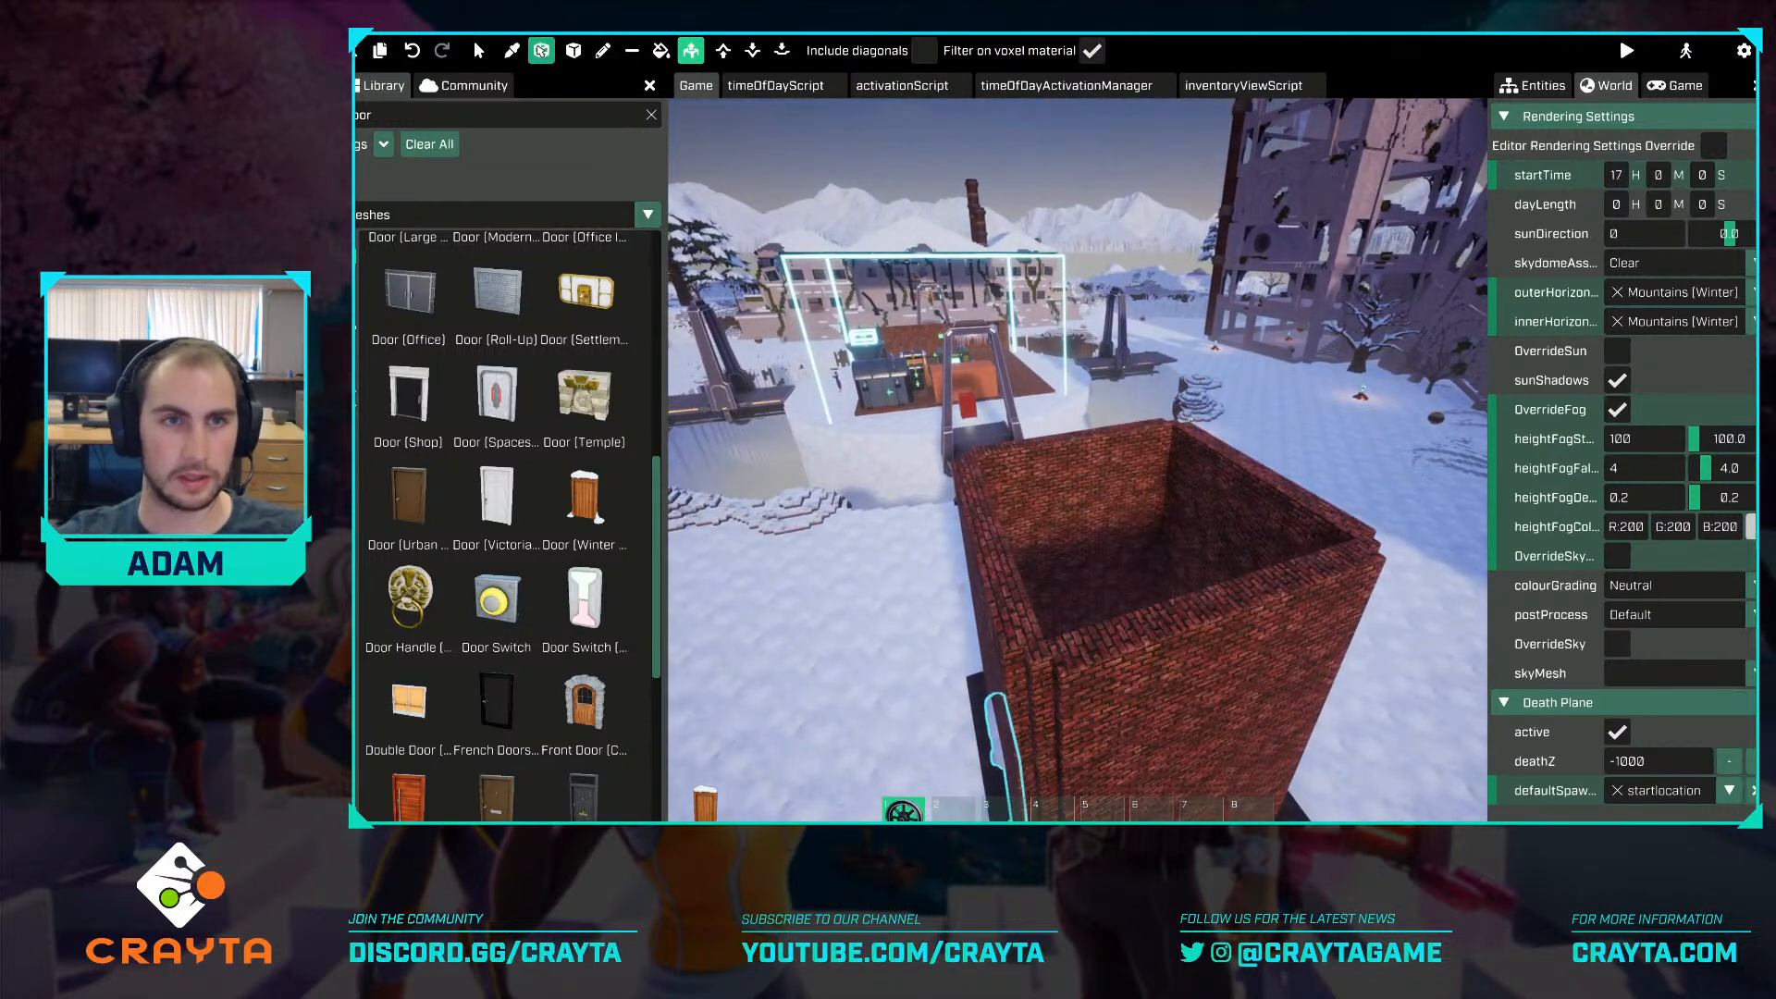
click(485, 53)
key(1)
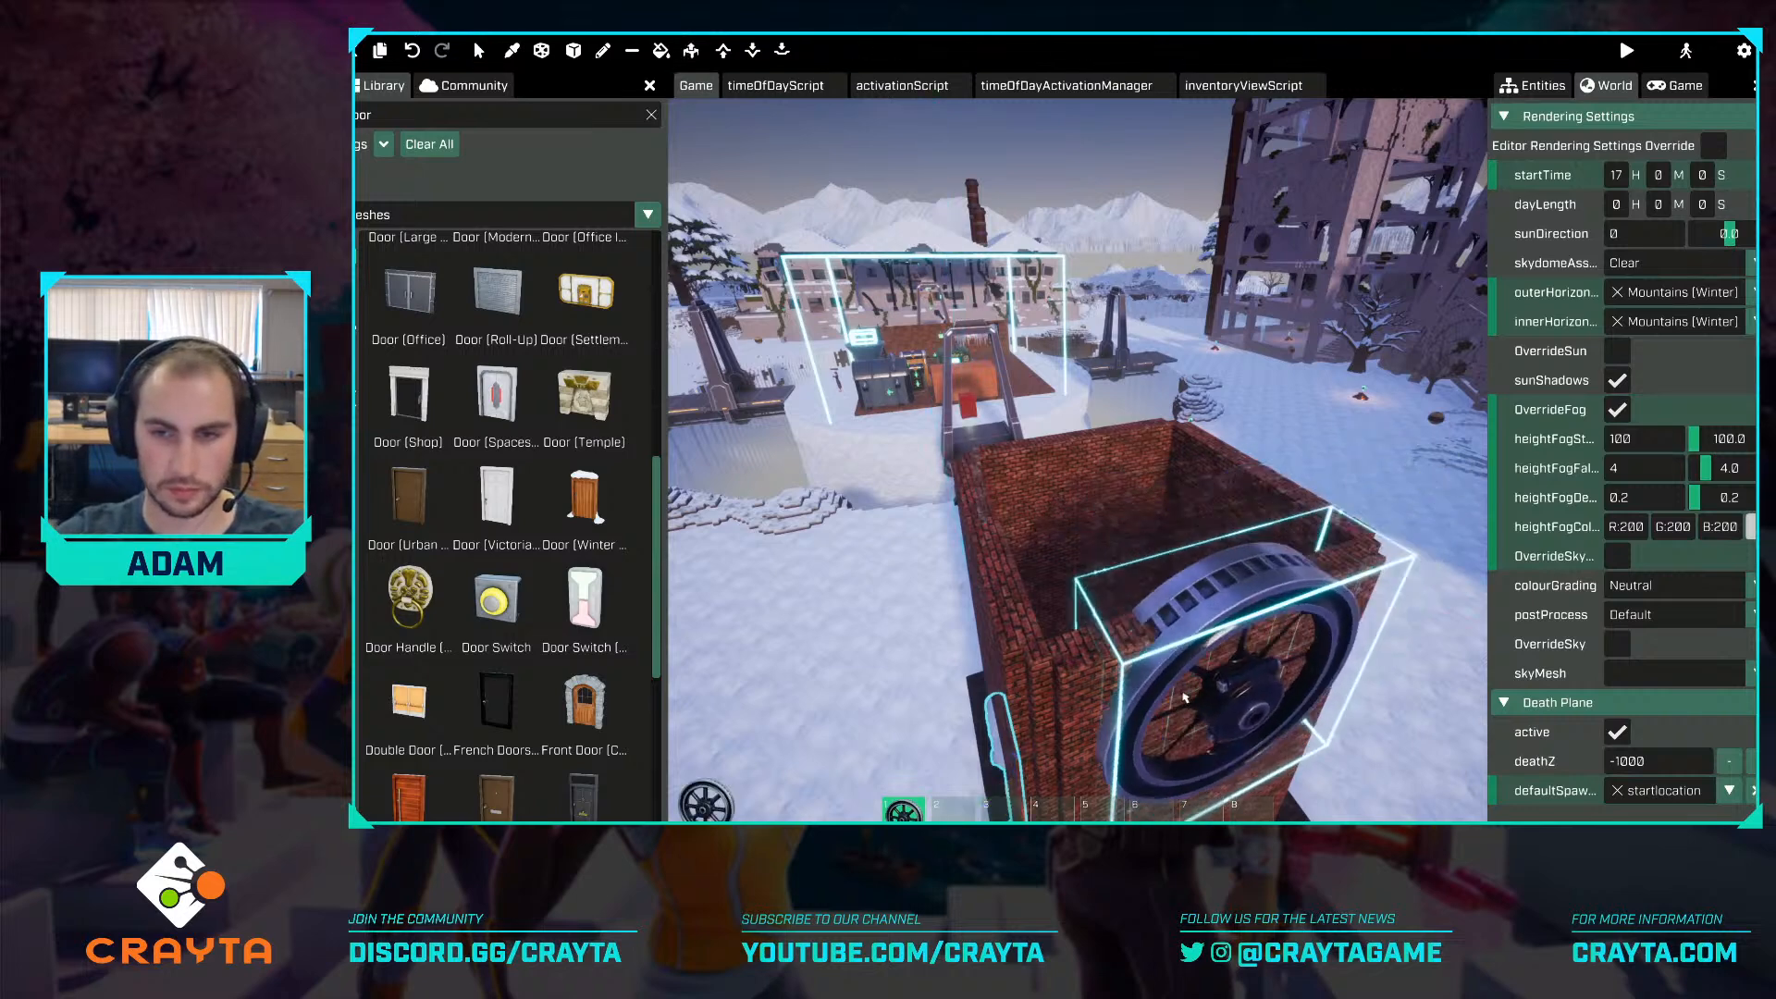
click(1193, 659)
Shift the gear wheel along its horizontal axis so it straddles the top of the brick wall.
key(r)
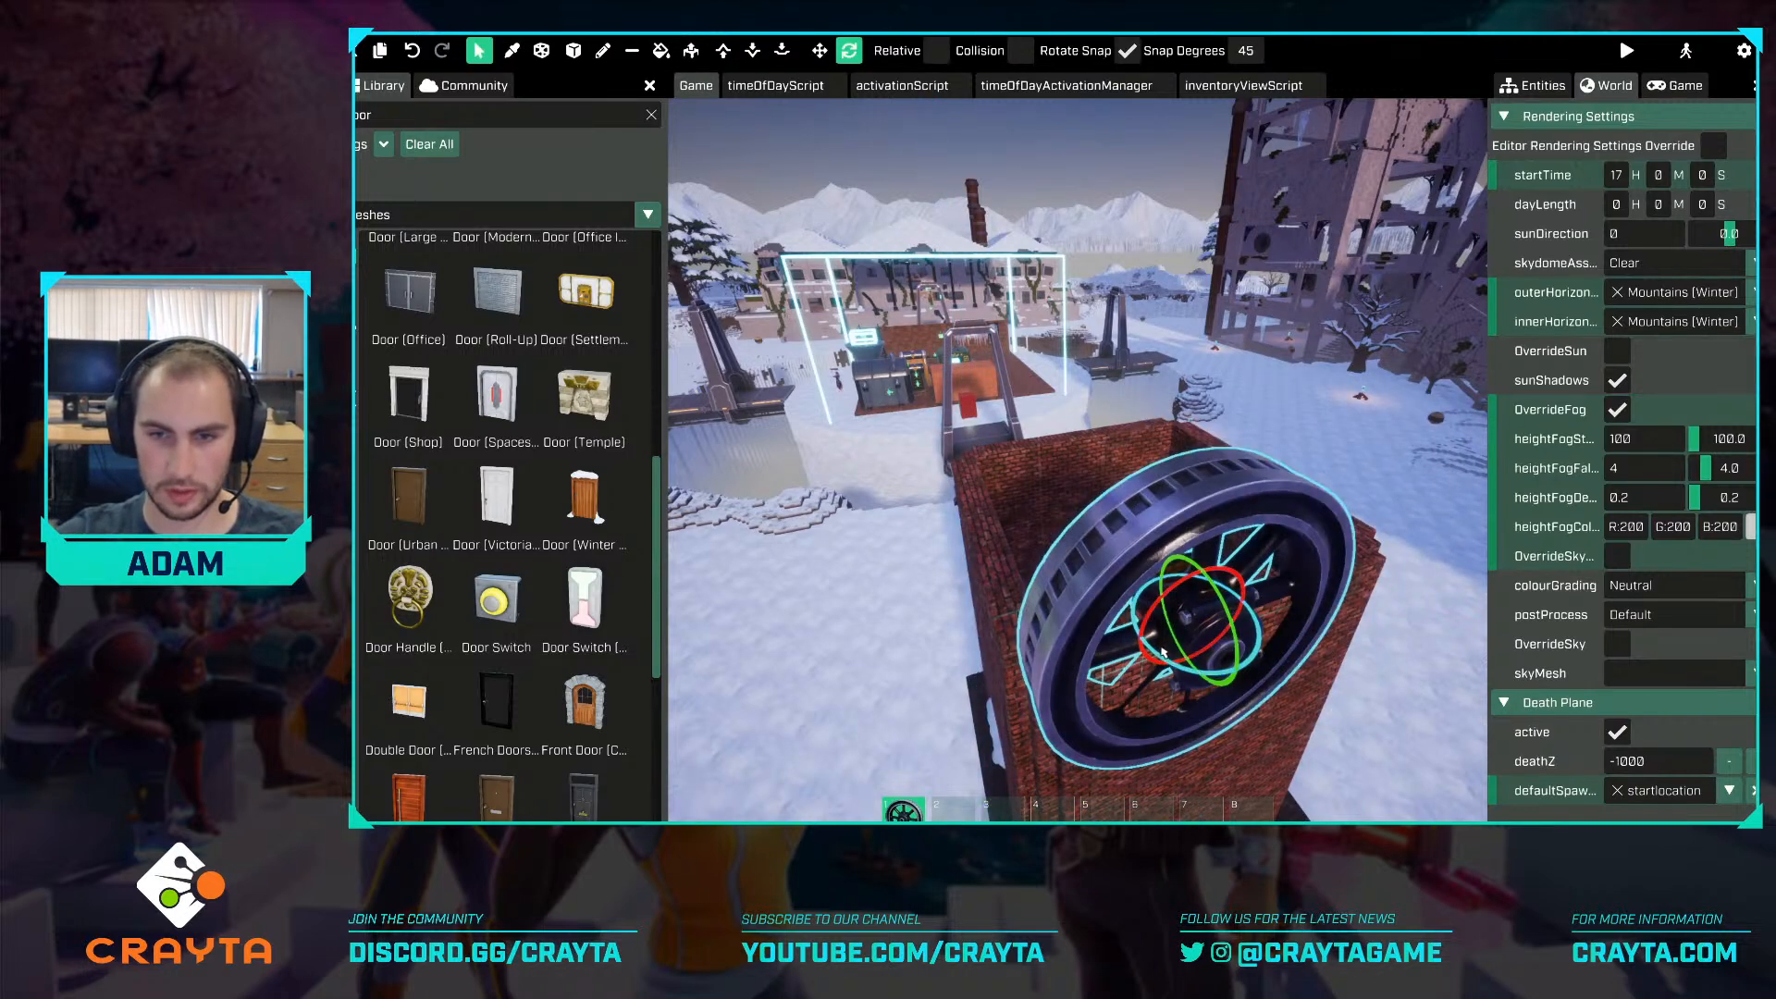
drag(1164, 653, 1115, 629)
key(r)
key(a)
right_drag(1114, 630, 1147, 603)
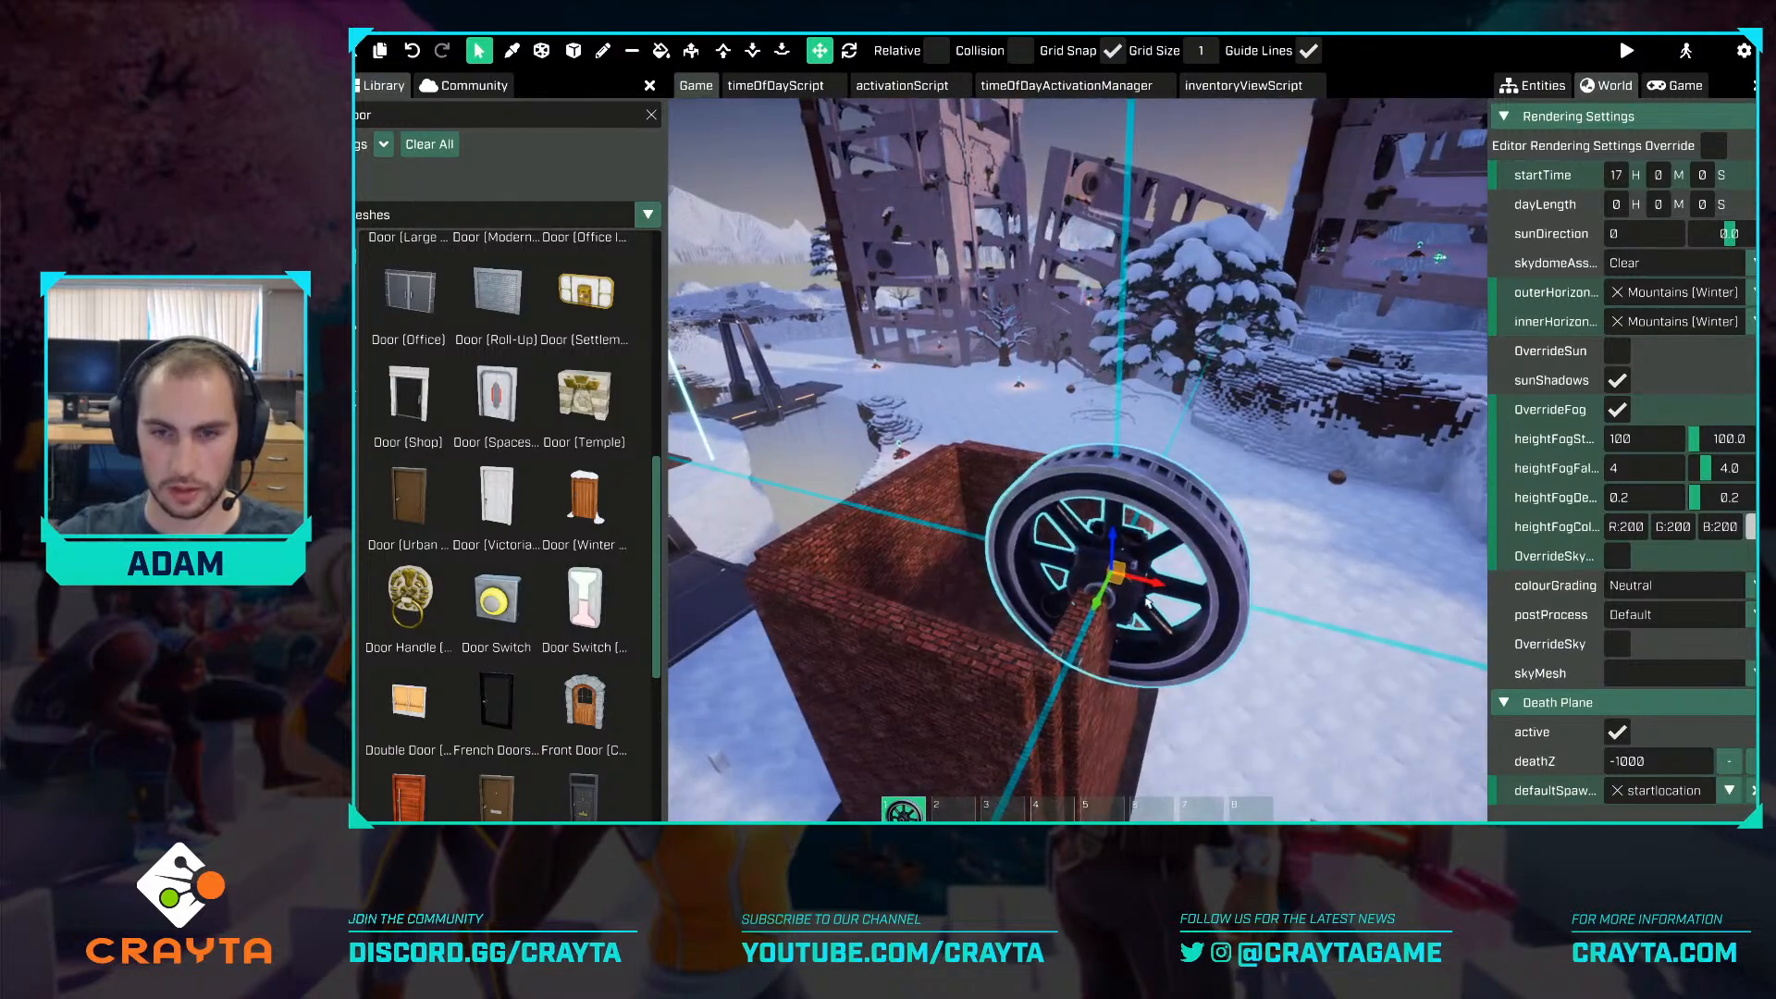
mouse_move(1149, 590)
mouse_down()
mouse_move(1122, 587)
mouse_move(1139, 588)
mouse_up()
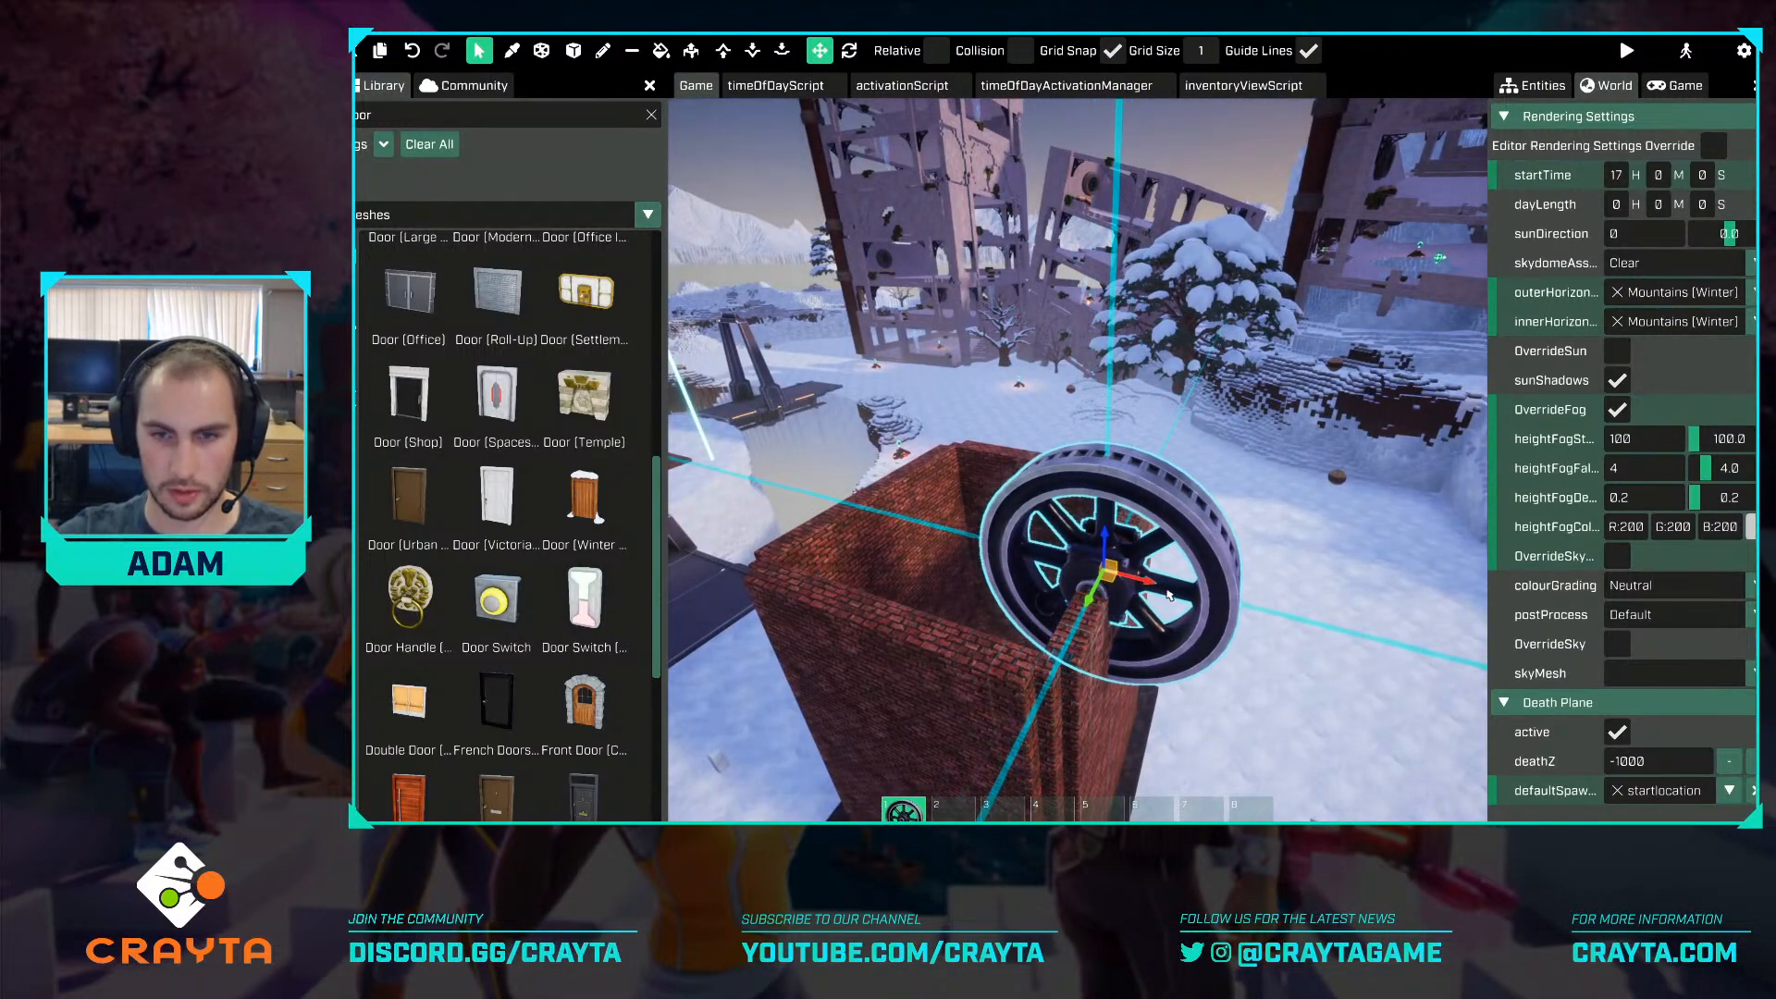
key(d)
right_drag(1169, 596, 1149, 577)
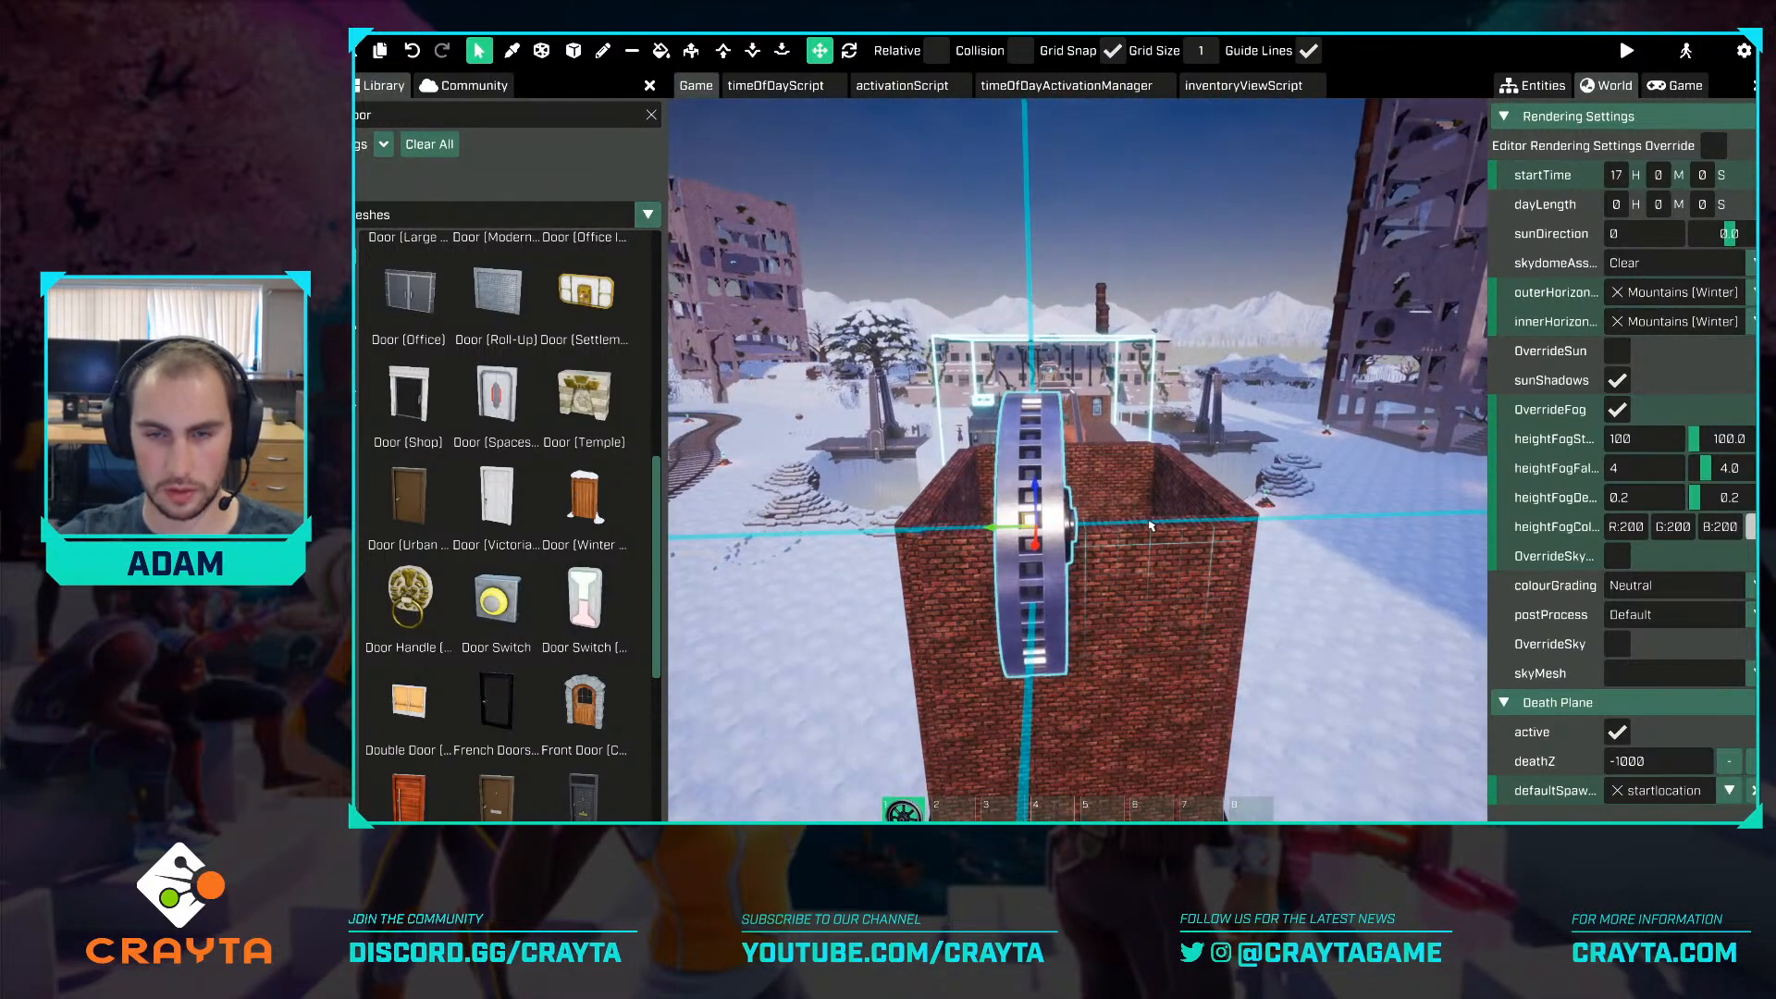
Duplicate the gear wheel sideways along the wall and set the copy's Y position to -75.
alt+drag(1008, 529, 1093, 537)
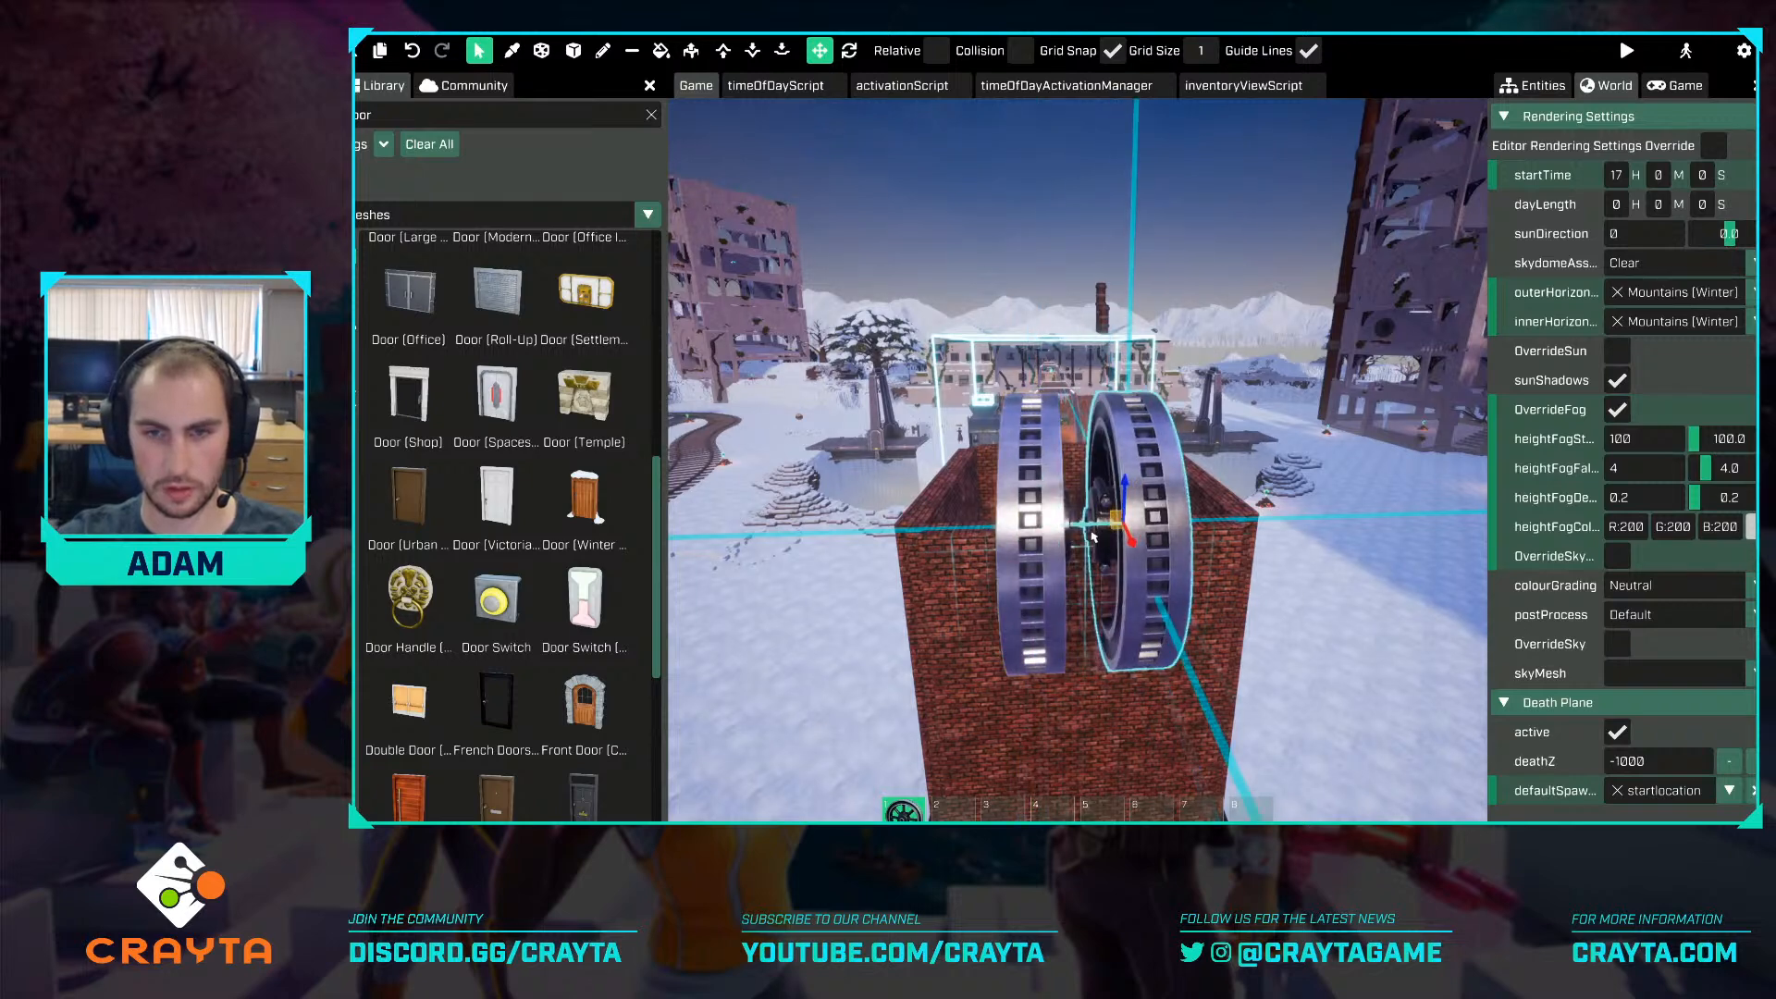
click(1534, 85)
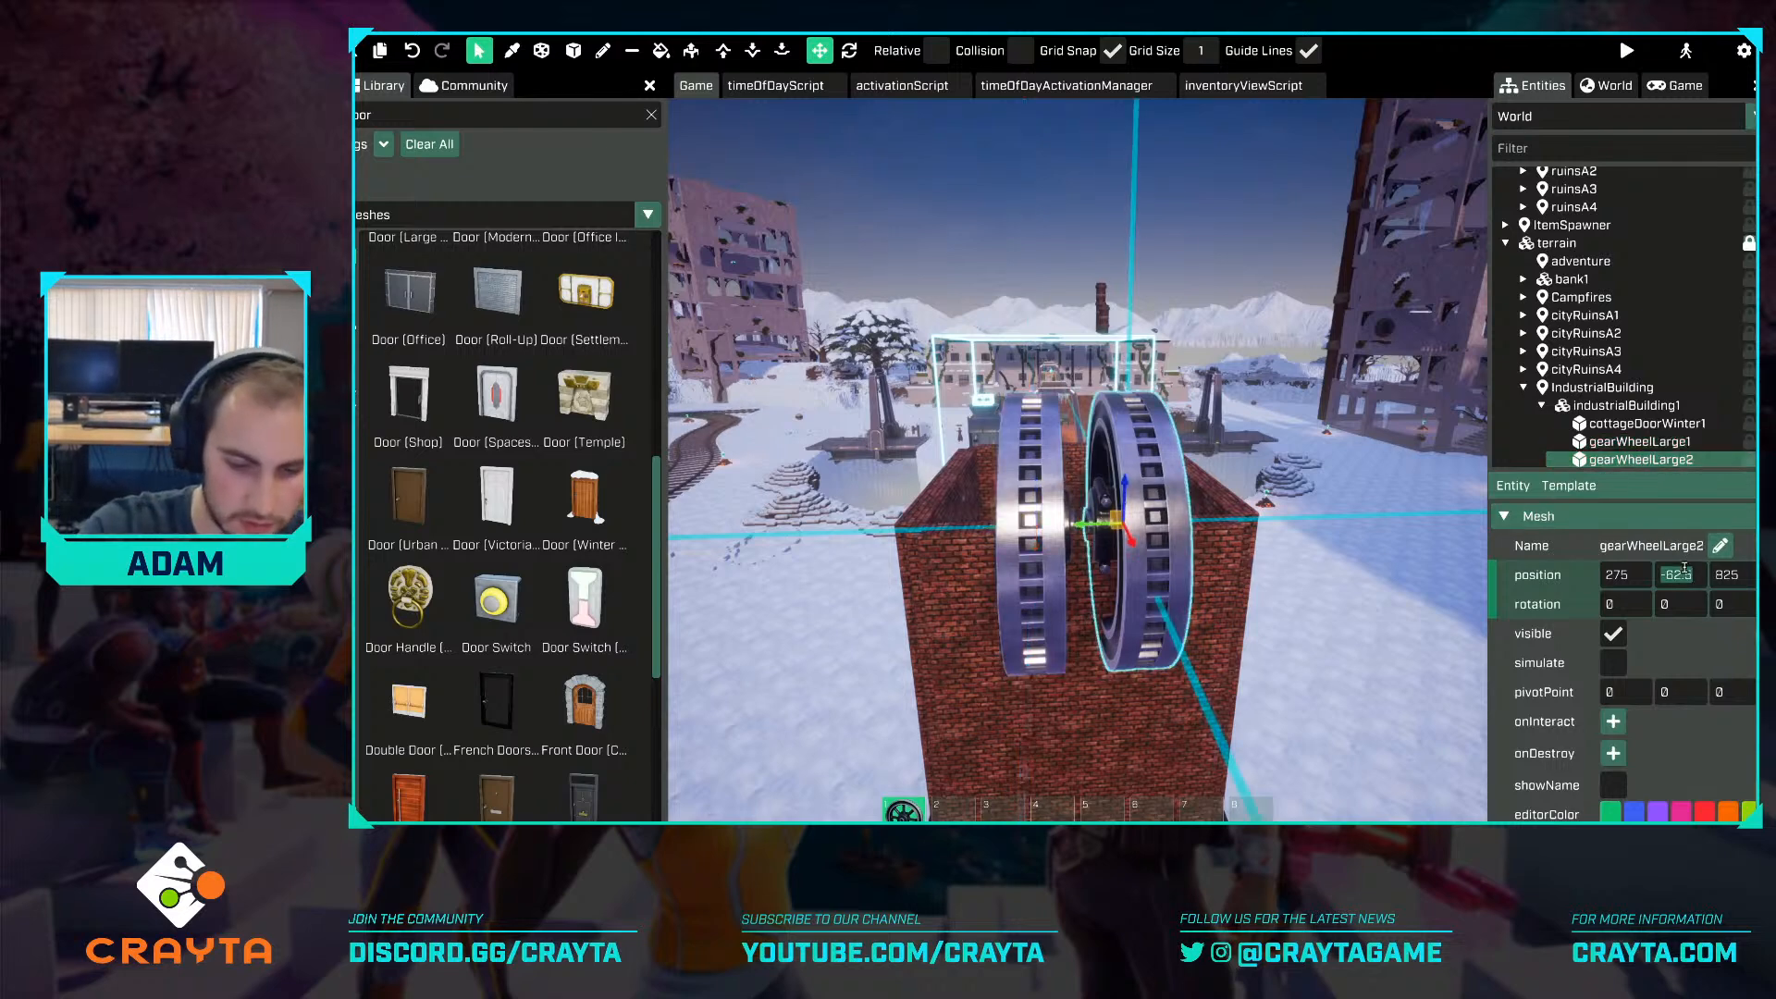
text(-75)
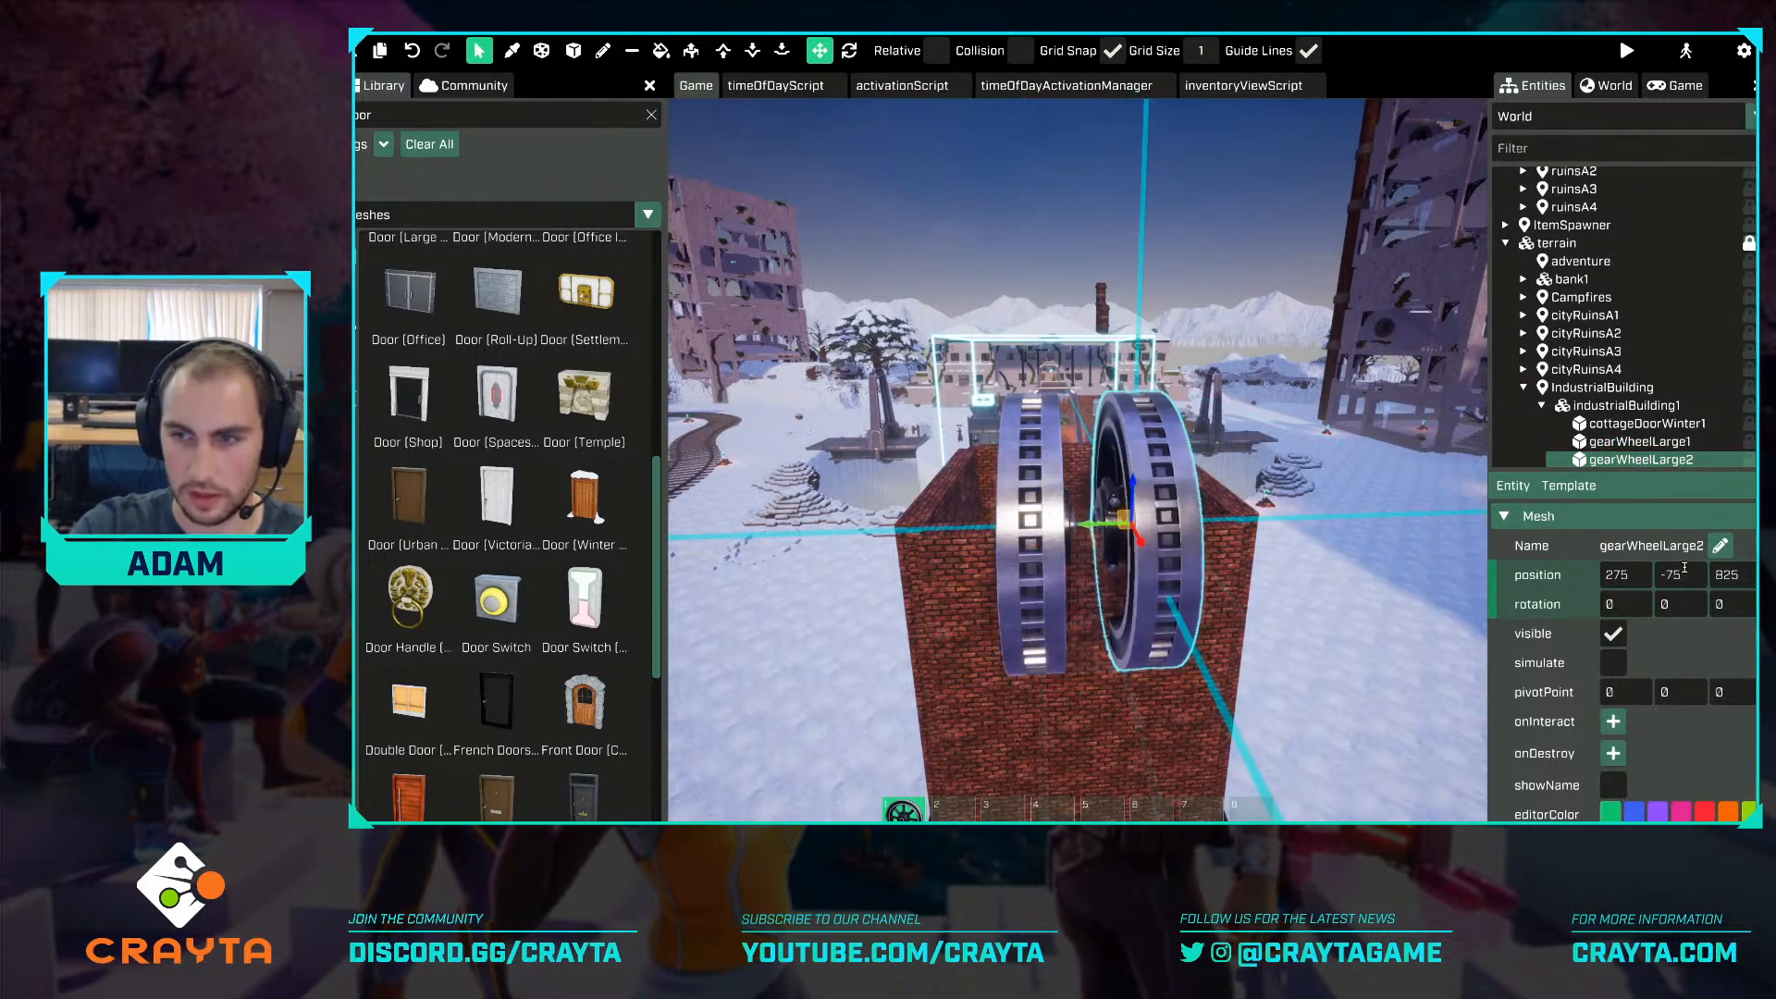
click(1170, 248)
Search the library for "pipe" and place a small straight factory pipe at the hub of the first gear wheel.
key(d)
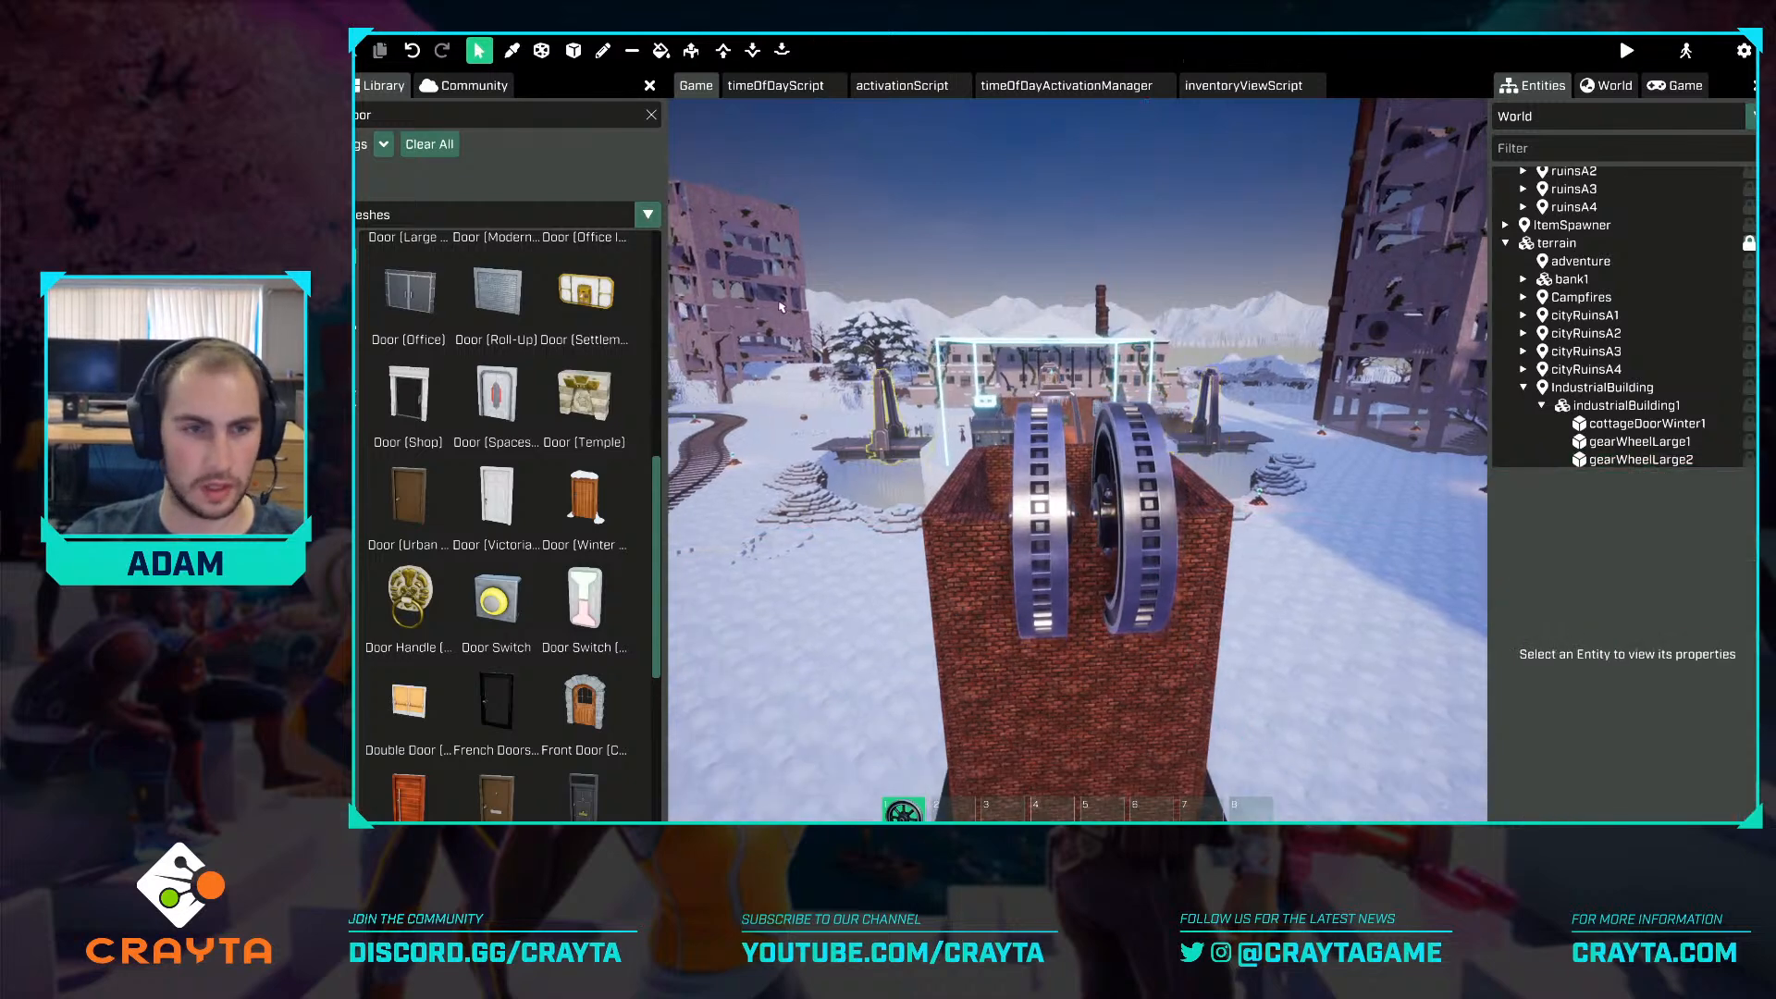
key(a)
click(652, 115)
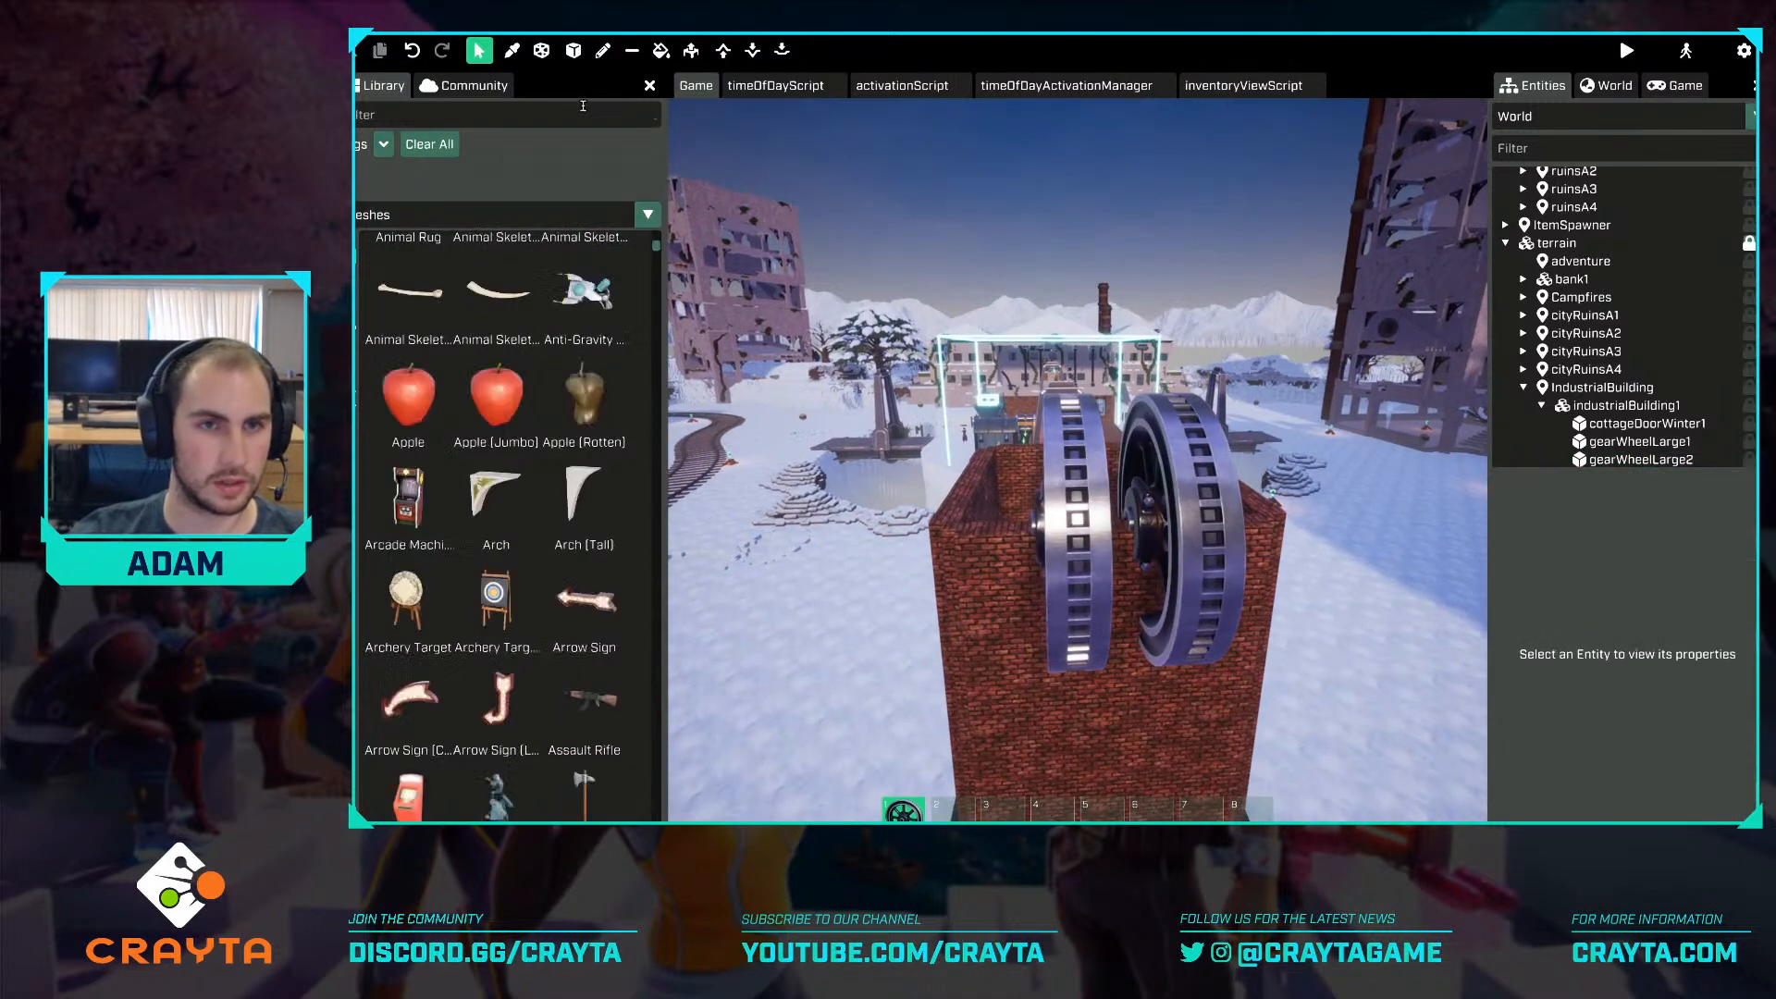
text(pipe)
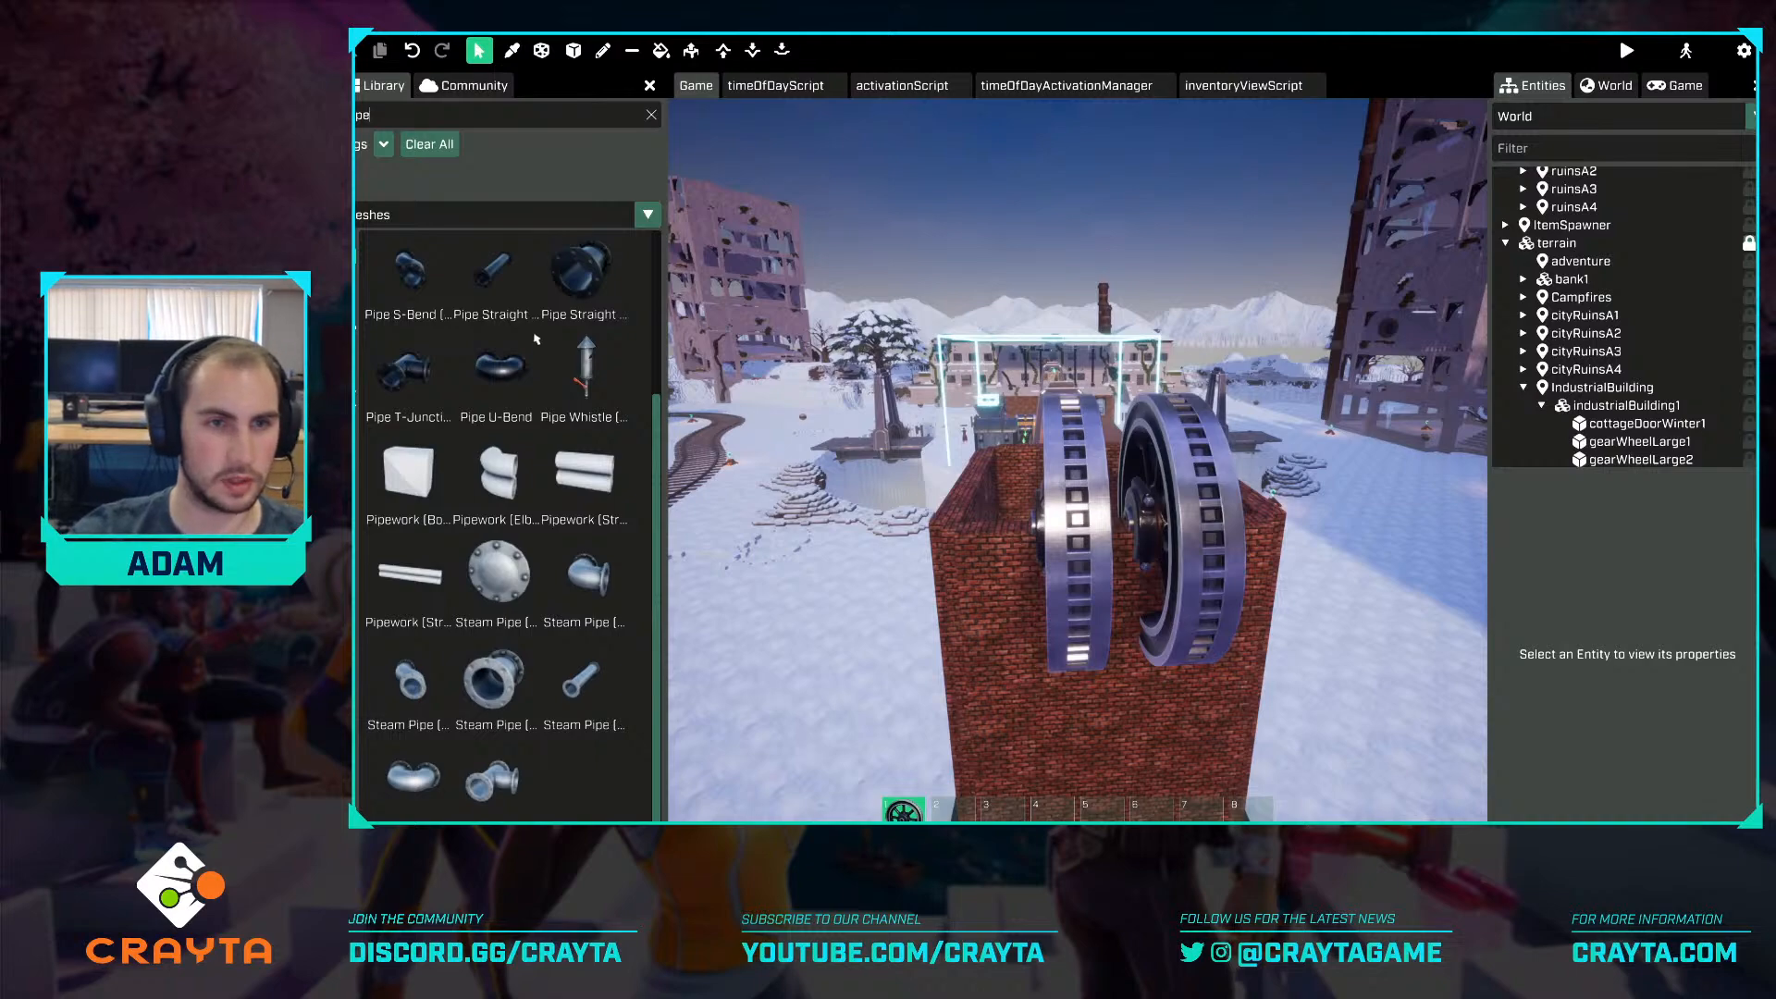
click(492, 270)
key(a)
right_drag(1244, 636, 1369, 638)
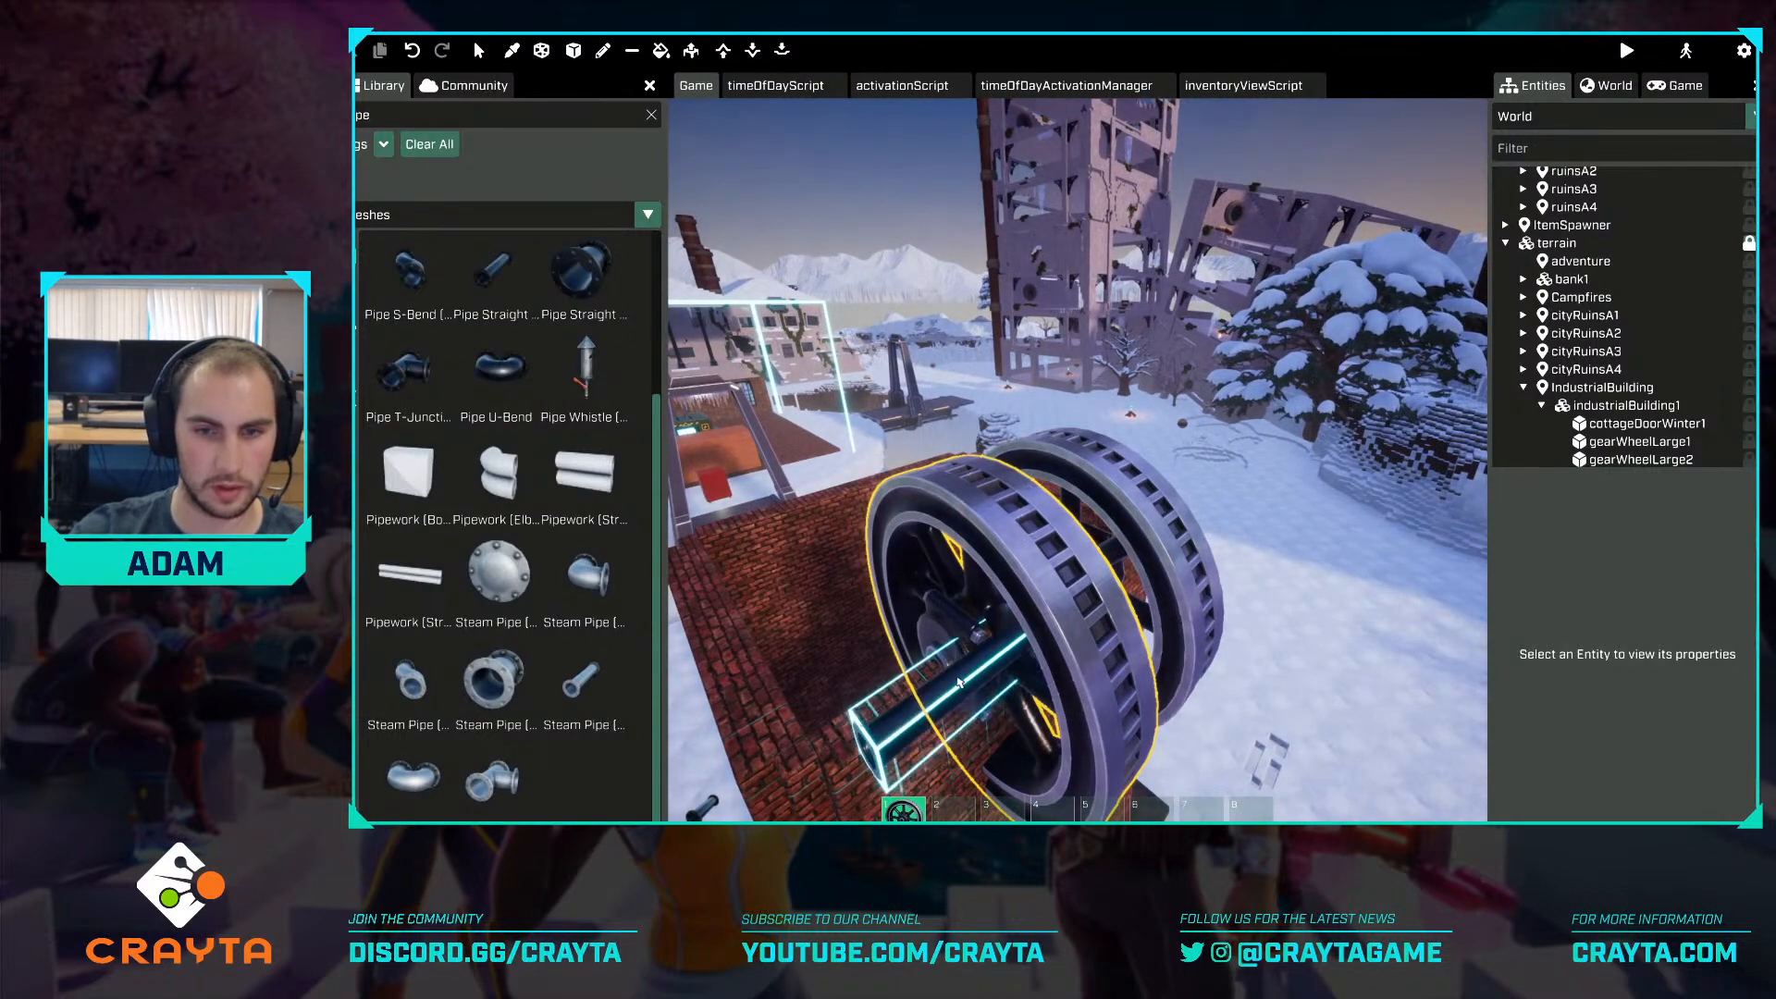
click(960, 682)
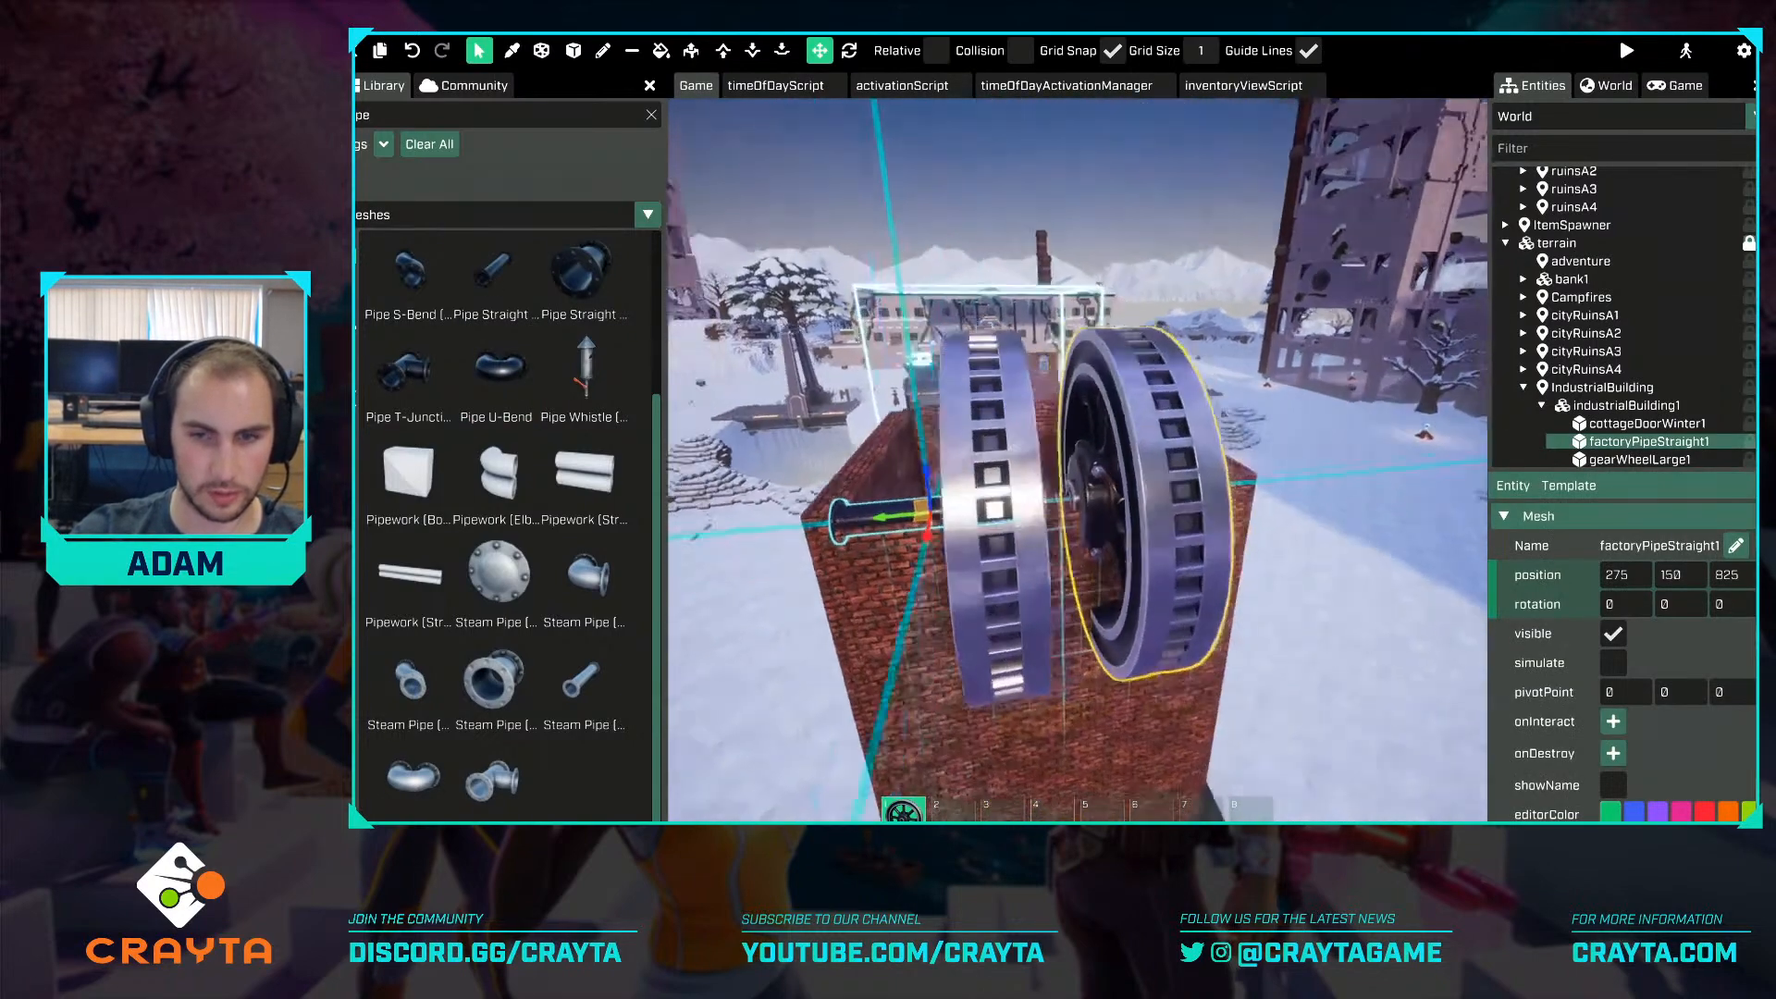
Slide the straight pipe along its axis to Y position 0 so it joins the two gear wheel hubs.
right_drag(1092, 574, 898, 574)
key(d)
key(a)
key(a)
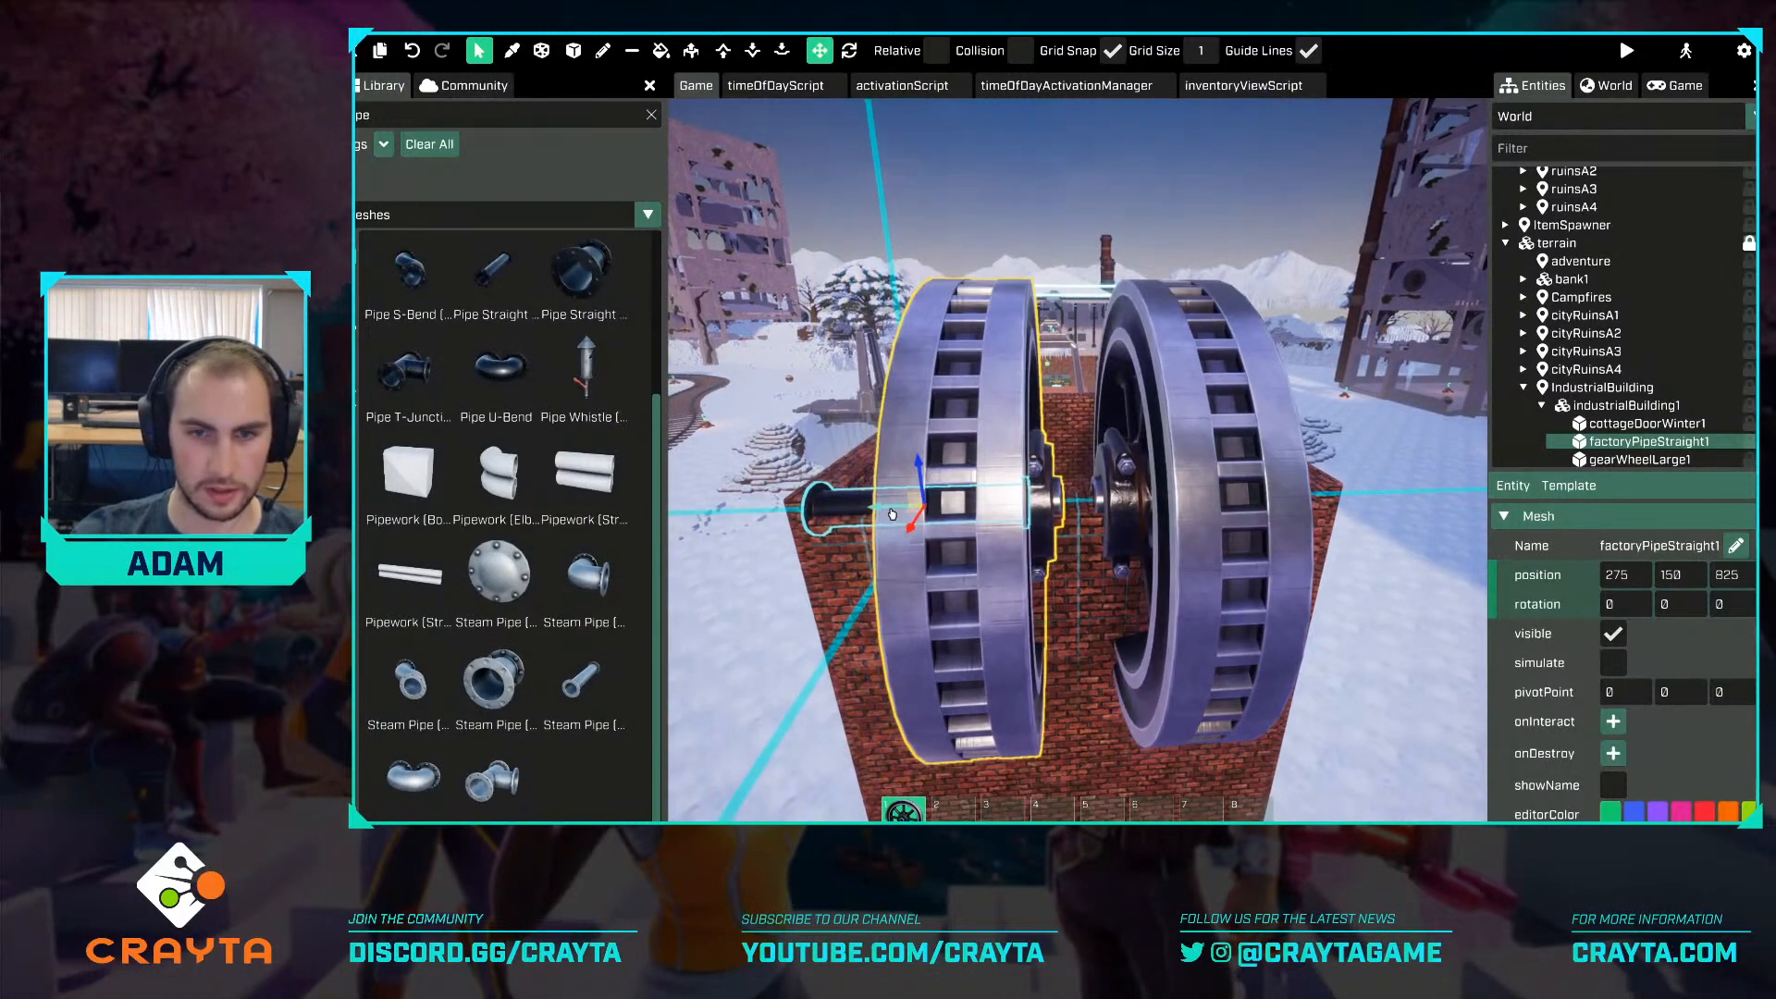
key(d)
drag(893, 515, 957, 521)
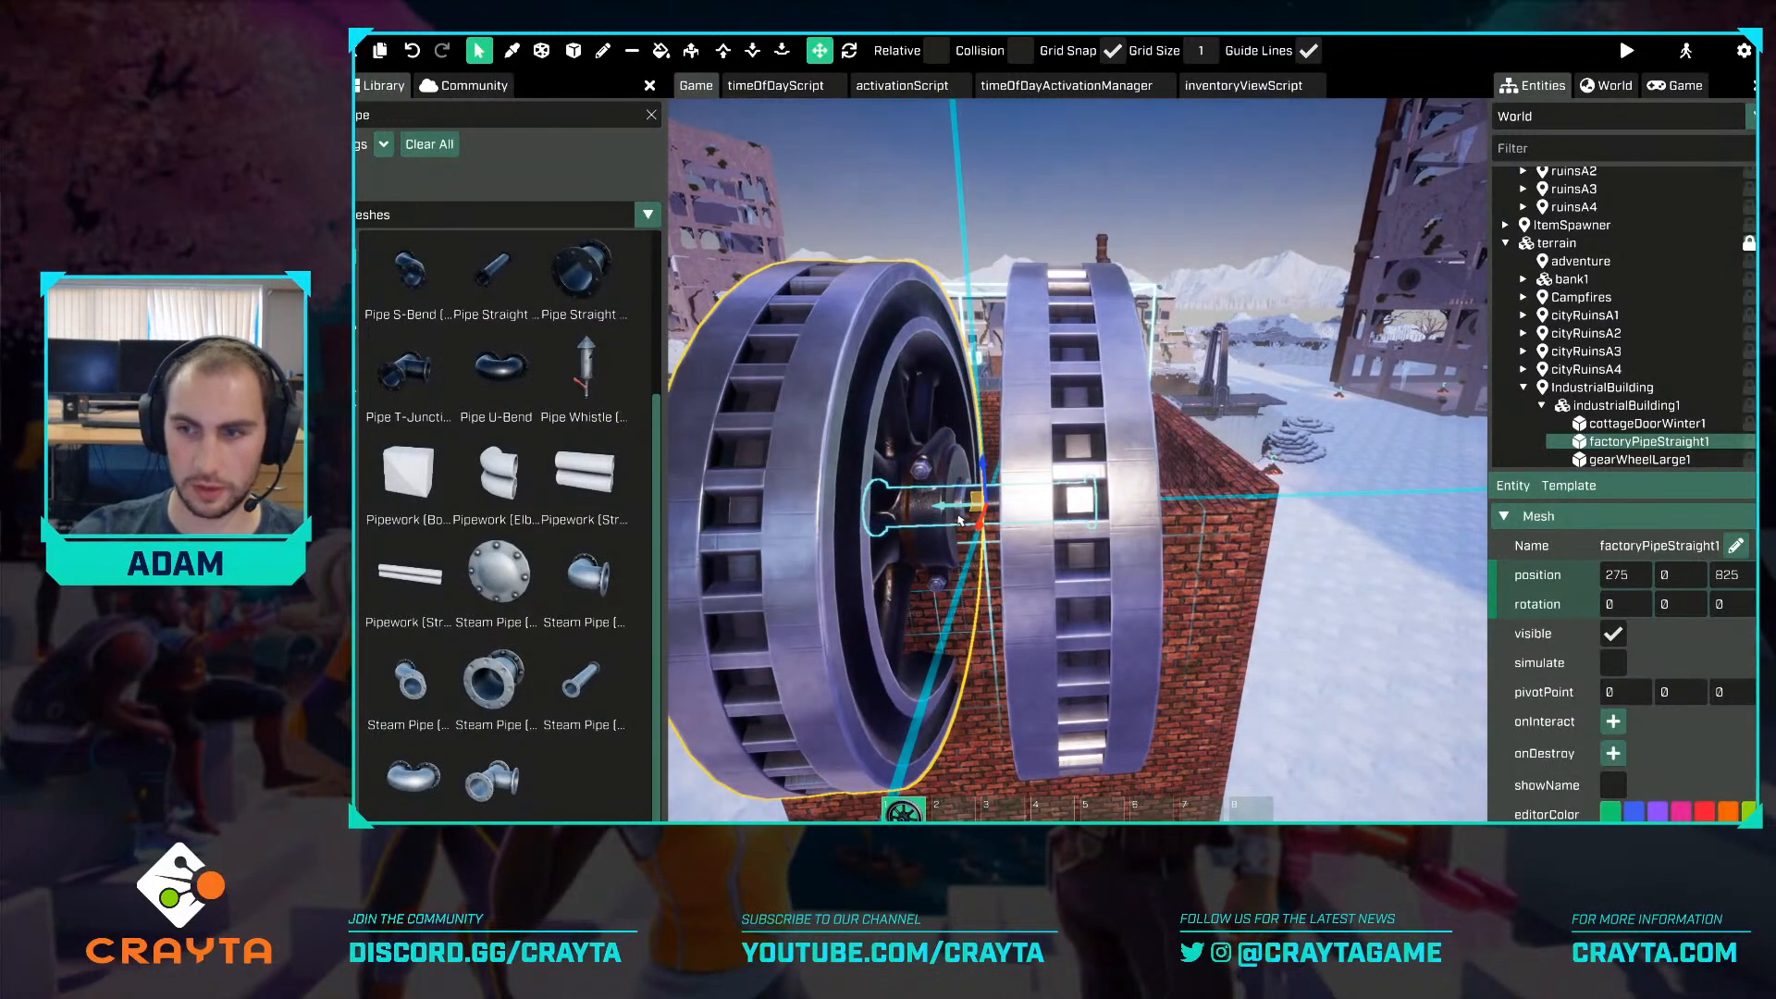
Duplicate the straight pipe and move the copy outward to Y position 150, extending the axle past the first wheel.
key(a)
right_drag(960, 521, 1071, 533)
key(s)
key(ctrl+d)
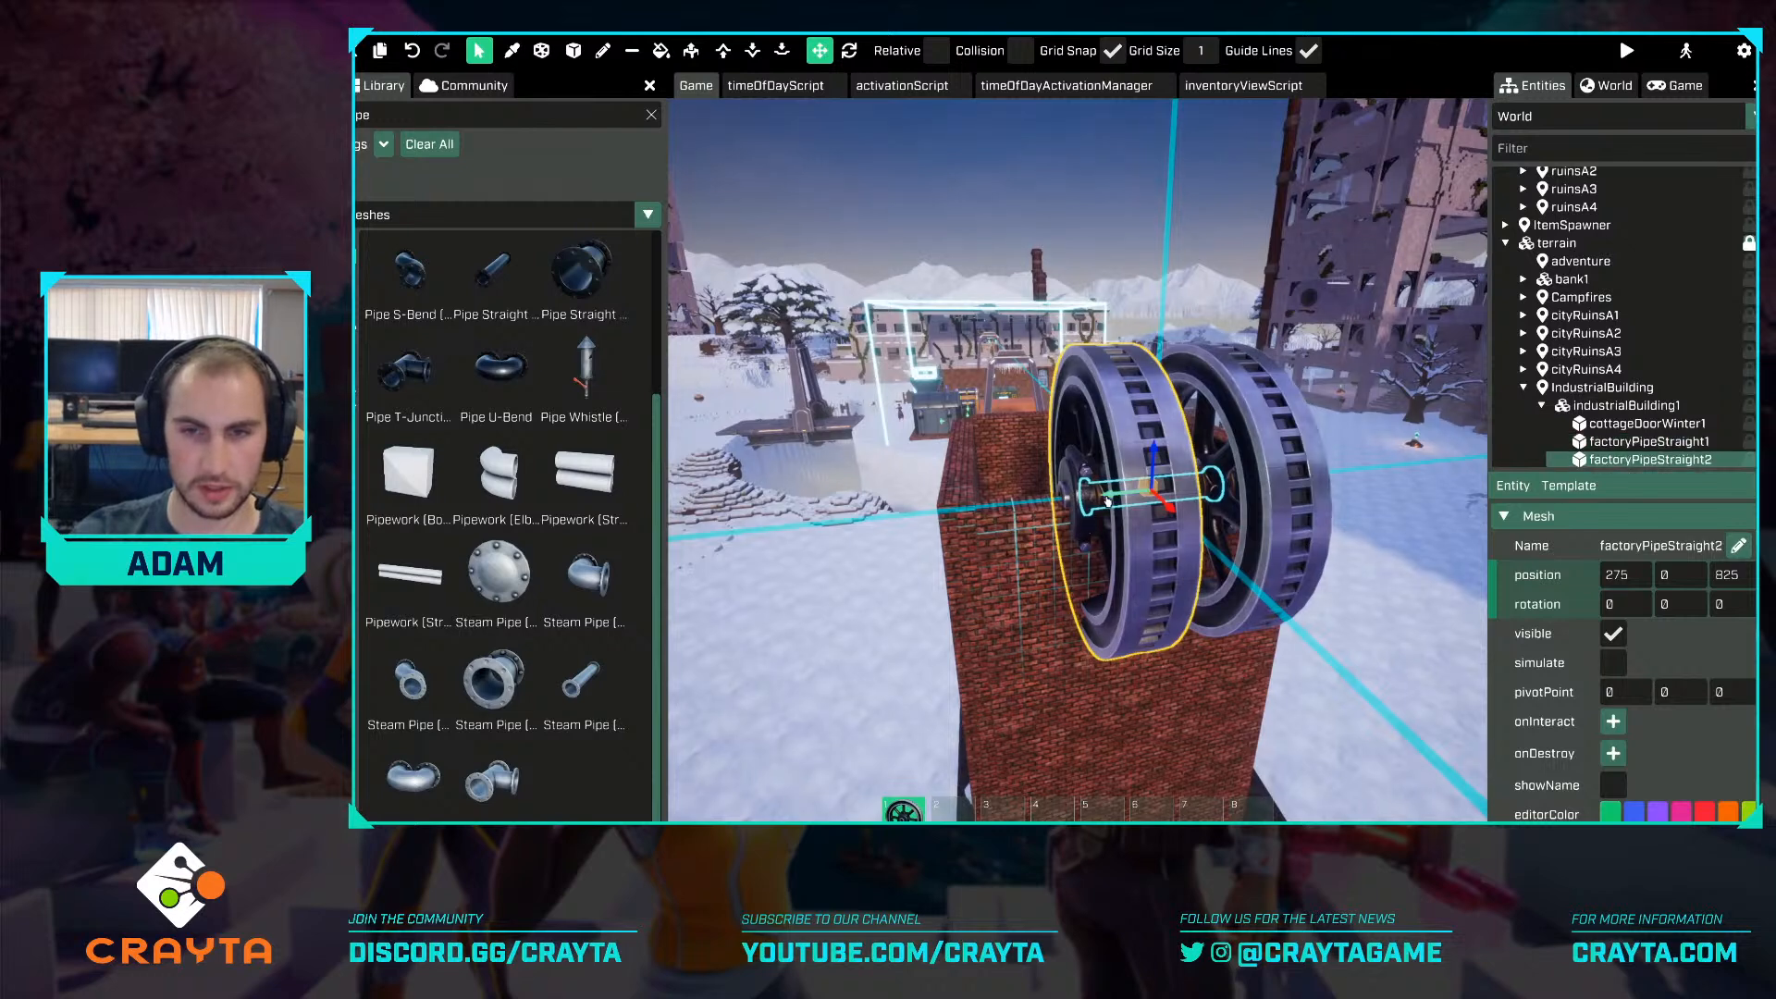
drag(1073, 518, 998, 509)
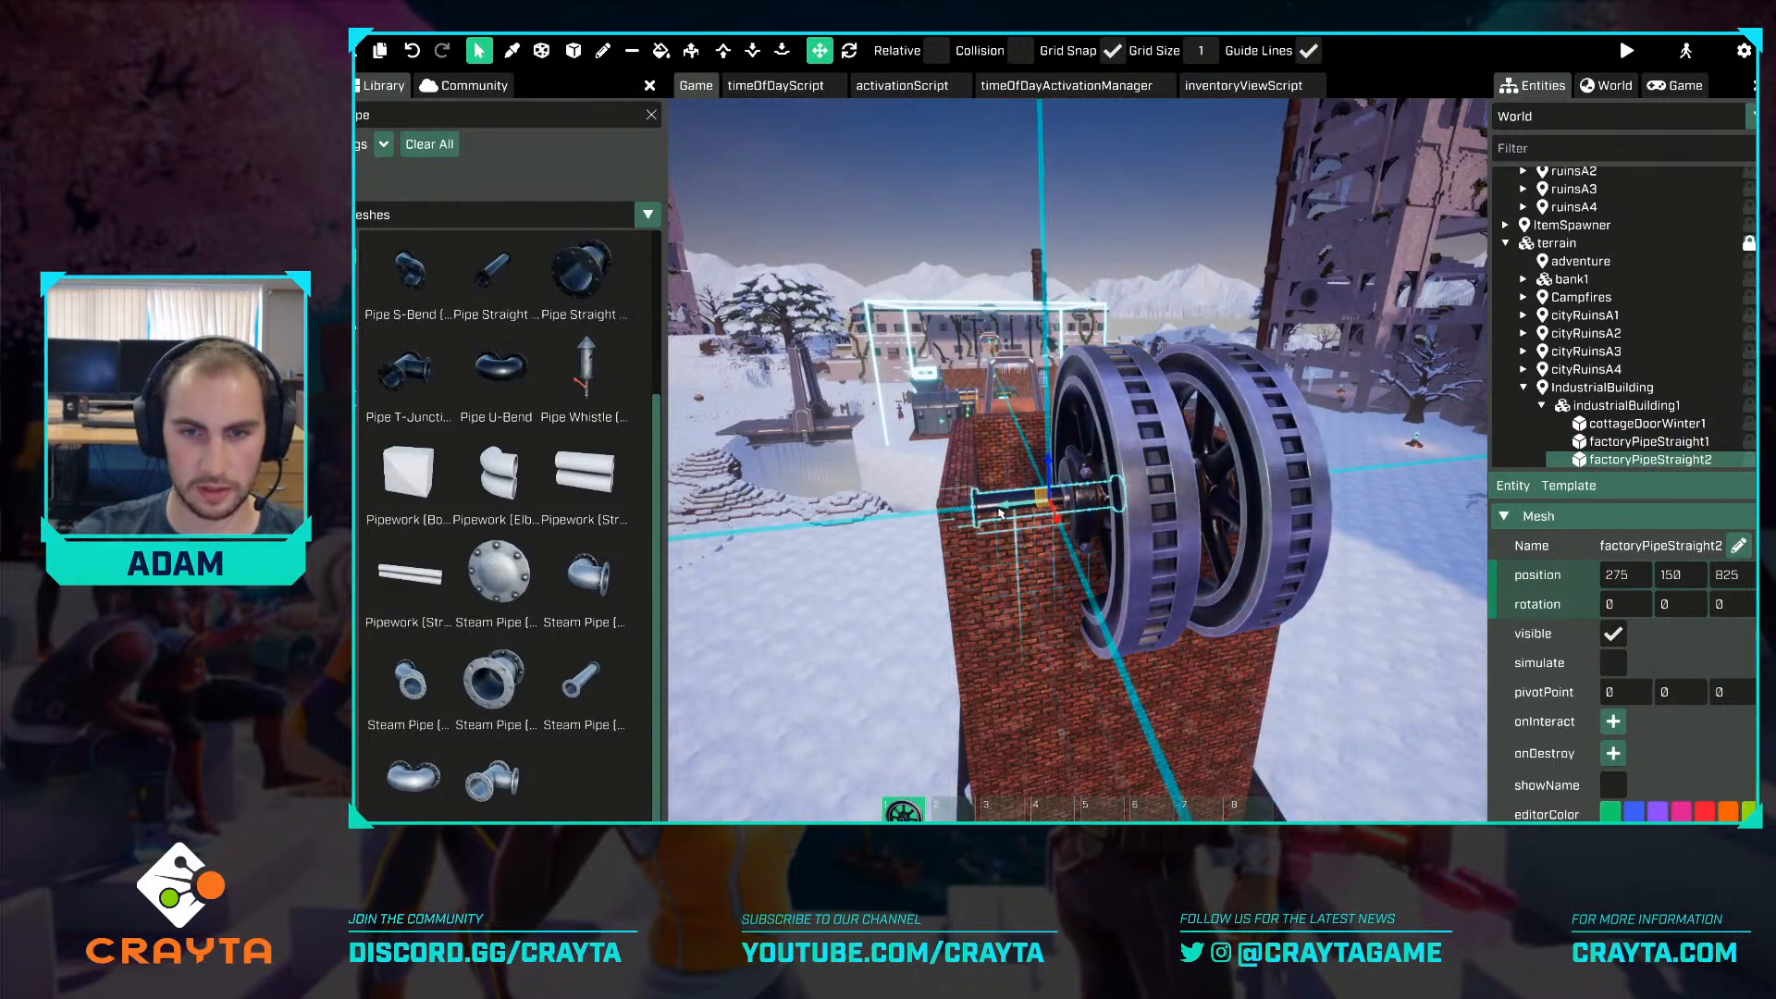
key(w)
key(d)
right_drag(1000, 513, 990, 523)
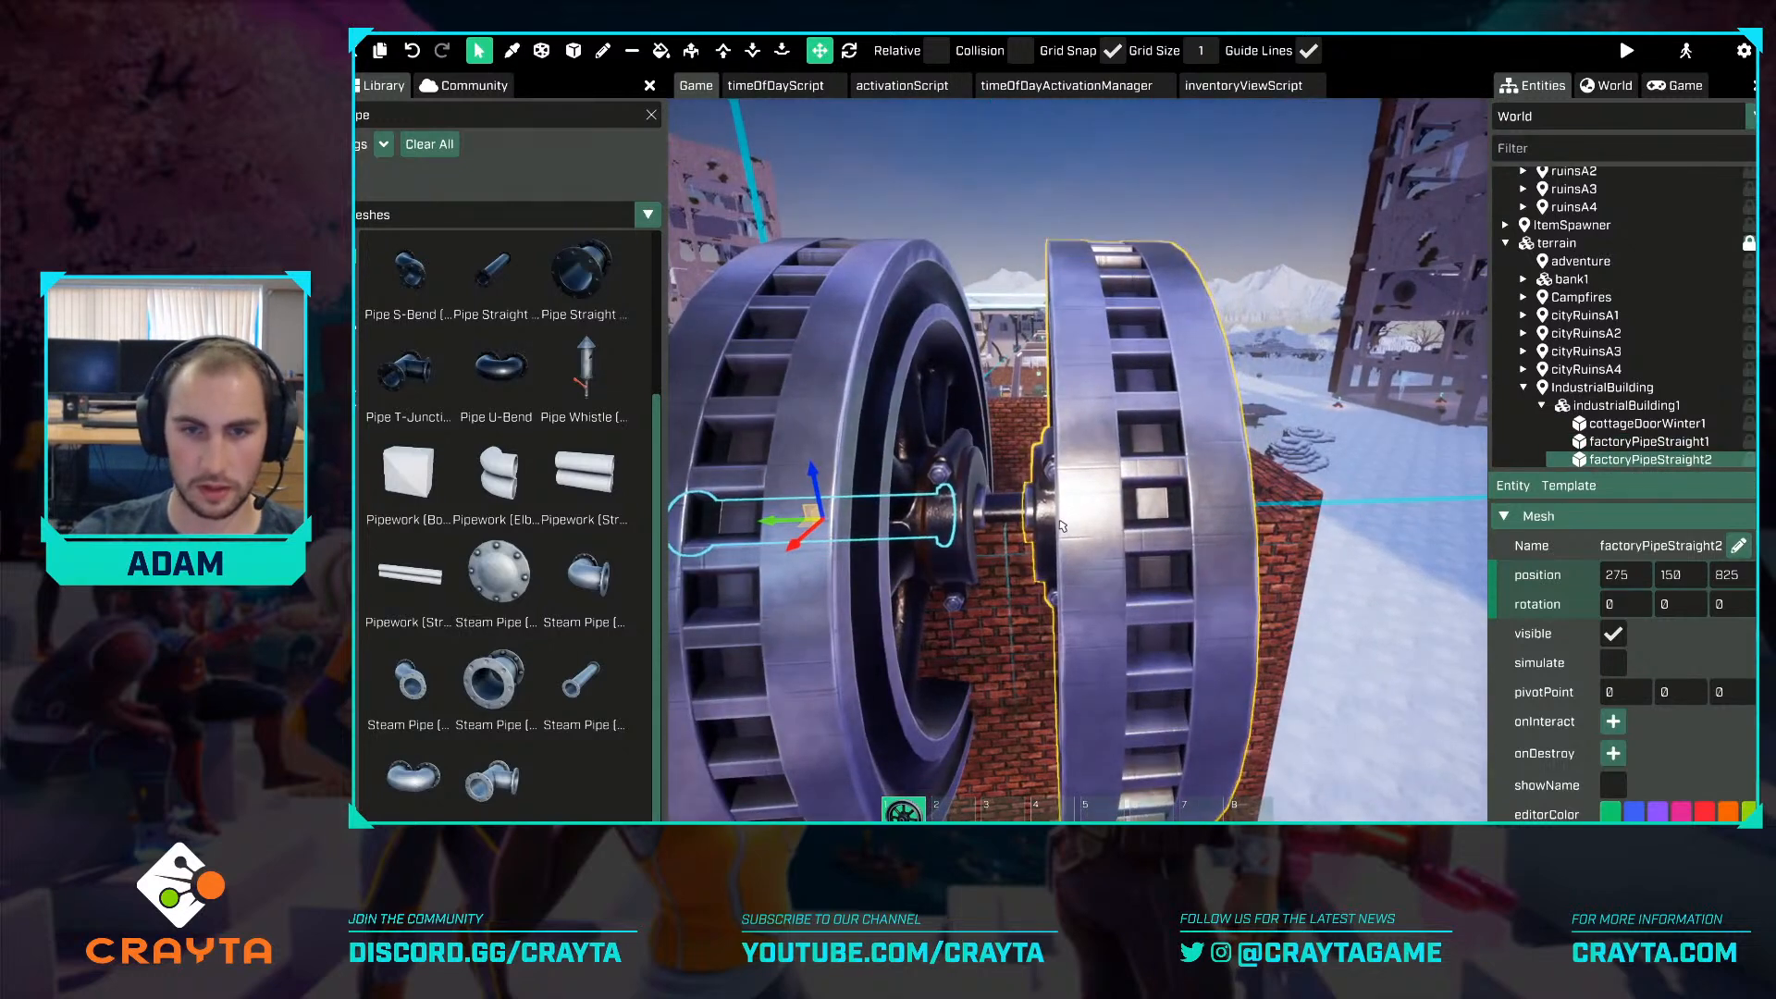
Duplicate the straight pipe between the gear wheel hubs and move the copy to Y position -150, extending the axle past the second wheel.
click(996, 528)
key(ctrl+d)
key(d)
drag(959, 518, 860, 534)
key(s)
key(a)
right_drag(981, 504, 1064, 499)
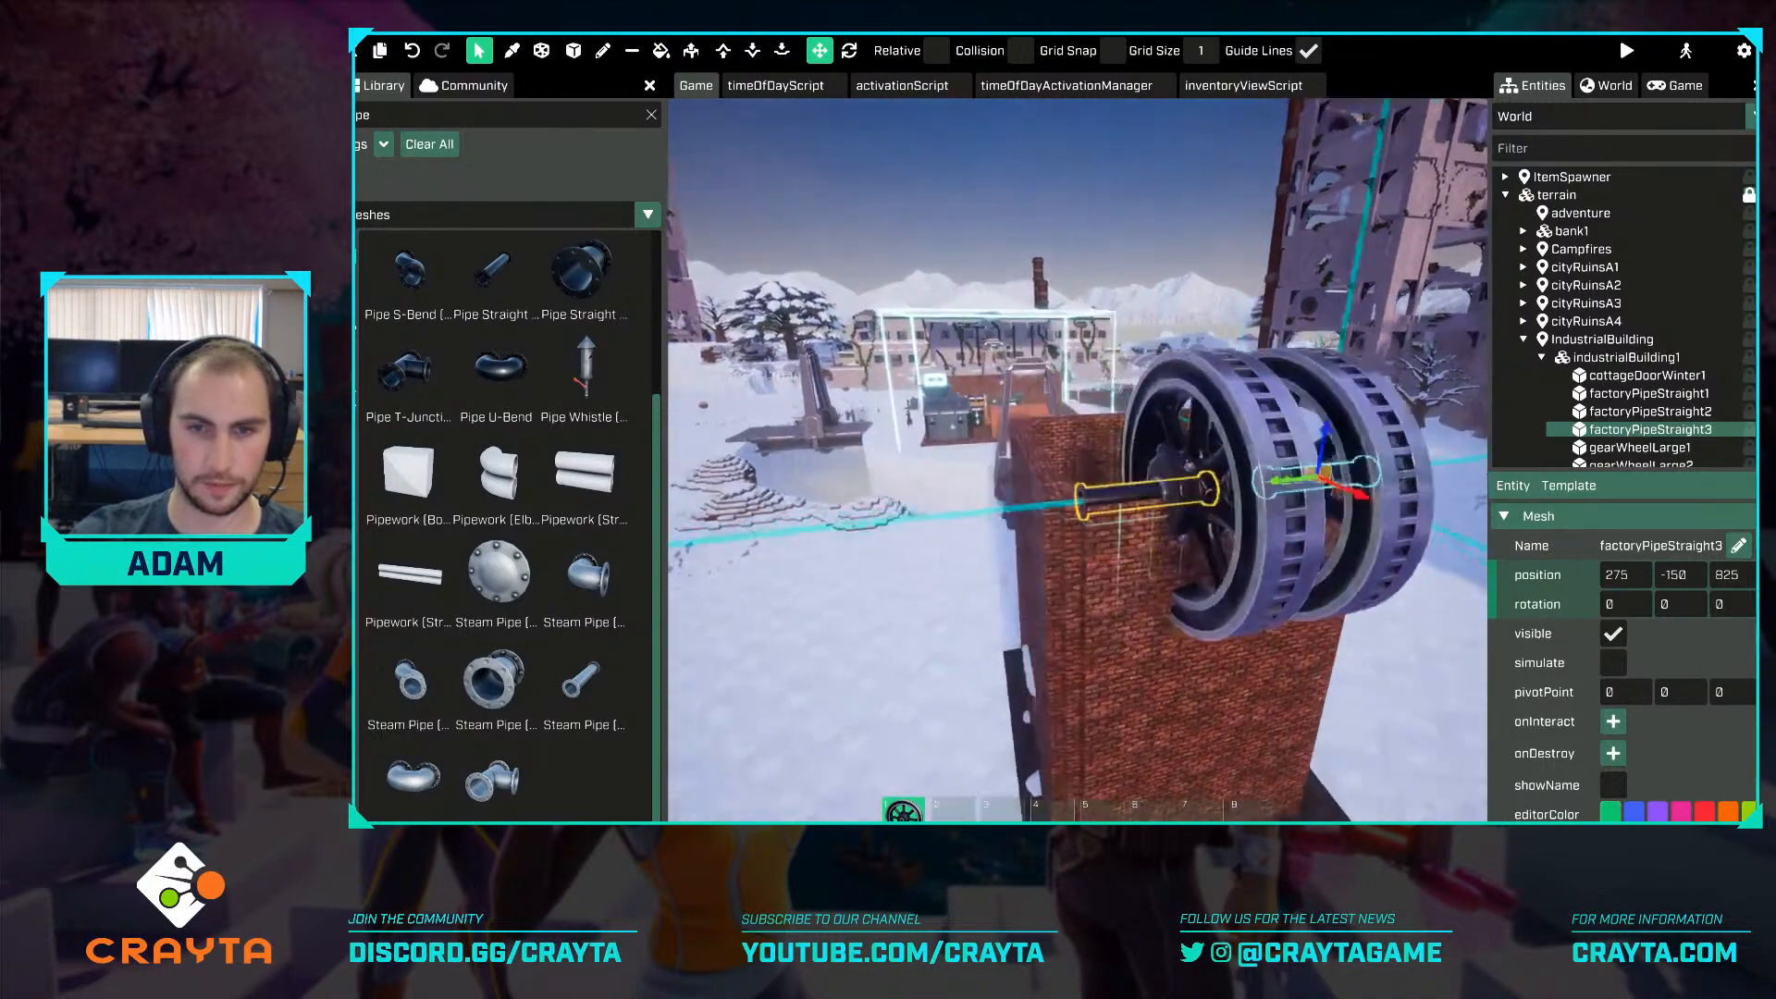
key(s)
click(1138, 174)
key(d)
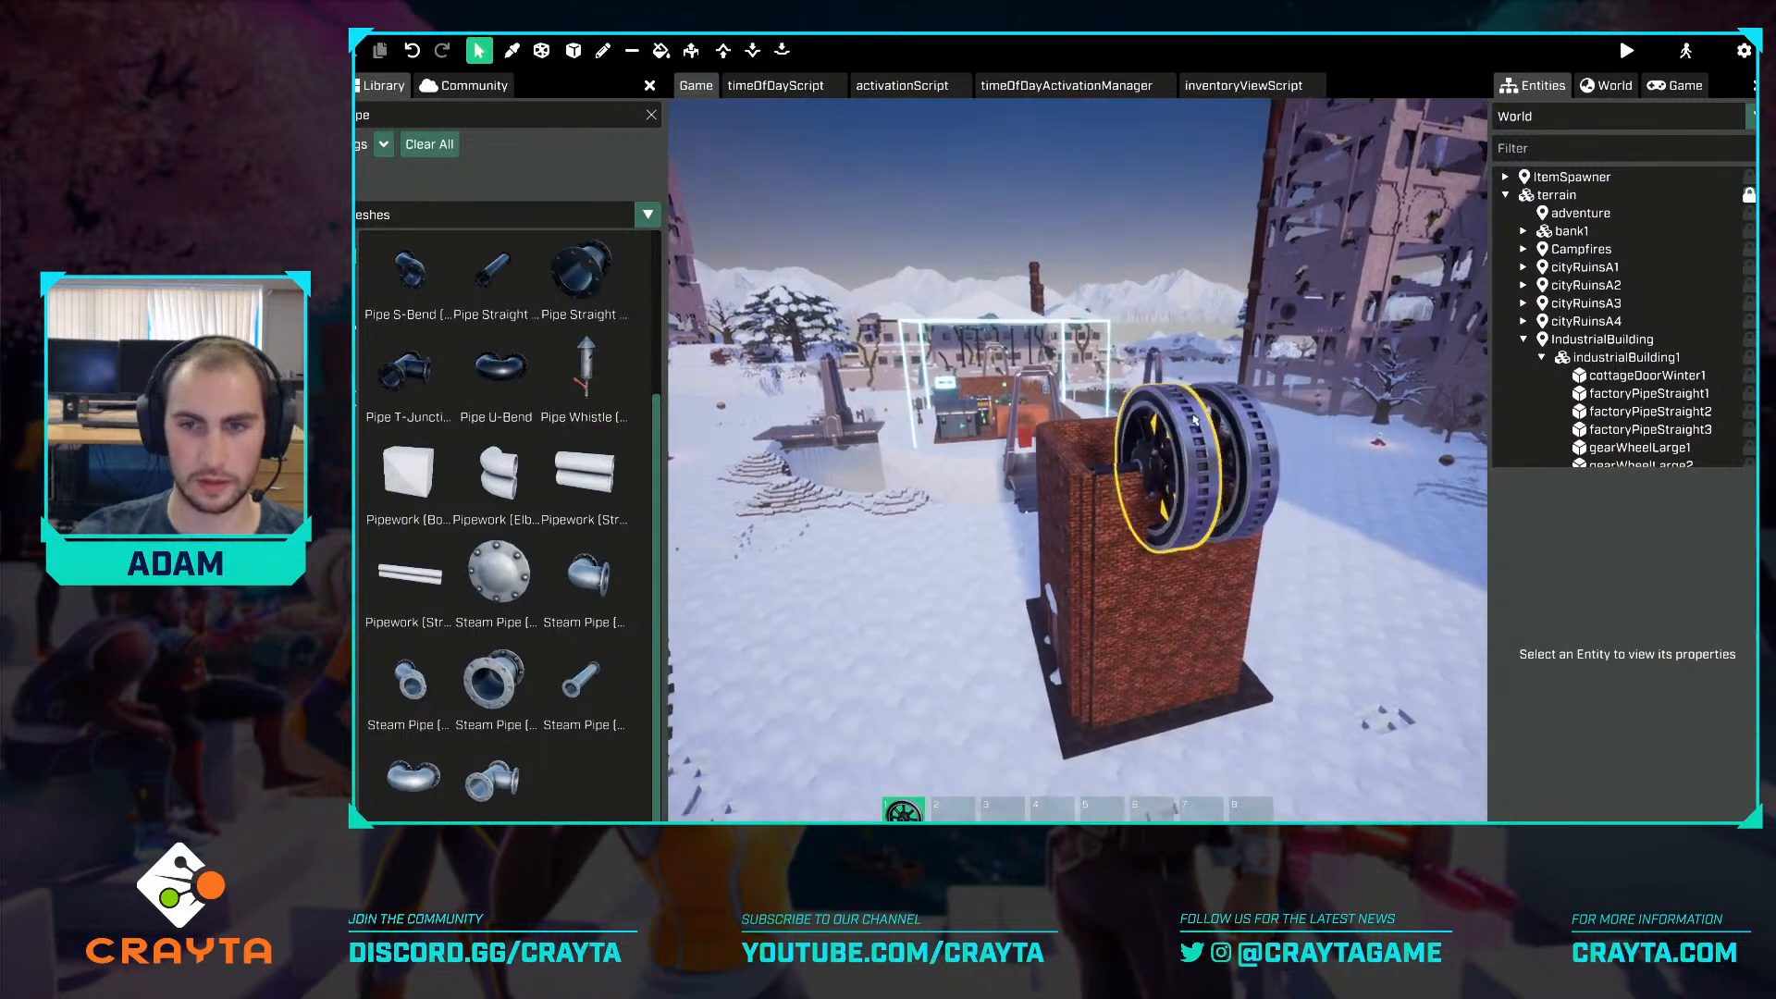
Mark out a 1 × 11 × 9 voxel erase box on the brick wall behind the gear wheels.
key(w)
right_drag(1212, 502, 1369, 486)
key(a)
key(w)
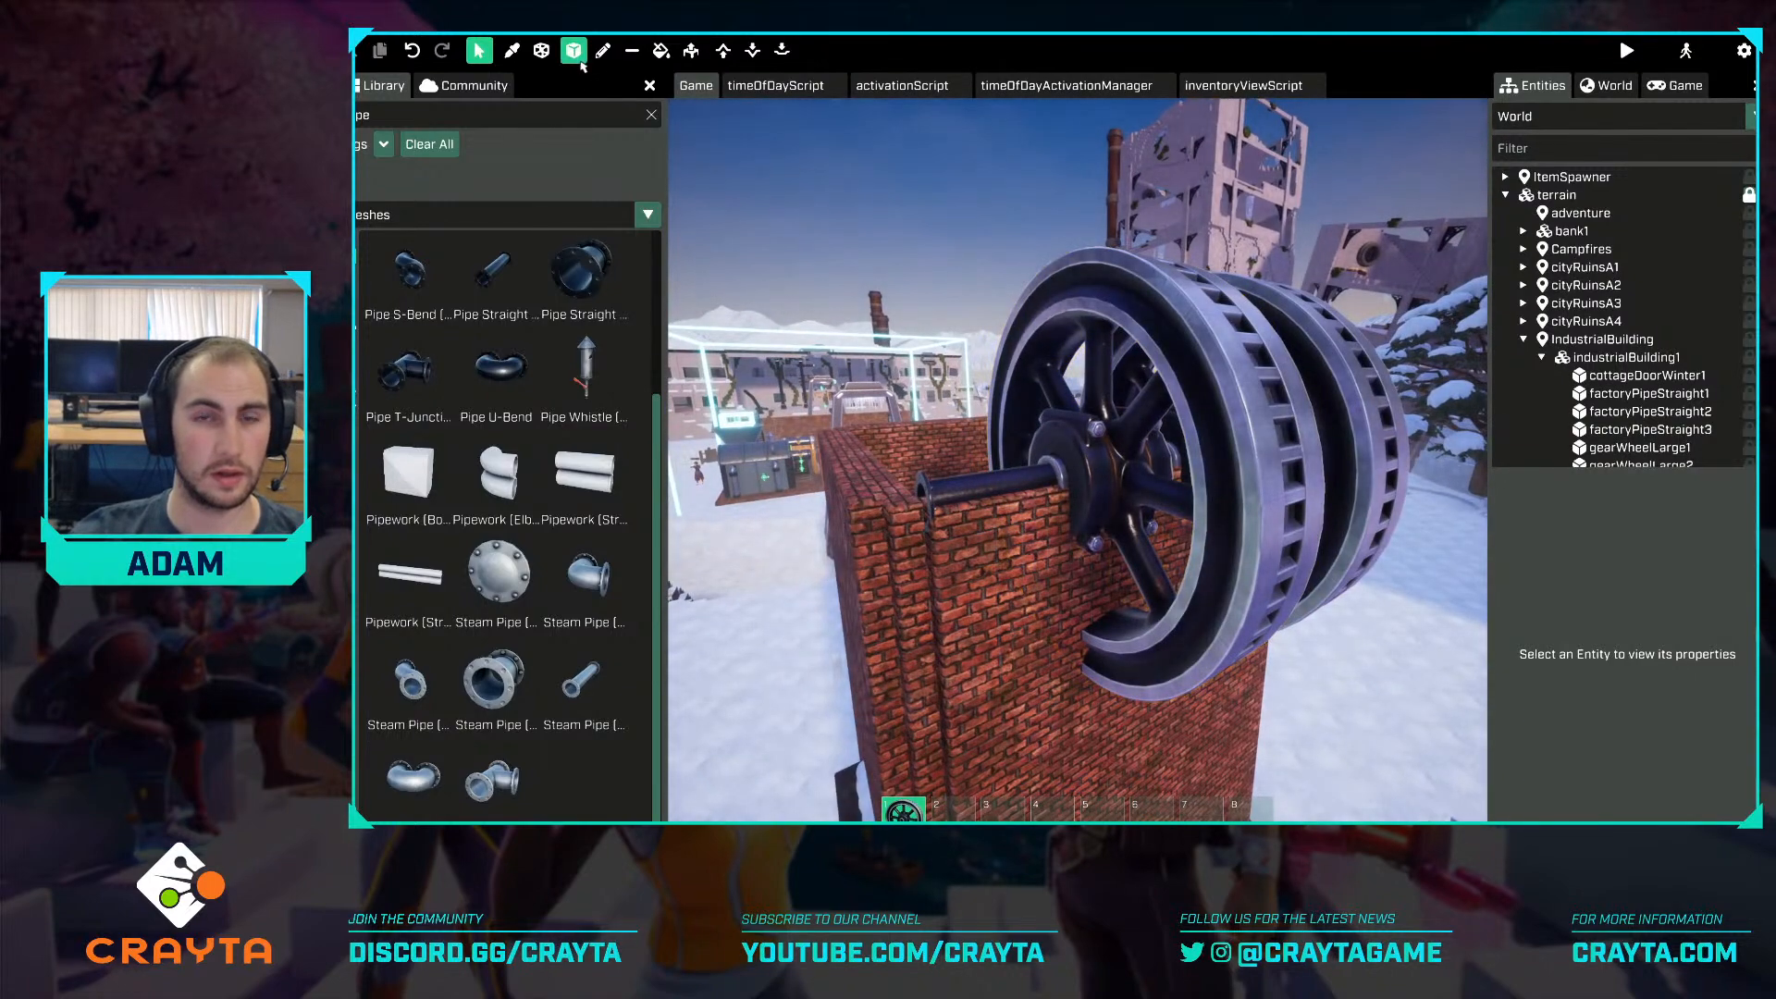
click(575, 53)
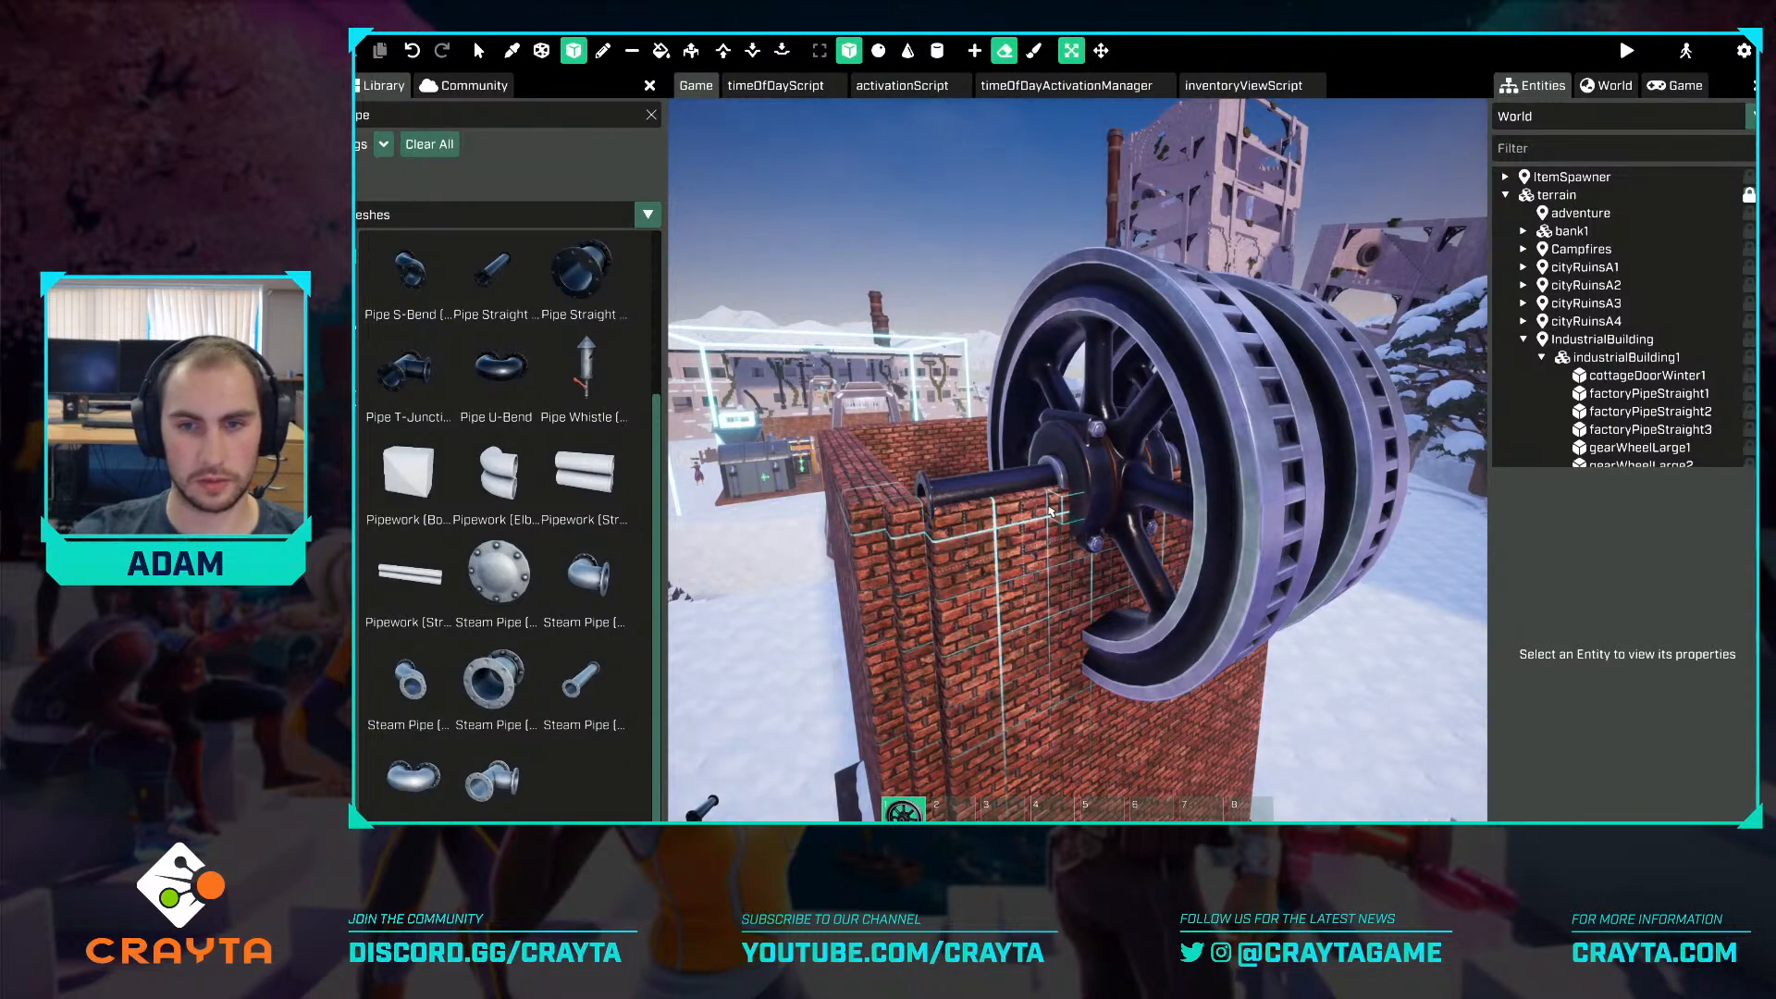
key(d)
mouse_move(1049, 511)
mouse_down()
mouse_move(912, 539)
mouse_move(981, 506)
mouse_up()
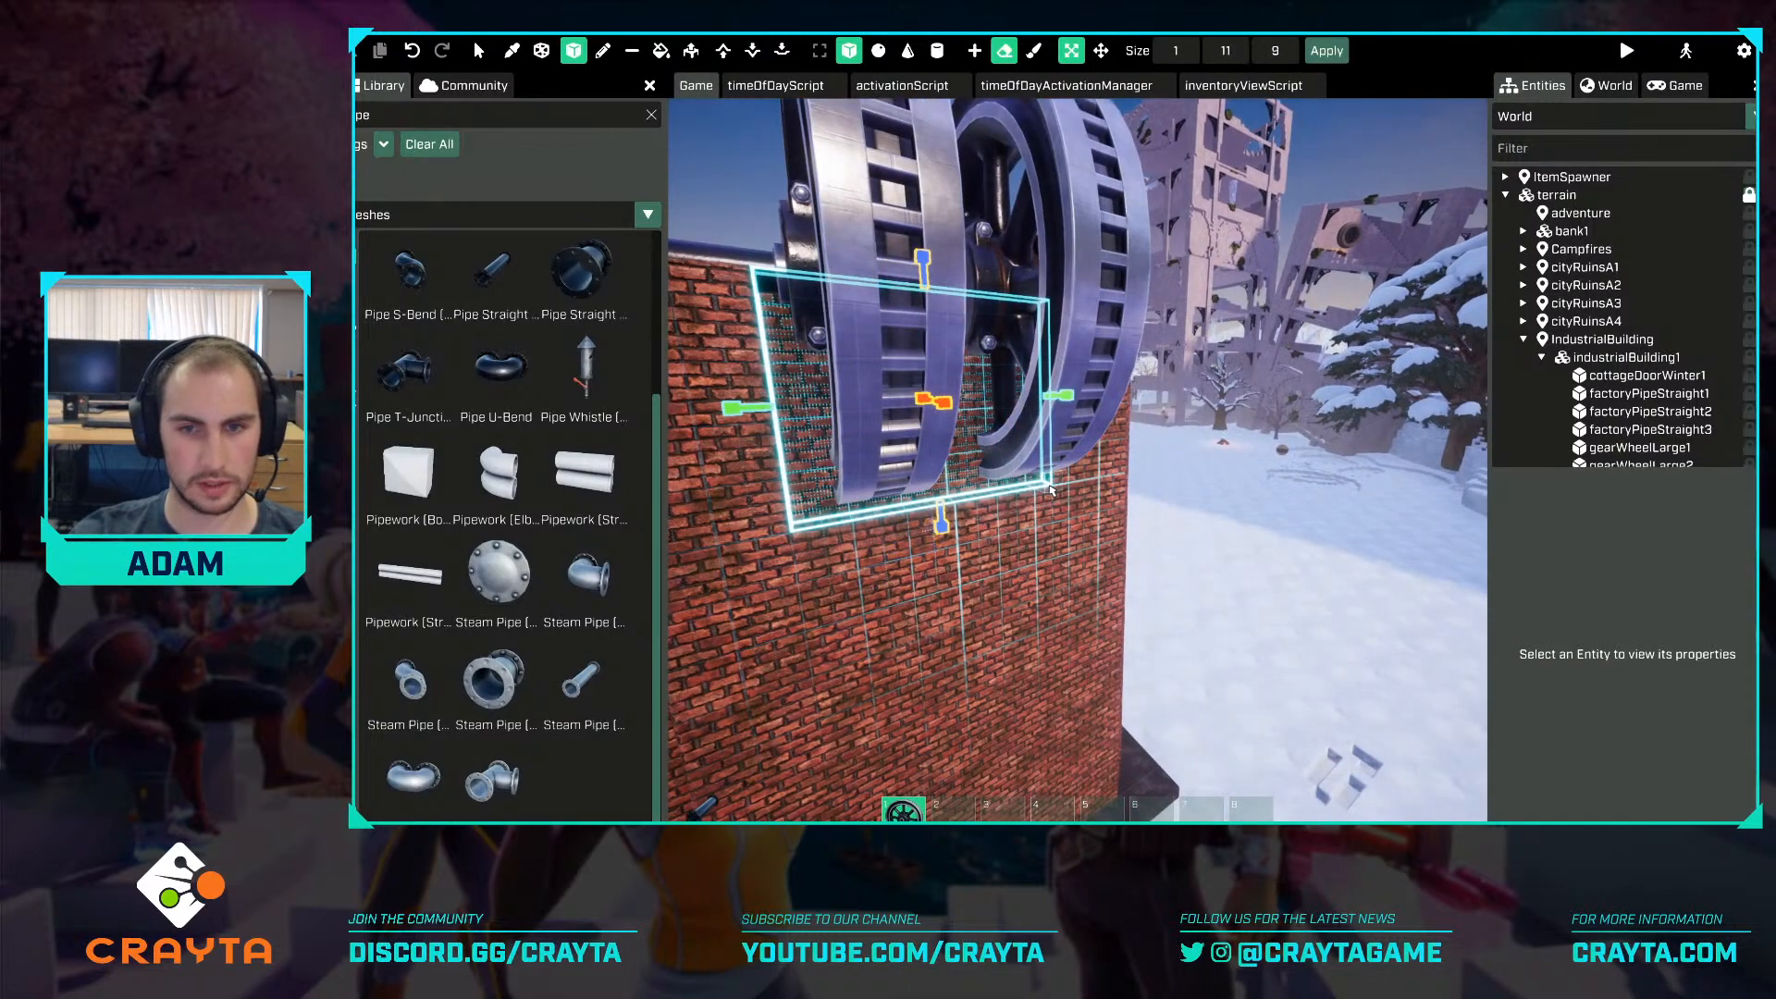
Enlarge the erase box to 3 × 12 × 9 voxels and cut the notch through the wall around the gear wheels.
key(s)
right_drag(1062, 489, 1096, 514)
key(a)
key(a)
key(d)
key(s)
key(w)
key(s)
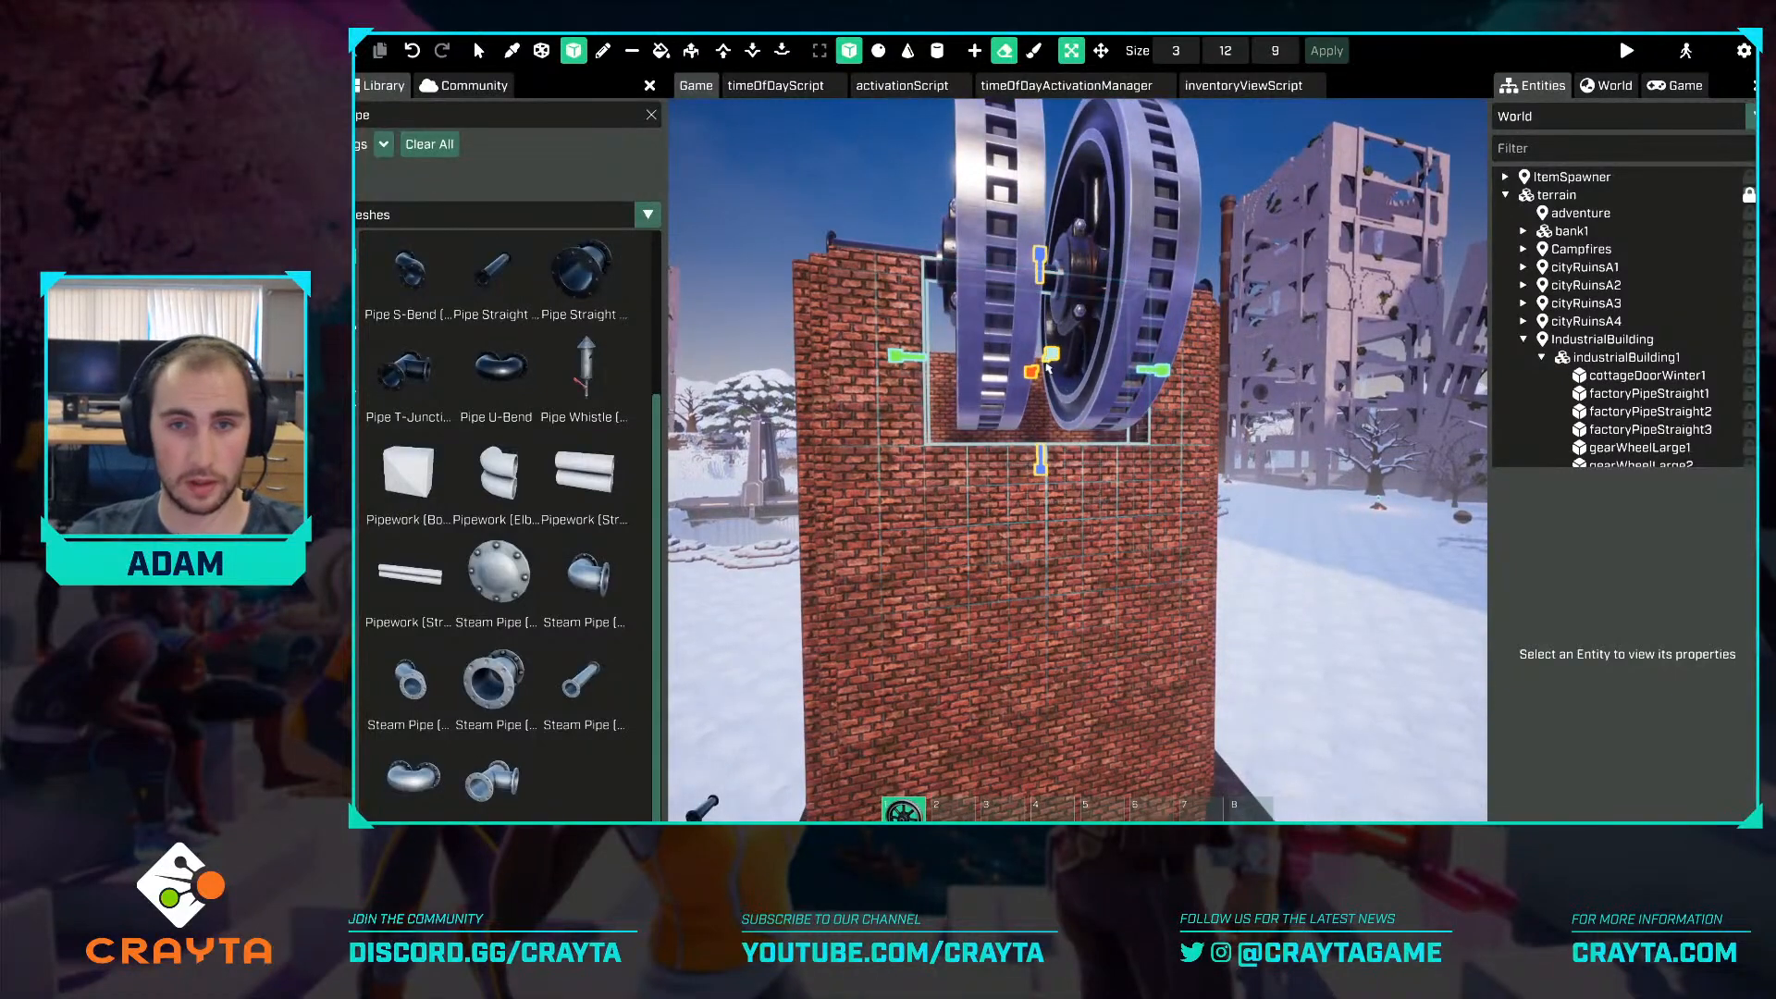
click(477, 54)
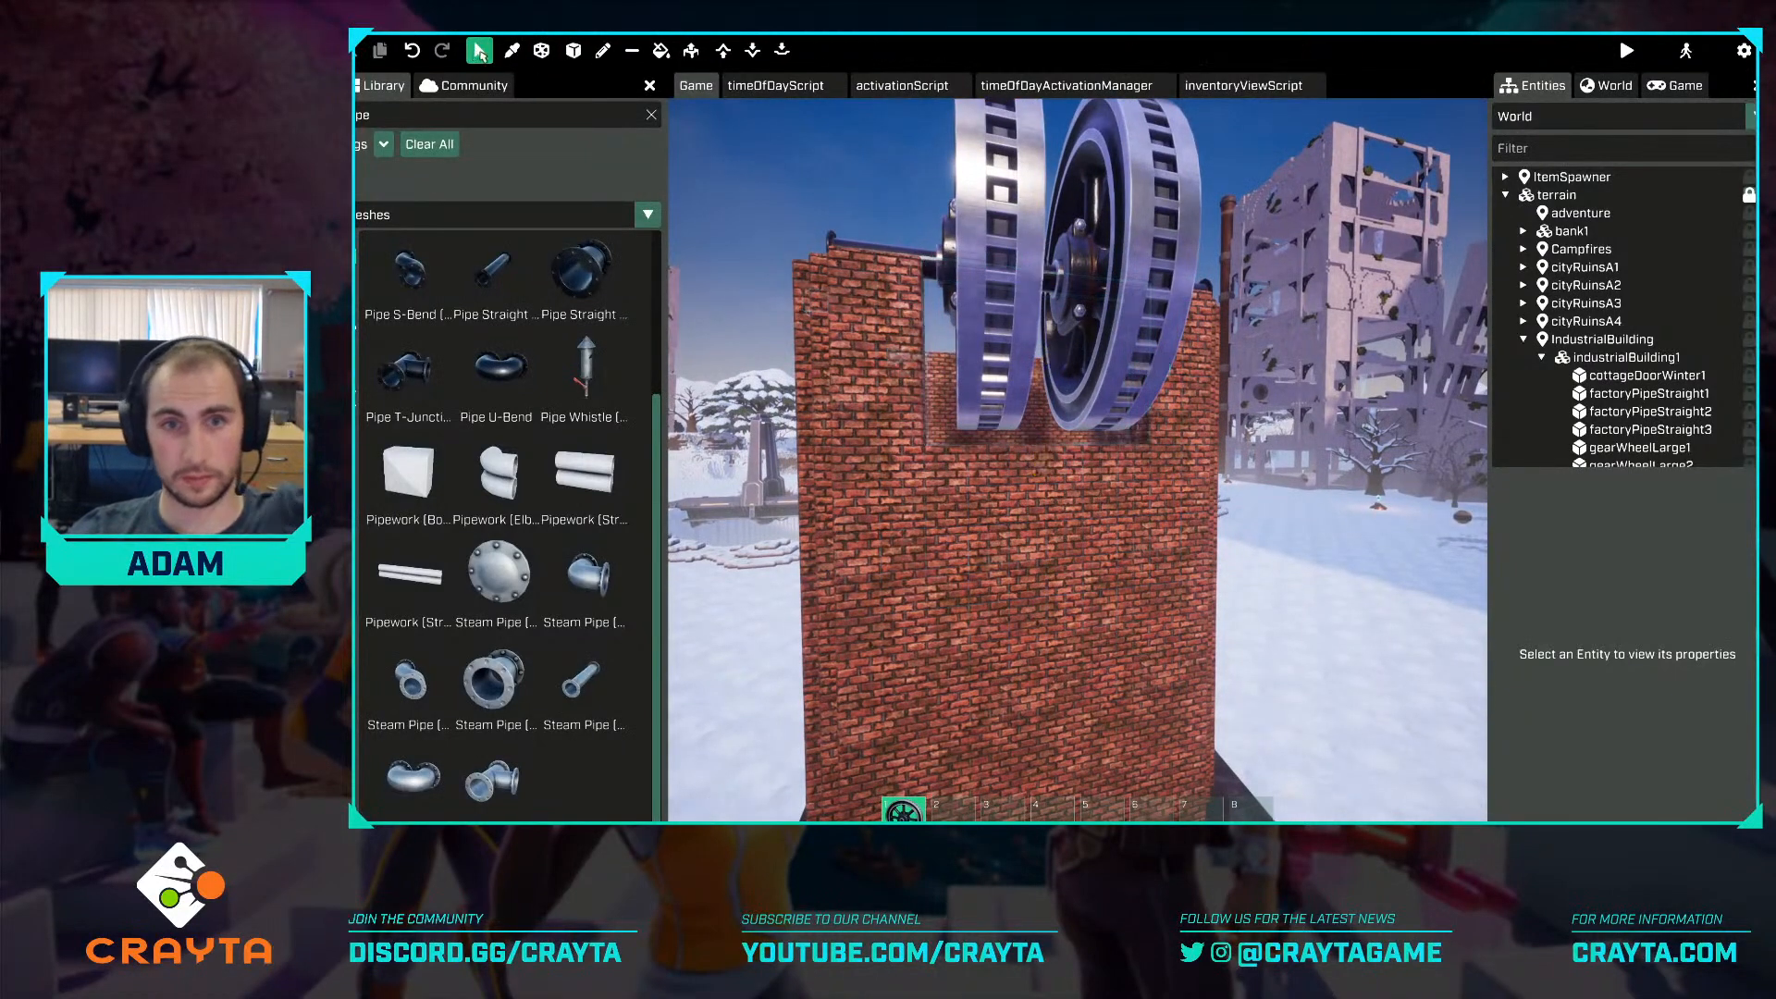
Inspect the notched building from outside and browse the library's pipe meshes, then the unfiltered meshes, for further parts.
key(s)
key(a)
right_drag(1054, 444, 1137, 431)
key(a)
key(d)
key(d)
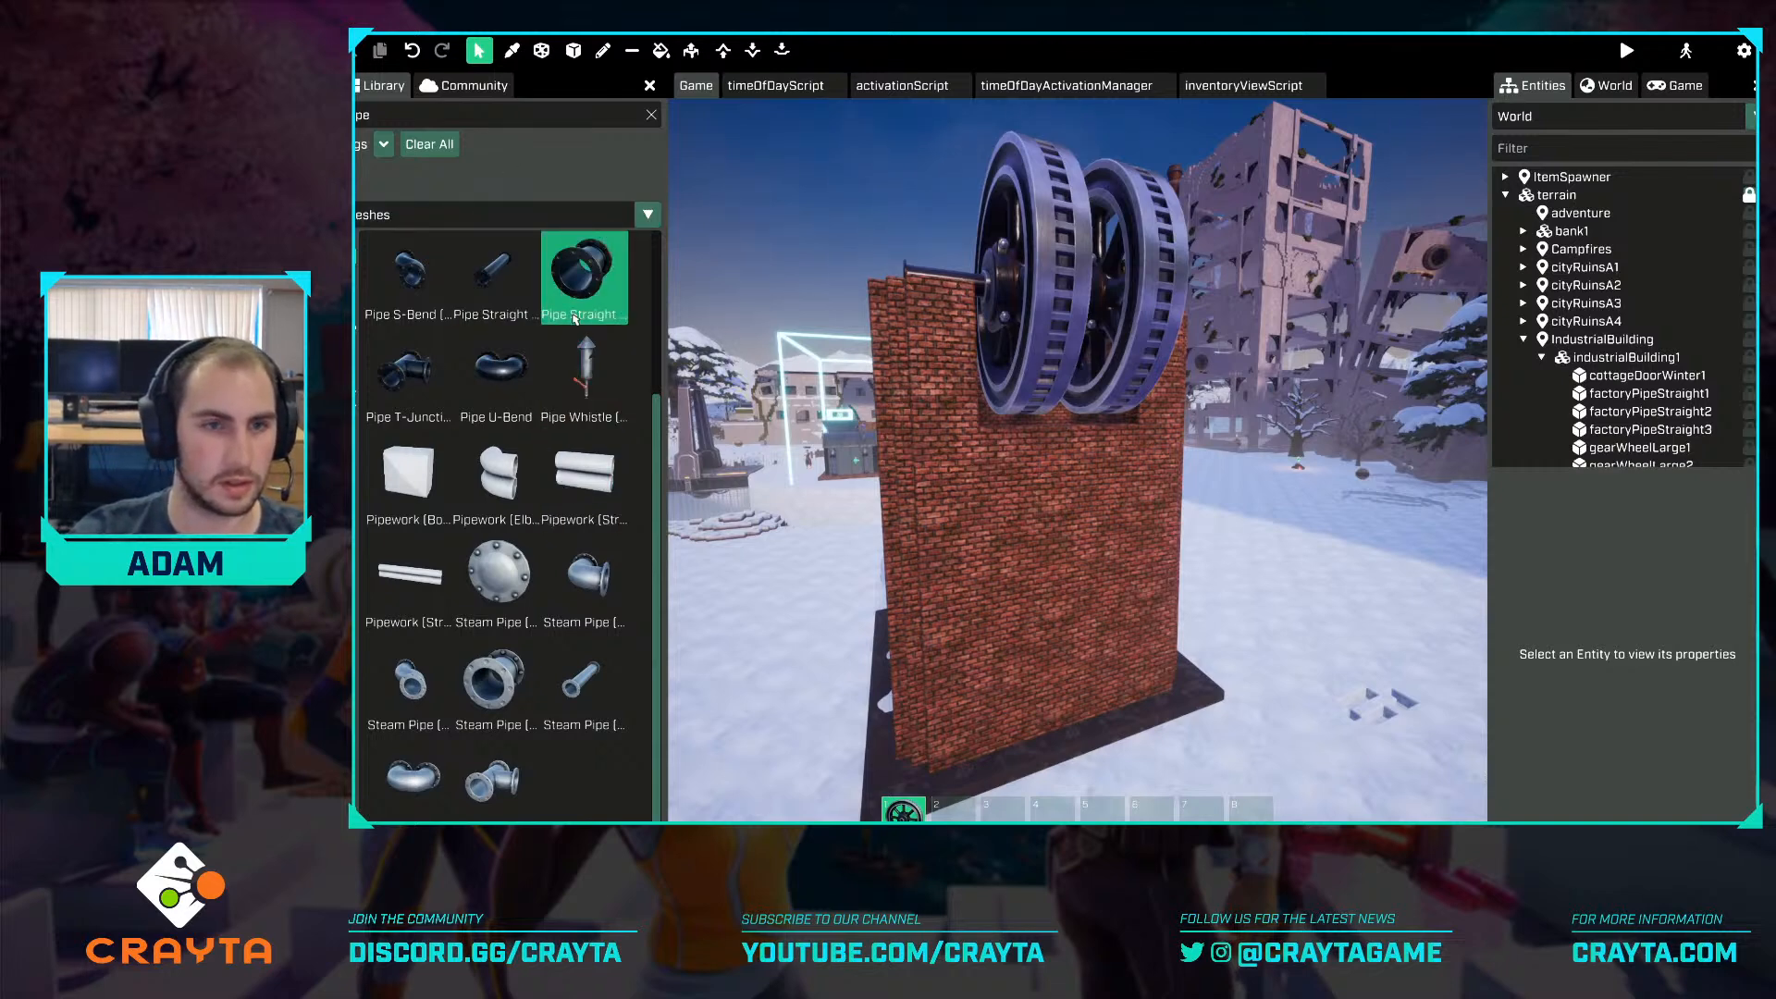
scroll(578, 411, up, 2)
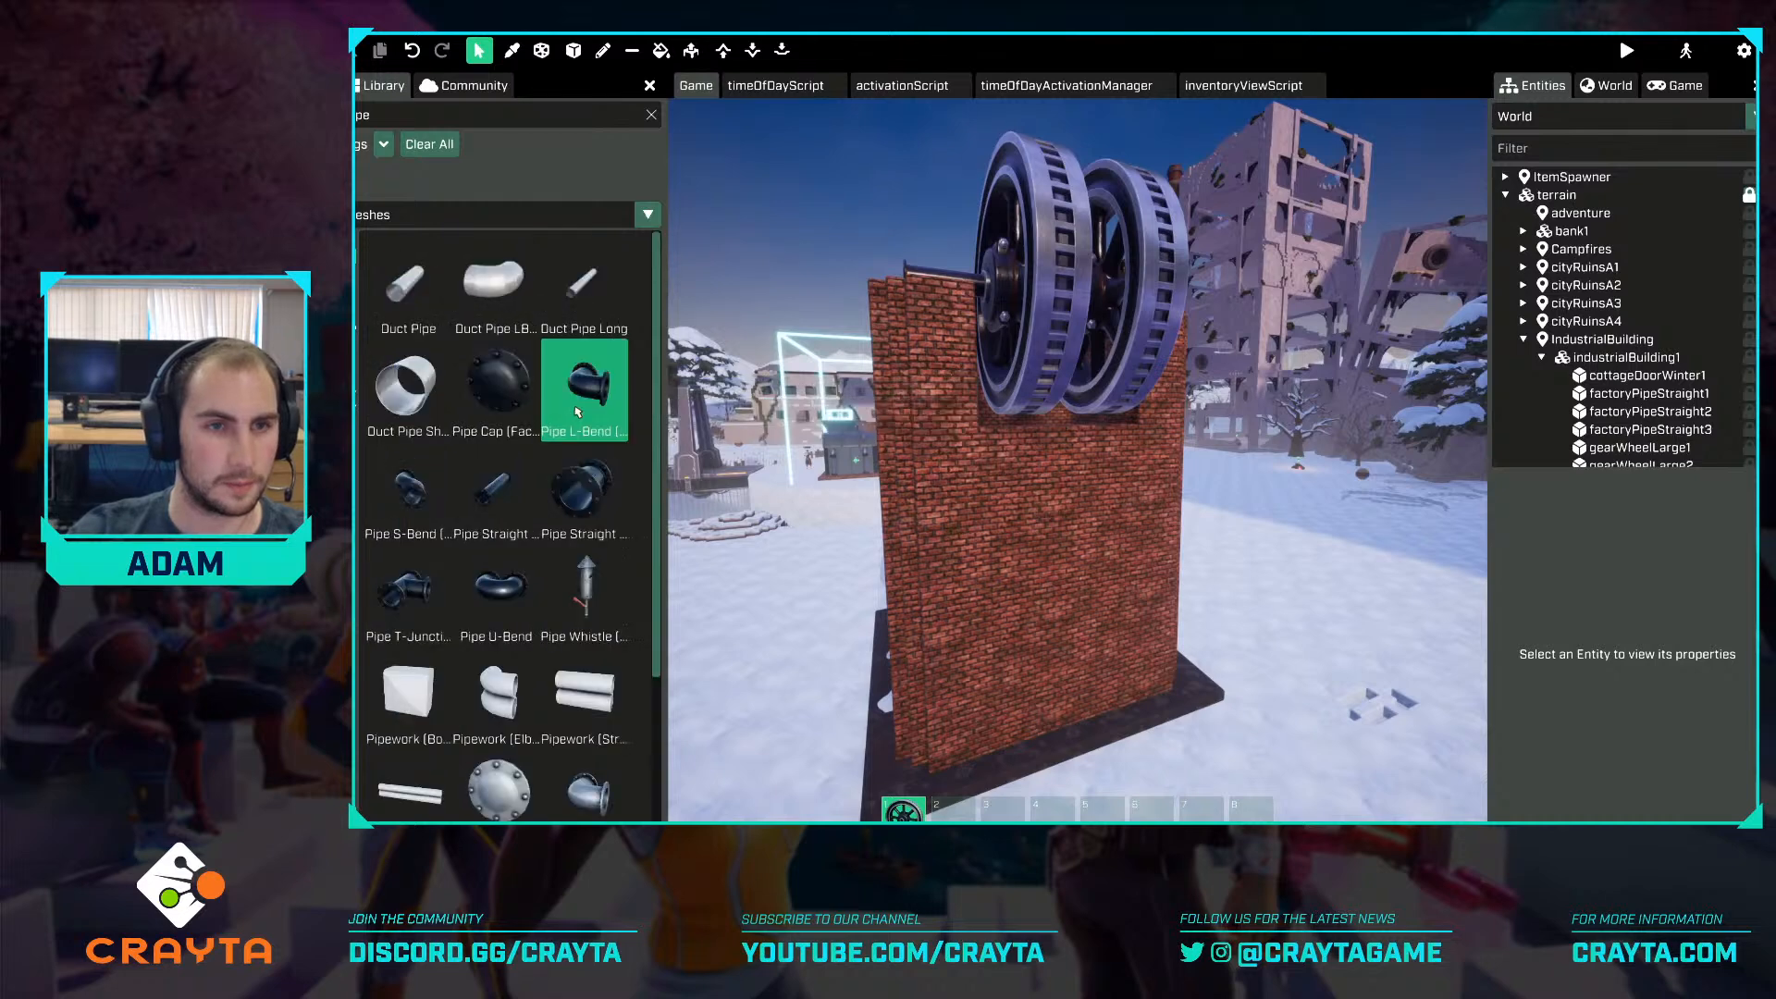
scroll(578, 412, down, 2)
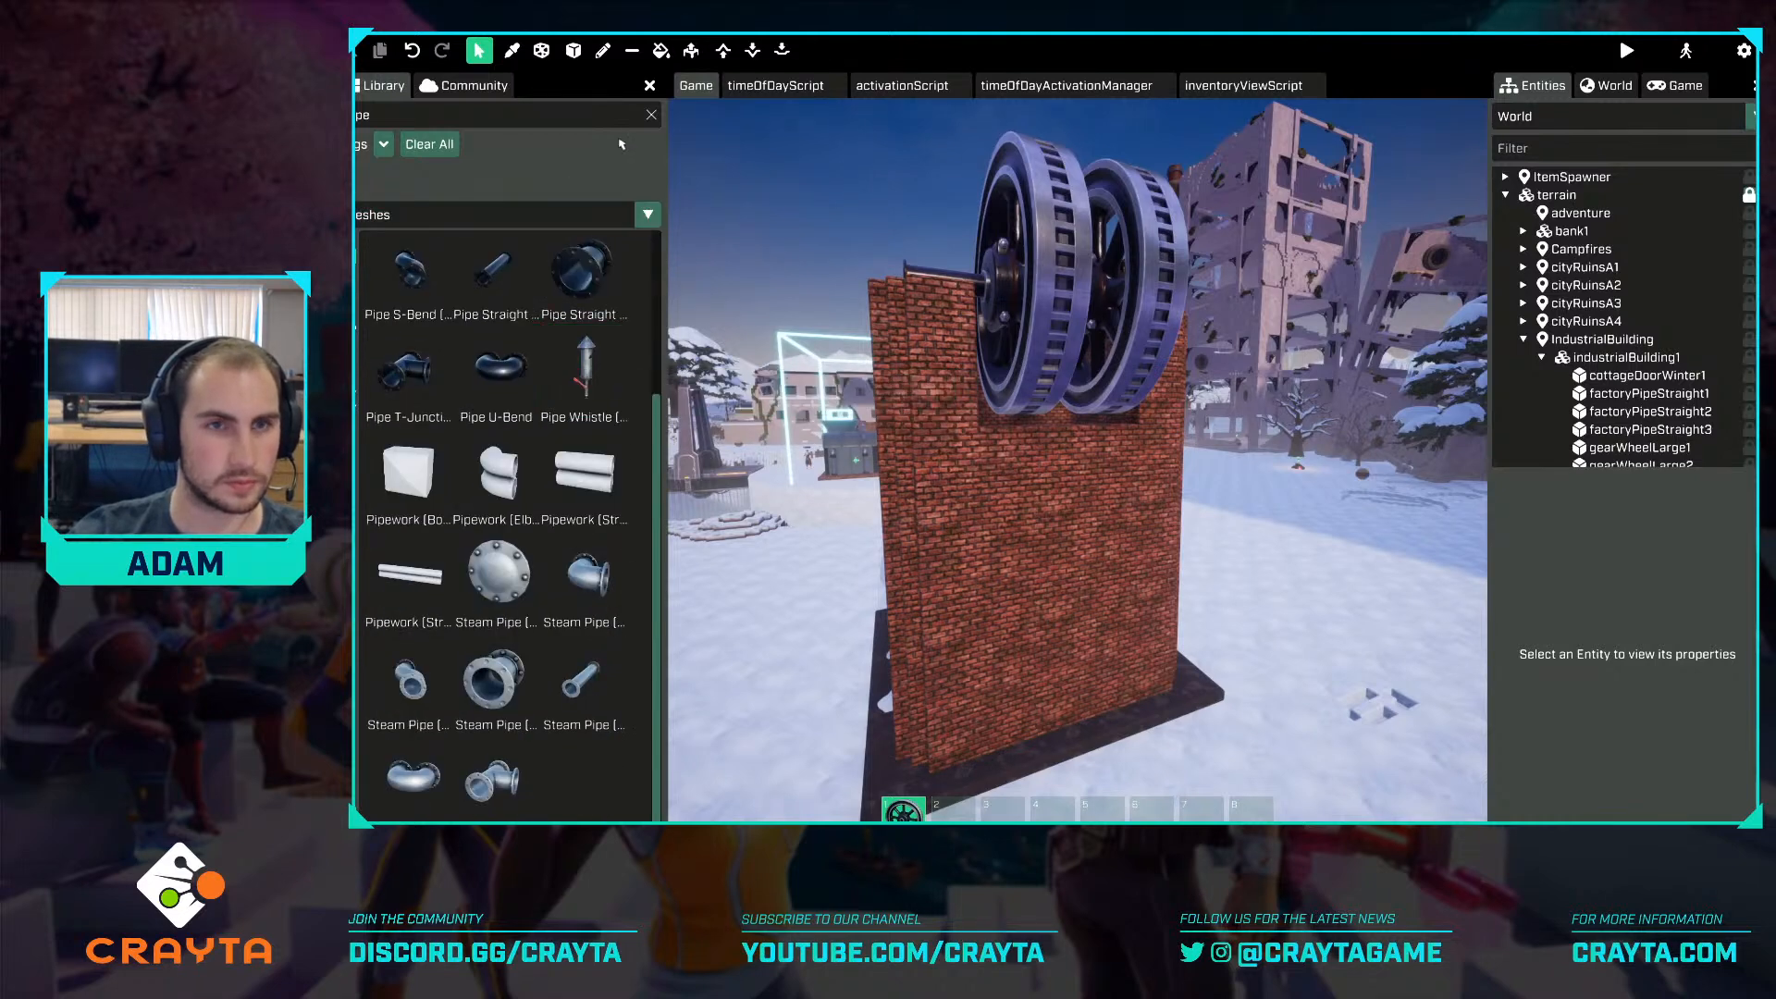
click(651, 116)
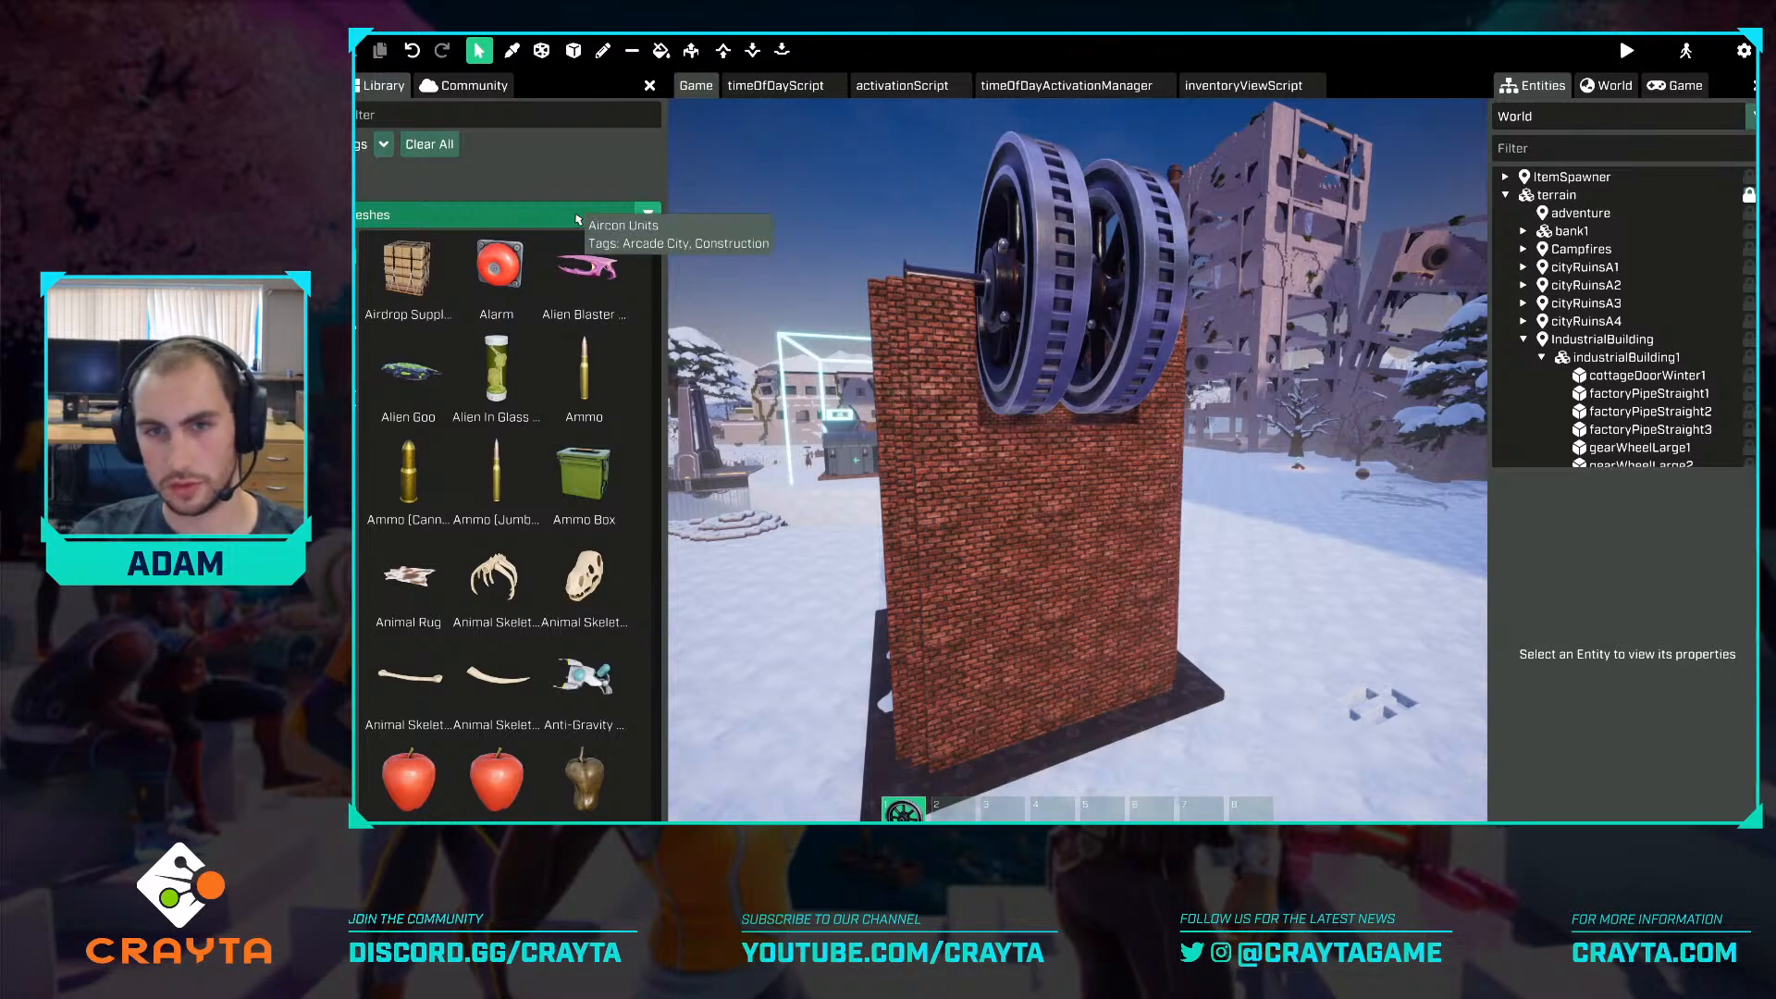
key(alt+Tab)
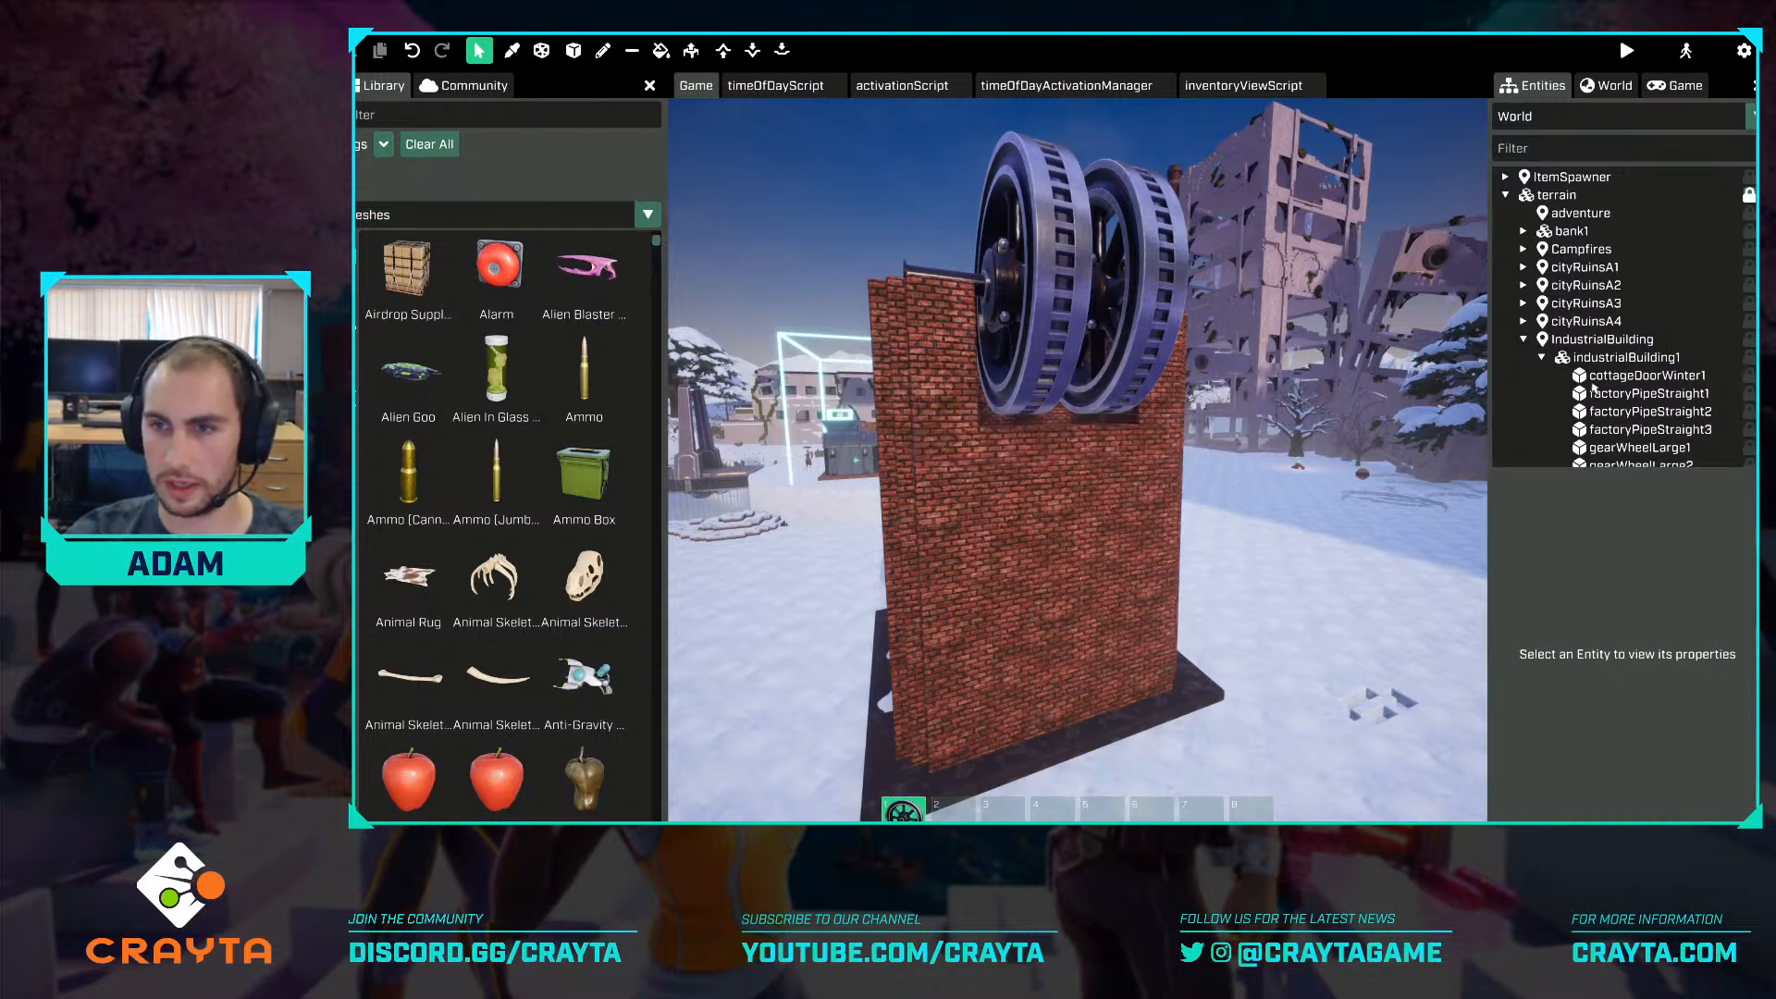
key(s)
right_drag(1203, 476, 1360, 476)
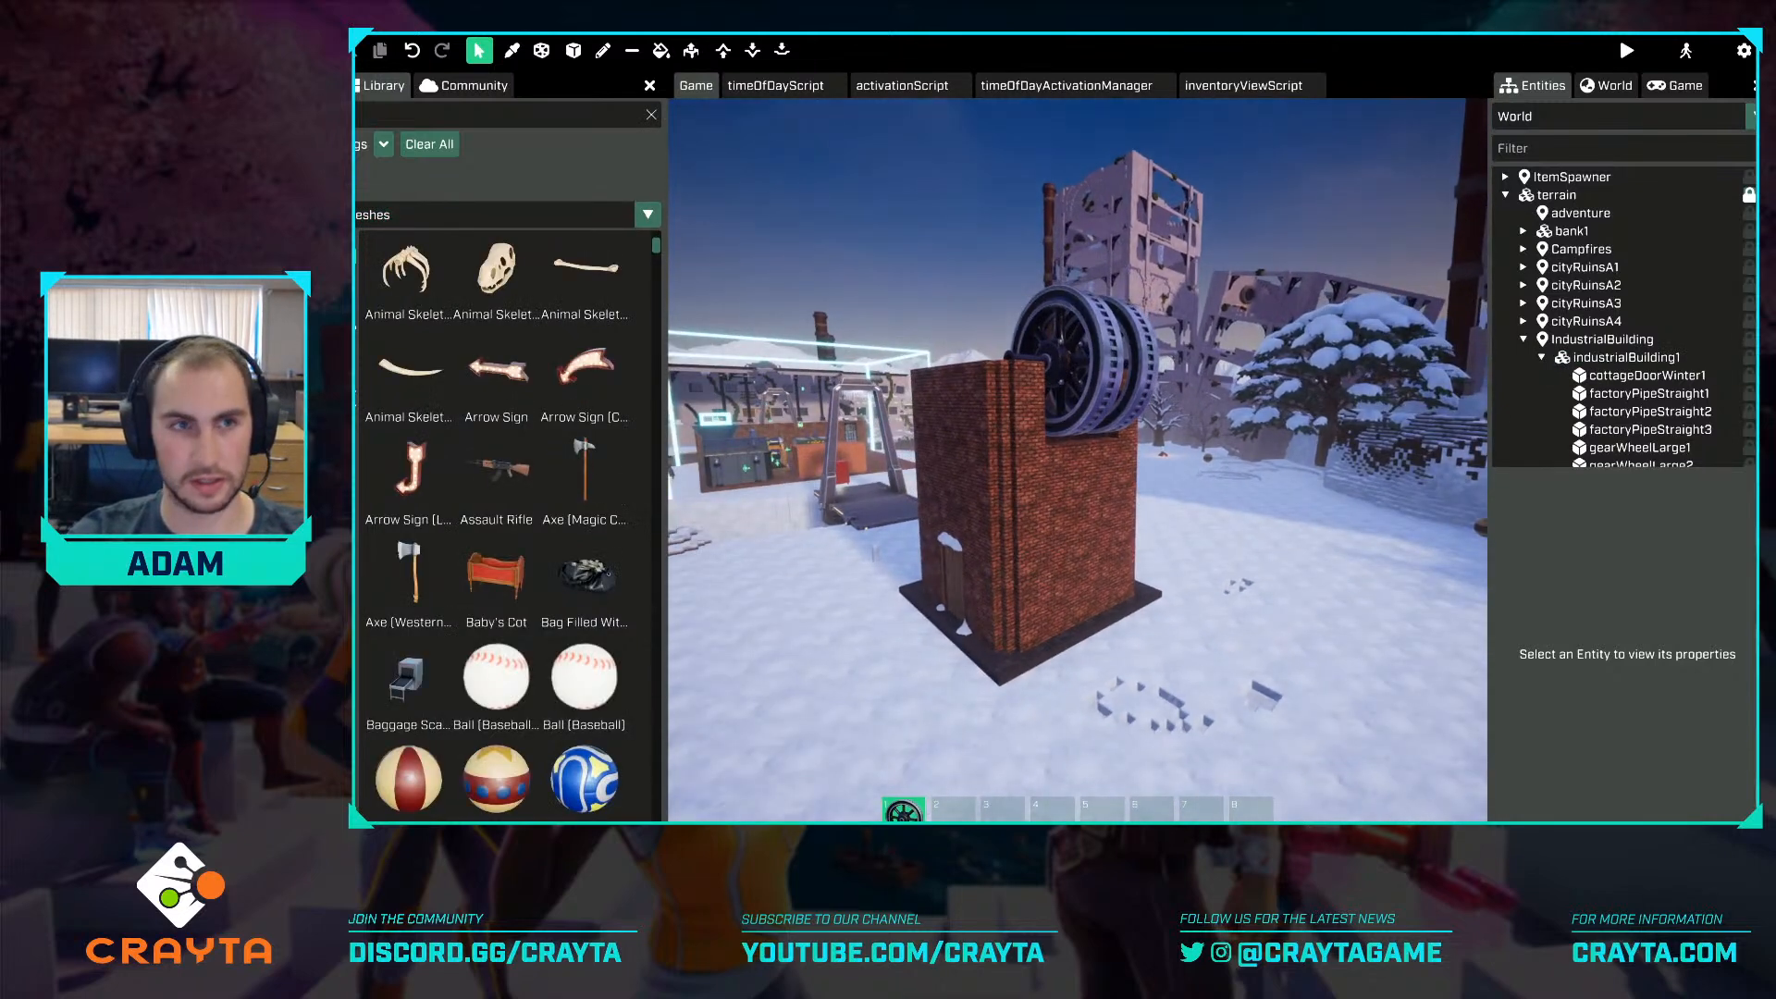
key(d)
click(651, 115)
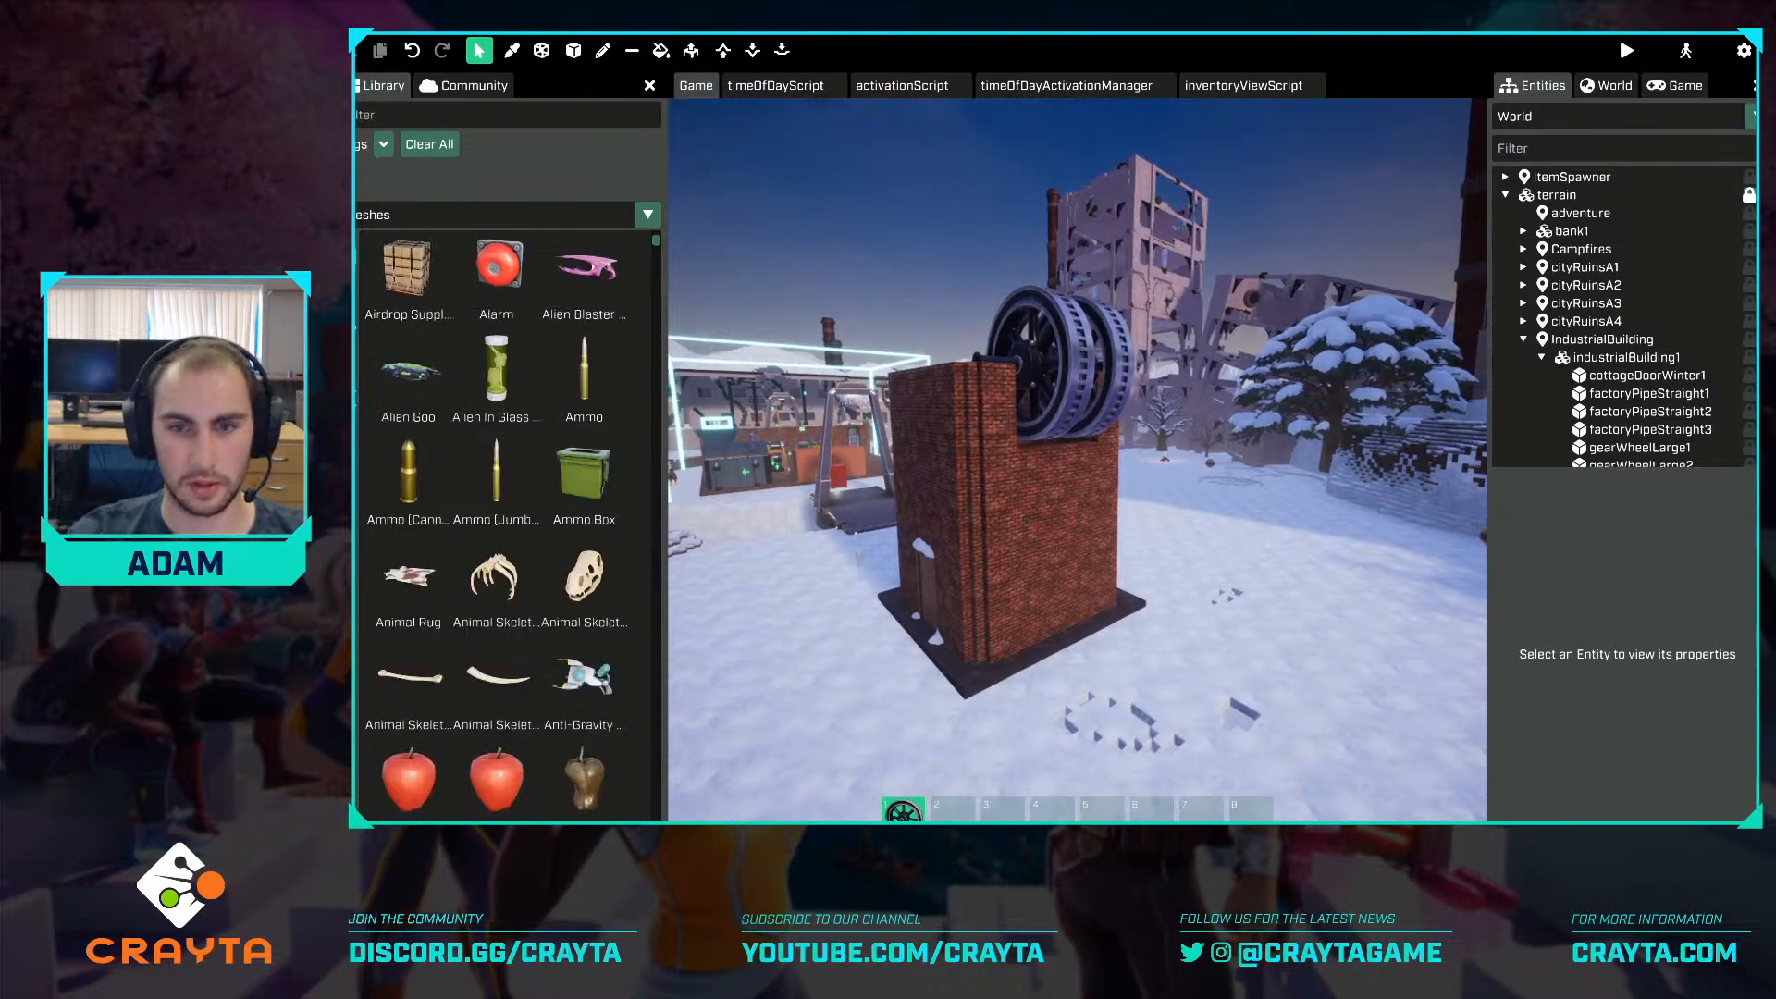
Create a new voxel mesh named WoodBeam as a child of industrialBuilding1.
scroll(1688, 360, down, 3)
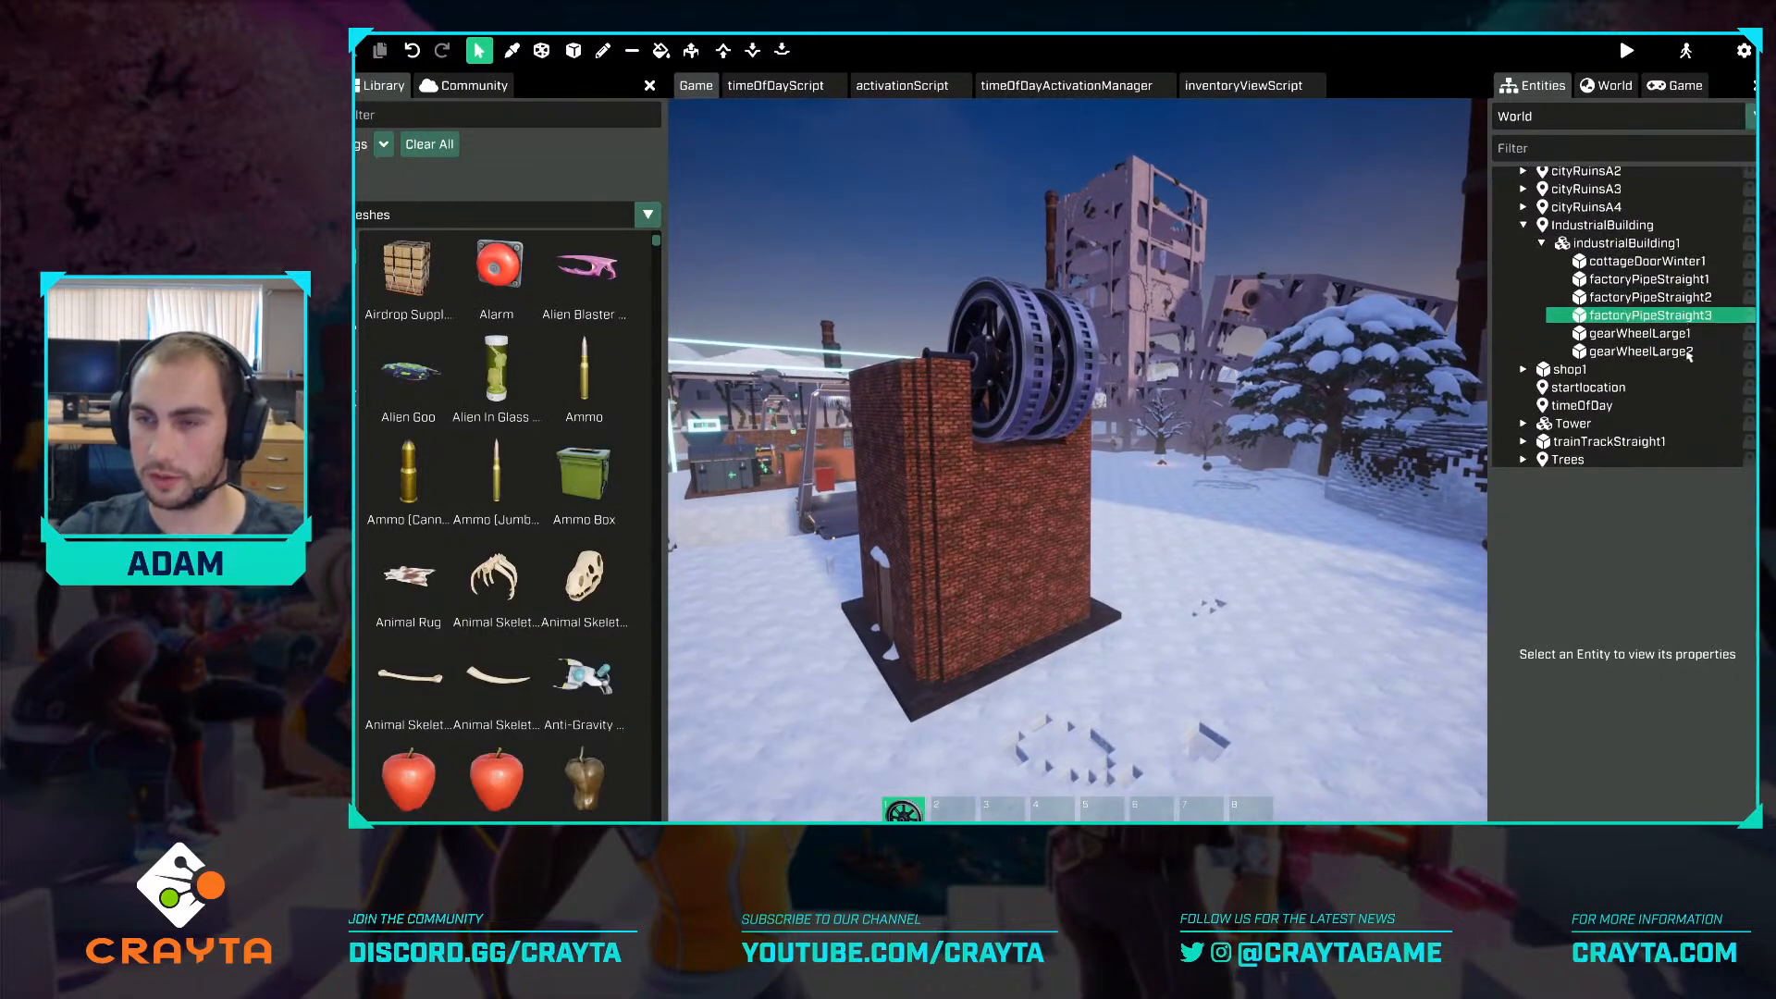
right_click(1633, 245)
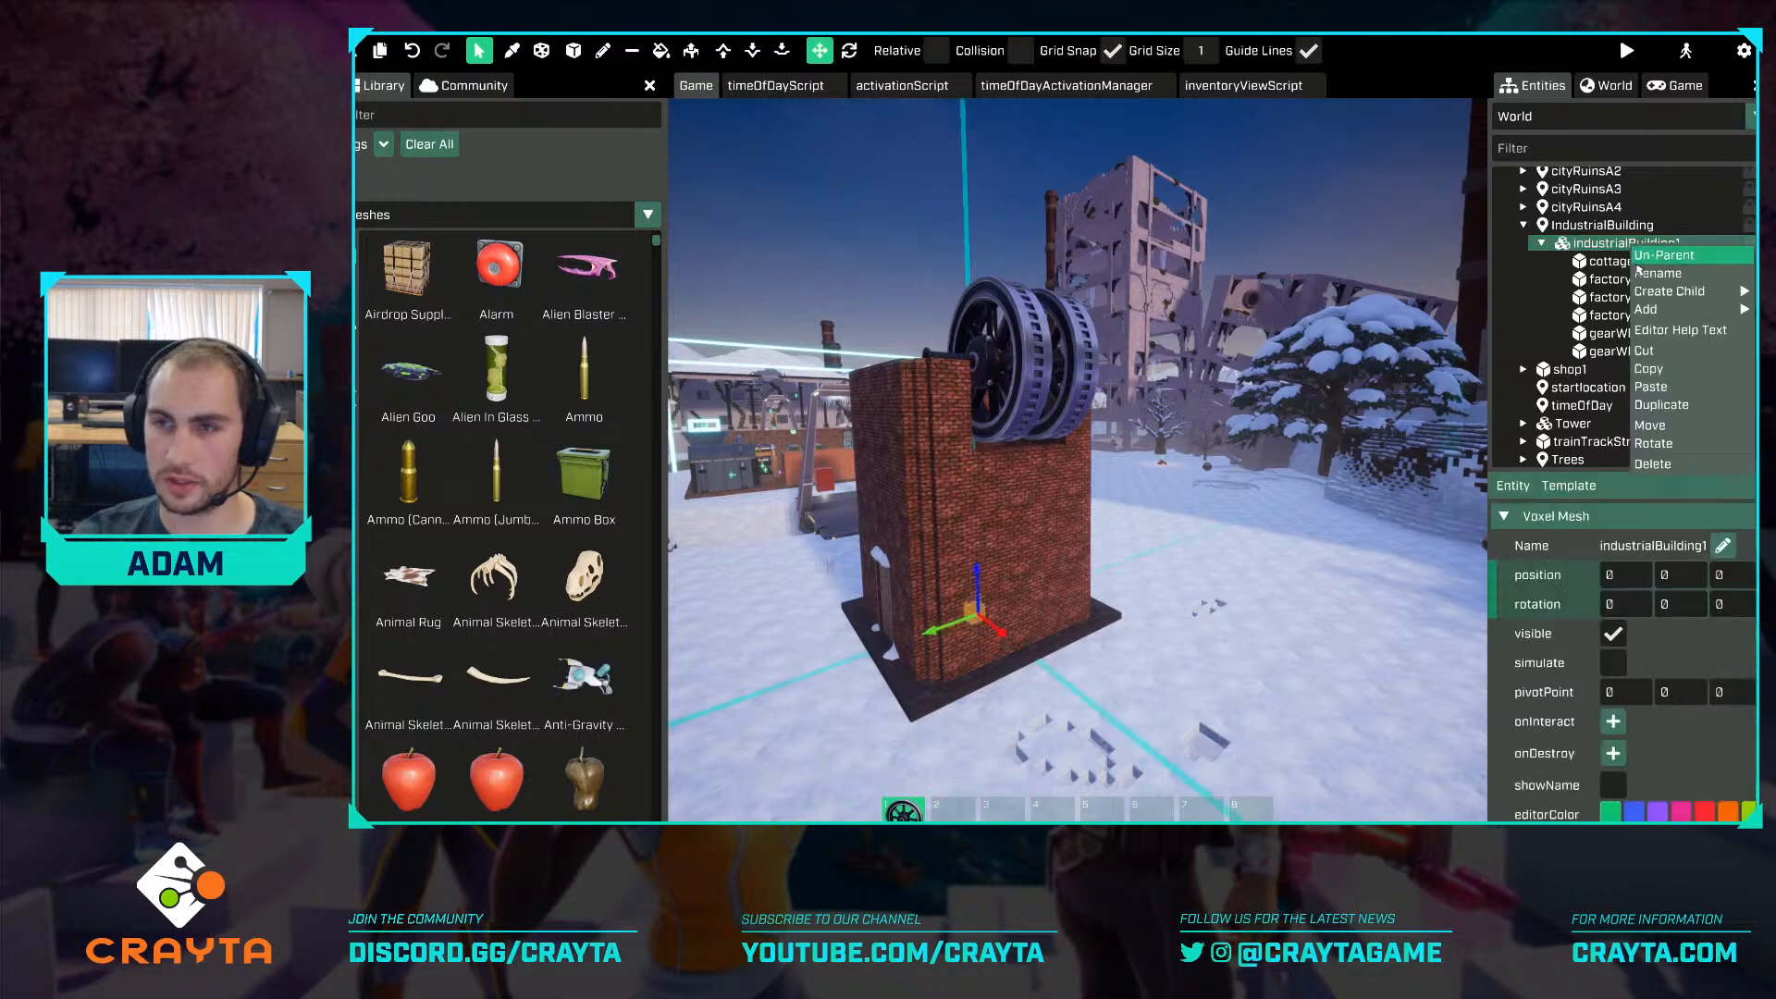
mouse_move(1643, 309)
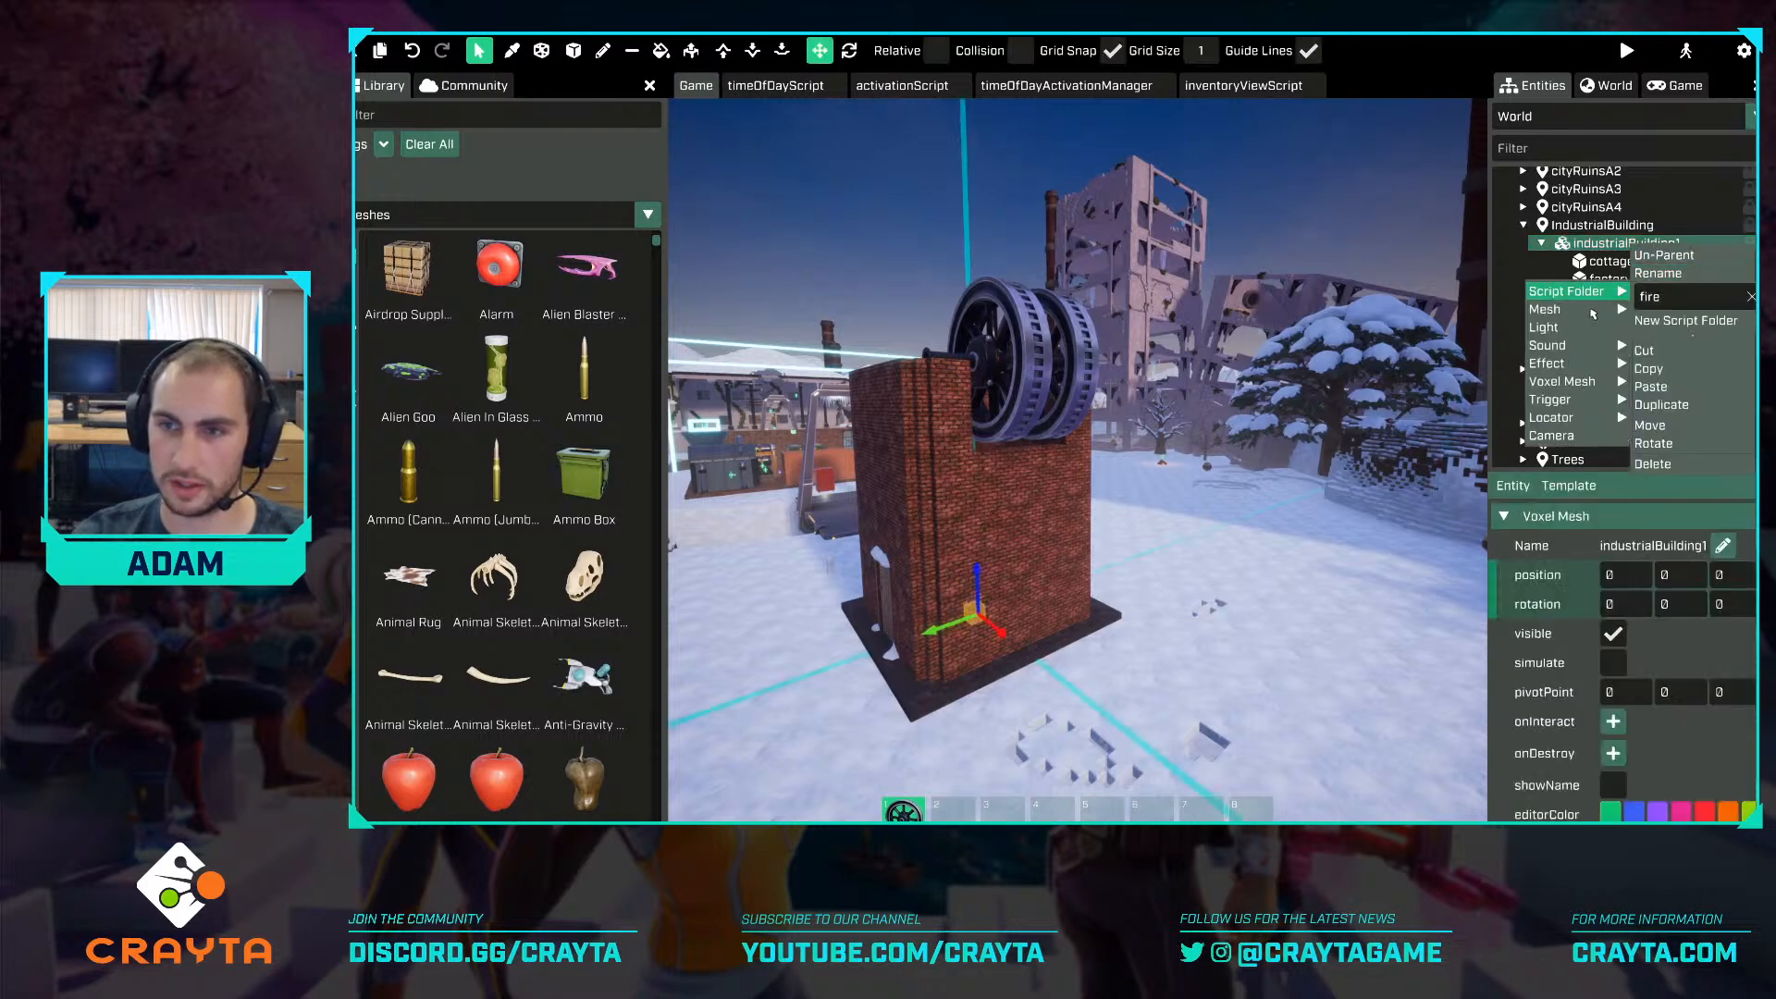
mouse_move(1570, 383)
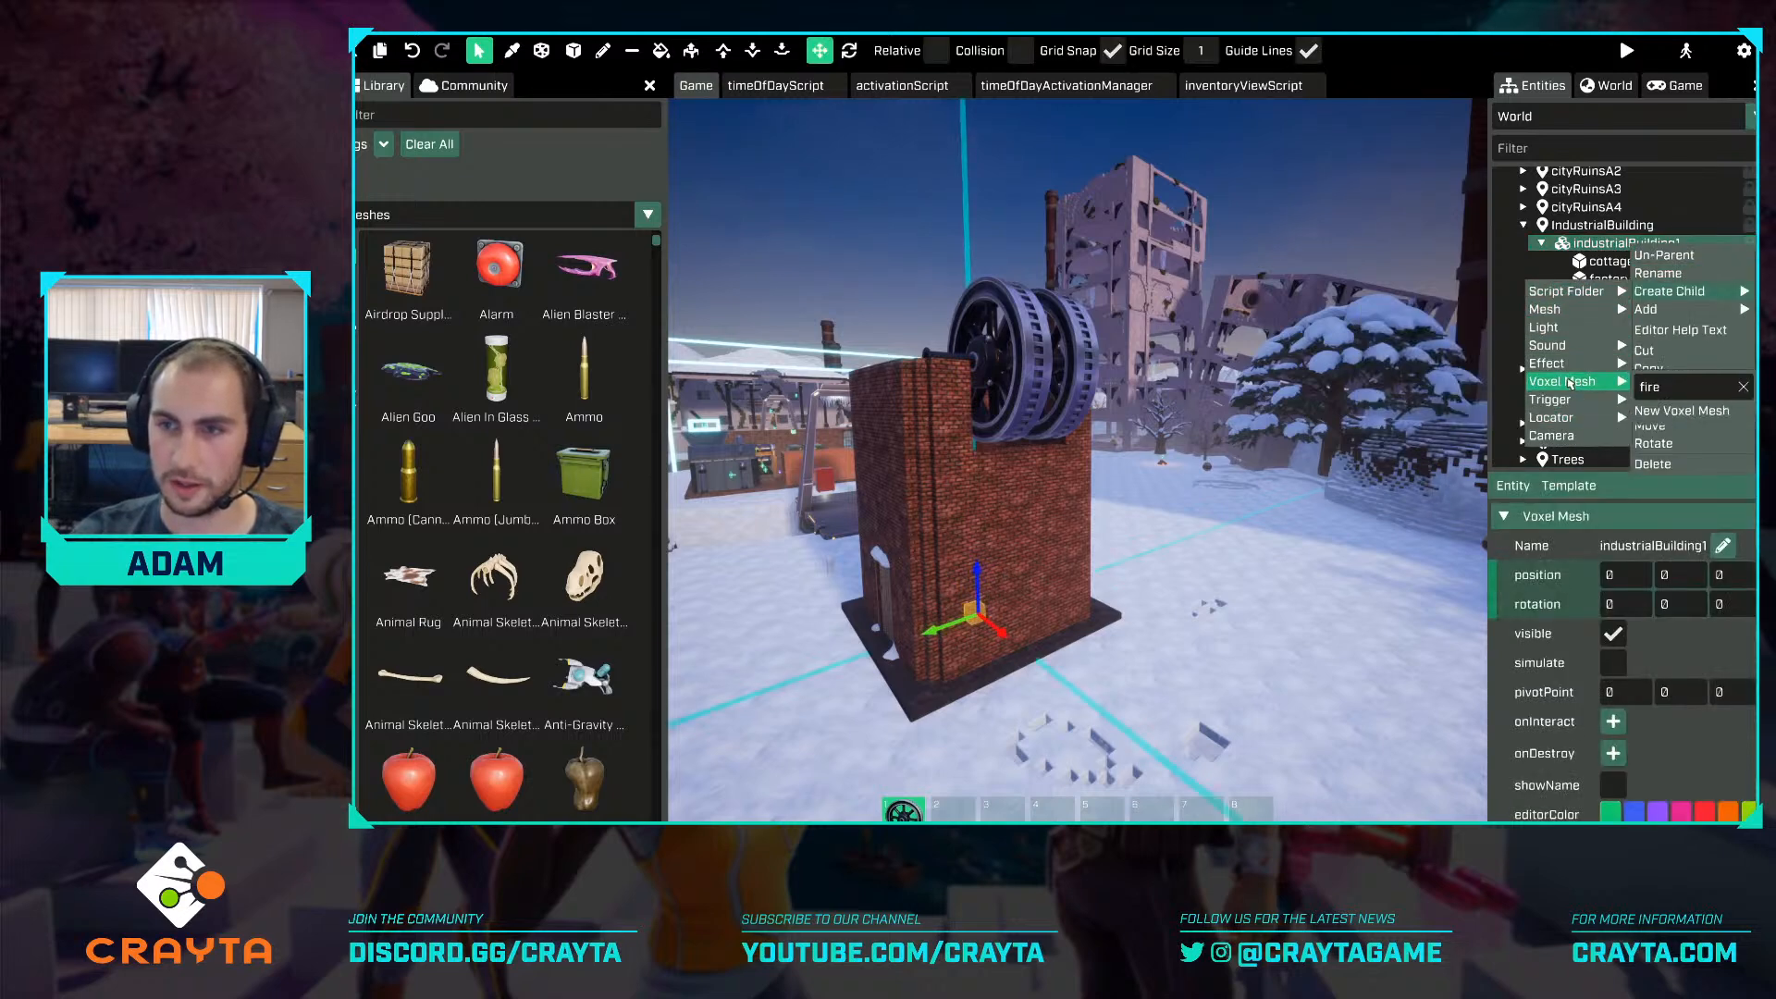
click(1672, 412)
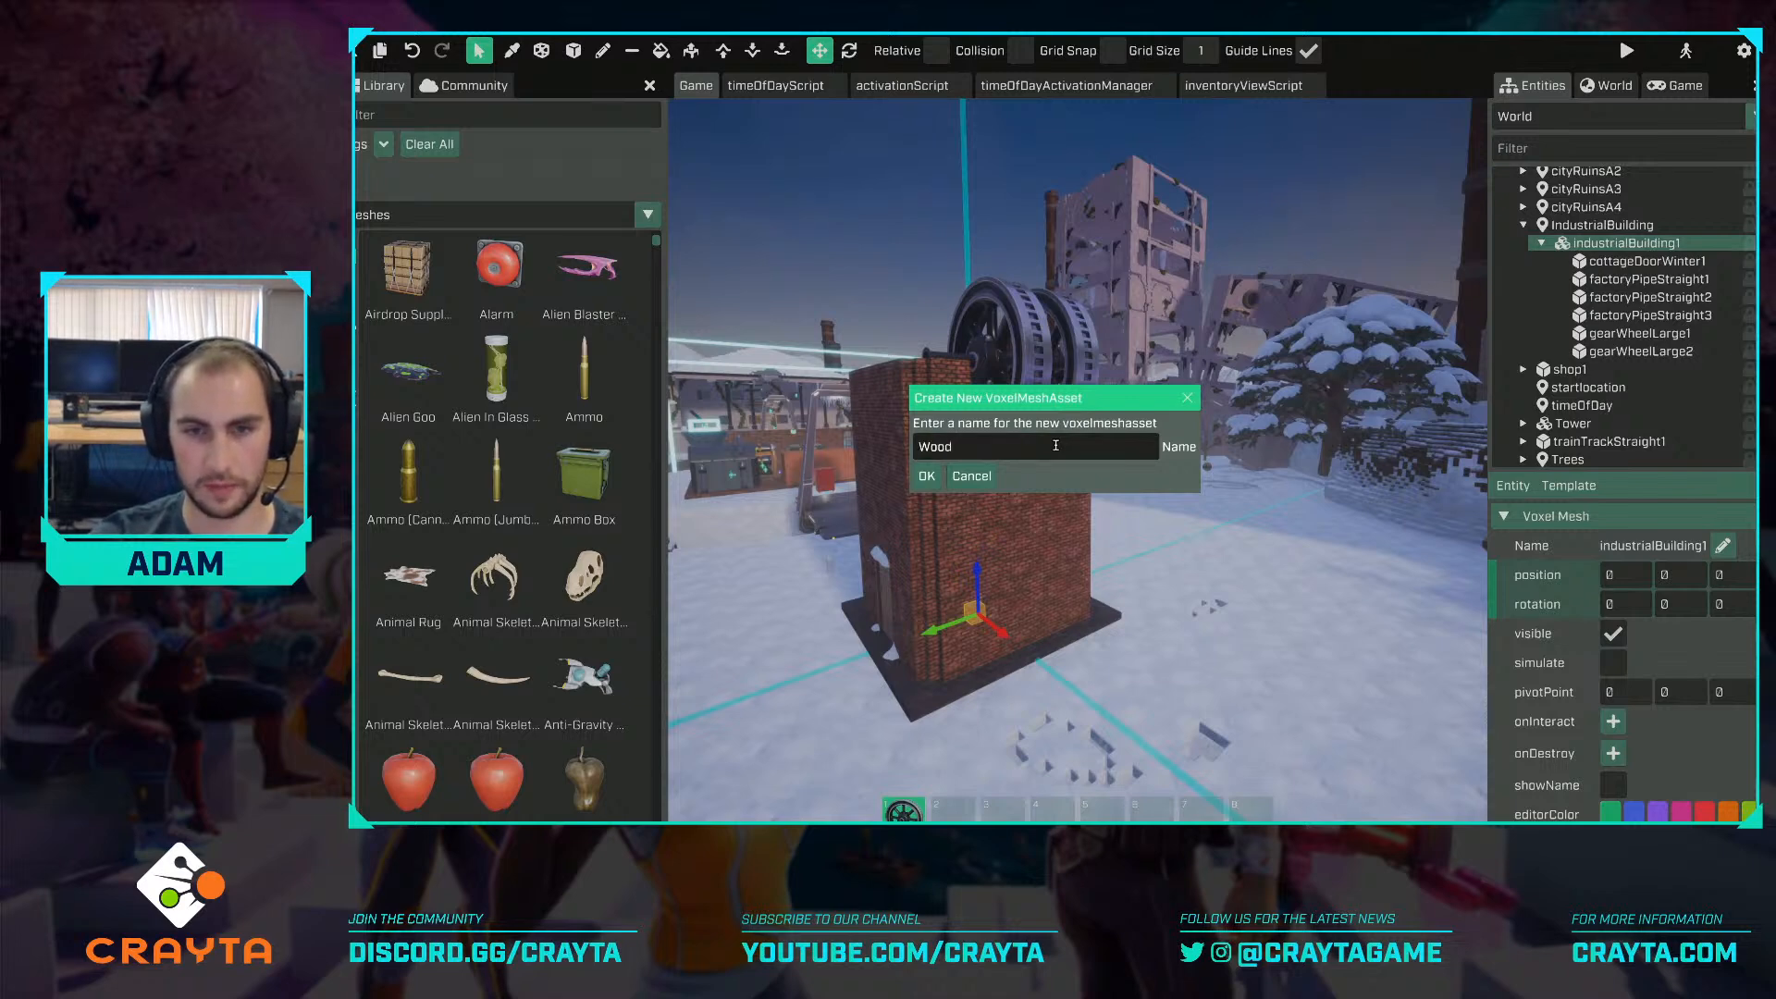
key(Return)
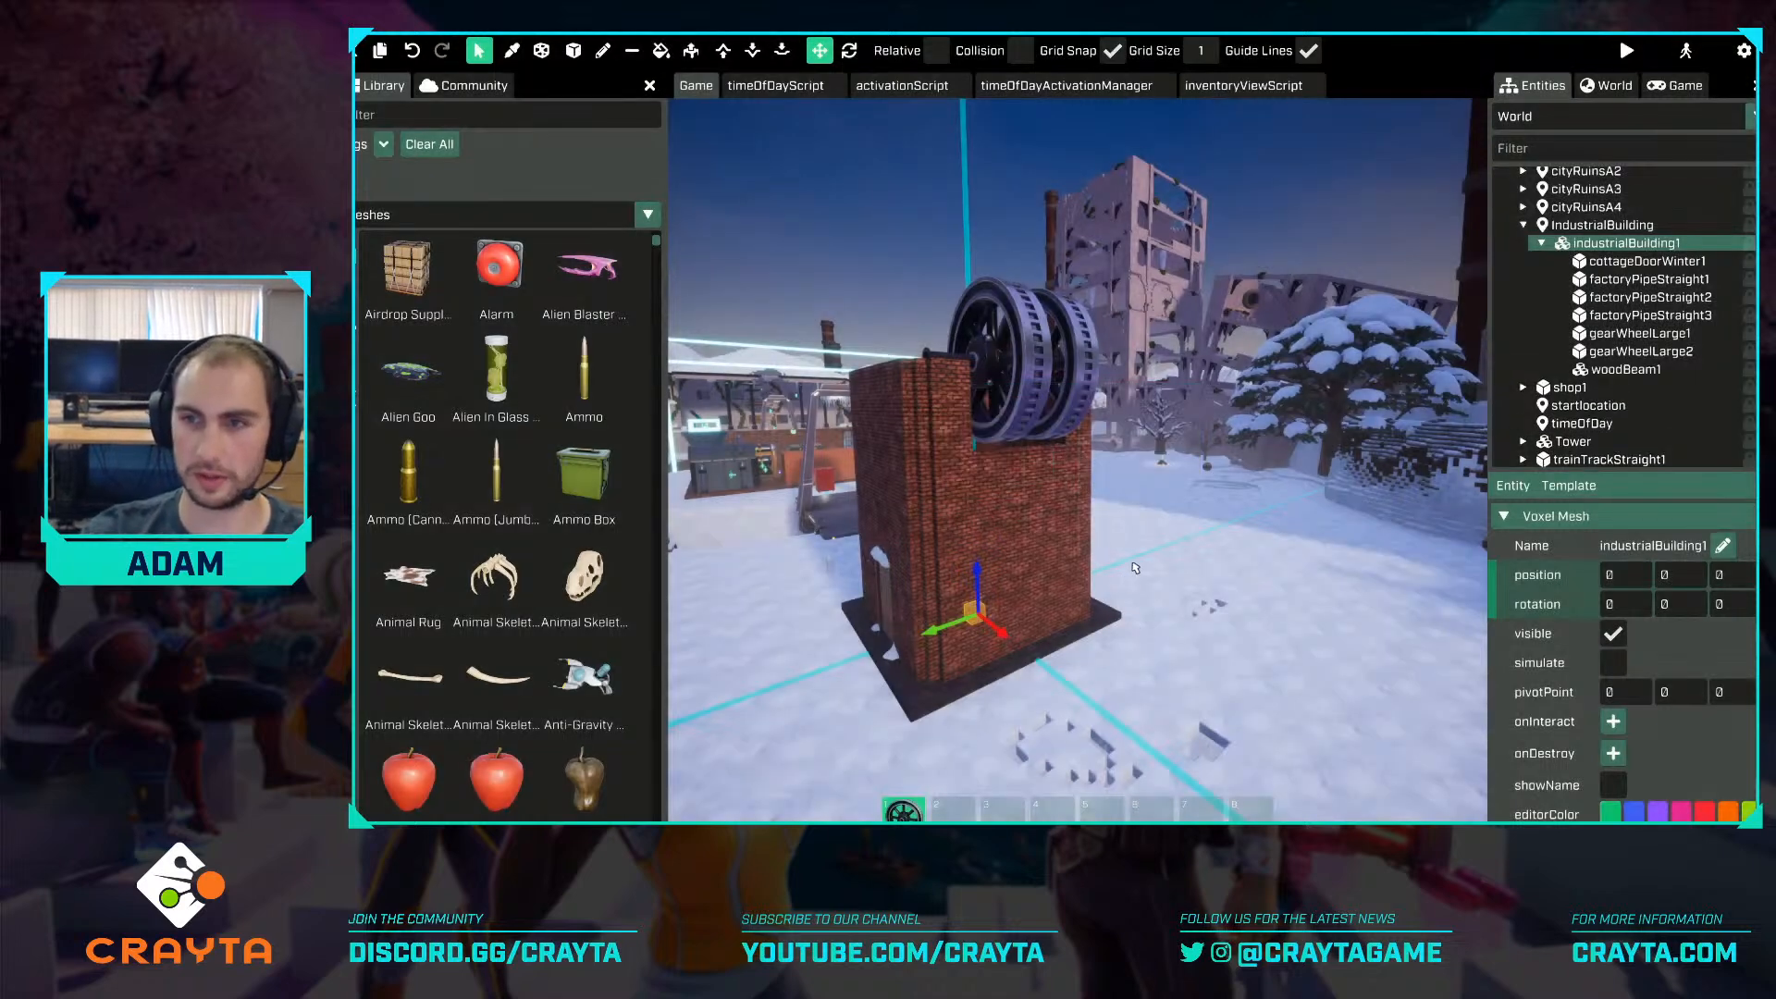
key(a)
right_drag(1136, 568, 1161, 597)
key(w)
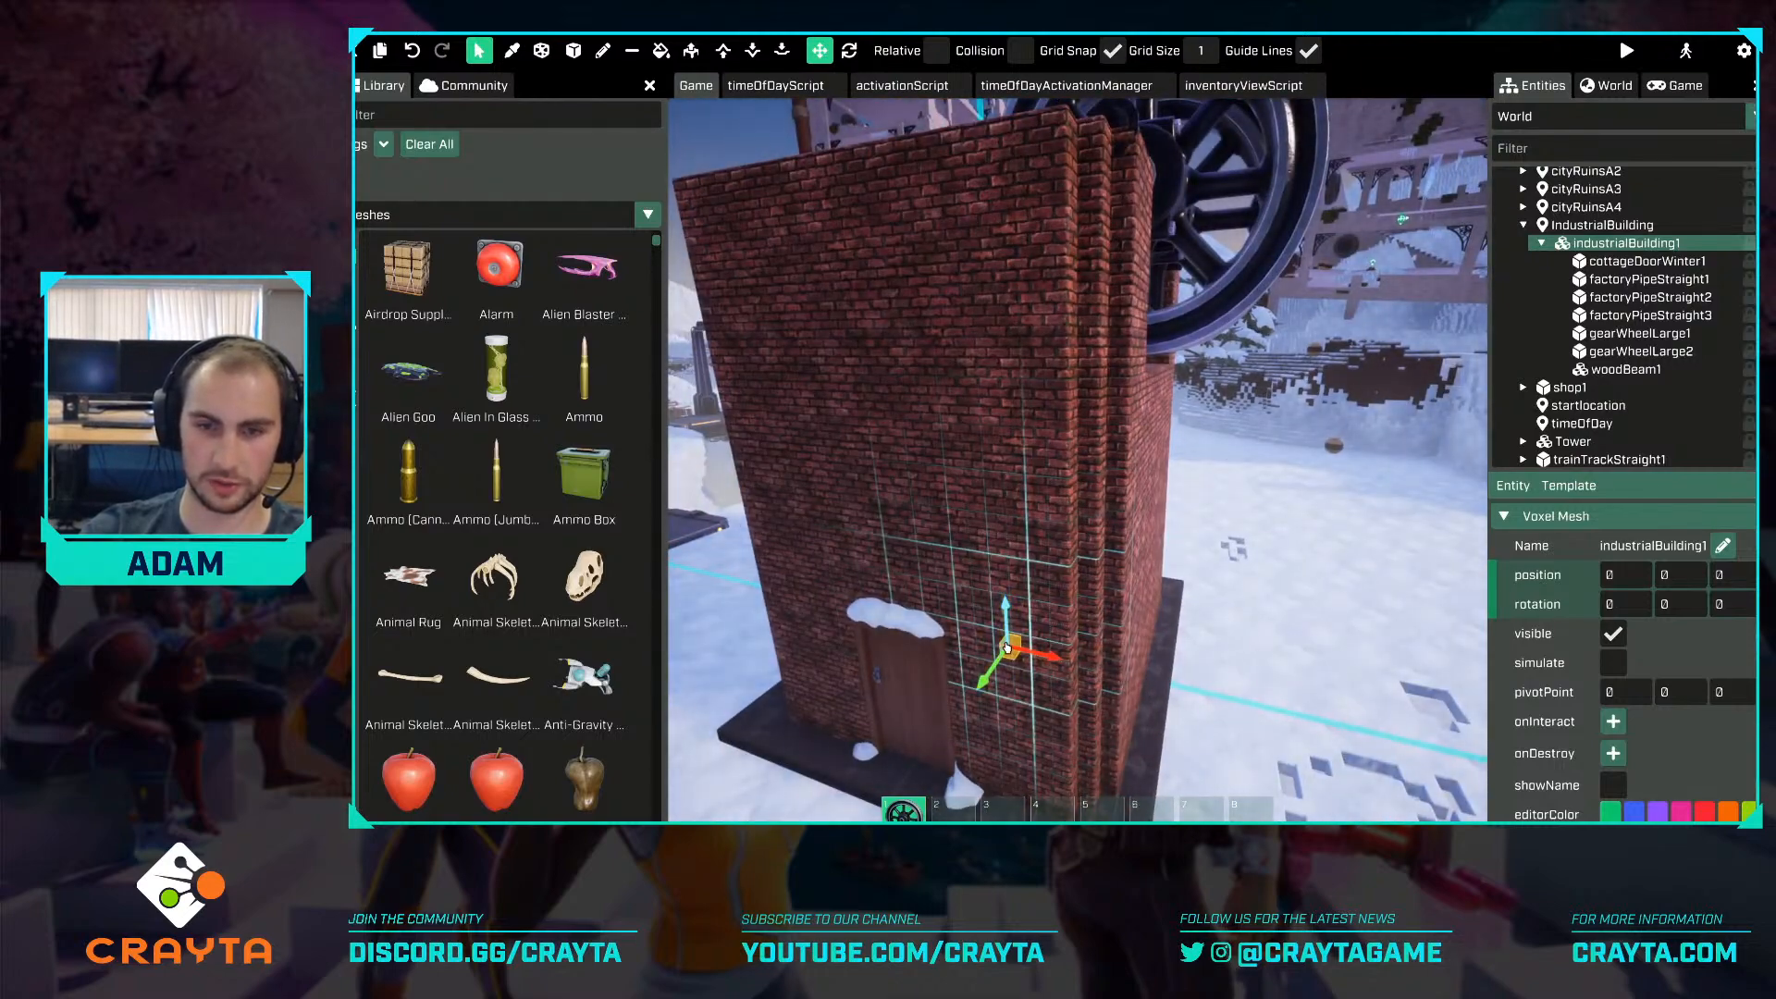
drag(1016, 648, 1127, 568)
key(ctrl+z)
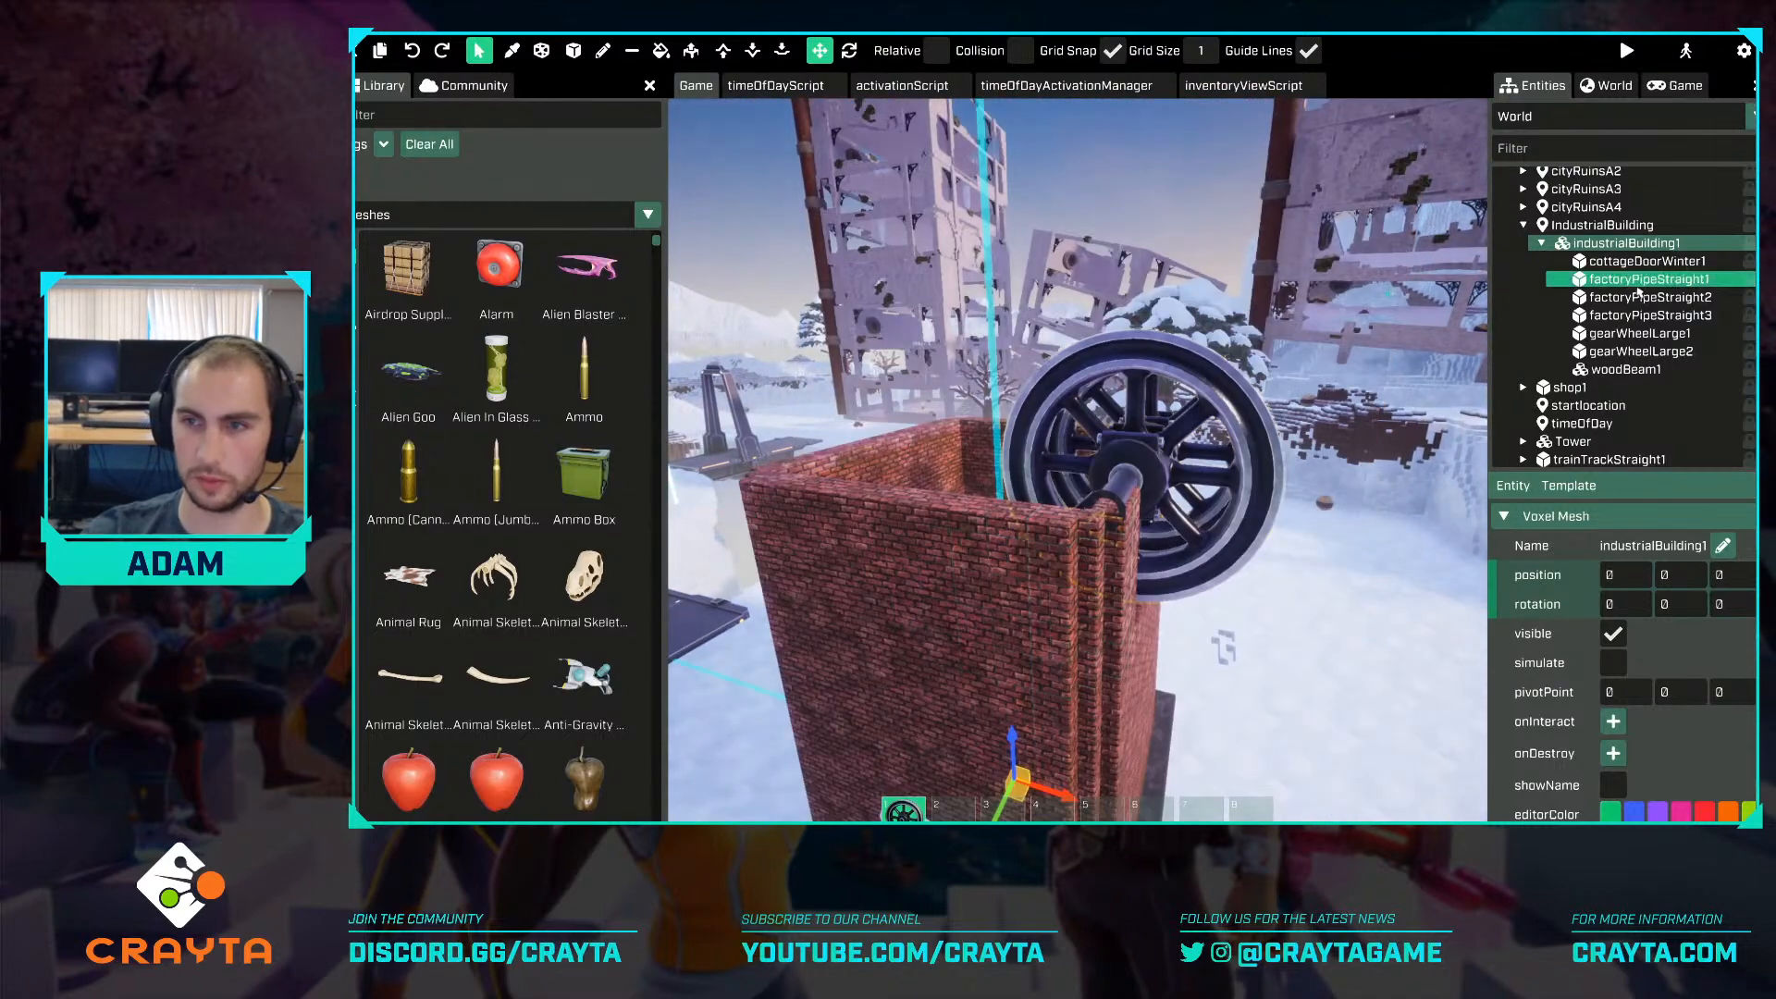
Select the wood beam and move it to position 500, 0, 750 in front of the gear wheels.
click(1644, 370)
key(q)
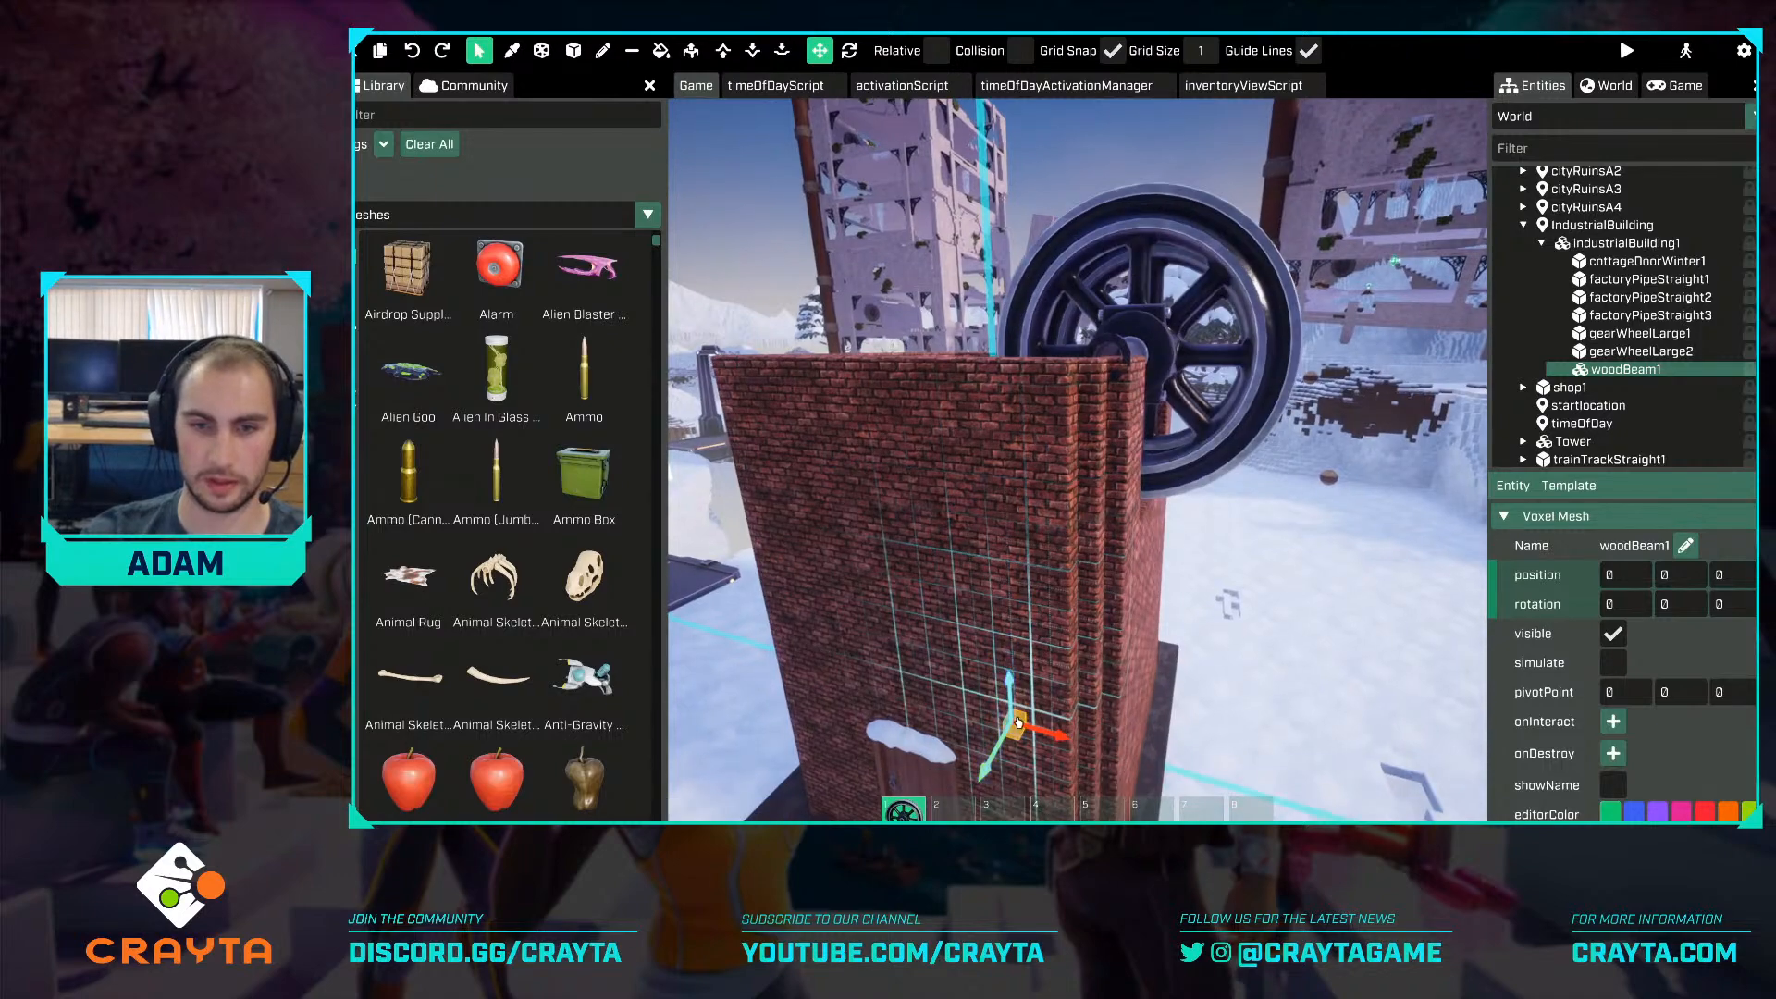
drag(1023, 720, 1230, 407)
key(d)
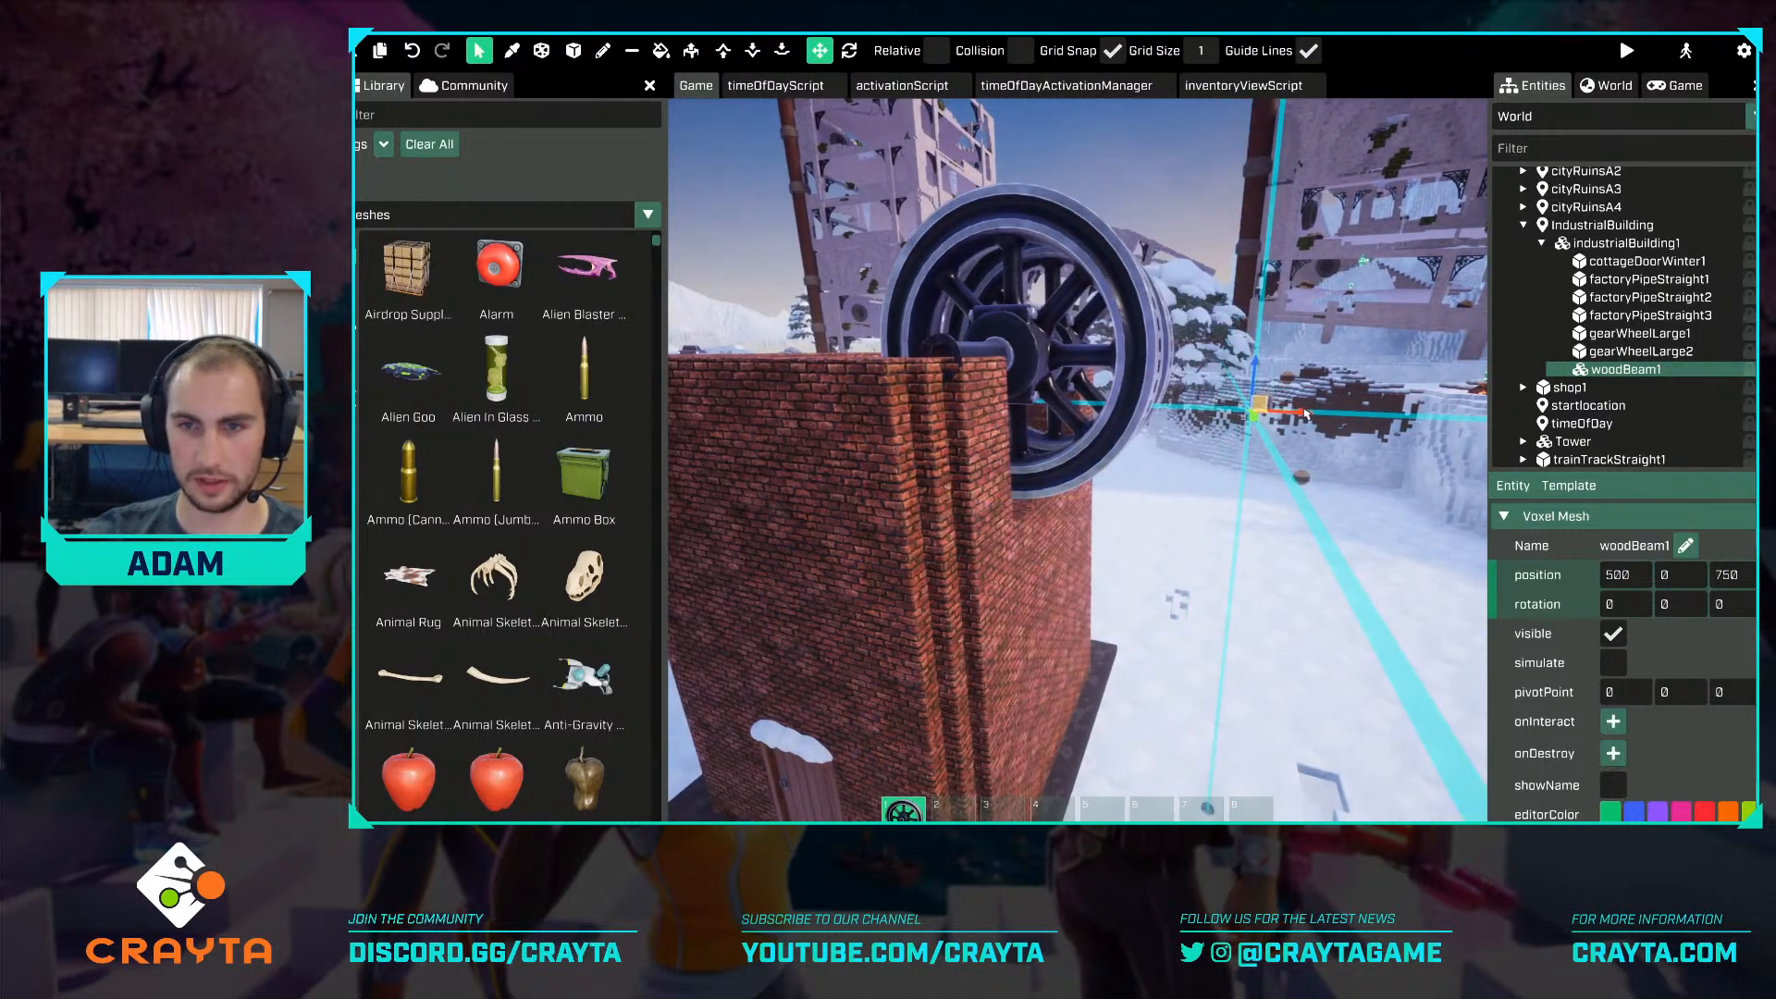
Extrude the wood beam's single voxel outward into a long bar leading away from the brick building.
right_drag(1244, 412, 1119, 397)
key(d)
key(s)
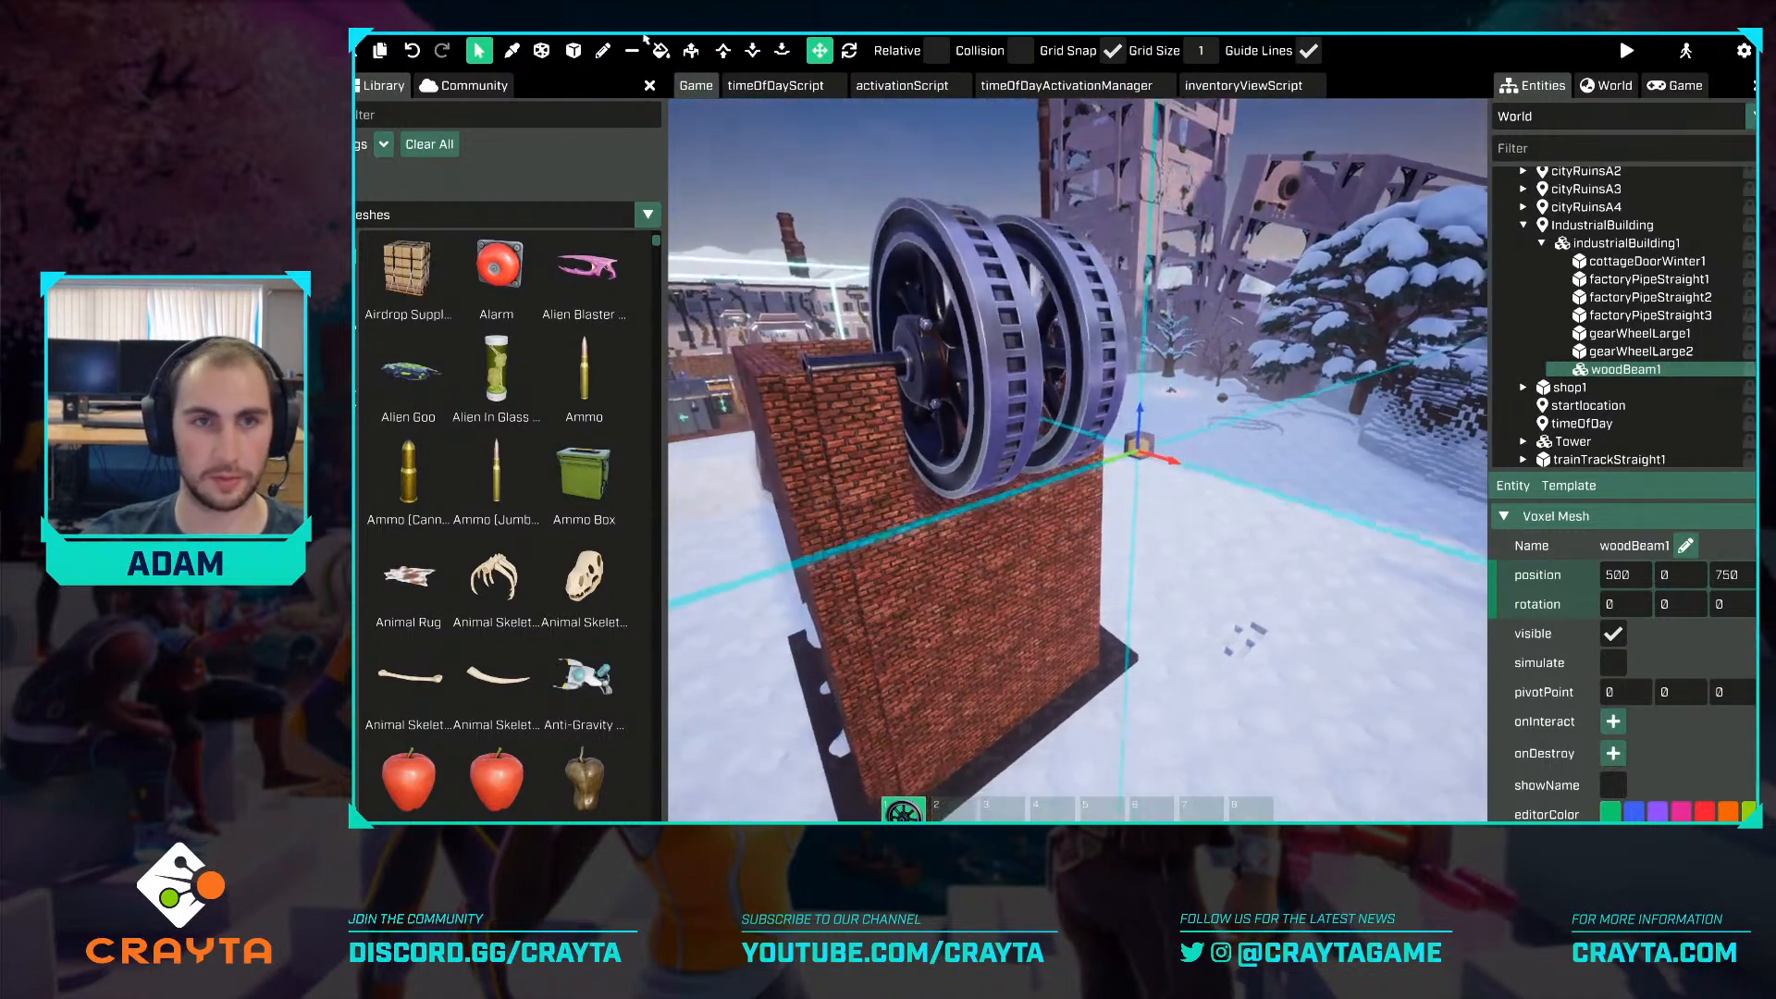
click(691, 50)
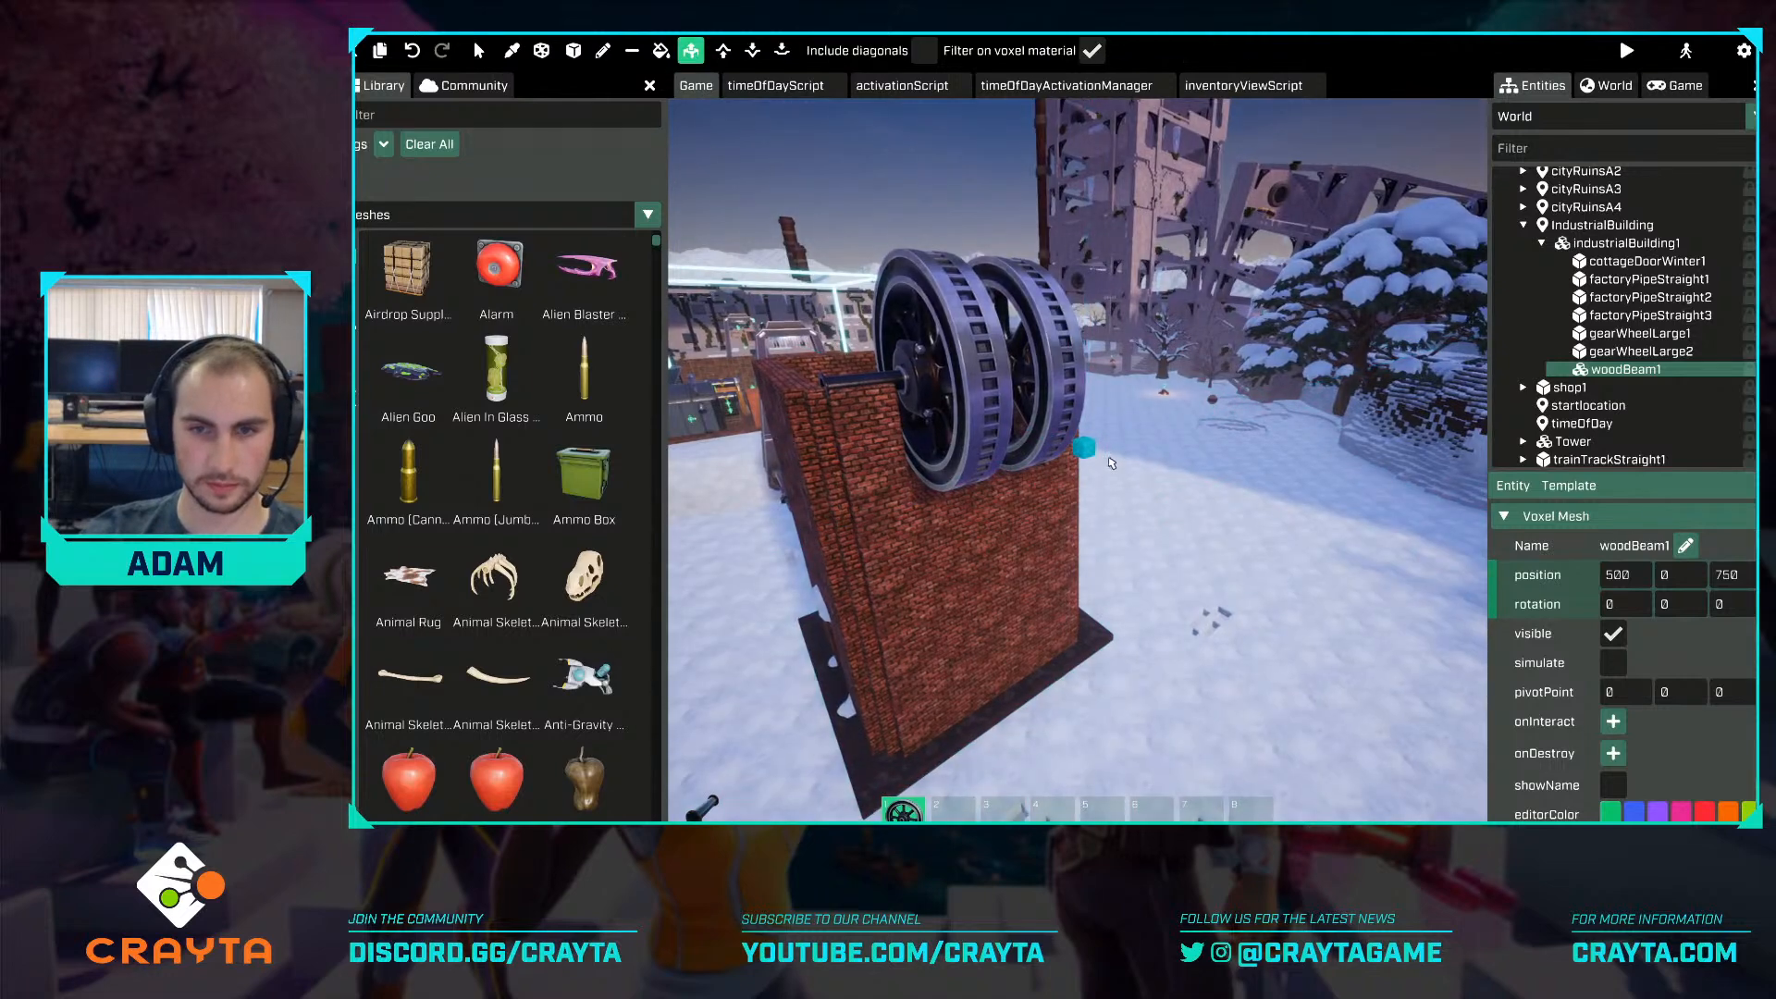
right_drag(1156, 518, 1254, 544)
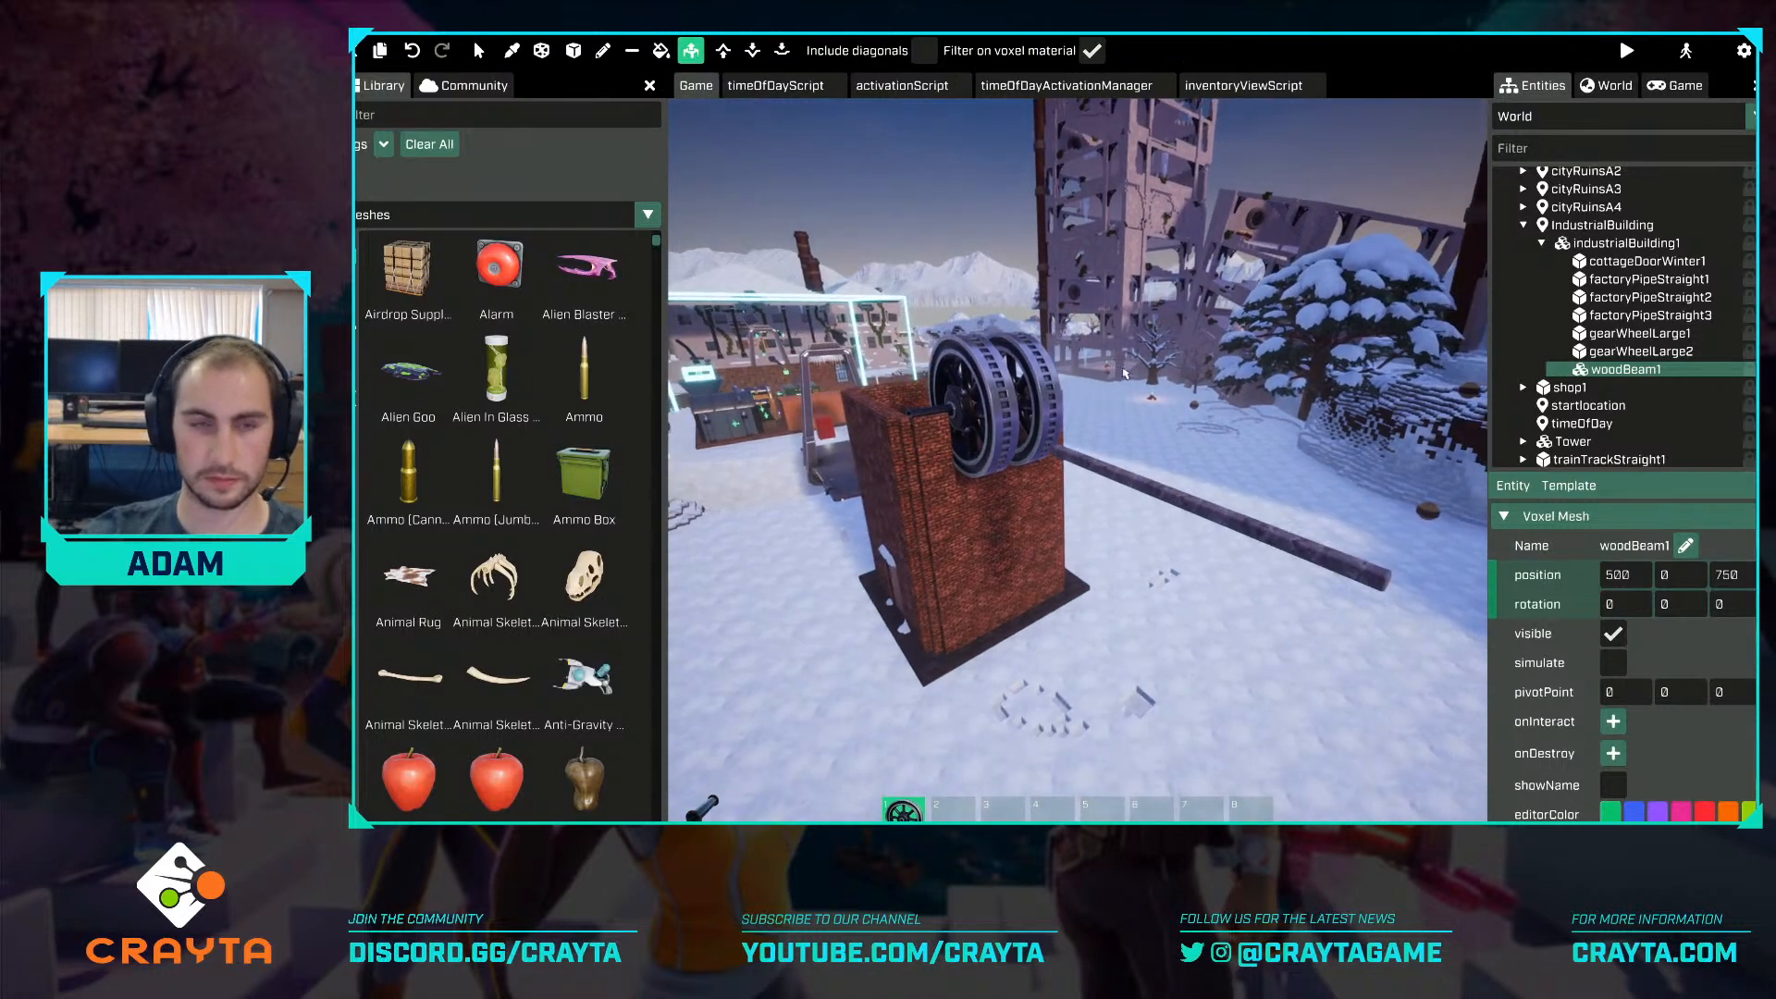
key(w)
Fill the long beam with the Walnut Wood material from the Wood Floorboards (Rough) voxels.
click(661, 50)
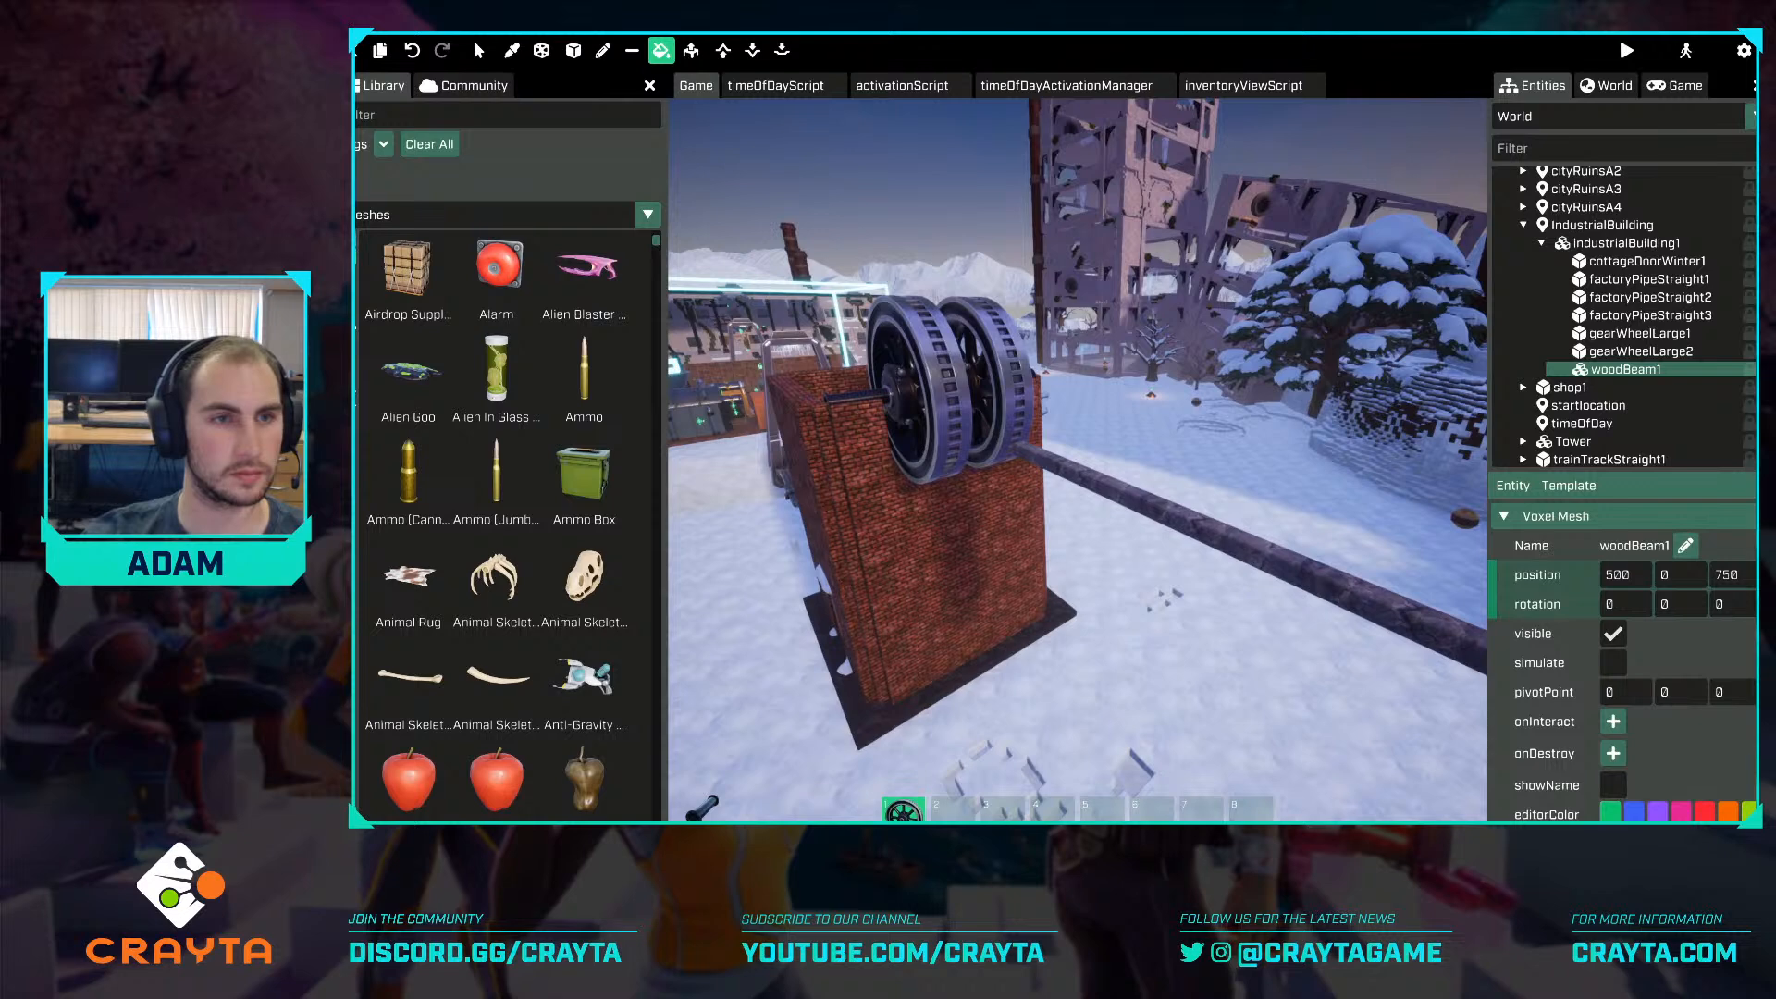
scroll(529, 514, down, 10)
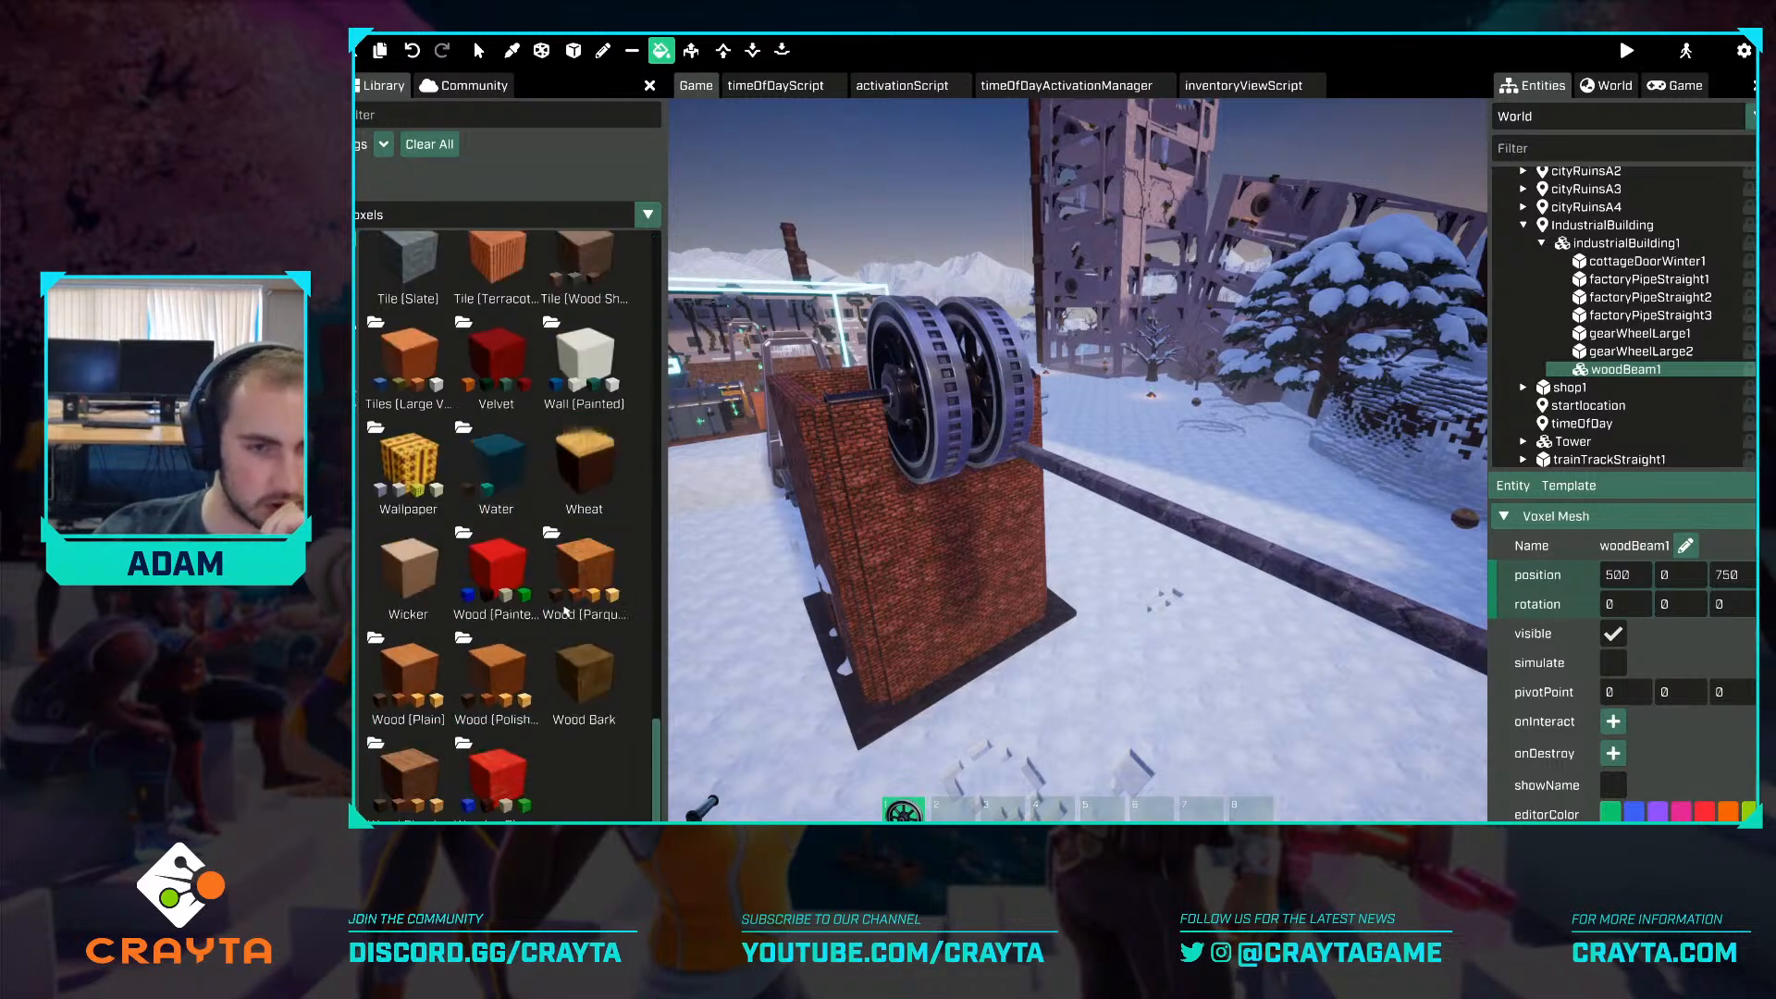
click(417, 794)
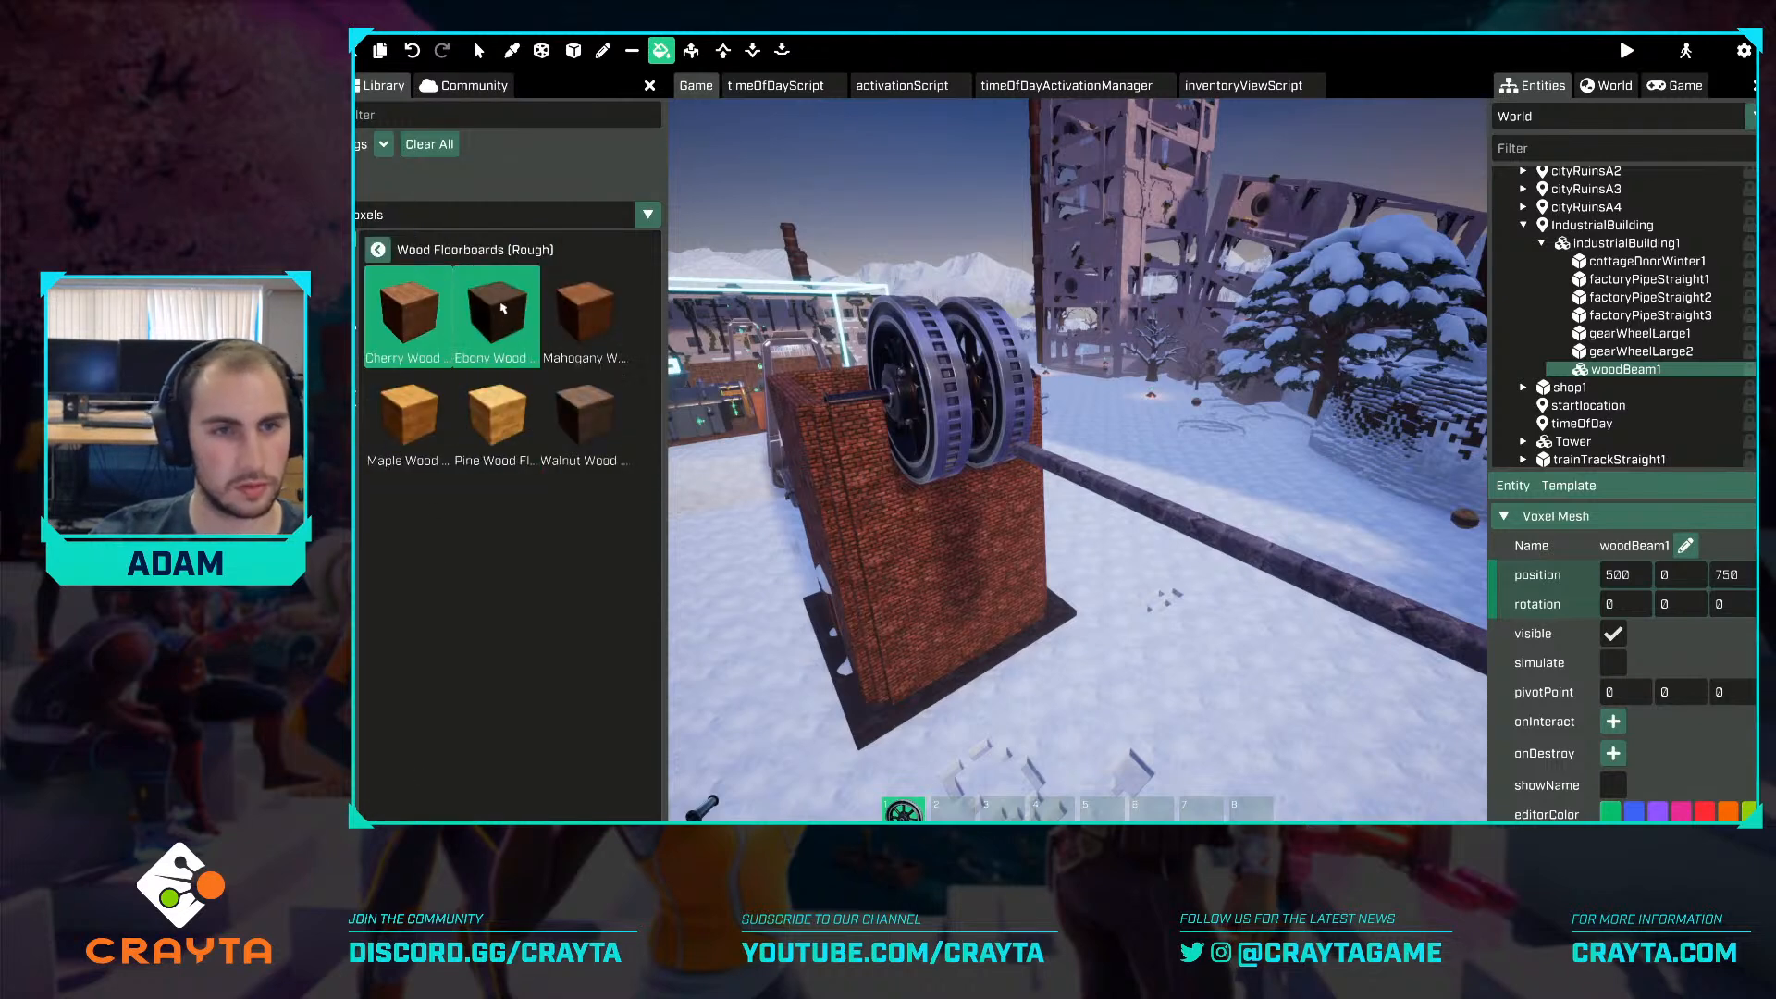
click(589, 440)
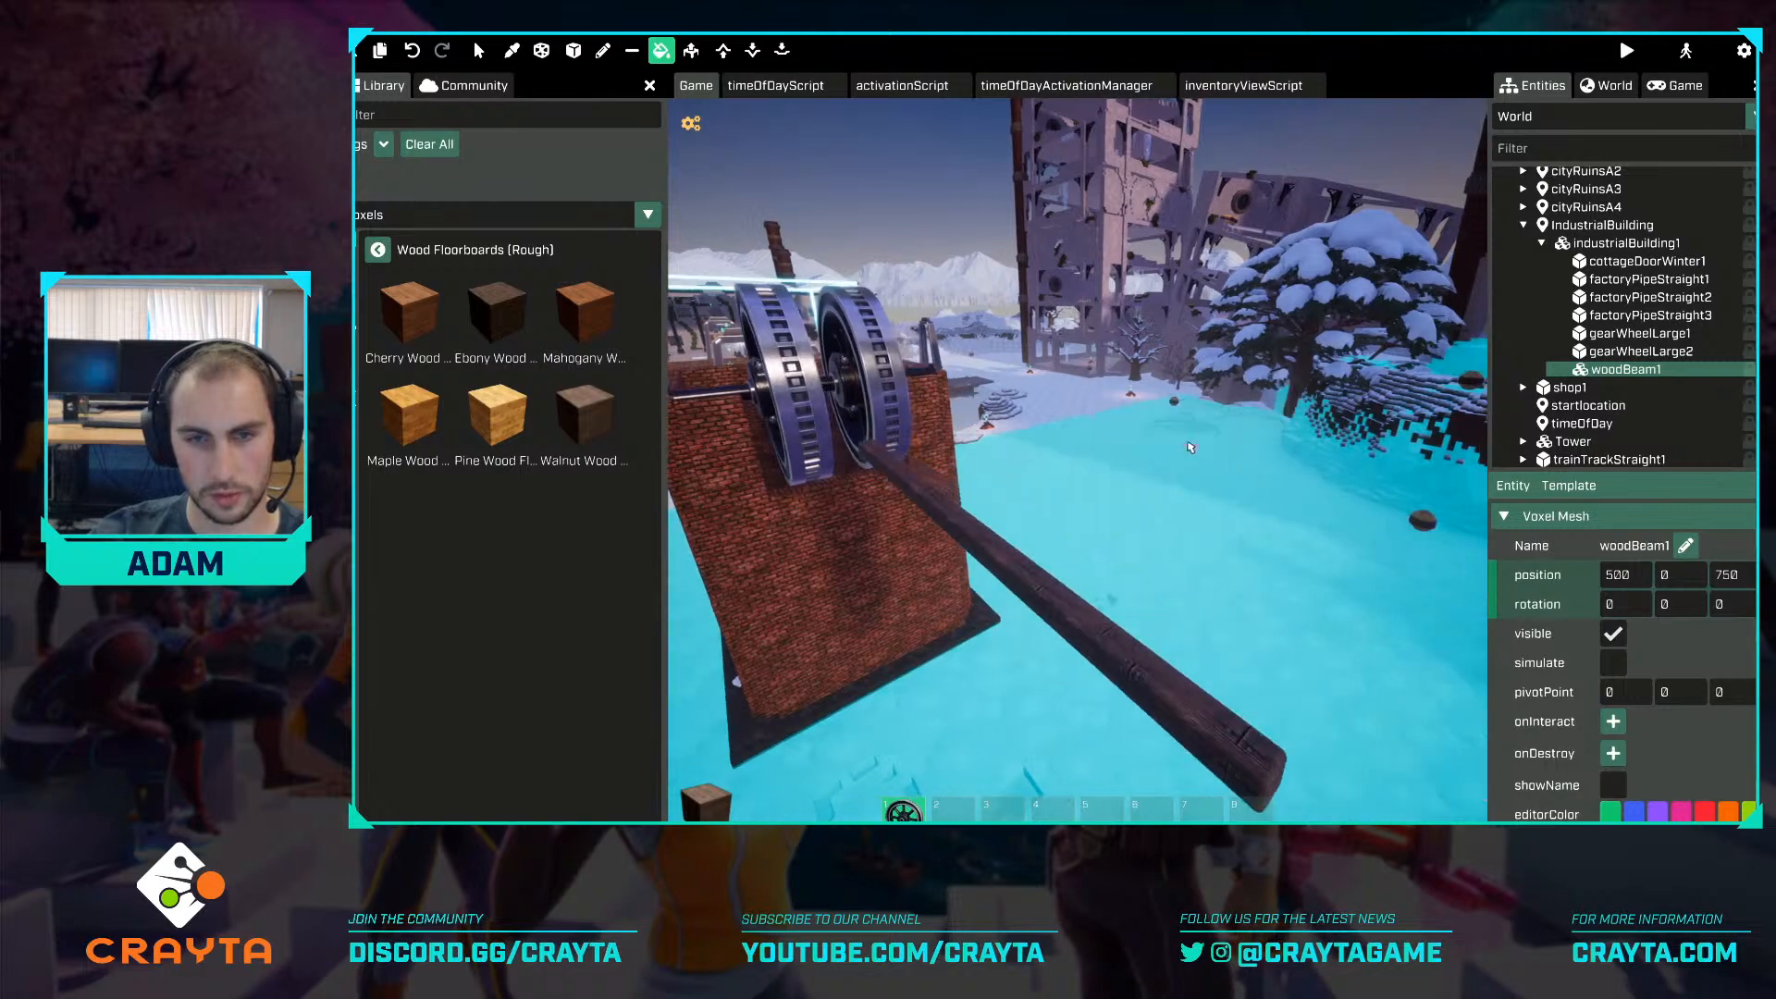
key(Escape)
Move the wood beam back and up to the wheel hubs at position 225, 0, 800.
key(w)
mouse_move(1201, 439)
right_down()
mouse_move(1226, 439)
mouse_move(1152, 472)
right_up()
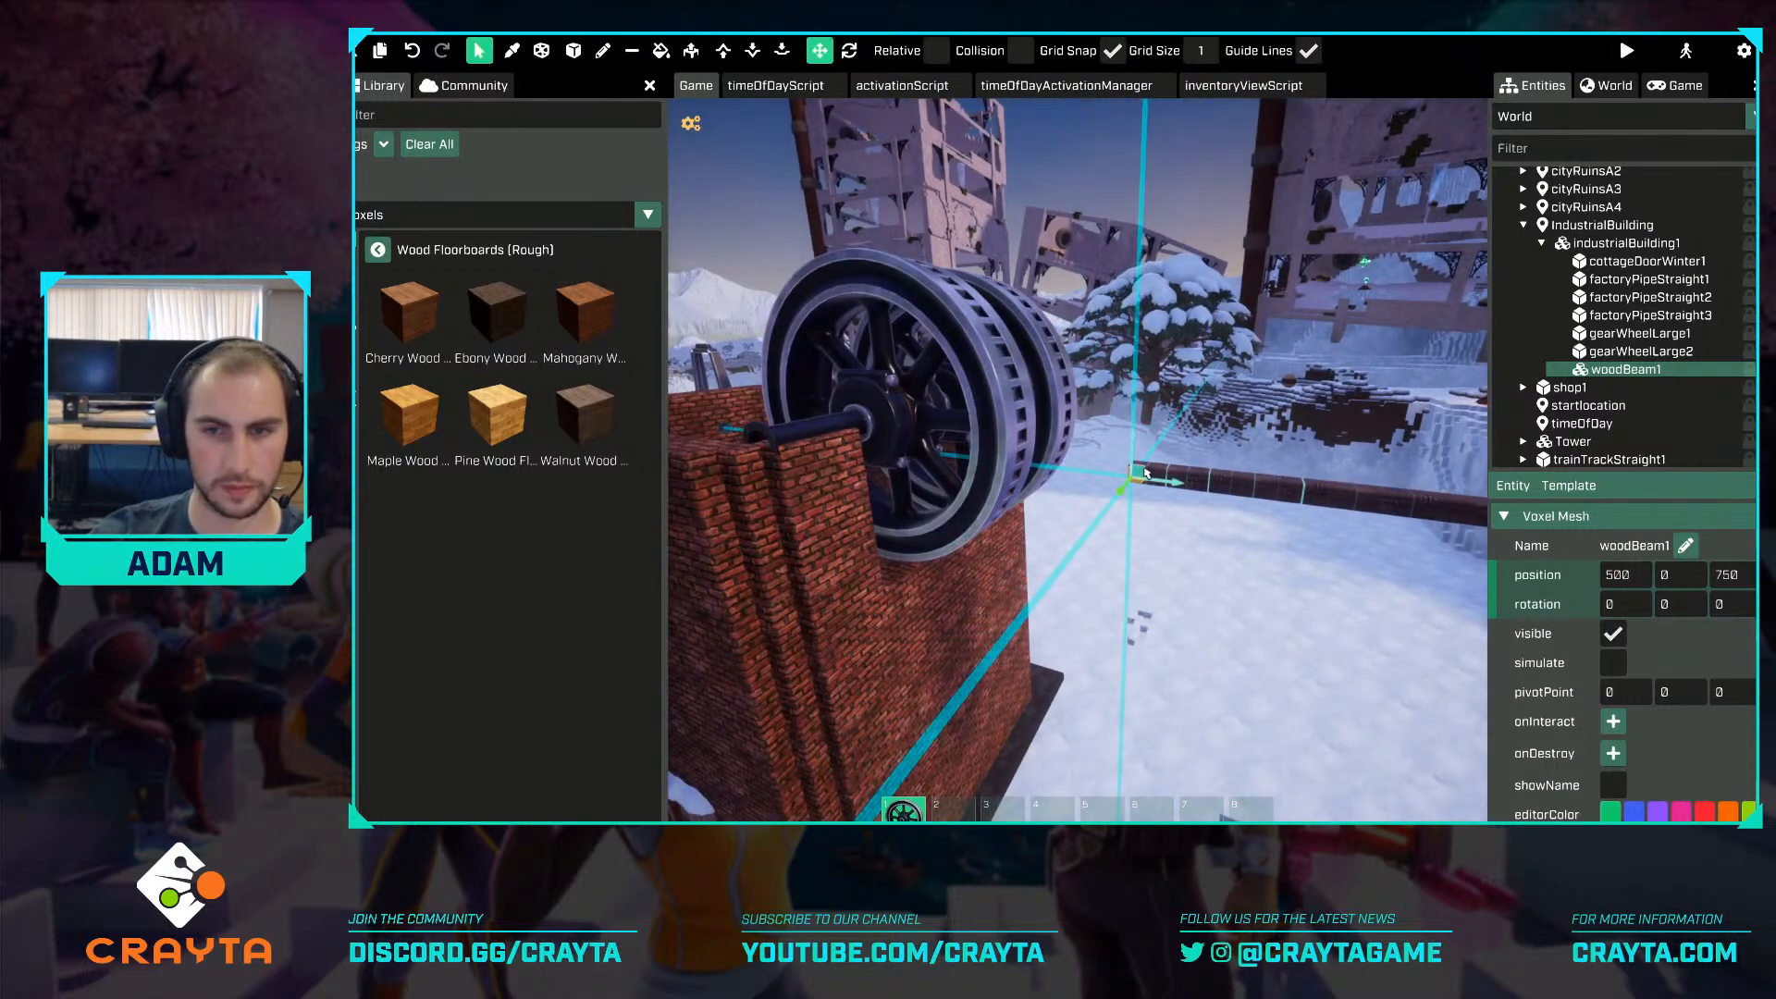
key(w)
key(a)
drag(1144, 472, 1022, 401)
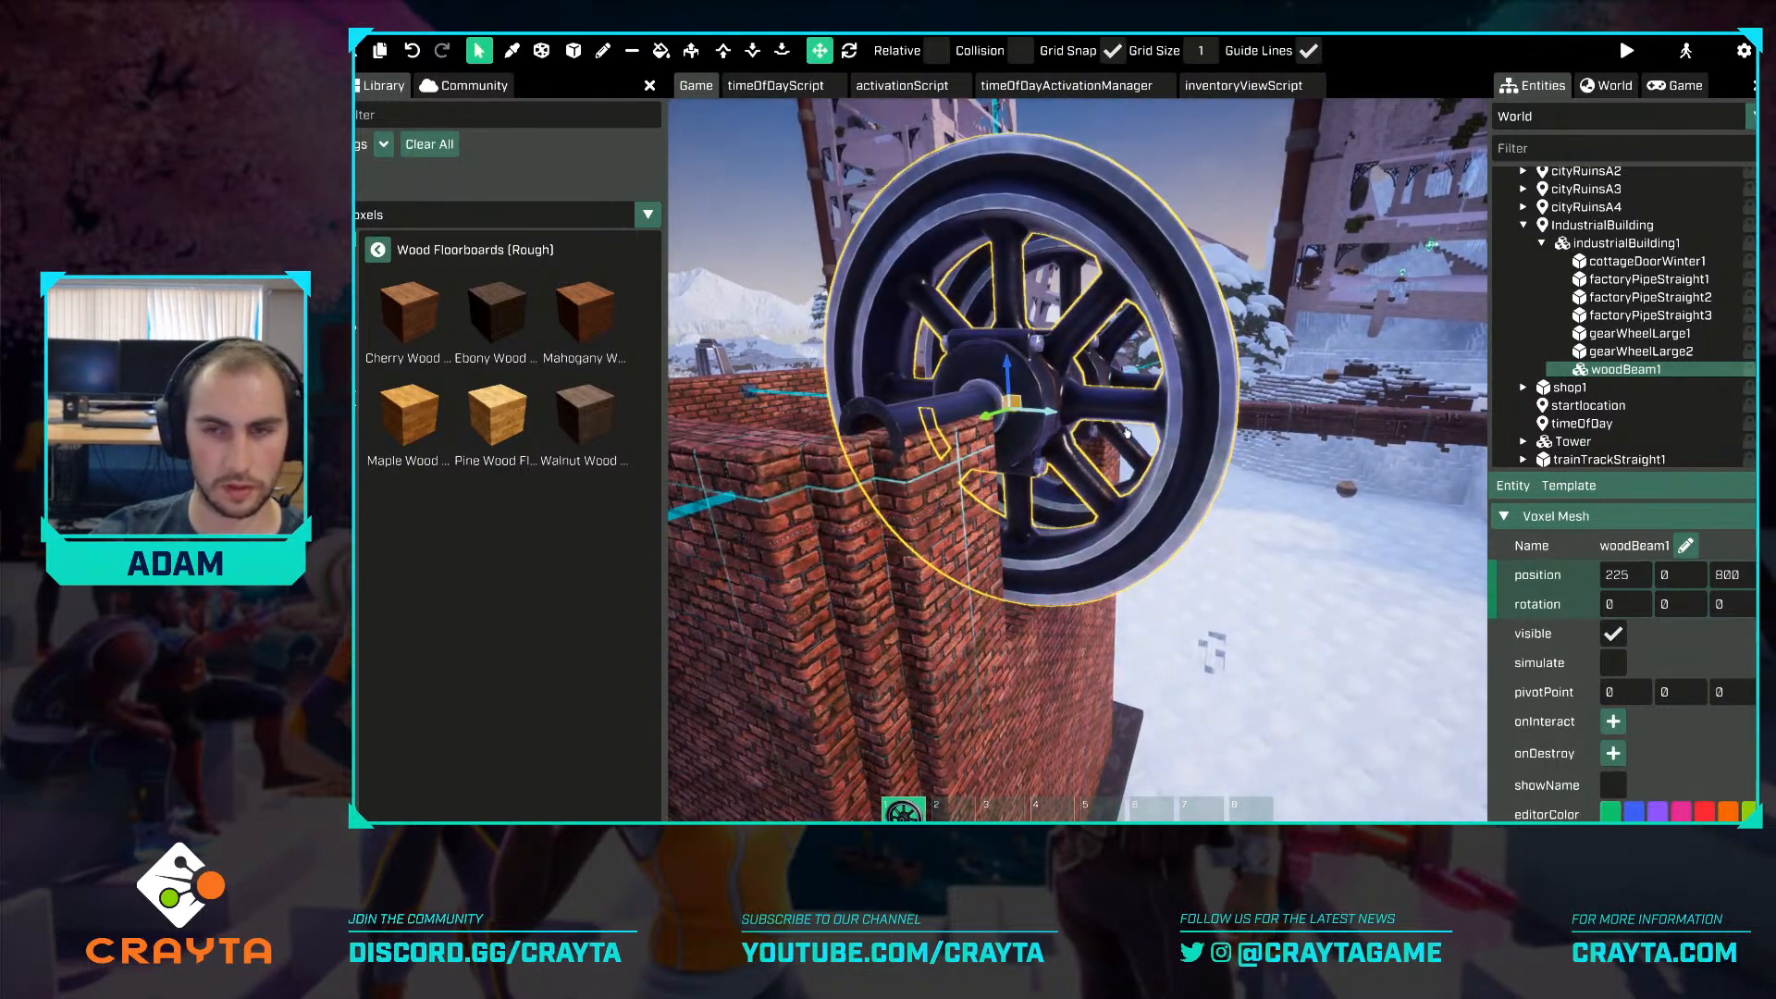
Shift the wood beam sideways to Y position 125, beside the outer face of the first gear wheel.
key(d)
key(s)
right_drag(1127, 433, 1154, 447)
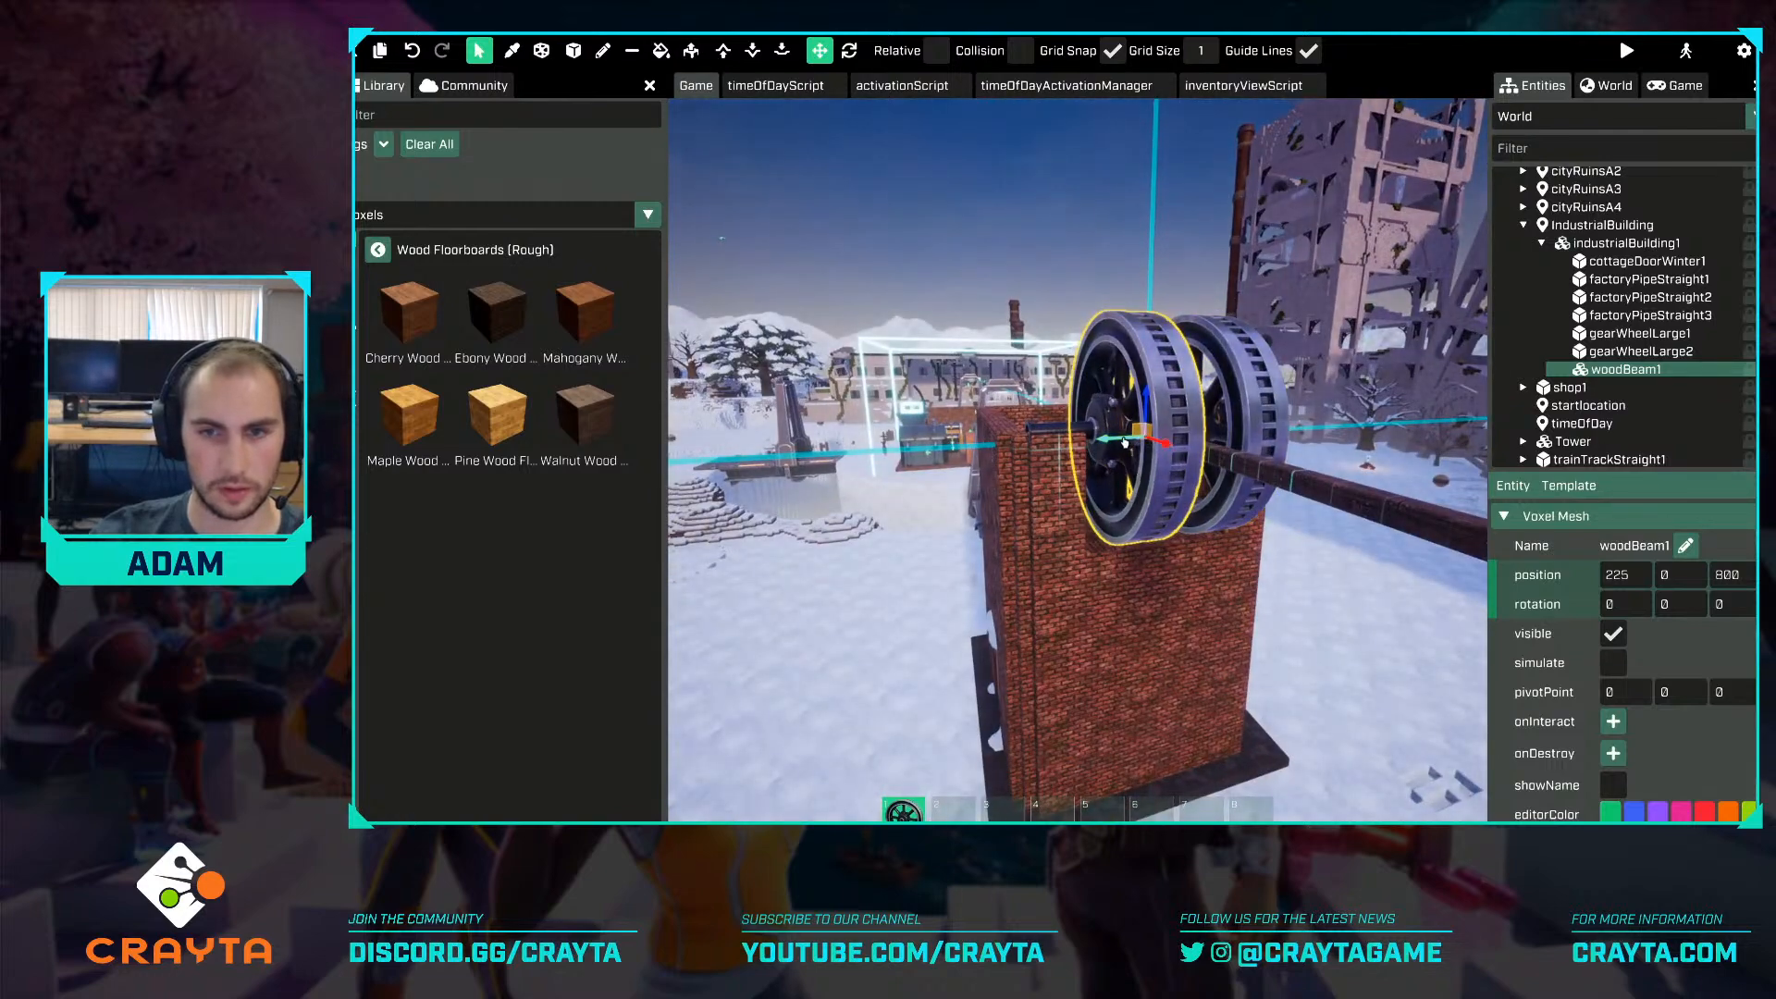
drag(1125, 443, 1061, 446)
right_drag(1061, 446, 1124, 452)
key(a)
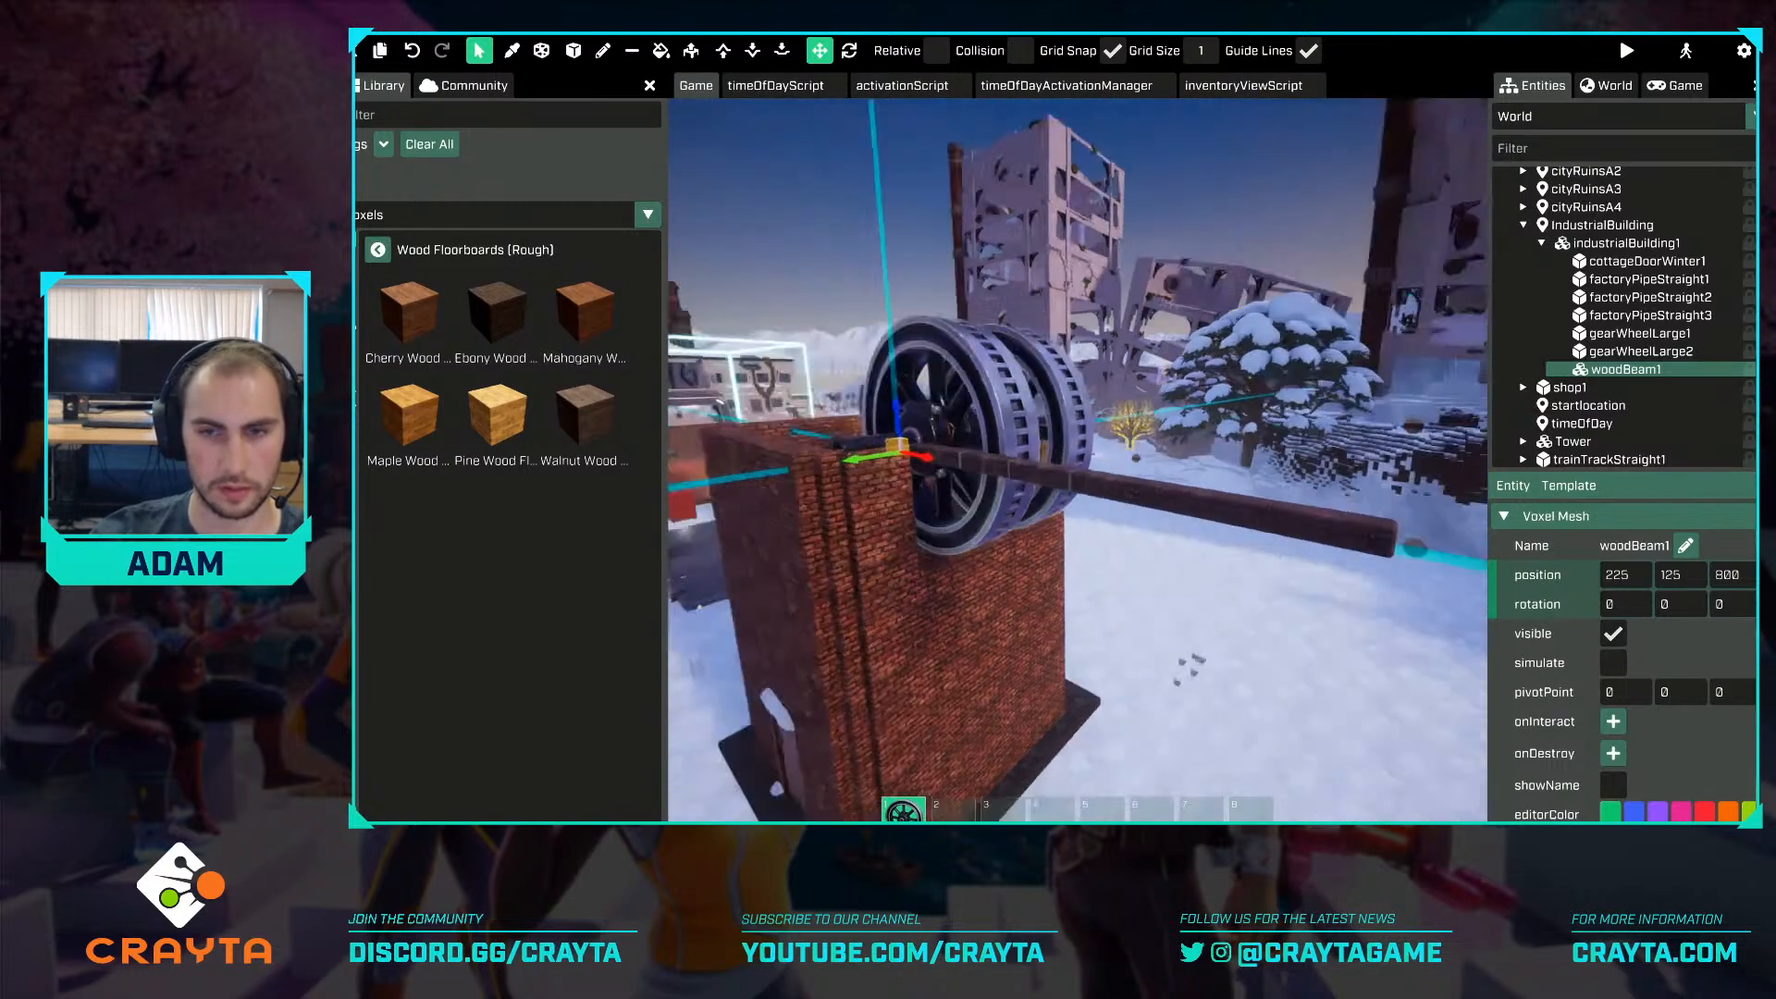
Tilt the wood beam downward by rotating it to -45 degrees on the X axis.
right_drag(1006, 442, 1017, 444)
key(r)
drag(1014, 431, 1031, 467)
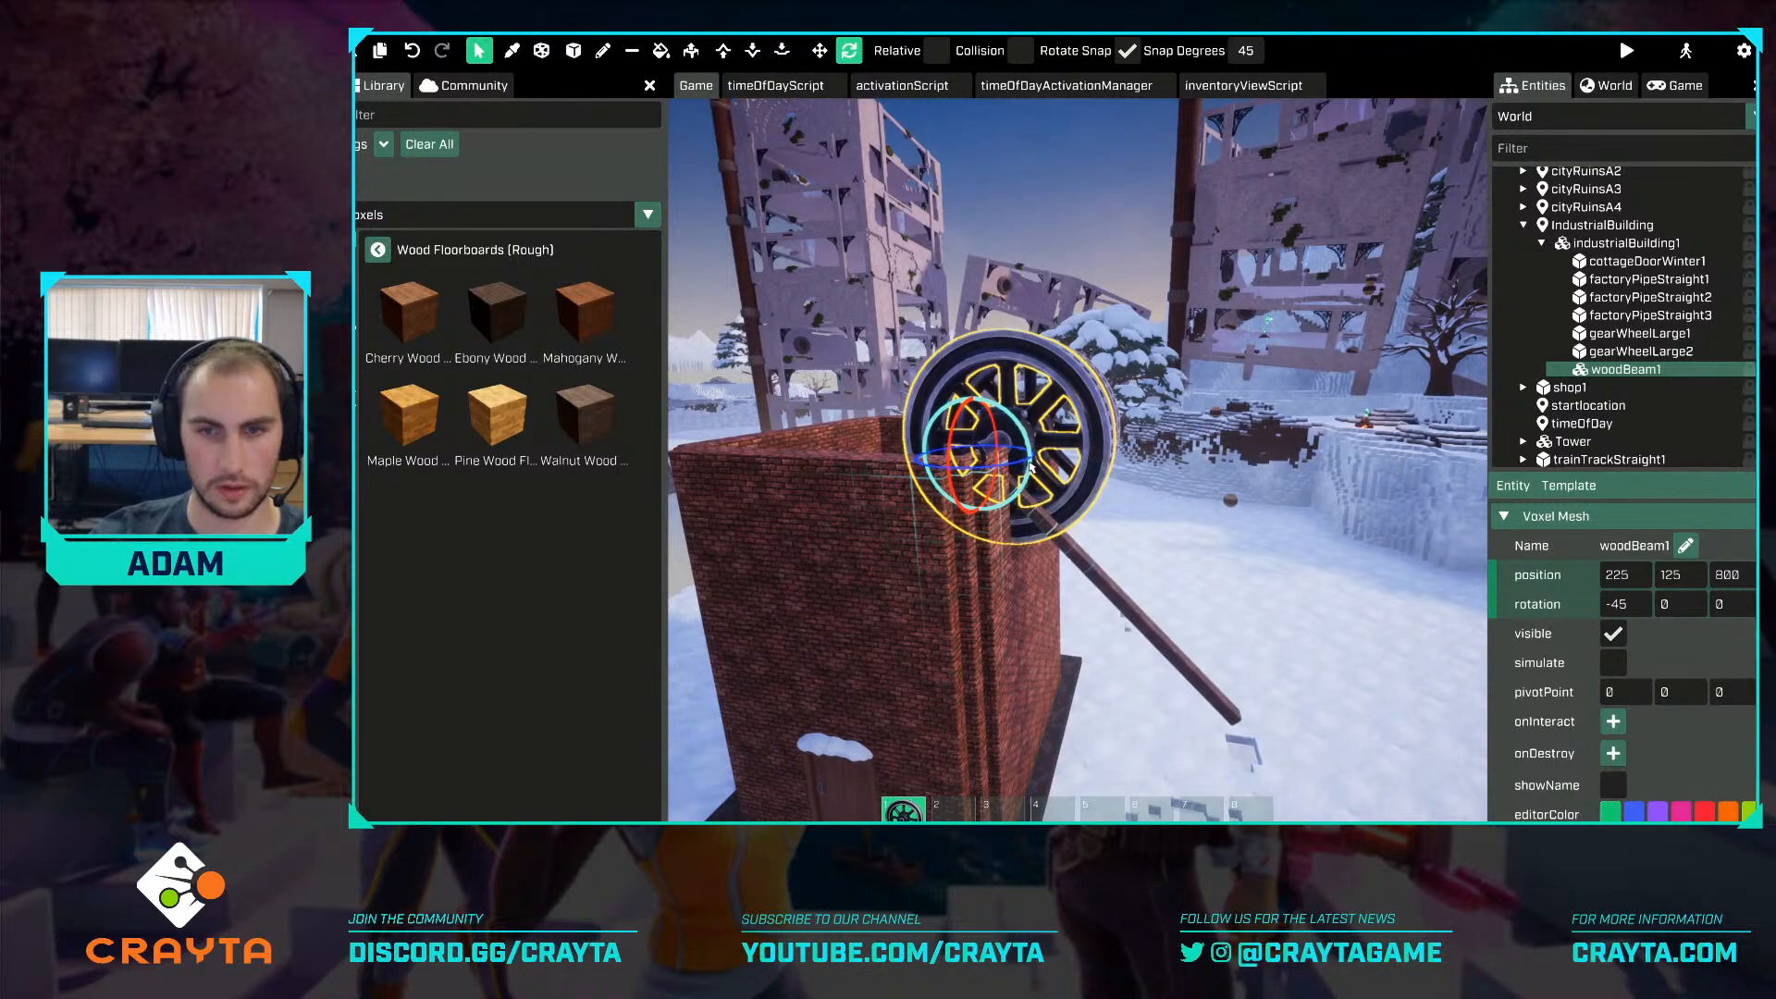
key(r)
Extrude the lower end of the tilted wood beam further down to the snowy ground in front of the brick building.
key(d)
right_drag(1038, 467, 1157, 417)
key(w)
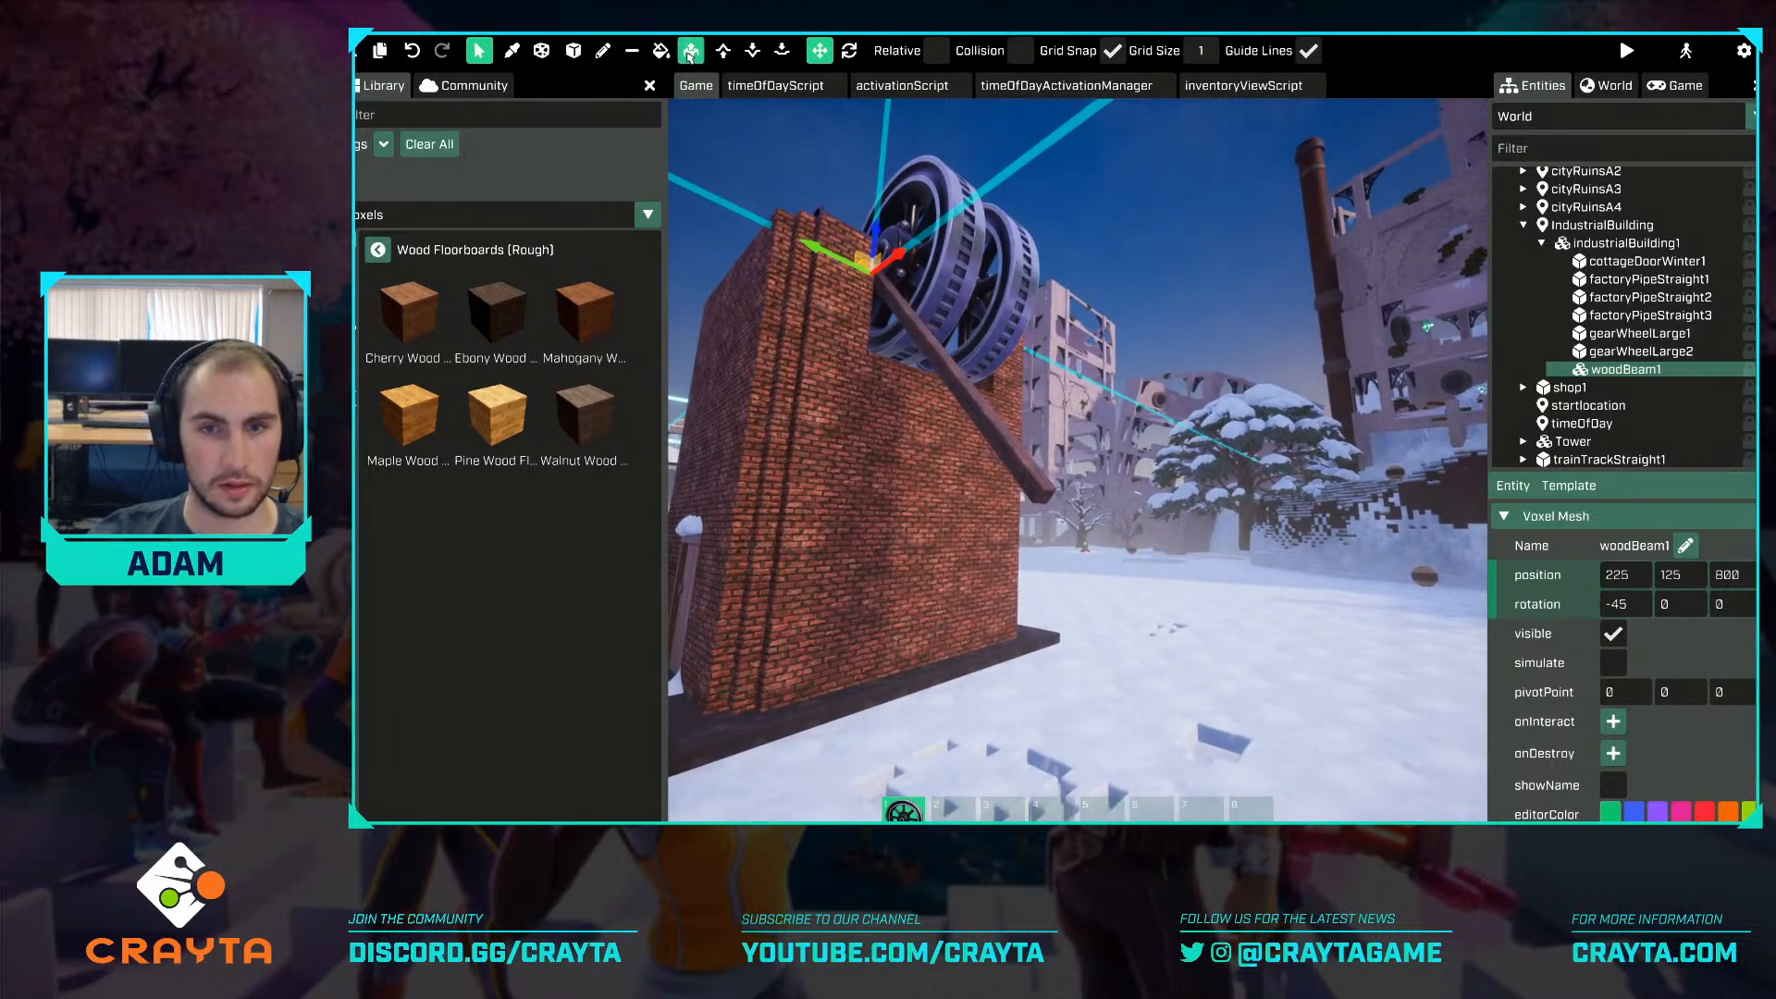
click(689, 53)
right_drag(1048, 504, 1154, 662)
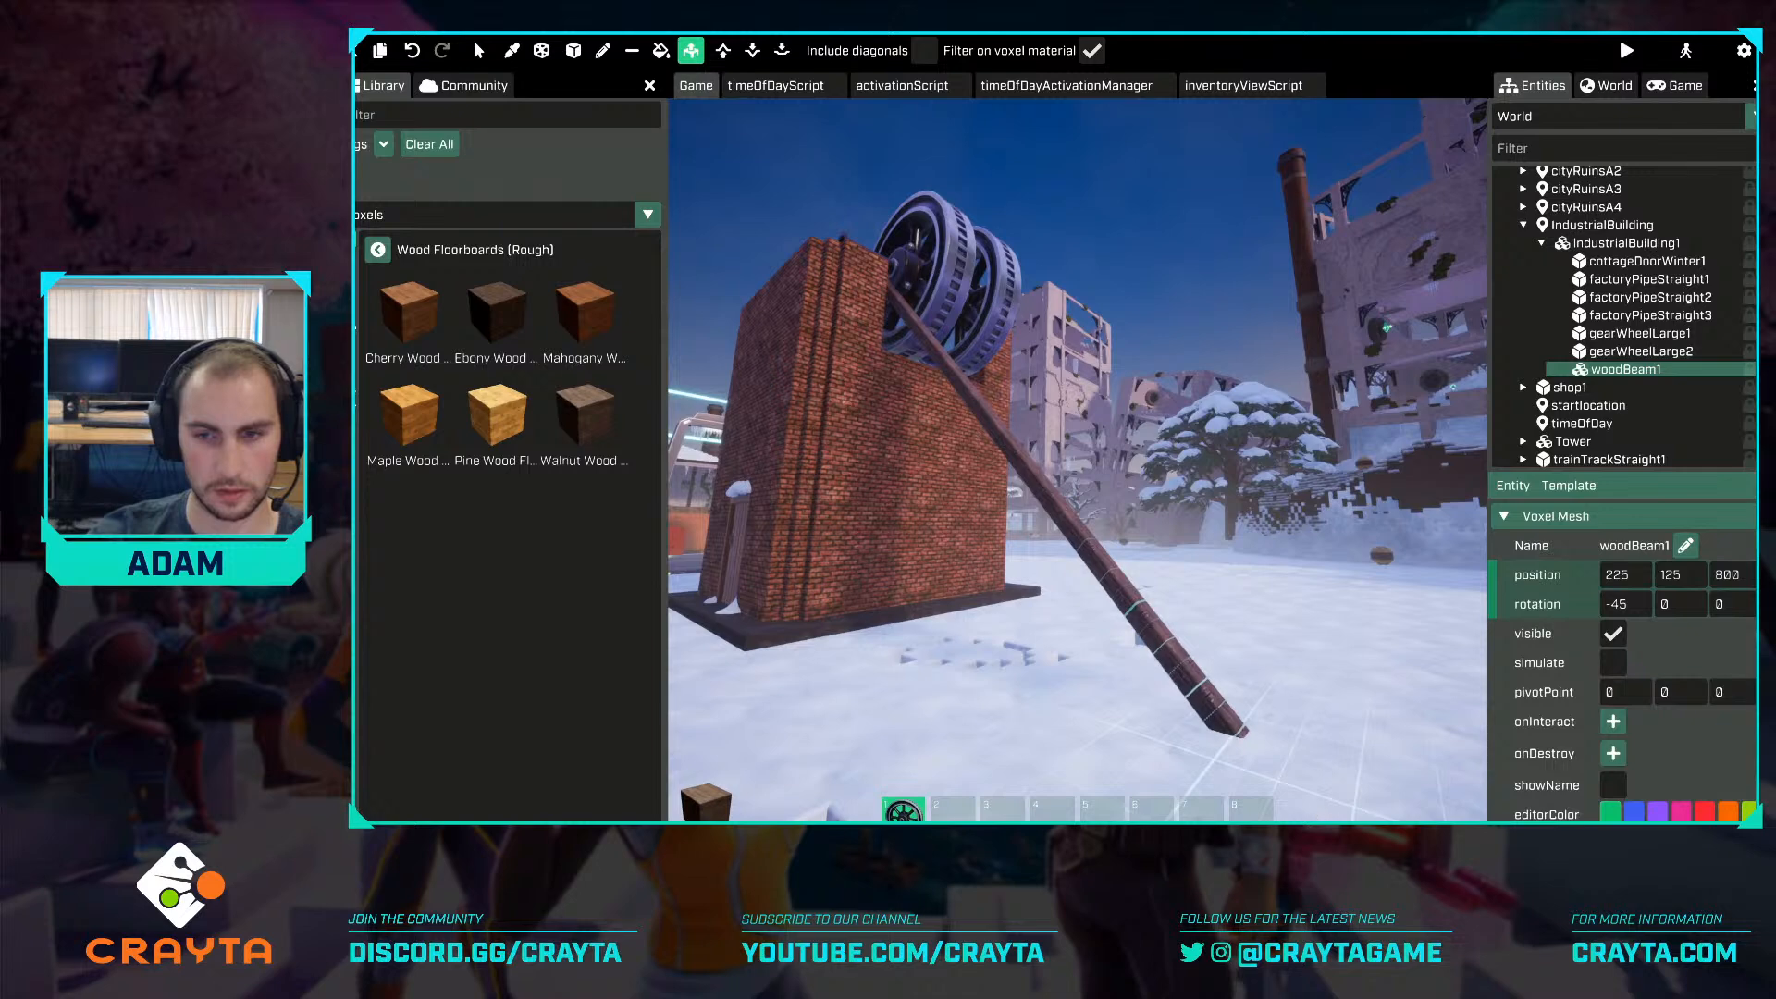
key(d)
key(Escape)
Duplicate the tilted wood beam and move the copy to Y position -150, beside the outer face of the second gear wheel.
right_drag(1304, 546, 1226, 553)
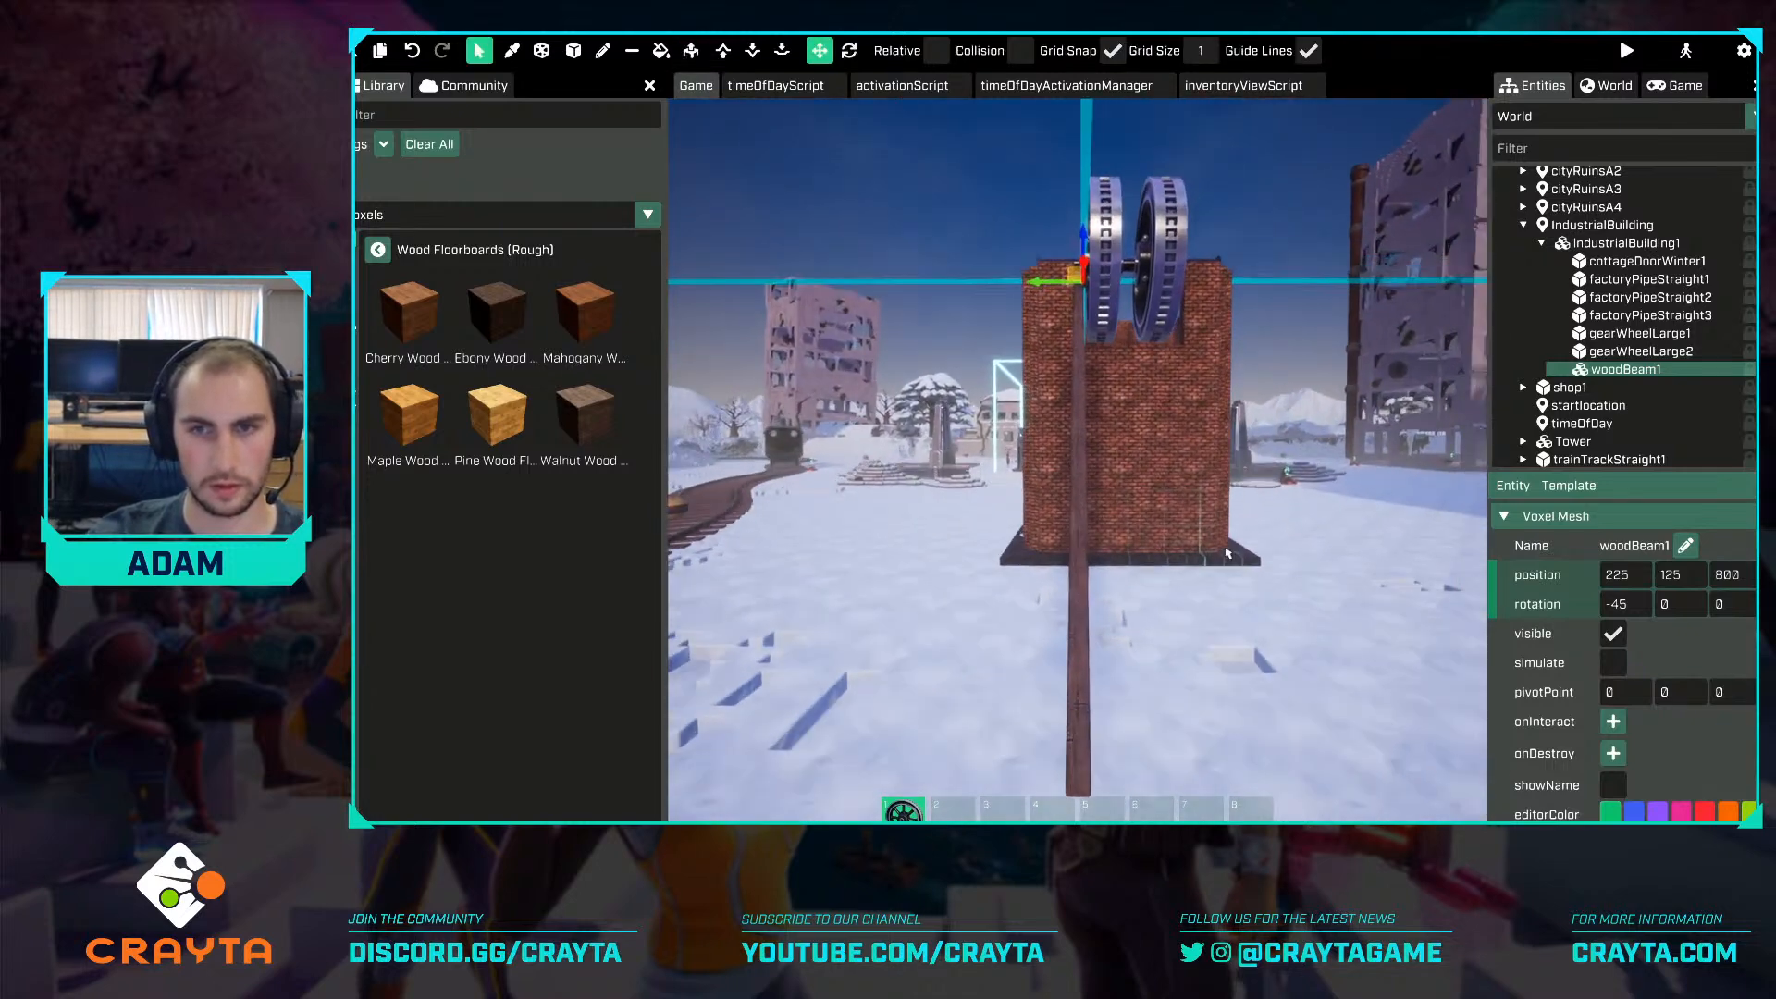
key(ctrl+d)
right_drag(1099, 279, 1088, 296)
drag(1090, 296, 1080, 294)
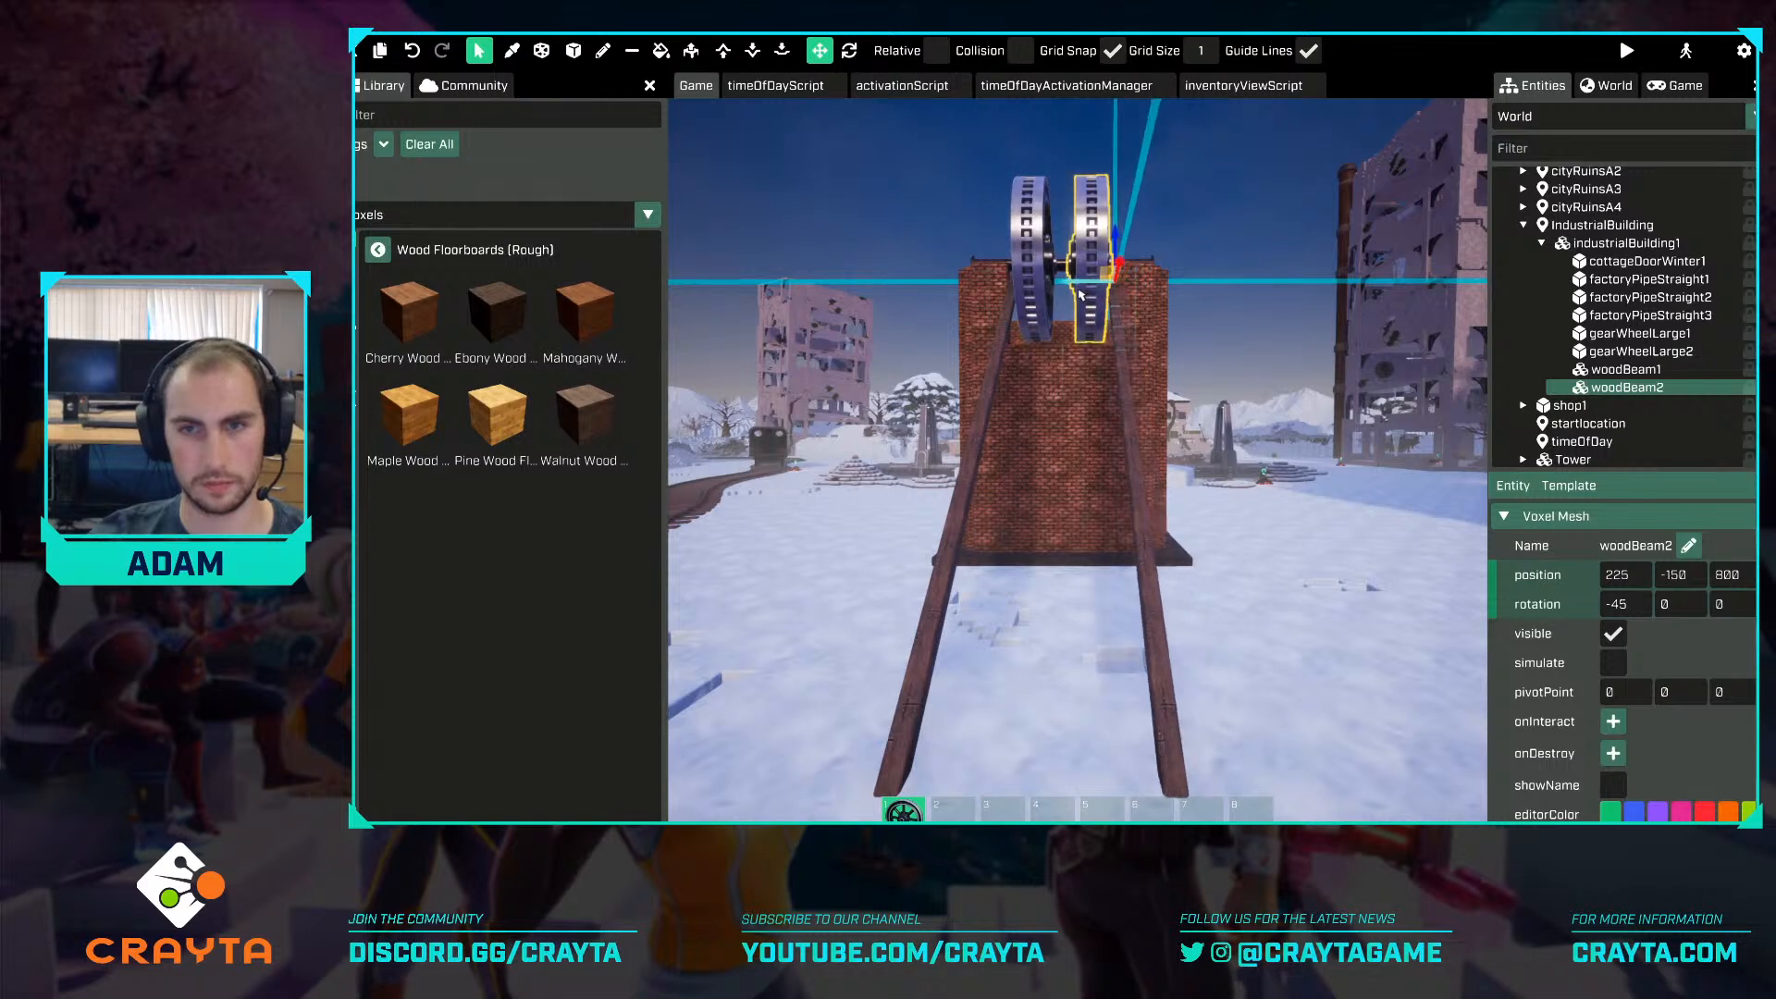
click(1274, 192)
Examine the brick building with its gear wheels and two support beams from the front, the side and above.
key(a)
right_drag(1274, 193, 1397, 203)
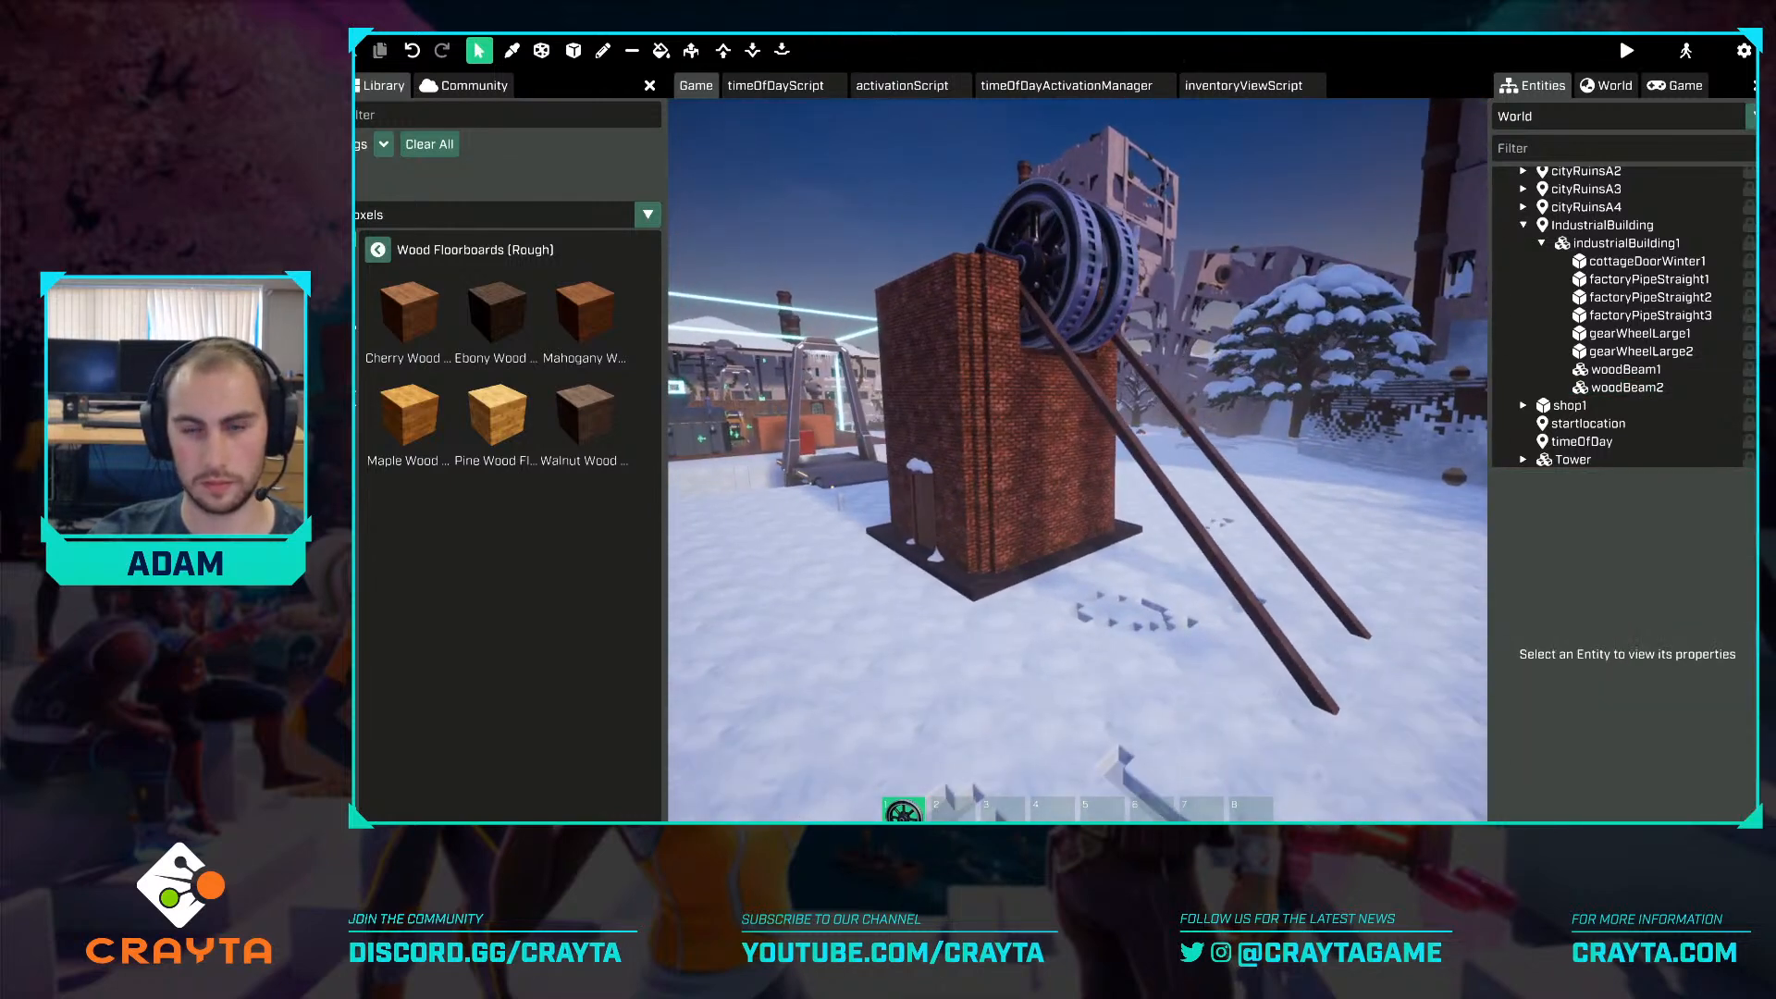
key(d)
right_drag(1397, 370, 1199, 373)
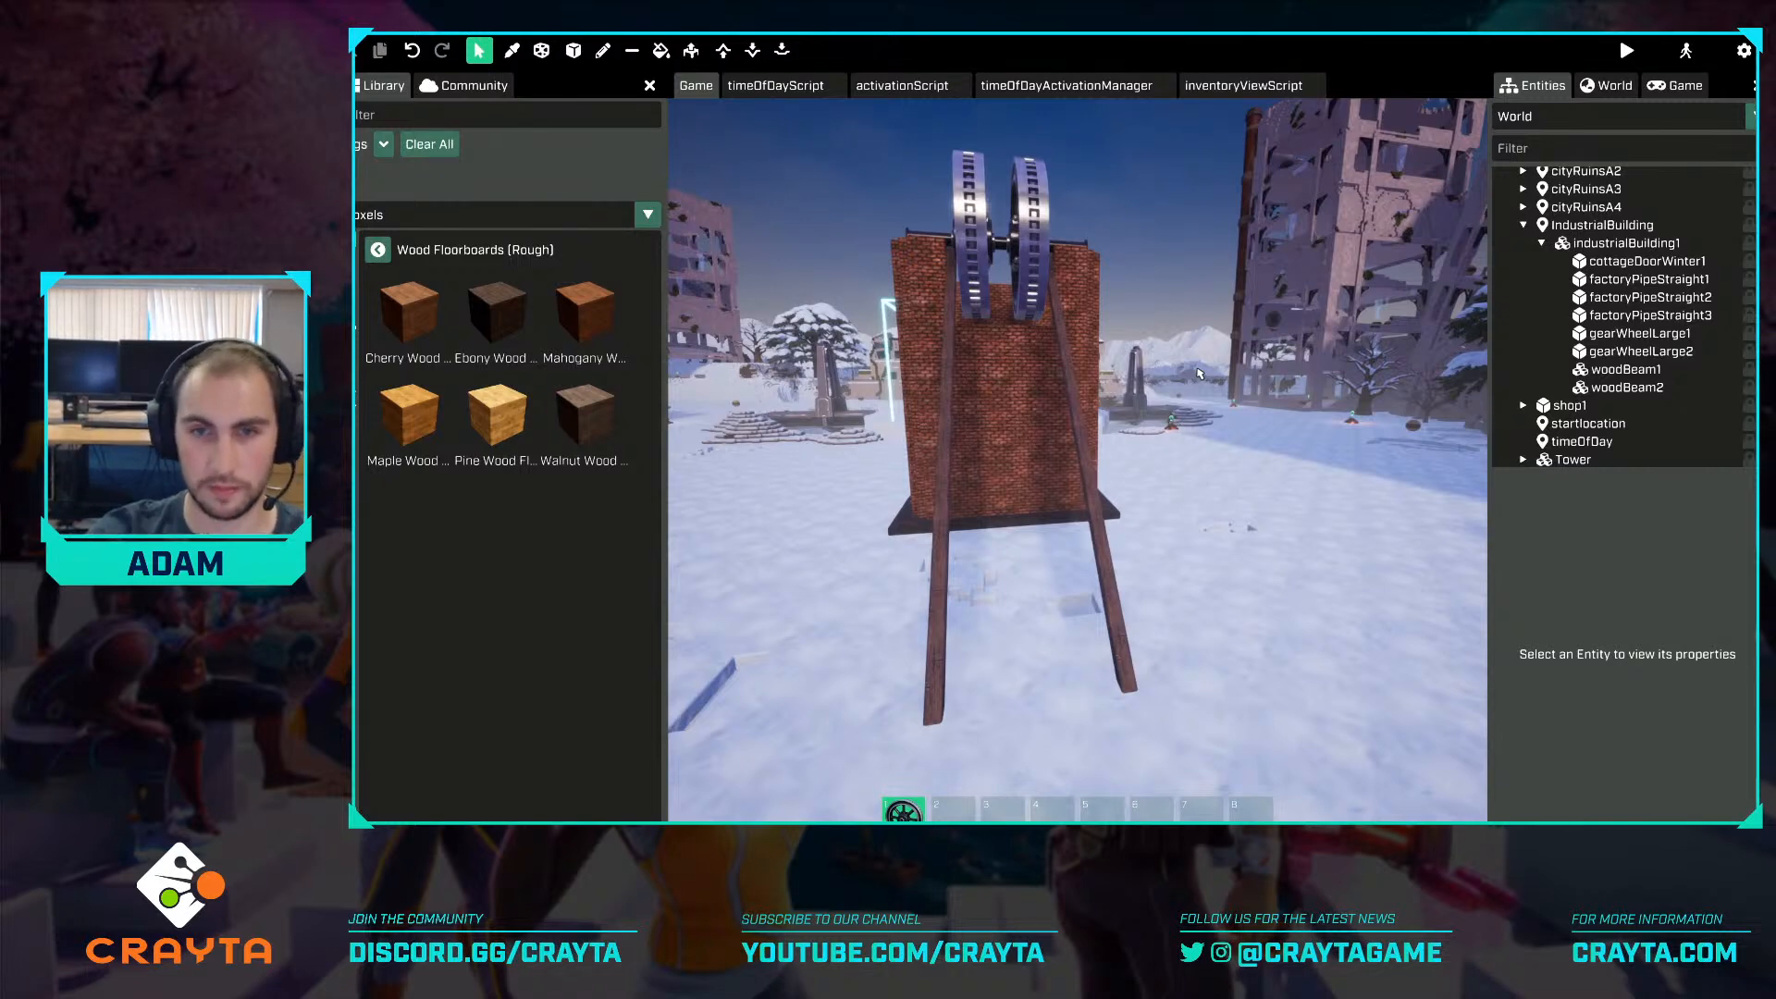
right_drag(1144, 418, 1036, 422)
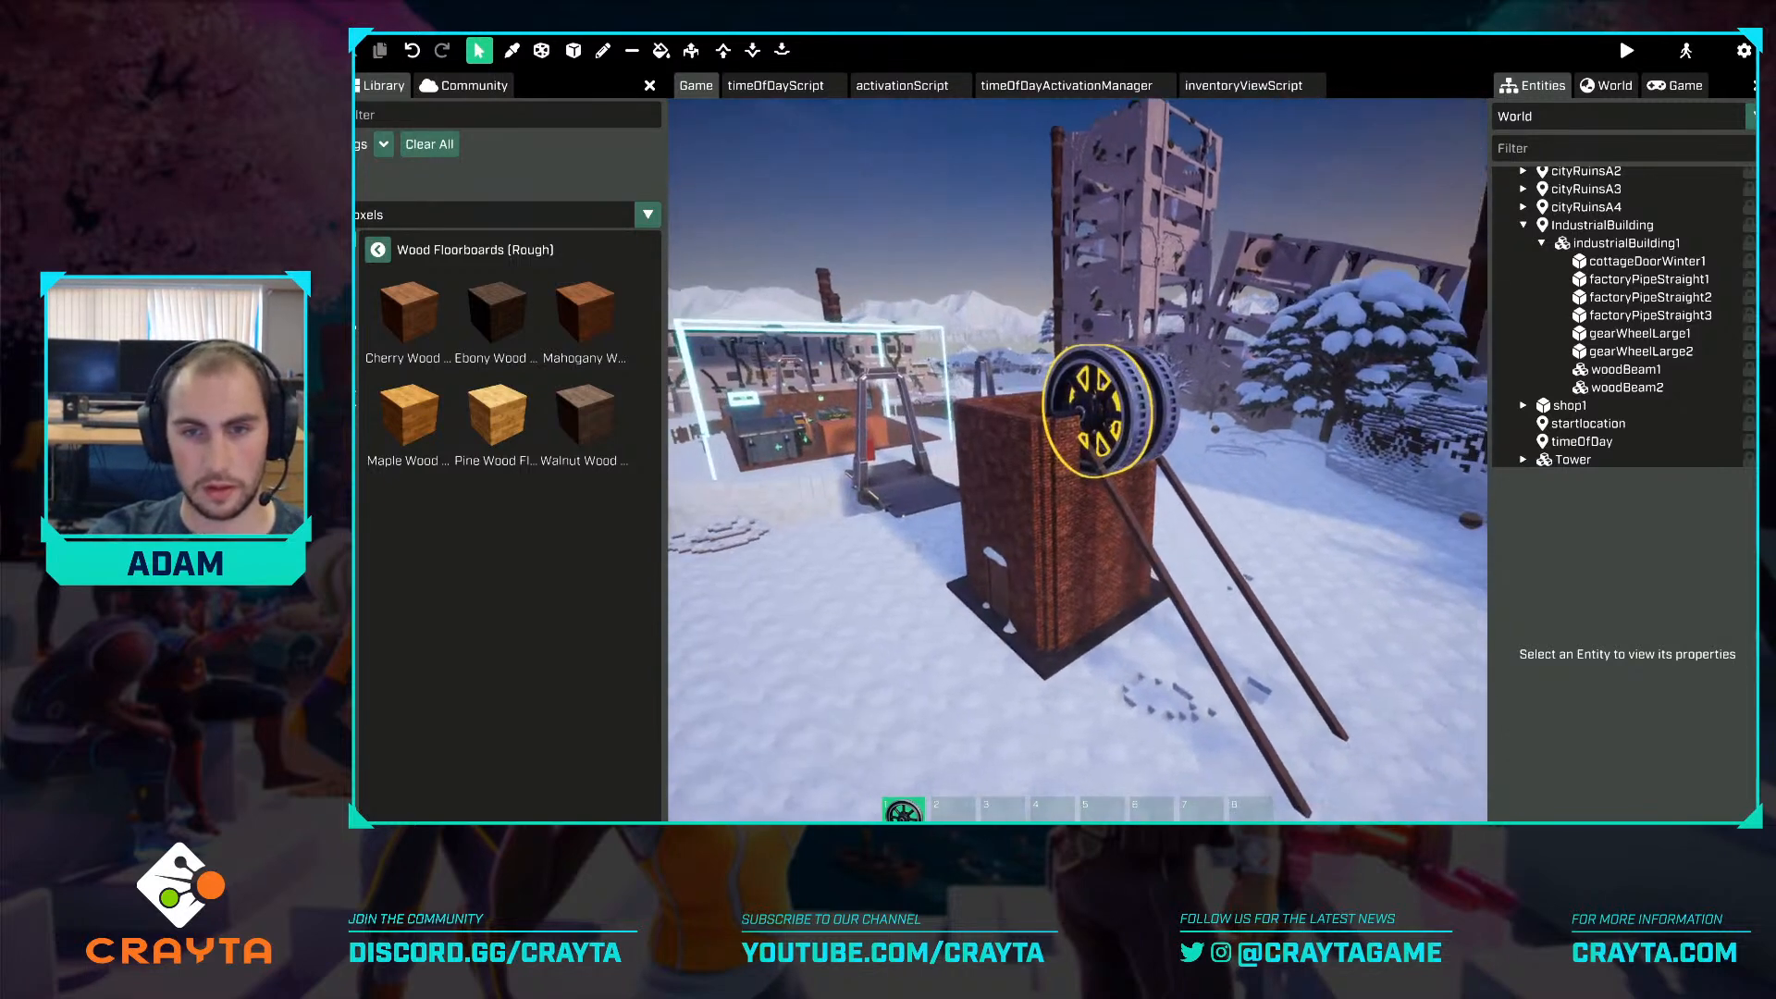
key(w)
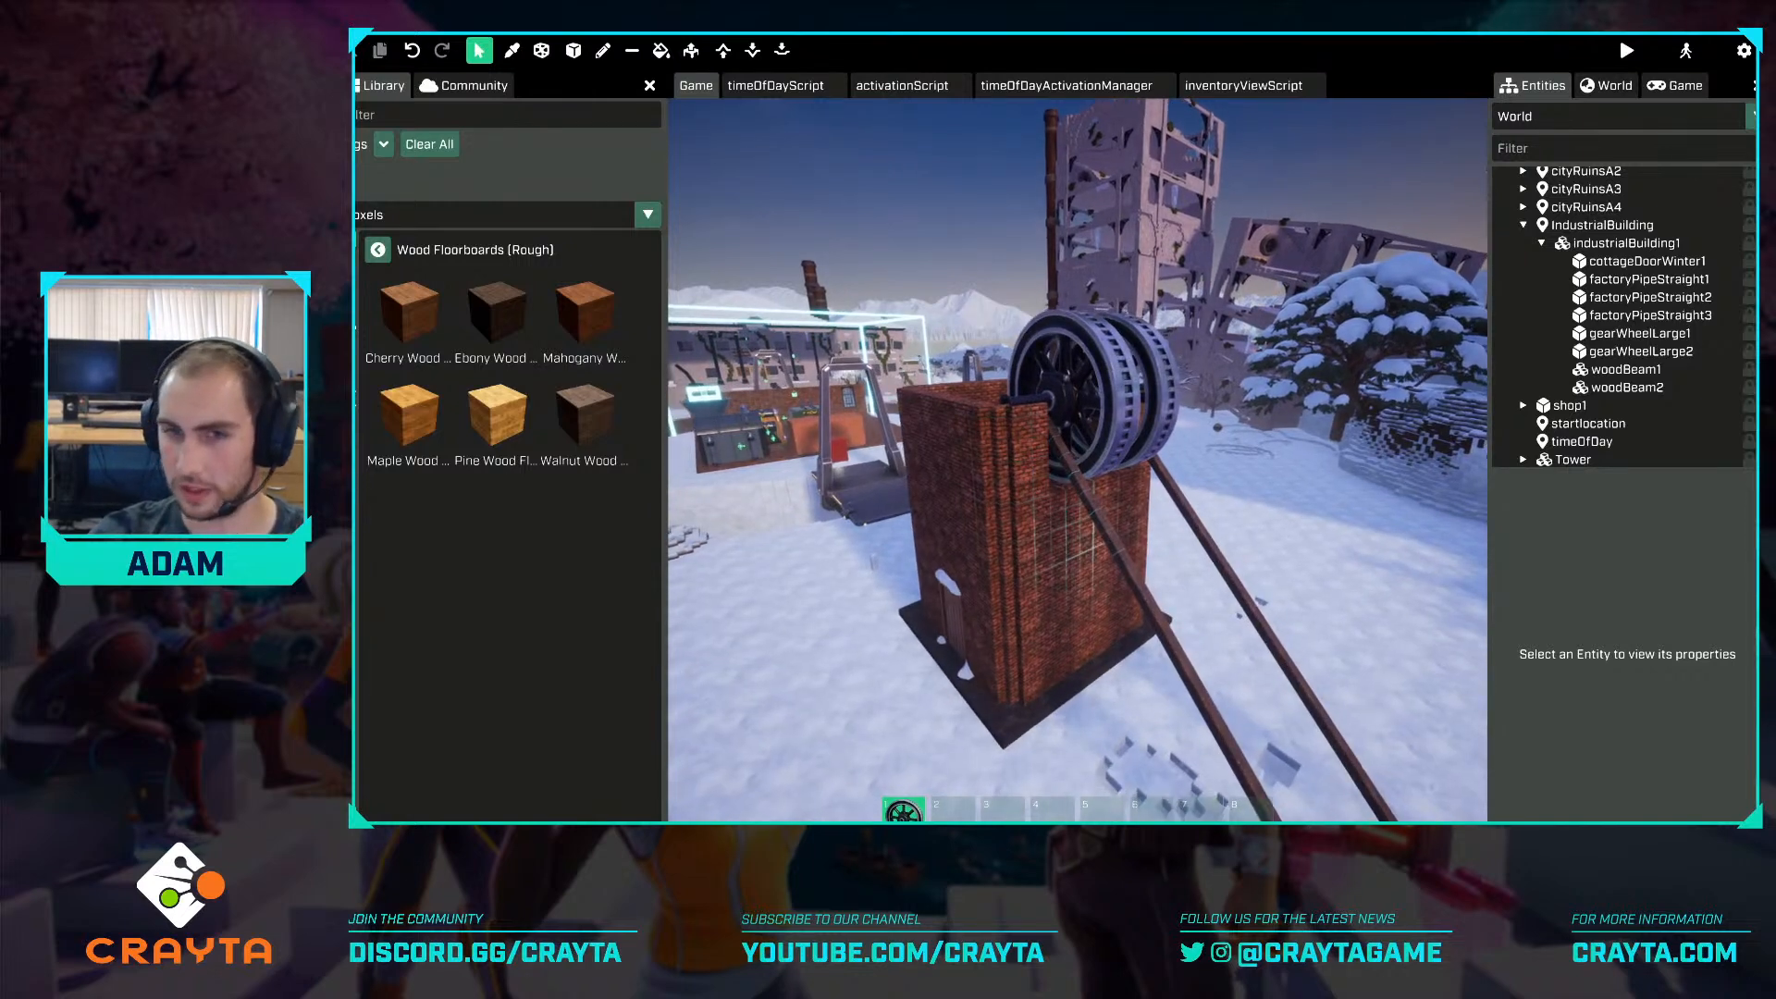
key(s)
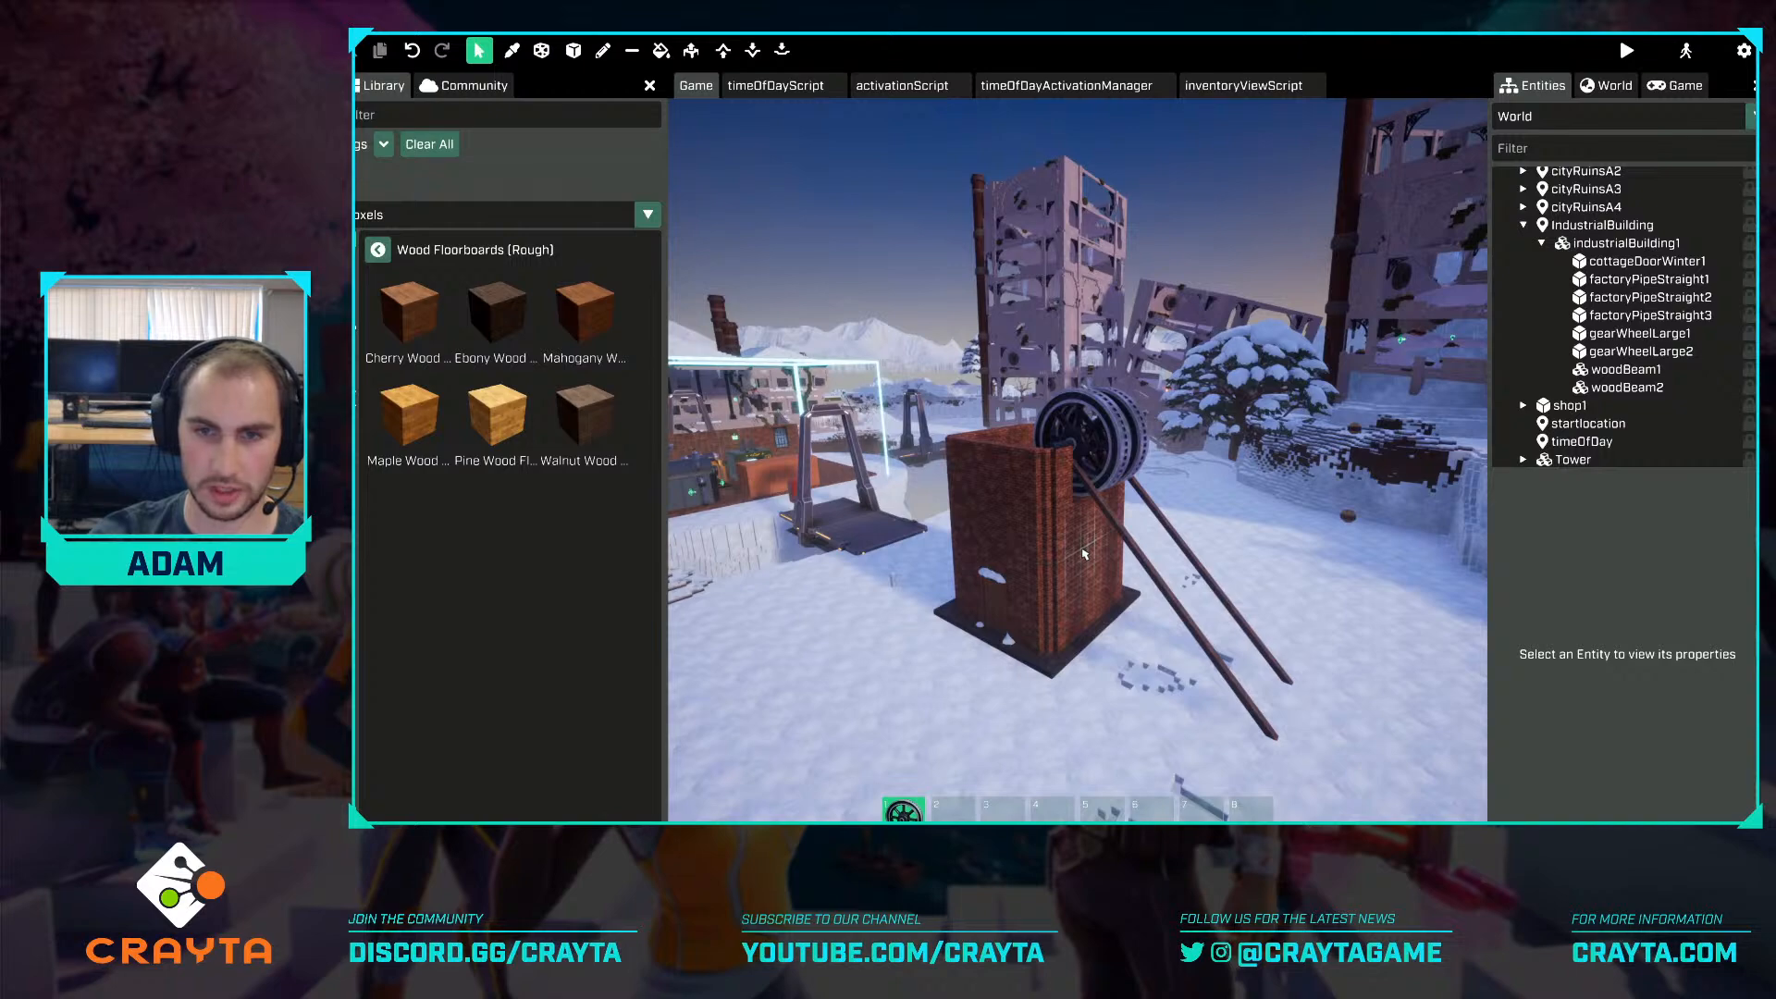
key(w)
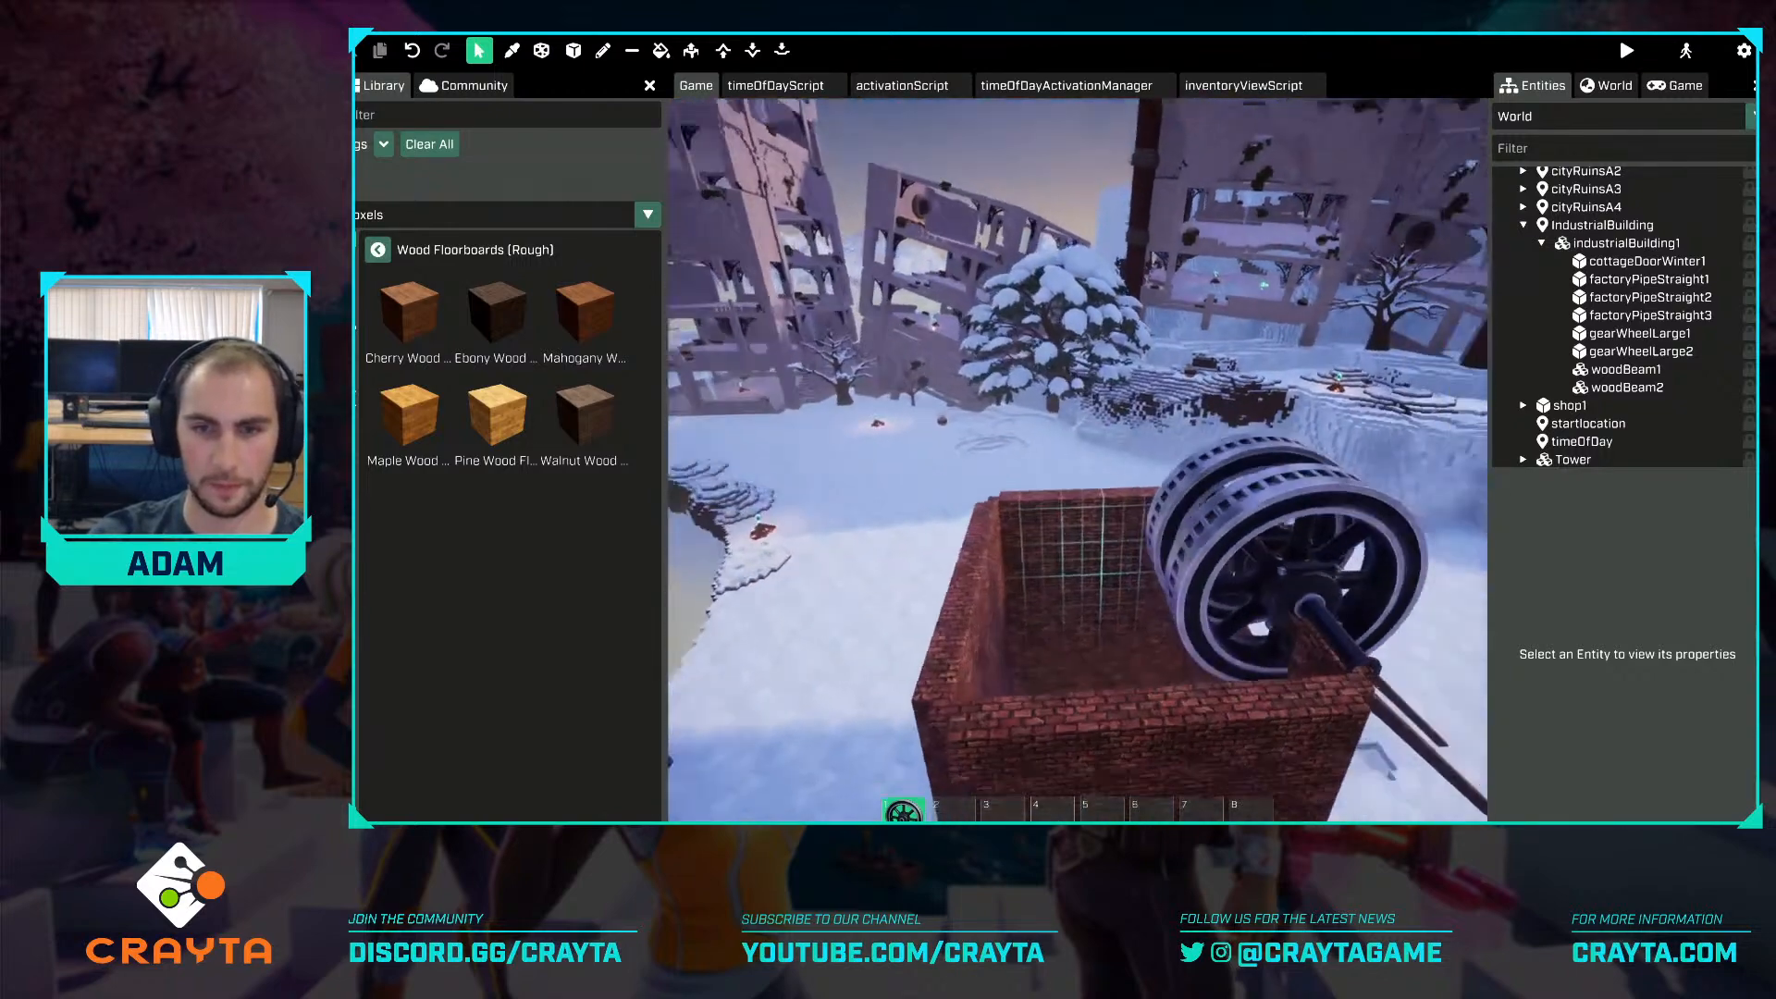
Switch the library to meshes and search for "cable".
key(w)
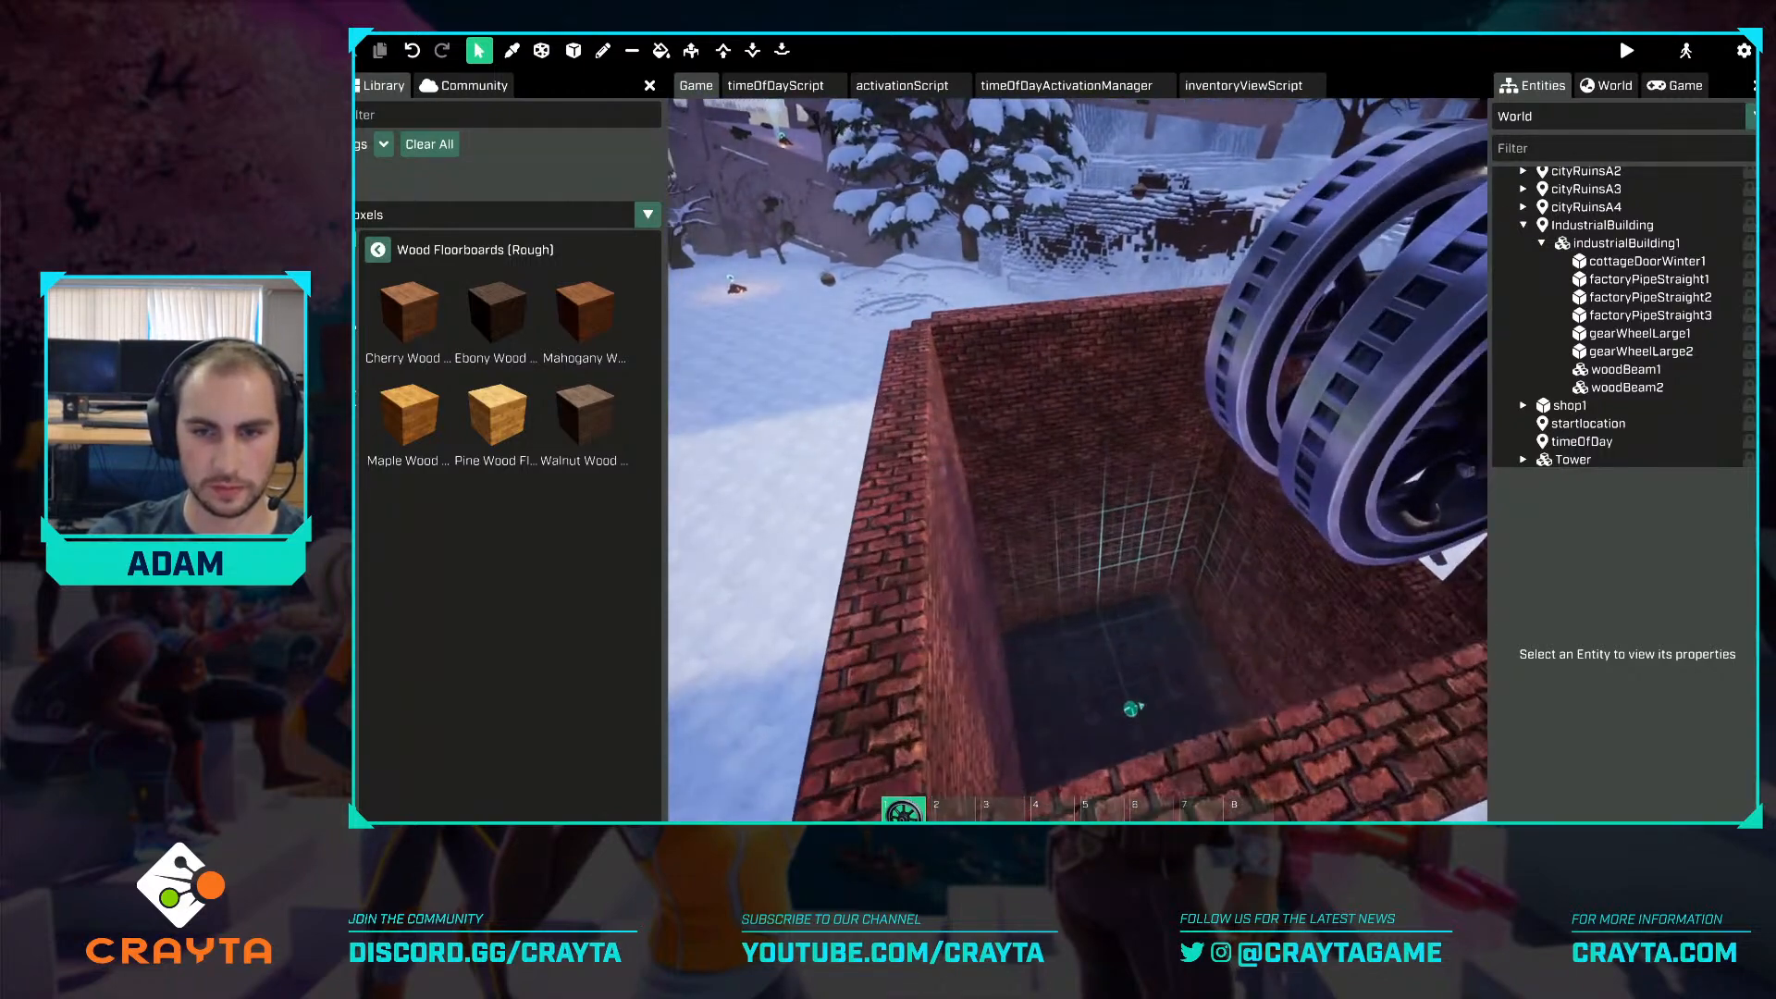
key(w)
click(421, 215)
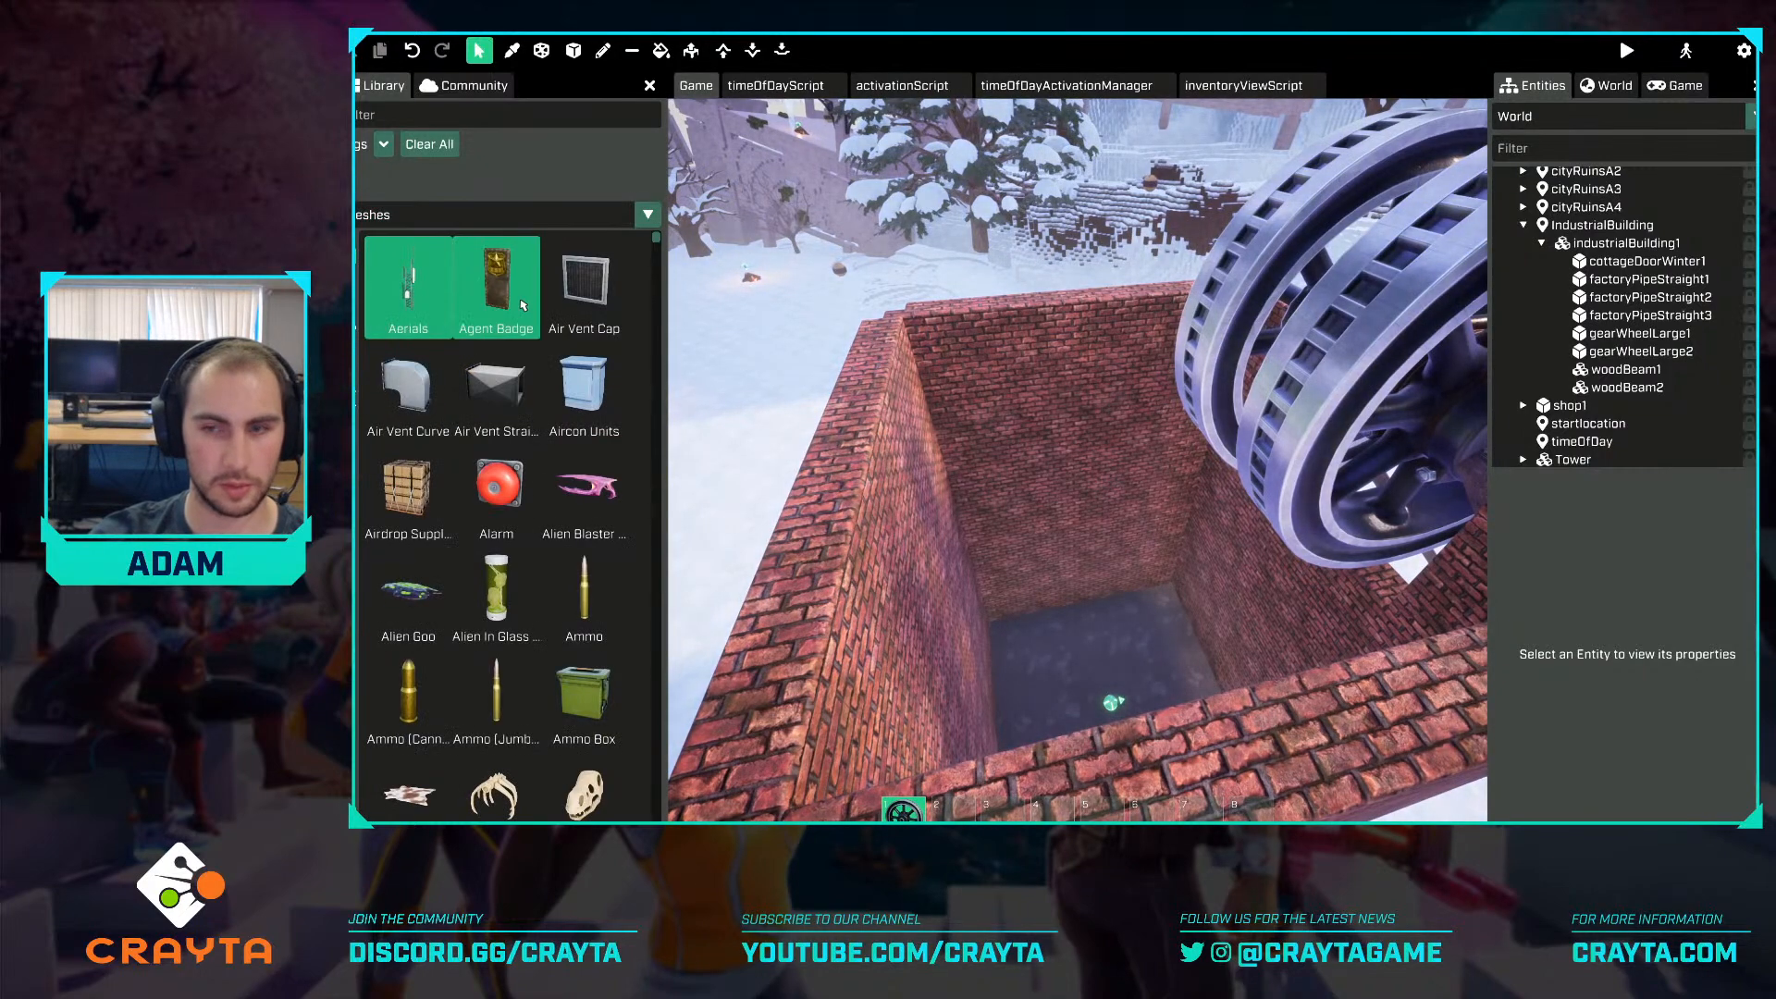
key(s)
key(d)
key(a)
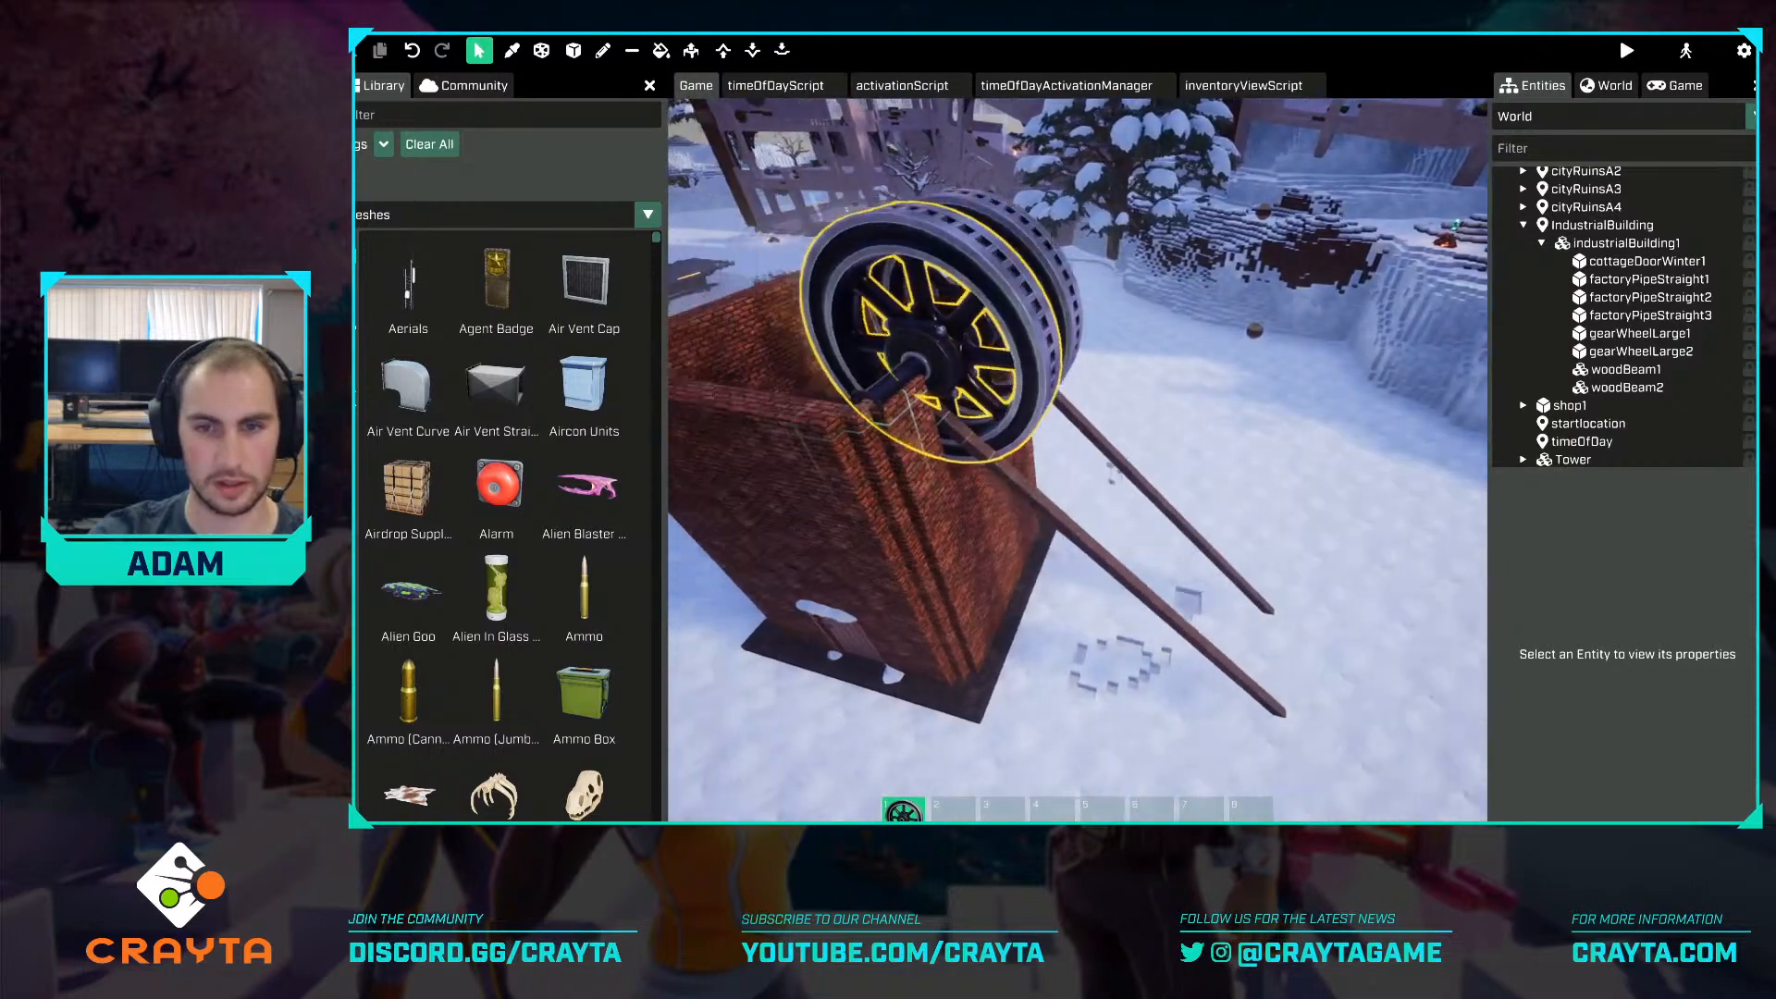
key(w)
key(s)
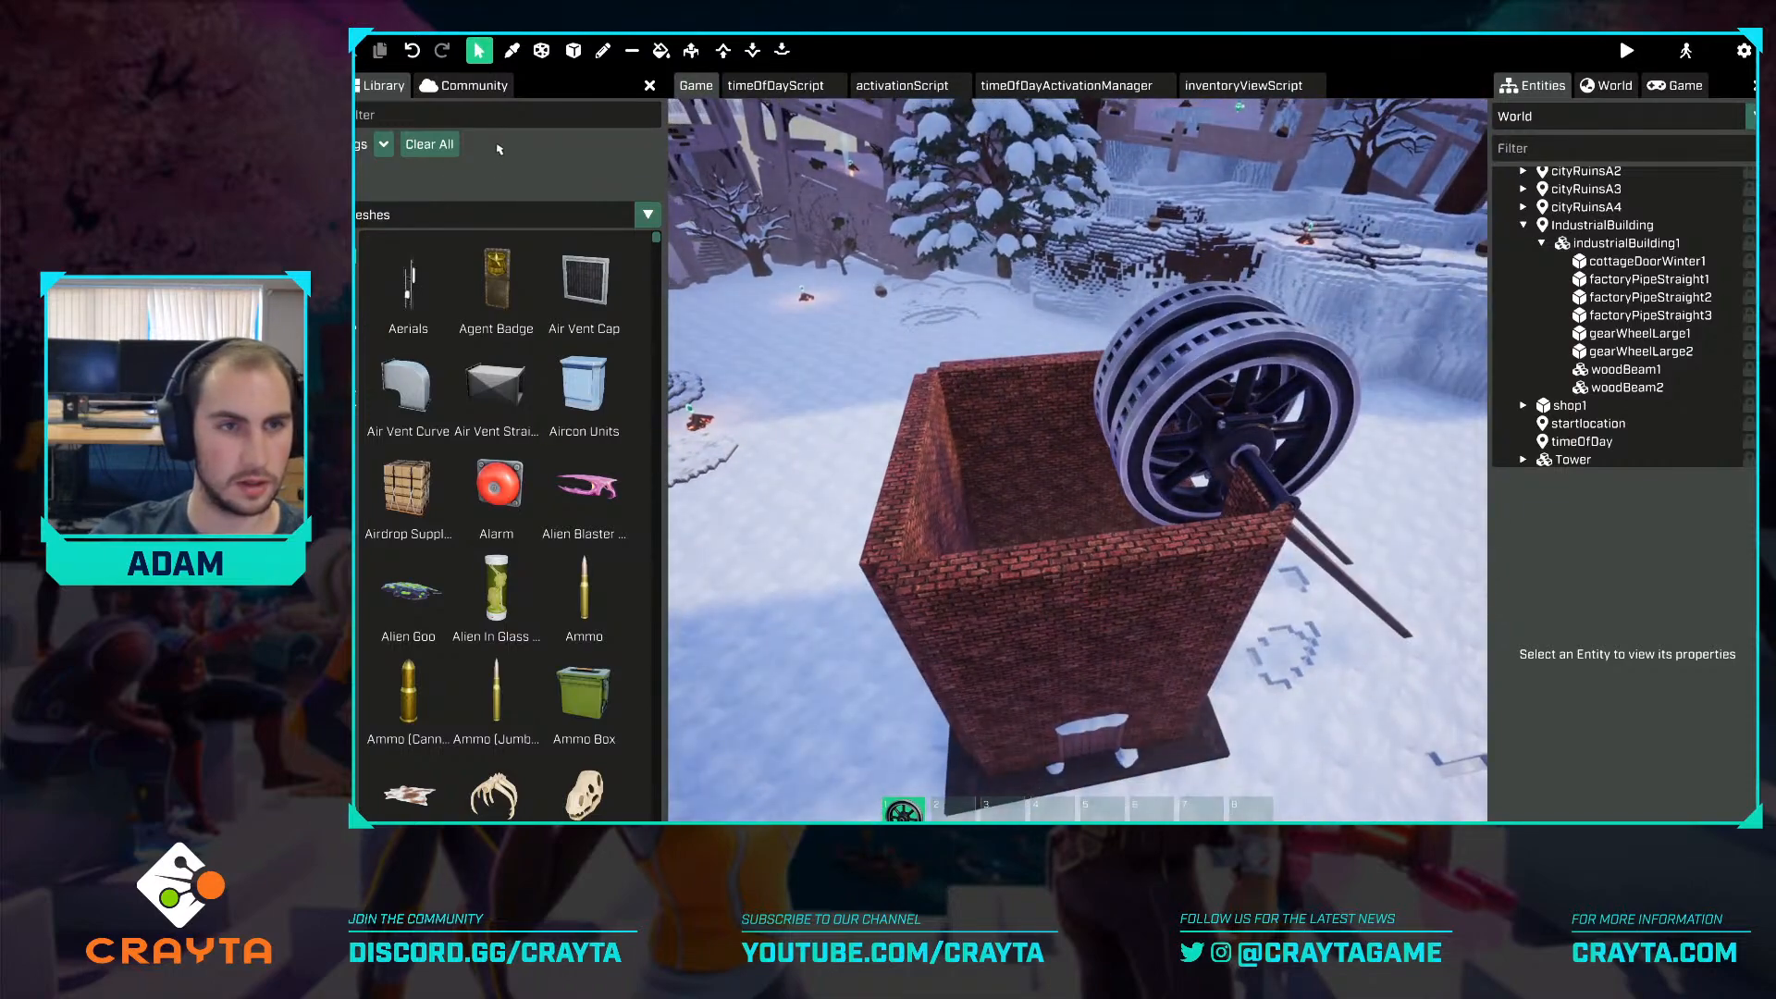
key(w)
key(s)
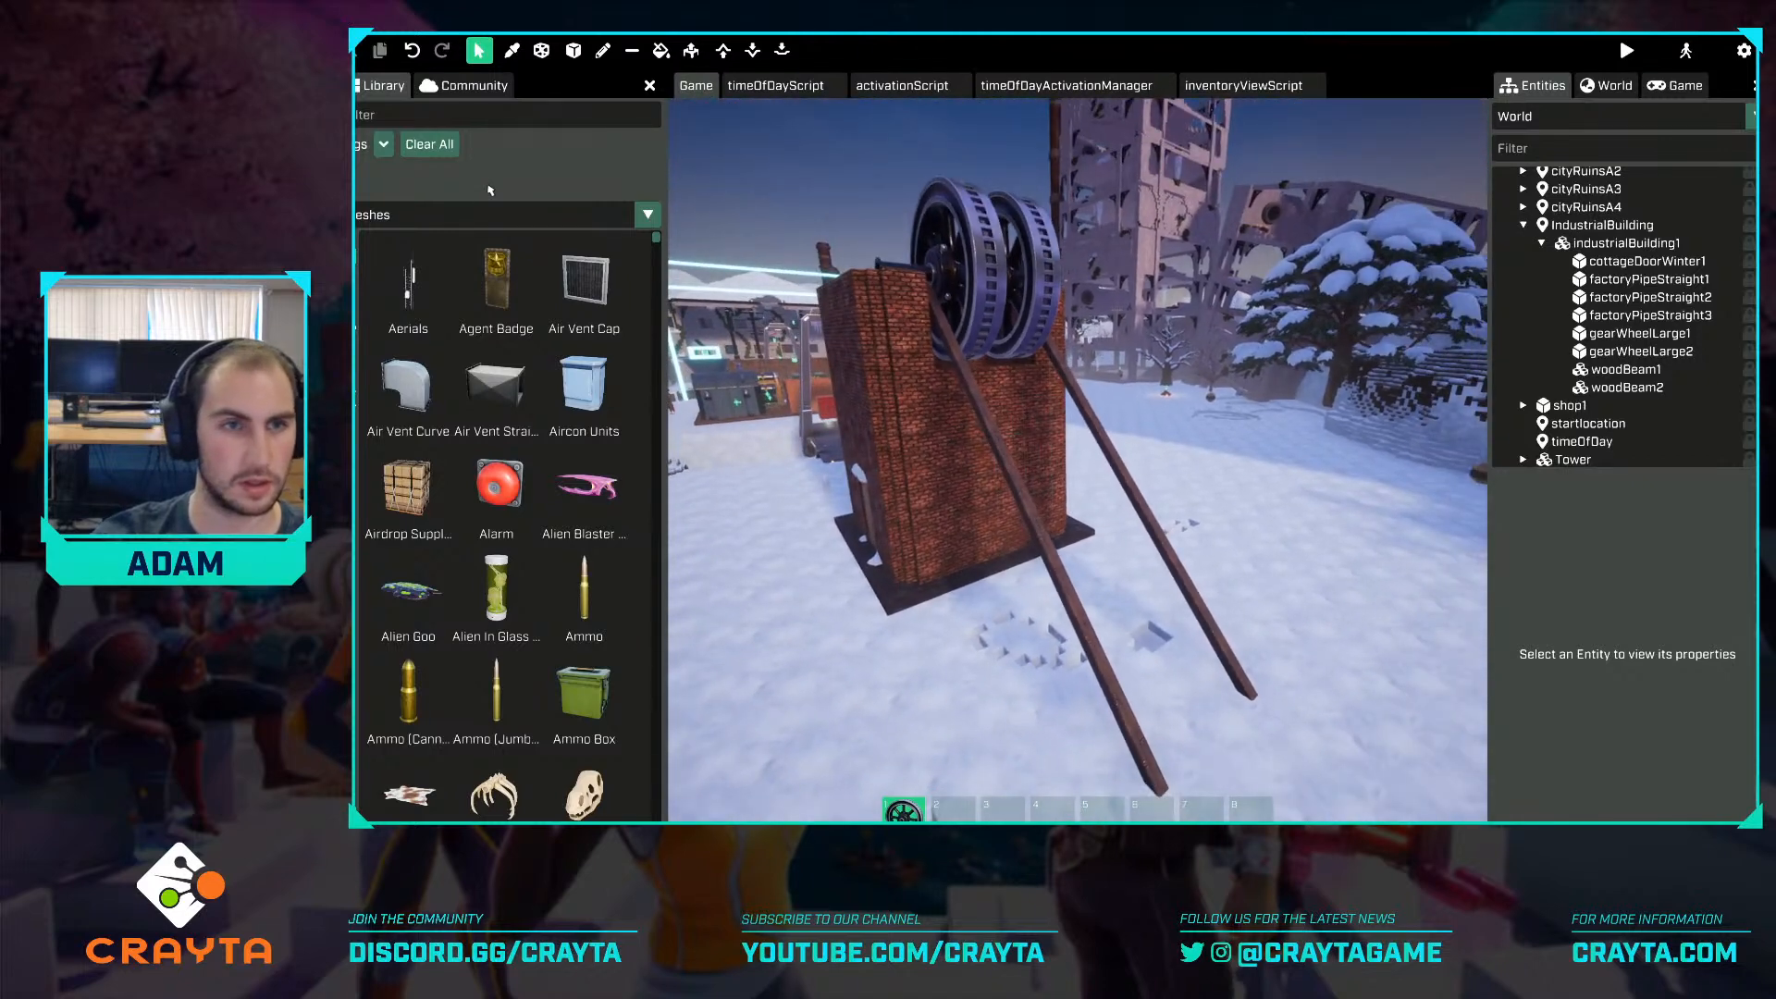
scroll(559, 448, down, 4)
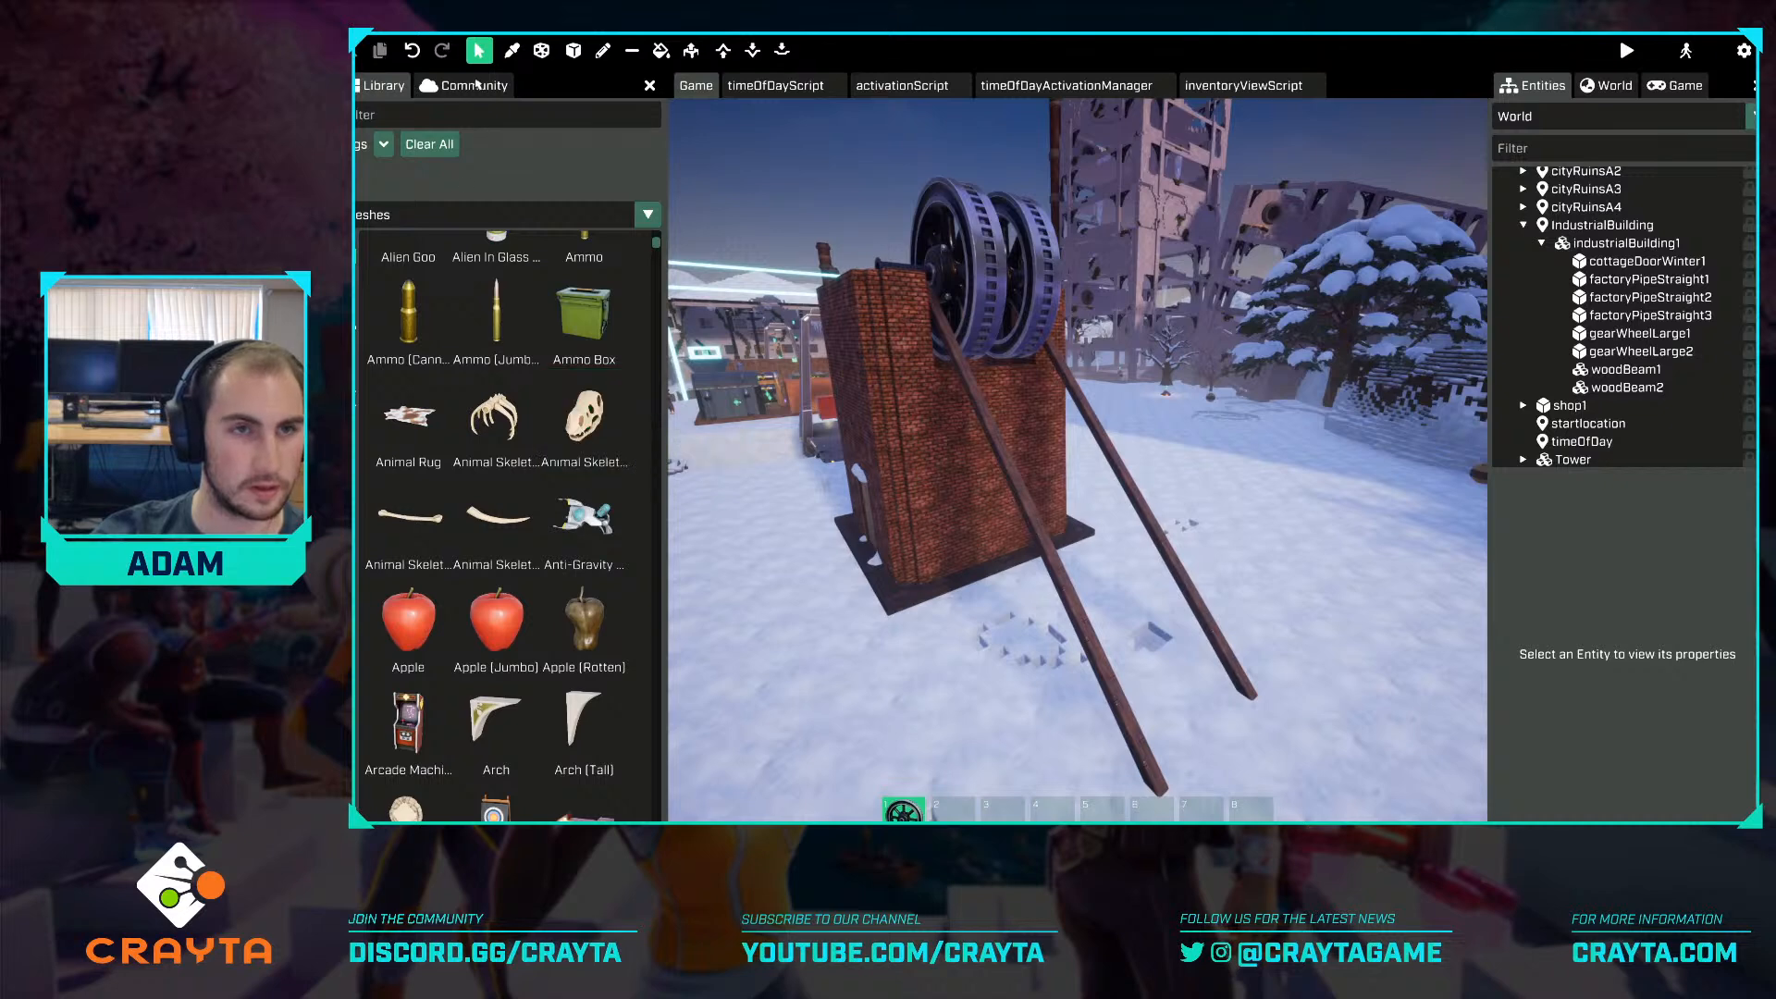
click(478, 117)
text(cable)
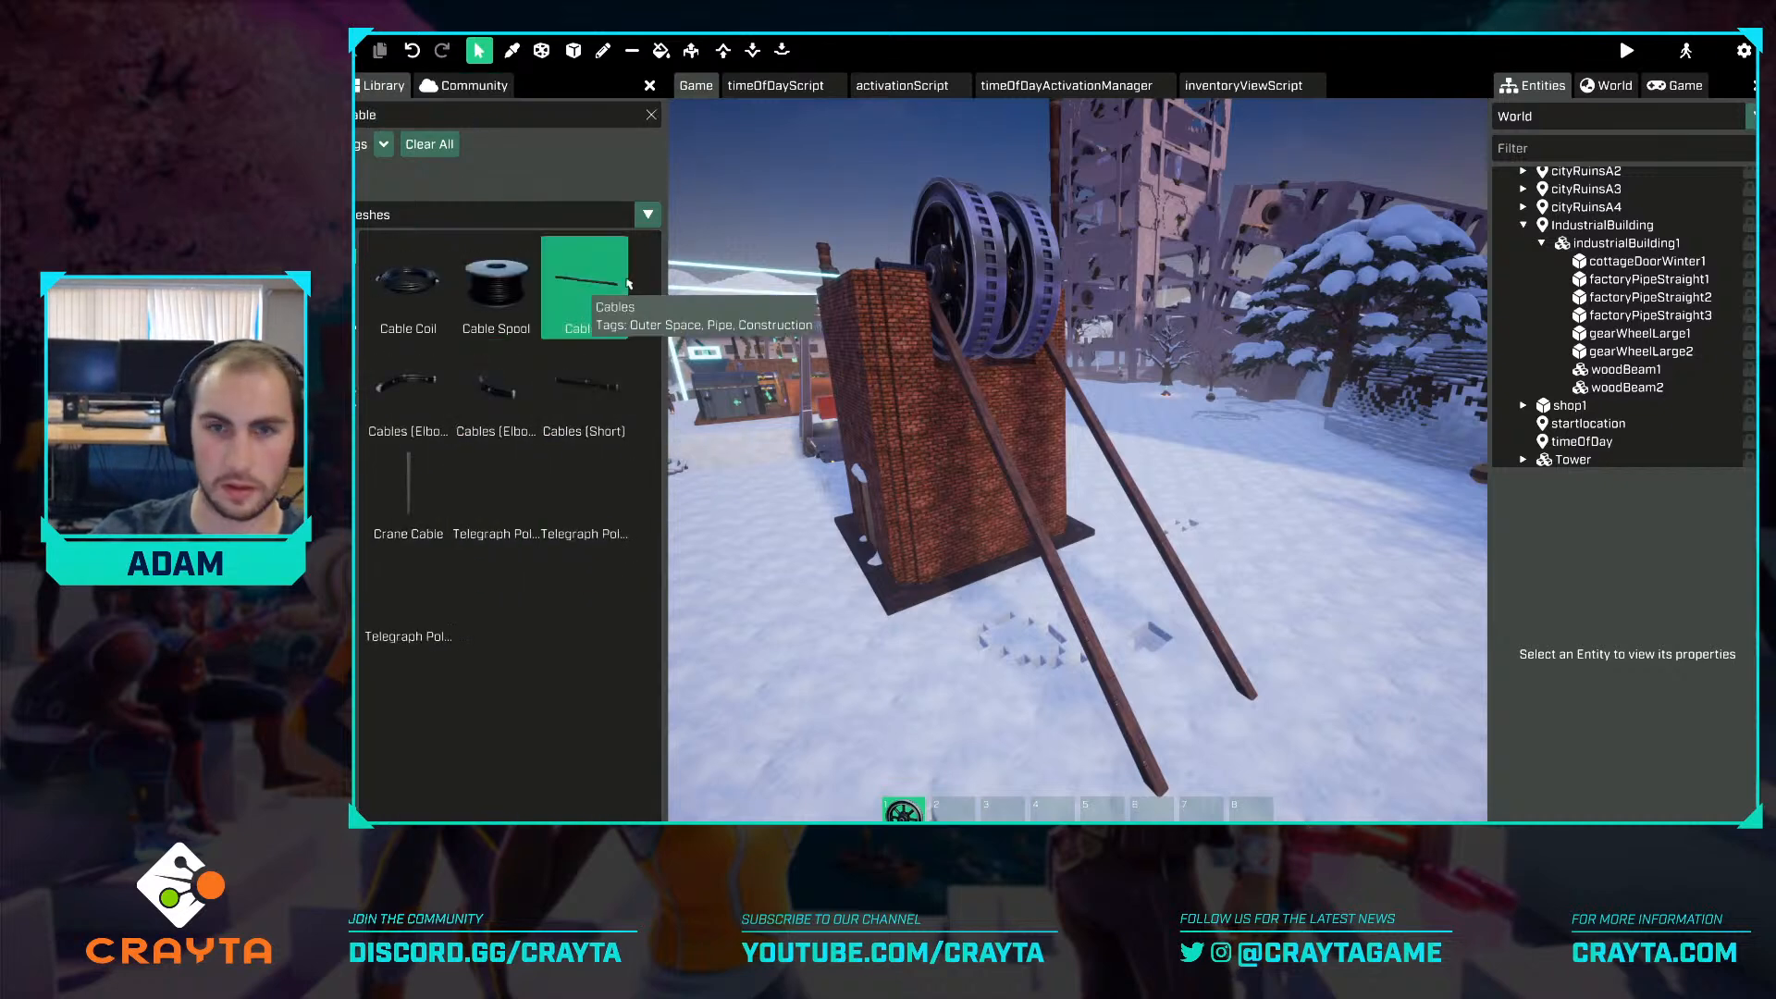
Place a Crane Cable mesh on the pipe axle between the two large gear wheels.
drag(628, 283, 499, 205)
key(w)
right_drag(1017, 296, 1025, 426)
key(w)
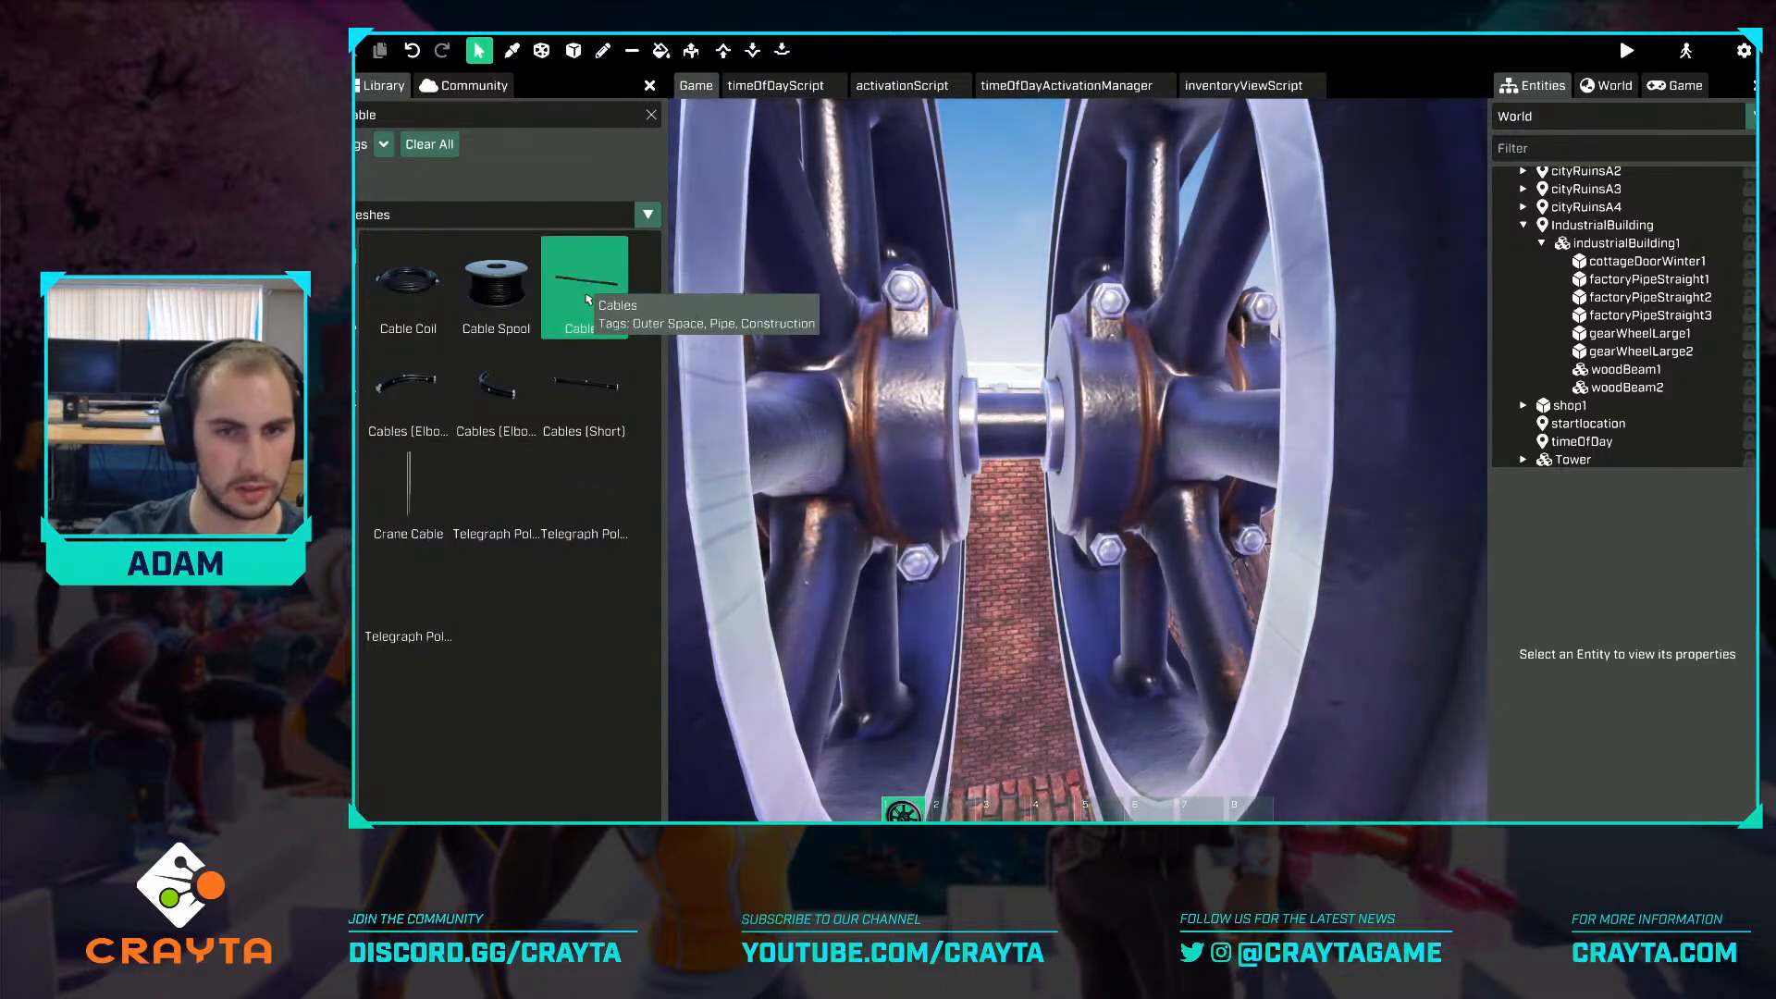
drag(589, 299, 480, 678)
drag(408, 490, 1021, 449)
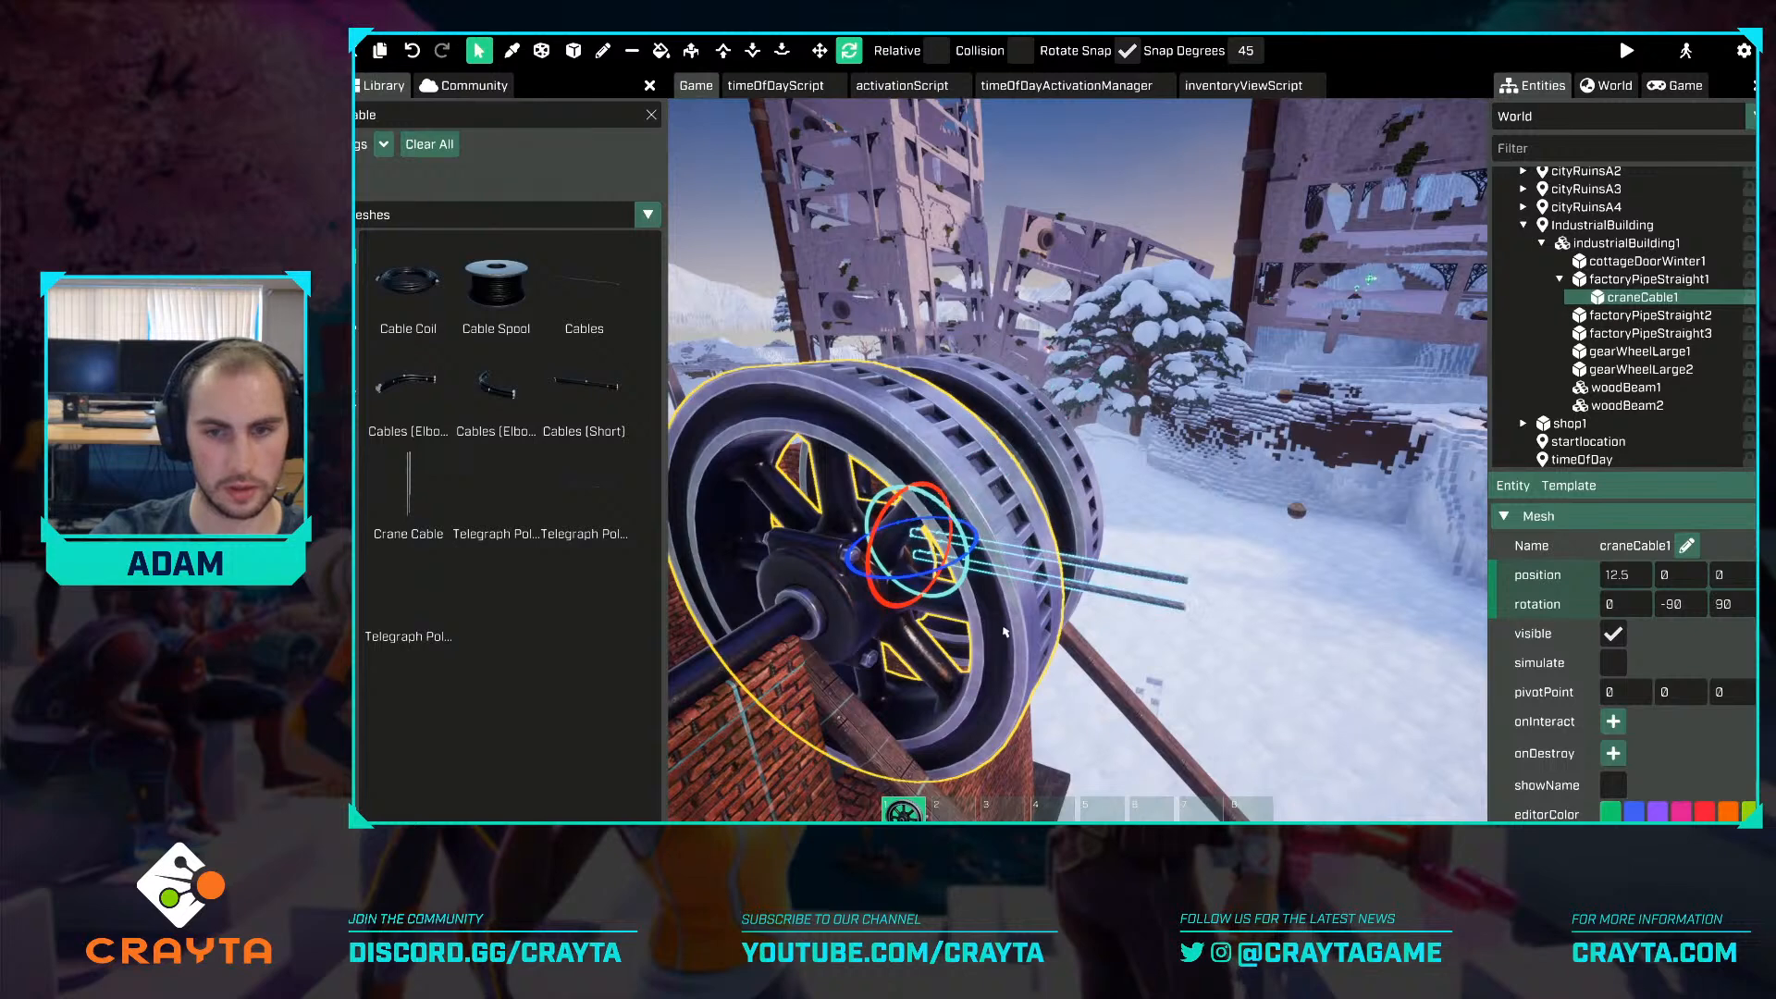
Rotate the crane cable to 0, -90, 135 so it slopes down alongside the beams, and use relative axes for moving it.
drag(1004, 631, 992, 644)
click(820, 51)
key(s)
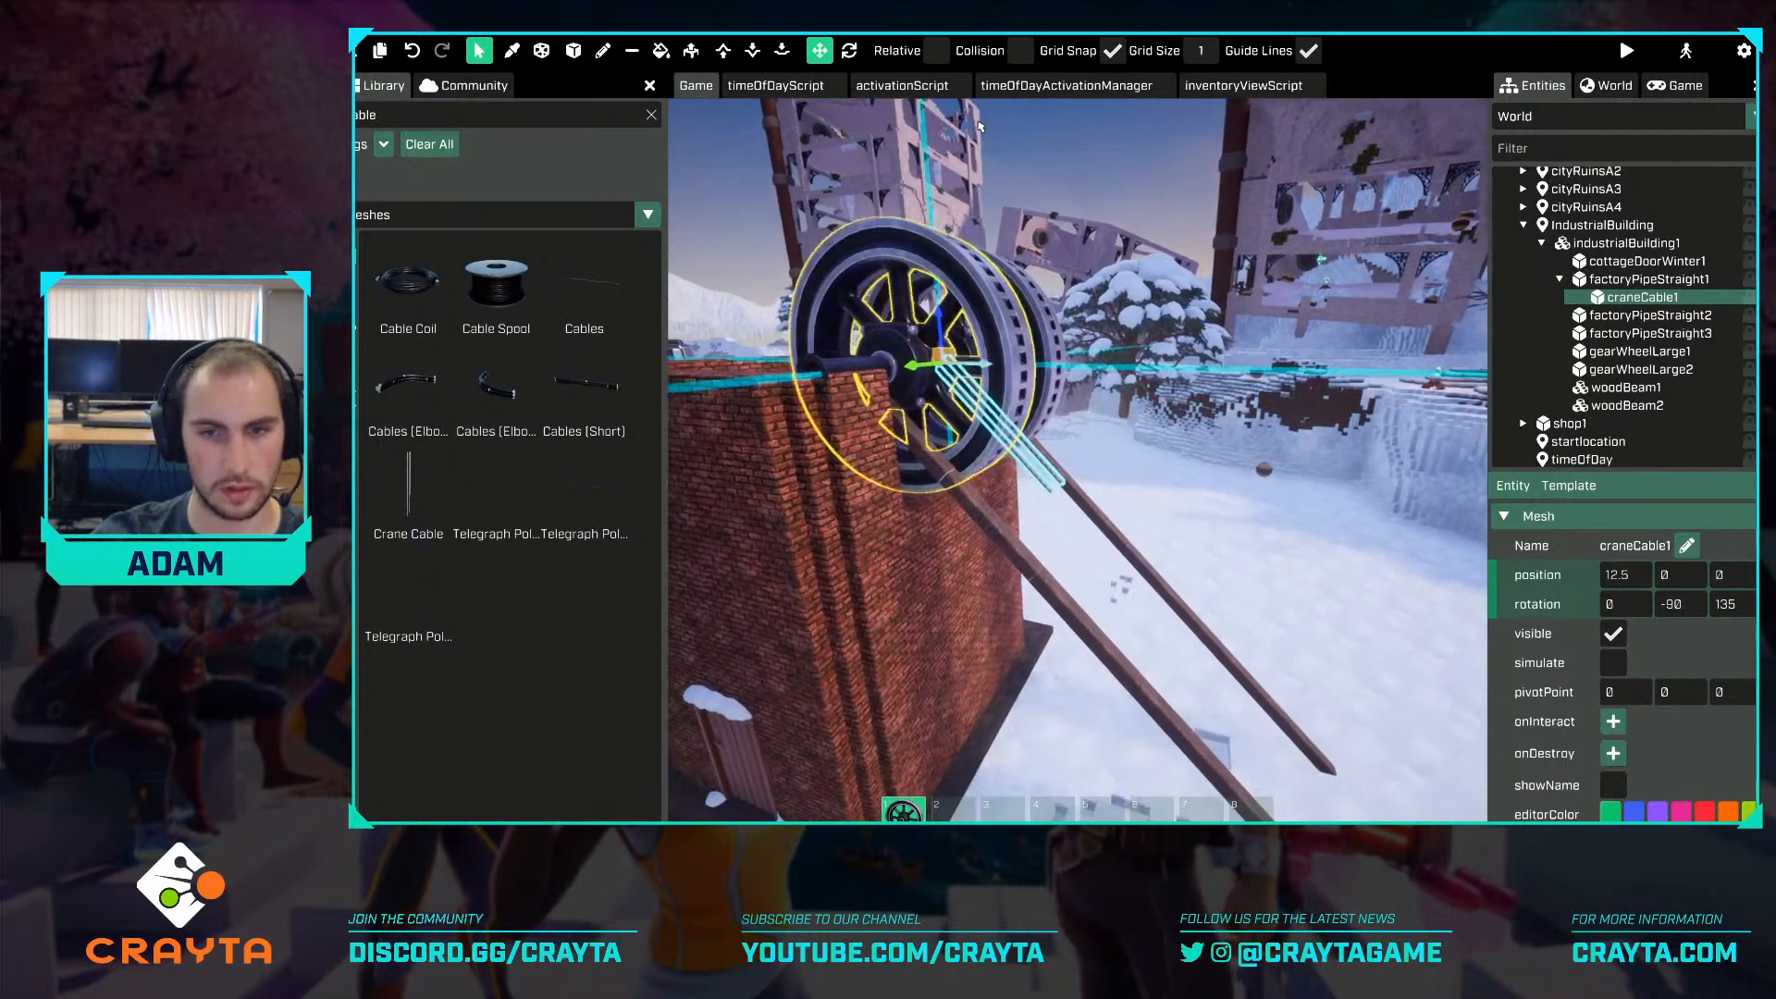
key(w)
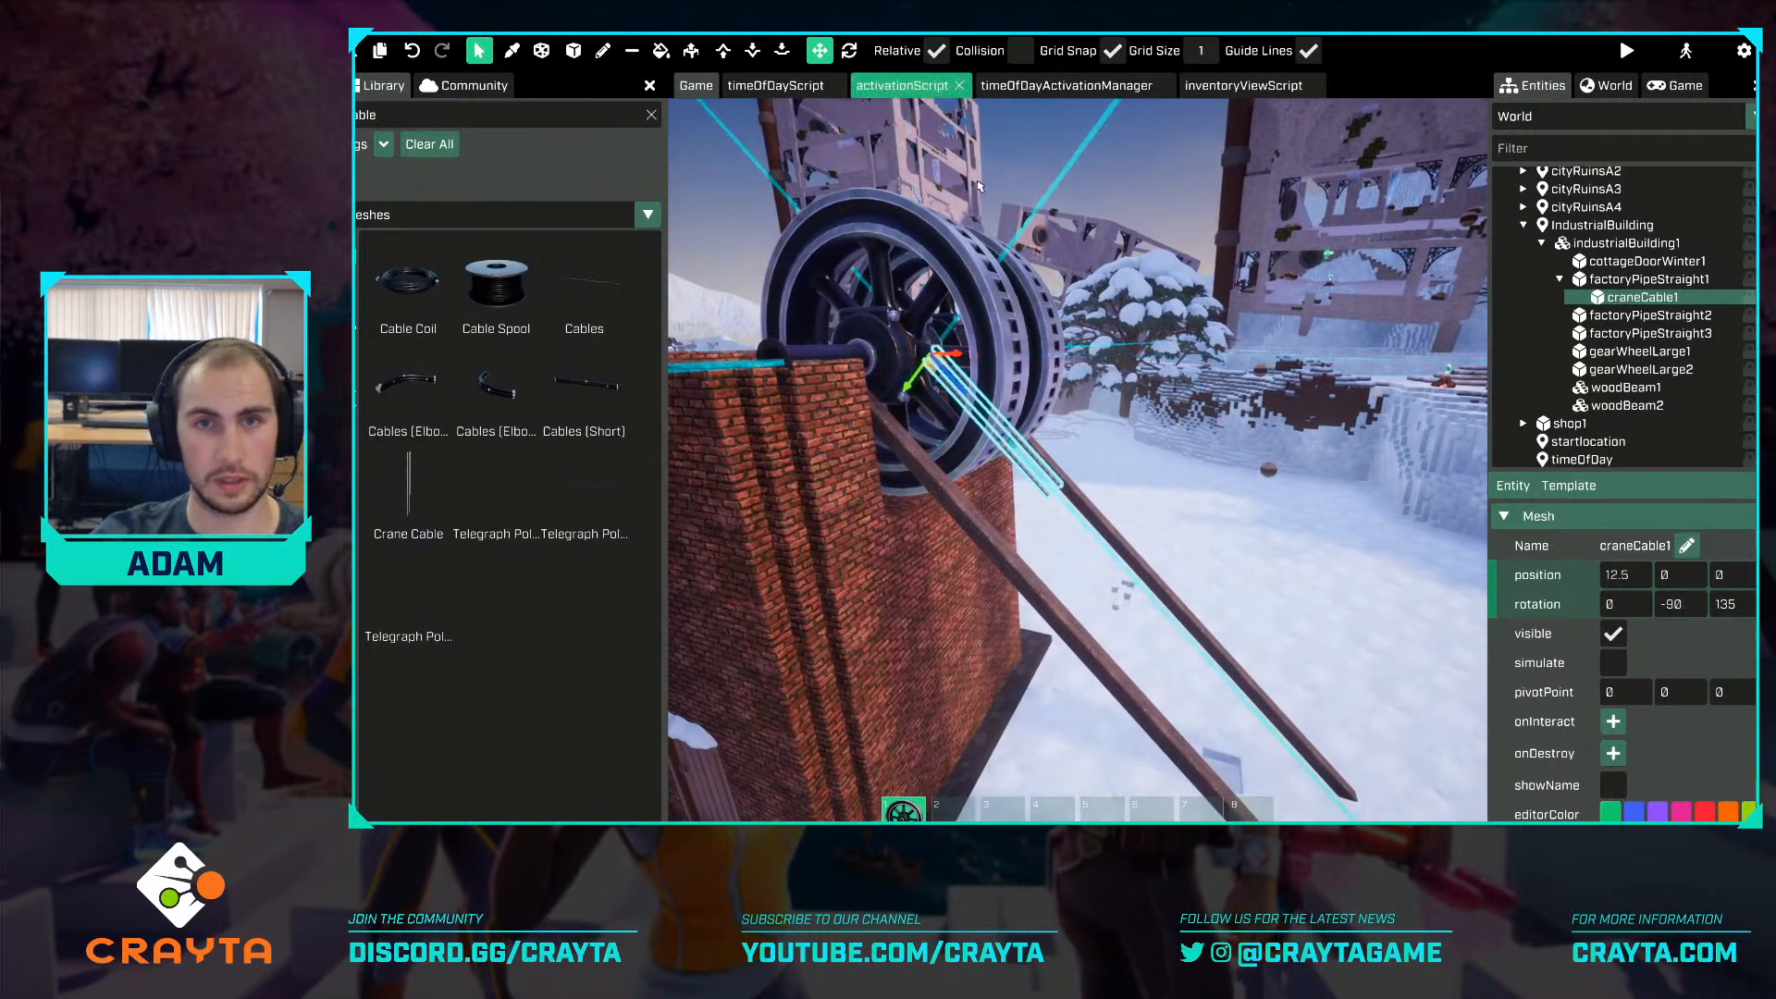
Duplicate the crane cable and slide the copy down along its slope to extend the first segment, redoing the initial placement.
key(ctrl+d)
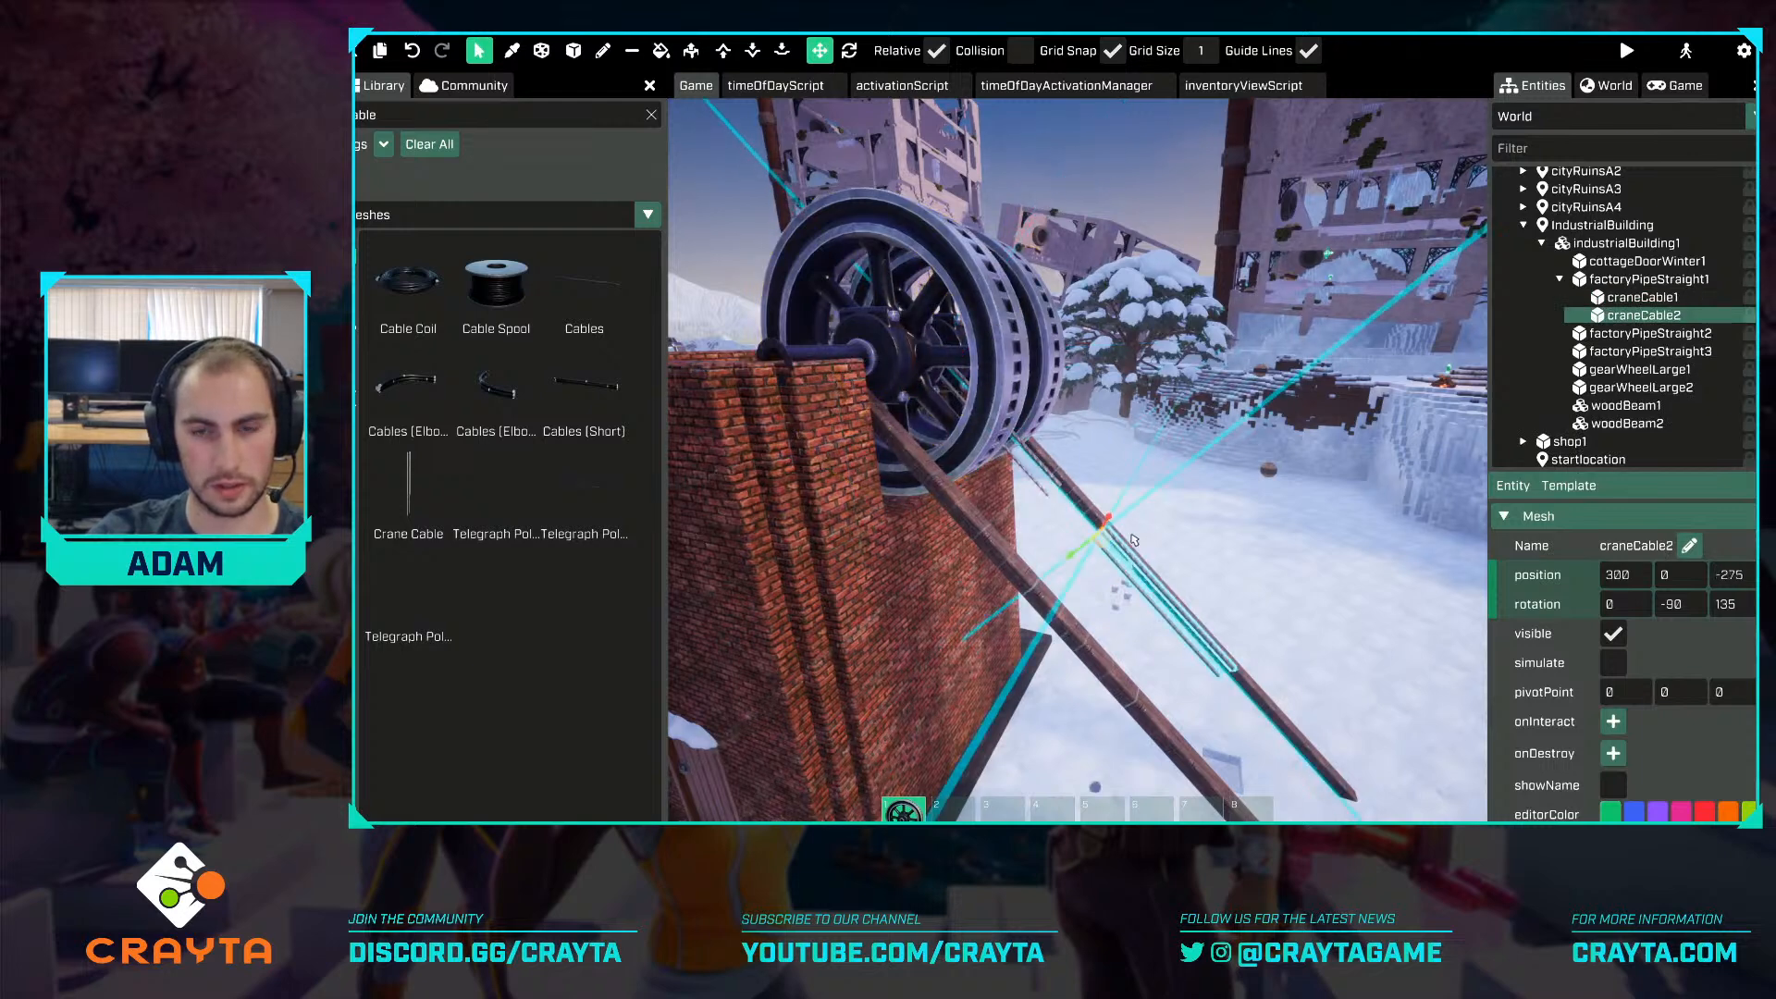
key(ctrl+z)
key(g)
drag(962, 402, 1079, 521)
Add a third crane cable segment and slide it down the slope to about 415.9, 0, -403.4.
key(ctrl+d)
key(g)
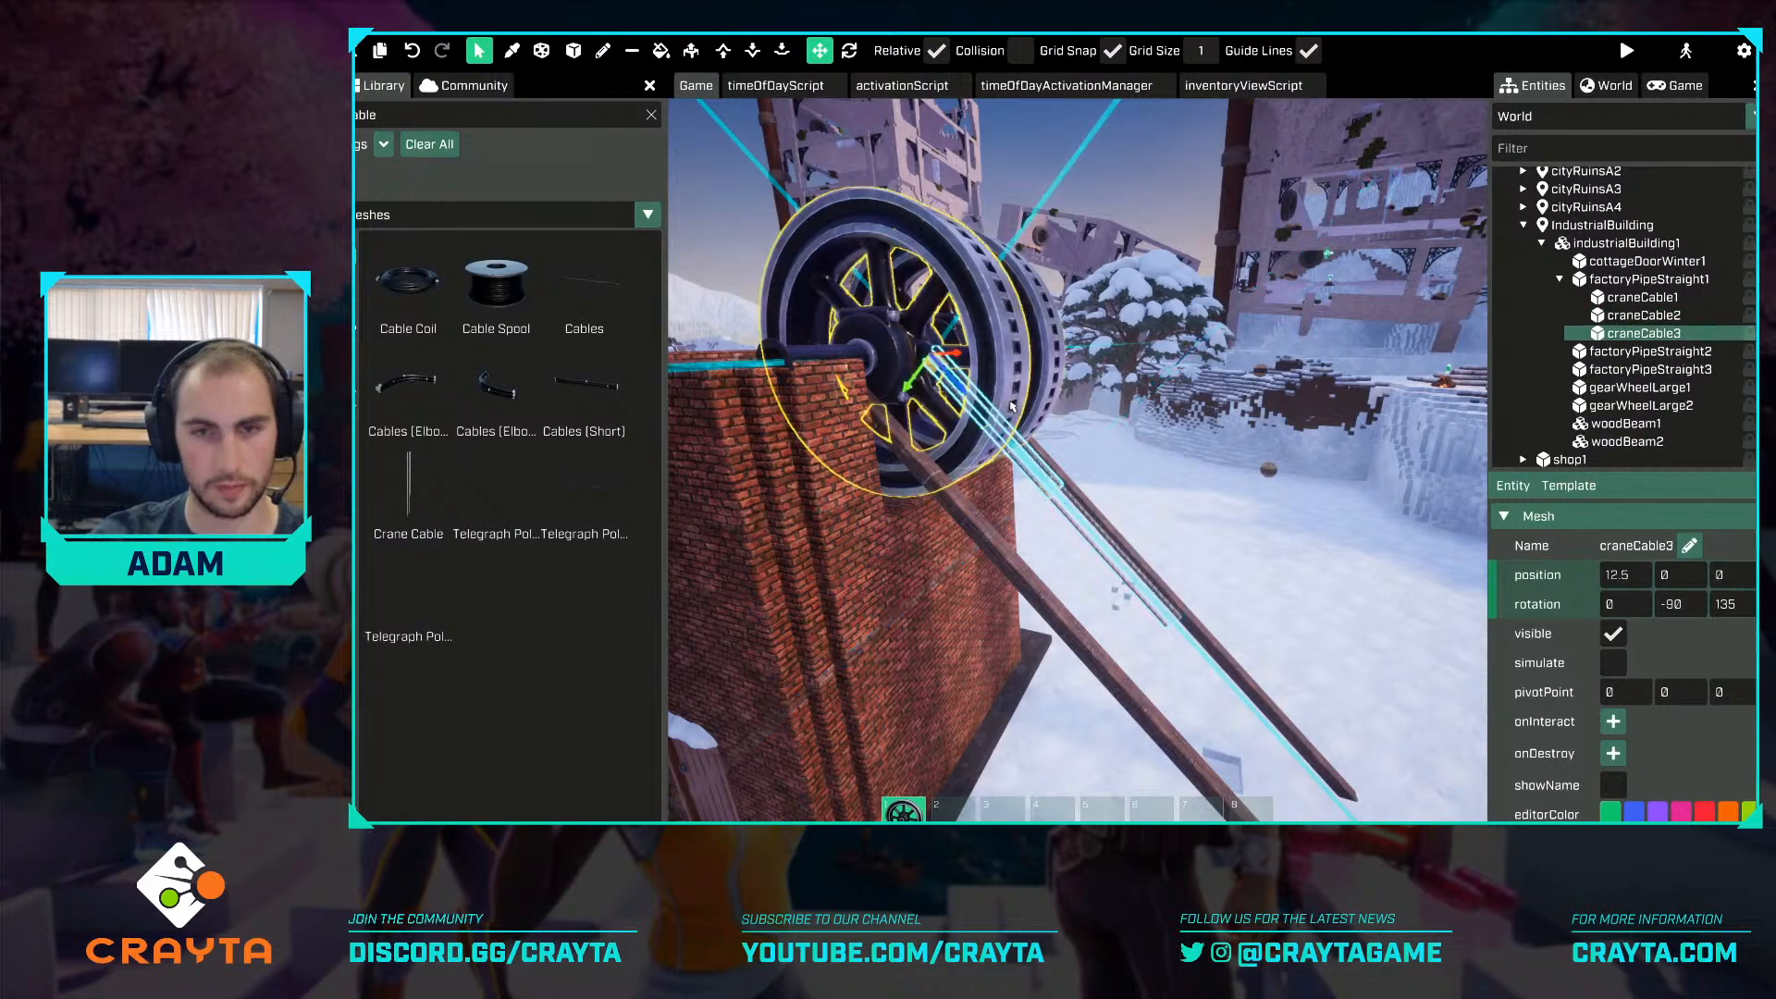
drag(1137, 458, 1166, 437)
key(s)
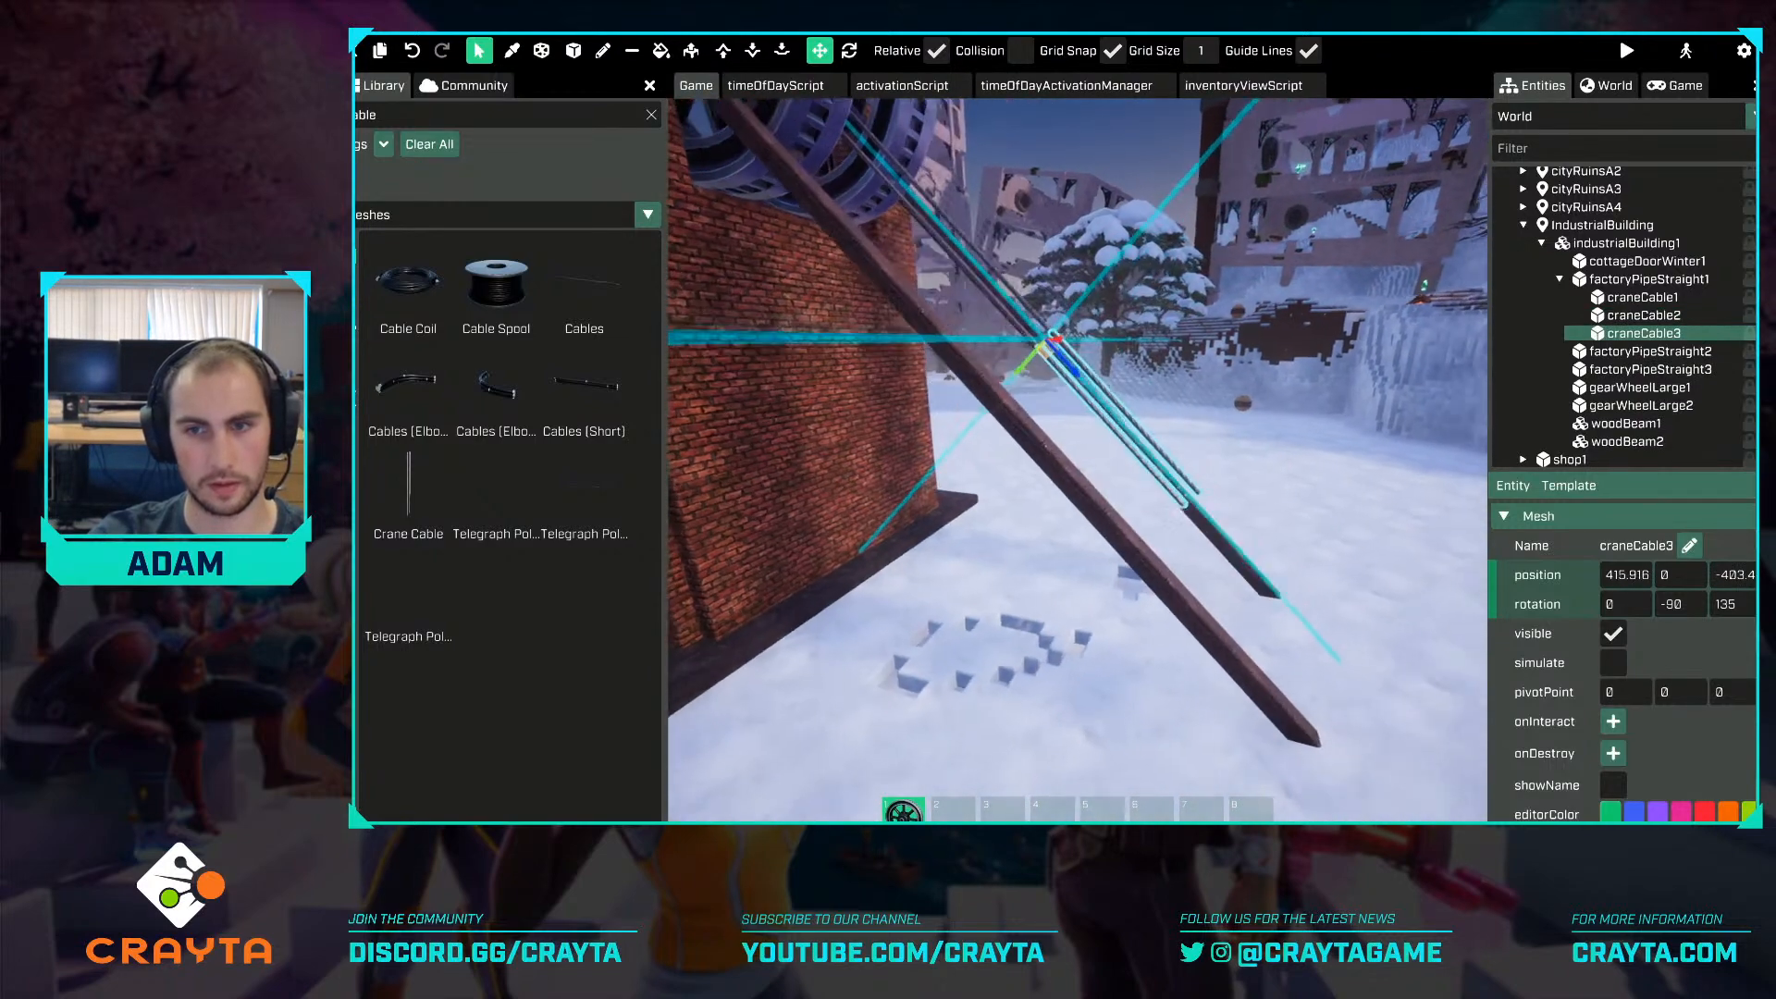
Add a fourth crane cable segment and slide it to the foot of the beams at about 572.9, 0, -560.3.
key(ctrl+v)
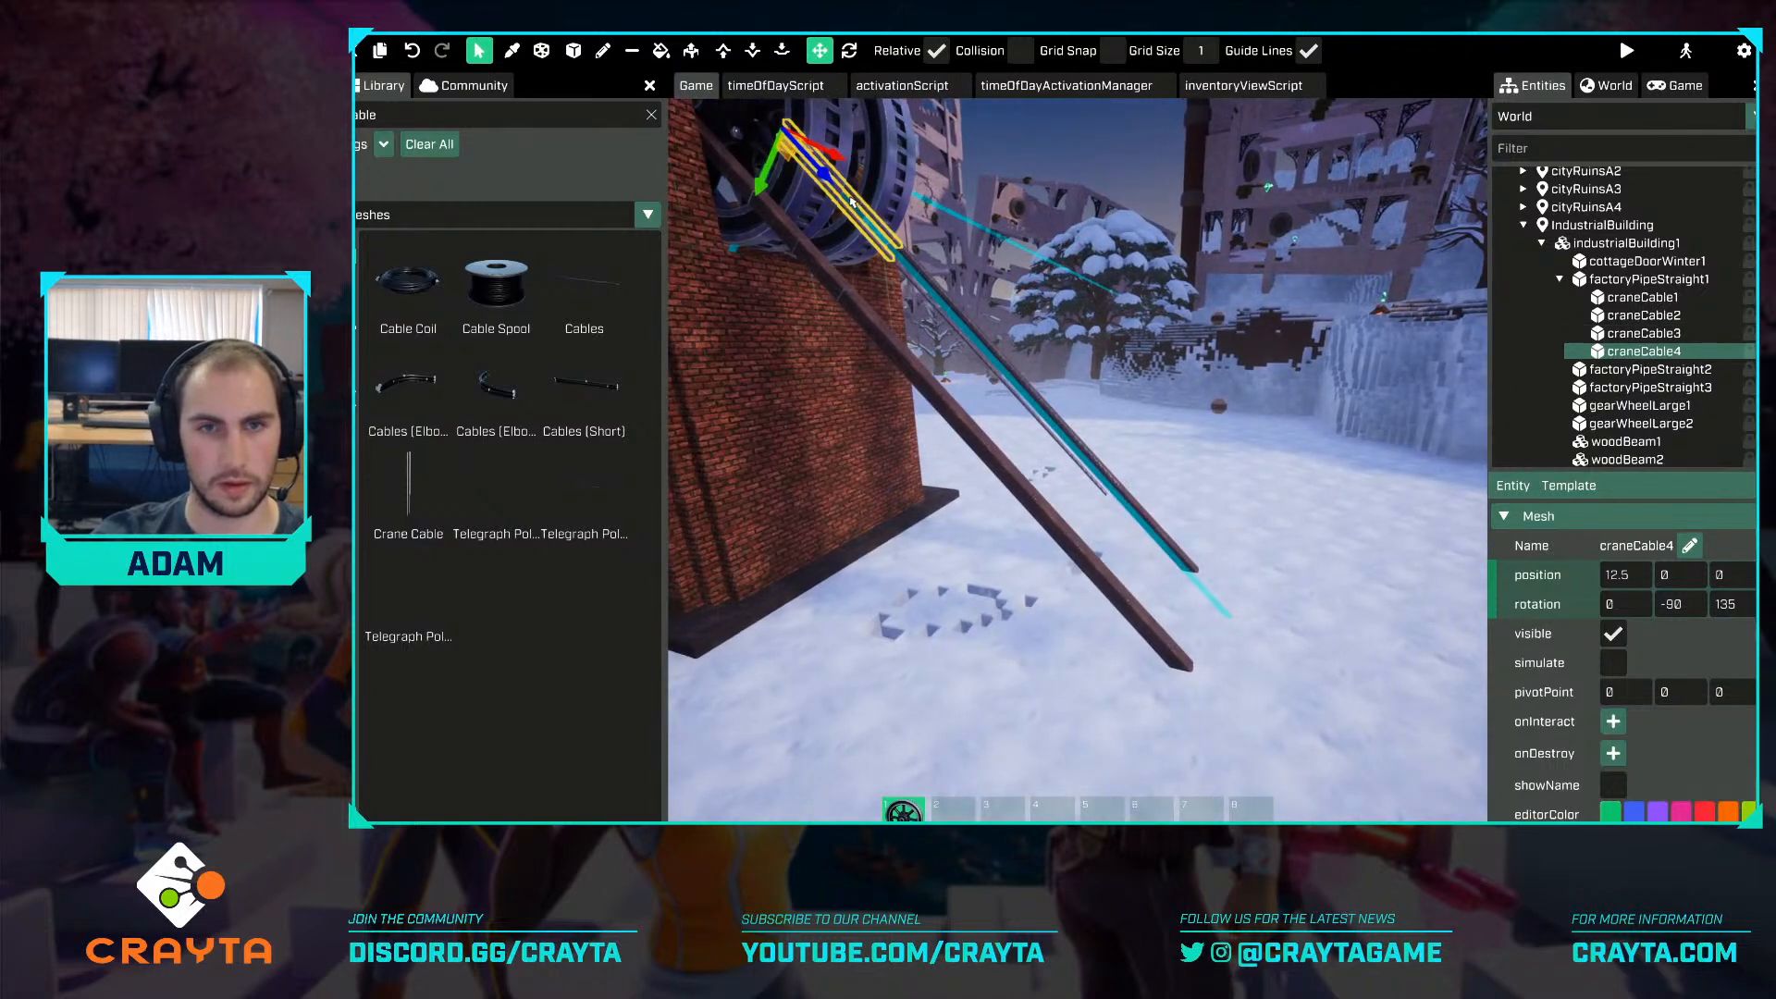
drag(833, 182, 1148, 502)
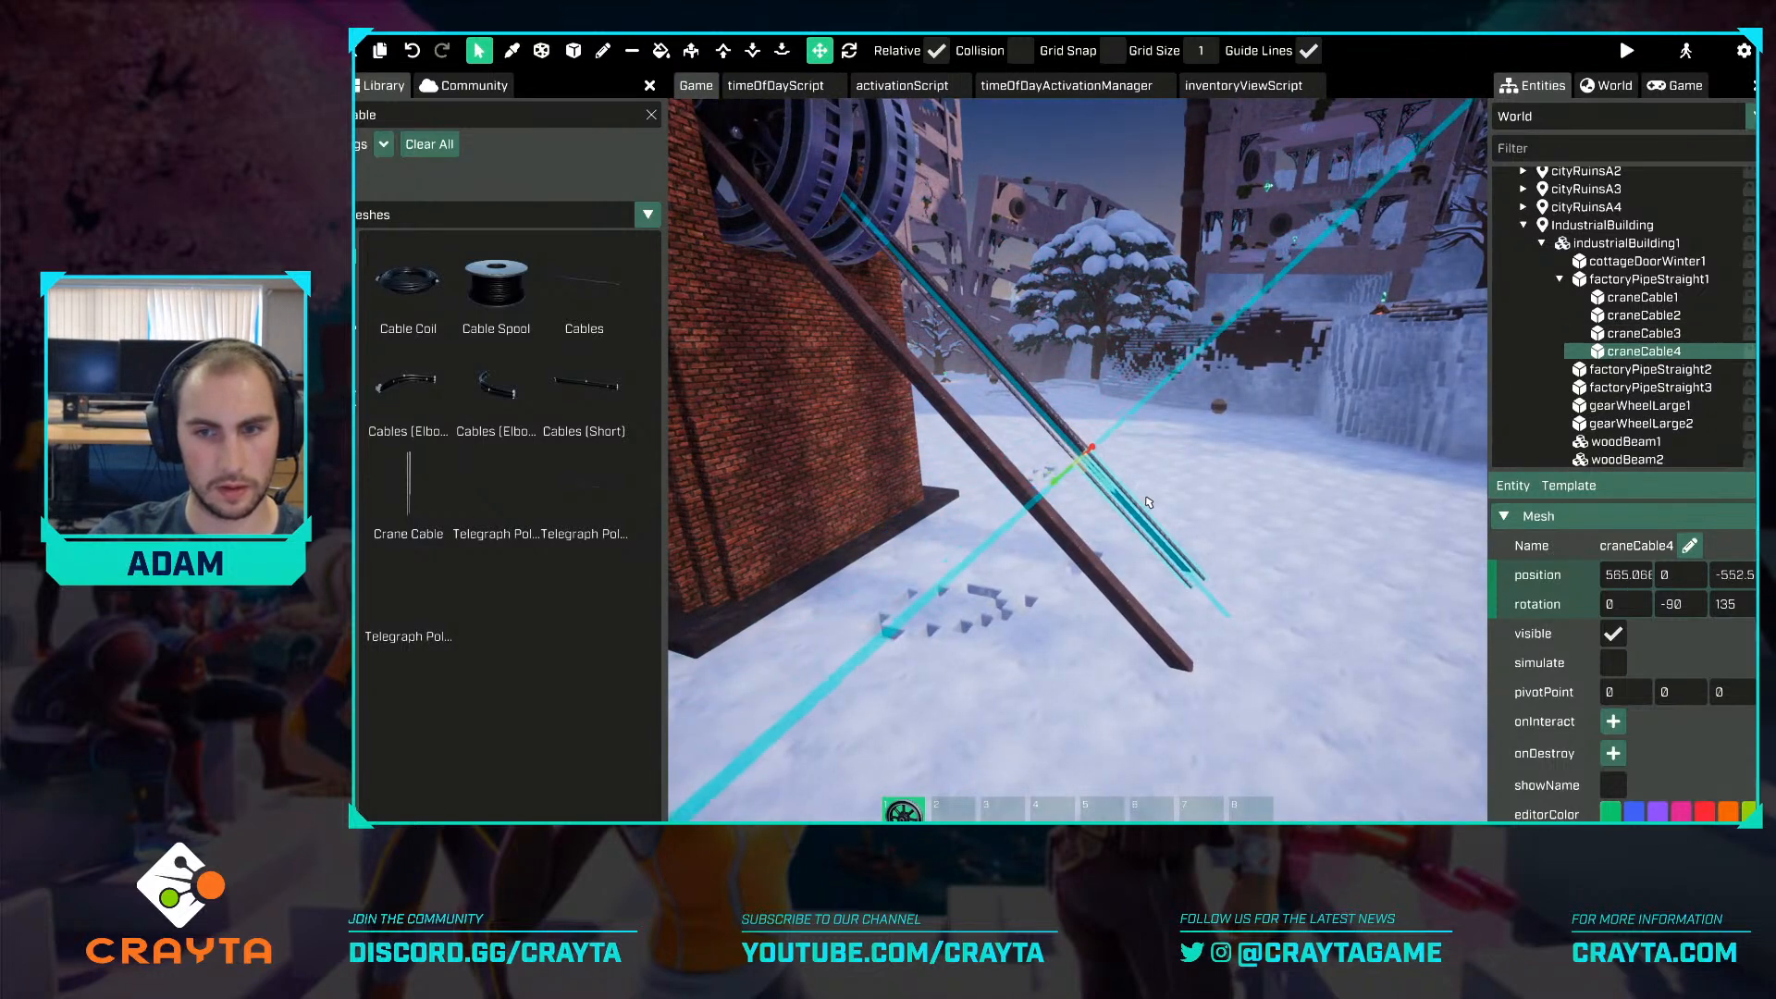
key(s)
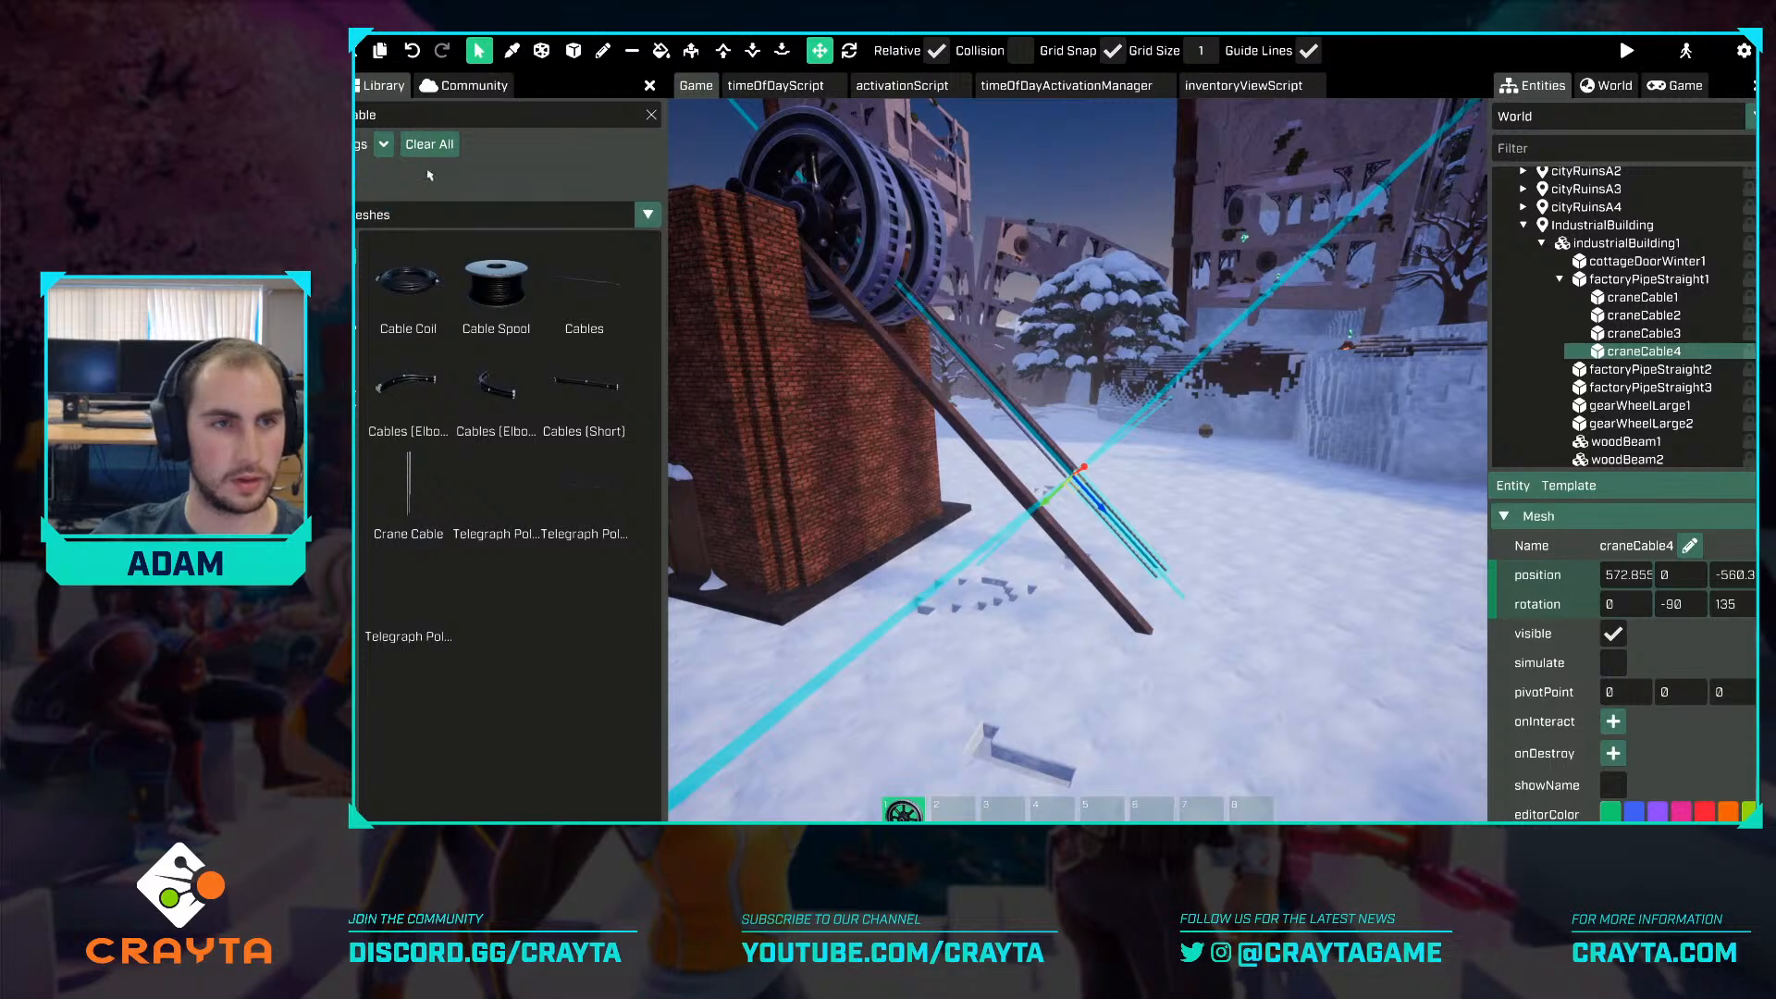
Clear the cable search and filter the meshes by the Mechanical Revolution tag.
click(651, 116)
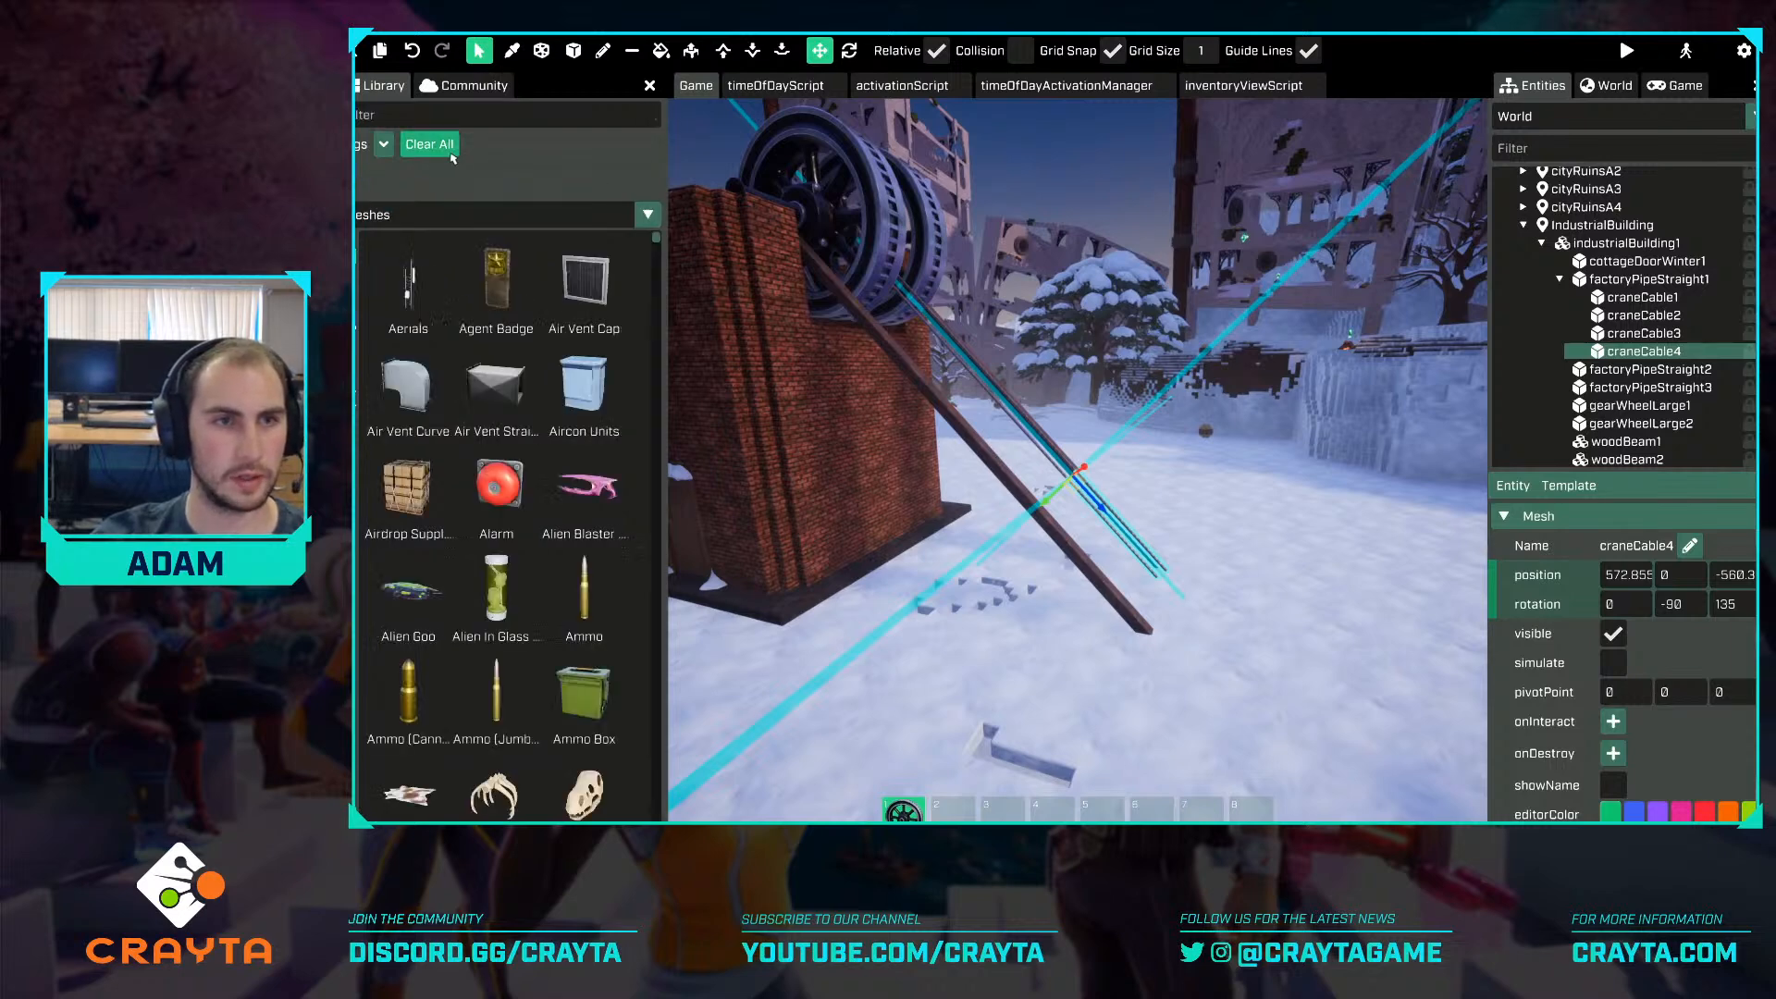
click(386, 147)
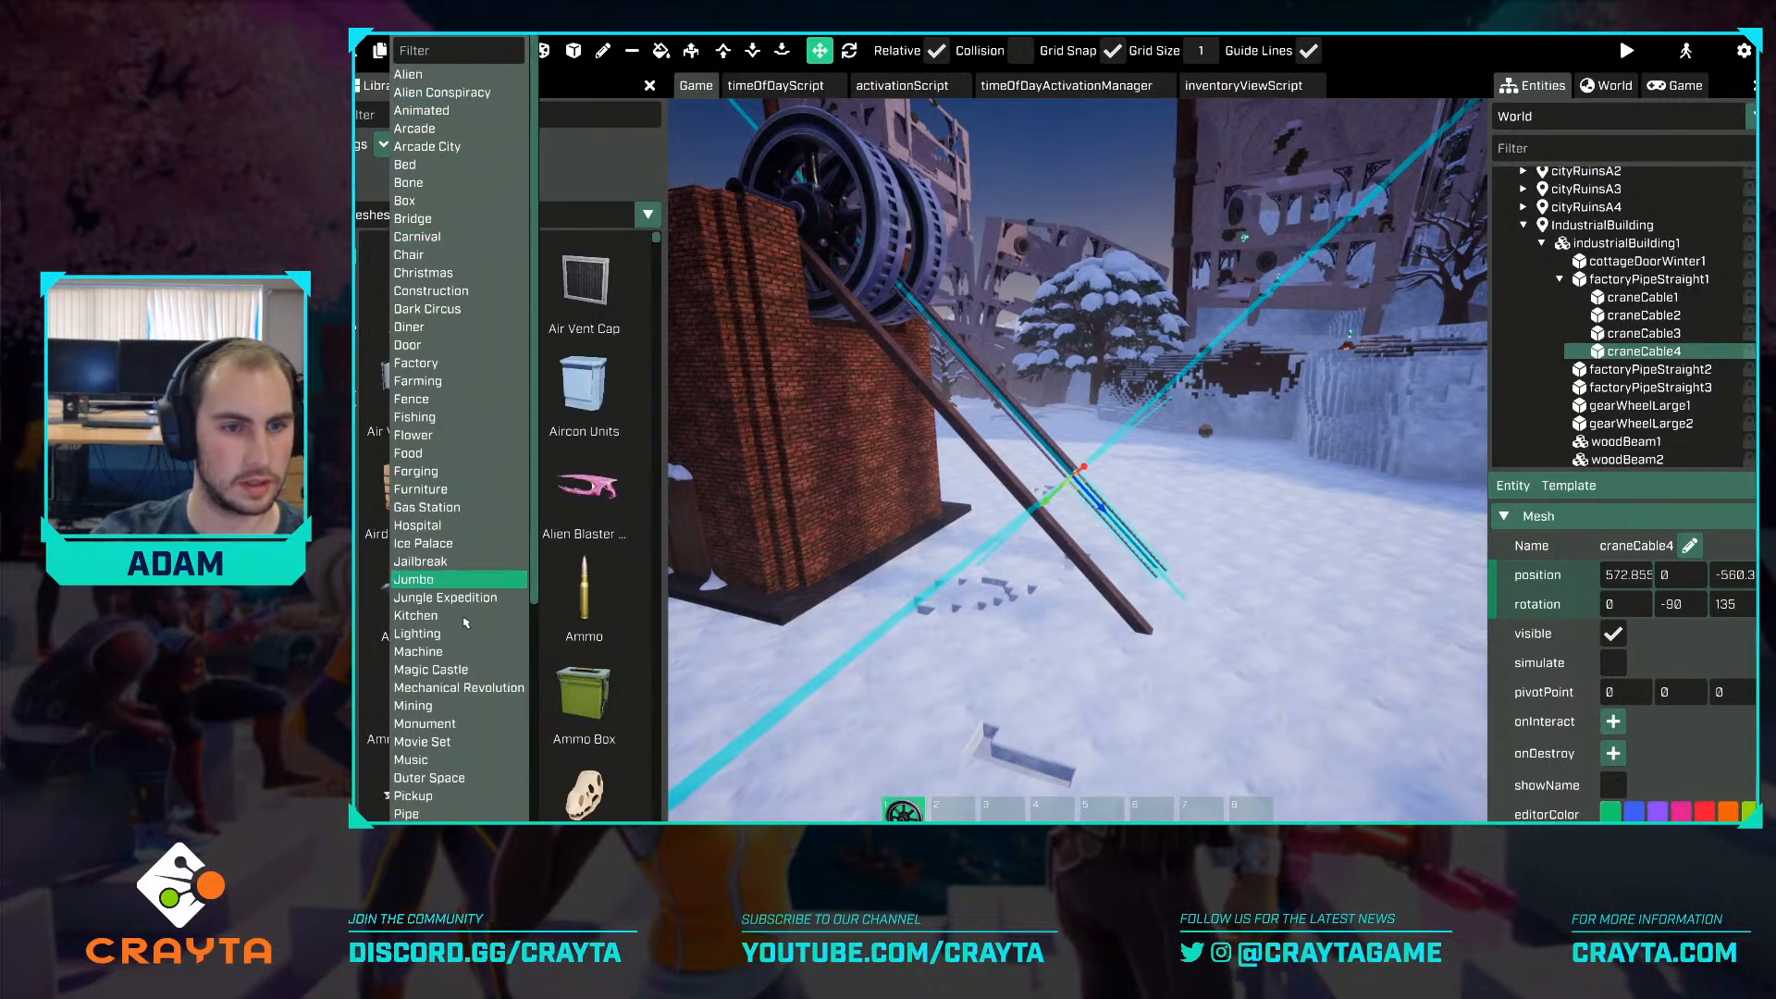
click(459, 688)
Place a jumbo industrial crucible at the lower end of the cables and move it to 4950, 12.5, 125.
scroll(555, 508, down, 5)
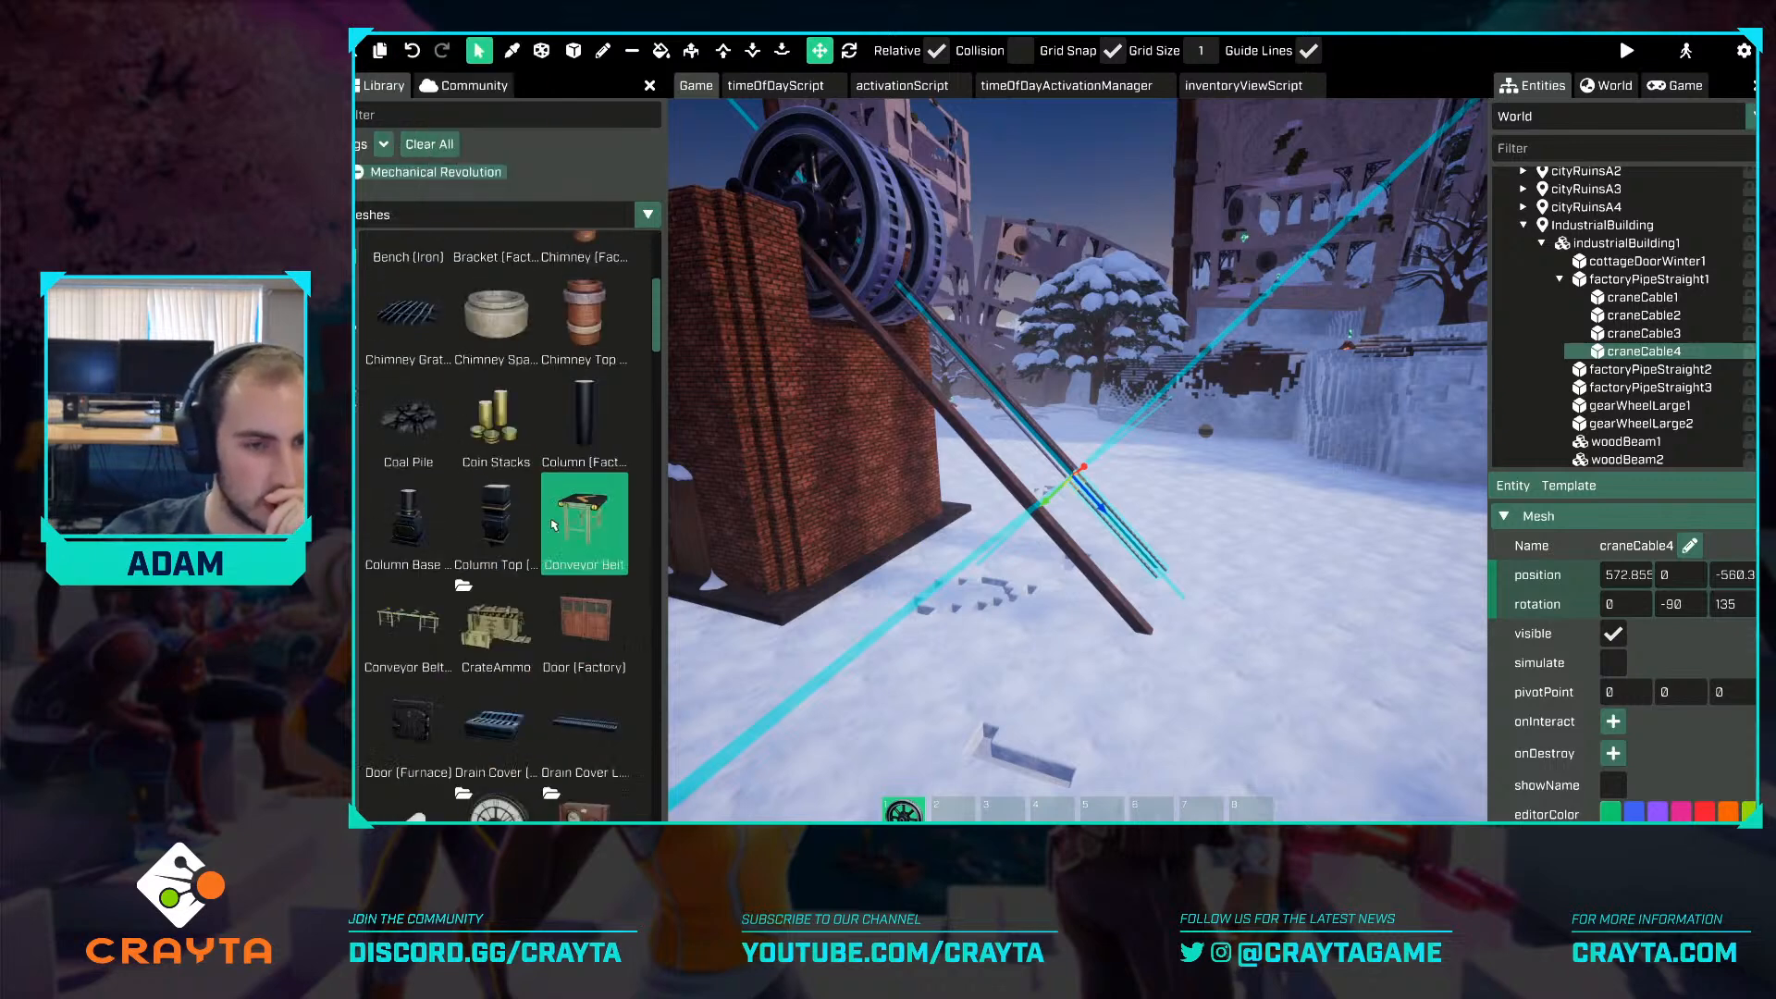
scroll(575, 515, down, 6)
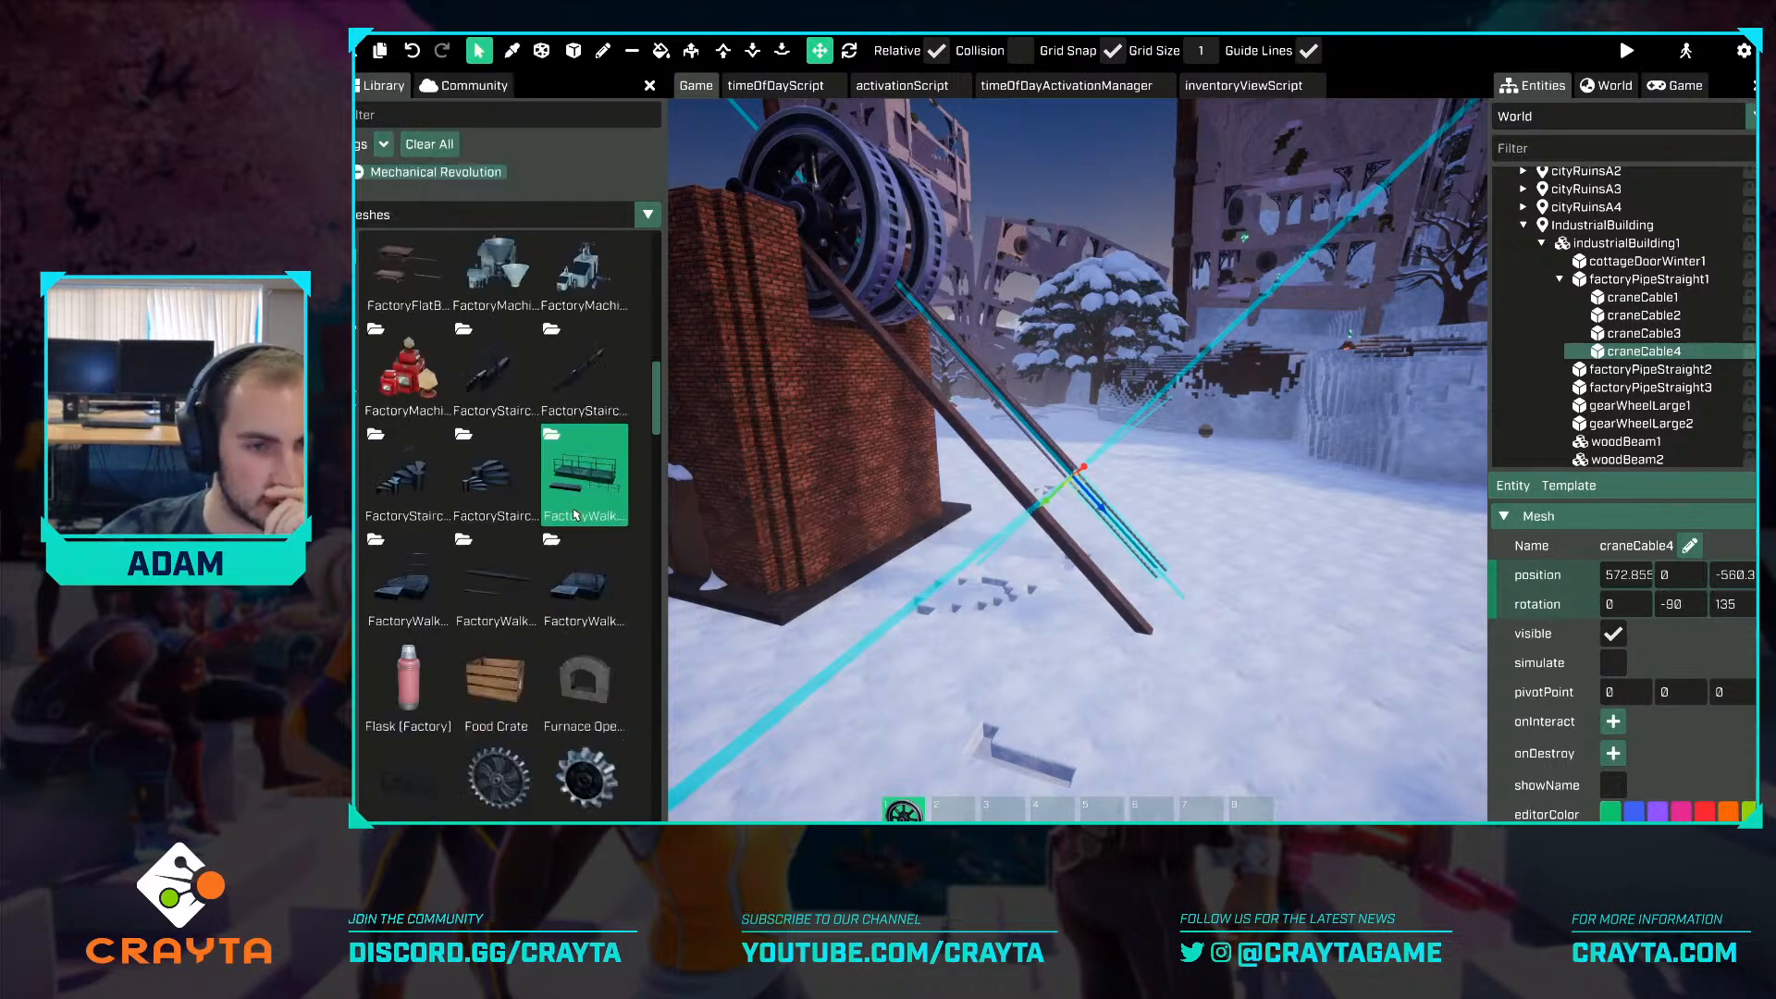
scroll(575, 516, down, 5)
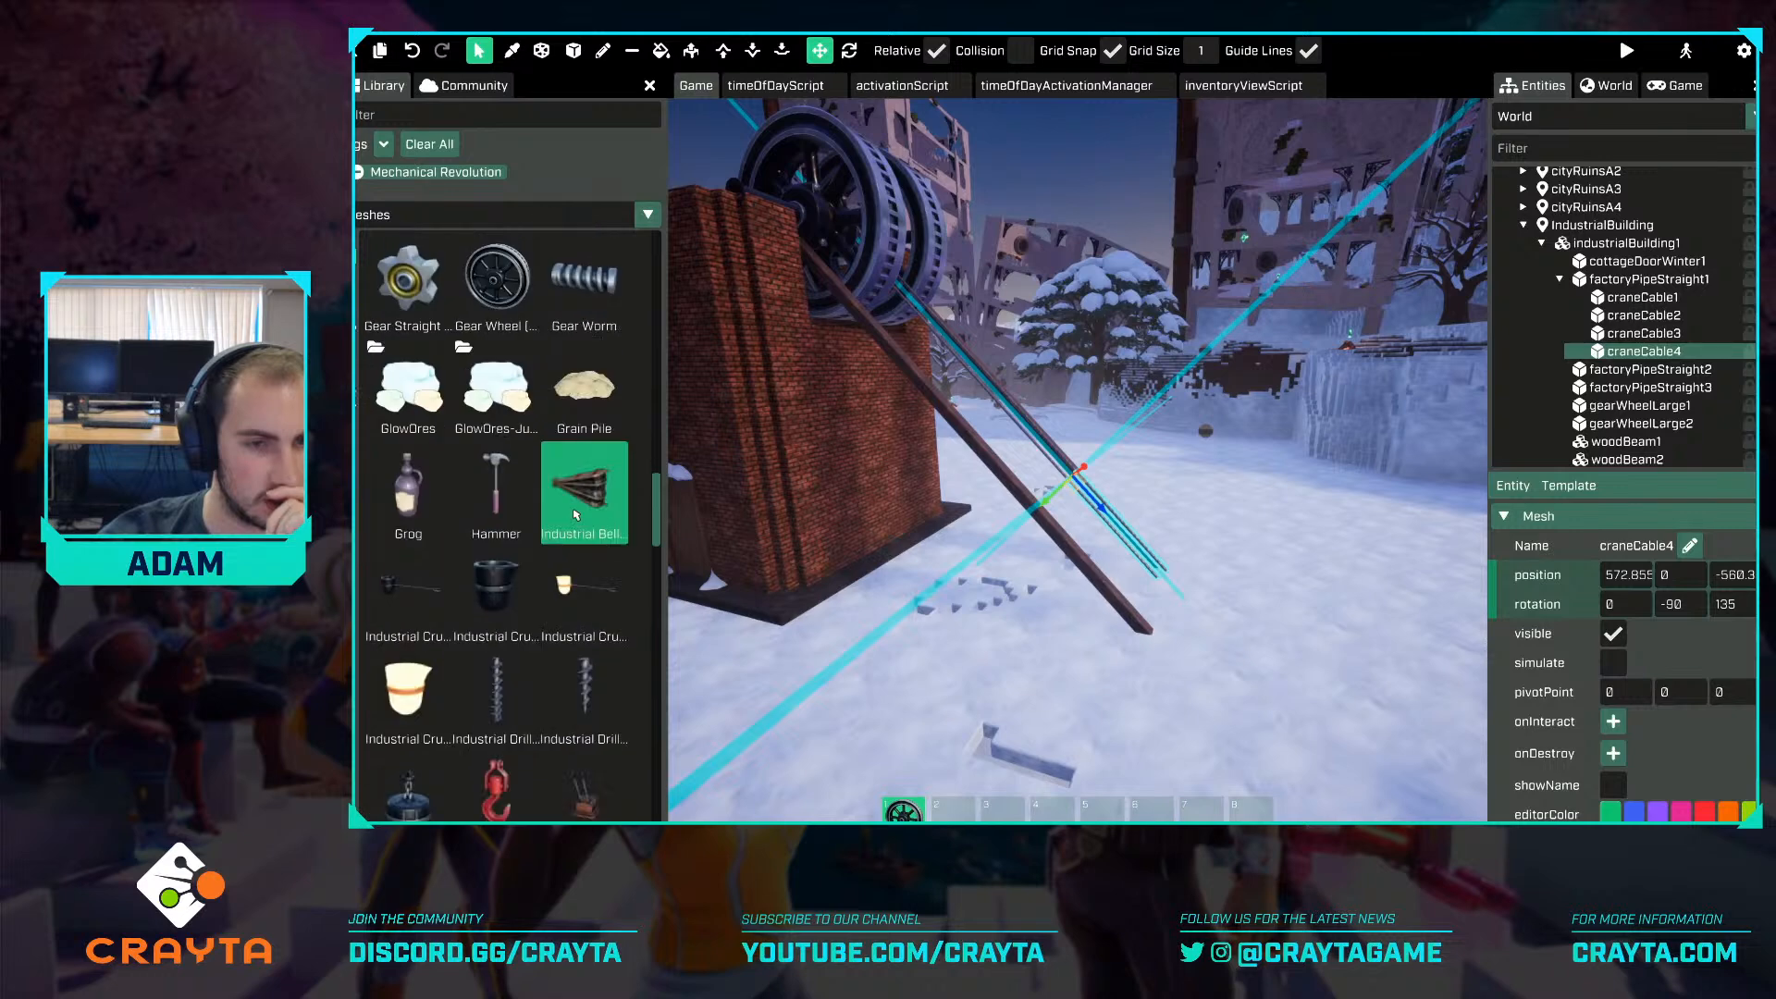
drag(563, 476, 1166, 603)
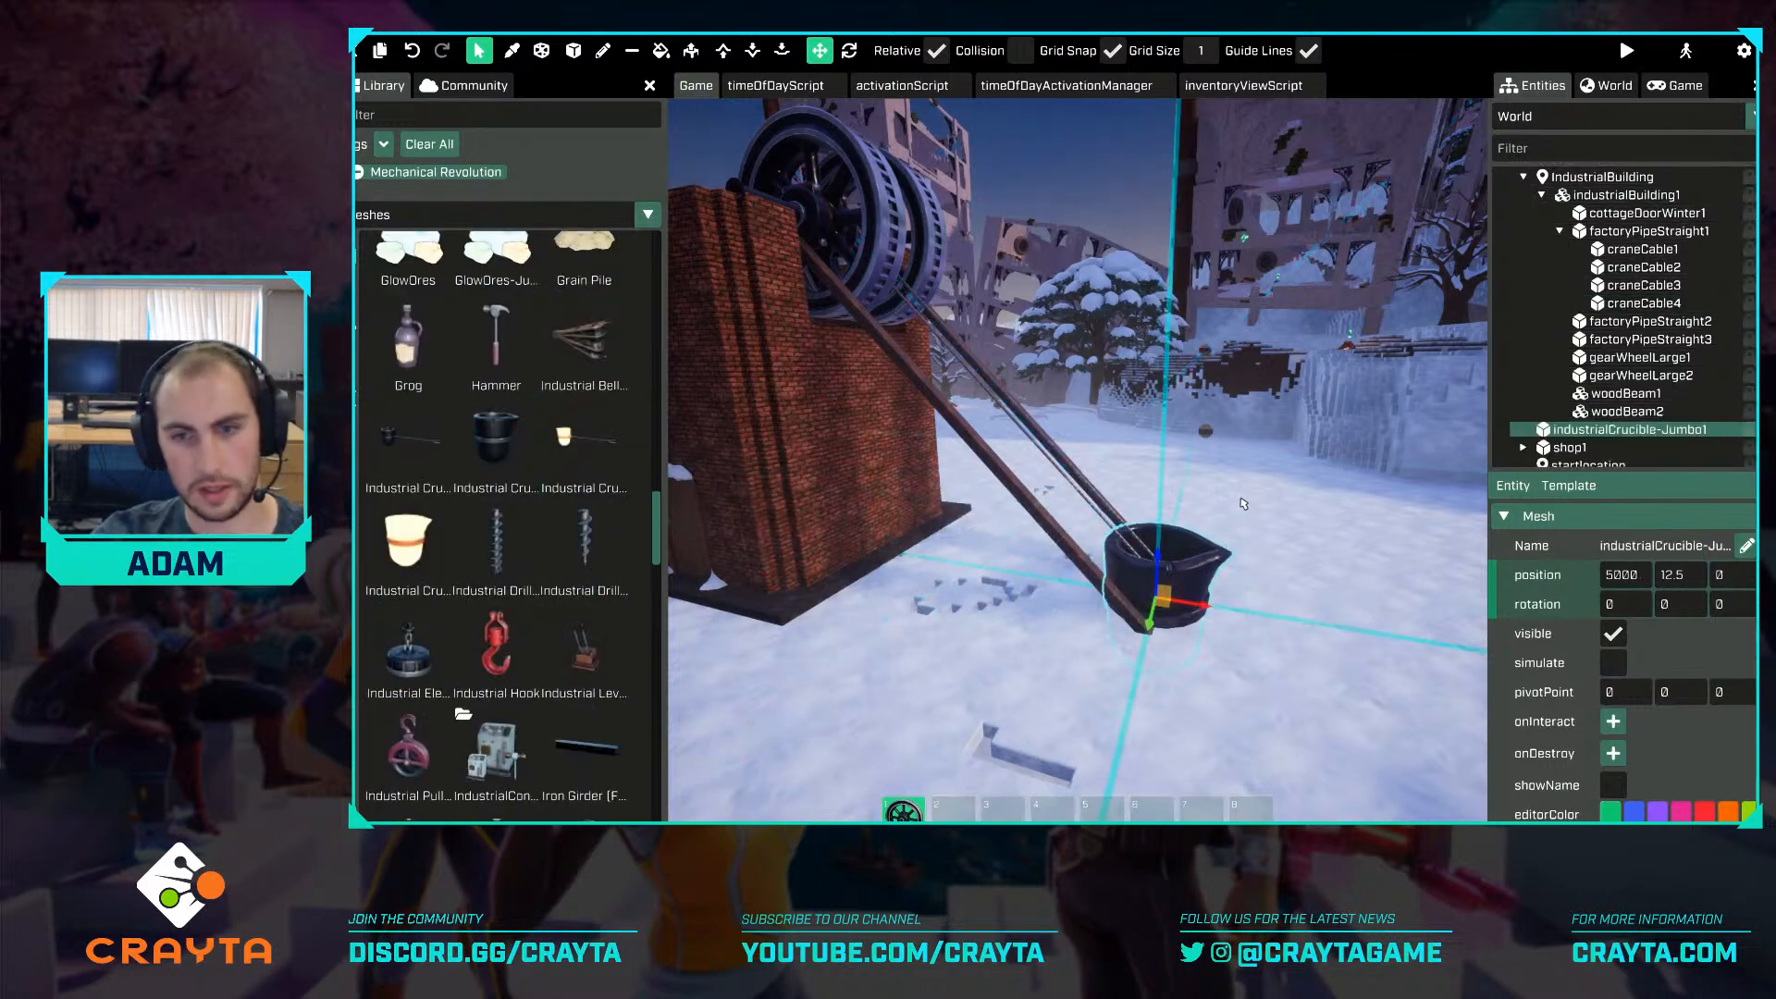
key(w)
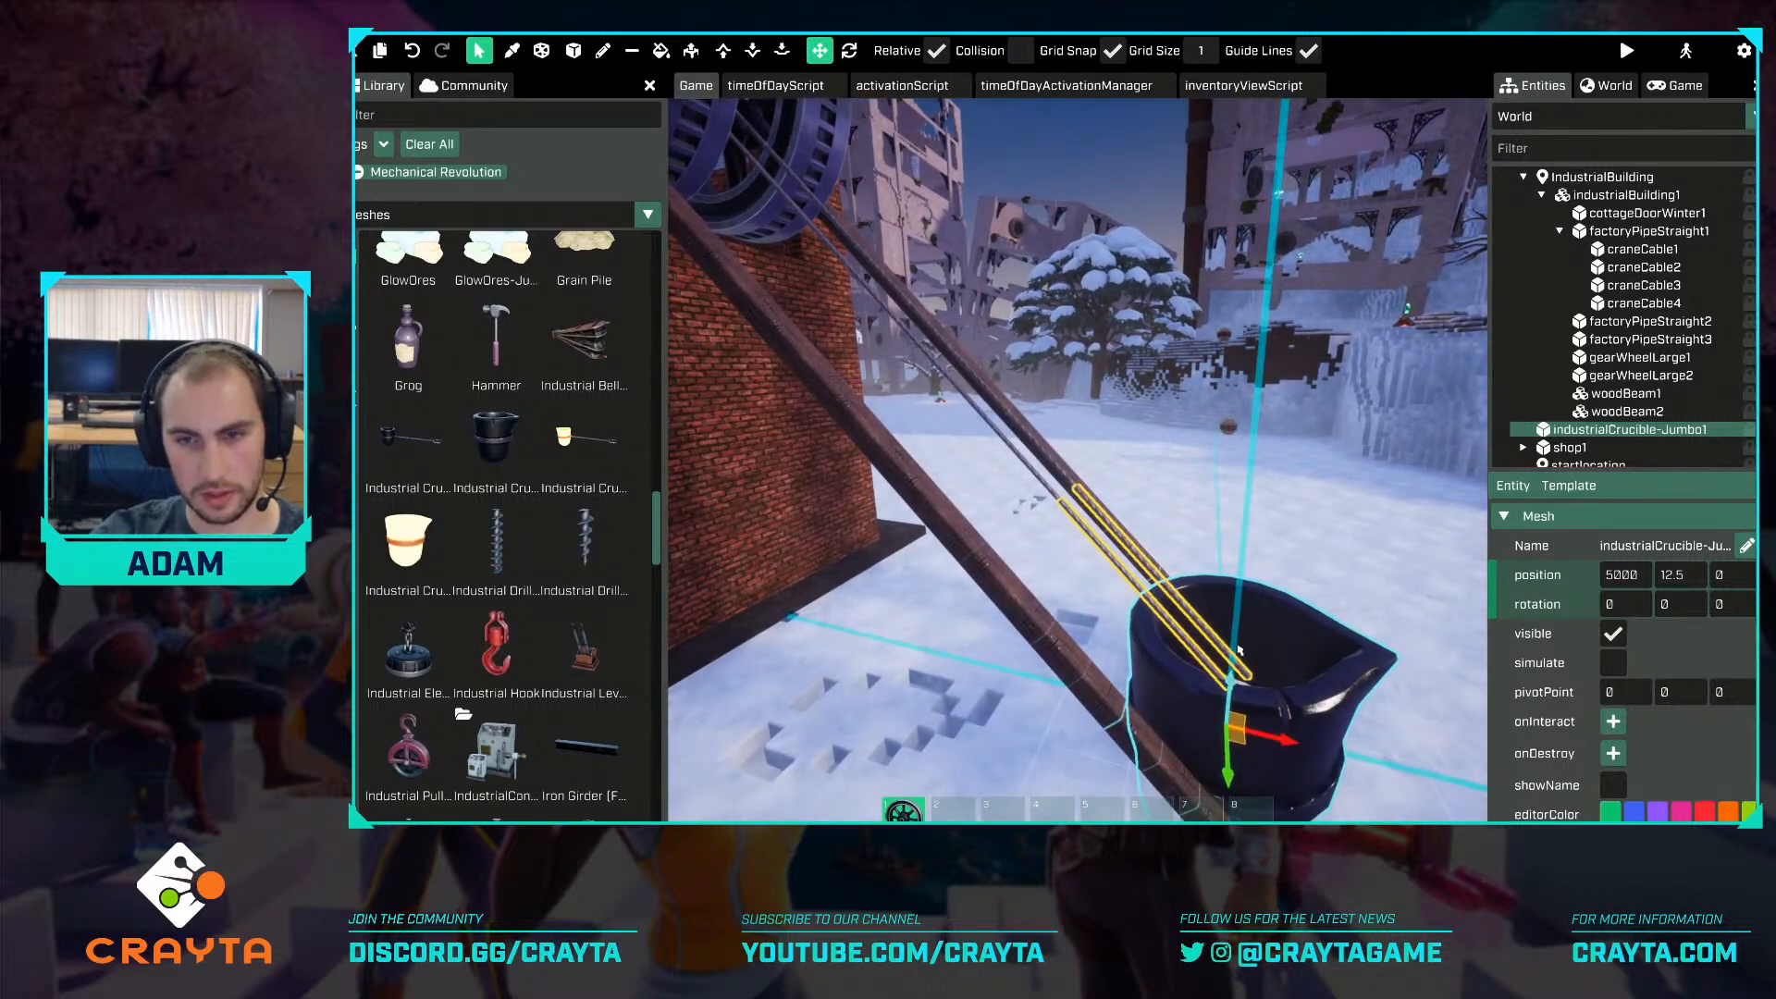
mouse_move(1239, 650)
mouse_down()
mouse_move(1249, 582)
mouse_move(1224, 625)
mouse_up()
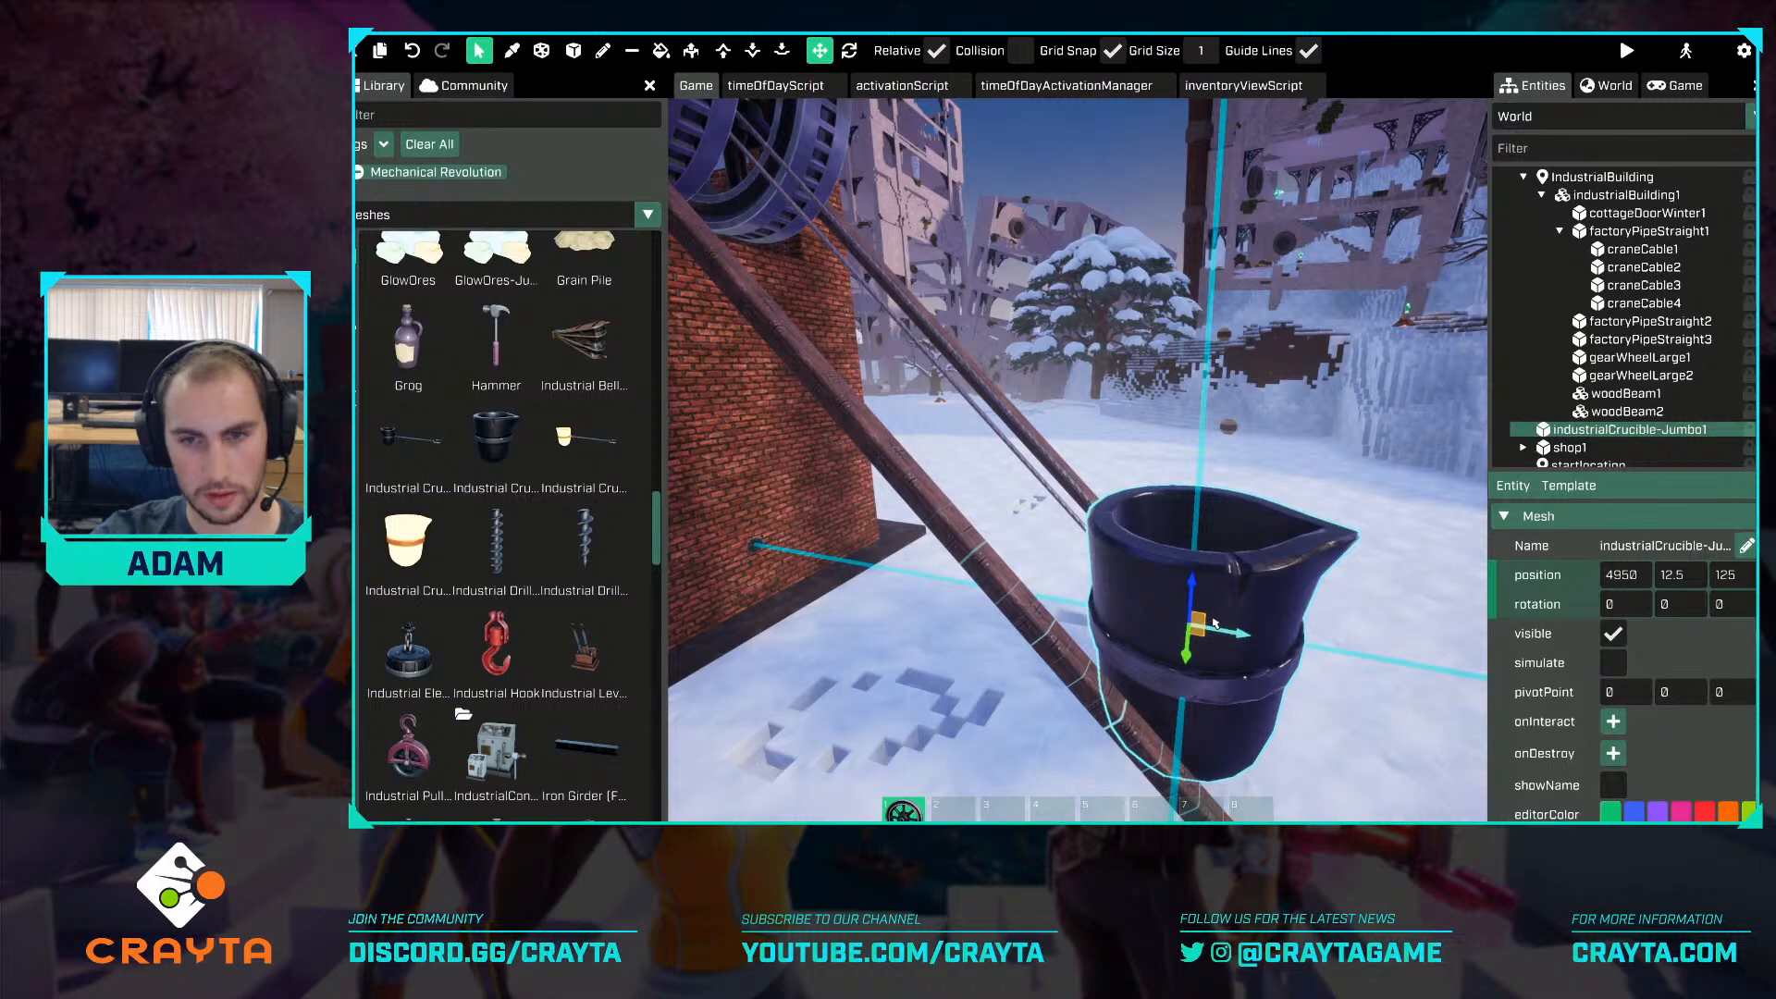
Inspect the crucible's fit between the wooden beams and browse the Mechanical Revolution meshes for a part to attach it.
right_drag(1216, 624, 1227, 466)
key(d)
key(s)
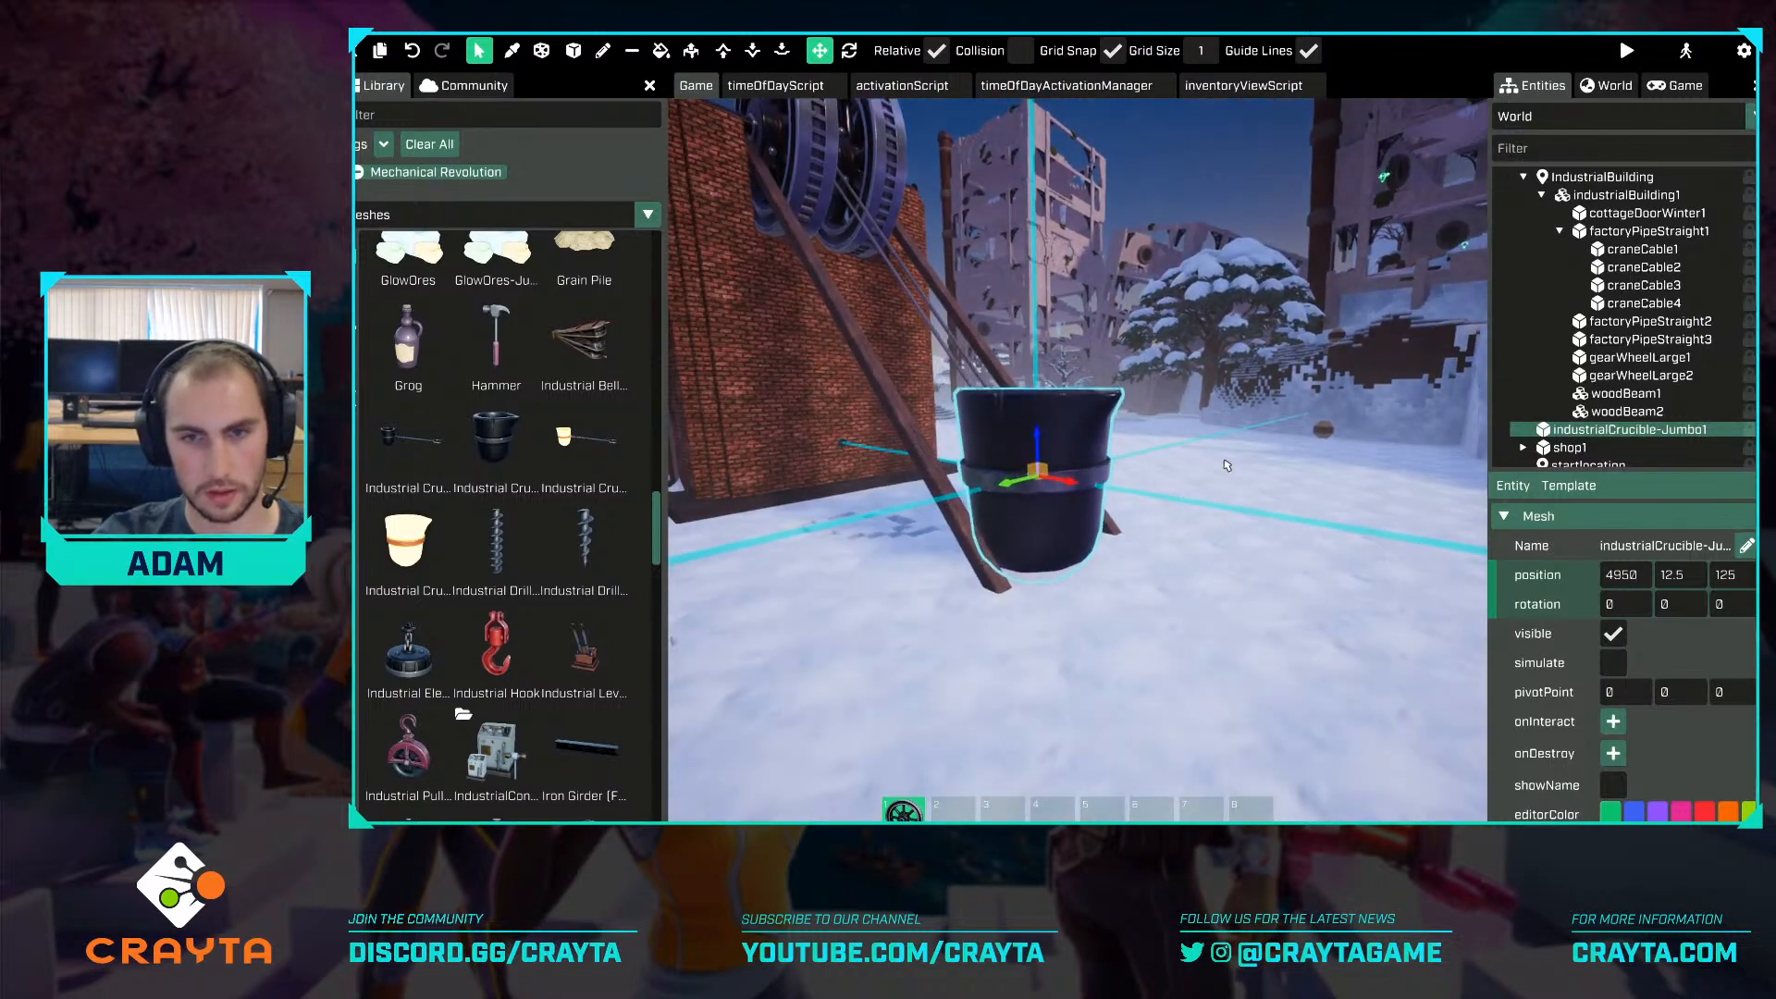
key(w)
key(a)
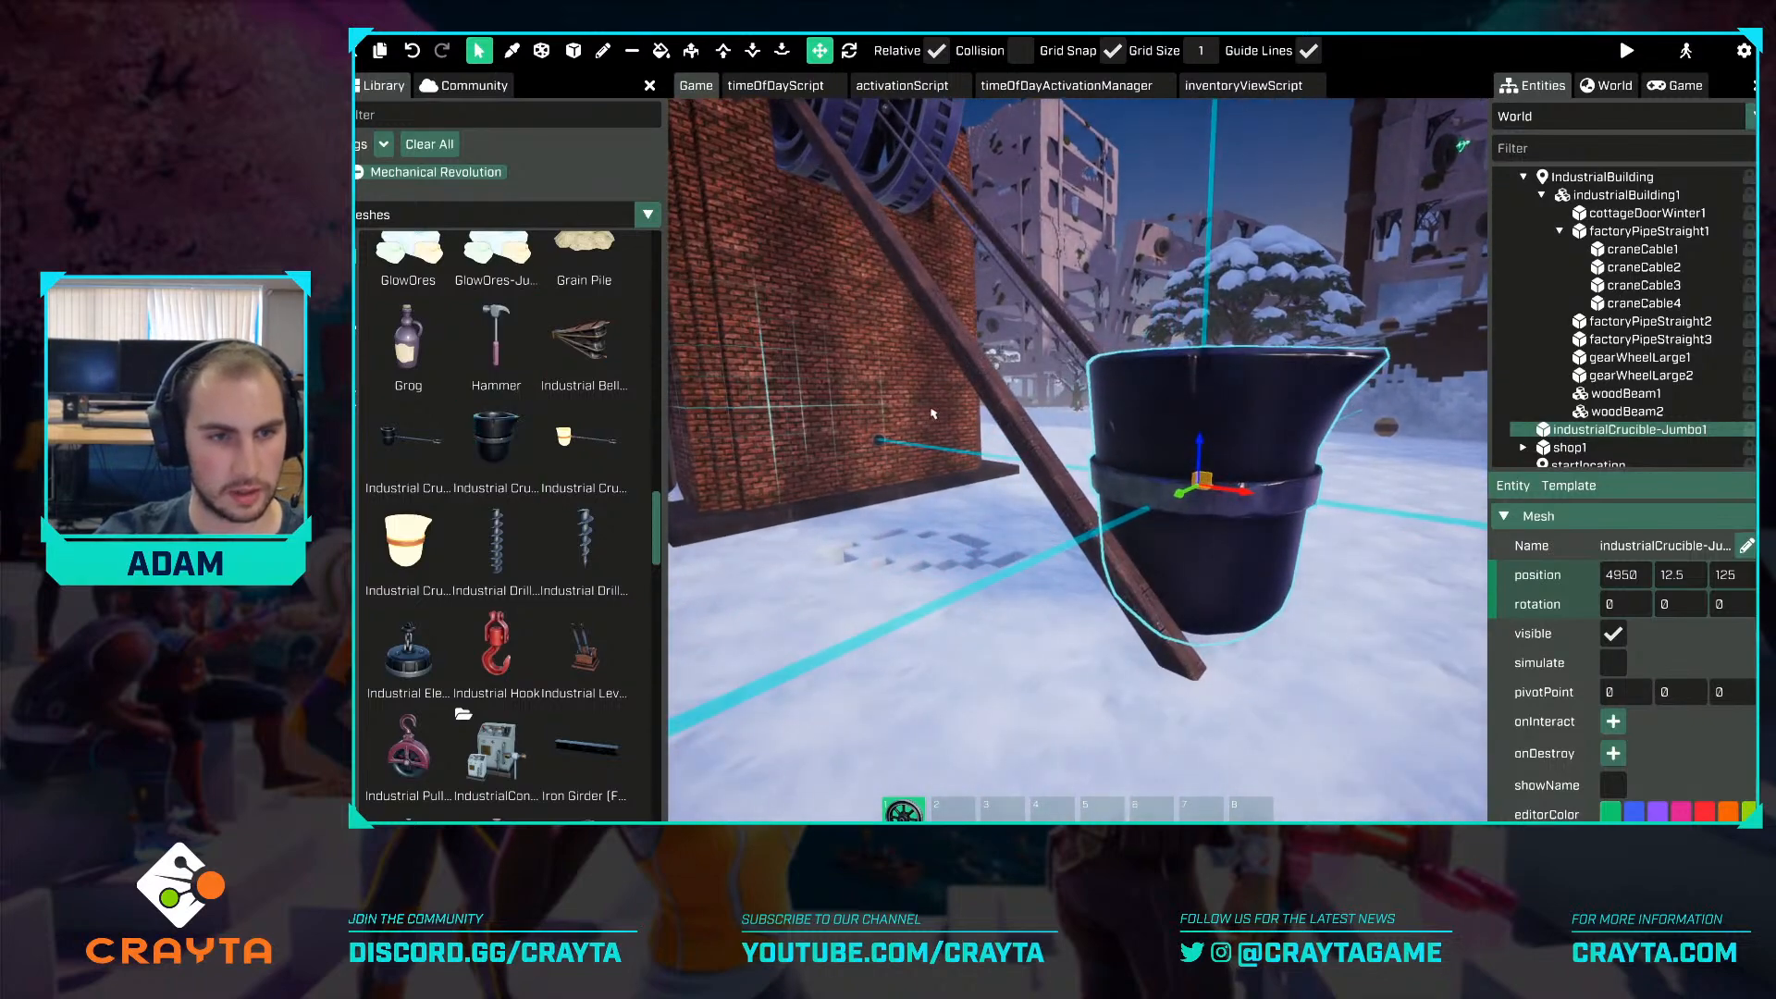
right_drag(933, 413, 796, 416)
key(d)
key(d)
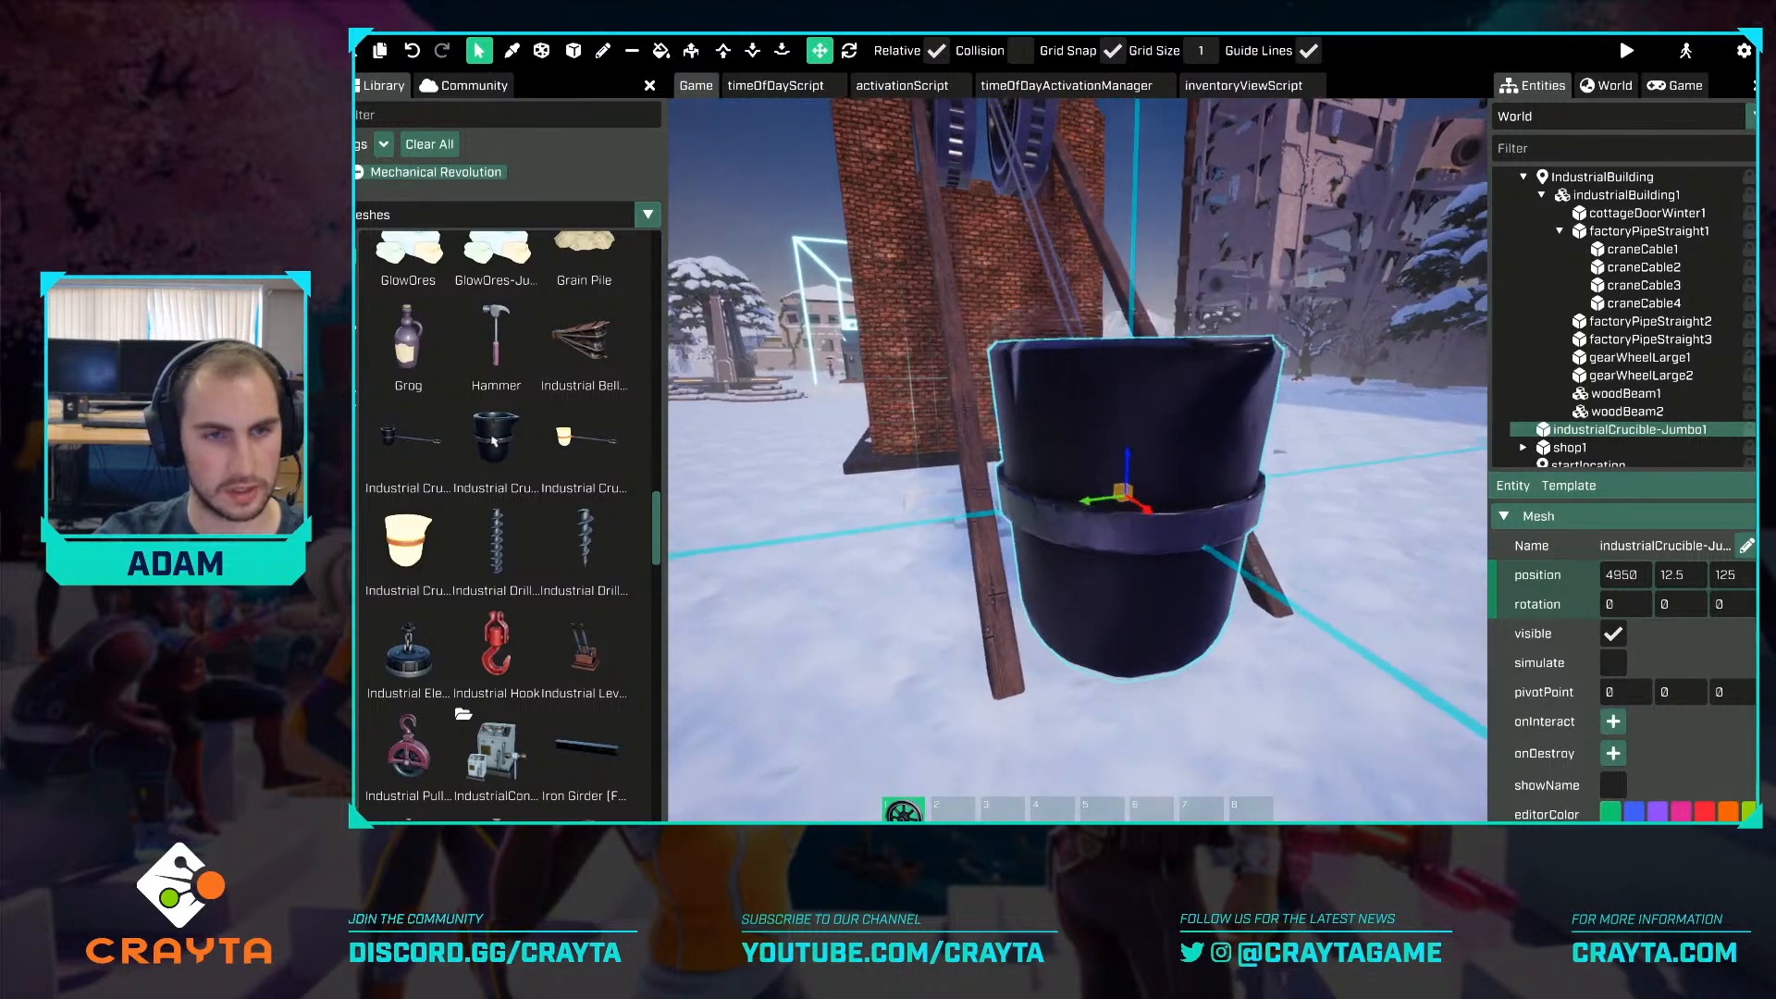
scroll(543, 444, down, 2)
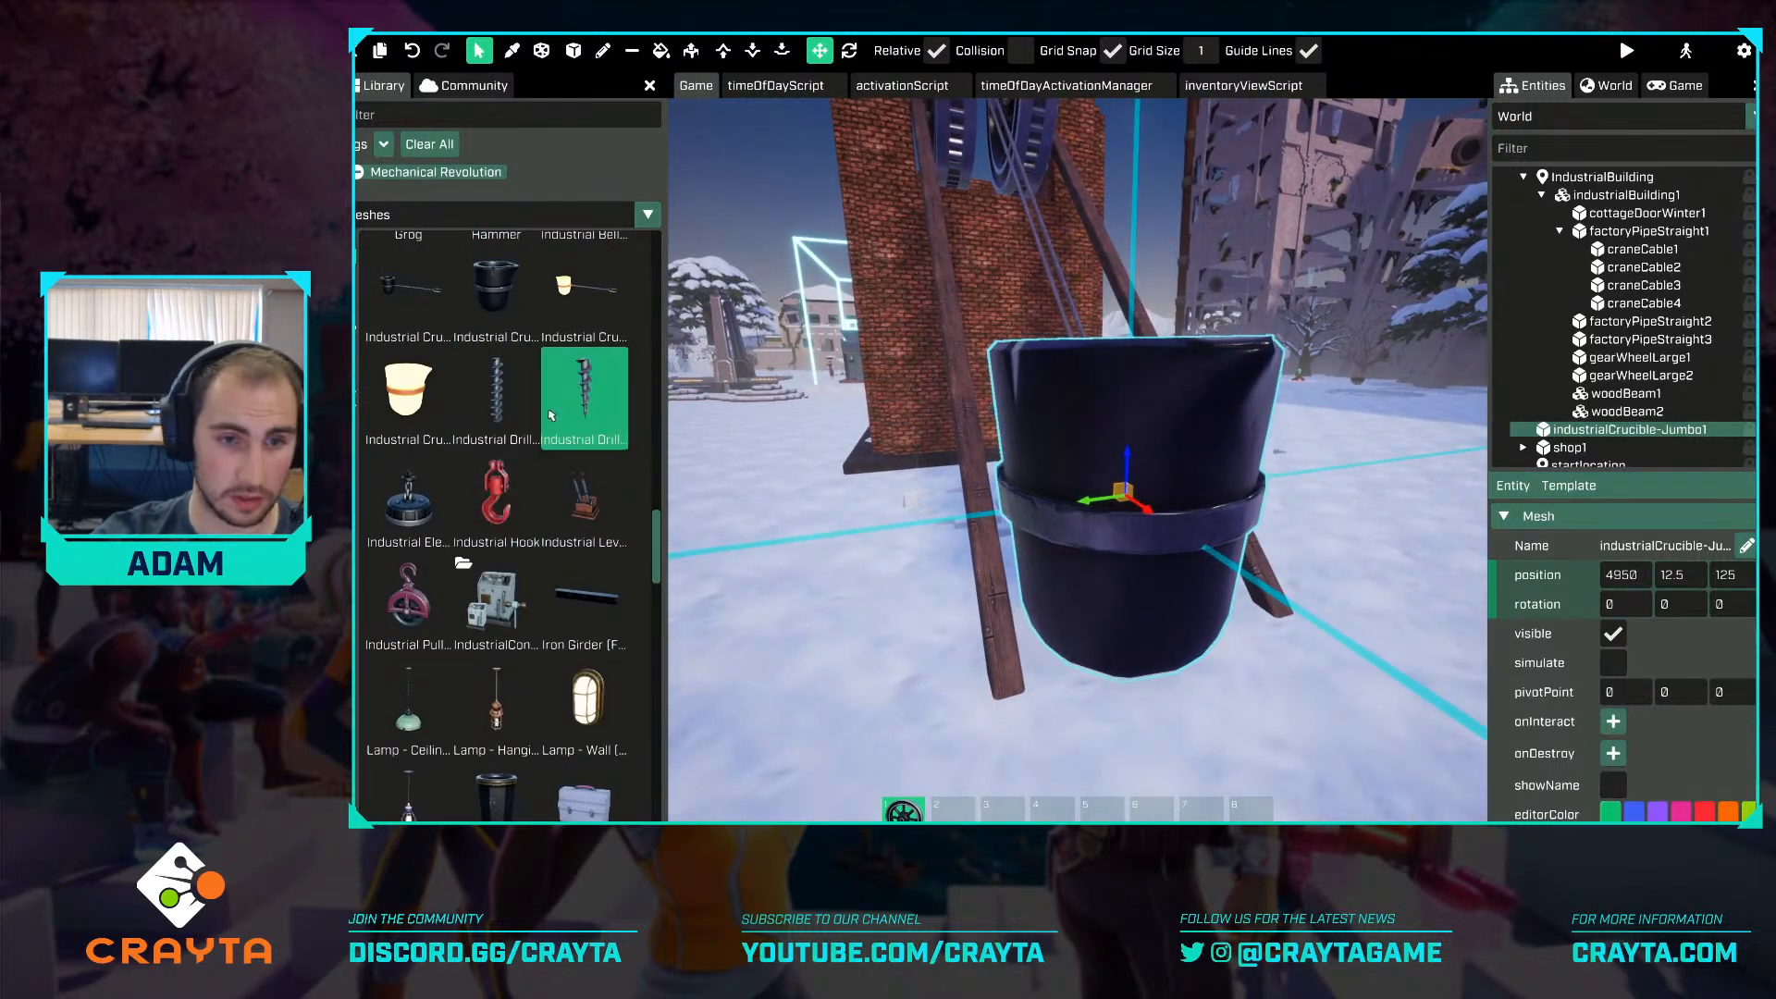
scroll(551, 416, down, 8)
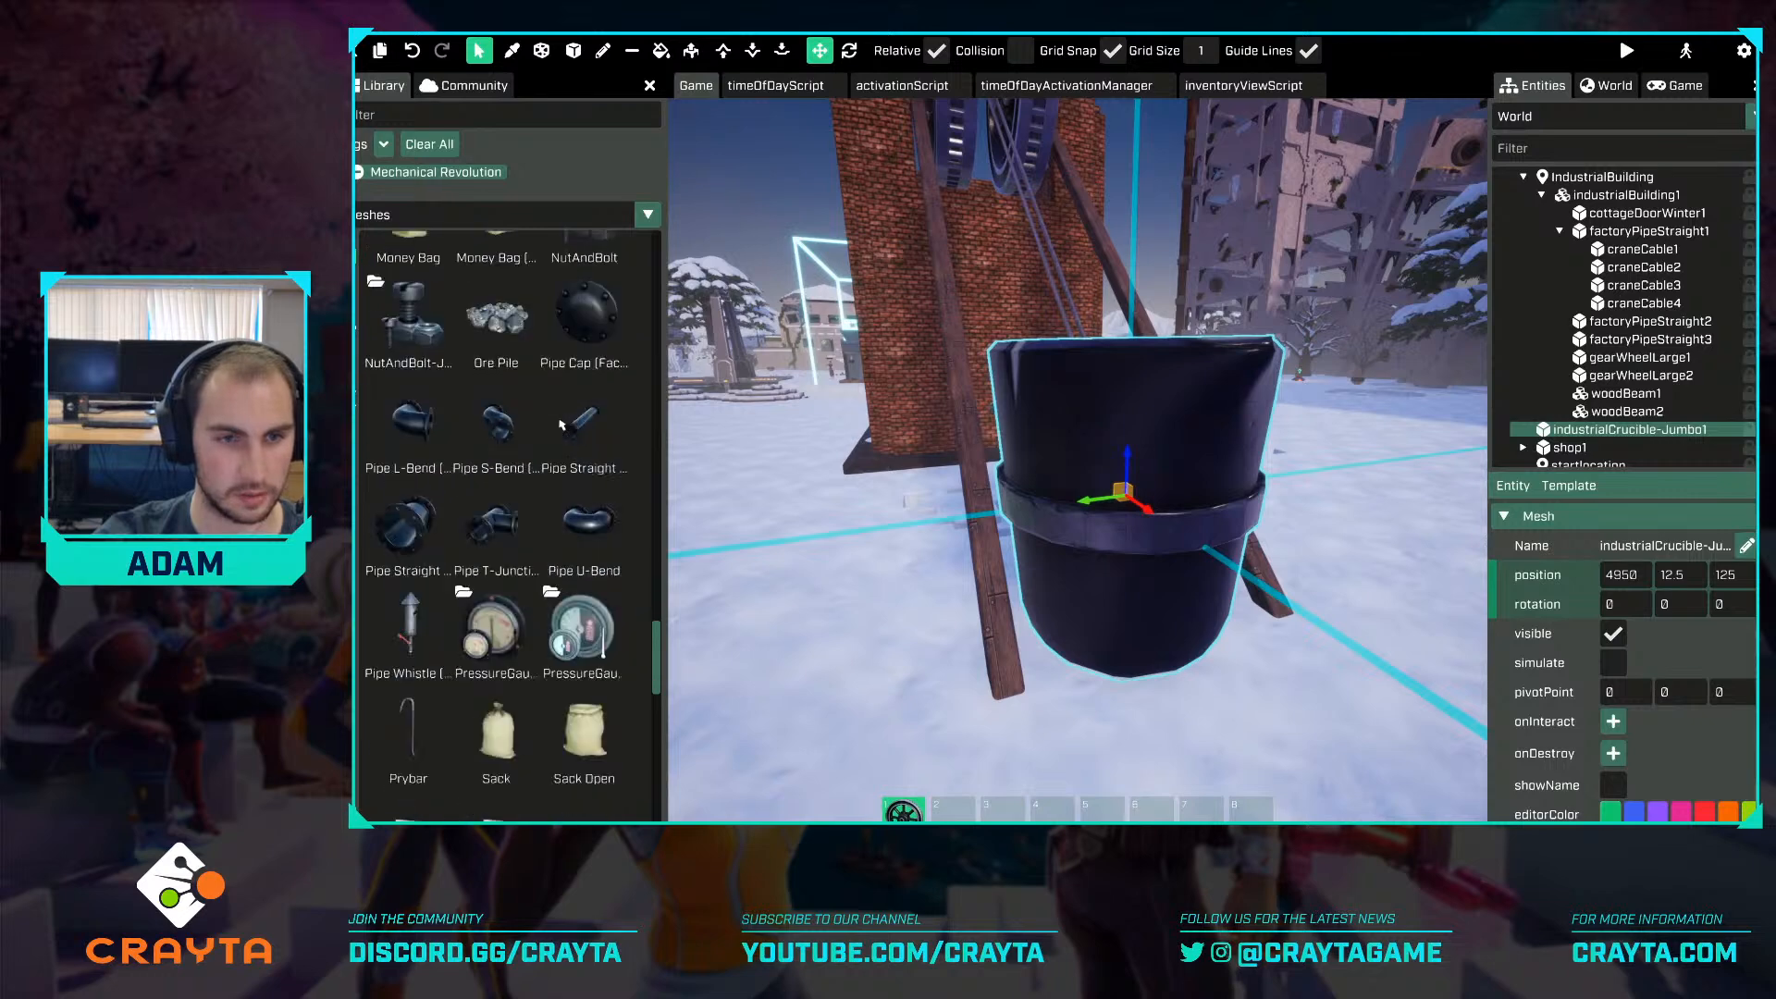
scroll(562, 425, down, 1)
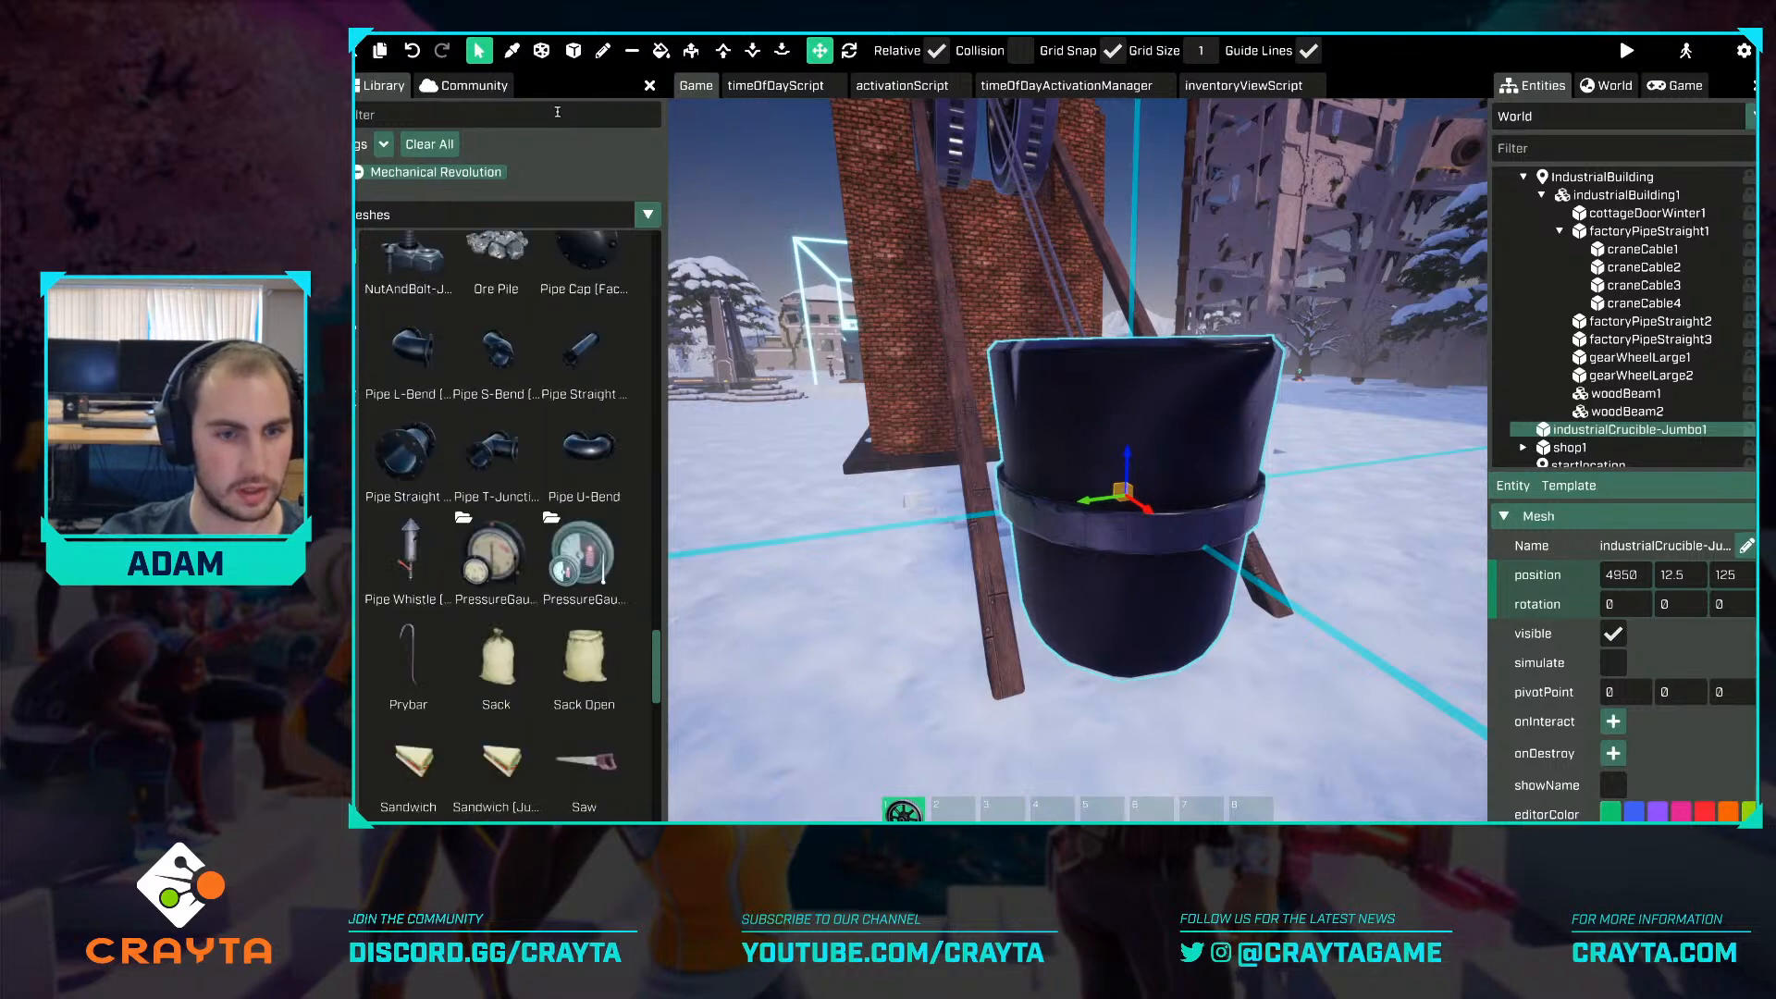
Shift the crucible towards the brick tower to an X position of 4925.
key(a)
right_drag(1077, 416, 1009, 442)
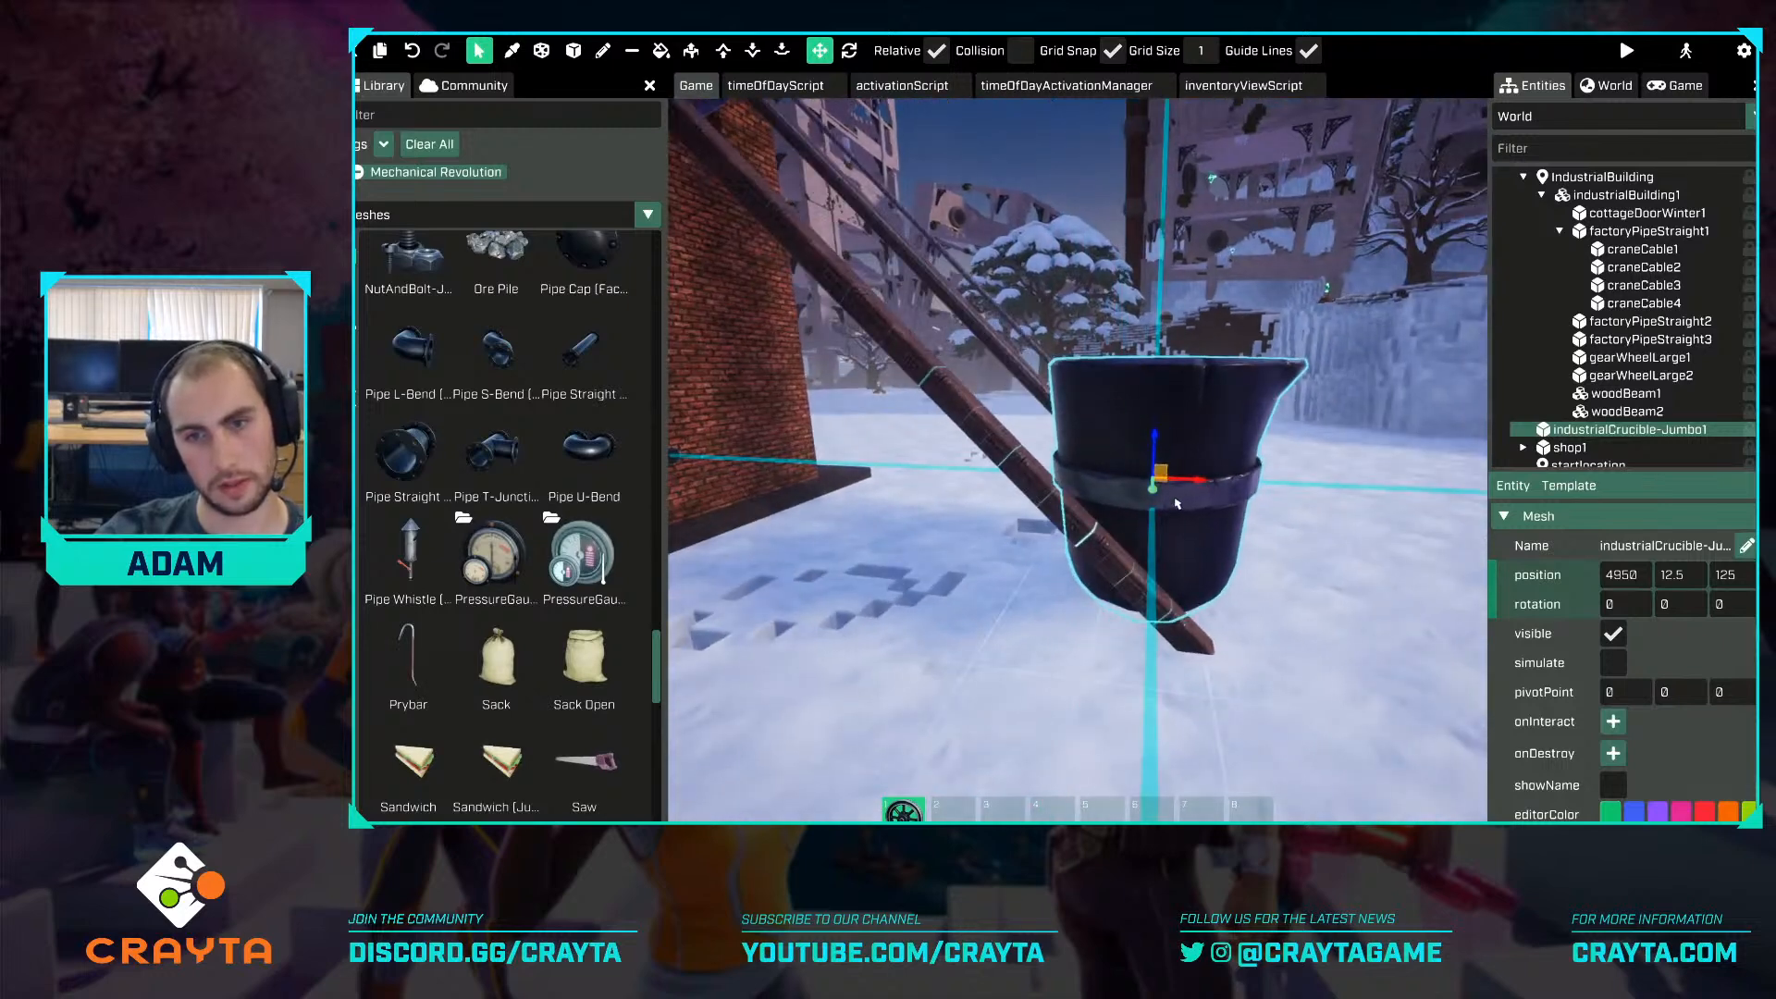
drag(1197, 489, 1173, 485)
right_drag(1173, 485, 971, 467)
key(d)
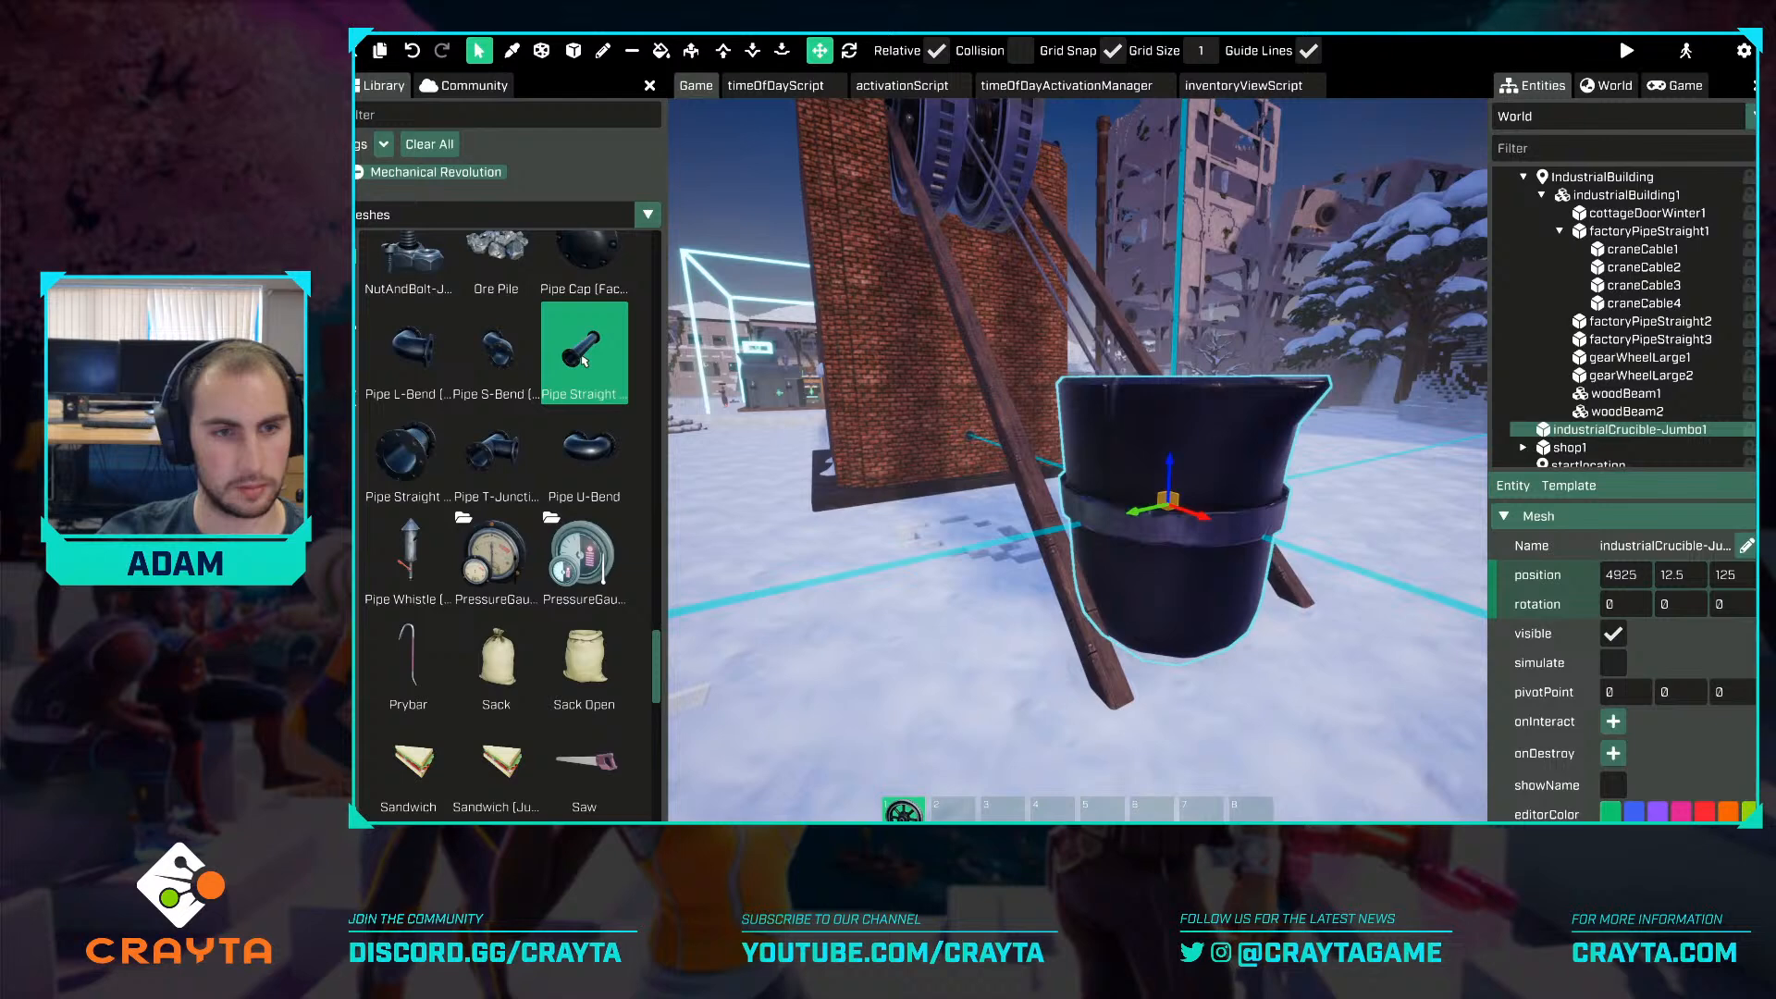
Attach a short straight factory pipe to the side of the crucible beside the nearer wooden beam.
click(416, 449)
key(w)
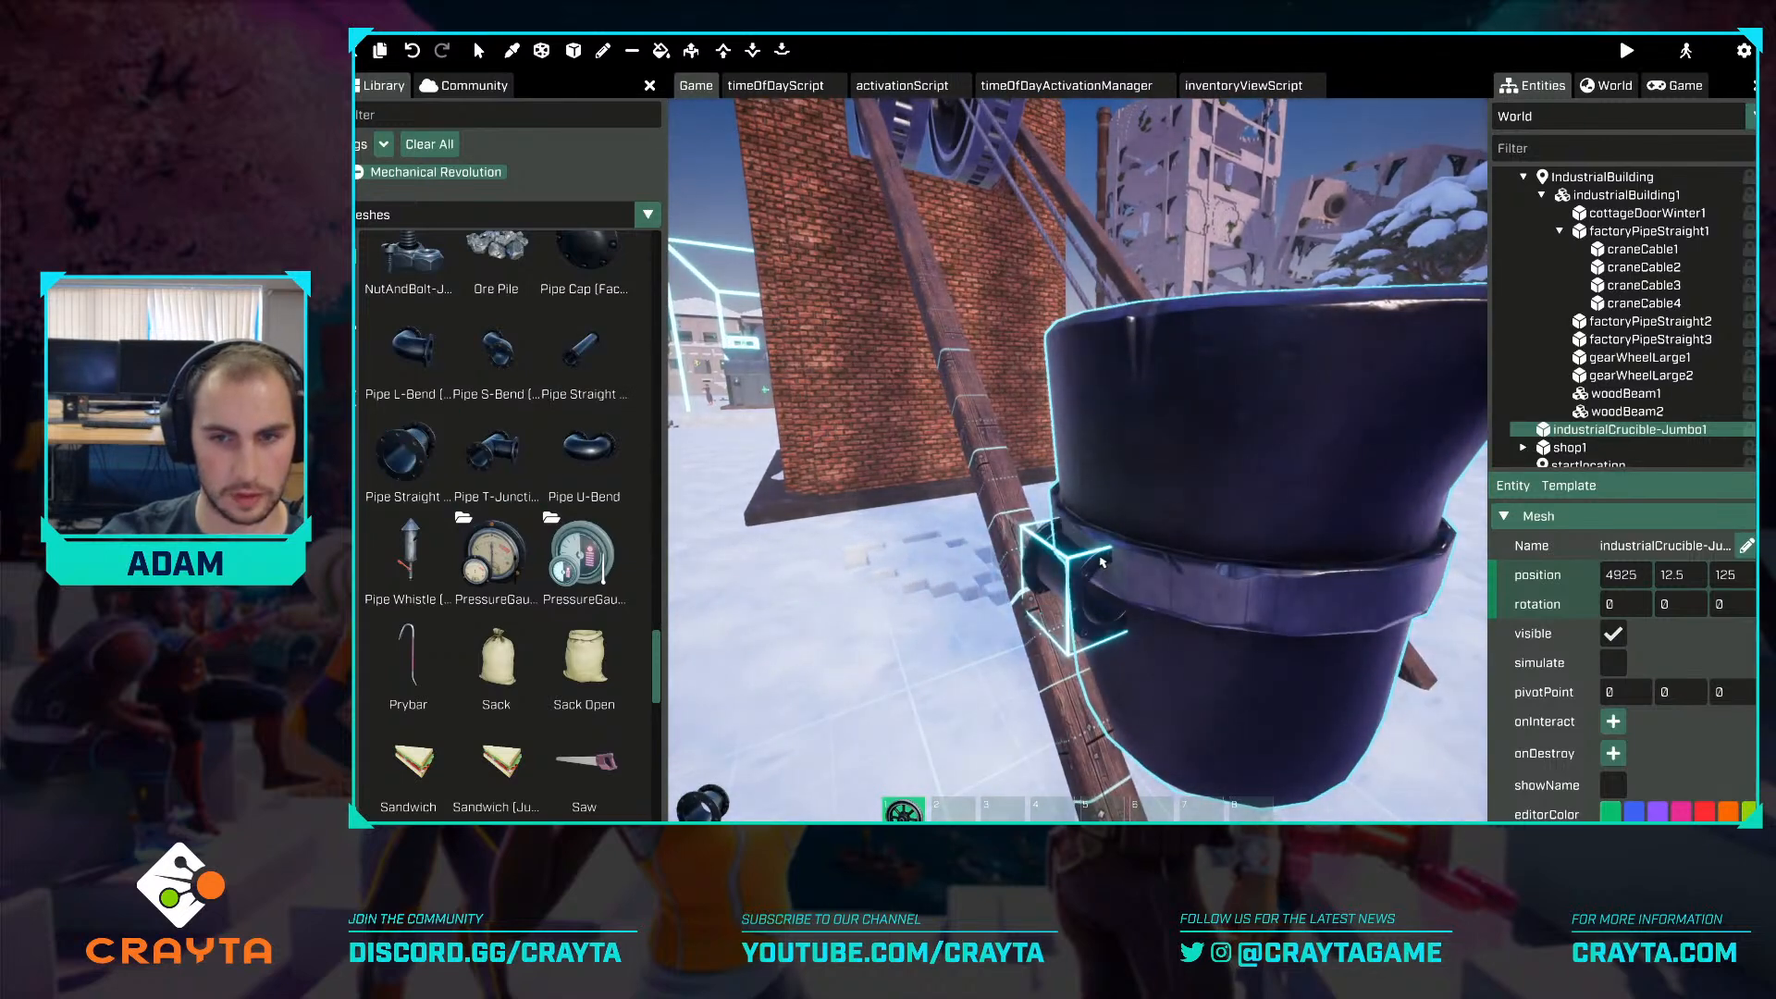
click(1078, 567)
drag(1036, 593, 984, 576)
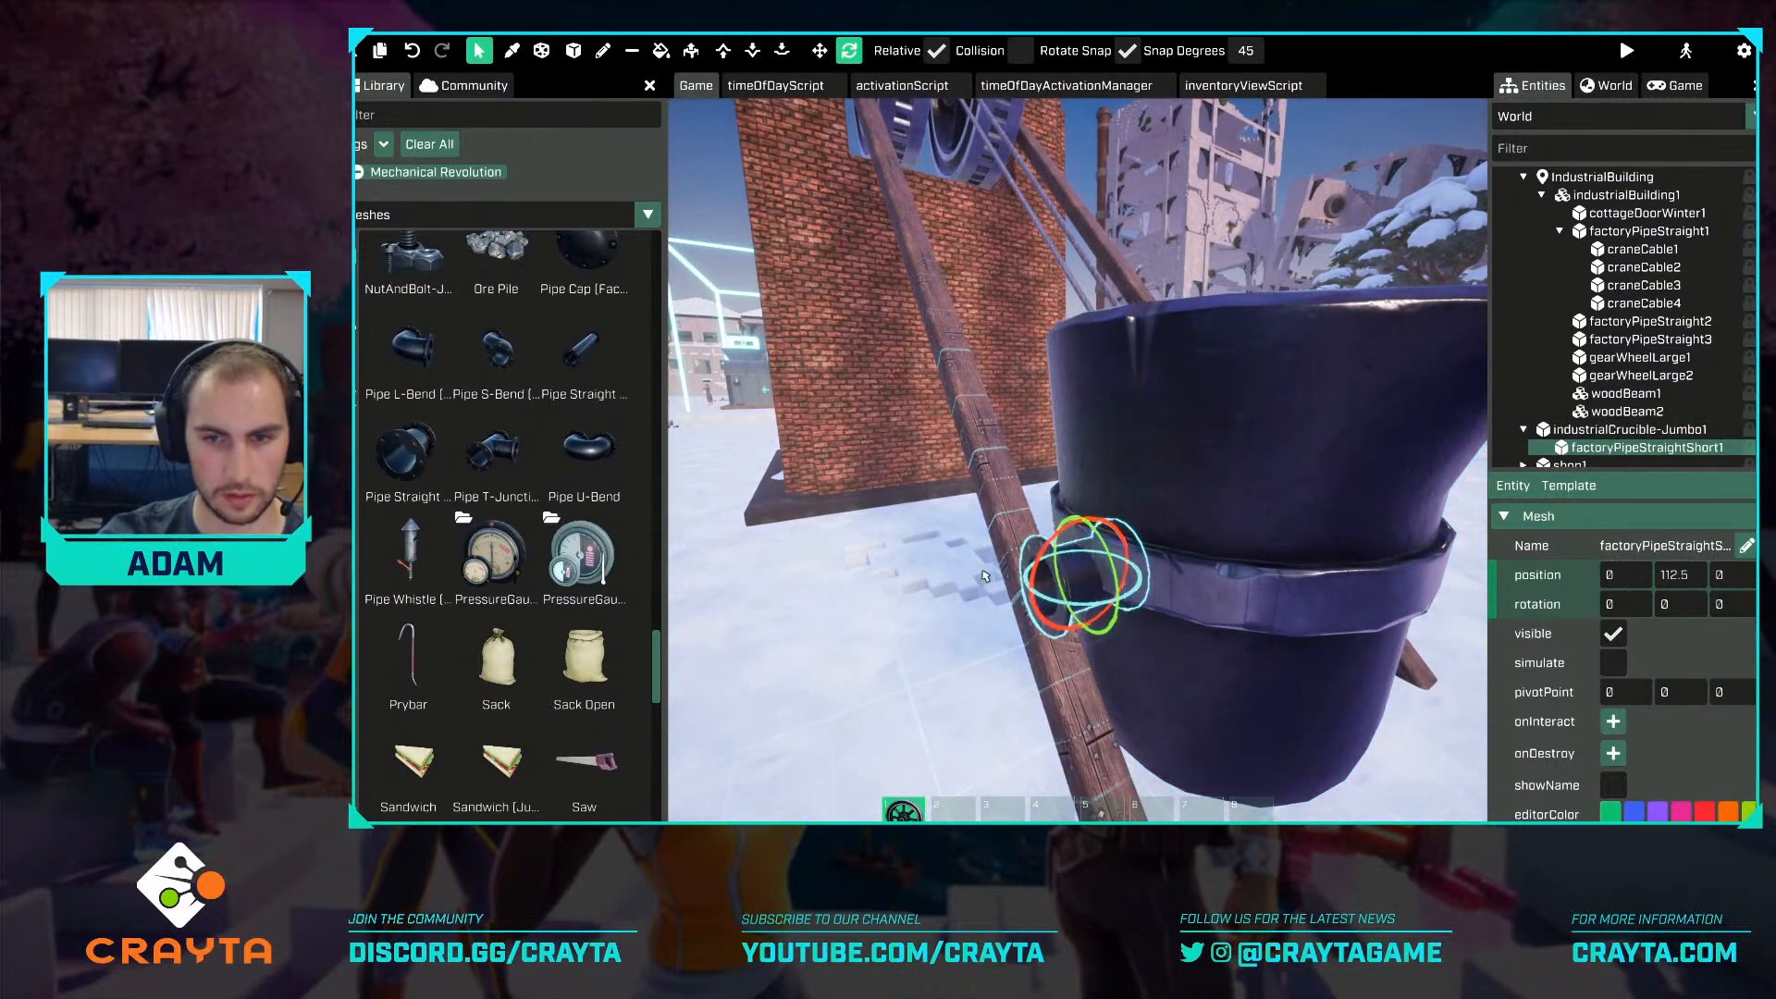
Raise the short pipe on the crucible's side to a Z position of 12.5.
key(r)
right_drag(1027, 574, 1070, 559)
key(w)
key(a)
drag(1073, 552, 1073, 483)
key(d)
right_drag(1078, 490, 1116, 530)
key(ctrl+z)
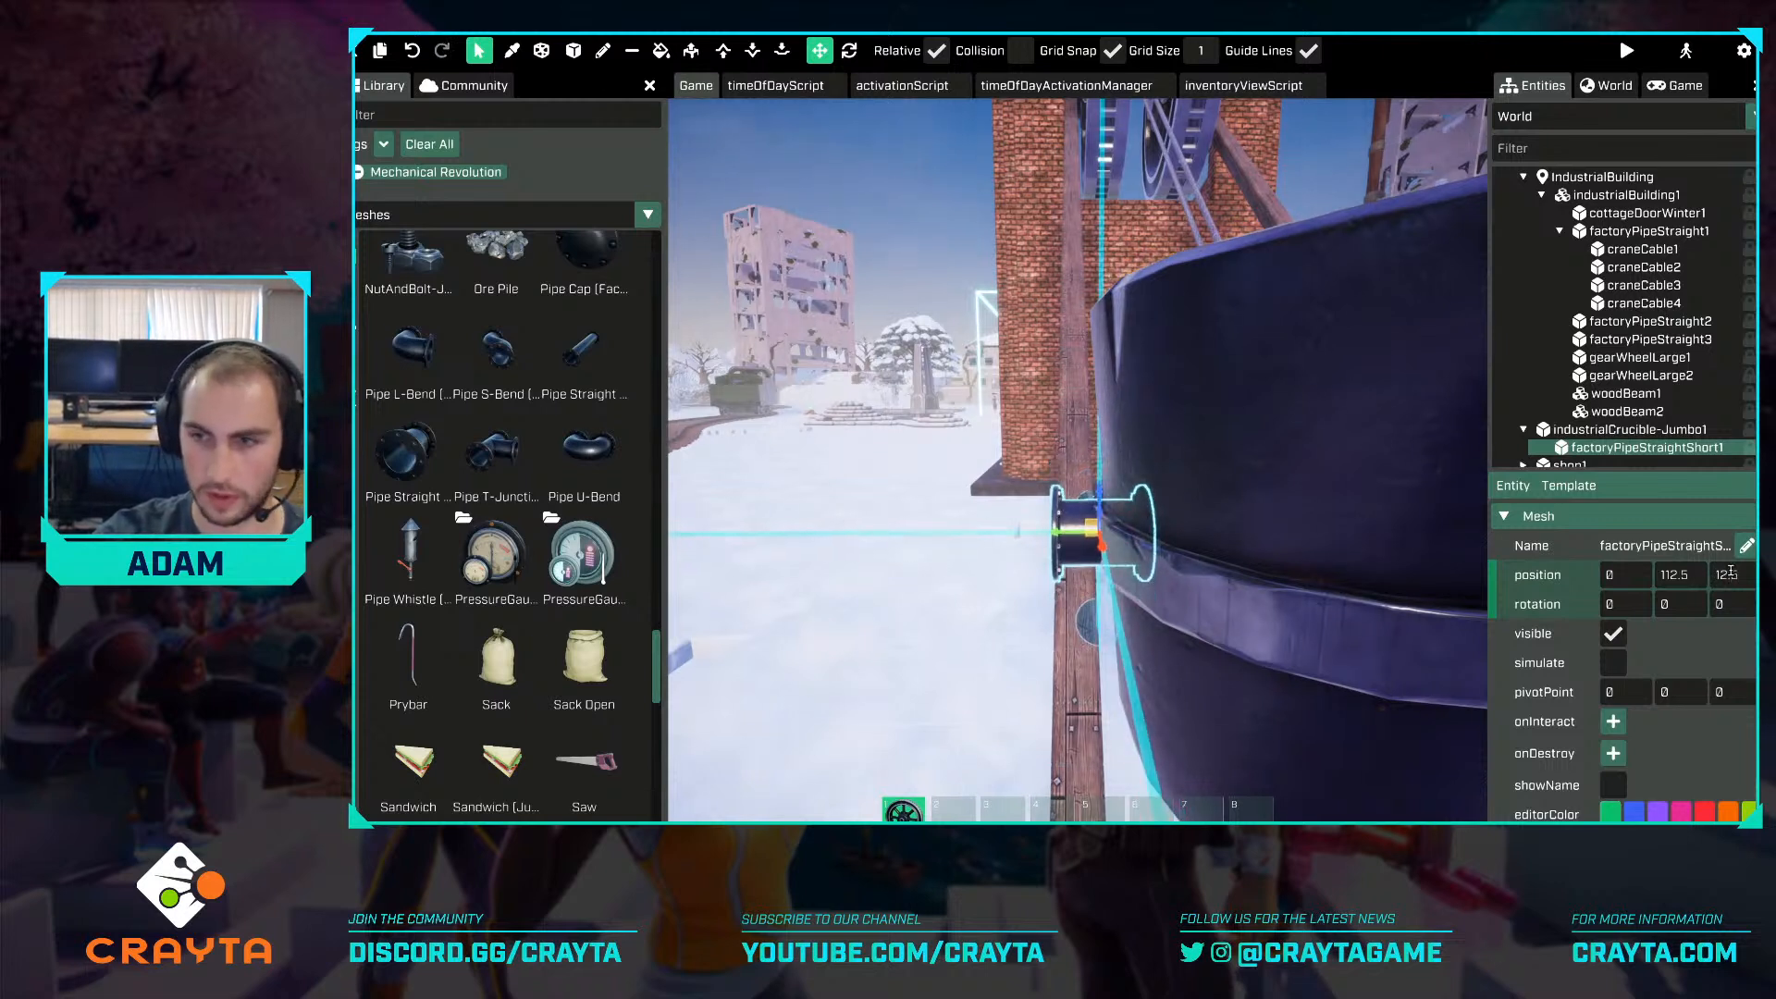
Set the short pipe's Y position to 125 and place a duplicate at Y -125 on the crucible's opposite side.
double_click(1691, 575)
text(125)
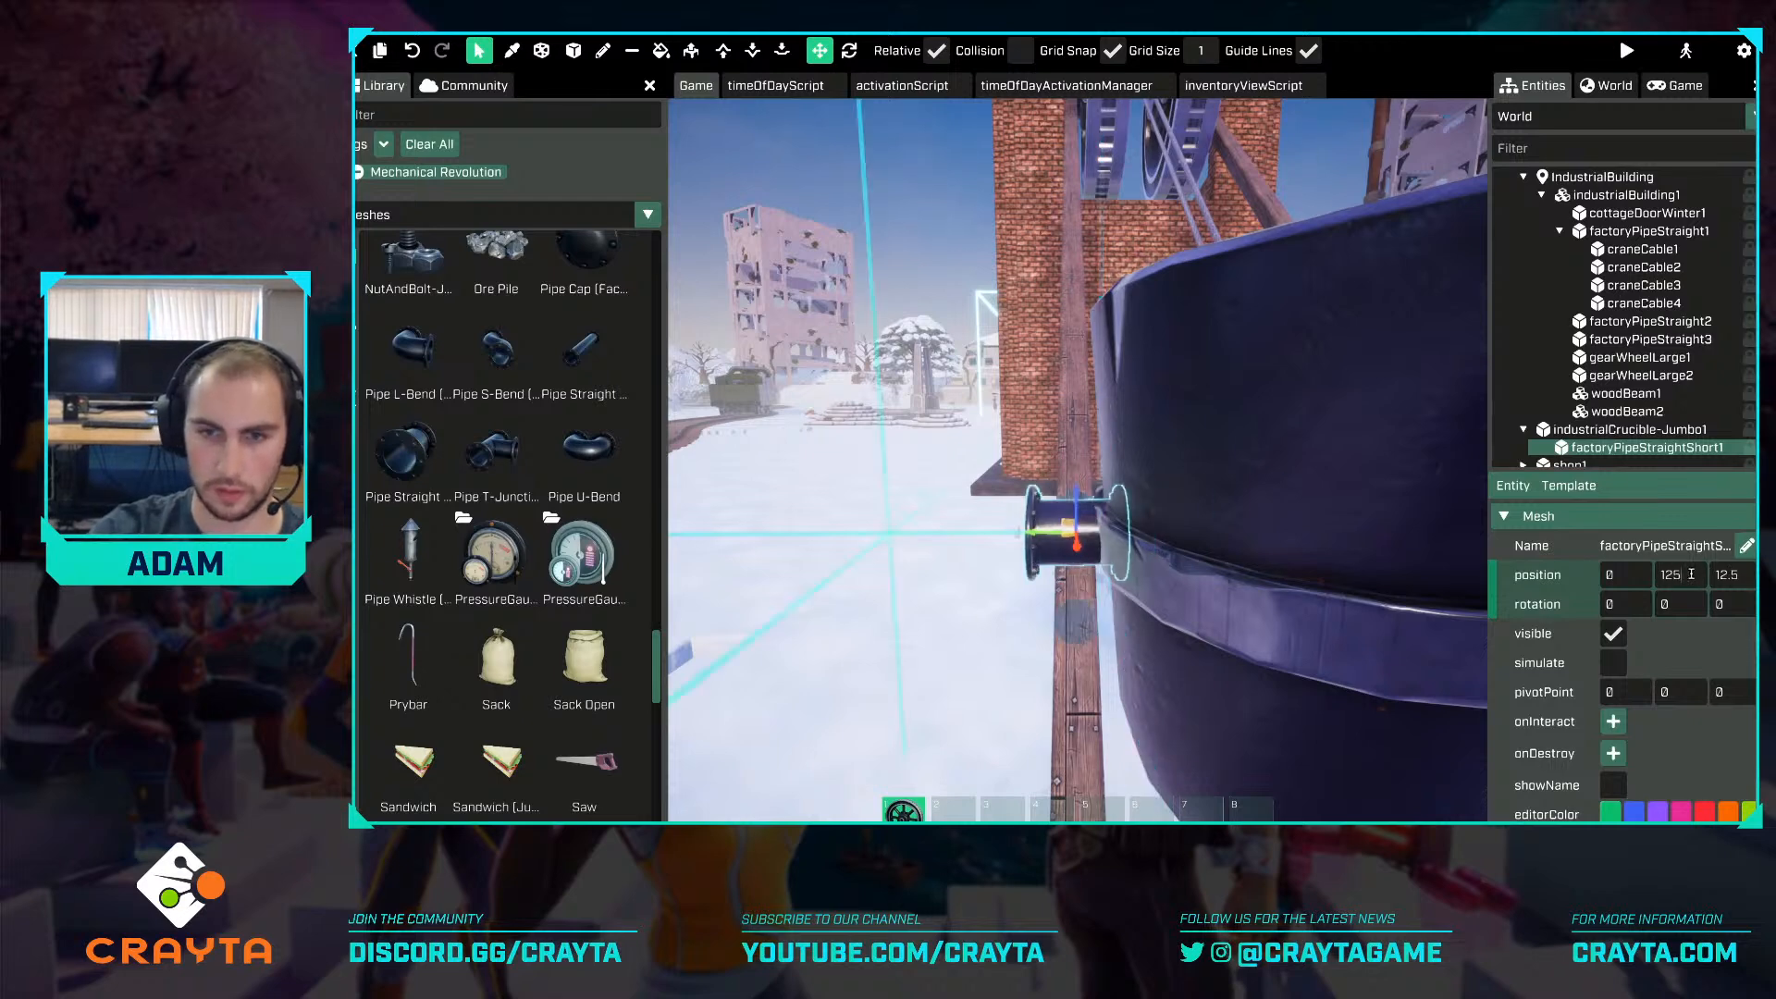
key(Return)
key(s)
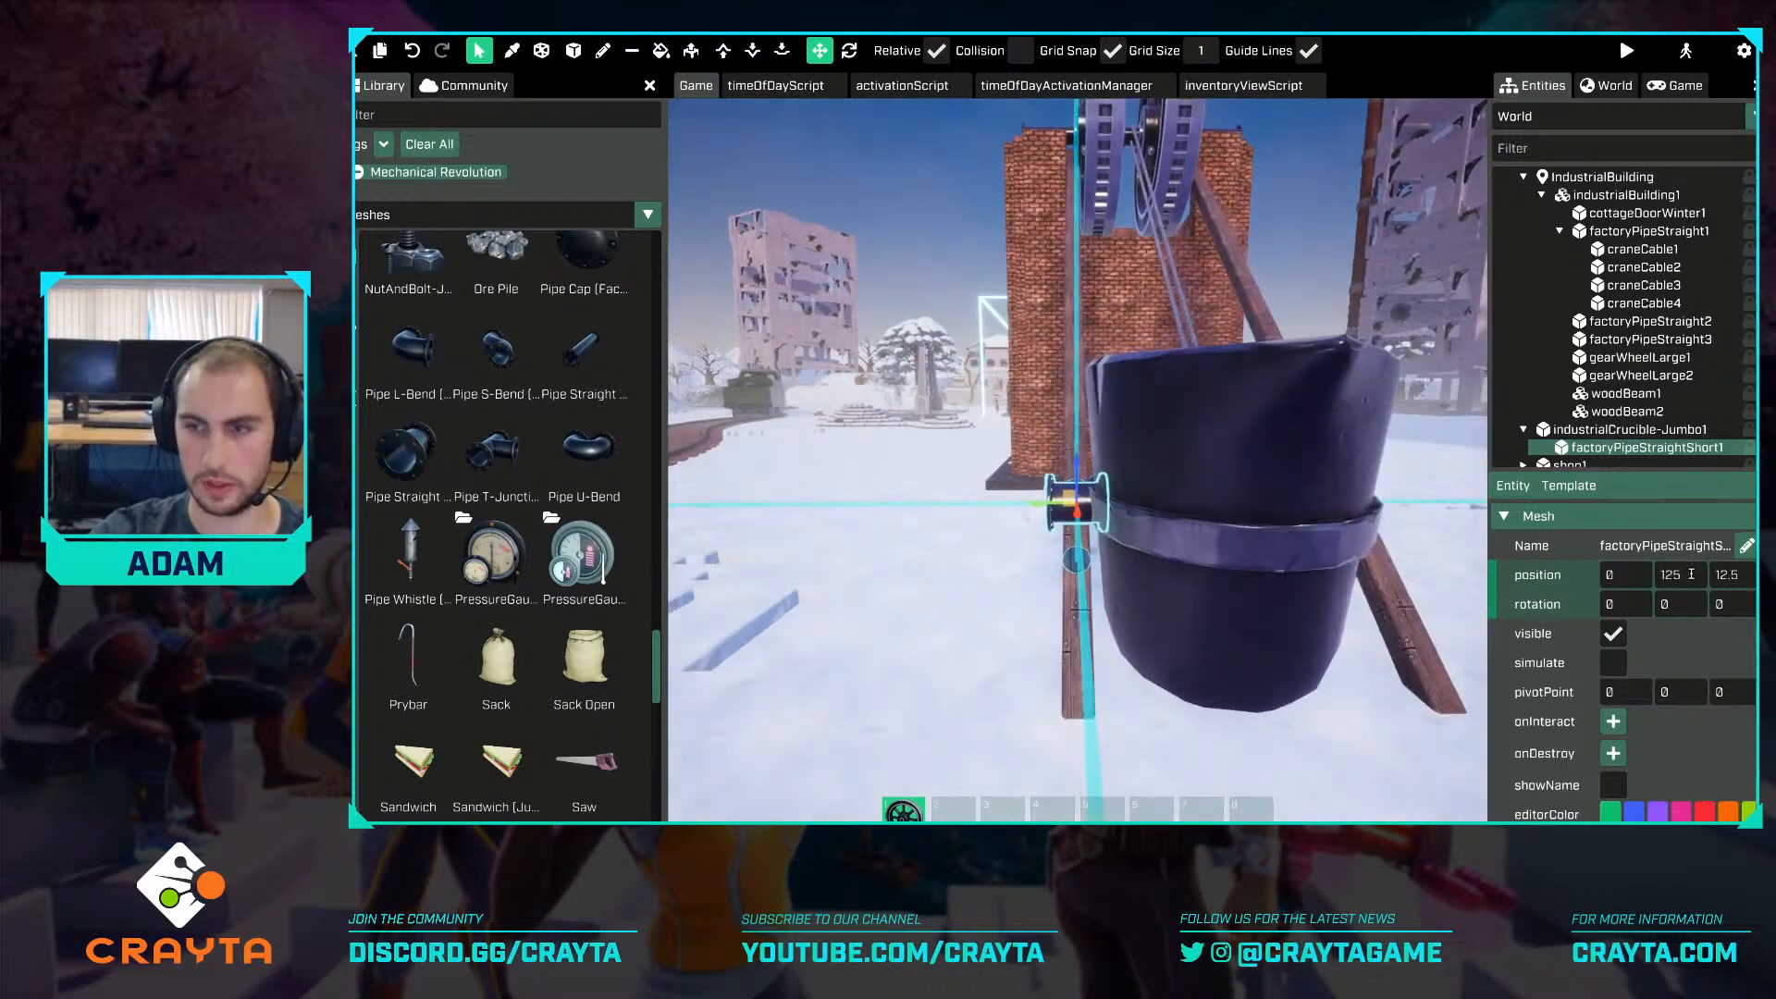
key(ctrl+d)
text(-125)
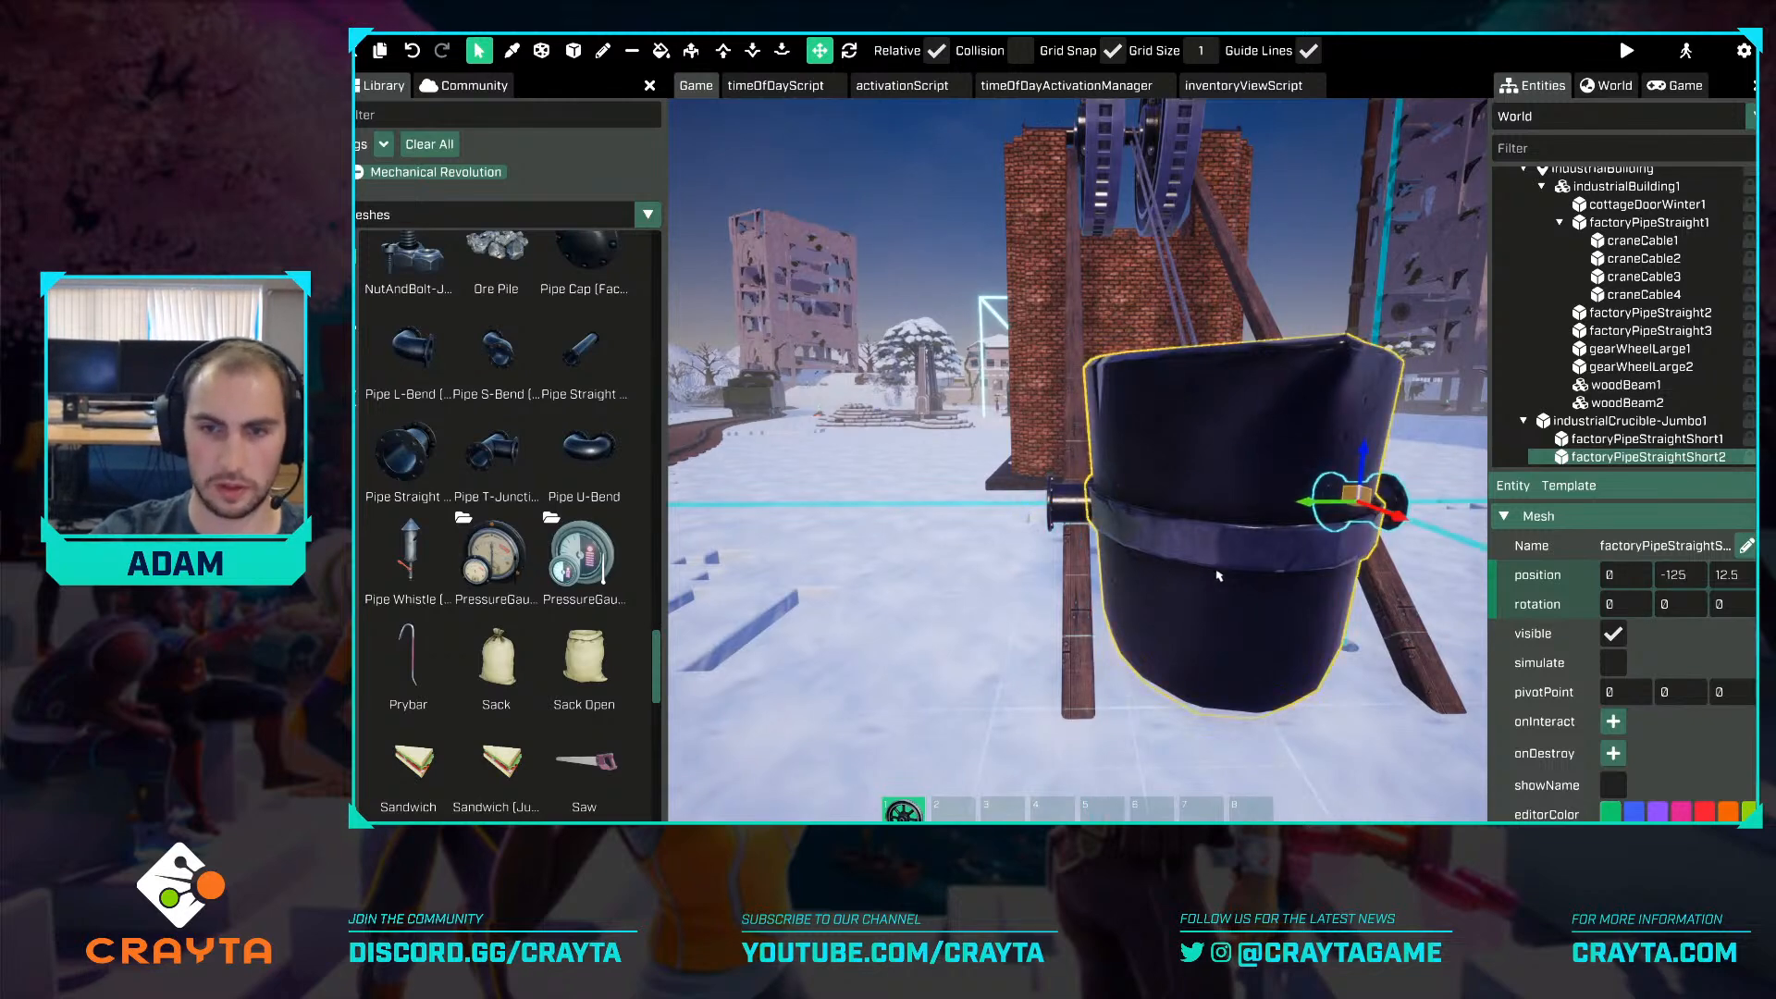
Slide the crucible freely towards the brick tower to an X position of about 4897, off the grid.
key(a)
right_drag(1219, 575, 1230, 562)
click(1261, 614)
key(s)
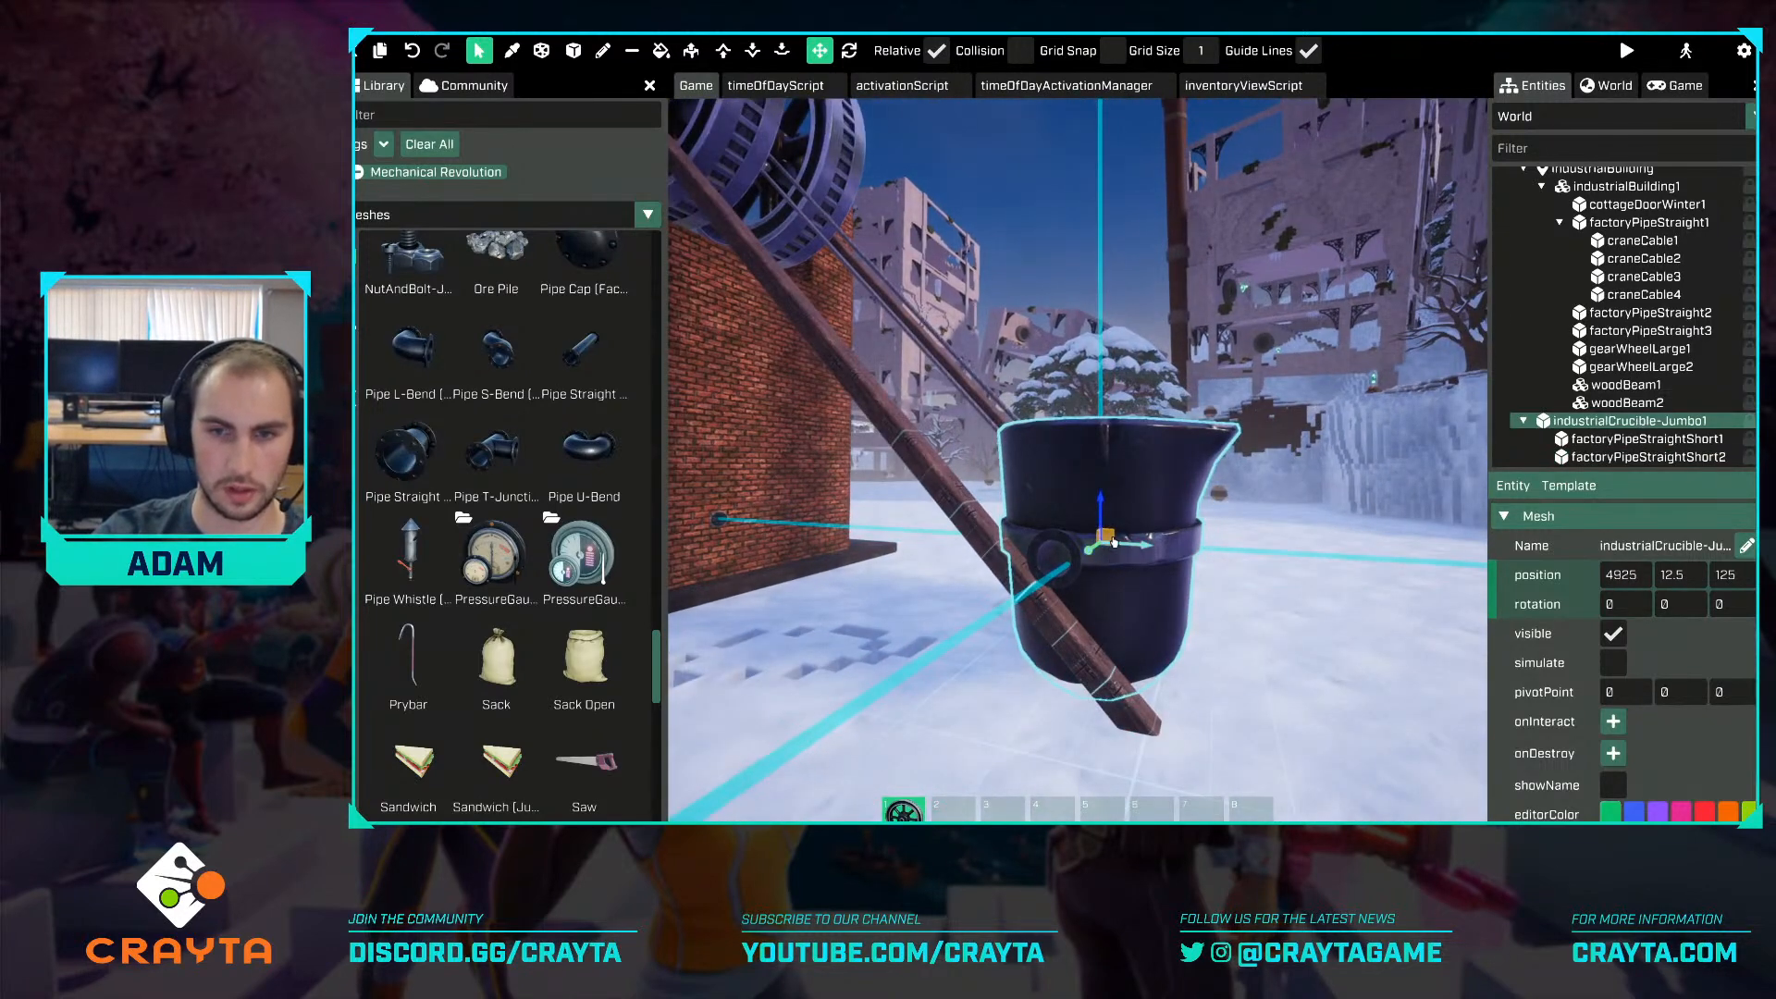
ctrl+drag(1129, 550, 1103, 548)
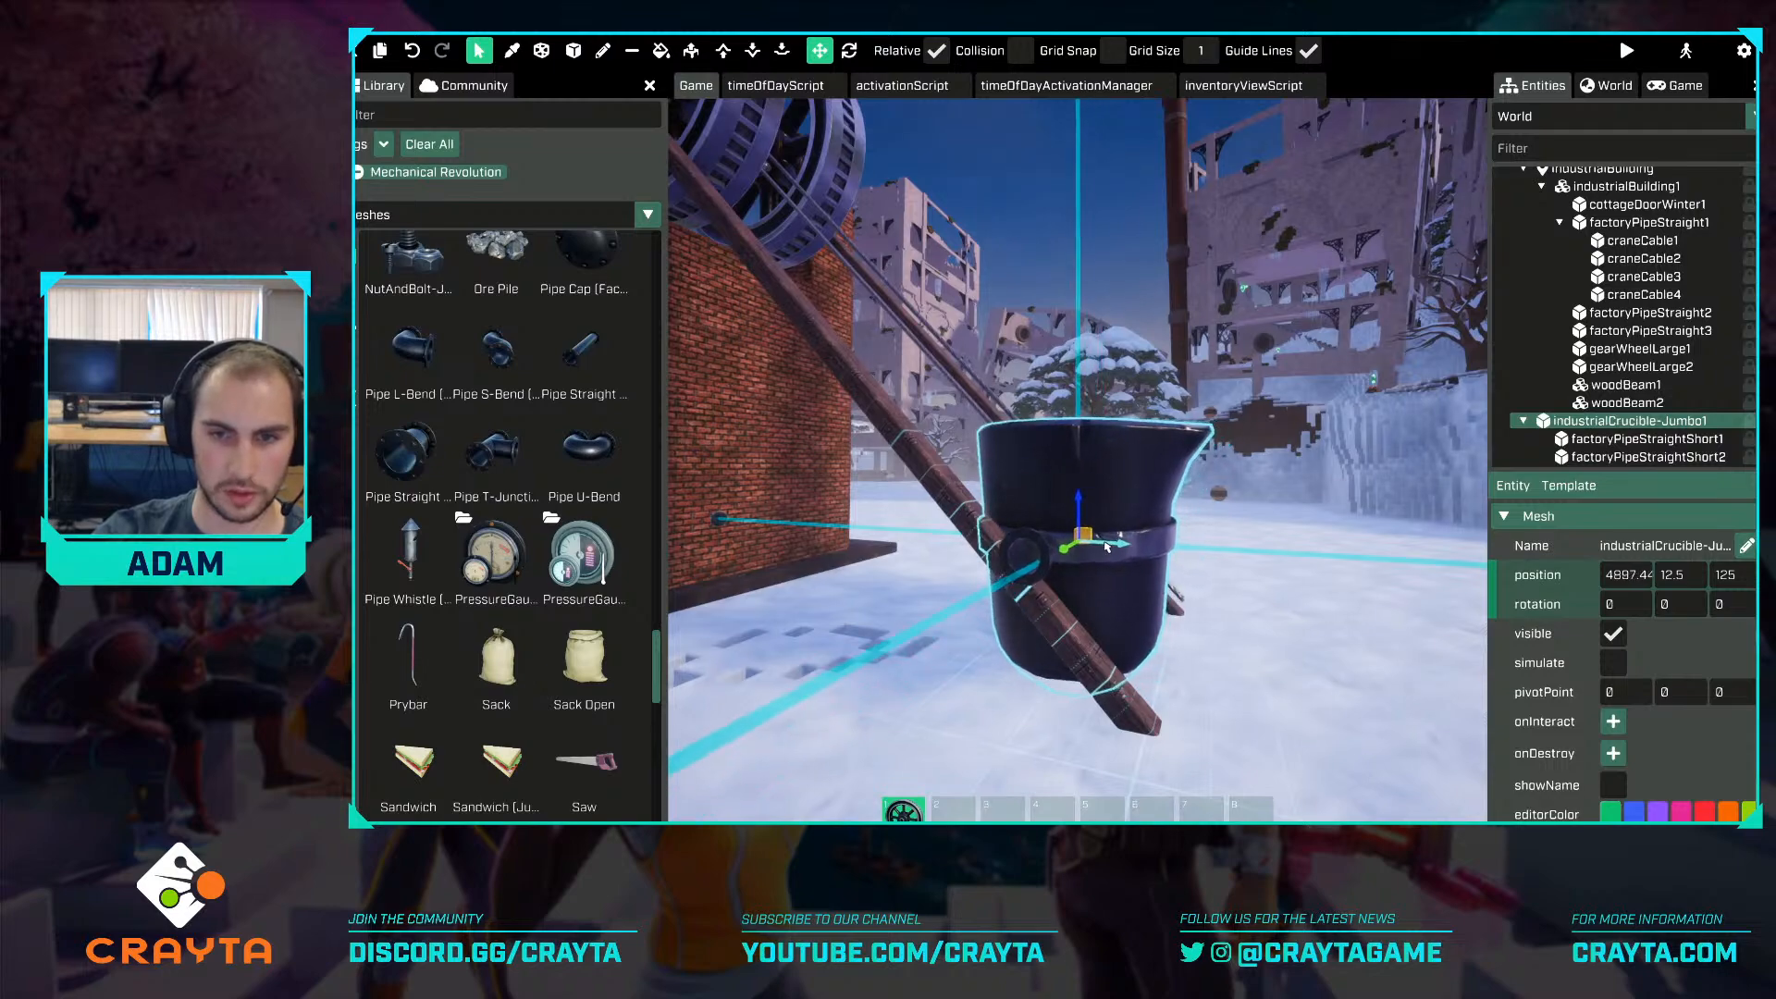
Delete the lowest crane cable segment that runs down inside the crucible.
key(a)
key(w)
right_drag(1102, 548, 1100, 591)
key(a)
key(d)
key(space)
key(w)
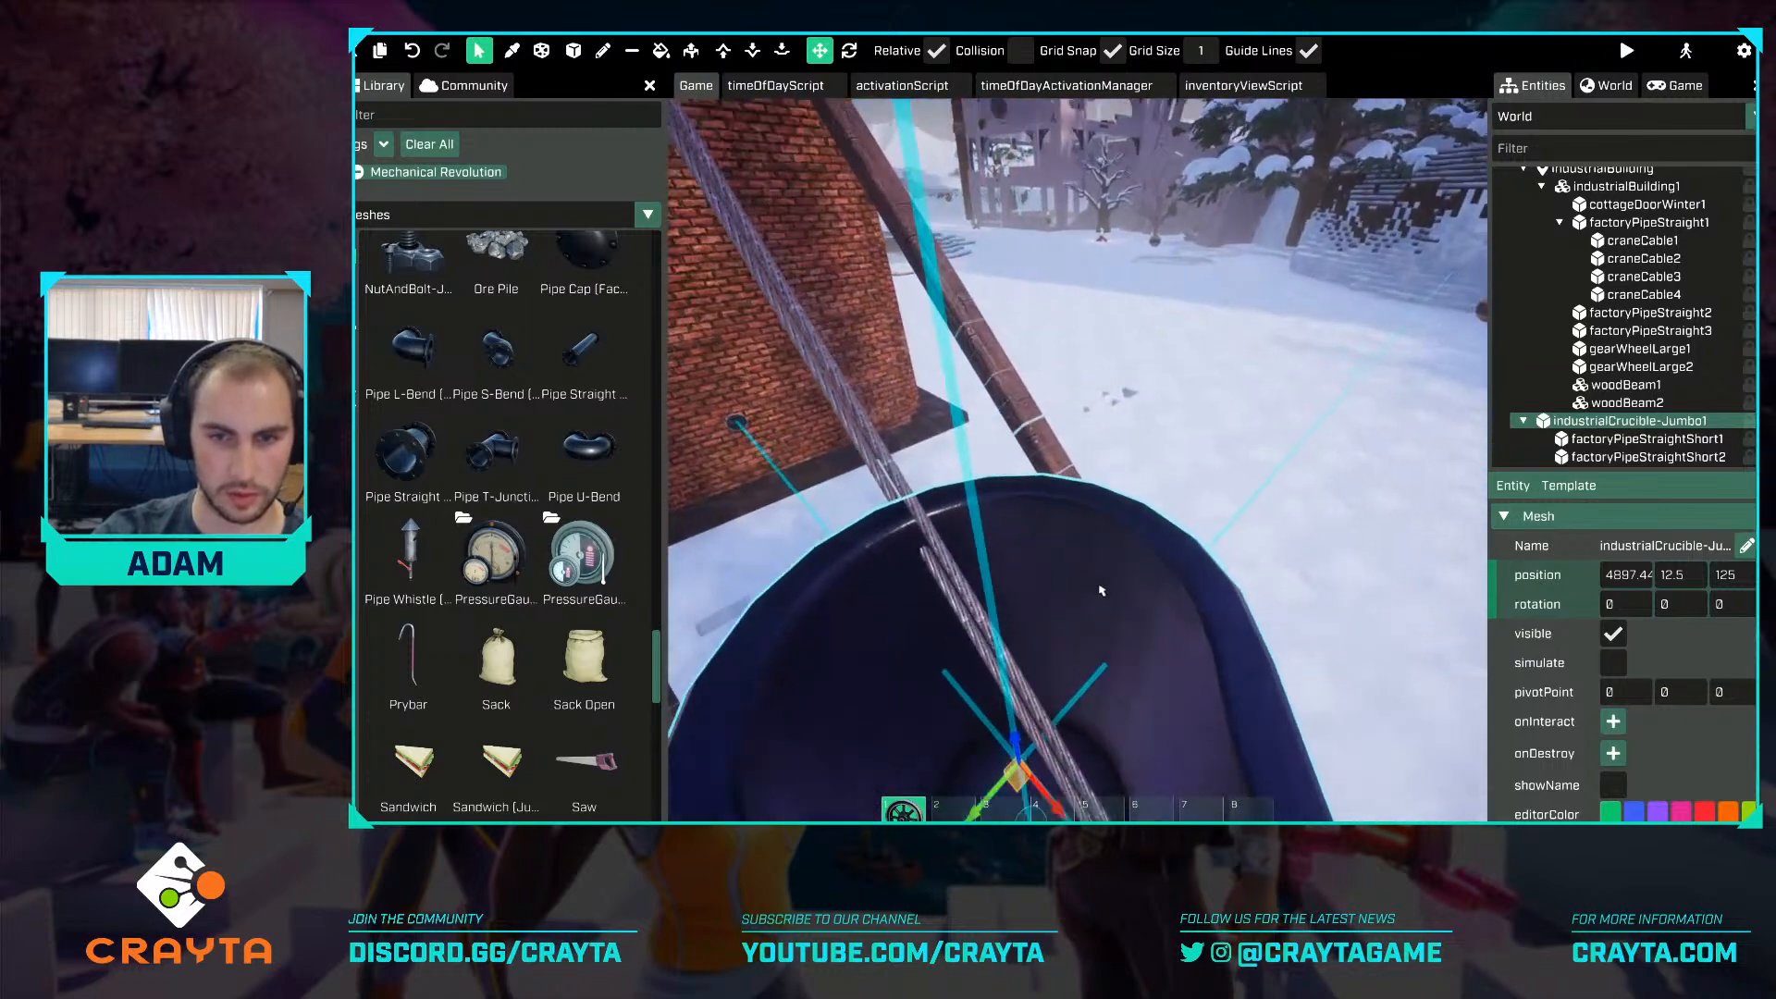
click(1023, 695)
key(s)
key(Delete)
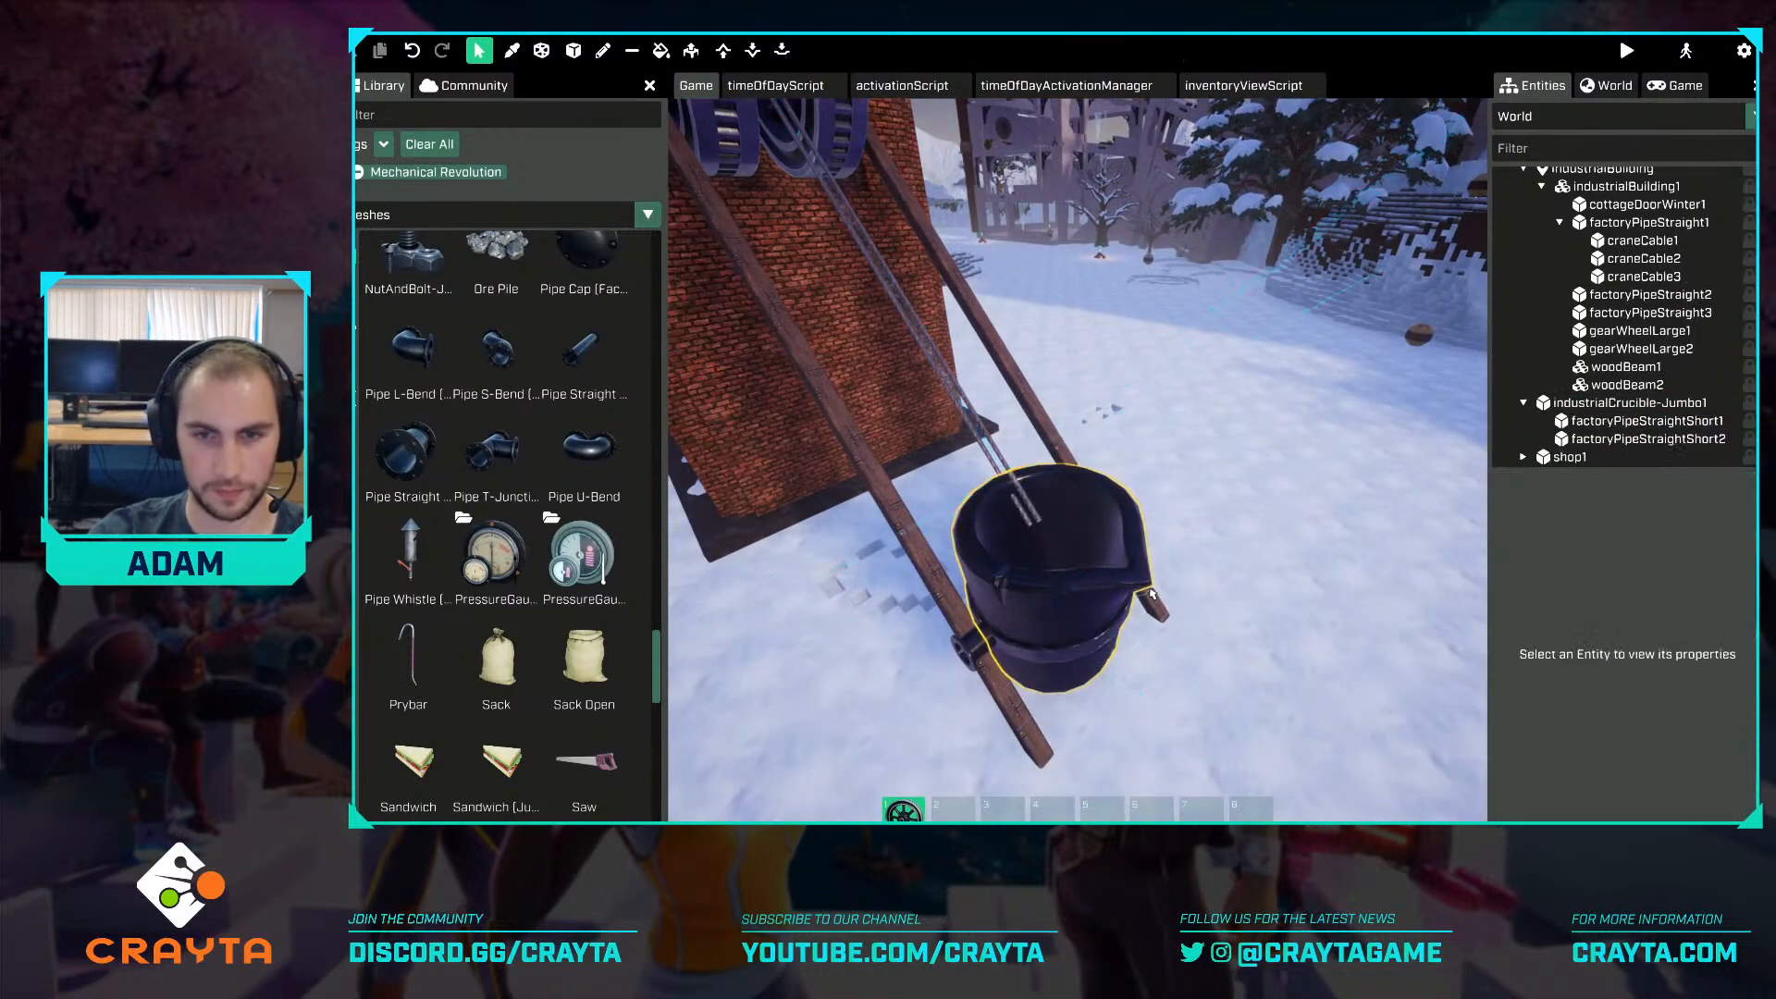
Reposition the crucible against the cable ends at about 4886, 12.5, 134.18.
right_drag(1110, 569, 1091, 580)
click(1091, 580)
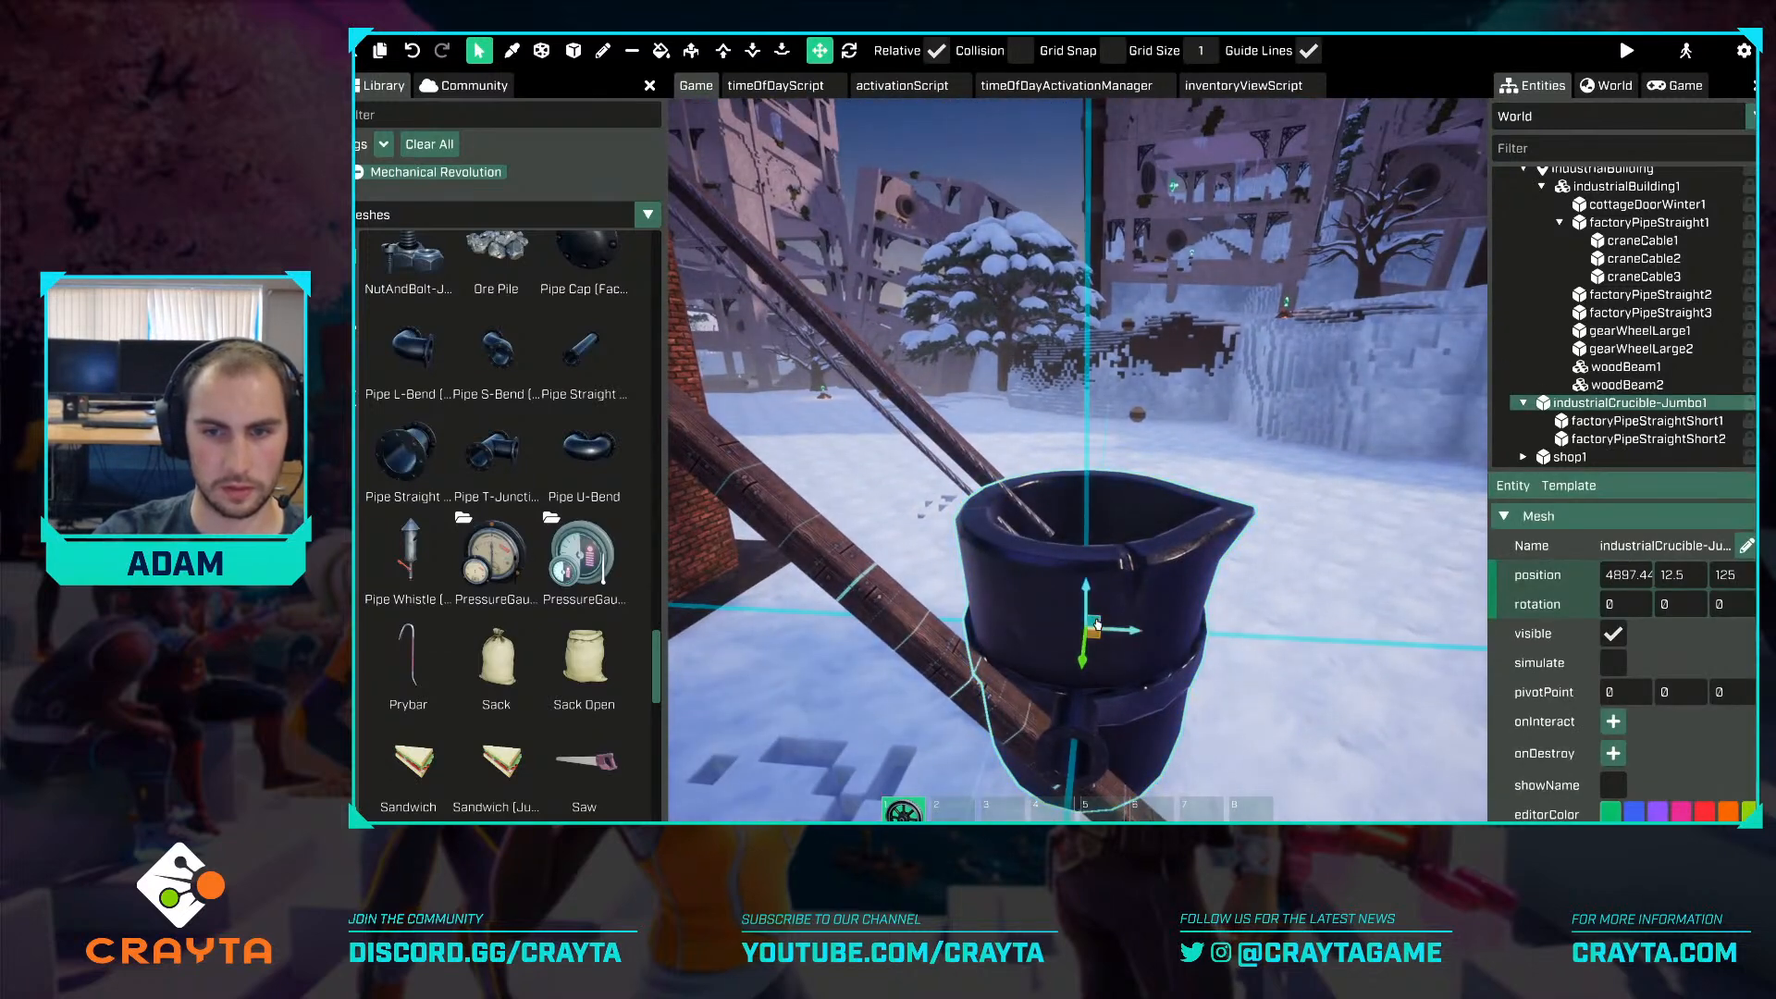
drag(1099, 627, 1125, 632)
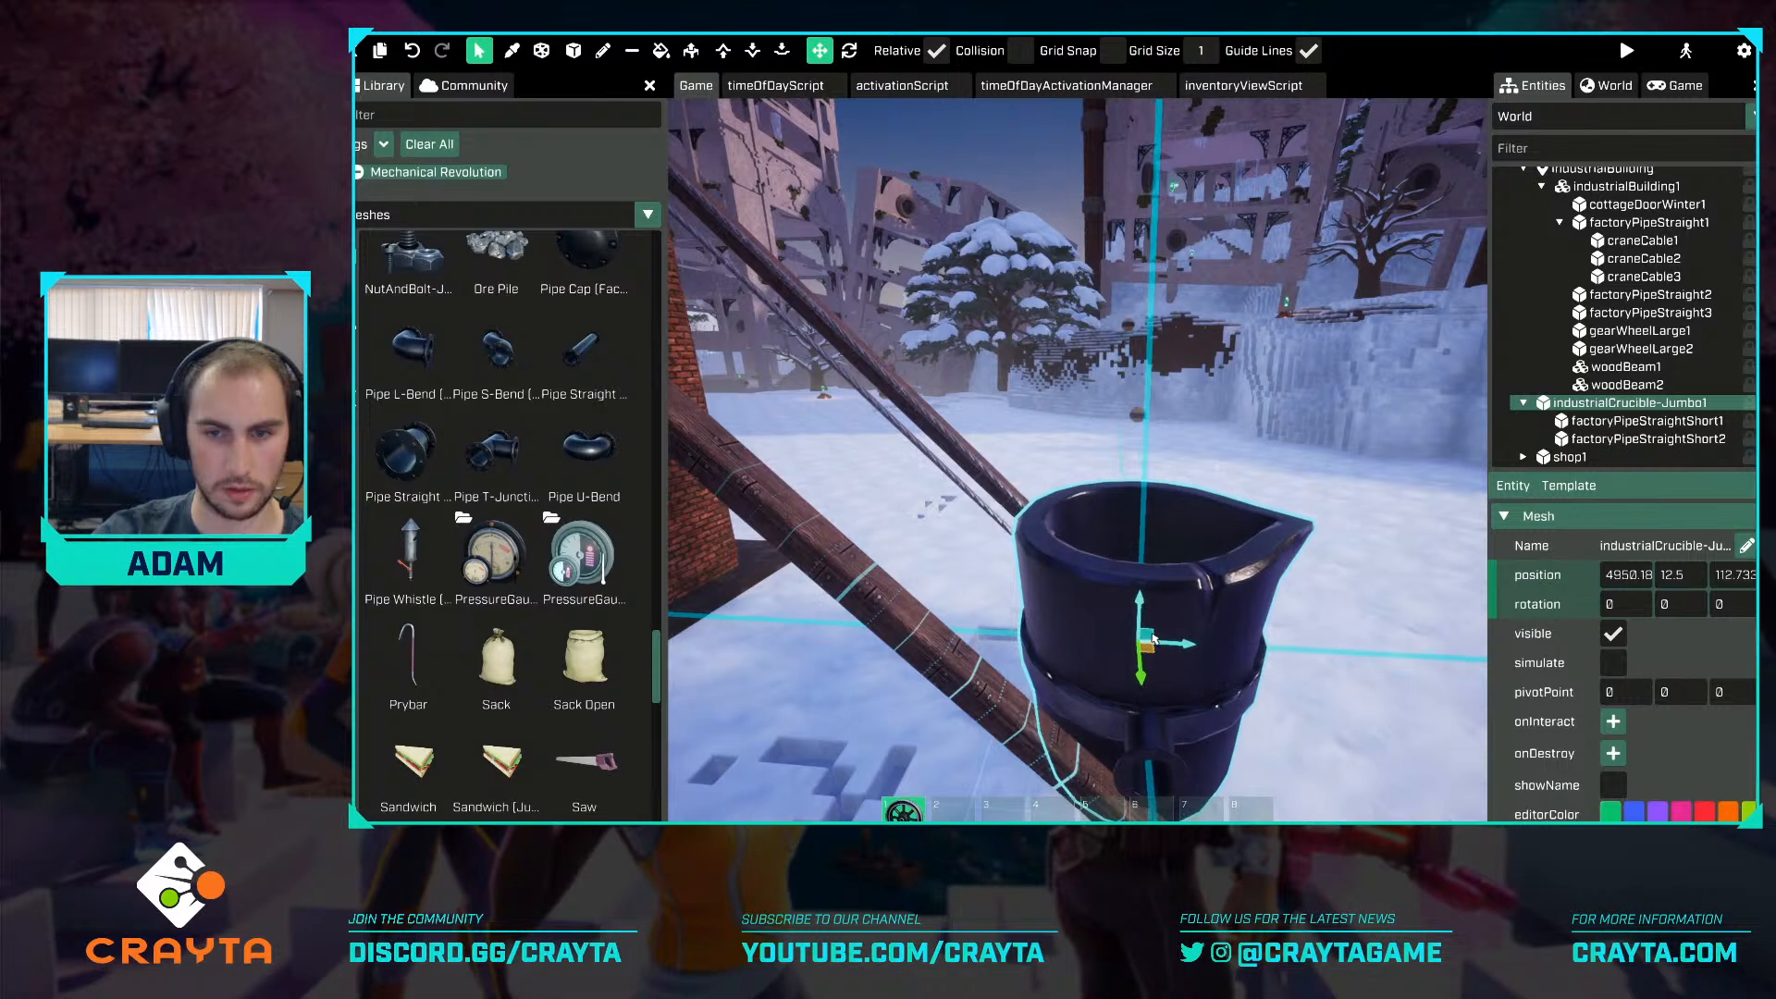
drag(1149, 639, 1087, 618)
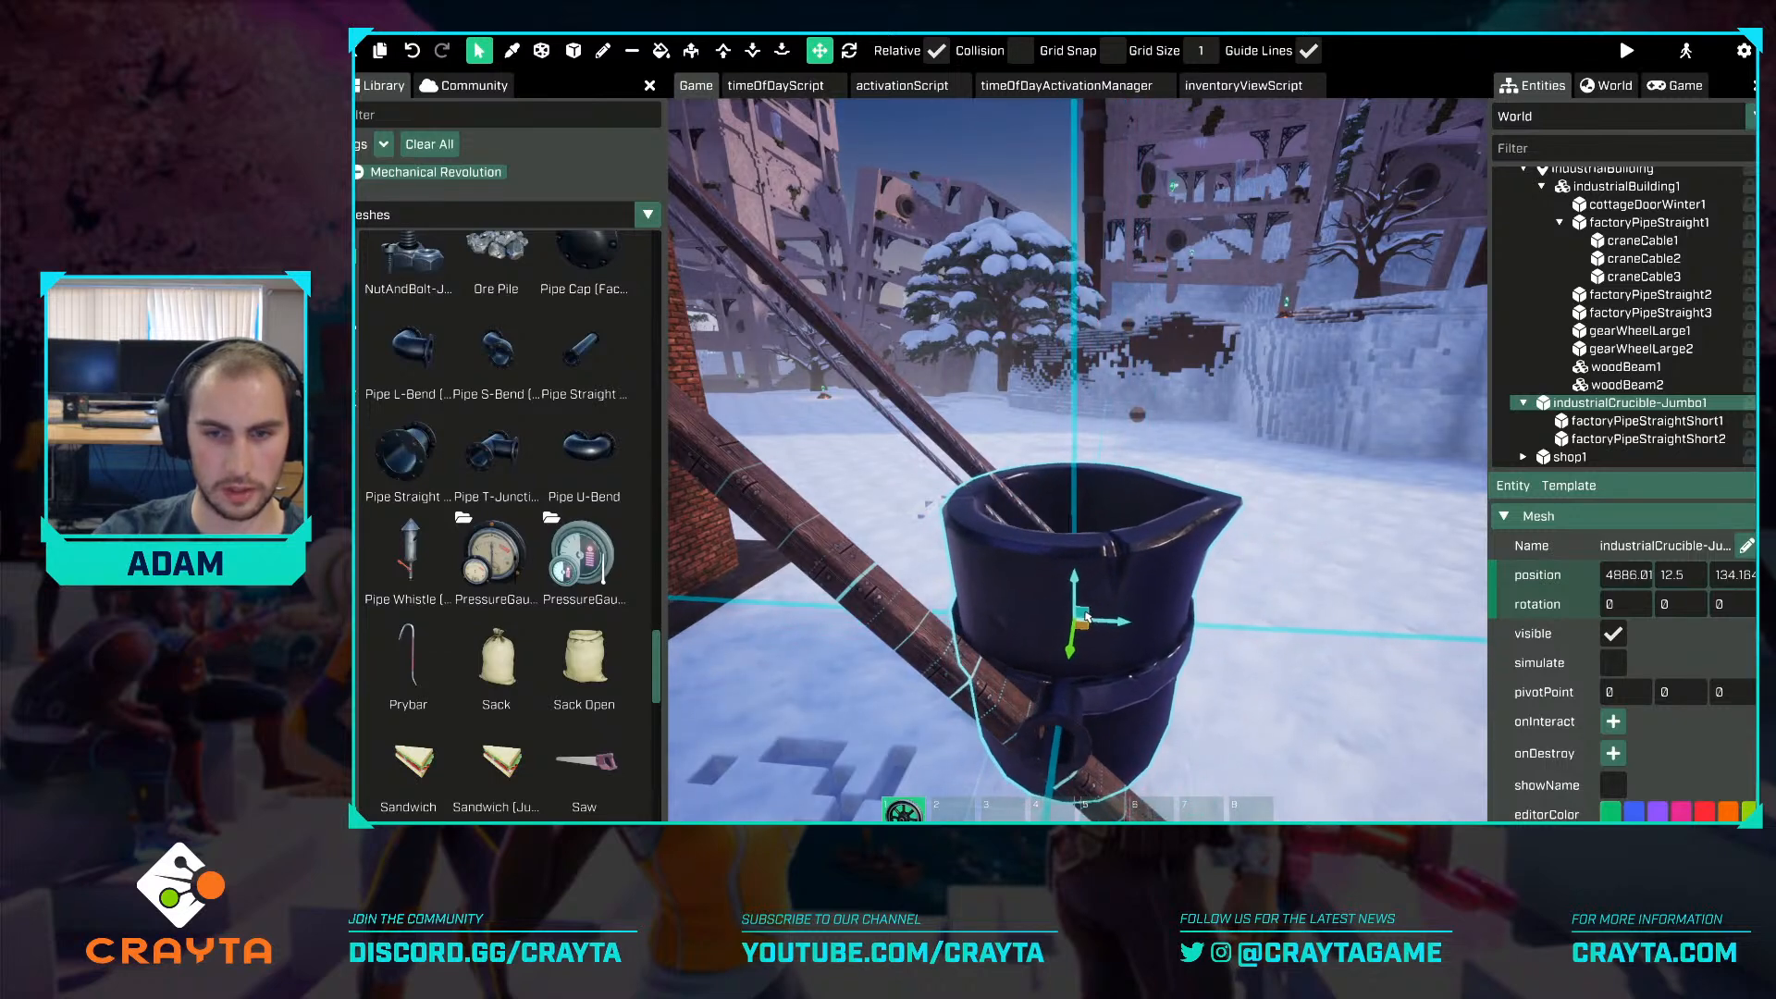
Slide the lowest remaining crane cable slightly up towards the gear wheels to about 361.78, 0, -349.2.
click(963, 454)
drag(849, 360, 794, 329)
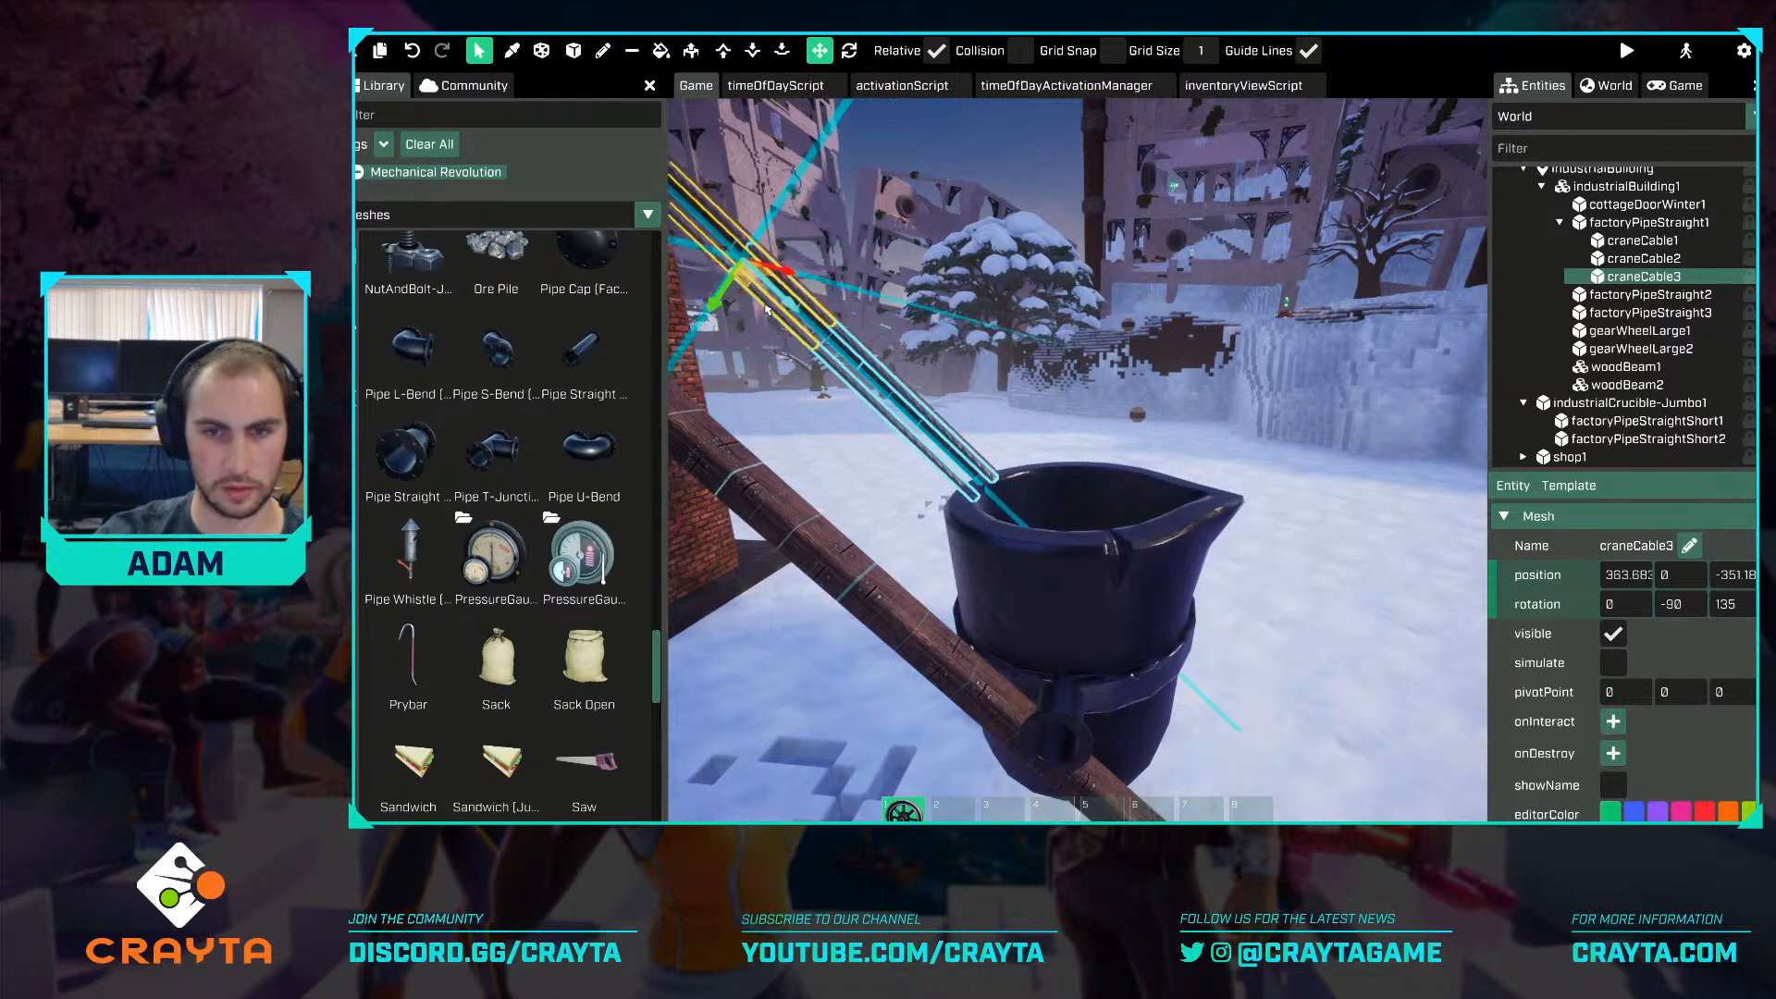
key(s)
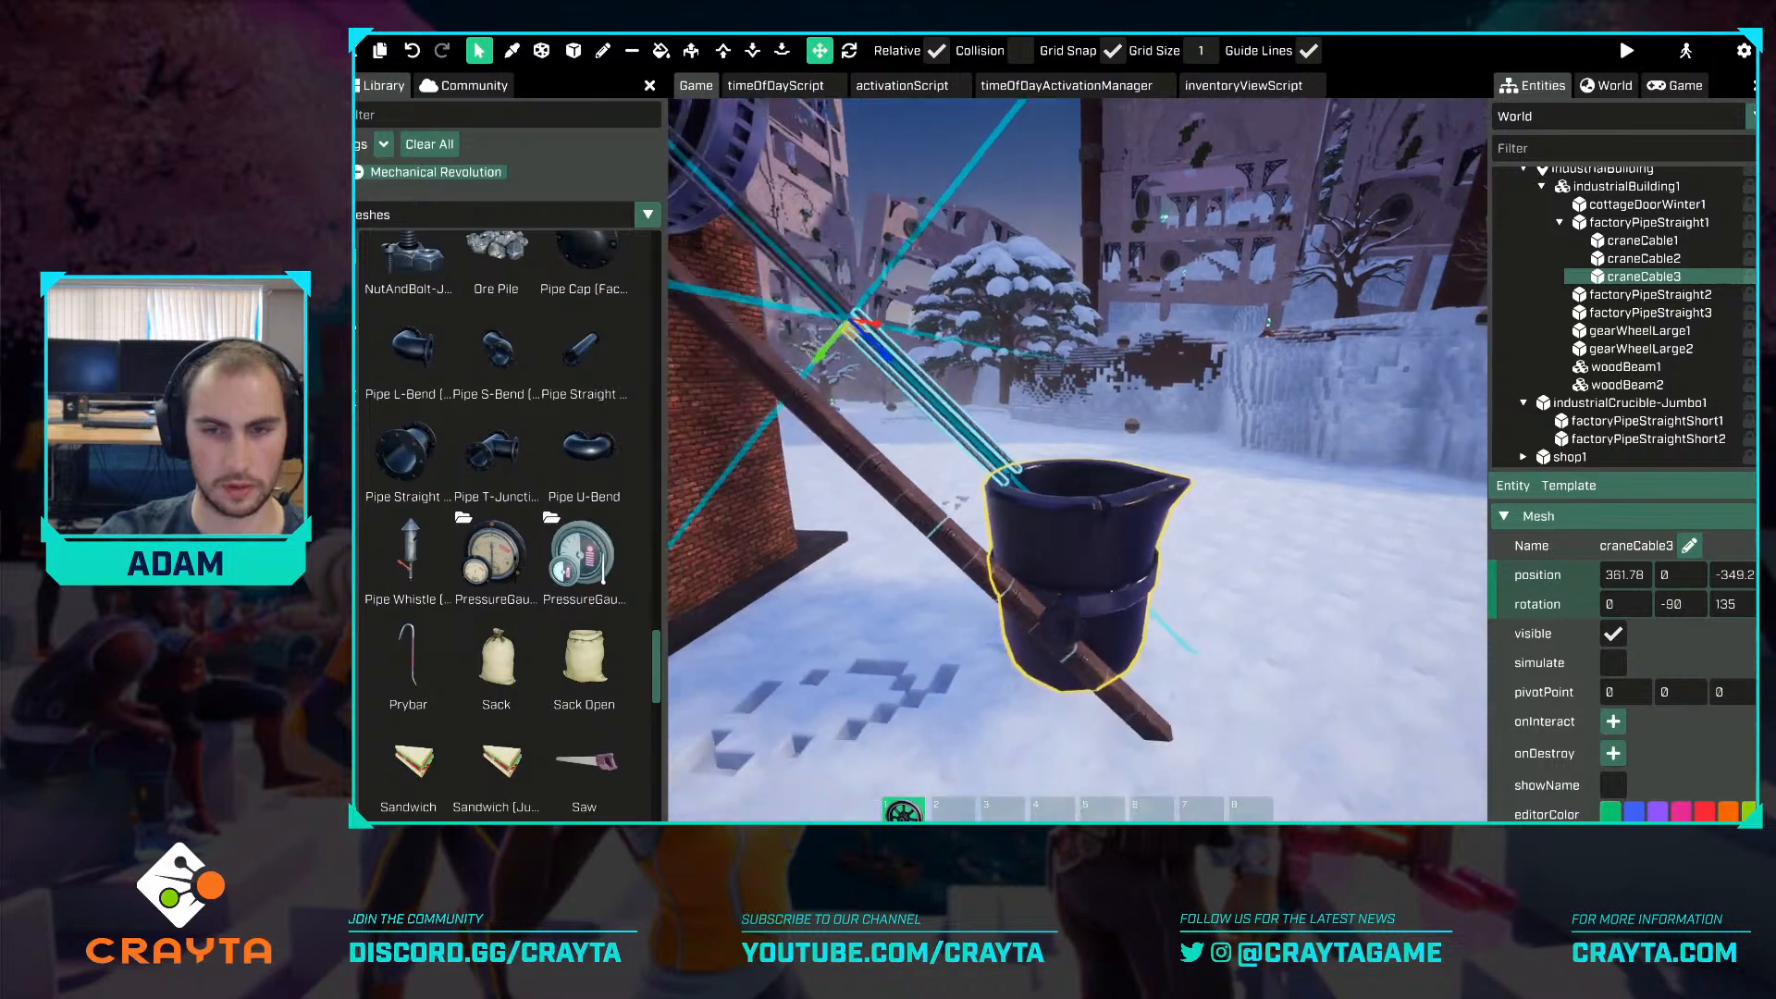
Examine the winding tower, cables and crucible from several sides and look into the open brick tower.
right_drag(973, 454, 925, 425)
click(1132, 283)
key(s)
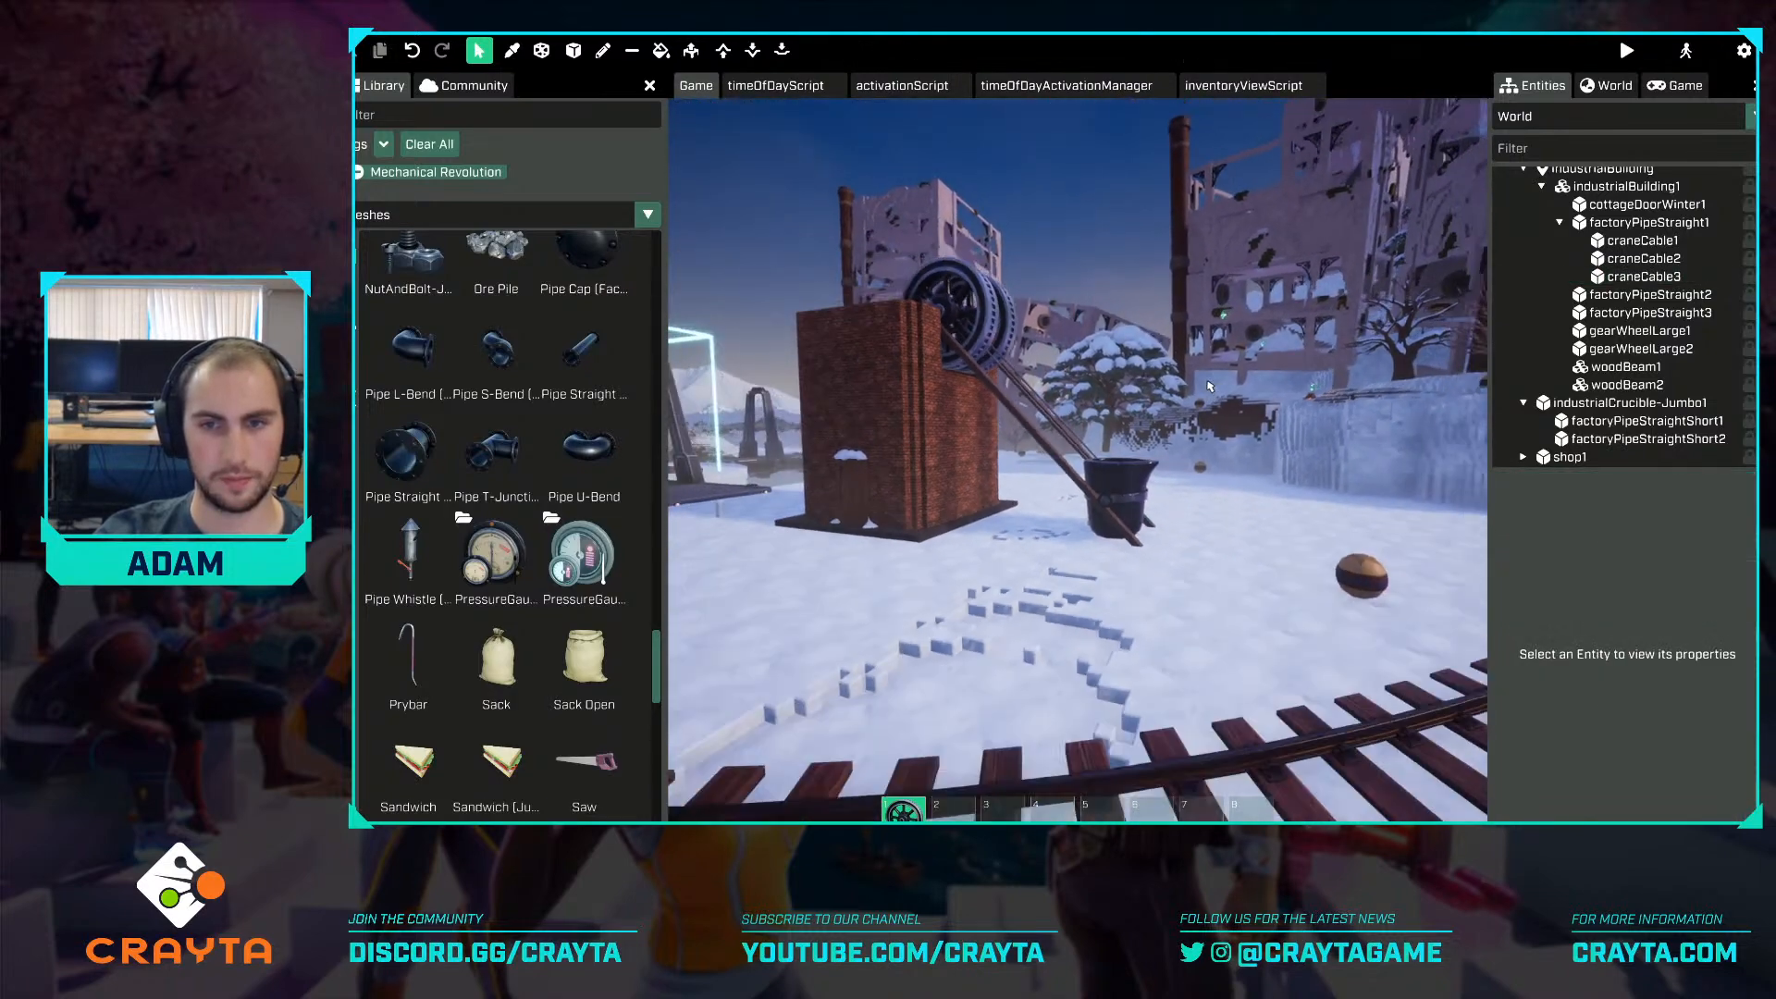
key(w)
key(a)
right_drag(1131, 283, 1194, 277)
key(d)
right_drag(1193, 351, 1148, 406)
key(w)
key(s)
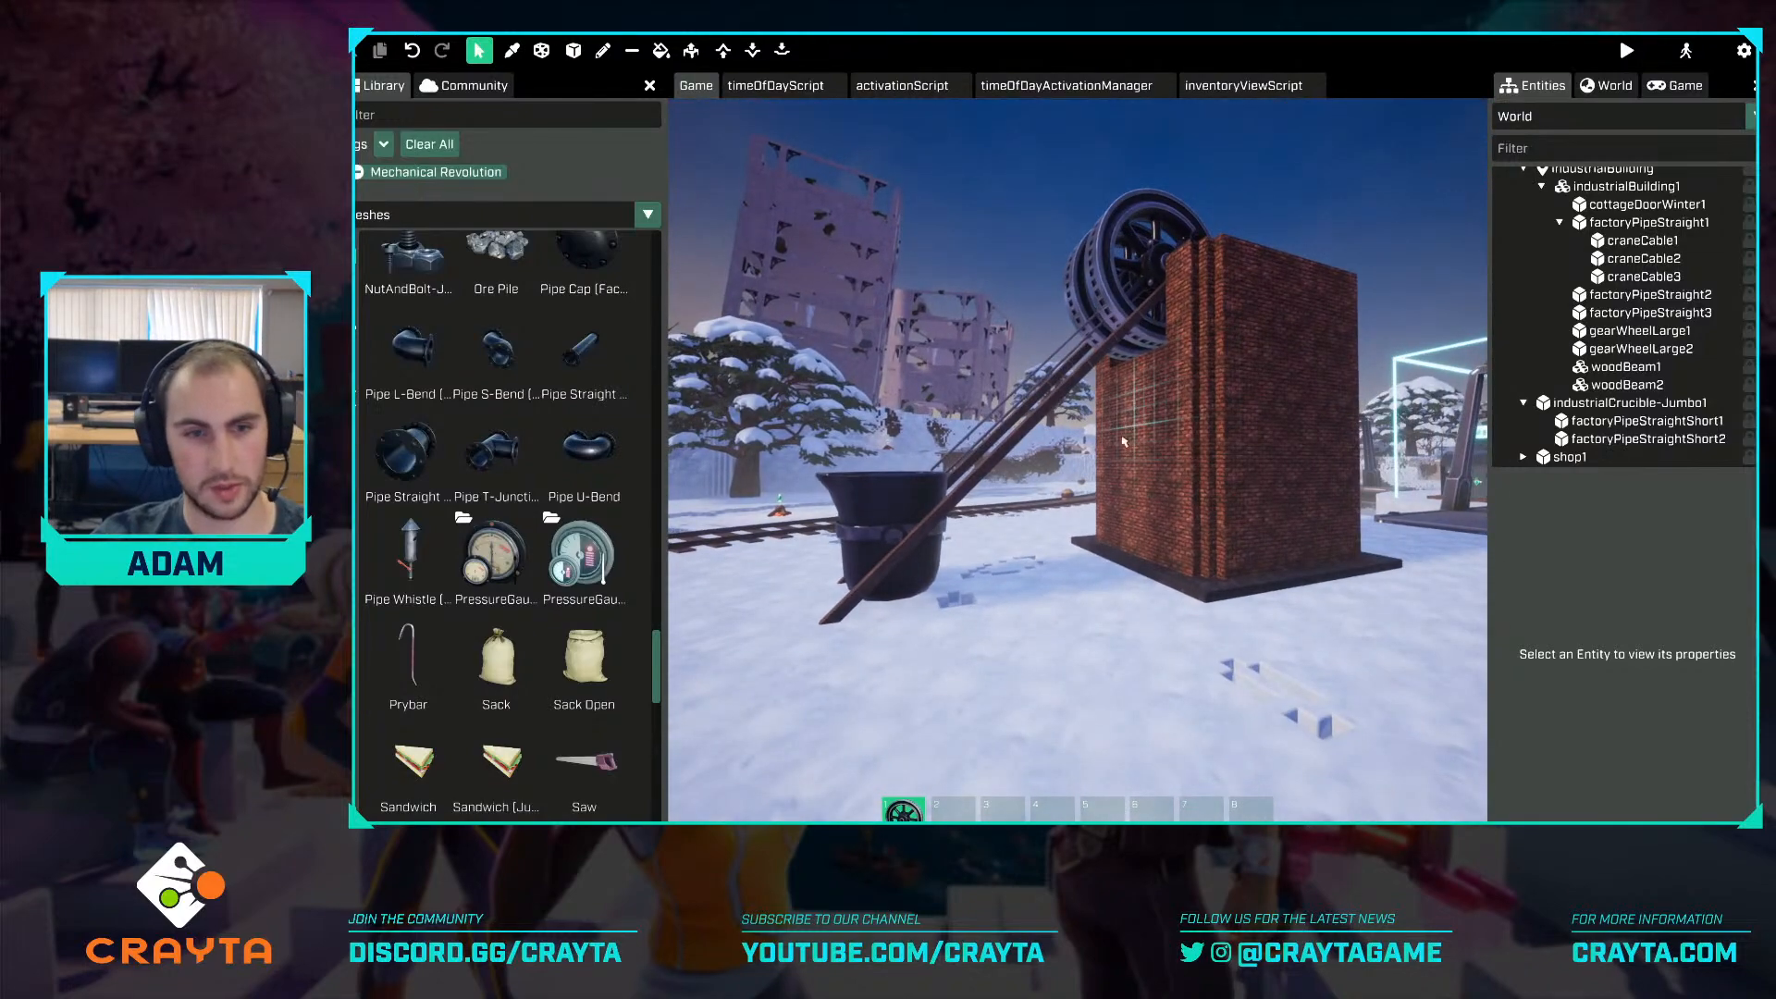
key(w)
right_drag(1028, 527, 1355, 573)
key(a)
key(w)
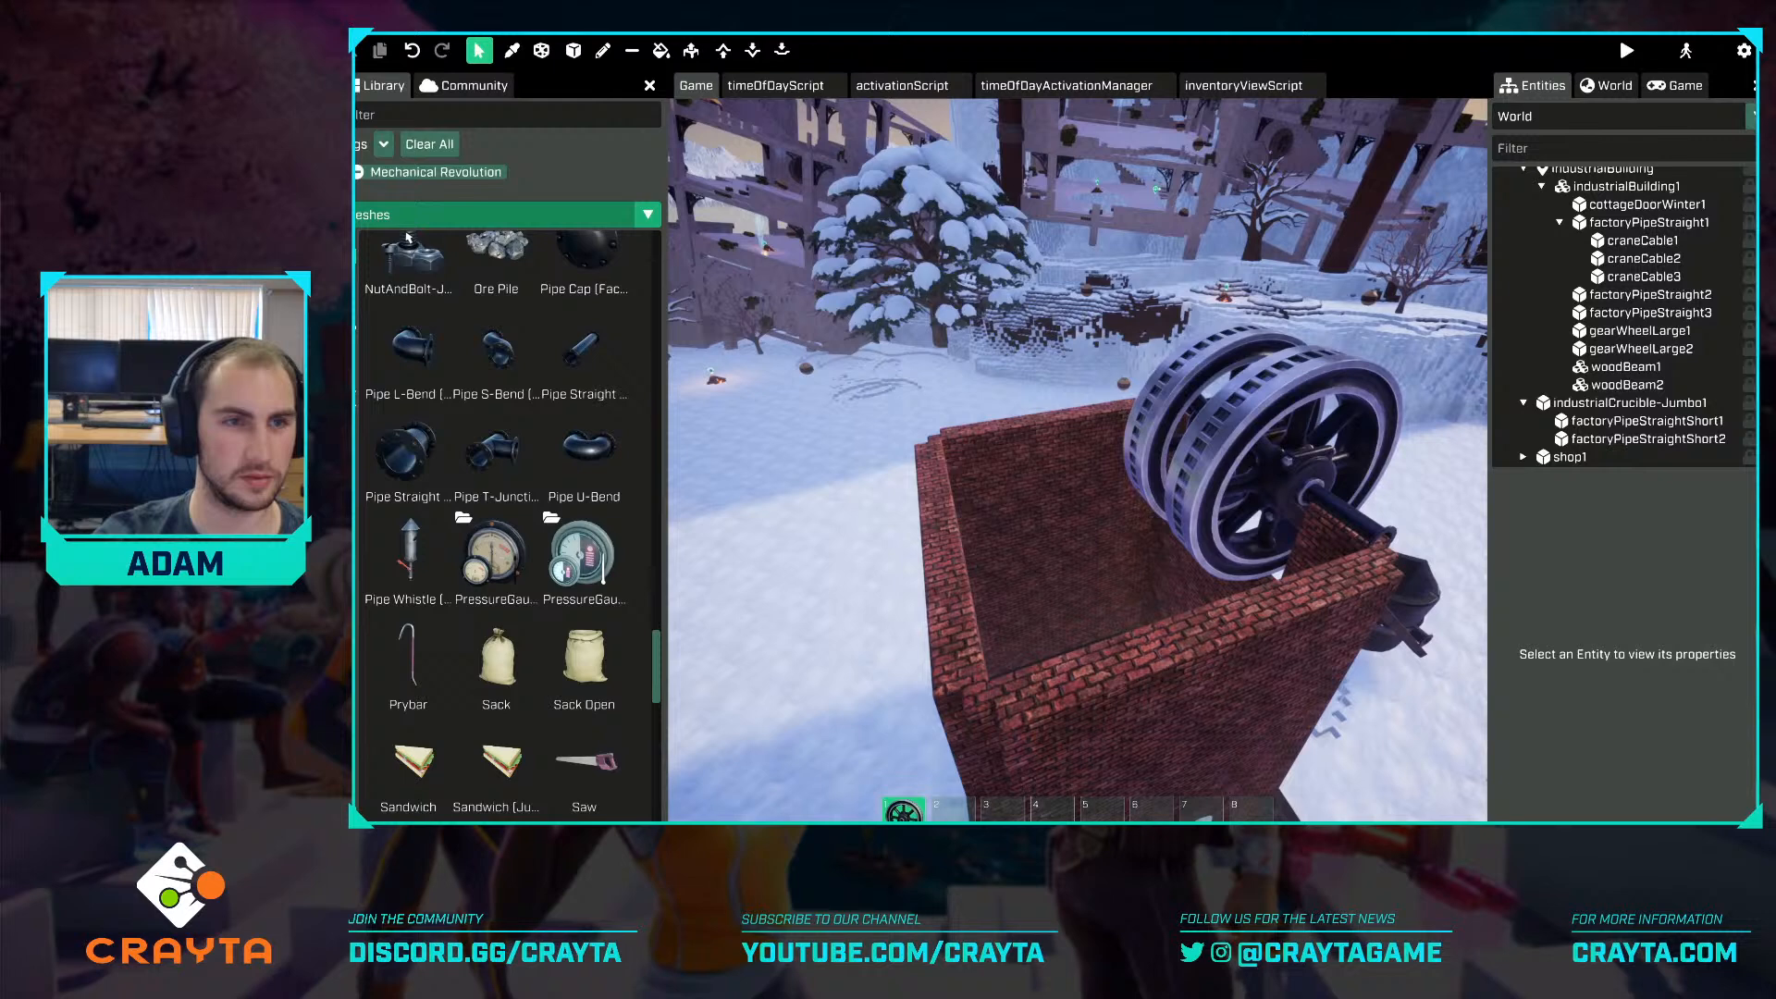
Filter the meshes for staircases and place a FactoryStaircaseSpiralLeftUp section on the floor inside the brick tower.
click(495, 113)
text(a)
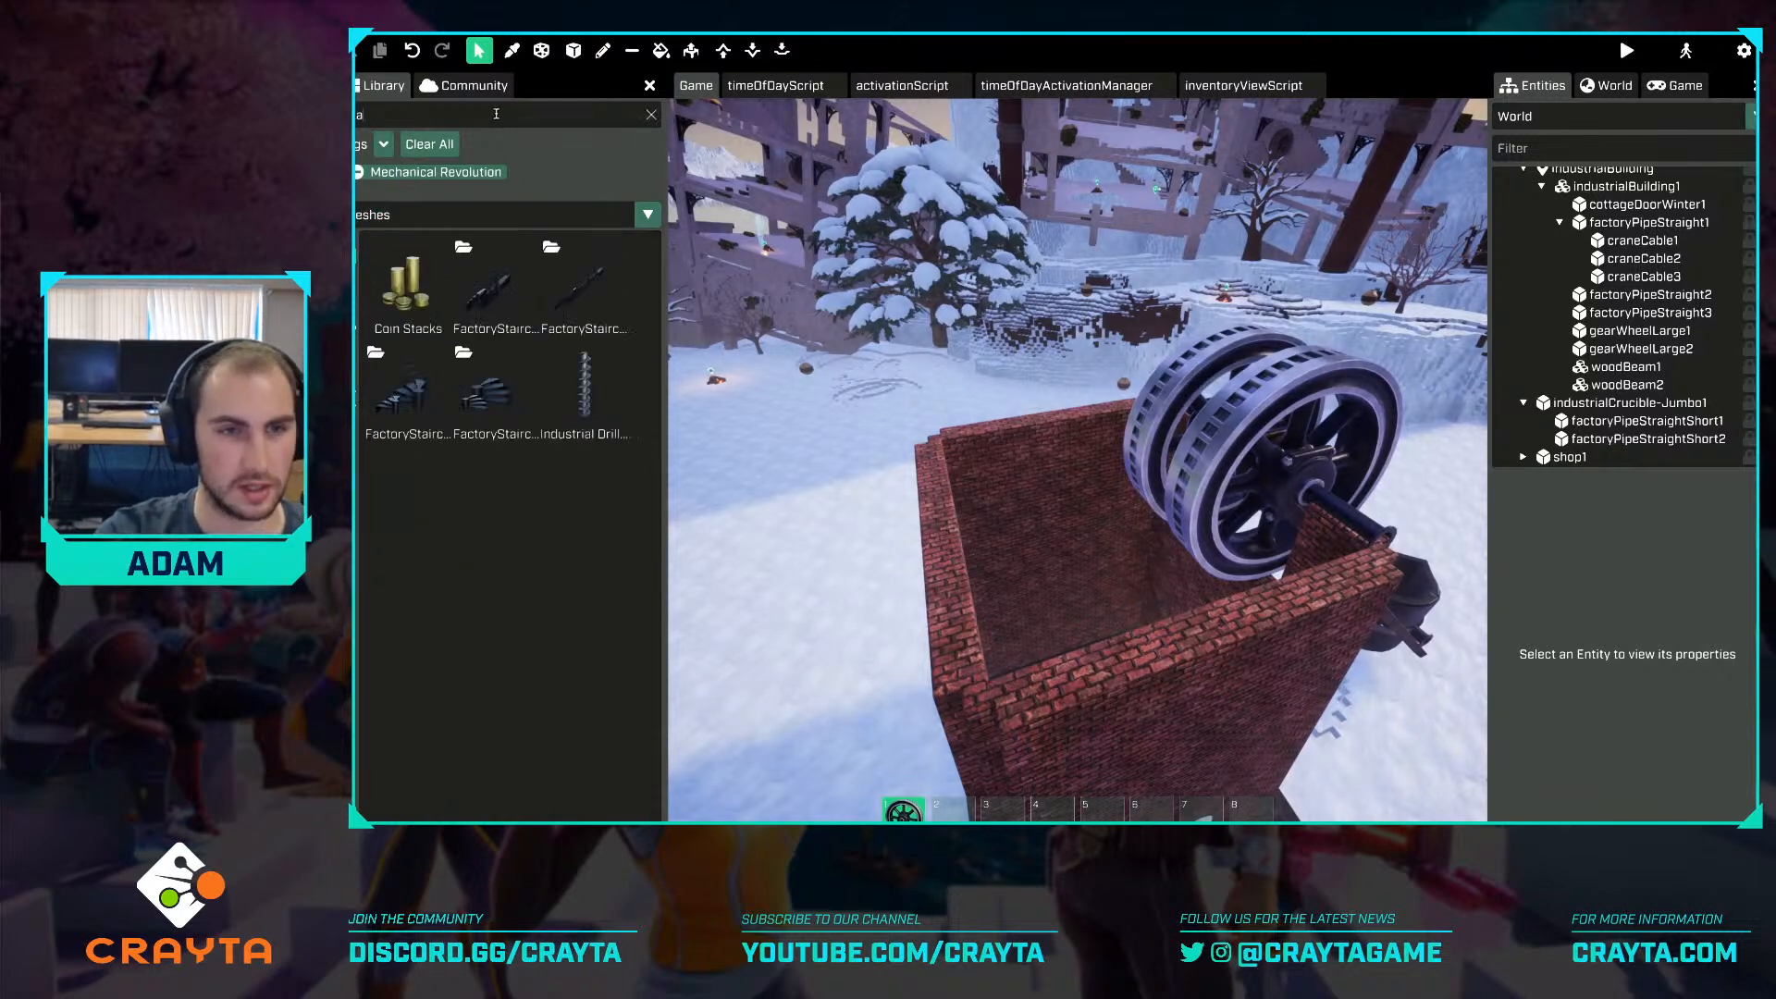
double_click(397, 407)
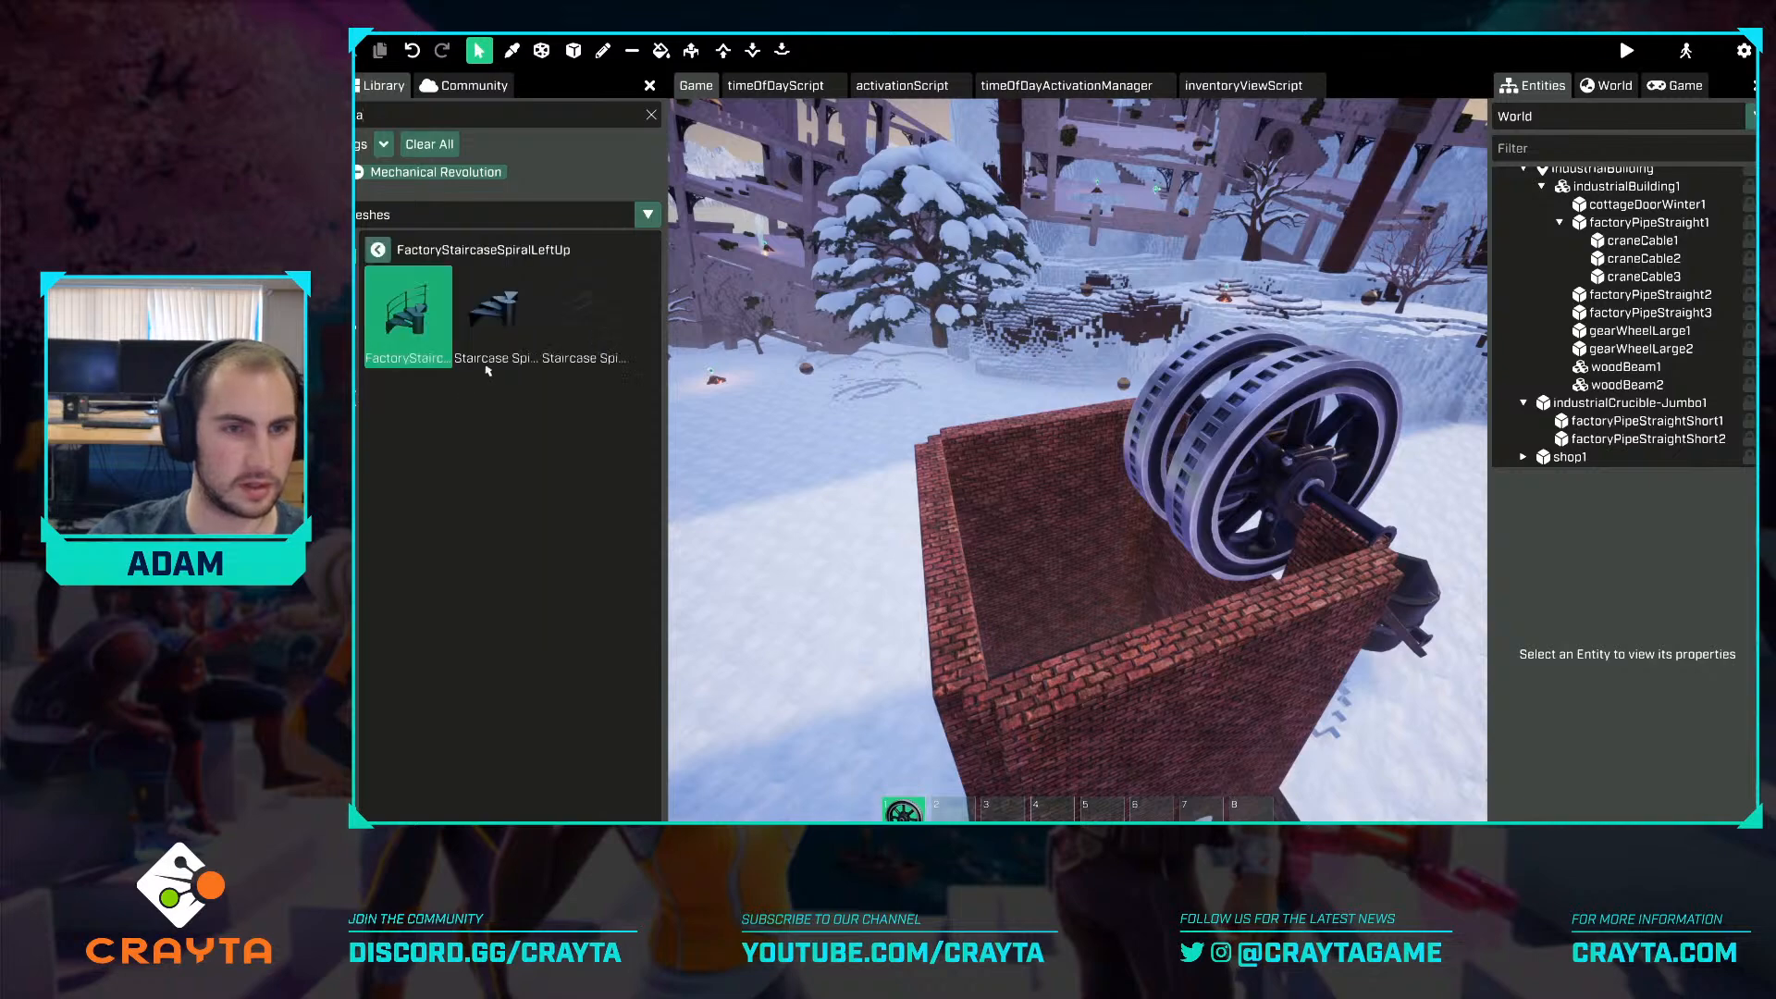
key(w)
right_drag(890, 483, 1102, 666)
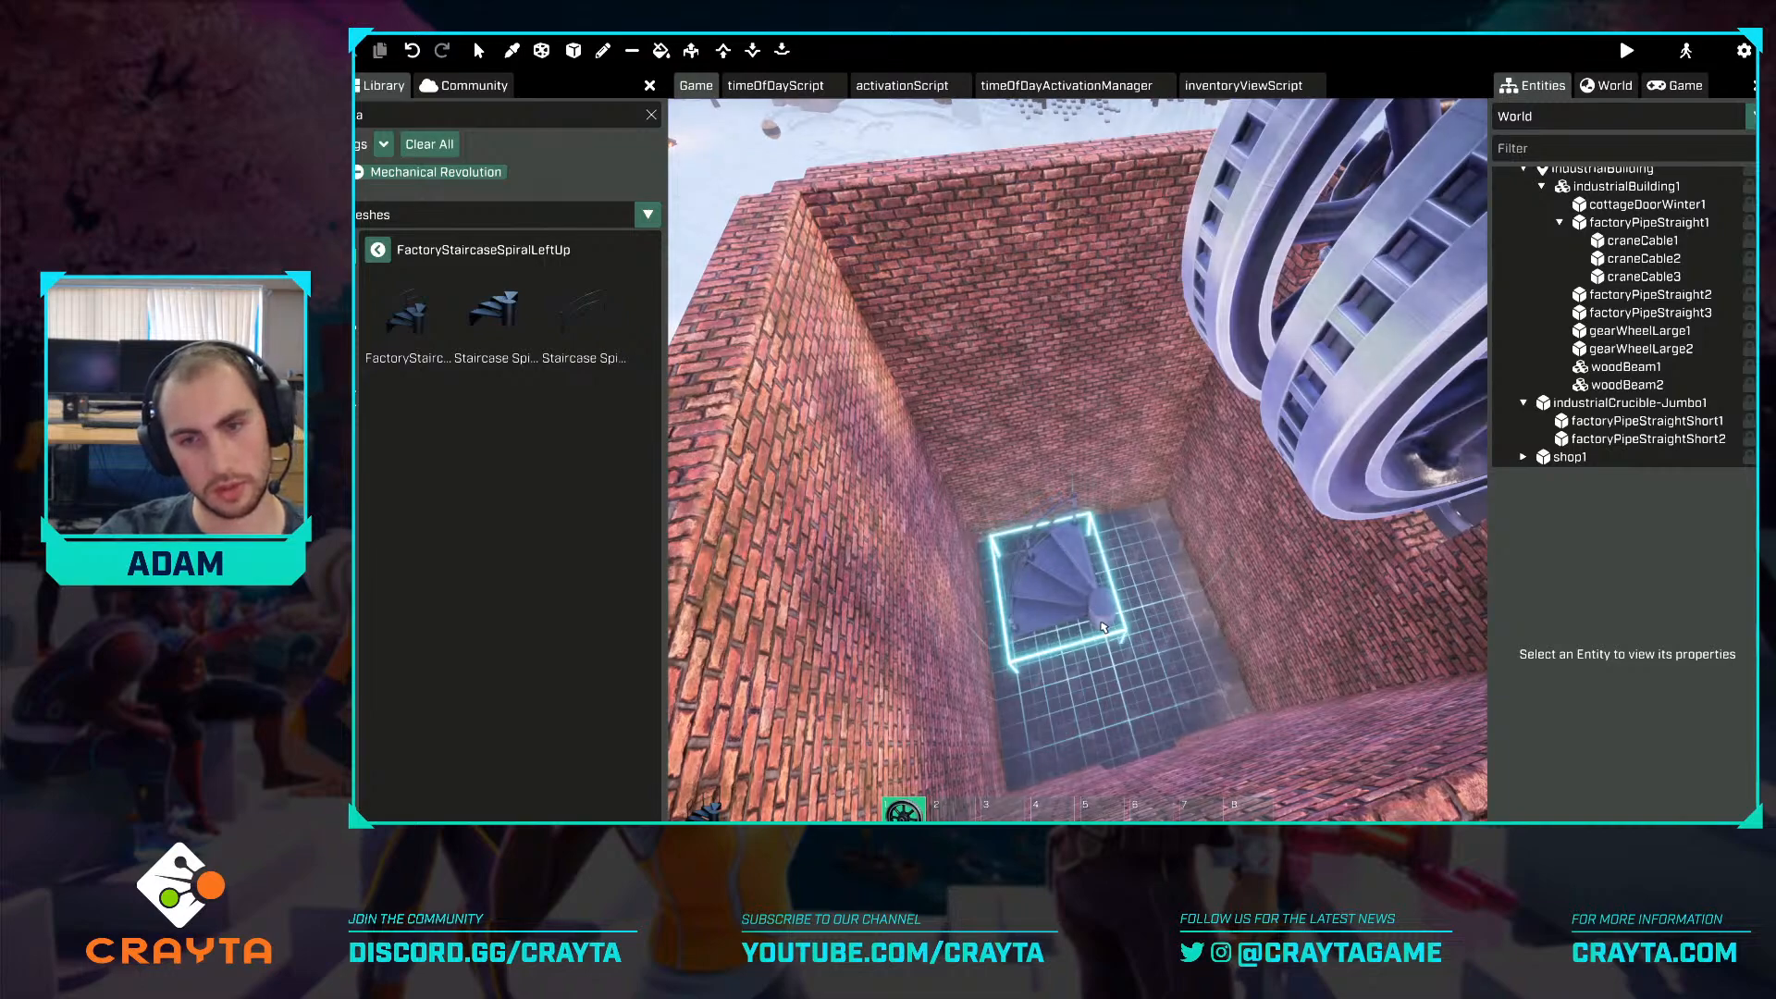
click(1103, 627)
Stack five more spiral staircase sections up the tower, each raised 100 and turned 90 degrees from the one below.
key(w)
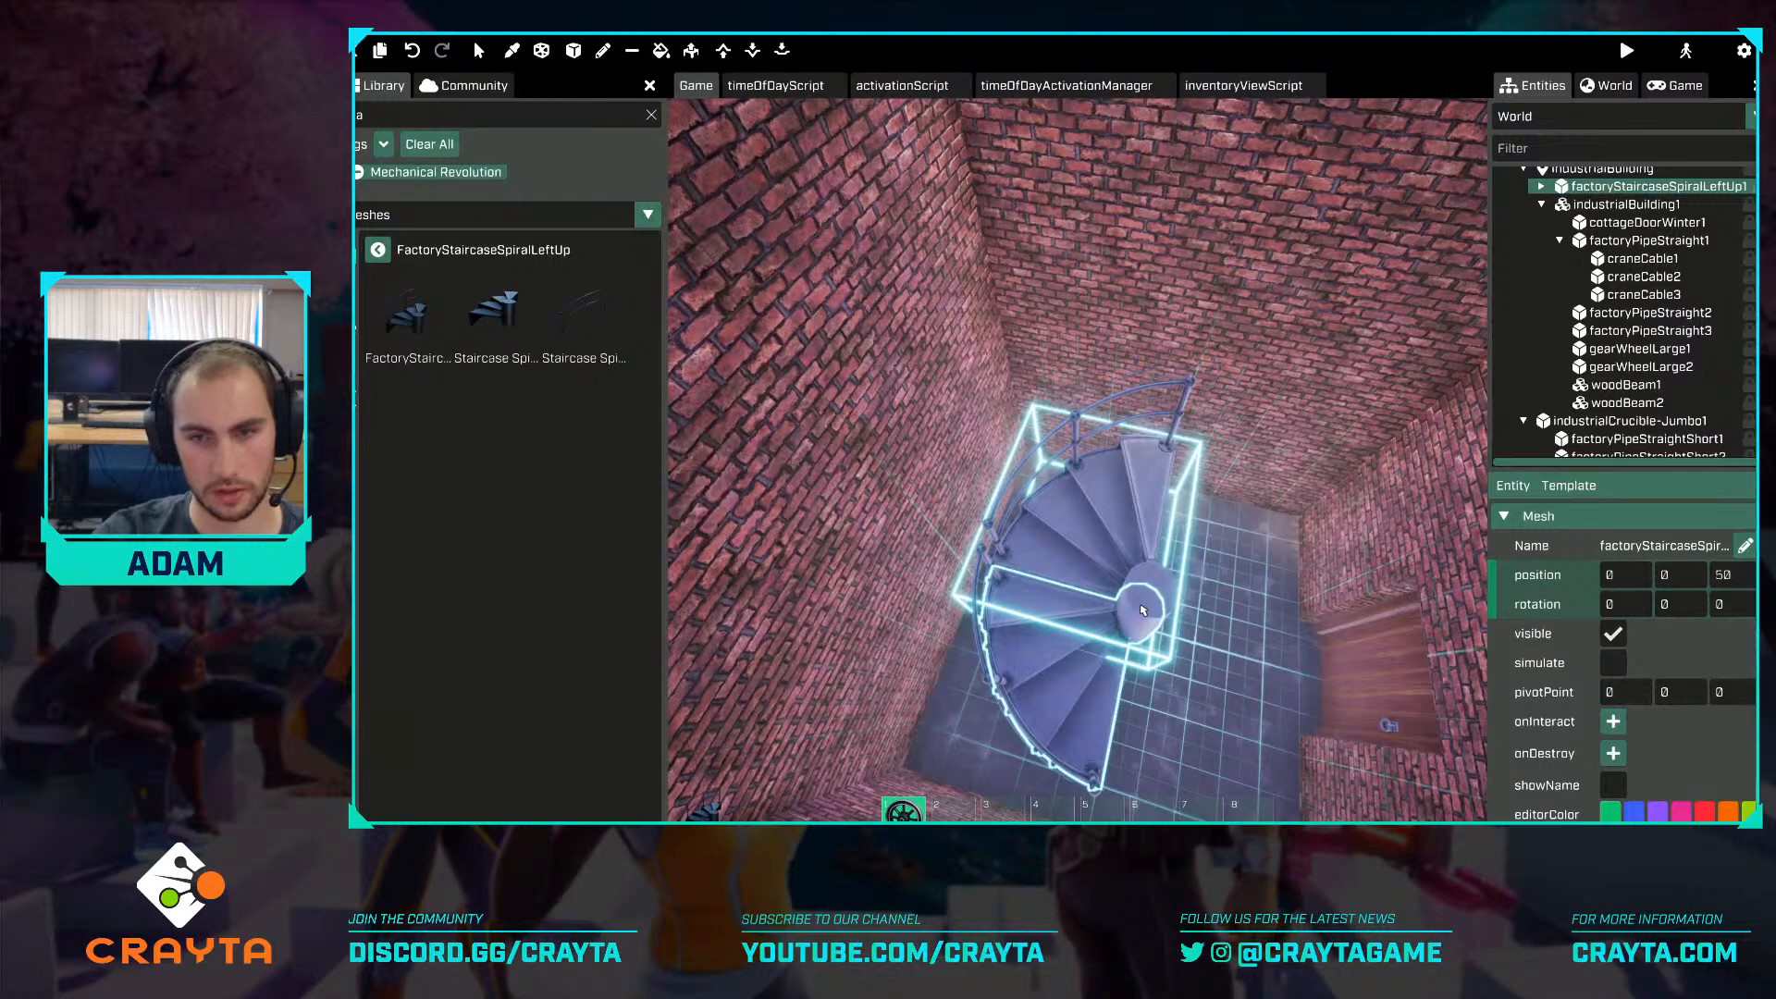
click(1143, 610)
right_drag(1143, 611, 1140, 559)
key(w)
click(1110, 554)
key(a)
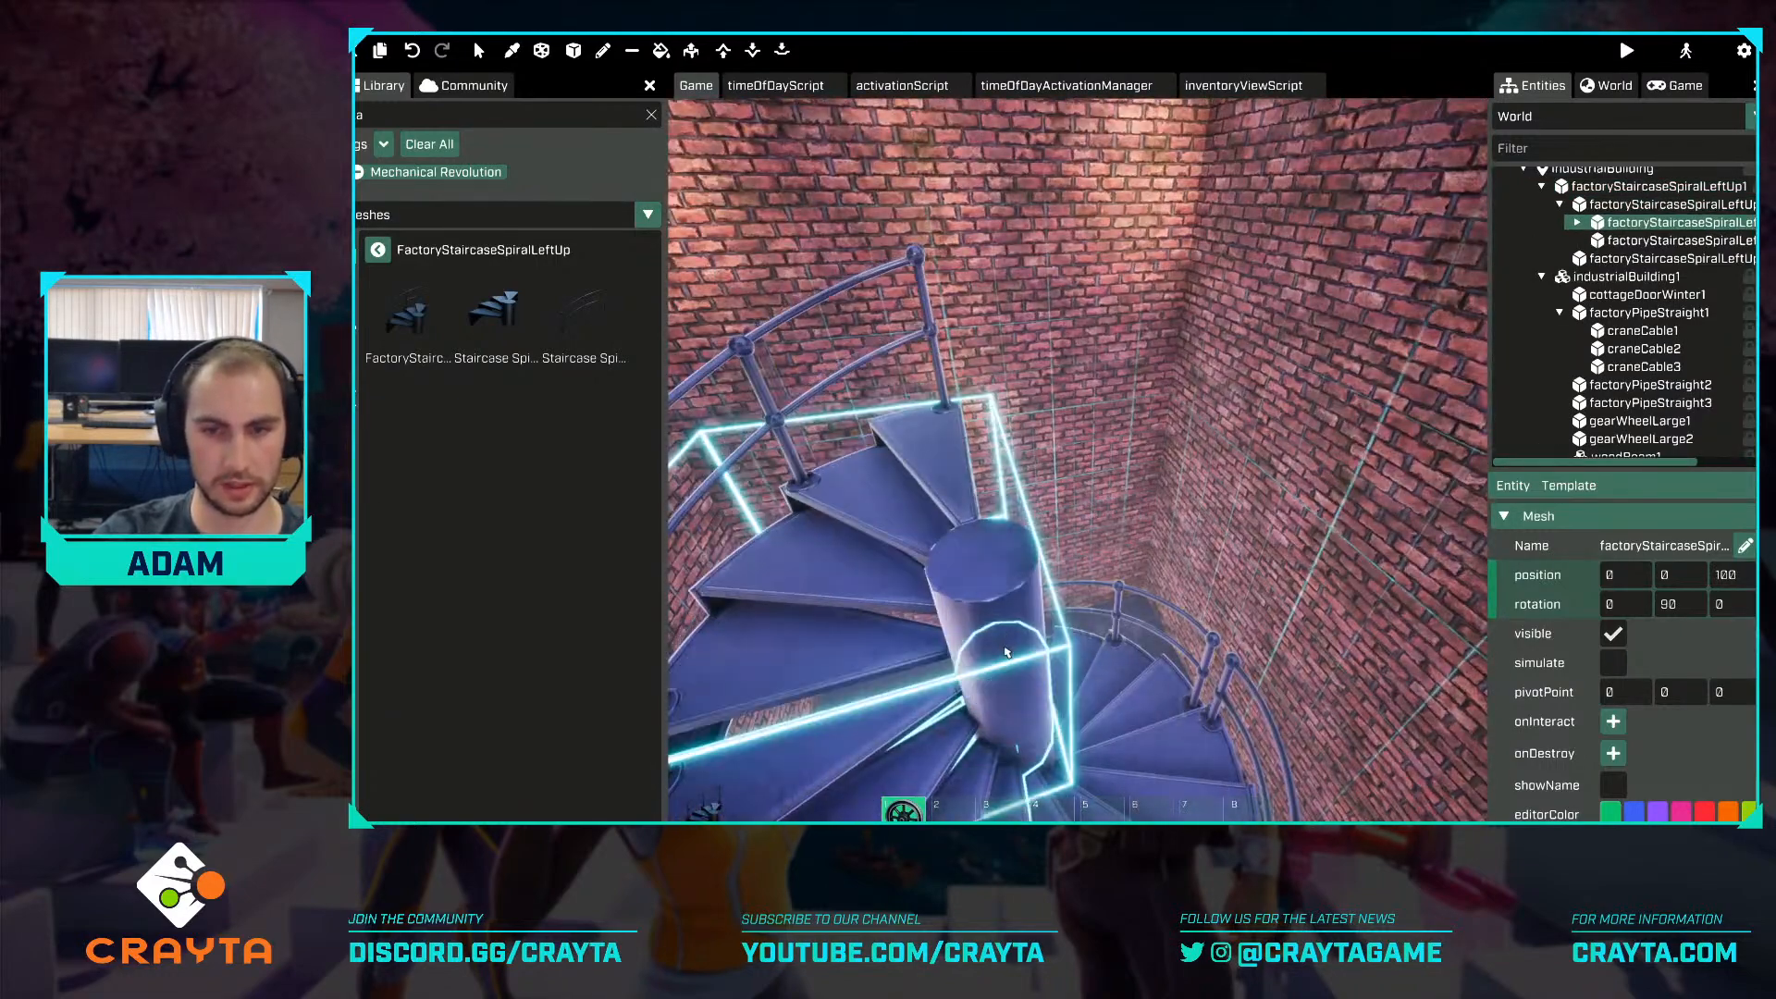
click(1010, 664)
key(s)
right_drag(1011, 664, 1138, 634)
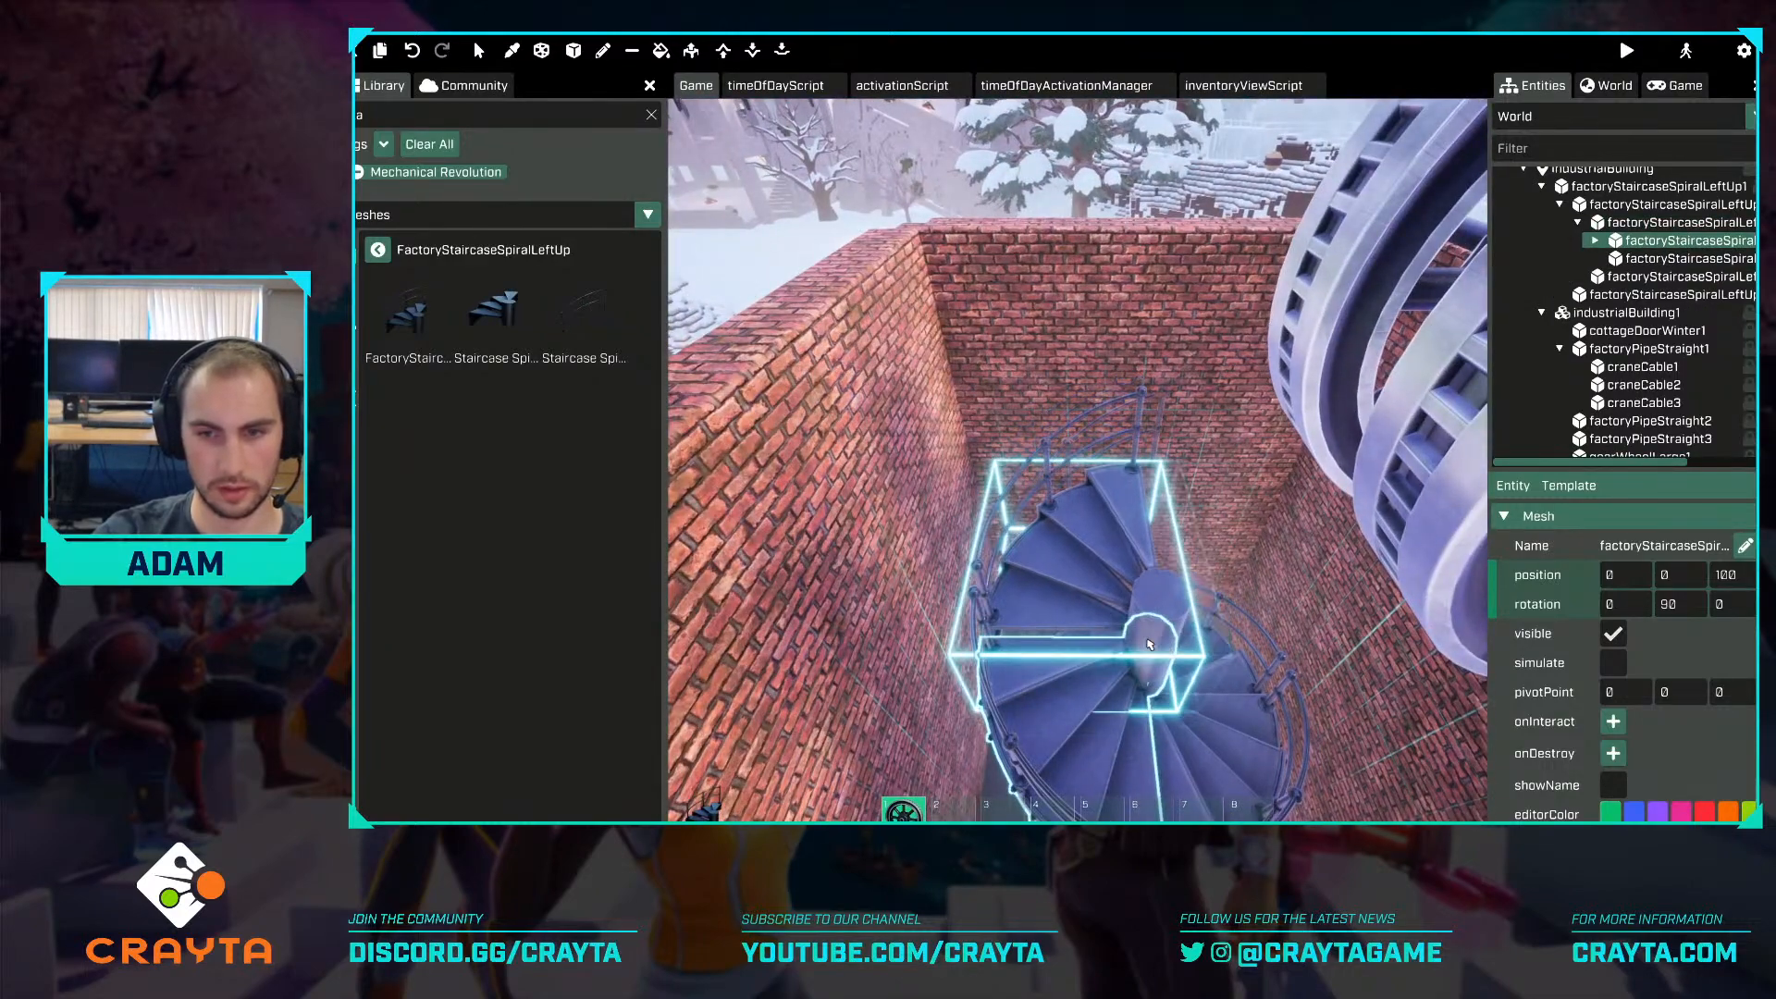
click(1149, 645)
right_drag(1149, 645, 1110, 629)
click(1157, 741)
Rotate the whole spiral staircase from its bottom section to a middle rotation value of 90.
key(r)
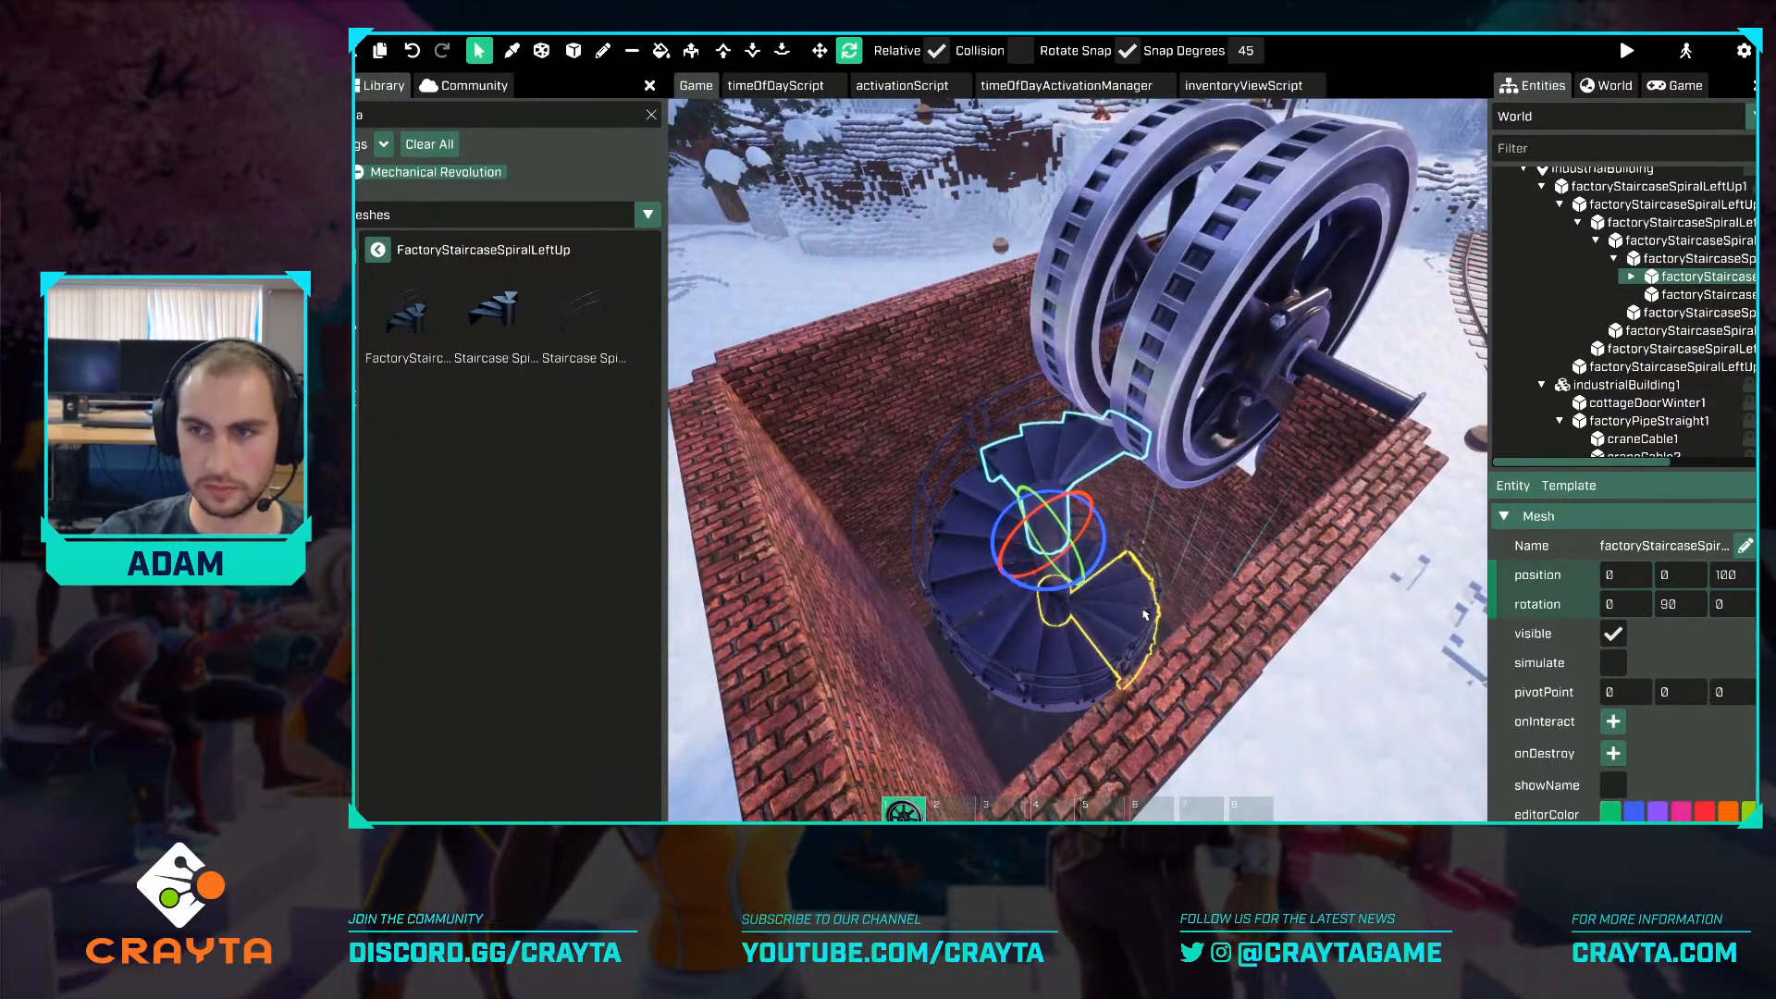
click(1099, 589)
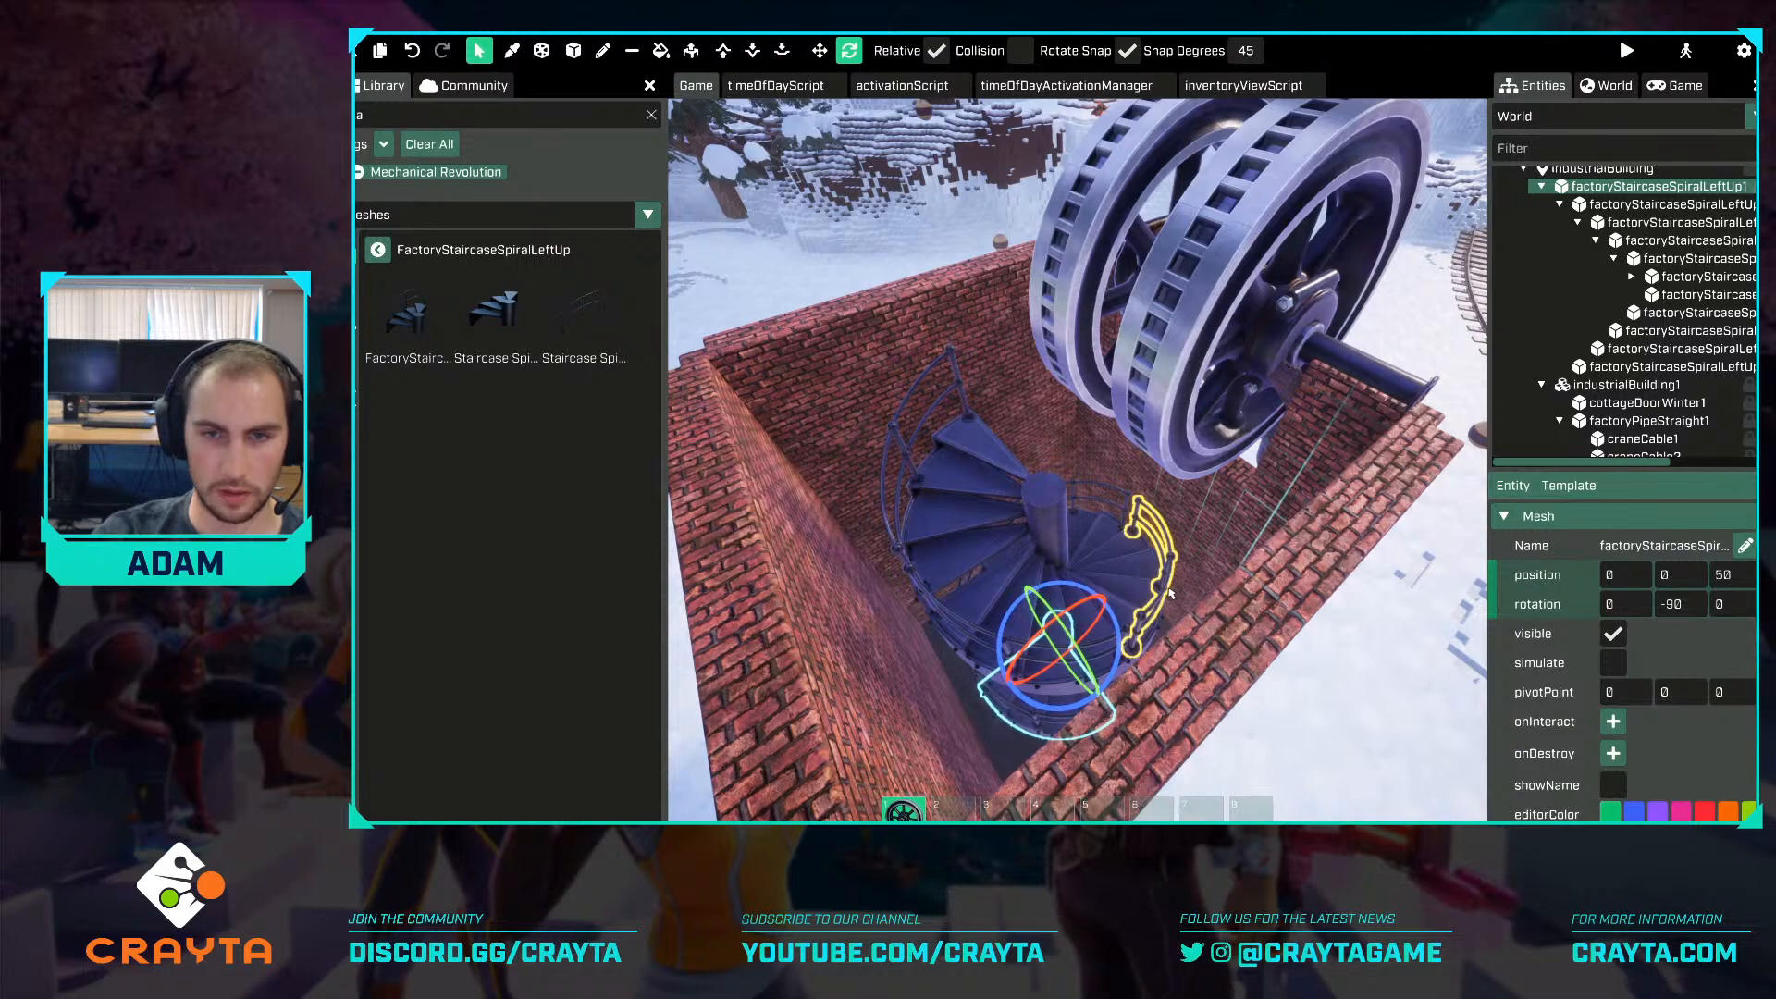
drag(1119, 553, 1115, 546)
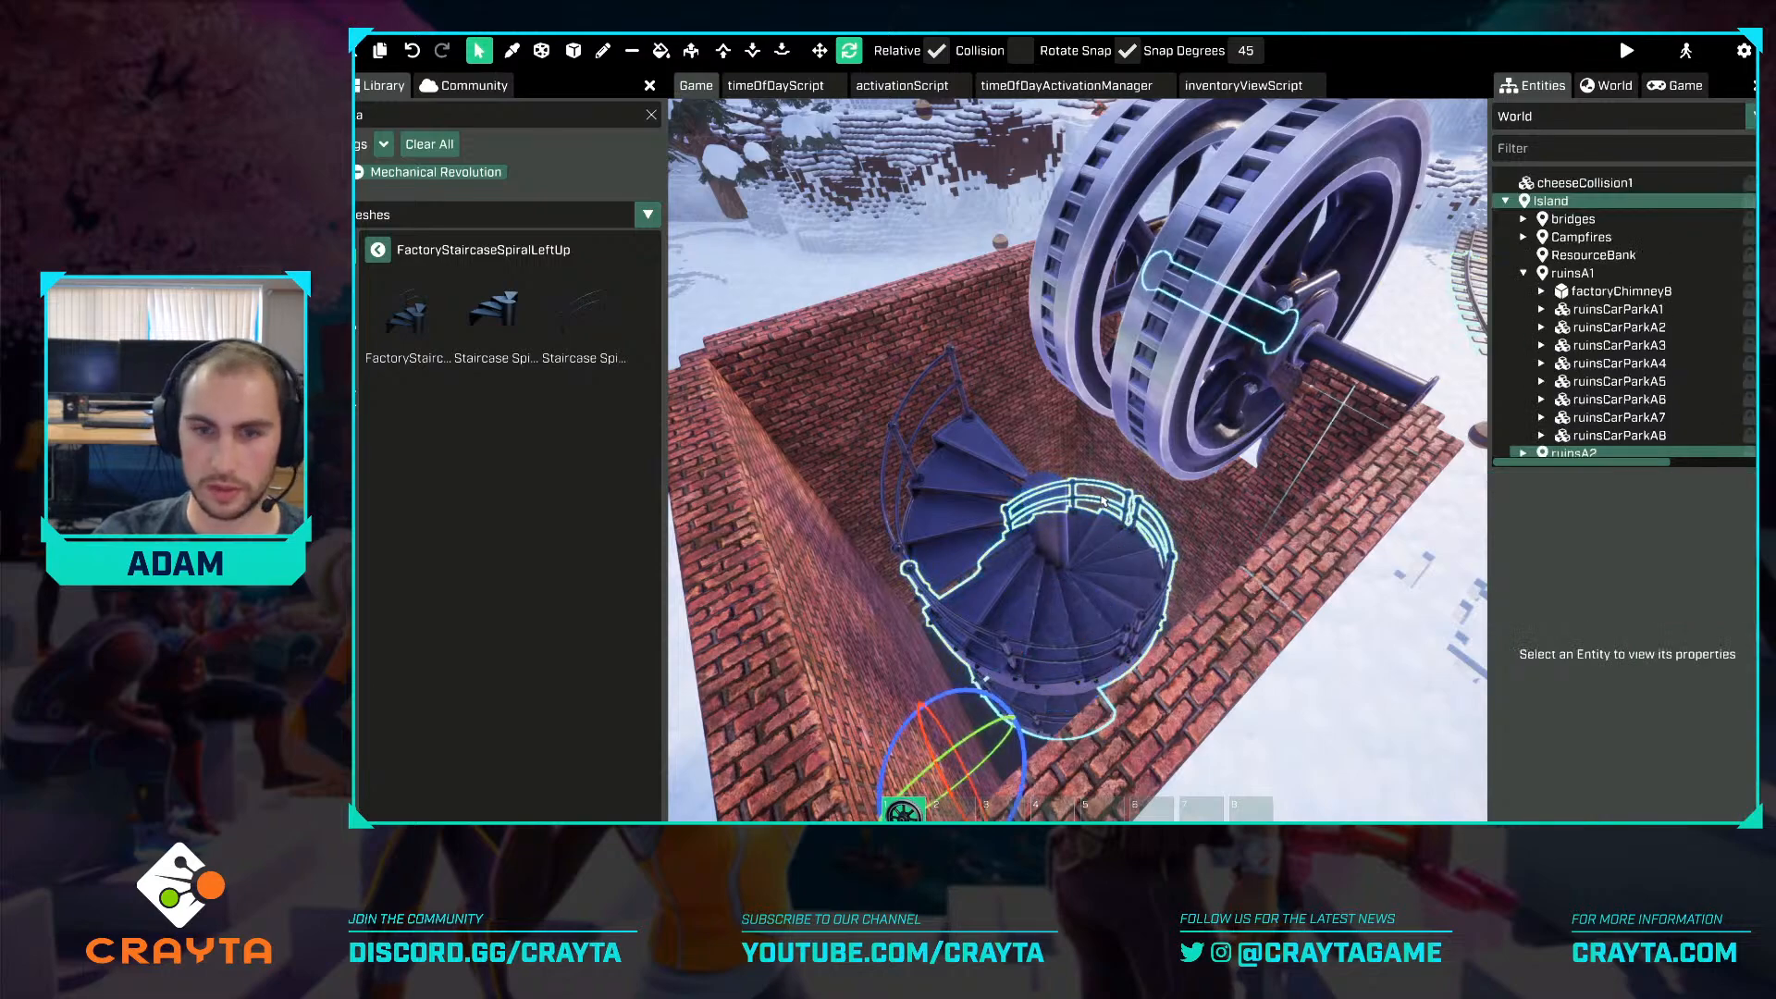
scroll(1106, 619, up, 10)
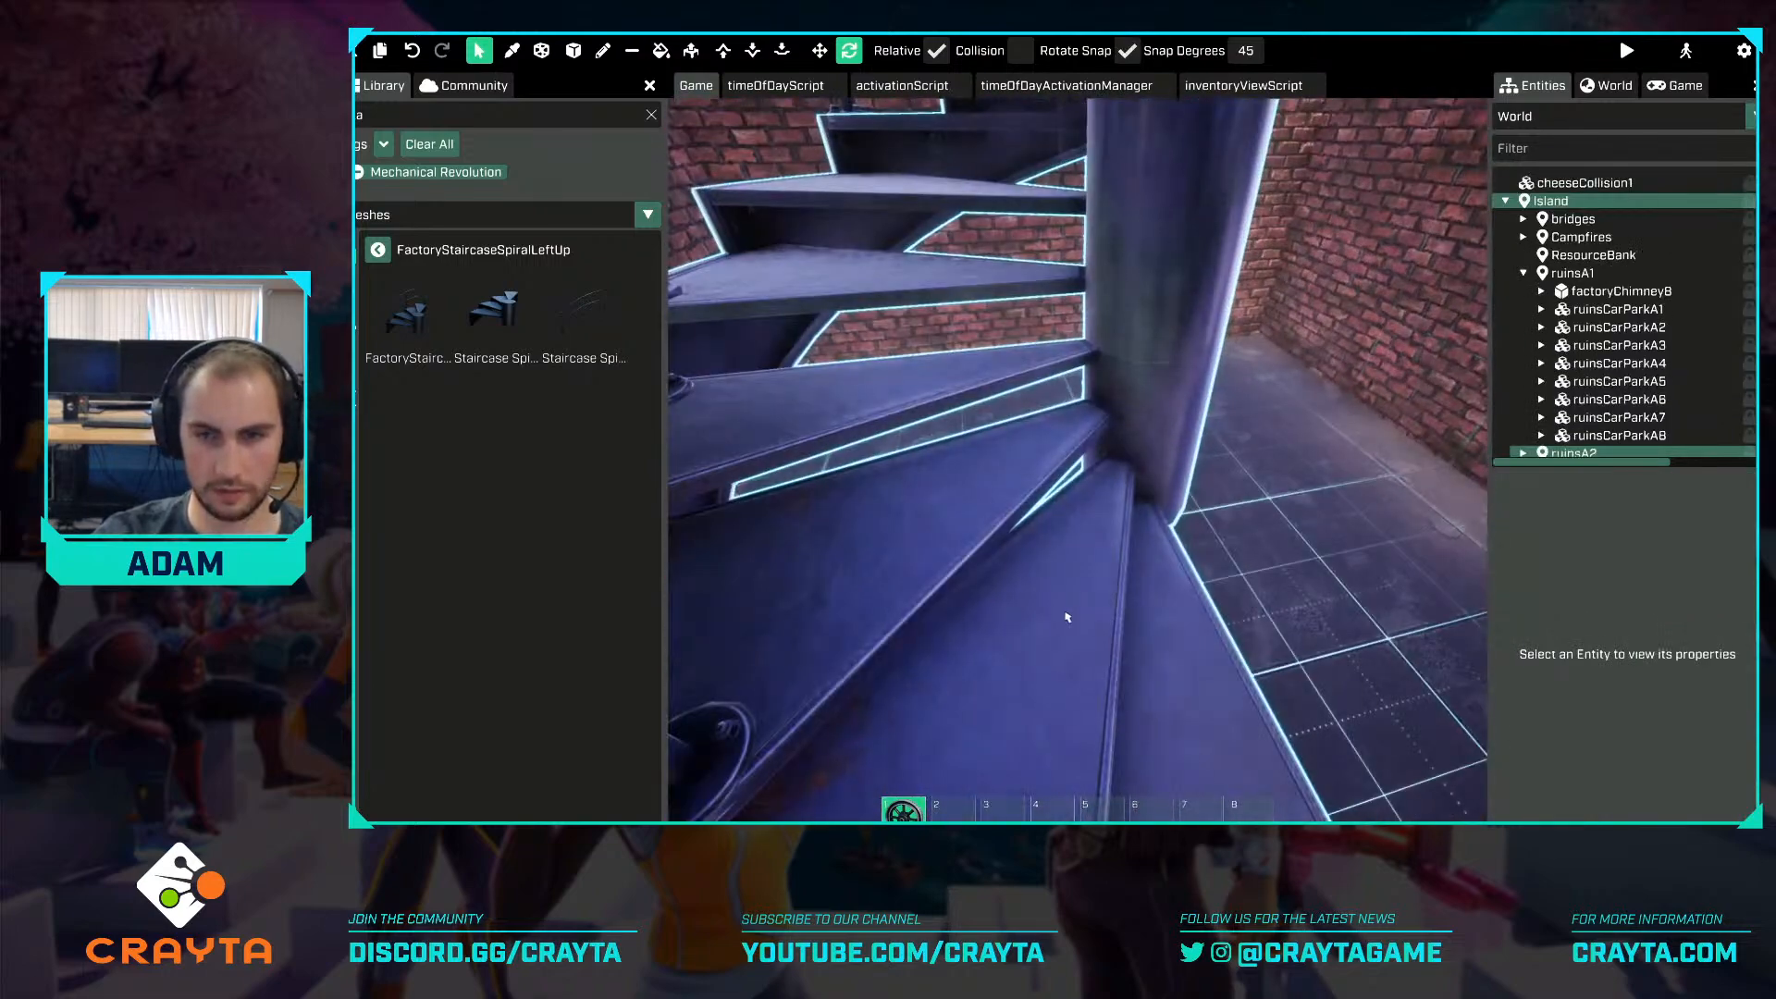
click(1062, 615)
right_drag(1062, 614, 1128, 621)
drag(1149, 629, 1097, 592)
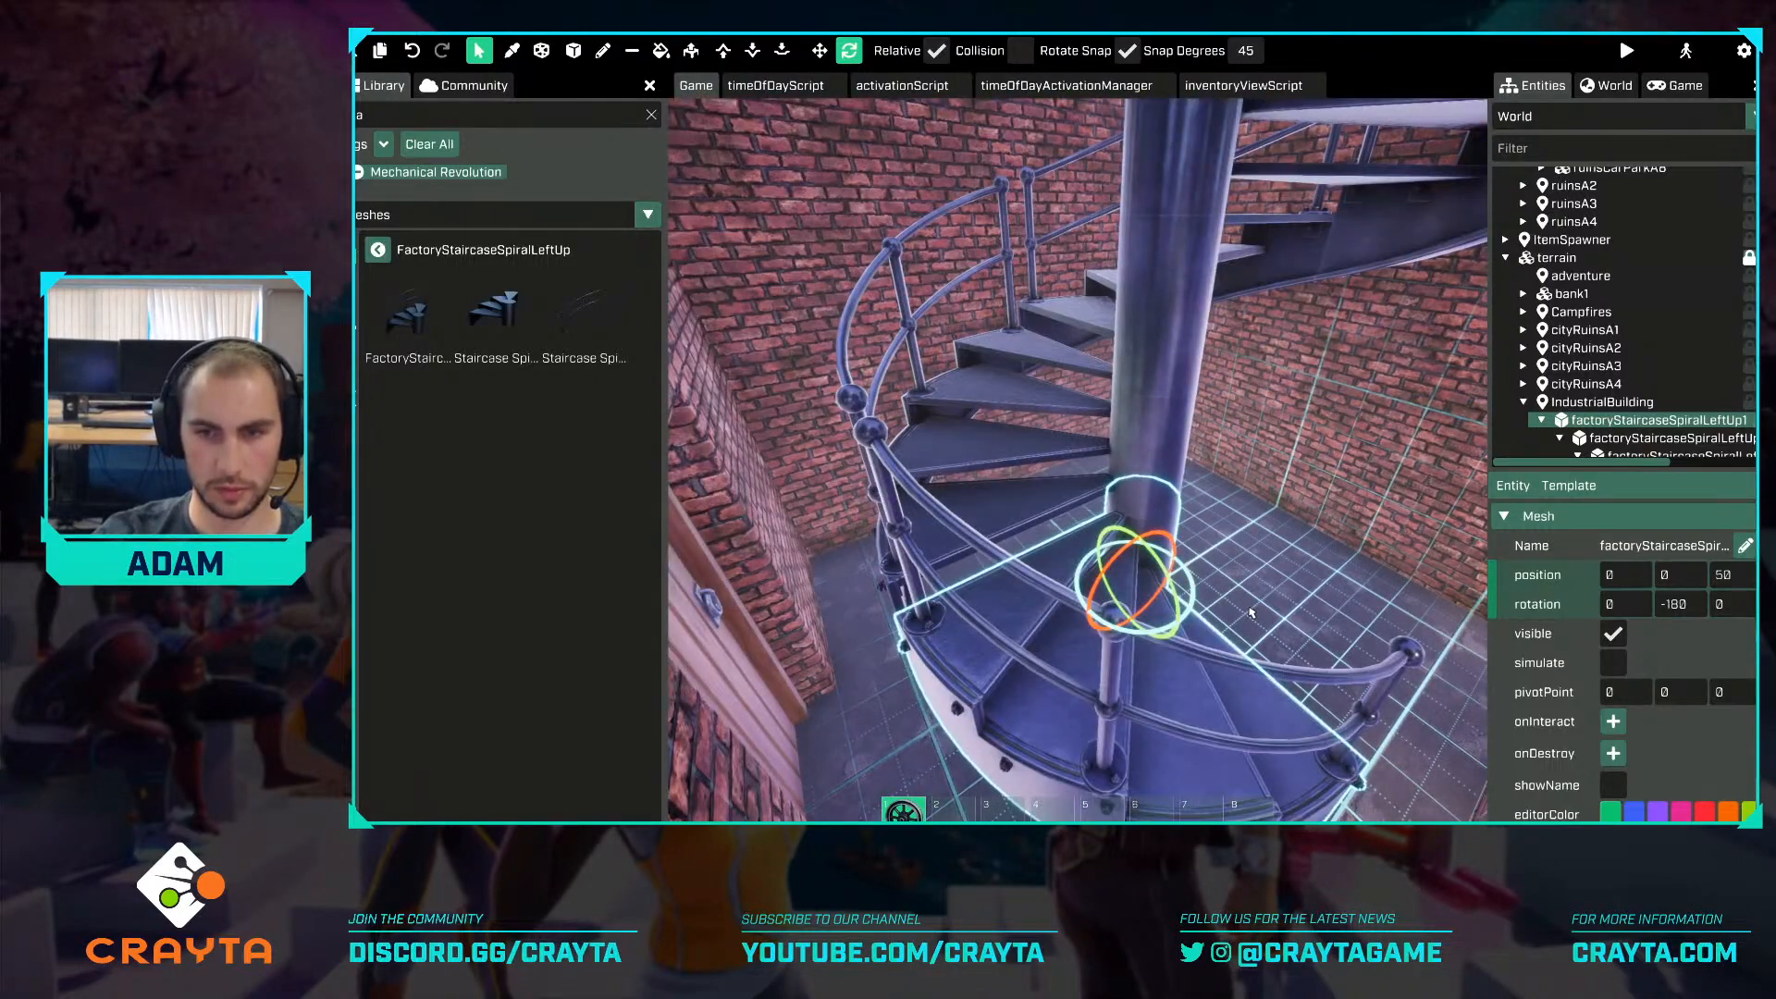
right_drag(1096, 592, 1127, 643)
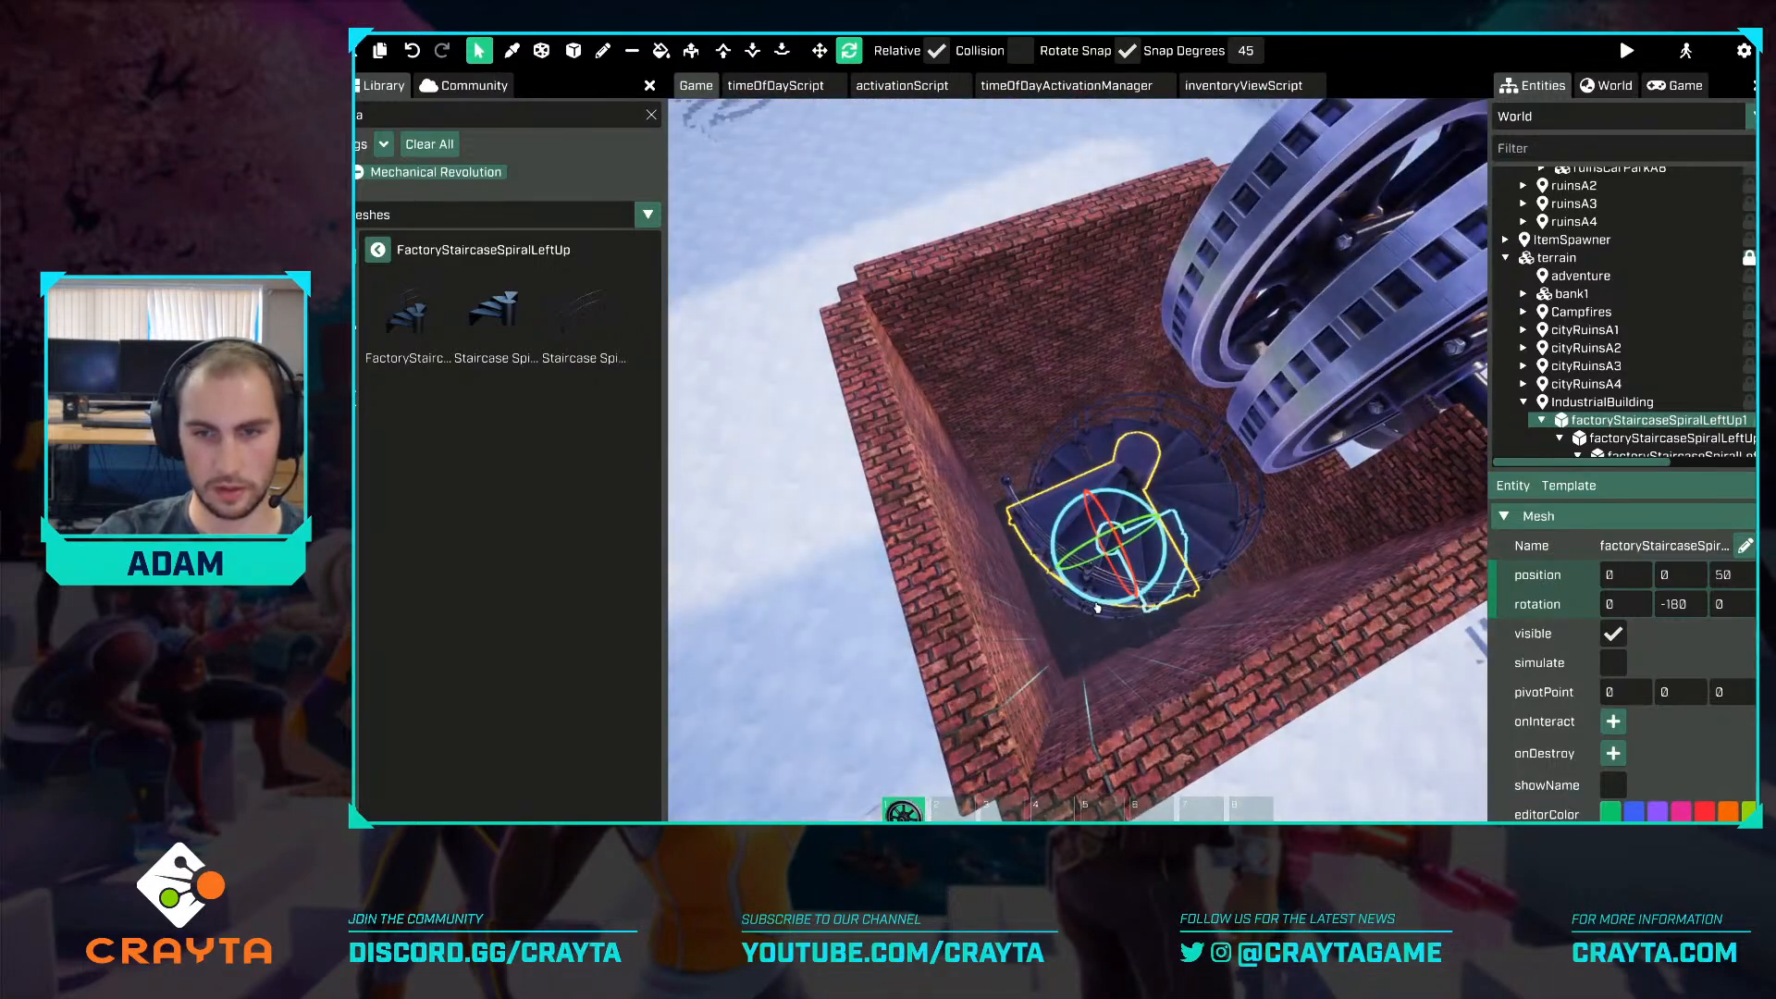
mouse_move(1206, 561)
right_down()
mouse_move(1194, 504)
mouse_move(1165, 542)
mouse_move(1207, 562)
right_up()
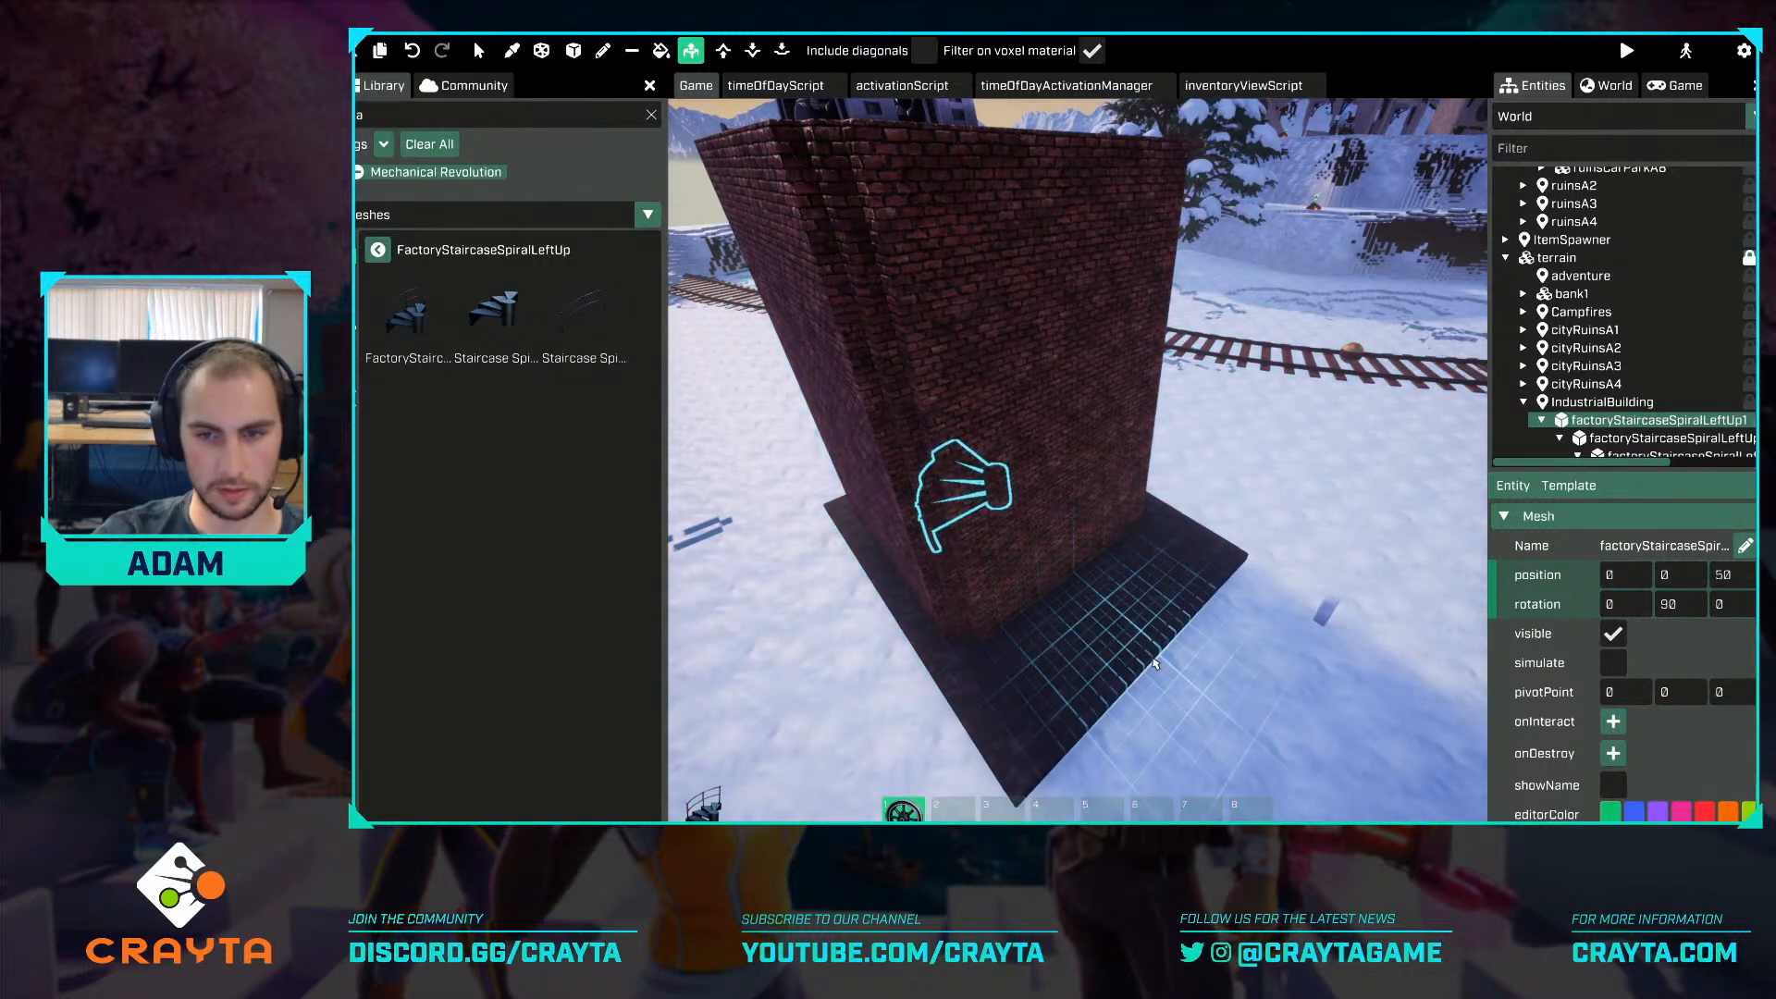
Extend the brick tower's walls outward over the base and hollow out the inside to make more room around the staircase.
click(1099, 578)
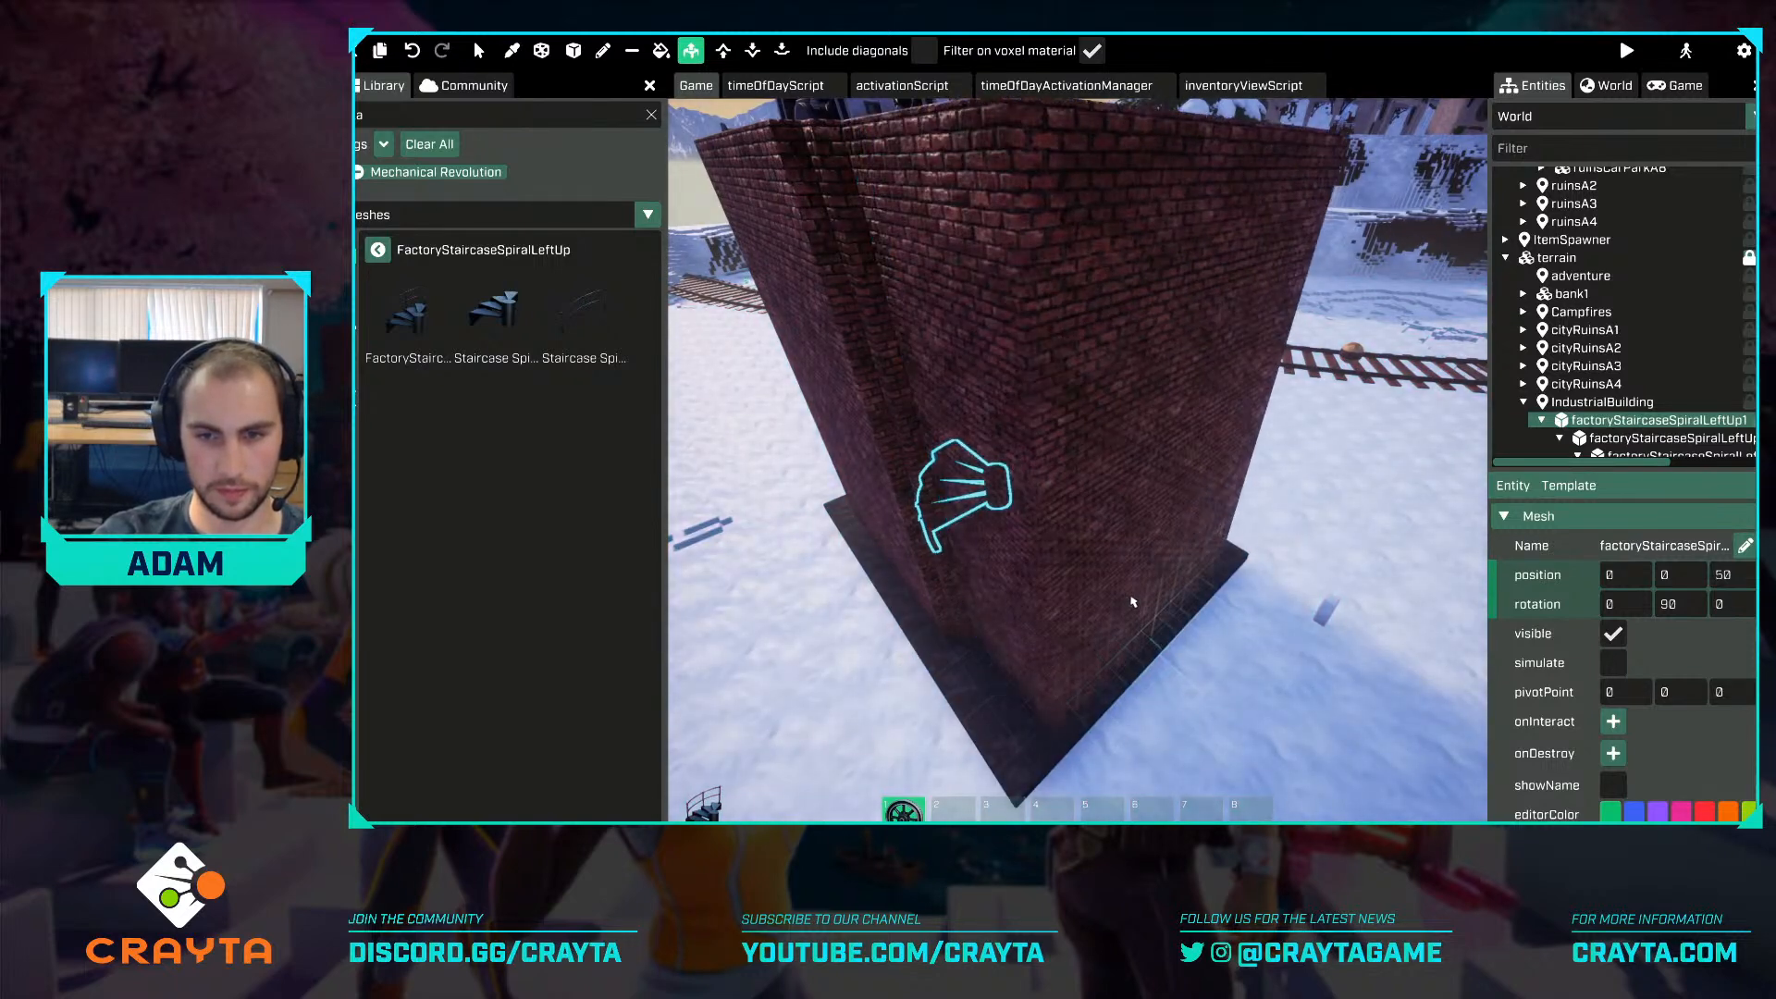
right_drag(1125, 599, 1123, 604)
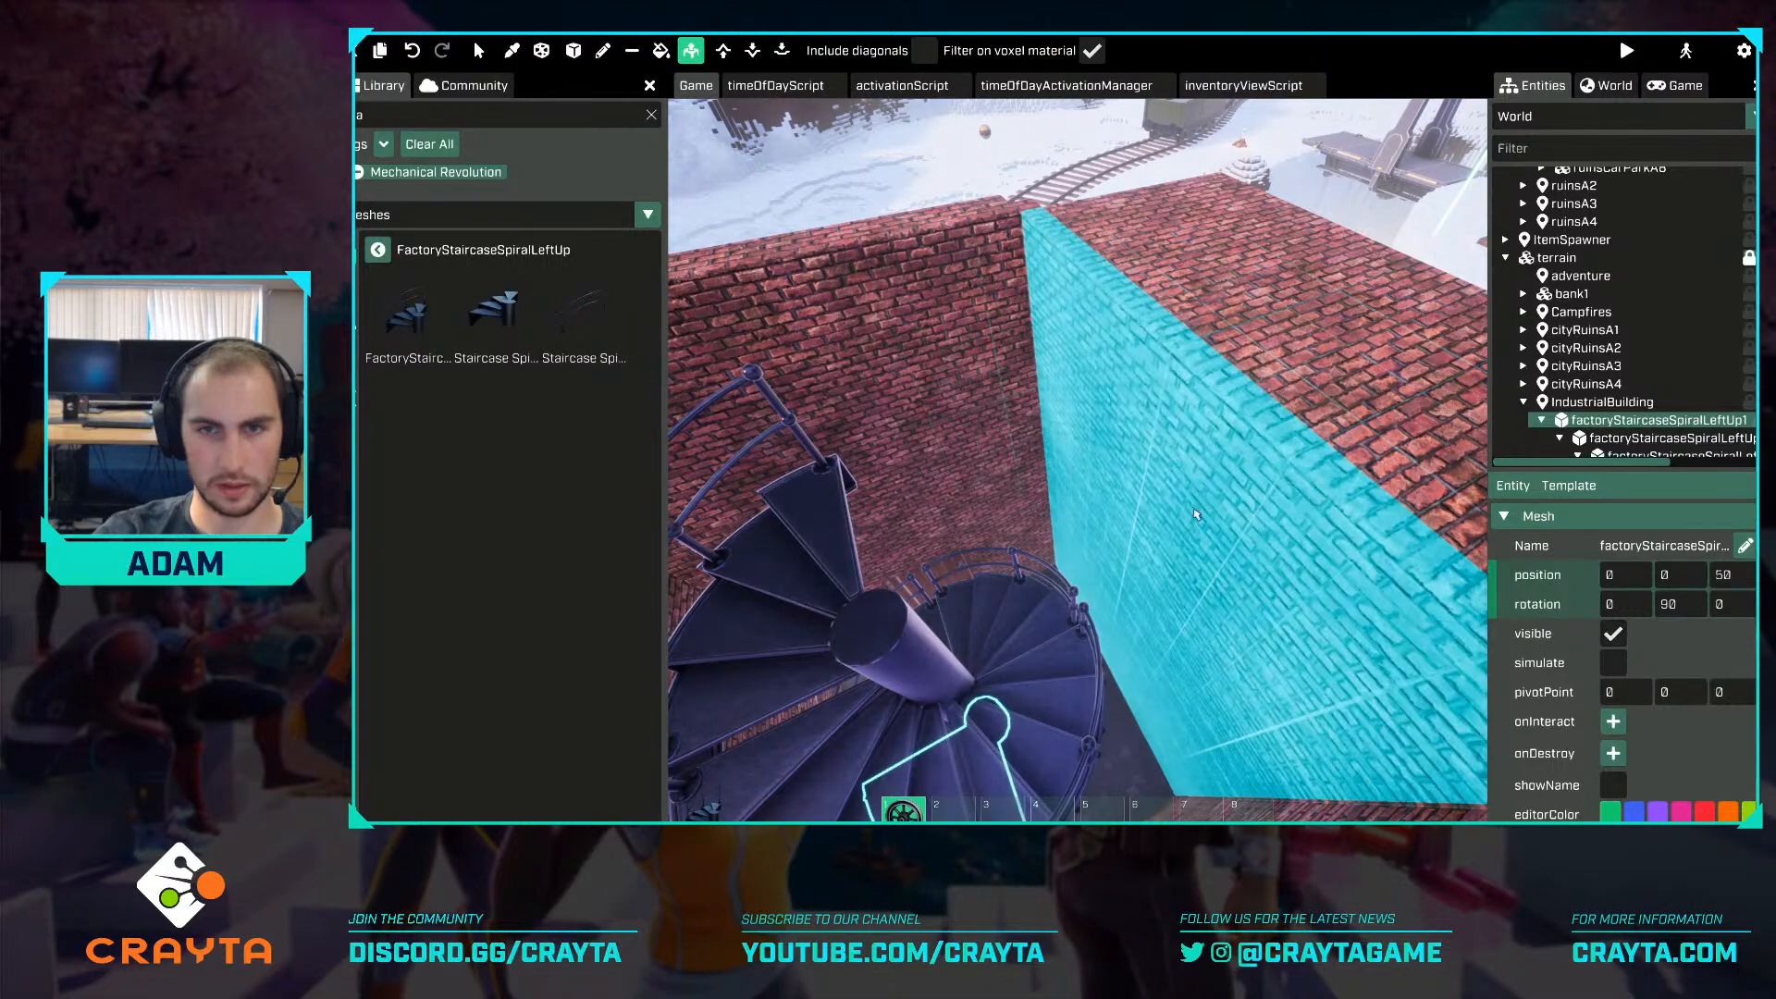
right_drag(1248, 380, 1248, 380)
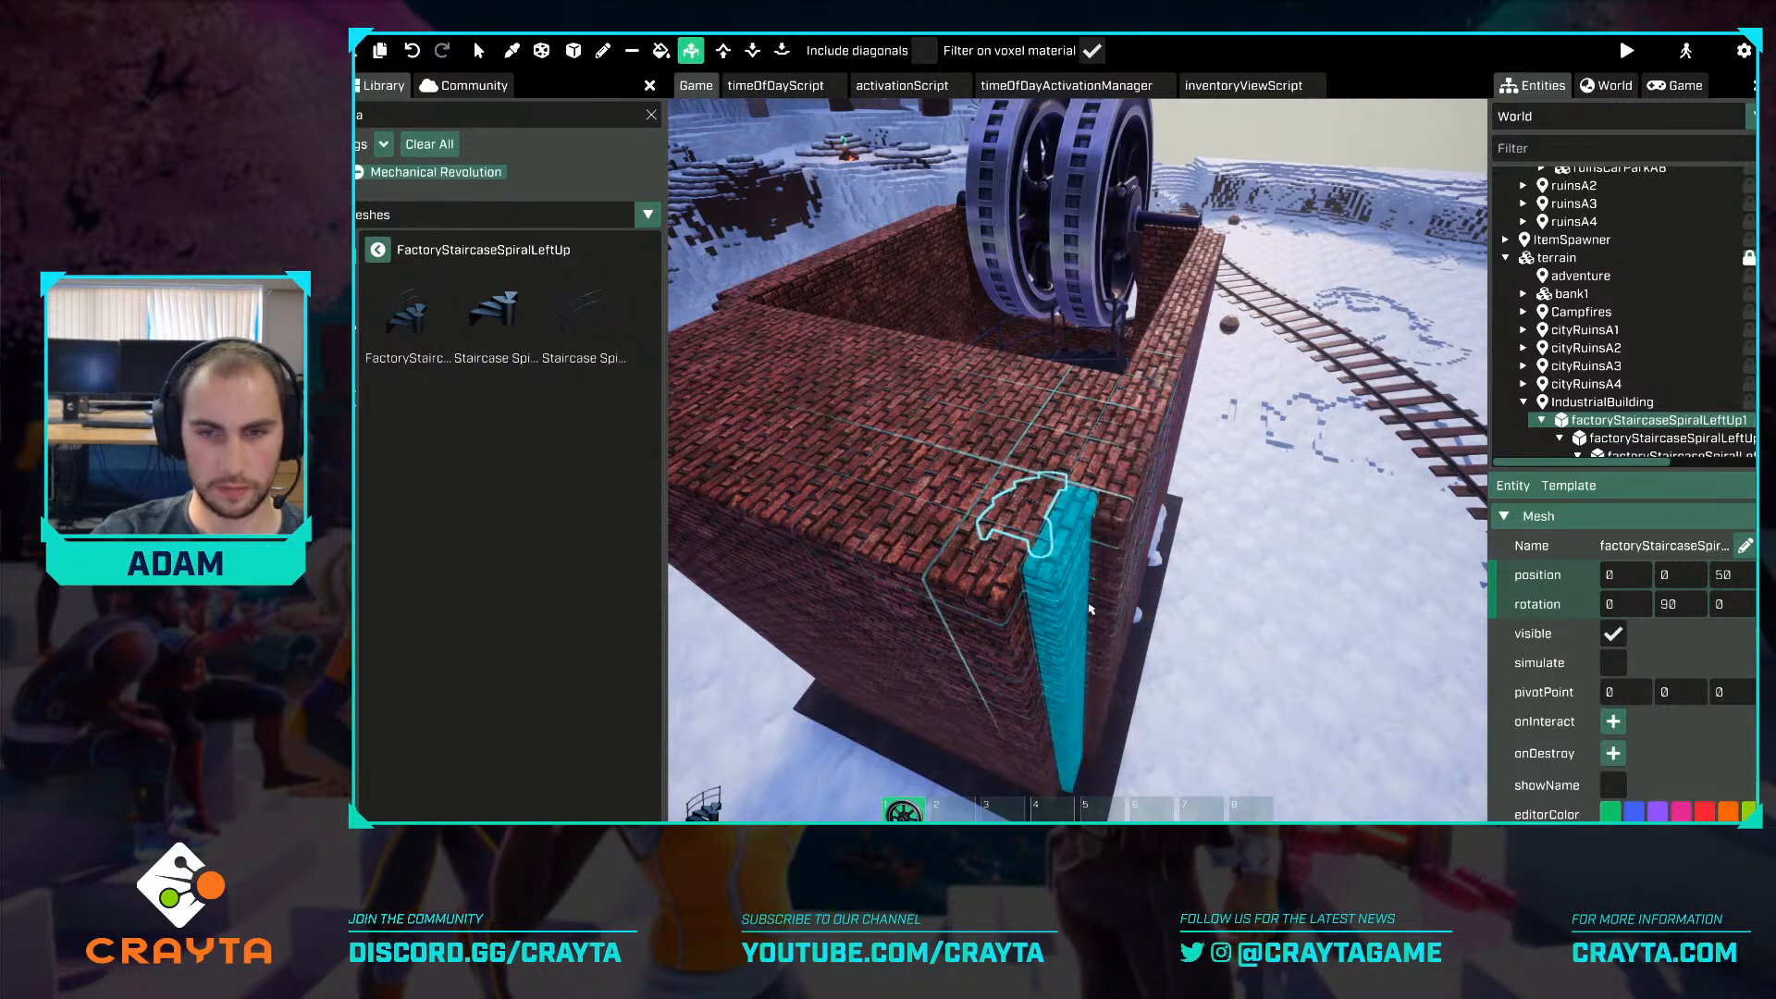
right_drag(1083, 634, 1052, 485)
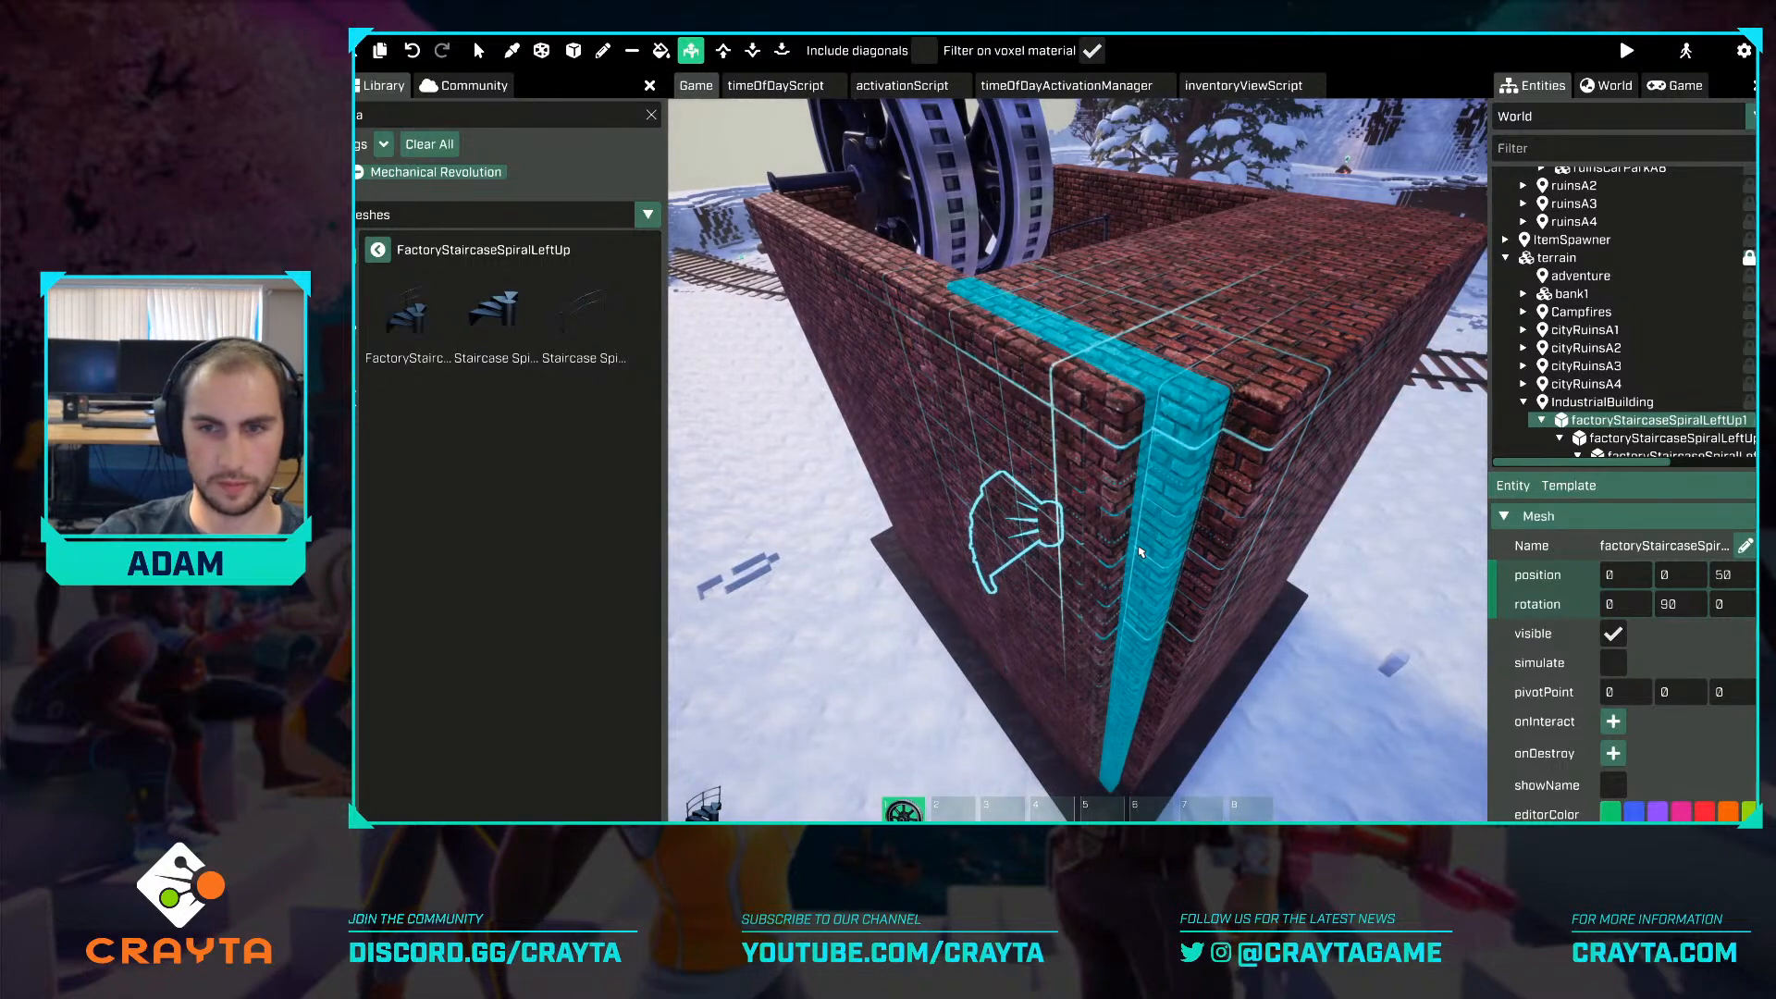
right_drag(1140, 552, 1113, 576)
key(Escape)
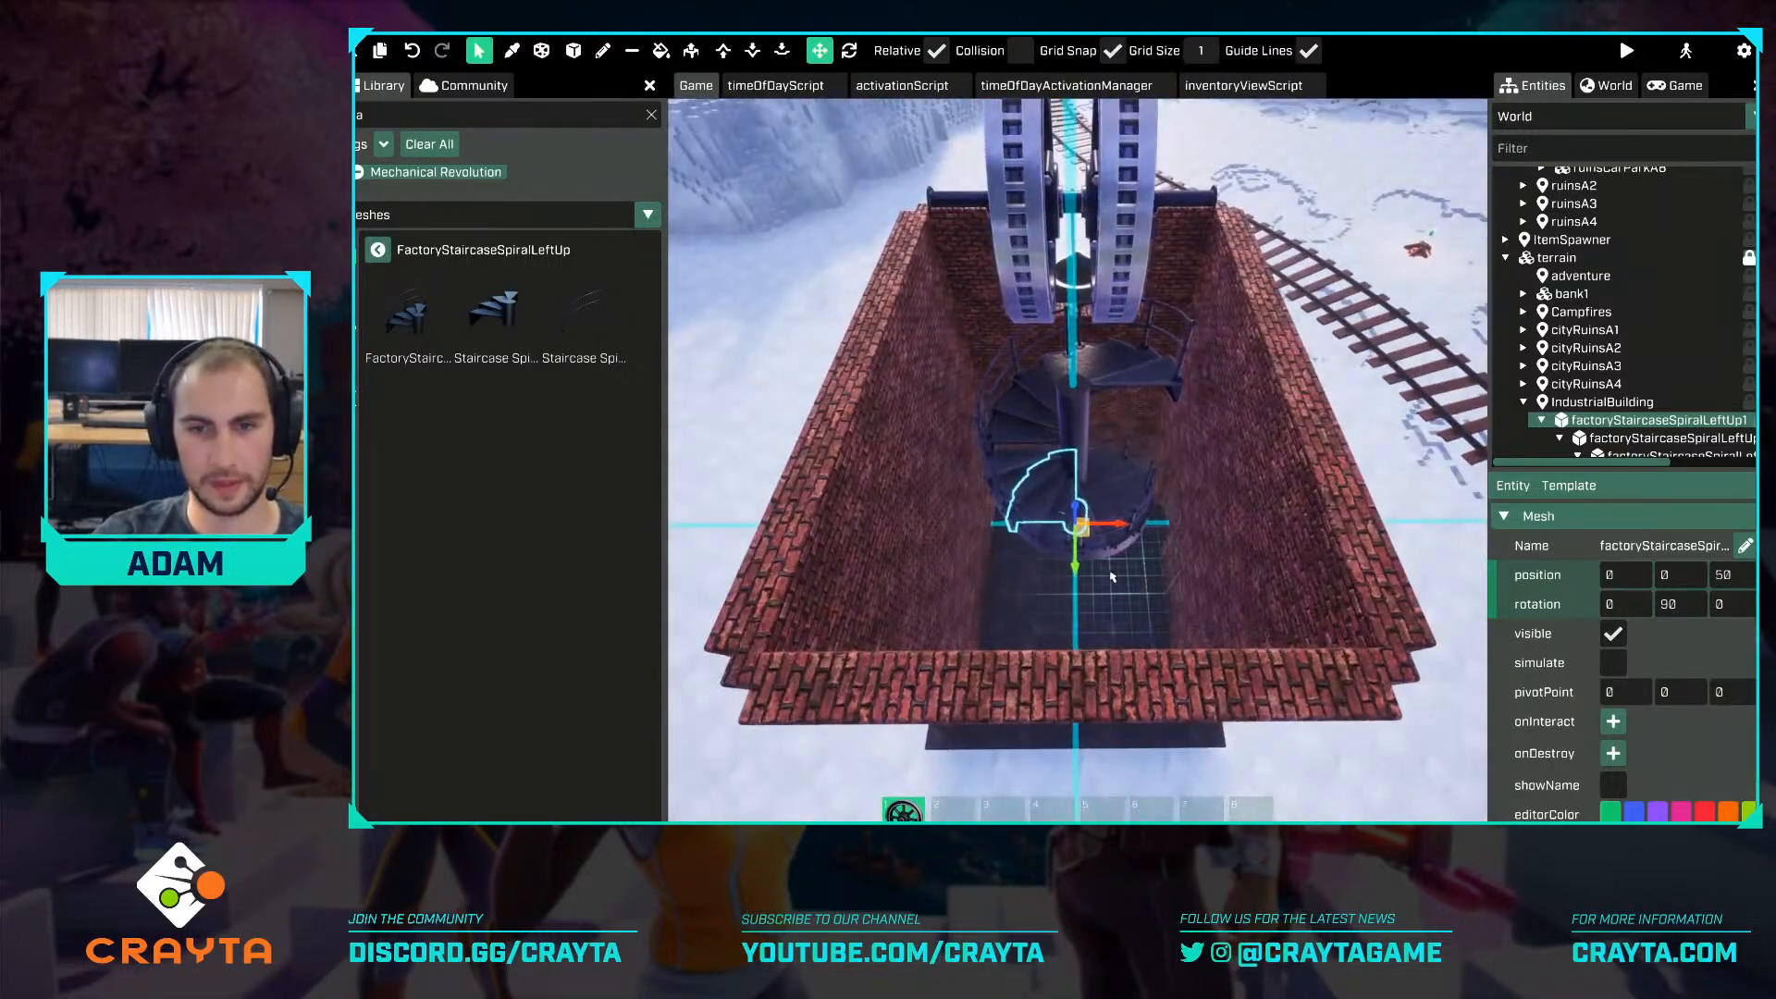
Rotate the whole spiral staircase to a middle rotation value of -90 and move it to position -250, 0, 50.
key(e)
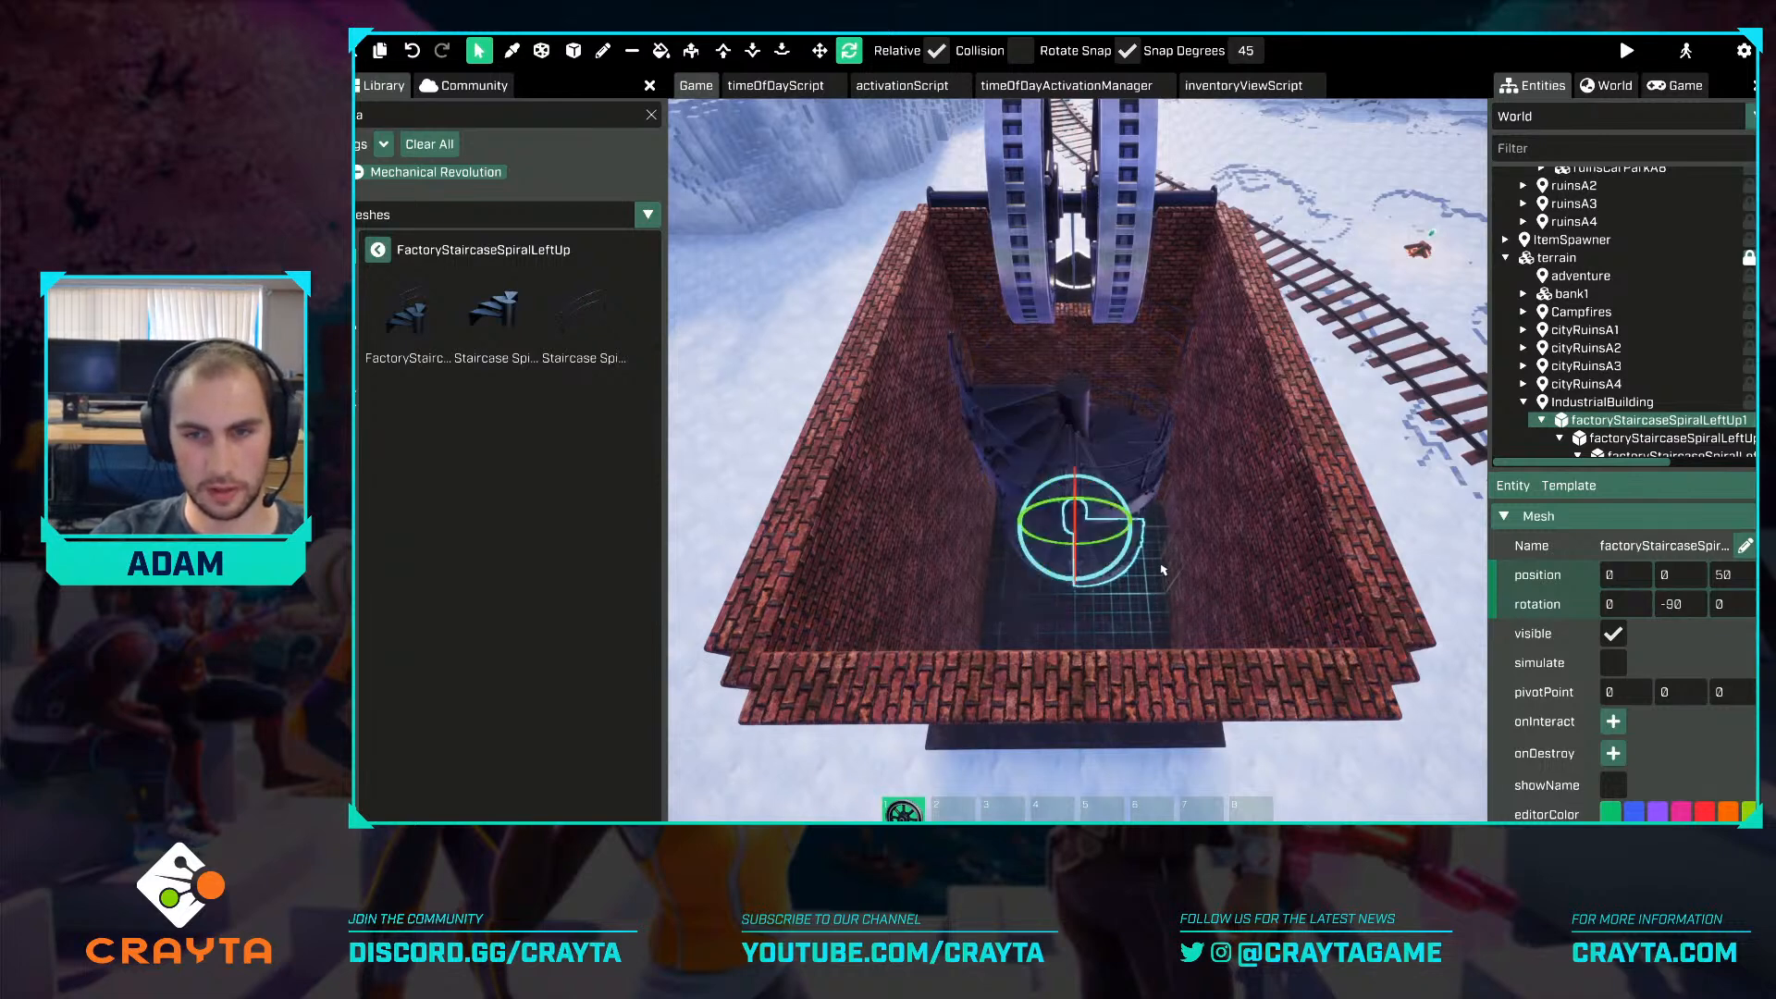
key(w)
right_drag(1161, 532, 1191, 551)
drag(1170, 556, 1122, 555)
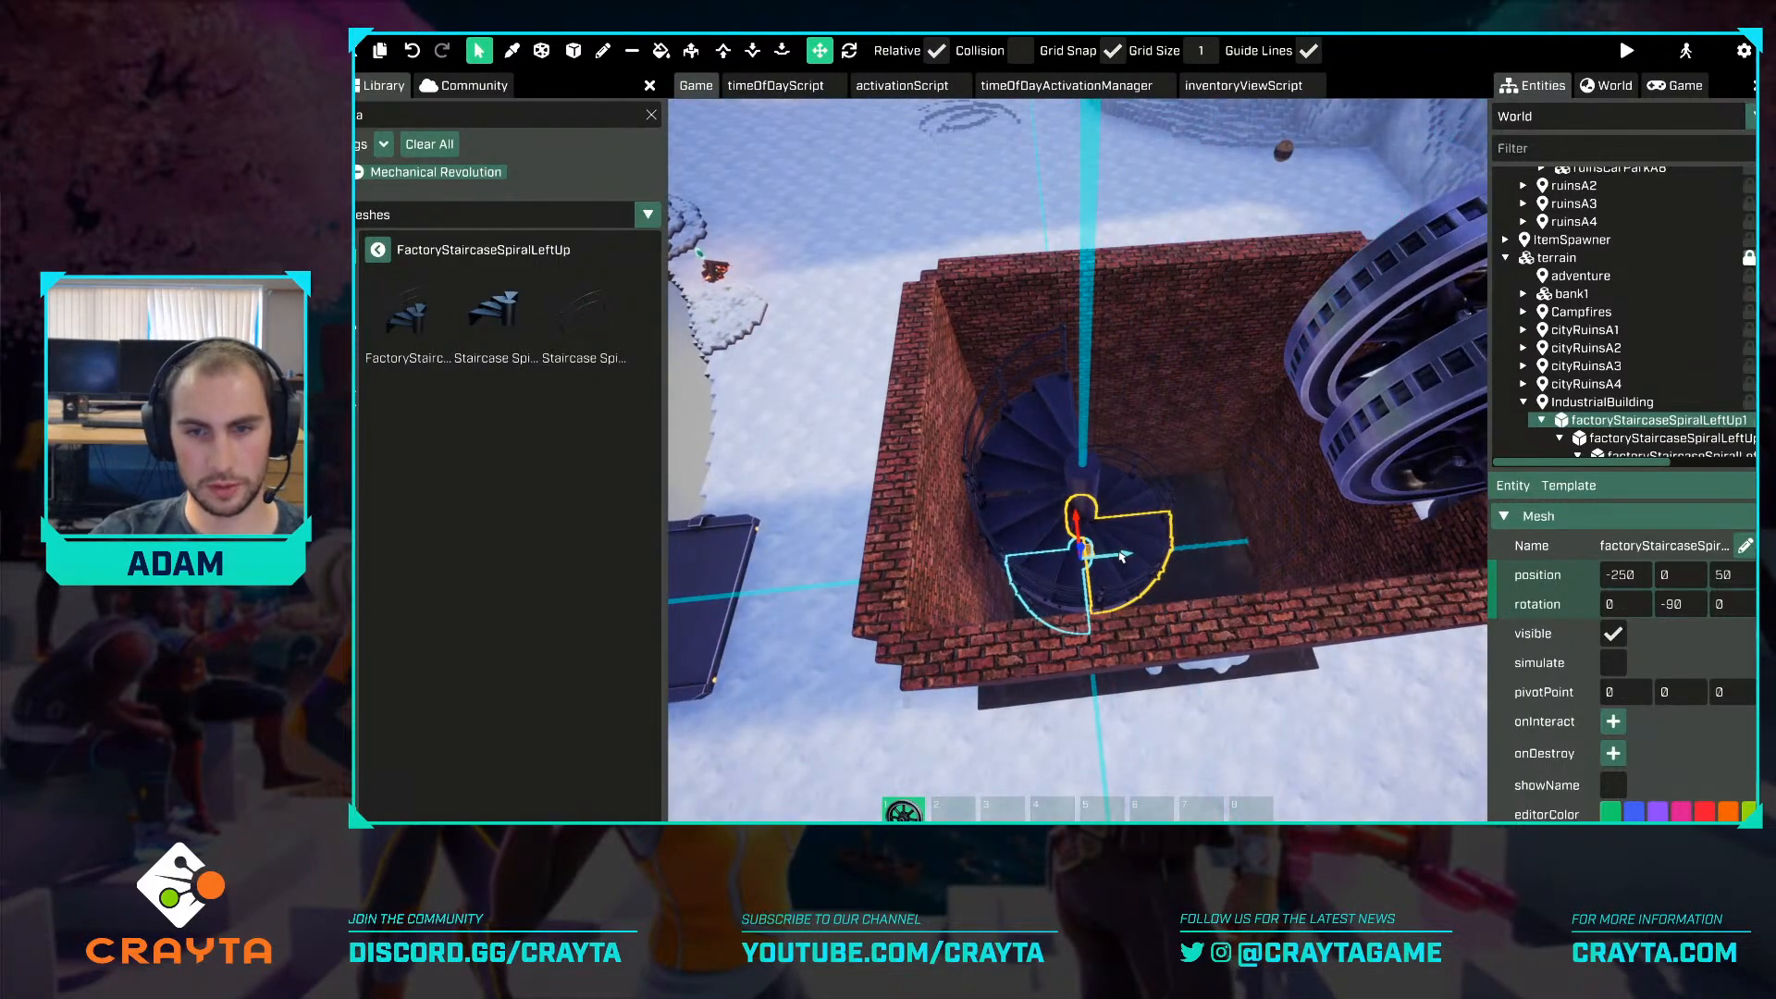
Search the library meshes for walkways and open the FactoryWalkwayShort set.
right_drag(1122, 557, 1078, 537)
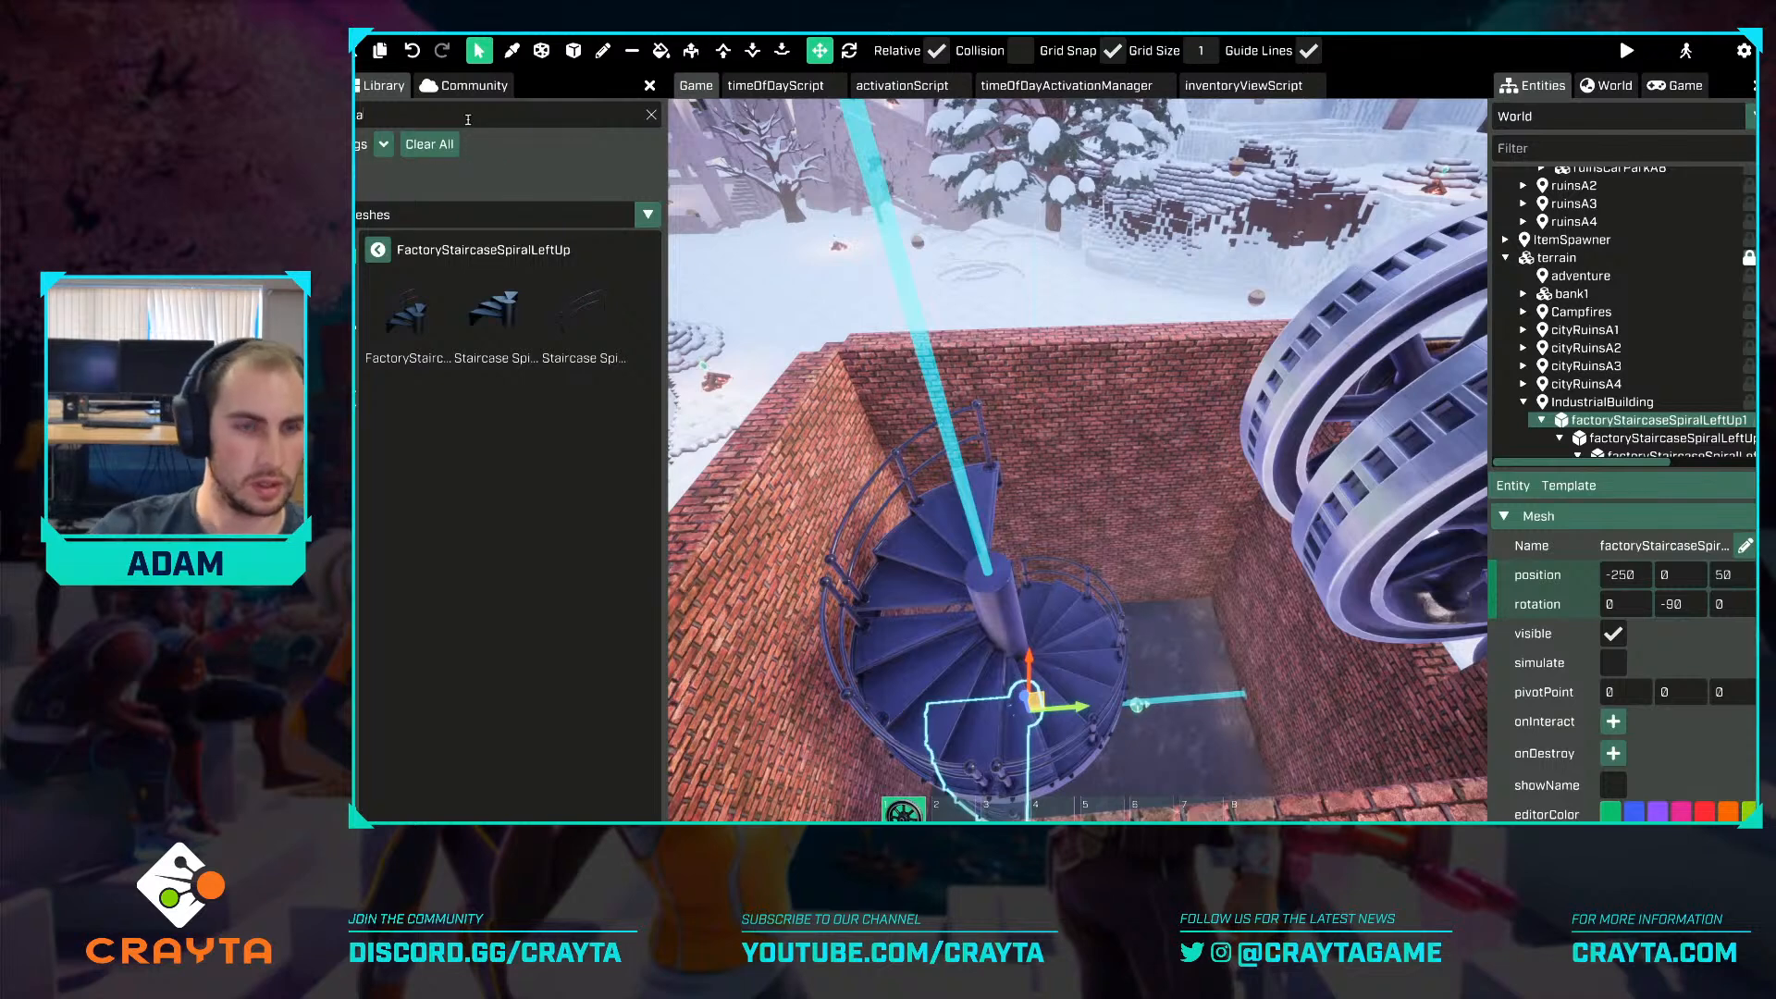
key(BackSpace)
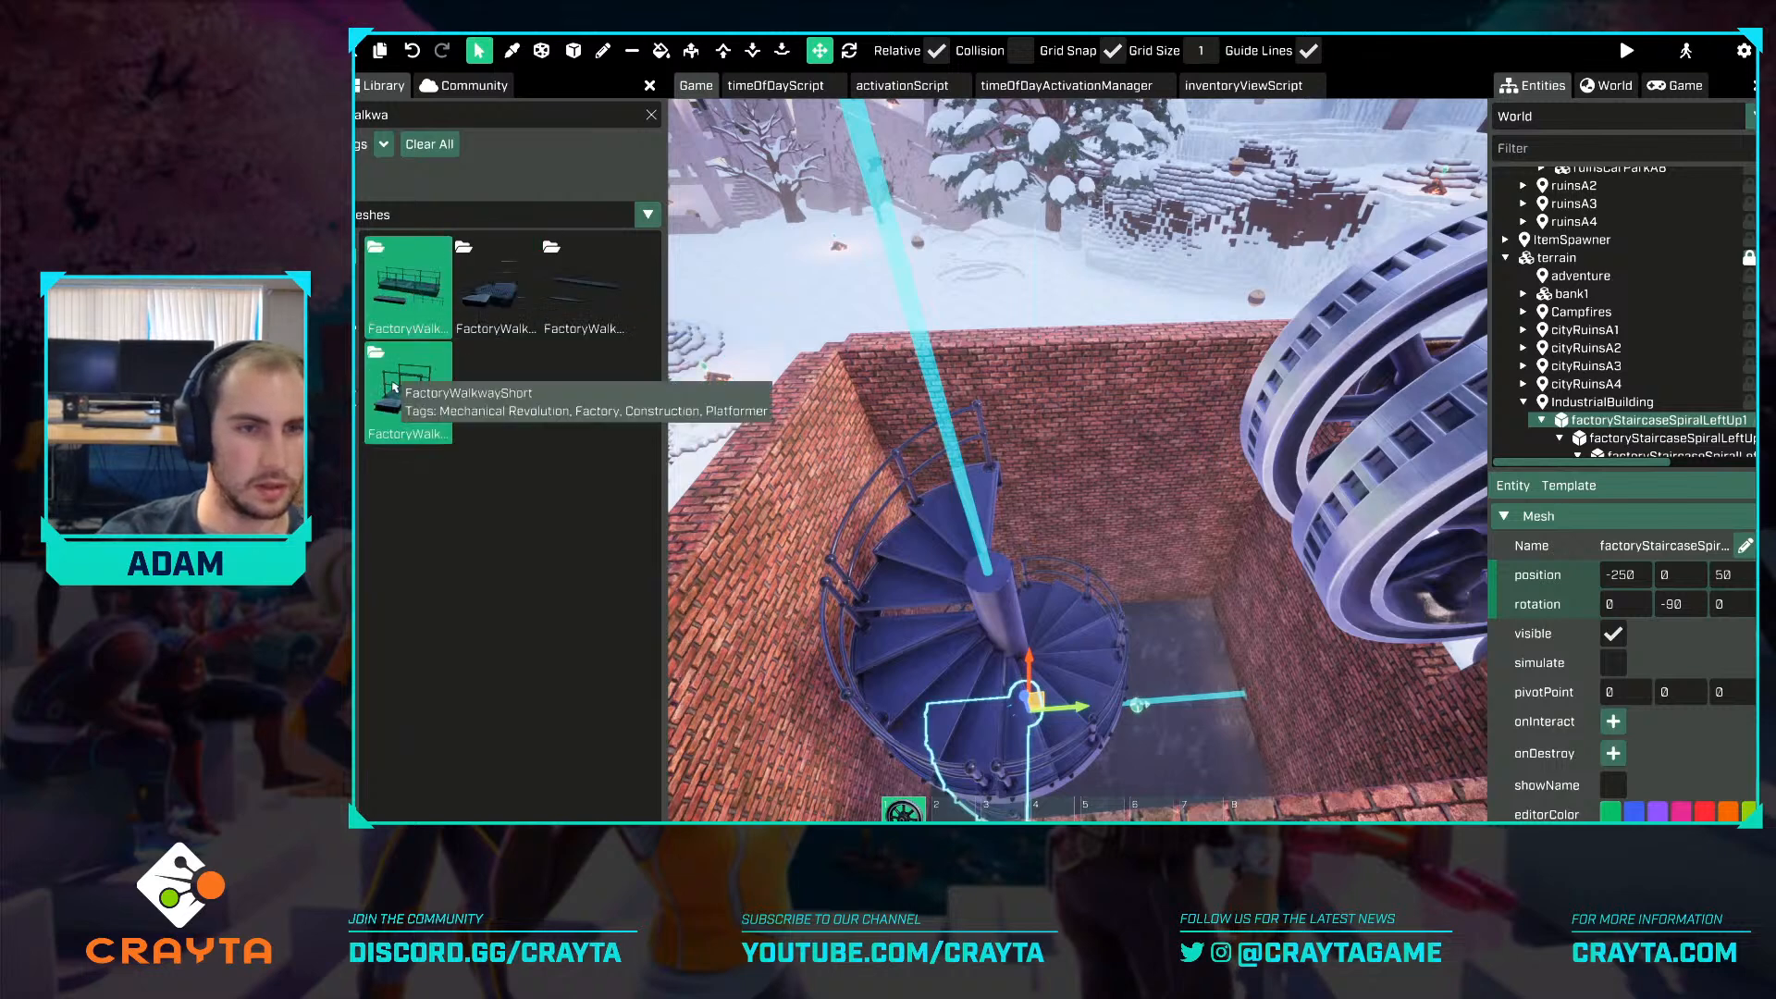
click(425, 407)
drag(407, 314, 1191, 517)
key(w)
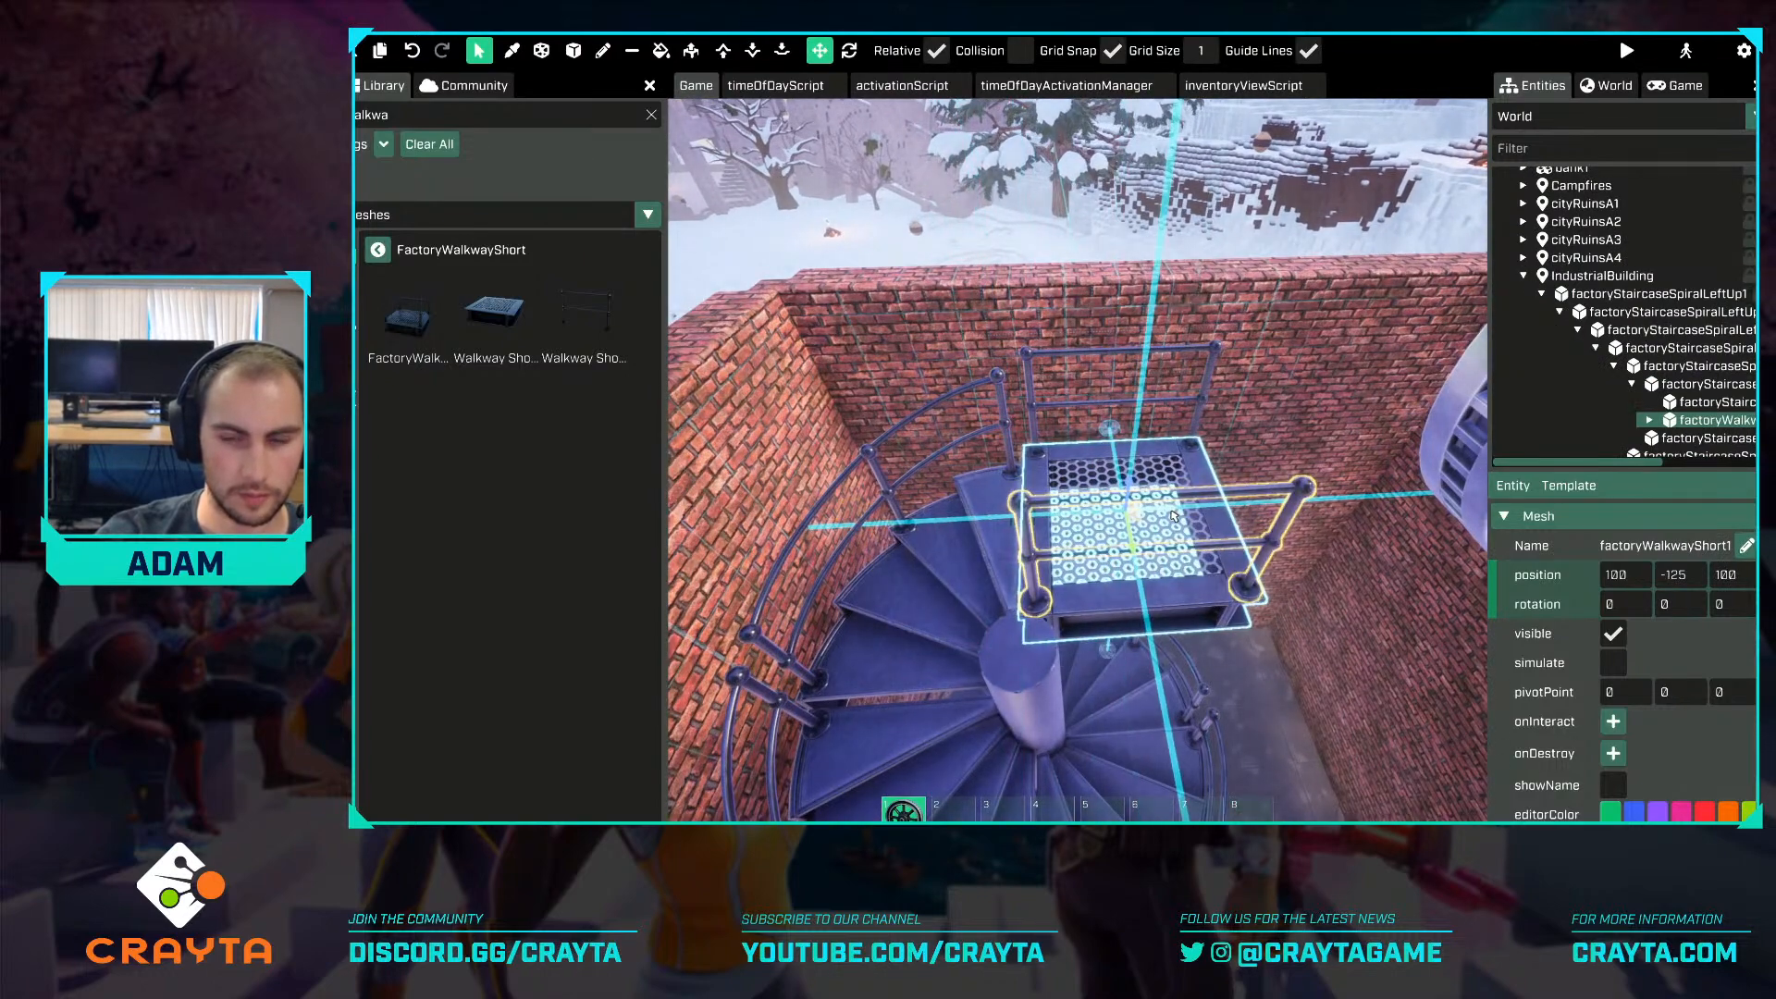
right_drag(1192, 516, 1432, 440)
key(a)
key(Delete)
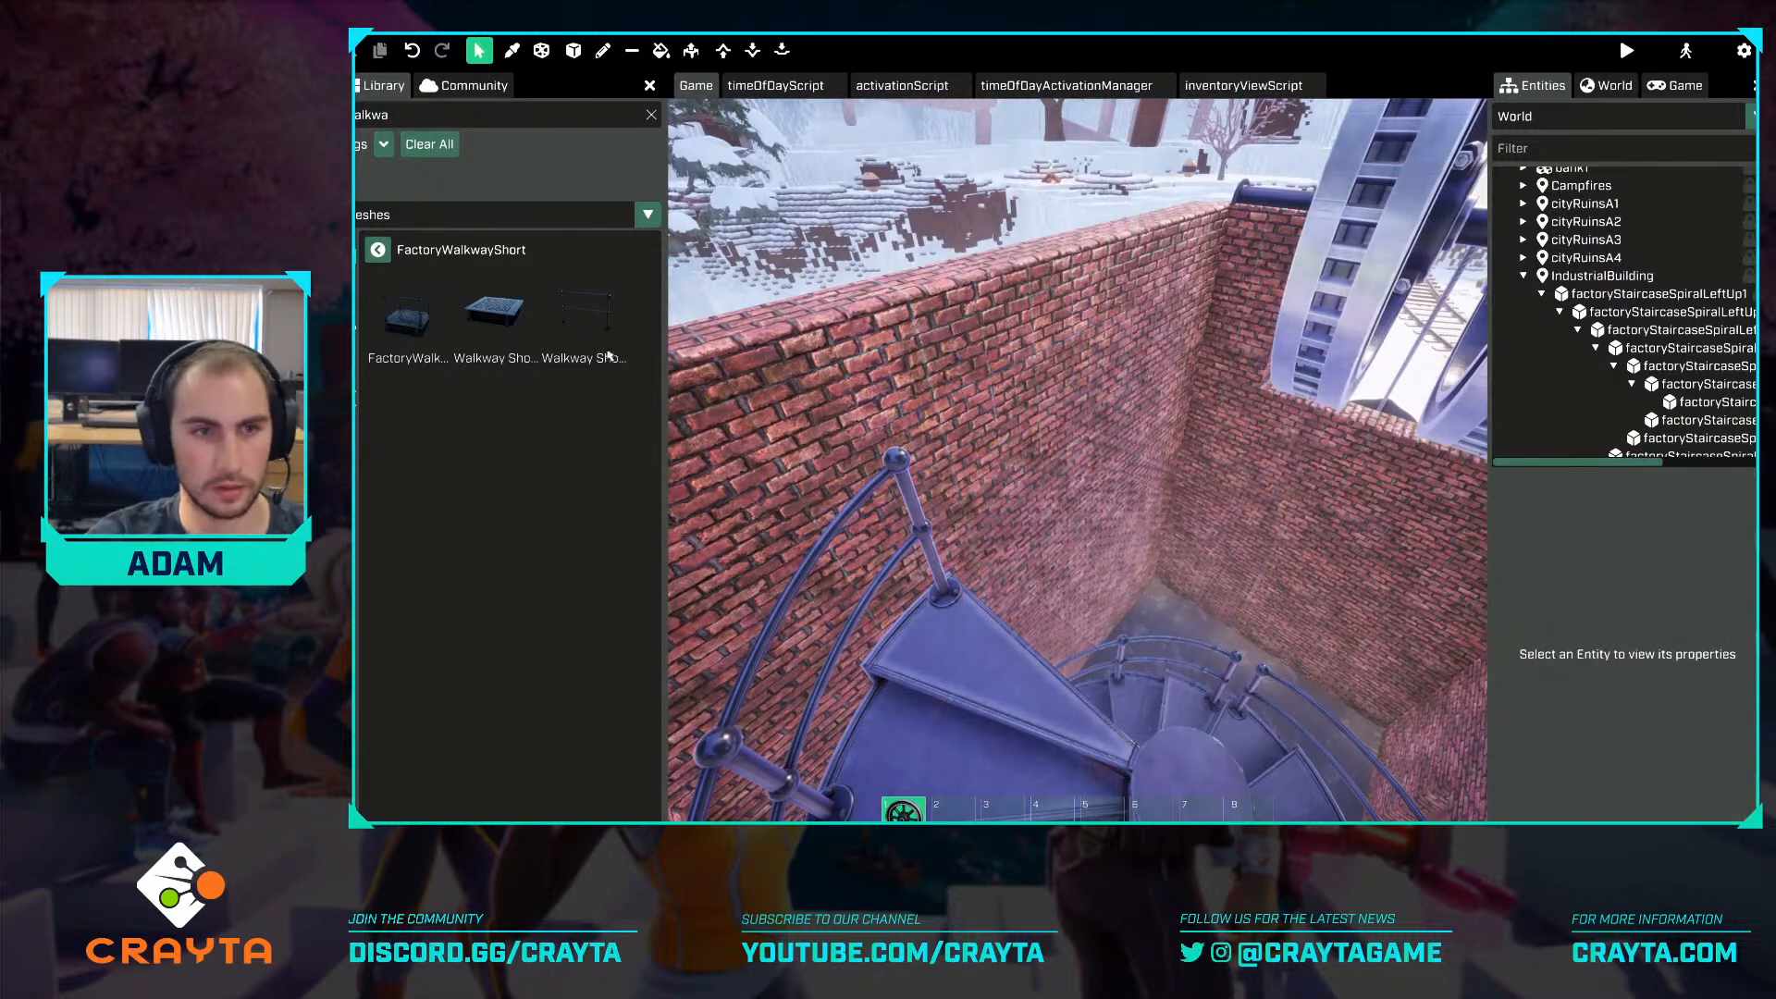
Place a FactoryWalkwayShort with handrails at the top of the spiral staircase, rotated 180 degrees, at position -150, -100, 650.
drag(498, 317, 1121, 558)
key(r)
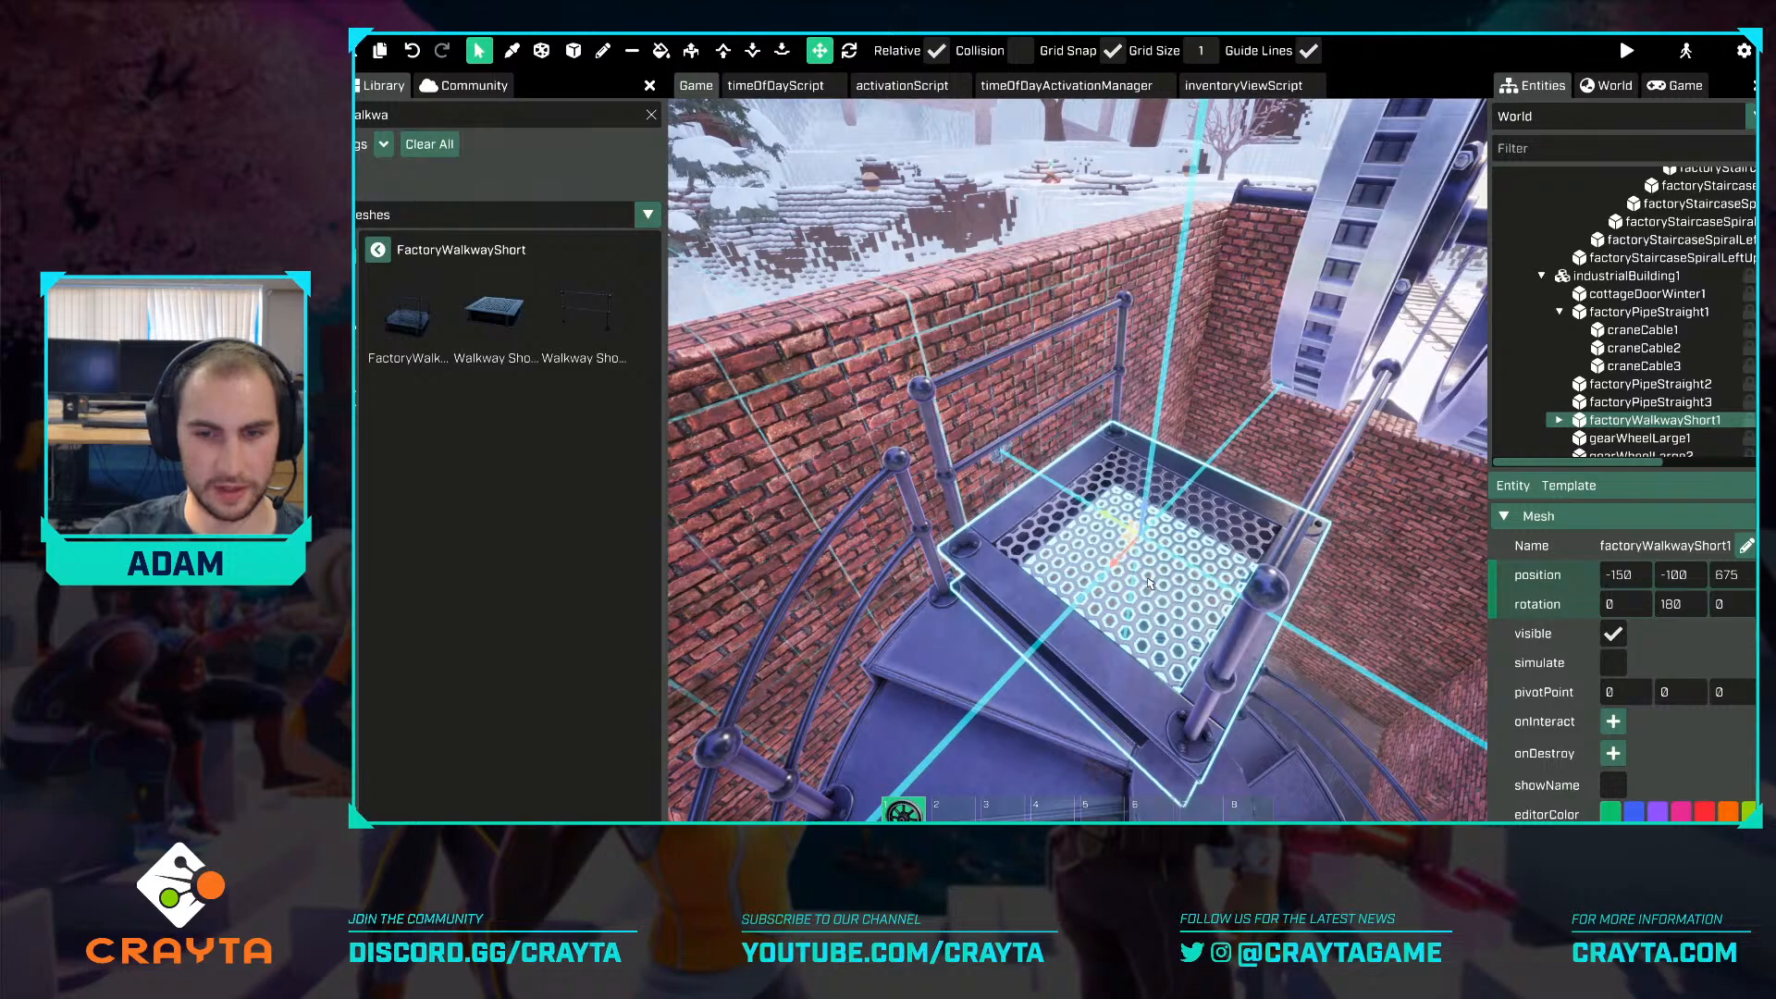
right_drag(1122, 558, 962, 463)
right_drag(1099, 413, 1027, 407)
key(s)
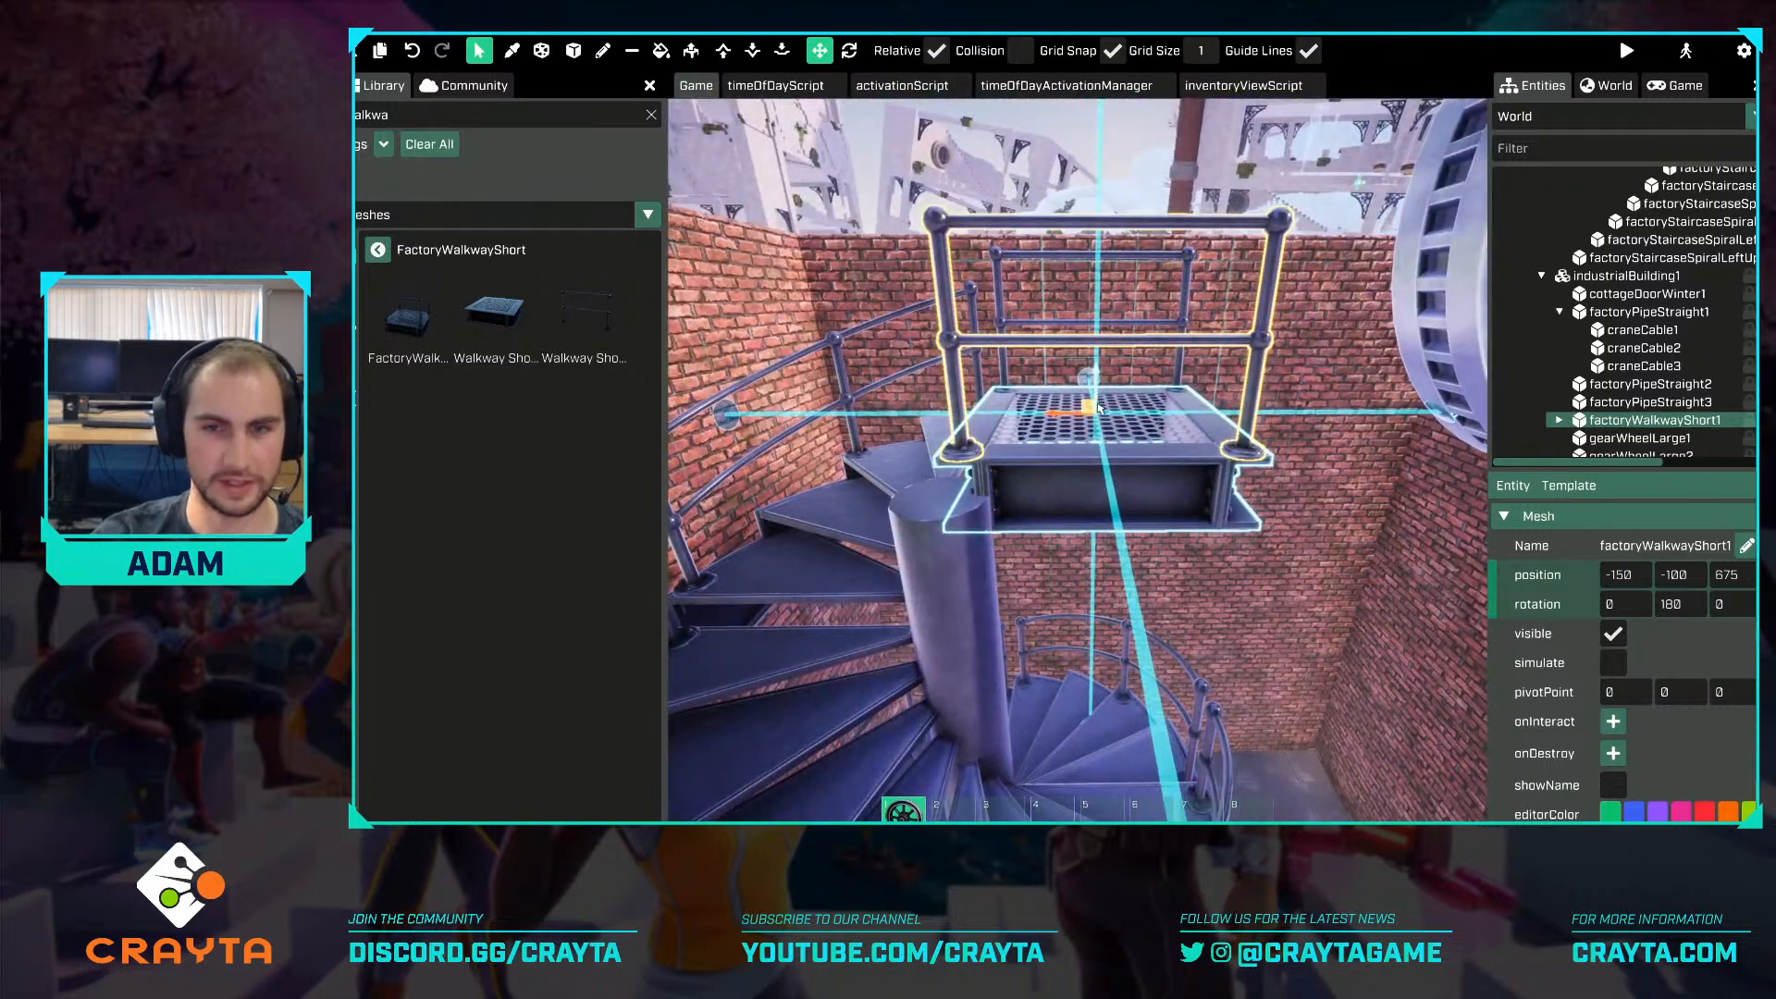
mouse_move(1098, 408)
mouse_down()
mouse_move(1108, 466)
mouse_move(1101, 405)
mouse_up()
key(s)
right_drag(1101, 405, 1138, 470)
key(d)
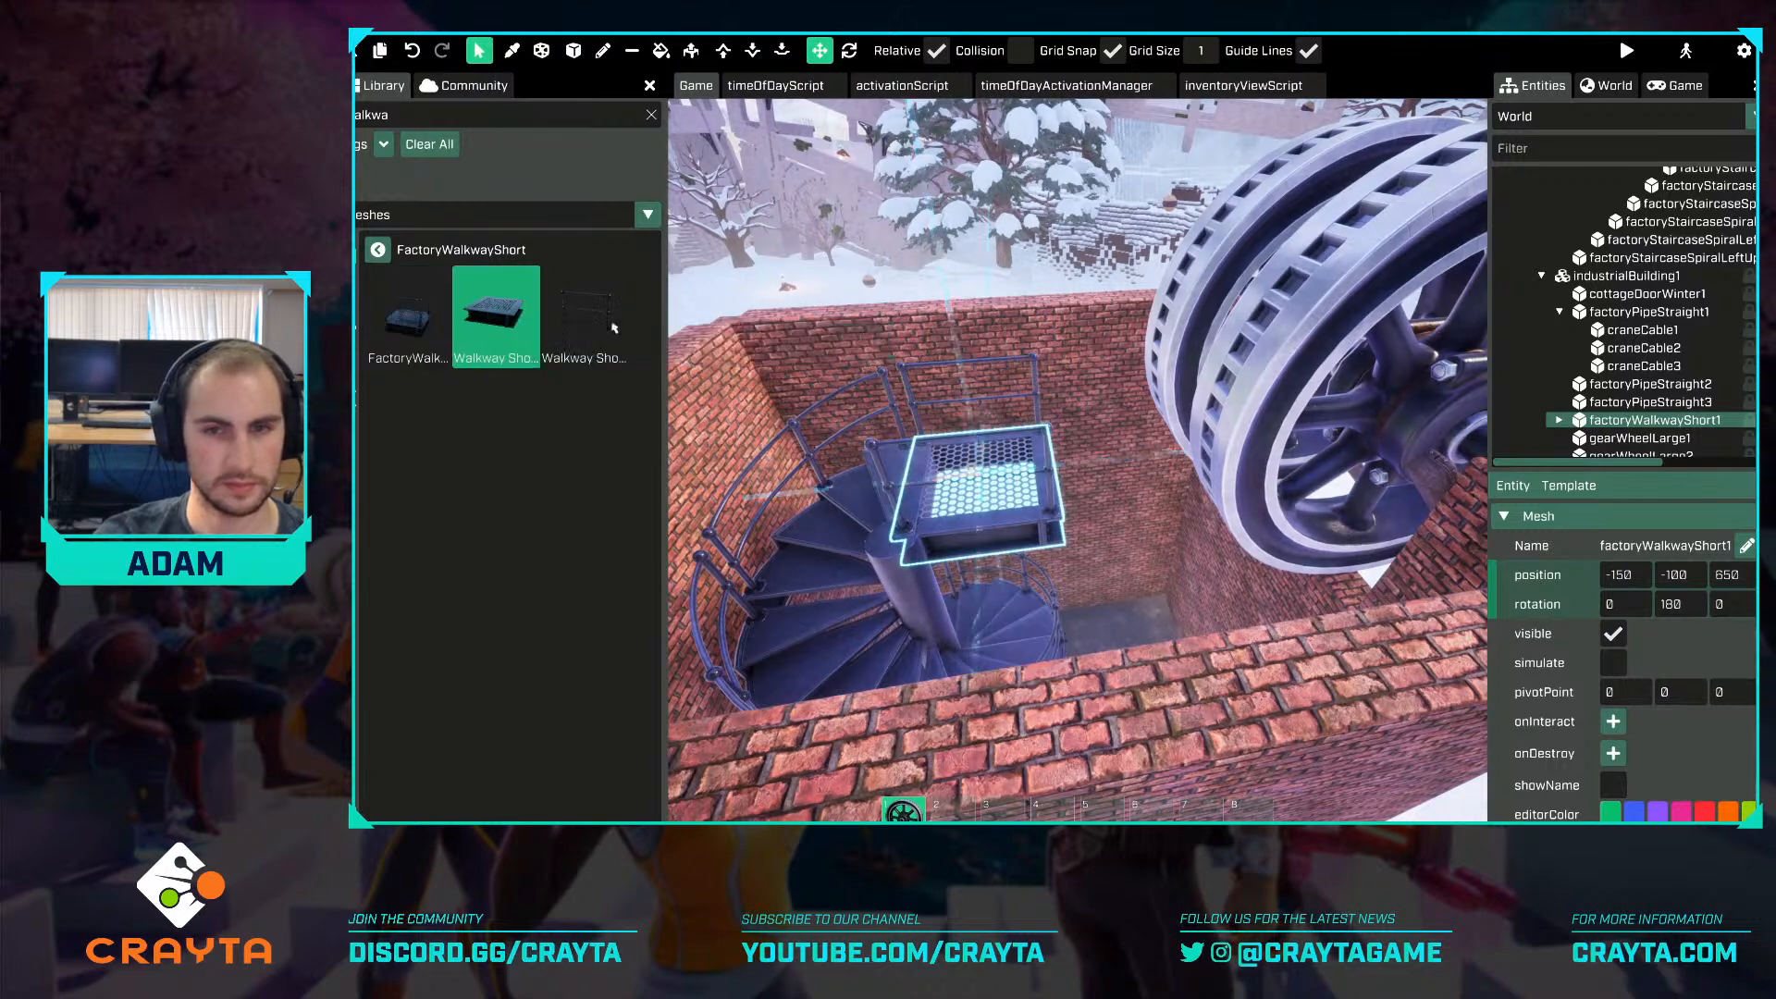
click(500, 317)
key(w)
right_drag(1064, 444, 1077, 592)
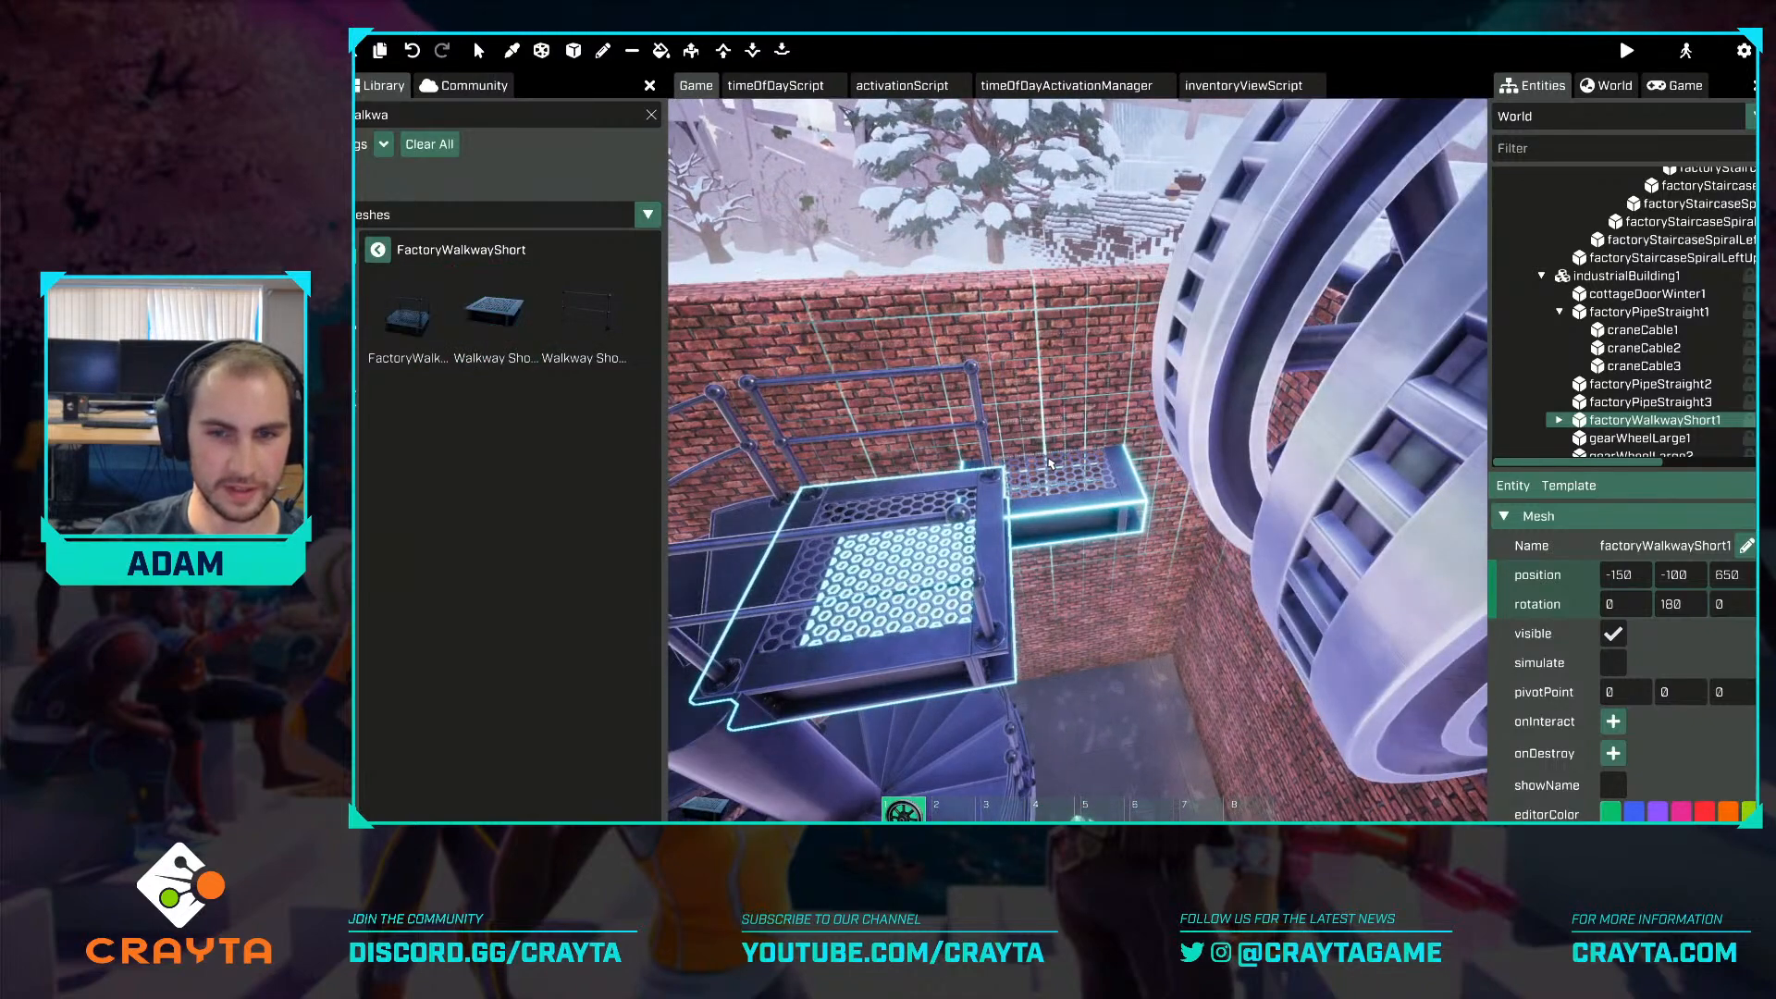
key(Escape)
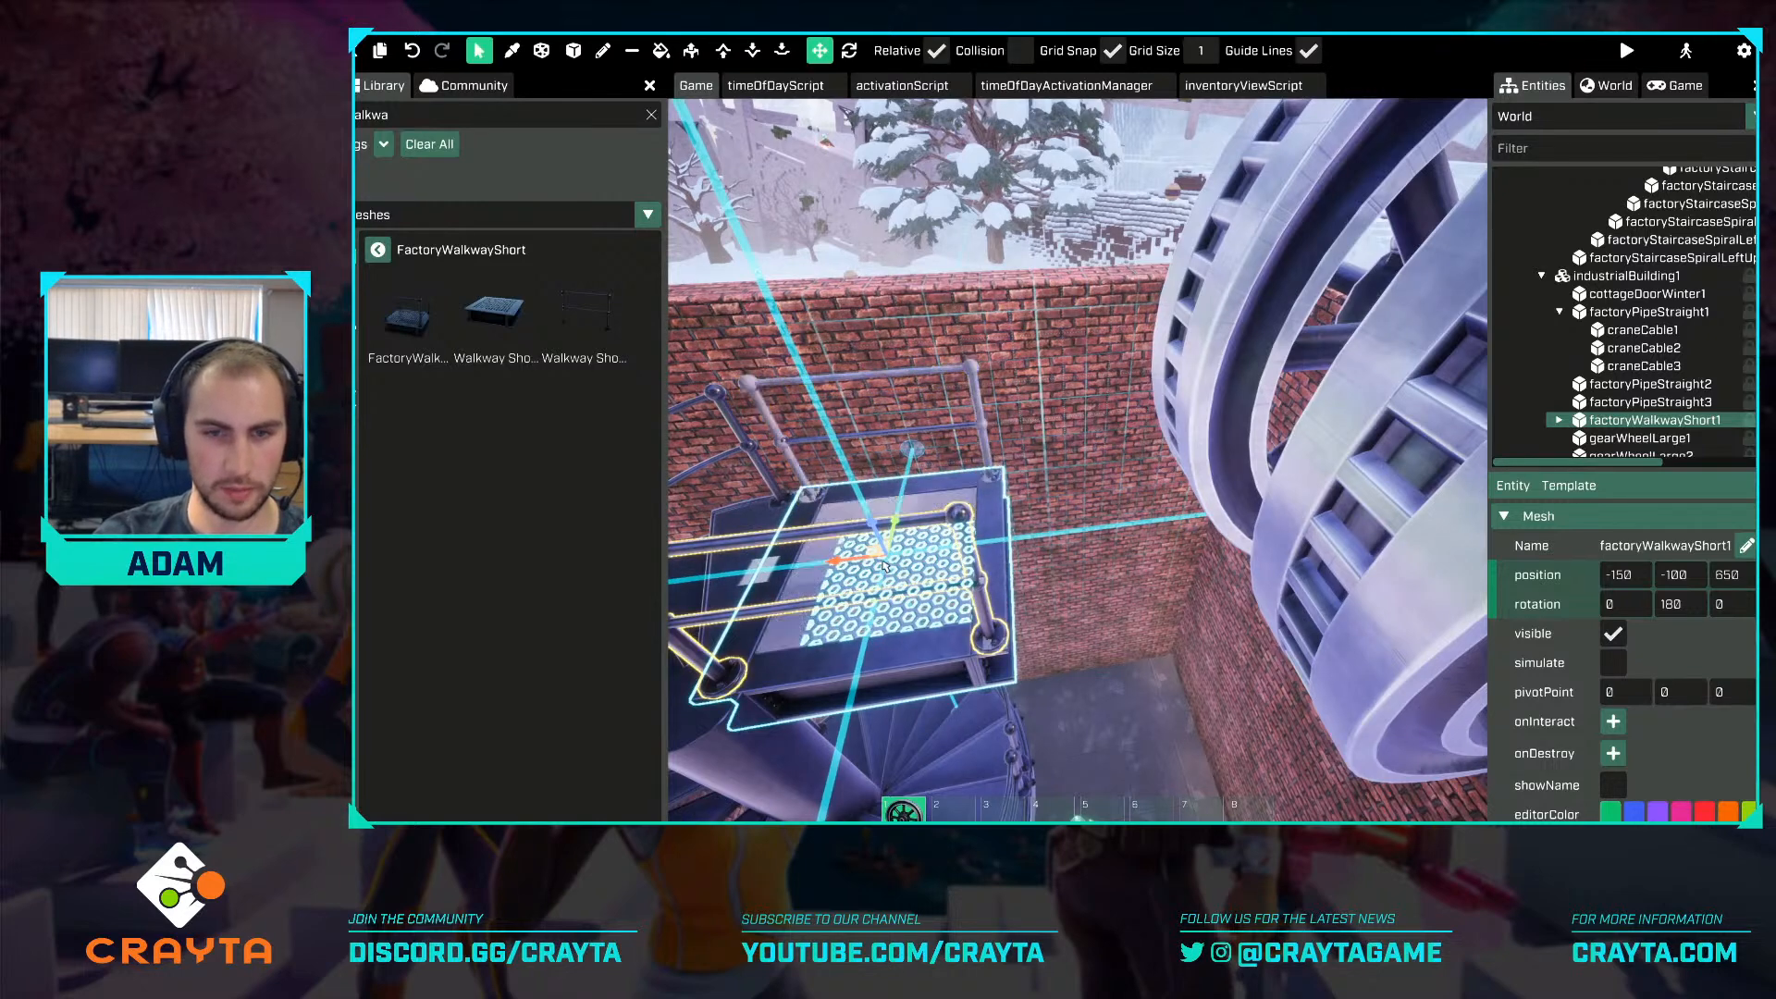
Duplicate the walkway with its handrails and move the copy end to end with the first, at position 50, -100, 650.
click(870, 566)
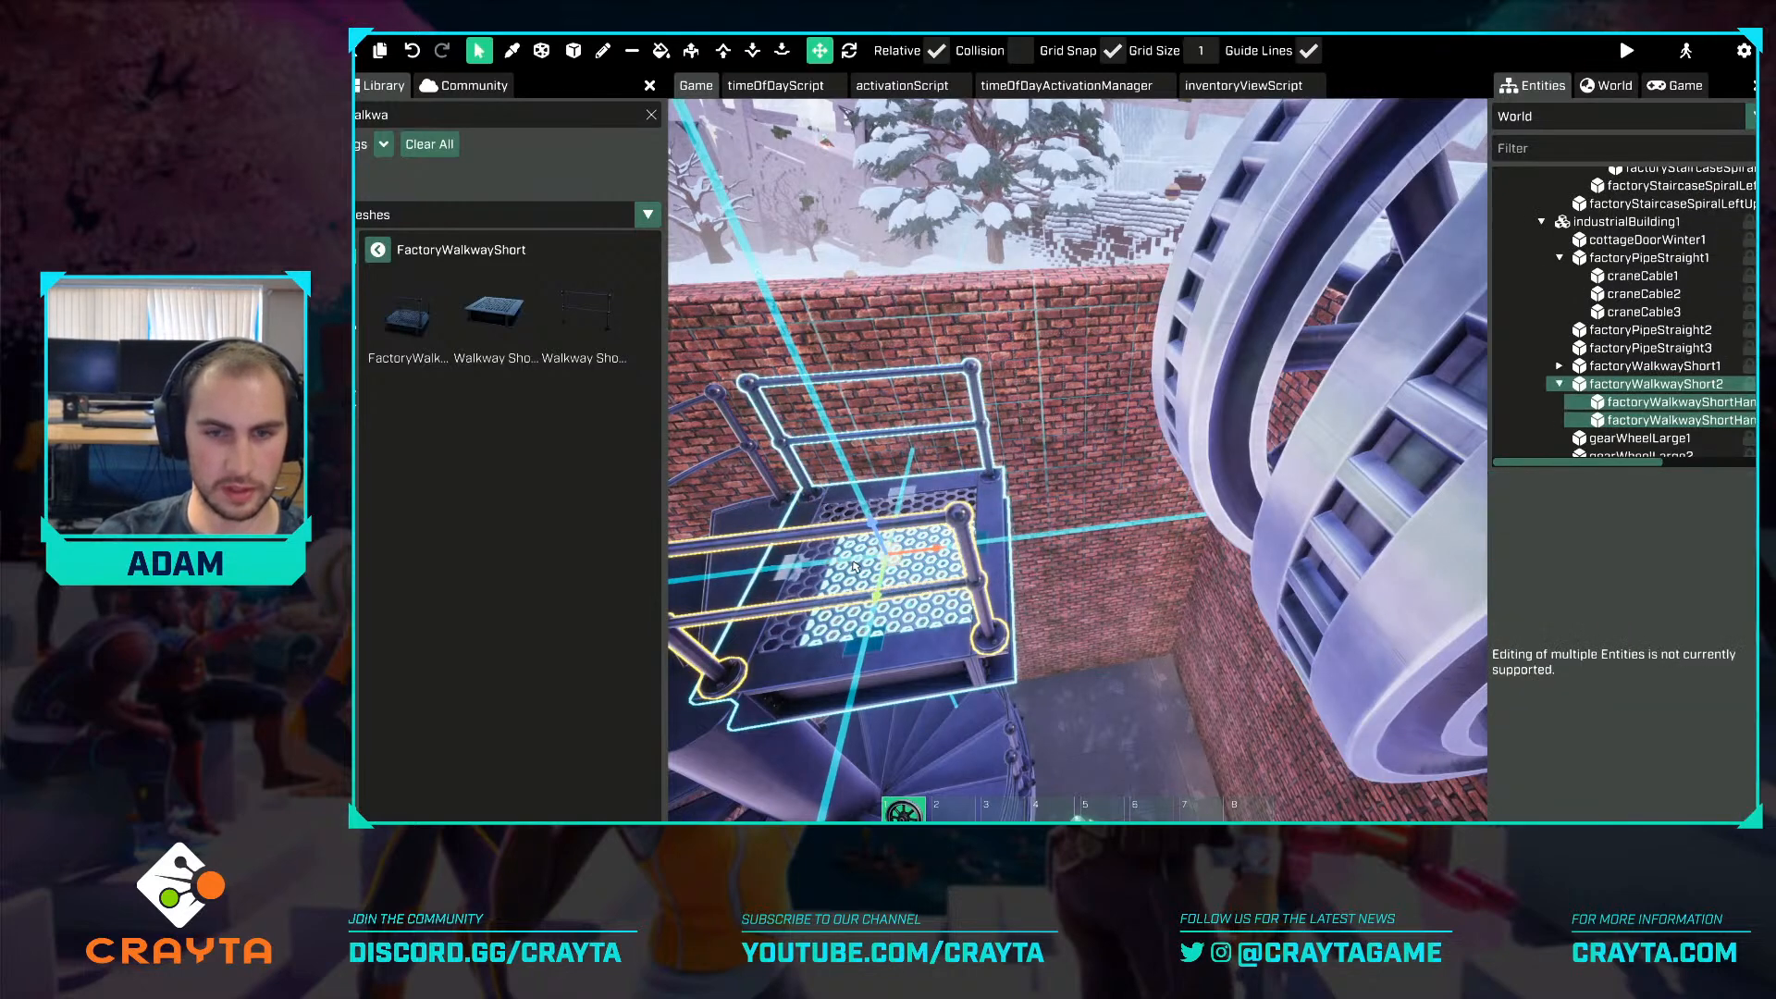
click(1644, 387)
key(a)
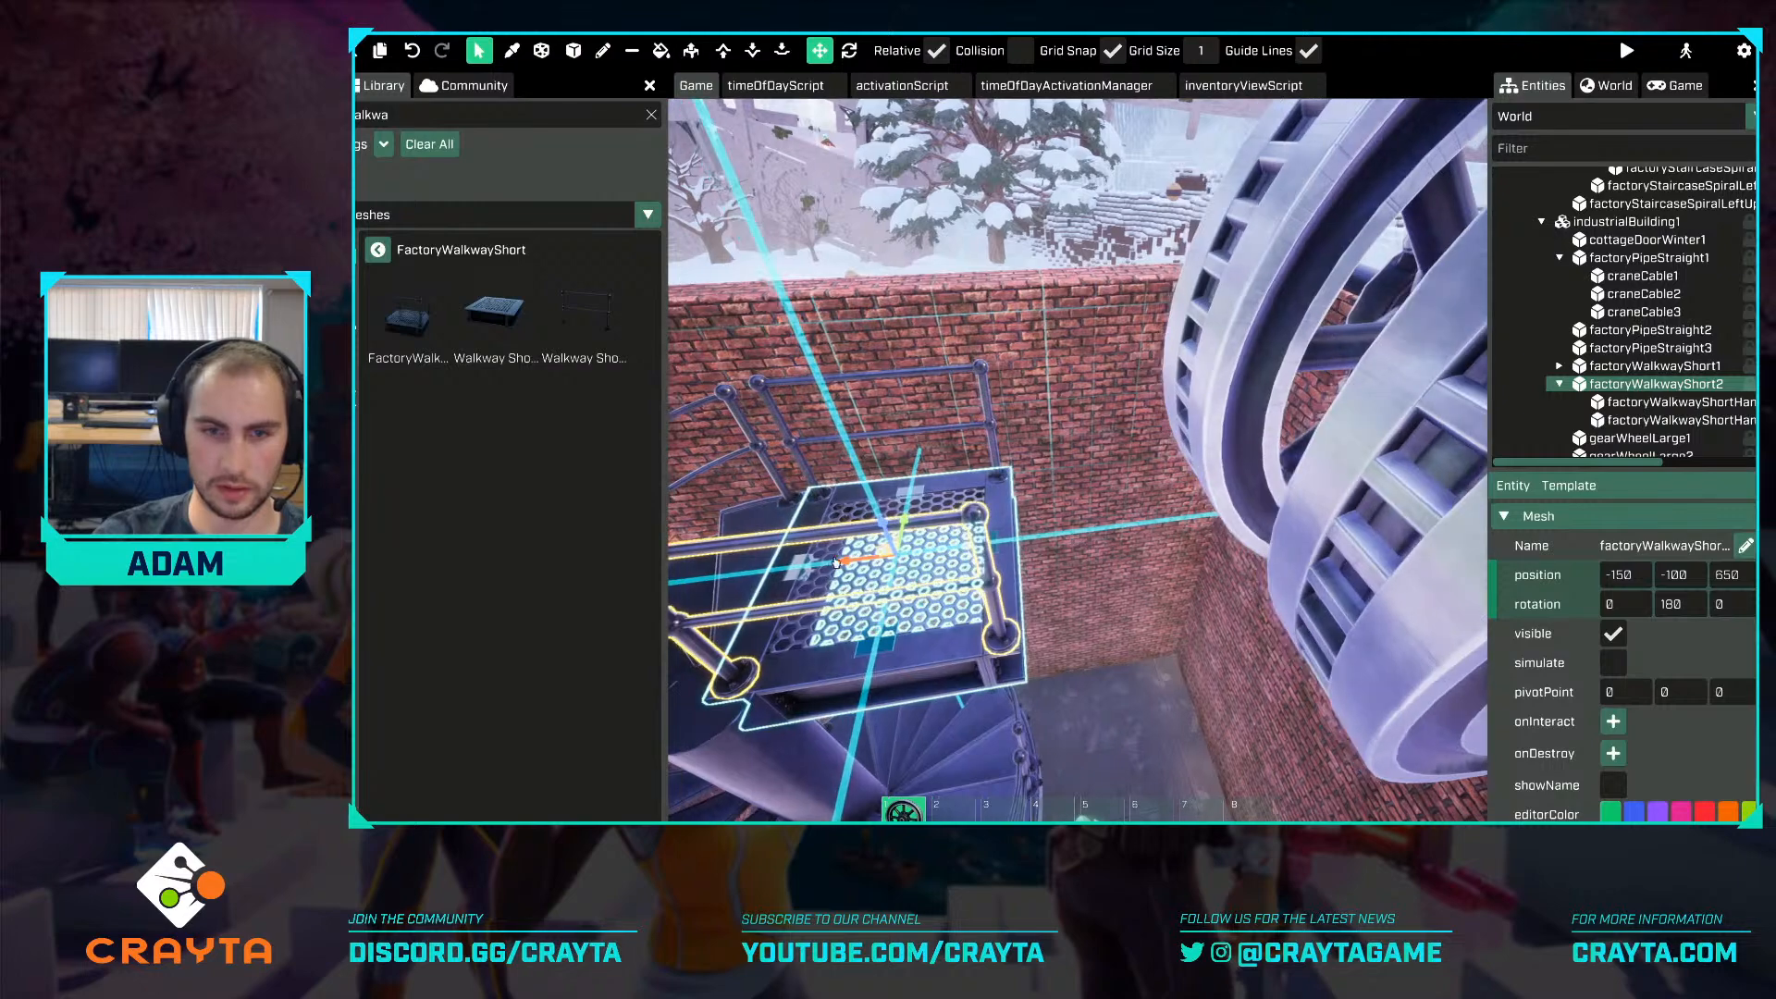
drag(860, 560, 1095, 559)
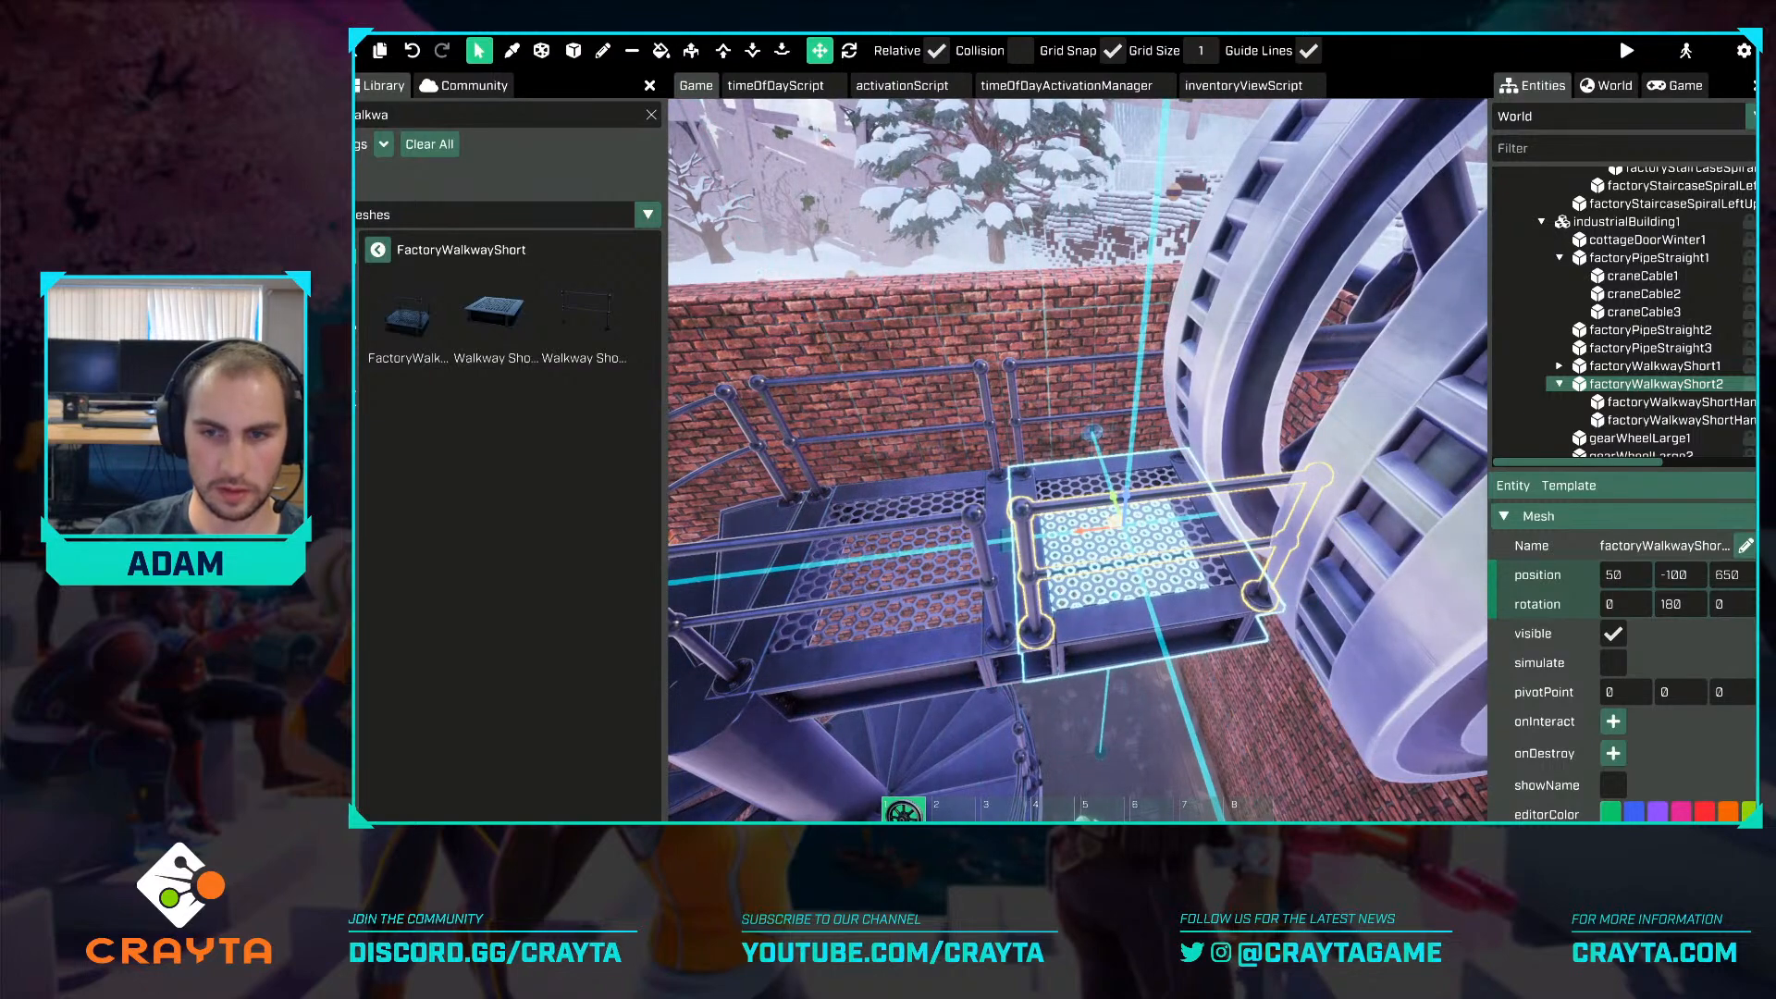
Delete the second walkway's handrail on the side facing the middle of the tower.
key(a)
right_drag(1095, 554, 1281, 554)
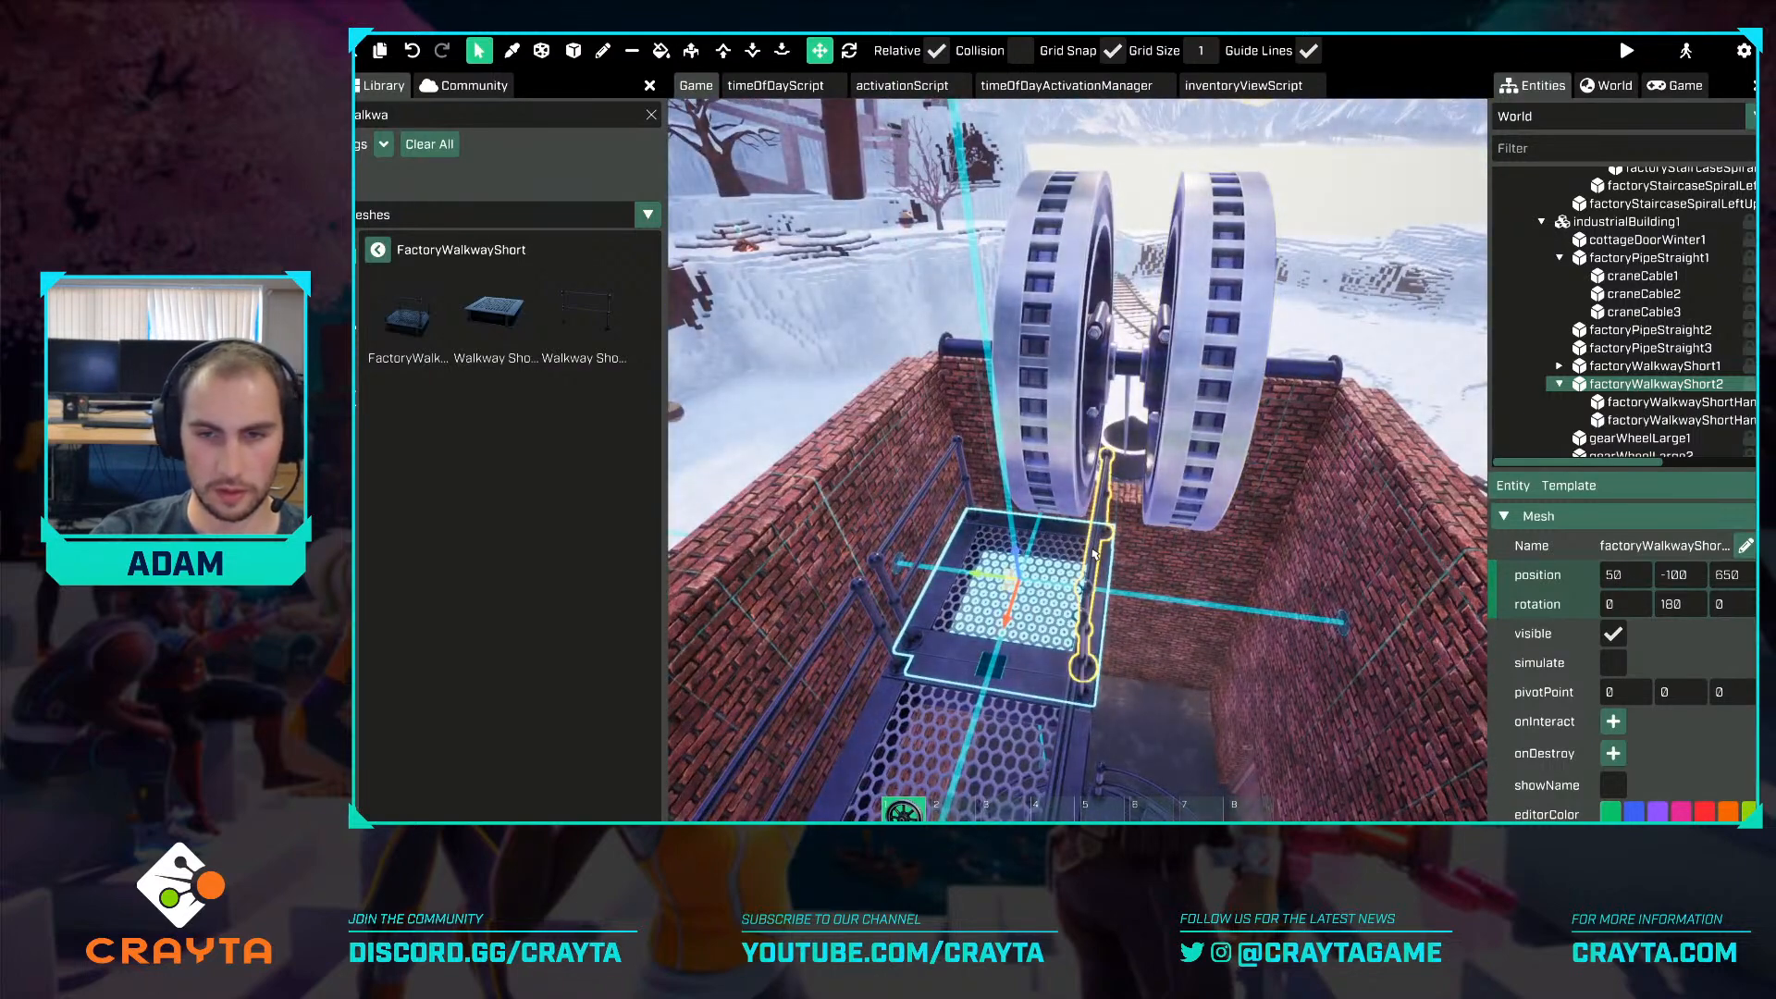
click(1094, 554)
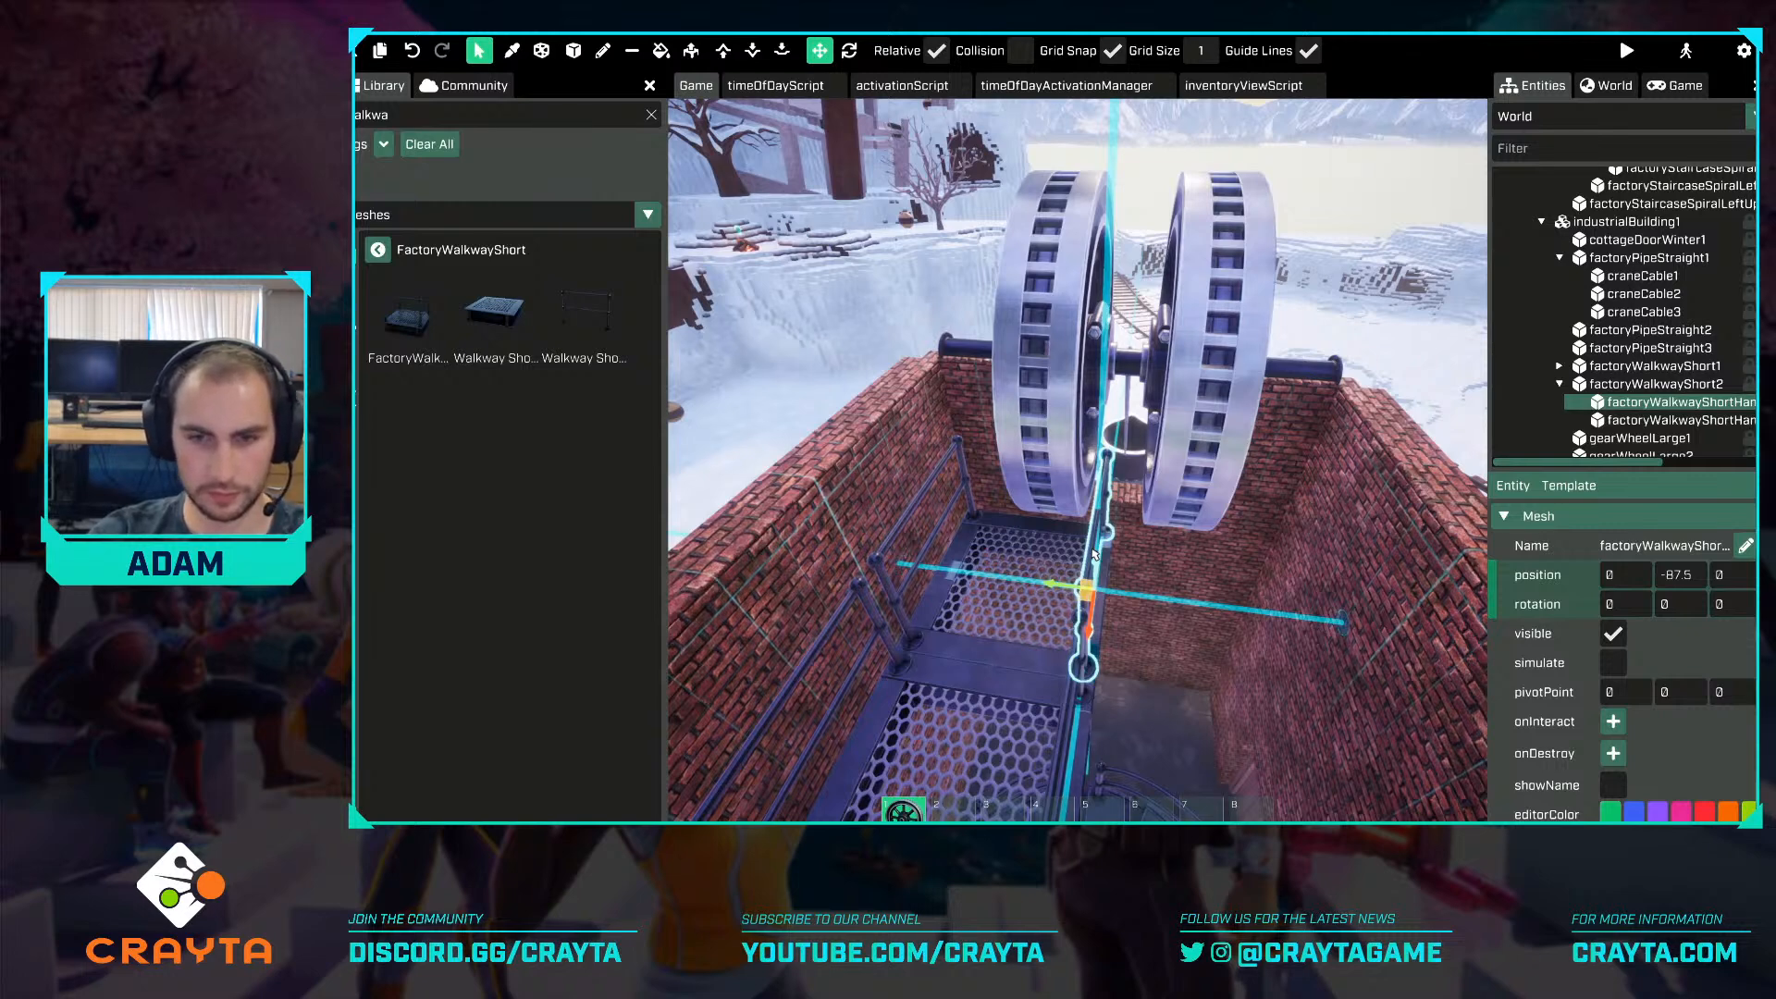
Duplicate the second walkway with its remaining handrail, turn the copy to face the opposite way and place it alongside the original.
click(1036, 588)
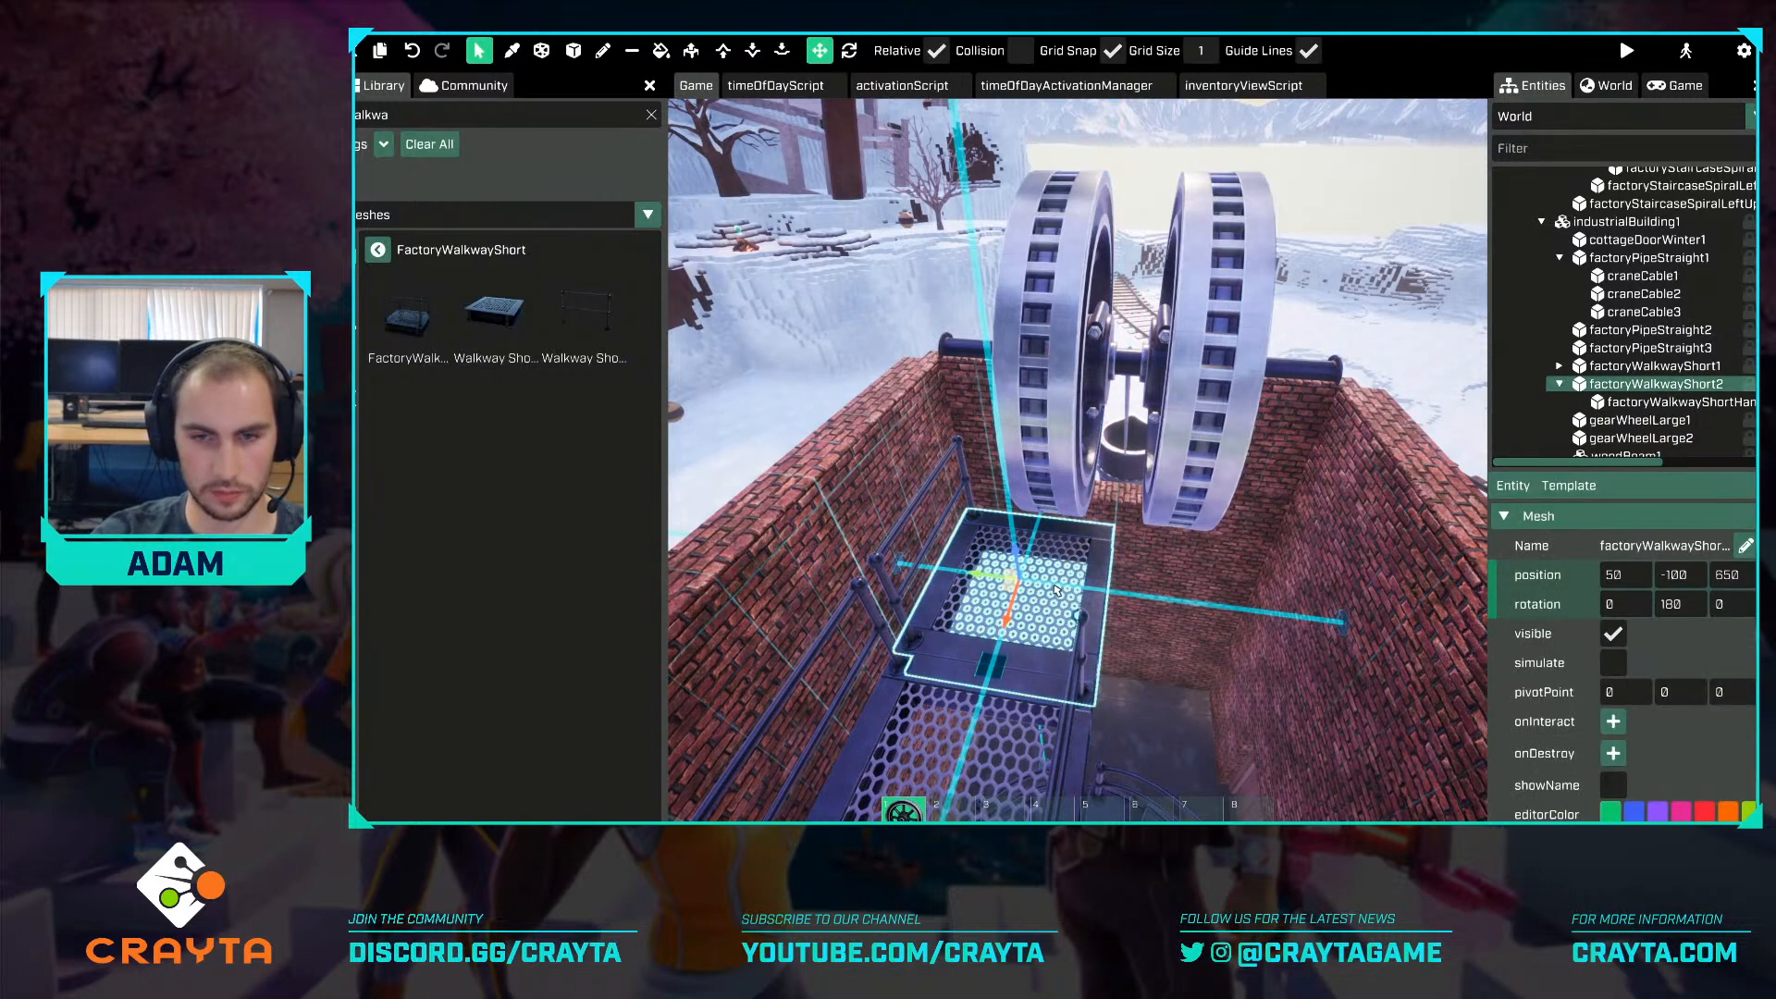
key(ctrl+d)
key(e)
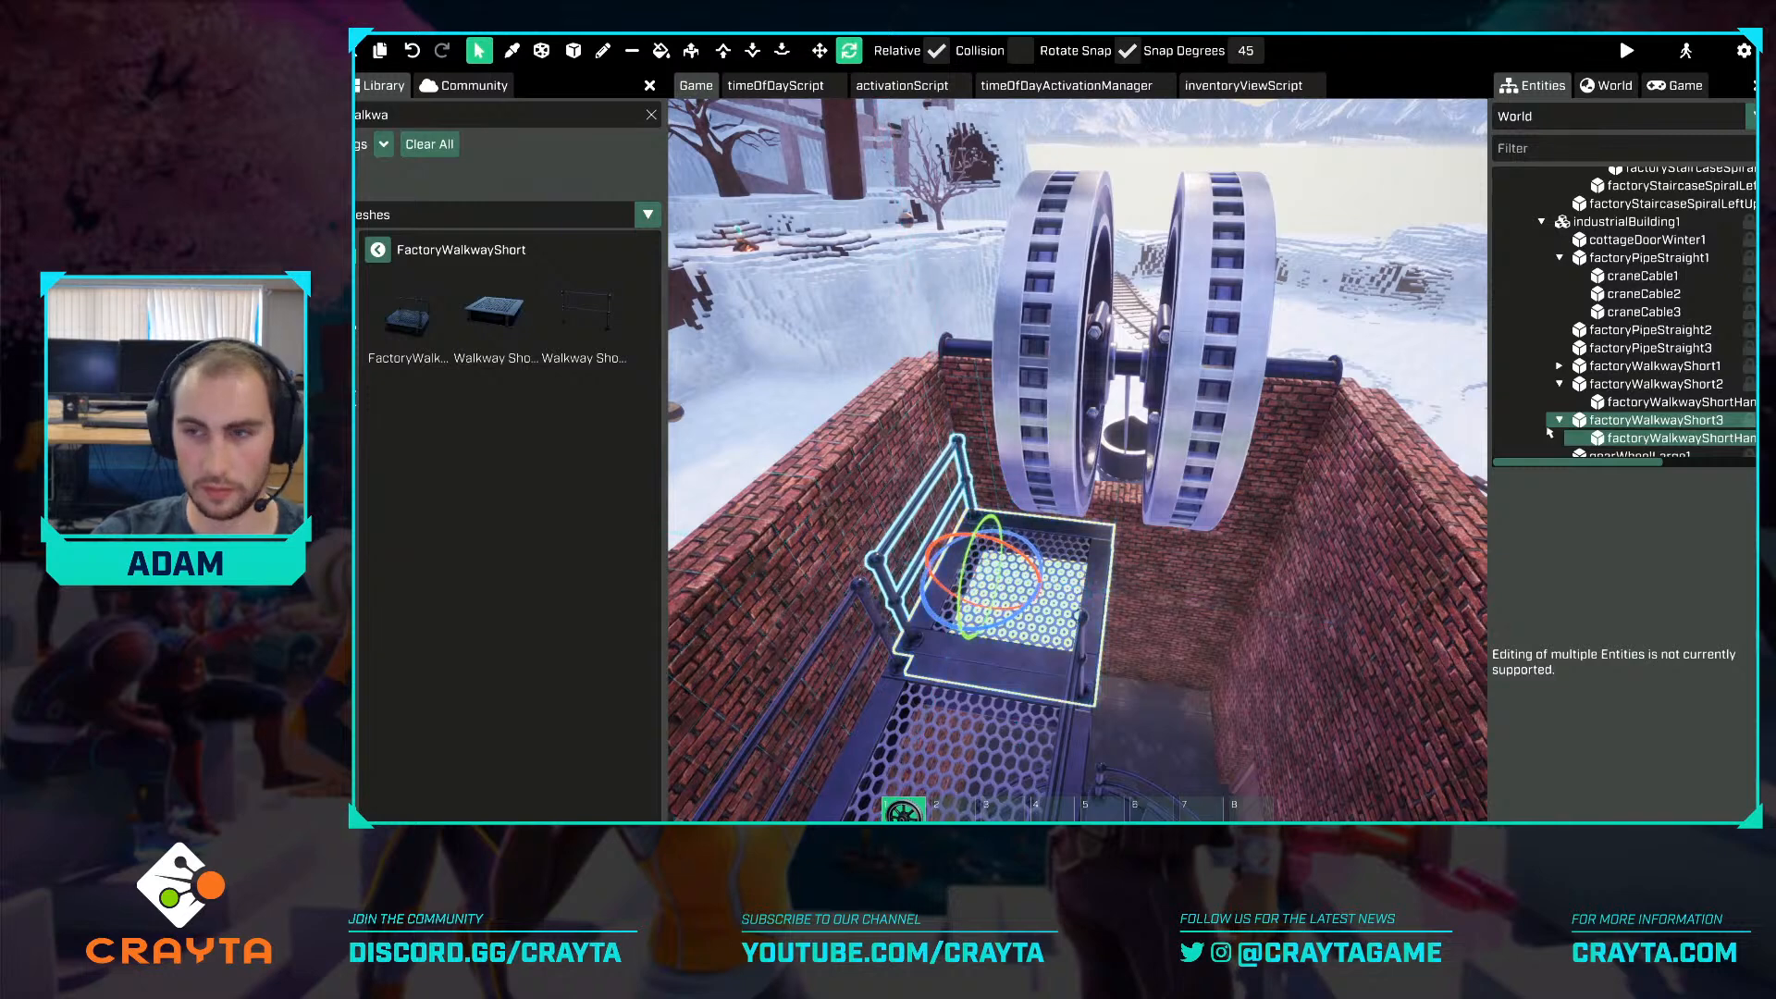
click(1601, 426)
drag(1030, 636, 1009, 495)
key(w)
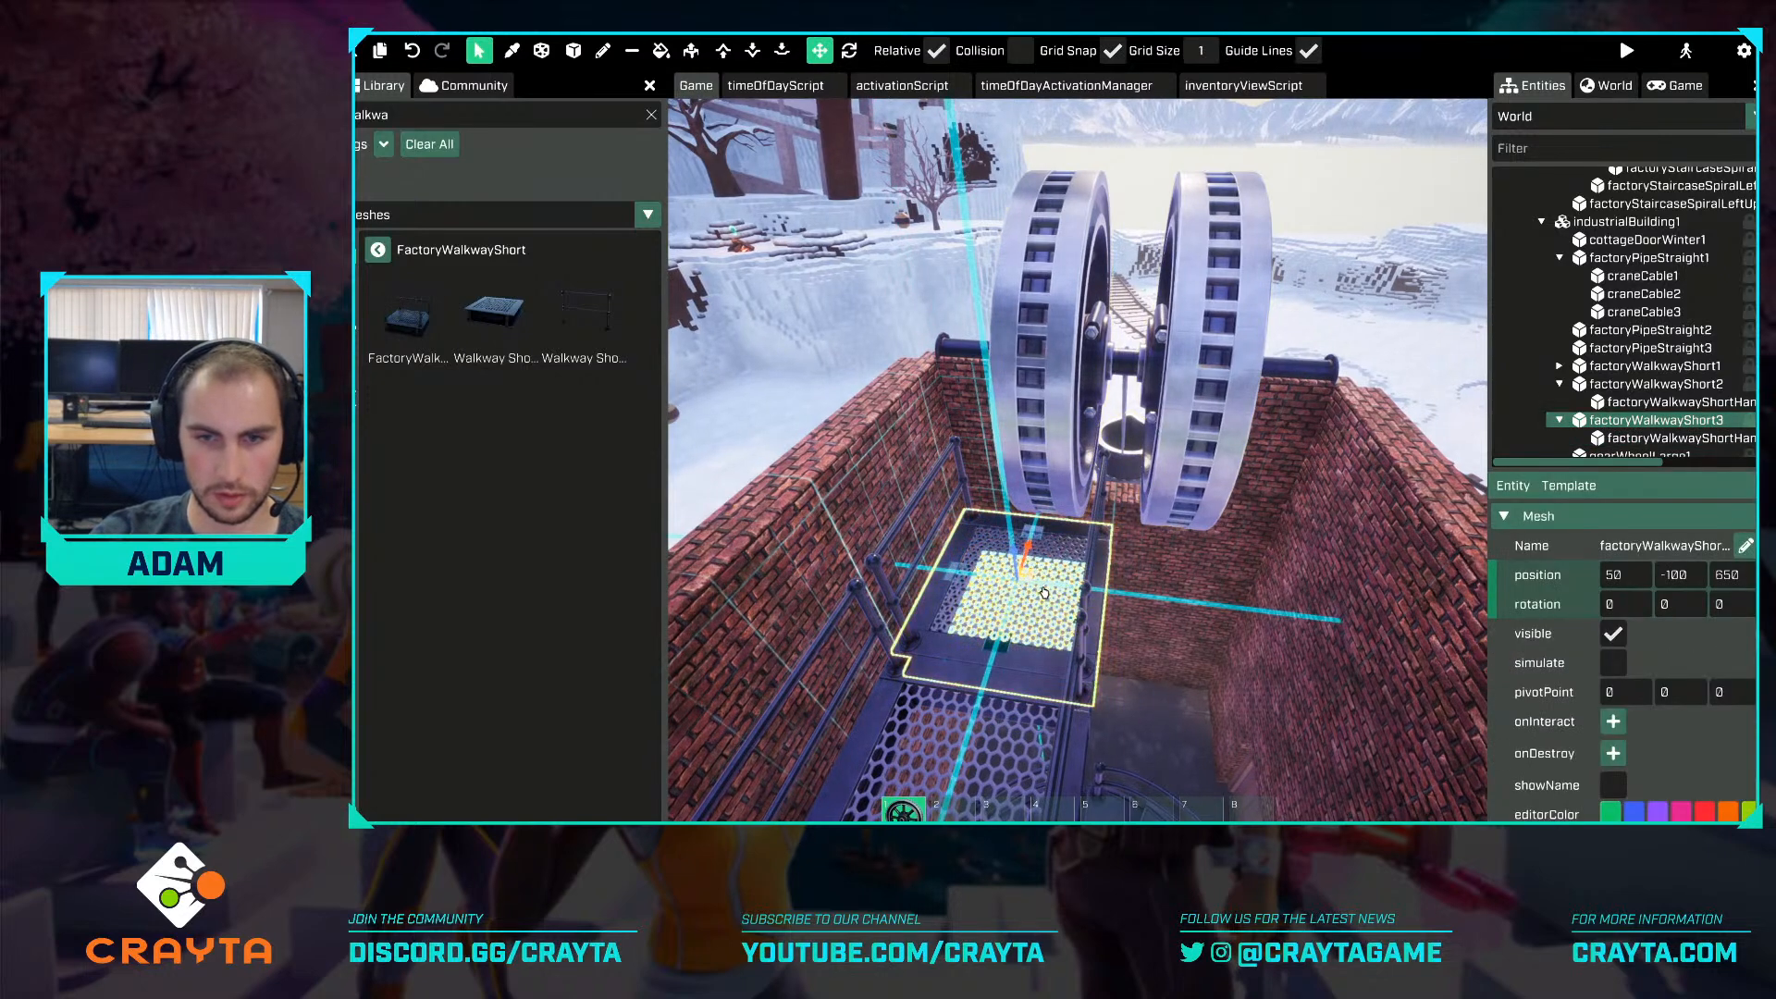
right_drag(1044, 593, 999, 593)
drag(893, 596, 1124, 604)
Duplicate the third walkway's handrail, rotate the copy to -90 and move it across the walkway's open end facing the staircase.
right_drag(1124, 603, 1191, 556)
key(w)
click(1164, 528)
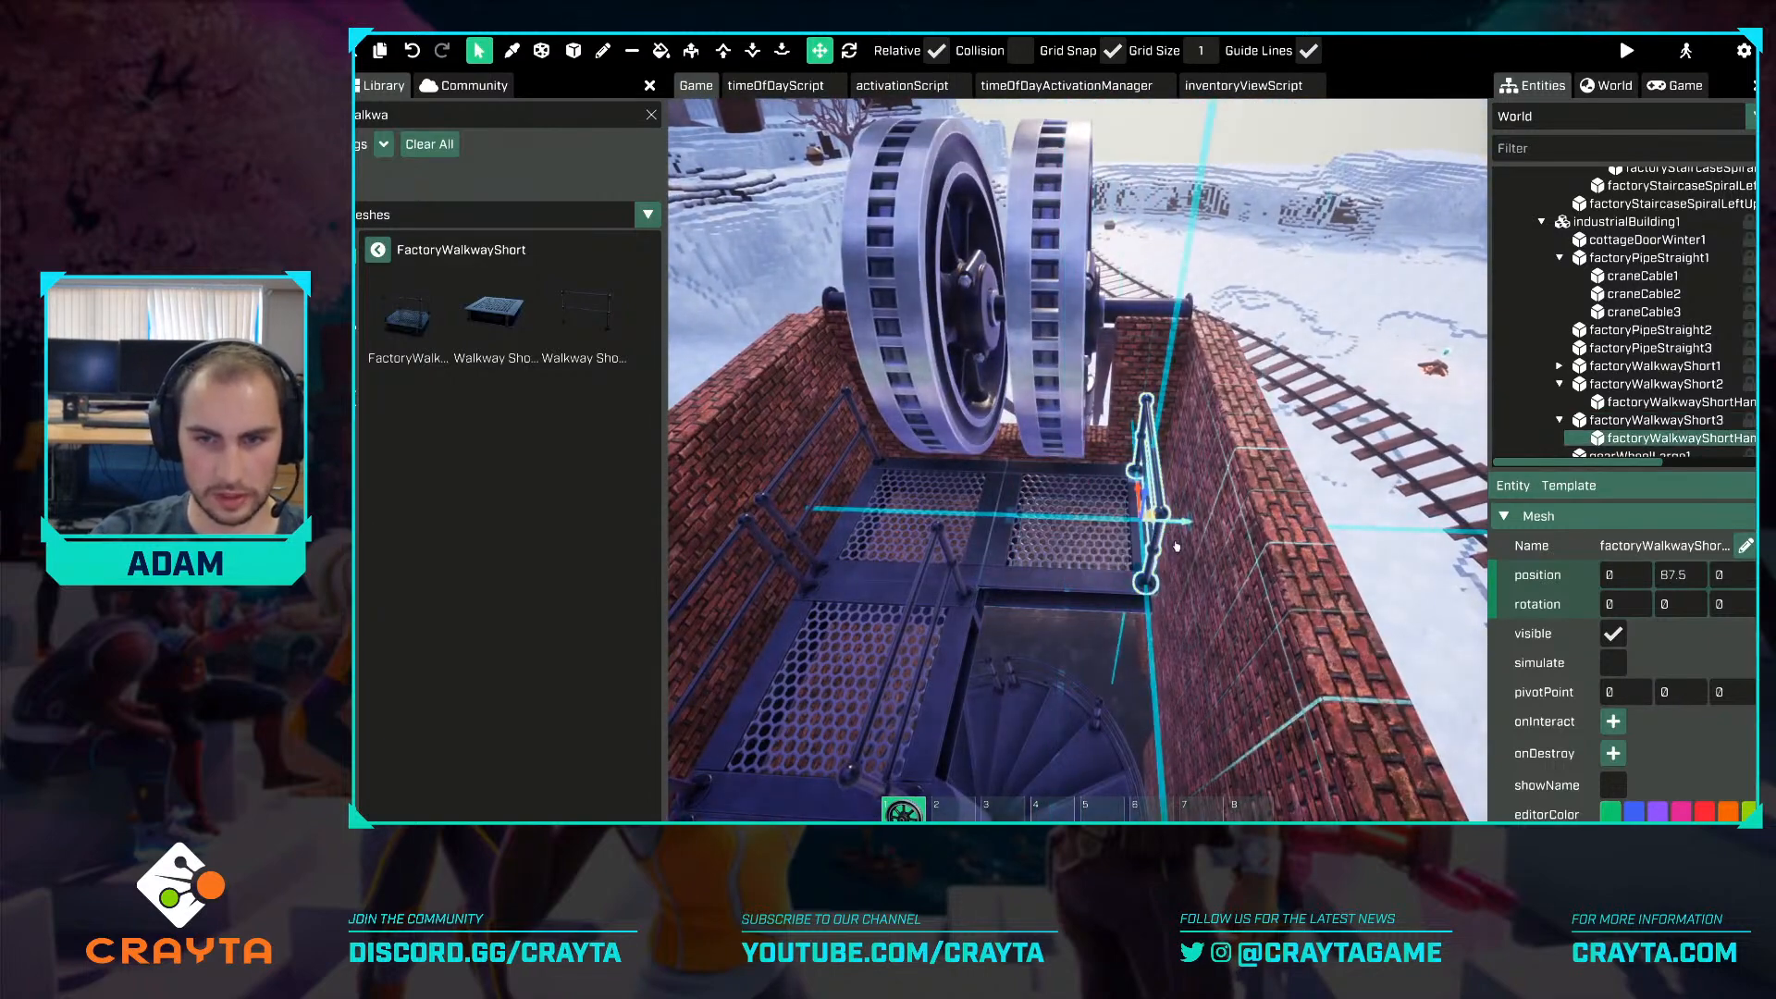
key(e)
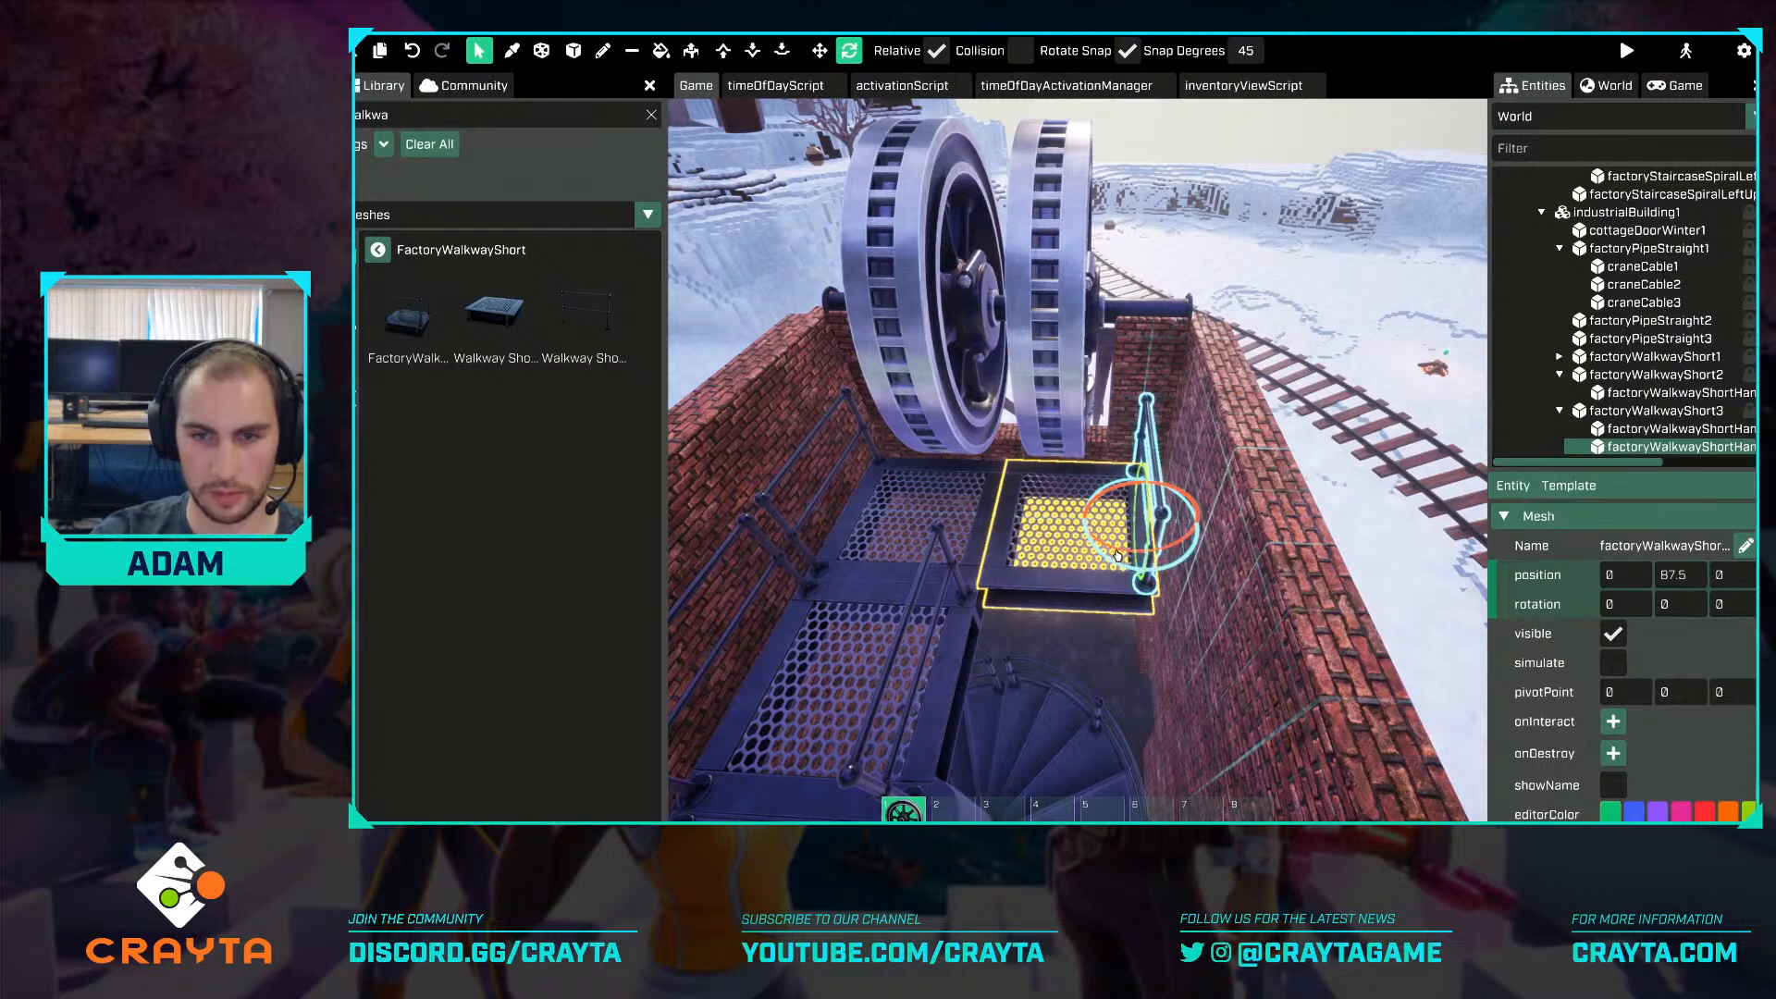
drag(1190, 574, 1195, 574)
key(w)
drag(1129, 516, 1051, 522)
right_drag(1141, 512, 925, 518)
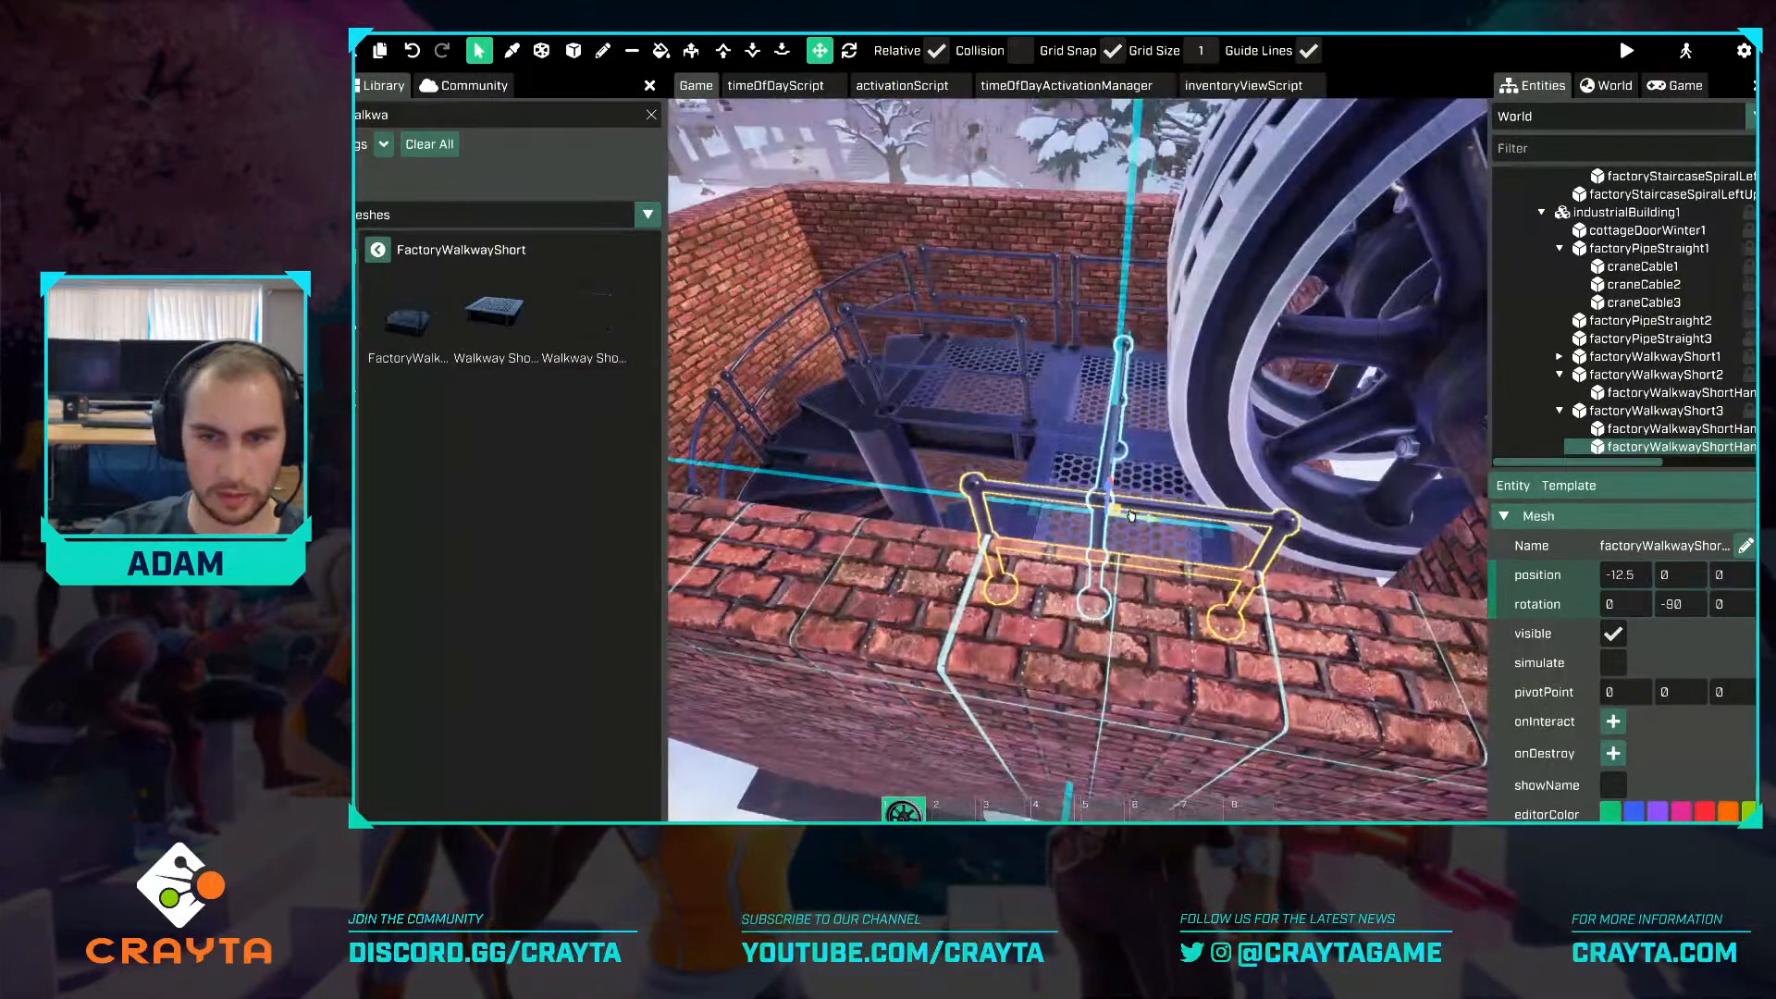
drag(1150, 526, 1084, 517)
Inspect the tower from outside, then walk the character down the spiral staircase from the walkways to the wooden door.
key(s)
right_drag(1083, 517, 1099, 408)
click(968, 260)
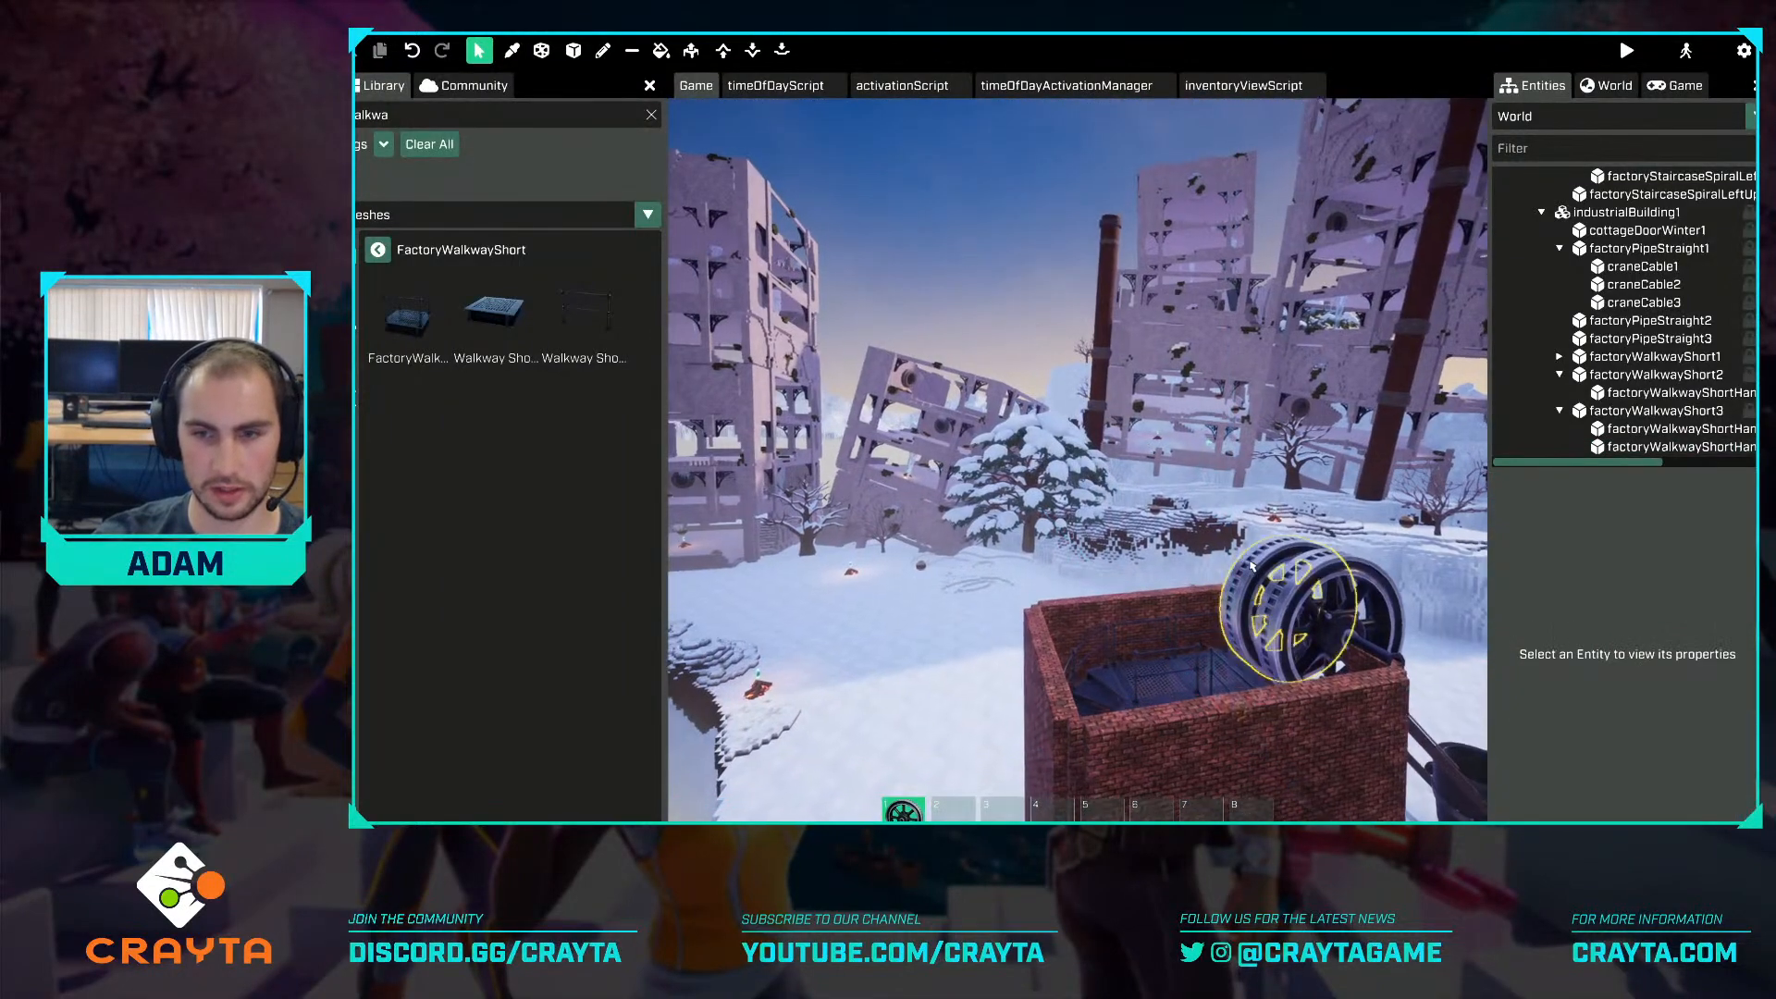
key(w)
right_drag(968, 260, 1022, 370)
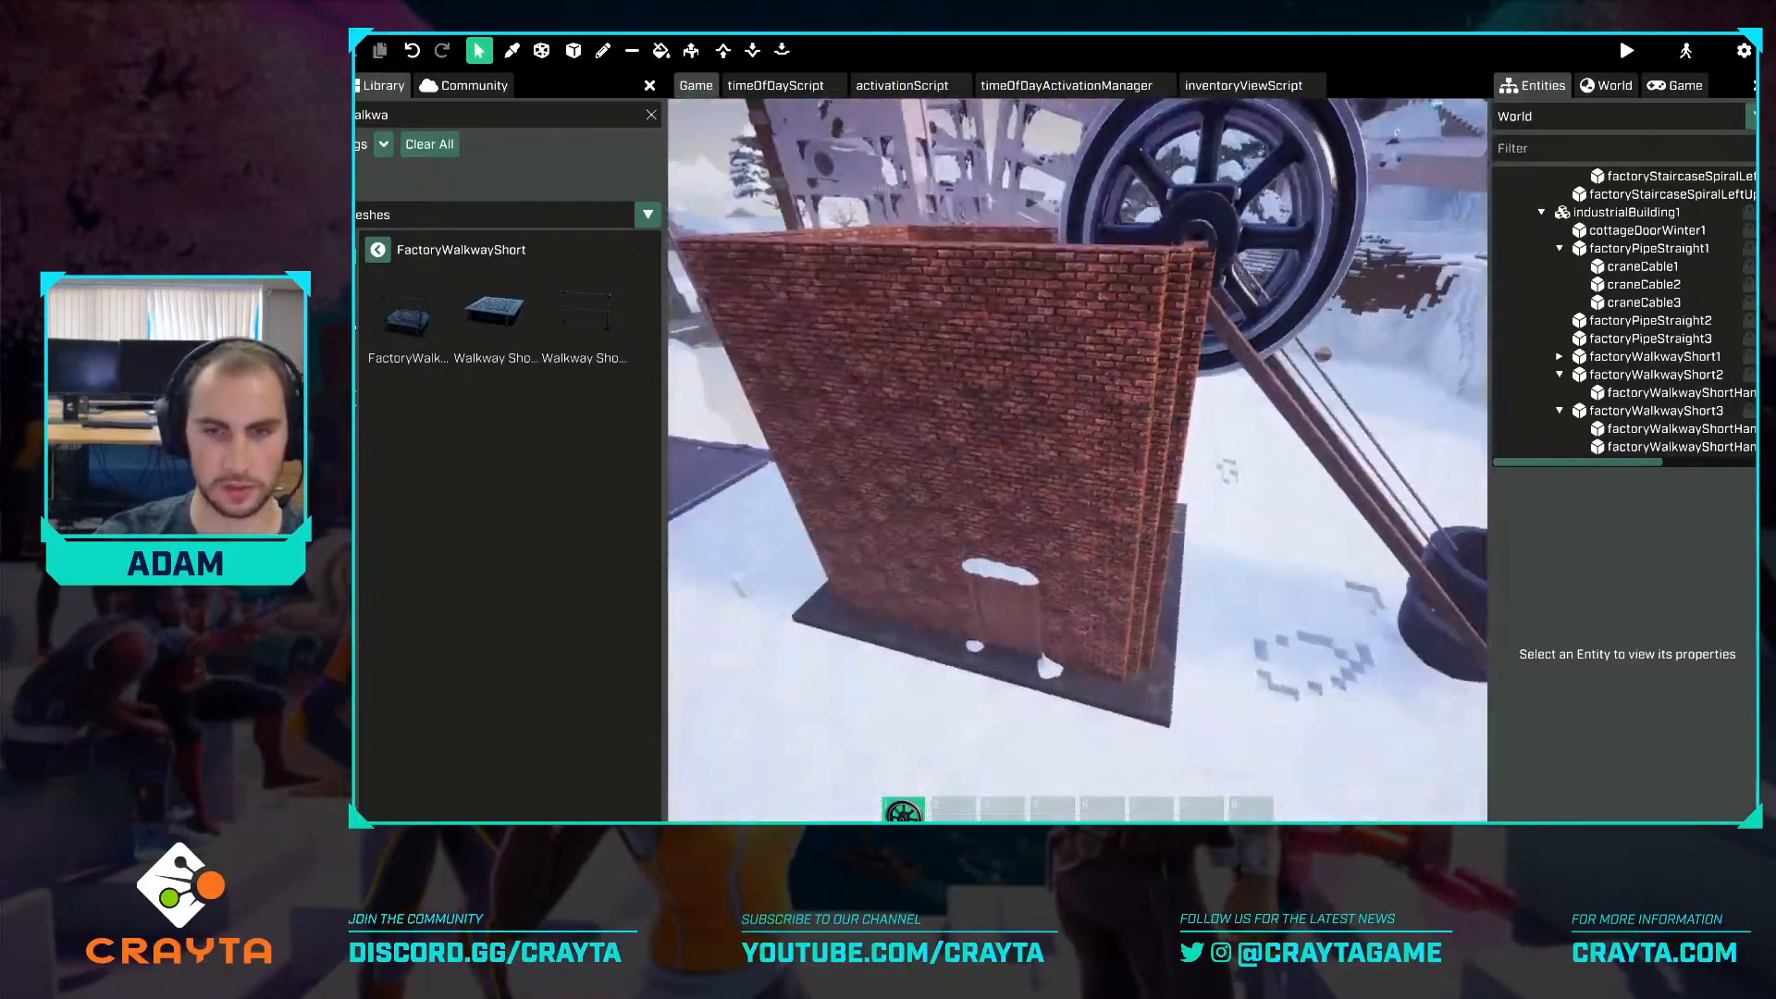
key(Tab)
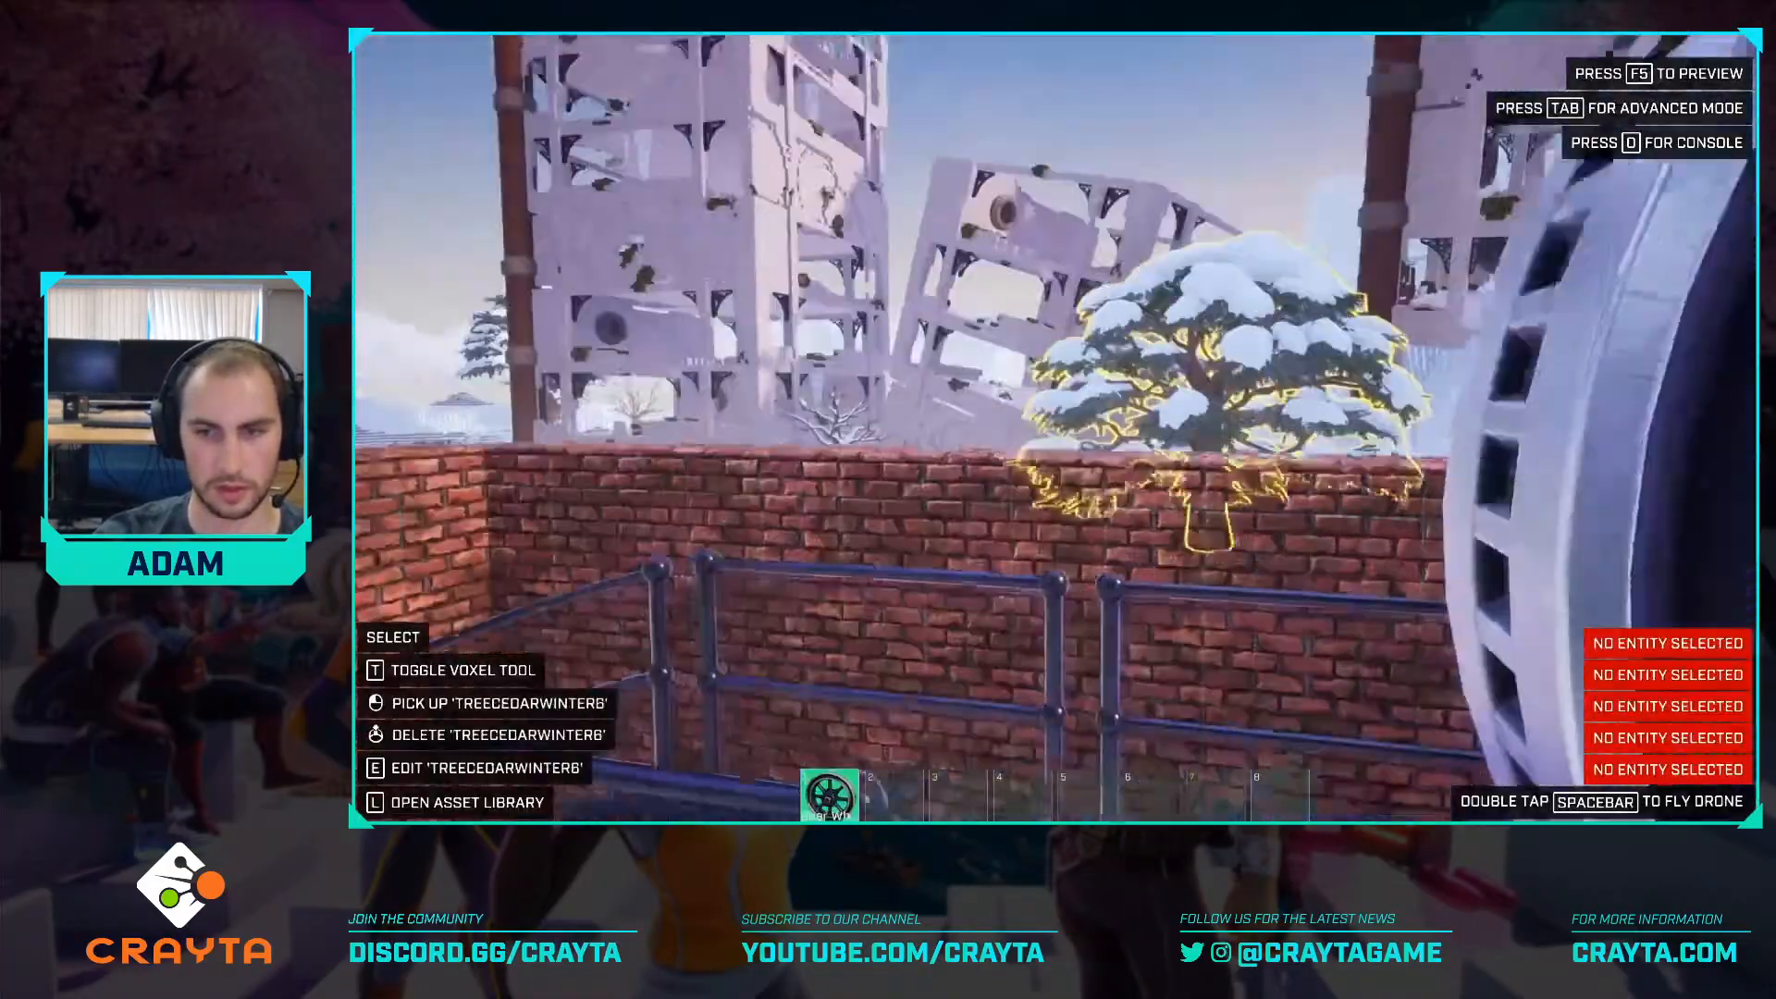
key(w)
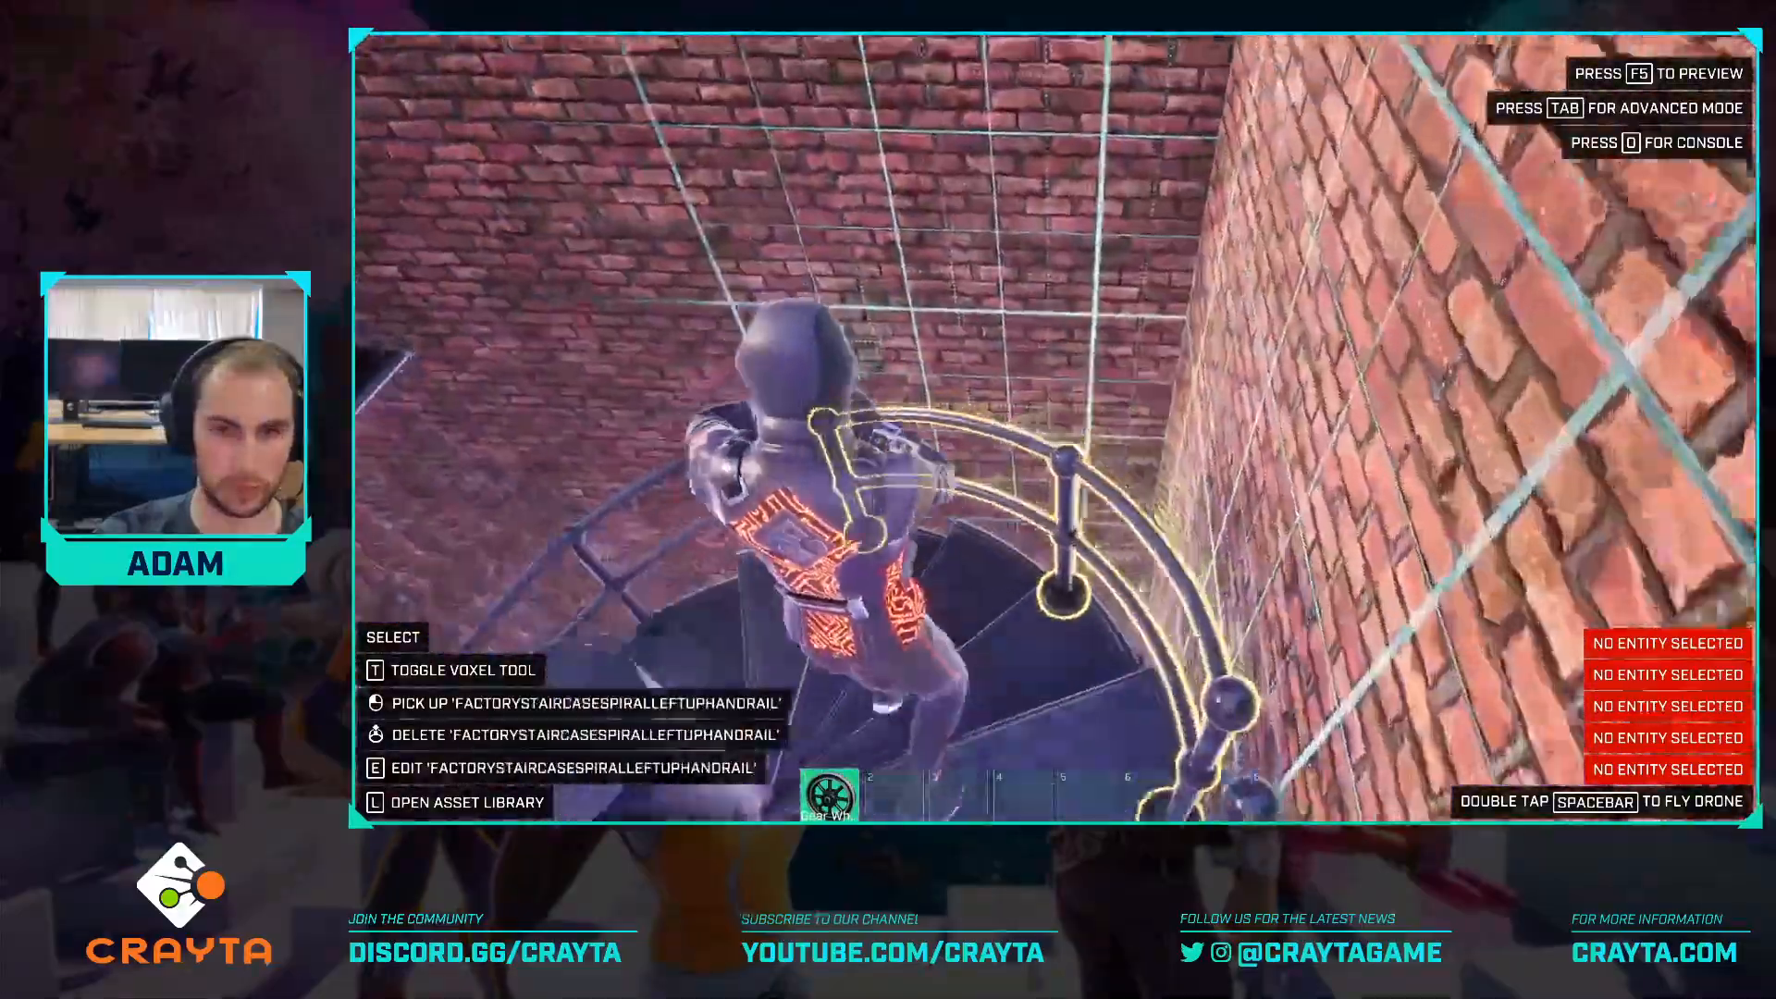
key(w)
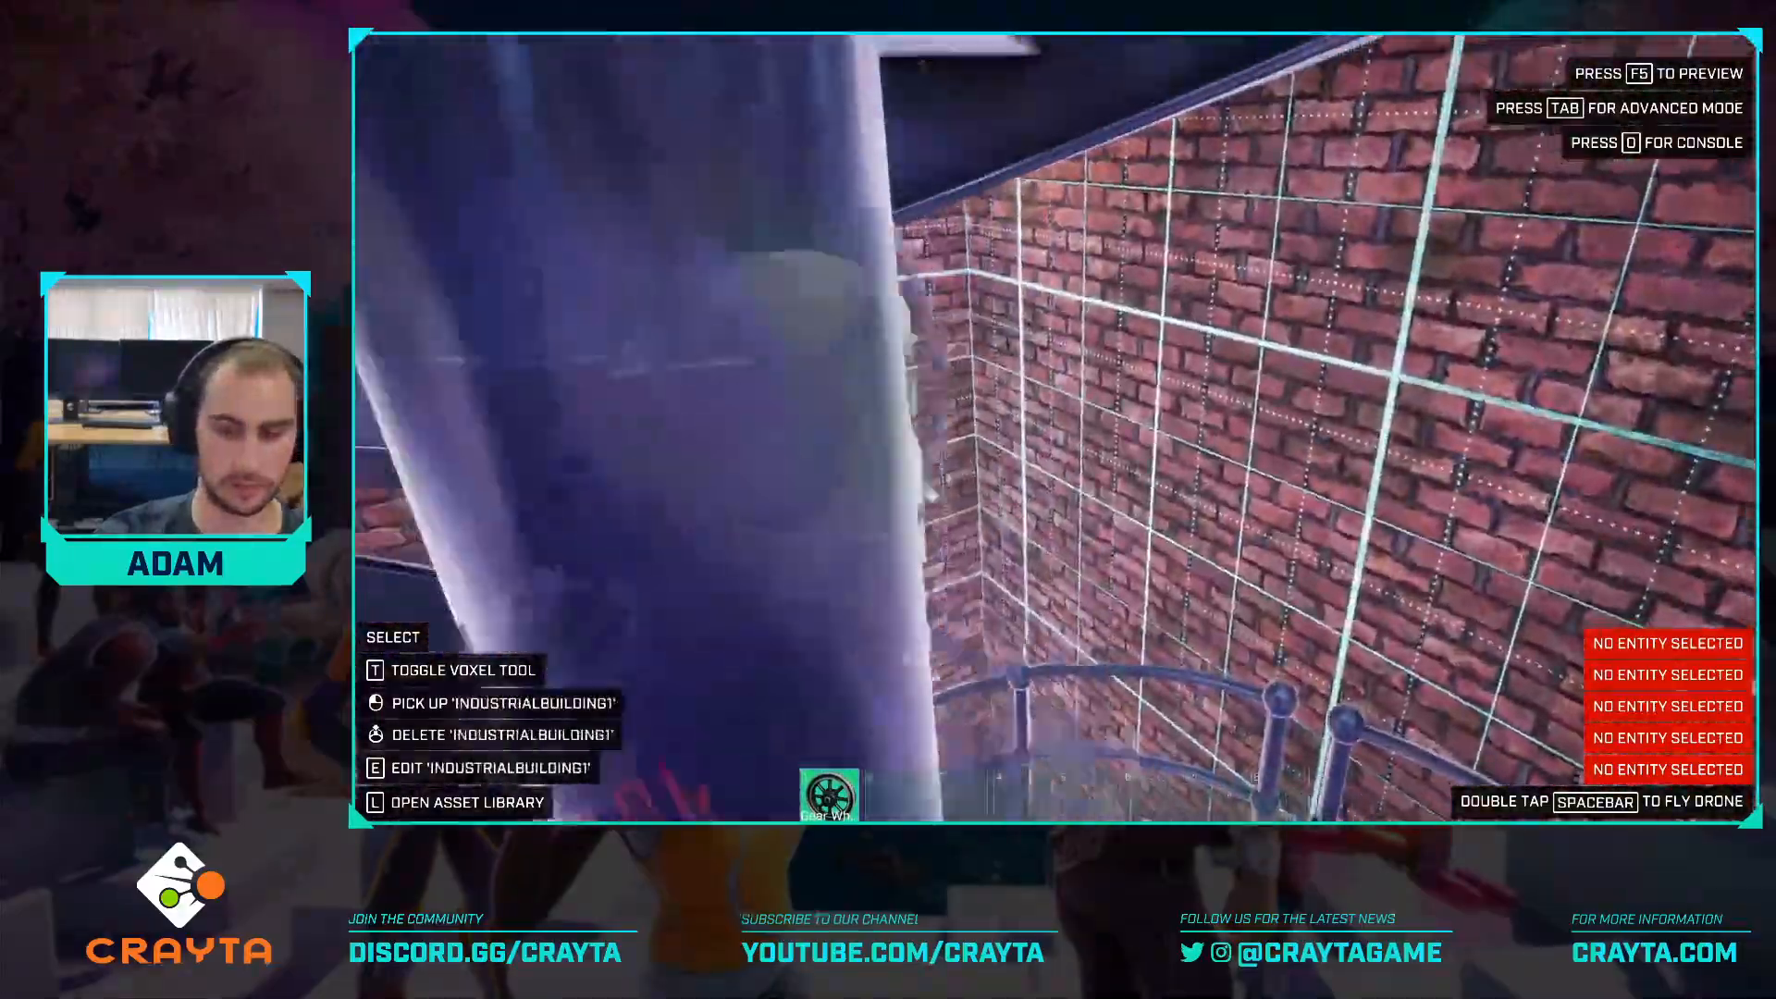
key(space)
key(space)
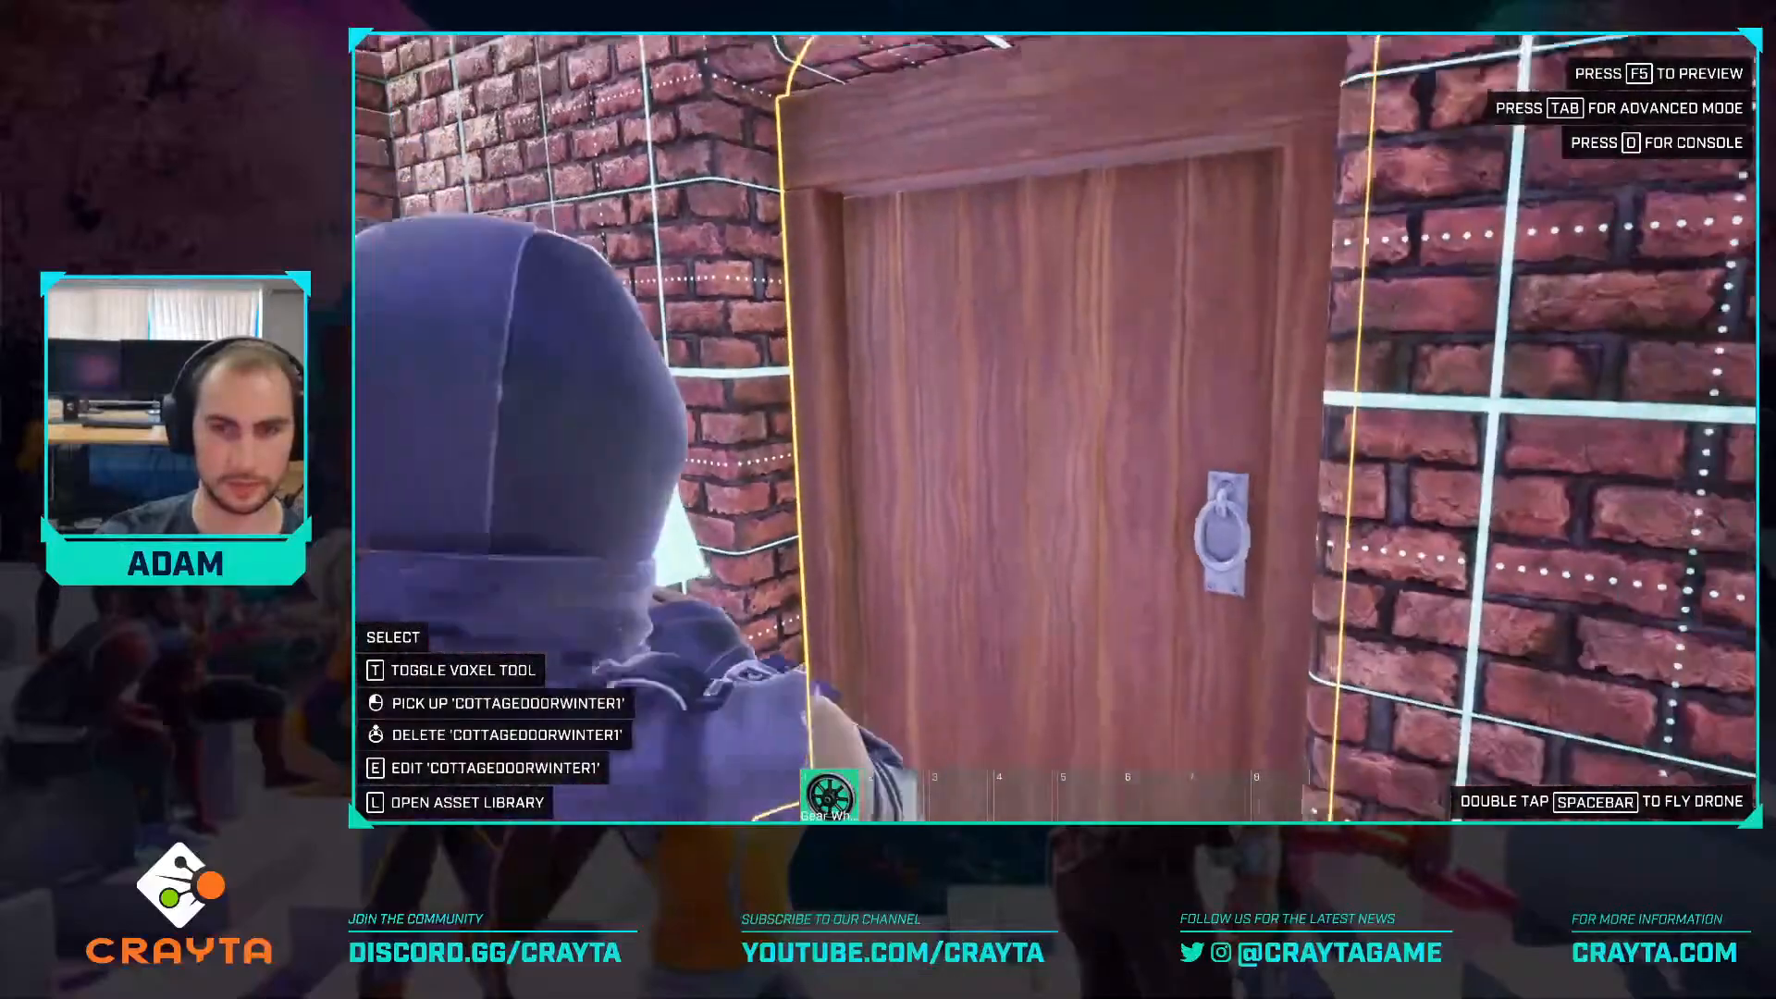
key(Tab)
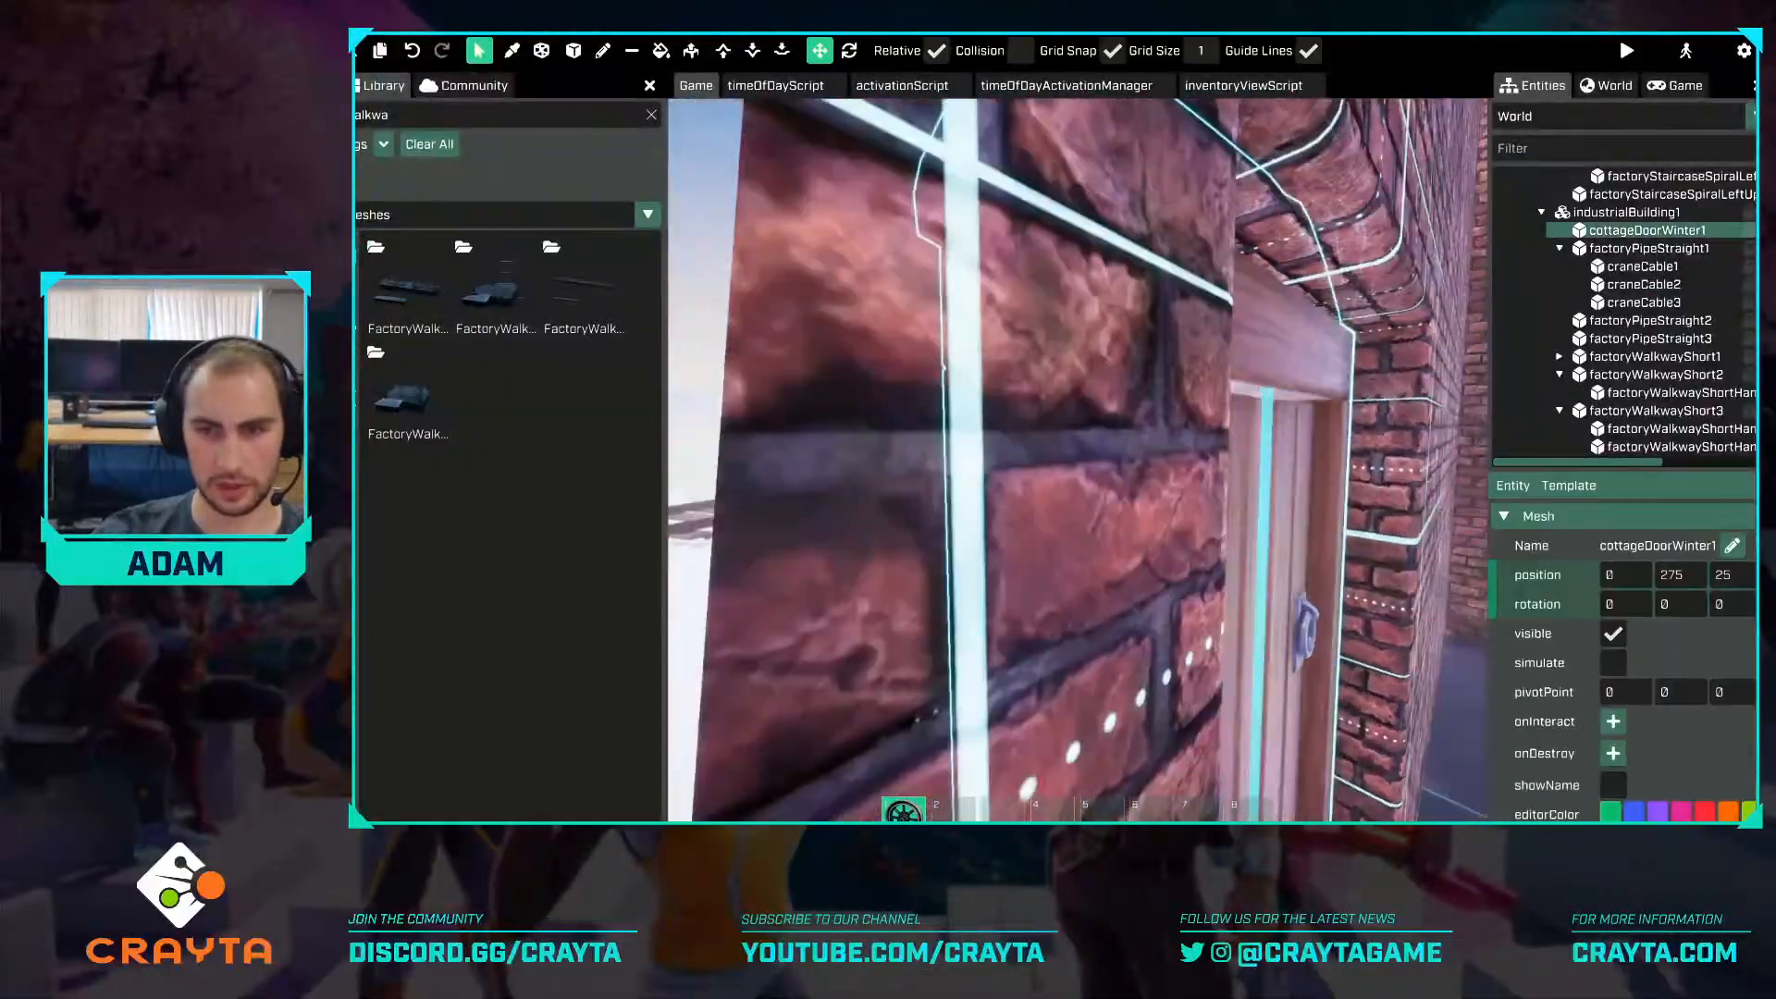
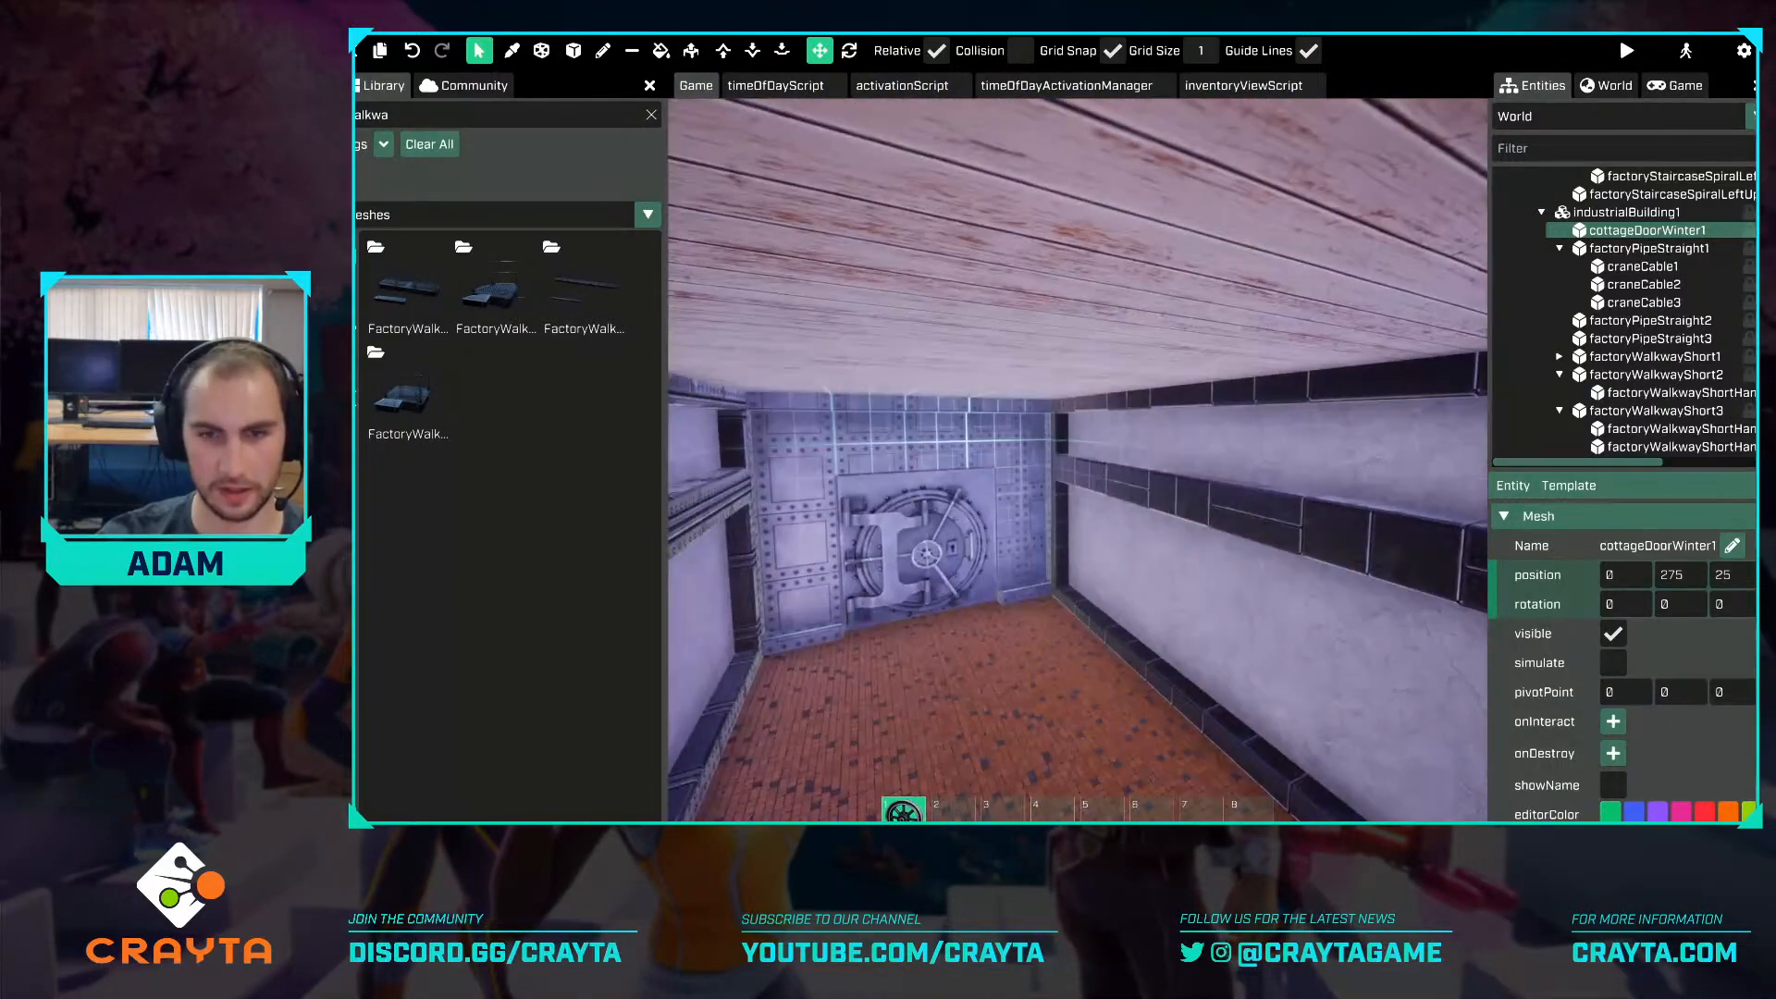
Select the vault door in the bank vault and examine its mesh asset and properties.
click(968, 580)
scroll(1698, 631, down, 3)
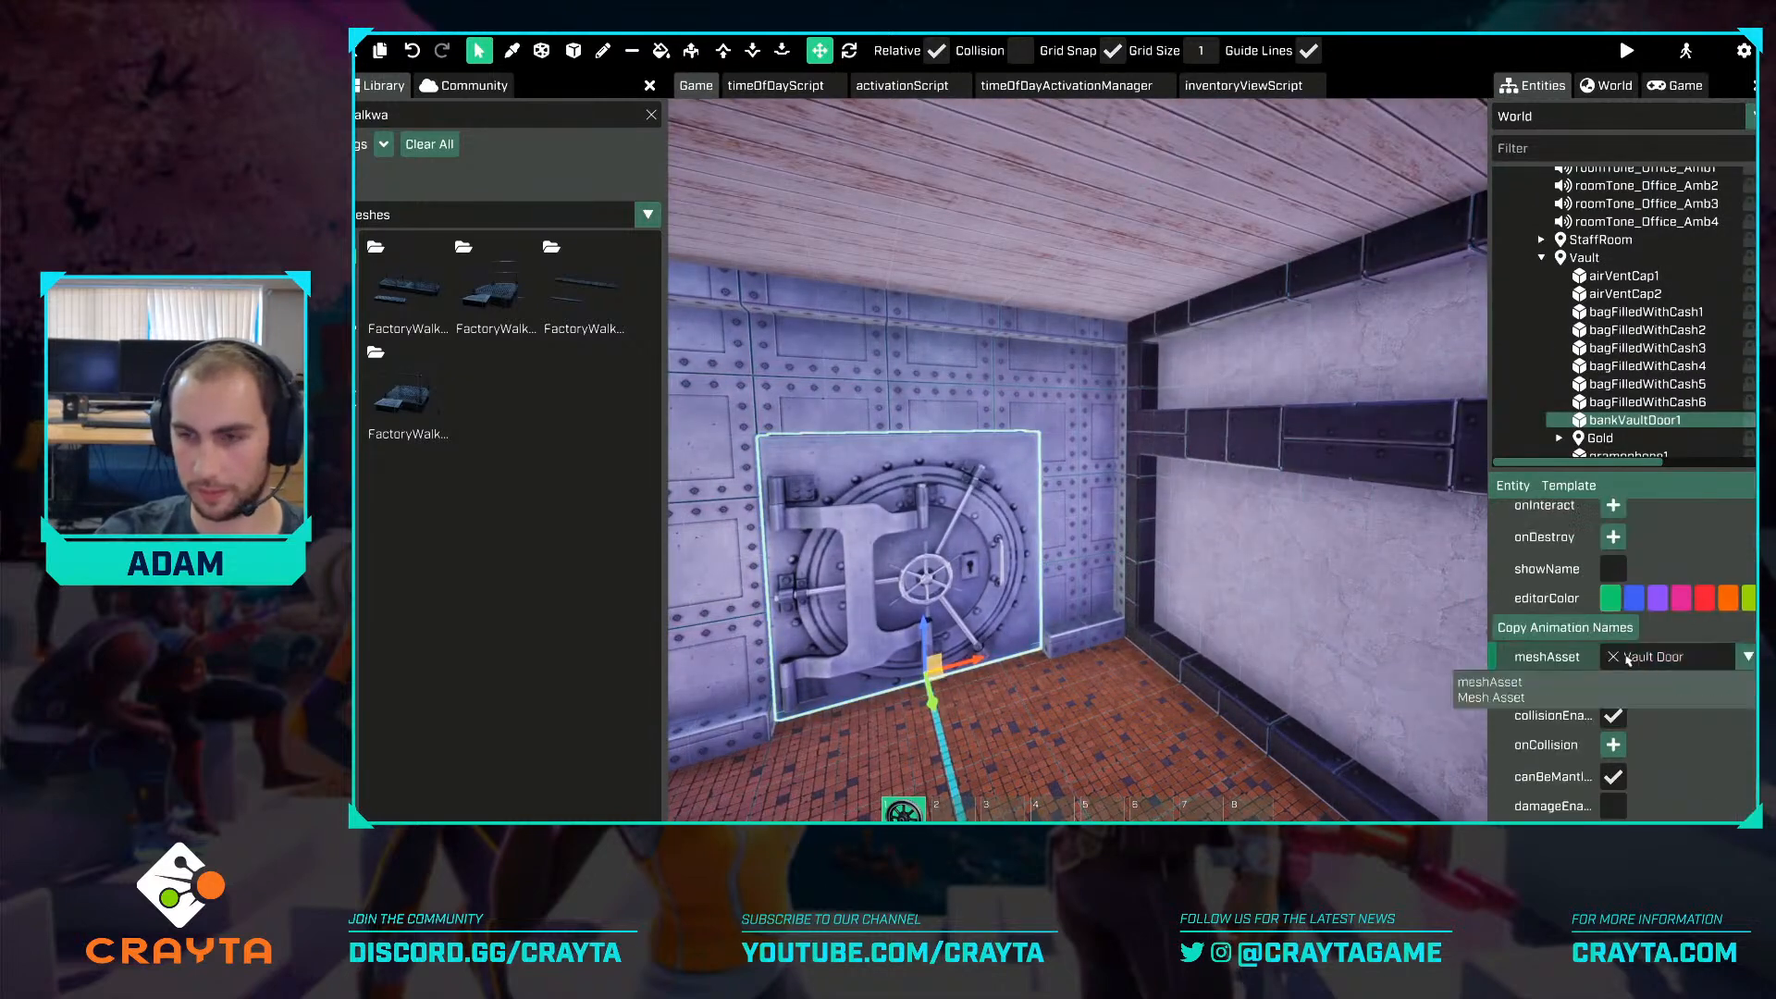
scroll(1698, 631, up, 3)
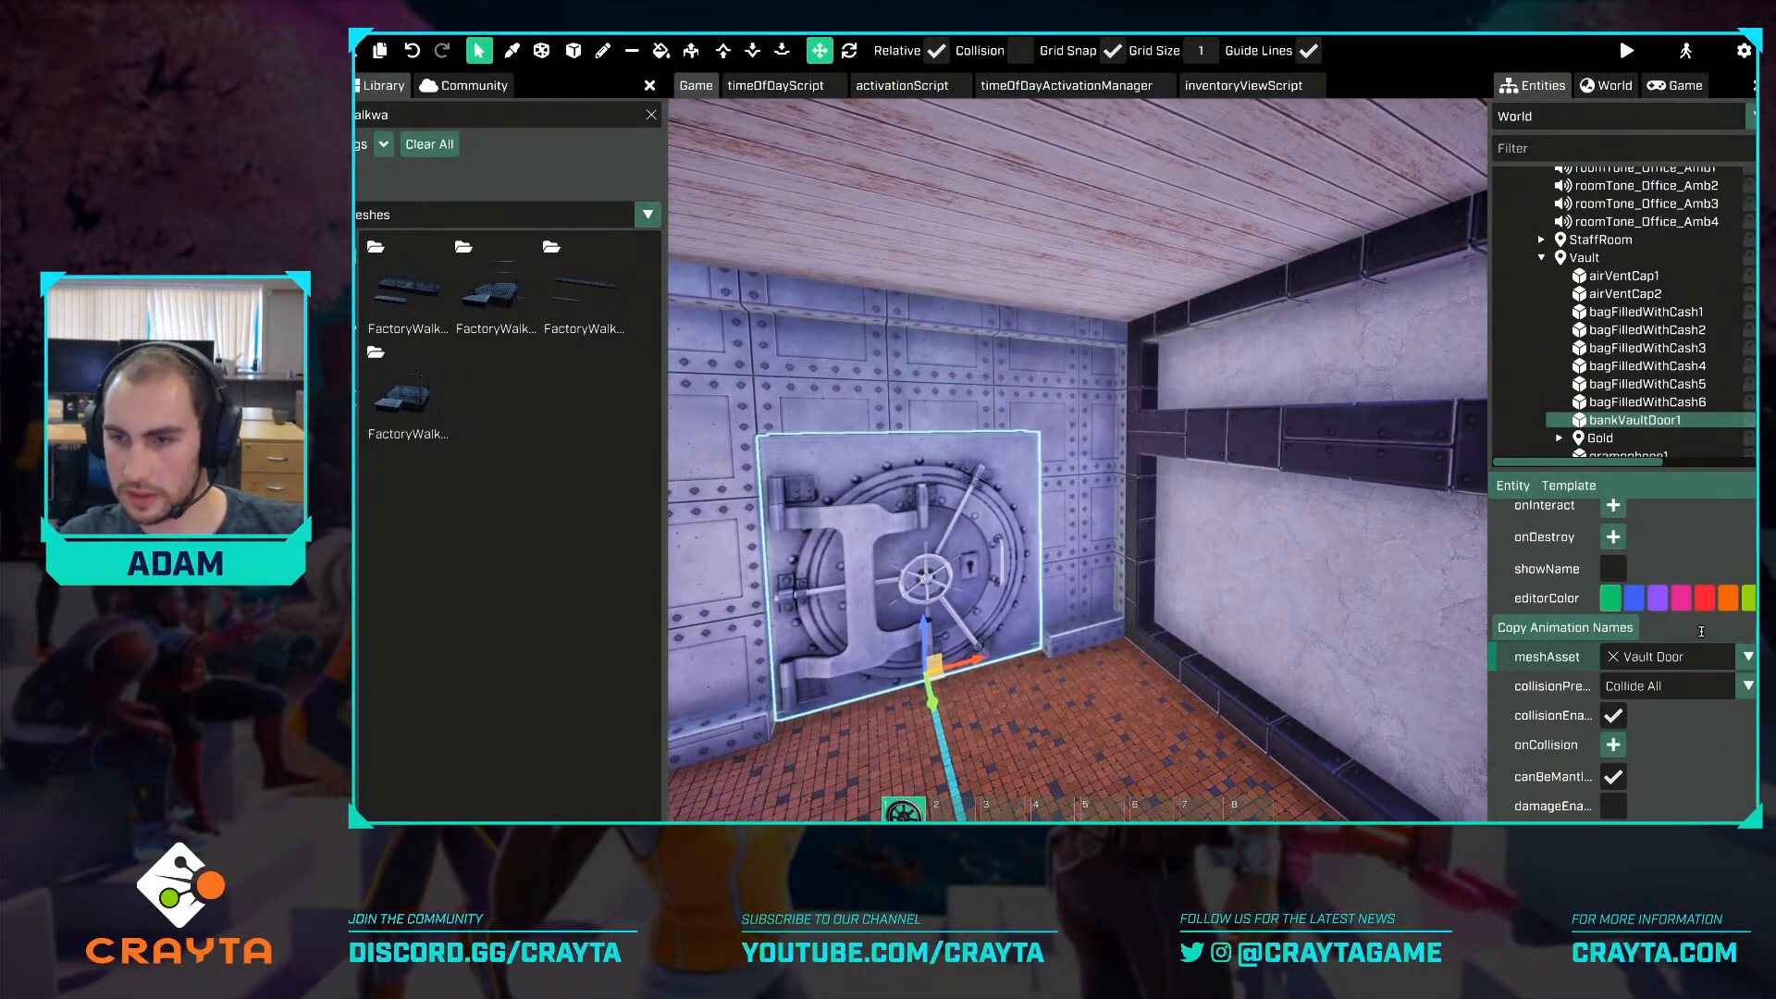
Attach animationScript to the wooden winter cottage door on the brick tower and open the script's code.
key(s)
right_drag(1444, 574, 1601, 588)
key(w)
right_drag(1078, 463, 1073, 467)
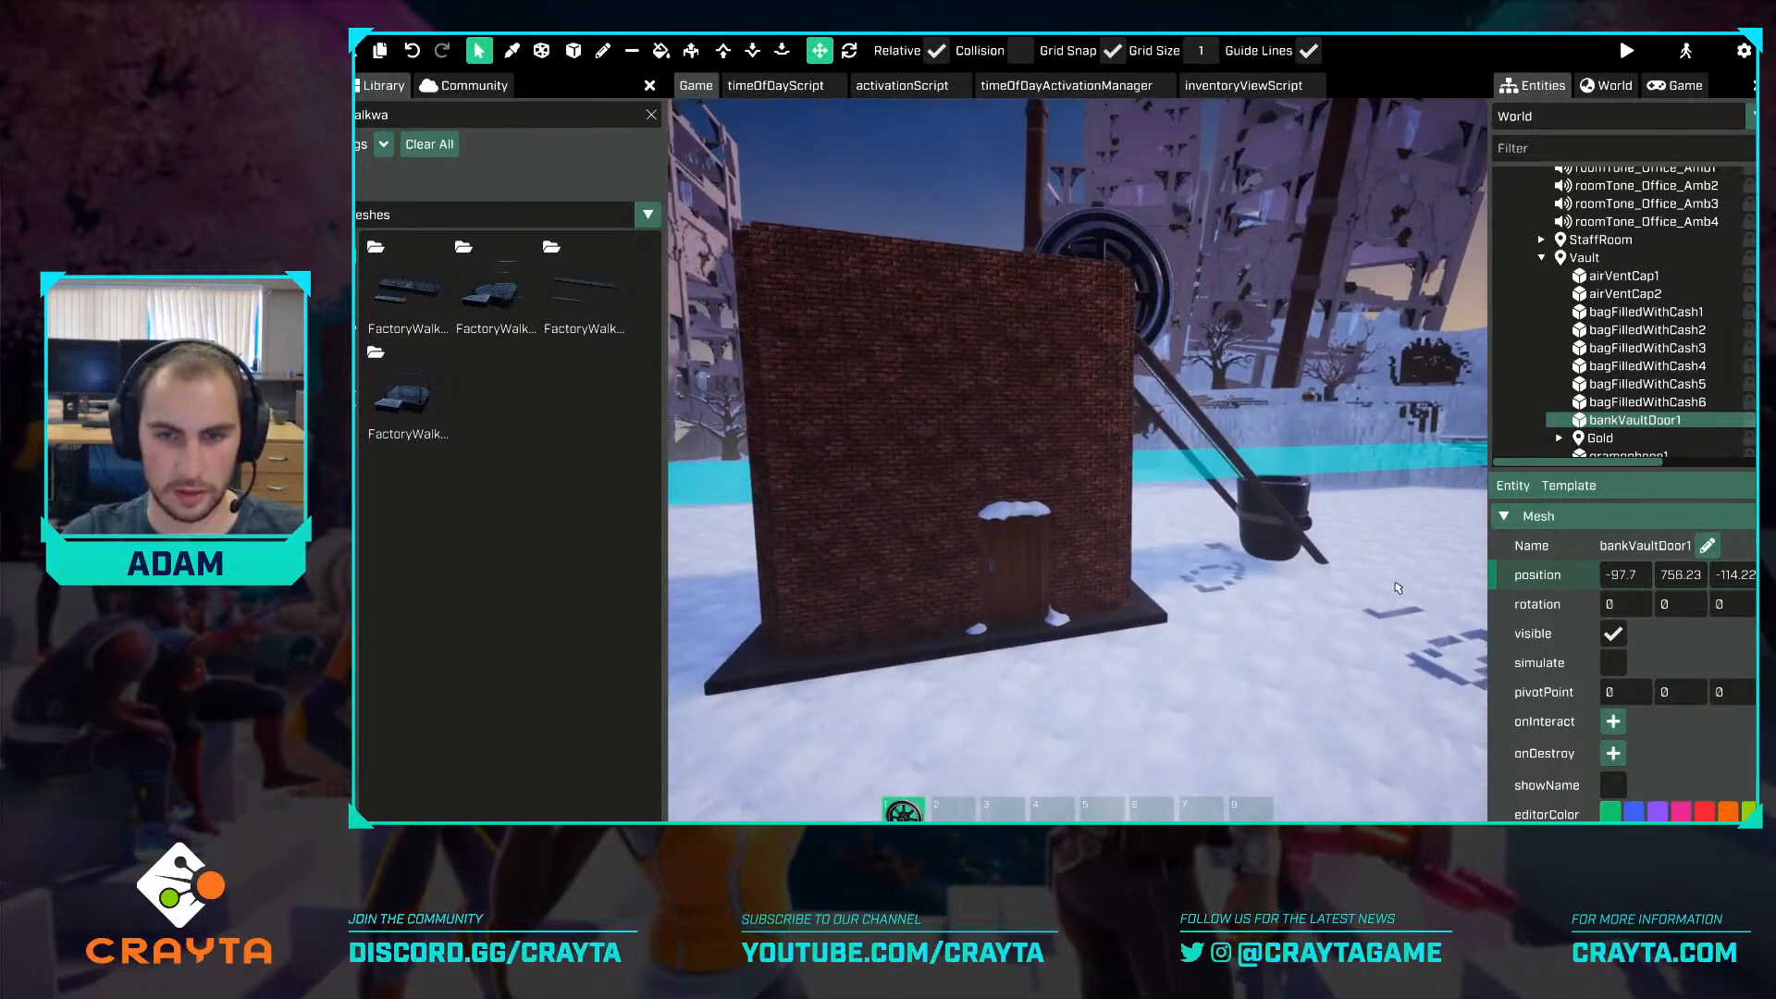
click(1022, 574)
right_drag(1239, 555, 1203, 556)
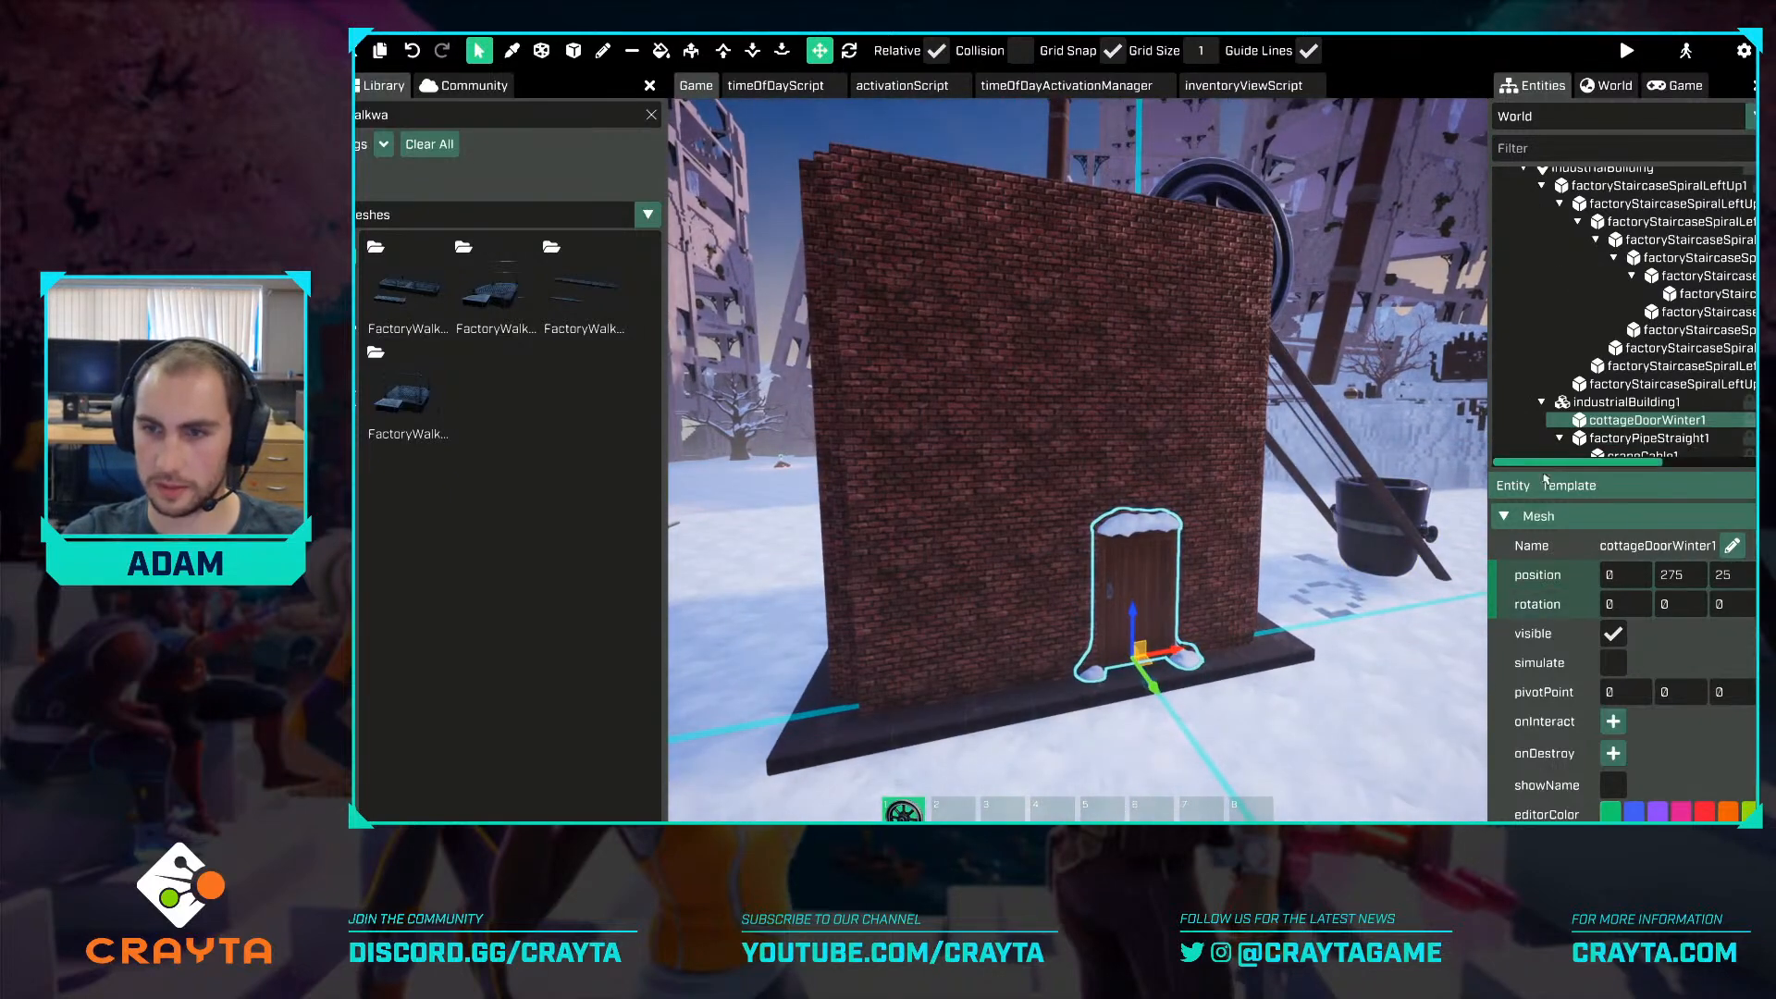
right_click(1514, 491)
mouse_move(1542, 532)
mouse_move(1634, 528)
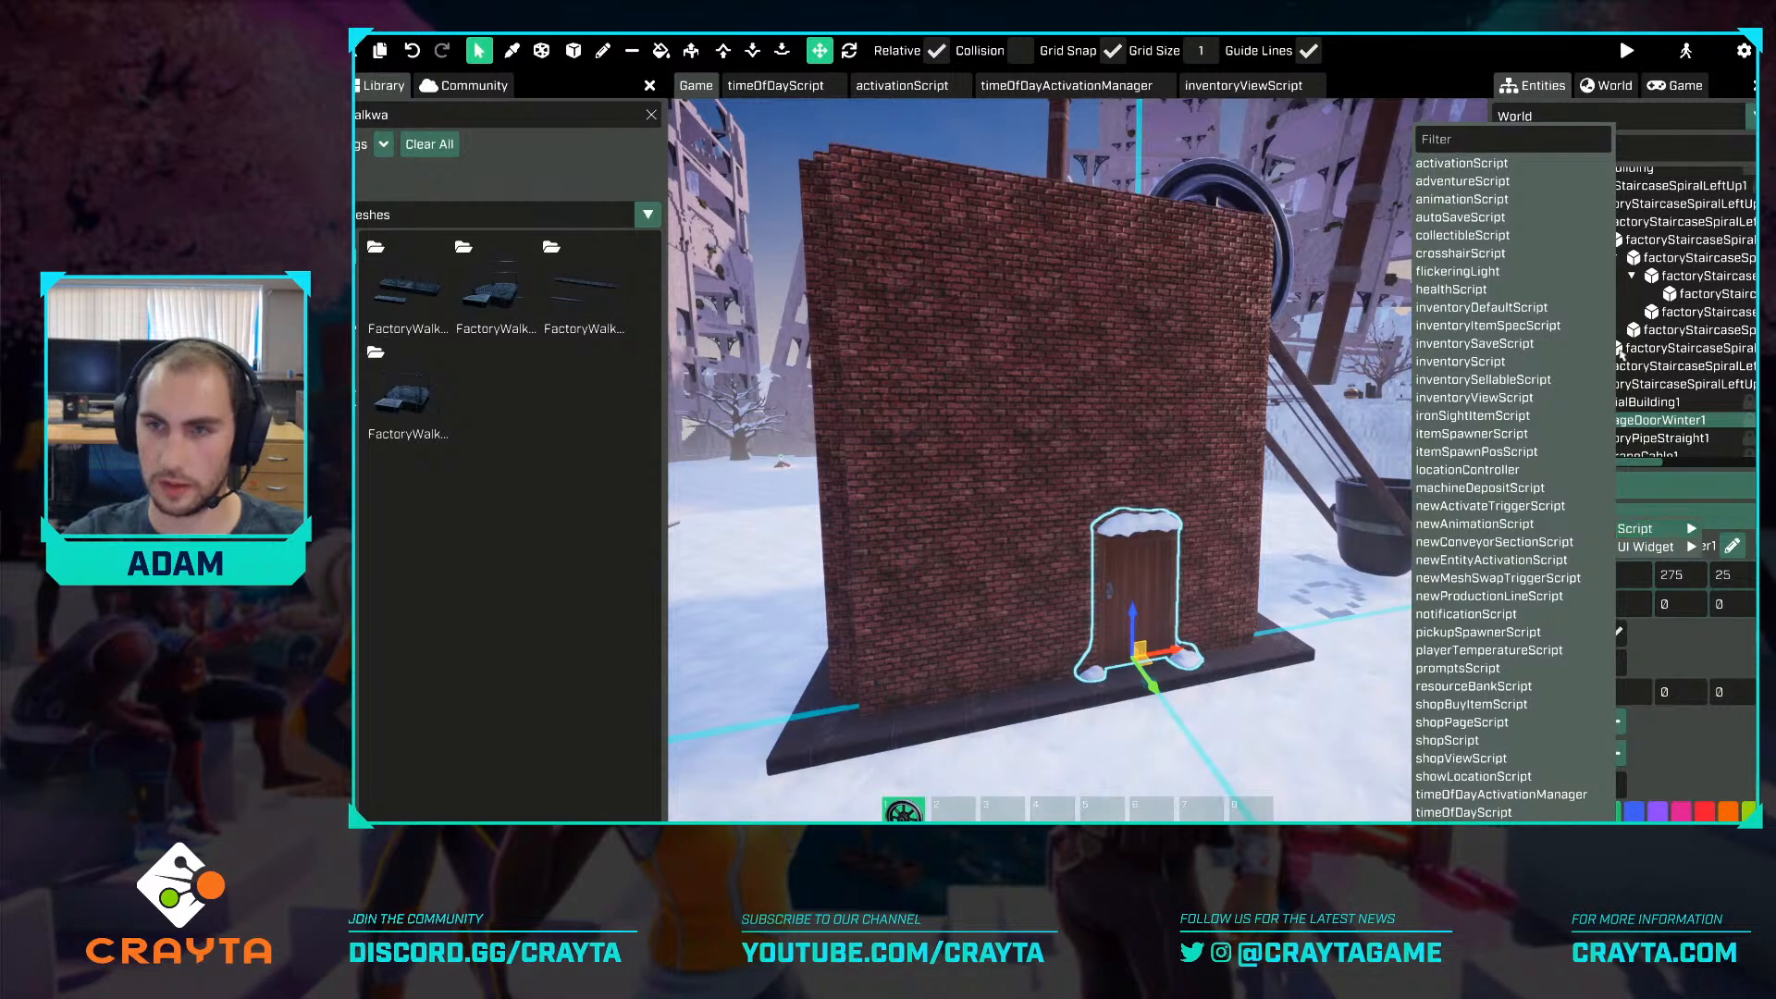
click(1518, 198)
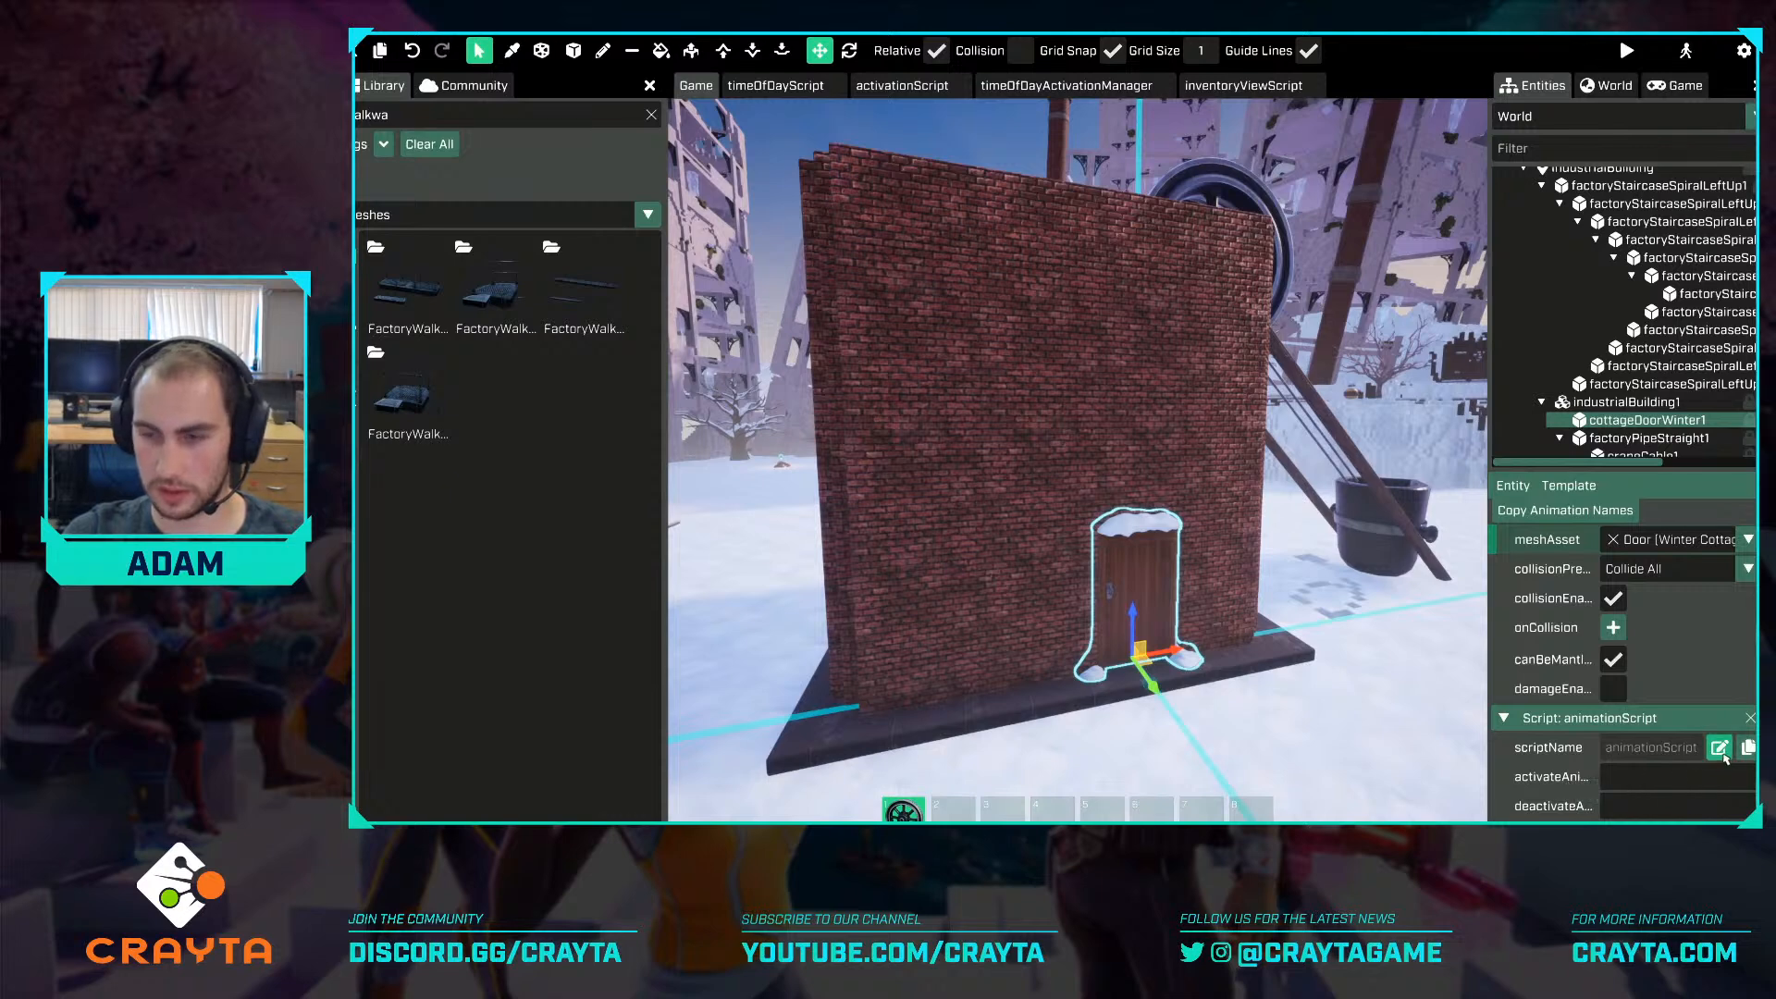
click(1720, 747)
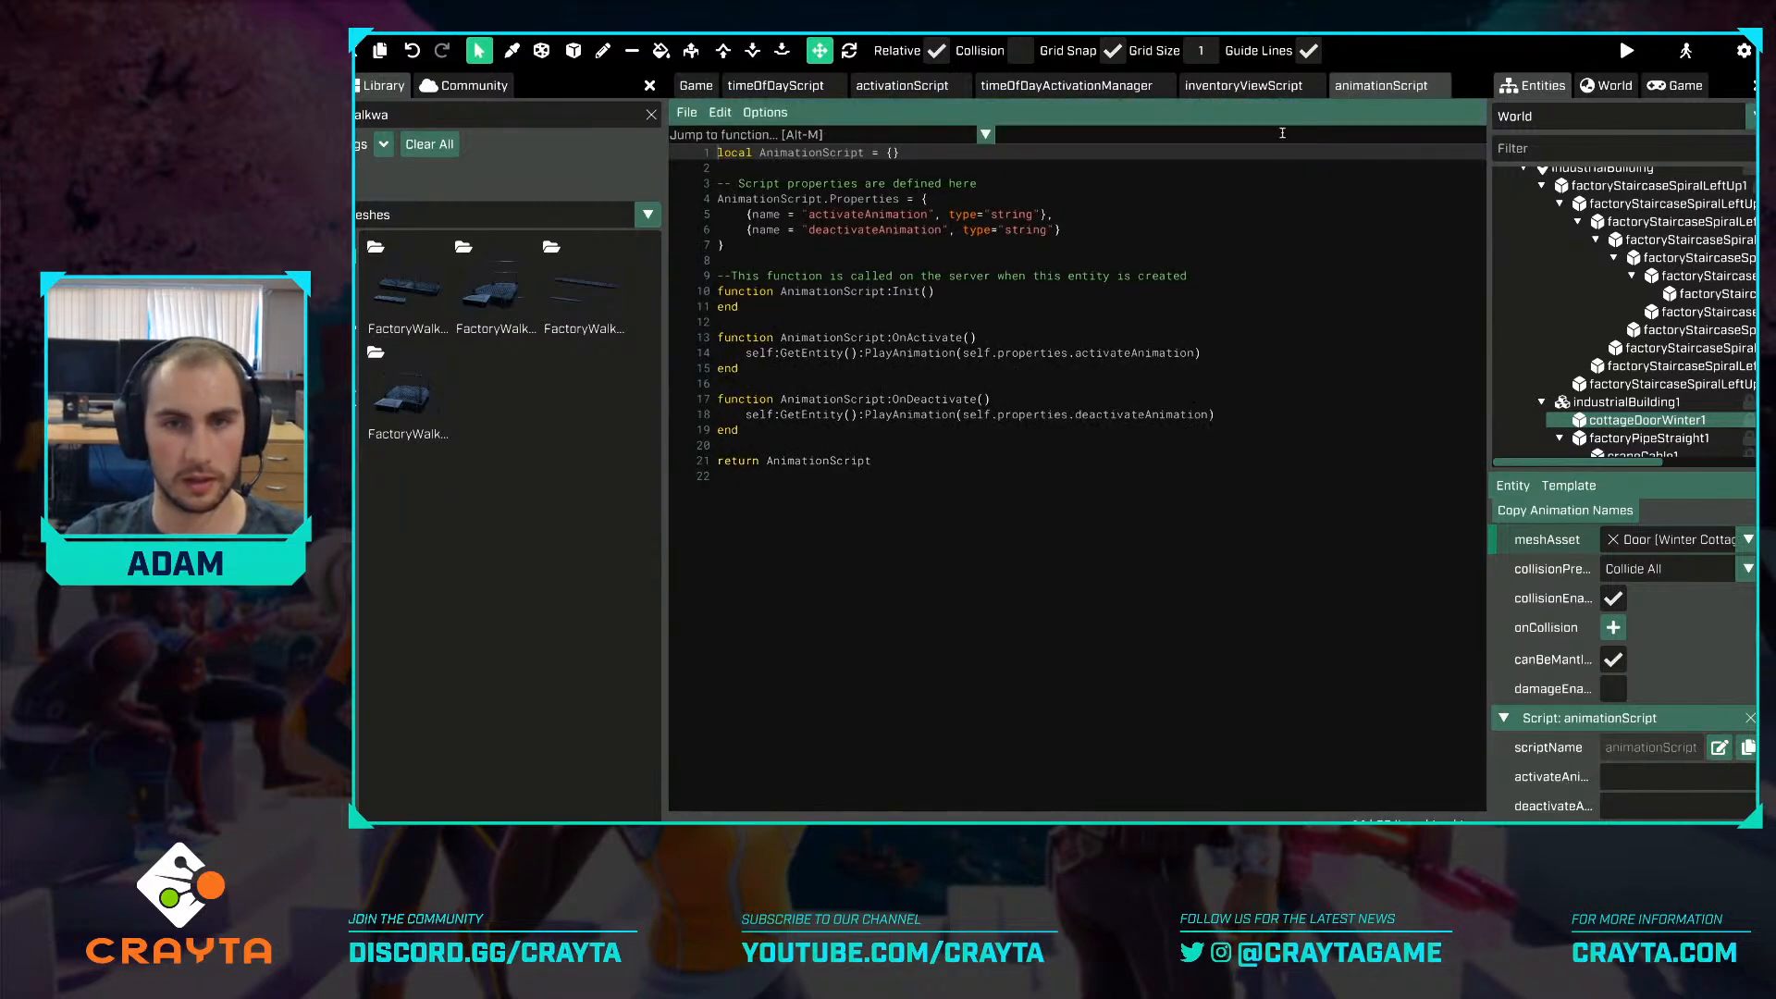
Attach newAnimationScript to the cottage door, review its code and remove it from the door.
click(1513, 485)
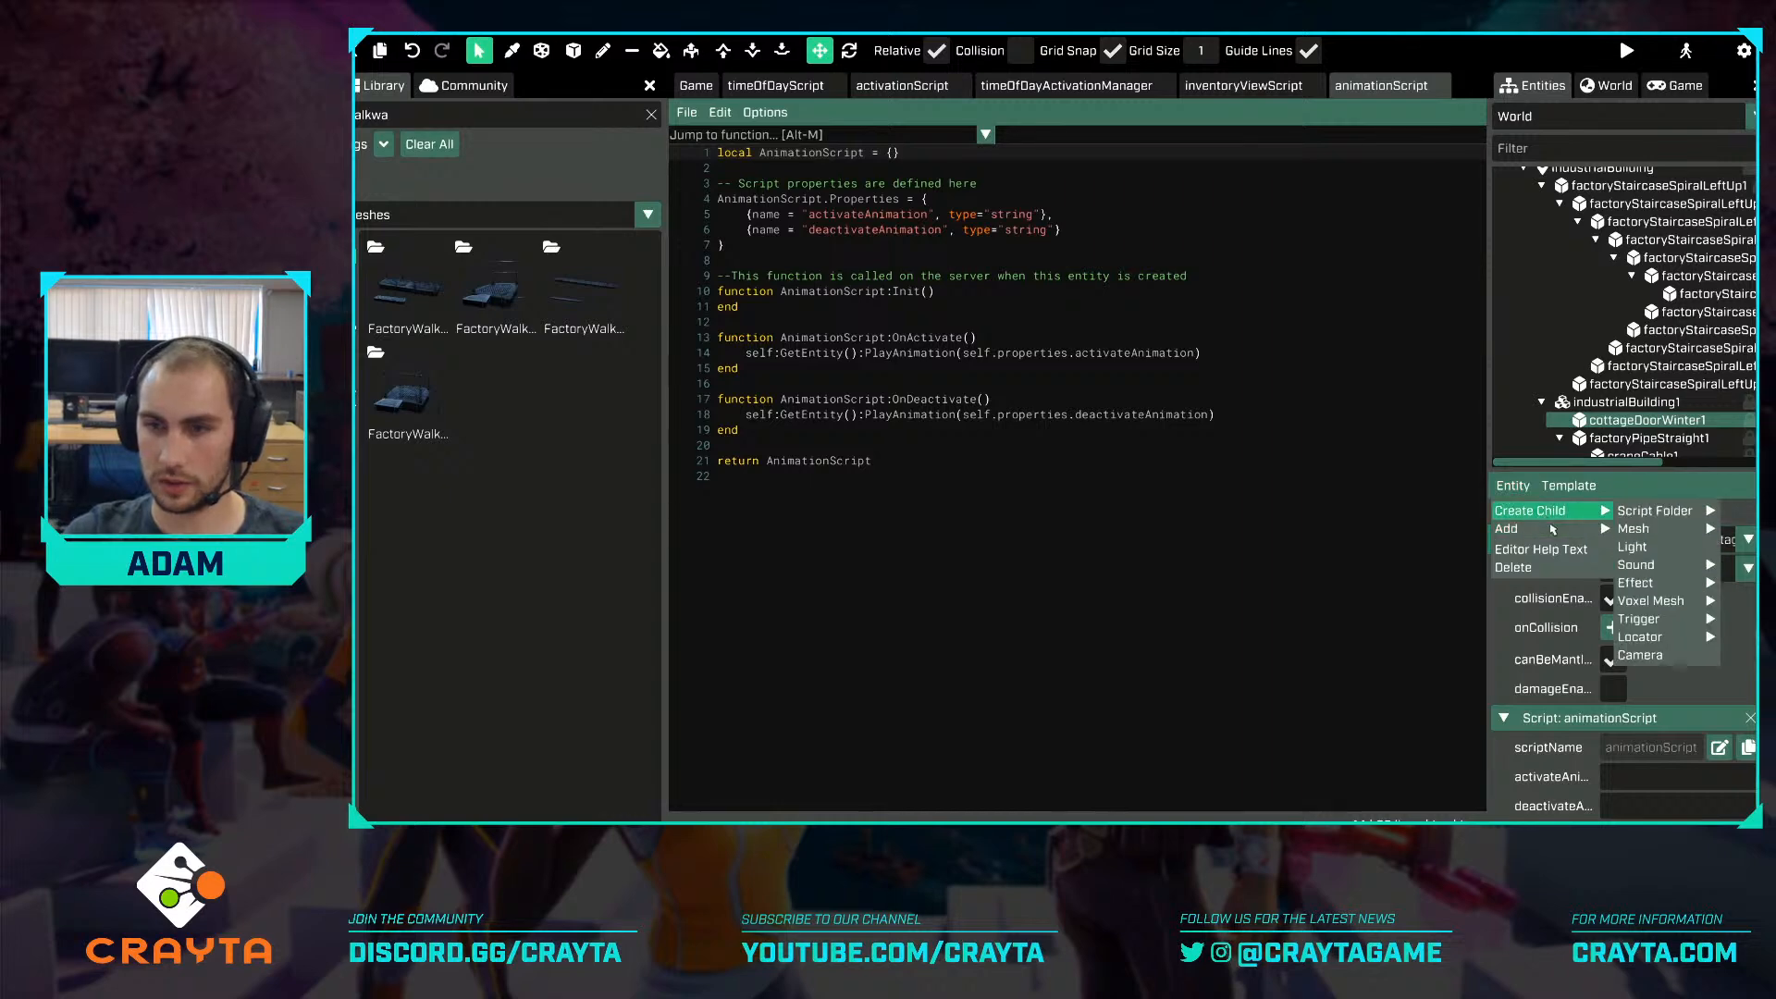
mouse_move(1536, 528)
mouse_move(1635, 528)
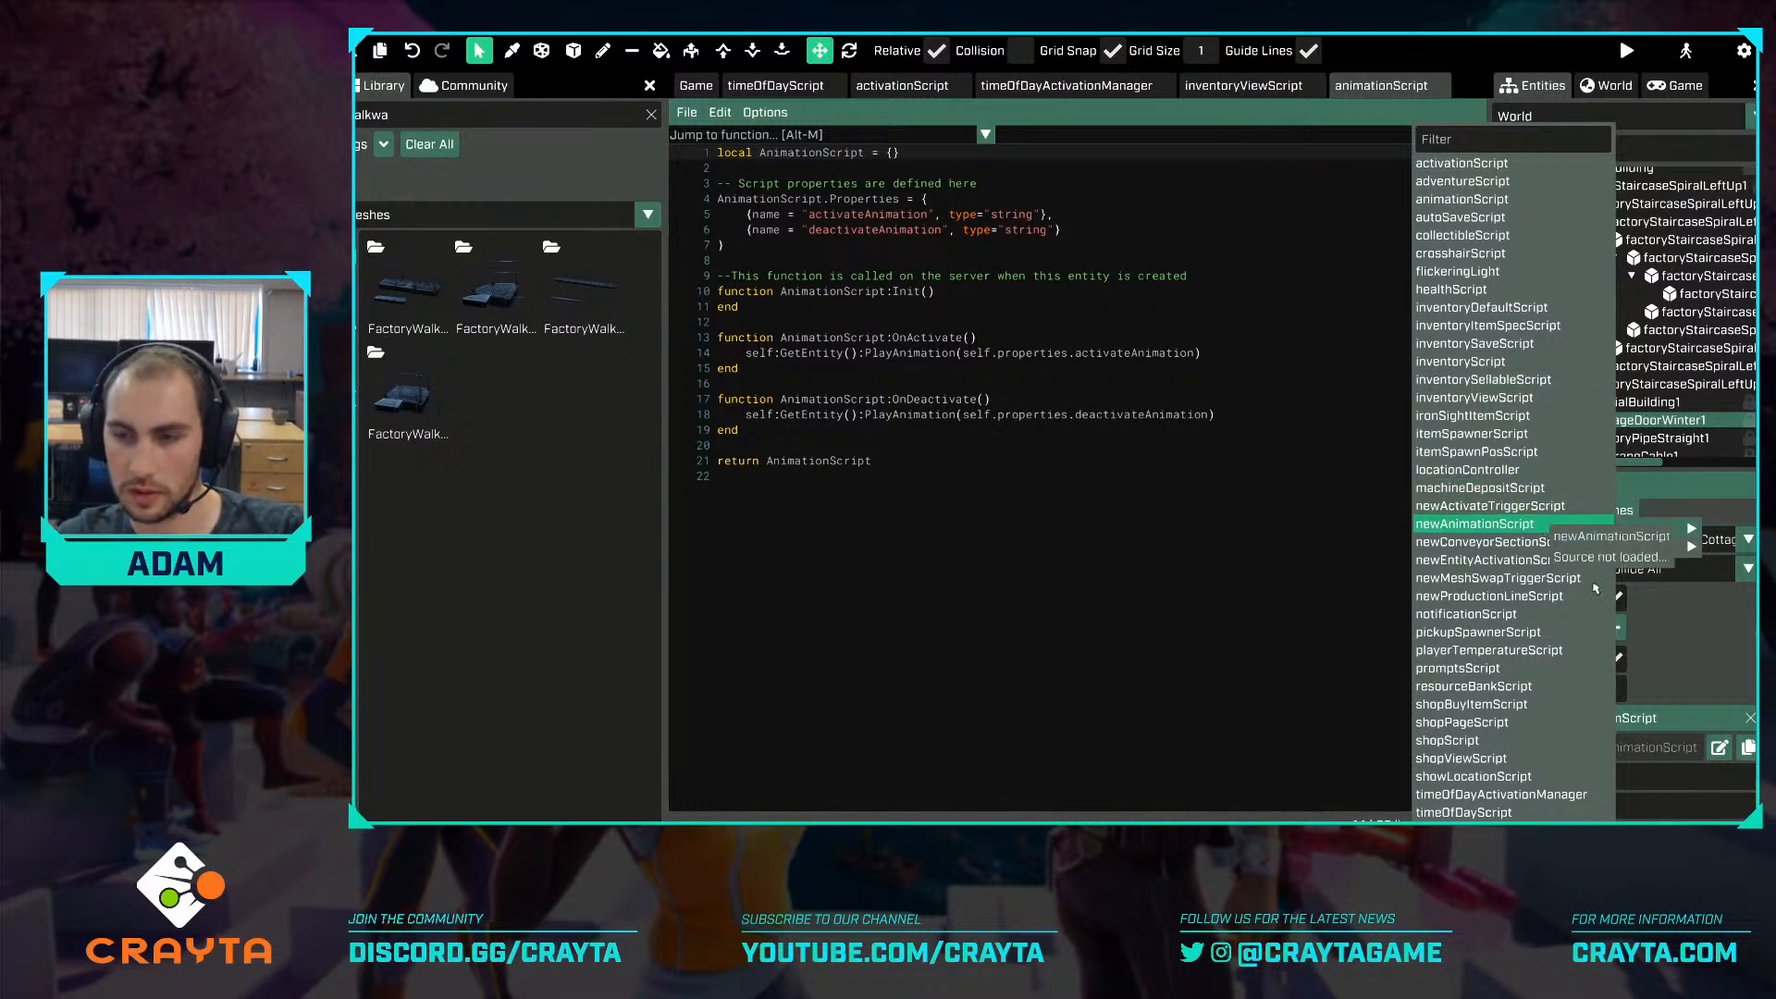
click(1544, 526)
scroll(1656, 638, down, 5)
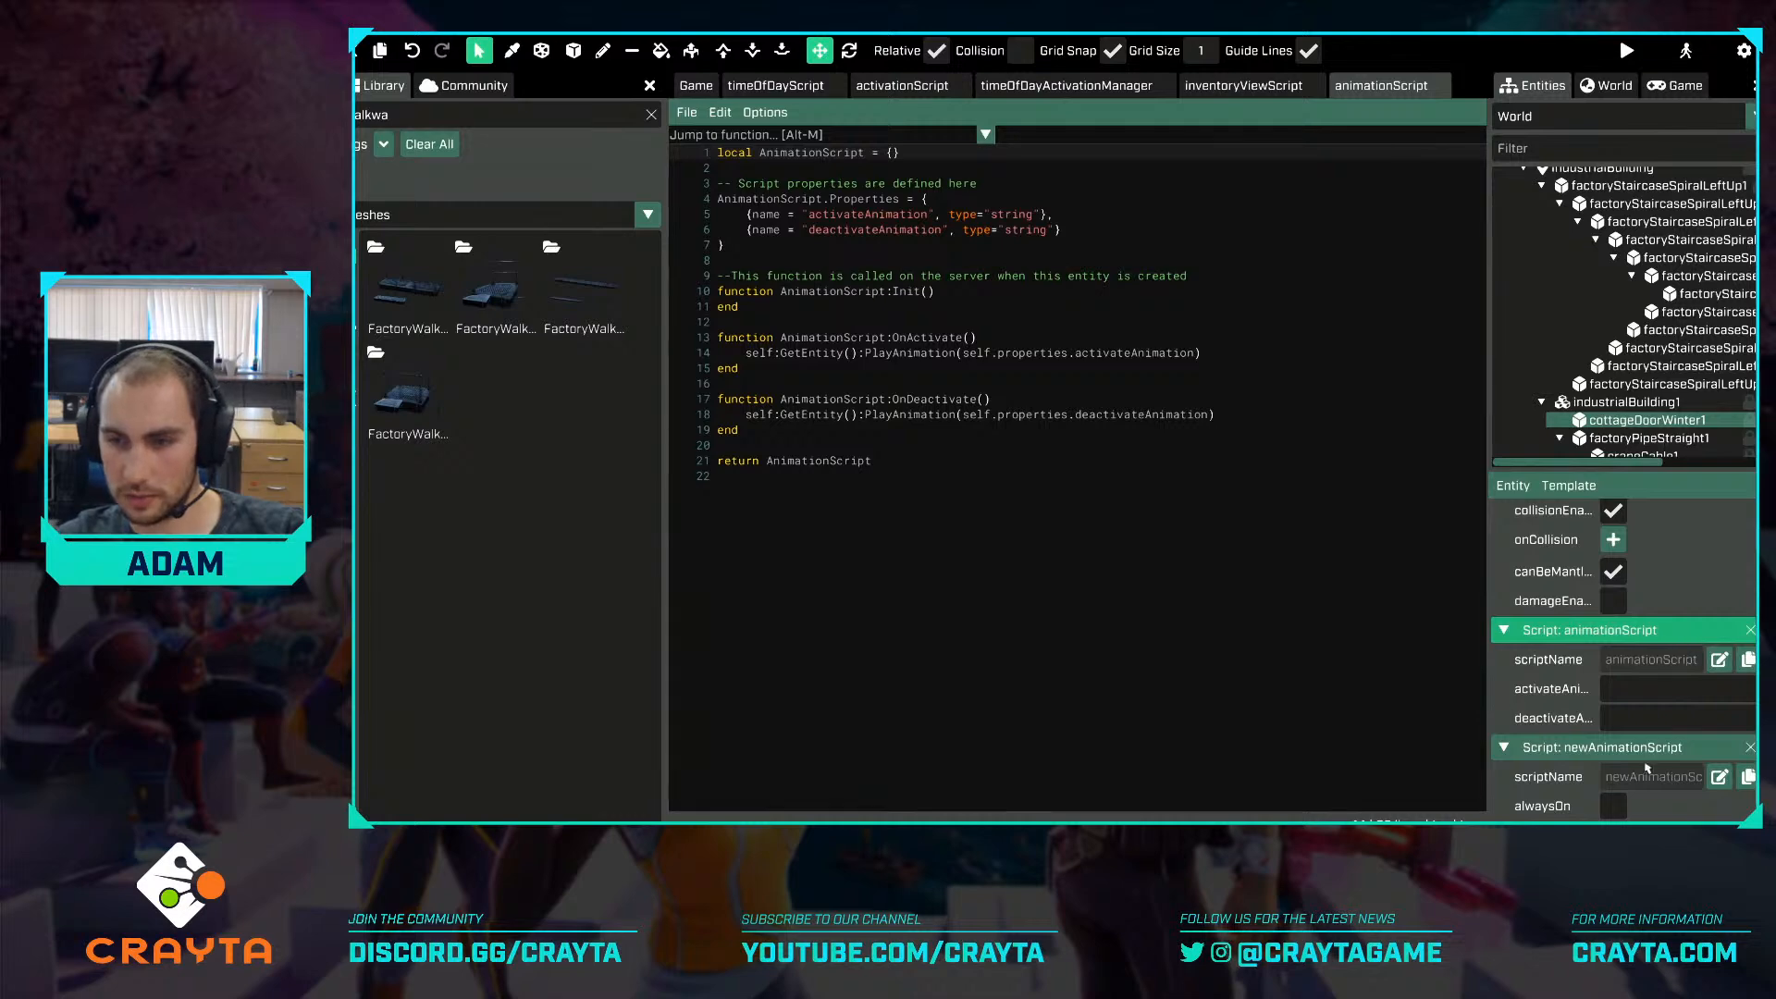
click(1720, 779)
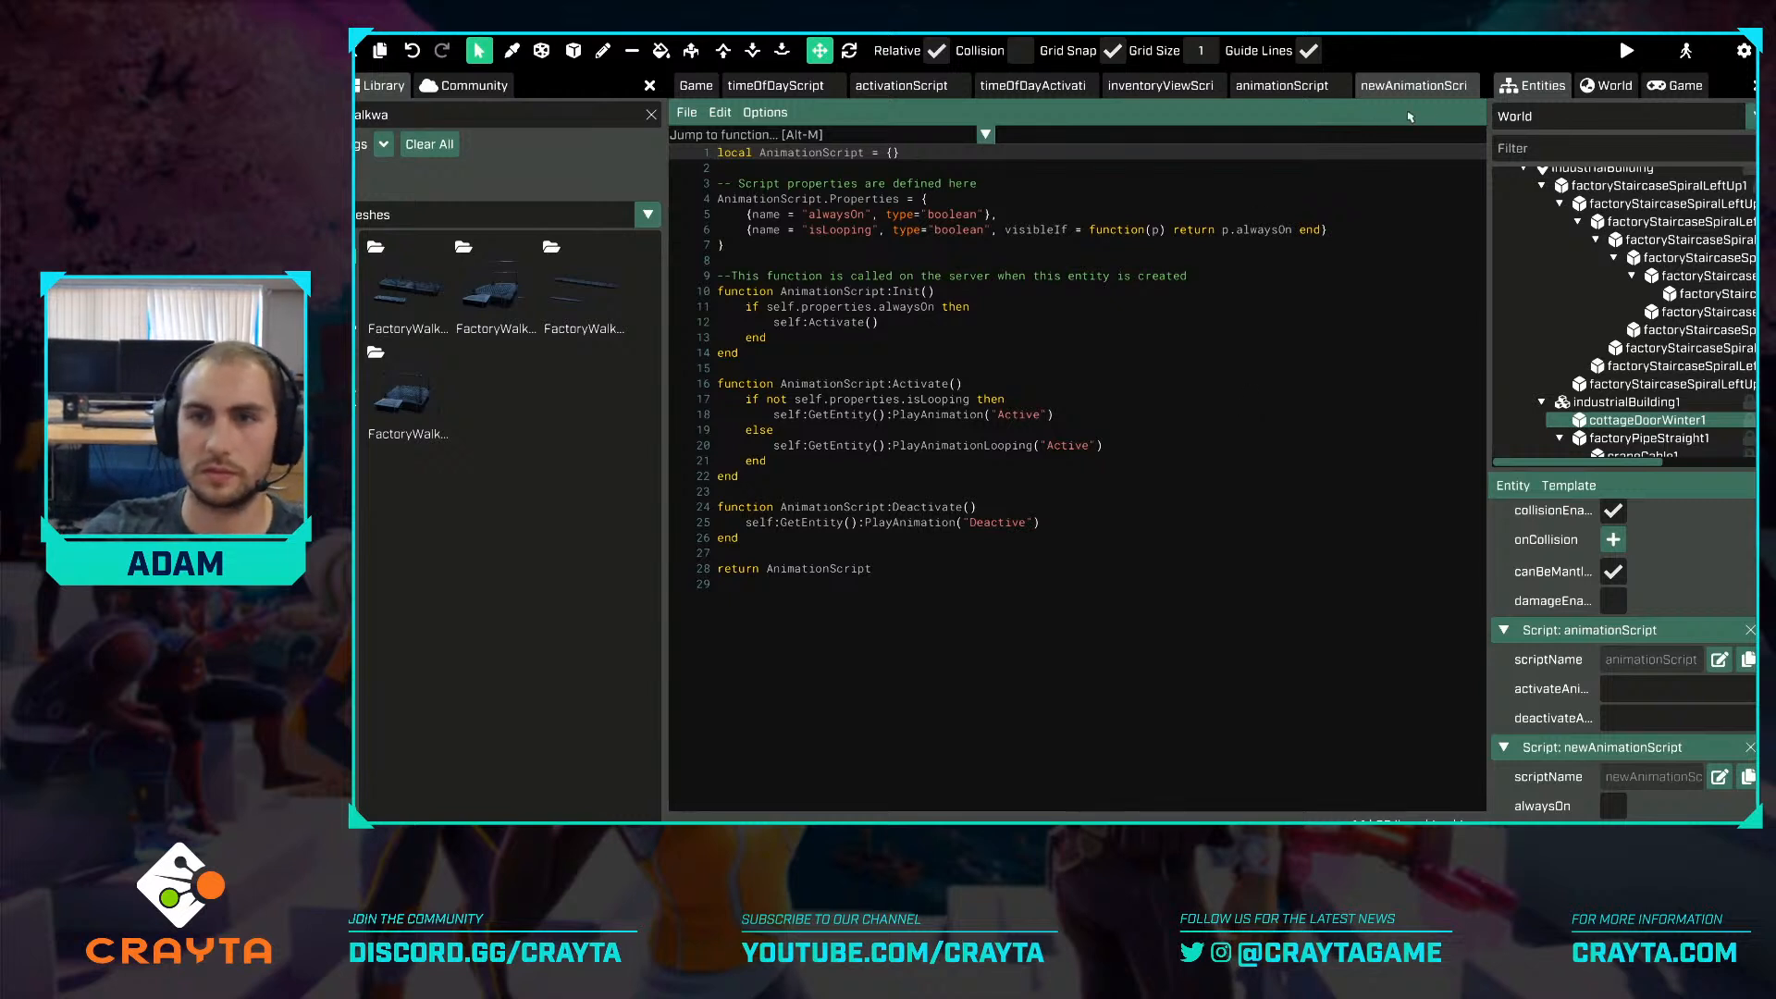
click(1435, 89)
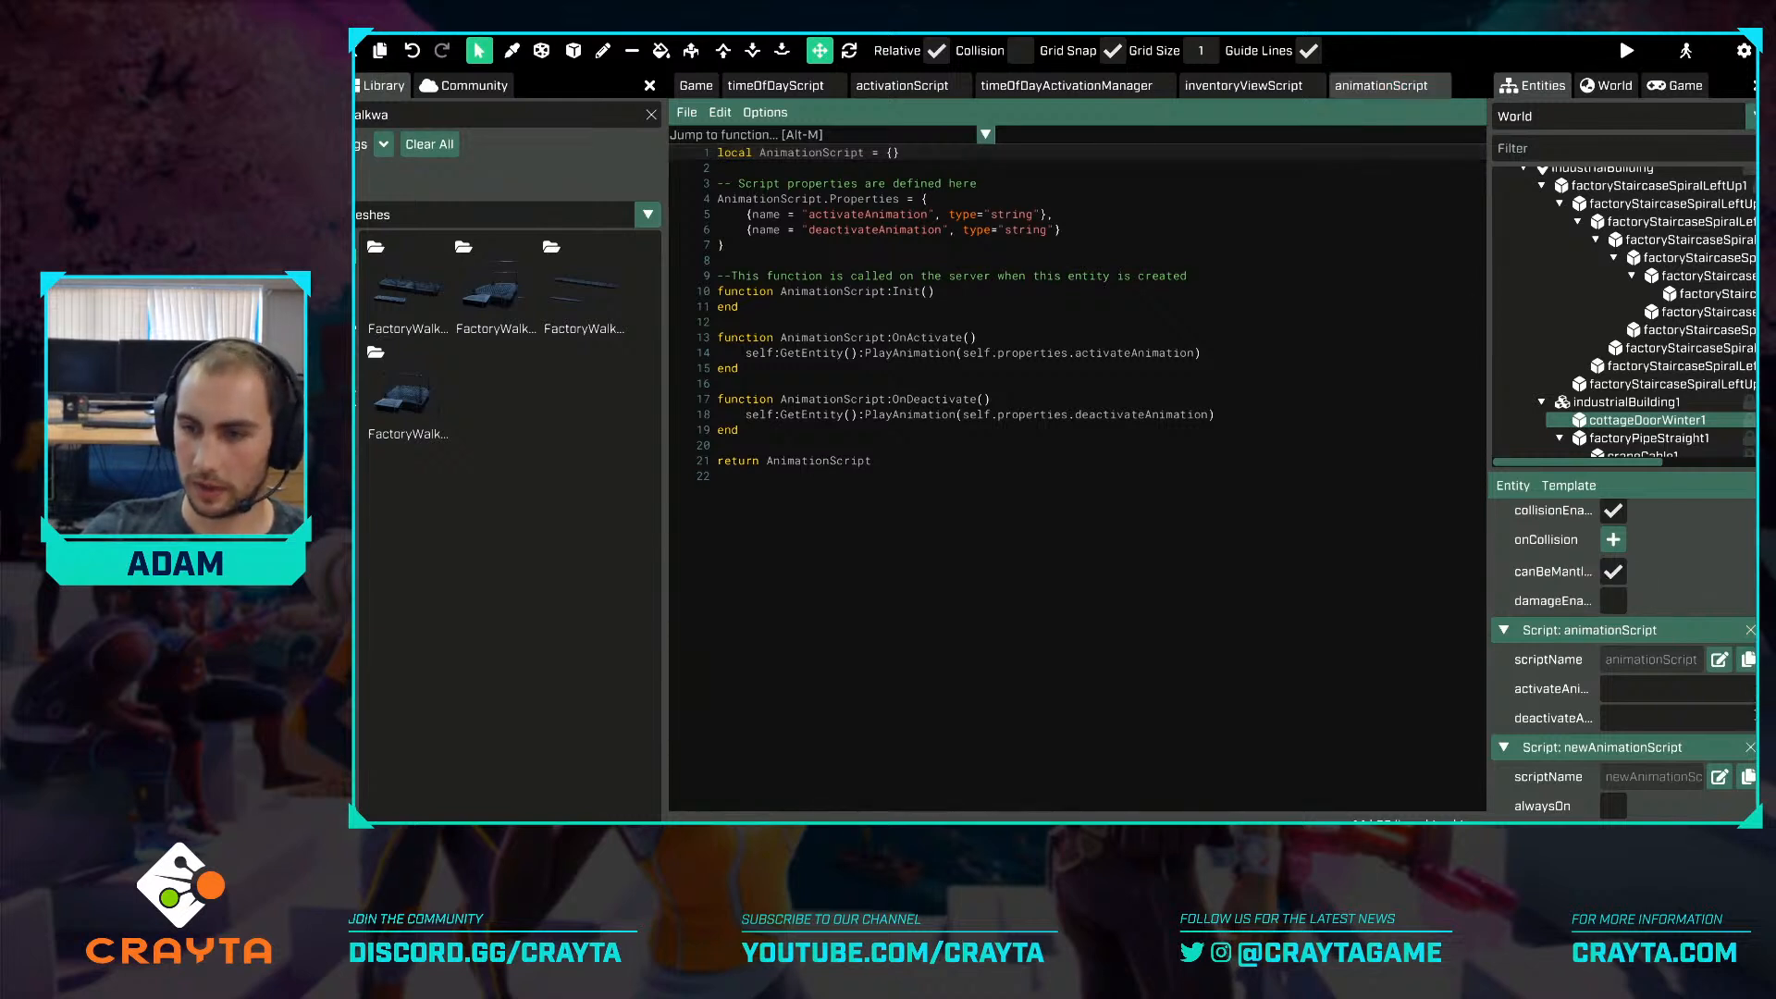
click(1751, 749)
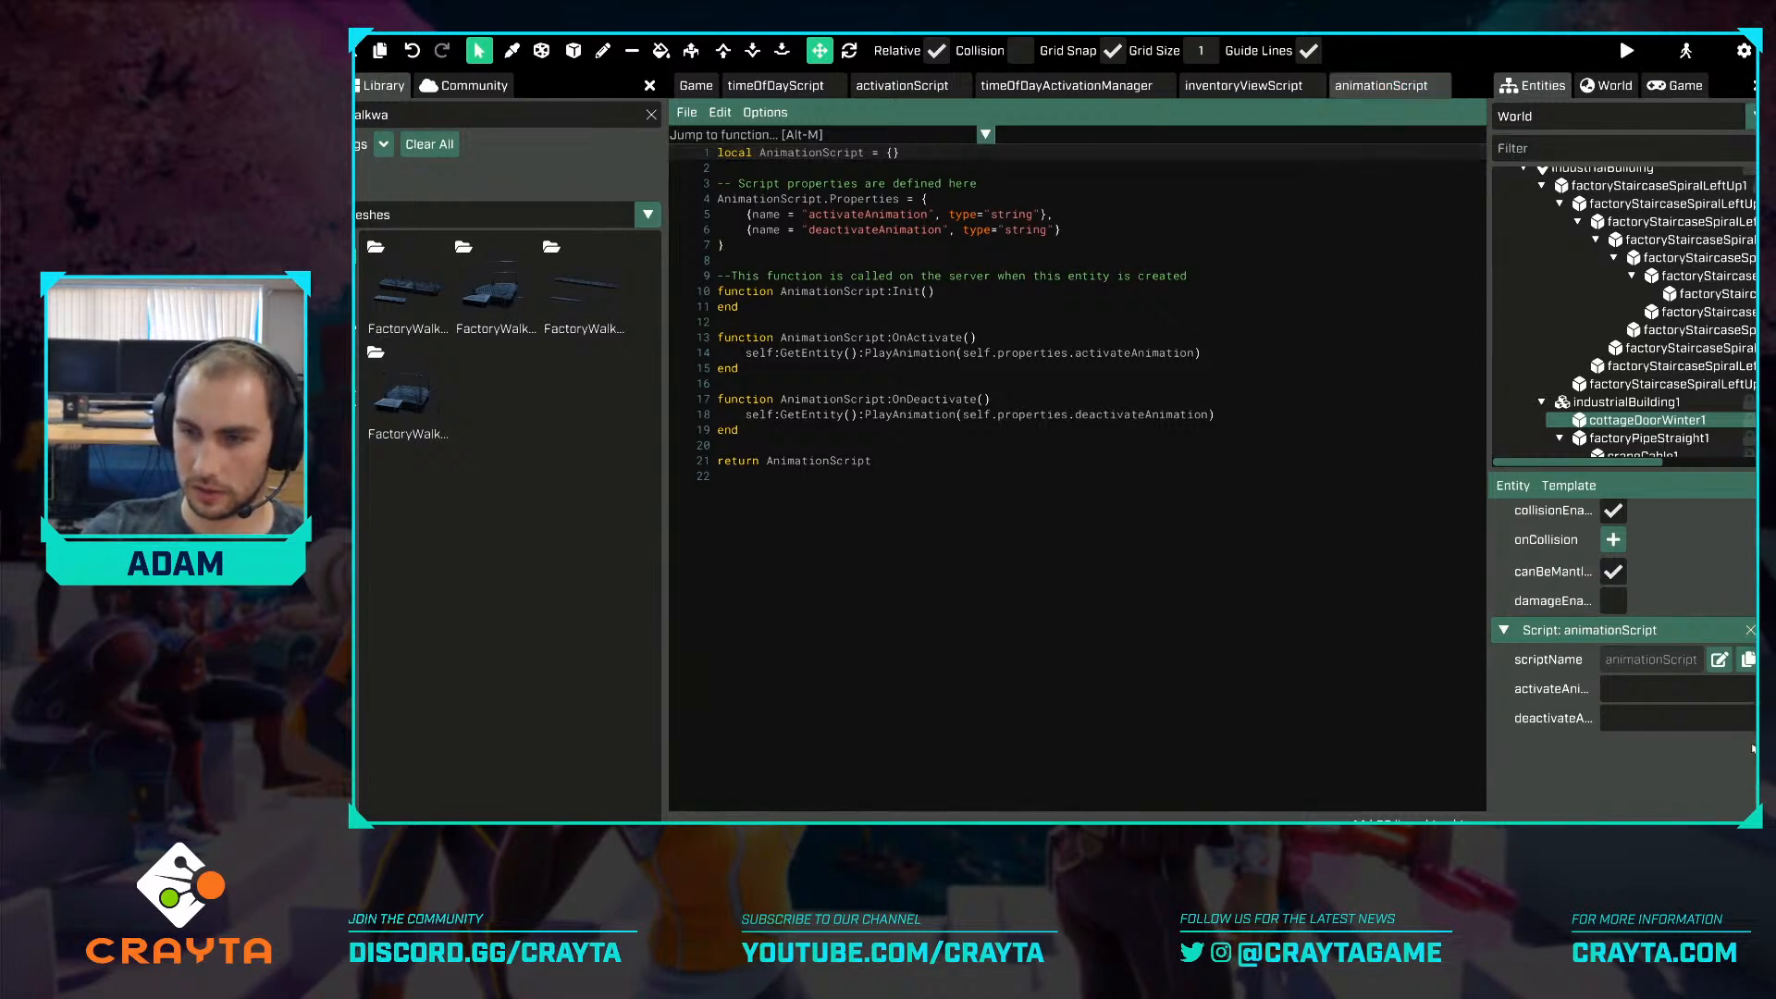
Remove animationScript from the cottage door and look through the list of available scripts.
click(1750, 718)
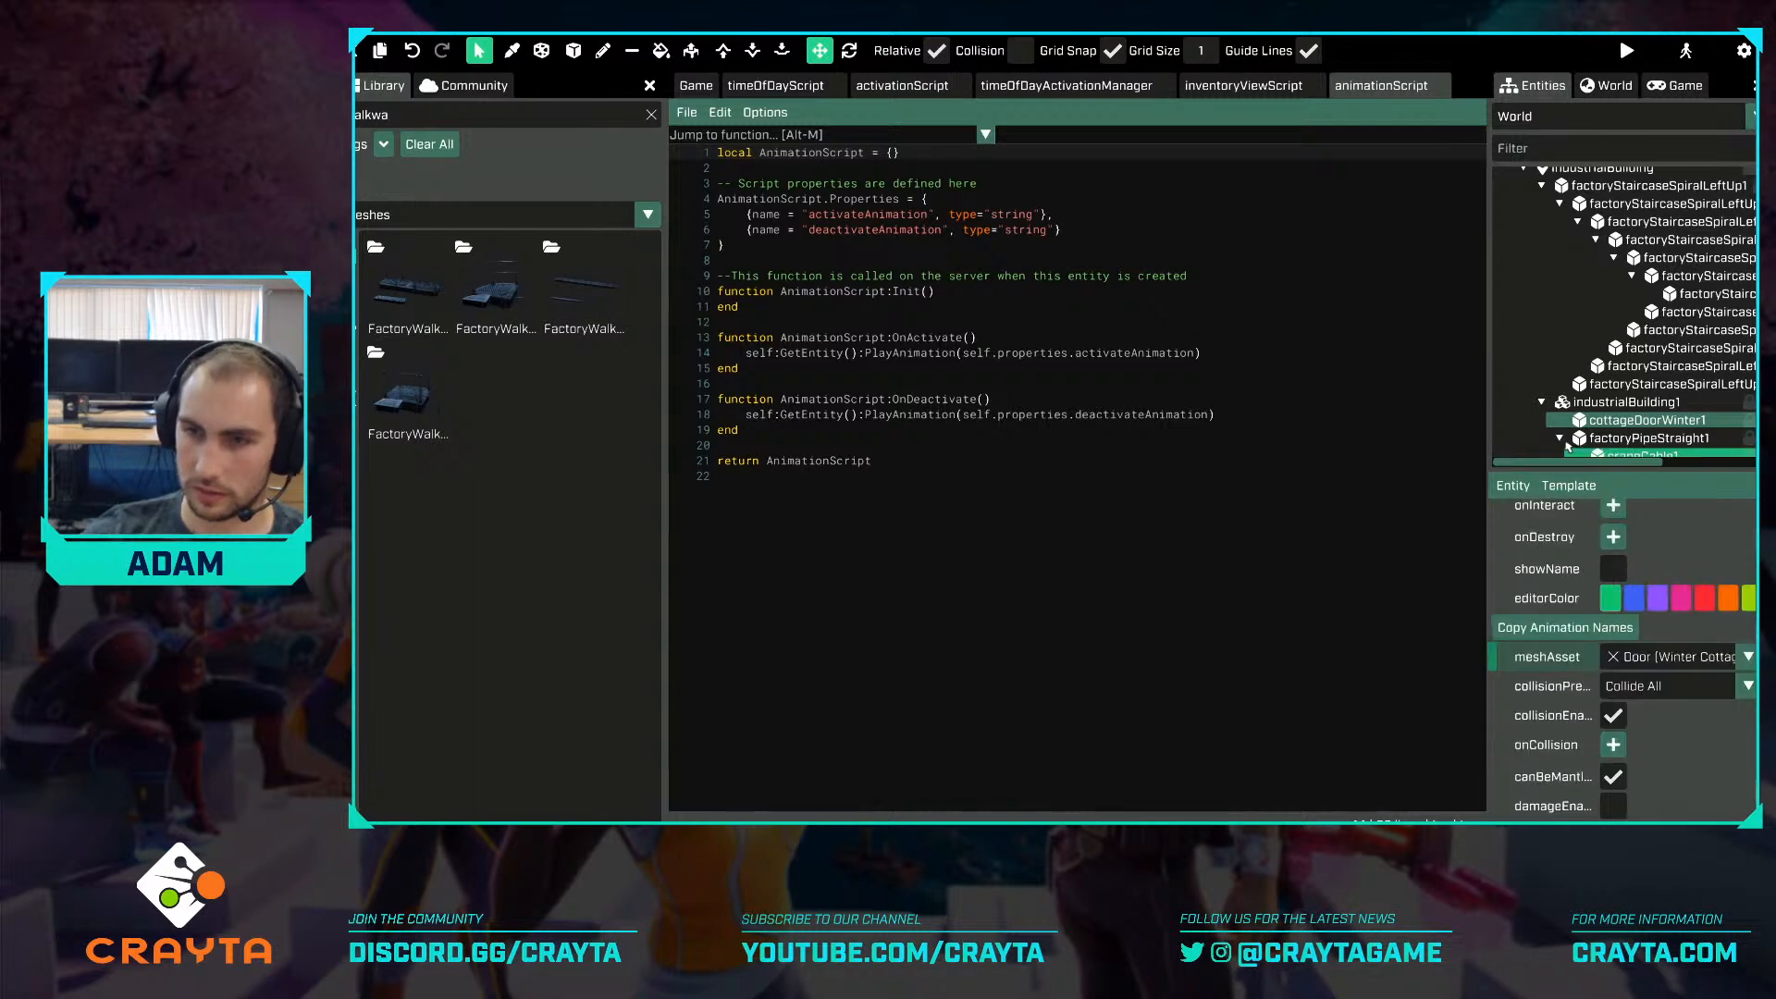
click(1514, 485)
mouse_move(1534, 533)
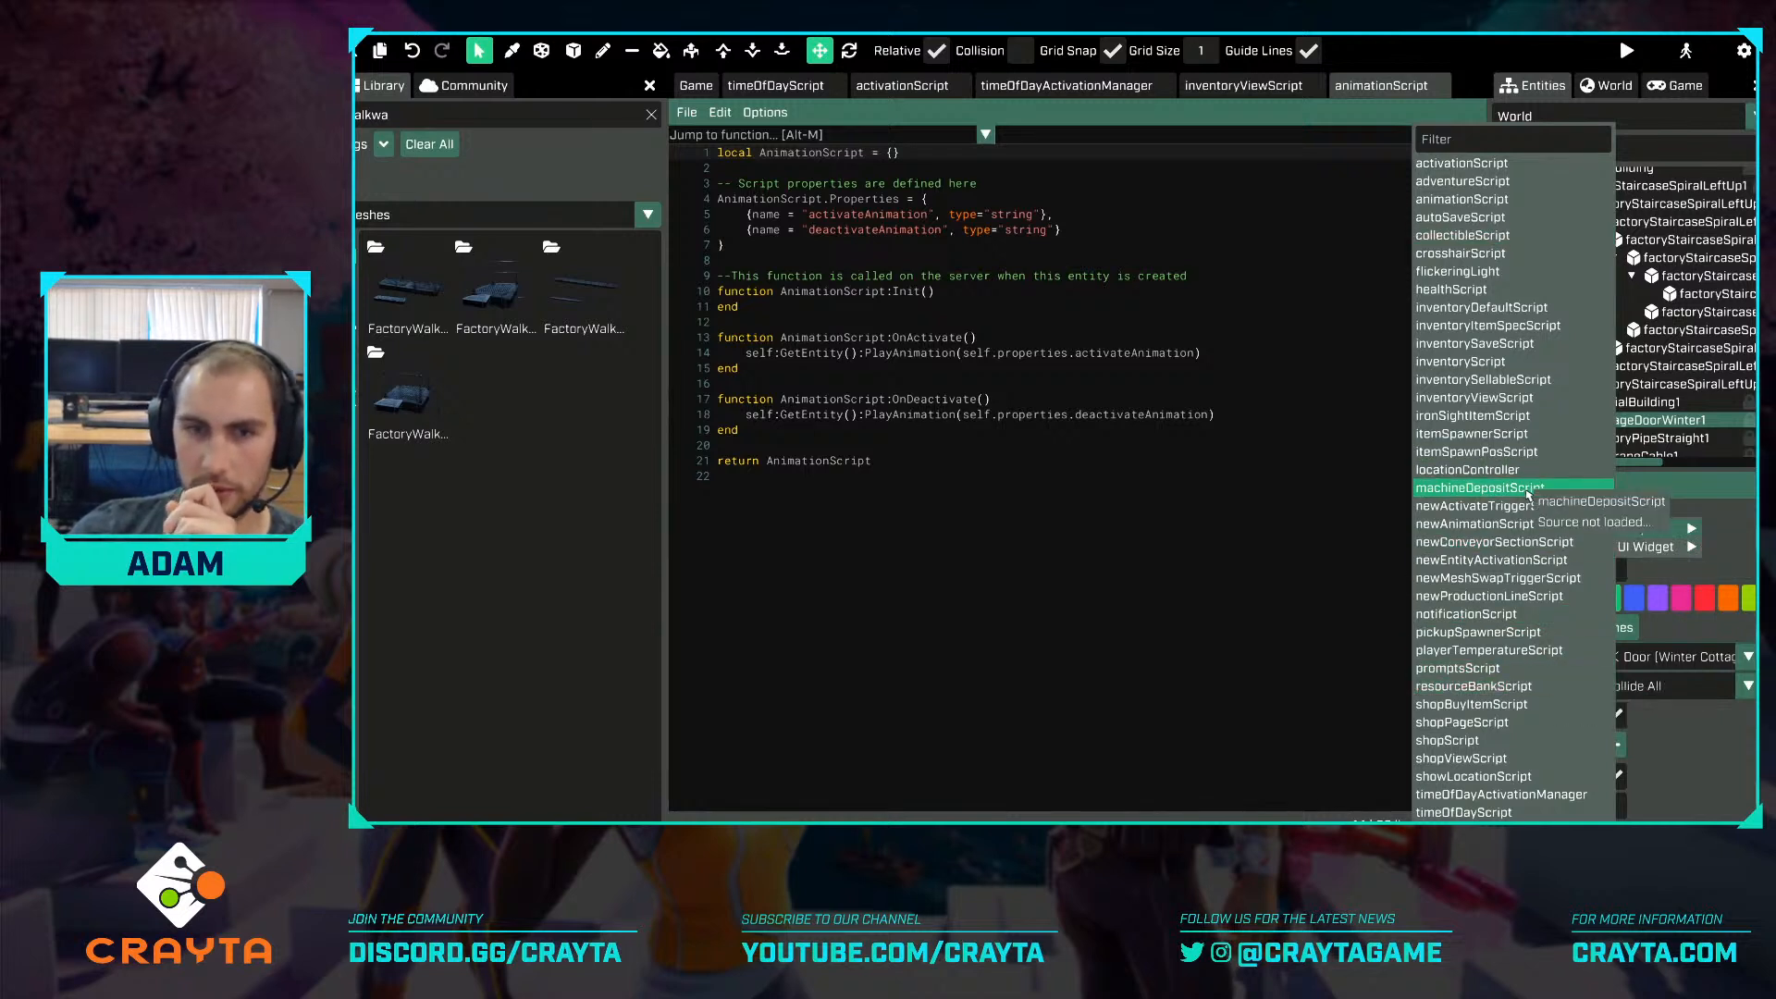
click(1528, 492)
Add a boolean property named activateByDefault, with default false, to AnimationScript.Properties.
click(1104, 228)
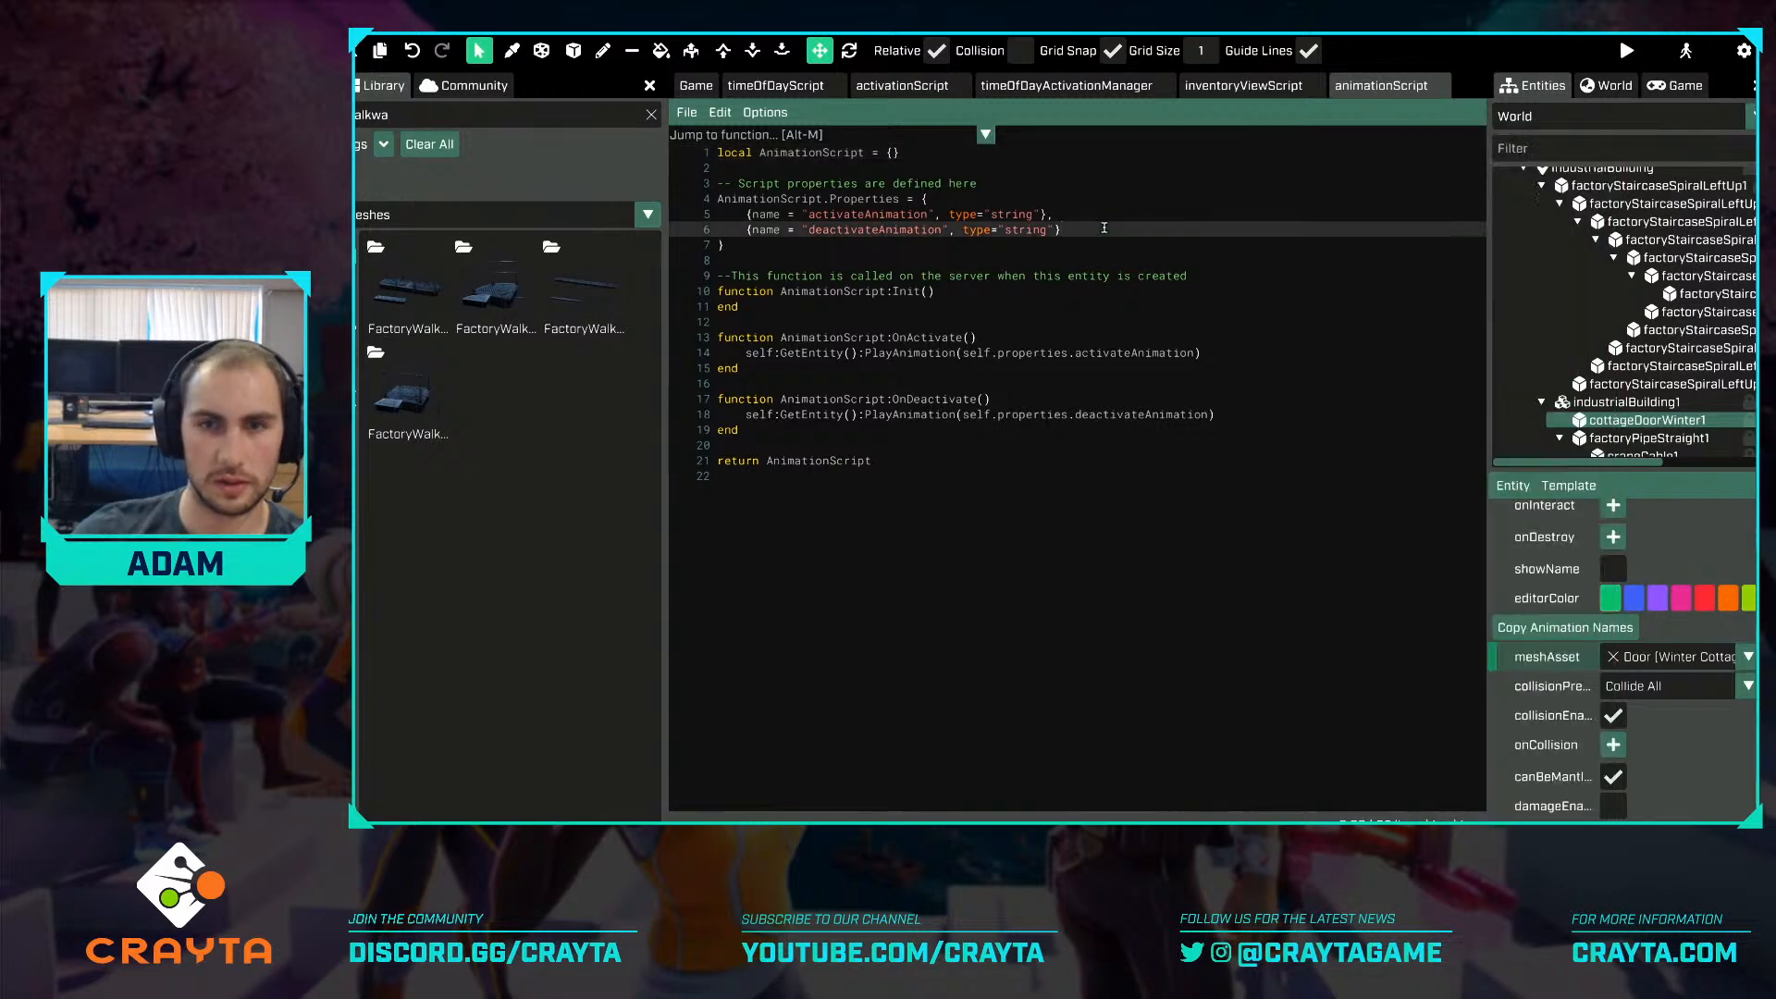
key(Return)
text({)
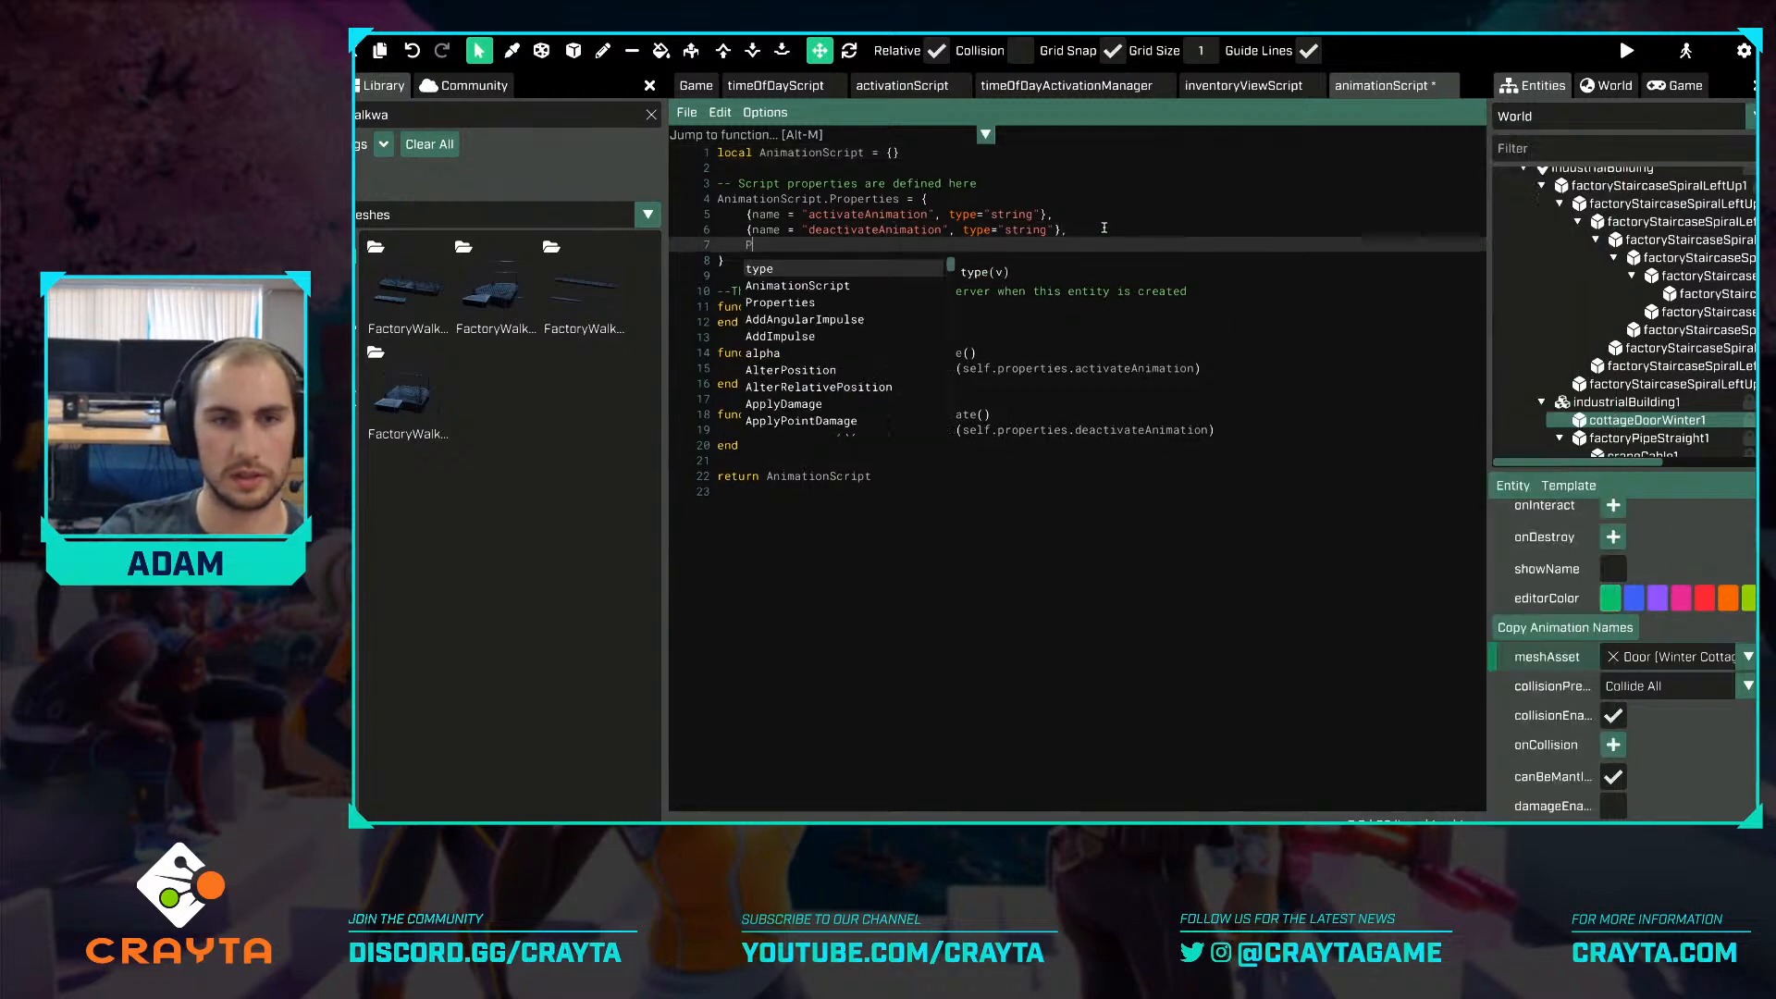
text(name = ")
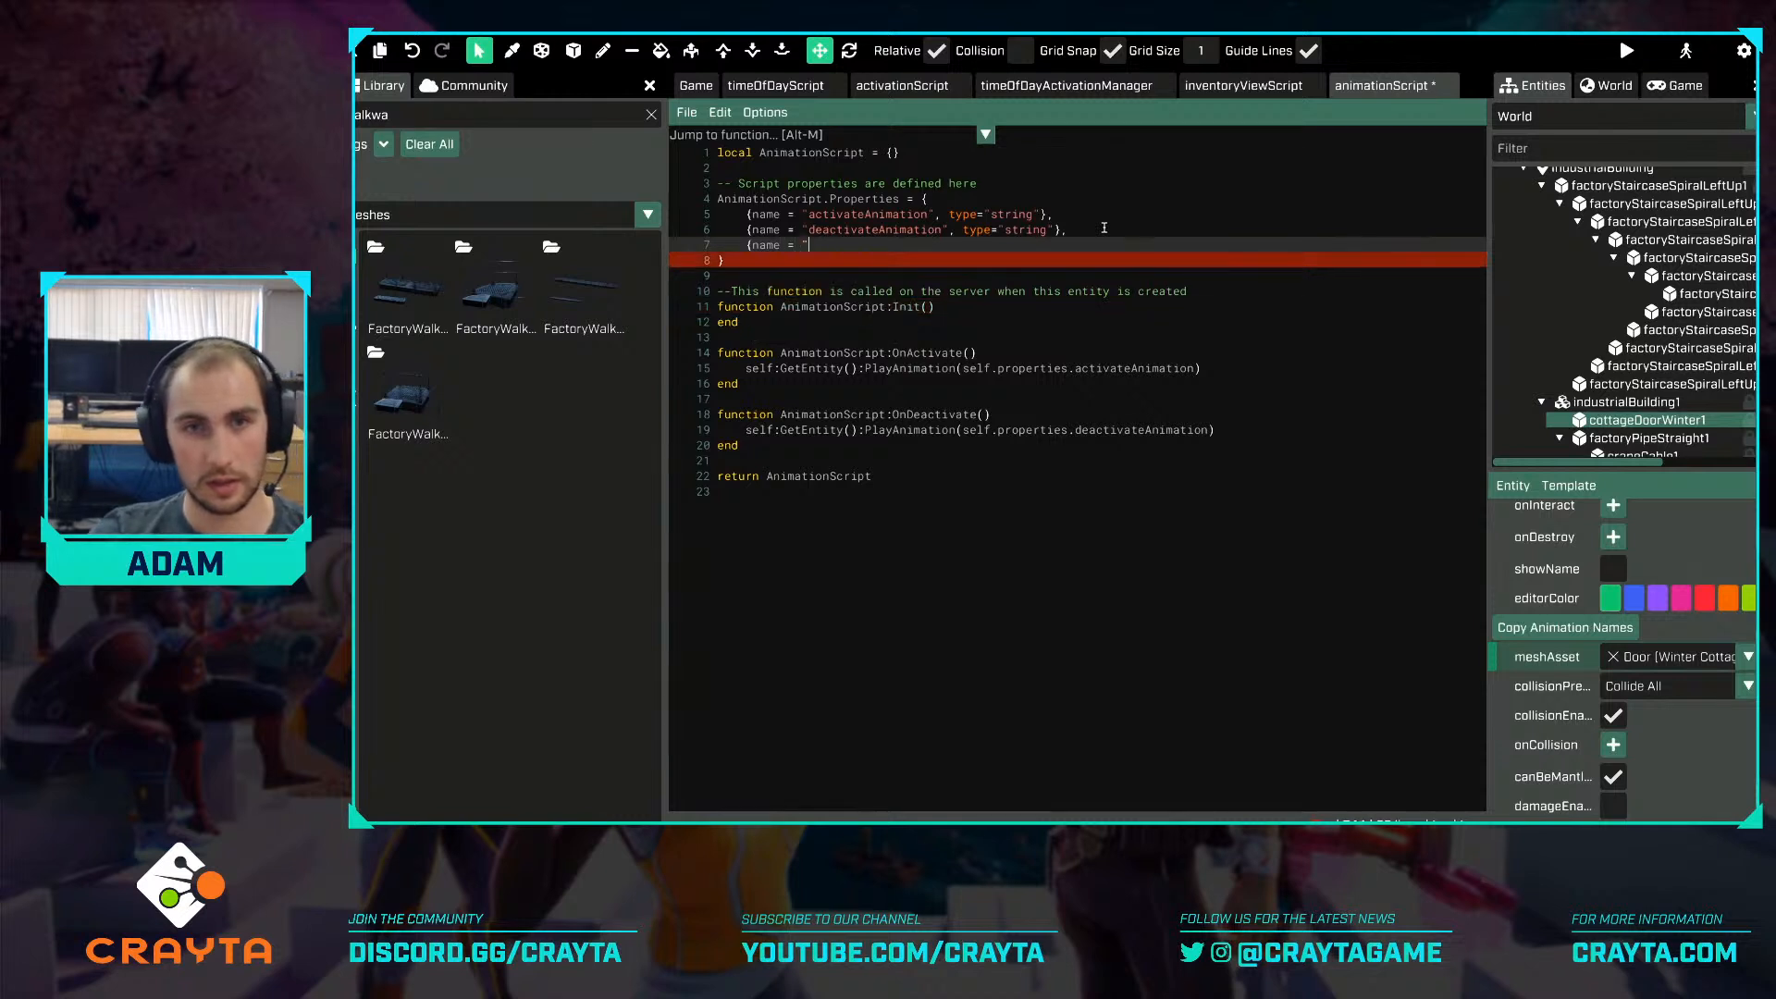
text(activateB)
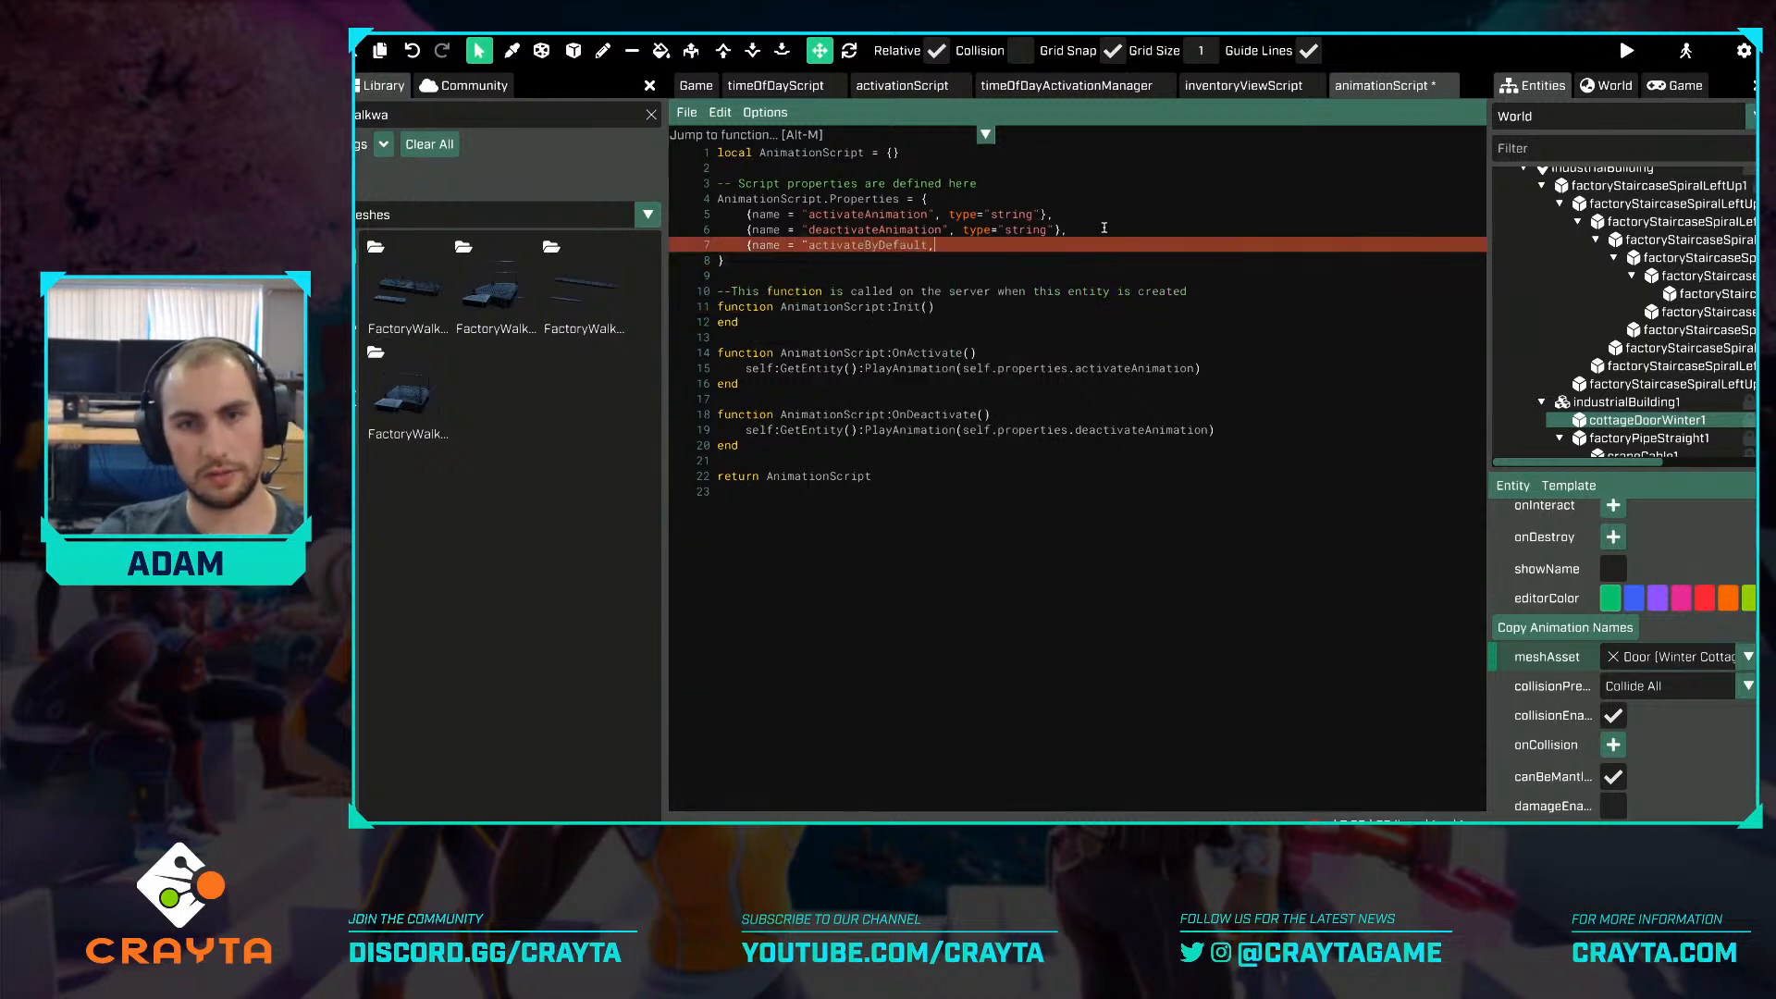
text(yDefault",)
key(BackSpace)
text(", type = "b)
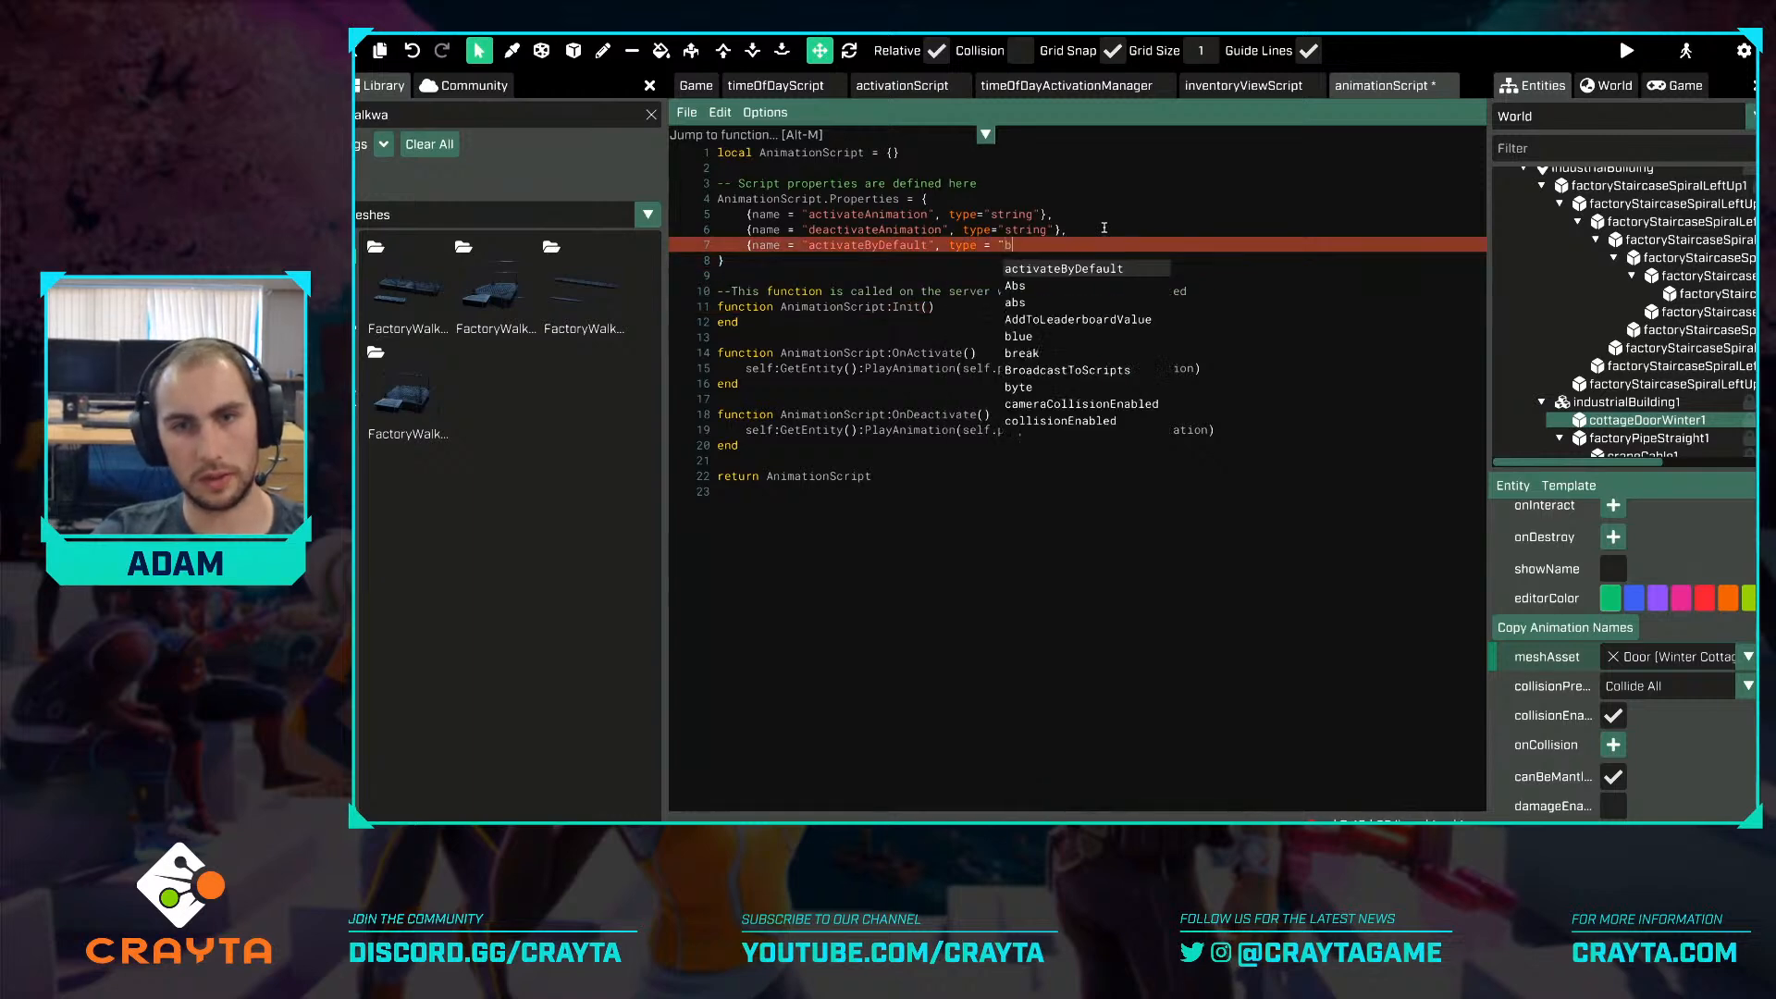
text(oolean", default = f)
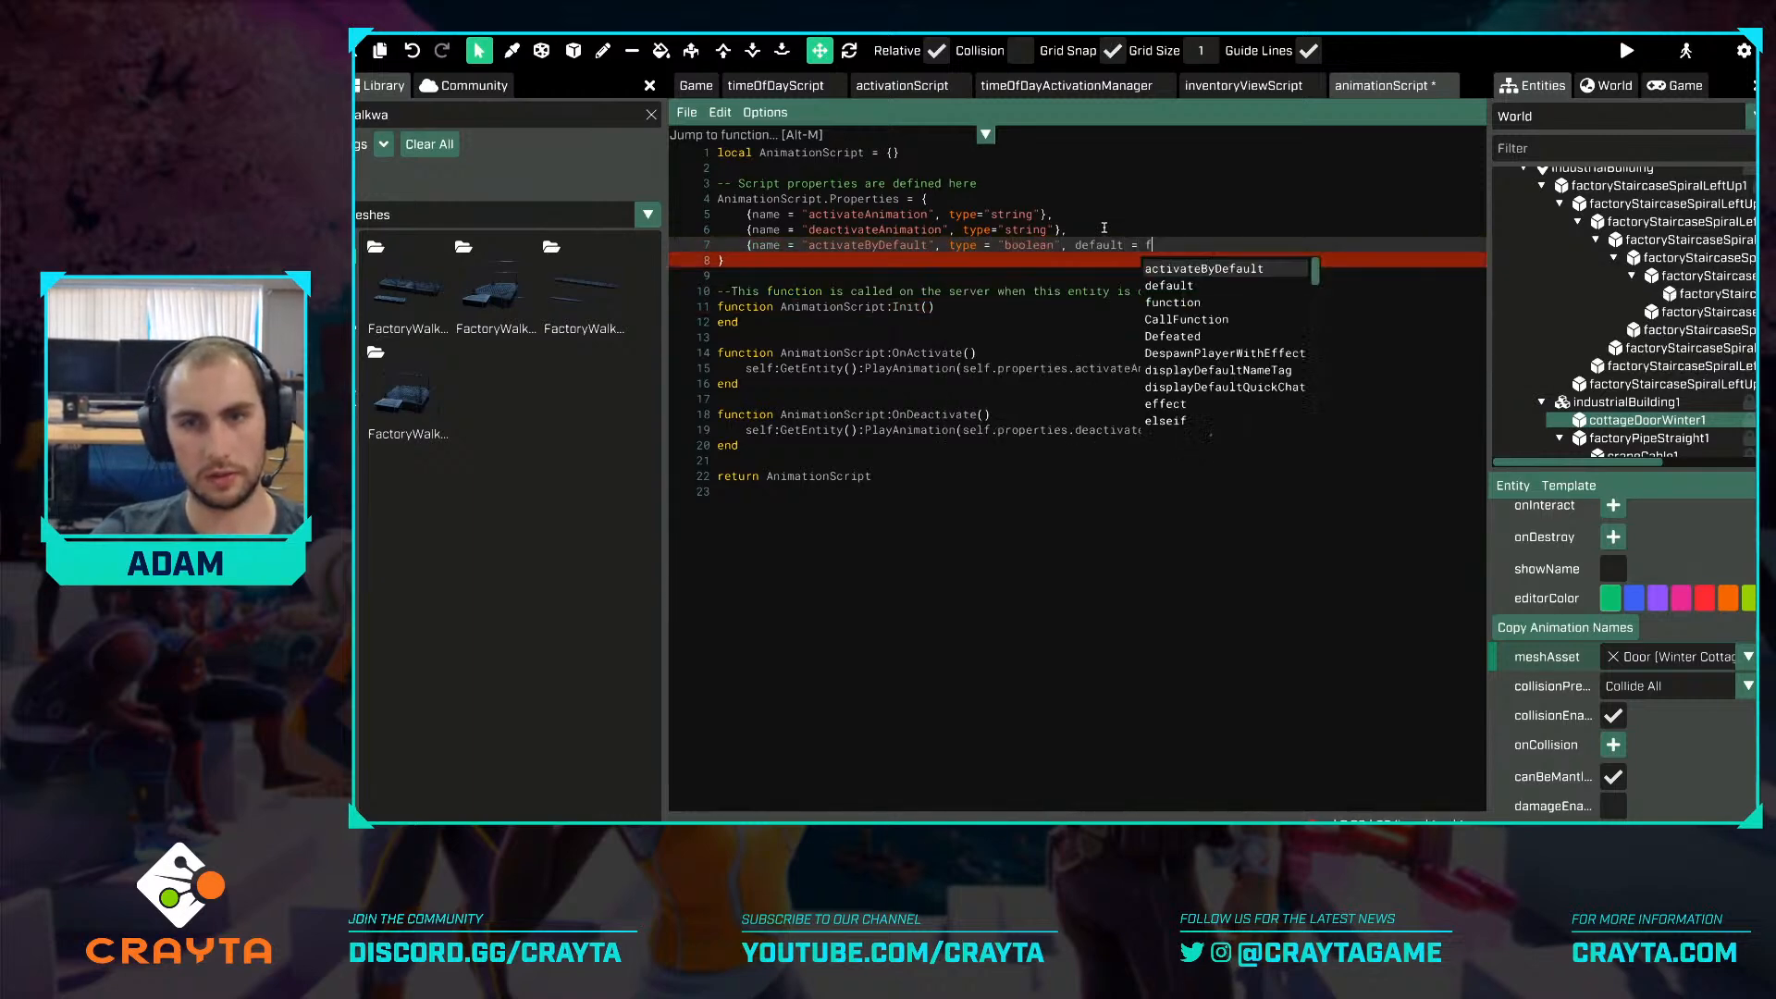
text(alse},)
Add an if block to the script's Init function that checks self.properties.activateByDefault.
key(Down)
key(Down)
key(Down)
key(Down)
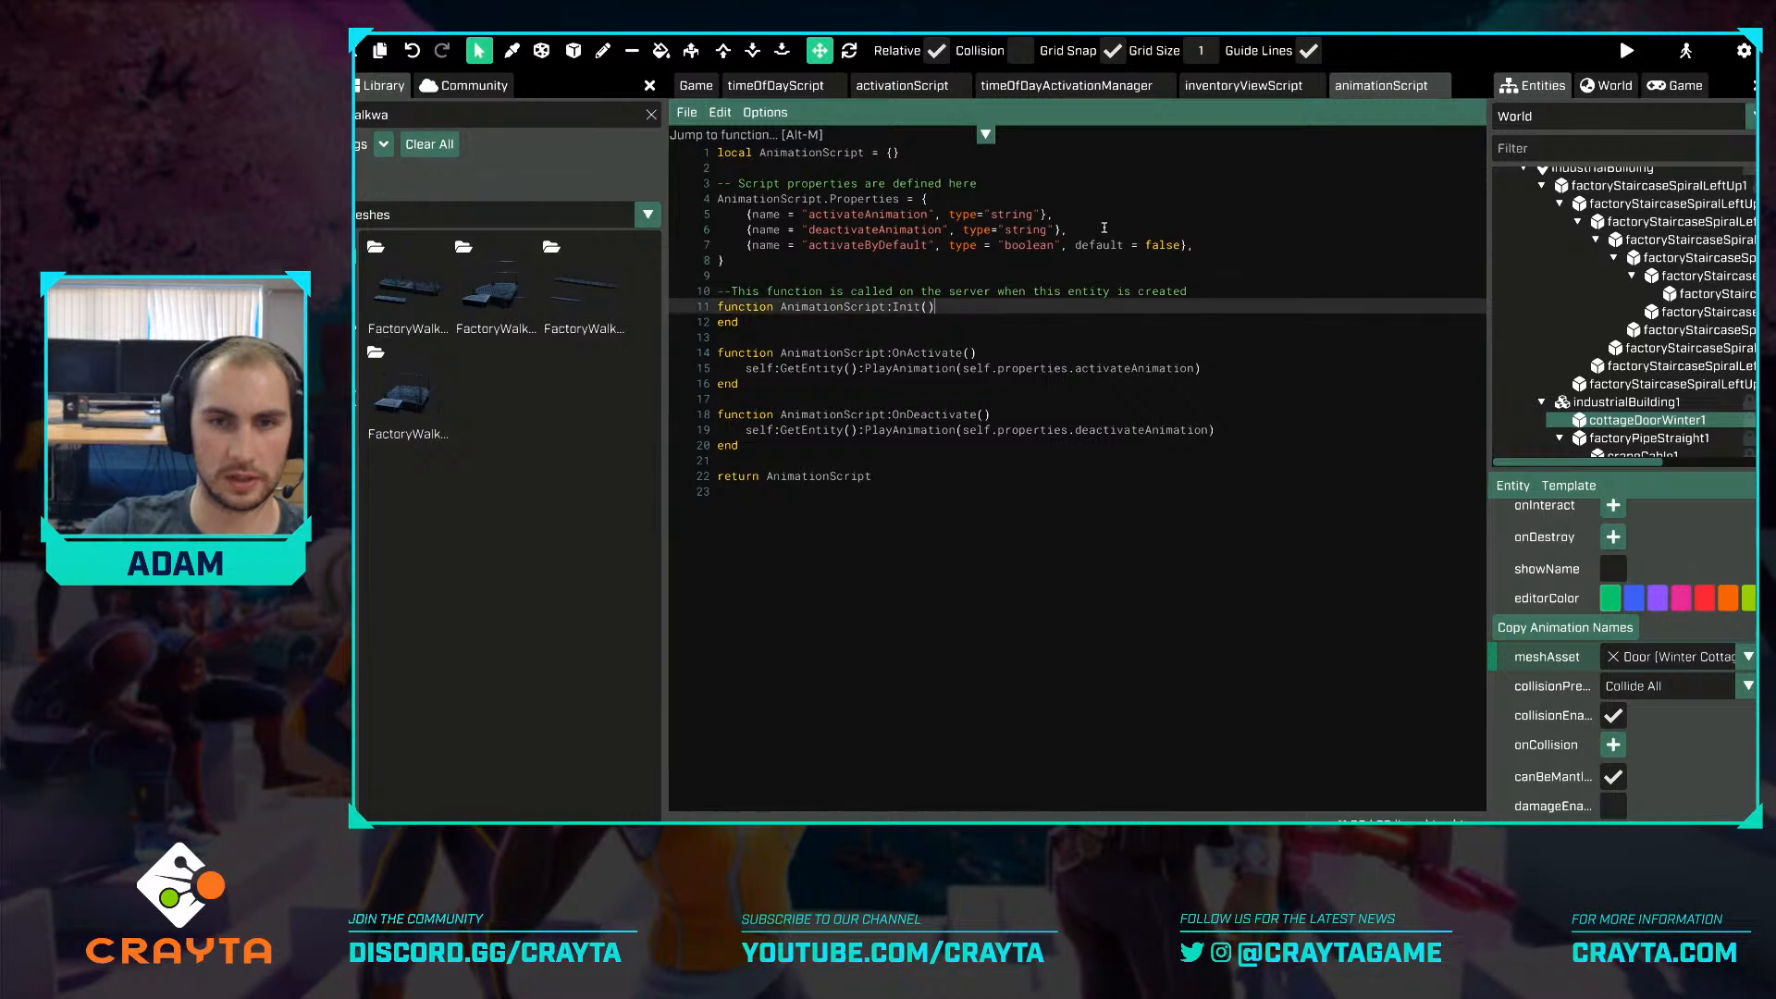
key(Return)
text(if self.propert)
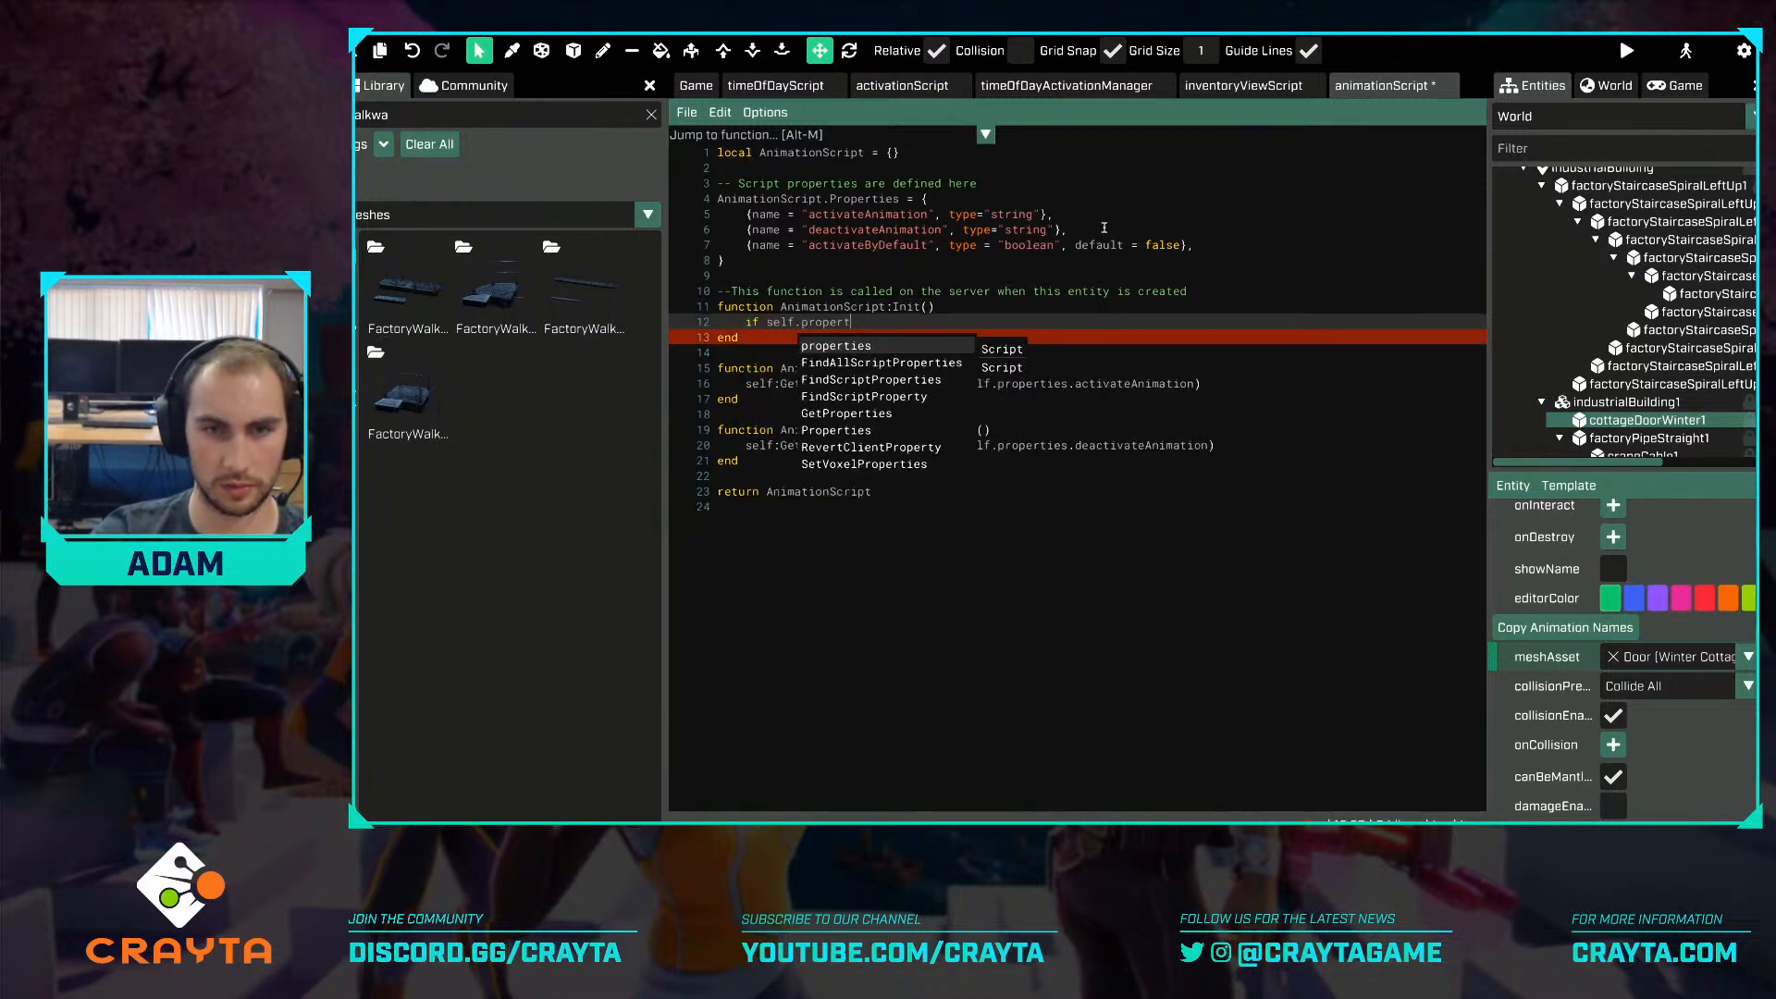
text(ies.activatebyd)
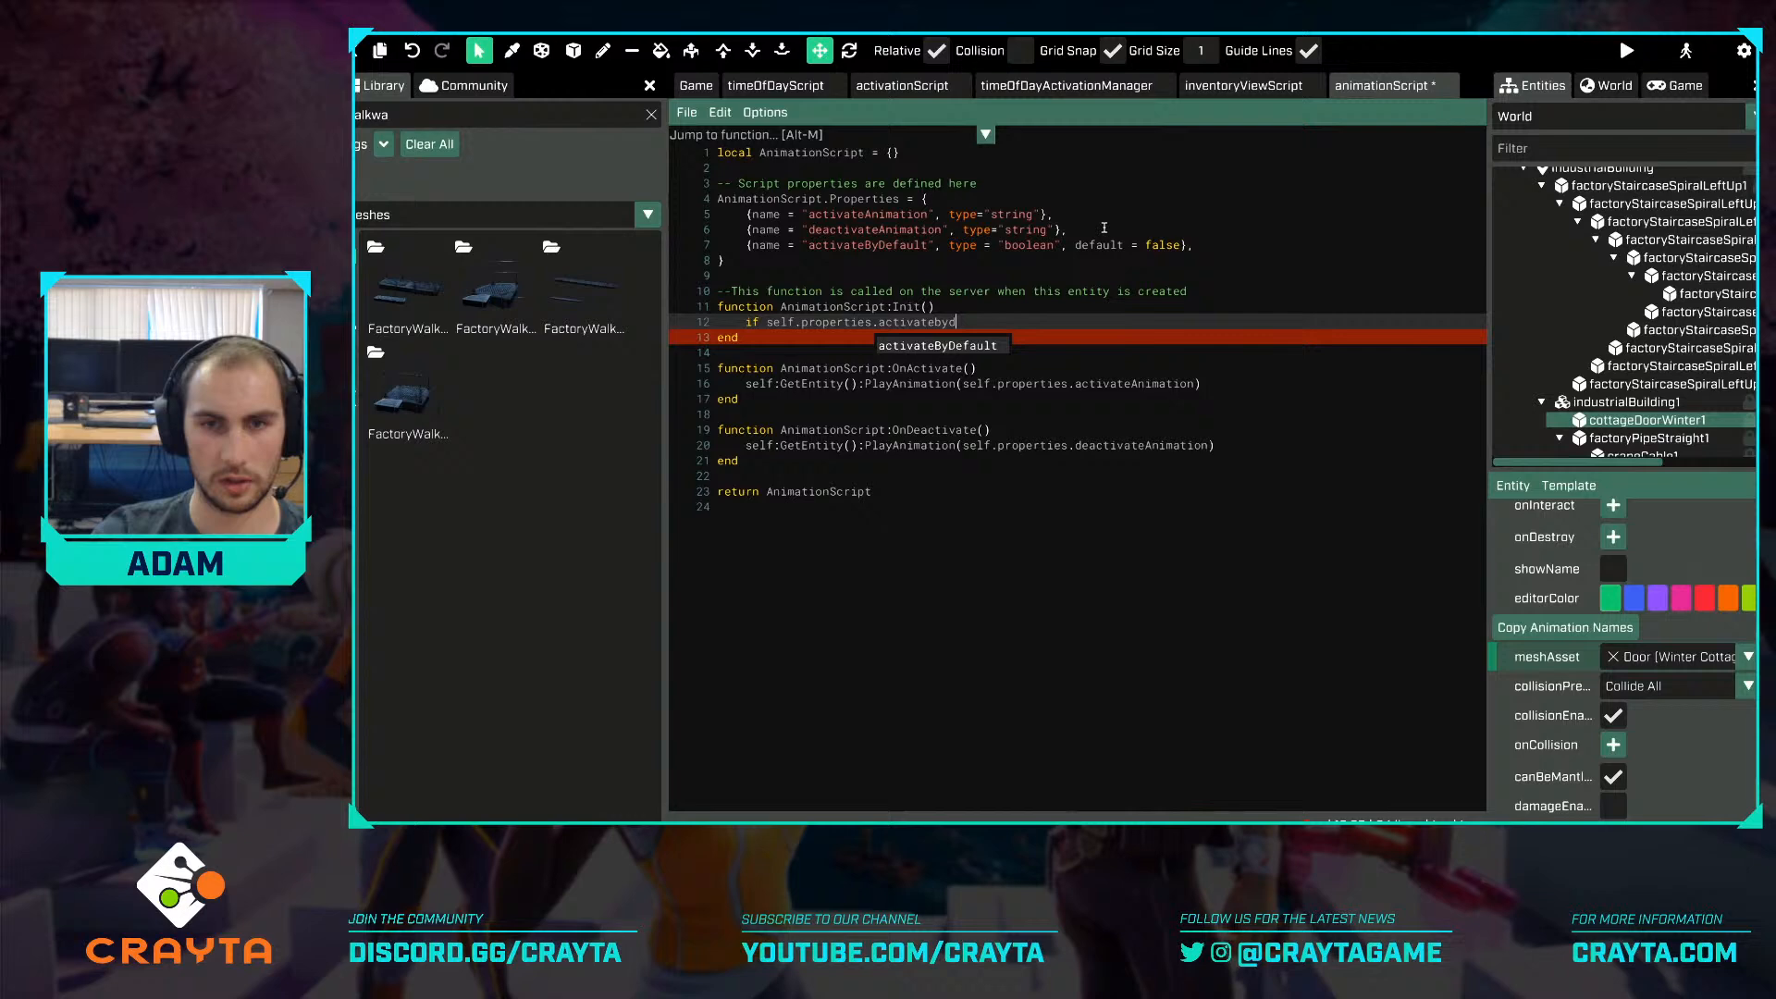
key(Tab)
text(then)
key(Return)
text(end)
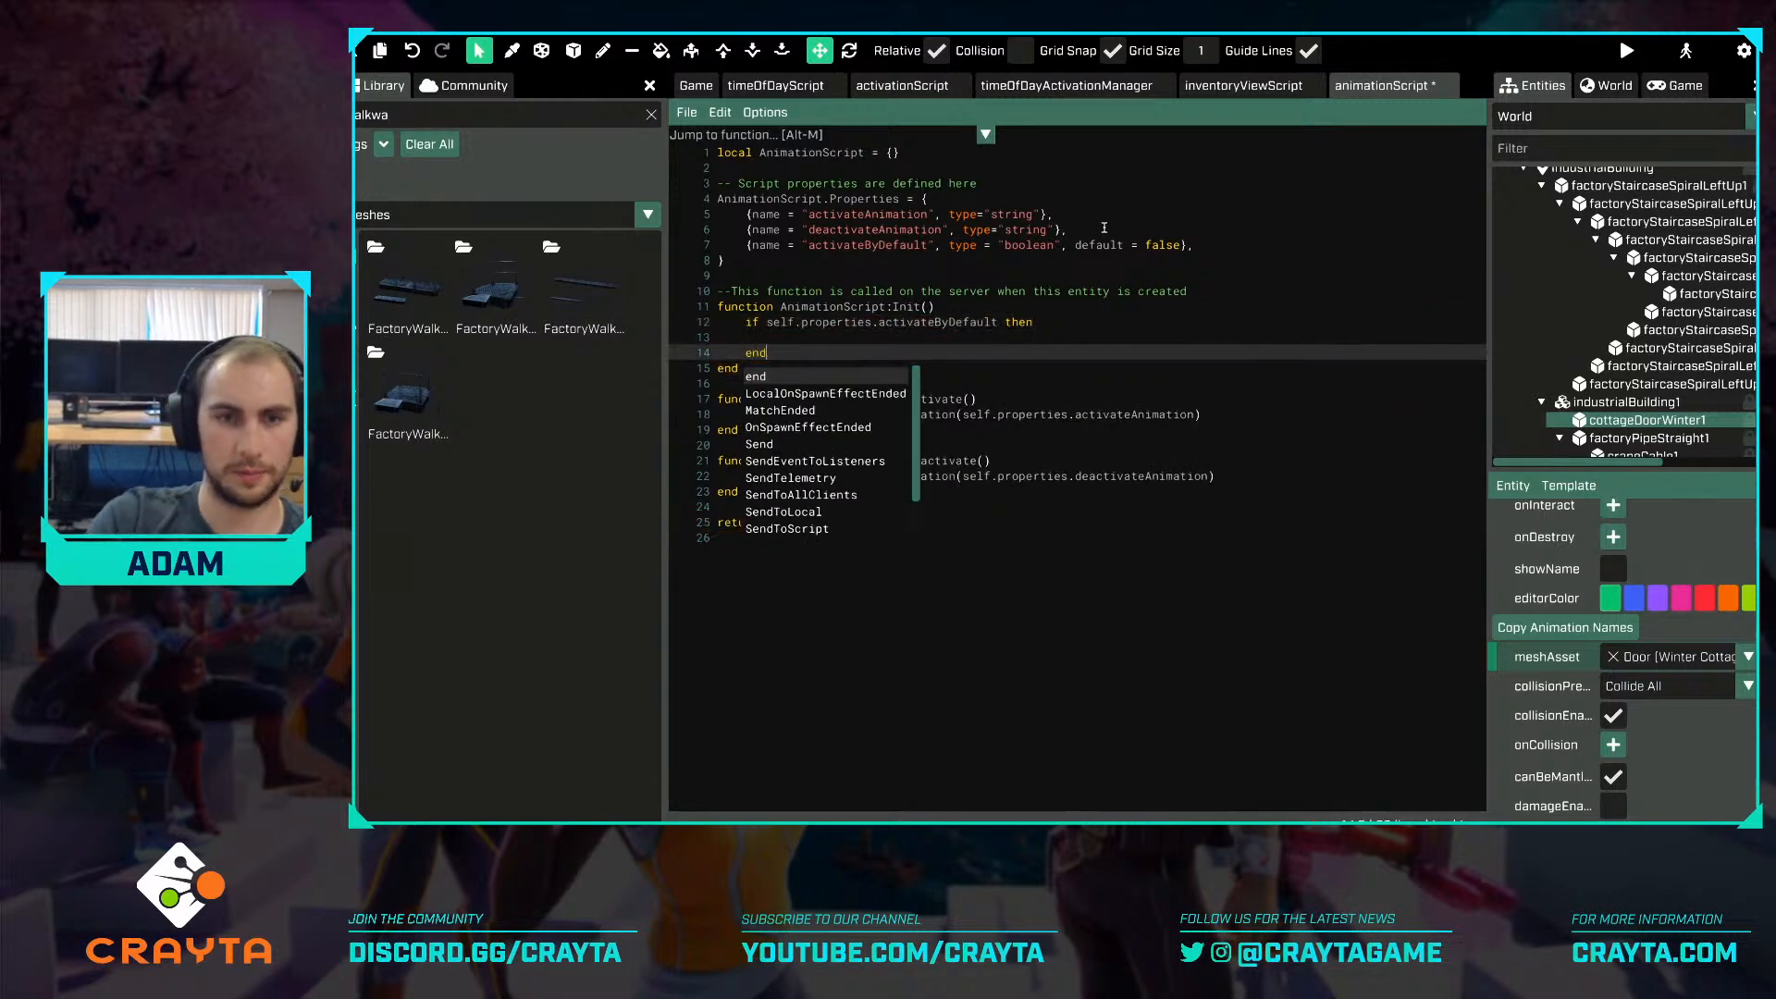
Call self:OnActivate() inside the activateByDefault if block and save the script.
key(Up)
key(End)
key(Return)
text(self:OnActivate())
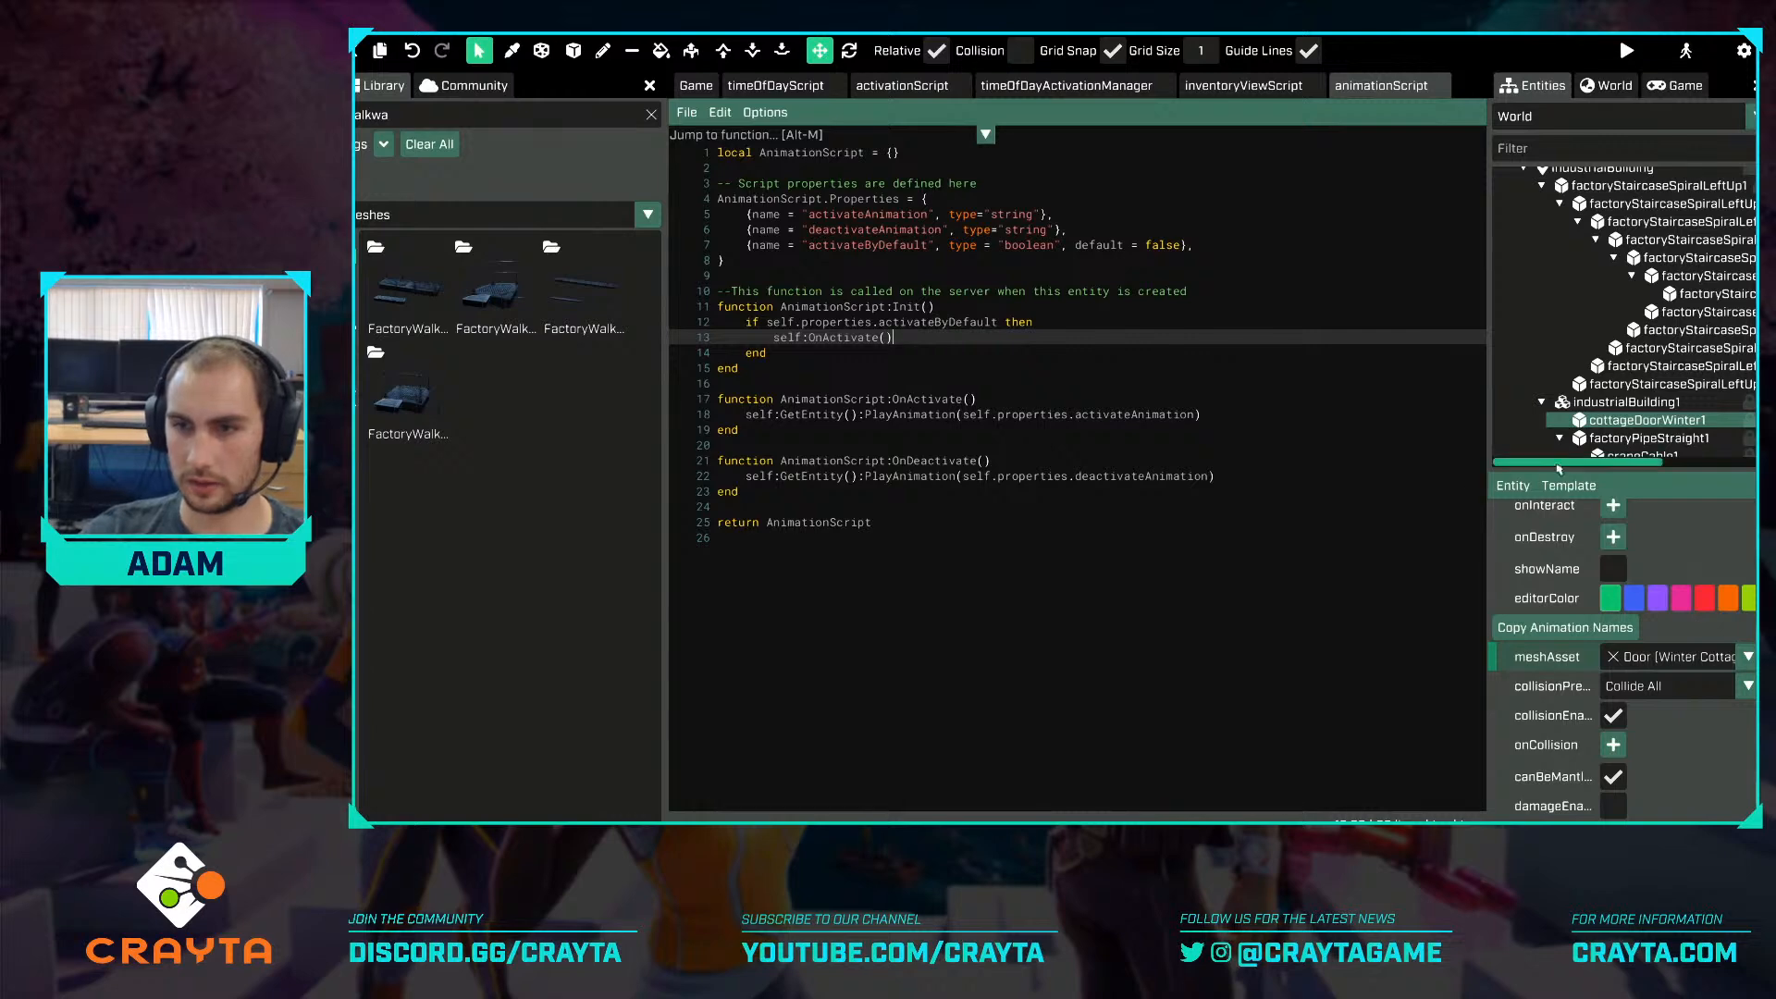
Attach animationScript to the cottage door with activateByDefault enabled, activate animation Open and deactivate animation Close.
click(1519, 487)
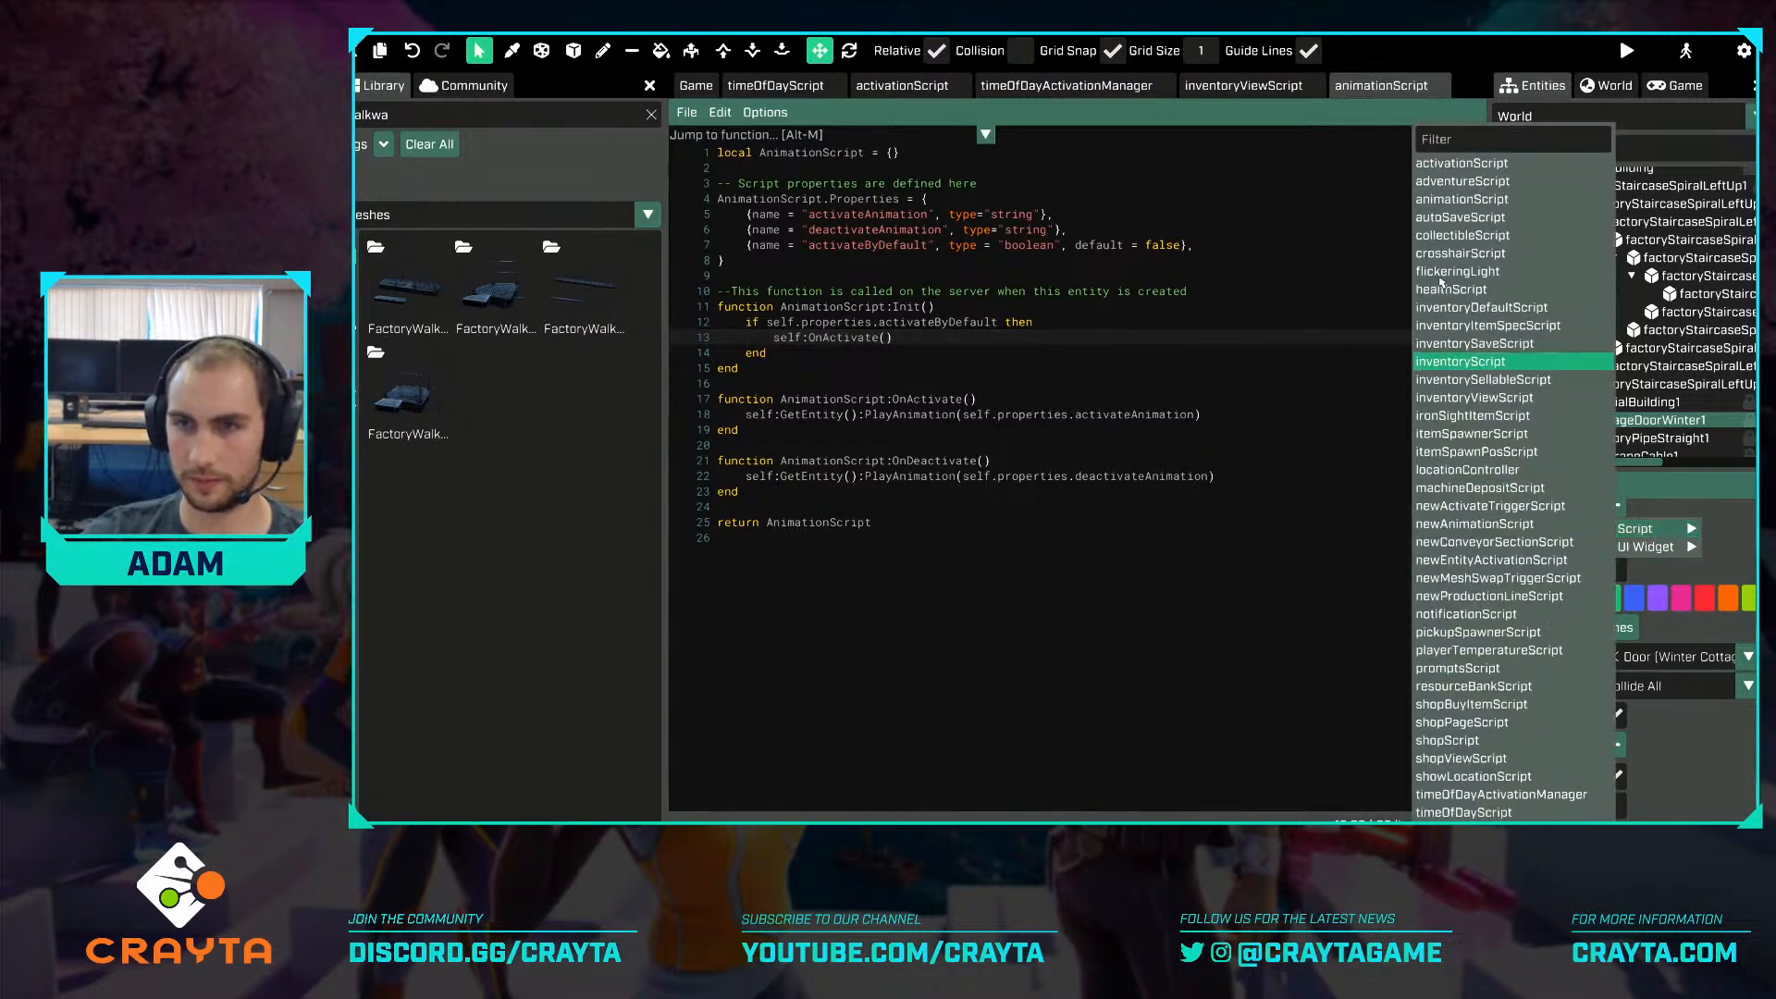
click(1506, 203)
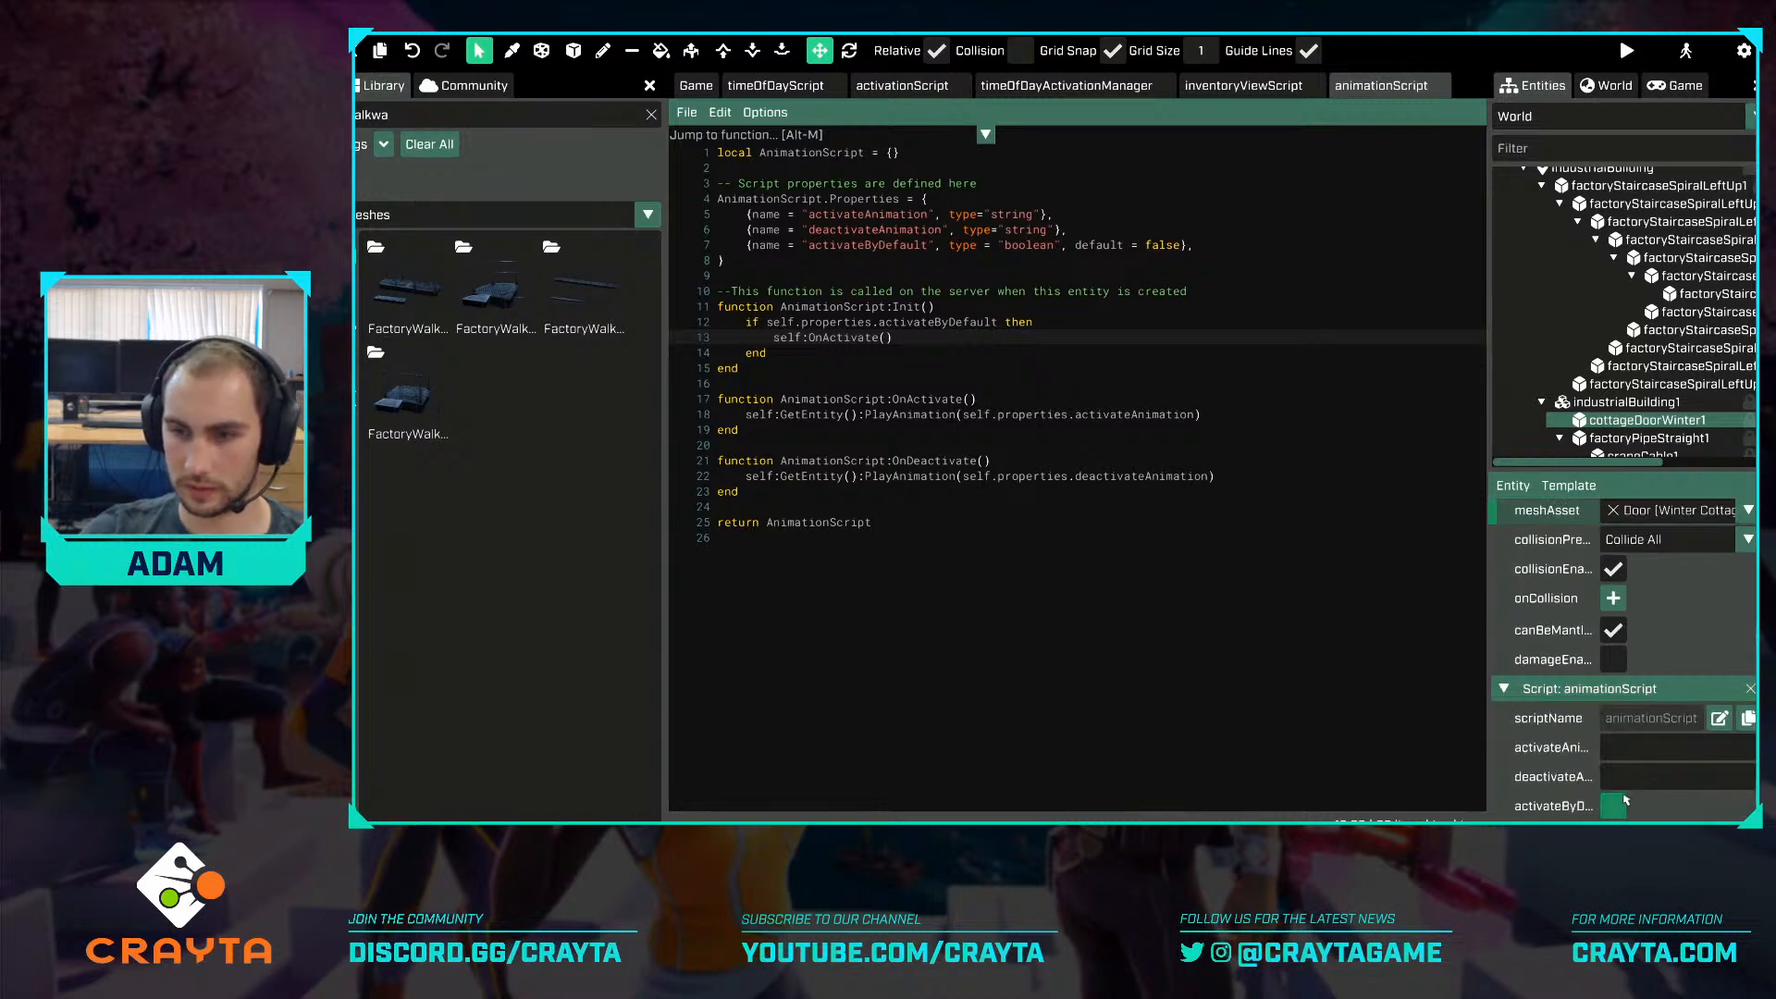
click(1624, 802)
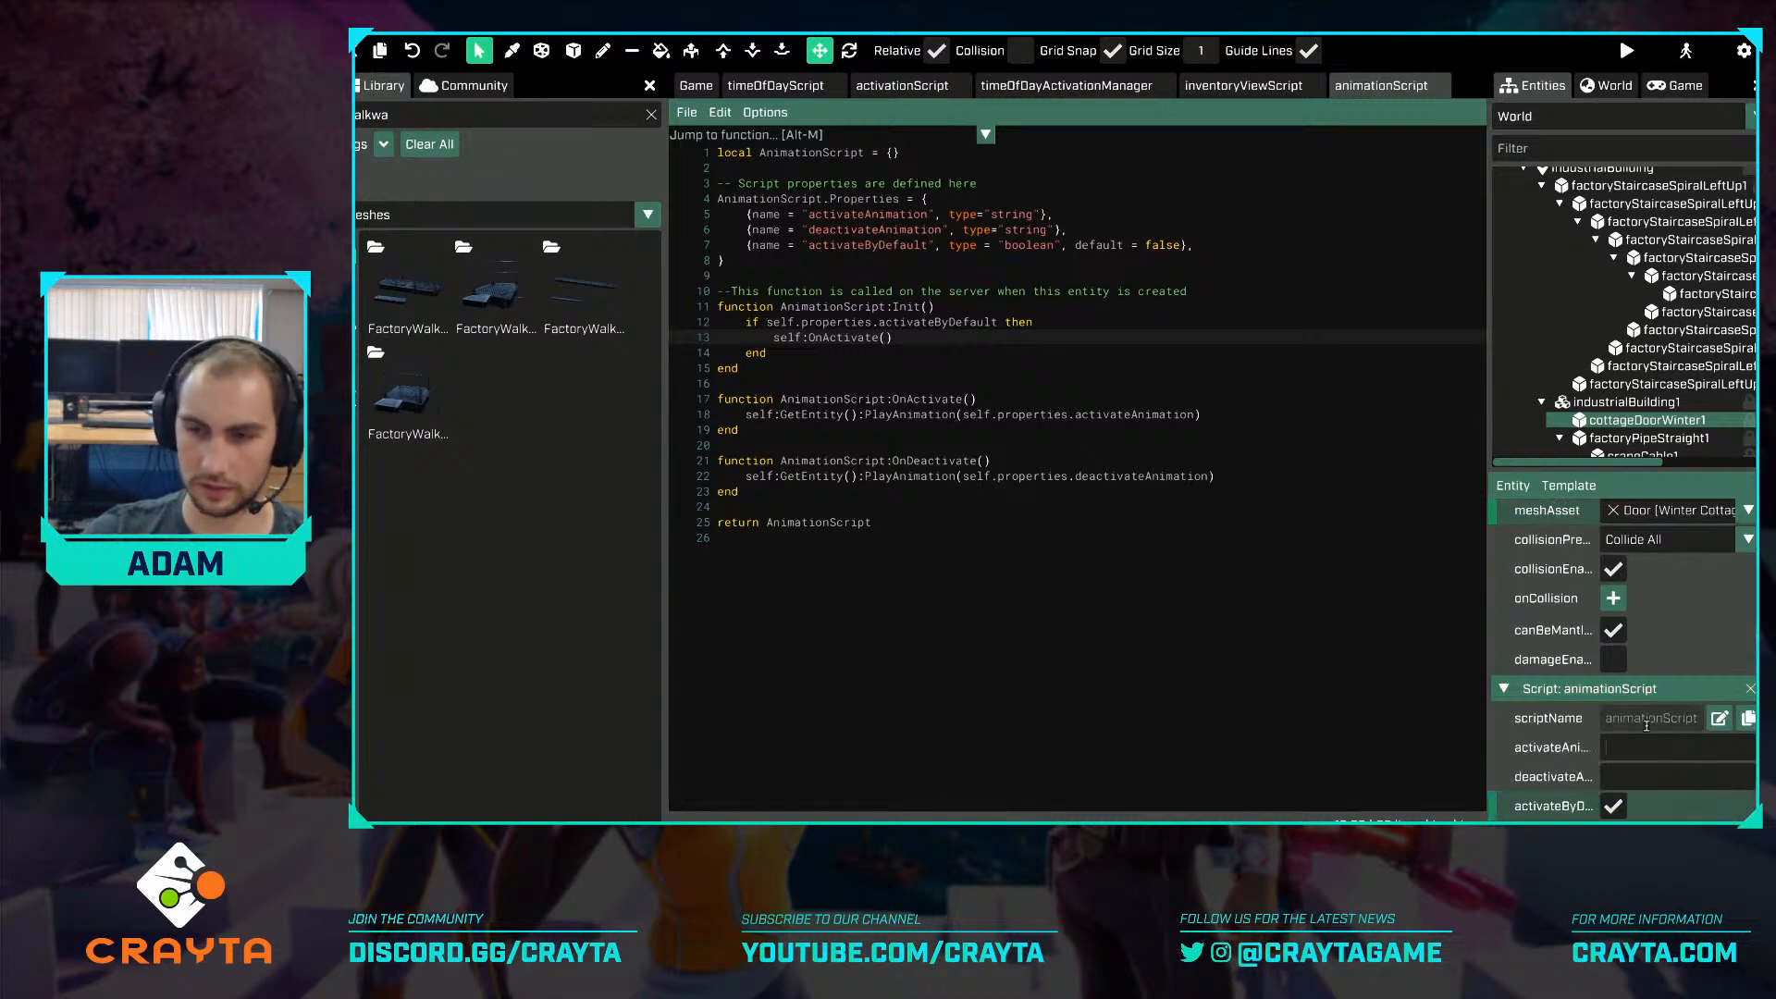
text(Open)
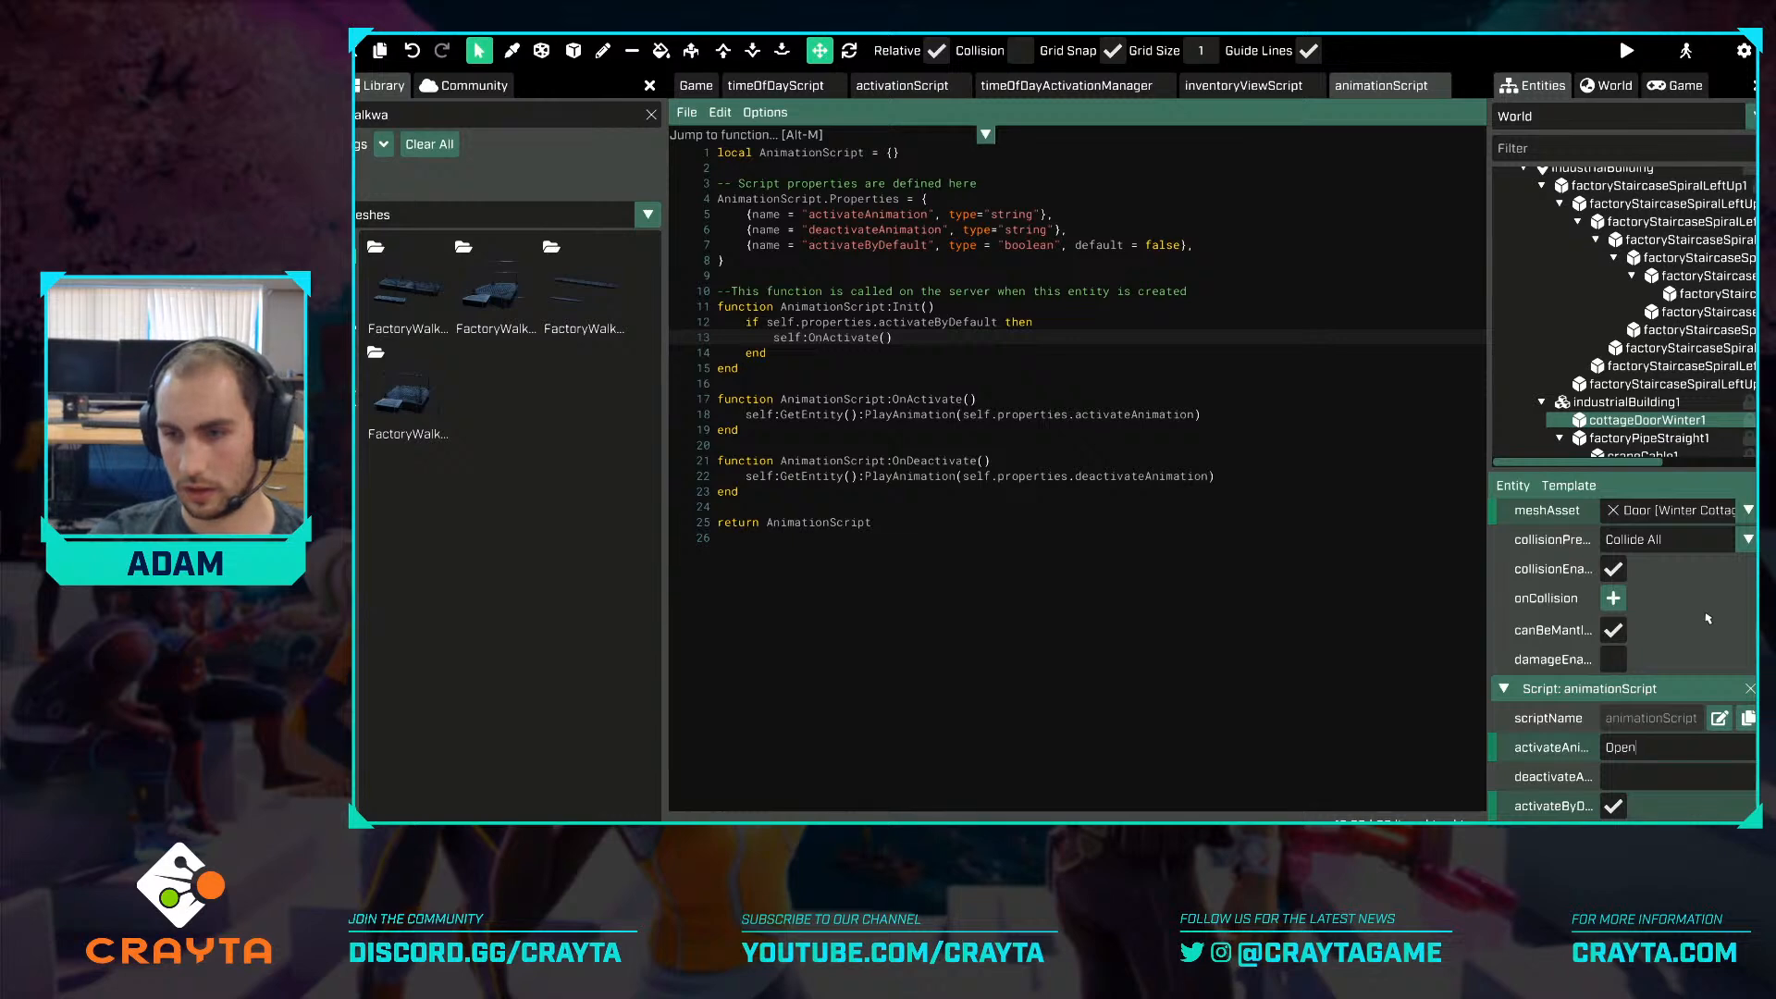
text(Close)
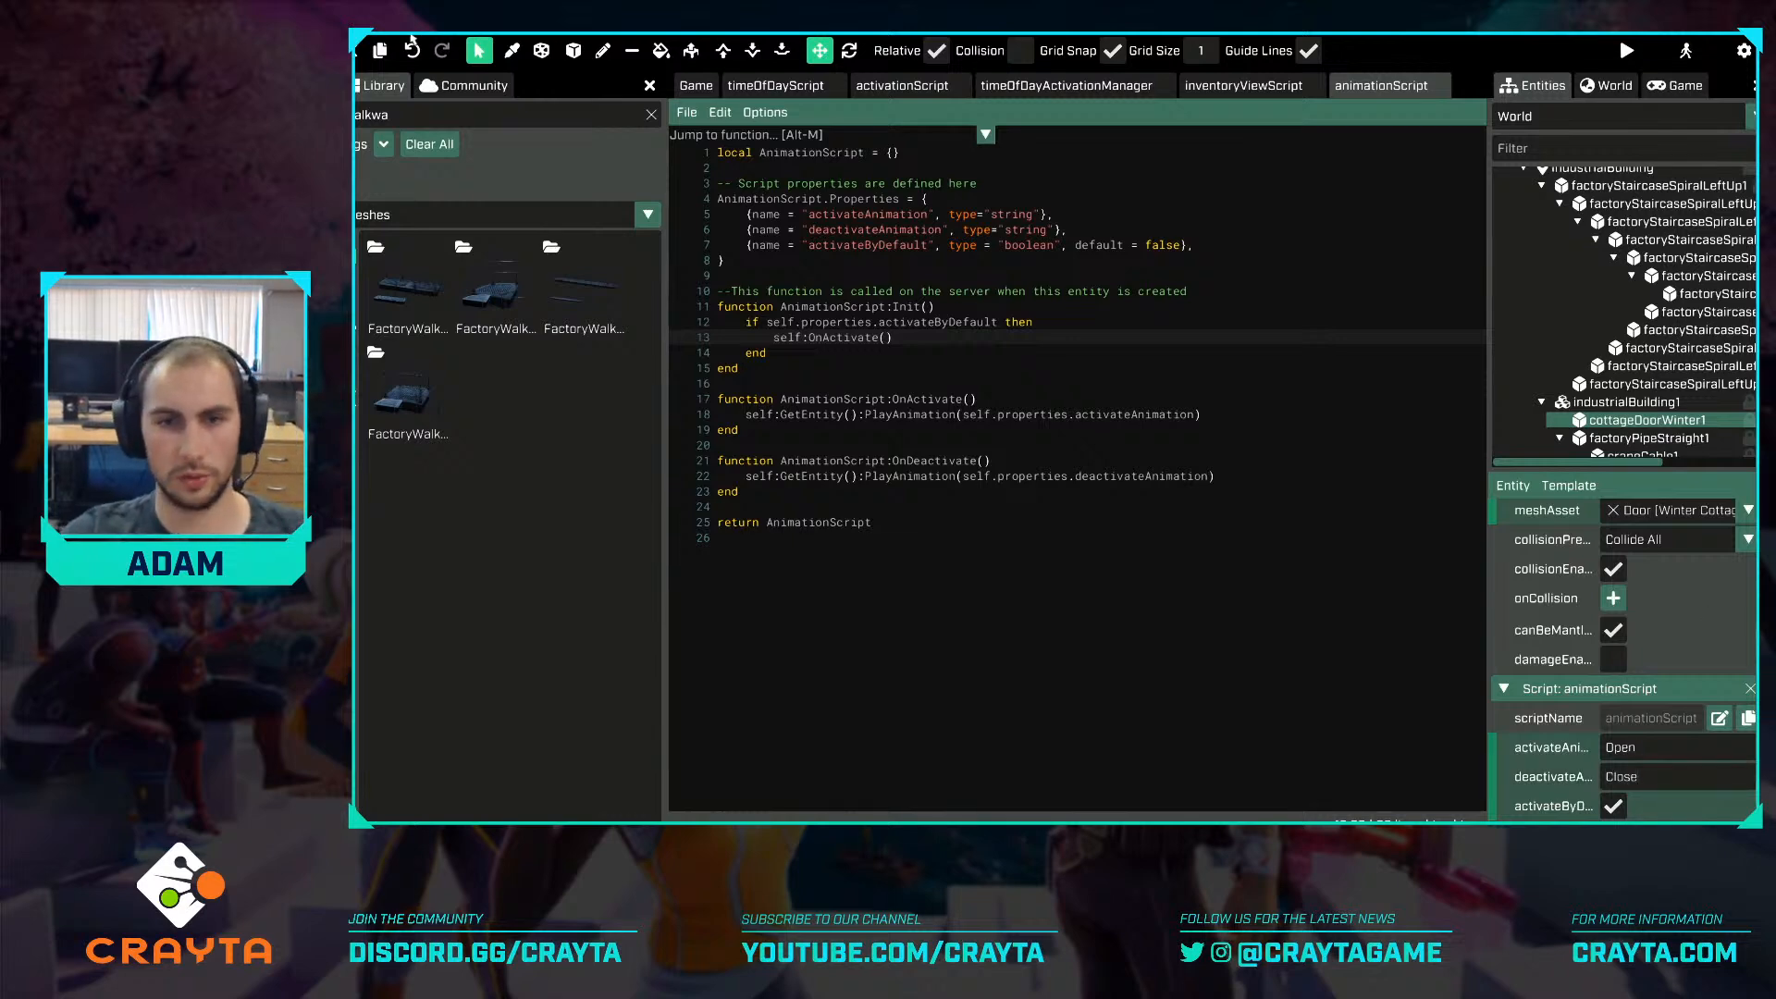
Simulate the cottage door in the game view to preview its animation up close, and switch the simulation off.
click(686, 85)
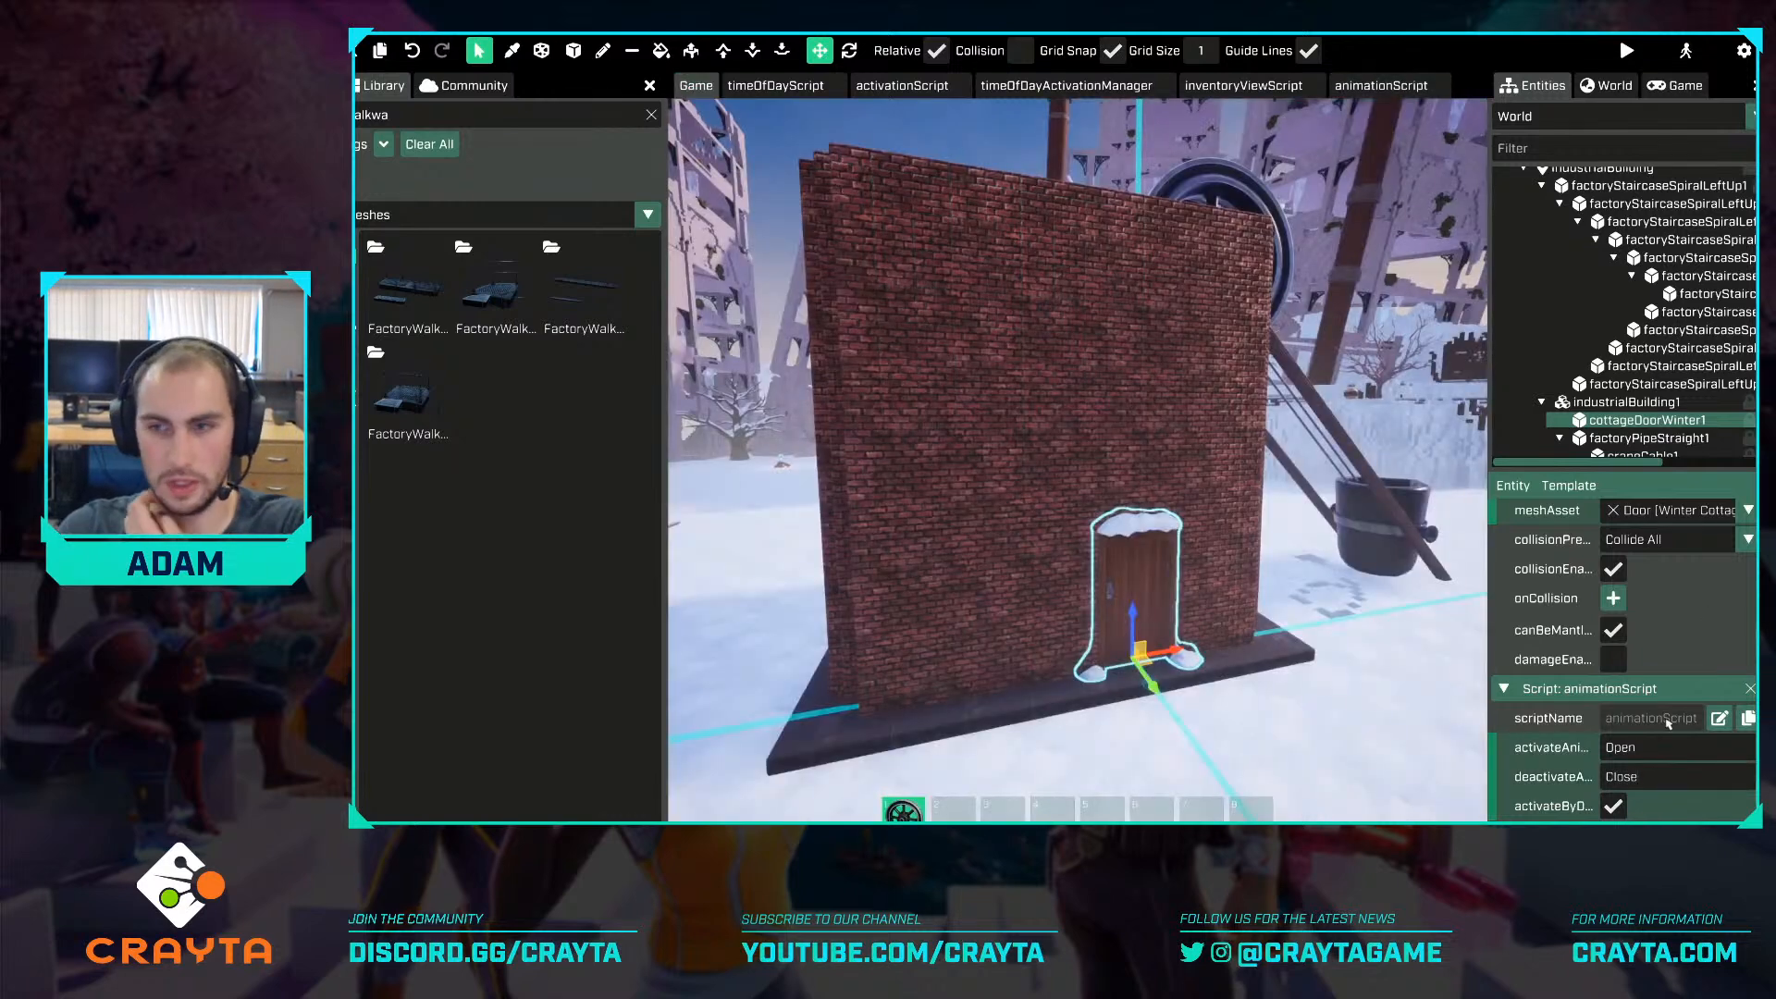
scroll(1626, 608, up, 5)
click(1613, 663)
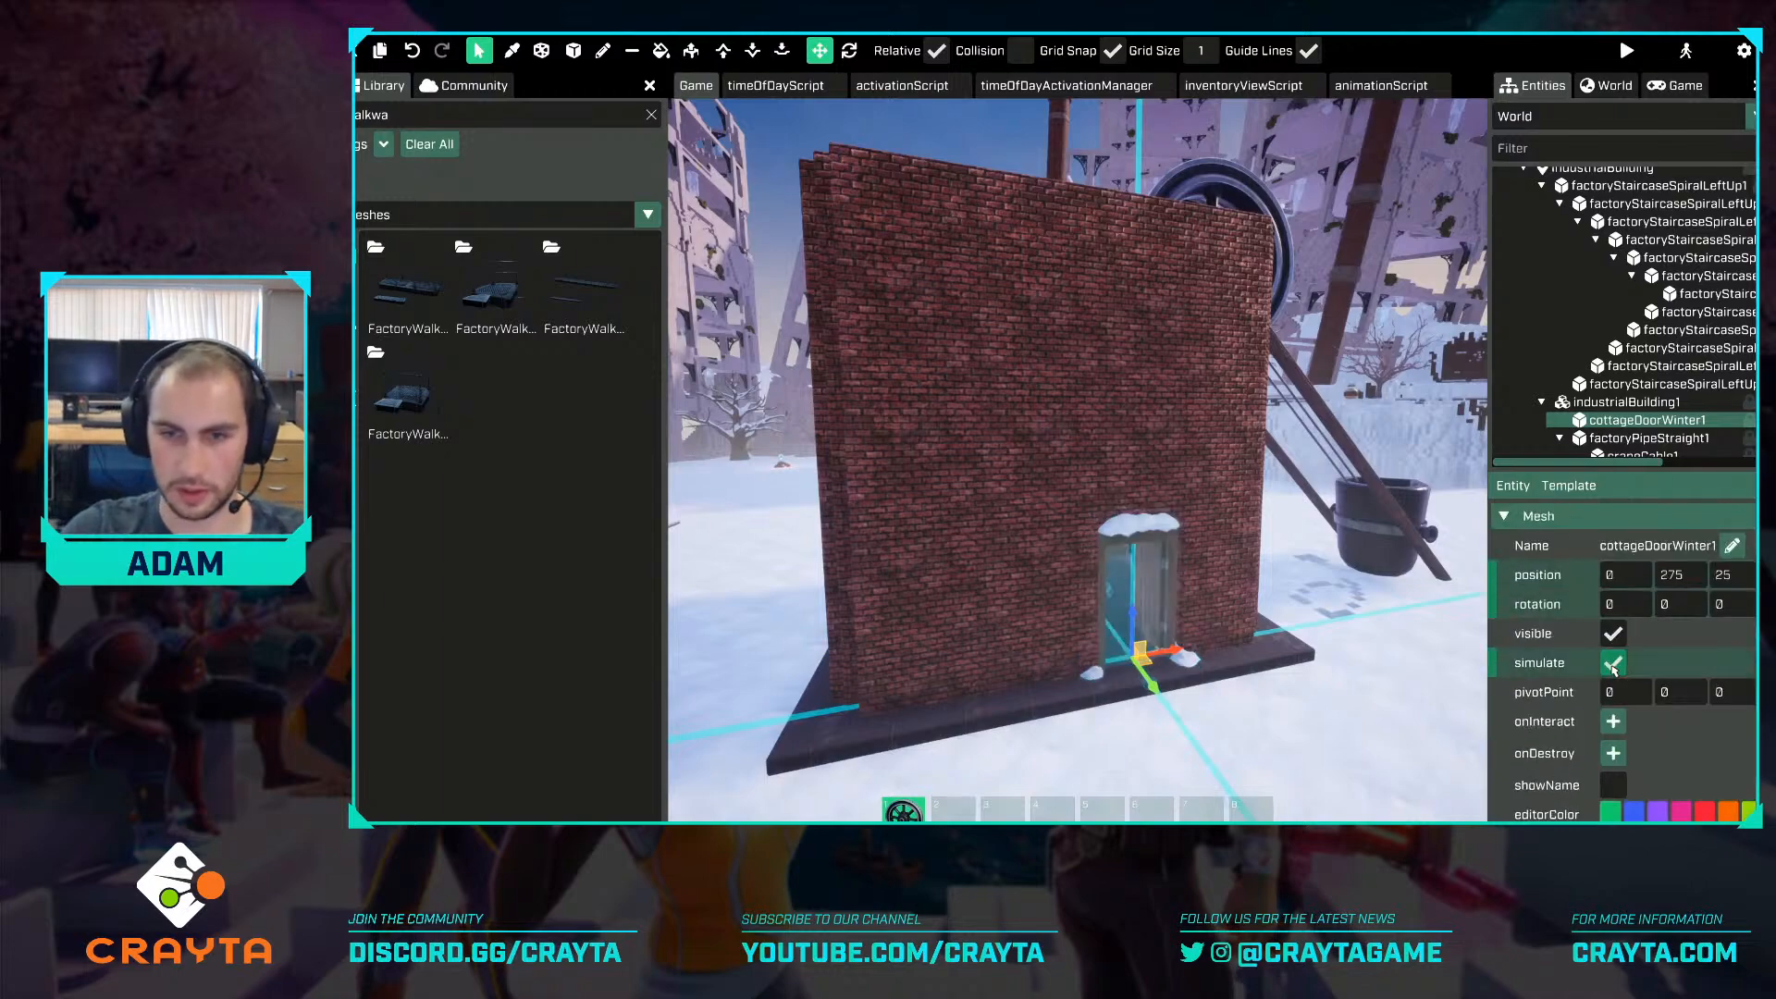
key(f)
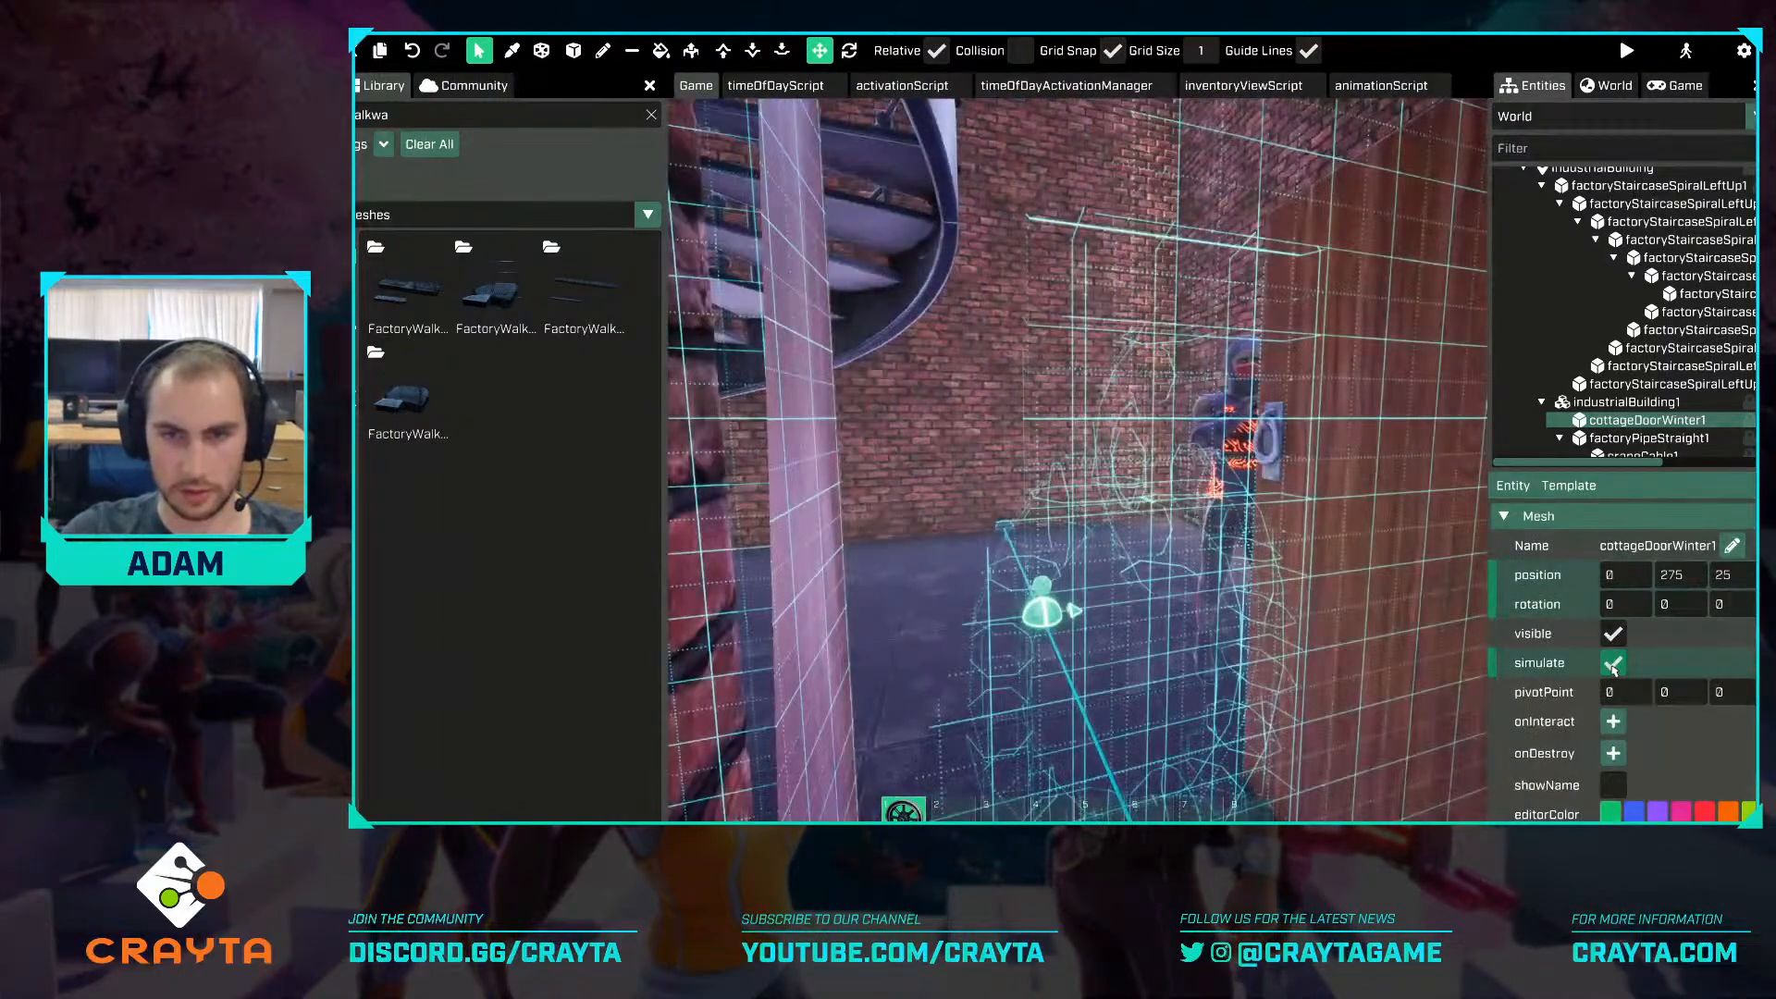
click(1612, 668)
Select the brick building and examine the tower and its winding wheel from above.
key(s)
right_drag(1406, 489, 1360, 490)
click(1048, 611)
key(e)
right_drag(1048, 611, 980, 639)
key(s)
key(d)
key(w)
right_drag(1064, 563, 1116, 566)
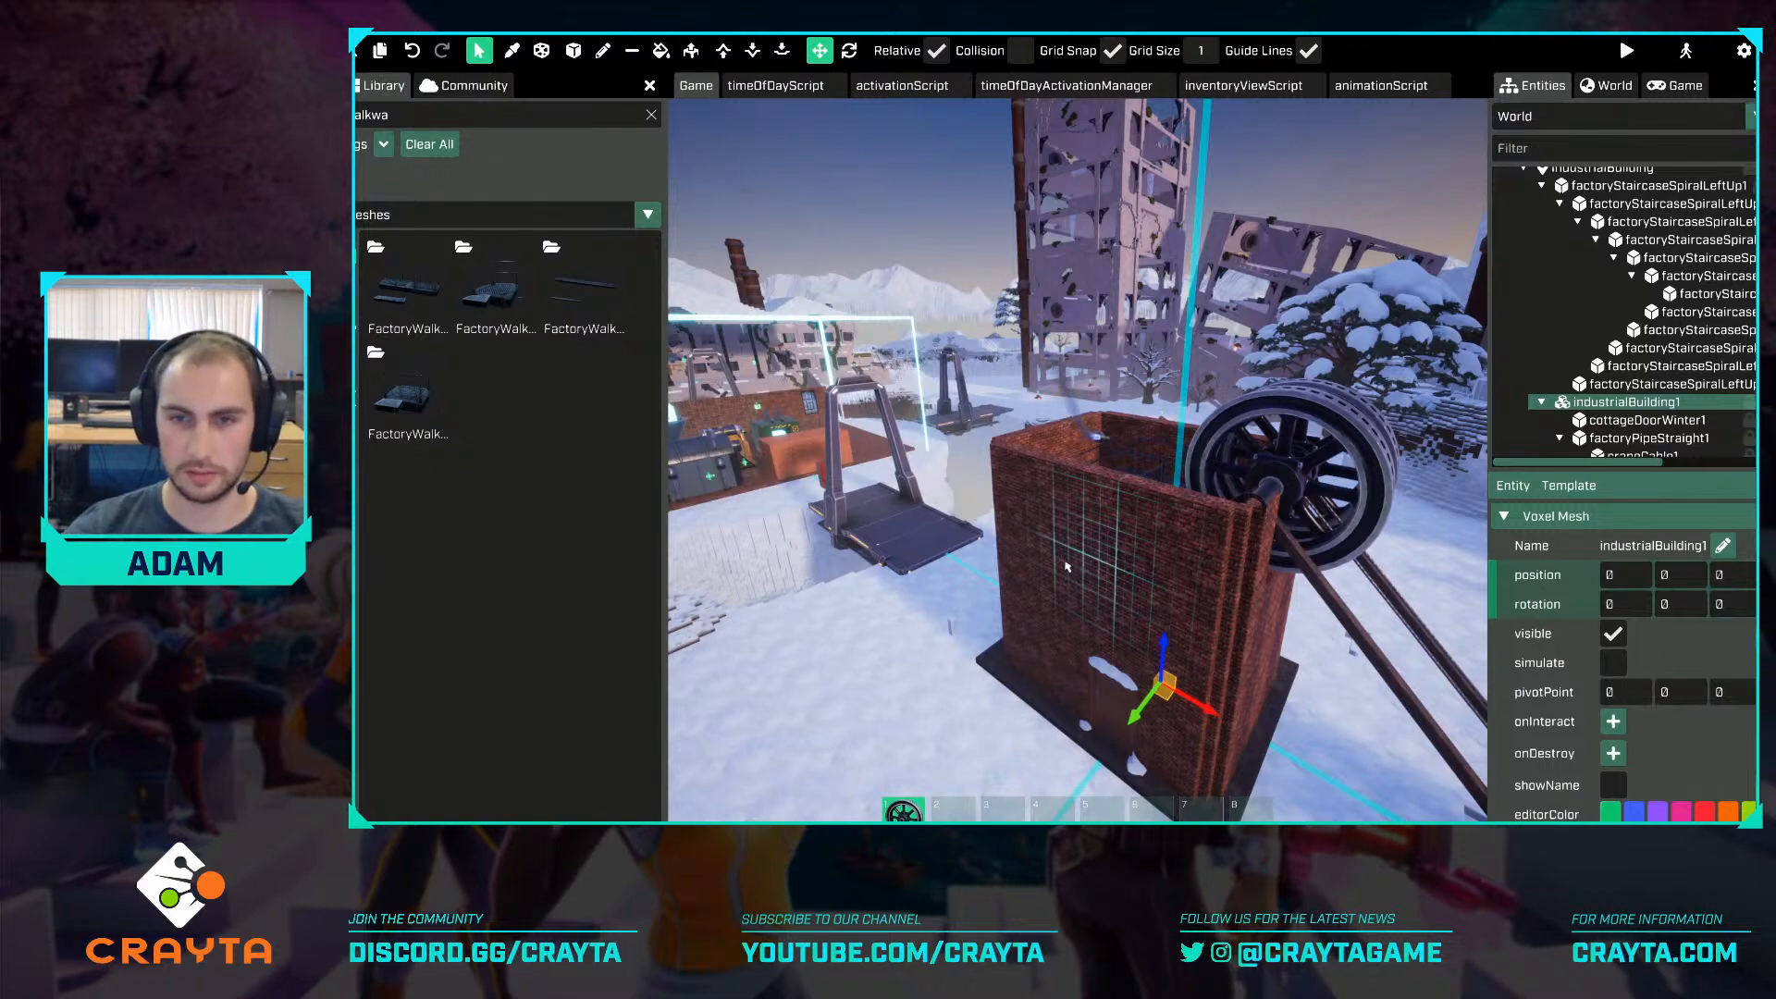
Examine the brick tower and its winding wheel from several sides and look down into its open top.
key(s)
key(a)
key(w)
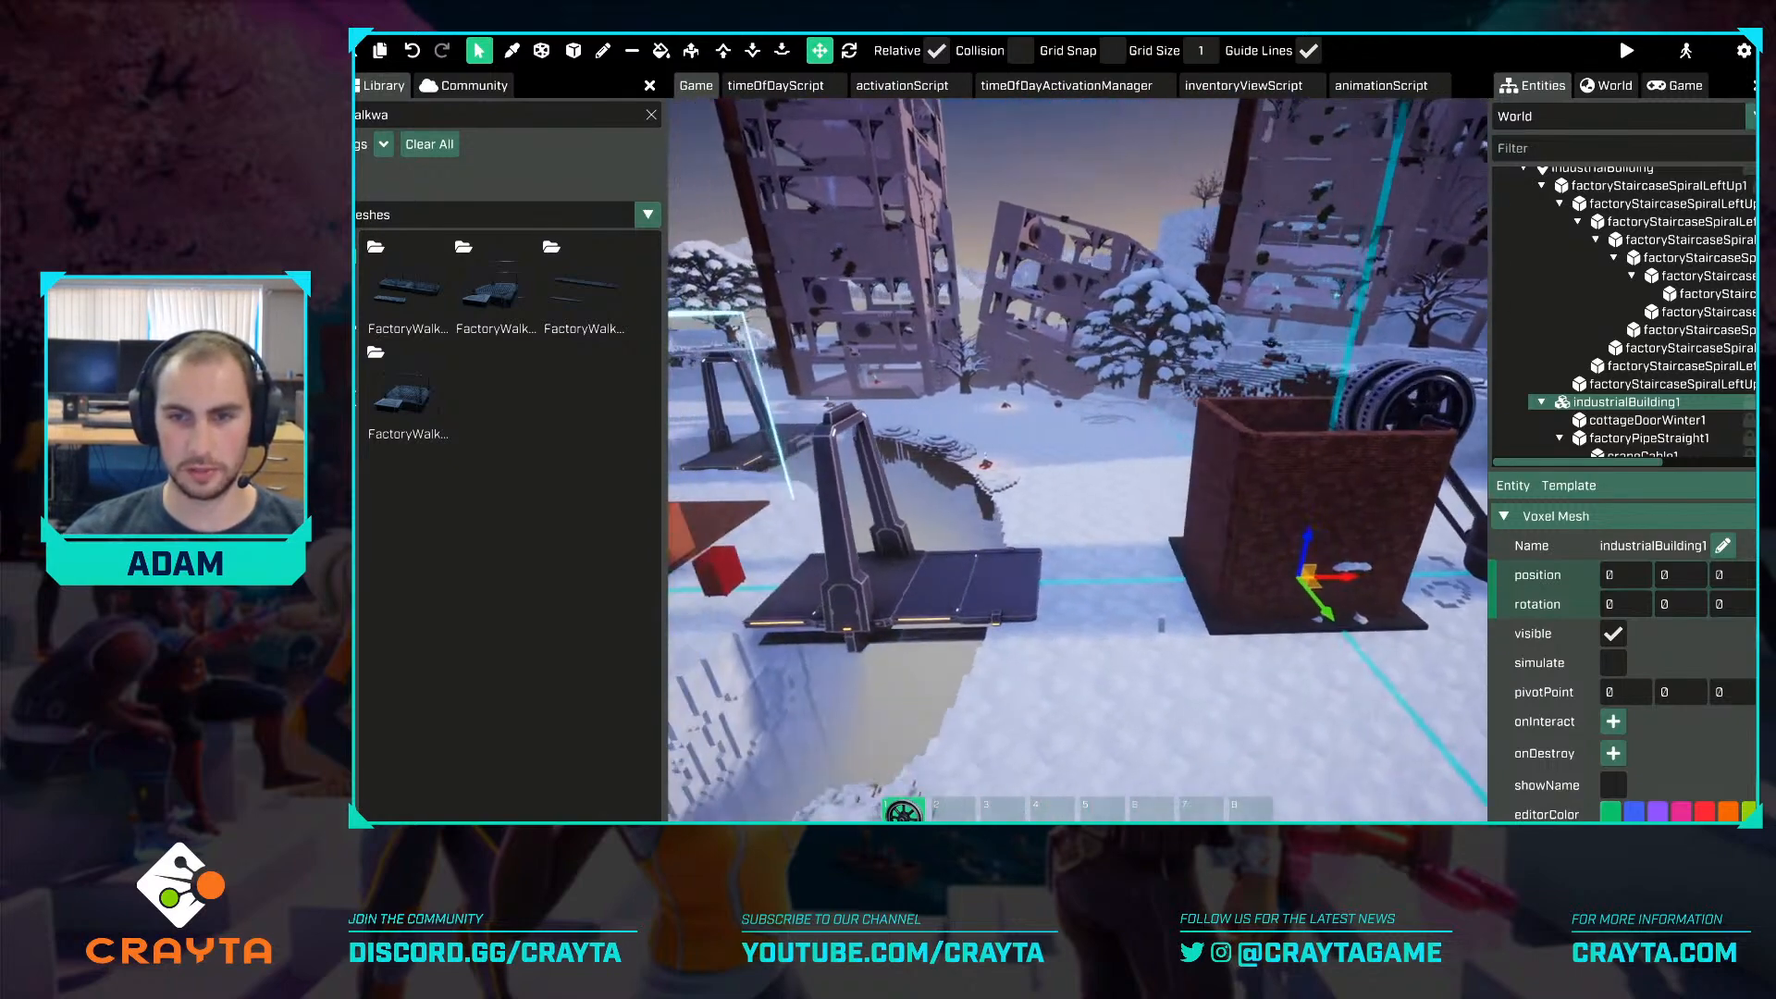
key(s)
key(d)
key(w)
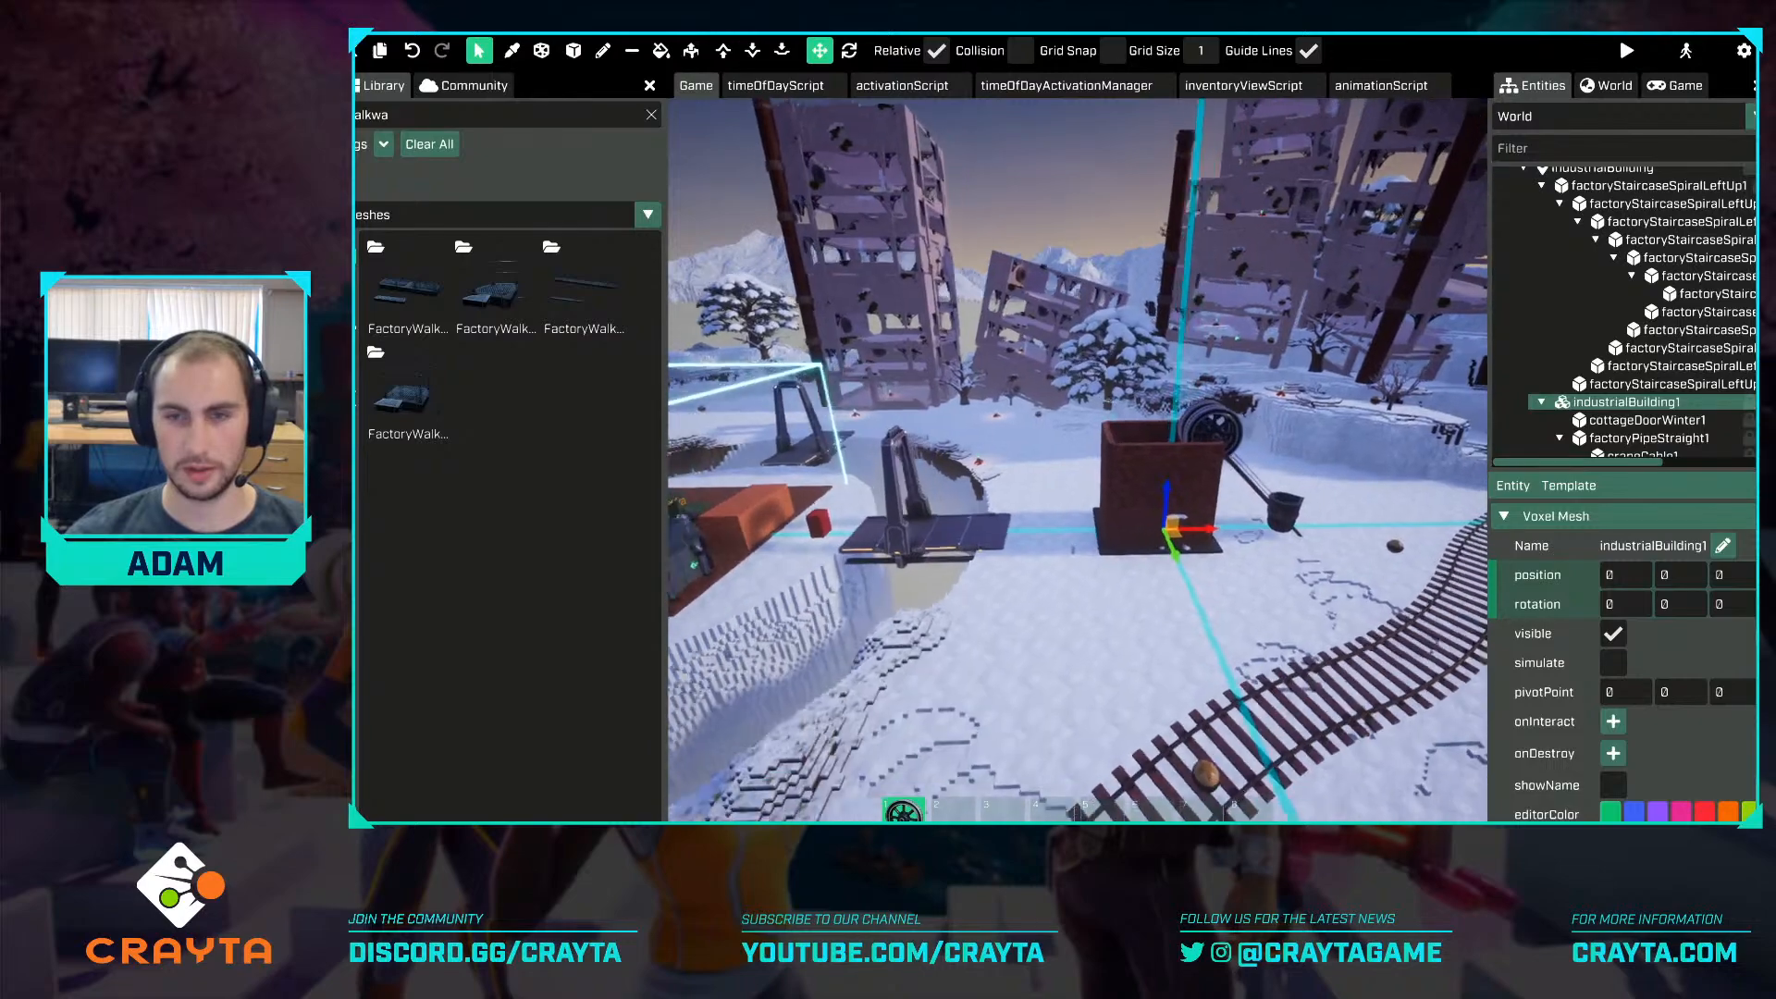
key(d)
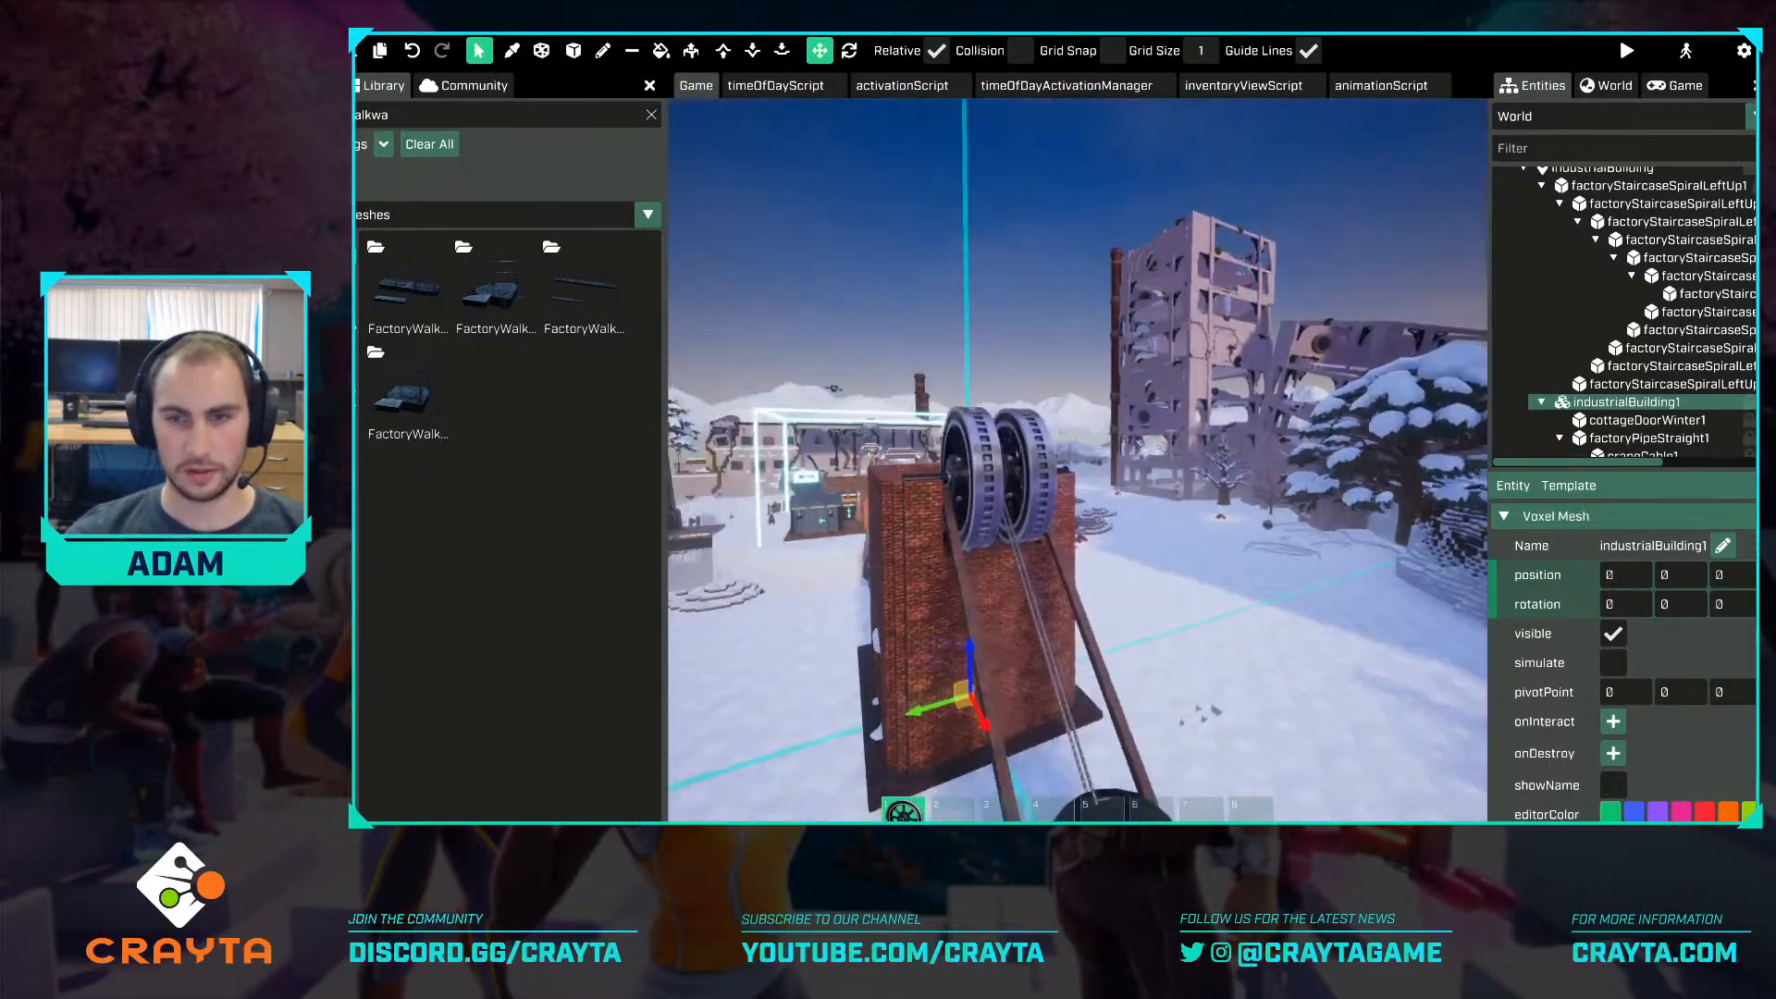
key(a)
key(w)
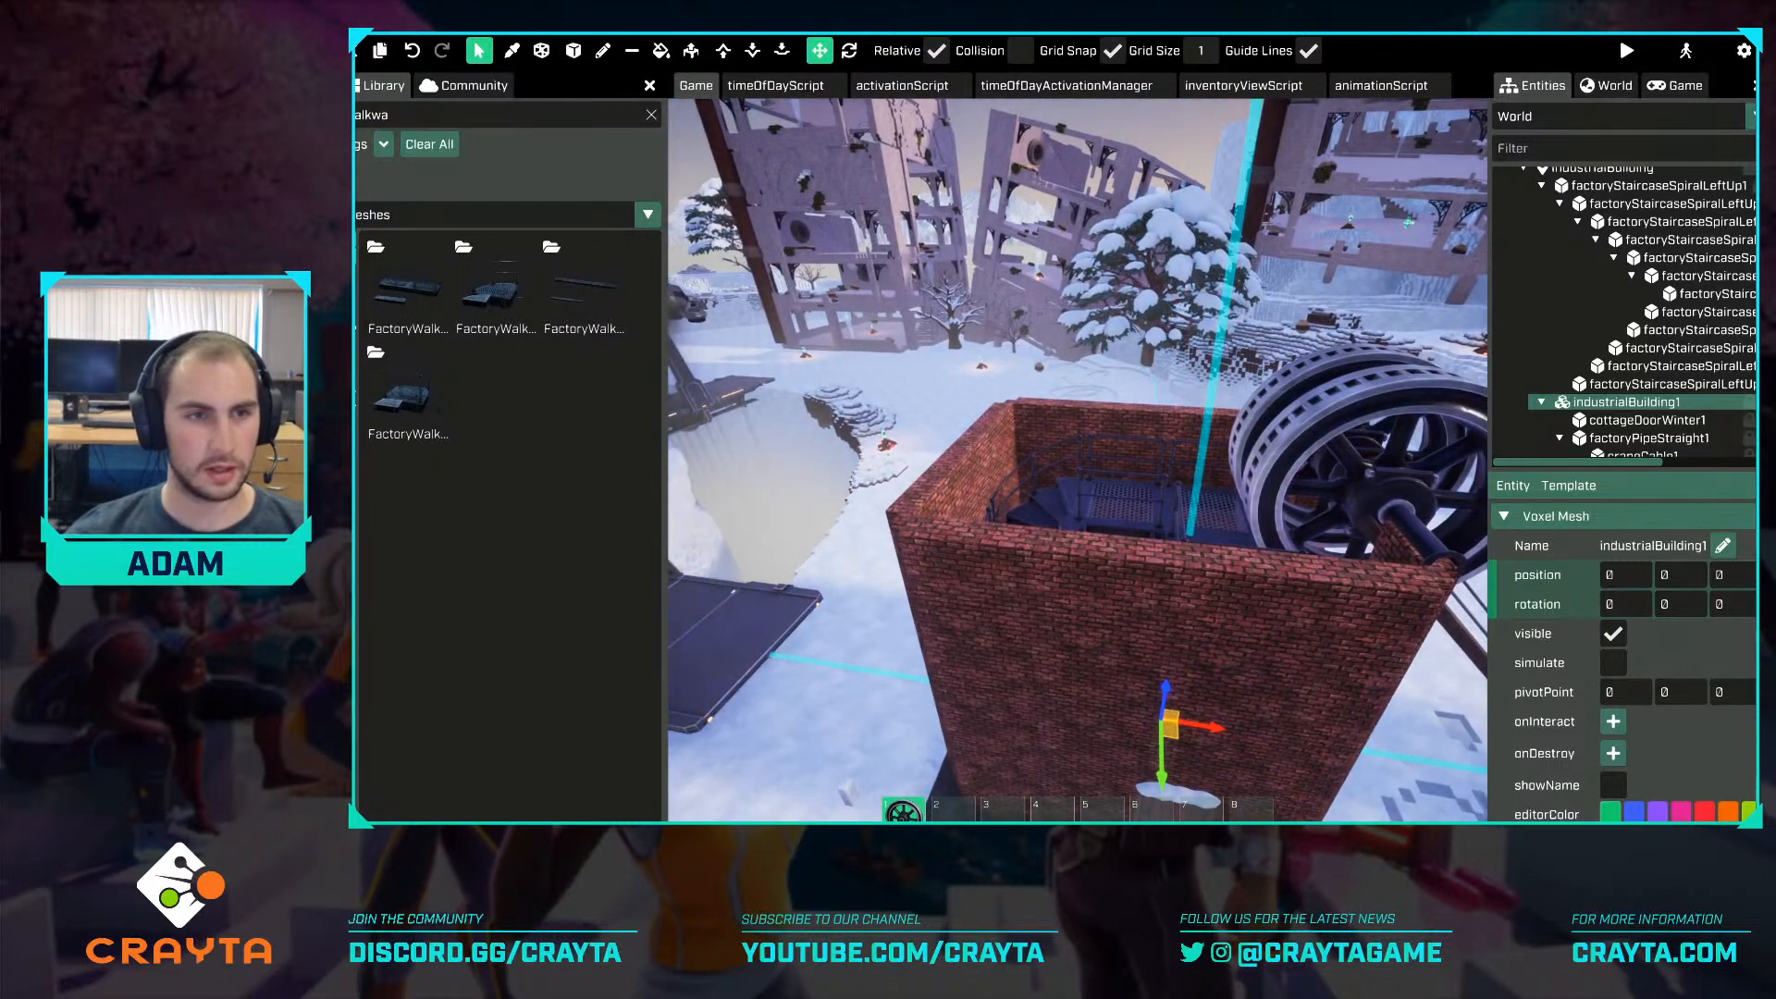
Clear the walkway search and open the Factory set of voxel materials in the library.
click(378, 251)
scroll(588, 582, down, 3)
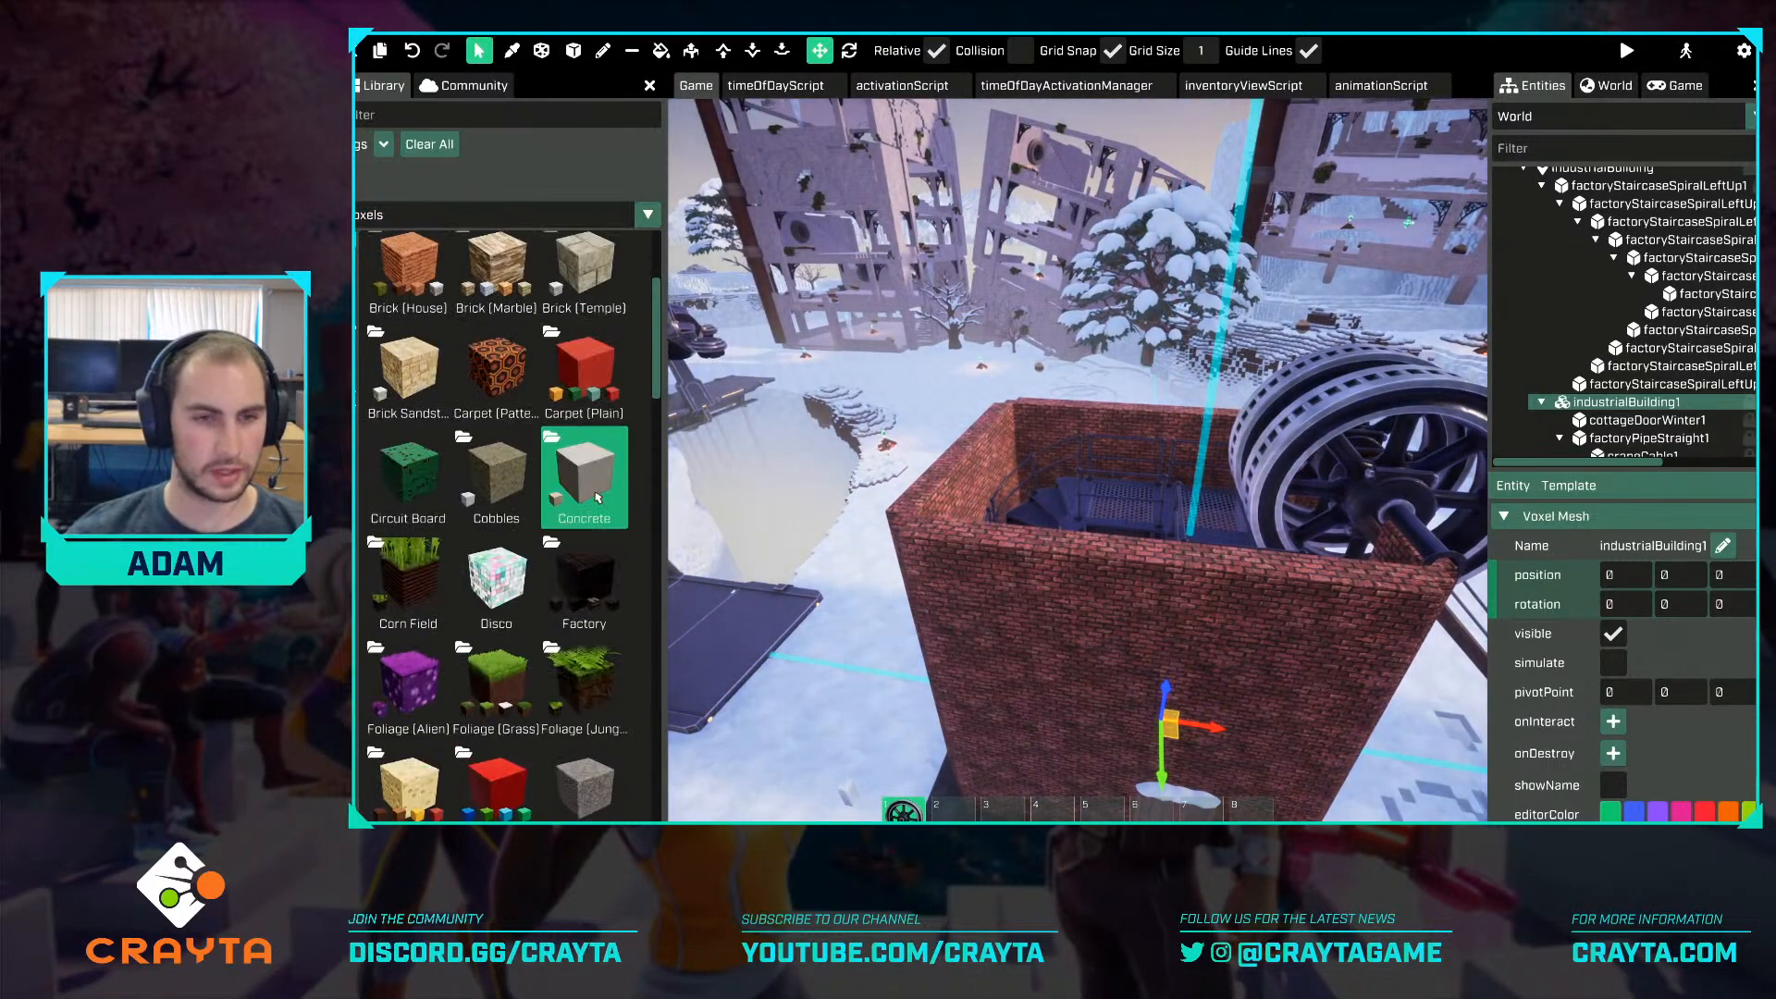
click(589, 599)
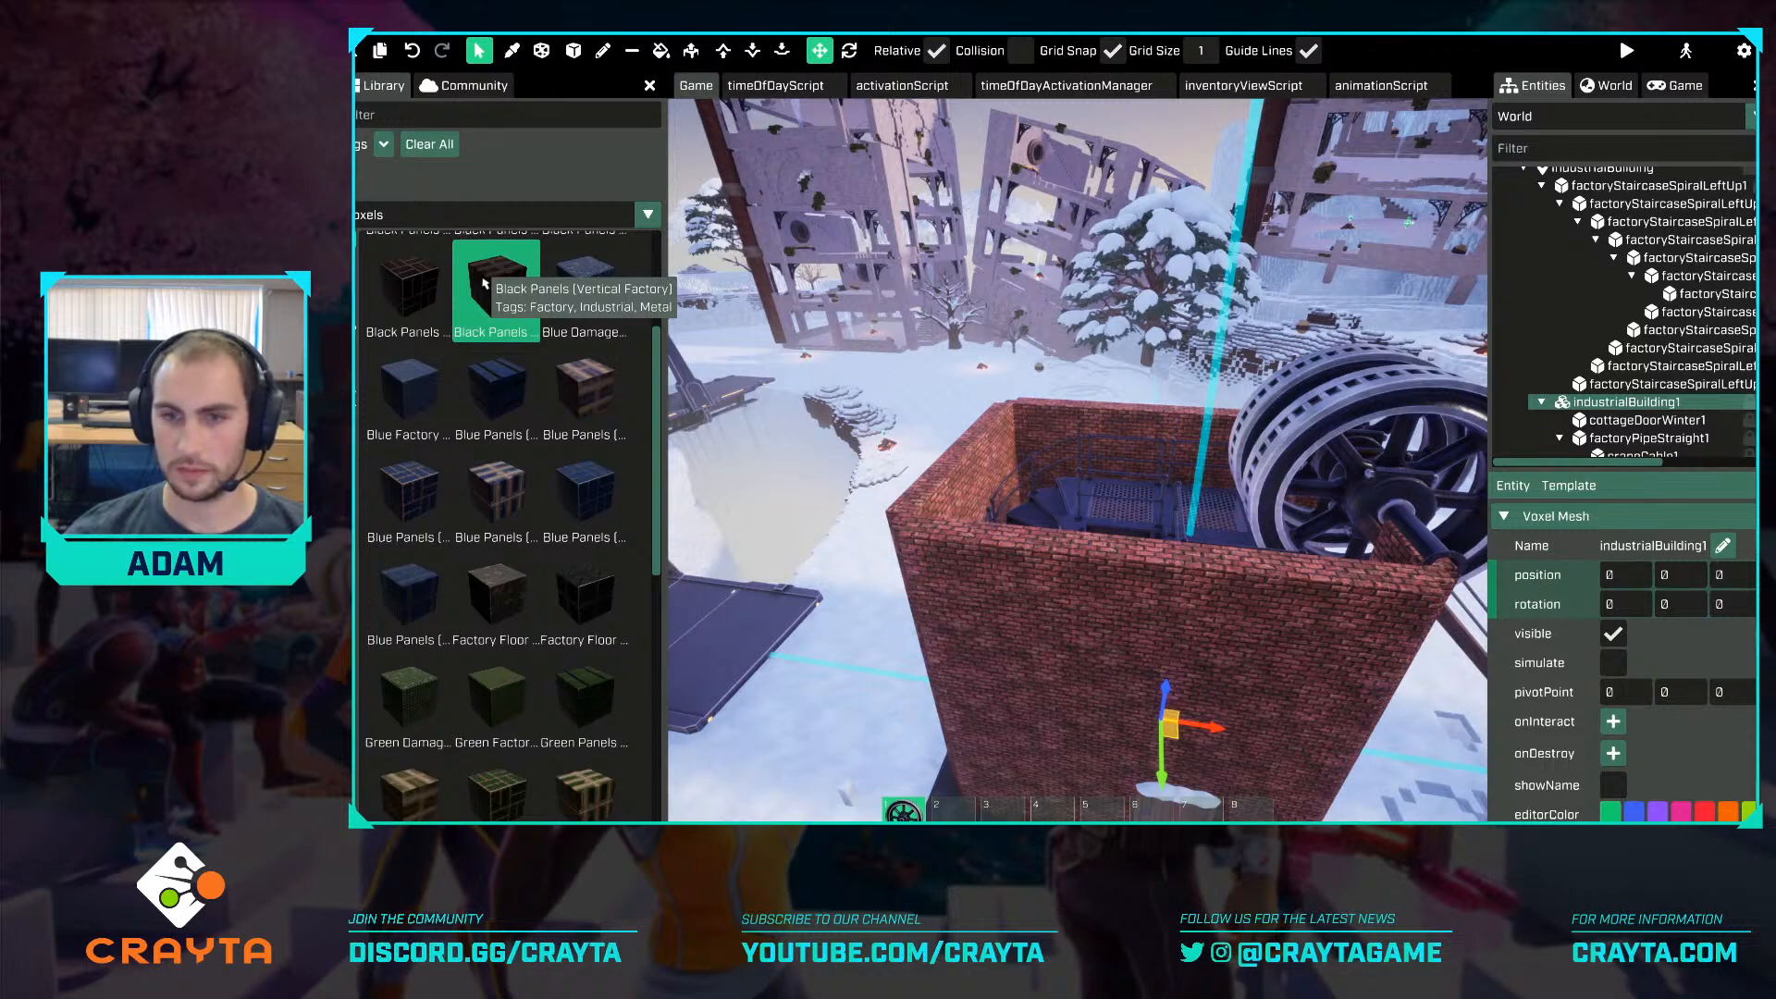
Extrude the top rim of the tower's brick walls upward to make the building taller.
click(691, 50)
click(956, 427)
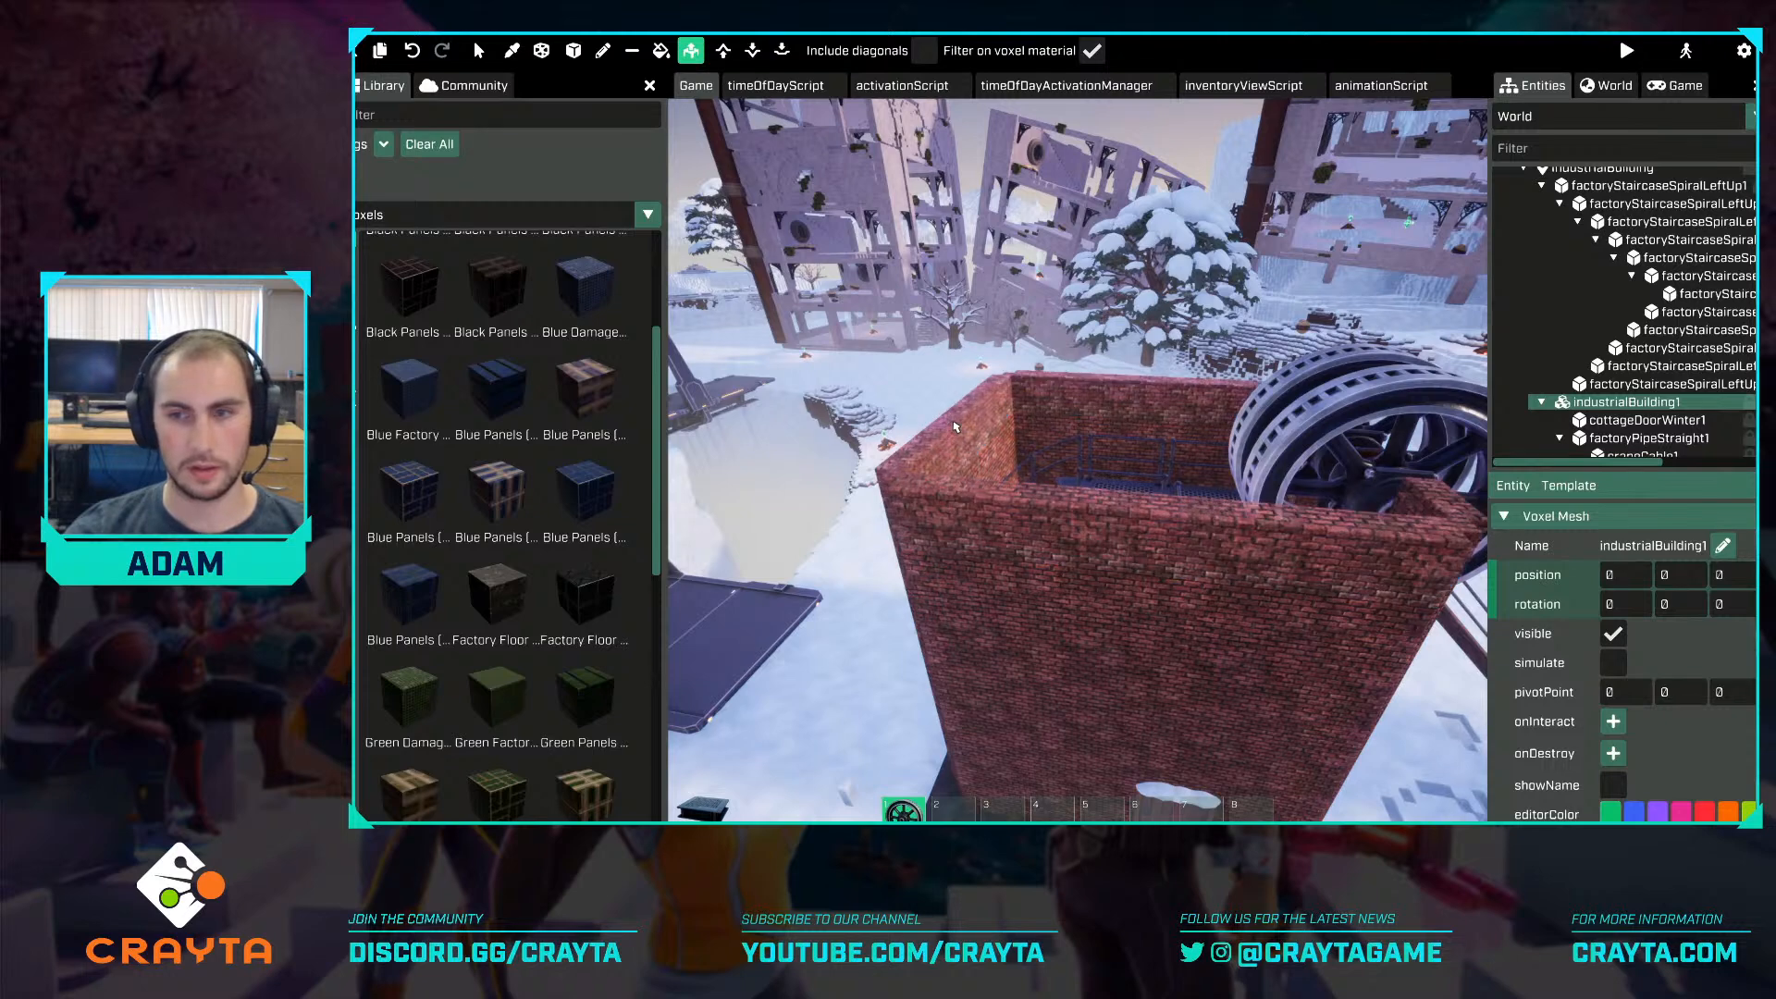
drag(956, 426, 953, 455)
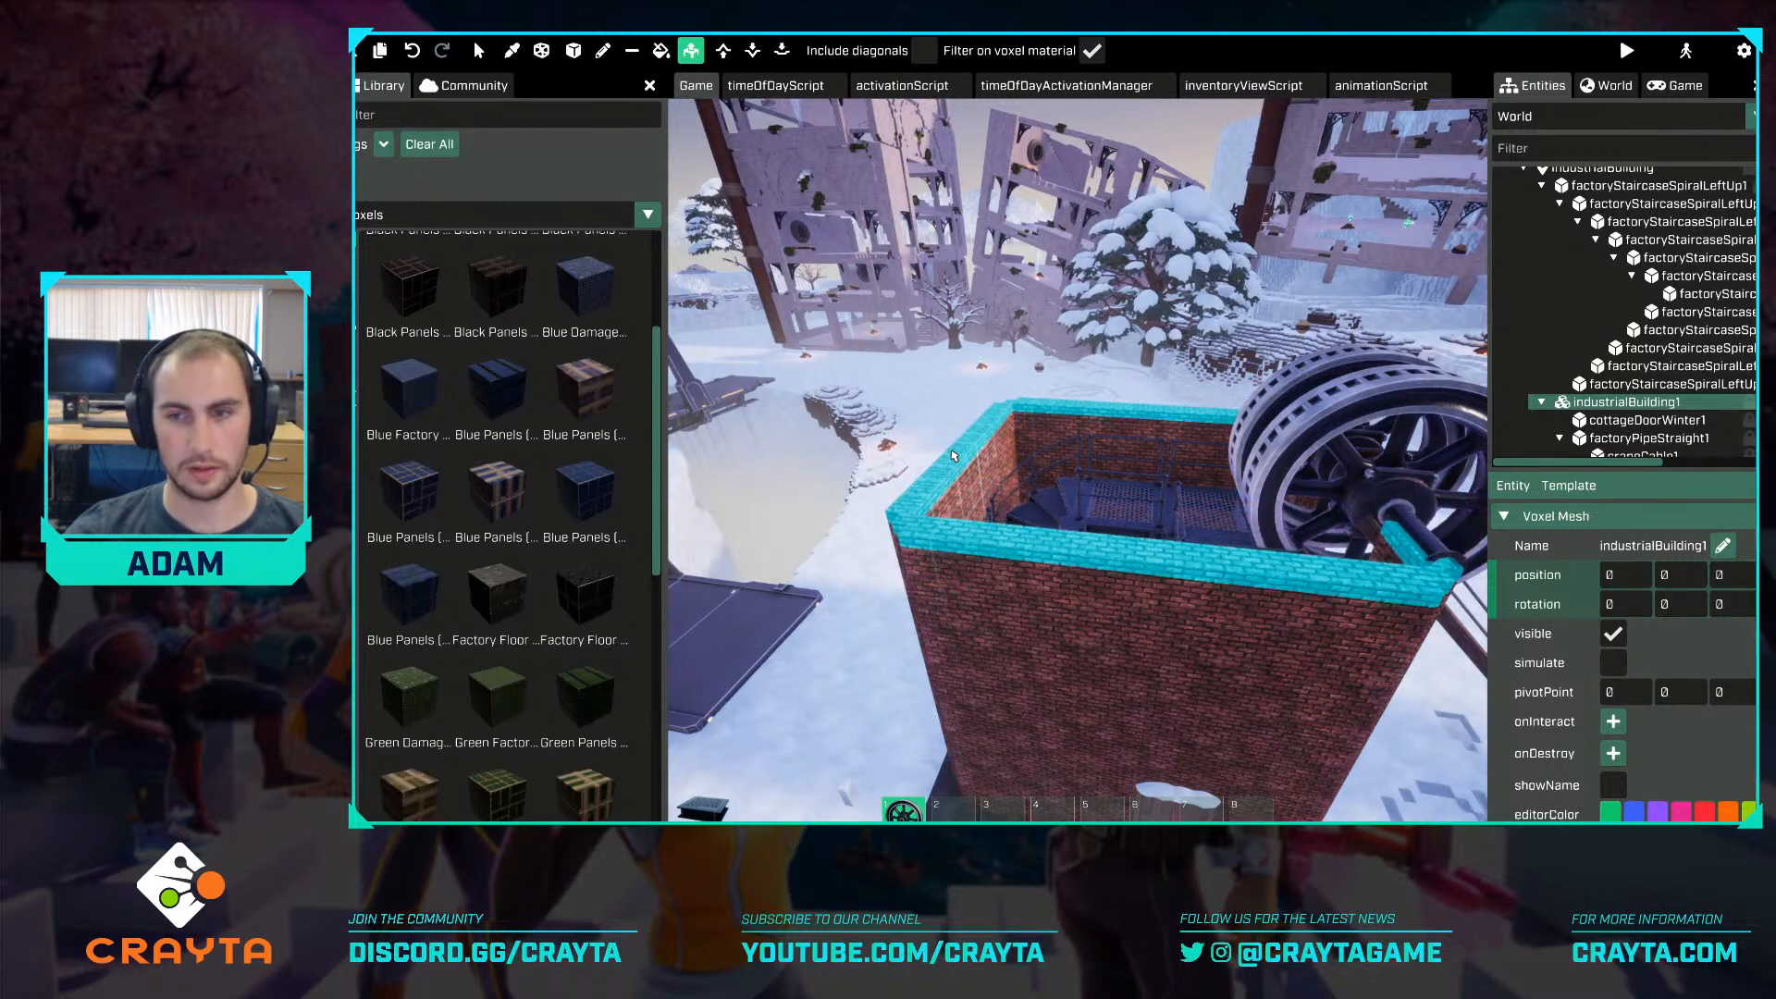
key(d)
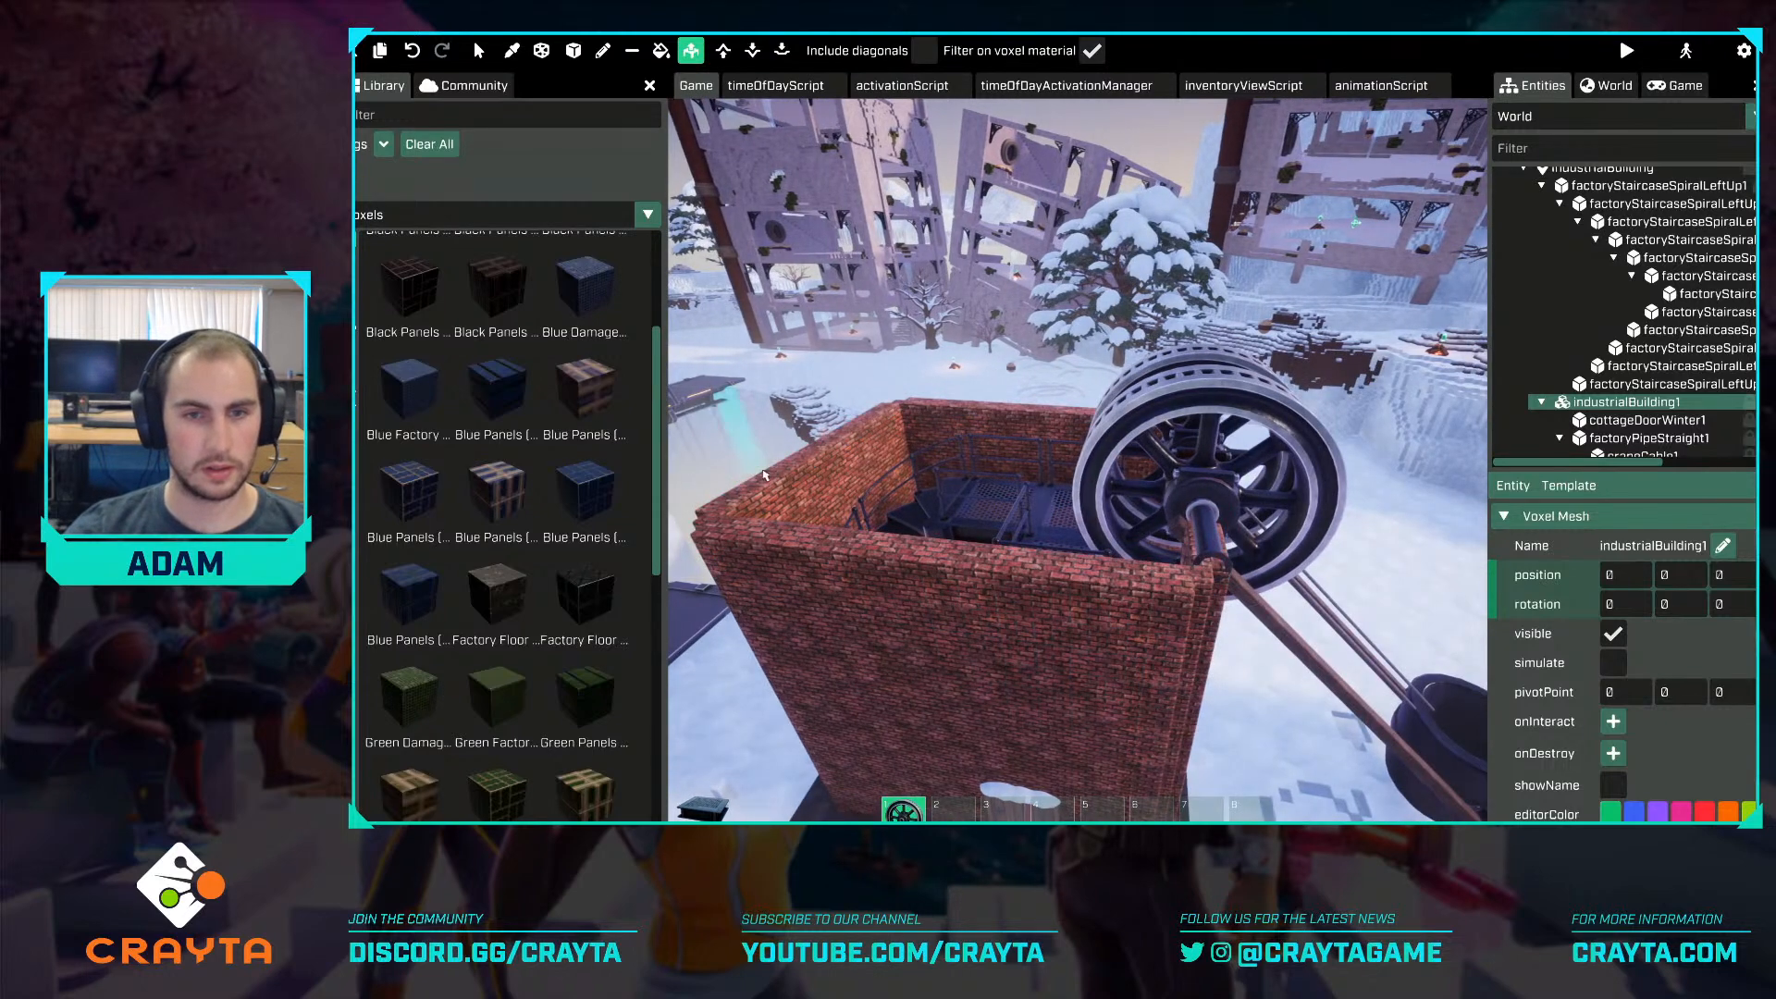
drag(785, 477, 803, 346)
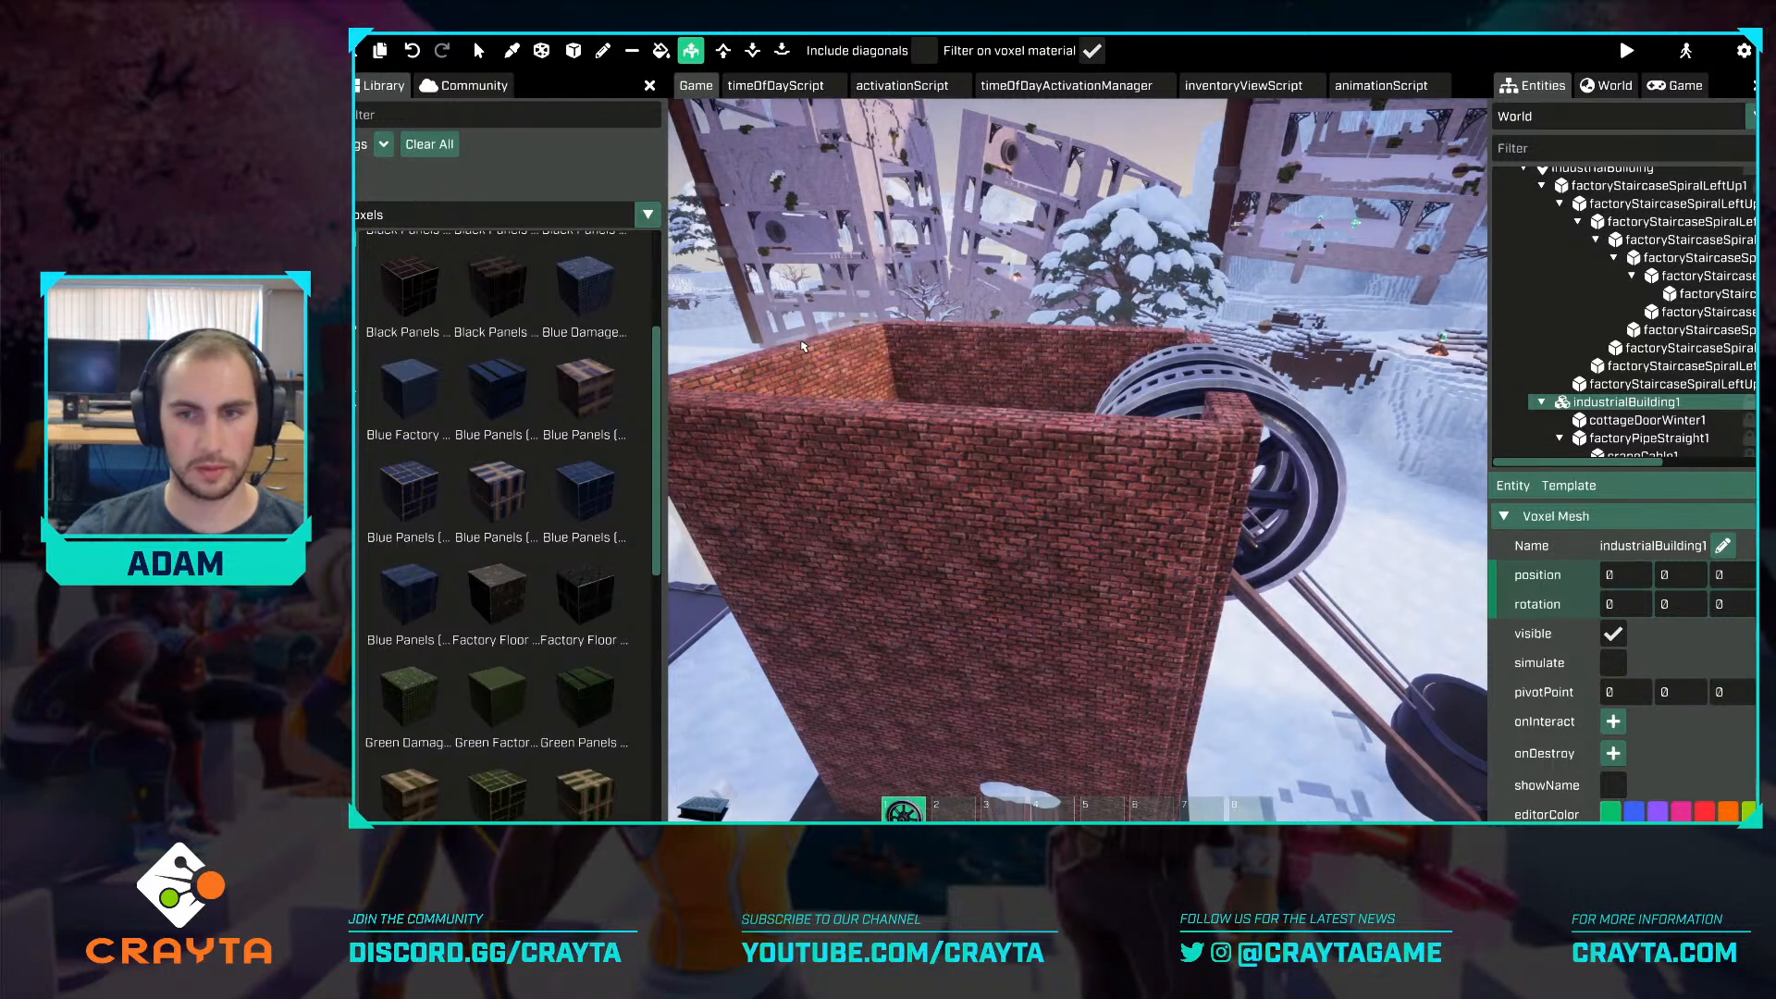
Outline an 11 x 1 x 7 box-shaped erase area at the tower wall's upper corner beside the winding wheel.
click(575, 54)
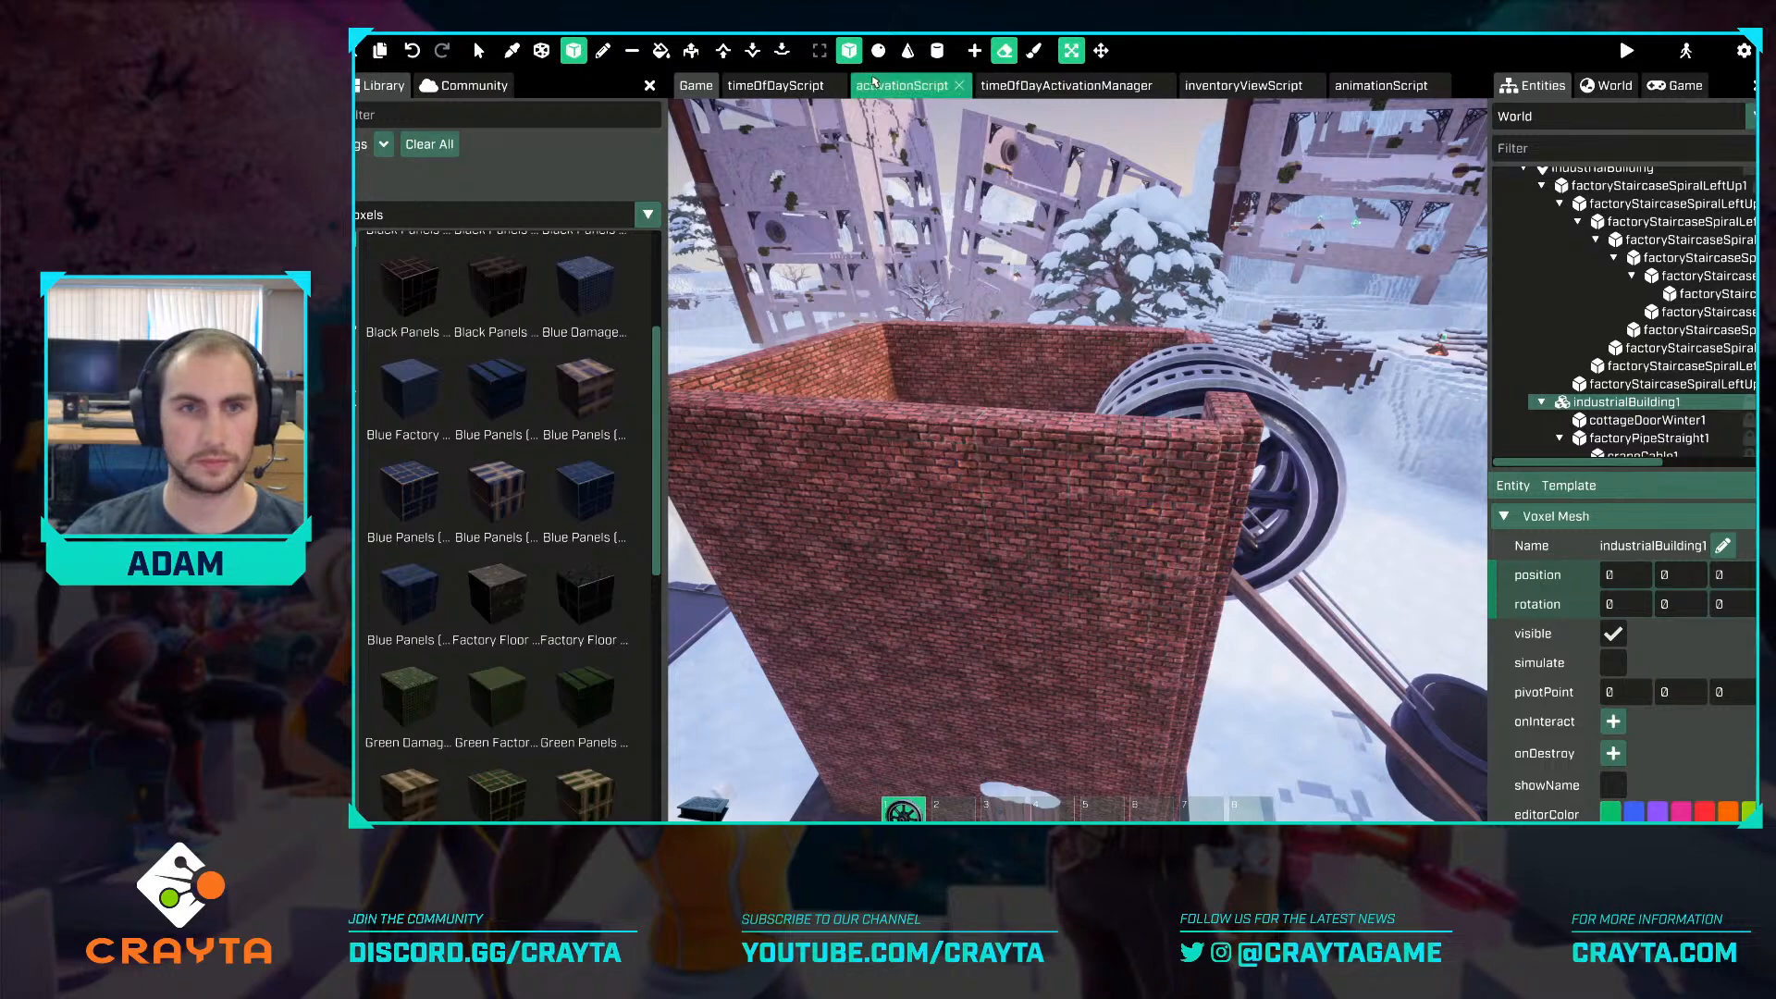
key(q)
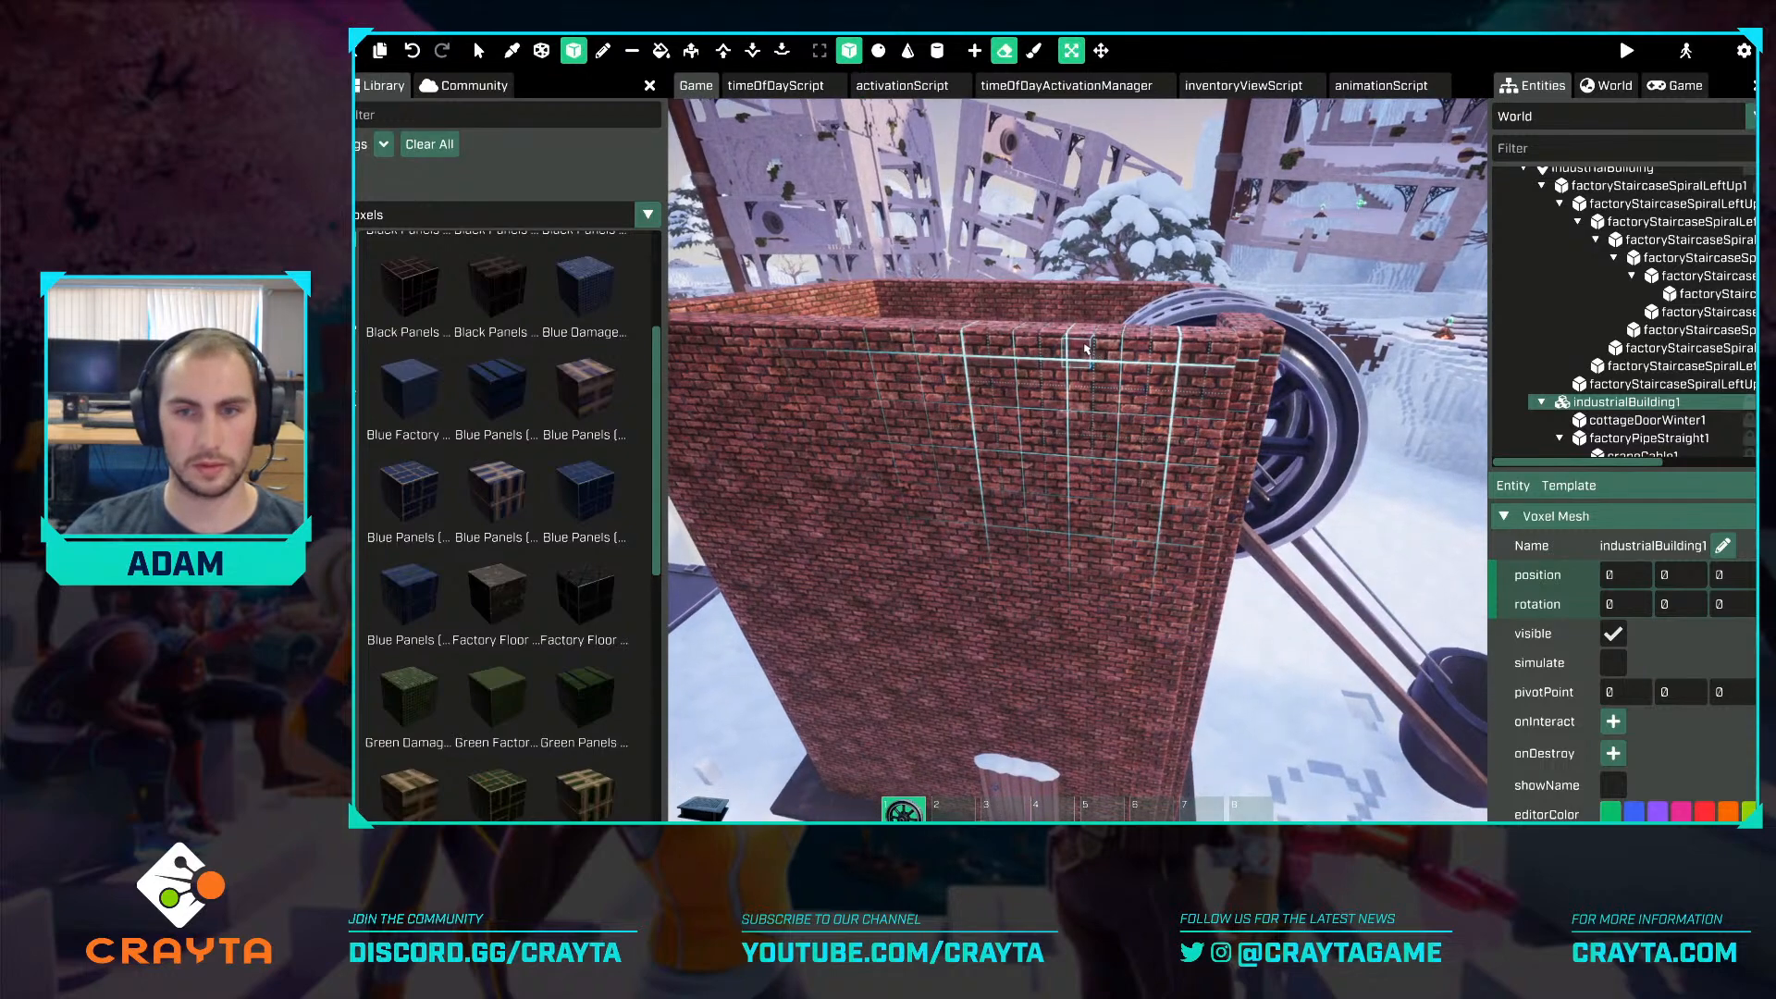
key(d)
drag(1093, 361, 1214, 498)
key(d)
right_drag(1217, 495, 1236, 429)
key(d)
key(s)
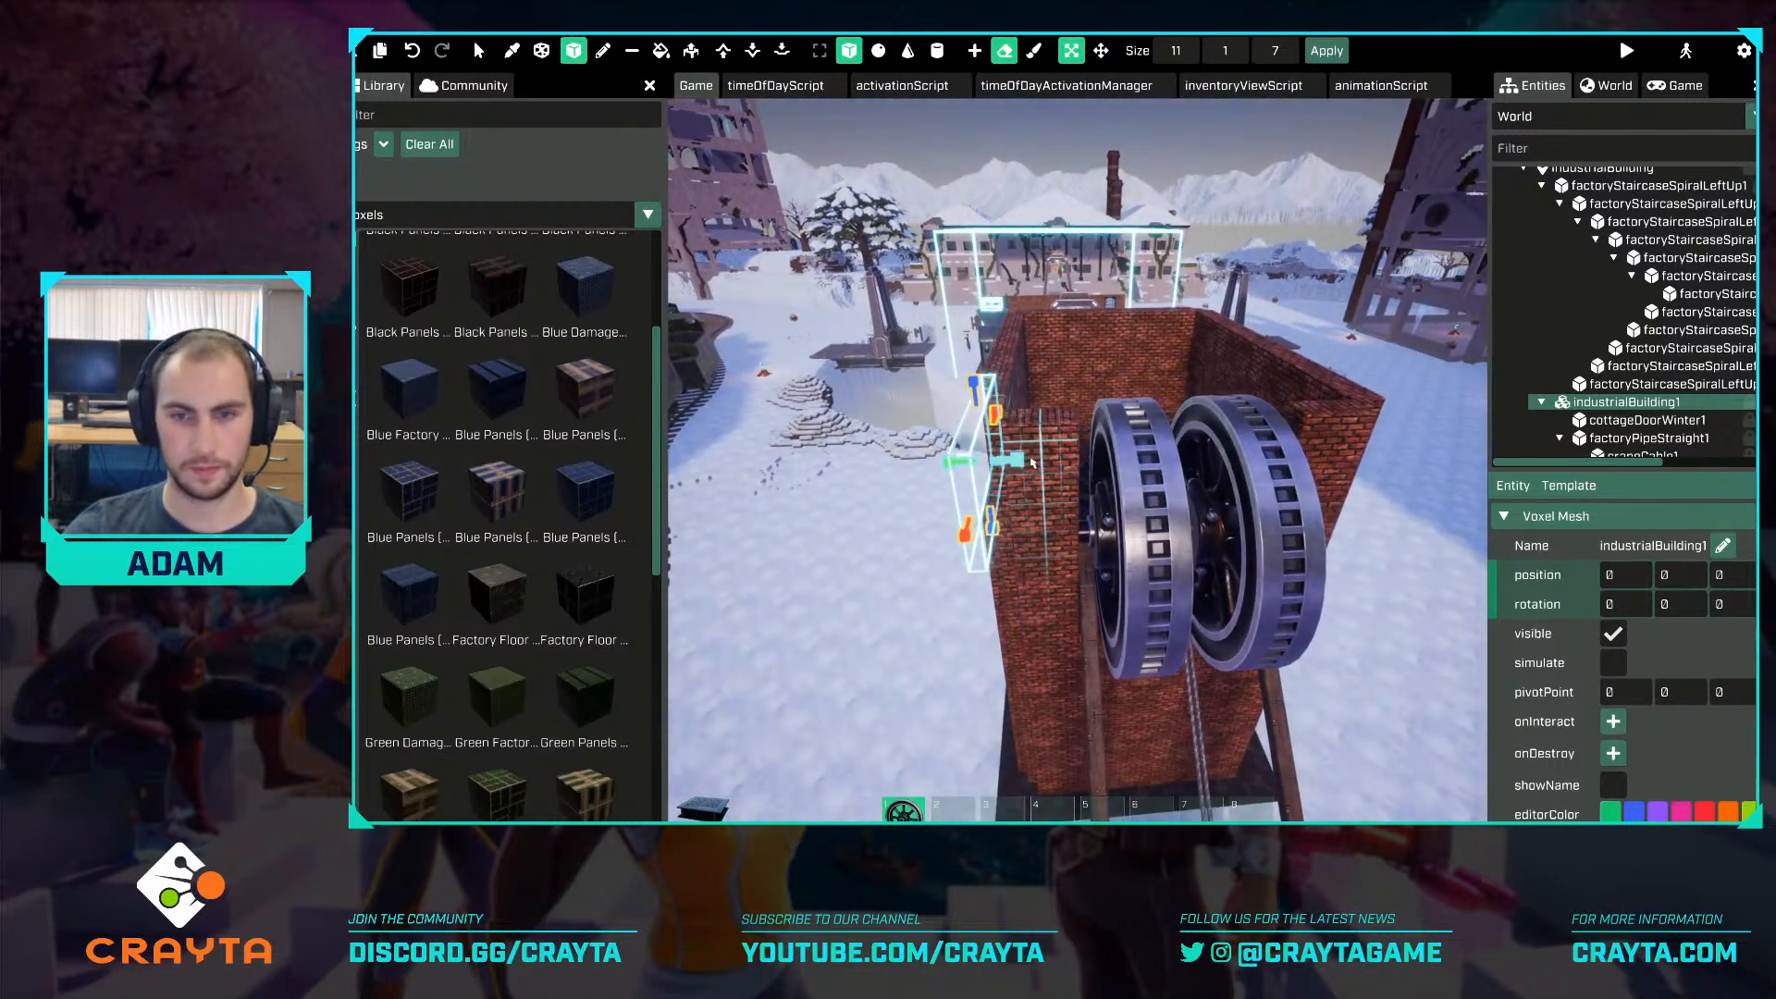
Extend the erase box across the tower to 11 x 28 x 8 and cut away the brick around the winding wheel.
key(d)
drag(1031, 462, 1351, 450)
key(a)
right_drag(1351, 451, 1443, 425)
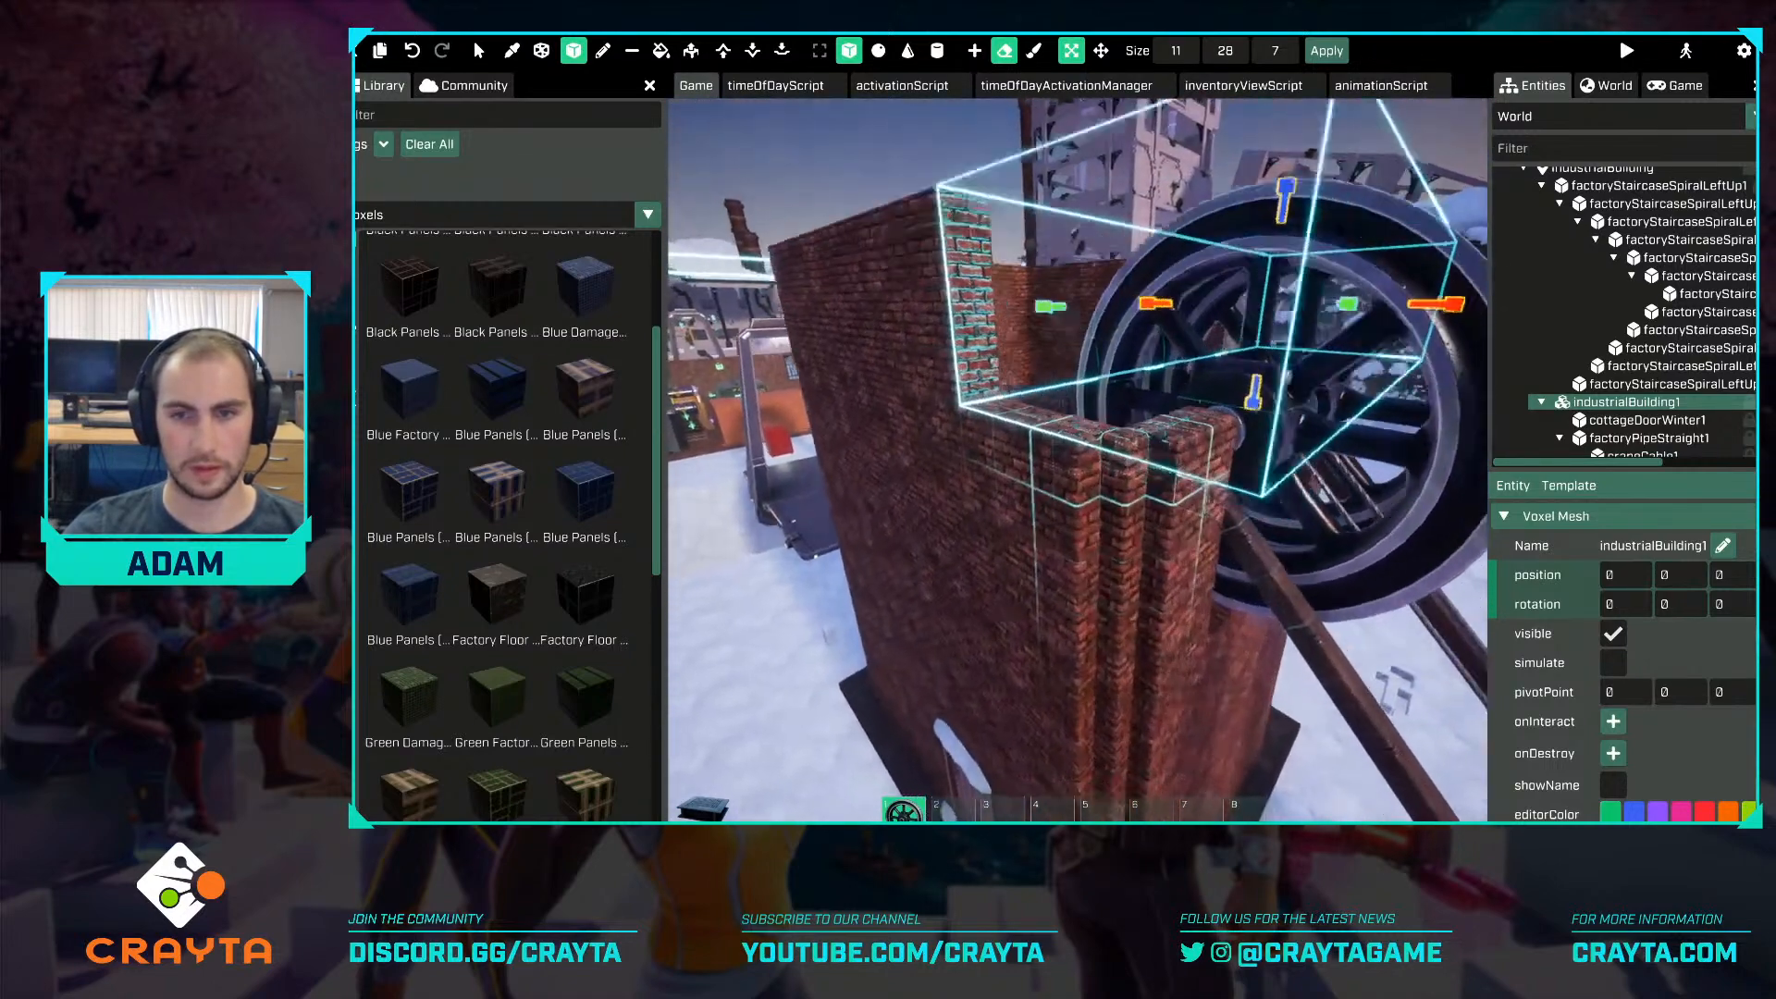
key(d)
right_drag(1203, 431, 1164, 430)
mouse_move(1171, 415)
mouse_down()
mouse_move(1180, 466)
mouse_move(1181, 449)
mouse_up()
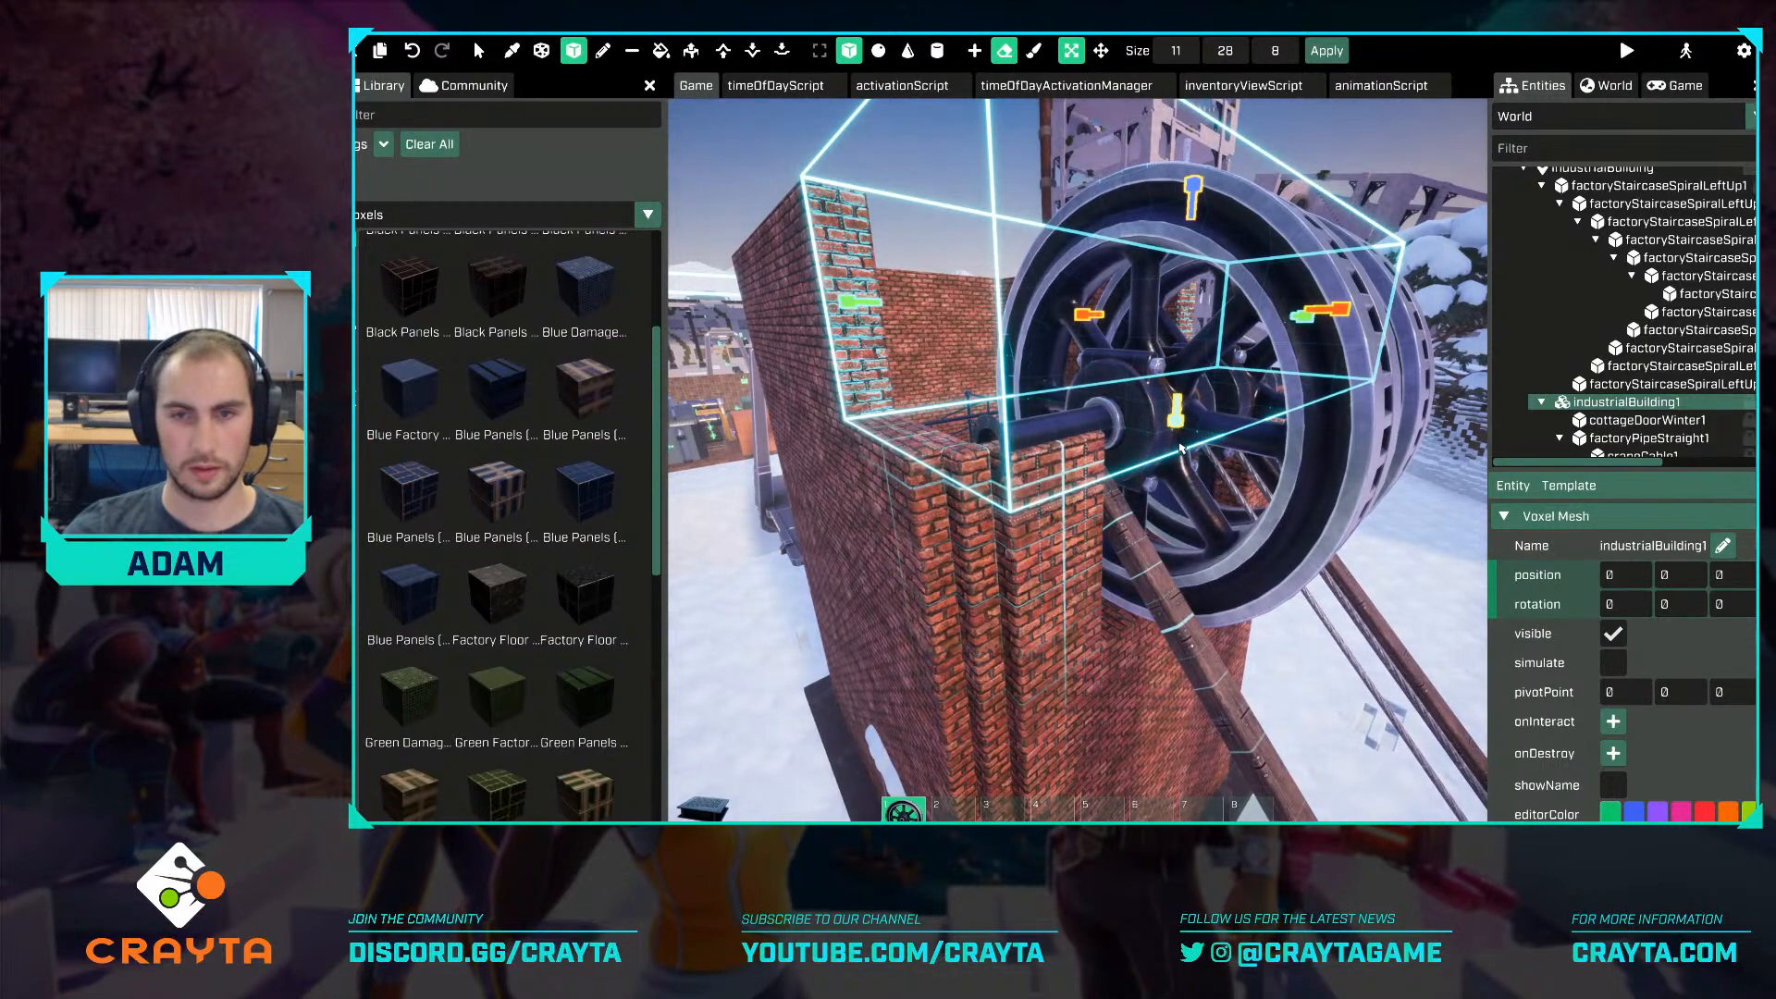
key(Return)
Examine the tower's open top and the cut-out around the winding wheel from above.
key(s)
right_drag(1135, 460, 1171, 459)
key(a)
key(w)
key(s)
click(698, 56)
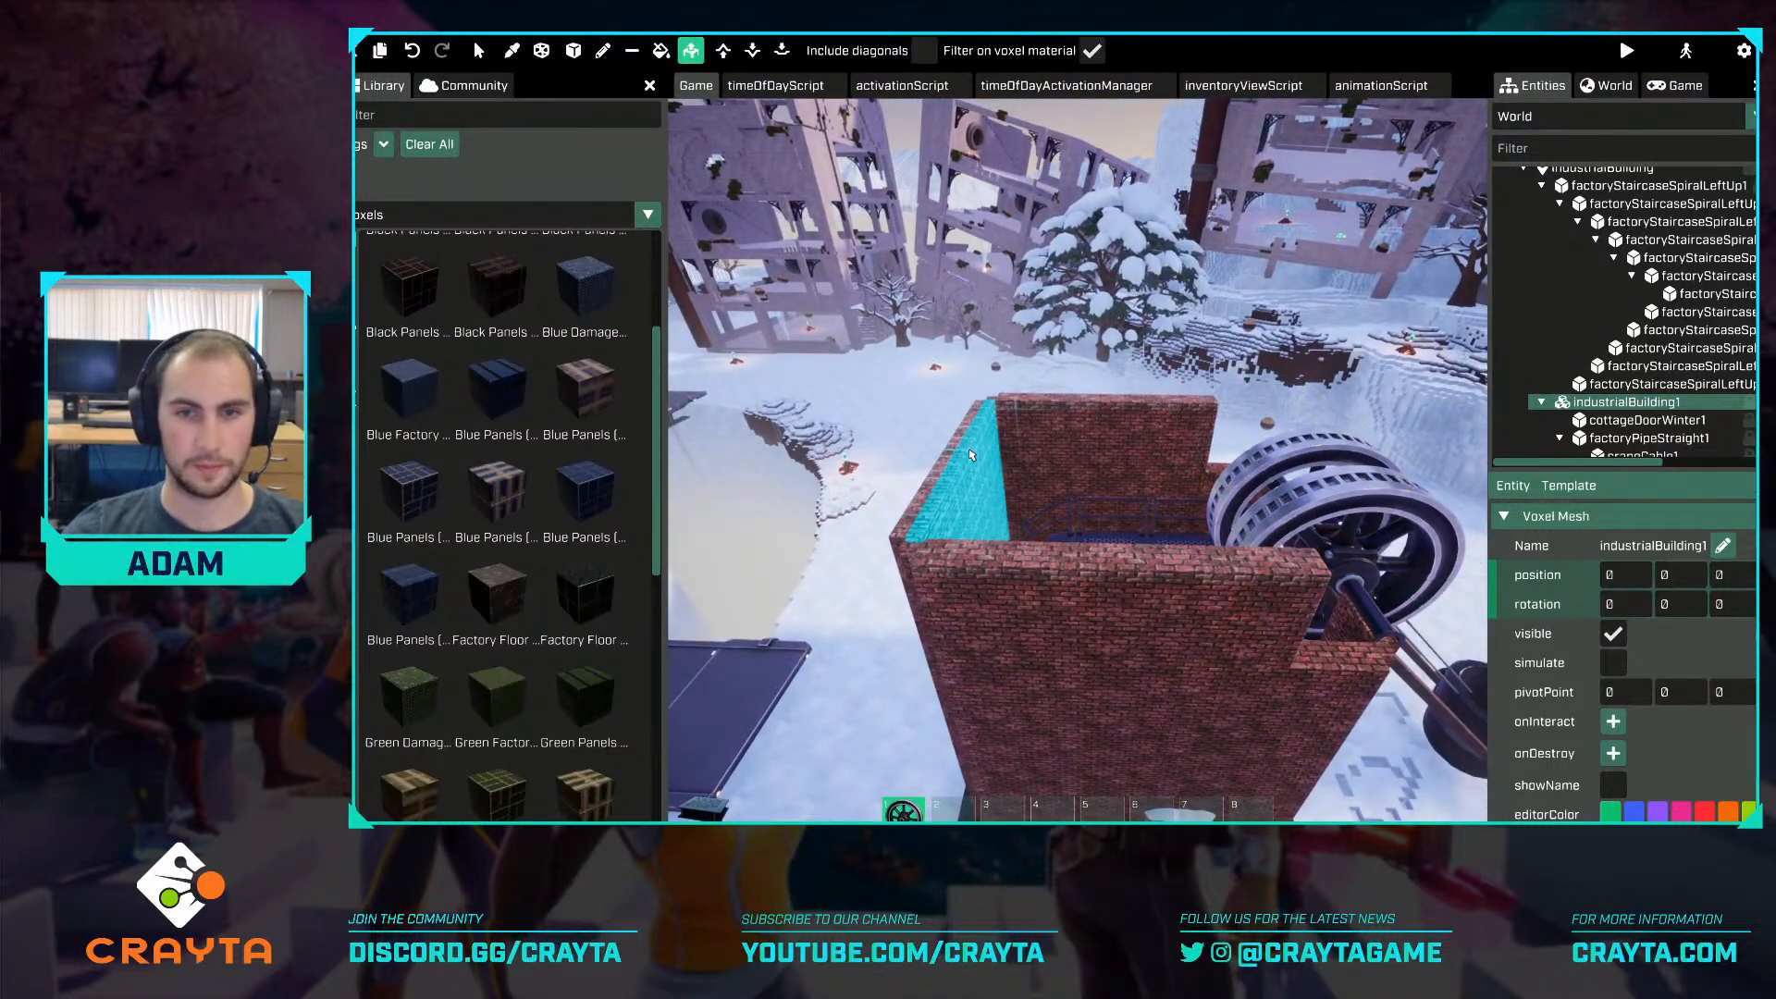
key(s)
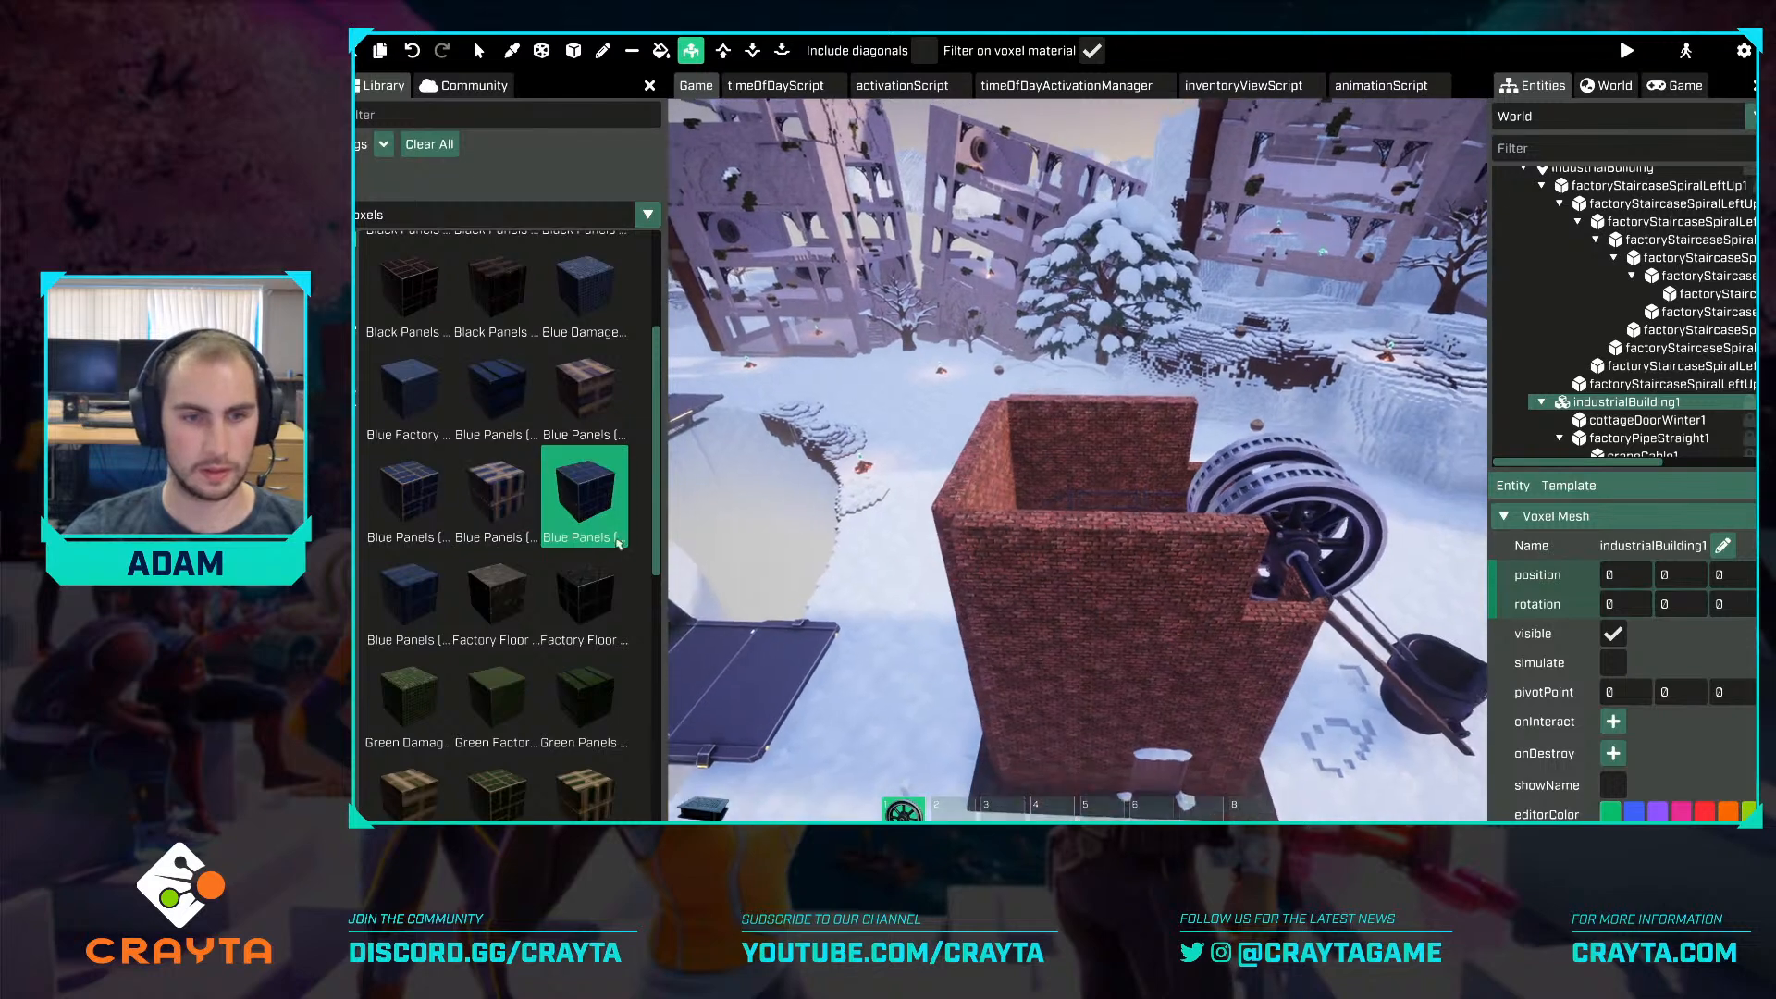
key(space)
key(w)
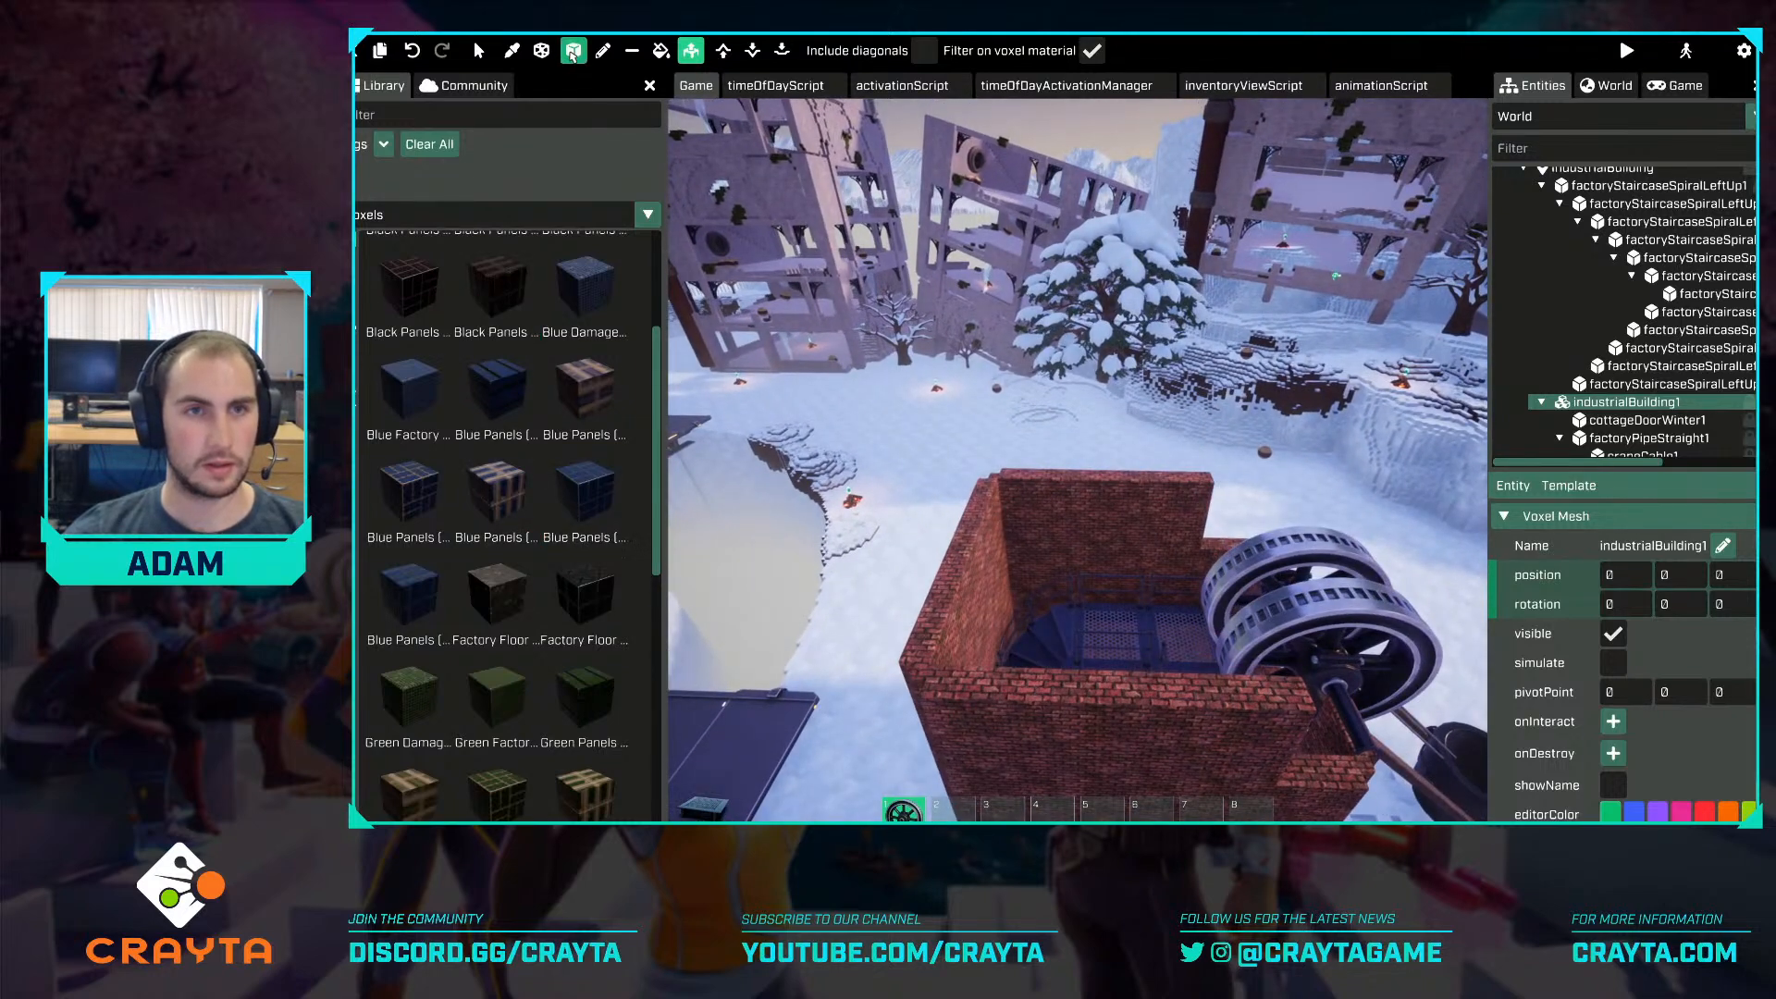
Lay out an 18 x 22 x 1 roof slab of black factory panel voxels in add mode on top of the walls.
click(573, 54)
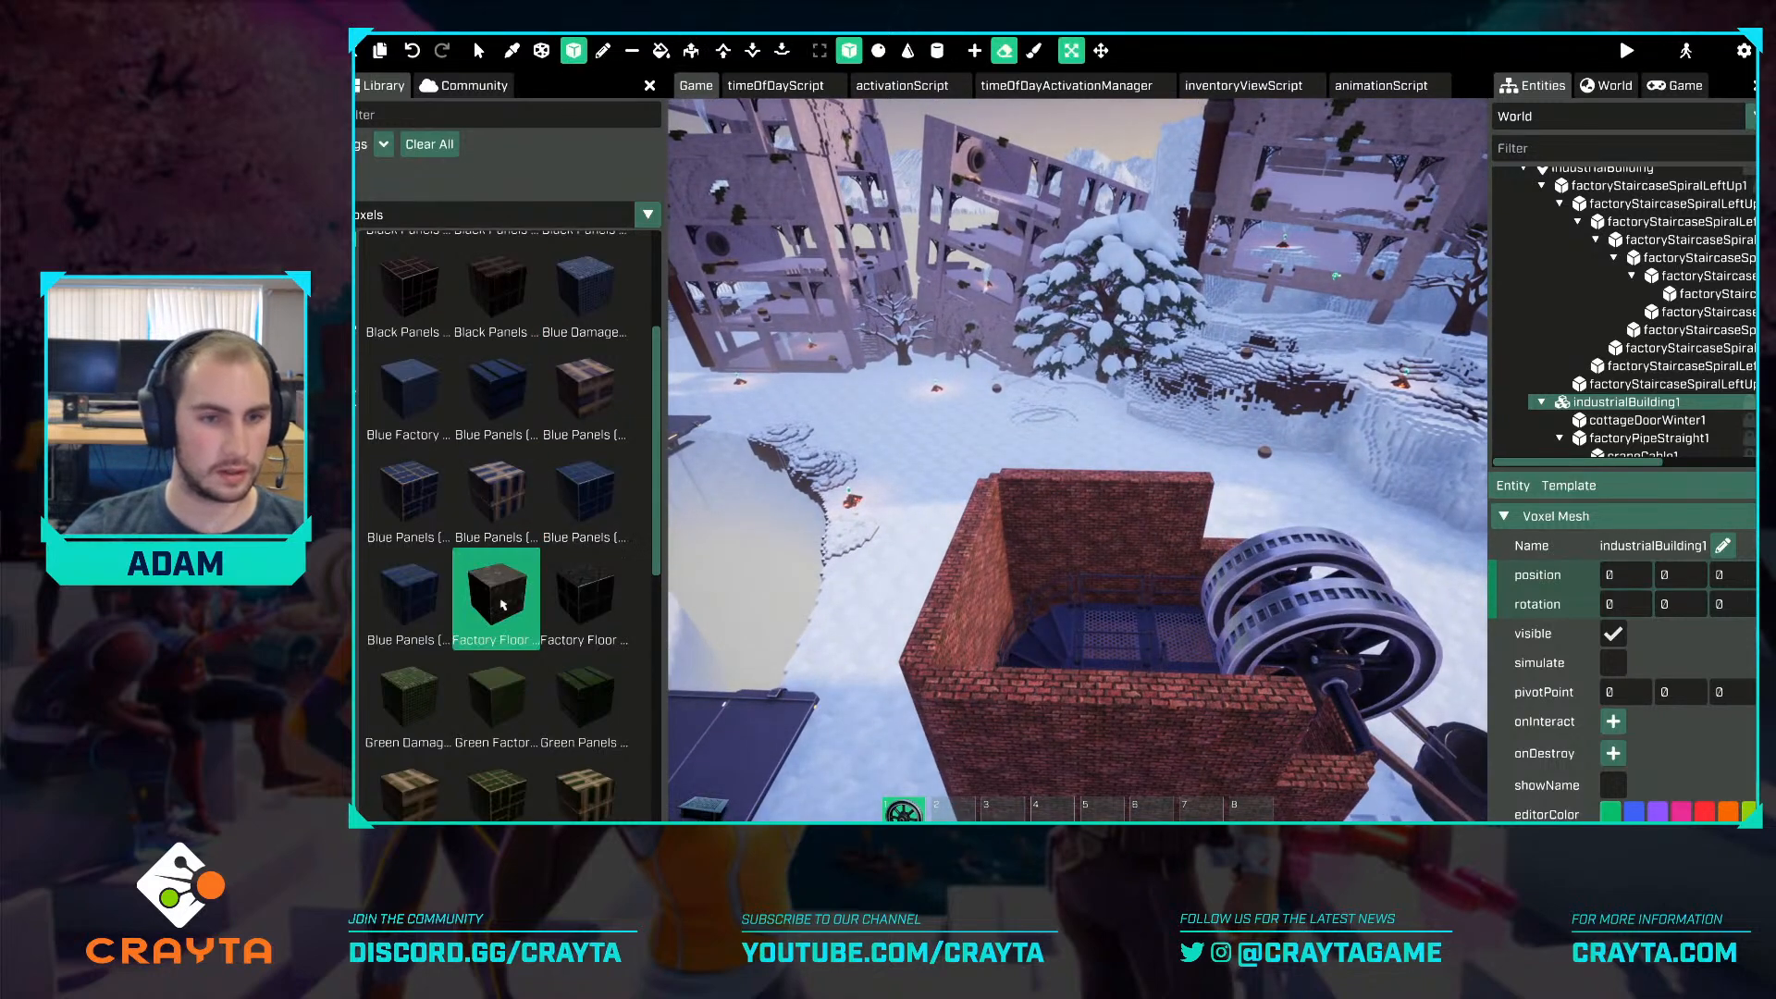
scroll(490, 601, up, 2)
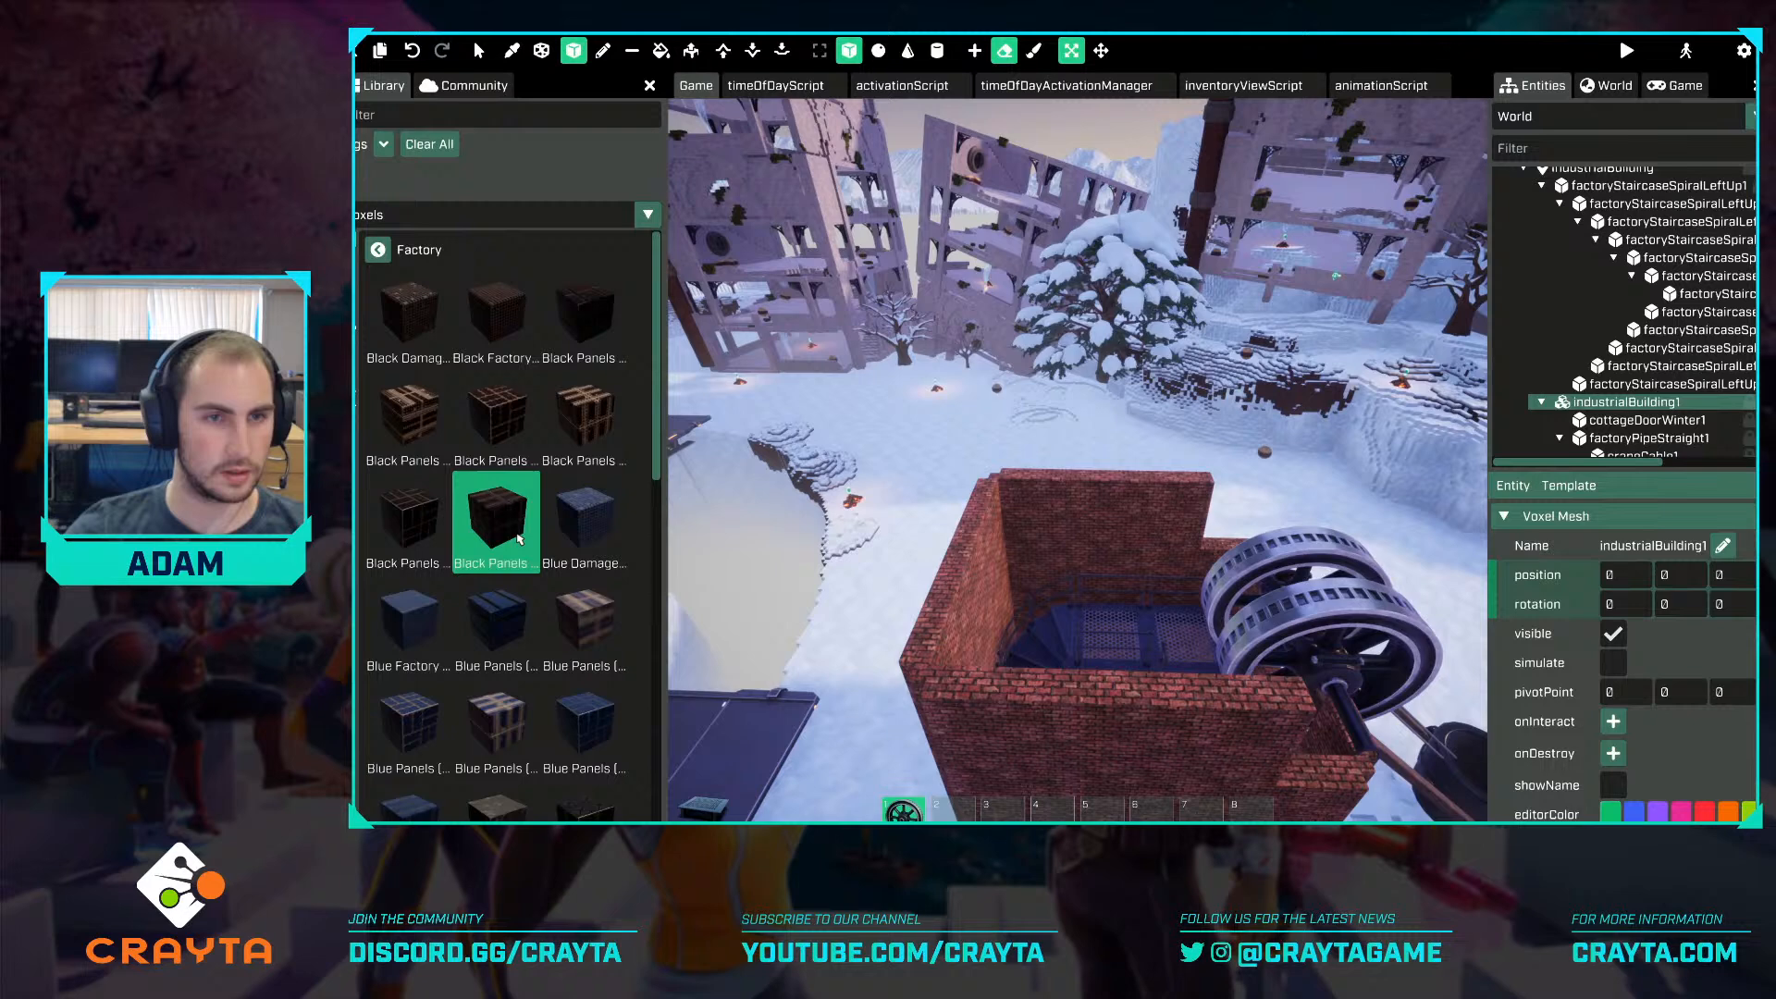
click(587, 322)
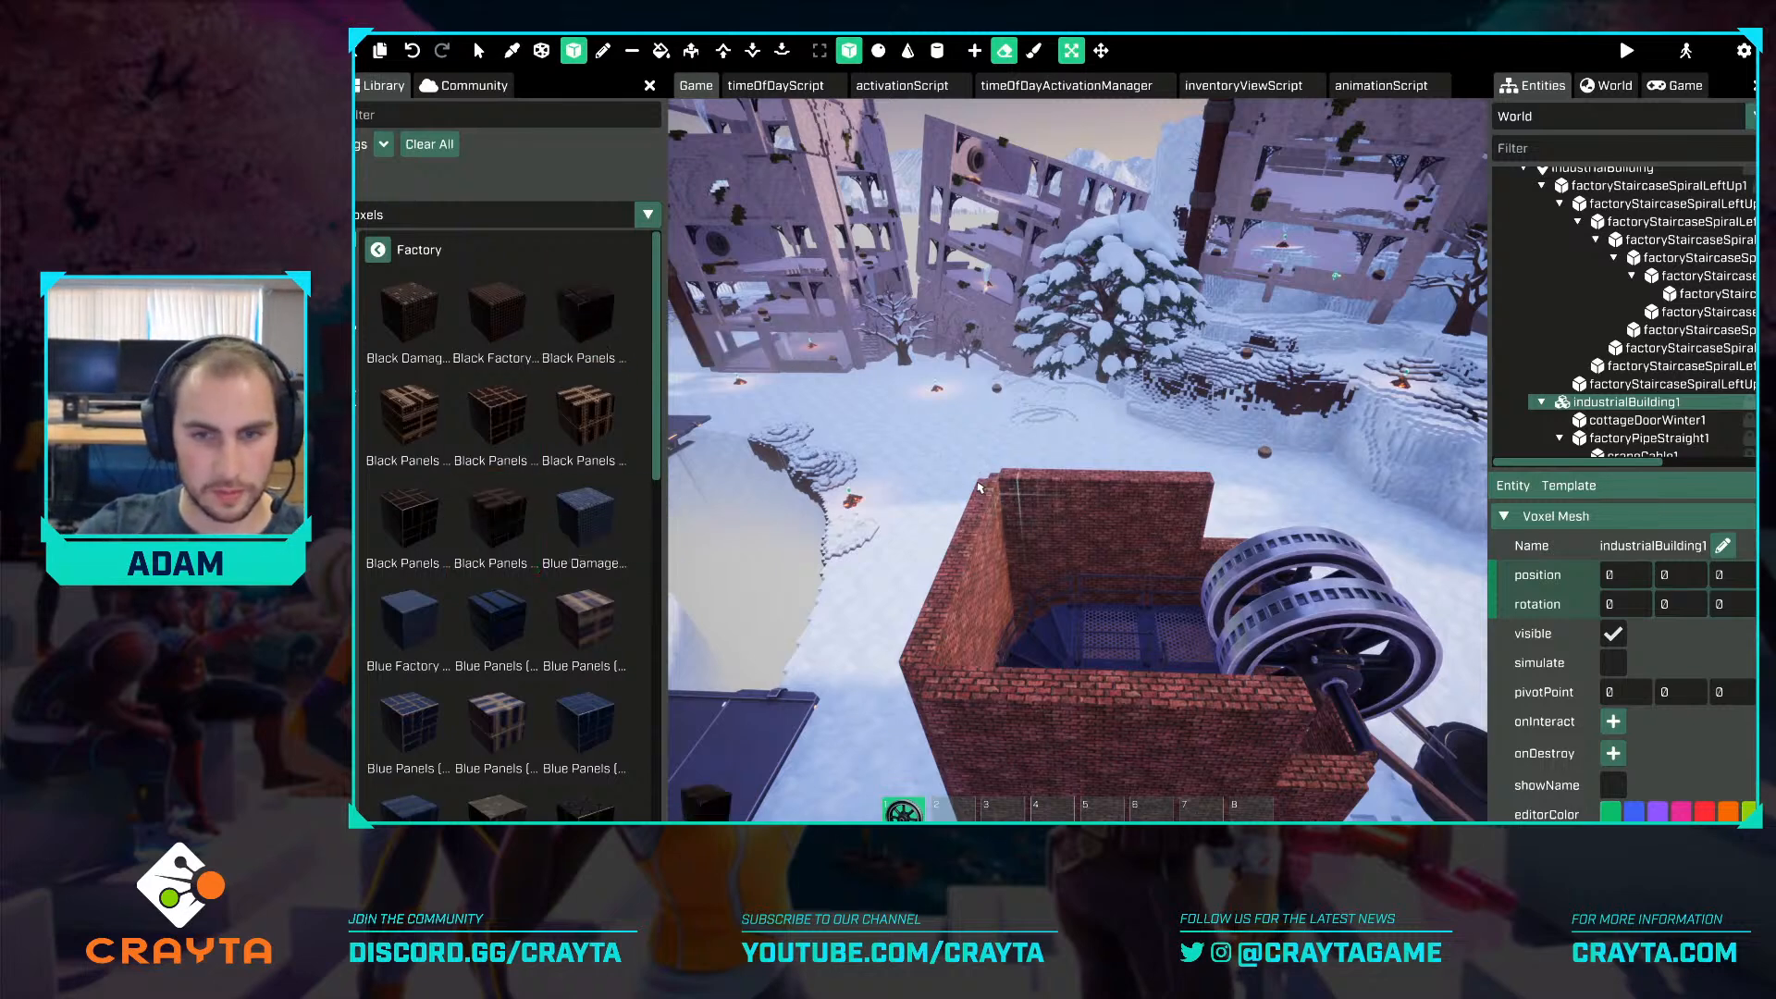
drag(980, 487, 1127, 622)
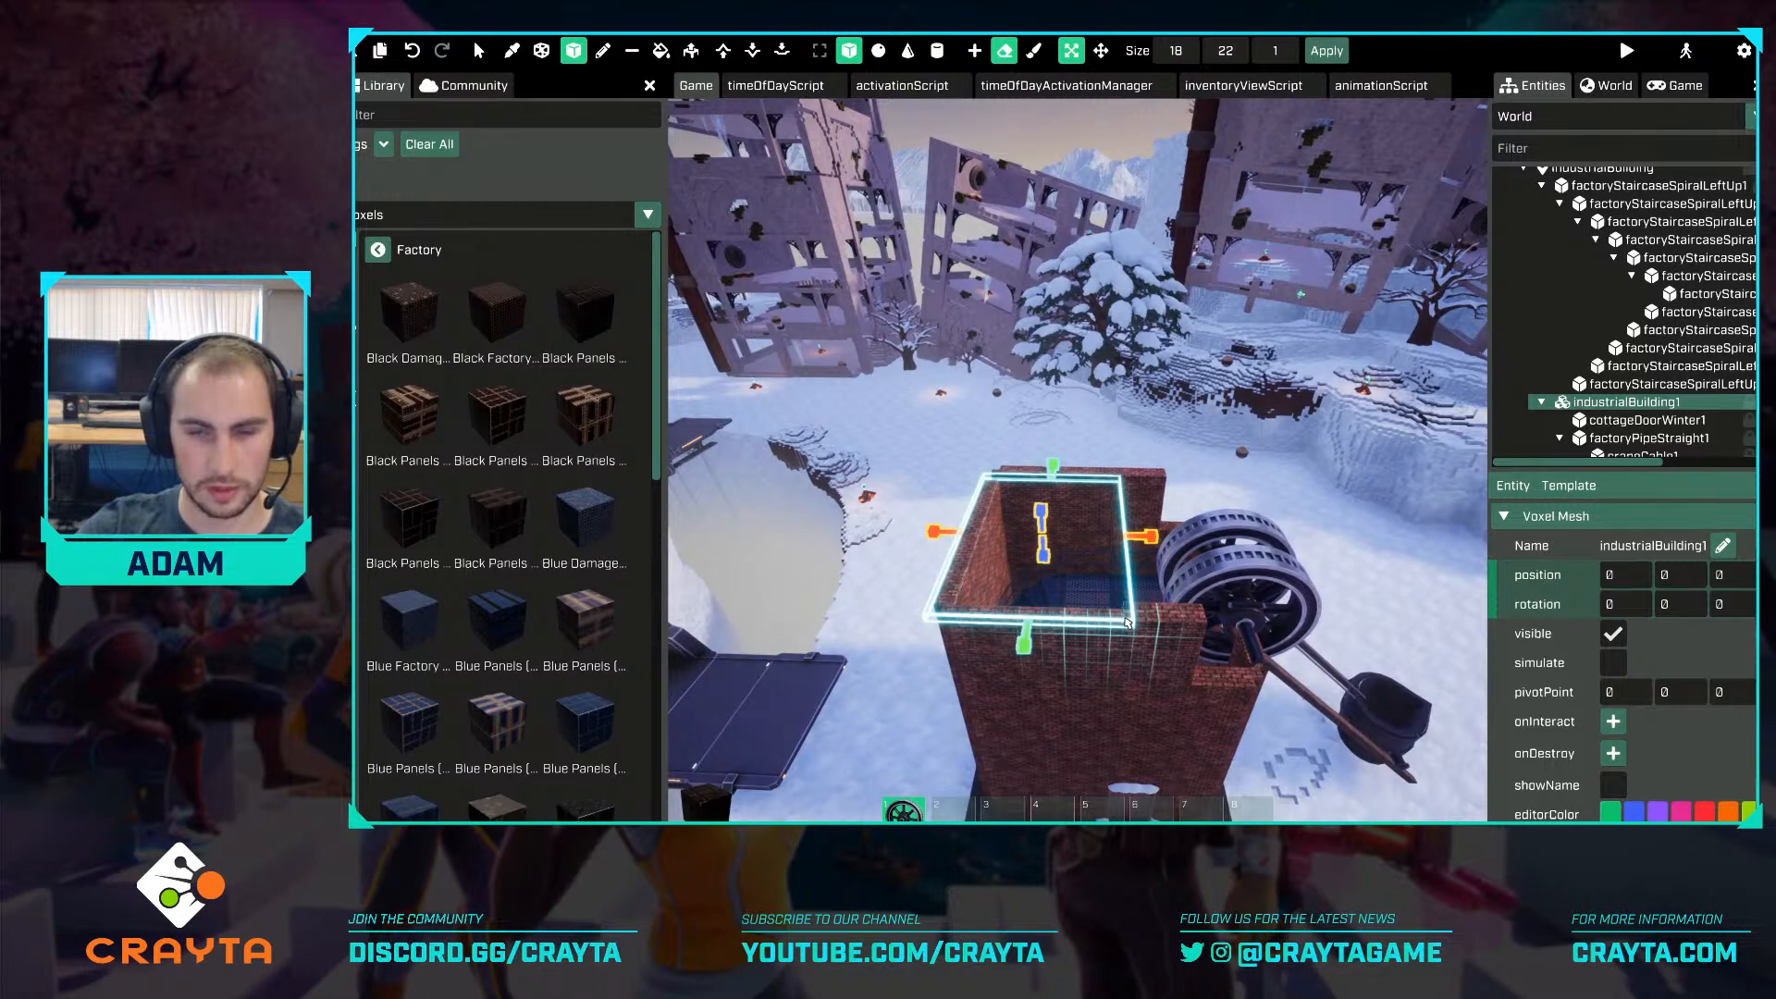
click(976, 54)
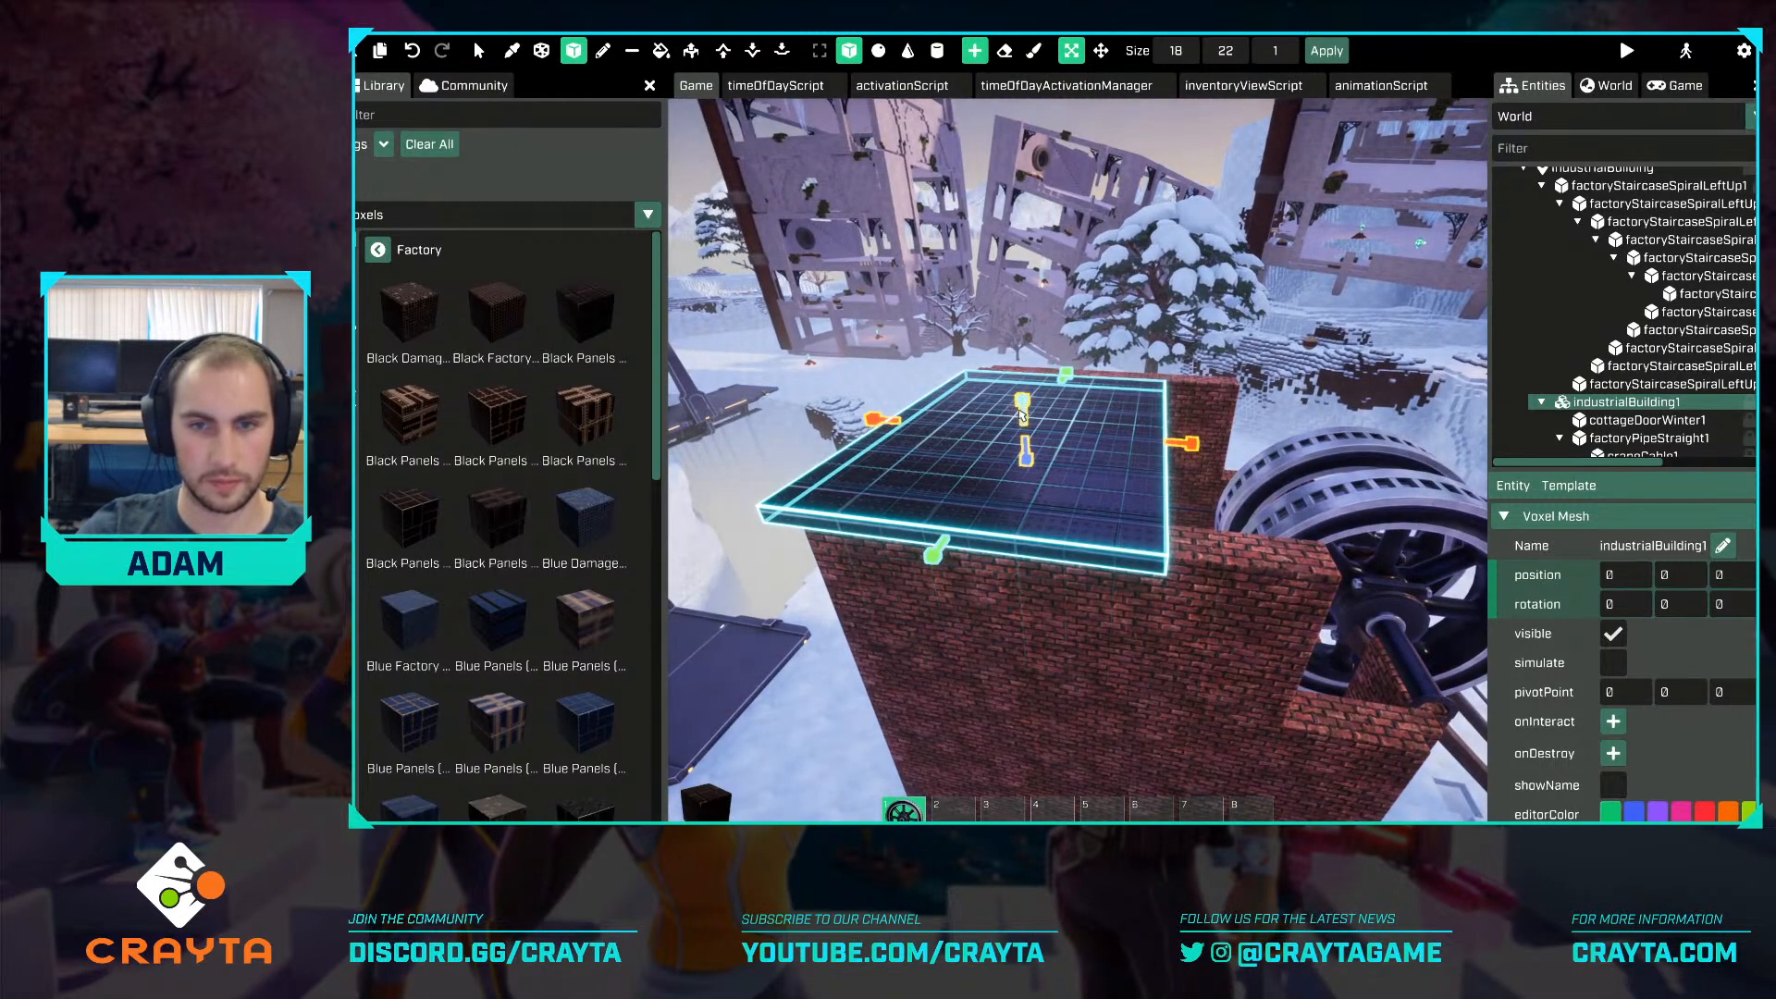
drag(1021, 415, 1029, 444)
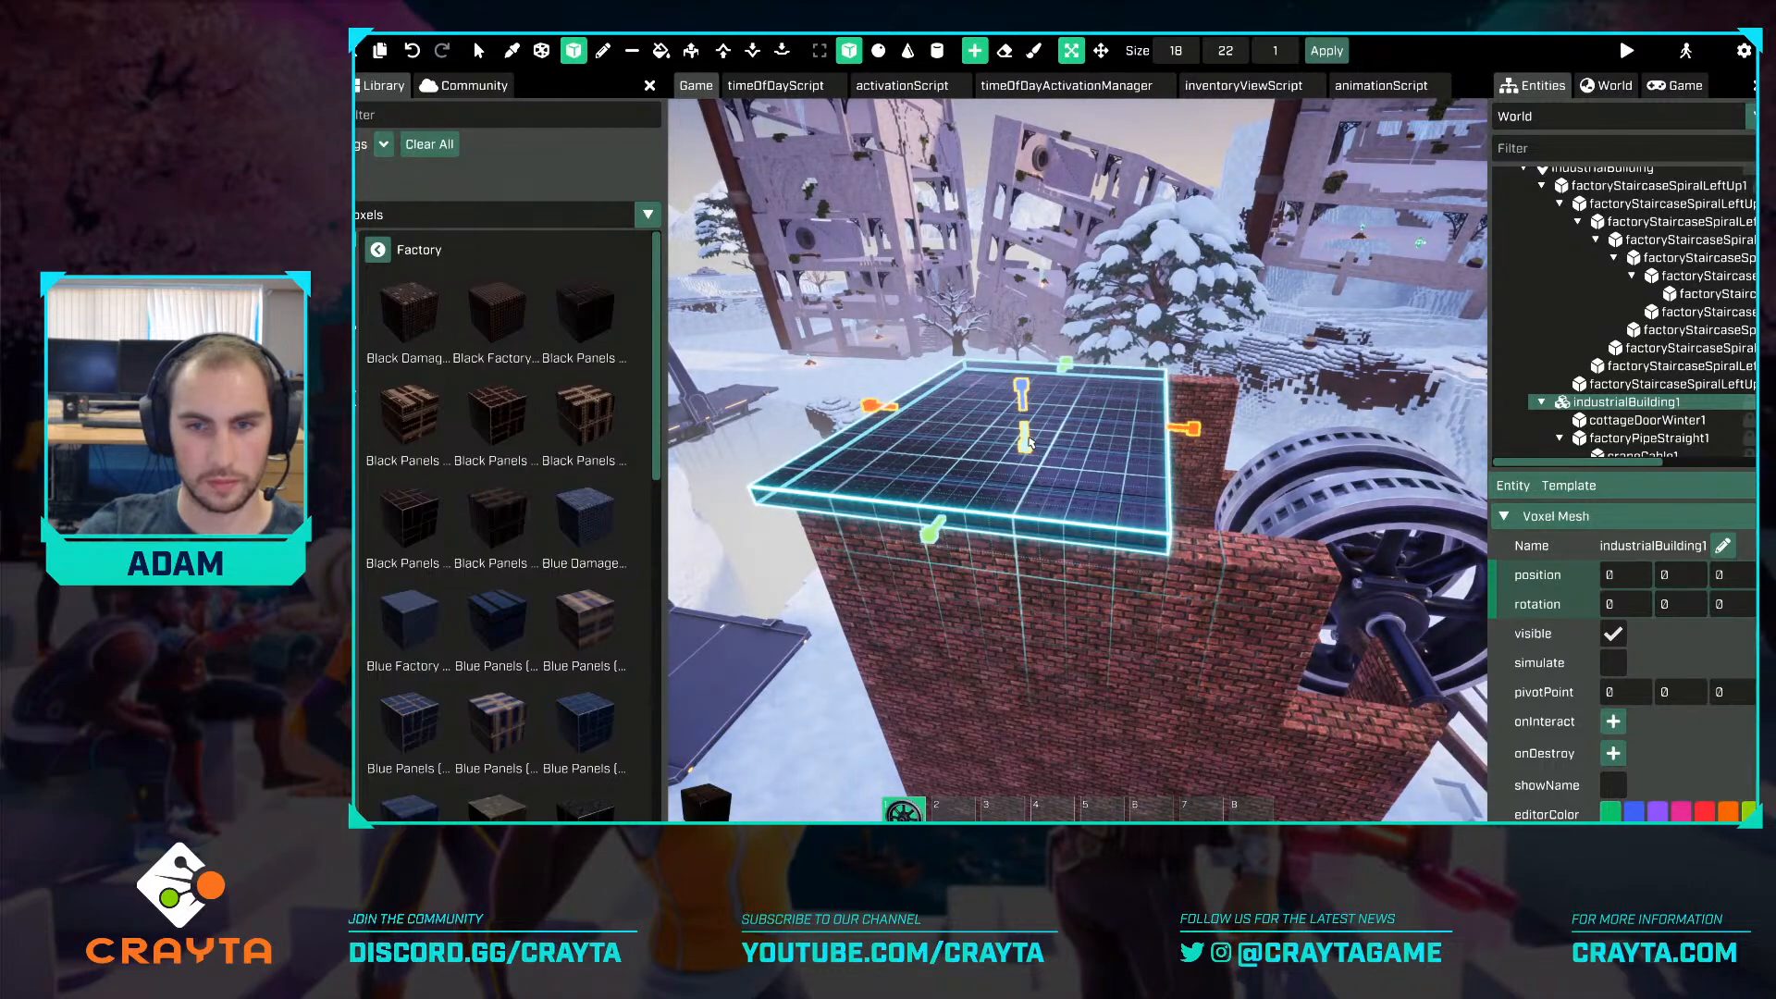
Enlarge the roof slab to 26 x 26 x 1 so it overhangs the tower walls, and apply it.
right_drag(1029, 443, 1135, 455)
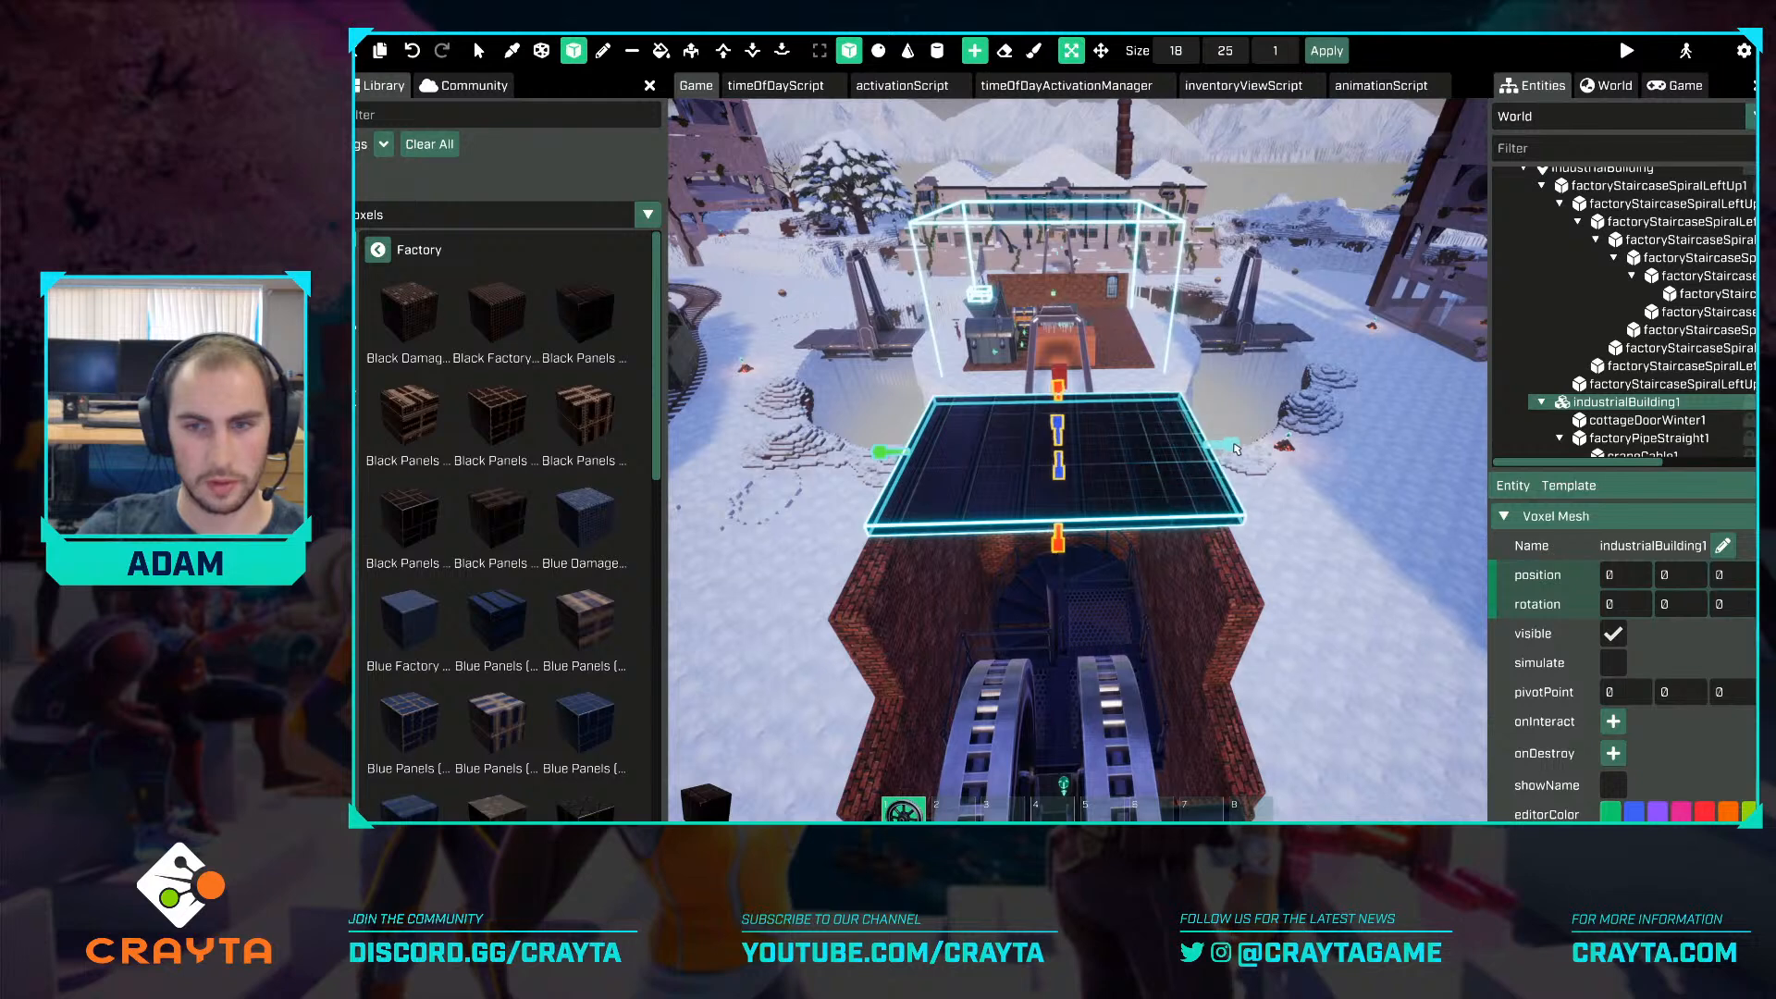
right_drag(1234, 450, 1152, 448)
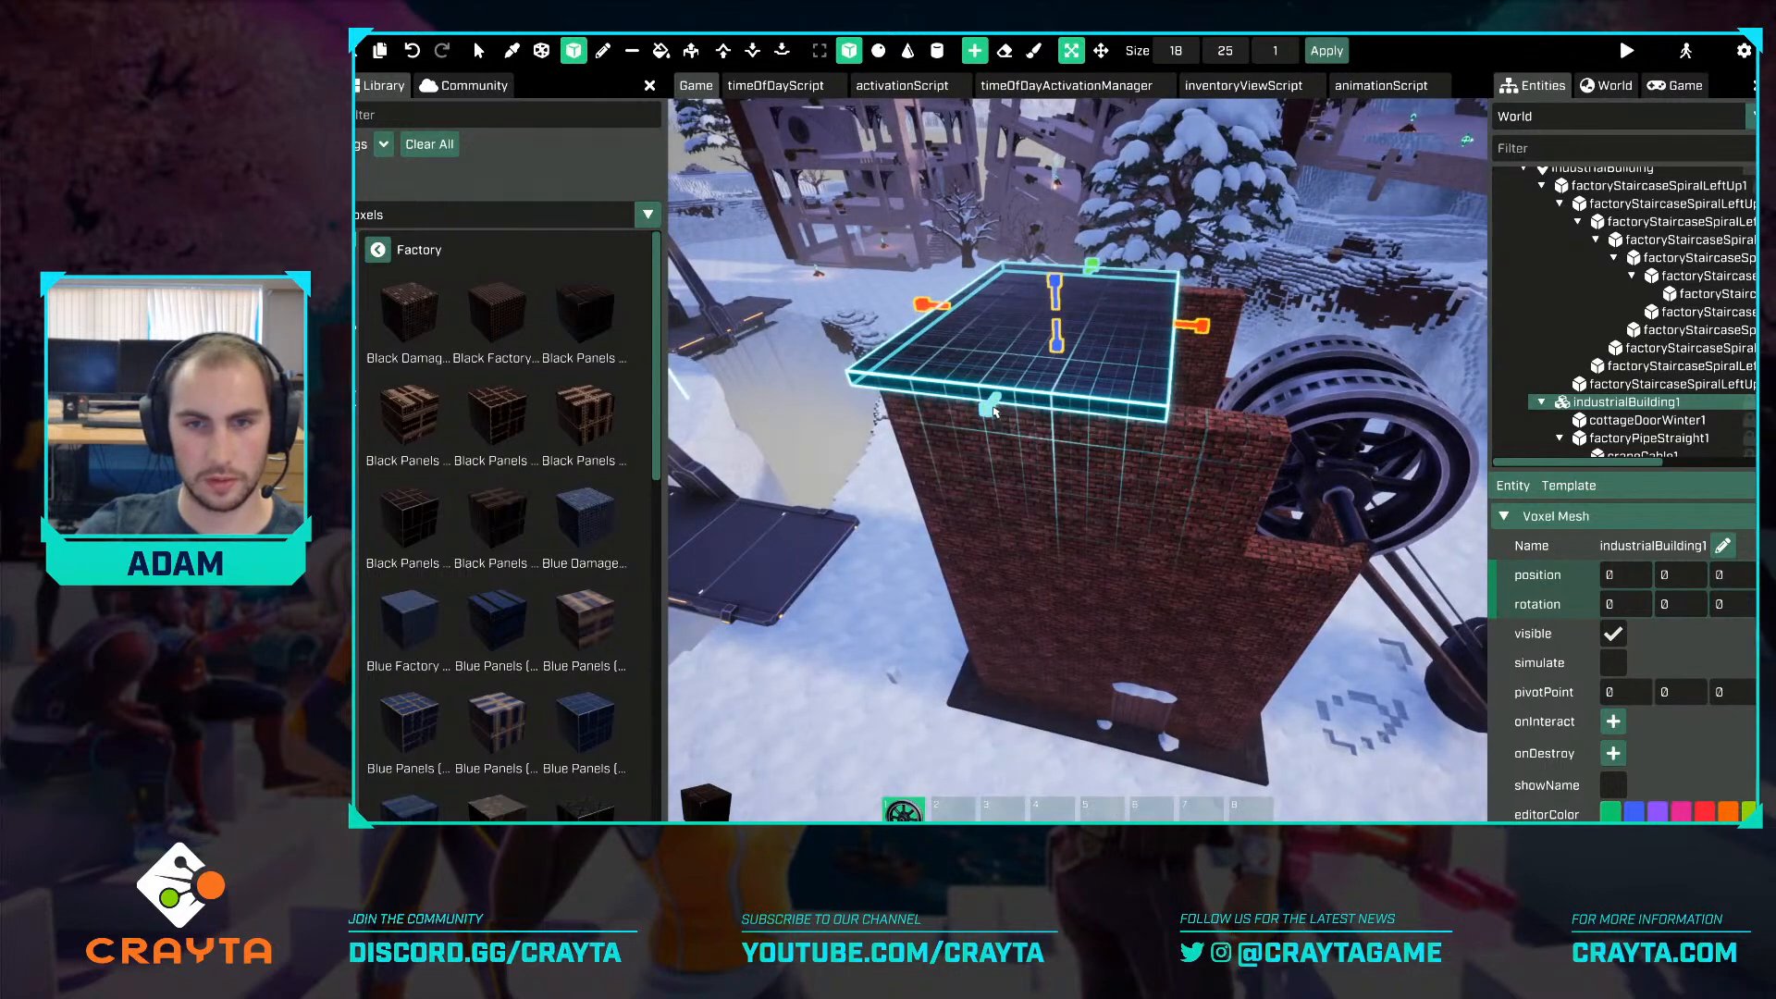
drag(993, 423, 1052, 404)
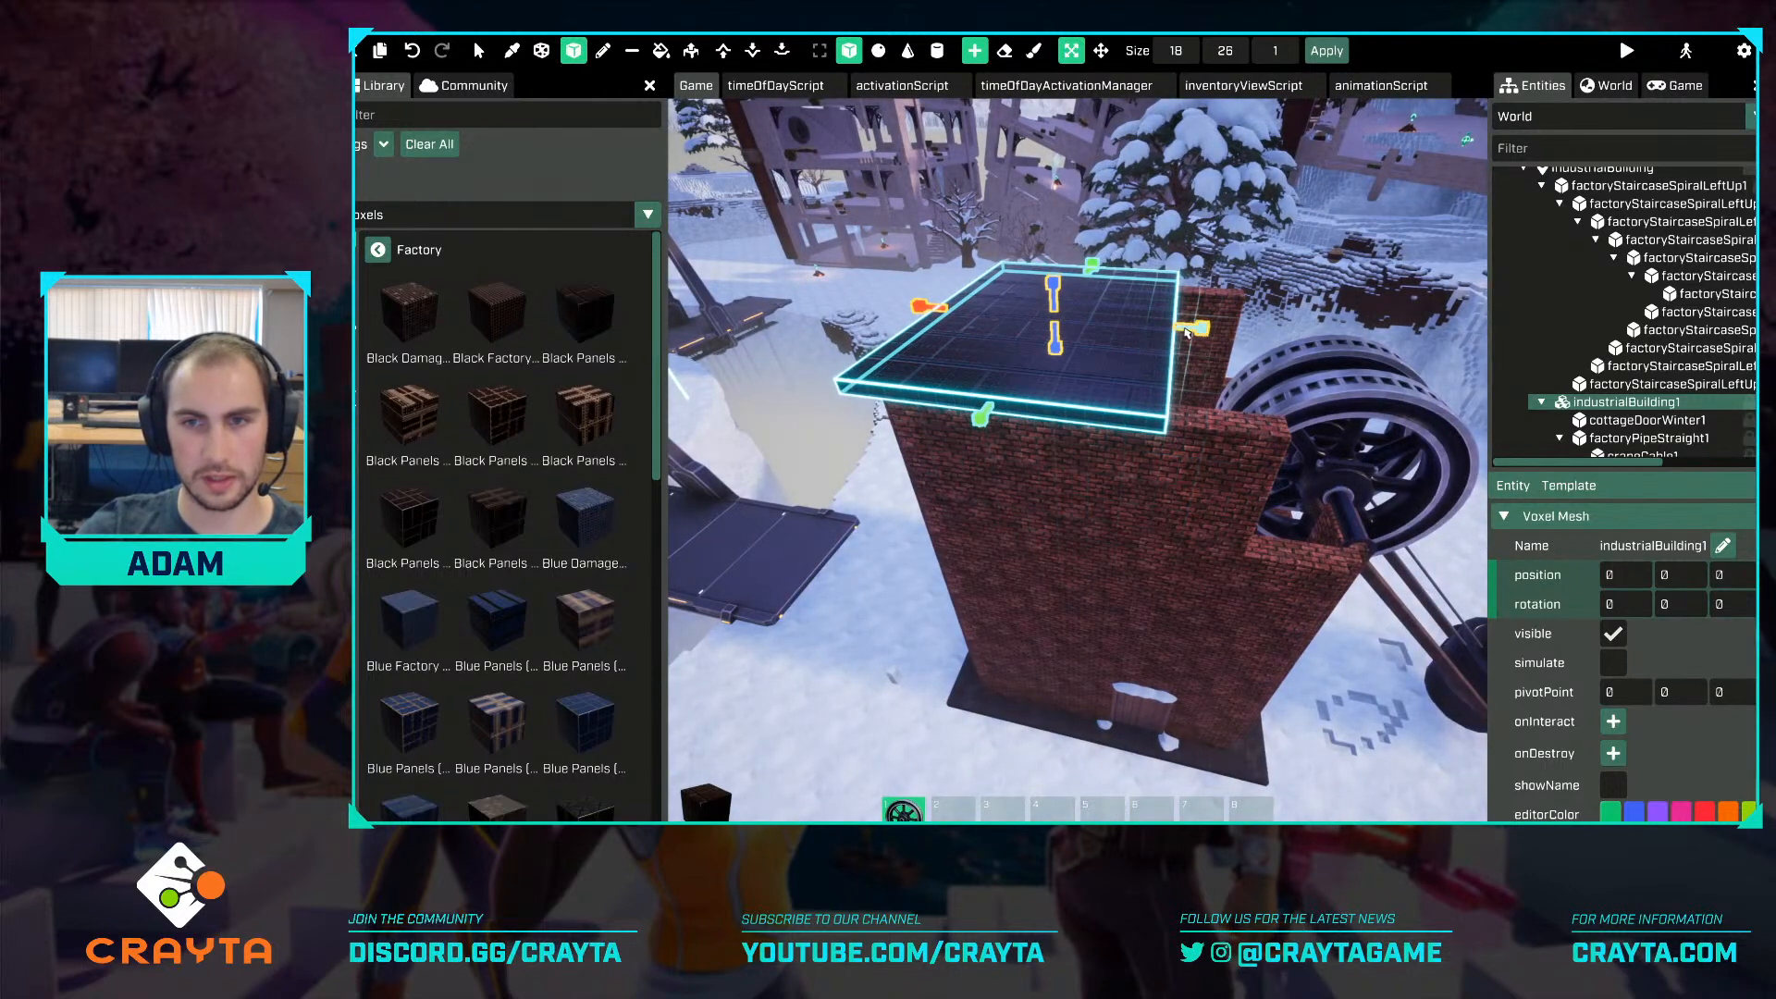
mouse_move(1185, 333)
mouse_down()
mouse_move(1167, 335)
mouse_move(1187, 335)
mouse_up()
right_drag(1186, 335, 1191, 472)
key(Return)
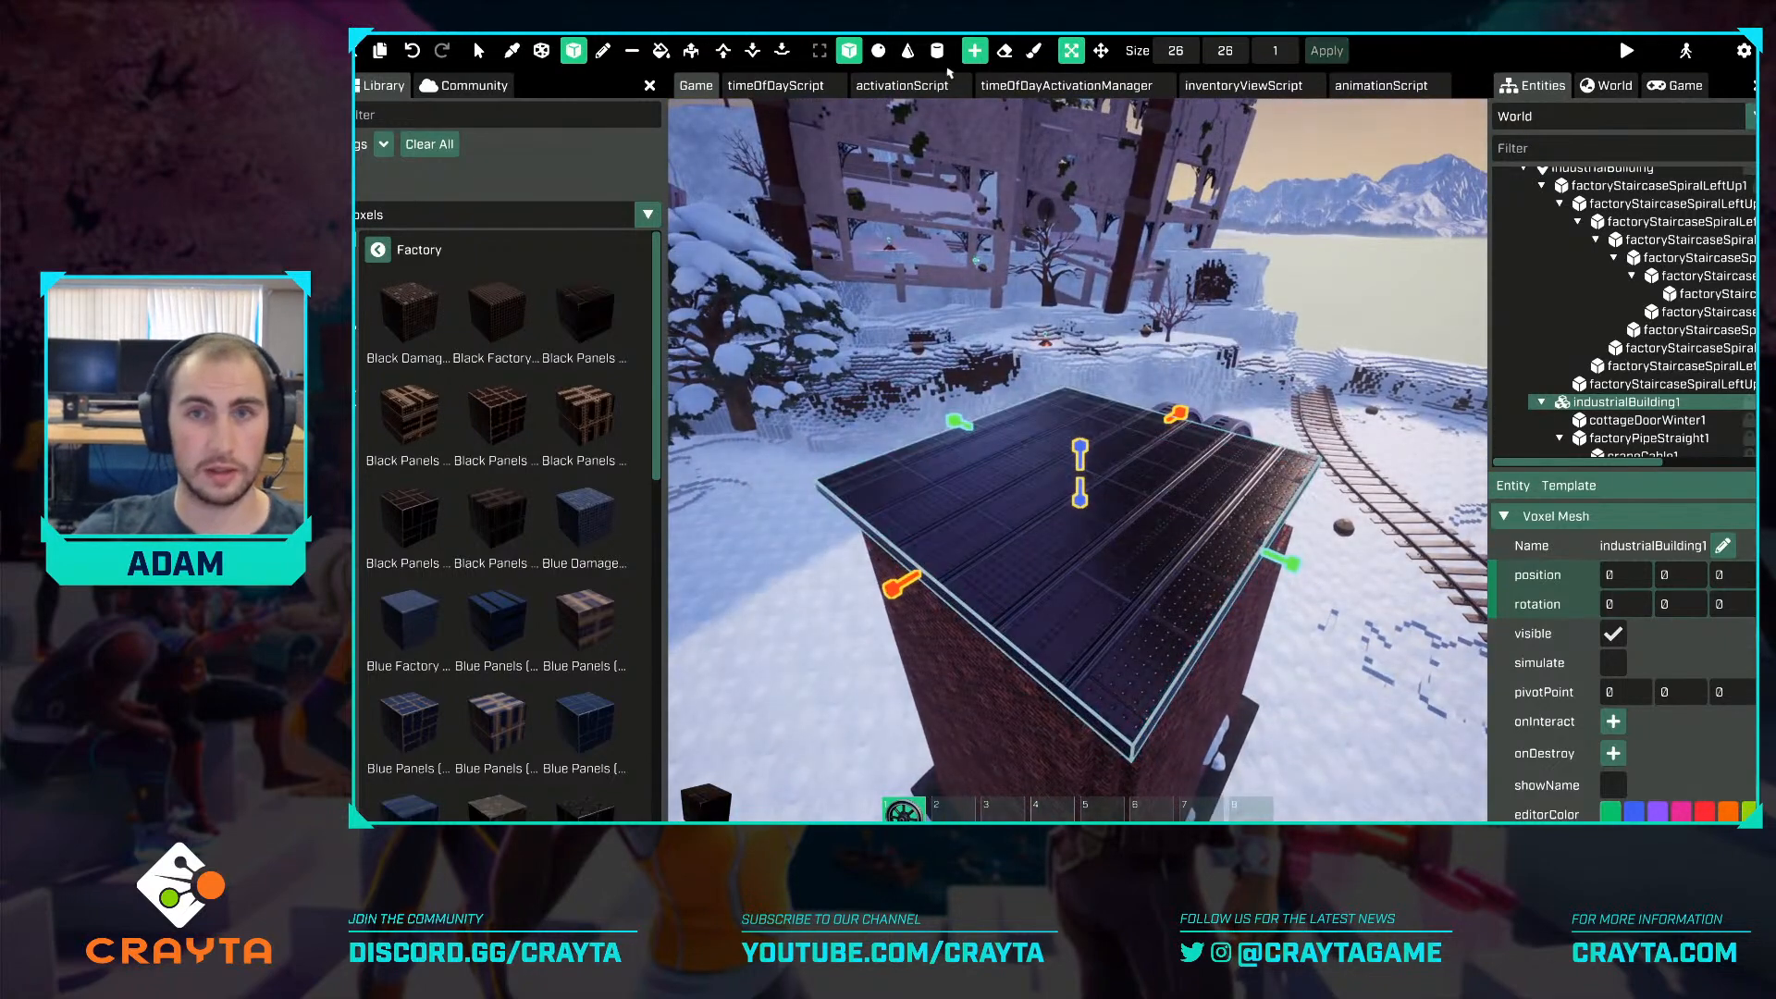
click(1001, 53)
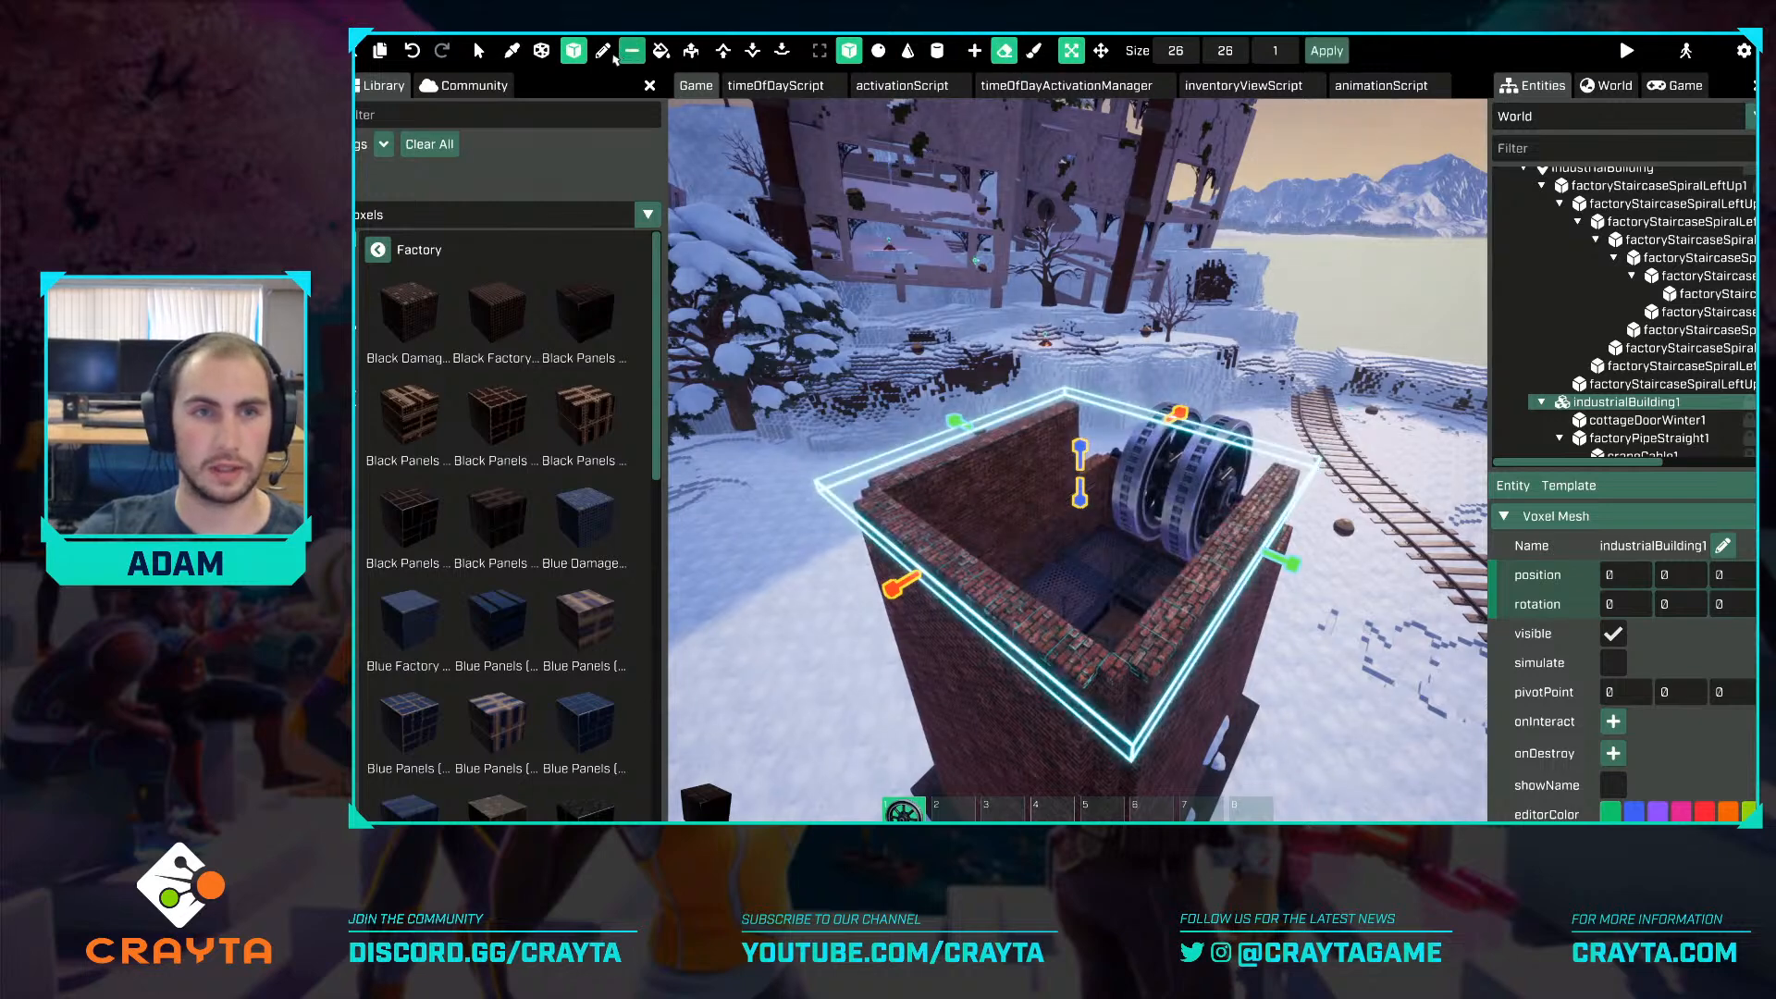
click(661, 51)
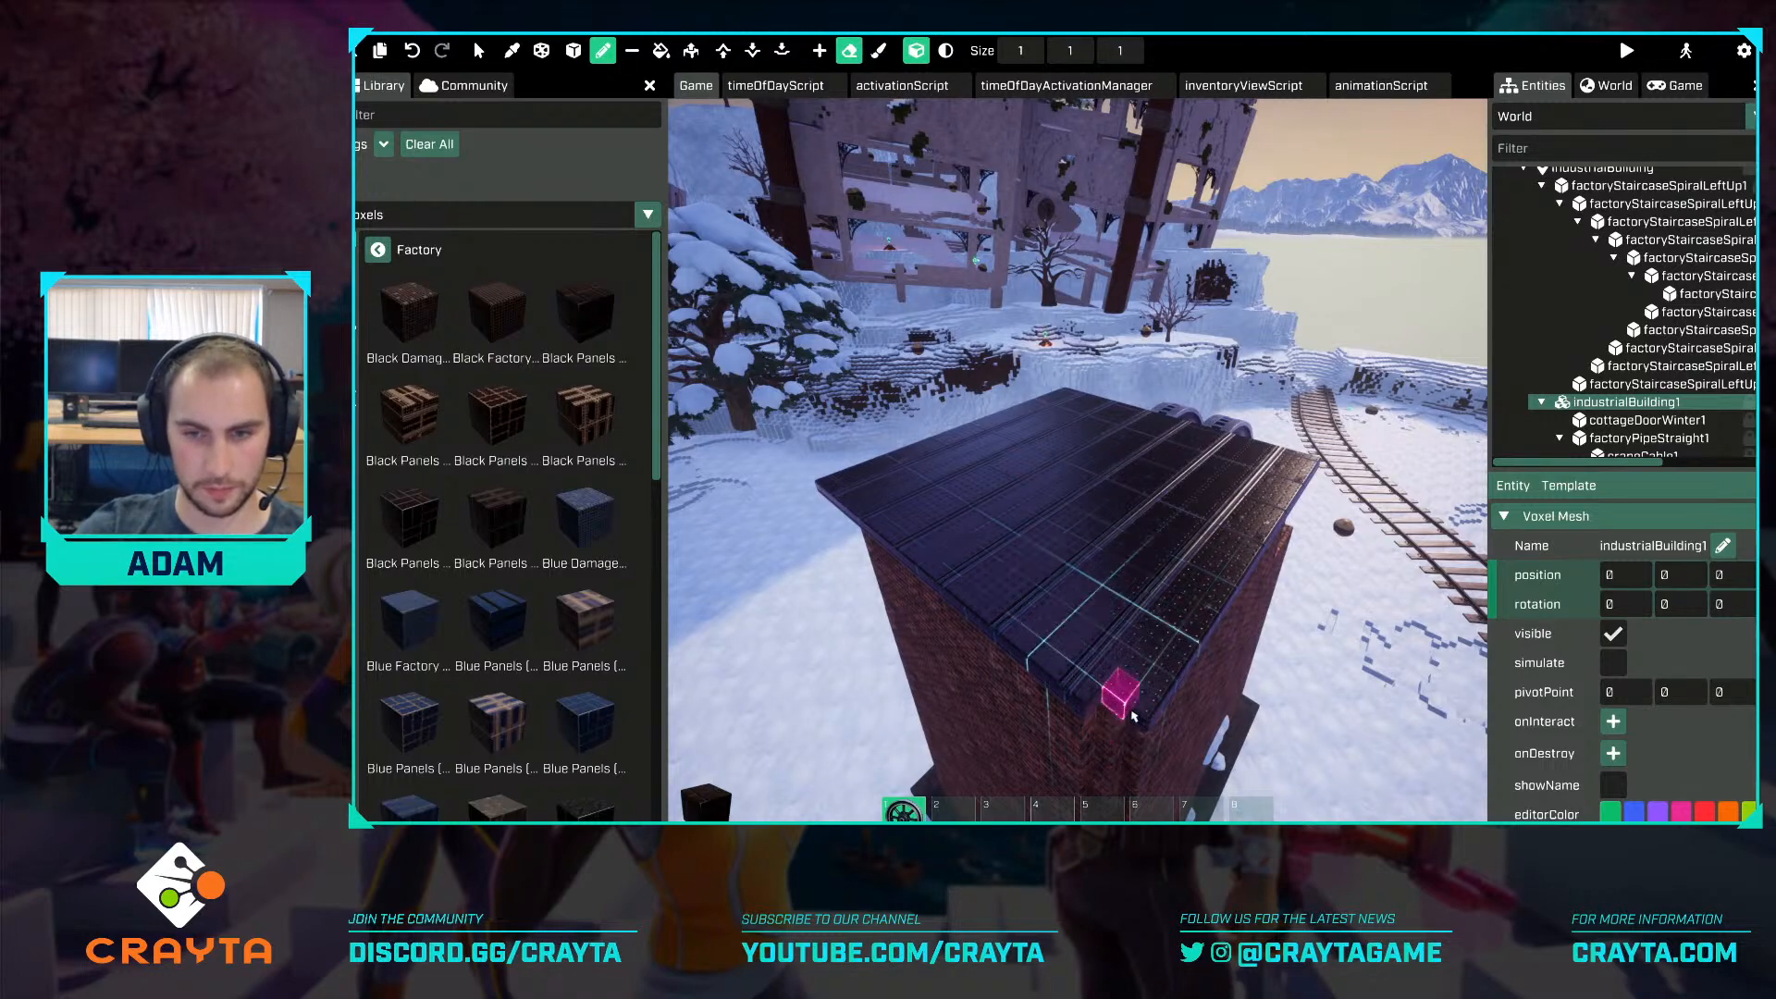
right_drag(1158, 606, 1093, 548)
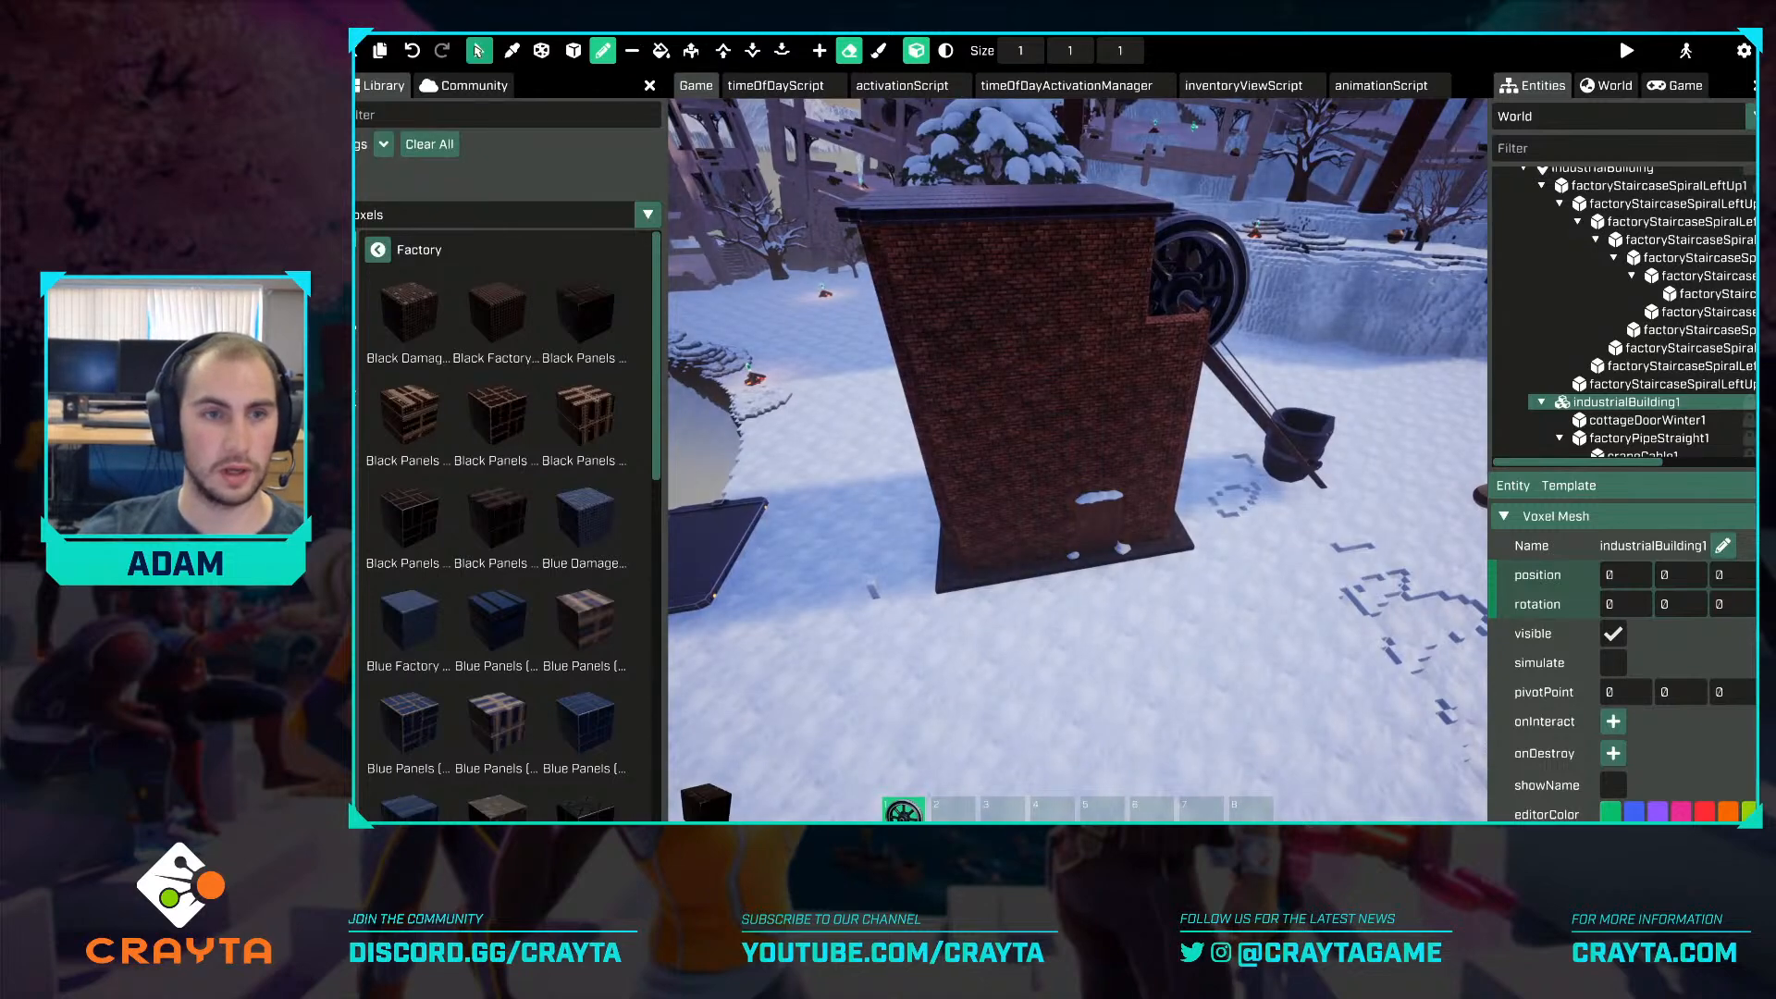
Search the mesh library for "window" and pick a multi-pane window for the tower's wall.
click(433, 145)
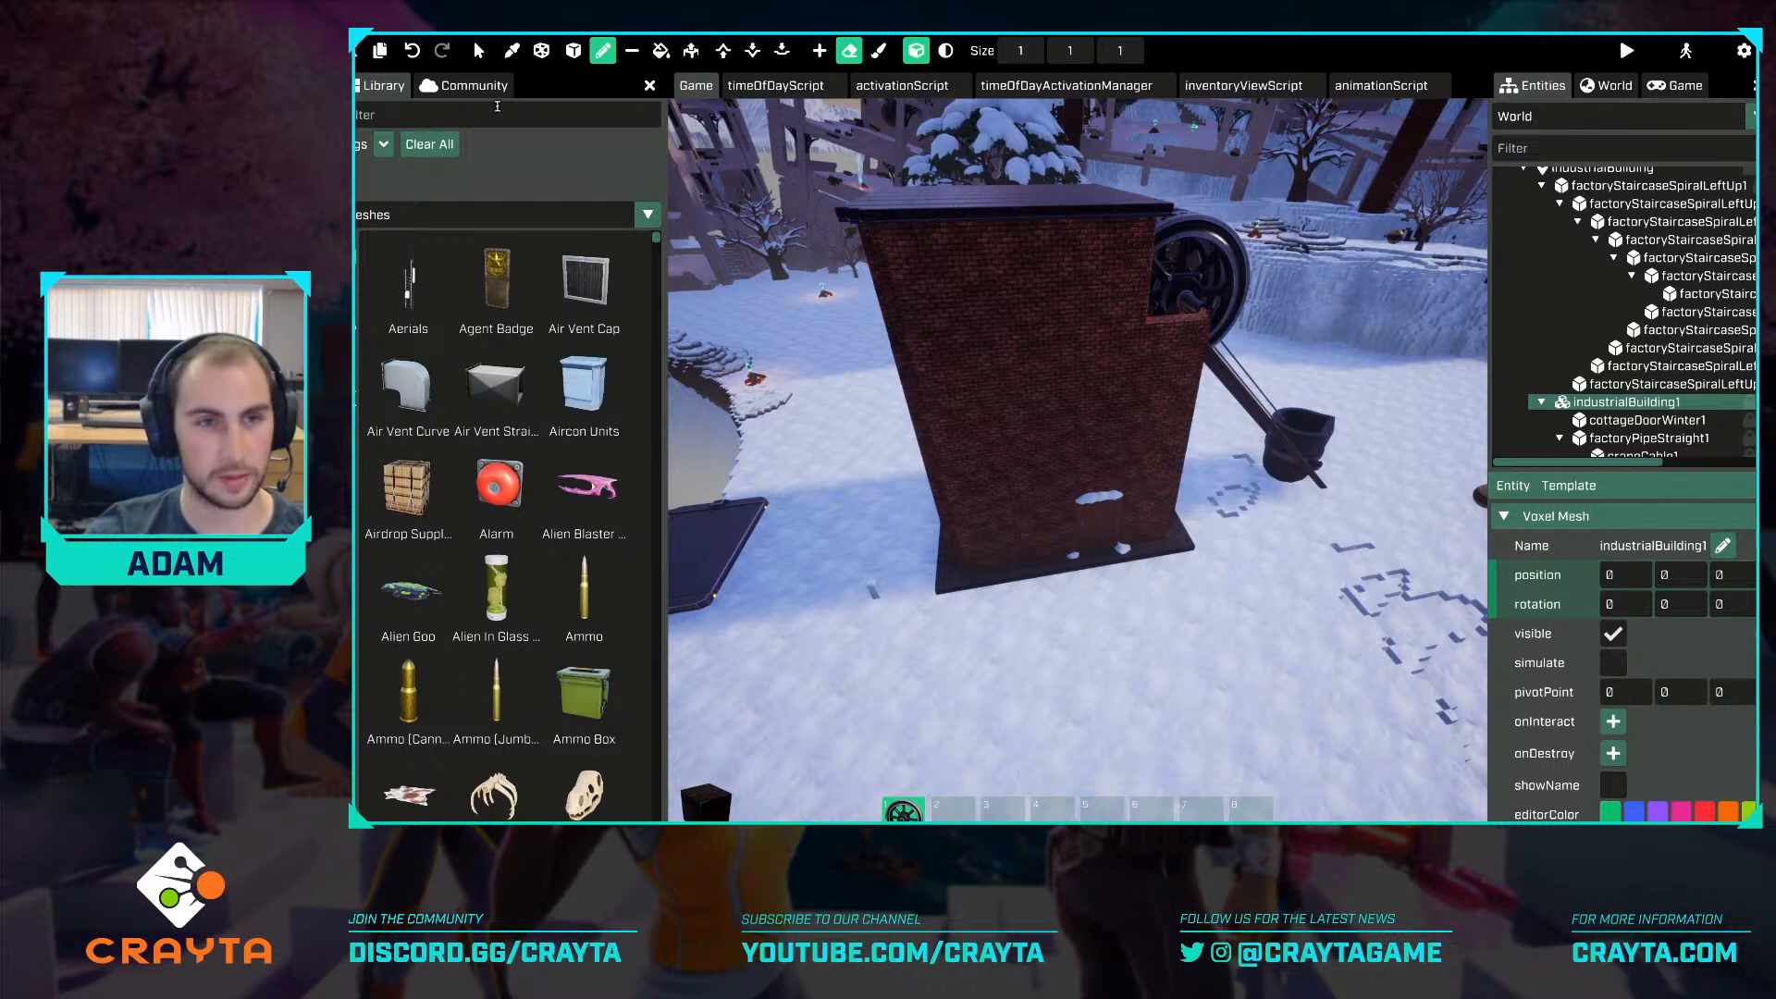
click(497, 106)
text(window)
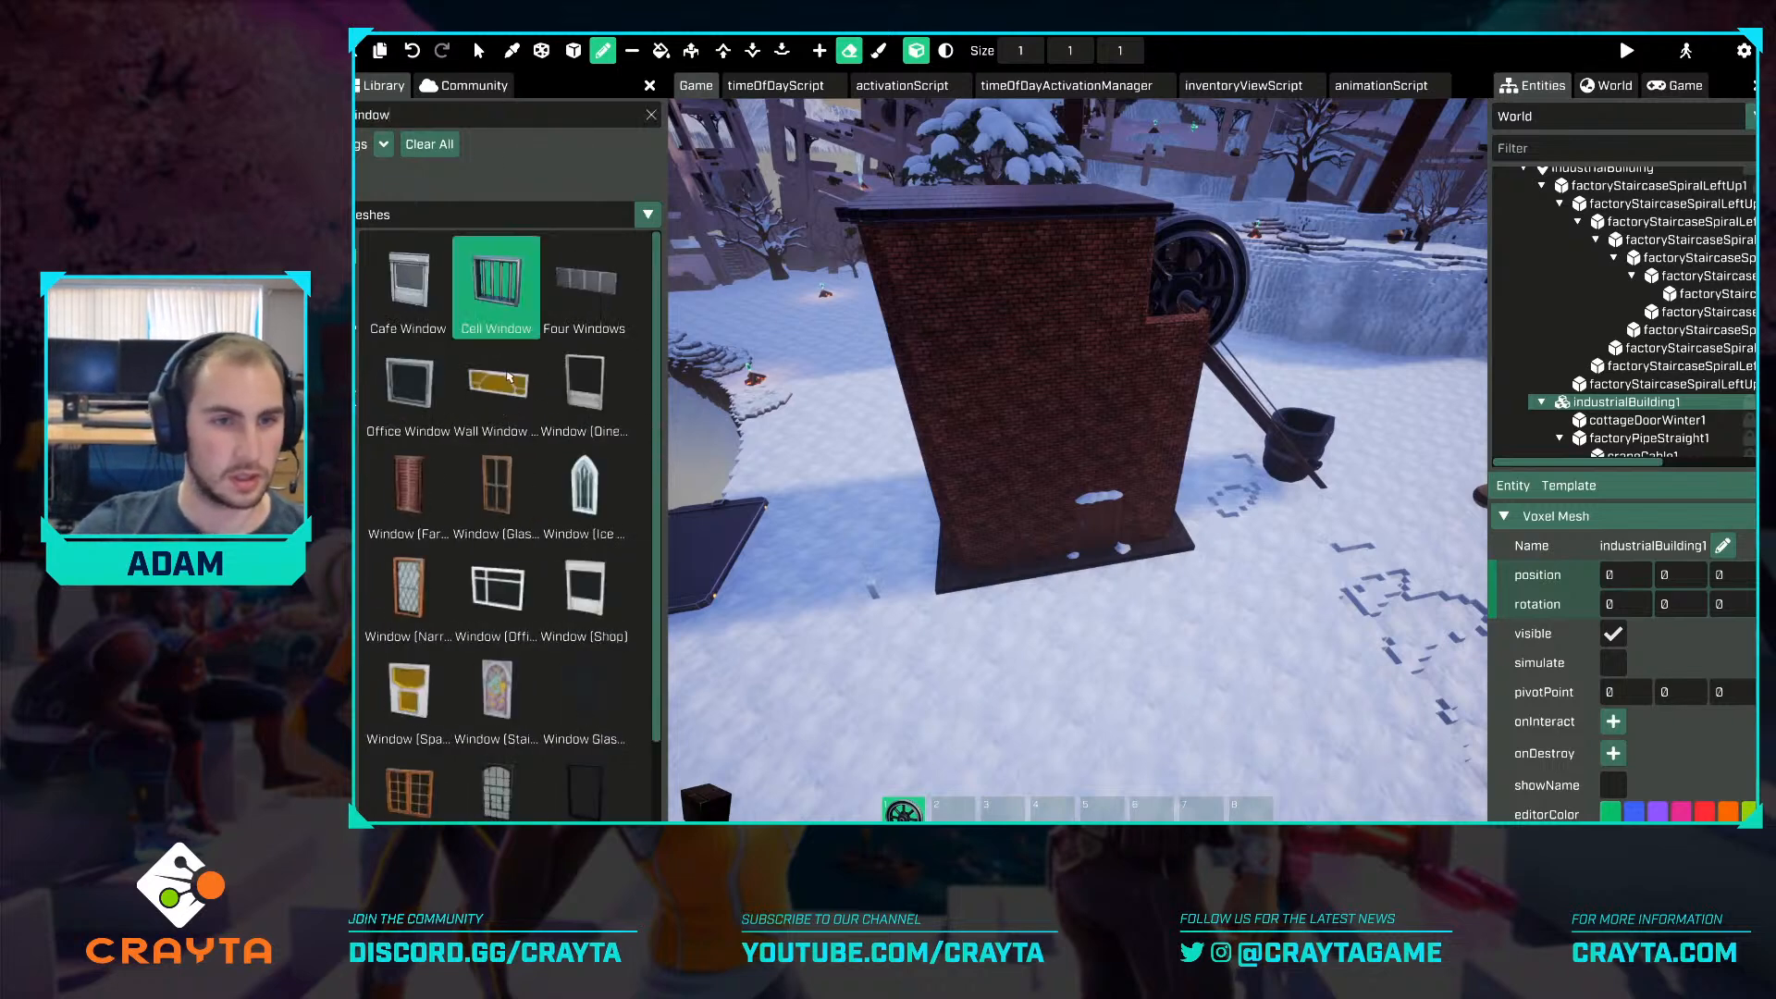
text(f)
scroll(504, 518, down, 2)
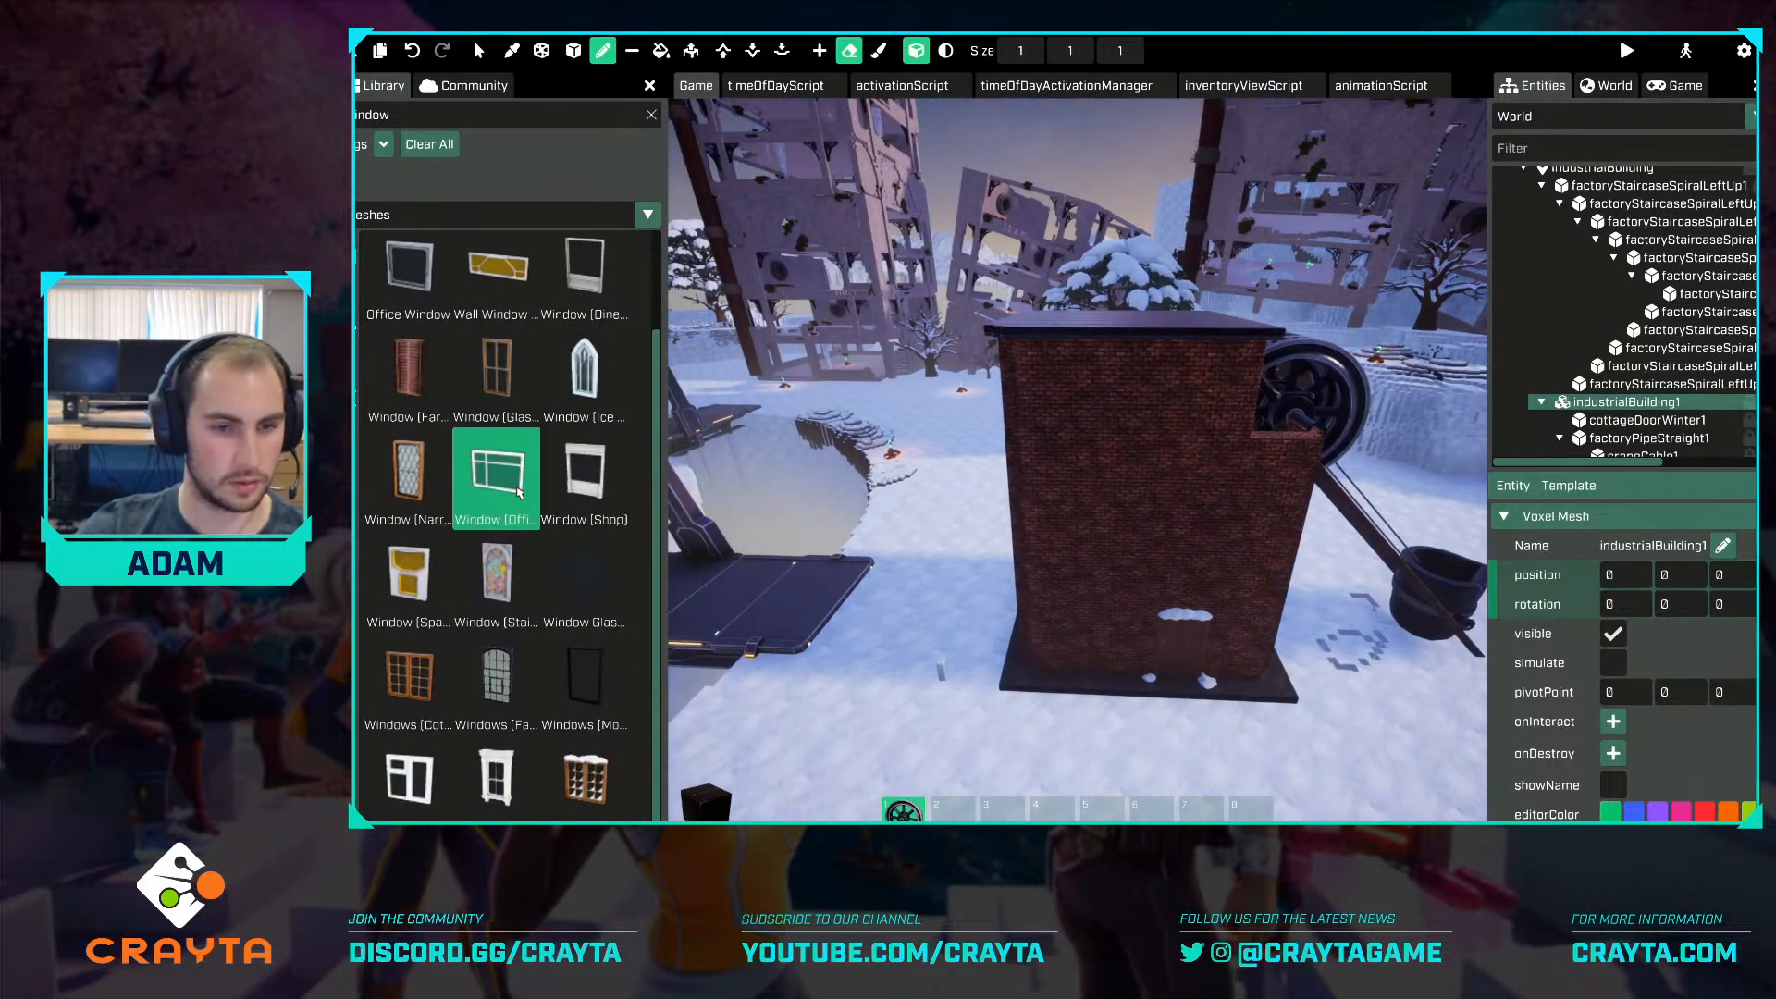
drag(515, 488, 1154, 530)
Cut an 8 x 2 x 12 box-shaped window opening through the tower's brick wall, using the Shape tool in erase mode.
key(w)
click(574, 51)
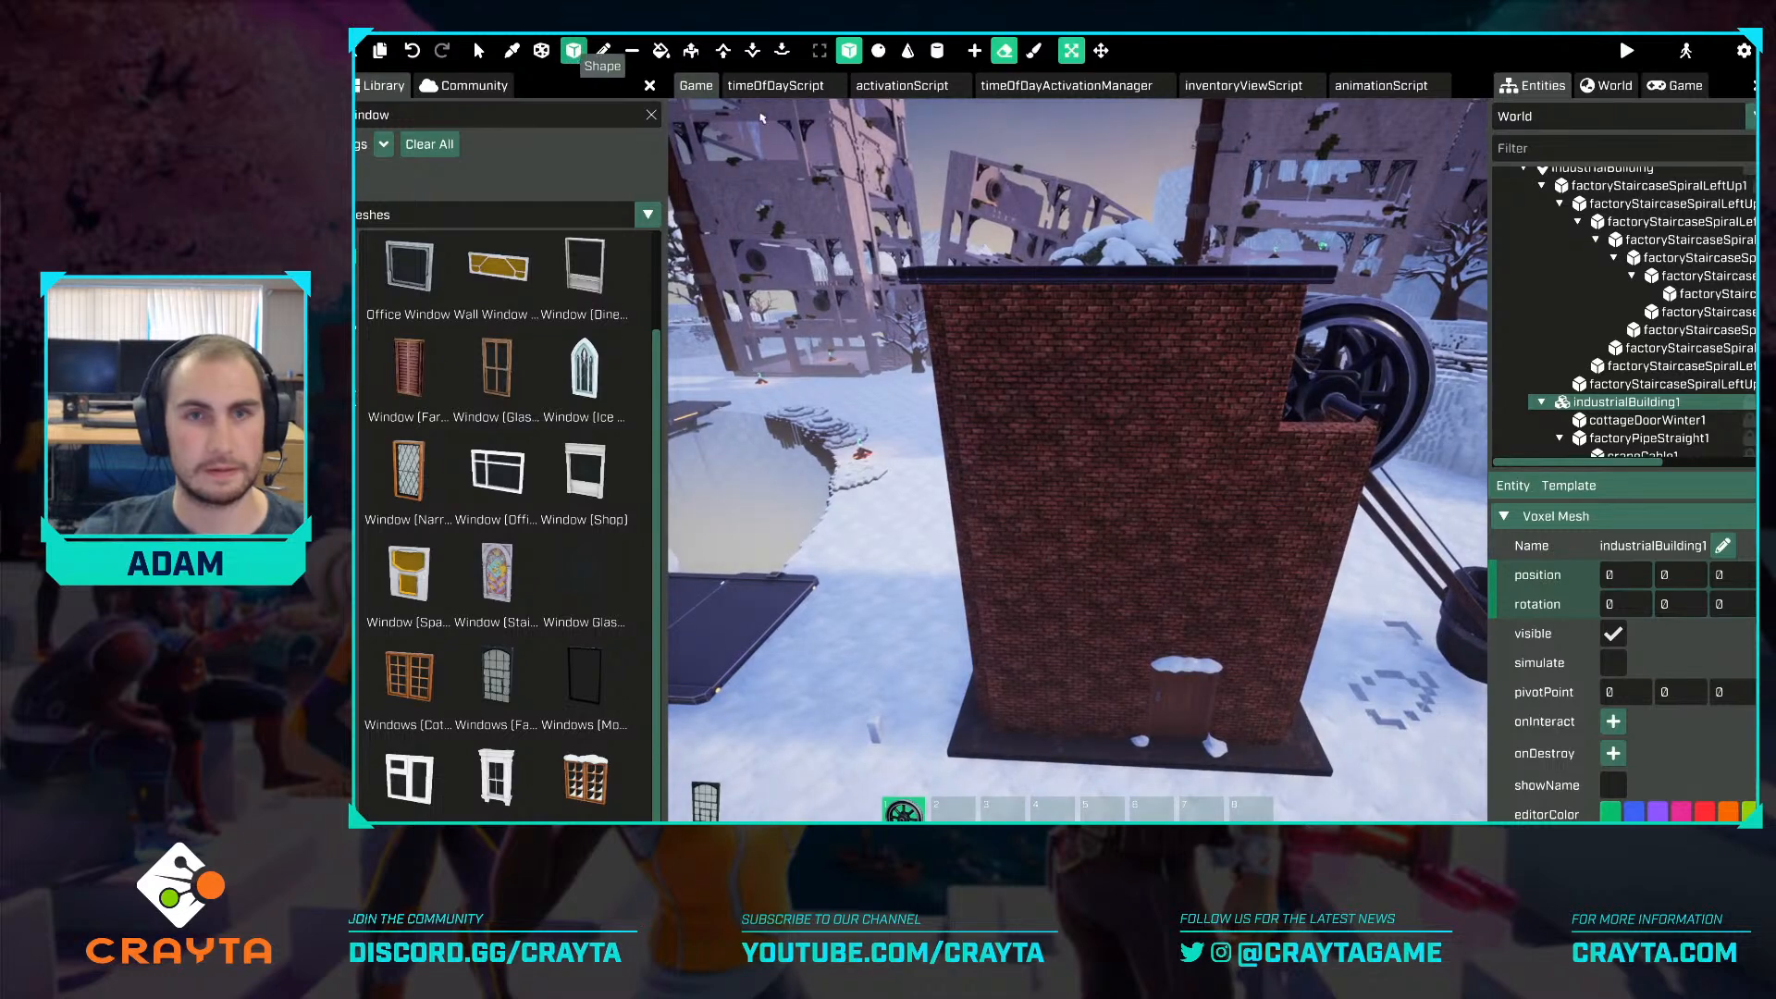
key(w)
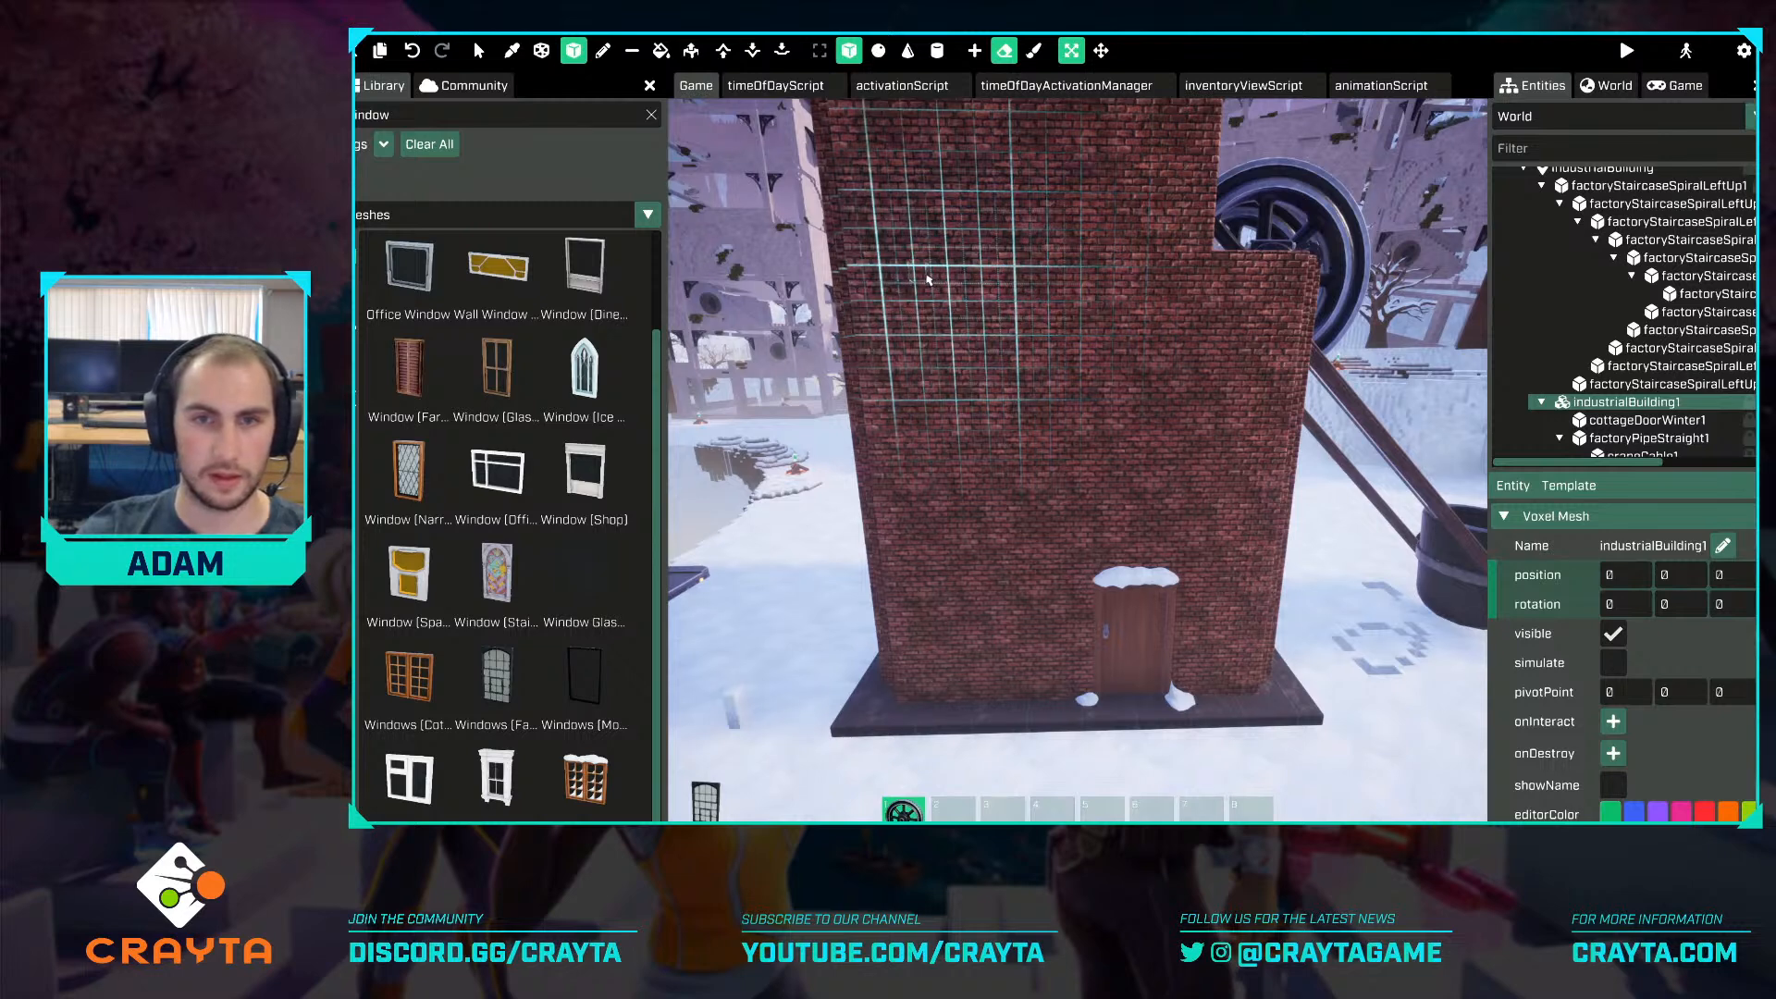
drag(928, 280, 1046, 456)
right_drag(1046, 456, 1078, 444)
scroll(1077, 452, up, 2)
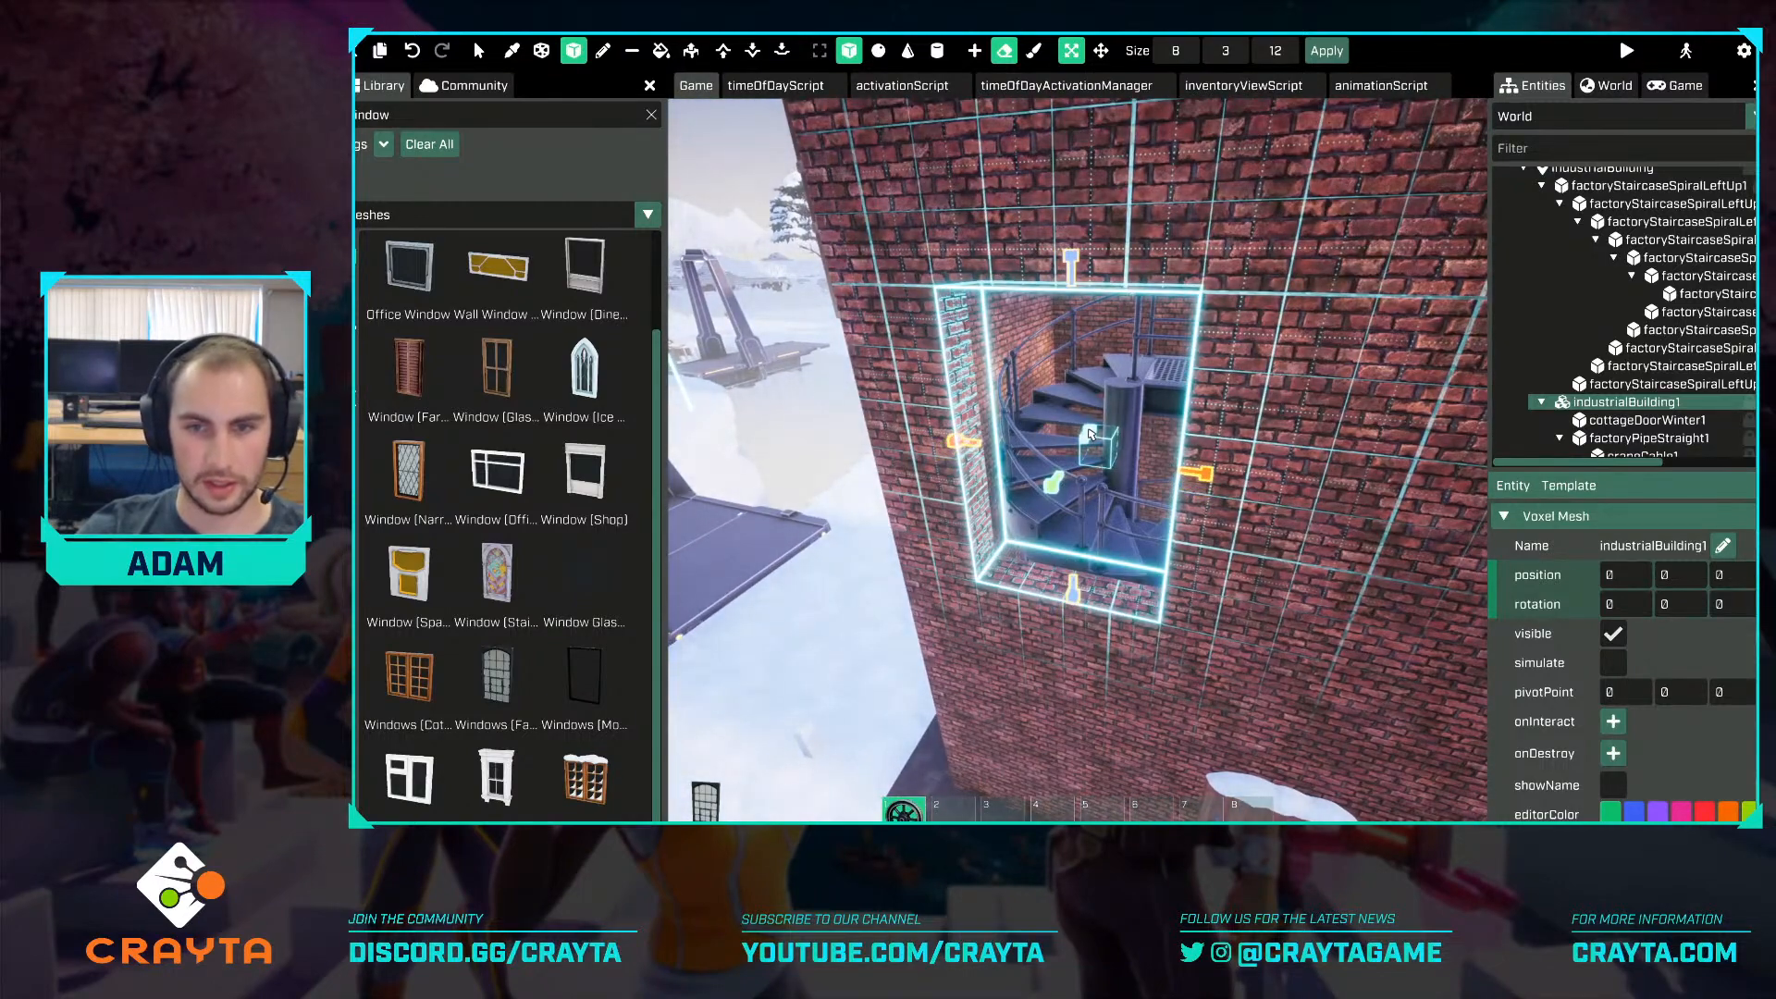
click(1086, 444)
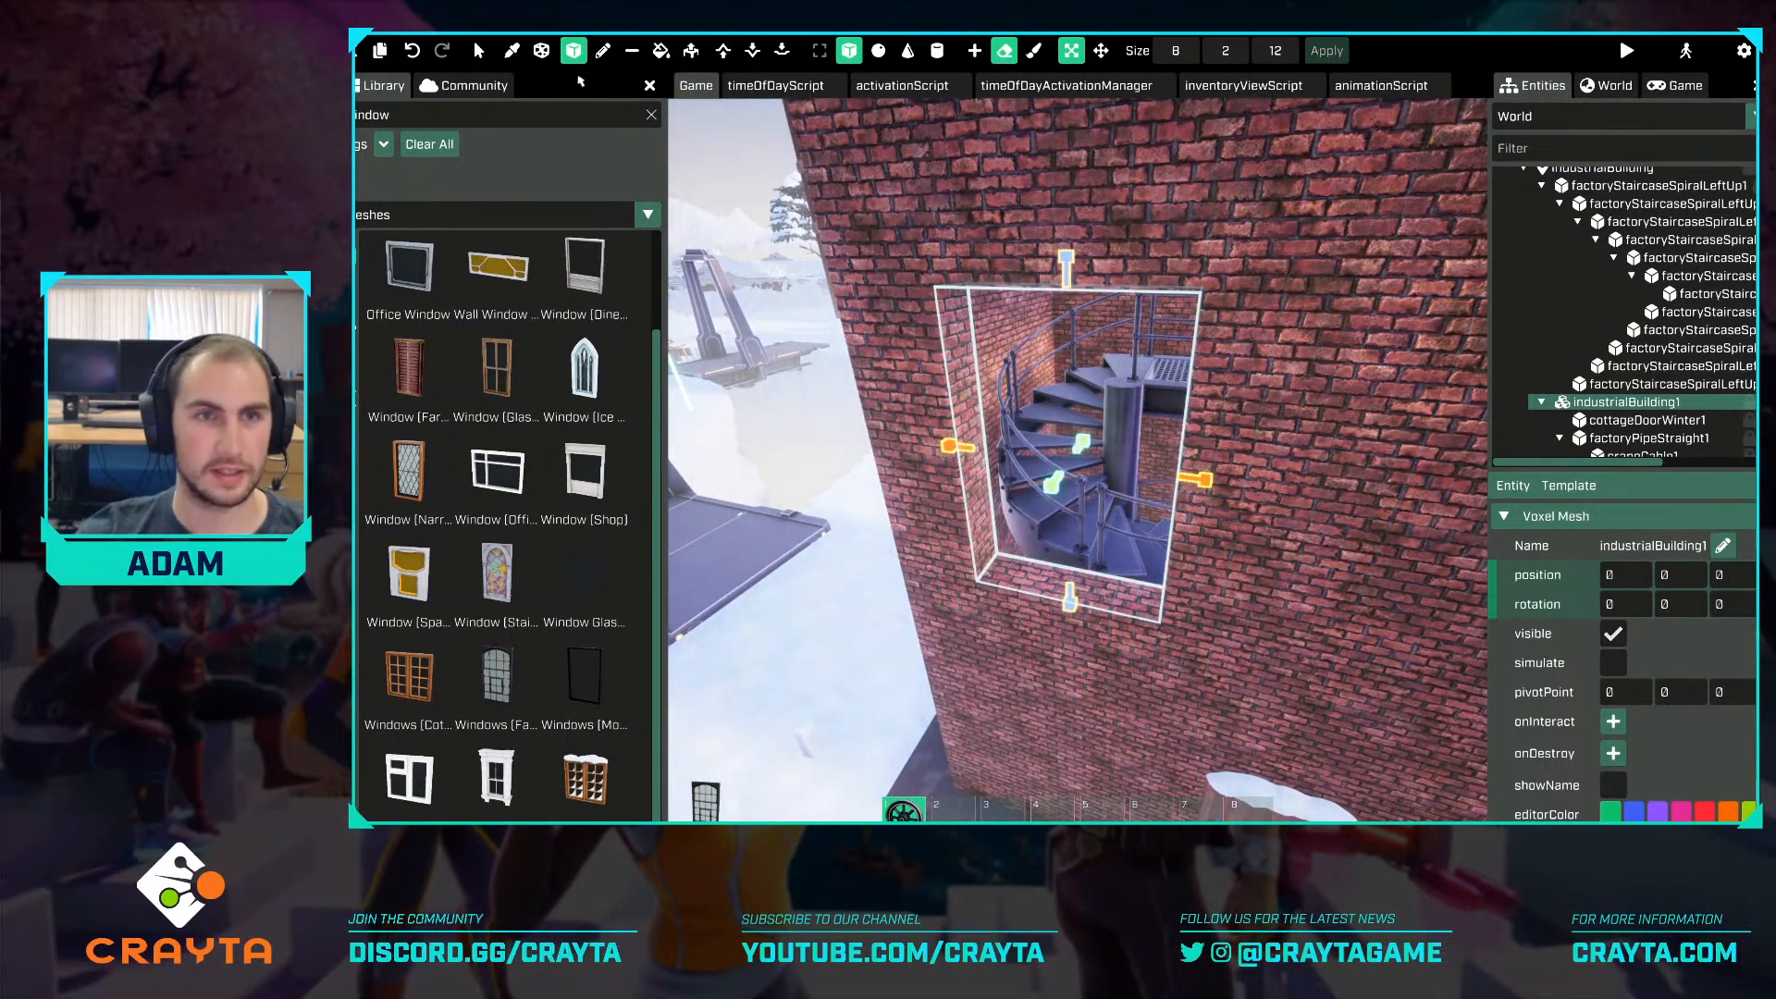
Place the arched factory window in the opening at position -250, 275, 500 and extrude the surrounding bricks to close the gap around it.
click(499, 52)
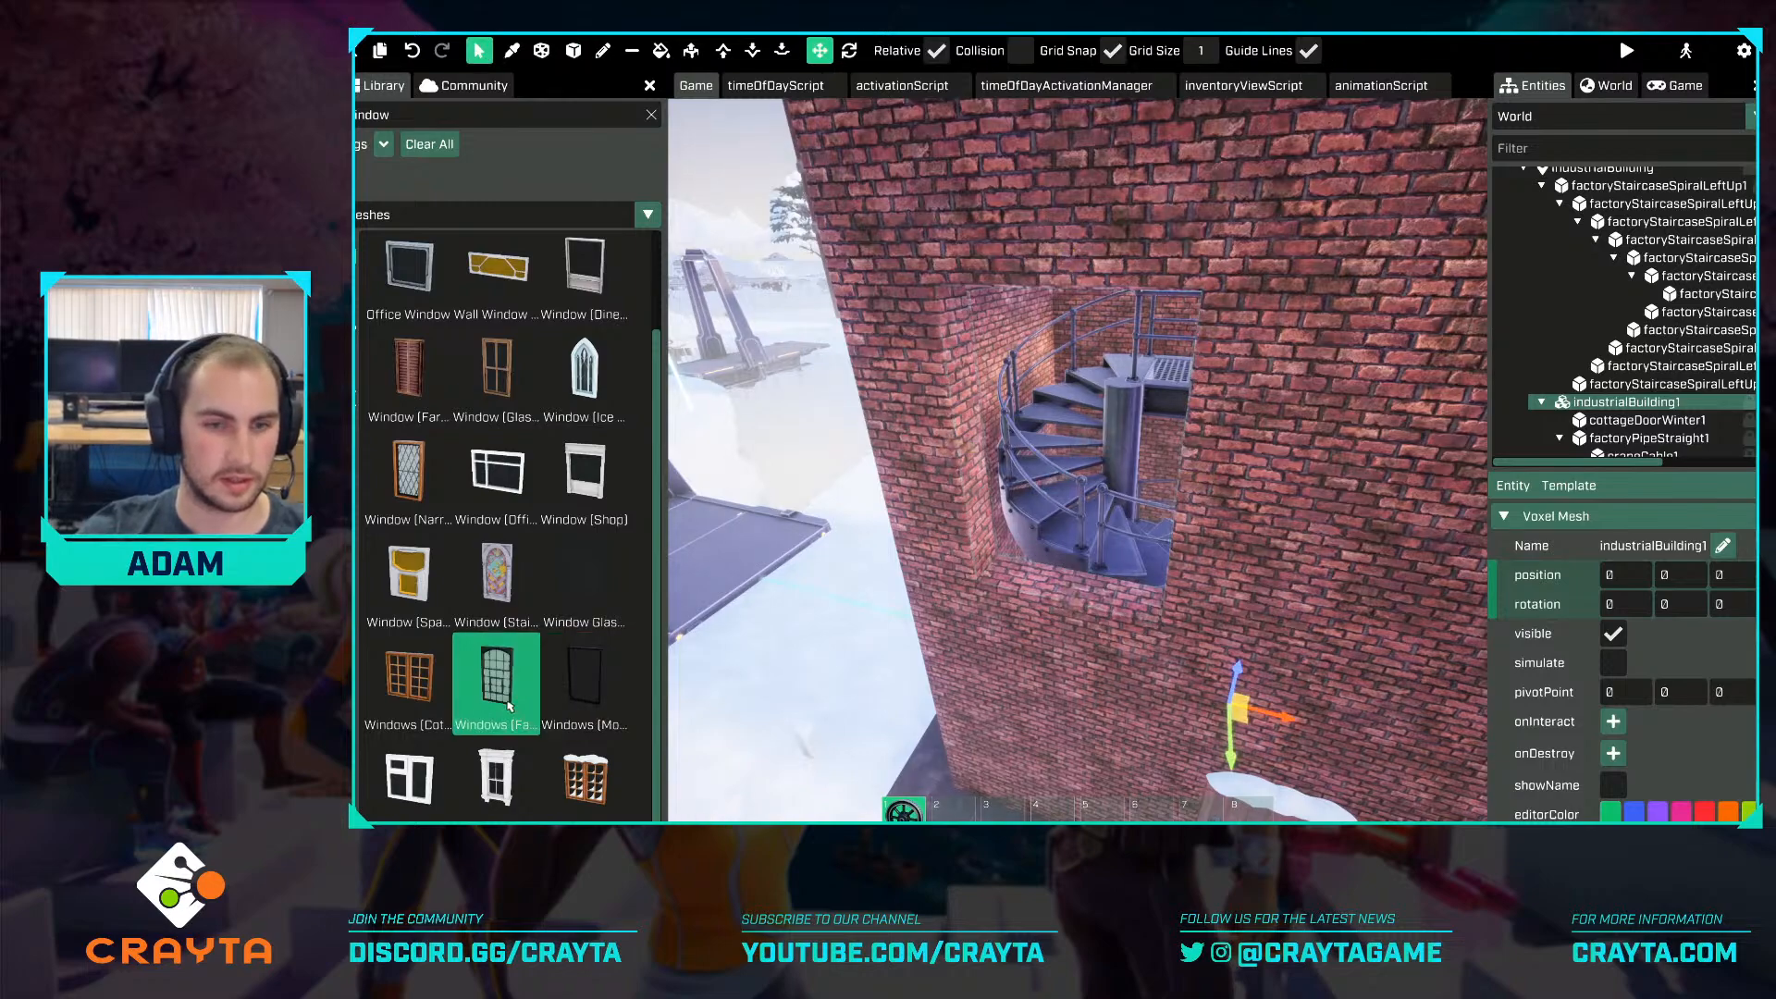
drag(497, 676, 1078, 594)
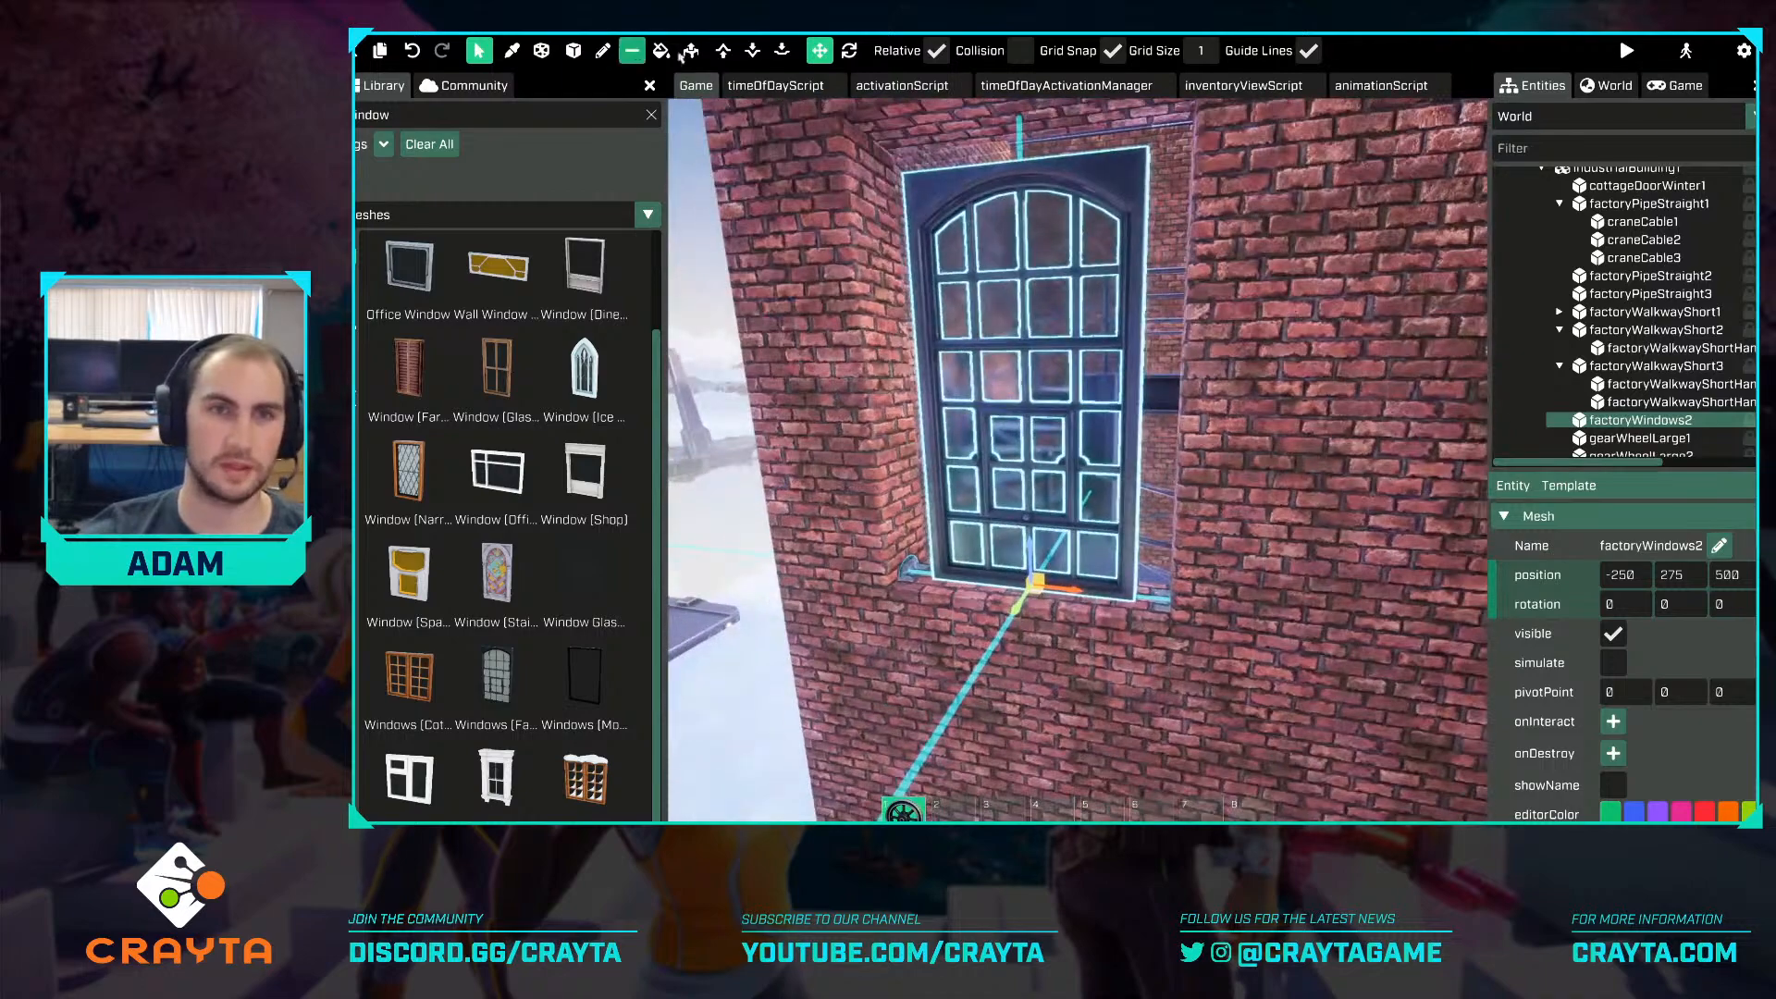
click(691, 50)
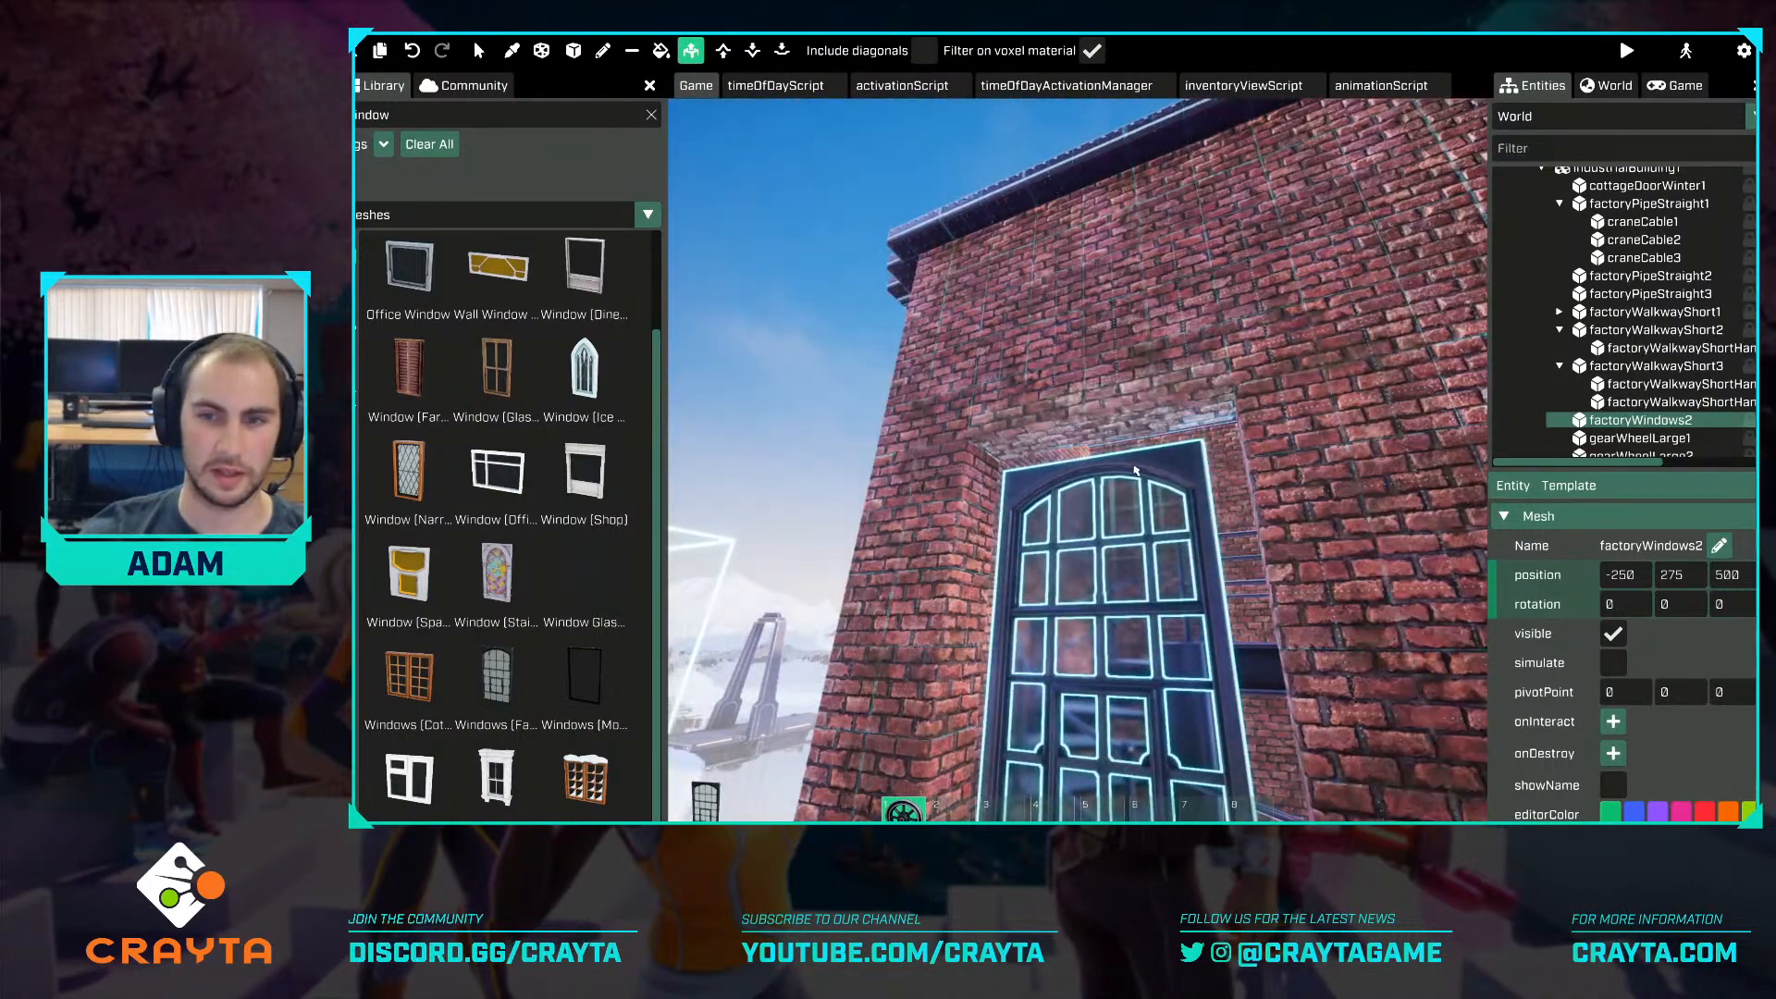
right_drag(1136, 471, 1082, 553)
key(w)
click(1127, 523)
key(Escape)
Duplicate the factory window from inside the tower.
key(s)
key(w)
key(w)
key(ctrl+d)
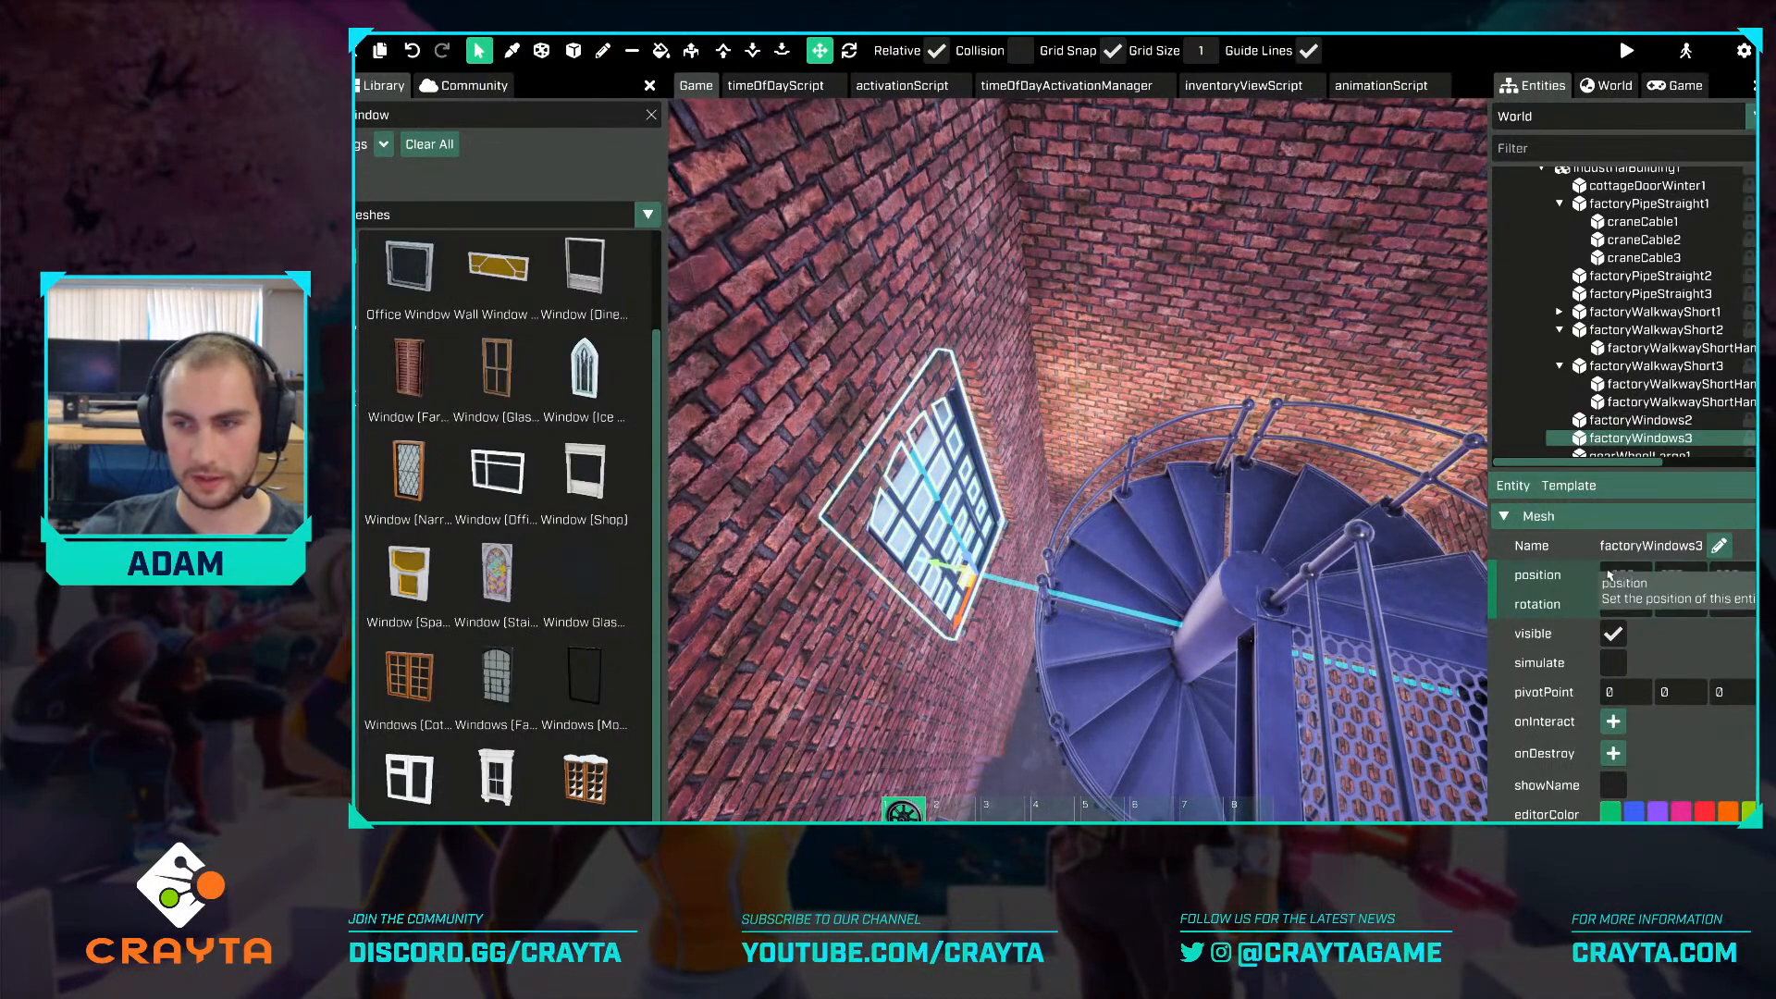
Try the duplicated window at X position 250, and undo the move.
click(1647, 577)
key(Return)
key(s)
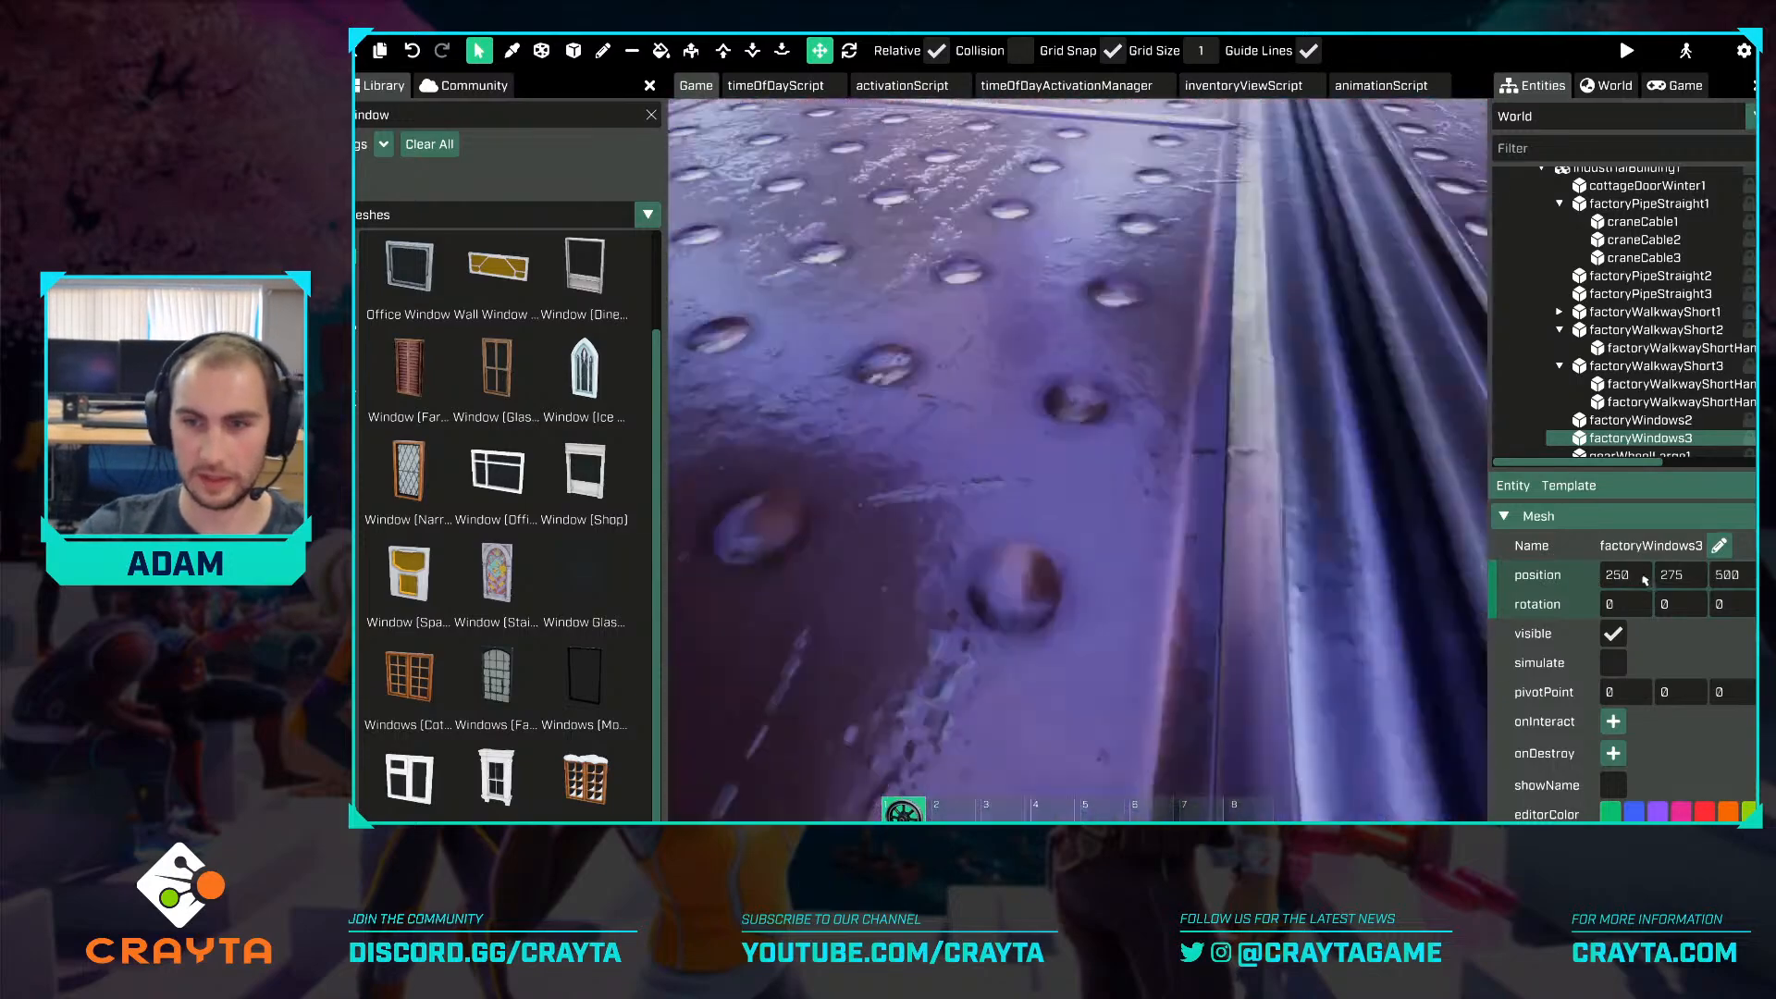
right_drag(1011, 623, 1098, 583)
key(w)
key(ctrl+z)
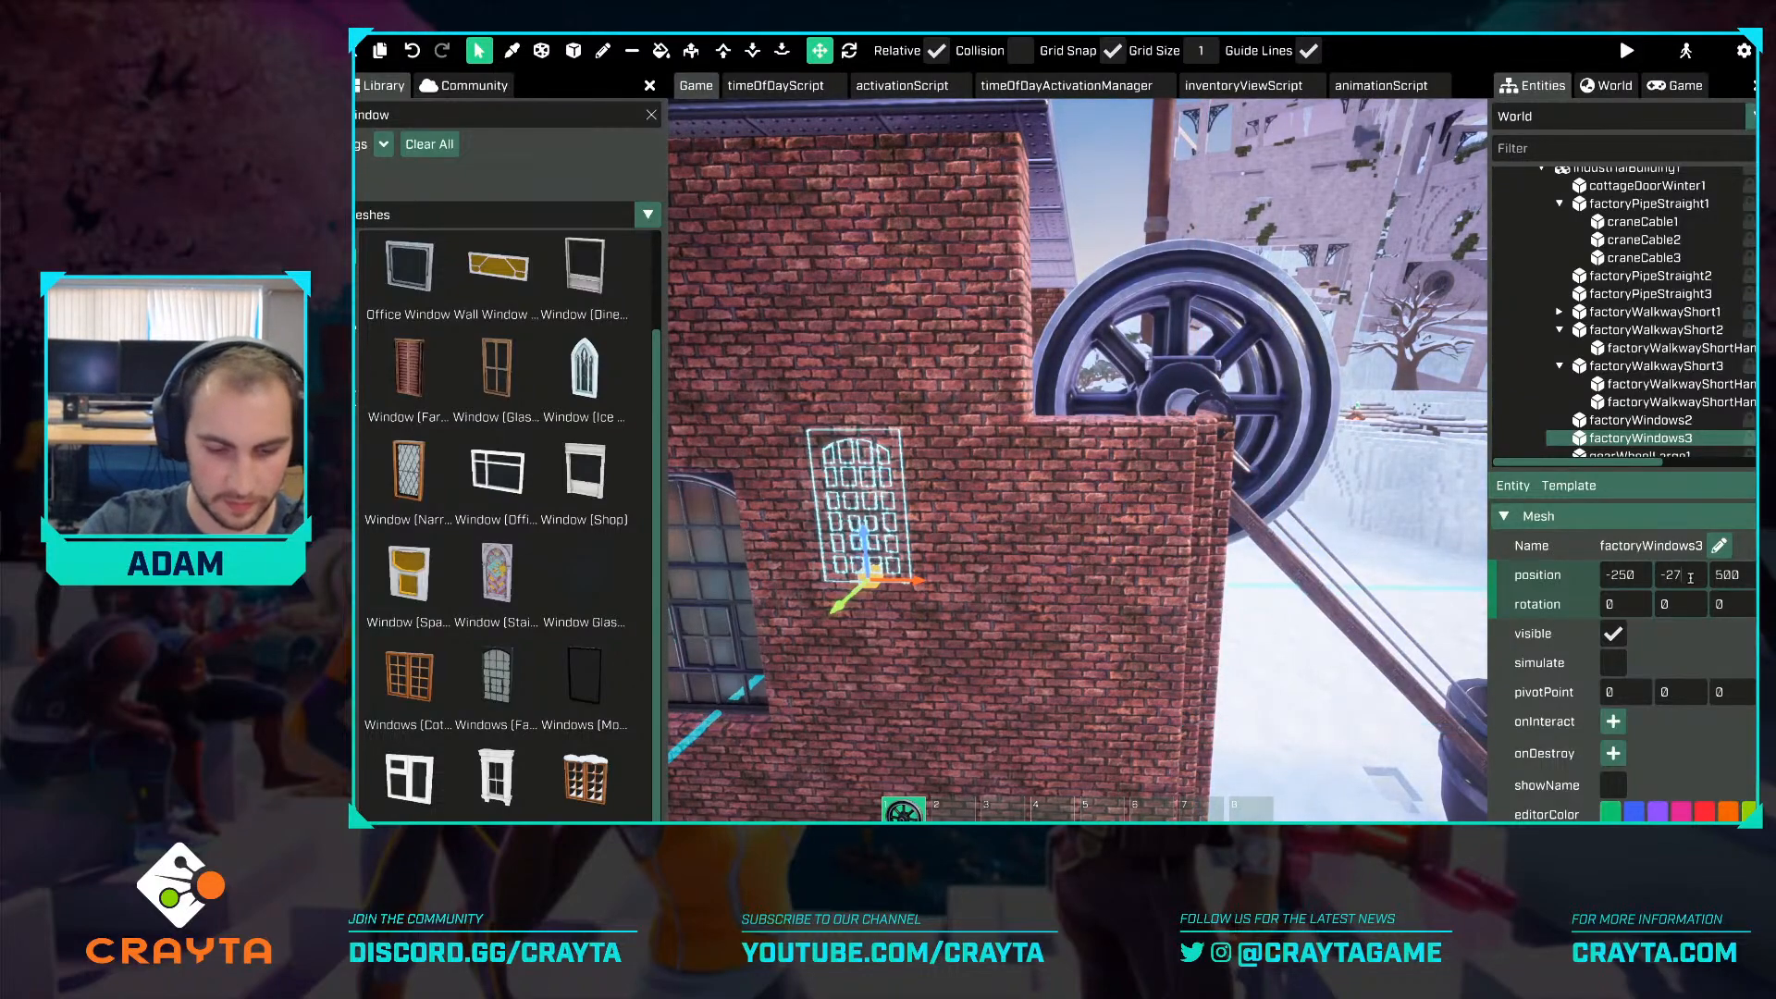
Set the duplicated window's Y position to -275 to place it in the opposite wall.
key(f)
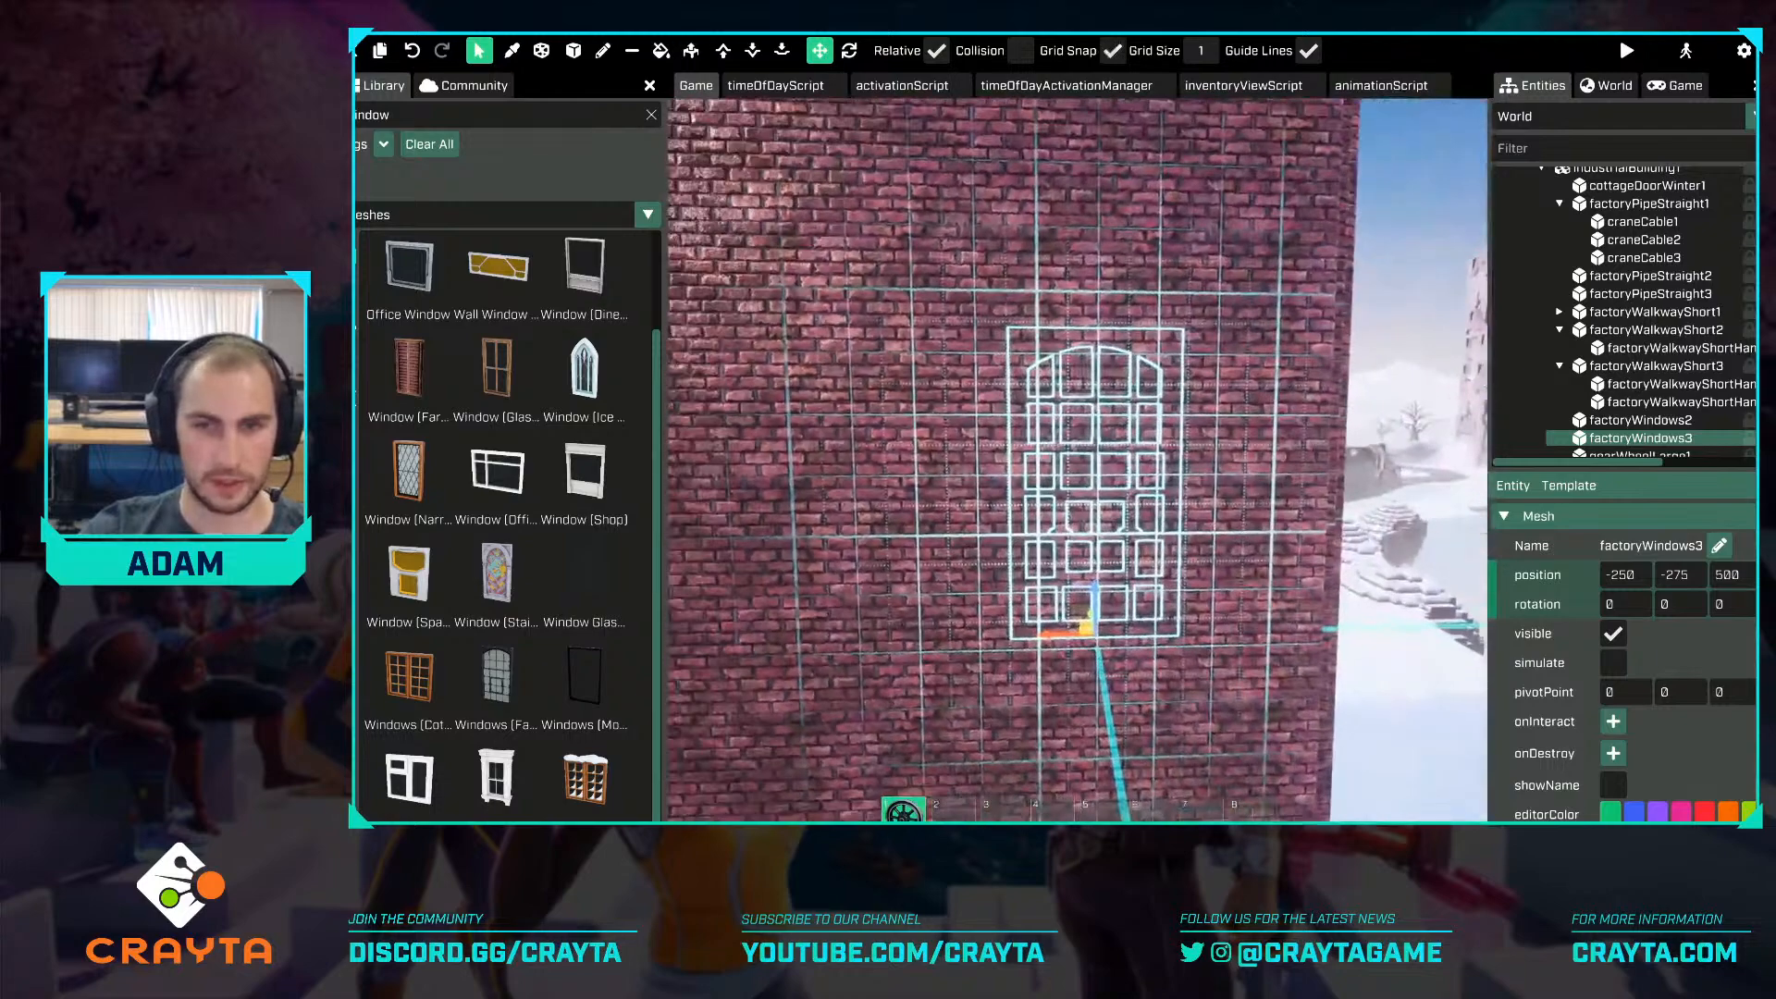
right_drag(1064, 527, 1101, 518)
key(w)
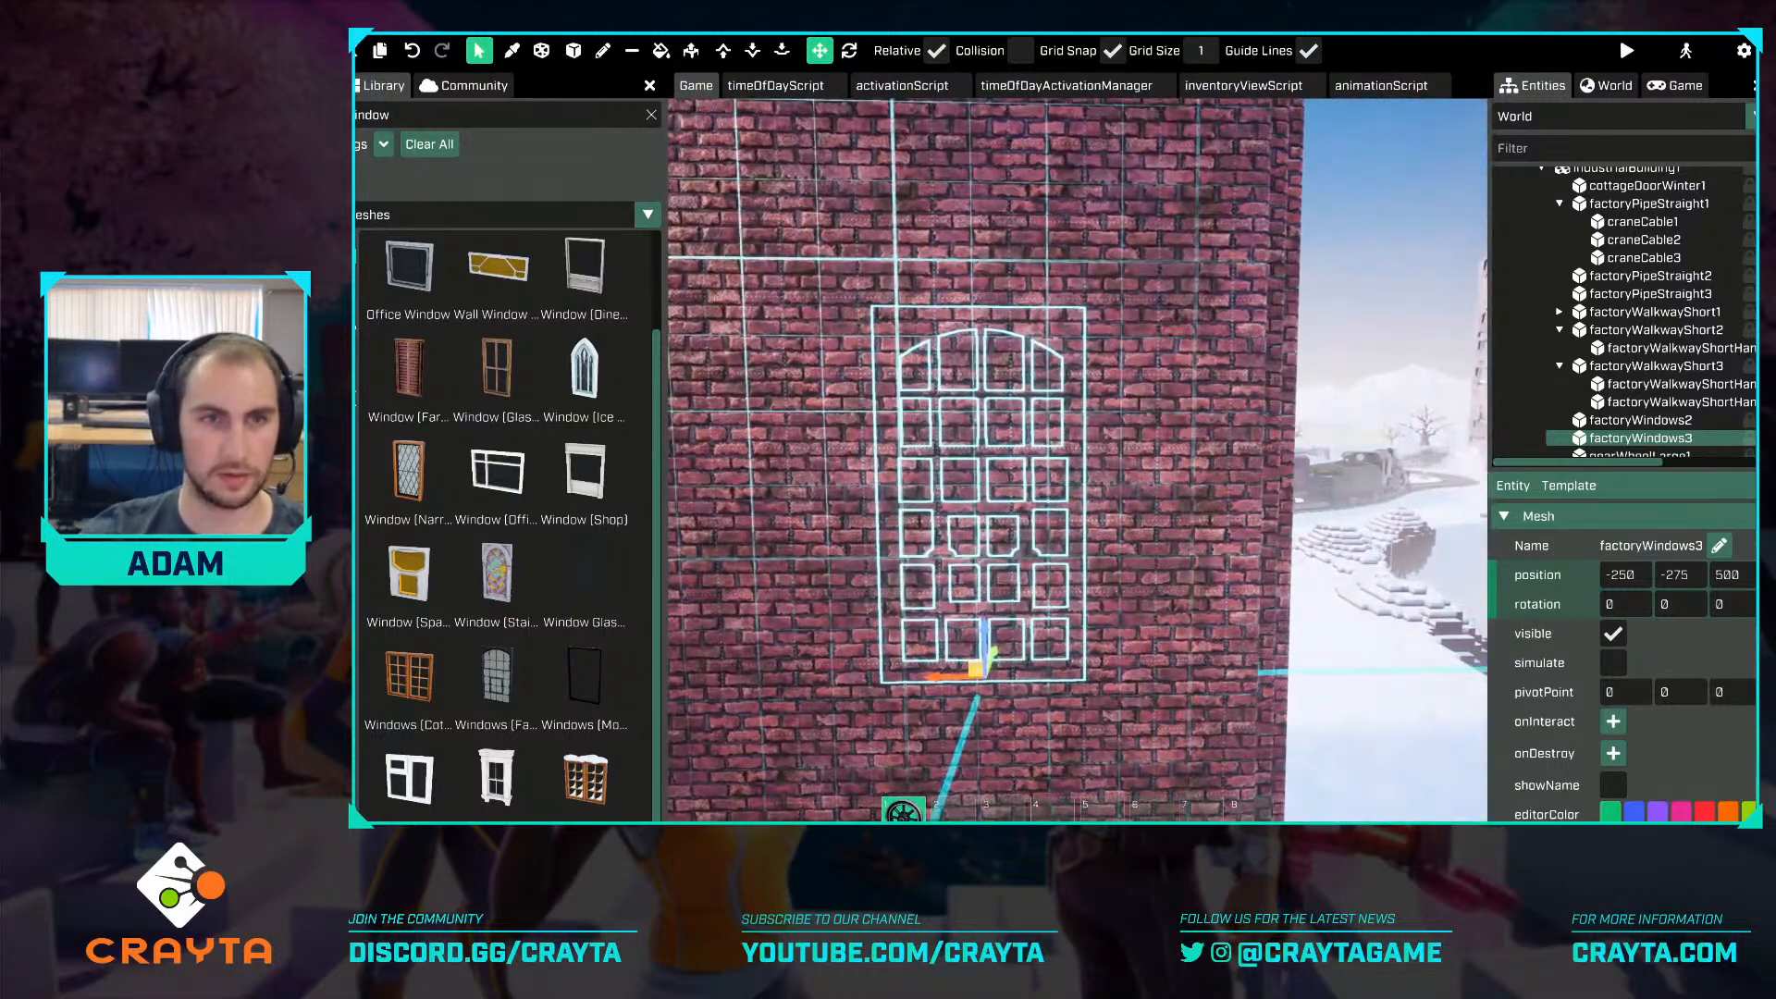
Erase a 6 x 2 x 11 box of bricks around the duplicated window to open the wall for it.
right_drag(795, 241, 558, 55)
click(572, 51)
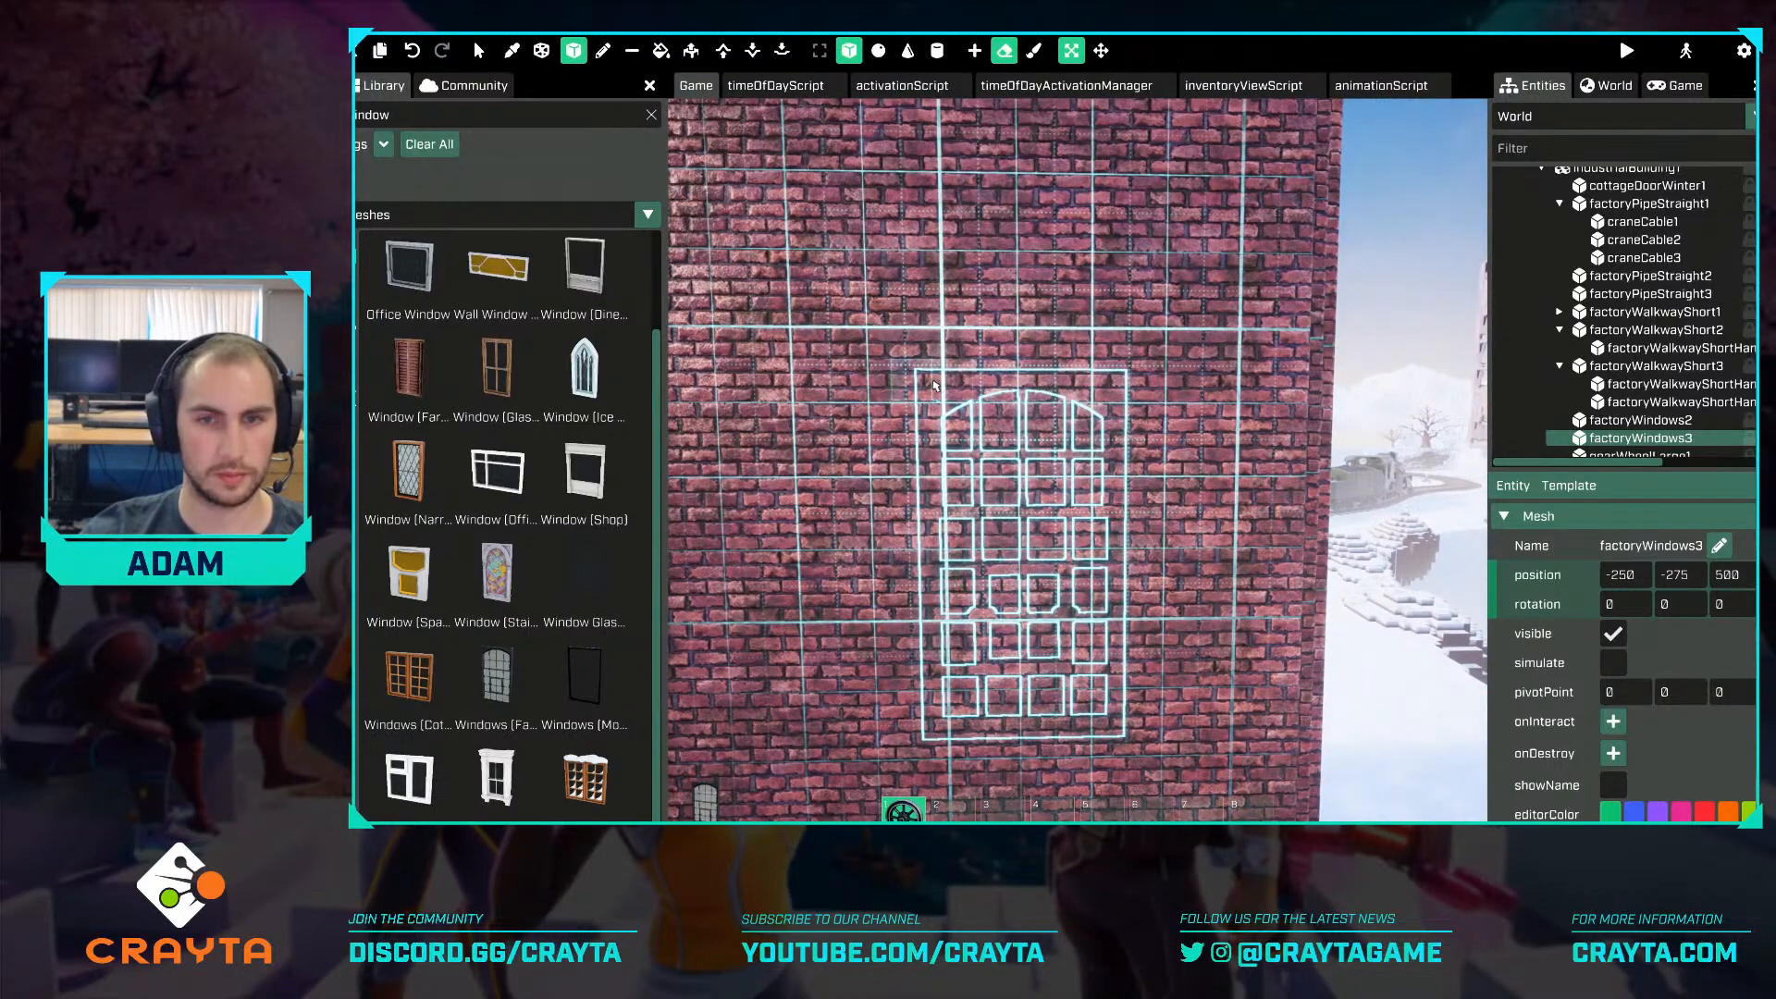
key(w)
right_drag(1115, 728, 1058, 578)
drag(1092, 568, 1116, 546)
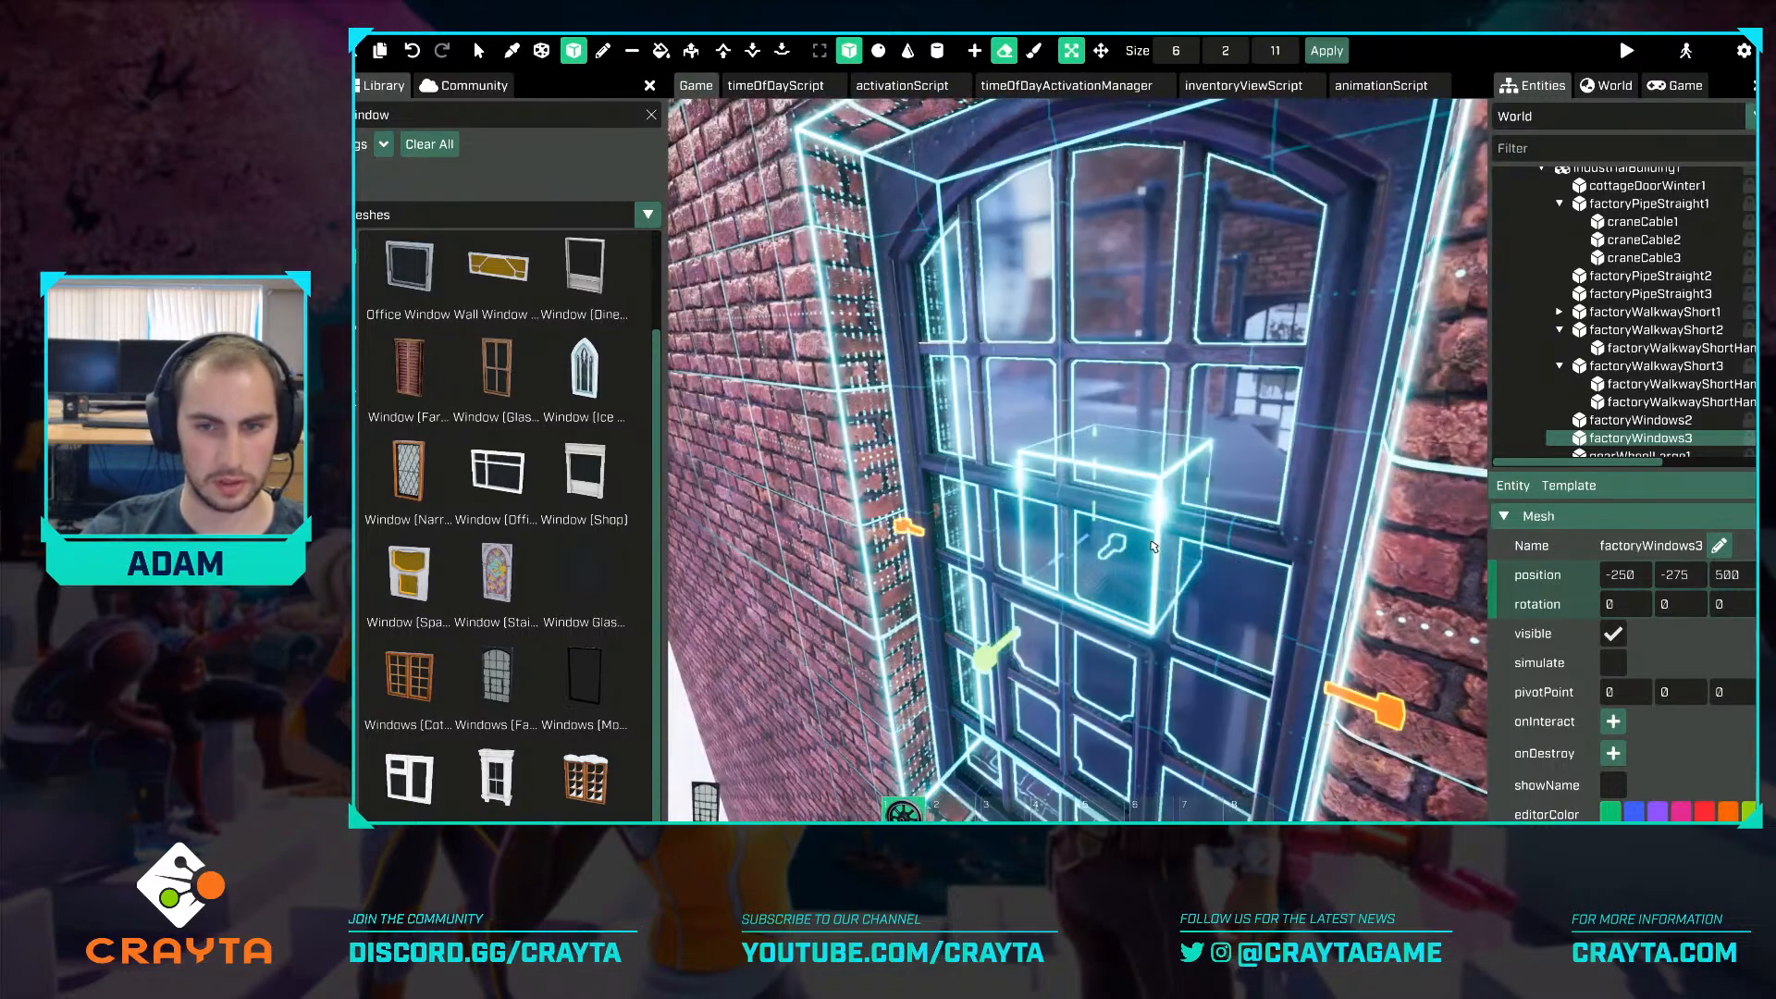
click(480, 52)
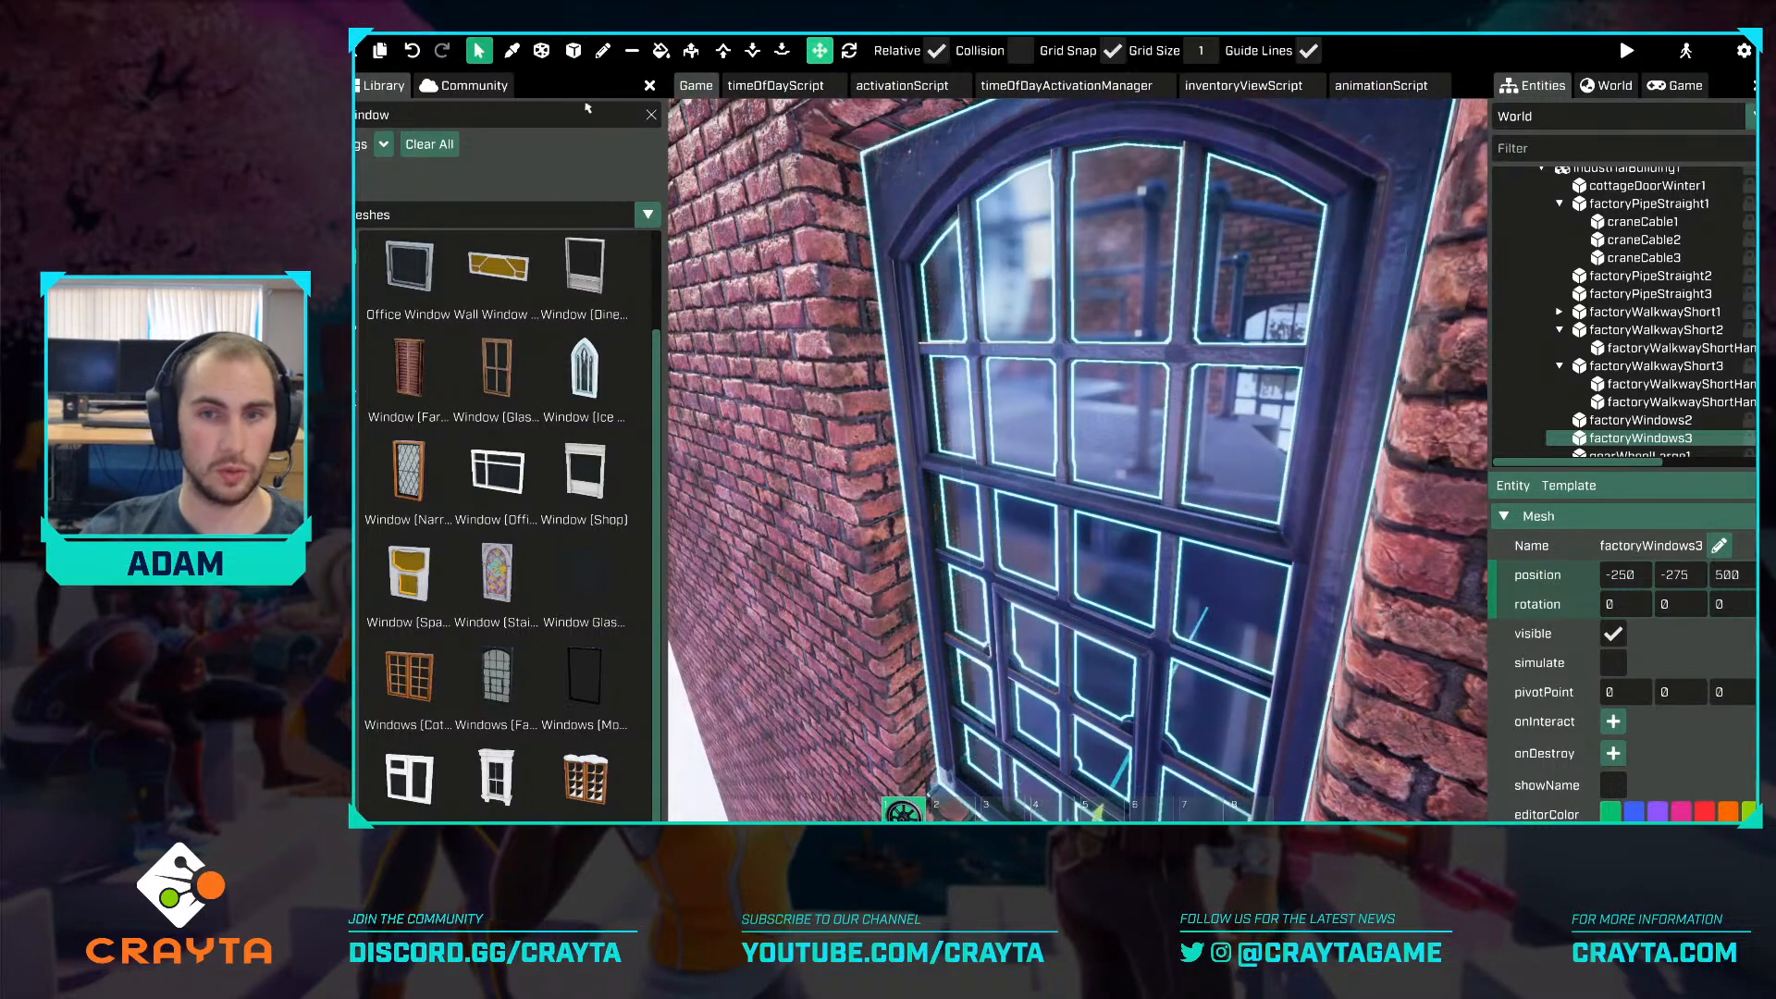
Place an ActivationCampfire template on the floor inside the tower and set its position to X 100, Y 0.
key(s)
right_drag(1045, 481, 1163, 553)
key(w)
key(w)
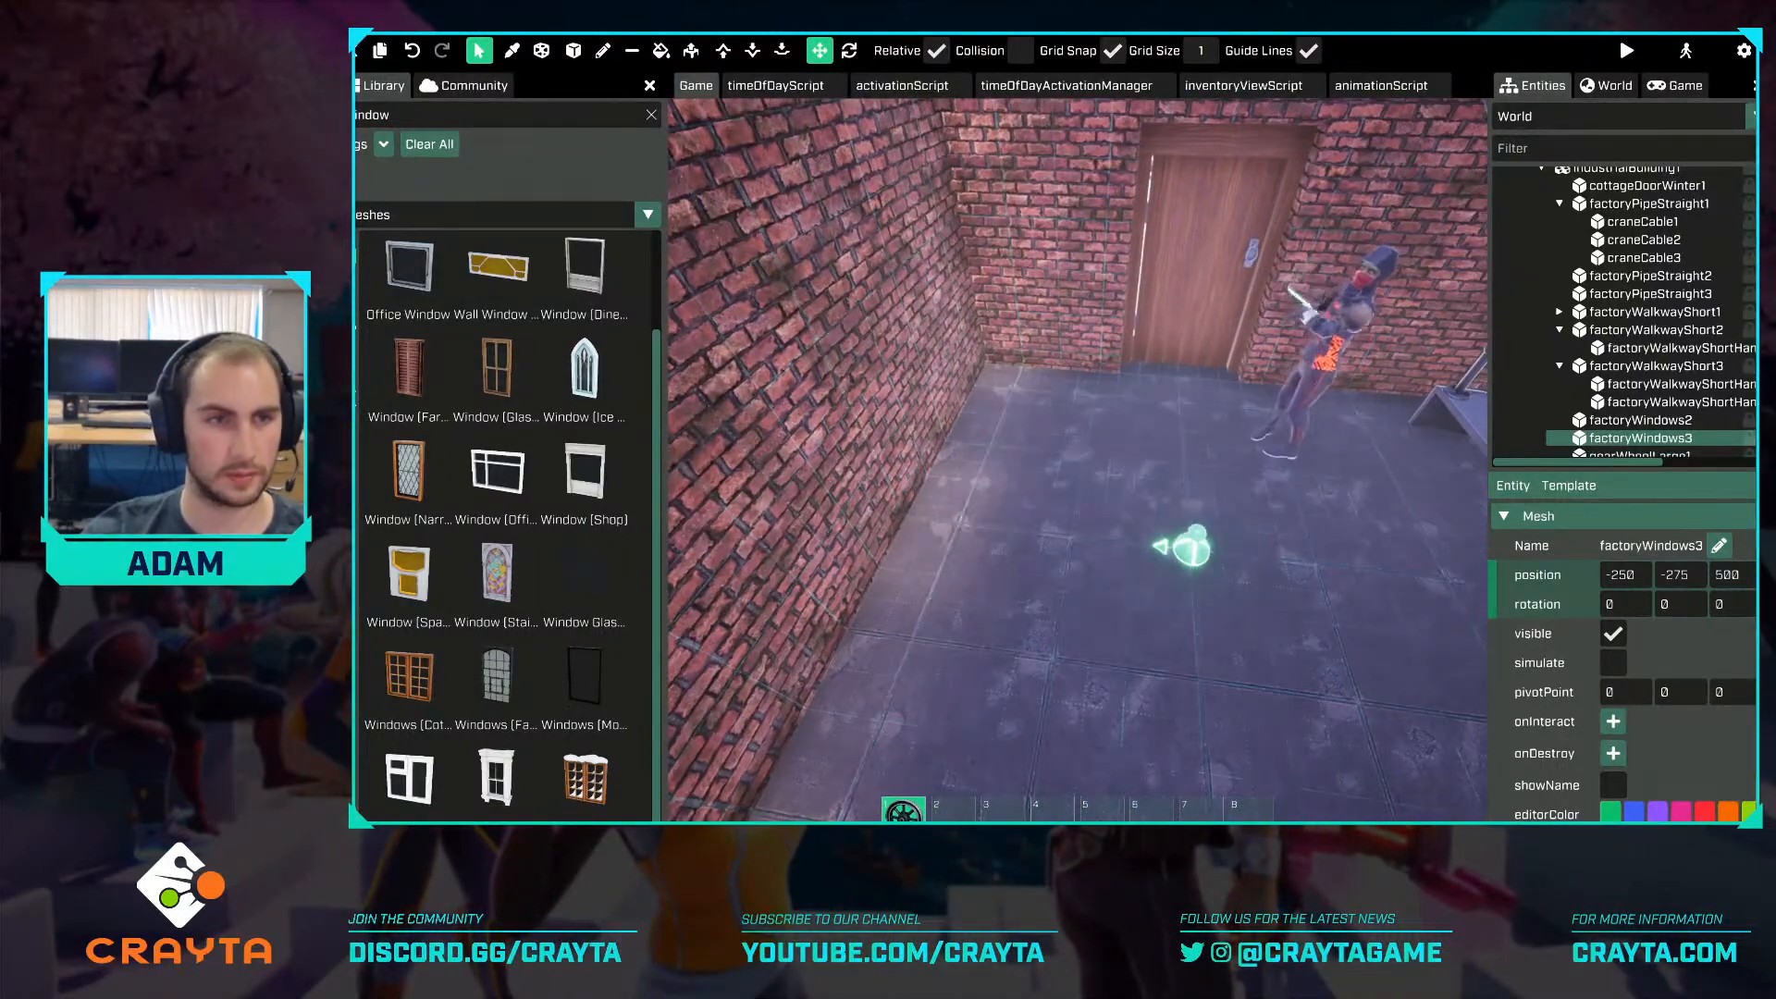
click(421, 143)
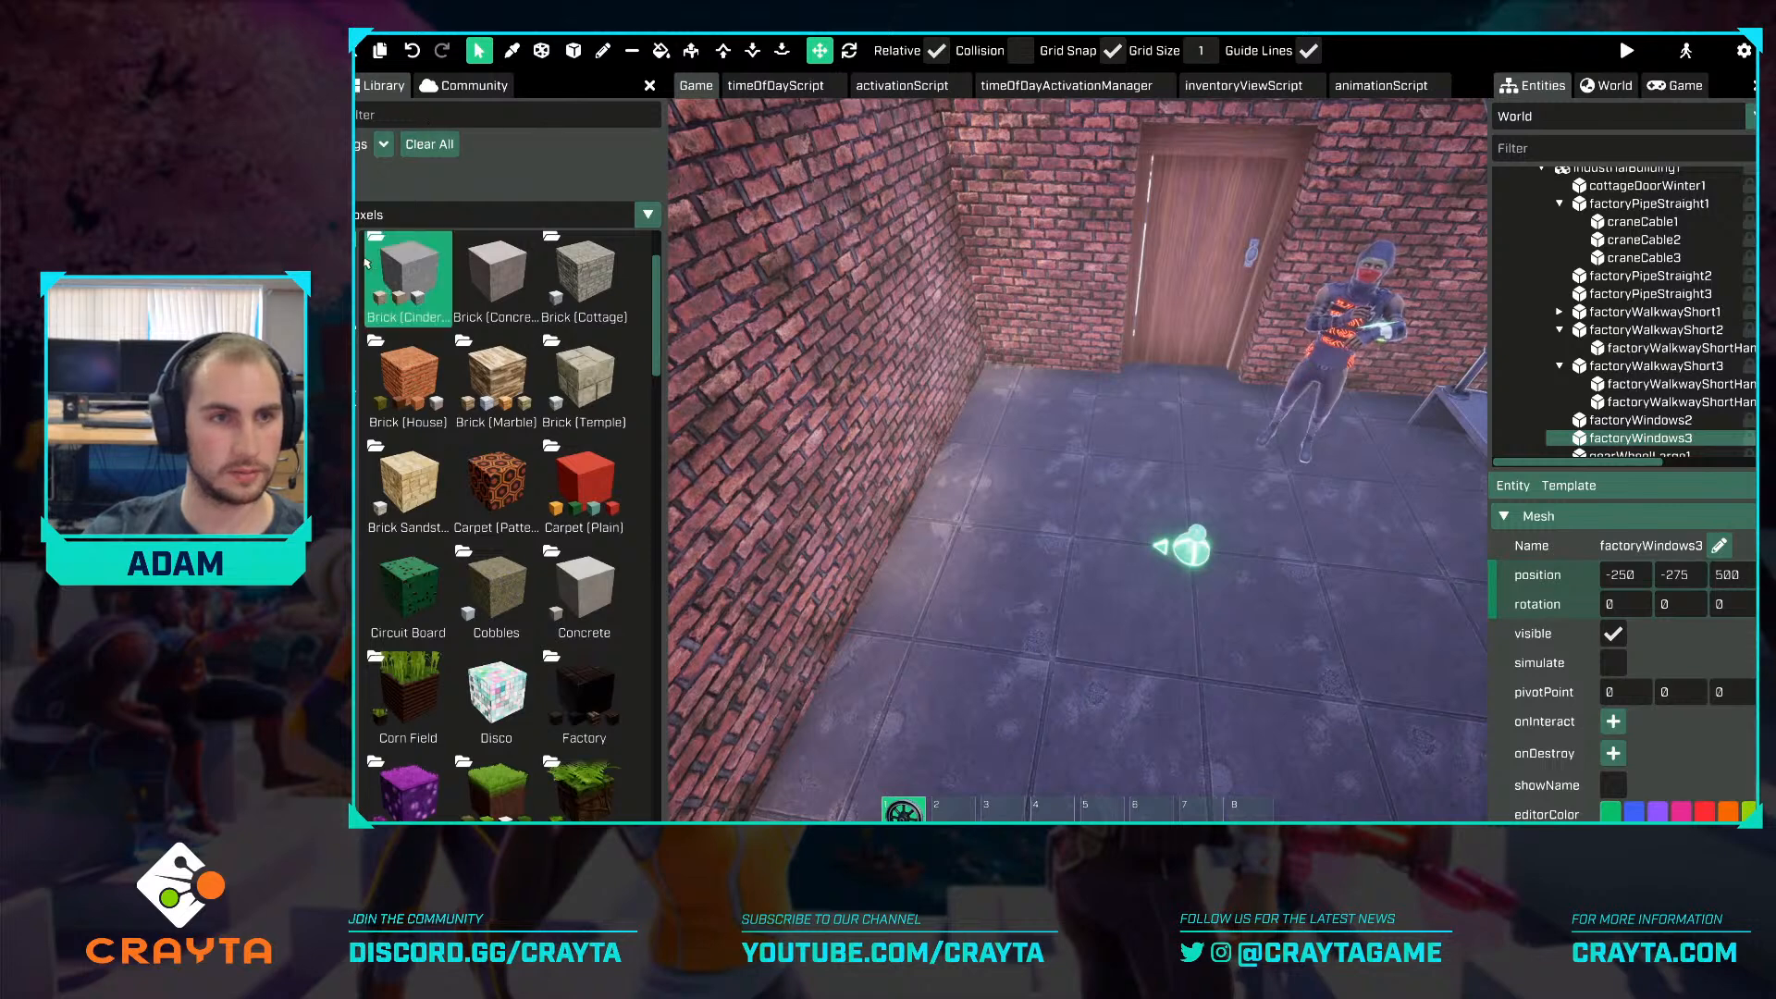
scroll(422, 211, down, 1)
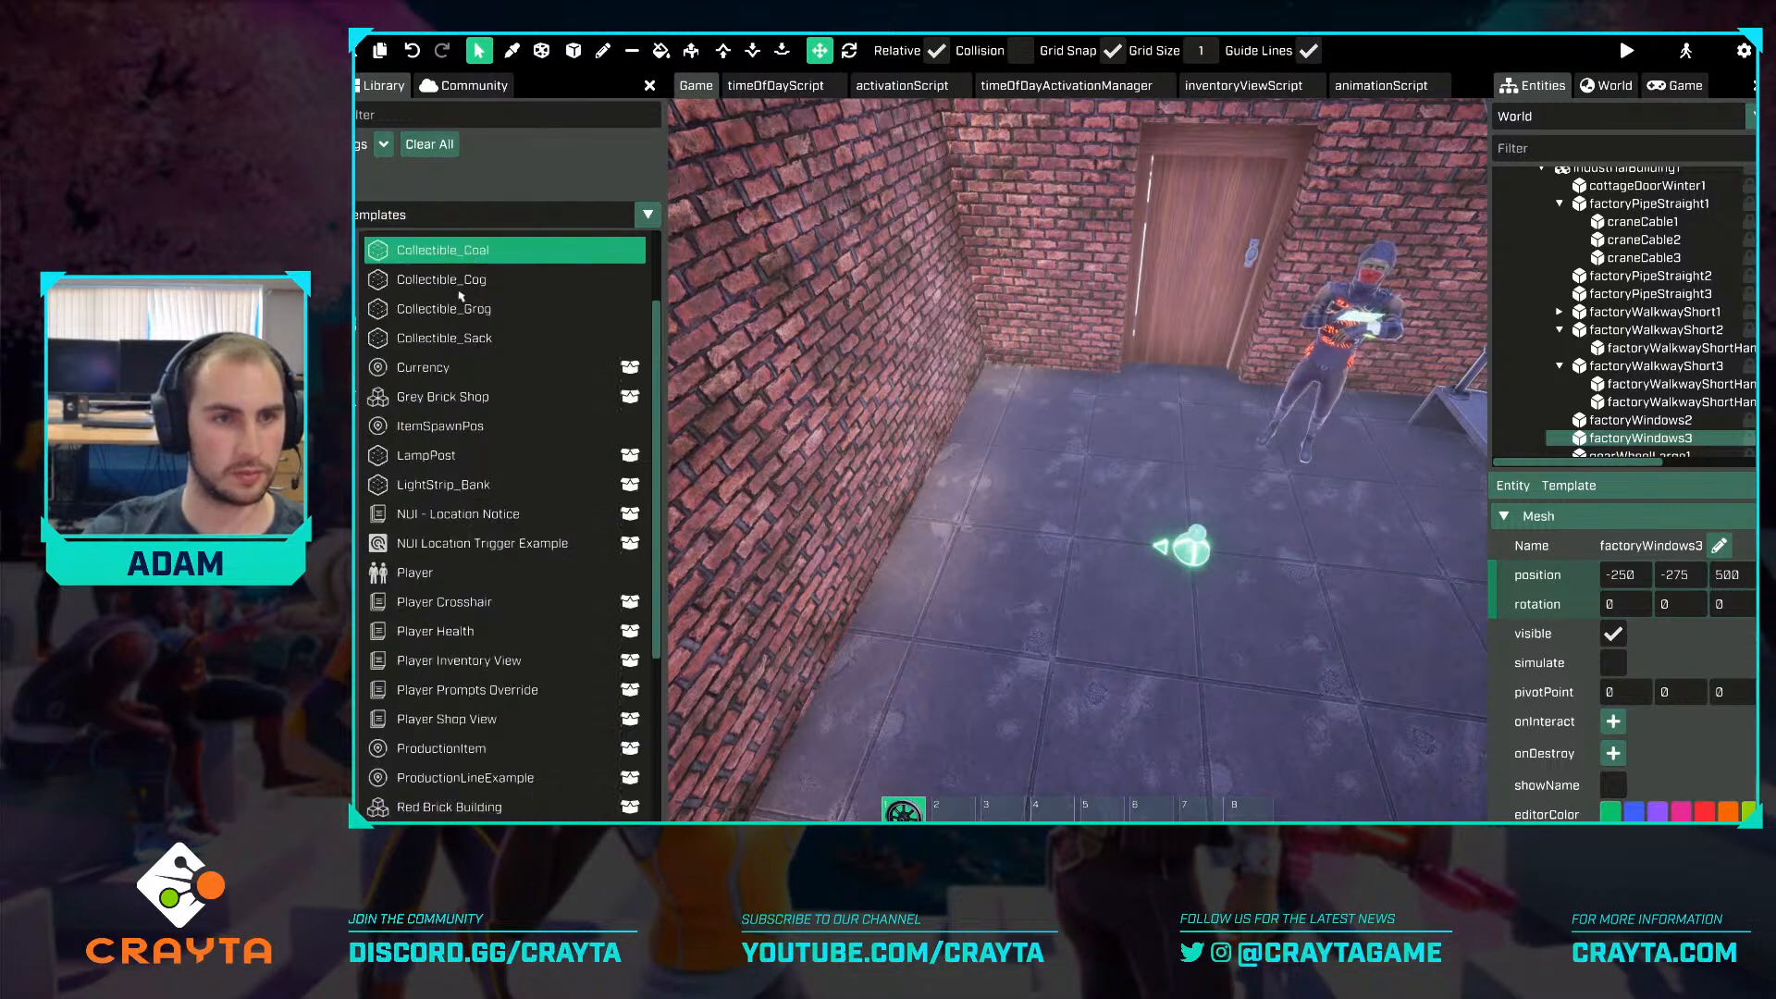
scroll(454, 351, up, 2)
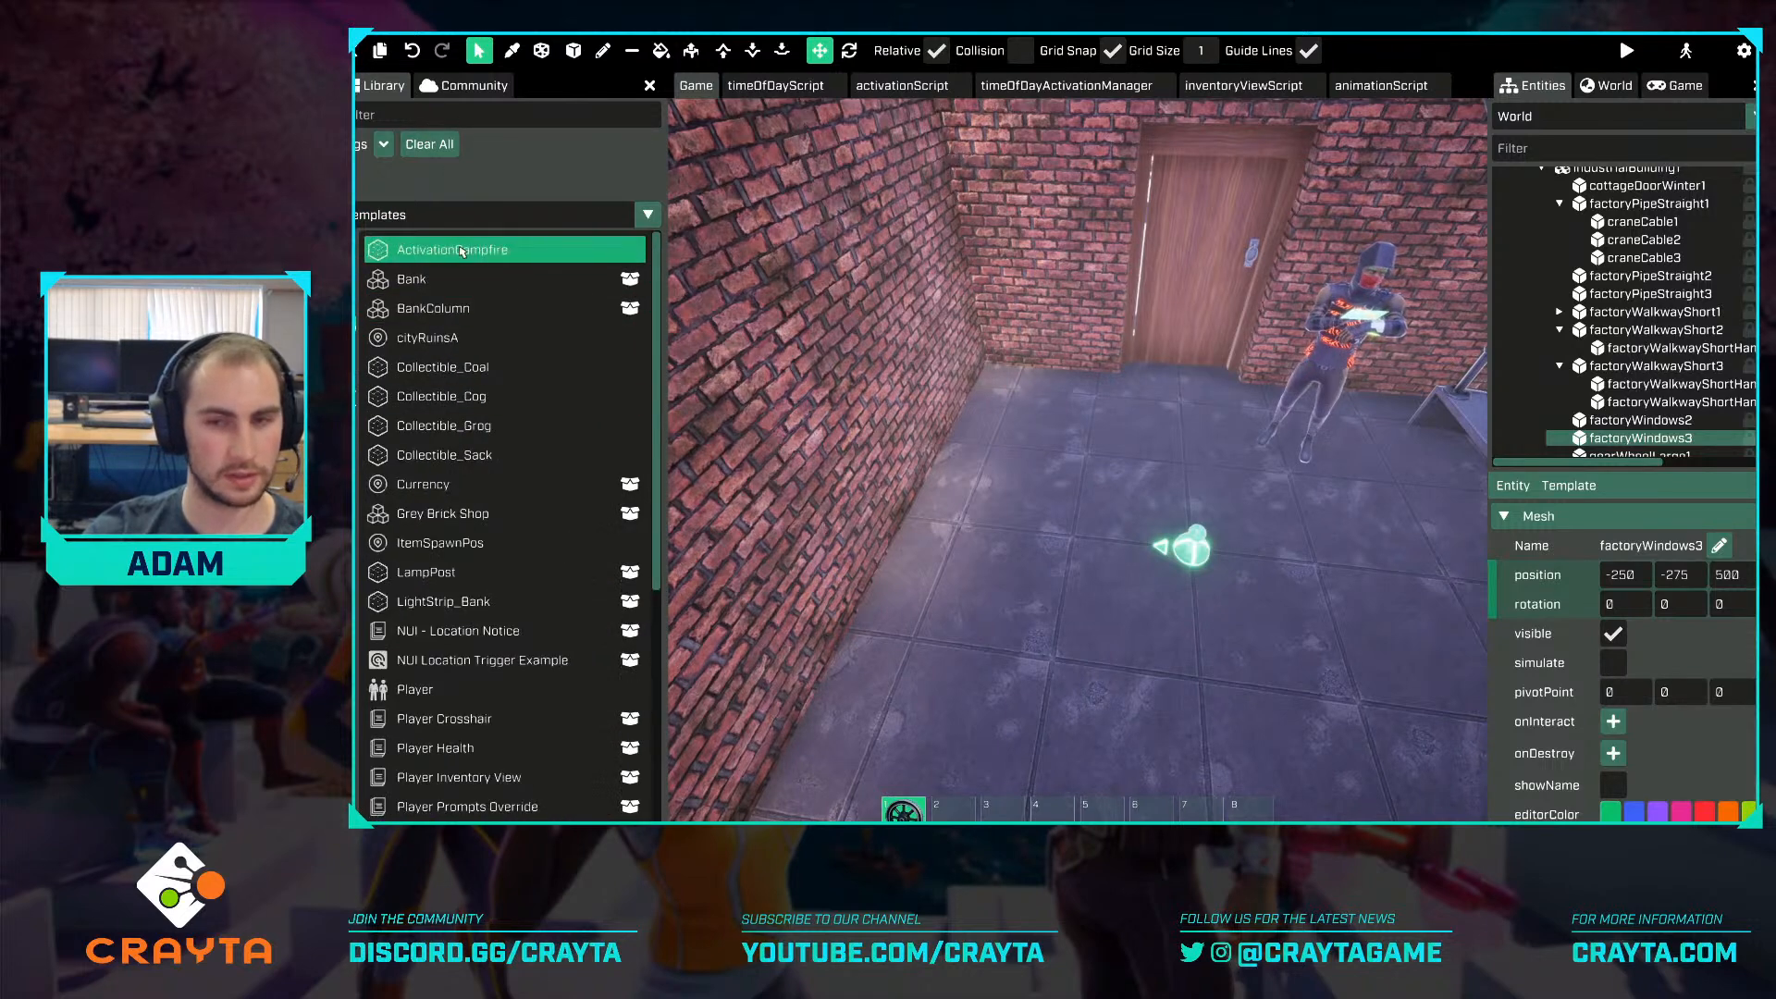
drag(435, 250, 974, 529)
click(1041, 530)
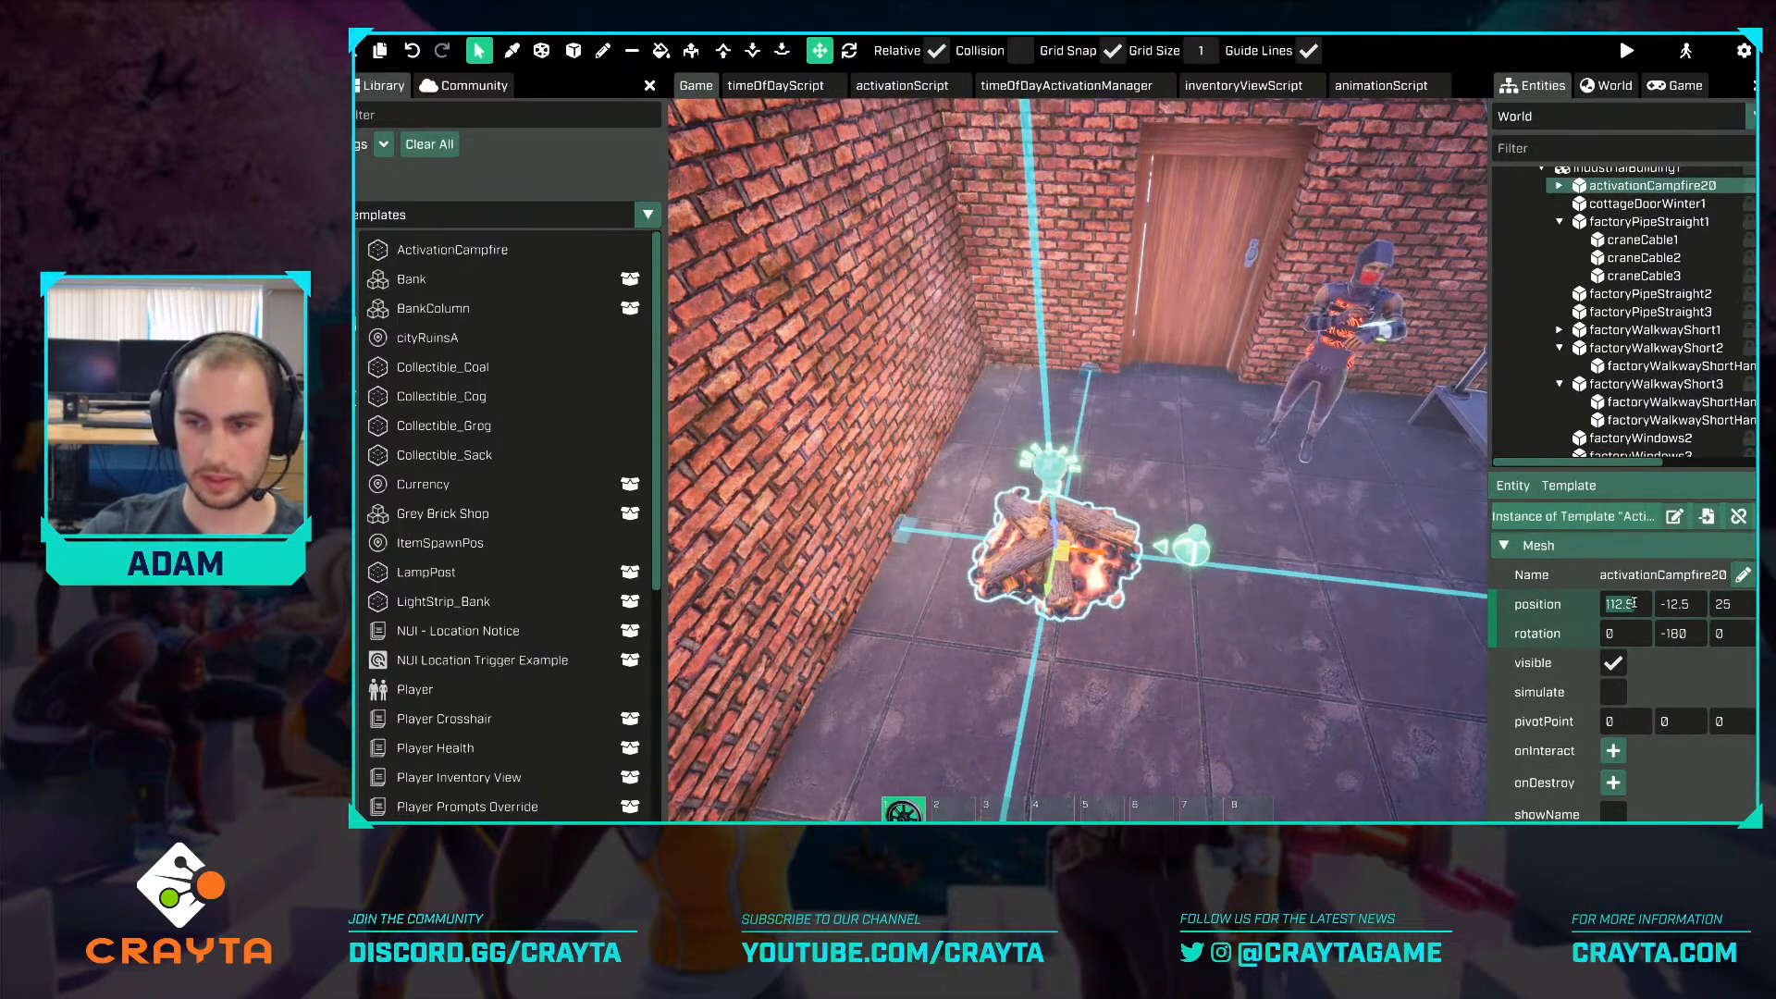
text(100)
key(Tab)
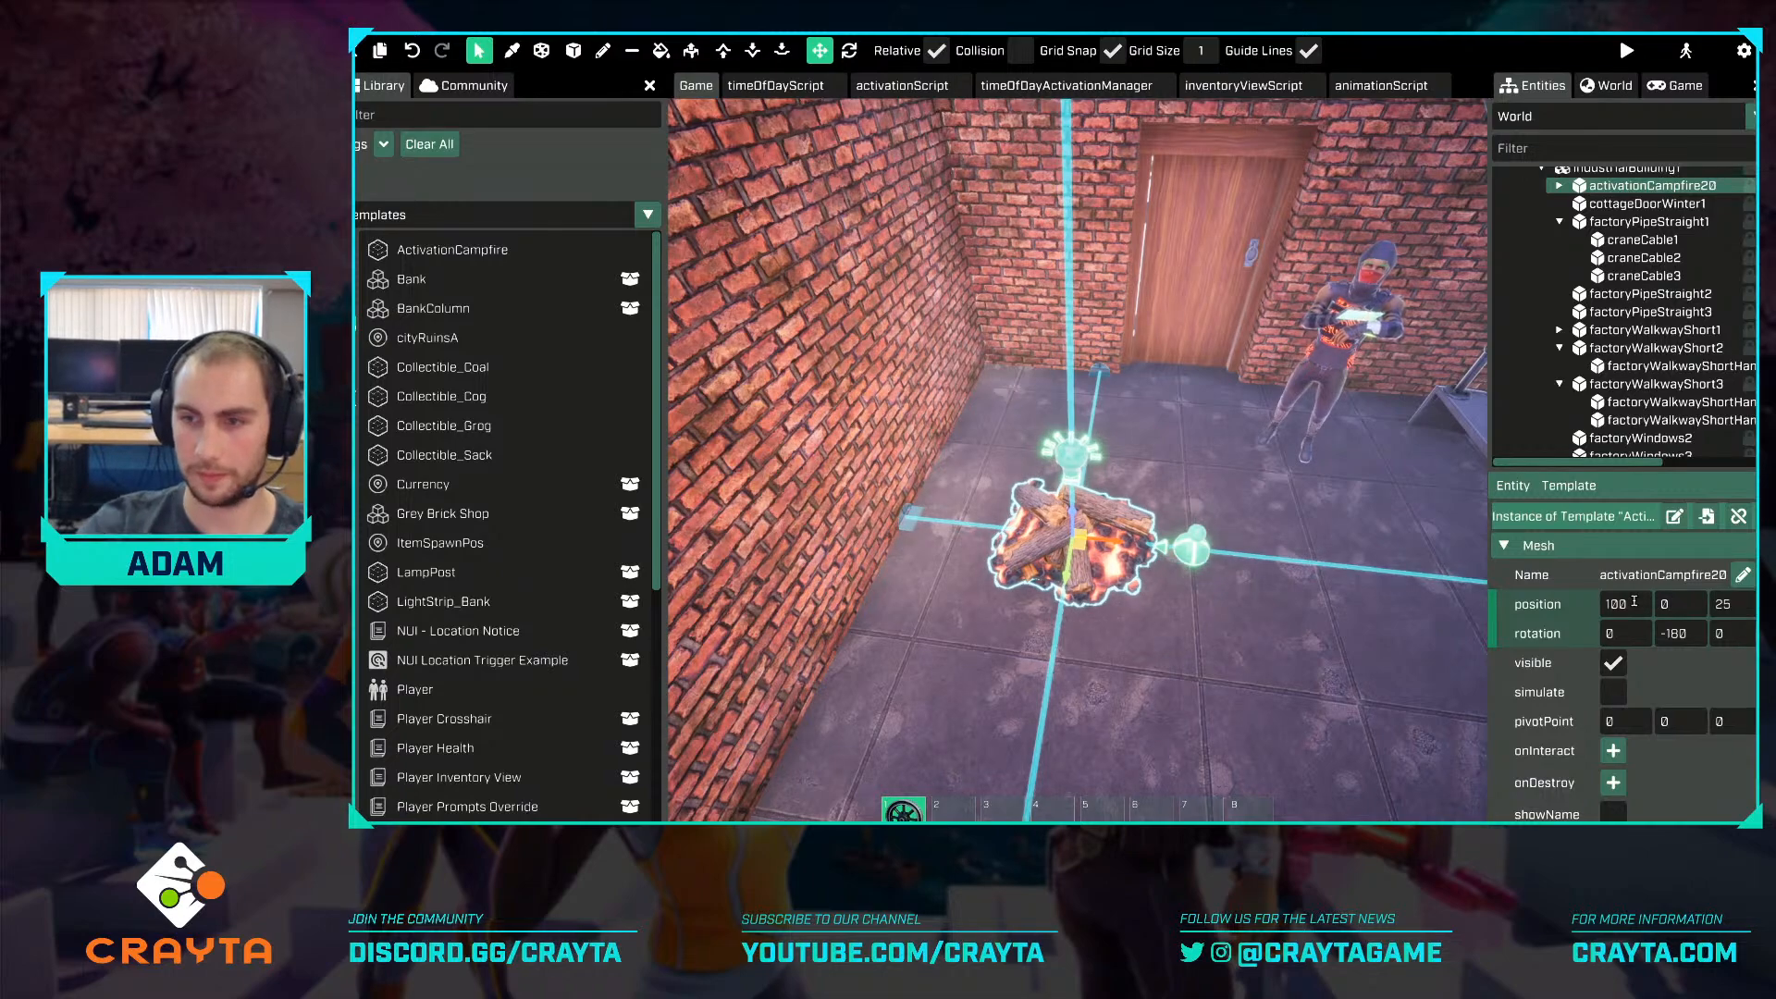
Examine the tower from outside and check the upper walkway and winding wheels under the roof.
key(s)
right_drag(1188, 518, 1188, 425)
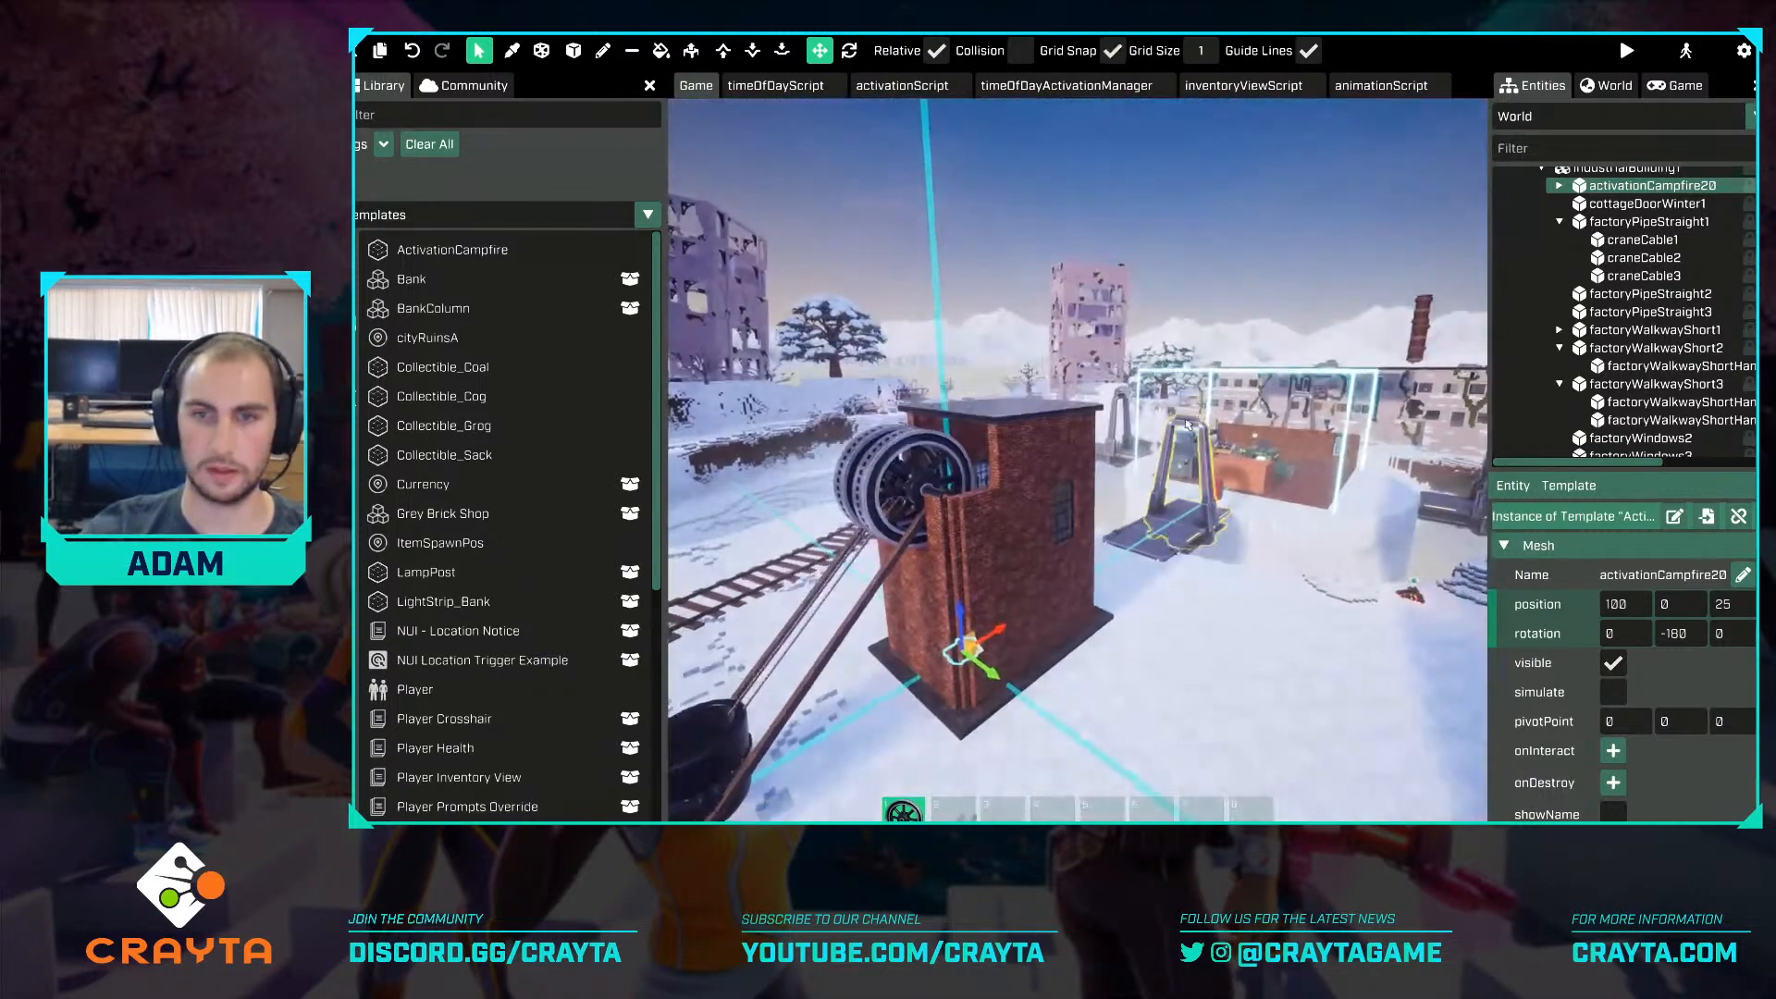
click(1241, 244)
key(w)
right_drag(1241, 244, 1388, 509)
key(w)
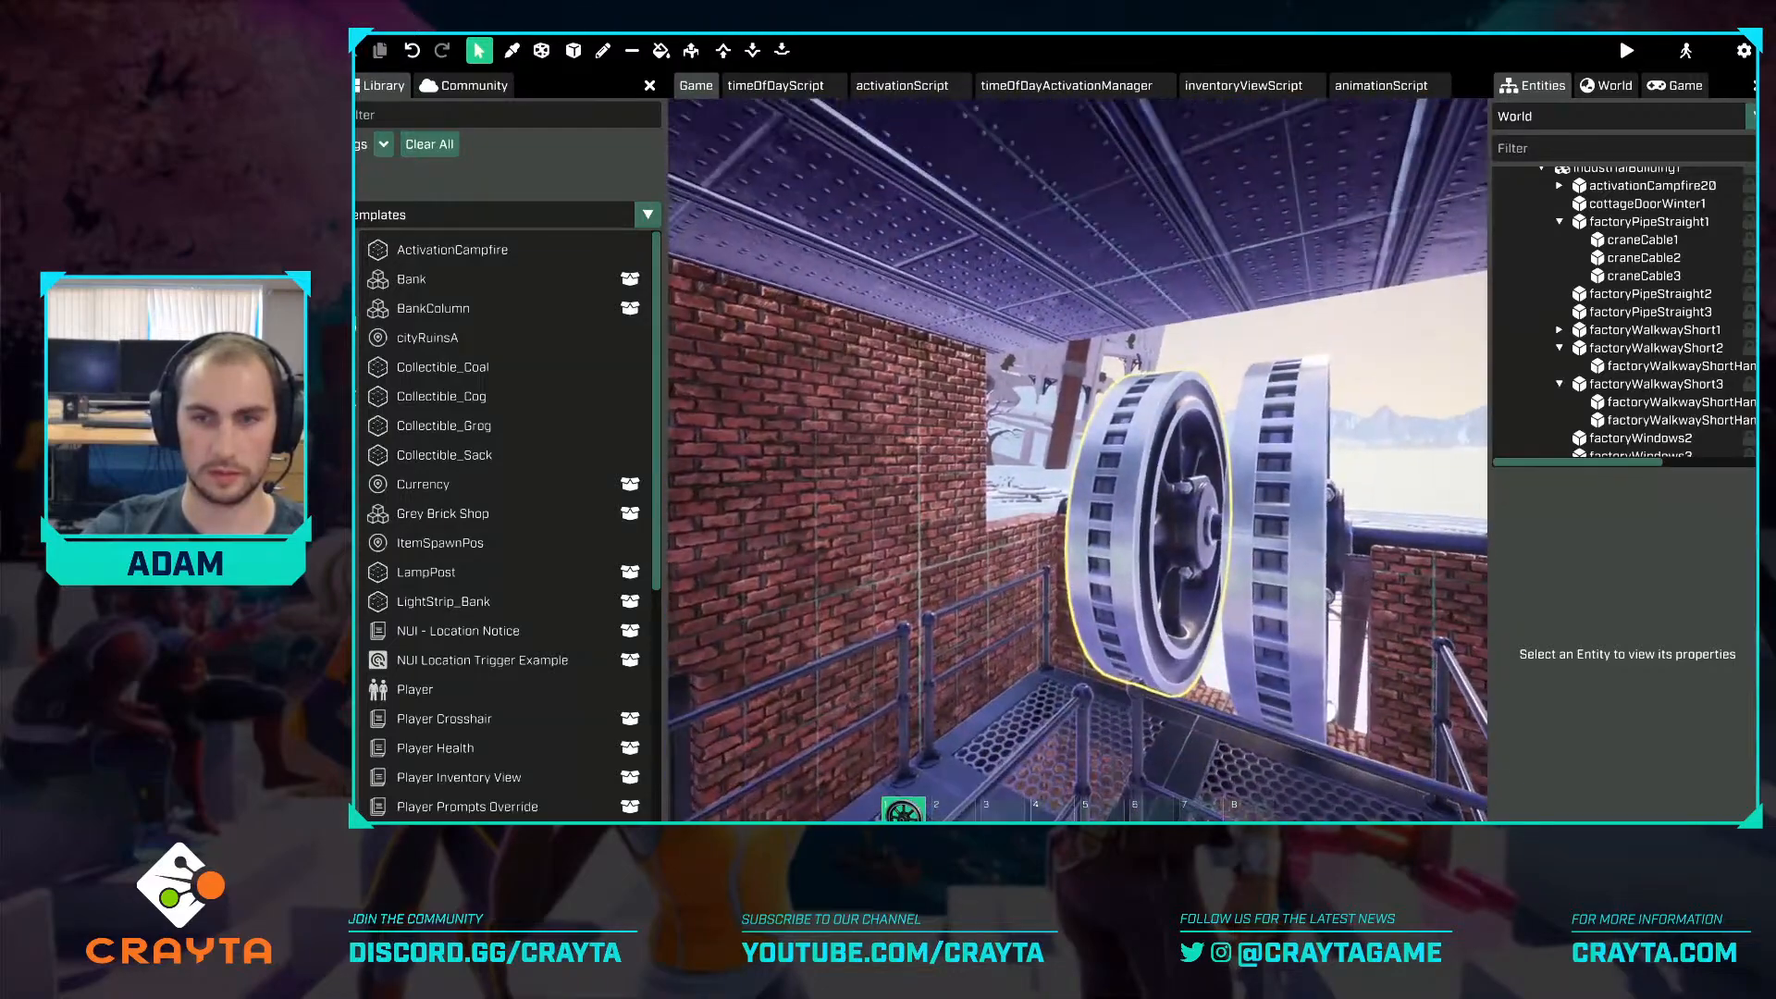
key(s)
right_drag(1147, 531, 1101, 553)
key(s)
key(w)
key(d)
Create a new template named IndustrialBuilding from the IndustrialBuilding locator that holds the tower and staircase.
click(1189, 546)
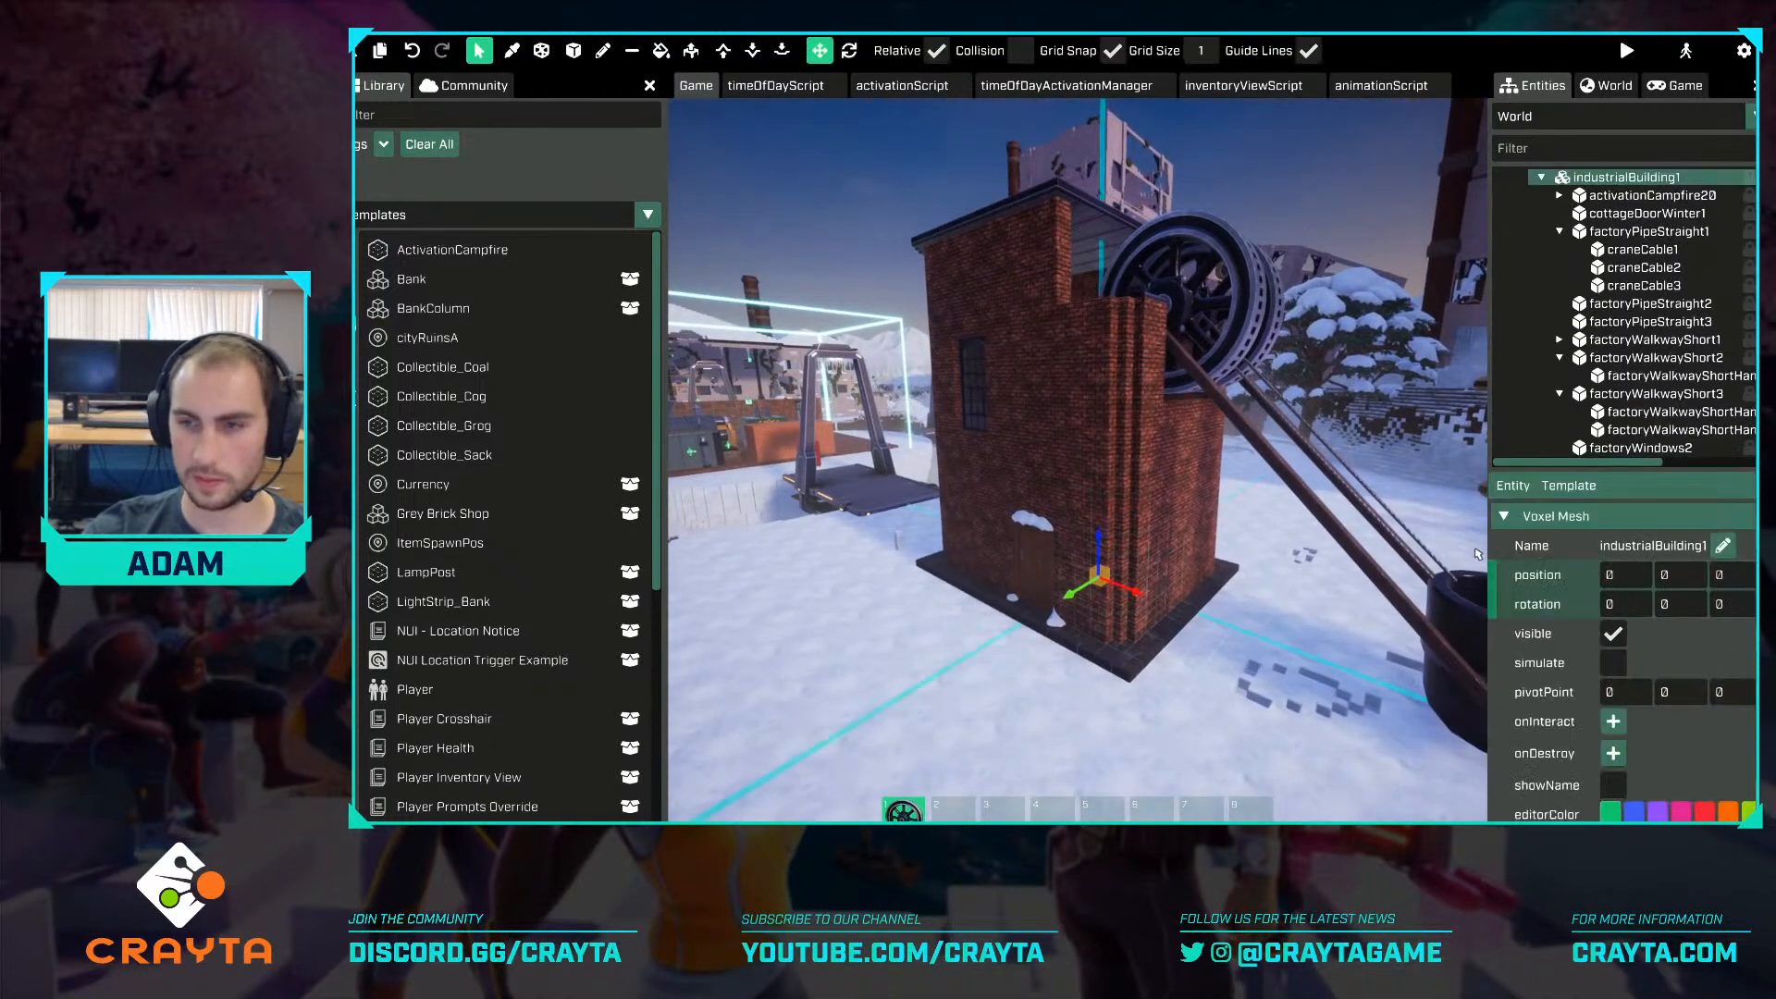
scroll(1614, 265, up, 3)
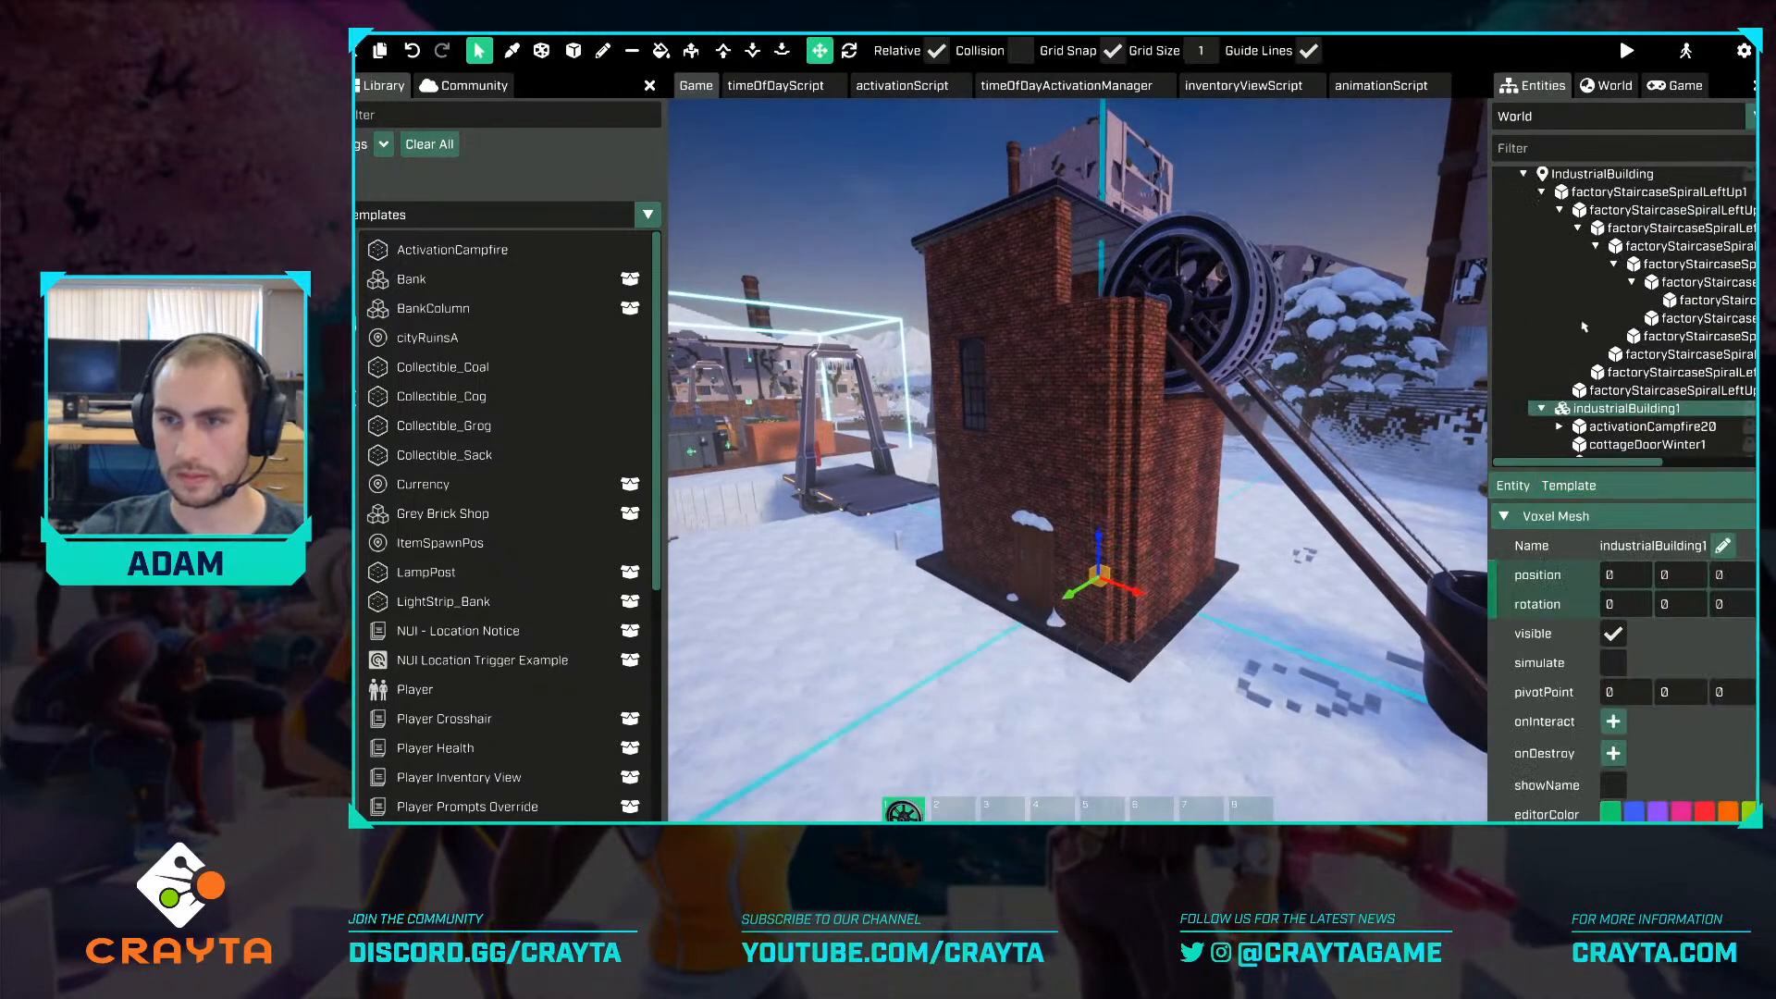
click(1541, 410)
click(1542, 192)
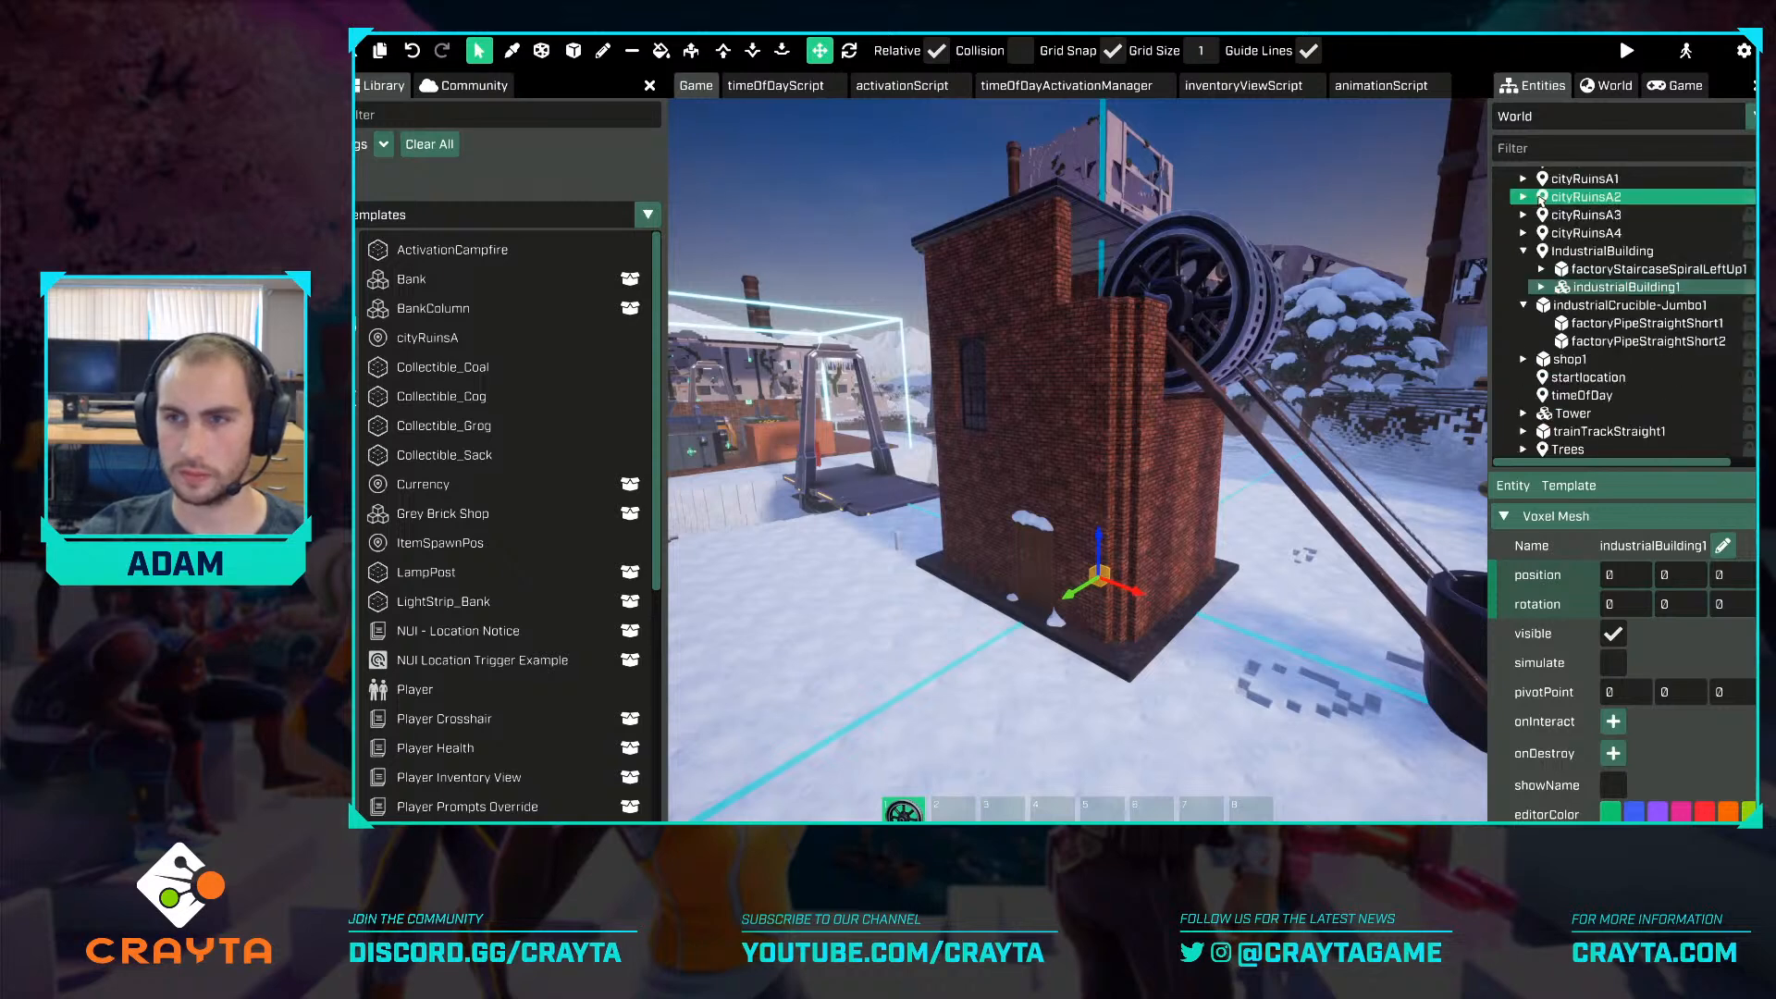
click(1585, 254)
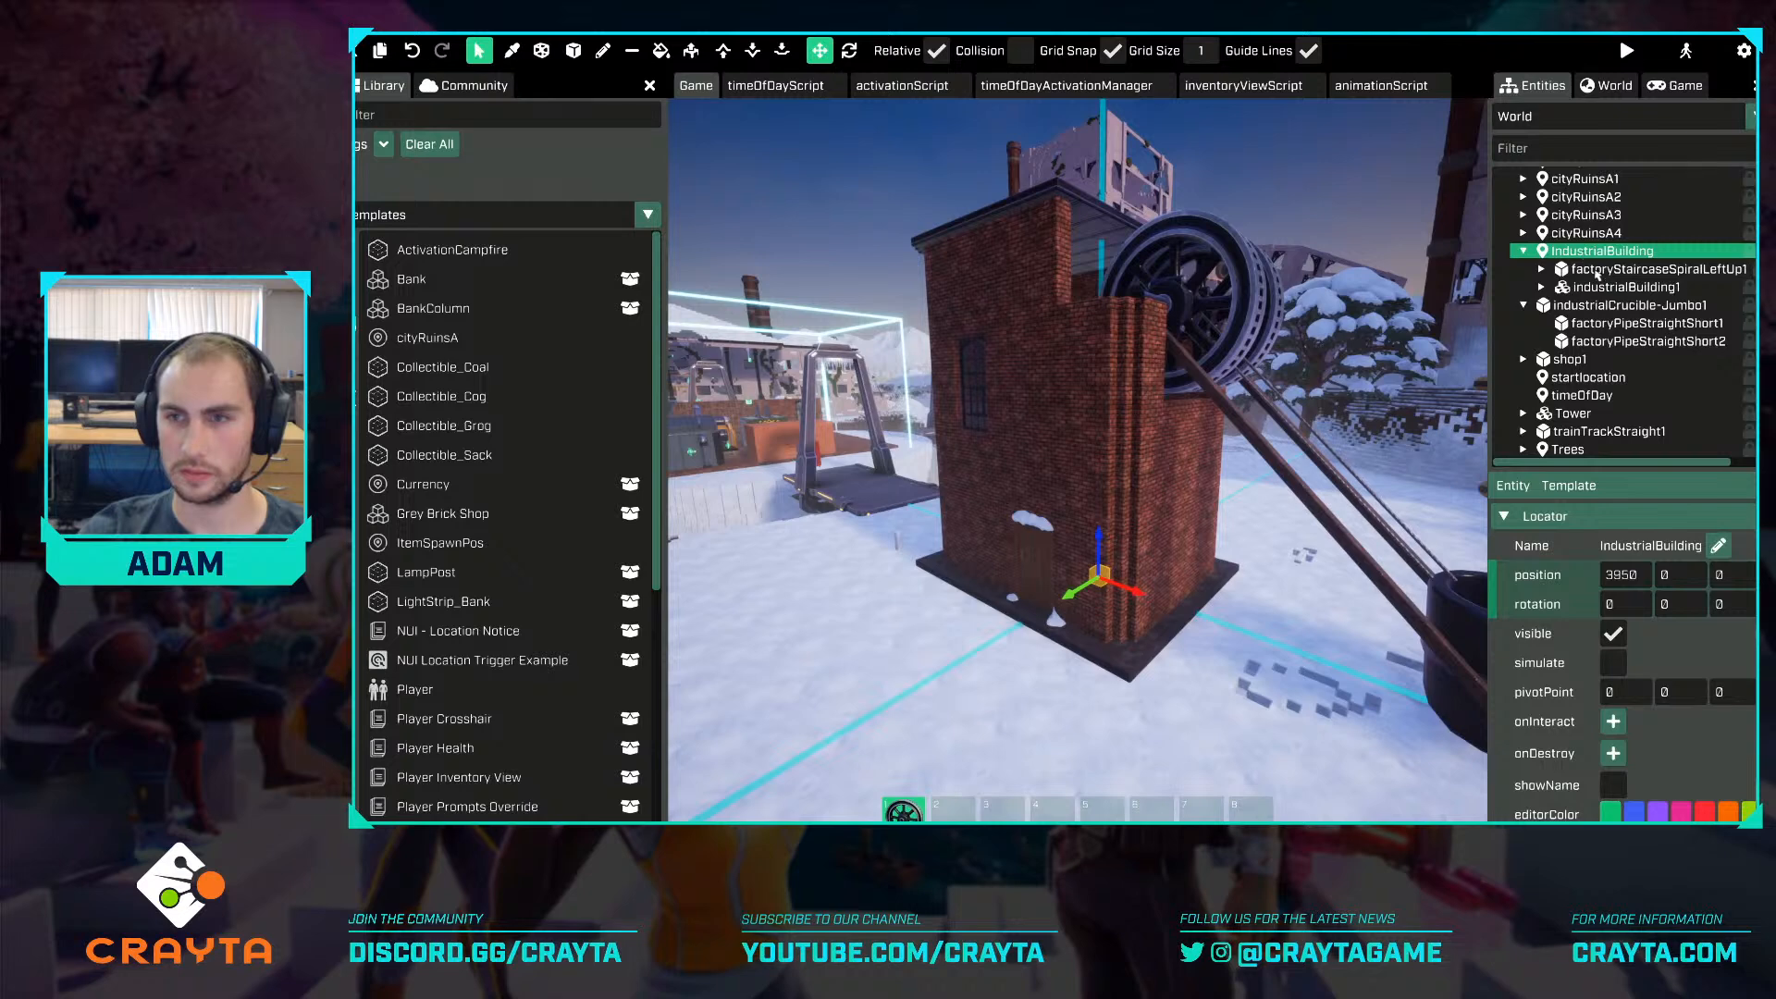
click(1598, 486)
click(1607, 565)
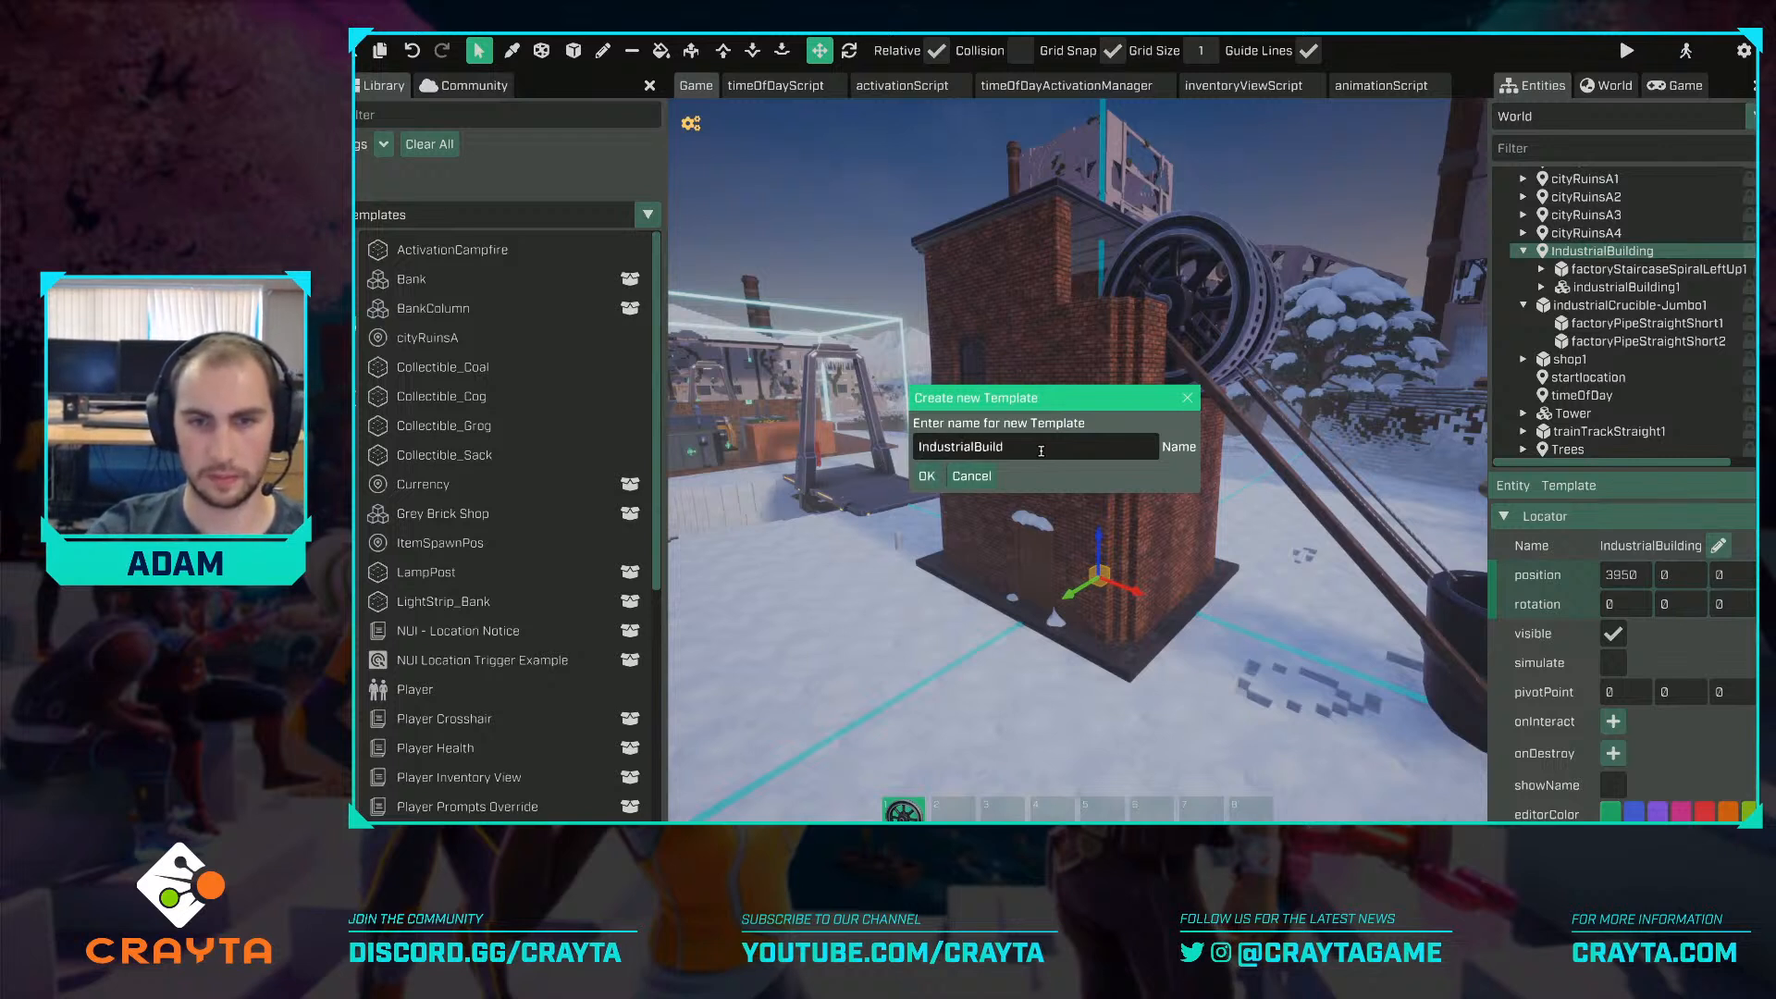
click(927, 476)
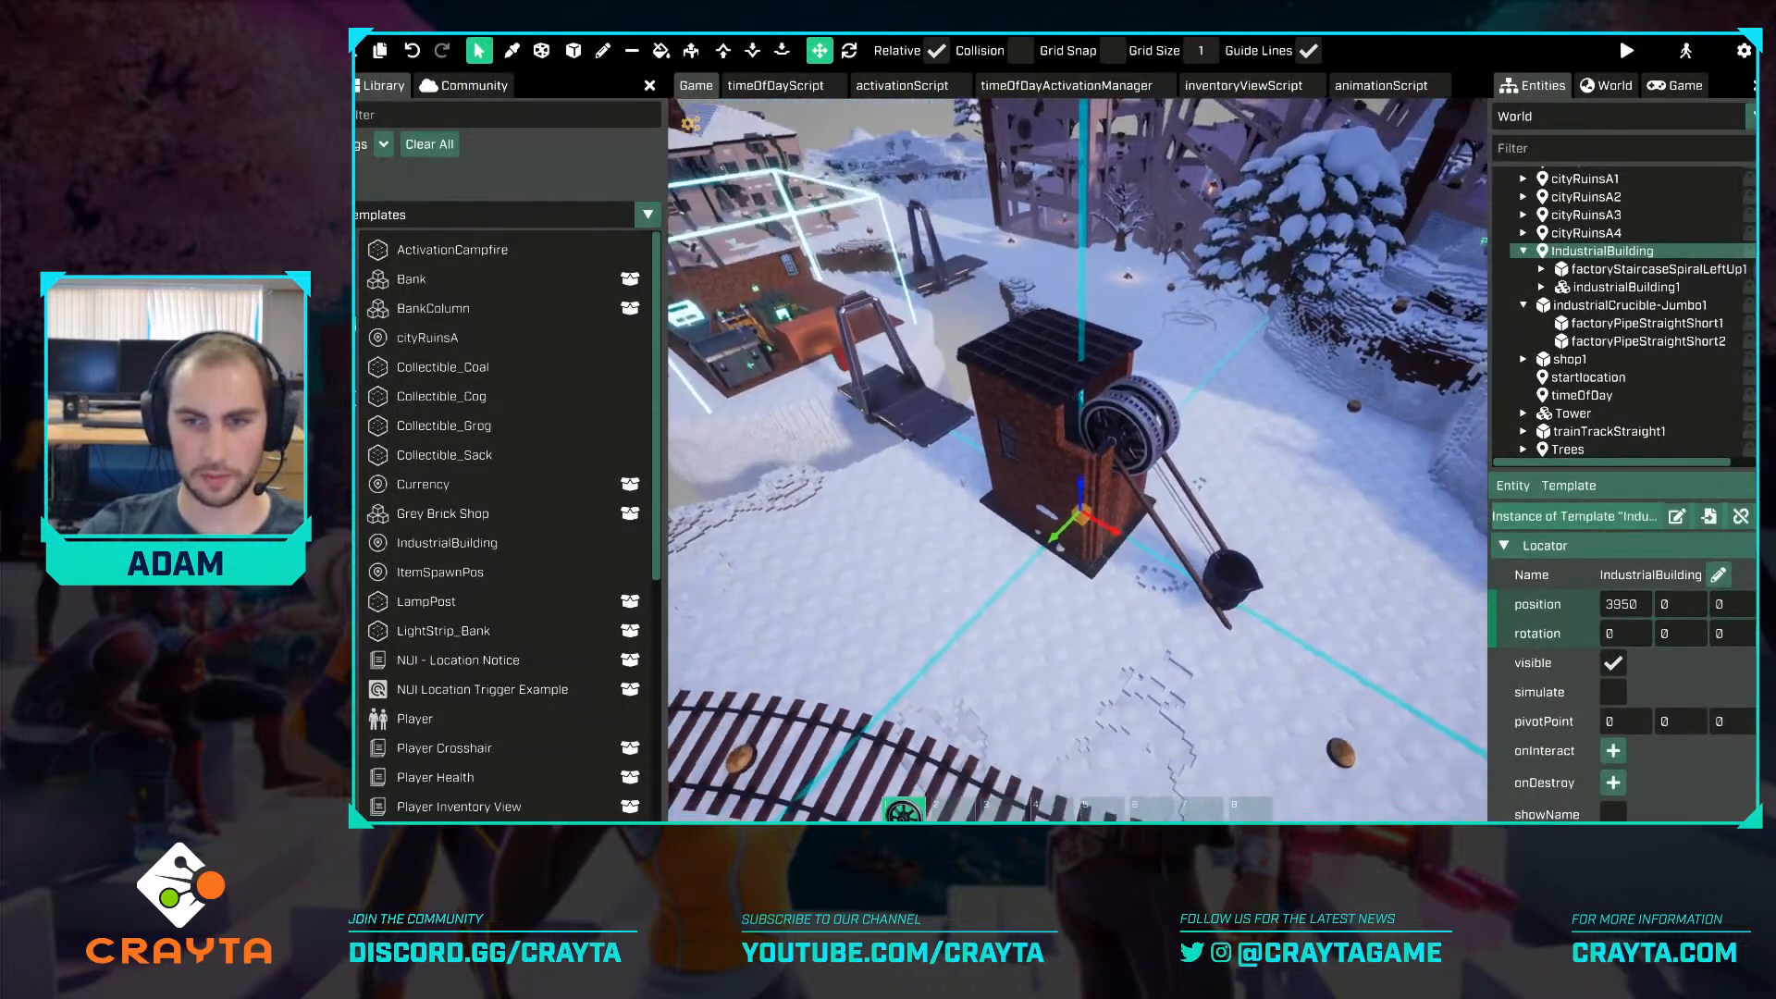
Try rotating the tower to about -112 degrees around its vertical axis, and undo the rotation.
key(s)
right_drag(1078, 462, 999, 462)
key(r)
drag(1148, 518, 1194, 488)
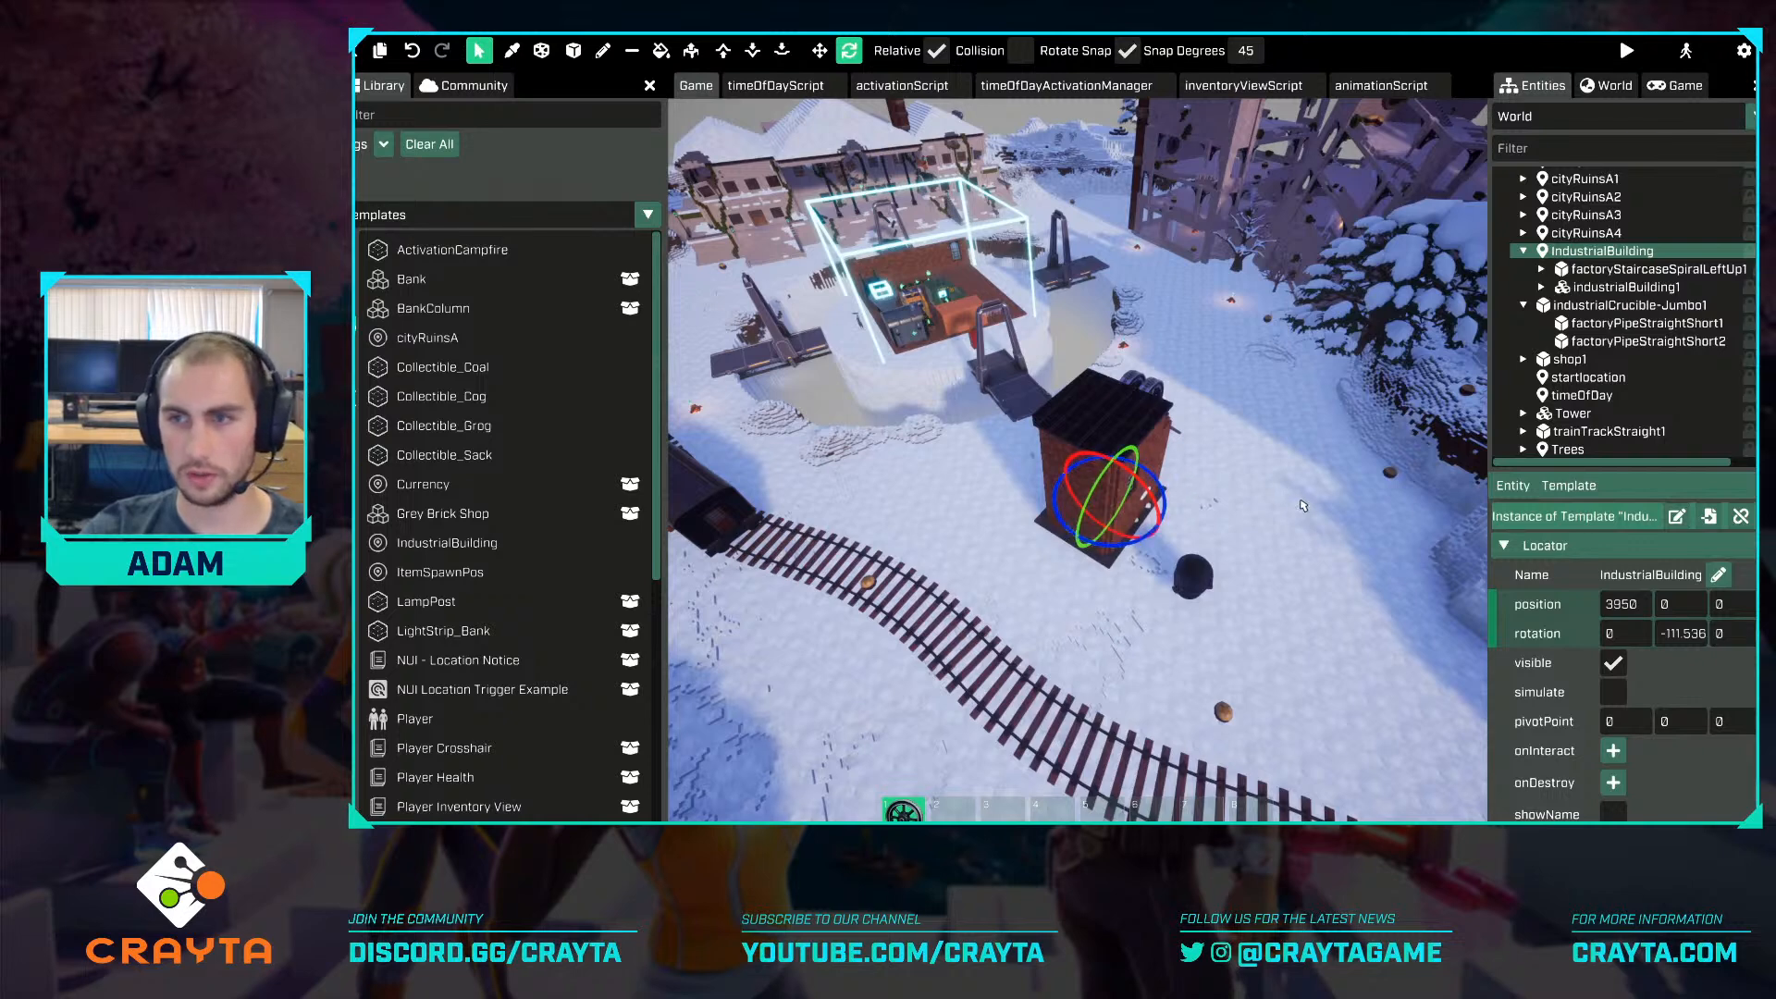
key(ctrl+z)
Parent industrialCrucible-Jumbo1 to the IndustrialBuilding locator and copy the changed values to its template.
click(1568, 308)
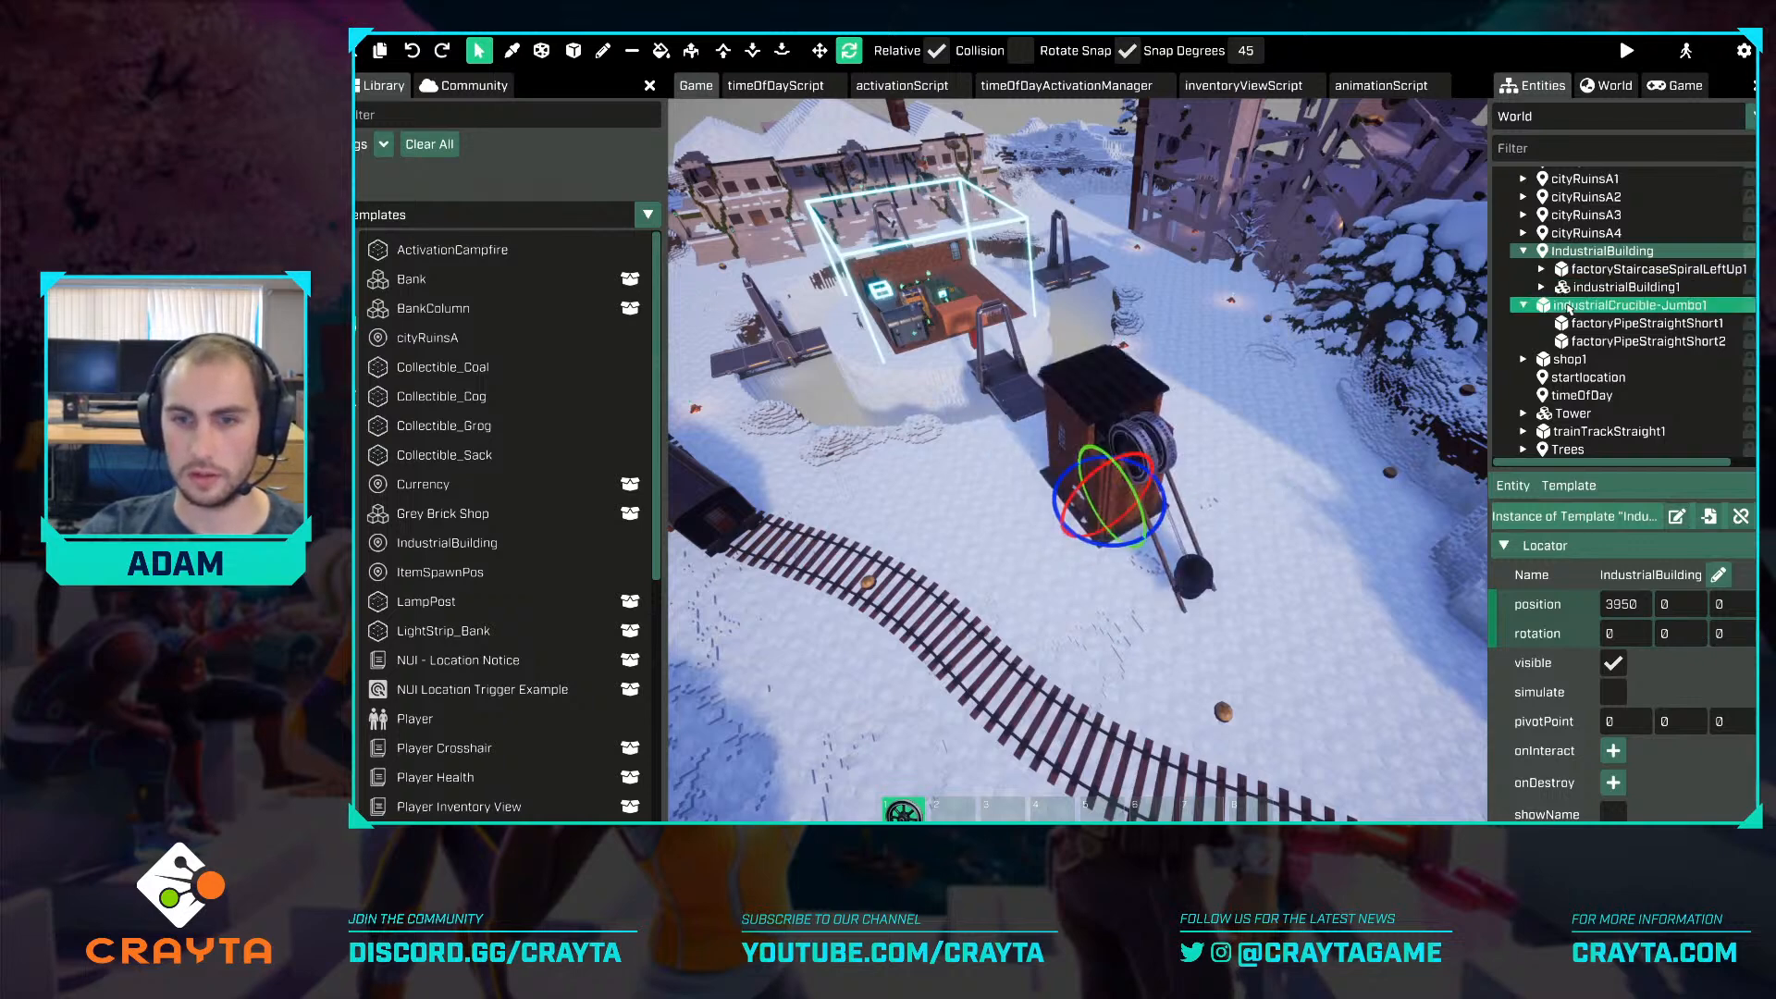
drag(1568, 306, 1625, 257)
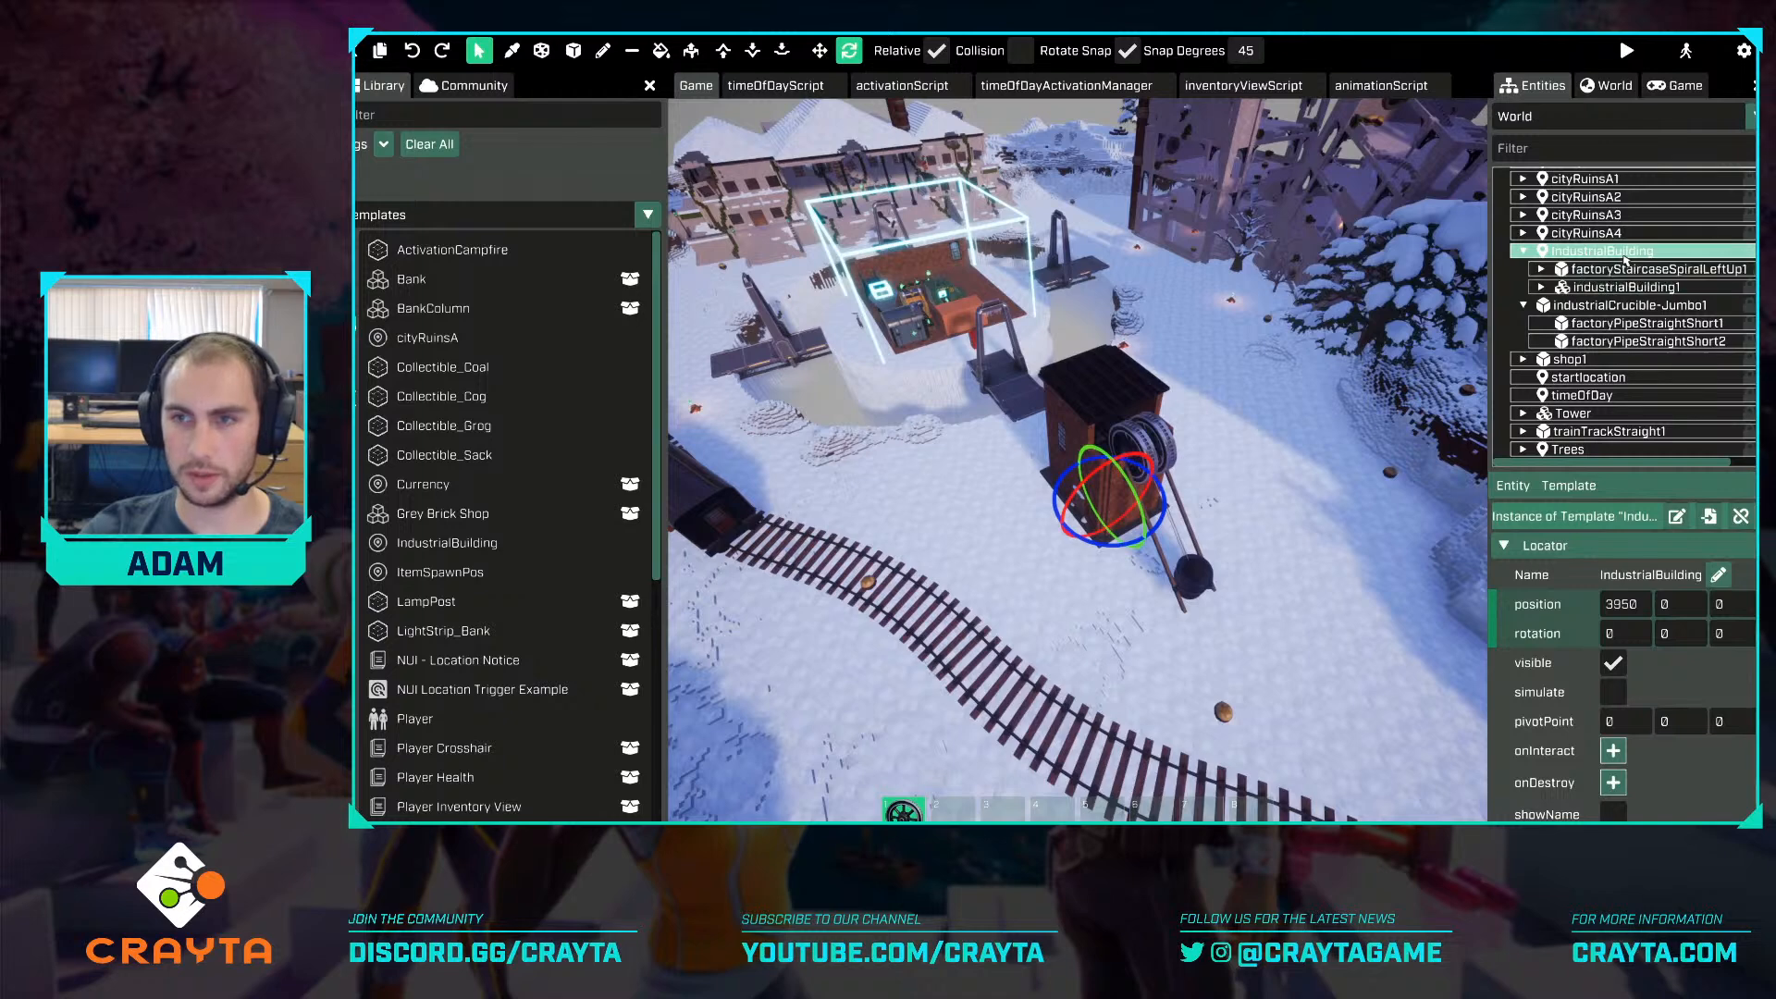
click(1710, 518)
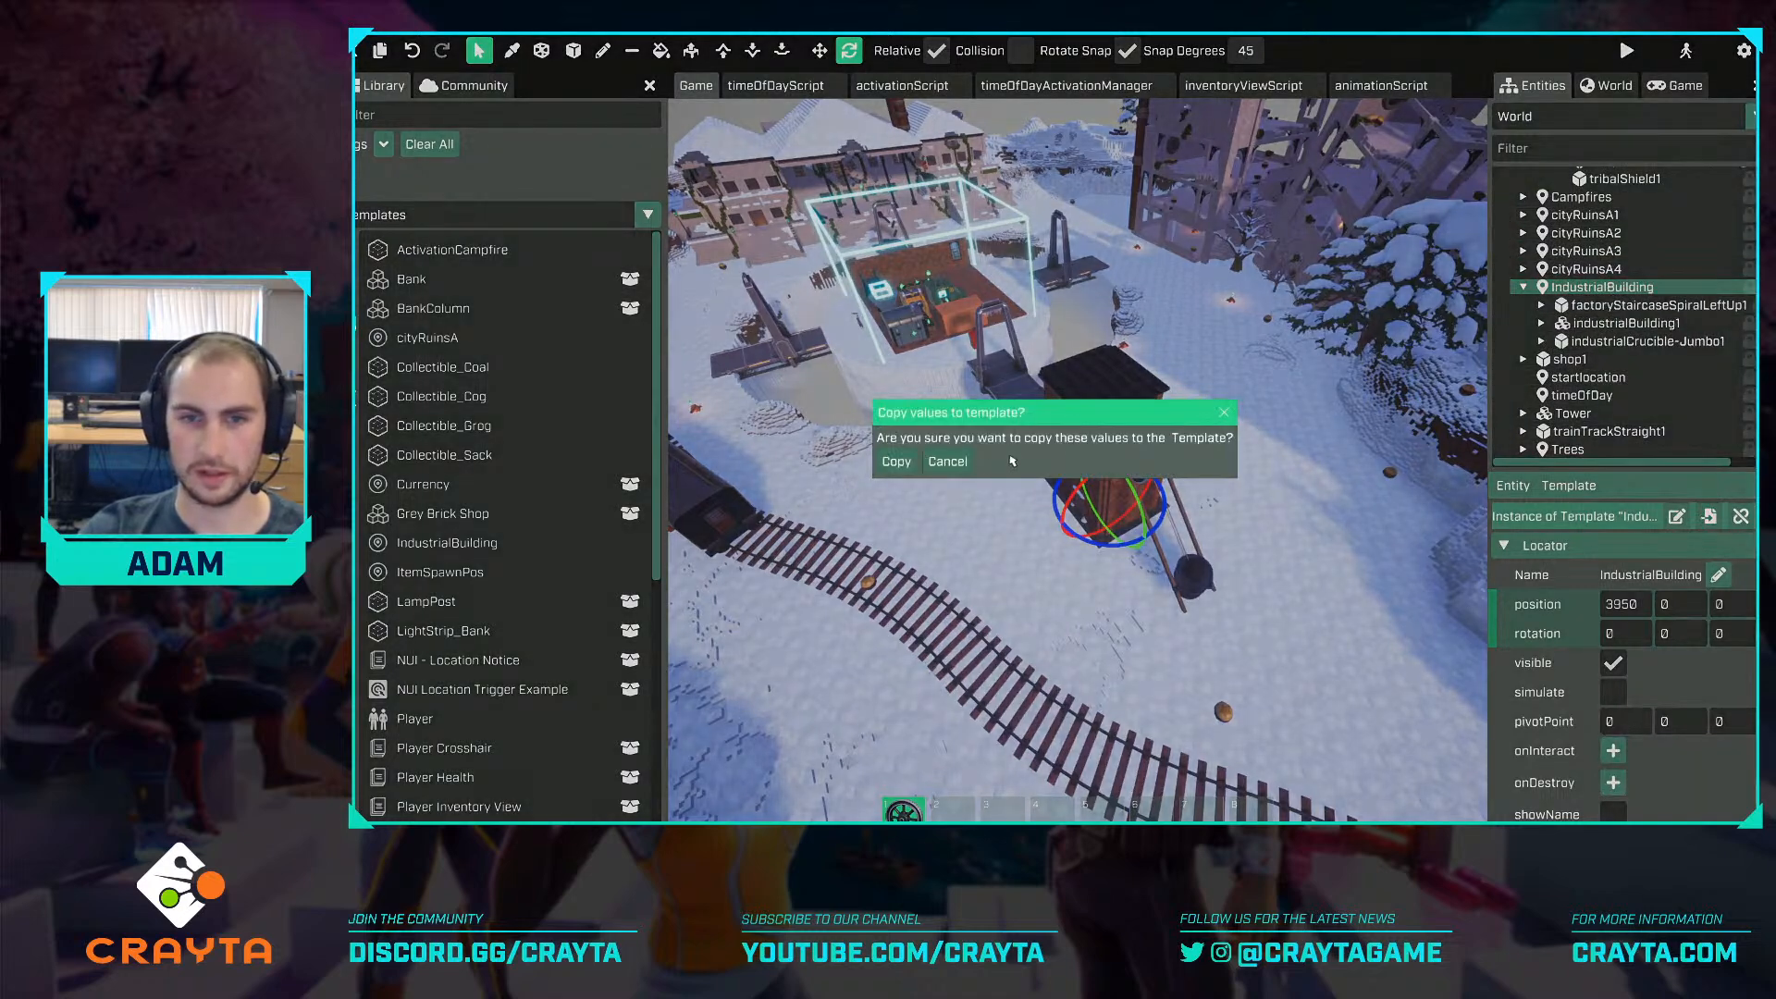
click(894, 461)
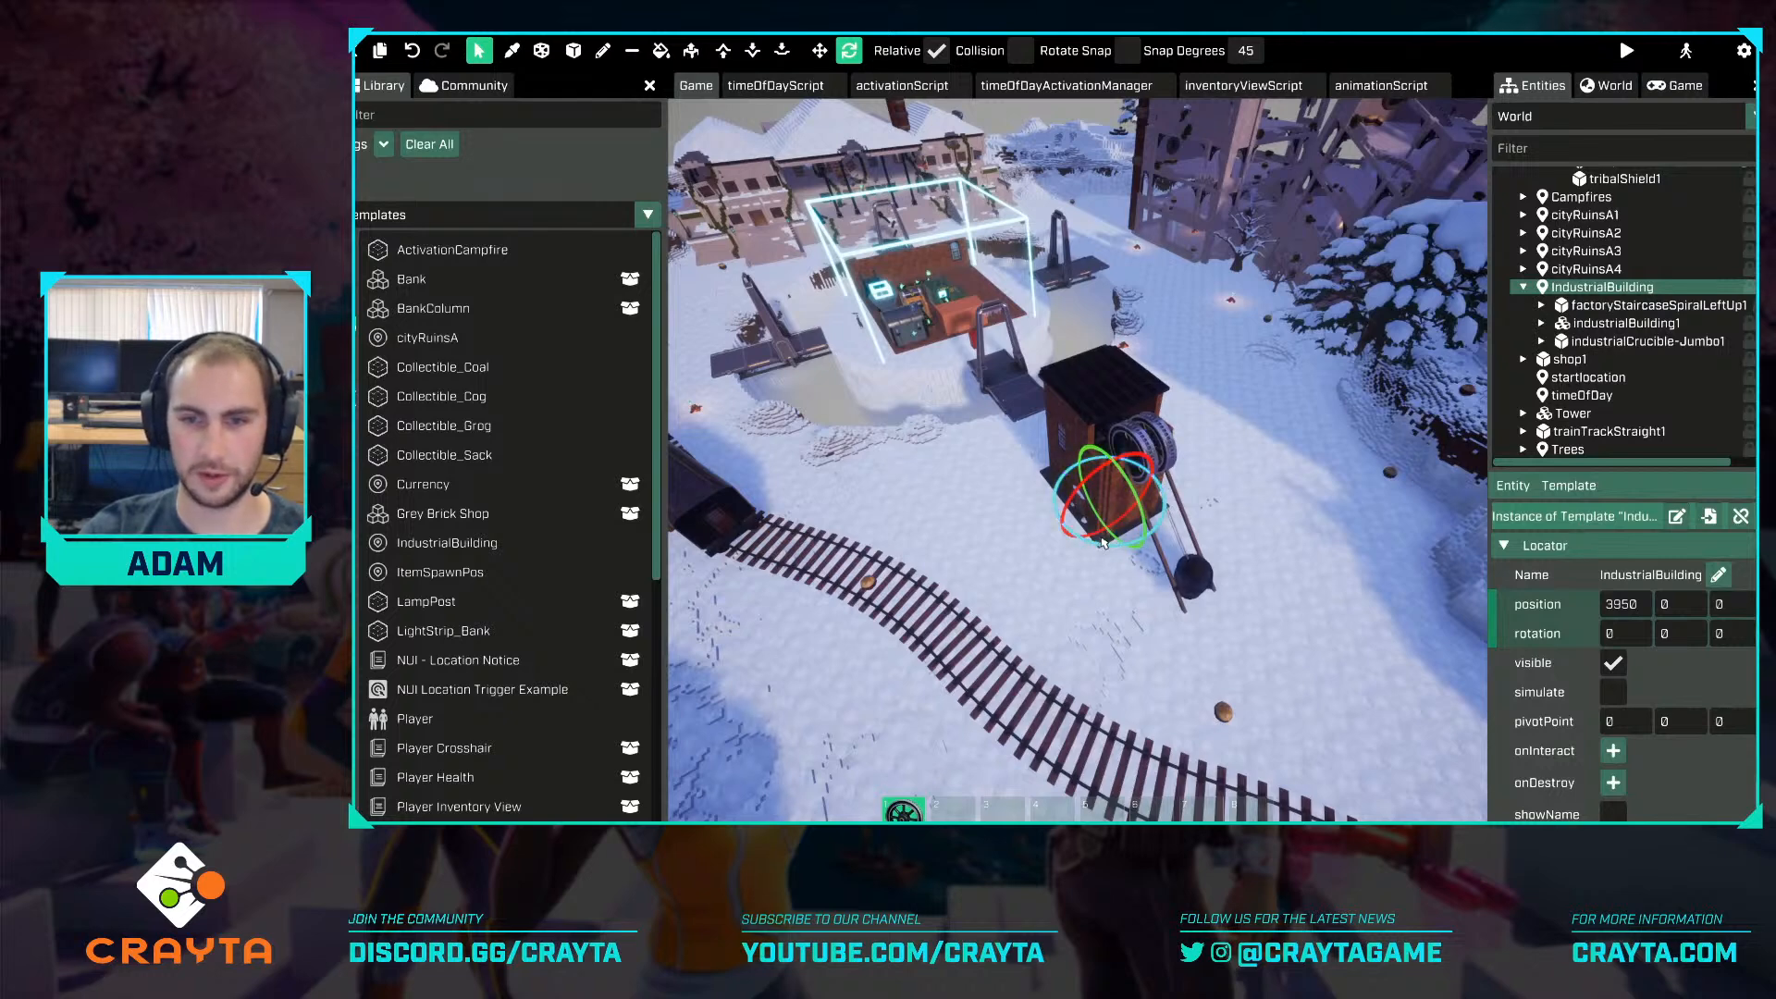
Rotate the whole IndustrialBuilding to about -131 degrees around its vertical axis, with rotation snapping off.
drag(1103, 544, 1155, 468)
right_drag(1154, 468, 819, 395)
key(d)
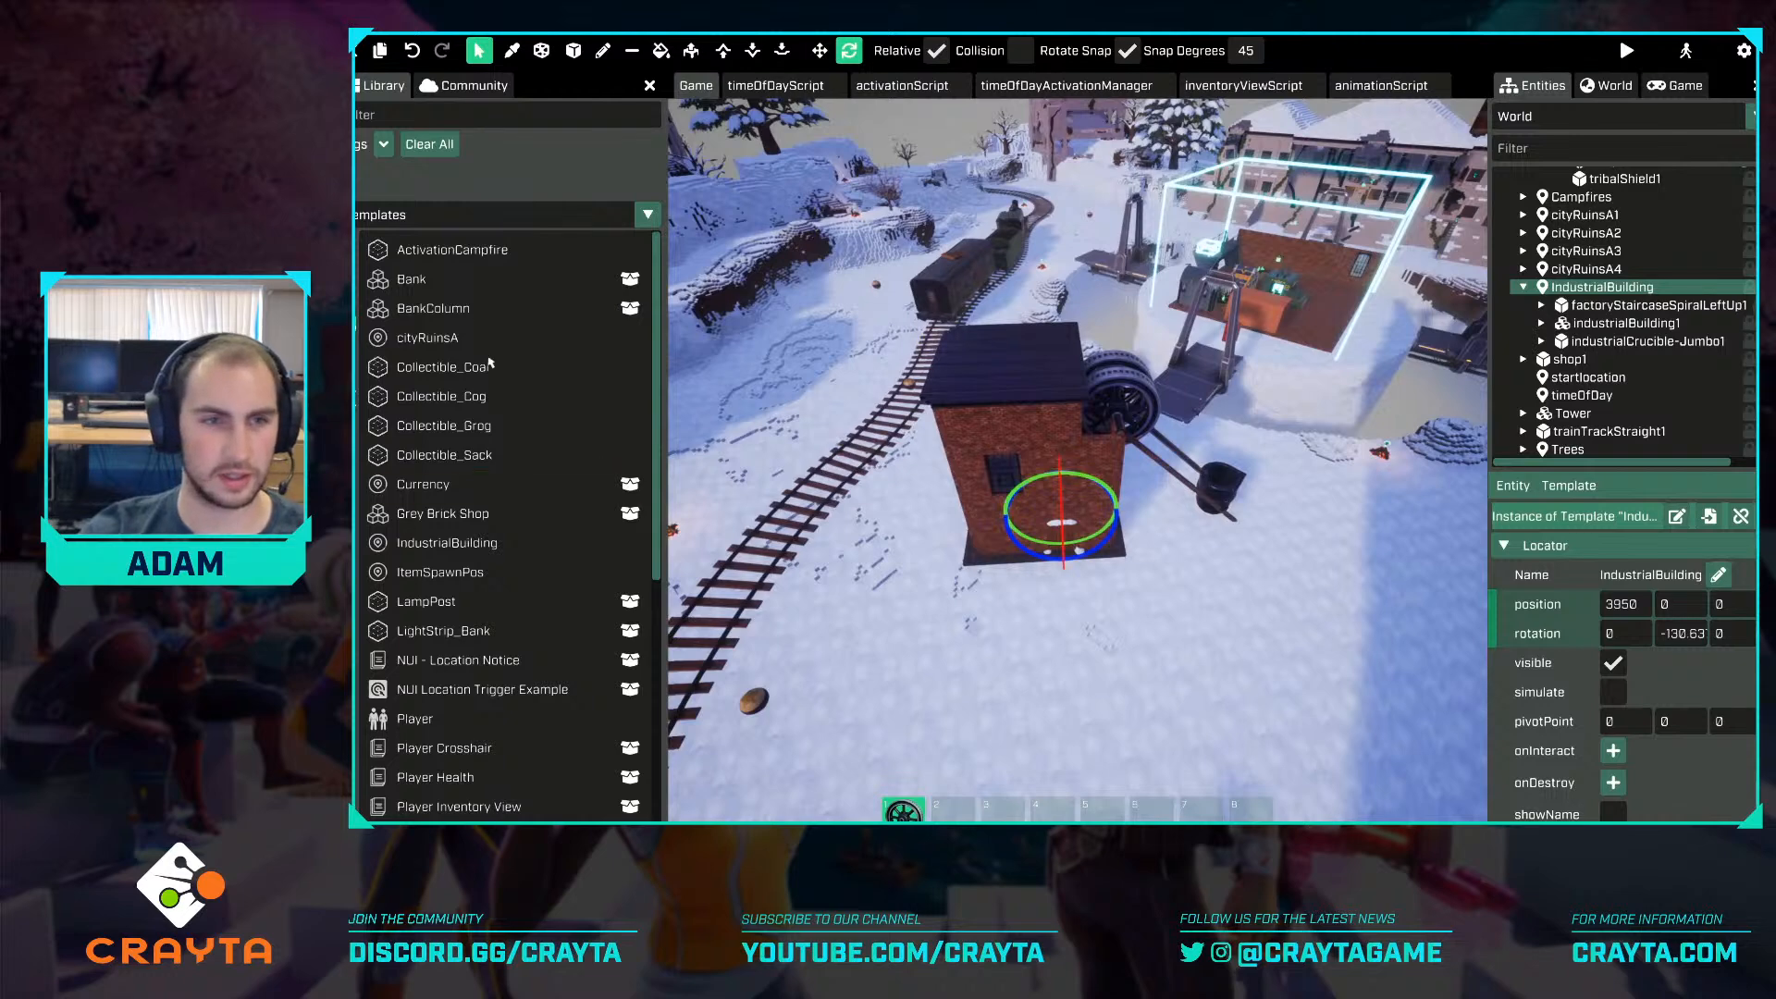
Place three IndustrialBuilding template copies: at 4050, -1725; at -1850, -3775 rotated -90 degrees; and at -2400, 4225 rotated about -70 degrees.
click(444, 367)
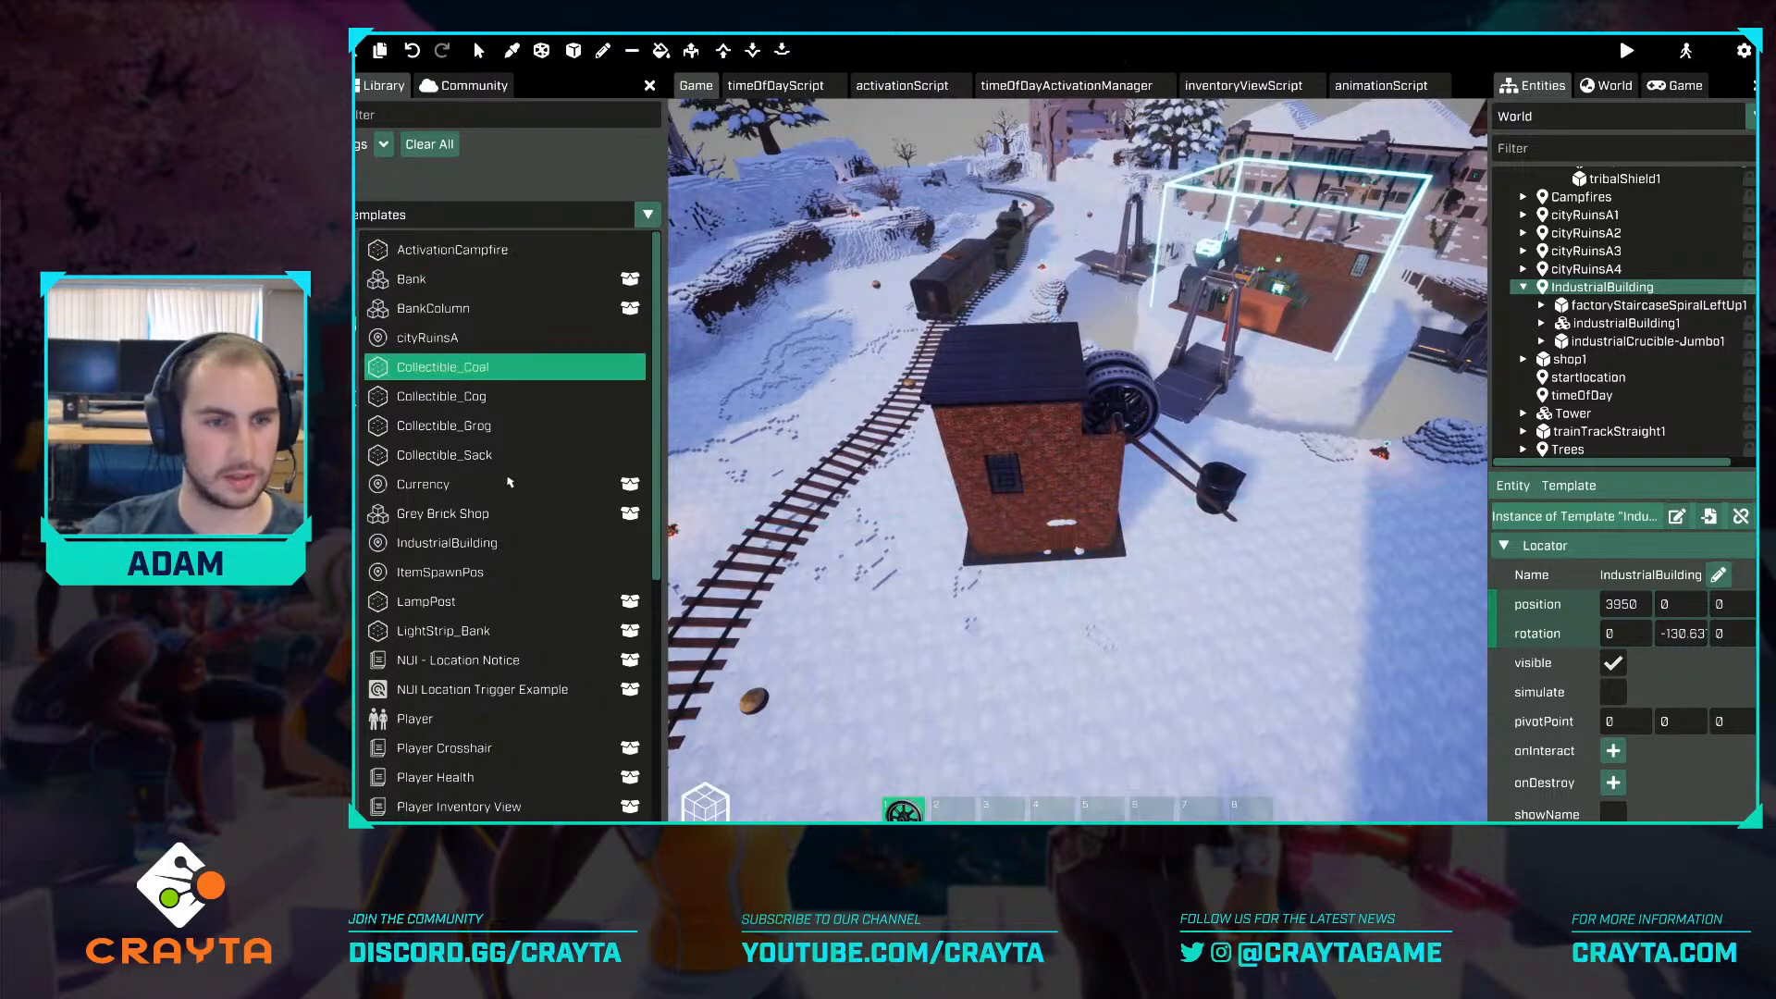
click(474, 543)
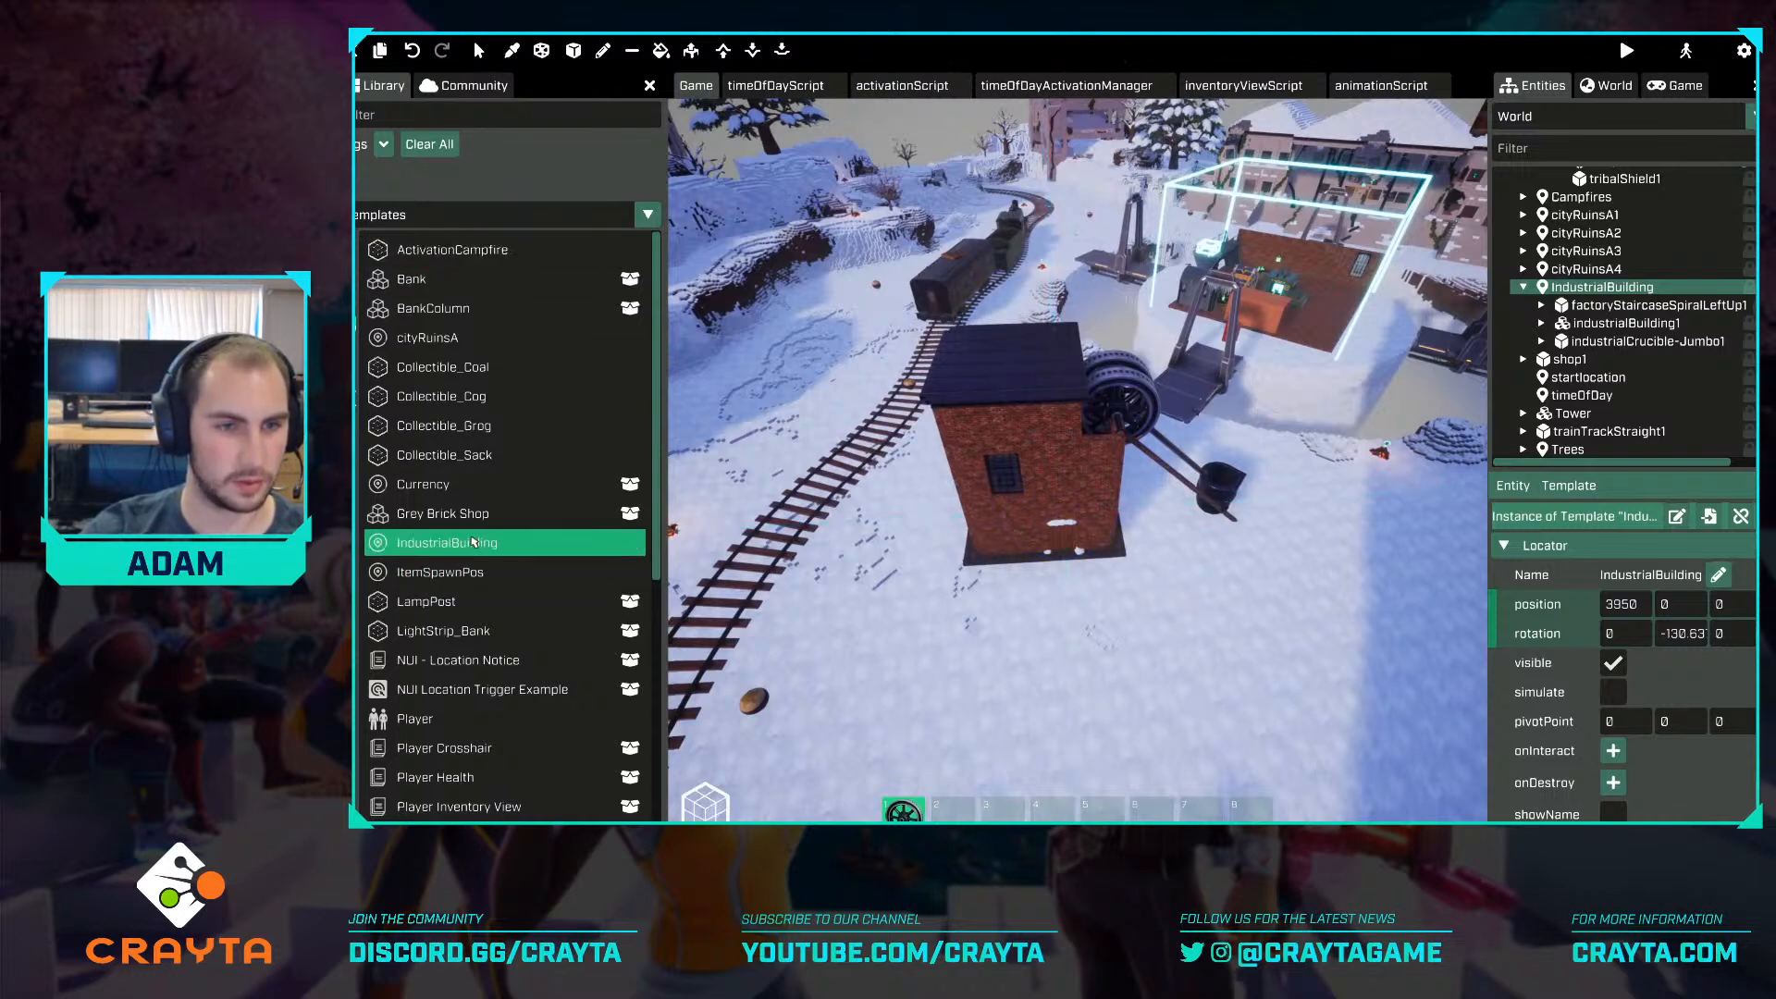
key(a)
right_drag(1147, 566, 1132, 529)
click(1132, 528)
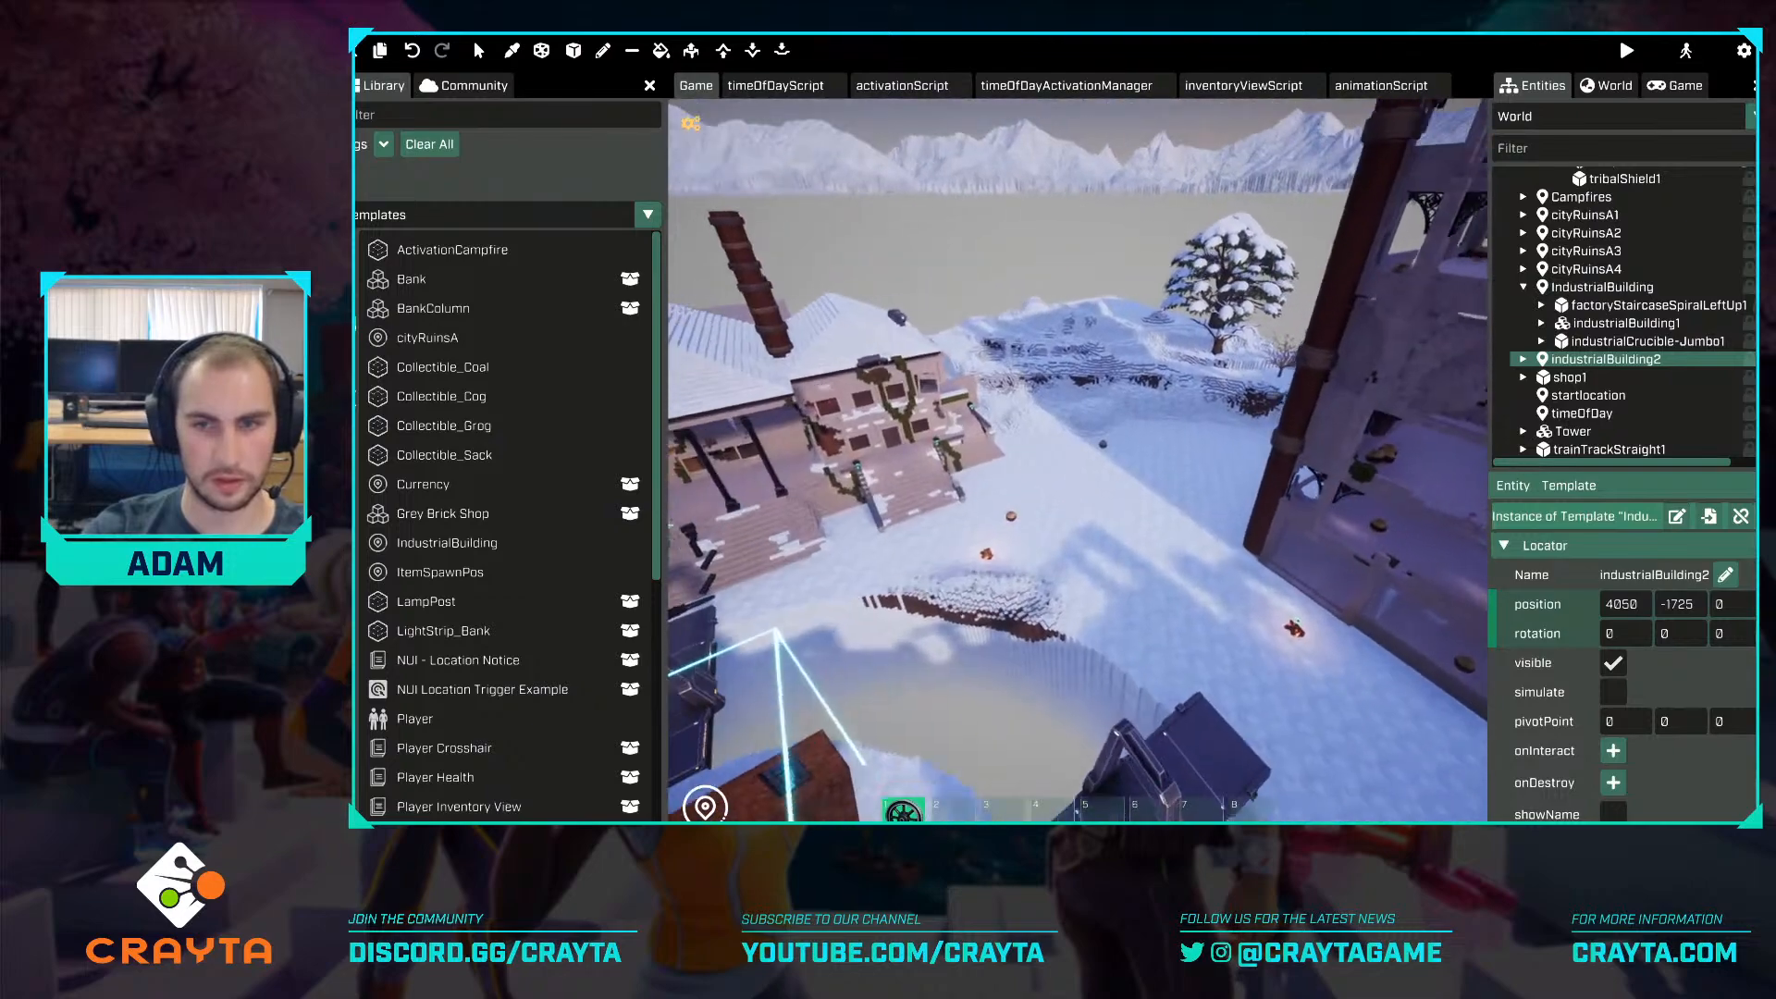
click(1168, 513)
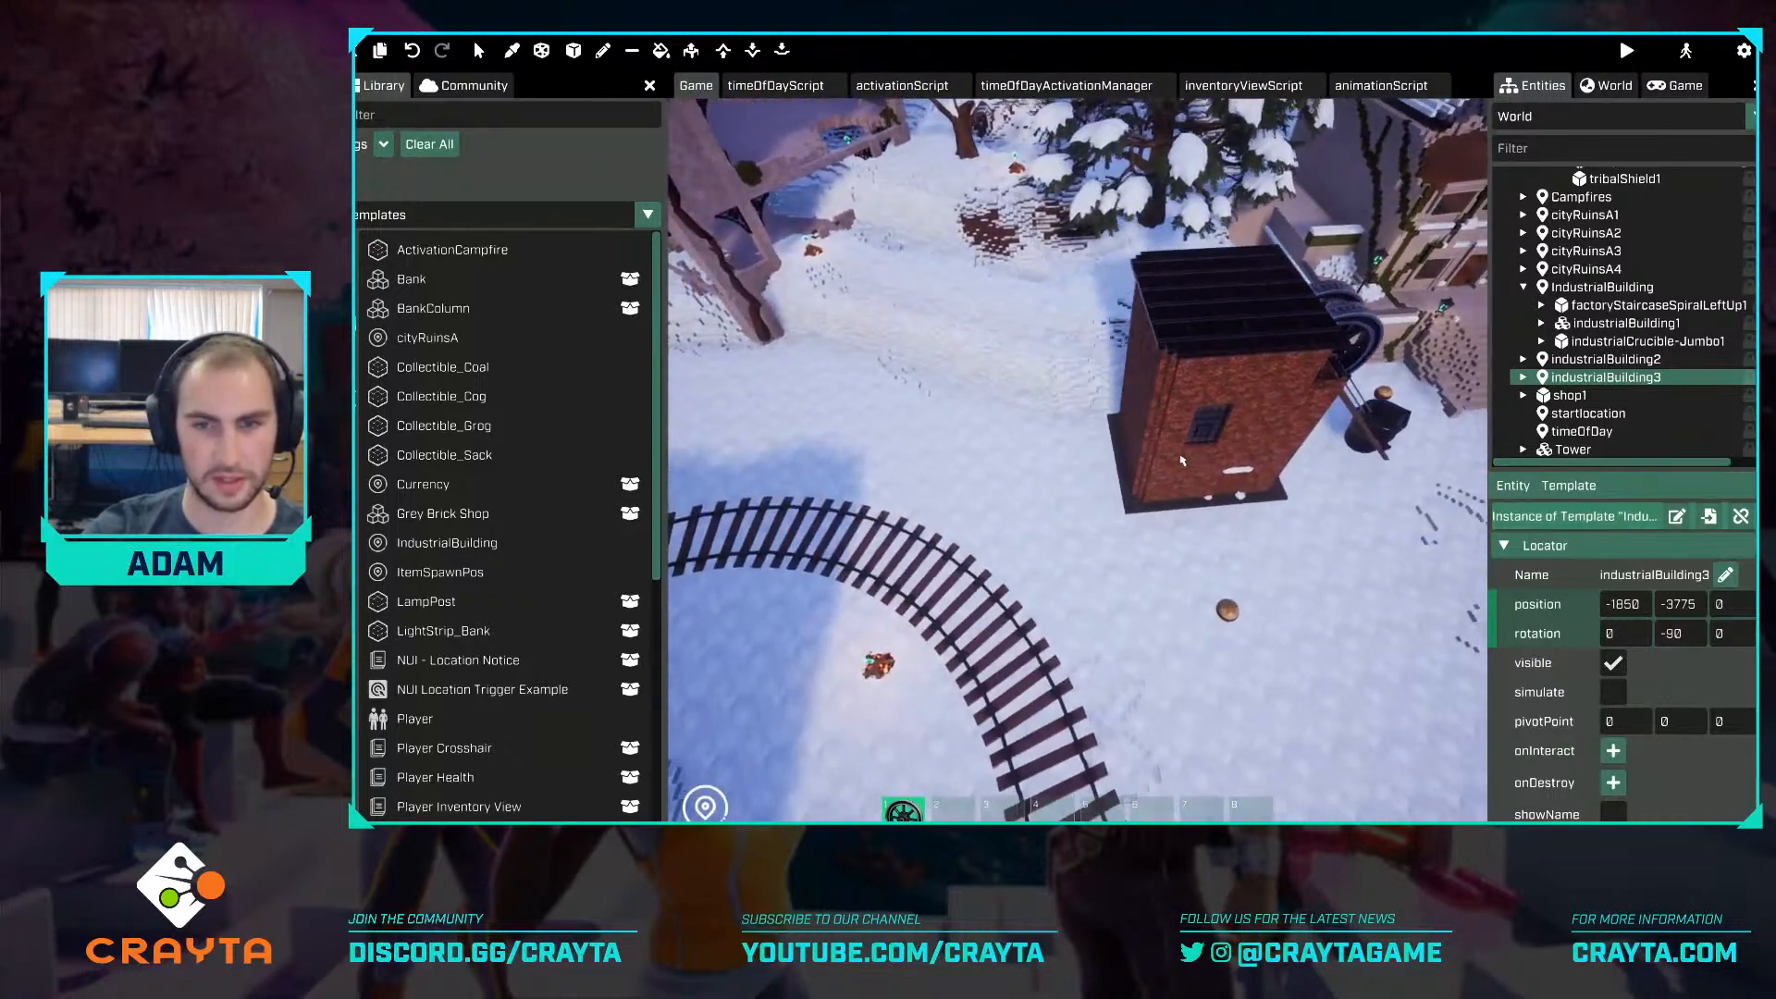
click(1131, 510)
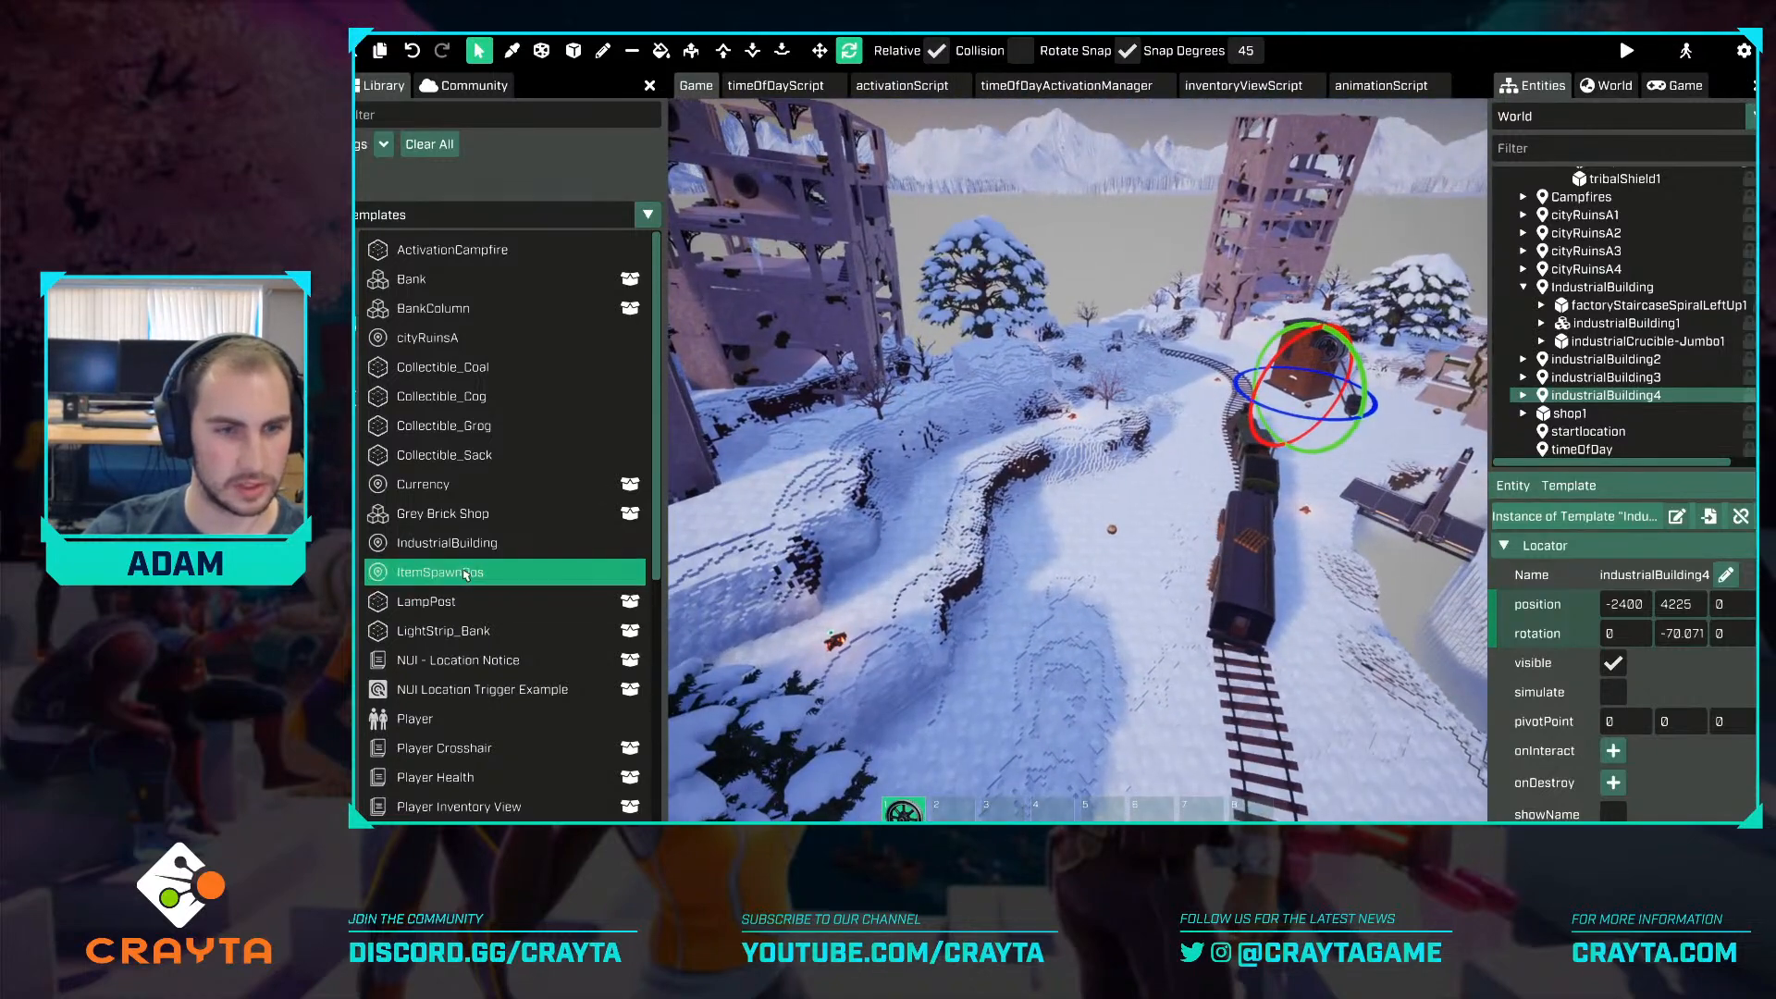
Place another IndustrialBuilding template copy at 2725, 4525 beside the train, rotated to about -163 degrees around its vertical axis with snapping off.
drag(471, 525, 1150, 536)
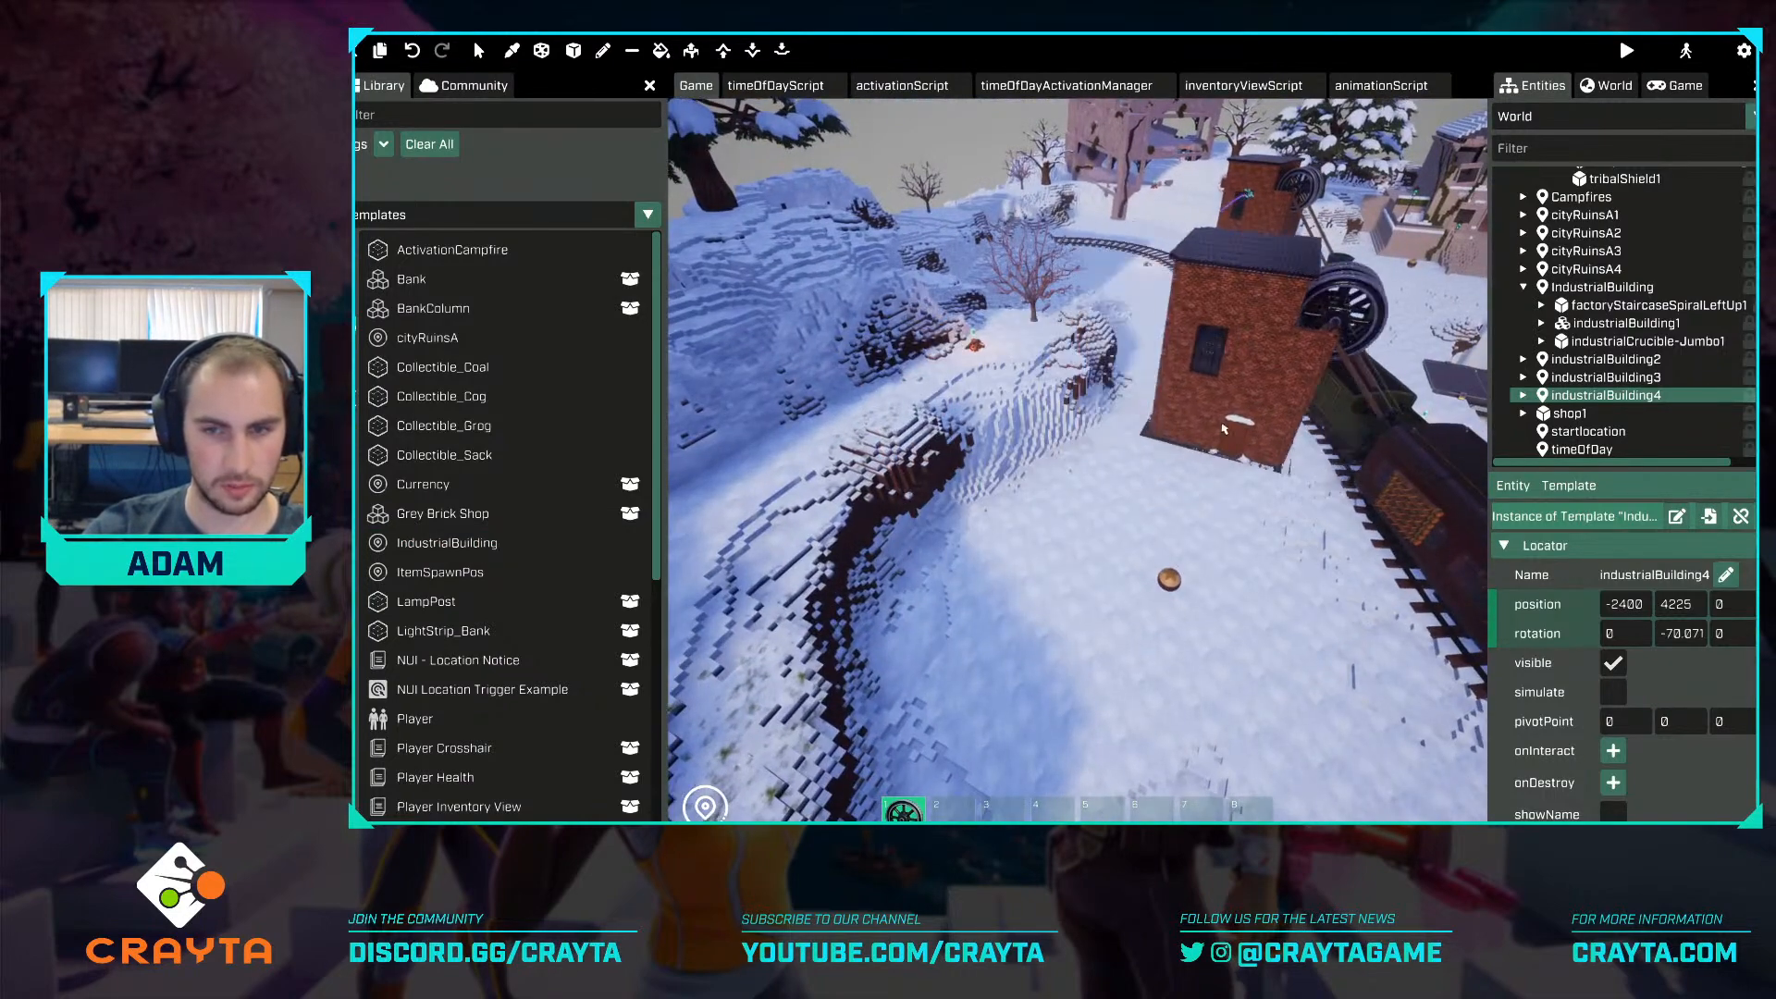
scroll(1223, 428, up, 5)
click(1189, 625)
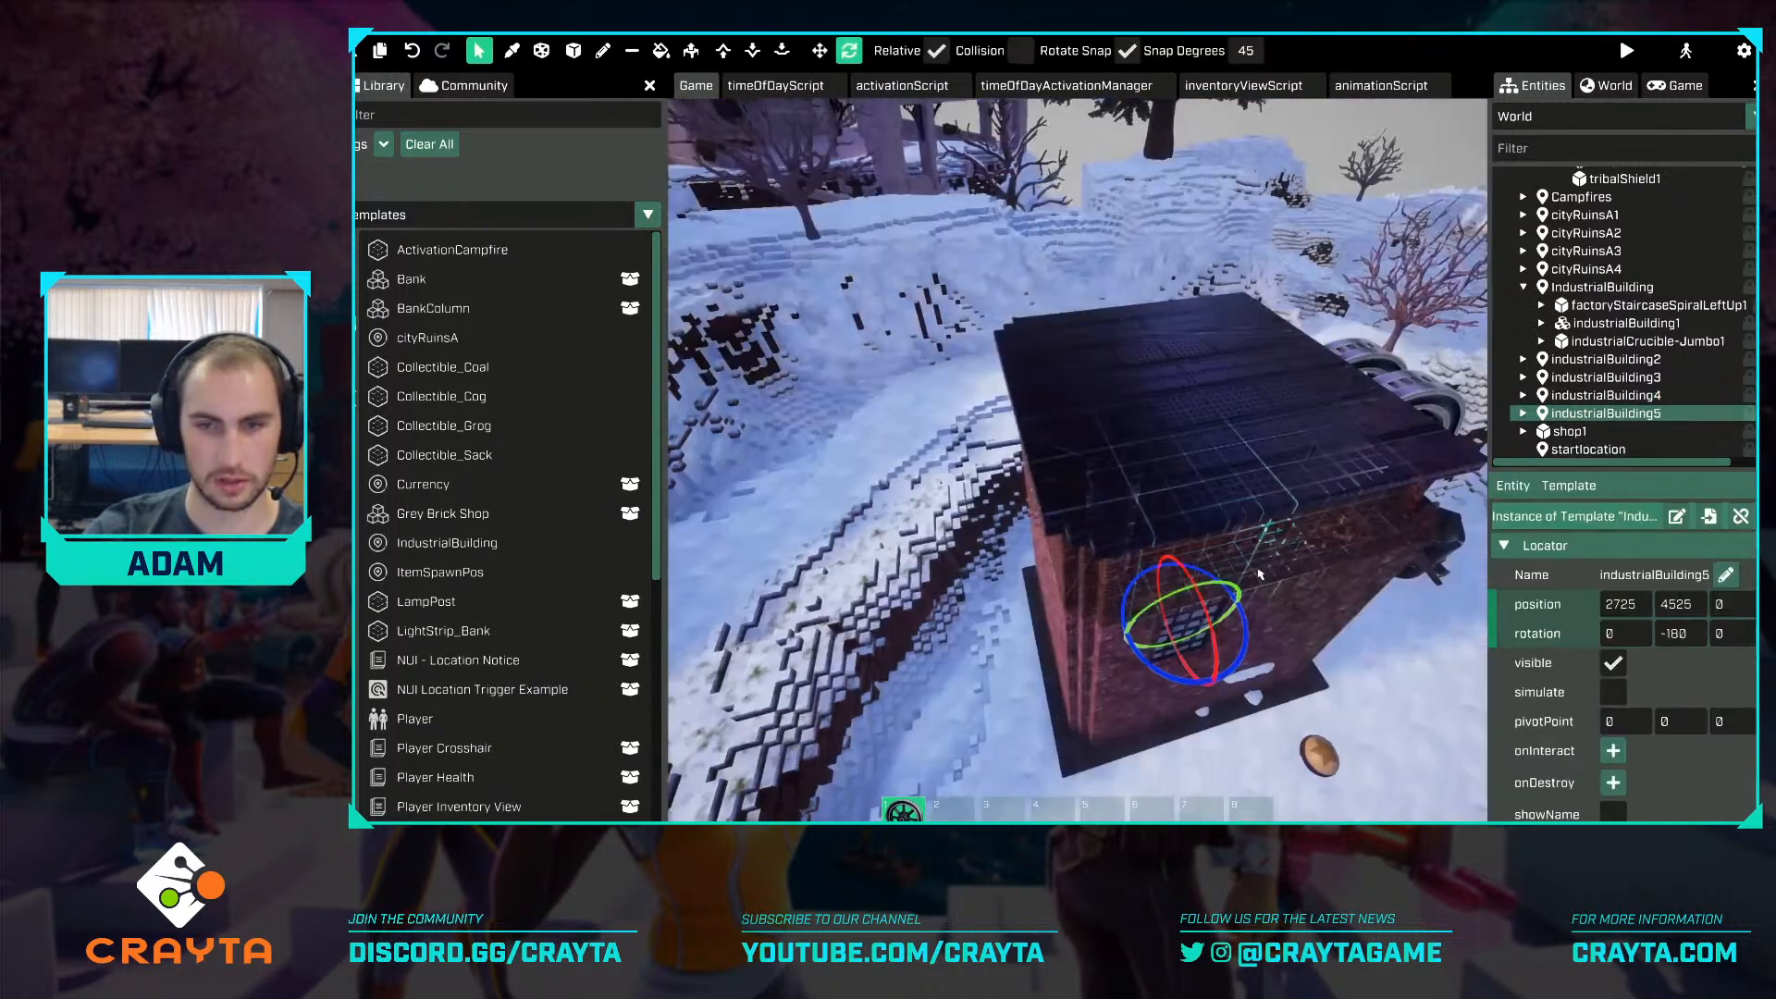
scroll(1111, 600, down, 3)
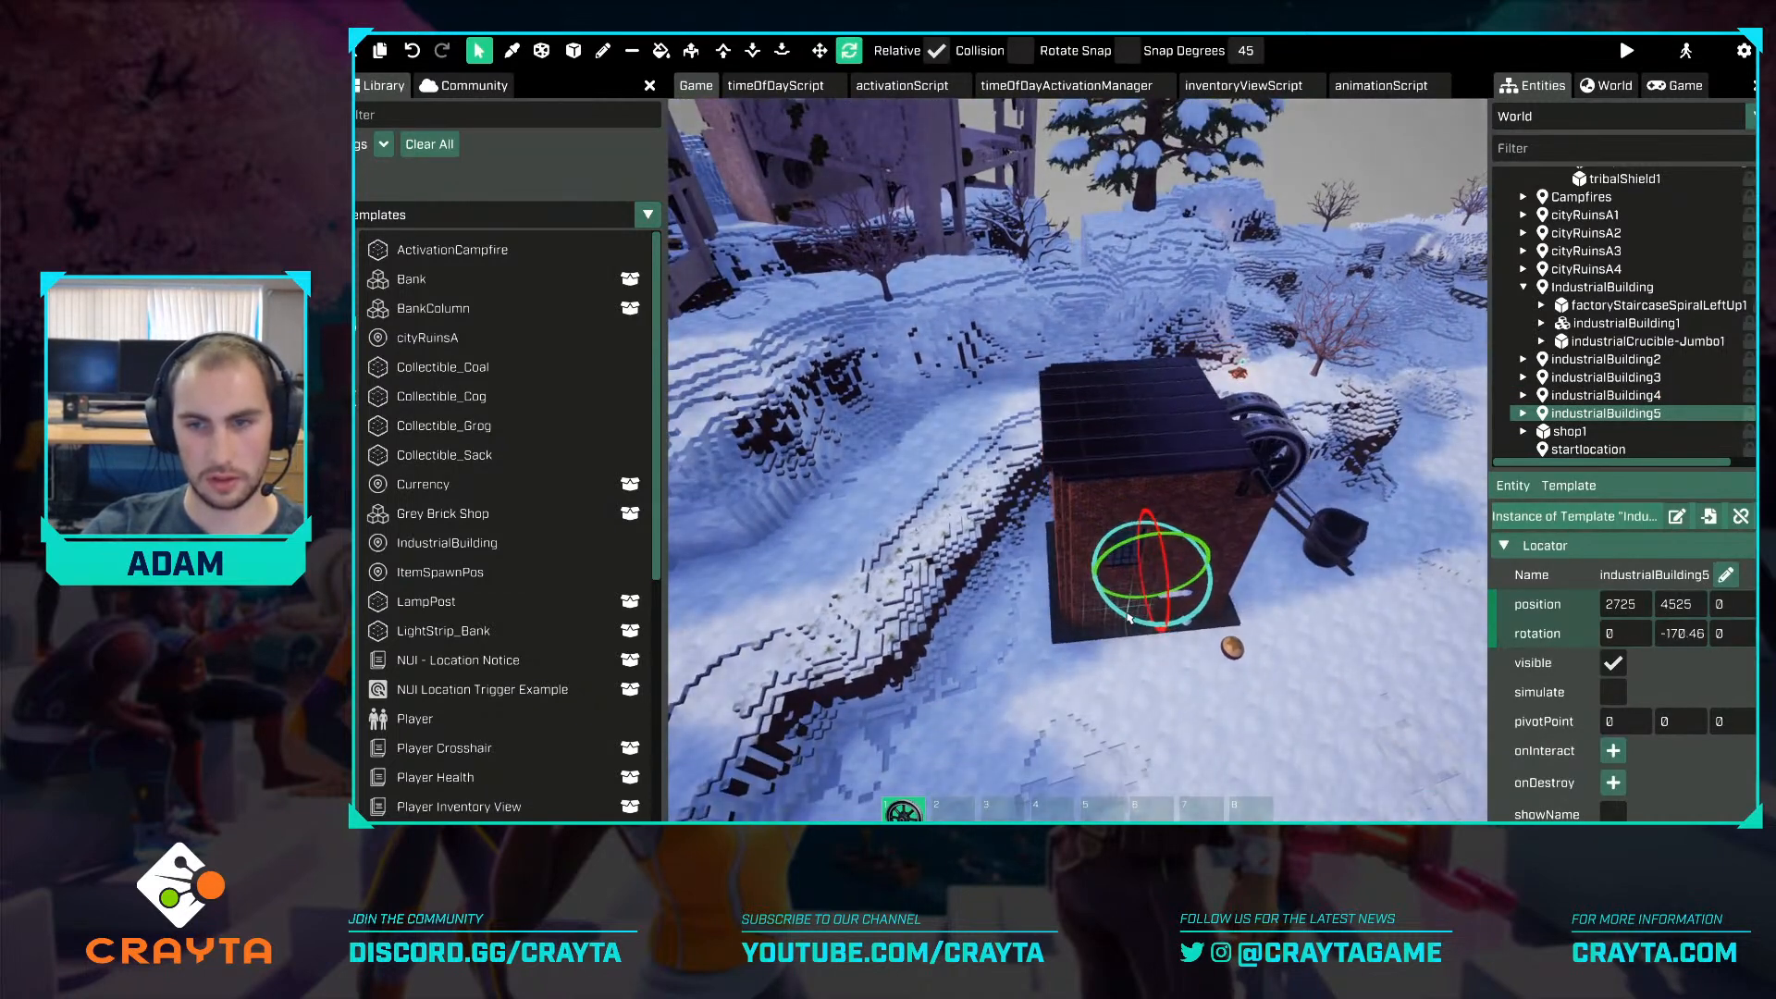
key(w)
scroll(1120, 619, down, 10)
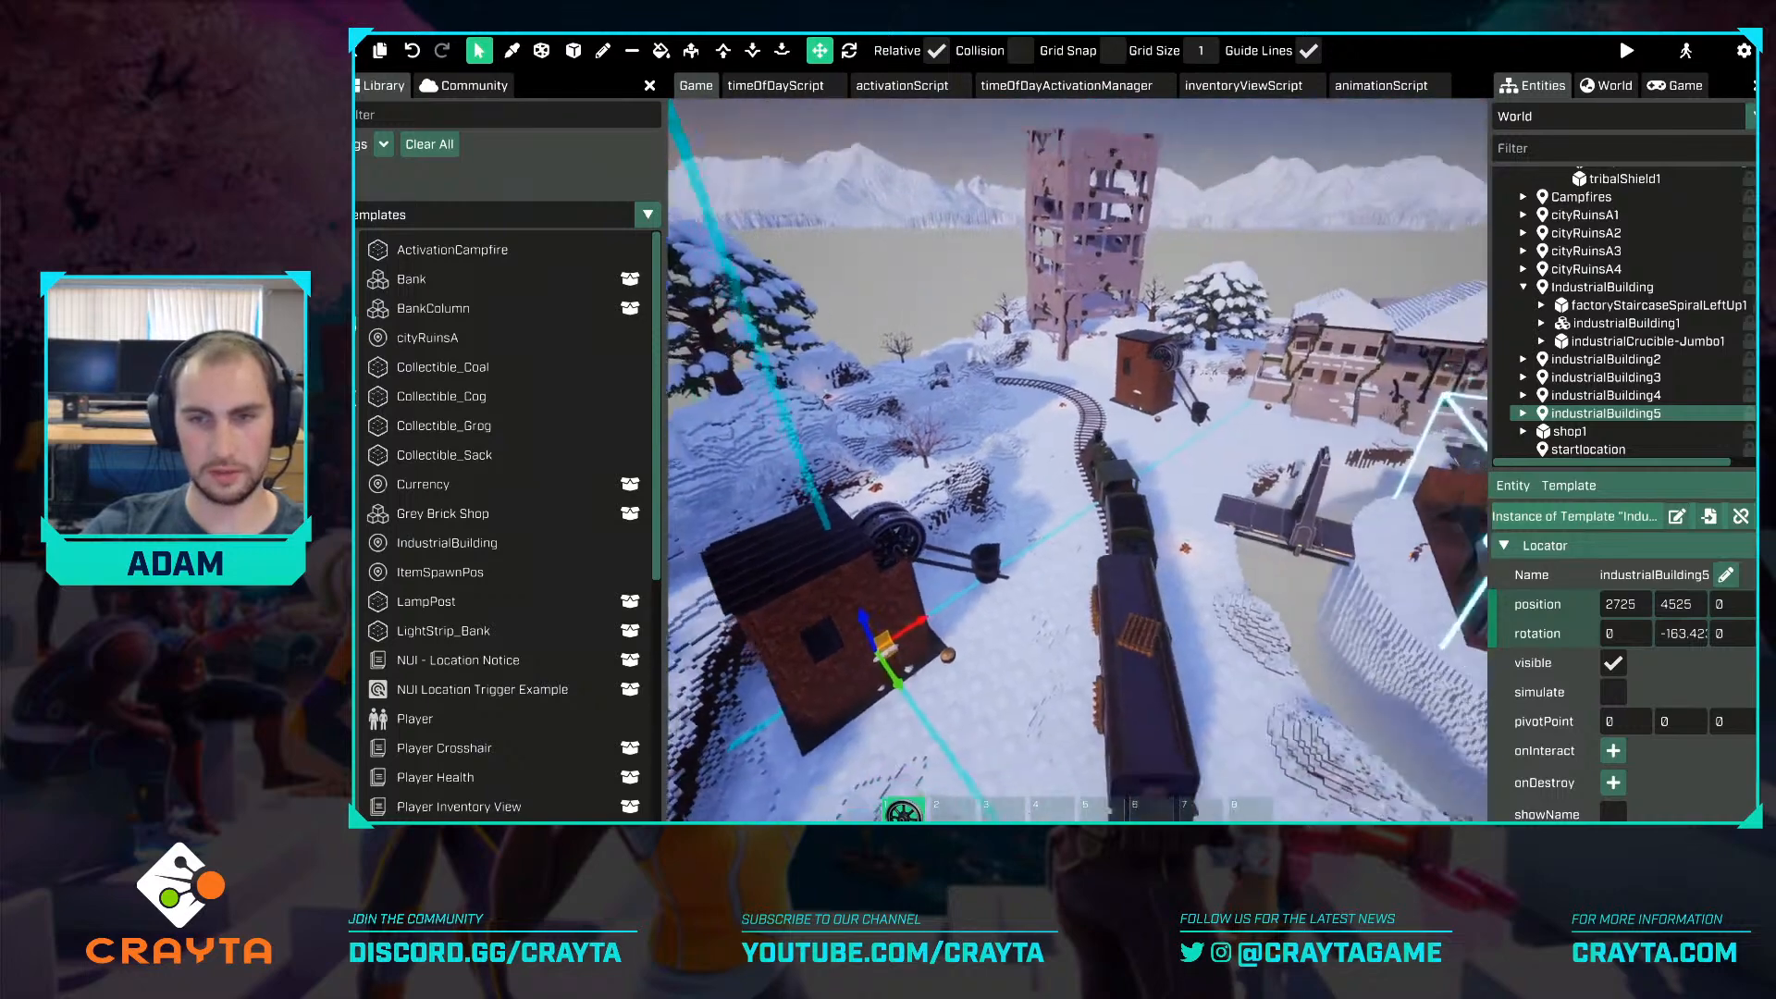
click(1135, 257)
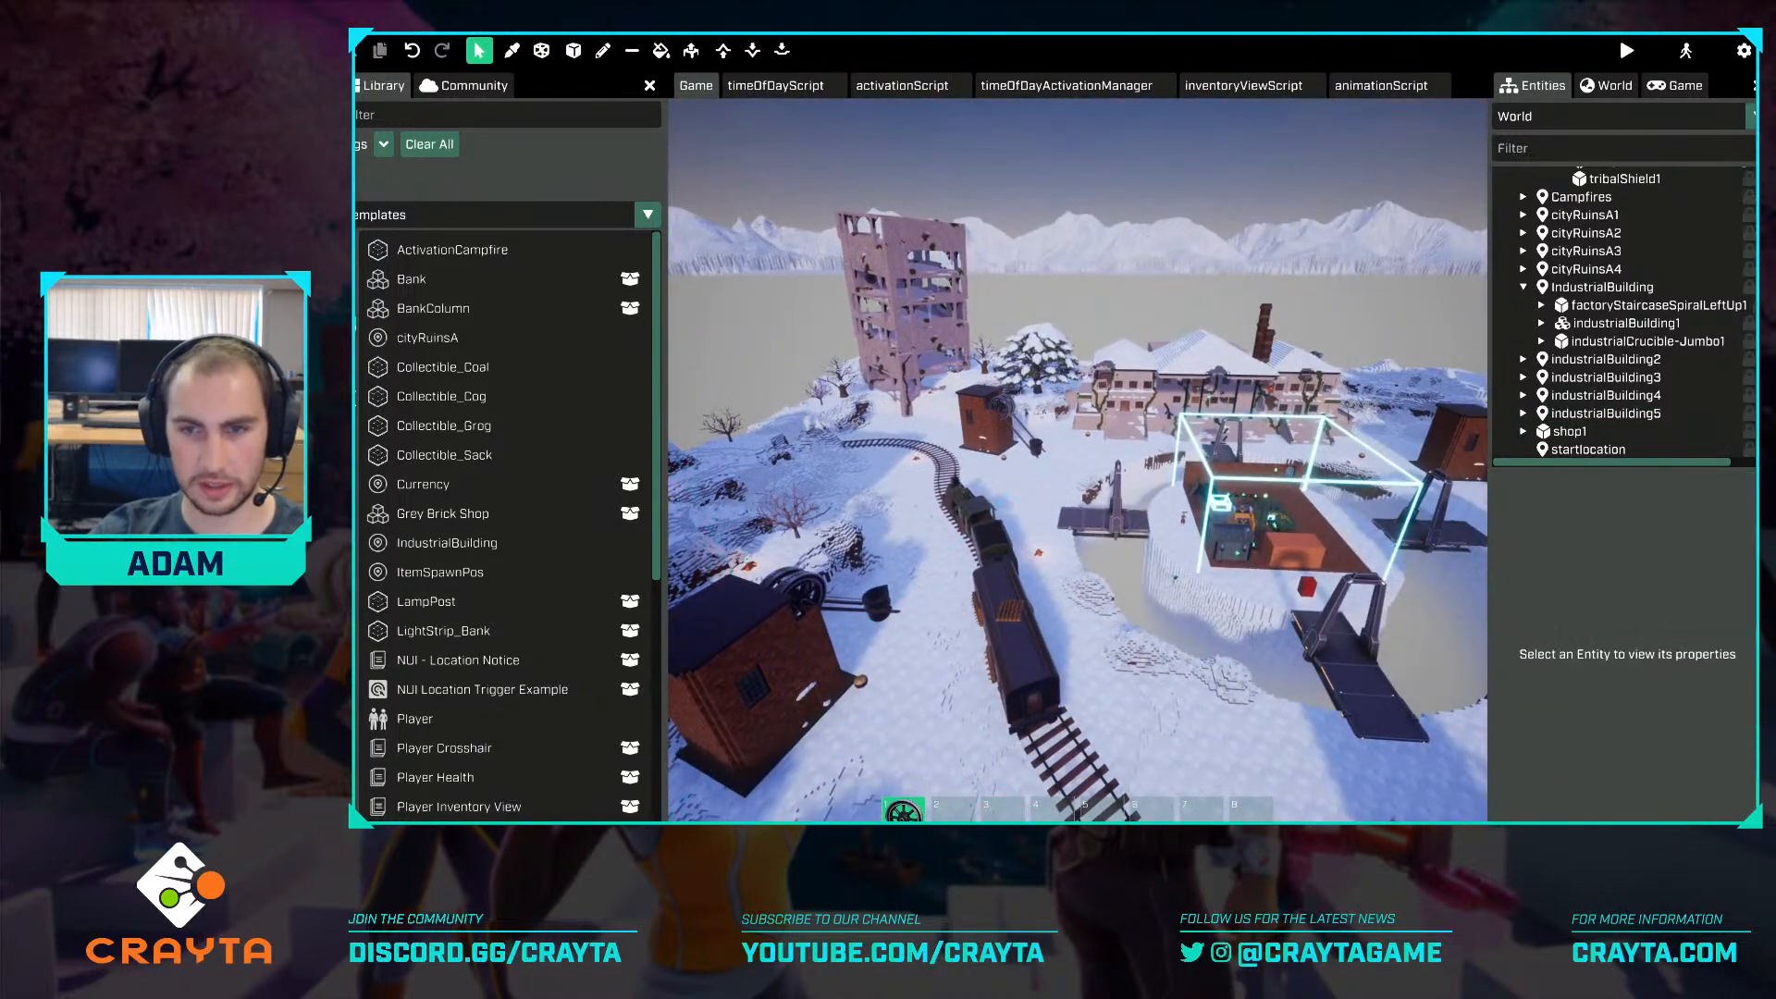
Duplicate the voxel mesh of industrialBuilding1 in the original IndustrialBuilding as a new asset with its own unique name based on IndustrialBuilding.
right_drag(1078, 460, 1156, 535)
key(w)
key(s)
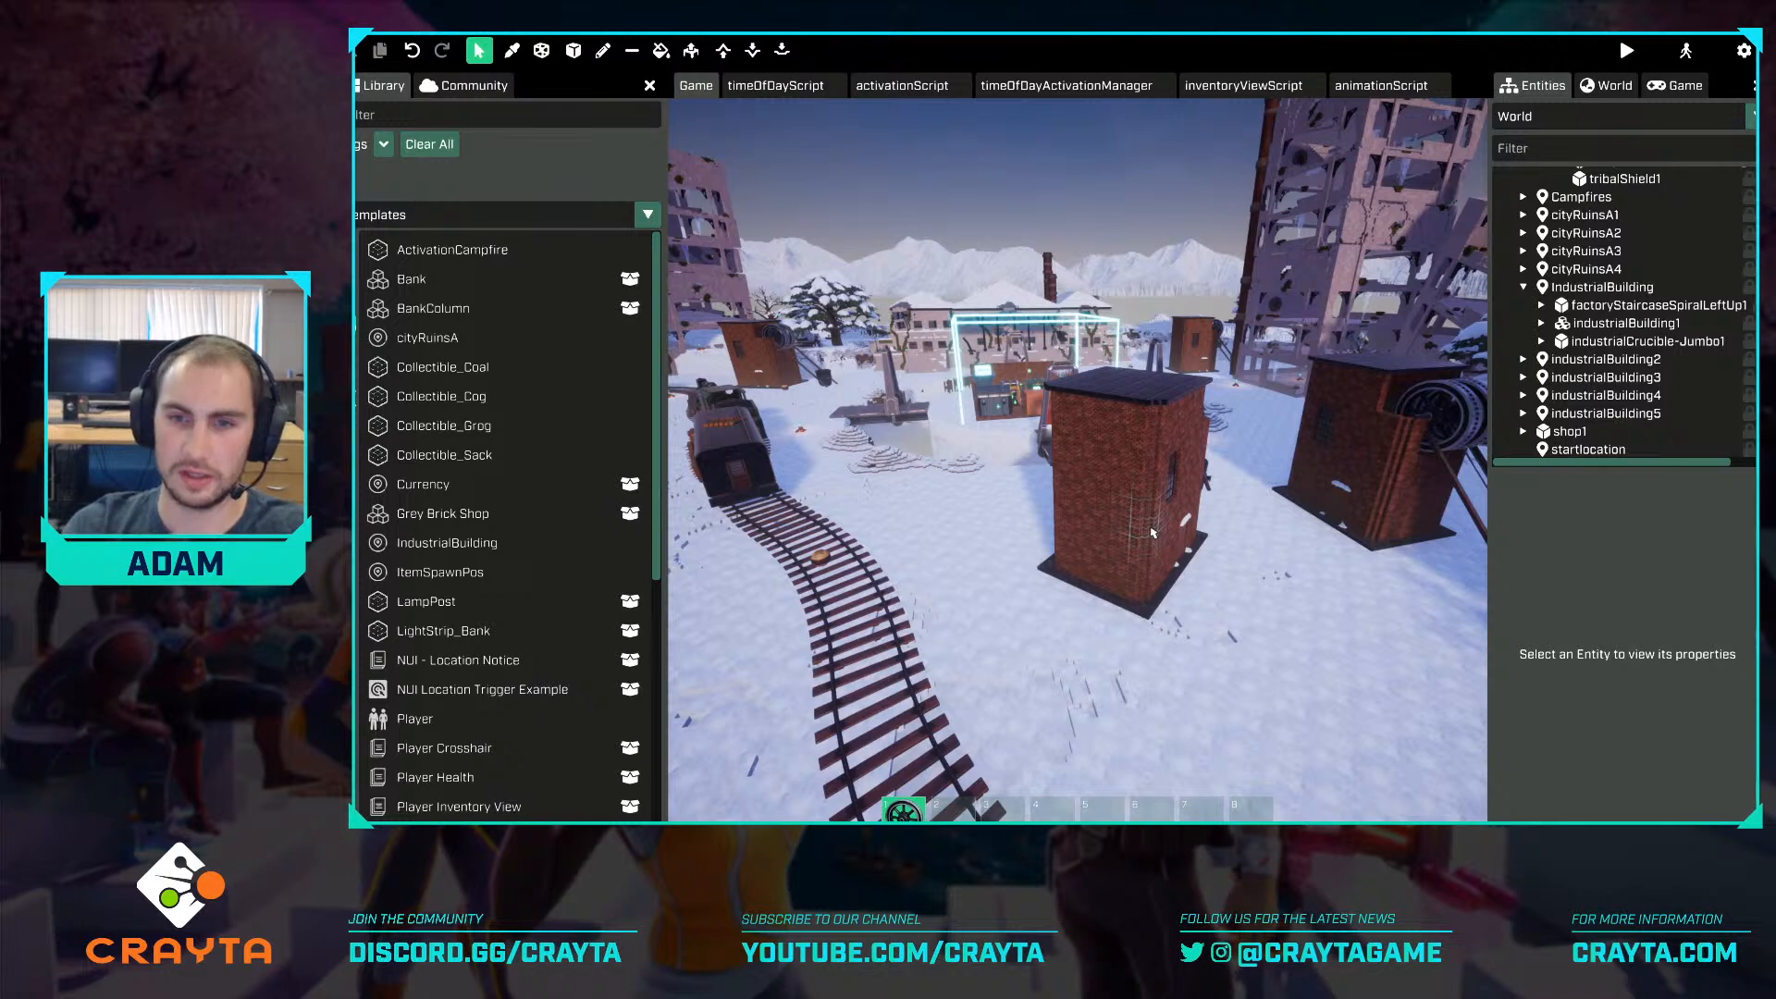
click(1153, 534)
scroll(1619, 647, down, 3)
click(1747, 657)
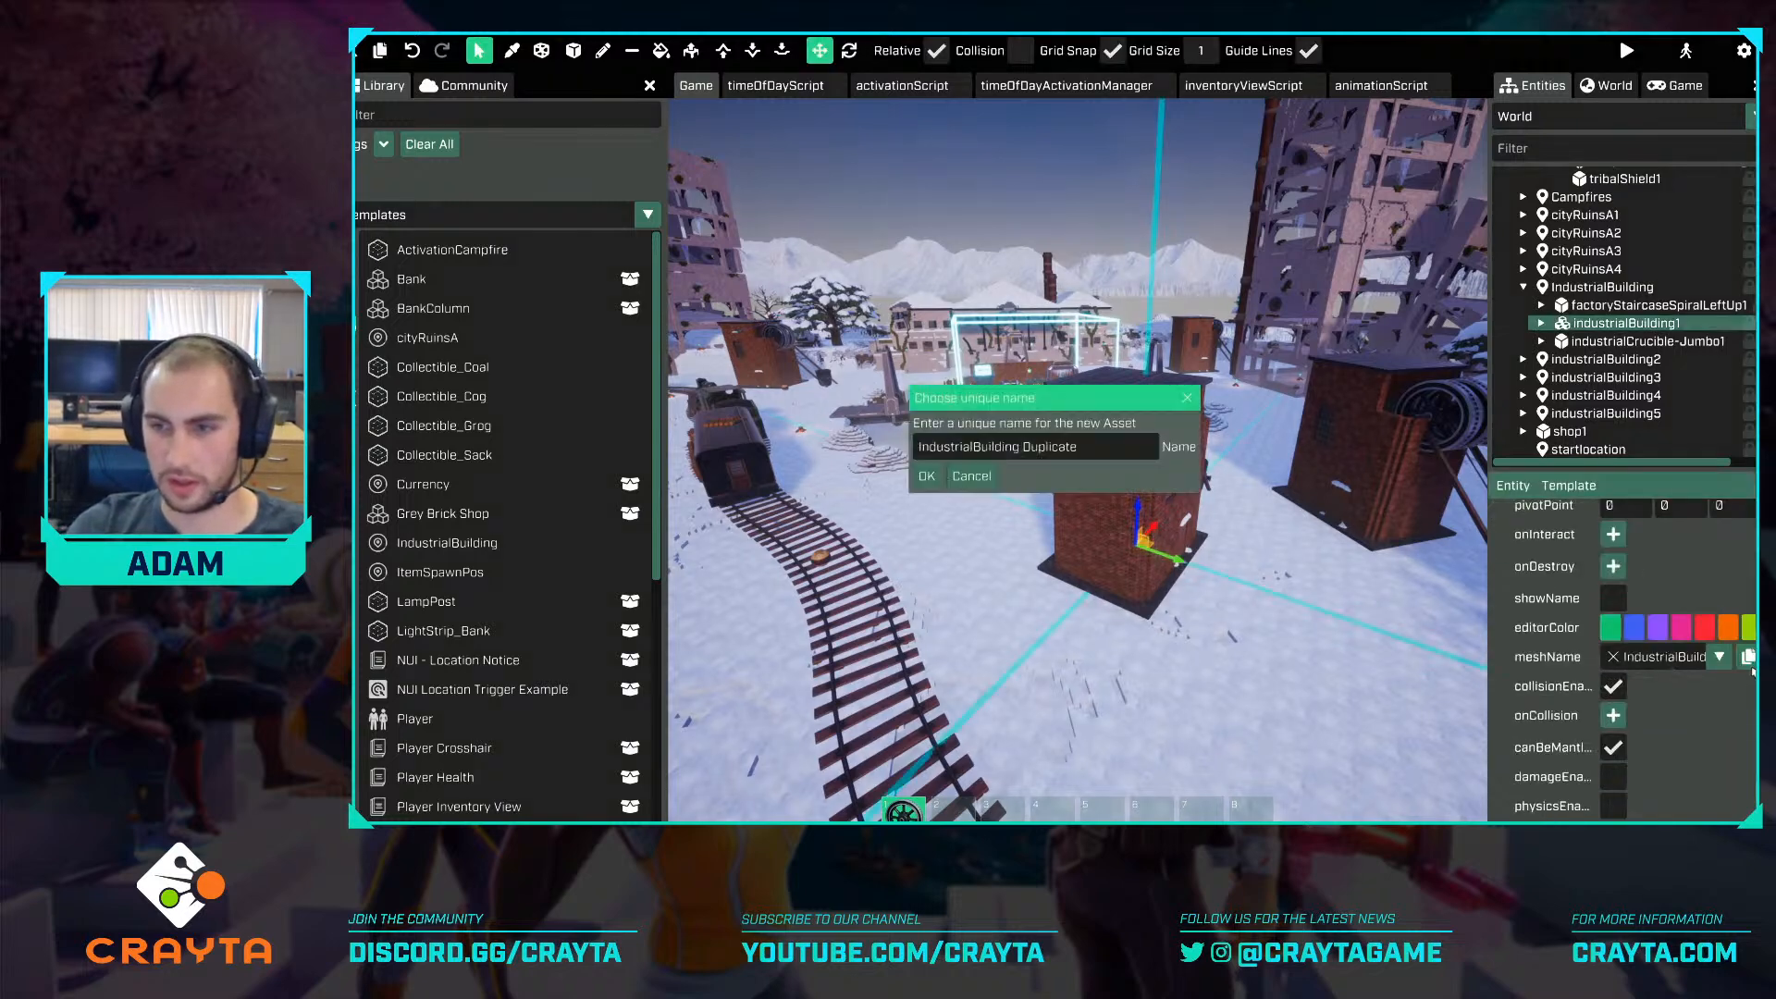
click(1100, 451)
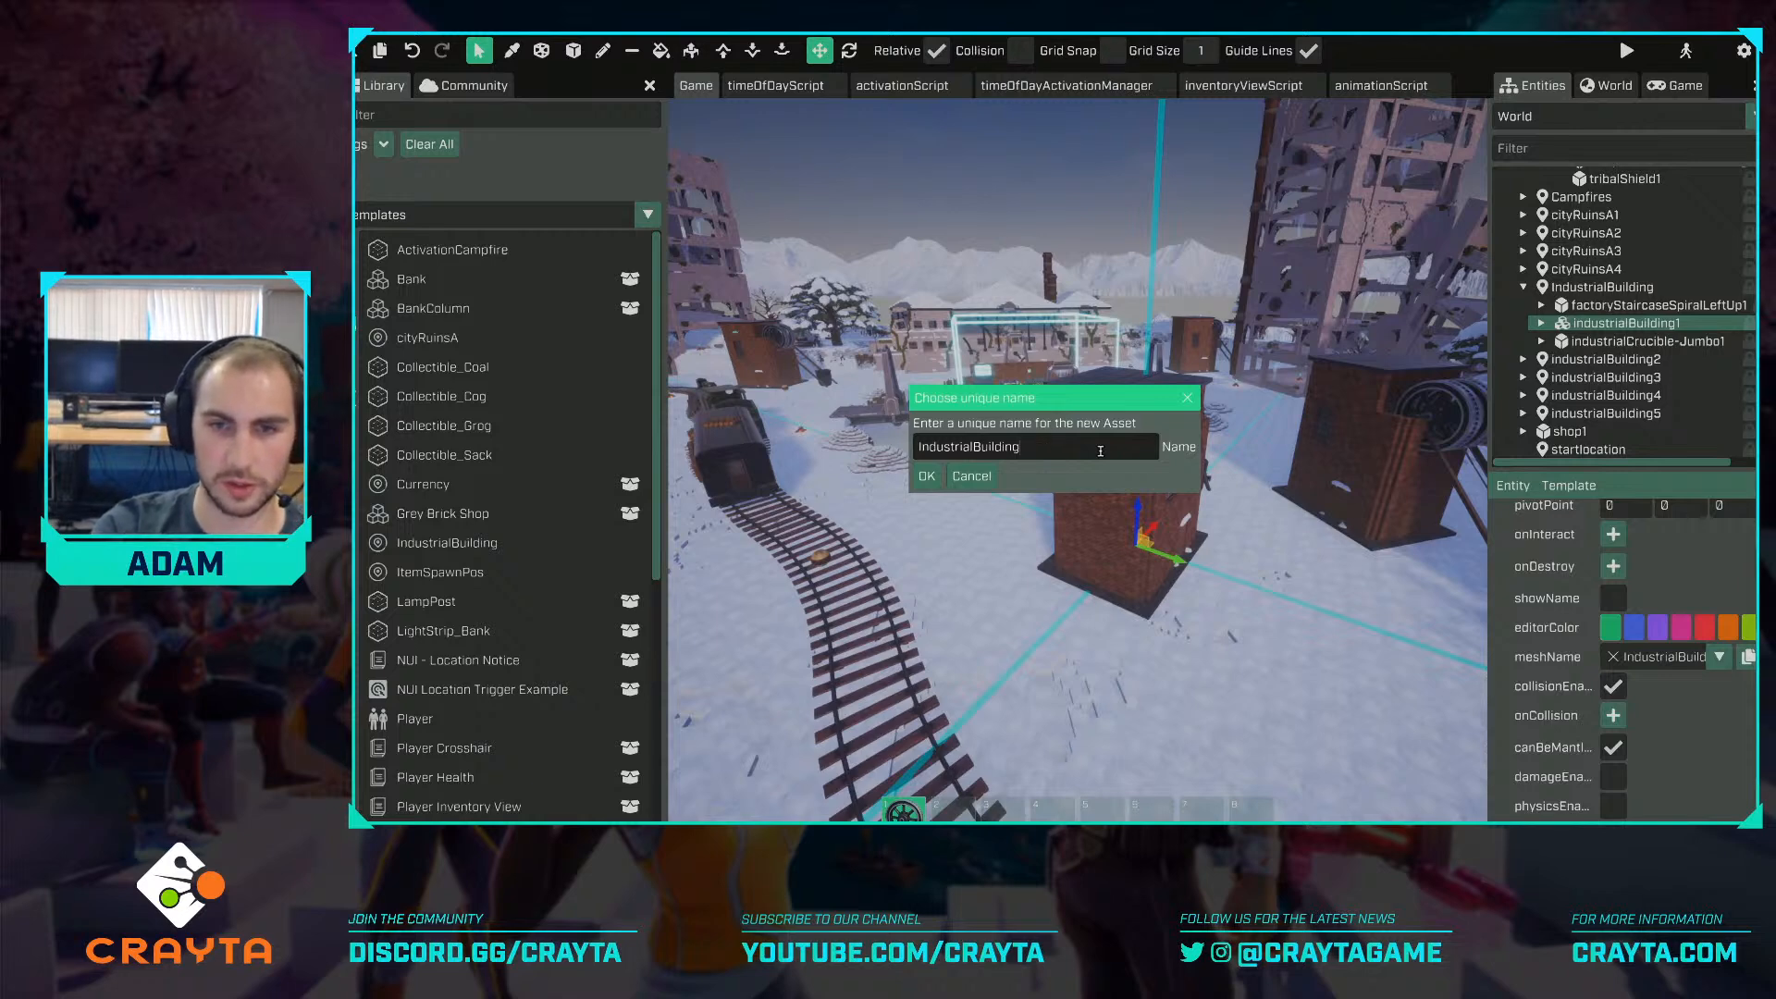
click(927, 478)
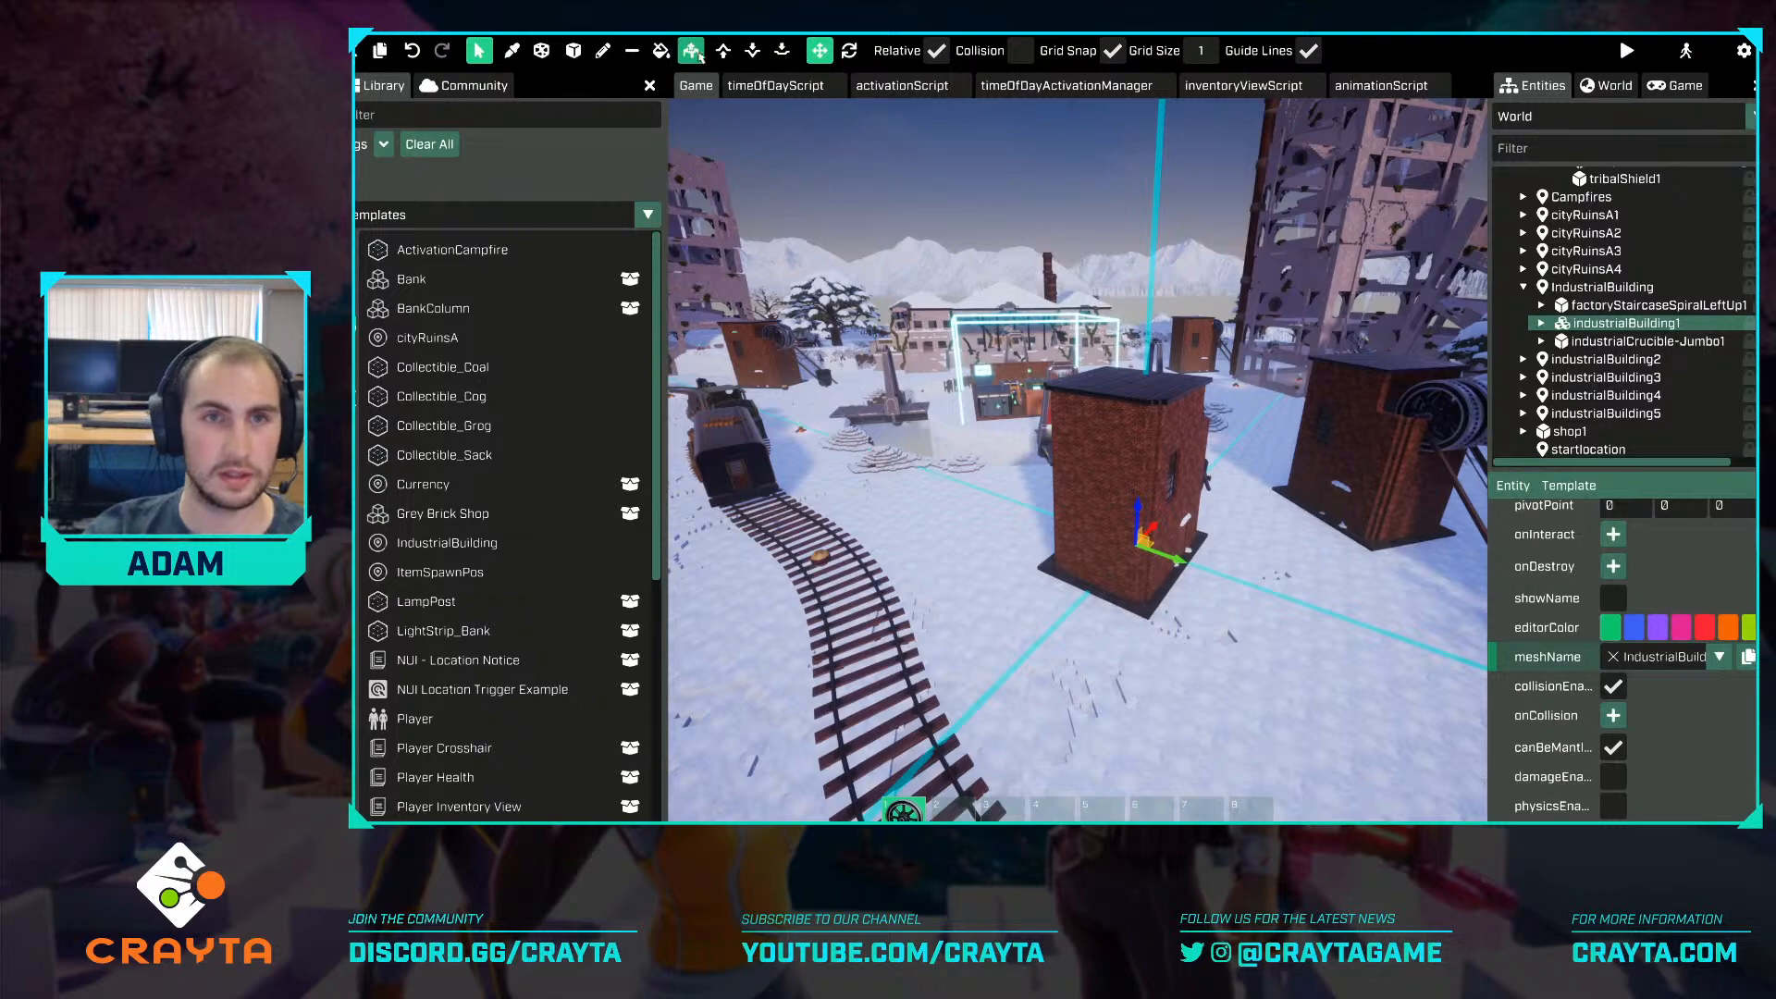
Erode several patches of brick from the corner and blank rear wall of the original tower using a spherical brush.
click(752, 50)
key(w)
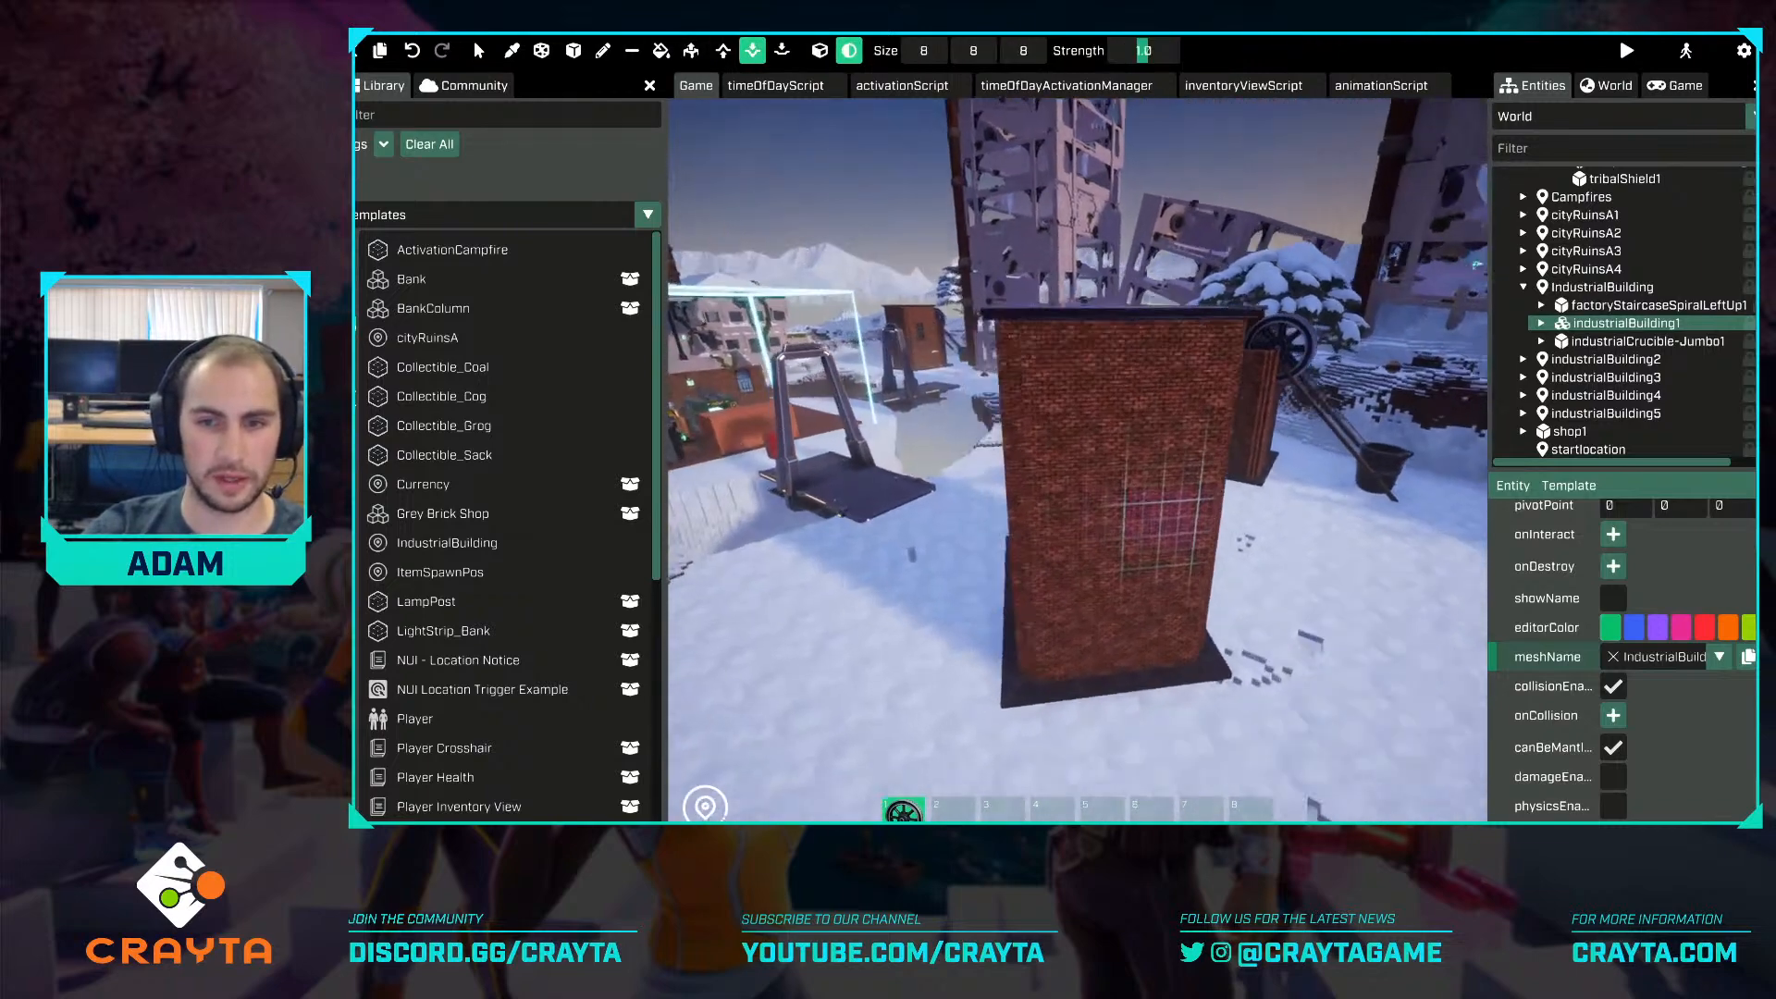
key(w)
key(a)
click(1108, 624)
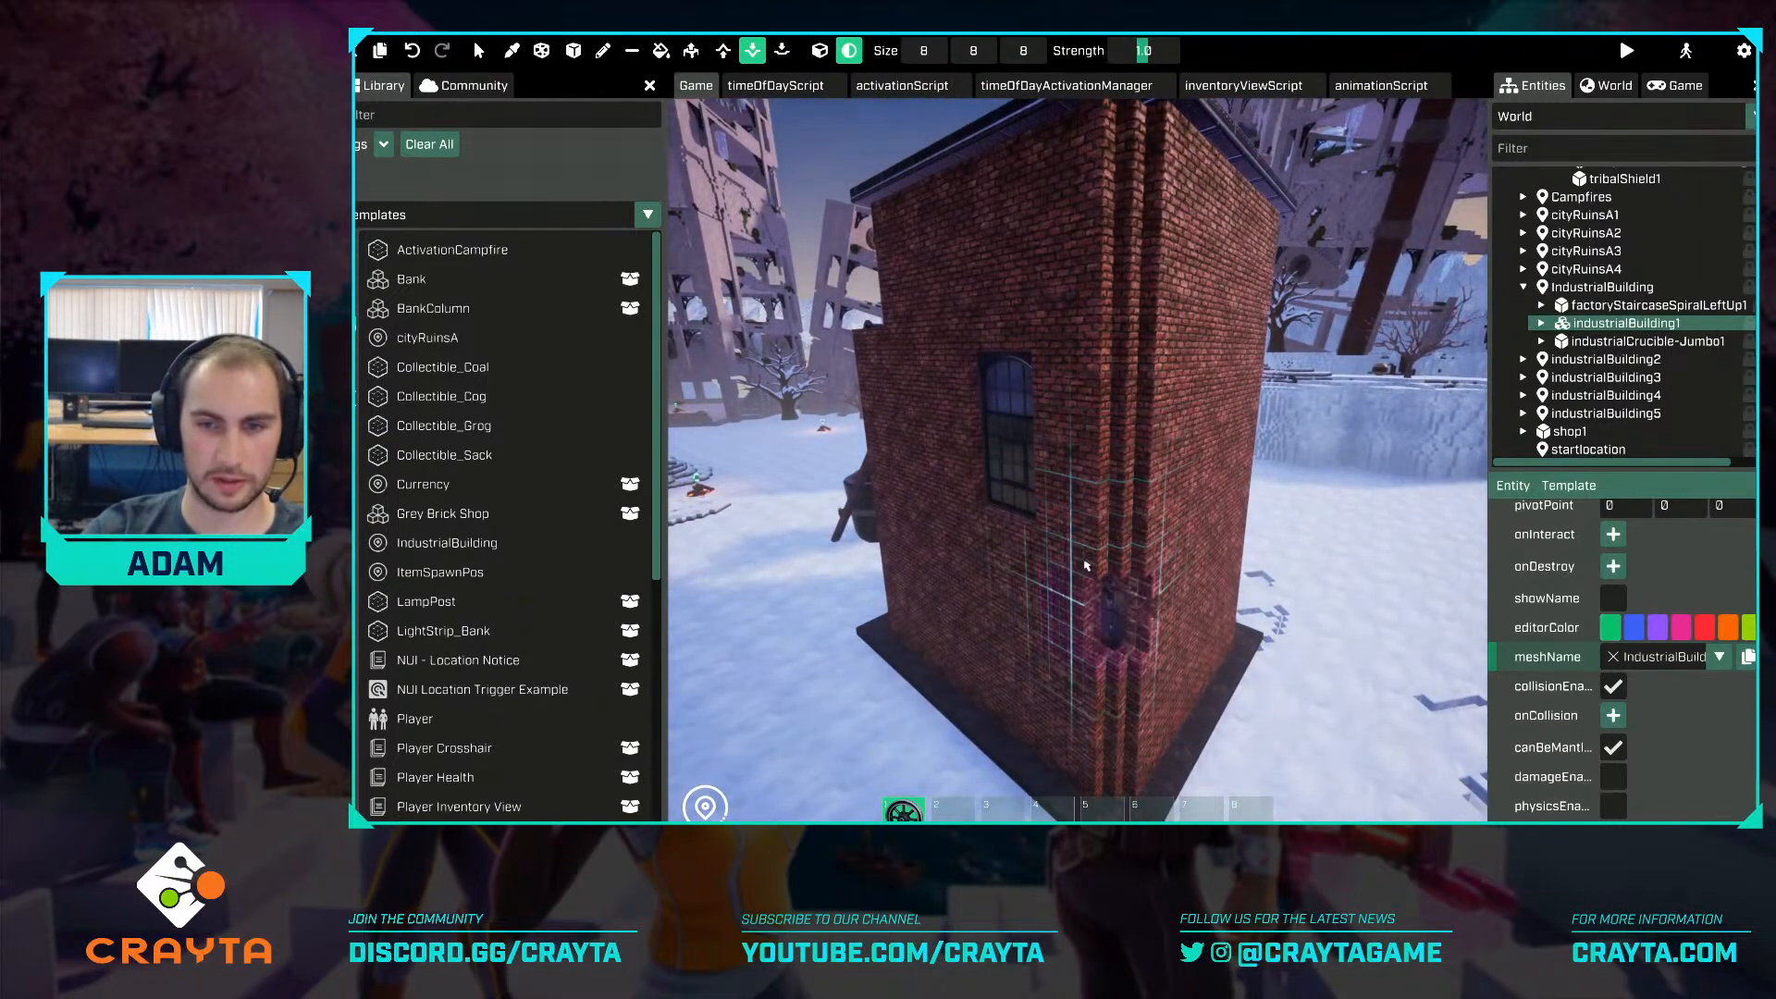
click(1155, 426)
click(1200, 492)
key(s)
key(d)
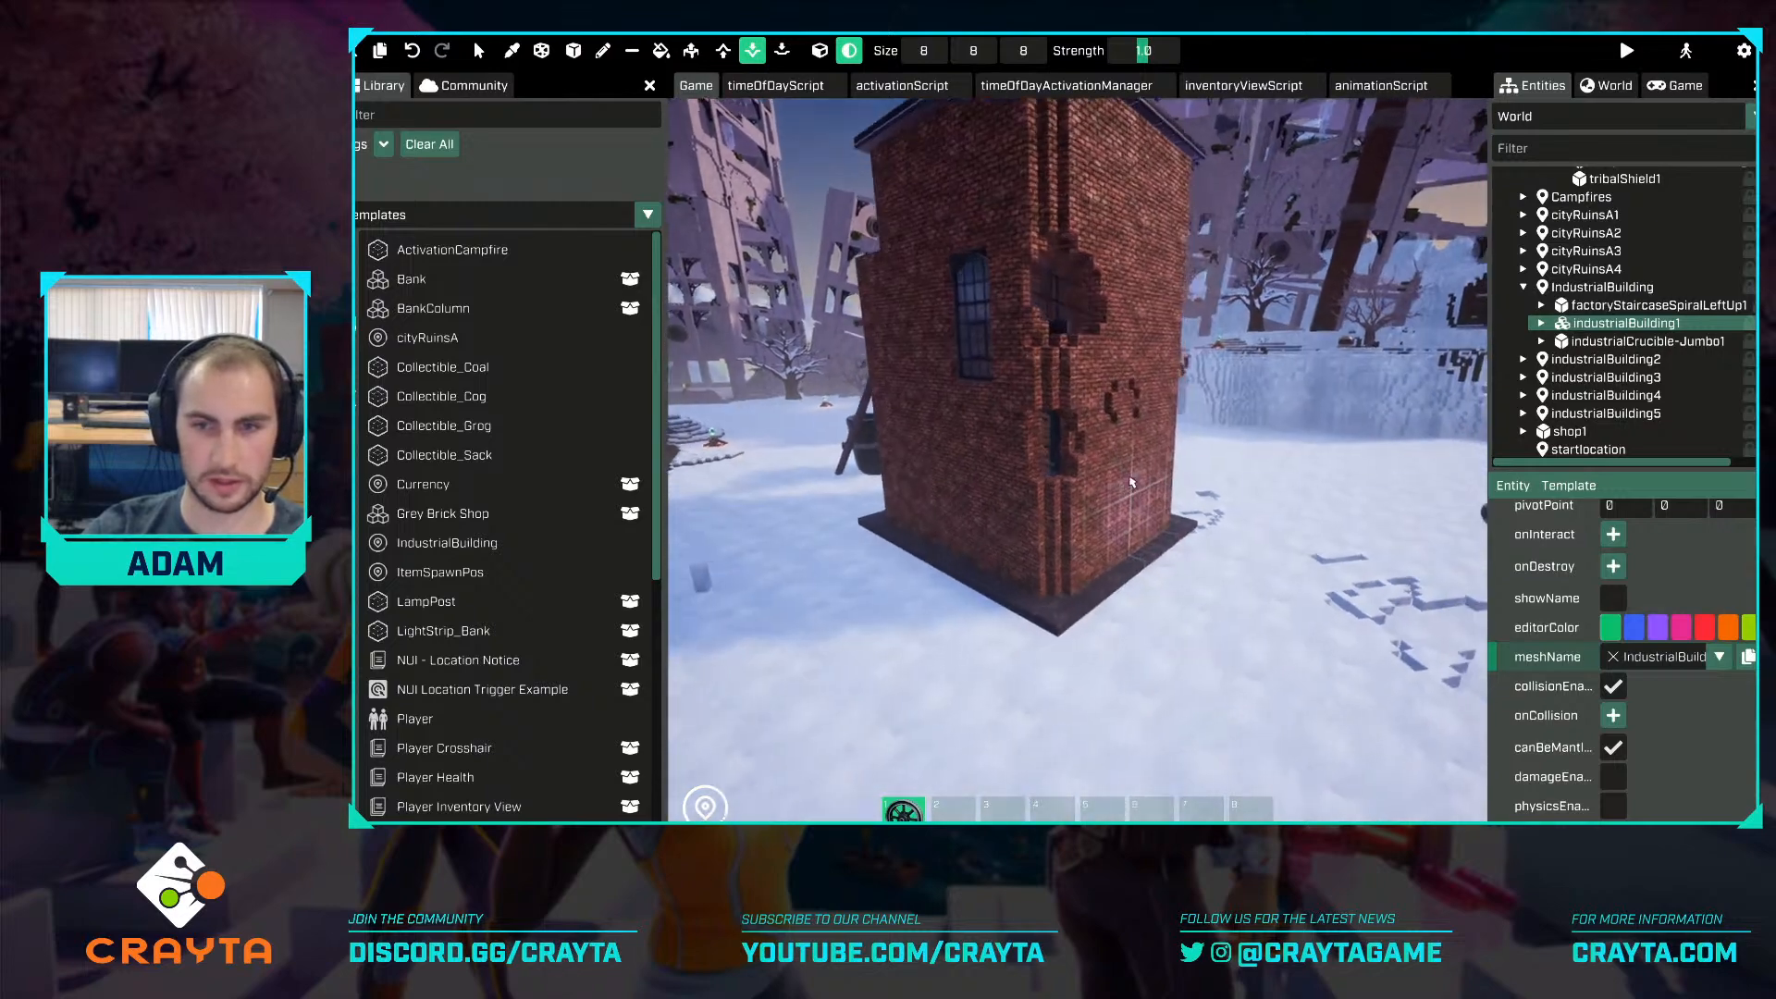
key(w)
click(1055, 567)
key(d)
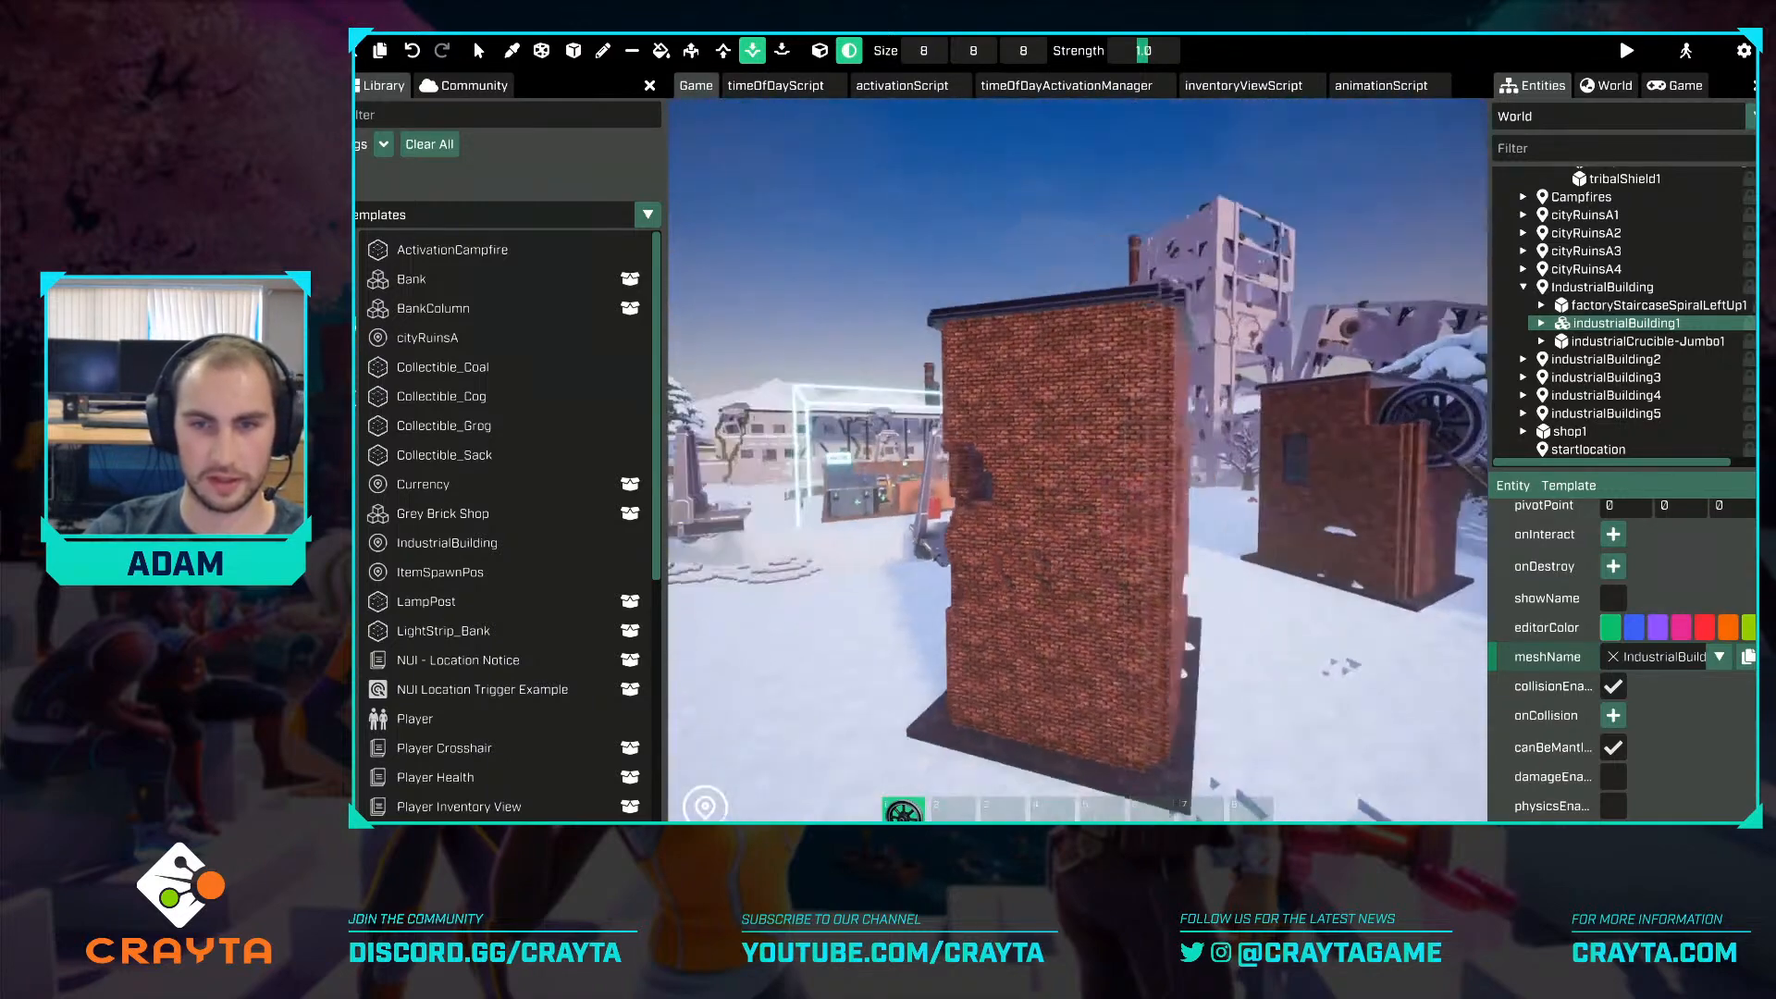
Erode the tower's roof edge, the wall beside the door and the corner near the winding wheel with the brush size at 11.
key(d)
scroll(994, 356, up, 3)
click(986, 344)
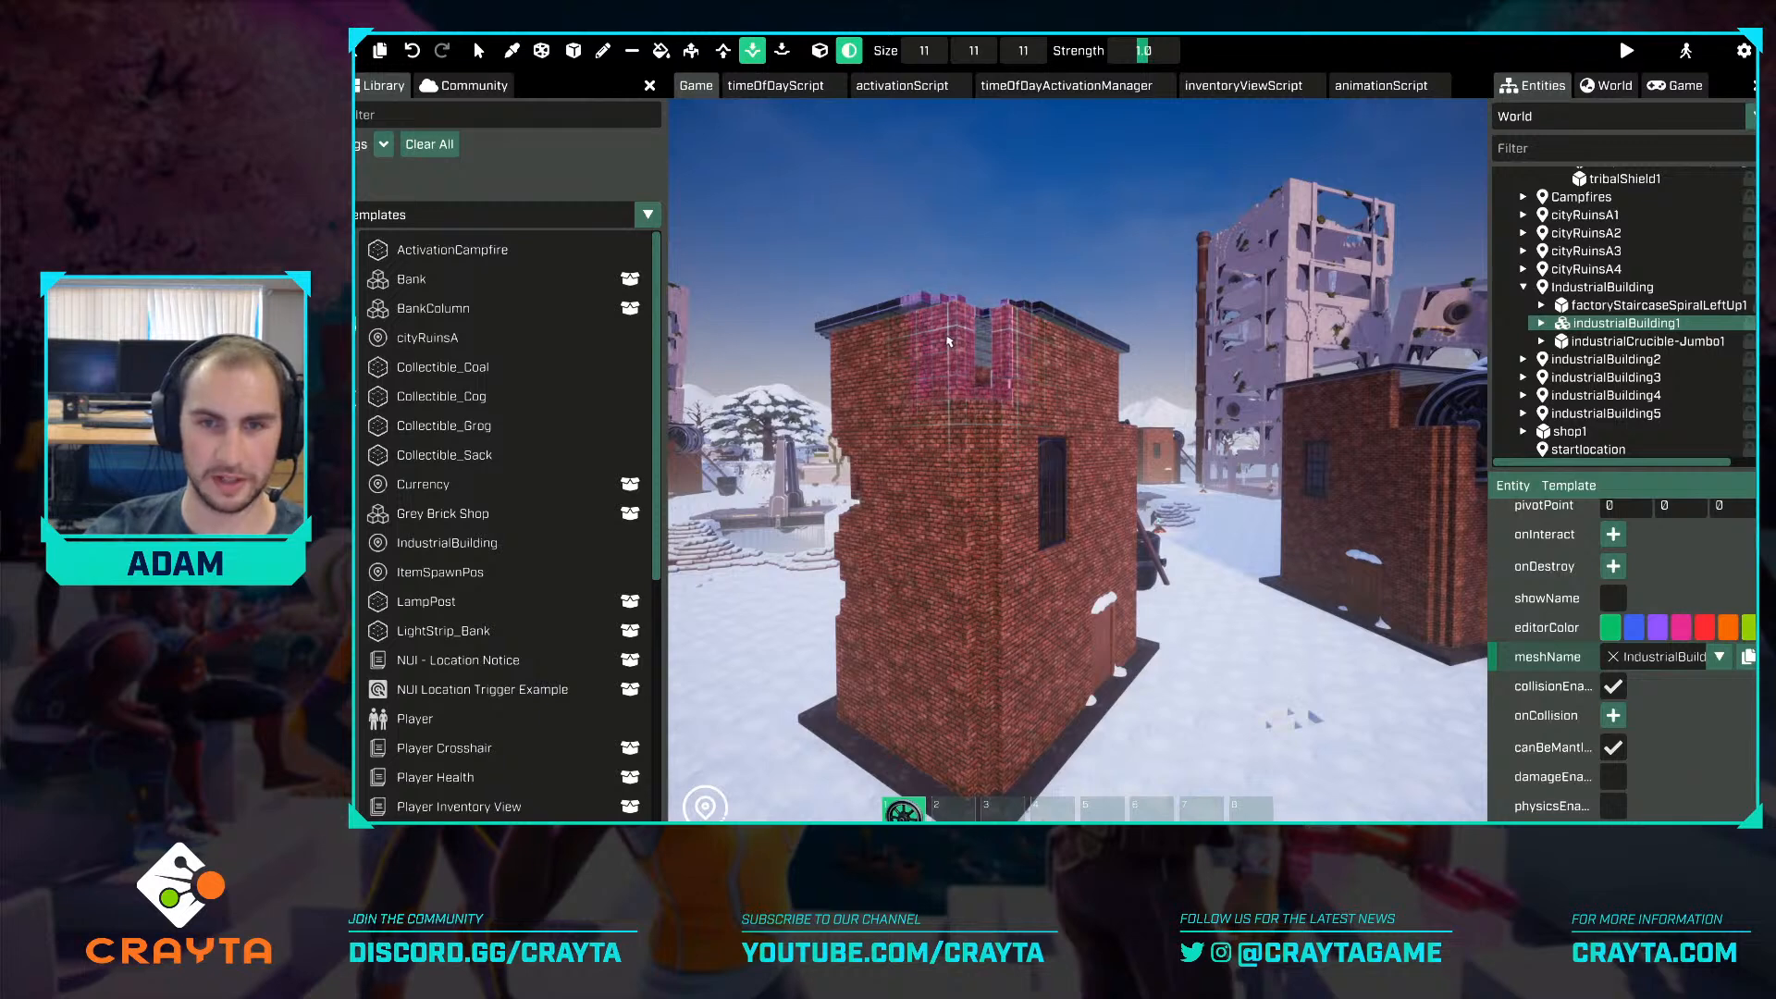
key(d)
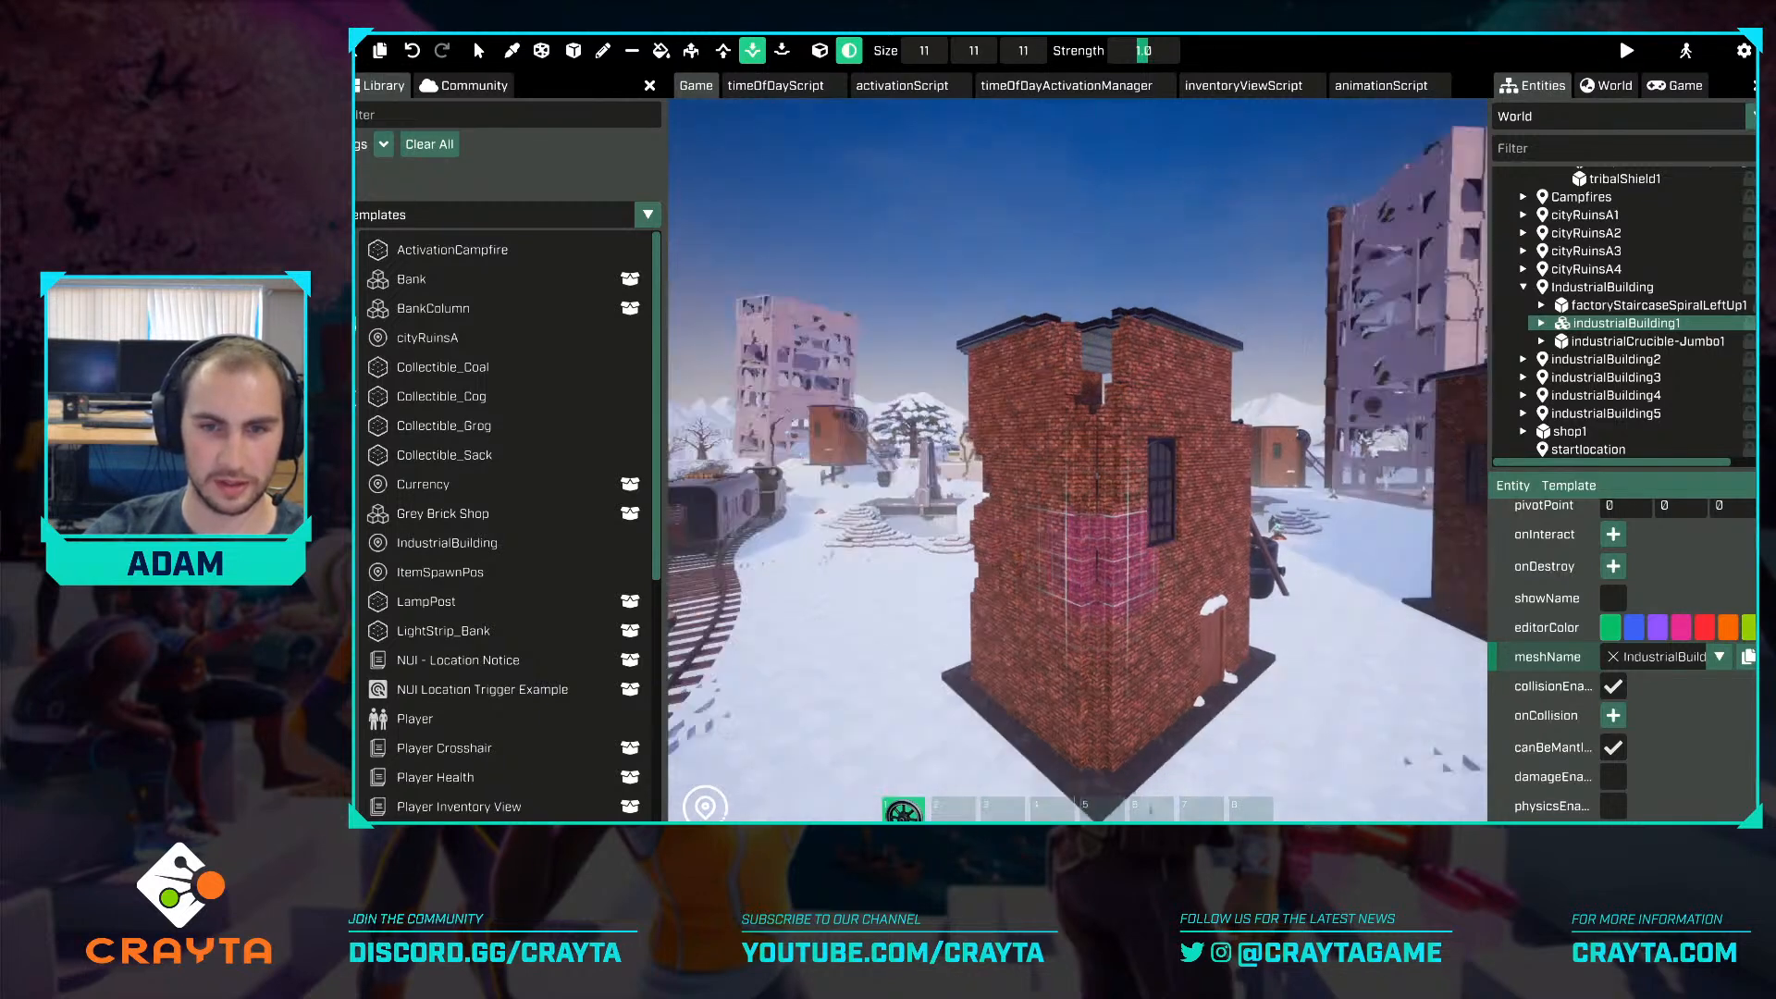
key(d)
key(s)
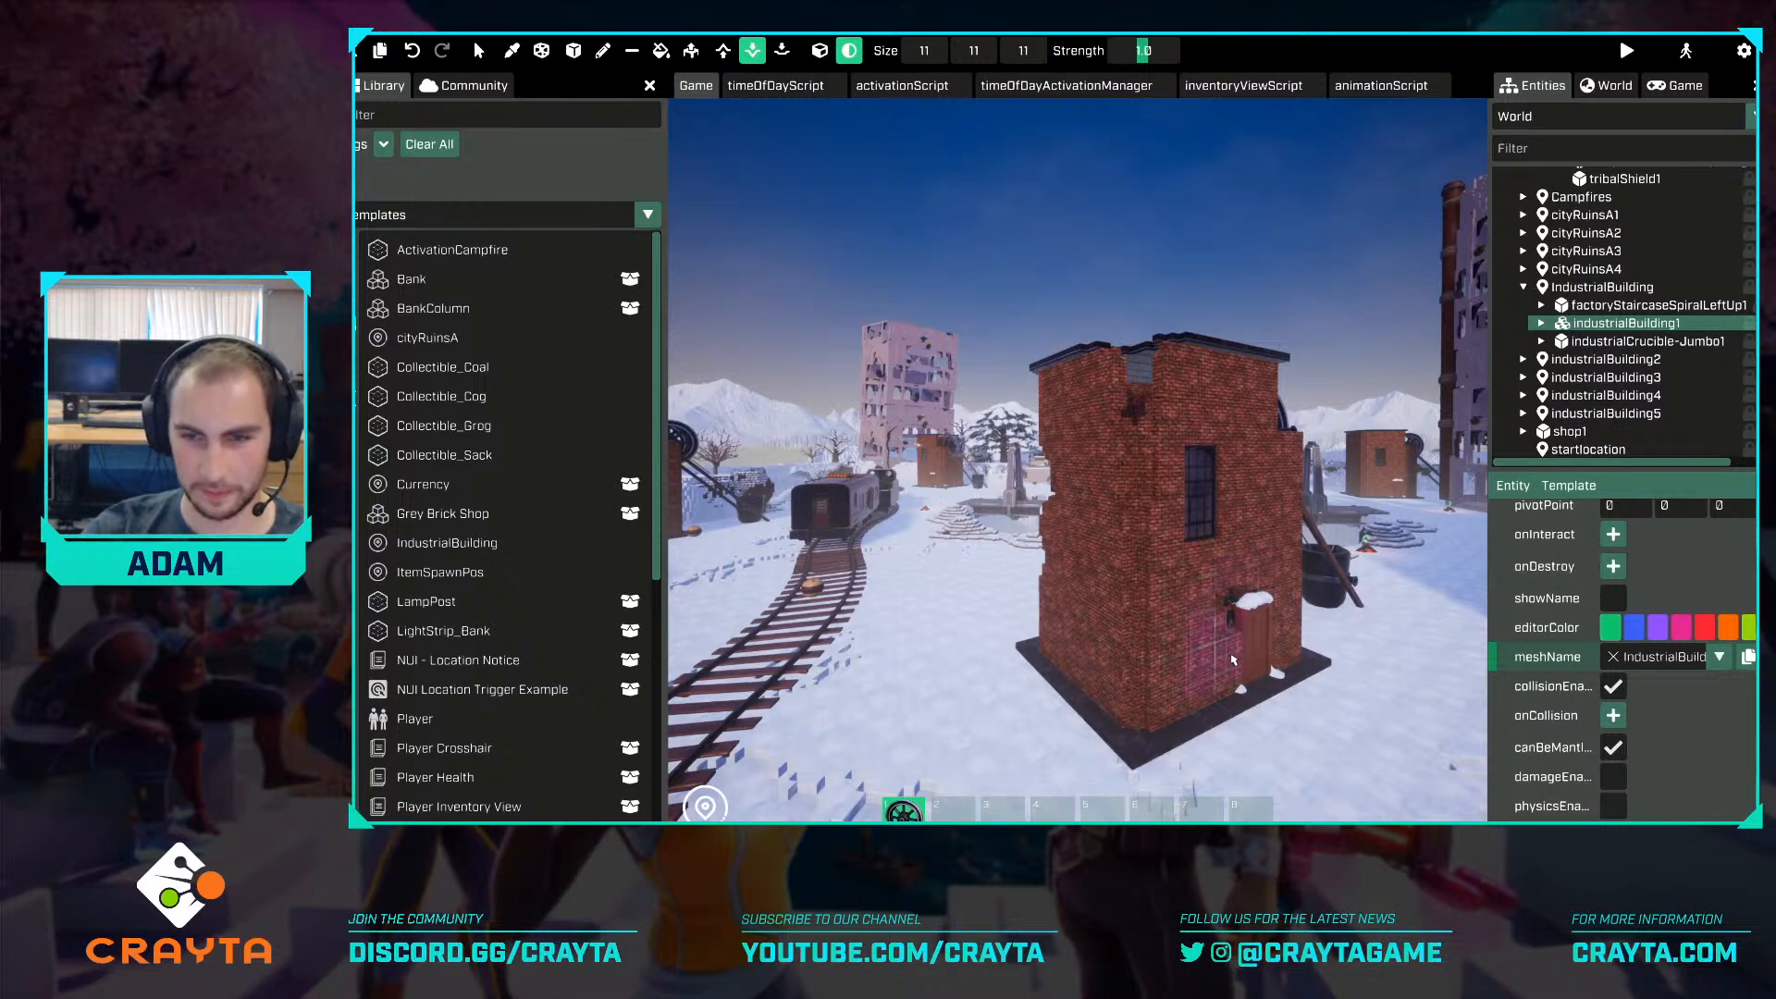
key(d)
right_drag(1232, 660, 999, 396)
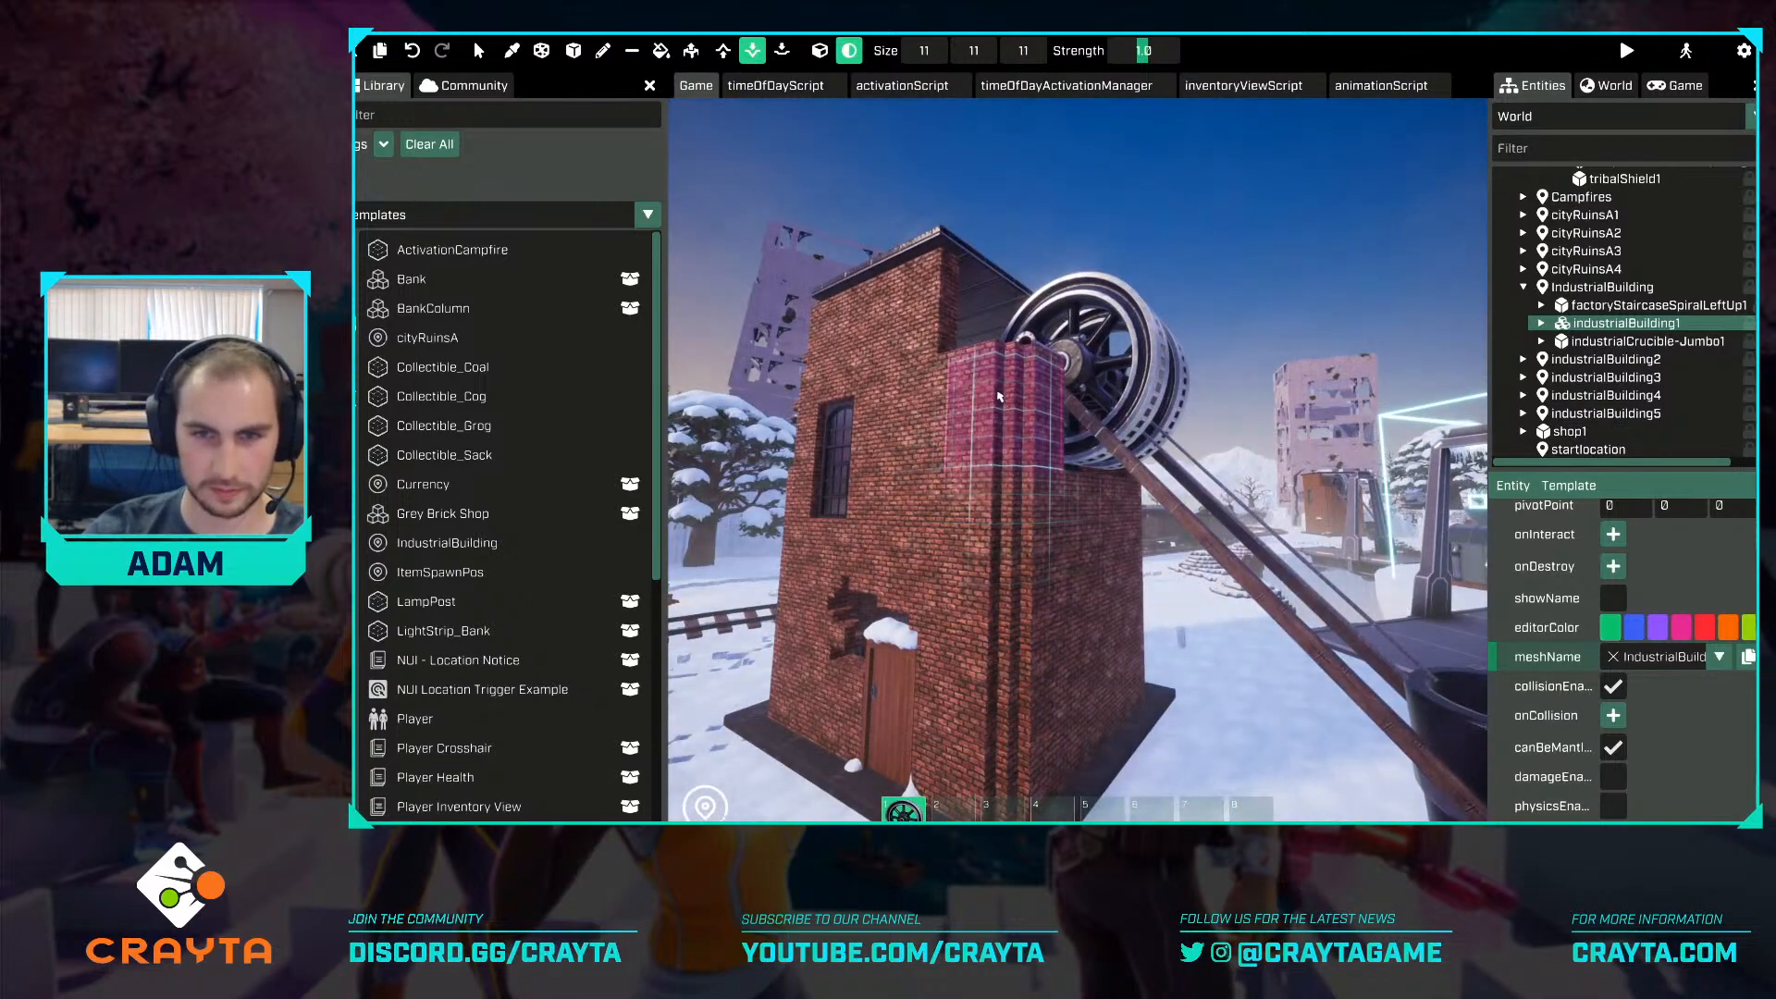
click(982, 496)
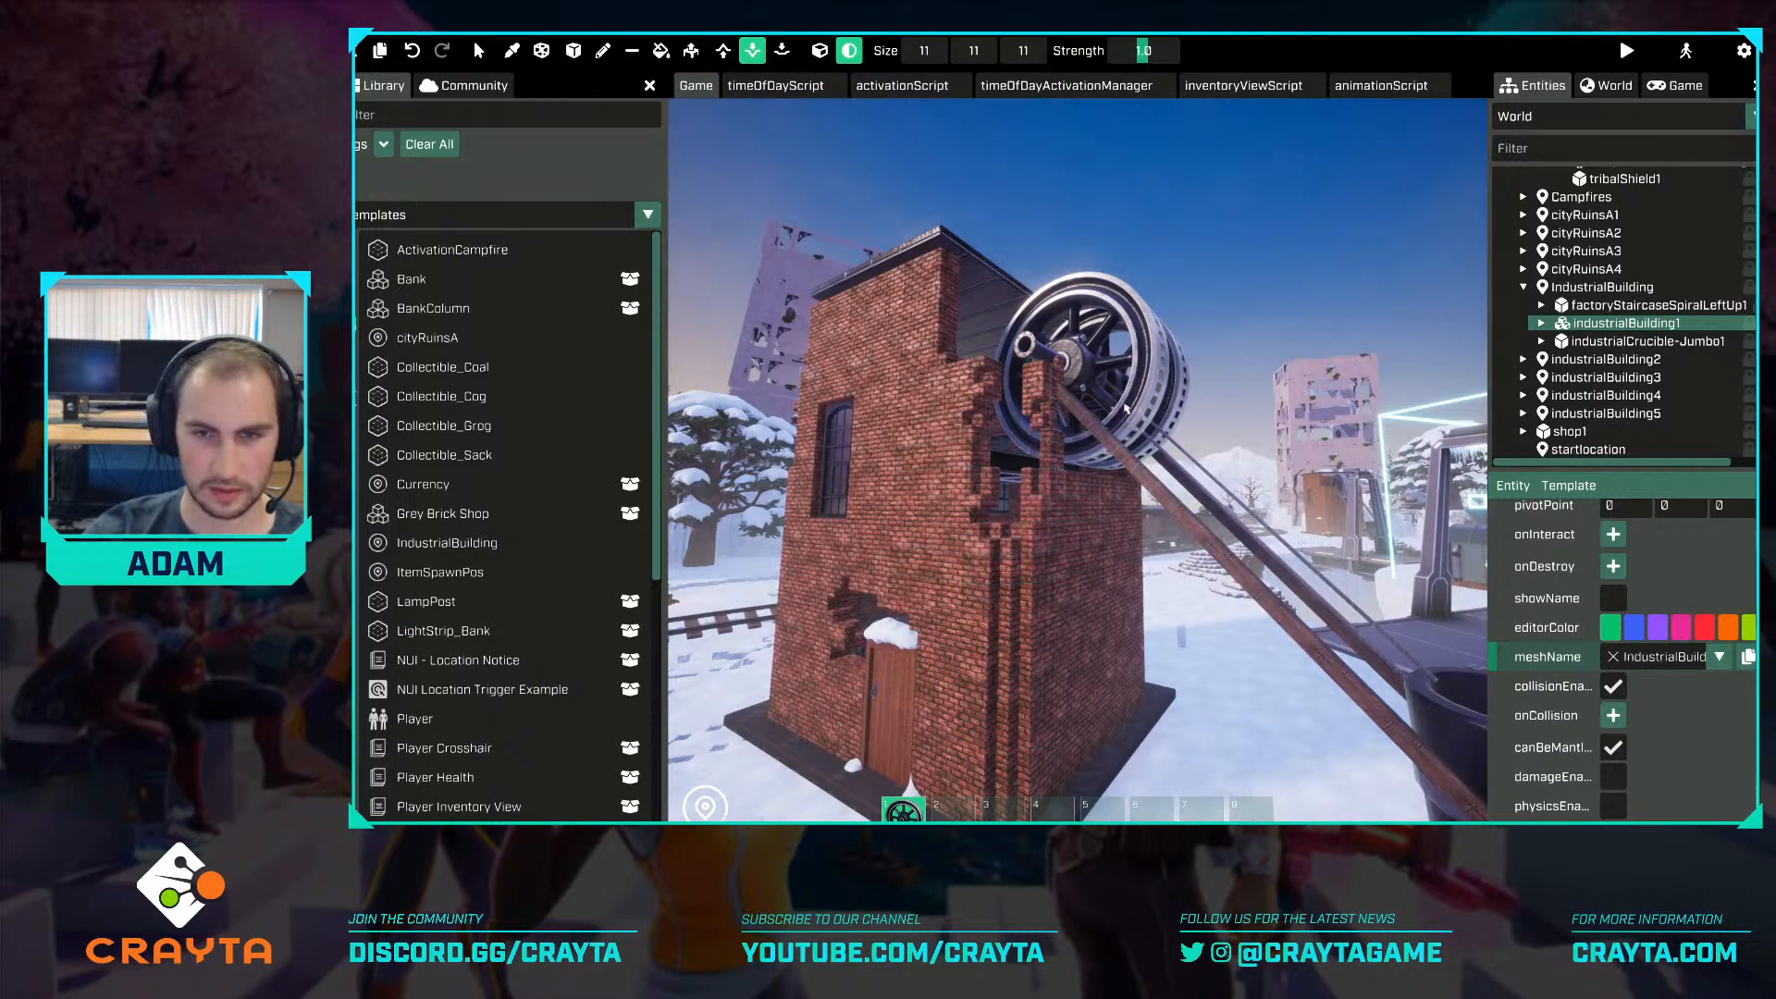
Set up voxel drawing in paint mode with the Ivy voxel and a box brush of size 2.
key(a)
mouse_move(990, 294)
right_down()
mouse_move(1124, 398)
mouse_move(1064, 398)
mouse_move(1101, 397)
right_up()
key(w)
key(s)
key(w)
click(663, 50)
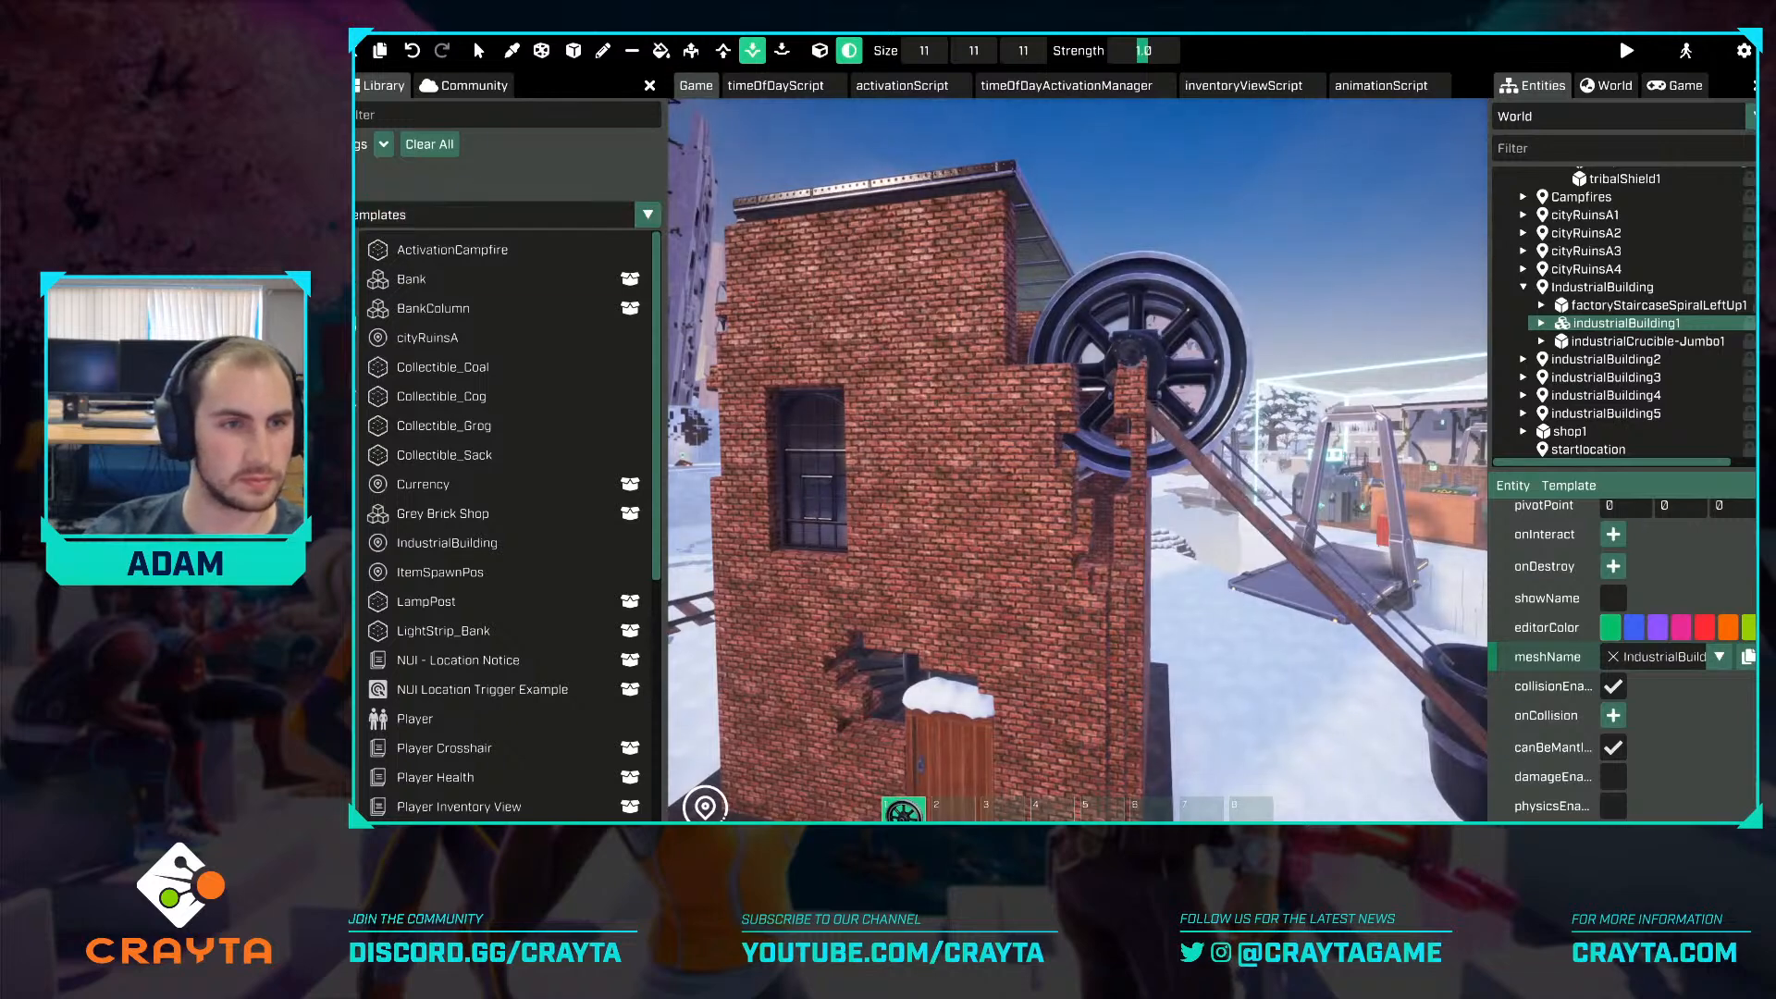
click(352, 264)
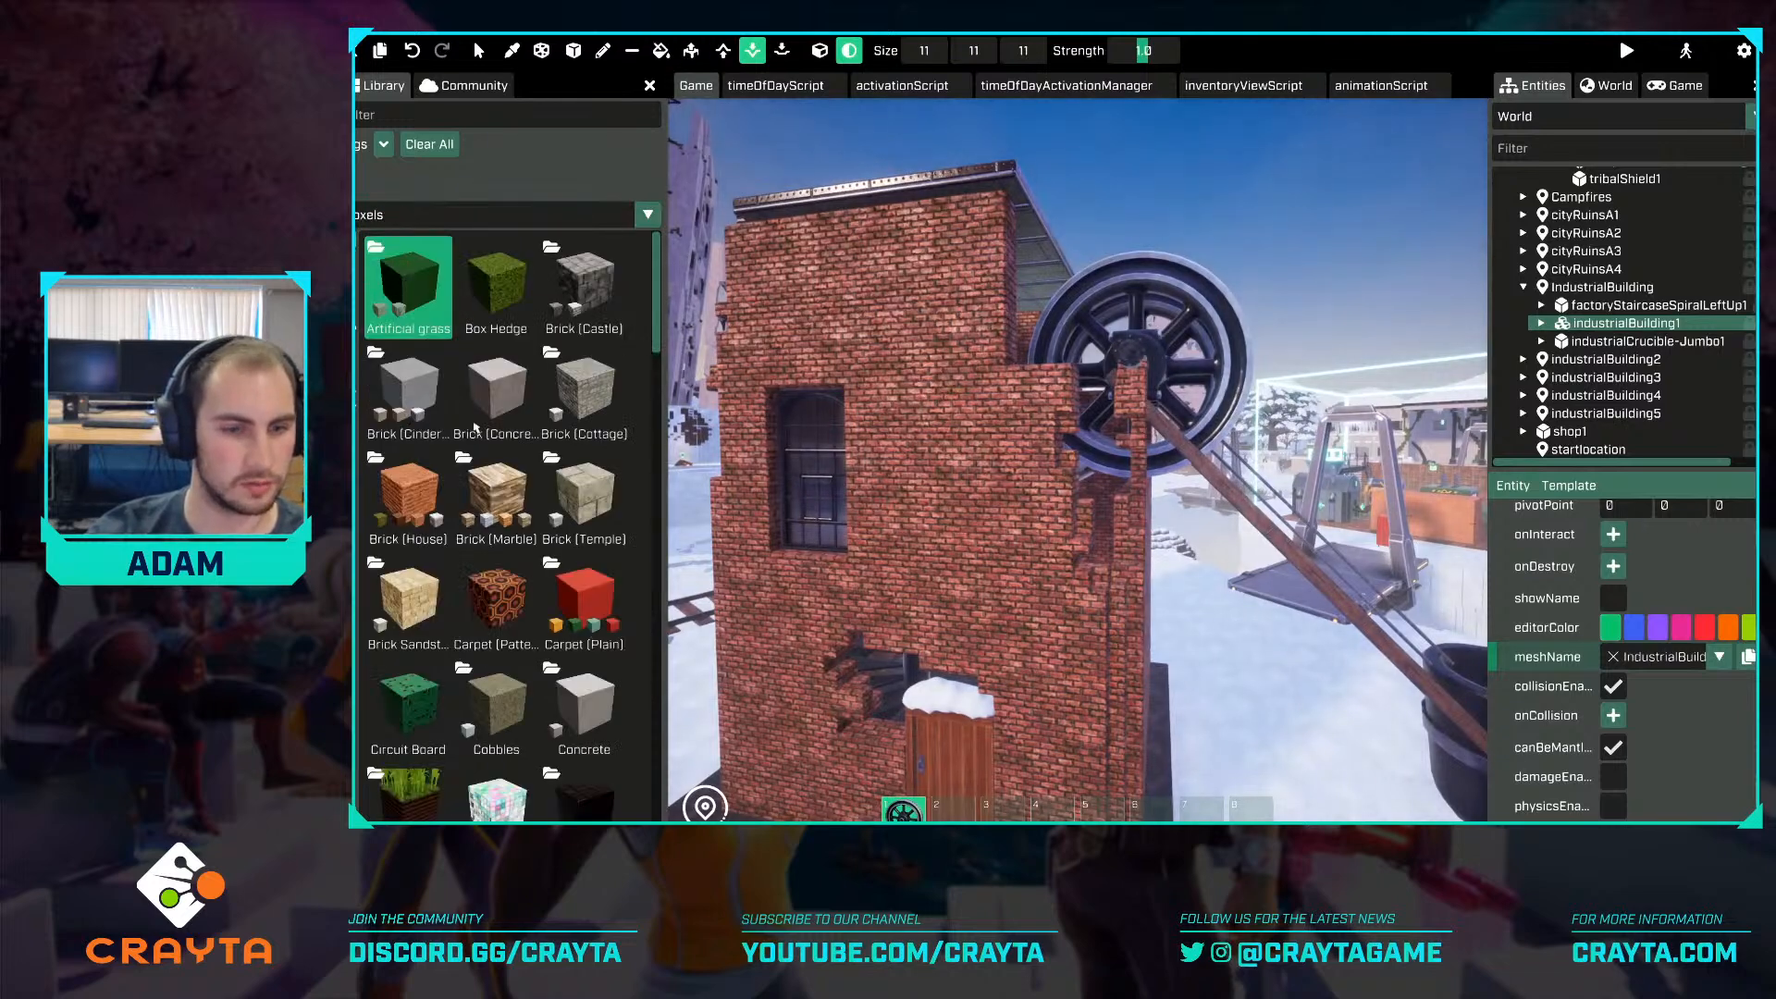
scroll(497, 490, down, 2)
click(603, 51)
click(606, 57)
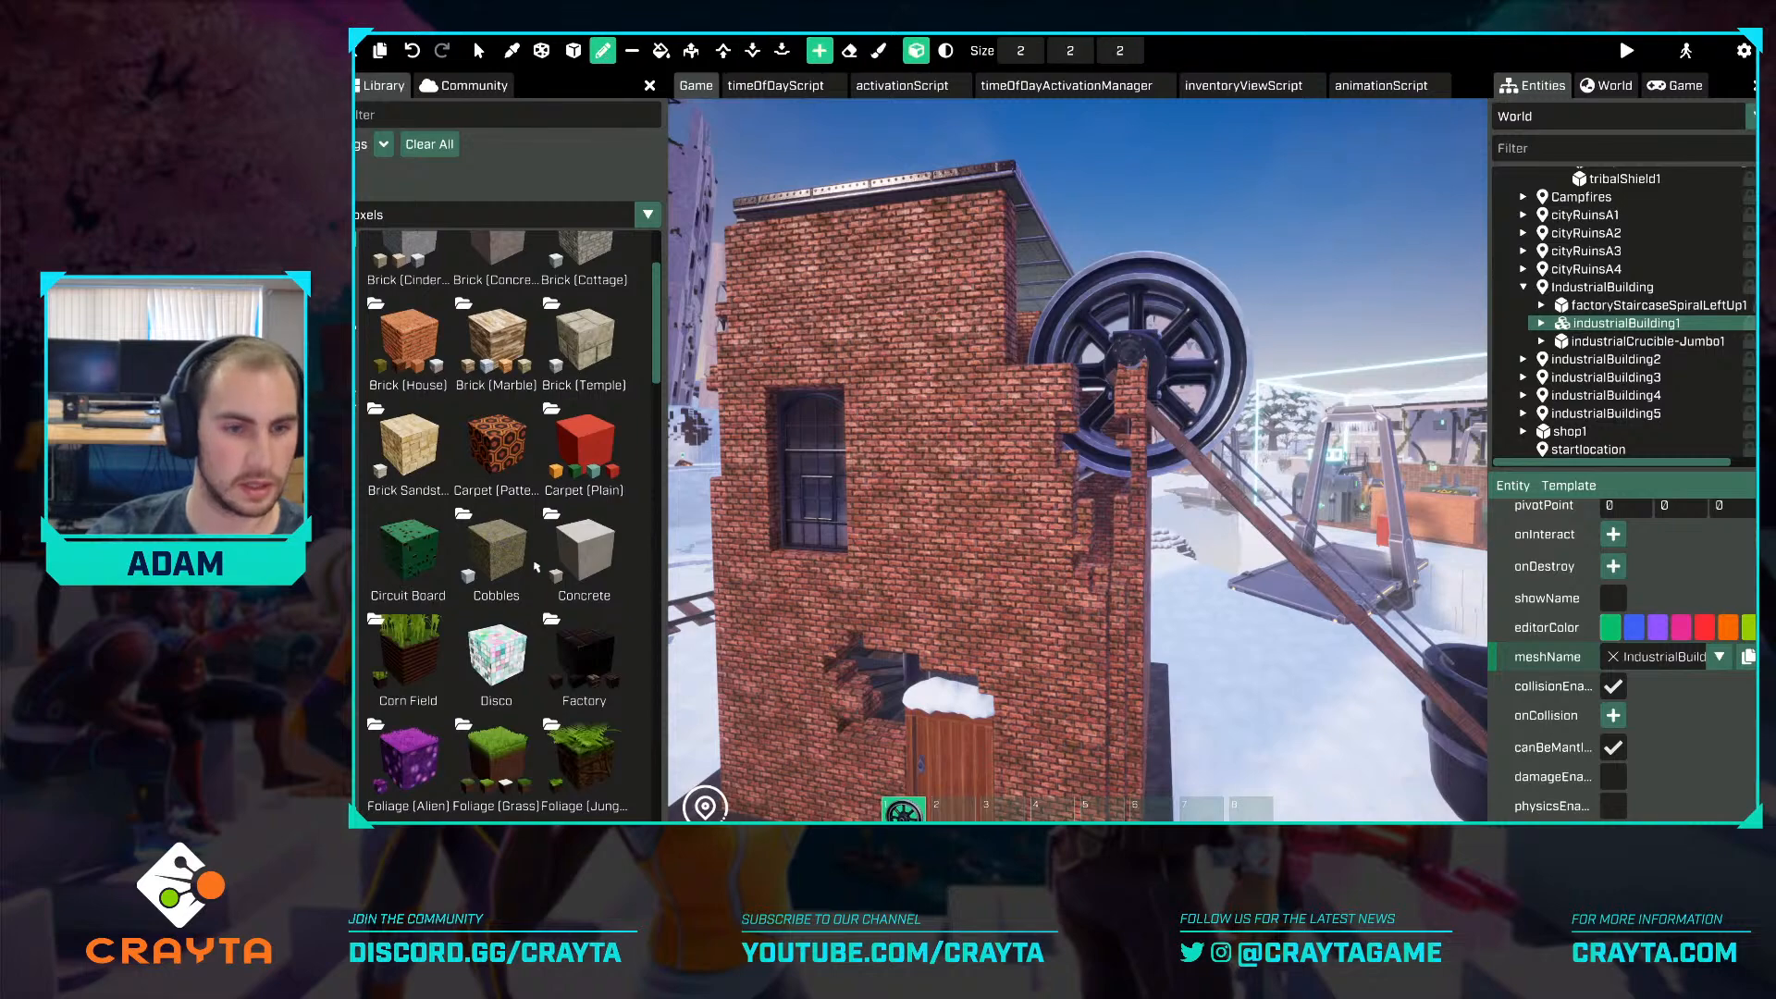
key(a)
scroll(540, 590, down, 7)
click(408, 387)
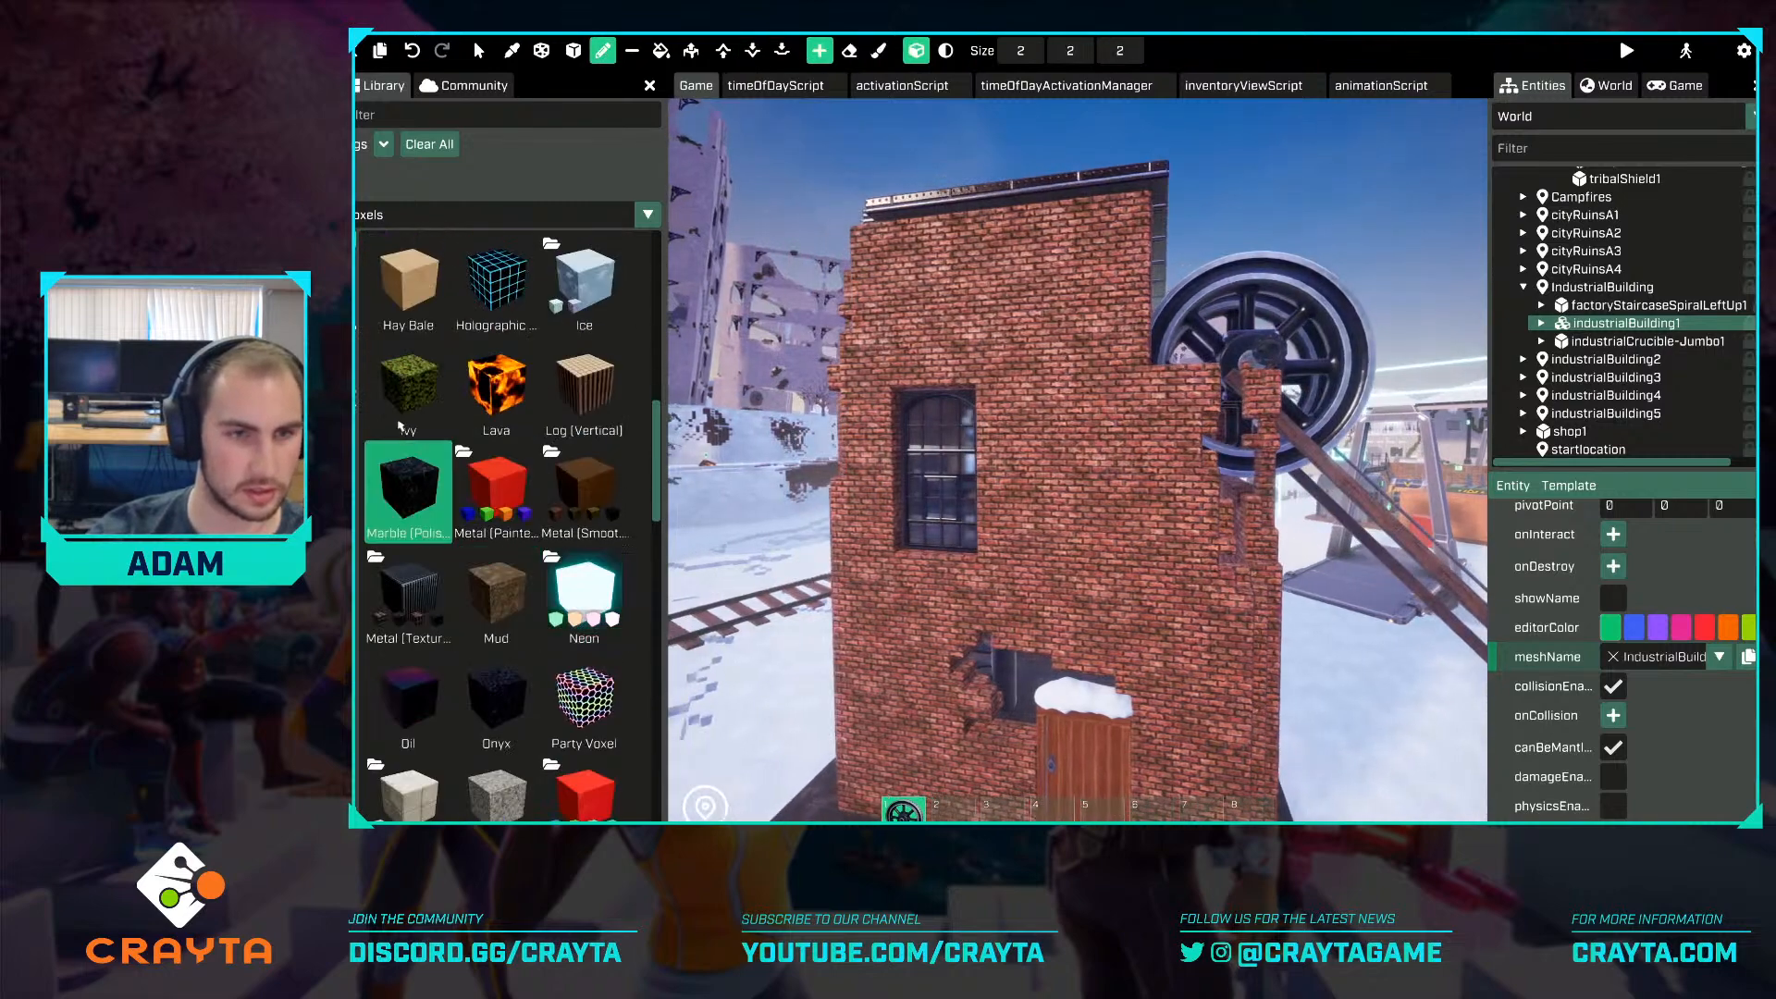
click(878, 55)
key(q)
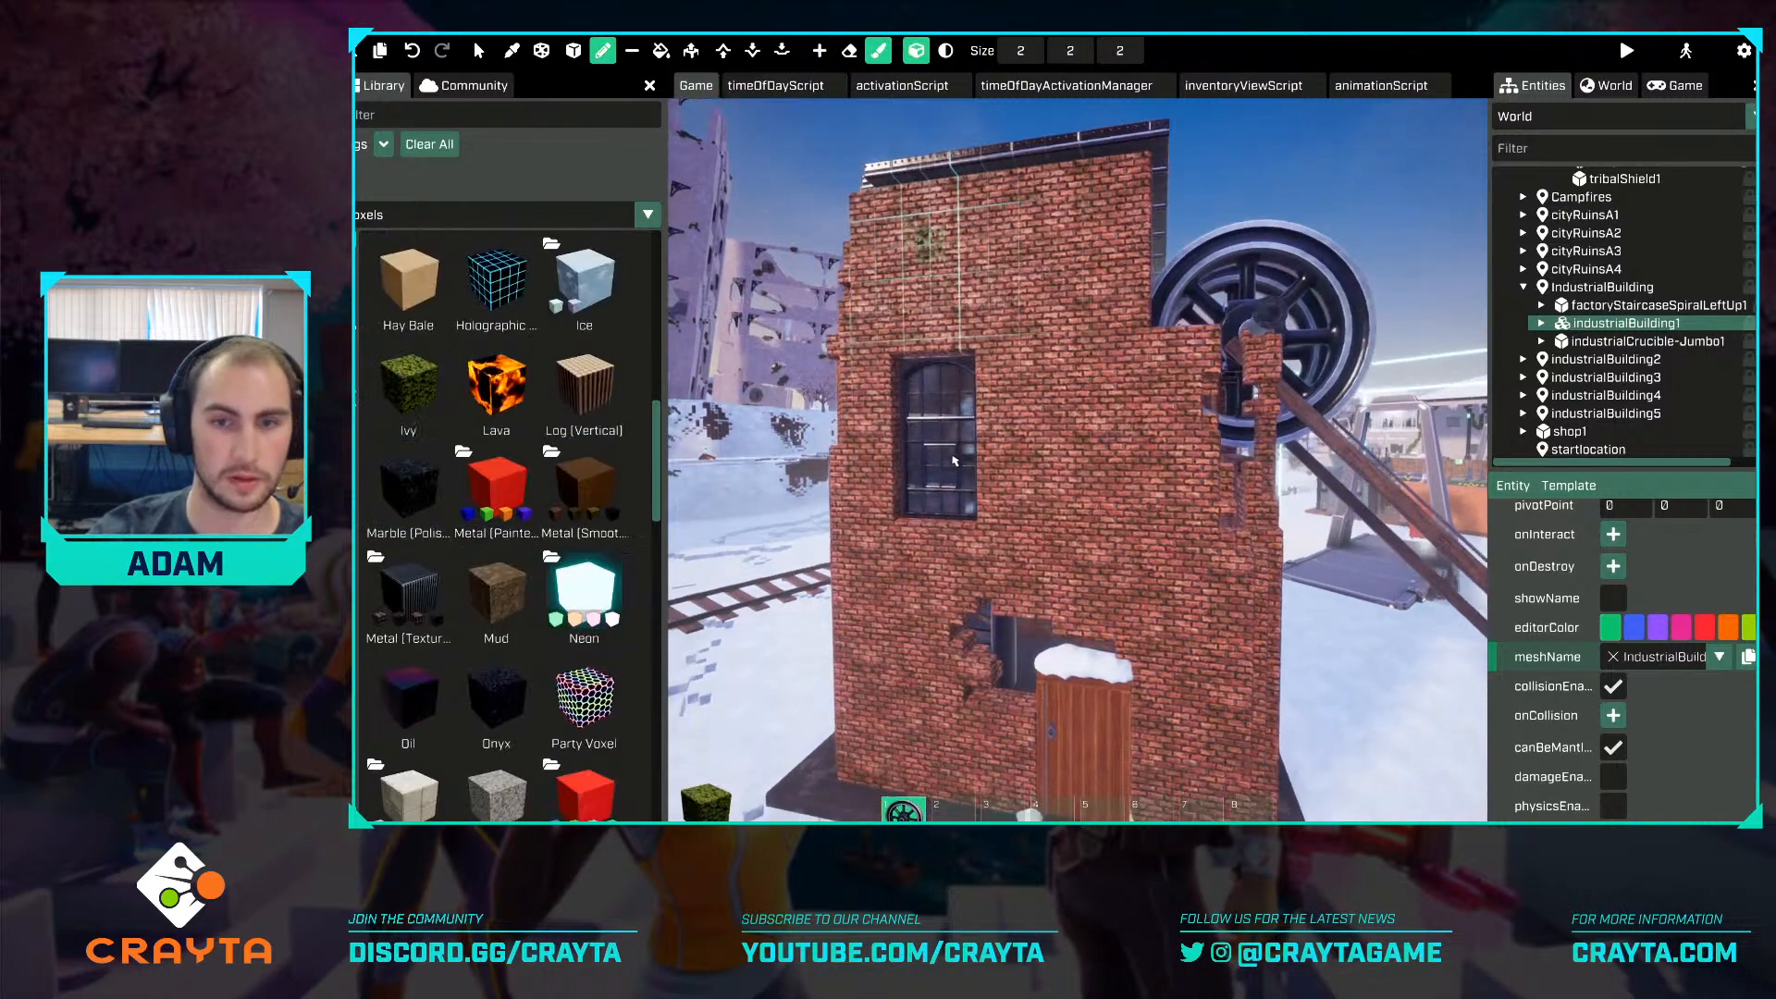
Paint branching ivy vines up the tower's door wall, from the base past the window to the roof.
mouse_move(971, 634)
mouse_down()
mouse_move(953, 435)
mouse_move(1018, 389)
mouse_move(967, 140)
mouse_move(920, 130)
mouse_move(972, 199)
mouse_up()
key(e)
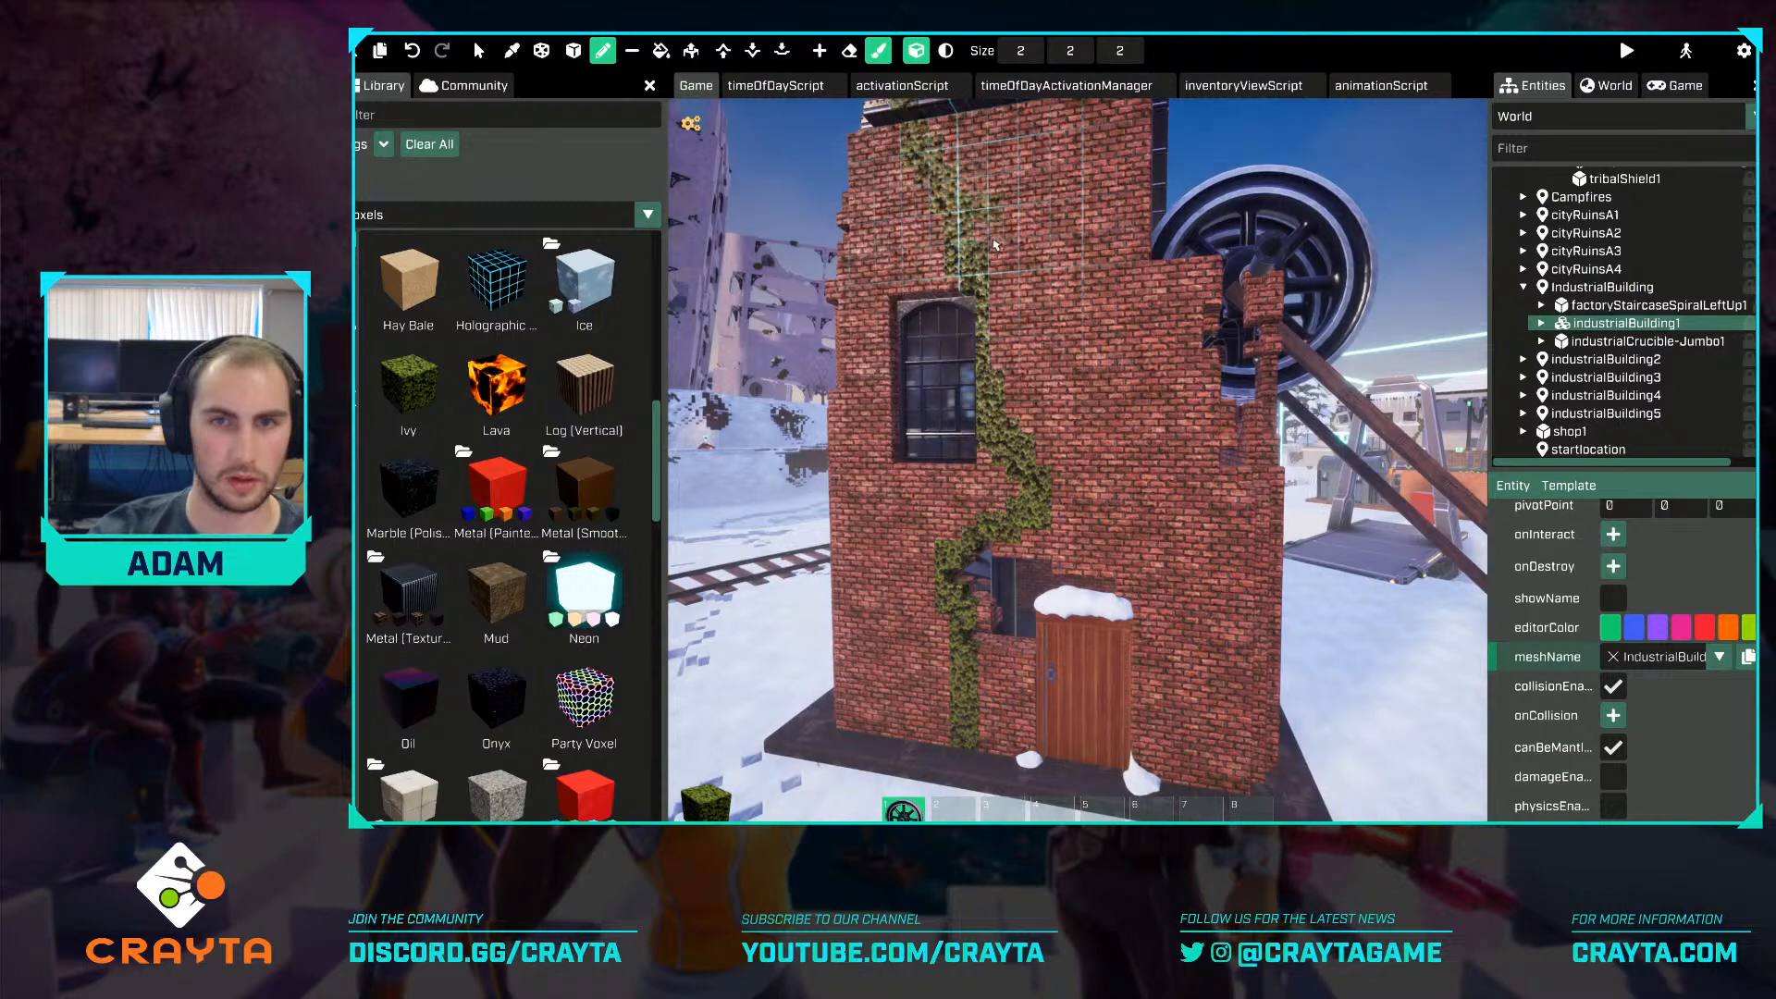
mouse_move(1043, 453)
mouse_down()
mouse_move(1092, 342)
mouse_move(1131, 104)
mouse_up()
key(s)
Paint a forked ivy vine up the tower's adjoining blank wall, with one branch reaching the broken roof corner.
key(a)
right_drag(1103, 576, 1122, 575)
key(w)
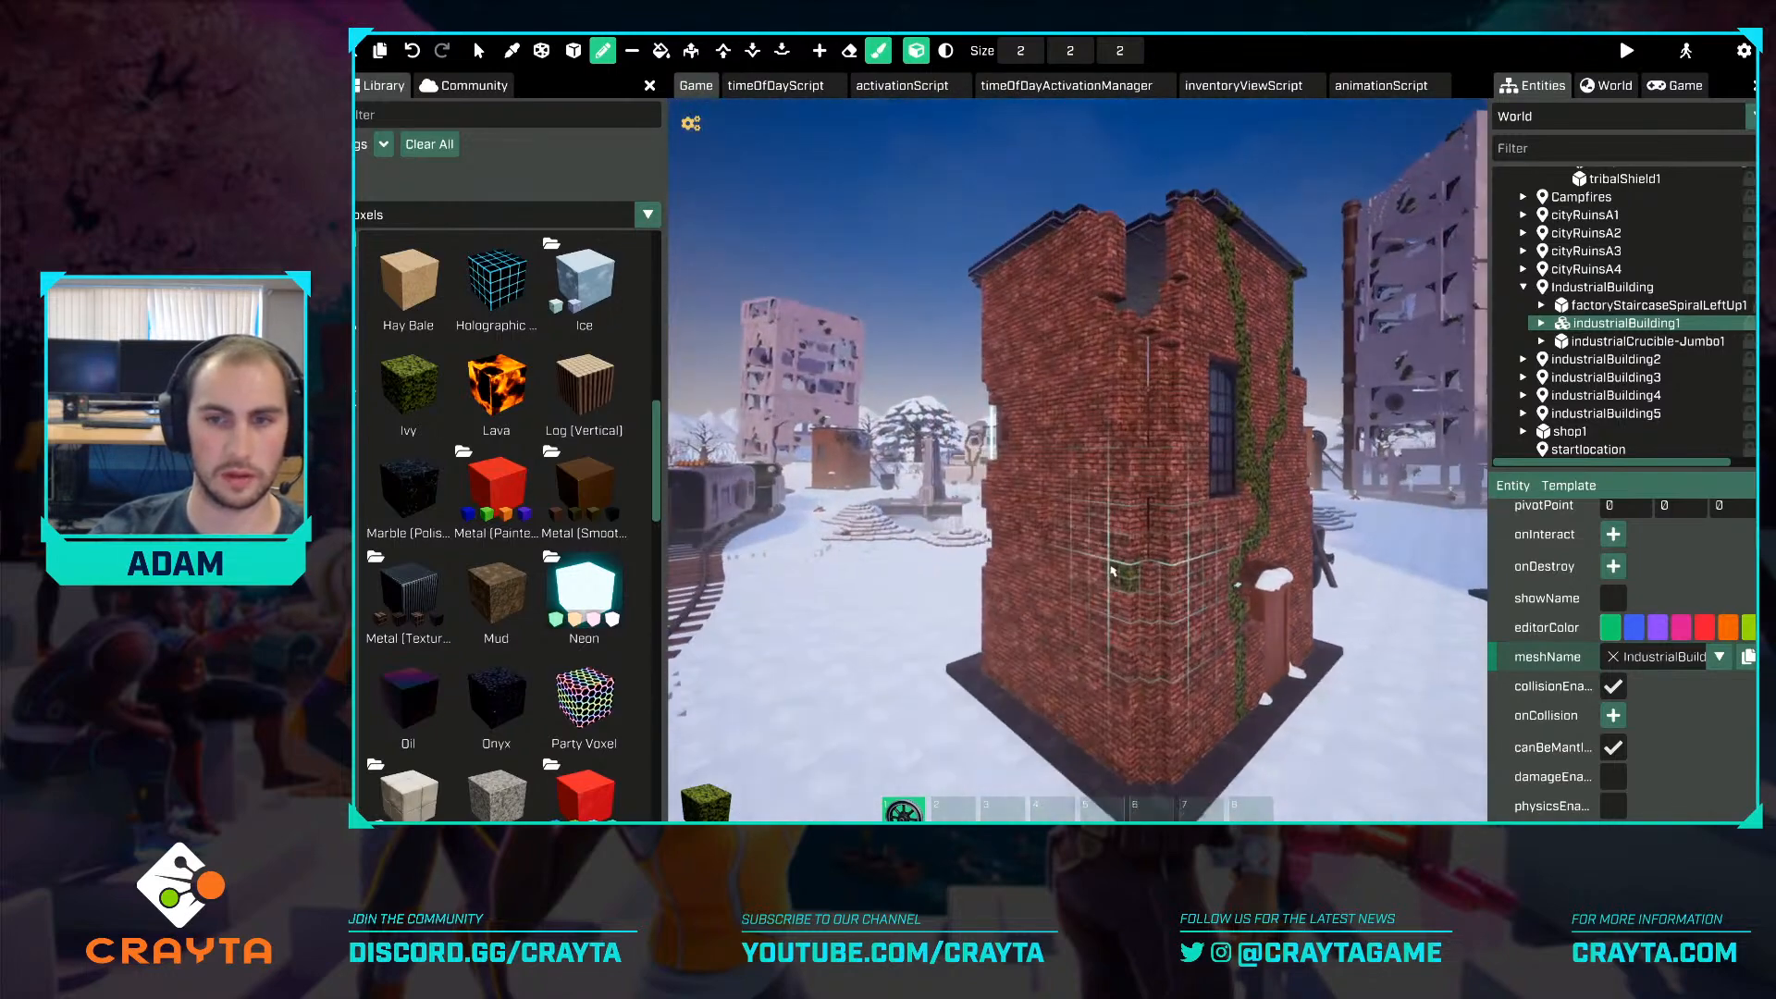
mouse_move(1128, 778)
mouse_down()
mouse_move(1113, 555)
mouse_move(1017, 247)
mouse_up()
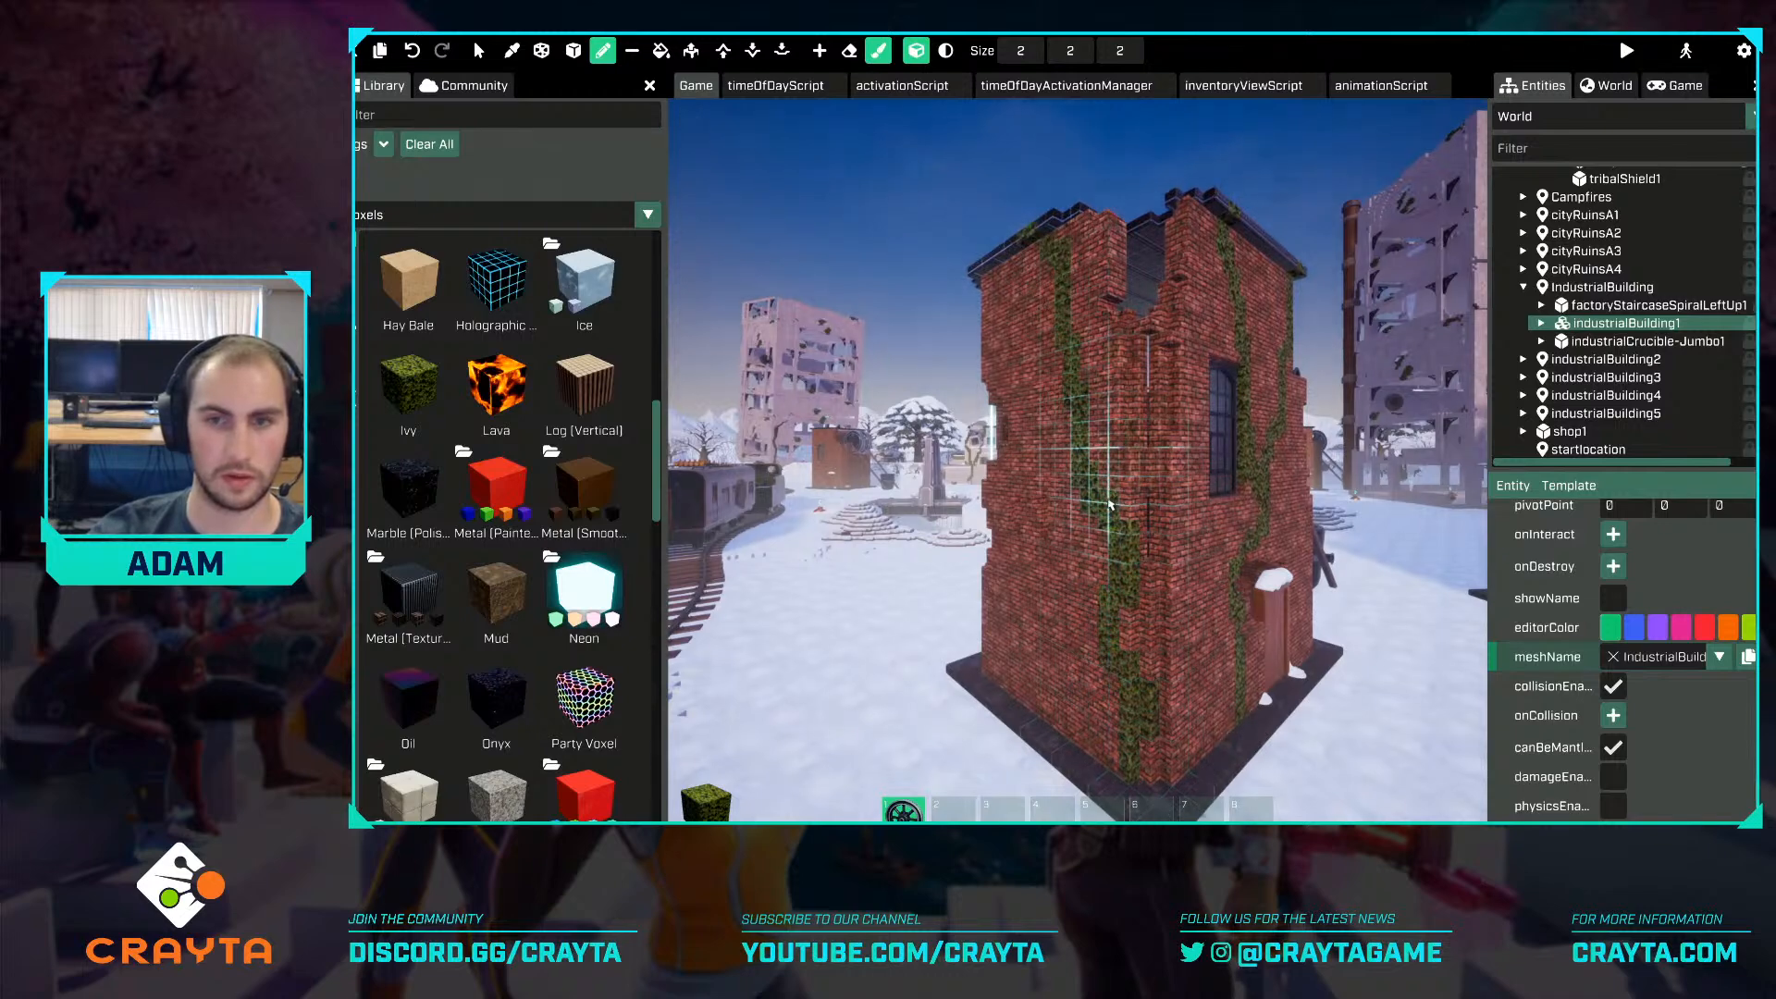
drag(1109, 508, 1182, 203)
key(s)
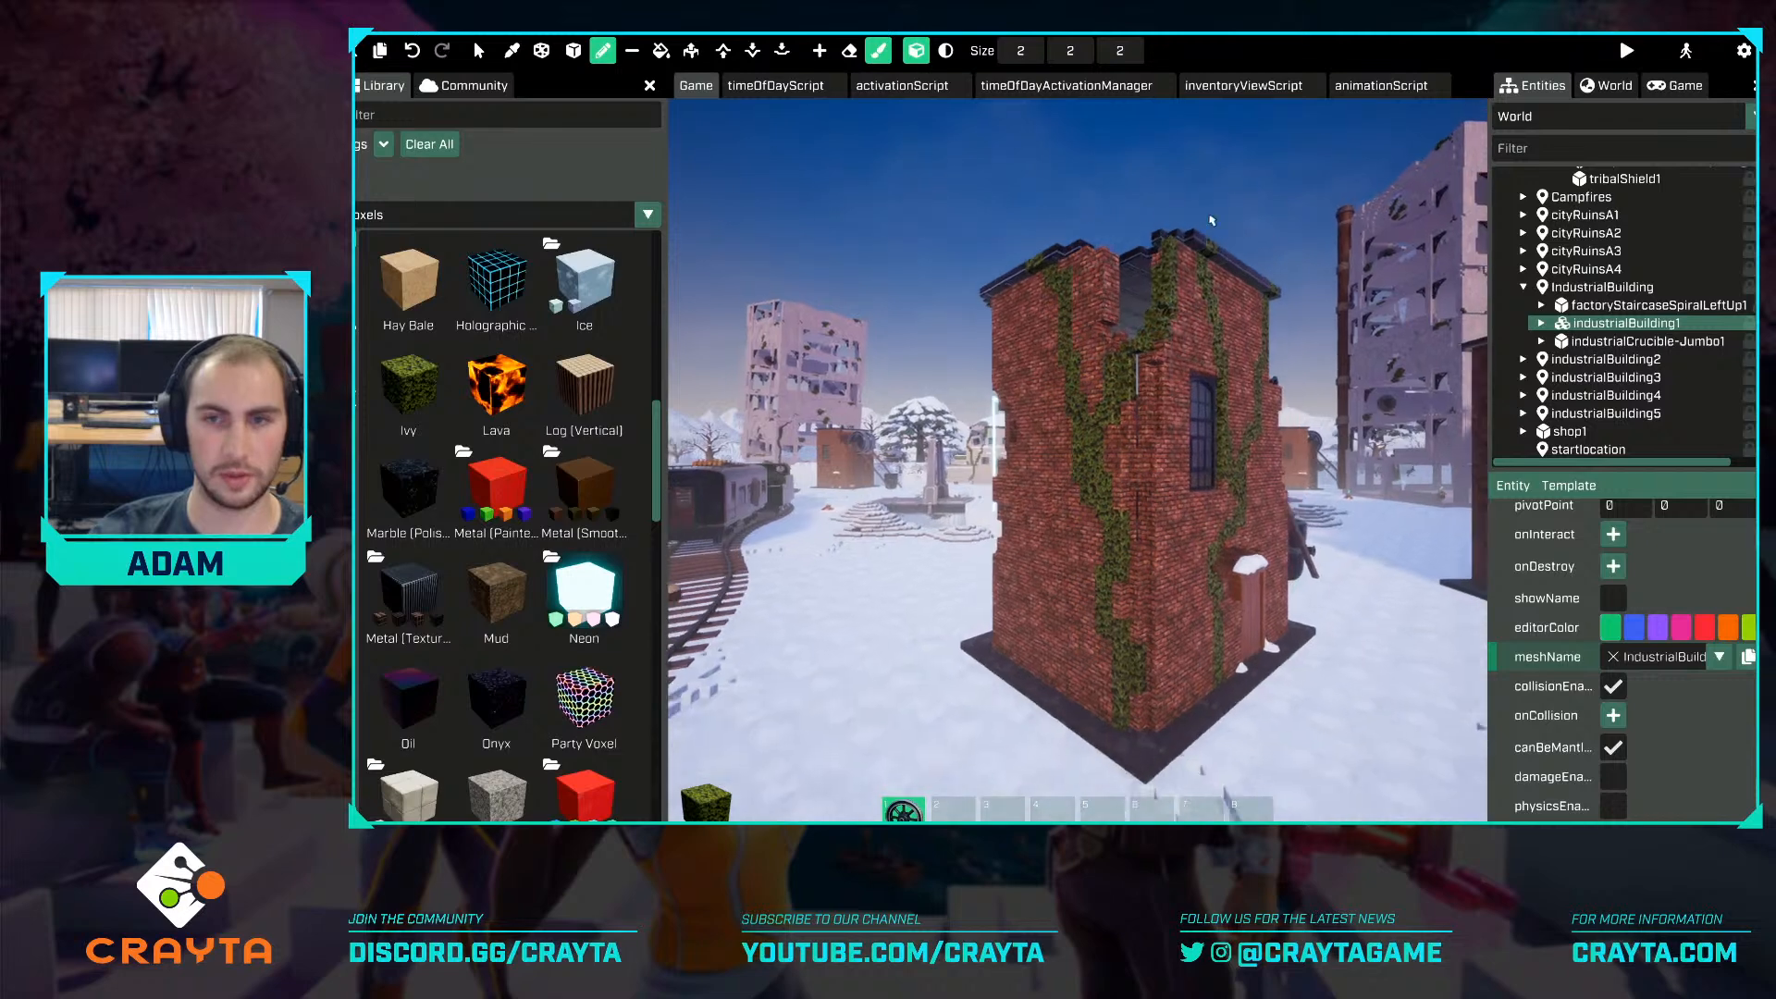
Choose the snow-covered red brick voxel from the Brick (House) group.
click(479, 50)
scroll(508, 416, down, 3)
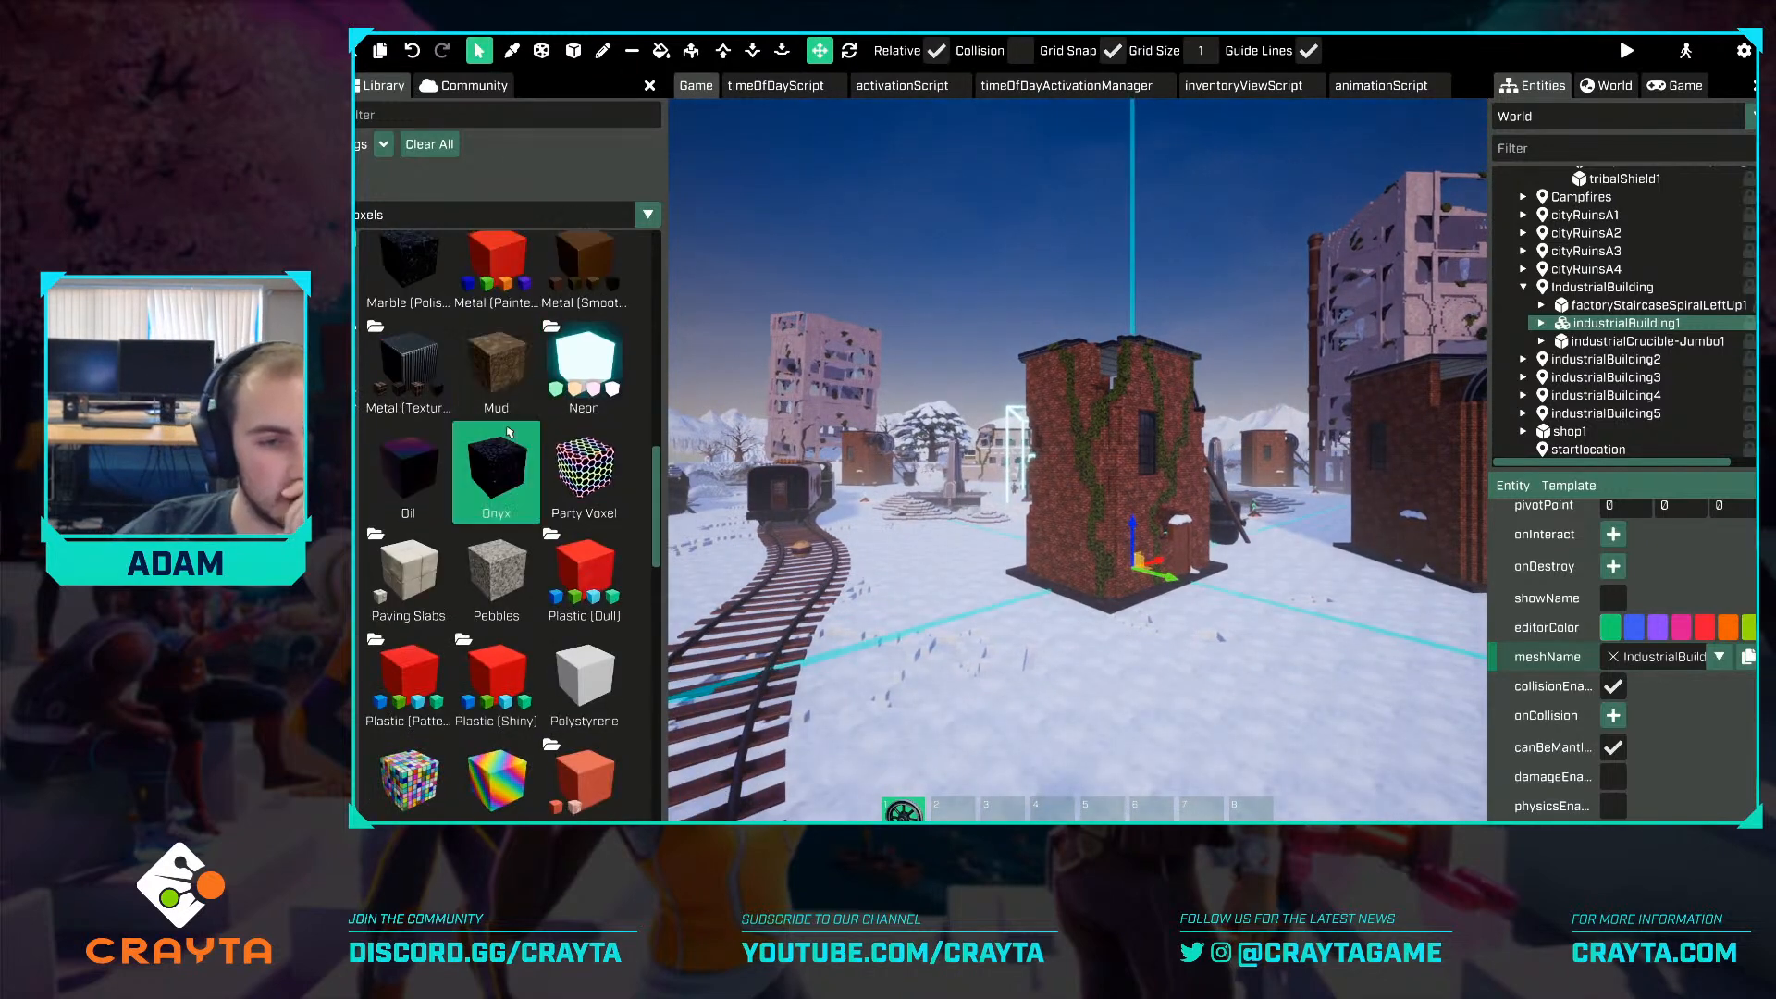
scroll(504, 418, down, 2)
scroll(491, 425, up, 8)
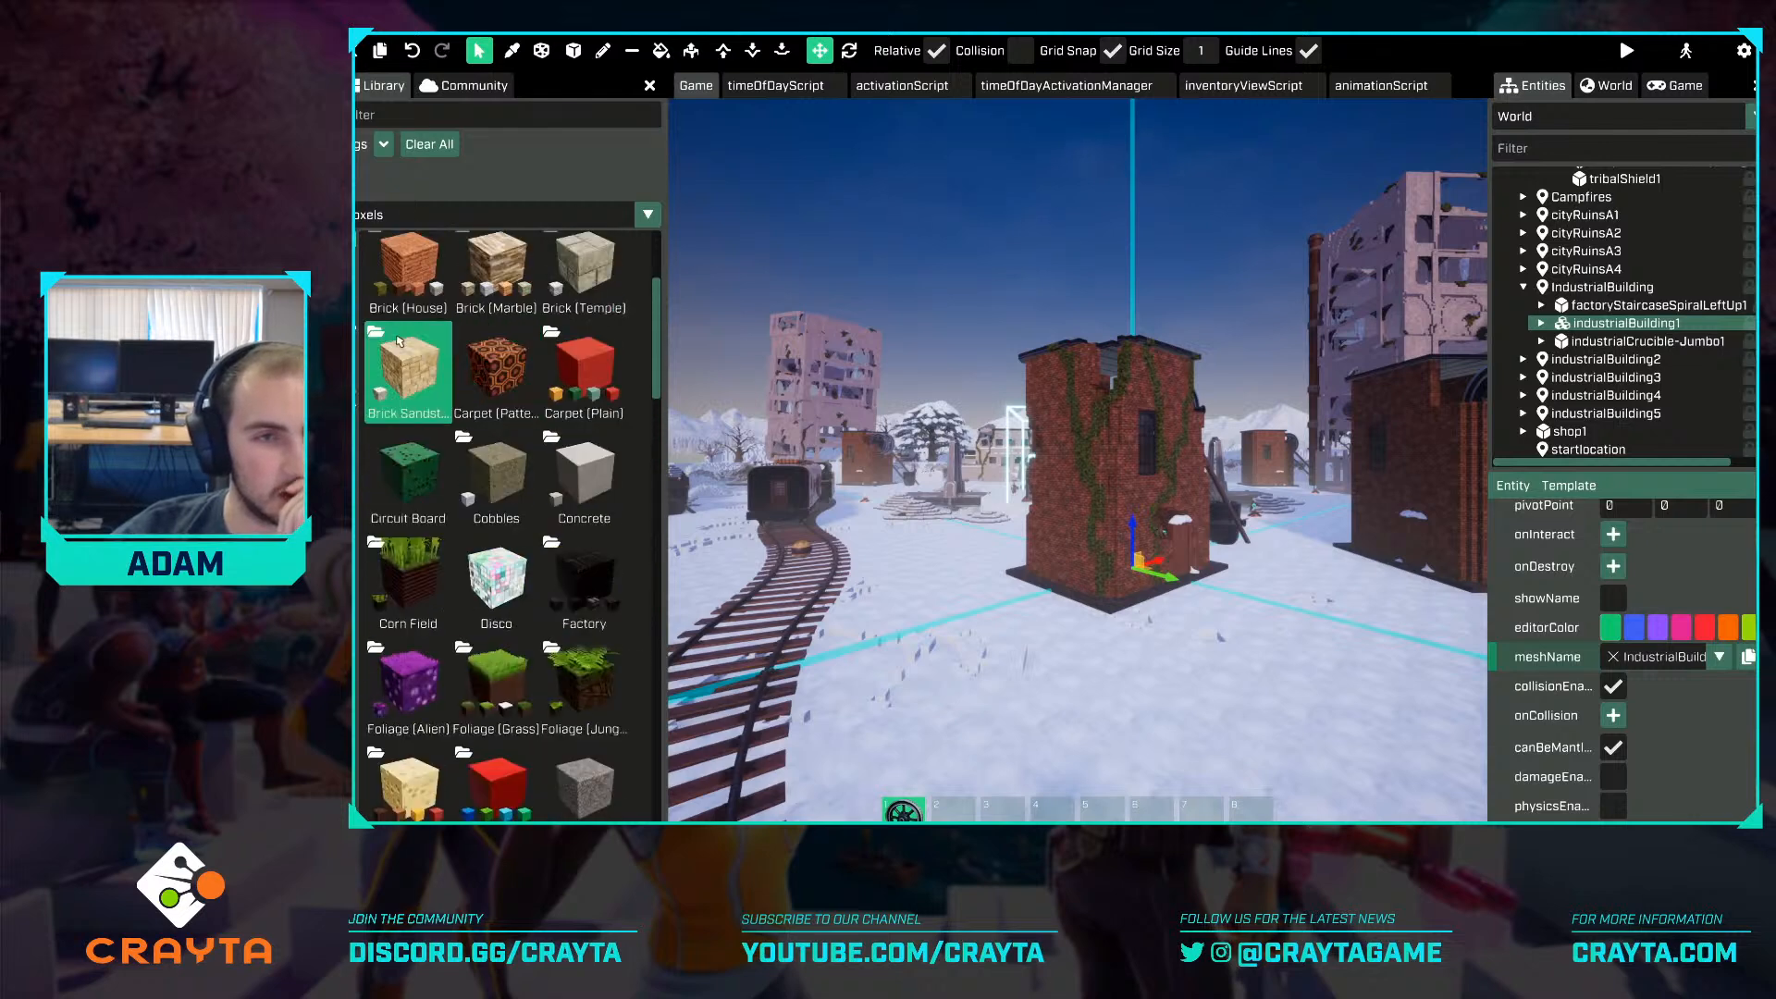
scroll(416, 416, up, 1)
click(426, 450)
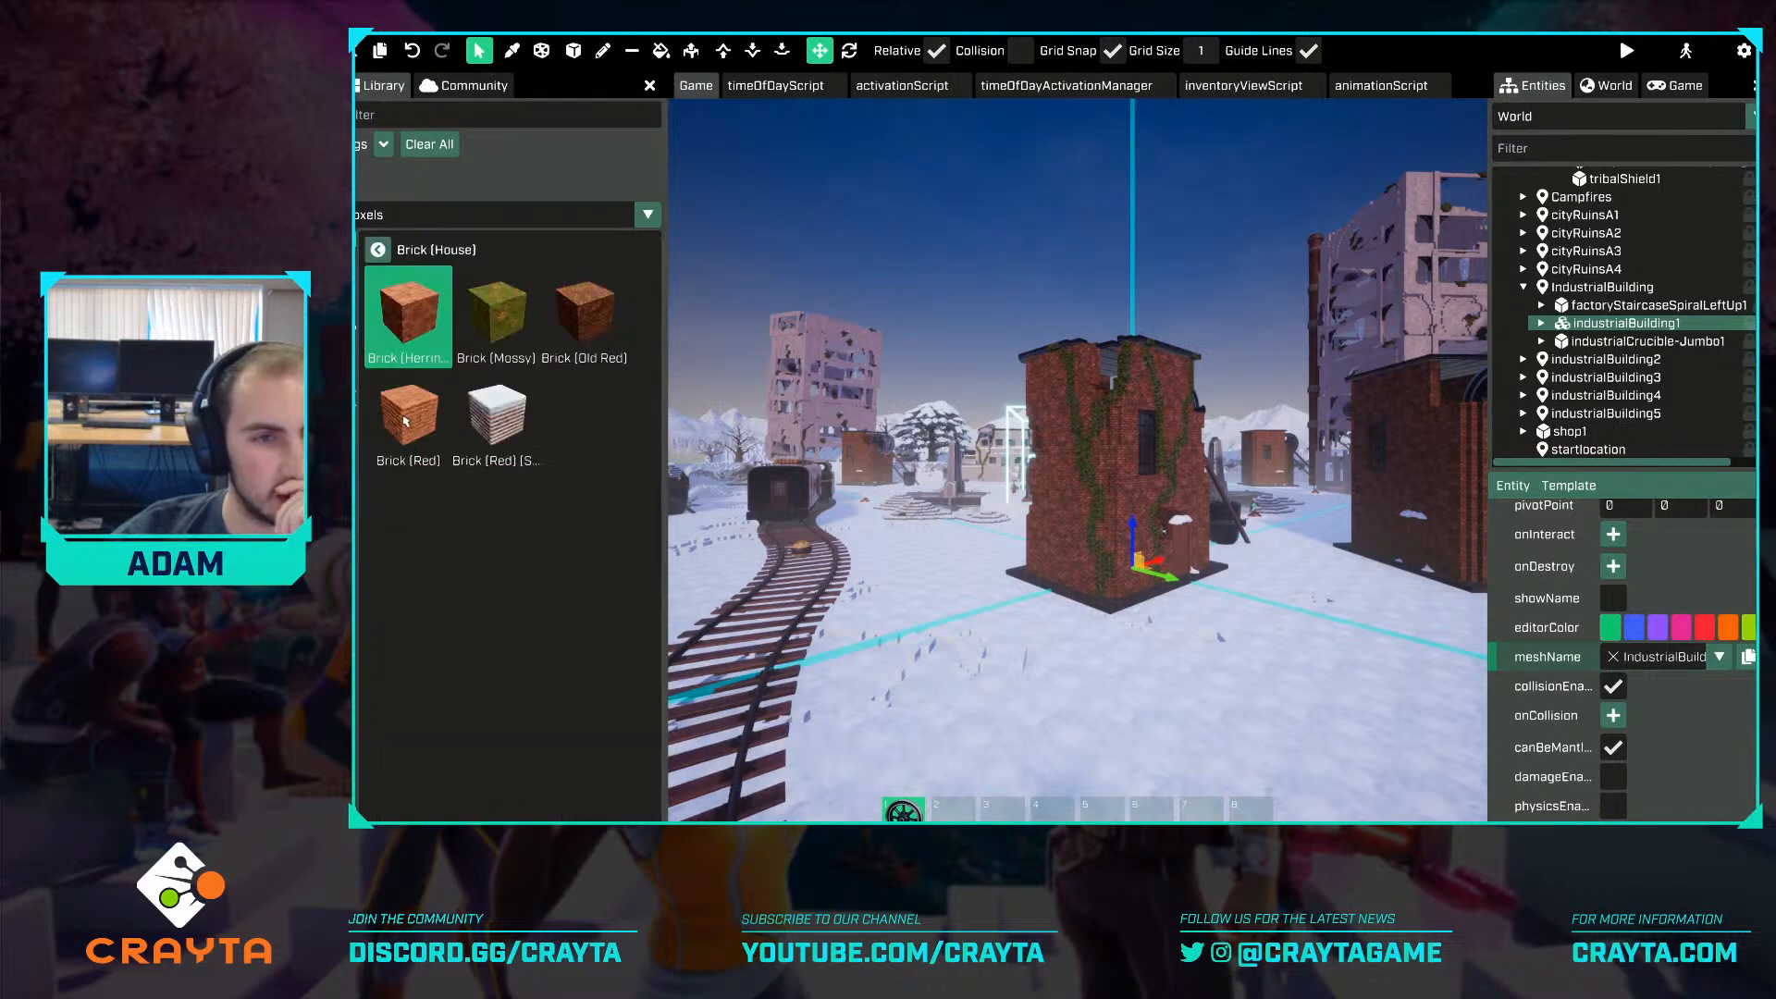
click(496, 418)
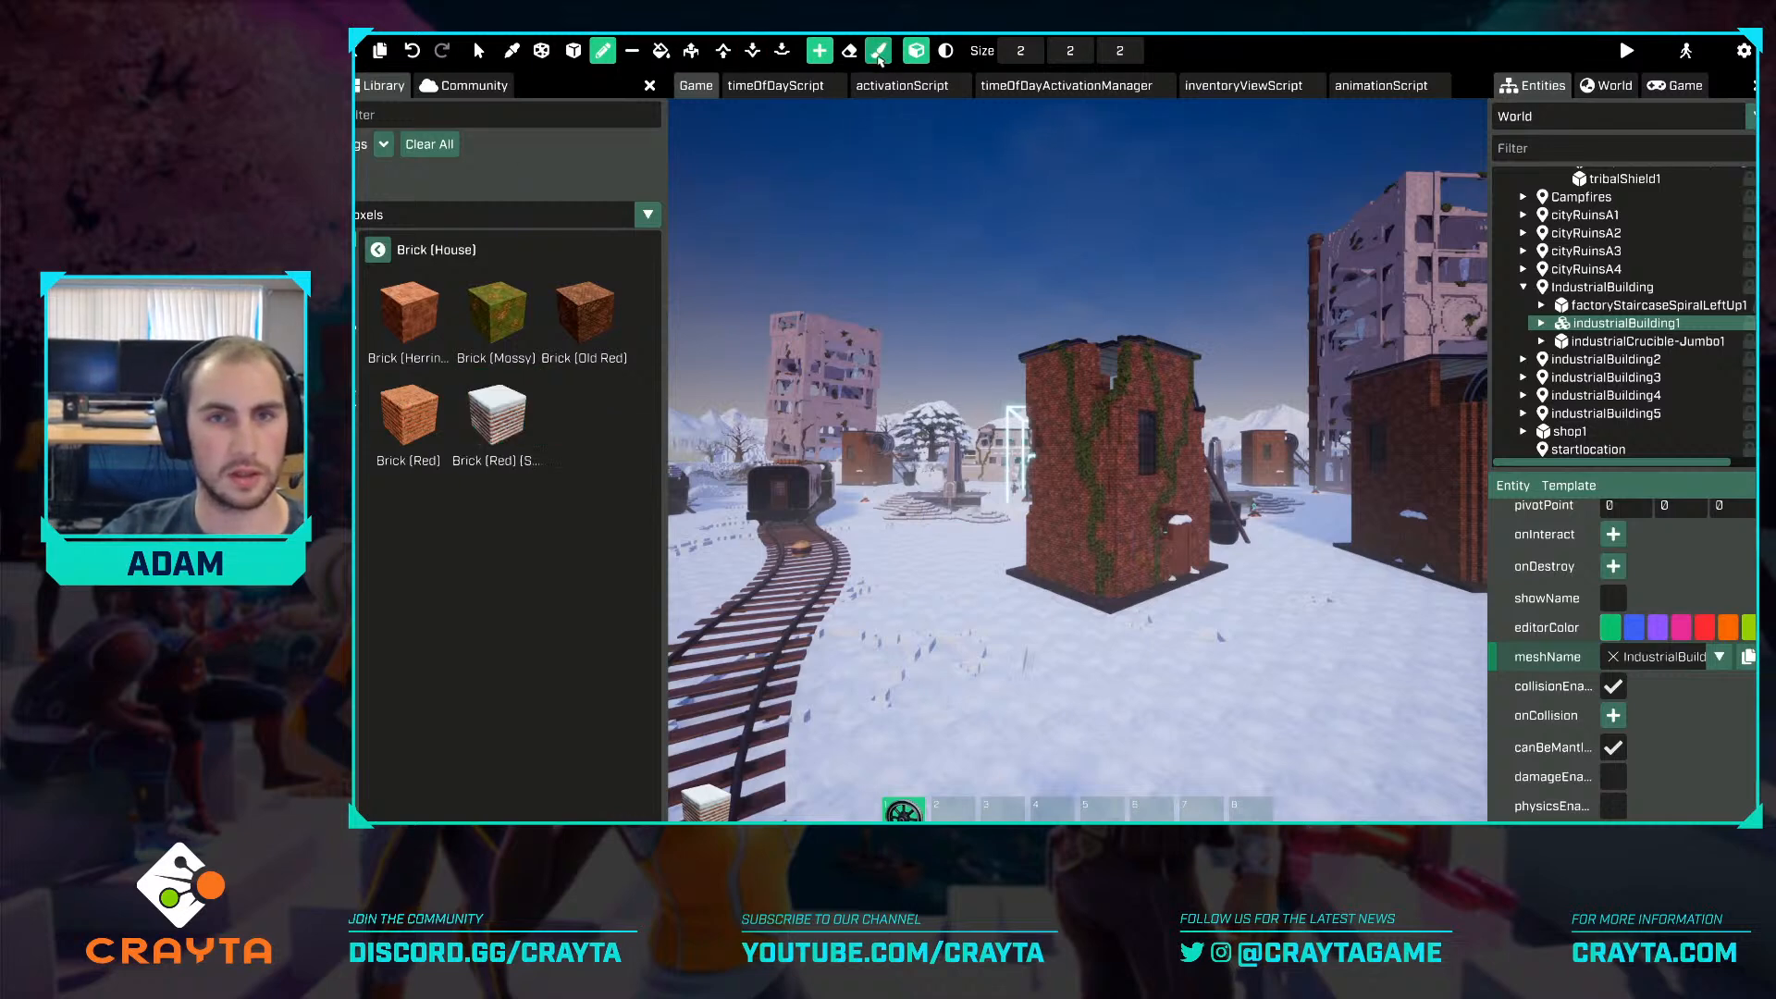
Set voxel drawing to paint mode with a spherical brush of size 3 at the tower's window wall.
click(879, 57)
key(w)
key(d)
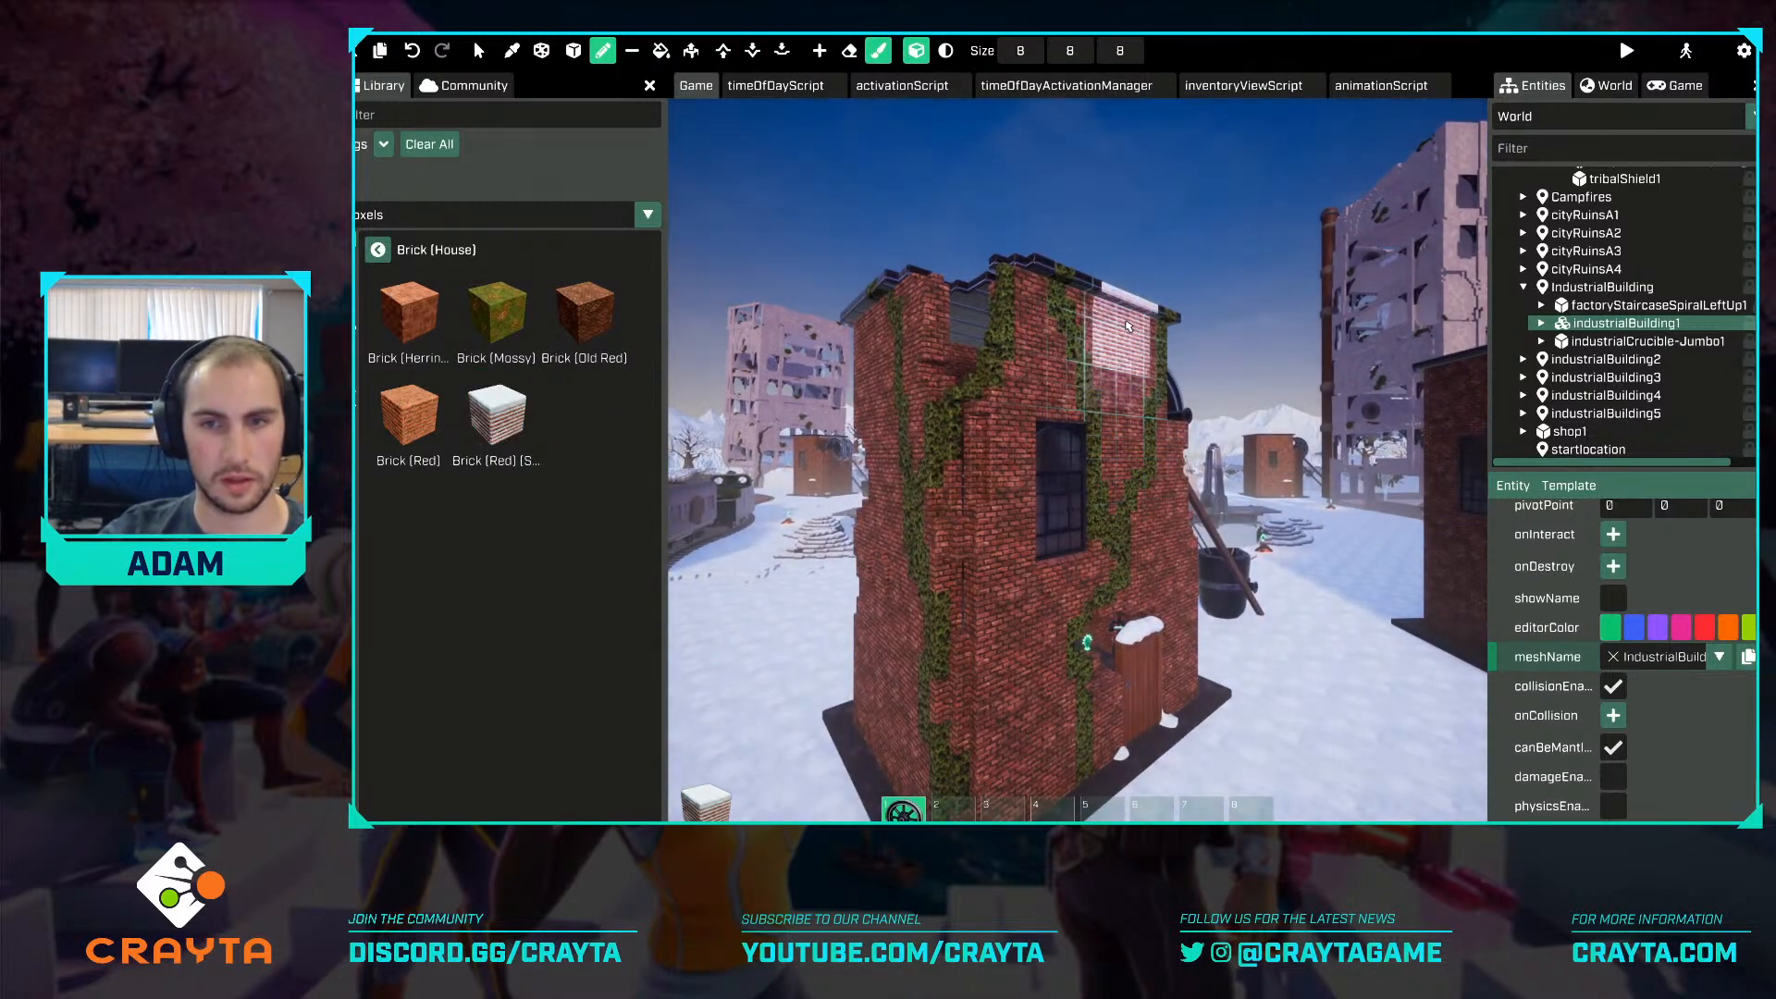
key(w)
key(d)
right_drag(1128, 326, 1138, 356)
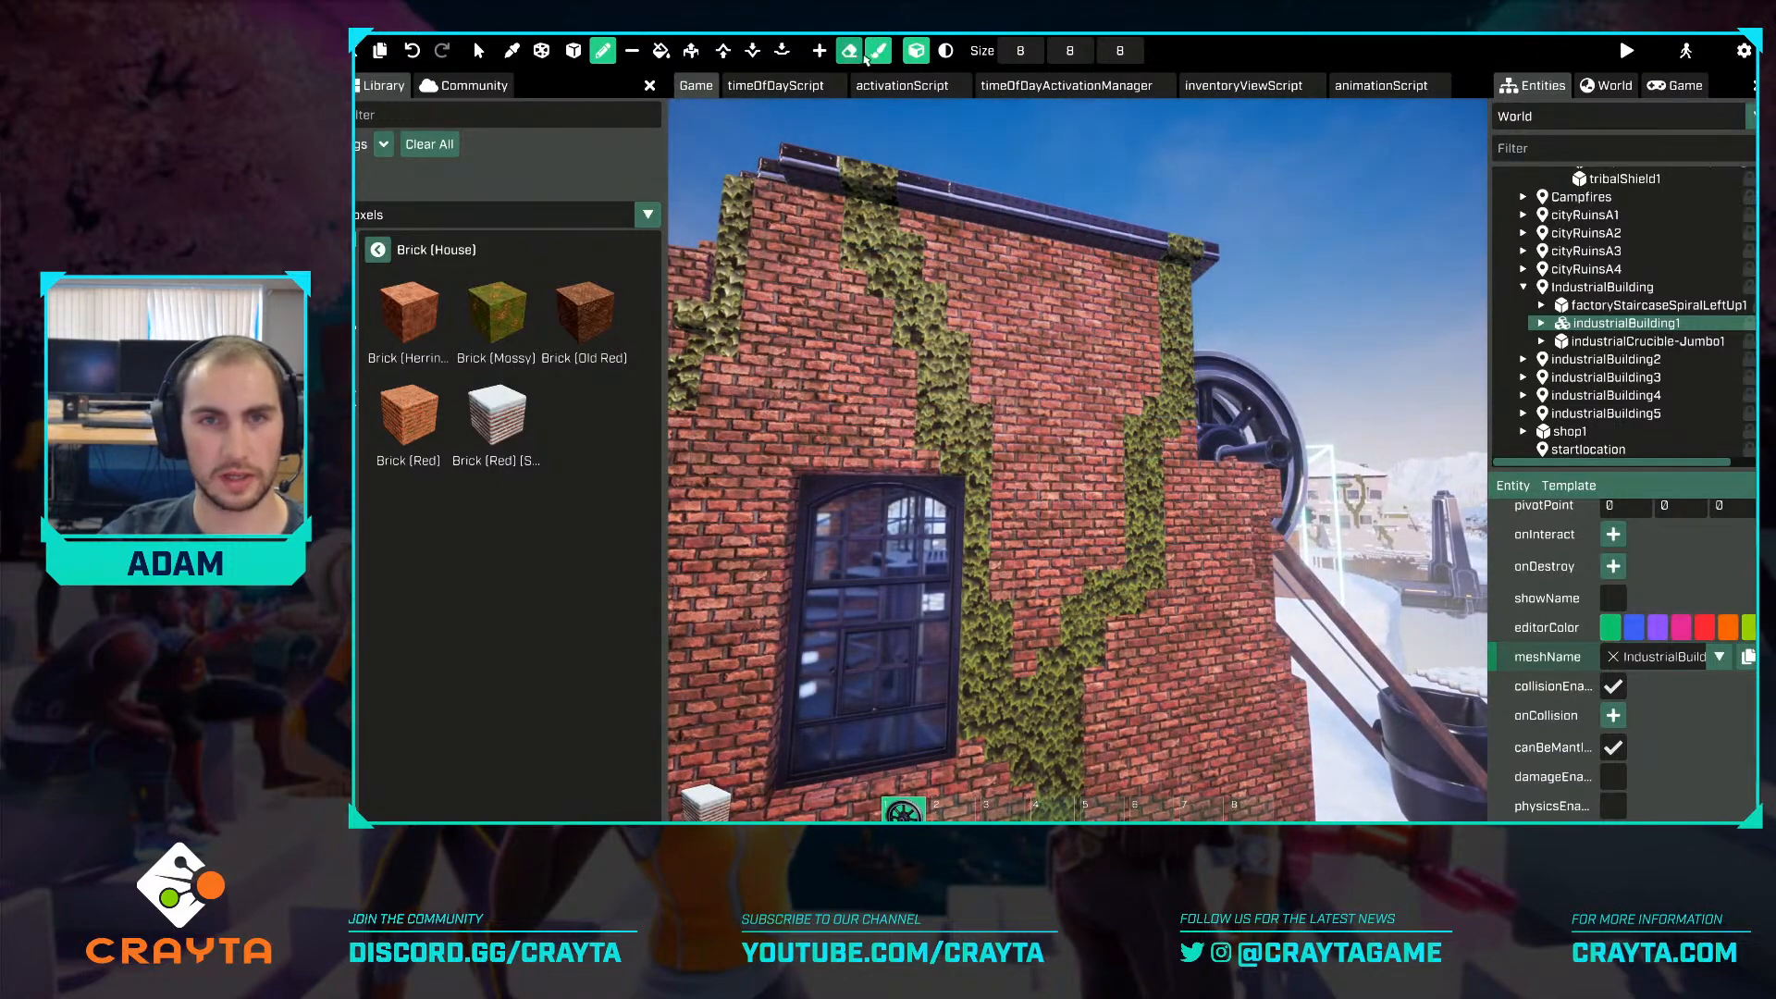
click(946, 51)
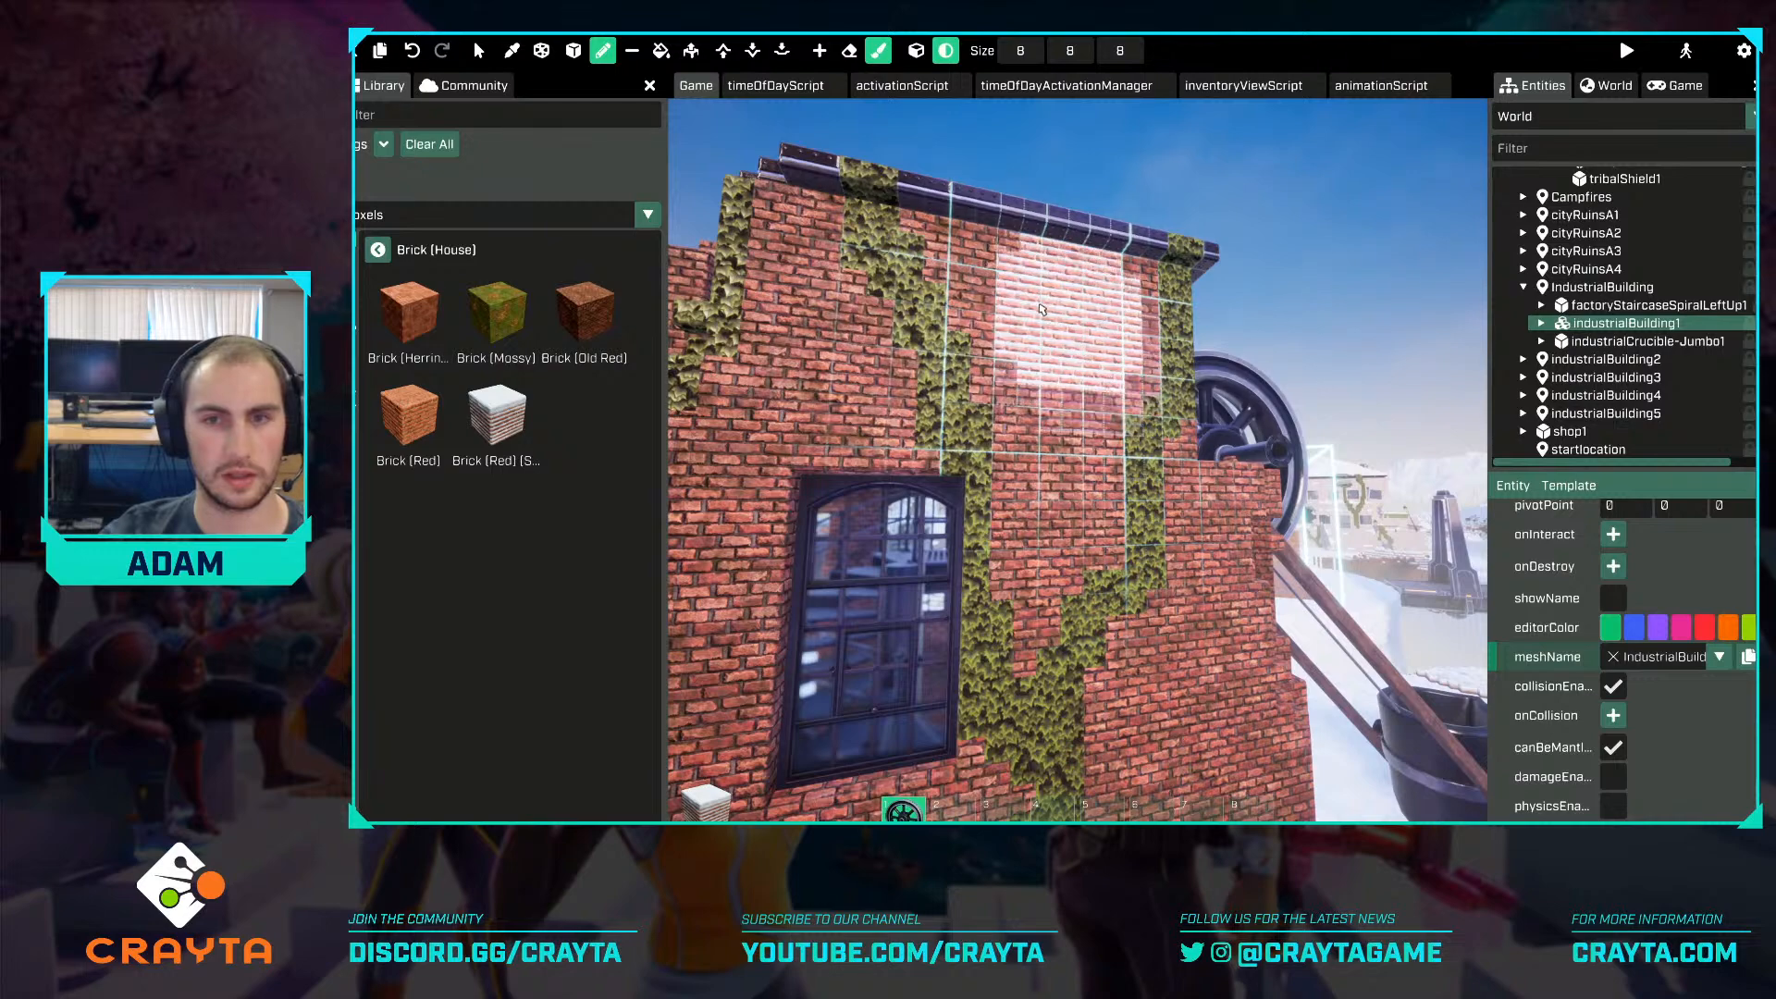
scroll(1038, 281, down, 5)
mouse_move(1001, 282)
mouse_down()
mouse_move(971, 266)
mouse_move(1050, 246)
mouse_move(1187, 259)
mouse_up()
key(s)
key(ctrl+z)
Paint snowy brick onto the broken wall steps and the eroded corner beside the winding wheel.
key(w)
key(d)
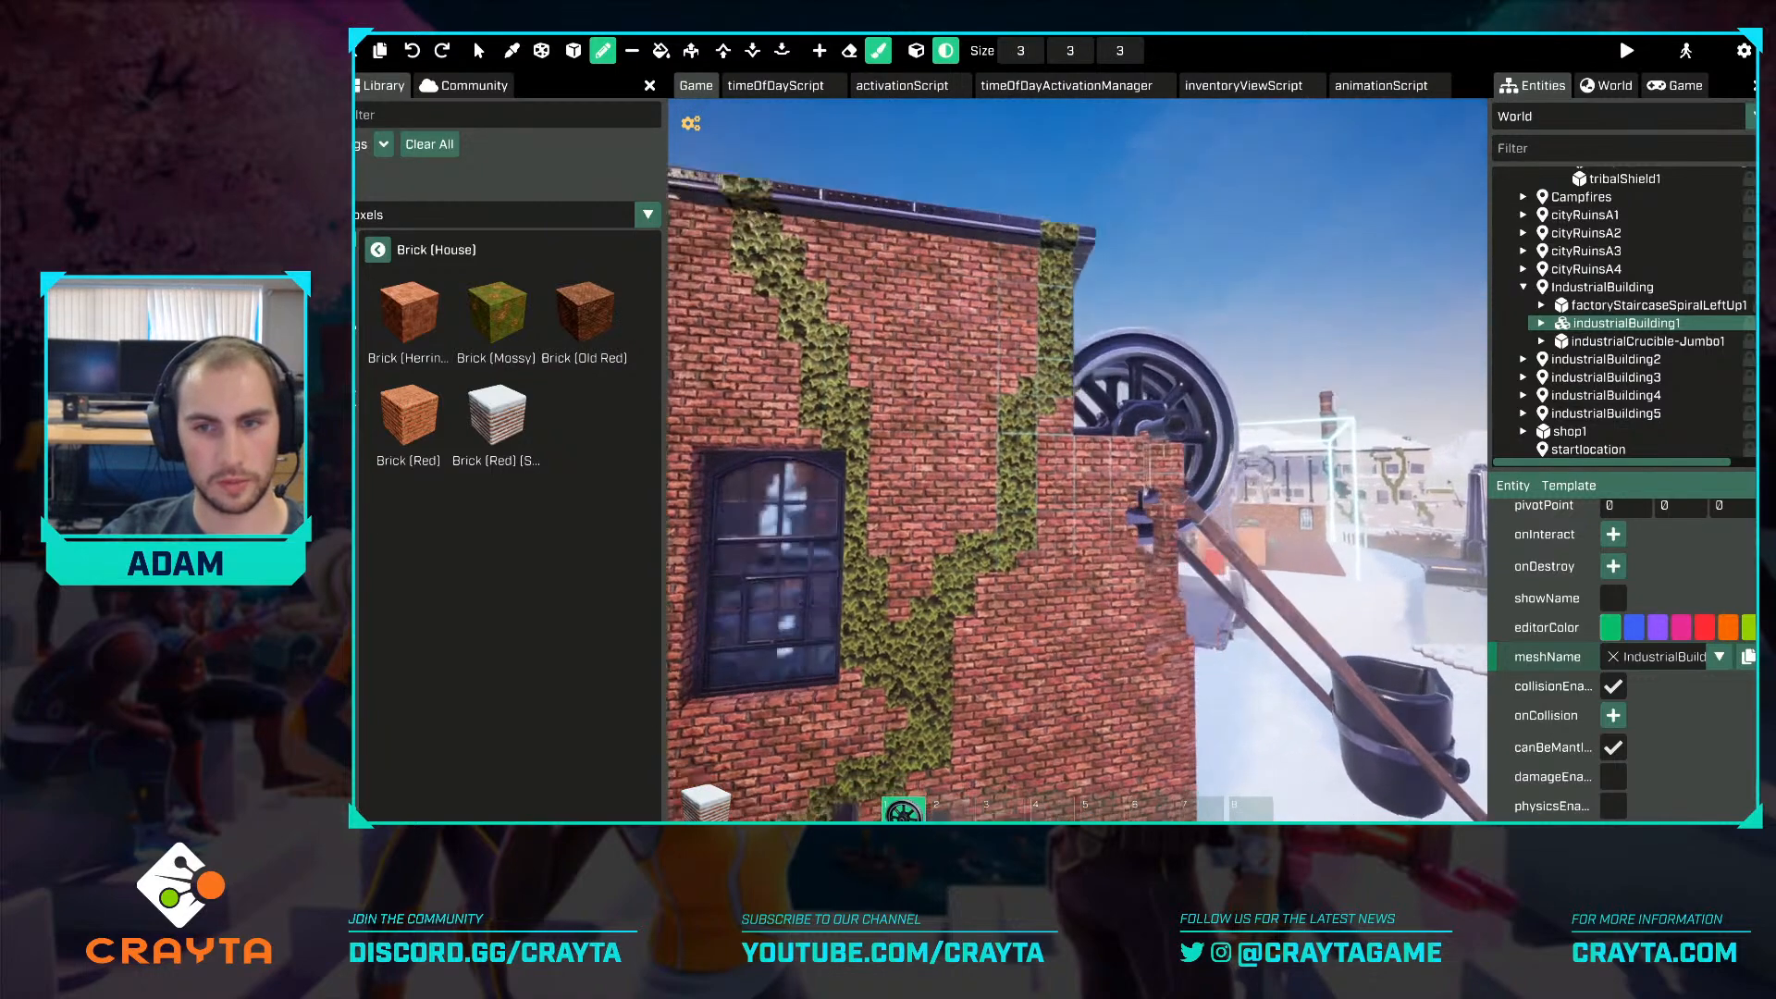
key(d)
key(w)
right_drag(1074, 453, 1013, 514)
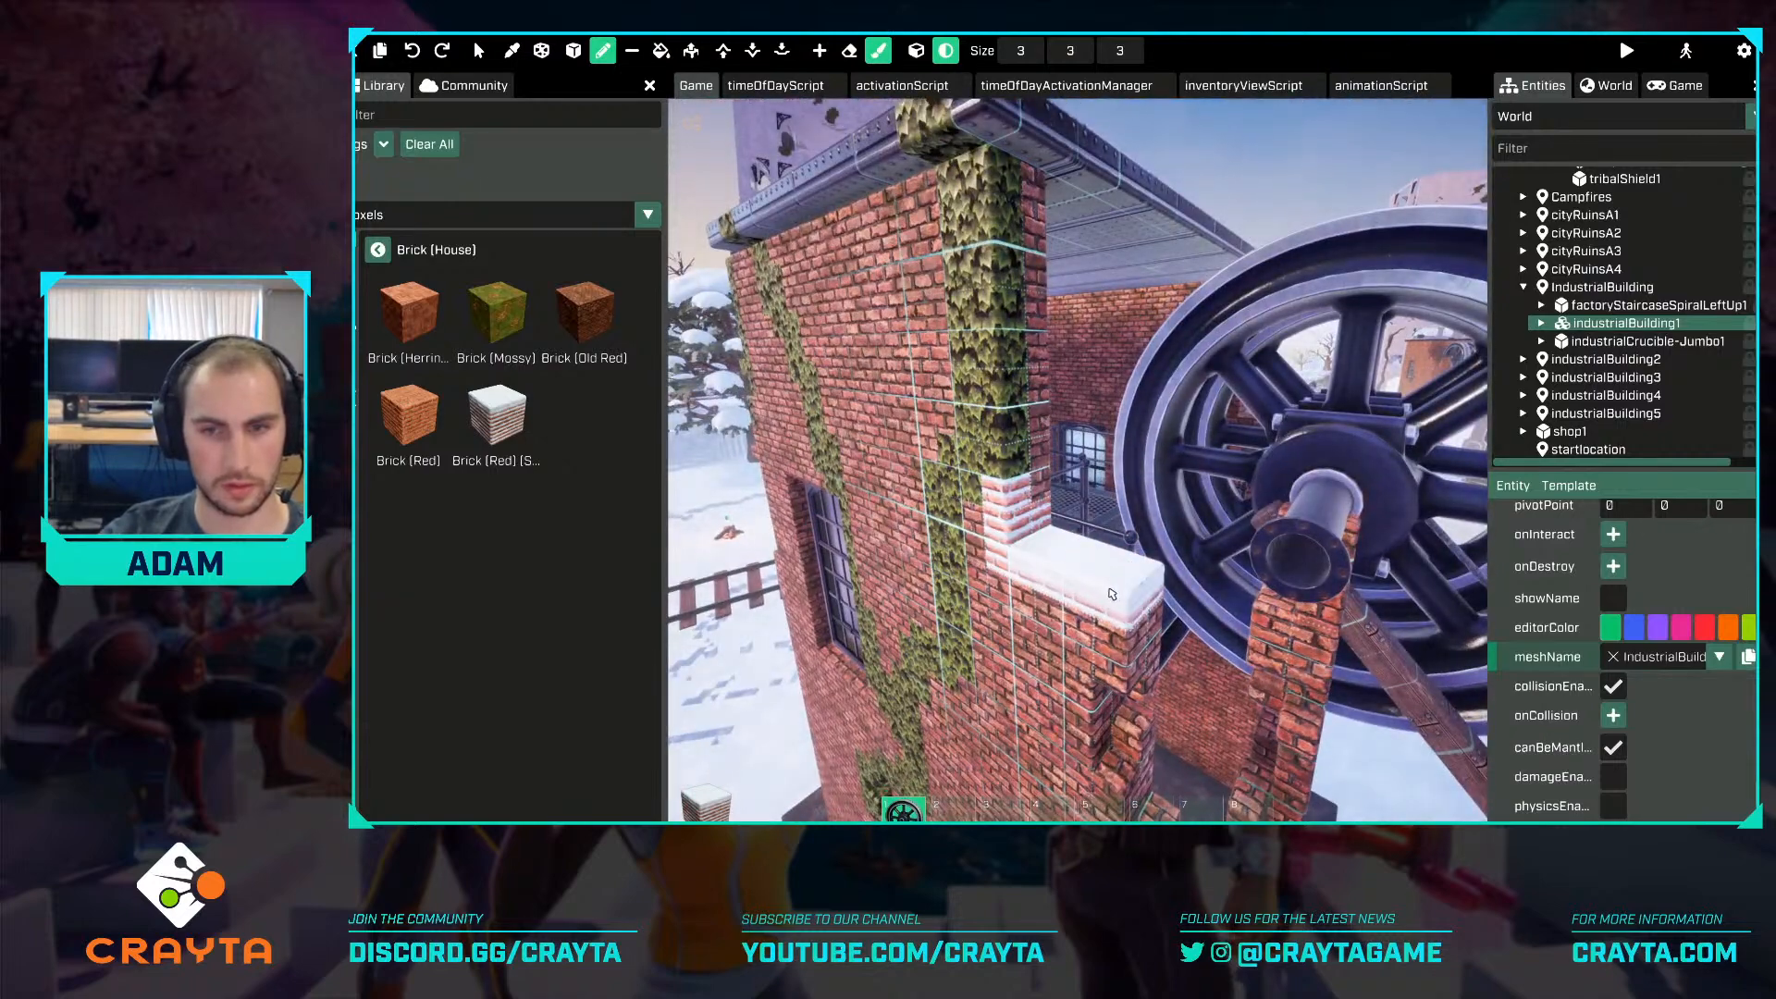
drag(1112, 594, 1127, 635)
key(s)
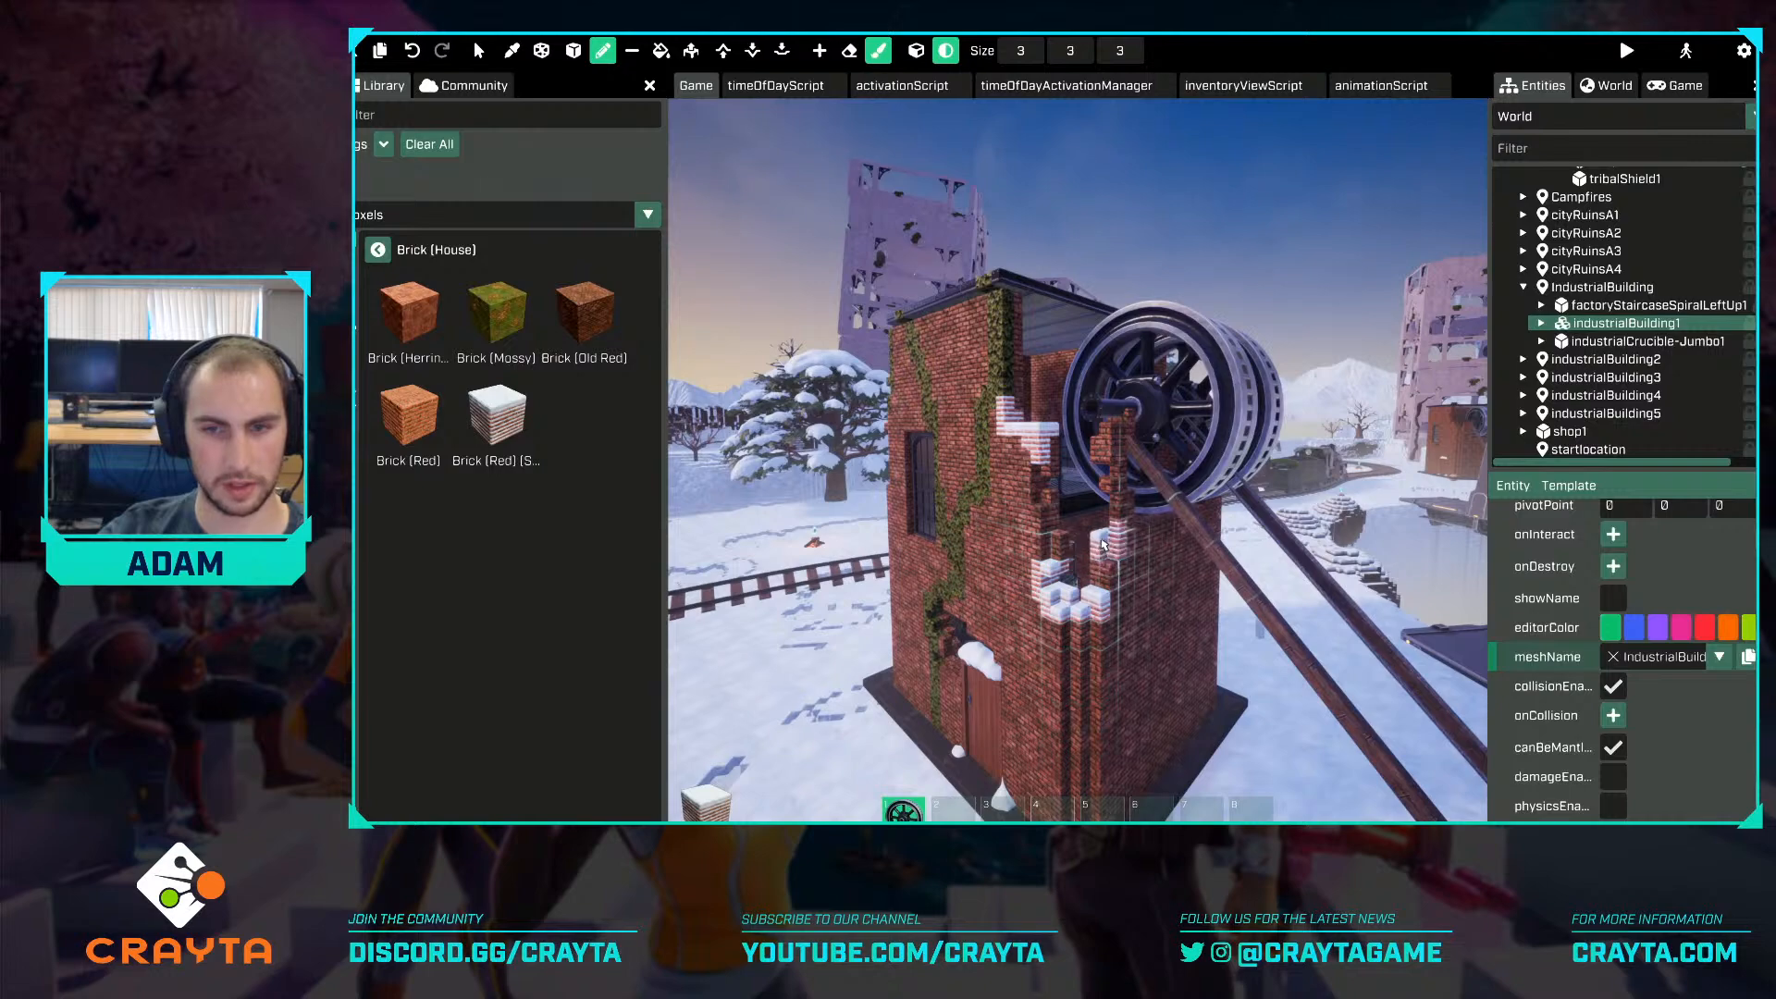
key(w)
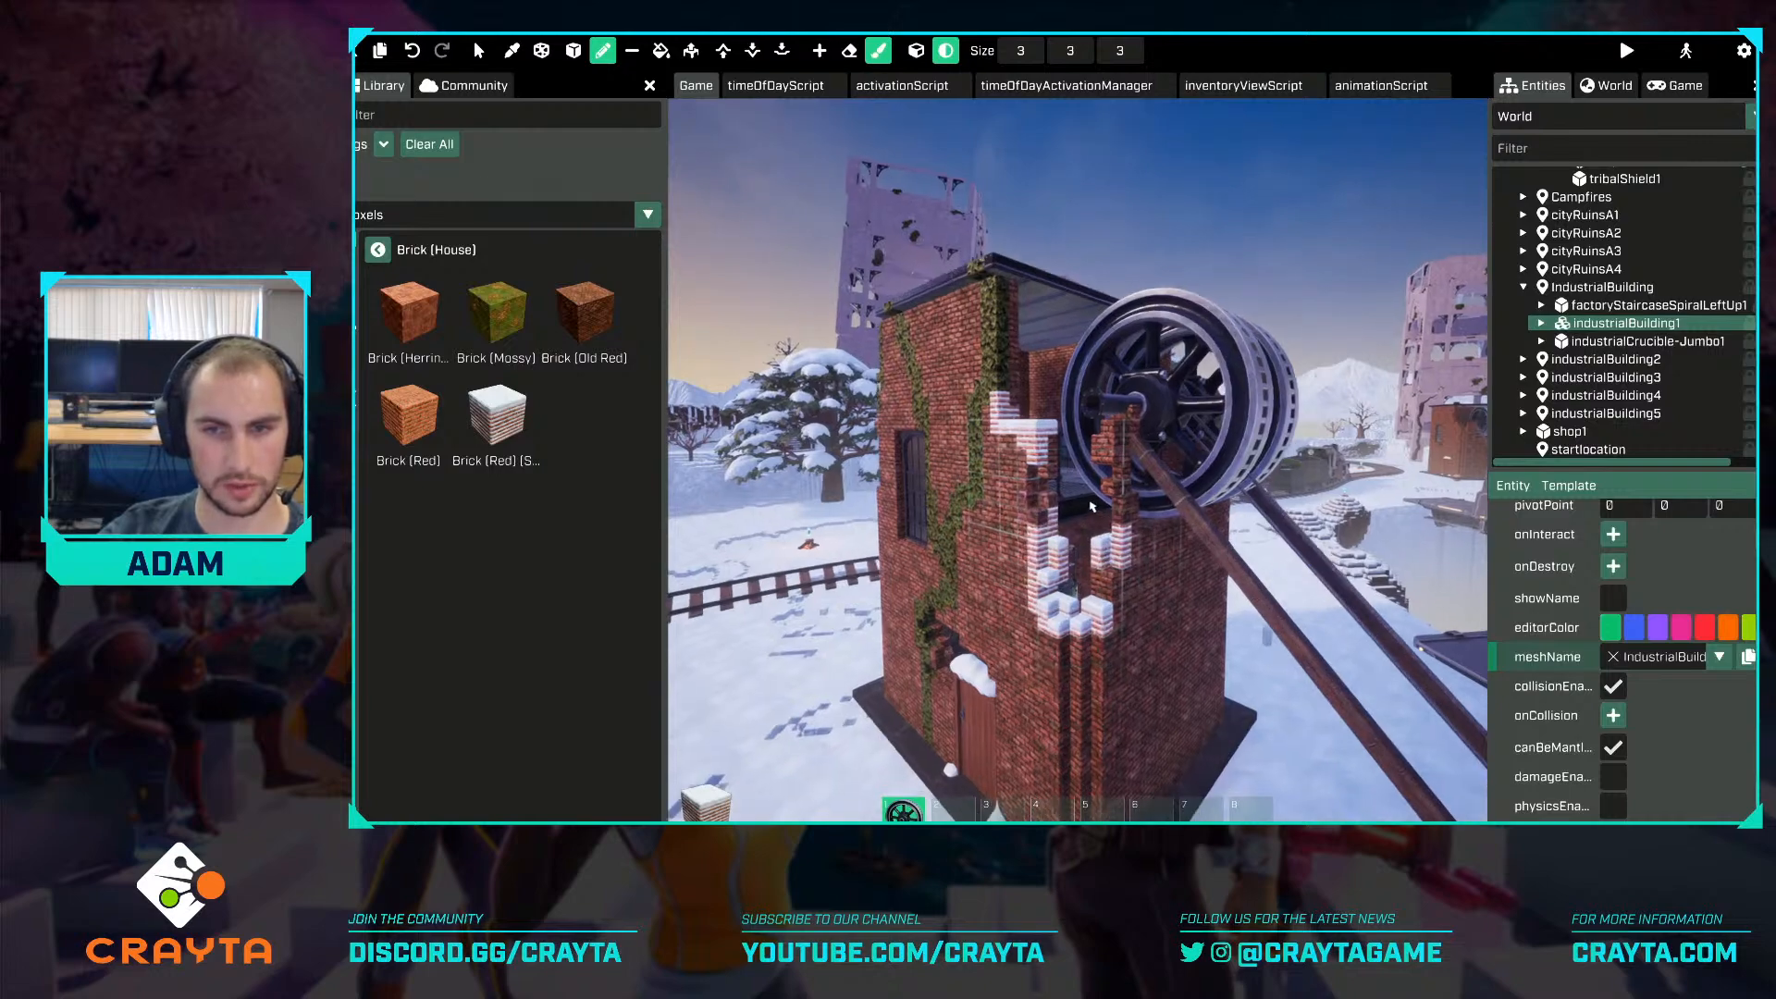
Paint snowy brick onto the exposed wall tops on the opposite side of the winding wheel.
key(w)
key(d)
mouse_move(1114, 501)
right_down()
mouse_move(1008, 513)
mouse_move(1004, 495)
right_up()
key(space)
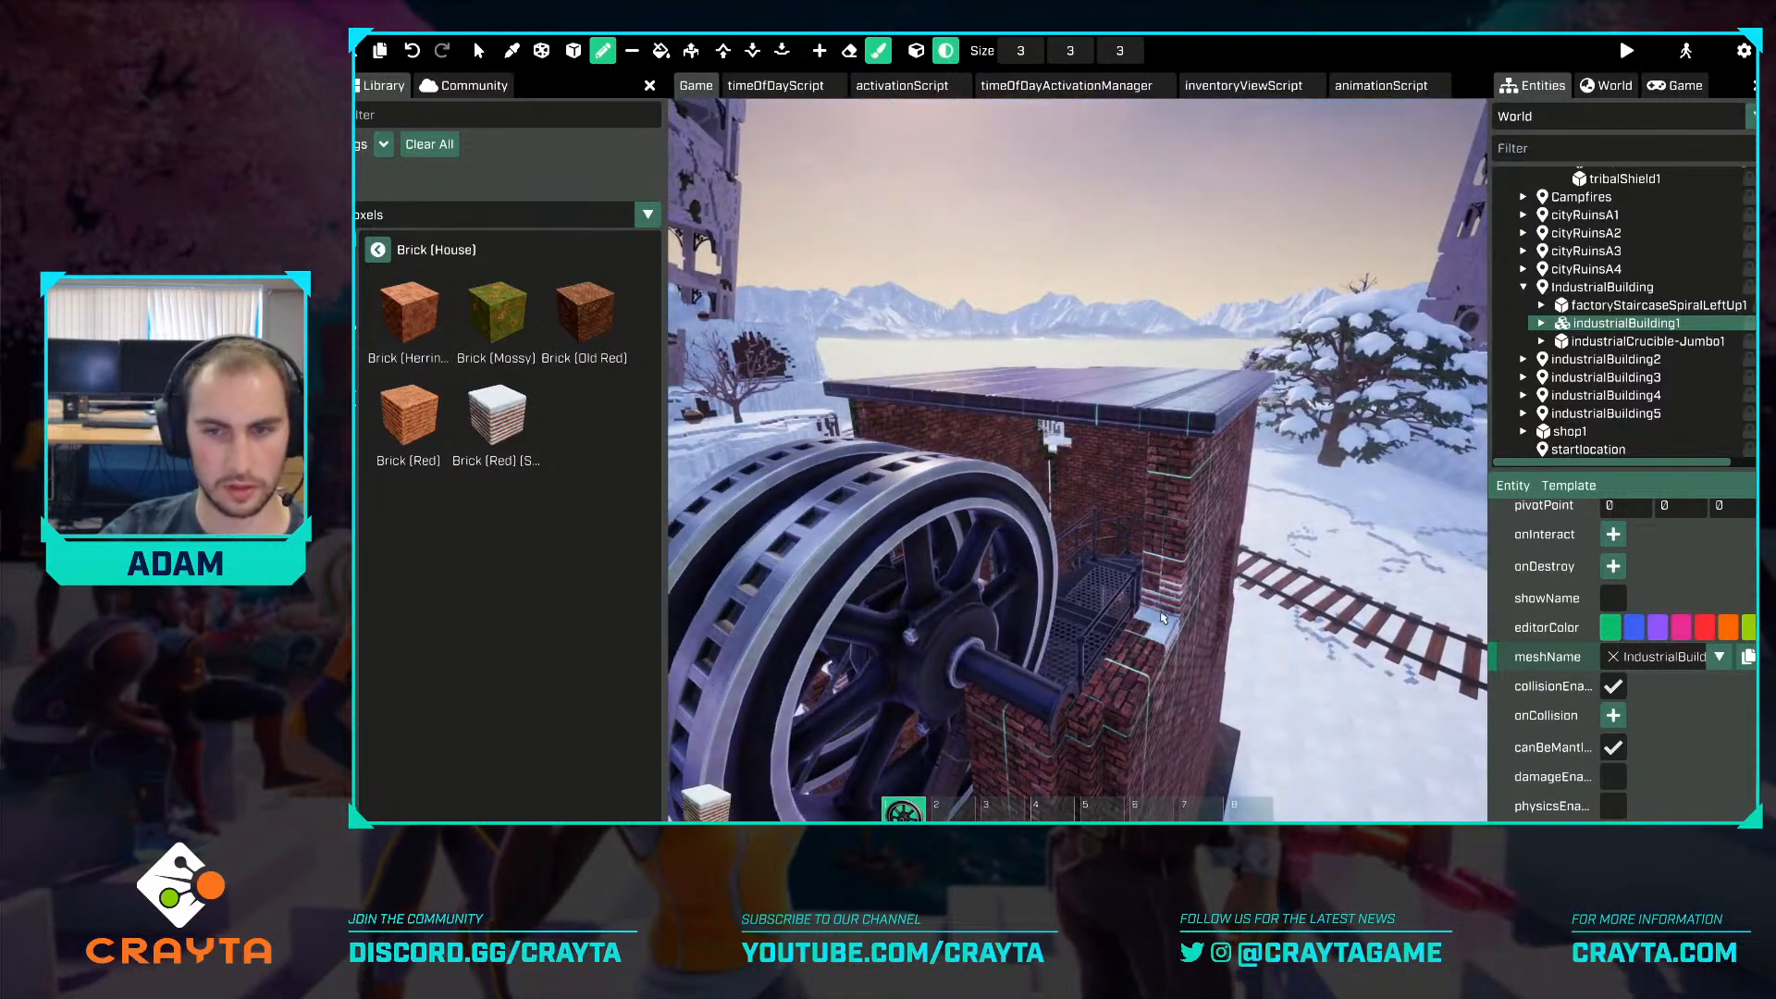
key(s)
right_drag(1106, 704, 1082, 629)
Paint snowy brick onto the broken ledges of the eroded corner openings beside the tower's arched window.
key(w)
key(d)
right_drag(1221, 648, 1144, 682)
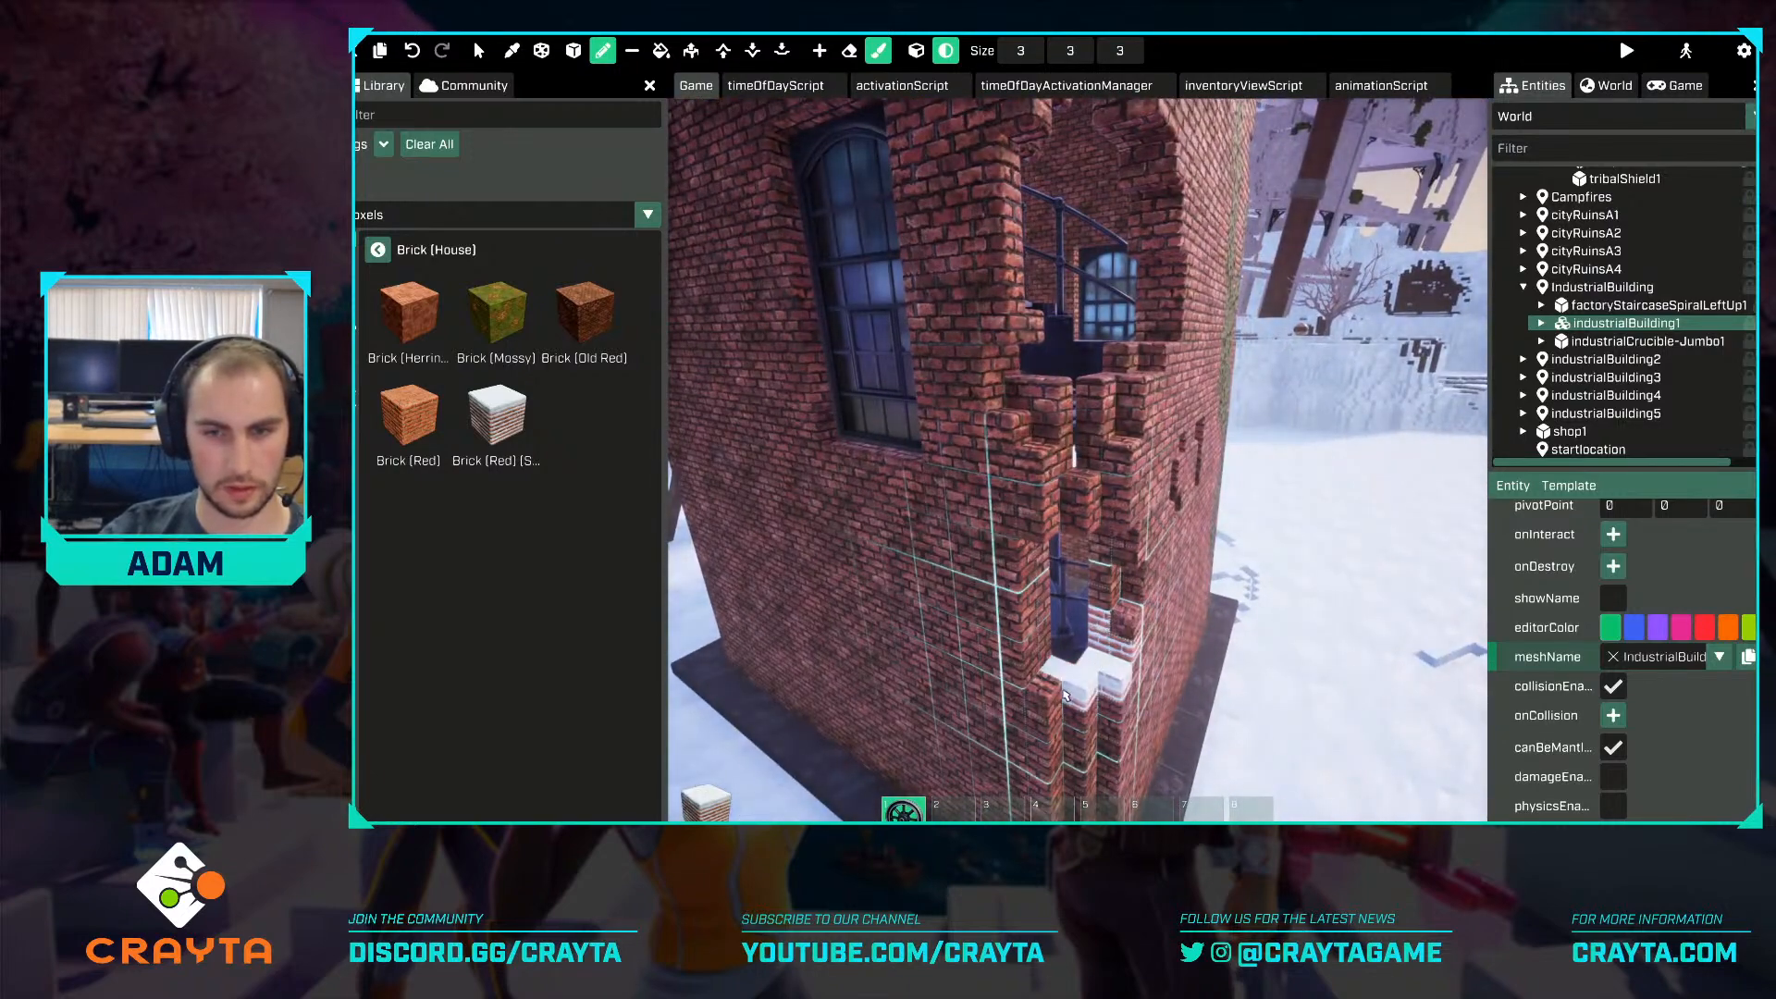
key(e)
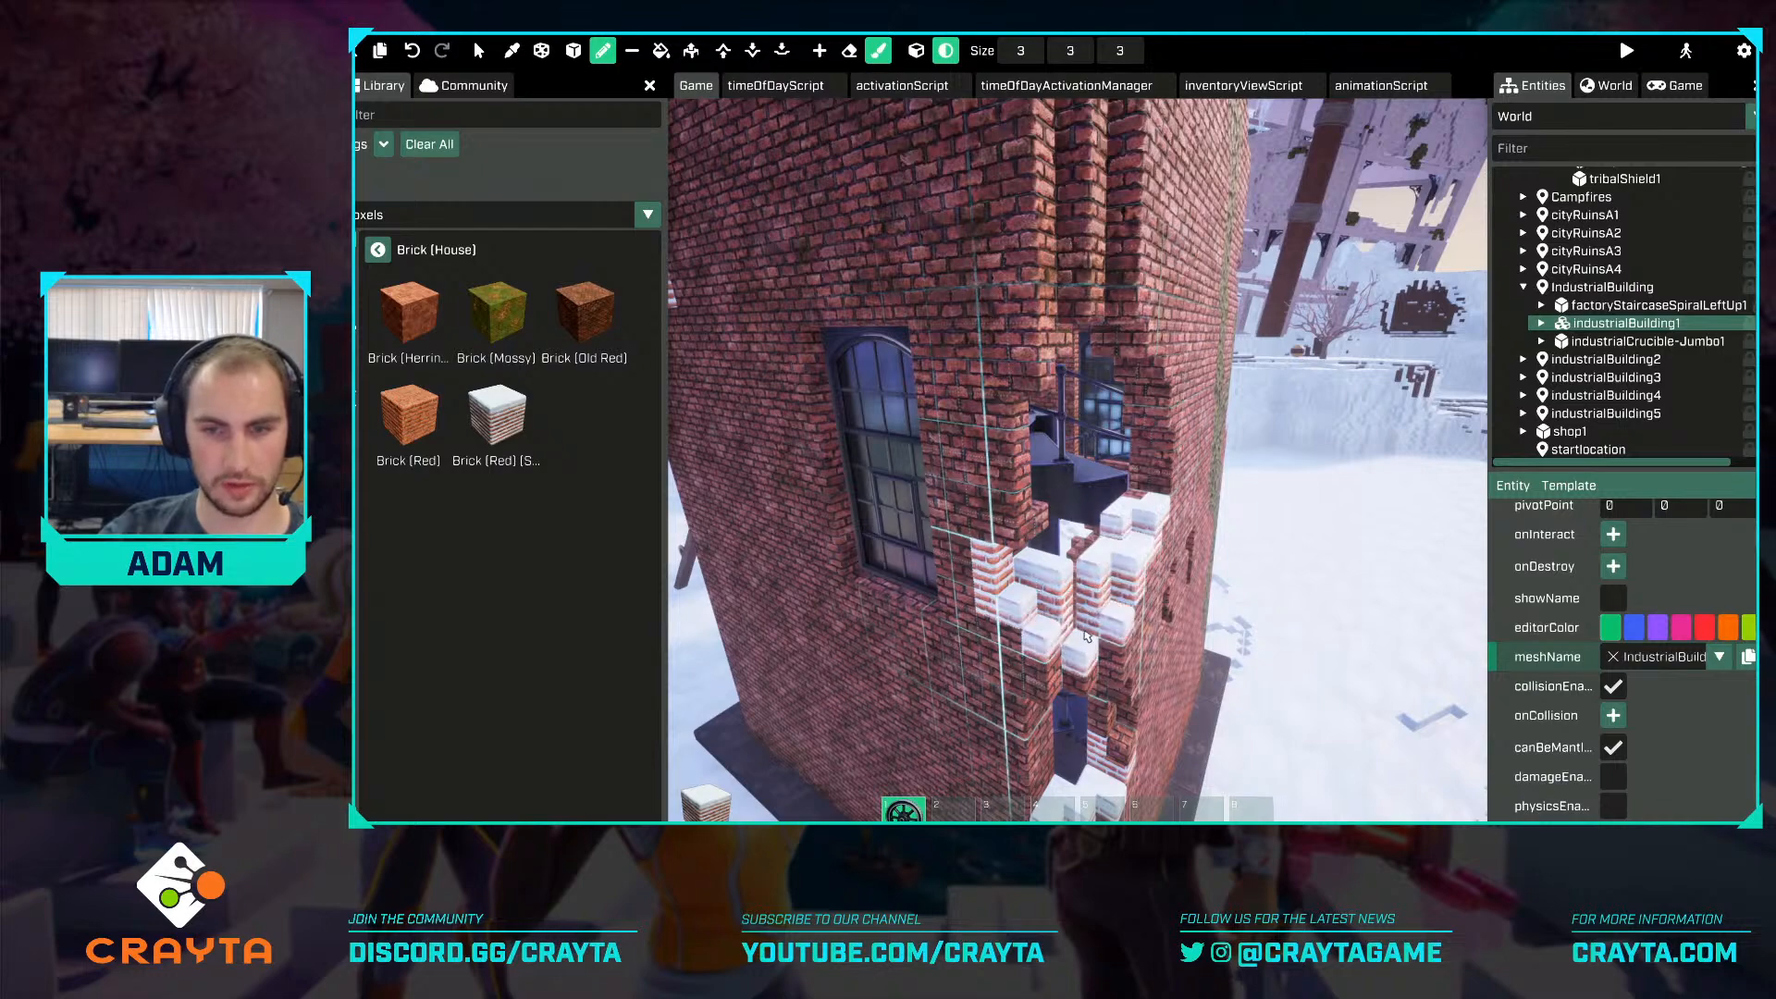
key(s)
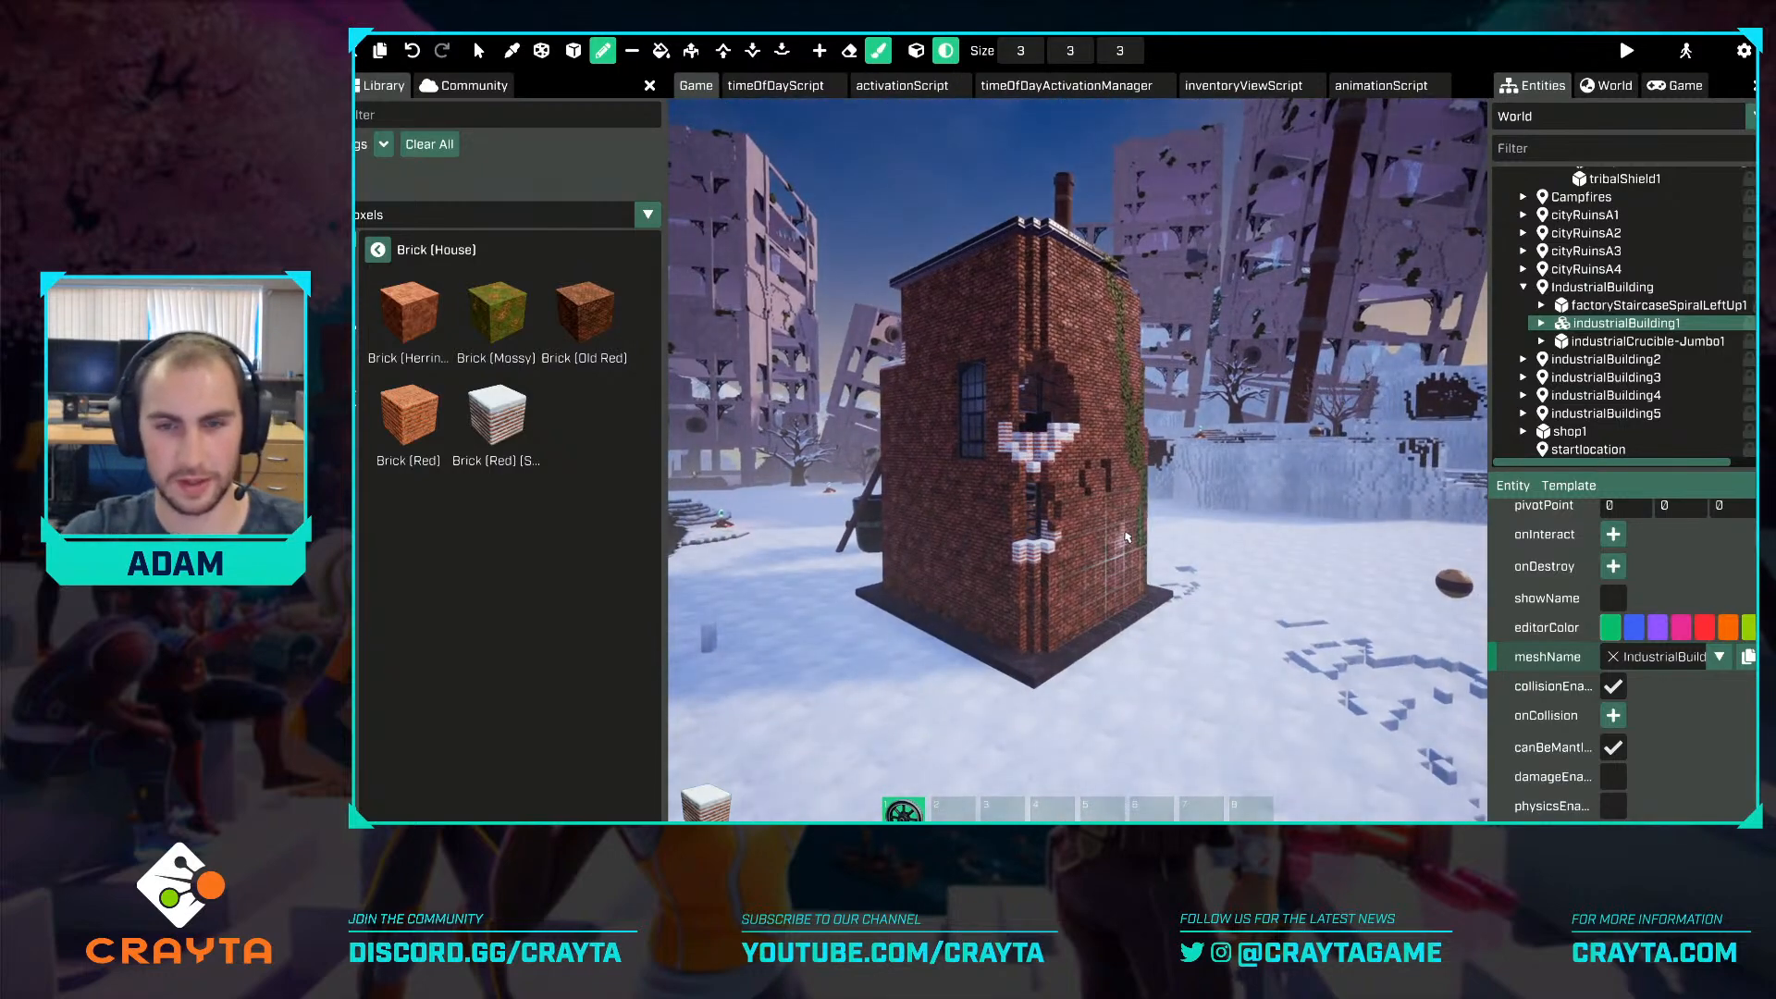
Erode a hole through the lower brick wall beneath the winding wheel with a spherical brush of size 11, and return to selection mode.
key(a)
right_drag(1127, 537, 1323, 490)
key(d)
key(a)
key(a)
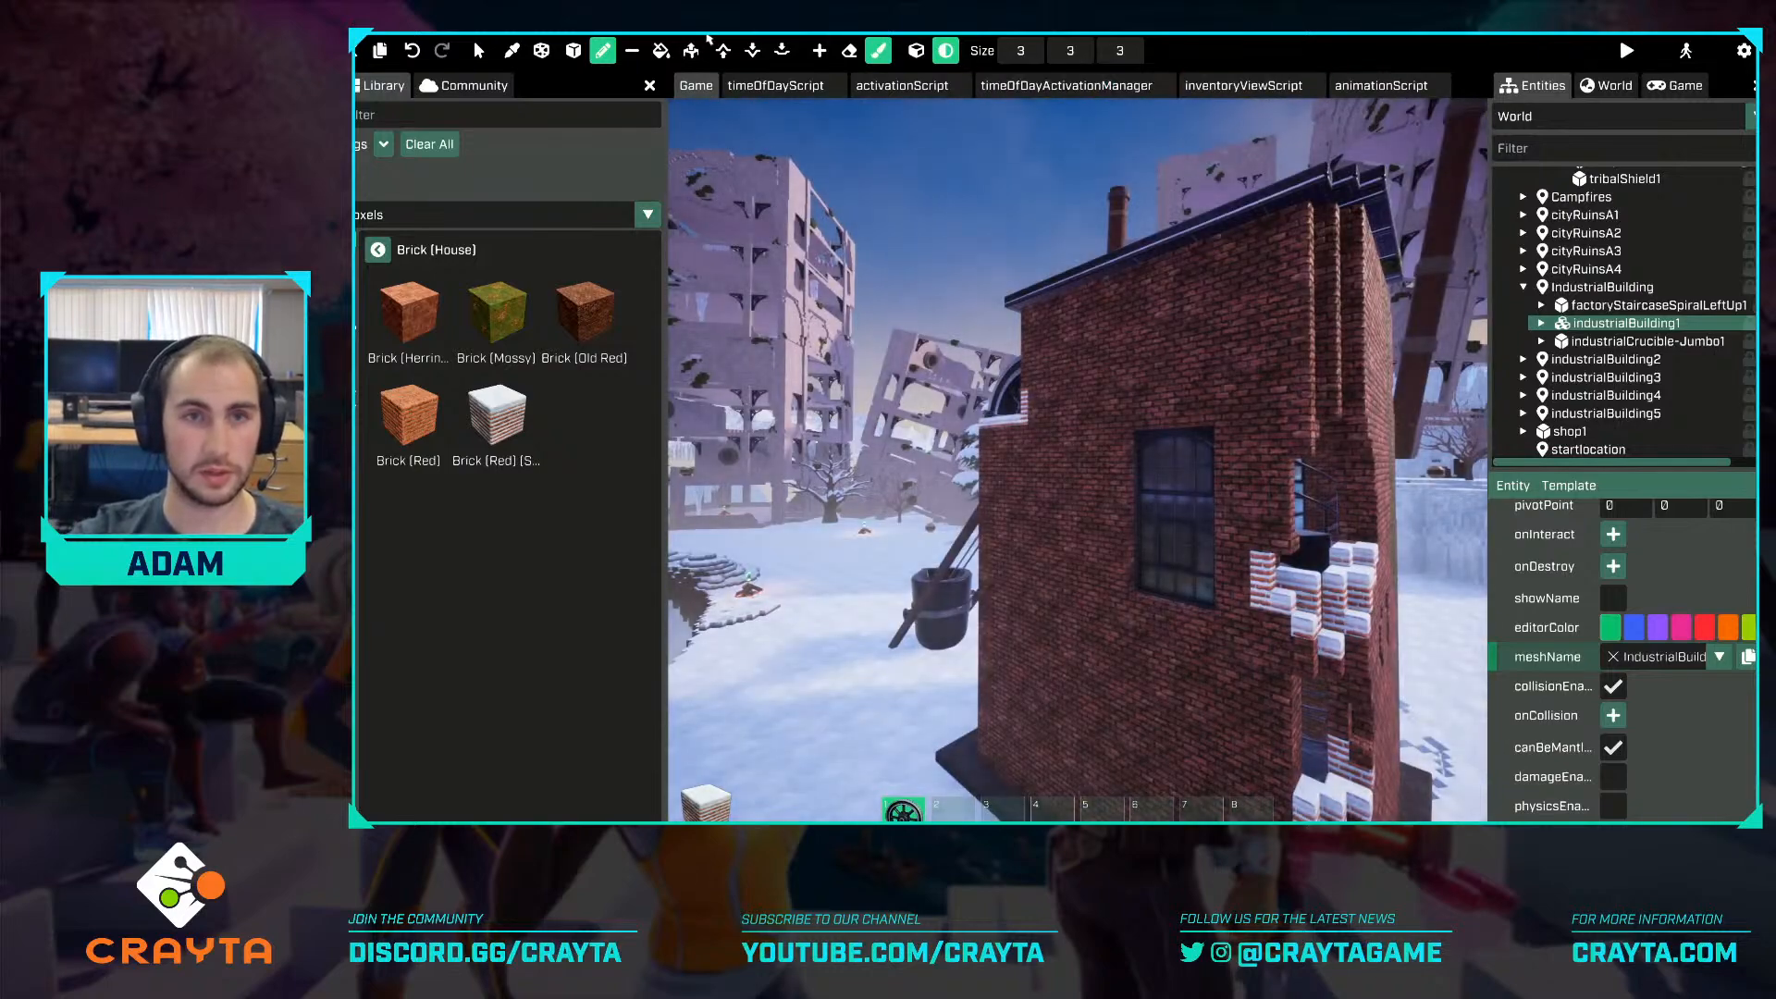
click(754, 52)
key(a)
mouse_move(1011, 445)
right_down()
mouse_move(1091, 435)
mouse_move(1174, 481)
mouse_move(1258, 490)
right_up()
scroll(1055, 479, up, 3)
click(1072, 525)
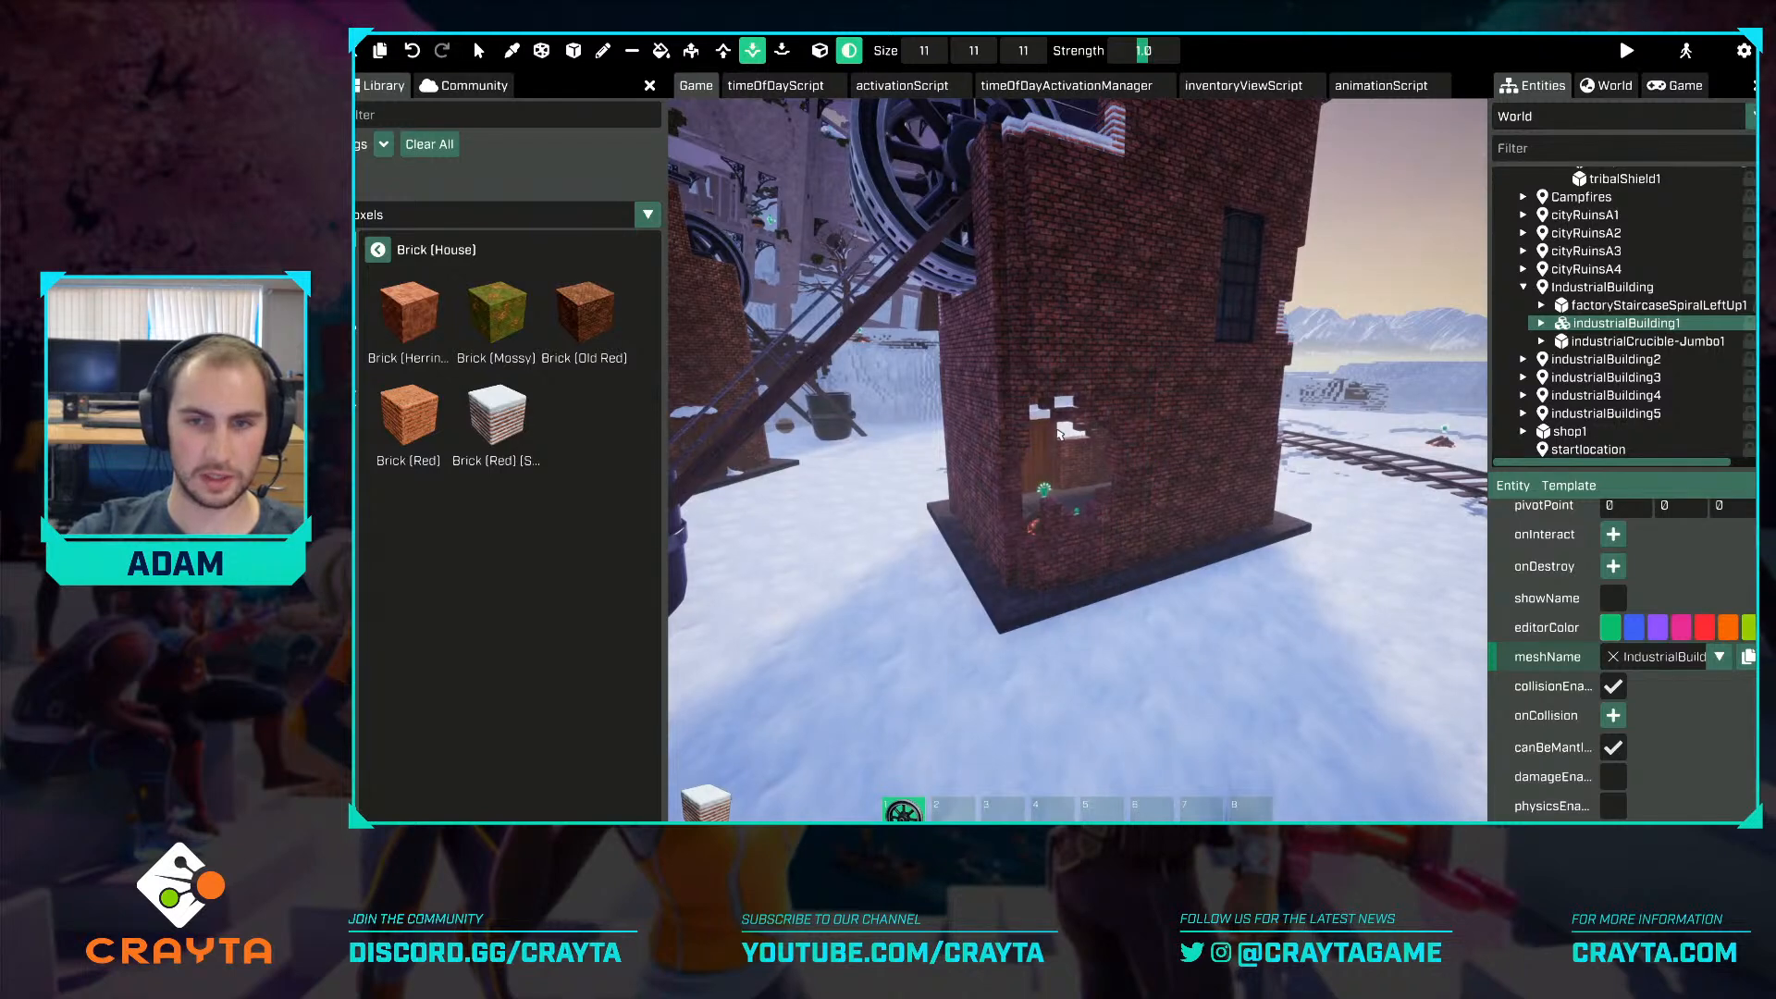
key(s)
key(s)
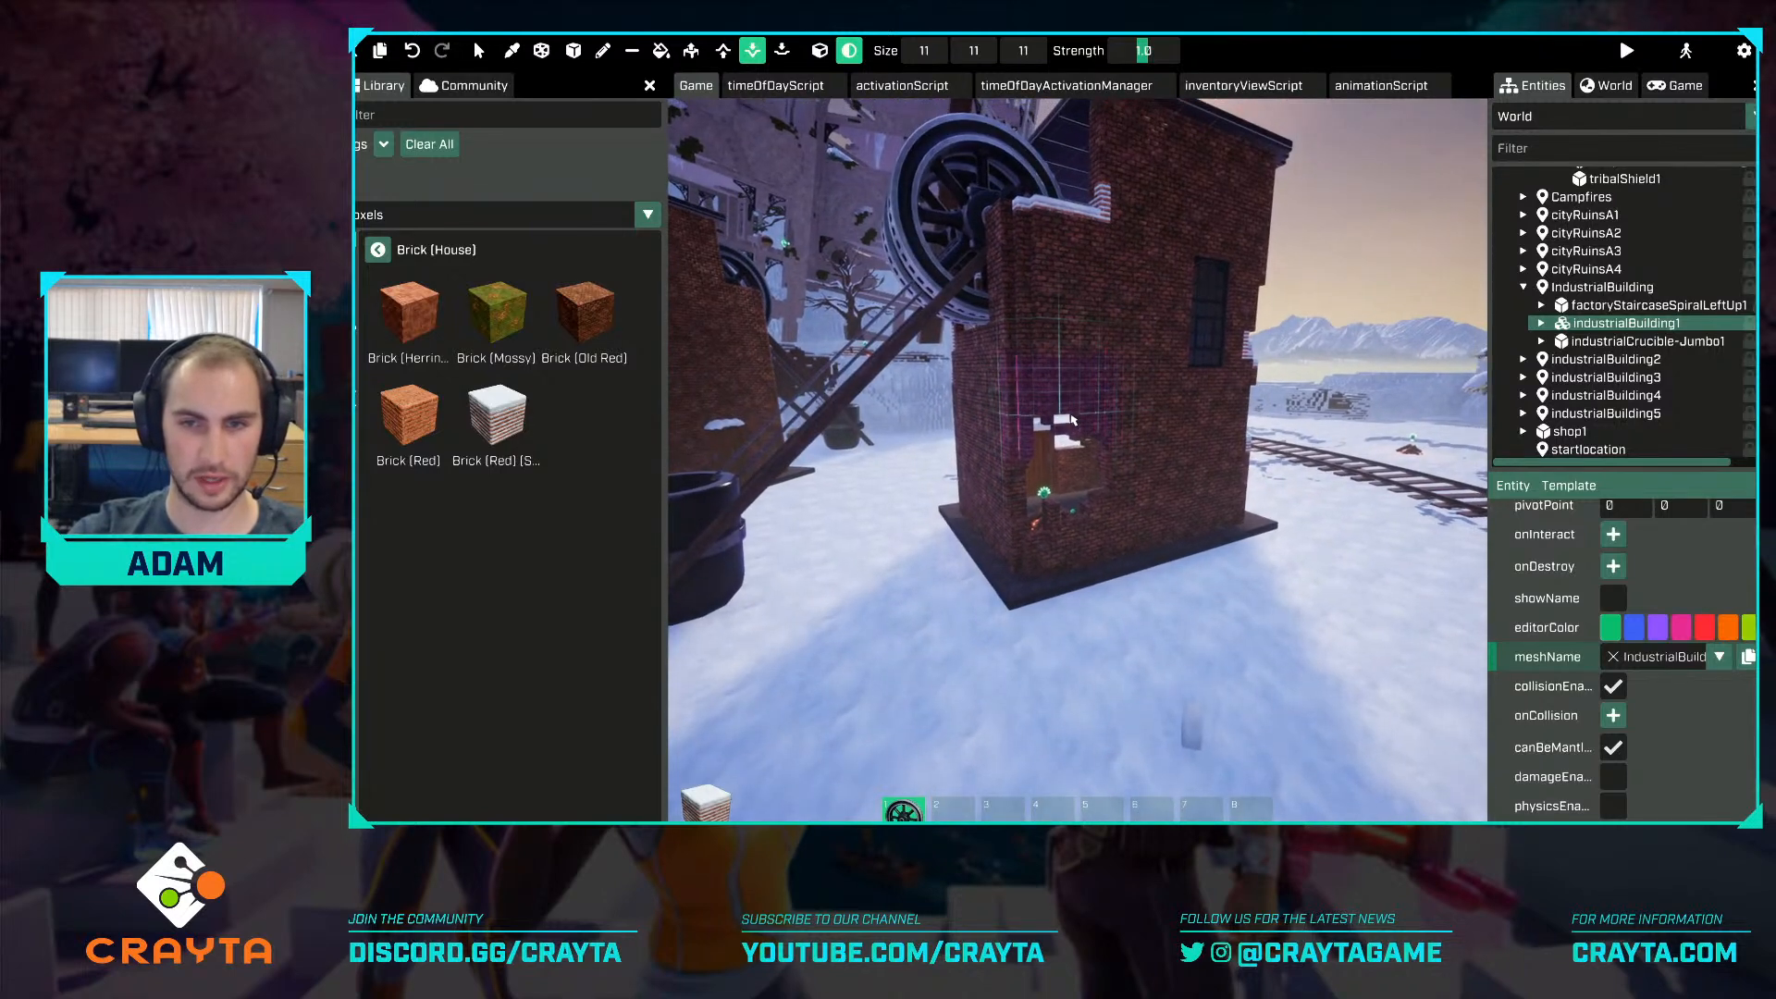
click(1077, 413)
key(w)
click(479, 51)
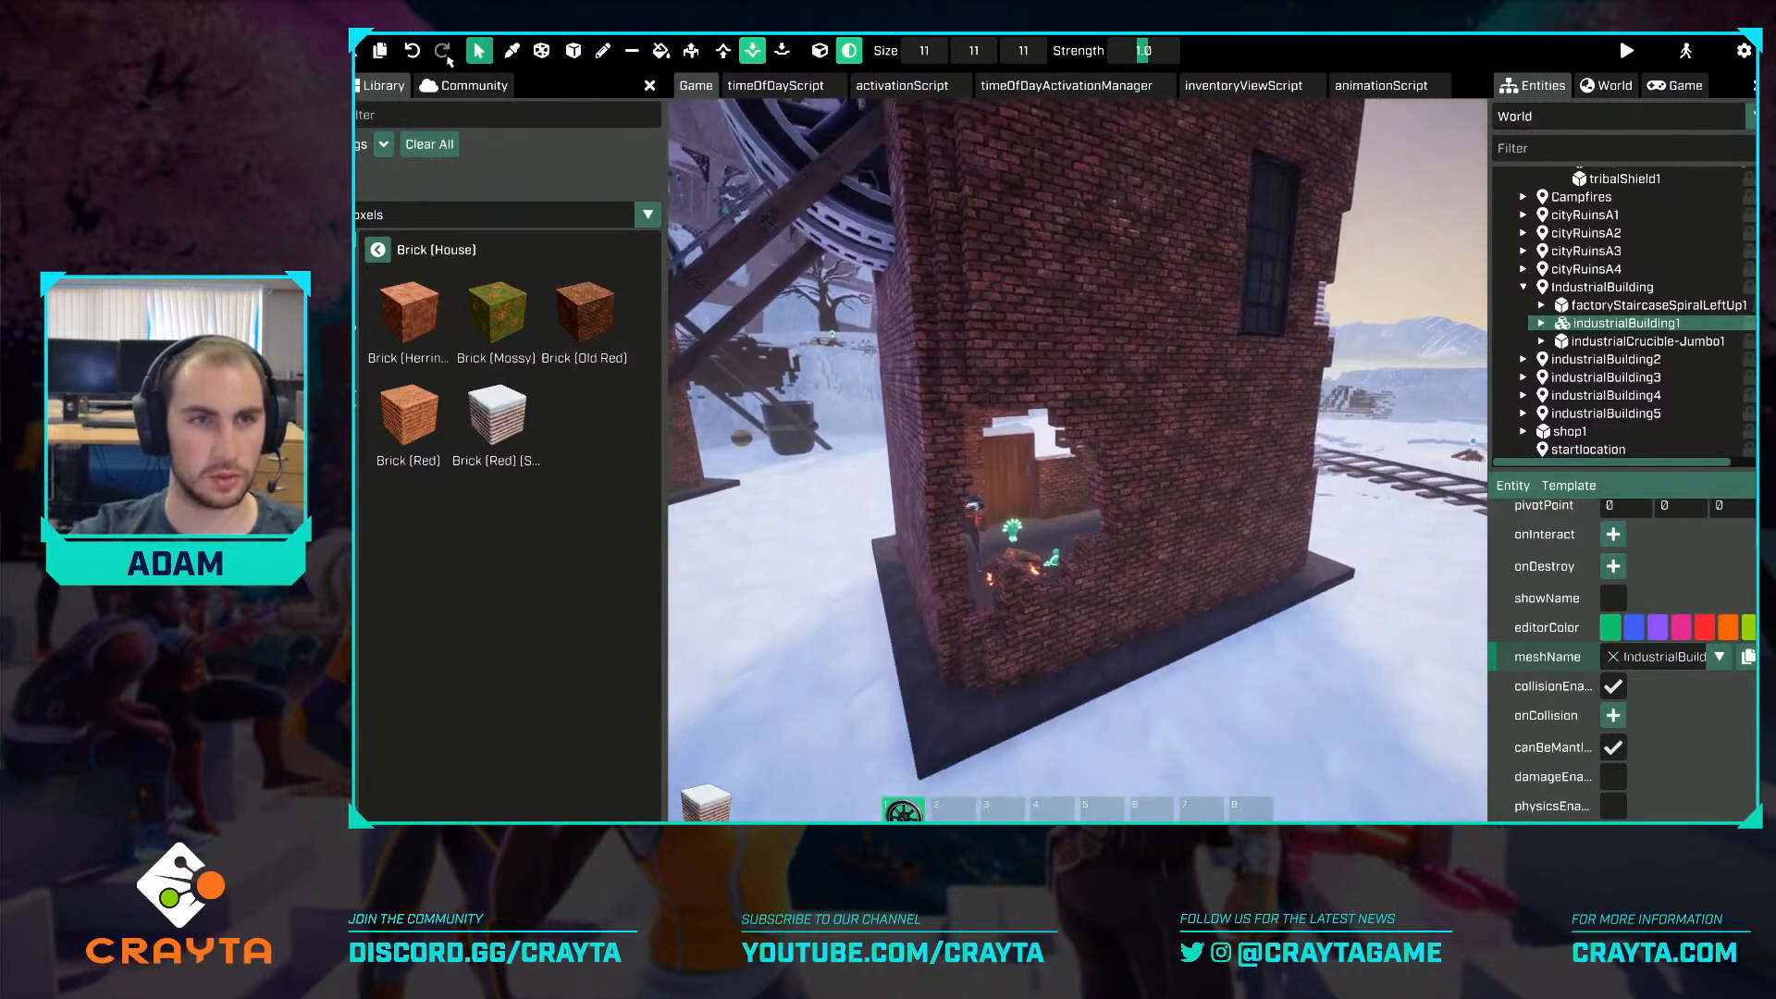
click(1598, 289)
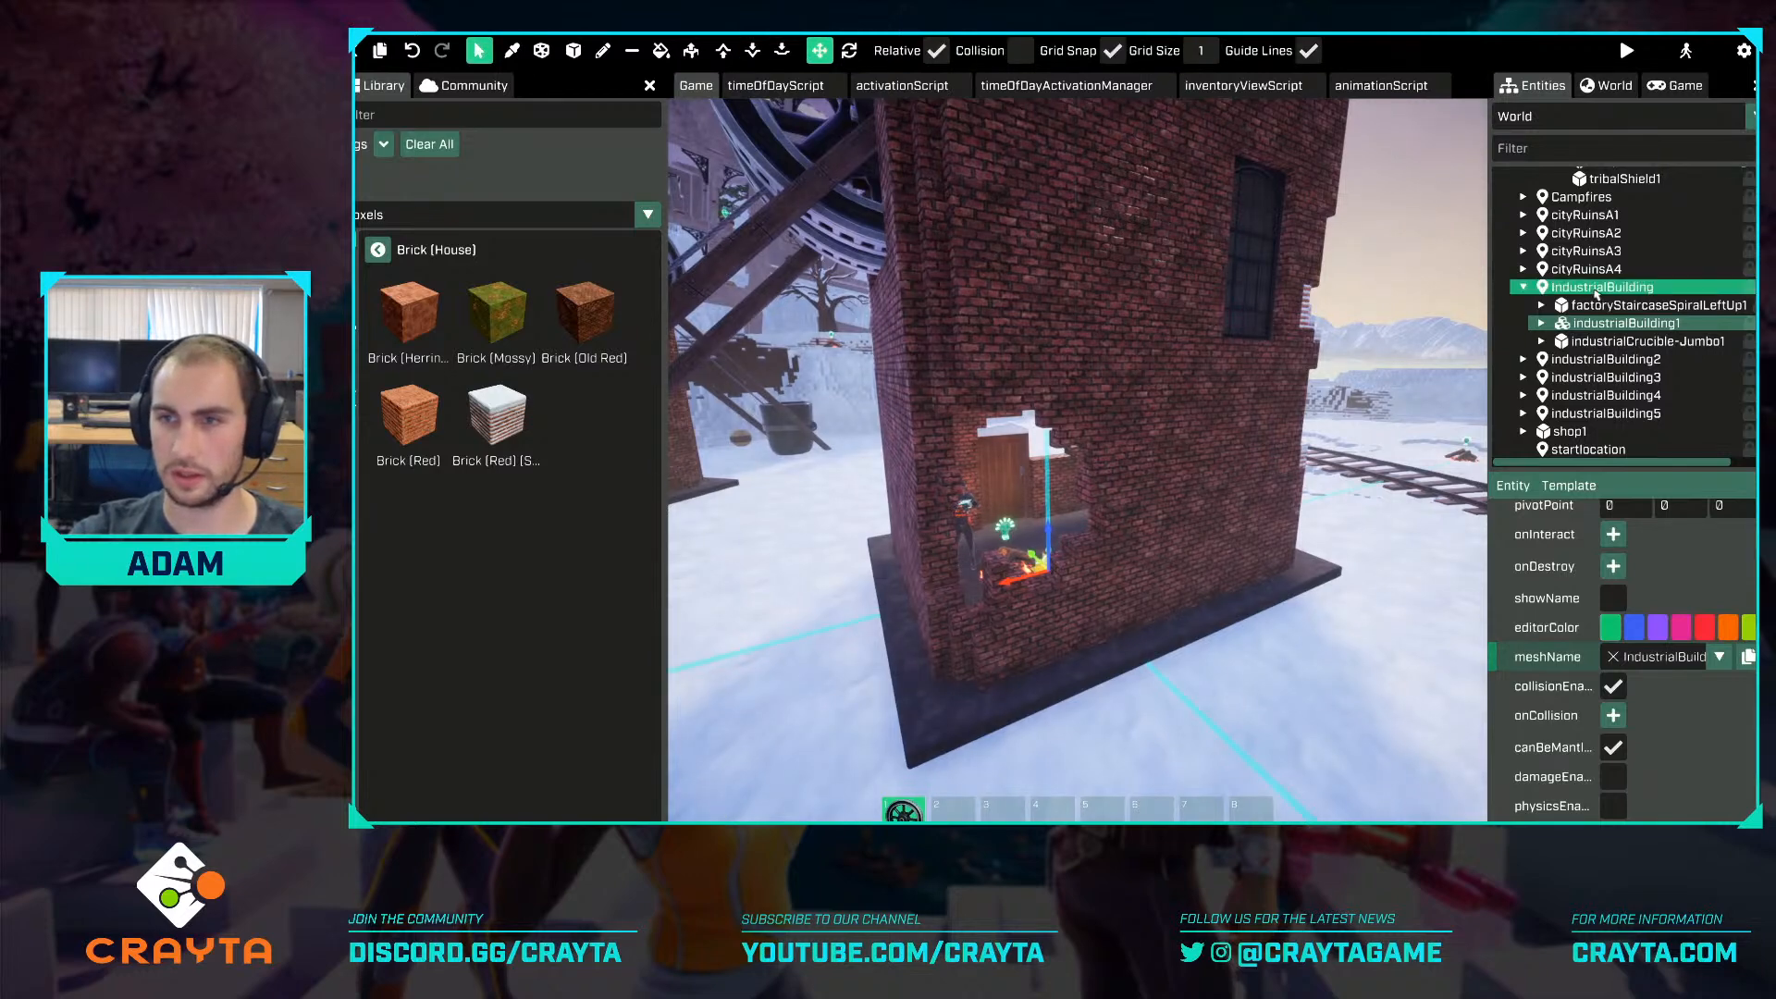
right_click(1597, 293)
mouse_move(1638, 337)
mouse_move(1550, 430)
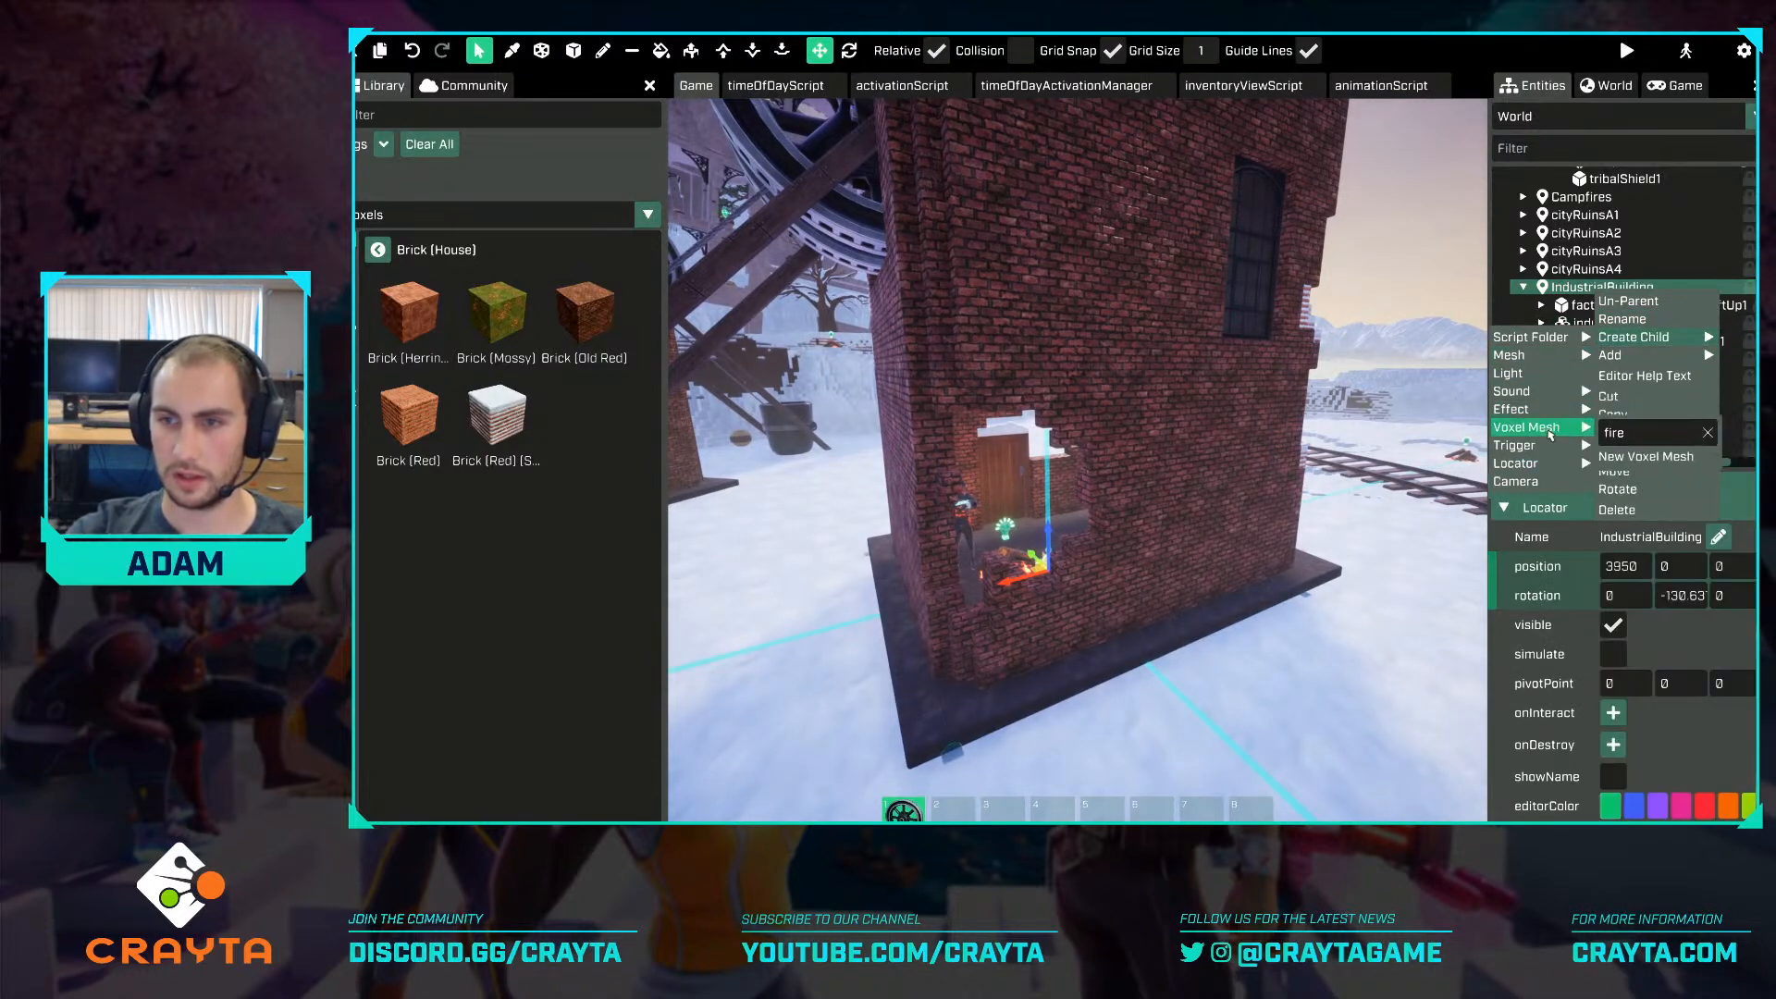
click(1708, 433)
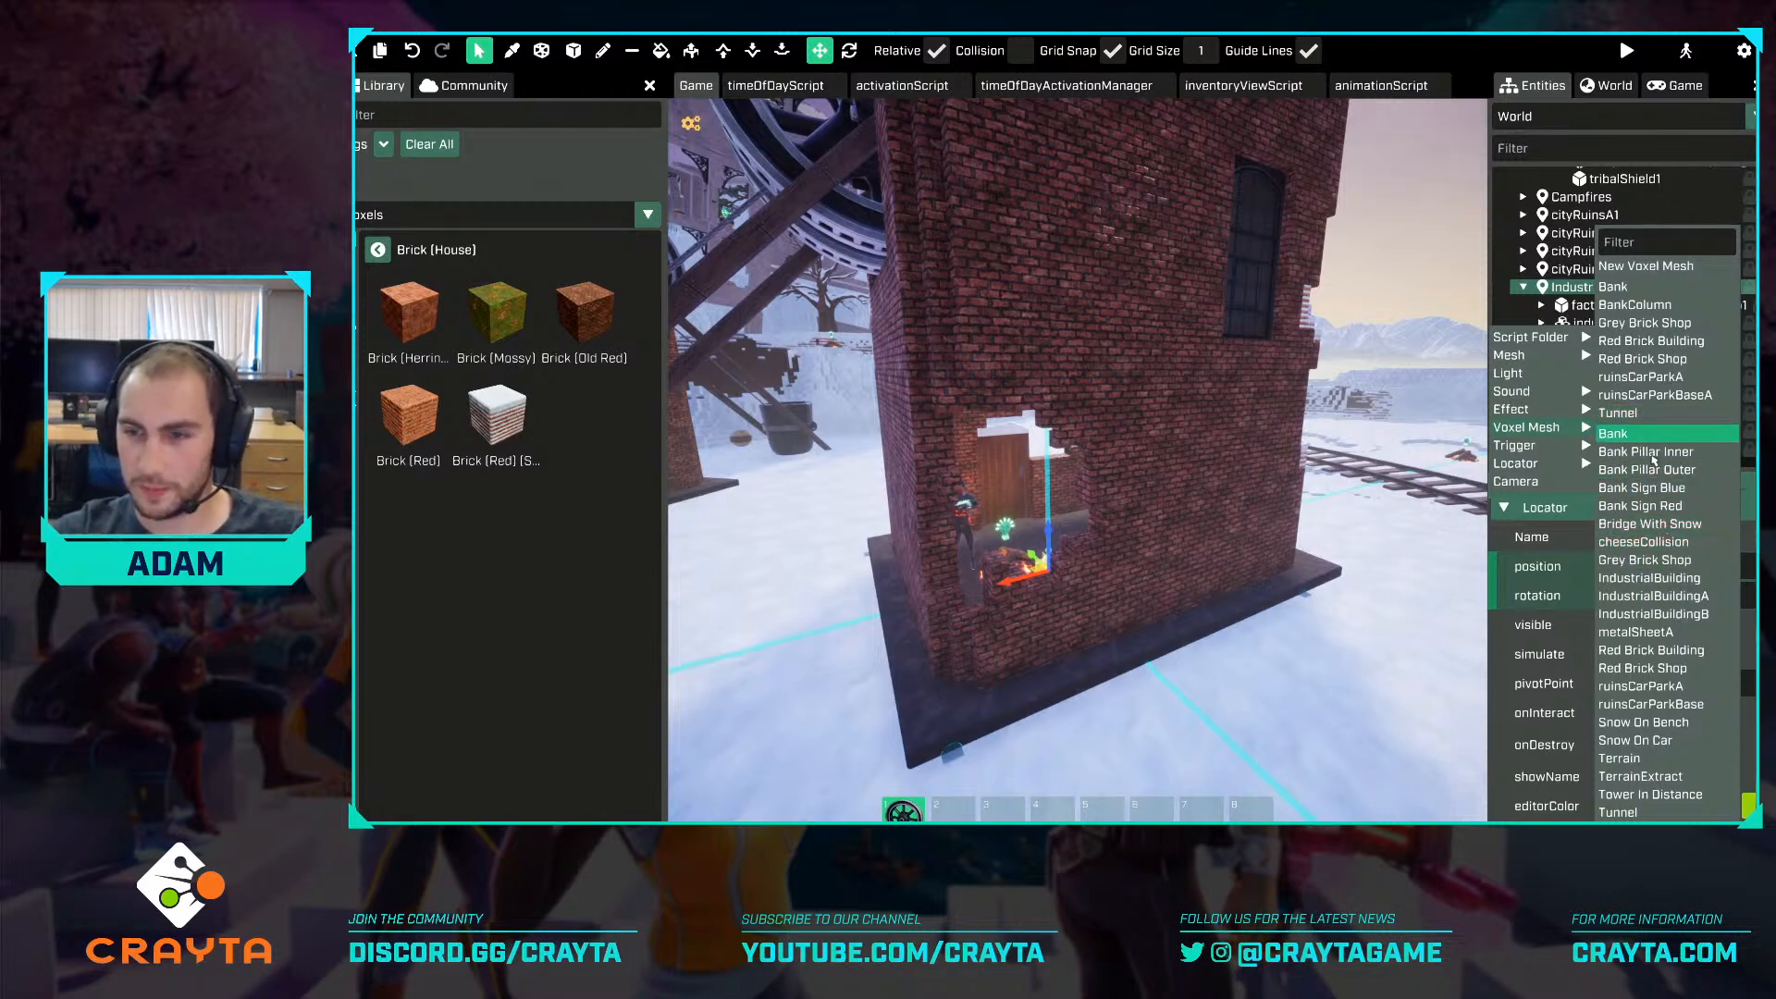
click(1430, 48)
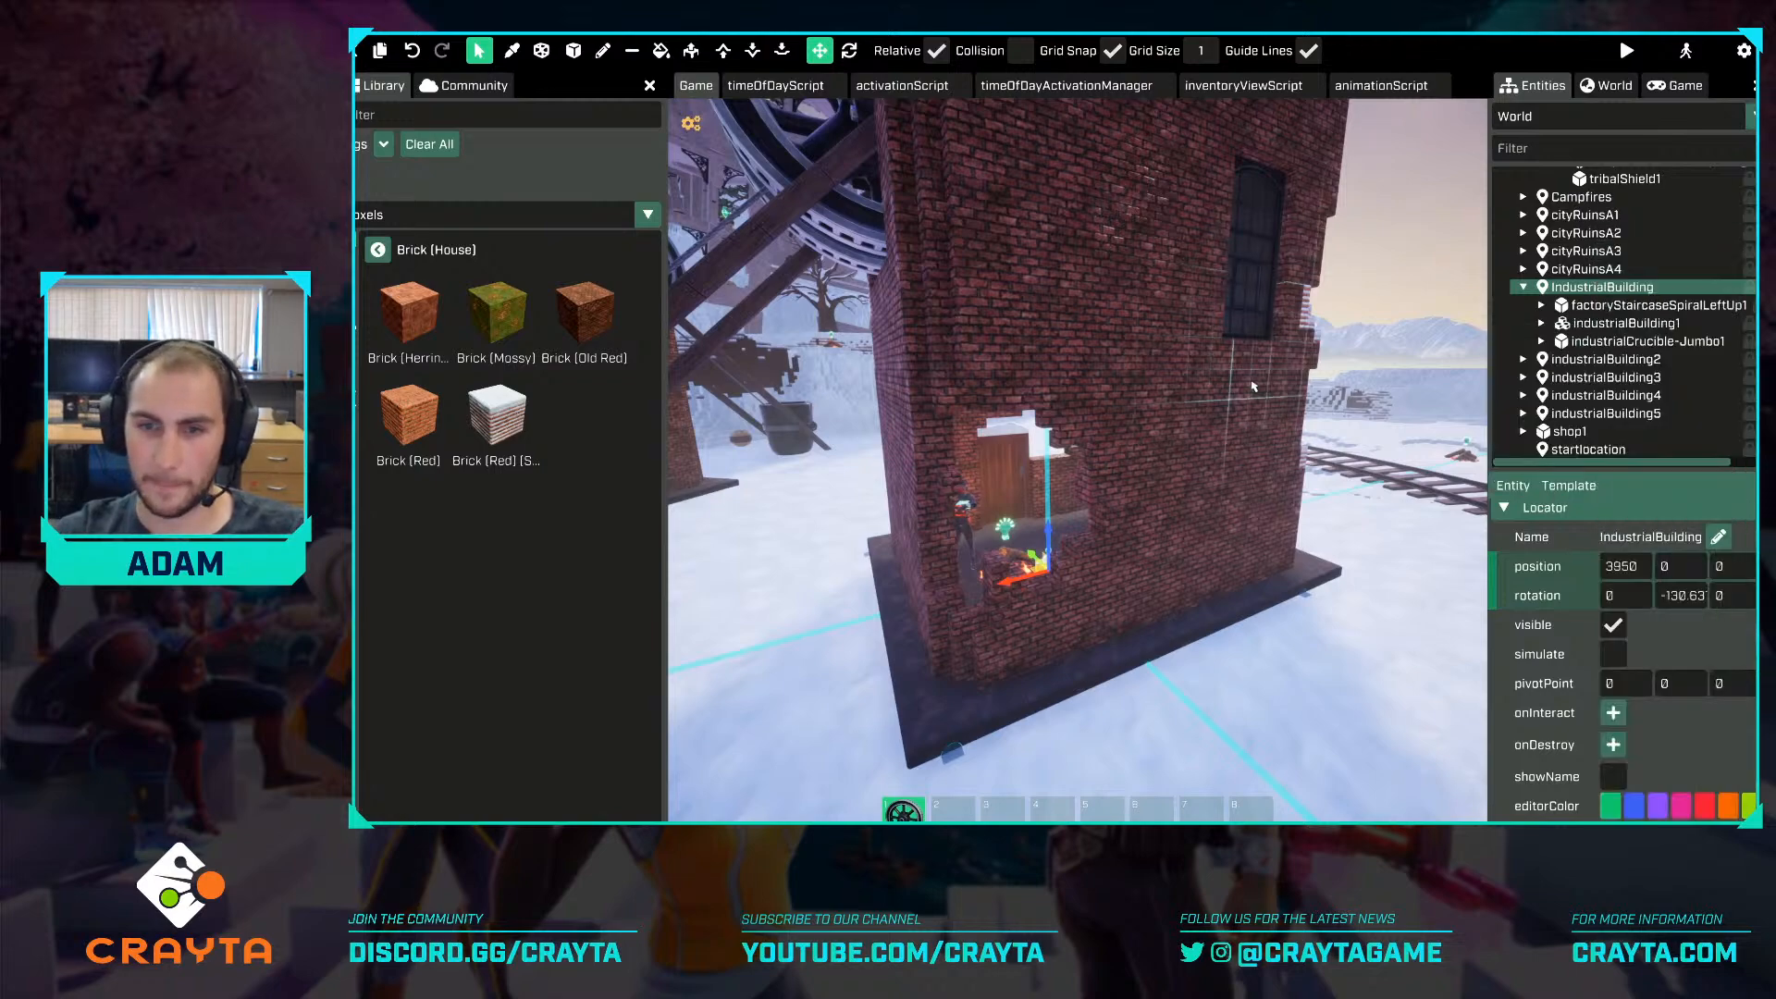
Inspect the corrugated metal sheet on the train carriage to identify which voxel mesh it uses.
right_drag(1203, 296, 1064, 425)
key(w)
key(w)
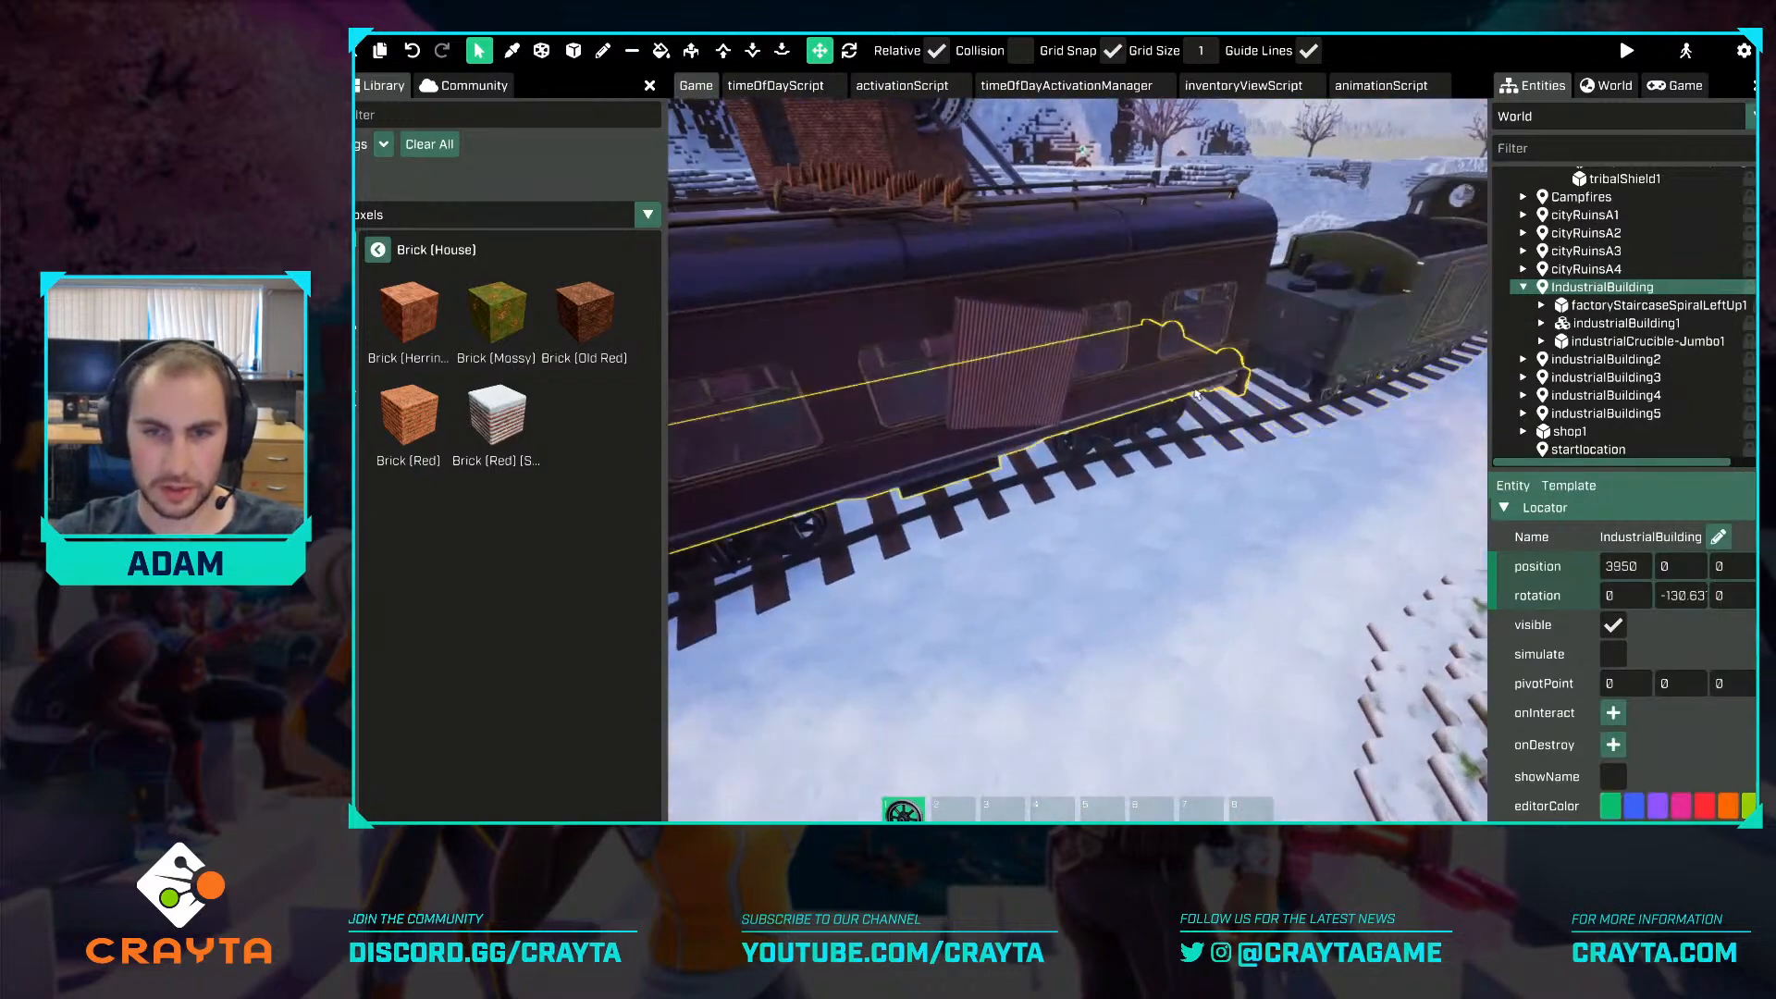
click(987, 393)
right_drag(1482, 433, 1482, 433)
key(w)
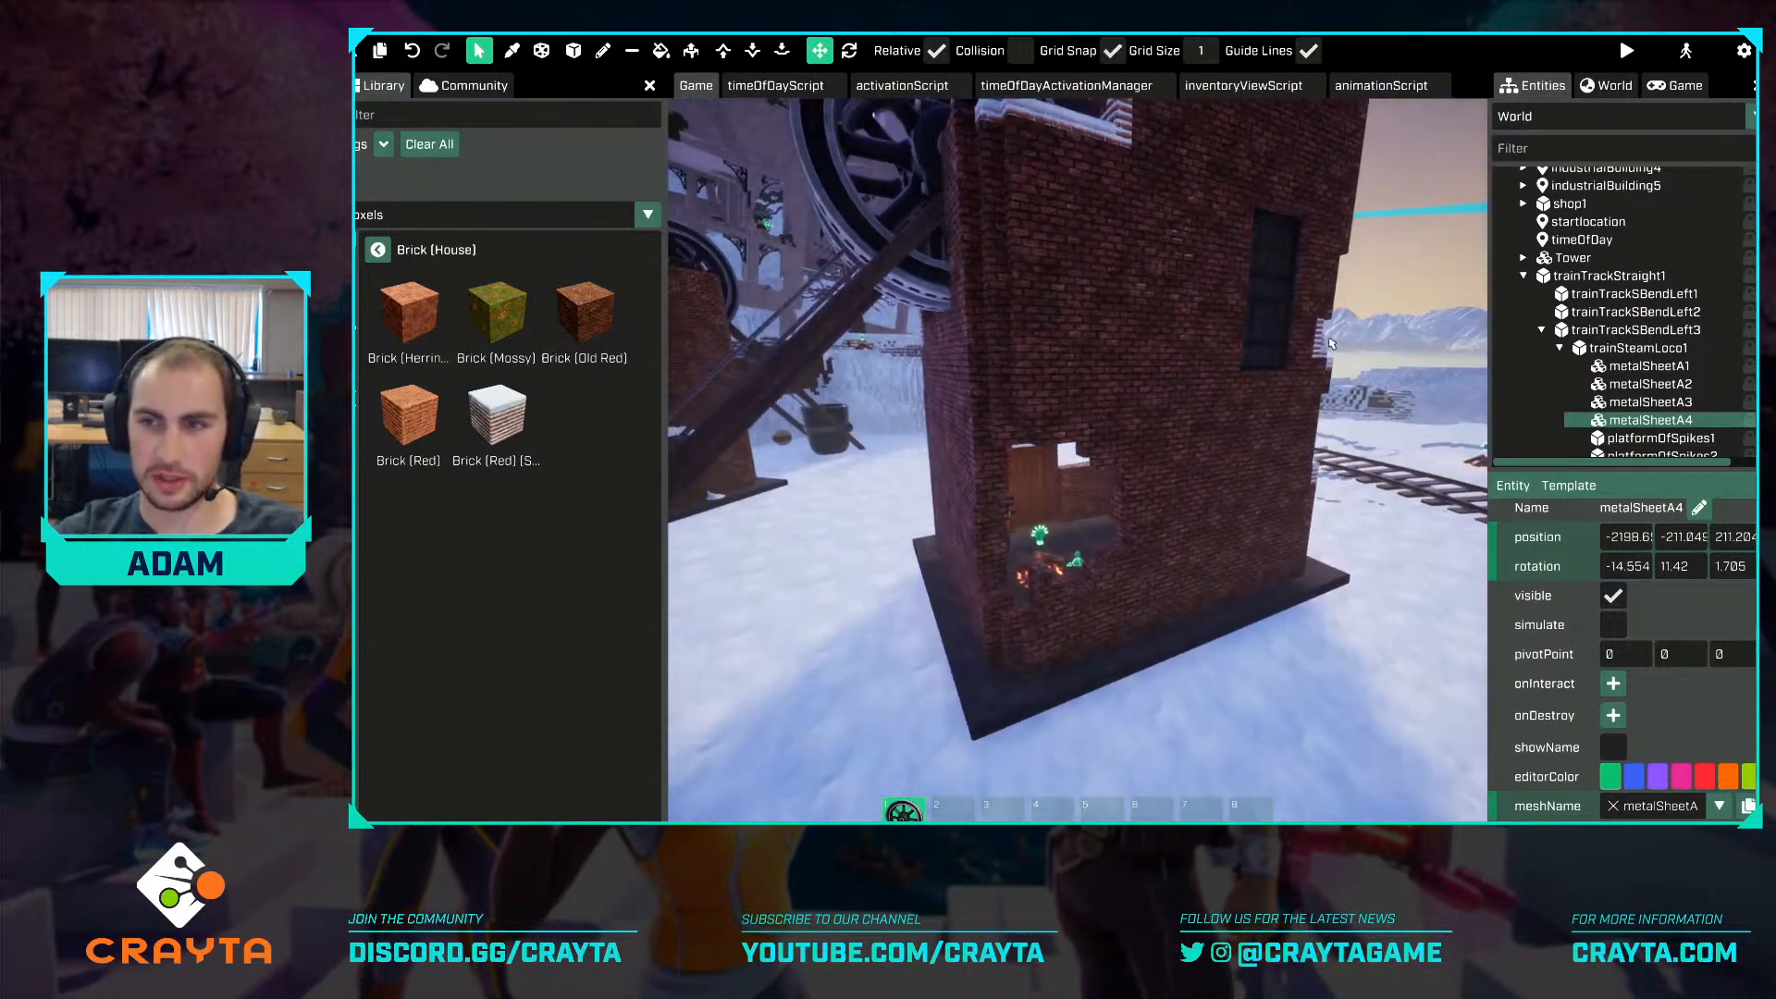
Add the metalSheetA voxel mesh as a child of the IndustrialBuilding locator.
click(1088, 343)
scroll(1647, 259, up, 2)
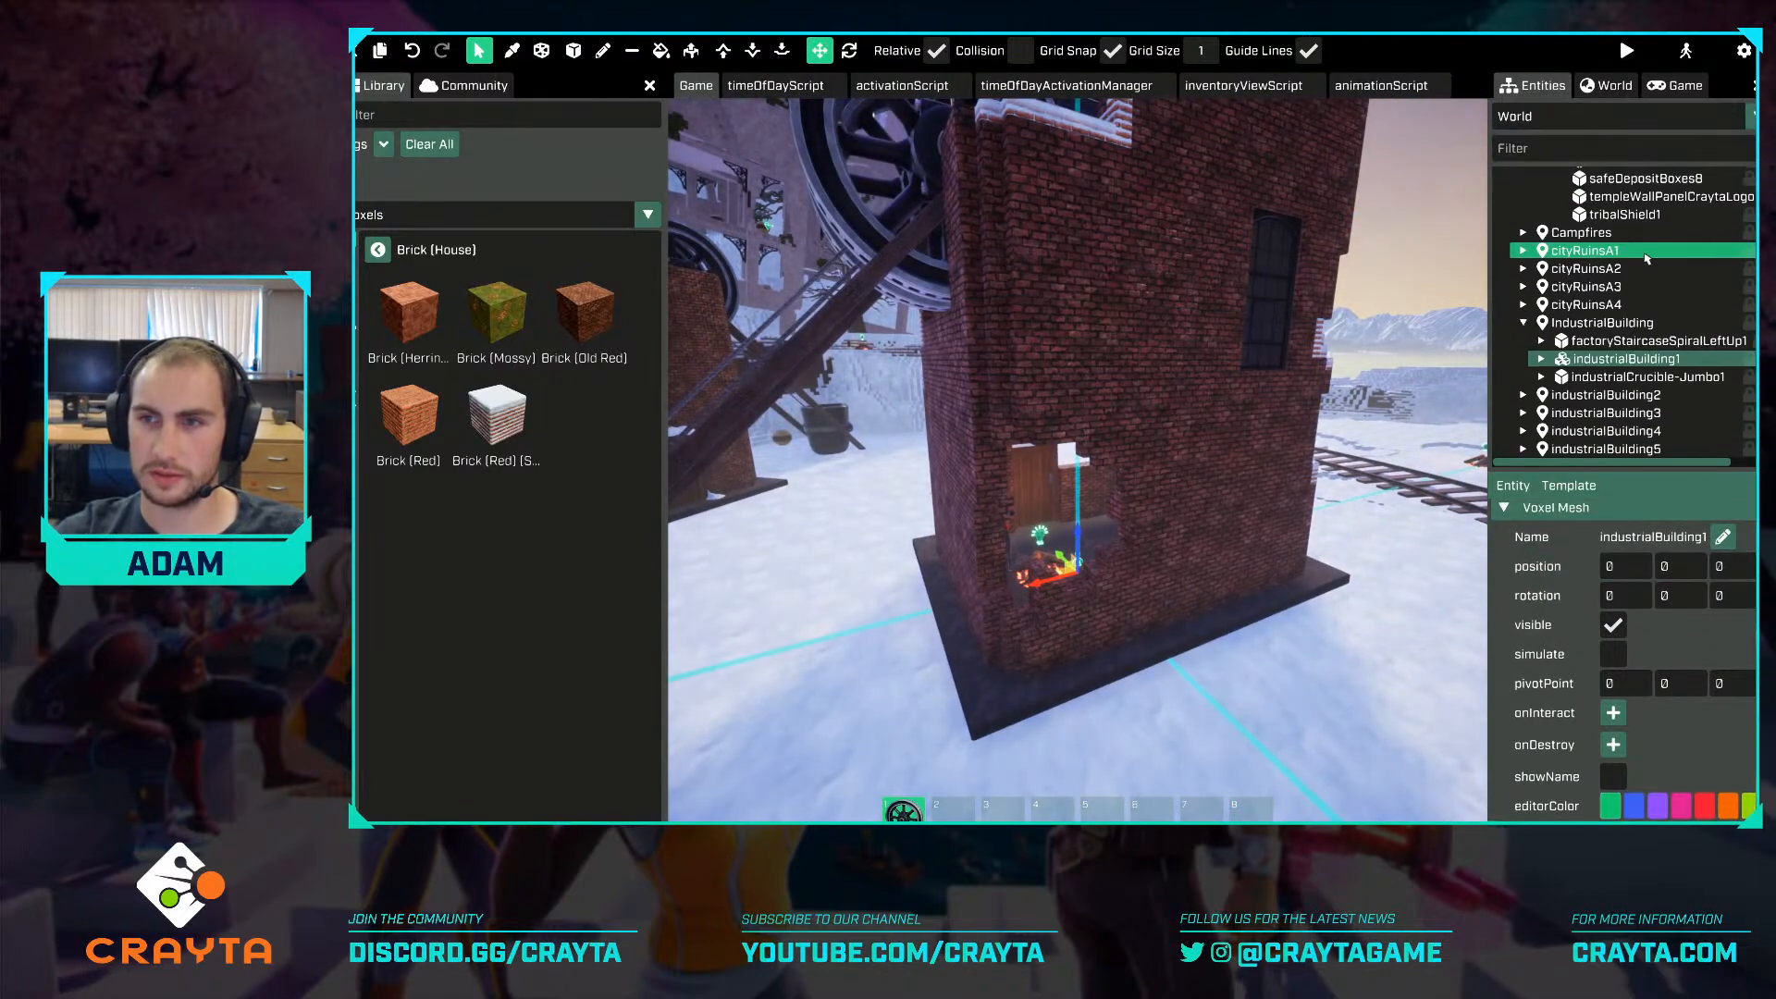
right_click(1611, 322)
mouse_move(1625, 384)
mouse_move(1555, 402)
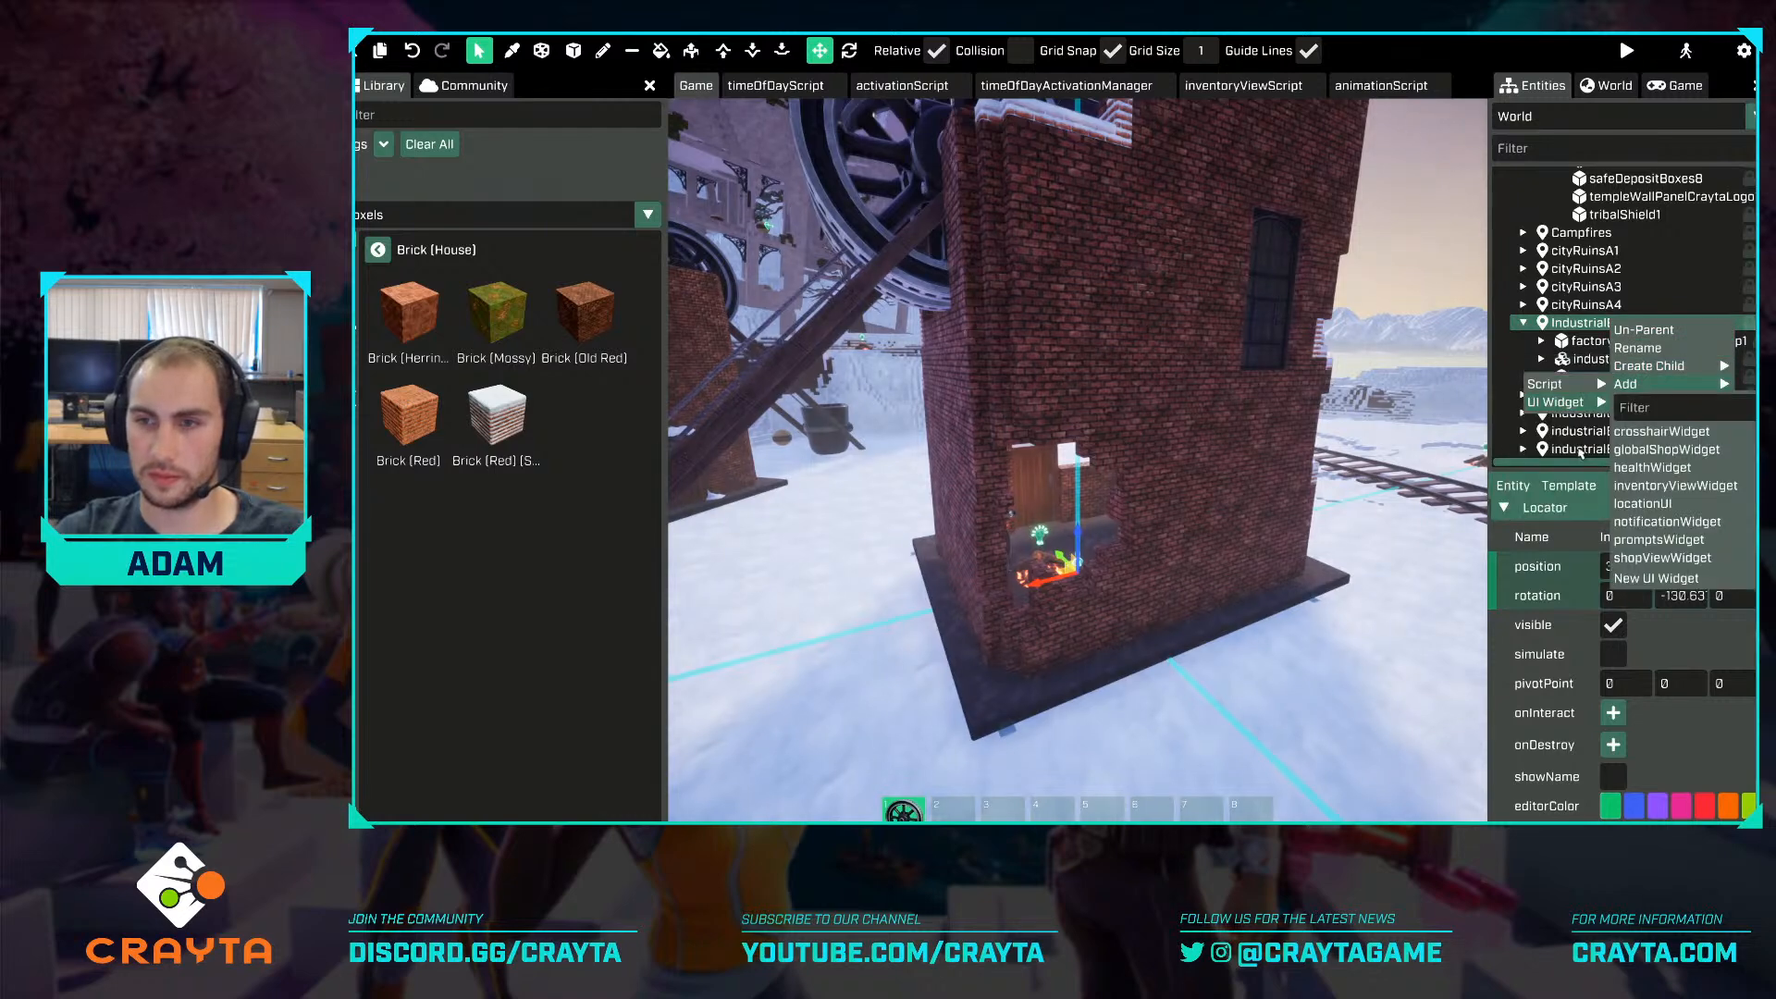
mouse_move(1559, 456)
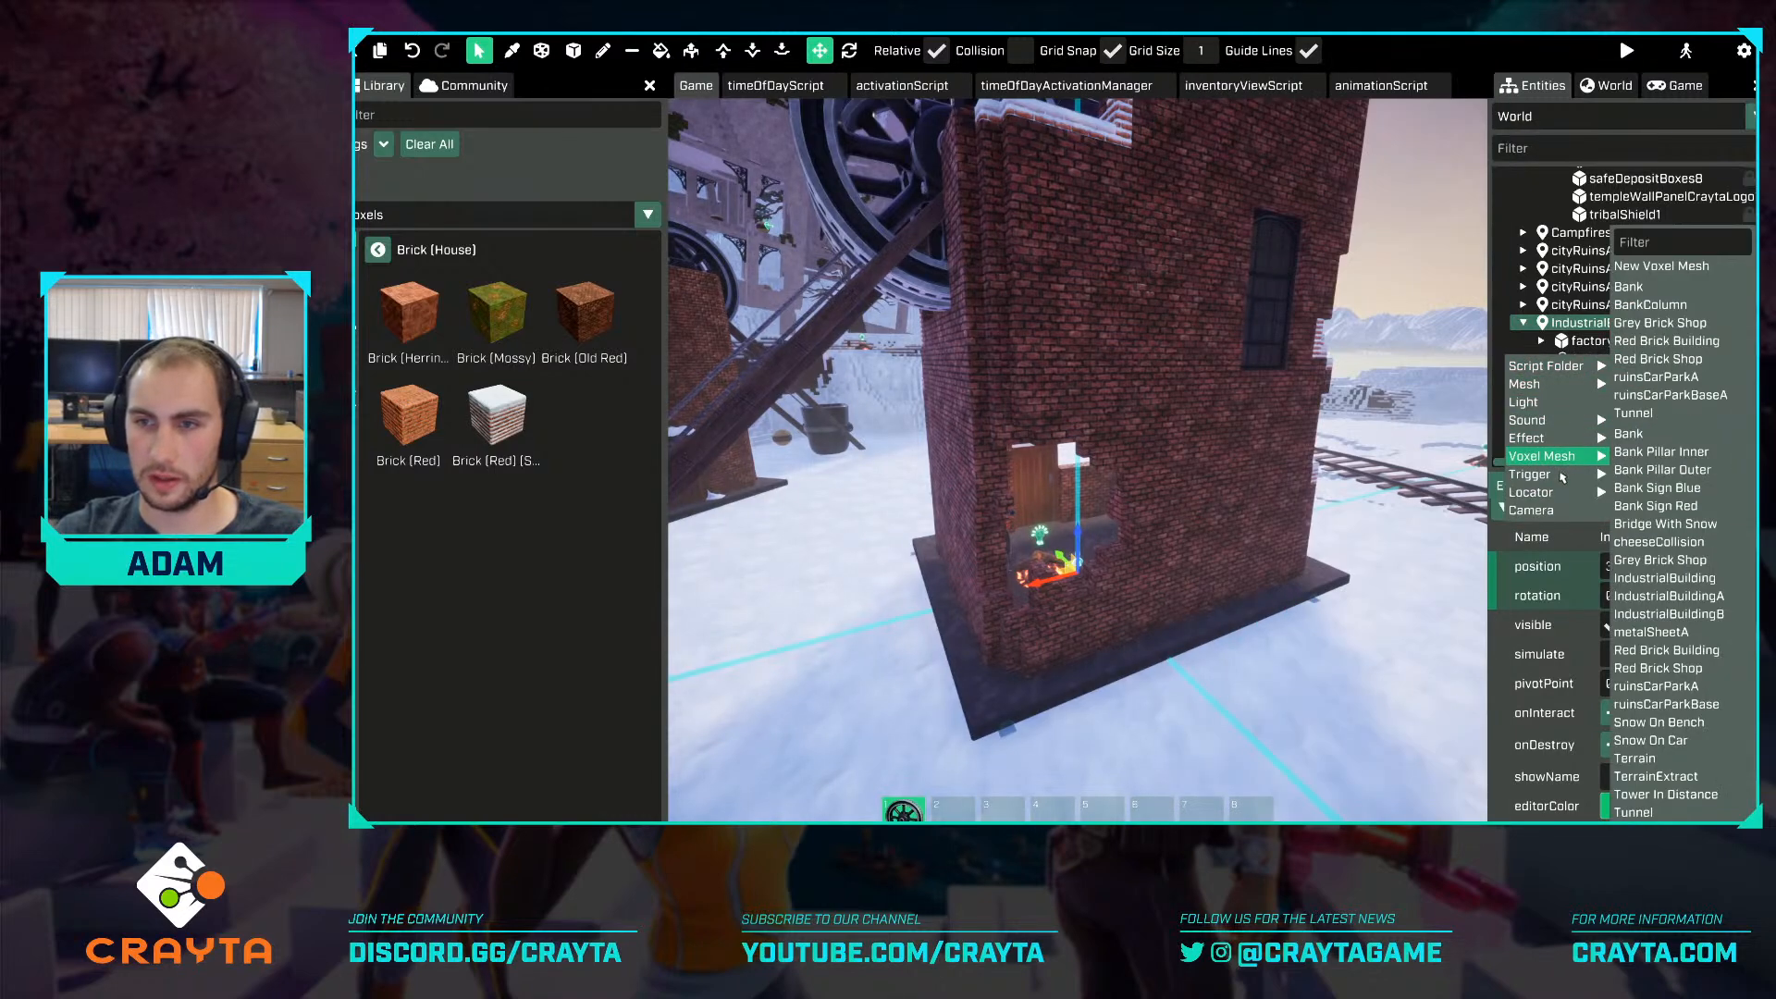
click(1678, 635)
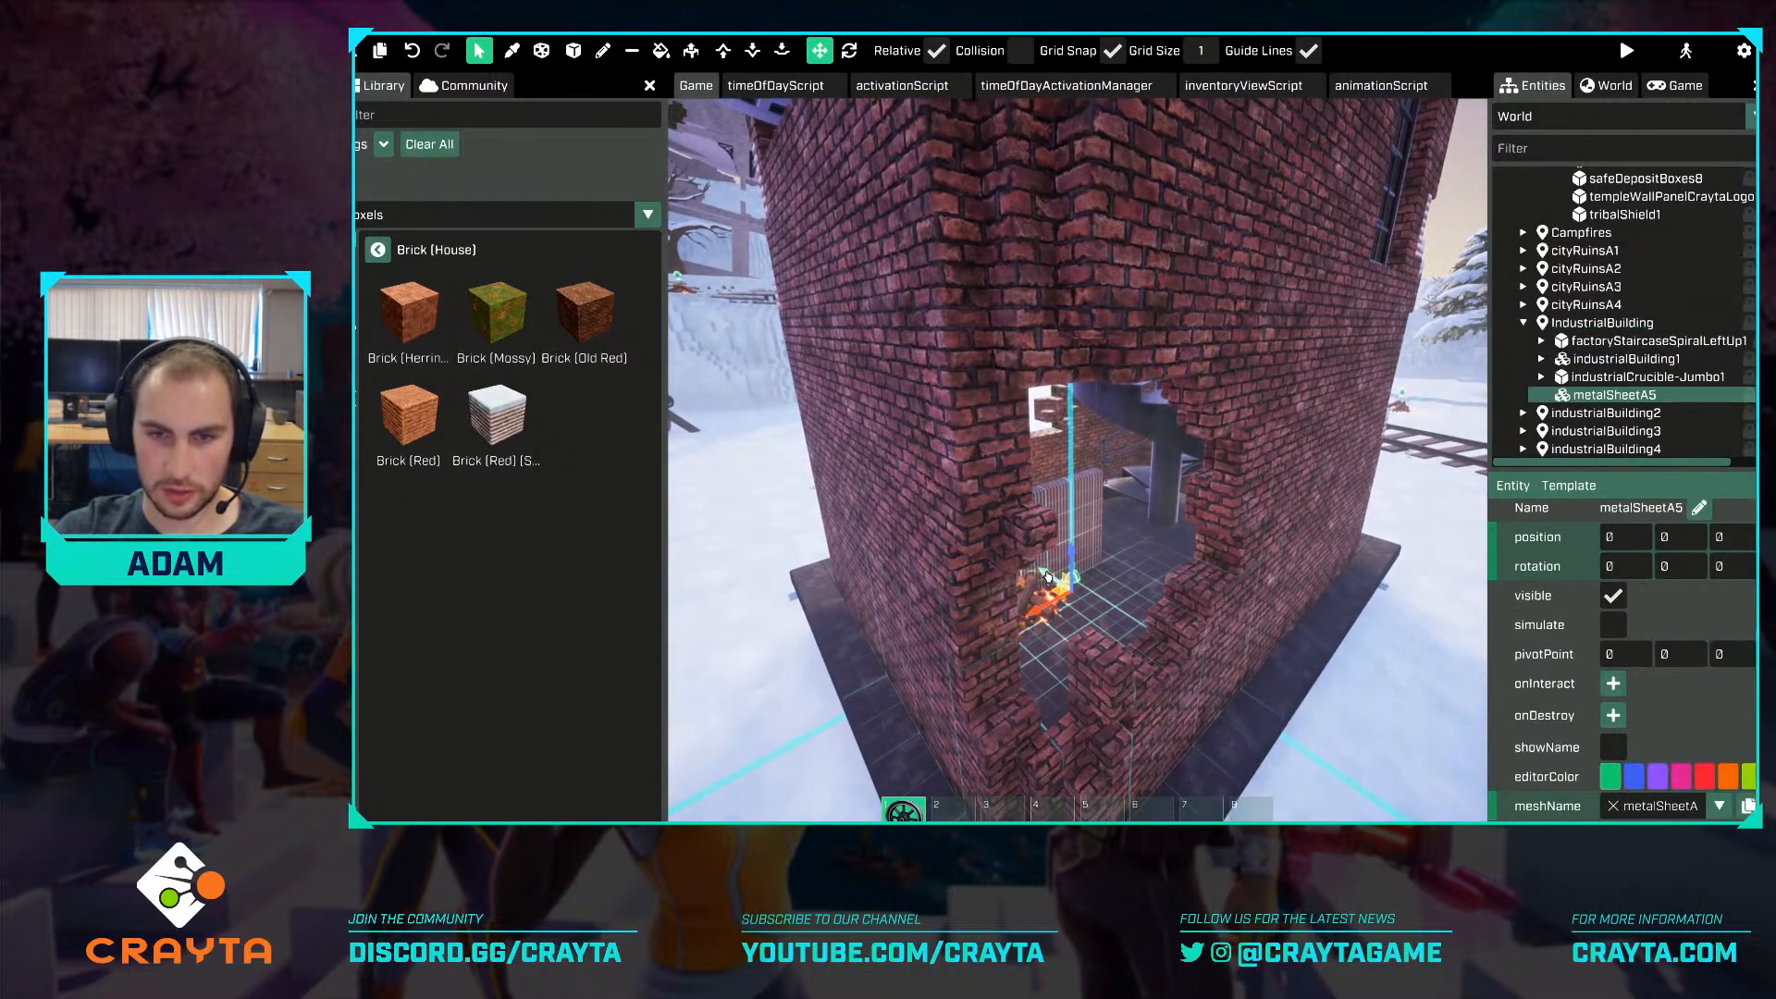
Move the metal sheet over the hole in the lower wall and tilt it to a rotation of about -12, 20, 0.
drag(1048, 577, 1133, 638)
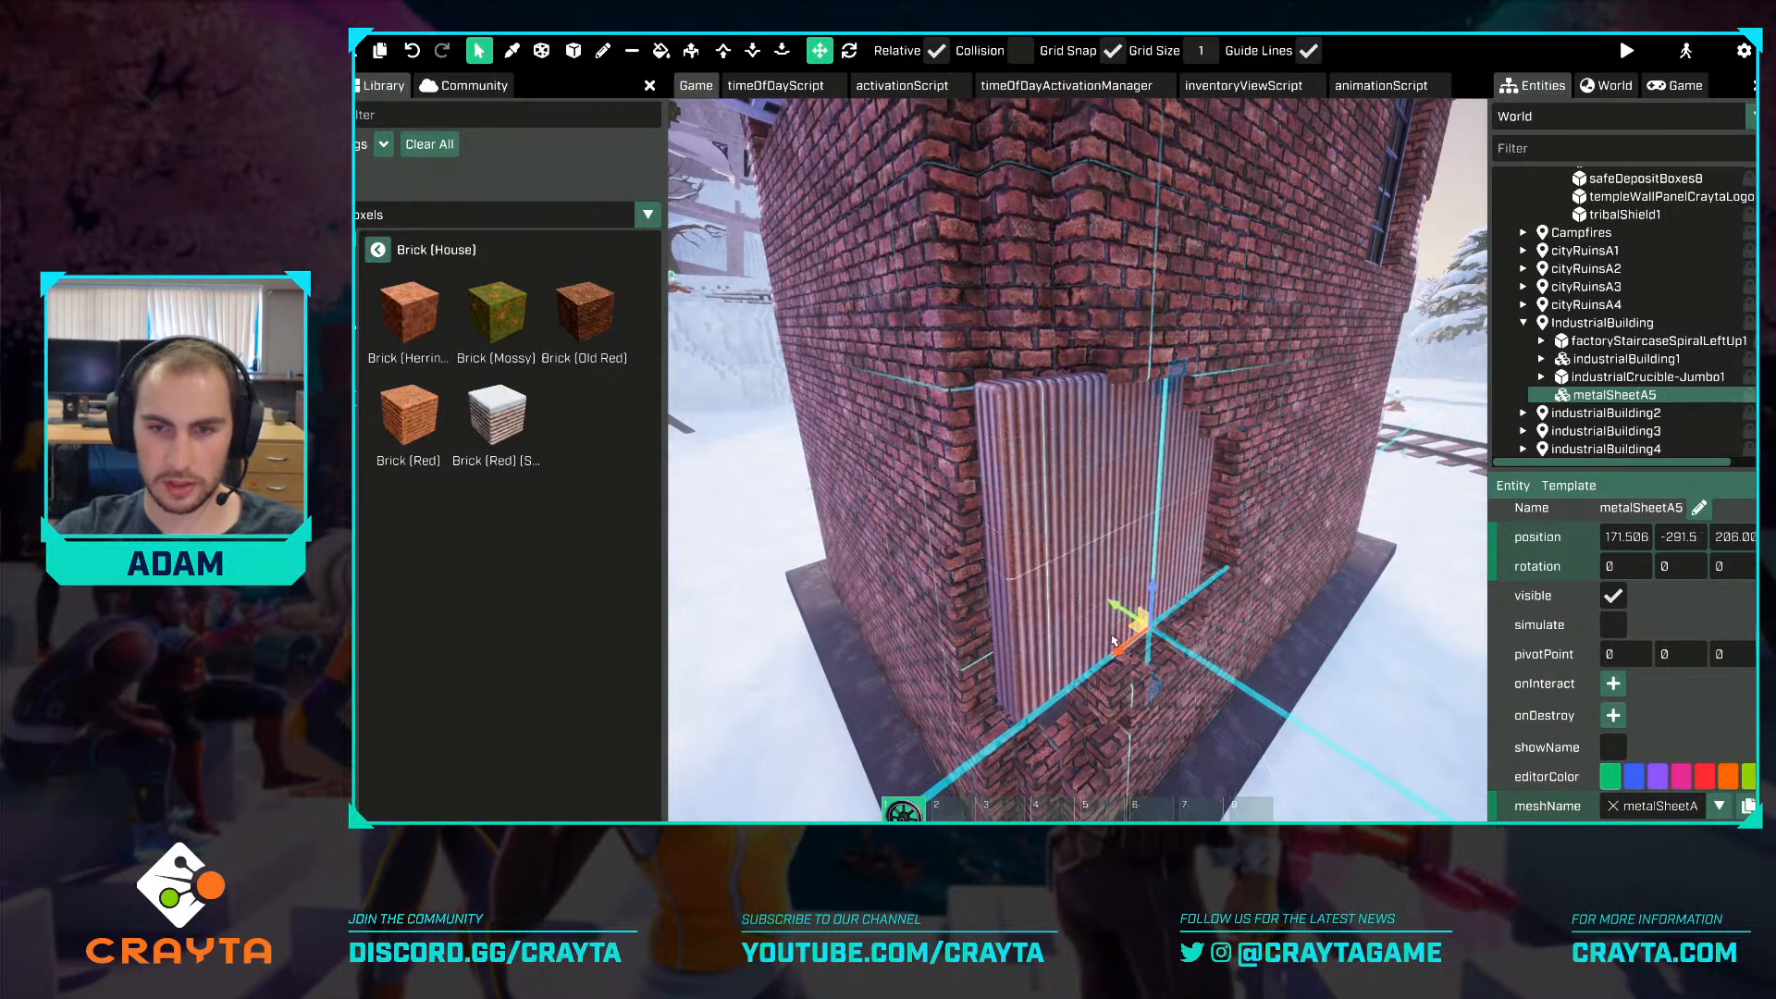
key(e)
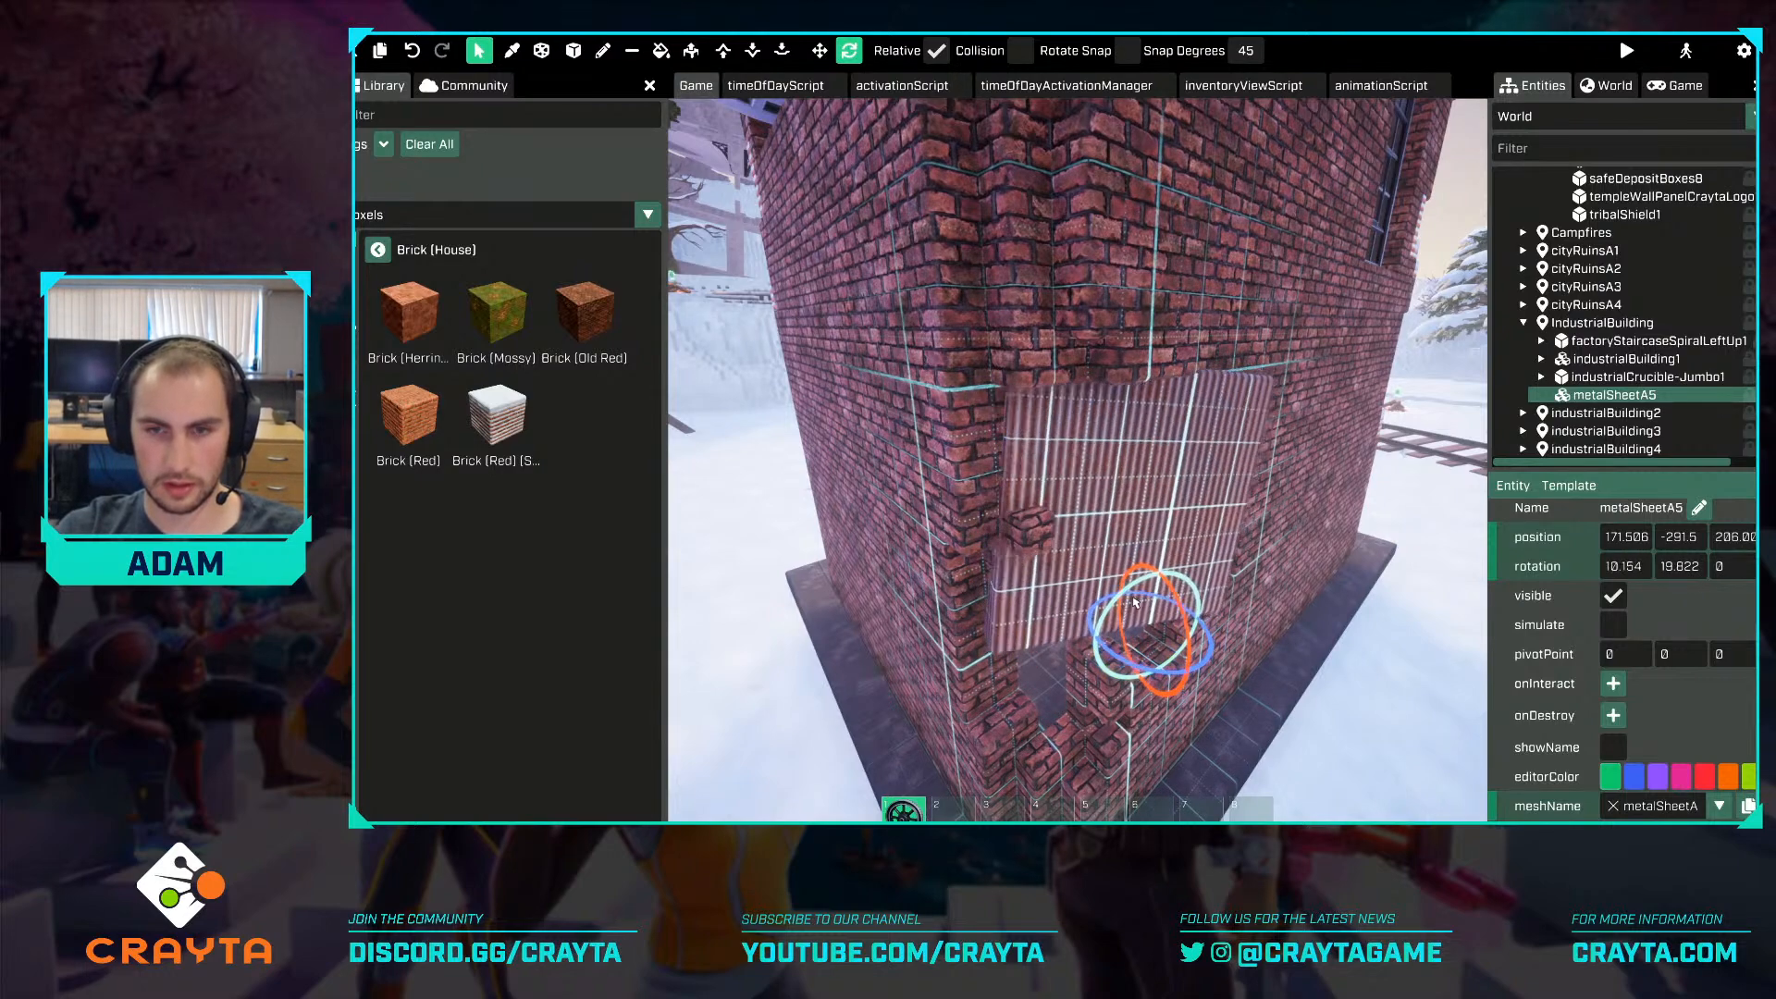
key(w)
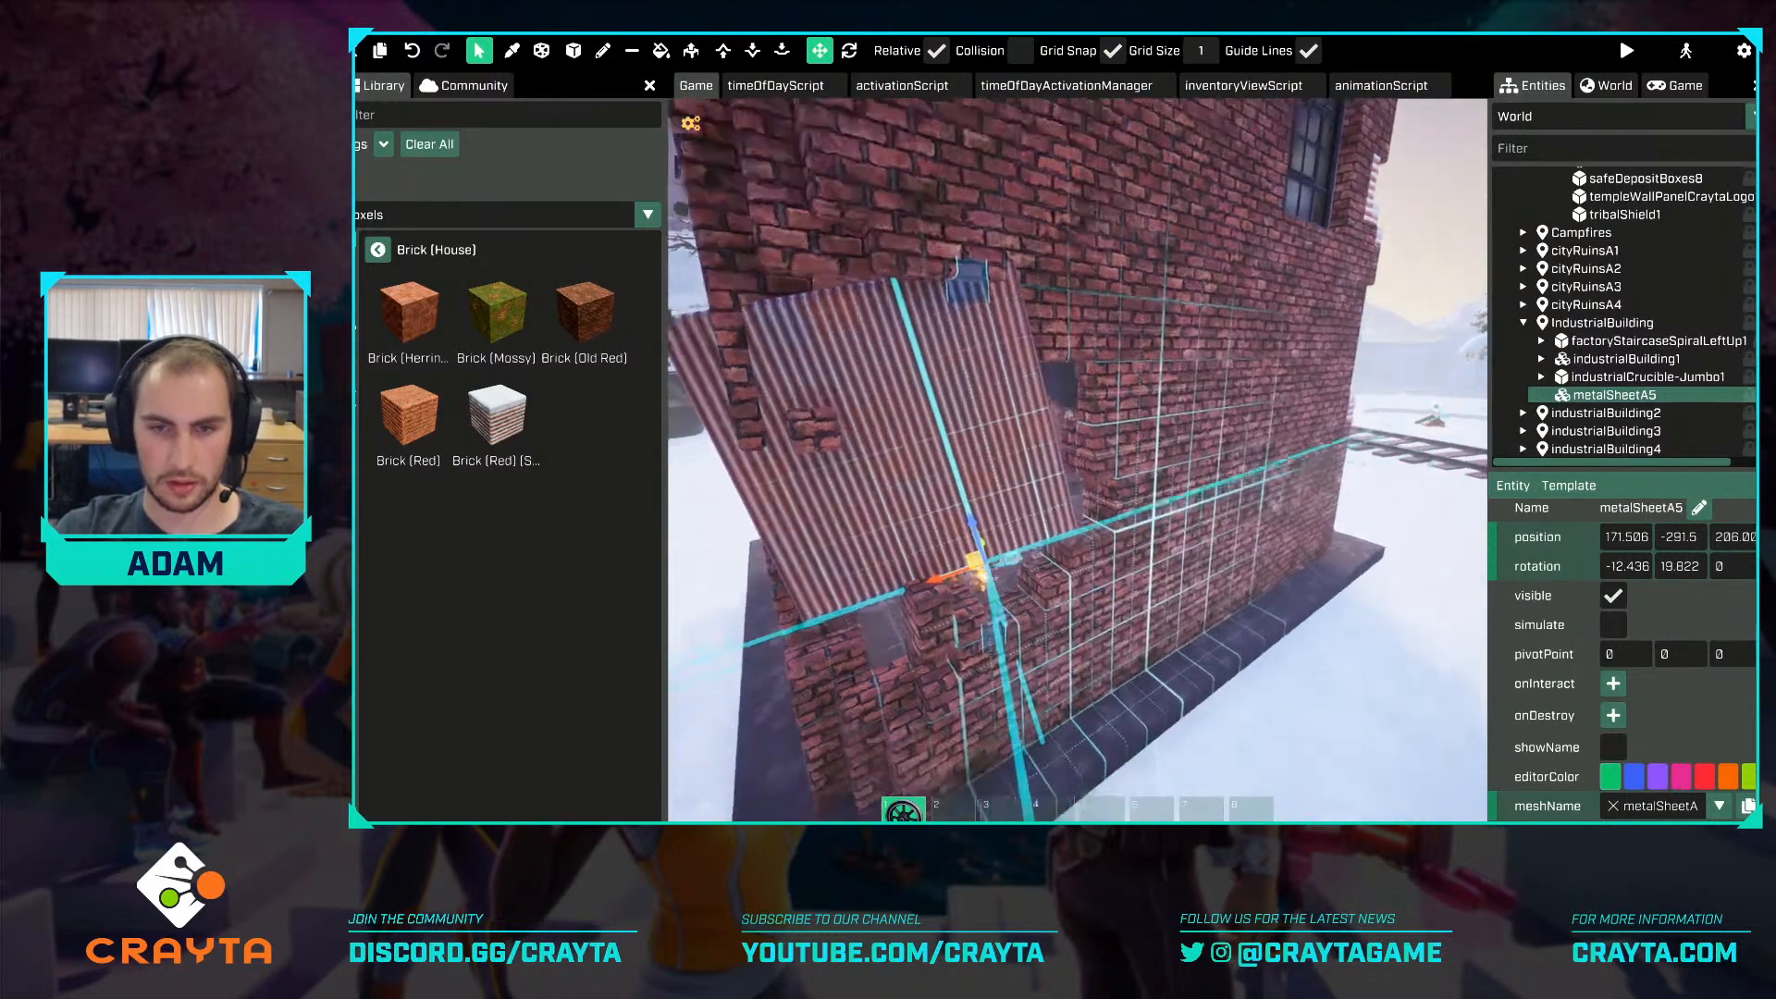
drag(1117, 577, 1165, 603)
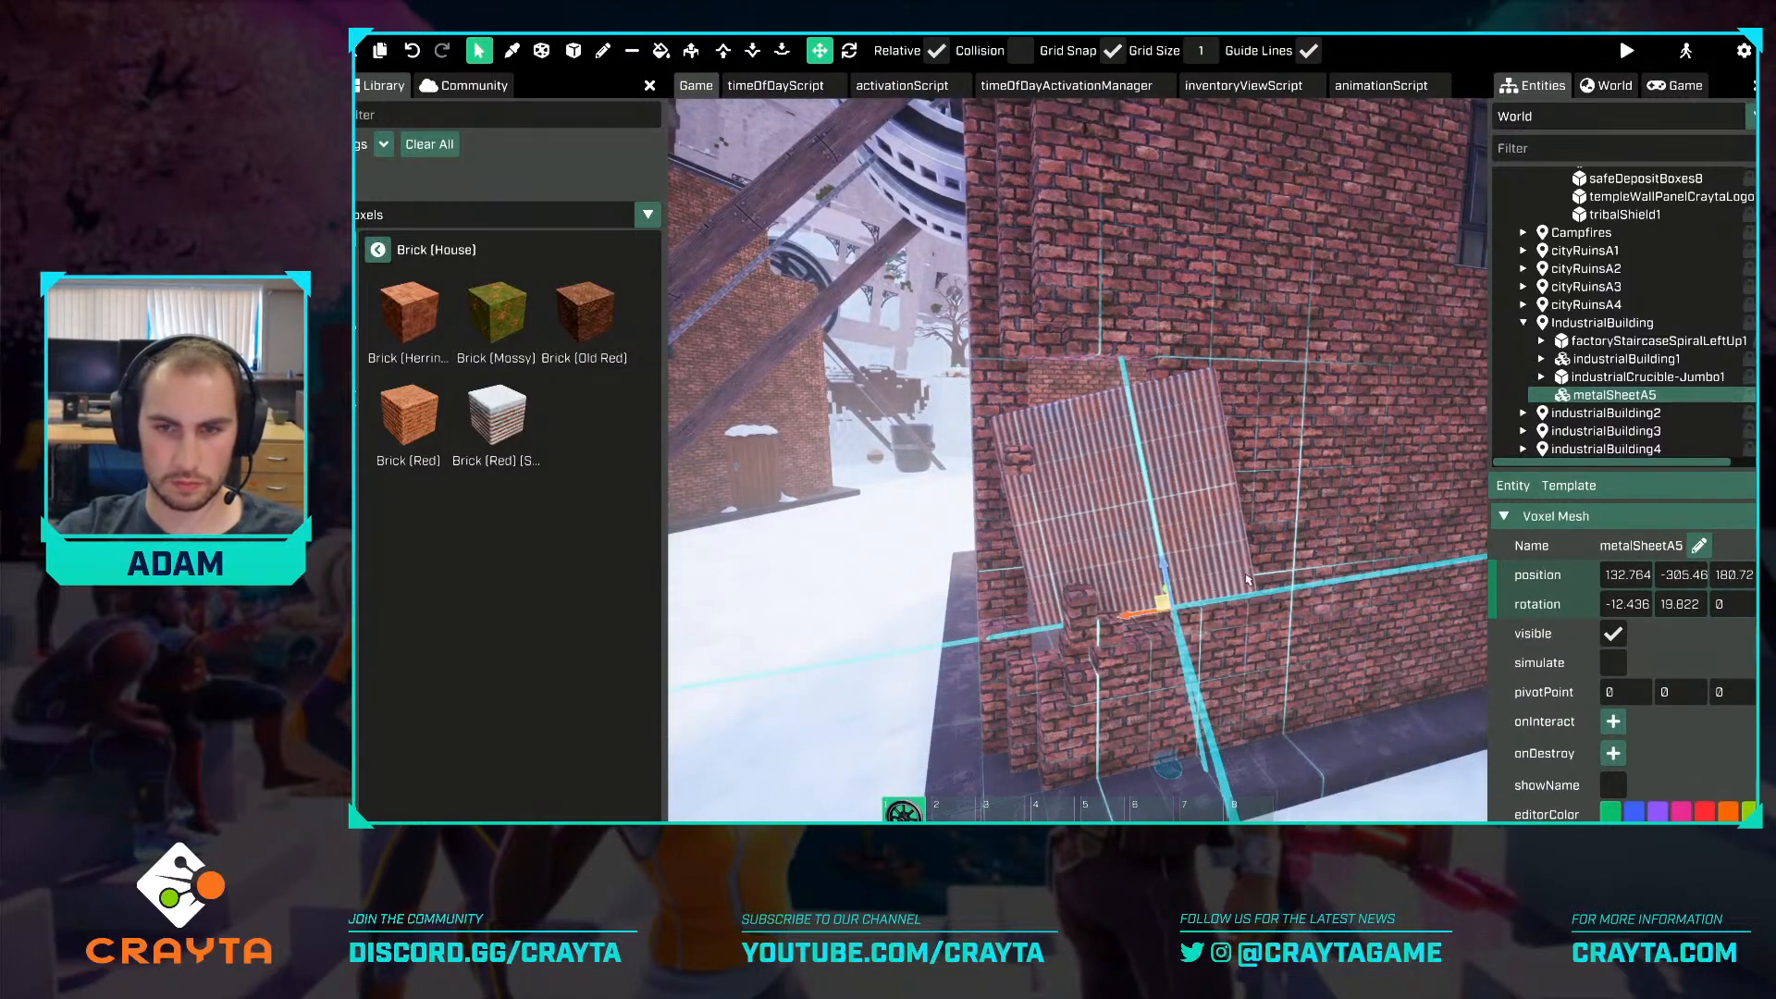
right_drag(1164, 603, 1115, 636)
drag(1086, 654, 1119, 633)
Duplicate the tilted metal sheet and move the copy to the ivy-covered wall beside the wooden door.
right_drag(1120, 633, 1236, 593)
key(ctrl+d)
drag(1236, 593, 1348, 599)
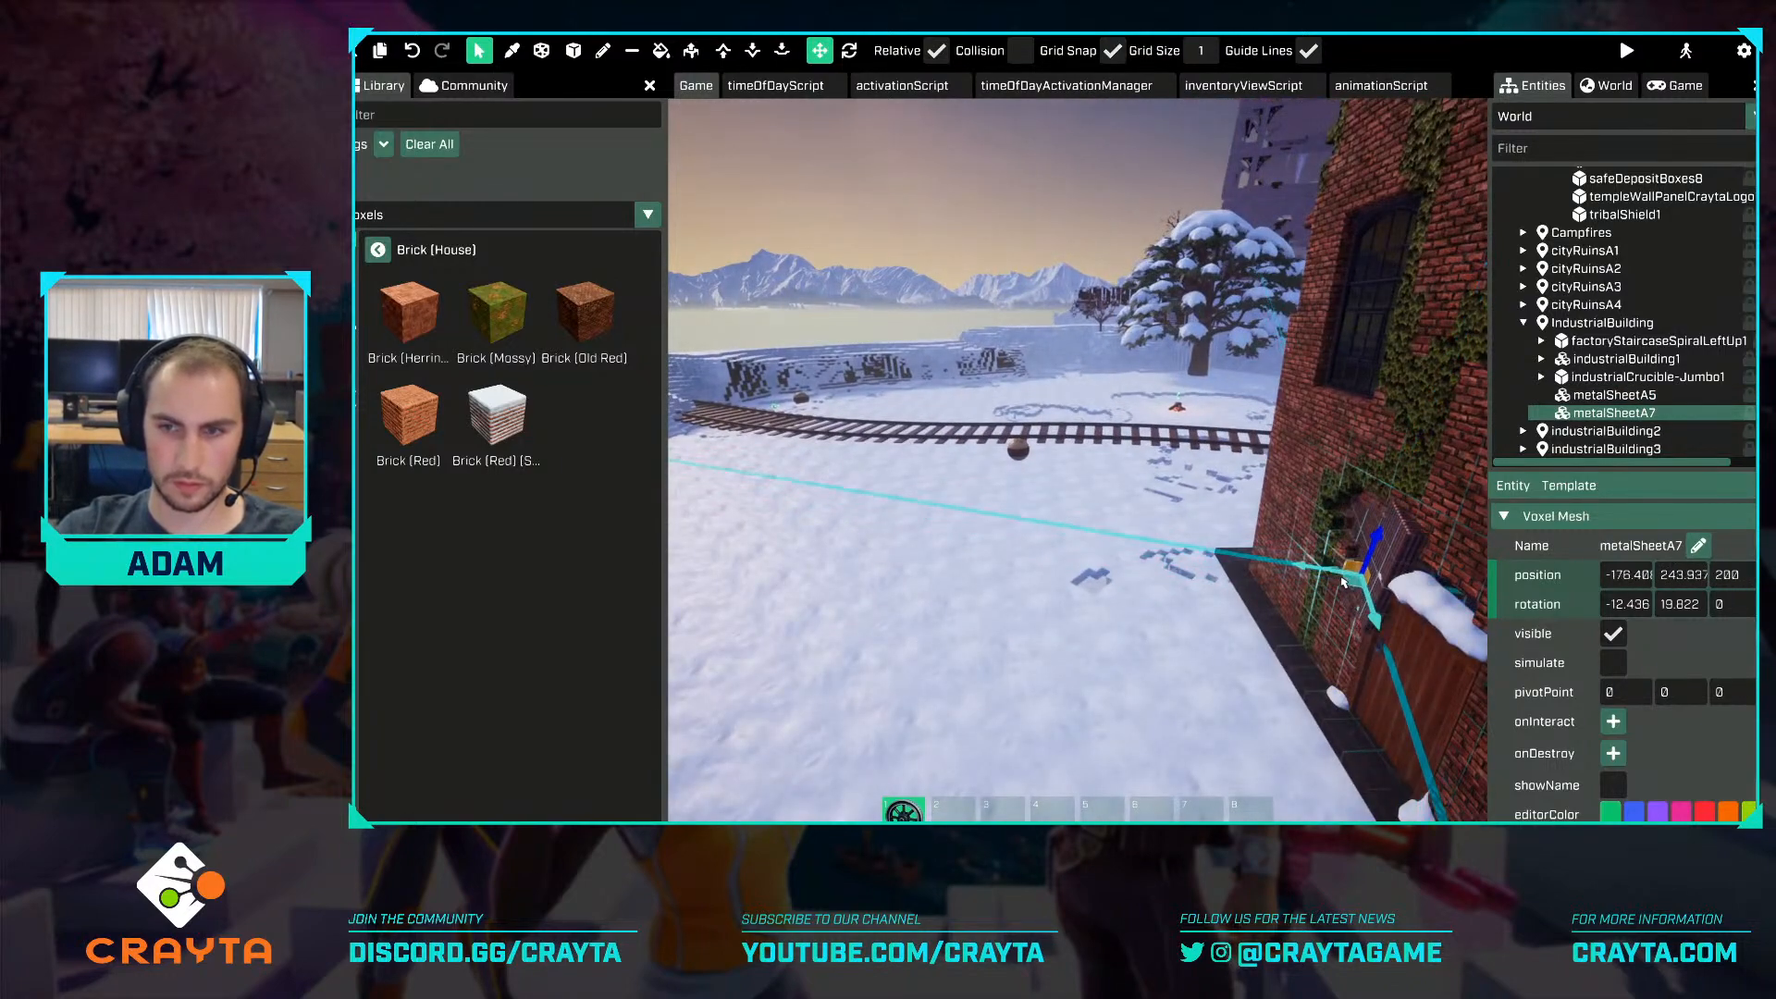
right_drag(1343, 582, 1025, 558)
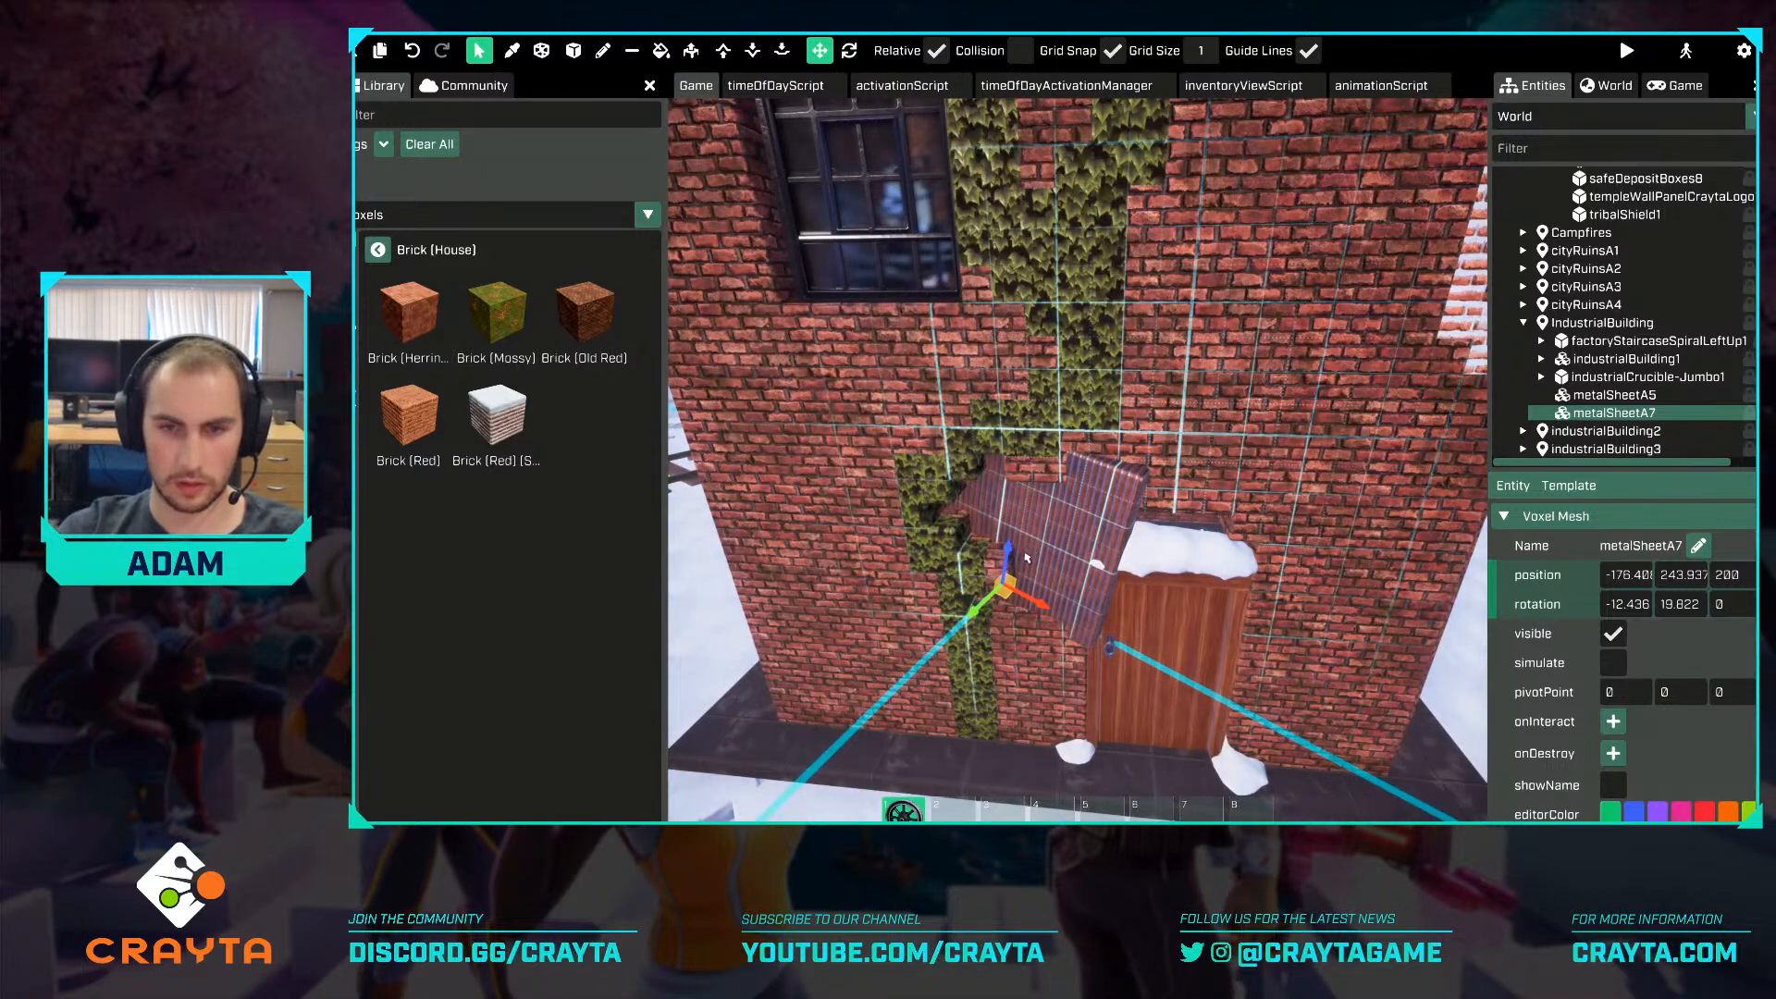
Fit the copied metal sheet over the hole beside the door, turned to a rotation of about -12, 10, 2.
drag(1023, 559, 1012, 574)
key(e)
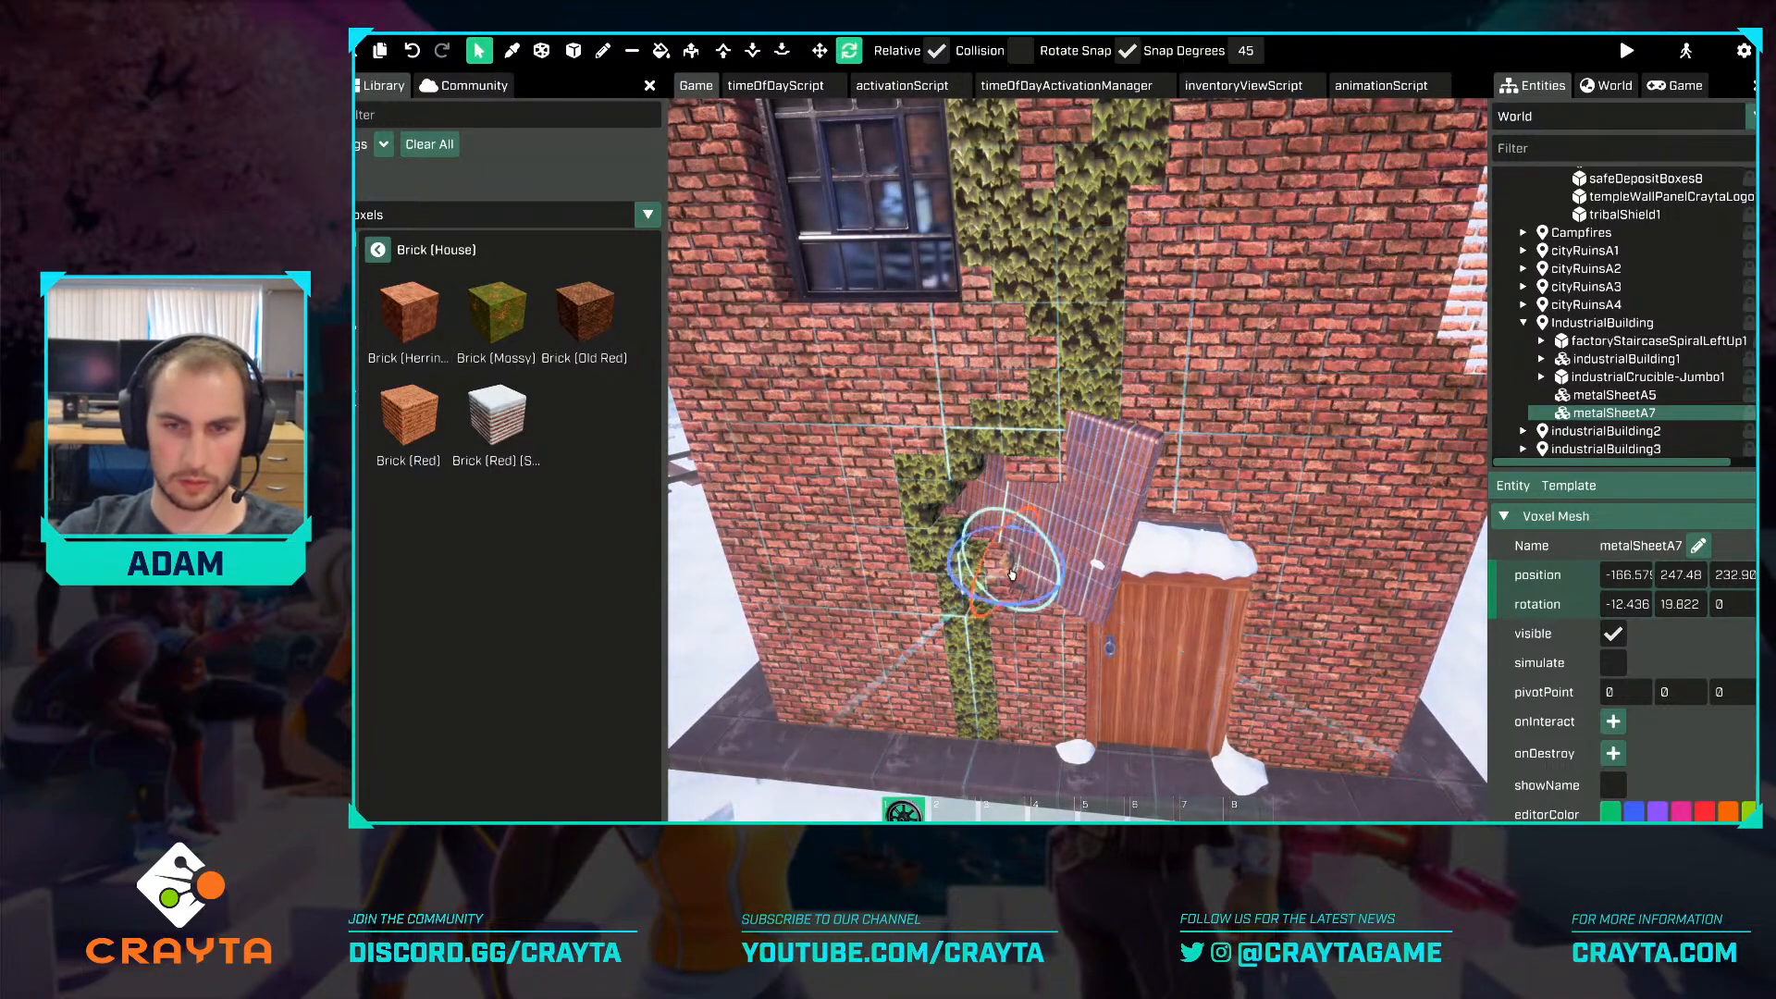
key(w)
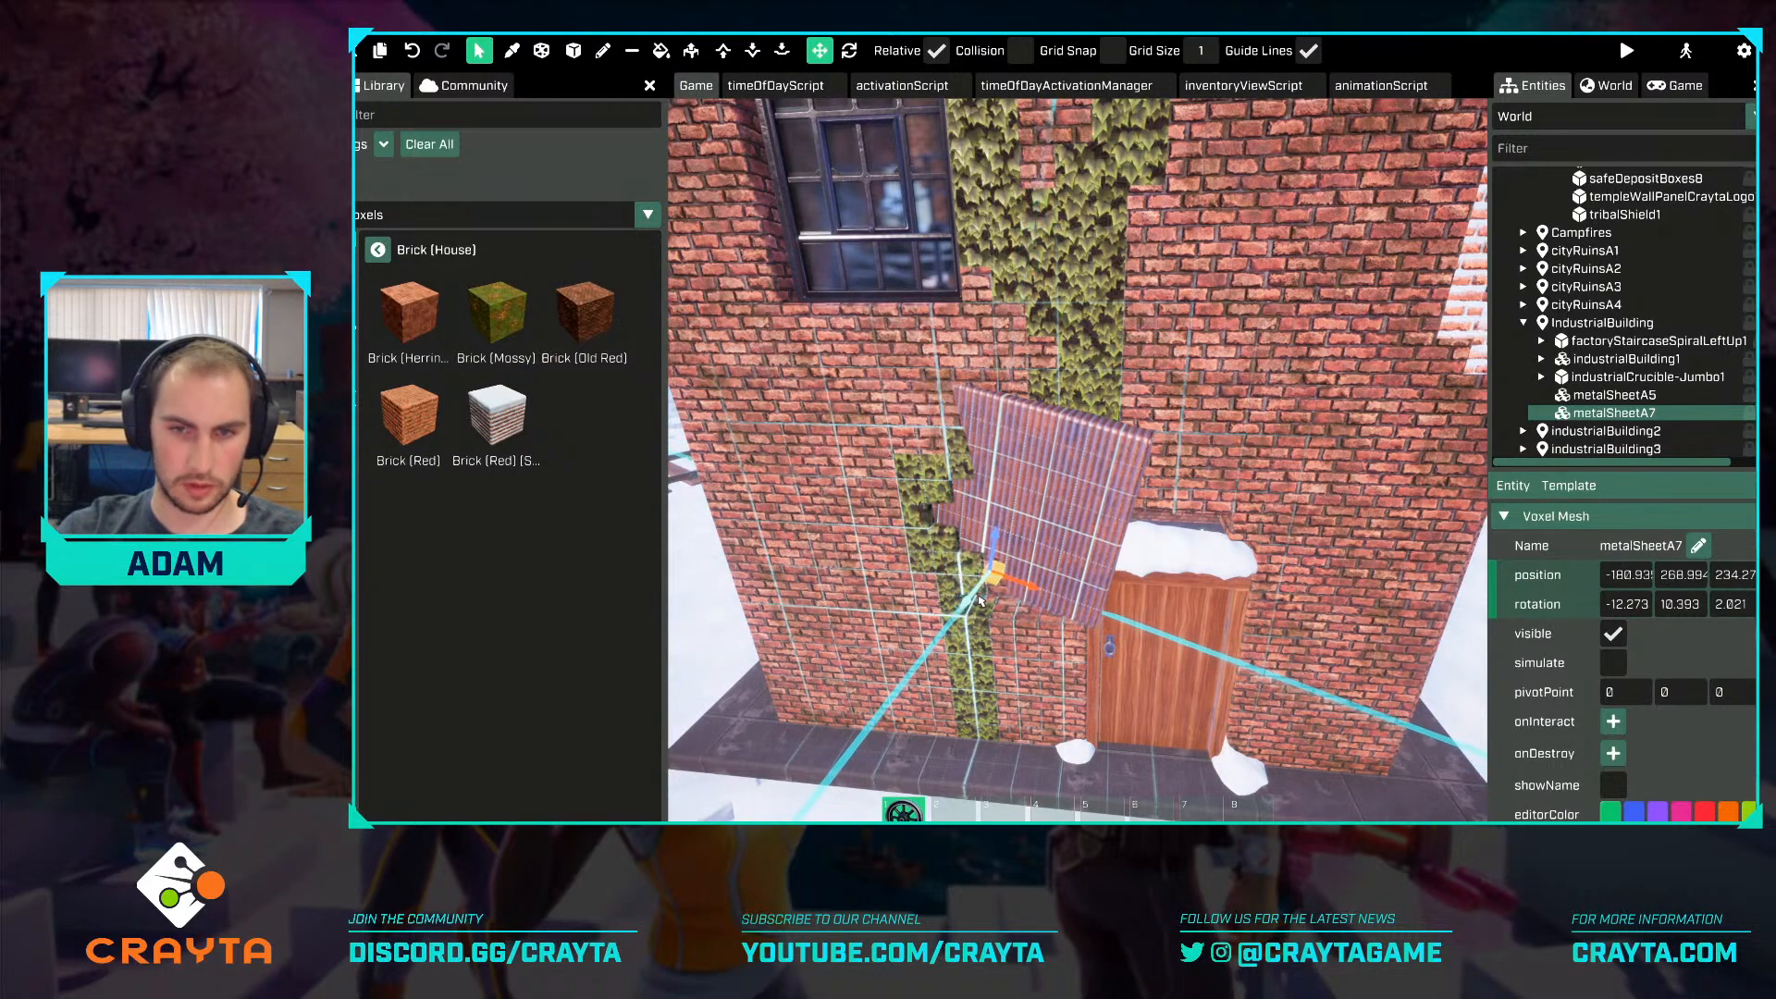
key(s)
right_drag(980, 601, 1003, 518)
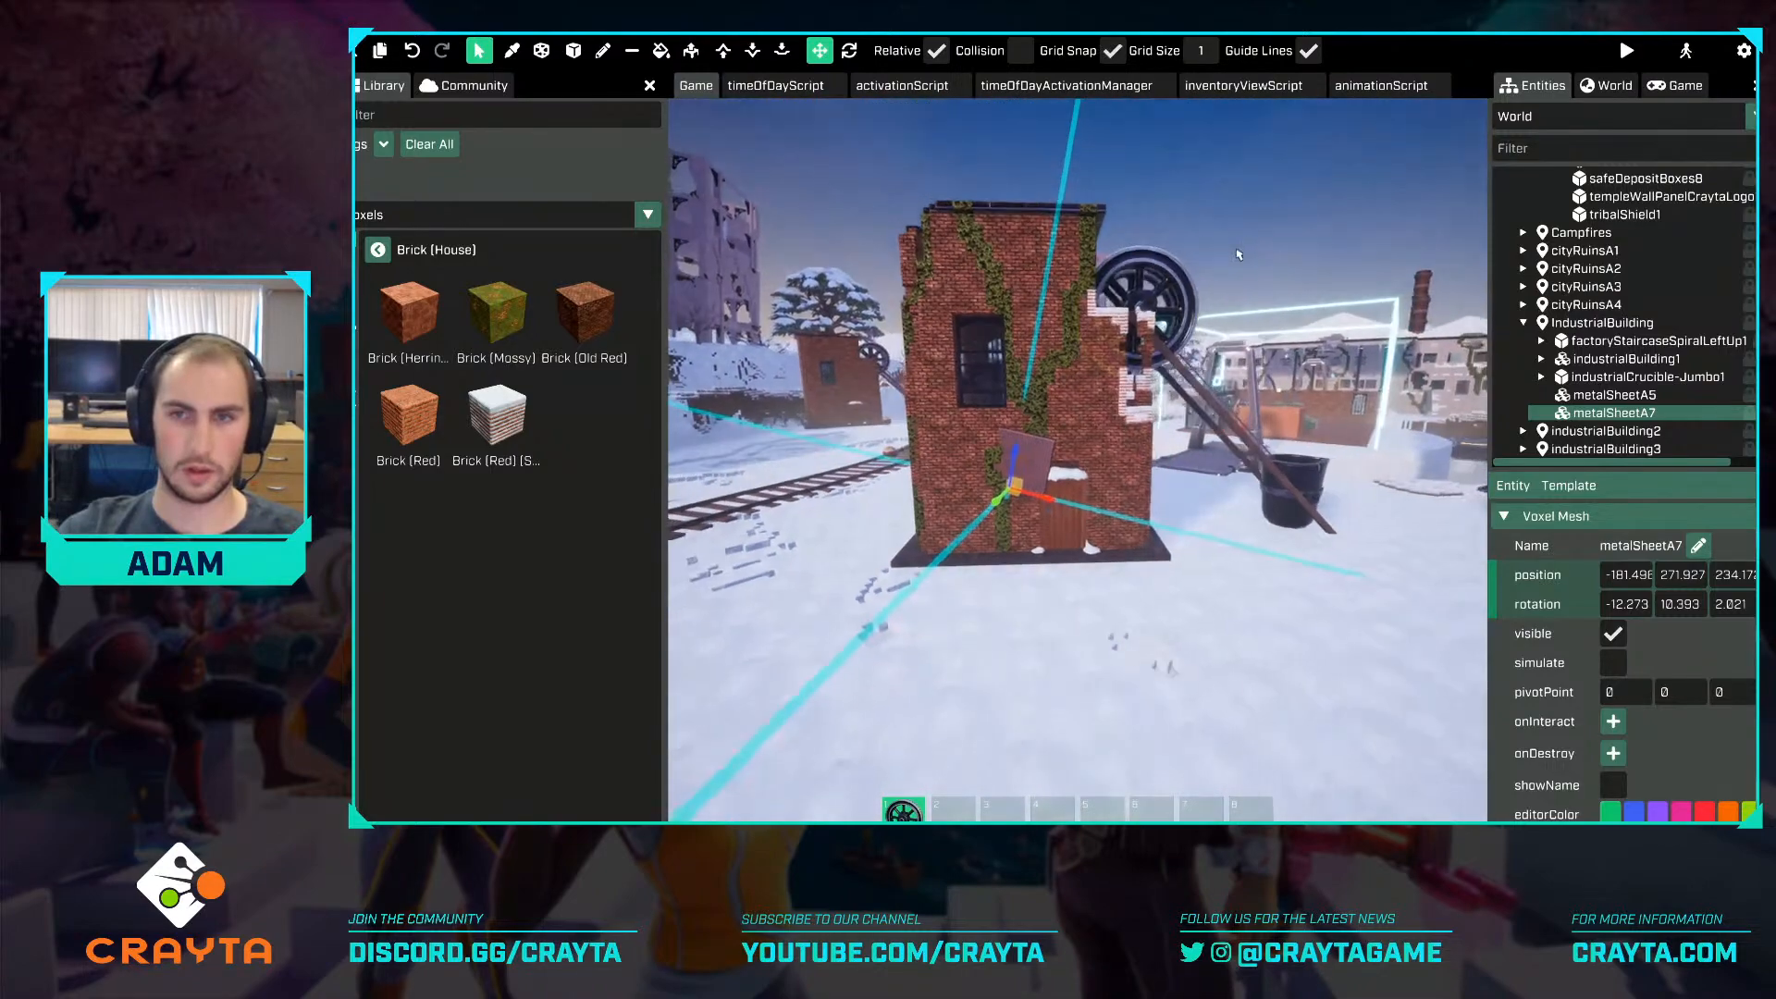
Select the brick mesh of industrialBuilding2 and duplicate its mesh asset under a unique name beginning with IndustrialBuilding D.
click(1201, 452)
key(w)
key(a)
right_drag(1201, 452, 1217, 494)
key(a)
key(s)
key(s)
key(d)
key(w)
key(s)
key(w)
click(1218, 494)
key(f)
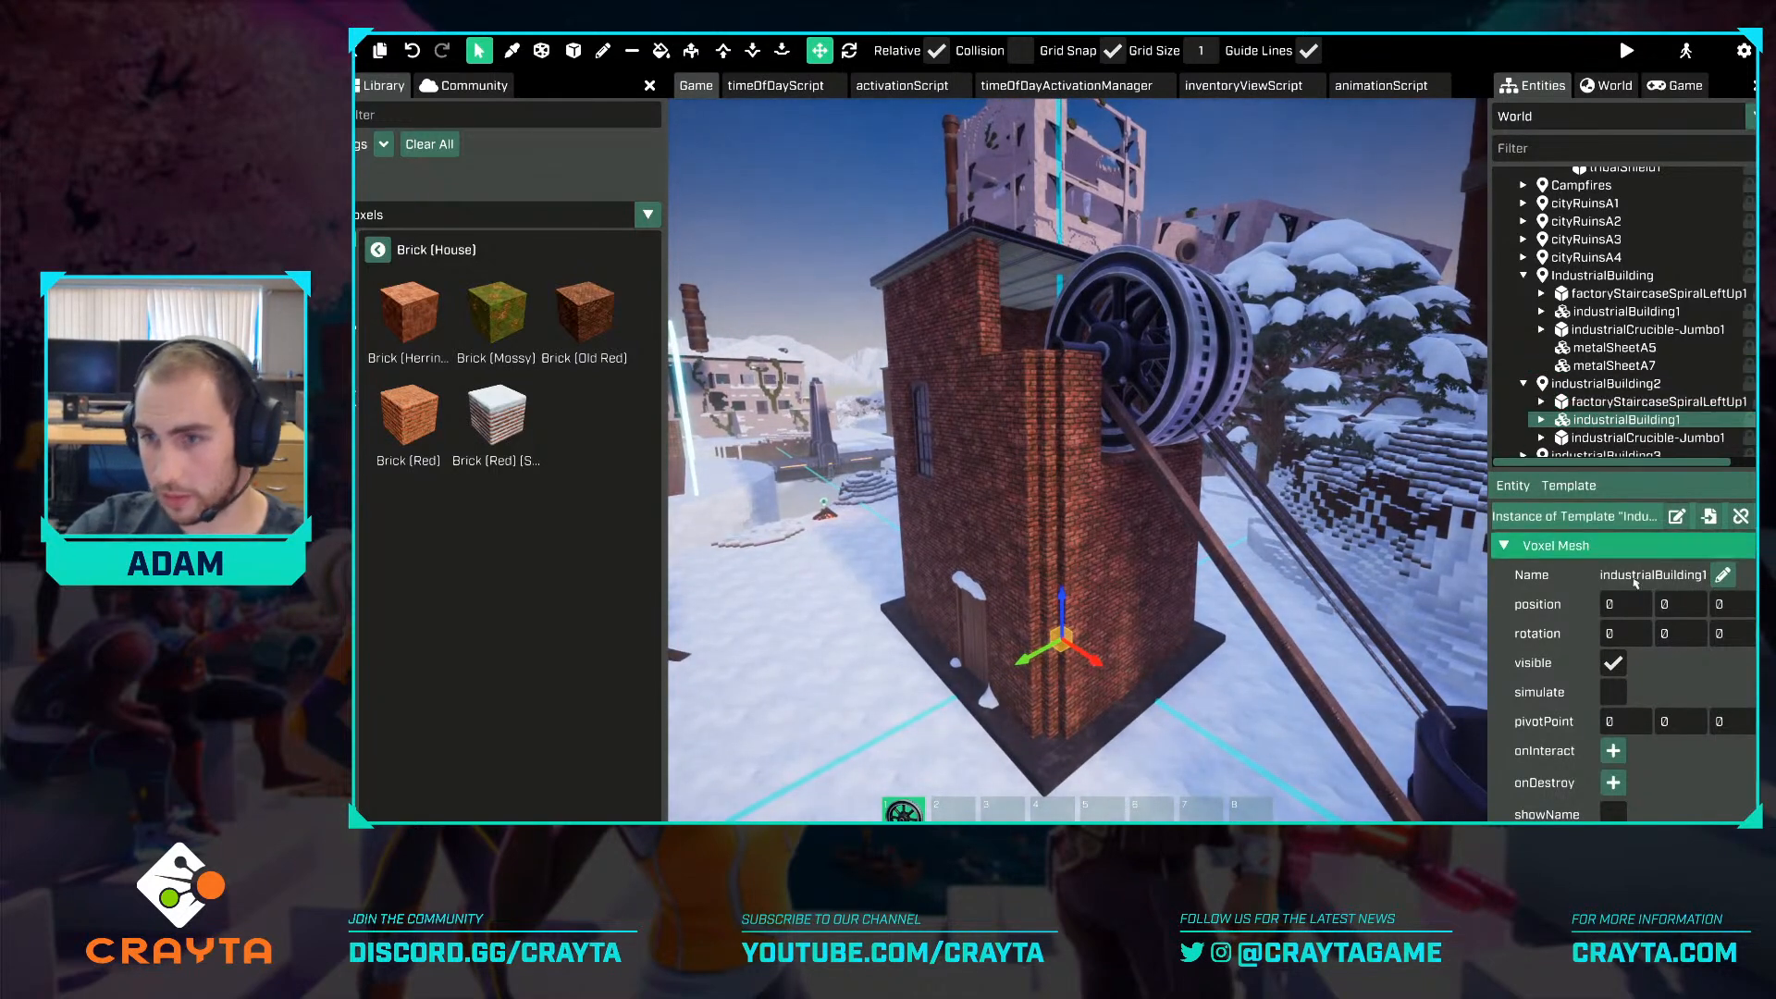
scroll(1648, 368, down, 3)
scroll(1693, 647, down, 4)
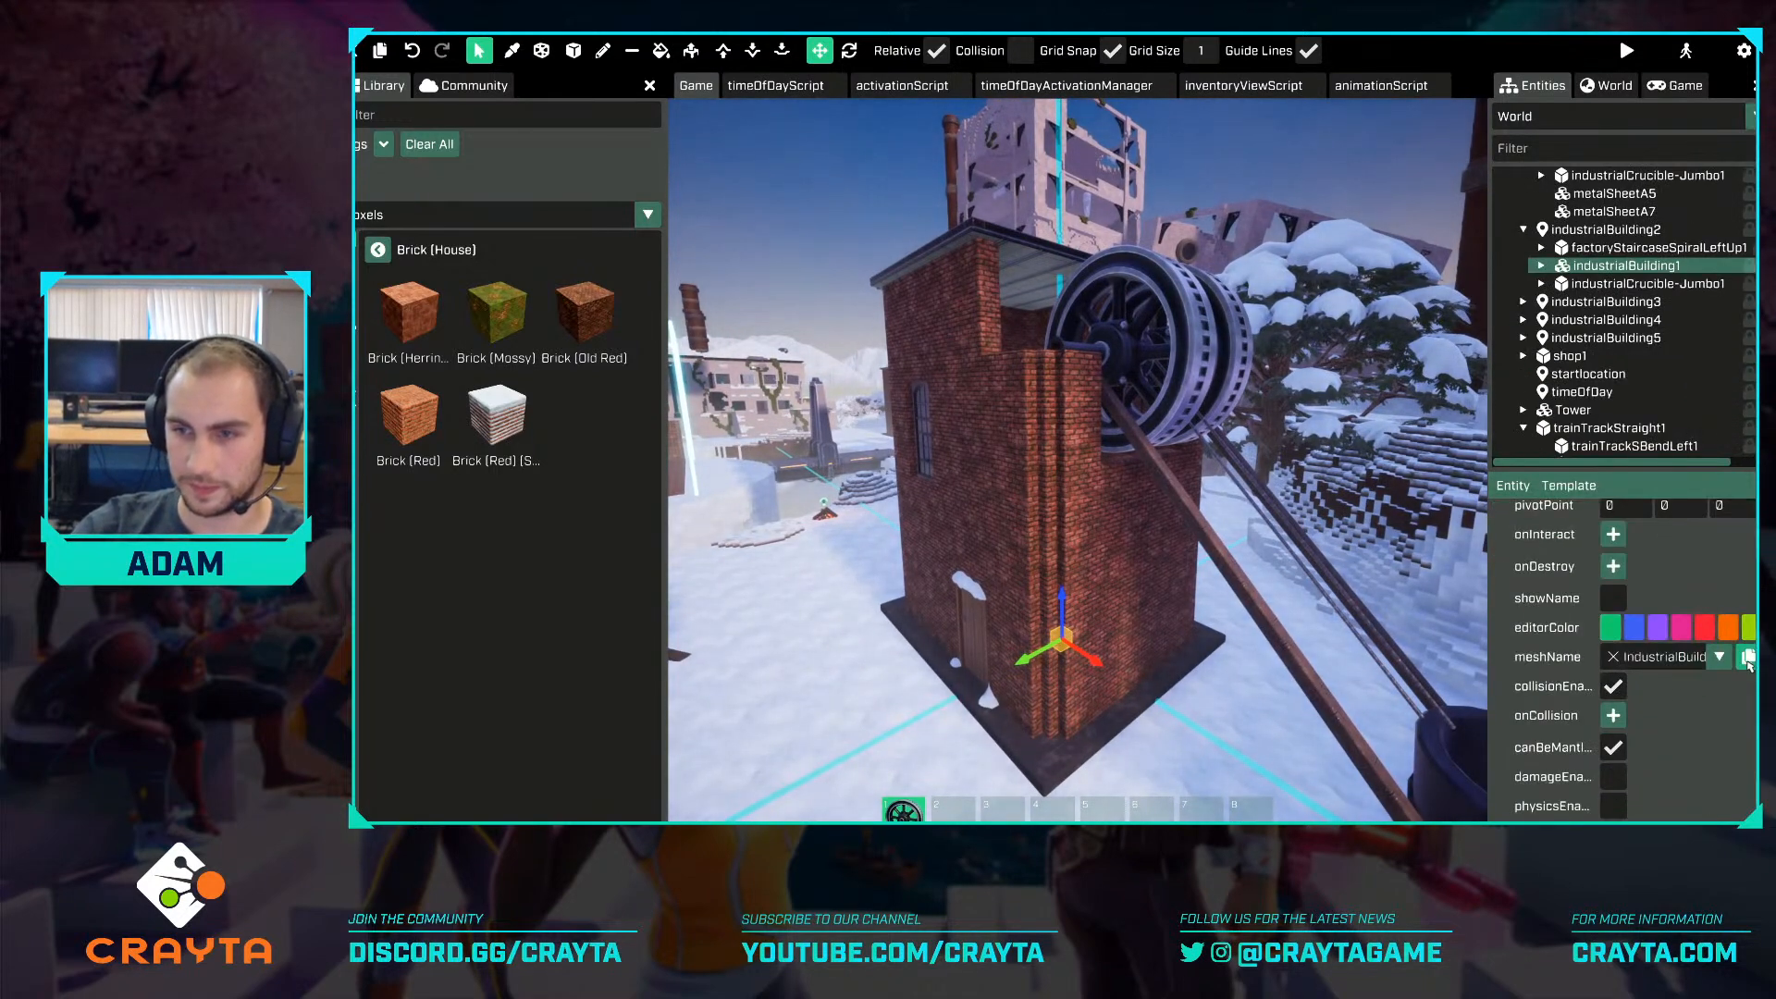
click(1747, 658)
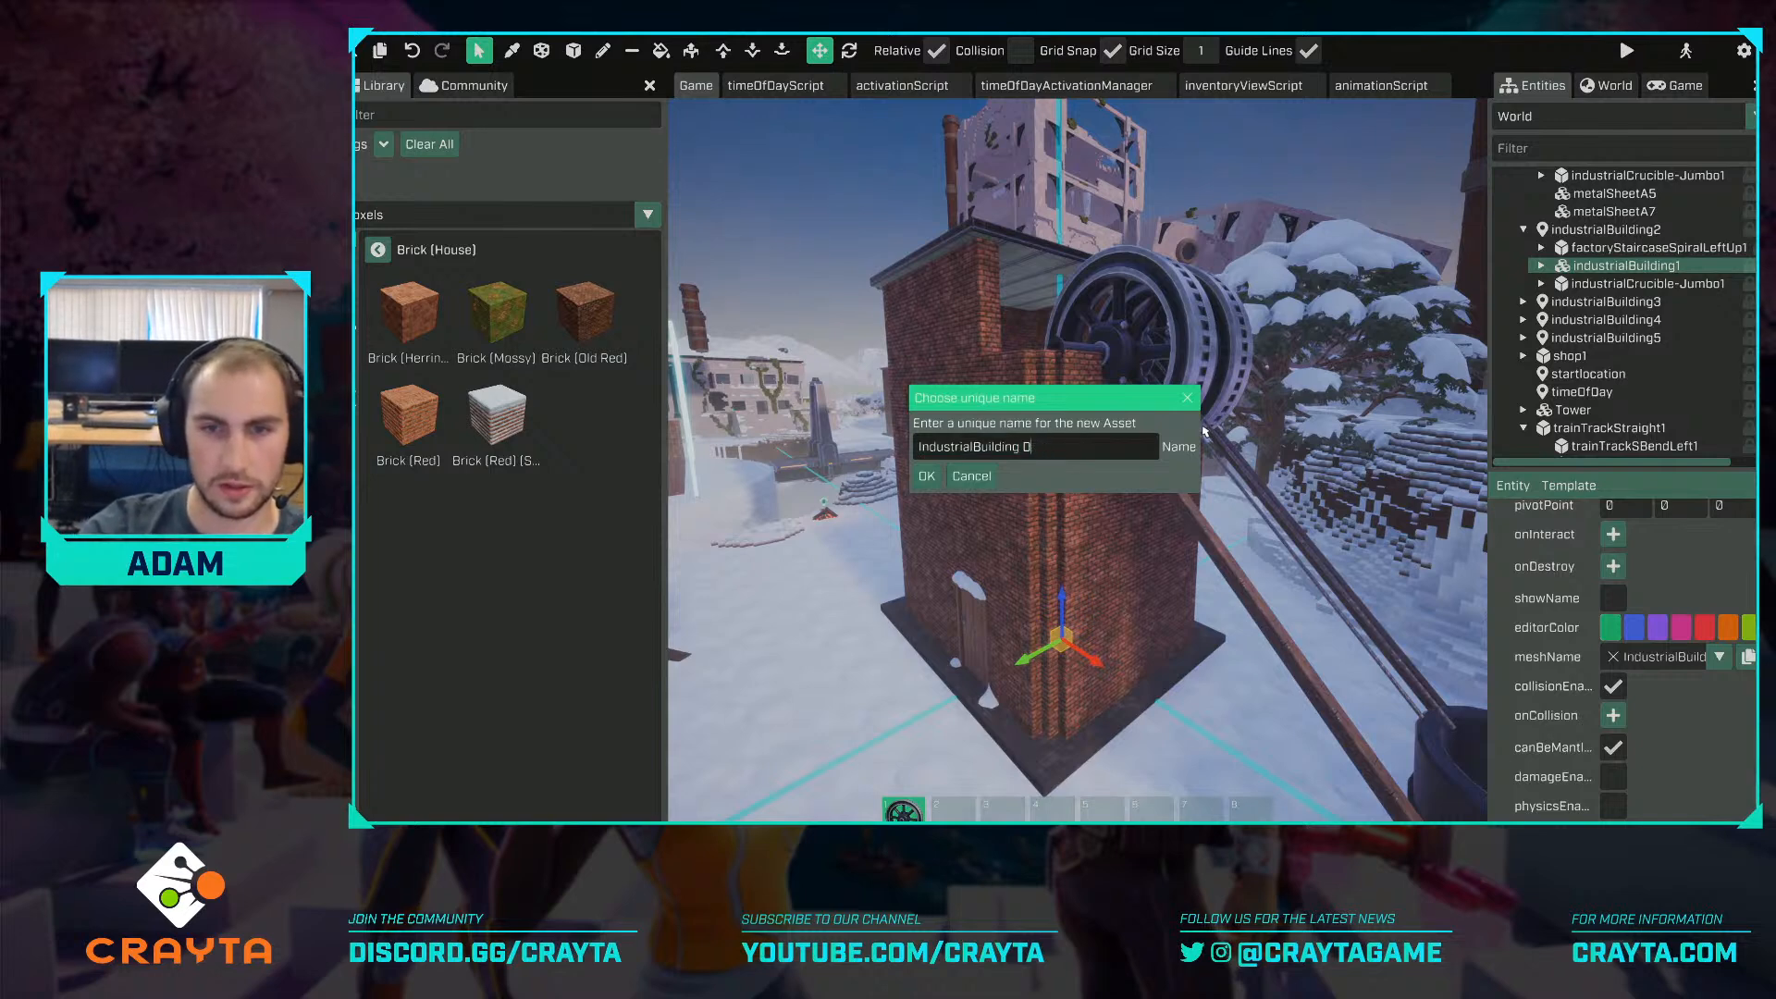
key(Return)
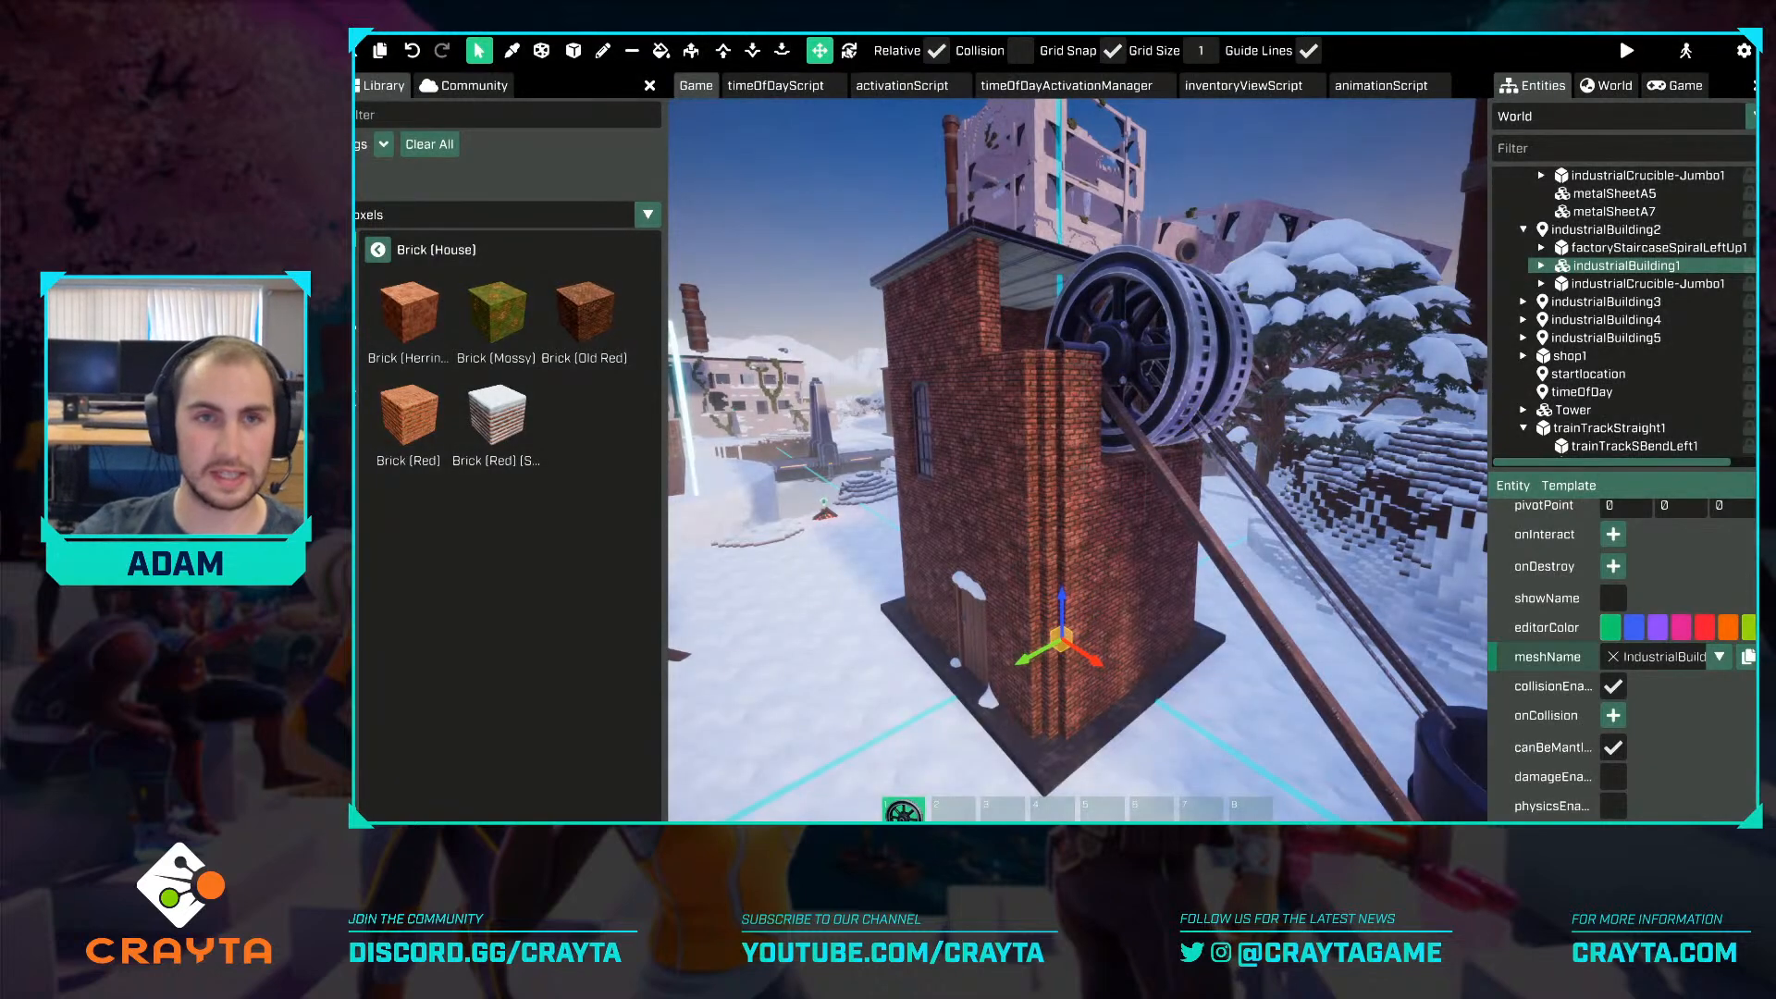
Erode ragged holes into the brick corner, the lower wall and the plinth beneath the second tower's winding wheel.
click(751, 51)
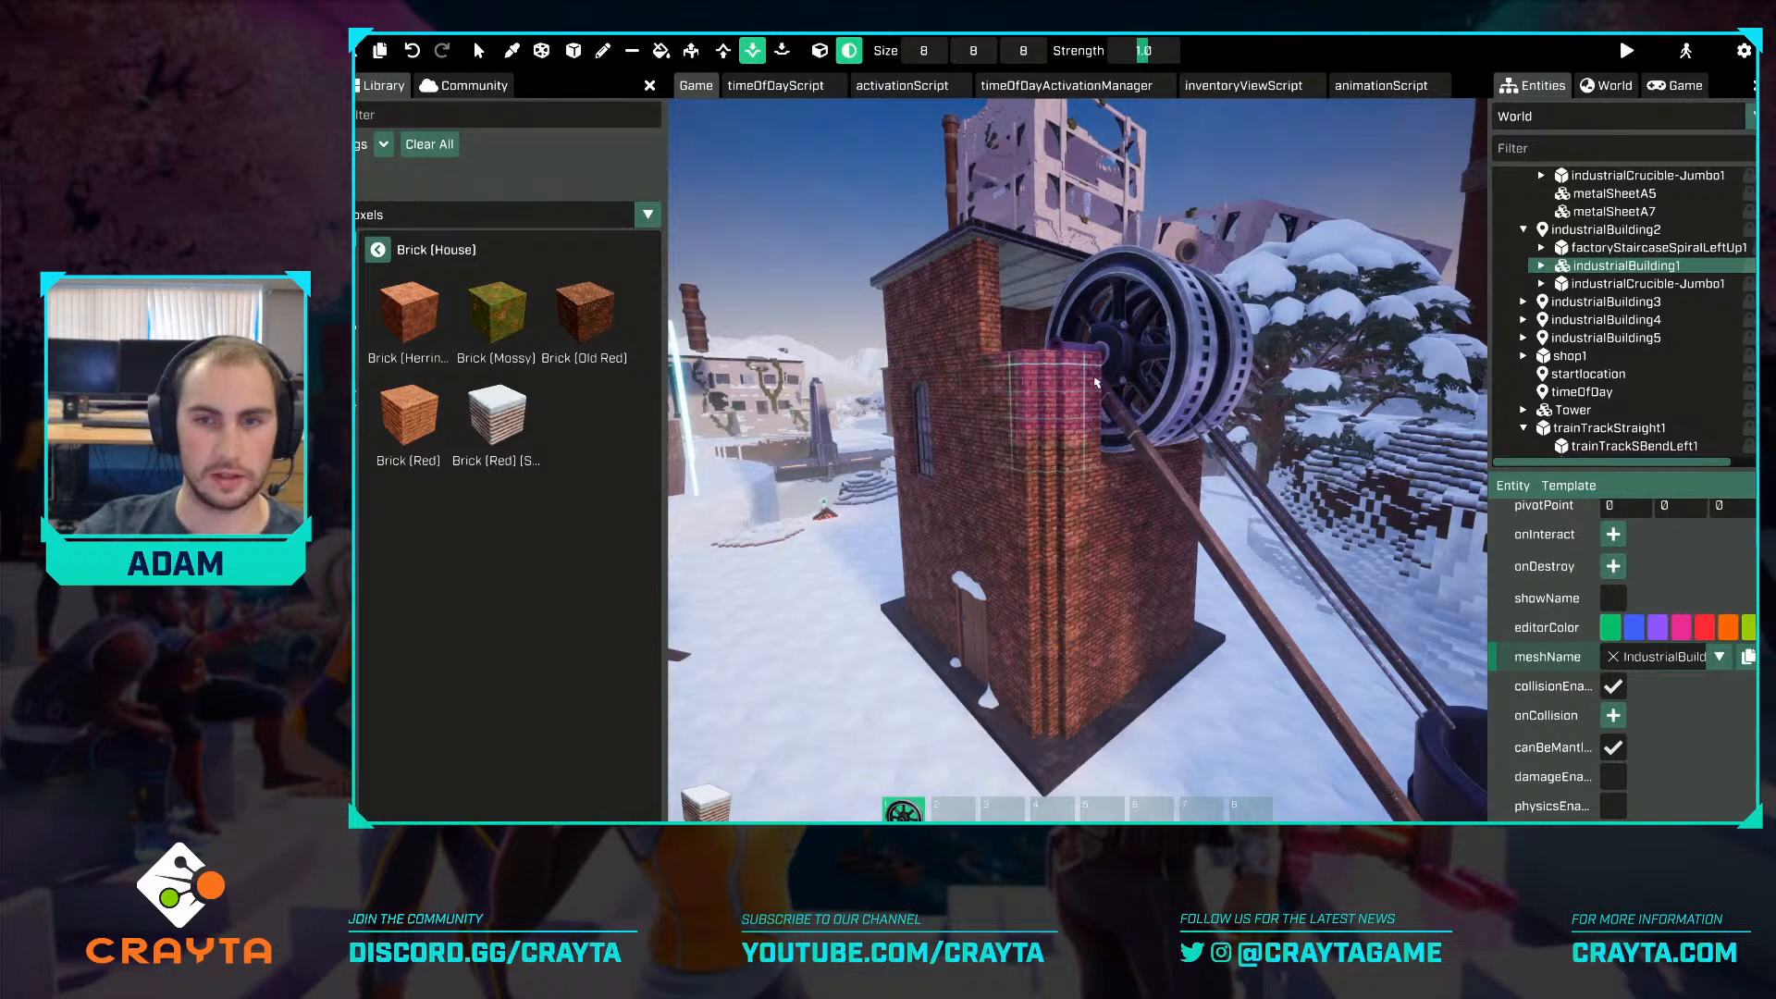
key(w)
mouse_move(1029, 445)
right_down()
mouse_move(1040, 481)
mouse_move(1028, 445)
right_up()
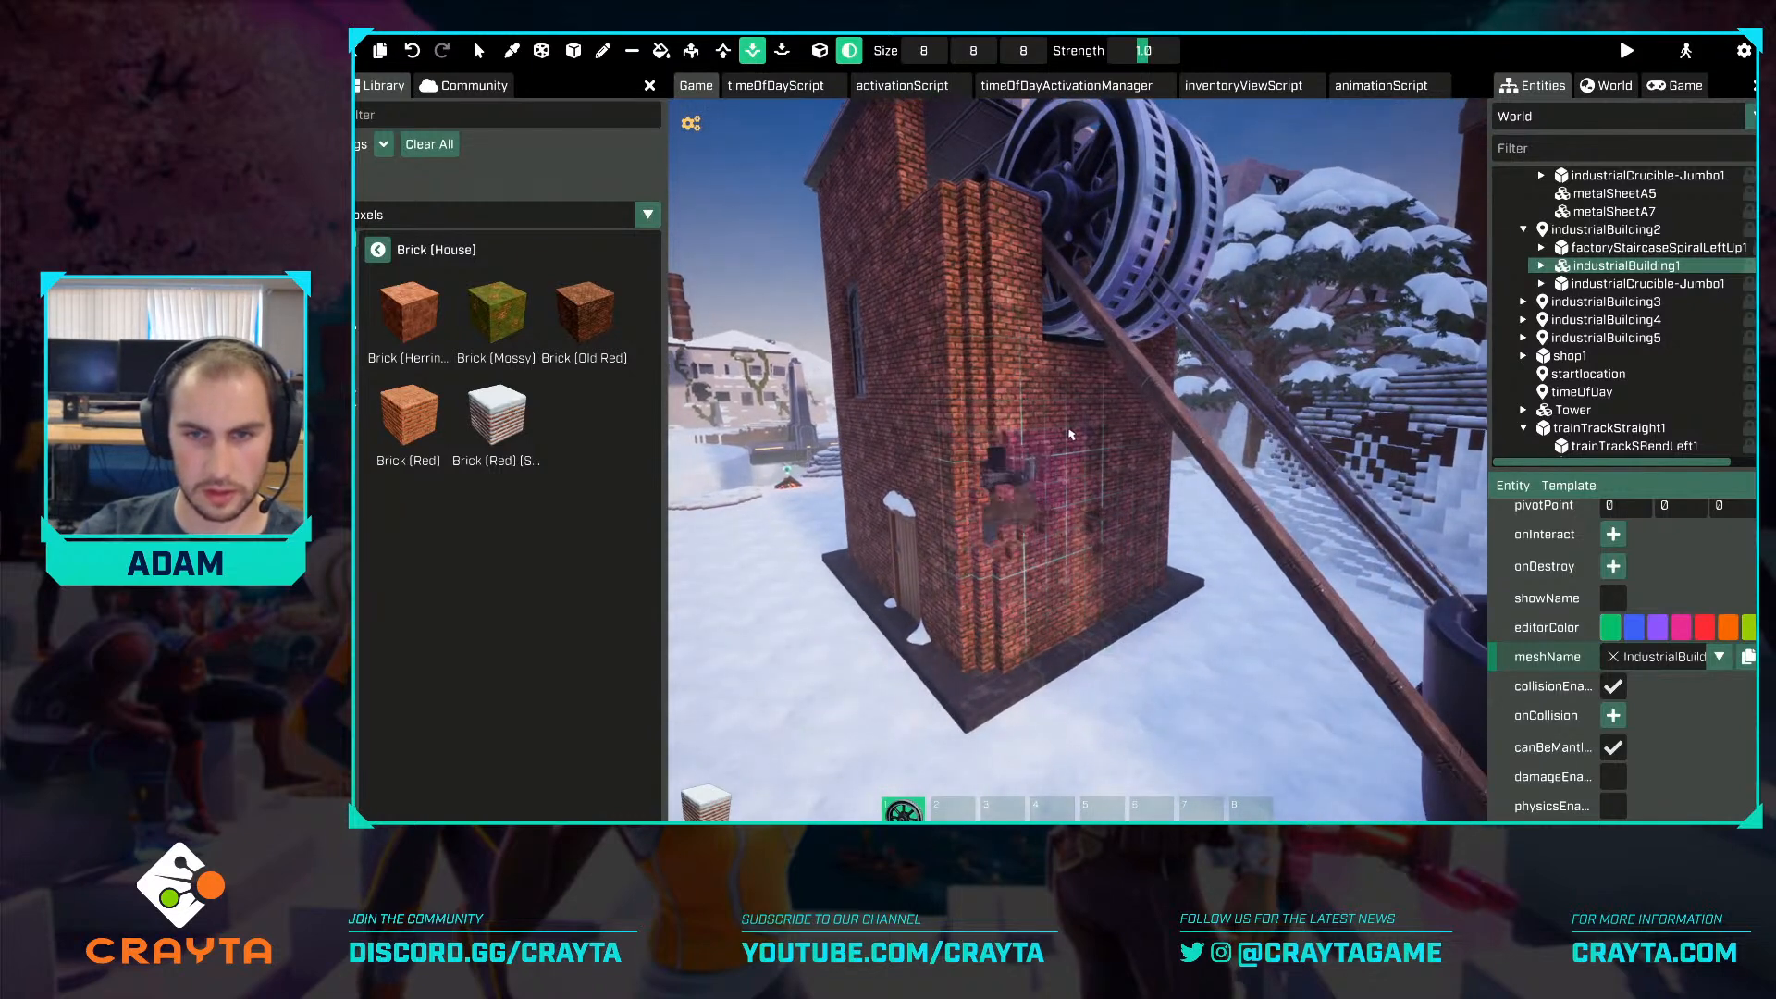
click(1074, 582)
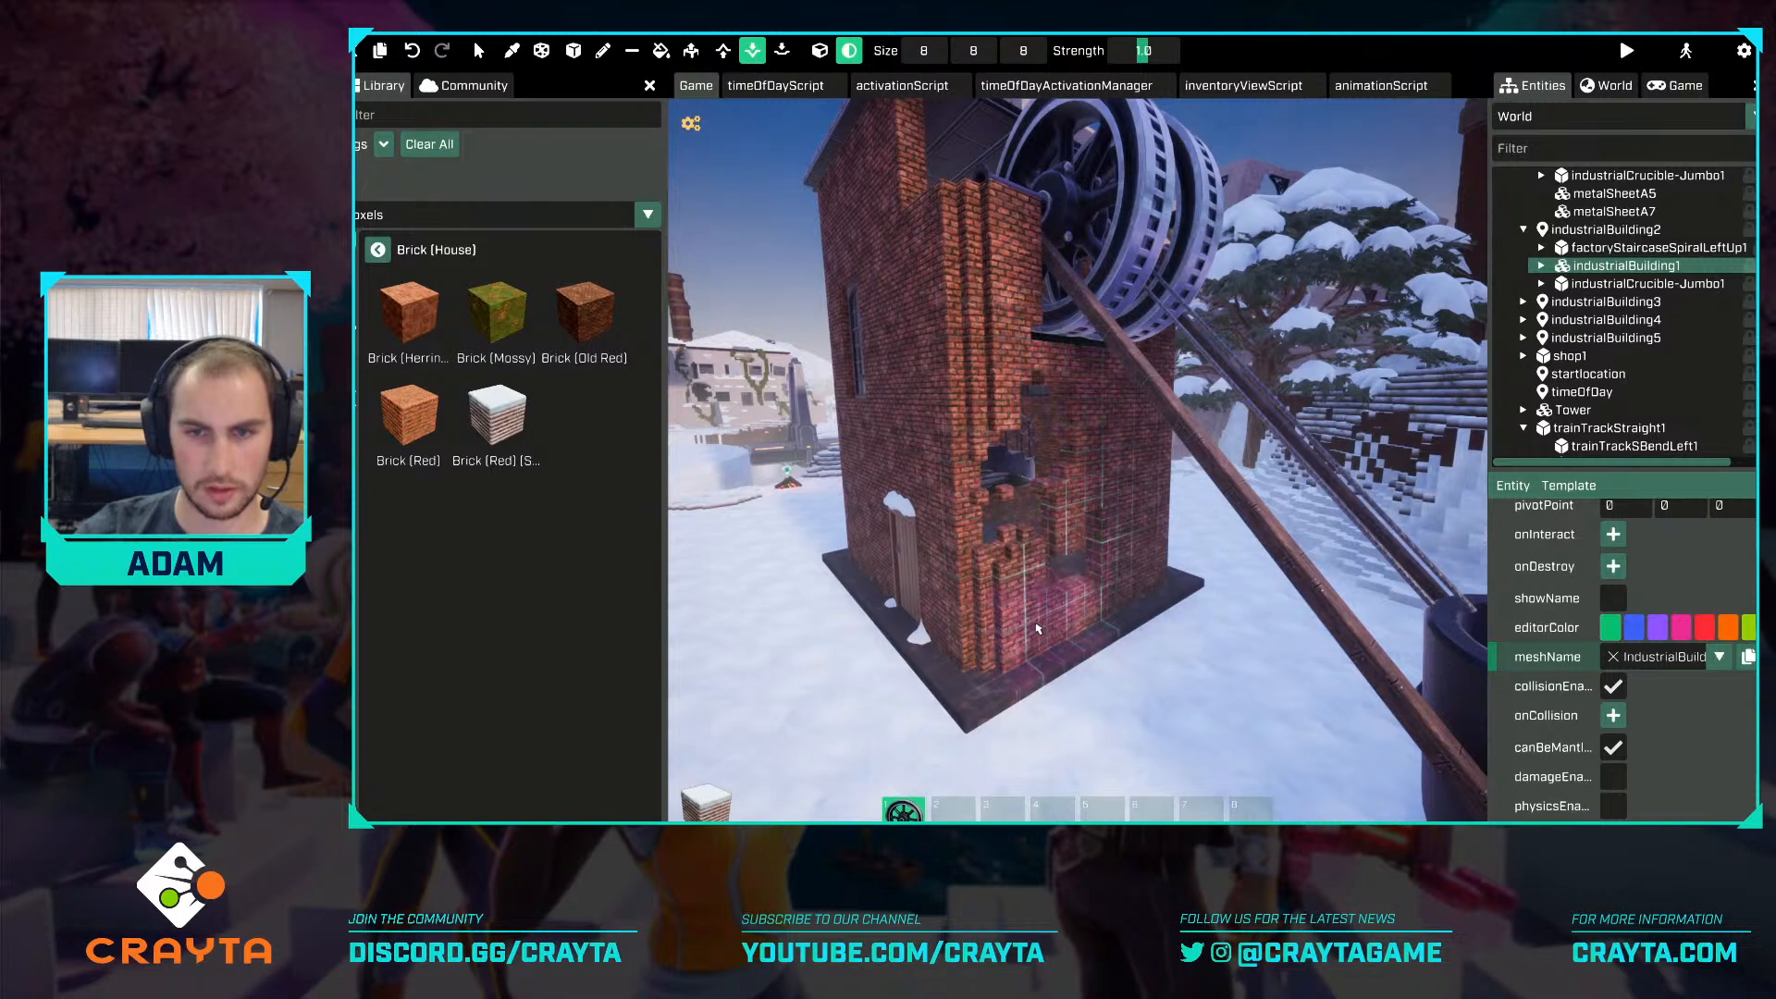
click(1021, 686)
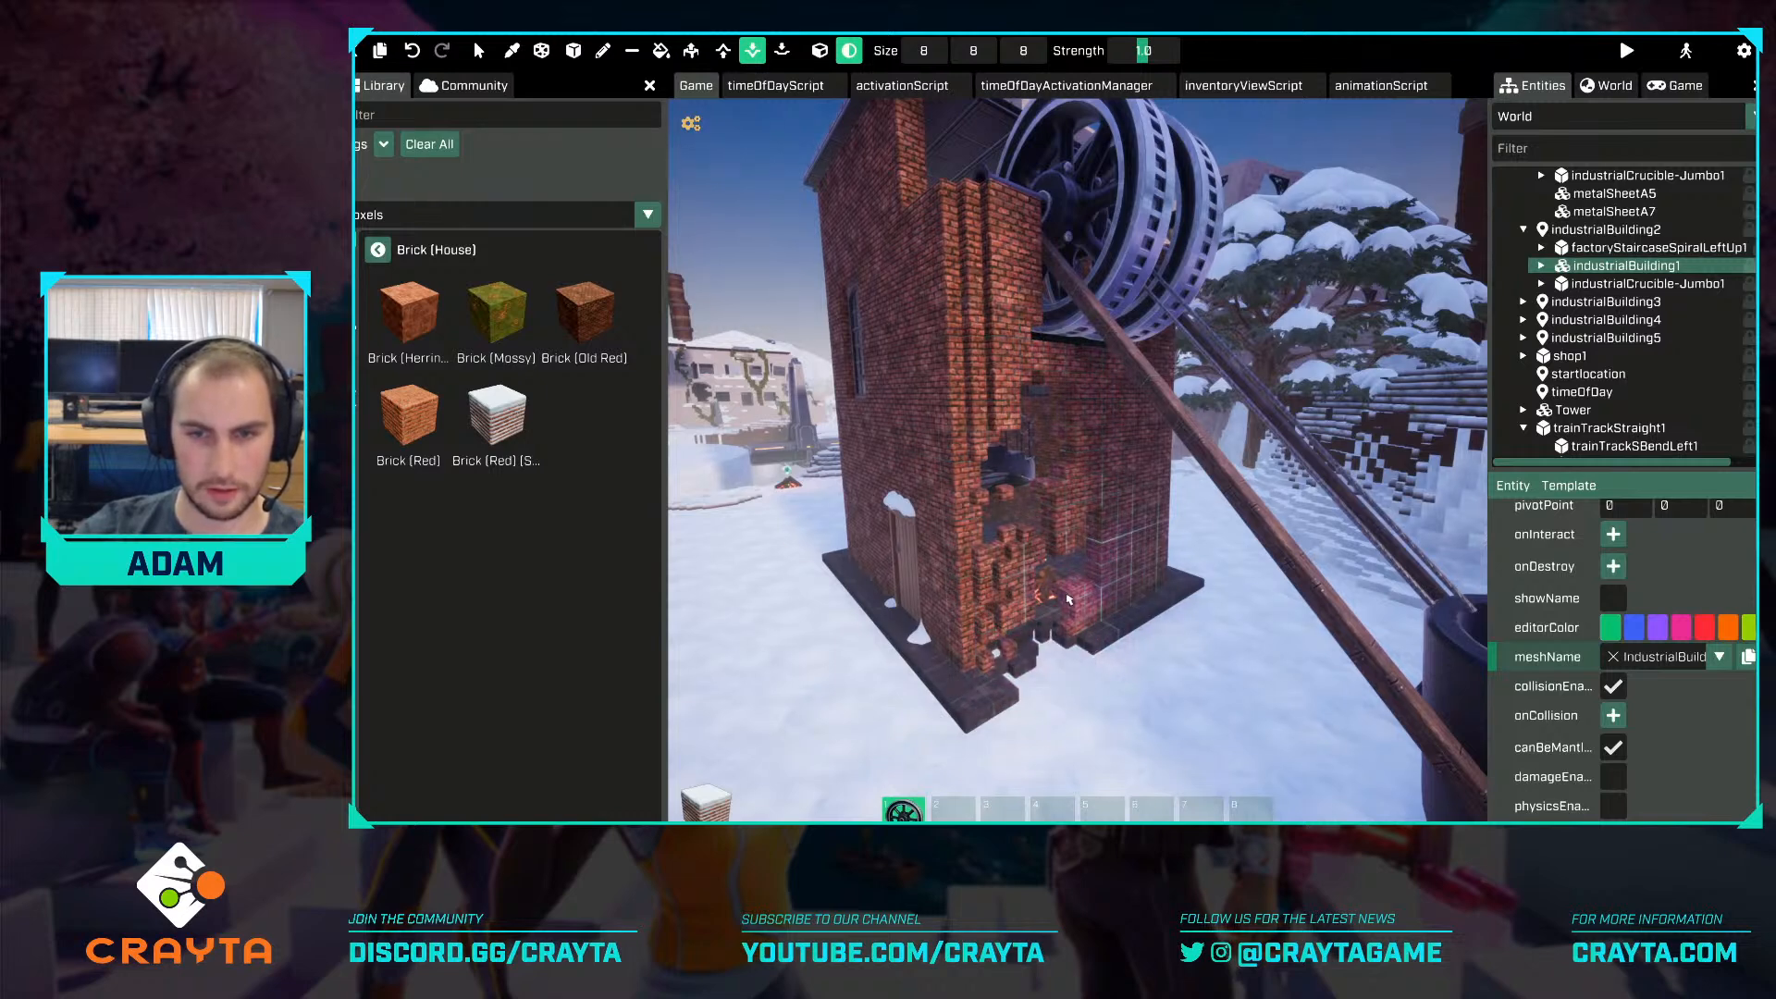
Erode holes into the door-side wall near its outer corner and around the upper window, and return to selection mode.
key(a)
mouse_move(1138, 578)
right_down()
mouse_move(1117, 546)
mouse_move(1123, 567)
mouse_move(1064, 629)
right_up()
key(w)
click(1042, 634)
click(1071, 521)
click(1160, 348)
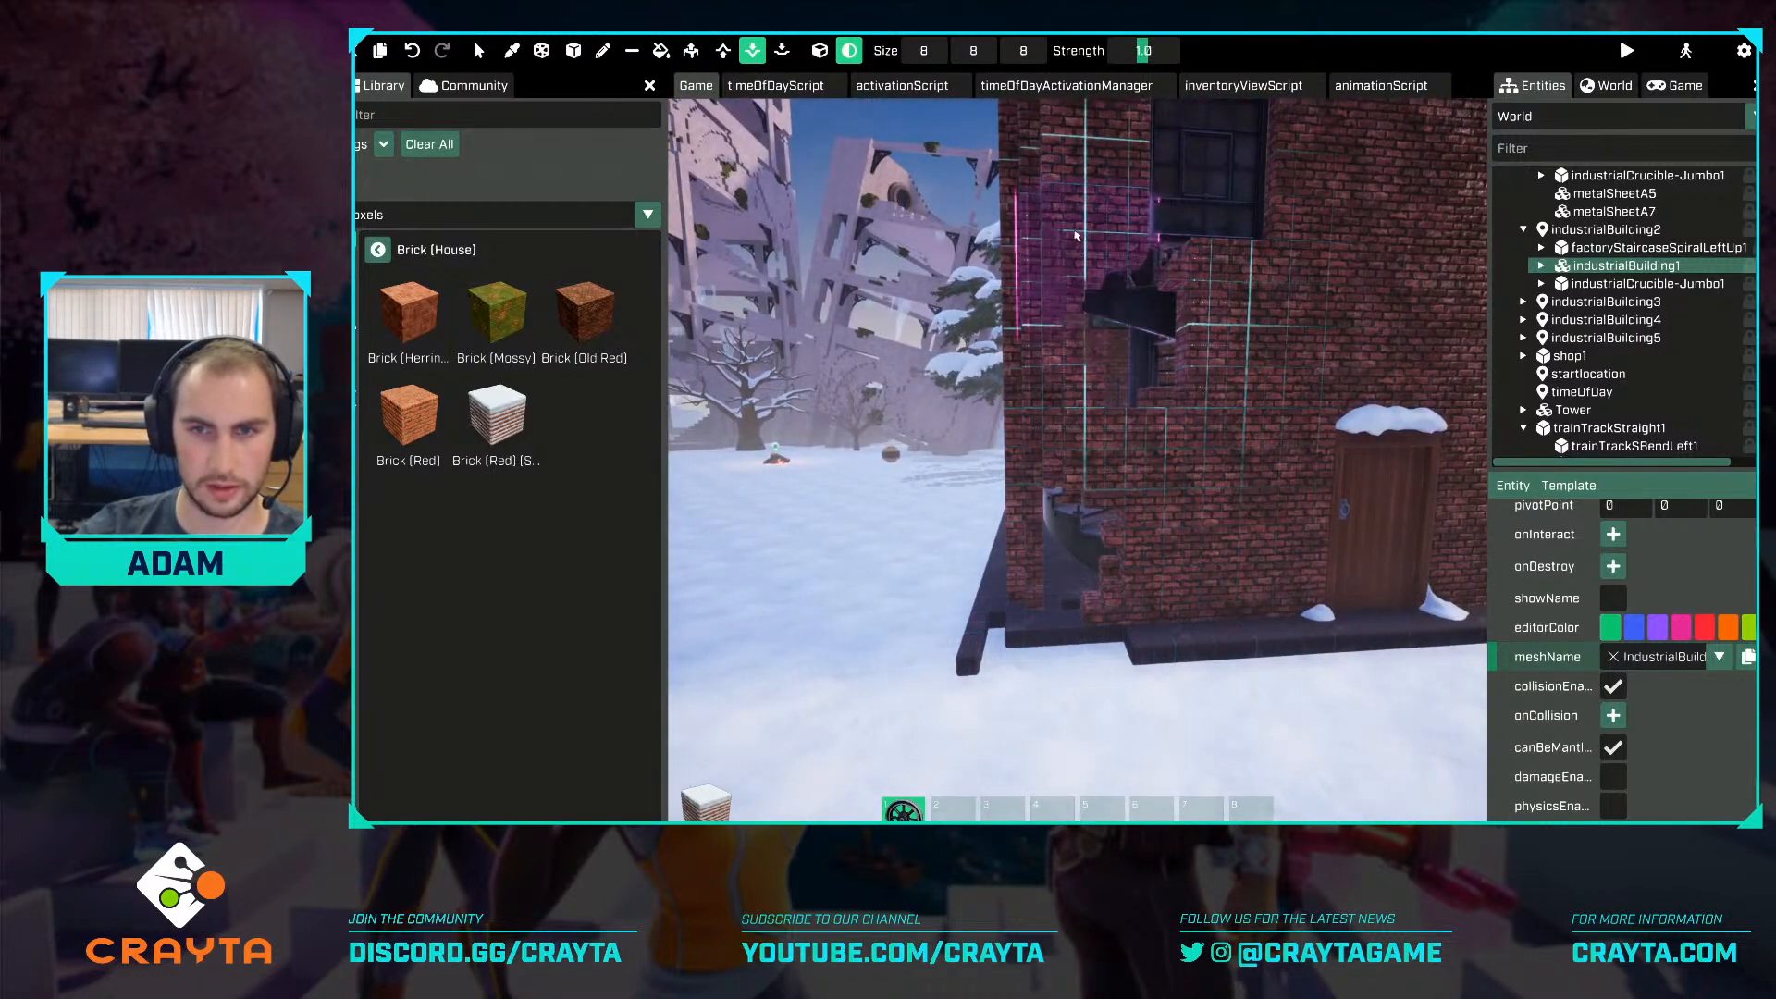
click(1079, 233)
right_drag(1139, 317, 1113, 311)
key(s)
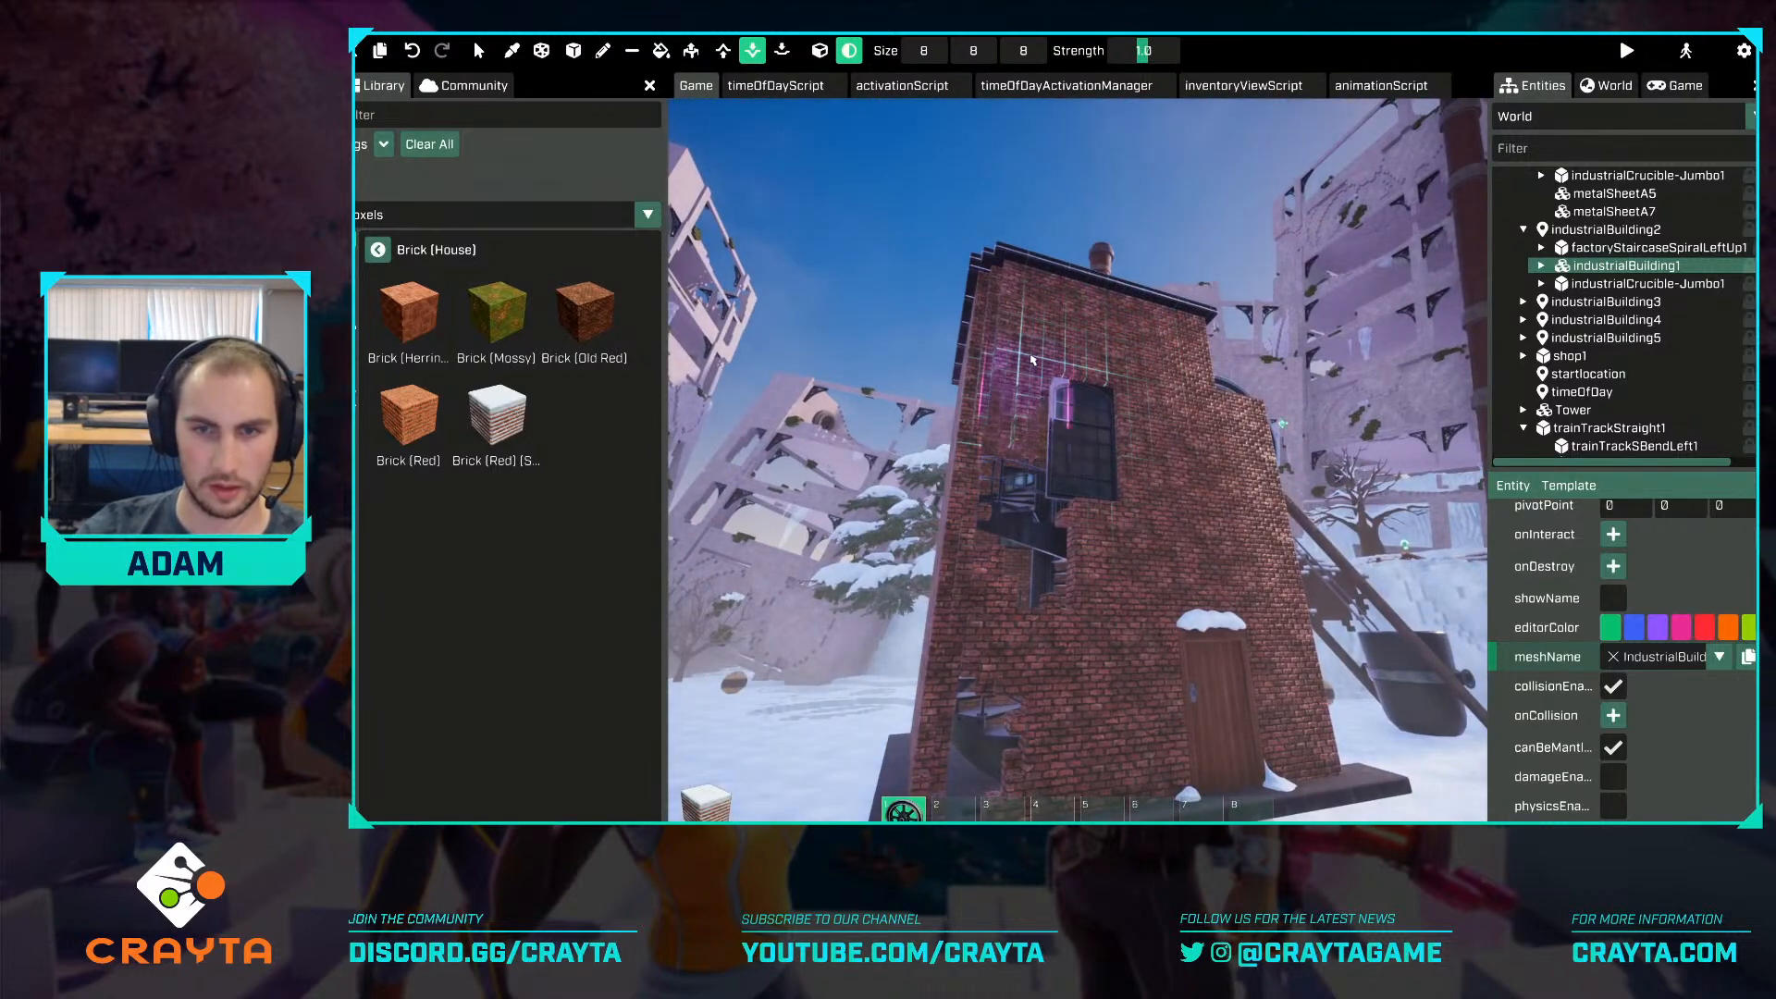
key(q)
Lower the factory window on the door-side wall and tilt it sideways so it hangs askew.
click(1112, 469)
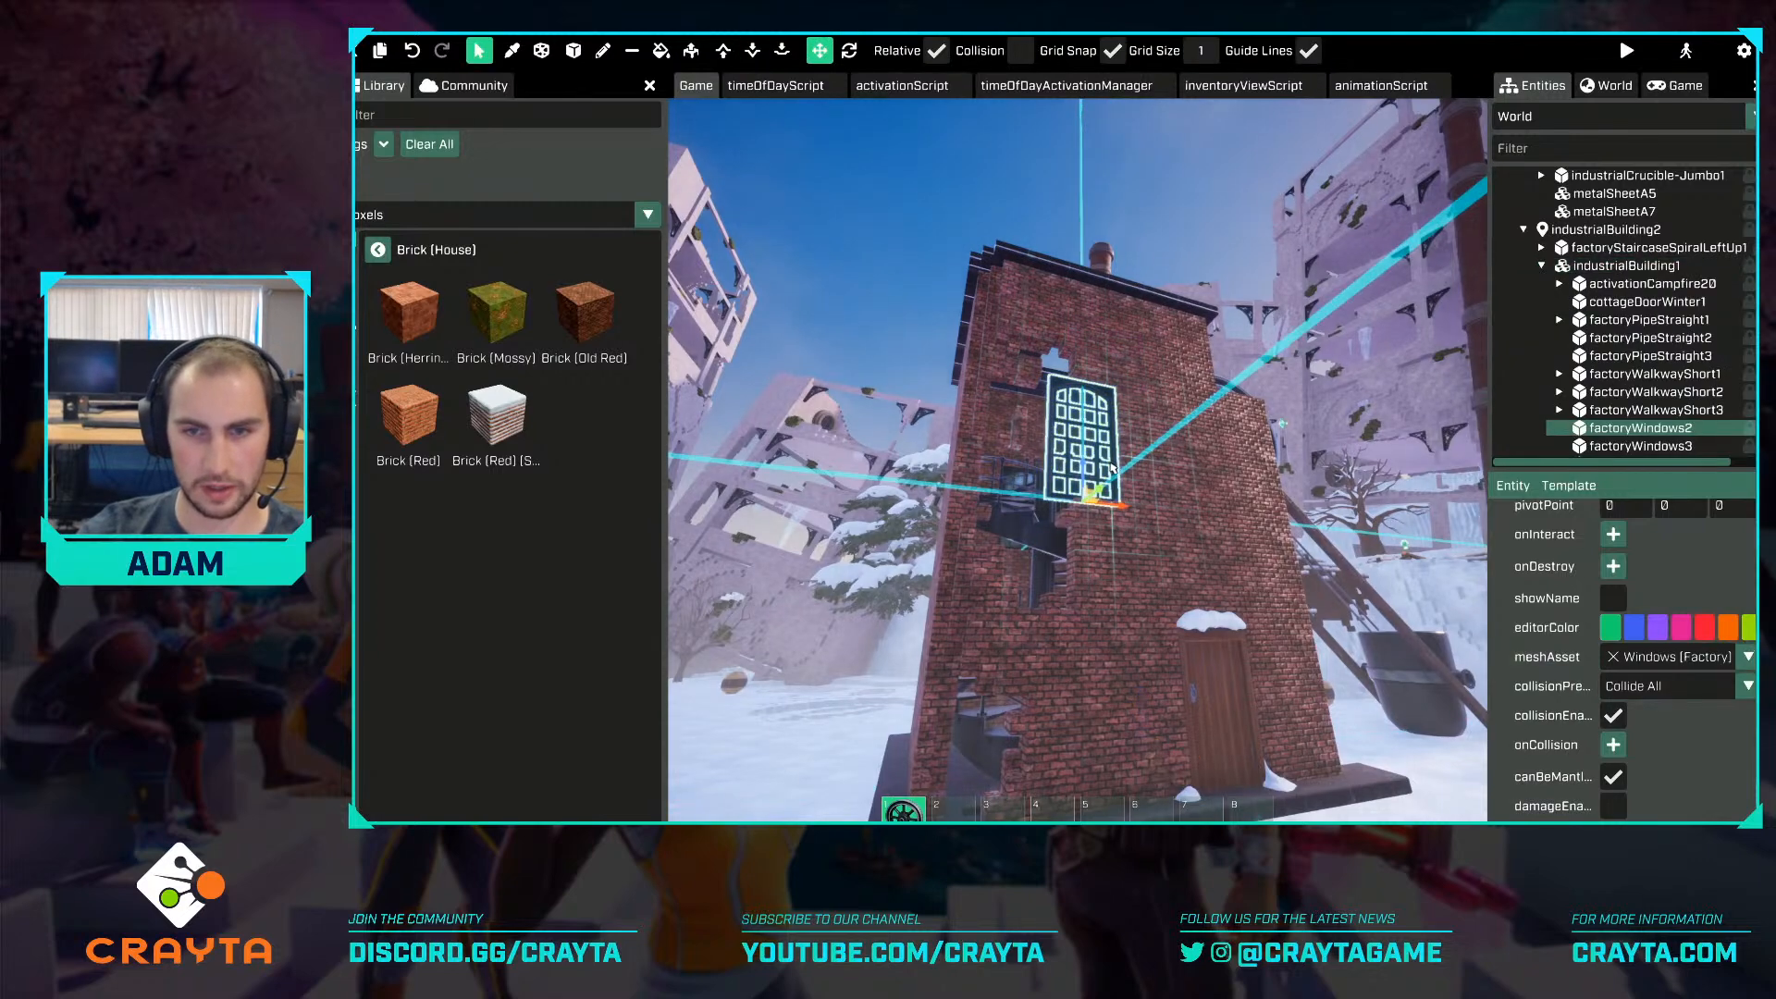
ctrl+drag(1083, 482, 1086, 507)
key(e)
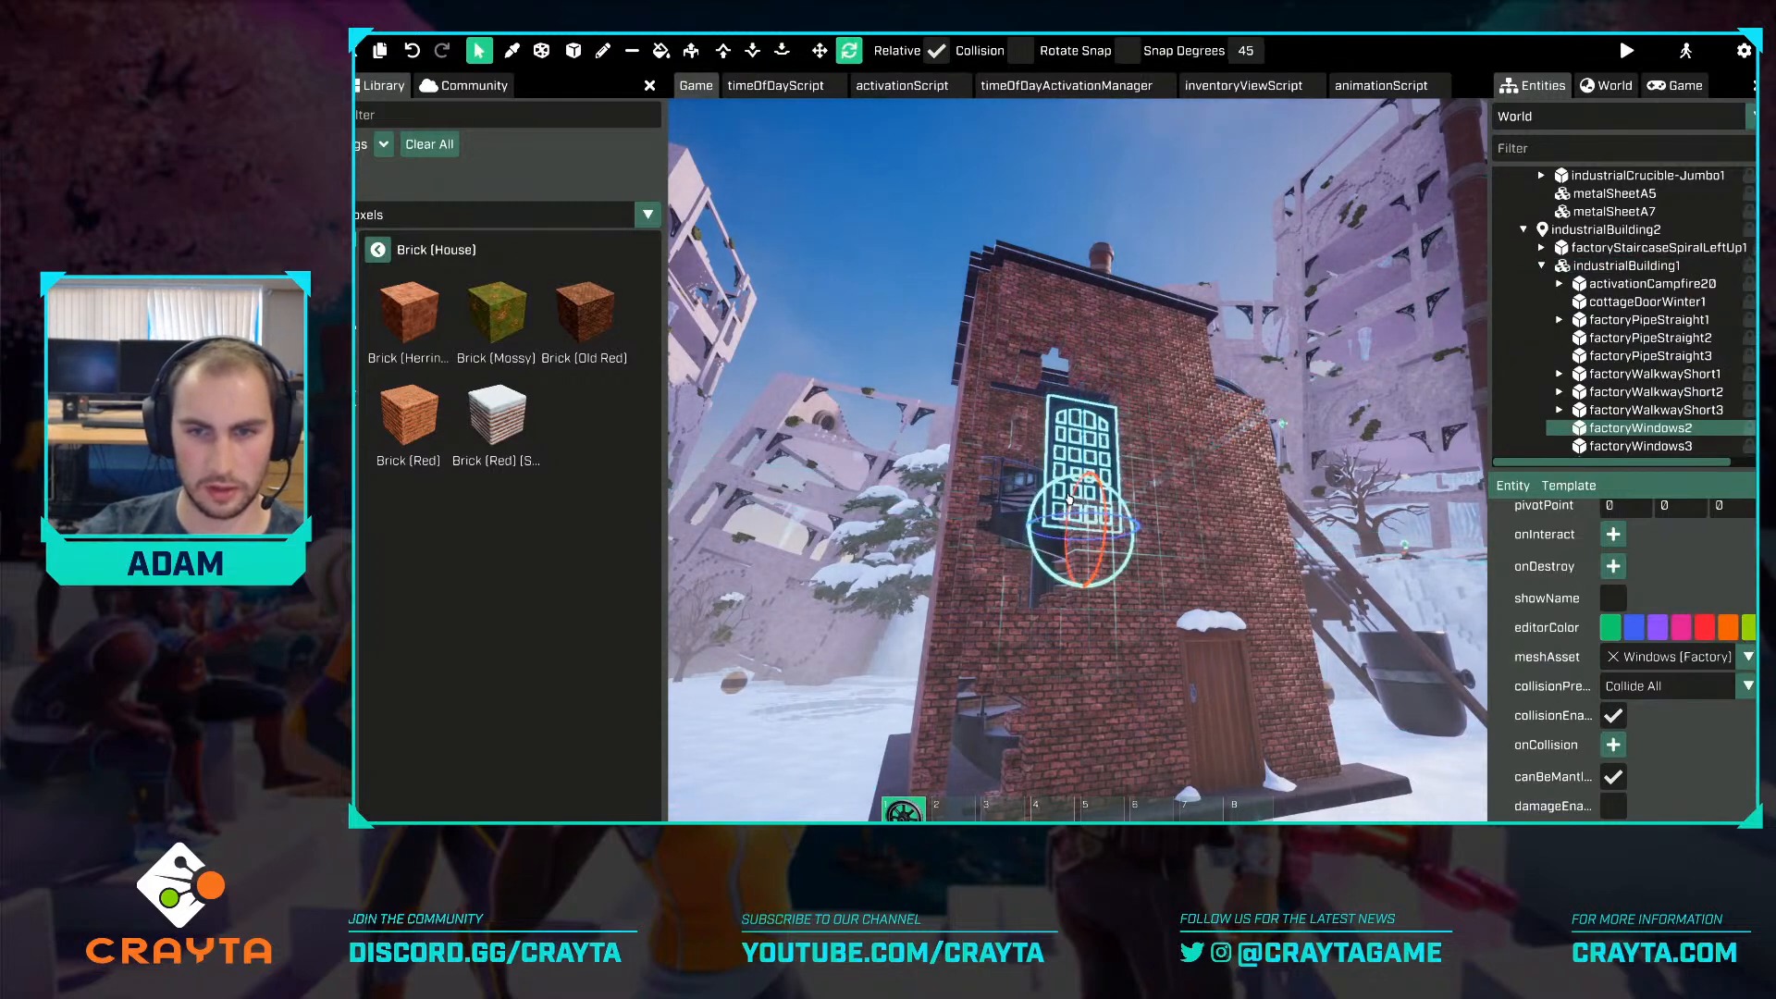
ctrl+drag(1091, 495, 1098, 498)
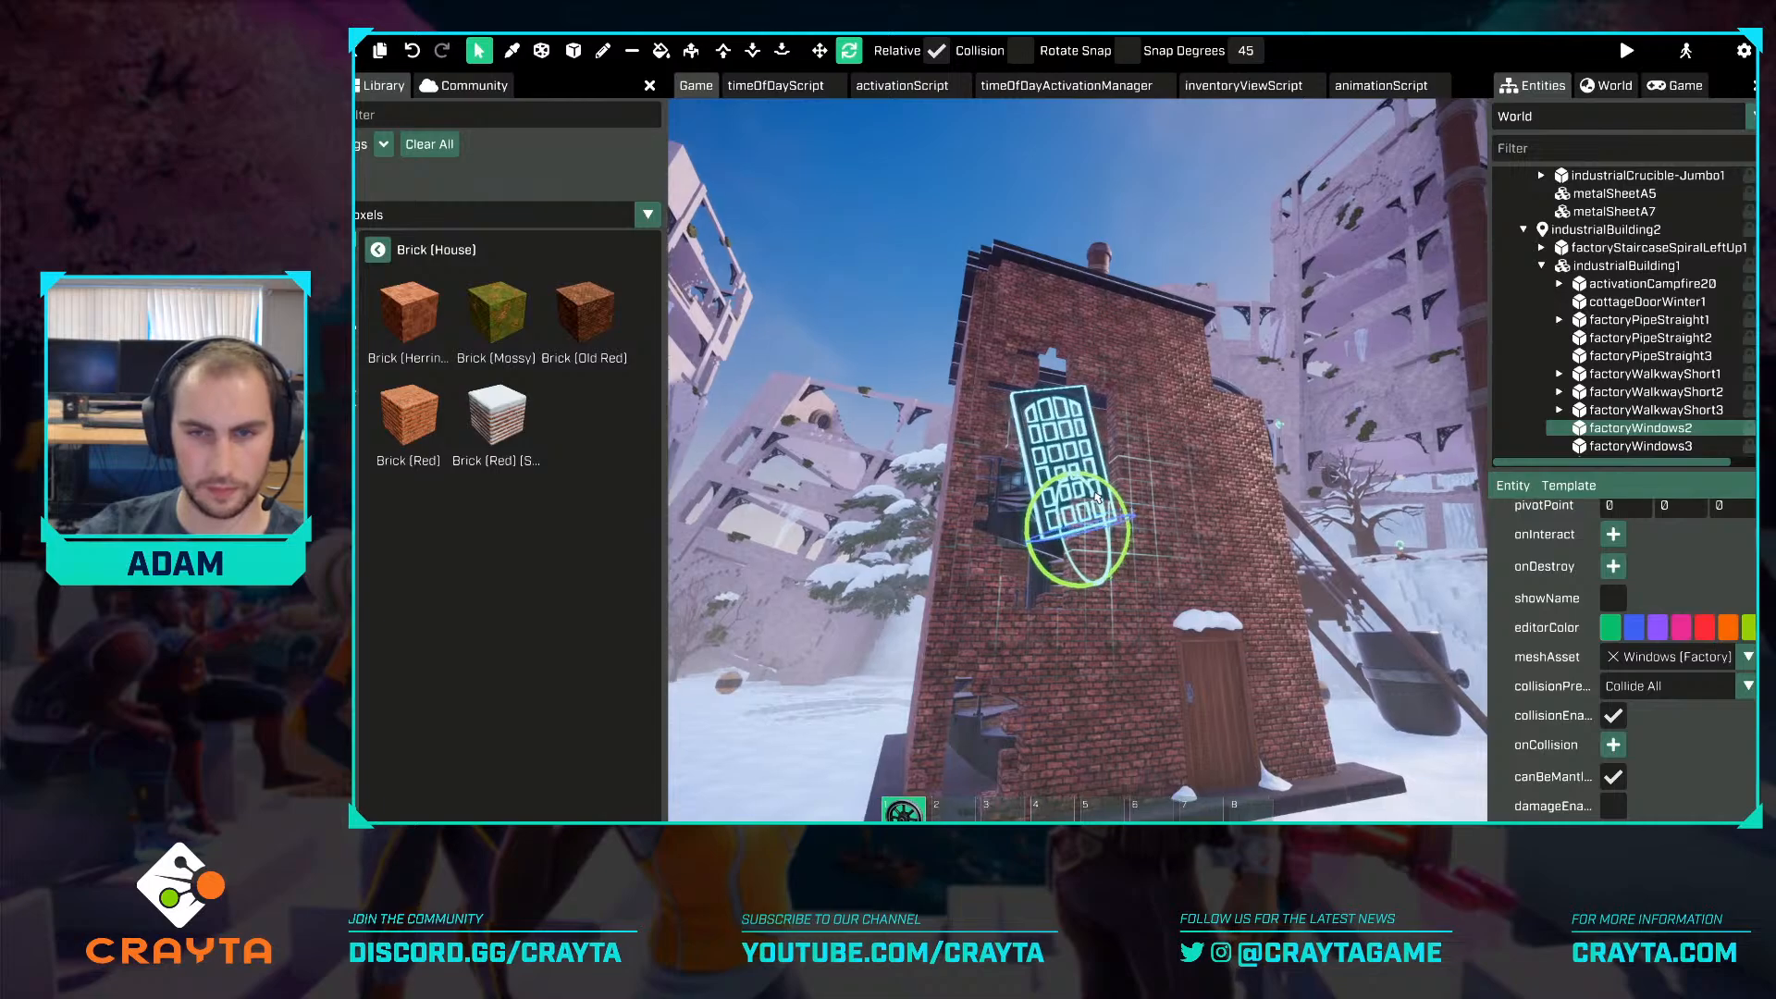
Delete the short walkway section directly beneath the winding wheels inside the tower.
key(w)
right_drag(1137, 500, 1171, 549)
key(s)
key(w)
click(1171, 549)
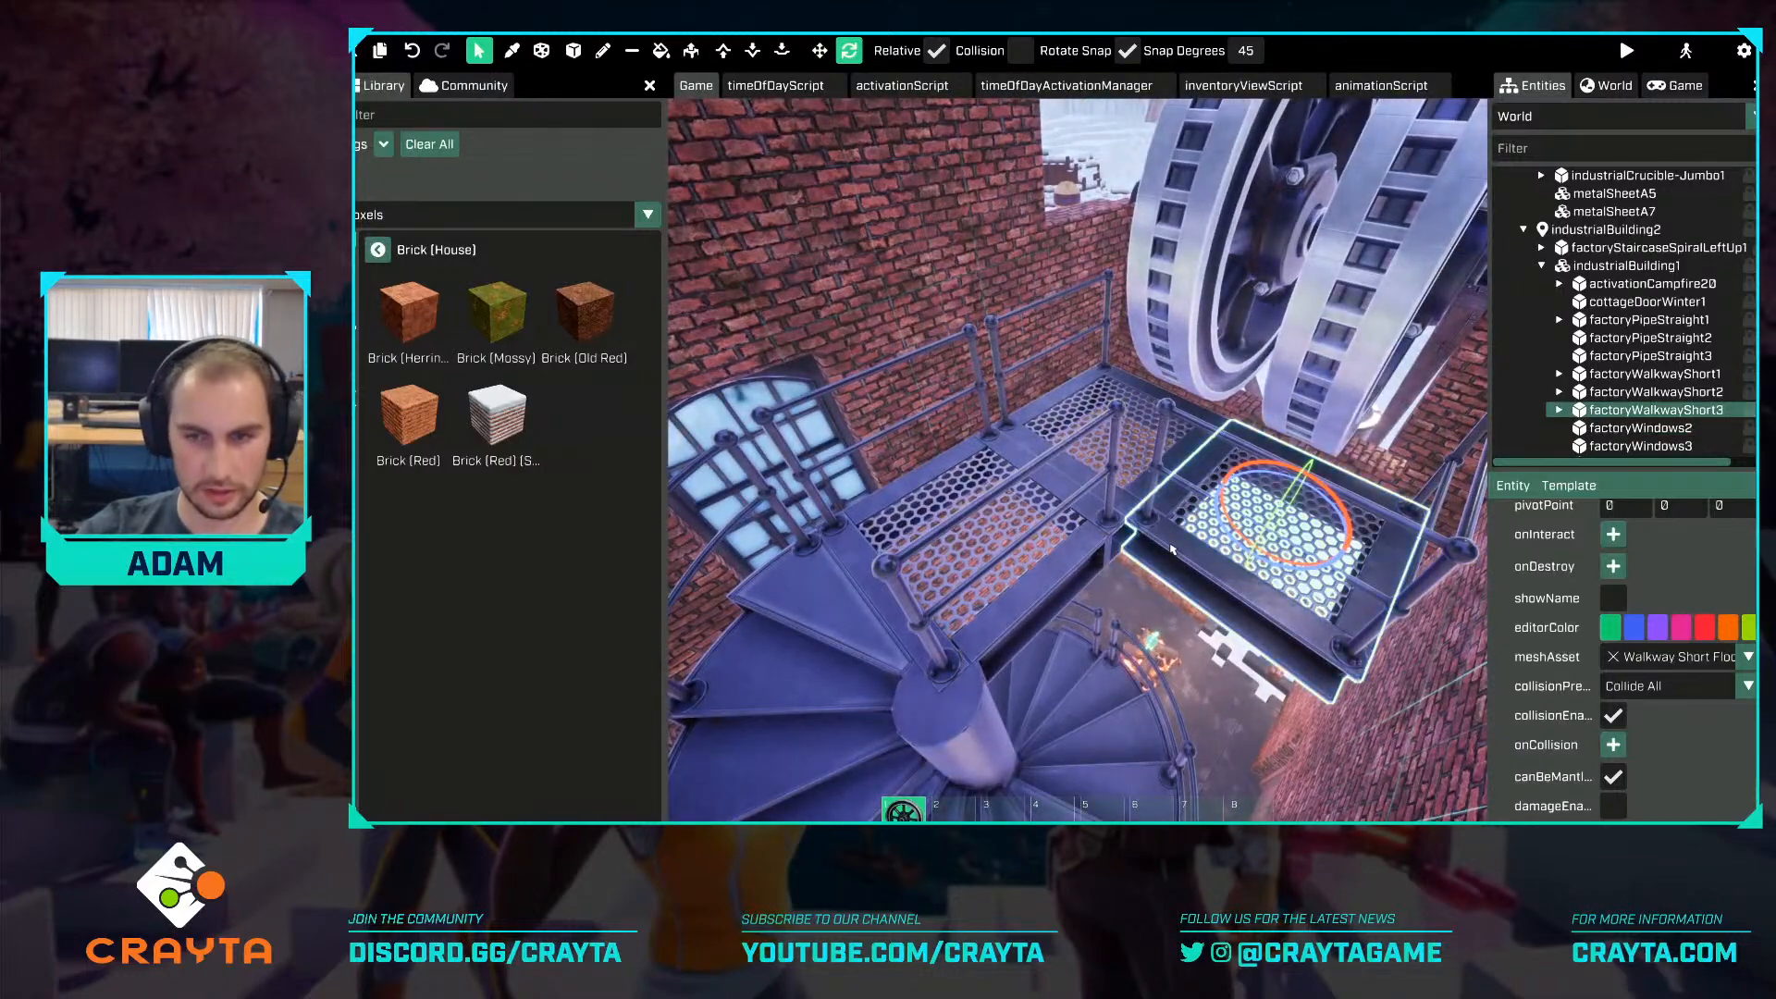
key(Delete)
Tilt the walkway section next to the spiral staircase to a rotation of about 6, 179, -21 and lower it slightly.
click(1152, 485)
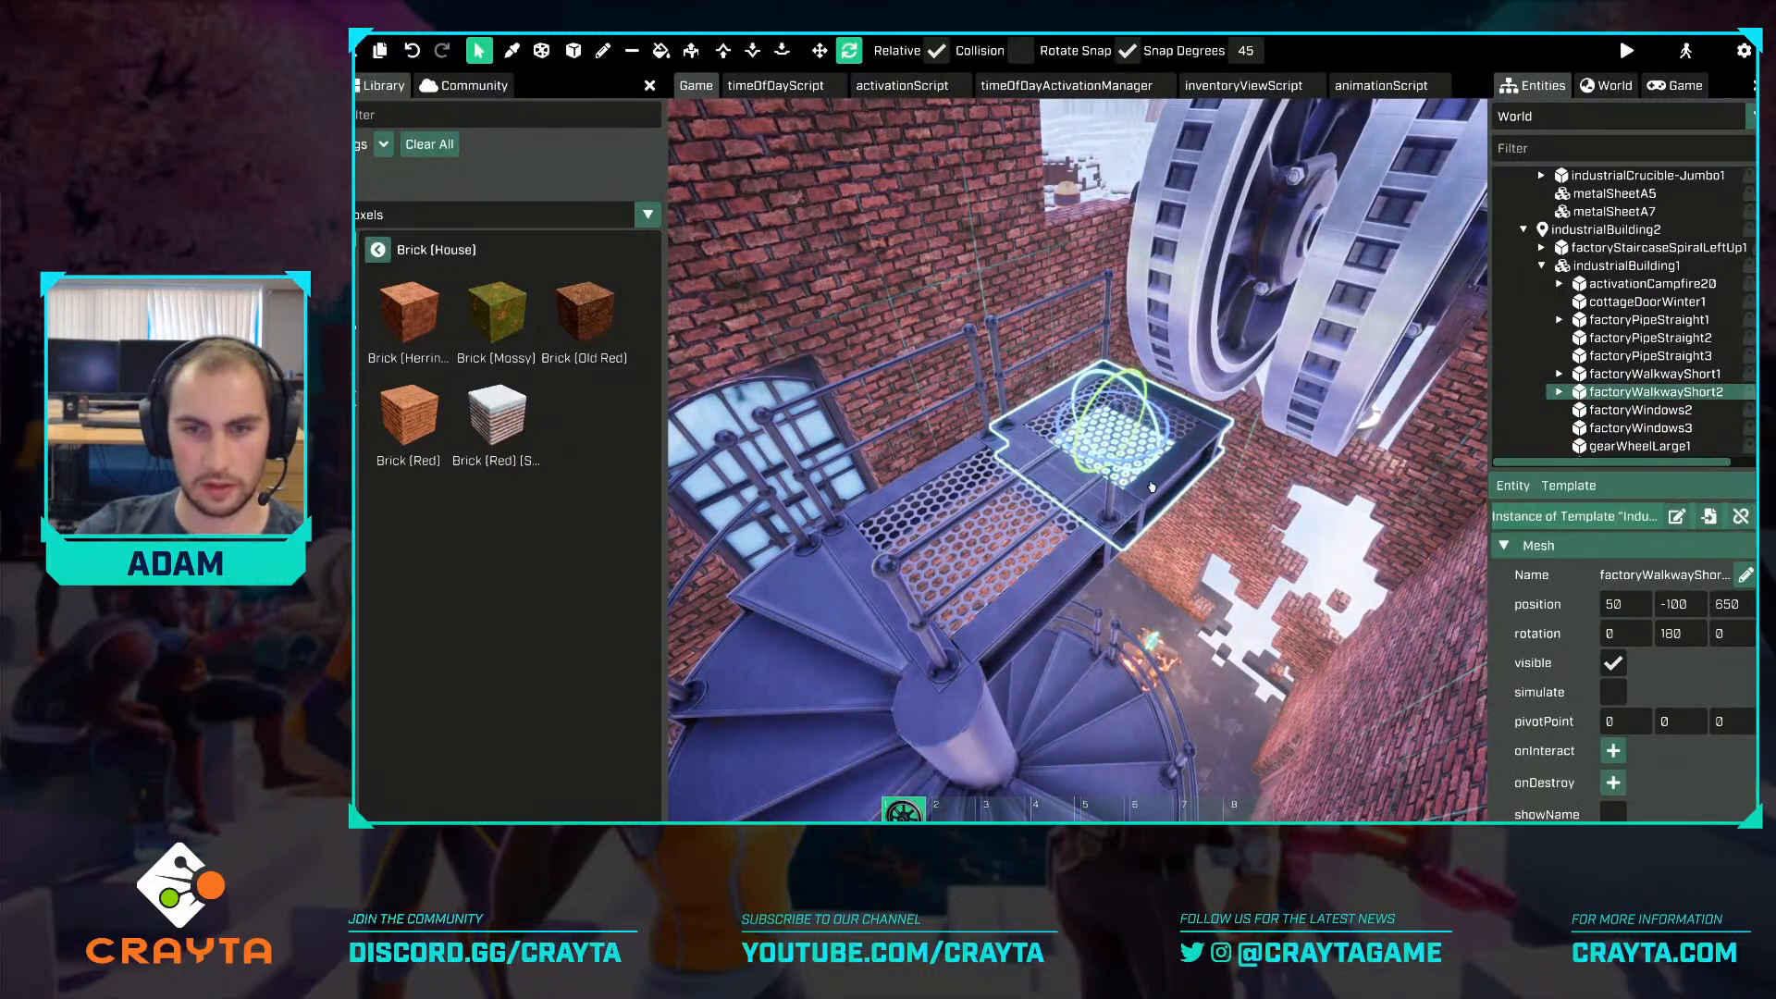
right_drag(1180, 516, 1092, 551)
click(1092, 551)
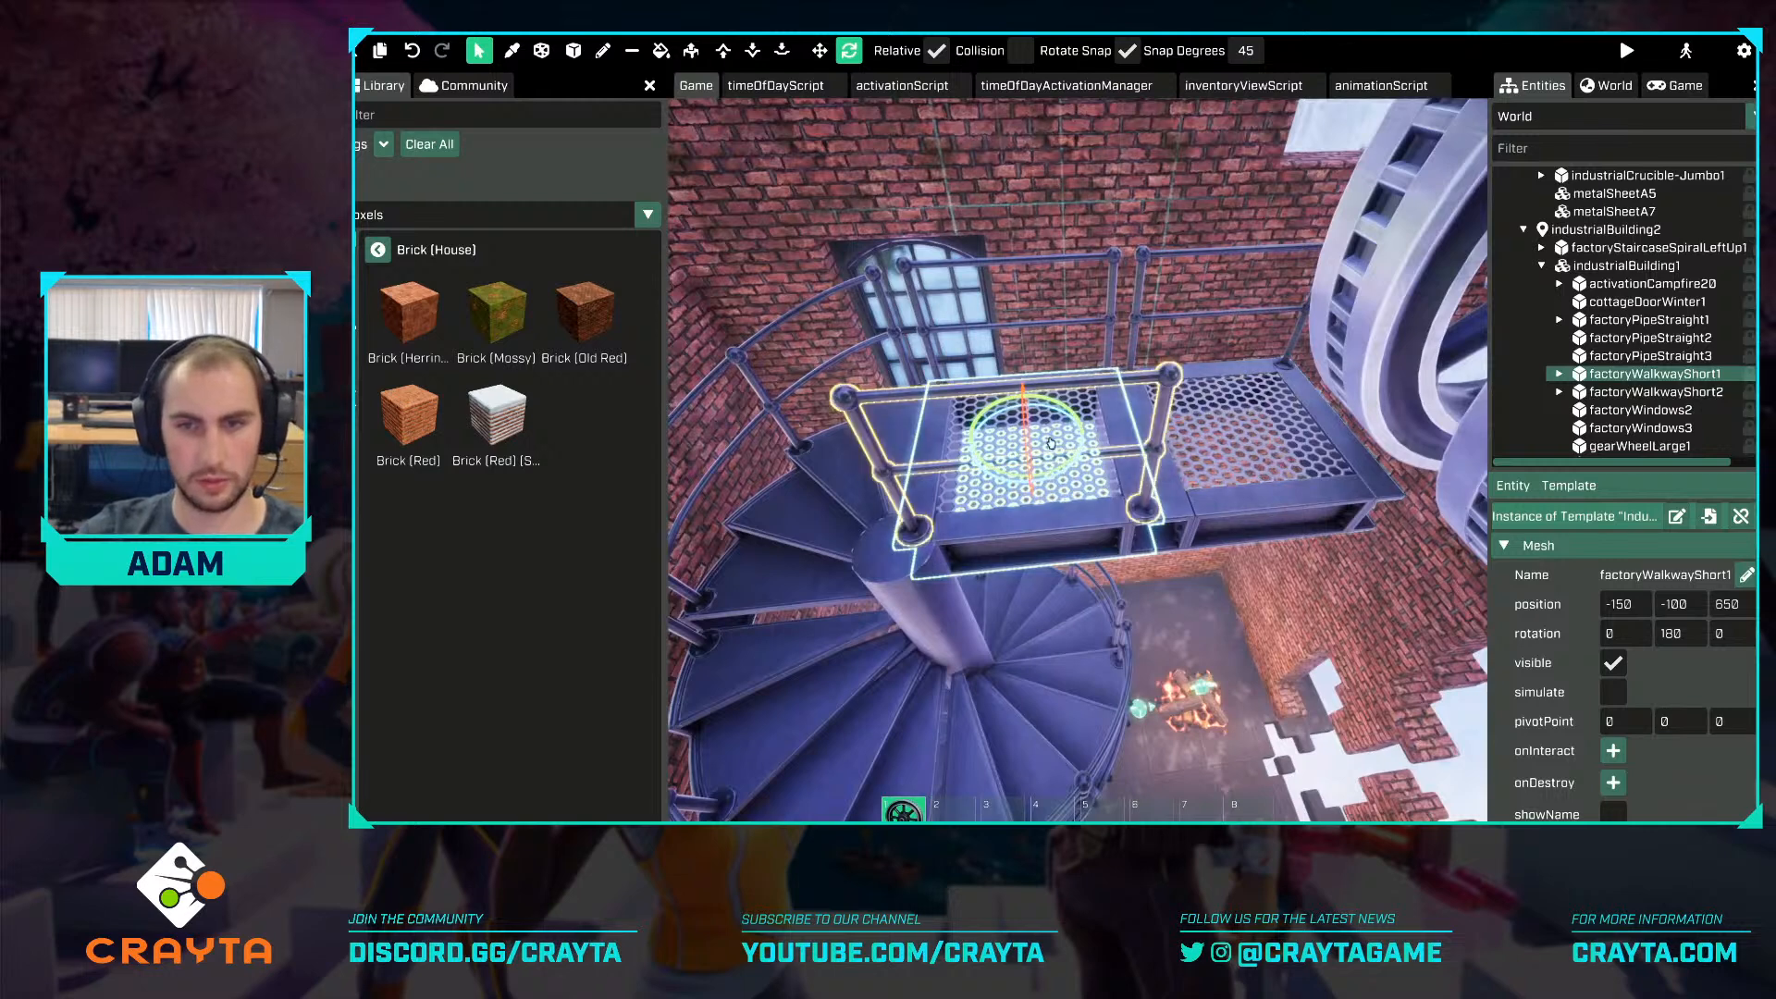
drag(1061, 412, 1034, 438)
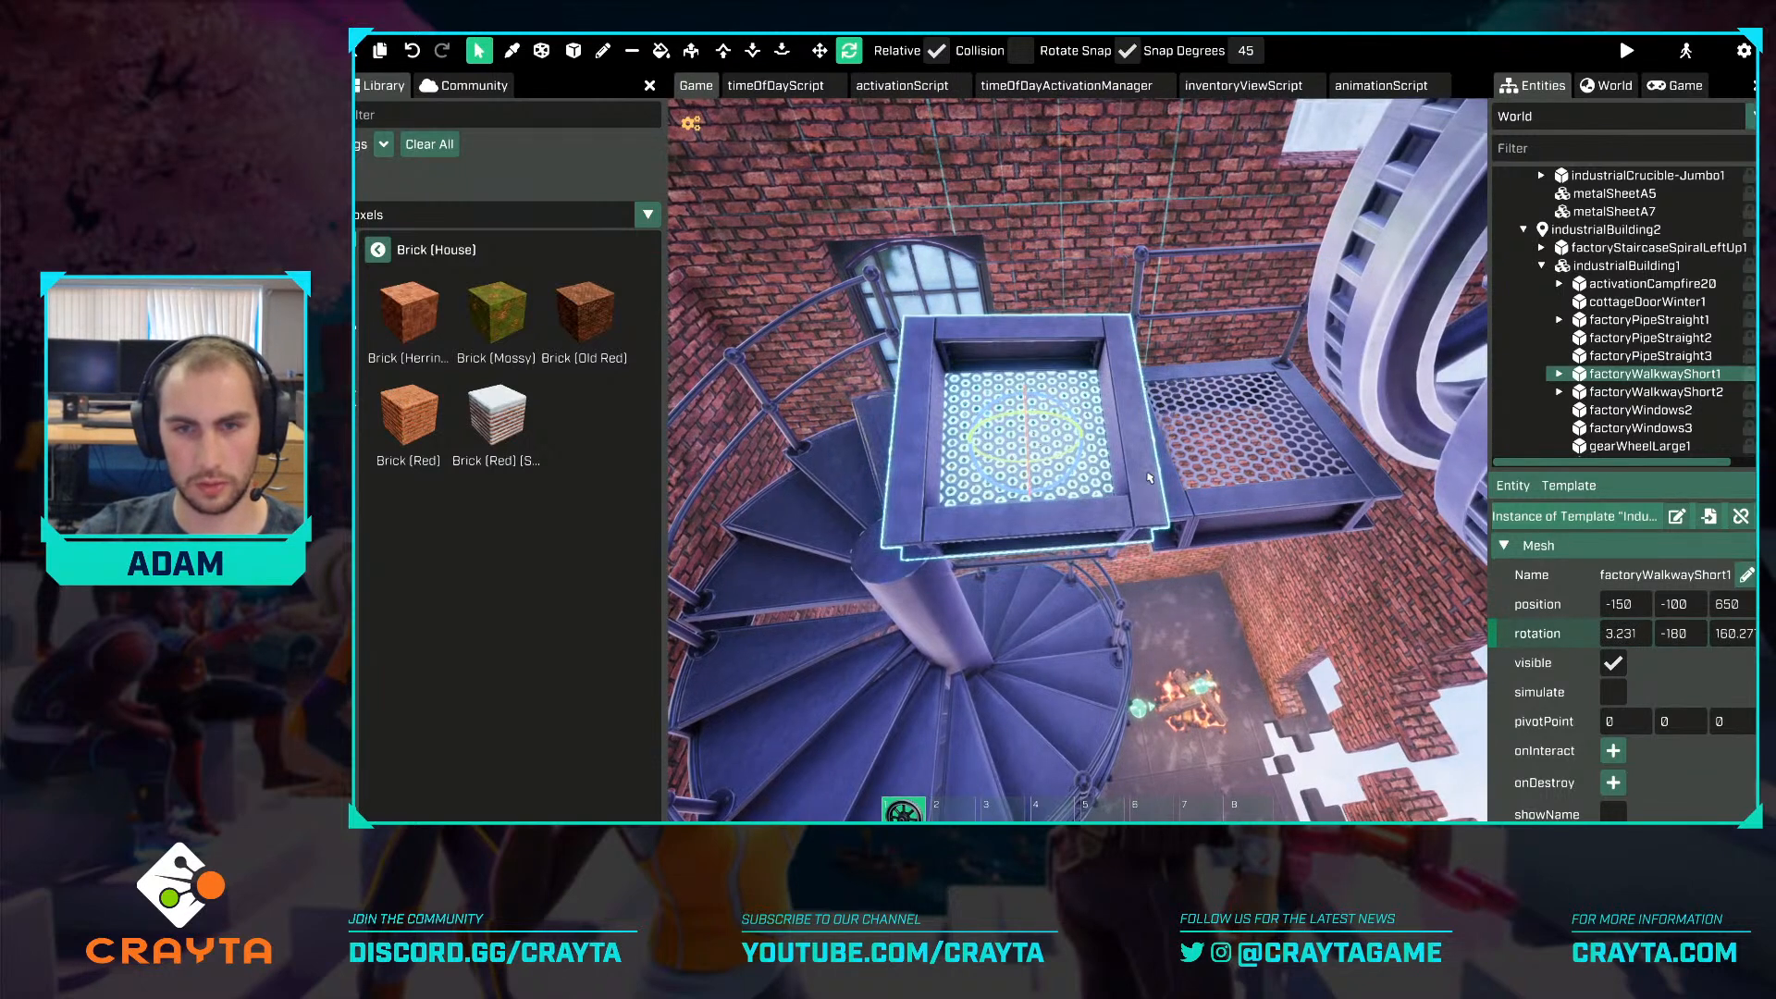
key(ctrl+z)
right_drag(1150, 479, 1127, 528)
drag(1119, 502, 1079, 516)
key(r)
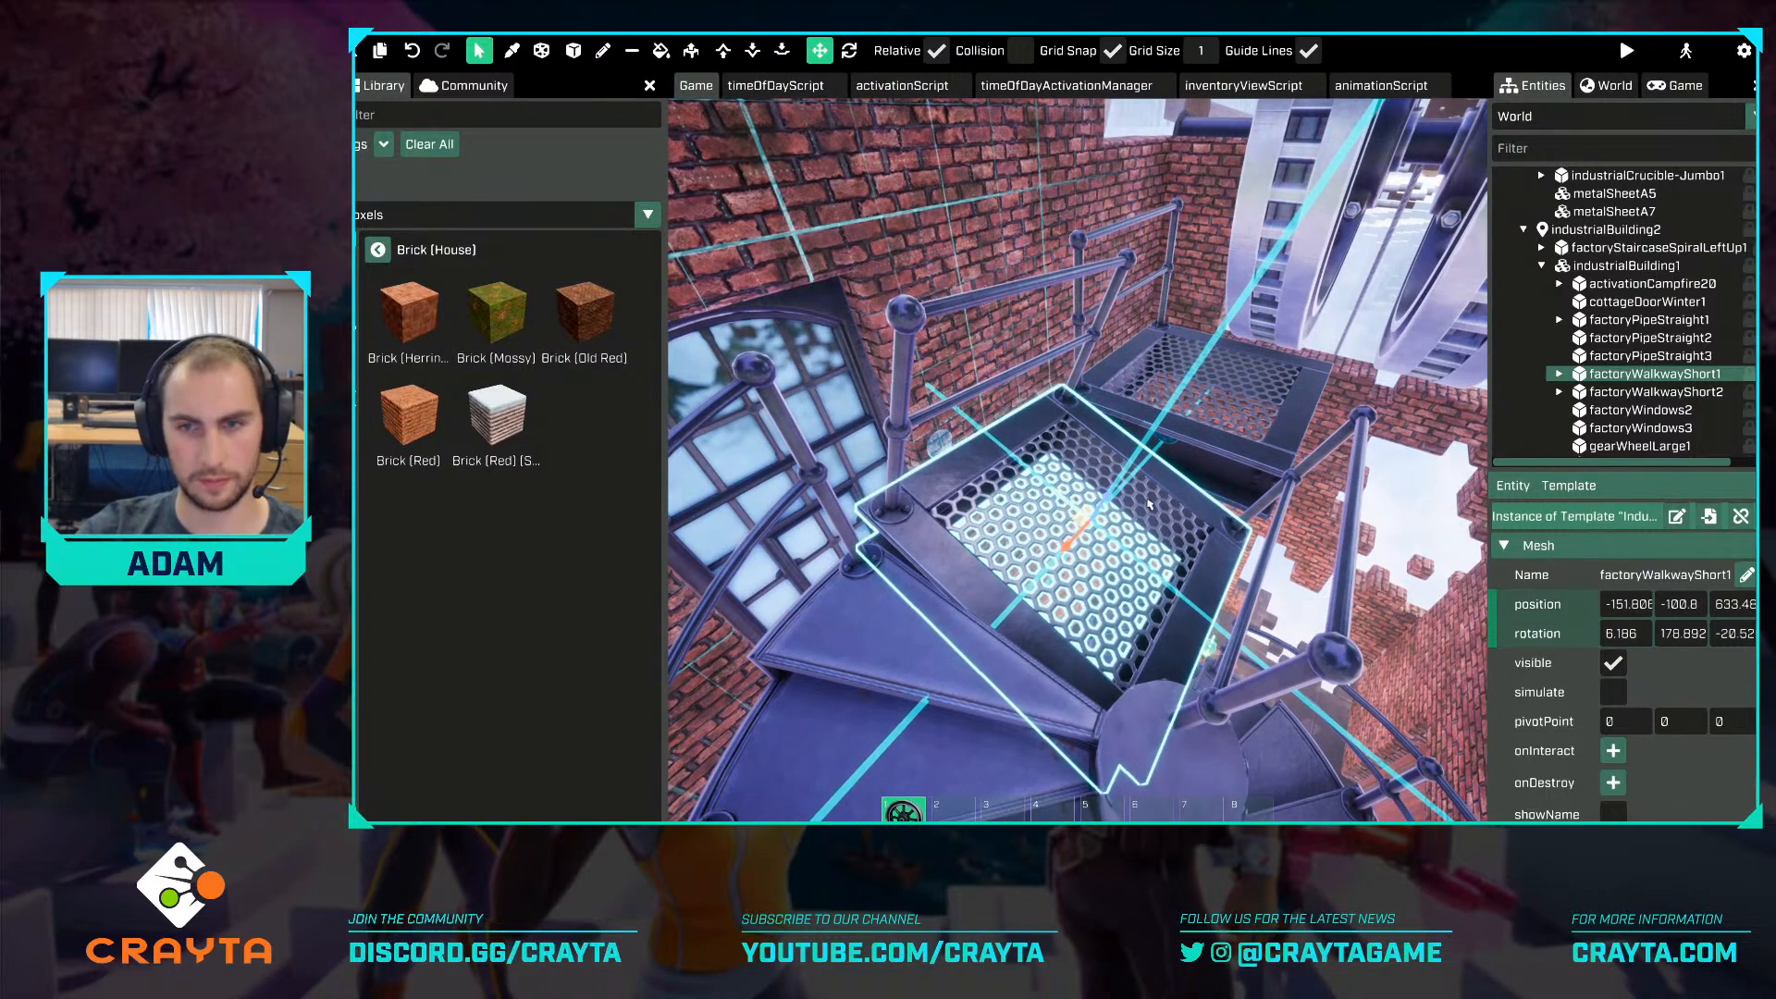
Tilt the remaining walkway section nearest the winding wheels about 10 degrees and shift it slightly.
right_drag(1061, 501, 1089, 469)
click(1092, 468)
key(w)
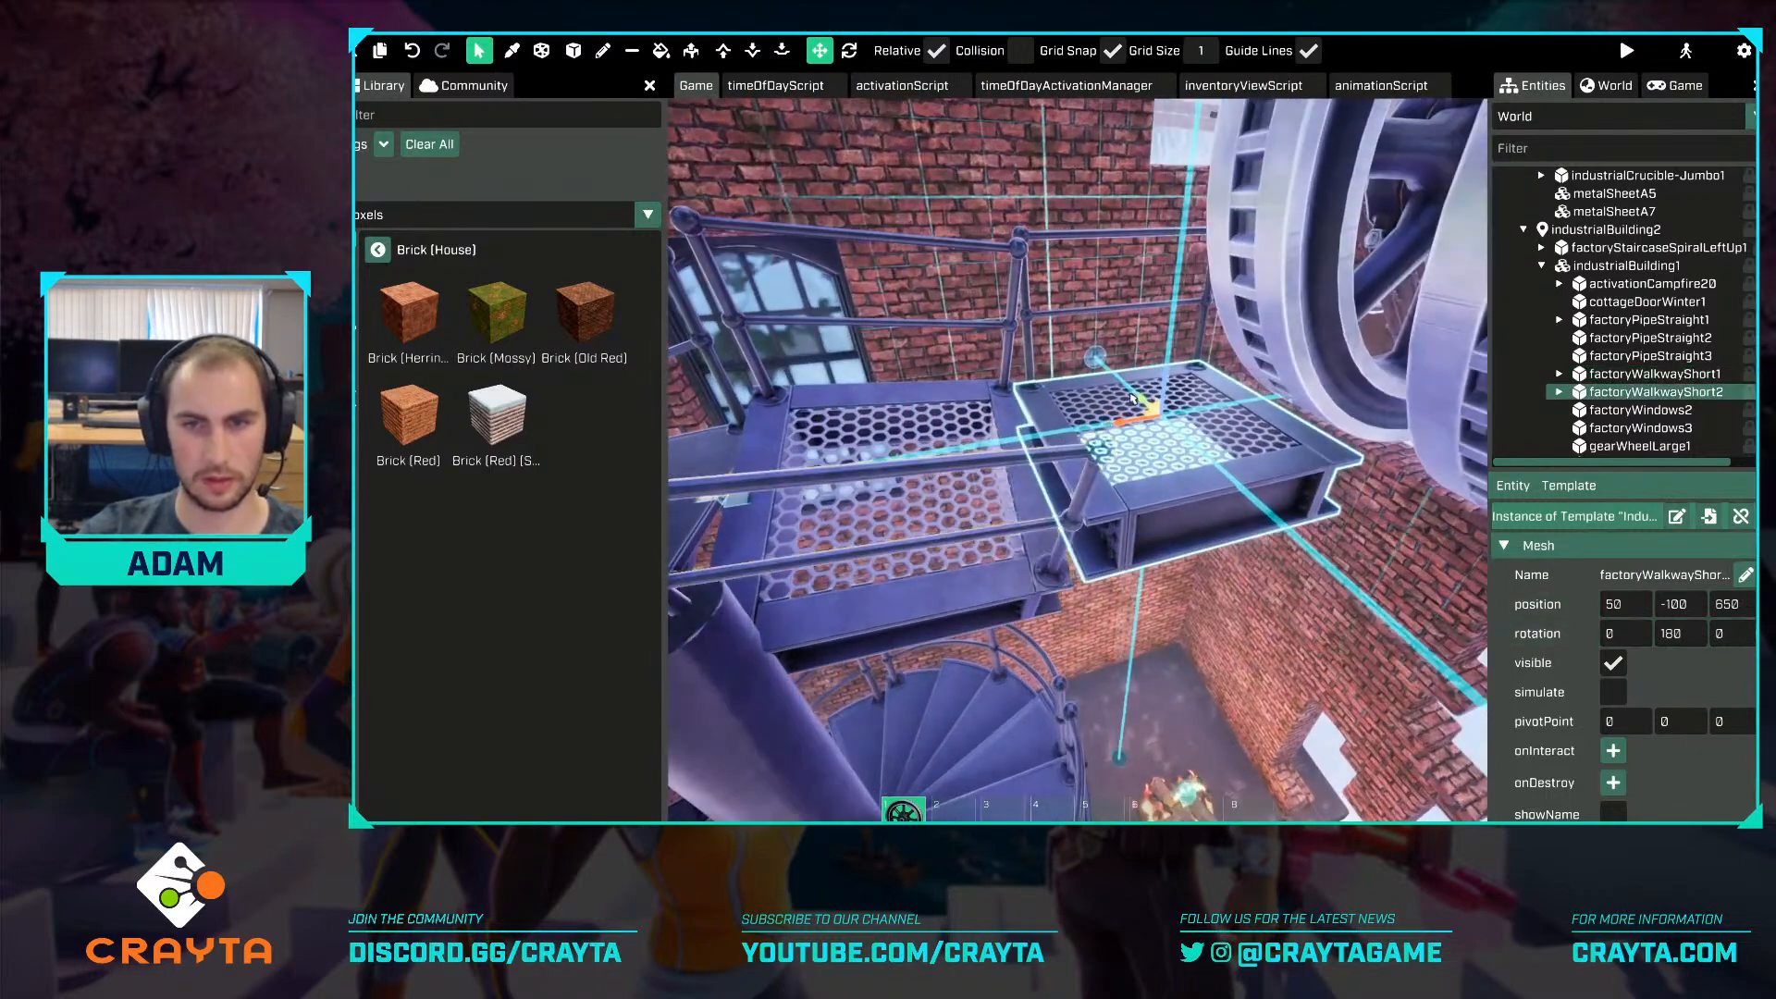
key(r)
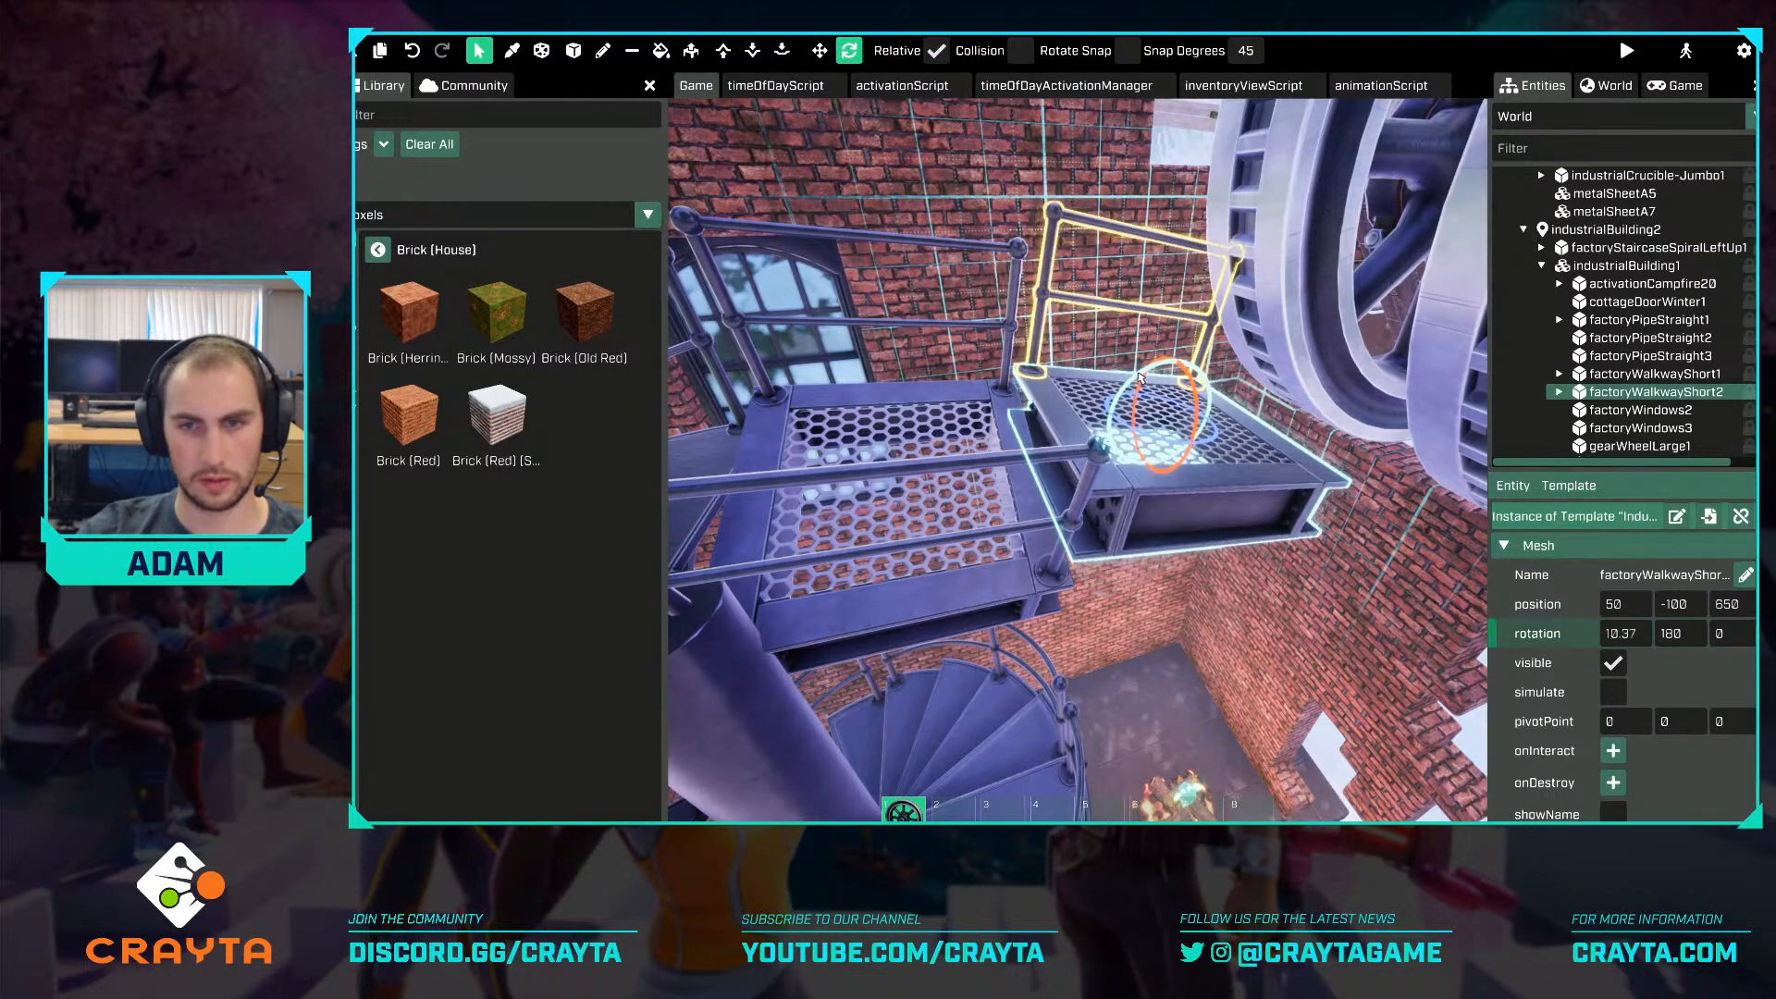
key(r)
drag(1174, 394, 1122, 453)
Inspect the second tower's exterior walls from all sides for further areas to damage.
right_drag(1121, 457, 1291, 361)
key(w)
key(s)
click(1155, 233)
key(w)
key(w)
key(s)
key(a)
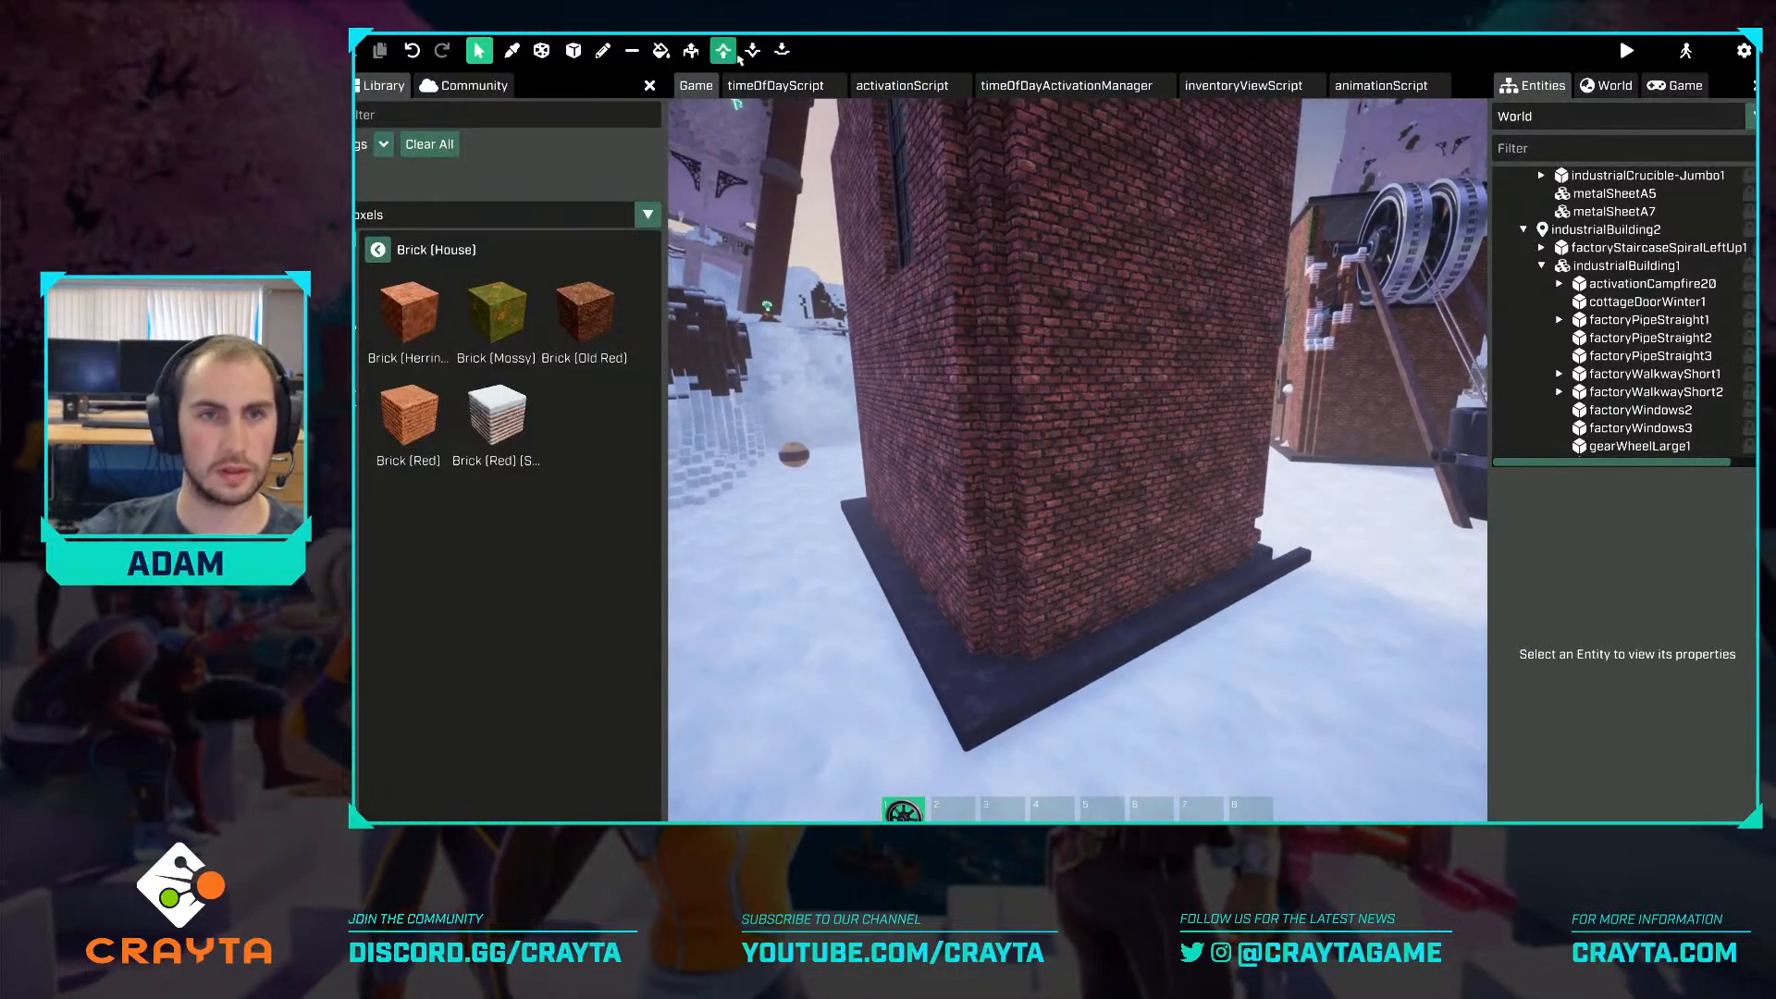
click(753, 52)
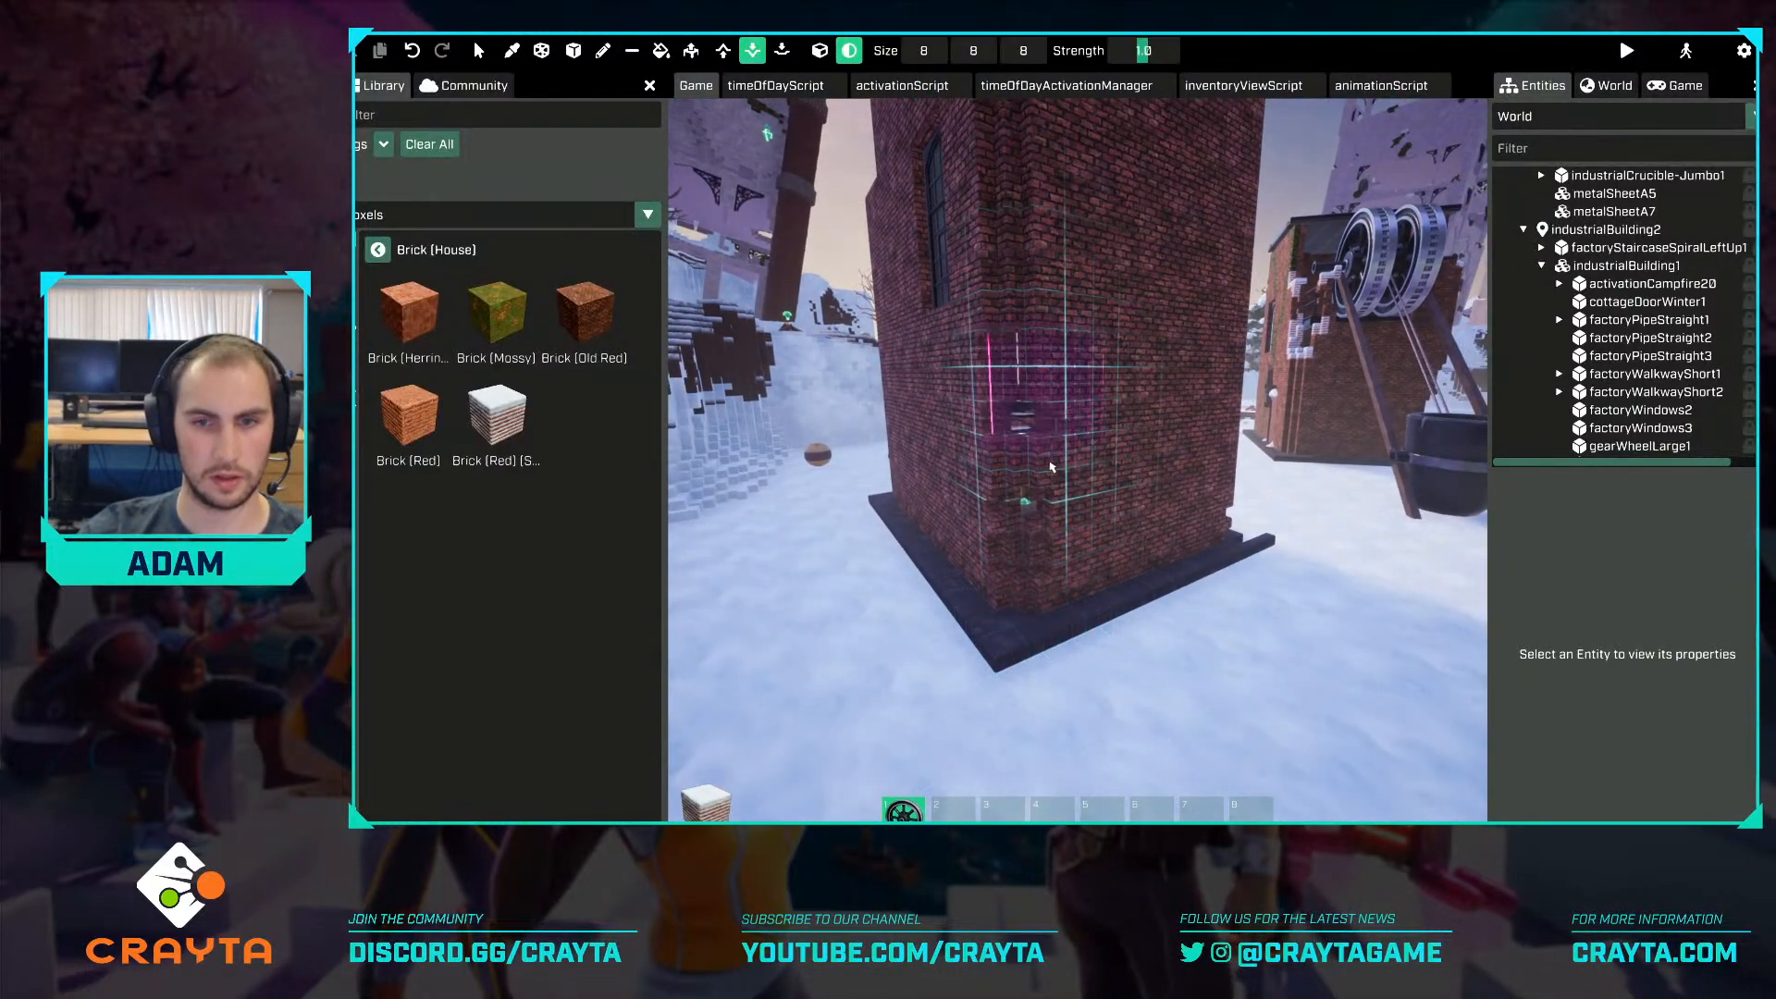
key(a)
right_drag(970, 425, 1128, 476)
key(a)
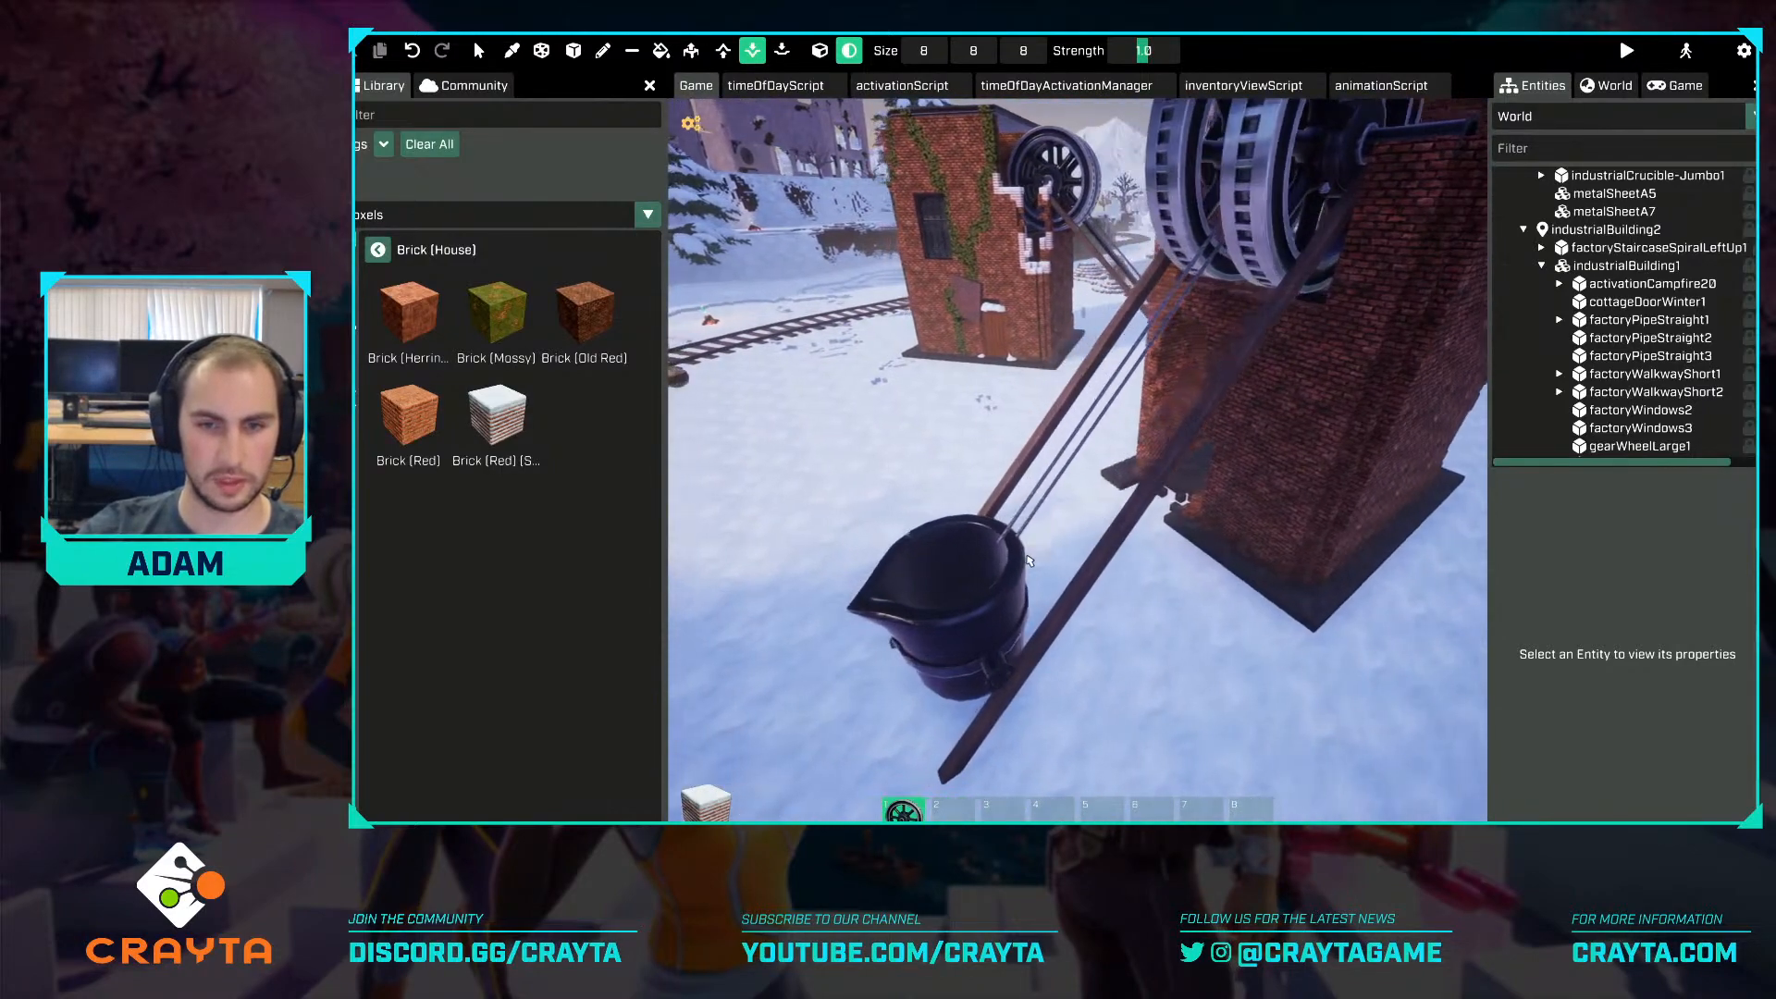
key(Escape)
Take the outer large gear wheel off the second tower and lower it to the snow at position 400, 62.5, 75.
right_drag(970, 425, 1053, 380)
key(a)
key(w)
click(1110, 442)
key(s)
key(a)
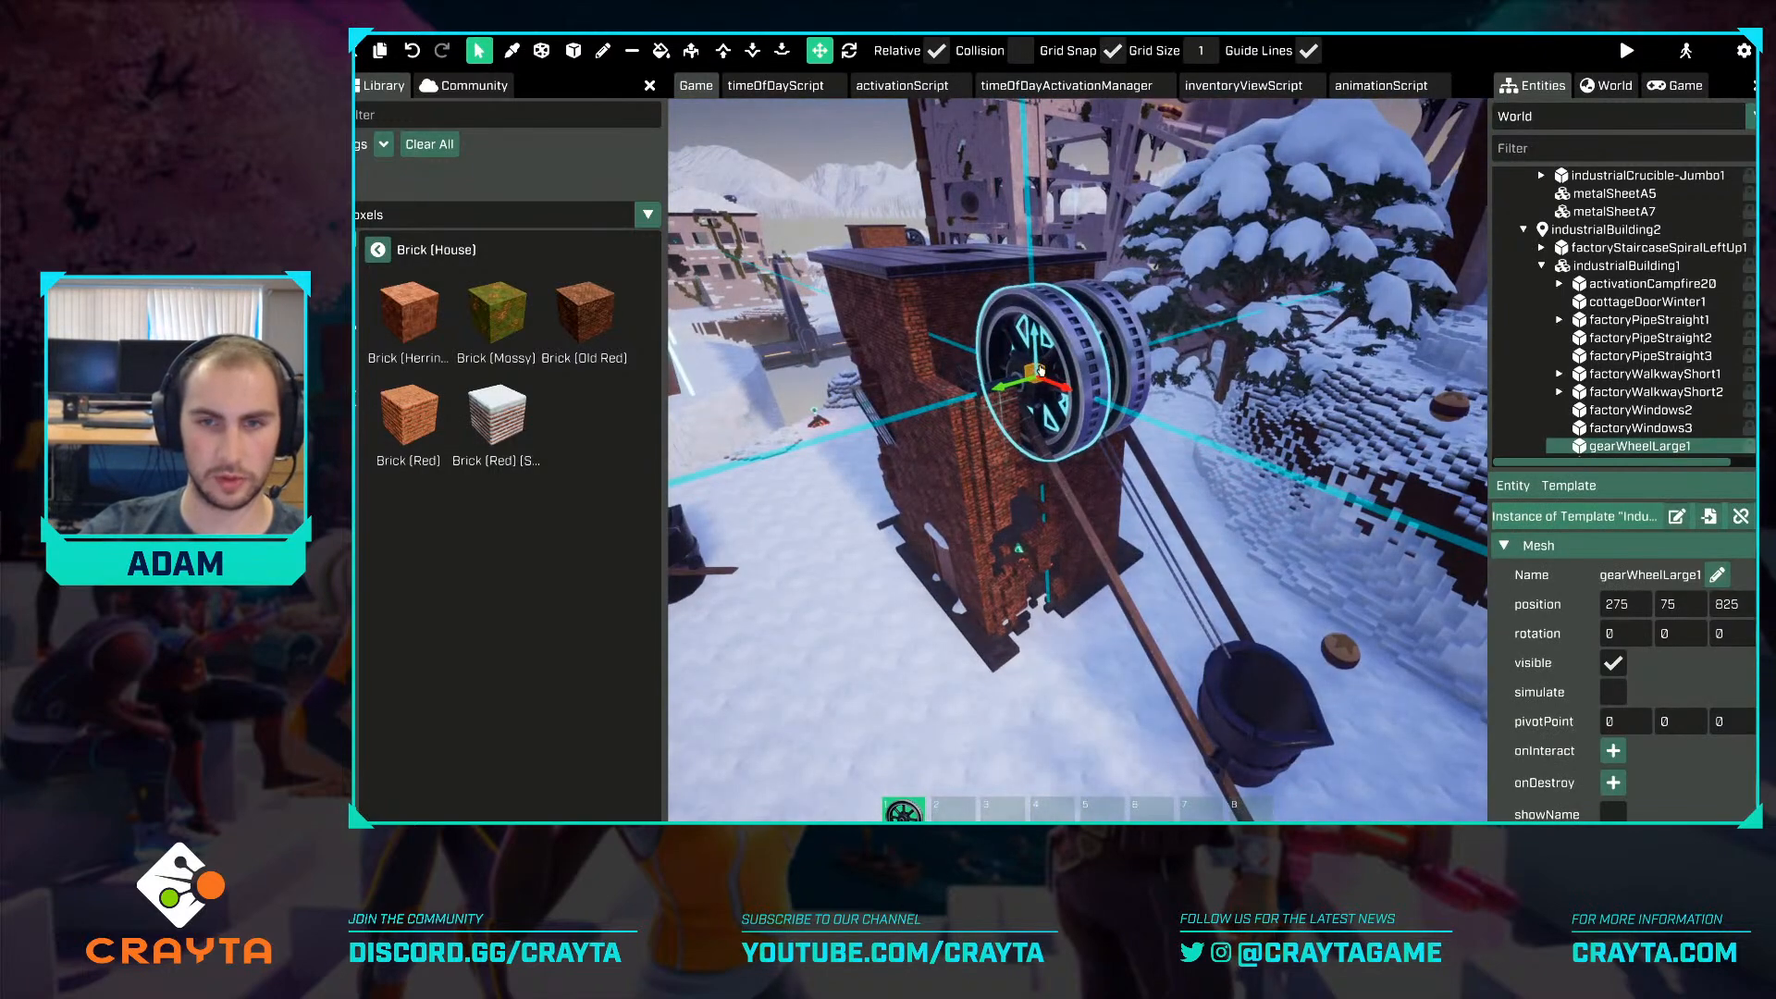
drag(1043, 370, 1086, 628)
Lay the fallen gear wheel over at a rotation of about -18, 5, 75 and adjust its position on the snow.
key(r)
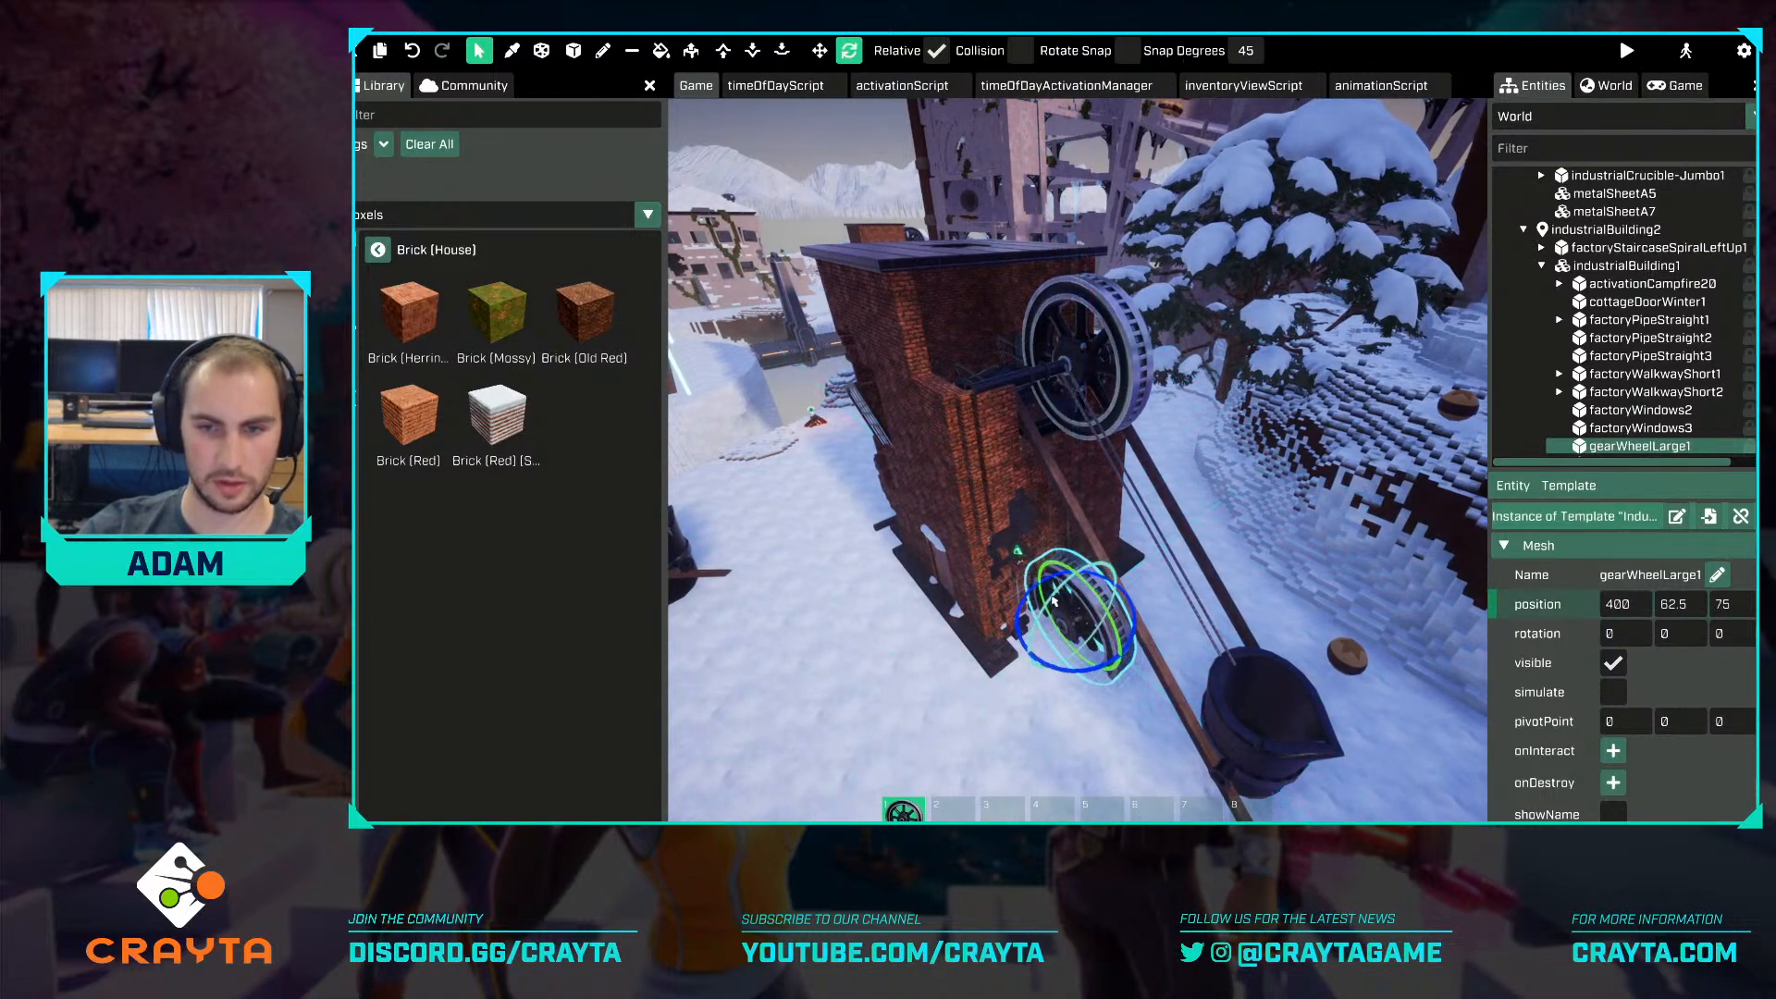
drag(1011, 682, 1013, 682)
key(w)
right_drag(1013, 681, 1042, 638)
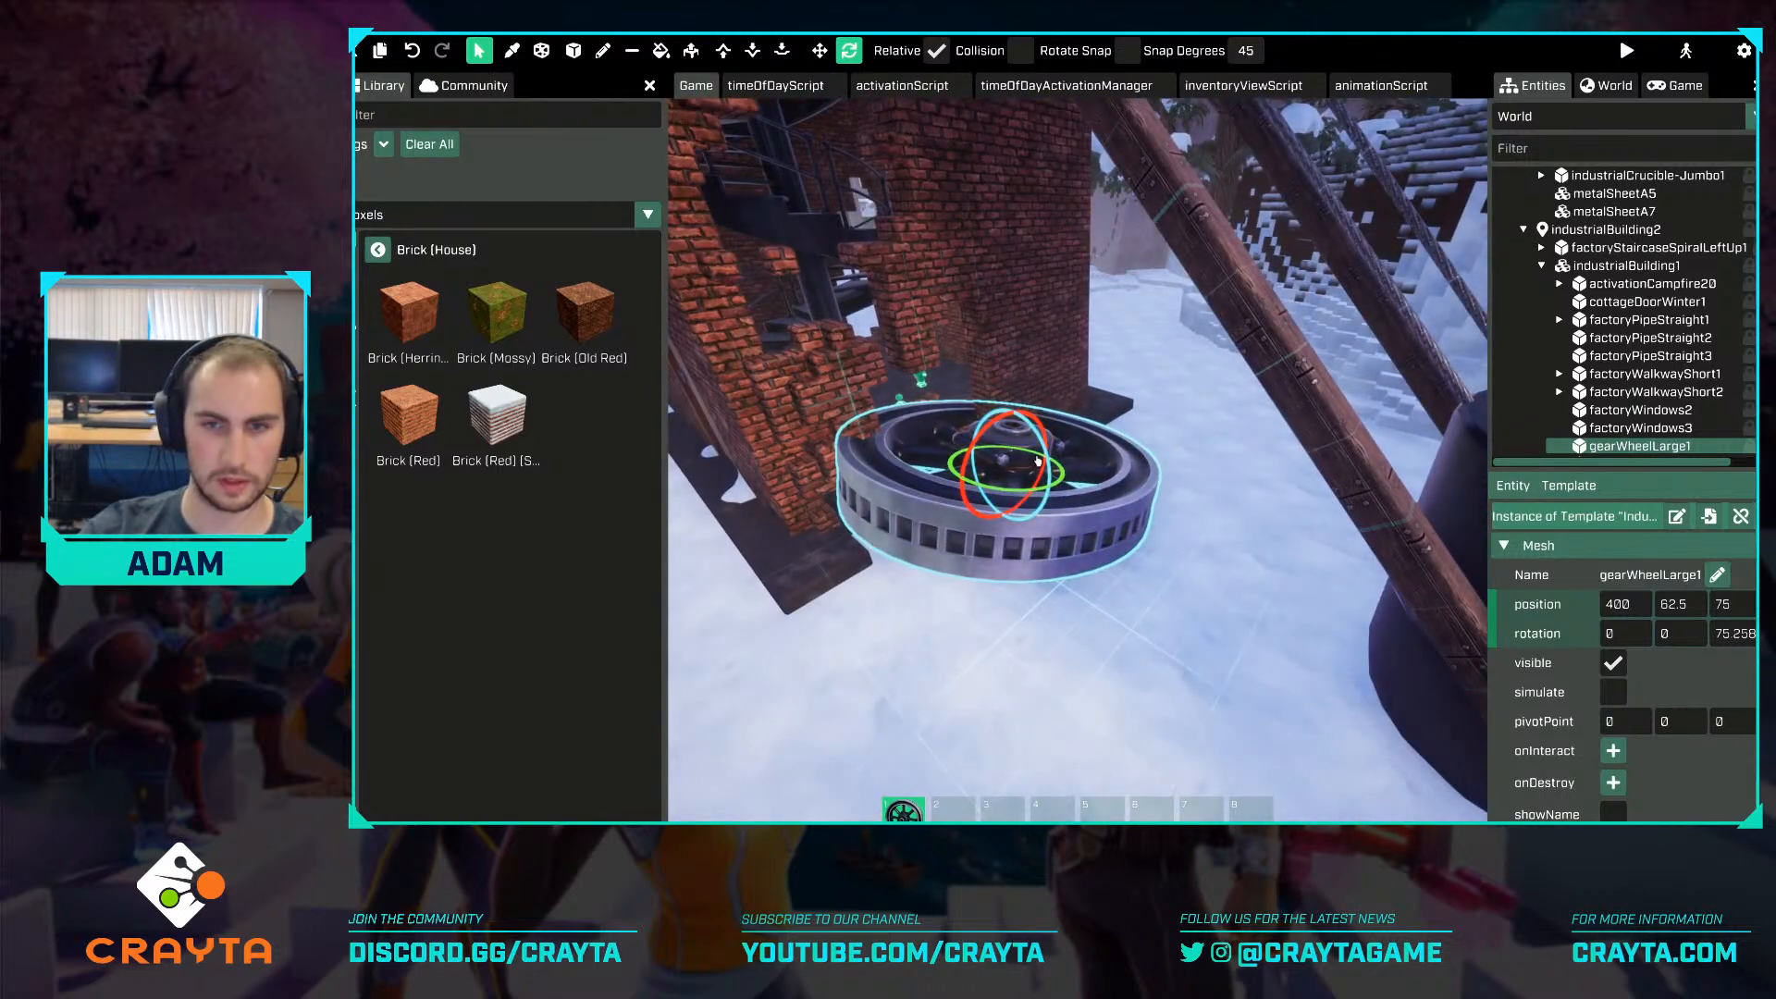
drag(1038, 460, 1046, 424)
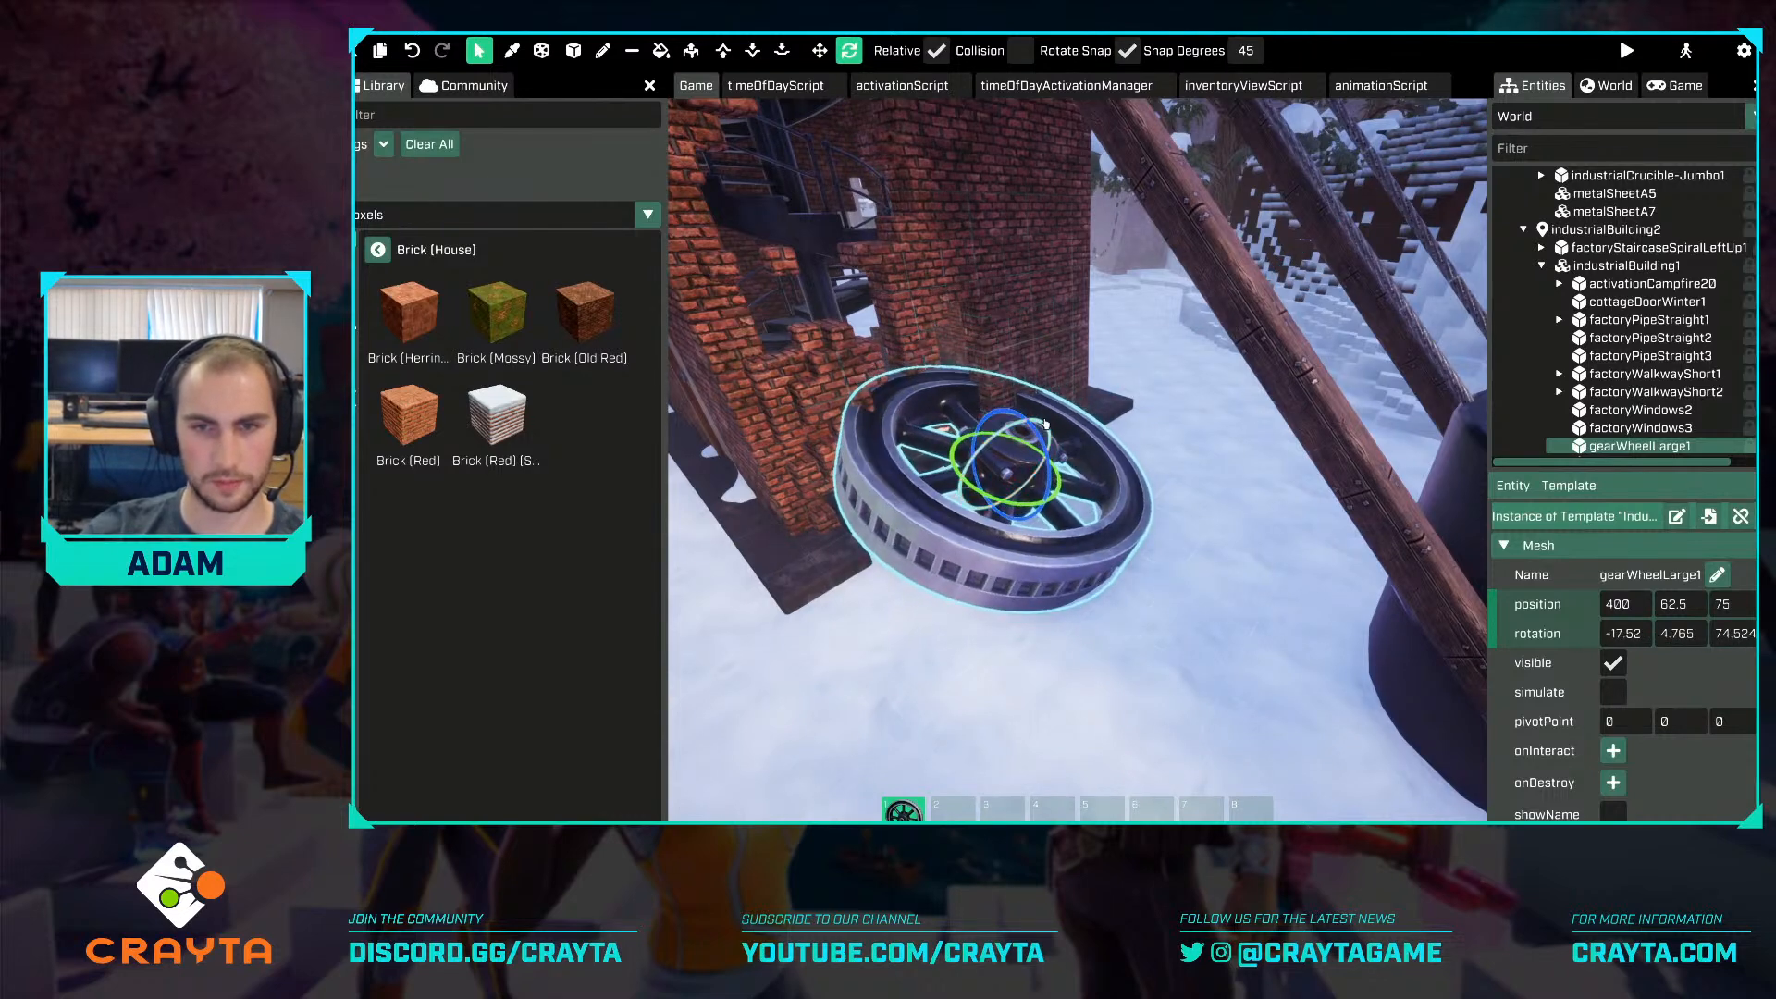
key(w)
drag(1029, 493, 1073, 535)
click(1210, 656)
Erode the brick at the second tower's upper wall corner beneath the outer winding-shaft pipe.
right_drag(1210, 655, 1085, 572)
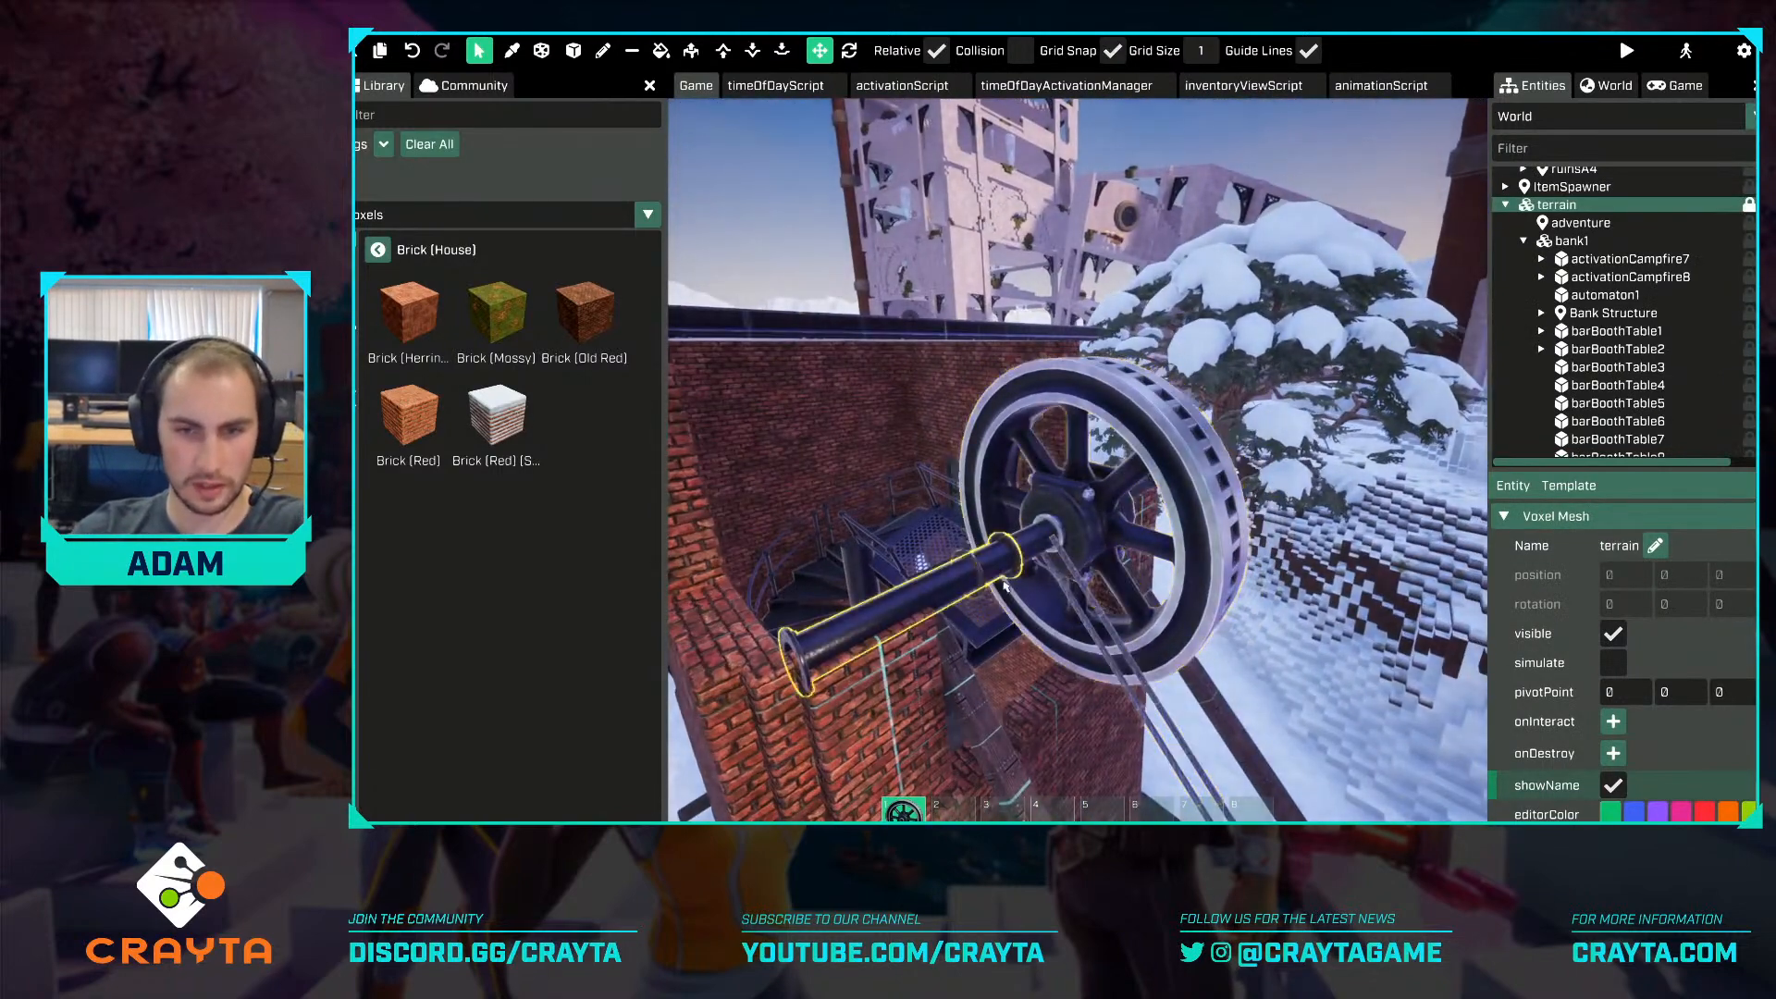
click(935, 603)
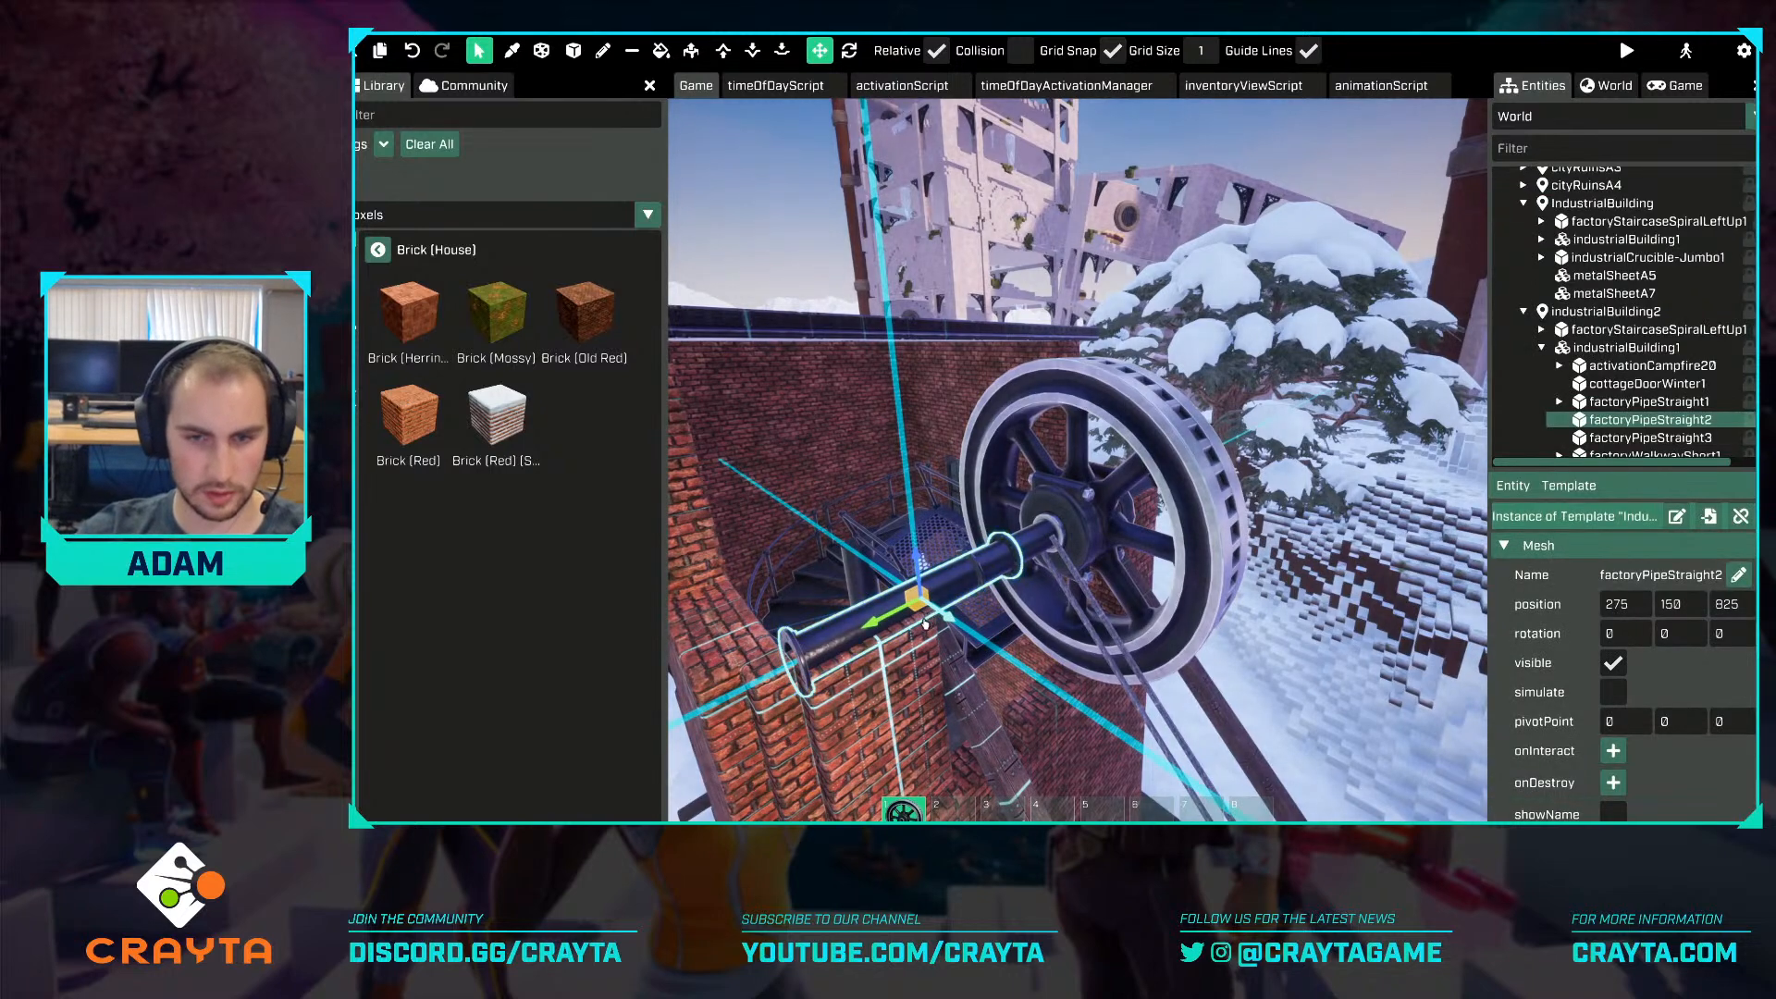
click(752, 50)
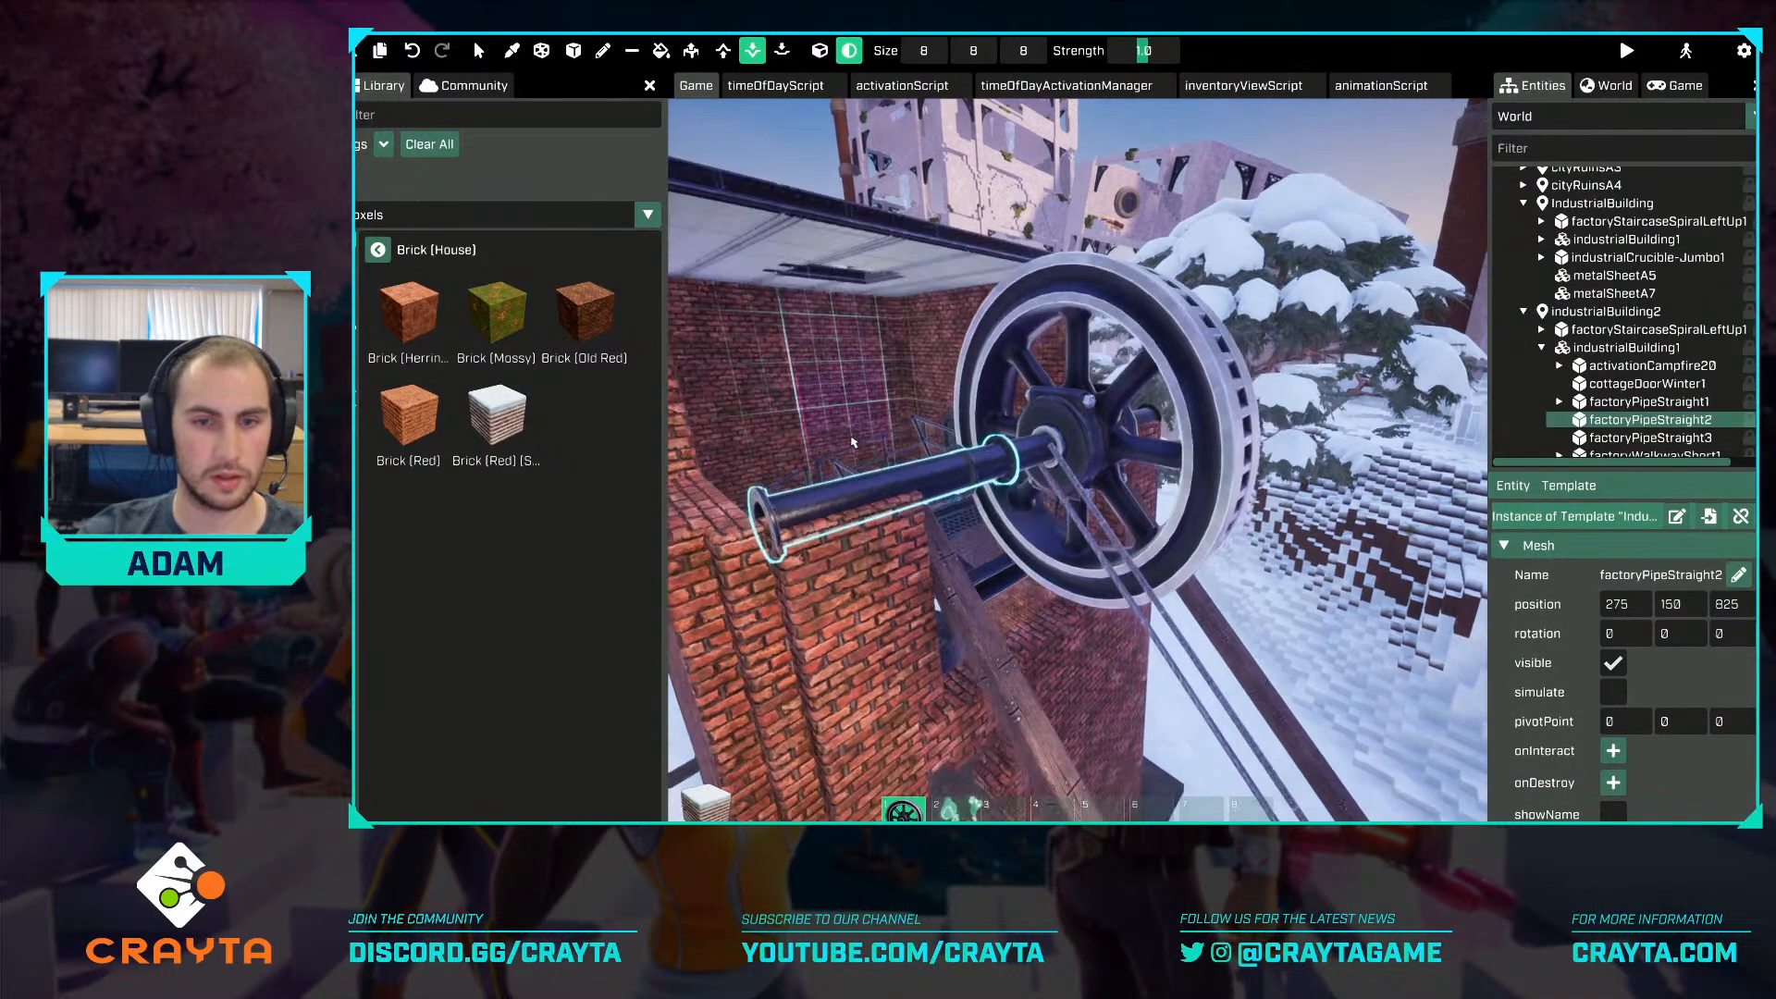
click(895, 474)
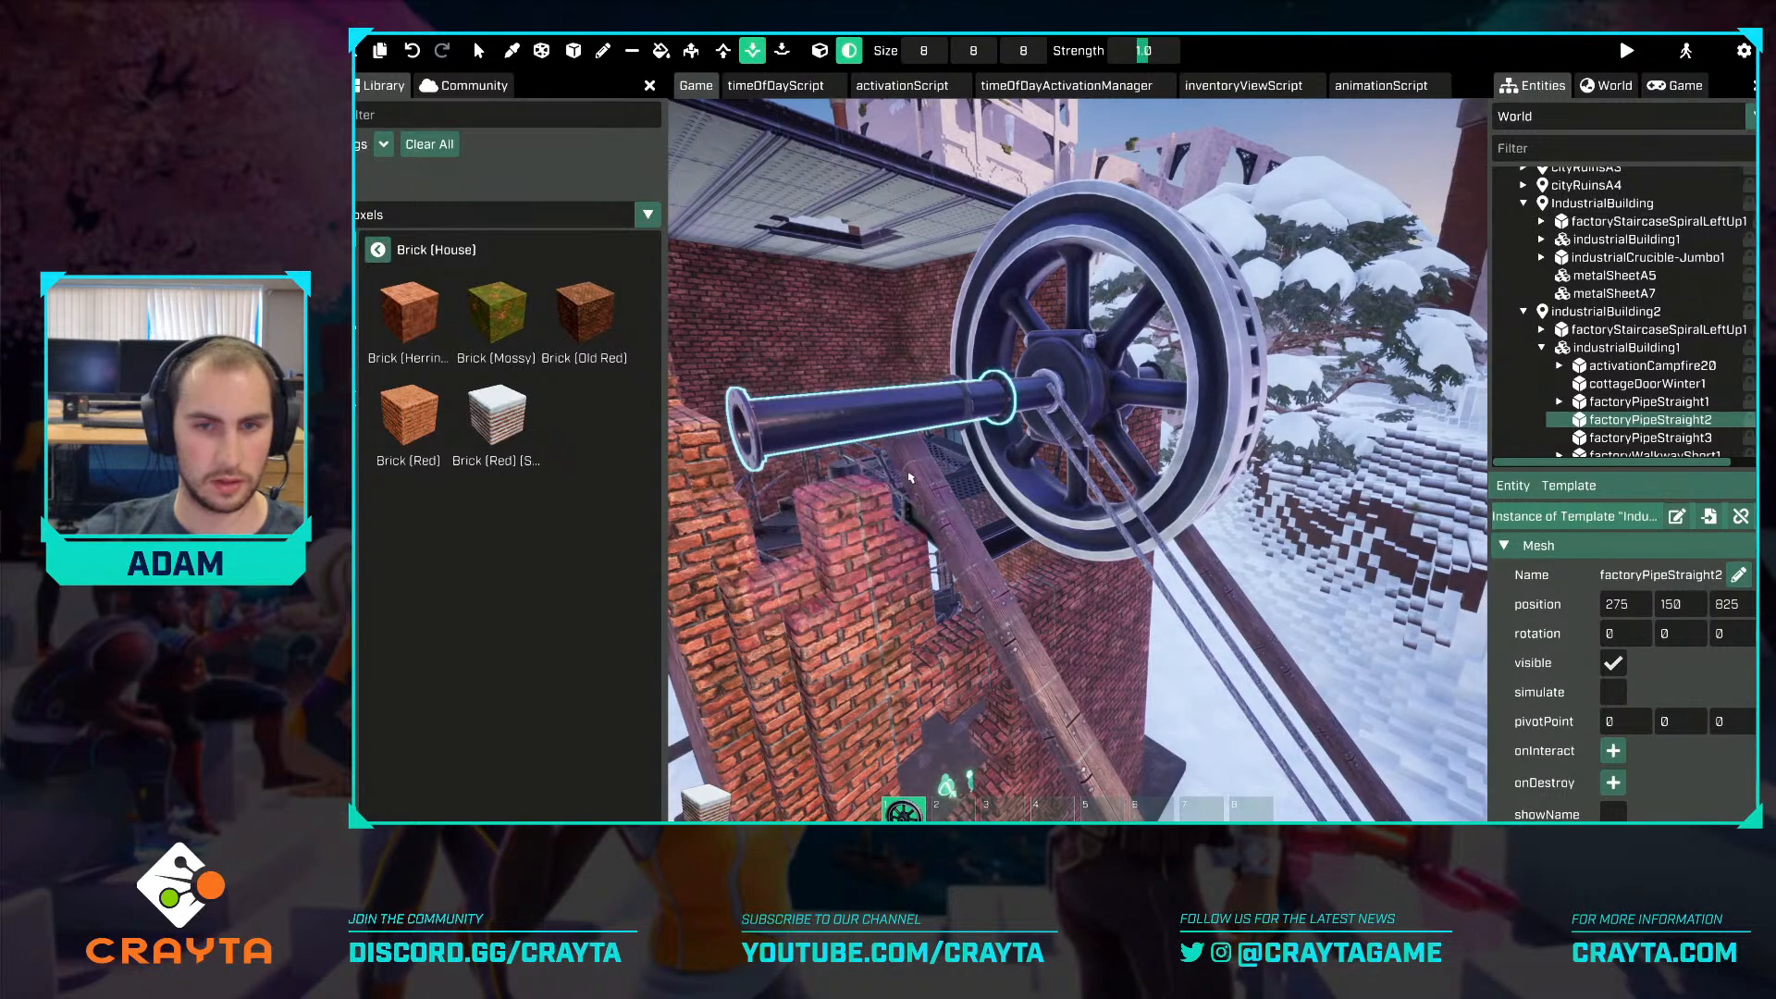
key(Escape)
Lower the outer shaft pipe onto the eroded wall at about 275, 188, 761 and tilt it to about 0, 17, 23.
key(g)
drag(893, 370, 824, 494)
key(g)
right_drag(823, 494, 1081, 481)
key(r)
drag(1077, 476, 1058, 439)
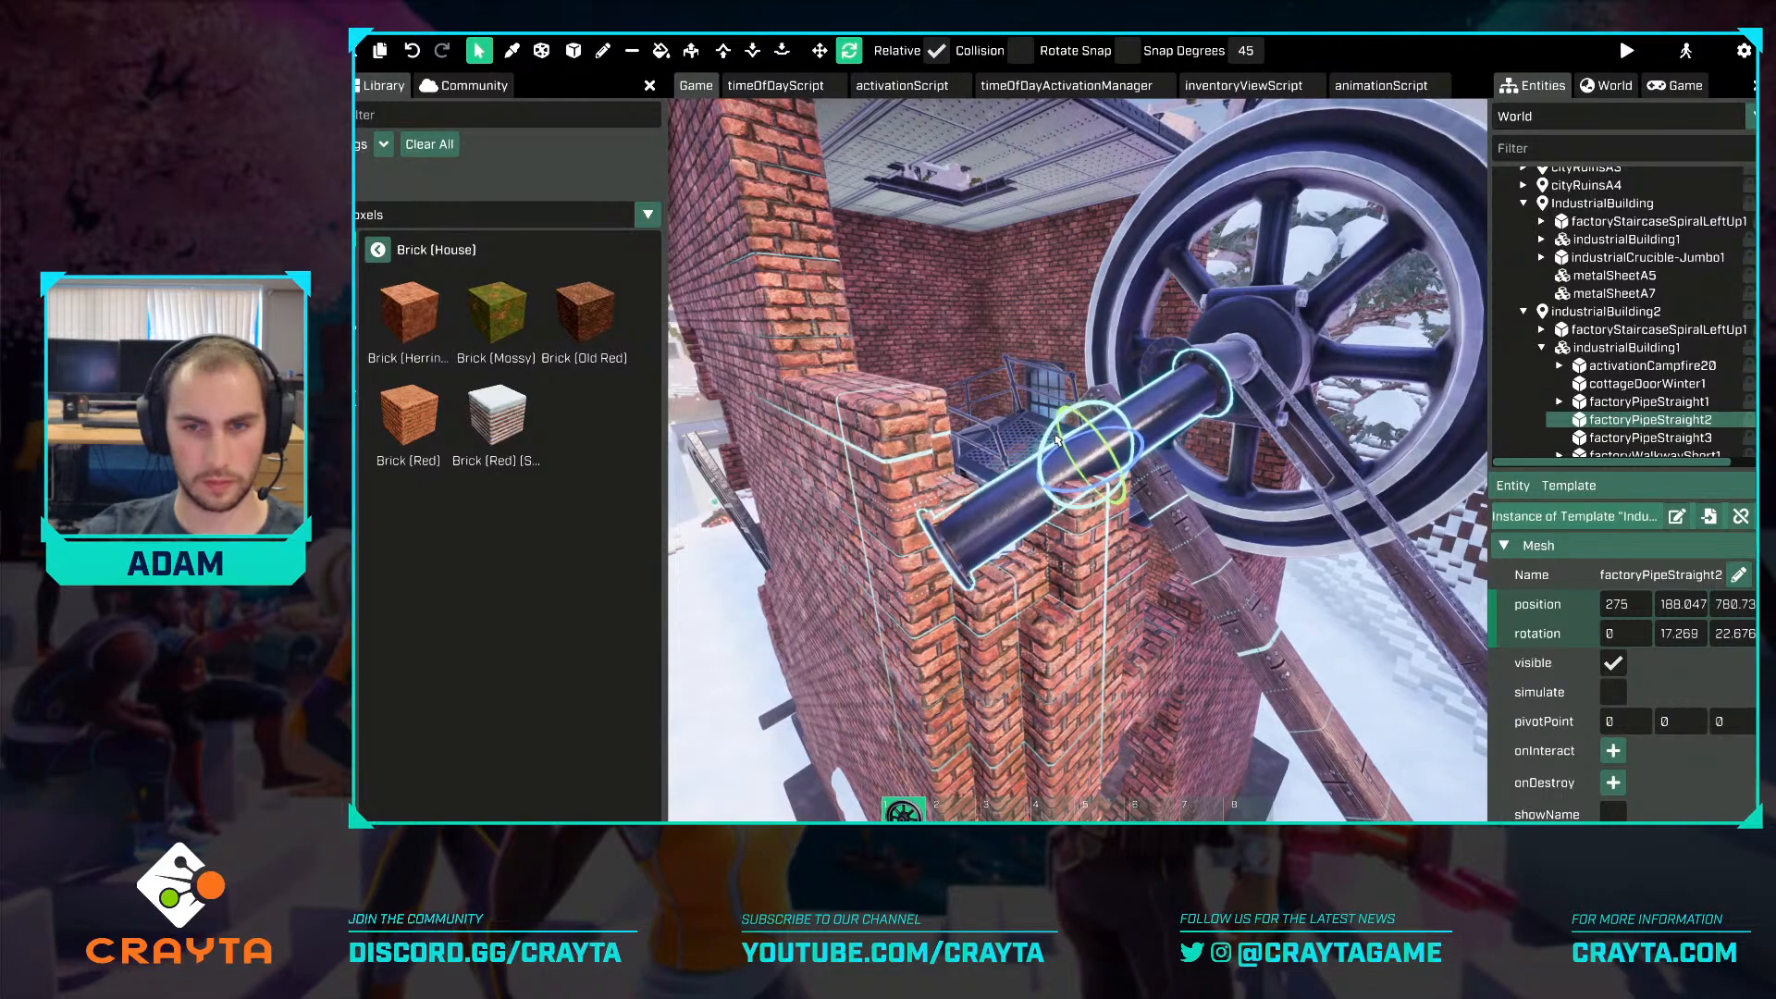
right_drag(1057, 442, 1054, 456)
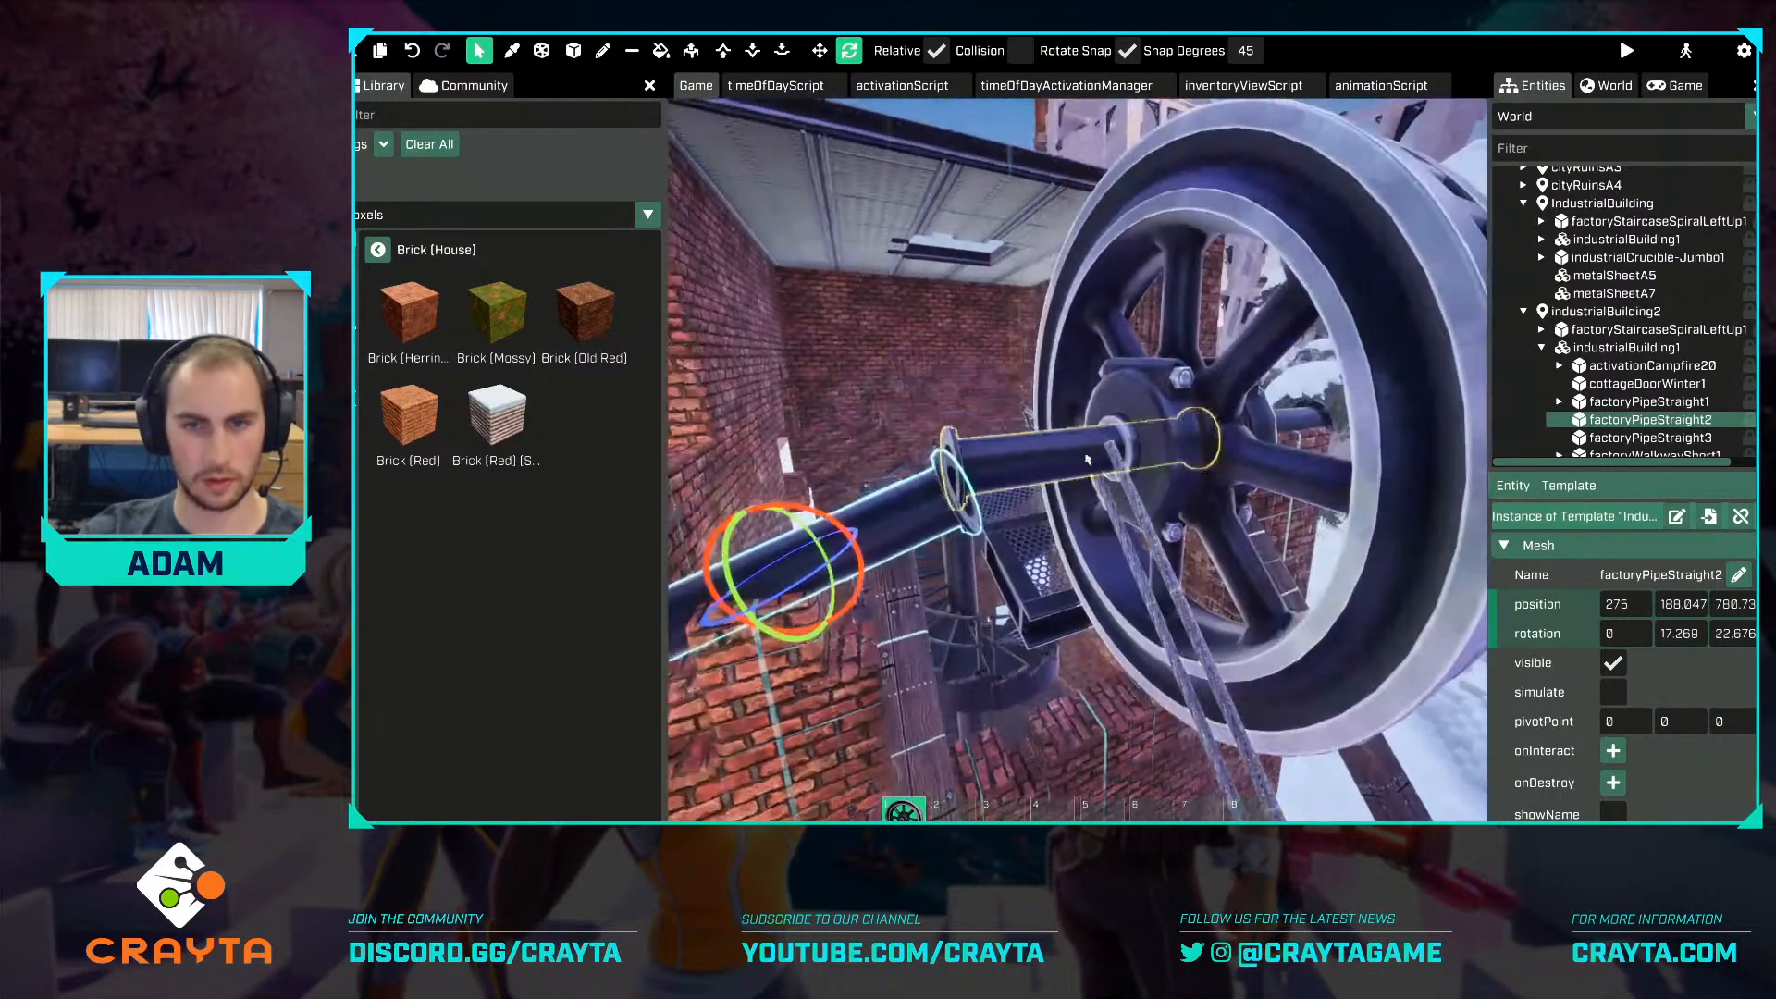
Slide the inner shaft pipe along its axis toward the remaining winding wheel, leaving its rotation at 0.
click(1073, 463)
drag(1061, 438, 1062, 444)
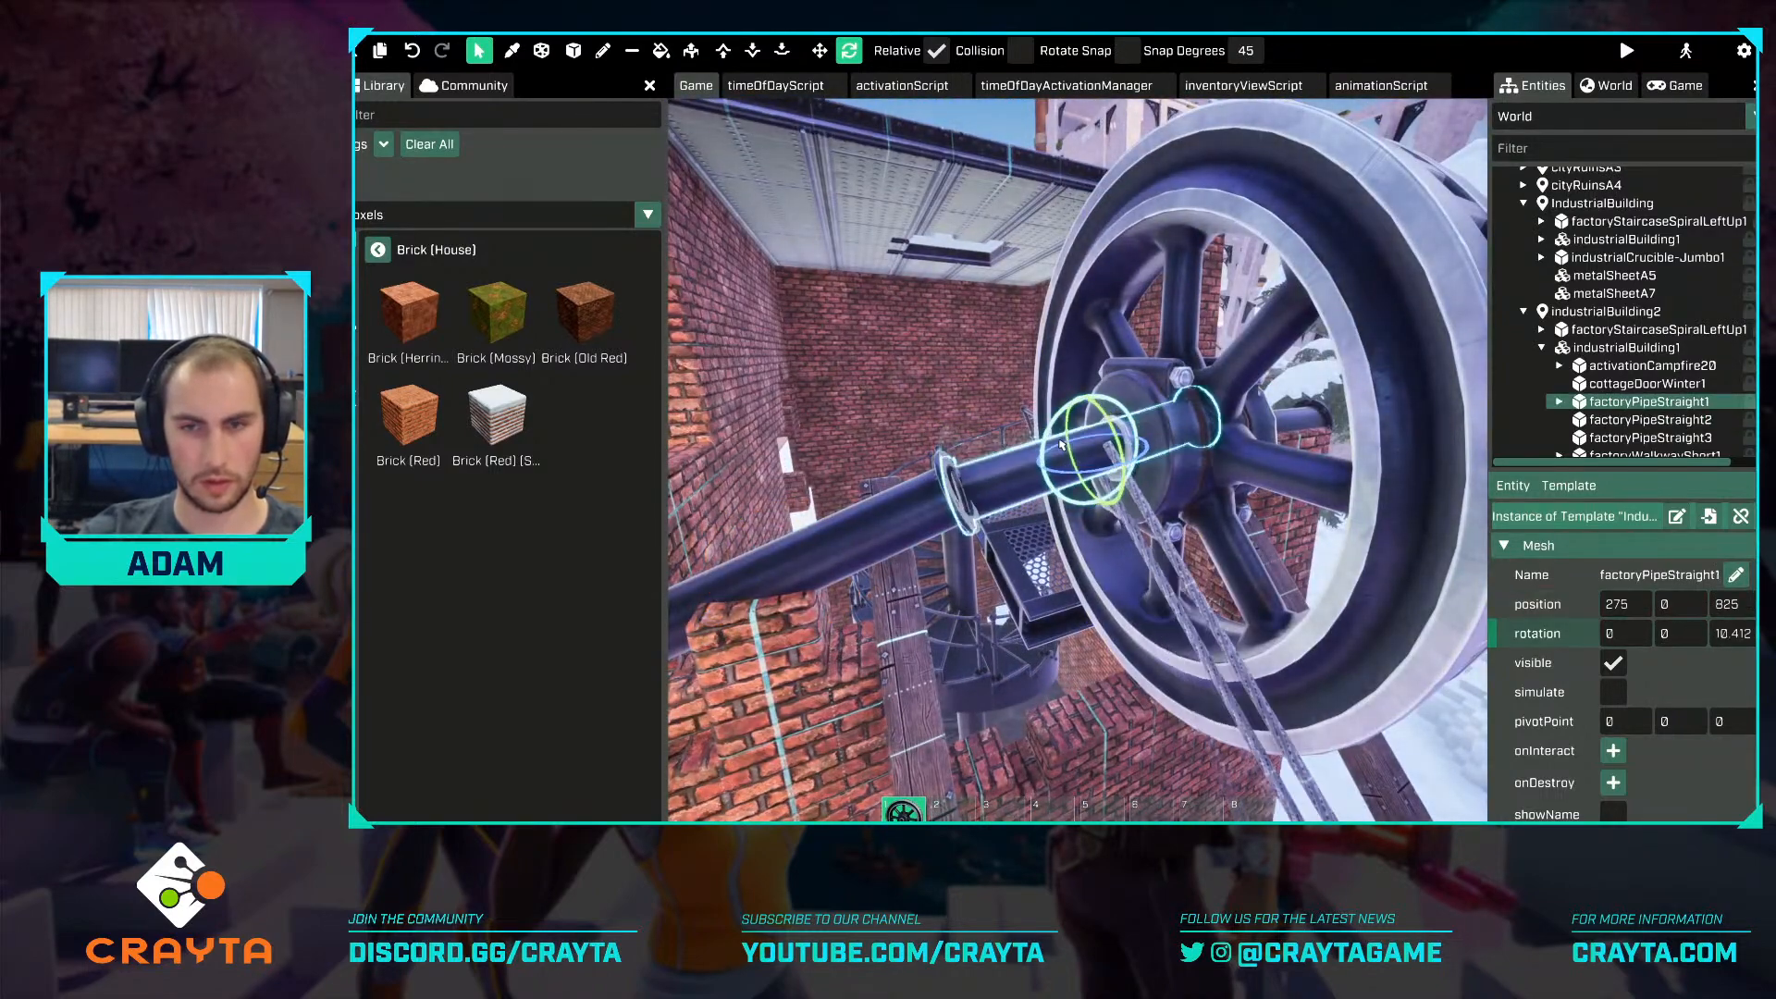
key(ctrl+z)
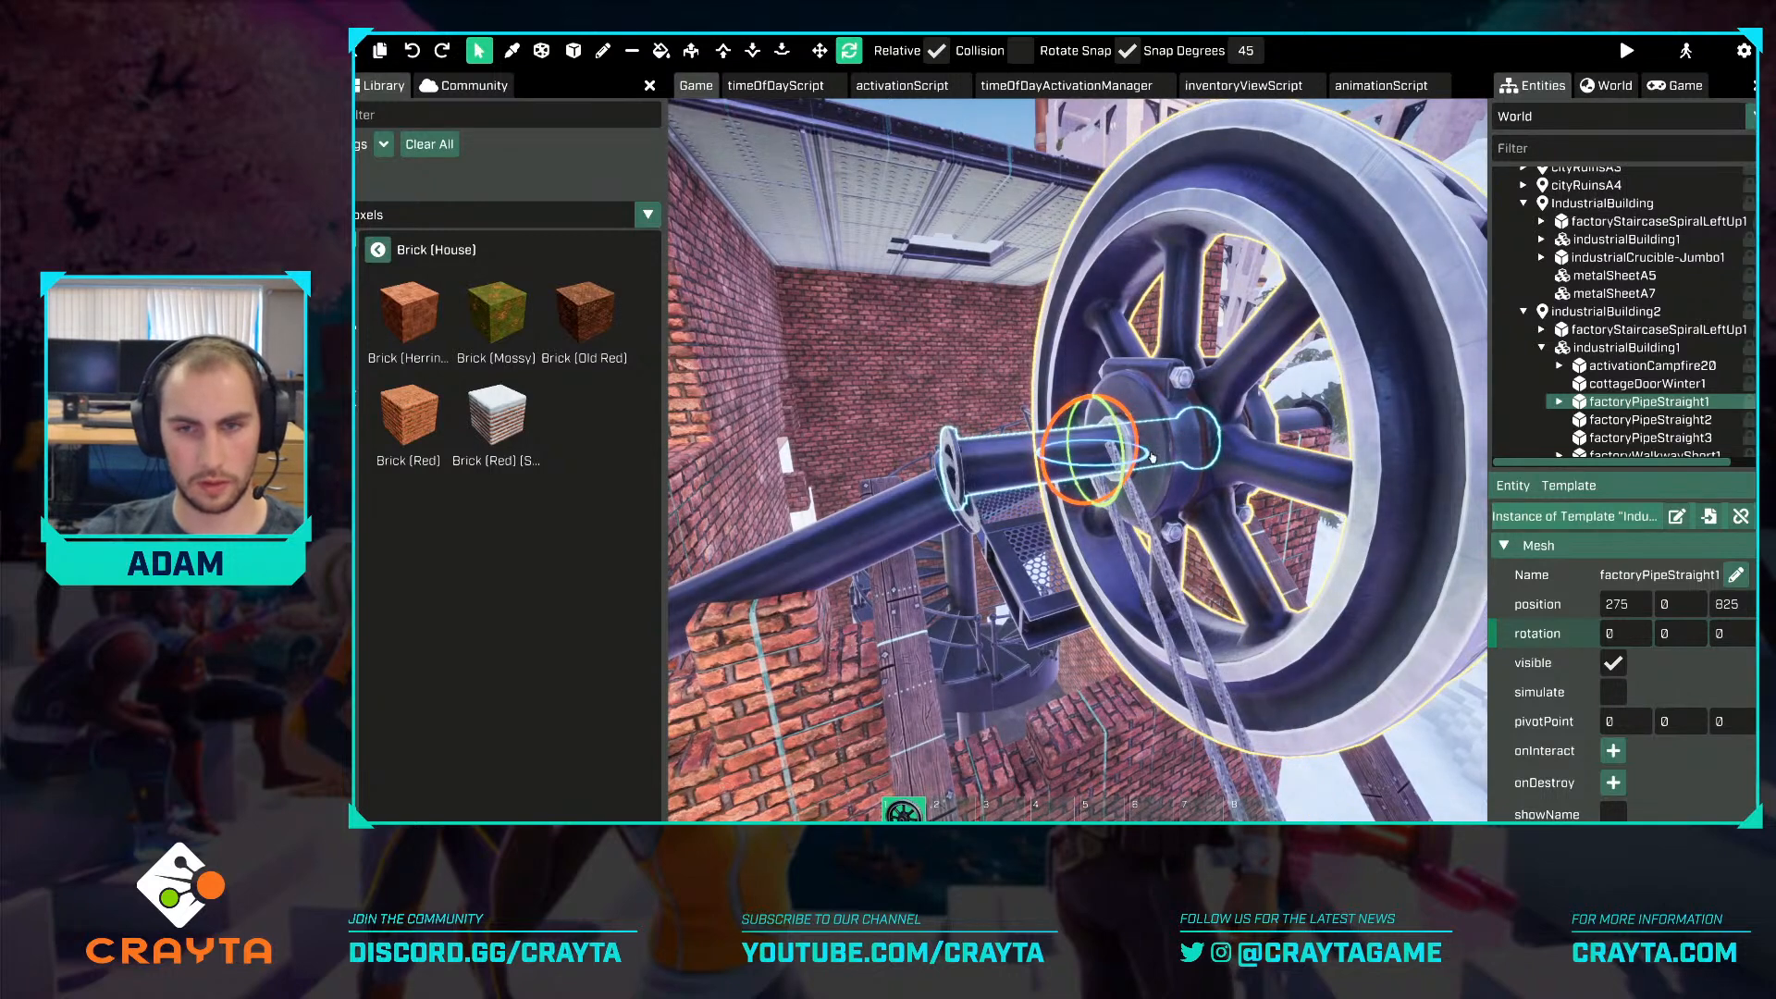
key(t)
drag(1054, 457, 1169, 516)
key(g)
key(g)
Try to shift the first crane cable beside the remaining winding wheel.
click(1183, 520)
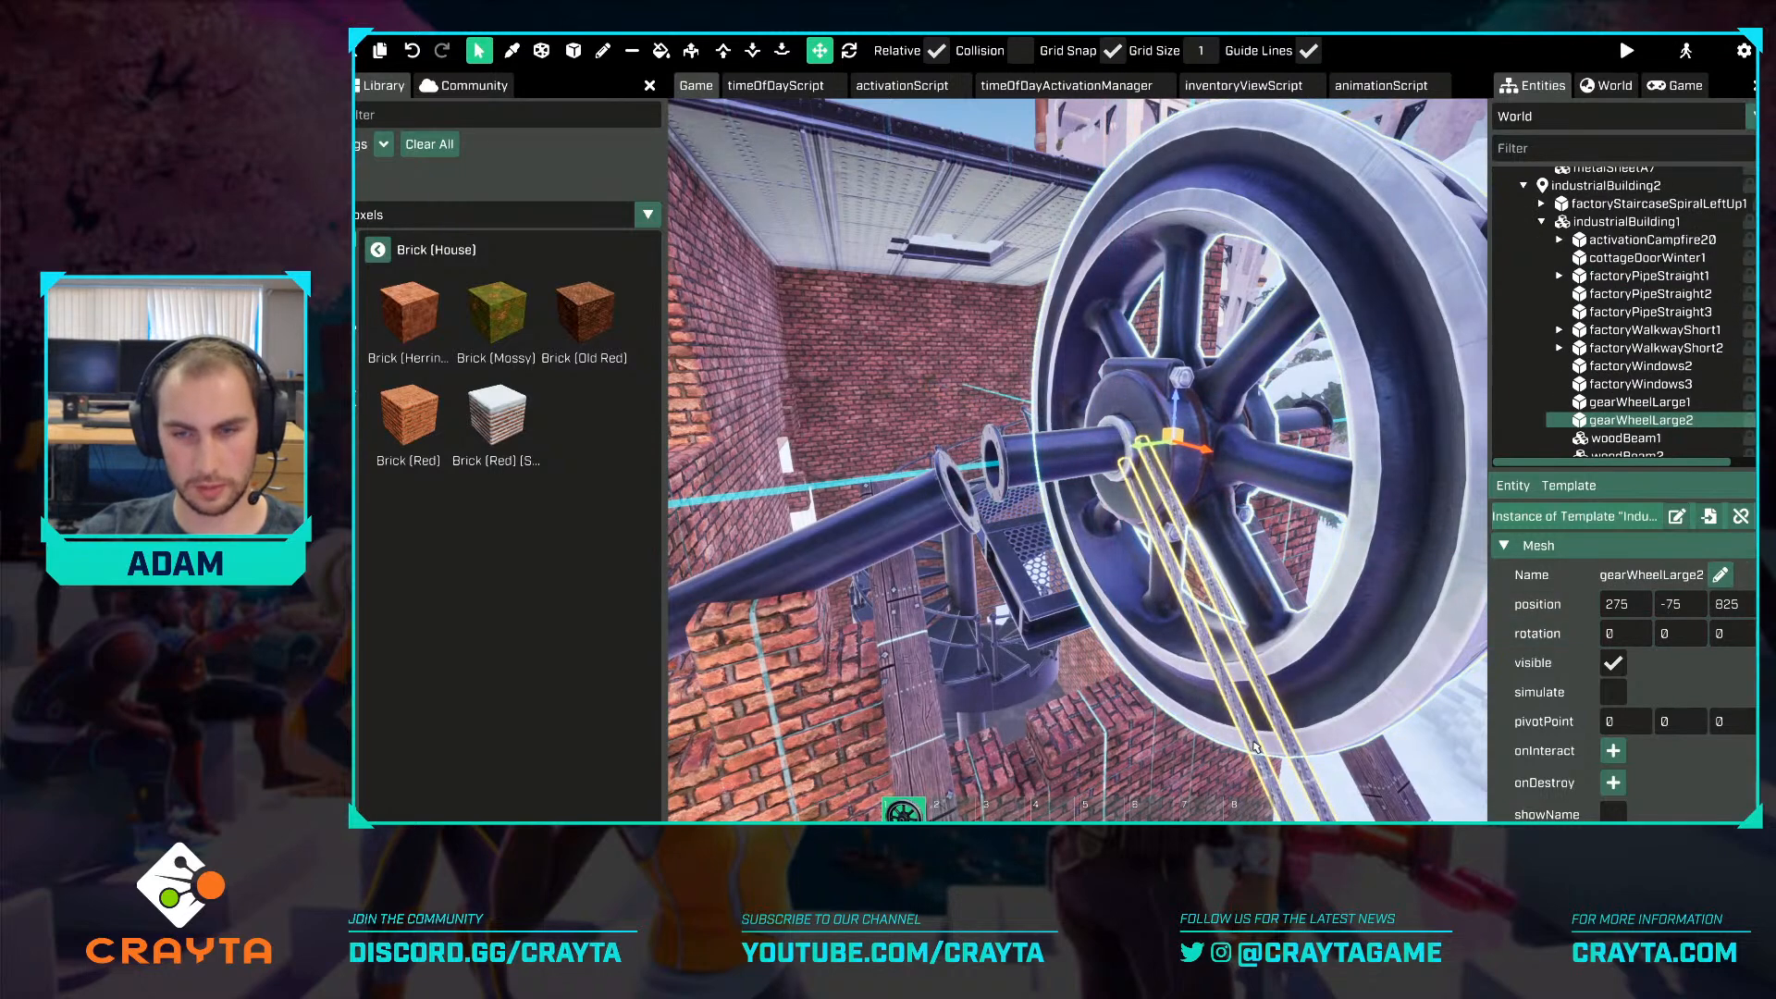
click(1147, 472)
key(g)
drag(1160, 454, 1121, 460)
key(g)
key(d)
key(s)
key(ctrl+z)
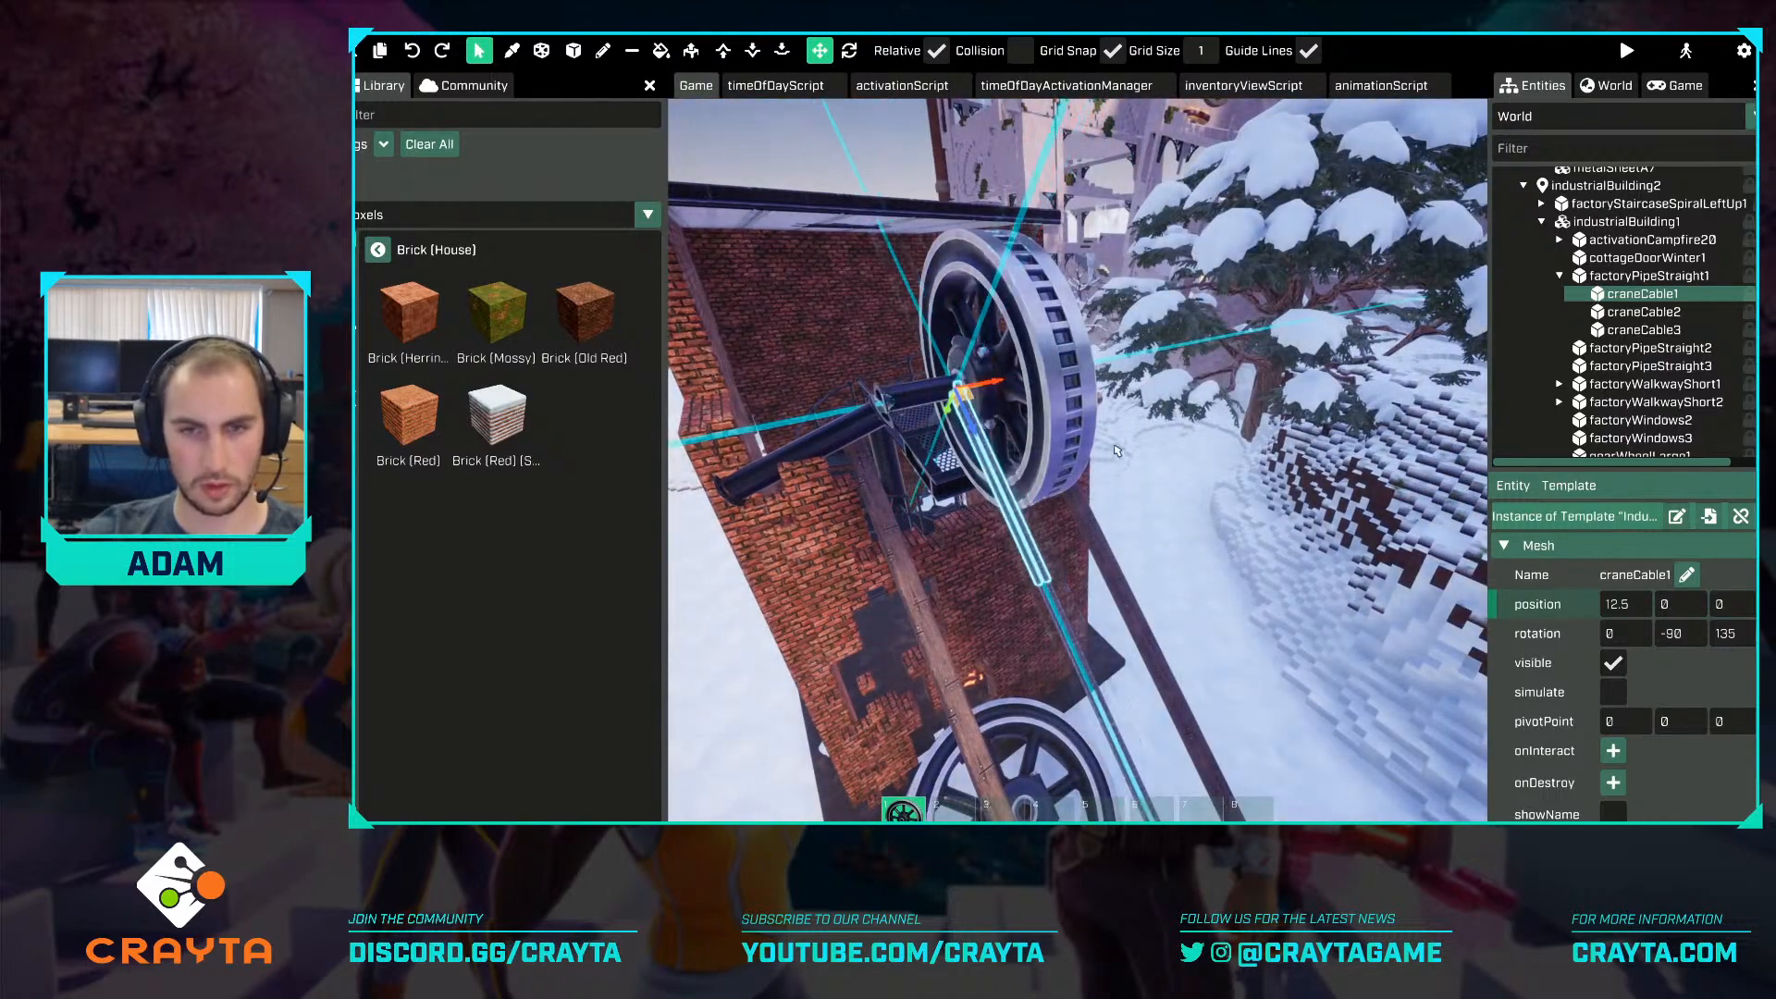
Reposition the tilted outer shaft pipe to about 272, 197, 777.
key(a)
key(w)
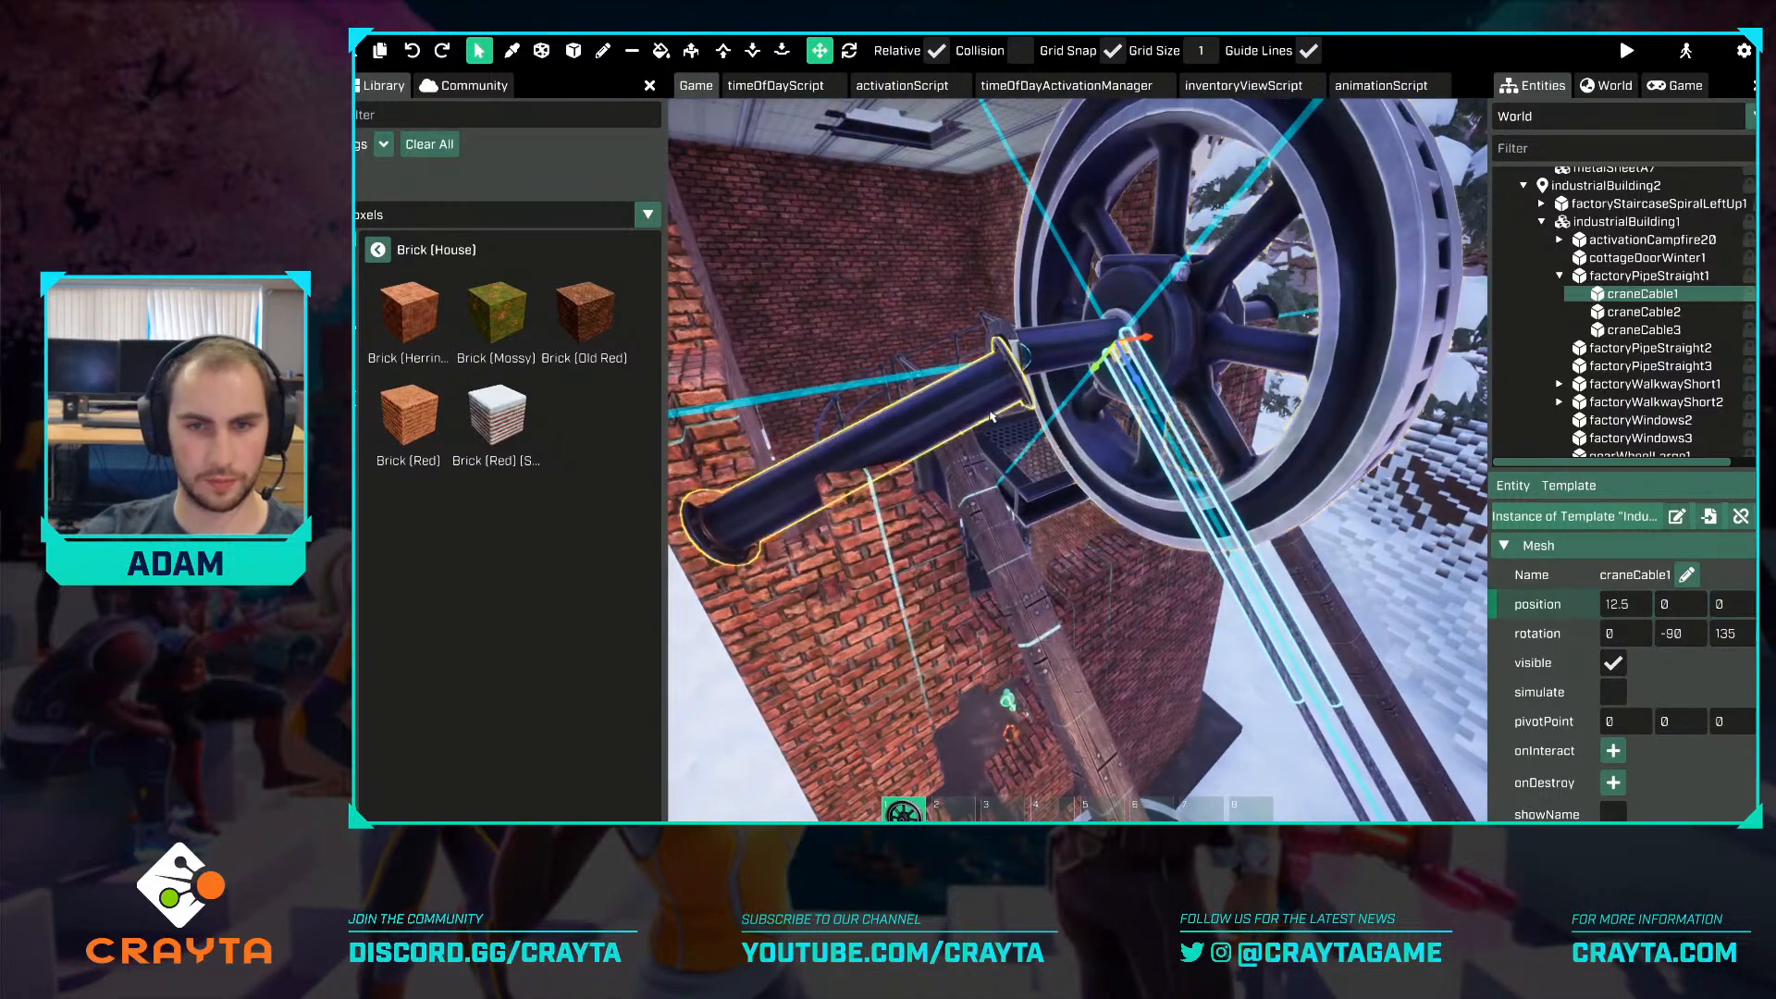
click(866, 459)
key(g)
drag(844, 472, 820, 484)
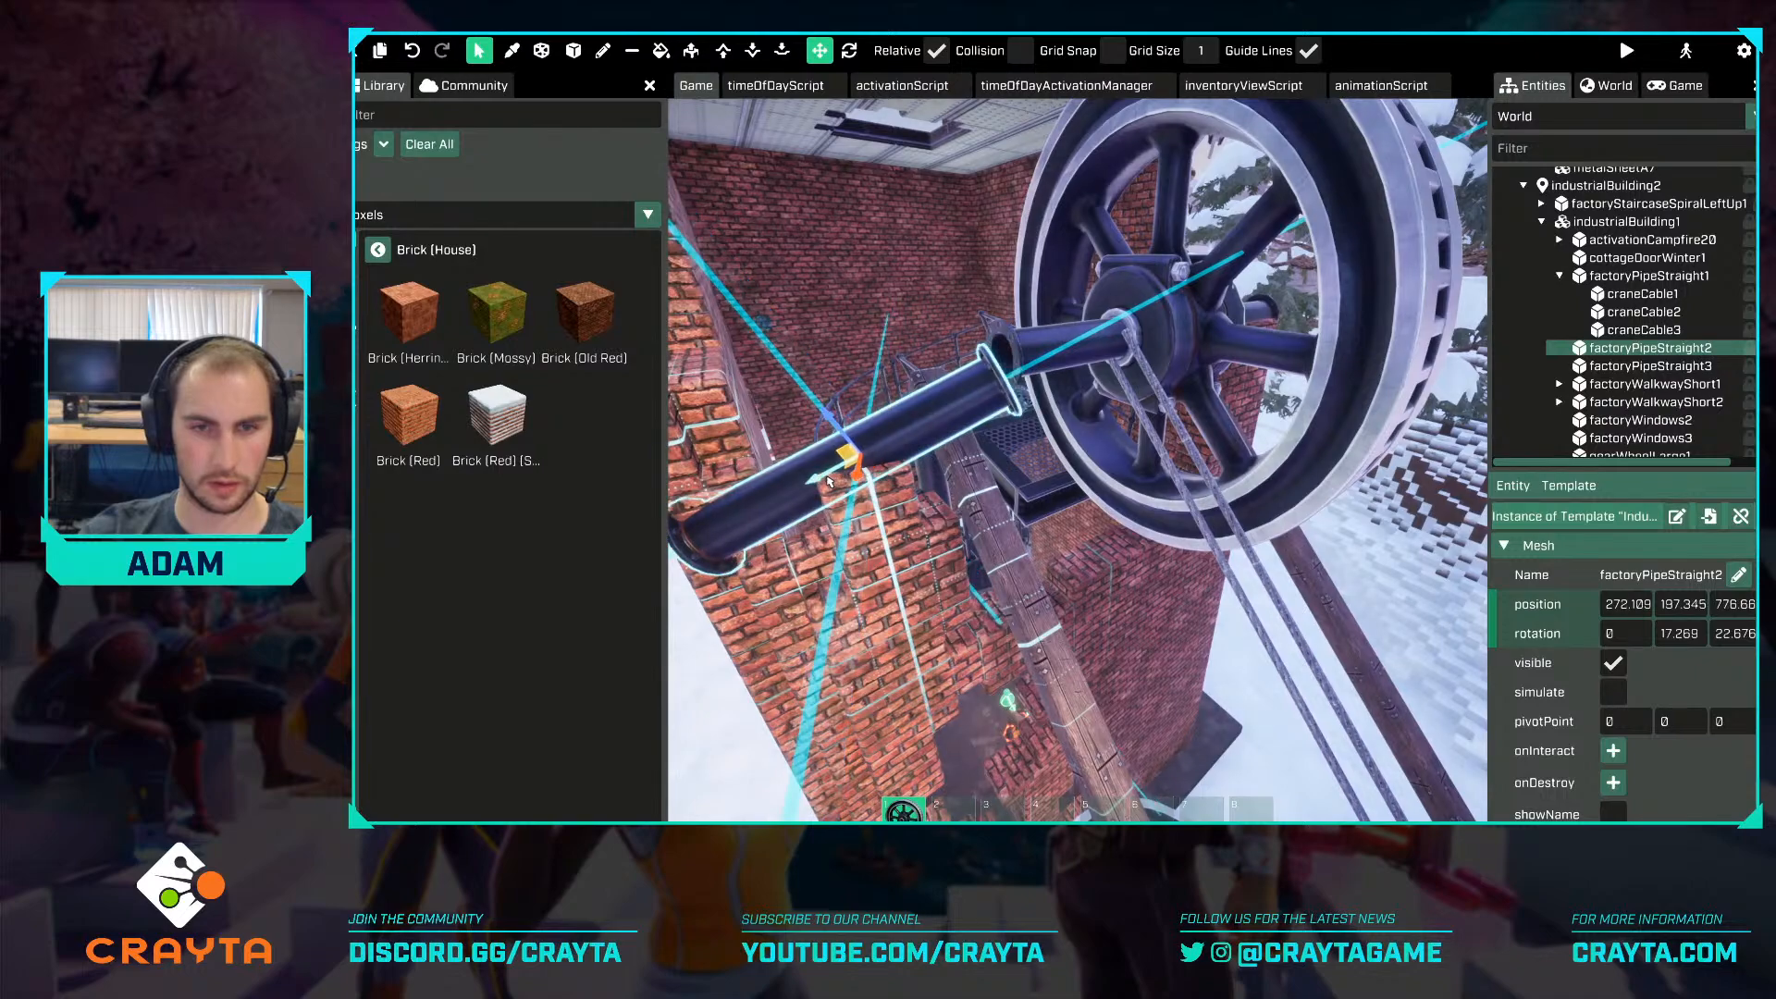
key(s)
right_drag(820, 484, 866, 256)
click(866, 256)
Displace the outer wooden support beam to about 215, 61, 779 and rotate it to about -44, 13, -9.
key(s)
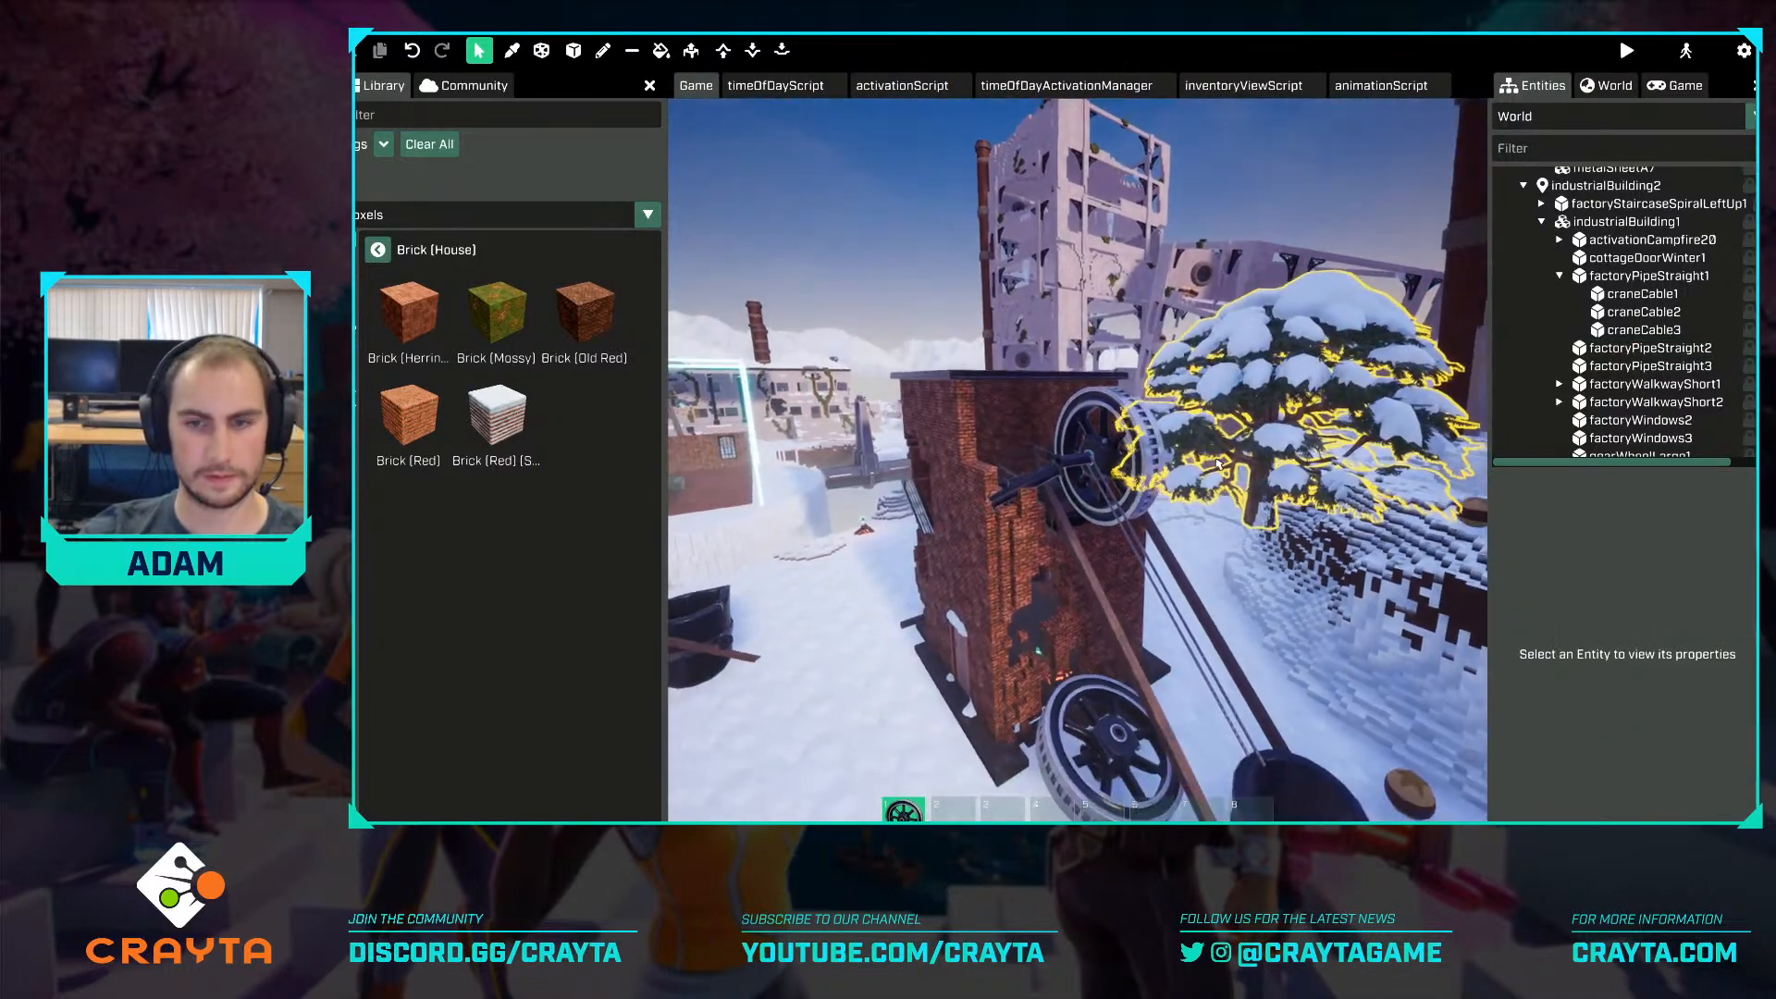
key(q)
key(w)
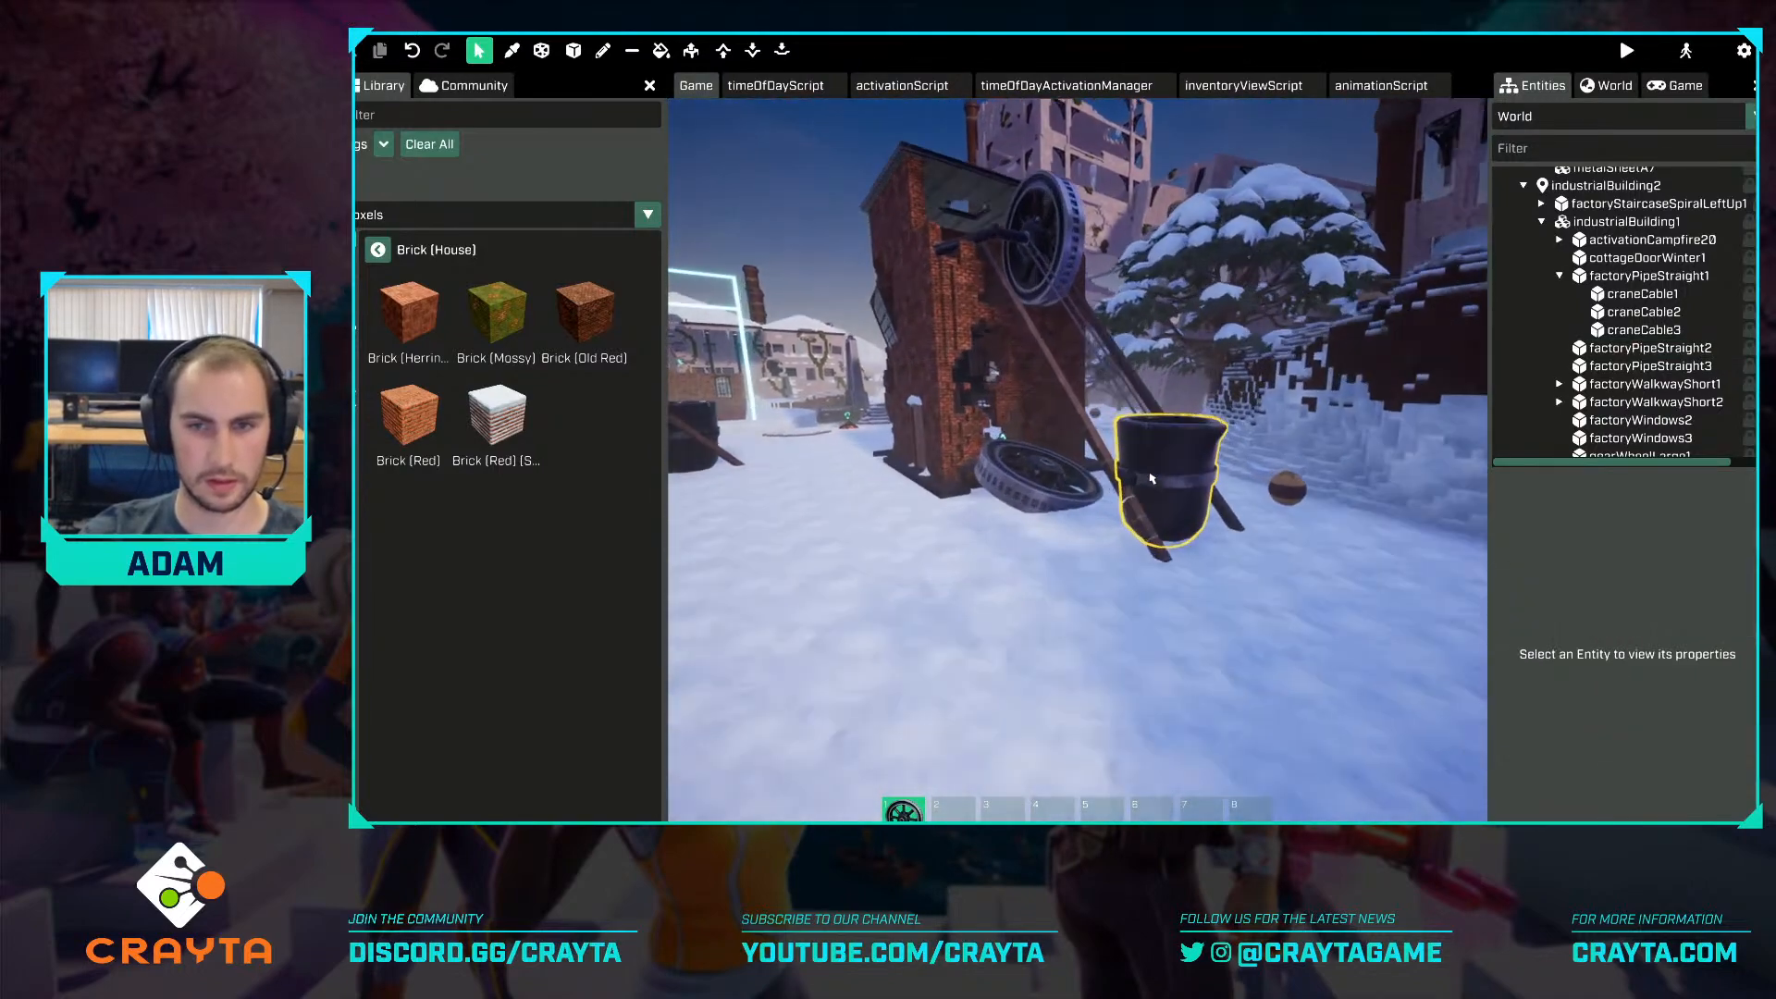
click(1080, 428)
key(w)
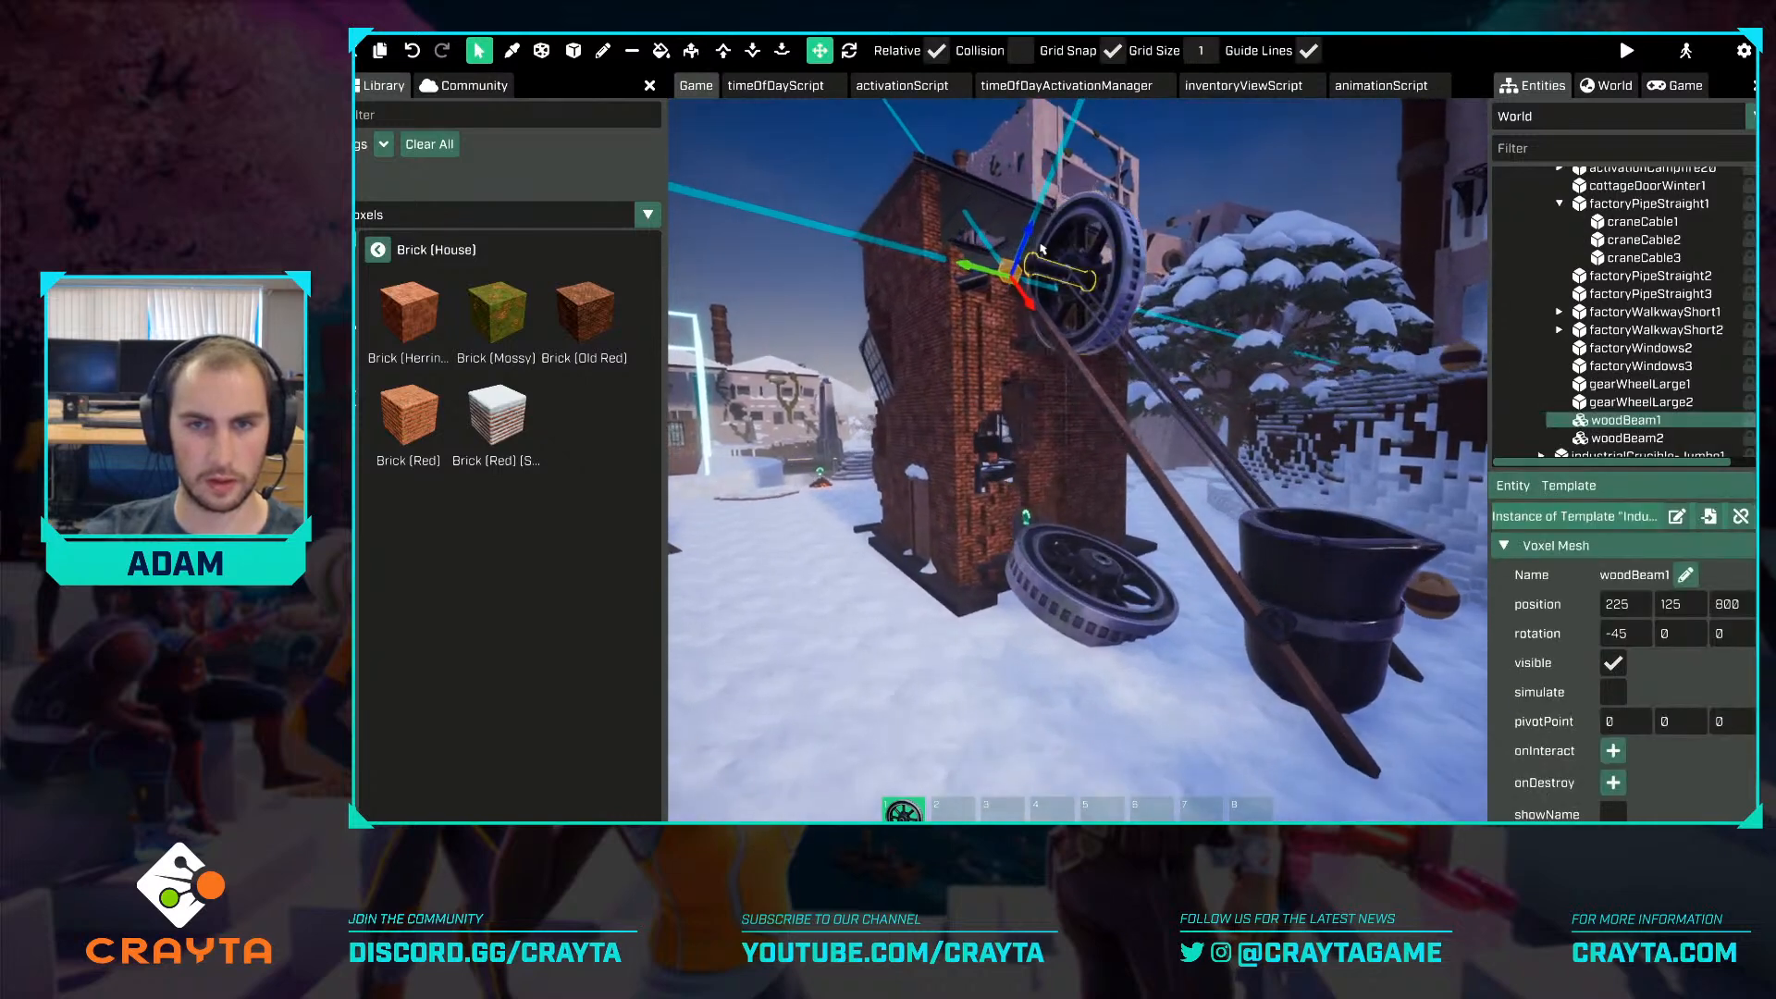
drag(1035, 244, 1019, 312)
key(e)
key(w)
key(e)
key(d)
right_drag(1147, 393, 1165, 421)
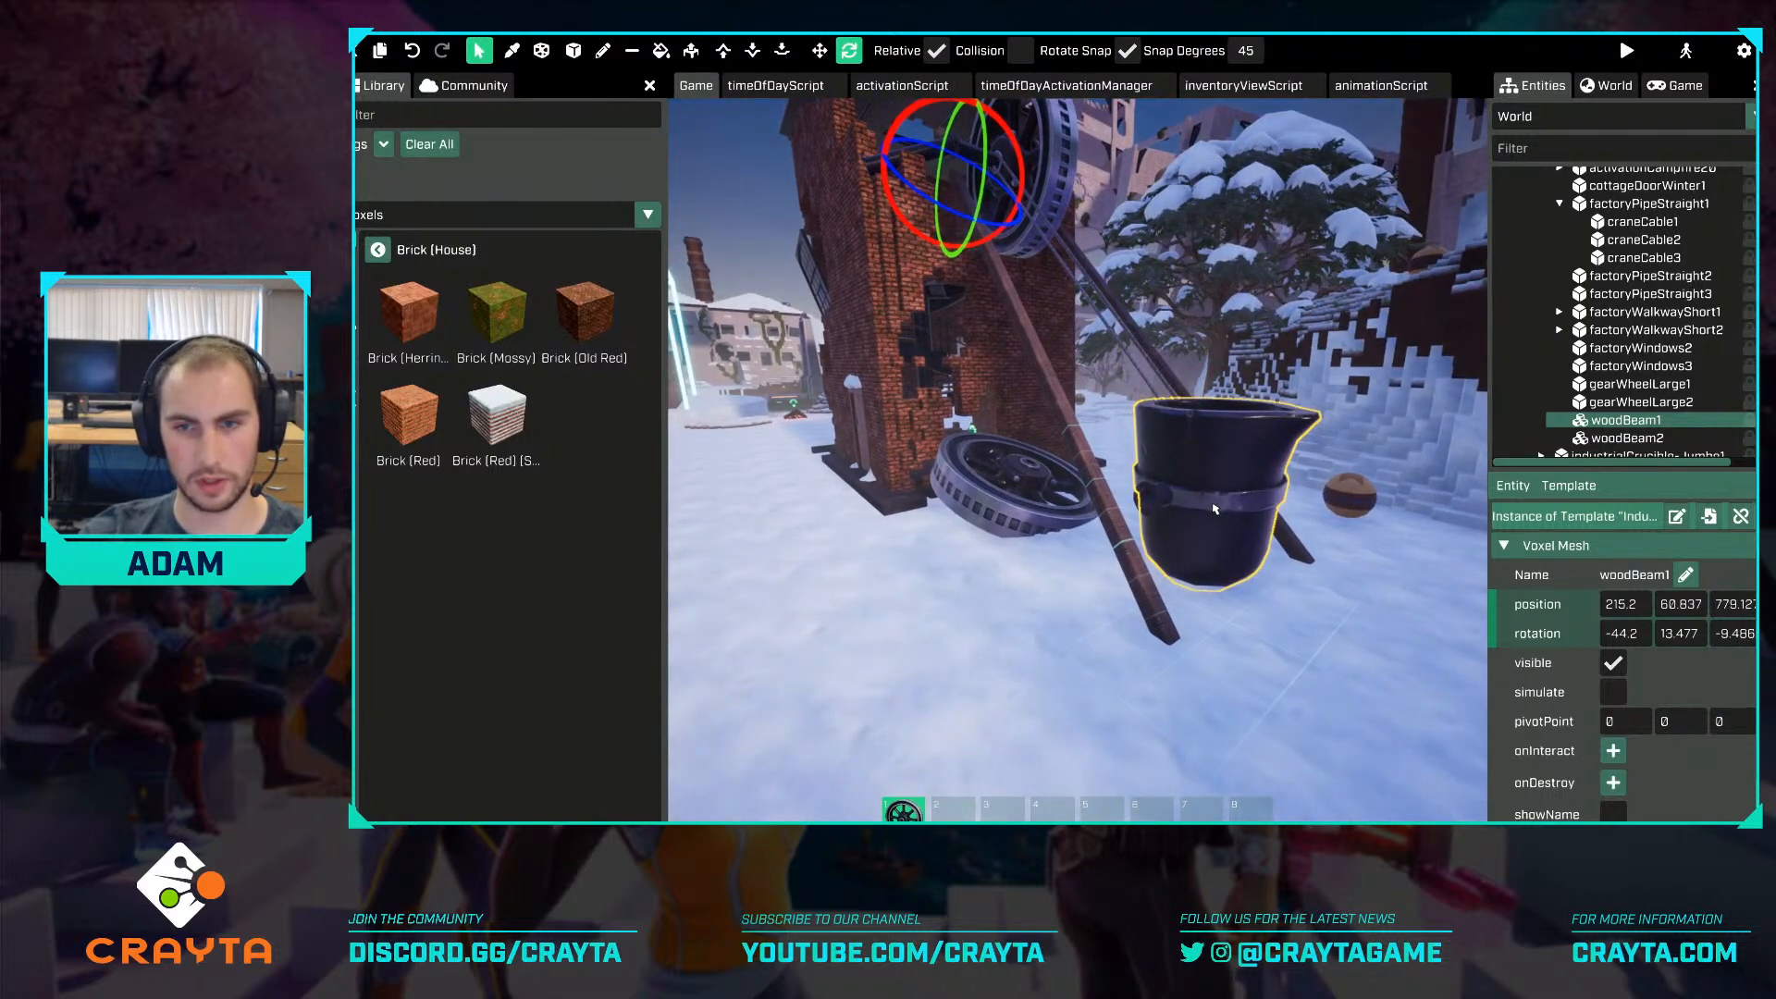
Tilt the large crucible between the support beams to a rotation of about -16, -25, 7.
click(1215, 509)
key(d)
right_drag(1215, 509, 1164, 515)
key(w)
key(shift)
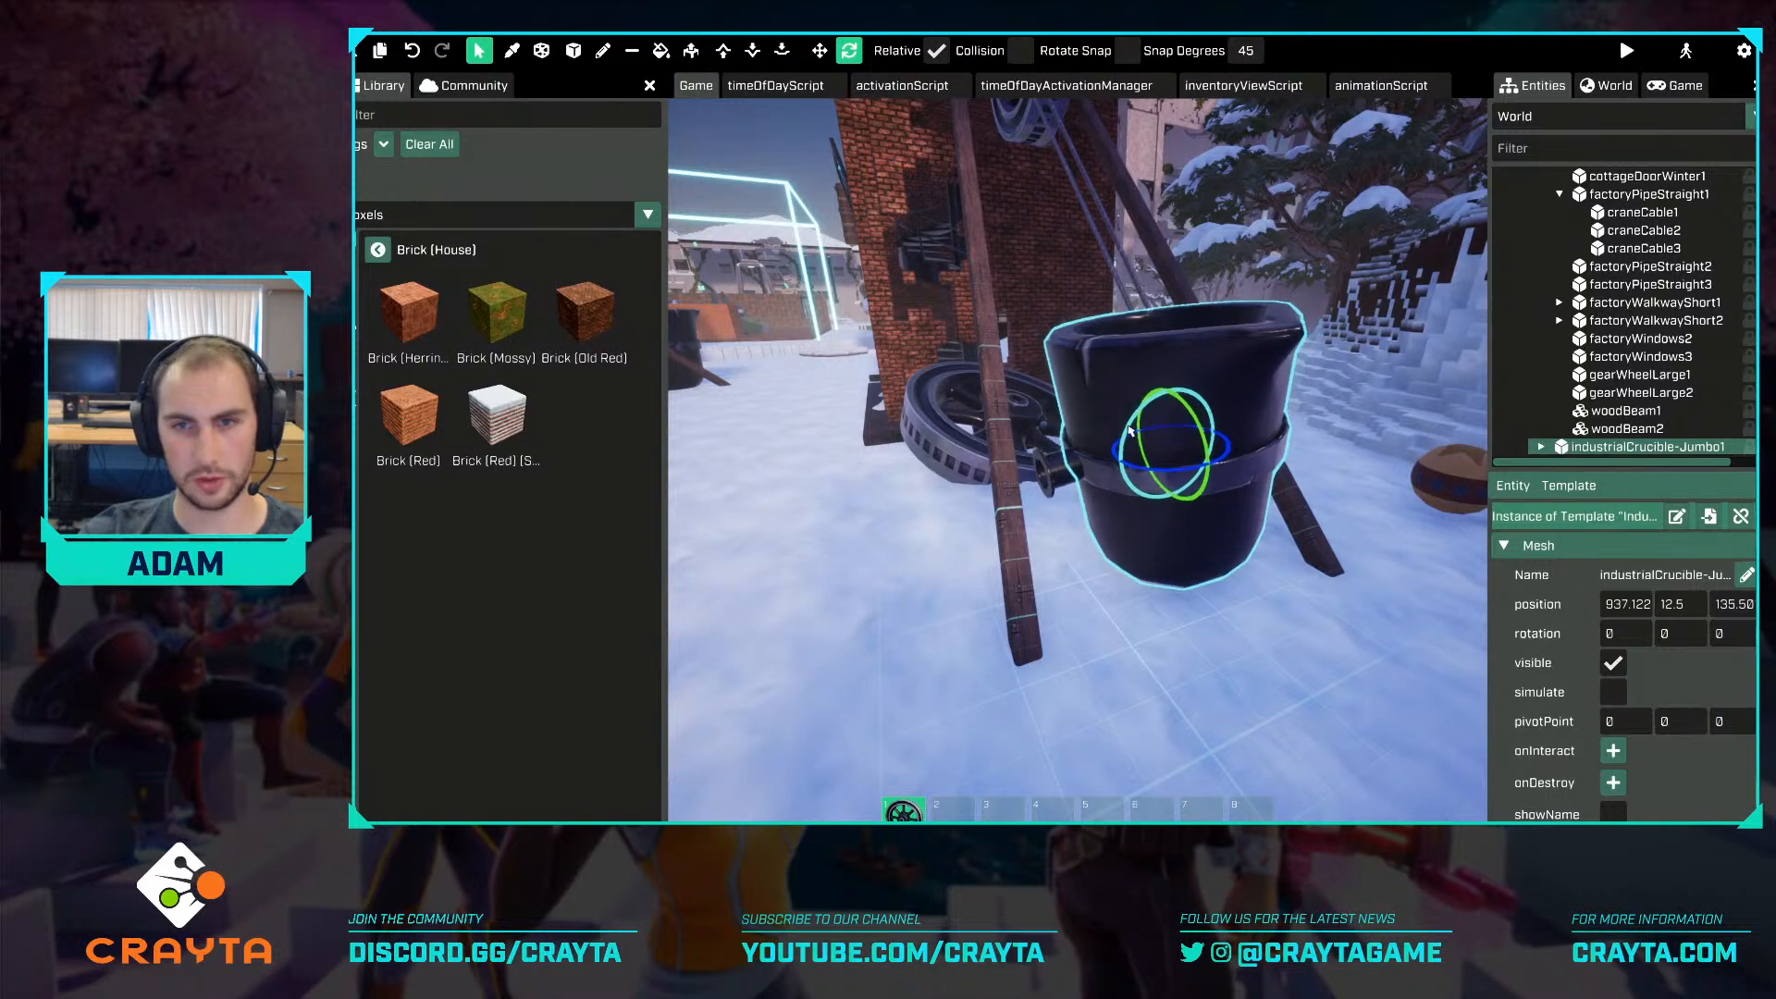
drag(1129, 430, 1182, 476)
key(r)
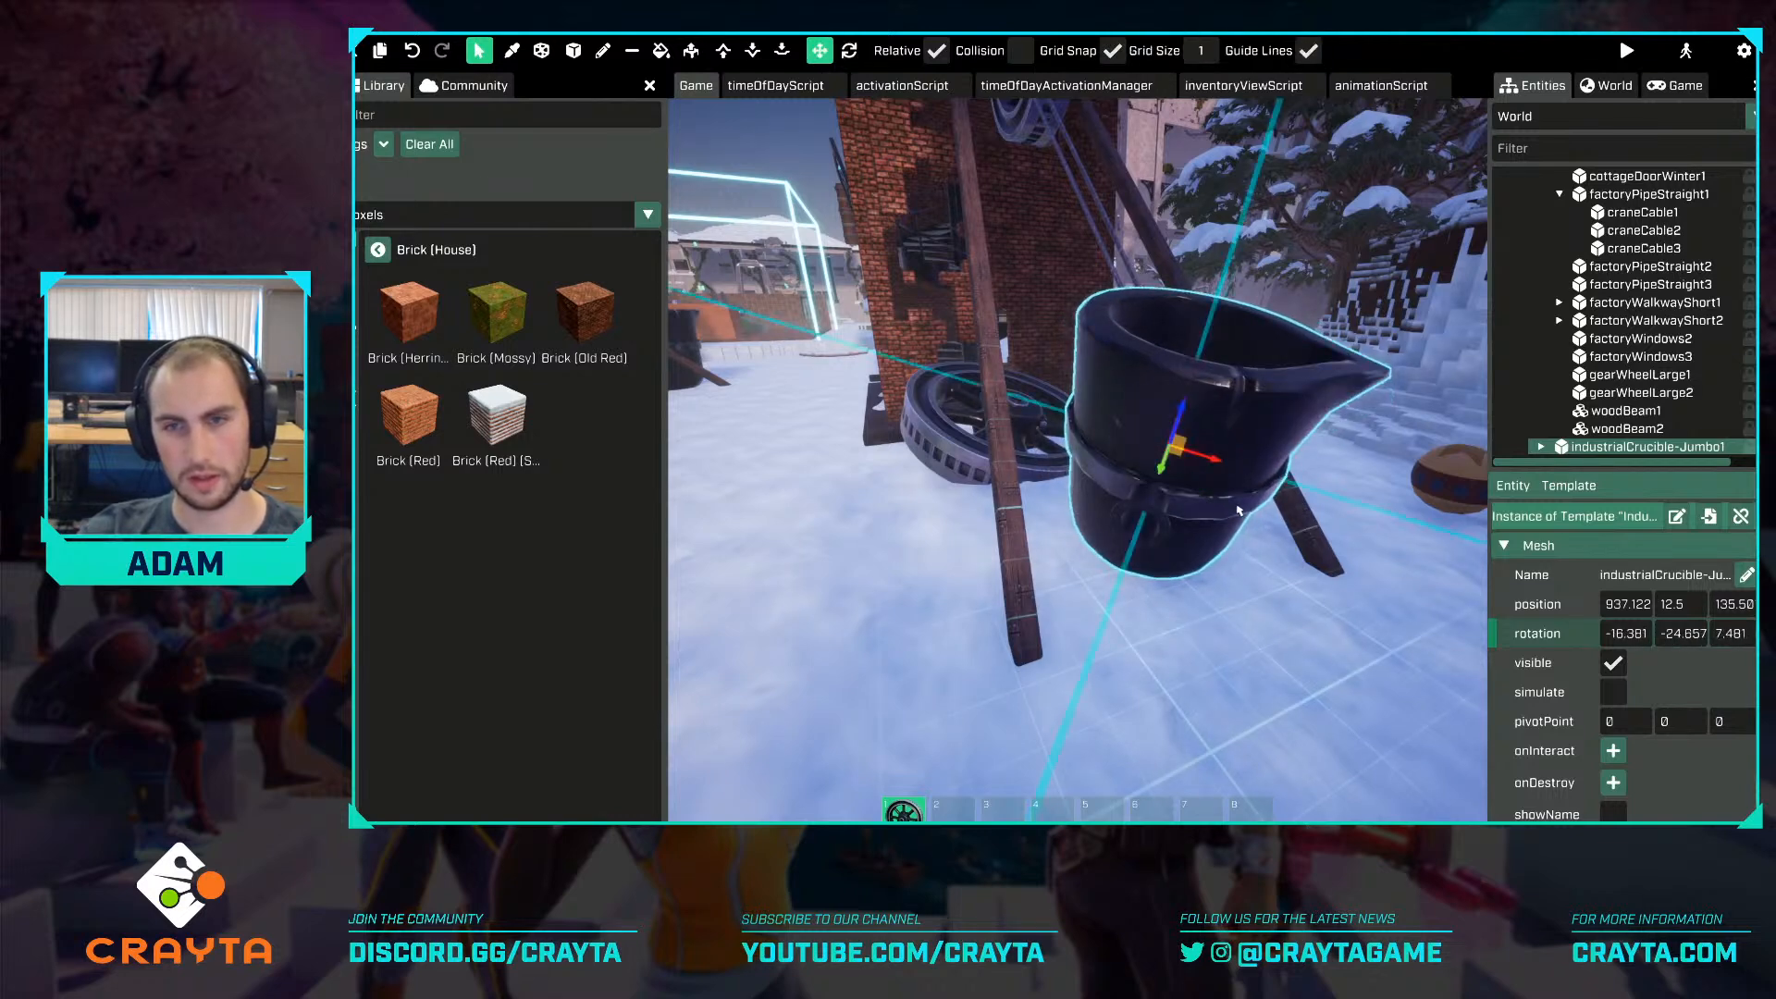
right_drag(1239, 510, 1235, 444)
key(s)
click(840, 210)
Erode the edge of the second tower's dark roof above the broken wall on the winding-wheel side.
key(w)
right_drag(840, 210, 814, 264)
key(w)
key(d)
key(s)
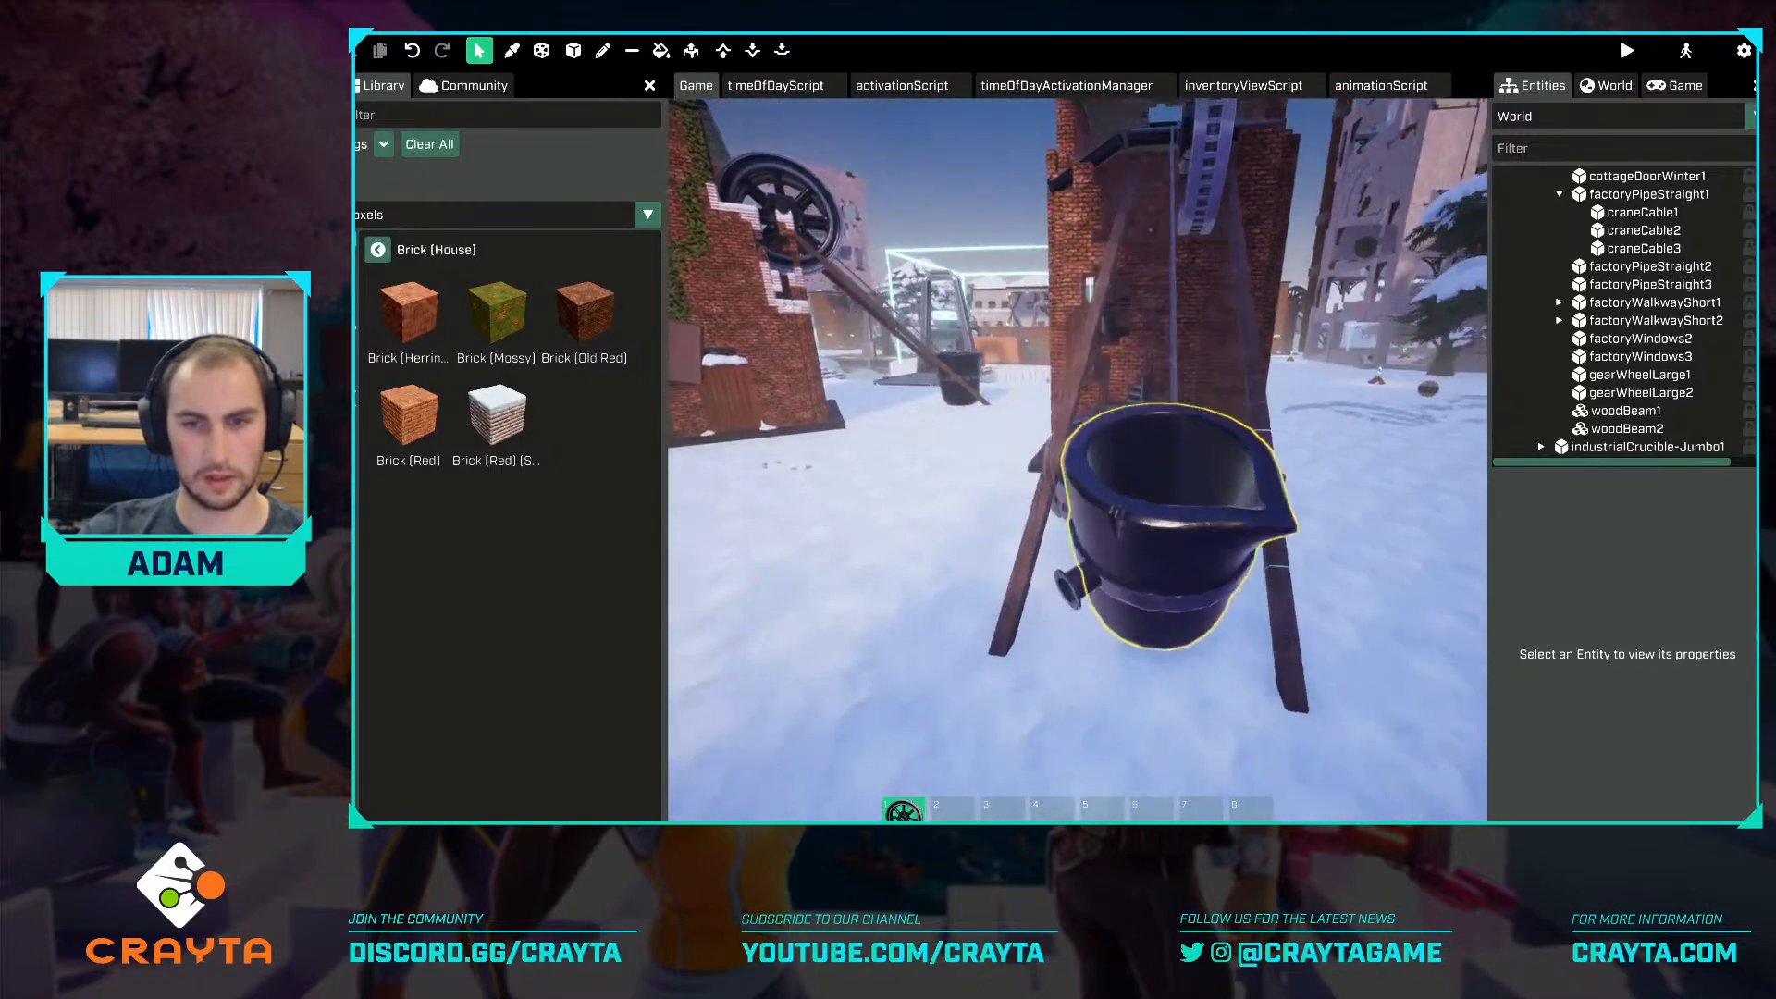
key(a)
right_drag(1239, 481, 1230, 537)
key(s)
key(w)
key(w)
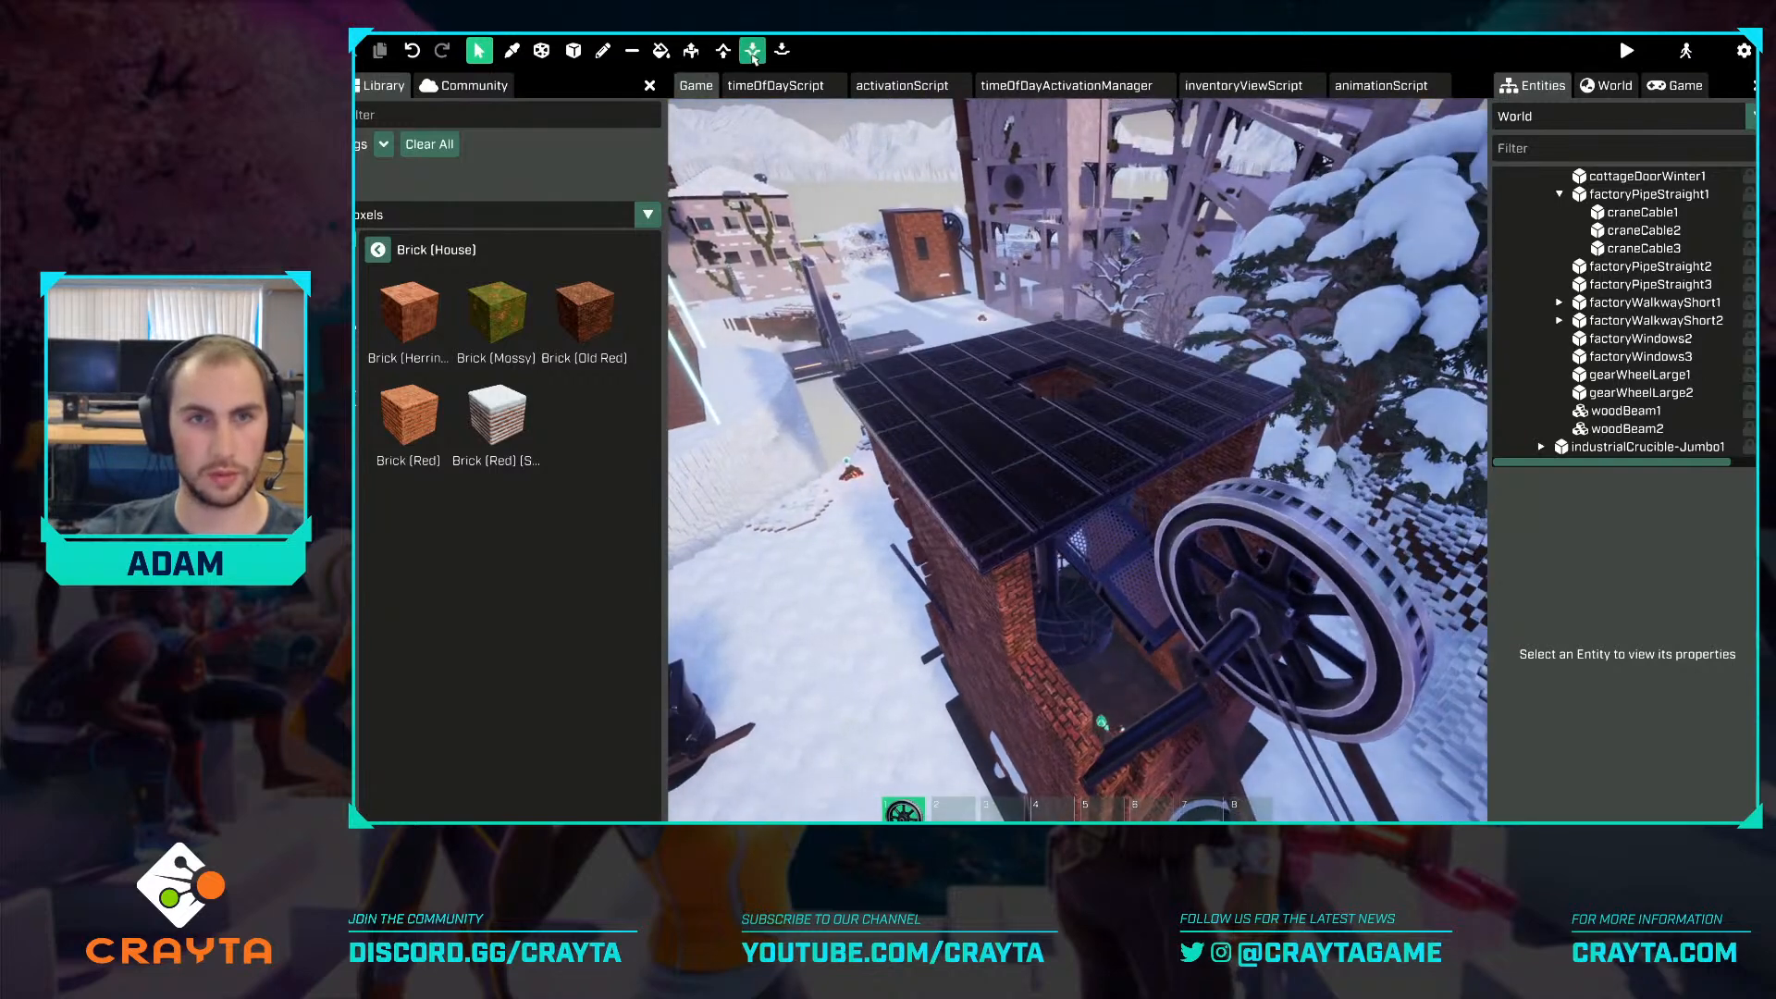
click(753, 53)
mouse_move(999, 503)
mouse_down()
mouse_move(980, 444)
mouse_move(999, 427)
mouse_up()
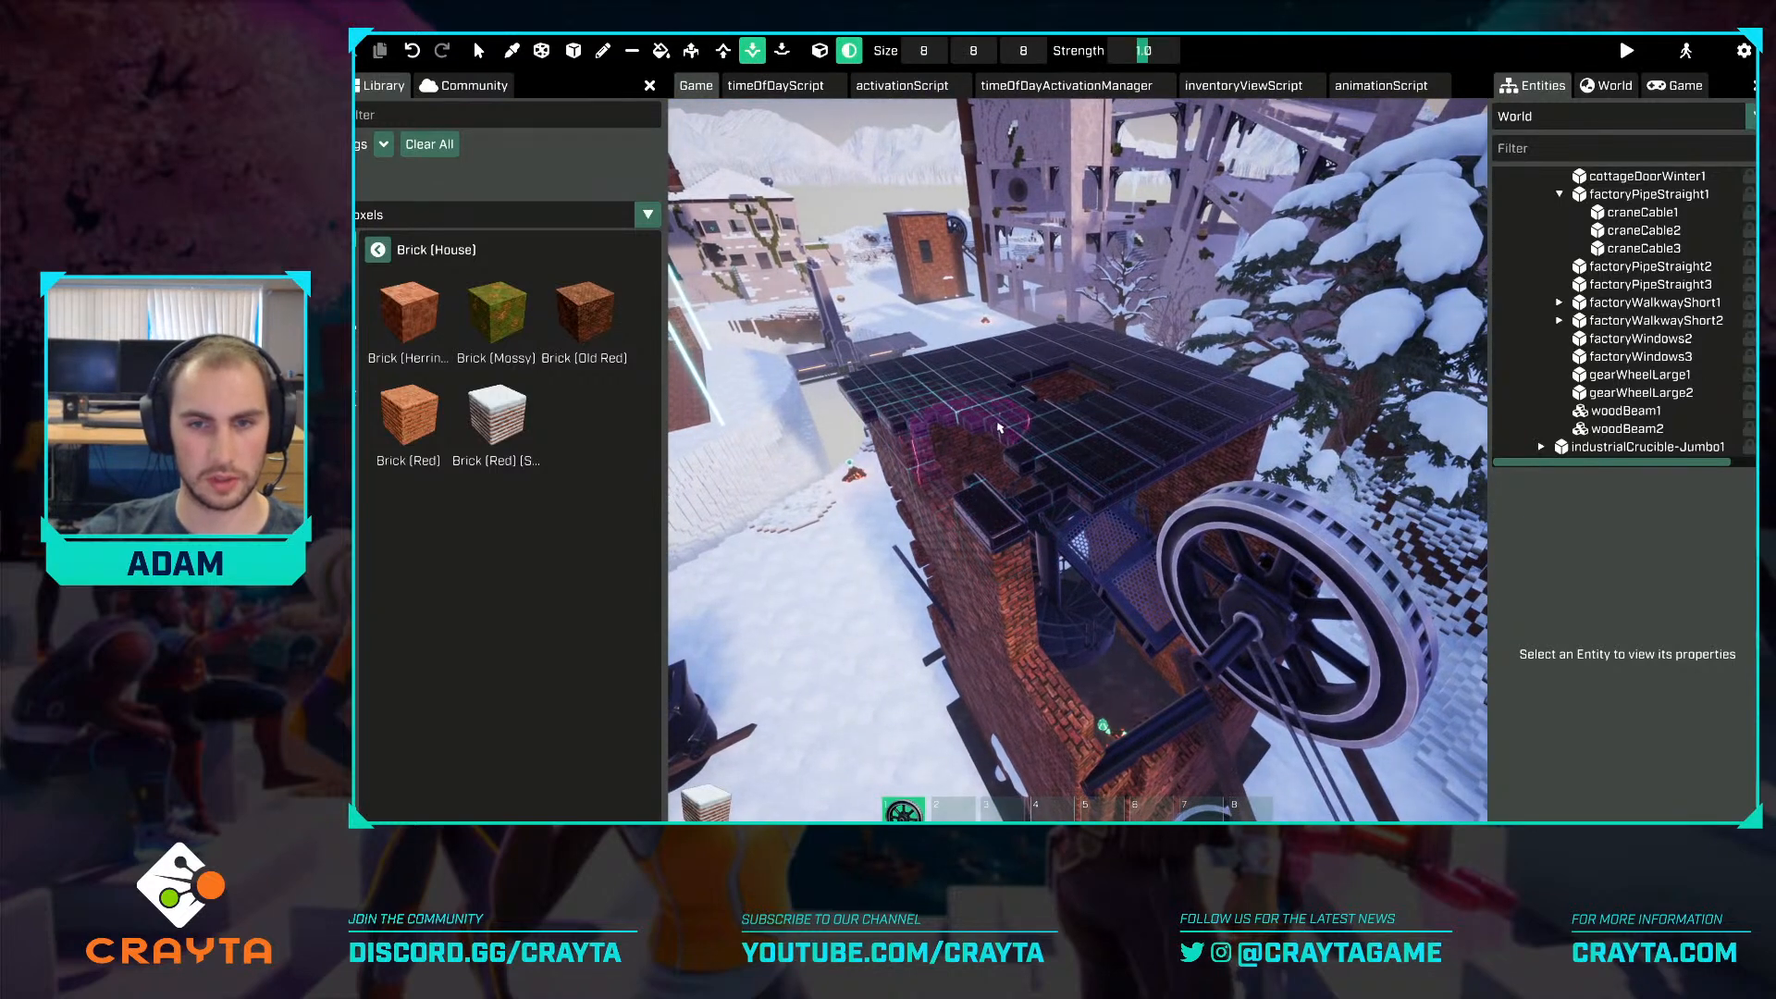
mouse_move(999, 427)
right_down()
mouse_move(962, 445)
mouse_move(1134, 454)
mouse_move(1156, 491)
mouse_move(1152, 453)
right_up()
Paint Brick (Mossy) patches over the second tower's door wall with a round size 6 replacing brush.
click(508, 308)
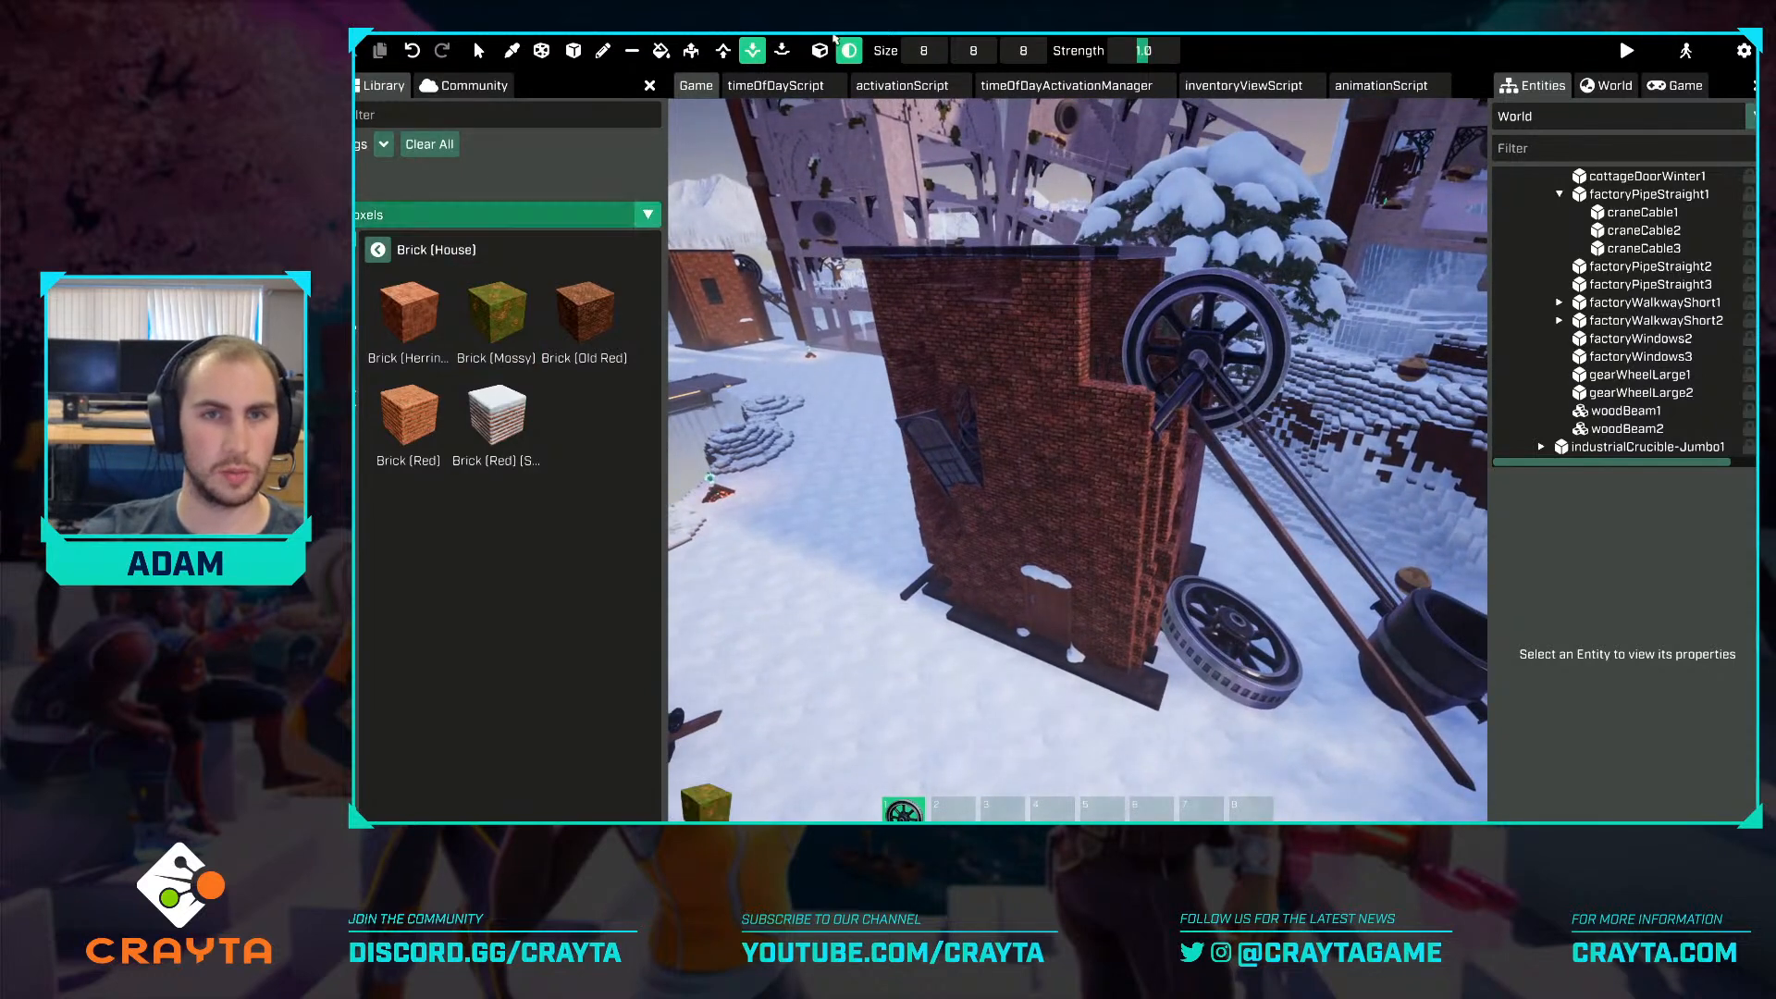
click(603, 52)
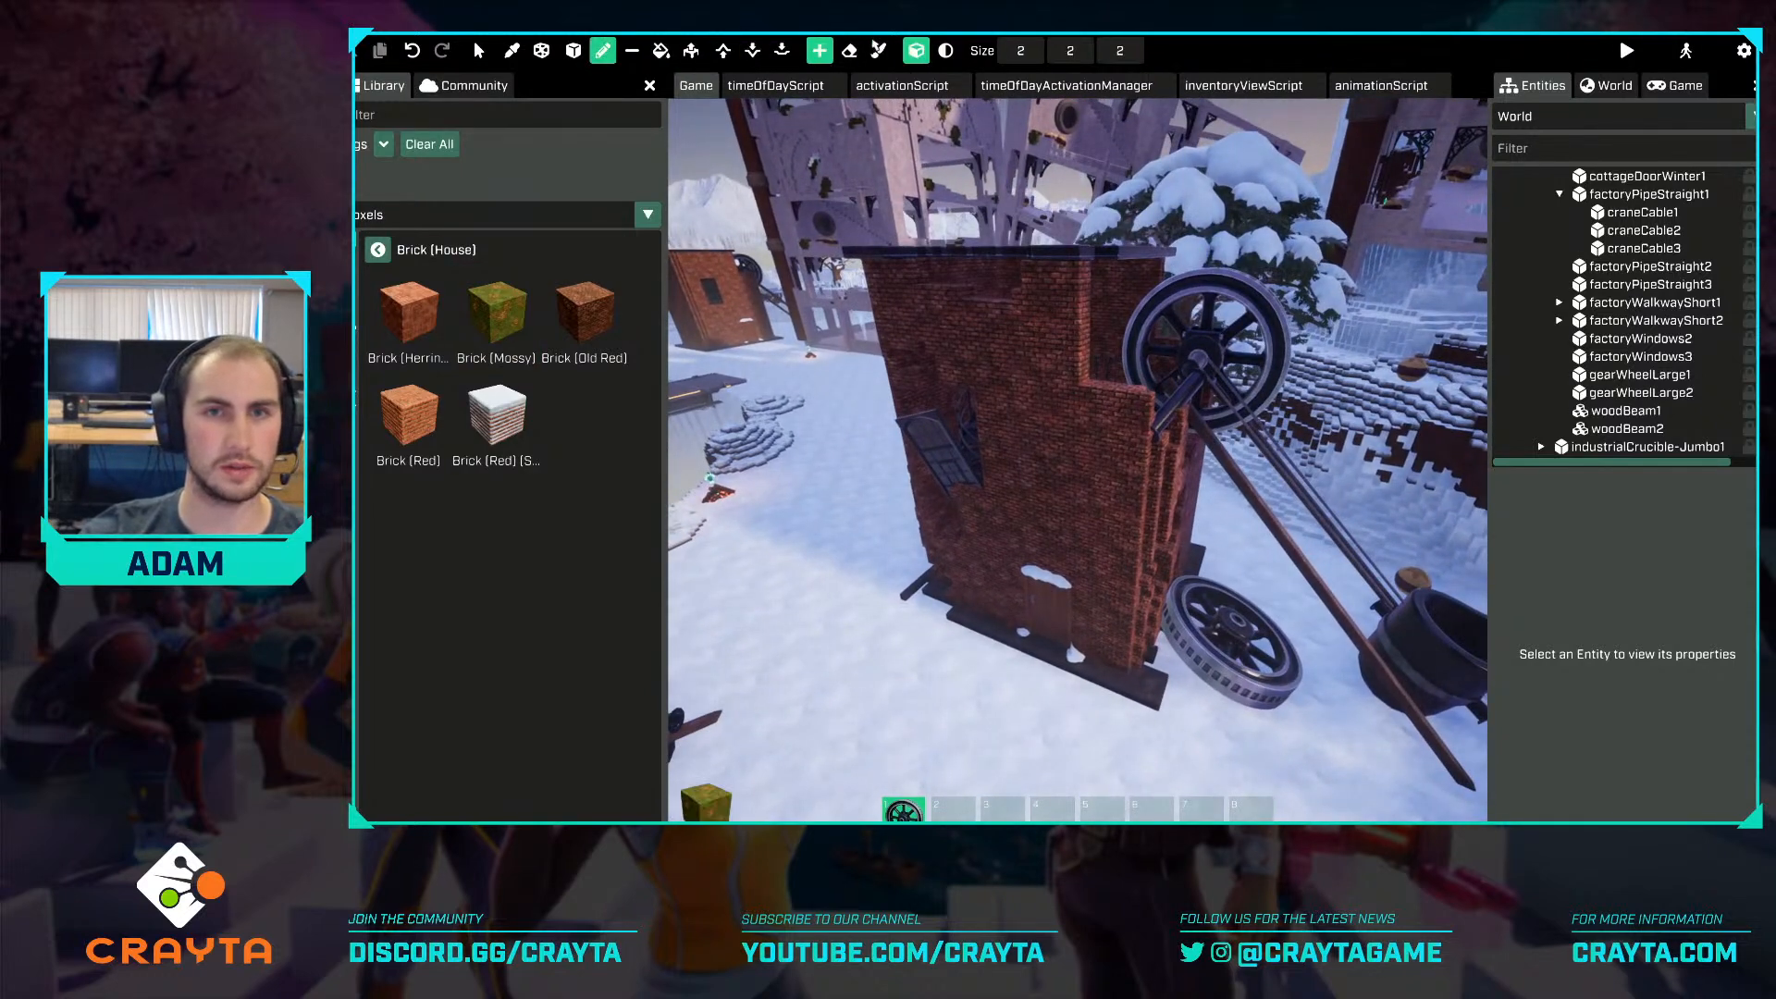
click(882, 52)
right_drag(1110, 504, 1119, 547)
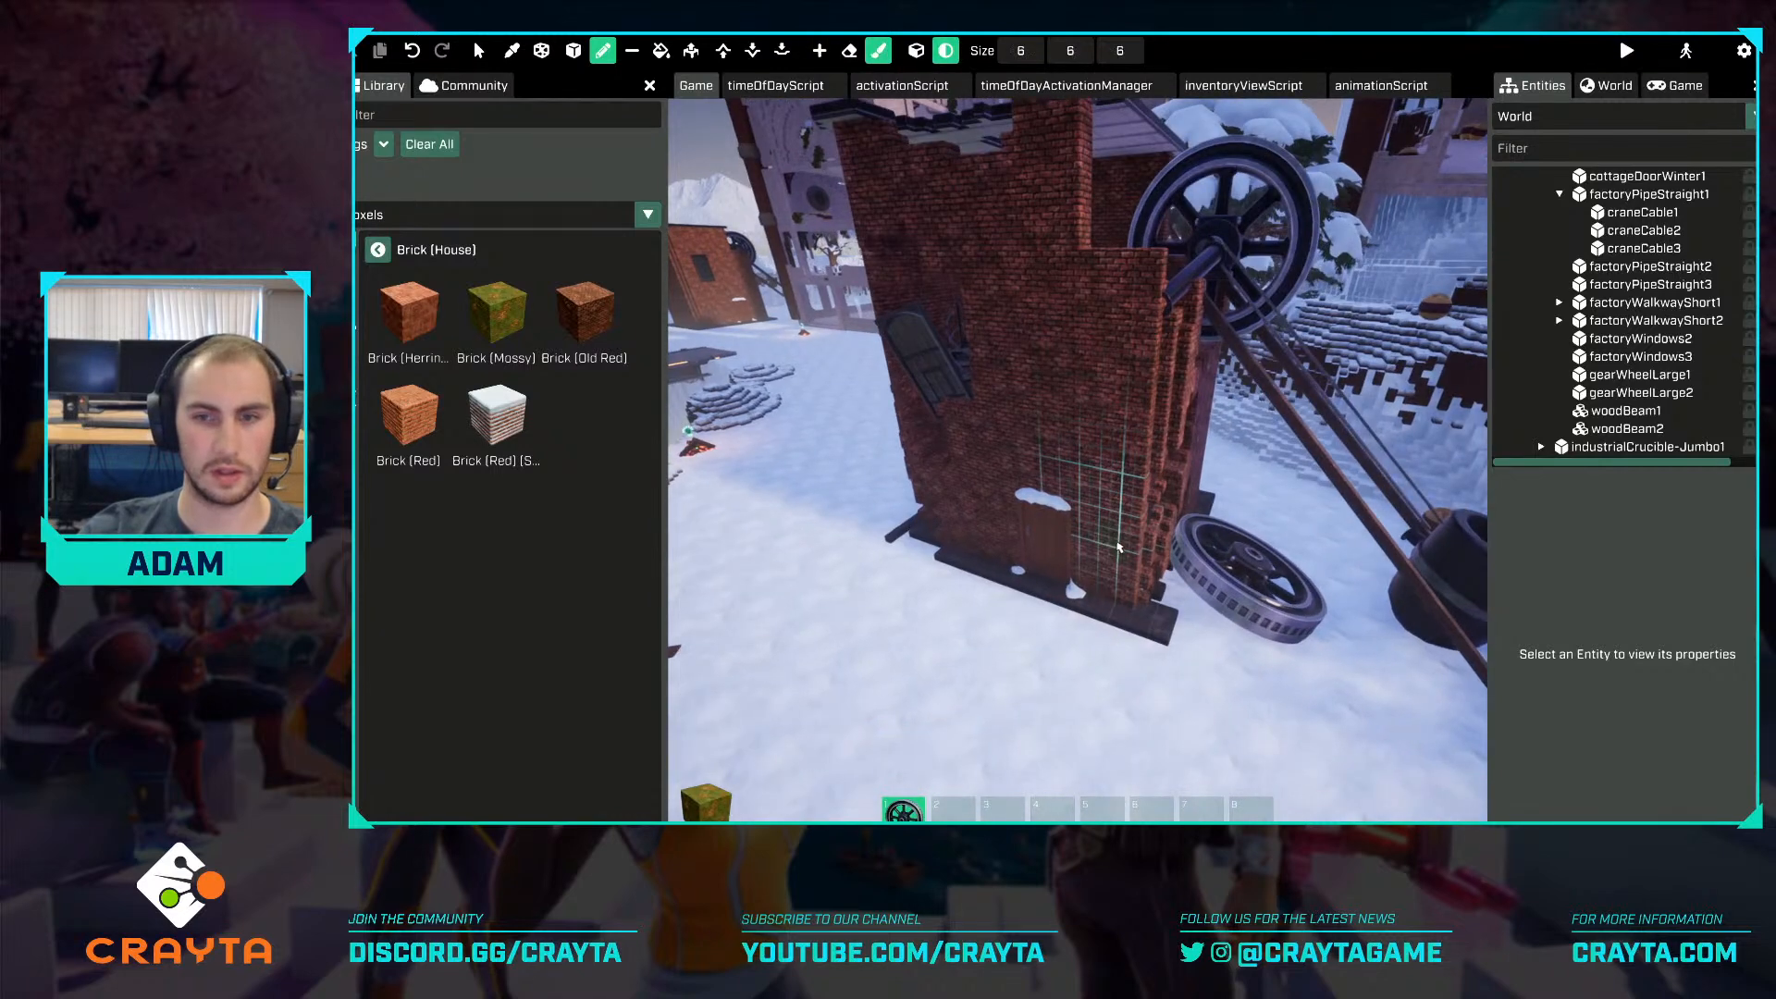
drag(1105, 436, 1027, 340)
drag(952, 238, 1010, 180)
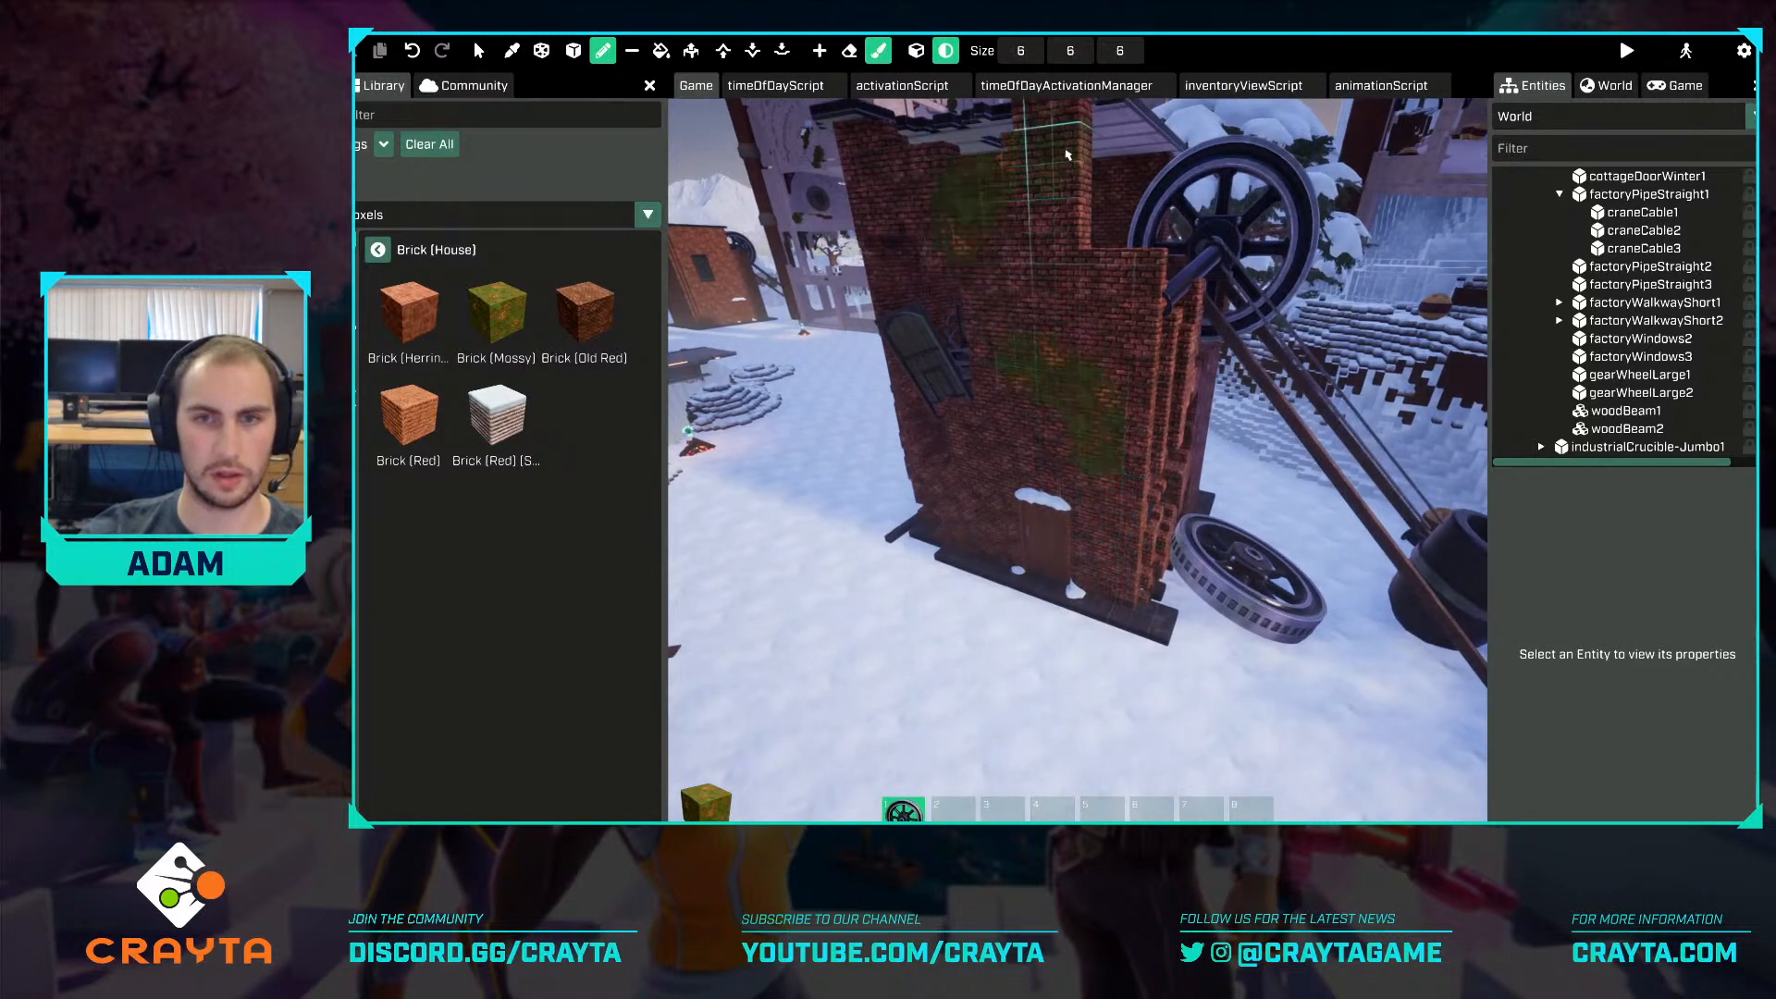
right_drag(1068, 159, 1075, 183)
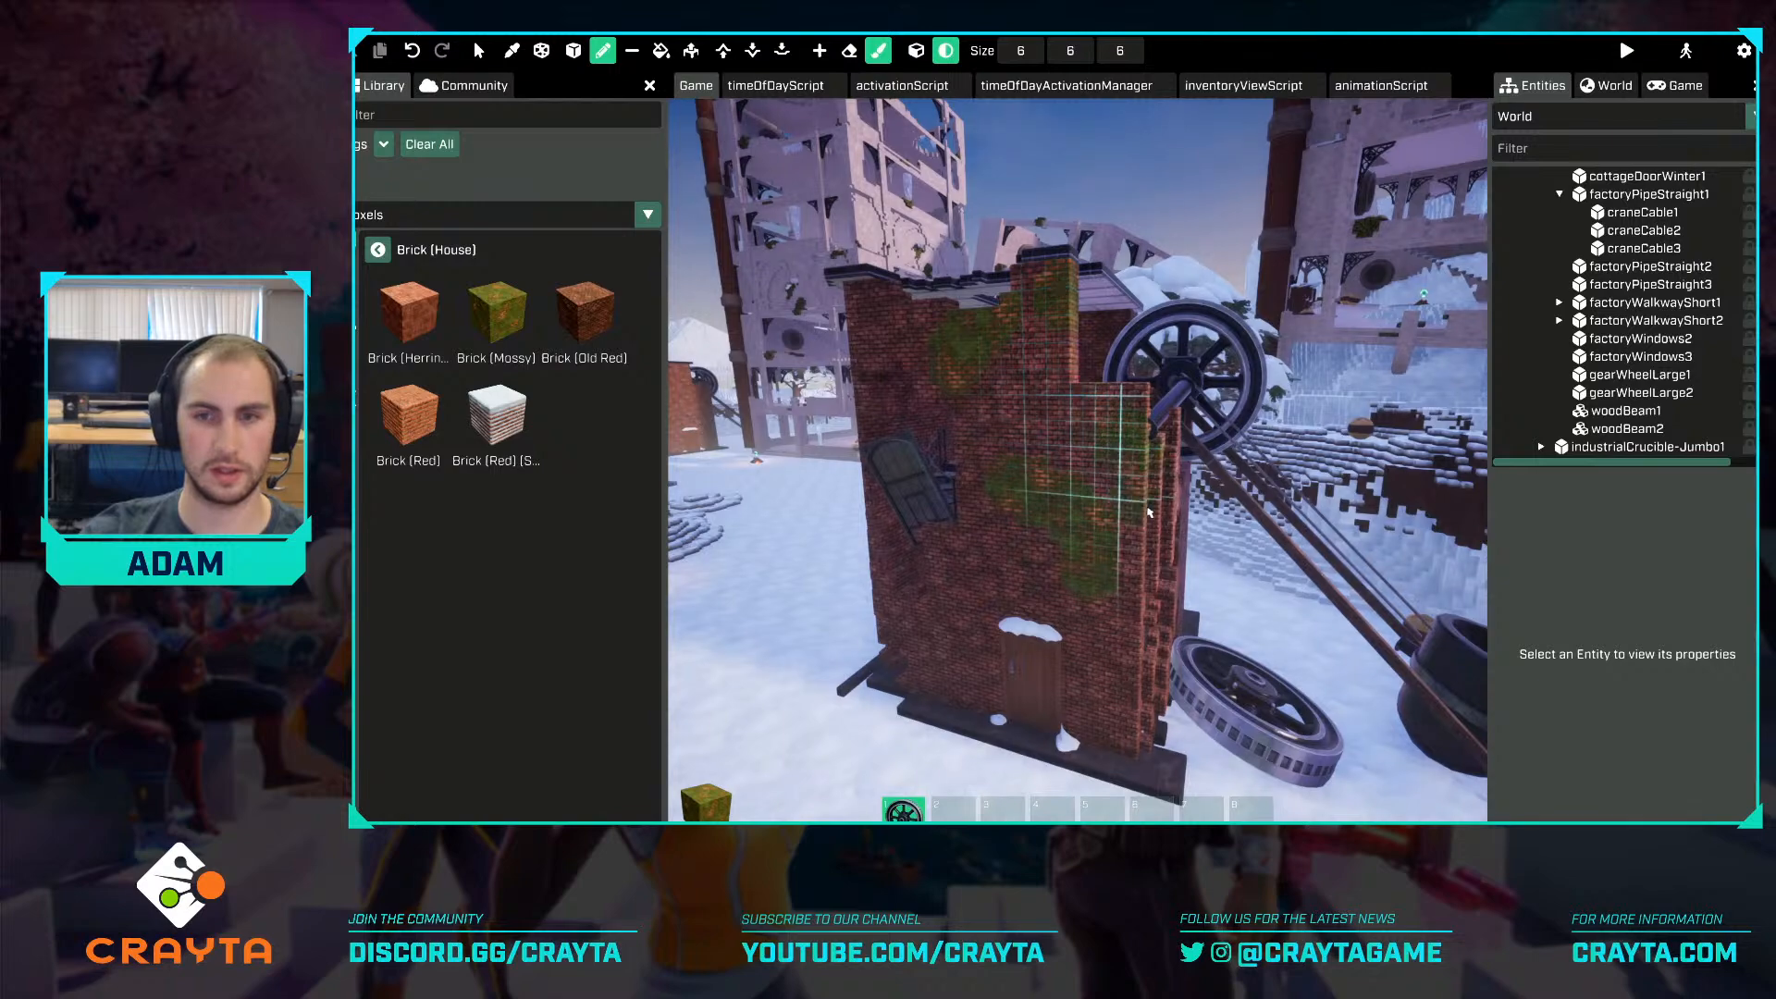
Paint Brick (Mossy) patches on the upper and lower parts of the second tower's back wall.
key(a)
mouse_move(1149, 511)
right_down()
mouse_move(1235, 536)
mouse_move(1119, 495)
mouse_move(1229, 474)
mouse_move(1222, 496)
mouse_move(1202, 481)
right_up()
key(w)
key(a)
drag(1102, 366, 1158, 271)
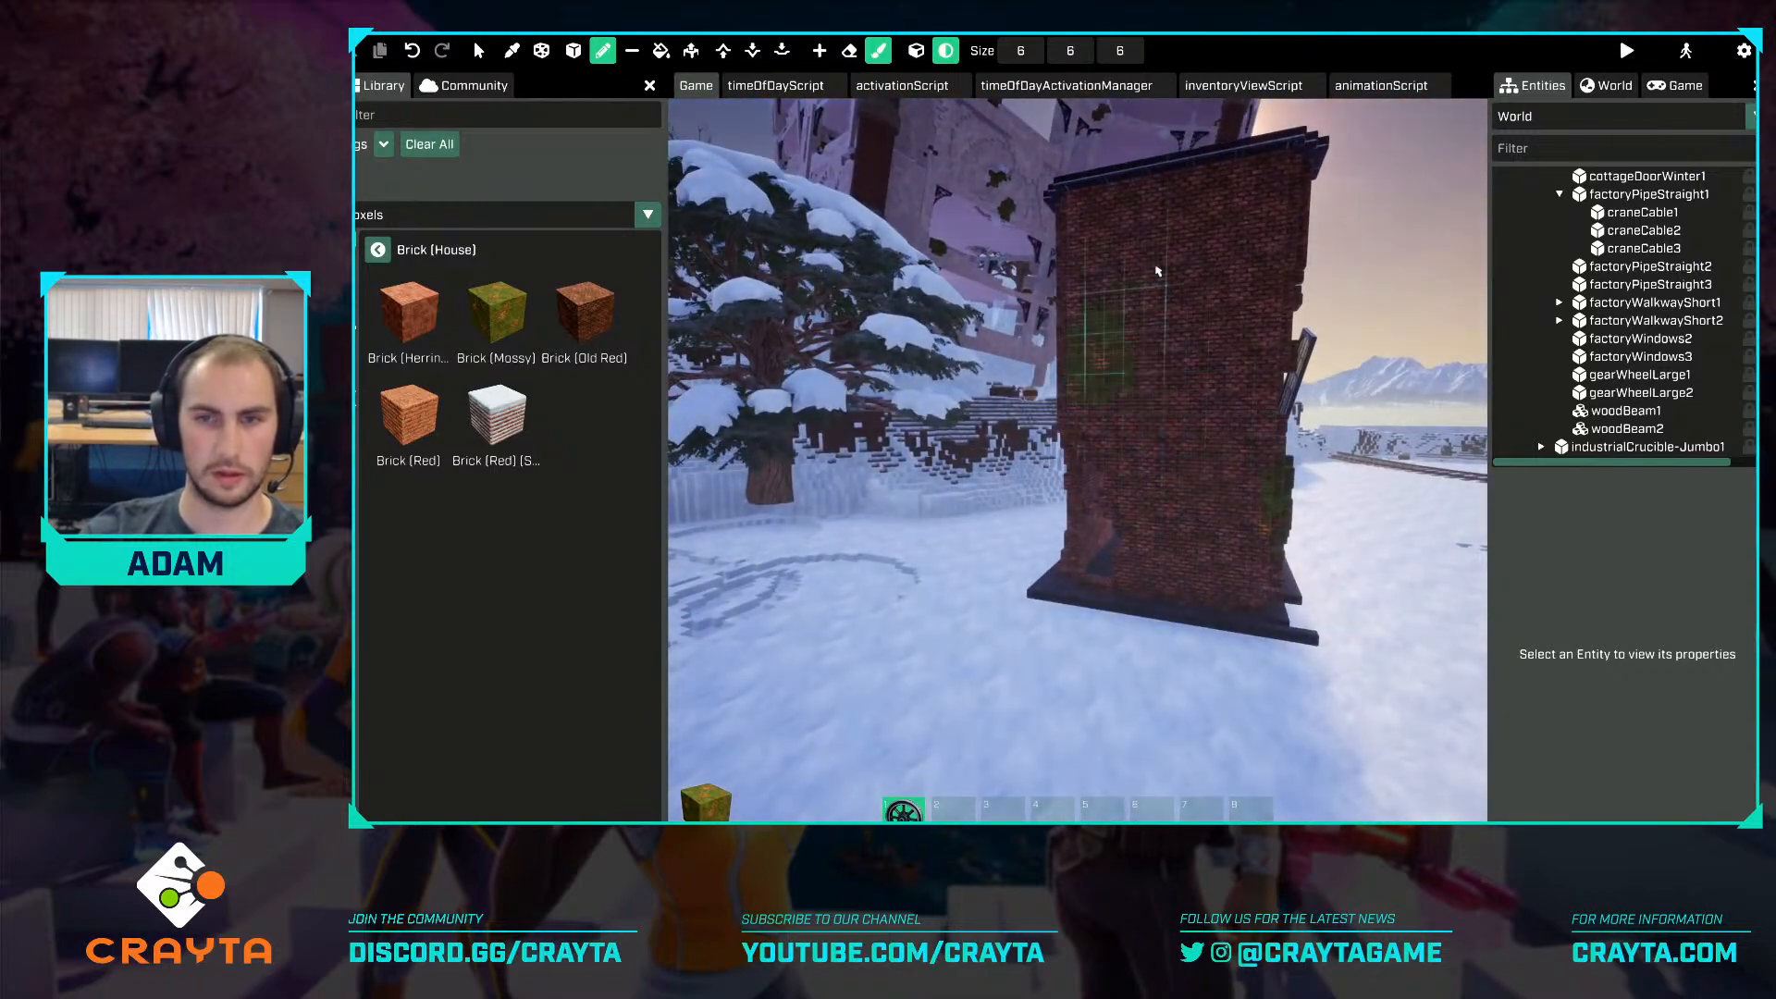
click(1235, 211)
drag(1217, 488, 1162, 475)
Paint Brick (Mossy) around the broken lower corner hole and below the window of the second tower.
key(a)
right_drag(1162, 476, 1083, 558)
key(a)
drag(1158, 635, 1159, 345)
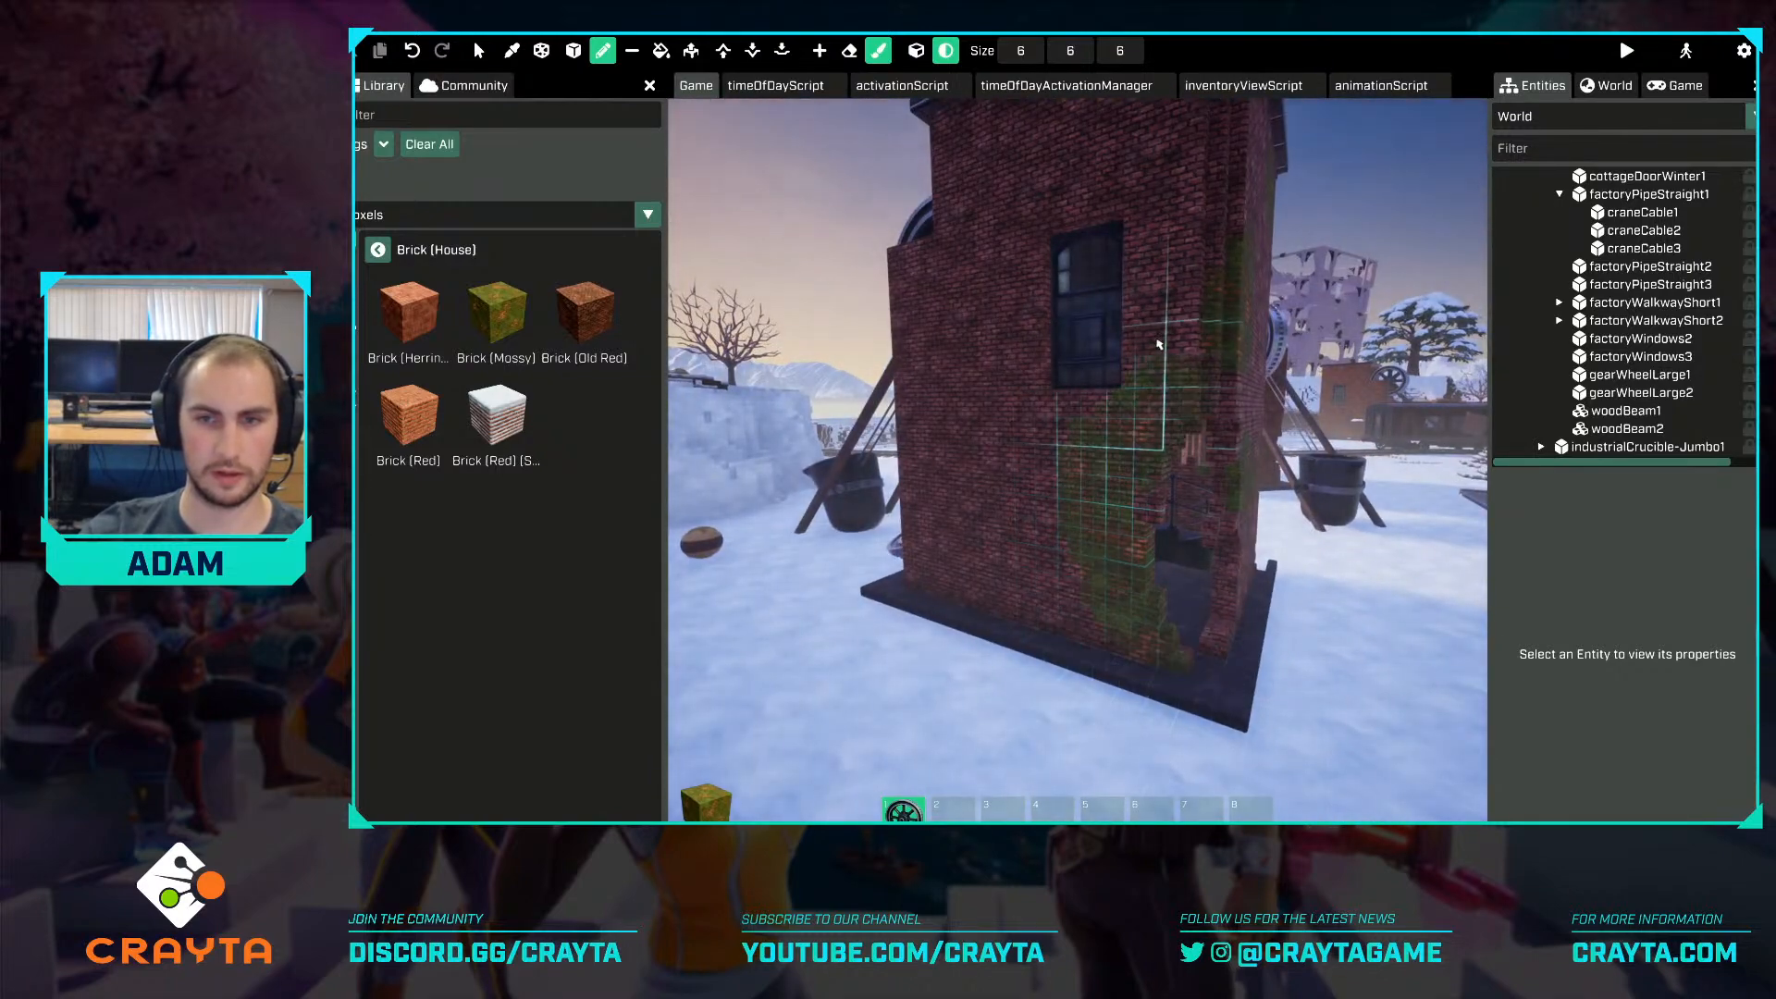
Paint Brick (Mossy) patches down the wheel-side corner and across the adjoining window wall of the second tower.
key(a)
mouse_move(1159, 344)
right_down()
mouse_move(1102, 297)
mouse_move(1055, 342)
mouse_move(1143, 337)
mouse_move(1085, 294)
right_up()
drag(1009, 367, 995, 389)
key(q)
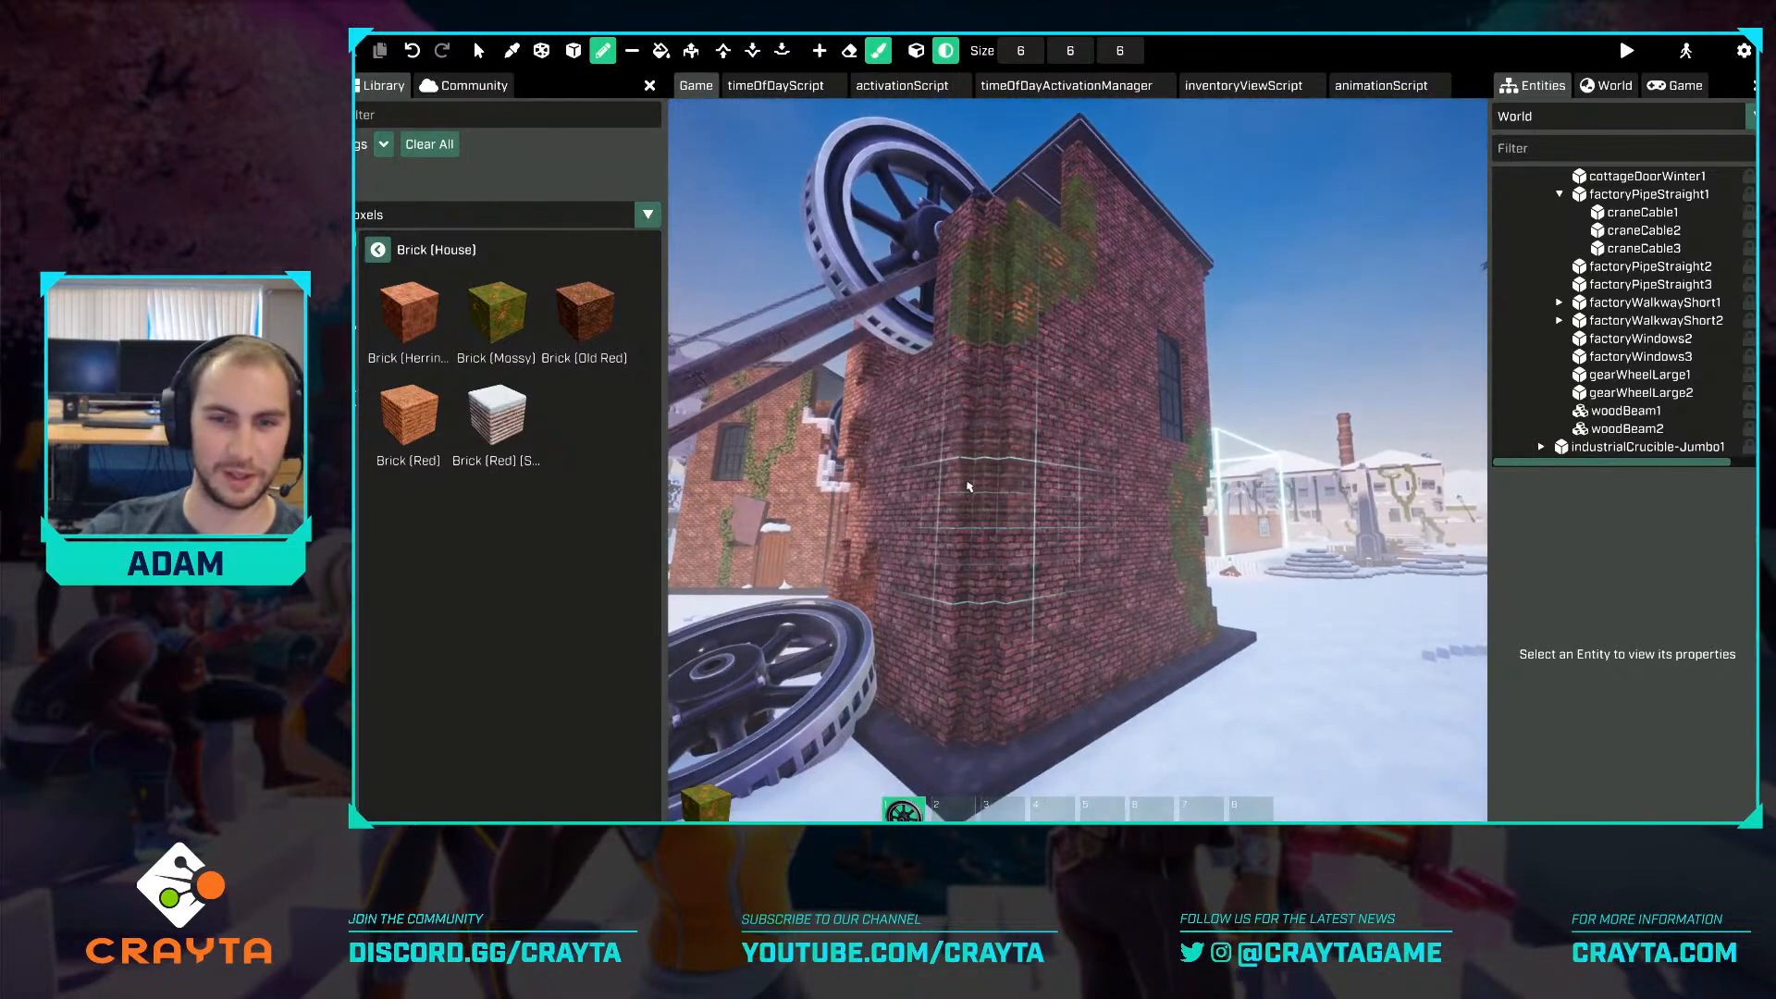
mouse_move(968, 487)
mouse_down()
mouse_move(873, 428)
mouse_move(945, 408)
mouse_move(966, 662)
mouse_up()
right_drag(1013, 687, 1035, 690)
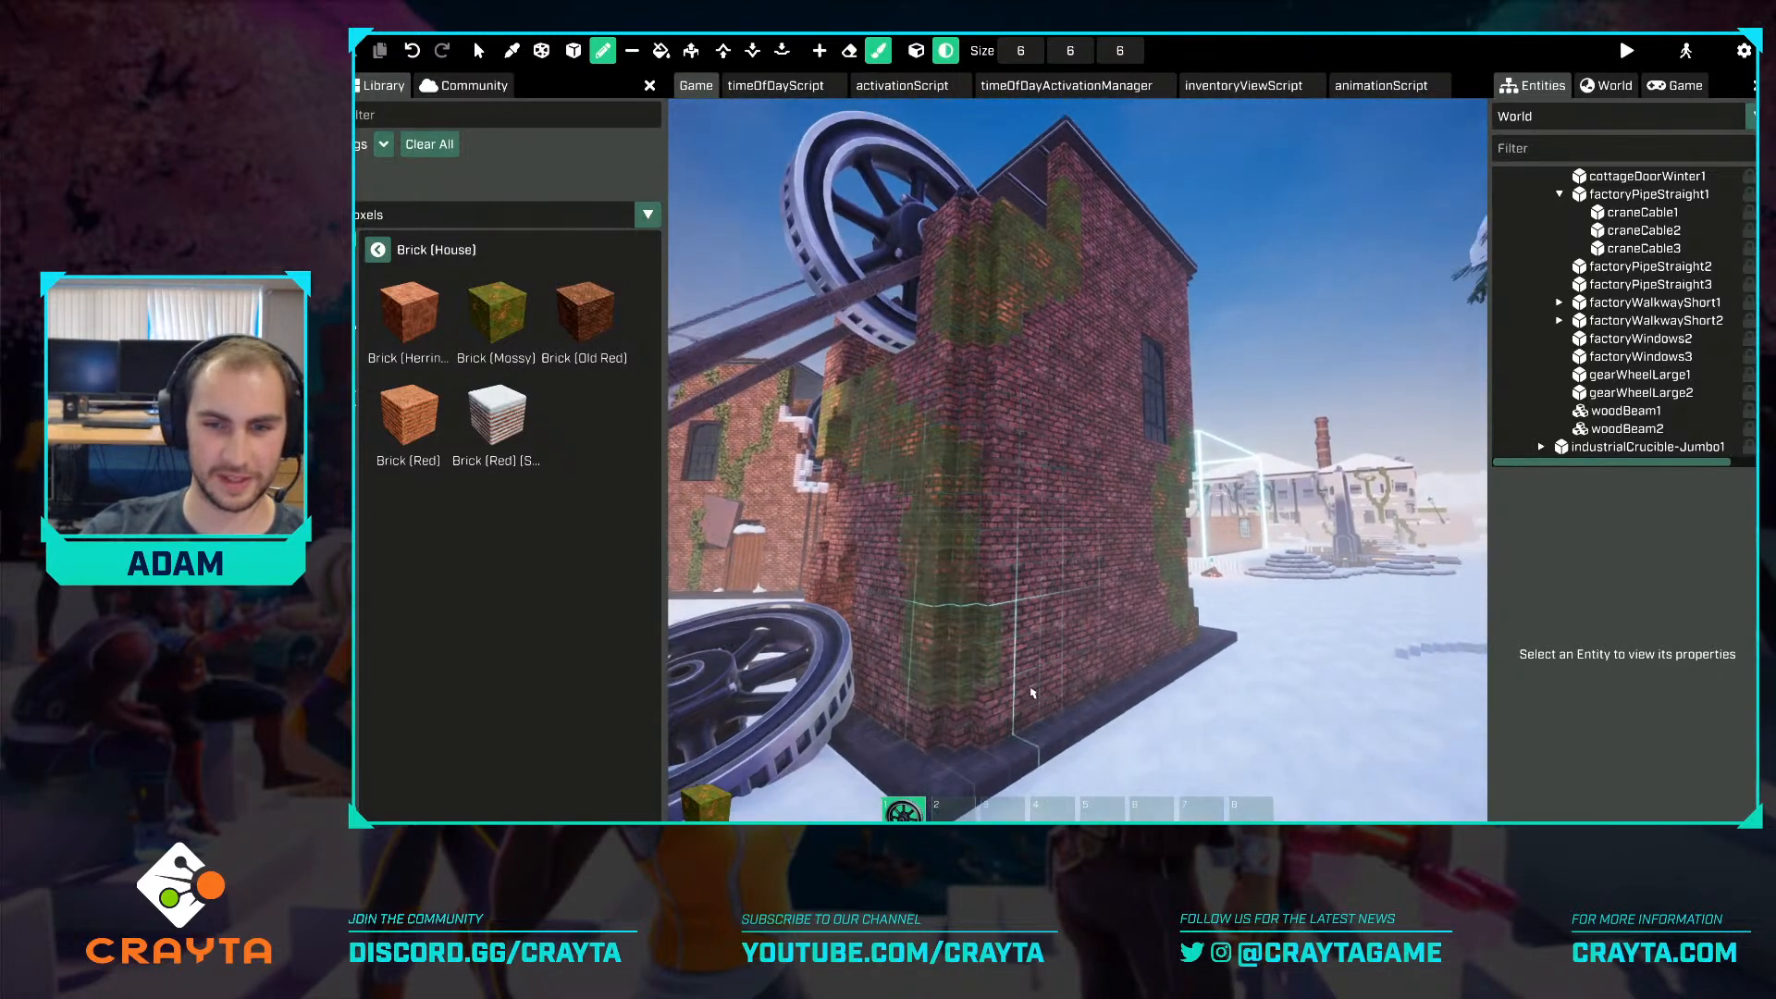
drag(1046, 680, 1096, 518)
right_drag(1101, 490, 1110, 477)
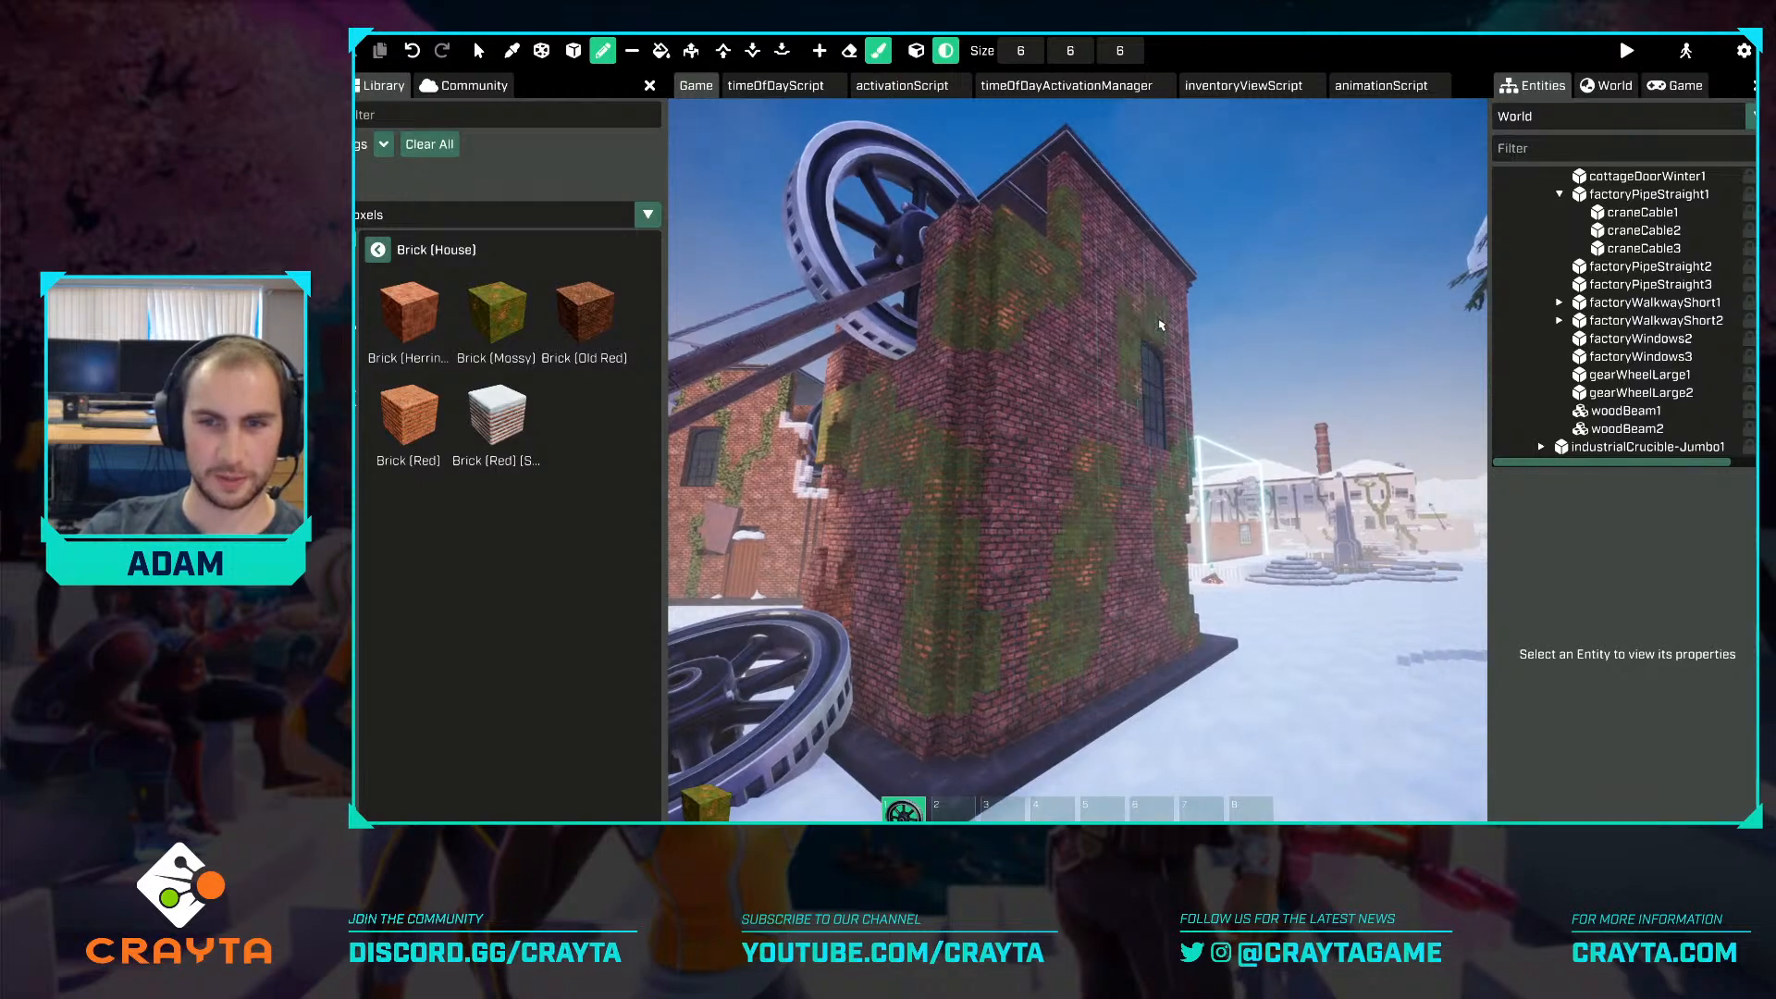
Paint Brick (Mossy) patches around the door and lower front wall of the ivy-covered tower with a size 5 brush.
key(s)
right_drag(1156, 330, 1043, 482)
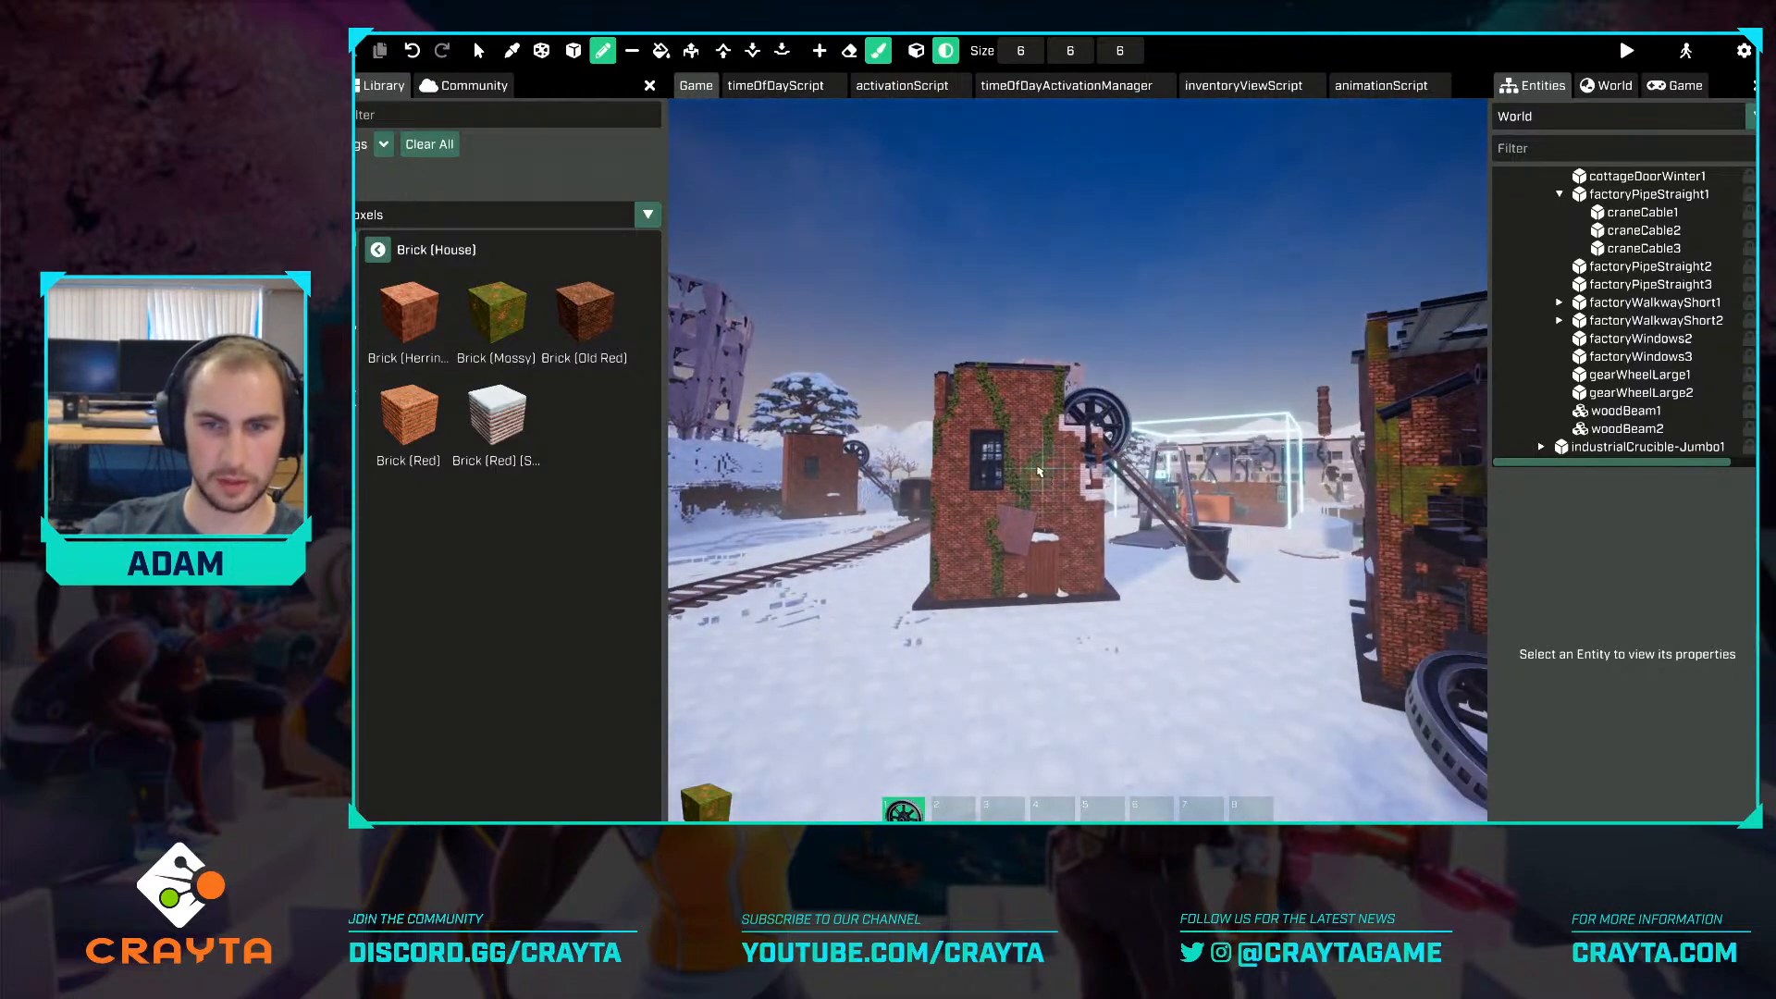
key(w)
scroll(985, 548, down, 1)
click(985, 547)
click(1003, 634)
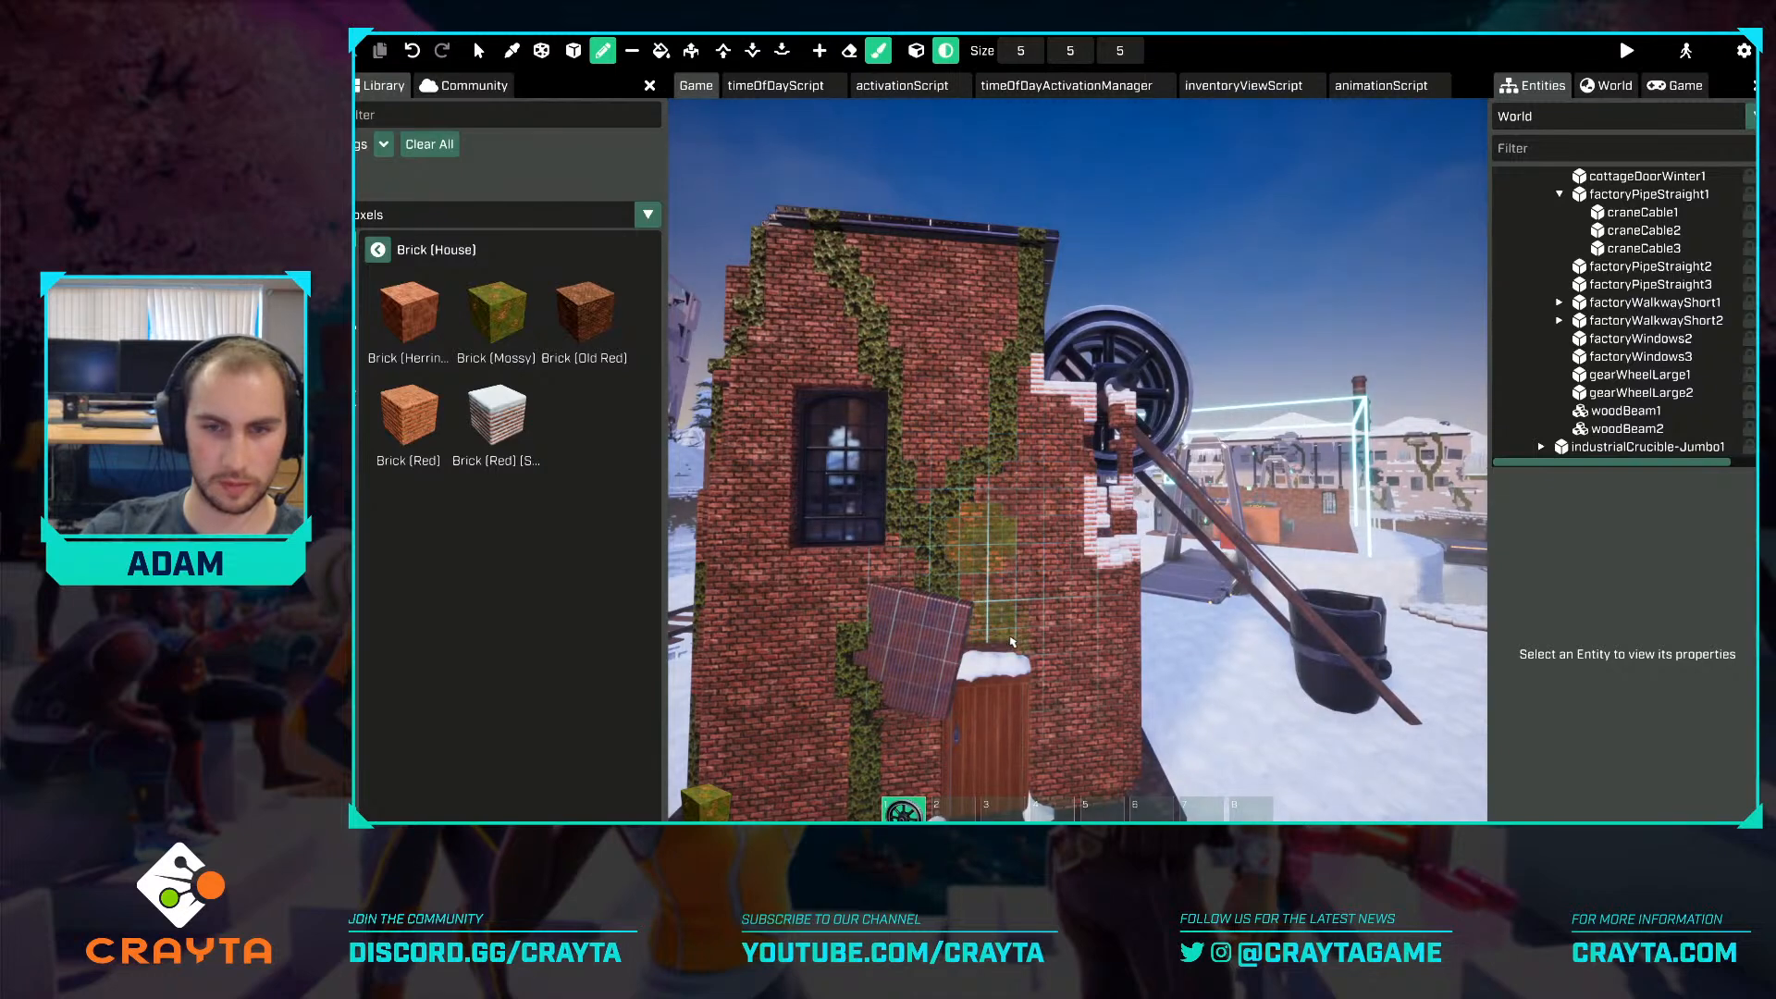
key(a)
right_drag(1002, 634, 990, 638)
click(1021, 703)
key(ctrl+z)
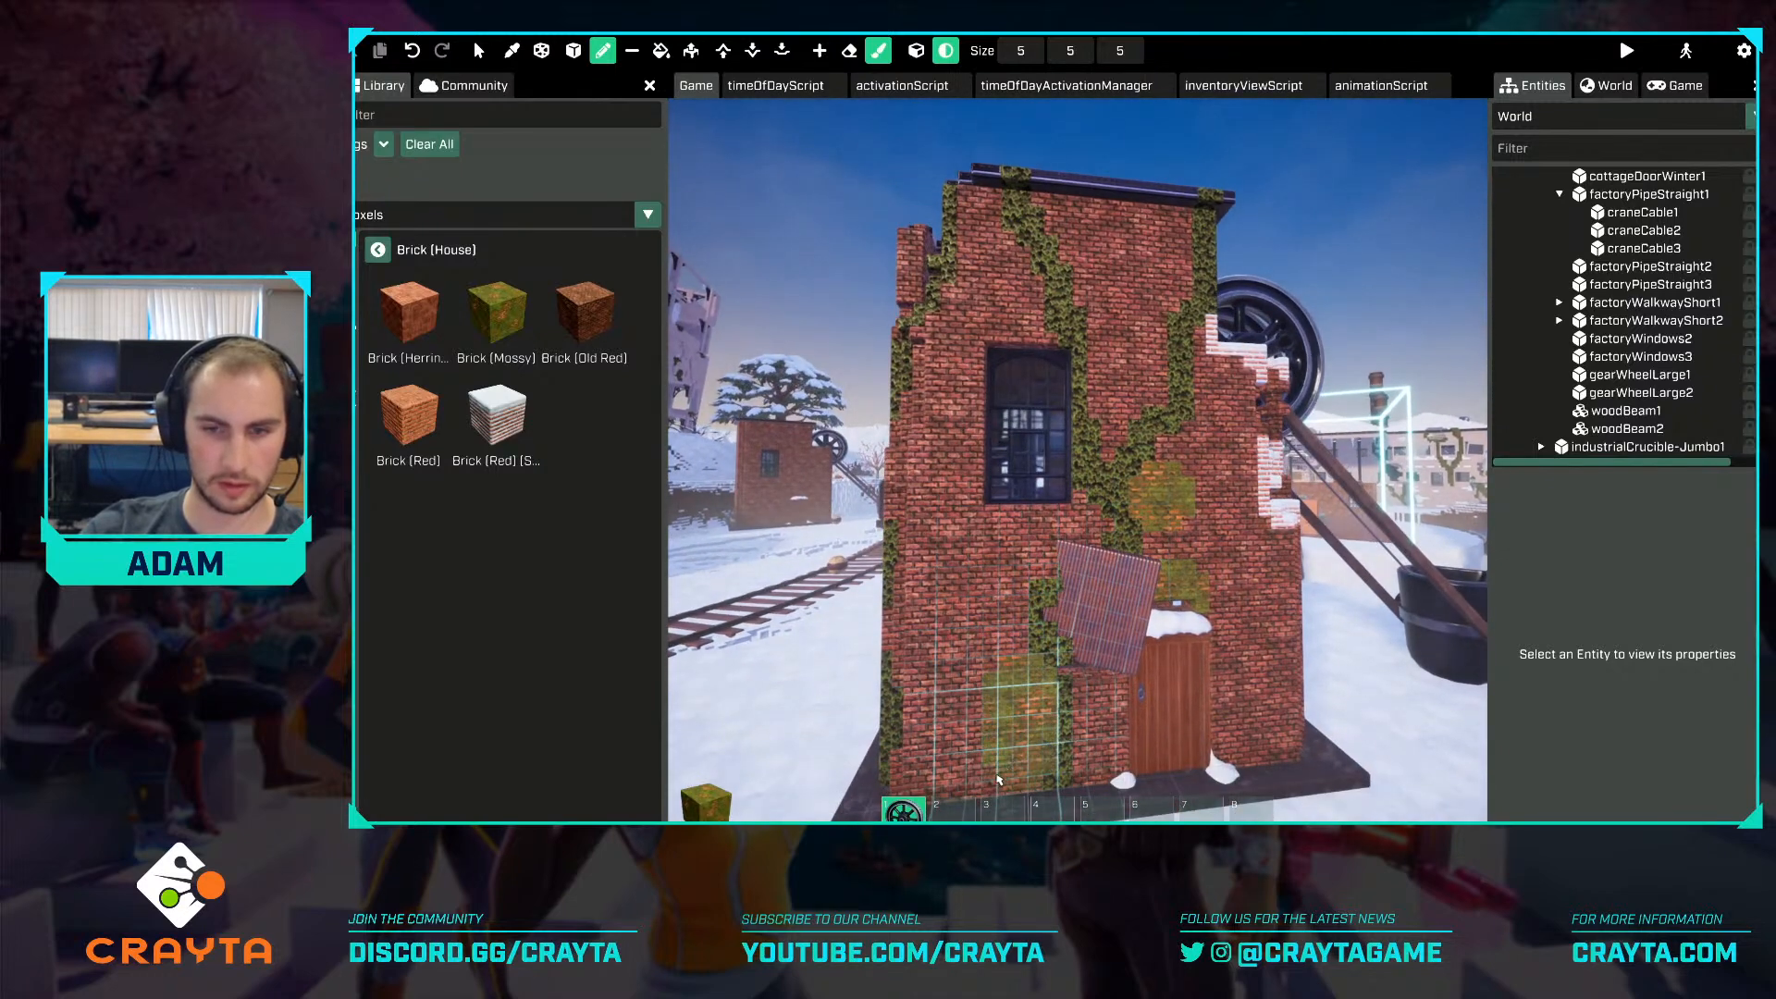
key(s)
key(a)
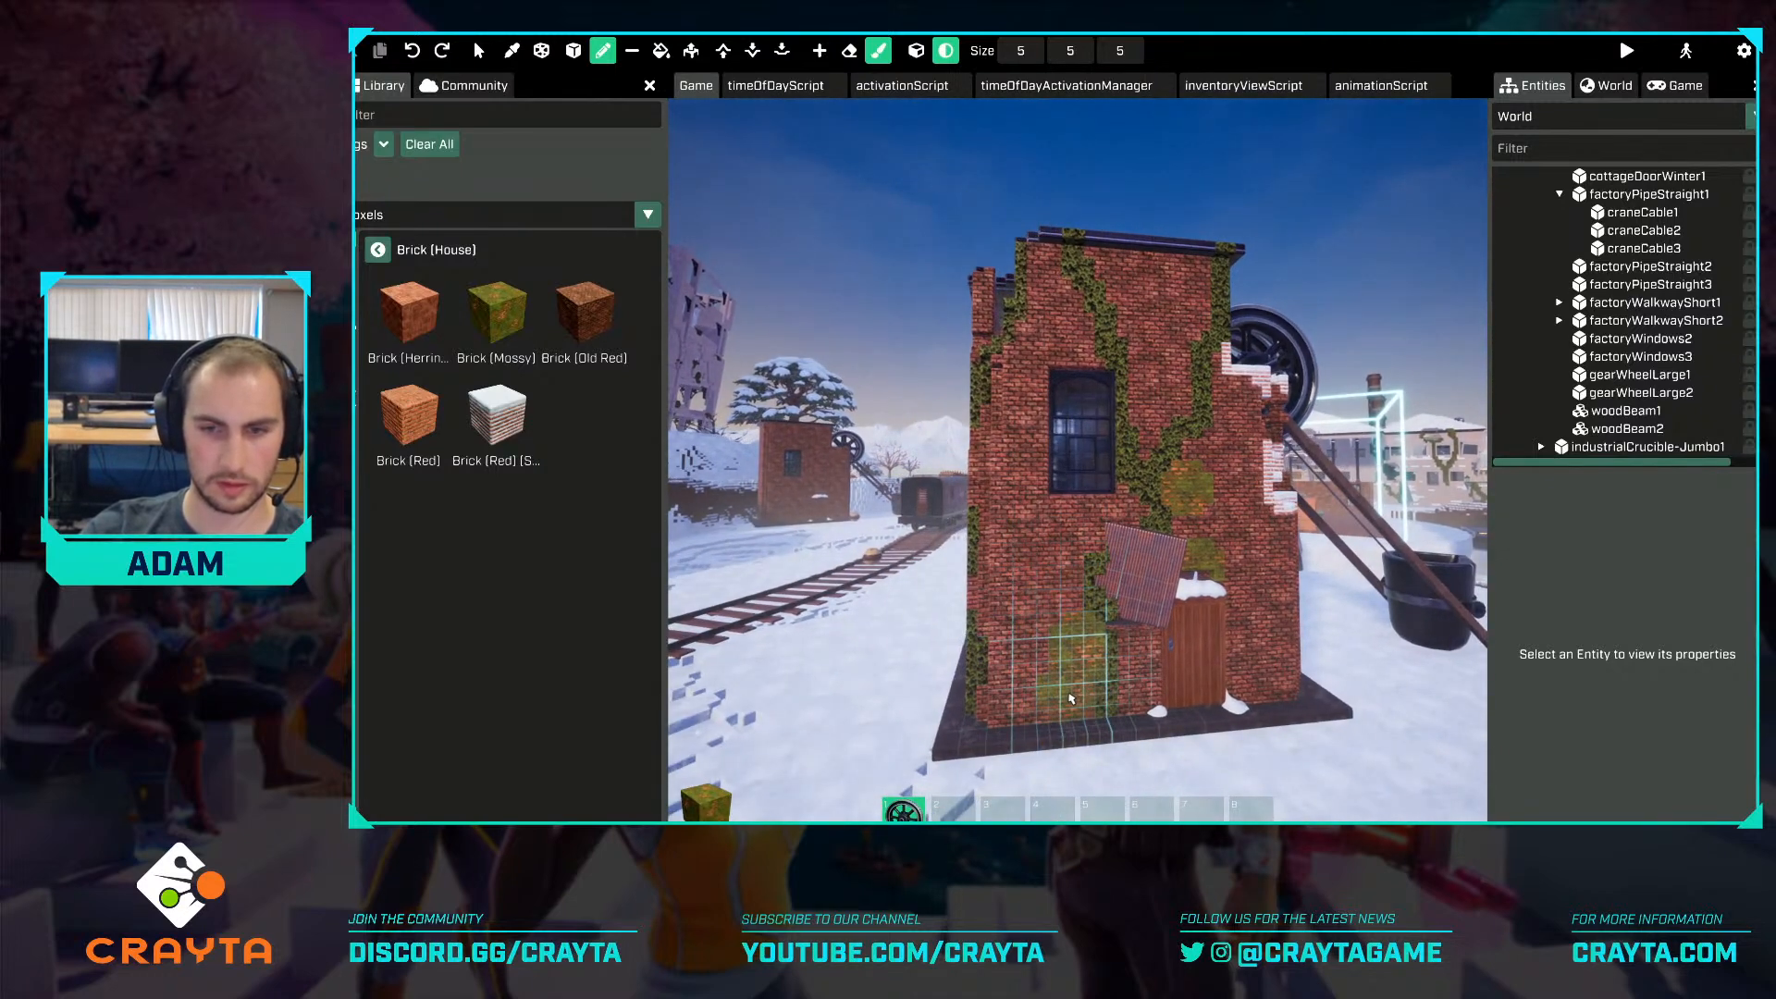
Paint Brick (Mossy) patches on the lower front wall beside the door and on the upper ivy-covered side wall of the tower.
click(1077, 696)
key(a)
right_drag(1073, 648, 1088, 481)
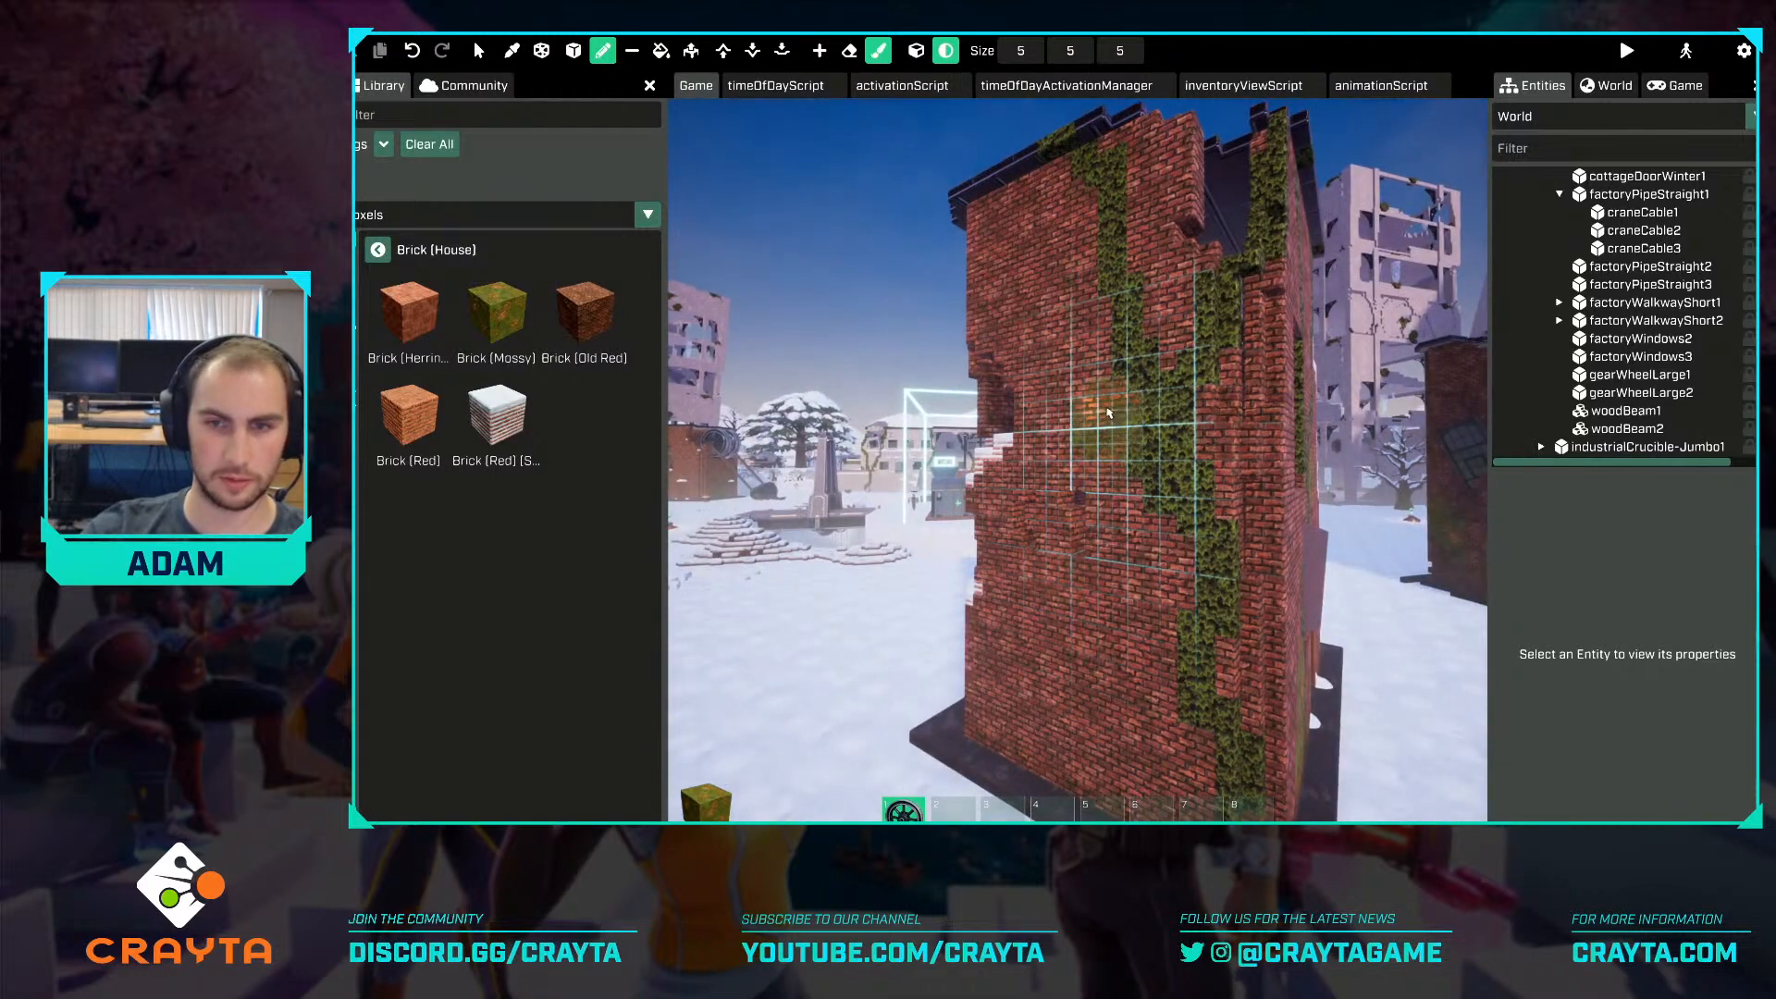
drag(1062, 361, 1038, 270)
key(s)
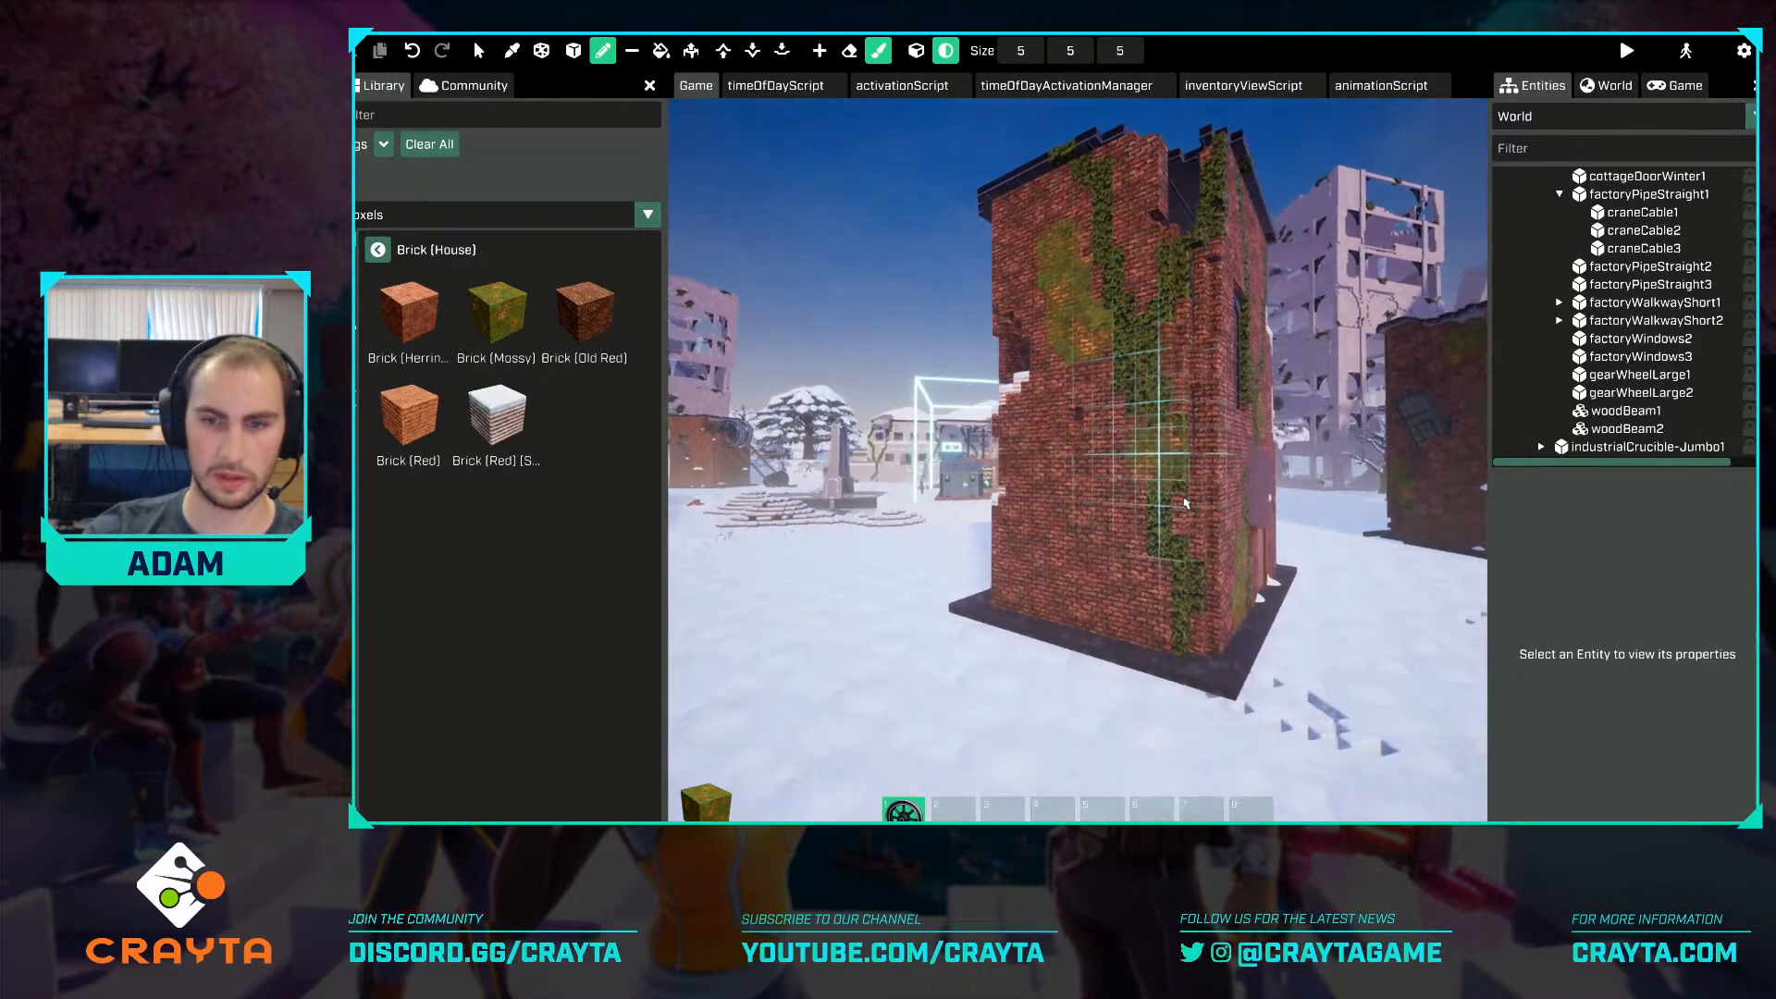
key(a)
right_drag(1210, 431, 1235, 504)
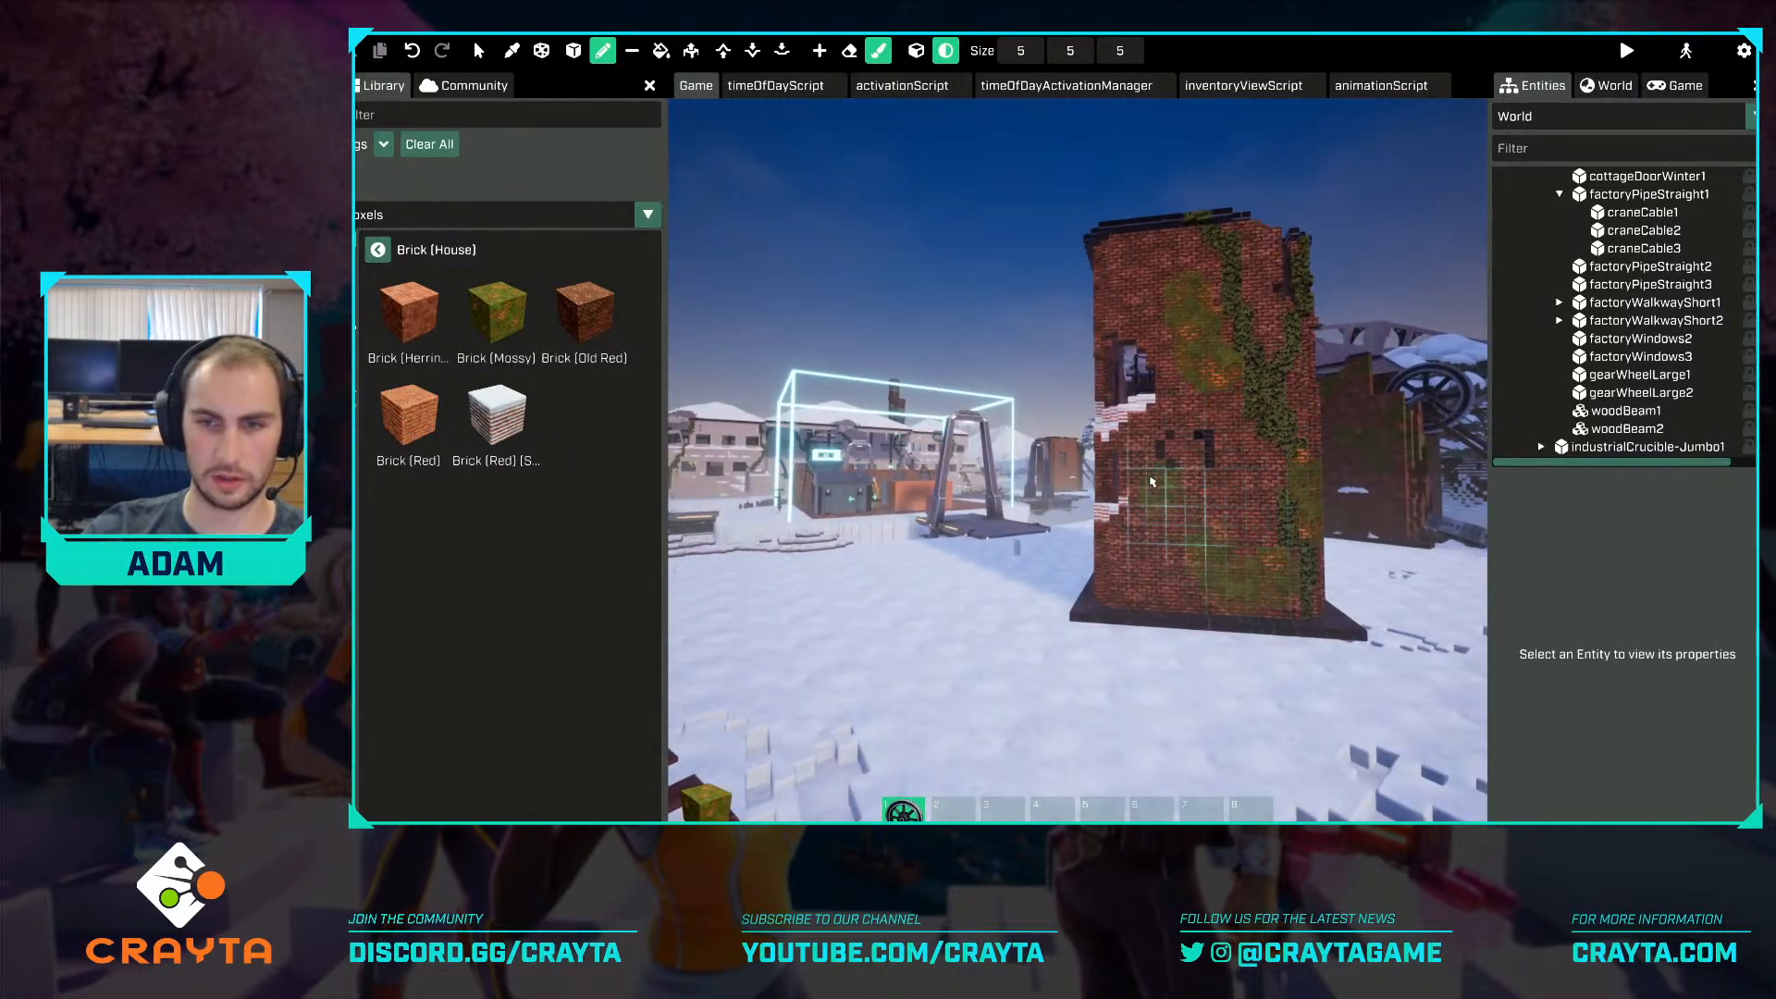
Paint Brick (Mossy) patches around the eroded corner opening and the window on the adjoining wall of the ivy-covered tower.
key(a)
key(w)
right_drag(1164, 447, 1169, 448)
mouse_move(1151, 450)
mouse_down()
mouse_move(1059, 400)
mouse_move(1059, 326)
mouse_up()
key(s)
key(a)
right_drag(1084, 332, 1027, 407)
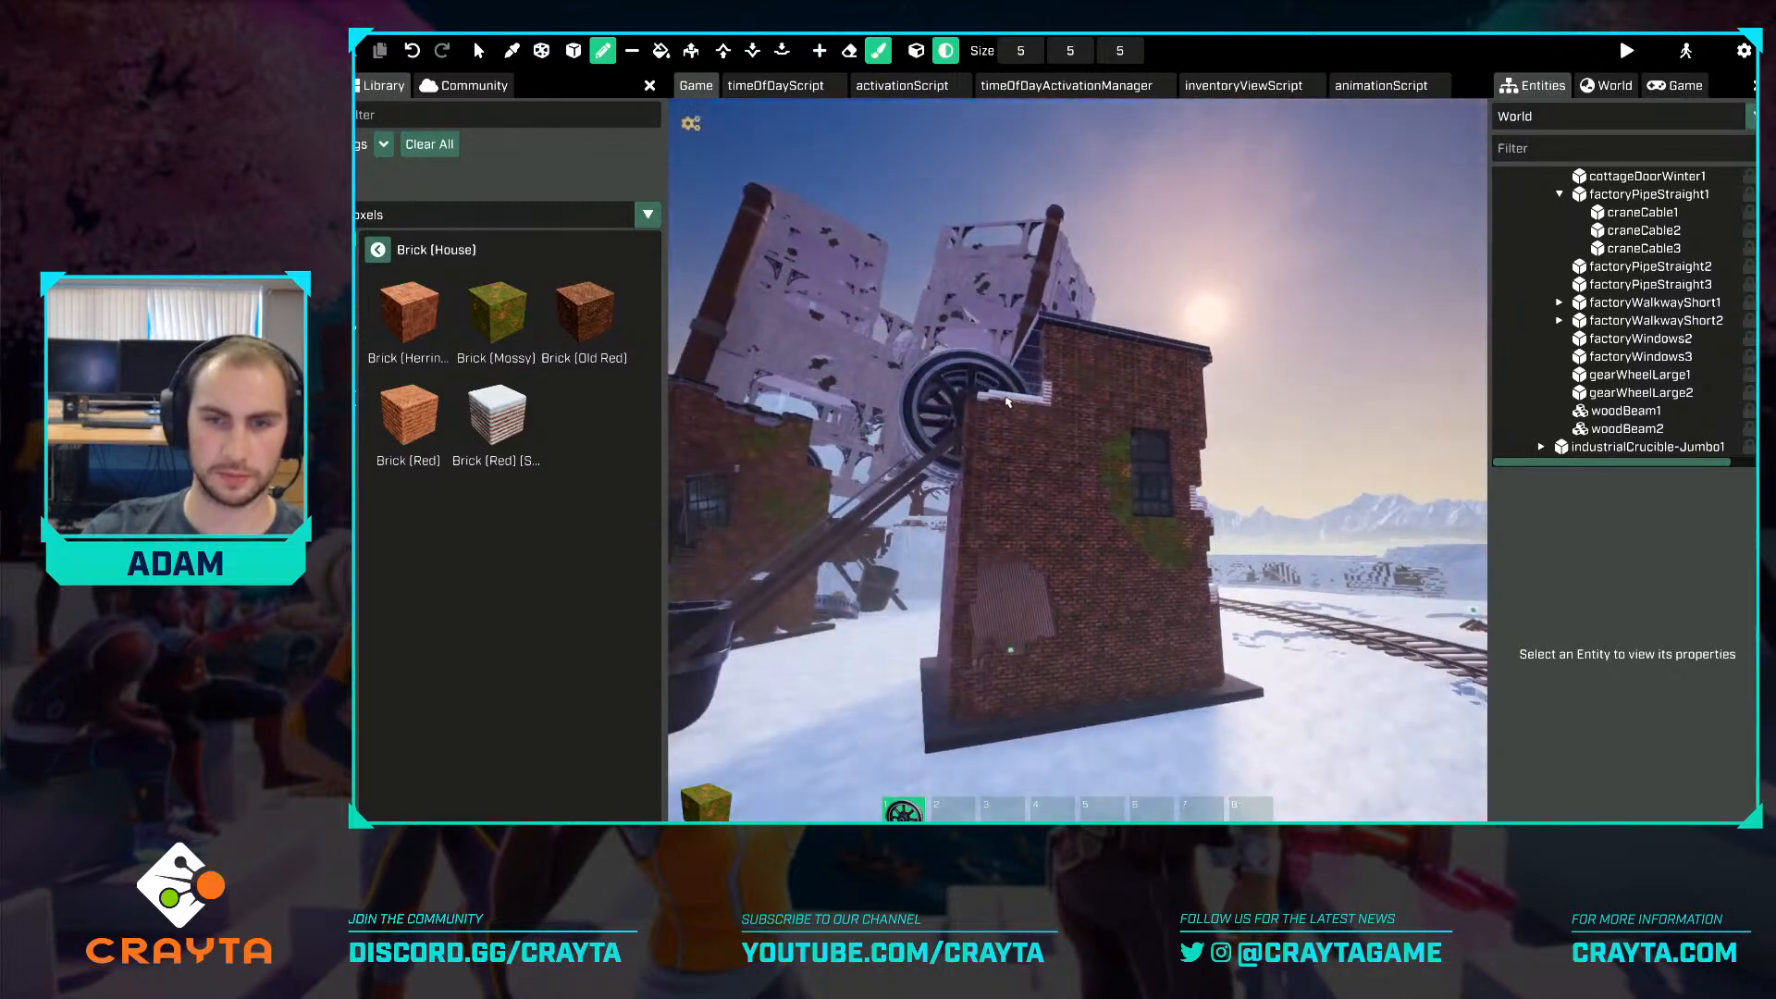
Paint Brick (Mossy) down the wheel-side corner and around the lower wall patch of the same tower.
mouse_move(980, 435)
mouse_down()
mouse_move(954, 708)
mouse_move(1059, 587)
mouse_up()
key(s)
key(s)
right_drag(1060, 587, 1082, 615)
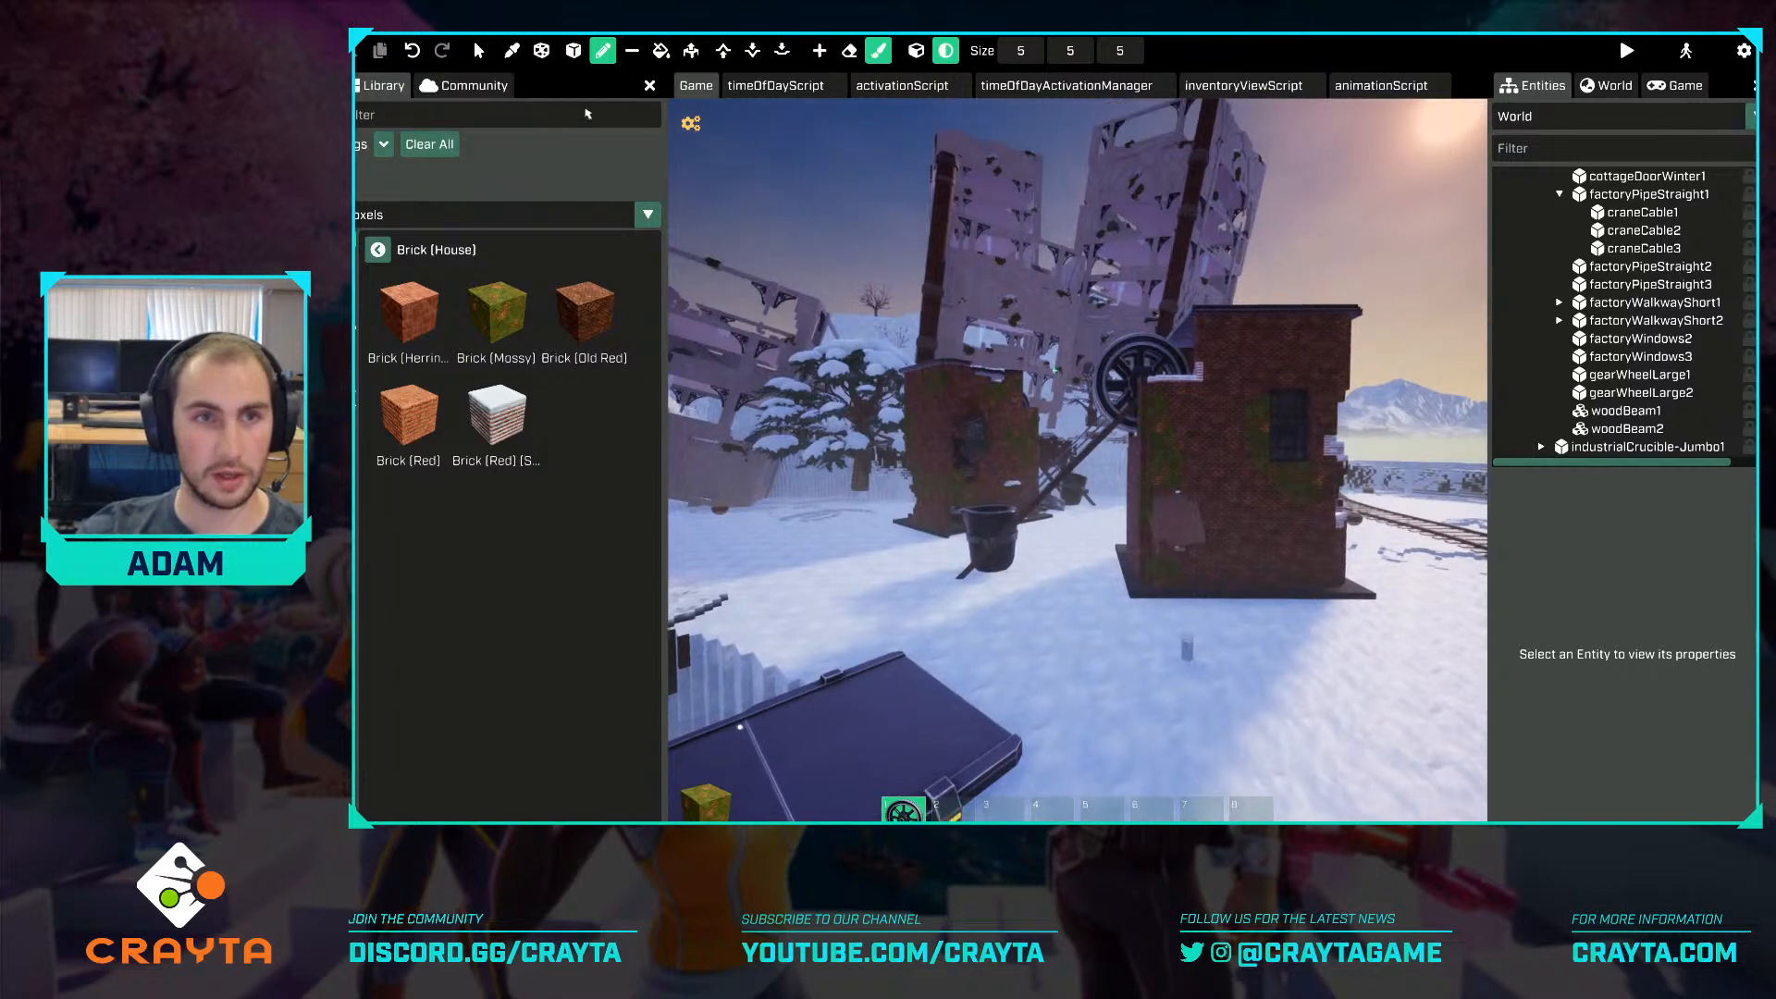
Switch from voxel painting to the selection tool and start a preview of the level.
click(479, 50)
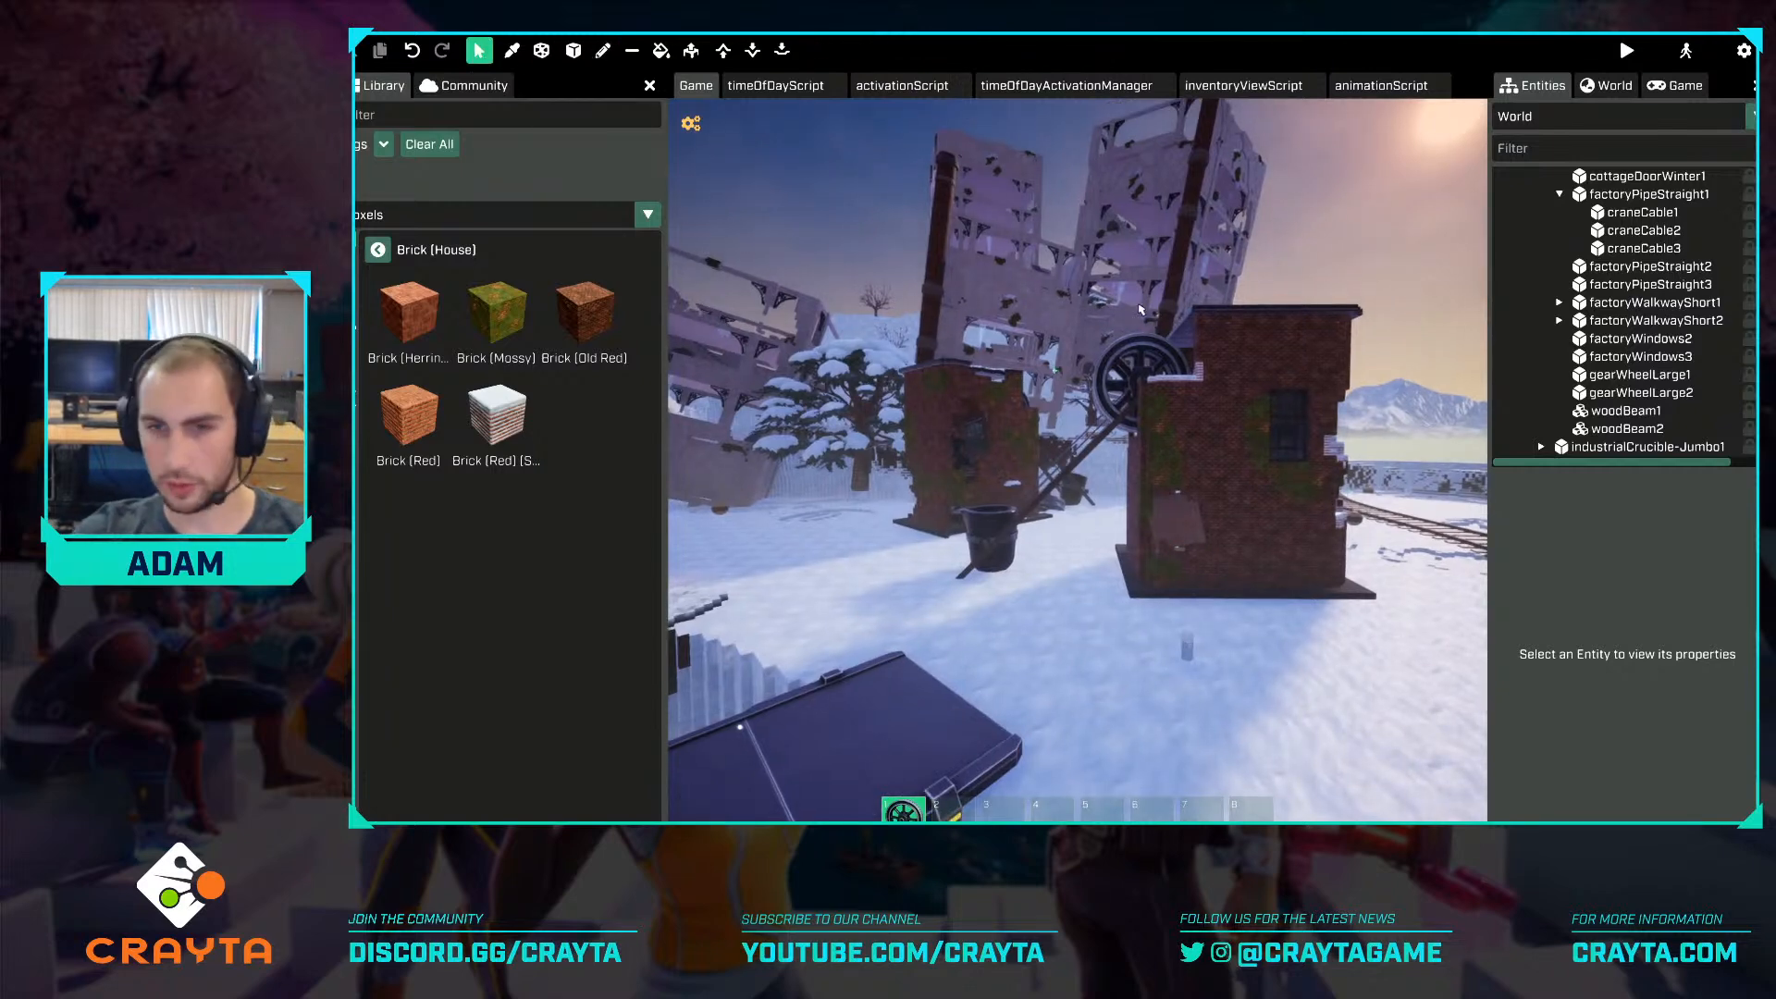
key(w)
key(d)
right_drag(1245, 637, 1185, 675)
key(s)
key(w)
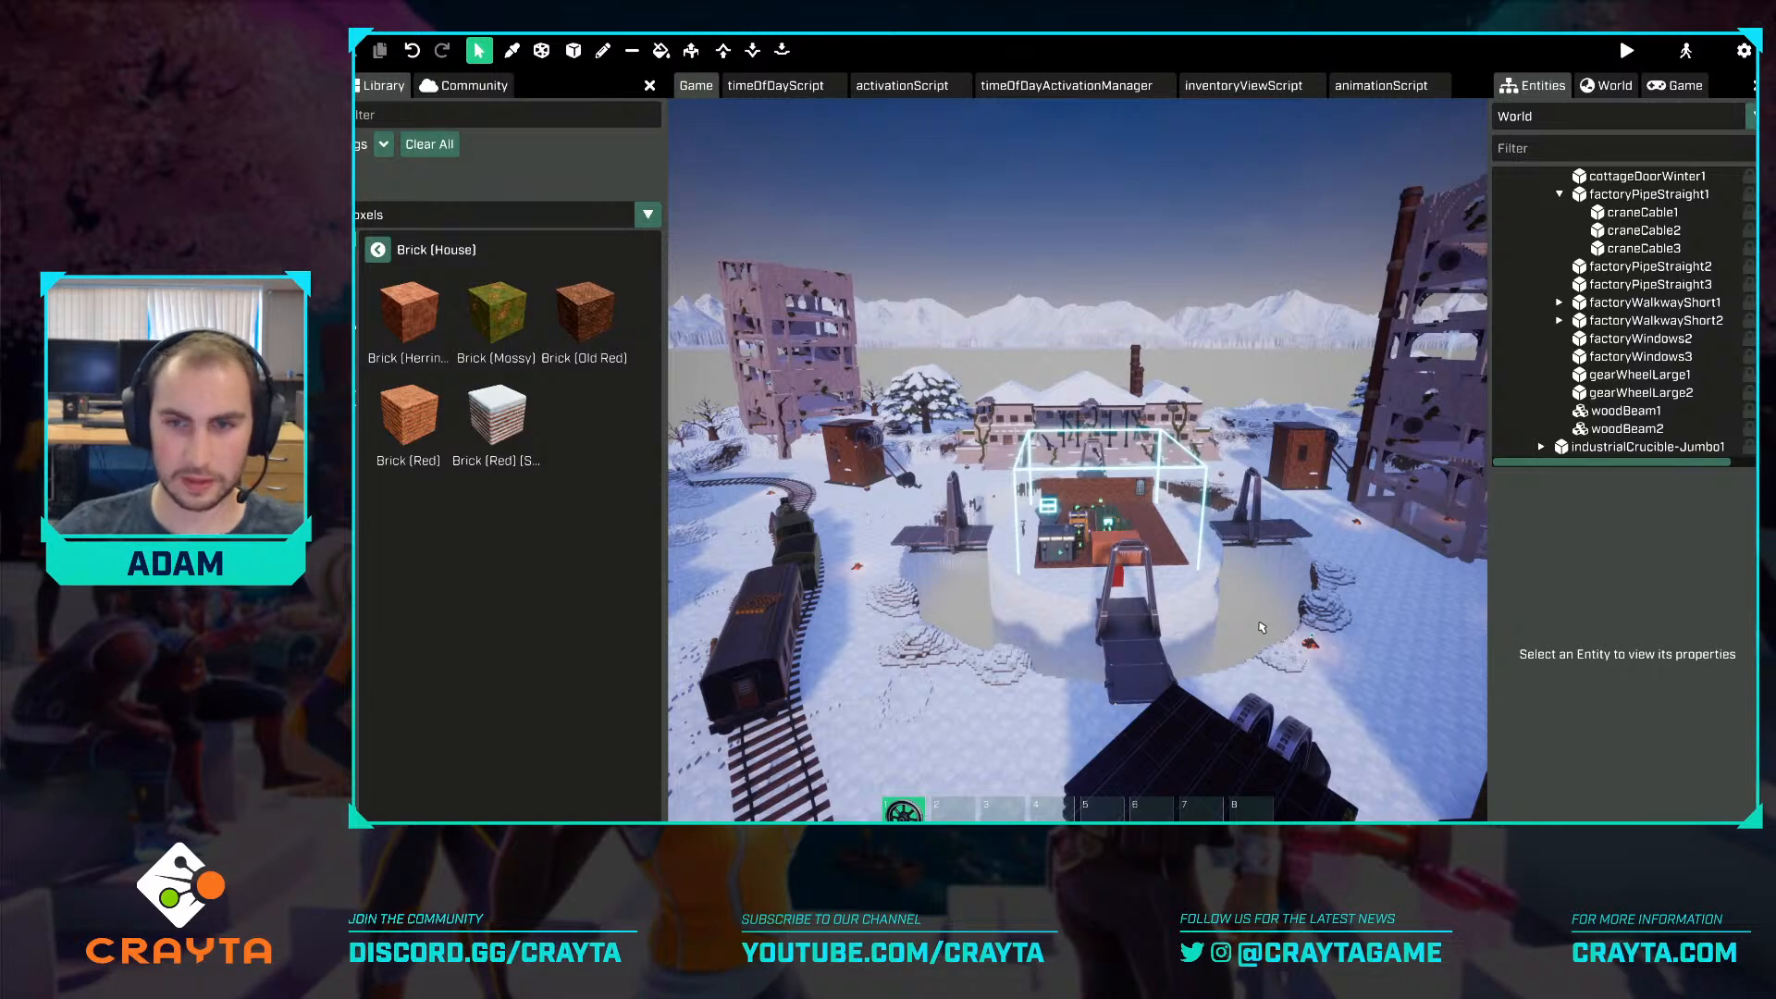
key(F5)
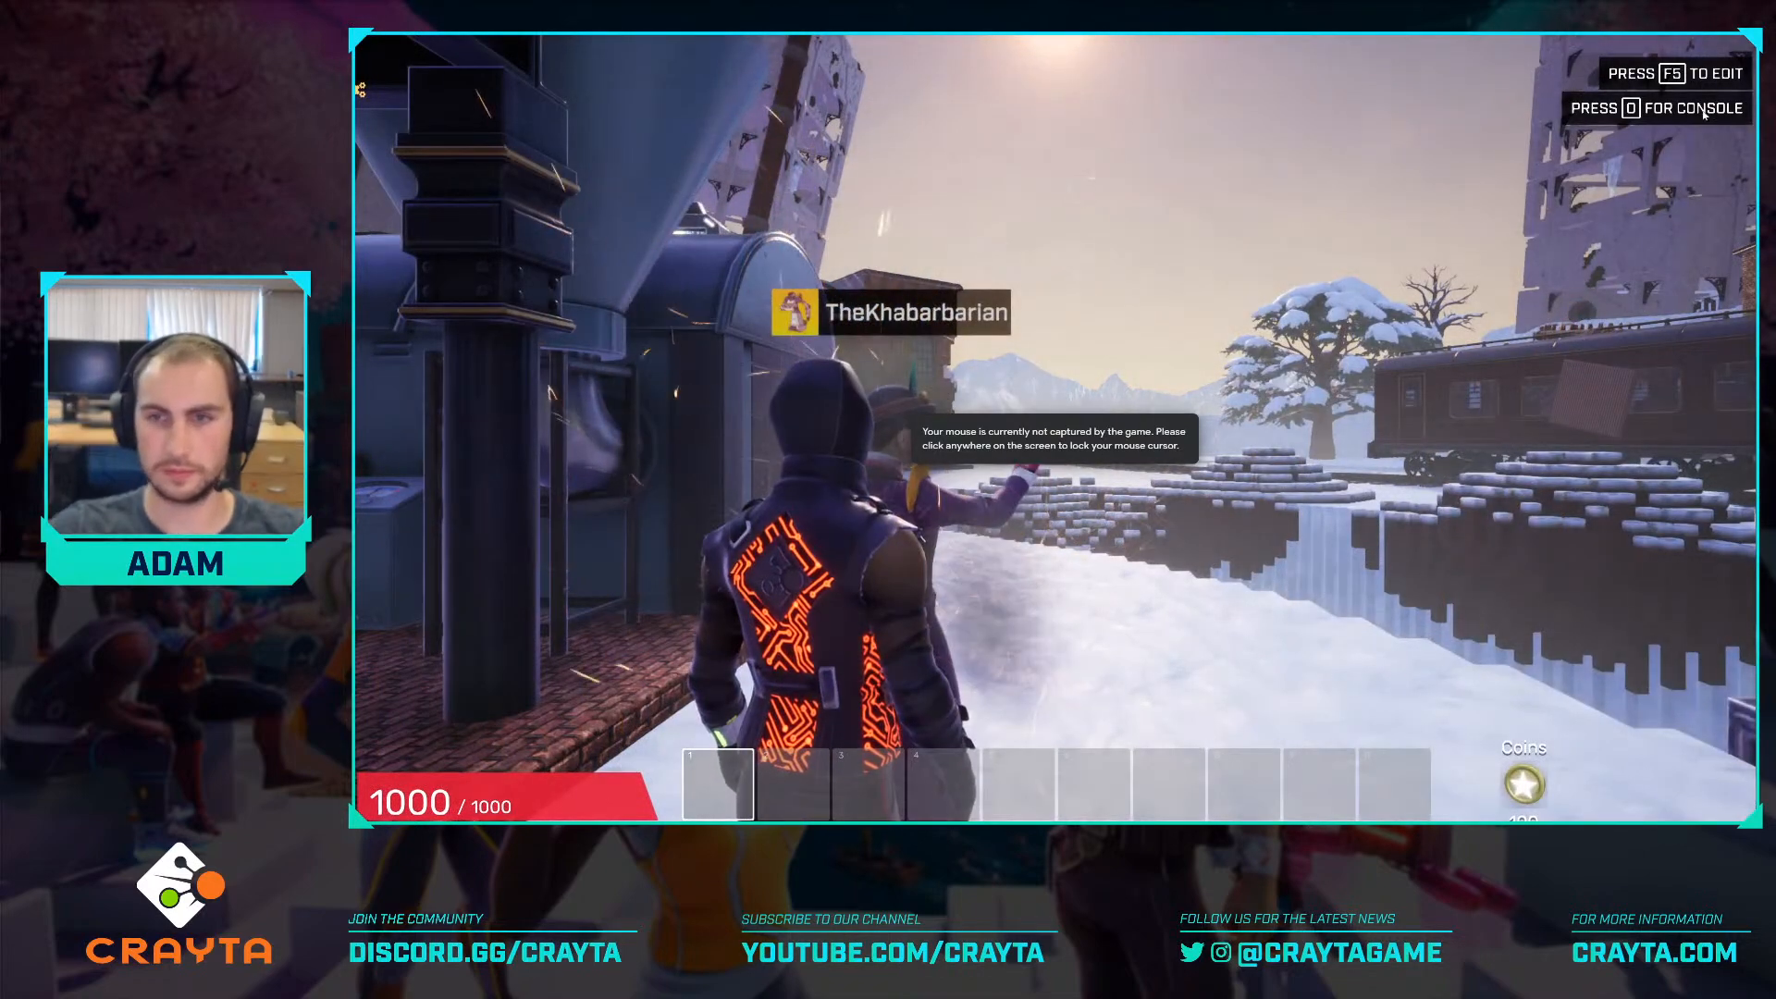
click(1115, 260)
Walk through the previewed level and examine the central factory base, the mansion and the weathered winding towers in daylight.
key(w)
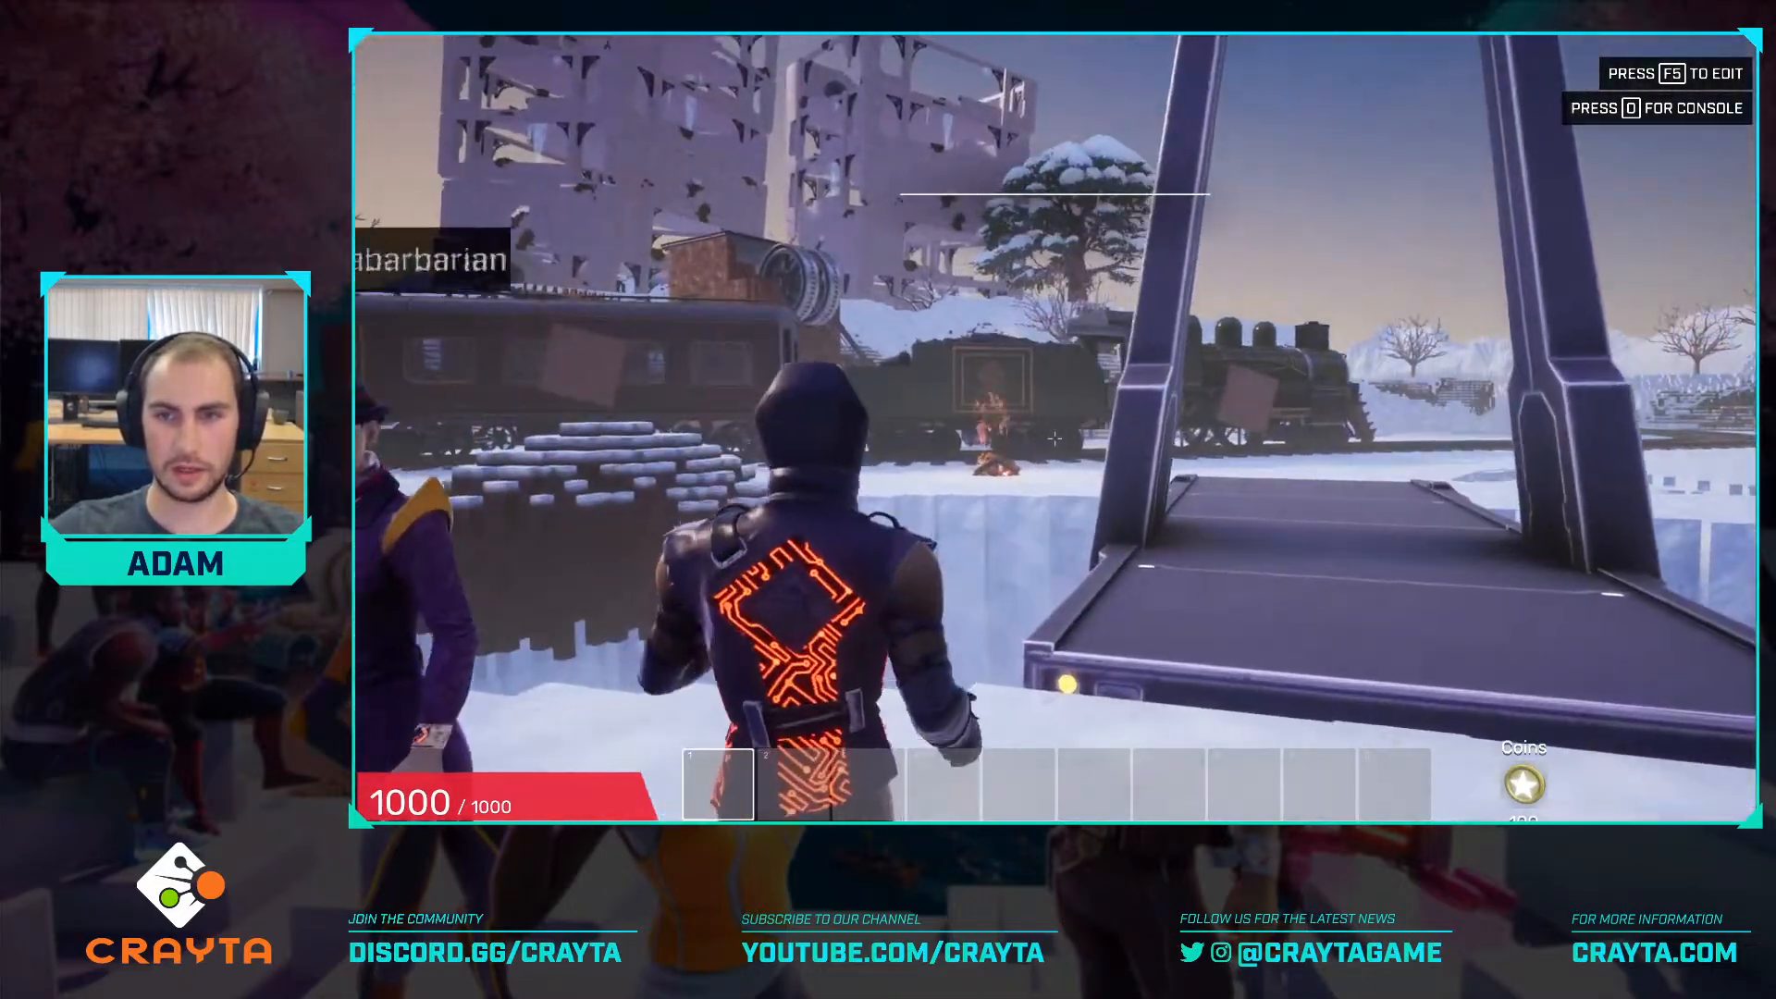
key(w)
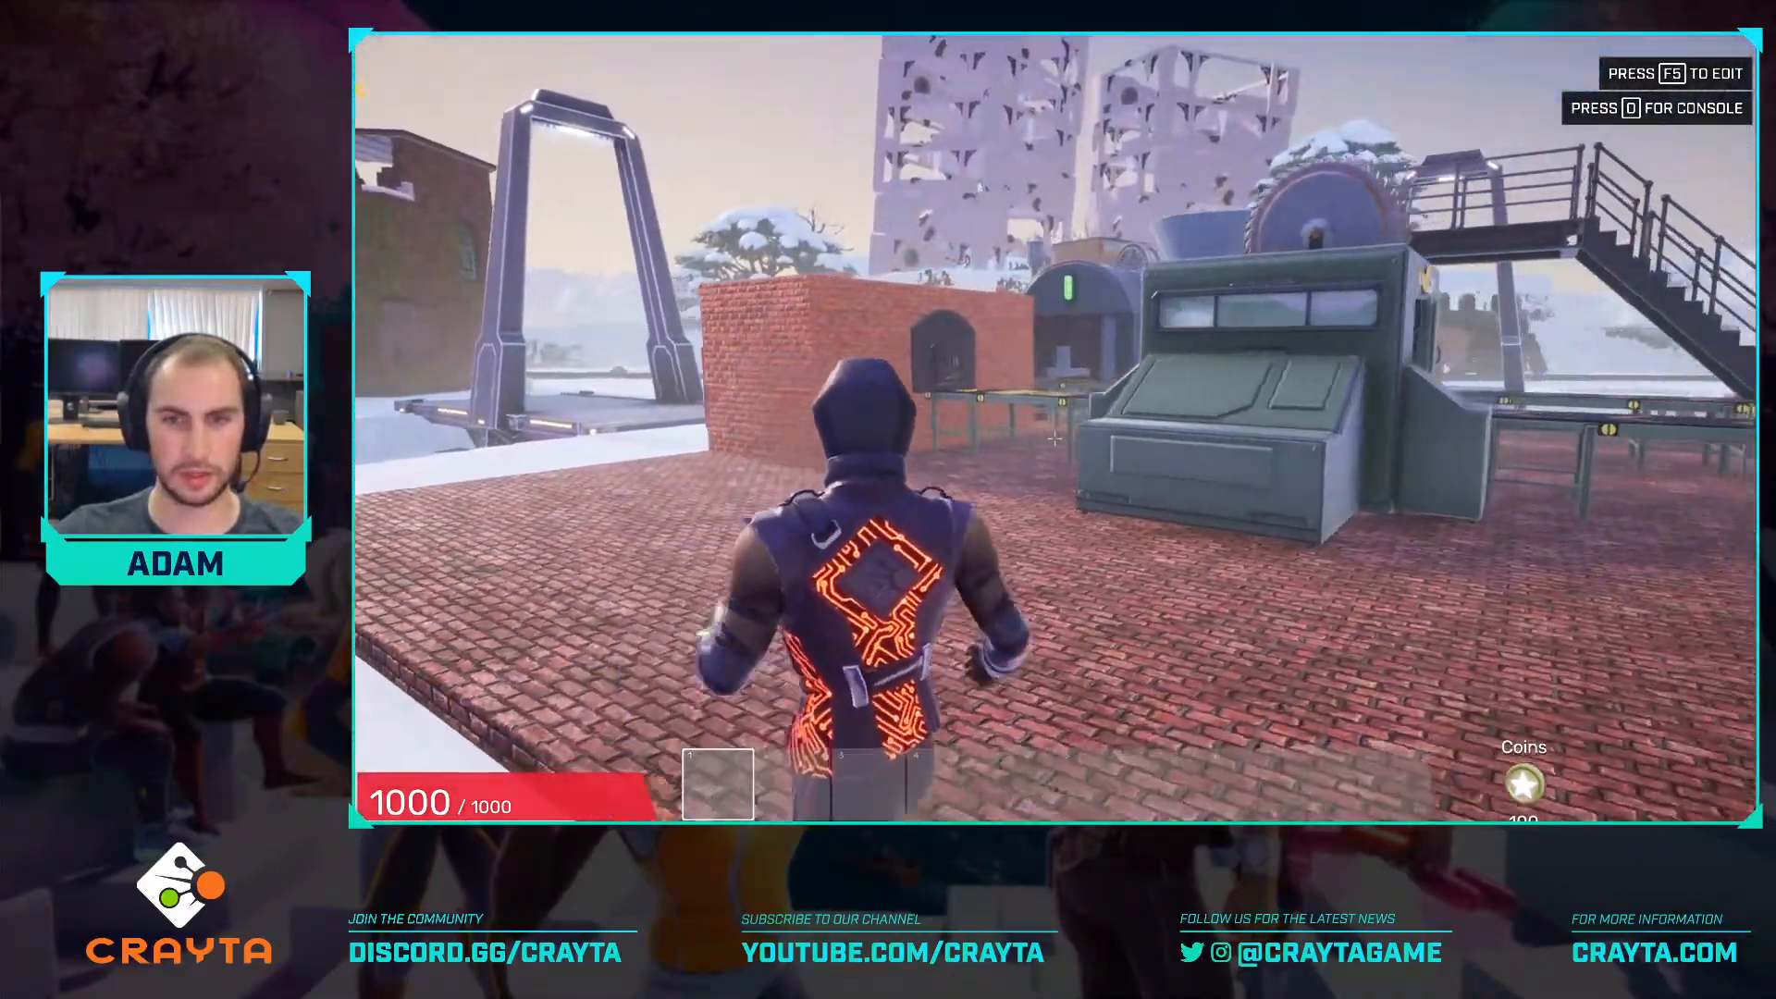
key(w)
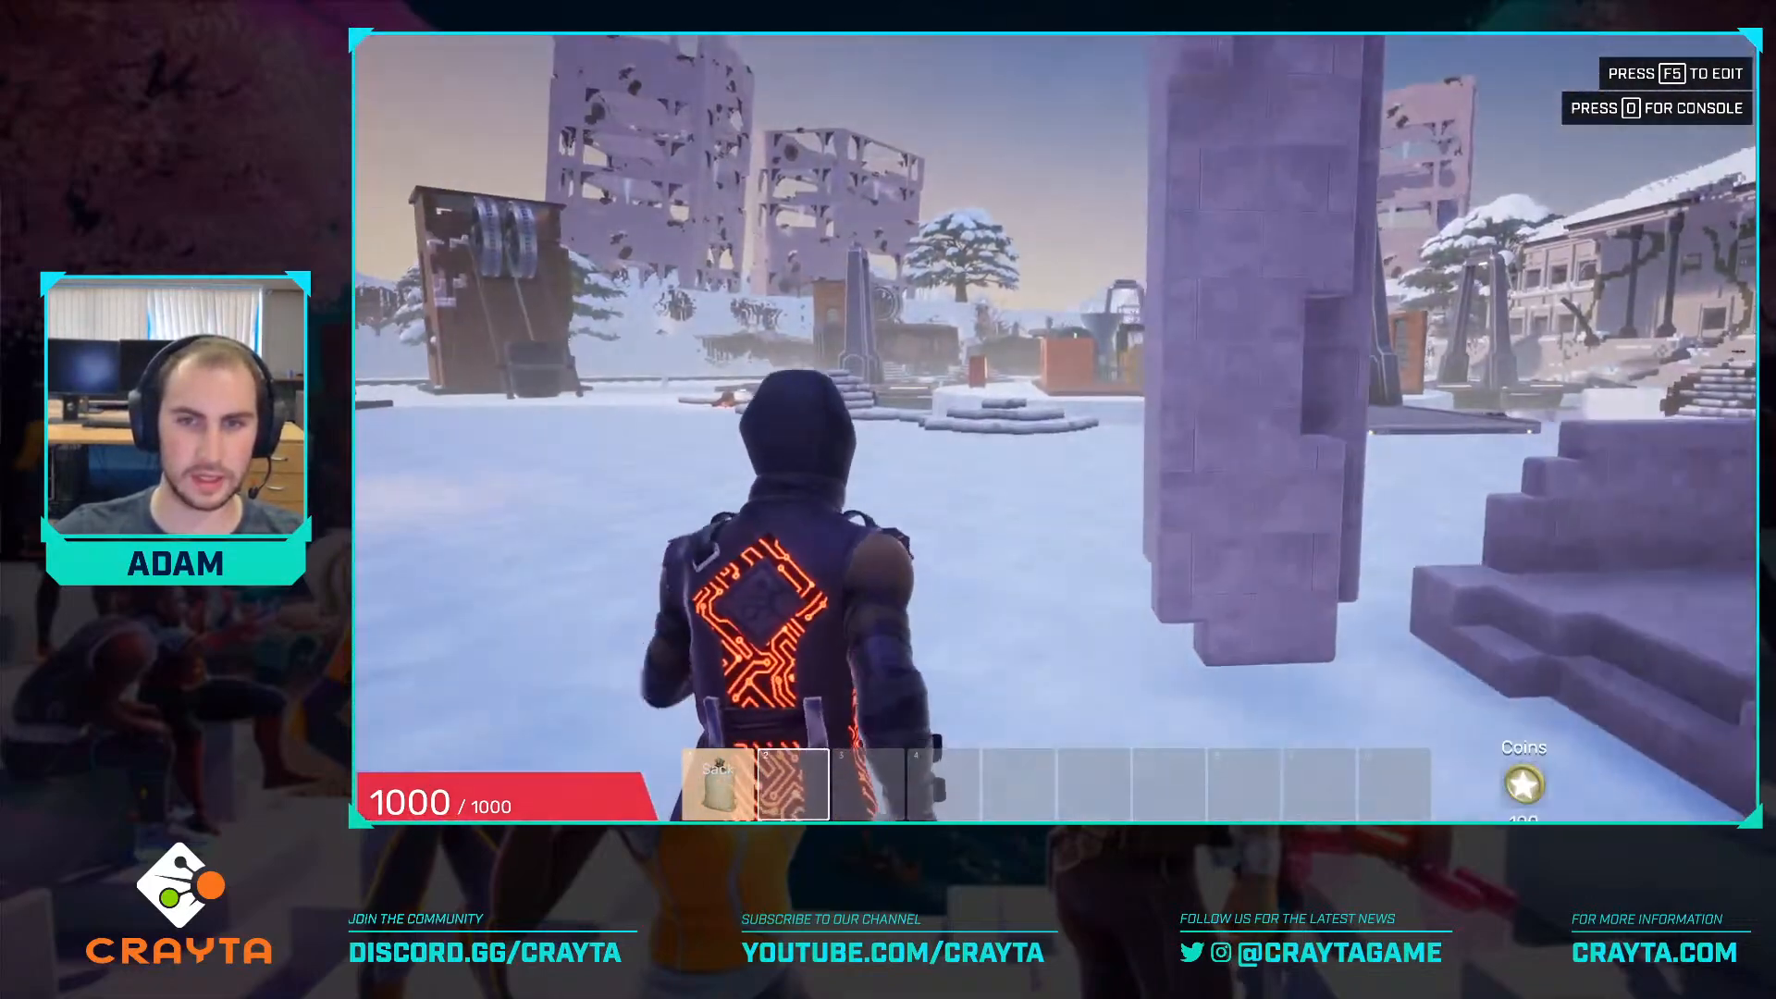
key(w)
key(d)
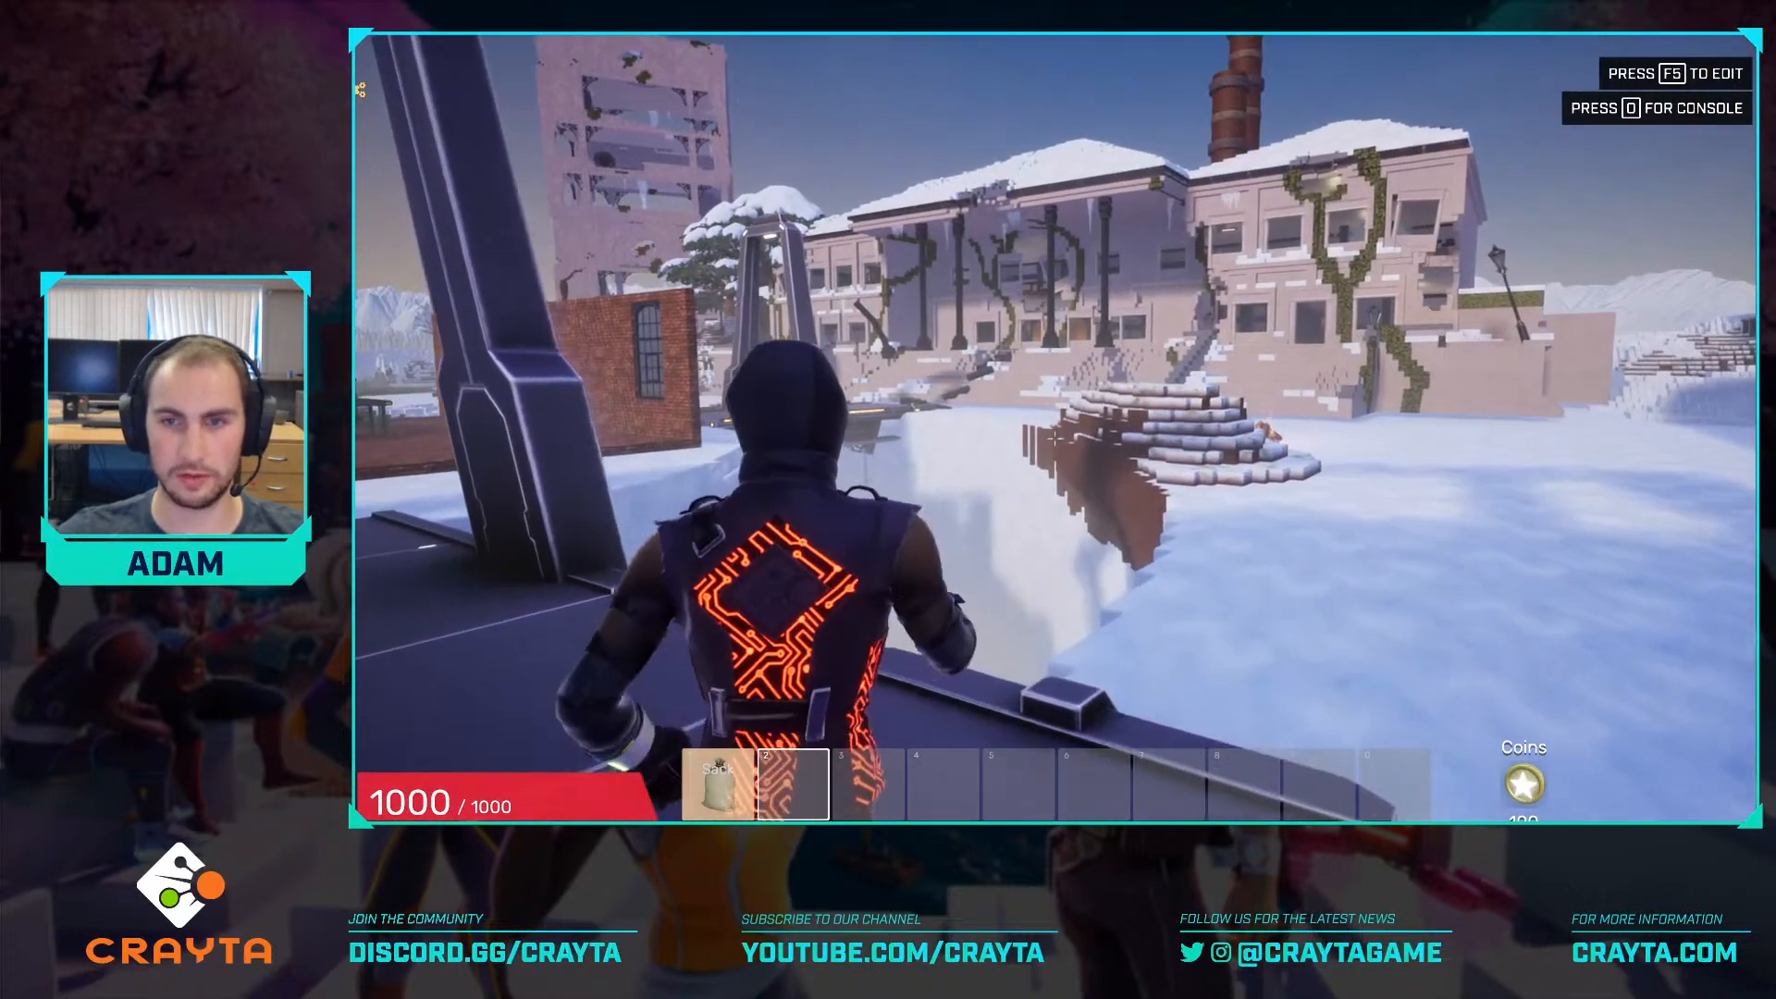
key(w)
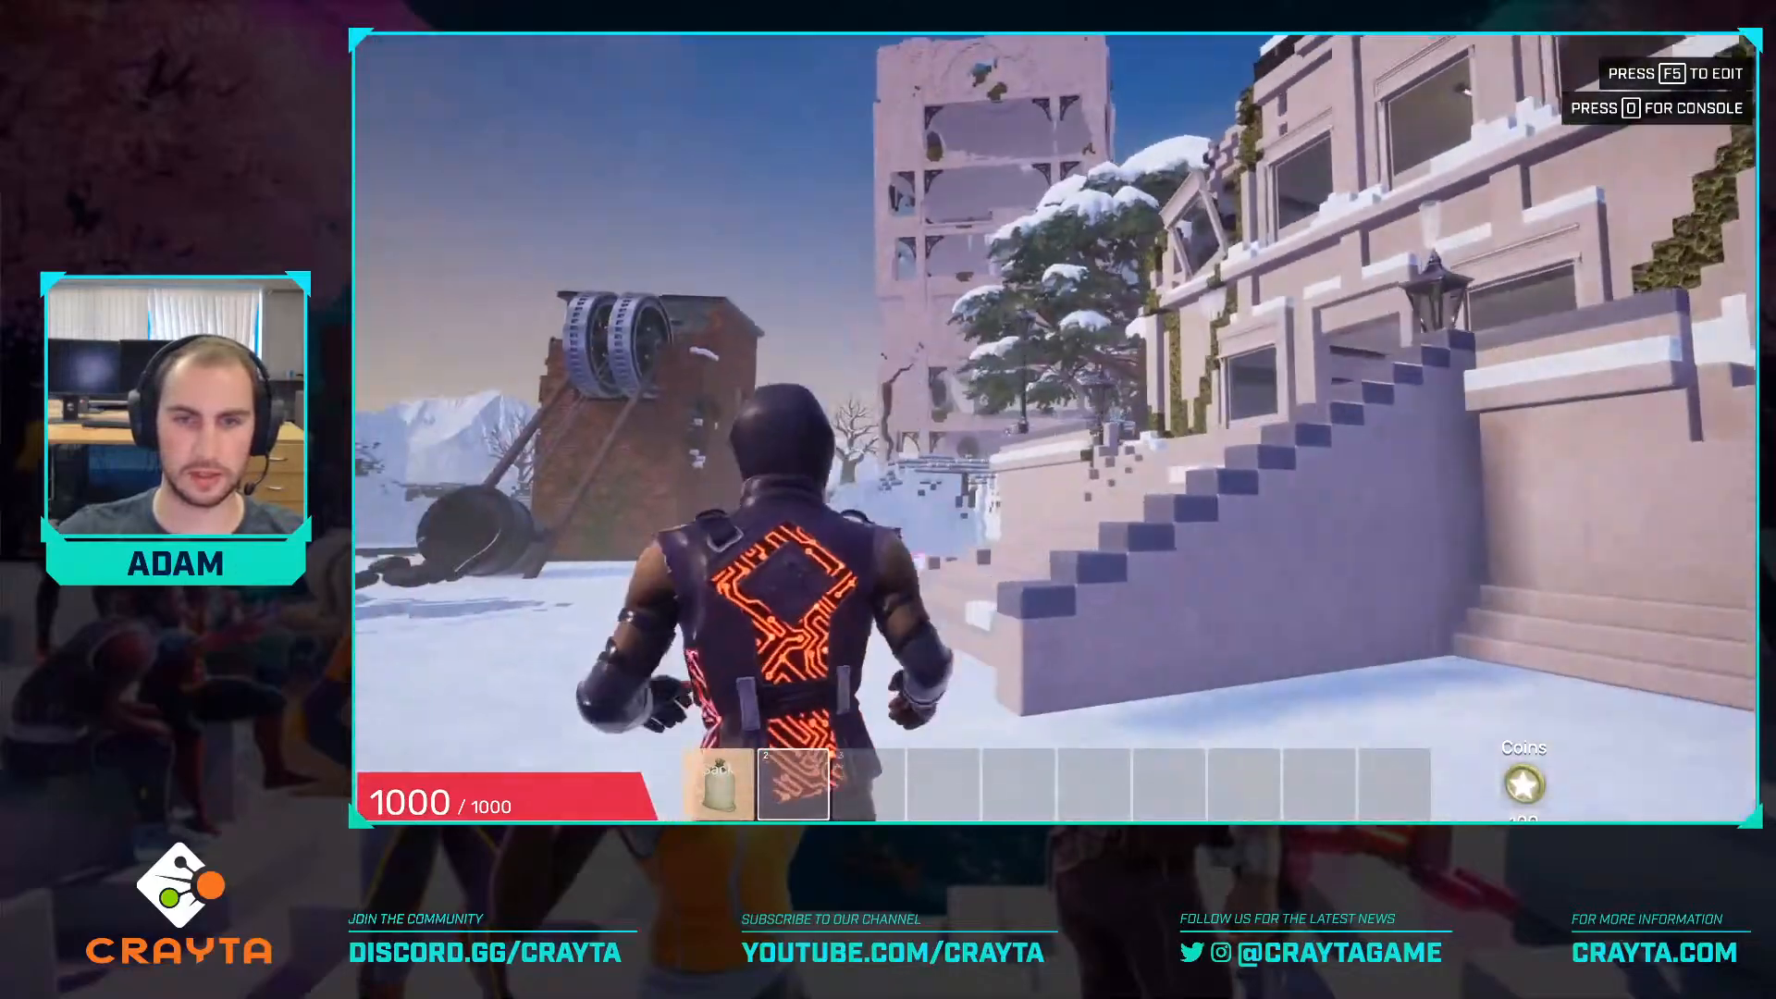
key(w)
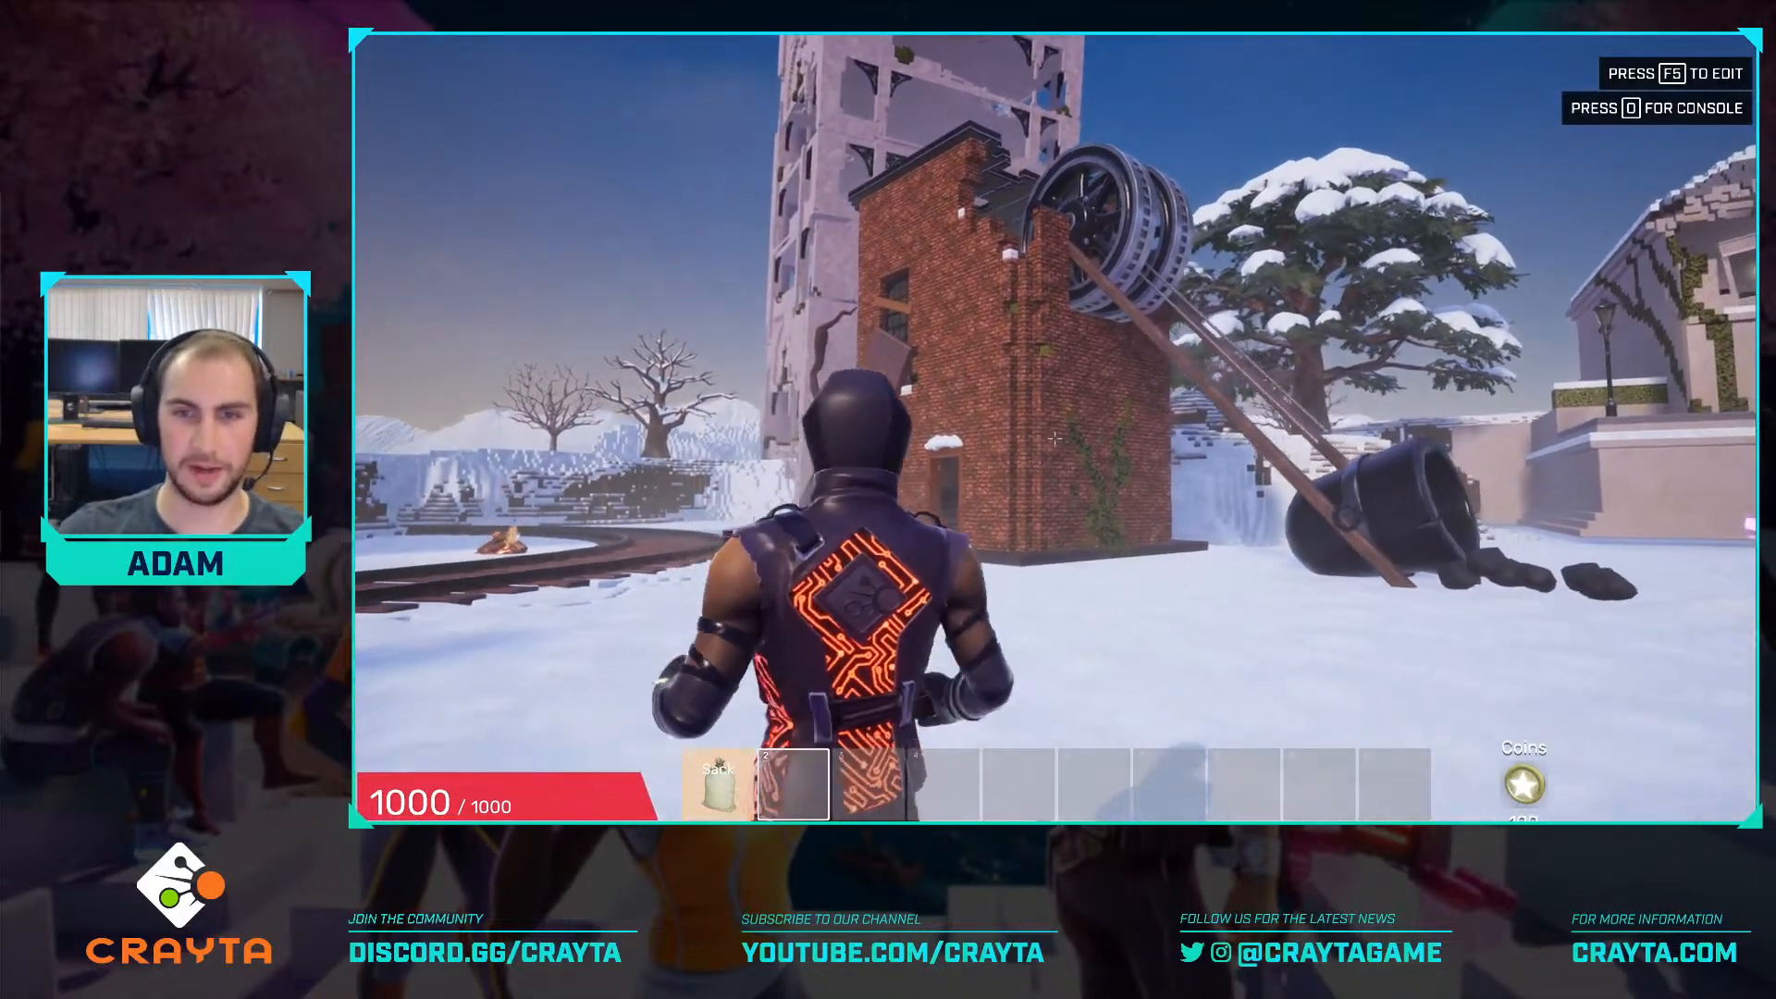
key(w)
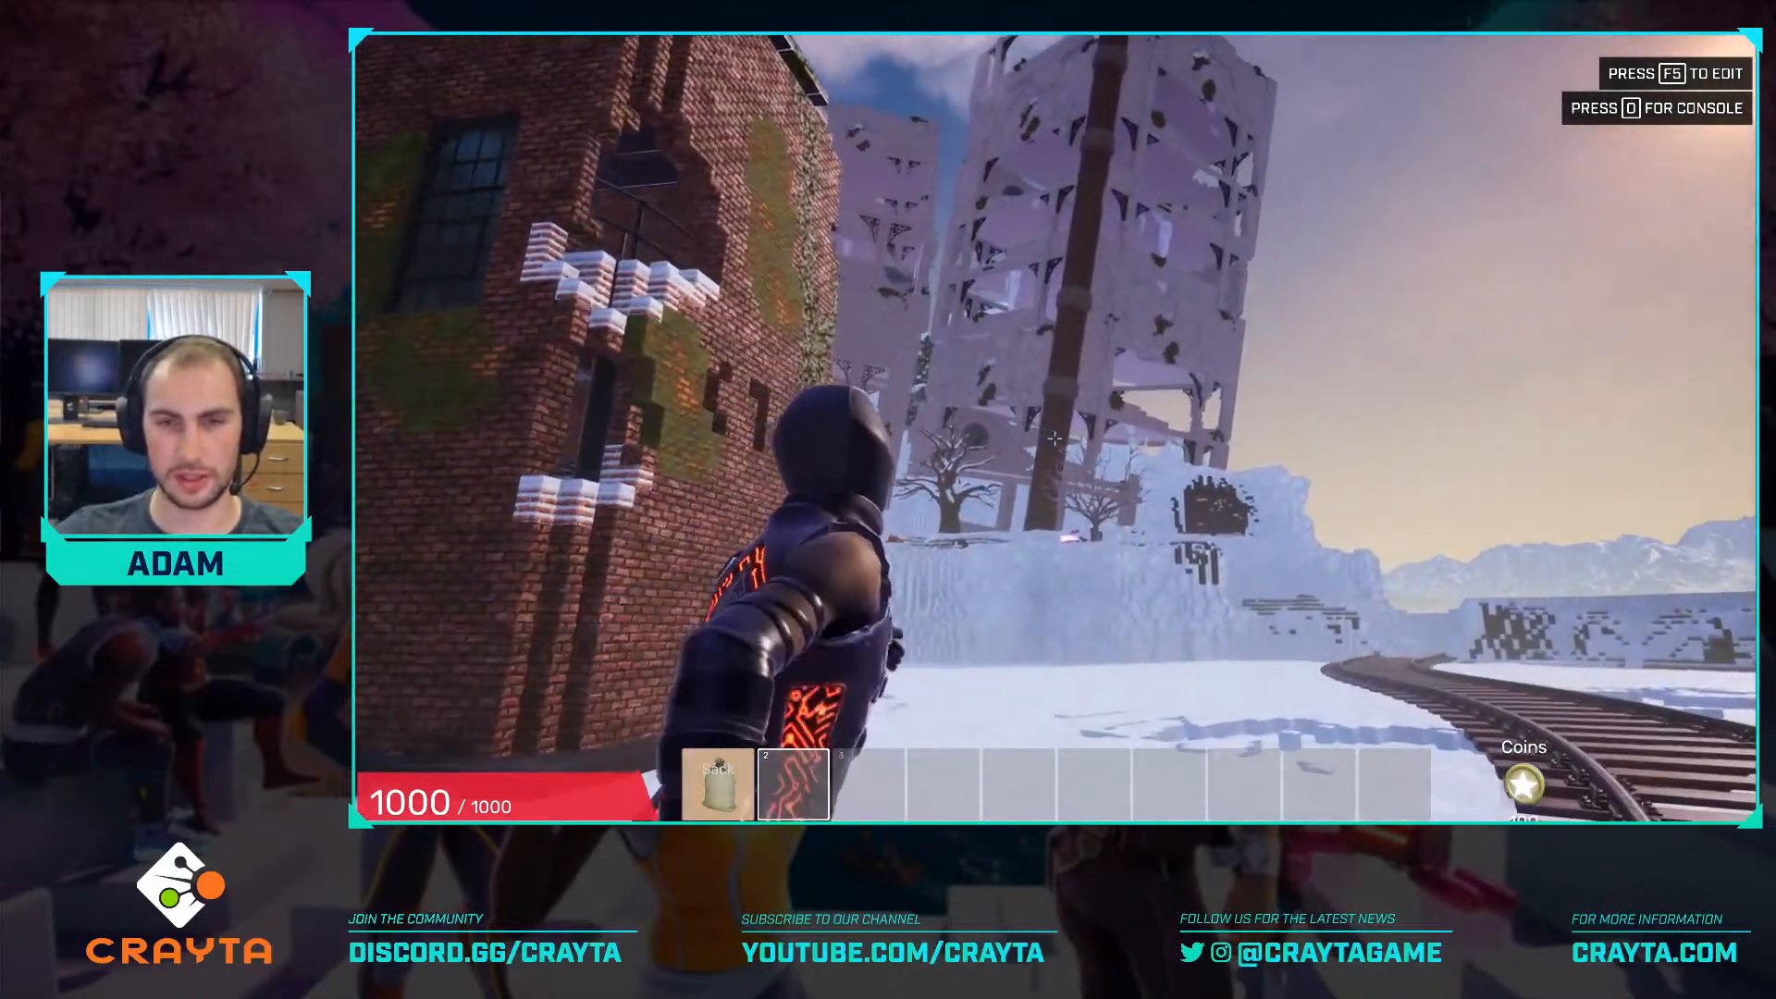
key(w)
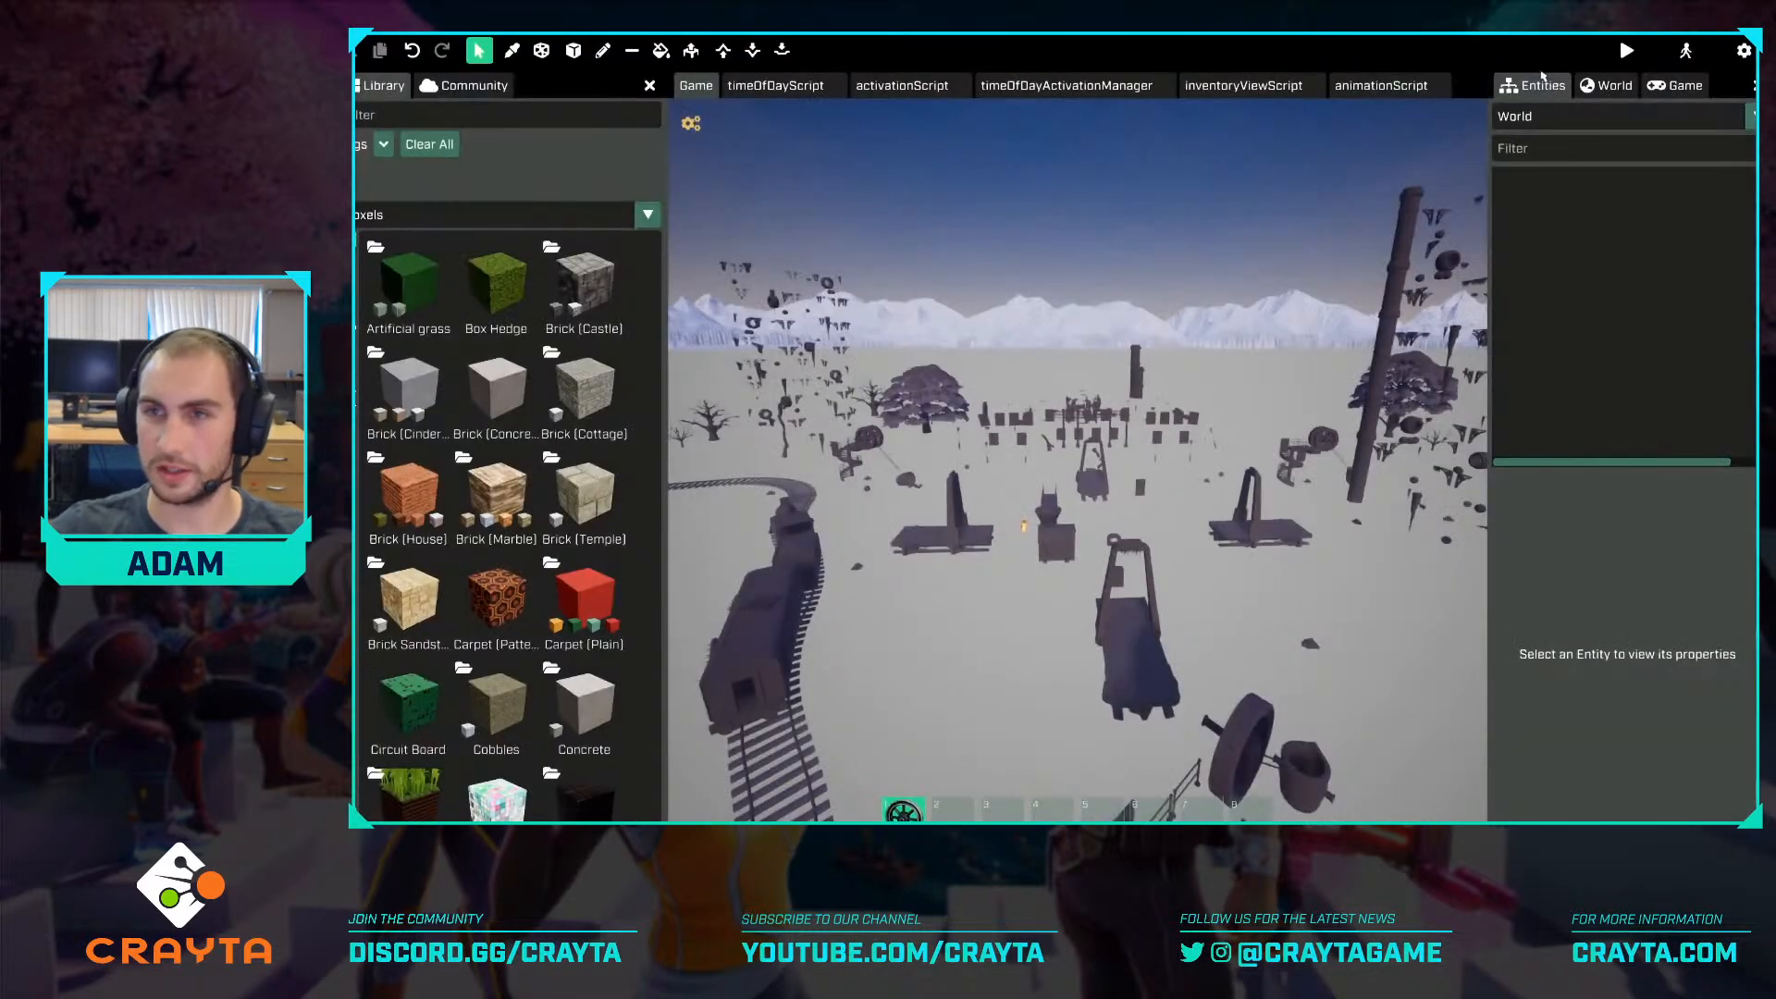
Set the world's start time to 17 hours and day length to 1 minute, and preview the level again.
click(1610, 86)
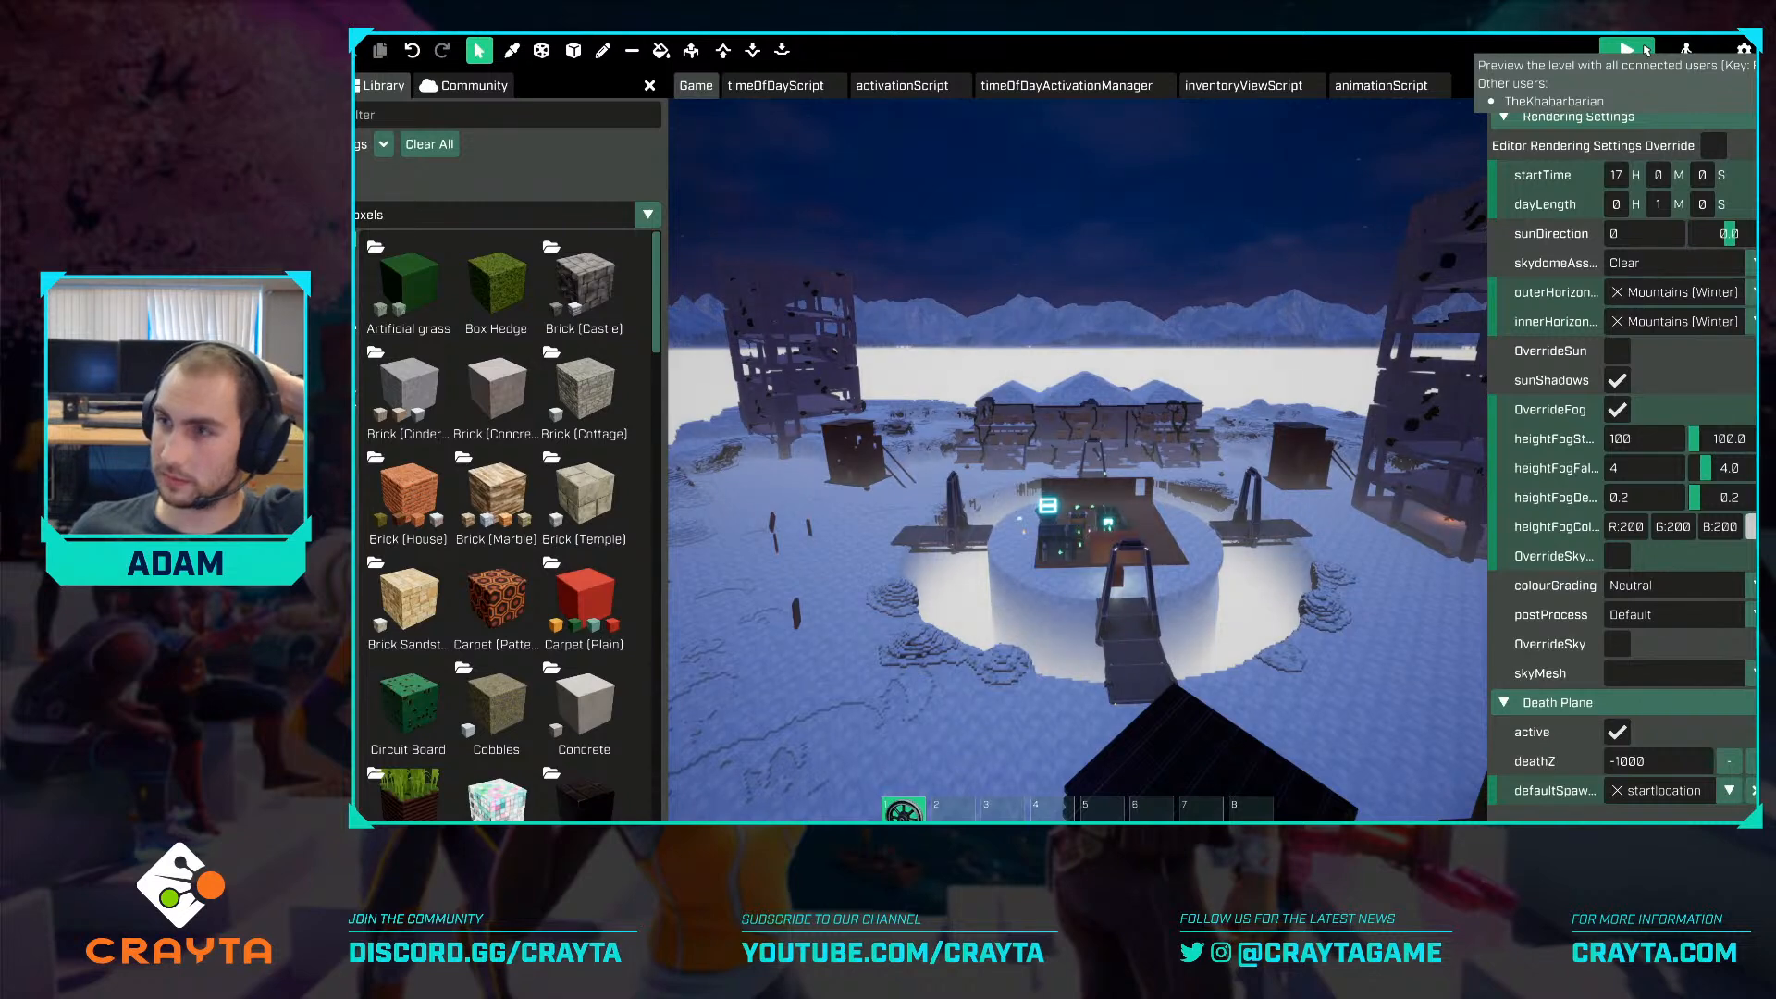
click(1645, 49)
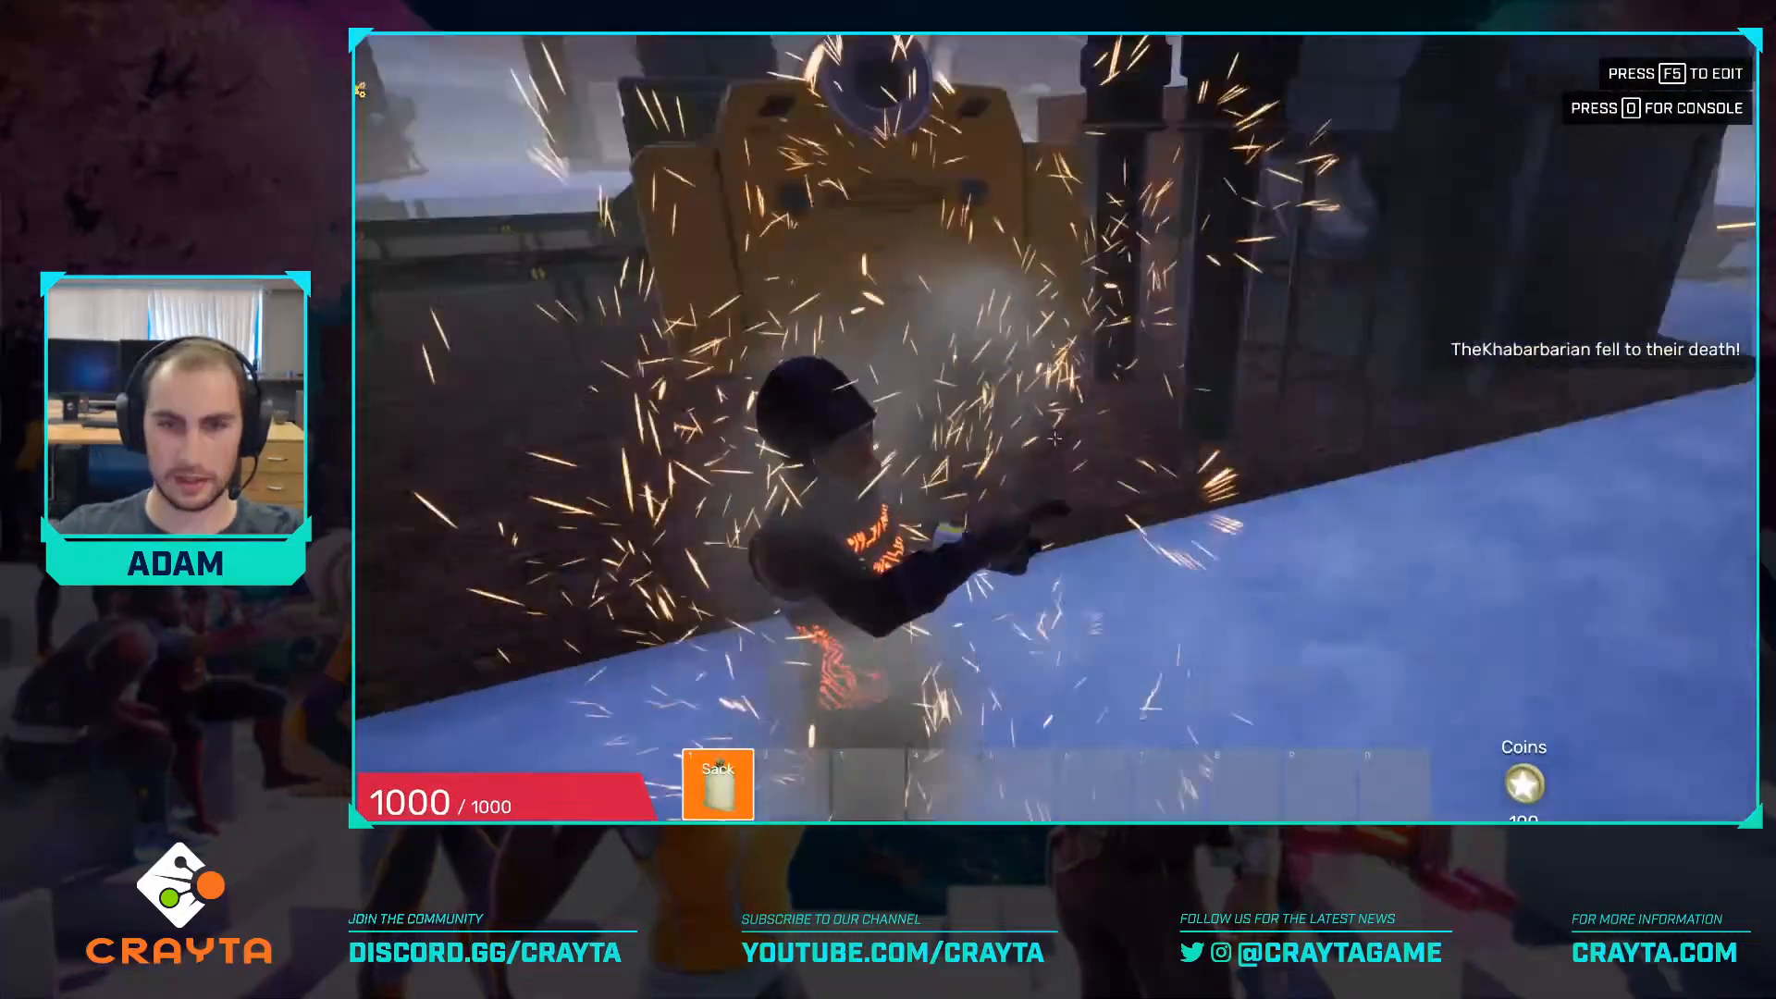
Select the second inventory slot, cross the bridge to the nearest winding tower and examine its doorway and campfire-lit interior at night.
key(w)
key(2)
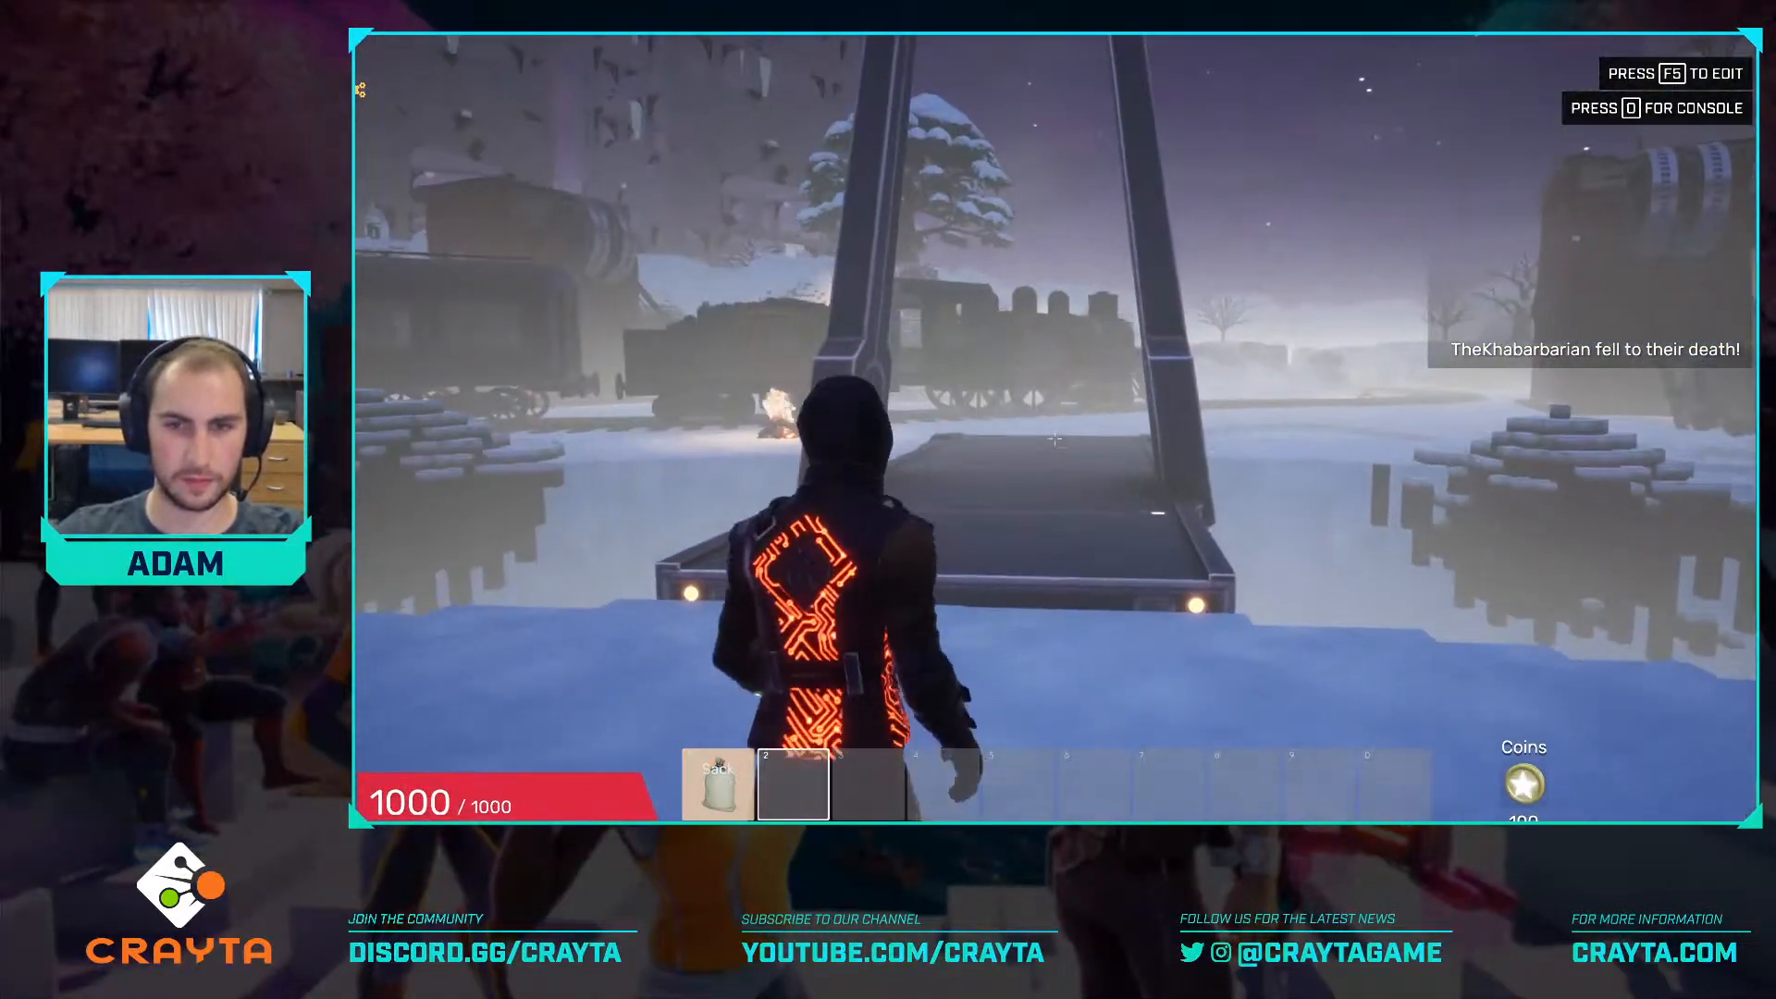
key(w)
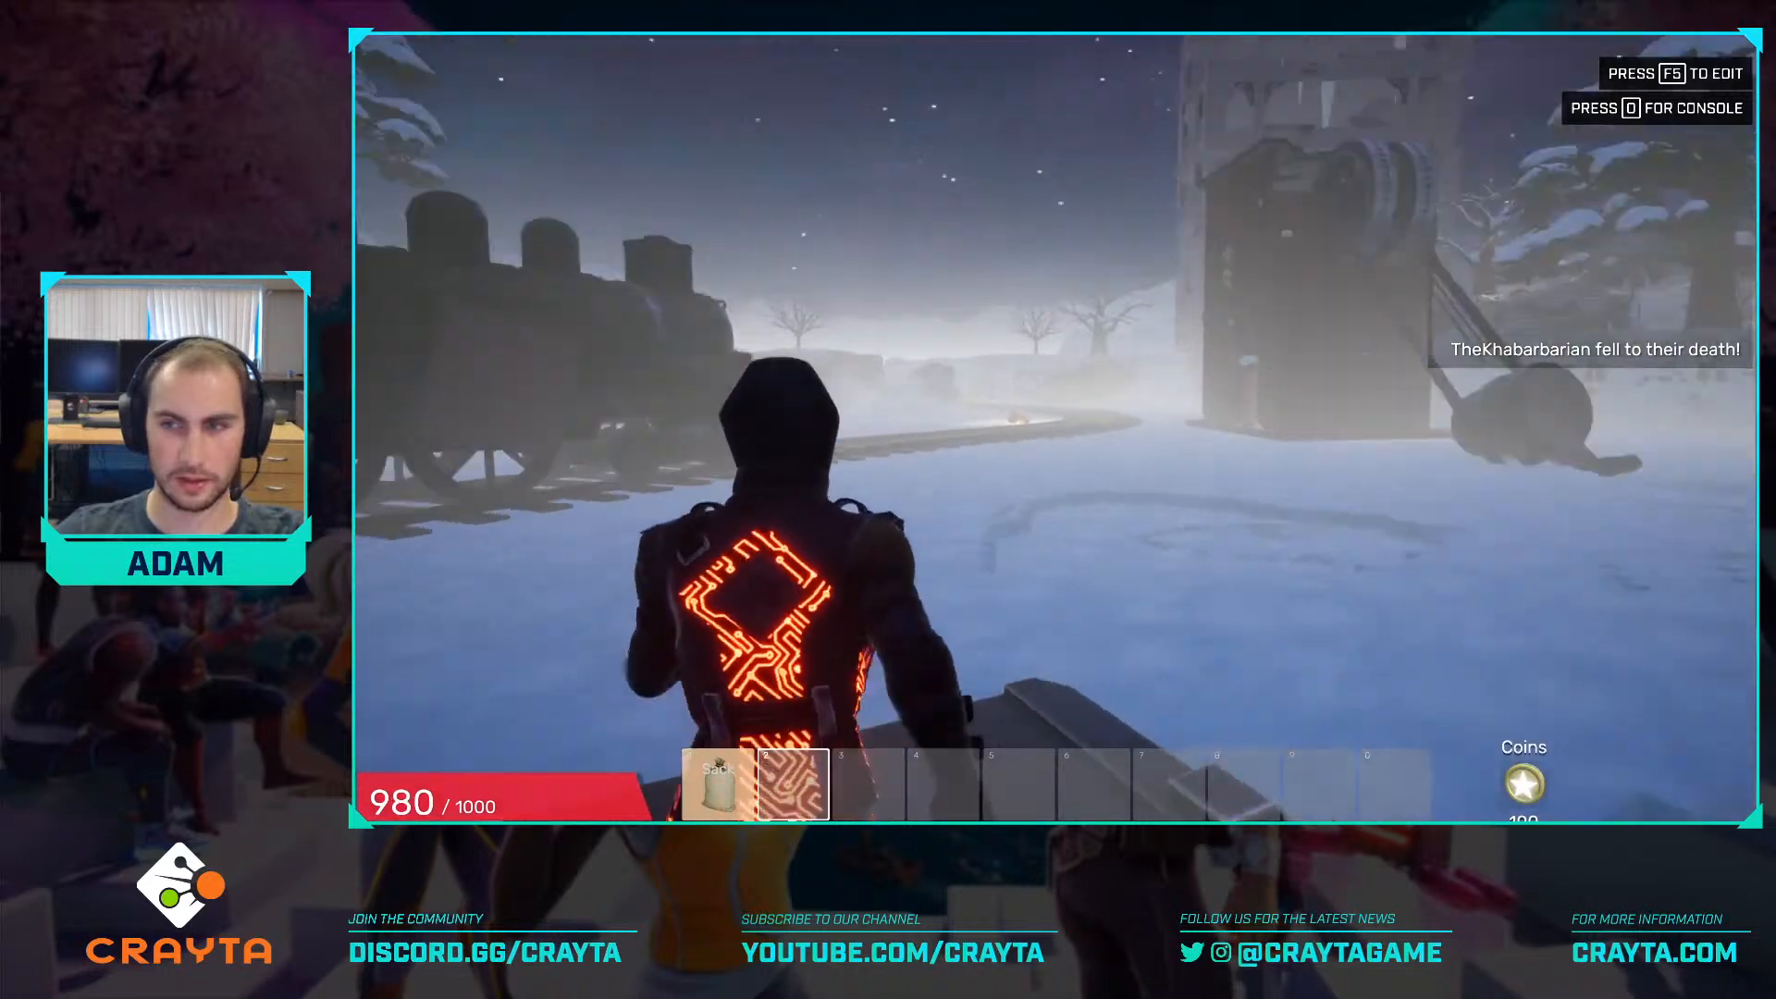
key(w)
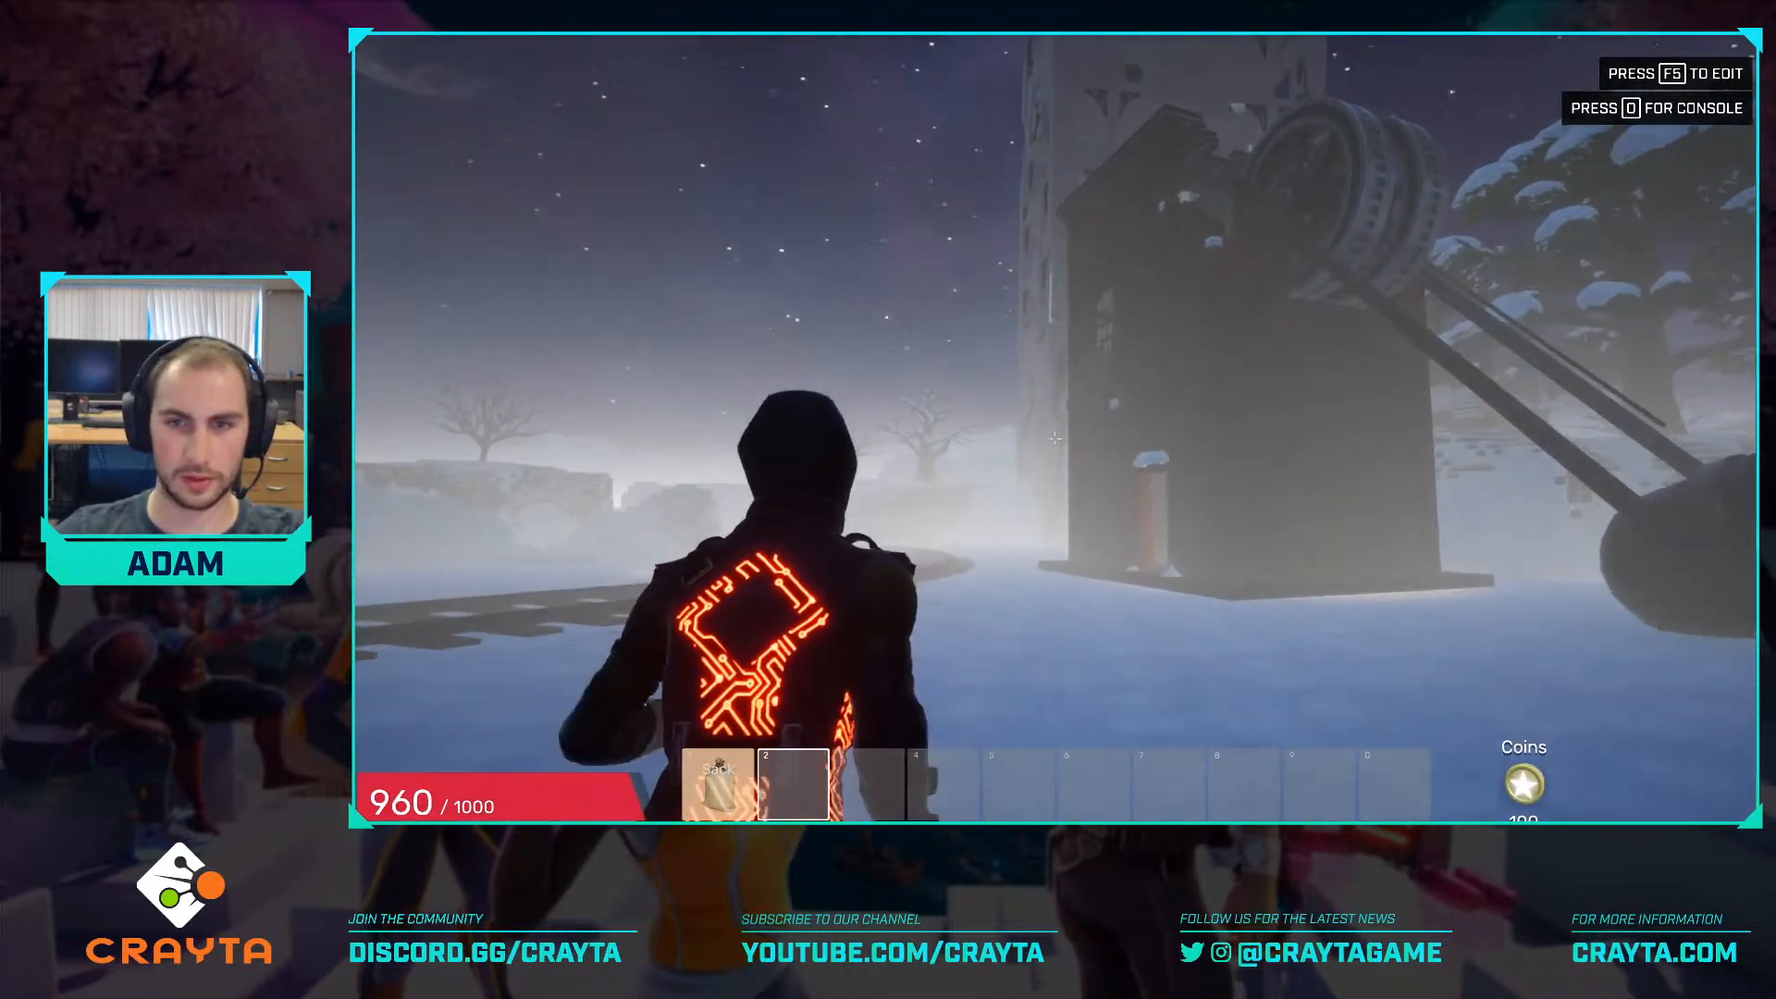
key(w)
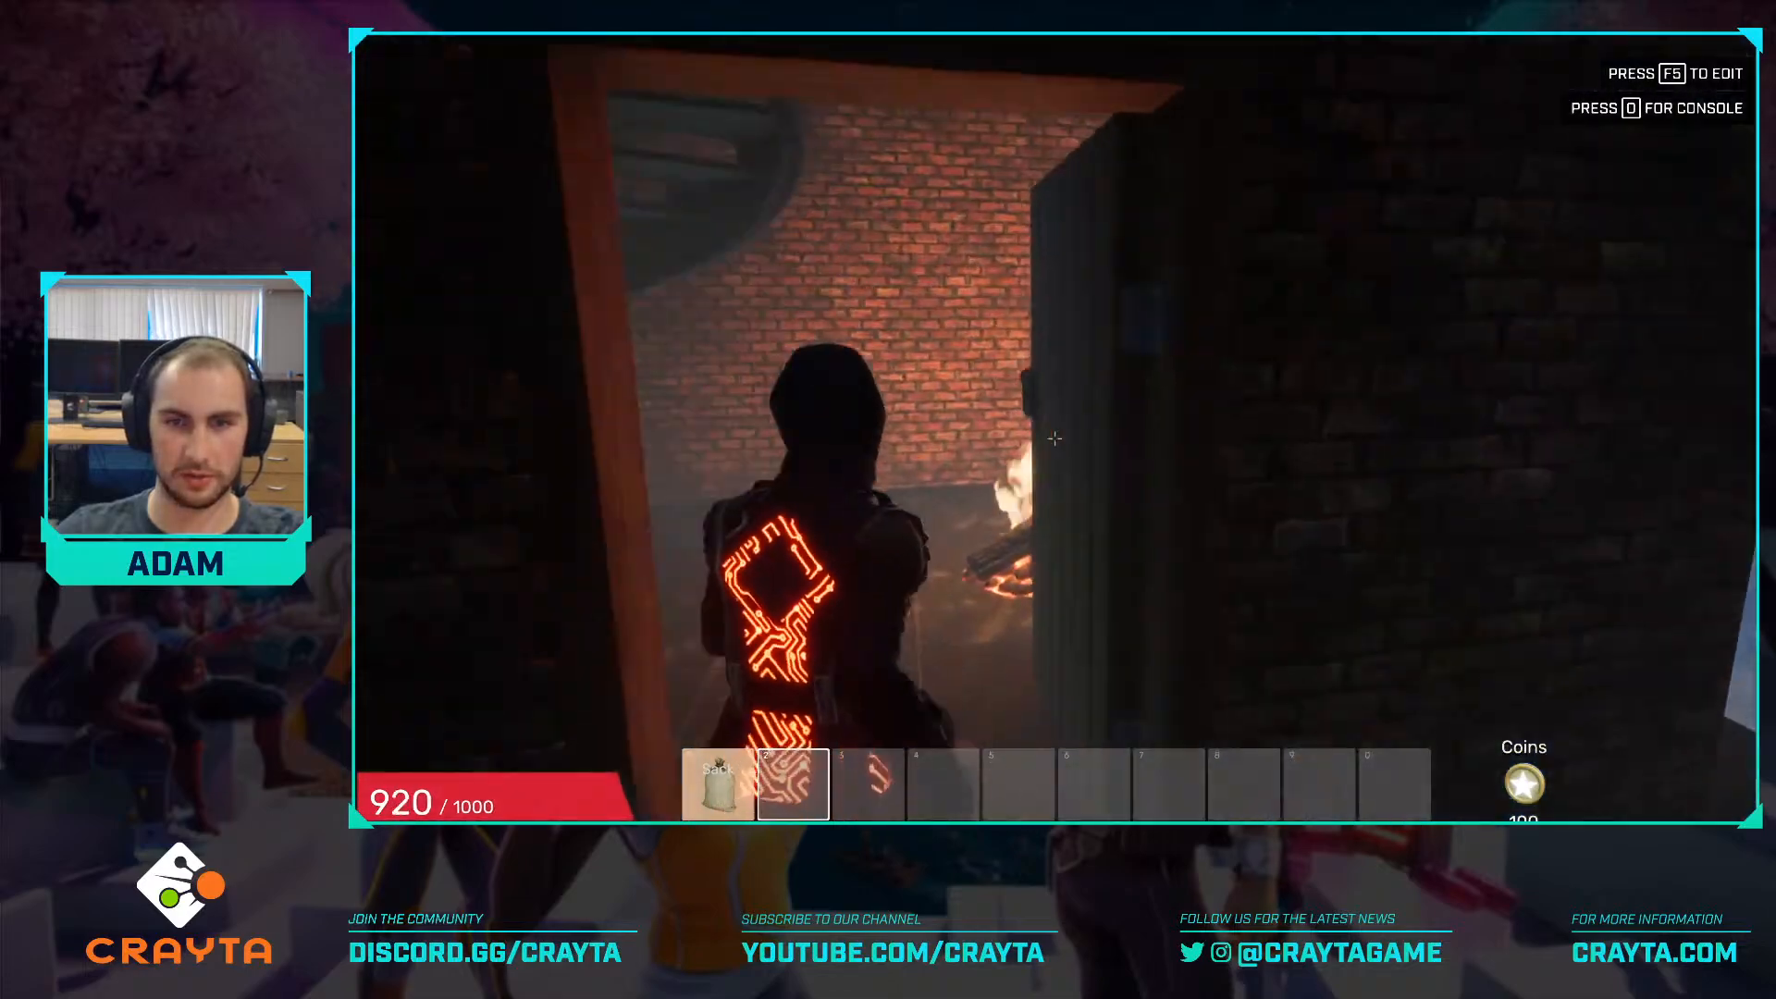
Walk along the train from the locomotive past the carriages to the next winding tower and examine the foggy night lighting.
key(w)
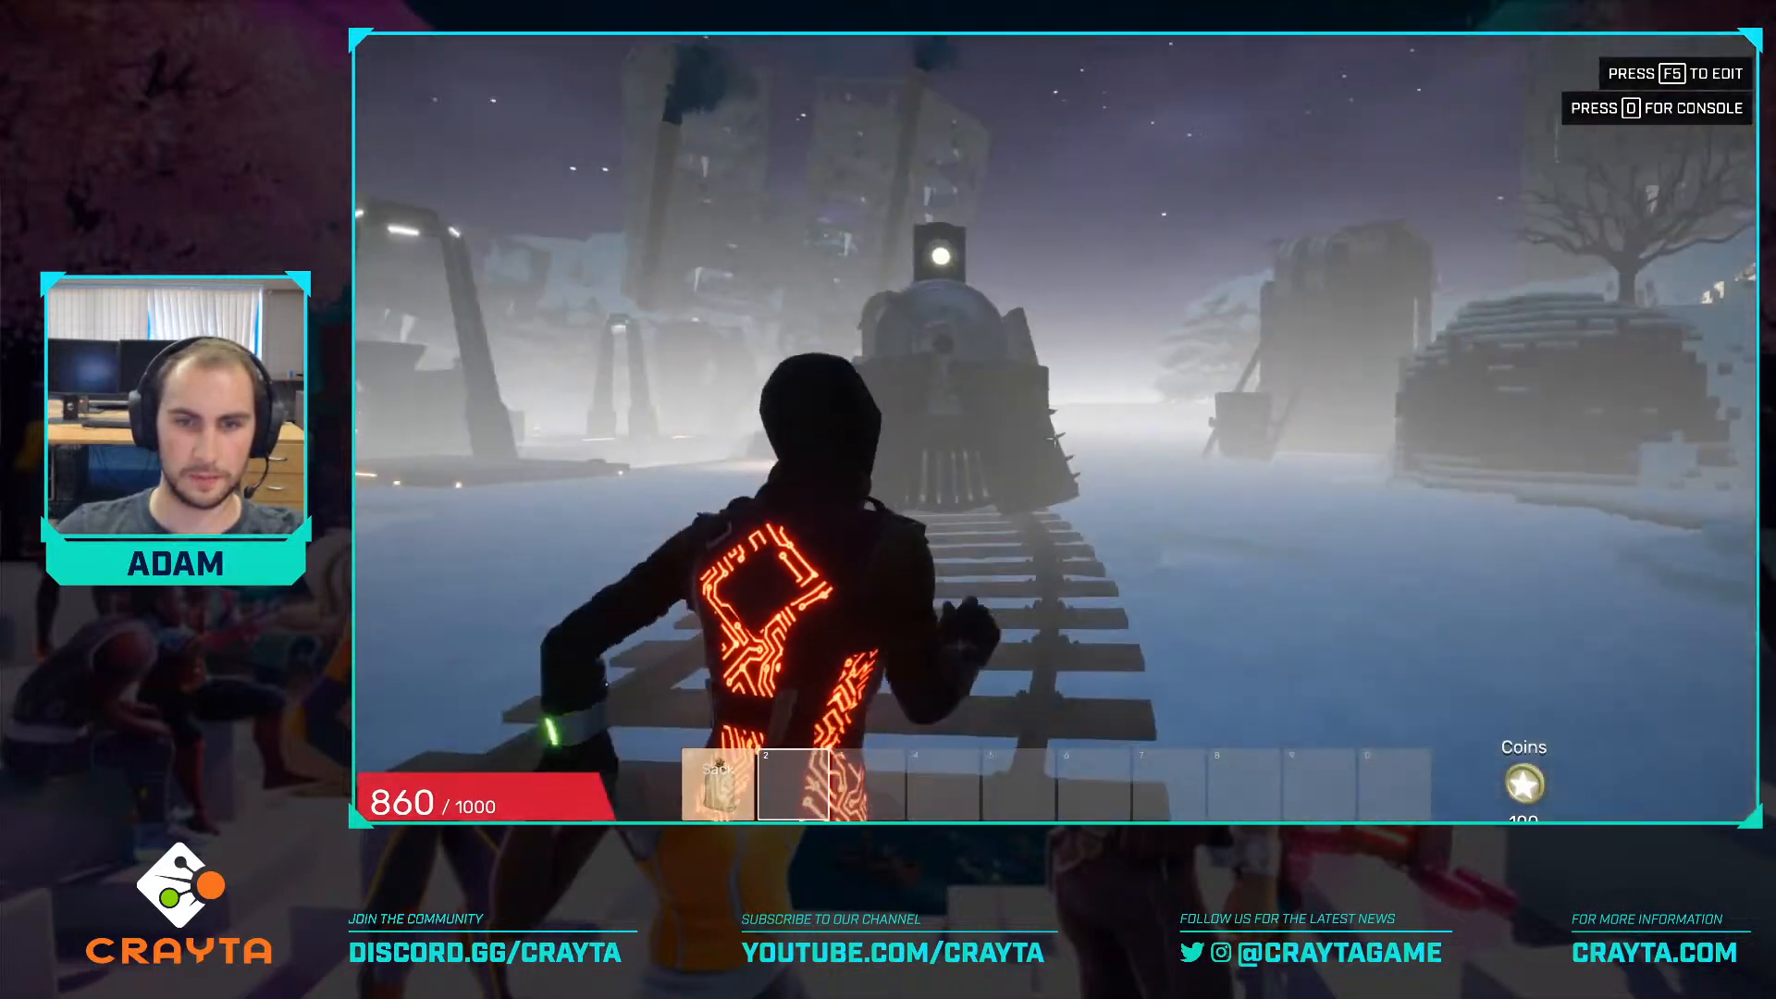
key(w)
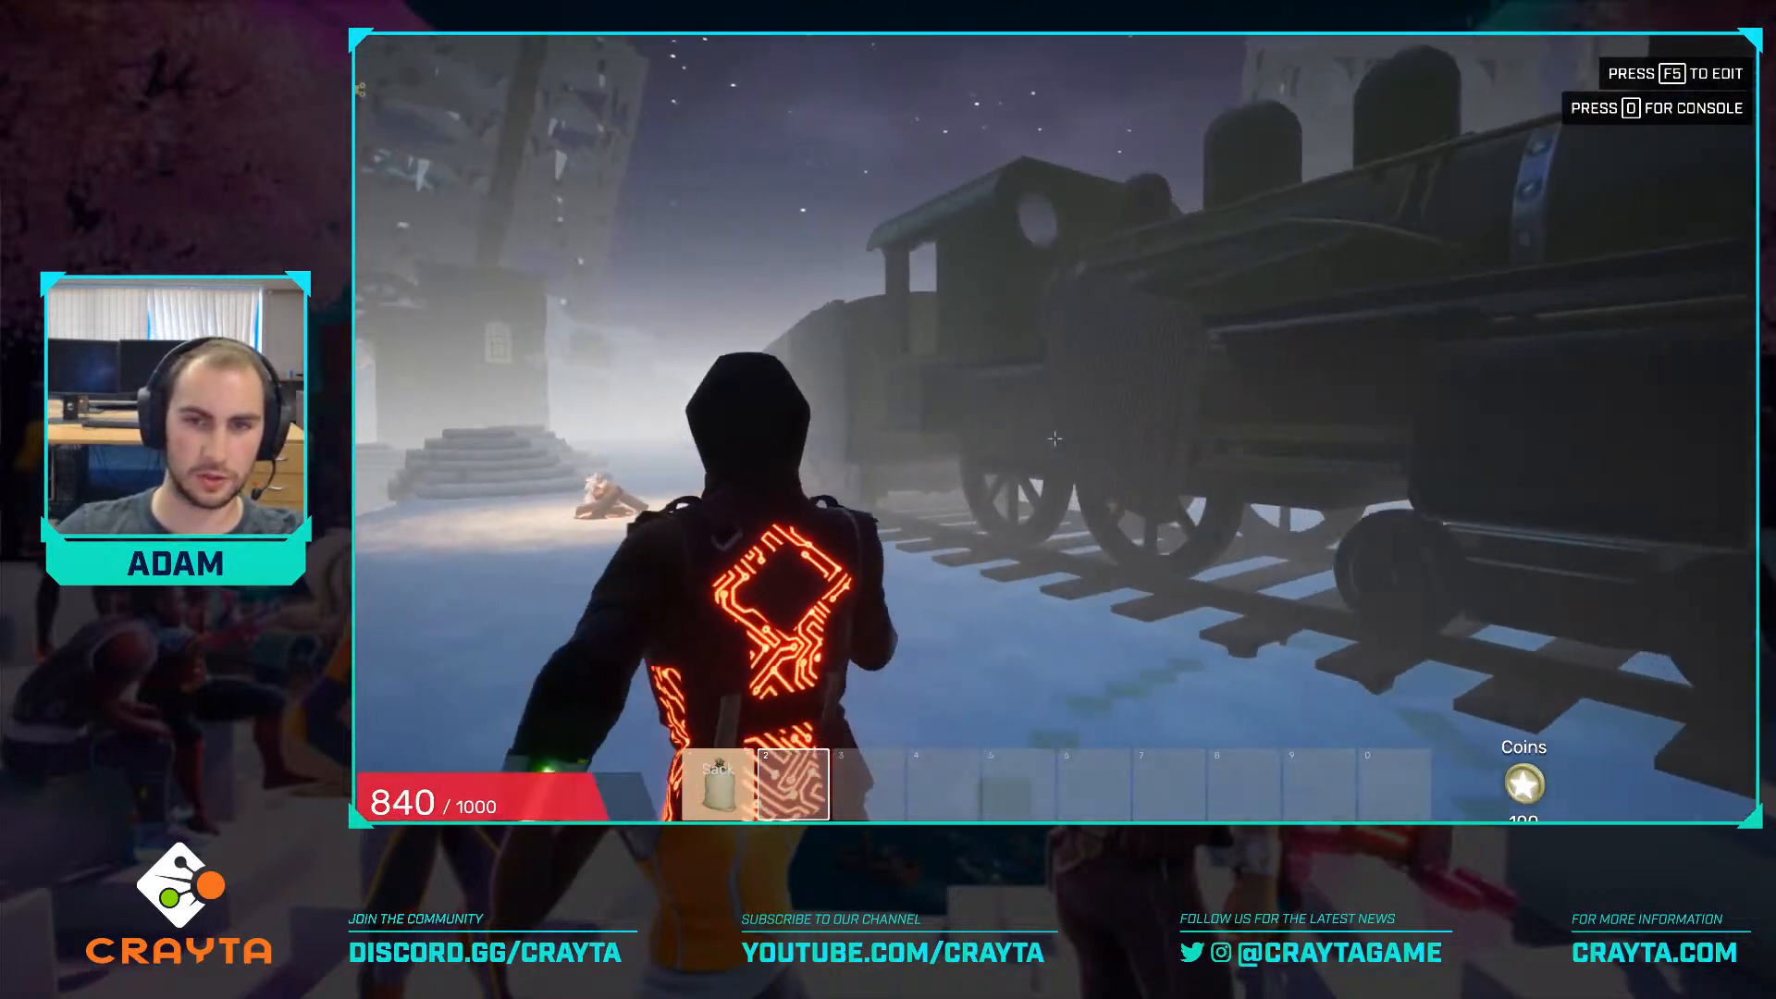
key(w)
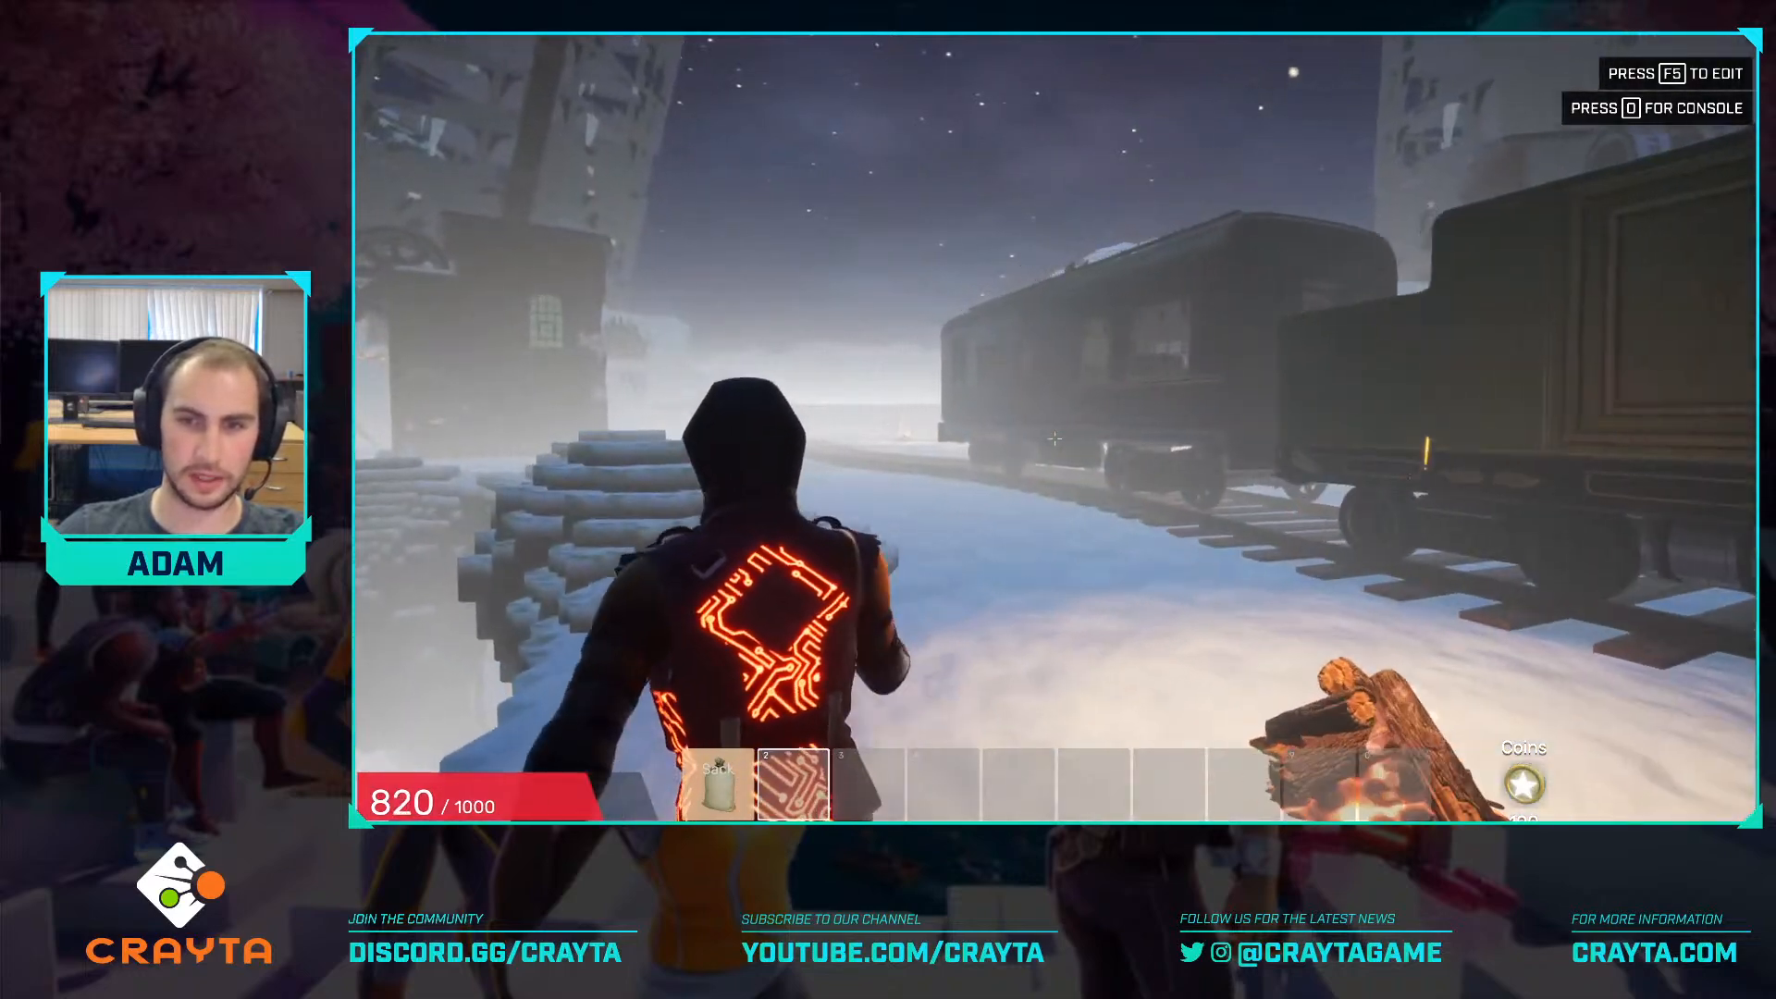
key(w)
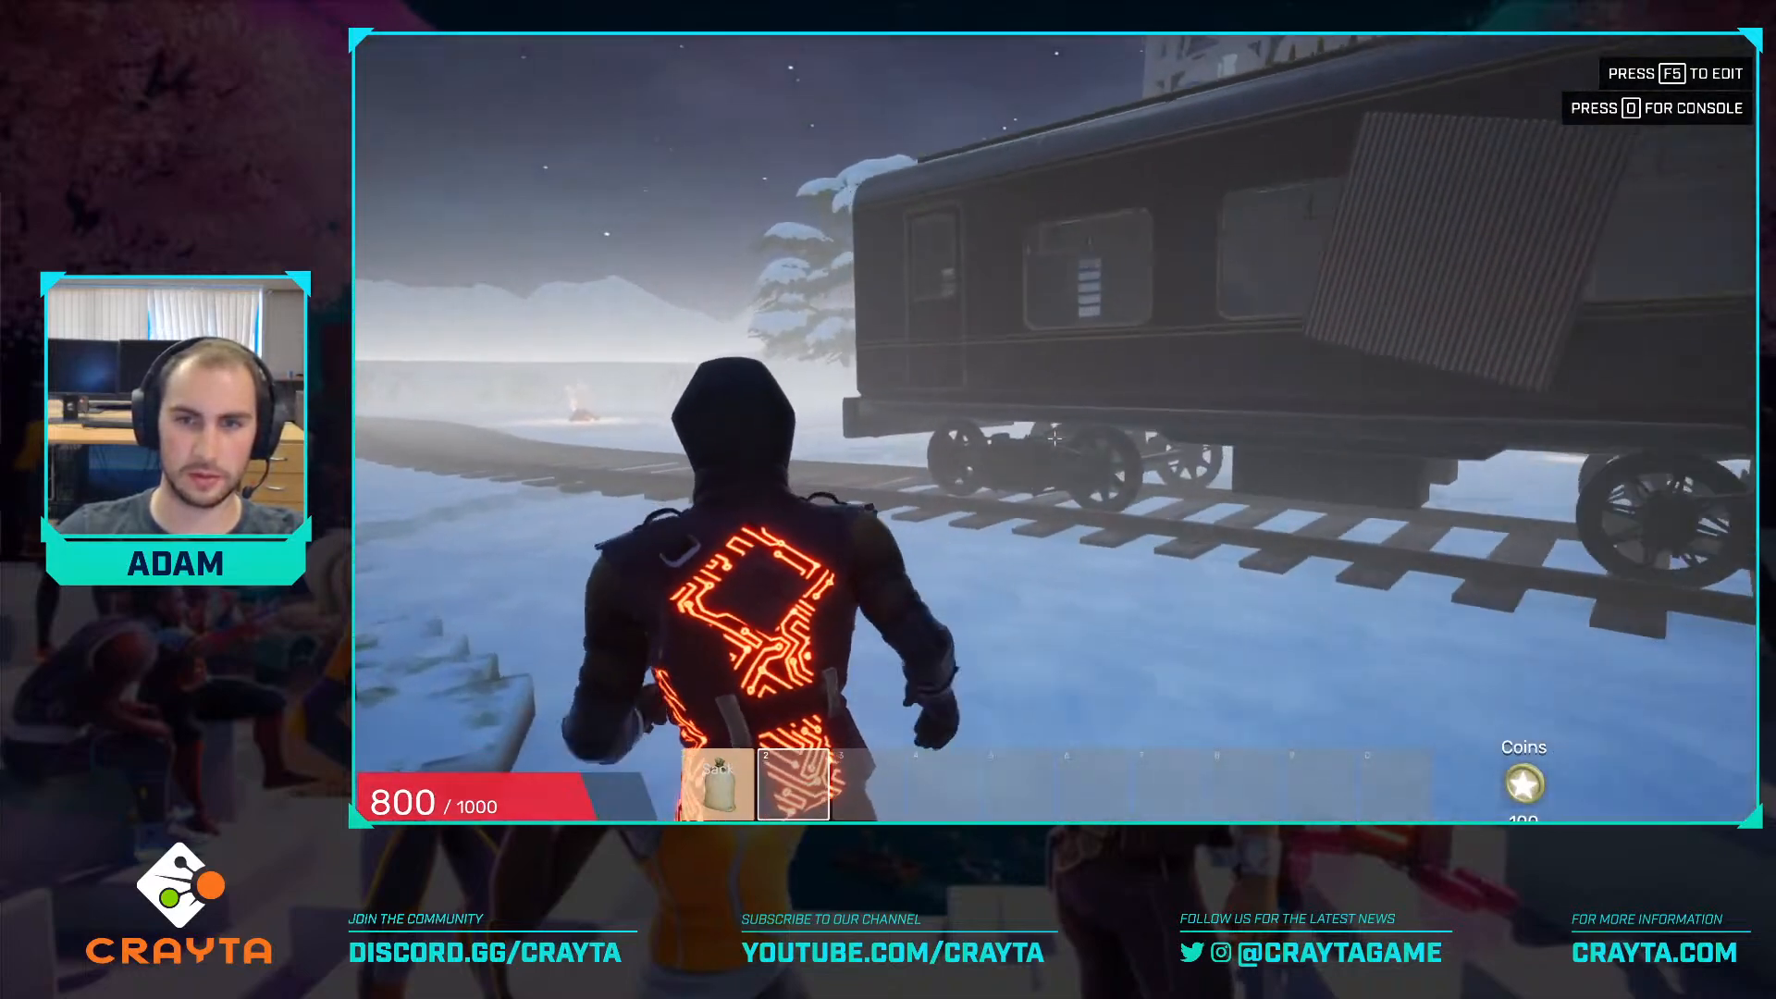
key(w)
key(w)
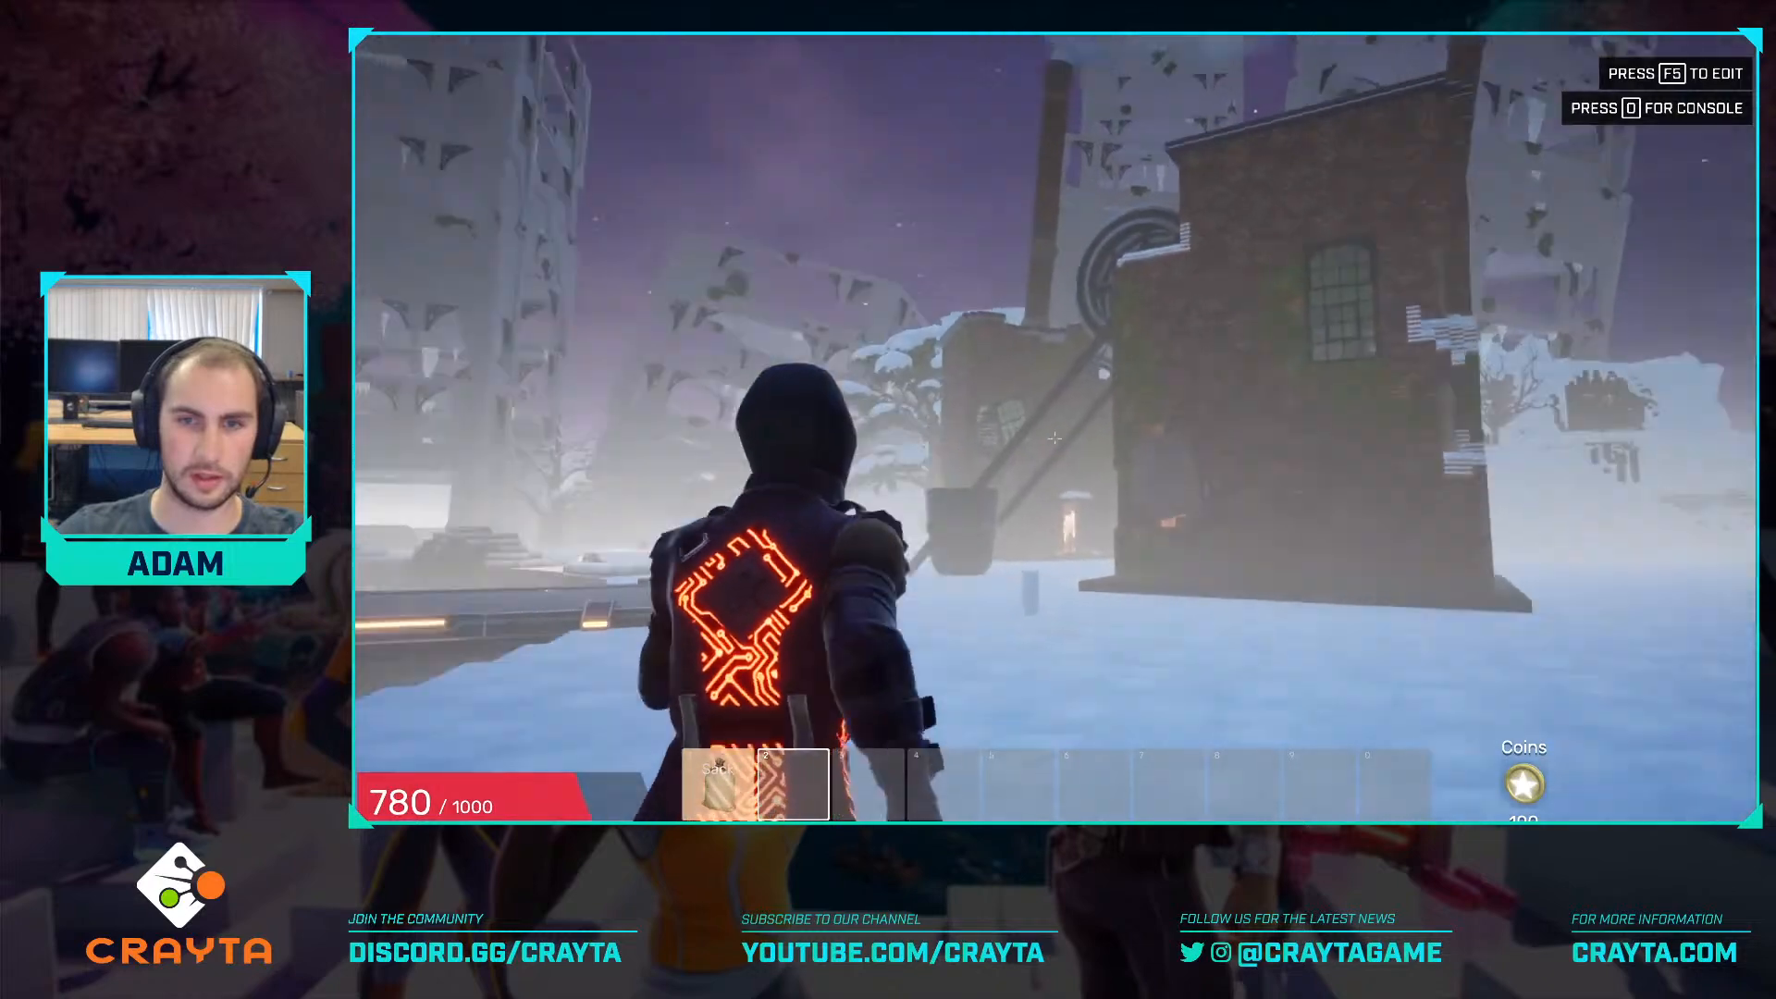
Walk around the central bridges, campfires and ruined buildings to the mansion stairs and examine the scenery from sunrise into daylight.
key(w)
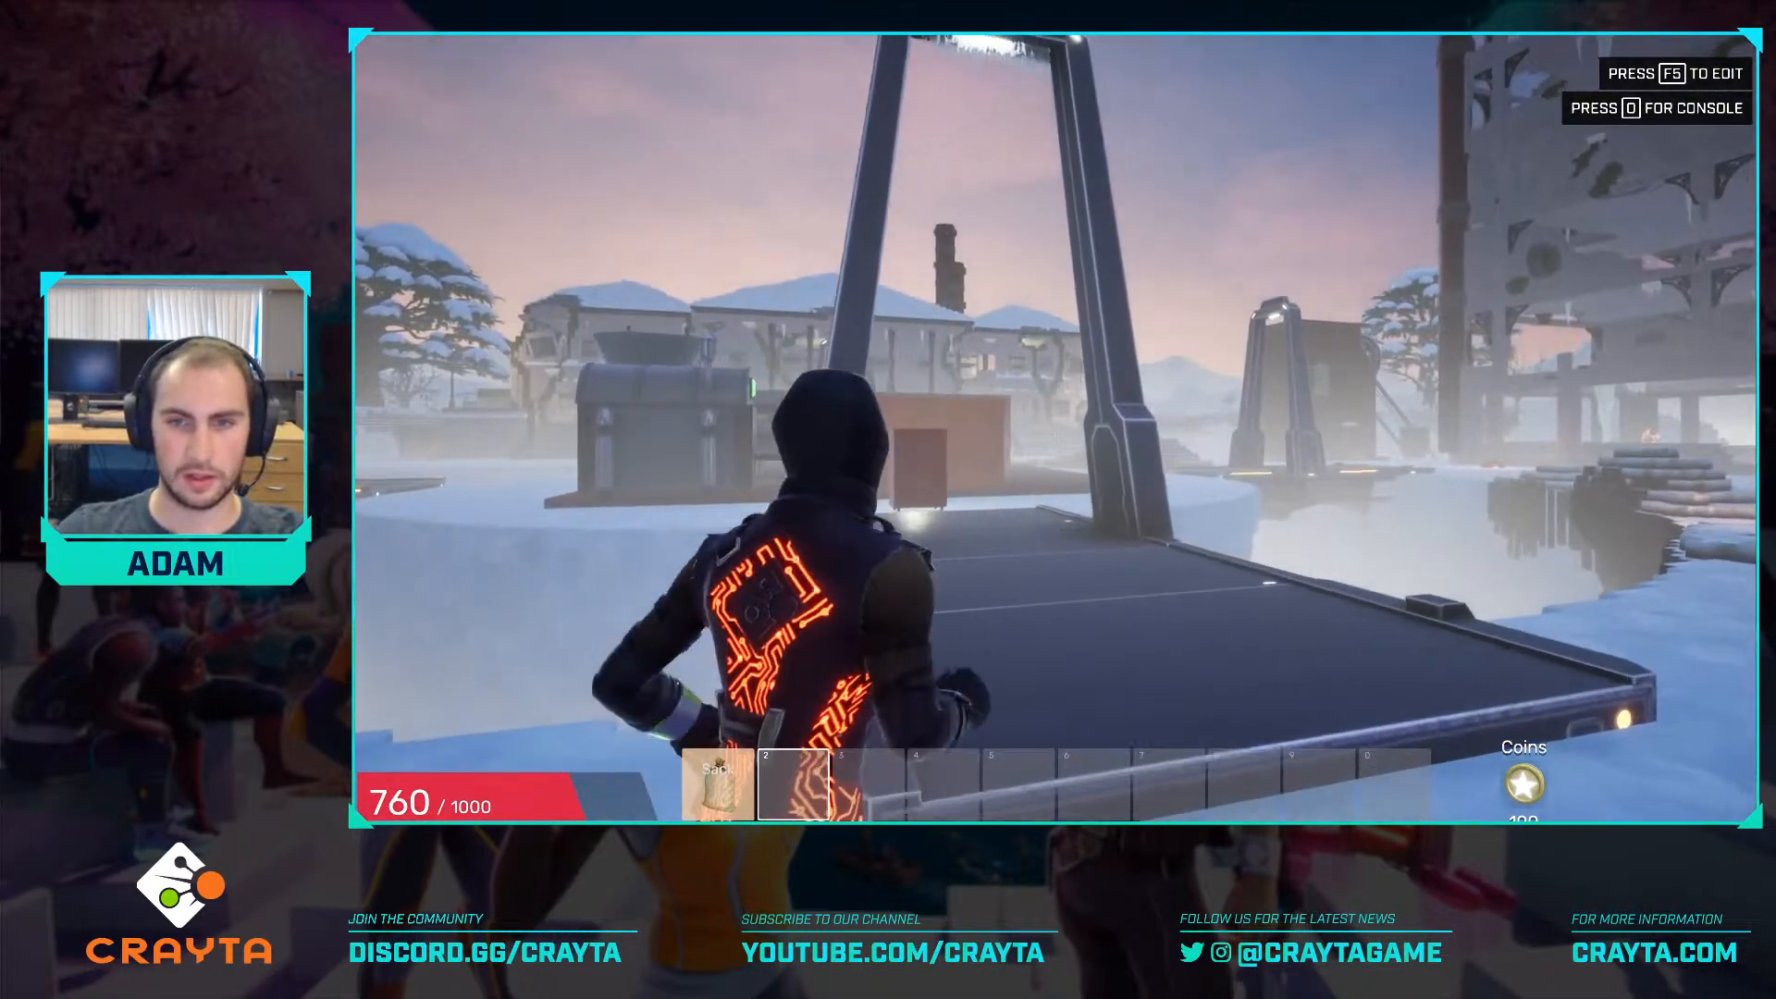
key(w)
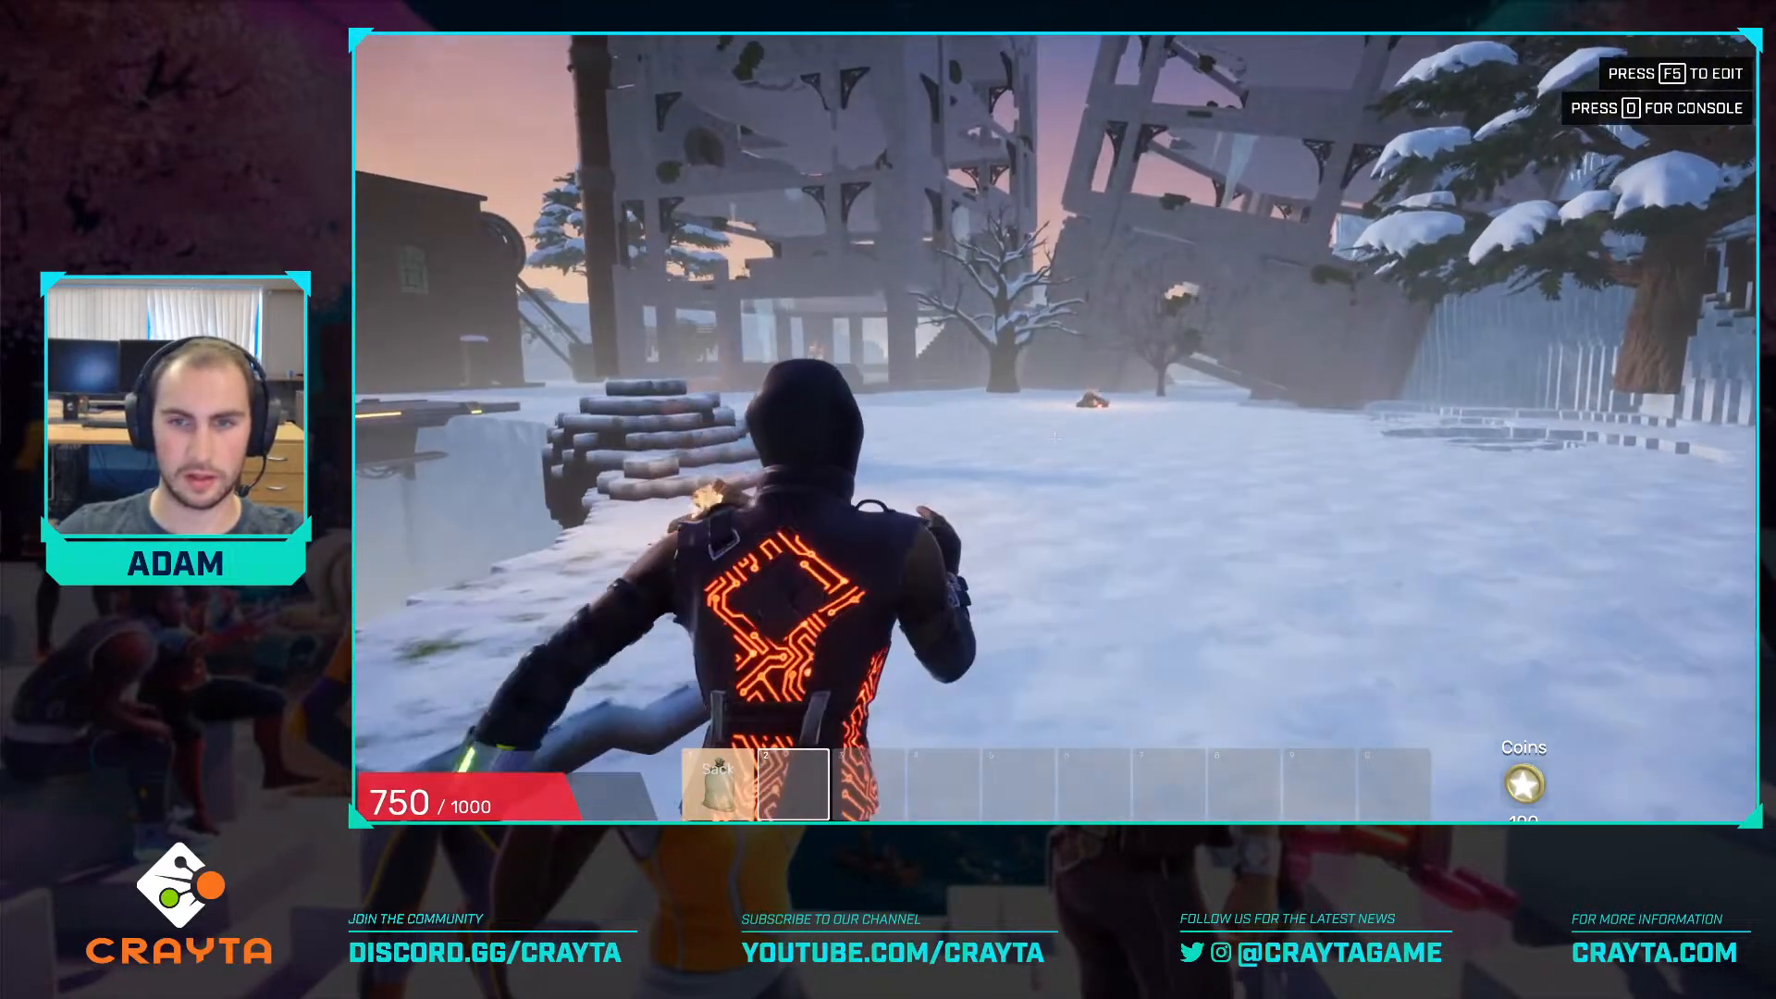
key(w)
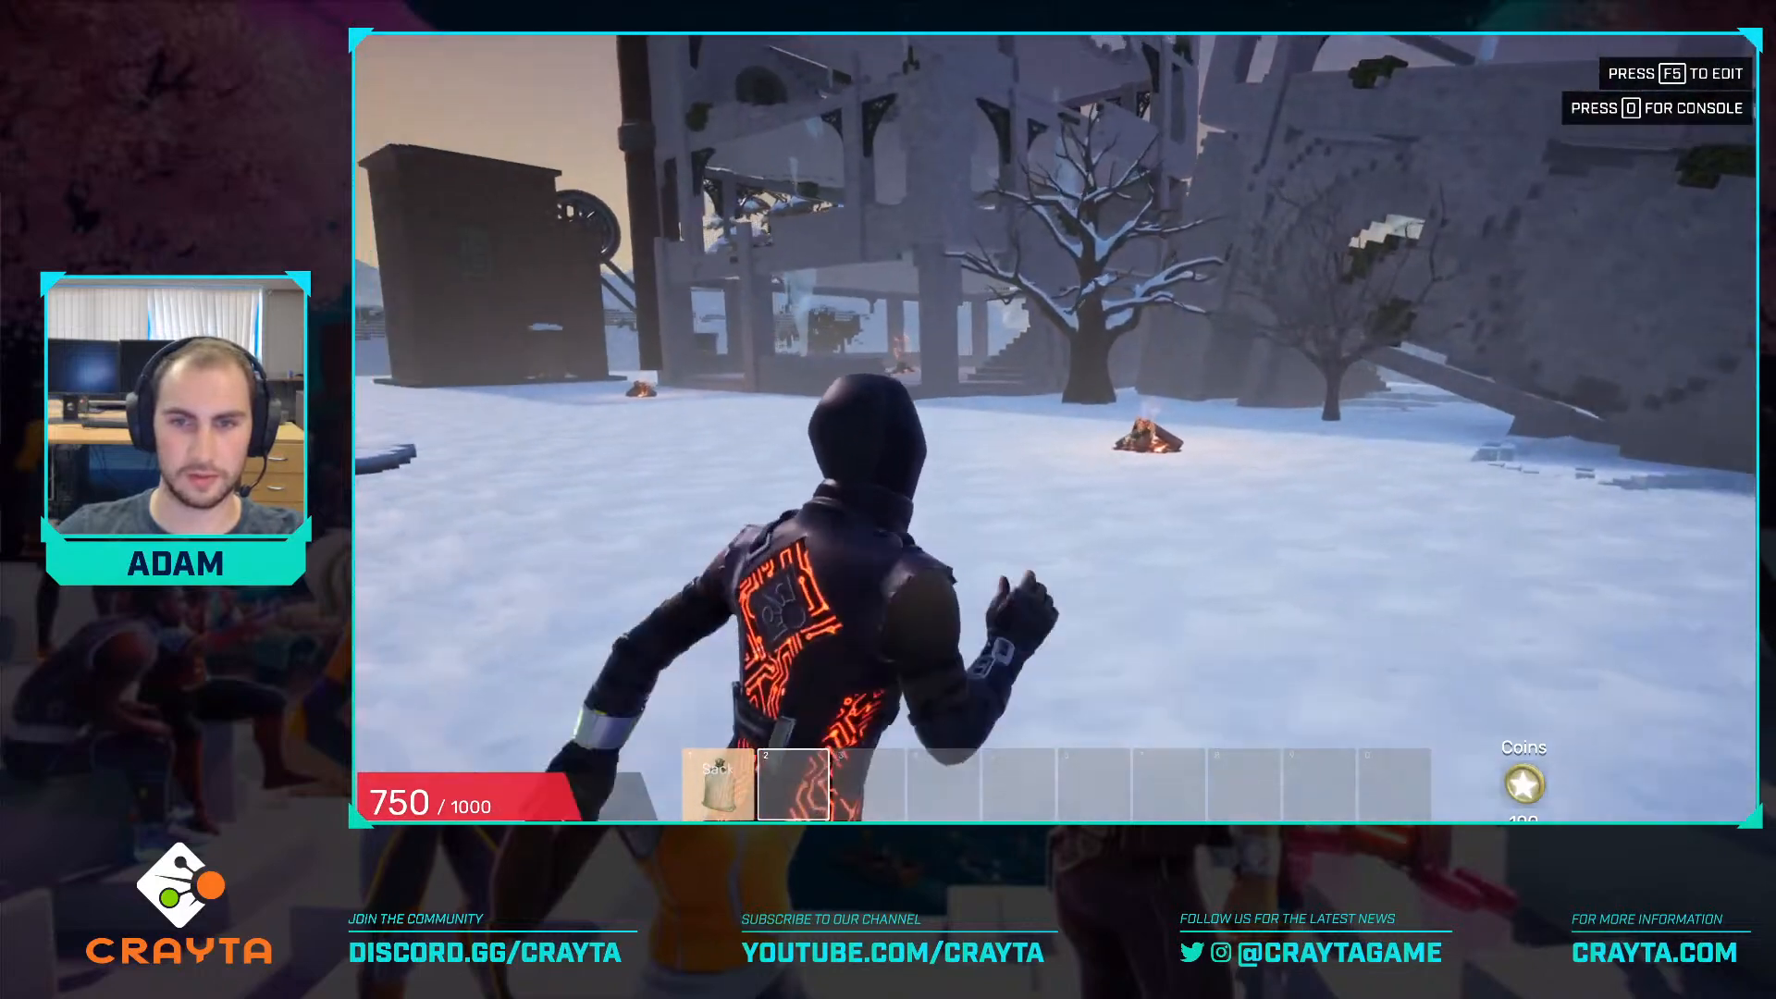
key(w)
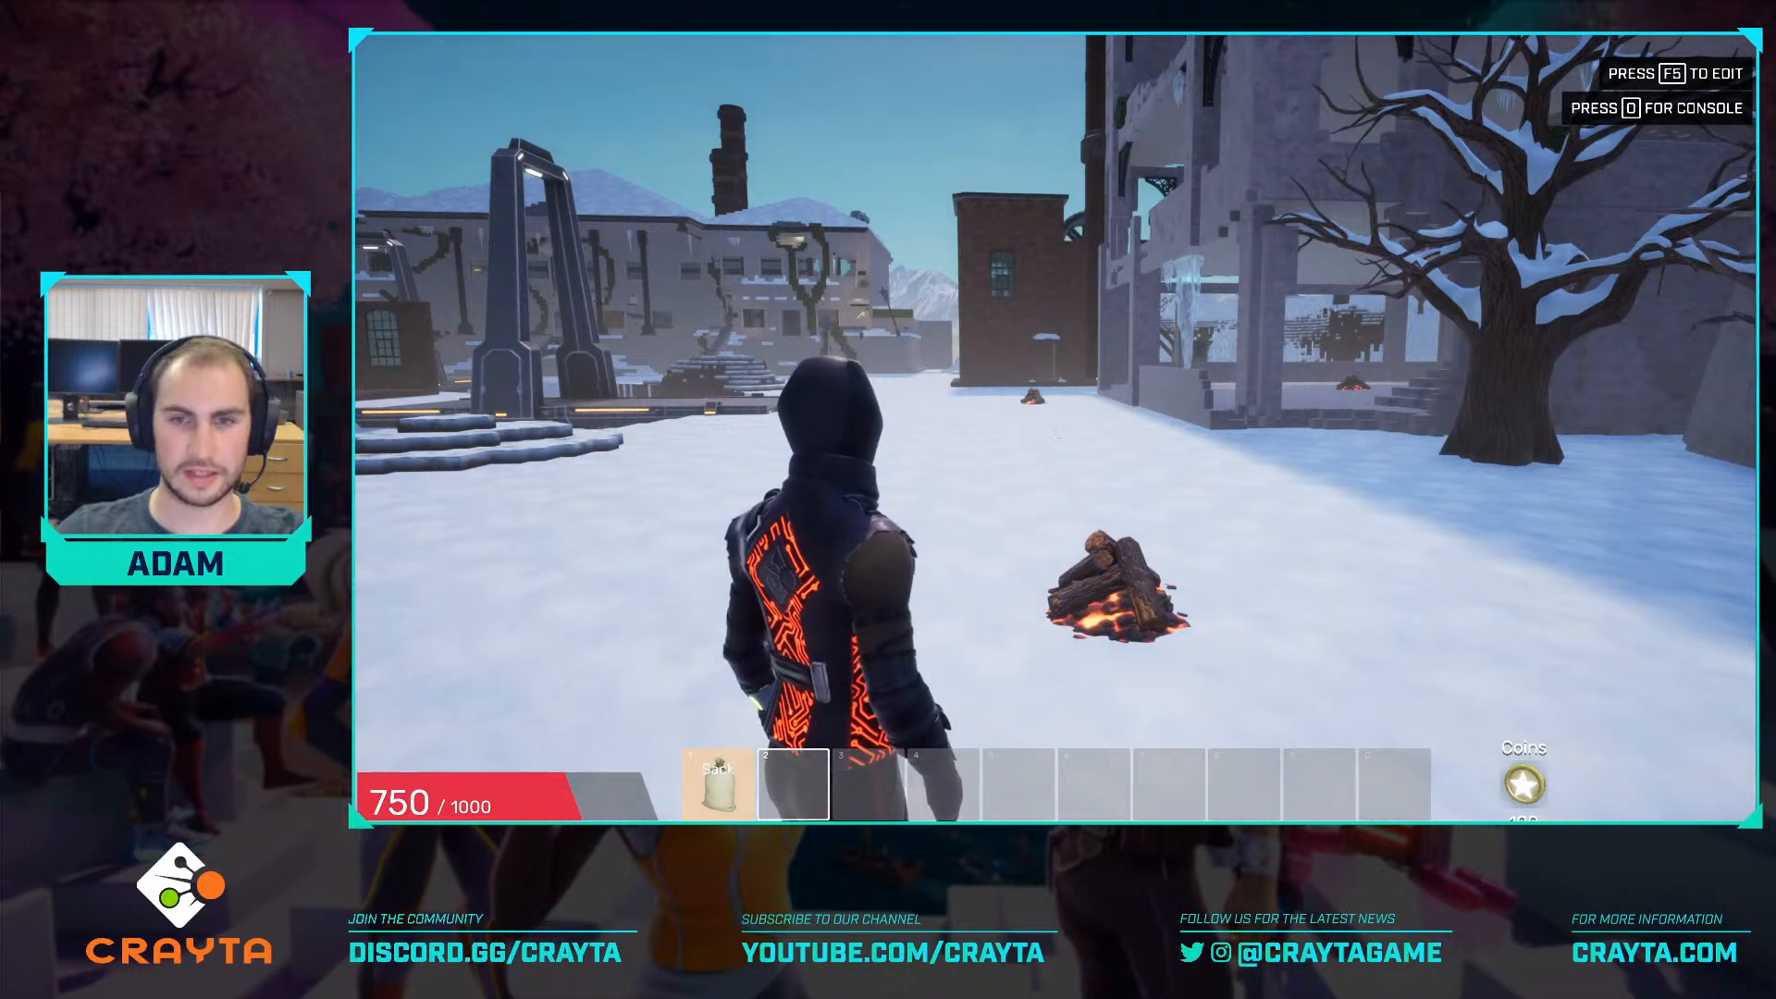
key(w)
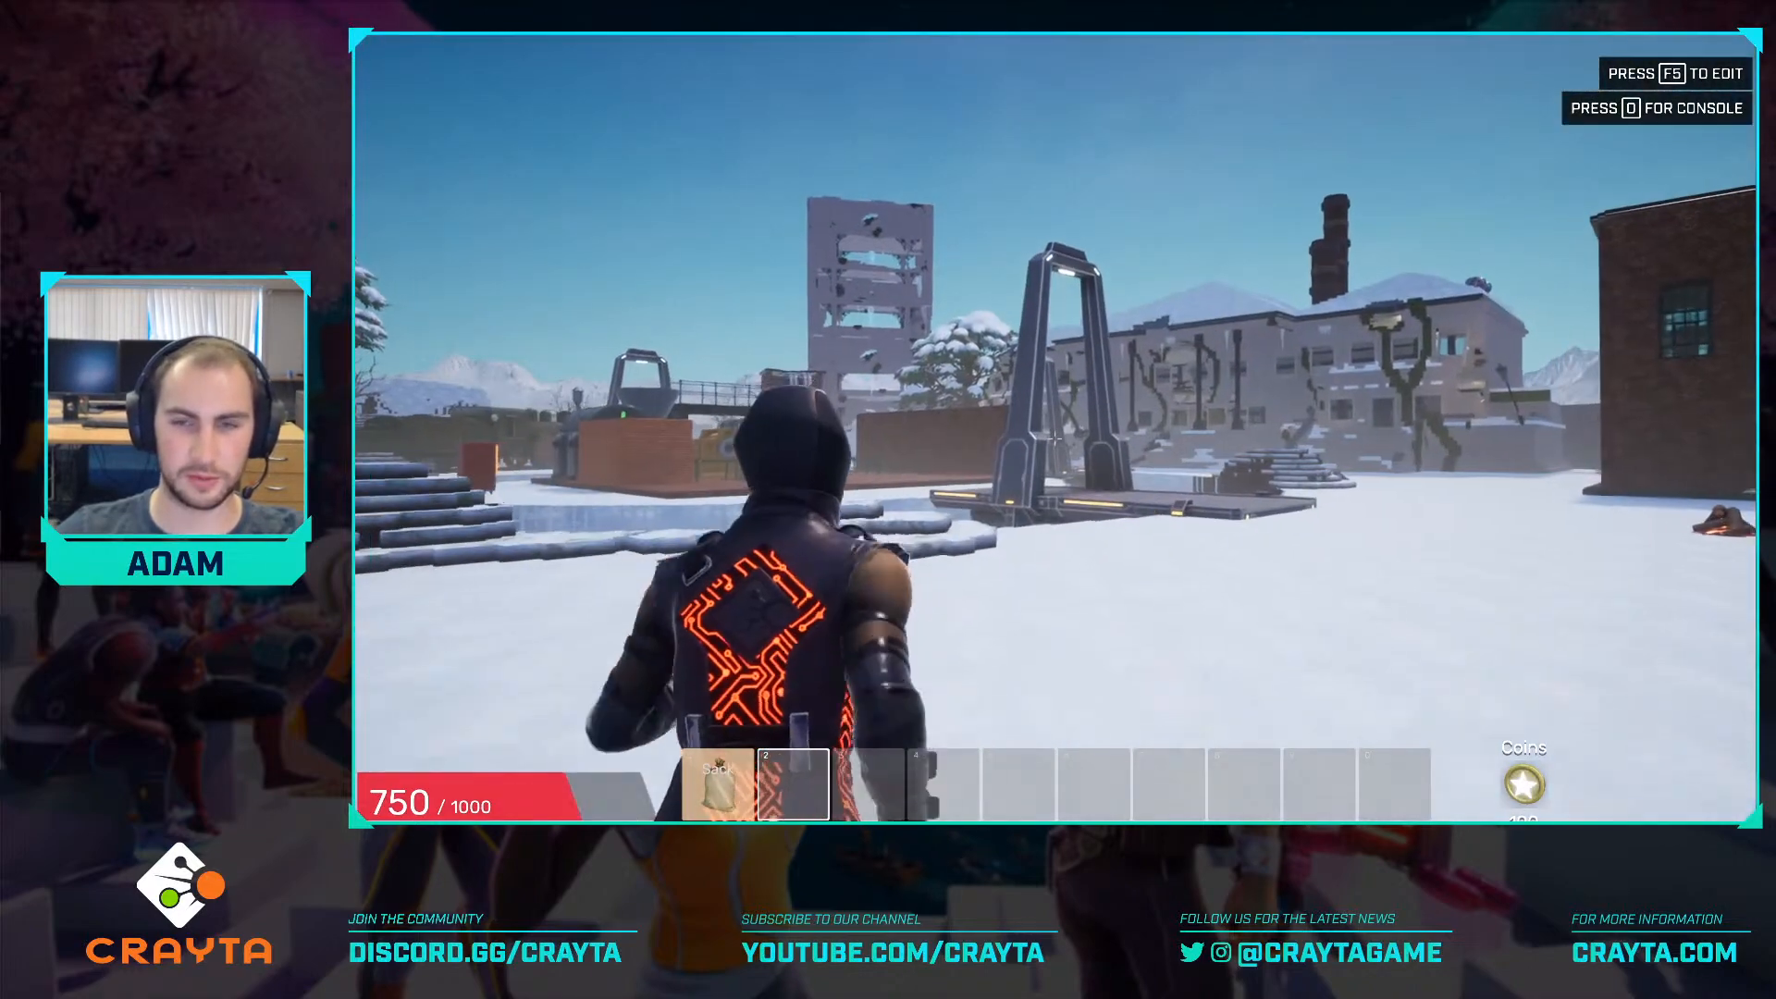
key(w)
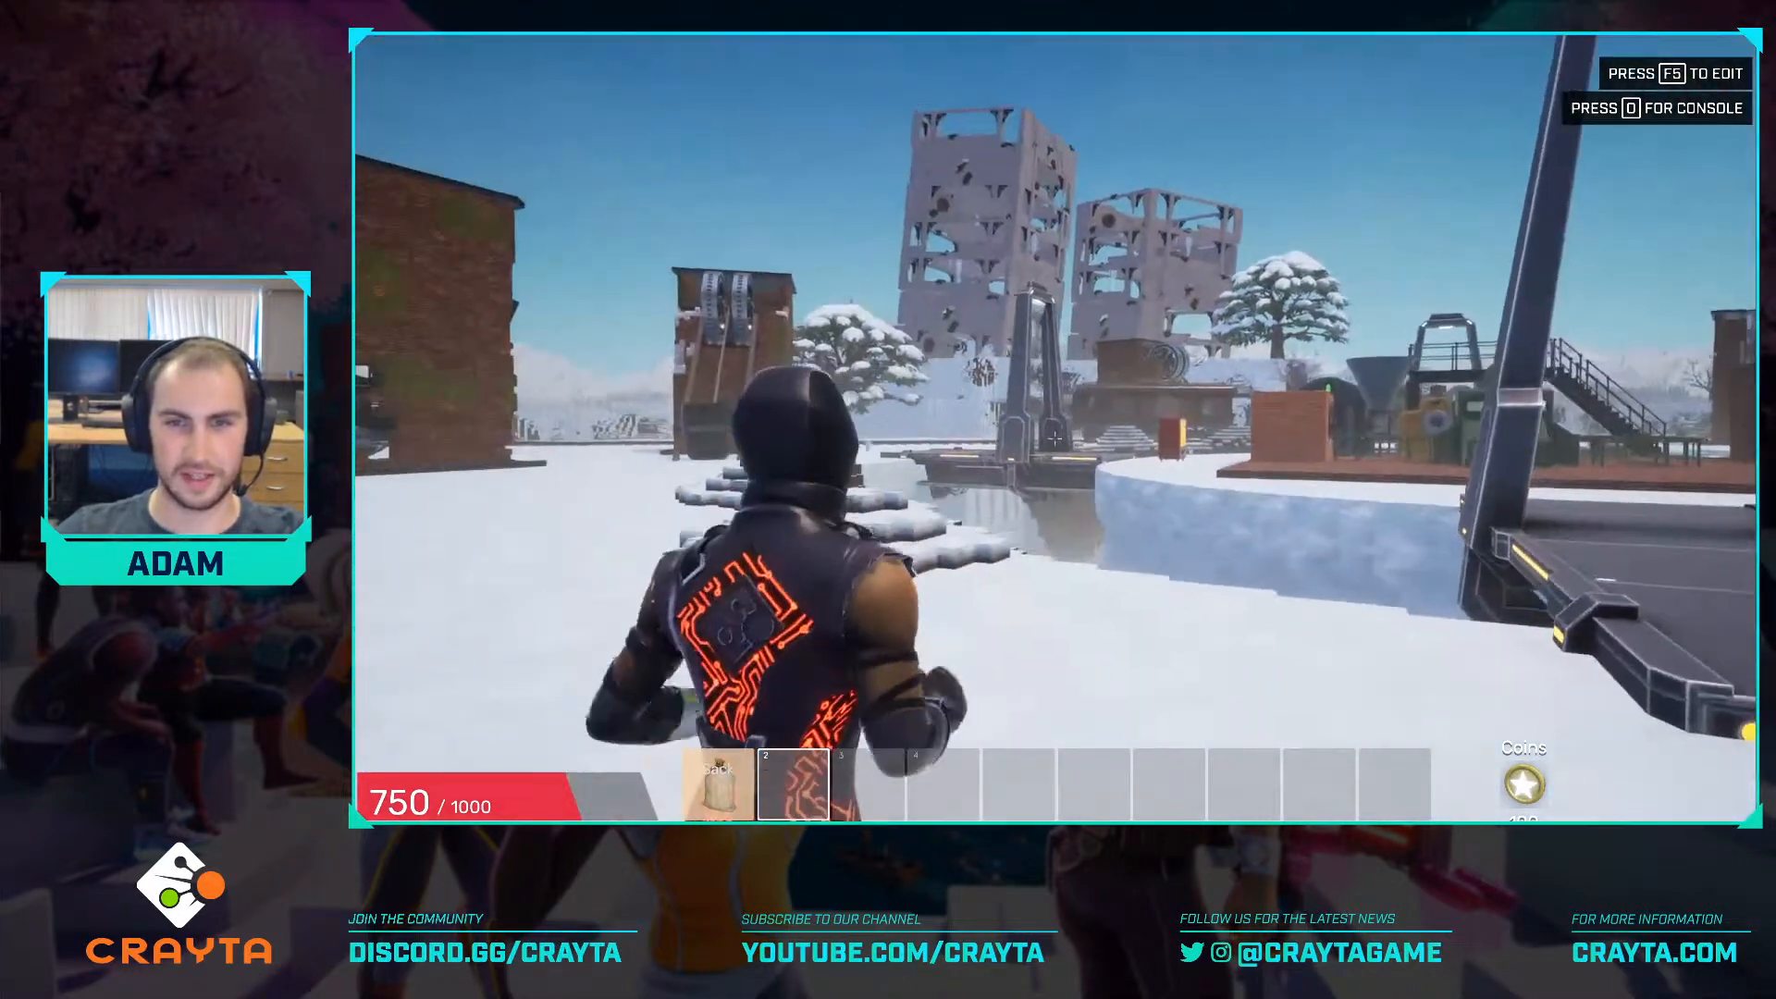
key(w)
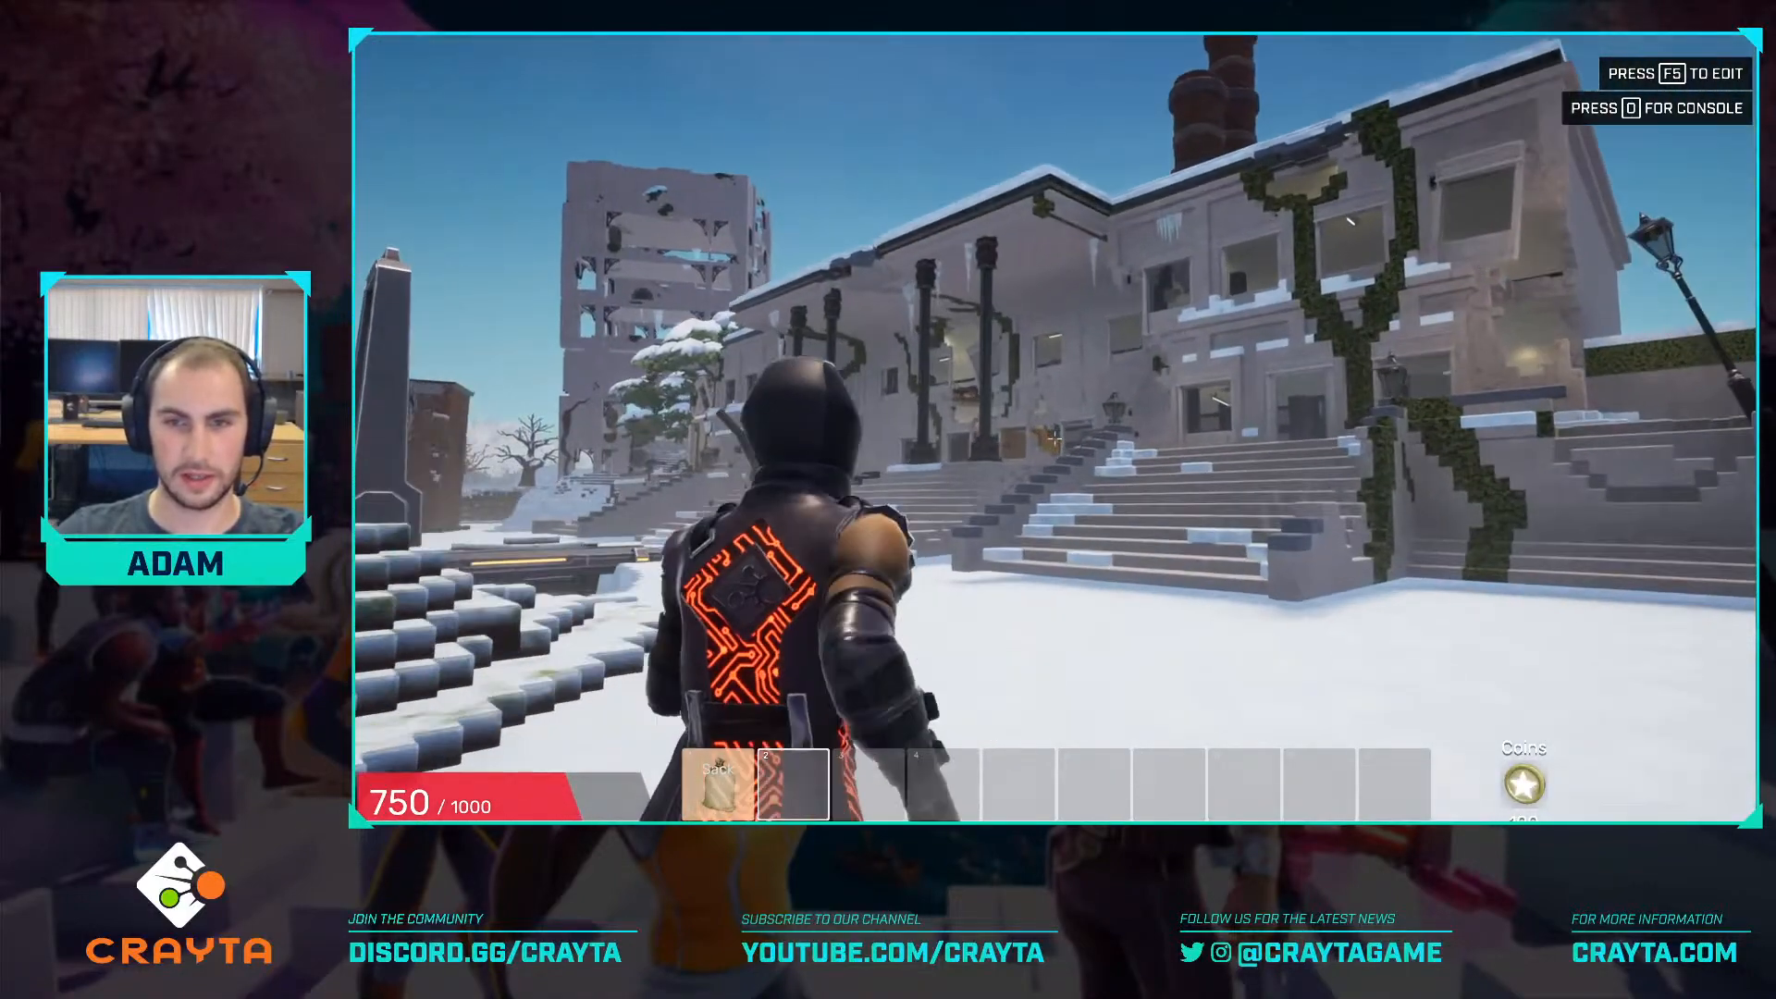
key(w)
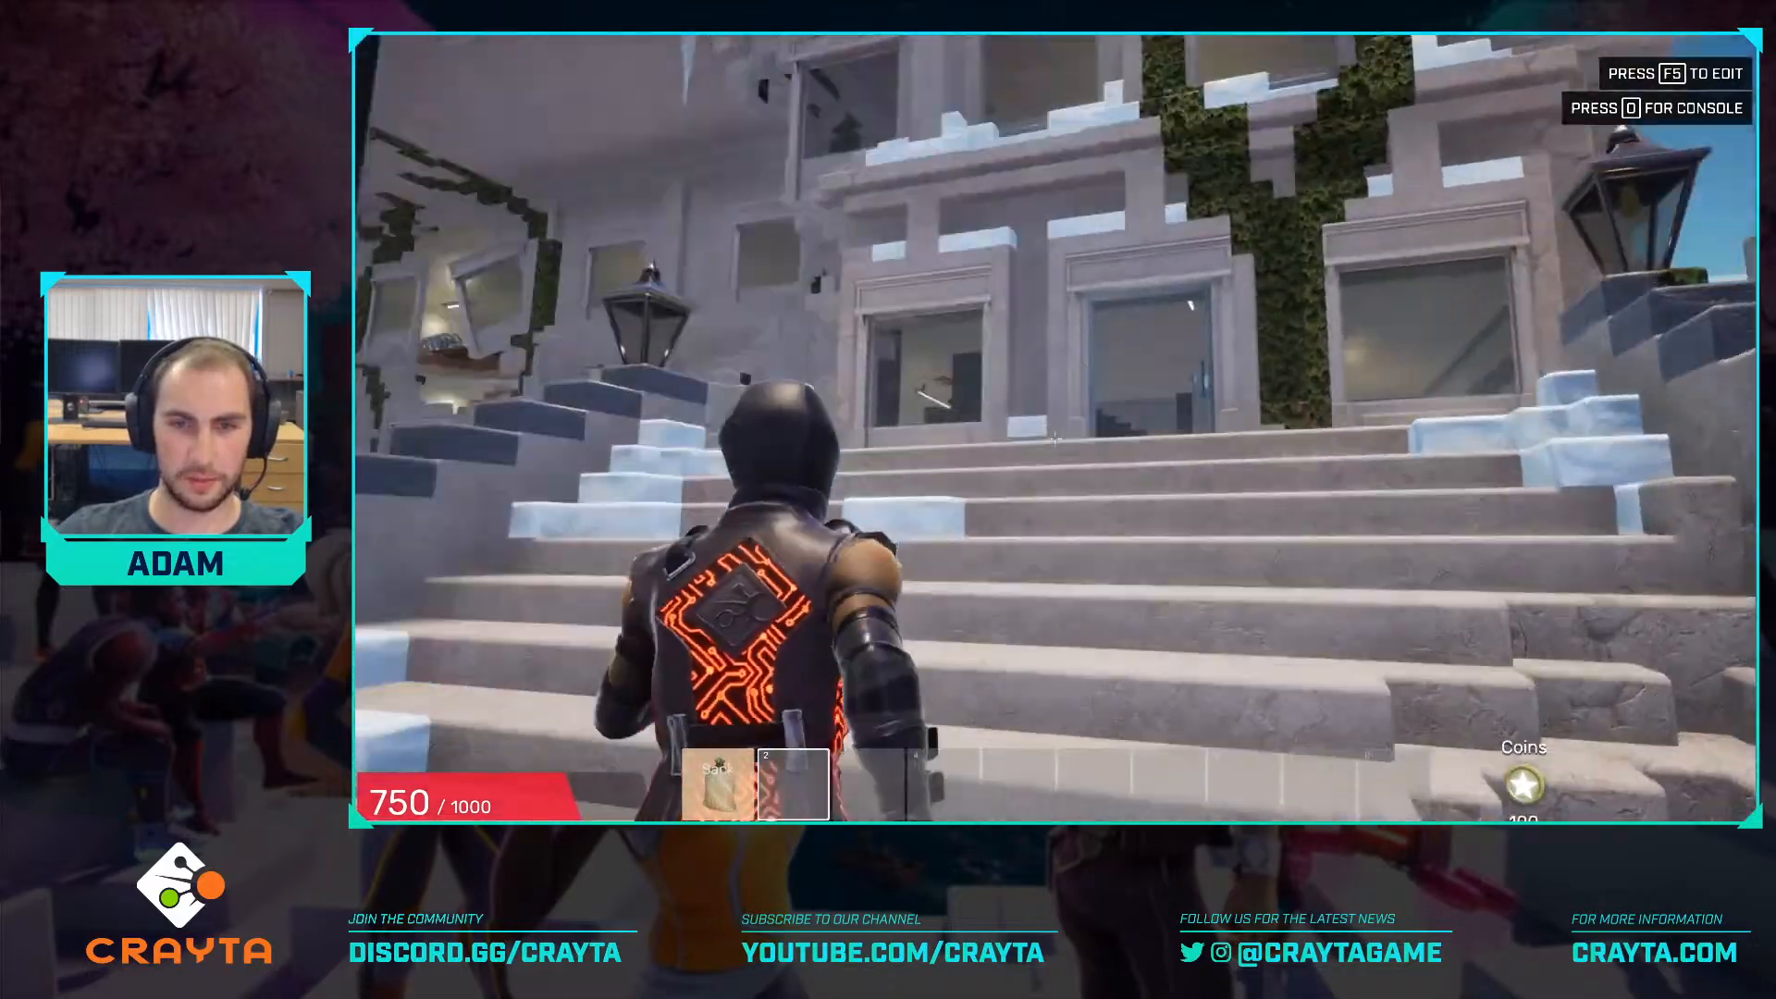
Climb the mansion stairs, walk along its icy porch and out onto the facing bridge, and examine the facade in daylight.
key(w)
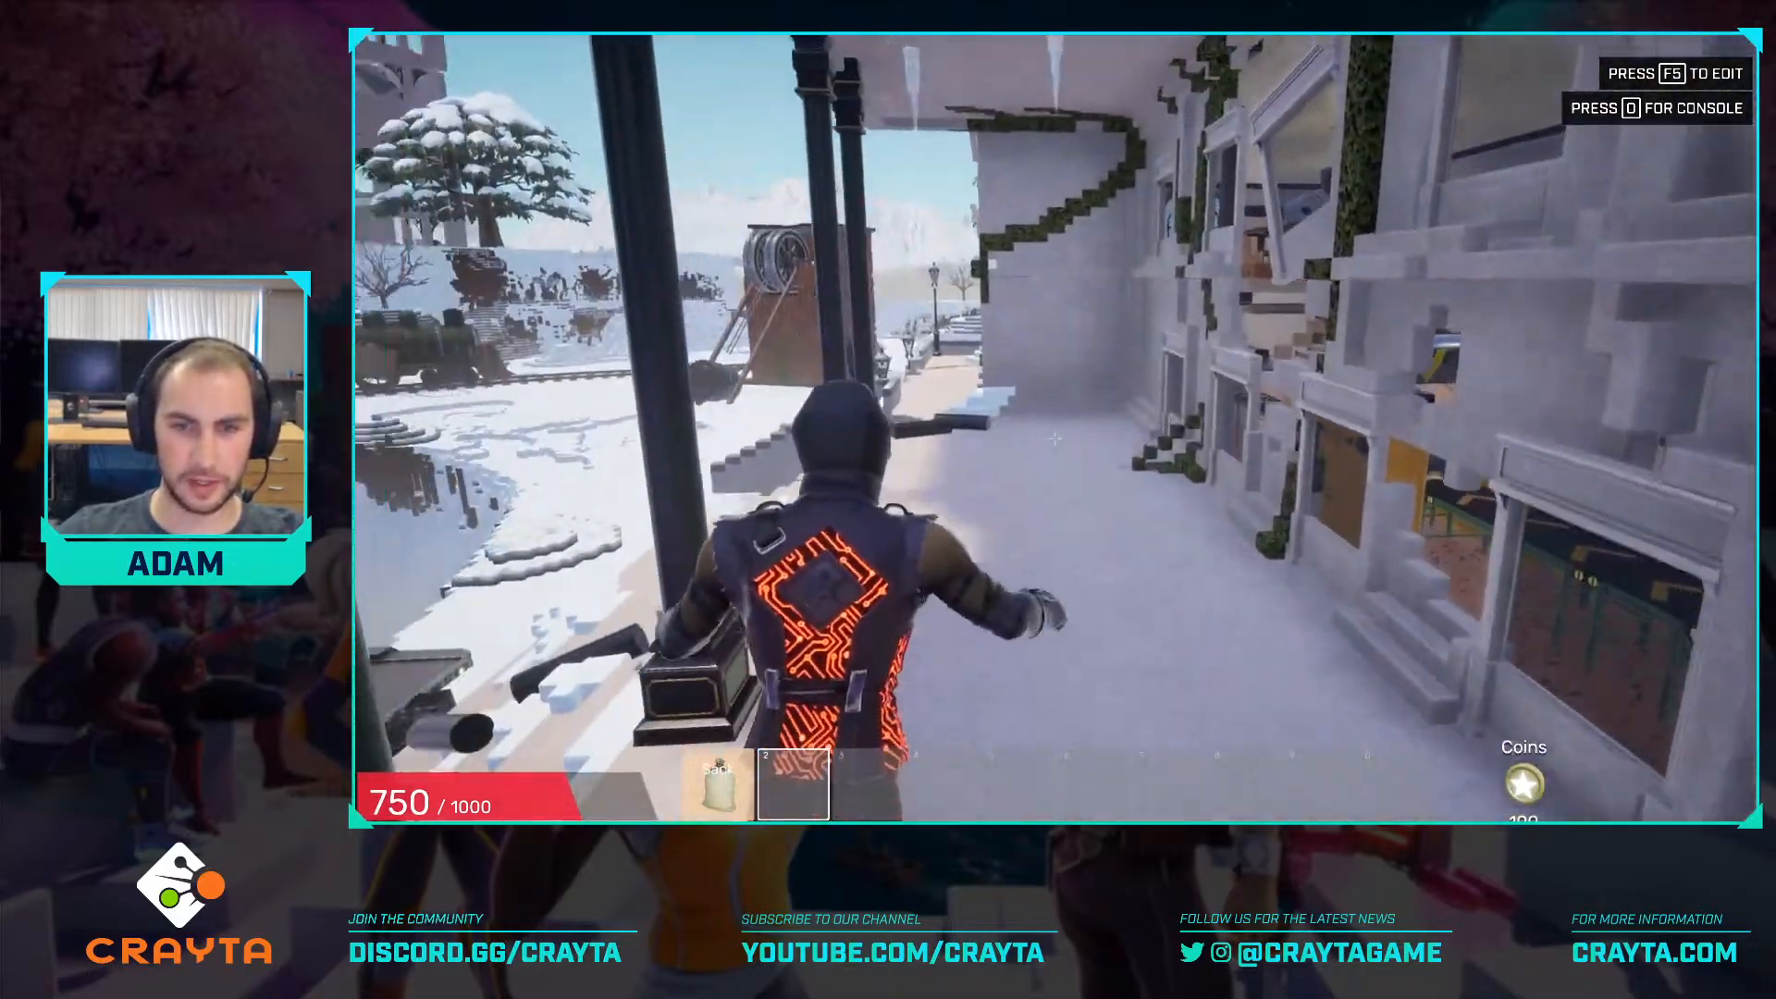
key(w)
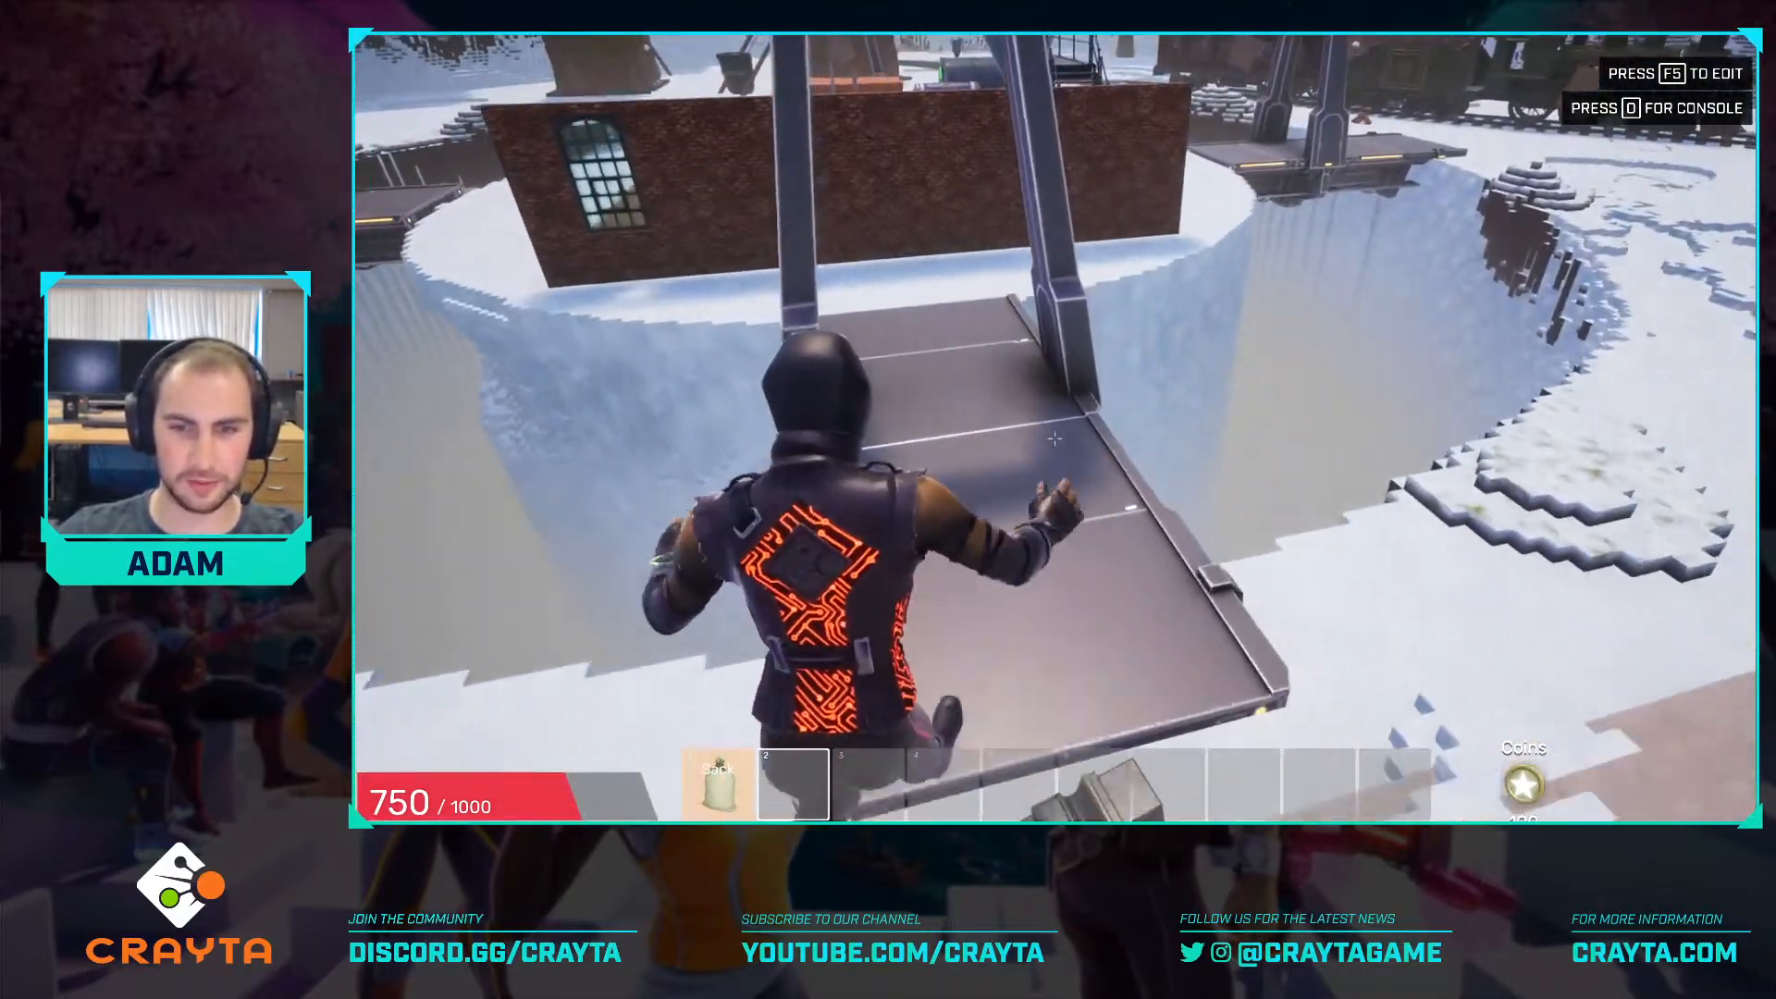
key(w)
key(s)
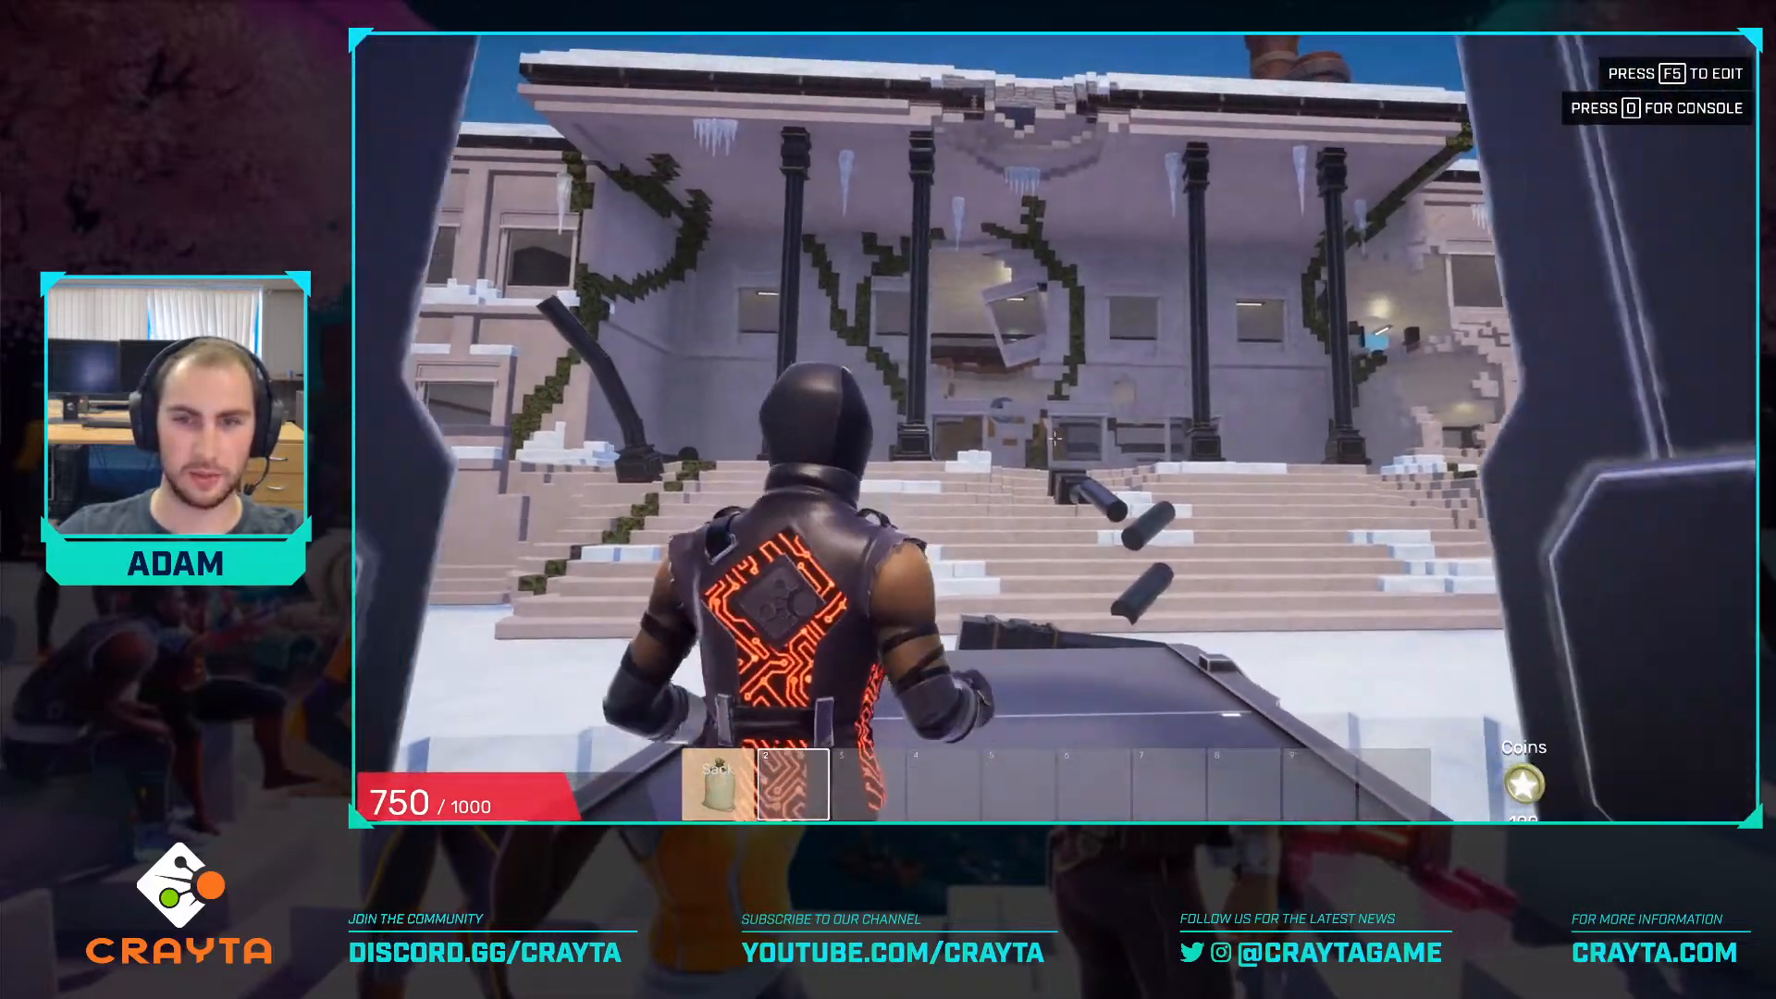
key(w)
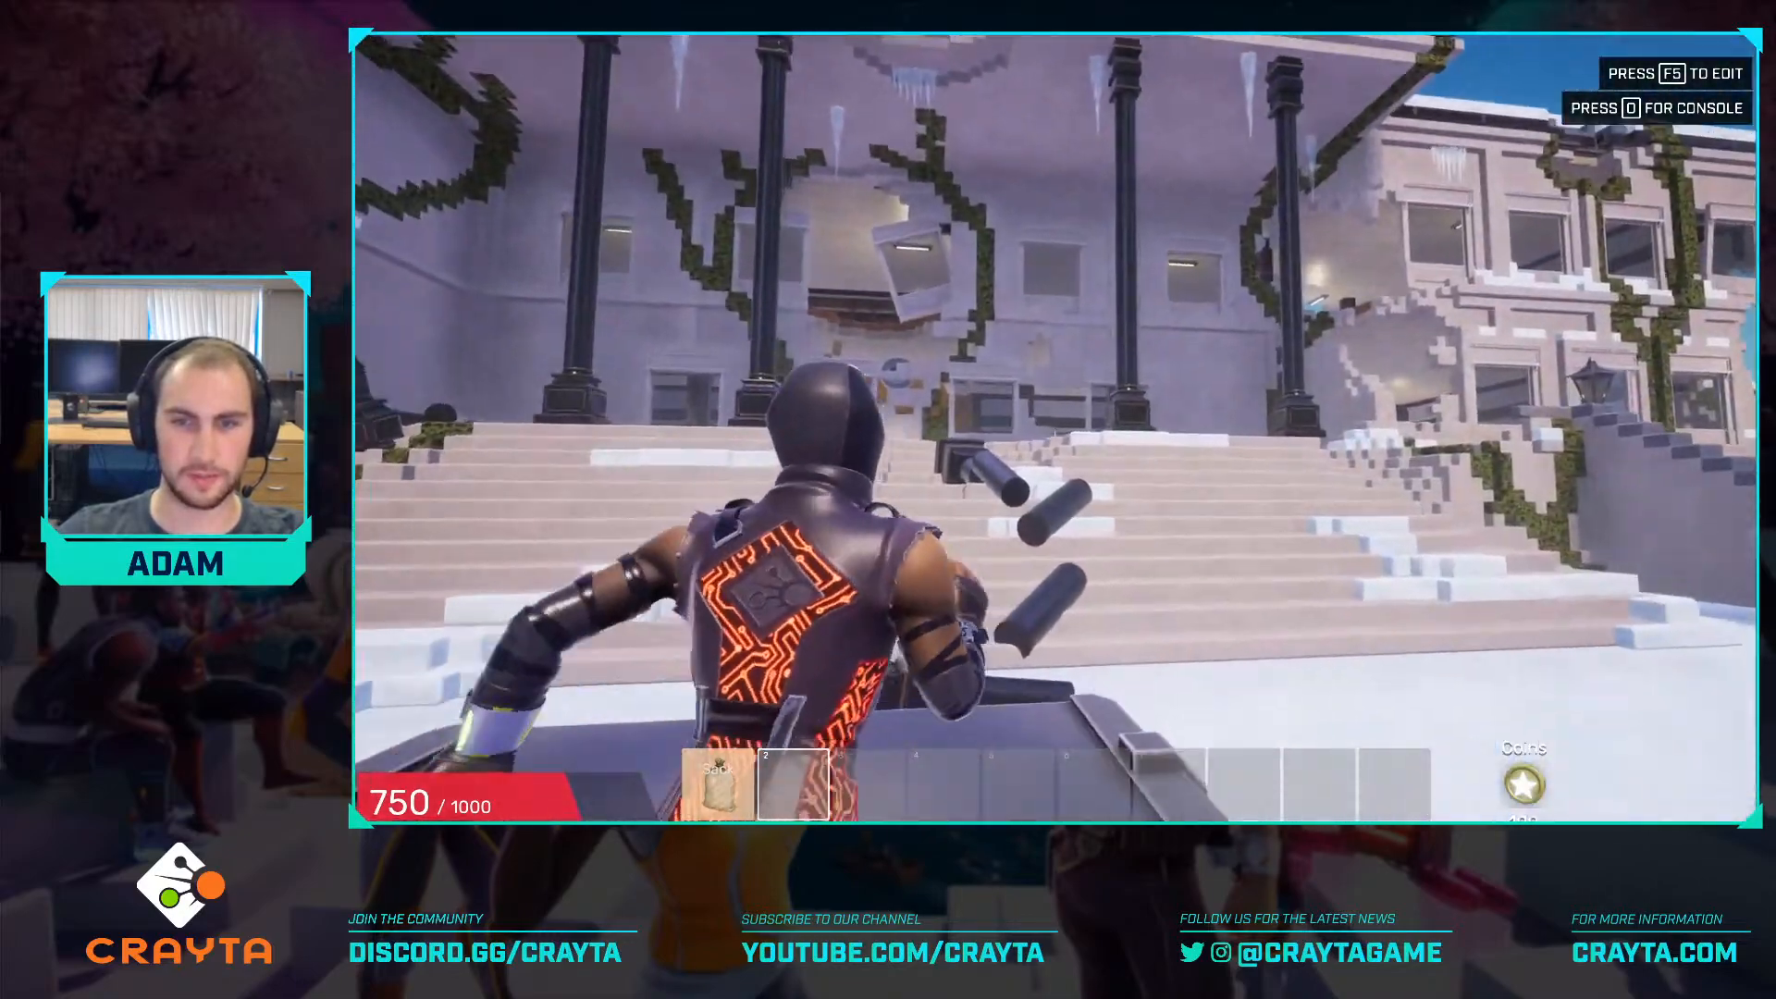
Walk along the snowy chasm rim past the ruined building and cross the bridge to the brick-walled base, examining the dusk lighting.
key(w)
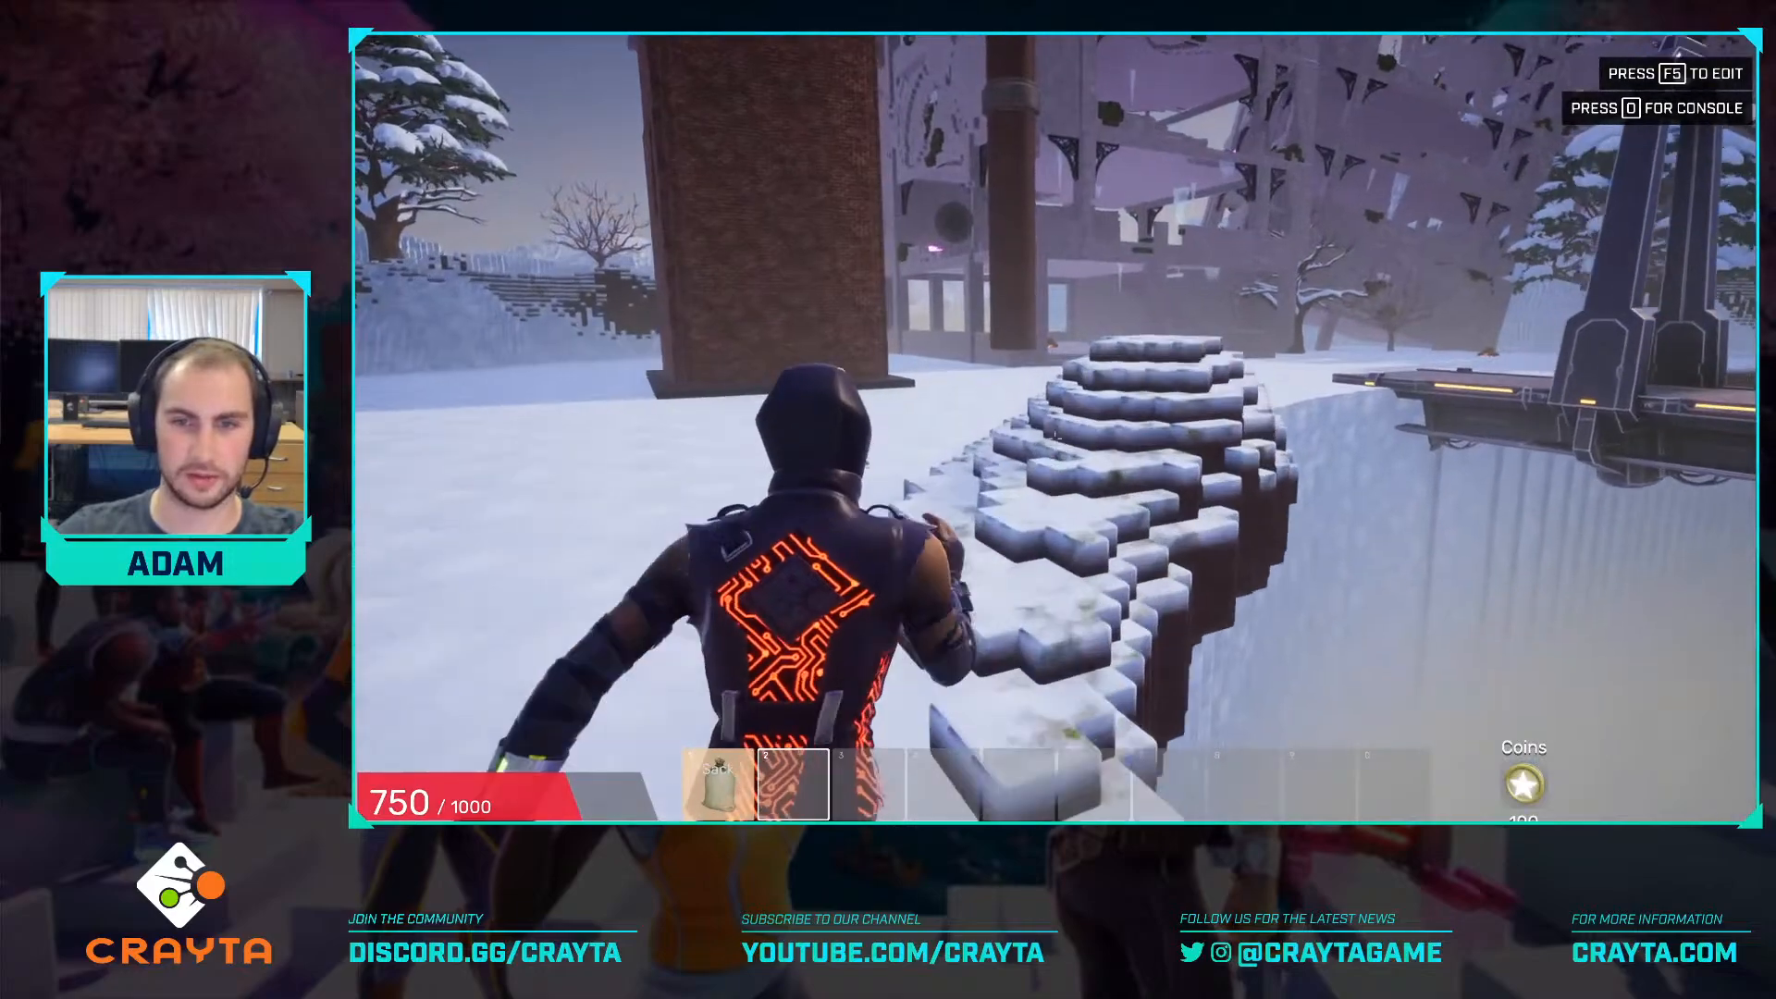
key(w)
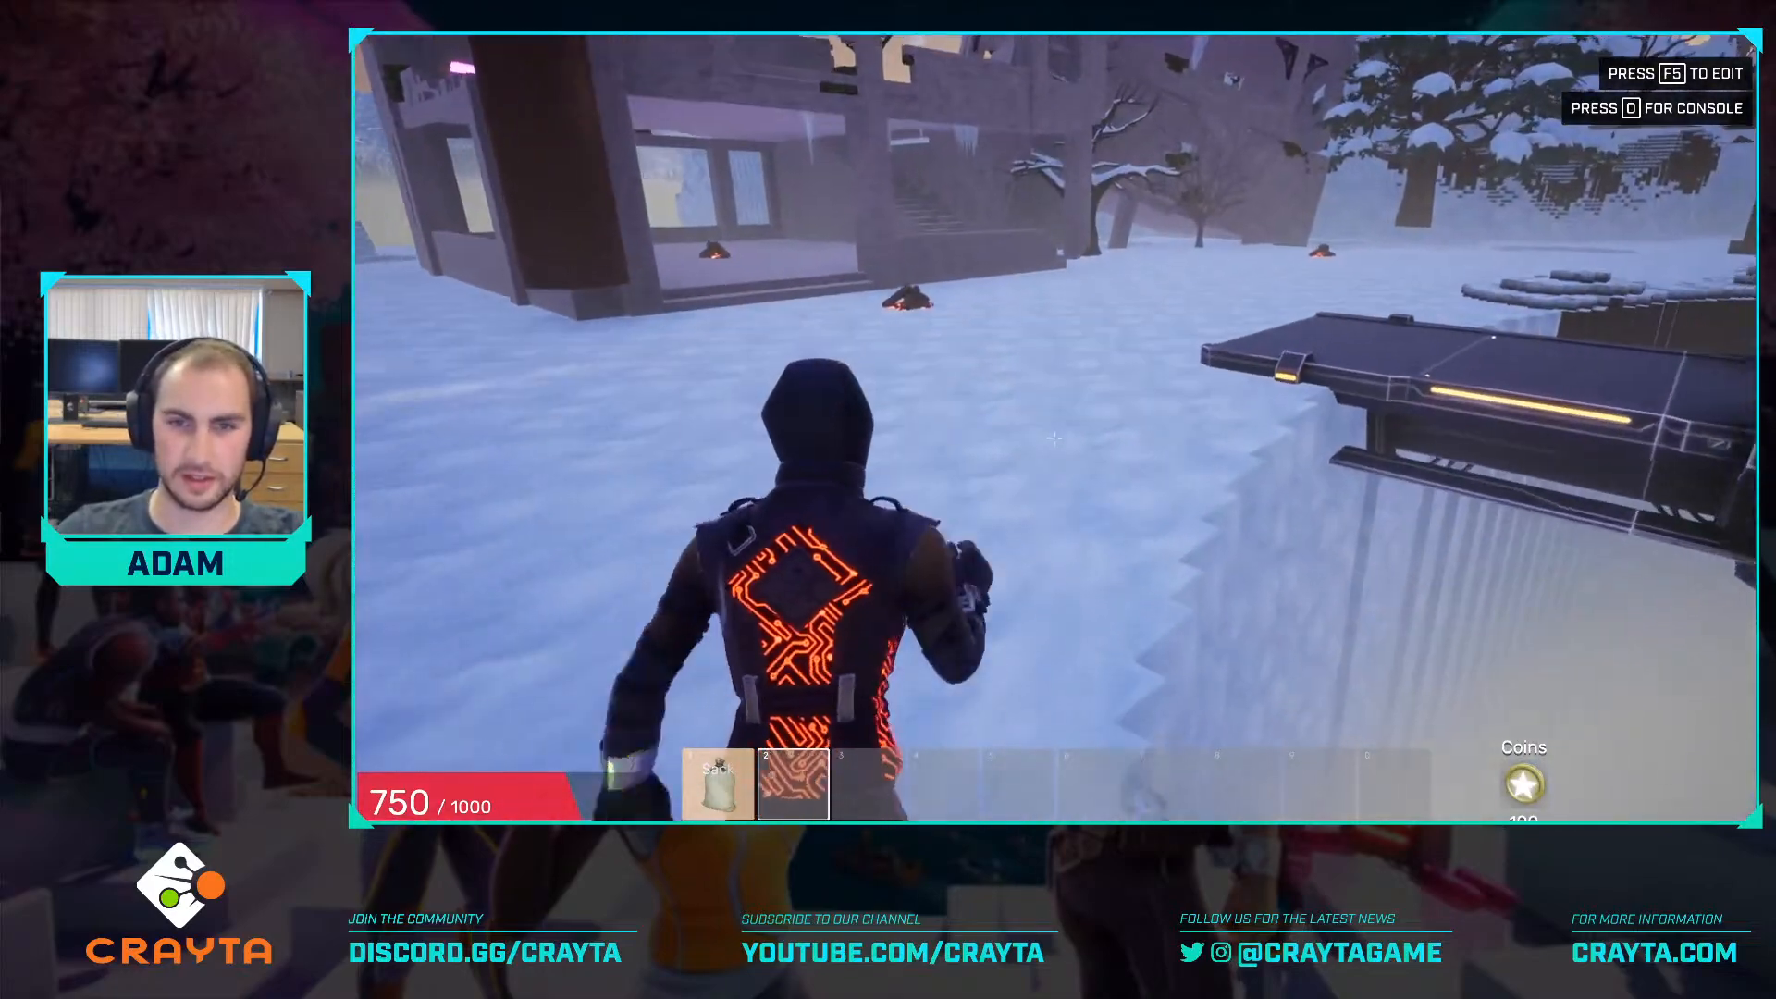
key(w)
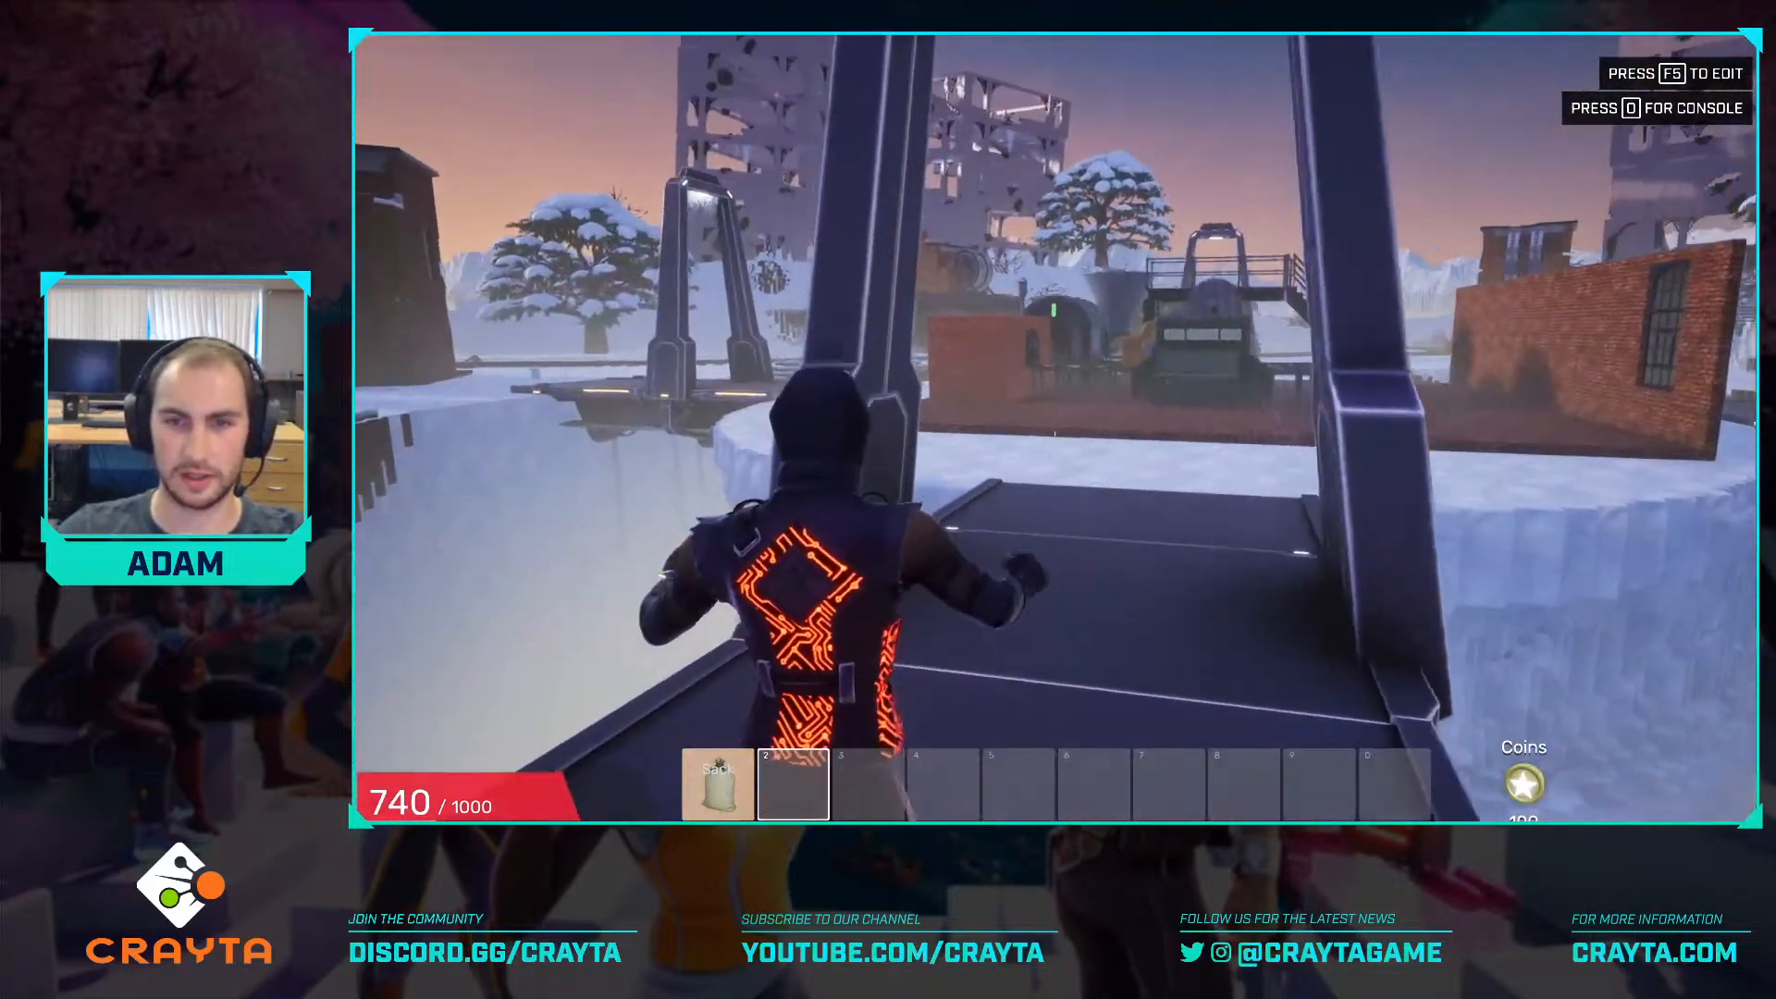
key(w)
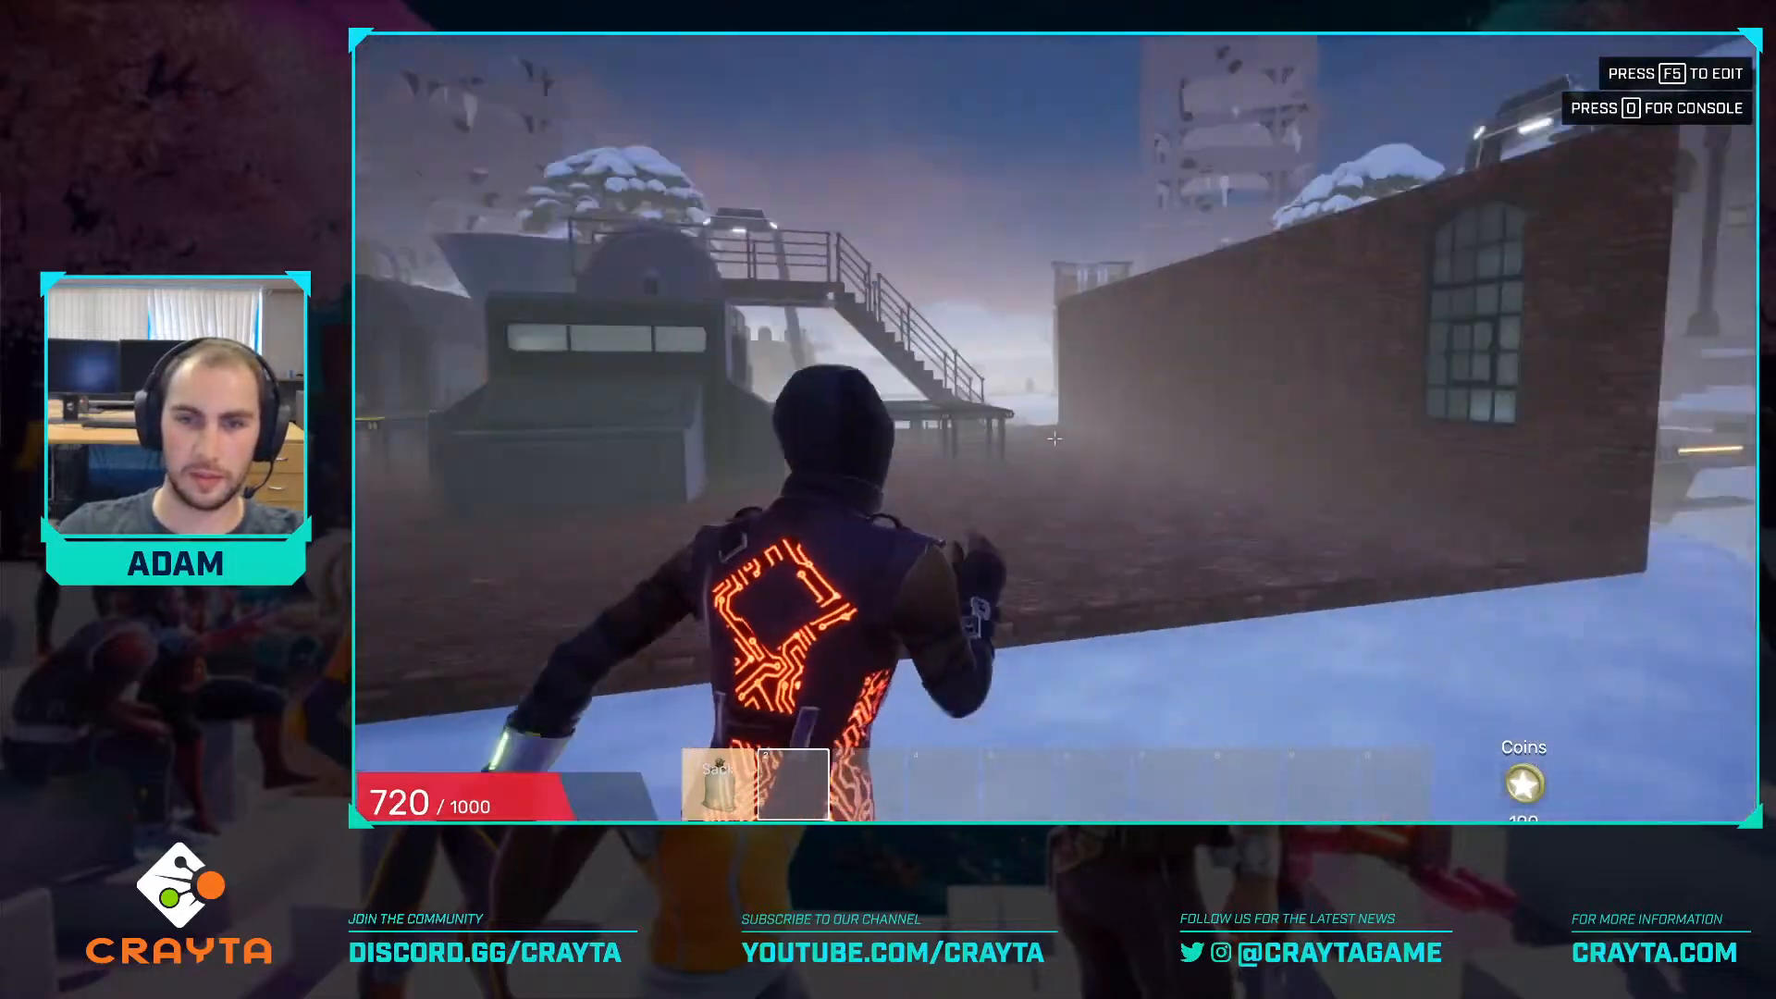
Explore the central base's stairs, raised machinery and brick walls through the foggy night until dawn, and release the mouse from the preview.
key(w)
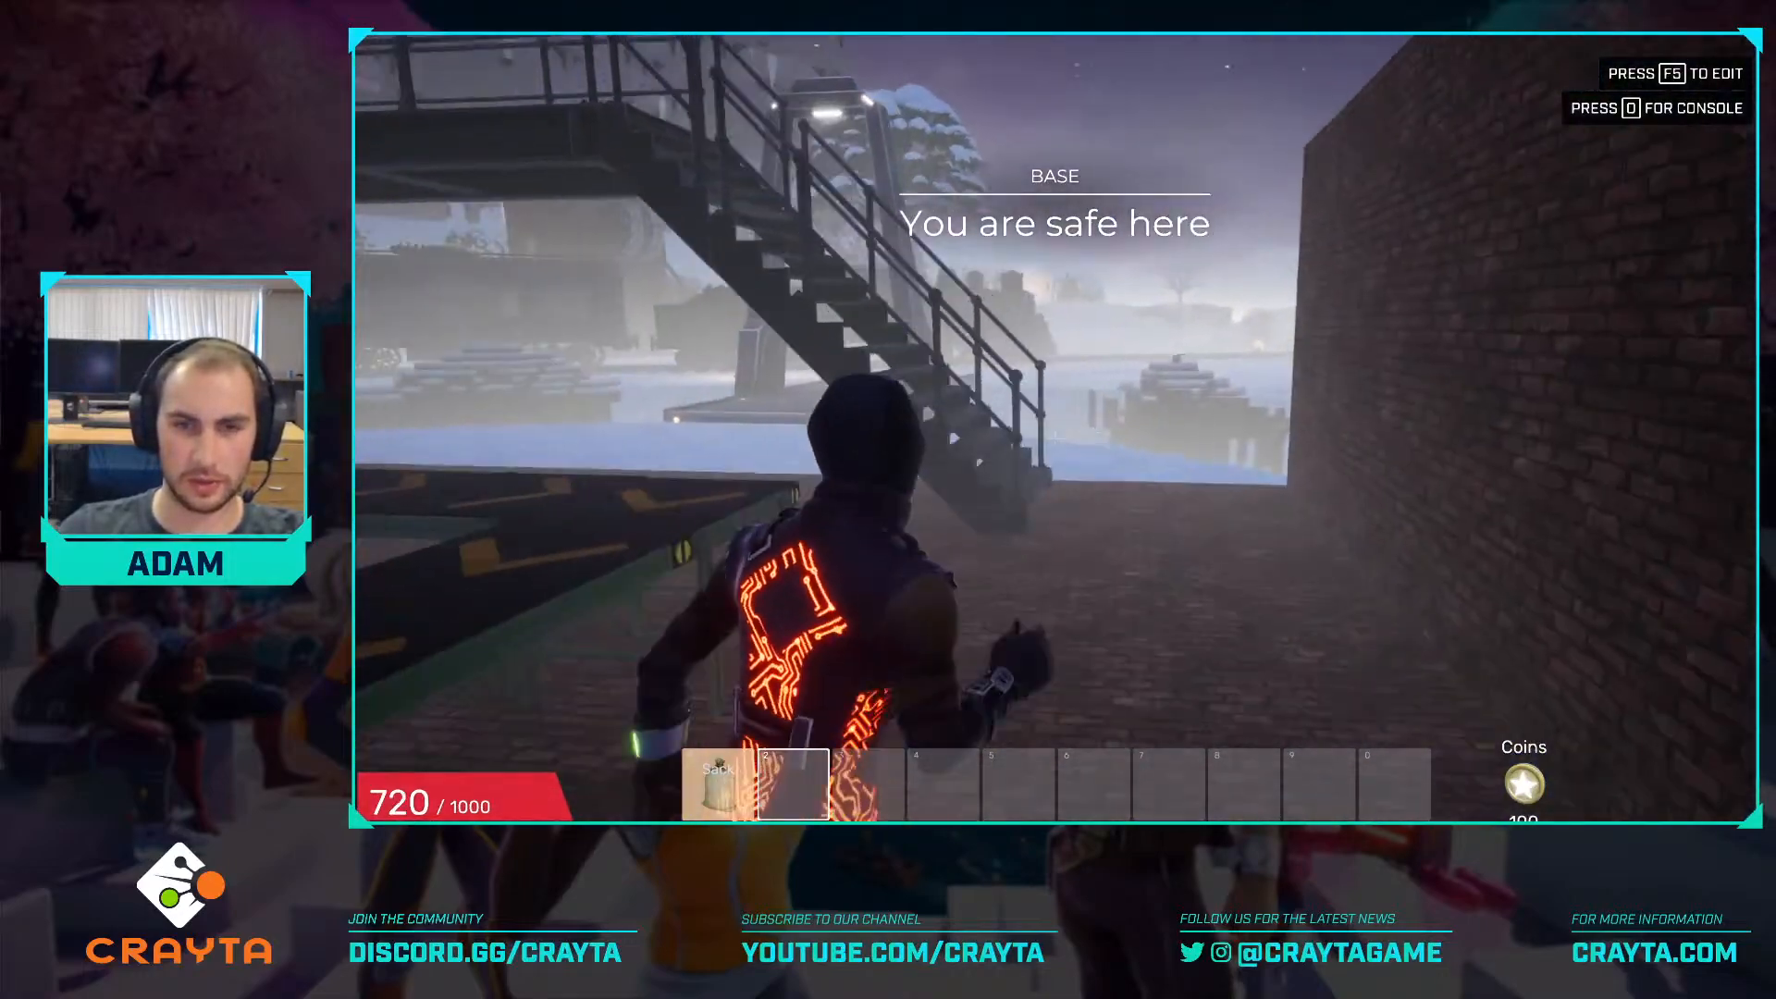
key(w)
key(w)
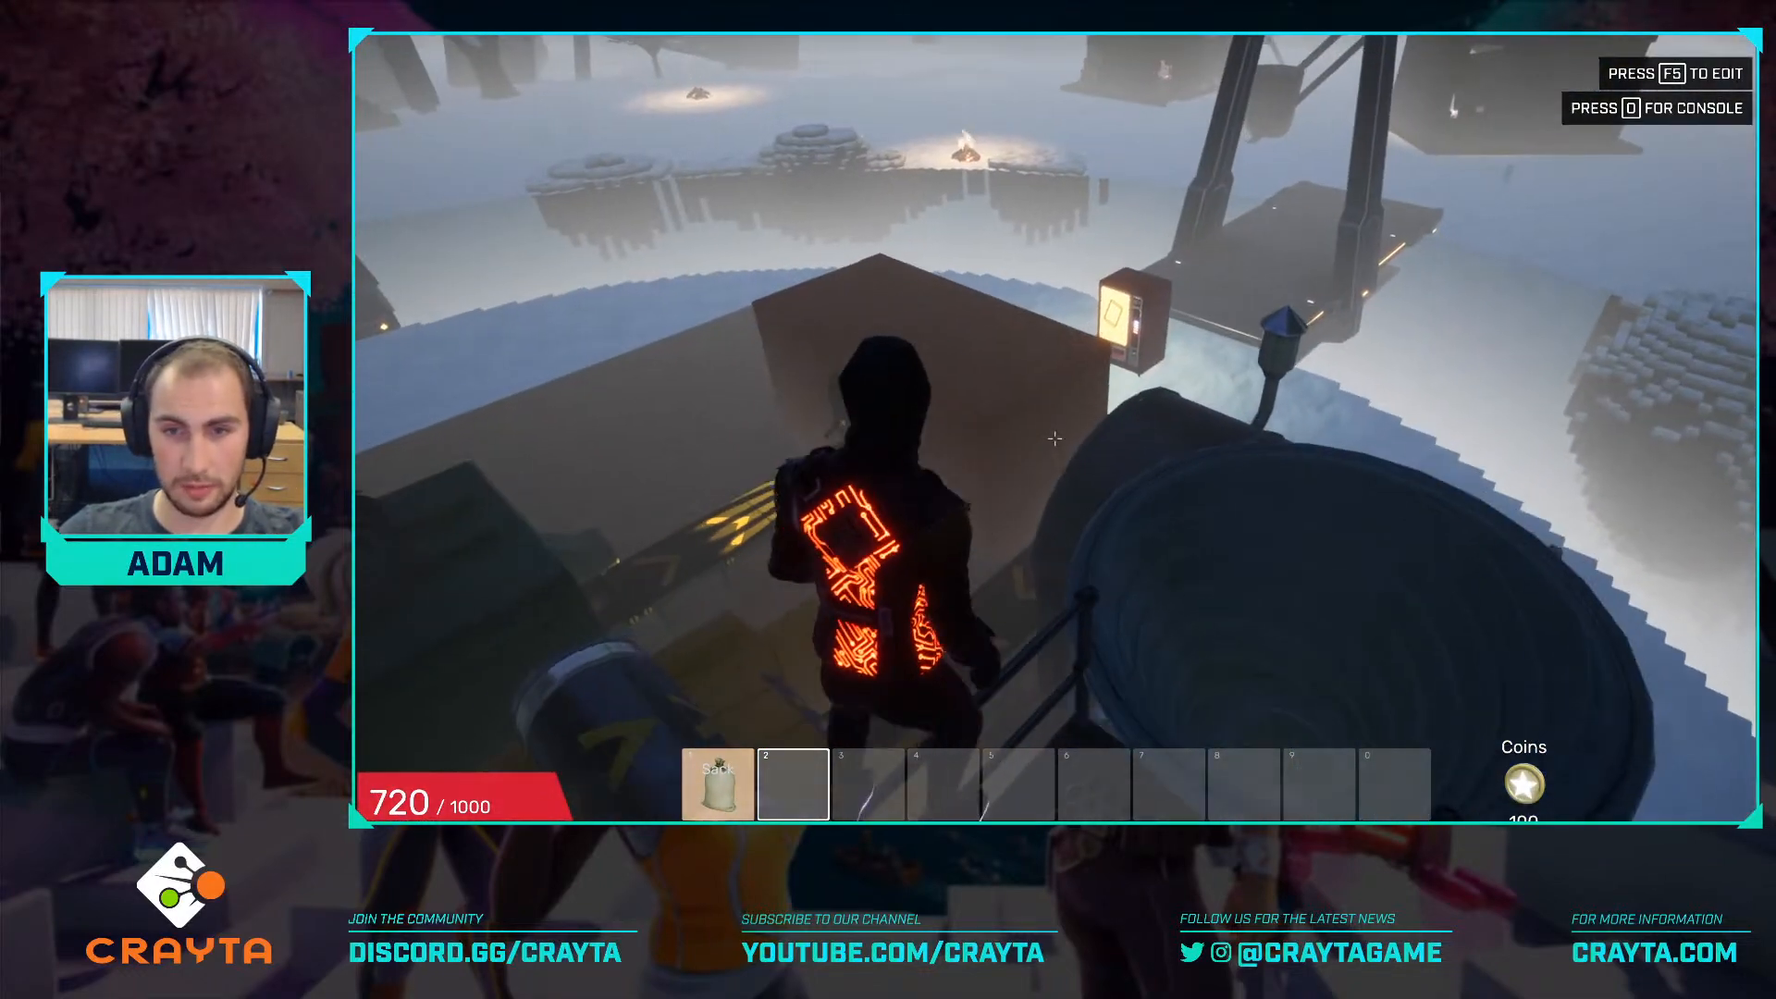
key(w)
key(space)
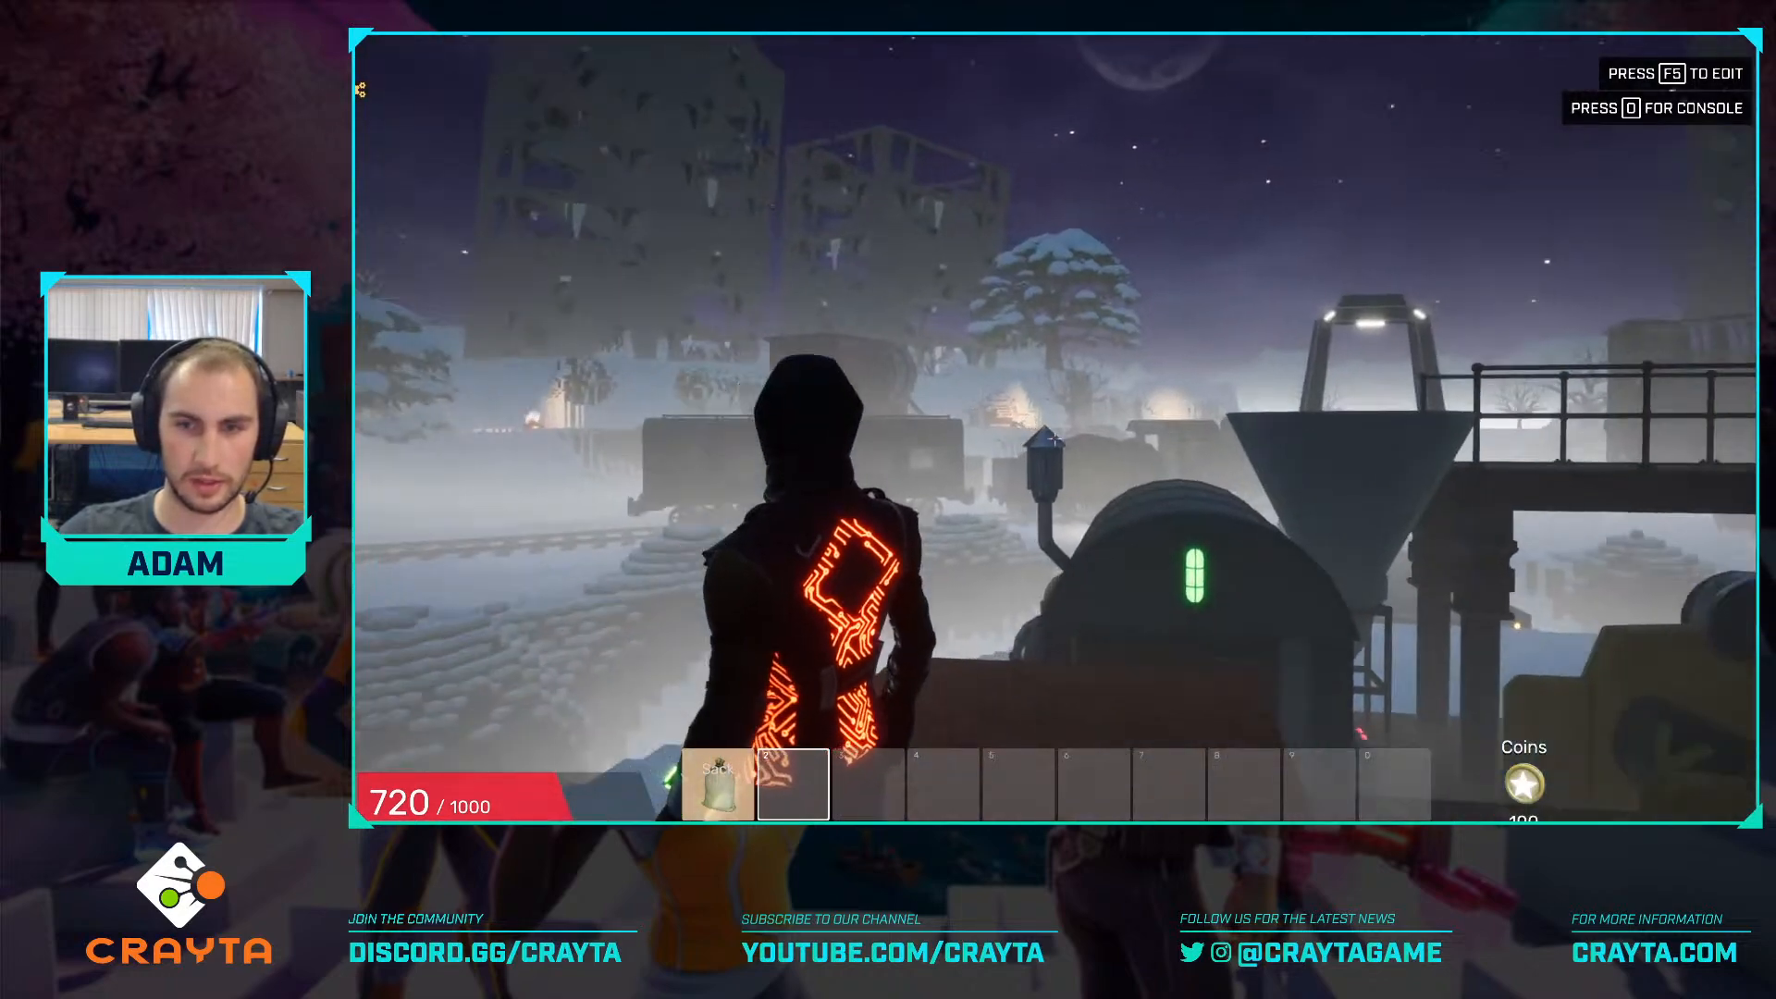
key(w)
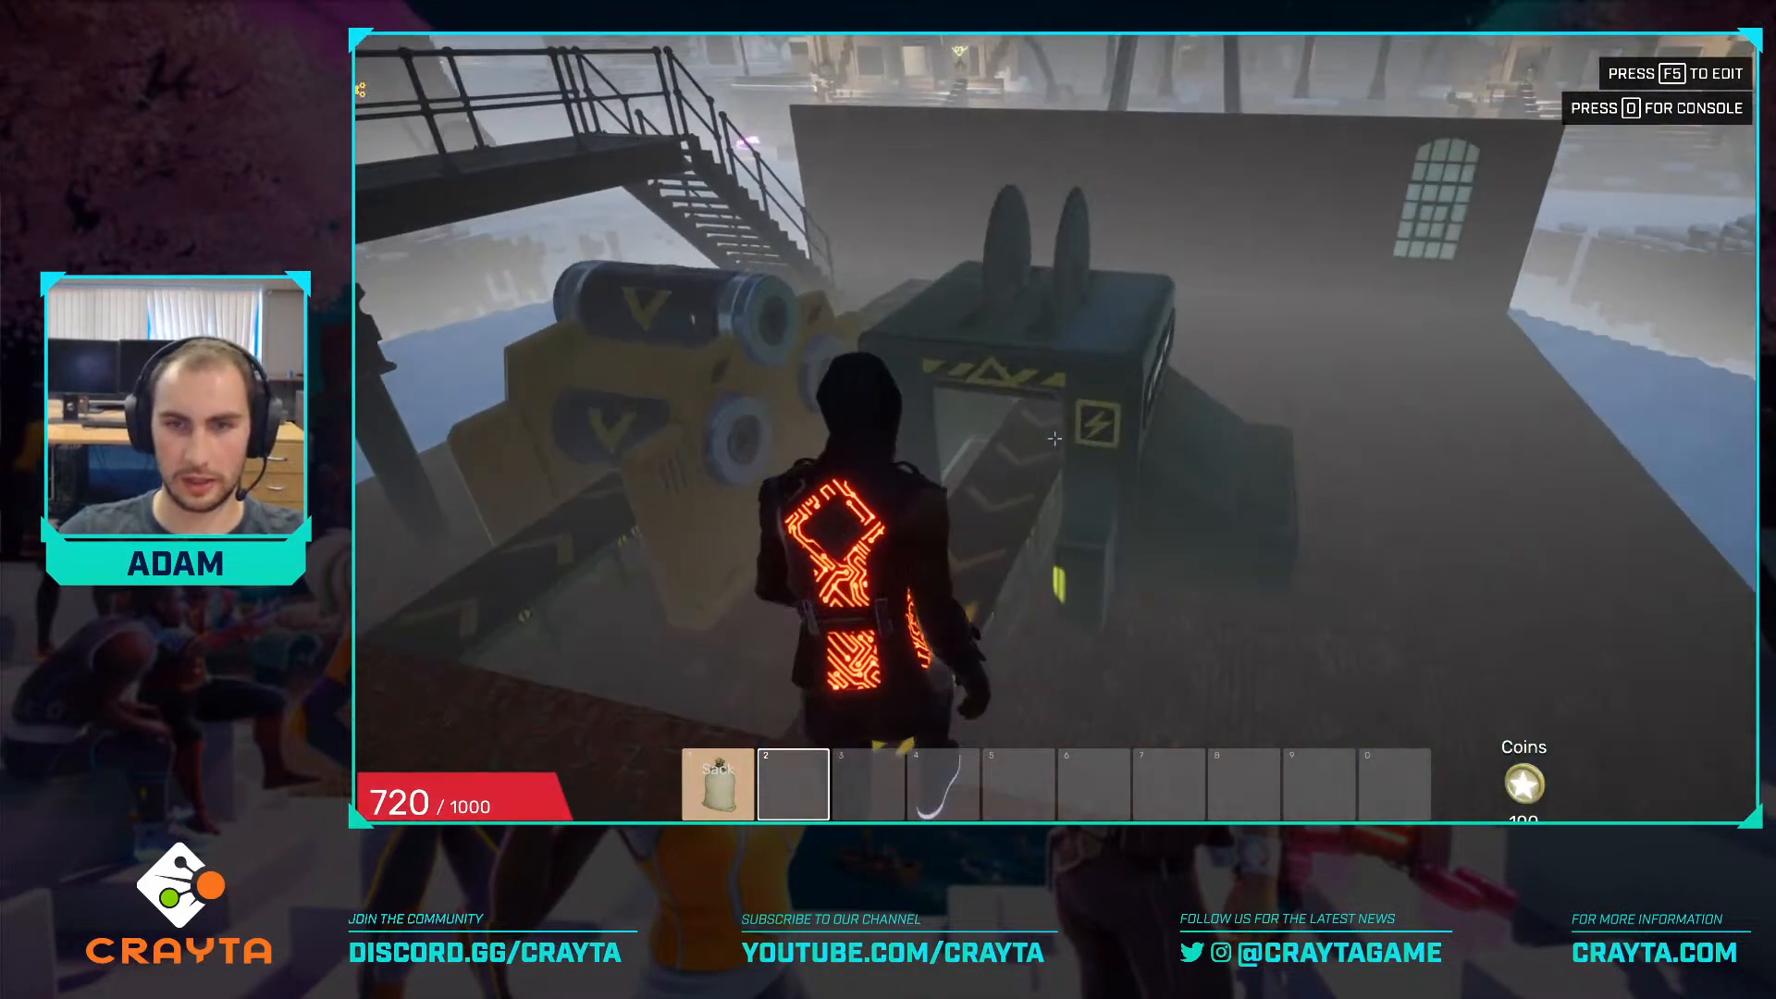
key(w)
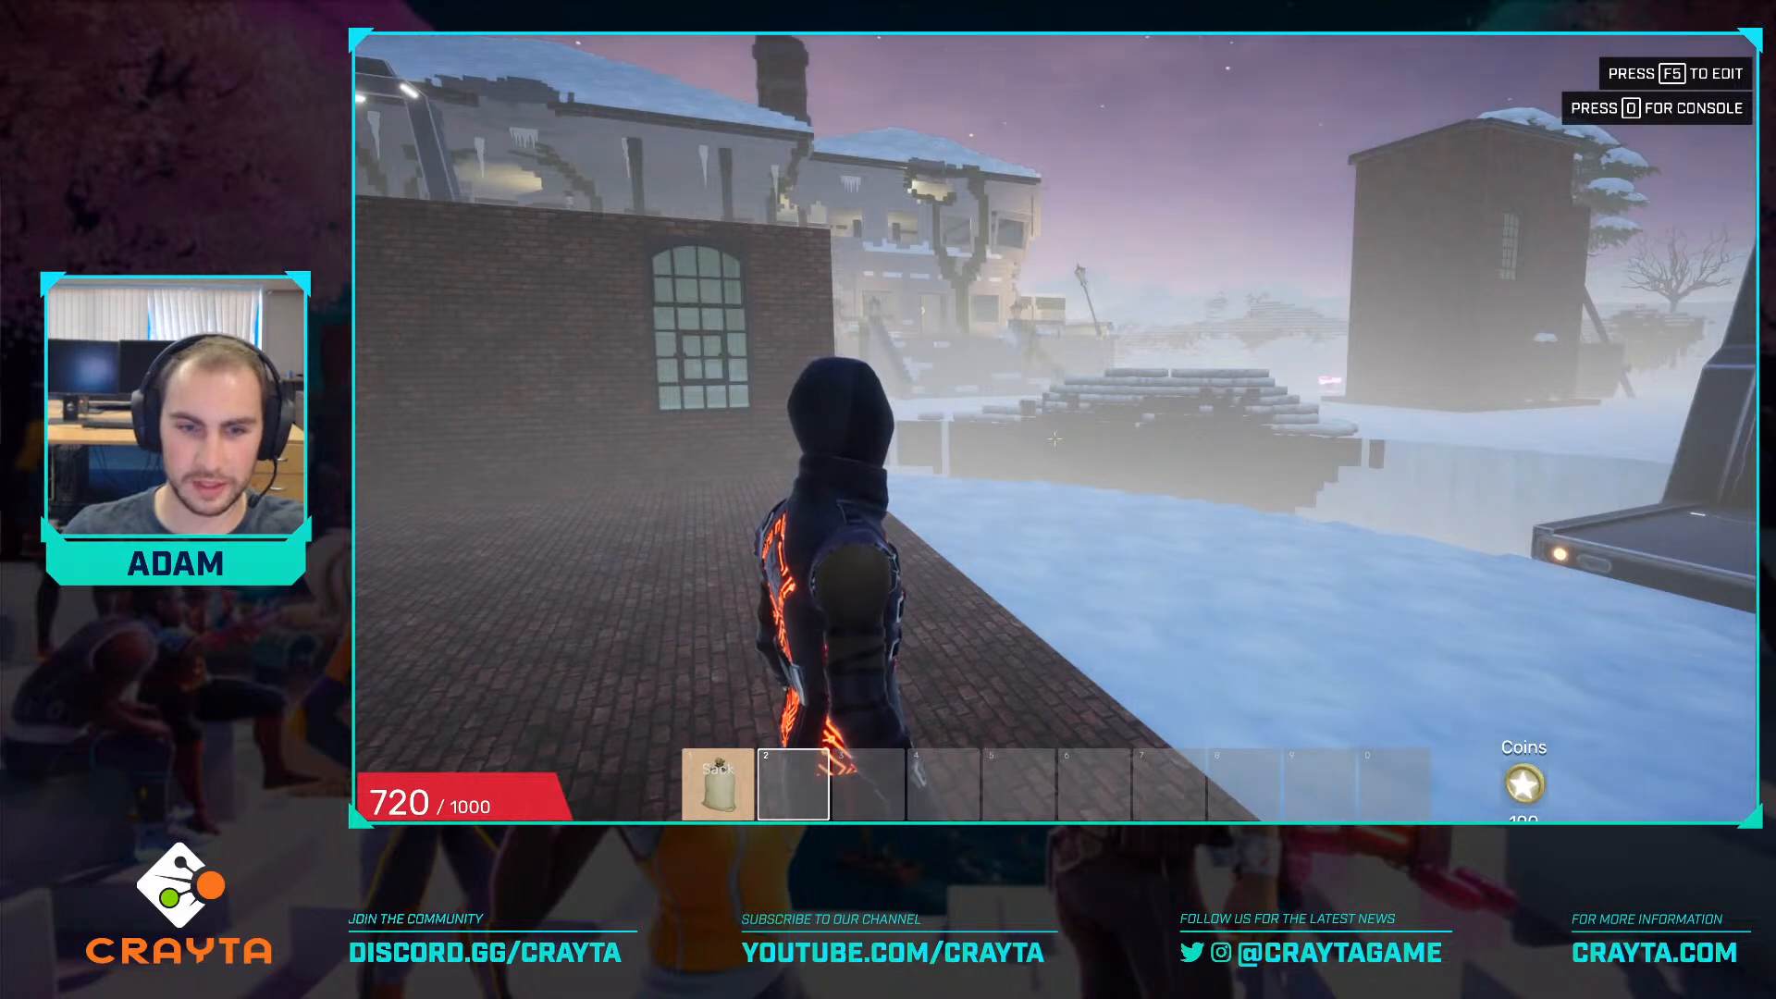
key(Escape)
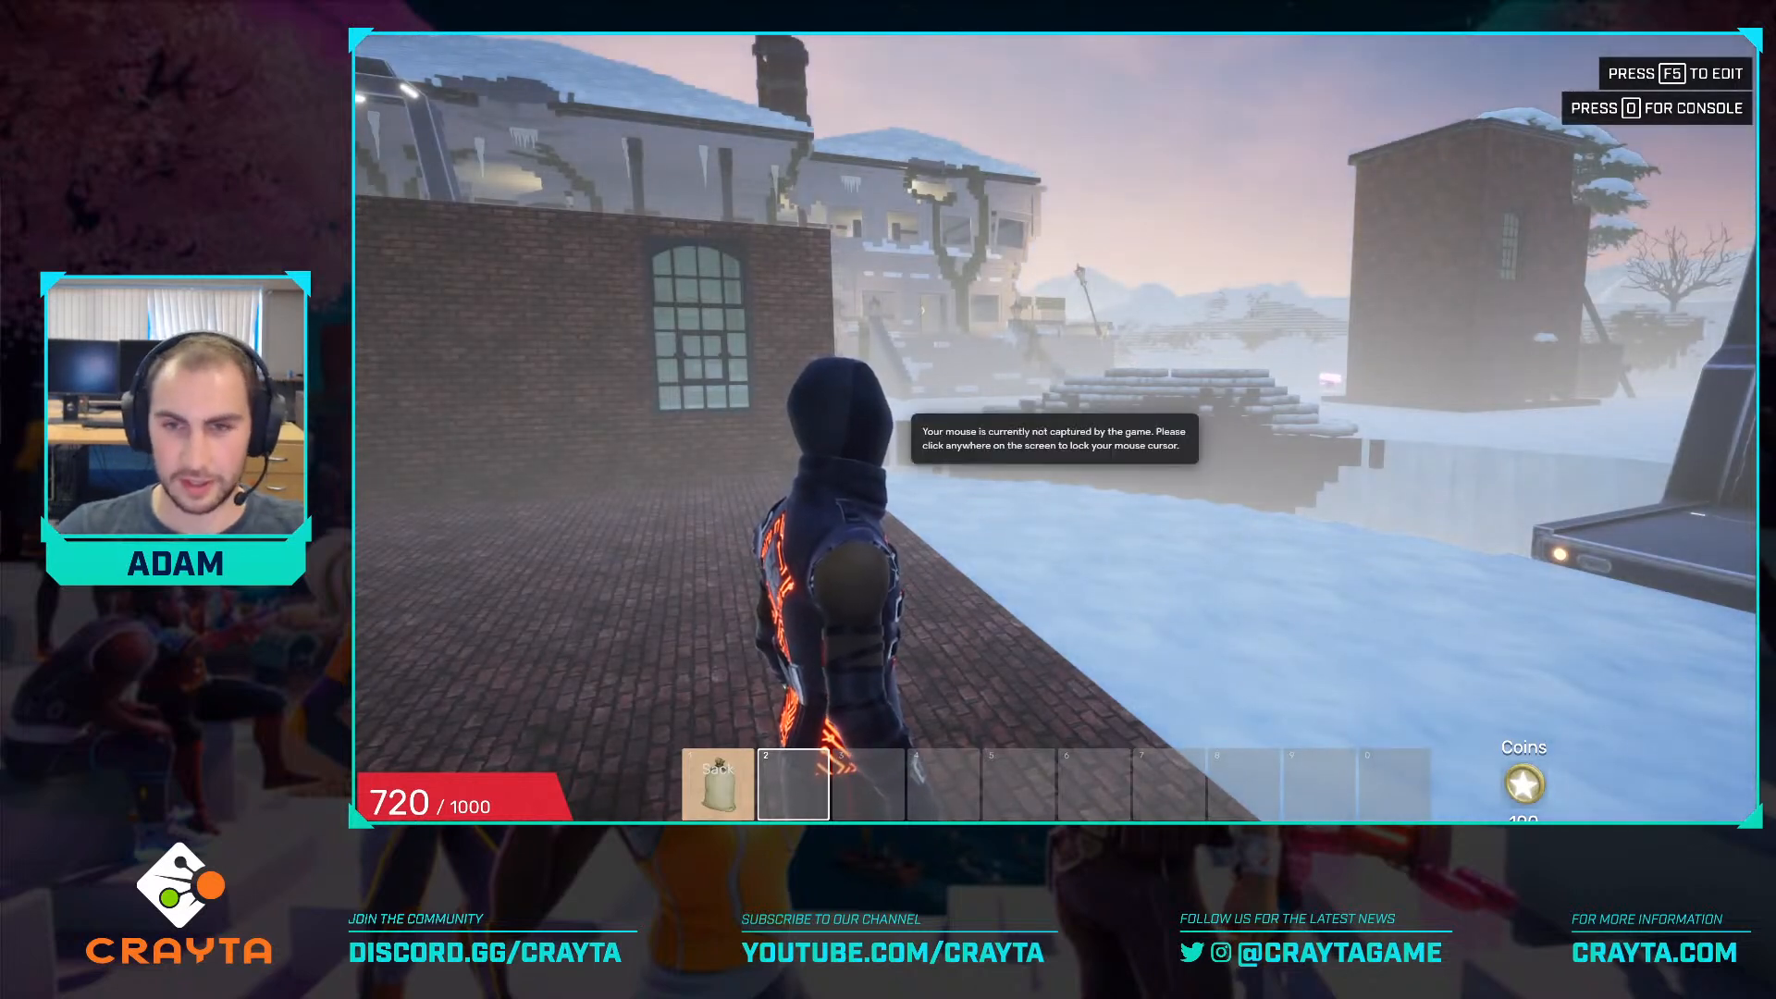